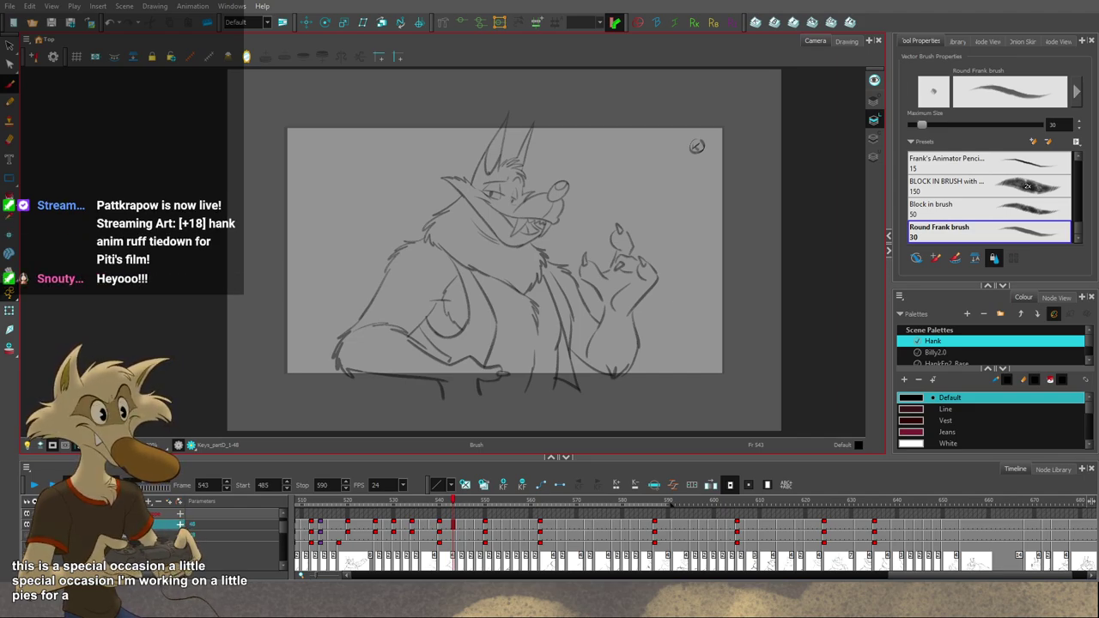
# Step: Set the playback range to start at frame 452 and stop at frame 694
pyautogui.scroll(-1, 380, 315)
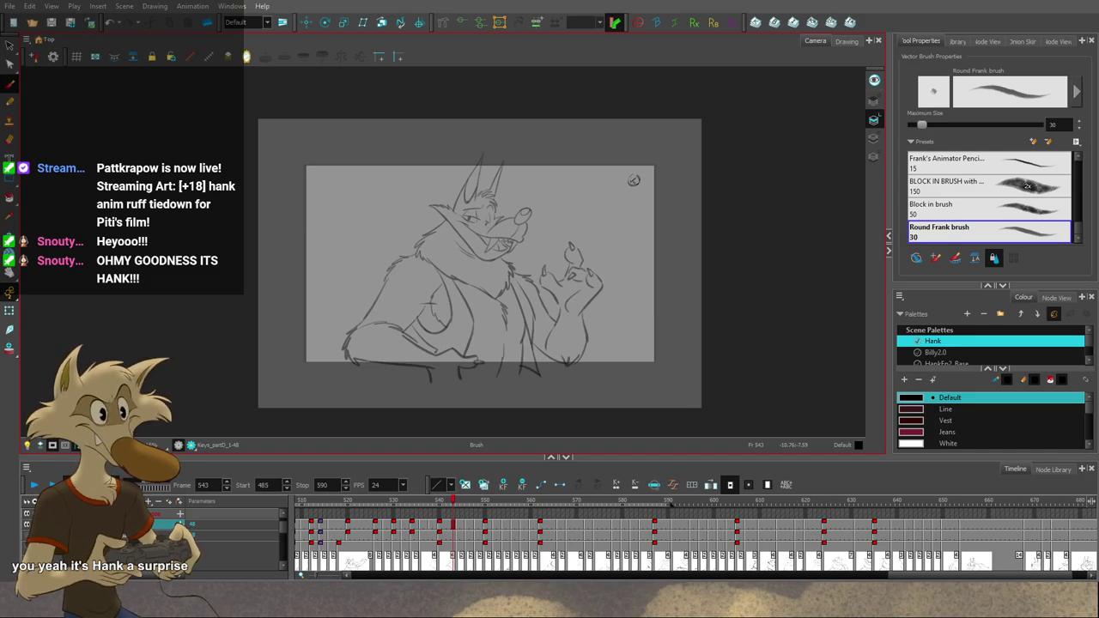
pyautogui.press('2')
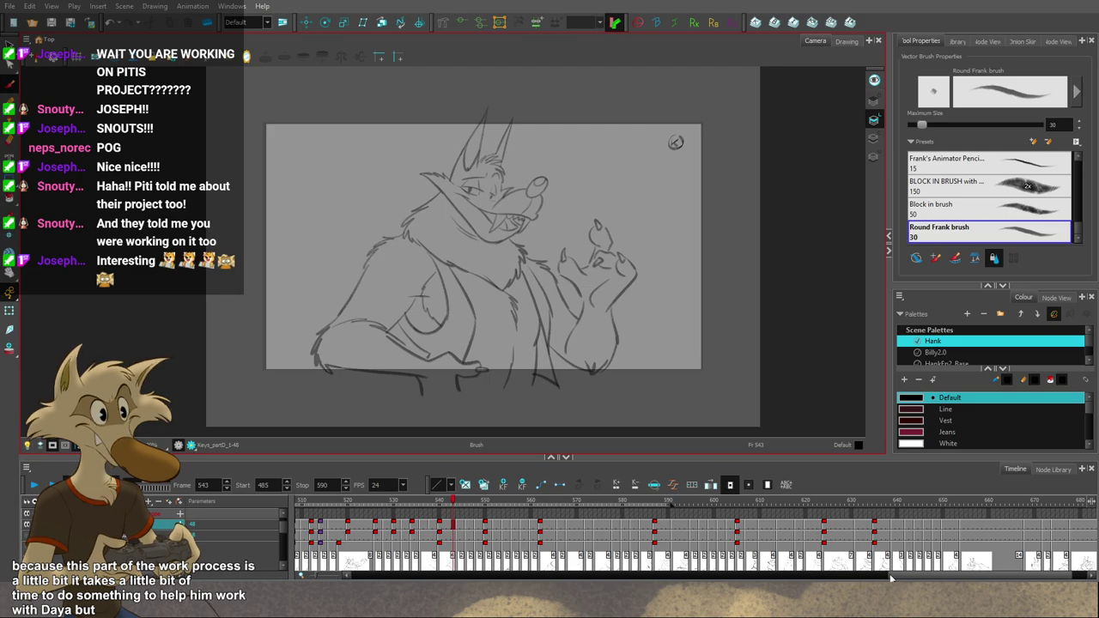
pyautogui.moveTo(891, 577); pyautogui.dragTo(830, 582)
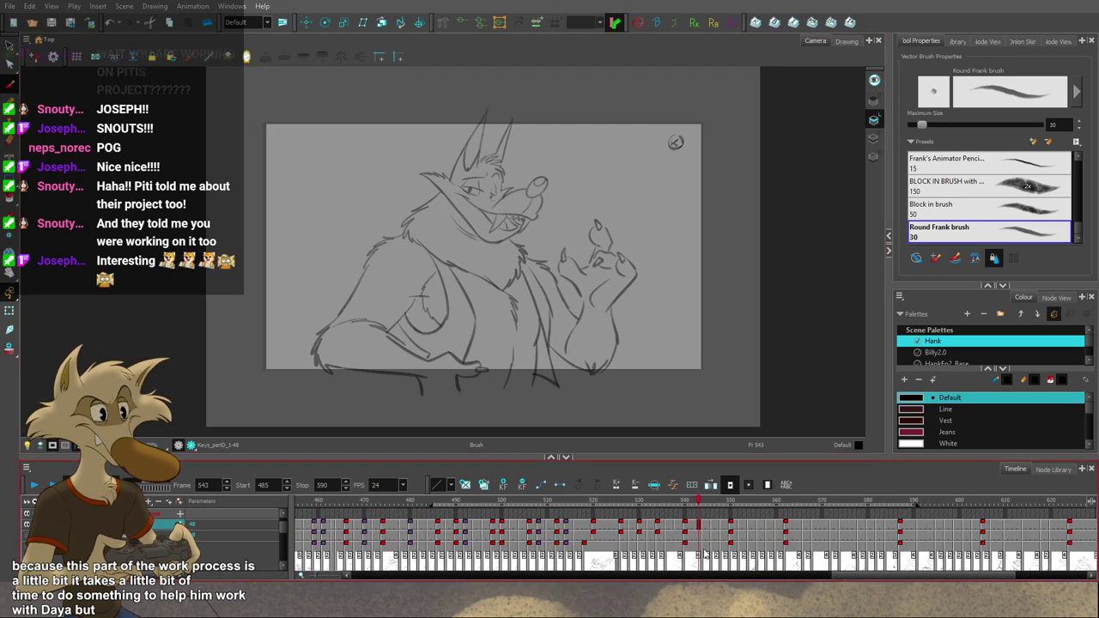
pyautogui.click(438, 502)
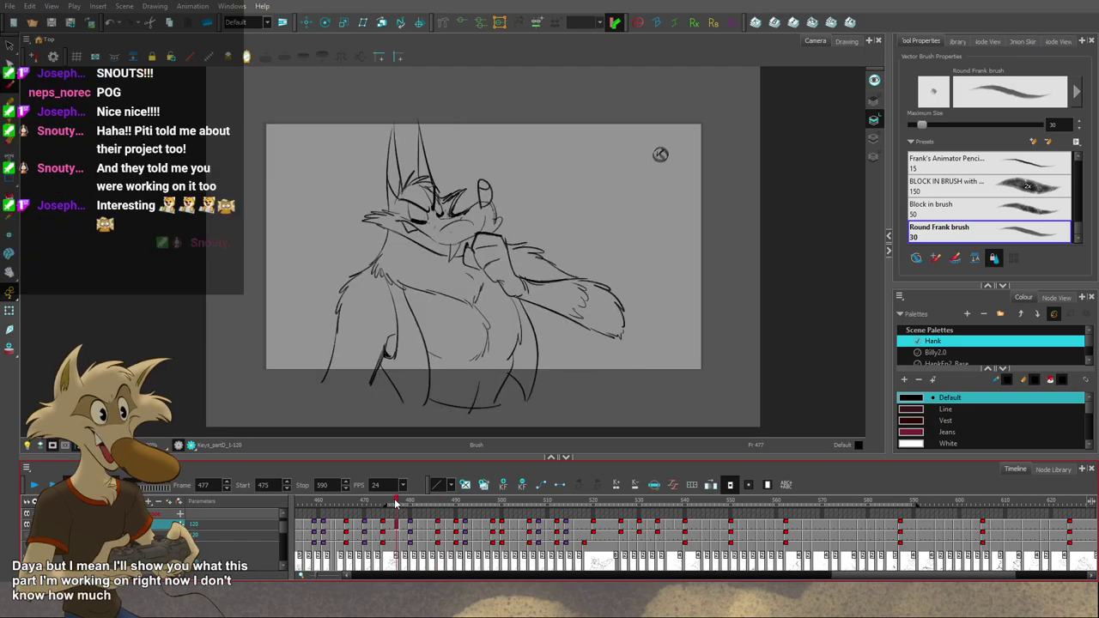
pyautogui.click(395, 502)
pyautogui.moveTo(387, 506)
pyautogui.mouseDown()
pyautogui.moveTo(318, 506)
pyautogui.moveTo(335, 508)
pyautogui.mouseUp()
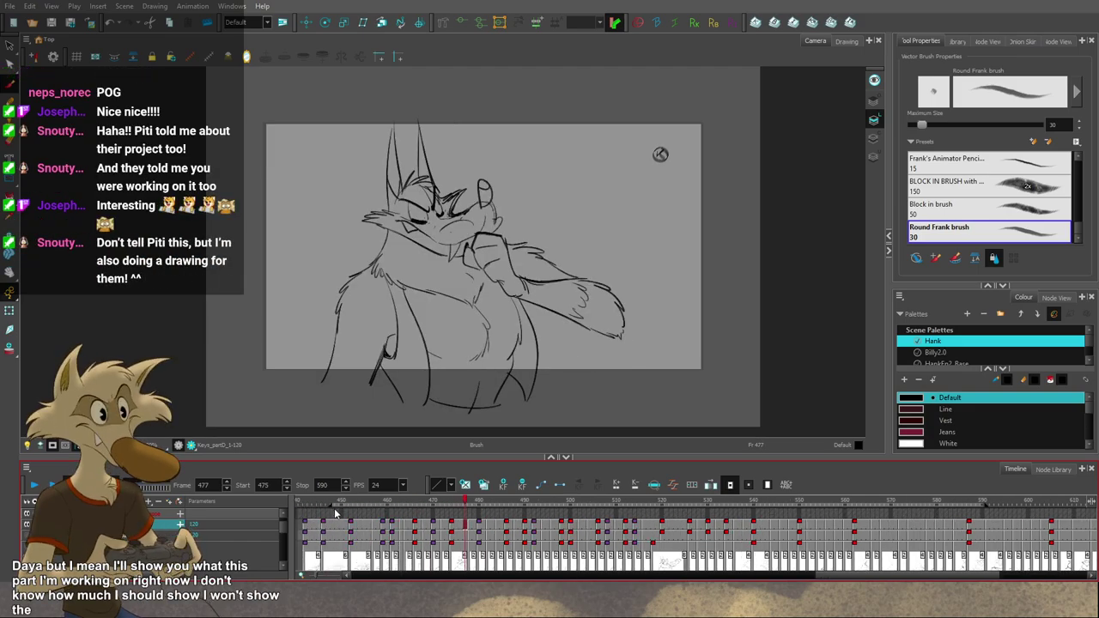
pyautogui.click(354, 502)
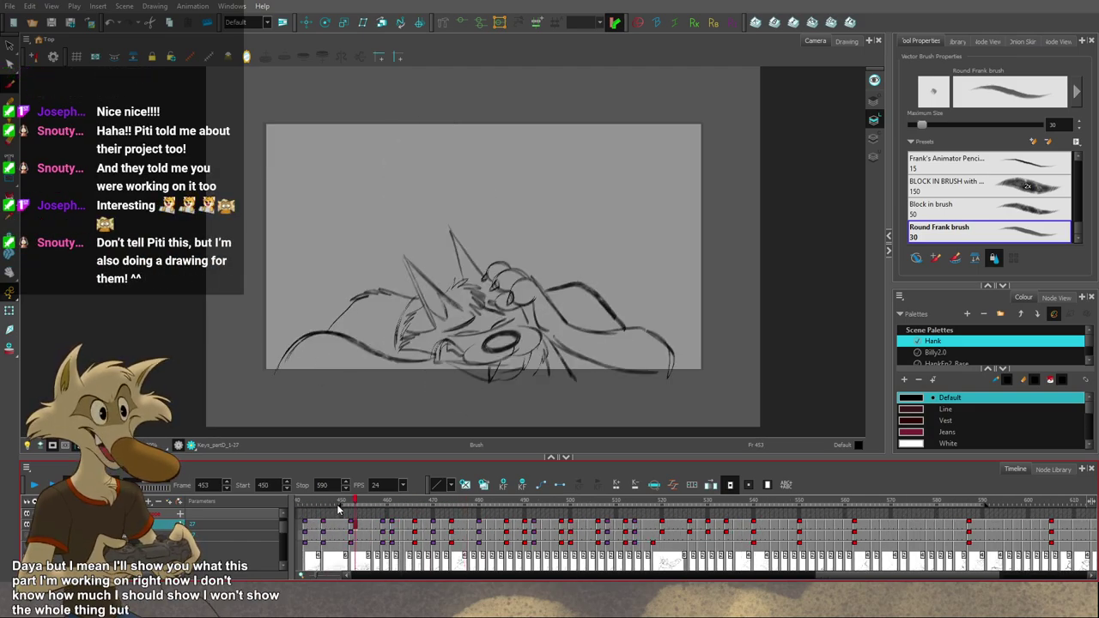
pyautogui.hscroll(10, 819, 559)
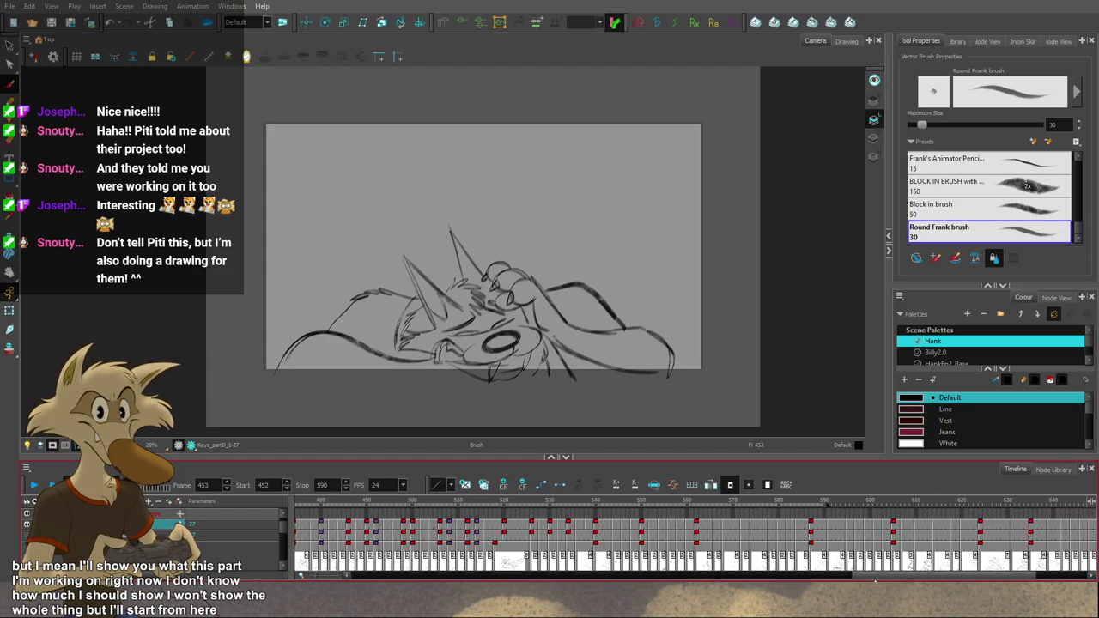
pyautogui.hscroll(3, 695, 515)
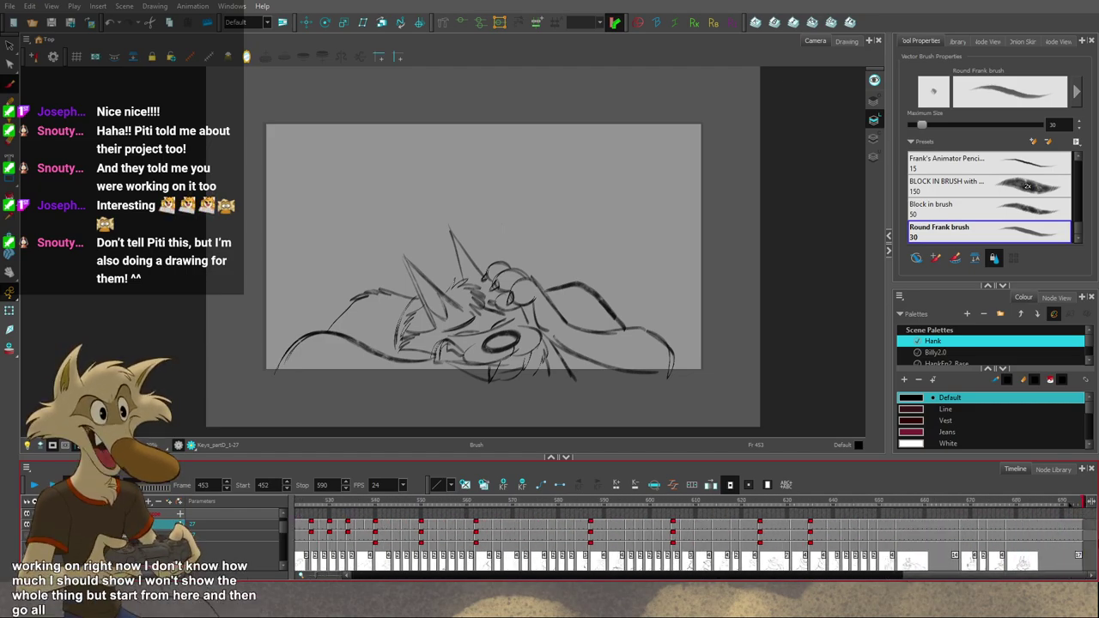
pyautogui.hscroll(-15, 714, 556)
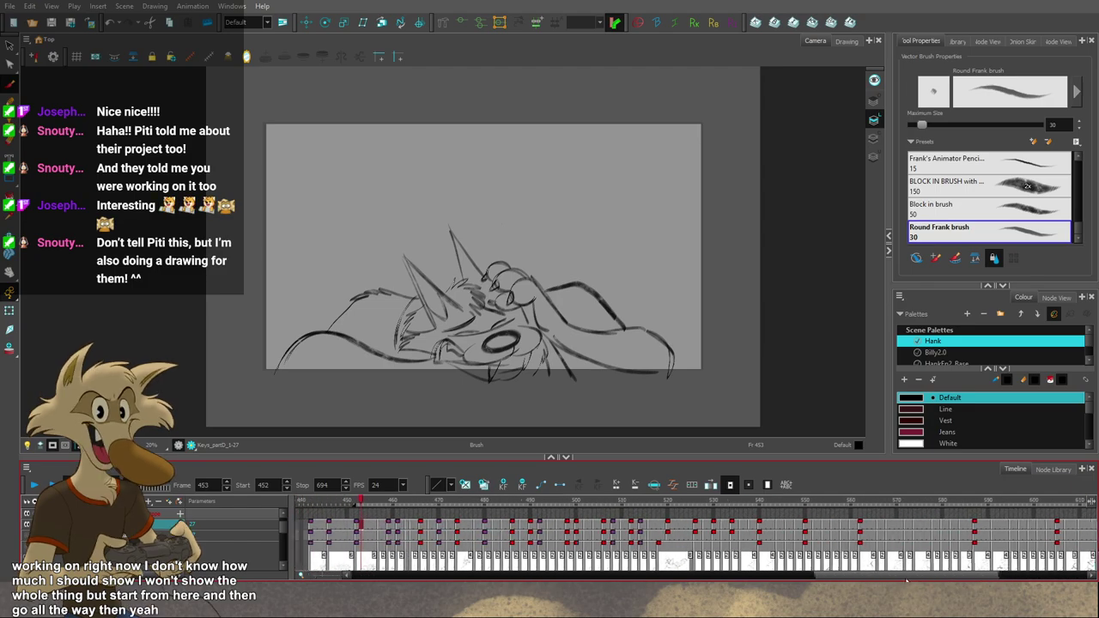
# Step: Play back the rough wolf animation from frame 454 to review the acting
pyautogui.press('.')
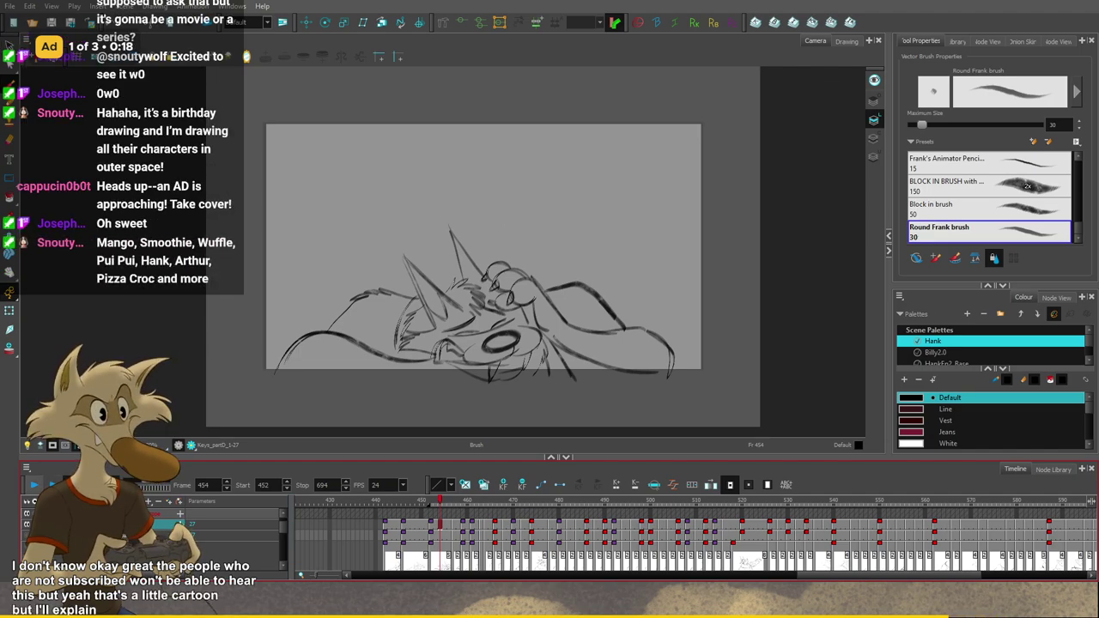
pyautogui.click(35, 485)
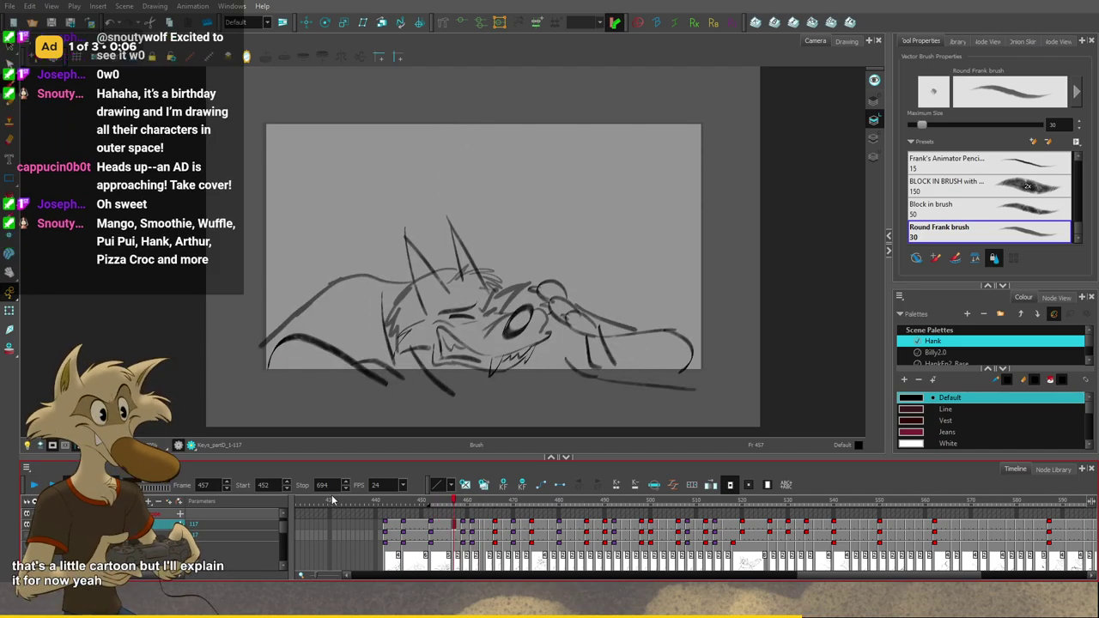
pyautogui.click(438, 504)
pyautogui.click(35, 487)
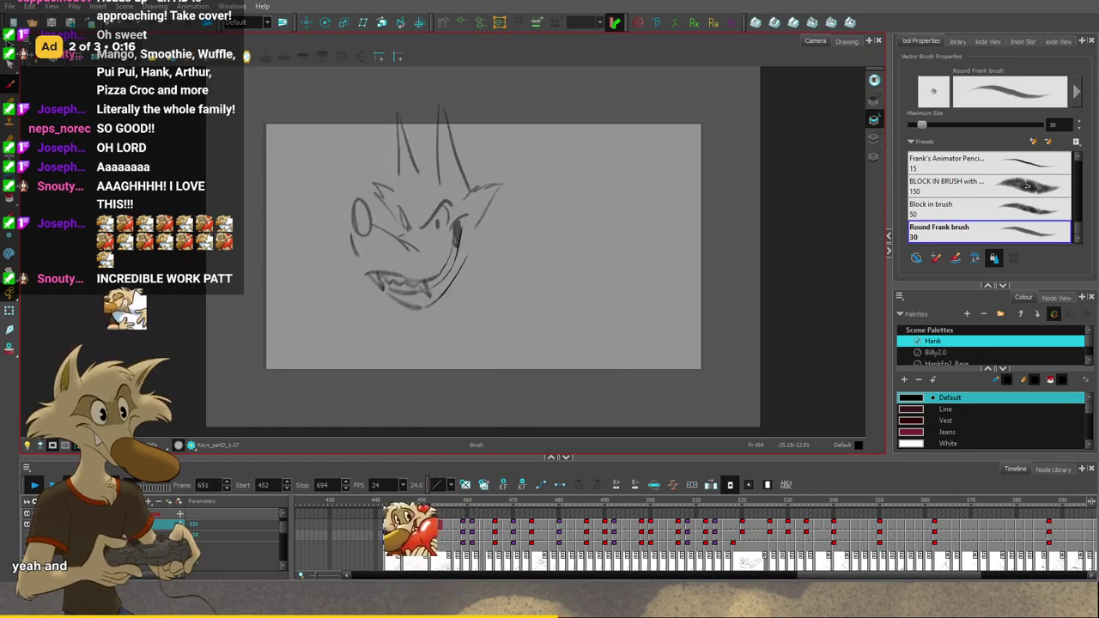
# Step: Scrub between the drawings at frames 443, 475, 495 and 522 to compare the supplied key poses with the rough ones
pyautogui.click(445, 500)
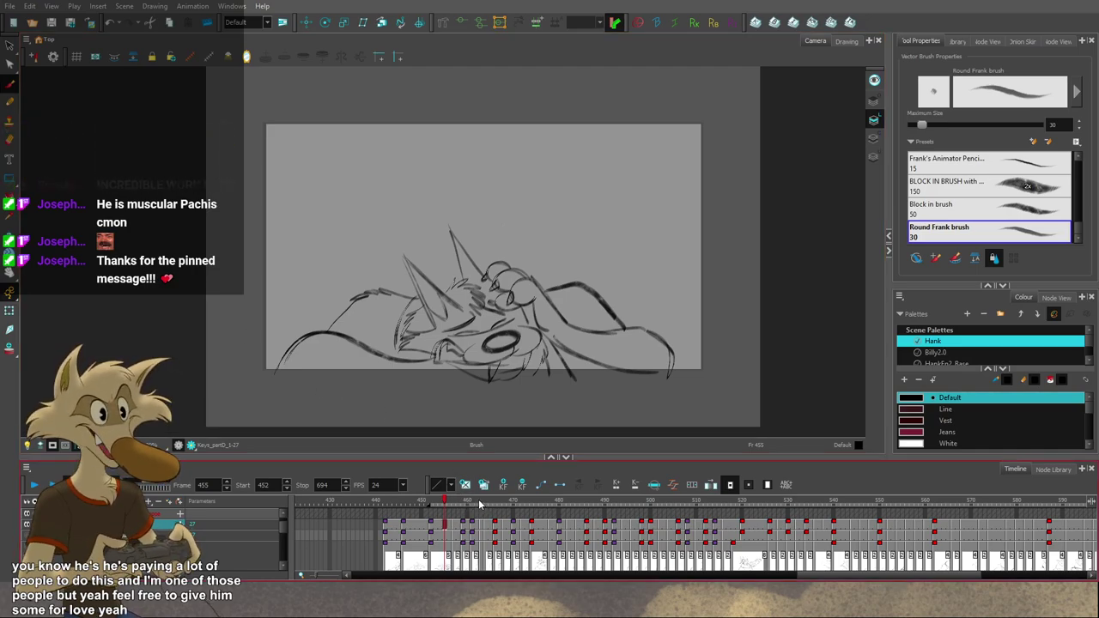
pyautogui.click(481, 505)
pyautogui.moveTo(482, 505)
pyautogui.mouseDown()
pyautogui.moveTo(503, 508)
pyautogui.moveTo(389, 508)
pyautogui.mouseUp()
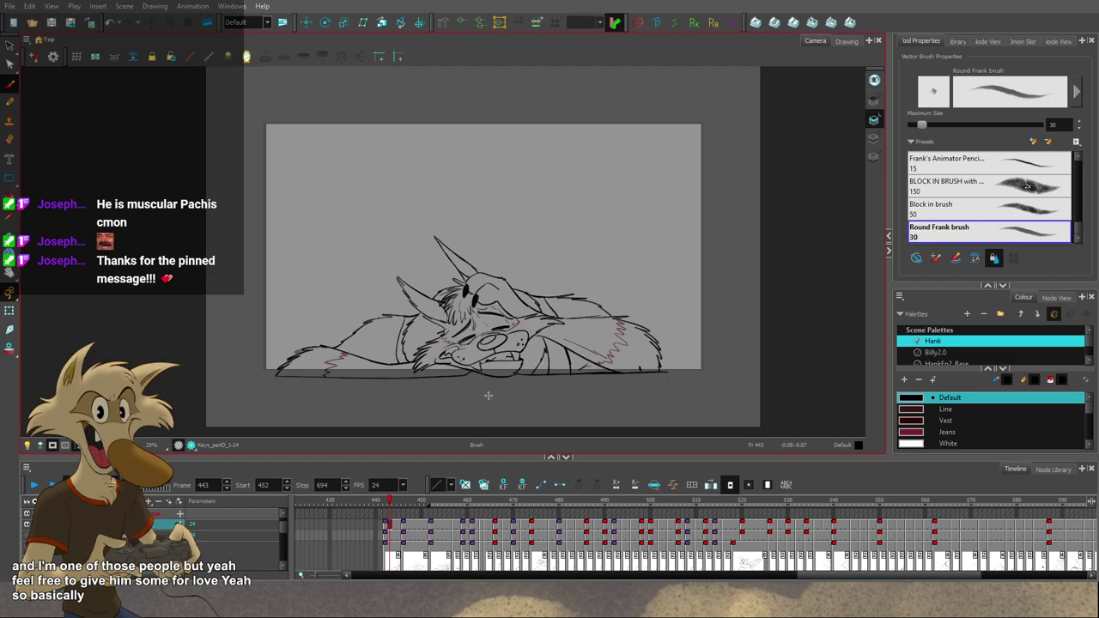
pyautogui.click(535, 501)
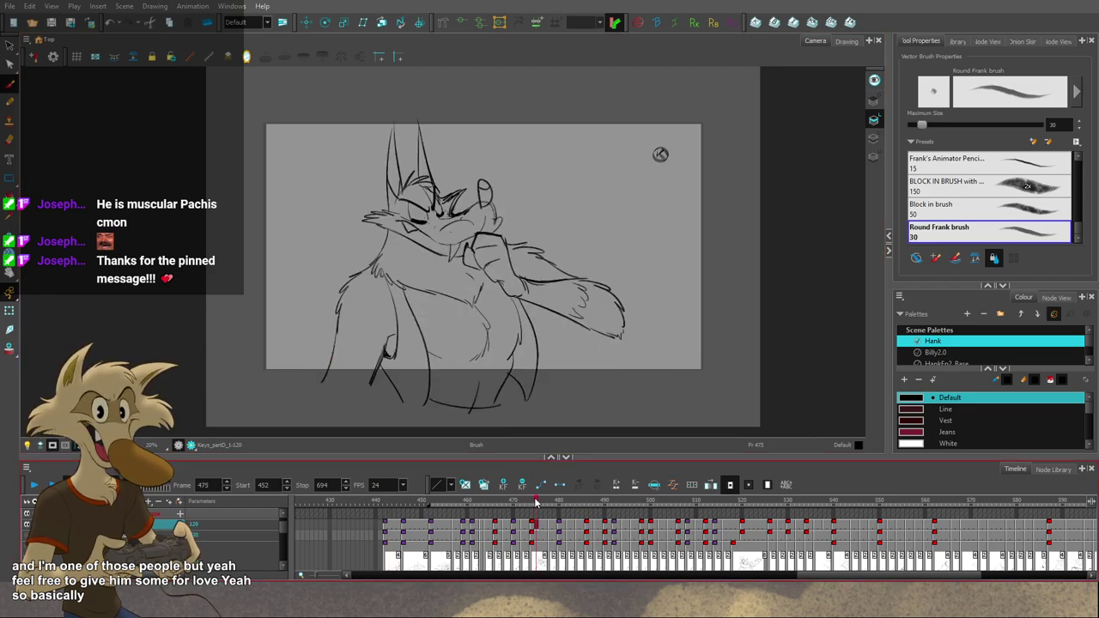
pyautogui.click(540, 500)
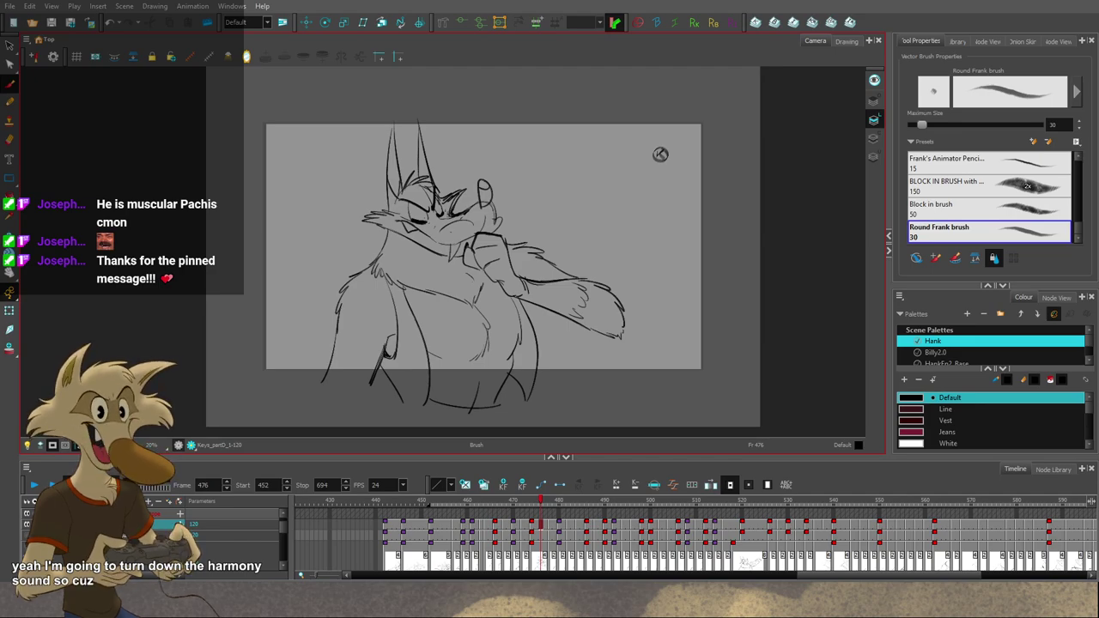
pyautogui.click(618, 504)
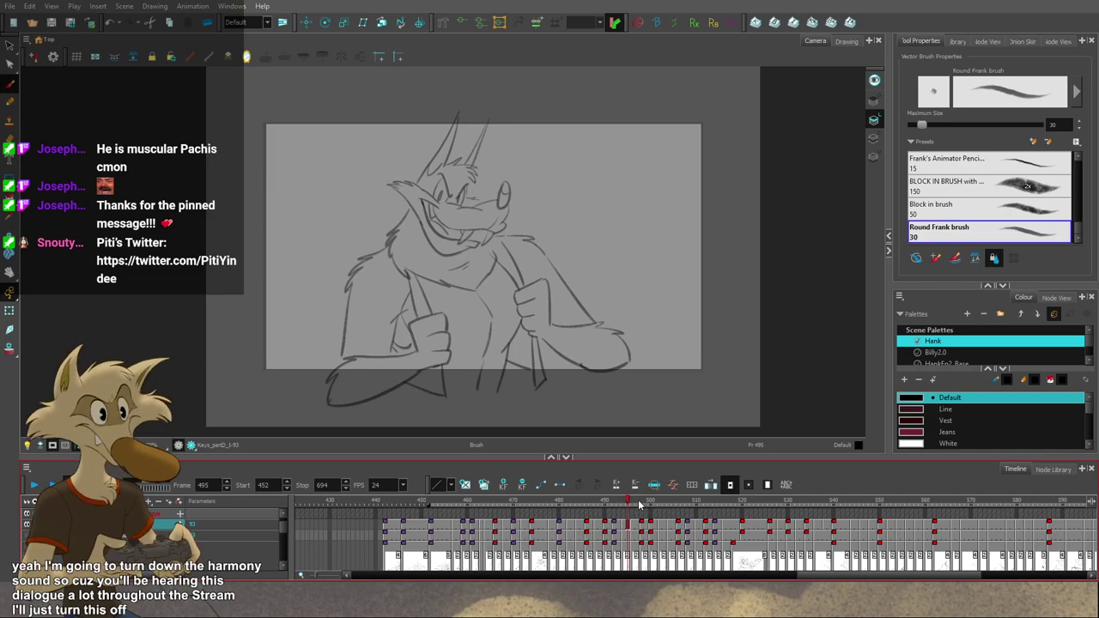
pyautogui.moveTo(639, 505)
pyautogui.mouseDown()
pyautogui.moveTo(649, 505)
pyautogui.moveTo(534, 505)
pyautogui.moveTo(751, 519)
pyautogui.mouseUp()
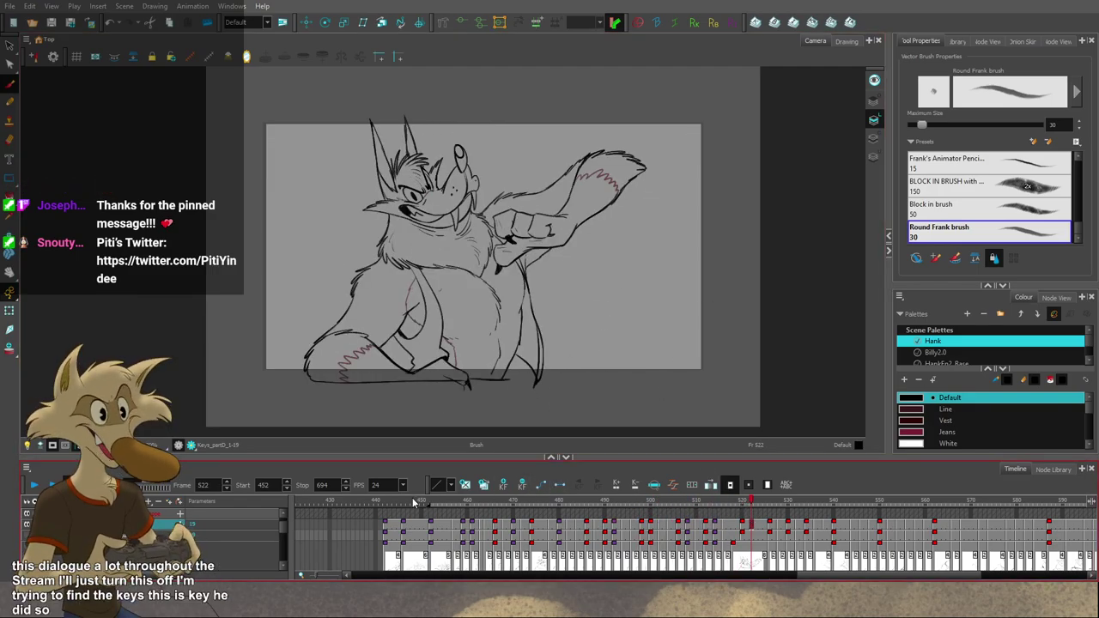
pyautogui.moveTo(413, 504)
pyautogui.mouseDown()
pyautogui.moveTo(443, 505)
pyautogui.moveTo(389, 506)
pyautogui.mouseUp()
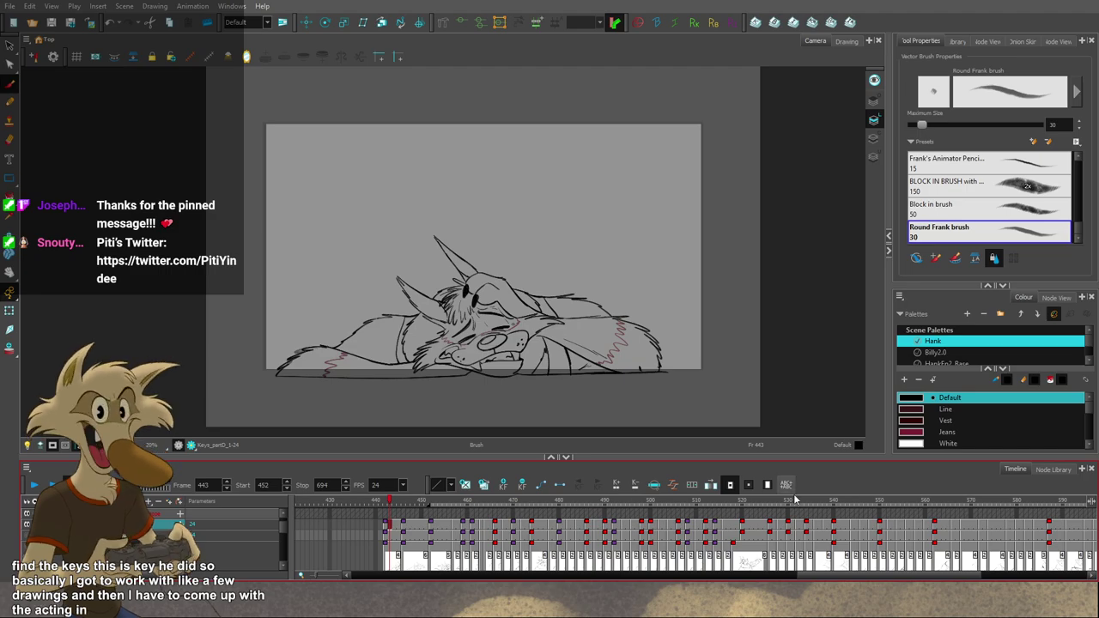
pyautogui.click(750, 501)
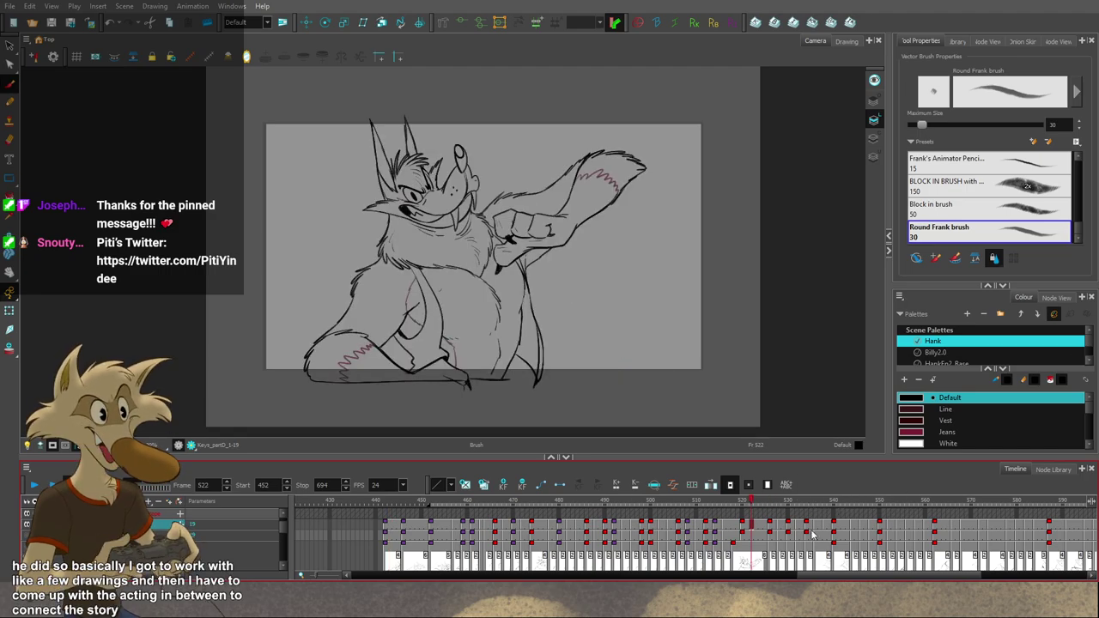
# Step: Examine the key poses at frames 564, 589 and 655 in the rest of the shot
pyautogui.moveTo(831, 578); pyautogui.dragTo(863, 581)
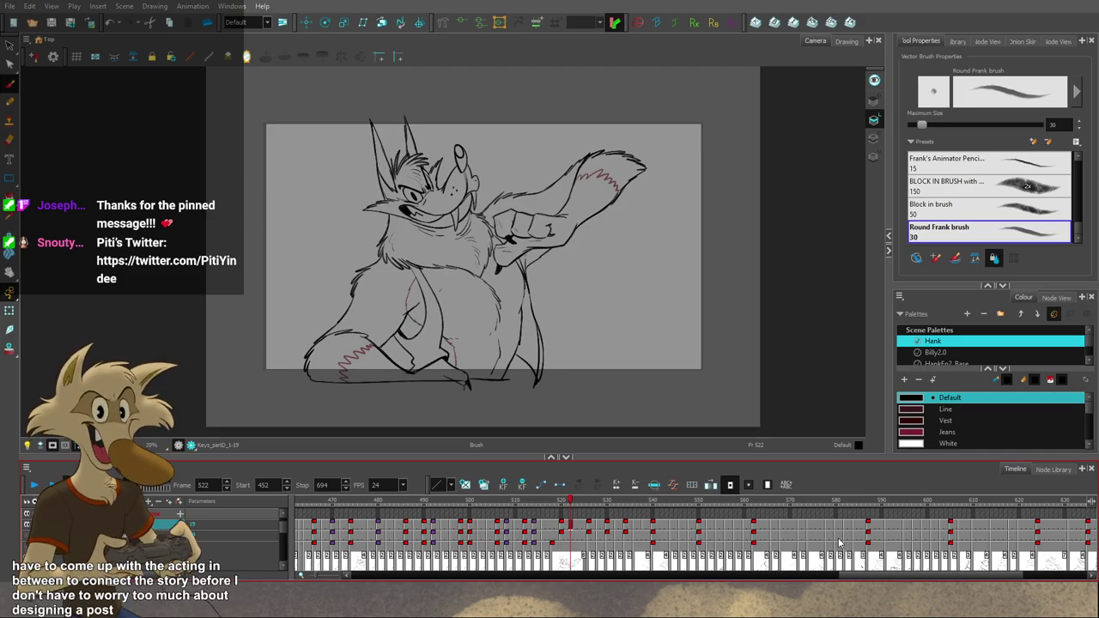
pyautogui.moveTo(748, 502); pyautogui.dragTo(763, 503)
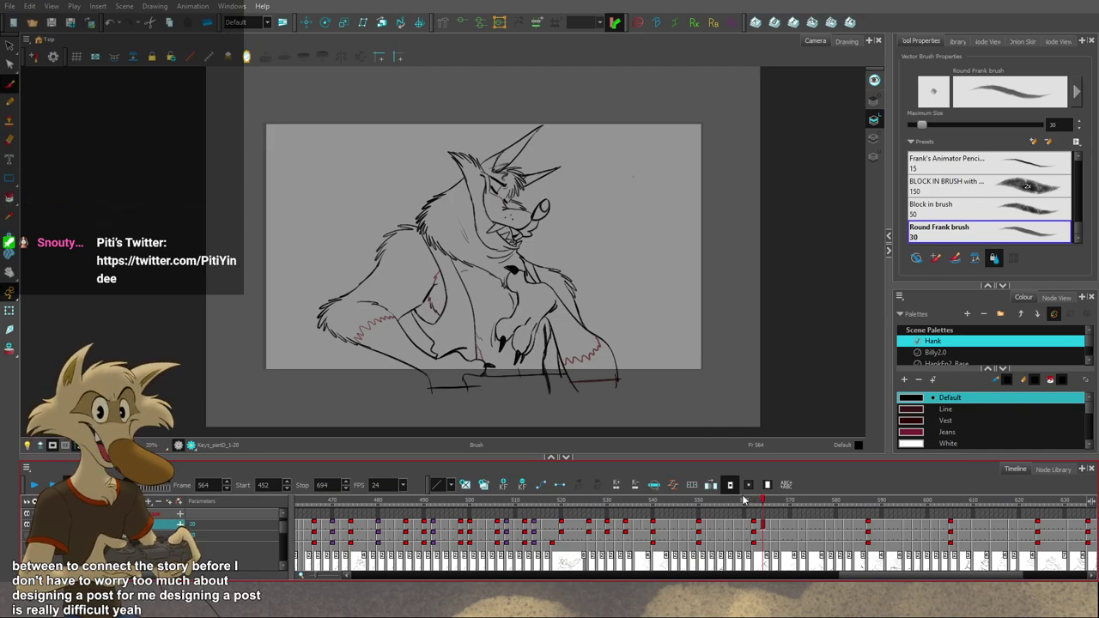
pyautogui.click(876, 501)
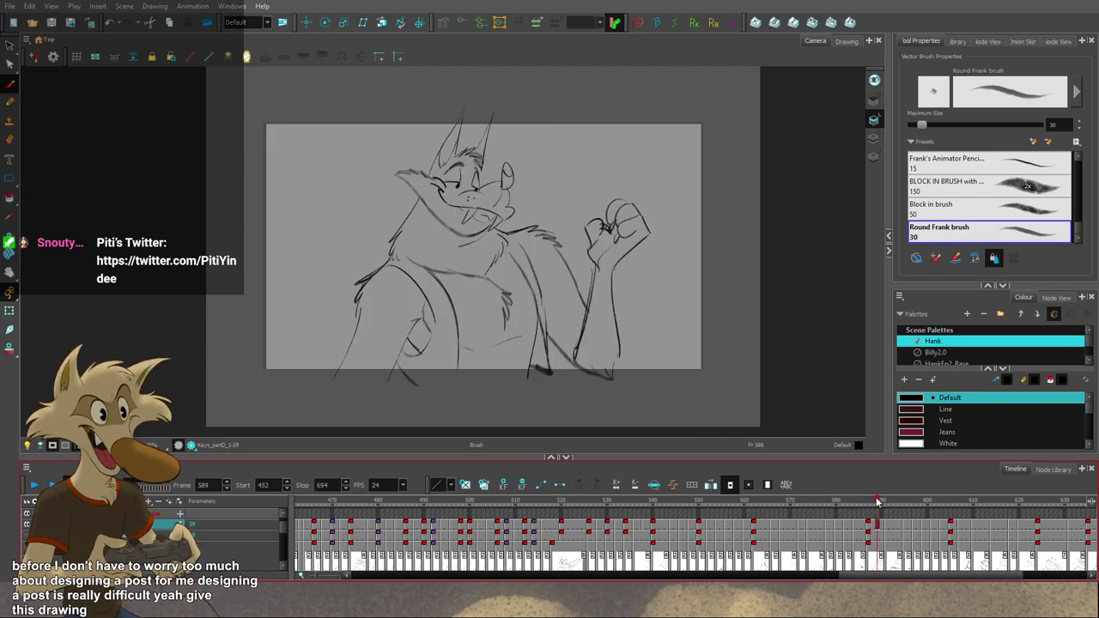
pyautogui.moveTo(877, 501); pyautogui.dragTo(1031, 510)
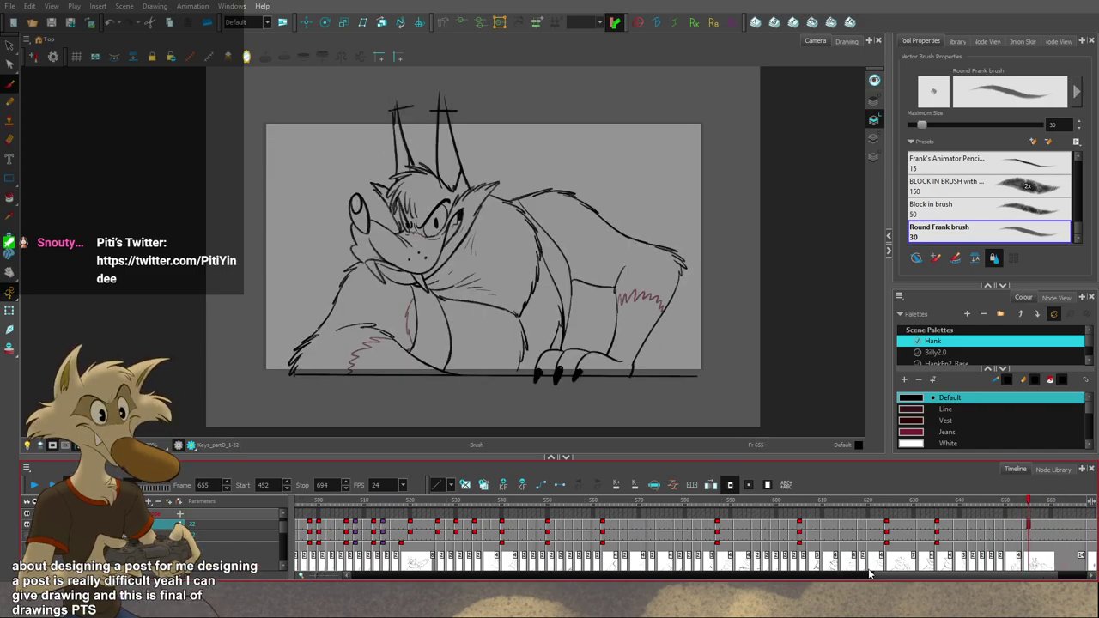
pyautogui.moveTo(932, 575); pyautogui.dragTo(857, 575)
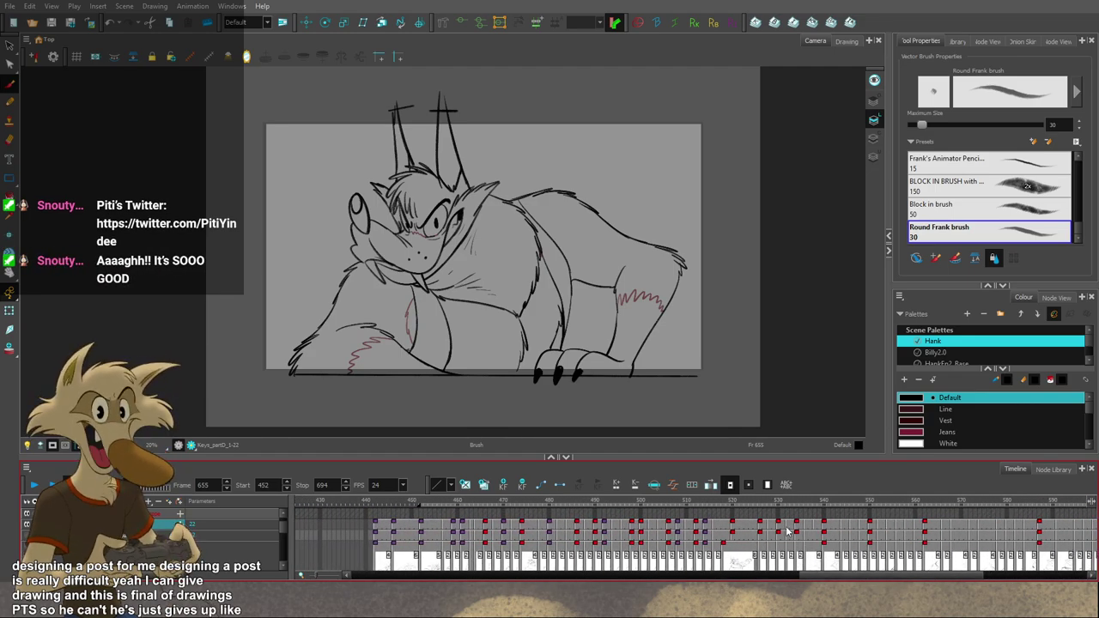
# Step: Scrub the rough in-between poses from frame 466 through frame 581
pyautogui.click(482, 502)
pyautogui.moveTo(481, 504); pyautogui.dragTo(485, 506)
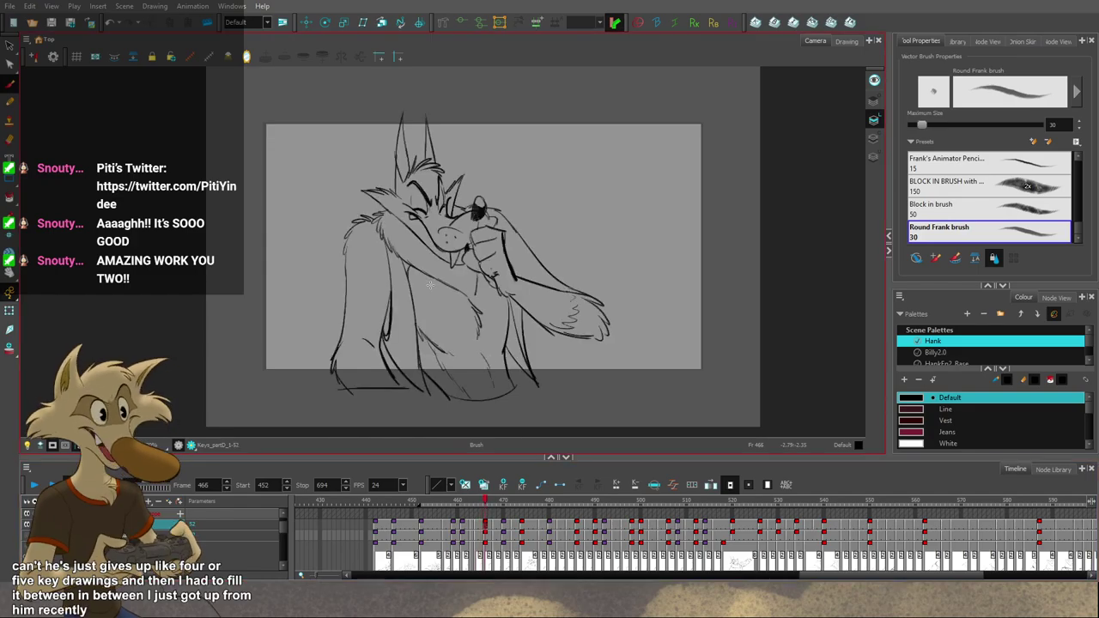
pyautogui.click(534, 501)
pyautogui.moveTo(534, 501); pyautogui.dragTo(1011, 521)
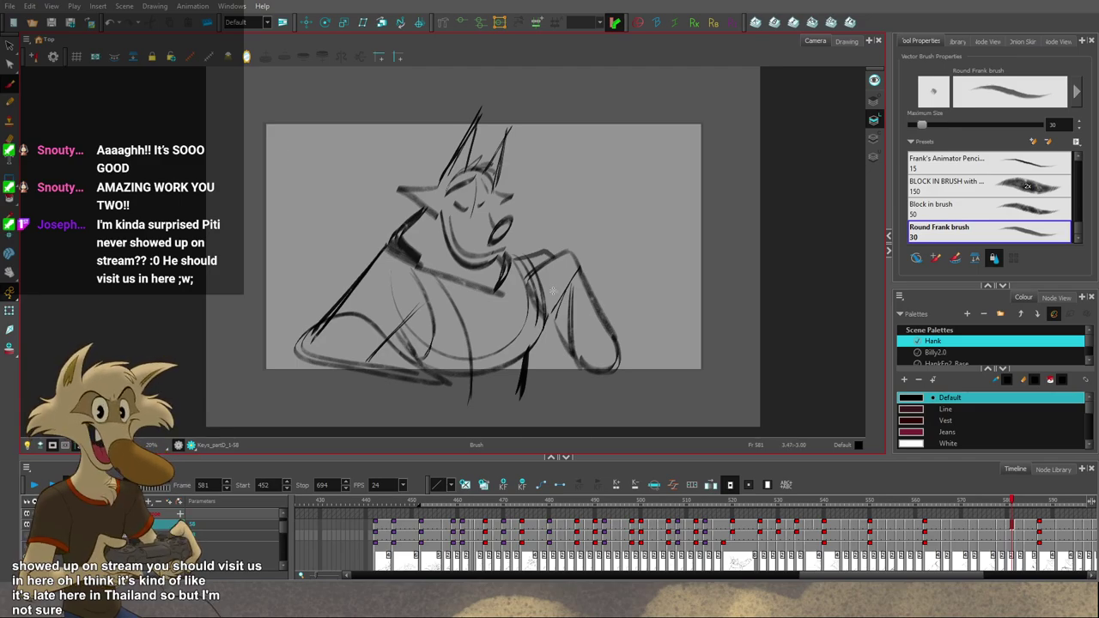
pyautogui.scroll(1, 548, 288)
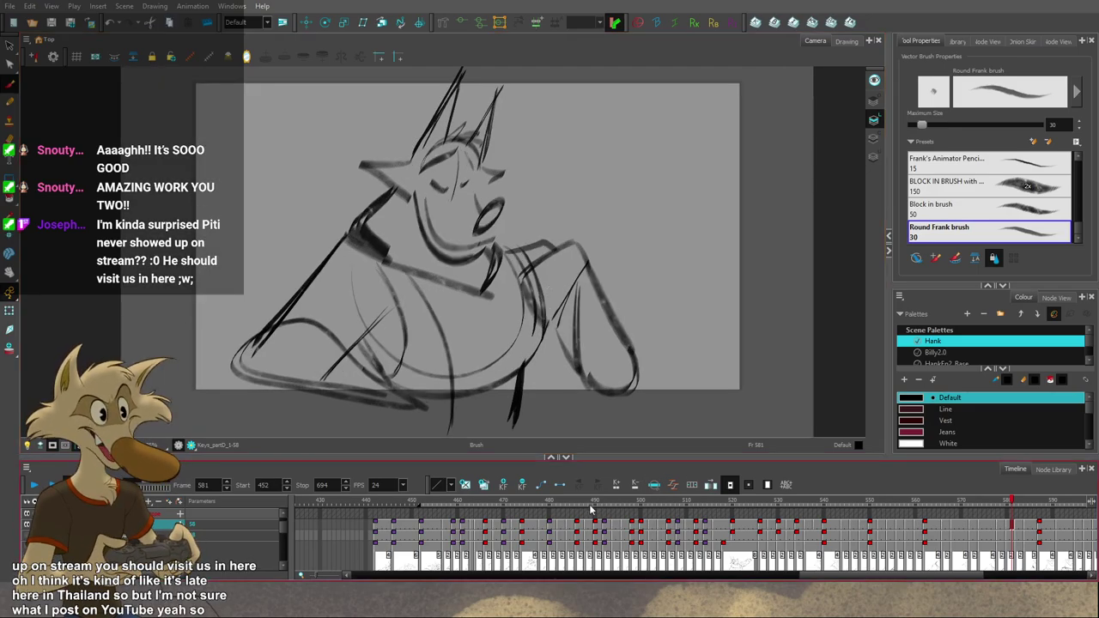
# Step: Flip back and forth through the drawings around frames 474 to 480 to check the arm and head motion
pyautogui.click(527, 531)
pyautogui.press('g')
pyautogui.press('g')
pyautogui.press('g')
pyautogui.press('g')
pyautogui.press('g')
pyautogui.press('g')
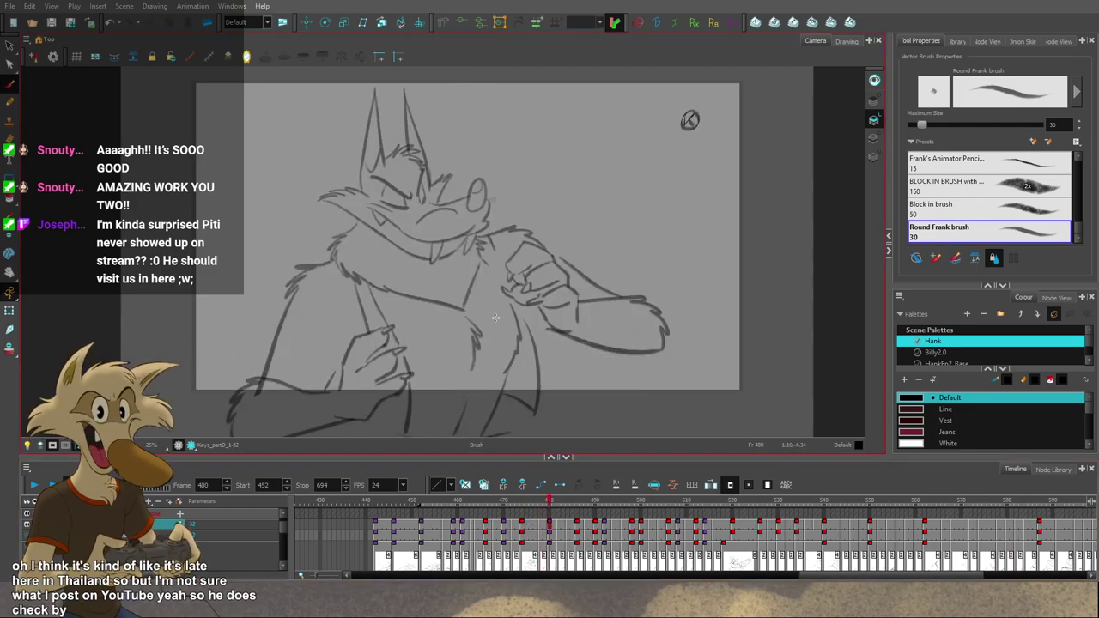
pyautogui.press('f')
pyautogui.press('f')
pyautogui.press('f')
pyautogui.press('f')
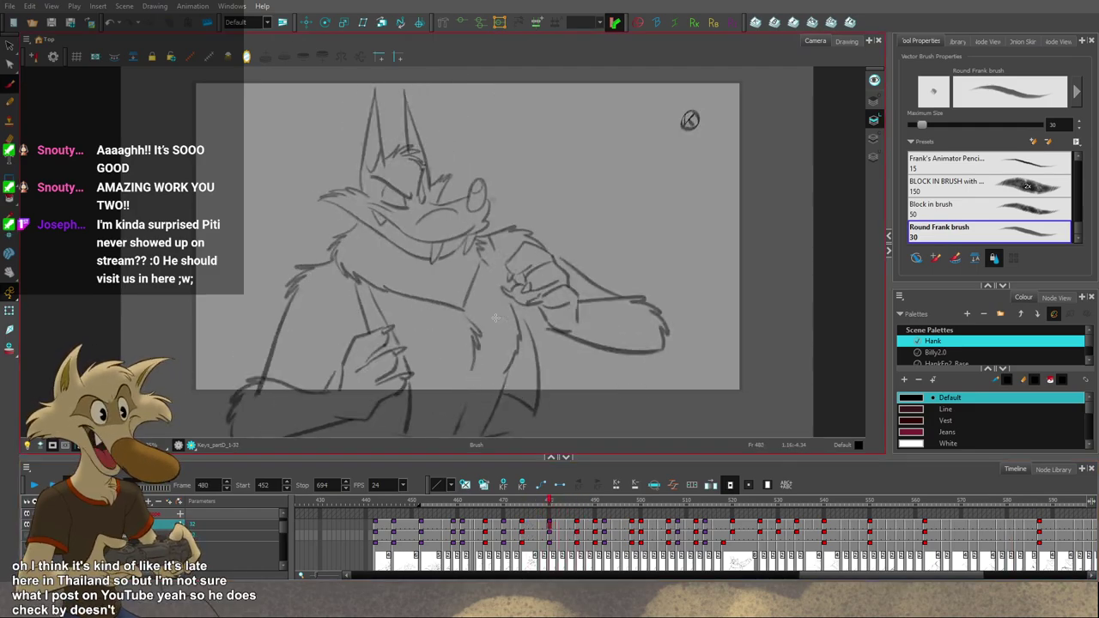
pyautogui.press('g')
pyautogui.press('g')
pyautogui.press('g')
pyautogui.press('g')
pyautogui.press('g')
pyautogui.press('g')
pyautogui.press('g')
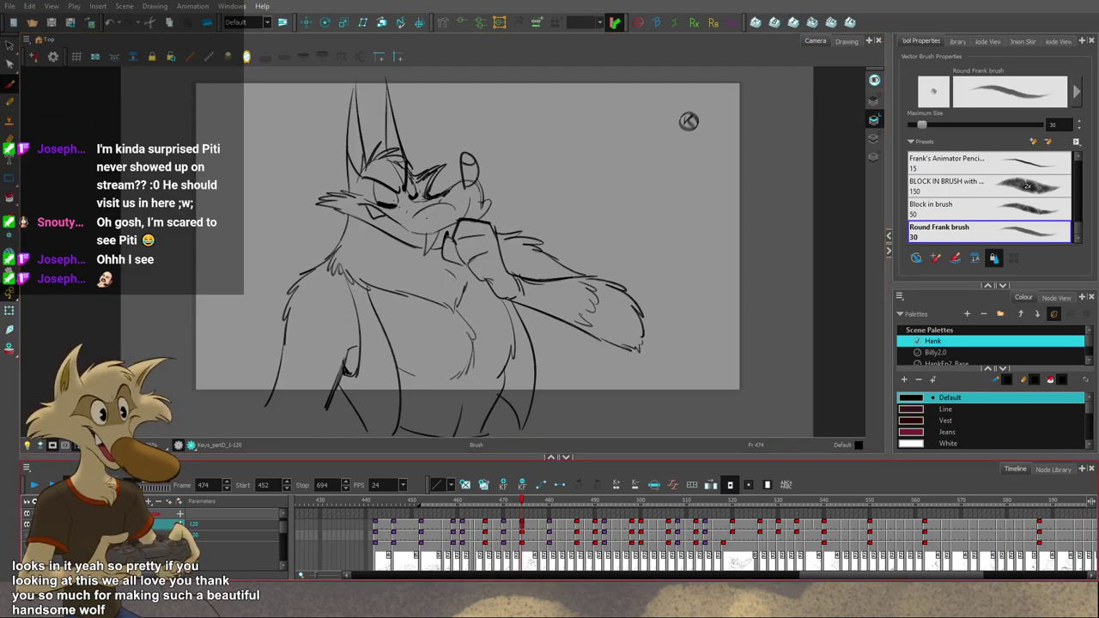
# Step: Step forward drawing by drawing from frame 474 to frame 512 to review the poses
pyautogui.press('g')
pyautogui.press('g')
pyautogui.press('g')
pyautogui.press('g')
pyautogui.press('g')
pyautogui.press('g')
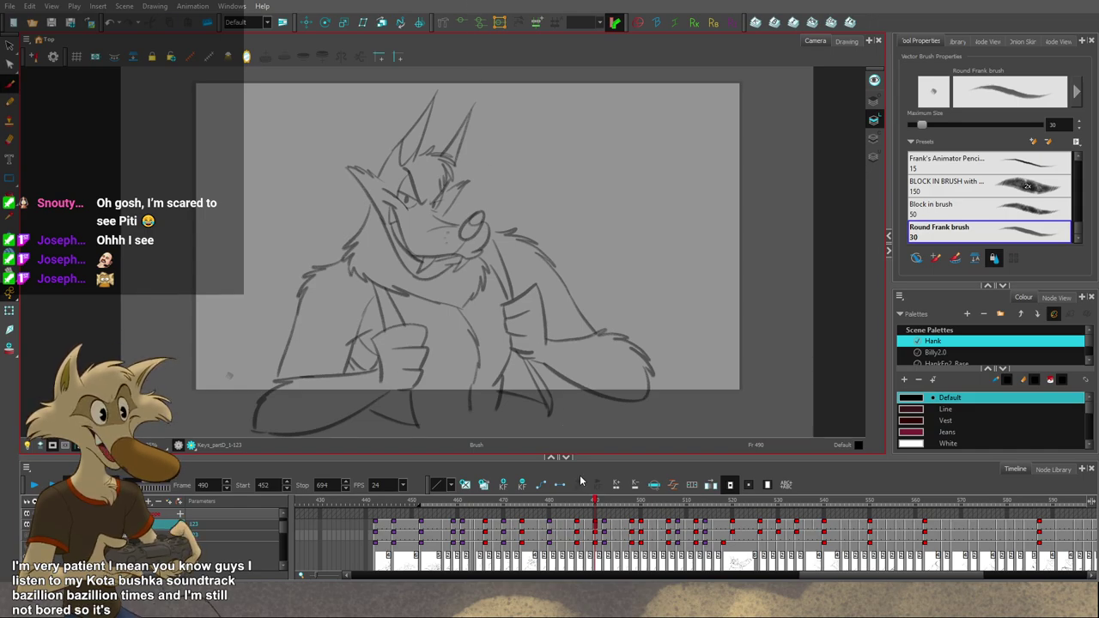
pyautogui.click(594, 526)
pyautogui.press('g')
pyautogui.press('g')
pyautogui.press('g')
pyautogui.press('g')
pyautogui.press('g')
pyautogui.press('g')
pyautogui.press('g')
pyautogui.press('g')
pyautogui.press('g')
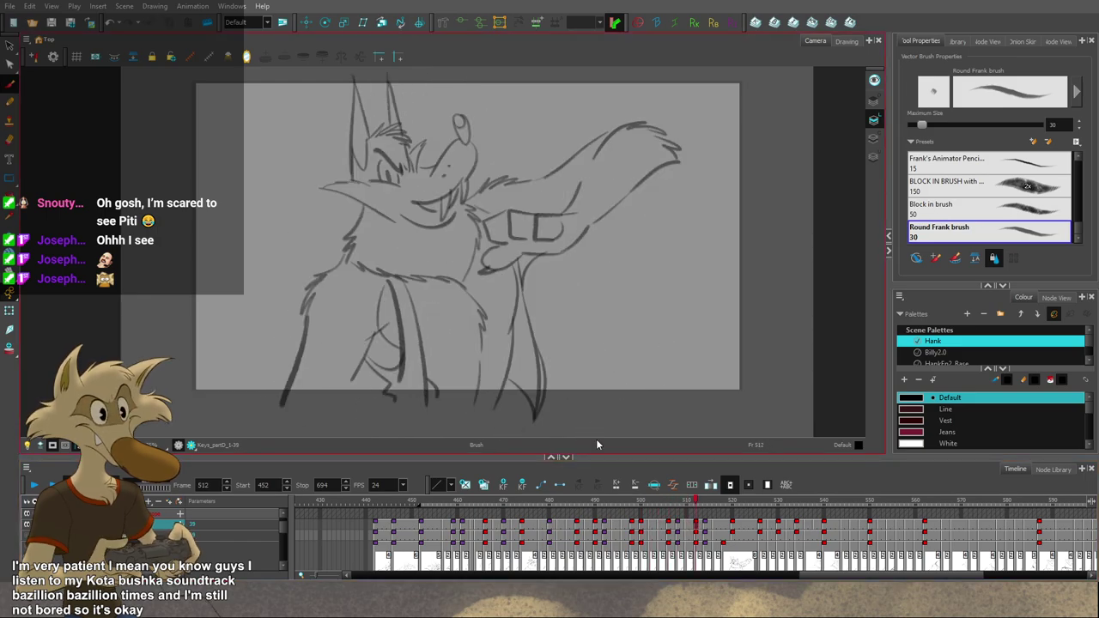
# Step: Step on through the remaining drawings and go to the raised-hand rough at frame 536 for a close look
pyautogui.press('g')
pyautogui.press('g')
pyautogui.press('g')
pyautogui.press('g')
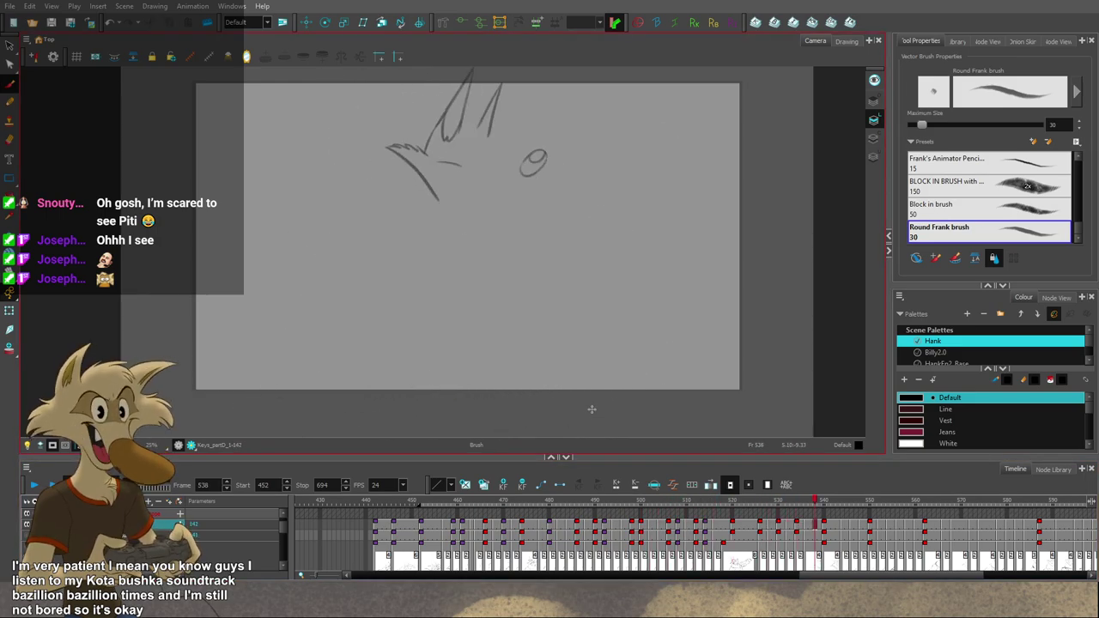
pyautogui.press('f')
pyautogui.press('f')
pyautogui.scroll(2, 538, 146)
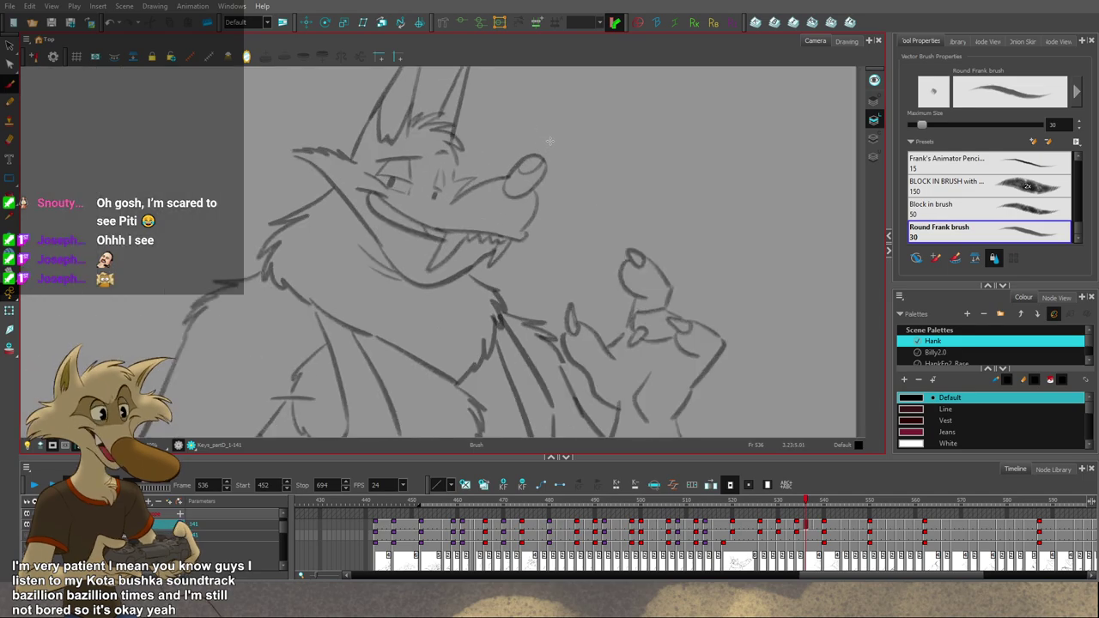
# Step: Draw the pupil of the wolf's far eye on the in-between at frame 538, comparing it with the neighbouring drawings
pyautogui.scroll(1, 551, 143)
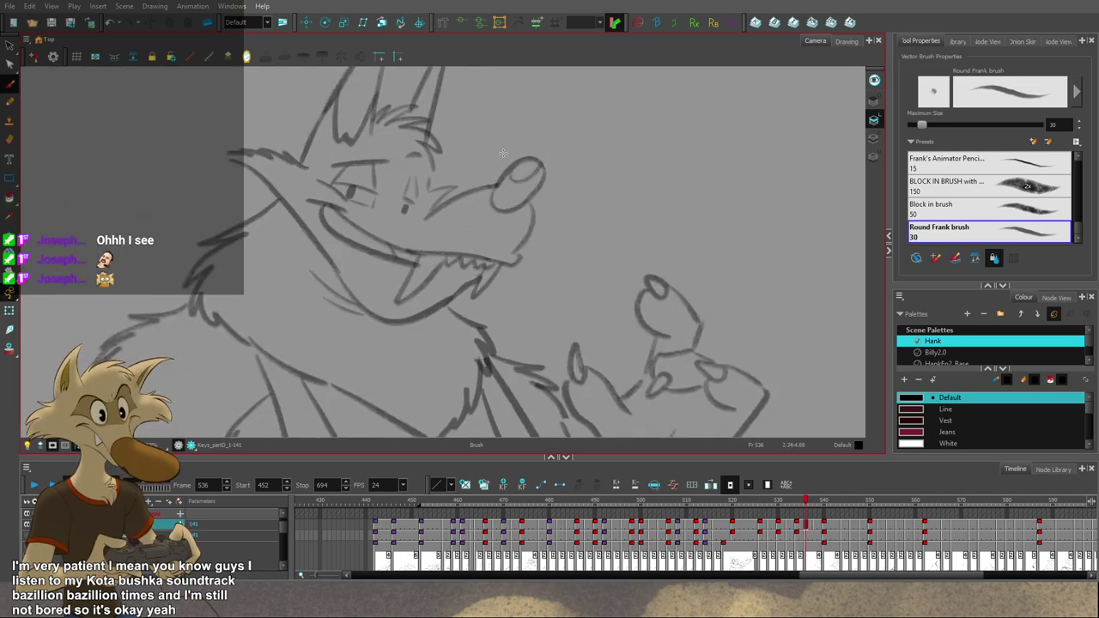
pyautogui.press('g')
pyautogui.press('f')
pyautogui.press('g')
pyautogui.press('f')
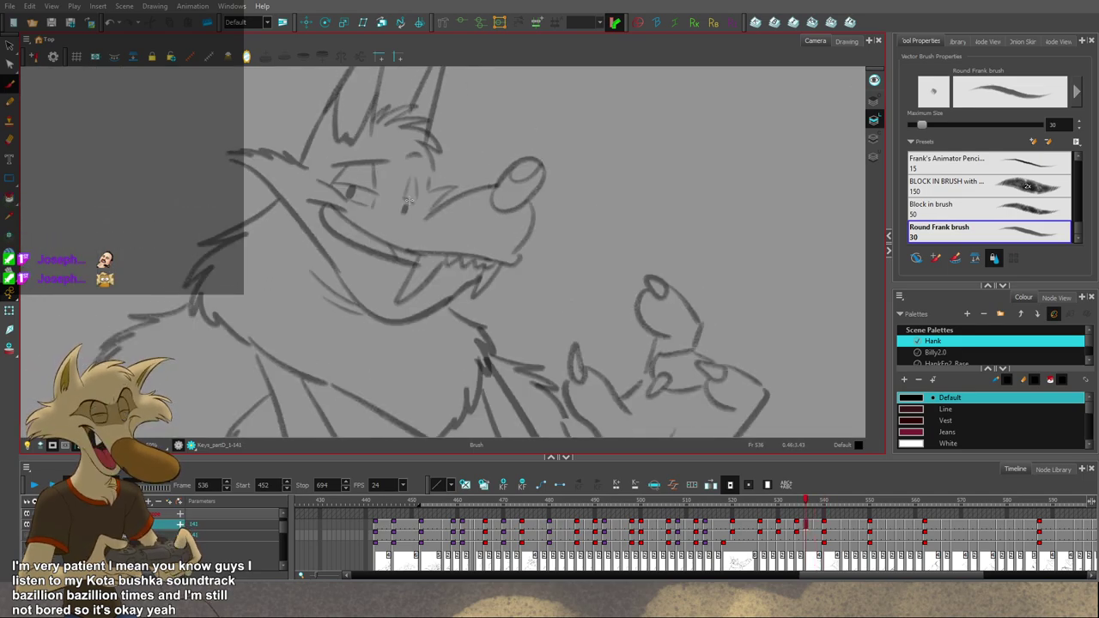
pyautogui.press('g')
pyautogui.press('g')
pyautogui.press('f')
pyautogui.moveTo(407, 203); pyautogui.dragTo(404, 210)
pyautogui.press('g')
pyautogui.press('f')
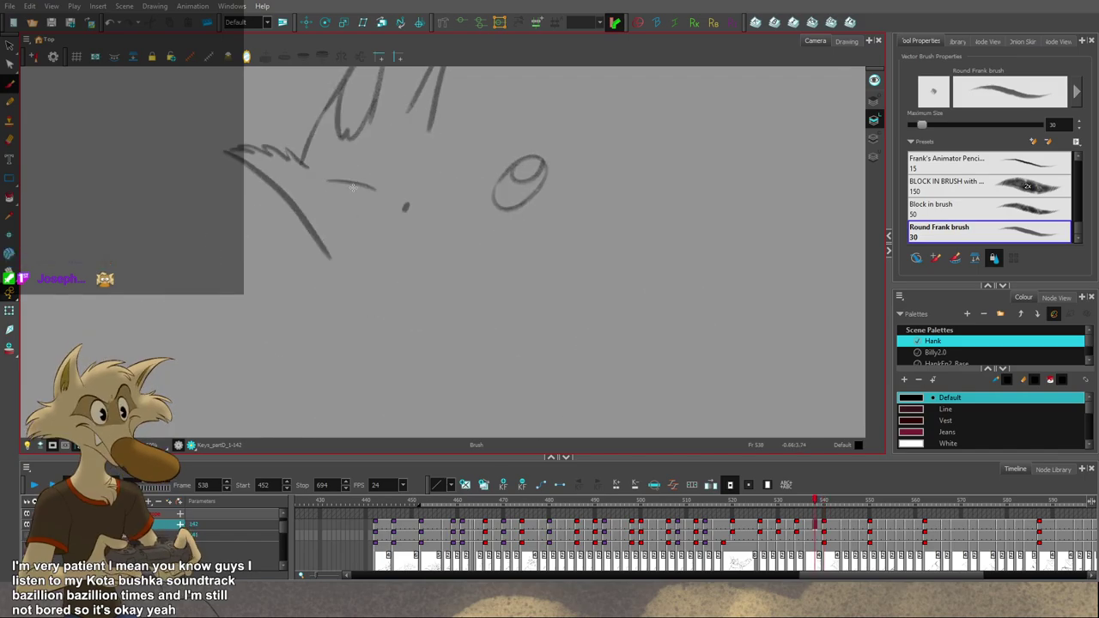
# Step: Draw the near eye's outline, pupil and brow on frame 538, flipping between the drawings at frames 536 and 540
pyautogui.press('g')
pyautogui.press('f')
pyautogui.press('g')
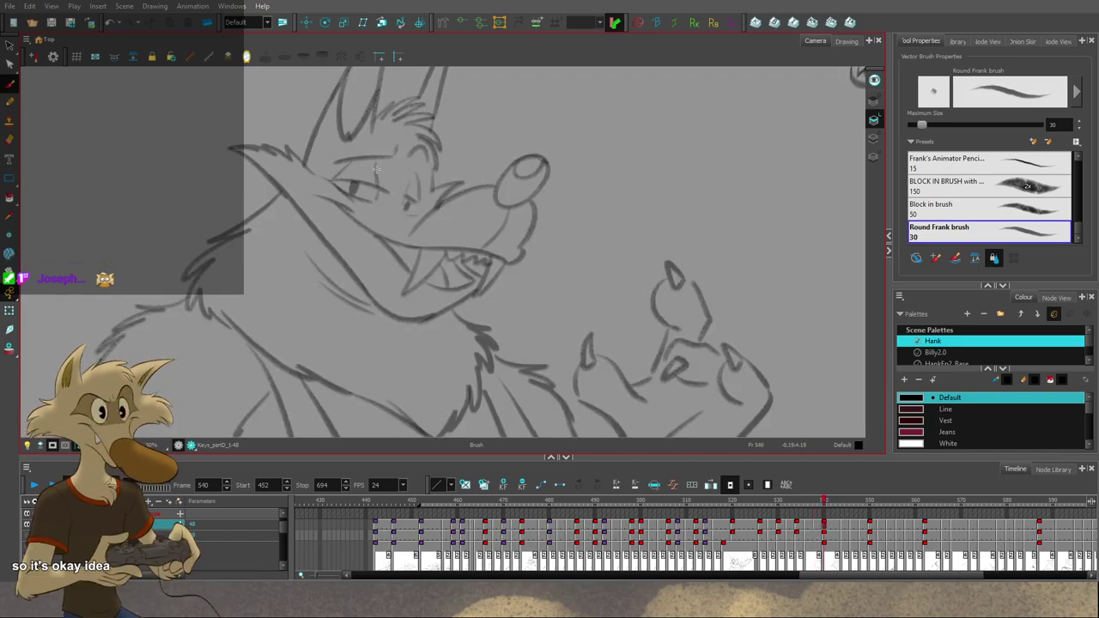
pyautogui.press('f')
pyautogui.press('g')
pyautogui.press(',')
pyautogui.press('.')
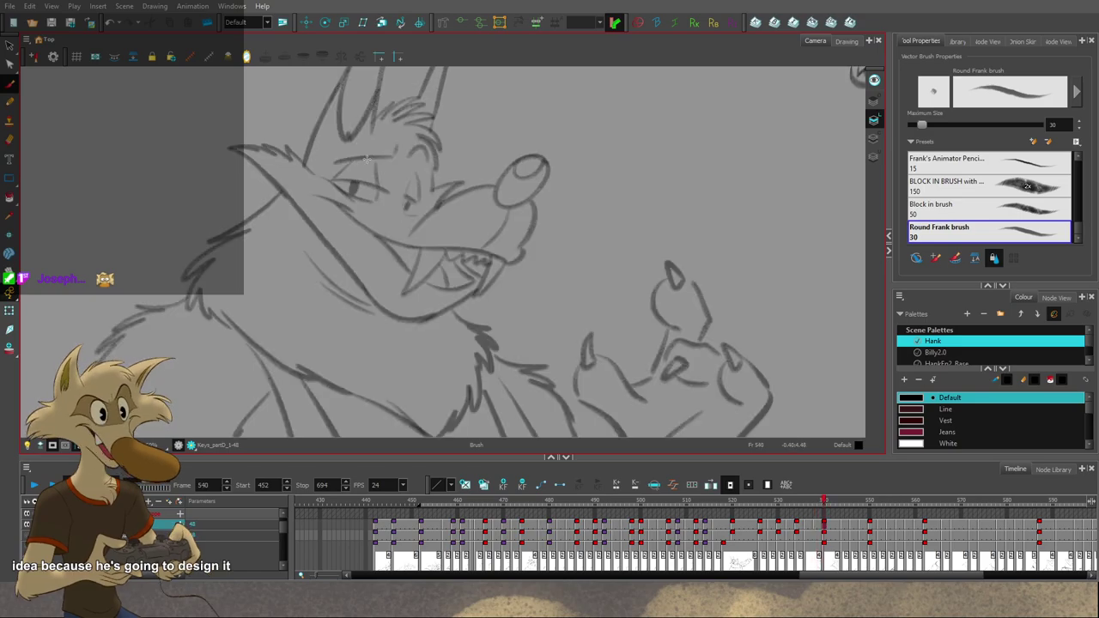
pyautogui.press(',')
pyautogui.press('.')
pyautogui.press(',')
pyautogui.press('.')
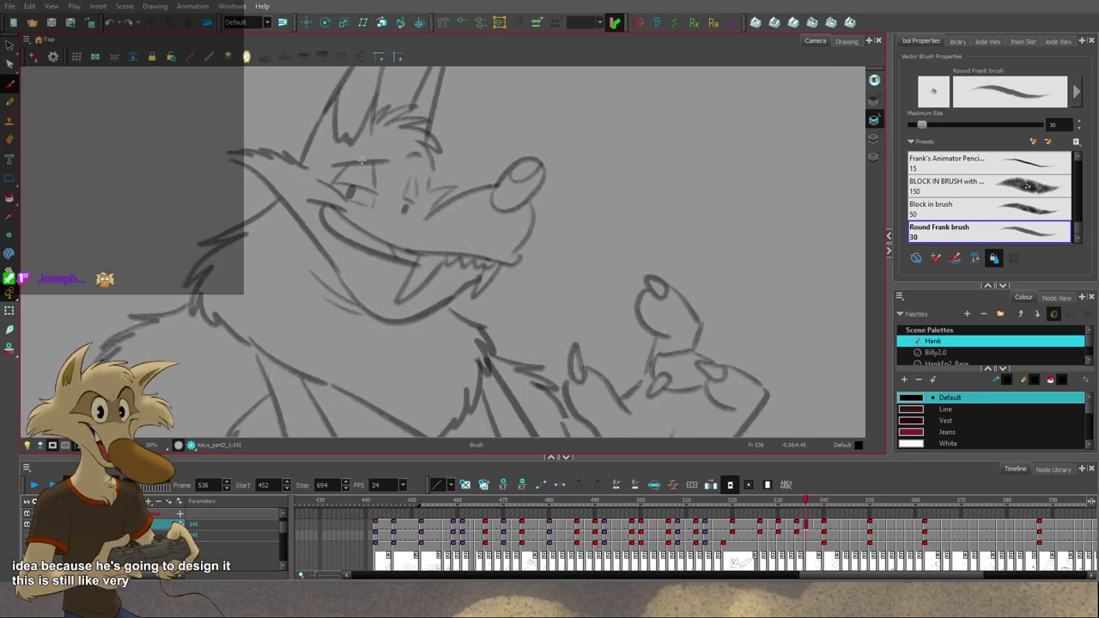
pyautogui.press(',')
pyautogui.press(',')
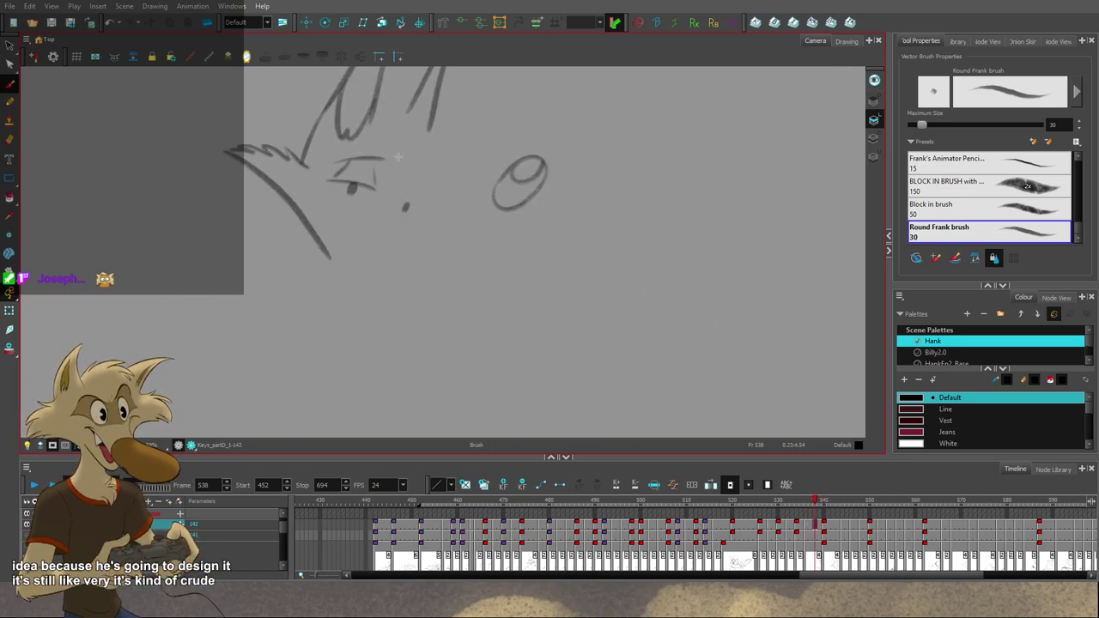
# Step: Add the far brow and the small crease between the brows on frame 538, matching the drawings on either side
pyautogui.press('.')
pyautogui.press(',')
pyautogui.press('.')
pyautogui.press(',')
pyautogui.press('.')
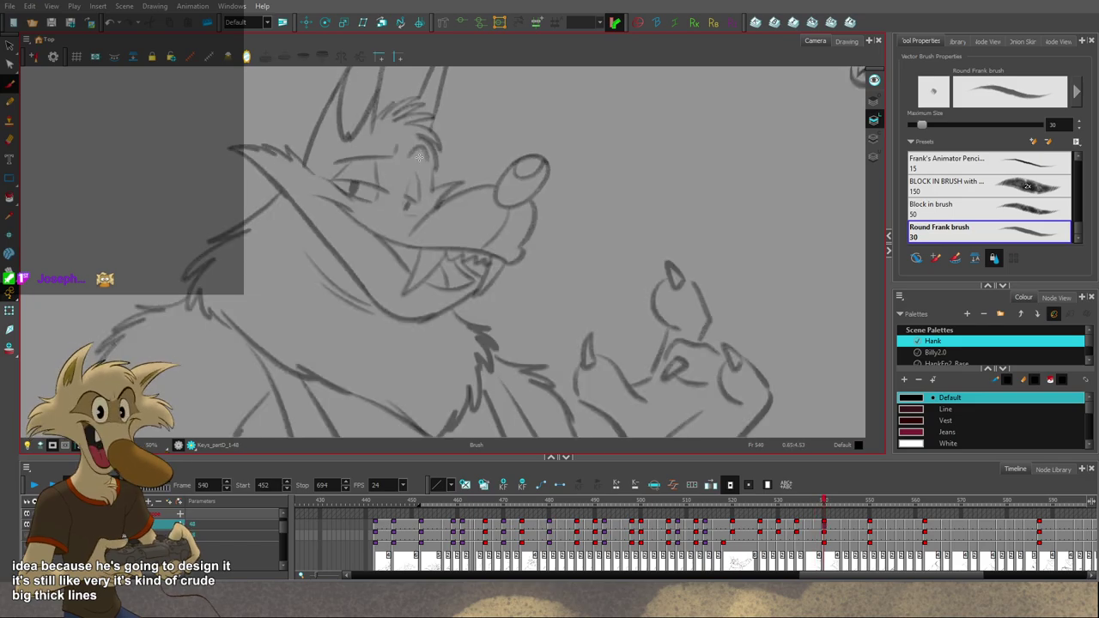
pyautogui.press(',')
pyautogui.press('.')
pyautogui.press(',')
pyautogui.press('.')
pyautogui.press(',')
pyautogui.press('.')
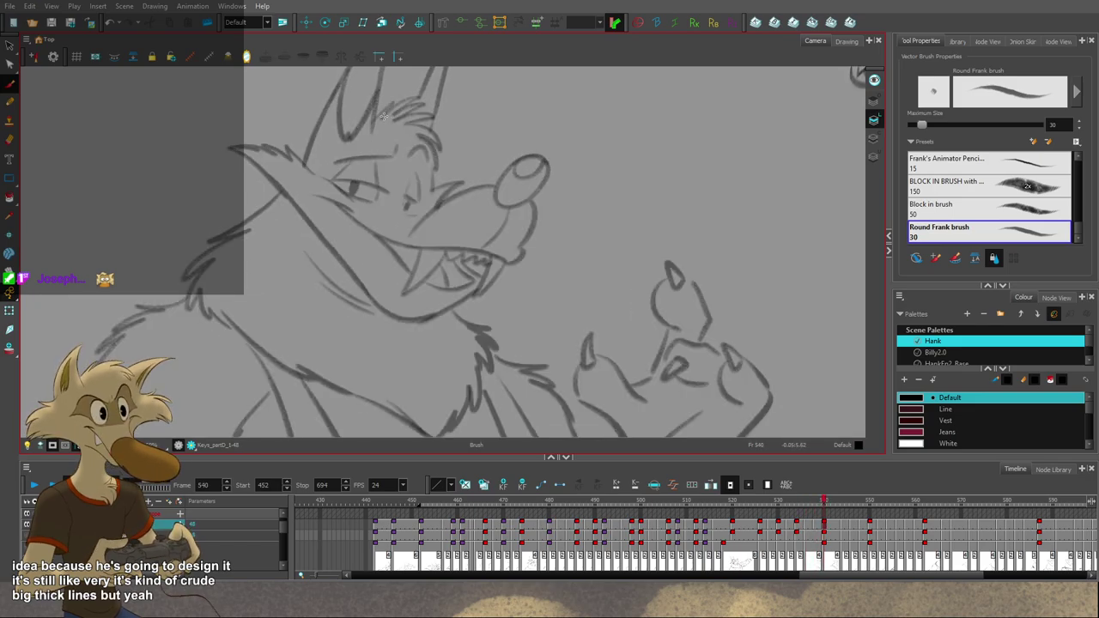
pyautogui.press('f')
pyautogui.press('f')
pyautogui.press('g')
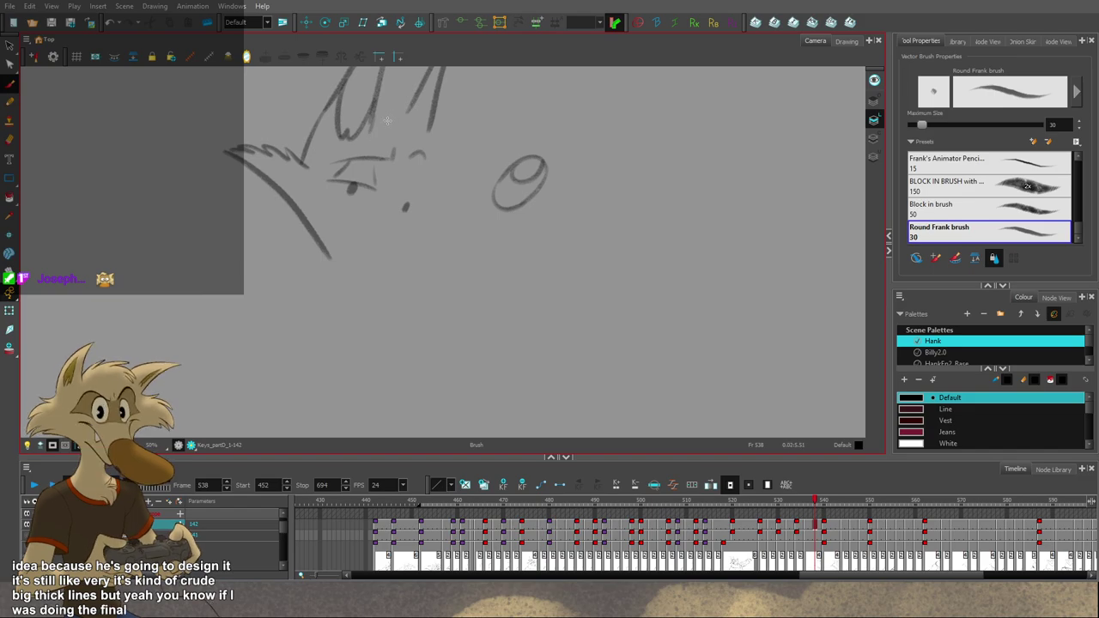
# Step: Draw the forehead hair tuft between the ears on frame 538, checking its position against frames 536 and 540
pyautogui.press('.')
pyautogui.press(',')
pyautogui.press('.')
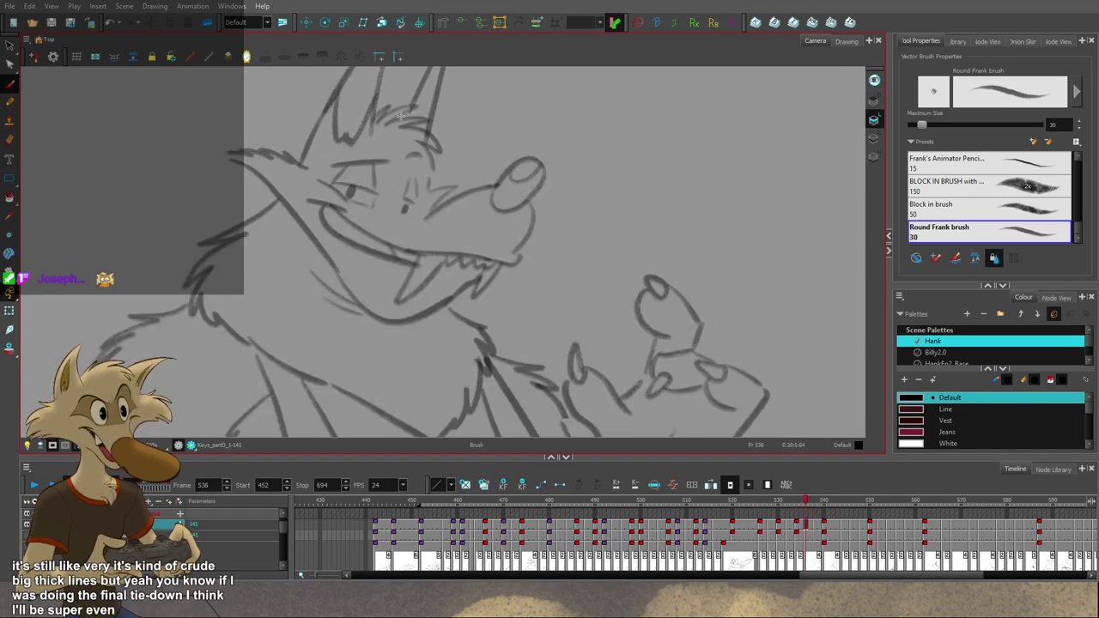
pyautogui.press('.')
pyautogui.press(',')
pyautogui.press(',')
pyautogui.press('.')
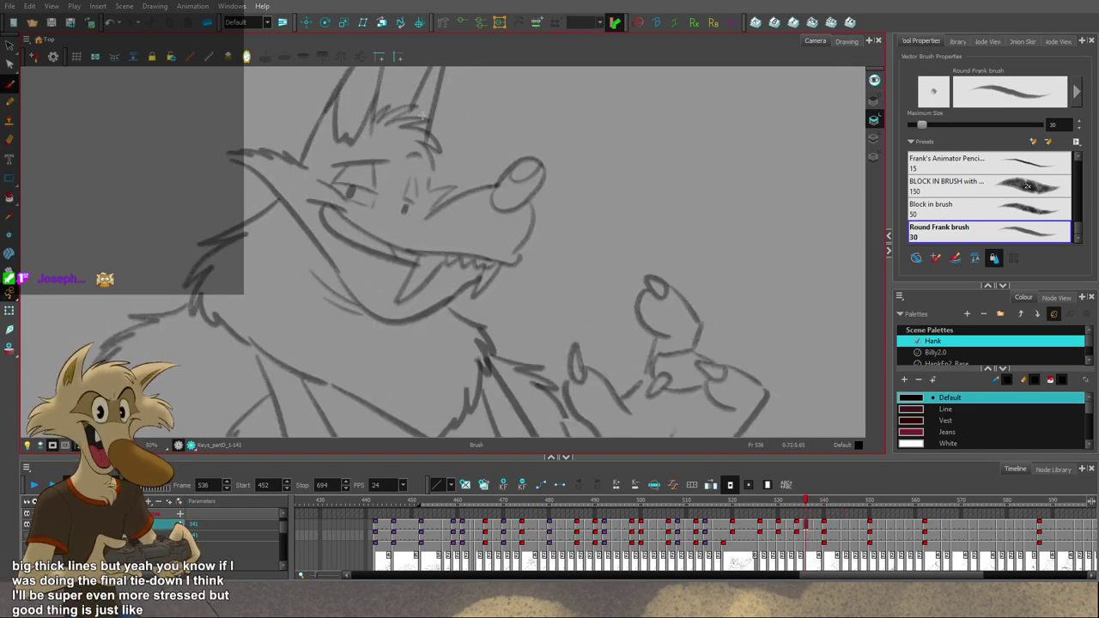
pyautogui.press('.')
pyautogui.press(',')
pyautogui.press(',')
pyautogui.press('.')
pyautogui.press('.')
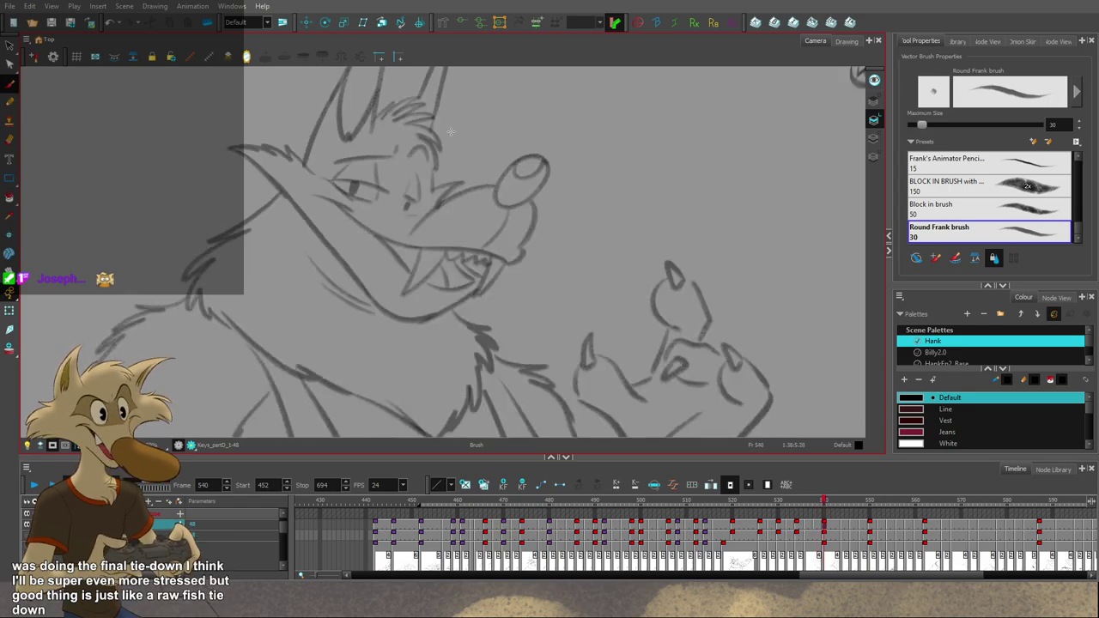
pyautogui.press(',')
pyautogui.press(',')
pyautogui.press('.')
pyautogui.press(',')
pyautogui.press('.')
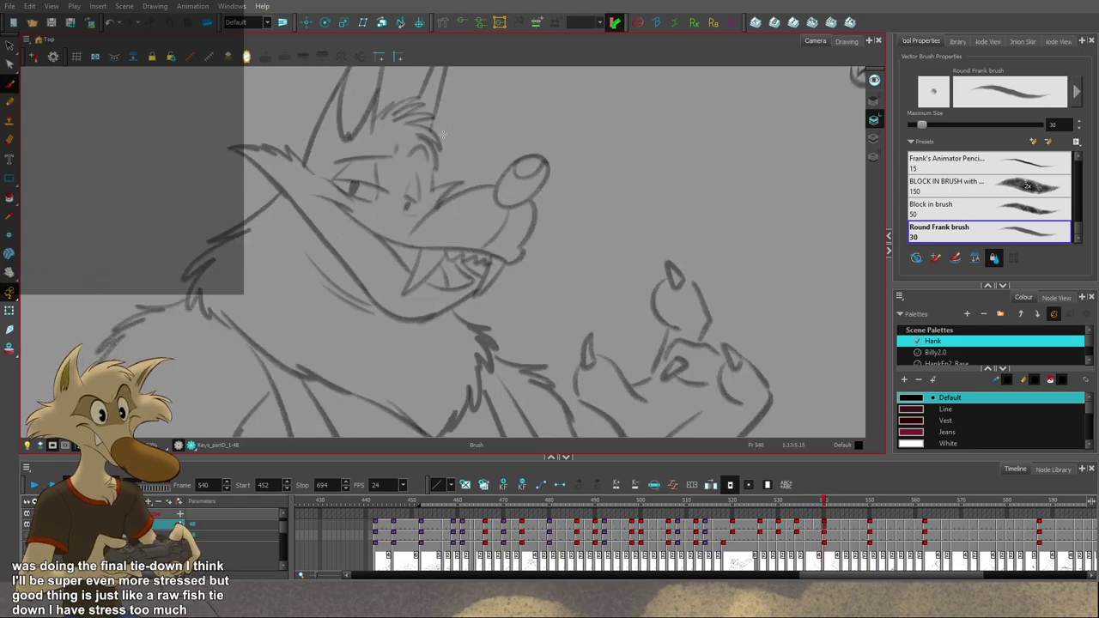
pyautogui.press(',')
pyautogui.hotkey('ctrl', 'z')
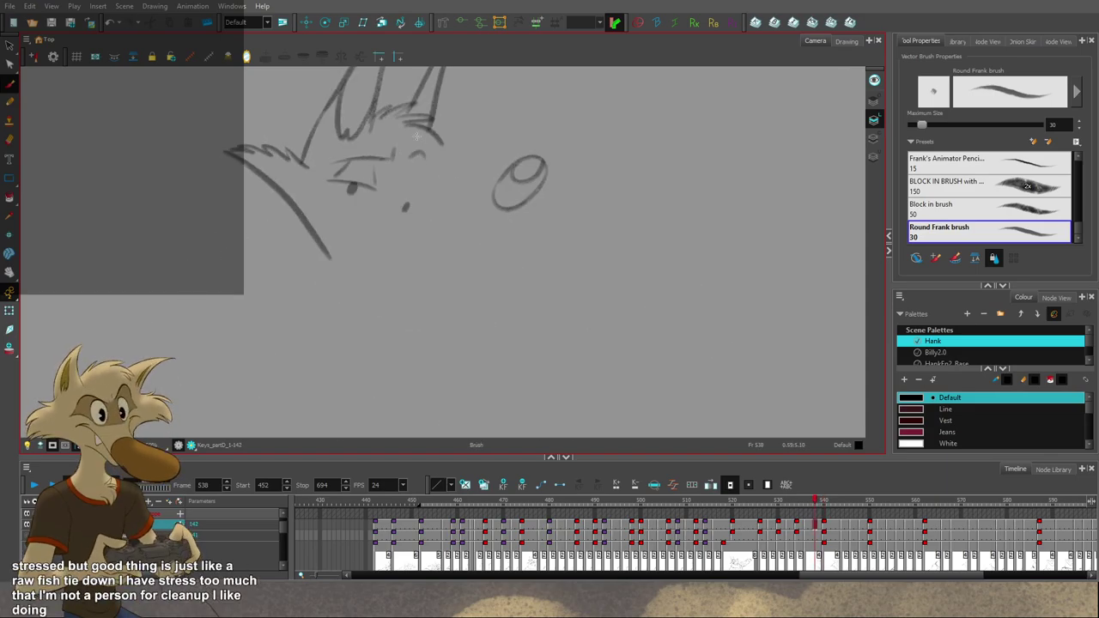
# Step: Draw the short fur strand hanging from the hair tuft above the far eye on frame 538, redoing unsatisfactory strokes
pyautogui.press('.')
pyautogui.press(',')
pyautogui.moveTo(441, 143); pyautogui.dragTo(427, 140)
pyautogui.moveTo(427, 140); pyautogui.dragTo(436, 170)
pyautogui.hotkey('ctrl', 'z')
pyautogui.hotkey('ctrl', 'z')
pyautogui.press('g')
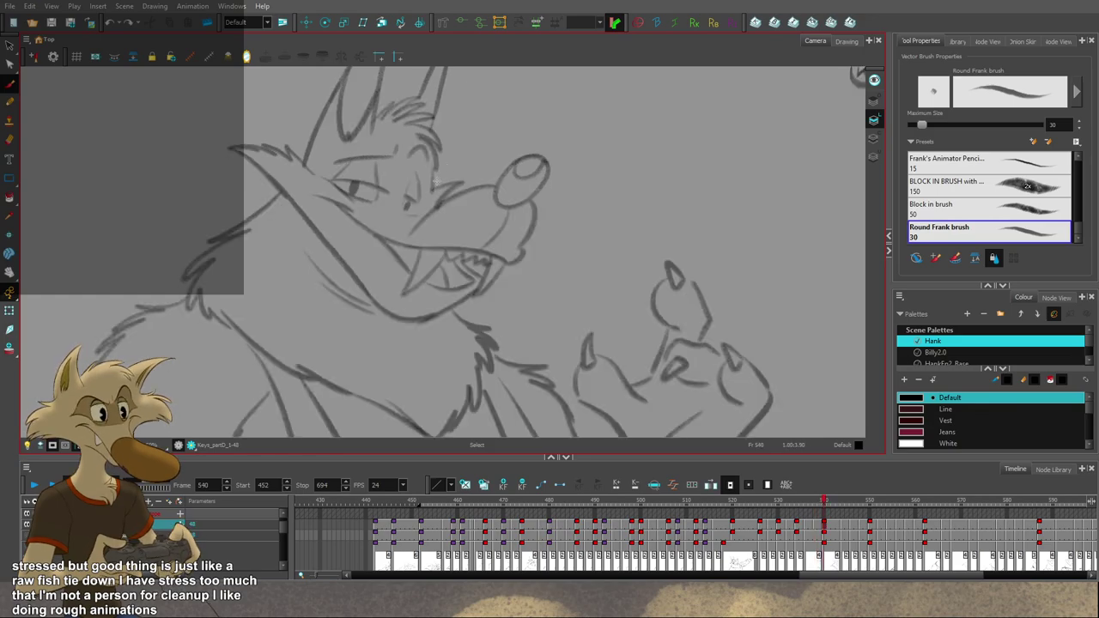
# Step: Draw the far eye's outline and the bridge of the muzzle up to the nose on frame 538, and turn on onion skinning
pyautogui.press('f')
pyautogui.press('g')
pyautogui.press('f')
pyautogui.press('g')
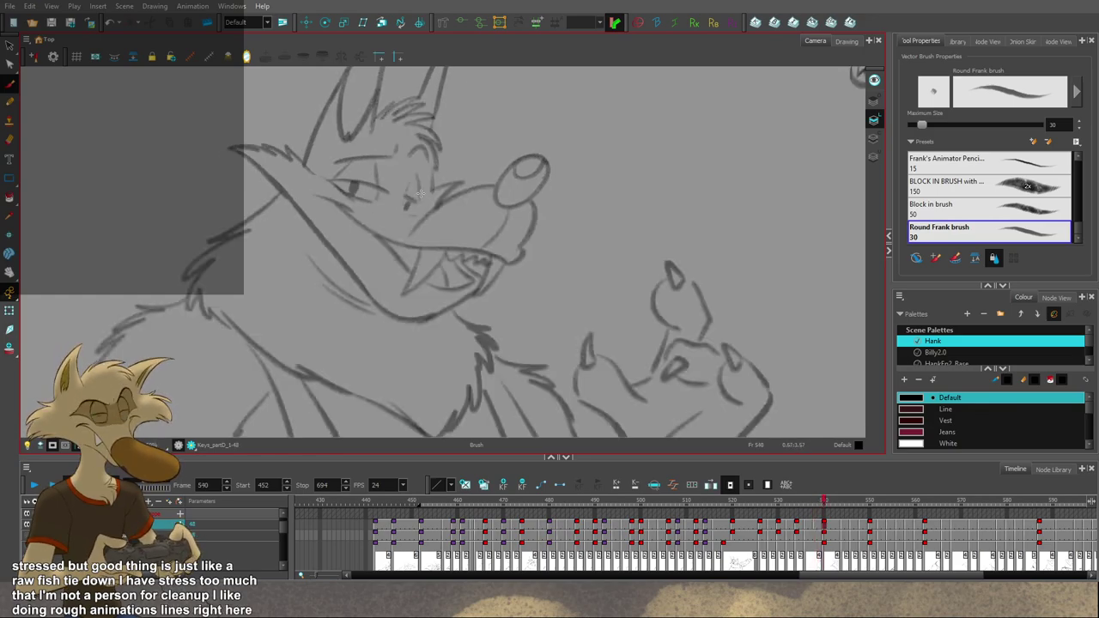
pyautogui.press('f')
pyautogui.press('g')
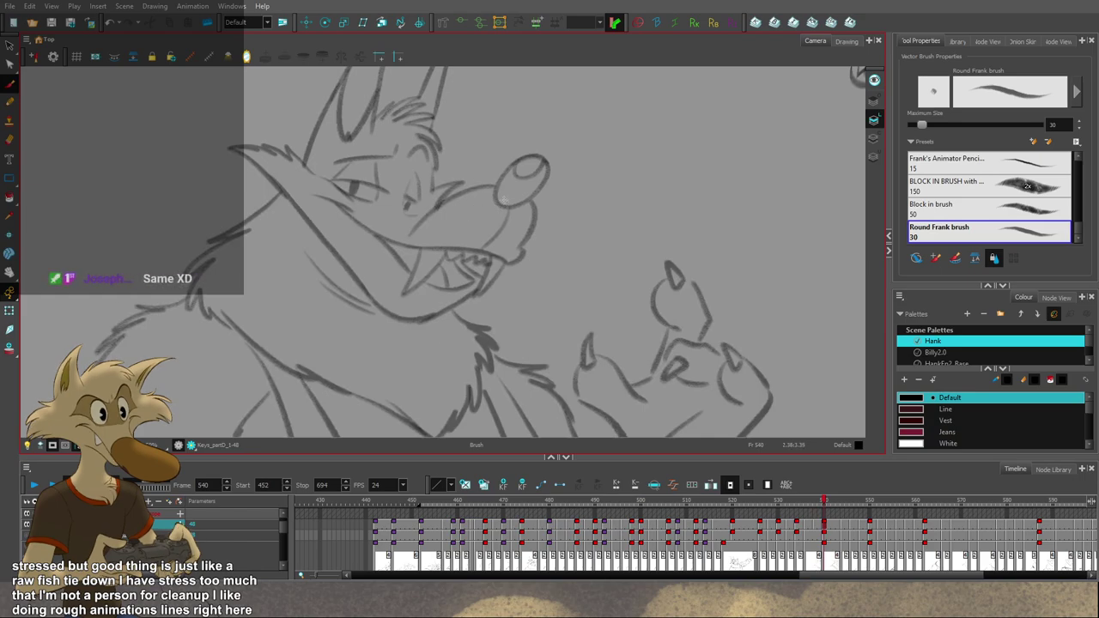
pyautogui.press('f')
pyautogui.press('g')
pyautogui.press('f')
pyautogui.hotkey('alt', 'o')
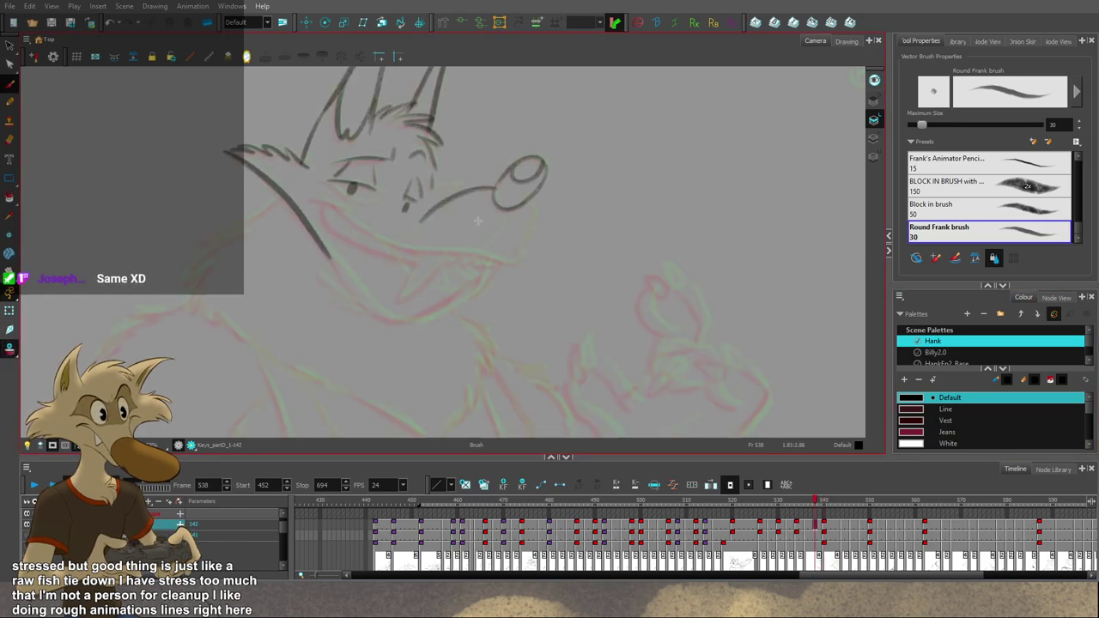
# Step: Draw the snout wrinkle beside the far eye above the muzzle bridge on frame 538
pyautogui.press('g')
pyautogui.press('f')
pyautogui.moveTo(426, 203)
pyautogui.mouseDown()
pyautogui.moveTo(464, 183)
pyautogui.moveTo(451, 185)
pyautogui.mouseUp()
pyautogui.hotkey('ctrl', 'z')
pyautogui.press('g')
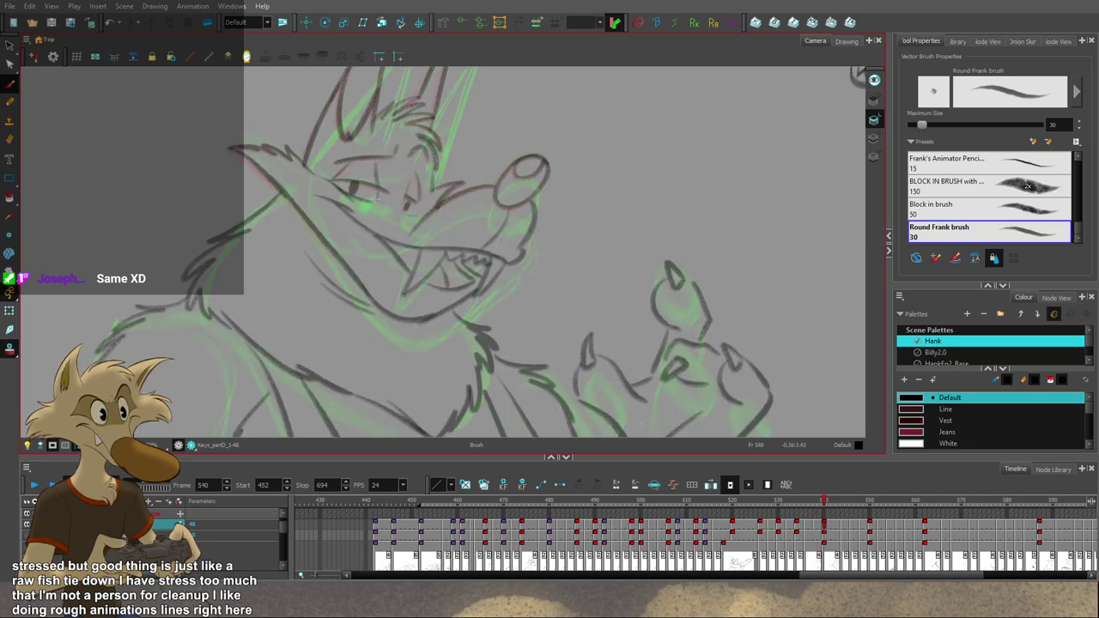
# Step: Draw the line at the near eye's outer corner on frame 538, undoing and retrying the stroke as needed
pyautogui.press('f')
pyautogui.moveTo(318, 179); pyautogui.dragTo(344, 198)
pyautogui.hotkey('ctrl', 'z')
pyautogui.hotkey('ctrl', 'z')
pyautogui.hotkey('ctrl', 'z')
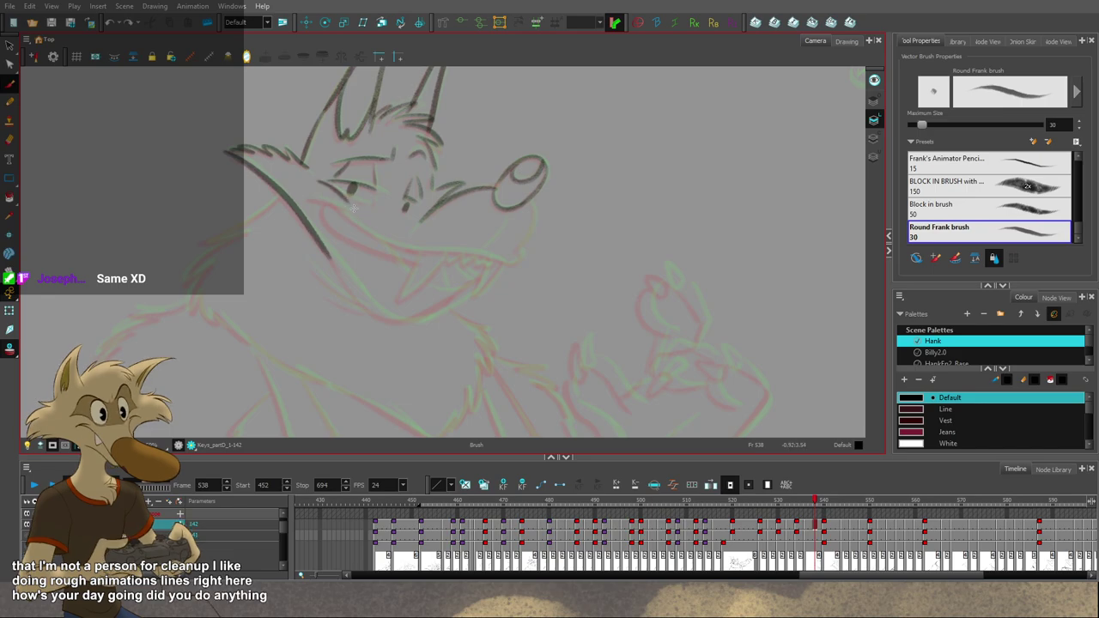
# Step: Delete the stroke under the near eye on frame 538, save the scene and return to the Brush tool
pyautogui.press('f')
pyautogui.press('g')
pyautogui.press('g')
pyautogui.press('f')
pyautogui.press('s')
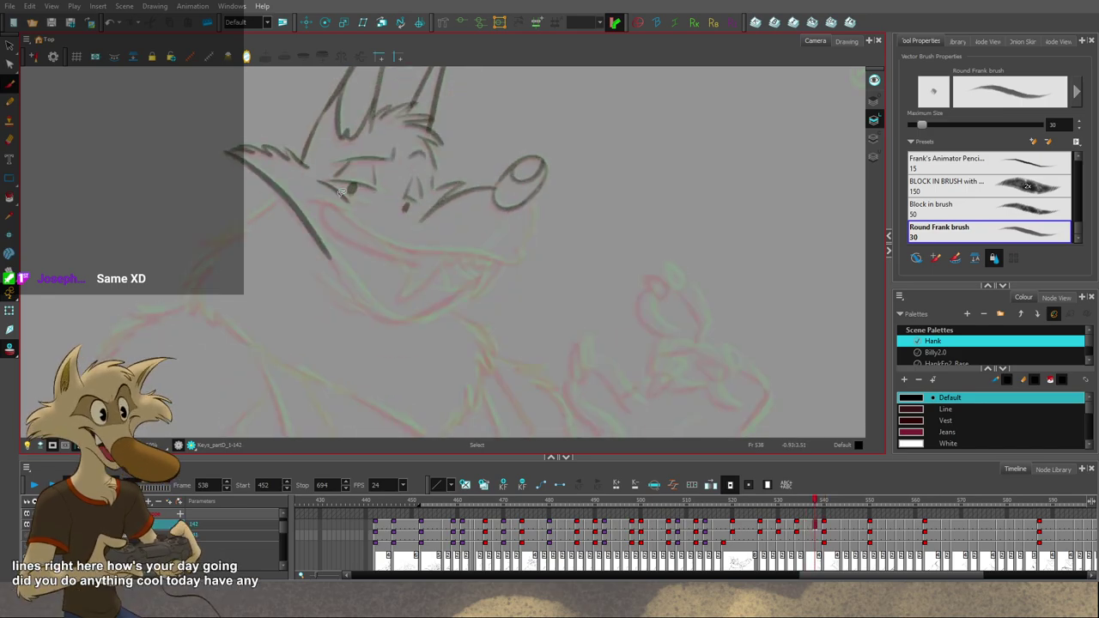
pyautogui.click(342, 196)
pyautogui.press('Delete')
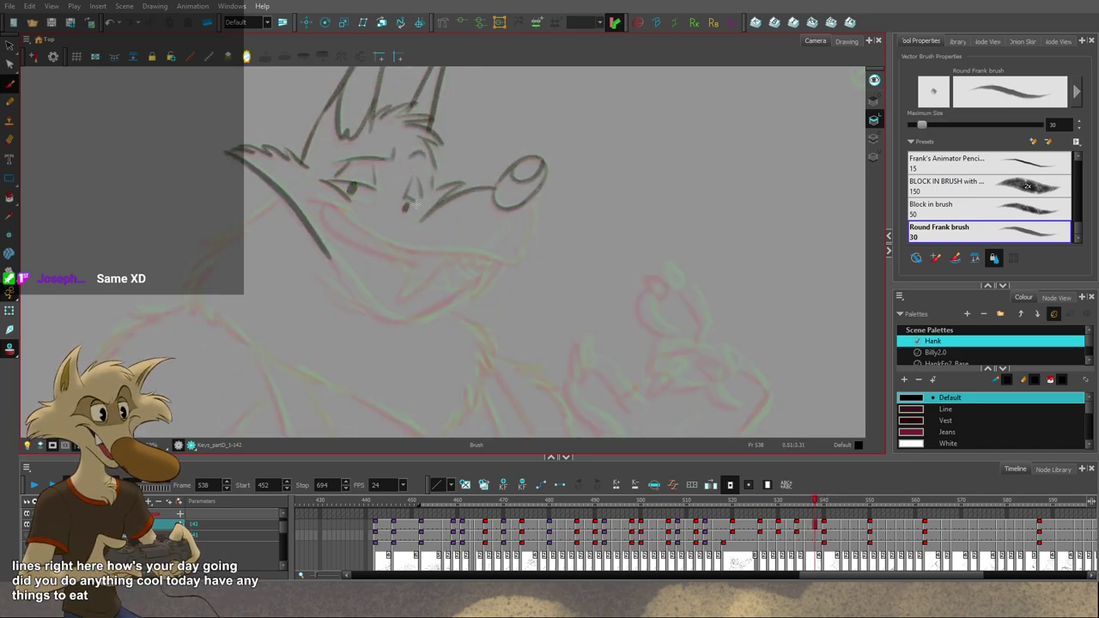
pyautogui.hotkey('ctrl', 's')
pyautogui.hotkey('alt', 'b')
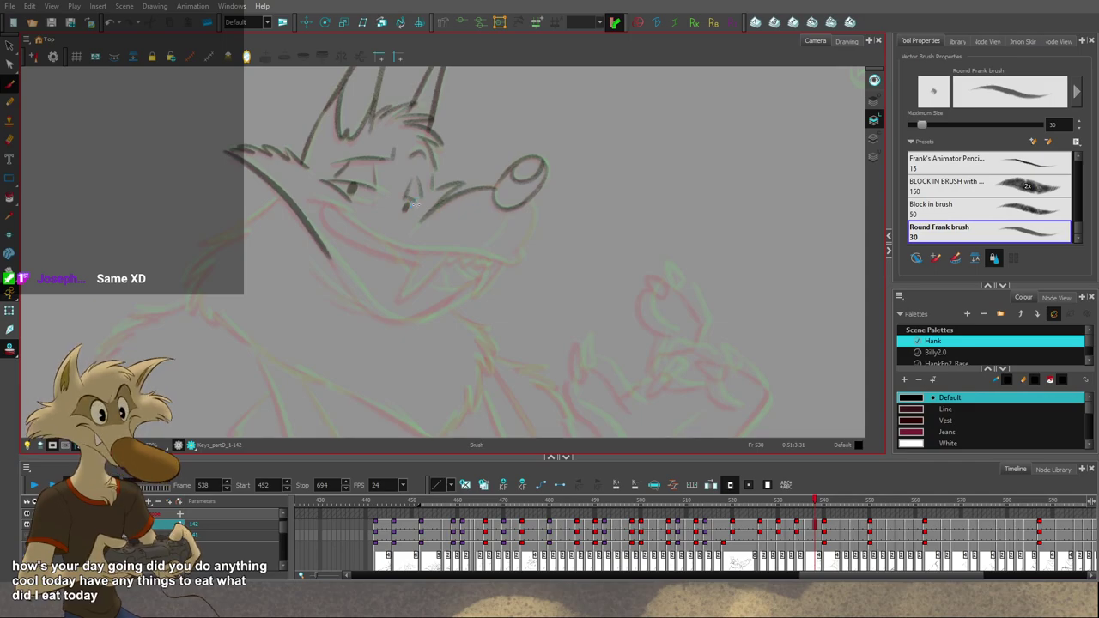
# Step: Draw the crease directly below the near eye on frame 538, retrying the stroke until it fits the neighbouring drawings
pyautogui.scroll(1, 415, 154)
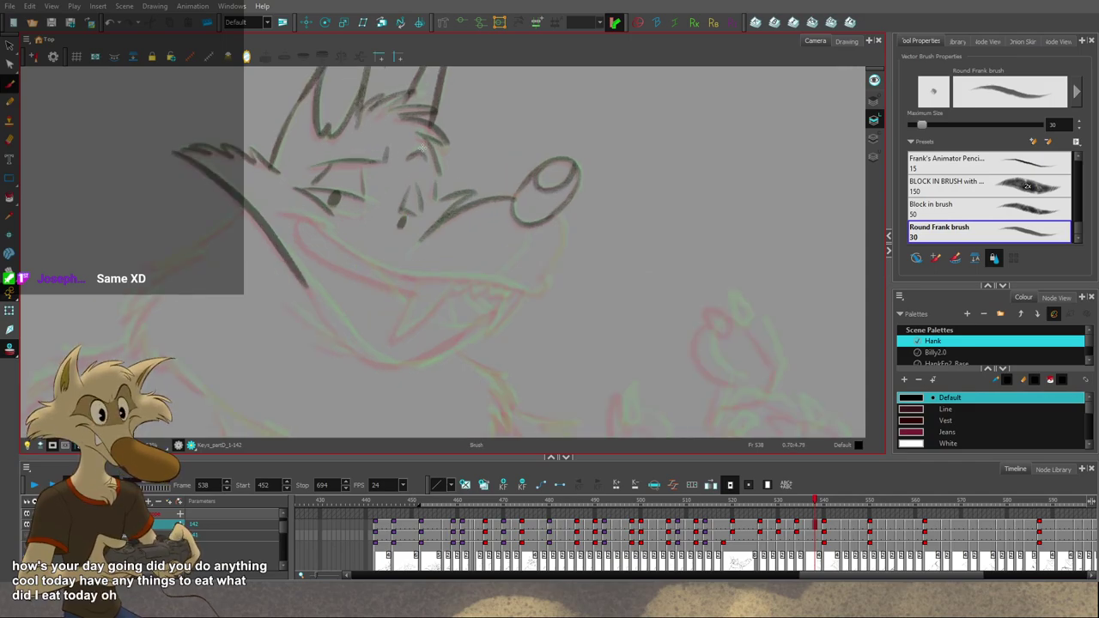
pyautogui.press('f')
pyautogui.press('g')
pyautogui.press('g')
pyautogui.press('f')
pyautogui.press('f')
pyautogui.press('g')
pyautogui.moveTo(331, 210); pyautogui.dragTo(361, 217)
pyautogui.hotkey('ctrl', 'z')
pyautogui.hotkey('ctrl', 'z')
pyautogui.hotkey('ctrl', 'z')
pyautogui.hotkey('ctrl', 'z')
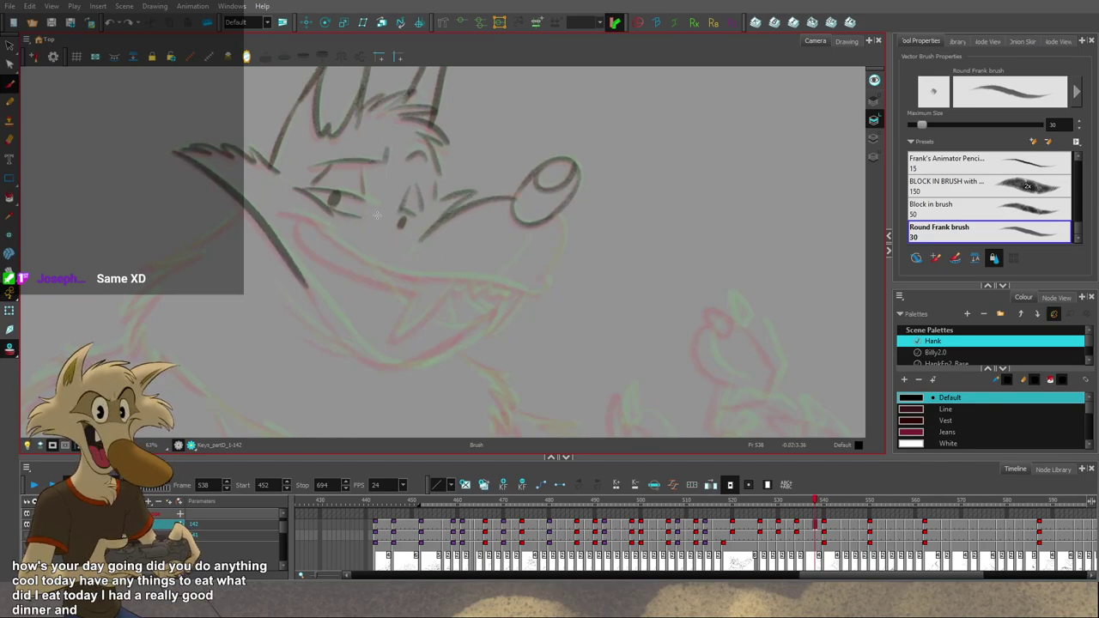
pyautogui.hotkey('ctrl', 'z')
pyautogui.hotkey('ctrl', 'shift', 'z')
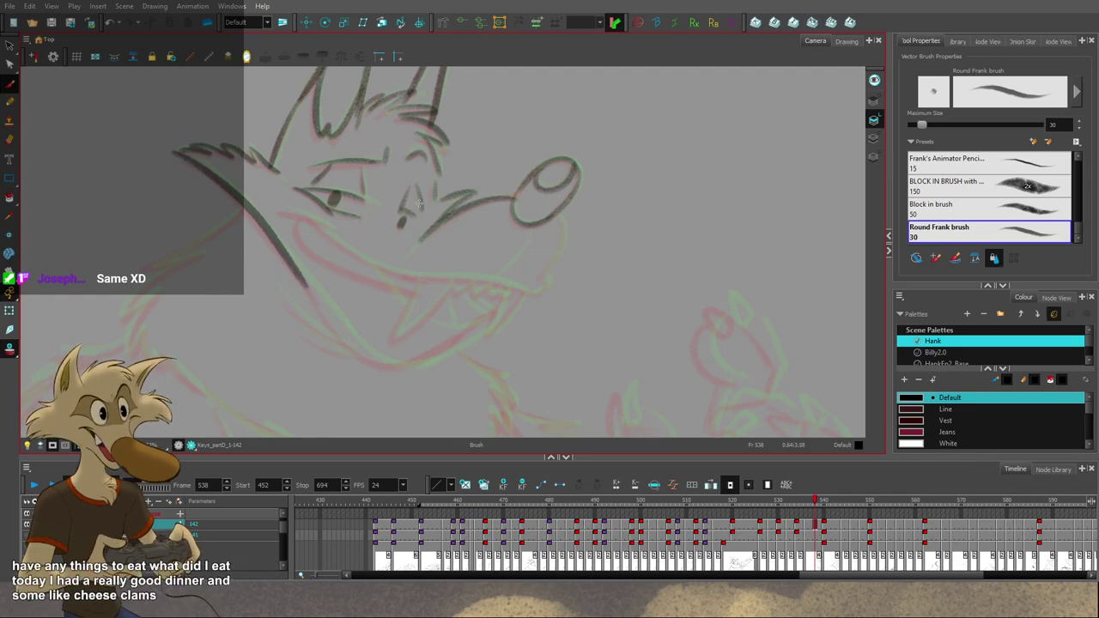
# Step: Flip between frames 536, 538 and 540 to check how the eyes and brows move
pyautogui.press('f')
pyautogui.press('g')
pyautogui.press('g')
pyautogui.press('g')
pyautogui.press('g')
pyautogui.press('f')
pyautogui.press('f')
pyautogui.press('f')
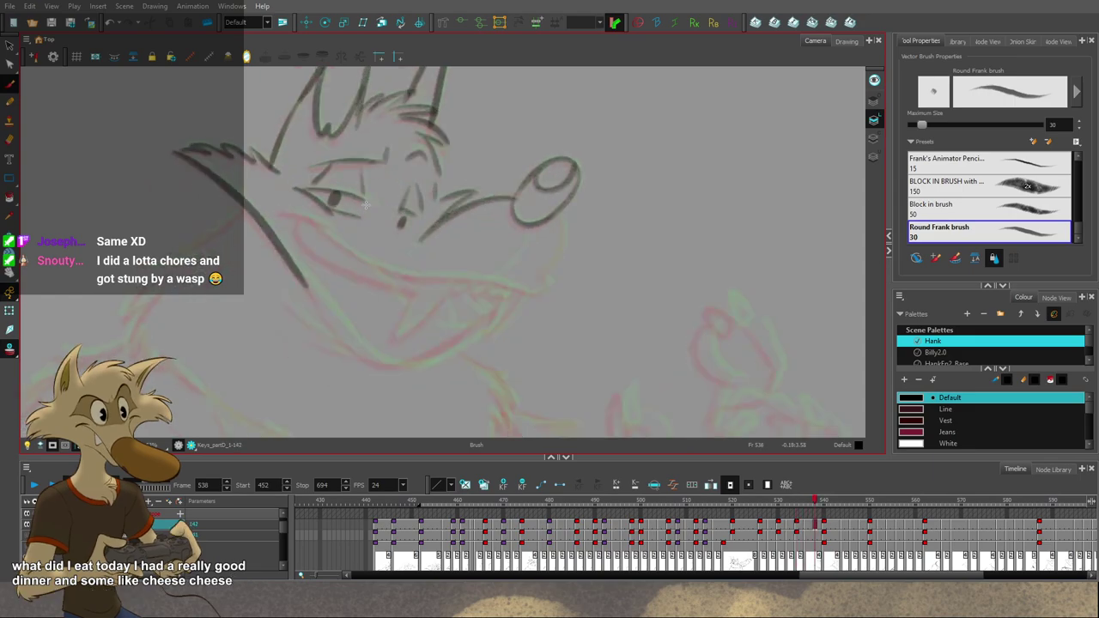
pyautogui.press('.')
pyautogui.press('.')
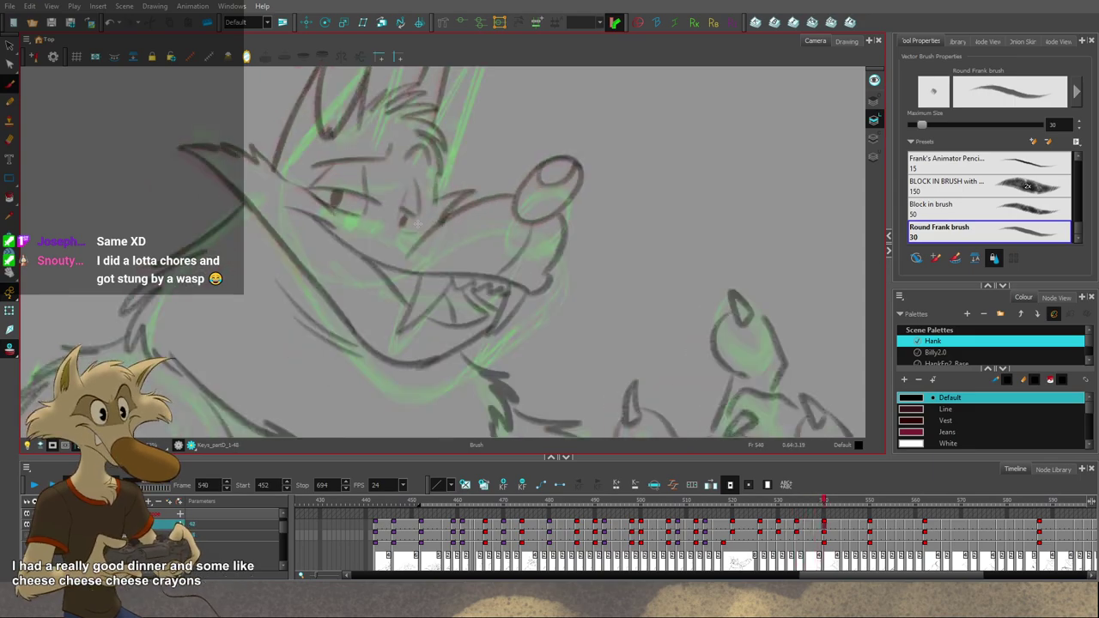
# Step: Add a wrinkle line below the near eye's outer corner on frame 538
pyautogui.press('f')
pyautogui.press('f')
pyautogui.press('g')
pyautogui.press('g')
pyautogui.press('f')
pyautogui.moveTo(281, 210); pyautogui.dragTo(327, 225)
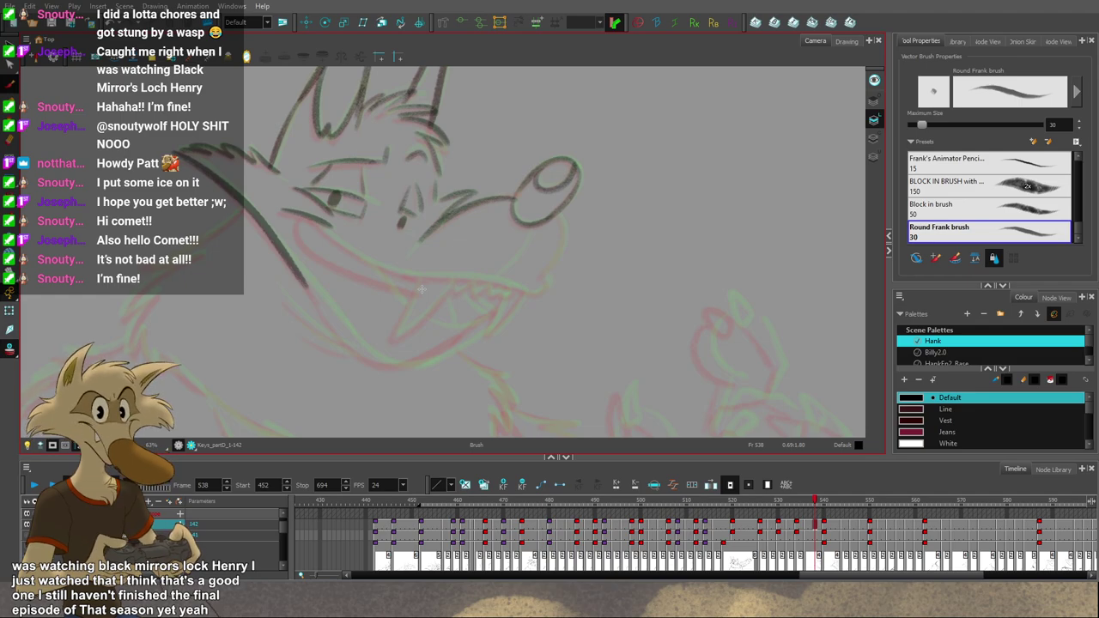
# Step: Compare the in-between head at frame 538 with the drawings at frames 536 and 540
pyautogui.press('f')
pyautogui.press('g')
pyautogui.press('g')
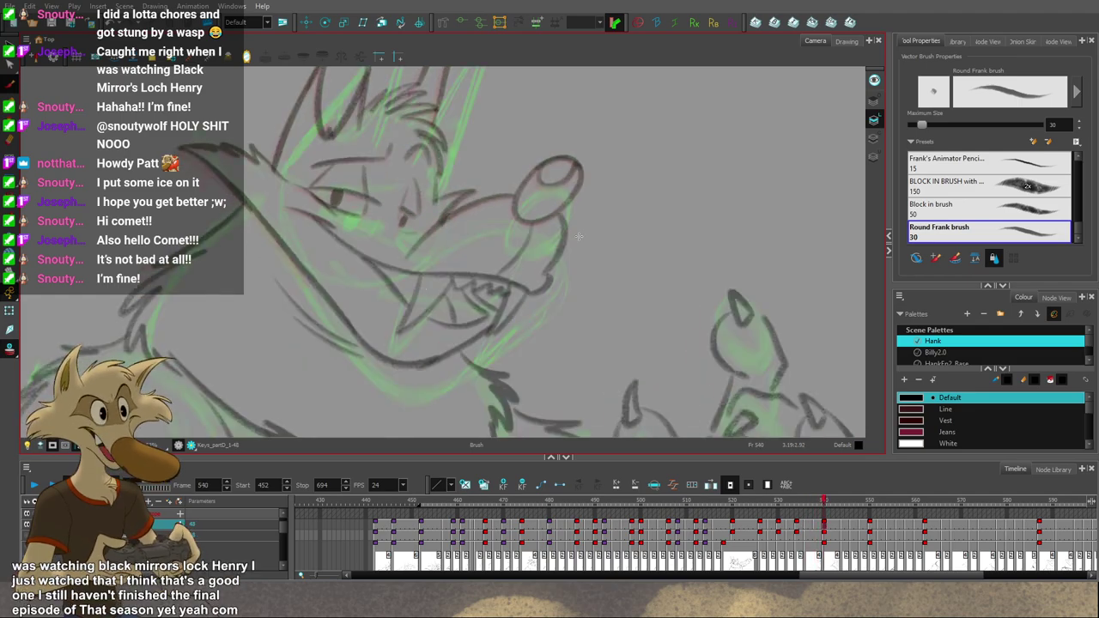
pyautogui.press('f')
pyautogui.press('f')
pyautogui.press('g')
pyautogui.press('g')
pyautogui.press('f')
pyautogui.press('f')
pyautogui.press('.')
pyautogui.press('.')
pyautogui.press(',')
pyautogui.press(',')
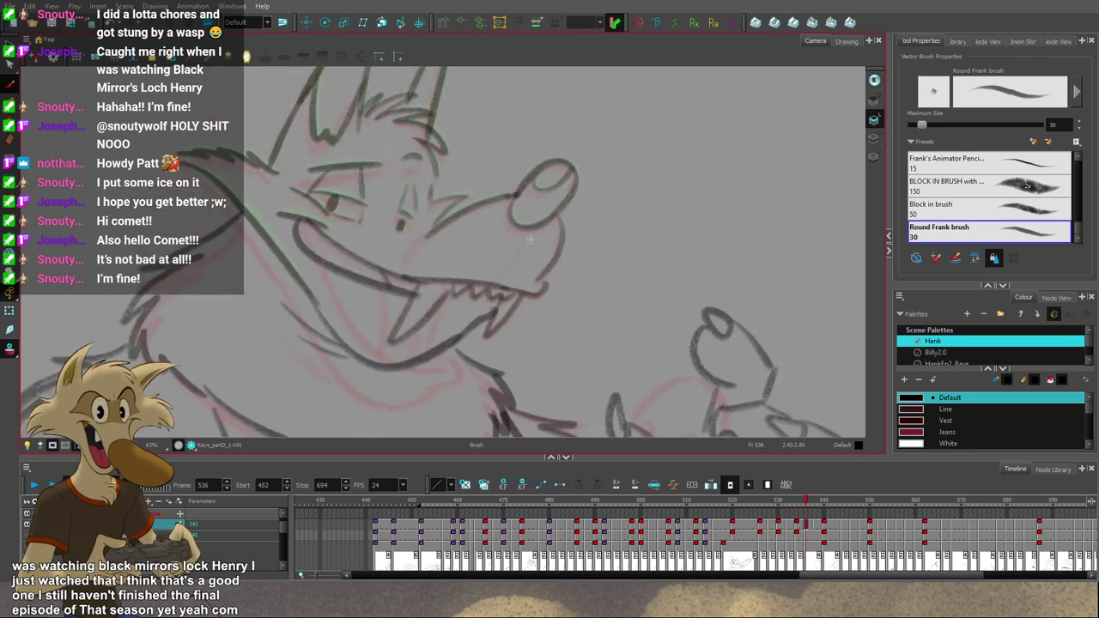
# Step: Step back through the drawings to frame 530 and forward again to frame 538 to review the head's motion
pyautogui.press(',')
pyautogui.press(',')
pyautogui.press(',')
pyautogui.press(',')
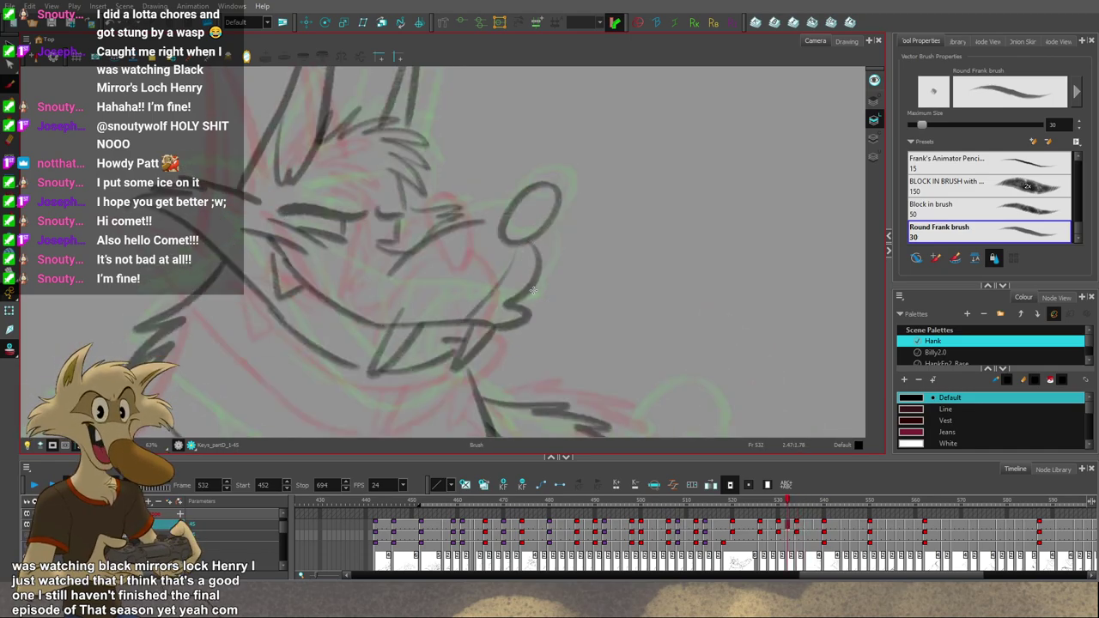
pyautogui.press(',')
pyautogui.press(',')
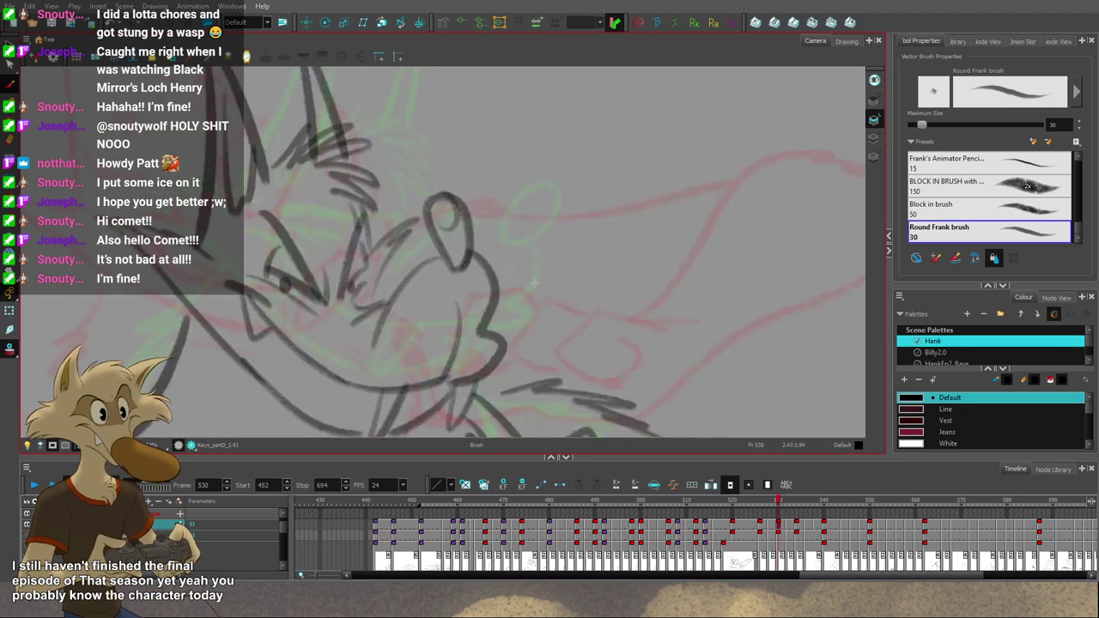
pyautogui.press('.')
pyautogui.press('.')
pyautogui.press('.')
pyautogui.press('.')
pyautogui.press('.')
pyautogui.press('.')
pyautogui.press('.')
pyautogui.press('.')
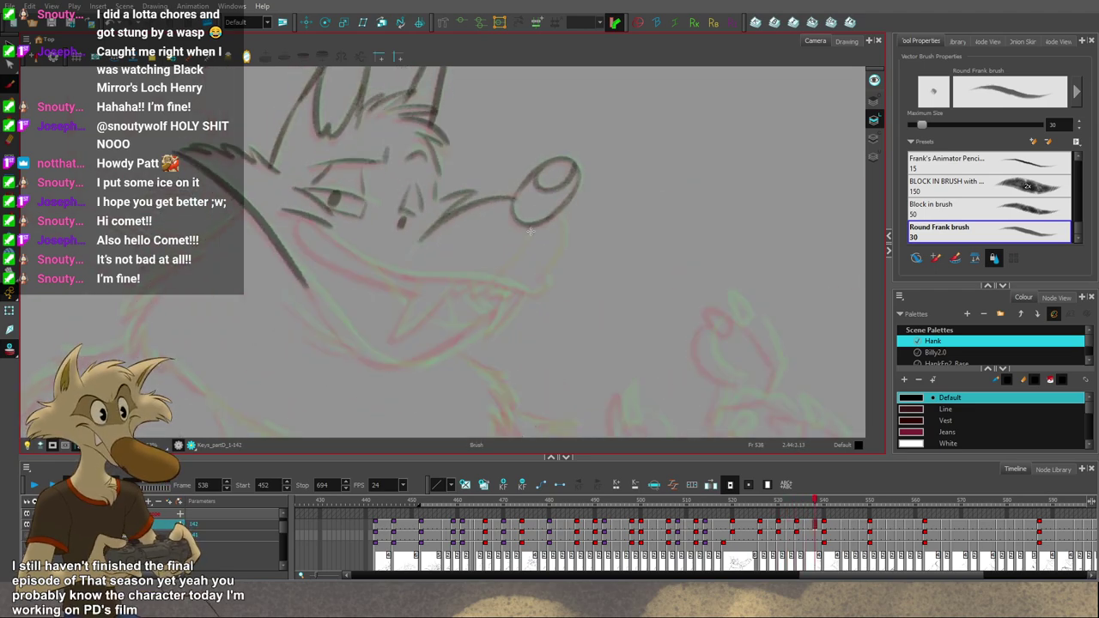
# Step: Draw the crease from the nose down toward the mouth and start the muzzle's front contour on frame 538
pyautogui.hotkey('ctrl', 'z')
pyautogui.moveTo(530, 230); pyautogui.dragTo(496, 278)
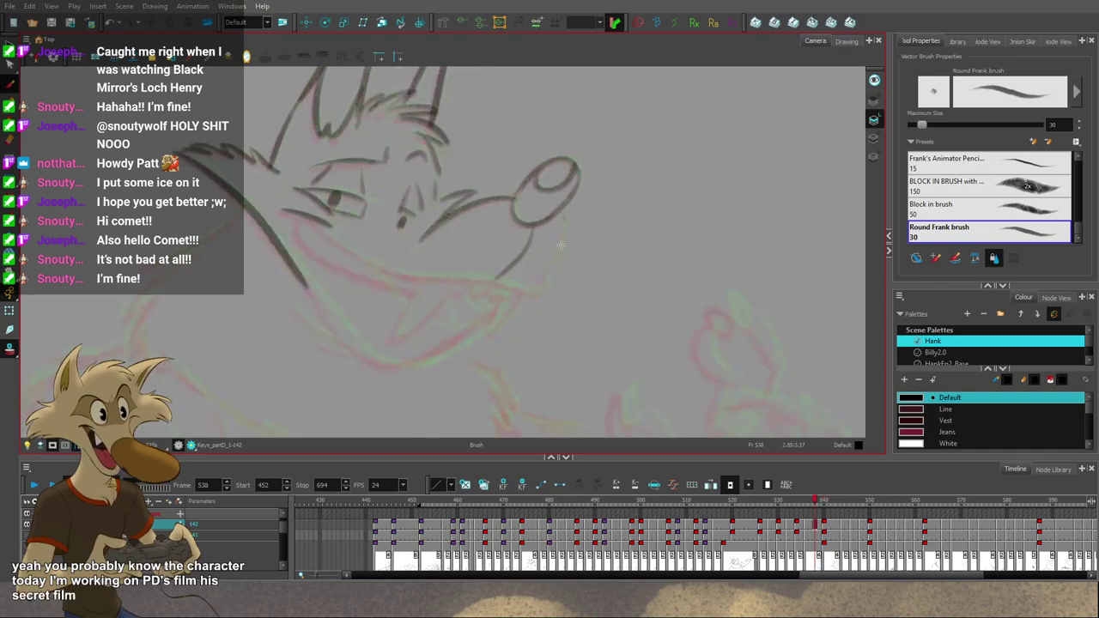
pyautogui.moveTo(565, 221); pyautogui.dragTo(556, 260)
pyautogui.hotkey('ctrl', 'z')
pyautogui.moveTo(563, 216); pyautogui.dragTo(559, 254)
# Step: Extend the muzzle's front contour down into the rounded tip of the upper lip on frame 538
pyautogui.press('f')
pyautogui.press('g')
pyautogui.press('g')
pyautogui.press('f')
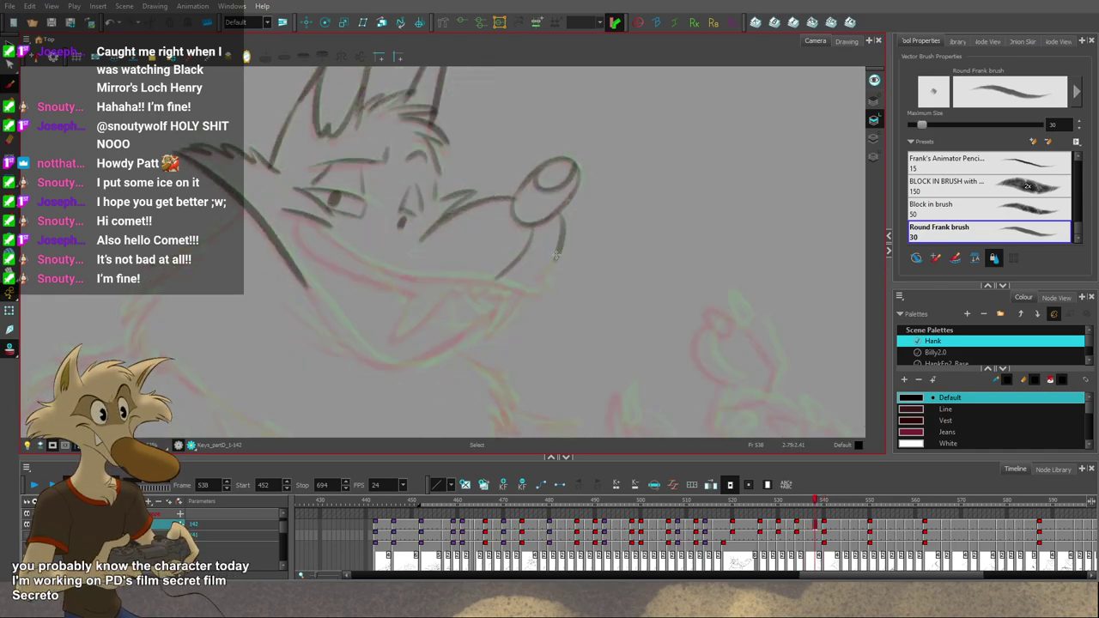
pyautogui.press('f')
pyautogui.press('g')
pyautogui.moveTo(559, 255); pyautogui.dragTo(545, 289)
pyautogui.press('f')
pyautogui.press('g')
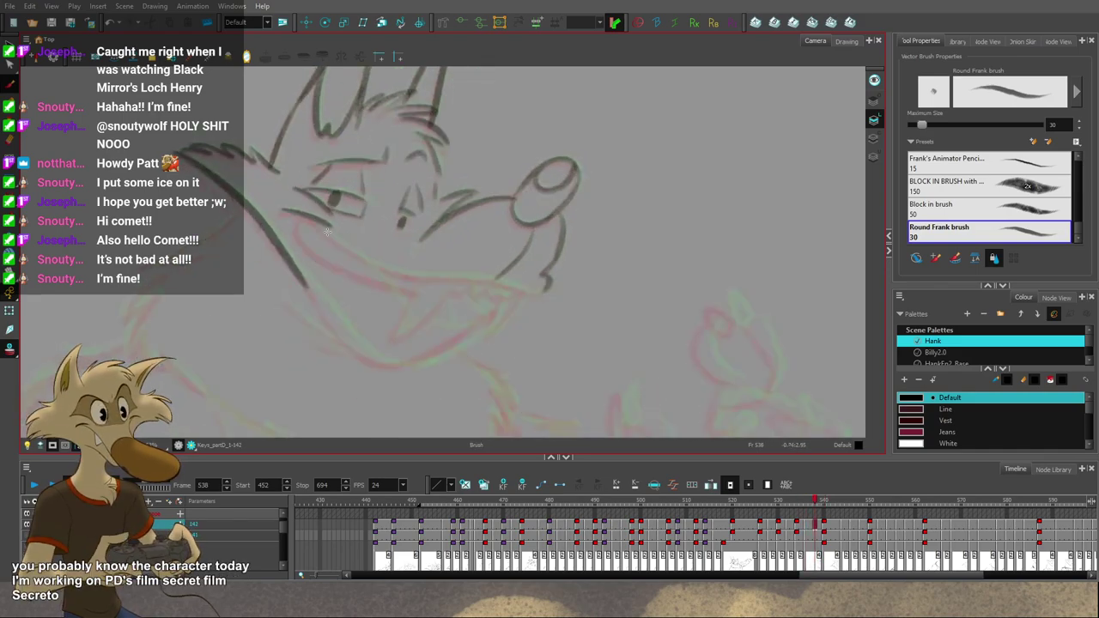
# Step: Draw the long upper mouth line from the cheek below the near eye to the front lip on frame 538
pyautogui.hotkey('ctrl', 'z')
pyautogui.moveTo(308, 218)
pyautogui.mouseDown()
pyautogui.moveTo(396, 271)
pyautogui.moveTo(441, 282)
pyautogui.mouseUp()
pyautogui.hotkey('ctrl', 'z')
pyautogui.hotkey('ctrl', 'z')
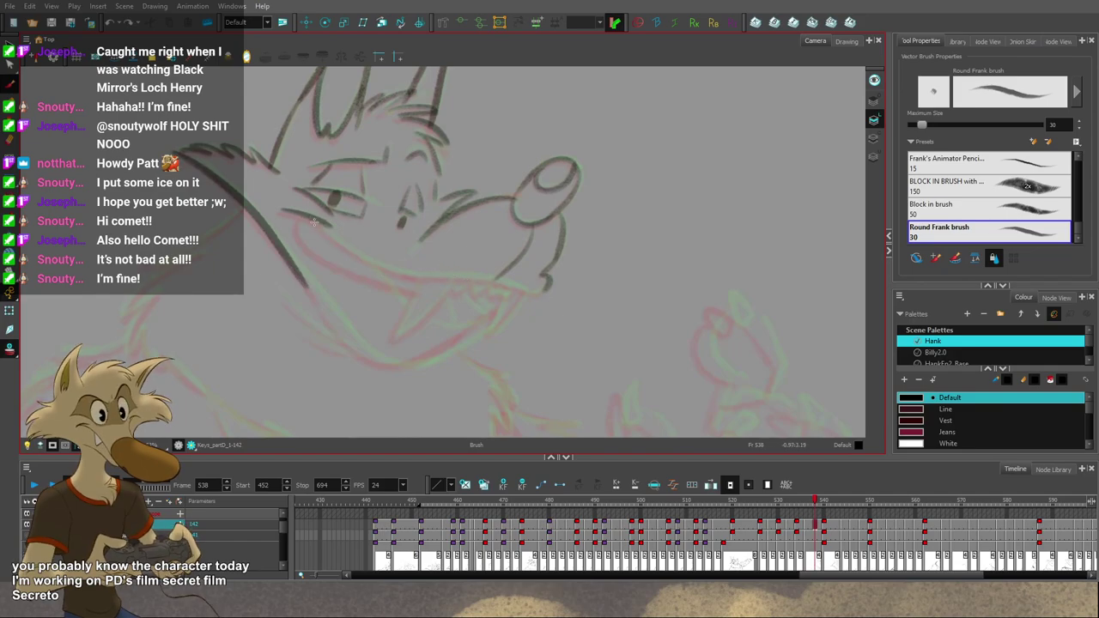
pyautogui.moveTo(310, 219)
pyautogui.mouseDown()
pyautogui.moveTo(428, 279)
pyautogui.moveTo(506, 283)
pyautogui.mouseUp()
pyautogui.press('f')
pyautogui.press('g')
pyautogui.hotkey('ctrl', 'z')
pyautogui.moveTo(426, 276); pyautogui.dragTo(530, 289)
pyautogui.hotkey('ctrl', 'z')
pyautogui.hotkey('ctrl', 'z')
pyautogui.moveTo(473, 280); pyautogui.dragTo(534, 293)
# Step: Draw the rear edge of the large upper fang on frame 538, using the drawings at frames 536 and 540 as reference
pyautogui.press(',')
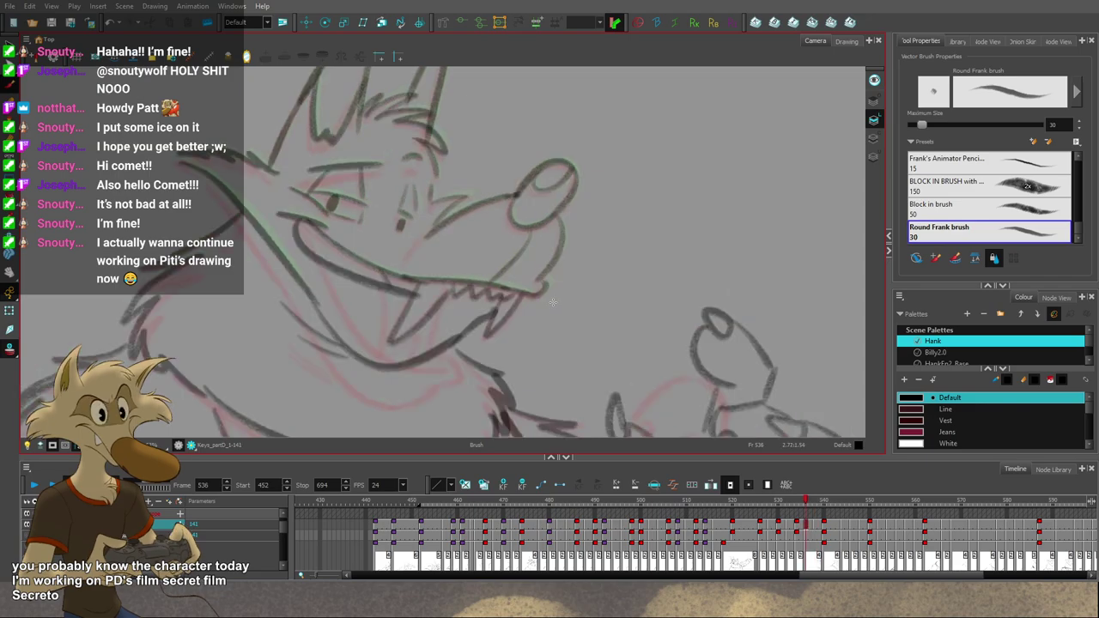
pyautogui.press('.')
pyautogui.press(',')
pyautogui.press(',')
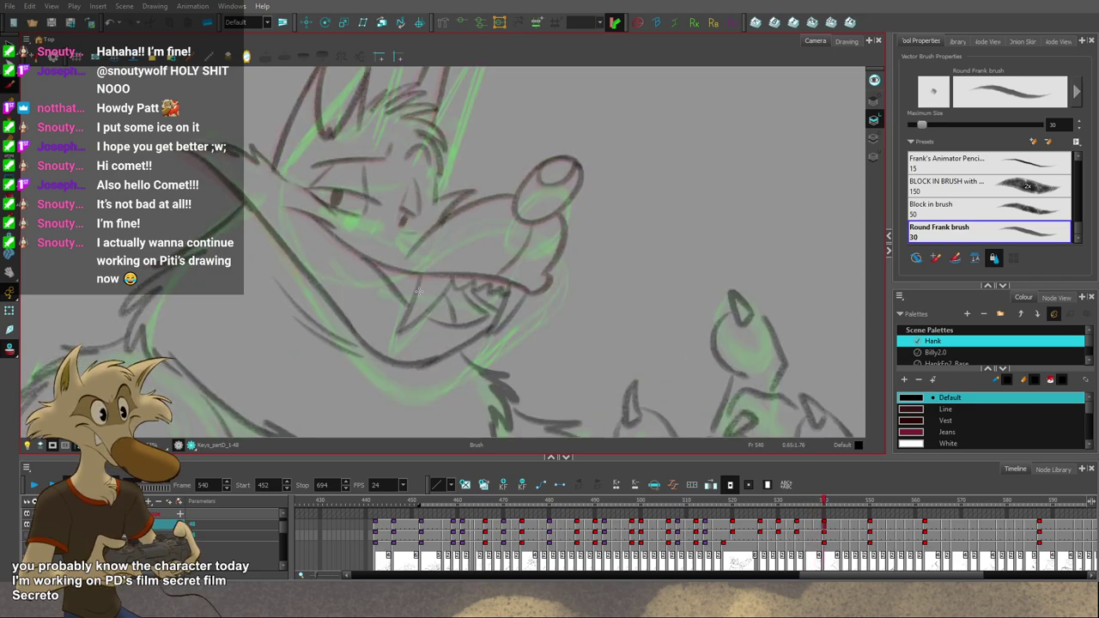
pyautogui.press('.')
pyautogui.press('.')
pyautogui.moveTo(418, 281); pyautogui.dragTo(394, 334)
pyautogui.hotkey('ctrl', 'z')
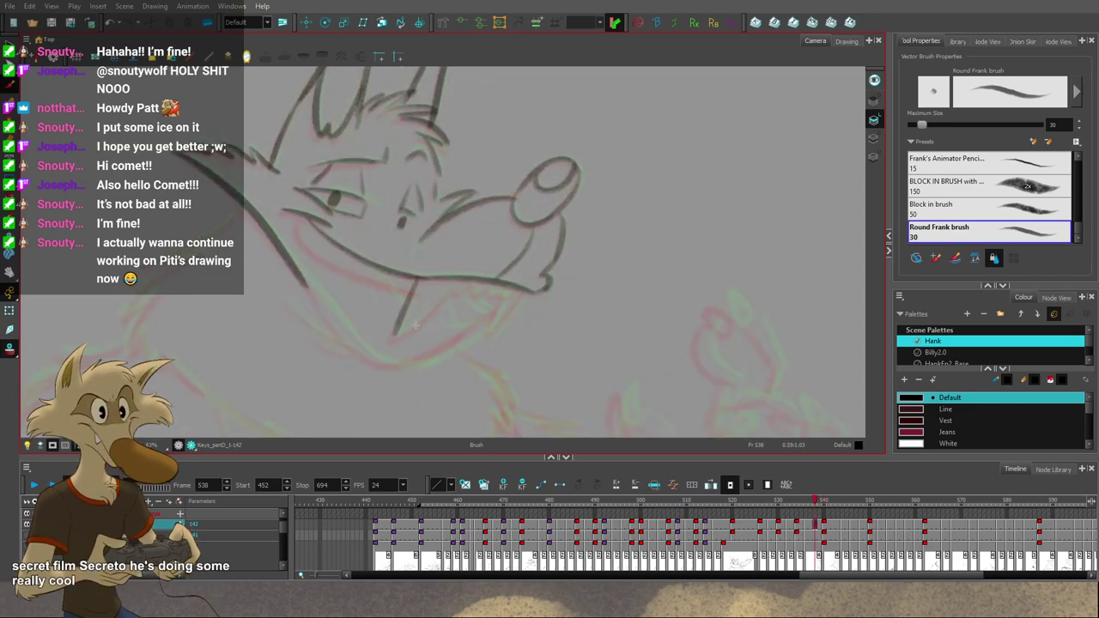
# Step: Refine the large upper fang and draw its front edge from the tip back up toward the mouth line
pyautogui.press(',')
pyautogui.press('.')
pyautogui.hotkey('ctrl', 'z')
pyautogui.moveTo(421, 281)
pyautogui.mouseDown()
pyautogui.moveTo(395, 334)
pyautogui.moveTo(446, 295)
pyautogui.mouseUp()
pyautogui.hotkey('ctrl', 'z')
pyautogui.press(',')
pyautogui.press('.')
pyautogui.hotkey('ctrl', 'z')
pyautogui.moveTo(396, 335); pyautogui.dragTo(446, 295)
pyautogui.hotkey('ctrl', 'z')
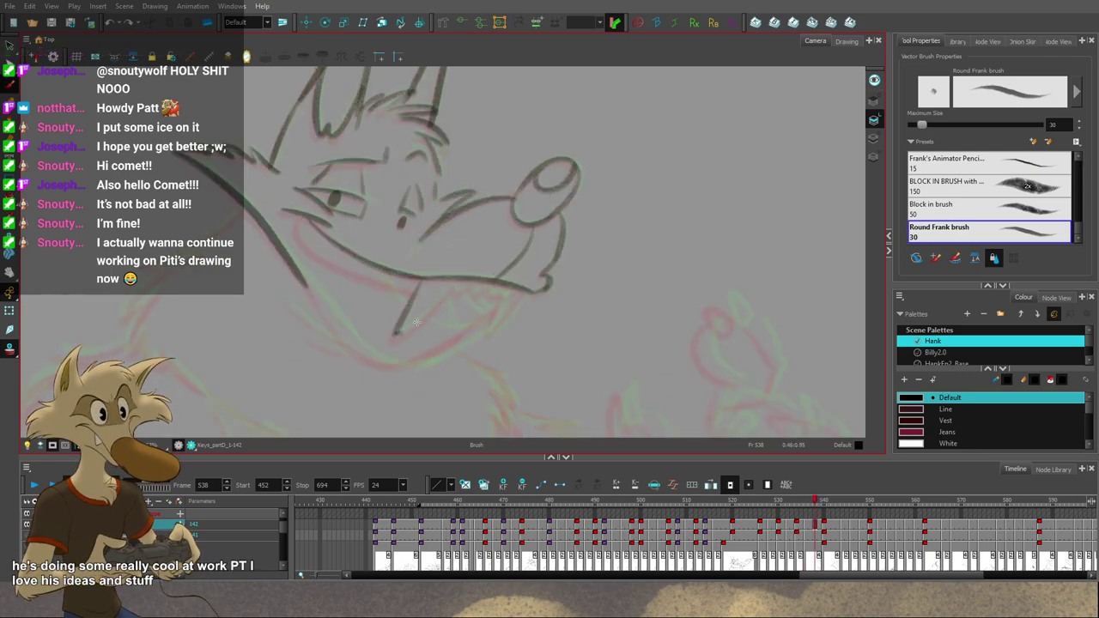
pyautogui.moveTo(400, 333); pyautogui.dragTo(450, 292)
# Step: Draw the second lip line under the mouth corner, running from the cheek toward the large fang on frame 538
pyautogui.moveTo(545, 302); pyautogui.dragTo(506, 316)
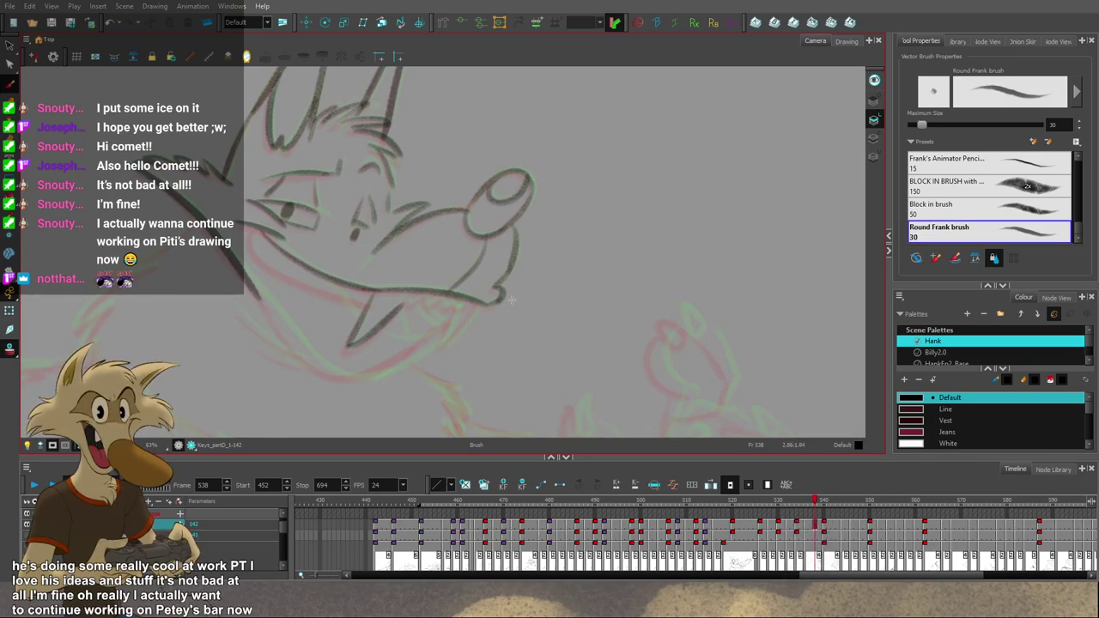
pyautogui.press('f')
pyautogui.press('g')
pyautogui.press('g')
pyautogui.press('f')
pyautogui.press('f')
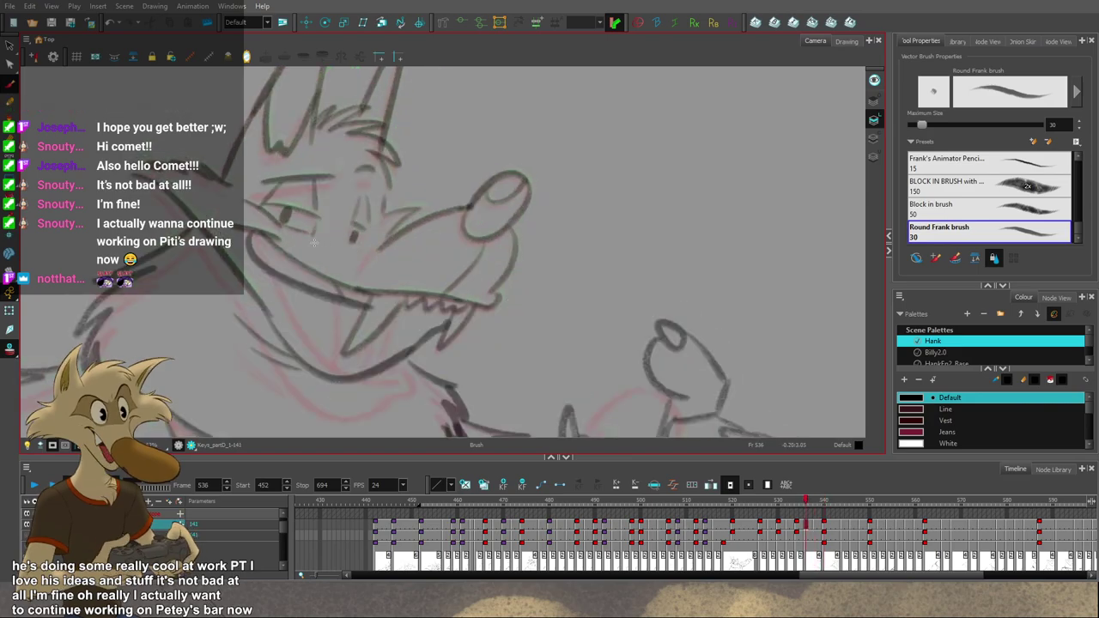
pyautogui.press('g')
pyautogui.moveTo(257, 230)
pyautogui.mouseDown()
pyautogui.moveTo(350, 294)
pyautogui.moveTo(328, 280)
pyautogui.mouseUp()
pyautogui.hotkey('ctrl', 'z')
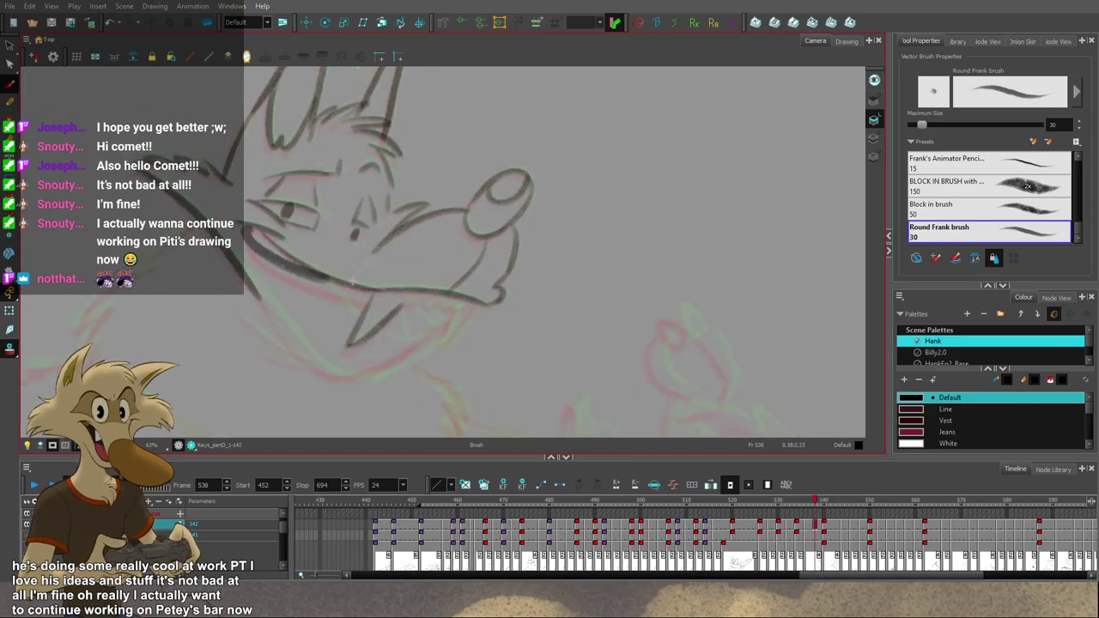
pyautogui.hotkey('ctrl', 'z')
pyautogui.moveTo(248, 225); pyautogui.dragTo(341, 283)
pyautogui.hotkey('ctrl', 'z')
pyautogui.hotkey('ctrl', 'z')
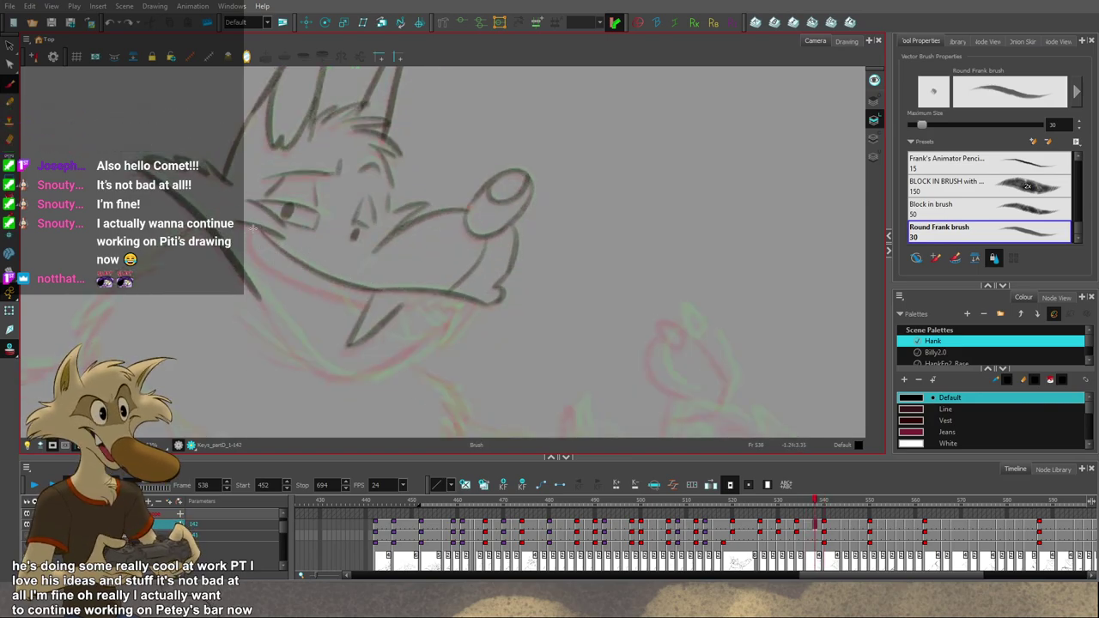
pyautogui.moveTo(252, 228); pyautogui.dragTo(353, 285)
# Step: Flip between frames 536, 538 and 540 to check how the mouth and teeth move
pyautogui.press('f')
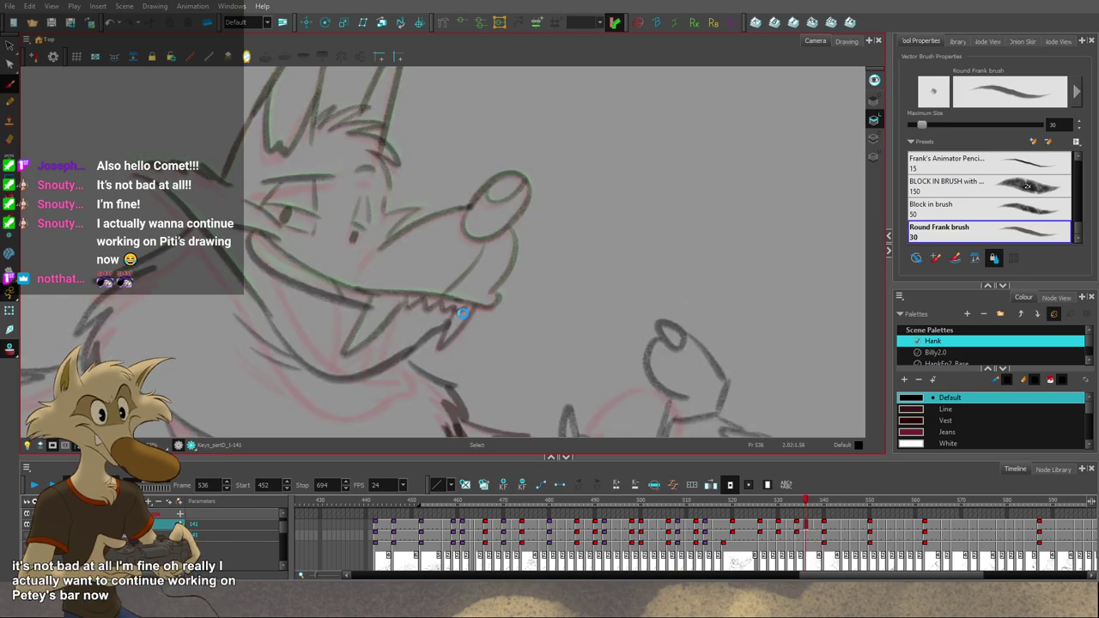
pyautogui.press('g')
pyautogui.press('g')
pyautogui.press('f')
pyautogui.press('f')
pyautogui.press('g')
pyautogui.press('g')
pyautogui.press('g')
pyautogui.press('f')
pyautogui.press('f')
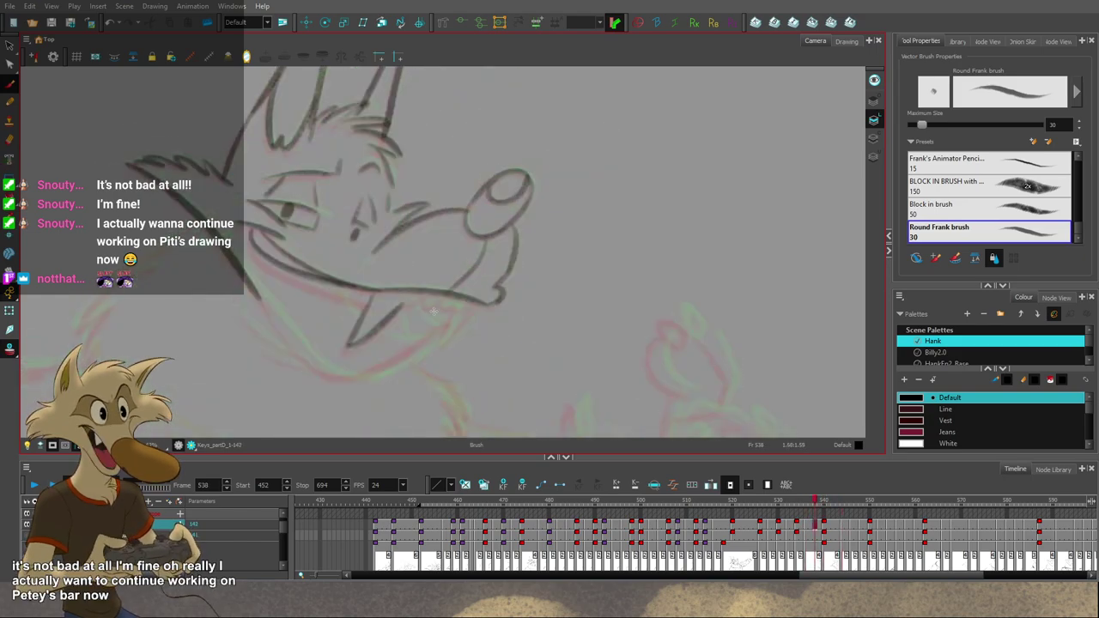
pyautogui.press('g')
pyautogui.press('f')
pyautogui.press('f')
pyautogui.press('g')
pyautogui.press('g')
pyautogui.press('f')
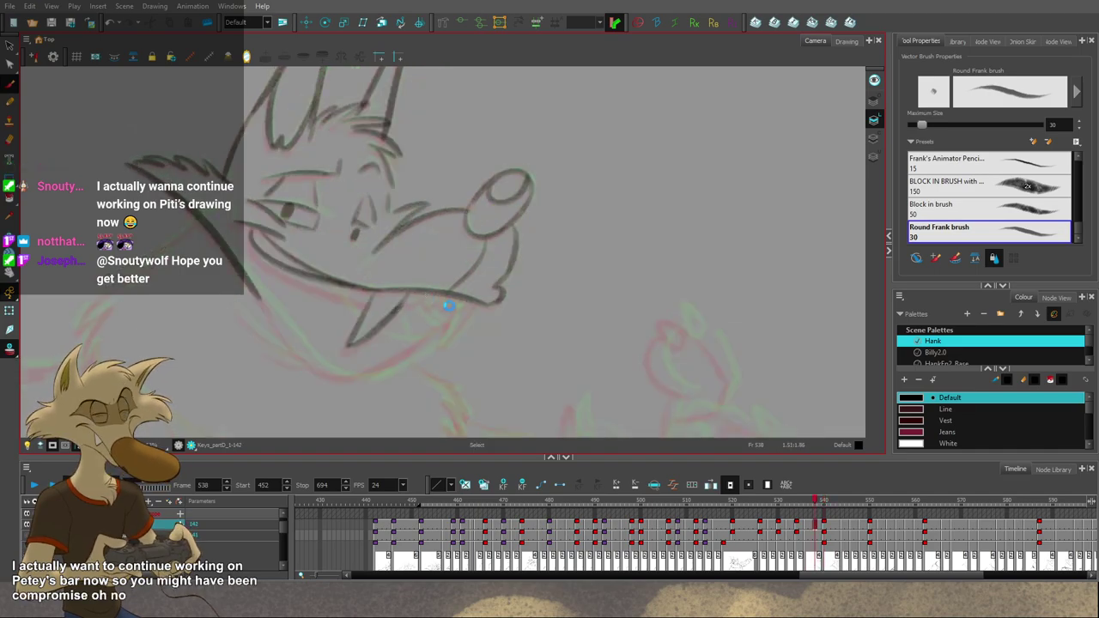
# Step: Draw the row of small jagged teeth in front of the large fang on frame 538
pyautogui.moveTo(435, 314); pyautogui.dragTo(423, 316)
pyautogui.press('g')
pyautogui.press('f')
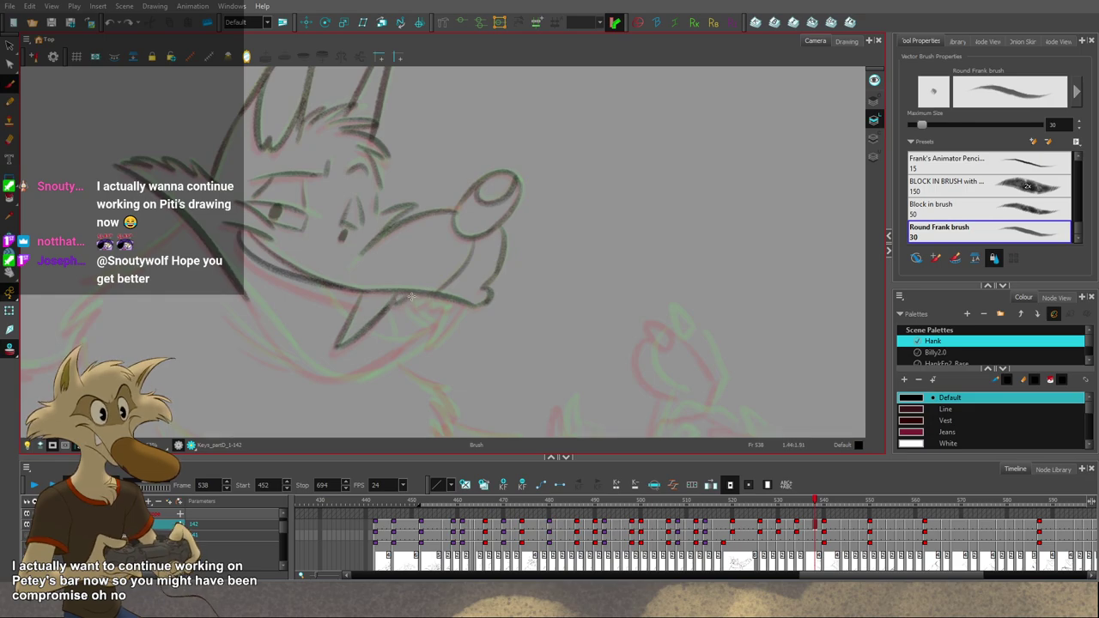
pyautogui.press('g')
pyautogui.press('f')
pyautogui.press('f')
pyautogui.press('g')
pyautogui.press(',')
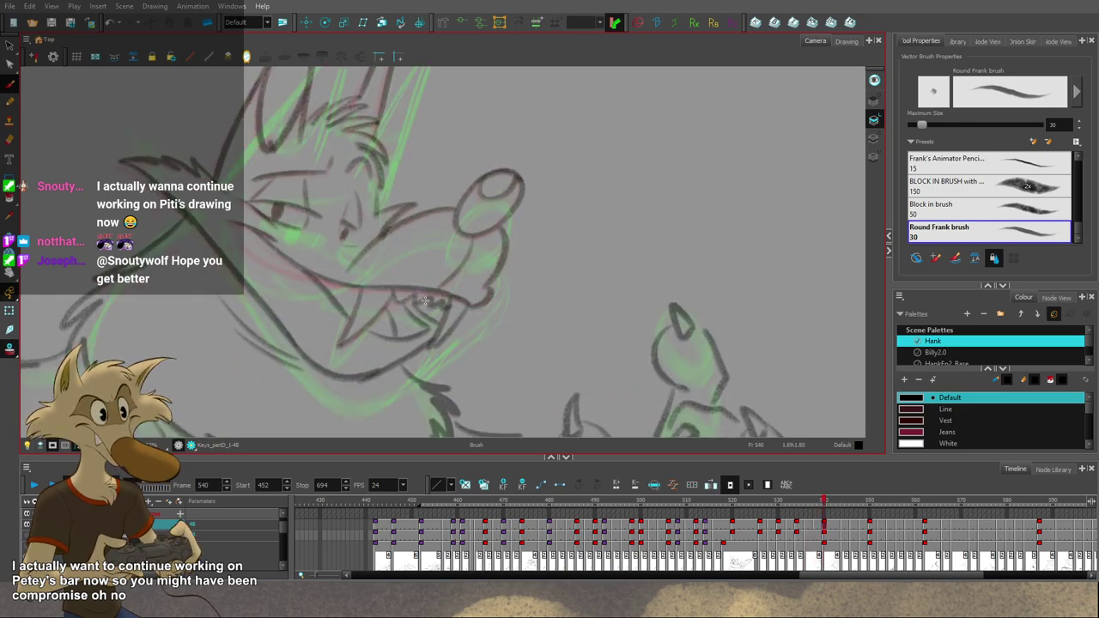
pyautogui.press('.')
pyautogui.hotkey('alt', 's')
pyautogui.press(',')
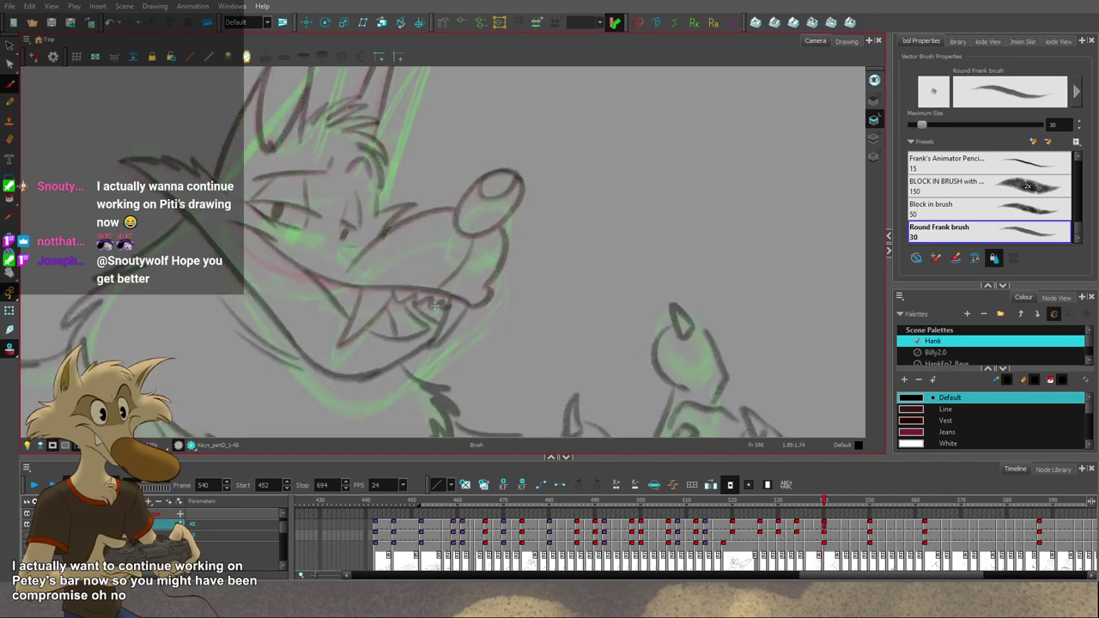
pyautogui.press('.')
pyautogui.press(',')
pyautogui.press('.')
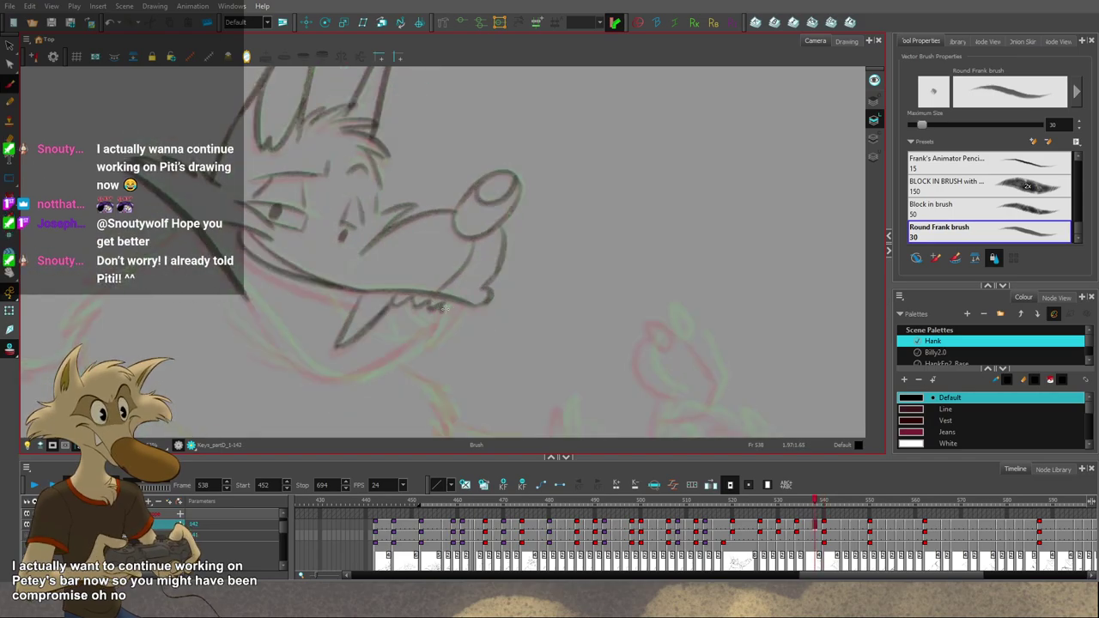
# Step: Finish the small teeth and draw the rear edge of the front fang on frame 538
pyautogui.press(',')
pyautogui.press('.')
pyautogui.press('.')
pyautogui.press('.')
pyautogui.press(',')
pyautogui.press(',')
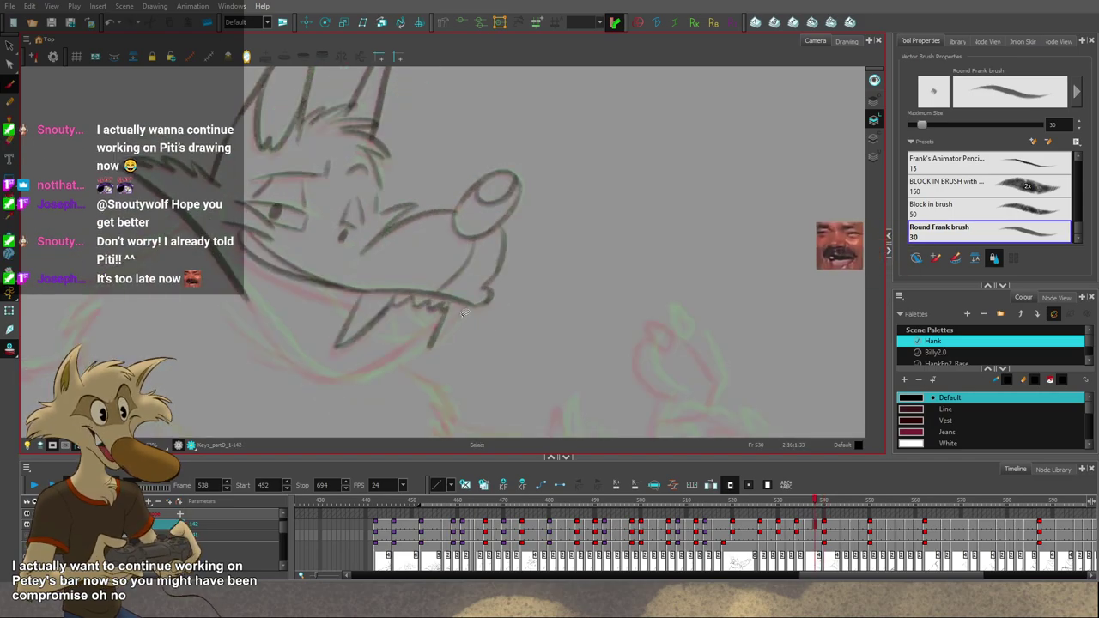
# Step: Complete the front fang and draw the front part of the lower jaw beneath it on frame 538
pyautogui.press('g')
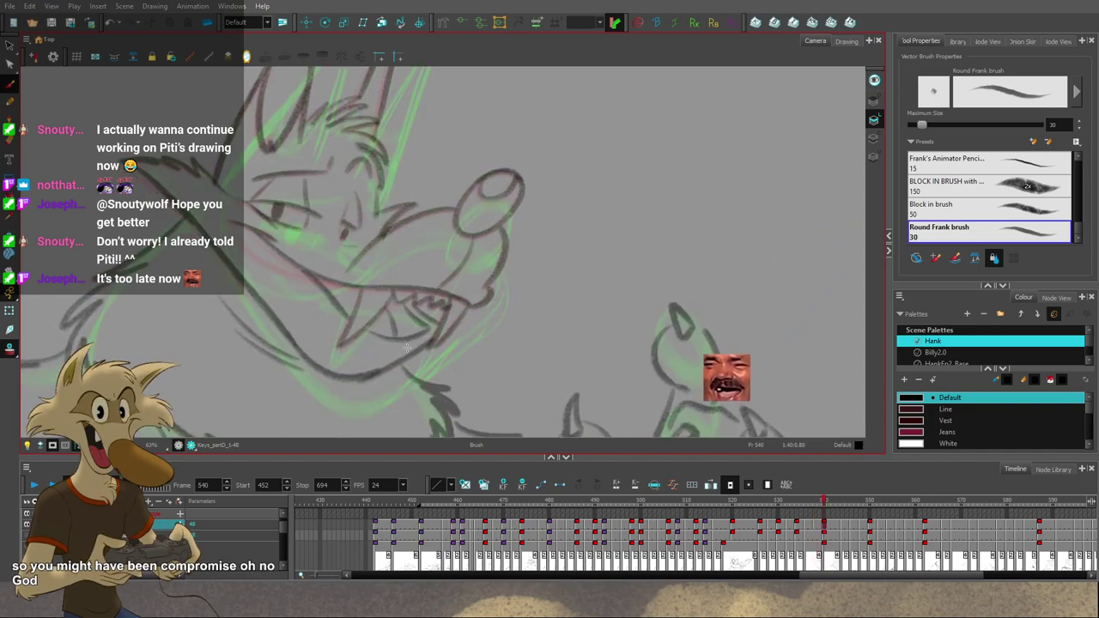
pyautogui.press('f')
pyautogui.press('f')
pyautogui.press('f')
pyautogui.press('g')
pyautogui.press('g')
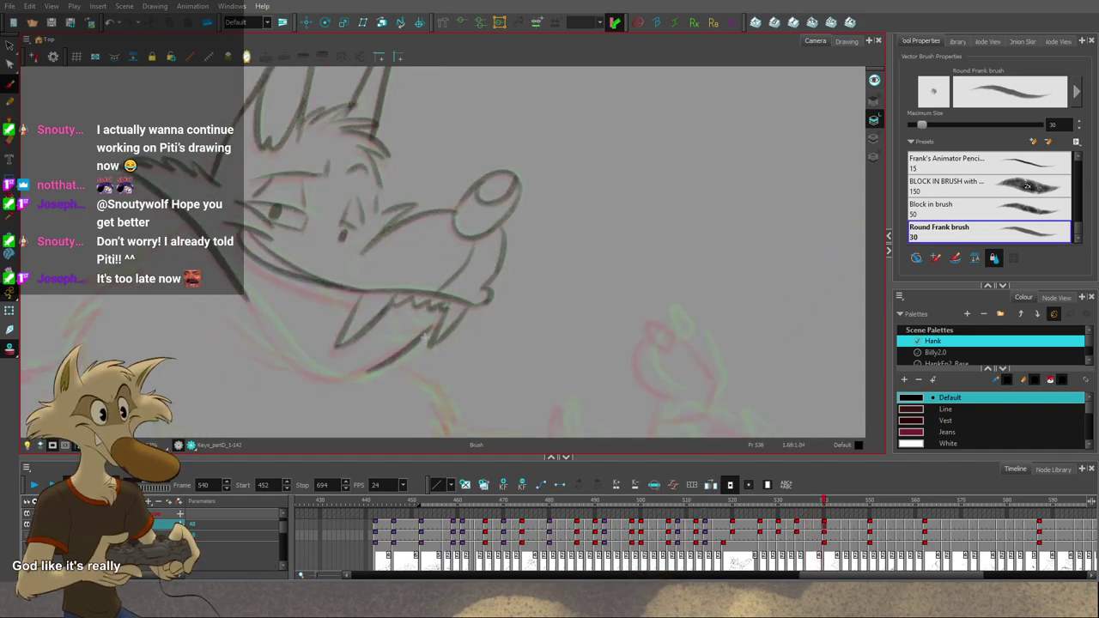
# Step: Draw the rest of the lower jaw contour, joining the cheek line to the chin on frame 538
pyautogui.press('g')
pyautogui.press('f')
pyautogui.press('f')
pyautogui.press('g')
pyautogui.moveTo(244, 290); pyautogui.dragTo(312, 375)
pyautogui.press('.')
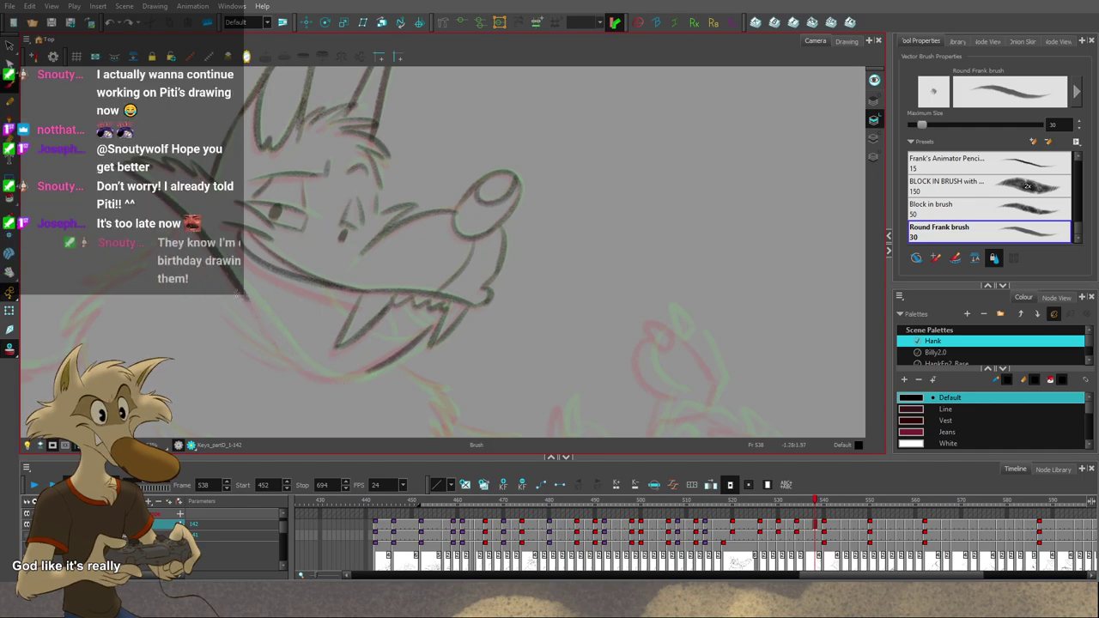
pyautogui.press('.')
pyautogui.press(',')
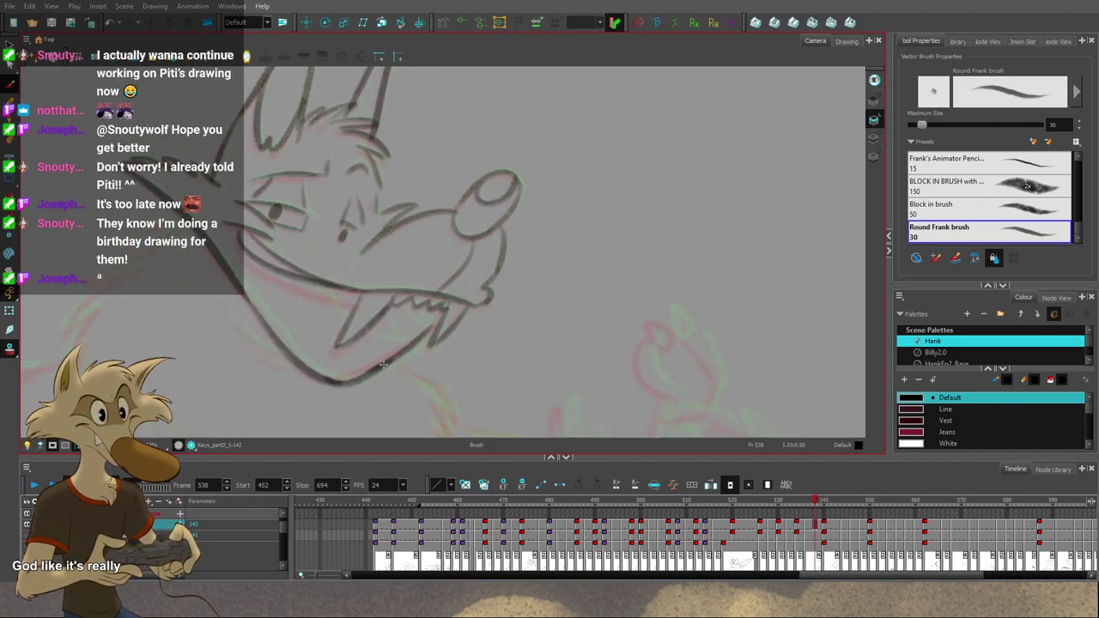
# Step: Add the curved fur strokes behind the lower jaw on frame 538, matching the neighbouring drawings
pyautogui.press(',')
pyautogui.press(',')
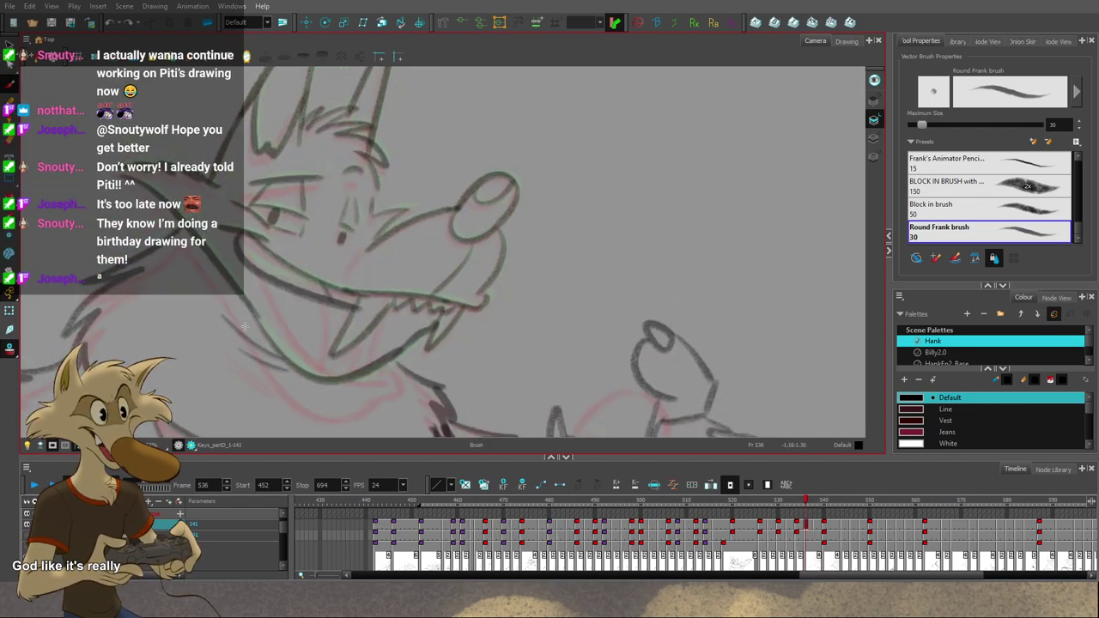
pyautogui.press('.')
pyautogui.hotkey('alt', 'b')
pyautogui.moveTo(221, 304); pyautogui.dragTo(286, 360)
pyautogui.press(',')
pyautogui.press('.')
pyautogui.press('.')
pyautogui.press(',')
pyautogui.hotkey('ctrl', 'z')
pyautogui.moveTo(233, 336); pyautogui.dragTo(300, 363)
# Step: Draw the back-of-neck line from the cheek down toward the shoulder fur on frame 538
pyautogui.press('g')
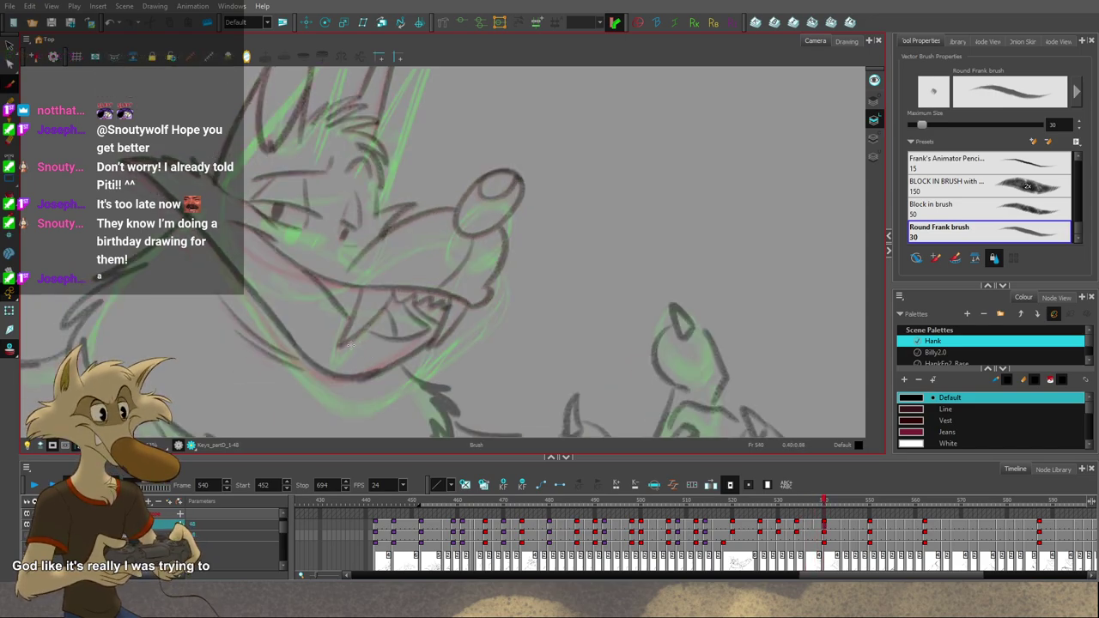
pyautogui.moveTo(366, 333); pyautogui.dragTo(471, 336)
pyautogui.press('f')
pyautogui.press('f')
pyautogui.press('g')
pyautogui.press('f')
pyautogui.press('g')
pyautogui.press('g')
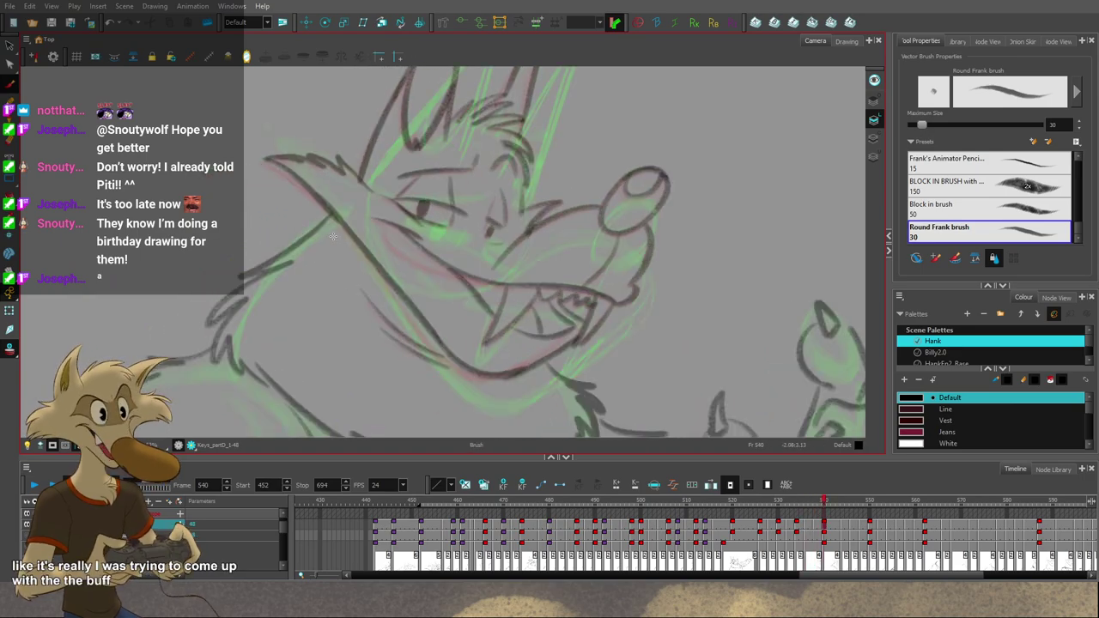
pyautogui.press('f')
pyautogui.press('f')
pyautogui.press('.')
pyautogui.press('.')
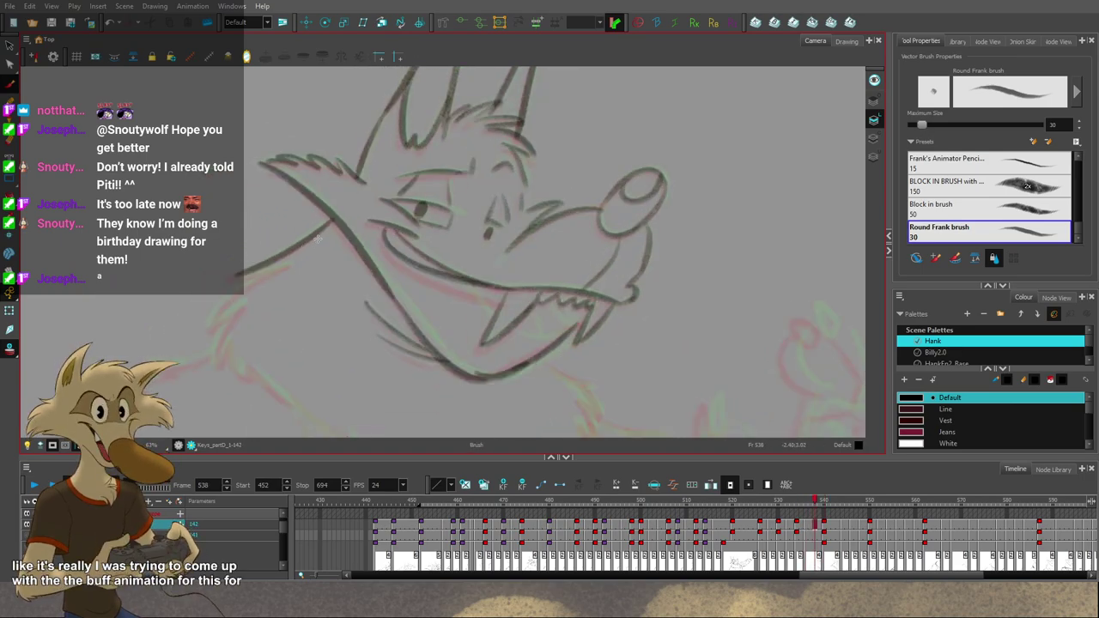
# Step: Scrub ahead to frame 582 and back, stepping through the earlier drawings to review the whole action
pyautogui.scroll(-4, 392, 227)
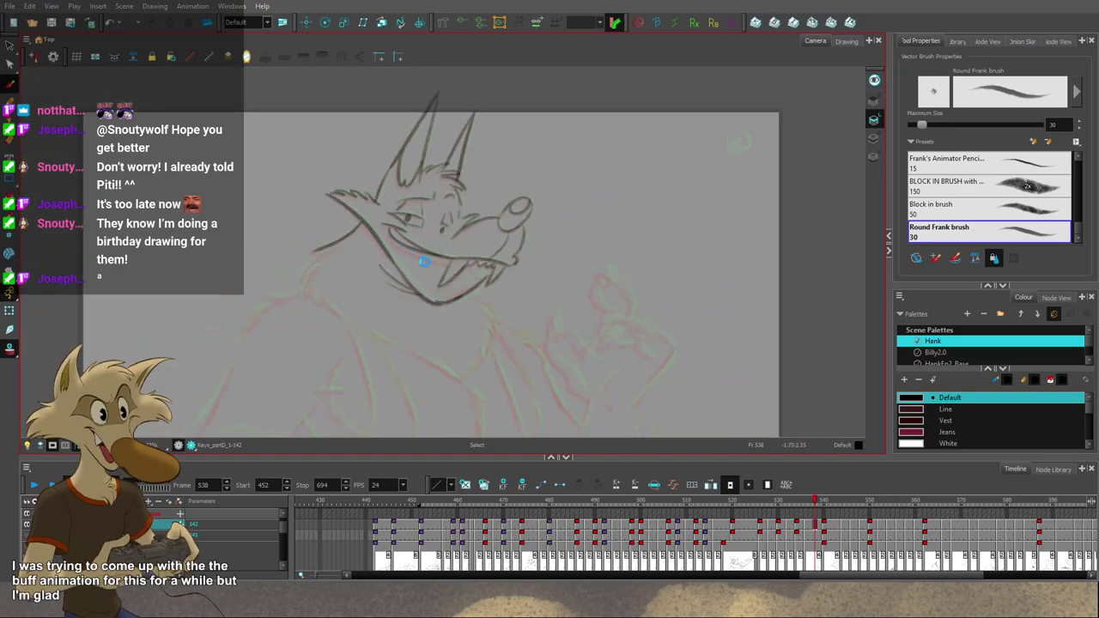
pyautogui.click(847, 501)
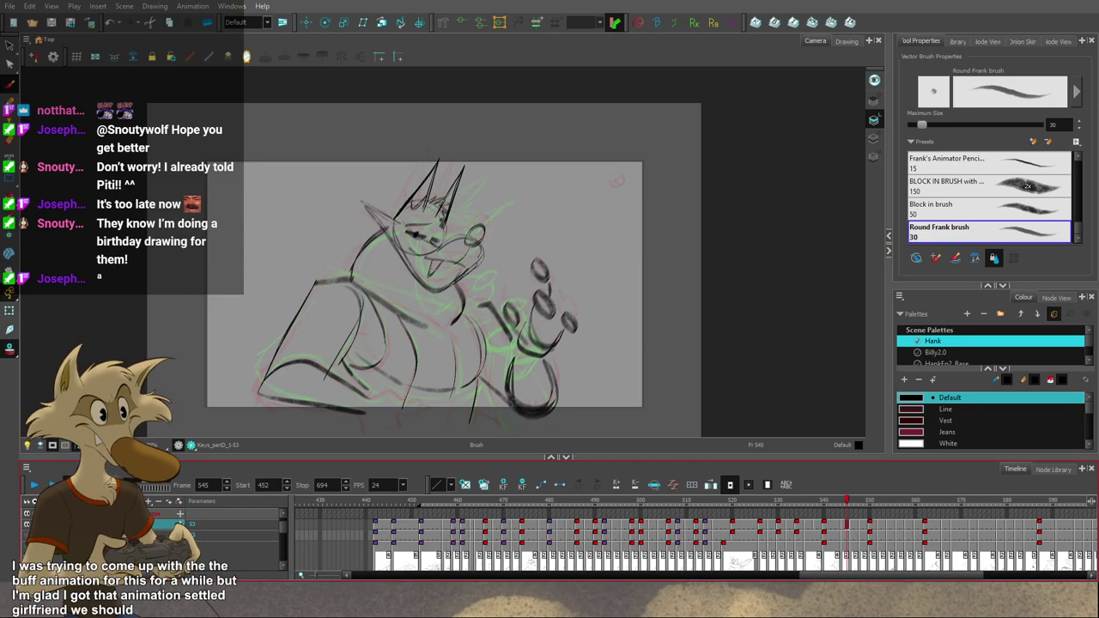
pyautogui.moveTo(847, 506); pyautogui.dragTo(1016, 522)
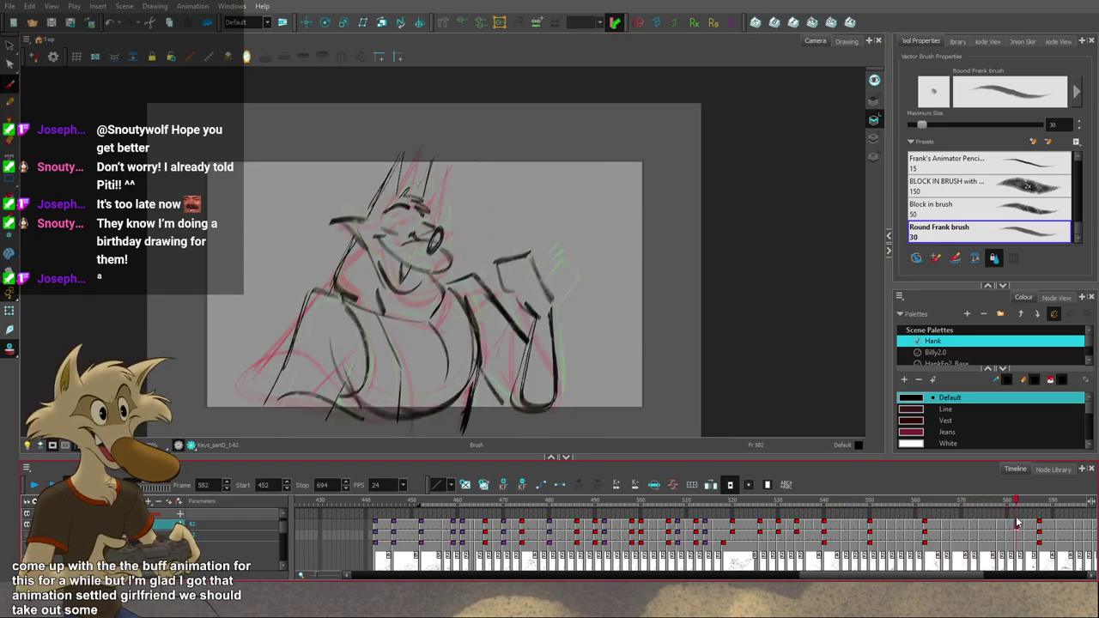
pyautogui.moveTo(756, 521); pyautogui.dragTo(702, 525)
pyautogui.press('g')
pyautogui.press('g')
pyautogui.press('g')
pyautogui.press('g')
pyautogui.press('g')
pyautogui.press('g')
pyautogui.press('g')
pyautogui.press('g')
pyautogui.press('g')
pyautogui.press('g')
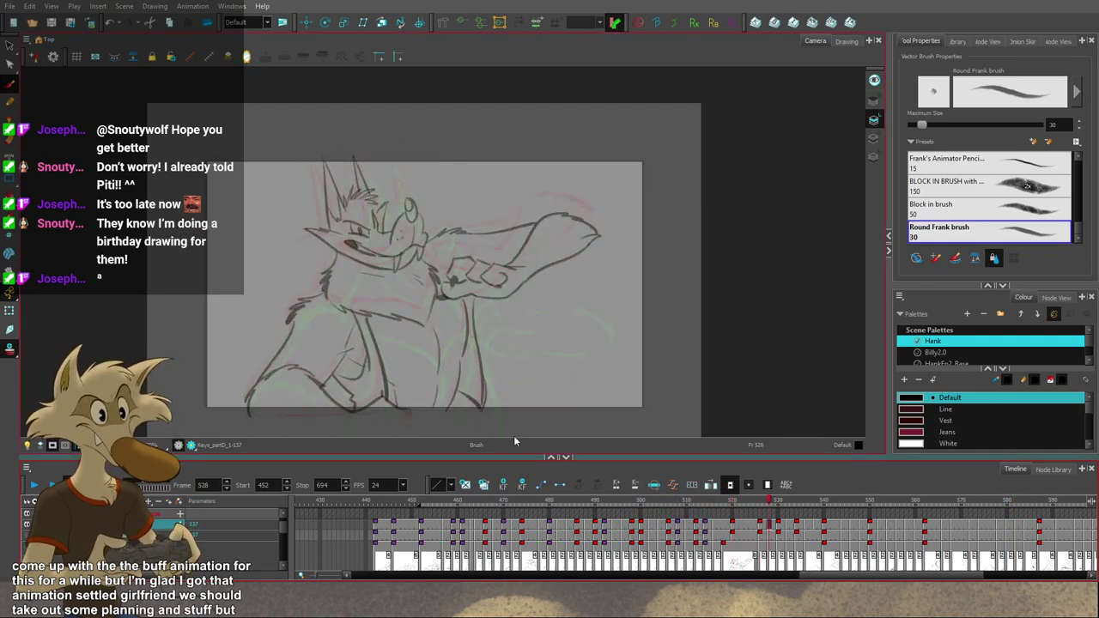
# Step: Step forward through the drawings up to frame 538 to check how the new in-between plays
pyautogui.click(718, 517)
pyautogui.press('g')
pyautogui.press('g')
pyautogui.press('g')
pyautogui.press('g')
pyautogui.press('g')
pyautogui.press('g')
pyautogui.press('g')
pyautogui.press('g')
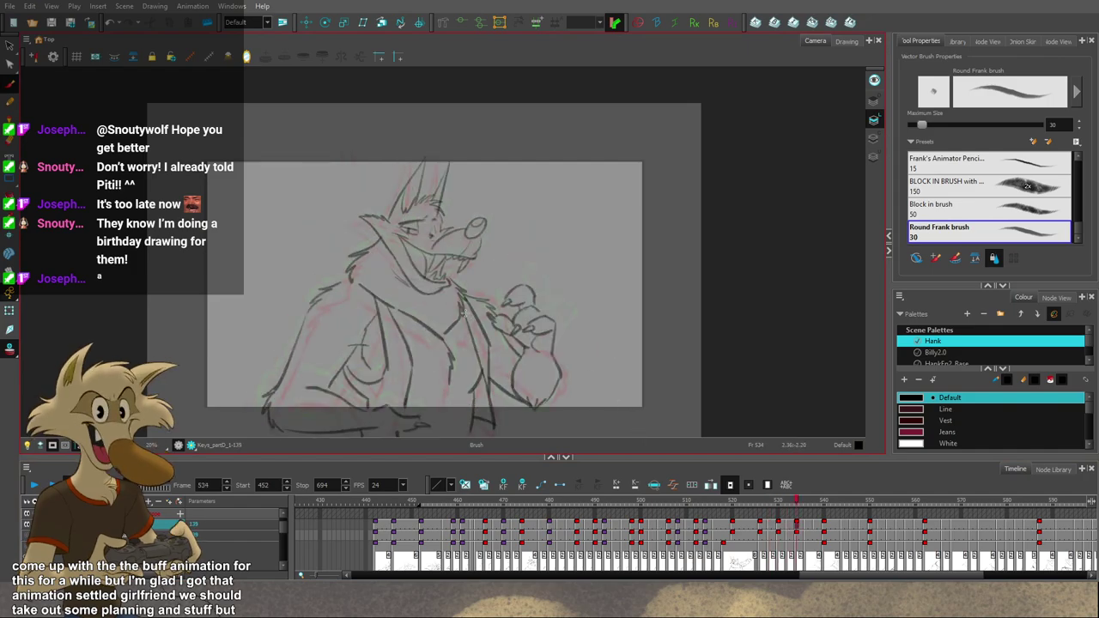
pyautogui.scroll(2, 403, 262)
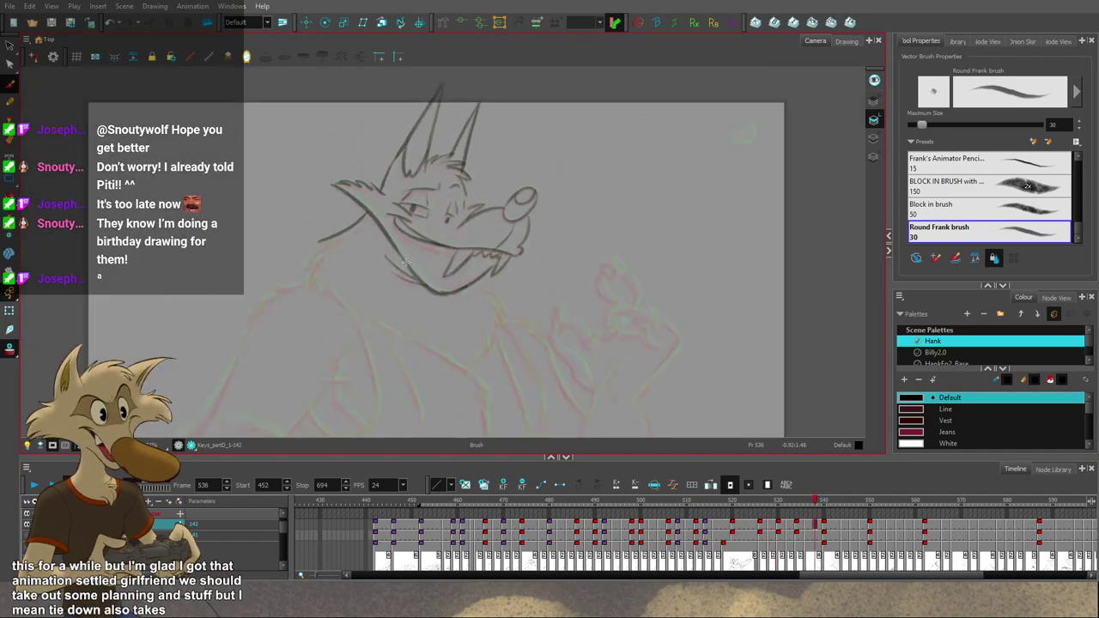
# Step: Draw the jagged fur strokes down the back of the neck on frame 538, in between the neighbouring drawings
pyautogui.press('f')
pyautogui.scroll(1, 403, 260)
pyautogui.press('g')
pyautogui.press('f')
pyautogui.press('g')
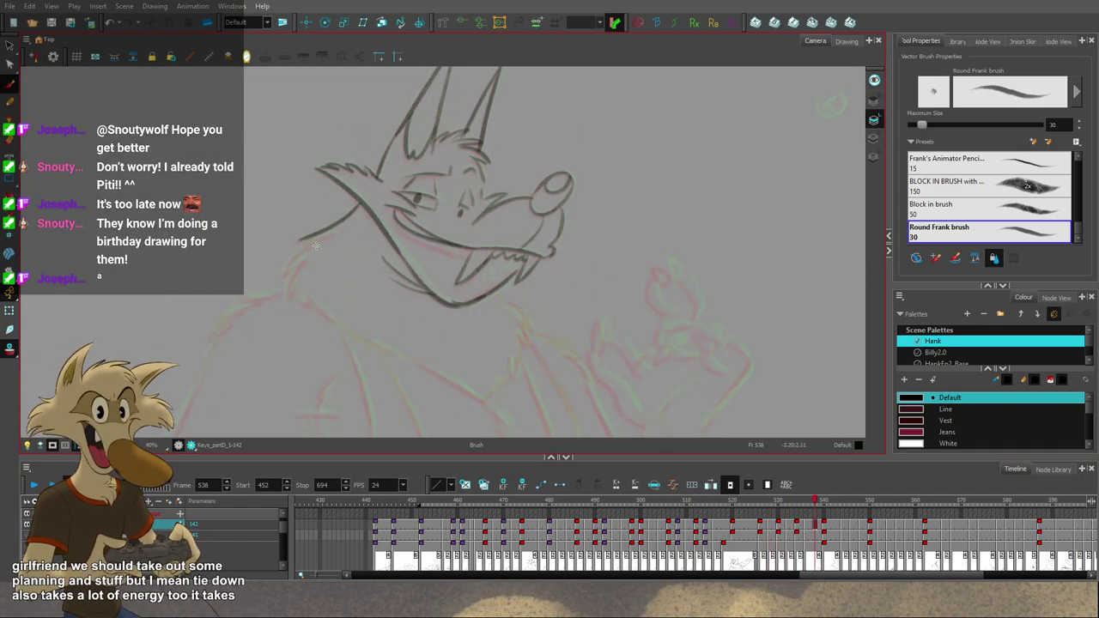
pyautogui.press('g')
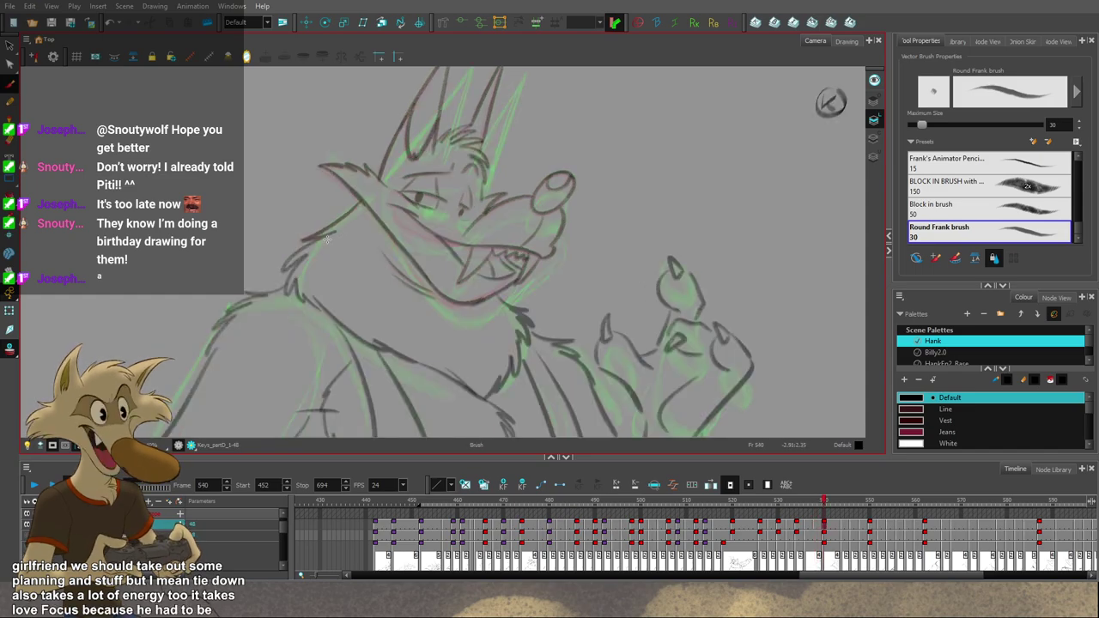
pyautogui.press('f')
pyautogui.moveTo(333, 236); pyautogui.dragTo(290, 268)
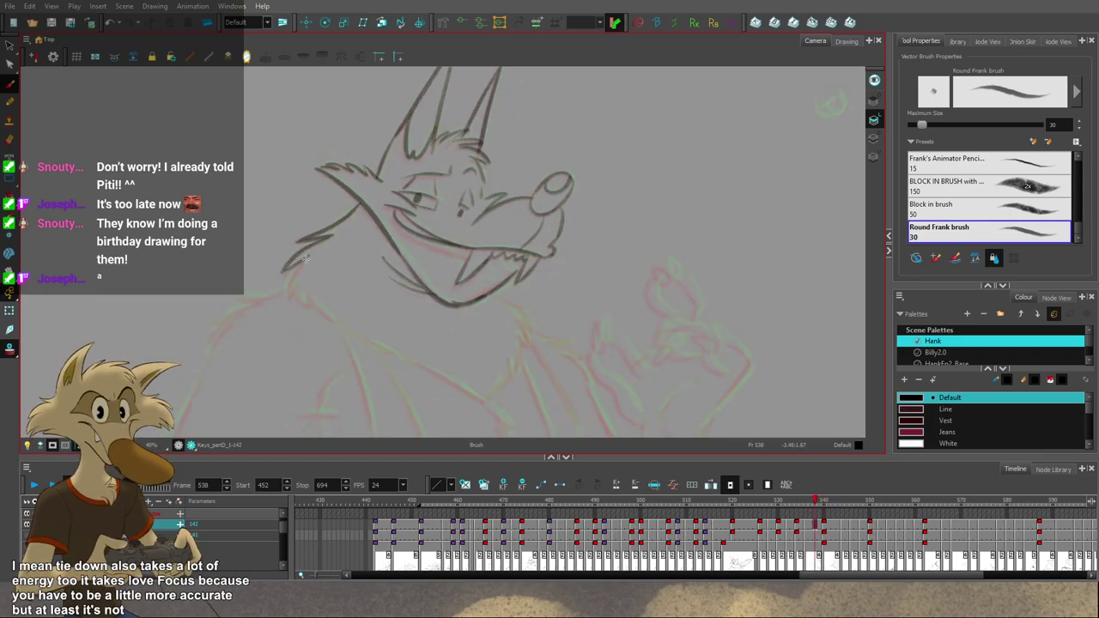
pyautogui.moveTo(308, 261); pyautogui.dragTo(287, 297)
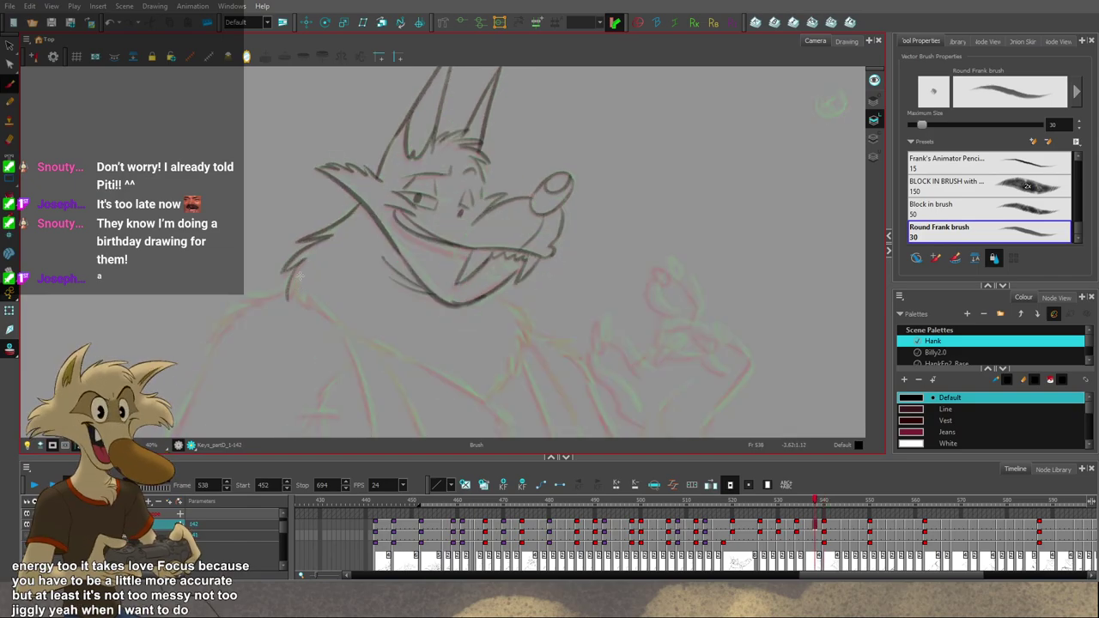
# Step: Draw the fur tuft where the neck meets the shoulder and begin the top line of the shoulder on frame 538
pyautogui.press('f')
pyautogui.press('g')
pyautogui.press('g')
pyautogui.press('f')
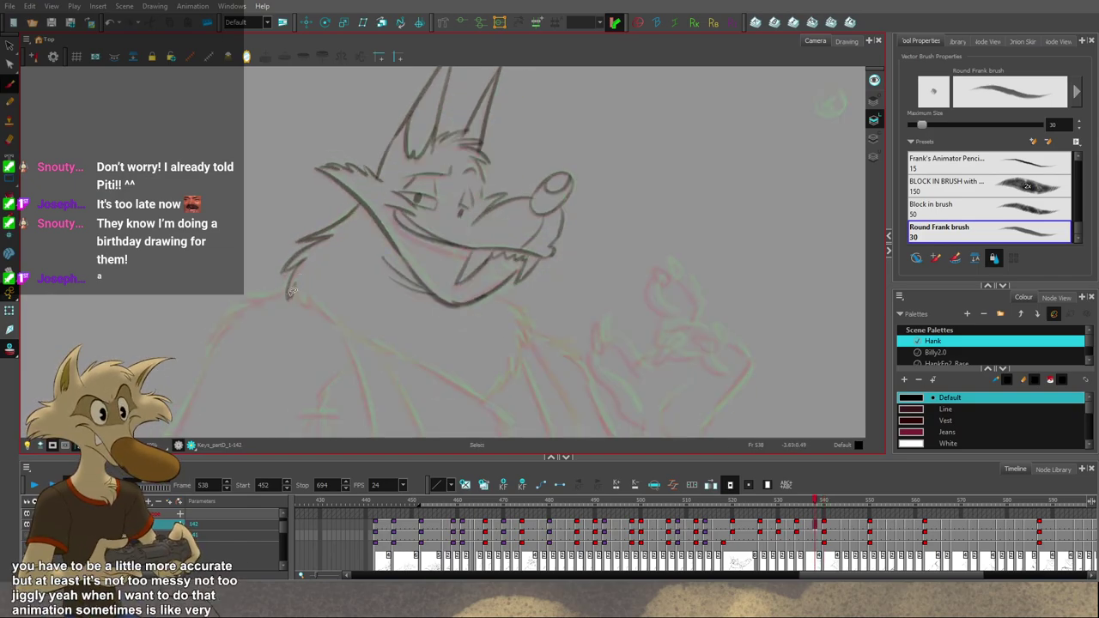
pyautogui.hotkey('ctrl', 'z')
pyautogui.press('g')
pyautogui.press('f')
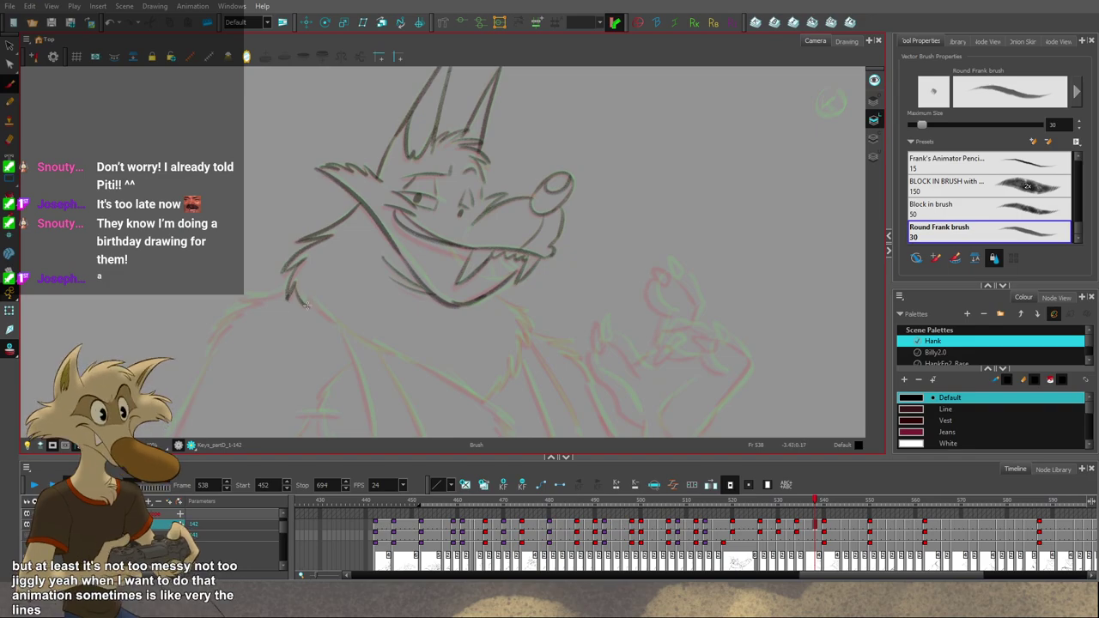
pyautogui.moveTo(306, 297); pyautogui.dragTo(312, 307)
pyautogui.press('g')
pyautogui.press('f')
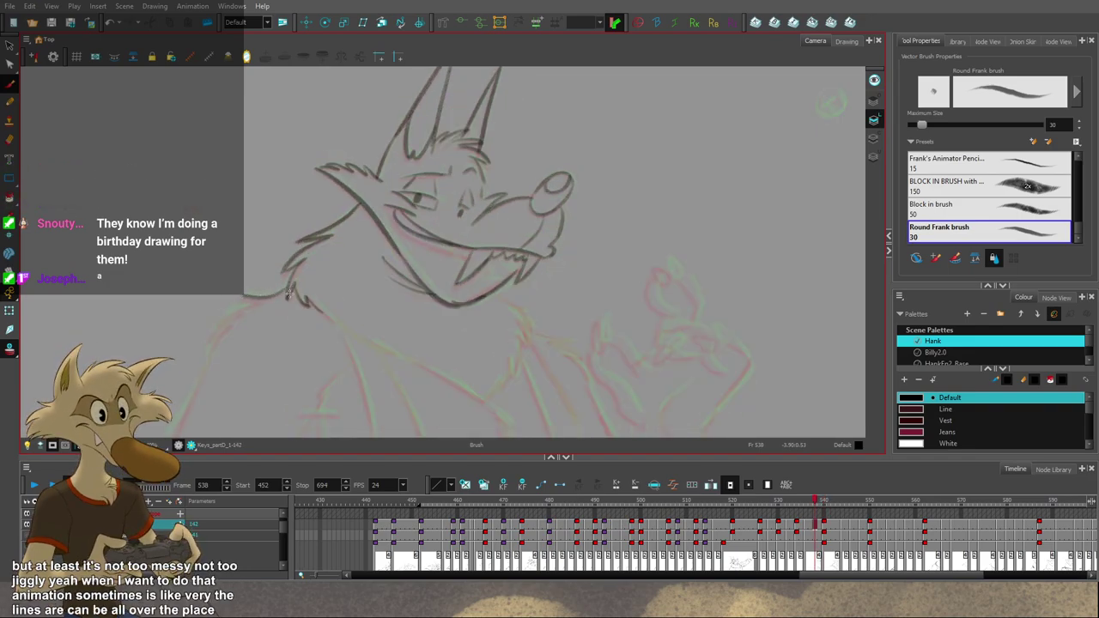
# Step: Add the shaggy fur strokes along the top of the shoulder on frame 538, following the onion-skinned drawings
pyautogui.moveTo(385, 308)
pyautogui.mouseDown()
pyautogui.moveTo(366, 328)
pyautogui.moveTo(438, 308)
pyautogui.moveTo(417, 318)
pyautogui.moveTo(422, 306)
pyautogui.mouseUp()
pyautogui.press('g')
pyautogui.press(',')
pyautogui.press(',')
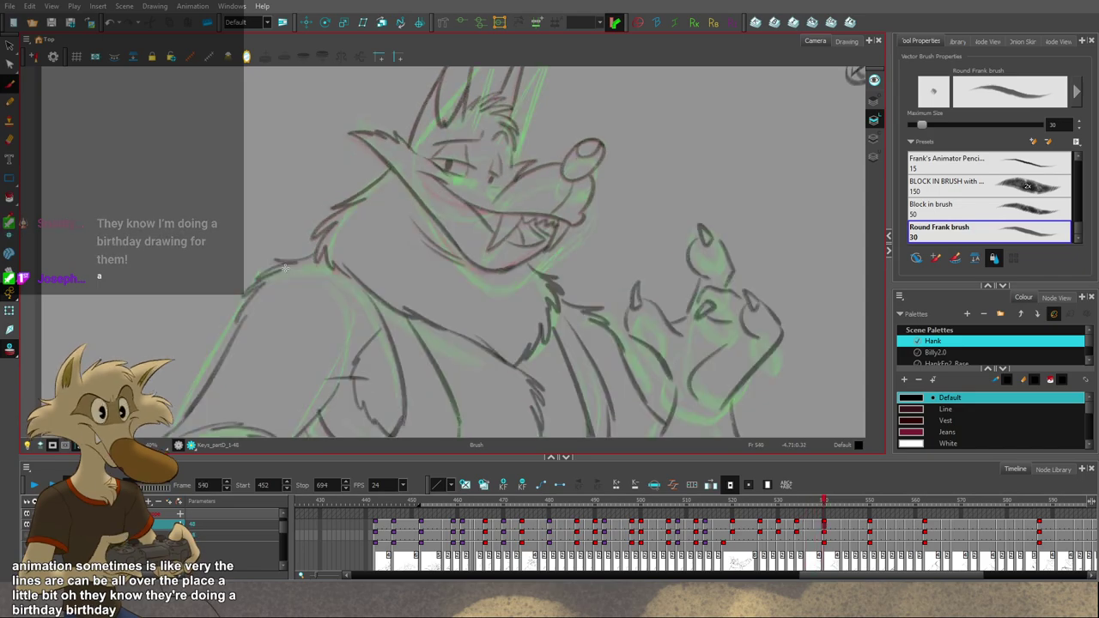
pyautogui.press('g')
pyautogui.press('f')
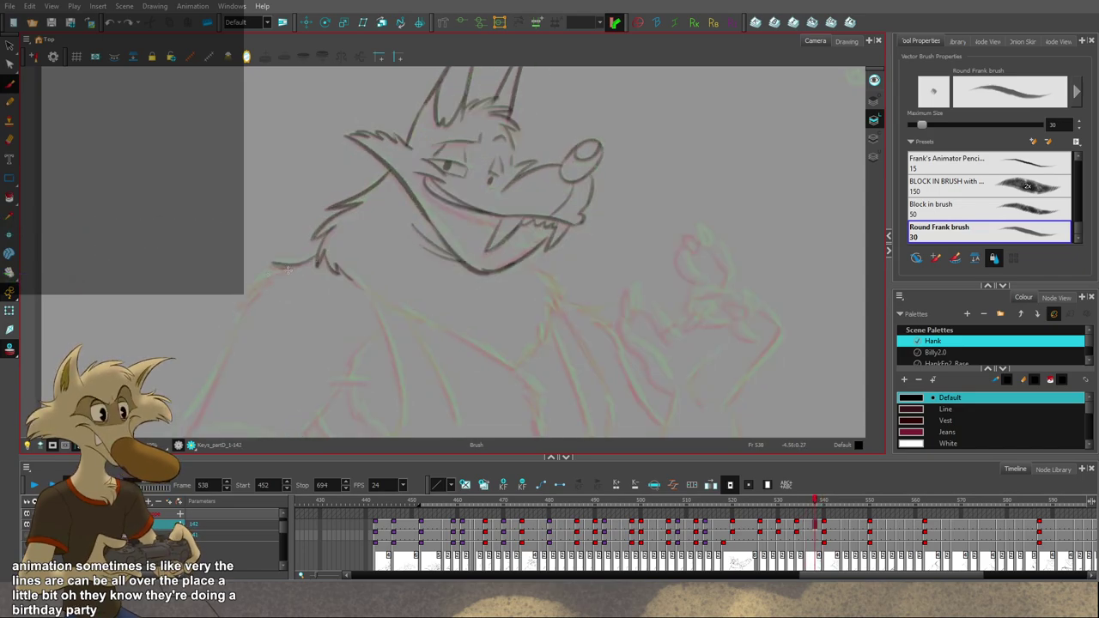
pyautogui.moveTo(269, 283)
pyautogui.mouseDown()
pyautogui.moveTo(256, 287)
pyautogui.moveTo(230, 341)
pyautogui.mouseUp()
pyautogui.moveTo(257, 297); pyautogui.dragTo(240, 325)
# Step: Draw the outer contour of the upper arm from the shoulder fur down toward the elbow, redoing strokes that are off
pyautogui.moveTo(285, 302)
pyautogui.mouseDown()
pyautogui.moveTo(297, 277)
pyautogui.moveTo(212, 388)
pyautogui.mouseUp()
pyautogui.press('g')
pyautogui.press('f')
pyautogui.hotkey('ctrl', 'z')
pyautogui.moveTo(270, 333)
pyautogui.mouseDown()
pyautogui.moveTo(298, 290)
pyautogui.moveTo(224, 360)
pyautogui.mouseUp()
pyautogui.hotkey('ctrl', 'z')
pyautogui.hotkey('ctrl', 'z')
pyautogui.press('f')
pyautogui.press('f')
pyautogui.press('g')
pyautogui.press('g')
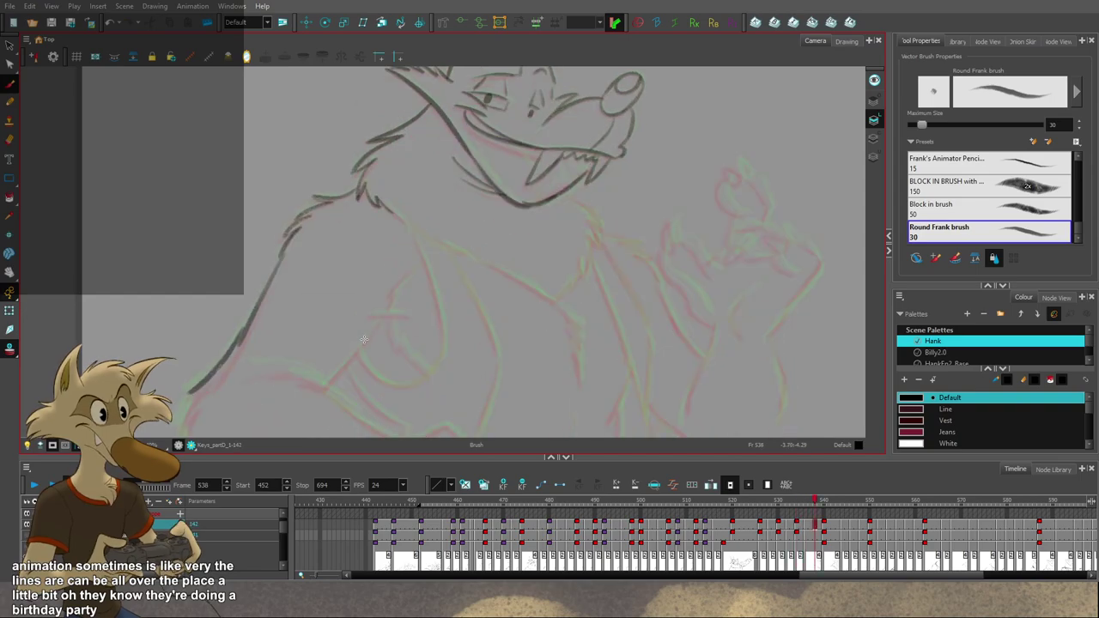
# Step: Flip between frame 538 and its neighbouring drawings to check the outer arm contour near the elbow
pyautogui.press('g')
pyautogui.moveTo(355, 340); pyautogui.dragTo(367, 315)
pyautogui.press('f')
pyautogui.press('f')
pyautogui.press('g')
pyautogui.press('g')
pyautogui.press('f')
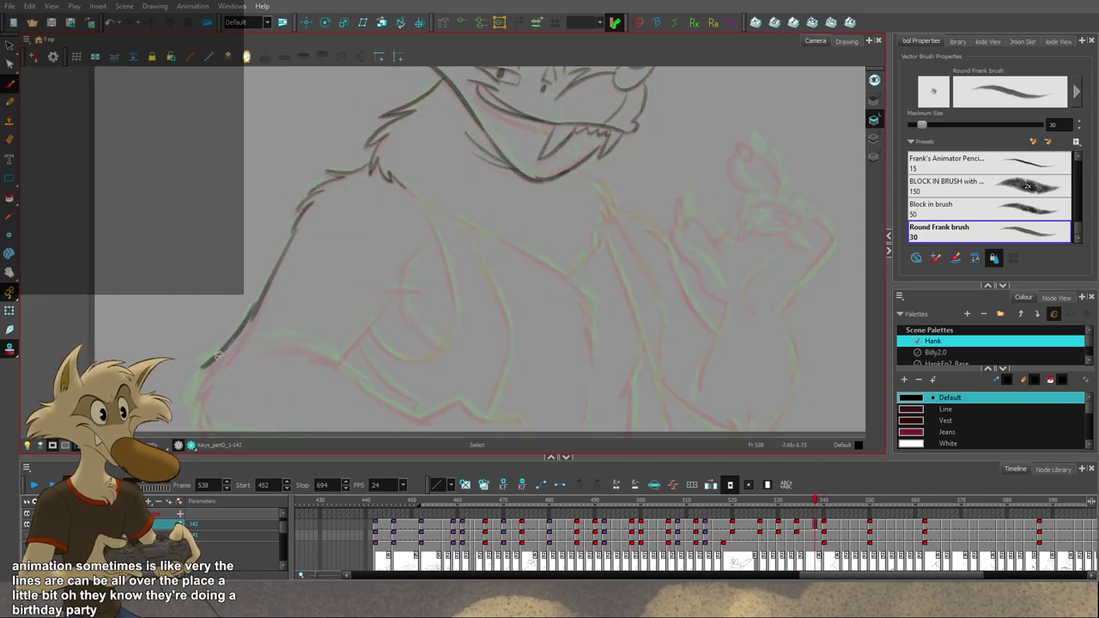
pyautogui.moveTo(244, 351); pyautogui.dragTo(252, 327)
pyautogui.press('g')
pyautogui.press('f')
pyautogui.press('f')
pyautogui.press('g')
pyautogui.press('g')
pyautogui.press('f')
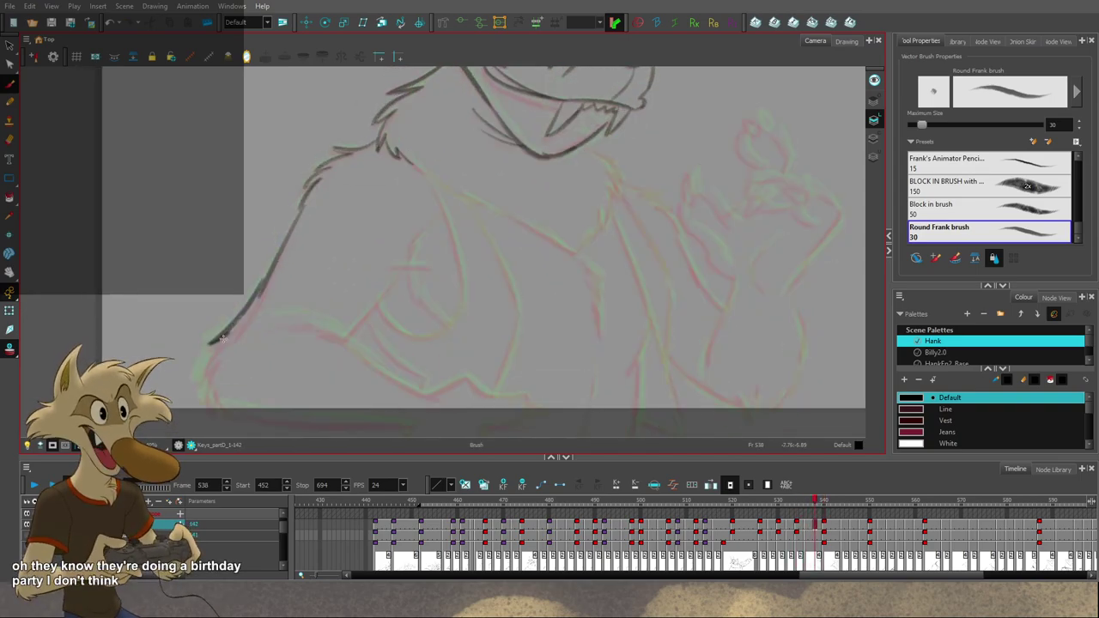
# Step: Draw the jagged elbow fur and the long underside line of the forearm on frame 538
pyautogui.press('.')
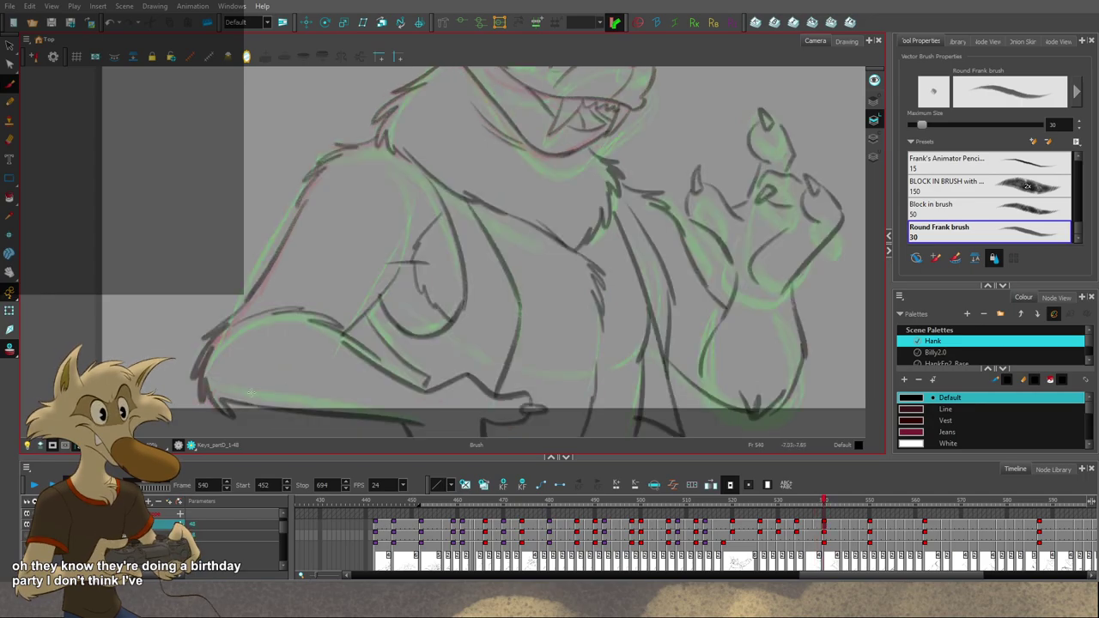
pyautogui.press(',')
pyautogui.press('.')
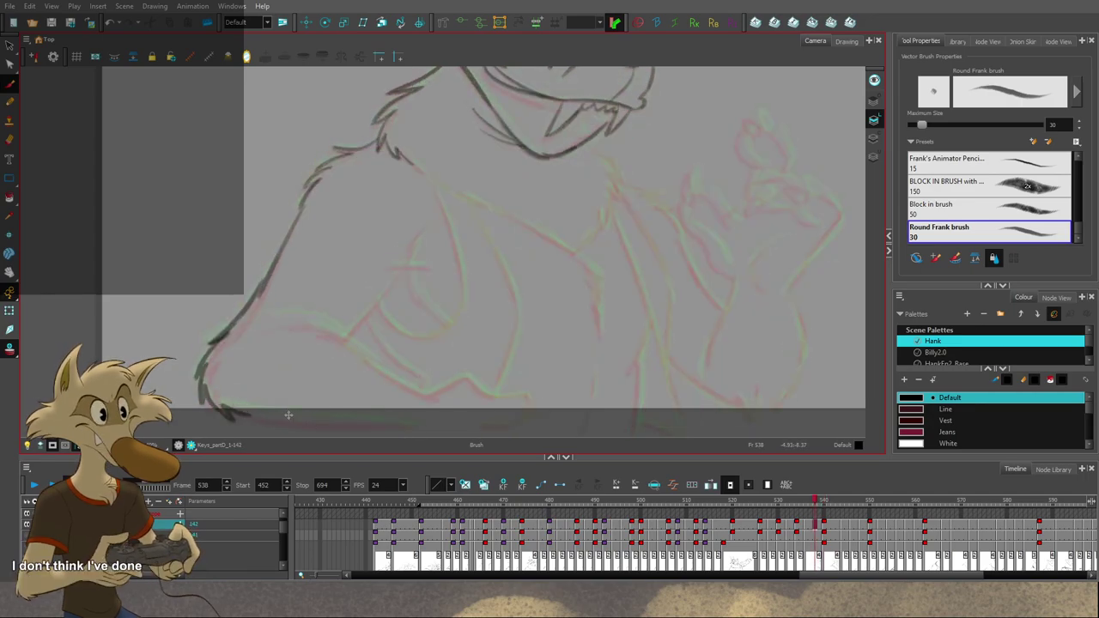
pyautogui.press('.')
pyautogui.press(',')
pyautogui.press(',')
pyautogui.hotkey('alt', 's')
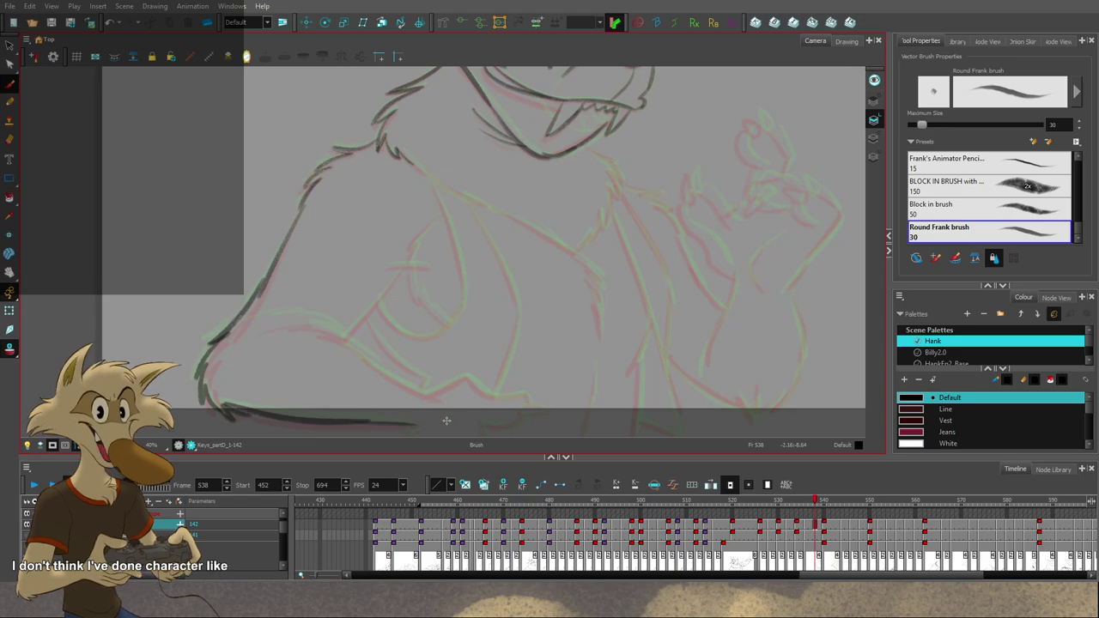
# Step: Draw the curved top line of the forearm starting from the elbow crease, reworking the stroke against the neighbouring drawings
pyautogui.press('g')
pyautogui.press('f')
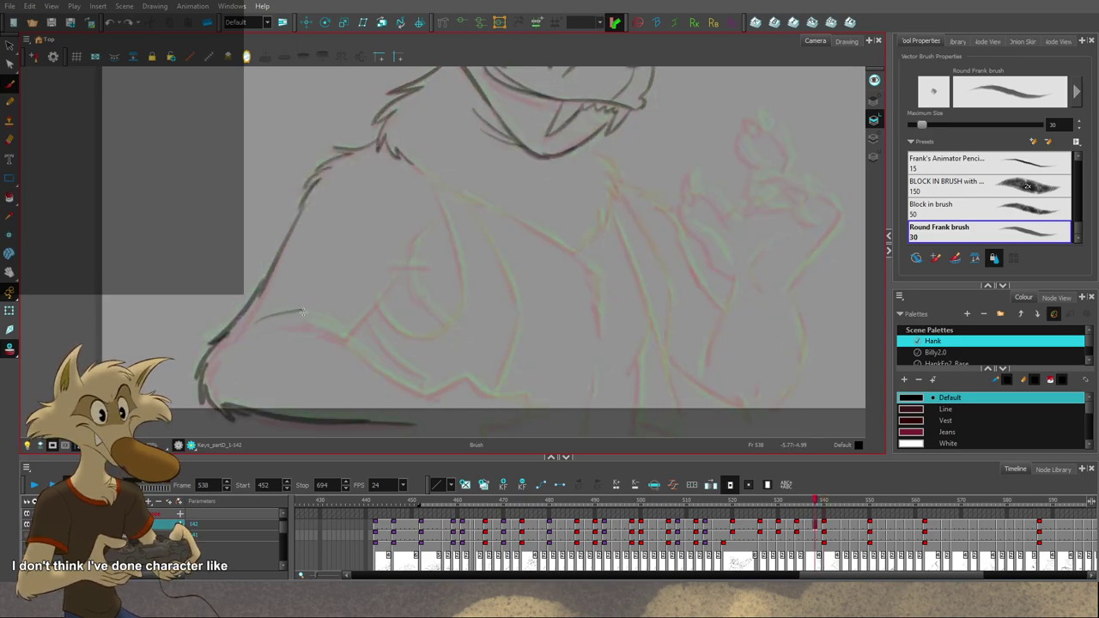
pyautogui.press('.')
pyautogui.press(',')
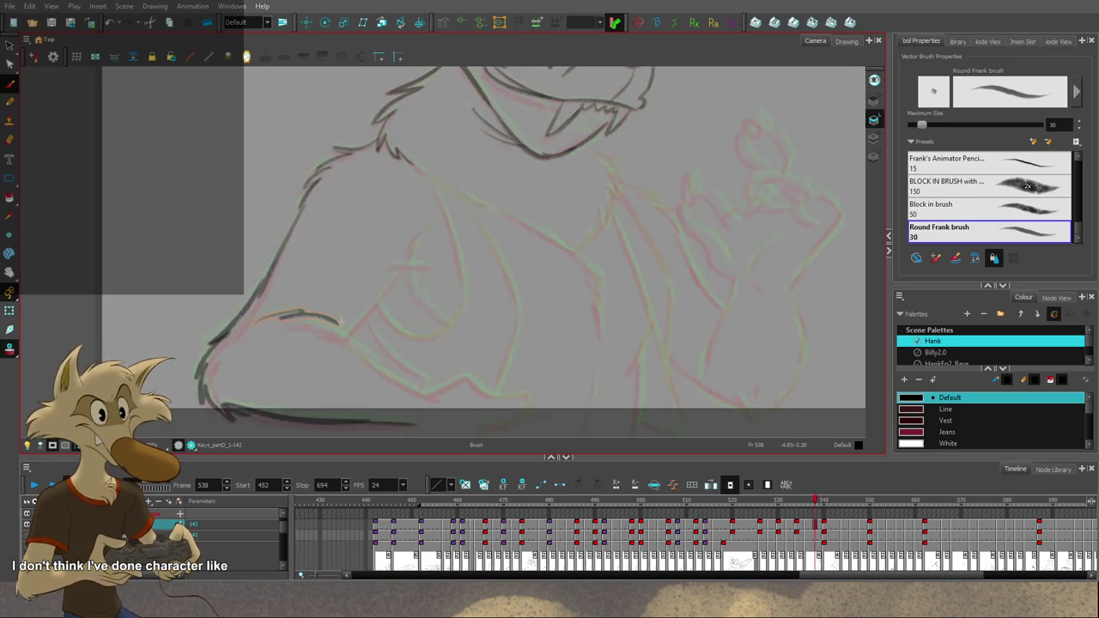
pyautogui.hotkey('ctrl', 'z')
pyautogui.hotkey('ctrl', 'z')
pyautogui.moveTo(252, 324)
pyautogui.mouseDown()
pyautogui.moveTo(308, 315)
pyautogui.moveTo(359, 343)
pyautogui.mouseUp()
pyautogui.press('g')
pyautogui.press('f')
# Step: Refine the end of the forearm's top curve with short overlapping fur strokes near the inner elbow
pyautogui.hotkey('ctrl', 'z')
pyautogui.moveTo(293, 315); pyautogui.dragTo(354, 344)
pyautogui.hotkey('ctrl', 'z')
pyautogui.hotkey('ctrl', 'z')
pyautogui.press('g')
pyautogui.press('f')
pyautogui.press('g')
pyautogui.press('f')
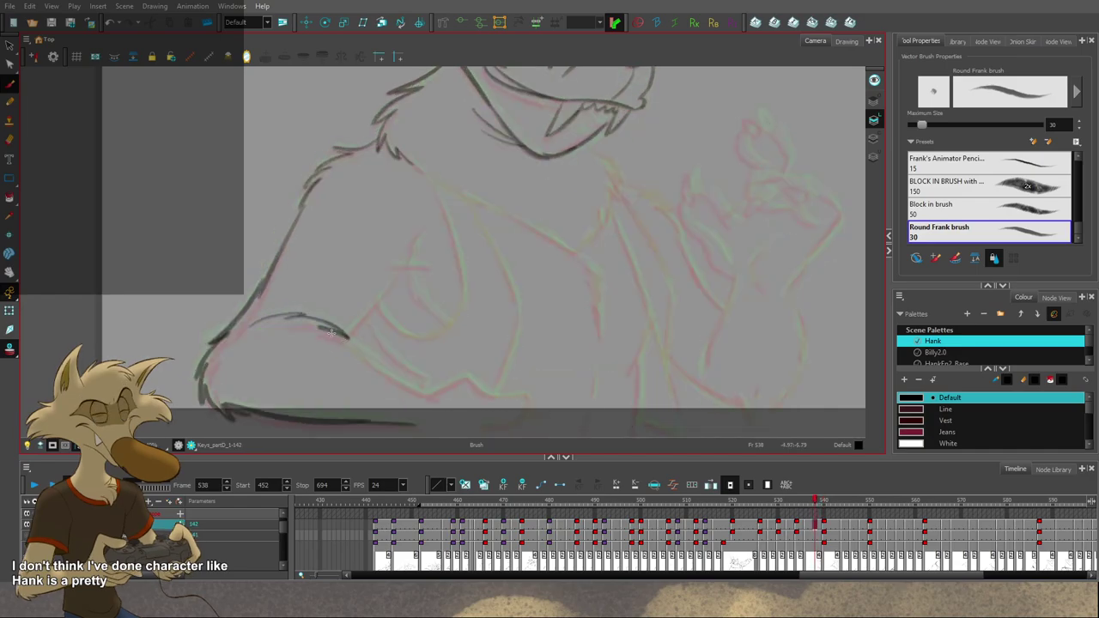
# Step: Extend the forearm's top line from the inner elbow partway toward the wrist, retrying the stroke until it fits
pyautogui.press('g')
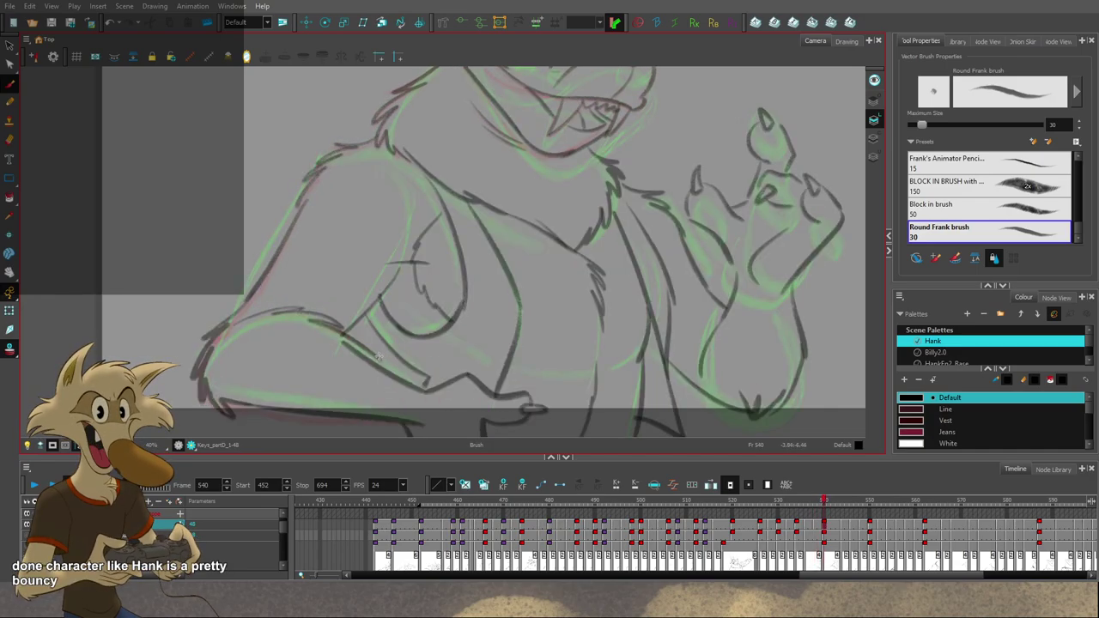
pyautogui.press('f')
pyautogui.hotkey('ctrl', 'z')
pyautogui.hotkey('ctrl', 'z')
pyautogui.moveTo(340, 335)
pyautogui.mouseDown()
pyautogui.moveTo(410, 379)
pyautogui.moveTo(381, 369)
pyautogui.mouseUp()
pyautogui.hotkey('ctrl', 'z')
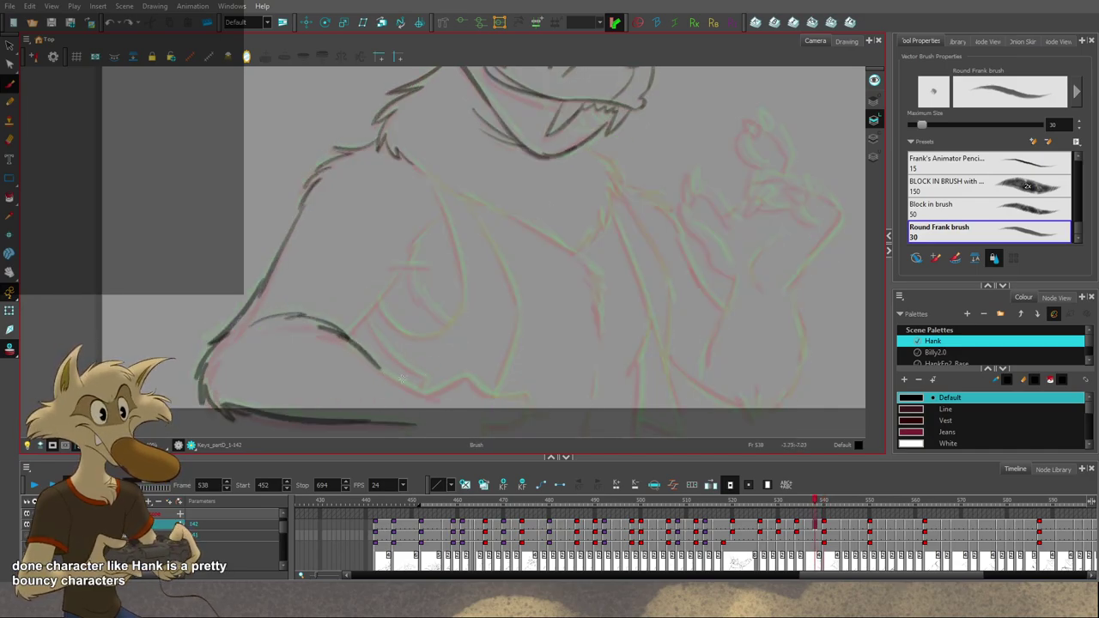
pyautogui.hotkey('ctrl', 'z')
pyautogui.moveTo(342, 336)
pyautogui.mouseDown()
pyautogui.moveTo(444, 378)
pyautogui.moveTo(370, 365)
pyautogui.moveTo(415, 391)
pyautogui.mouseUp()
pyautogui.press('g')
pyautogui.press('f')
pyautogui.hotkey('ctrl', 'z')
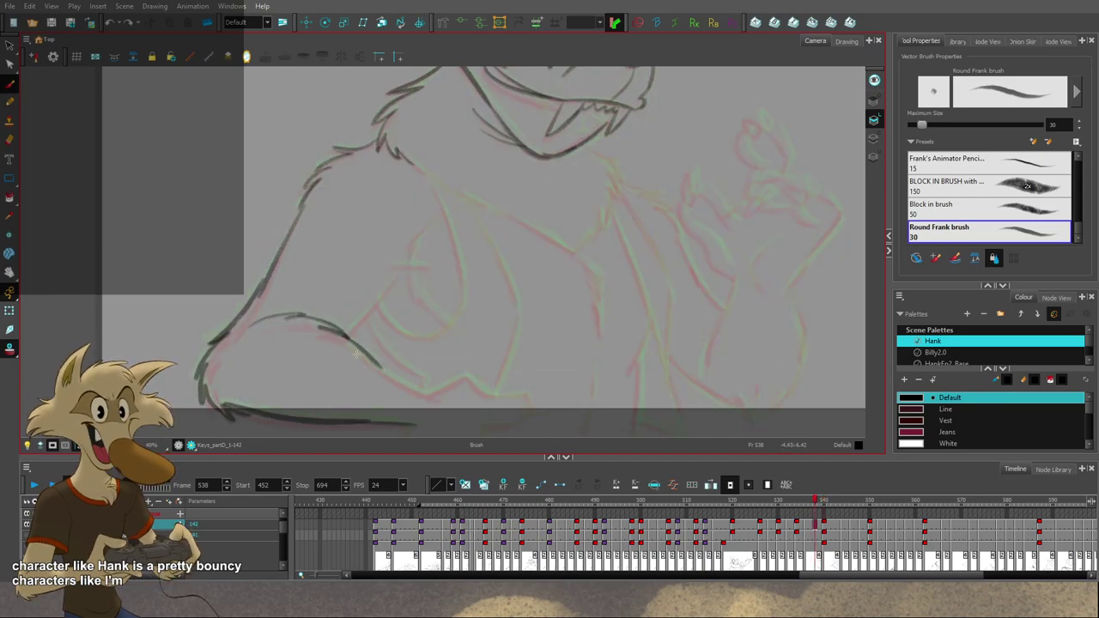
# Step: Continue the forearm line to the wrist and add the rising line of the back of the hand
pyautogui.moveTo(357, 353)
pyautogui.mouseDown()
pyautogui.moveTo(463, 392)
pyautogui.moveTo(428, 391)
pyautogui.mouseUp()
pyautogui.hotkey('ctrl', 'z')
pyautogui.press('g')
pyautogui.press('f')
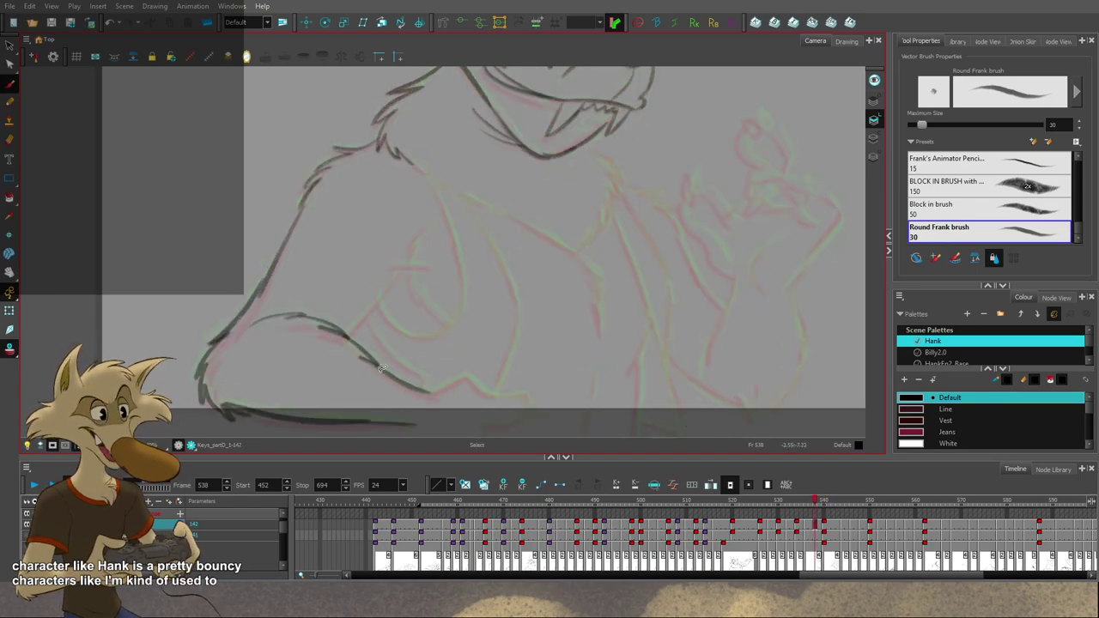
pyautogui.hotkey('ctrl', 'z')
pyautogui.moveTo(363, 360)
pyautogui.mouseDown()
pyautogui.moveTo(427, 395)
pyautogui.moveTo(467, 374)
pyautogui.mouseUp()
pyautogui.hotkey('ctrl', 'z')
pyautogui.press('g')
pyautogui.press('f')
pyautogui.hotkey('ctrl', 'z')
pyautogui.hotkey('ctrl', 'z')
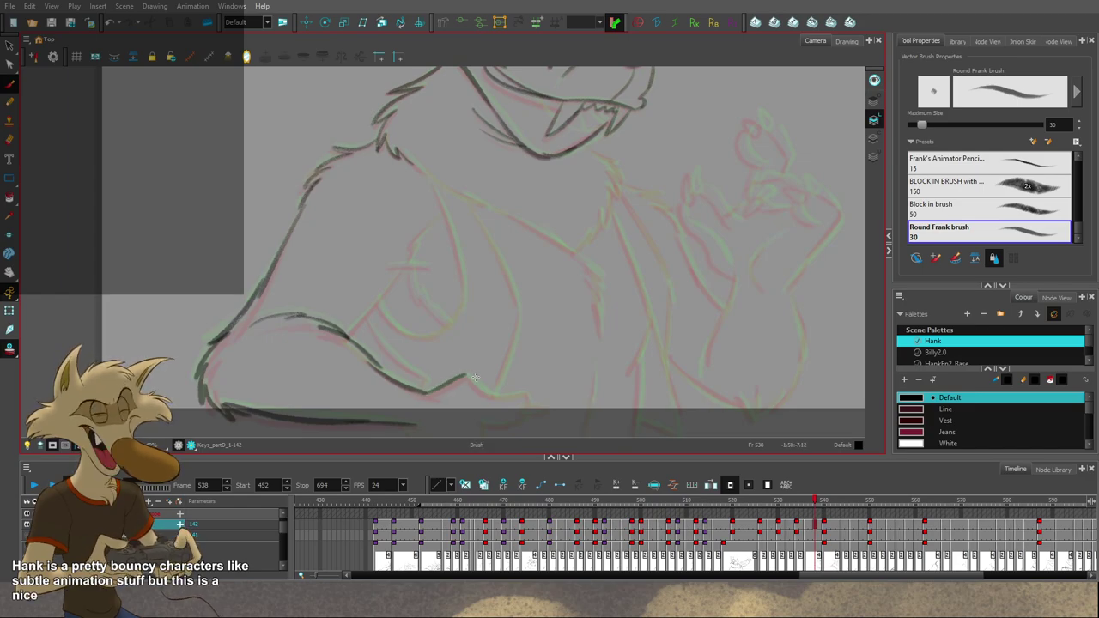
# Step: Draw the line from the knuckle down and along the top of the finger on the lower hand
pyautogui.press('.')
pyautogui.press(',')
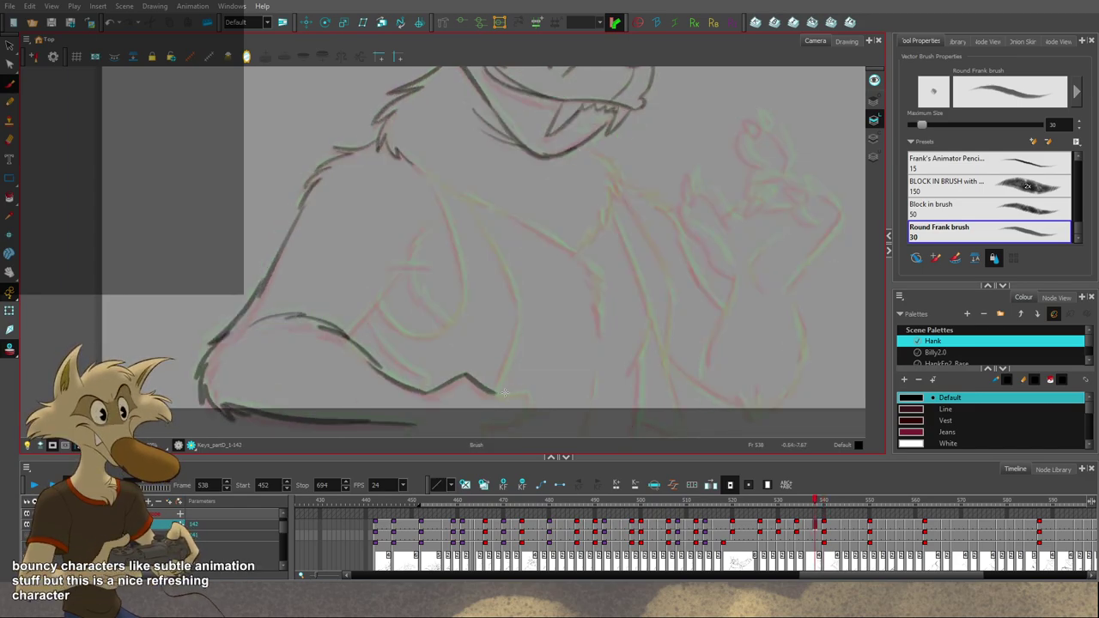
pyautogui.press('.')
pyautogui.press(',')
pyautogui.press('.')
pyautogui.press(',')
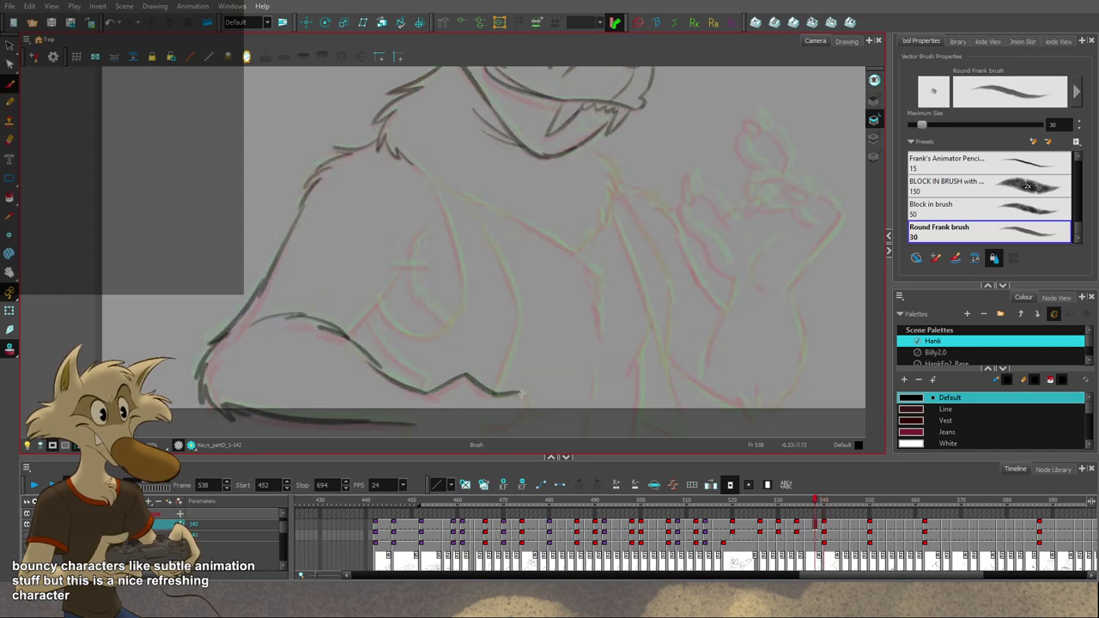
# Step: Redo the end of the finger line and draw the small curves around the fingertip of the lower hand
pyautogui.hotkey('ctrl', 'z')
pyautogui.moveTo(525, 393)
pyautogui.mouseDown()
pyautogui.moveTo(530, 409)
pyautogui.moveTo(524, 402)
pyautogui.mouseUp()
pyautogui.press('.')
pyautogui.press(',')
pyautogui.press('.')
pyautogui.press(',')
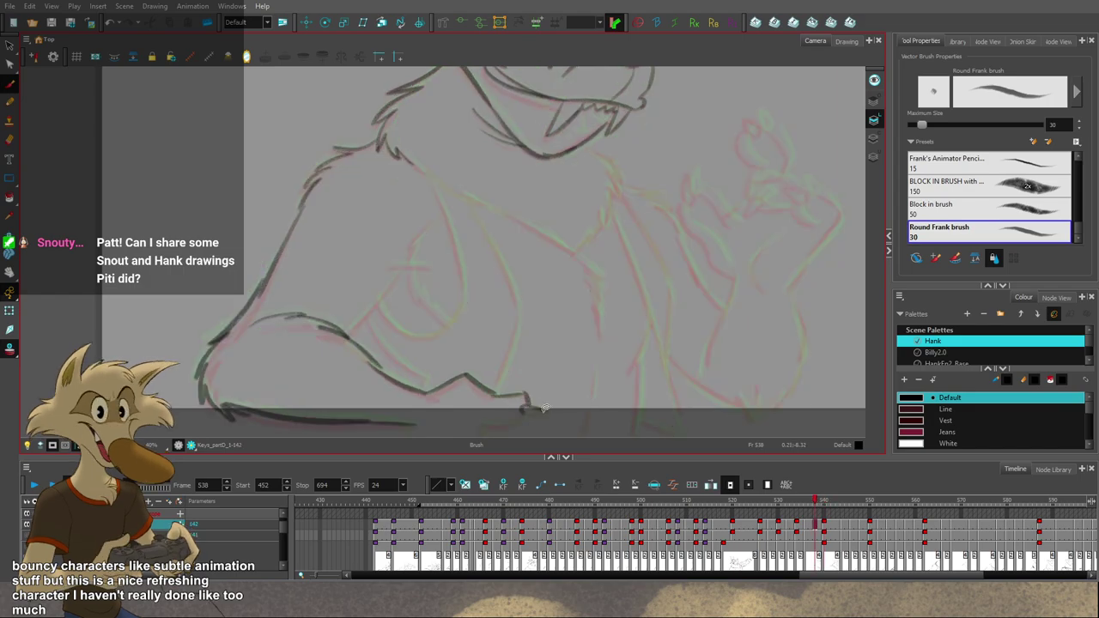
# Step: Close the fingertip and draw the underside of the lower hand with its short downward line
pyautogui.moveTo(554, 404); pyautogui.dragTo(561, 384)
pyautogui.press('.')
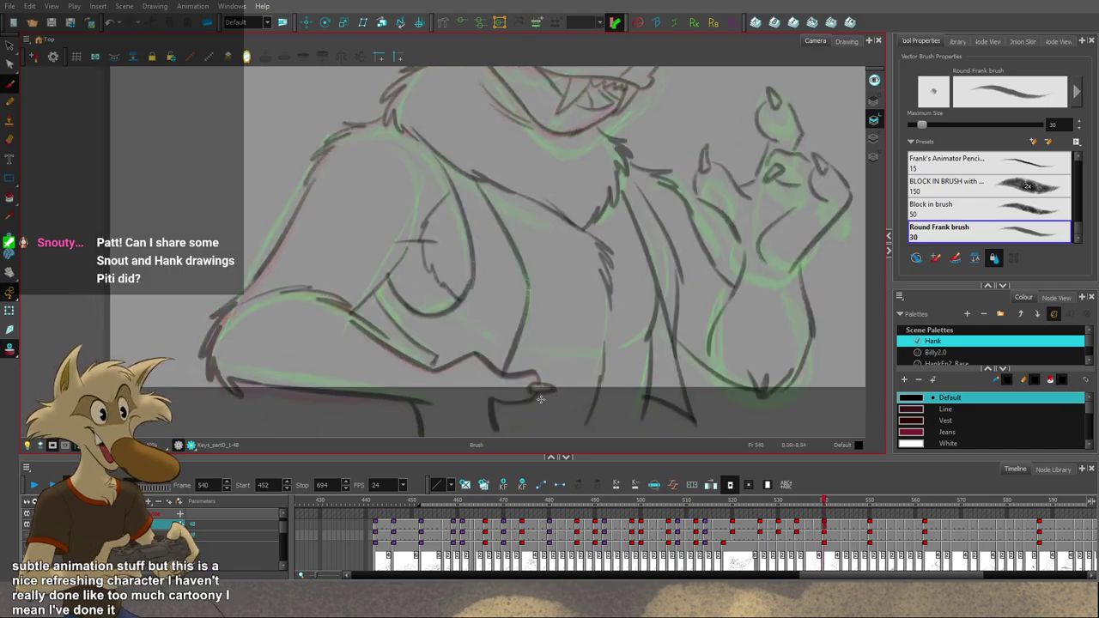
pyautogui.press(',')
pyautogui.moveTo(489, 400)
pyautogui.mouseDown()
pyautogui.moveTo(530, 391)
pyautogui.moveTo(497, 413)
pyautogui.mouseUp()
pyautogui.scroll(-1, 530, 390)
pyautogui.press('.')
pyautogui.press(',')
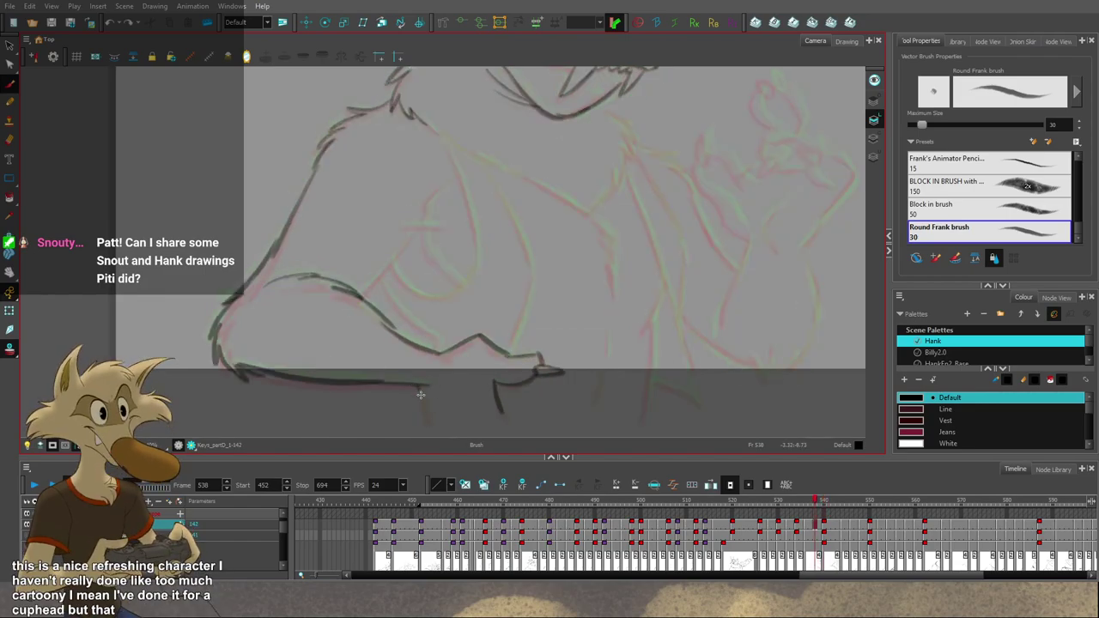
# Step: Draw the straight inner line of the upper arm from the armpit down to the elbow crease
pyautogui.moveTo(484, 355); pyautogui.dragTo(459, 407)
pyautogui.press('.')
pyautogui.press(',')
pyautogui.moveTo(398, 285); pyautogui.dragTo(336, 353)
pyautogui.hotkey('ctrl', 'z')
pyautogui.hotkey('ctrl', 'z')
pyautogui.hotkey('ctrl', 'z')
pyautogui.moveTo(394, 284); pyautogui.dragTo(338, 348)
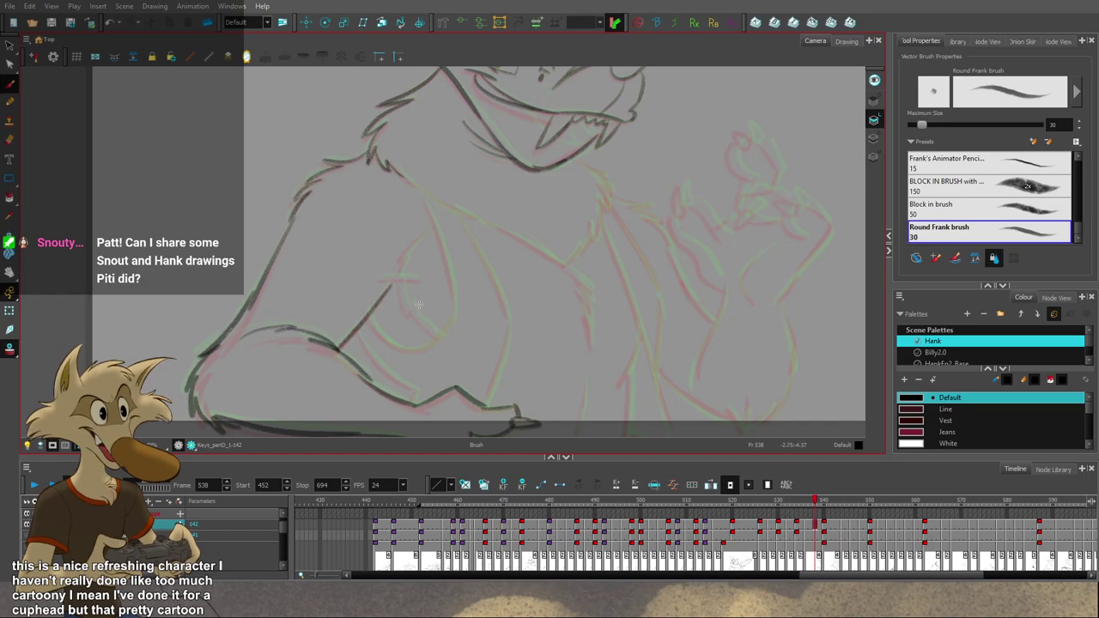
# Step: Draw the short crossing mark and the crease lines at the armpit on frame 538
pyautogui.press('f')
pyautogui.press('g')
pyautogui.press('f')
pyautogui.press('.')
pyautogui.press('.')
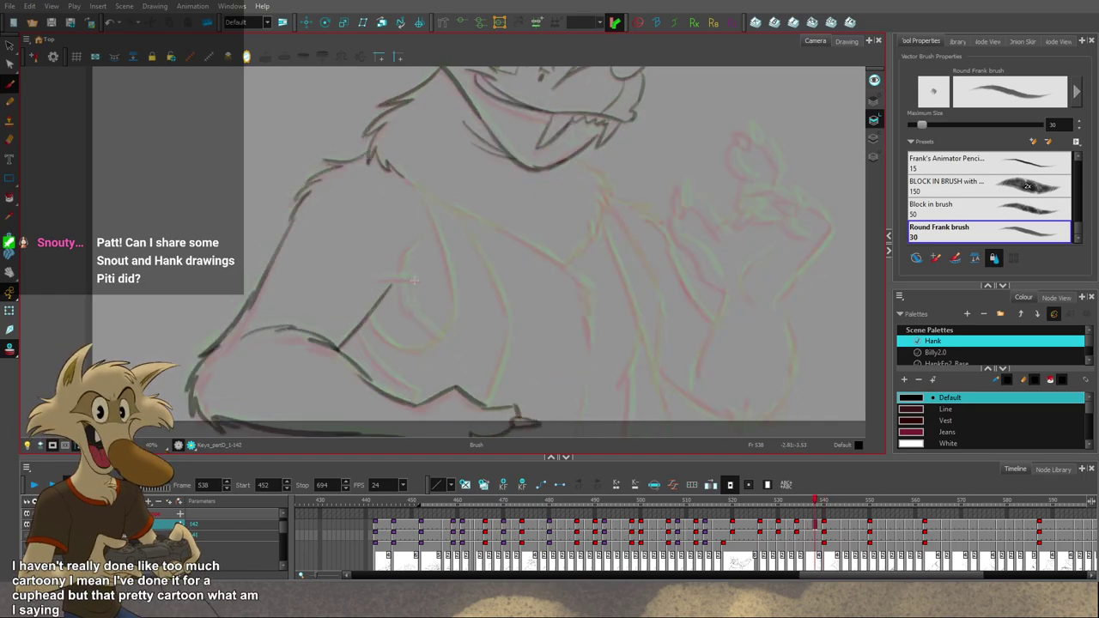
pyautogui.moveTo(456, 284)
pyautogui.mouseDown()
pyautogui.moveTo(441, 327)
pyautogui.moveTo(413, 323)
pyautogui.mouseUp()
pyautogui.press('g')
pyautogui.press('f')
pyautogui.moveTo(389, 265)
pyautogui.mouseDown()
pyautogui.moveTo(358, 298)
pyautogui.moveTo(357, 325)
pyautogui.mouseUp()
pyautogui.hotkey('ctrl', 'z')
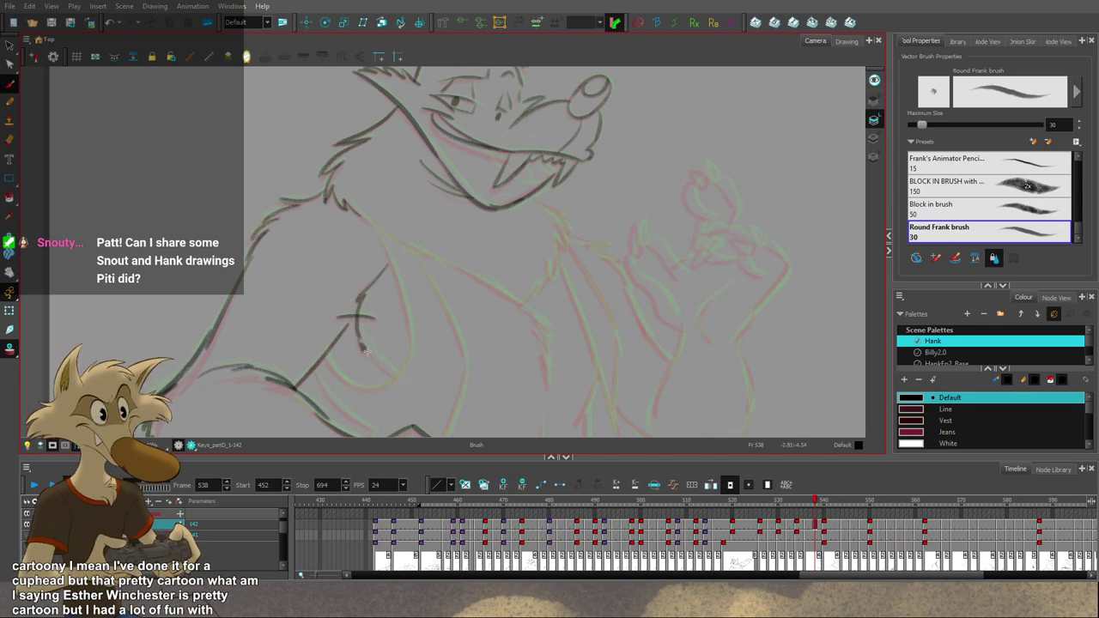
# Step: Draw the diagonal crease running from the armpit down to the lower edge of the vest's armhole
pyautogui.hotkey('ctrl', 'z')
pyautogui.moveTo(357, 330); pyautogui.dragTo(394, 377)
pyautogui.hotkey('ctrl', 'z')
pyautogui.press('g')
pyautogui.press('f')
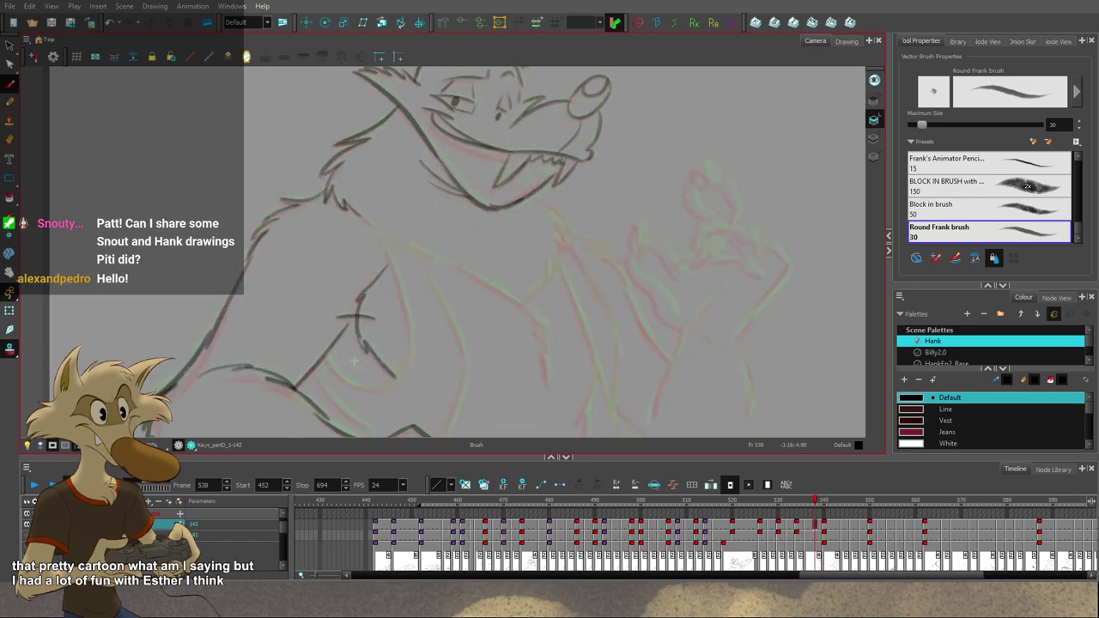
# Step: Draw the curved lower edge of the vest's armhole below the armpit creases
pyautogui.moveTo(331, 349); pyautogui.dragTo(372, 390)
pyautogui.hotkey('ctrl', 'z')
pyautogui.hotkey('ctrl', 'z')
pyautogui.moveTo(326, 354); pyautogui.dragTo(375, 391)
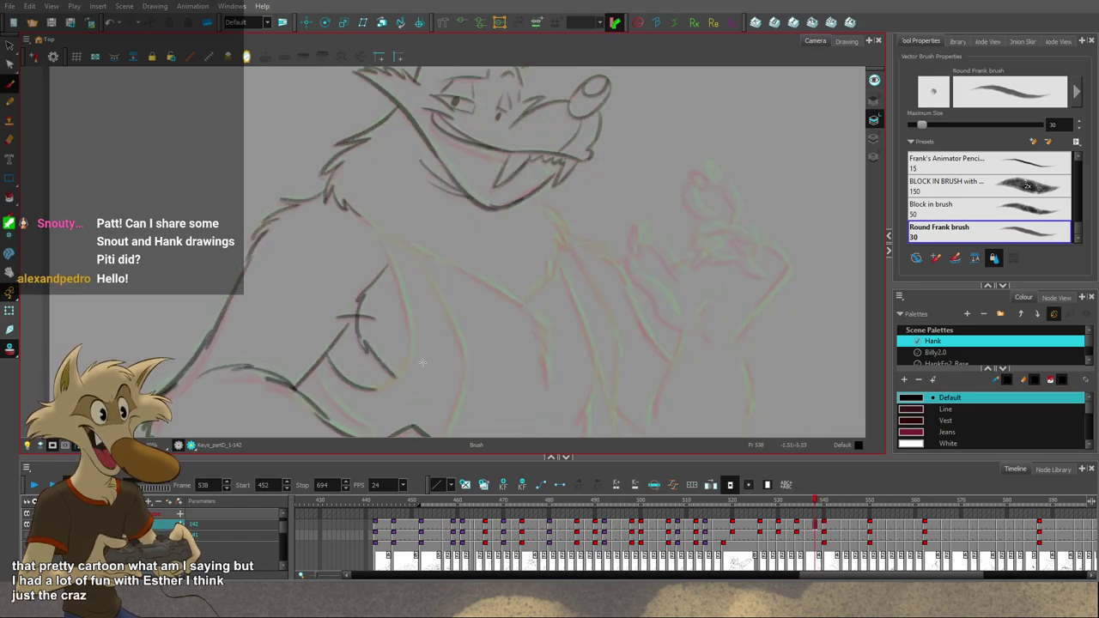
pyautogui.press('g')
pyautogui.press('f')
# Step: Draw the front edge of the vest's armhole from the shoulder down beside the armpit, retrying the stroke
pyautogui.moveTo(372, 232); pyautogui.dragTo(395, 286)
pyautogui.hotkey('ctrl', 'z')
pyautogui.moveTo(371, 225); pyautogui.dragTo(407, 318)
pyautogui.hotkey('ctrl', 'z')
pyautogui.hotkey('ctrl', 'z')
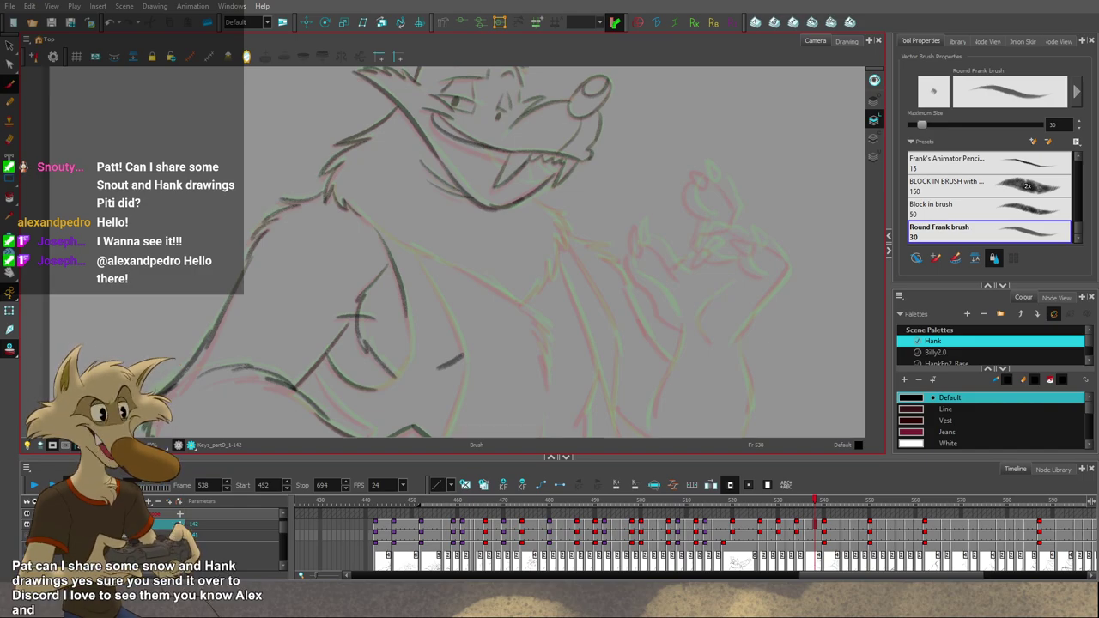
pyautogui.scroll(-2, 394, 238)
pyautogui.scroll(3, 468, 218)
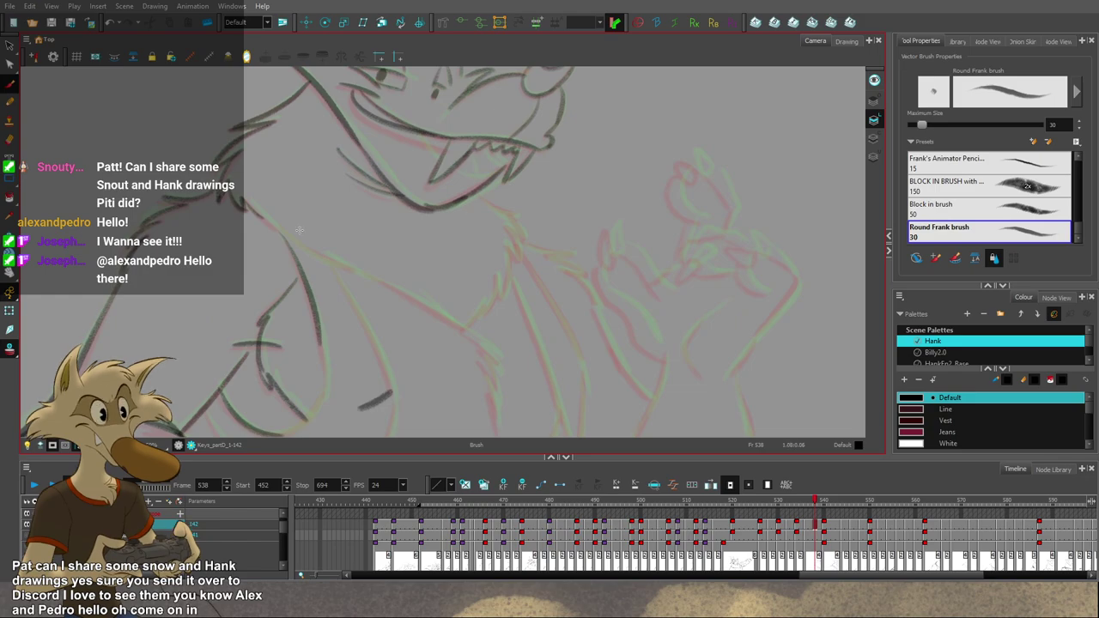
# Step: Draw the long diagonal line from the shoulder fur down across the chest on frame 538, retrying the stroke and comparing it with frame 540
pyautogui.hotkey('ctrl', 'z')
pyautogui.moveTo(257, 209)
pyautogui.mouseDown()
pyautogui.moveTo(287, 240)
pyautogui.moveTo(437, 317)
pyautogui.mouseUp()
pyautogui.hotkey('ctrl', 'z')
pyautogui.hotkey('ctrl', 'z')
pyautogui.hotkey('ctrl', 'z')
pyautogui.hotkey('ctrl', 'z')
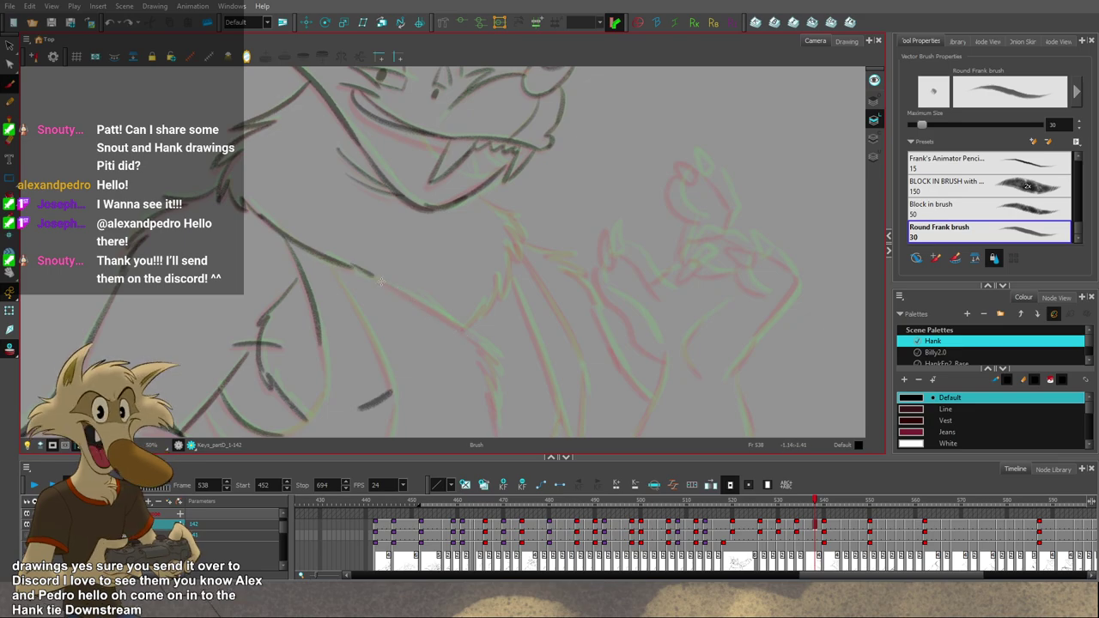
pyautogui.hotkey('ctrl', 'z')
pyautogui.moveTo(352, 265); pyautogui.dragTo(460, 327)
pyautogui.hotkey('ctrl', 'z')
pyautogui.press('f')
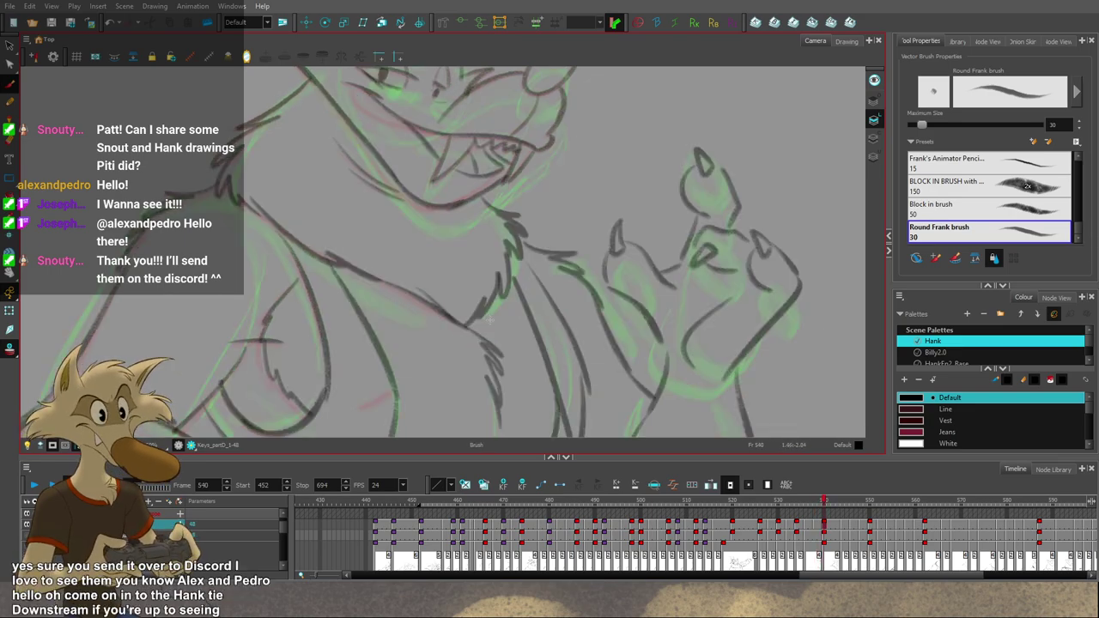
pyautogui.press('g')
pyautogui.press('f')
pyautogui.press('g')
pyautogui.press('g')
pyautogui.press('f')
# Step: Draw the raised finger of the open hand with its claw and both side contours, retrying strokes
pyautogui.scroll(-4, 480, 266)
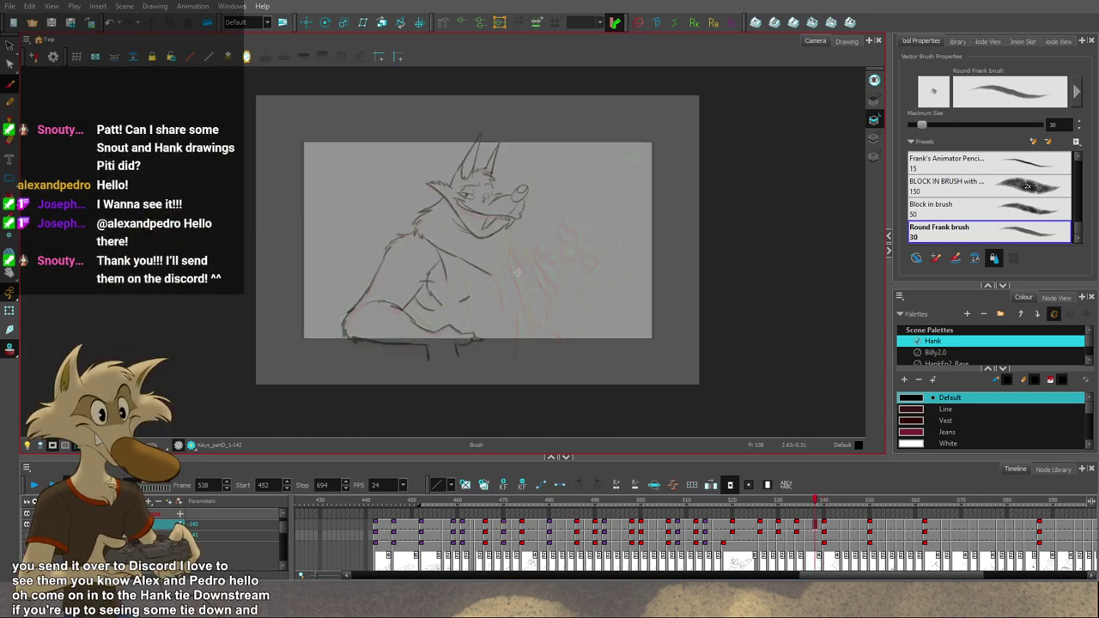
pyautogui.scroll(4, 549, 262)
pyautogui.press('f')
pyautogui.press('g')
pyautogui.moveTo(558, 169); pyautogui.dragTo(581, 203)
pyautogui.hotkey('ctrl', 'z')
pyautogui.hotkey('ctrl', 'z')
pyautogui.press('g')
pyautogui.press('f')
pyautogui.moveTo(555, 169)
pyautogui.mouseDown()
pyautogui.moveTo(532, 150)
pyautogui.moveTo(548, 176)
pyautogui.moveTo(555, 166)
pyautogui.moveTo(527, 245)
pyautogui.mouseUp()
pyautogui.press('g')
pyautogui.press('f')
pyautogui.hotkey('ctrl', 'z')
pyautogui.hotkey('ctrl', 'z')
# Step: Draw the short first stroke of the folded finger's claw just below the raised finger, checking against frame 540
pyautogui.press(',')
pyautogui.press('.')
pyautogui.press(',')
pyautogui.press('.')
pyautogui.press('.')
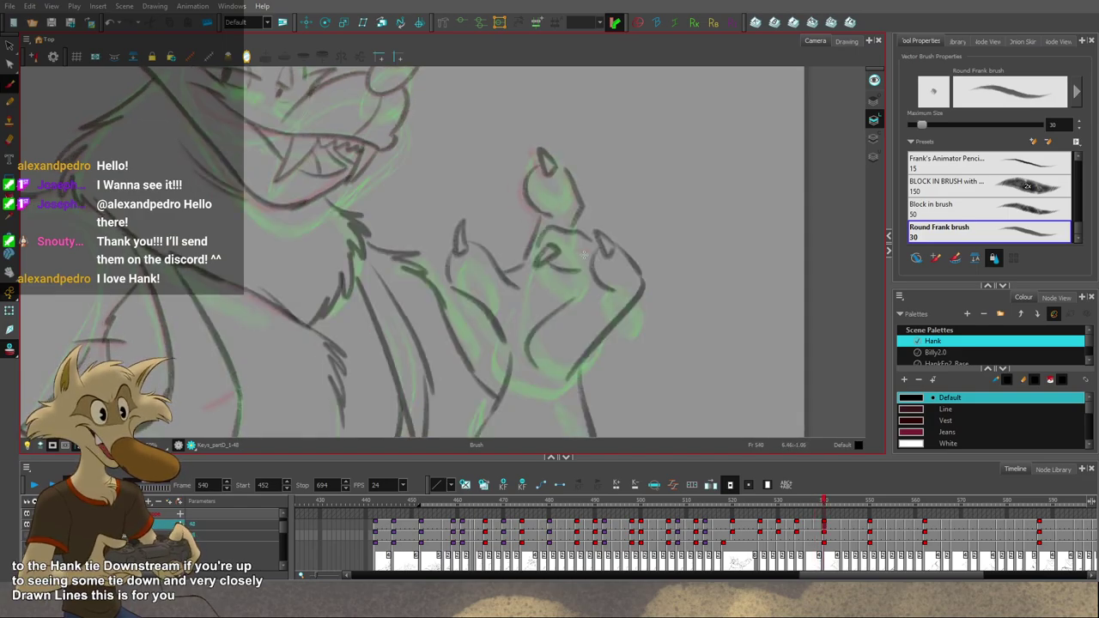
pyautogui.press(',')
pyautogui.press('.')
pyautogui.press(',')
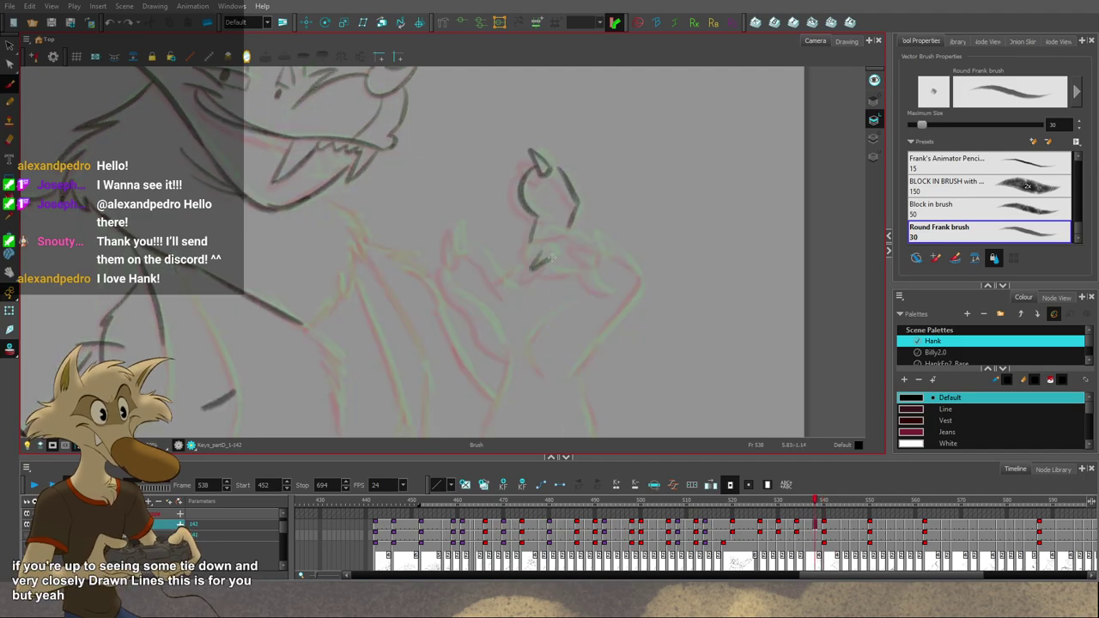
# Step: Complete the folded finger's rounded claw and draw the outline of its knuckle above and below
pyautogui.press('g')
pyautogui.moveTo(542, 250)
pyautogui.mouseDown()
pyautogui.moveTo(576, 234)
pyautogui.moveTo(532, 257)
pyautogui.moveTo(543, 230)
pyautogui.moveTo(603, 245)
pyautogui.moveTo(546, 280)
pyautogui.mouseUp()
pyautogui.press('f')
pyautogui.press('g')
pyautogui.press('f')
pyautogui.hotkey('ctrl', 'z')
pyautogui.press('g')
pyautogui.press('f')
pyautogui.press('g')
pyautogui.press('f')
pyautogui.press('.')
pyautogui.press(',')
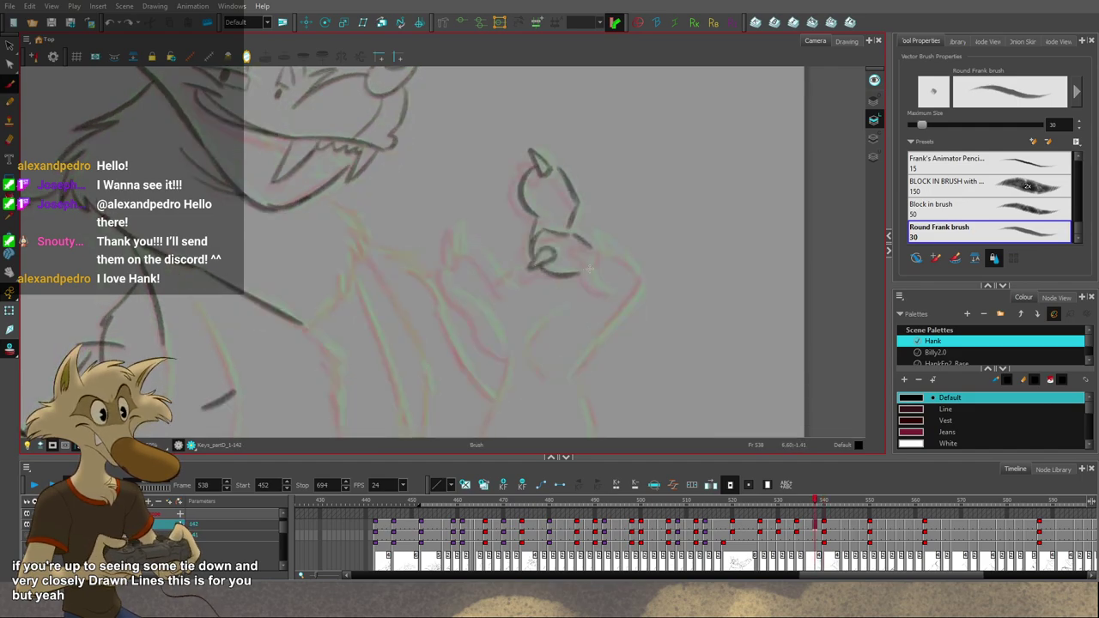
pyautogui.press('.')
pyautogui.press(',')
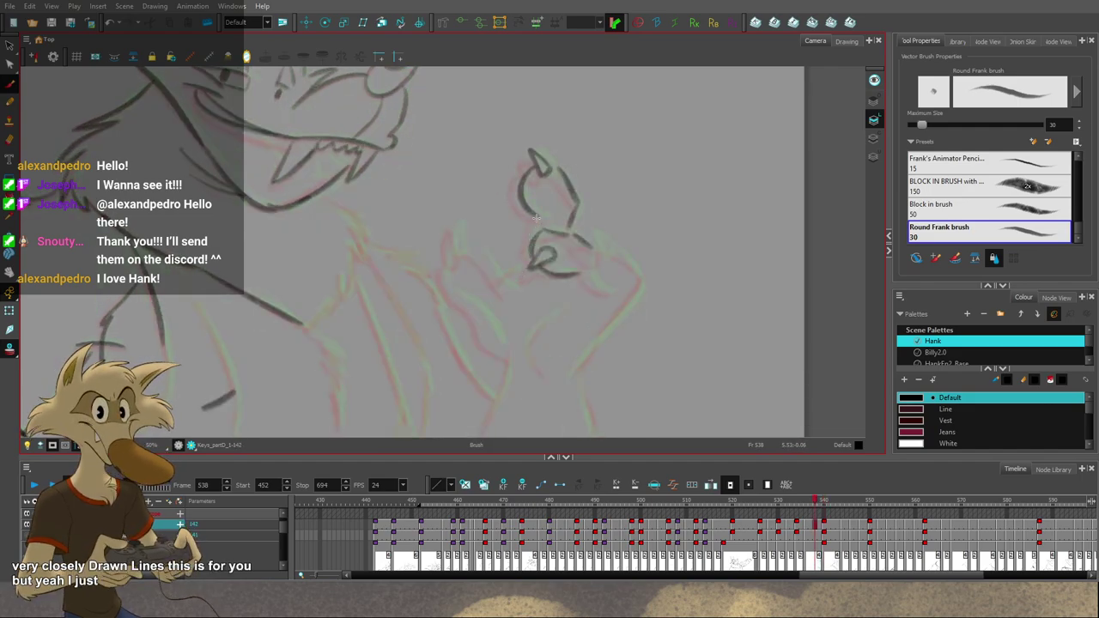
# Step: Draw the contour from the base of the raised finger down to the gap beside the finger nearest the chest
pyautogui.press('.')
pyautogui.press(',')
pyautogui.moveTo(521, 261); pyautogui.dragTo(500, 282)
pyautogui.press('.')
pyautogui.press(',')
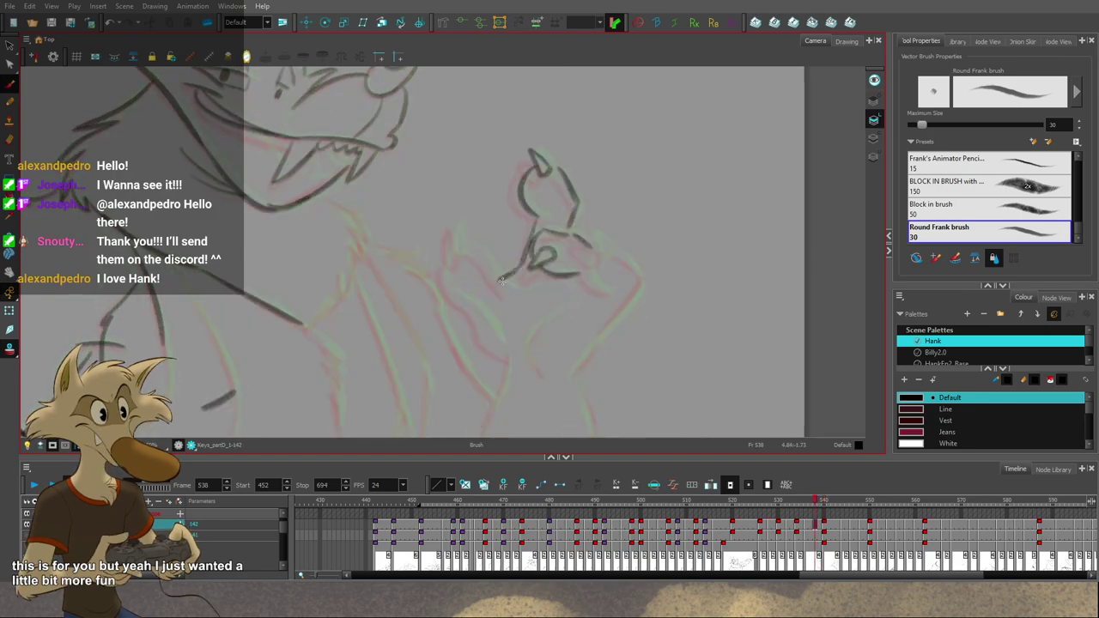
# Step: Draw the claw and inner edge of the finger nearest the chest, joining it to the gap between the fingers
pyautogui.moveTo(465, 249)
pyautogui.mouseDown()
pyautogui.moveTo(457, 223)
pyautogui.moveTo(447, 249)
pyautogui.moveTo(461, 247)
pyautogui.moveTo(498, 280)
pyautogui.mouseUp()
pyautogui.press('.')
pyautogui.press(',')
pyautogui.hotkey('ctrl', 'z')
pyautogui.hotkey('ctrl', 'z')
pyautogui.press('.')
pyautogui.press(',')
pyautogui.press('.')
pyautogui.press(',')
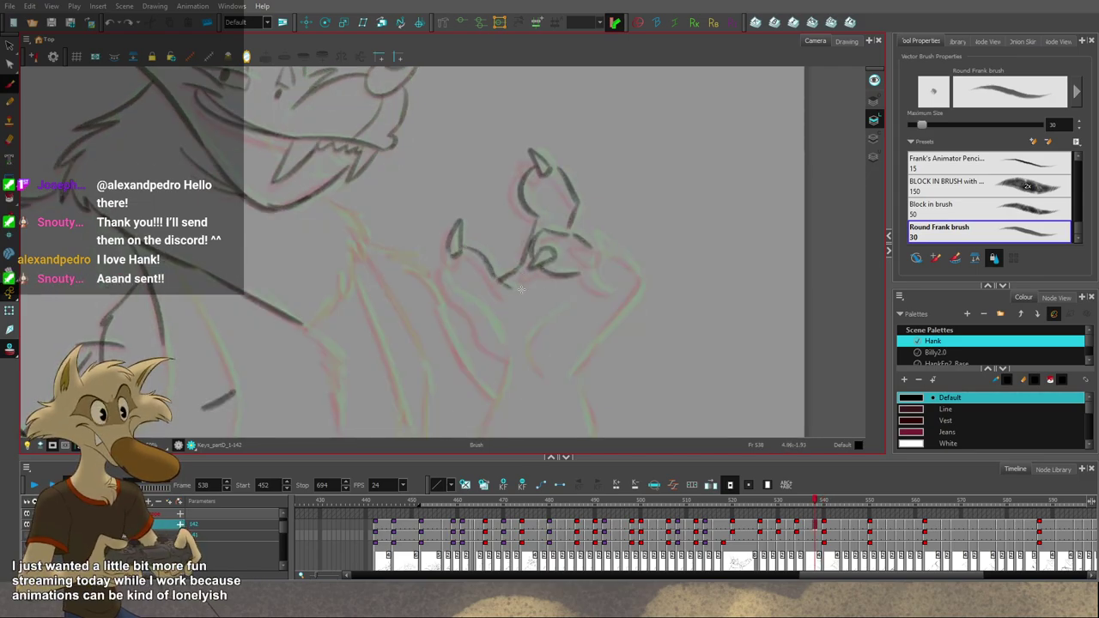
# Step: Draw the outer contour of the finger nearest the chest, curving from its claw down to the palm
pyautogui.press('.')
pyautogui.press(',')
pyautogui.press('.')
pyautogui.press(',')
pyautogui.press('.')
pyautogui.press(',')
pyautogui.moveTo(450, 248)
pyautogui.mouseDown()
pyautogui.moveTo(459, 283)
pyautogui.moveTo(443, 260)
pyautogui.moveTo(505, 301)
pyautogui.moveTo(496, 329)
pyautogui.moveTo(464, 304)
pyautogui.moveTo(491, 325)
pyautogui.mouseUp()
pyautogui.hotkey('ctrl', 'z')
pyautogui.hotkey('ctrl', 'z')
pyautogui.moveTo(452, 294); pyautogui.dragTo(508, 350)
pyautogui.press('g')
pyautogui.press('f')
pyautogui.hotkey('ctrl', 'z')
pyautogui.press('.')
pyautogui.press(',')
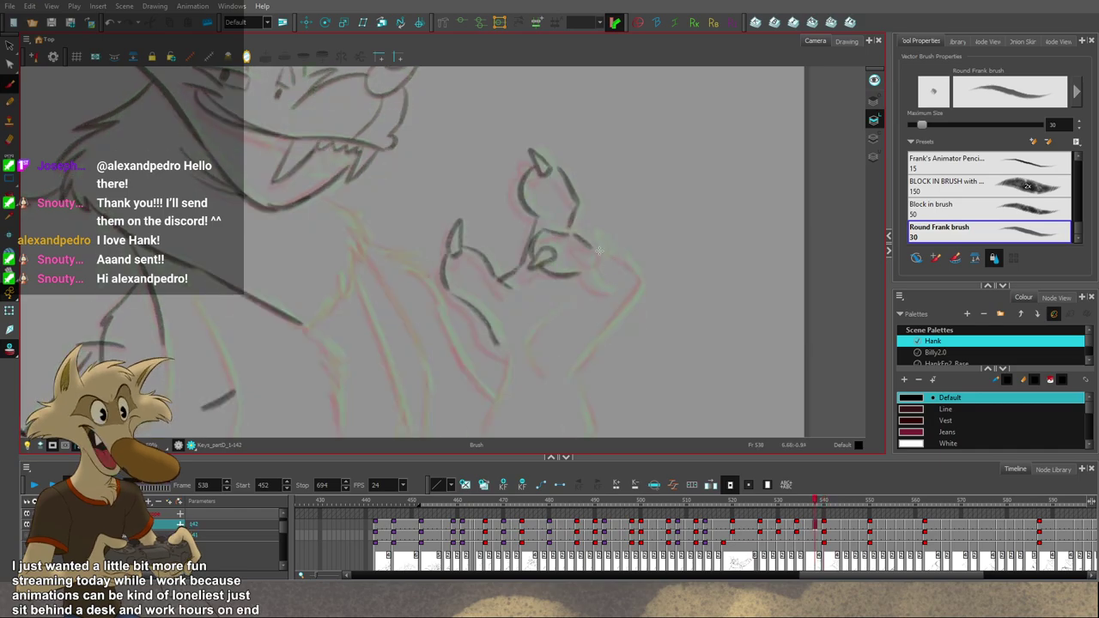
# Step: Draw the outermost finger's claw and the curved edge beside it, next to the folded finger
pyautogui.press(',')
pyautogui.press(',')
pyautogui.press('.')
pyautogui.press('.')
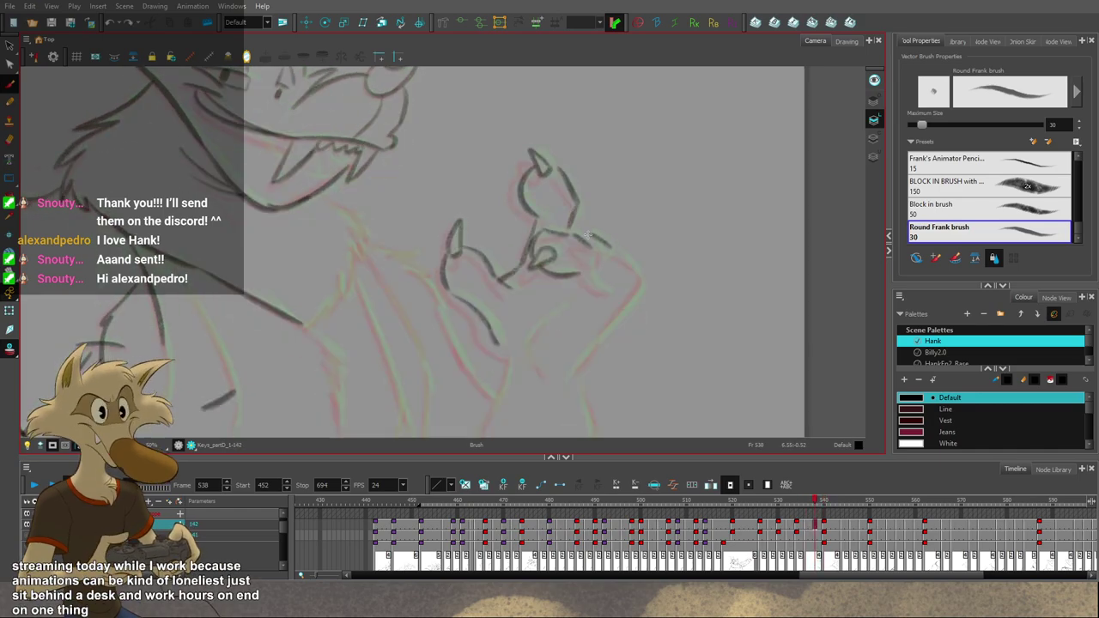
pyautogui.moveTo(587, 234)
pyautogui.mouseDown()
pyautogui.moveTo(606, 256)
pyautogui.moveTo(587, 277)
pyautogui.moveTo(599, 288)
pyautogui.mouseUp()
pyautogui.press('.')
pyautogui.press(',')
pyautogui.press('.')
pyautogui.press(',')
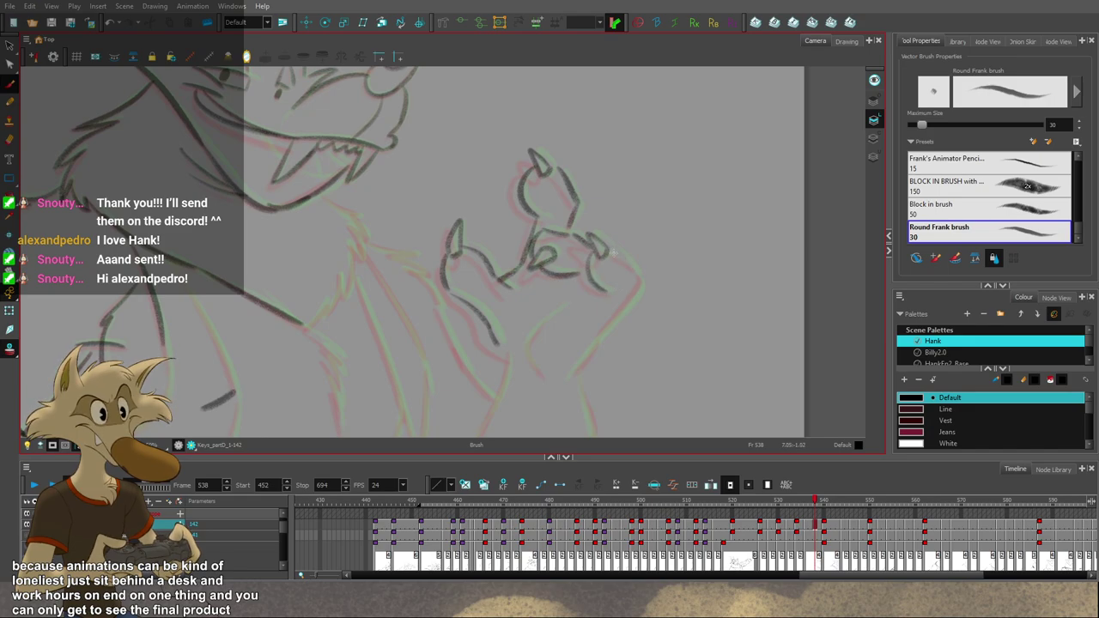
# Step: Draw the outer edge of the hand from the outermost finger around the knuckle and down to the wrist
pyautogui.moveTo(608, 248)
pyautogui.mouseDown()
pyautogui.moveTo(643, 286)
pyautogui.moveTo(632, 311)
pyautogui.moveTo(663, 282)
pyautogui.moveTo(637, 283)
pyautogui.moveTo(598, 331)
pyautogui.mouseUp()
pyautogui.press('.')
pyautogui.press(',')
pyautogui.press('.')
pyautogui.press(',')
pyautogui.hotkey('ctrl', 'z')
pyautogui.moveTo(650, 264)
pyautogui.mouseDown()
pyautogui.moveTo(584, 348)
pyautogui.moveTo(624, 302)
pyautogui.moveTo(579, 355)
pyautogui.mouseUp()
pyautogui.hotkey('ctrl', 'z')
pyautogui.hotkey('ctrl', 'z')
pyautogui.hotkey('ctrl', 'z')
pyautogui.hotkey('ctrl', 'z')
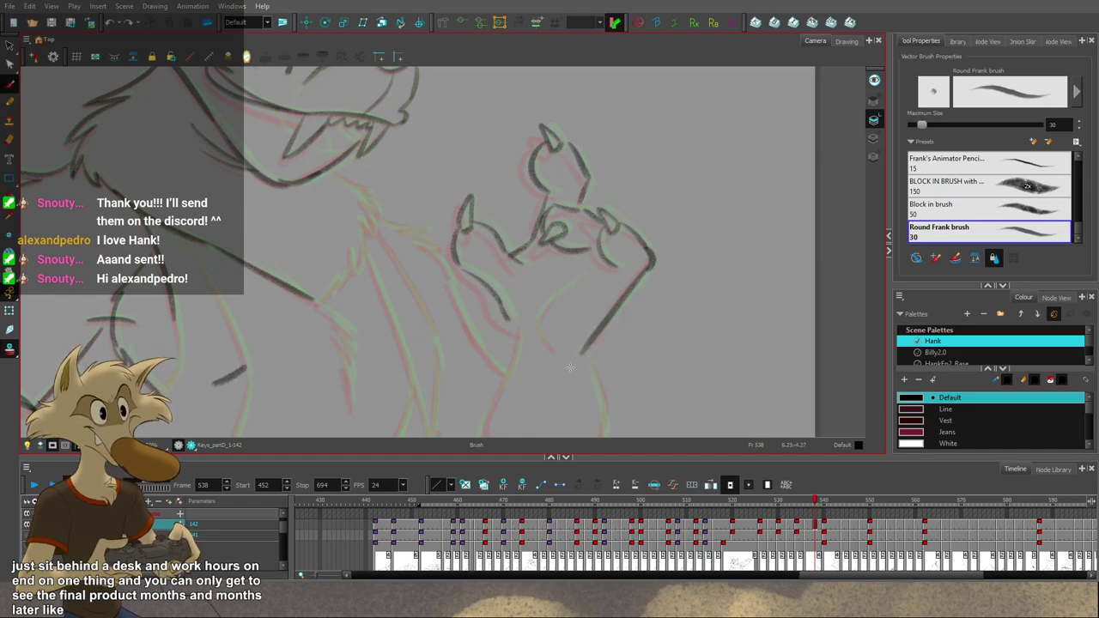
# Step: Draw the angled palm crease and extend the contour of the finger nearest the chest toward the wrist
pyautogui.press('g')
pyautogui.press('f')
pyautogui.press('g')
pyautogui.press(',')
pyautogui.press(',')
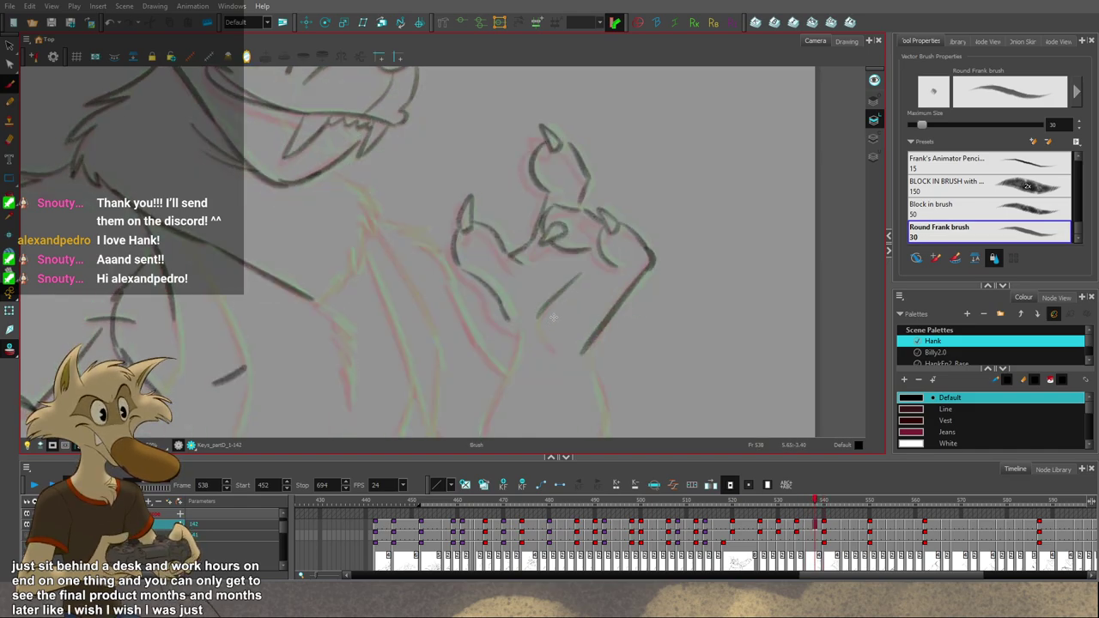
pyautogui.moveTo(579, 344); pyautogui.dragTo(581, 319)
pyautogui.press('g')
pyautogui.press('f')
pyautogui.moveTo(508, 290); pyautogui.dragTo(518, 307)
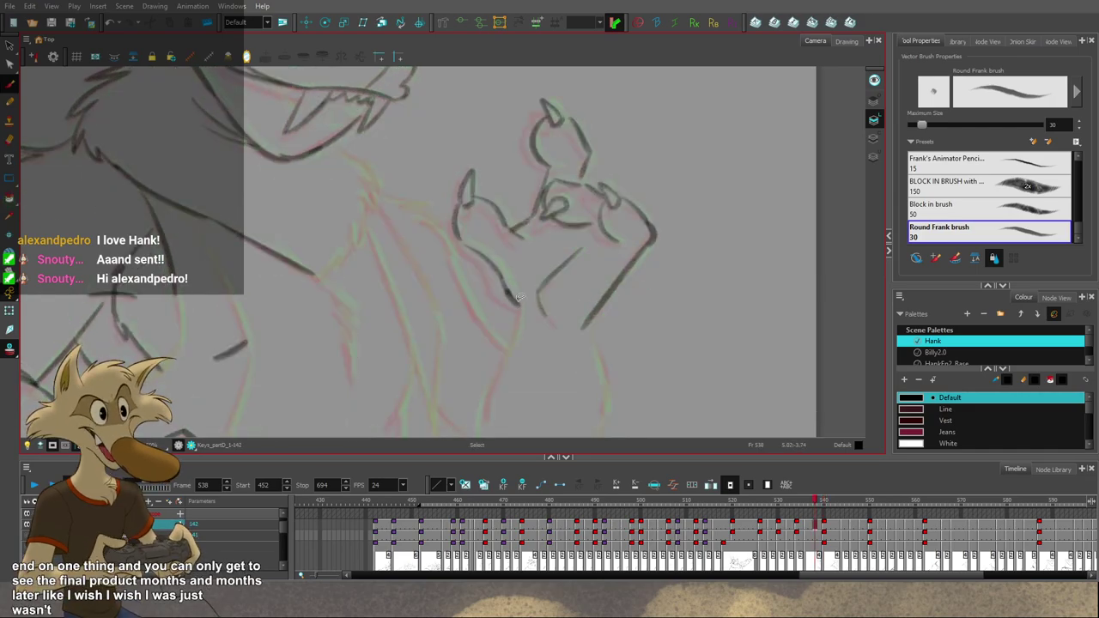
pyautogui.moveTo(606, 323); pyautogui.dragTo(600, 310)
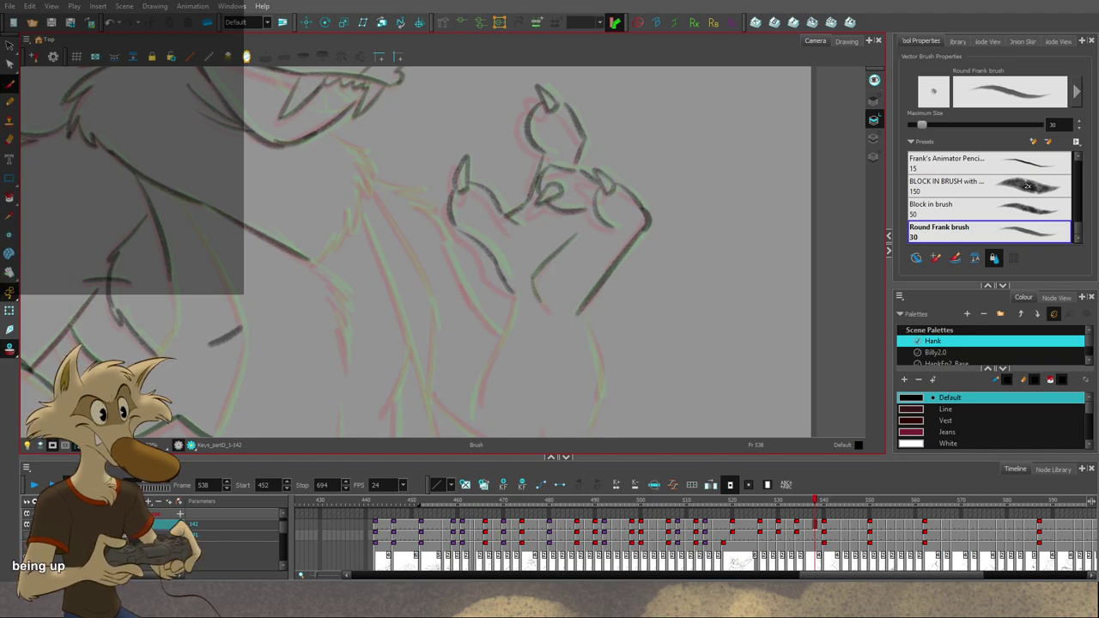
# Step: Switch to the browser and view the drawings attached to the Snout and Hank tweet one after another
pyautogui.hotkey('alt', 'Tab')
pyautogui.moveTo(287, 14); pyautogui.dragTo(648, 4)
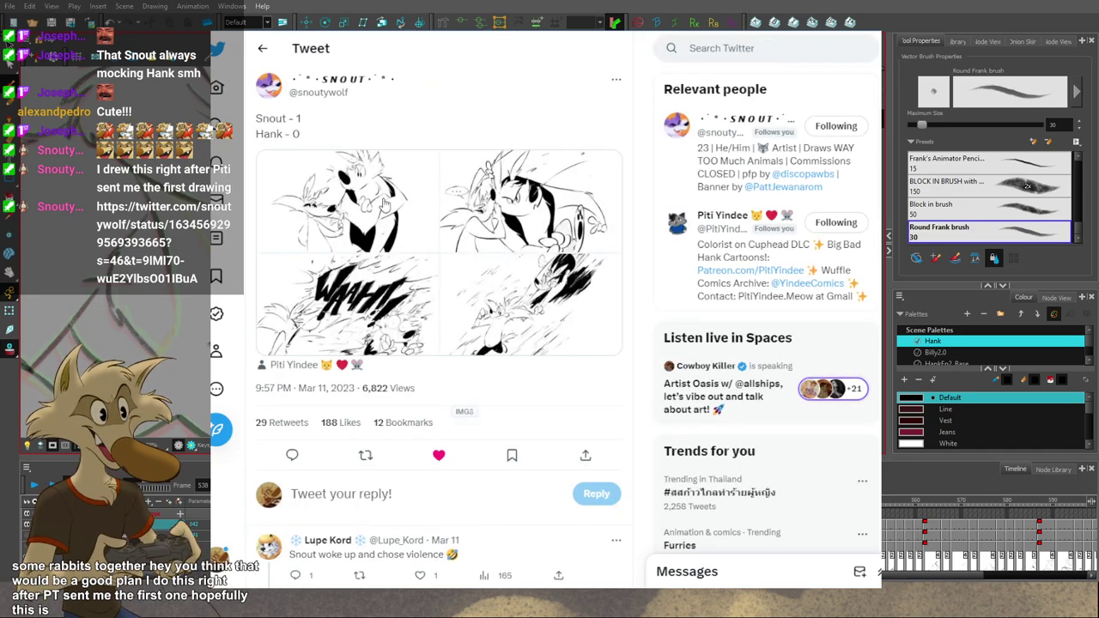
pyautogui.click(384, 202)
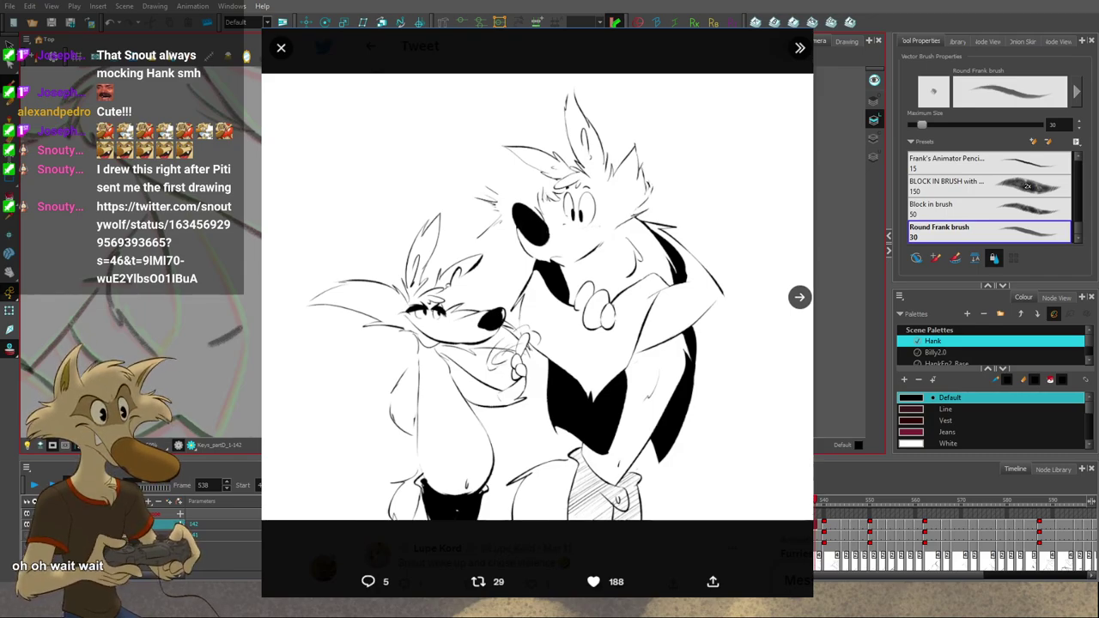
pyautogui.click(799, 299)
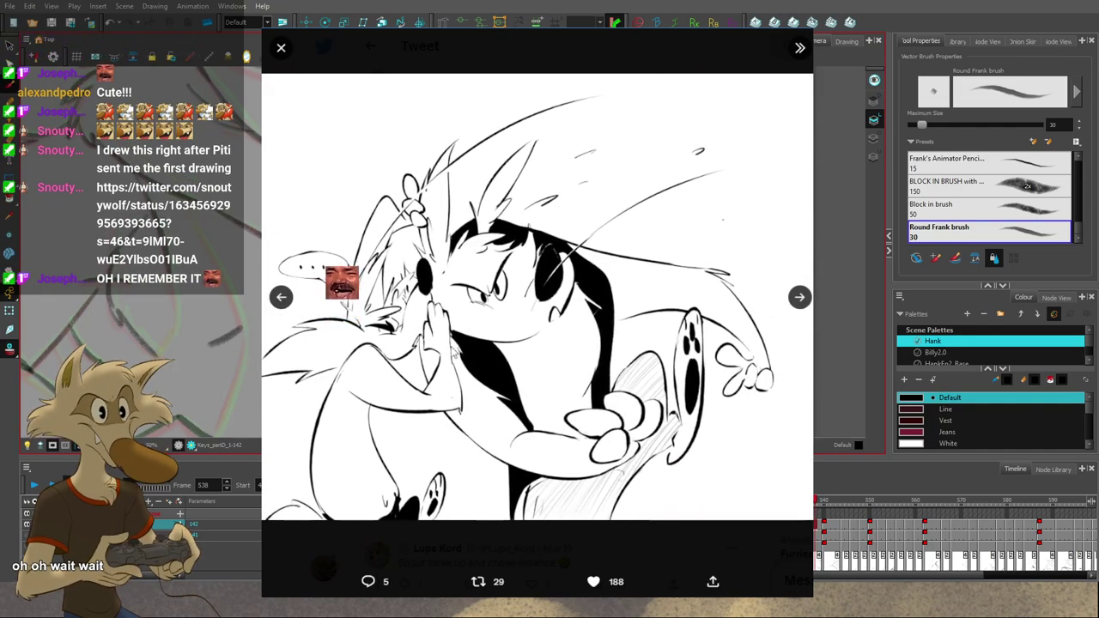
pyautogui.click(798, 298)
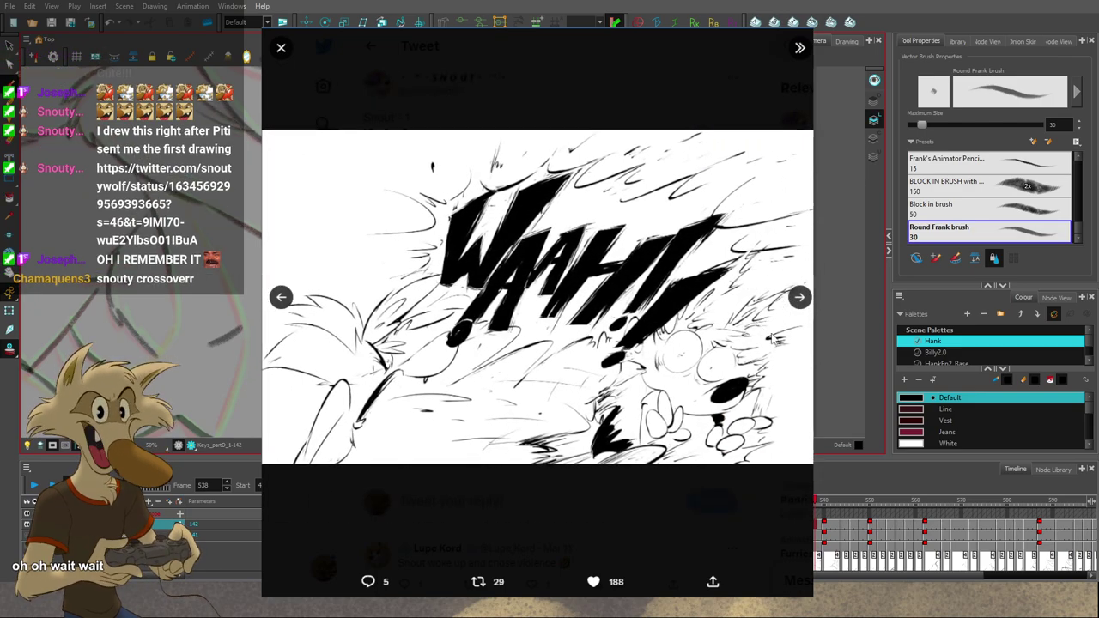
pyautogui.click(798, 297)
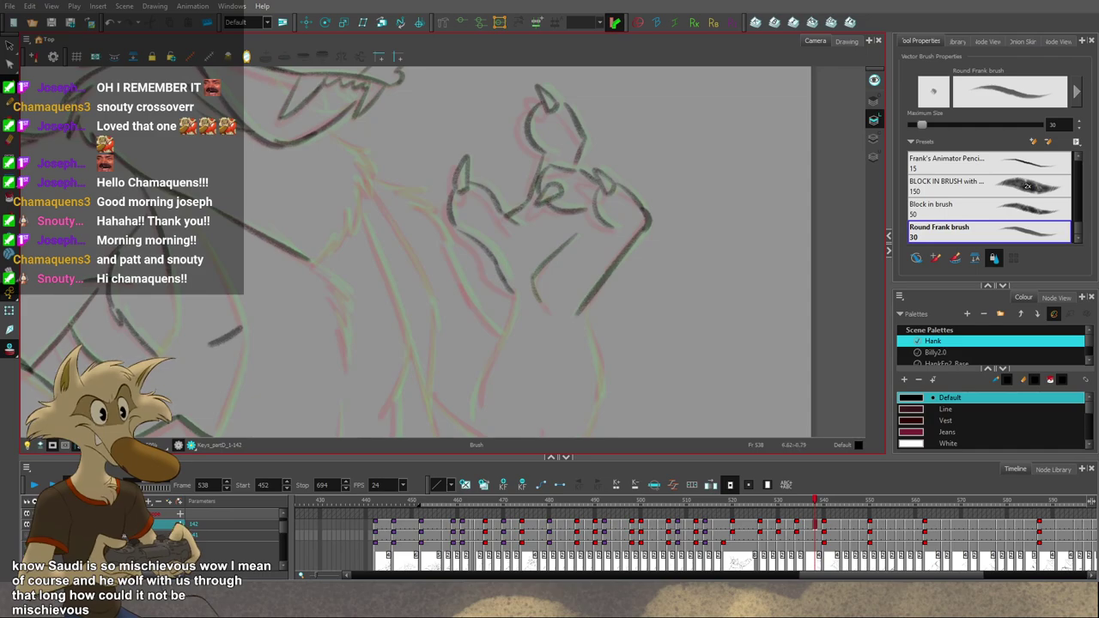
# Step: Return to frame 538 in Toon Boom Harmony and draw the first fur tufts on the neck below the jaw
pyautogui.click(810, 523)
pyautogui.press('f')
pyautogui.press('g')
pyautogui.moveTo(556, 270); pyautogui.dragTo(560, 325)
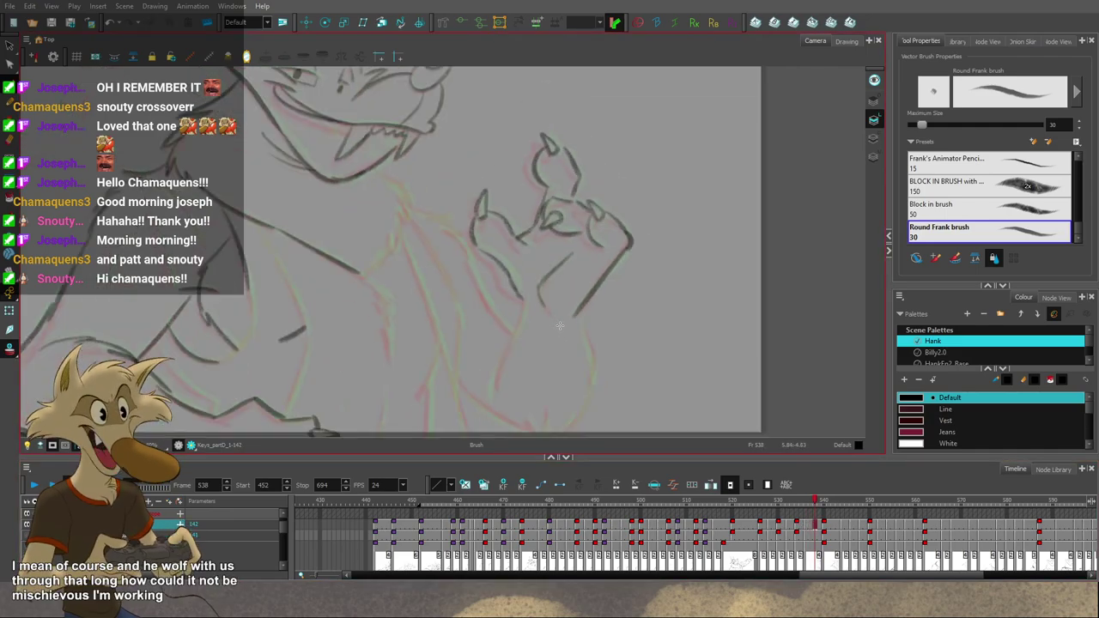
pyautogui.moveTo(510, 219); pyautogui.dragTo(520, 192)
pyautogui.press('f')
pyautogui.press('g')
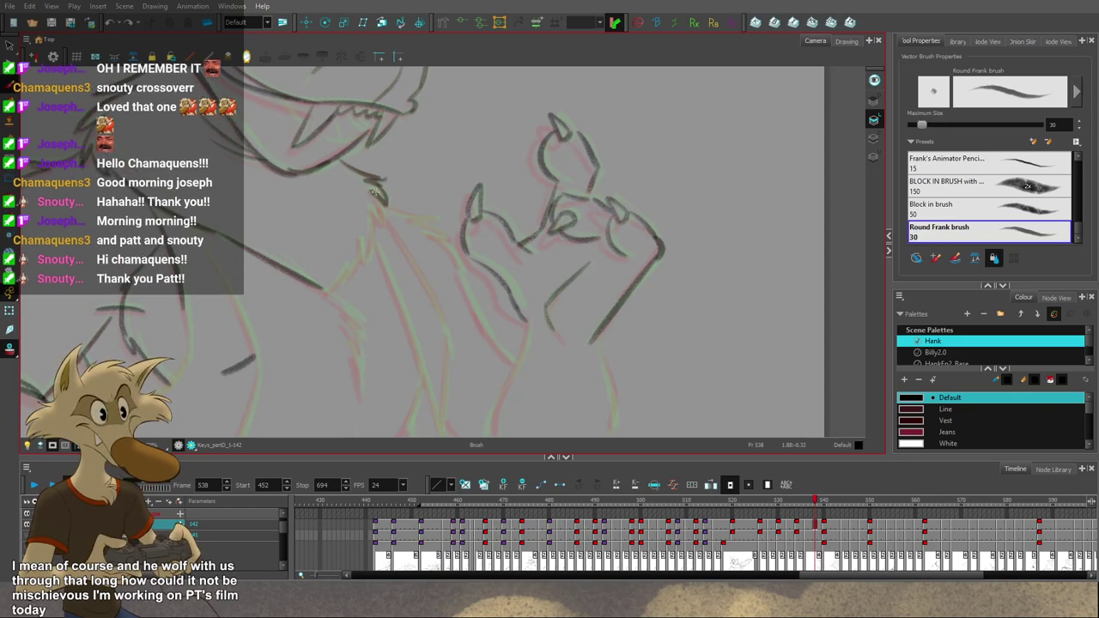
# Step: Continue the jagged neck fur downward with tufts along the front of the chest
pyautogui.press('f')
pyautogui.press('g')
pyautogui.press('g')
pyautogui.press('f')
pyautogui.moveTo(375, 198); pyautogui.dragTo(375, 218)
pyautogui.press('g')
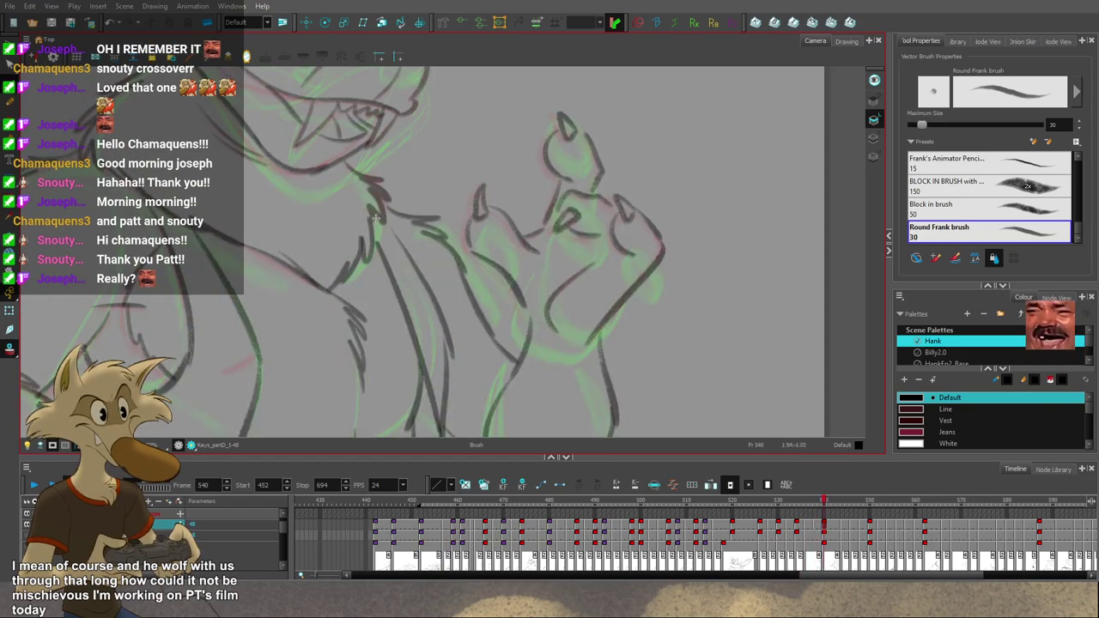
pyautogui.press(',')
pyautogui.press(',')
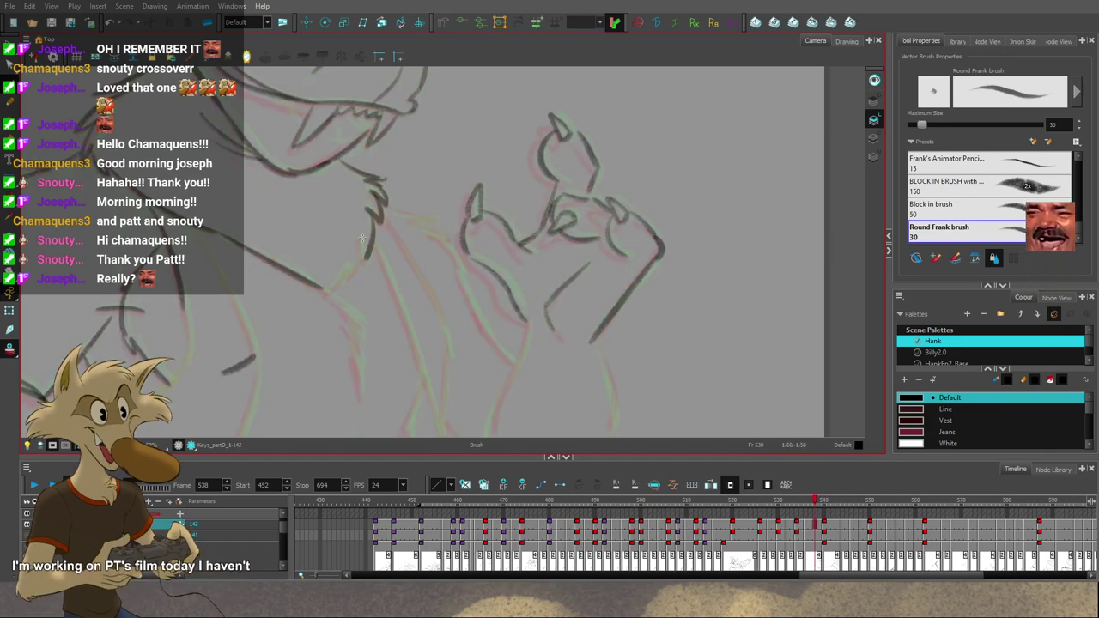
# Step: Draw the lower fur tufts that join the diagonal chest line and extend that line slightly past the junction
pyautogui.press('g')
pyautogui.moveTo(362, 238); pyautogui.dragTo(353, 271)
pyautogui.press('f')
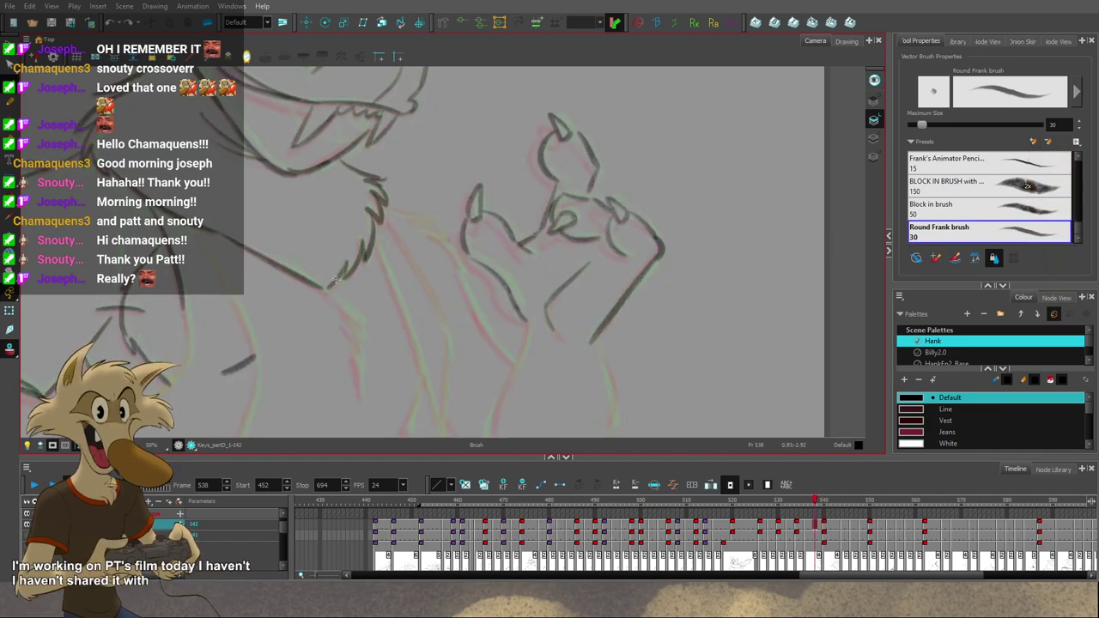
pyautogui.press('.')
pyautogui.press('.')
pyautogui.press(',')
pyautogui.press(',')
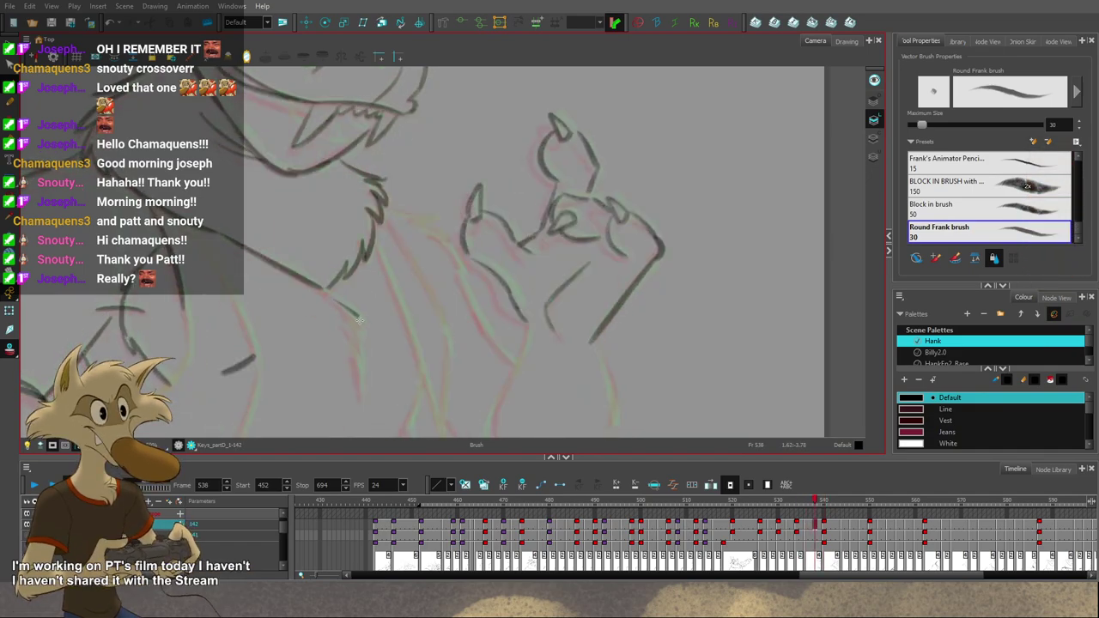
# Step: Draw the jagged belly fur strokes running down from the end of the diagonal chest line
pyautogui.press('.')
pyautogui.press(',')
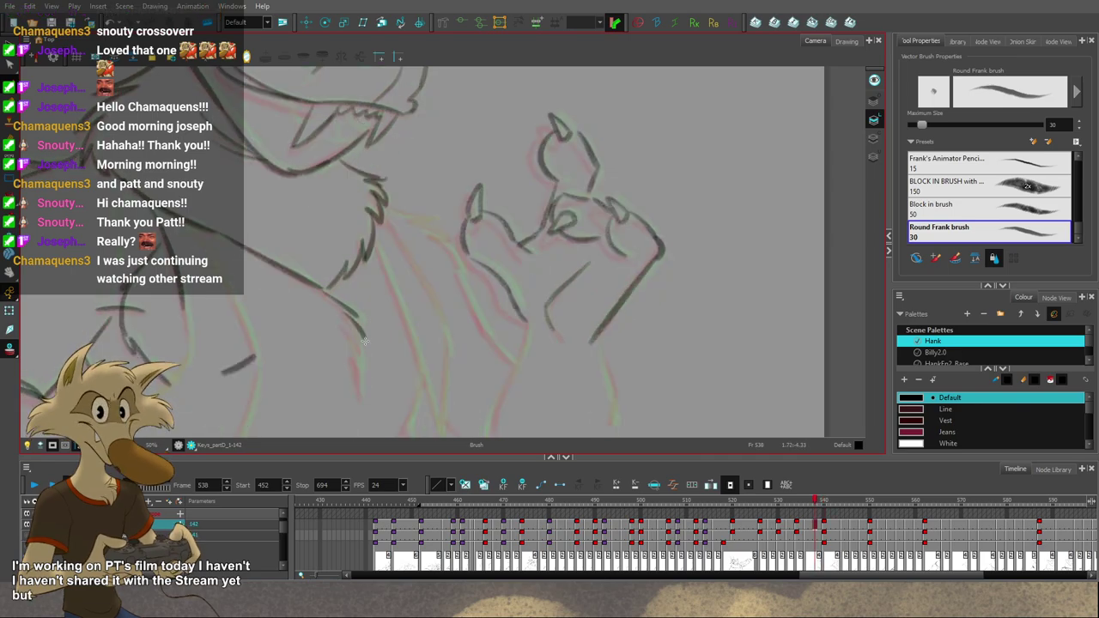
pyautogui.press('.')
pyautogui.press(',')
pyautogui.hotkey('alt', 's')
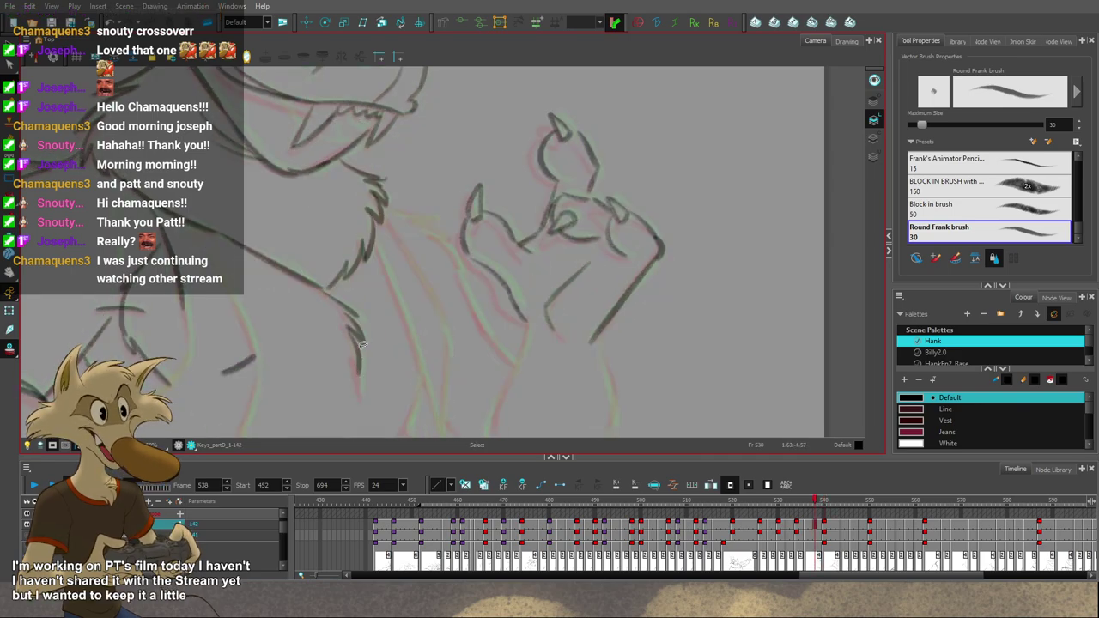
pyautogui.press('.')
pyautogui.press(',')
pyautogui.hotkey('alt', 'b')
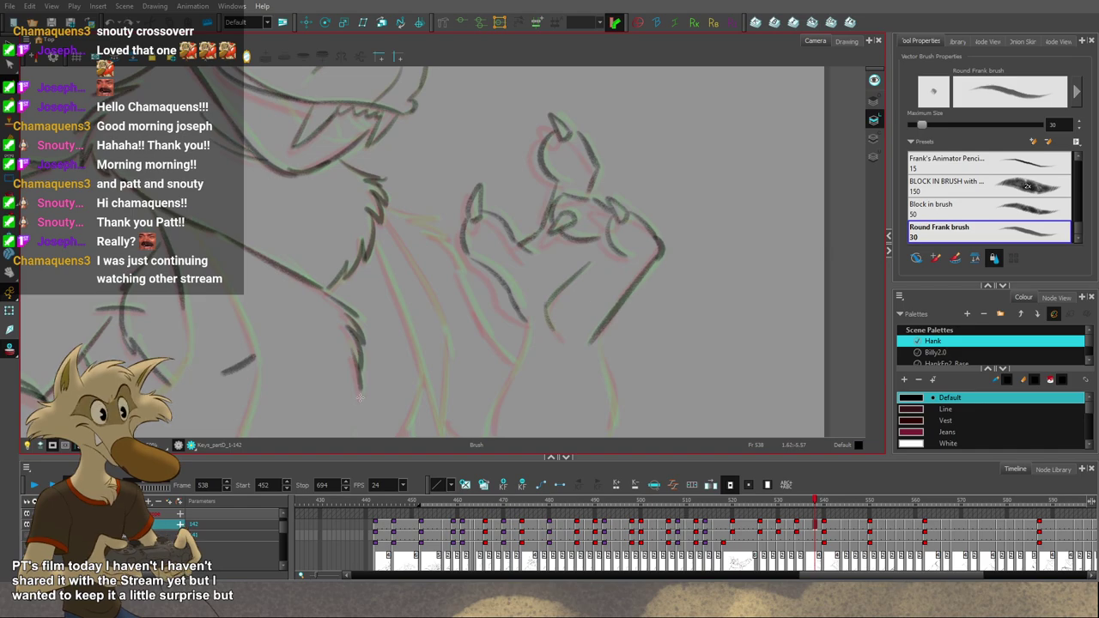
# Step: Compare the torso, vest and arm lines of frame 538 with the neighbouring drawings at frames 536 and 540
pyautogui.moveTo(416, 324); pyautogui.dragTo(398, 350)
pyautogui.press('g')
pyautogui.moveTo(446, 299); pyautogui.dragTo(417, 243)
pyautogui.press('f')
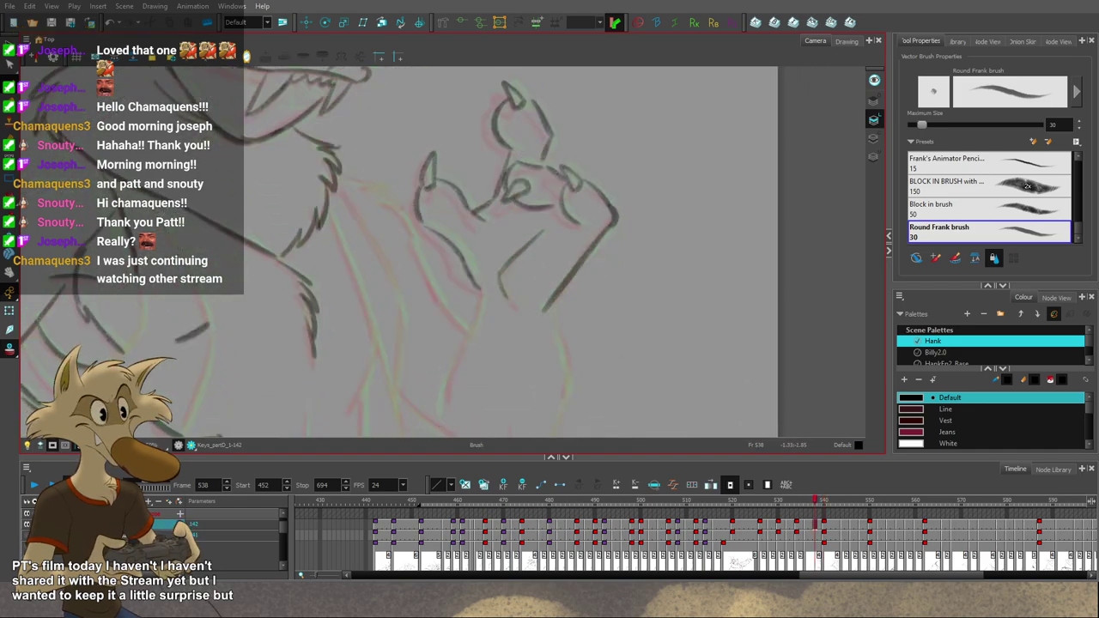
pyautogui.press('.')
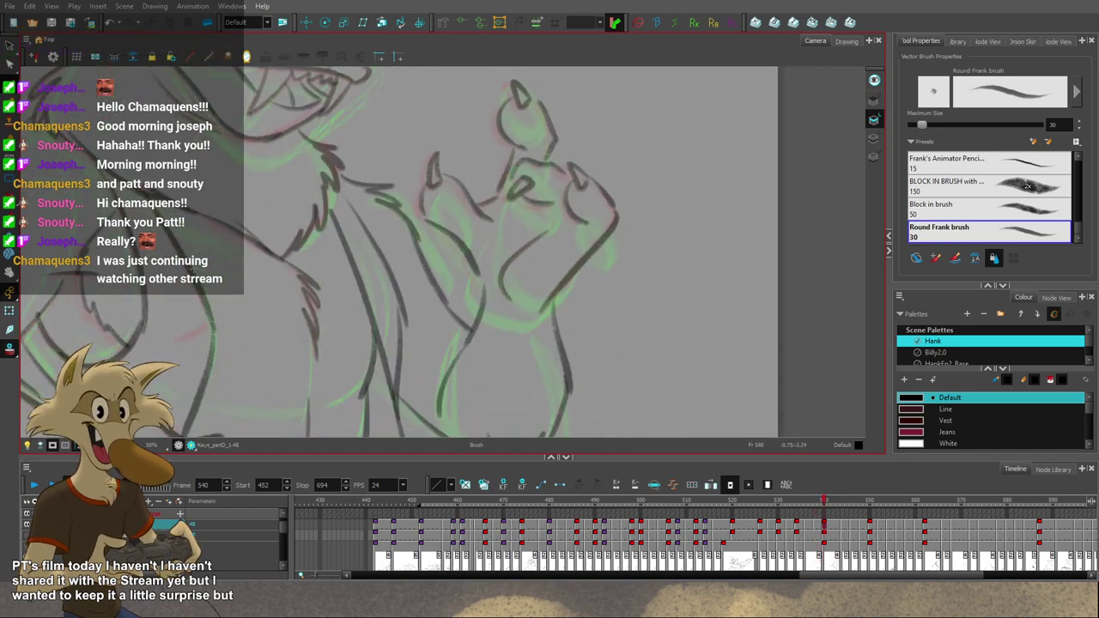
pyautogui.press(',')
pyautogui.hotkey('alt', 'b')
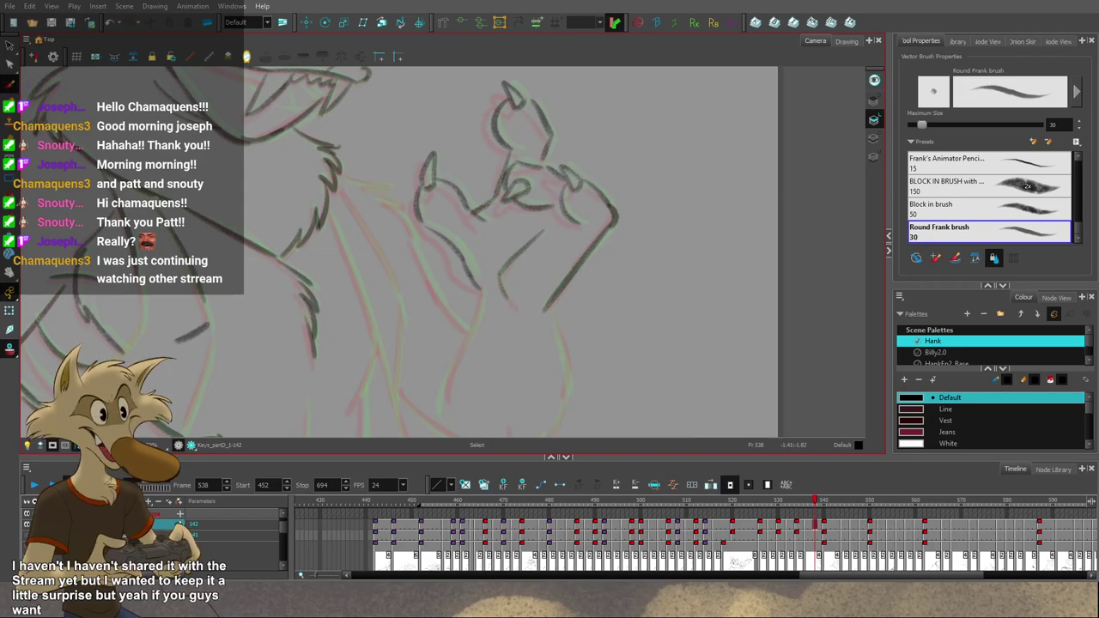
pyautogui.moveTo(168, 226)
pyautogui.mouseDown()
pyautogui.moveTo(211, 322)
pyautogui.moveTo(281, 303)
pyautogui.mouseUp()
pyautogui.press('g')
pyautogui.press('f')
pyautogui.press('f')
pyautogui.press('g')
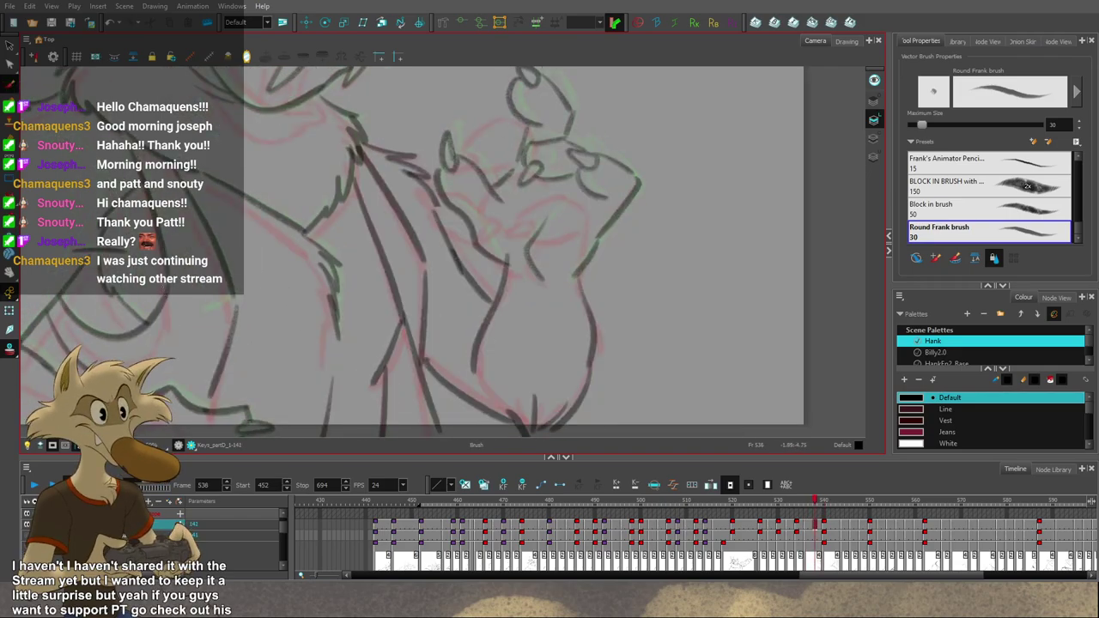
pyautogui.press('.')
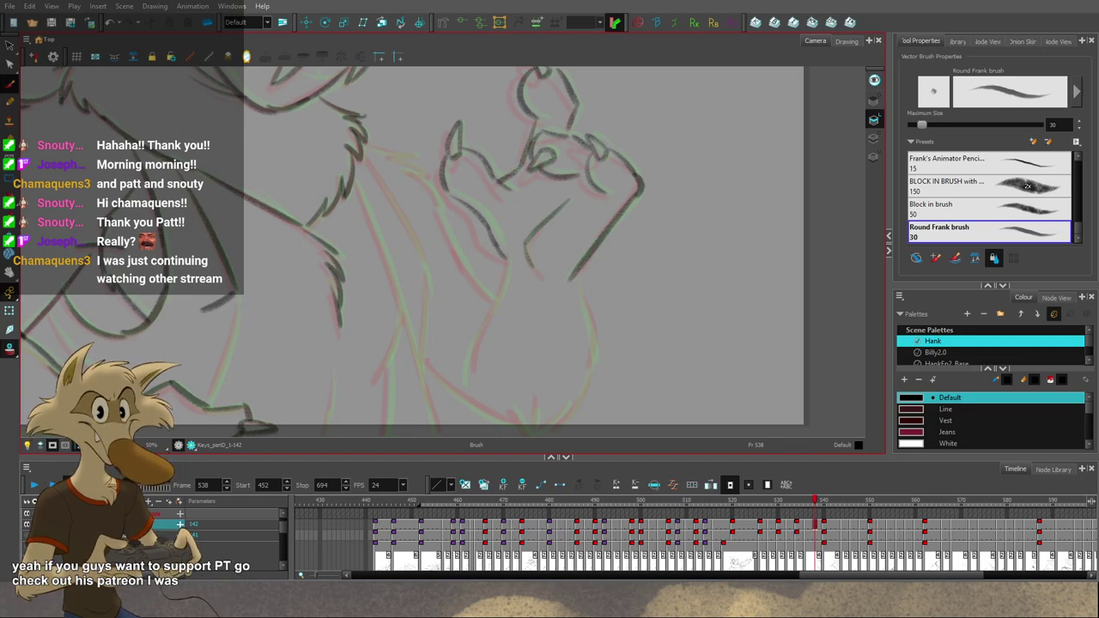
# Step: Draw the long diagonal vest edge from the neck fur down past the belly, checking it against frame 536
pyautogui.scroll(-3, 433, 218)
pyautogui.scroll(2, 377, 217)
pyautogui.press(',')
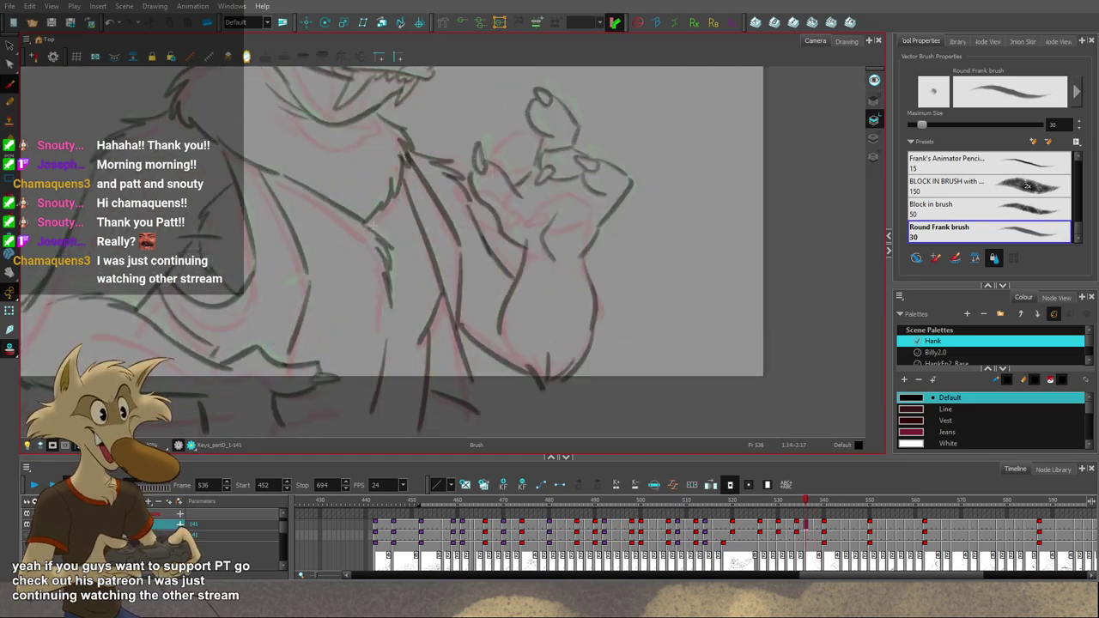
pyautogui.press('.')
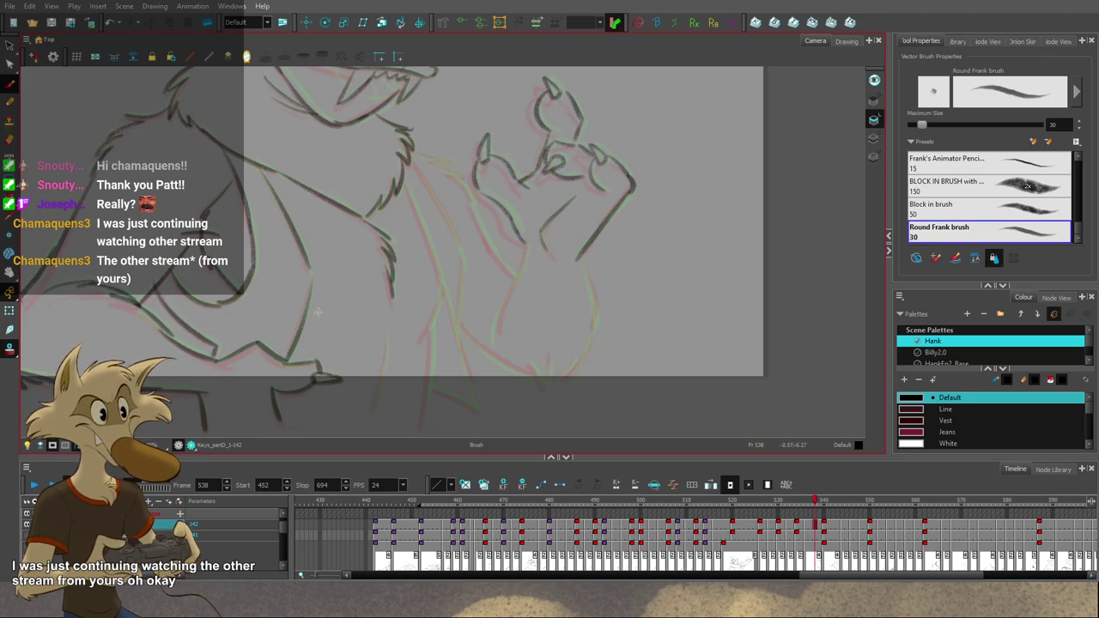
pyautogui.moveTo(448, 301); pyautogui.dragTo(387, 321)
pyautogui.press('f')
pyautogui.press('g')
pyautogui.press('g')
pyautogui.press('f')
pyautogui.press('f')
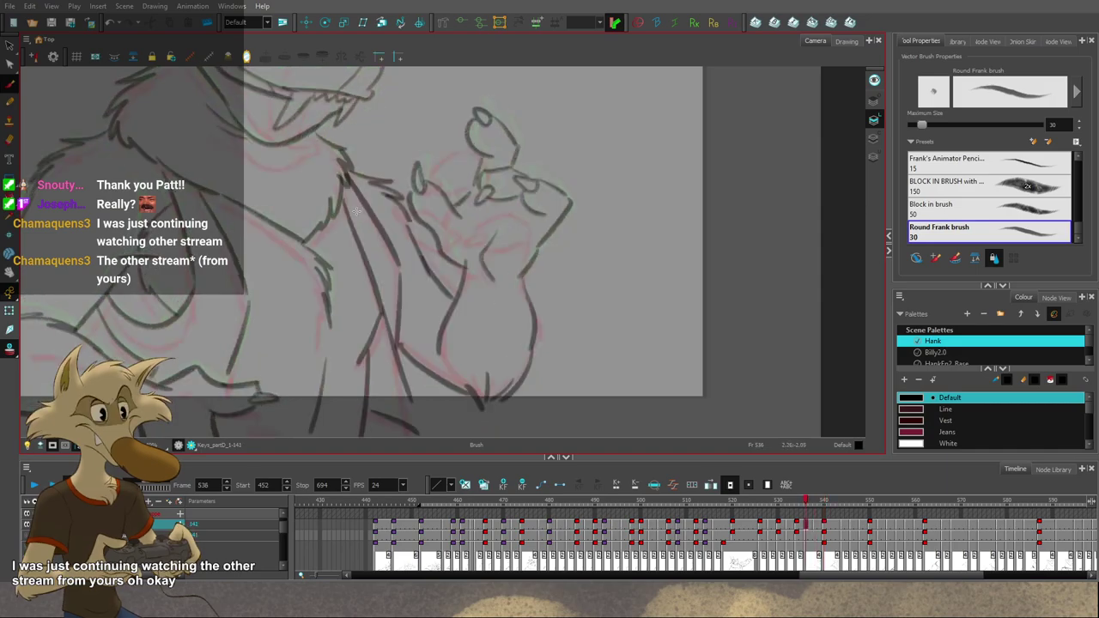
pyautogui.press('g')
pyautogui.hotkey('ctrl', 'z')
pyautogui.moveTo(344, 194)
pyautogui.mouseDown()
pyautogui.moveTo(387, 327)
pyautogui.moveTo(370, 273)
pyautogui.moveTo(386, 309)
pyautogui.moveTo(401, 383)
pyautogui.mouseUp()
pyautogui.press('f')
pyautogui.press('g')
pyautogui.hotkey('ctrl', 'z')
pyautogui.moveTo(382, 306); pyautogui.dragTo(411, 405)
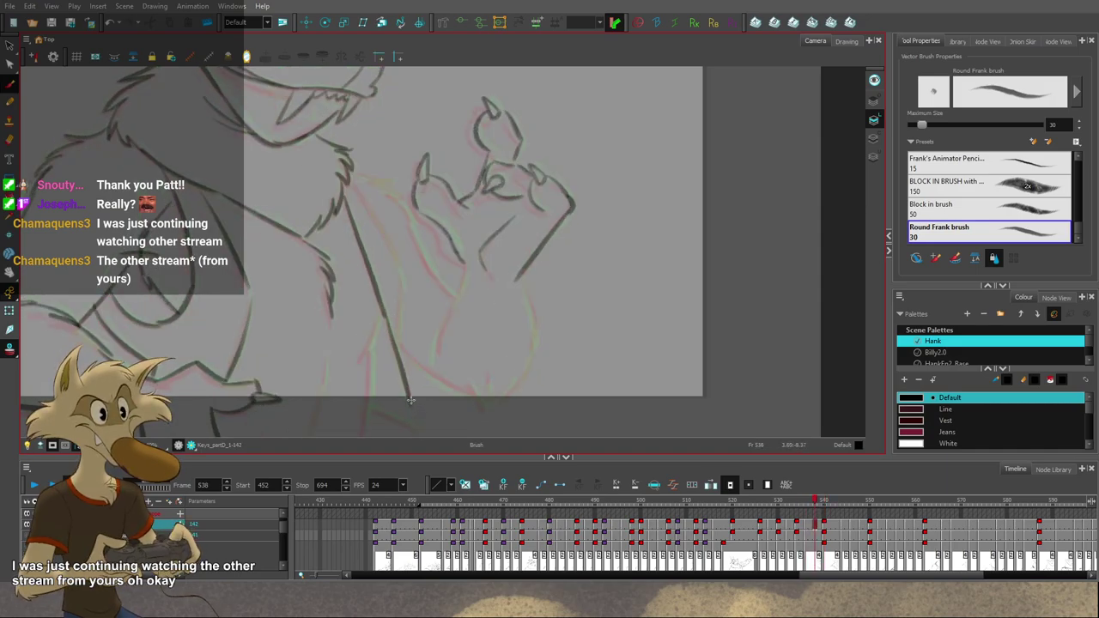
pyautogui.moveTo(445, 371); pyautogui.dragTo(454, 369)
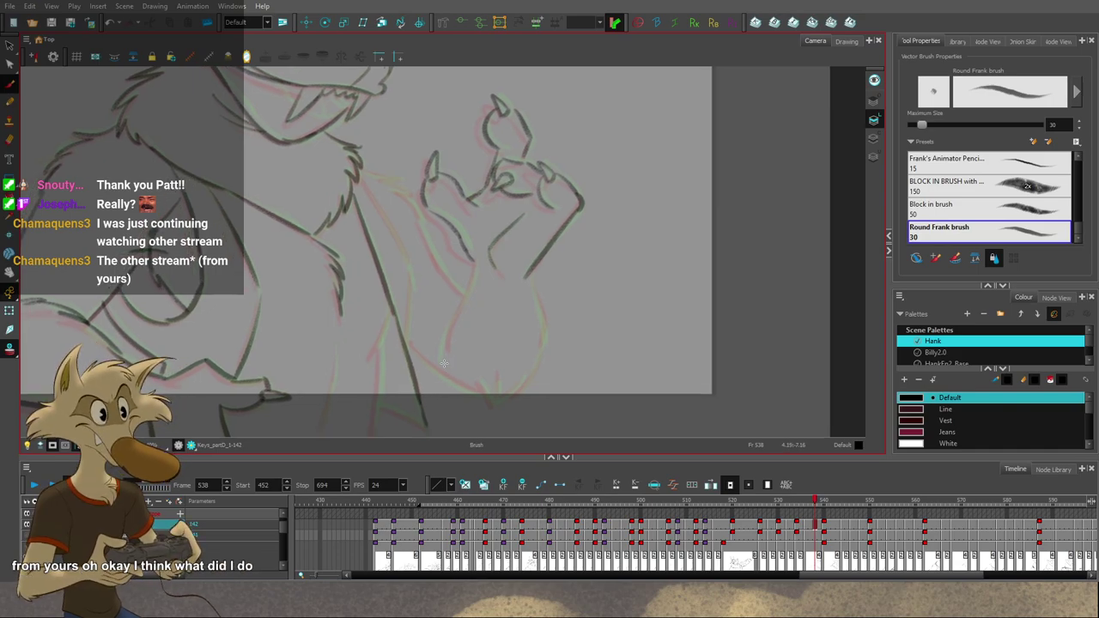
# Step: Draw the short stroke branching off the long vest edge toward the belly, matching the drawing at frame 536
pyautogui.moveTo(444, 364); pyautogui.dragTo(459, 362)
pyautogui.press('f')
pyautogui.press('g')
pyautogui.press('g')
pyautogui.press('f')
pyautogui.press('f')
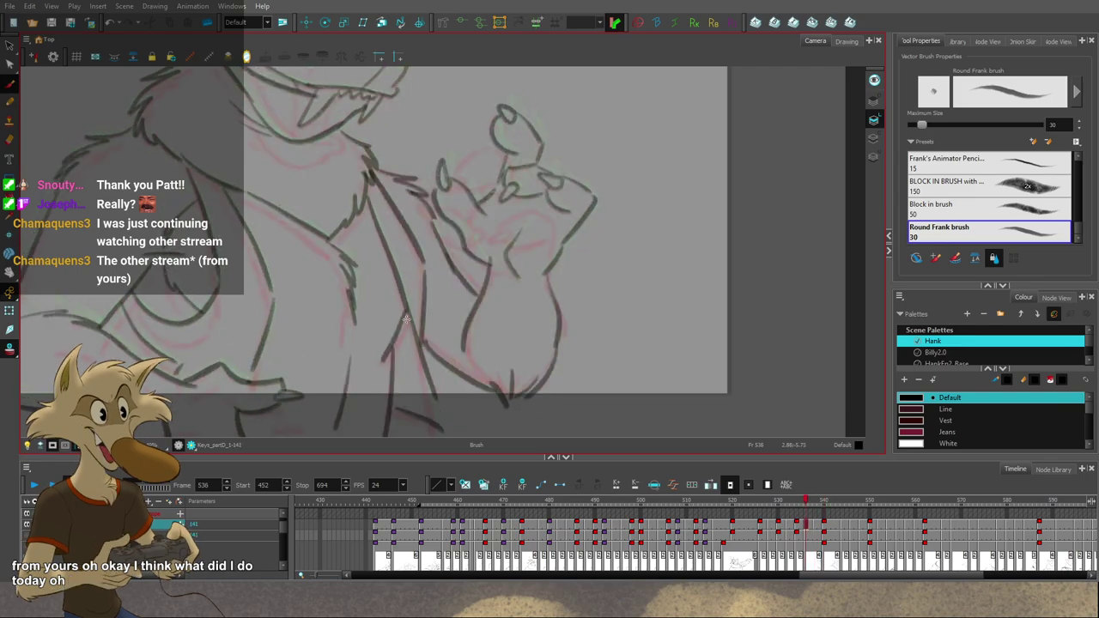
pyautogui.press('g')
pyautogui.moveTo(408, 307); pyautogui.dragTo(393, 351)
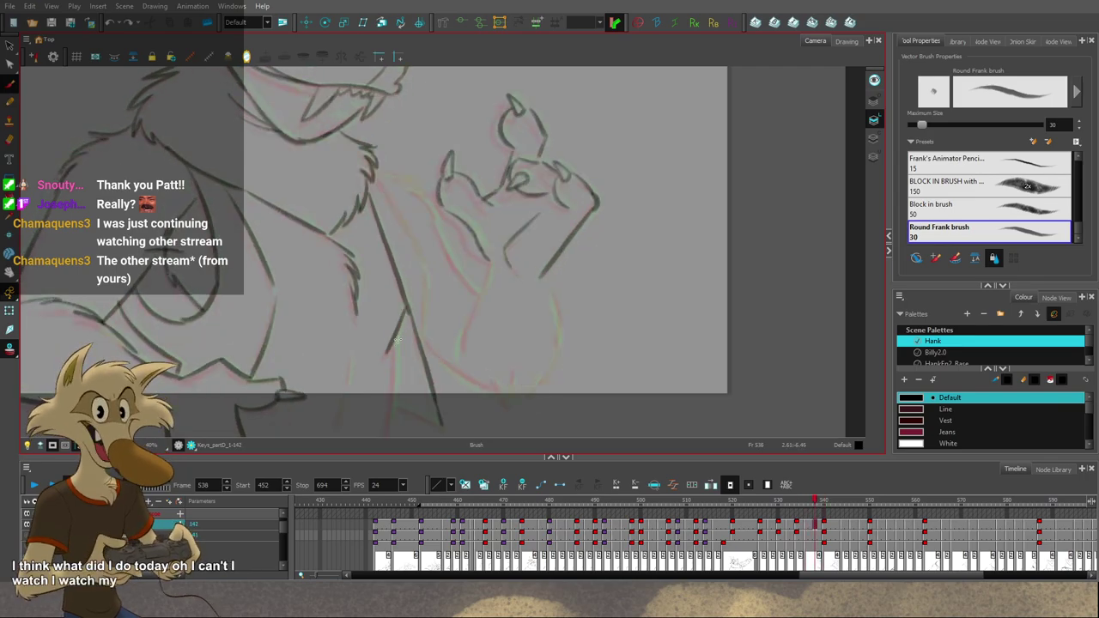
# Step: Draw the belly contour line below the chest fur and extend the branching vest line downward
pyautogui.moveTo(418, 324); pyautogui.dragTo(427, 300)
pyautogui.press('f')
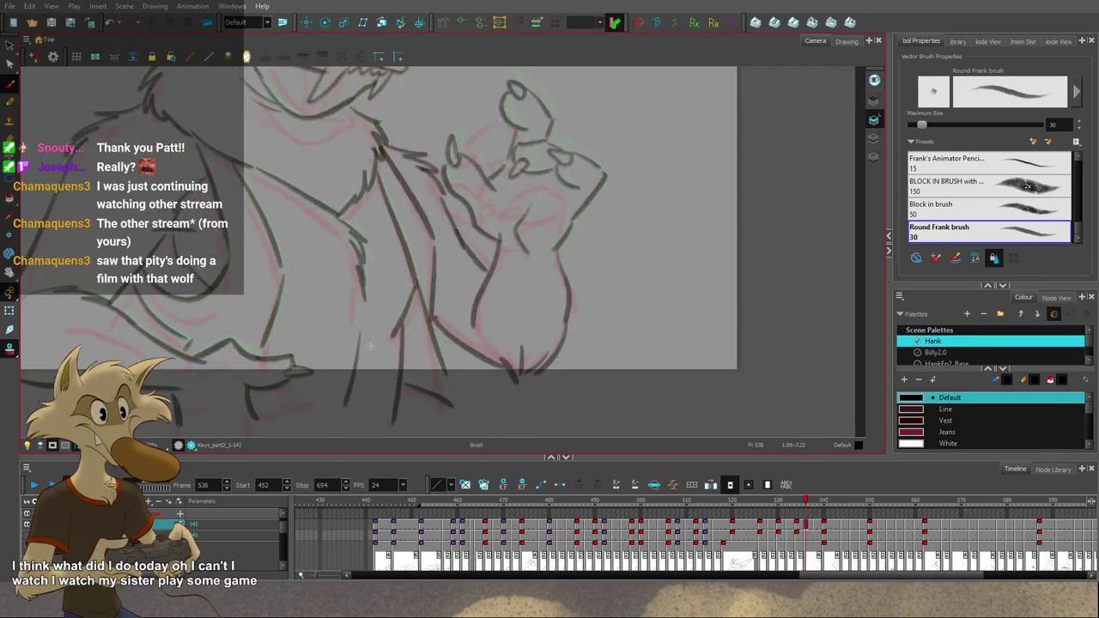
pyautogui.press('g')
pyautogui.hotkey('ctrl', 'z')
pyautogui.moveTo(361, 332); pyautogui.dragTo(352, 388)
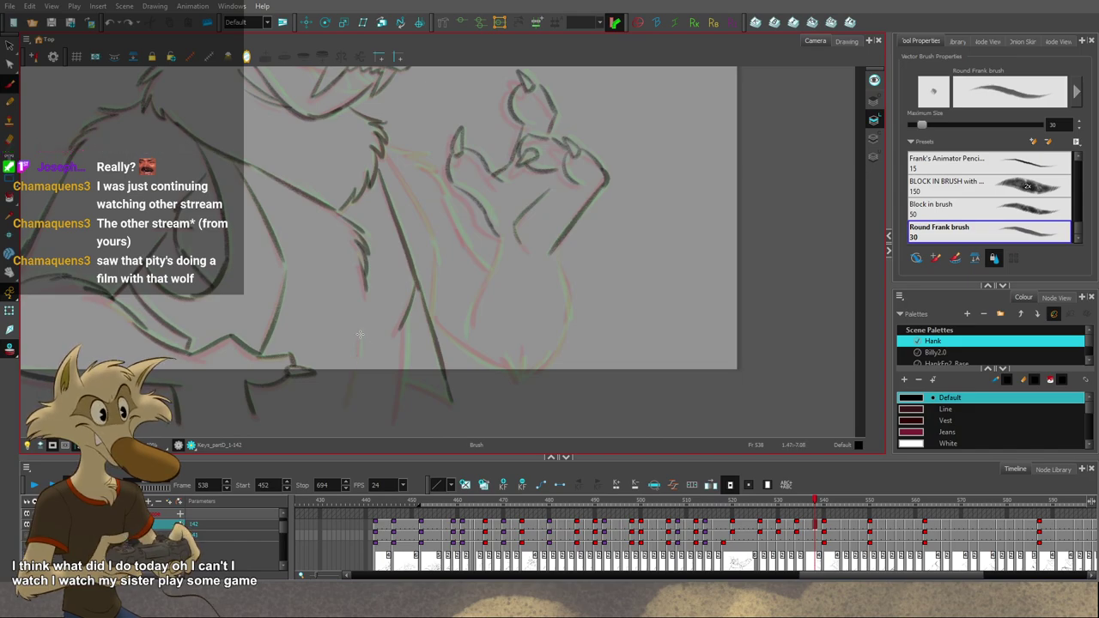
pyautogui.press('.')
pyautogui.press('.')
pyautogui.press(',')
pyautogui.press(',')
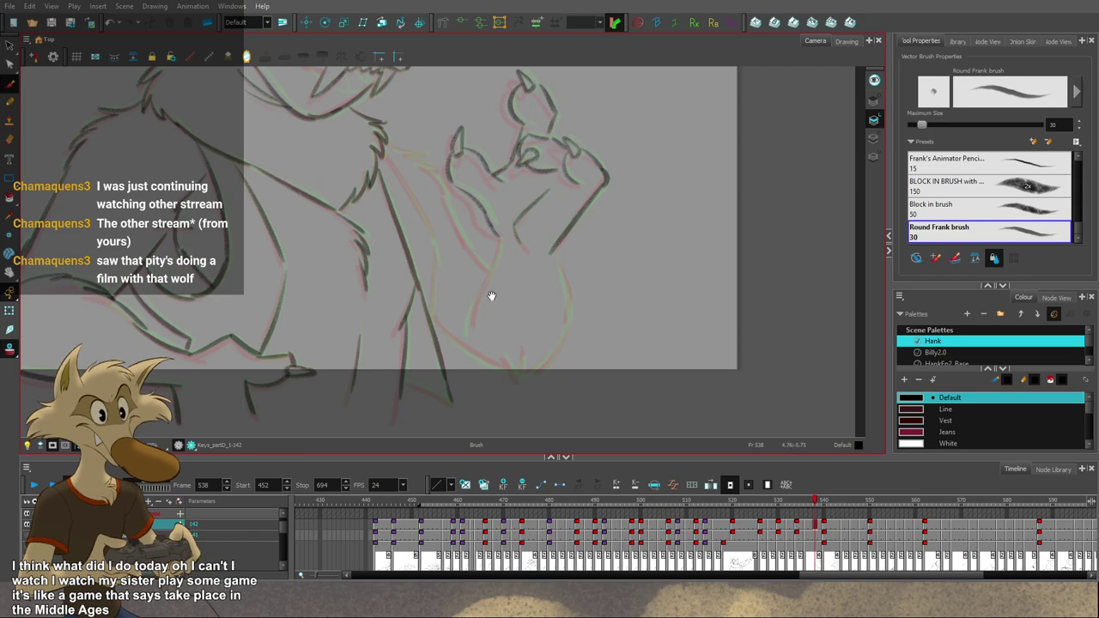
# Step: Draw the top line of the far shoulder outward from the neck fur, matching the neighbouring drawings, and save the scene
pyautogui.moveTo(490, 296); pyautogui.dragTo(483, 330)
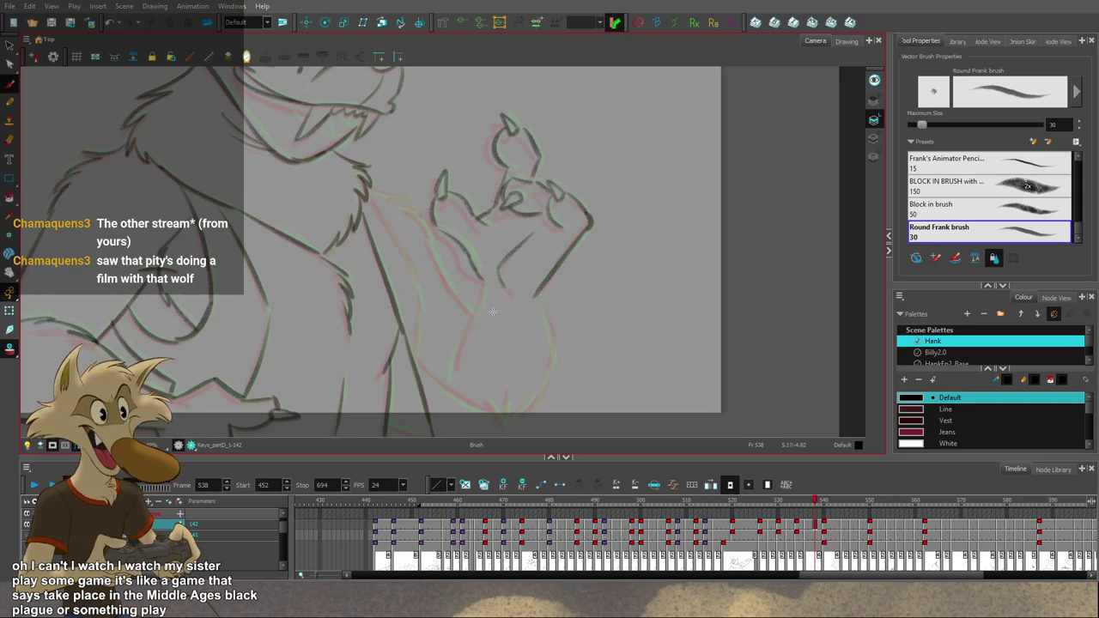
pyautogui.moveTo(492, 313); pyautogui.dragTo(478, 351)
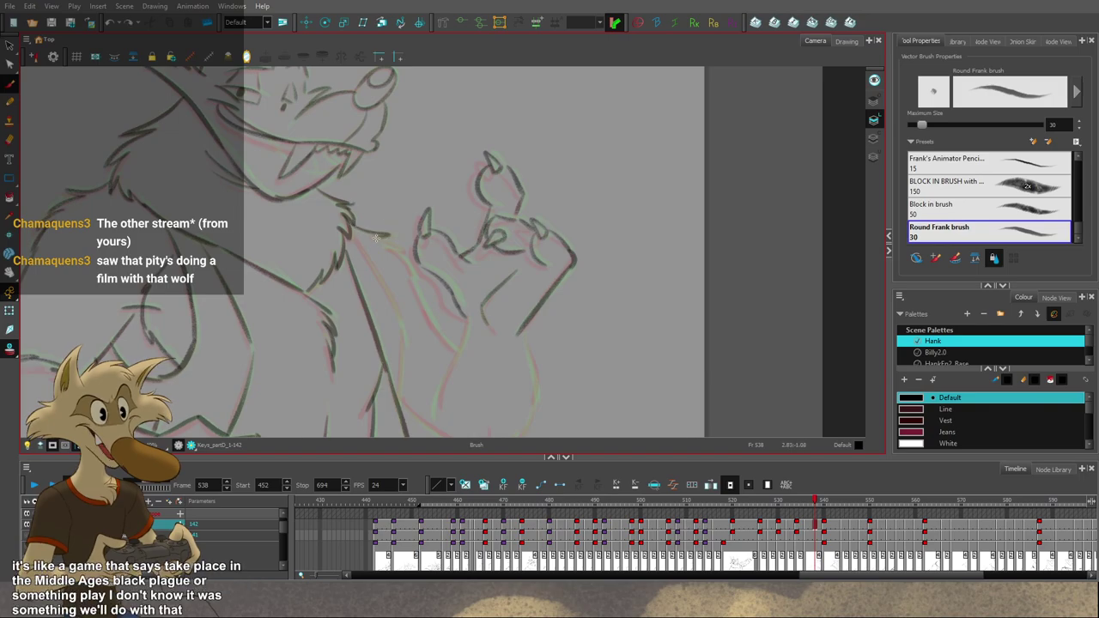
pyautogui.hotkey('ctrl', 'z')
pyautogui.press('f')
pyautogui.press('g')
pyautogui.press('g')
pyautogui.press('f')
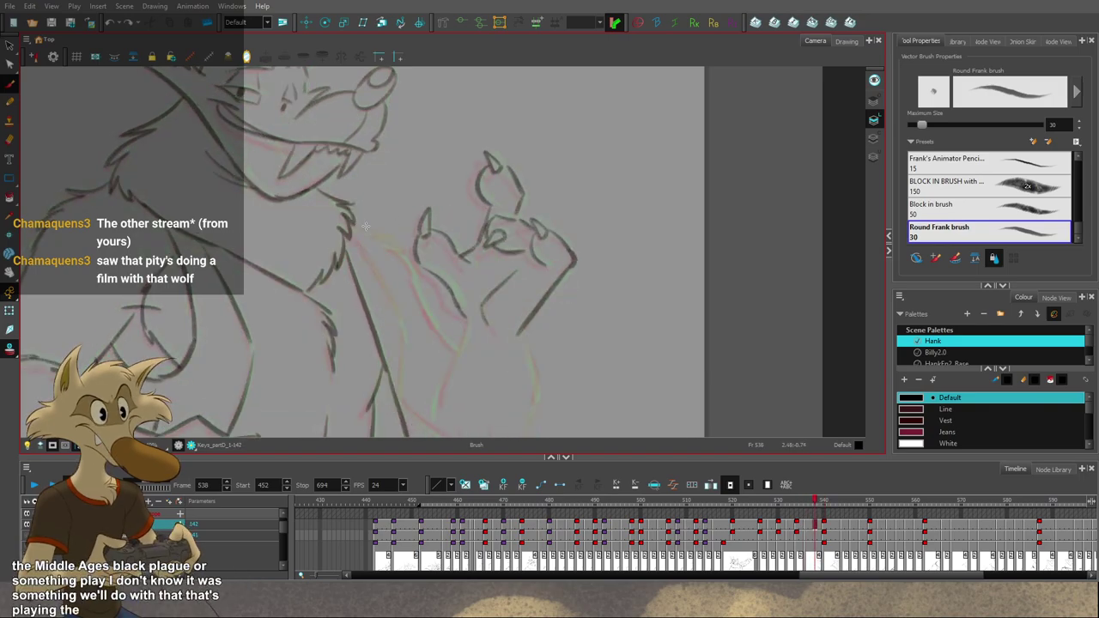
pyautogui.press('f')
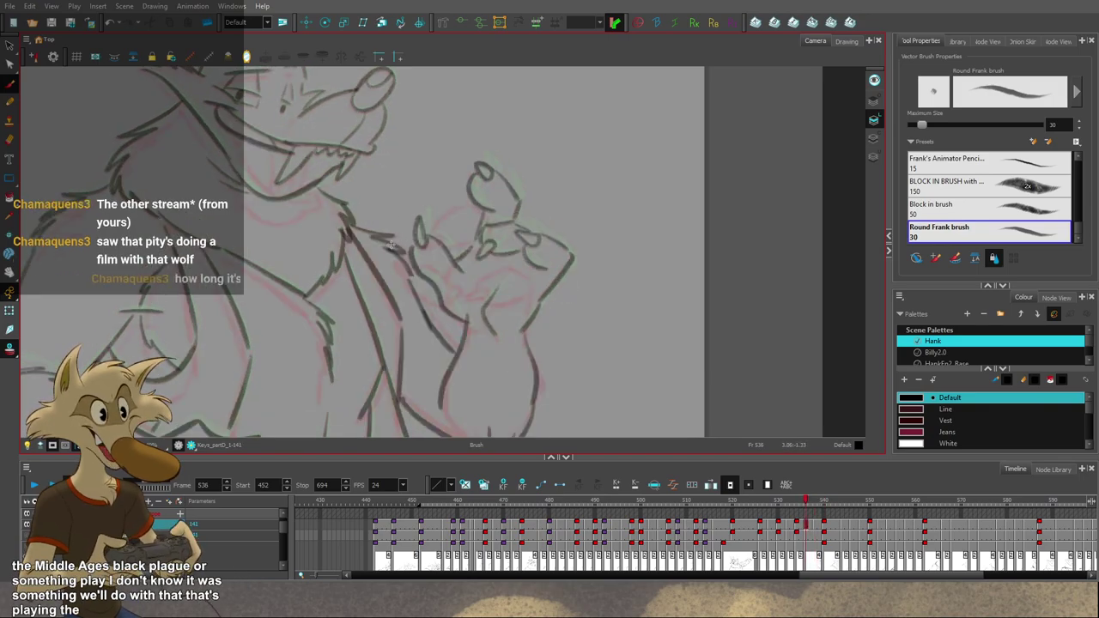
pyautogui.press('g')
pyautogui.press('g')
pyautogui.press('f')
pyautogui.press('f')
pyautogui.press('g')
pyautogui.hotkey('ctrl', 's')
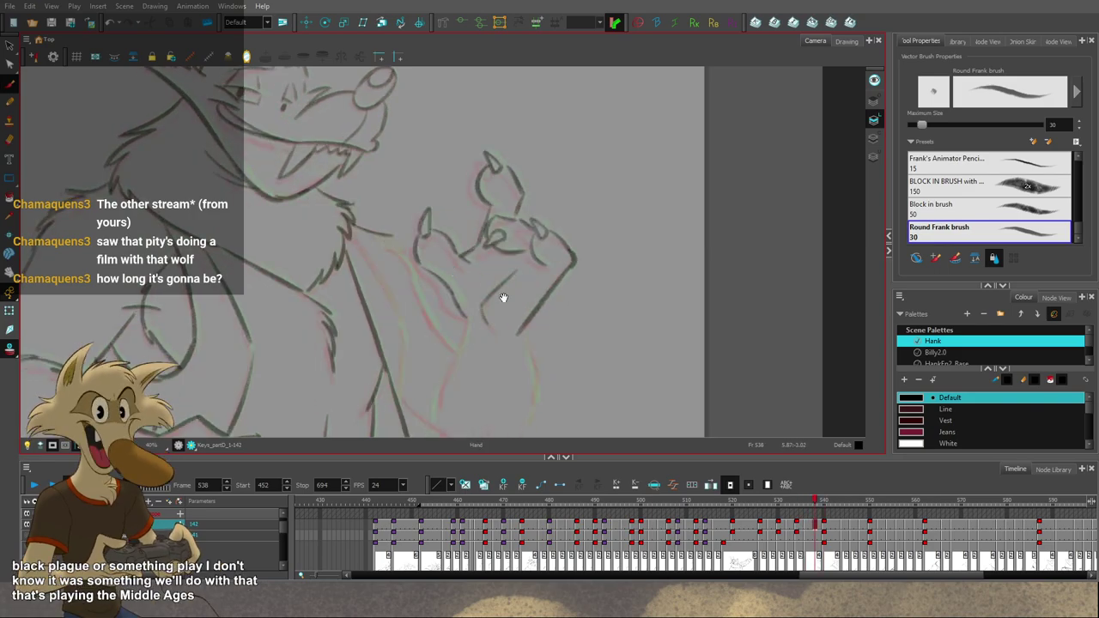
# Step: Draw the second, outer vest line curving from the neck fur down to the long diagonal edge
pyautogui.moveTo(503, 297)
pyautogui.mouseDown()
pyautogui.moveTo(469, 304)
pyautogui.moveTo(453, 322)
pyautogui.mouseUp()
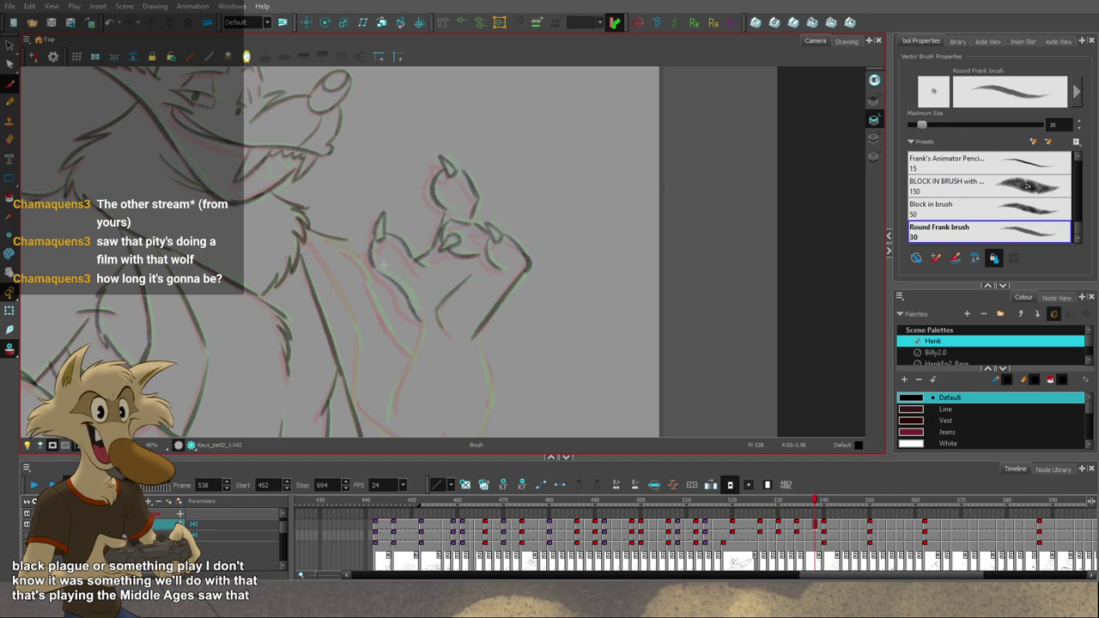
pyautogui.press('f')
pyautogui.press('g')
pyautogui.press('g')
pyautogui.press('f')
pyautogui.press('f')
pyautogui.press('g')
pyautogui.moveTo(306, 241)
pyautogui.mouseDown()
pyautogui.moveTo(352, 312)
pyautogui.moveTo(358, 369)
pyautogui.mouseUp()
pyautogui.hotkey('ctrl', 'z')
pyautogui.press('f')
pyautogui.press('g')
pyautogui.press('g')
pyautogui.press('f')
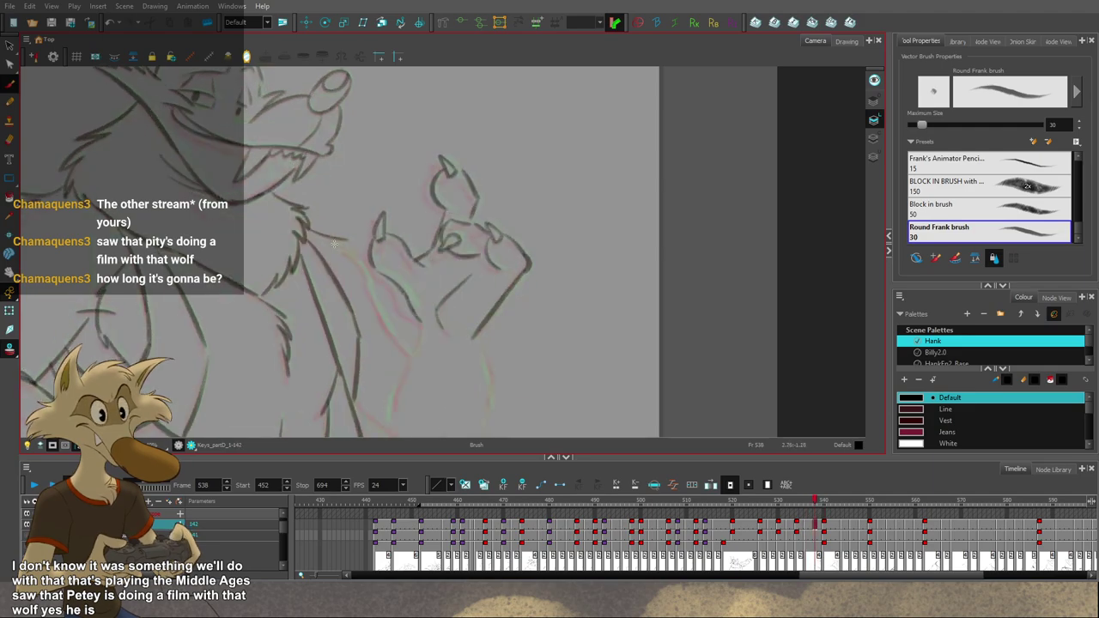
# Step: Draw the shoulder fur tufts and the upper arm line running down toward the raised forearm
pyautogui.press('f')
pyautogui.moveTo(360, 254); pyautogui.dragTo(406, 352)
pyautogui.press('g')
pyautogui.hotkey('ctrl', 'z')
pyautogui.moveTo(369, 283)
pyautogui.mouseDown()
pyautogui.moveTo(410, 354)
pyautogui.moveTo(447, 311)
pyautogui.moveTo(412, 351)
pyautogui.mouseUp()
pyautogui.hotkey('ctrl', 'z')
pyautogui.press('g')
pyautogui.press('f')
pyautogui.hotkey('ctrl', 'z')
# Step: Draw both sides of the raised forearm down to the elbow, with fur tufts at the elbow tip
pyautogui.moveTo(430, 303)
pyautogui.mouseDown()
pyautogui.moveTo(414, 353)
pyautogui.moveTo(445, 311)
pyautogui.moveTo(484, 336)
pyautogui.mouseUp()
pyautogui.press('f')
pyautogui.press('g')
pyautogui.press('g')
pyautogui.press('f')
pyautogui.press('f')
pyautogui.press('g')
pyautogui.hotkey('ctrl', 'z')
pyautogui.hotkey('ctrl', 'z')
pyautogui.moveTo(470, 290)
pyautogui.mouseDown()
pyautogui.moveTo(484, 333)
pyautogui.moveTo(470, 394)
pyautogui.moveTo(478, 369)
pyautogui.mouseUp()
pyautogui.press('f')
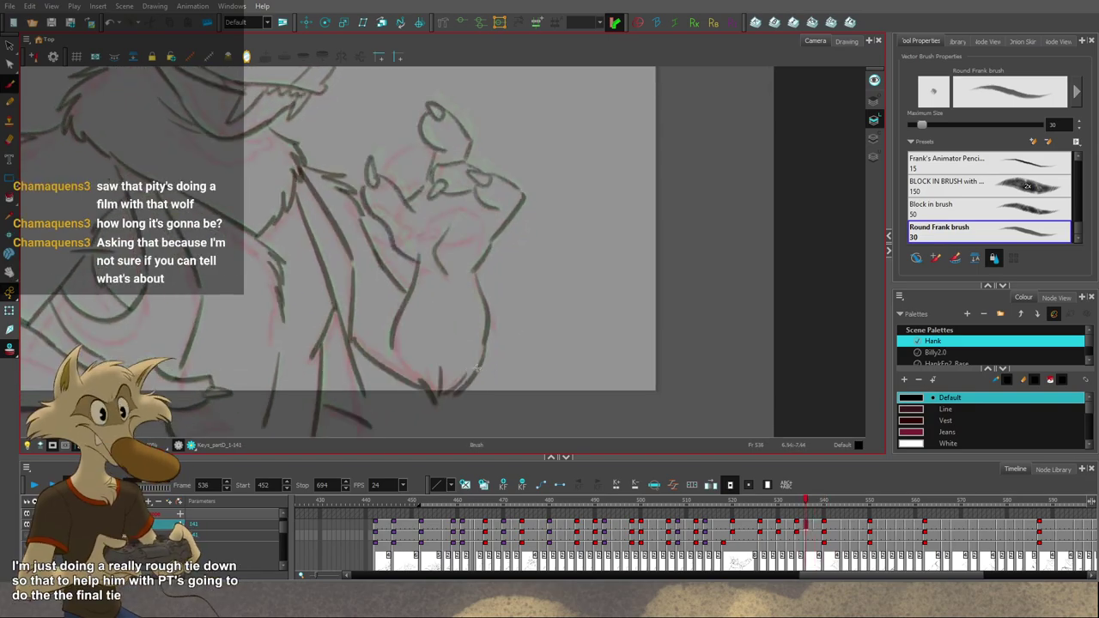
pyautogui.press('.')
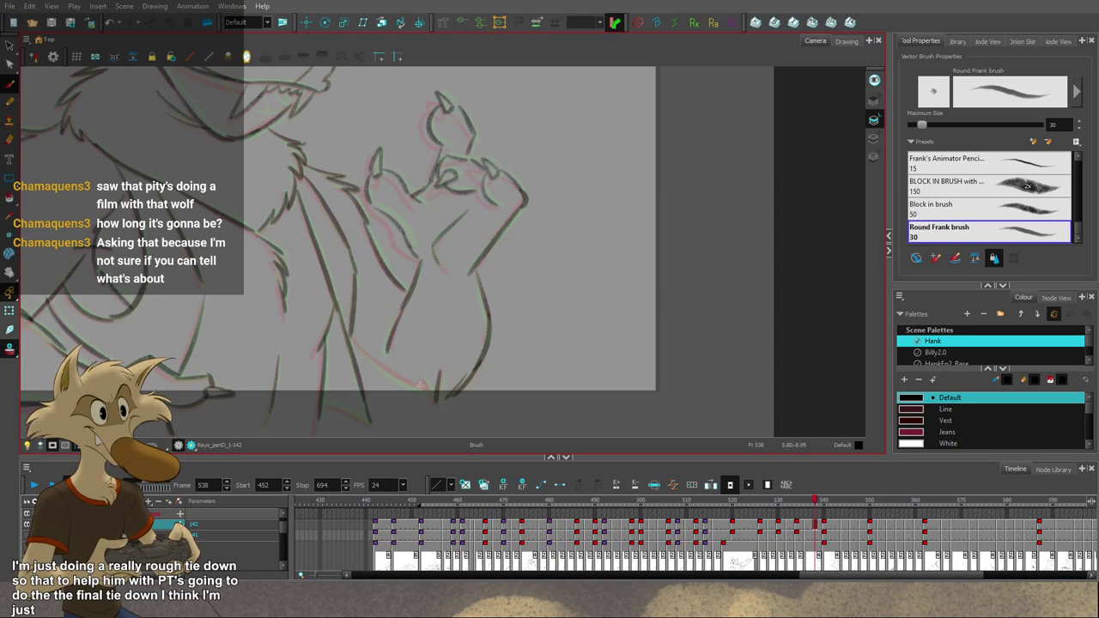
# Step: Draw the underside of the upper arm from the vest to the elbow tufts and add the vest's lower hem
pyautogui.hotkey('ctrl', 'z')
pyautogui.moveTo(353, 336); pyautogui.dragTo(426, 393)
pyautogui.hotkey('ctrl', 'z')
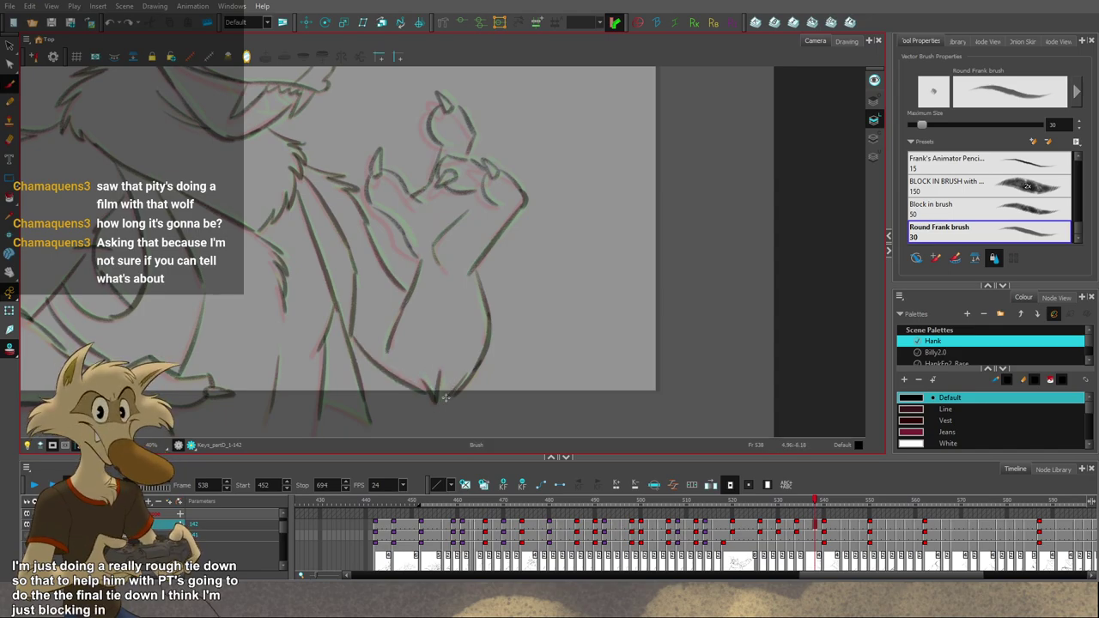
pyautogui.moveTo(320, 415); pyautogui.dragTo(373, 426)
pyautogui.hotkey('ctrl', 'z')
pyautogui.moveTo(446, 372); pyautogui.dragTo(466, 382)
# Step: Flip back through the wolf drawings from frame 538 to frame 526 and play the shot from there
pyautogui.press('.')
pyautogui.press('.')
pyautogui.press('.')
pyautogui.press('.')
pyautogui.press('.')
pyautogui.press('.')
pyautogui.press('.')
pyautogui.press('.')
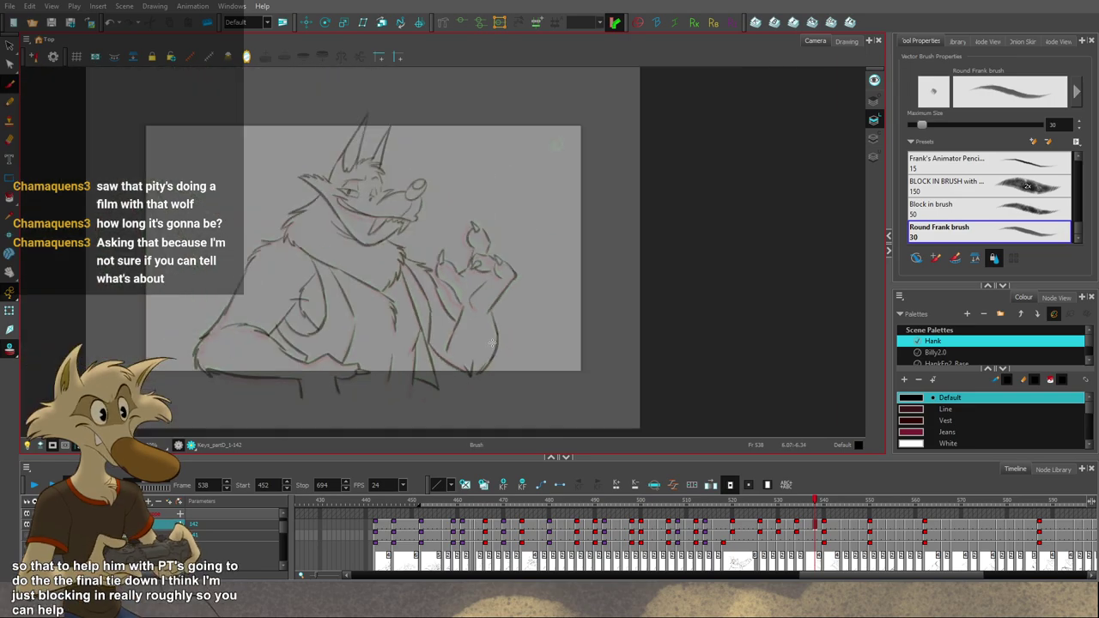
pyautogui.press('1')
pyautogui.press(',')
pyautogui.press(',')
pyautogui.press(',')
pyautogui.press(',')
pyautogui.press(',')
pyautogui.press(',')
pyautogui.press(',')
pyautogui.press(',')
pyautogui.press(',')
pyautogui.press(',')
pyautogui.press(',')
pyautogui.press(',')
pyautogui.press(',')
pyautogui.press(',')
pyautogui.press(',')
pyautogui.press(',')
pyautogui.press(',')
pyautogui.press(',')
pyautogui.press(',')
pyautogui.press(',')
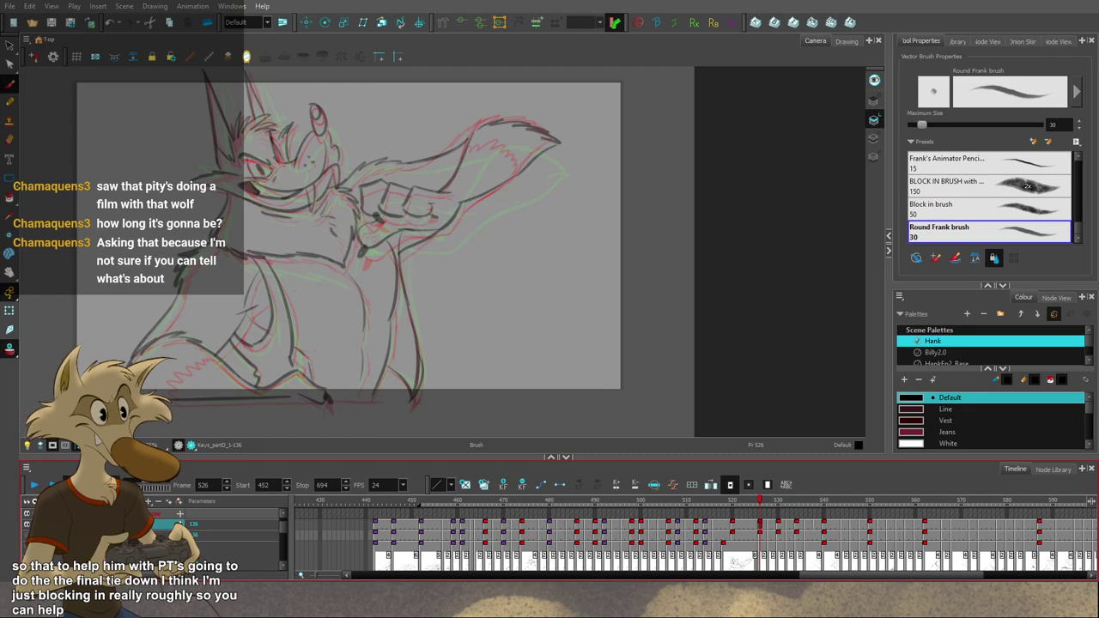
pyautogui.click(32, 486)
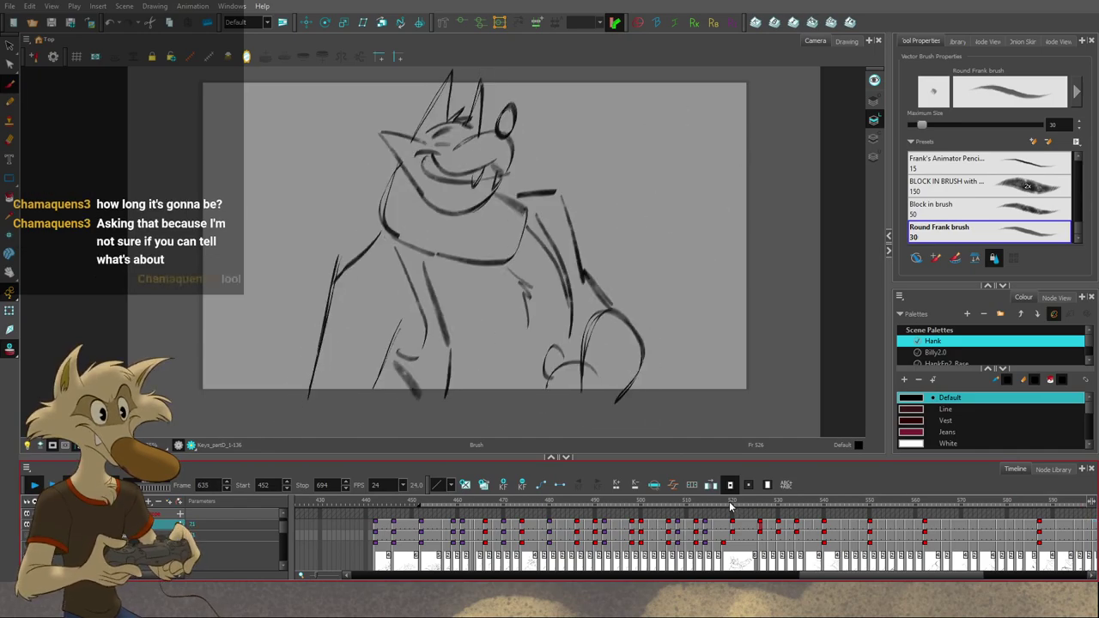
# Step: Go to the wolf's rough pose at frame 550 and hide the onion skin of the neighbouring drawings
pyautogui.moveTo(728, 507); pyautogui.dragTo(426, 517)
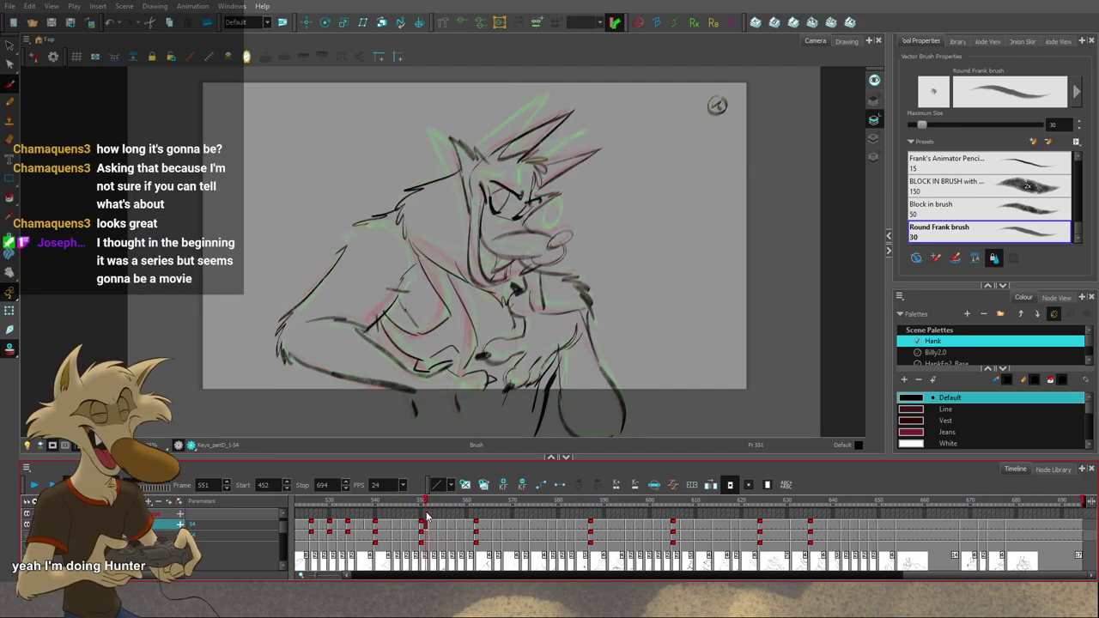
pyautogui.scroll(5, 491, 215)
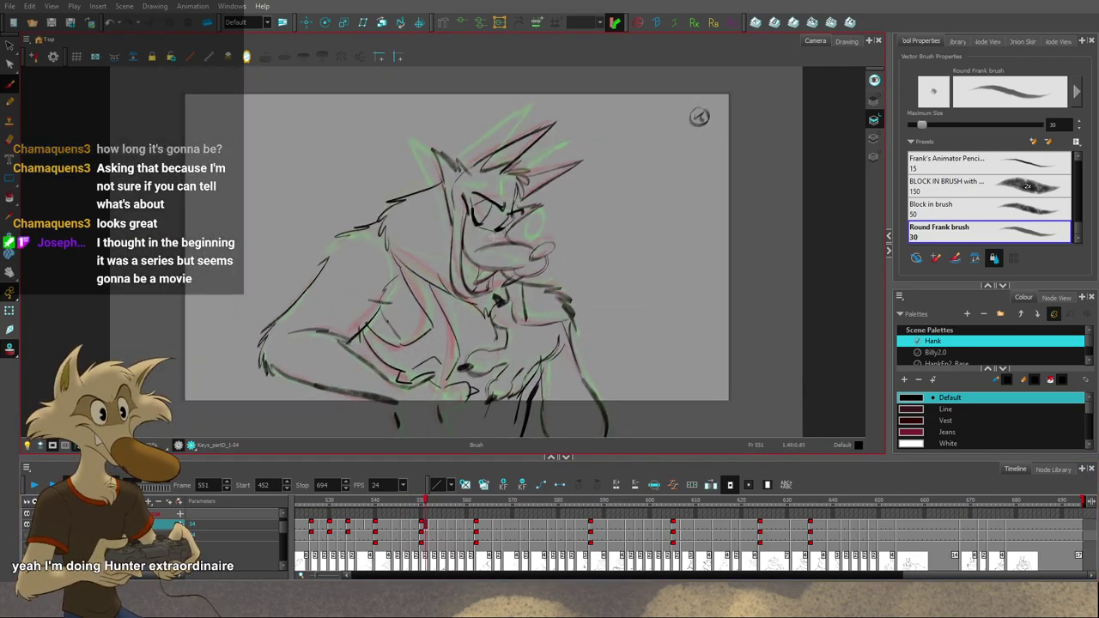
pyautogui.scroll(-3, 489, 250)
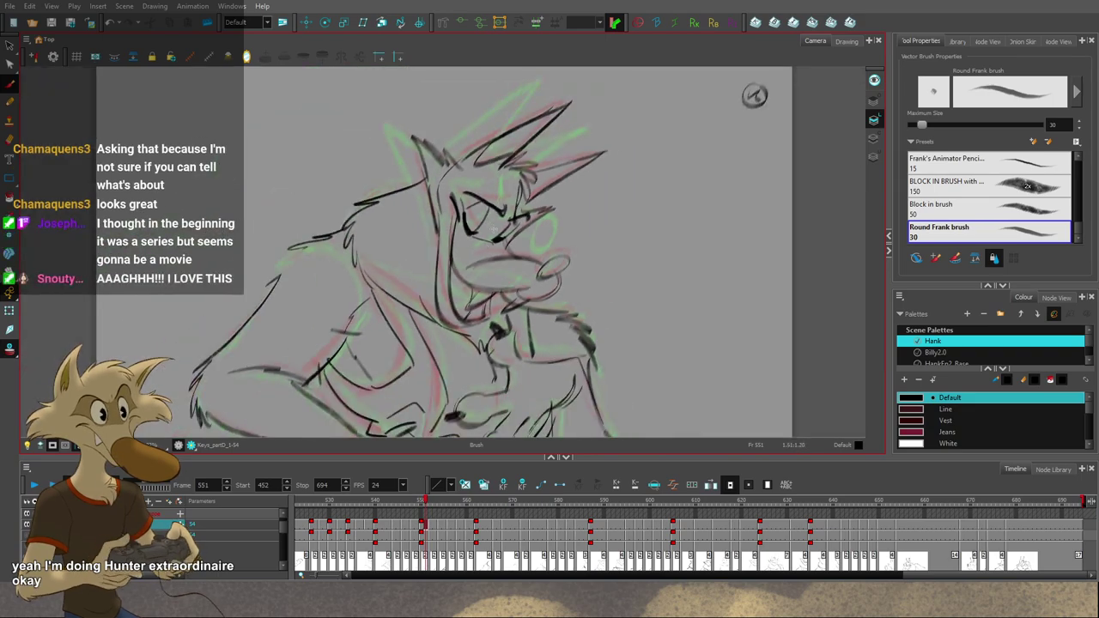
pyautogui.scroll(-3, 520, 236)
pyautogui.scroll(3, 522, 245)
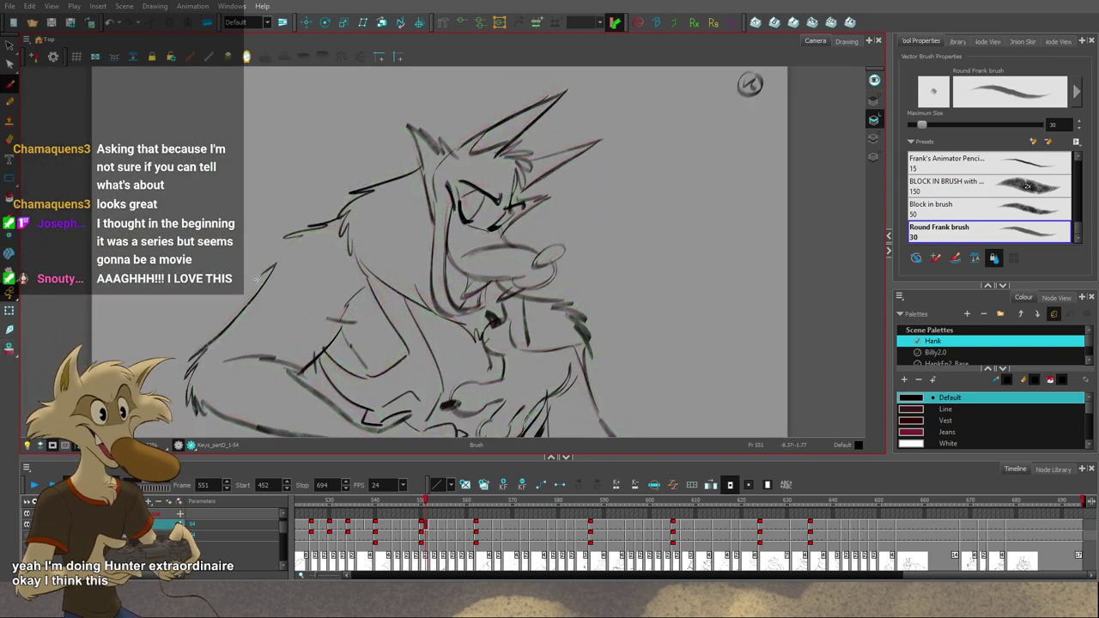
pyautogui.scroll(-2, 361, 290)
pyautogui.scroll(2, 407, 343)
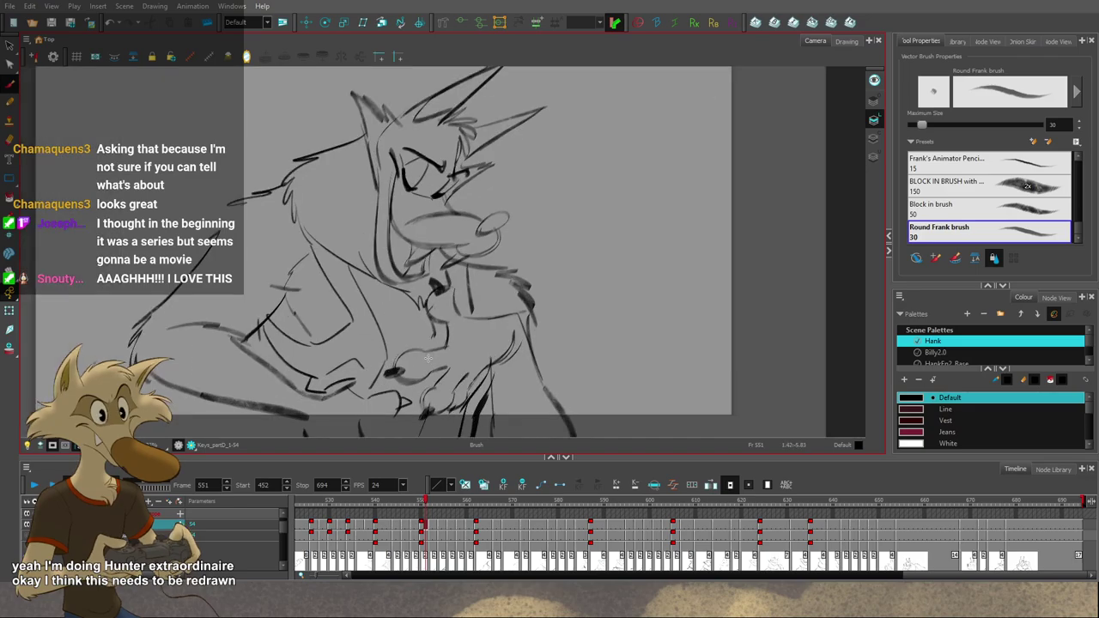
pyautogui.press('f')
pyautogui.press('g')
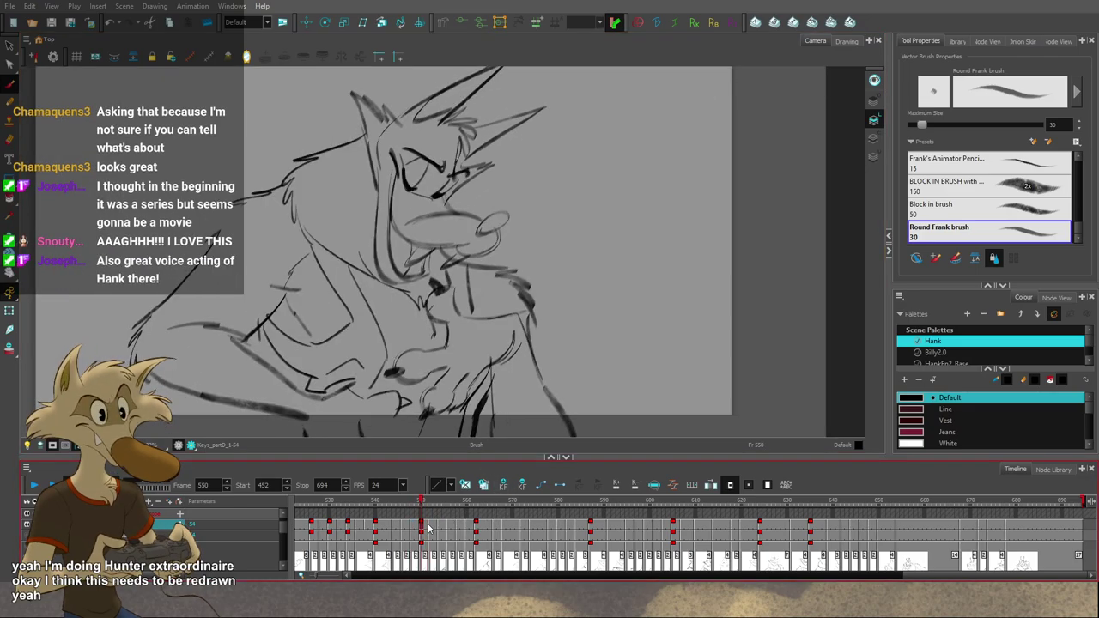
pyautogui.scroll(-2, 353, 341)
pyautogui.scroll(2, 352, 341)
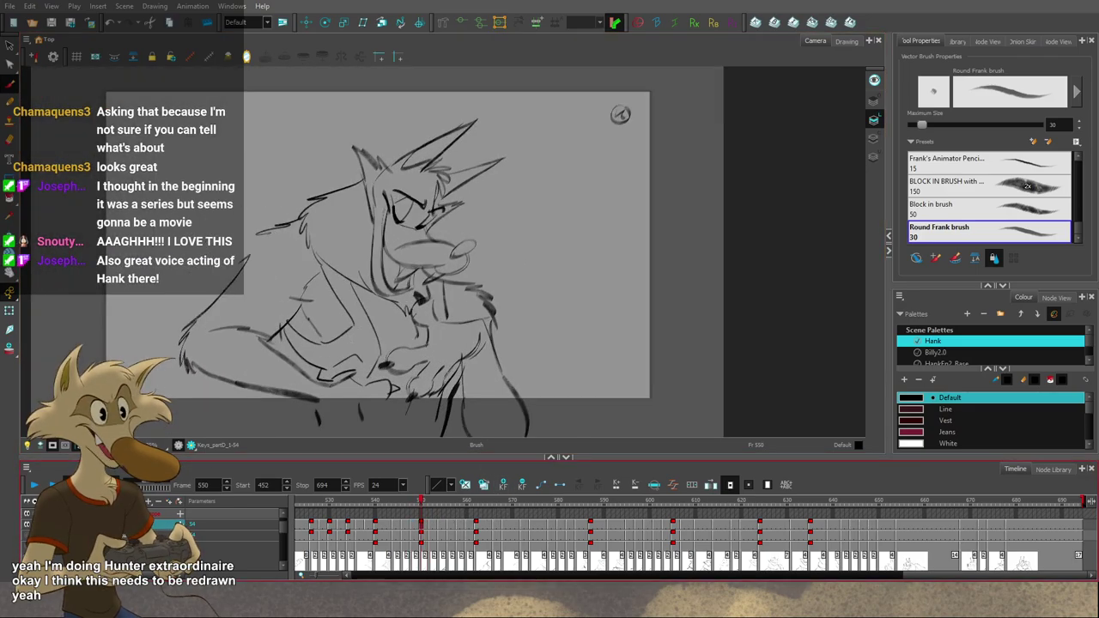
# Step: Paste a copy of the rough drawing layer into the timeline
pyautogui.click(27, 537)
pyautogui.click(27, 537)
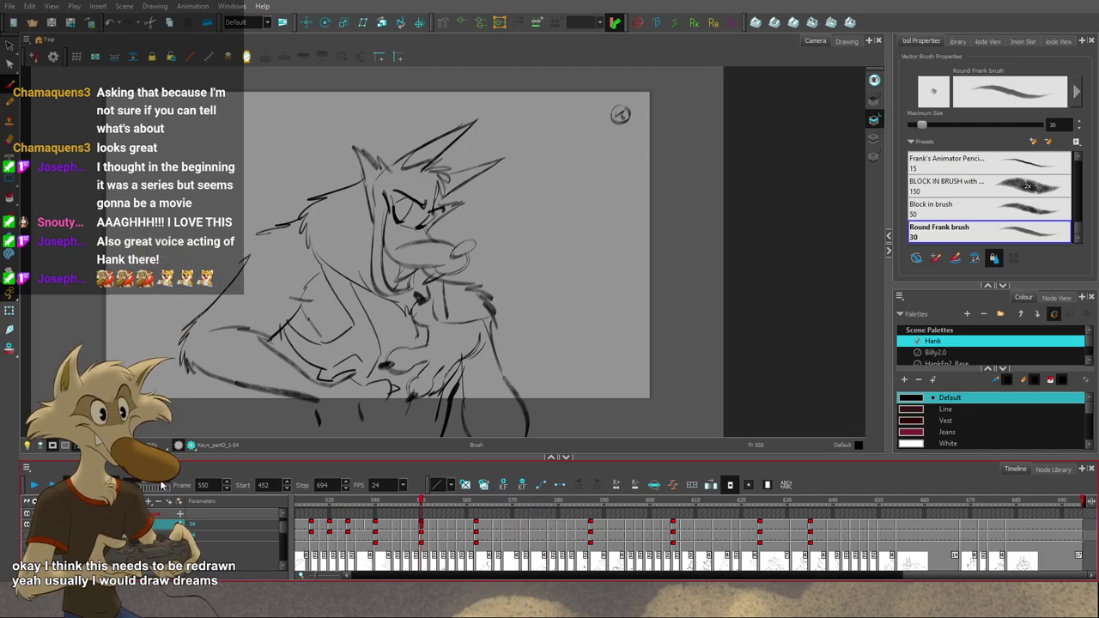
pyautogui.hotkey('ctrl', 'v')
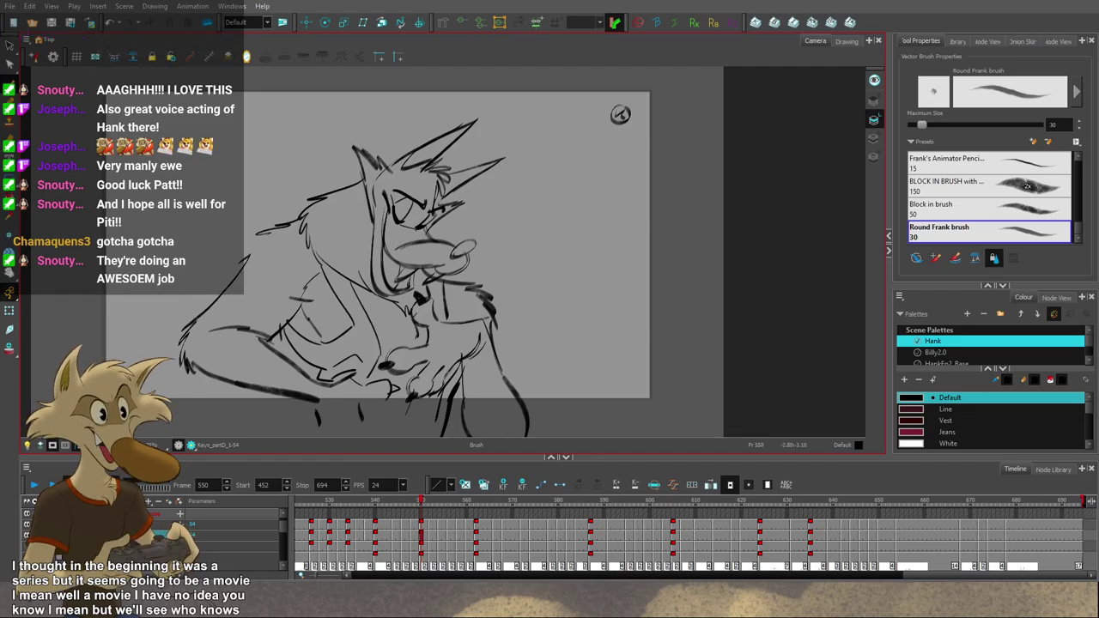
# Step: Examine the rough pose at frame 550 and flip between it and the neighbouring drawings
pyautogui.scroll(2, 258, 298)
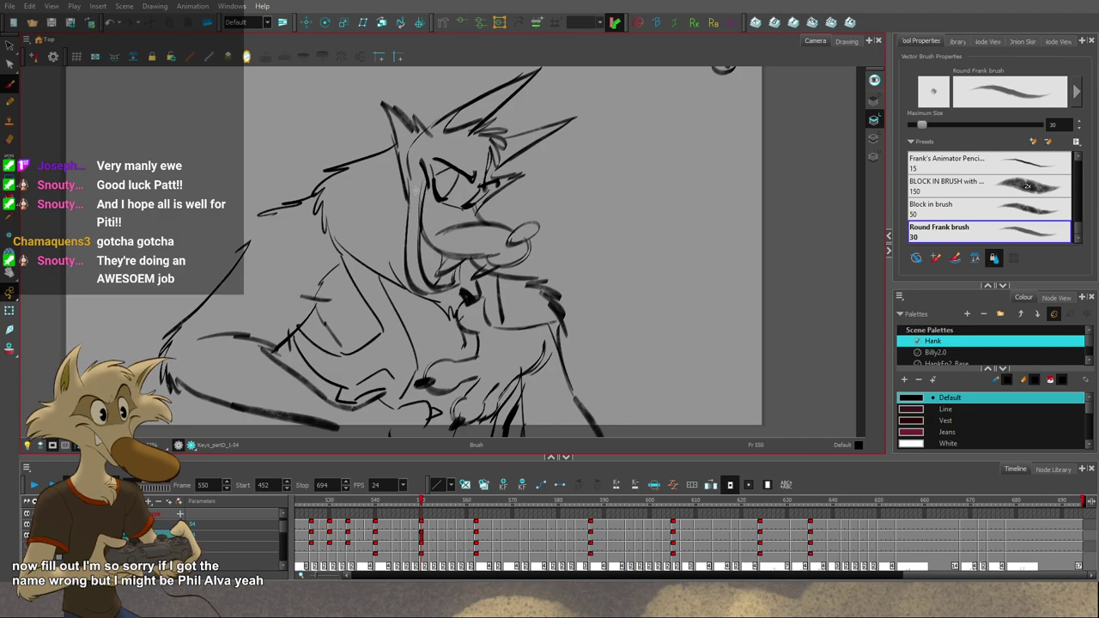
pyautogui.scroll(-1, 656, 89)
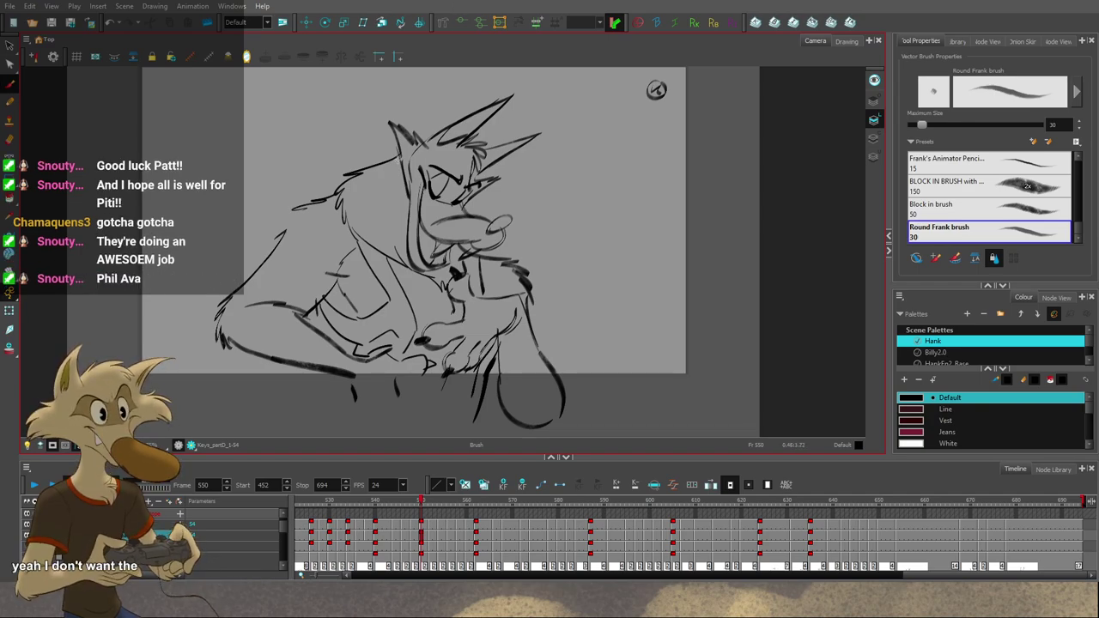
pyautogui.scroll(-2, 390, 259)
pyautogui.scroll(2, 394, 258)
pyautogui.press('f')
pyautogui.press('f')
pyautogui.press('g')
pyautogui.press('g')
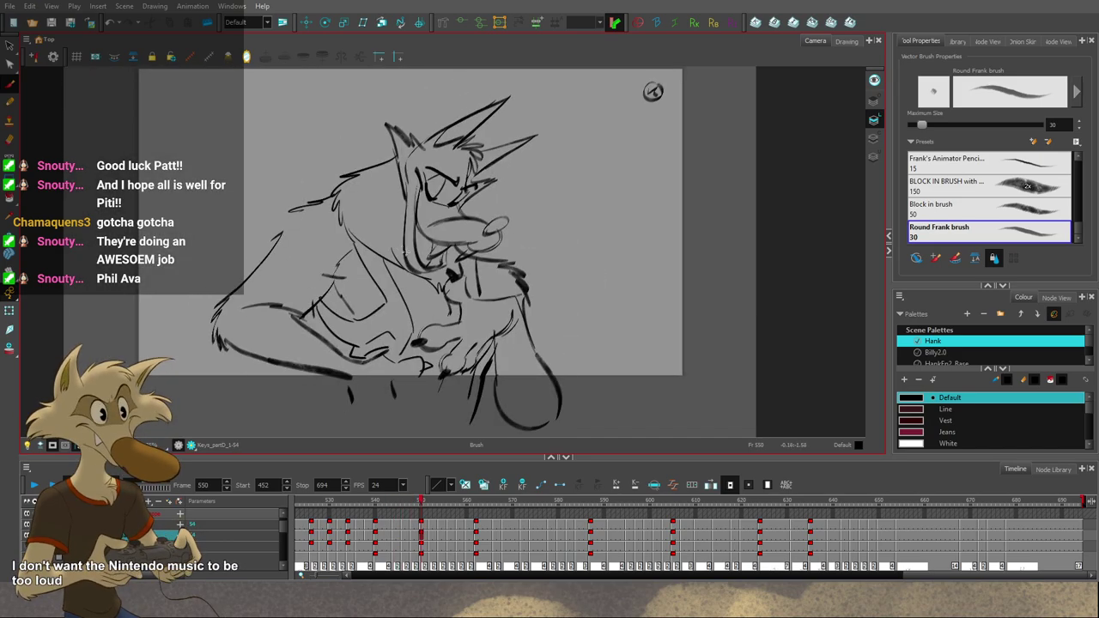
# Step: Select all of the wolf's rough strokes on the active drawing layer at frame 550 and delete them
pyautogui.press('f')
pyautogui.press('.')
pyautogui.press('.')
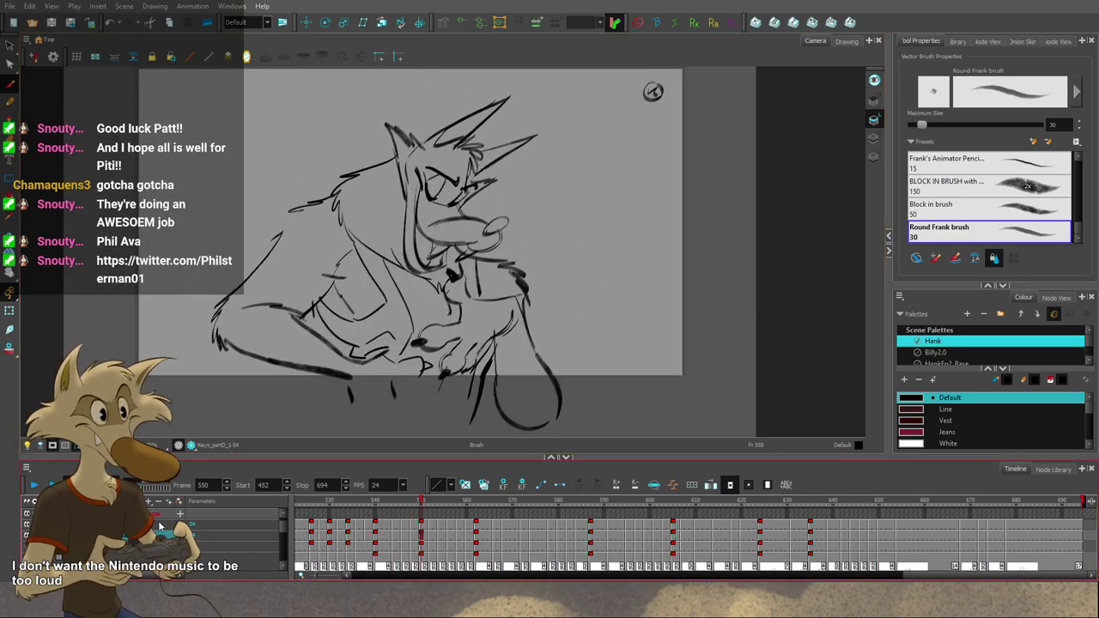
pyautogui.scroll(-1, 695, 545)
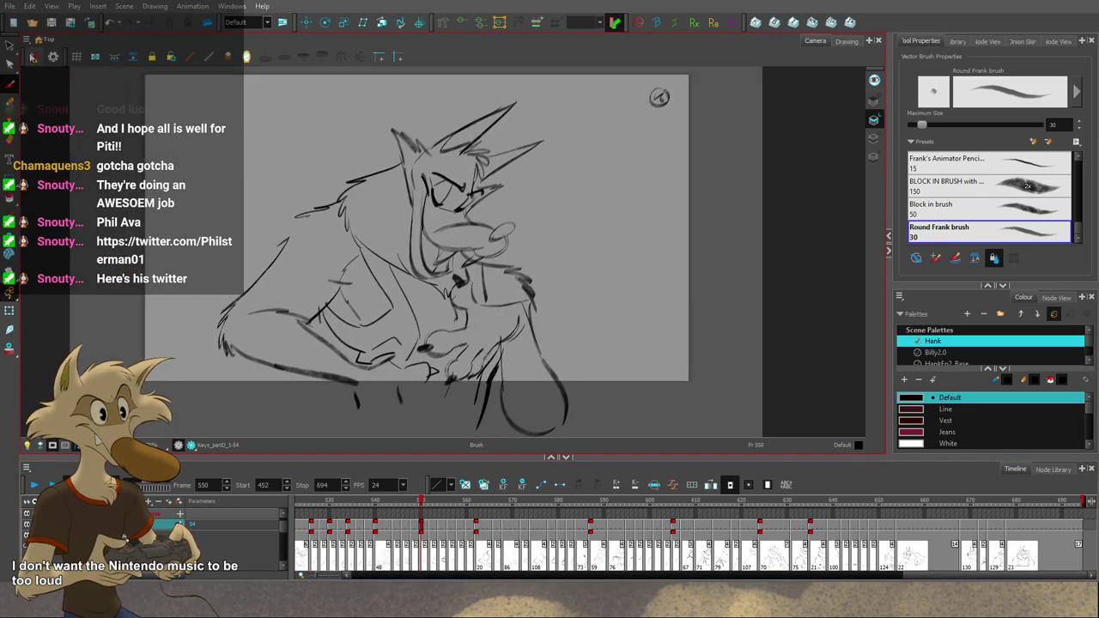
pyautogui.hotkey('alt', 's')
pyautogui.moveTo(290, 137)
pyautogui.mouseDown()
pyautogui.moveTo(445, 424)
pyautogui.moveTo(527, 135)
pyautogui.moveTo(276, 200)
pyautogui.mouseUp()
pyautogui.press('Delete')
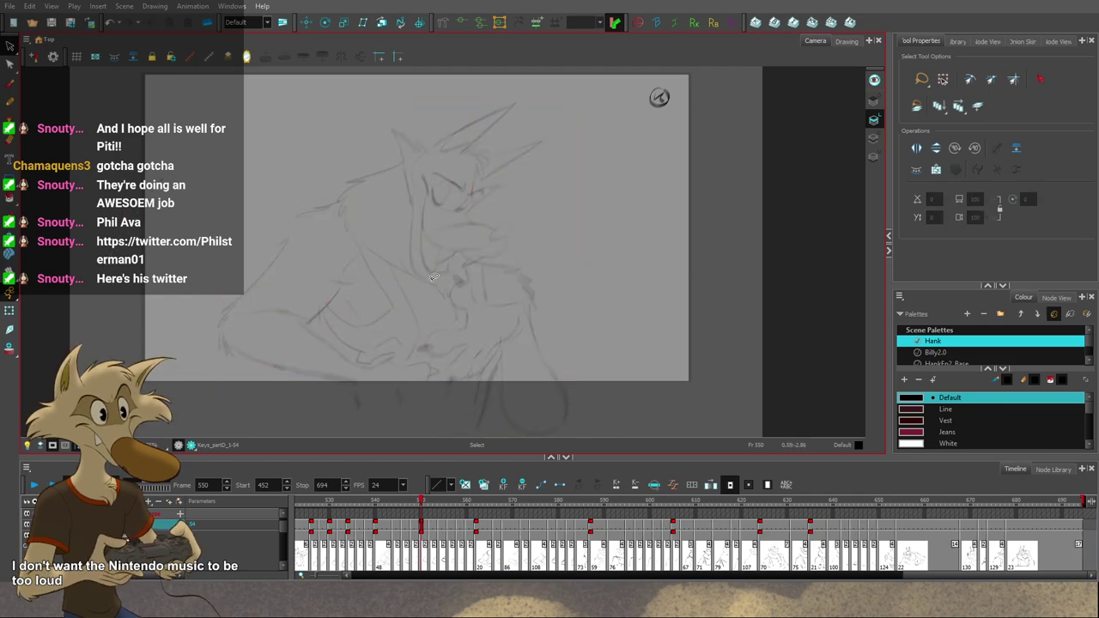
# Step: Draw the straight lower edge of the wolf's tall ear over the faint rough with the Round Frank brush, redoing it until it fits
pyautogui.scroll(-2, 431, 276)
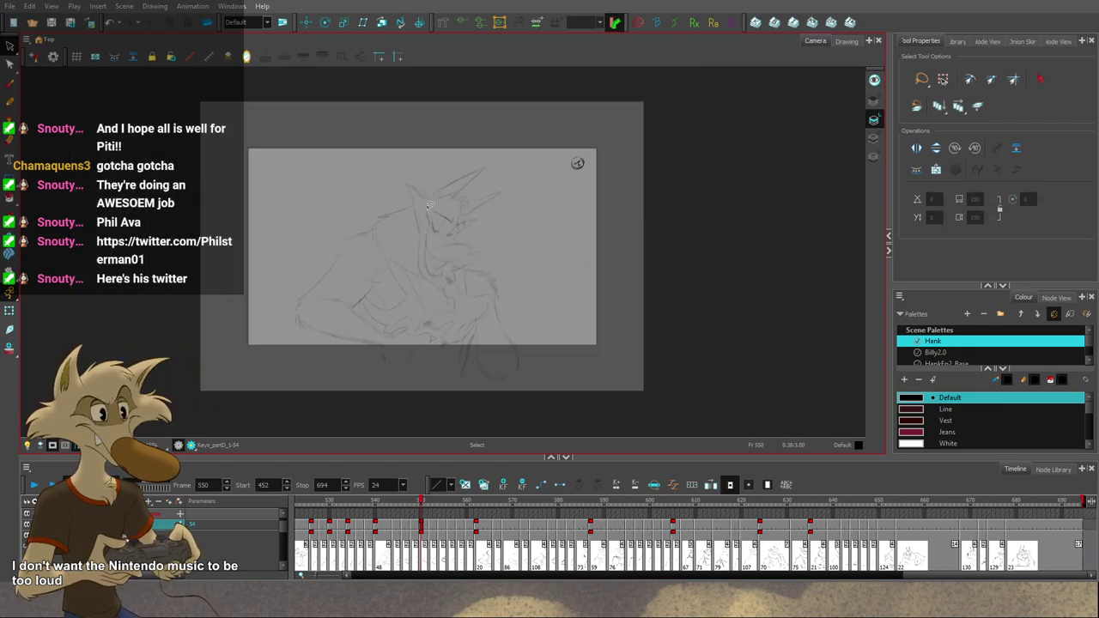
pyautogui.scroll(2, 429, 204)
pyautogui.hotkey('alt', 'b')
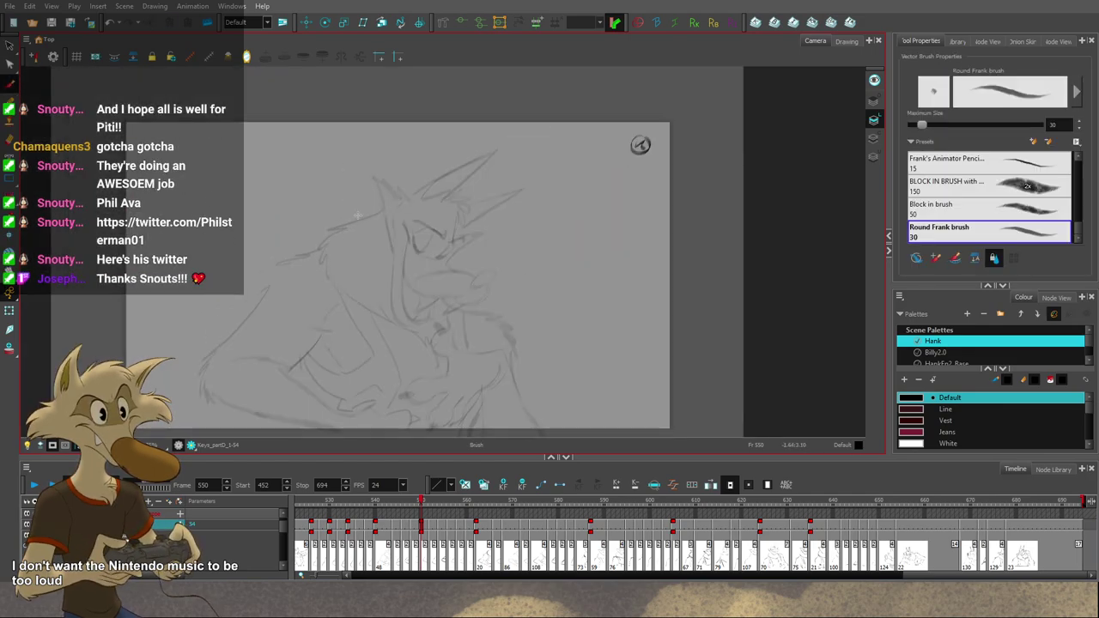
pyautogui.scroll(2, 429, 152)
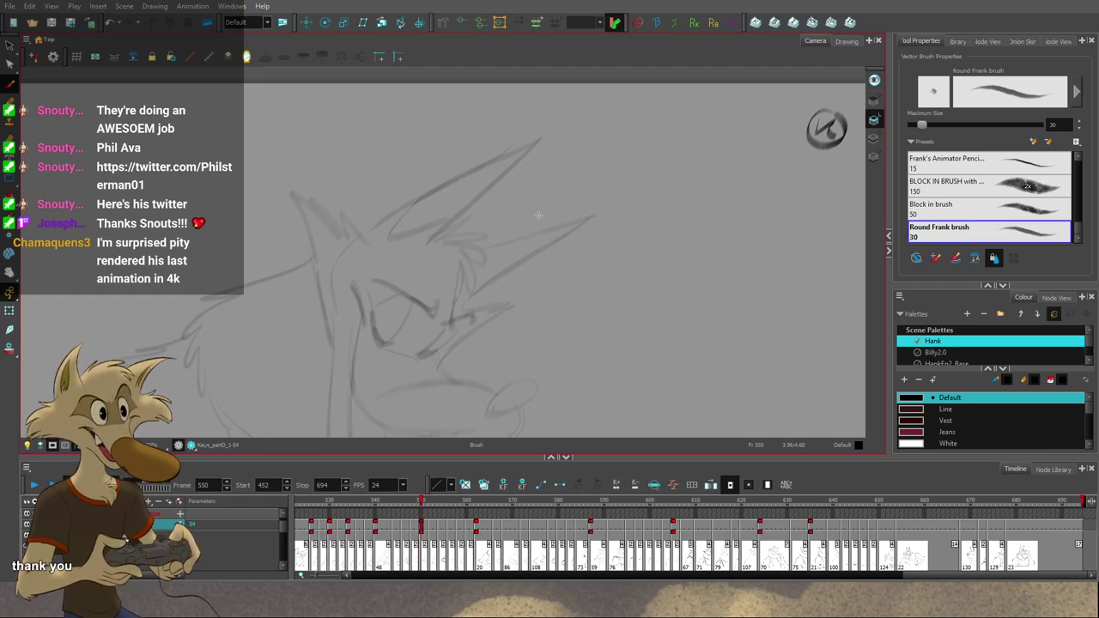
pyautogui.moveTo(539, 139)
pyautogui.mouseDown()
pyautogui.moveTo(417, 259)
pyautogui.moveTo(431, 237)
pyautogui.mouseUp()
pyautogui.hotkey('ctrl', 'z')
pyautogui.hotkey('ctrl', 'z')
pyautogui.hotkey('ctrl', 'z')
pyautogui.hotkey('alt', 'b')
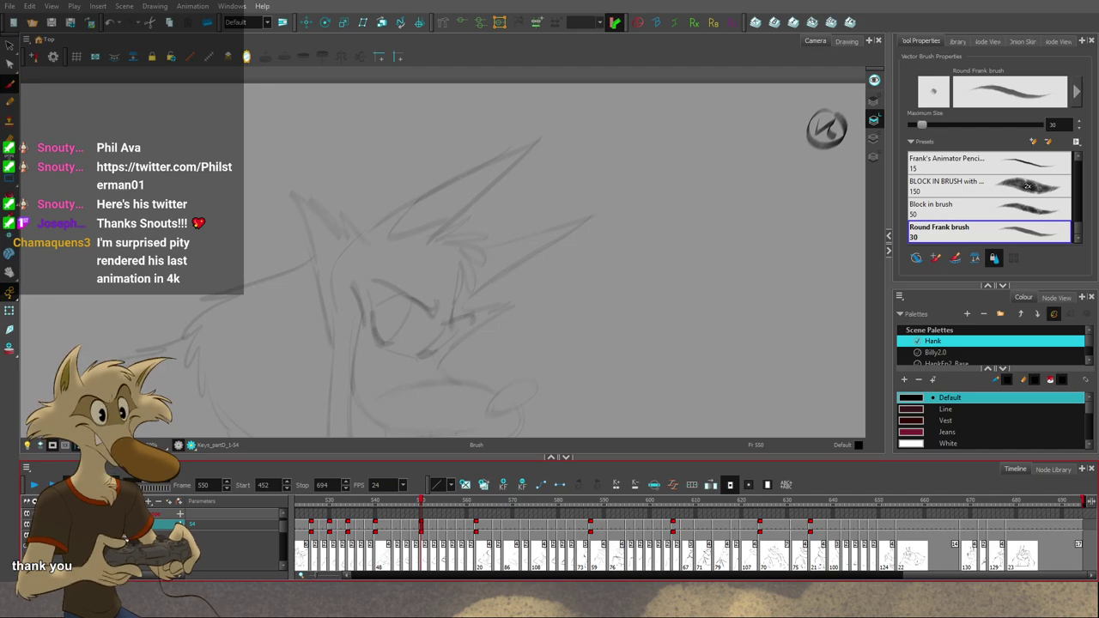
pyautogui.hotkey('ctrl', 'z')
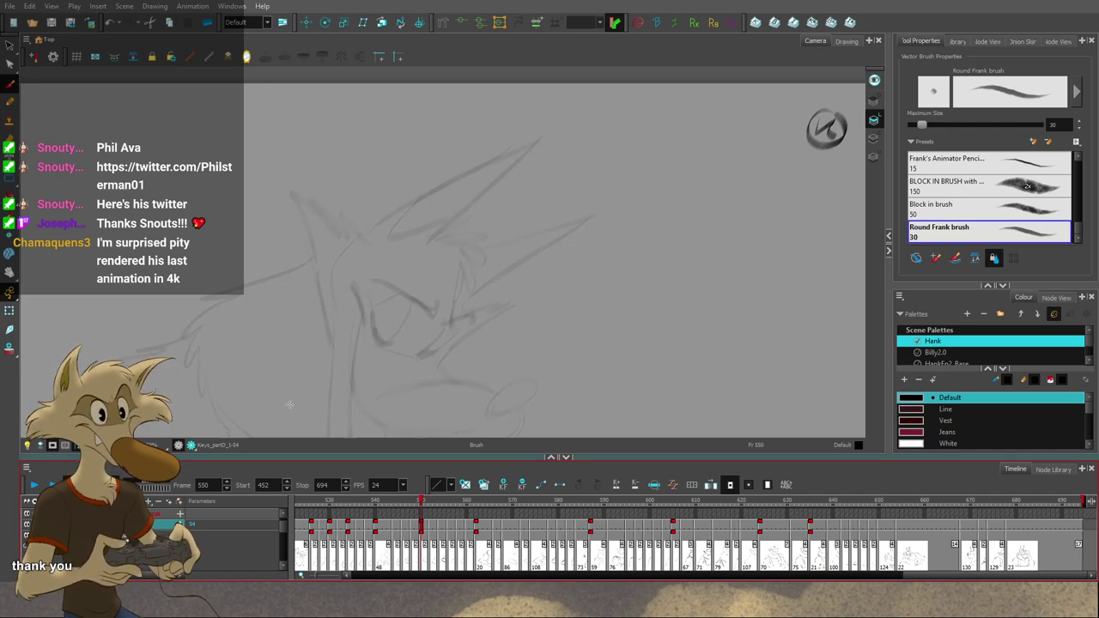
pyautogui.moveTo(553, 132); pyautogui.dragTo(403, 285)
pyautogui.hotkey('ctrl', 'z')
pyautogui.hotkey('ctrl', 'z')
pyautogui.moveTo(533, 150)
pyautogui.mouseDown()
pyautogui.moveTo(423, 260)
pyautogui.moveTo(446, 225)
pyautogui.moveTo(430, 239)
pyautogui.mouseUp()
pyautogui.hotkey('ctrl', 'z')
pyautogui.hotkey('ctrl', 'z')
pyautogui.hotkey('ctrl', 'z')
pyautogui.hotkey('ctrl', 'z')
pyautogui.moveTo(540, 140)
pyautogui.mouseDown()
pyautogui.moveTo(423, 249)
pyautogui.moveTo(392, 217)
pyautogui.mouseUp()
pyautogui.hotkey('ctrl', 'z')
pyautogui.hotkey('ctrl', 'z')
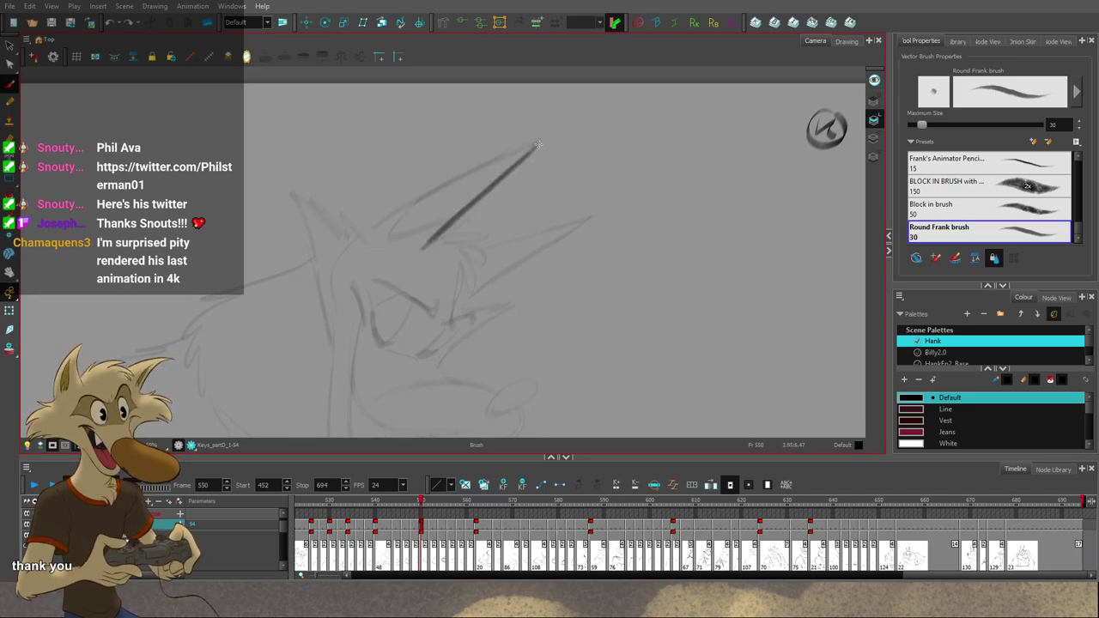
# Step: Compare the ear's lower edge with and without the stroke, and draw the curved upper edge down from the ear tip
pyautogui.hotkey('ctrl', 'shift', 'z')
pyautogui.hotkey('ctrl', 'z')
pyautogui.hotkey('ctrl', 'shift', 'z')
pyautogui.hotkey('ctrl', 'z')
pyautogui.hotkey('ctrl', 'shift', 'z')
pyautogui.hotkey('ctrl', 'z')
pyautogui.hotkey('alt', 's')
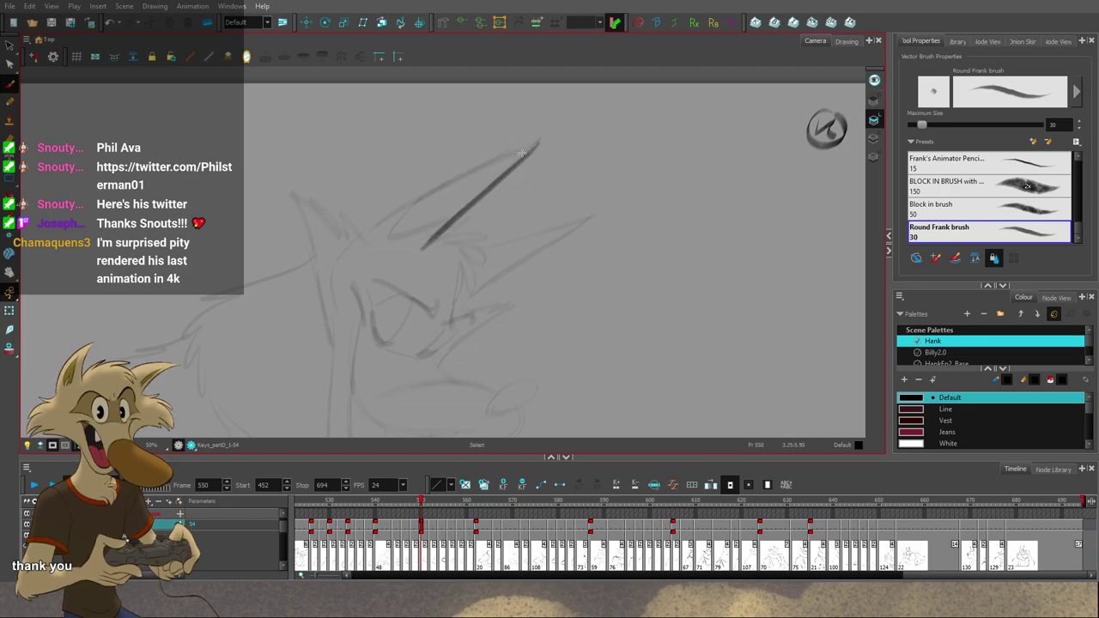
pyautogui.hotkey('alt', 'b')
pyautogui.moveTo(539, 143); pyautogui.dragTo(362, 242)
pyautogui.hotkey('ctrl', 'z')
pyautogui.moveTo(418, 201); pyautogui.dragTo(365, 240)
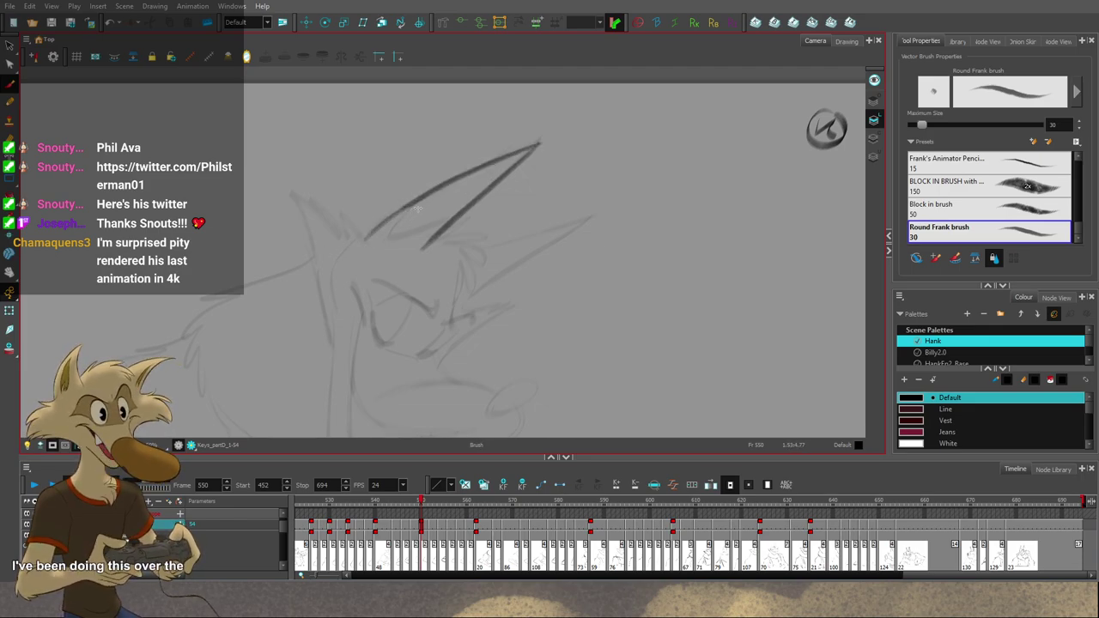
# Step: Draw the zigzag hair tuft between the two ears, following the faint rough and checking it against the previous drawing
pyautogui.press('space')
pyautogui.moveTo(633, 280); pyautogui.dragTo(598, 259)
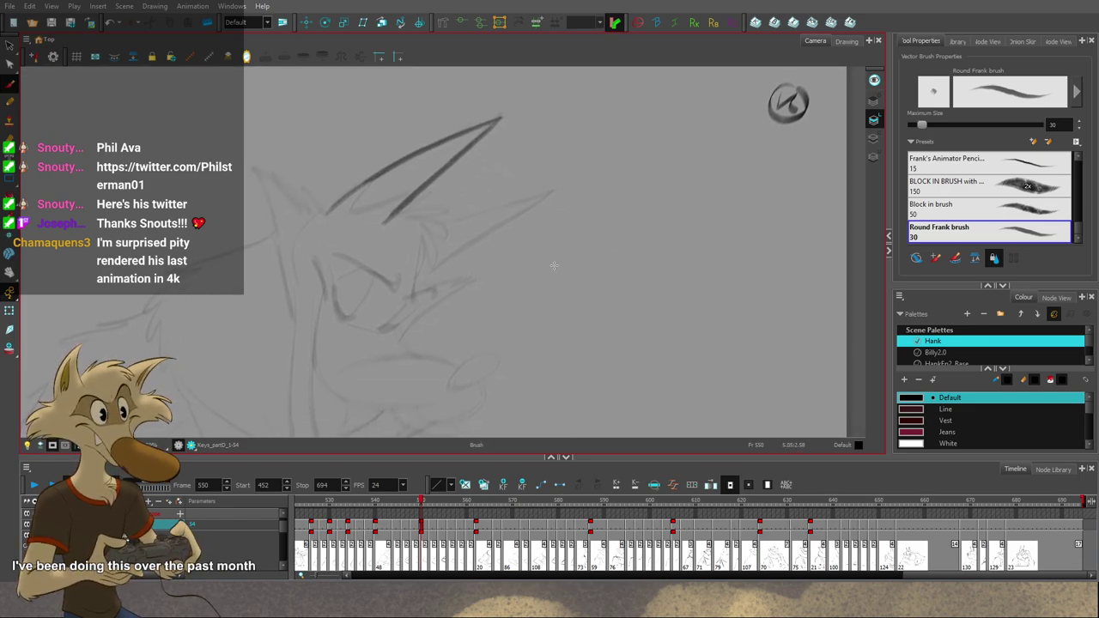
pyautogui.press('f')
pyautogui.press('g')
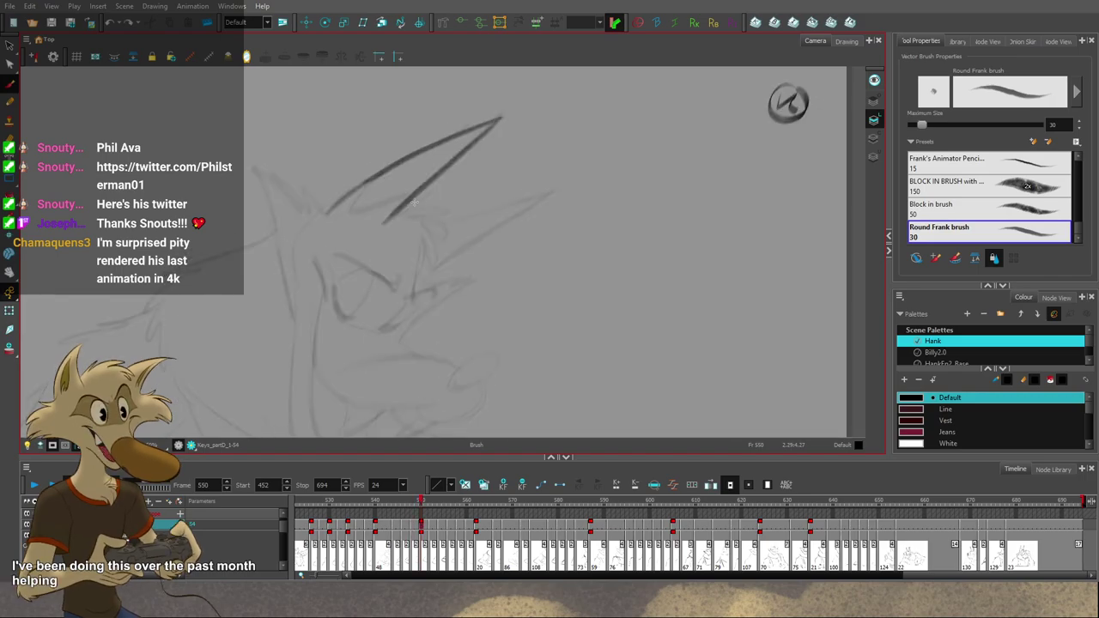
pyautogui.moveTo(402, 204)
pyautogui.mouseDown()
pyautogui.moveTo(431, 197)
pyautogui.moveTo(455, 215)
pyautogui.moveTo(420, 213)
pyautogui.moveTo(454, 239)
pyautogui.moveTo(436, 224)
pyautogui.moveTo(437, 250)
pyautogui.mouseUp()
pyautogui.hotkey('ctrl', 'z')
pyautogui.hotkey('ctrl', 'z')
pyautogui.hotkey('ctrl', 'z')
pyautogui.hotkey('ctrl', 'z')
pyautogui.moveTo(408, 209)
pyautogui.mouseDown()
pyautogui.moveTo(457, 214)
pyautogui.moveTo(436, 215)
pyautogui.moveTo(451, 233)
pyautogui.moveTo(438, 259)
pyautogui.moveTo(423, 231)
pyautogui.moveTo(426, 263)
pyautogui.mouseUp()
pyautogui.moveTo(433, 229)
pyautogui.mouseDown()
pyautogui.moveTo(427, 271)
pyautogui.moveTo(414, 280)
pyautogui.mouseUp()
pyautogui.press('f')
pyautogui.press('g')
# Step: Draw the upper edge of the second ear from the hair tuft out to its tip, retrying the stroke
pyautogui.moveTo(454, 212); pyautogui.dragTo(550, 191)
pyautogui.hotkey('ctrl', 'z')
pyautogui.hotkey('ctrl', 'z')
pyautogui.hotkey('ctrl', 'z')
pyautogui.press('f')
pyautogui.press('g')
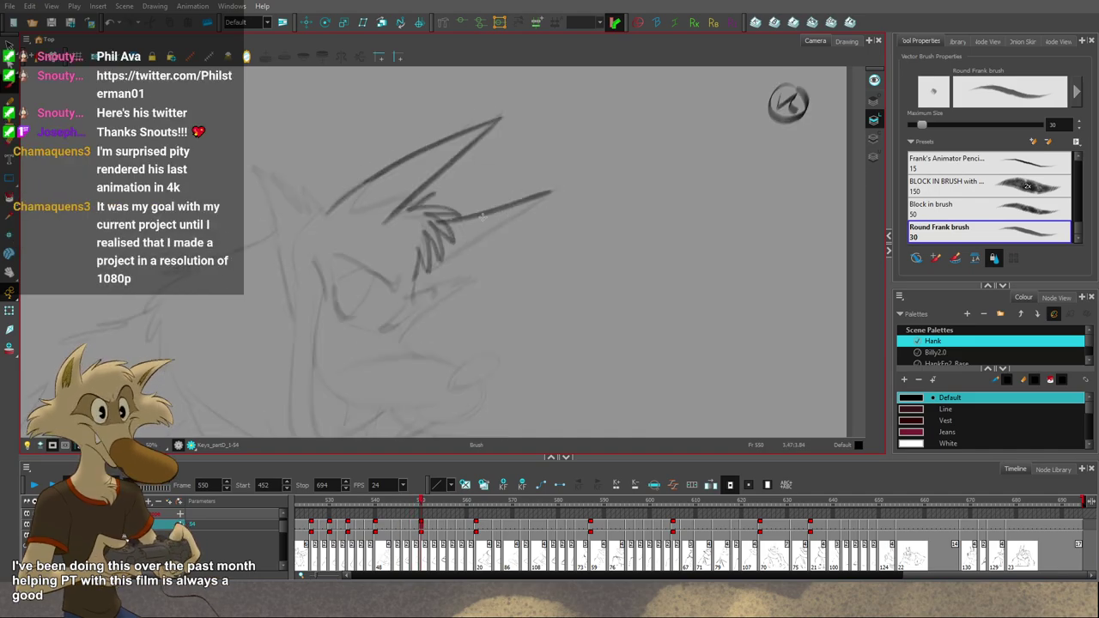
pyautogui.hotkey('ctrl', 'z')
pyautogui.moveTo(441, 222)
pyautogui.mouseDown()
pyautogui.moveTo(563, 191)
pyautogui.moveTo(471, 216)
pyautogui.moveTo(558, 191)
pyautogui.moveTo(491, 228)
pyautogui.mouseUp()
pyautogui.hotkey('ctrl', 'z')
pyautogui.hotkey('ctrl', 'z')
pyautogui.press('f')
pyautogui.press('g')
pyautogui.hotkey('ctrl', 'z')
# Step: Draw the second ear's lower edge from the tip back to the brow and flip through the neighbouring drawings to check it
pyautogui.moveTo(551, 194); pyautogui.dragTo(420, 279)
pyautogui.hotkey('ctrl', 'z')
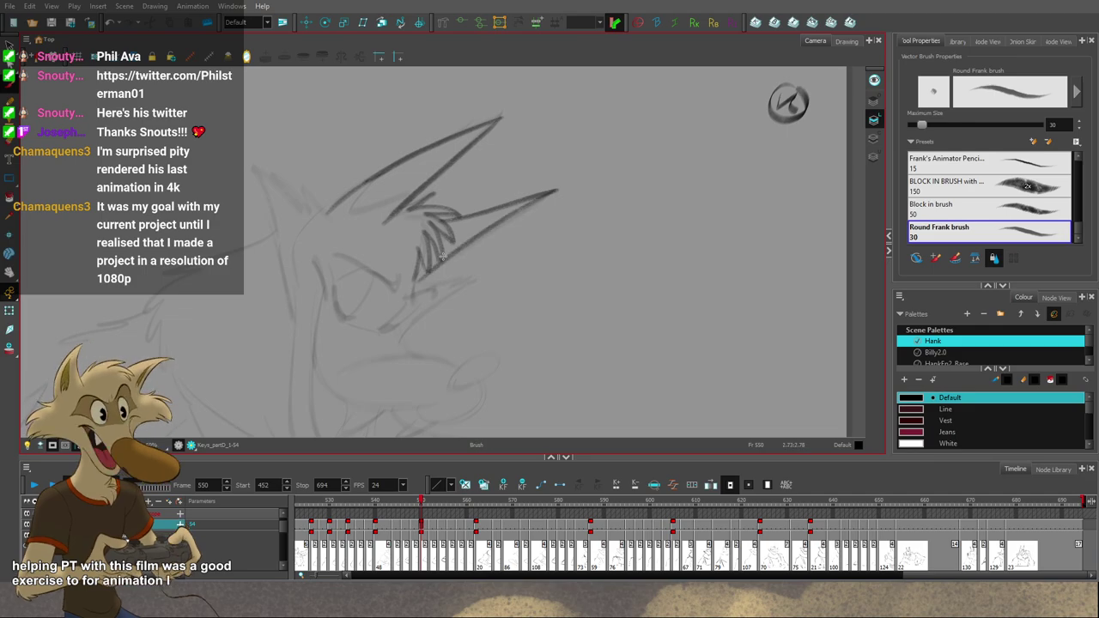
pyautogui.hotkey('ctrl', 'z')
pyautogui.moveTo(554, 192); pyautogui.dragTo(417, 282)
pyautogui.press('f')
pyautogui.press('g')
pyautogui.press('f')
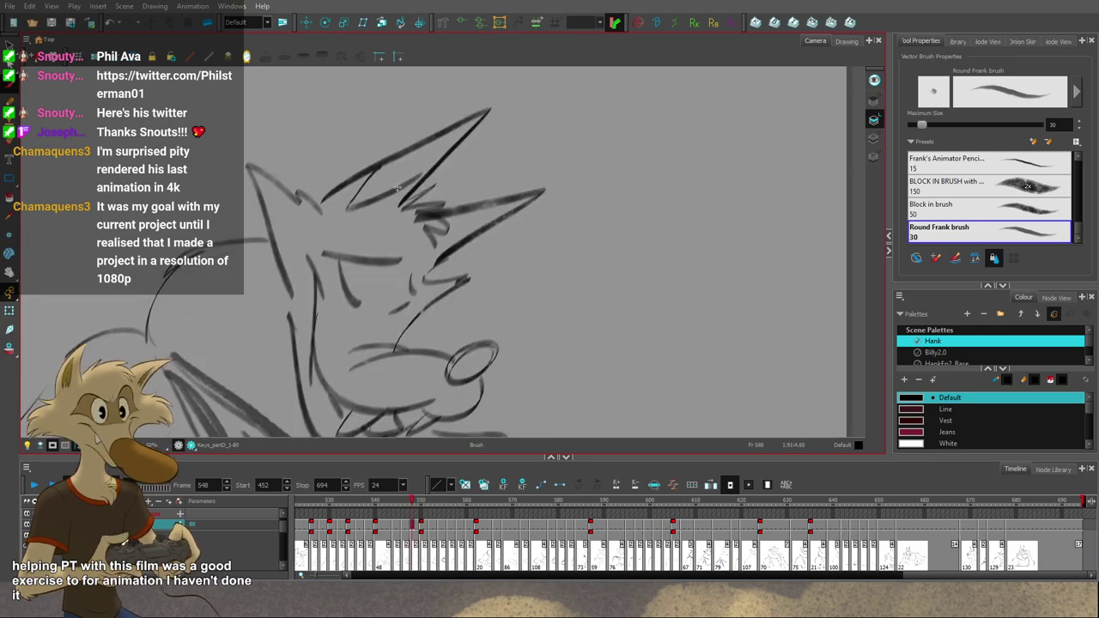
pyautogui.press('.')
pyautogui.press('.')
pyautogui.press(',')
pyautogui.press('.')
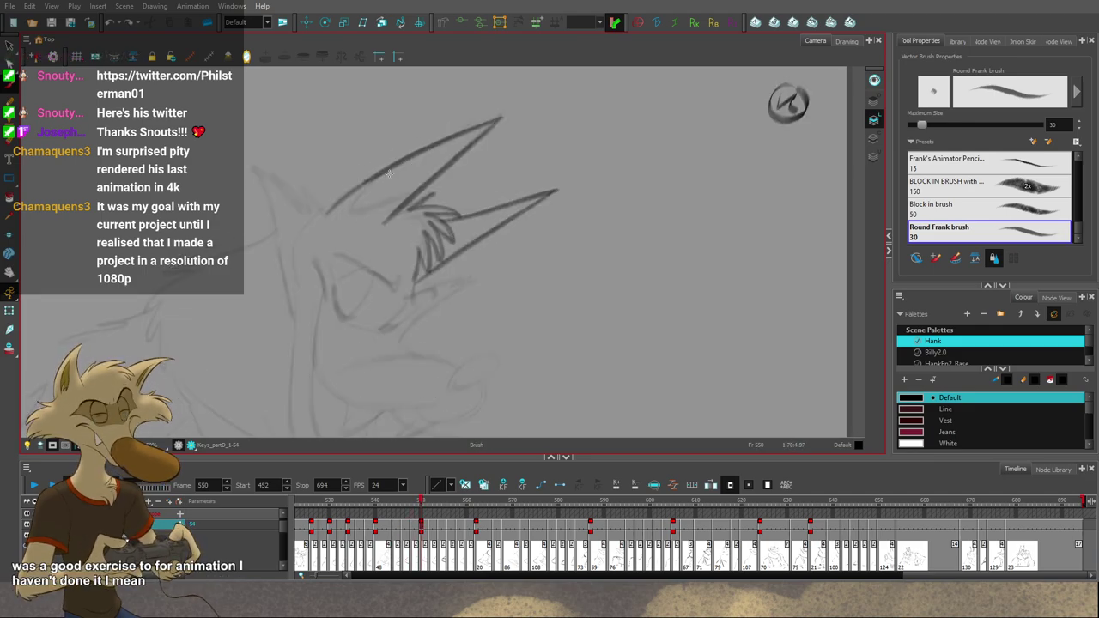
# Step: Draw the inner fold lines inside the tall ear, flipping to the previous drawings for reference
pyautogui.hotkey('ctrl', 'z')
pyautogui.moveTo(390, 172); pyautogui.dragTo(354, 213)
pyautogui.hotkey('ctrl', 'z')
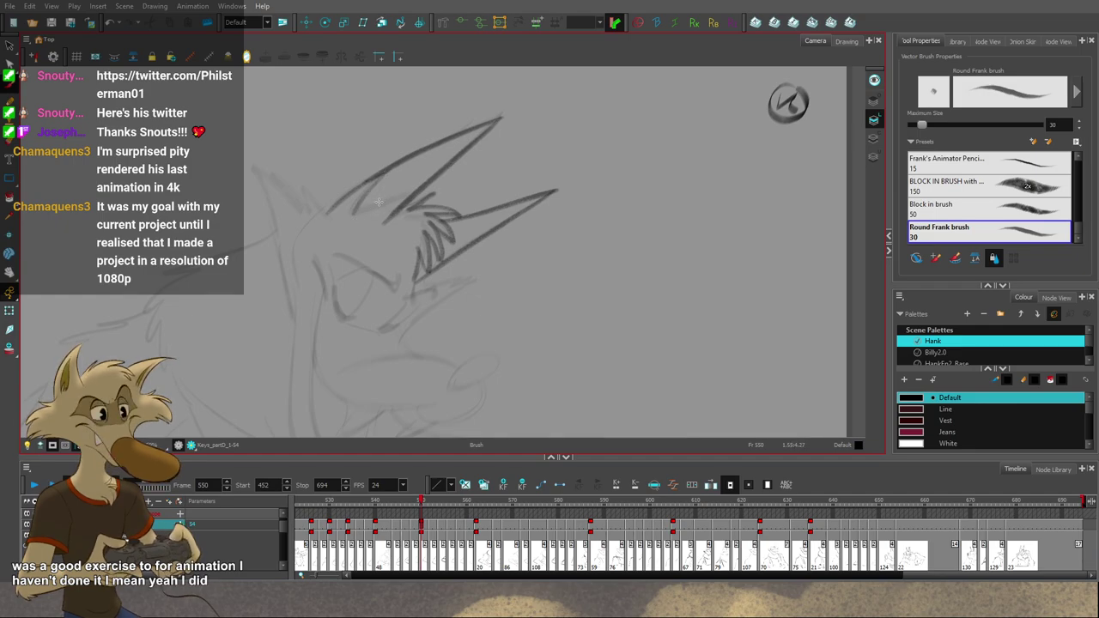
pyautogui.press('f')
pyautogui.press('f')
pyautogui.press('g')
pyautogui.press('g')
pyautogui.moveTo(353, 214); pyautogui.dragTo(417, 190)
pyautogui.hotkey('ctrl', 'z')
# Step: Flip between frame 550 and the preceding drawings to compare the new ear lines with the earlier head pose
pyautogui.hotkey('alt', 's')
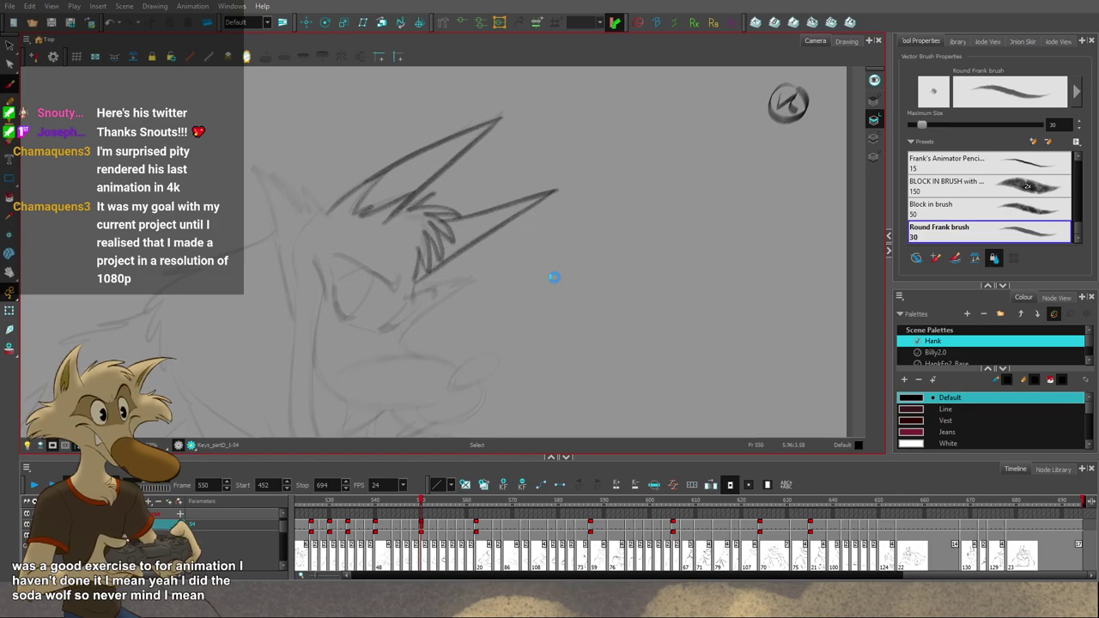
pyautogui.hotkey('alt', 'b')
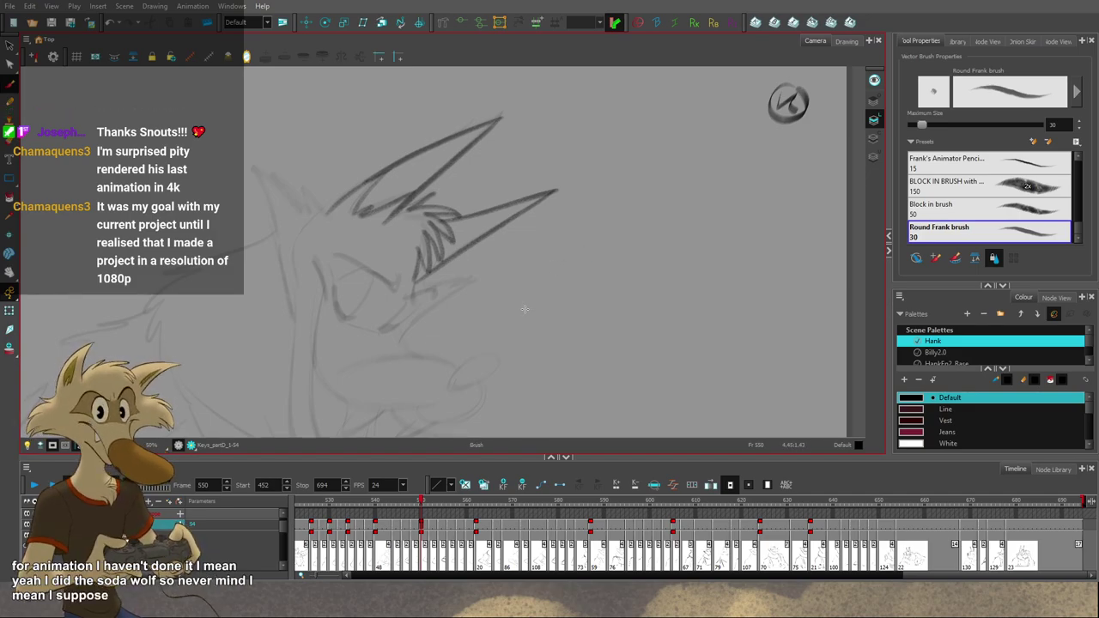
pyautogui.moveTo(523, 311)
pyautogui.mouseDown()
pyautogui.moveTo(528, 296)
pyautogui.moveTo(527, 309)
pyautogui.mouseUp()
pyautogui.press('f')
pyautogui.press('f')
pyautogui.press('g')
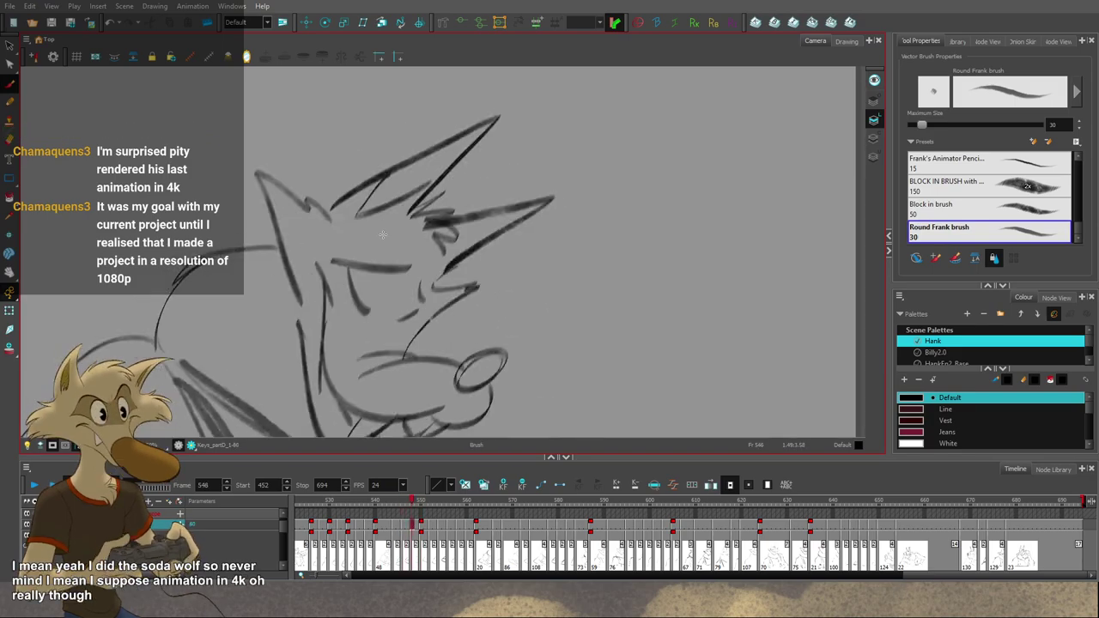
pyautogui.press('g')
pyautogui.press('f')
pyautogui.press('g')
# Step: Draw the furry top edge of the pointed tuft at the back of the wolf's head
pyautogui.hotkey('ctrl', 'z')
pyautogui.moveTo(314, 196)
pyautogui.mouseDown()
pyautogui.moveTo(334, 221)
pyautogui.moveTo(285, 179)
pyautogui.mouseUp()
pyautogui.hotkey('alt', 'b')
pyautogui.hotkey('ctrl', 'z')
pyautogui.hotkey('ctrl', 'z')
# Step: Draw the long back edge of the pointed tuft down the side of the head, checking it against the preceding drawings
pyautogui.moveTo(299, 196)
pyautogui.mouseDown()
pyautogui.moveTo(269, 177)
pyautogui.moveTo(292, 202)
pyautogui.moveTo(264, 177)
pyautogui.moveTo(286, 194)
pyautogui.moveTo(271, 188)
pyautogui.moveTo(302, 325)
pyautogui.mouseUp()
pyautogui.hotkey('ctrl', 'z')
pyautogui.hotkey('ctrl', 'z')
pyautogui.press('f')
pyautogui.press('f')
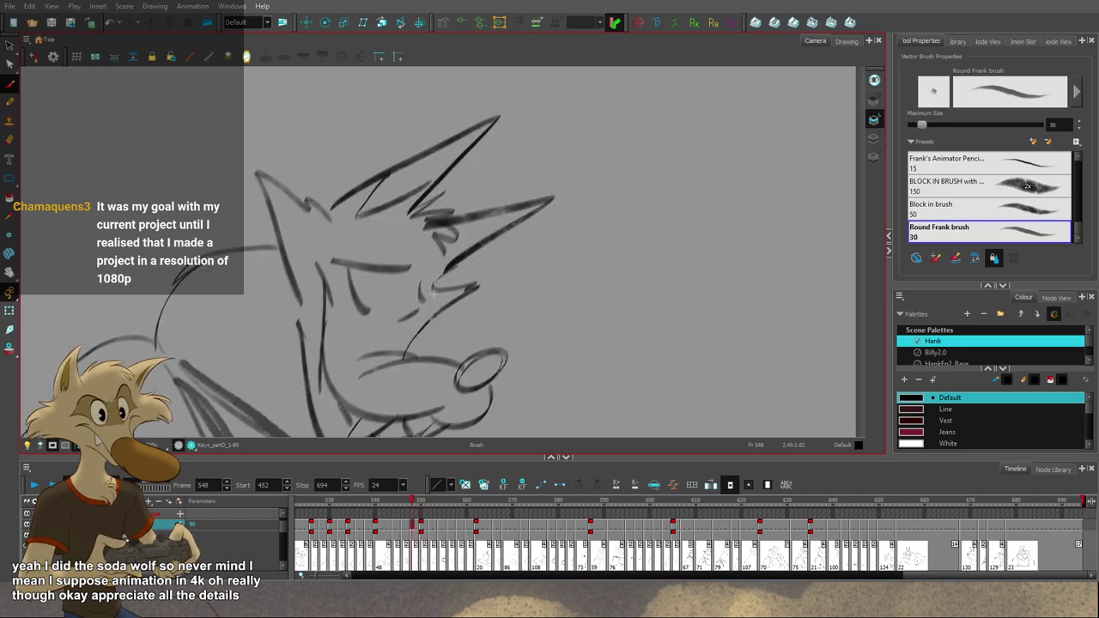
pyautogui.press('g')
pyautogui.press('g')
pyautogui.hotkey('ctrl', 'z')
pyautogui.moveTo(285, 234); pyautogui.dragTo(301, 328)
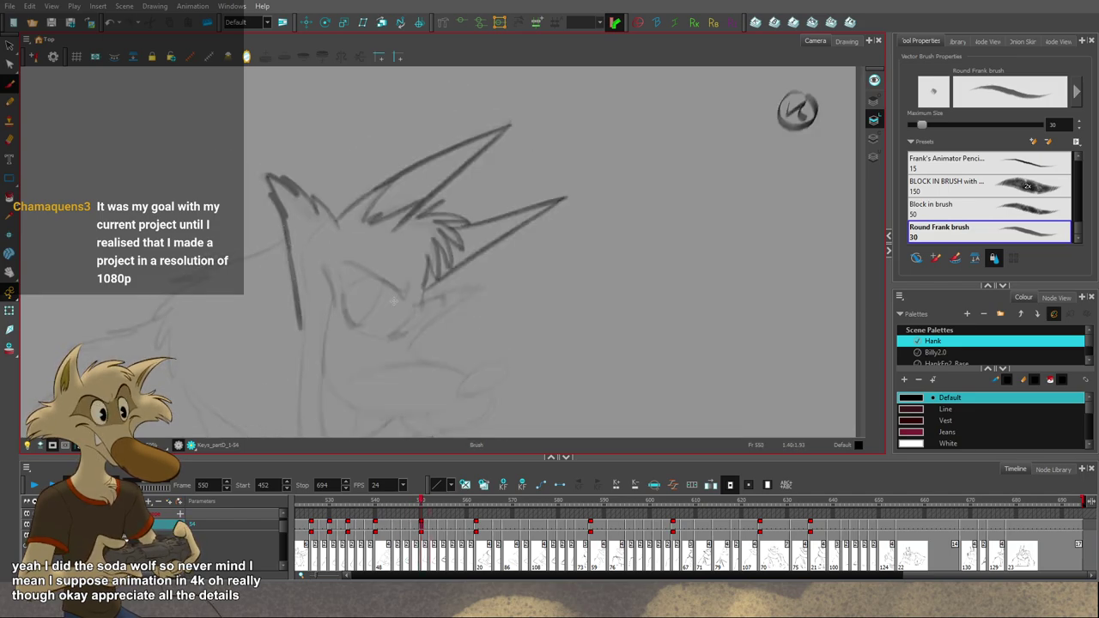
# Step: Draw the wolf's narrowed eye with its inner line and the heavy angry brow slanting over it
pyautogui.moveTo(343, 294)
pyautogui.mouseDown()
pyautogui.moveTo(362, 324)
pyautogui.moveTo(346, 313)
pyautogui.moveTo(366, 323)
pyautogui.moveTo(381, 285)
pyautogui.moveTo(346, 288)
pyautogui.moveTo(395, 290)
pyautogui.mouseUp()
pyautogui.hotkey('ctrl', 'z')
pyautogui.hotkey('ctrl', 'z')
pyautogui.hotkey('ctrl', 'z')
pyautogui.moveTo(338, 261); pyautogui.dragTo(415, 286)
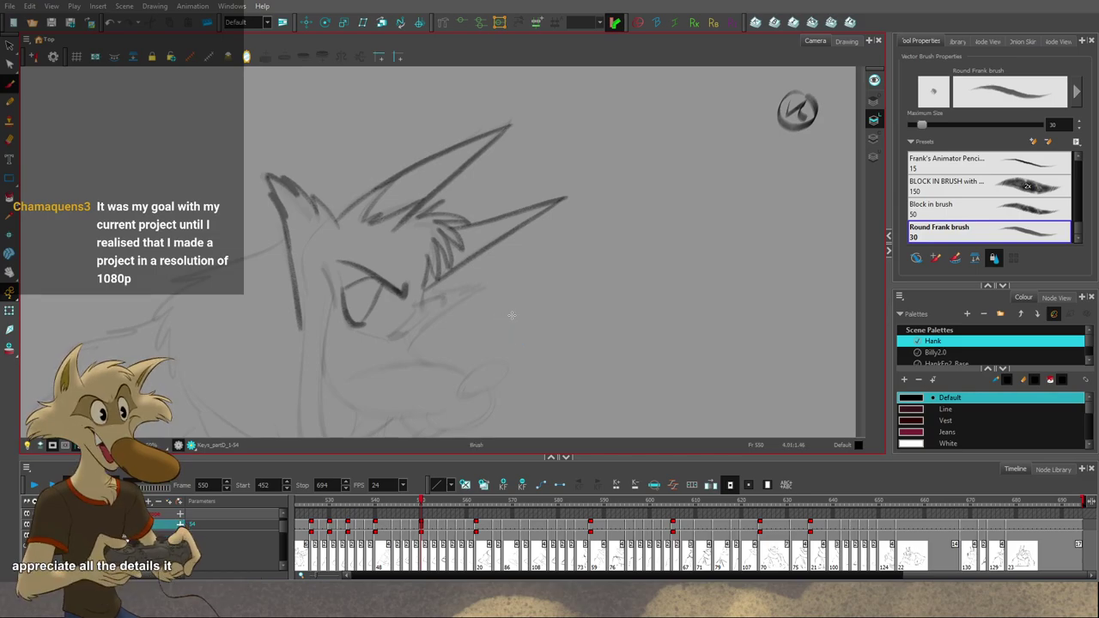
# Step: Draw the short curved stroke beside the brow, below the second ear, and save the scene
pyautogui.scroll(-1, 506, 319)
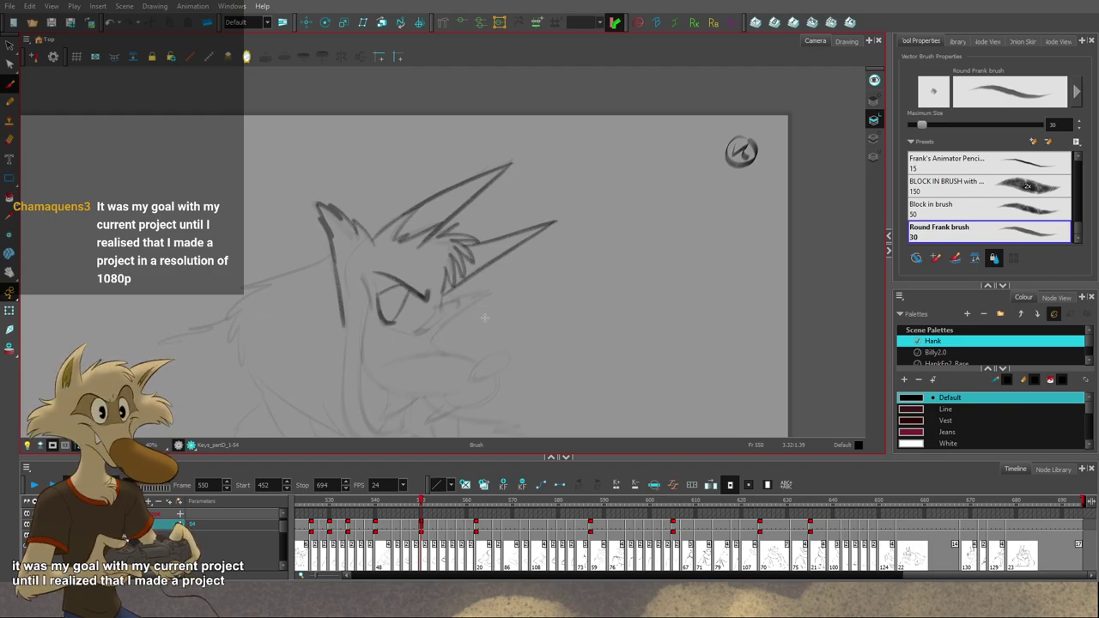
pyautogui.scroll(-1, 463, 260)
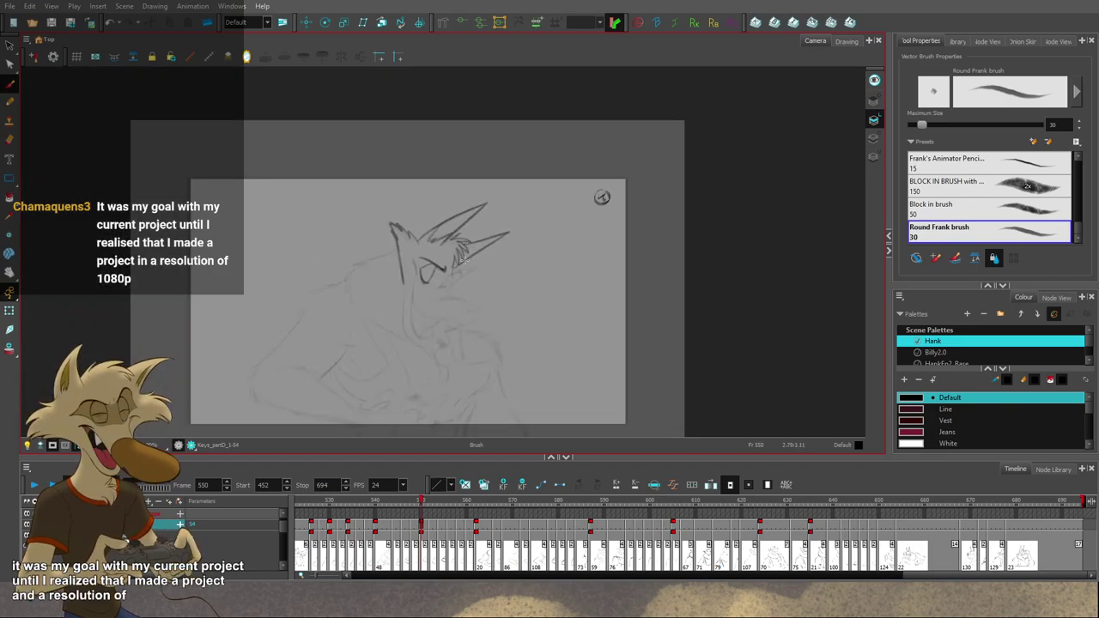
pyautogui.scroll(3, 464, 261)
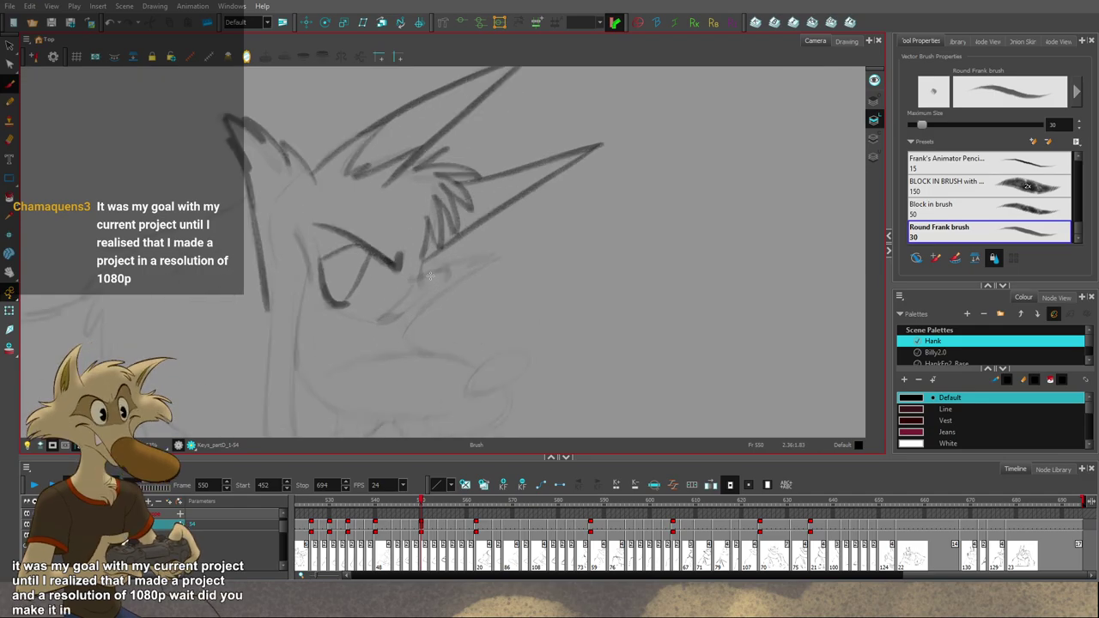
pyautogui.moveTo(410, 279); pyautogui.dragTo(453, 272)
pyautogui.hotkey('ctrl', 'z')
pyautogui.hotkey('ctrl', 's')
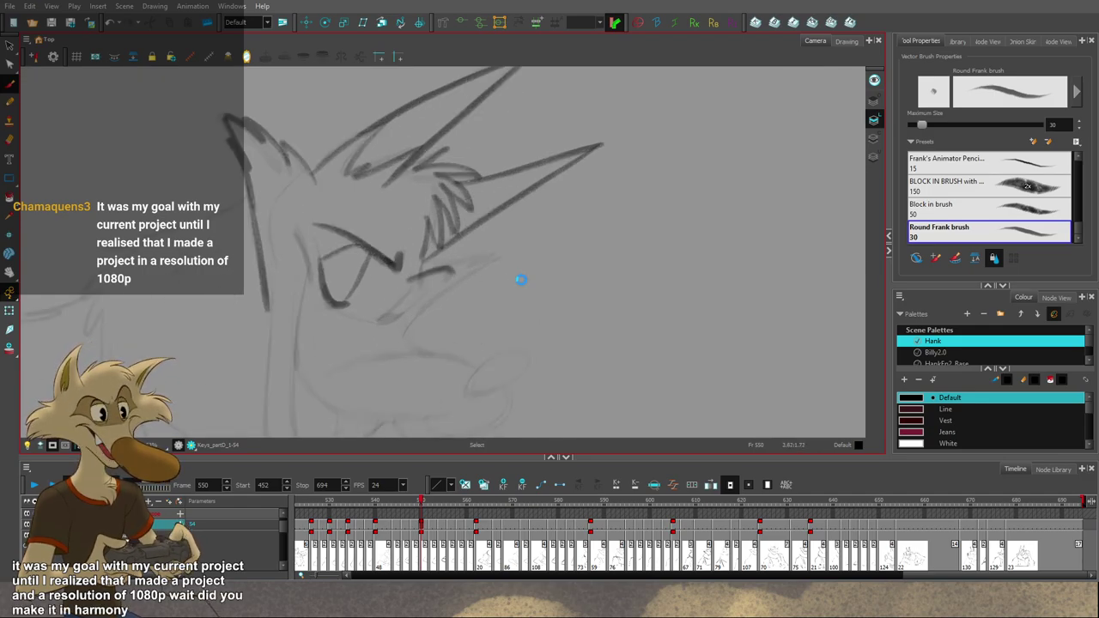
# Step: Scribble thick test strokes beside the wolf's face and examine the textured brush's edges up close
pyautogui.scroll(-2, 525, 278)
pyautogui.scroll(2, 491, 296)
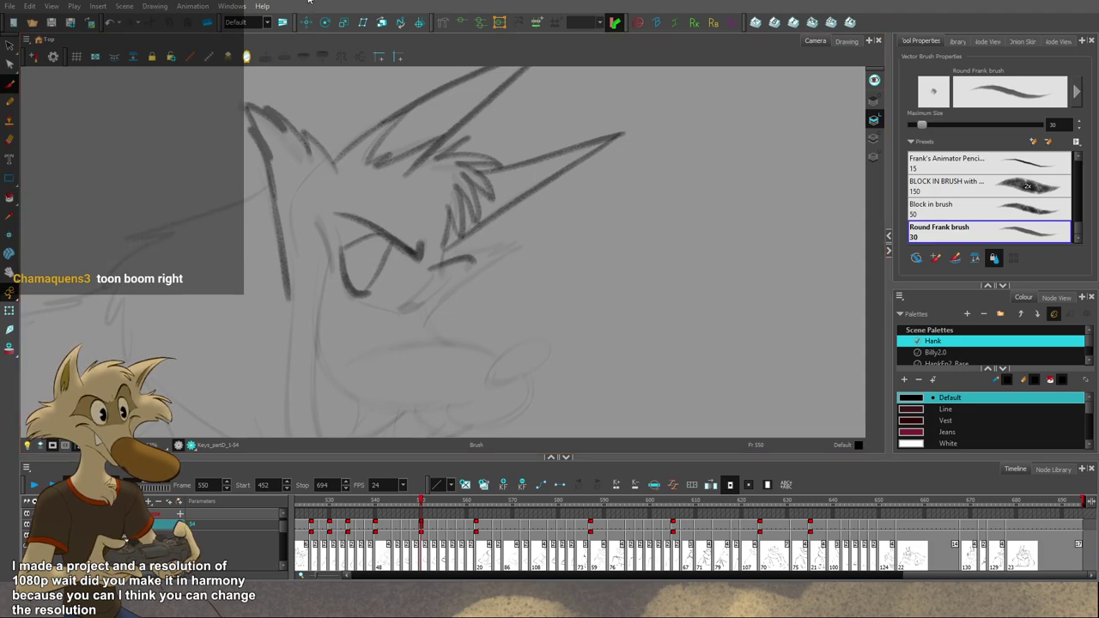
pyautogui.scroll(-2, 444, 240)
pyautogui.scroll(2, 440, 257)
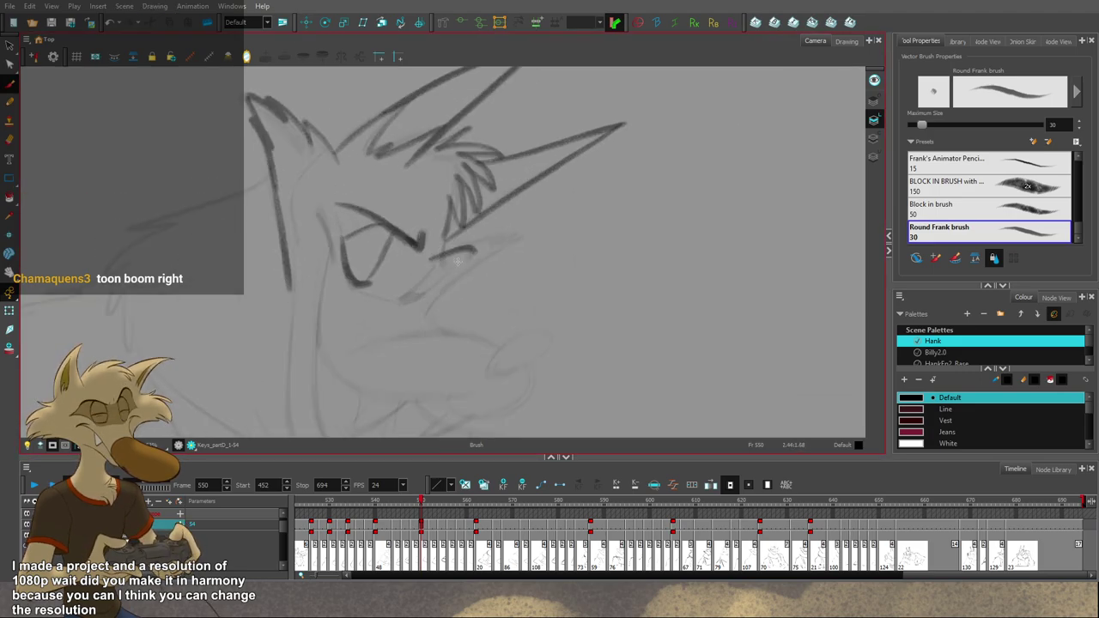
pyautogui.scroll(2, 457, 260)
pyautogui.moveTo(595, 201)
pyautogui.mouseDown()
pyautogui.moveTo(480, 276)
pyautogui.moveTo(523, 344)
pyautogui.moveTo(721, 249)
pyautogui.moveTo(635, 206)
pyautogui.mouseUp()
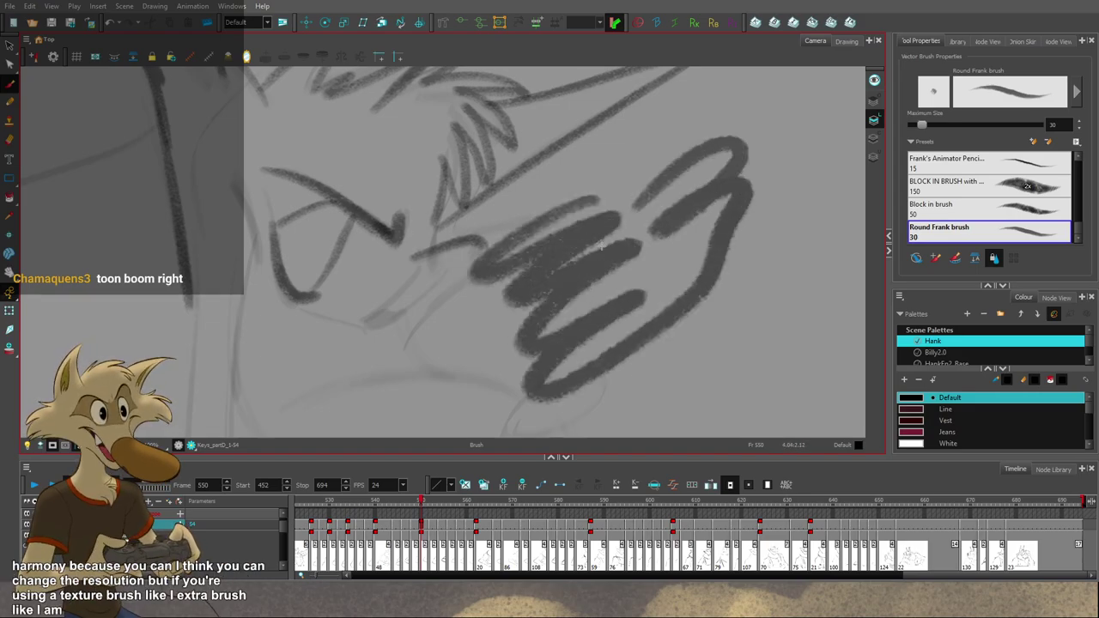
pyautogui.scroll(2, 605, 276)
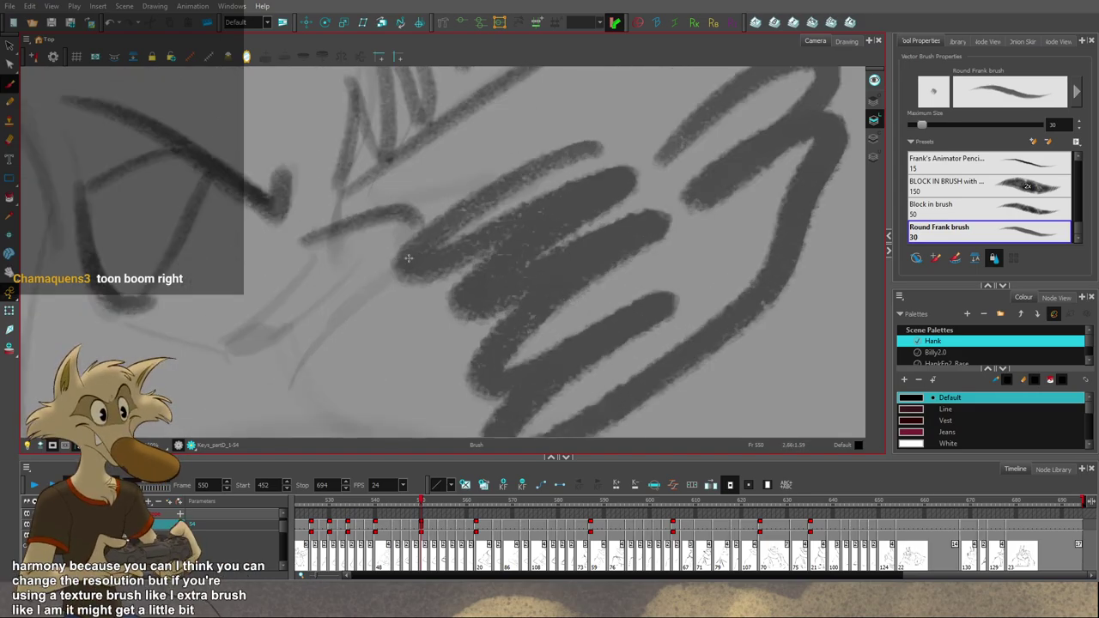
pyautogui.scroll(2, 408, 257)
pyautogui.scroll(-3, 425, 267)
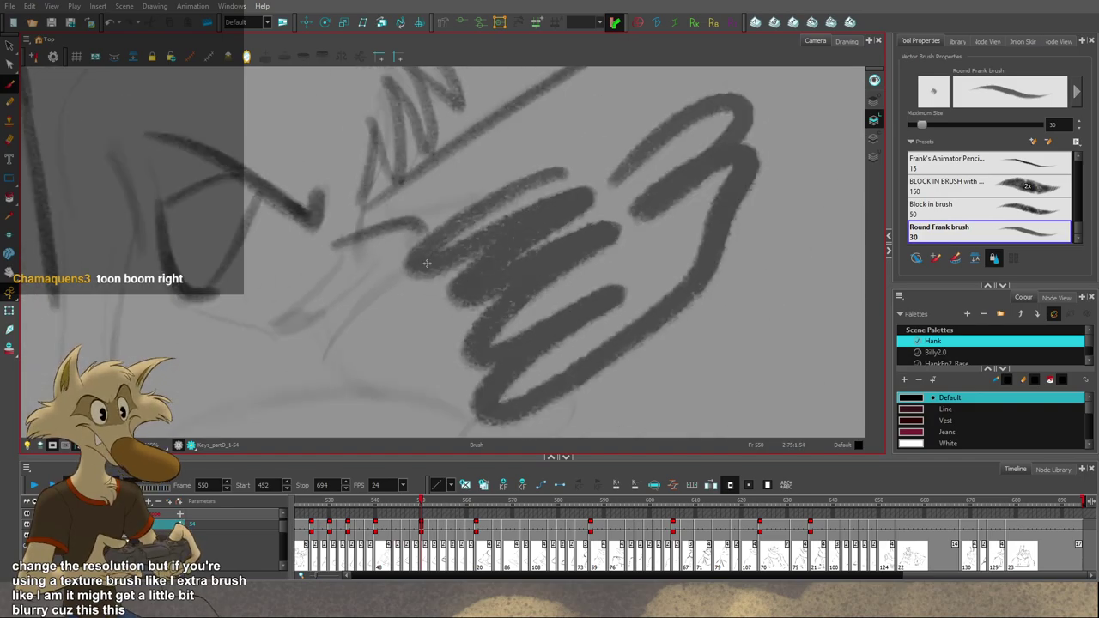
pyautogui.scroll(3, 427, 253)
pyautogui.scroll(4, 427, 249)
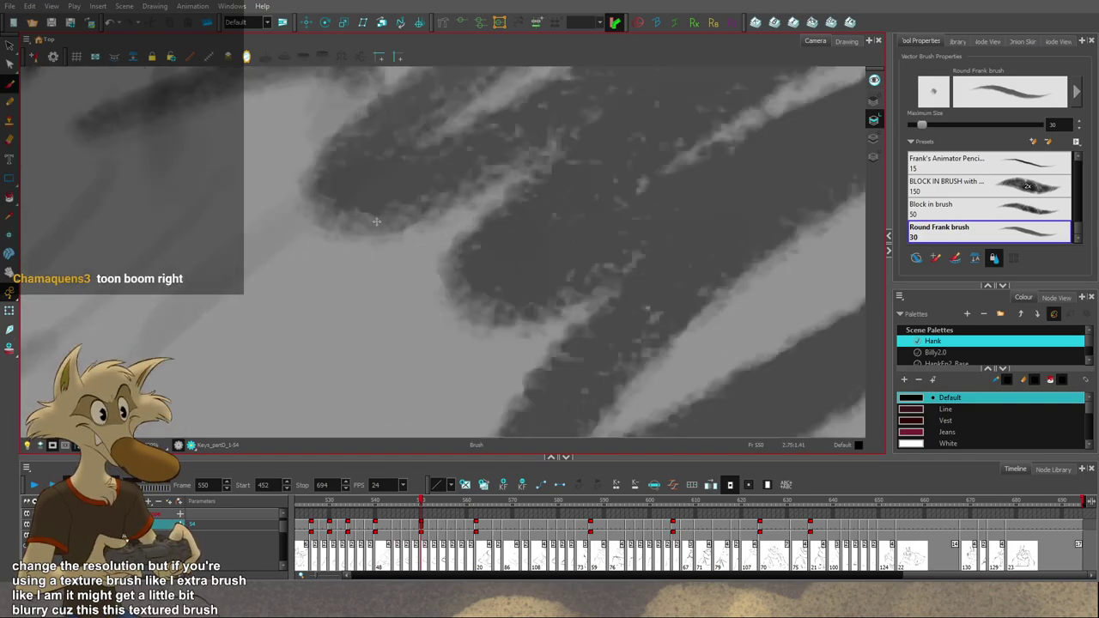
pyautogui.scroll(-10, 327, 223)
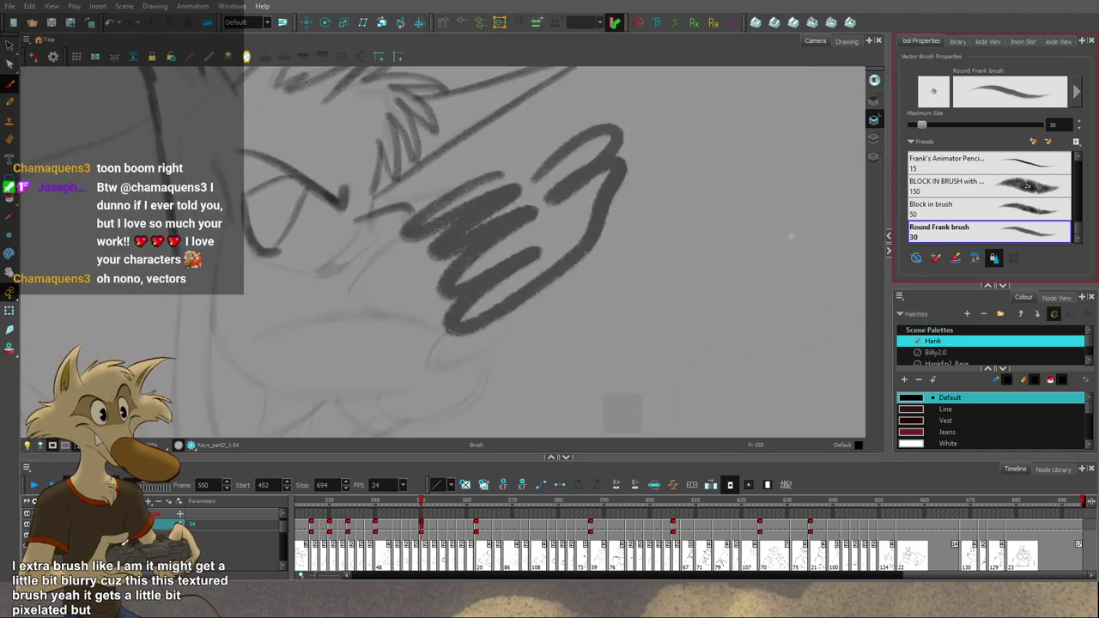
# Step: Undo the thick test scribbles drawn beside the wolf's face
pyautogui.scroll(-1, 436, 282)
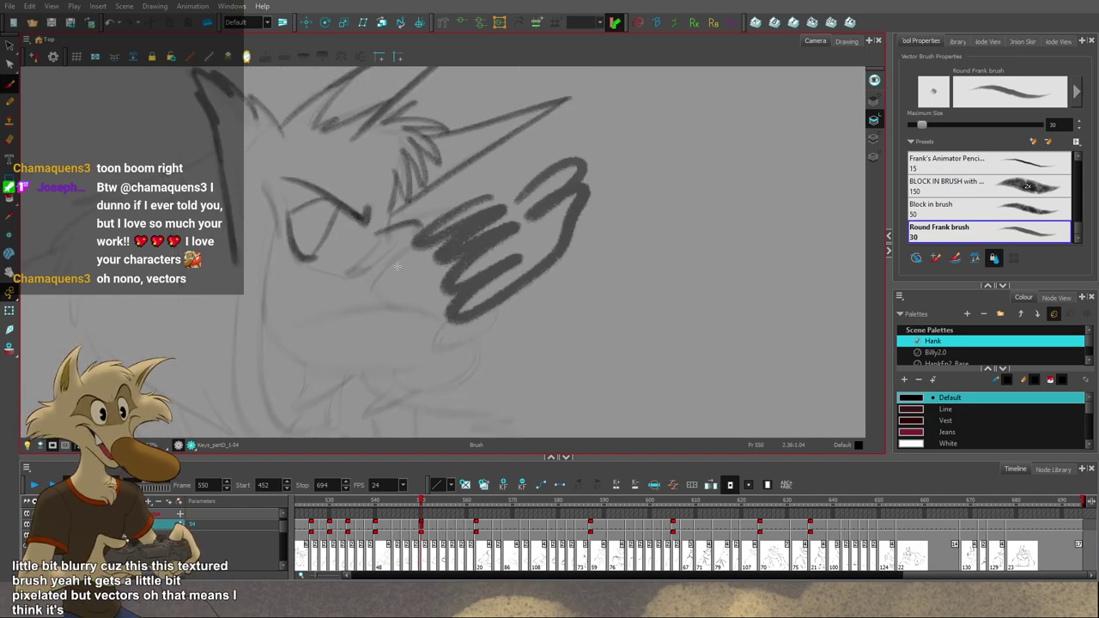
pyautogui.scroll(-2, 469, 268)
pyautogui.scroll(1, 436, 266)
pyautogui.hotkey('ctrl', 'z')
pyautogui.scroll(1, 426, 271)
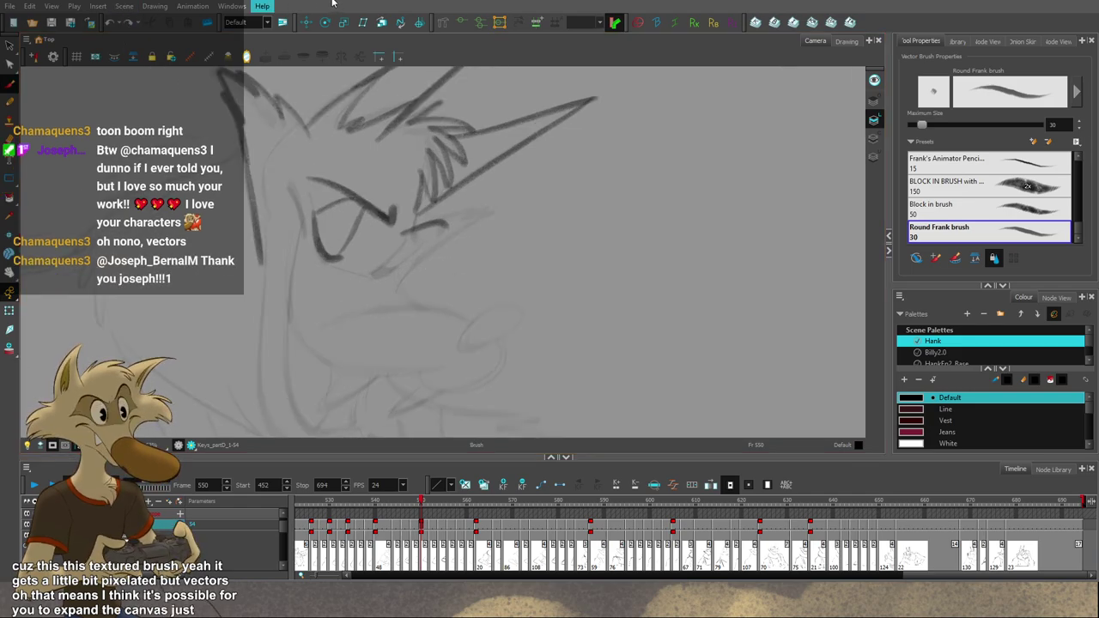
# Step: Draw the short slanted stroke beside the wolf's eye, between the eye and the long dark ear line, redoing it until it fits
pyautogui.scroll(-2, 394, 244)
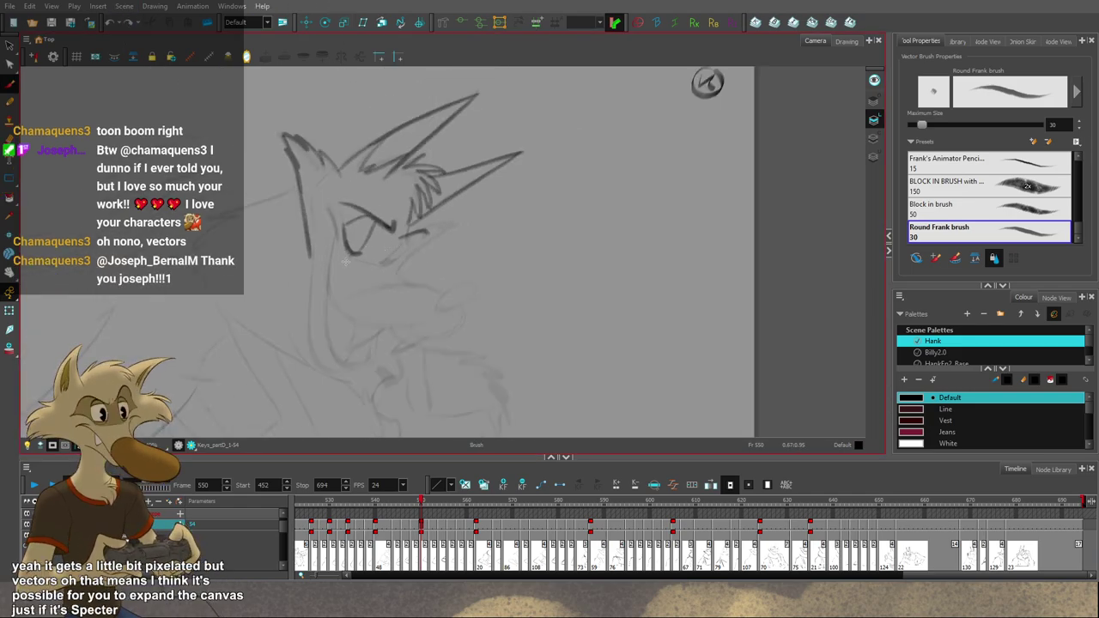
pyautogui.scroll(2, 346, 262)
pyautogui.scroll(-2, 378, 257)
pyautogui.scroll(1, 398, 267)
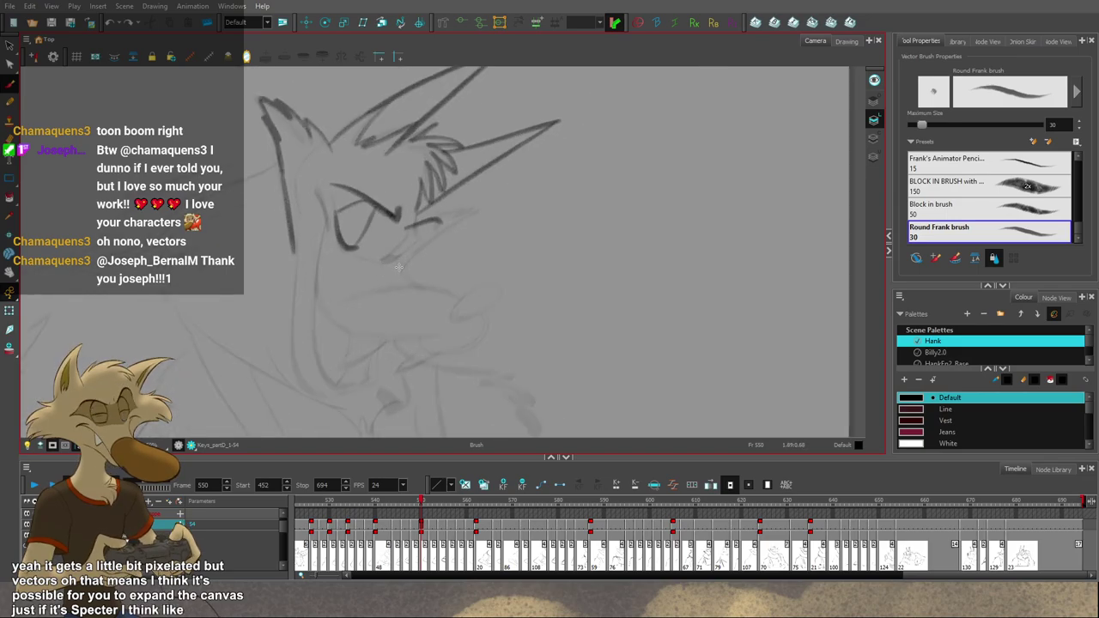
pyautogui.scroll(1, 397, 267)
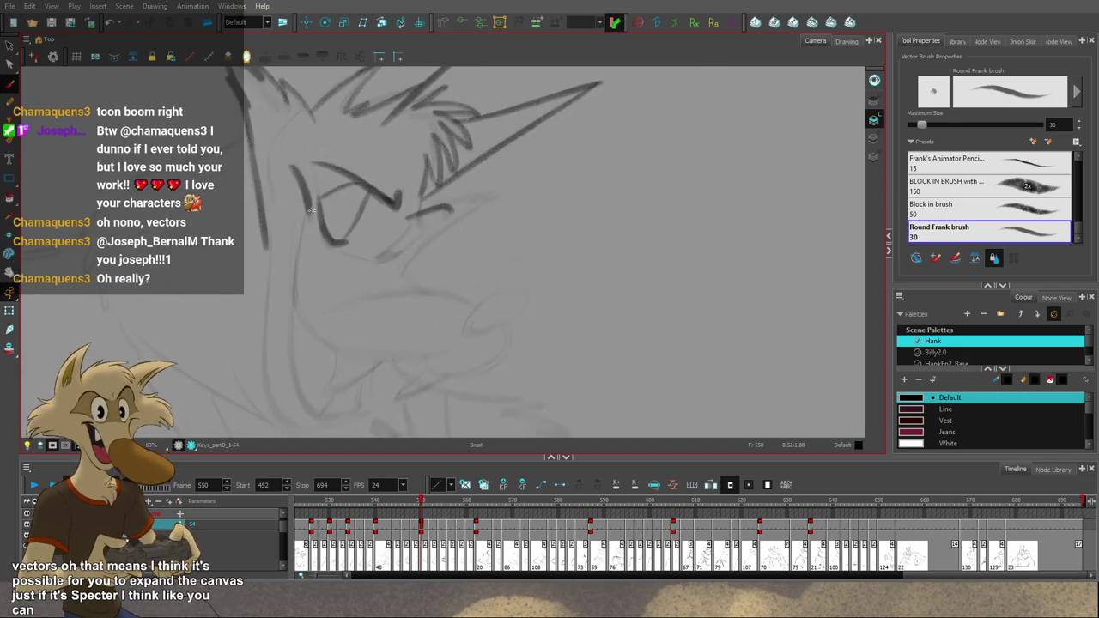
pyautogui.hotkey('ctrl', 'z')
pyautogui.hotkey('ctrl', 'z')
pyautogui.moveTo(292, 166); pyautogui.dragTo(309, 216)
pyautogui.hotkey('ctrl', 'z')
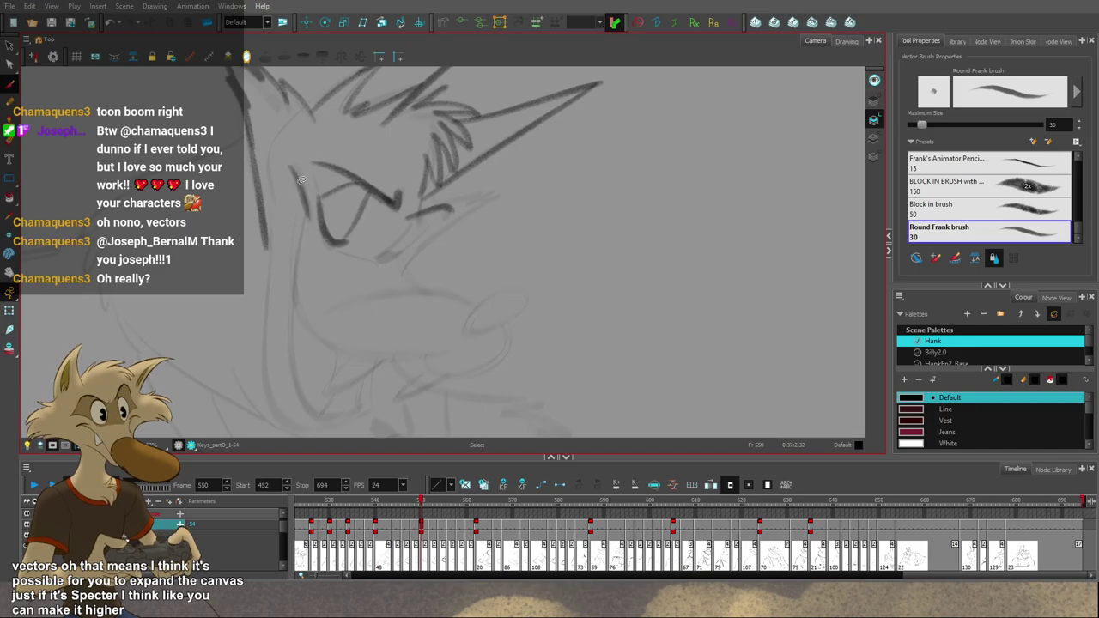
# Step: Draw a long curved test stroke across the muzzle with the Solid Brush 4 preset at size 25
pyautogui.hotkey('alt', 'b')
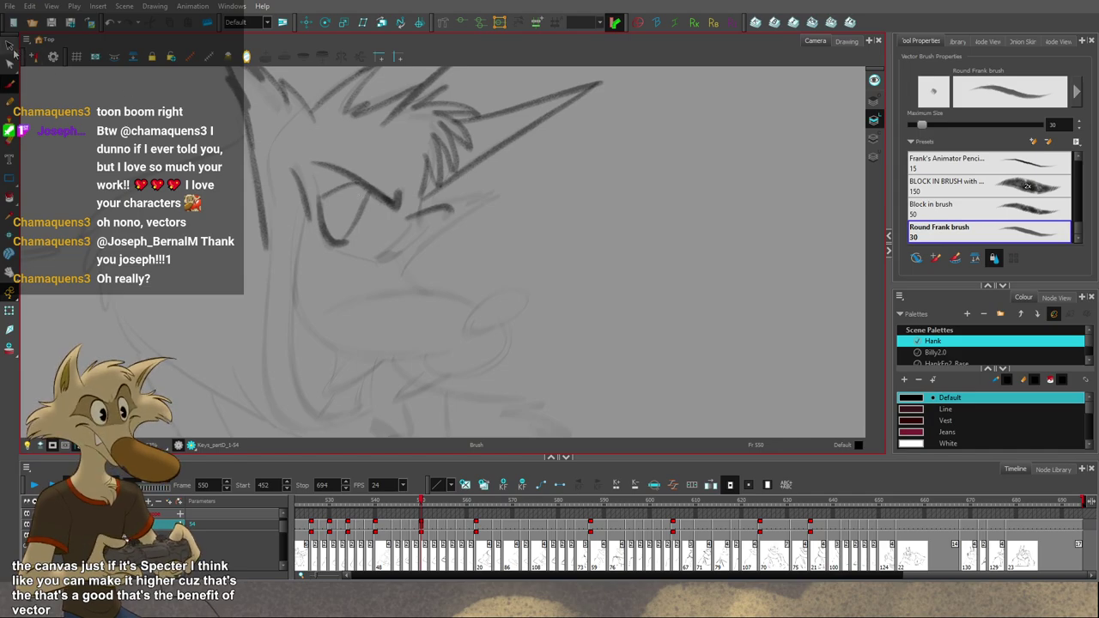
pyautogui.hotkey('alt', 's')
pyautogui.hotkey('alt', 'b')
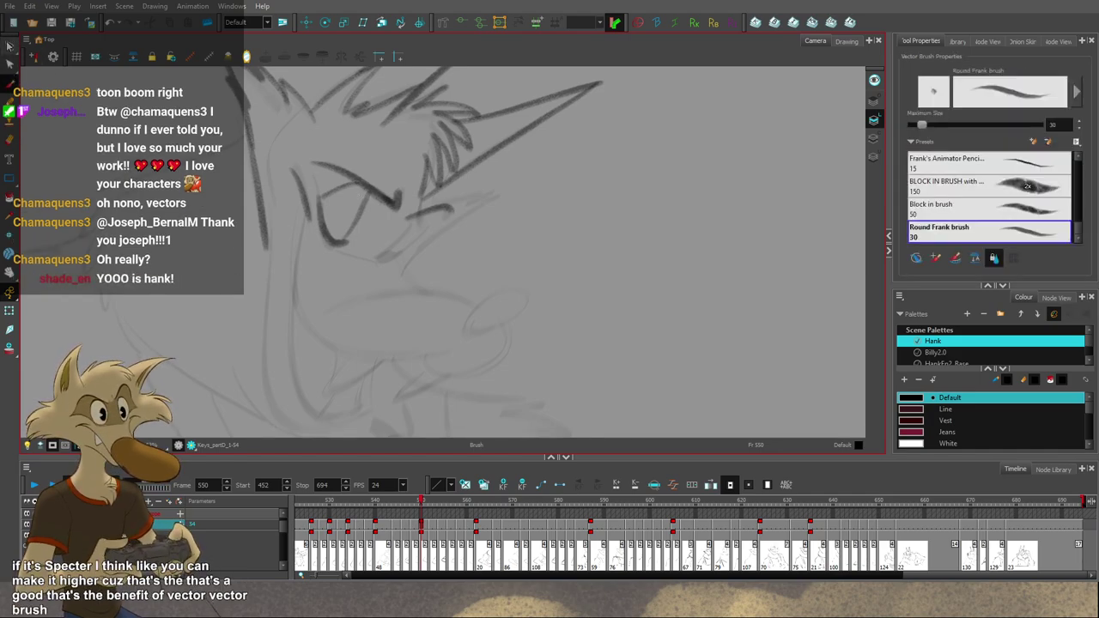
pyautogui.hotkey('alt', 's')
pyautogui.click(11, 85)
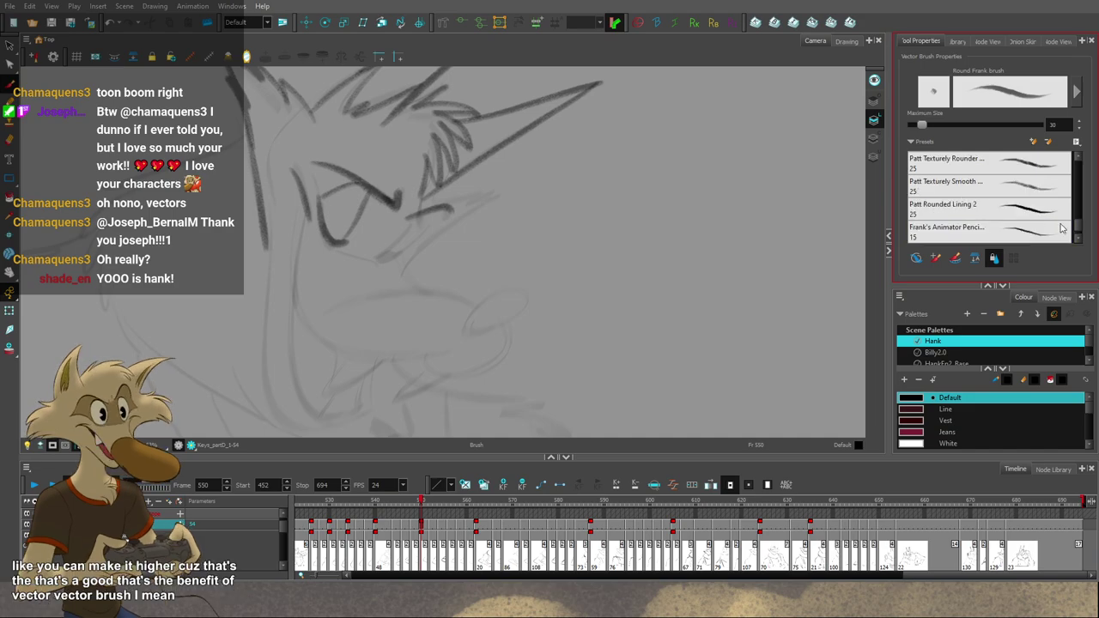
pyautogui.scroll(1, 908, 214)
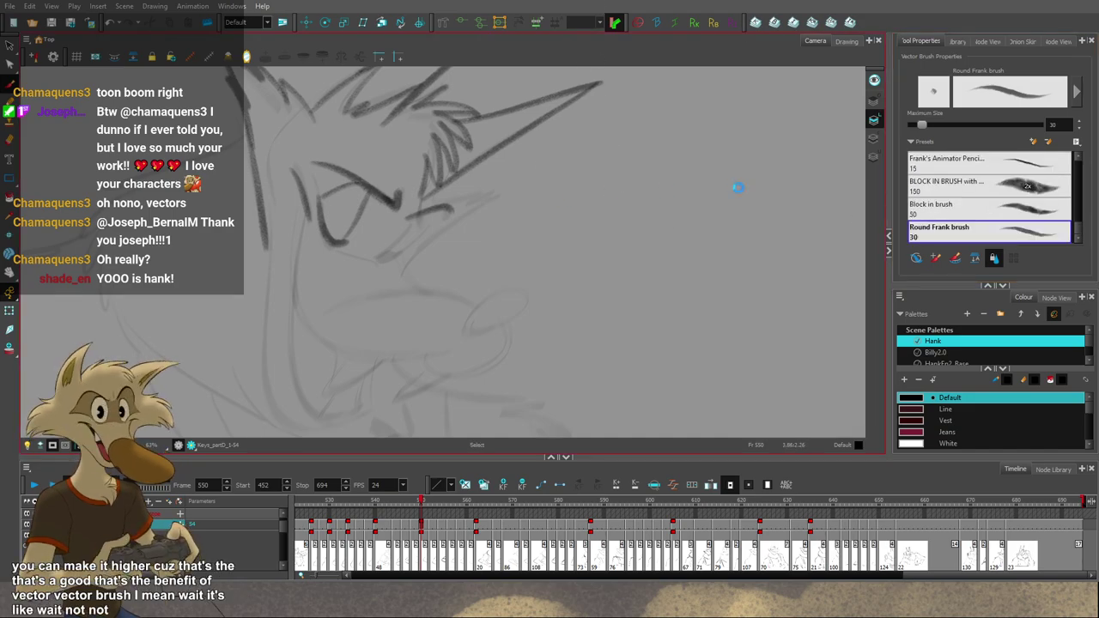
pyautogui.moveTo(1077, 229); pyautogui.dragTo(1077, 165)
pyautogui.click(1004, 231)
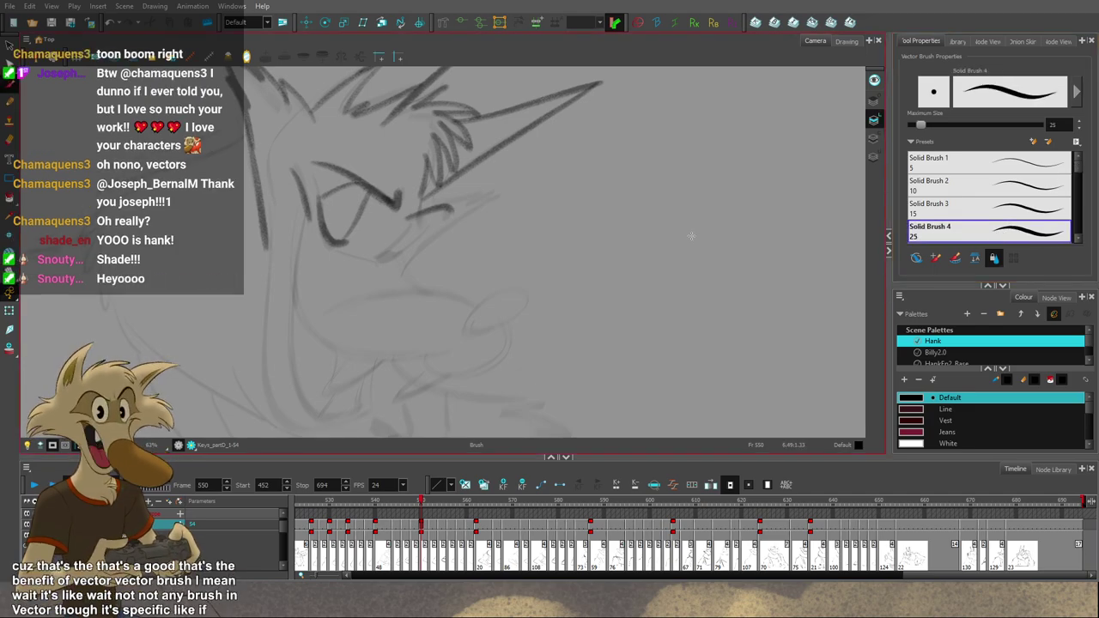
pyautogui.moveTo(630, 149)
pyautogui.mouseDown()
pyautogui.moveTo(446, 335)
pyautogui.moveTo(425, 399)
pyautogui.mouseUp()
# Step: Examine the edges of the solid black test stroke at extreme magnification and at normal size
pyautogui.scroll(5, 425, 387)
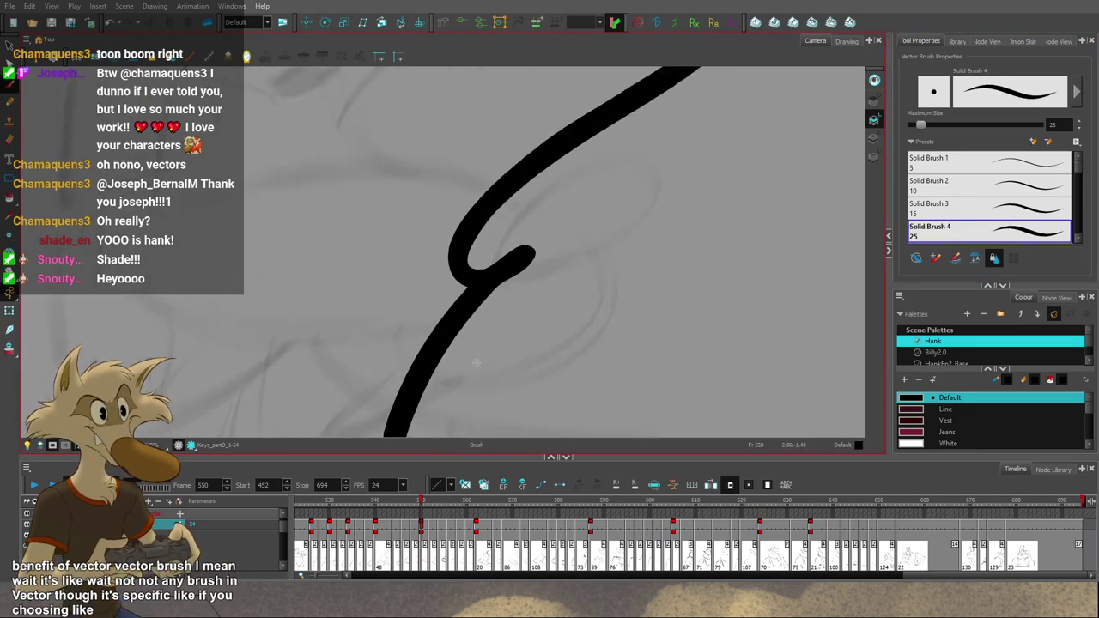
pyautogui.scroll(-5, 408, 304)
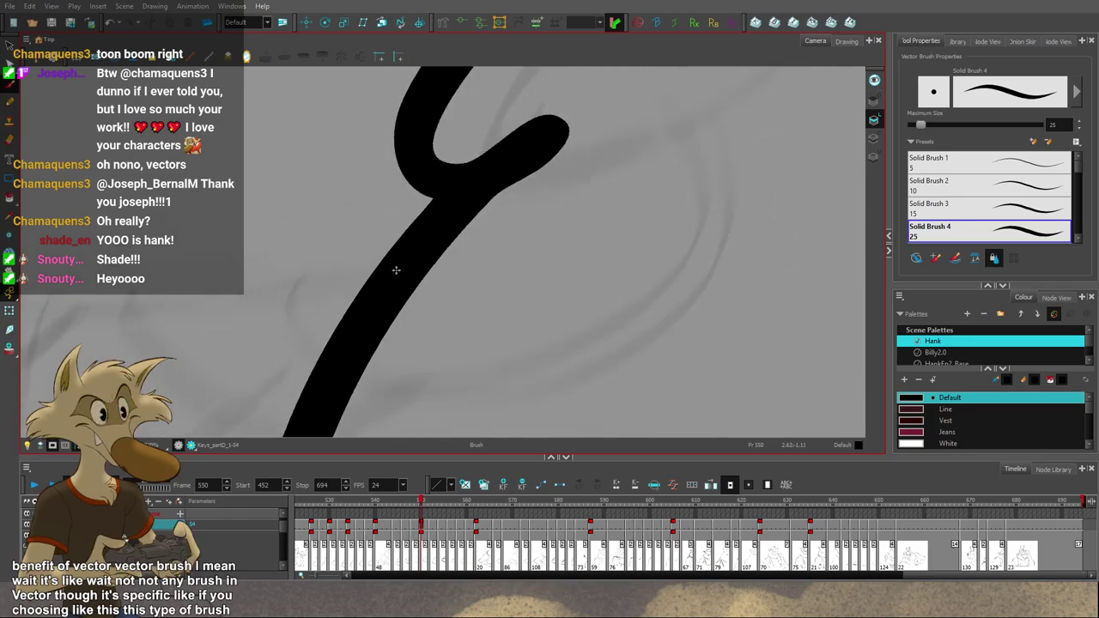
pyautogui.scroll(2, 403, 263)
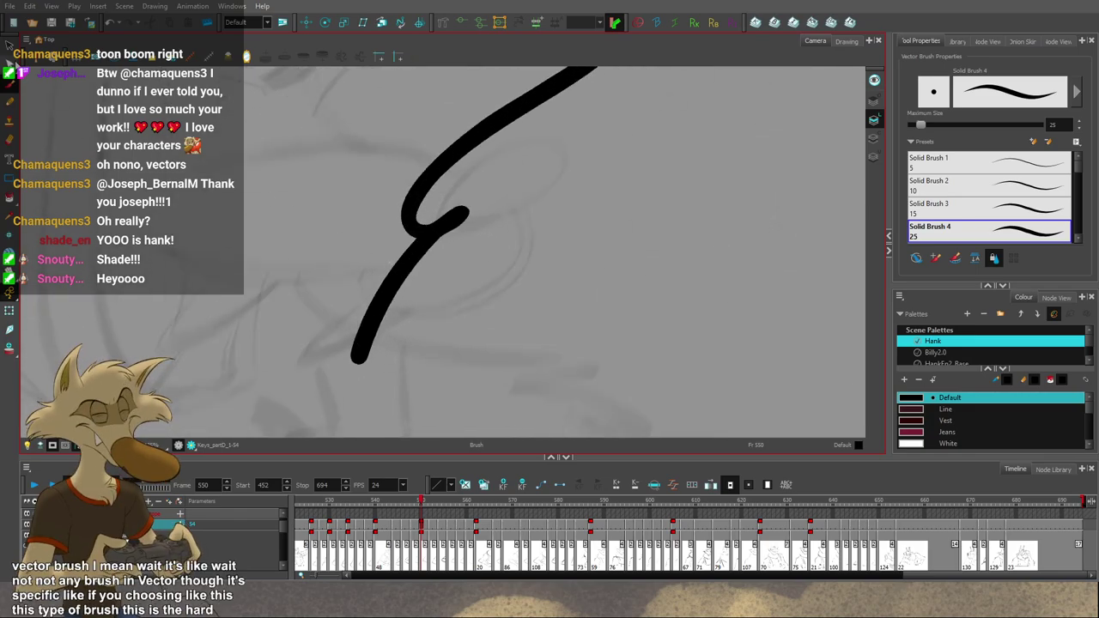
pyautogui.scroll(8, 333, 277)
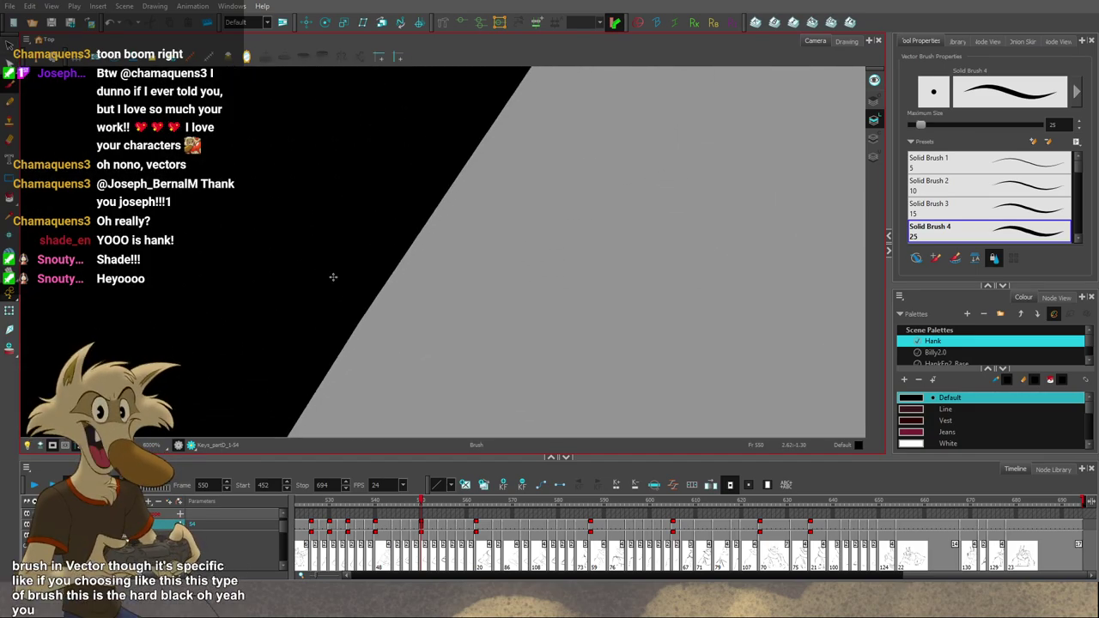
pyautogui.scroll(2, 333, 278)
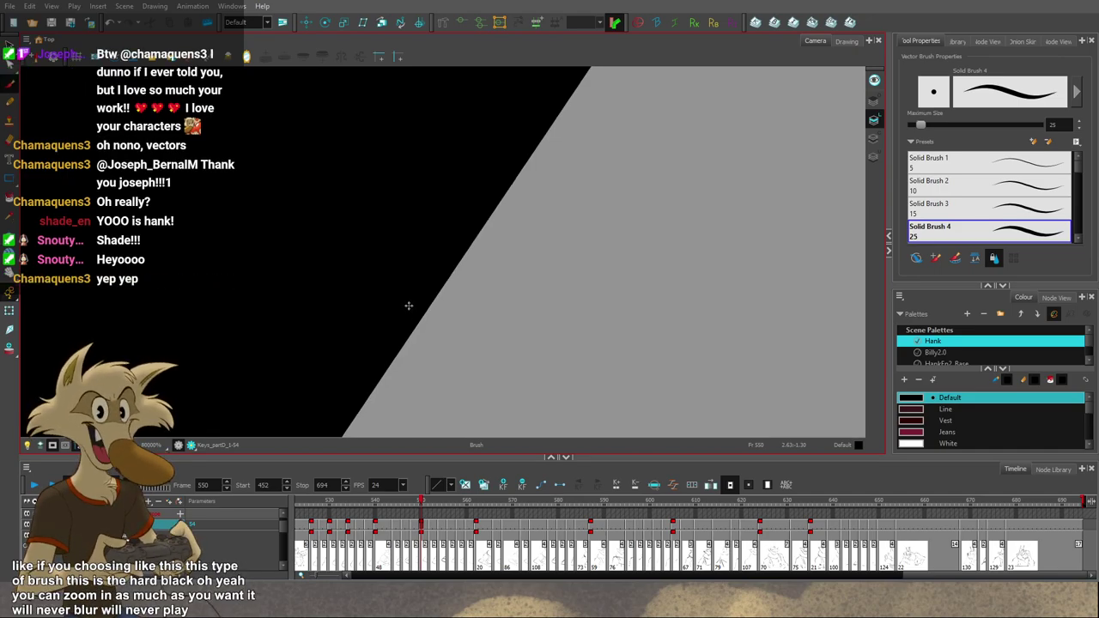
pyautogui.scroll(-10, 409, 305)
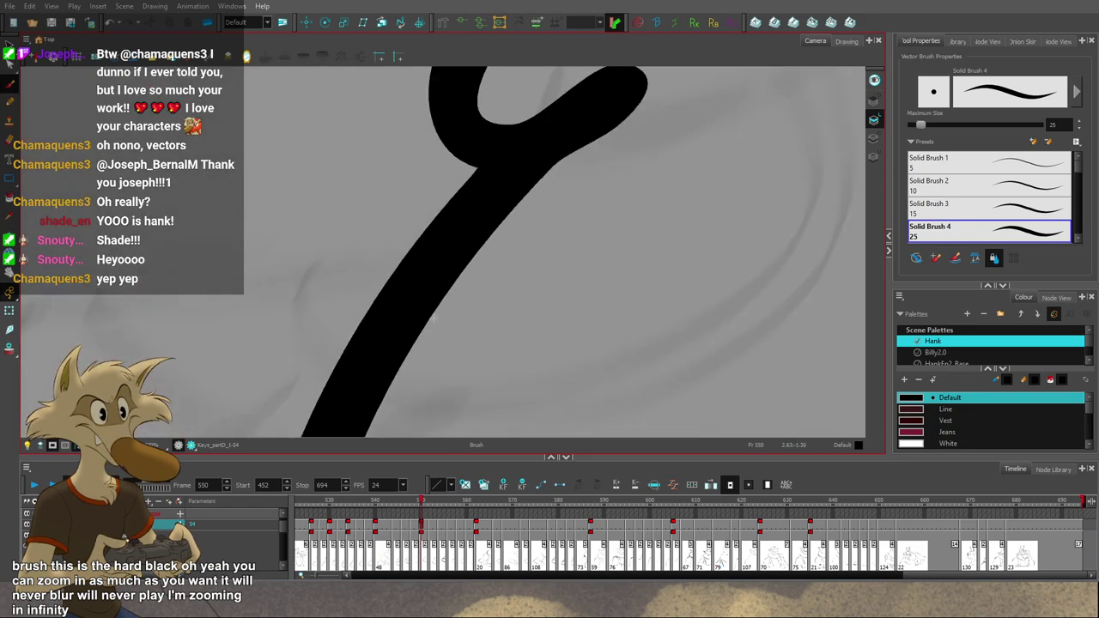
pyautogui.scroll(-5, 432, 318)
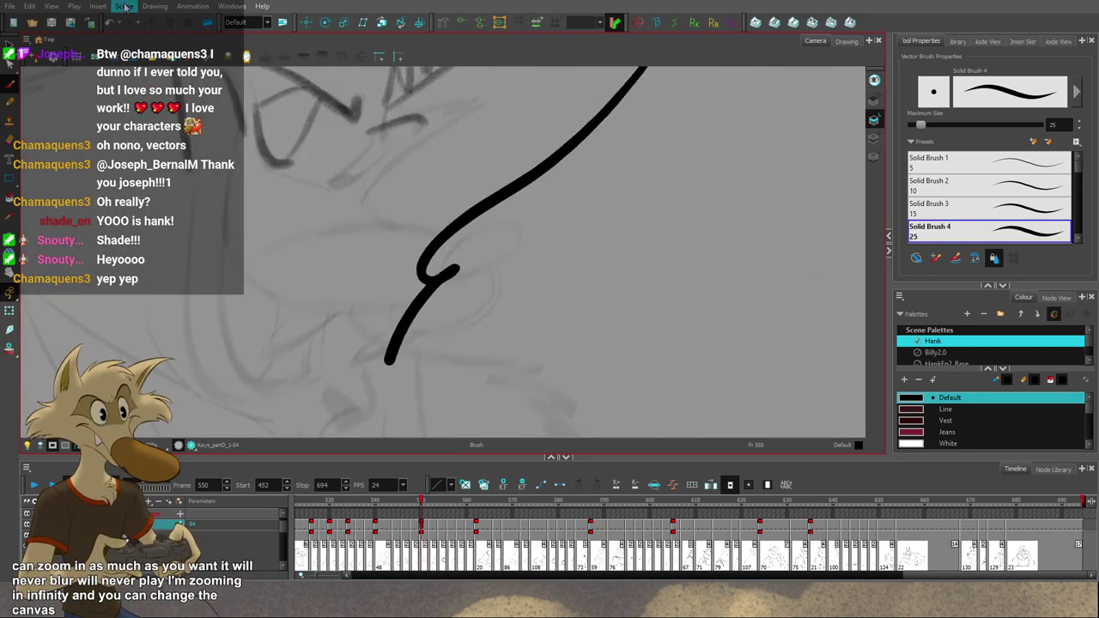
pyautogui.scroll(1, 451, 268)
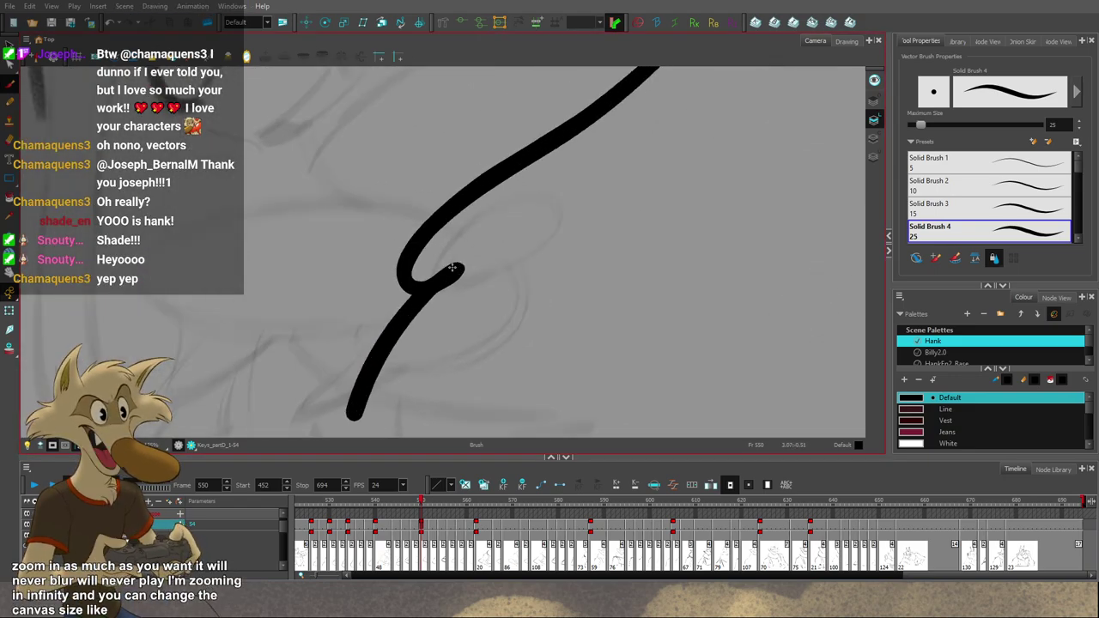
pyautogui.scroll(1, 411, 322)
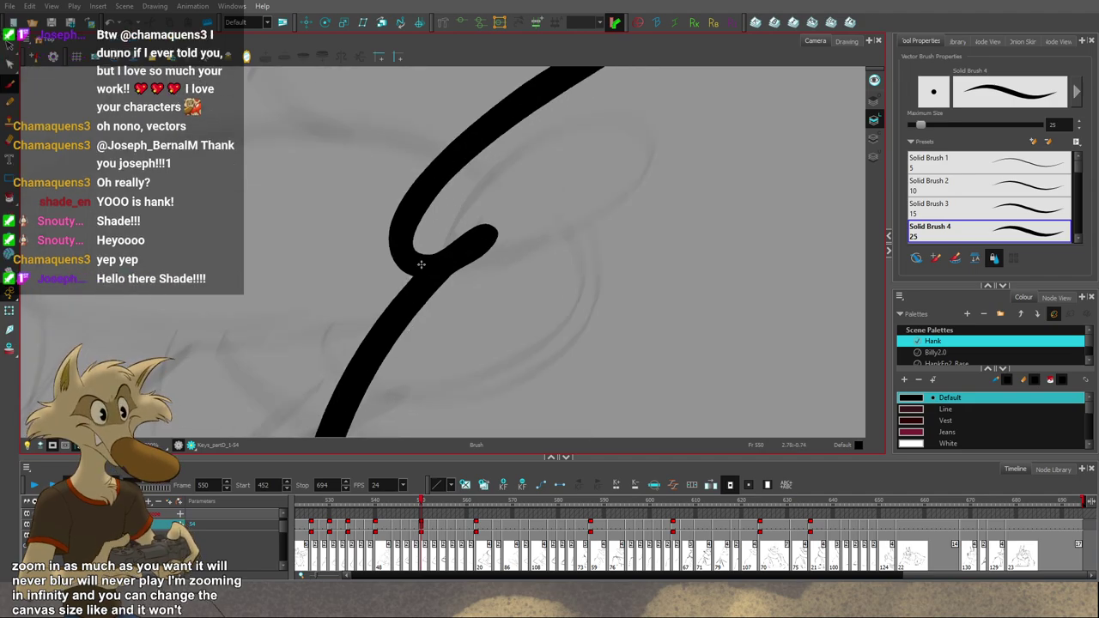
pyautogui.scroll(1, 421, 264)
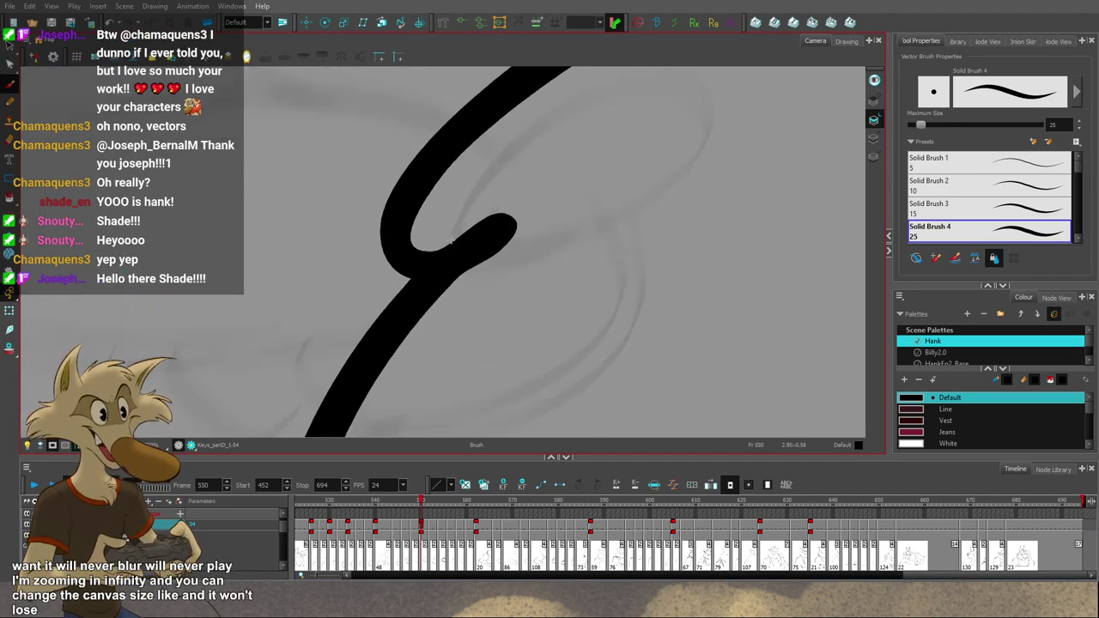
pyautogui.scroll(-3, 430, 292)
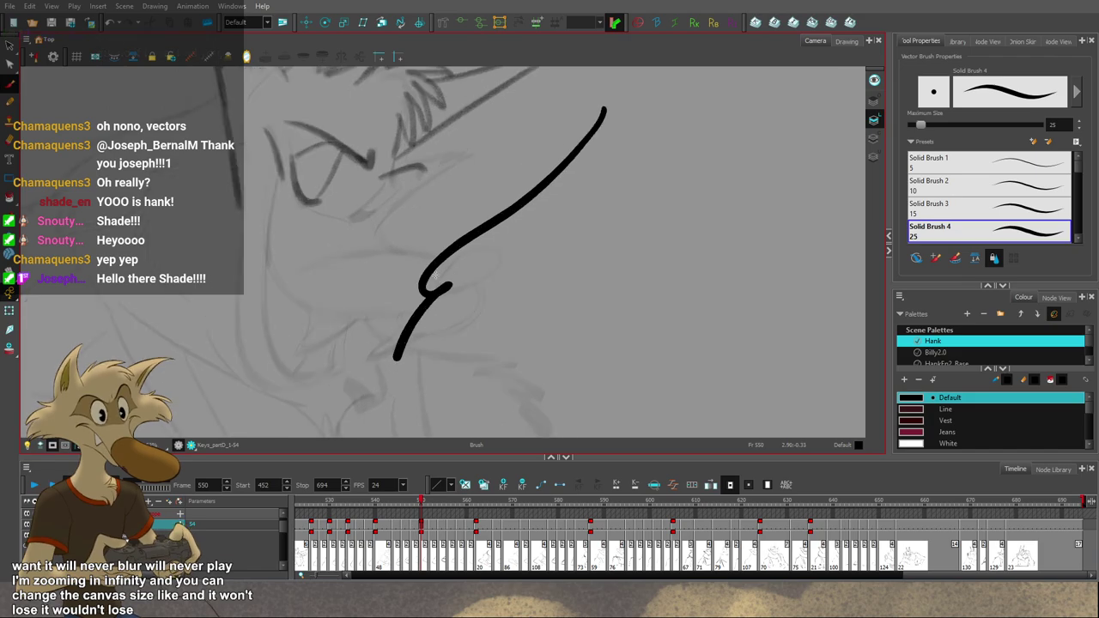
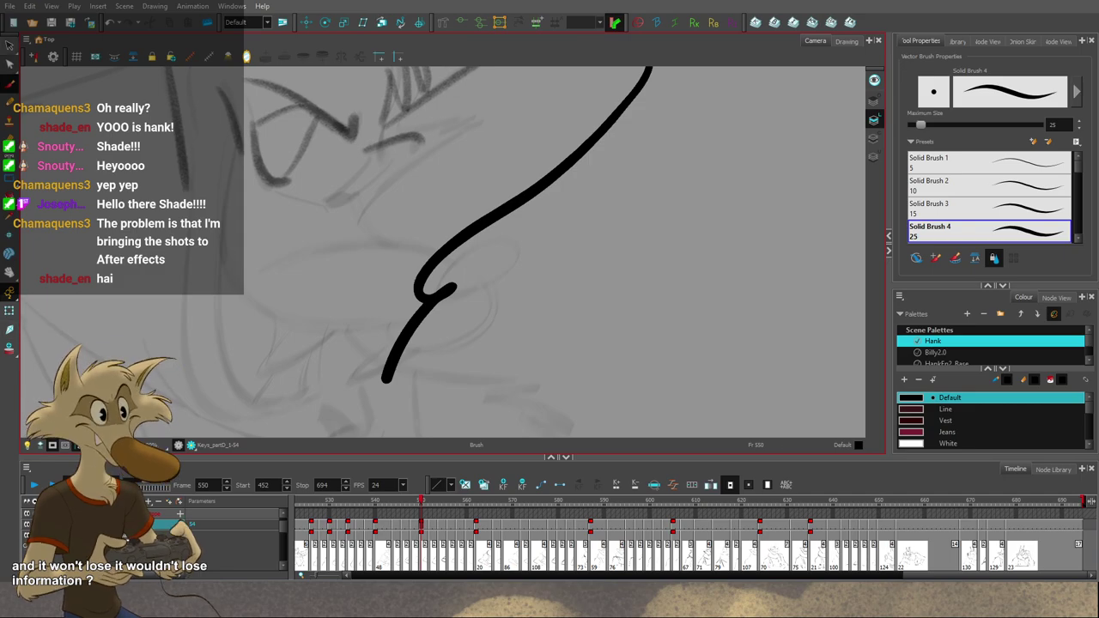
# Step: Select the solid black test stroke over the muzzle and delete it
pyautogui.click(9, 46)
pyautogui.moveTo(407, 226); pyautogui.dragTo(440, 320)
pyautogui.press('Delete')
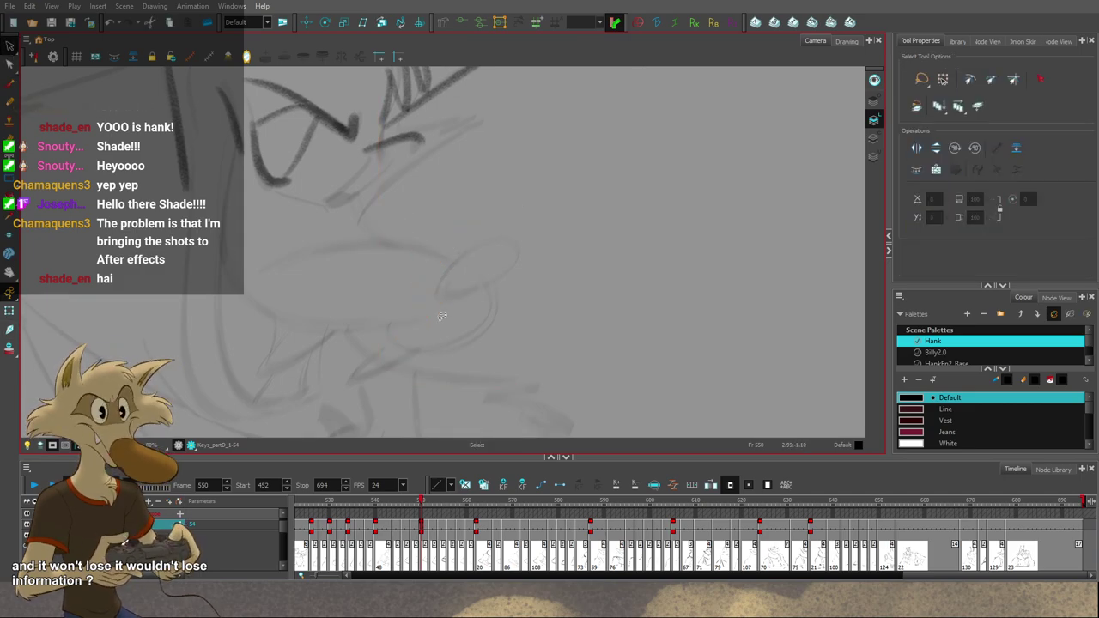
pyautogui.scroll(-3, 443, 321)
pyautogui.scroll(2, 407, 304)
pyautogui.scroll(-1, 407, 297)
pyautogui.scroll(1, 399, 291)
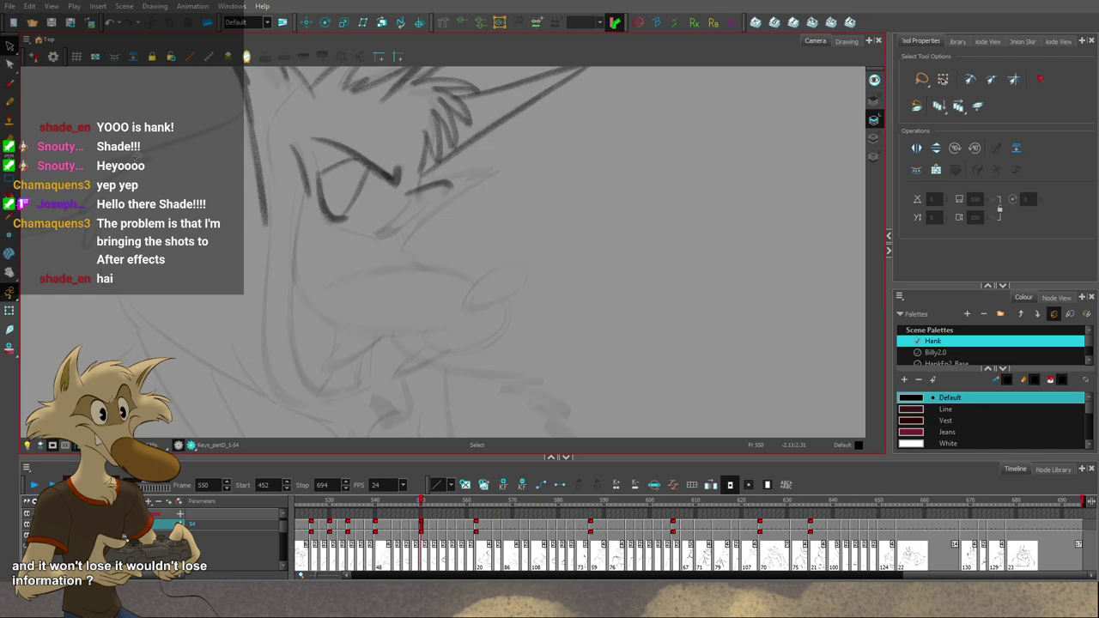
# Step: Return to the Brush tool and choose the Round Frank brush preset at size 30
pyautogui.click(10, 84)
pyautogui.scroll(-2, 348, 294)
pyautogui.scroll(2, 352, 300)
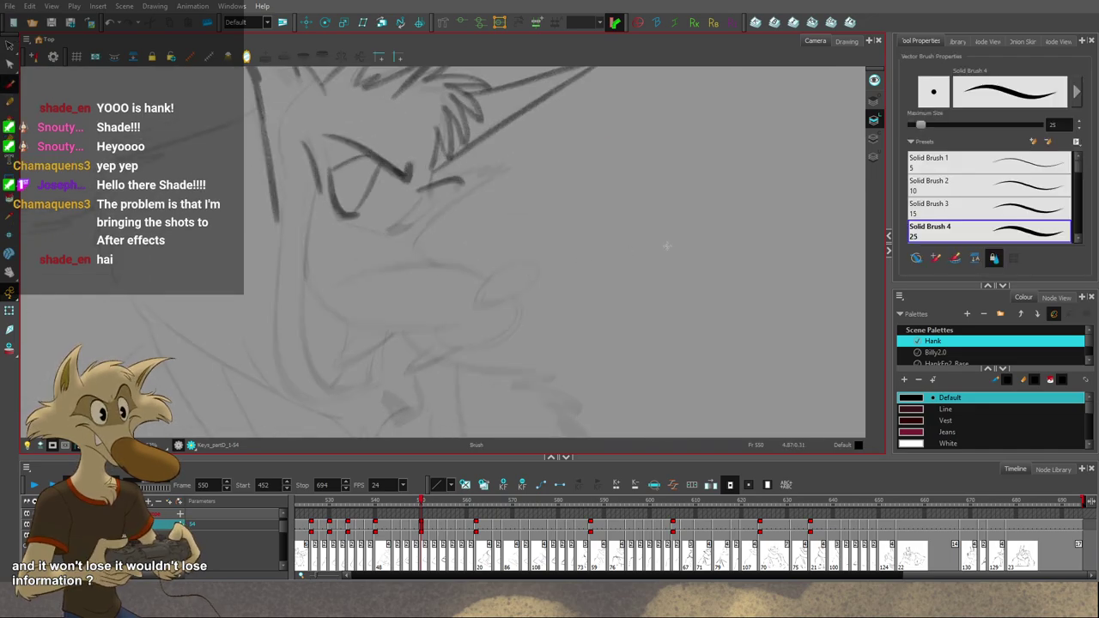
pyautogui.scroll(-1, 421, 275)
pyautogui.scroll(1, 423, 280)
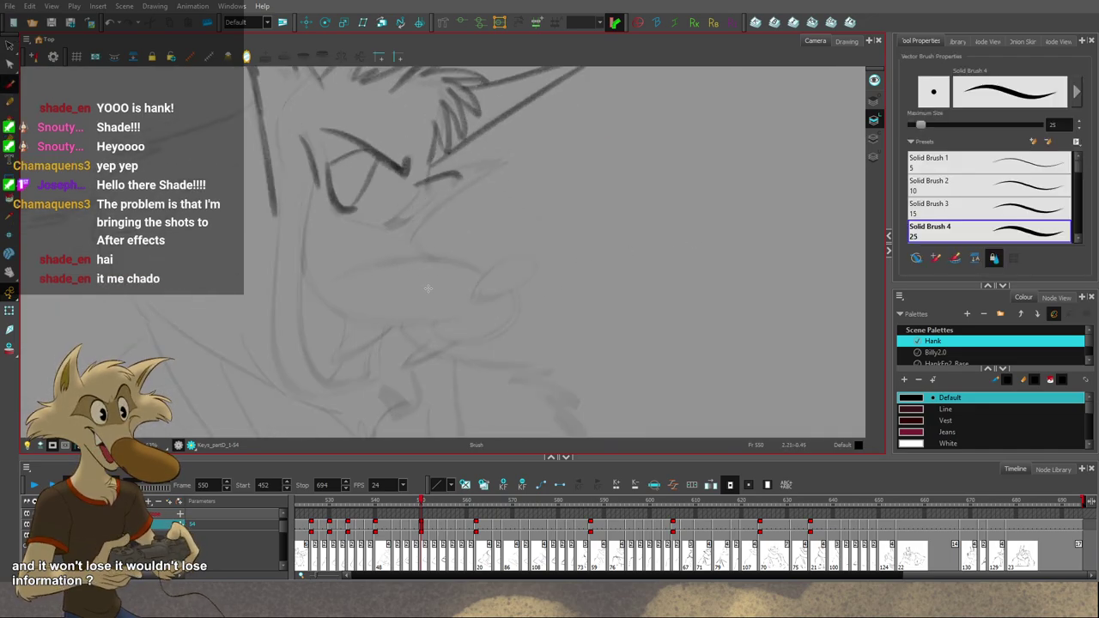
pyautogui.scroll(-1, 420, 285)
pyautogui.scroll(1, 380, 283)
pyautogui.scroll(-1, 402, 278)
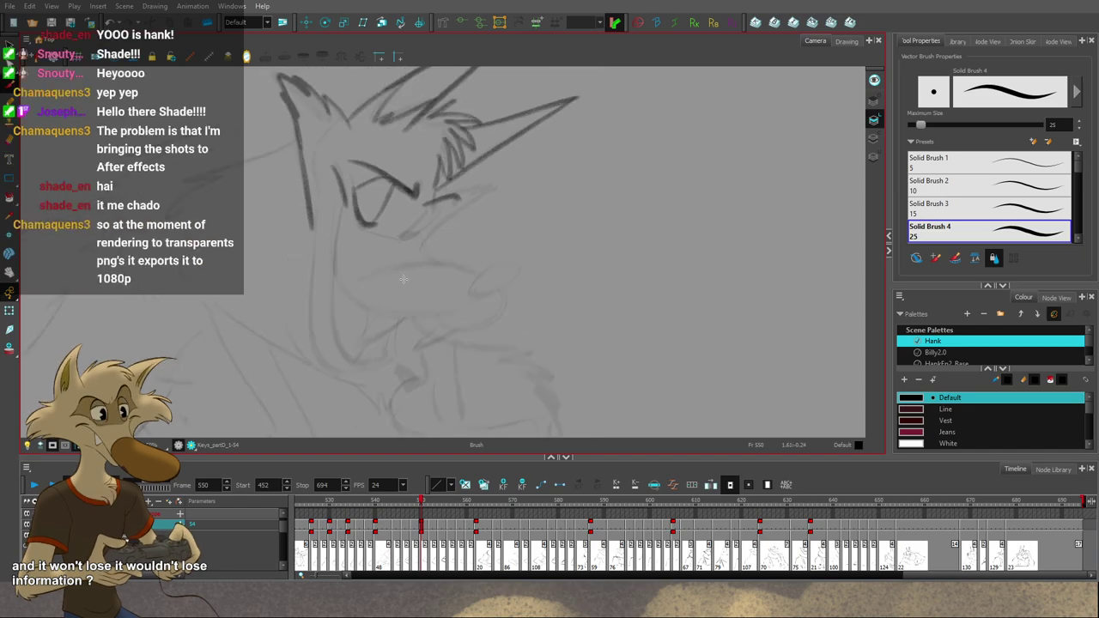
pyautogui.moveTo(404, 279); pyautogui.dragTo(382, 252)
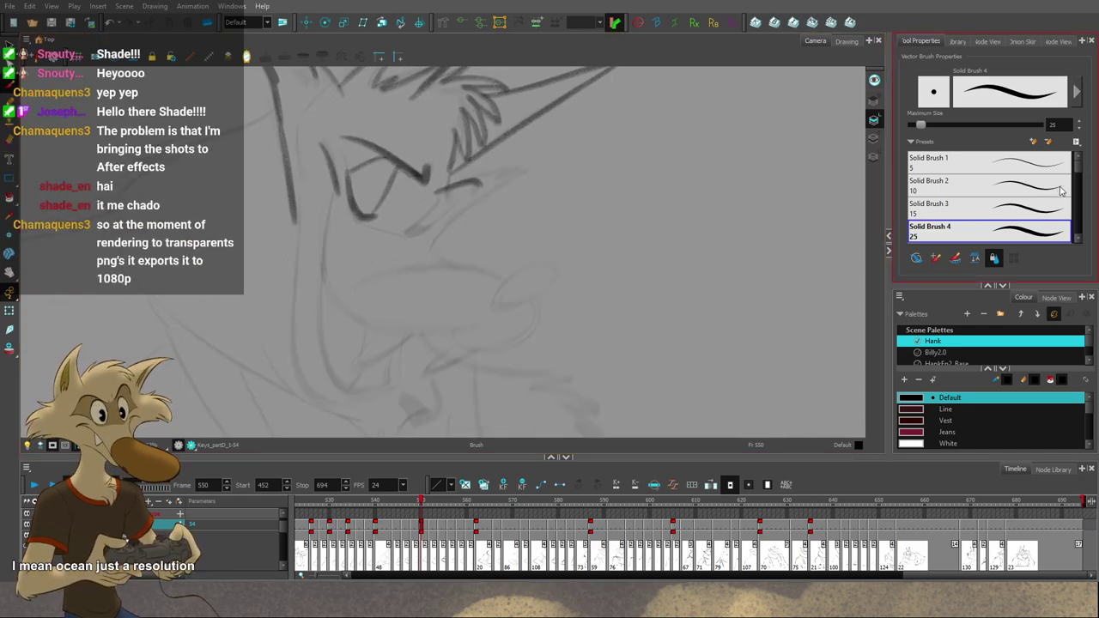
pyautogui.scroll(-5, 1078, 174)
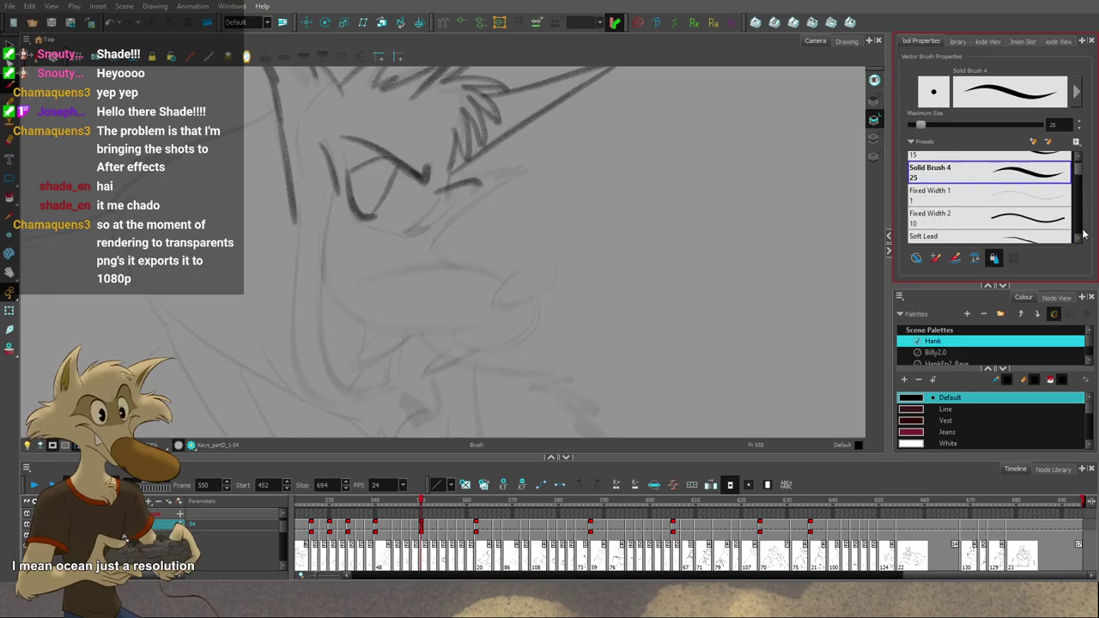
pyautogui.click(1030, 237)
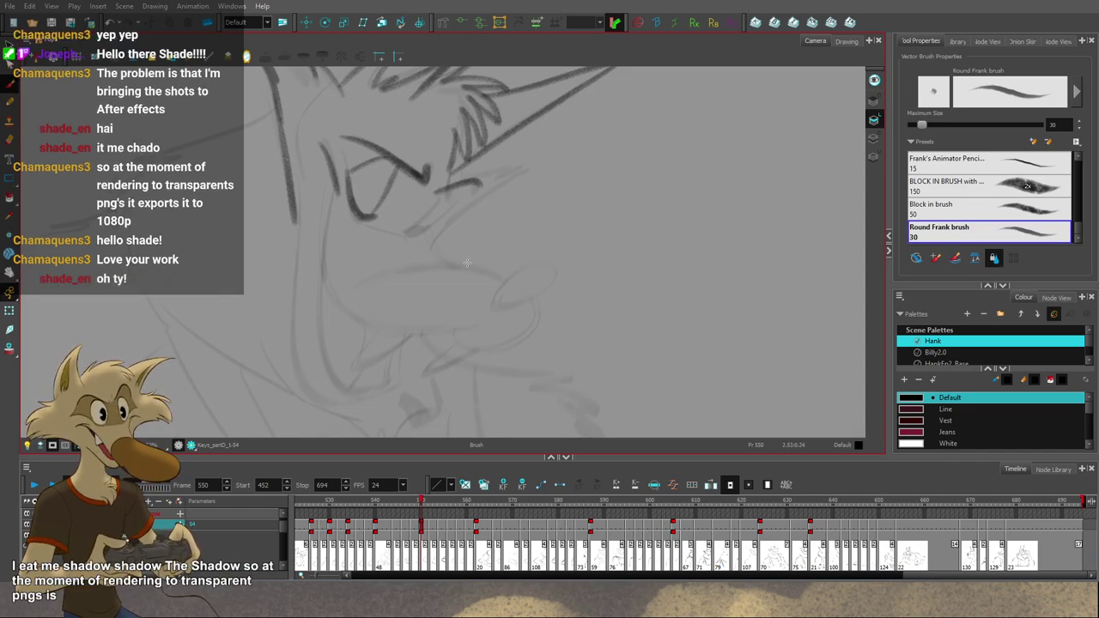
# Step: Compare the wolf's head and muzzle at frame 550 with the neighbouring drawings
pyautogui.scroll(-2, 467, 262)
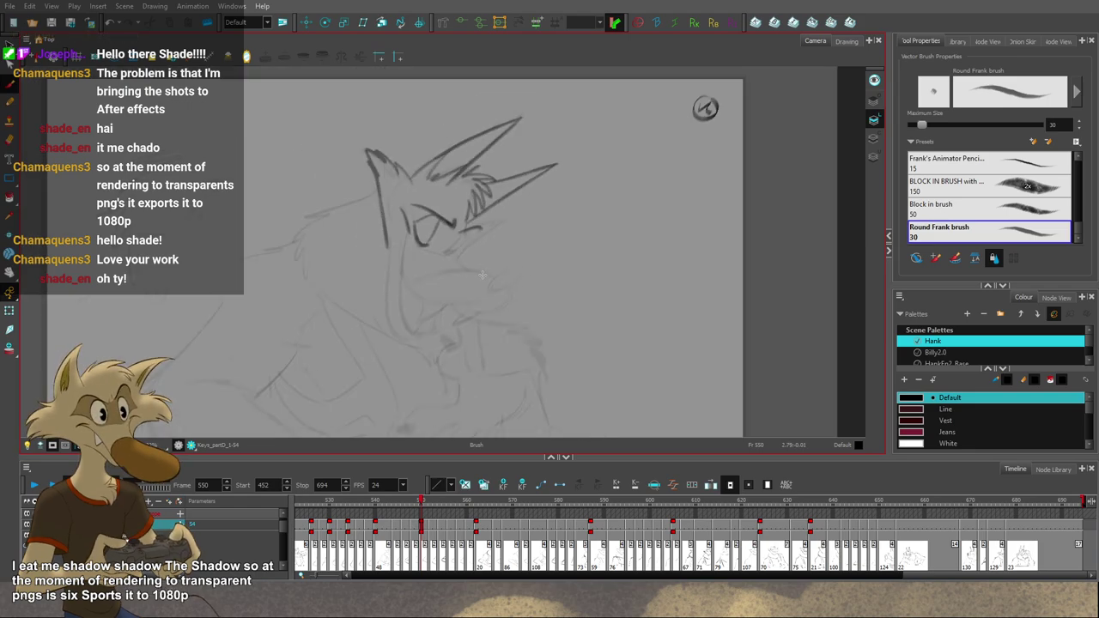
pyautogui.press(',')
pyautogui.press(',')
pyautogui.scroll(3, 480, 273)
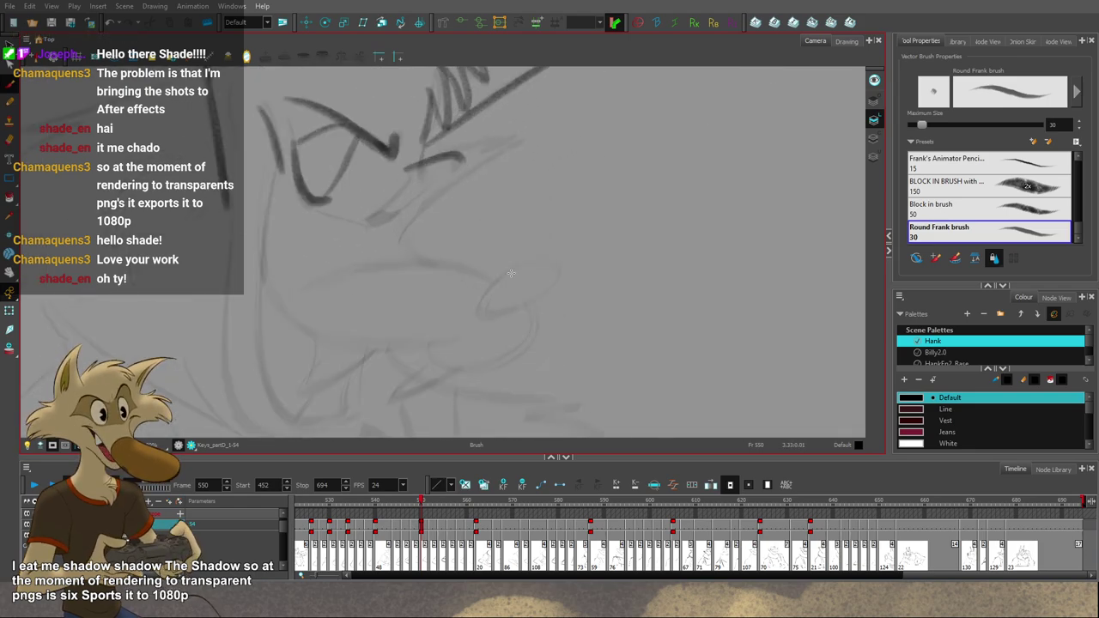
pyautogui.press('g')
pyautogui.press('g')
pyautogui.press('f')
pyautogui.press('f')
pyautogui.press('g')
# Step: Try to draw the muzzle's upper contour from the nose back toward the cheek at frame 550
pyautogui.moveTo(488, 279)
pyautogui.mouseDown()
pyautogui.moveTo(381, 268)
pyautogui.moveTo(321, 285)
pyautogui.moveTo(335, 272)
pyautogui.mouseUp()
pyautogui.hotkey('ctrl', 'z')
pyautogui.hotkey('ctrl', 'z')
pyautogui.hotkey('ctrl', 'z')
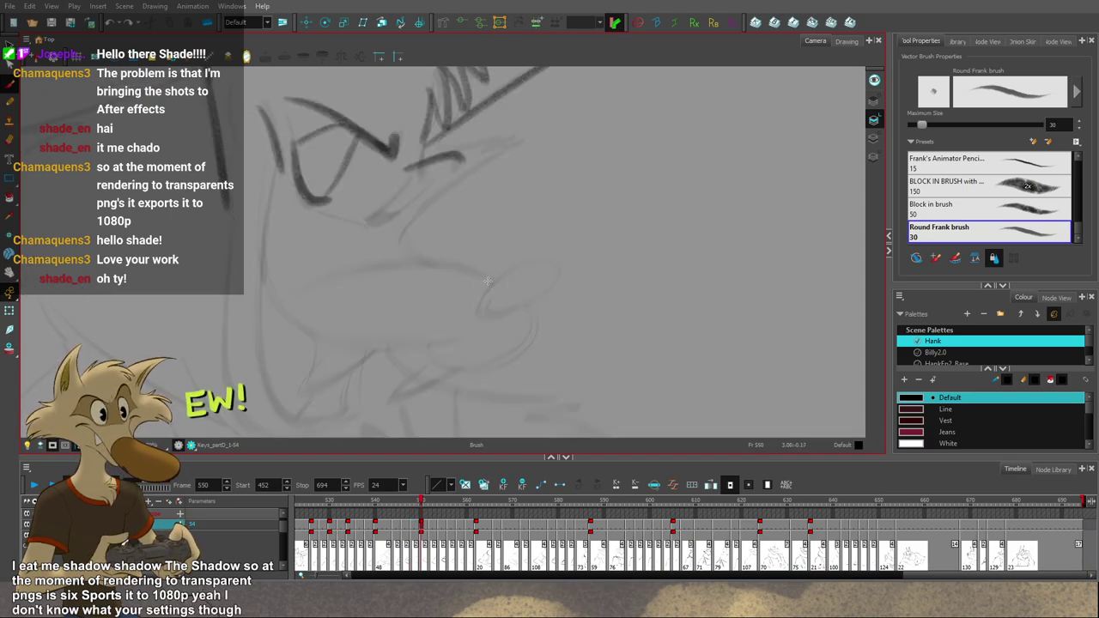
pyautogui.moveTo(492, 284)
pyautogui.mouseDown()
pyautogui.moveTo(360, 270)
pyautogui.moveTo(358, 255)
pyautogui.mouseUp()
pyautogui.press('f')
pyautogui.press('g')
pyautogui.hotkey('ctrl', 'z')
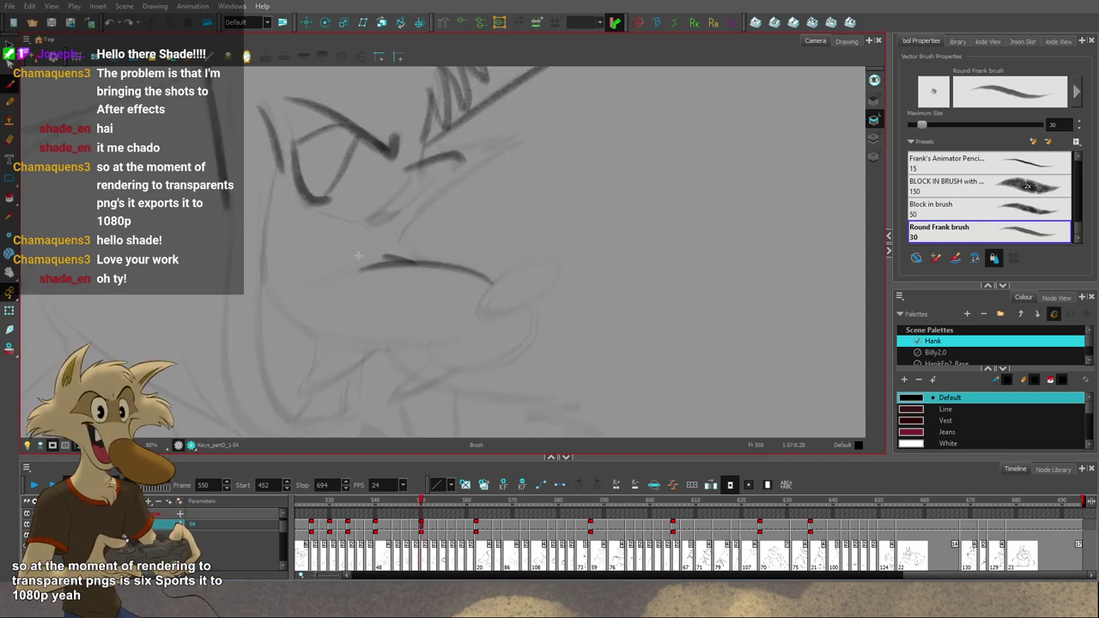
pyautogui.press('f')
pyautogui.press('g')
pyautogui.hotkey('ctrl', 'z')
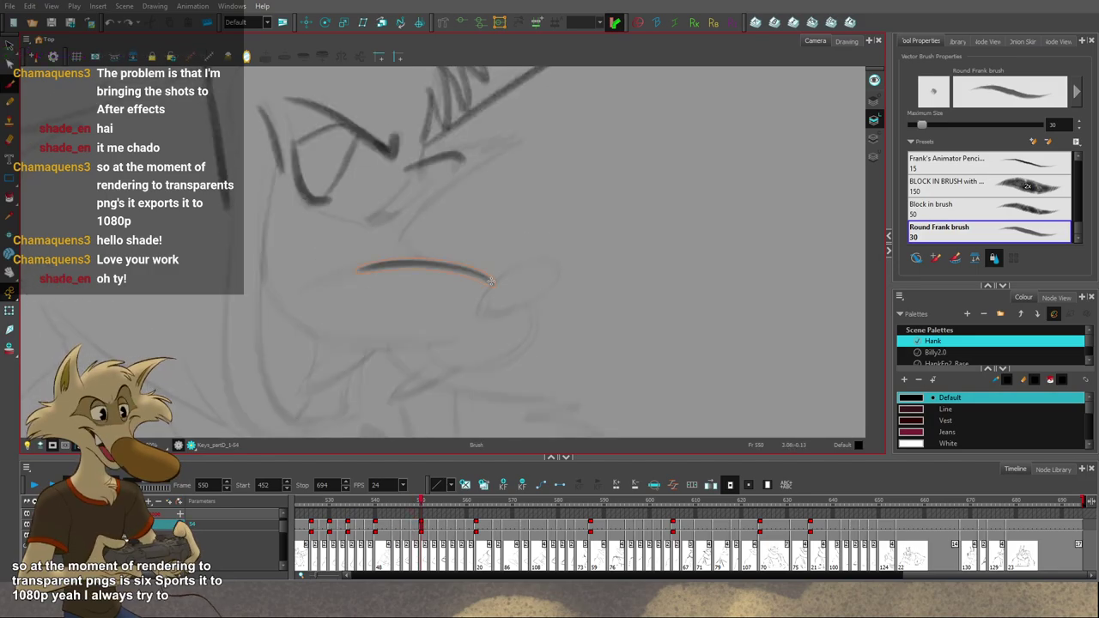
# Step: Draw the muzzle's upper contour back from the nose and add a short overlapping crease line above its rear end
pyautogui.moveTo(491, 280); pyautogui.dragTo(494, 284)
pyautogui.moveTo(493, 283); pyautogui.dragTo(331, 281)
pyautogui.moveTo(423, 265); pyautogui.dragTo(365, 259)
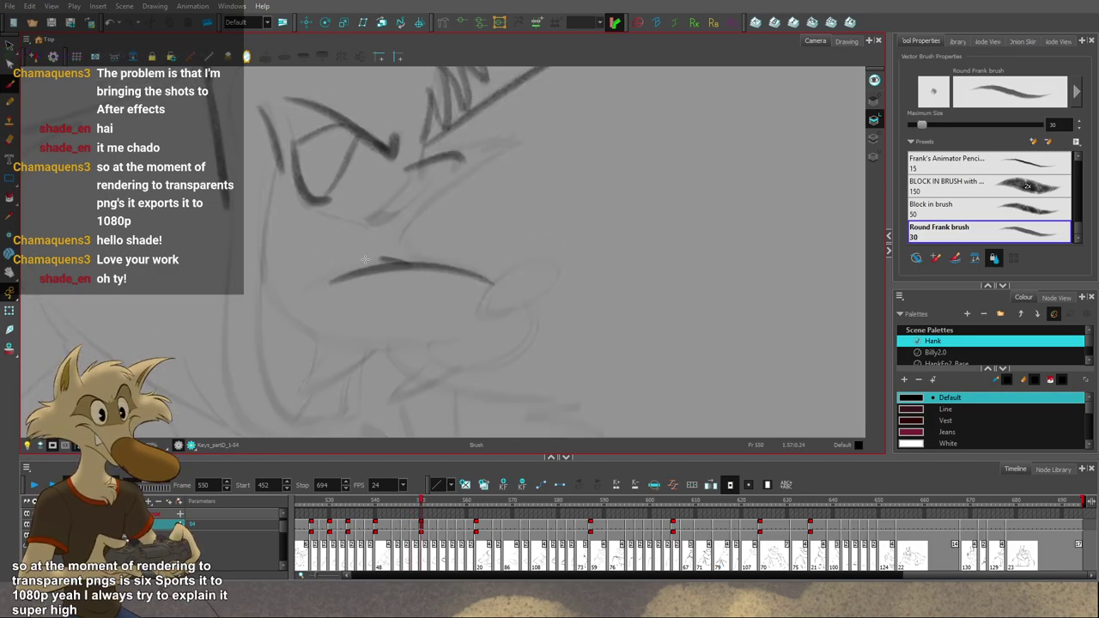
pyautogui.moveTo(480, 264); pyautogui.dragTo(464, 286)
pyautogui.press('f')
pyautogui.press('g')
pyautogui.moveTo(379, 275); pyautogui.dragTo(376, 288)
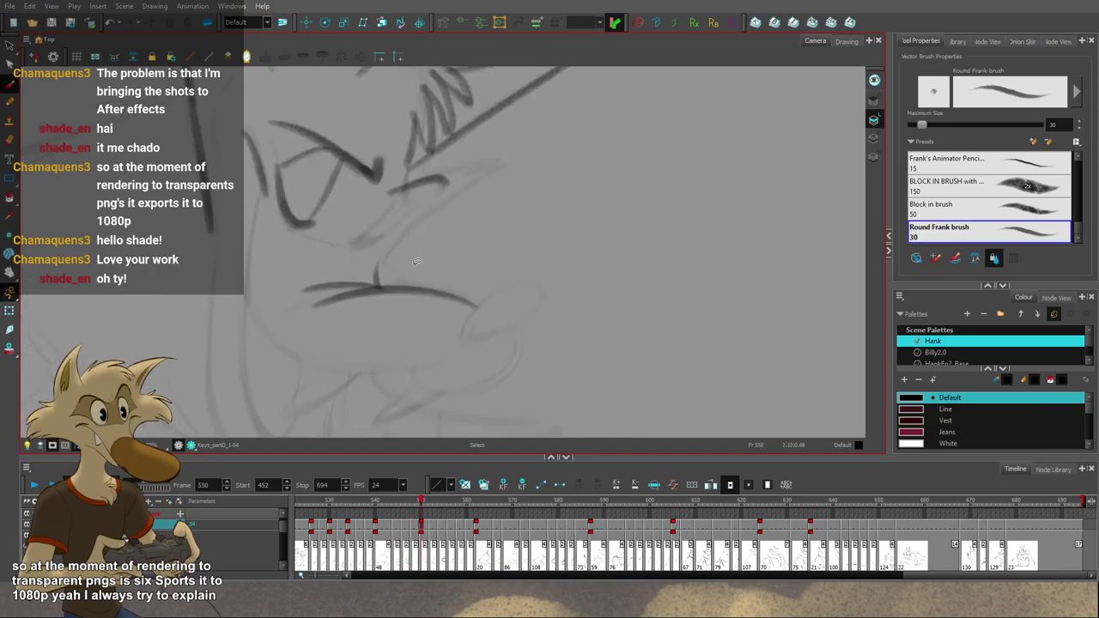
pyautogui.hotkey('ctrl', 'z')
# Step: Draw the short dark crease beneath the inner corner of the wolf's eye, following the faint rough
pyautogui.moveTo(464, 214); pyautogui.dragTo(441, 255)
pyautogui.press('f')
pyautogui.press('g')
pyautogui.moveTo(333, 281)
pyautogui.mouseDown()
pyautogui.moveTo(369, 267)
pyautogui.moveTo(357, 261)
pyautogui.moveTo(375, 242)
pyautogui.mouseUp()
pyautogui.hotkey('ctrl', 'z')
pyautogui.moveTo(439, 258); pyautogui.dragTo(411, 288)
pyautogui.press('f')
pyautogui.press('g')
pyautogui.moveTo(325, 334)
pyautogui.mouseDown()
pyautogui.moveTo(430, 259)
pyautogui.moveTo(316, 371)
pyautogui.mouseUp()
pyautogui.hotkey('ctrl', 'z')
pyautogui.hotkey('ctrl', 'z')
# Step: Draw the pointed fur tuft on the far side of the face, with its lower edge curving down to the muzzle
pyautogui.moveTo(458, 244); pyautogui.dragTo(325, 352)
pyautogui.press('f')
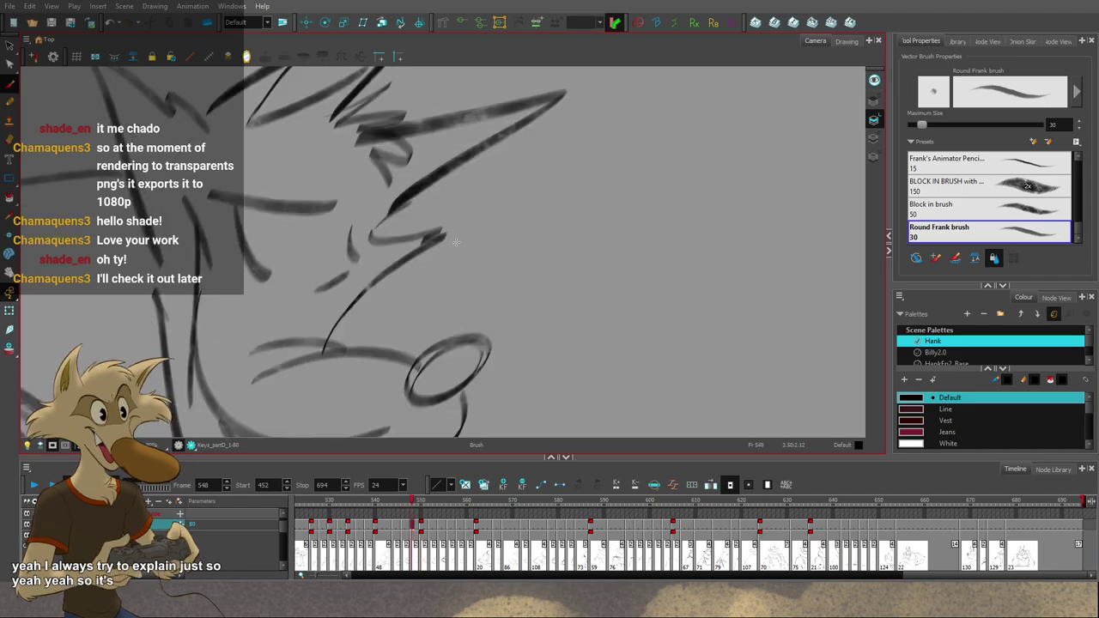
pyautogui.press('g')
pyautogui.press('f')
pyautogui.press('g')
pyautogui.moveTo(455, 238); pyautogui.dragTo(369, 242)
pyautogui.press('f')
pyautogui.press('g')
pyautogui.hotkey('ctrl', 'z')
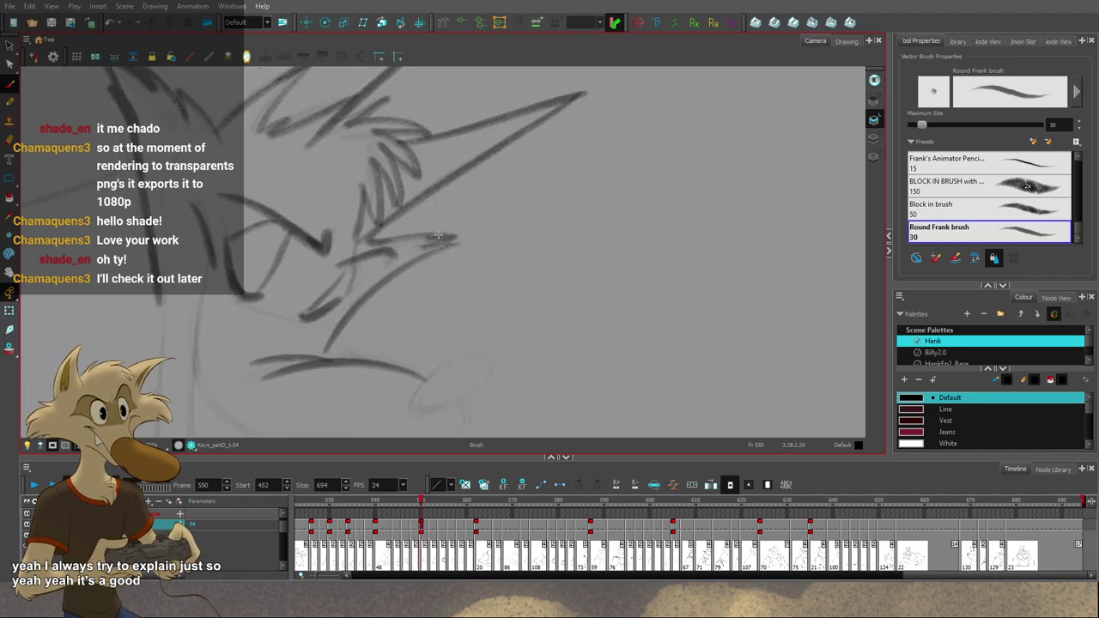
# Step: Draw the oval nose at the tip of the muzzle with a small curved highlight inside, checking it against the neighbouring drawings
pyautogui.scroll(-4, 454, 230)
pyautogui.scroll(4, 443, 274)
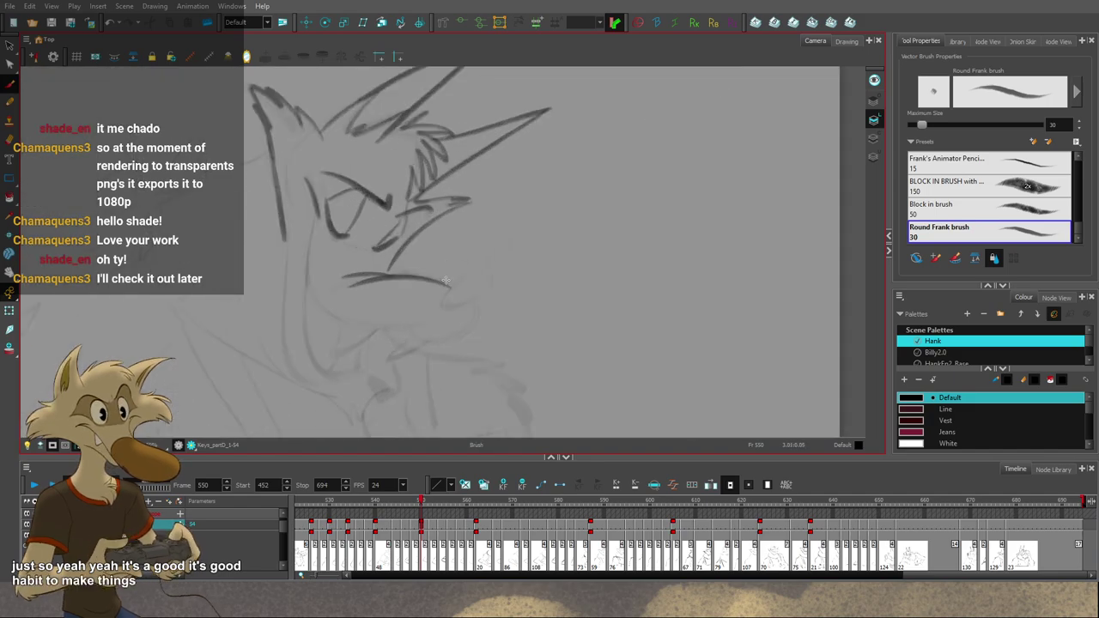
pyautogui.press('f')
pyautogui.press('g')
pyautogui.press('f')
pyautogui.press('g')
pyautogui.moveTo(496, 273)
pyautogui.mouseDown()
pyautogui.moveTo(474, 311)
pyautogui.moveTo(506, 276)
pyautogui.moveTo(444, 311)
pyautogui.moveTo(504, 282)
pyautogui.mouseUp()
pyautogui.hotkey('ctrl', 'z')
pyautogui.hotkey('ctrl', 'z')
pyautogui.hotkey('ctrl', 'z')
pyautogui.hotkey('ctrl', 'z')
pyautogui.hotkey('ctrl', 'z')
pyautogui.hotkey('ctrl', 'z')
pyautogui.press('f')
pyautogui.press('g')
pyautogui.press('f')
pyautogui.press('g')
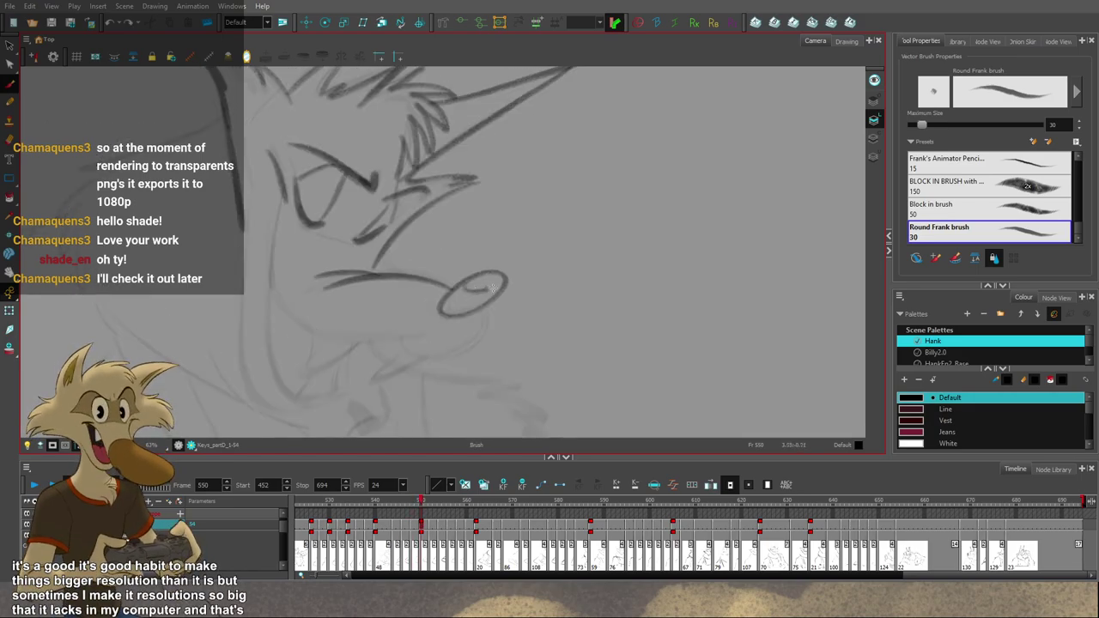
# Step: Draw the rounded front lip curving down and back from beneath the nose
pyautogui.press('f')
pyautogui.press('g')
pyautogui.moveTo(486, 320)
pyautogui.mouseDown()
pyautogui.moveTo(465, 347)
pyautogui.moveTo(483, 326)
pyautogui.moveTo(473, 343)
pyautogui.moveTo(402, 345)
pyautogui.moveTo(472, 346)
pyautogui.mouseUp()
pyautogui.hotkey('ctrl', 'z')
pyautogui.hotkey('ctrl', 'z')
pyautogui.hotkey('ctrl', 'z')
pyautogui.press('f')
pyautogui.press('g')
# Step: Draw the long curve running from beside the eye down the cheek and along the upper mouth edge toward the front lip
pyautogui.moveTo(285, 196)
pyautogui.mouseDown()
pyautogui.moveTo(272, 298)
pyautogui.moveTo(365, 331)
pyautogui.mouseUp()
pyautogui.hotkey('ctrl', 'z')
pyautogui.hotkey('ctrl', 'z')
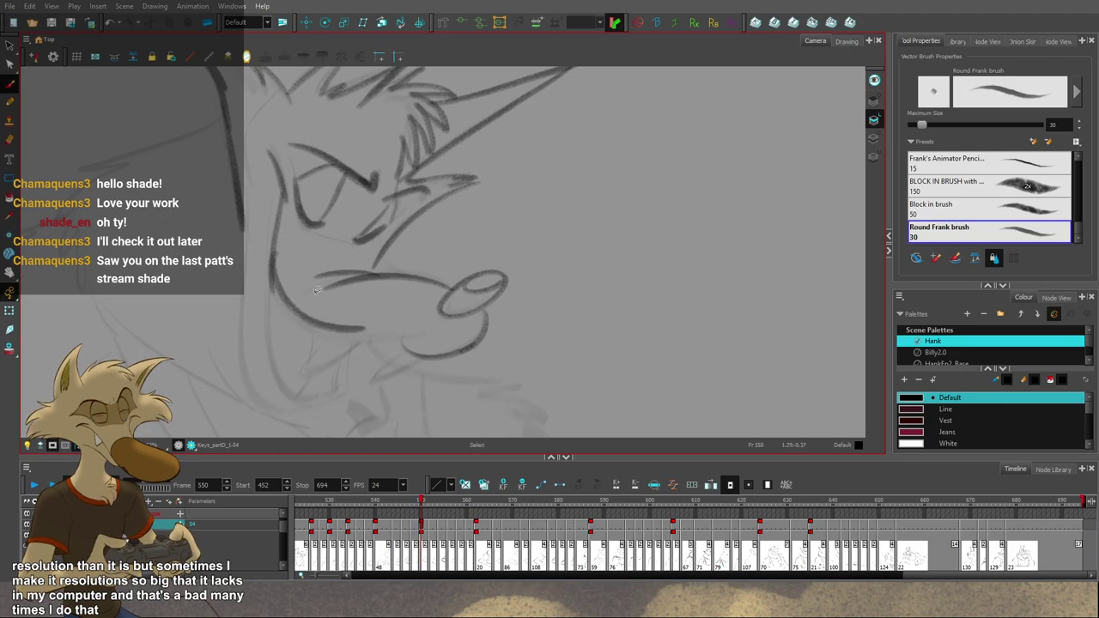
pyautogui.hotkey('ctrl', 'z')
pyautogui.moveTo(273, 280)
pyautogui.mouseDown()
pyautogui.moveTo(371, 344)
pyautogui.moveTo(409, 344)
pyautogui.moveTo(362, 344)
pyautogui.moveTo(412, 339)
pyautogui.mouseUp()
pyautogui.hotkey('ctrl', 'z')
pyautogui.hotkey('ctrl', 'z')
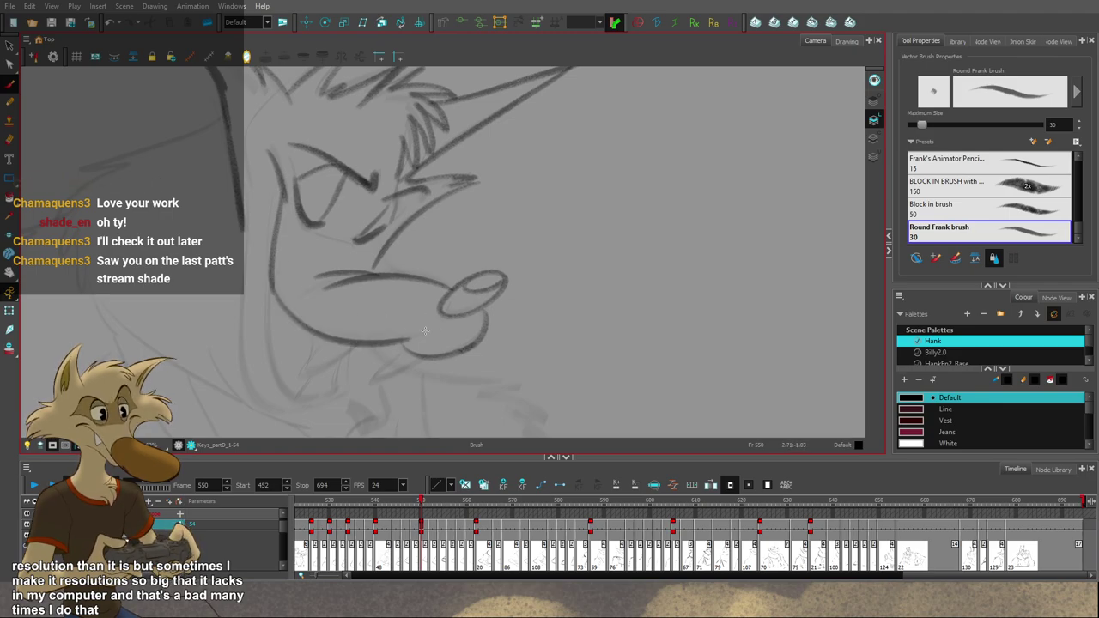
pyautogui.hotkey('ctrl', 'z')
pyautogui.moveTo(273, 267); pyautogui.dragTo(434, 328)
pyautogui.hotkey('ctrl', 'z')
# Step: Draw the rear edge of the open mouth down from the cheek and the large rear fang under the upper lip
pyautogui.moveTo(272, 291)
pyautogui.mouseDown()
pyautogui.moveTo(278, 367)
pyautogui.moveTo(291, 393)
pyautogui.mouseUp()
pyautogui.press('f')
pyautogui.press('g')
pyautogui.moveTo(324, 345)
pyautogui.mouseDown()
pyautogui.moveTo(302, 375)
pyautogui.moveTo(360, 350)
pyautogui.mouseUp()
pyautogui.hotkey('ctrl', 'z')
pyautogui.hotkey('ctrl', 'z')
pyautogui.hotkey('ctrl', 'z')
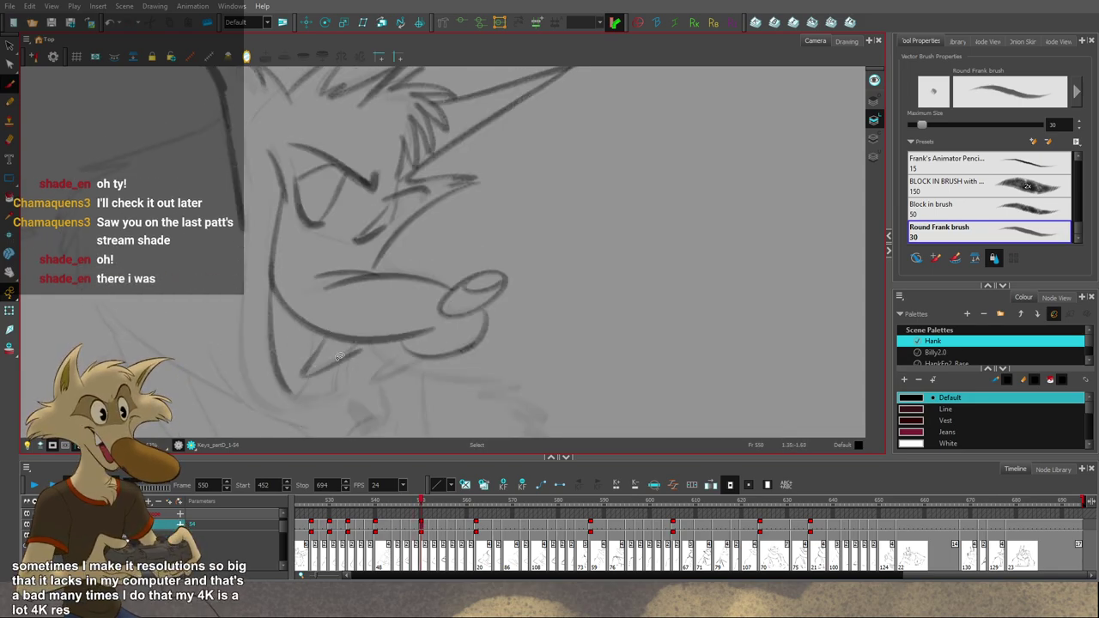
pyautogui.hotkey('ctrl', 'z')
pyautogui.moveTo(302, 375); pyautogui.dragTo(367, 343)
pyautogui.hotkey('ctrl', 'z')
# Step: Draw the zigzag row of small upper teeth in front of the rear fang, comparing with the adjacent drawing
pyautogui.press('f')
pyautogui.press('.')
pyautogui.press('.')
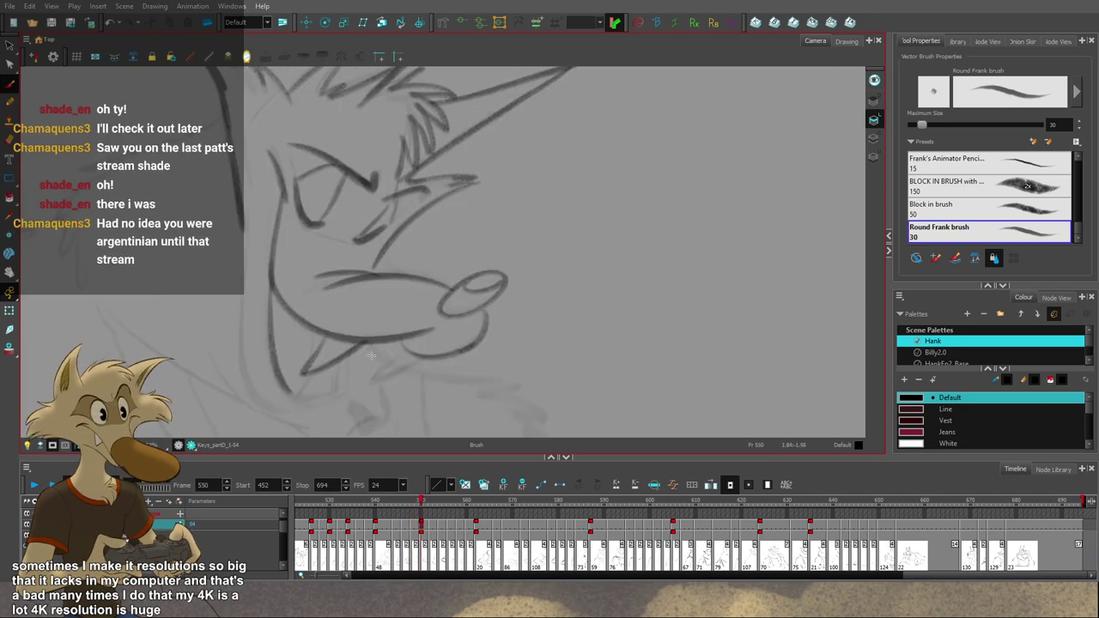
pyautogui.press(',')
pyautogui.press('.')
pyautogui.hotkey('ctrl', 'z')
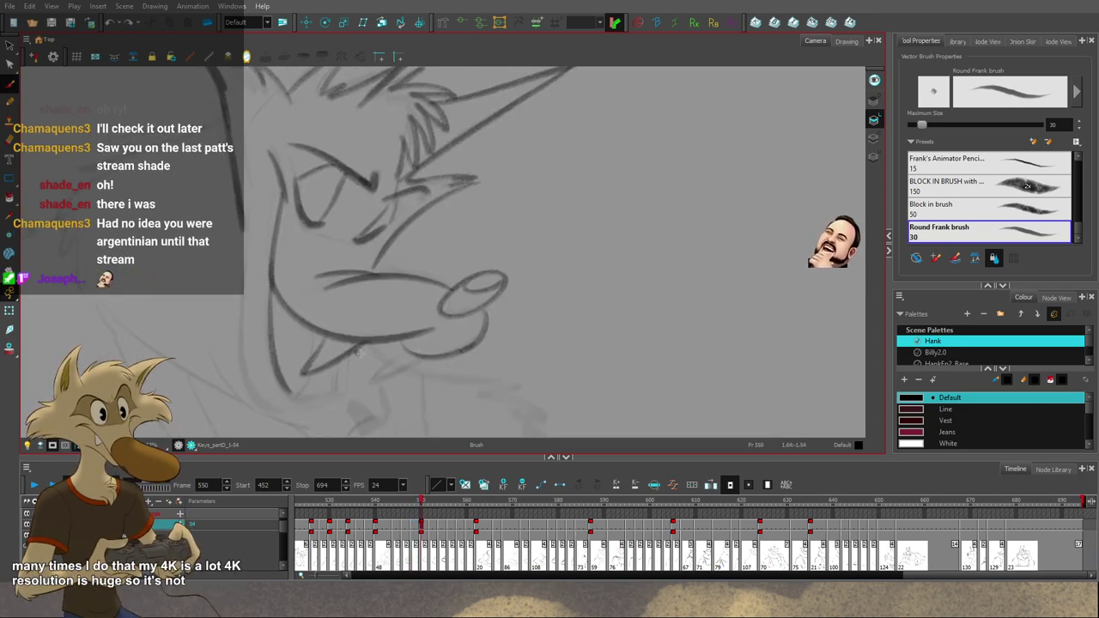
pyautogui.moveTo(356, 352); pyautogui.dragTo(407, 354)
pyautogui.hotkey('ctrl', 'z')
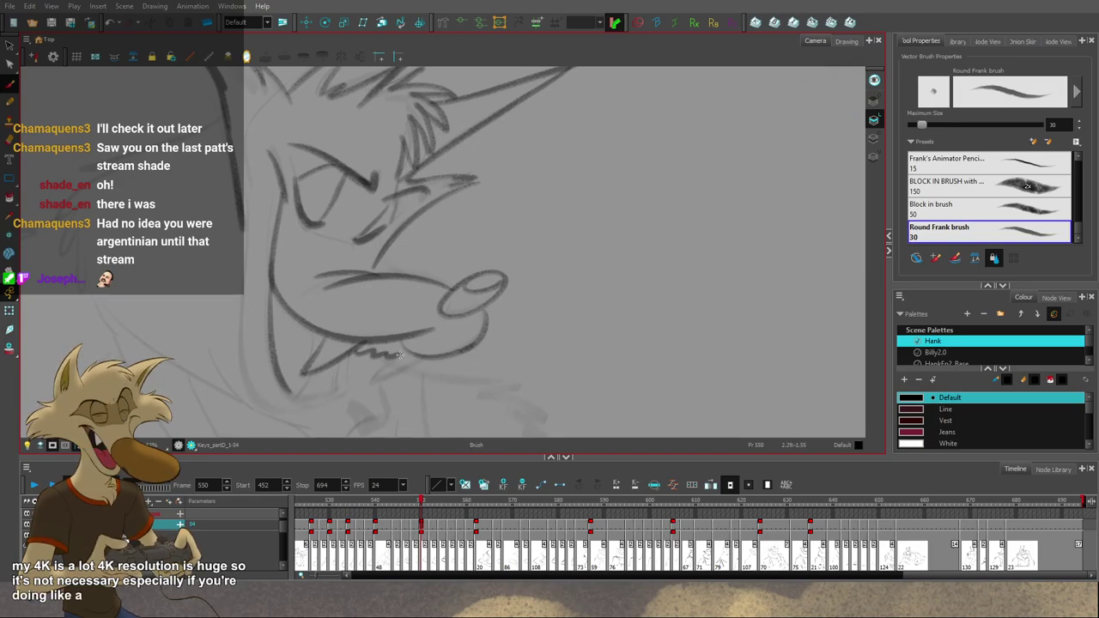
pyautogui.press(',')
pyautogui.press('.')
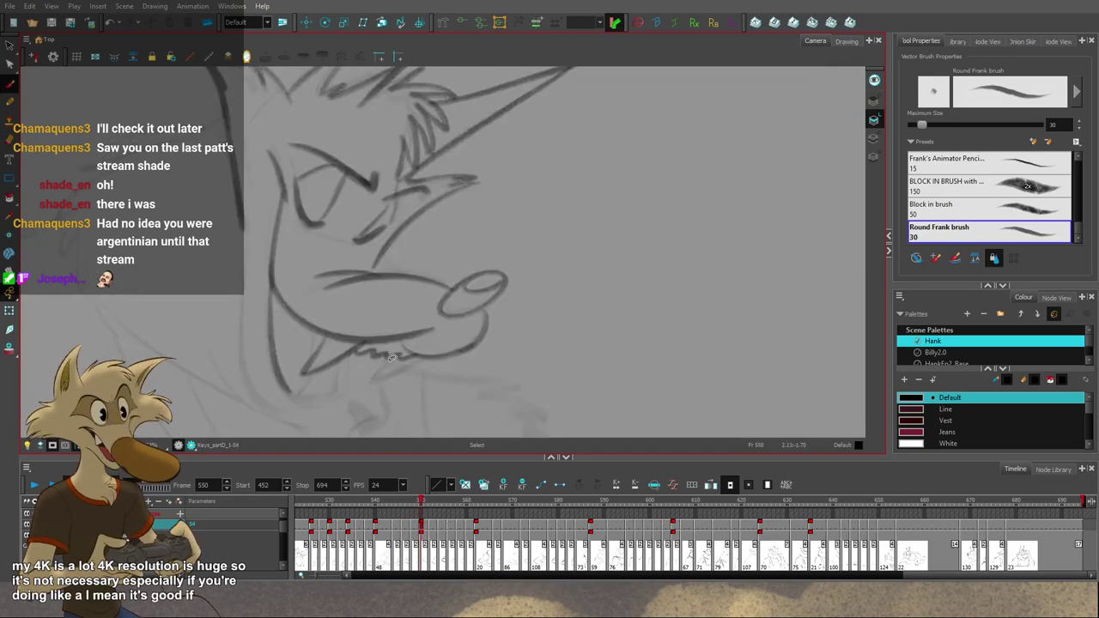
# Step: Draw the front upper fang below the lip and add a short line behind the rear fang's base
pyautogui.moveTo(397, 358)
pyautogui.mouseDown()
pyautogui.moveTo(374, 382)
pyautogui.moveTo(424, 357)
pyautogui.mouseUp()
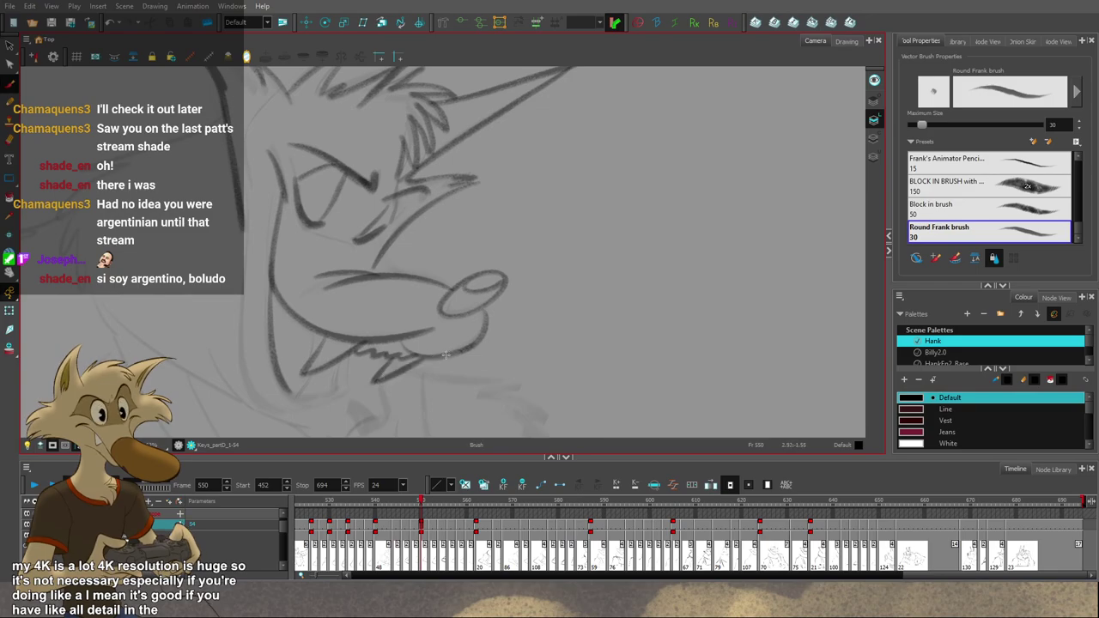
pyautogui.moveTo(346, 387); pyautogui.dragTo(369, 369)
pyautogui.press(',')
pyautogui.press('.')
pyautogui.hotkey('ctrl', 'z')
pyautogui.moveTo(331, 312); pyautogui.dragTo(336, 337)
pyautogui.press(',')
pyautogui.press('.')
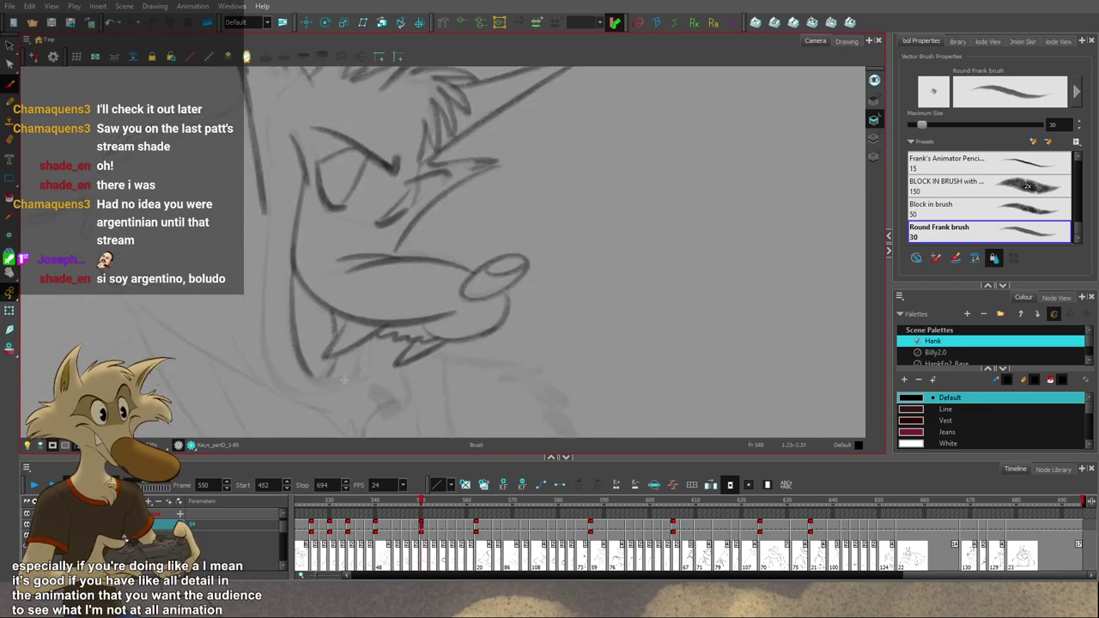
# Step: Draw the jagged row of lower teeth extending forward from the rear corner of the mouth
pyautogui.moveTo(315, 376); pyautogui.dragTo(353, 372)
pyautogui.hotkey('ctrl', 'z')
pyautogui.hotkey('ctrl', 'z')
pyautogui.moveTo(353, 372); pyautogui.dragTo(338, 382)
pyautogui.hotkey('ctrl', 'z')
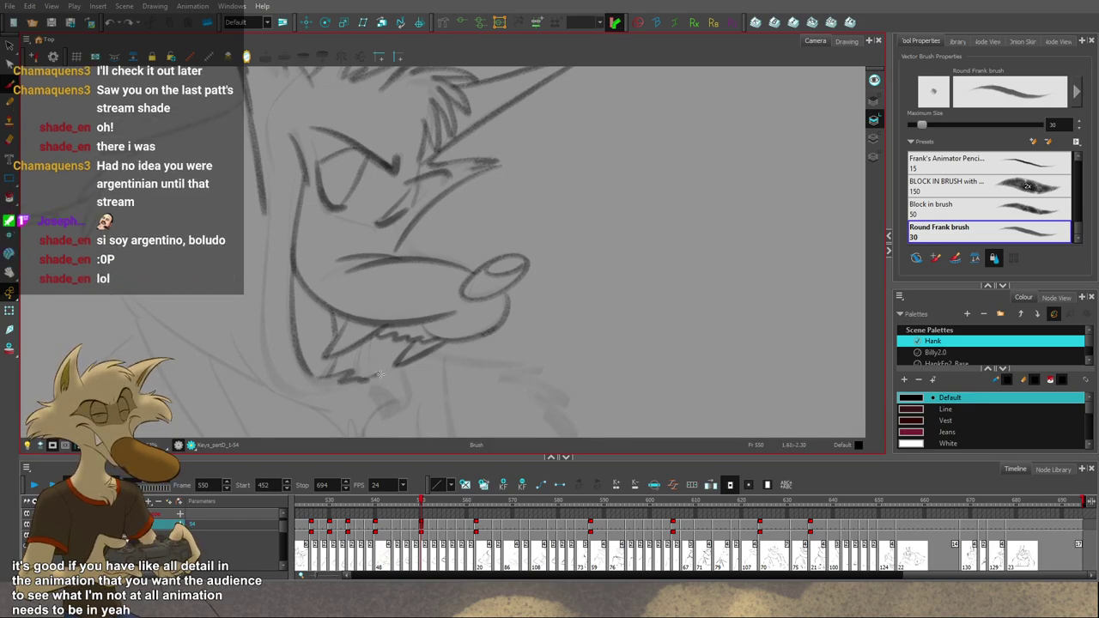
# Step: Draw the lower fang between the tooth rows and the lower lip curve beneath the teeth
pyautogui.moveTo(485, 359)
pyautogui.mouseDown()
pyautogui.moveTo(490, 375)
pyautogui.moveTo(512, 370)
pyautogui.mouseUp()
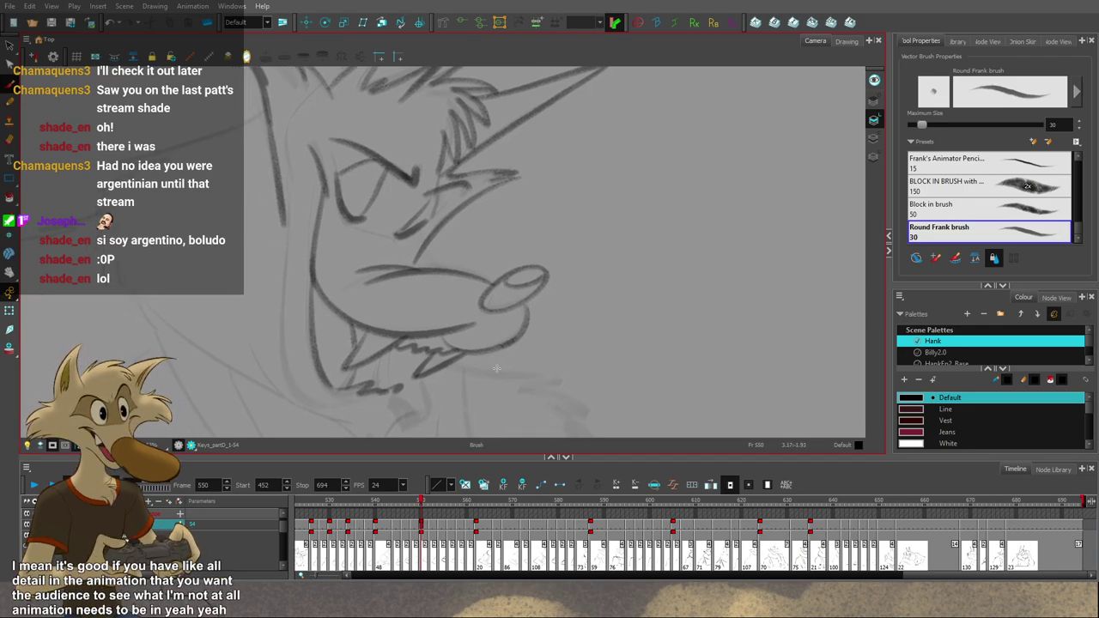
pyautogui.moveTo(498, 373); pyautogui.dragTo(493, 386)
pyautogui.press('f')
pyautogui.press('g')
pyautogui.press('g')
pyautogui.press('f')
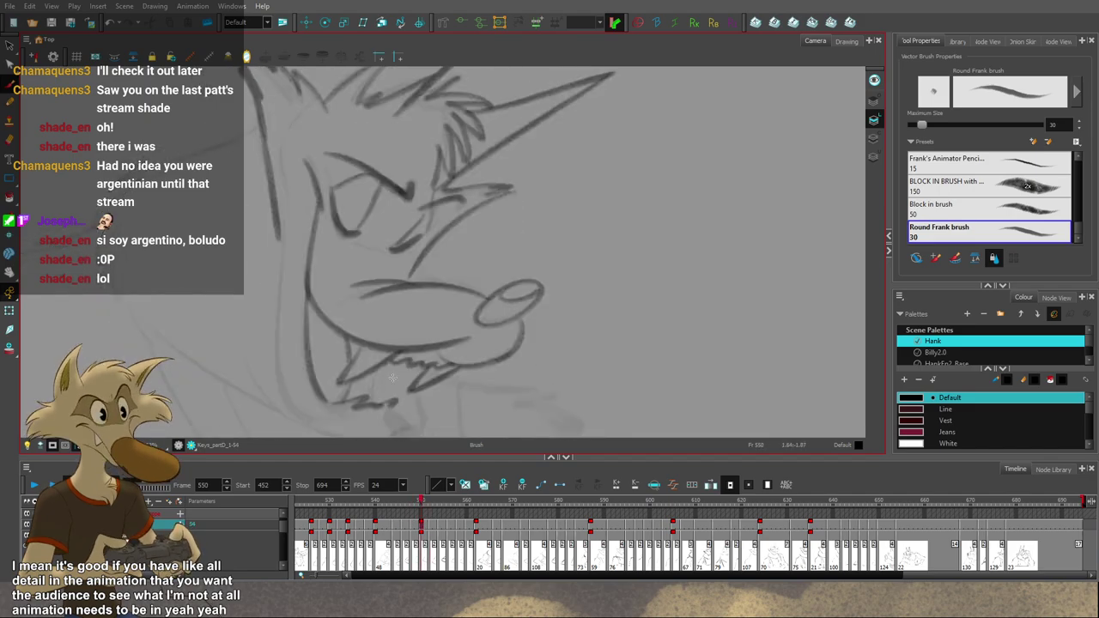
pyautogui.moveTo(380, 368)
pyautogui.mouseDown()
pyautogui.moveTo(399, 390)
pyautogui.moveTo(383, 401)
pyautogui.moveTo(403, 374)
pyautogui.mouseUp()
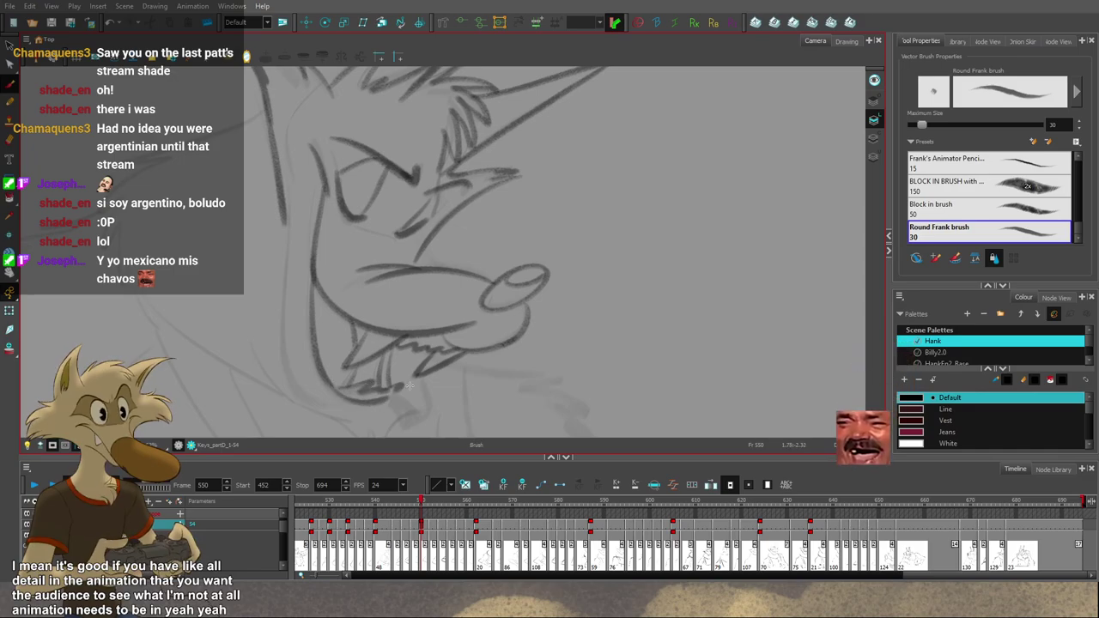
pyautogui.hotkey('ctrl', 'z')
# Step: Draw the outer jaw contour from the base of the ear down and around under the chin
pyautogui.moveTo(283, 208)
pyautogui.mouseDown()
pyautogui.moveTo(420, 380)
pyautogui.moveTo(280, 223)
pyautogui.moveTo(451, 379)
pyautogui.moveTo(400, 405)
pyautogui.mouseUp()
pyautogui.hotkey('ctrl', 'z')
pyautogui.press('f')
pyautogui.press('g')
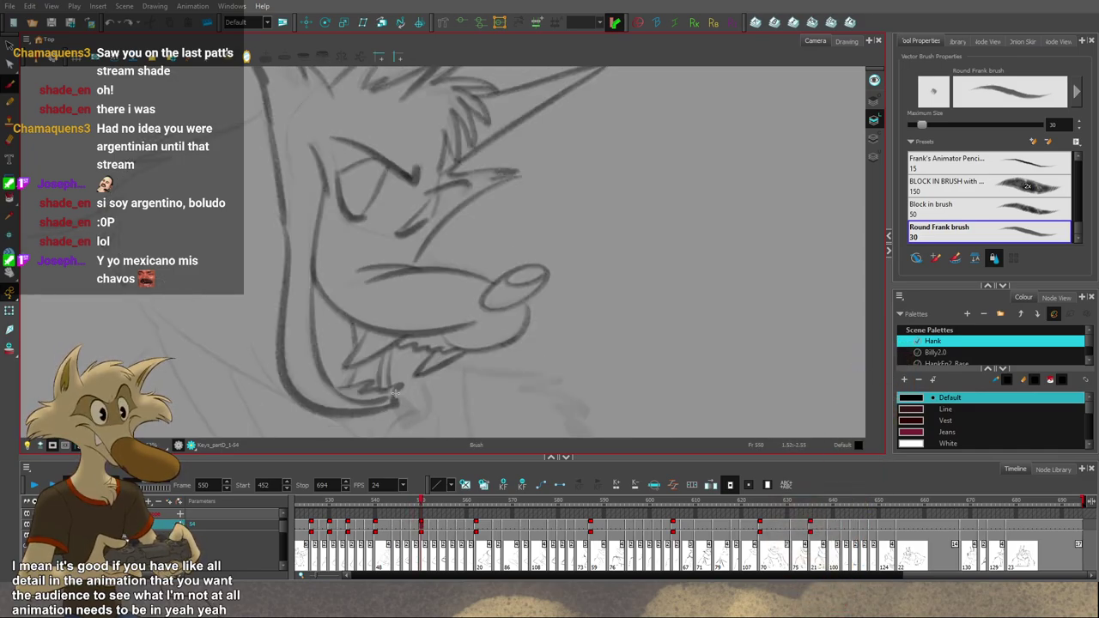
# Step: Review the whole wolf pose by flipping through the drawings between frames 536 and 552
pyautogui.scroll(-8, 424, 316)
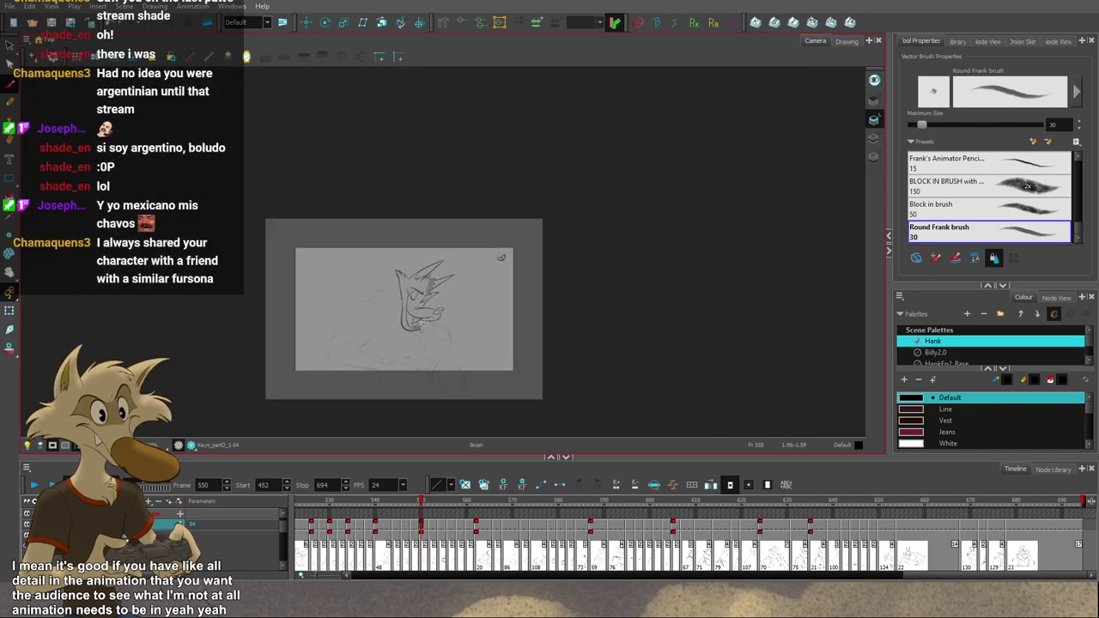
pyautogui.scroll(4, 423, 316)
pyautogui.press('f')
pyautogui.press('f')
pyautogui.press('g')
pyautogui.press('g')
pyautogui.press('g')
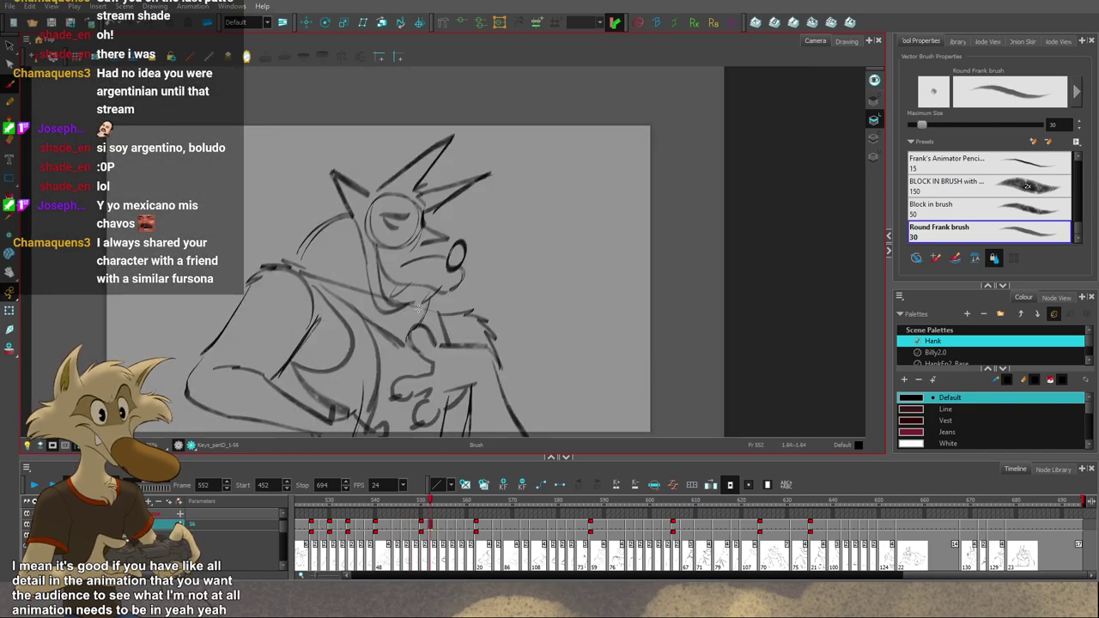
pyautogui.press('f')
pyautogui.press('f')
pyautogui.press('f')
pyautogui.press('f')
pyautogui.press('f')
pyautogui.press('f')
pyautogui.press('f')
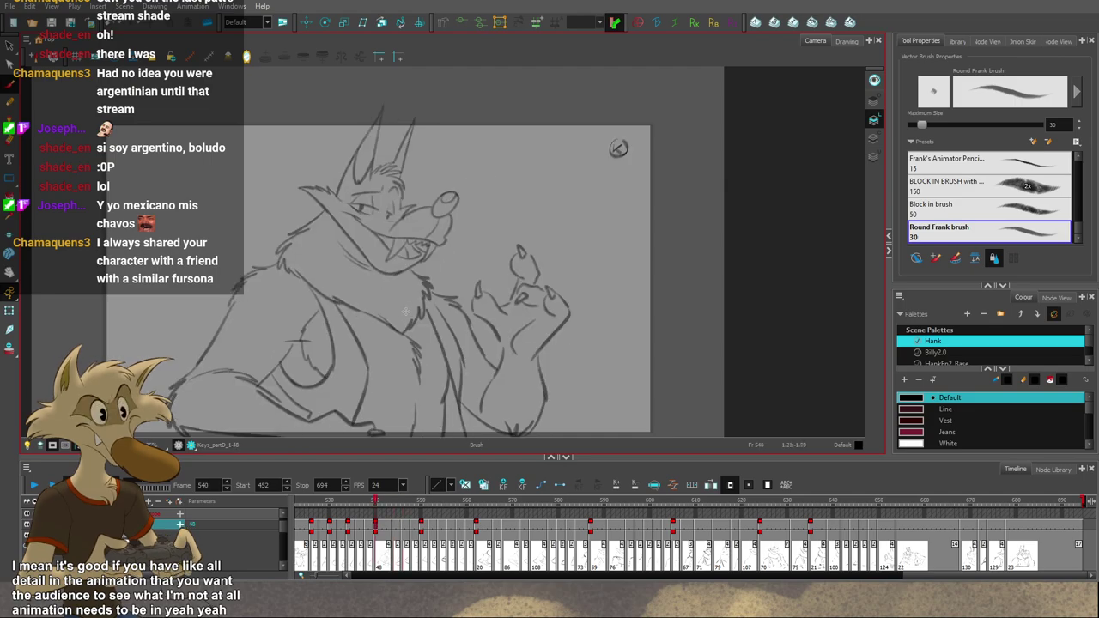
pyautogui.press('f')
pyautogui.press('f')
pyautogui.press('g')
pyautogui.press('g')
pyautogui.press('g')
pyautogui.press('g')
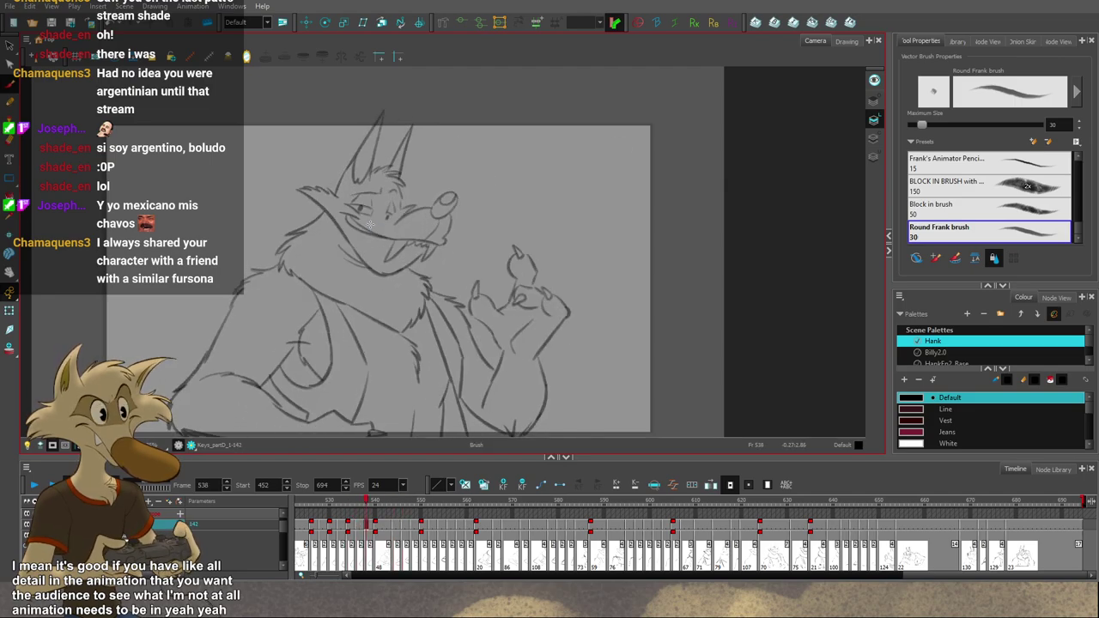
pyautogui.press('f')
pyautogui.press('f')
pyautogui.press('f')
pyautogui.press('g')
pyautogui.press('g')
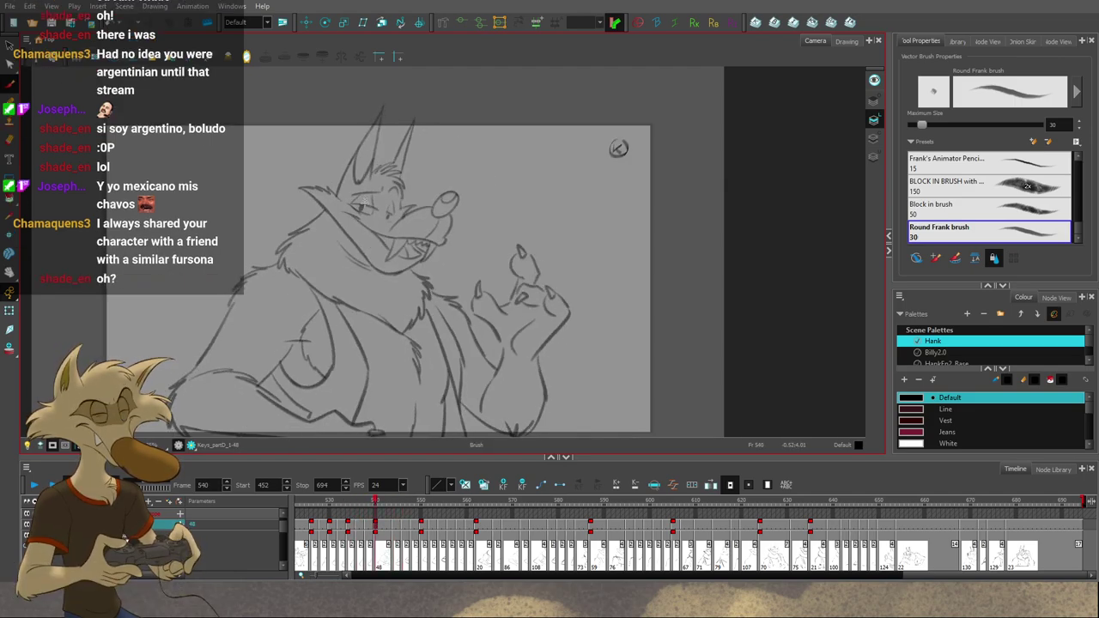
pyautogui.press('f')
pyautogui.press('f')
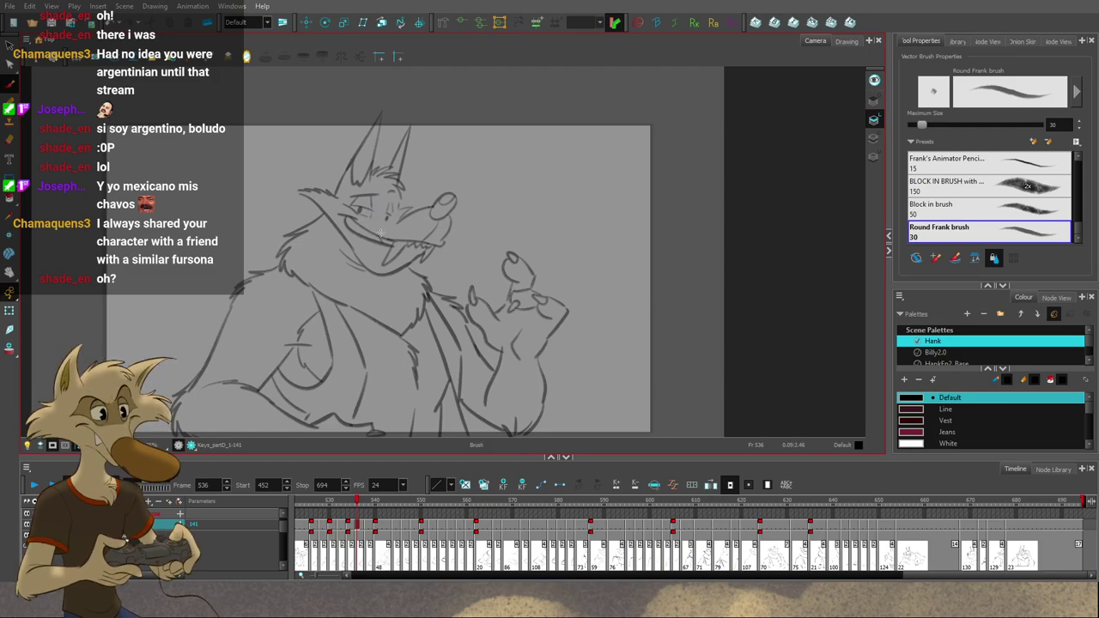
# Step: Examine the grinning wolf's face around frame 536 up close, comparing it with the neighbouring drawings
pyautogui.scroll(1, 381, 232)
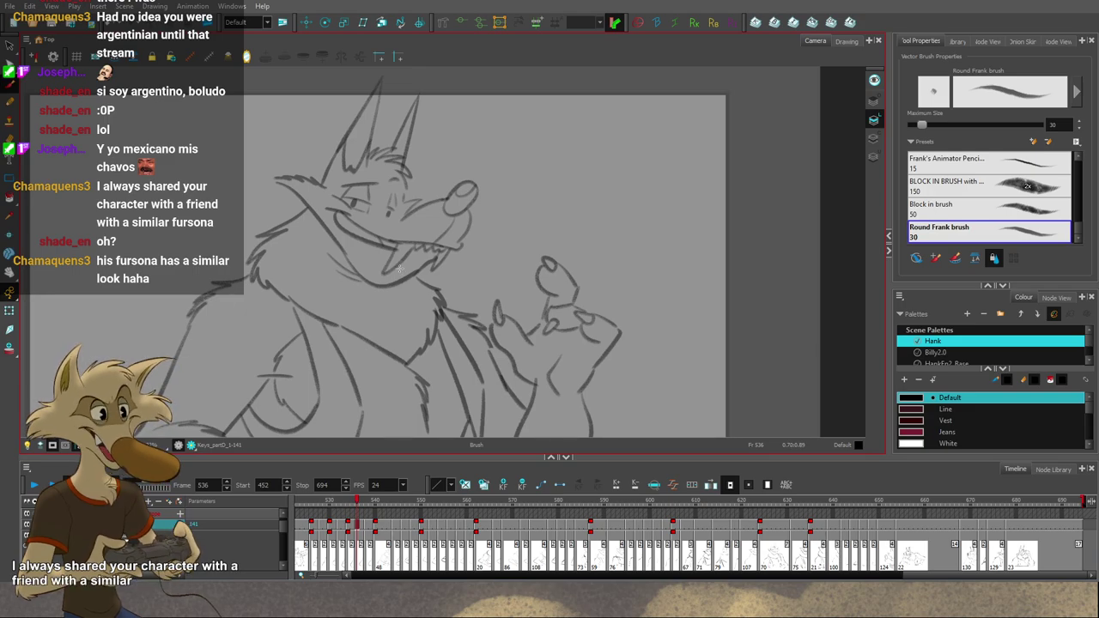
pyautogui.scroll(1, 400, 268)
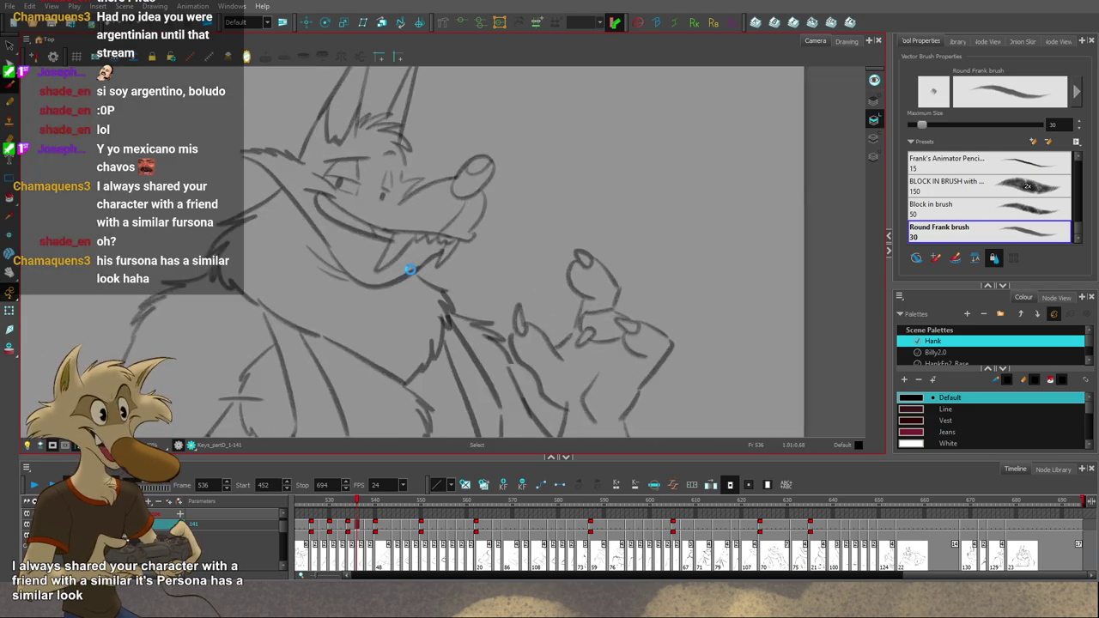
pyautogui.scroll(-1, 410, 245)
pyautogui.scroll(4, 395, 235)
pyautogui.press('f')
pyautogui.press('f')
pyautogui.press('g')
pyautogui.press('g')
pyautogui.press('f')
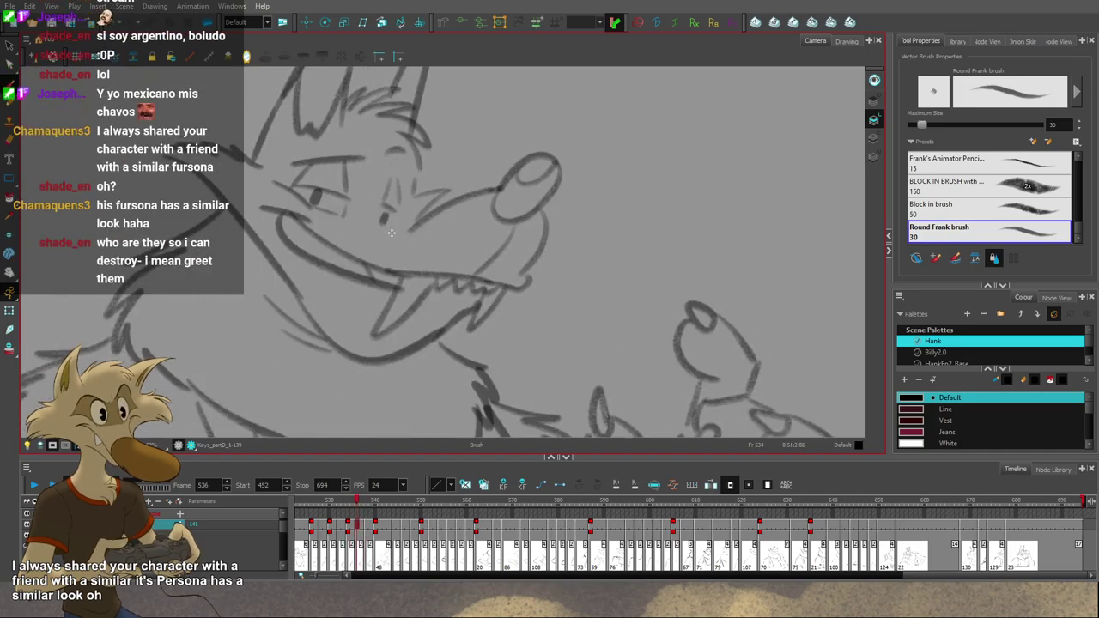
# Step: Redraw the short line joining the far eye to the top of the muzzle on the drawings at frames 536 and 538
pyautogui.press('Delete')
pyautogui.hotkey('alt', 'b')
pyautogui.moveTo(400, 222)
pyautogui.mouseDown()
pyautogui.moveTo(383, 230)
pyautogui.moveTo(412, 228)
pyautogui.mouseUp()
pyautogui.press('f')
pyautogui.press('g')
pyautogui.press('g')
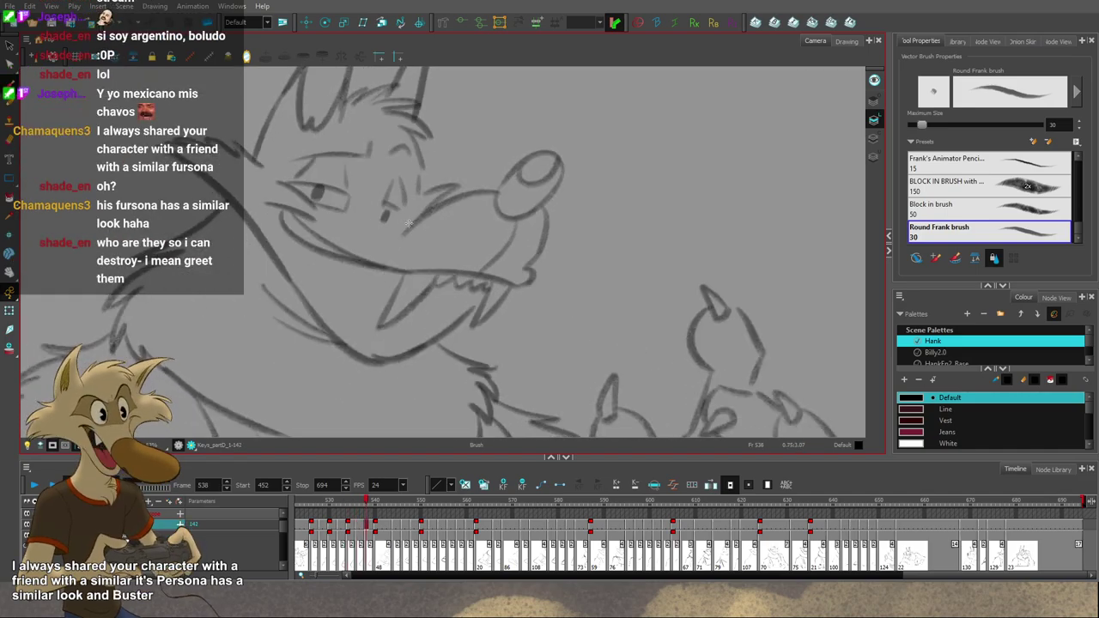
pyautogui.press('f')
pyautogui.press('.')
pyautogui.press('.')
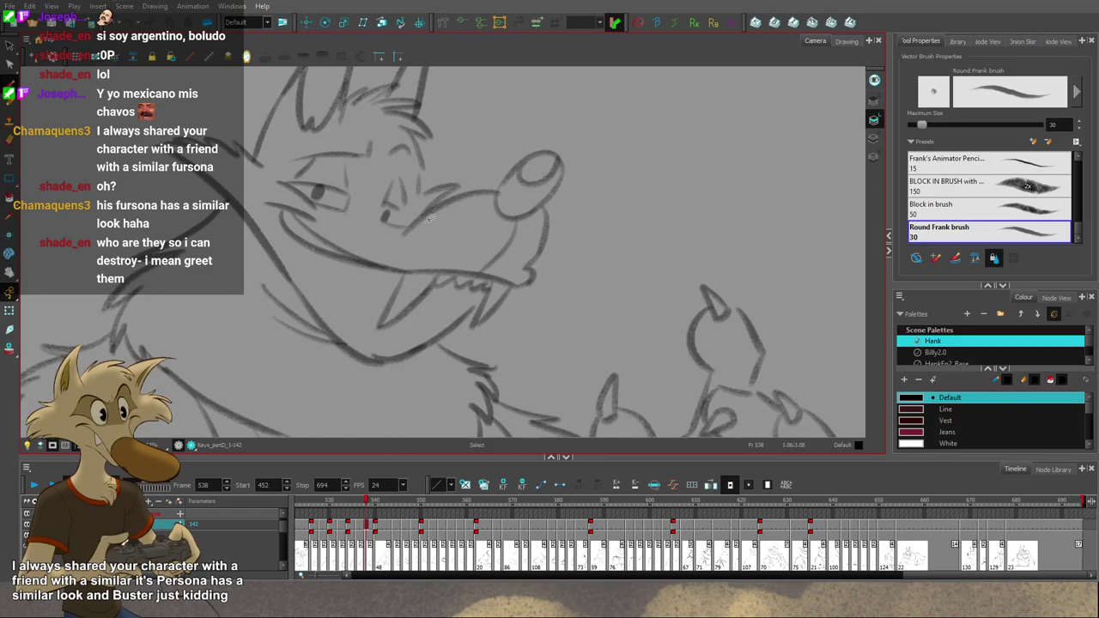
pyautogui.hotkey('alt', 'b')
# Step: Examine the whole wolf pose at frame 538 and compare it with the rough at frame 544
pyautogui.scroll(-2, 430, 218)
pyautogui.scroll(-2, 449, 226)
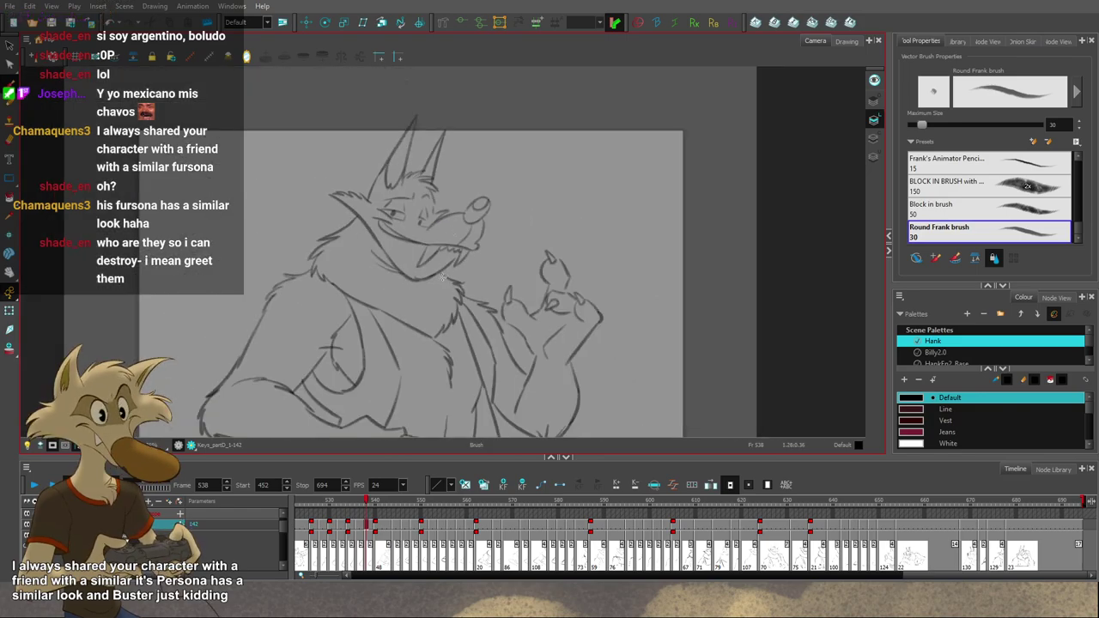
pyautogui.scroll(2, 440, 282)
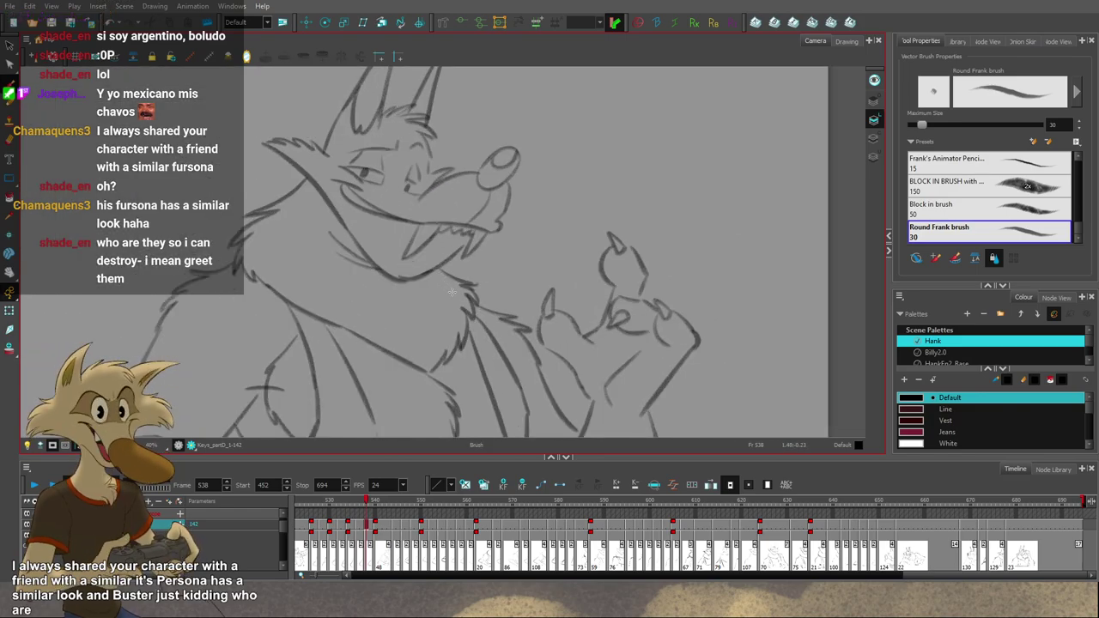
pyautogui.scroll(-2, 450, 292)
pyautogui.scroll(1, 450, 292)
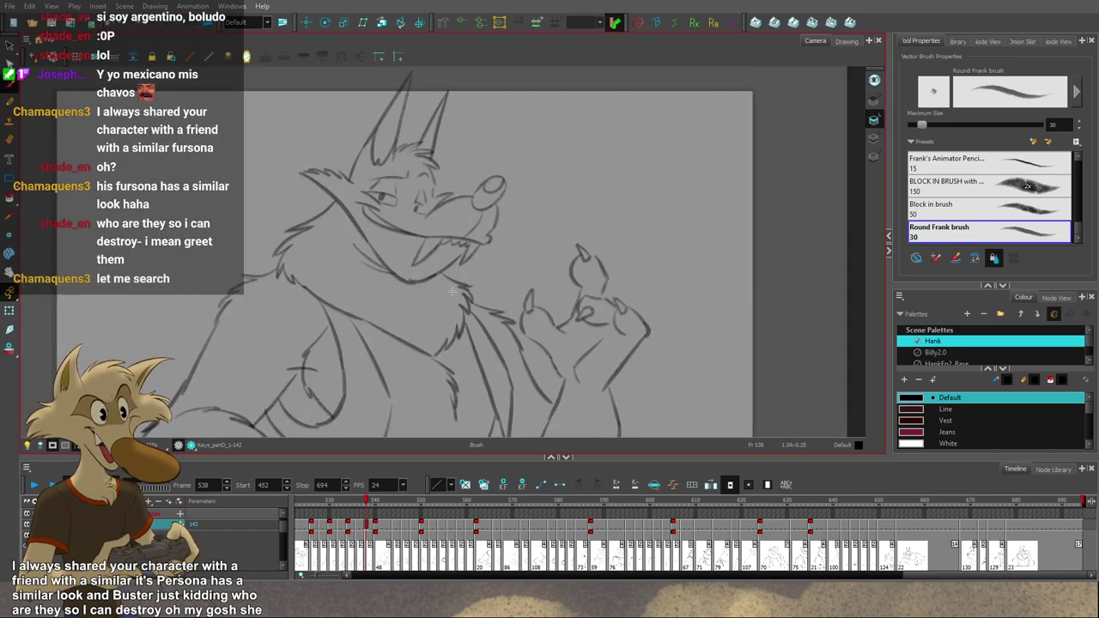
pyautogui.scroll(-2, 452, 291)
pyautogui.scroll(1, 452, 291)
pyautogui.press('g')
pyautogui.press('g')
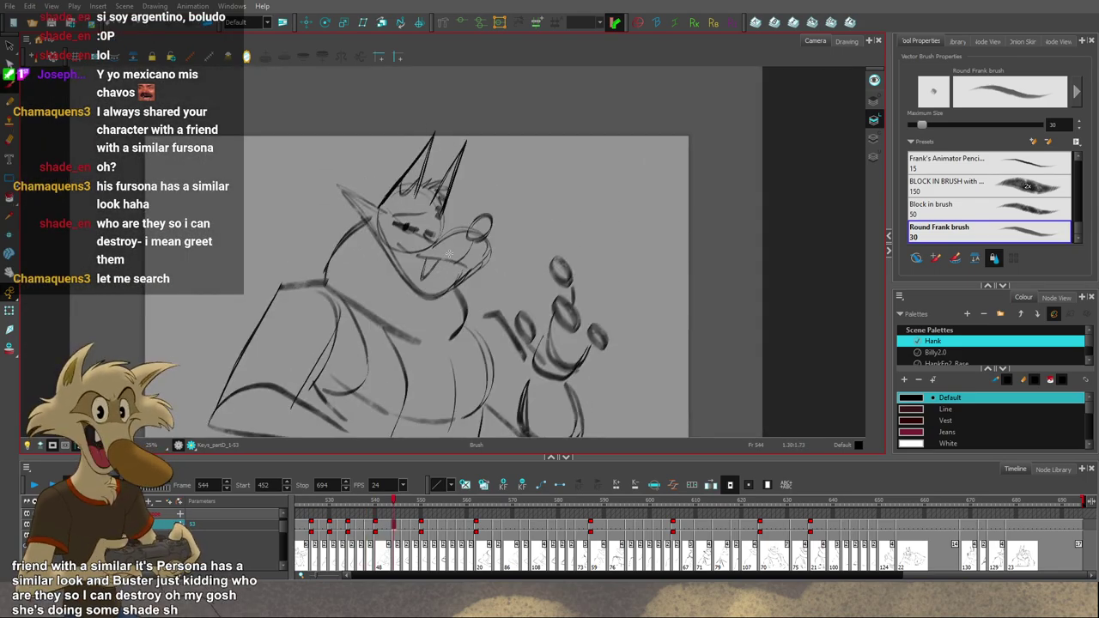
# Step: Draw the back of the neck with fur tufts behind the wolf's head on frame 550
pyautogui.press('.')
pyautogui.press('.')
pyautogui.press('.')
pyautogui.press('.')
pyautogui.press('.')
pyautogui.press('.')
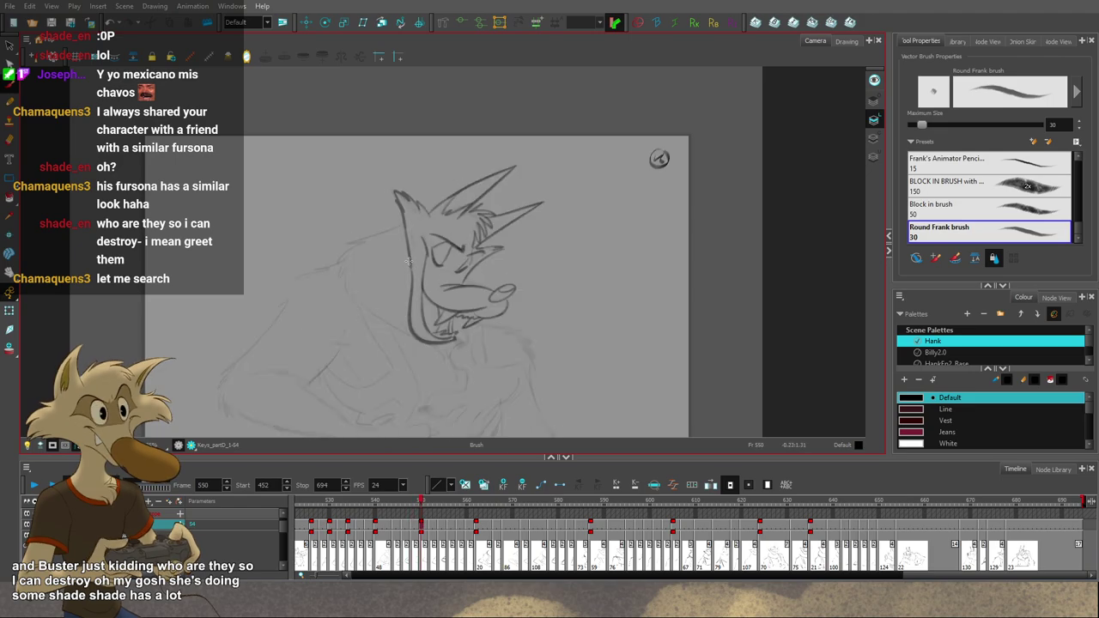
pyautogui.scroll(2, 408, 260)
pyautogui.scroll(-1, 409, 260)
pyautogui.moveTo(394, 206); pyautogui.dragTo(339, 225)
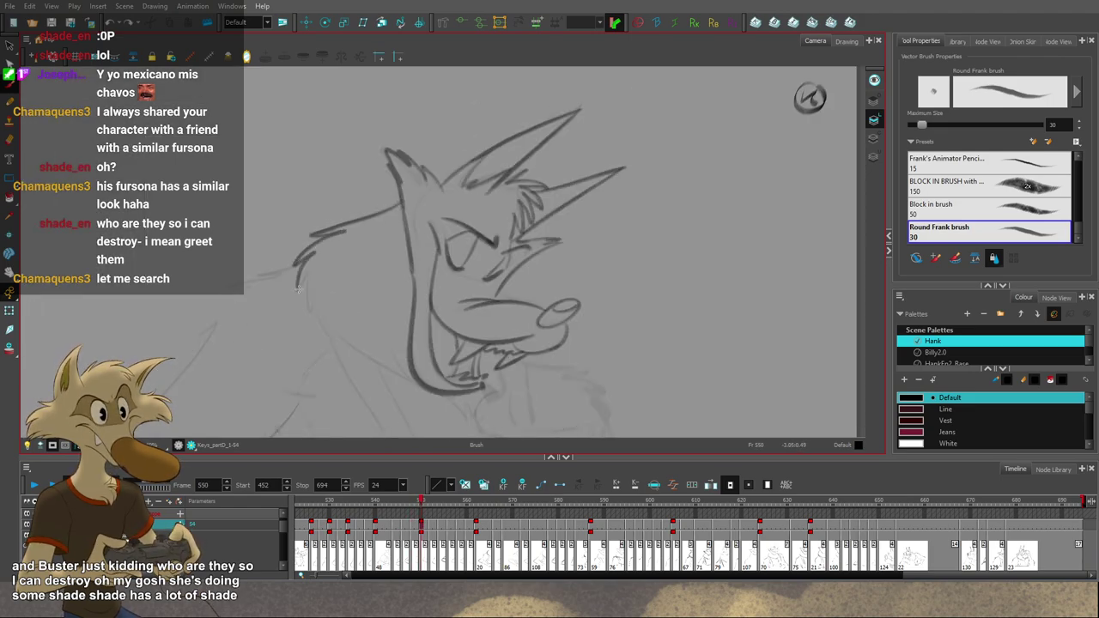
# Step: Draw the neck fur's lower contour, curving from the tufts at the back of the neck to beneath the jaw
pyautogui.moveTo(308, 292)
pyautogui.mouseDown()
pyautogui.moveTo(334, 341)
pyautogui.moveTo(325, 322)
pyautogui.moveTo(353, 353)
pyautogui.mouseUp()
pyautogui.hotkey('ctrl', 'z')
pyautogui.hotkey('ctrl', 'z')
pyautogui.moveTo(317, 314)
pyautogui.mouseDown()
pyautogui.moveTo(415, 382)
pyautogui.moveTo(372, 365)
pyautogui.moveTo(412, 379)
pyautogui.mouseUp()
pyautogui.hotkey('ctrl', 'z')
pyautogui.hotkey('ctrl', 'z')
pyautogui.hotkey('ctrl', 'z')
pyautogui.hotkey('ctrl', 'z')
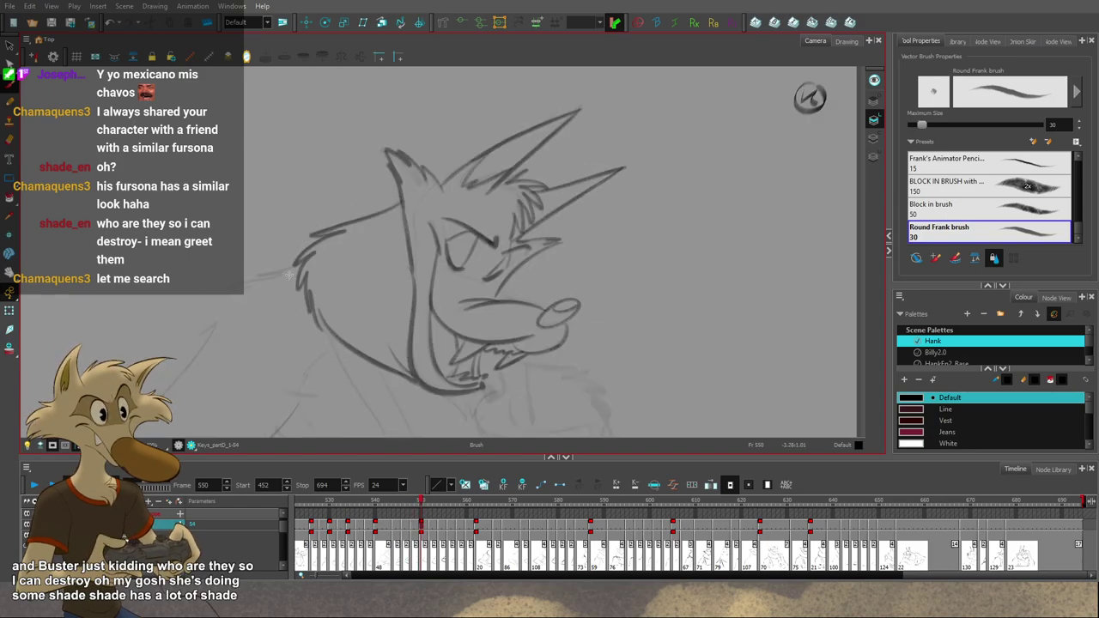
# Step: Draw the shoulder and outer upper-arm contour with fur tufts from the neck down to the elbow
pyautogui.moveTo(244, 289); pyautogui.dragTo(211, 327)
pyautogui.moveTo(247, 366)
pyautogui.mouseDown()
pyautogui.moveTo(334, 294)
pyautogui.moveTo(341, 262)
pyautogui.mouseUp()
pyautogui.moveTo(312, 214); pyautogui.dragTo(211, 330)
pyautogui.hotkey('ctrl', 'z')
pyautogui.moveTo(298, 237); pyautogui.dragTo(198, 342)
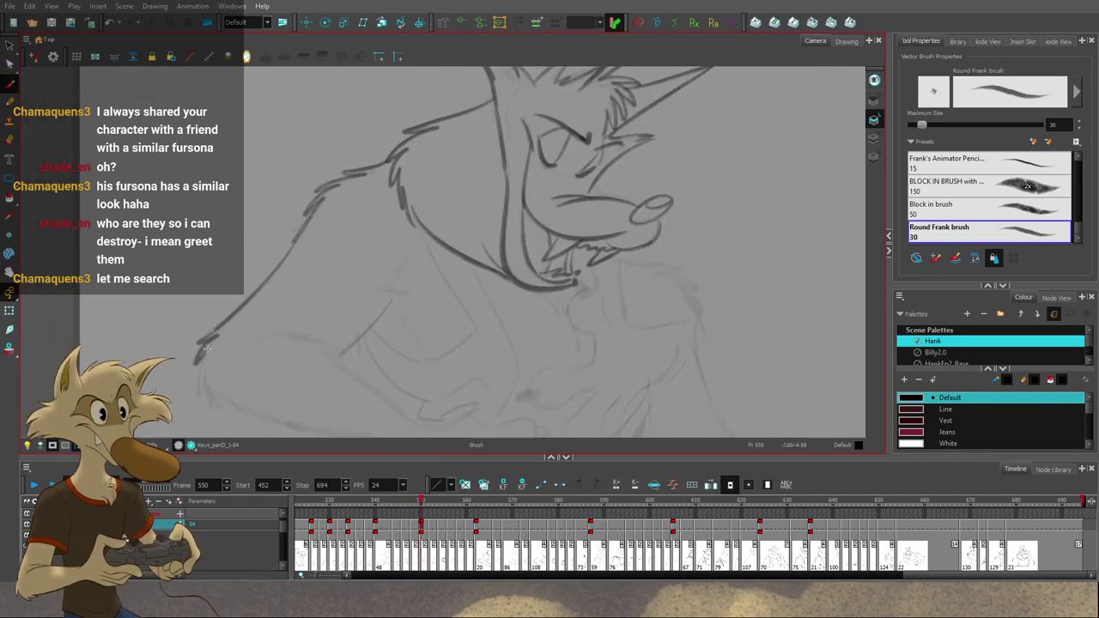
# Step: Draw the elbow fur and the inner arm line with its armpit crease, checking against the neighbouring drawings
pyautogui.press('g')
pyautogui.press('f')
pyautogui.press('g')
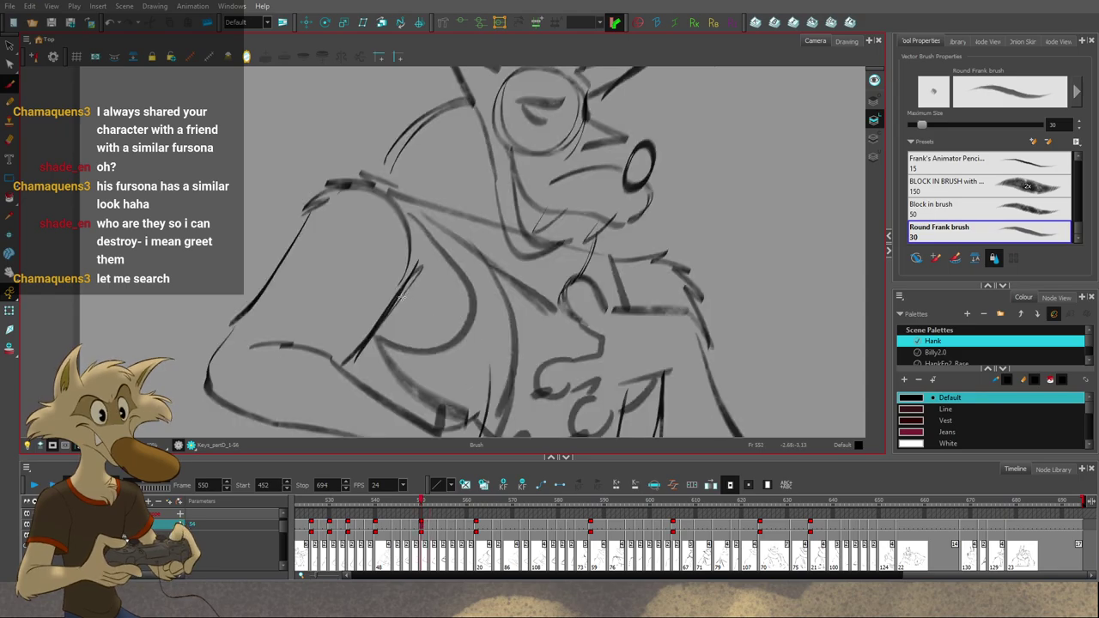
pyautogui.press('f')
pyautogui.hotkey('ctrl', 'z')
pyautogui.moveTo(401, 292); pyautogui.dragTo(336, 359)
pyautogui.press('f')
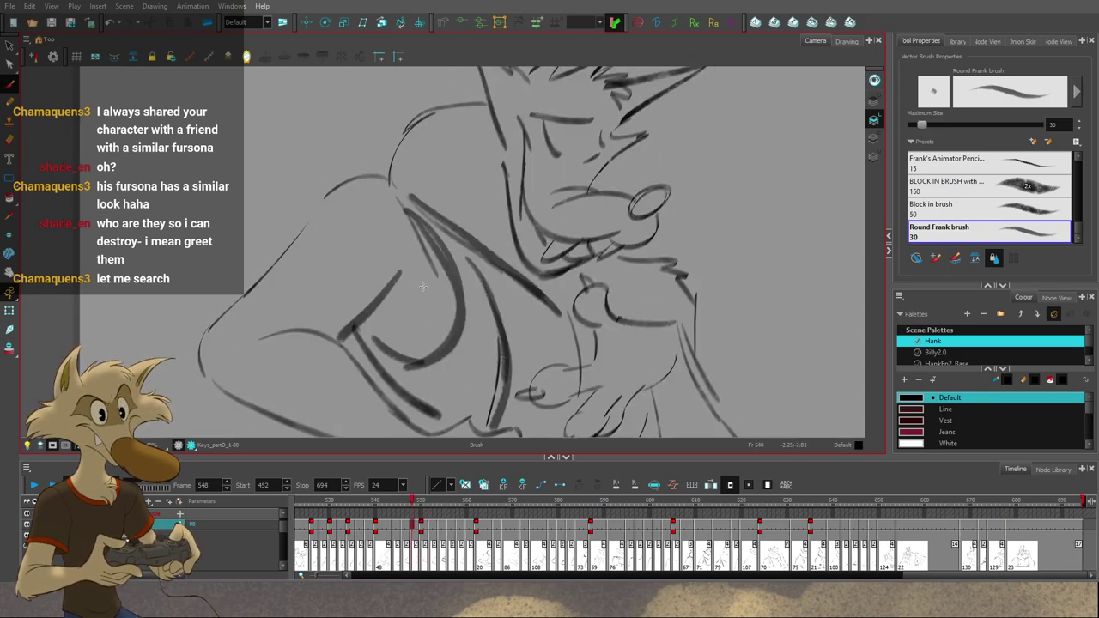
pyautogui.press('f')
pyautogui.press('.')
pyautogui.press('.')
pyautogui.press('.')
pyautogui.press('.')
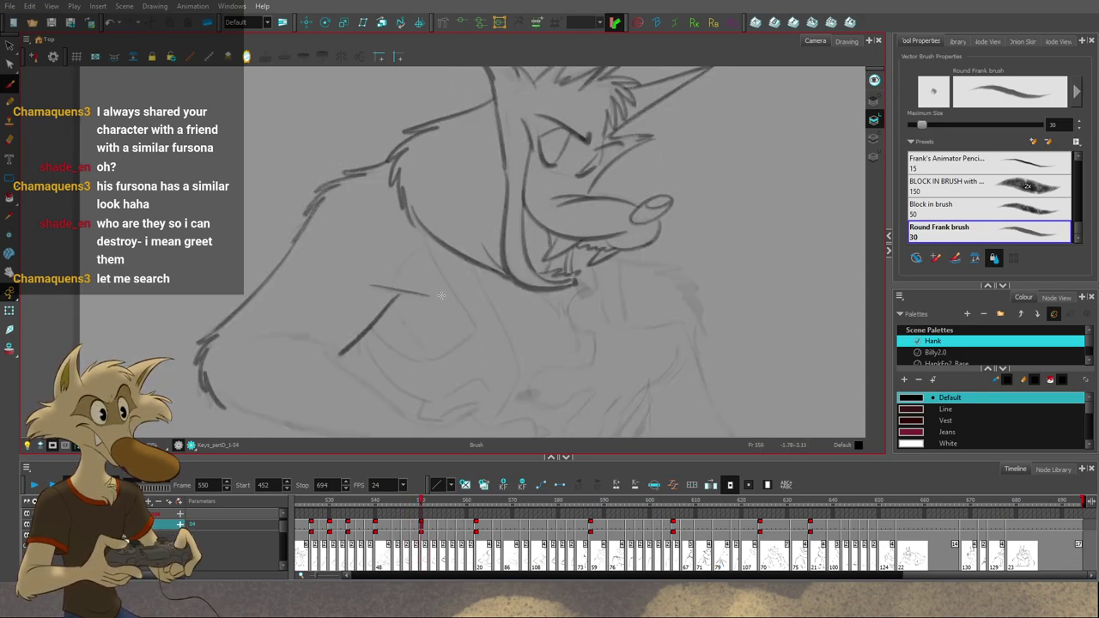
# Step: Draw the forearm's upper contour from the elbow over the arm crease and down to the wrist
pyautogui.press('f')
pyautogui.press('g')
pyautogui.moveTo(349, 370)
pyautogui.mouseDown()
pyautogui.moveTo(267, 337)
pyautogui.moveTo(310, 340)
pyautogui.moveTo(243, 342)
pyautogui.moveTo(304, 314)
pyautogui.moveTo(370, 379)
pyautogui.mouseUp()
pyautogui.hotkey('ctrl', 'z')
pyautogui.press('f')
pyautogui.press('g')
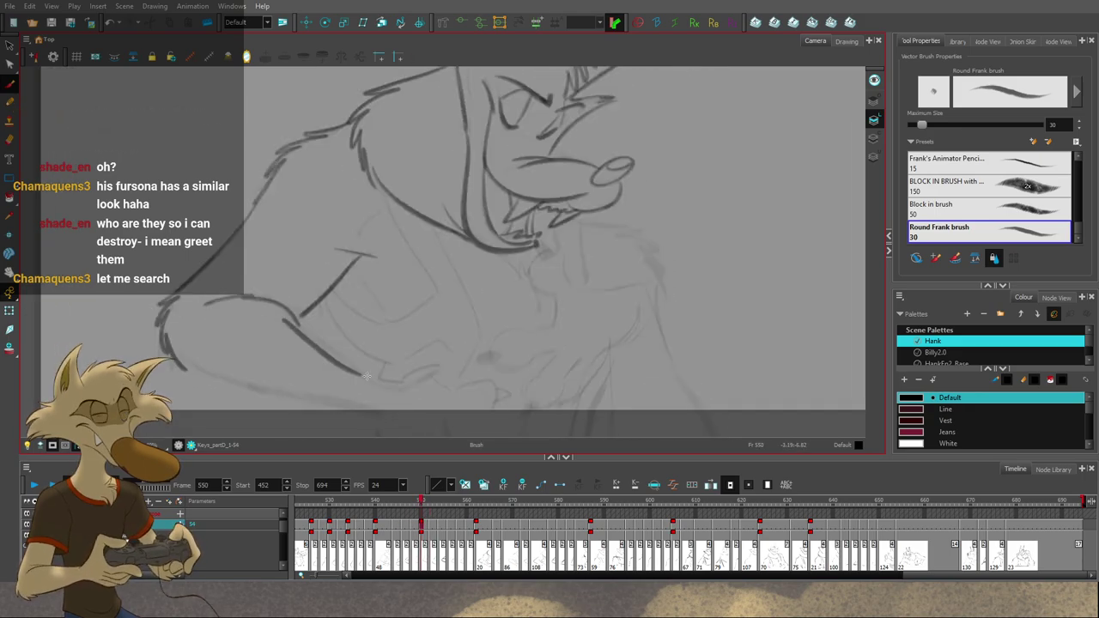
pyautogui.hotkey('ctrl', 'z')
pyautogui.moveTo(290, 313); pyautogui.dragTo(385, 383)
pyautogui.press(',')
pyautogui.press('.')
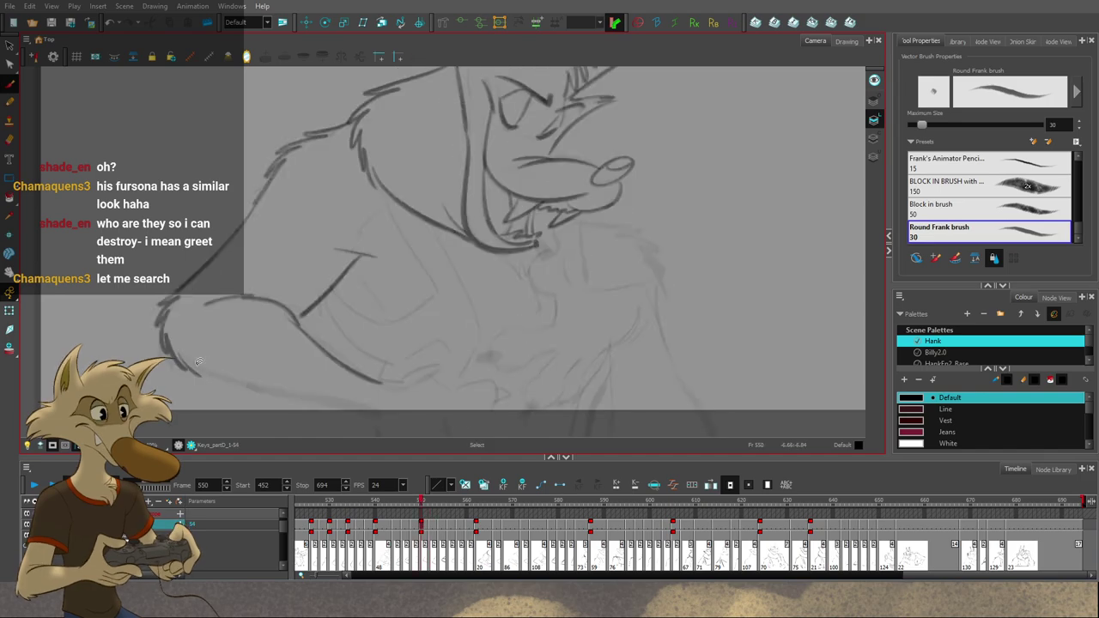
# Step: Draw the forearm's underside as one long line from the elbow fur towards the wrist
pyautogui.moveTo(189, 370); pyautogui.dragTo(305, 403)
pyautogui.hotkey('ctrl', 'z')
pyautogui.moveTo(182, 362); pyautogui.dragTo(314, 407)
pyautogui.hotkey('ctrl', 'z')
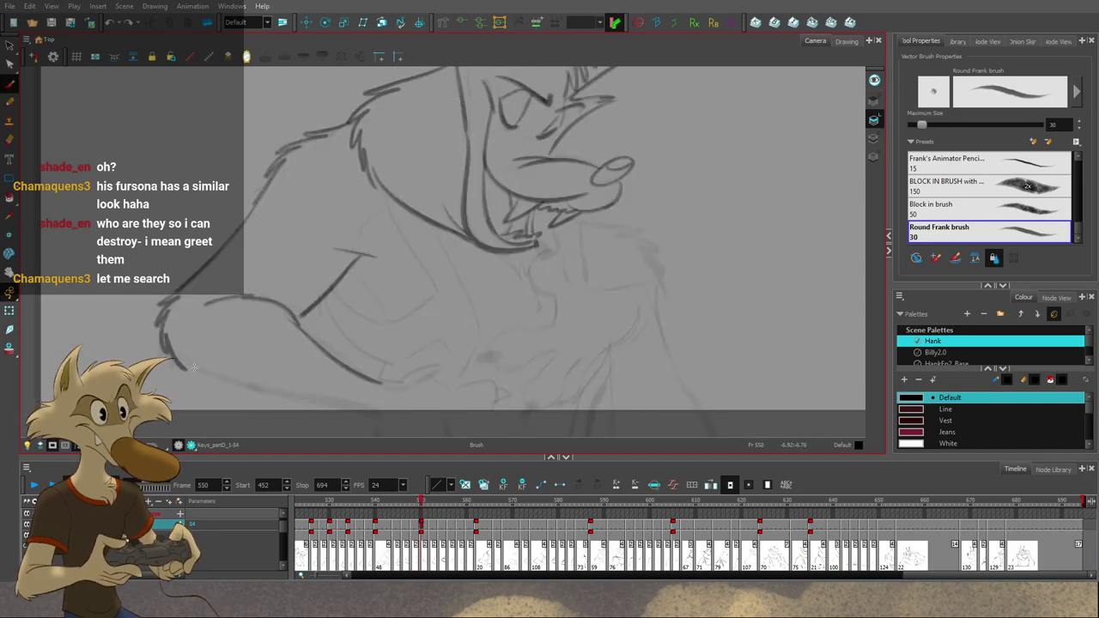
pyautogui.moveTo(182, 362); pyautogui.dragTo(329, 408)
pyautogui.hotkey('ctrl', 'z')
pyautogui.moveTo(183, 362); pyautogui.dragTo(342, 400)
# Step: Compare the arm on frame 550 with the rough drawings back to frame 544
pyautogui.press(',')
pyautogui.press(',')
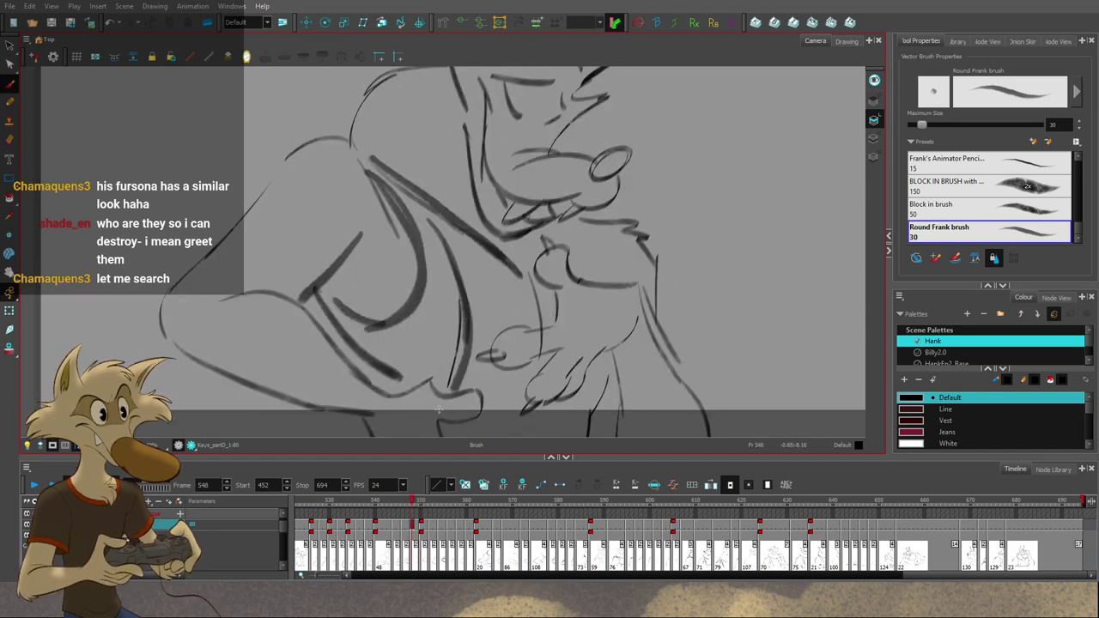
pyautogui.press('.')
pyautogui.press('.')
pyautogui.press(',')
pyautogui.press(',')
pyautogui.press(',')
pyautogui.press(',')
pyautogui.press(',')
pyautogui.press(',')
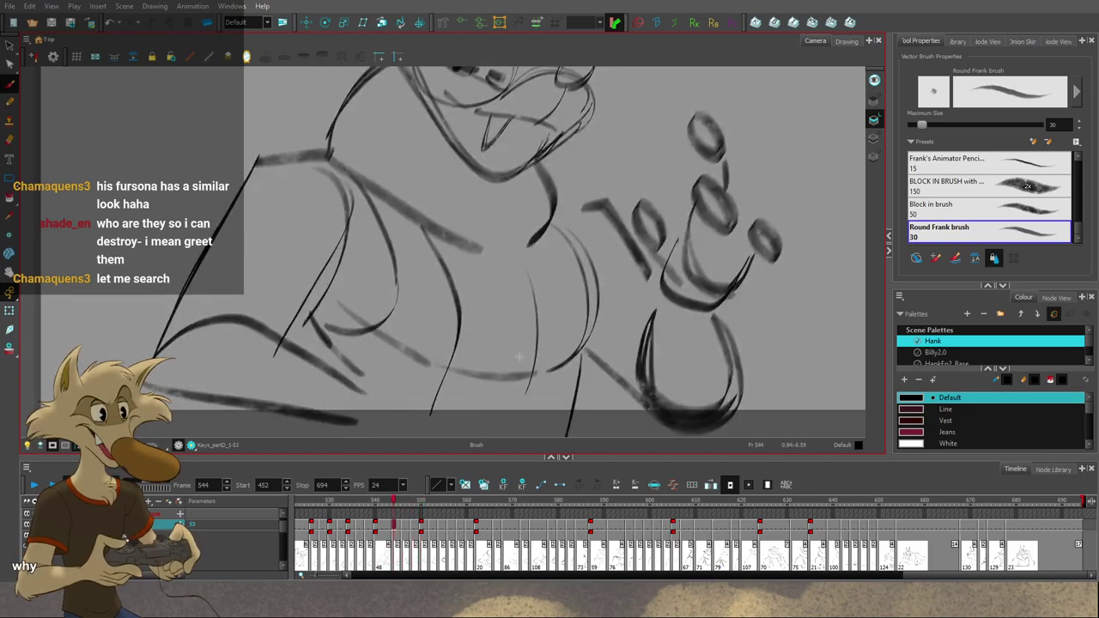
pyautogui.press('.')
pyautogui.press('.')
pyautogui.press('.')
pyautogui.press('.')
pyautogui.press('.')
pyautogui.press('.')
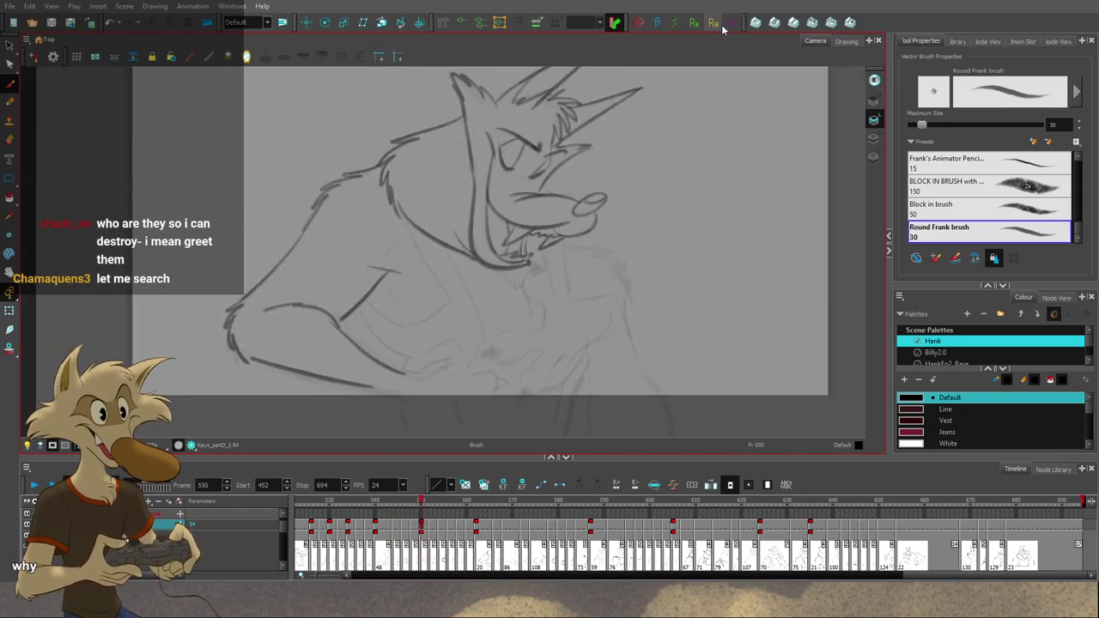
# Step: Limit the drawing flipping to key drawings and compare frame 550 with the neighbouring key poses
pyautogui.click(755, 23)
pyautogui.press('f')
pyautogui.press('g')
pyautogui.scroll(1, 466, 281)
pyautogui.press('f')
pyautogui.press('g')
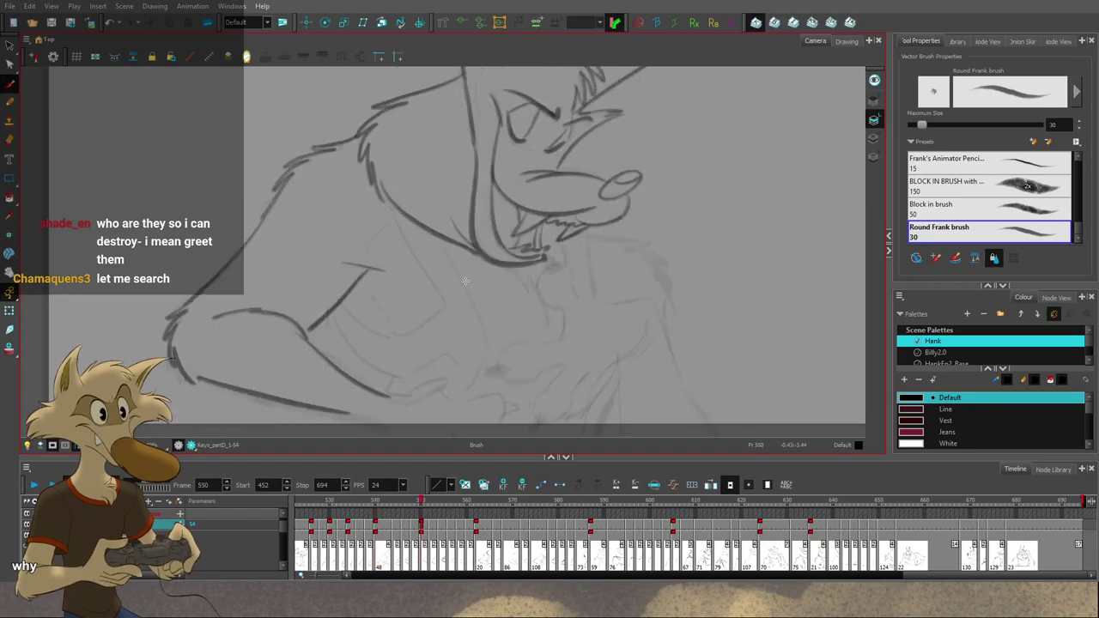
pyautogui.press('f')
pyautogui.press('f')
pyautogui.press('g')
pyautogui.press('g')
pyautogui.press('g')
pyautogui.press('f')
pyautogui.press('f')
pyautogui.press('g')
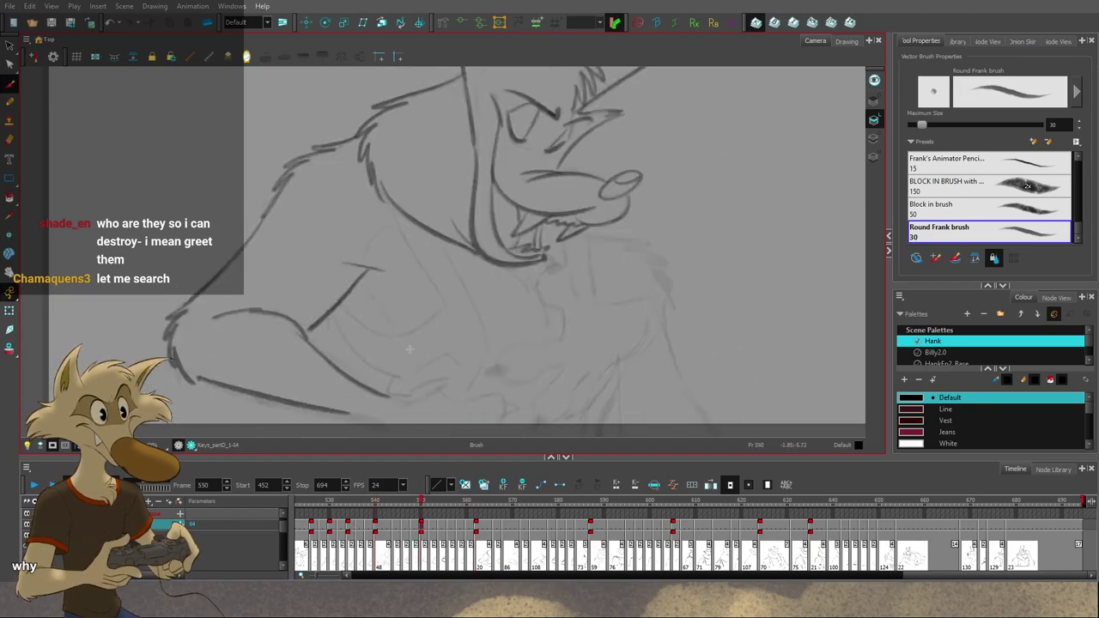
# Step: Shift the elbow and forearm underside strokes slightly outward and check them against the key pose at frame 540
pyautogui.hotkey('alt', 's')
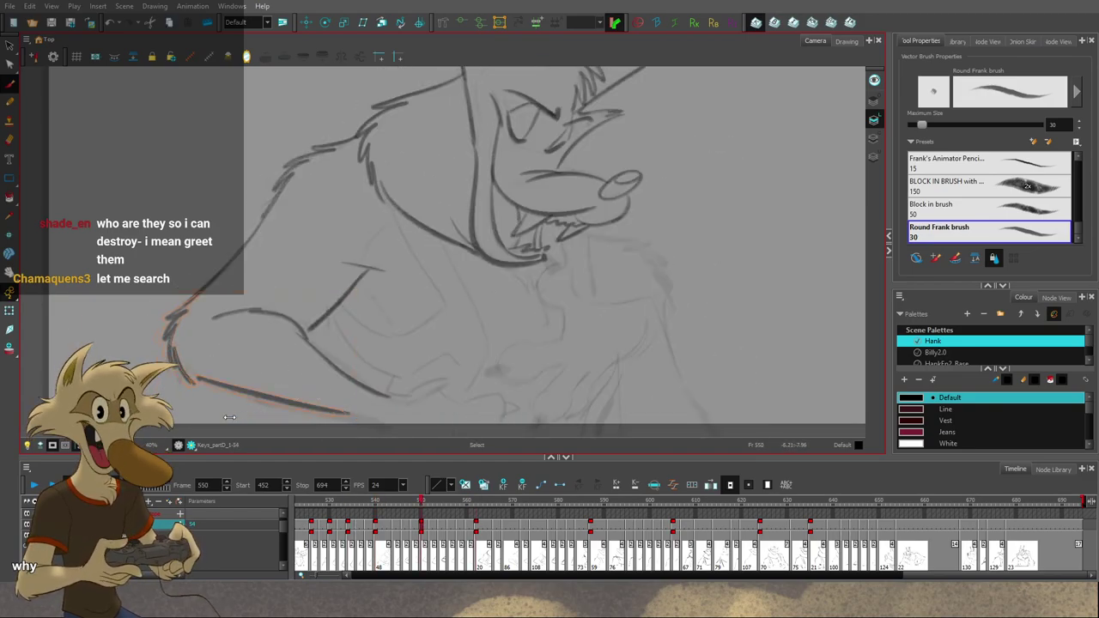
pyautogui.moveTo(229, 417); pyautogui.dragTo(226, 417)
pyautogui.hotkey('alt', 'b')
pyautogui.press('g')
pyautogui.press('f')
pyautogui.press('f')
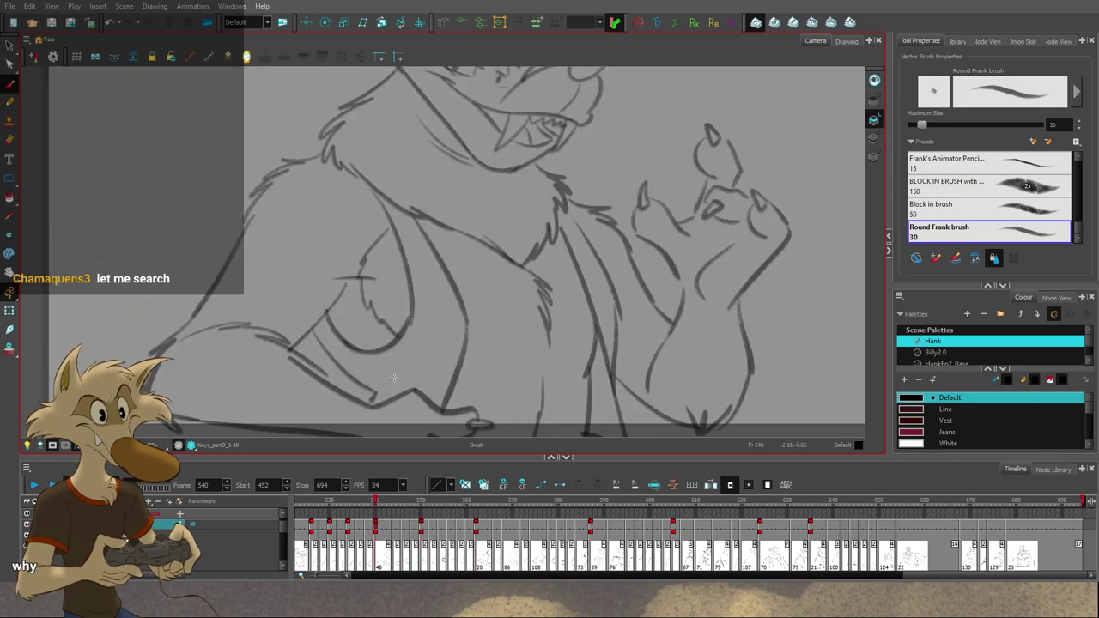
pyautogui.press('g')
pyautogui.press('f')
pyautogui.press('f')
pyautogui.press('g')
pyautogui.press('g')
pyautogui.press('f')
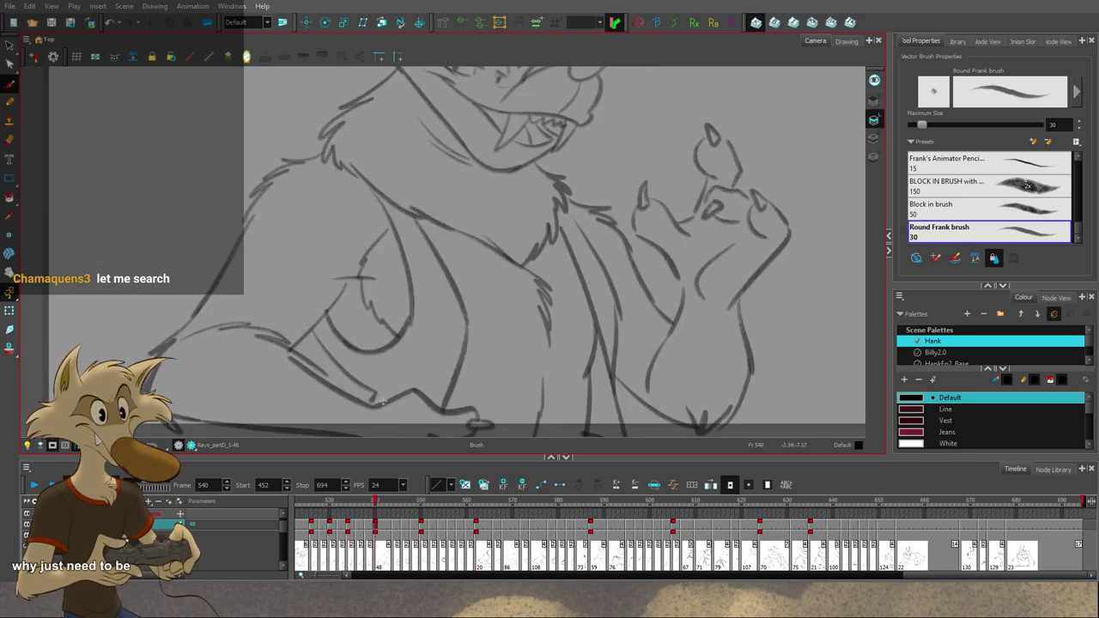
# Step: Extend the forearm's underside and draw the hand's upper contour from the wrist over the knuckles to the thumb
pyautogui.press('f')
pyautogui.moveTo(331, 407); pyautogui.dragTo(398, 424)
pyautogui.hotkey('ctrl', 'z')
pyautogui.moveTo(297, 412)
pyautogui.mouseDown()
pyautogui.moveTo(395, 431)
pyautogui.moveTo(386, 394)
pyautogui.moveTo(439, 387)
pyautogui.moveTo(503, 409)
pyautogui.mouseUp()
pyautogui.hotkey('ctrl', 'z')
pyautogui.press('f')
pyautogui.press('g')
pyautogui.press('f')
pyautogui.press('g')
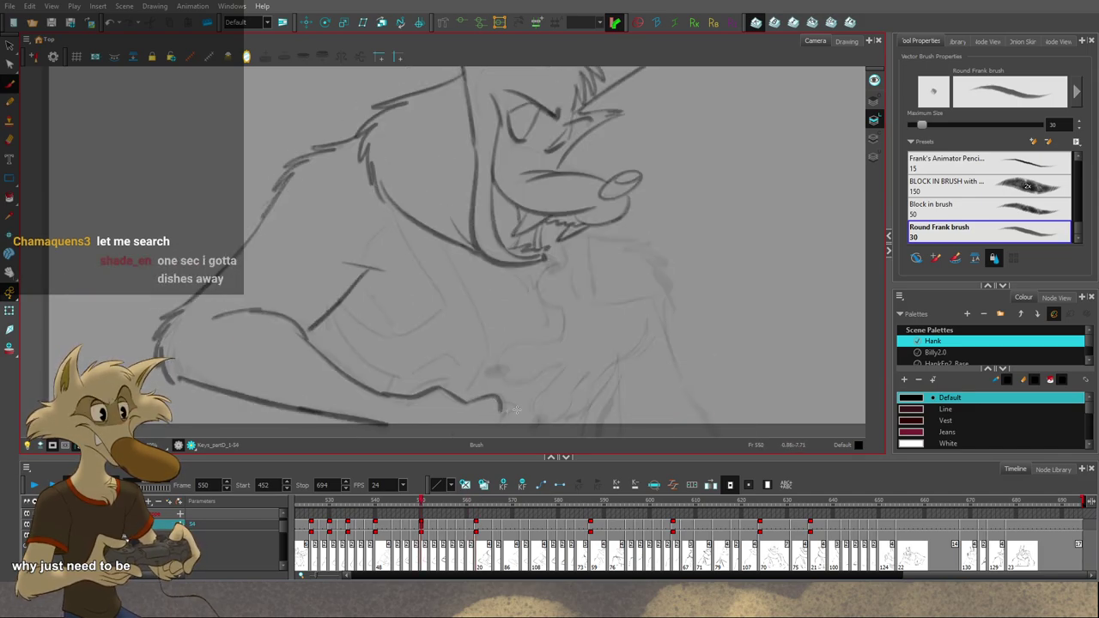
pyautogui.press('g')
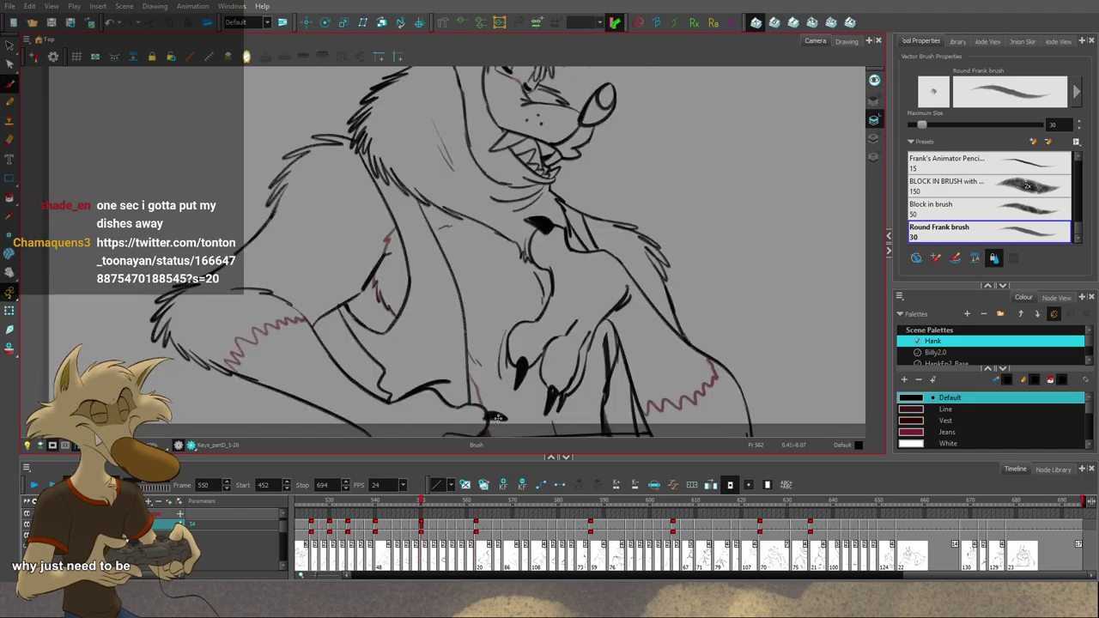
# Step: Draw the thumb's claw, the underside of the hand and the short vertical line below the forearm, matching the neighbouring key poses
pyautogui.press('f')
pyautogui.moveTo(477, 430); pyautogui.dragTo(488, 403)
pyautogui.press('g')
pyautogui.press('f')
pyautogui.press('g')
pyautogui.press('f')
pyautogui.press('f')
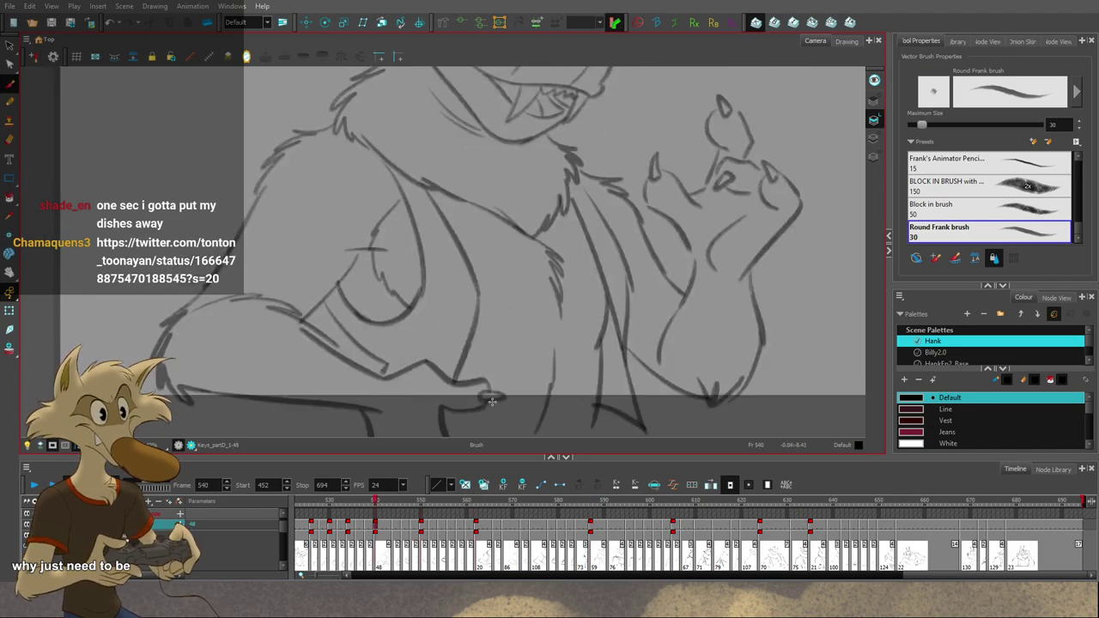
pyautogui.press('g')
pyautogui.press('g')
pyautogui.press('g')
pyautogui.press('f')
pyautogui.press('f')
pyautogui.press('g')
pyautogui.press('f')
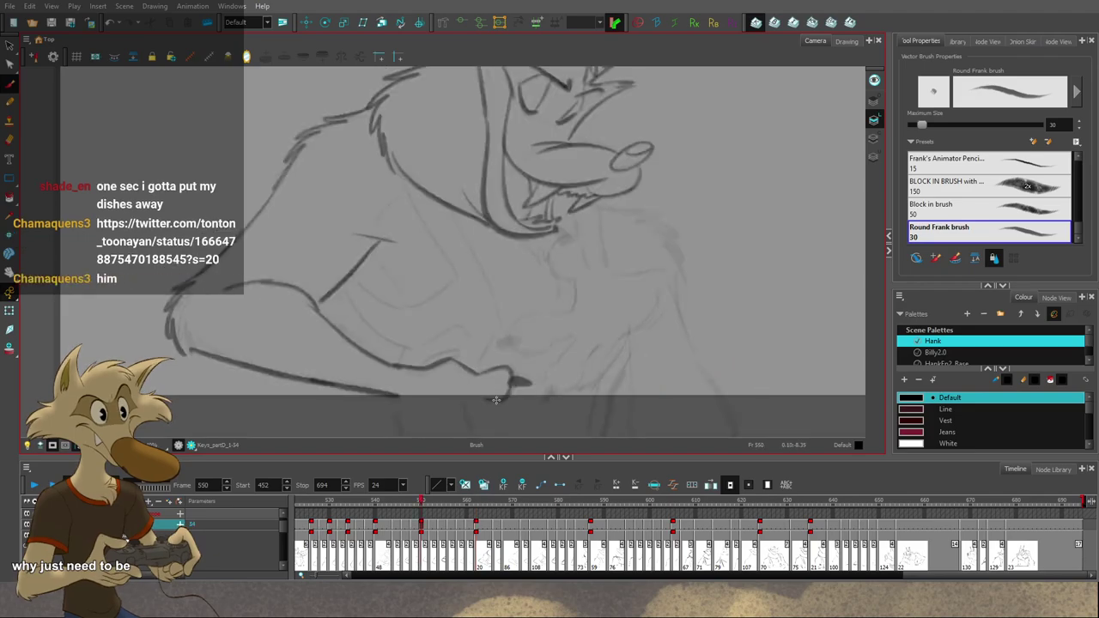
pyautogui.press('g')
pyautogui.press('f')
pyautogui.moveTo(394, 398); pyautogui.dragTo(398, 433)
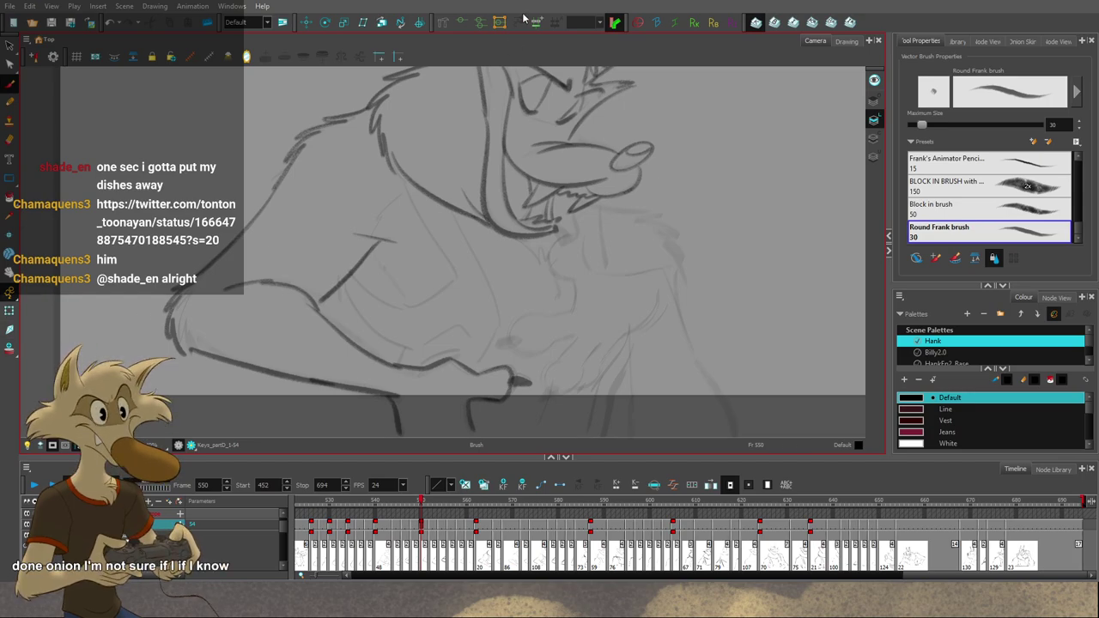
# Step: Compare the wolf's body and arm on frame 550 with the key pose at frame 540
pyautogui.scroll(-3, 466, 230)
pyautogui.scroll(3, 490, 235)
pyautogui.press('f')
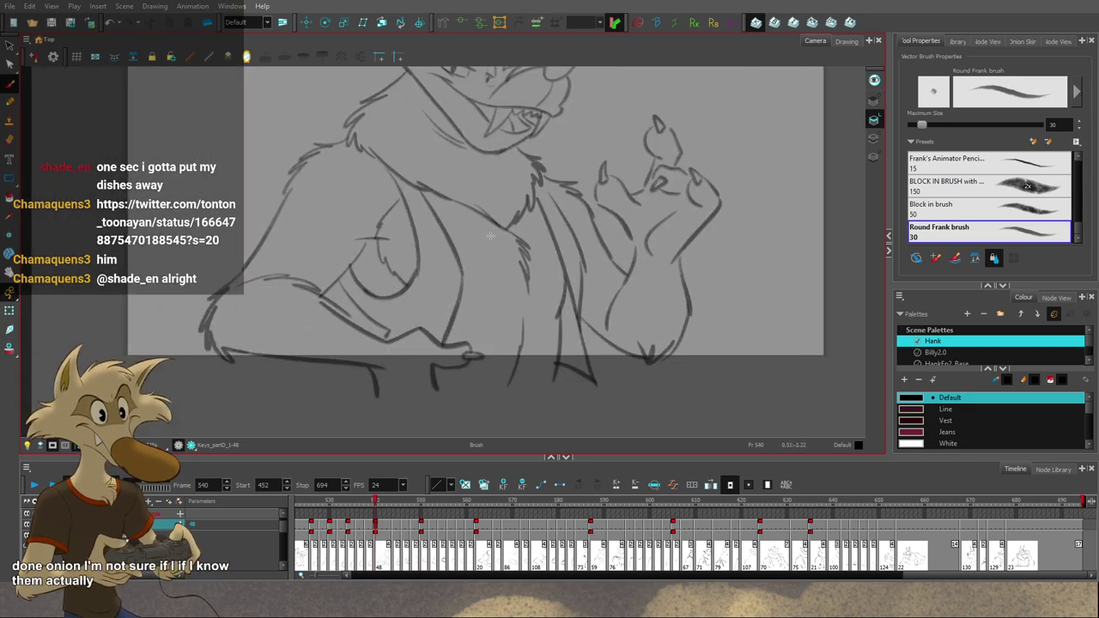
pyautogui.press('g')
pyautogui.moveTo(484, 250); pyautogui.dragTo(461, 286)
pyautogui.press('f')
pyautogui.press('f')
pyautogui.press('g')
pyautogui.press('g')
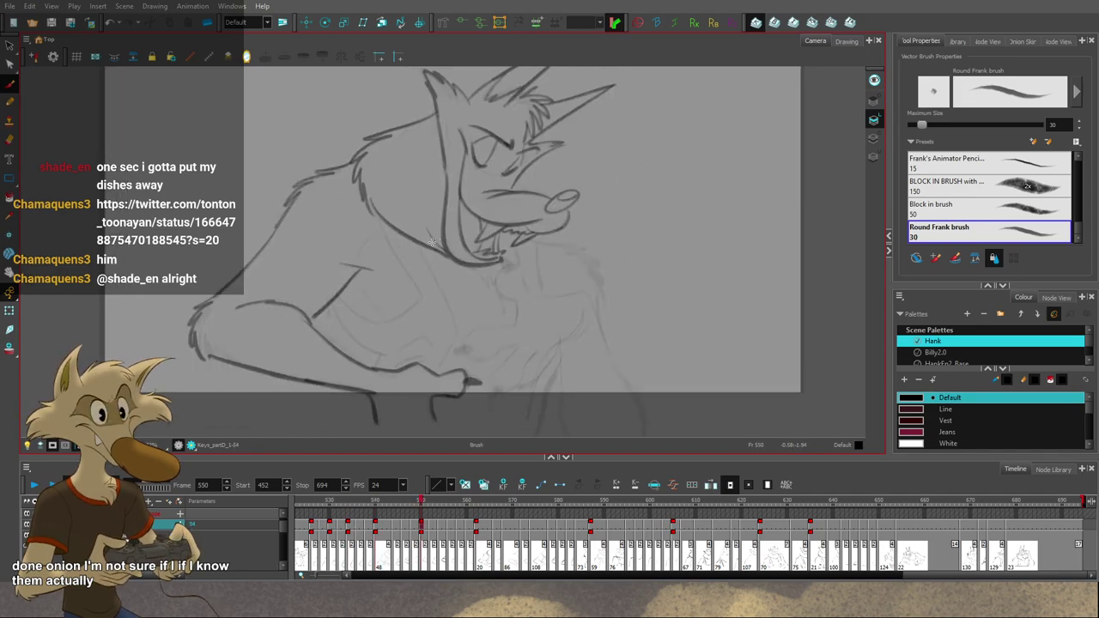
pyautogui.press('f')
pyautogui.press('g')
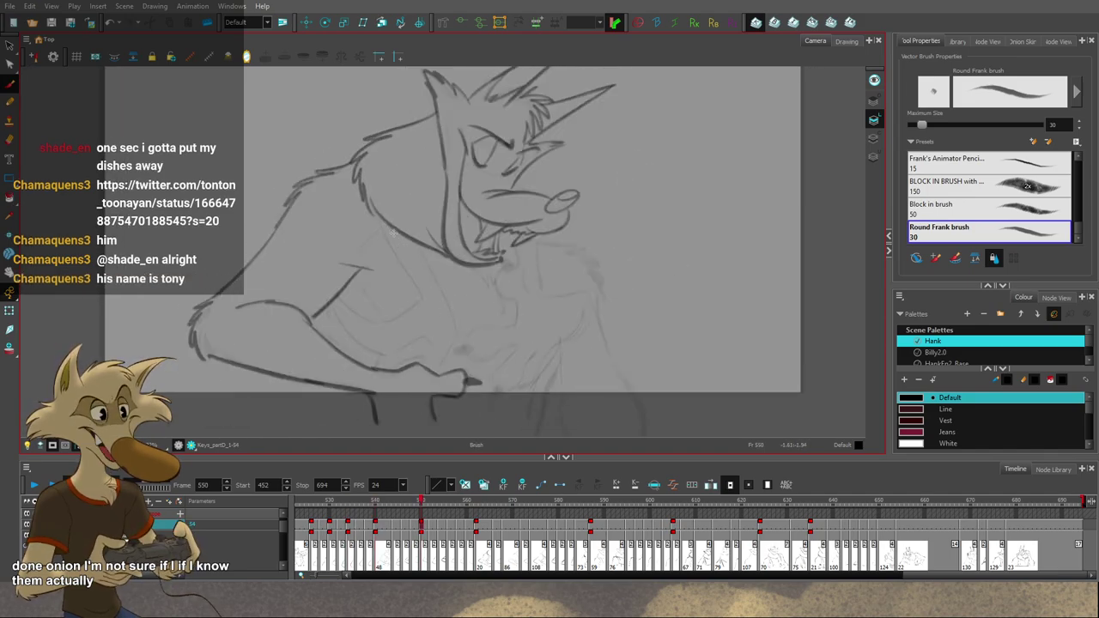
# Step: Draw the front edge of the vest's armhole on frame 550, checking it against the neighbouring key pose at frame 540
pyautogui.press(',')
pyautogui.press(',')
pyautogui.press(',')
pyautogui.press(',')
pyautogui.press(',')
pyautogui.press(',')
pyautogui.press(',')
pyautogui.press(',')
pyautogui.press(',')
pyautogui.press(',')
pyautogui.press('g')
pyautogui.moveTo(473, 317); pyautogui.dragTo(455, 335)
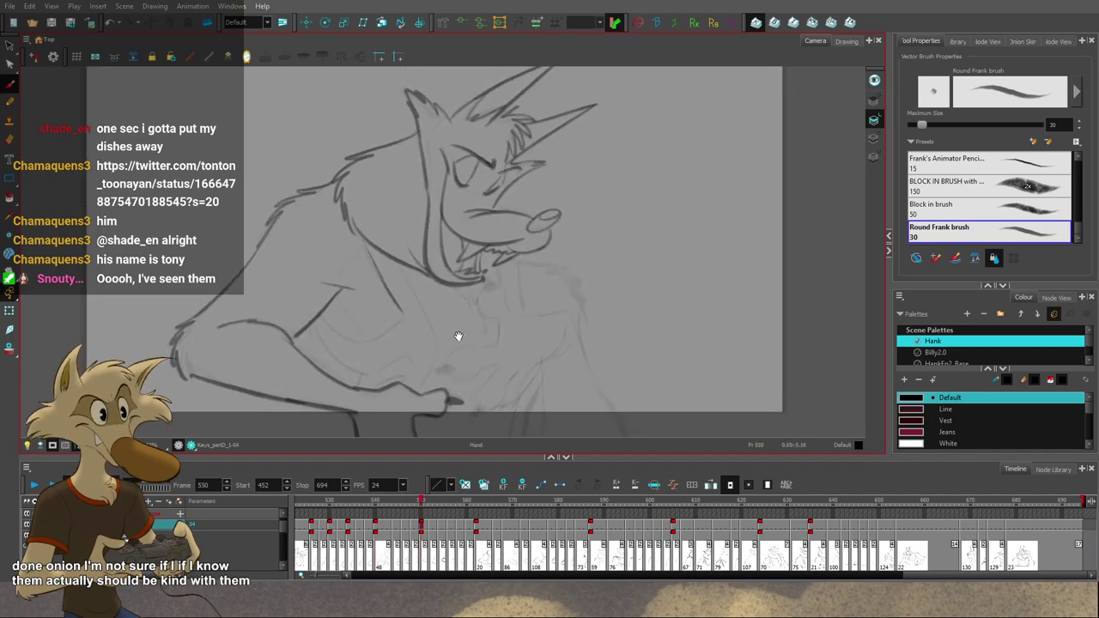
# Step: Draw the curved bottom of the vest's armhole and join it to the armhole's front edge
pyautogui.press('f')
pyautogui.press('g')
pyautogui.hotkey('alt', 's')
pyautogui.hotkey('alt', 'b')
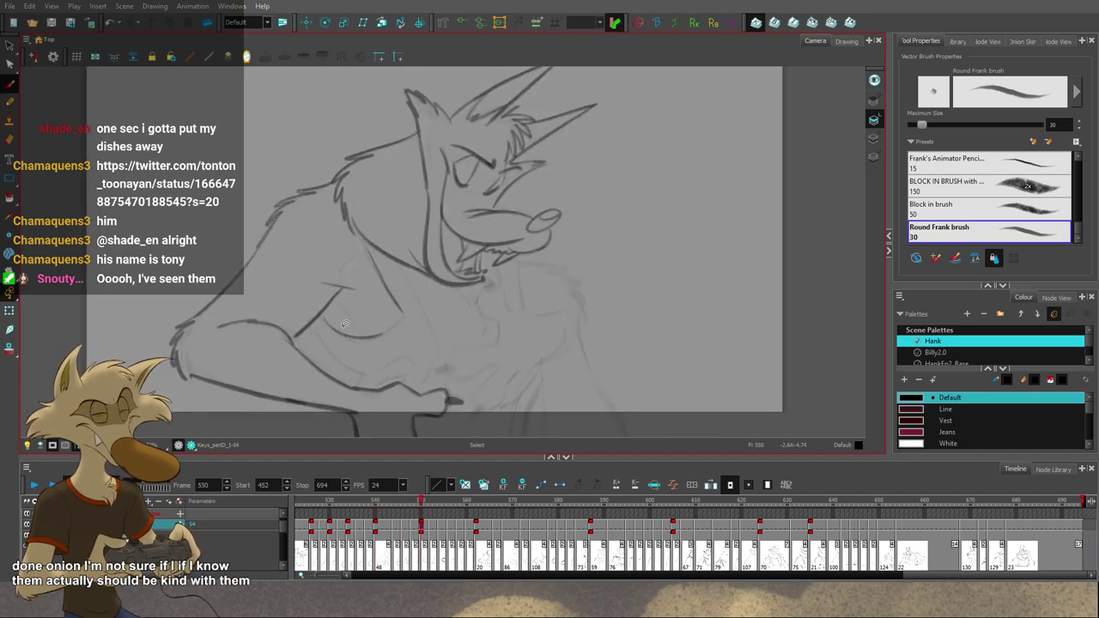
pyautogui.hotkey('ctrl', 'z')
pyautogui.moveTo(340, 335); pyautogui.dragTo(395, 334)
pyautogui.press('f')
pyautogui.press('g')
pyautogui.hotkey('ctrl', 'z')
pyautogui.hotkey('ctrl', 'z')
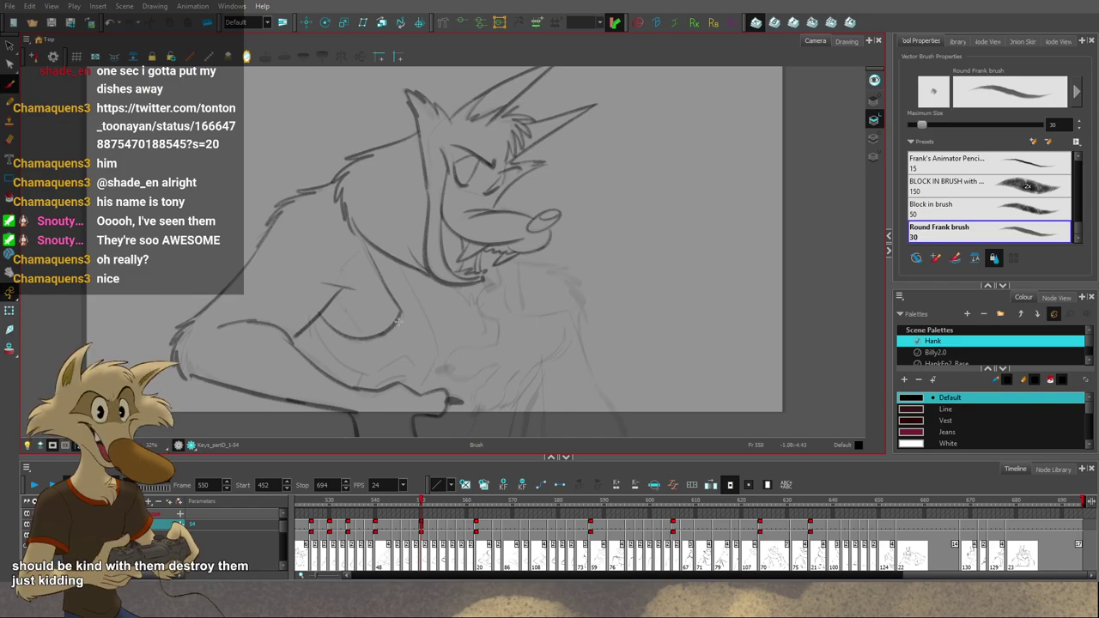
# Step: Draw the armhole's upper curve and the inner fold line beside the upper arm, matching the key pose at frame 540
pyautogui.press('ctrl')
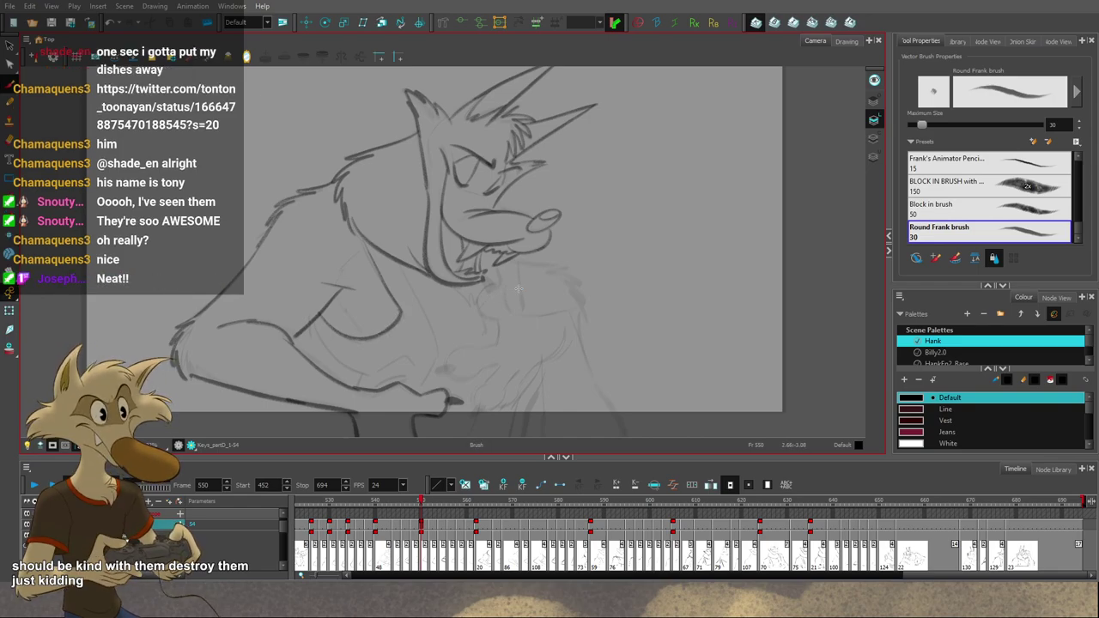
pyautogui.scroll(-3, 519, 288)
pyautogui.scroll(4, 552, 311)
pyautogui.press('f')
pyautogui.press('g')
pyautogui.press('f')
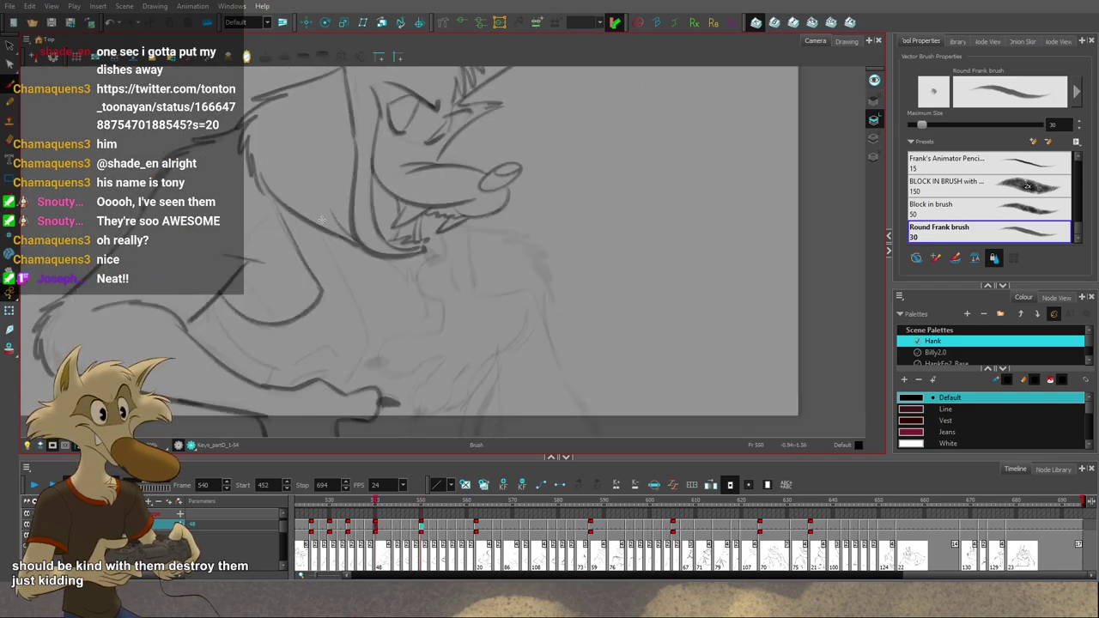
pyautogui.press('.')
pyautogui.press('.')
pyautogui.press('.')
pyautogui.press('.')
pyautogui.press('.')
pyautogui.press('.')
pyautogui.press('.')
pyautogui.press('.')
pyautogui.press('.')
pyautogui.press('.')
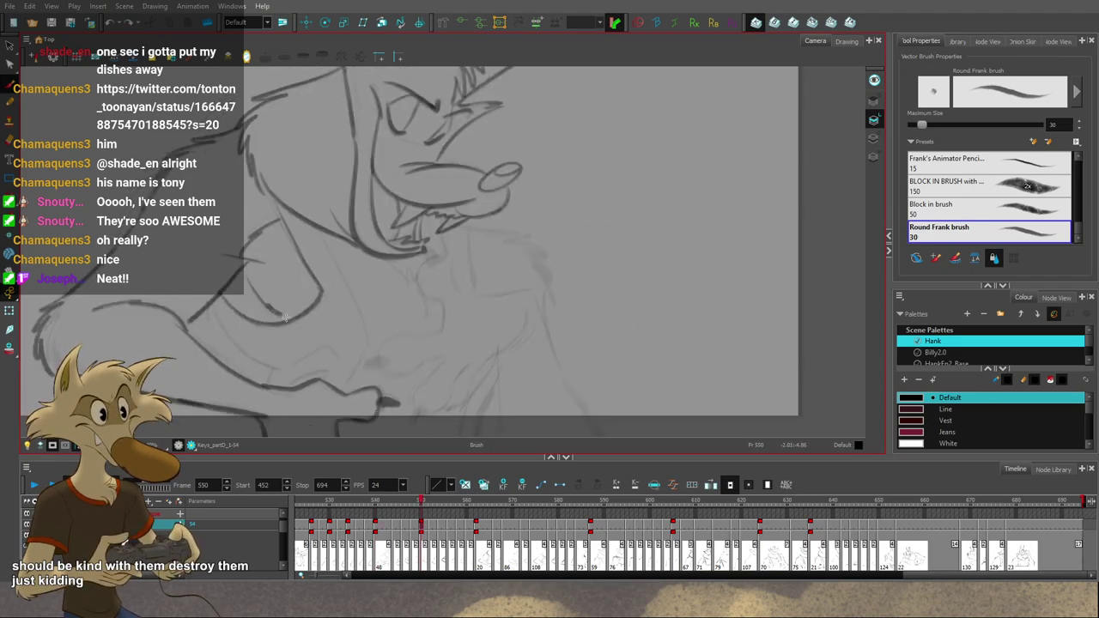
pyautogui.moveTo(285, 318); pyautogui.dragTo(291, 320)
pyautogui.press('f')
pyautogui.press('g')
# Step: Draw the vest's side line from the armpit down to the forearm and close it with a short stroke
pyautogui.moveTo(207, 307); pyautogui.dragTo(278, 362)
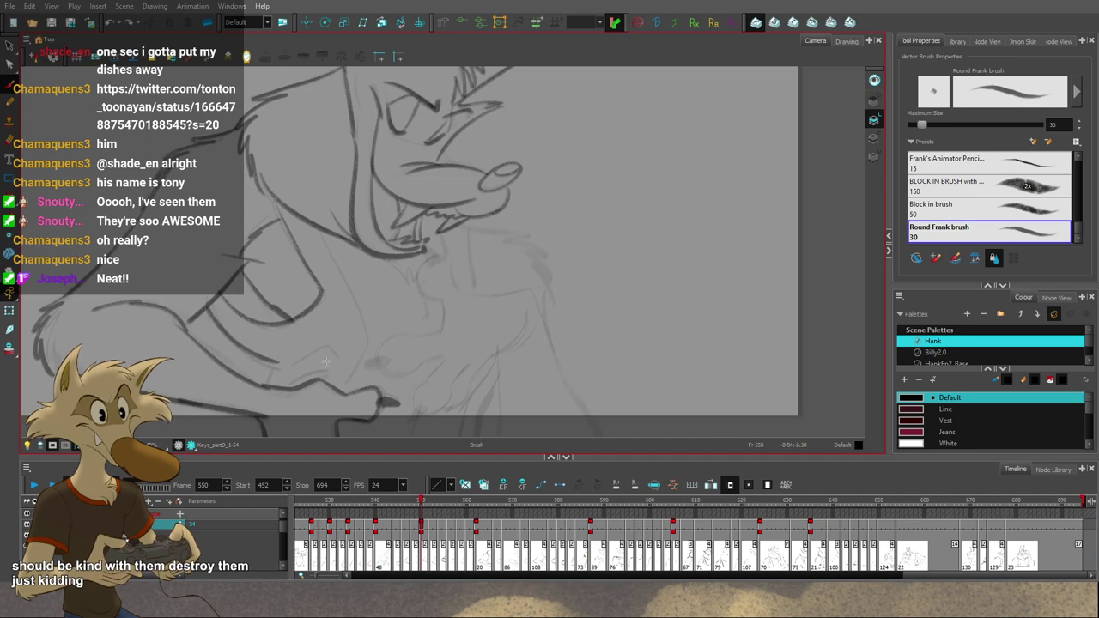
pyautogui.hotkey('ctrl', 'z')
pyautogui.hotkey('ctrl', 'z')
pyautogui.moveTo(203, 318); pyautogui.dragTo(290, 374)
pyautogui.hotkey('ctrl', 'z')
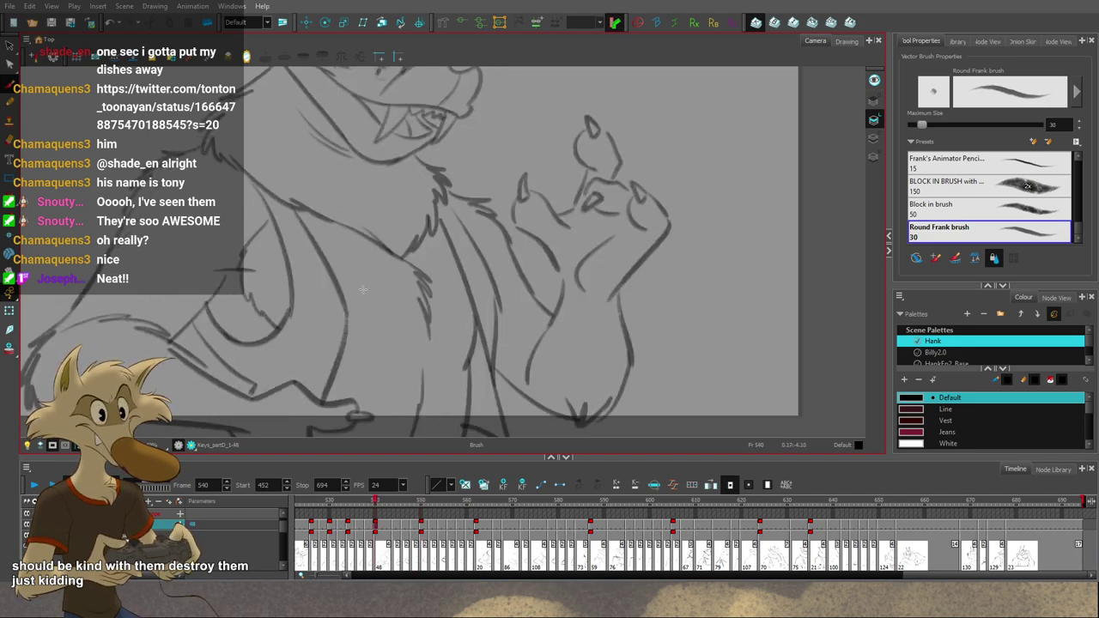
# Step: Draw the vest's front edge running diagonally down the chest from the neck fur, checking it against frame 540
pyautogui.moveTo(313, 225); pyautogui.dragTo(371, 326)
pyautogui.hotkey('ctrl', 'z')
pyautogui.press('f')
pyautogui.press('g')
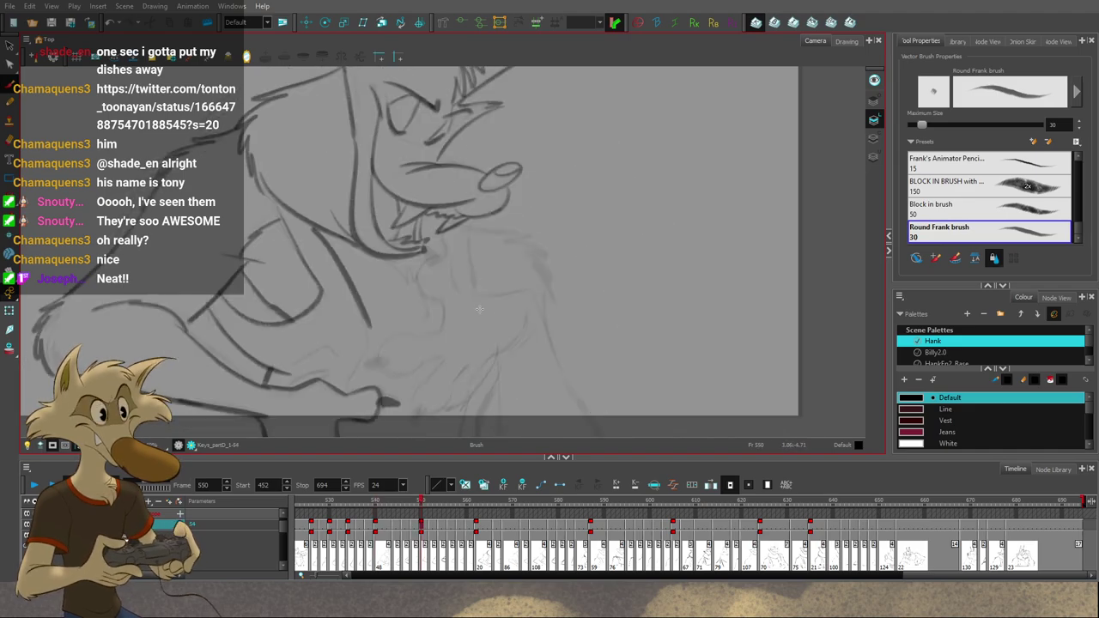
# Step: Draw the claw and both sides of the finger just below the chin on the hand in front of the chest
pyautogui.hotkey('ctrl', 'z')
pyautogui.moveTo(433, 259)
pyautogui.mouseDown()
pyautogui.moveTo(439, 299)
pyautogui.moveTo(463, 289)
pyautogui.mouseUp()
pyautogui.hotkey('ctrl', 'z')
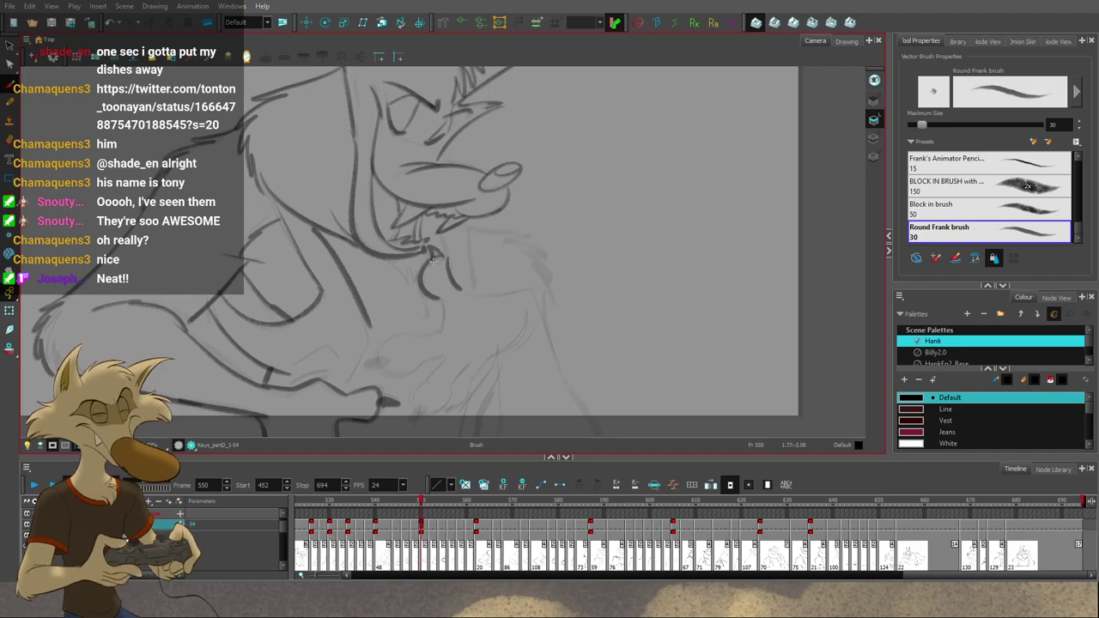
pyautogui.press('f')
pyautogui.press('g')
pyautogui.press('g')
pyautogui.press('f')
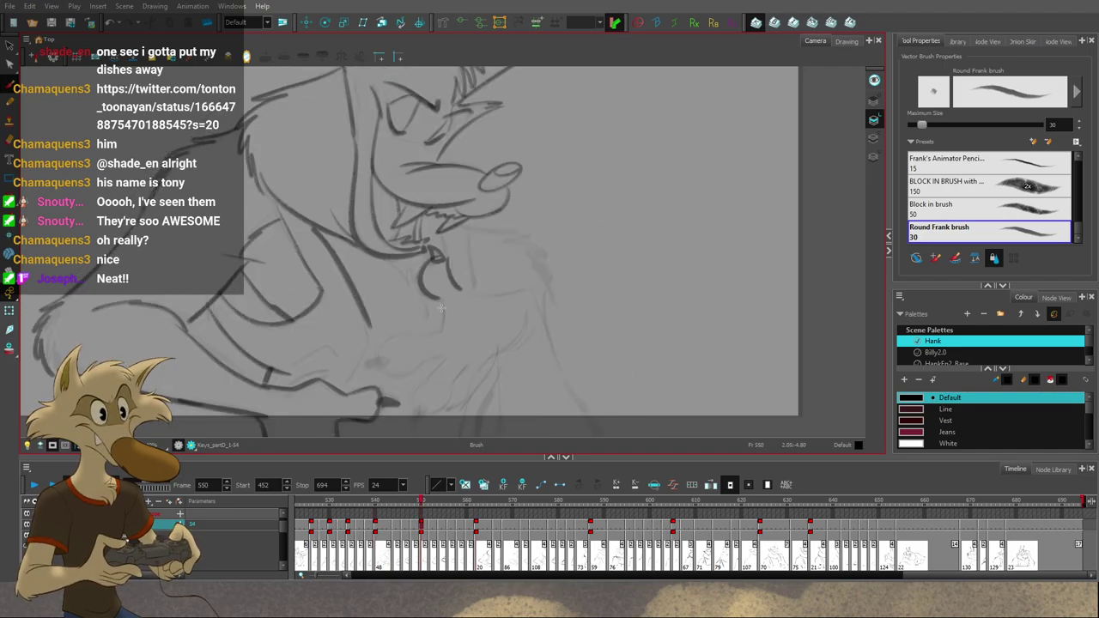
# Step: Draw the hand's contour down from the upper finger and add the lower fingers with their claws over the faint rough
pyautogui.press('f')
pyautogui.press('g')
pyautogui.moveTo(444, 330)
pyautogui.mouseDown()
pyautogui.moveTo(415, 338)
pyautogui.moveTo(413, 373)
pyautogui.moveTo(496, 331)
pyautogui.moveTo(438, 361)
pyautogui.moveTo(434, 339)
pyautogui.moveTo(456, 339)
pyautogui.moveTo(422, 390)
pyautogui.moveTo(470, 351)
pyautogui.mouseUp()
pyautogui.hotkey('ctrl', 'z')
pyautogui.hotkey('ctrl', 'z')
pyautogui.hotkey('ctrl', 'z')
pyautogui.hotkey('ctrl', 'z')
pyautogui.hotkey('ctrl', 'z')
pyautogui.hotkey('ctrl', 'z')
pyautogui.hotkey('ctrl', 'z')
pyautogui.press('f')
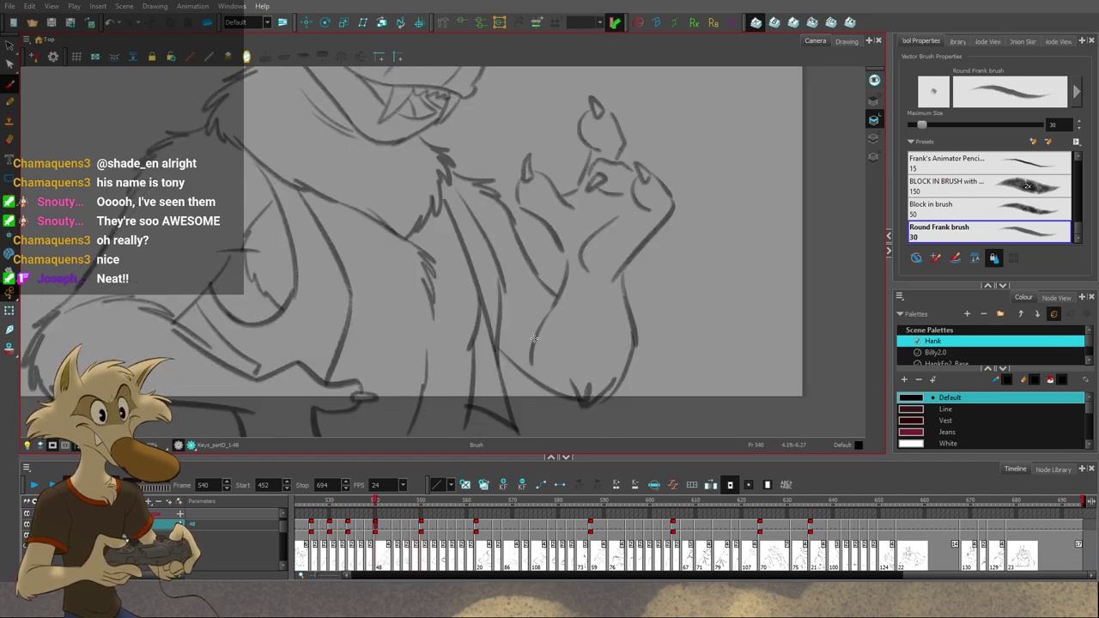
pyautogui.press('g')
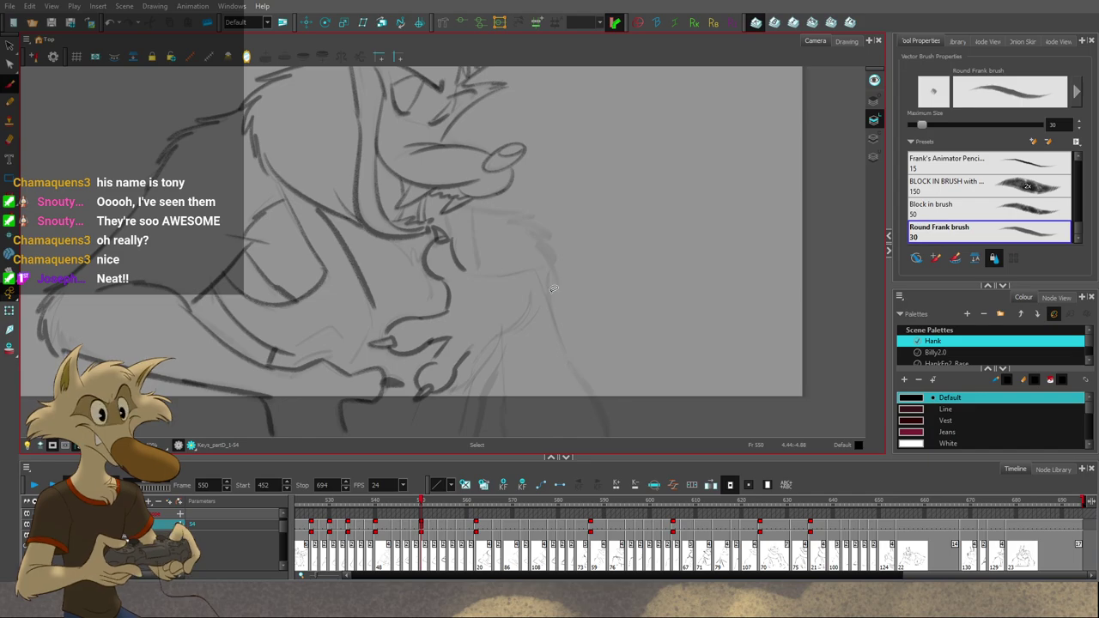
# Step: Draw the last finger and the underside of the hand up to the wrist, checking against frame 540
pyautogui.moveTo(554, 290)
pyautogui.mouseDown()
pyautogui.moveTo(679, 75)
pyautogui.moveTo(615, 195)
pyautogui.mouseUp()
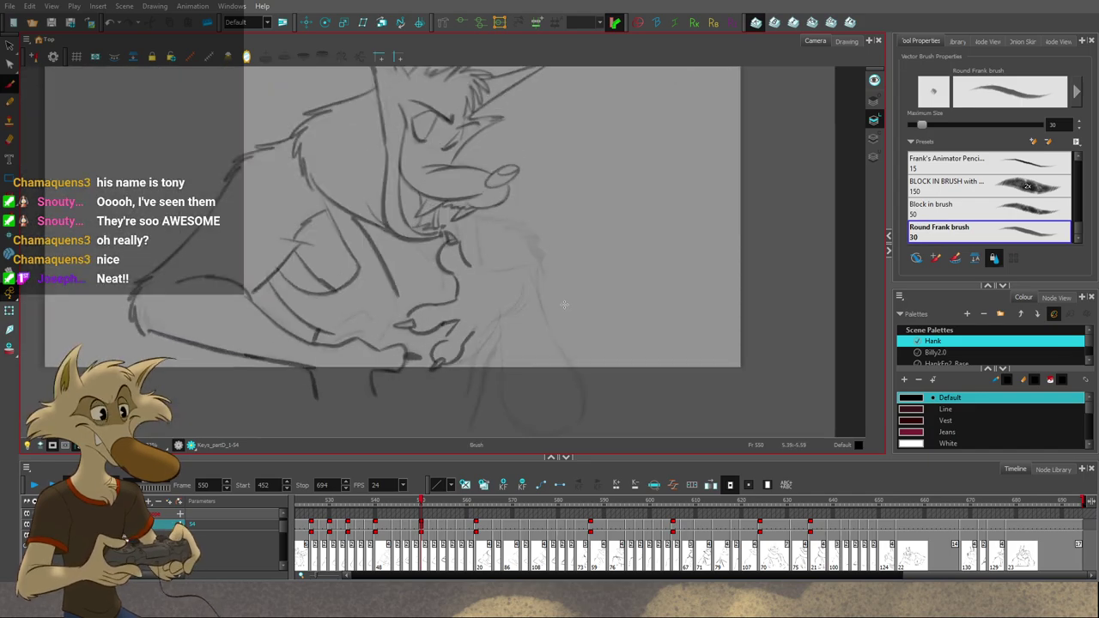
pyautogui.press('f')
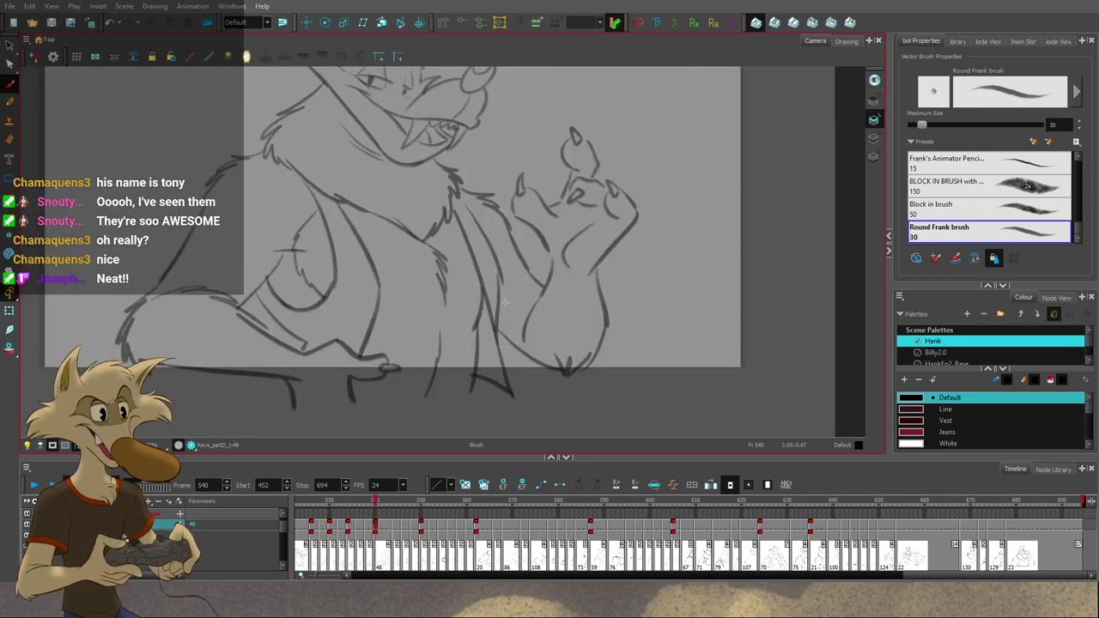
pyautogui.press('g')
pyautogui.moveTo(490, 324); pyautogui.dragTo(459, 355)
pyautogui.hotkey('ctrl', 'z')
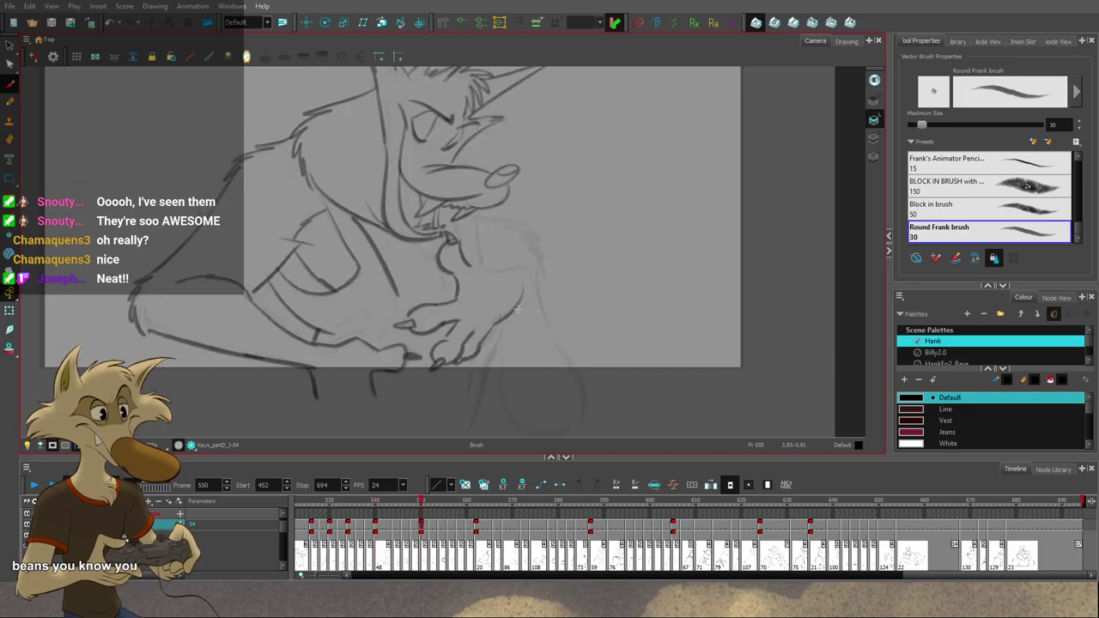
pyautogui.moveTo(512, 318); pyautogui.dragTo(526, 290)
# Step: Draw the wrist line across the top of the hand and the forearm's outer contour down towards the elbow
pyautogui.moveTo(470, 267)
pyautogui.mouseDown()
pyautogui.moveTo(532, 266)
pyautogui.moveTo(554, 339)
pyautogui.mouseUp()
pyautogui.hotkey('ctrl', 'z')
pyautogui.hotkey('ctrl', 'z')
pyautogui.hotkey('ctrl', 'z')
pyautogui.moveTo(530, 269)
pyautogui.mouseDown()
pyautogui.moveTo(610, 367)
pyautogui.moveTo(563, 361)
pyautogui.mouseUp()
pyautogui.hotkey('ctrl', 'z')
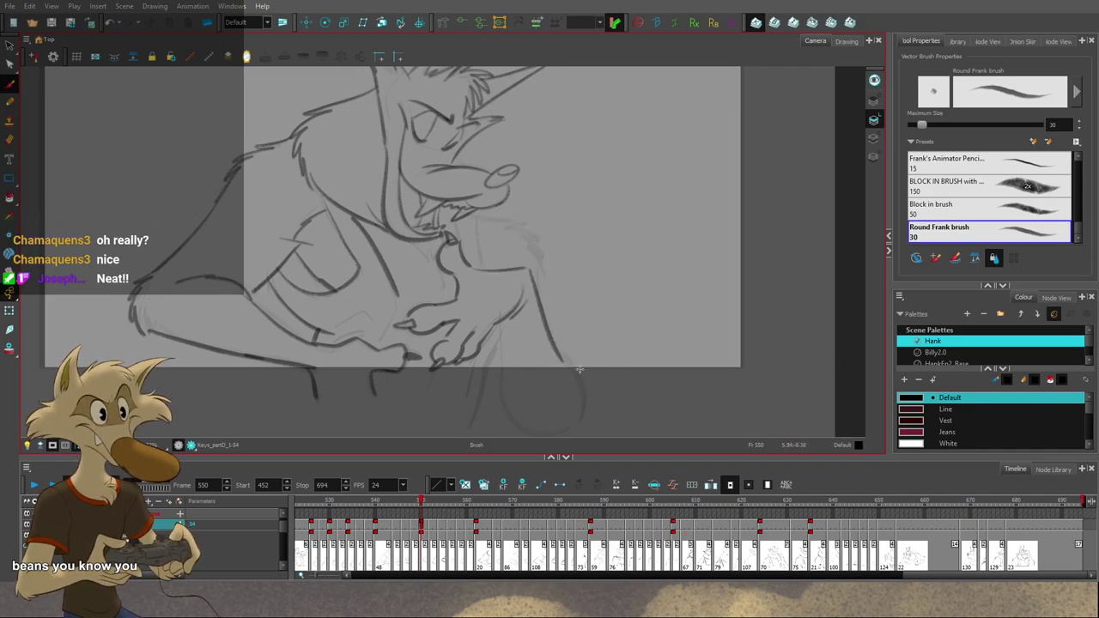
# Step: Draw the forearm's inner contour from below the hand down and around the bottom of the elbow
pyautogui.moveTo(501, 327)
pyautogui.mouseDown()
pyautogui.moveTo(508, 396)
pyautogui.moveTo(507, 373)
pyautogui.moveTo(556, 436)
pyautogui.mouseUp()
pyautogui.hotkey('ctrl', 'z')
pyautogui.hotkey('ctrl', 'z')
pyautogui.press('f')
pyautogui.press('g')
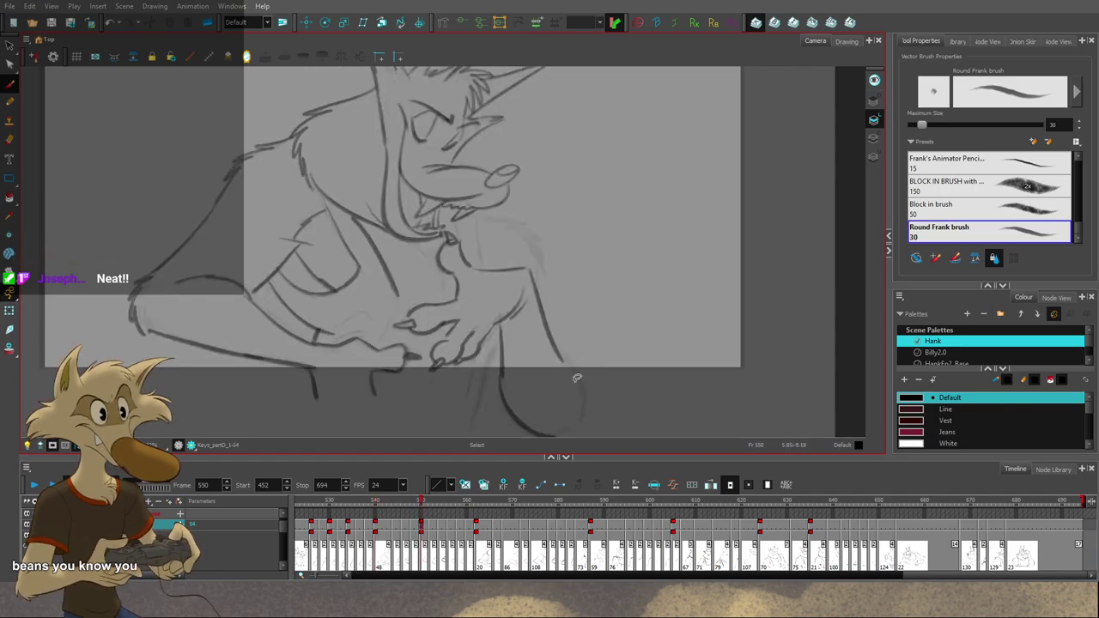
# Step: Close the elbow's outer contour and add fur strokes at its tip, comparing with frame 540
pyautogui.hotkey('ctrl', 'z')
pyautogui.moveTo(563, 360)
pyautogui.mouseDown()
pyautogui.moveTo(585, 401)
pyautogui.moveTo(575, 431)
pyautogui.moveTo(582, 389)
pyautogui.mouseUp()
pyautogui.press('f')
pyautogui.press('g')
pyautogui.hotkey('ctrl', 'z')
# Step: Draw the top of the far shoulder from below the chin with jagged fur tufts running down its outer side
pyautogui.moveTo(454, 203); pyautogui.dragTo(504, 211)
pyautogui.hotkey('ctrl', 'z')
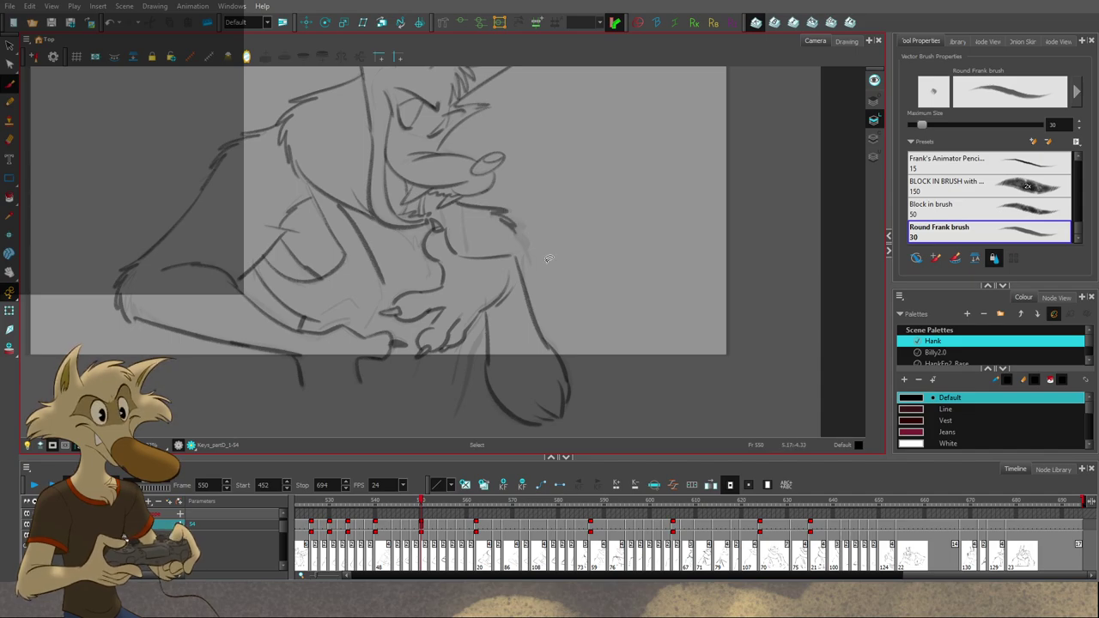
pyautogui.scroll(-5, 522, 278)
pyautogui.scroll(4, 536, 265)
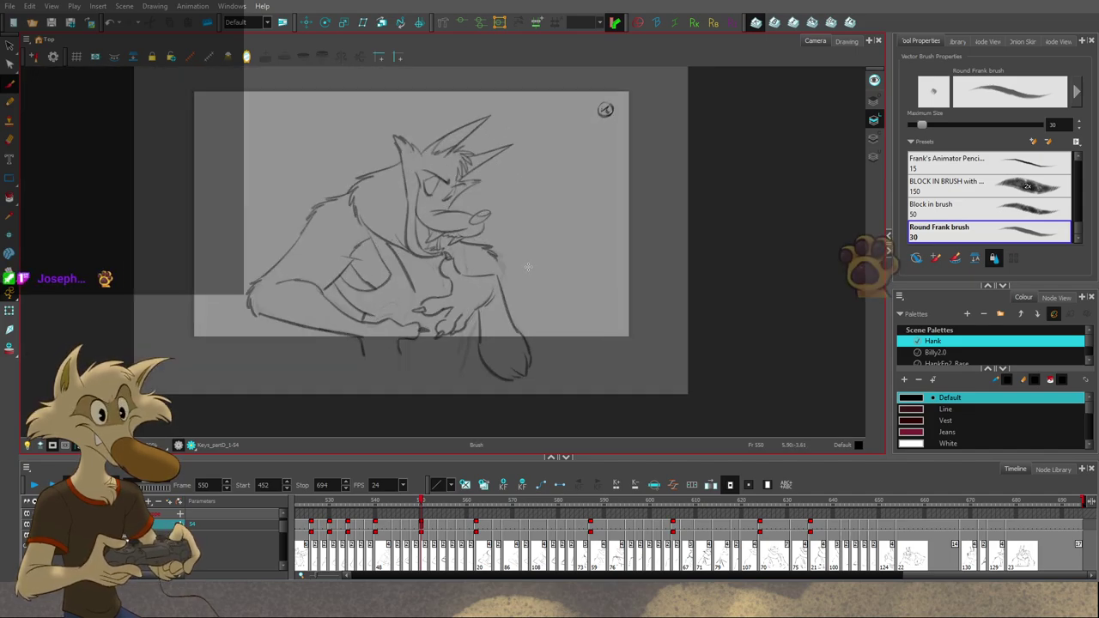
pyautogui.scroll(1, 523, 260)
pyautogui.scroll(1, 516, 274)
pyautogui.scroll(-1, 517, 277)
pyautogui.scroll(1, 519, 277)
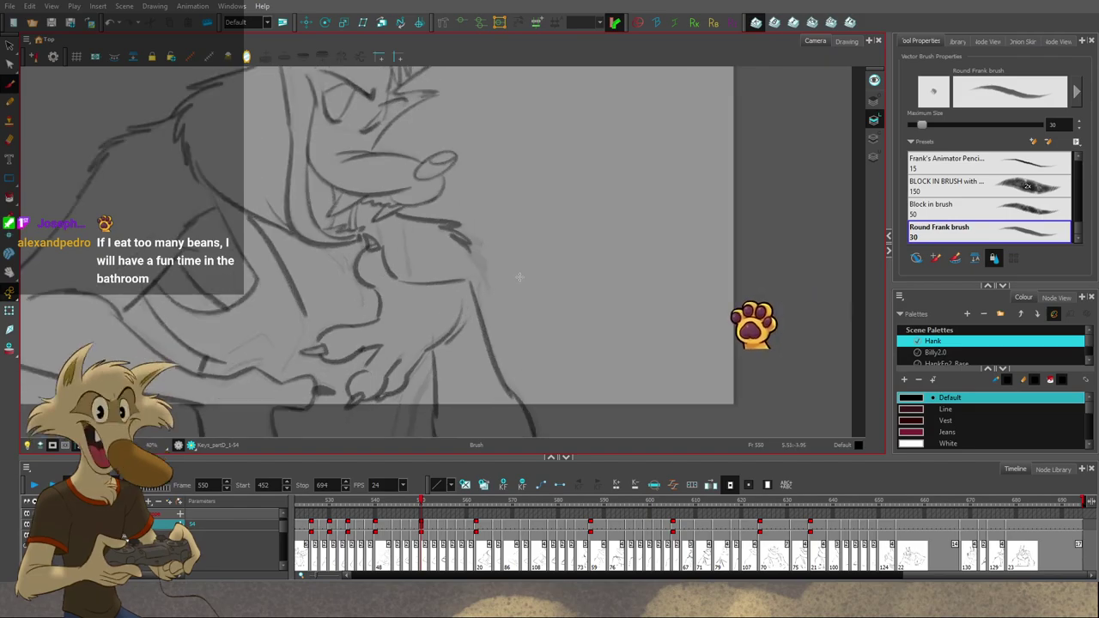
pyautogui.press('f')
pyautogui.scroll(-1, 525, 280)
pyautogui.press('g')
pyautogui.press('g')
pyautogui.scroll(2, 531, 291)
pyautogui.press('f')
pyautogui.press('g')
pyautogui.press('f')
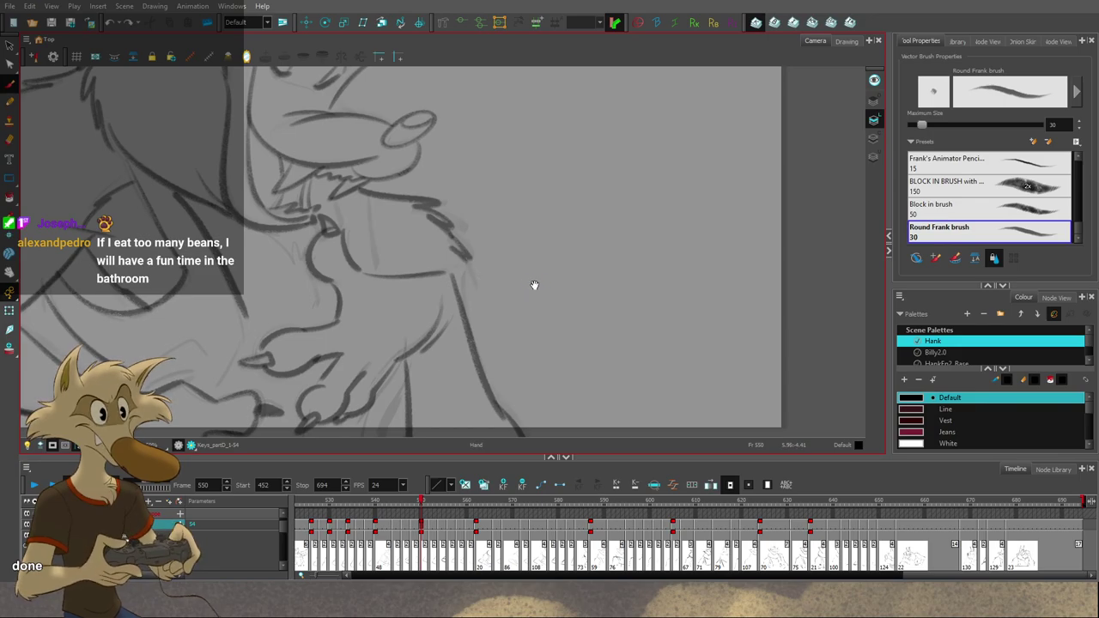
# Step: Extend the far shoulder's fur and upper-arm contour down to the forearm, matching the key pose at frame 540
pyautogui.moveTo(535, 285); pyautogui.dragTo(515, 266)
pyautogui.press('f')
pyautogui.press('g')
pyautogui.press('f')
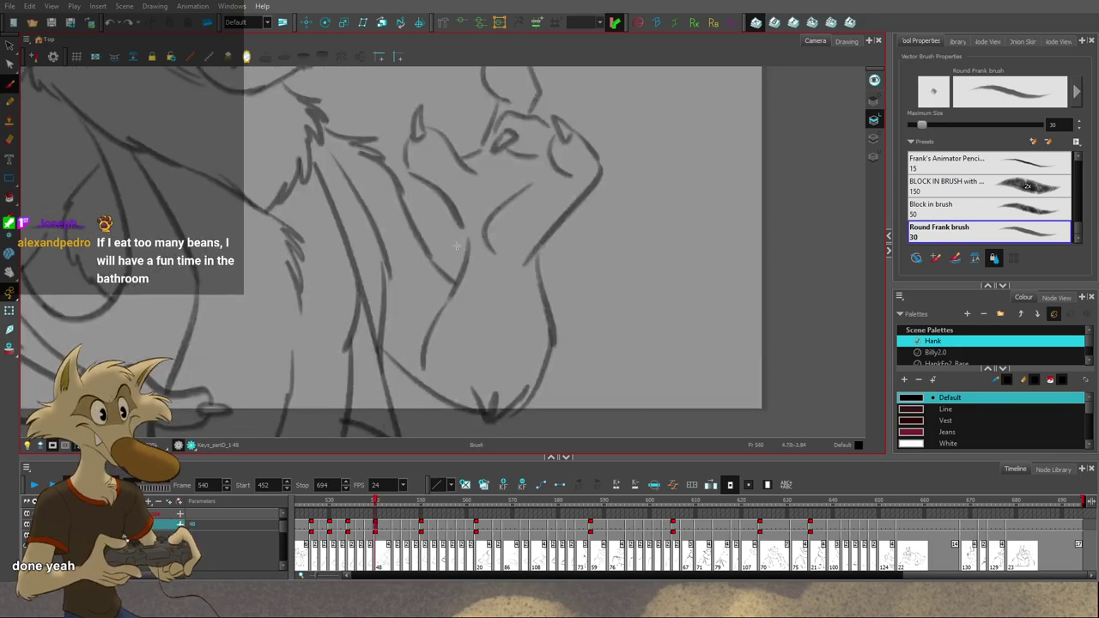
pyautogui.press("'")
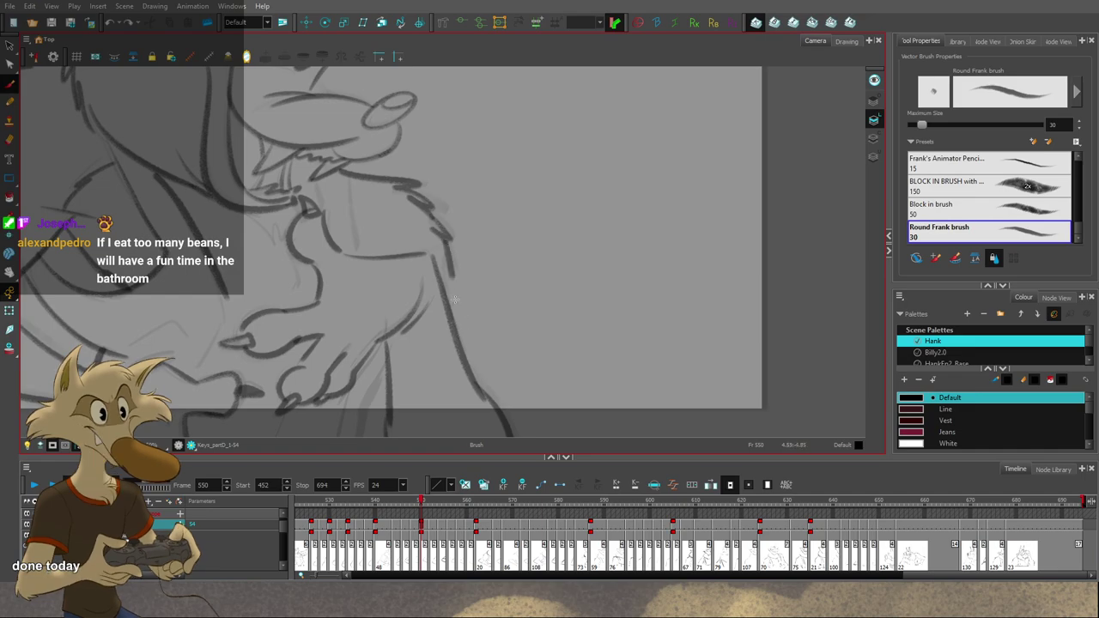
pyautogui.hotkey('alt', 's')
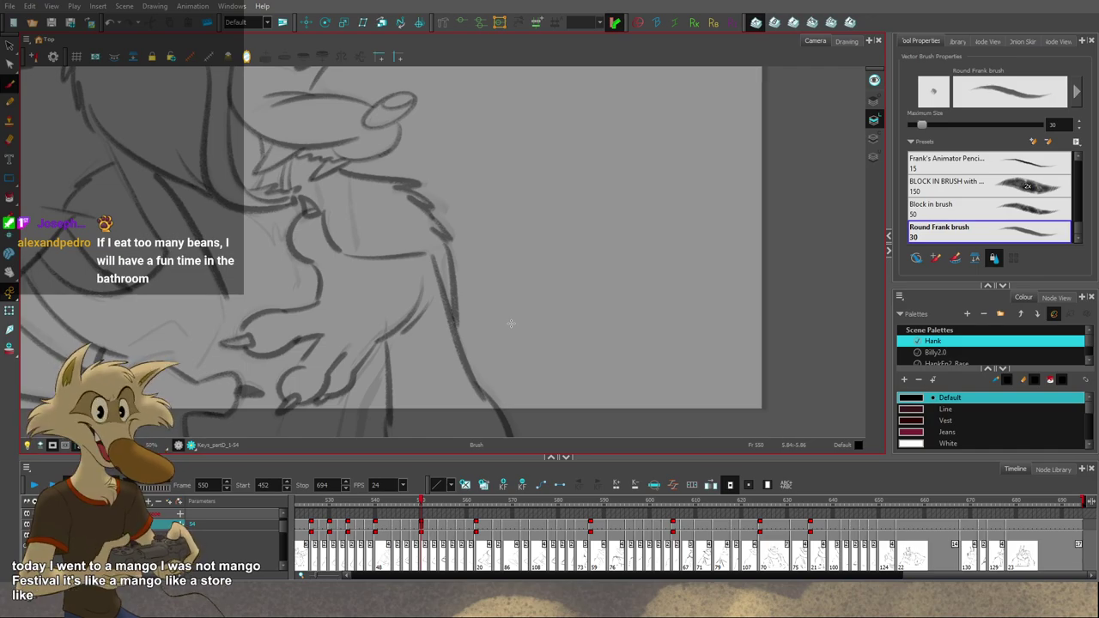
# Step: Compare the far arm with the key pose at frame 540 and try a short stroke inside the shoulder below the chin
pyautogui.scroll(-4, 506, 323)
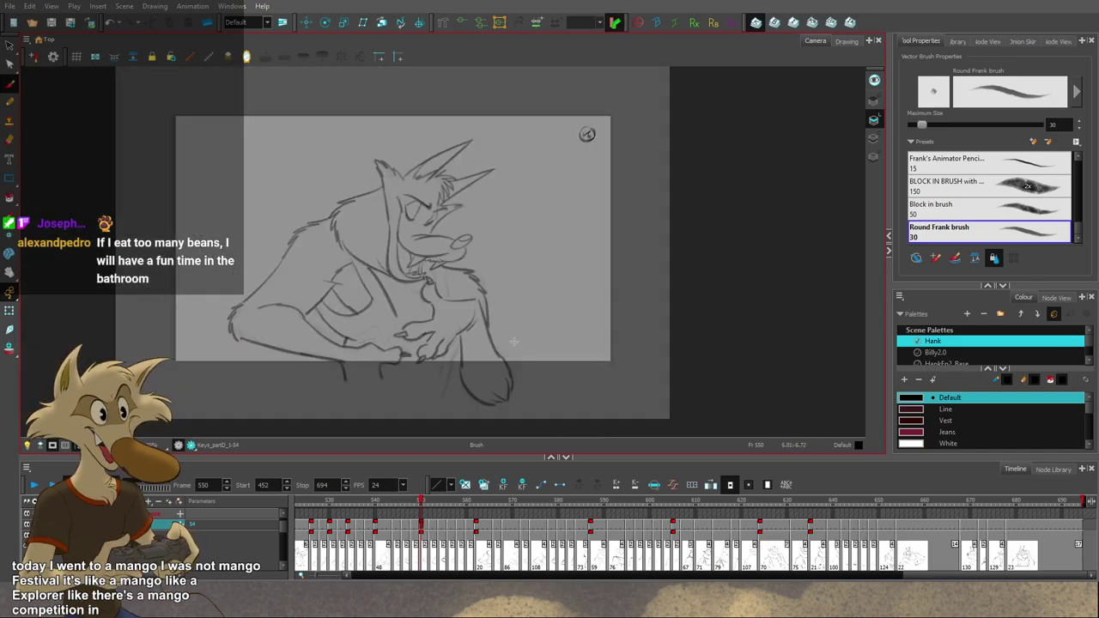
pyautogui.scroll(3, 513, 335)
pyautogui.press('f')
pyautogui.press('.')
pyautogui.press(',')
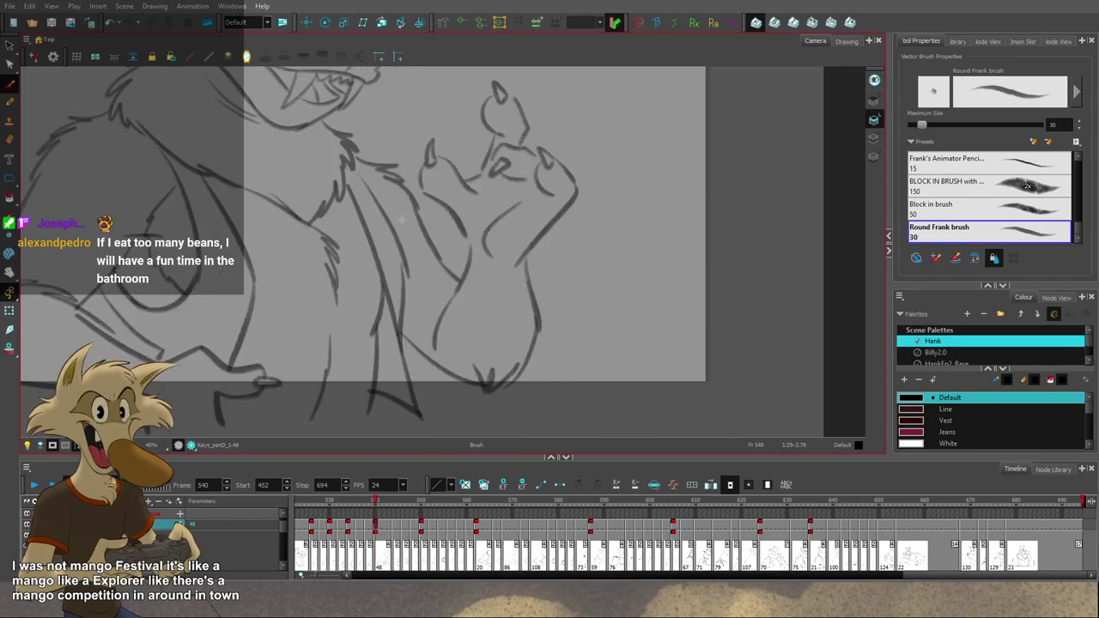
pyautogui.press('.')
pyautogui.moveTo(352, 199); pyautogui.dragTo(362, 233)
pyautogui.hotkey('ctrl', 'z')
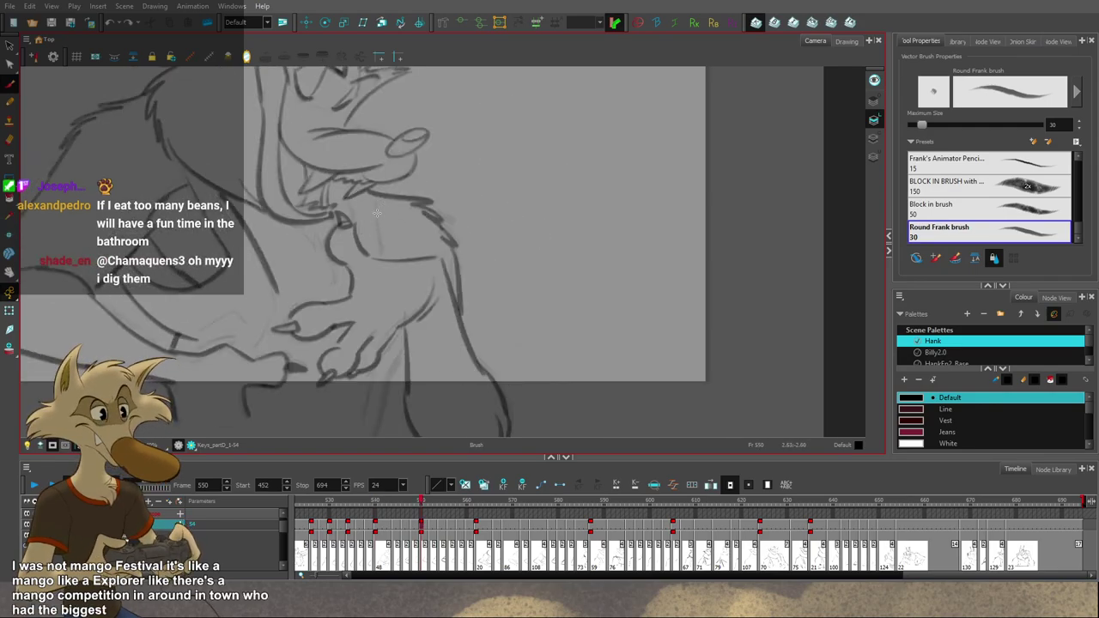
# Step: Extend the vest's front edge down to the resting forearm in the wolf's key drawing at frame 550
pyautogui.press('f')
pyautogui.press('g')
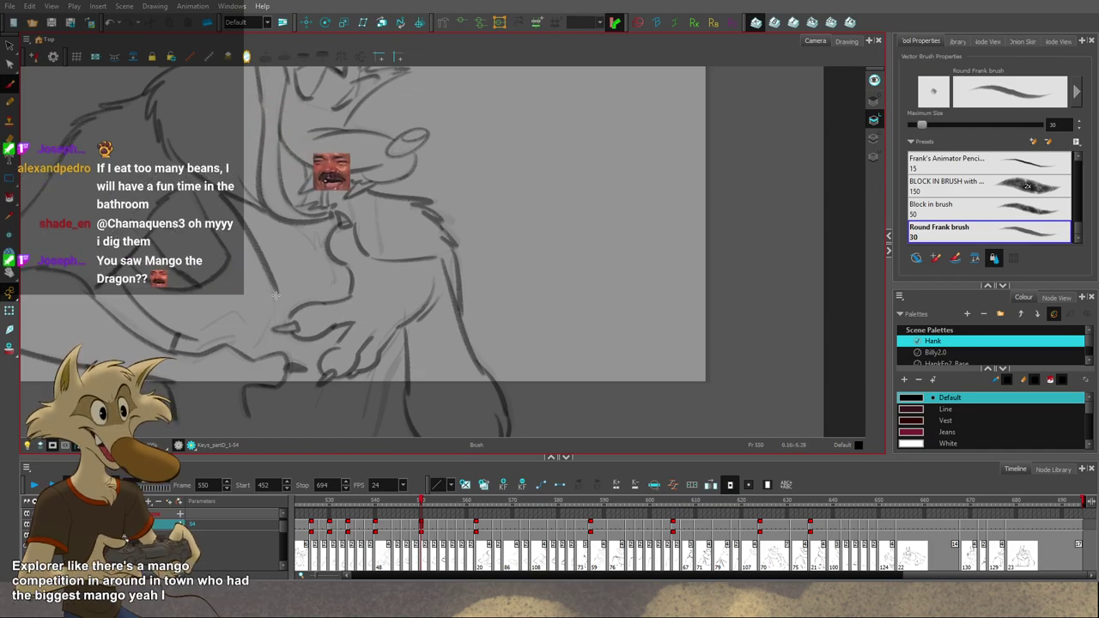
pyautogui.moveTo(277, 290)
pyautogui.mouseDown()
pyautogui.moveTo(282, 307)
pyautogui.moveTo(246, 356)
pyautogui.mouseUp()
pyautogui.press('f')
pyautogui.press('g')
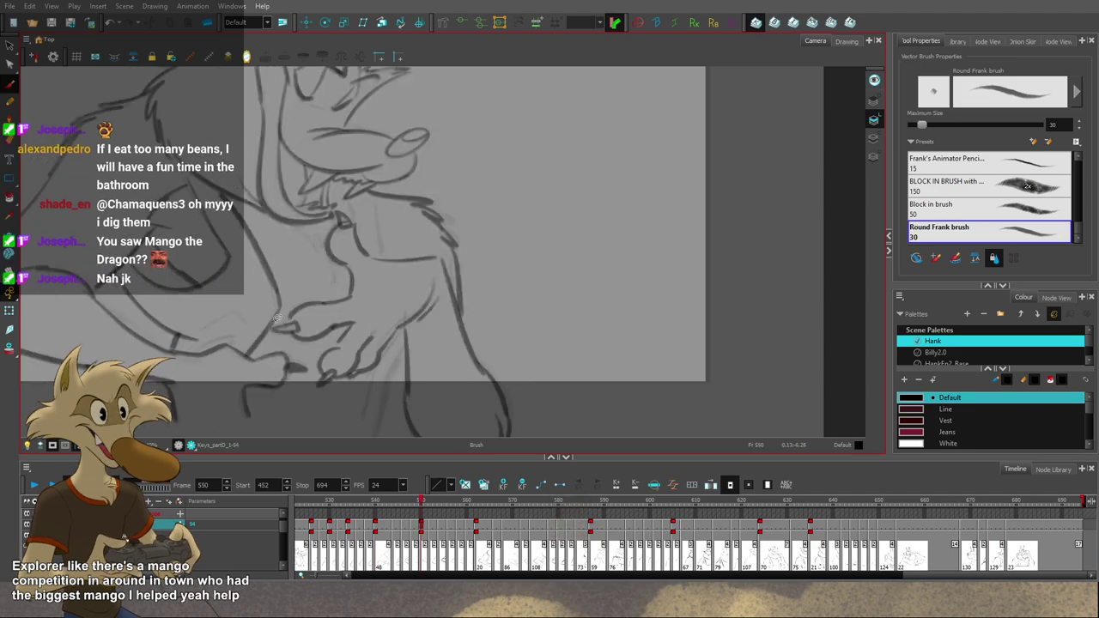
# Step: Draw the small peaked fold line above the resting forearm, and undo the stray mark made beside the wolf
pyautogui.press('f')
pyautogui.press(']')
pyautogui.hotkey('alt', 's')
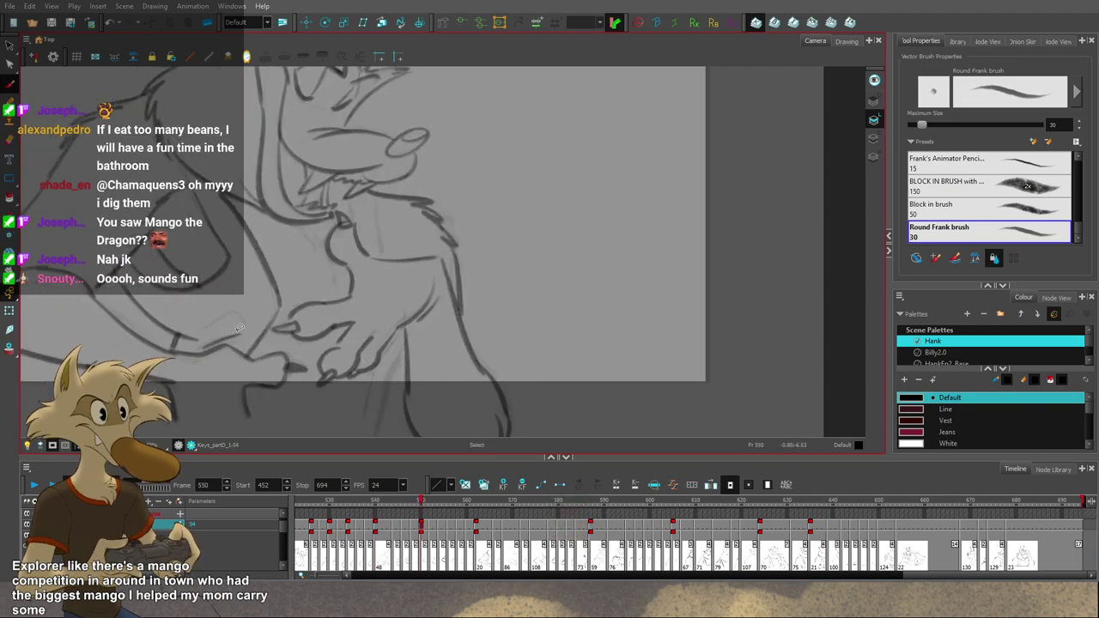
pyautogui.hotkey('alt', 'b')
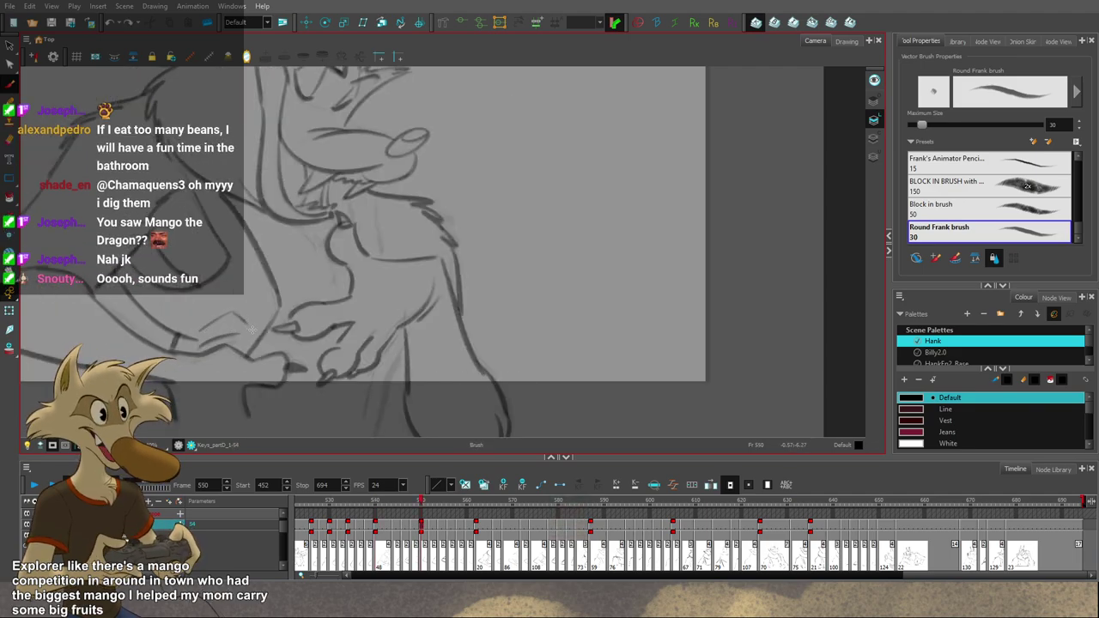
pyautogui.hotkey('alt', 'b')
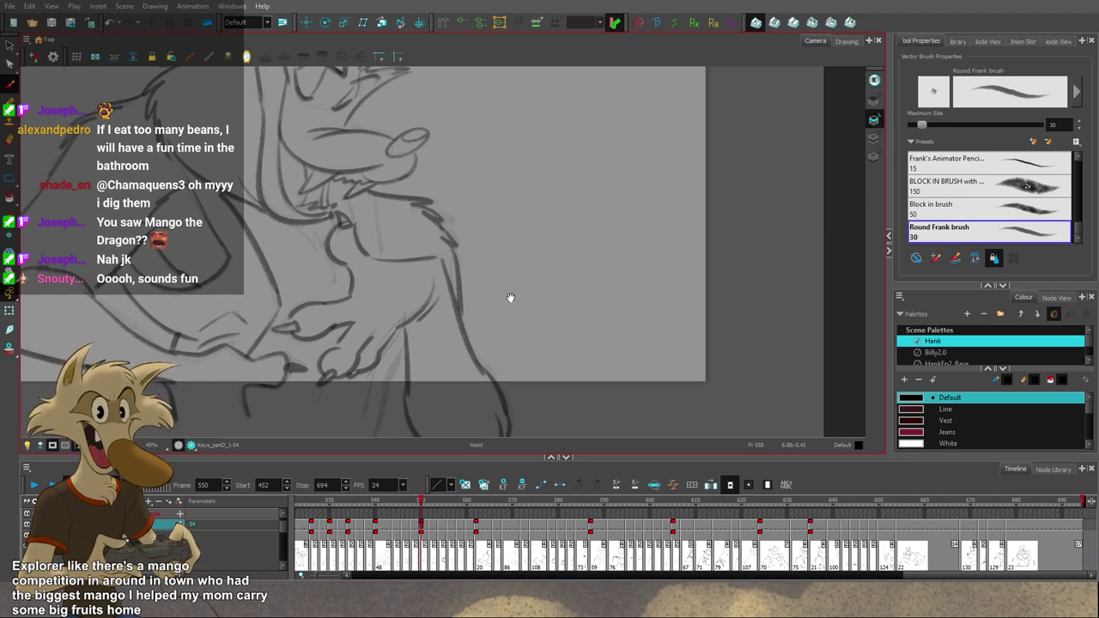
pyautogui.moveTo(510, 297); pyautogui.dragTo(500, 318)
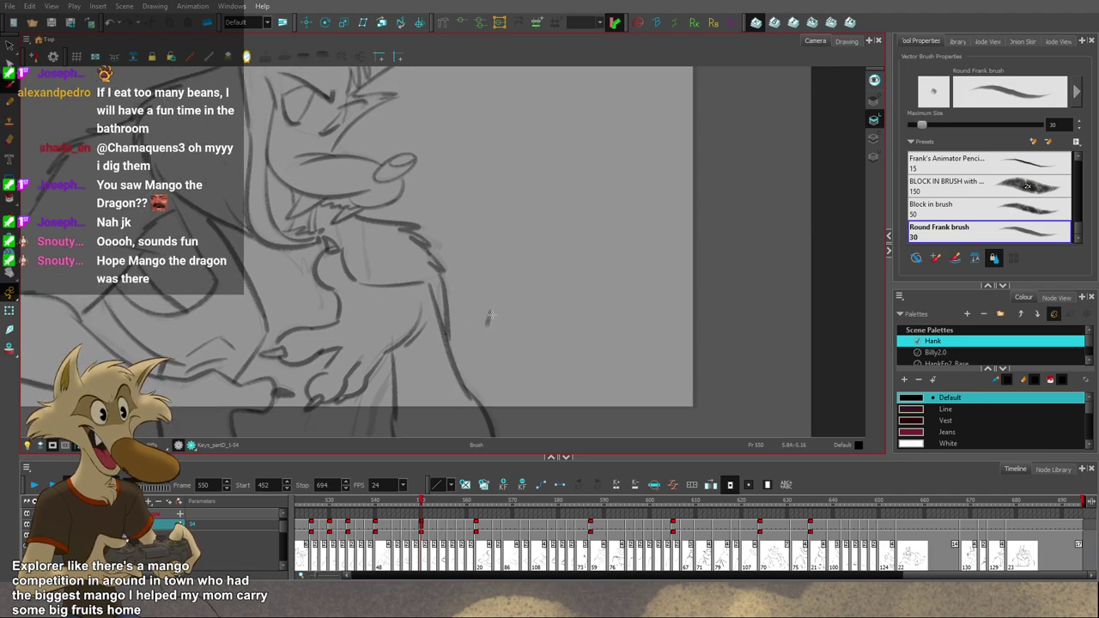
pyautogui.hotkey('ctrl', 'z')
pyautogui.press('f')
pyautogui.press('g')
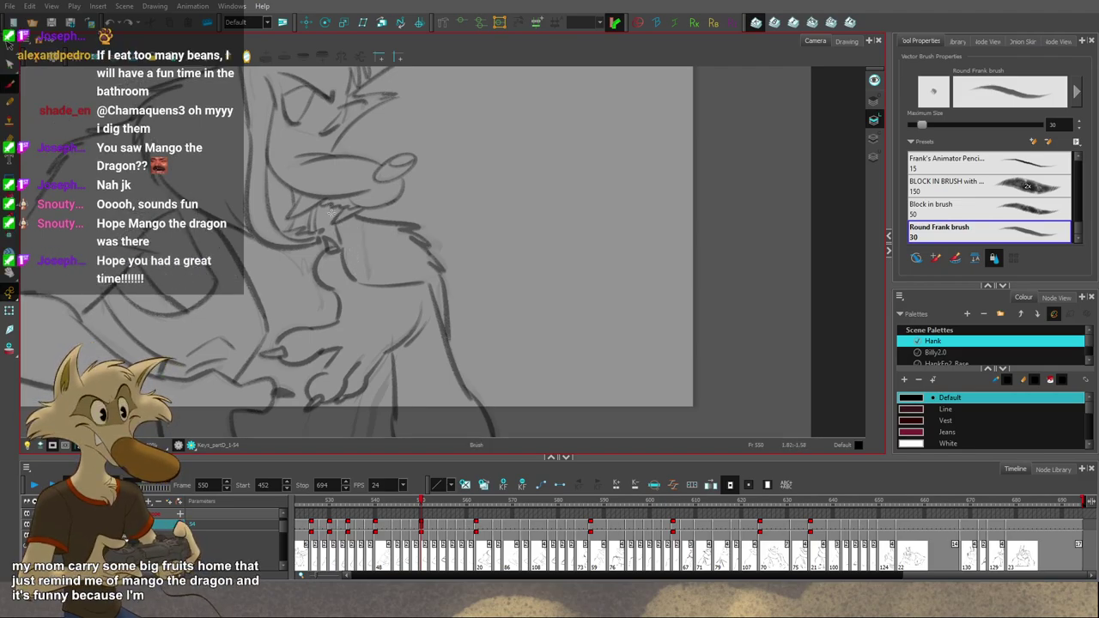
# Step: Draw the near-vertical vest edge from below the chin across the shoulder to the raised arm
pyautogui.press('.')
pyautogui.press(',')
pyautogui.hotkey('alt', 's')
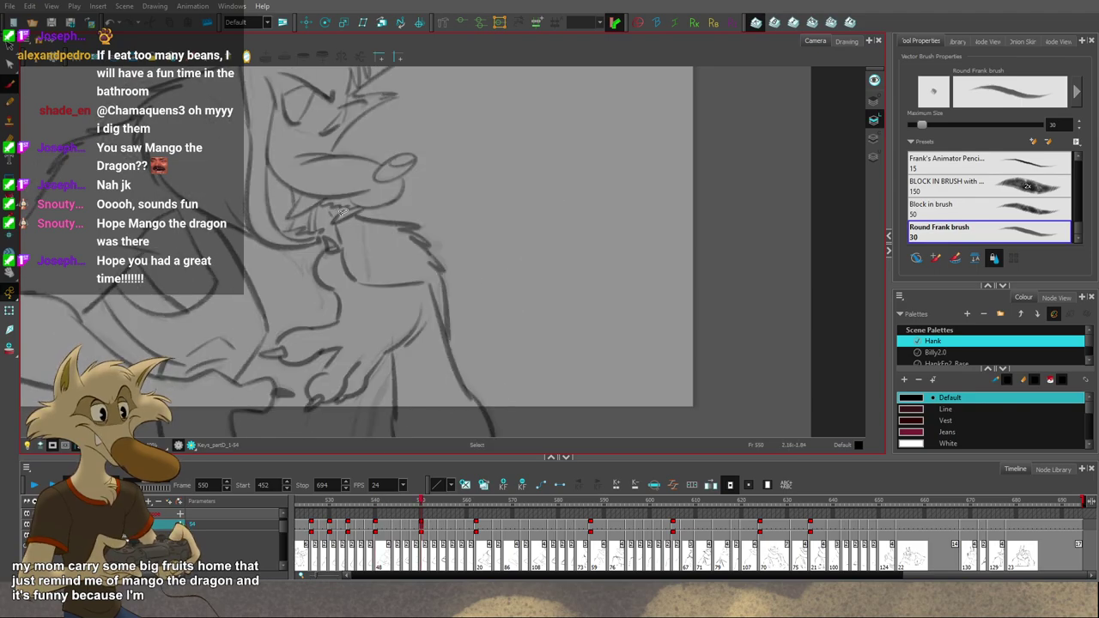
pyautogui.hotkey('alt', 'b')
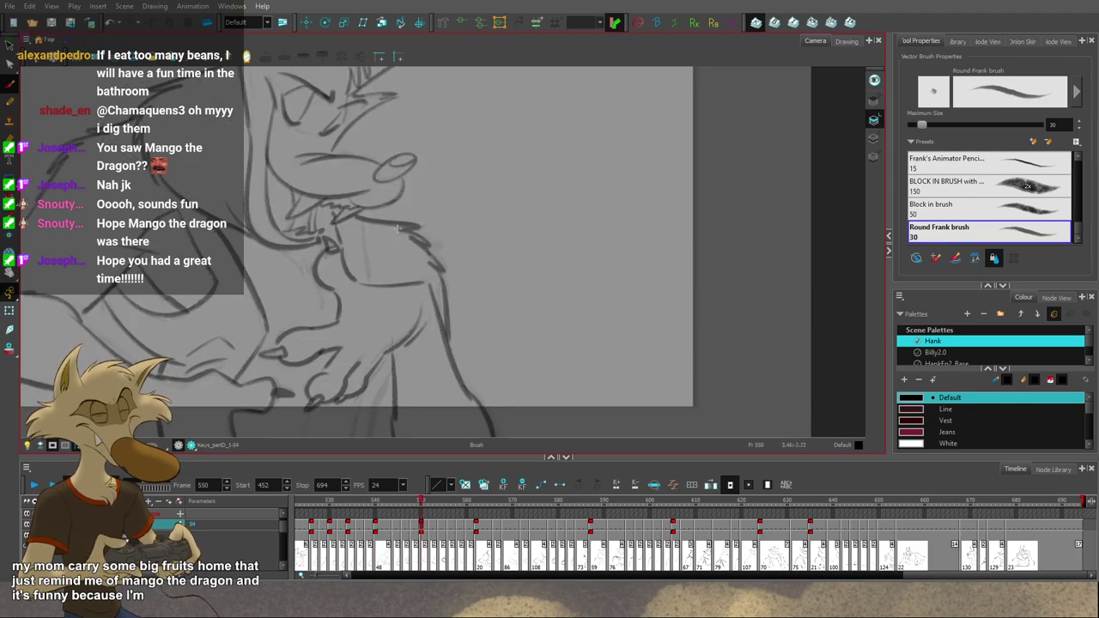
pyautogui.press('.')
pyautogui.press(',')
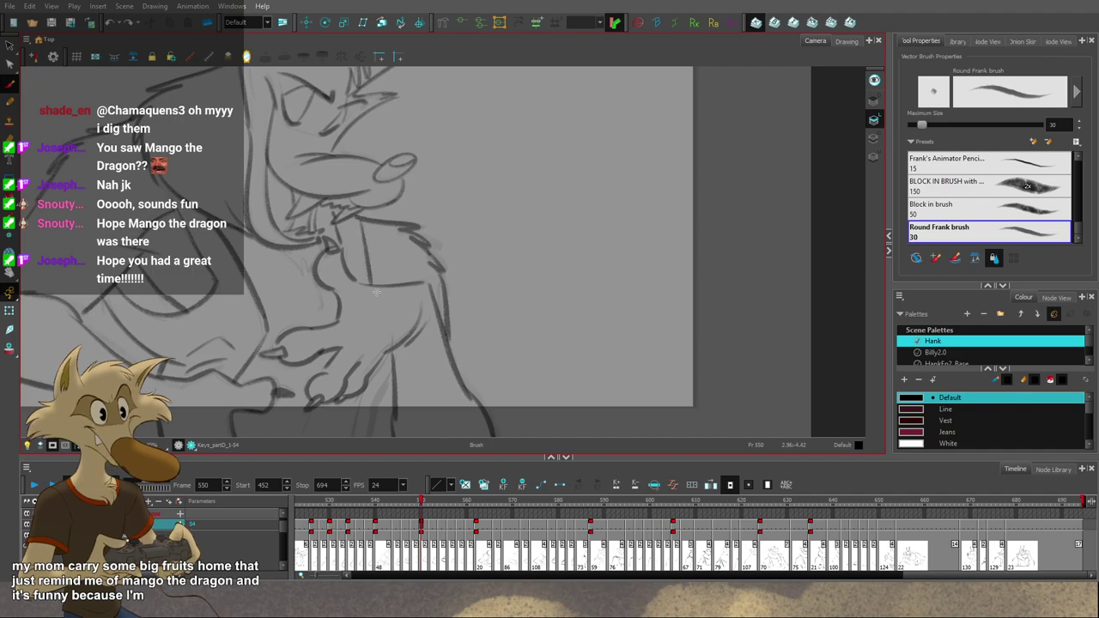
pyautogui.press('.')
pyautogui.press(',')
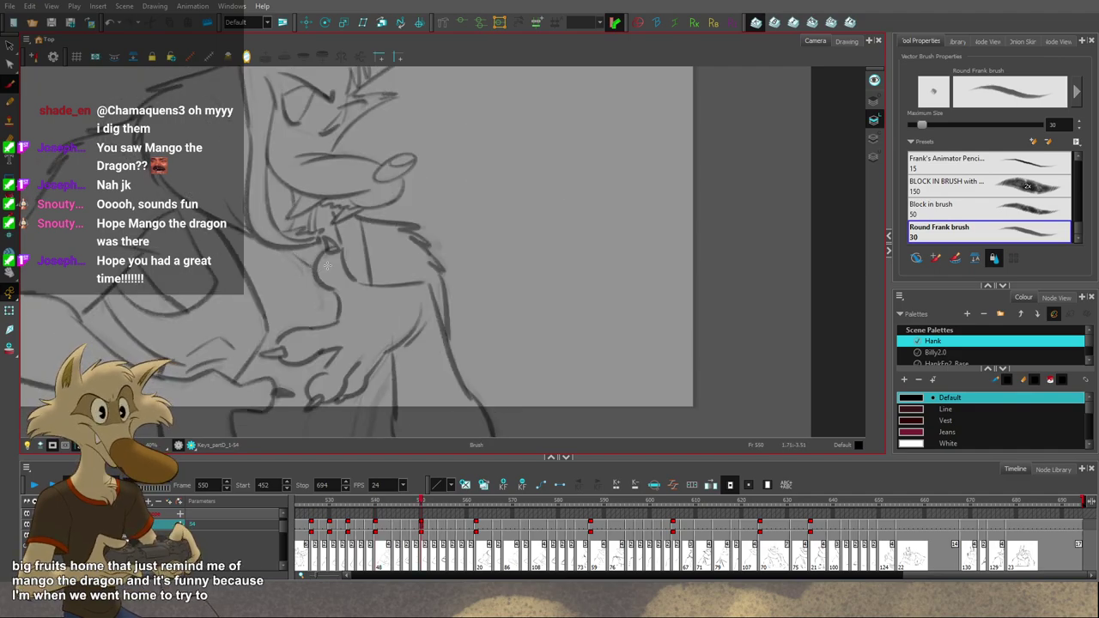
# Step: Add jagged chest fur tufts below the chin and along the torso beside the bent wrist
pyautogui.press('.')
pyautogui.press(',')
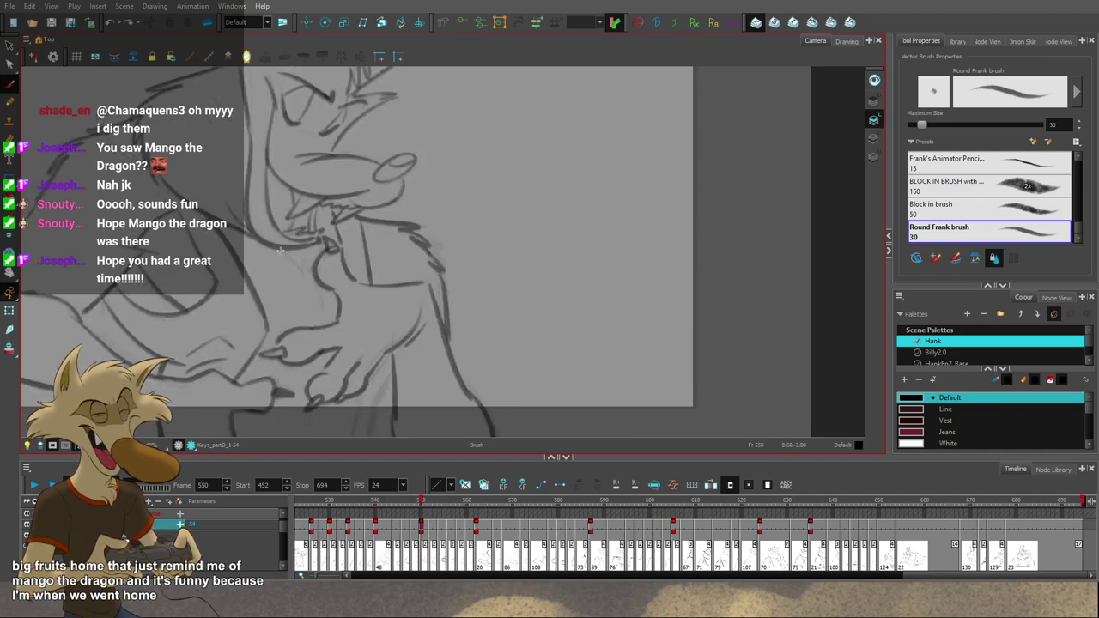
pyautogui.press('.')
pyautogui.press(',')
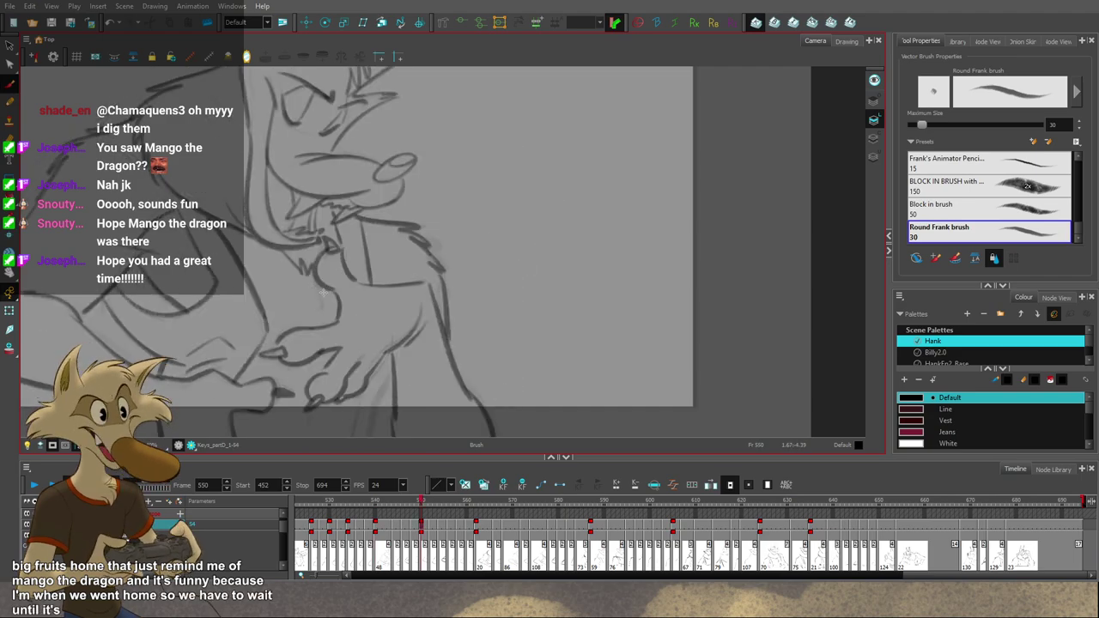
pyautogui.press('.')
pyautogui.press(',')
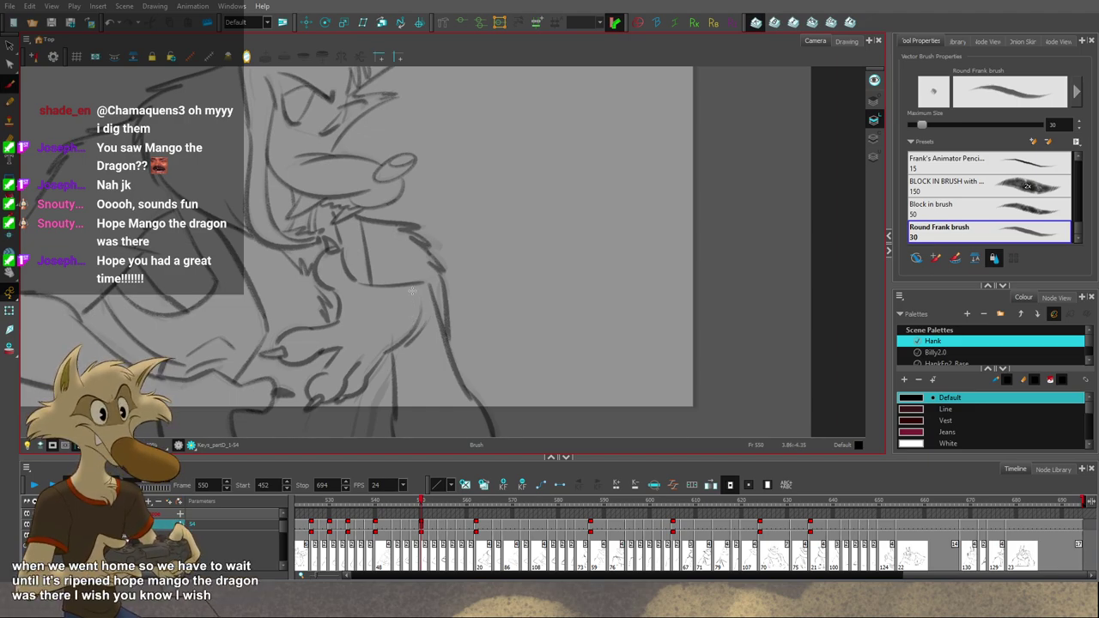
# Step: Compare the lower torso and vest in the key drawings at frames 540 and 550
pyautogui.scroll(-3, 412, 292)
pyautogui.scroll(1, 382, 373)
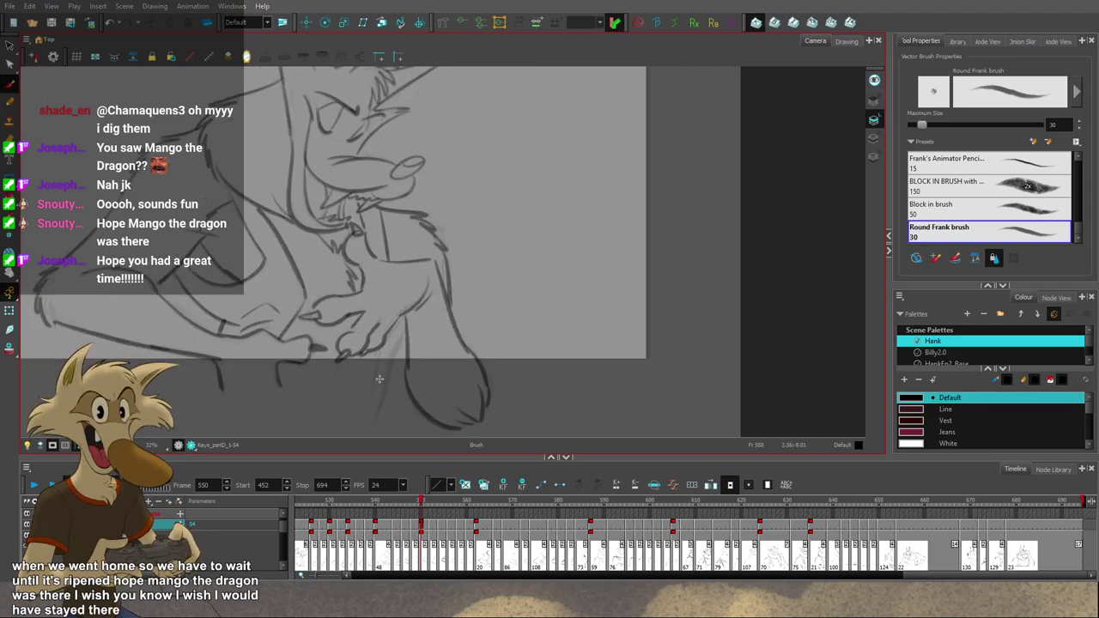
pyautogui.scroll(-2, 377, 385)
pyautogui.scroll(2, 375, 388)
pyautogui.press('f')
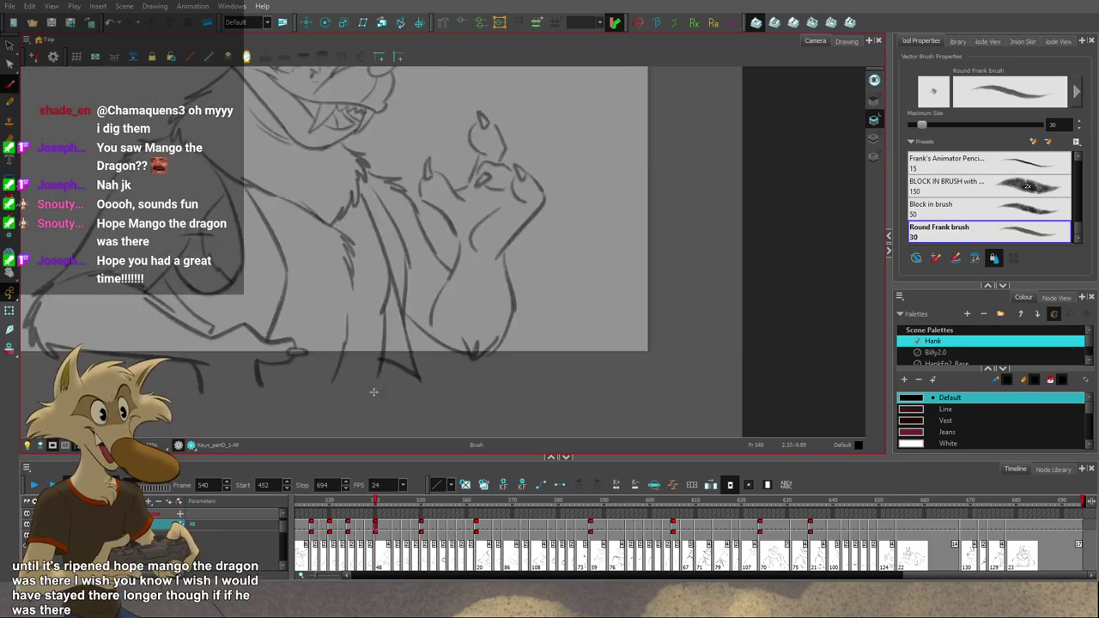
pyautogui.press('g')
pyautogui.press('f')
pyautogui.press('g')
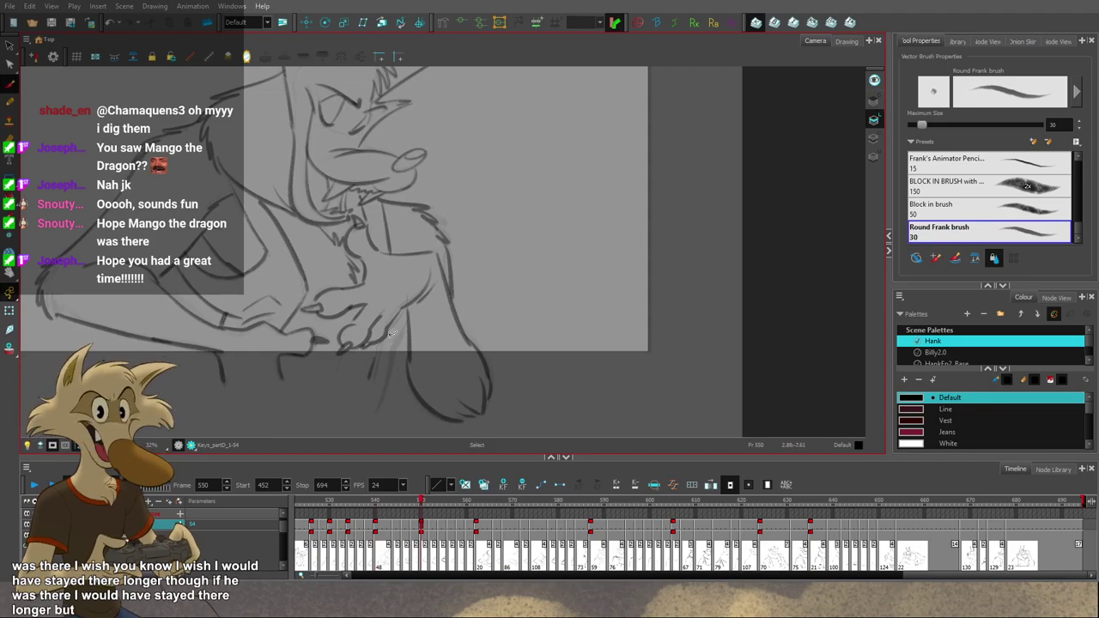
pyautogui.press('f')
pyautogui.press('g')
pyautogui.press('f')
pyautogui.press('g')
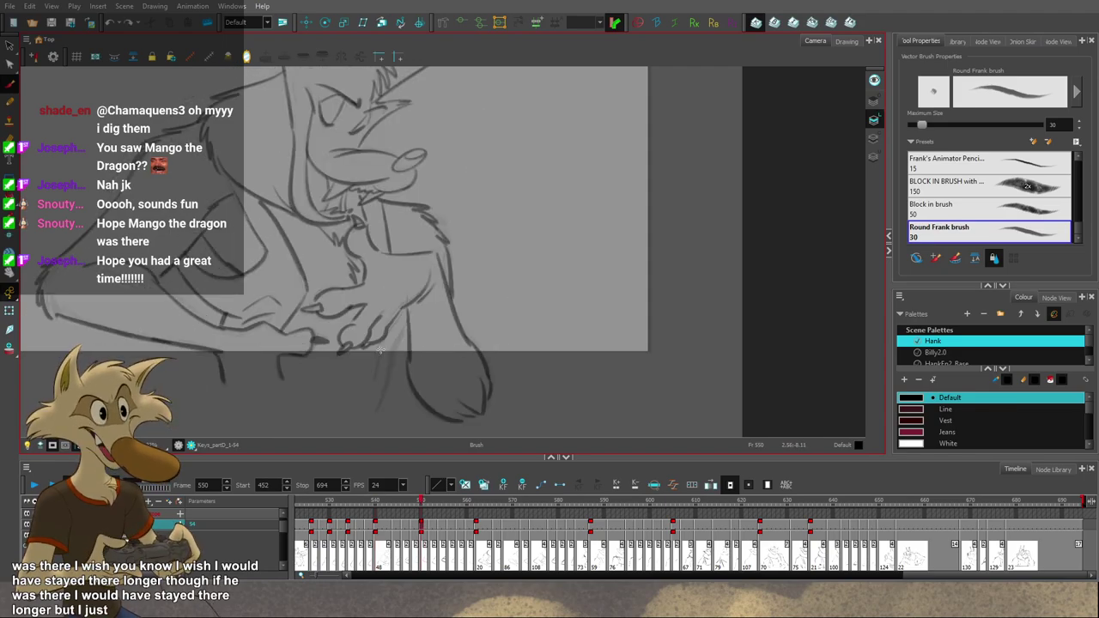
# Step: Draw the vest's two hanging edge lines beneath the hand at frame 550, undoing the first trial stroke
pyautogui.moveTo(382, 341); pyautogui.dragTo(374, 388)
pyautogui.hotkey('ctrl', 'z')
pyautogui.press('f')
pyautogui.press('g')
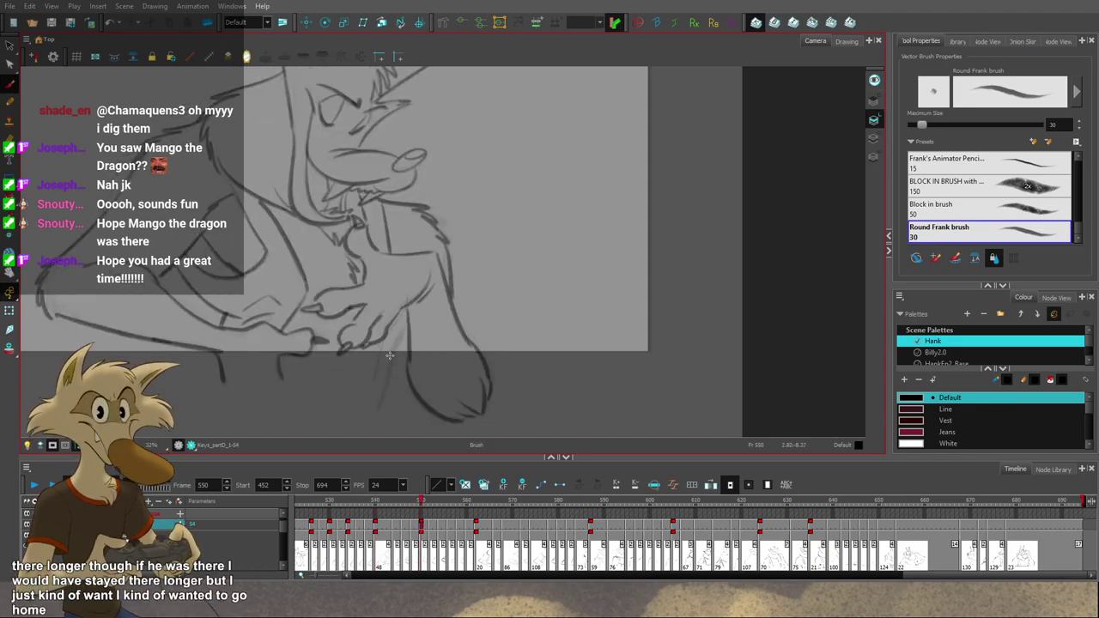
pyautogui.press('f')
pyautogui.press('g')
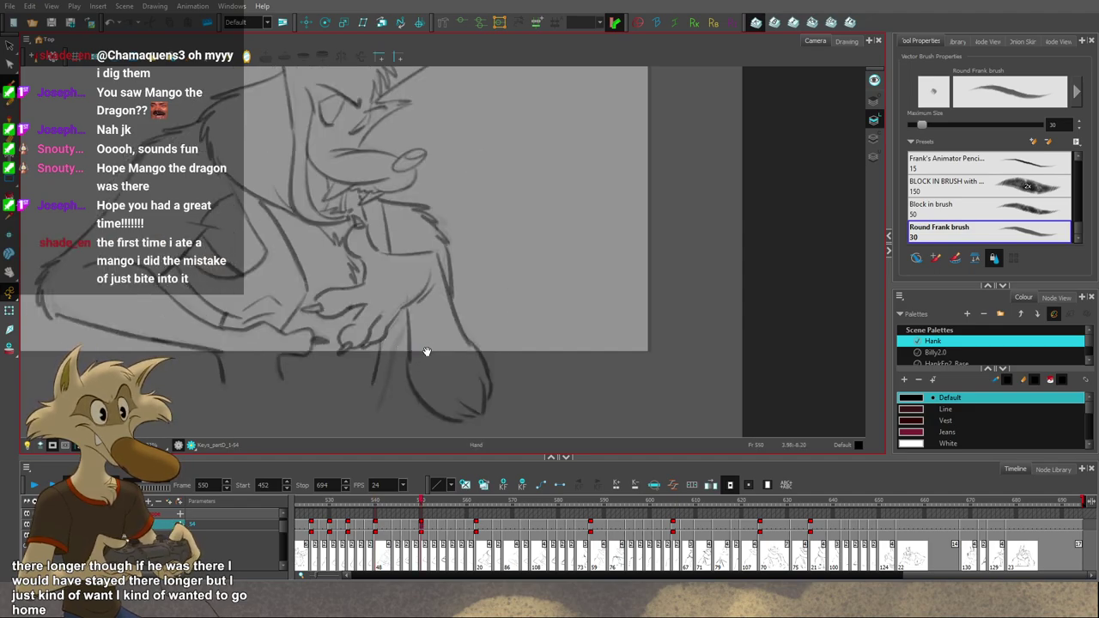
pyautogui.press('f')
pyautogui.press('g')
pyautogui.press('f')
pyautogui.press('g')
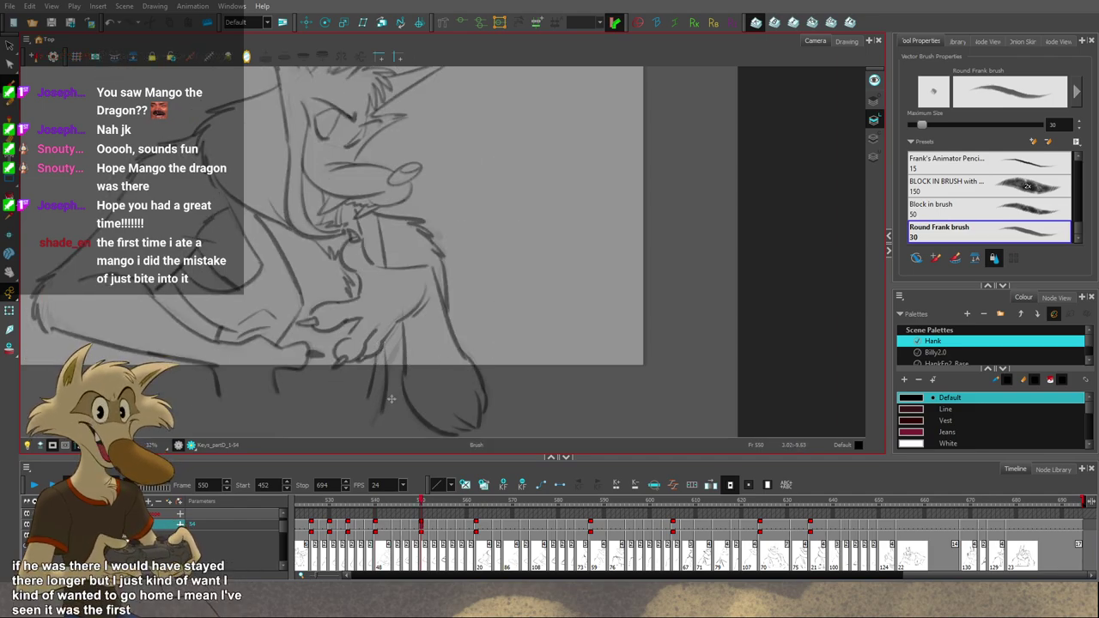
# Step: Redraw the short lower-torso line beneath the clawed fingers at frame 550, using the key drawing at frame 540 as reference
pyautogui.hotkey('alt', 's')
pyautogui.press('space')
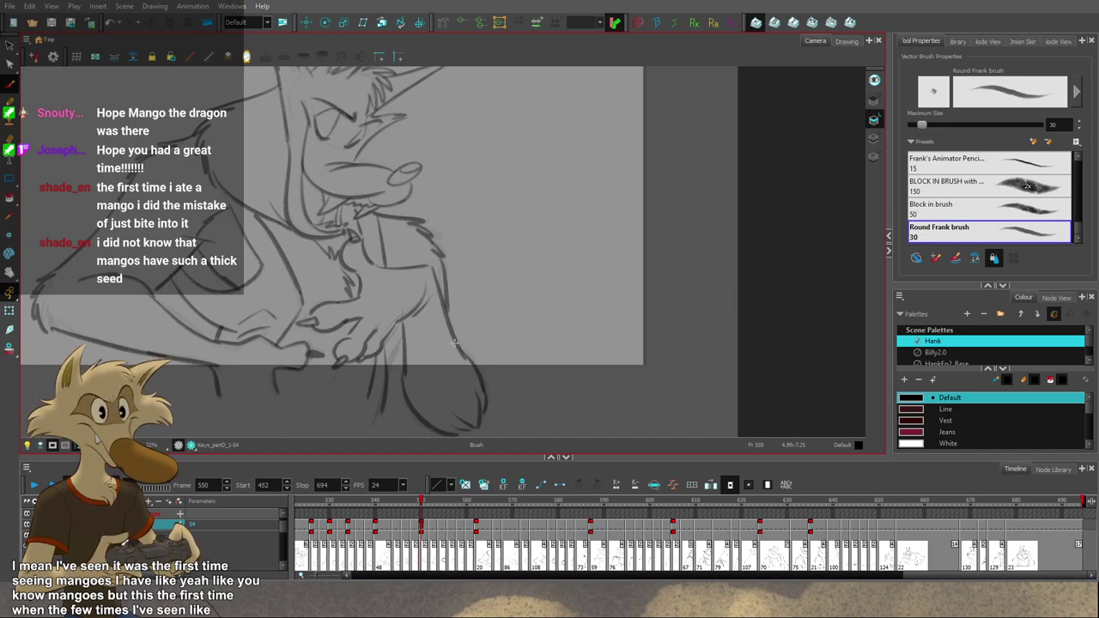
pyautogui.scroll(-2, 452, 345)
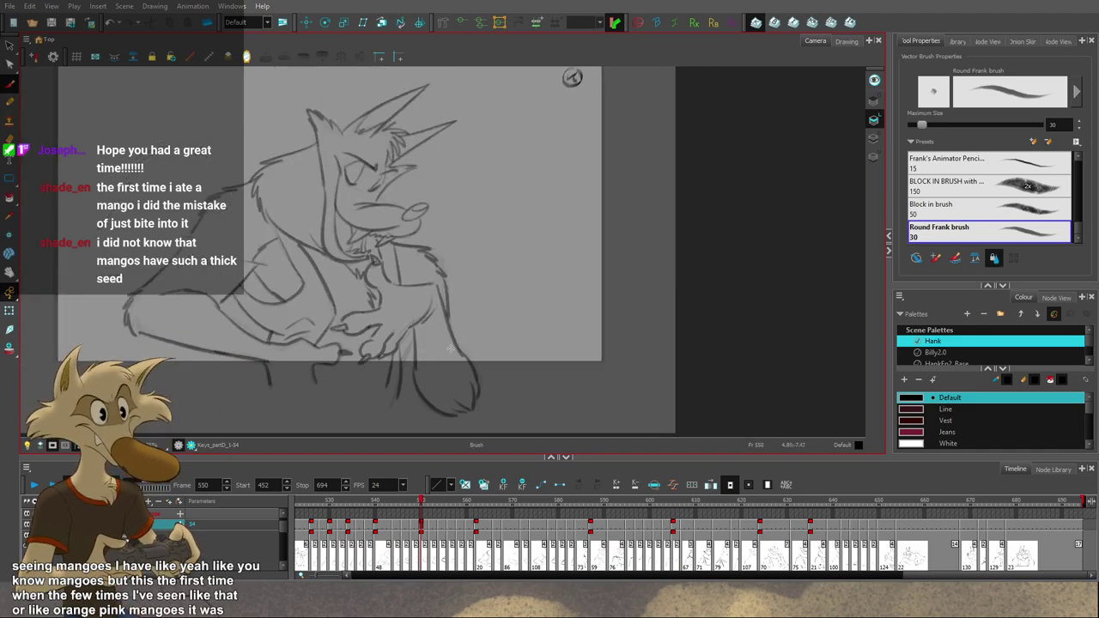
pyautogui.scroll(2, 436, 360)
pyautogui.press('f')
pyautogui.press('g')
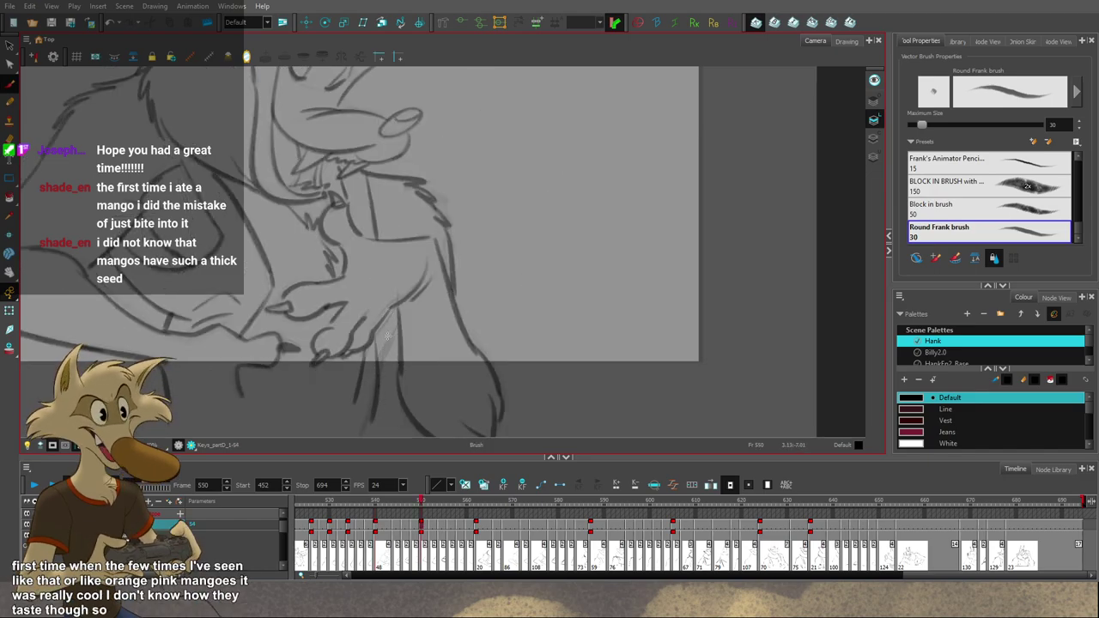
pyautogui.press('f')
pyautogui.press('g')
pyautogui.press('g')
pyautogui.press('f')
pyautogui.press('f')
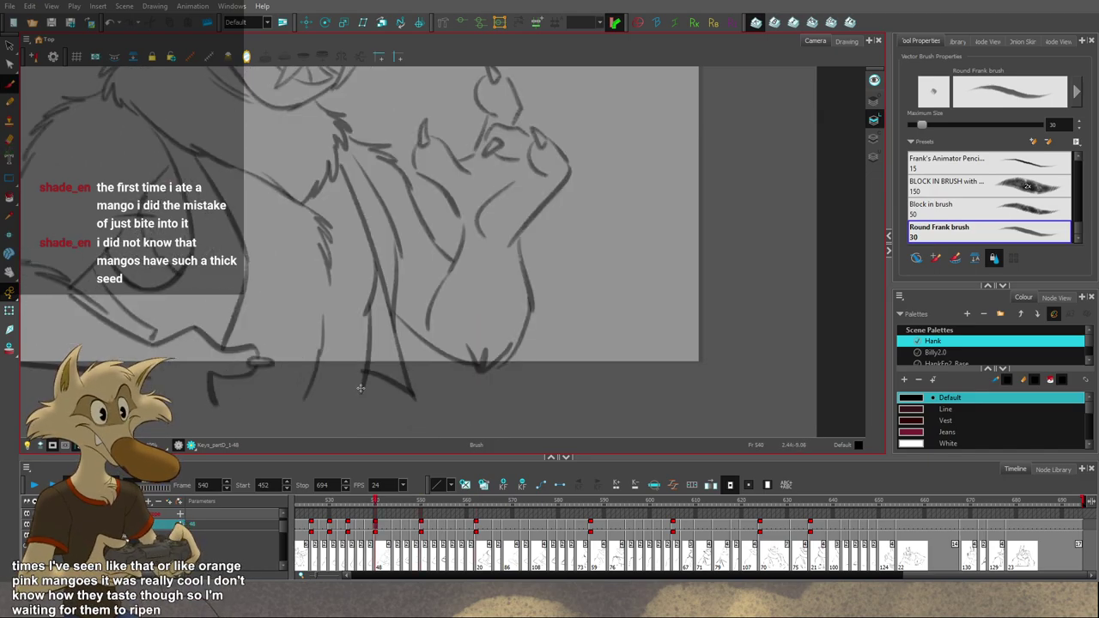
pyautogui.press('g')
pyautogui.press('f')
pyautogui.press('g')
pyautogui.hotkey('ctrl', 'z')
pyautogui.moveTo(329, 365)
pyautogui.mouseDown()
pyautogui.moveTo(314, 408)
pyautogui.moveTo(313, 398)
pyautogui.mouseUp()
pyautogui.moveTo(465, 366)
pyautogui.mouseDown()
pyautogui.moveTo(469, 357)
pyautogui.moveTo(470, 372)
pyautogui.mouseUp()
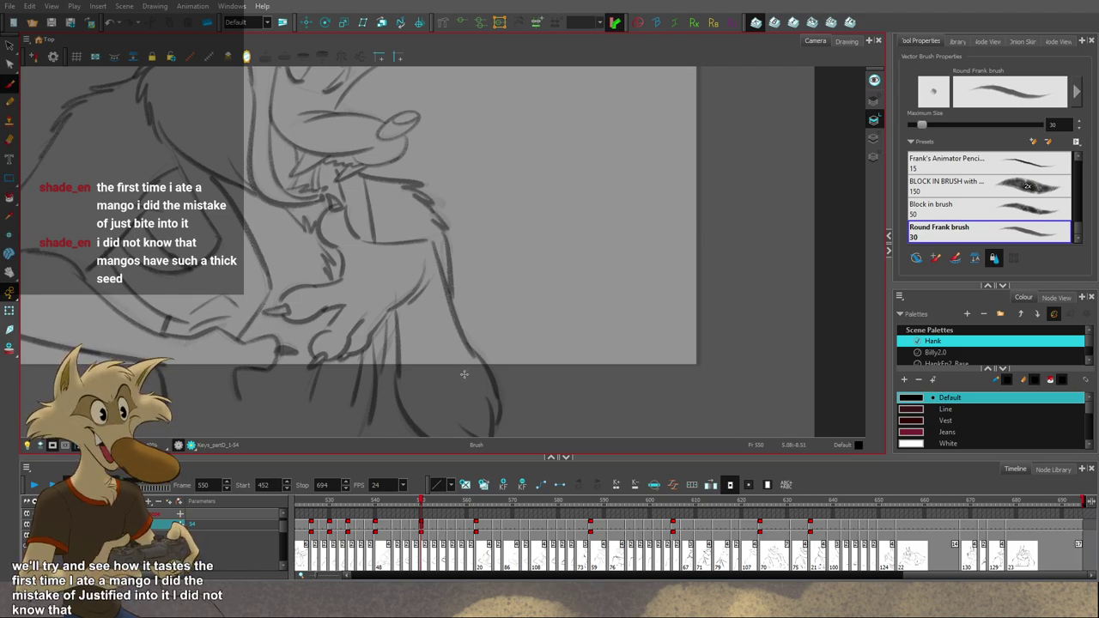
# Step: Examine the wolf's whole pose at frame 550 against the key drawing at frame 540
pyautogui.moveTo(465, 373)
pyautogui.mouseDown()
pyautogui.moveTo(442, 394)
pyautogui.moveTo(407, 377)
pyautogui.mouseUp()
pyautogui.press('f')
pyautogui.press('g')
pyautogui.press('f')
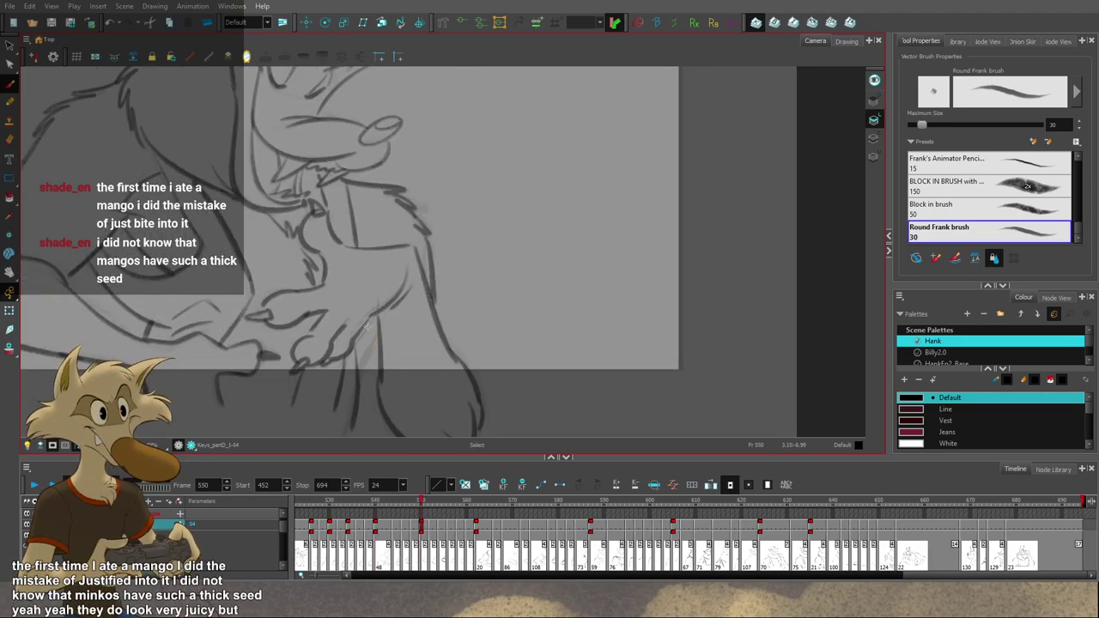
pyautogui.press('g')
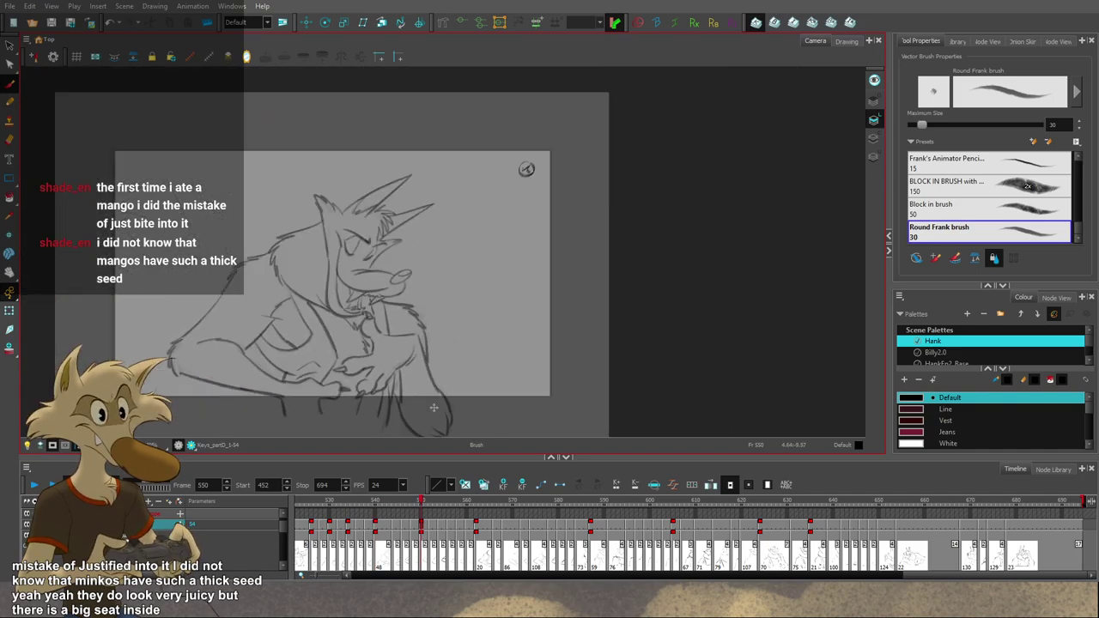
pyautogui.scroll(-4, 435, 378)
pyautogui.scroll(3, 461, 384)
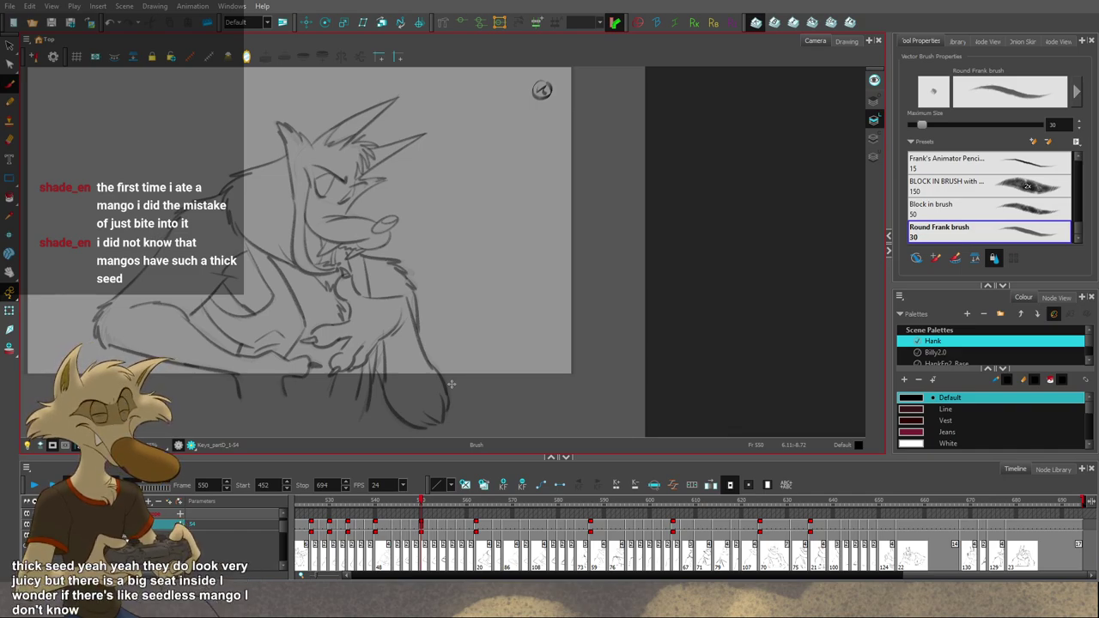
pyautogui.scroll(-1, 448, 374)
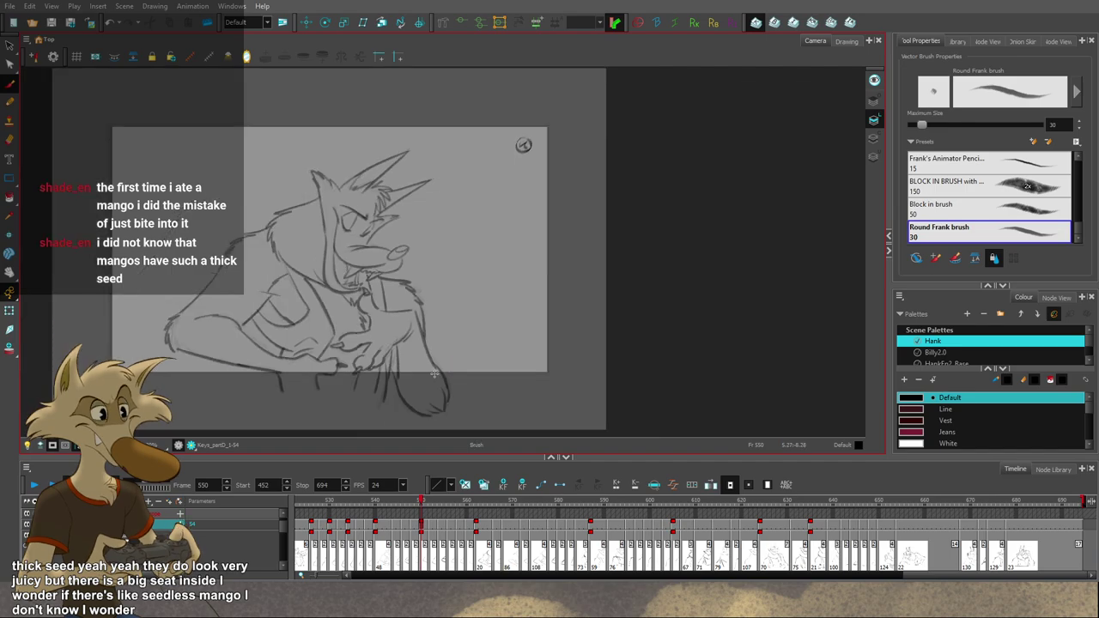
pyautogui.scroll(2, 433, 371)
pyautogui.scroll(-1, 408, 375)
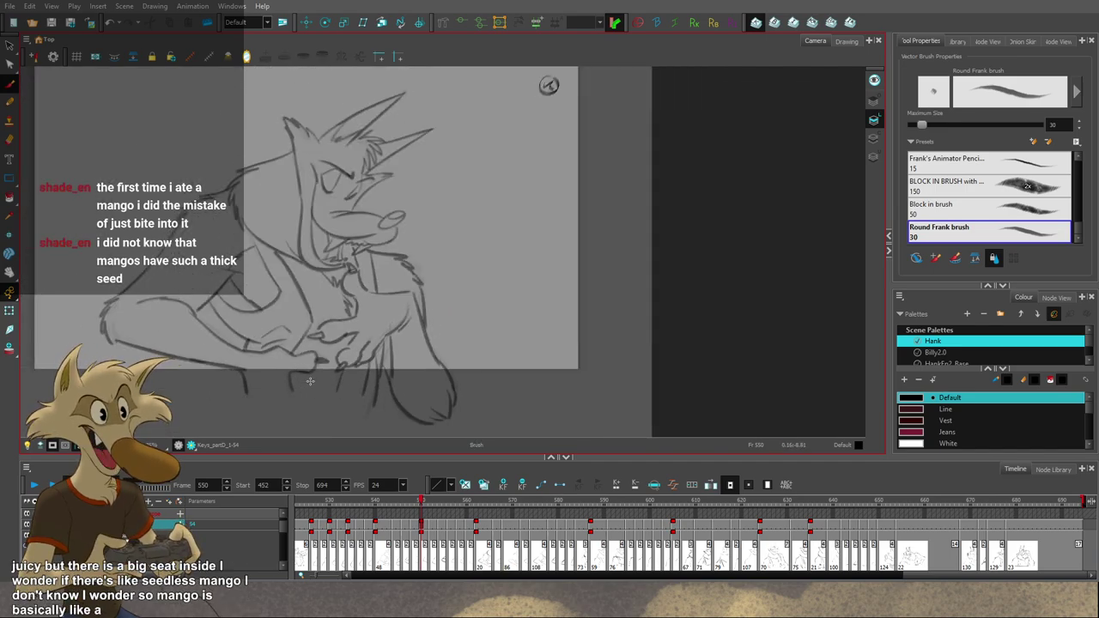
pyautogui.scroll(-2, 418, 392)
pyautogui.scroll(1, 380, 387)
pyautogui.press('f')
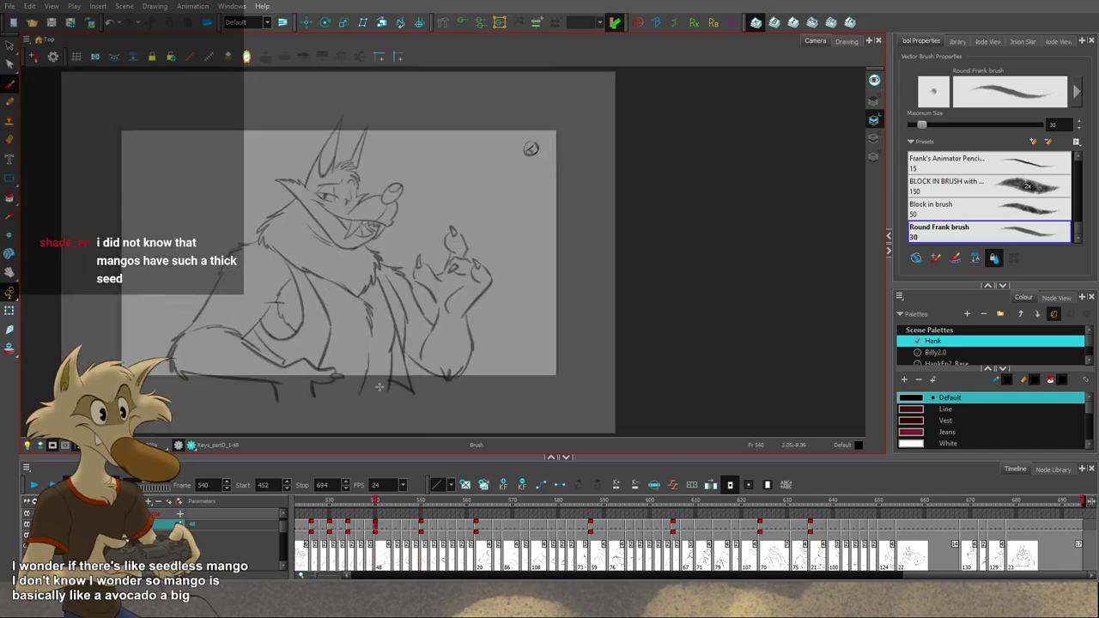
pyautogui.press('g')
pyautogui.scroll(1, 378, 387)
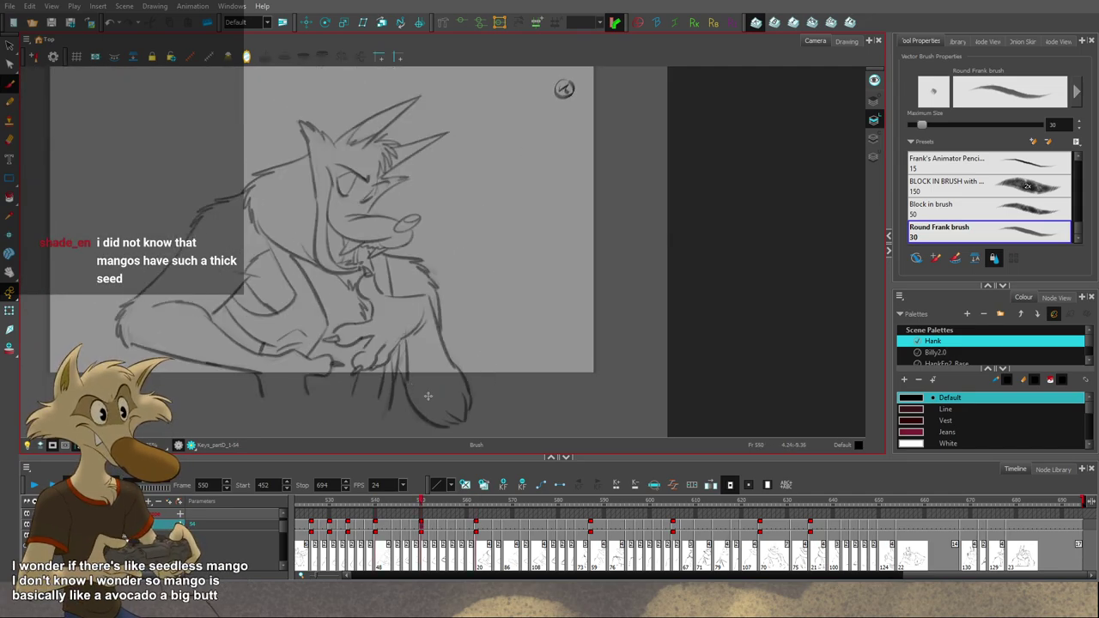
pyautogui.scroll(1, 427, 396)
pyautogui.scroll(-2, 427, 395)
pyautogui.scroll(1, 430, 399)
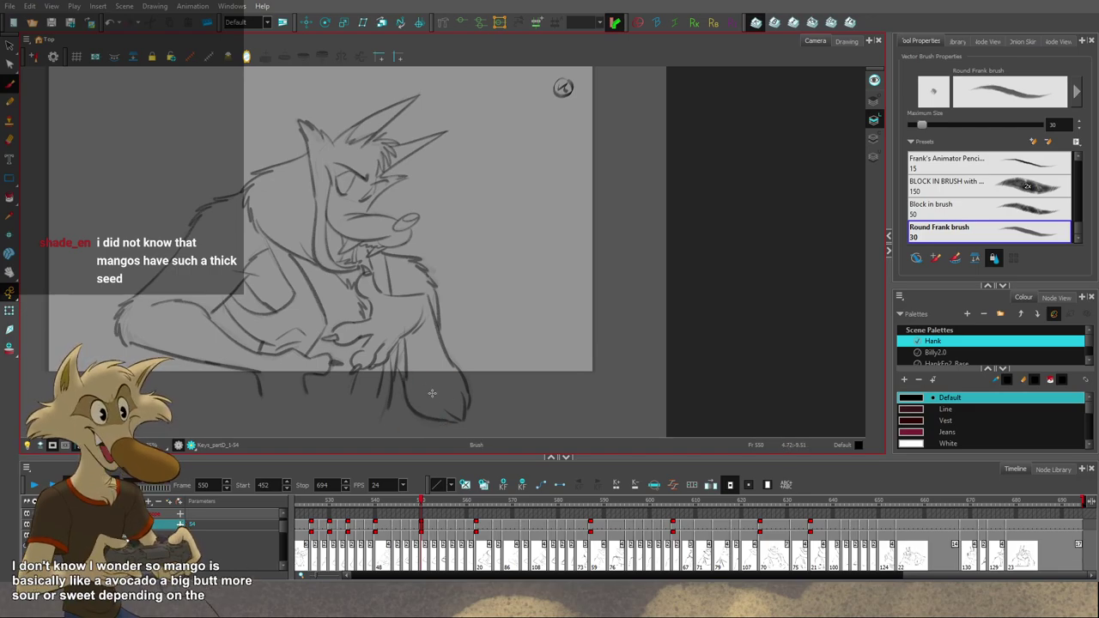
pyautogui.hotkey('alt', 's')
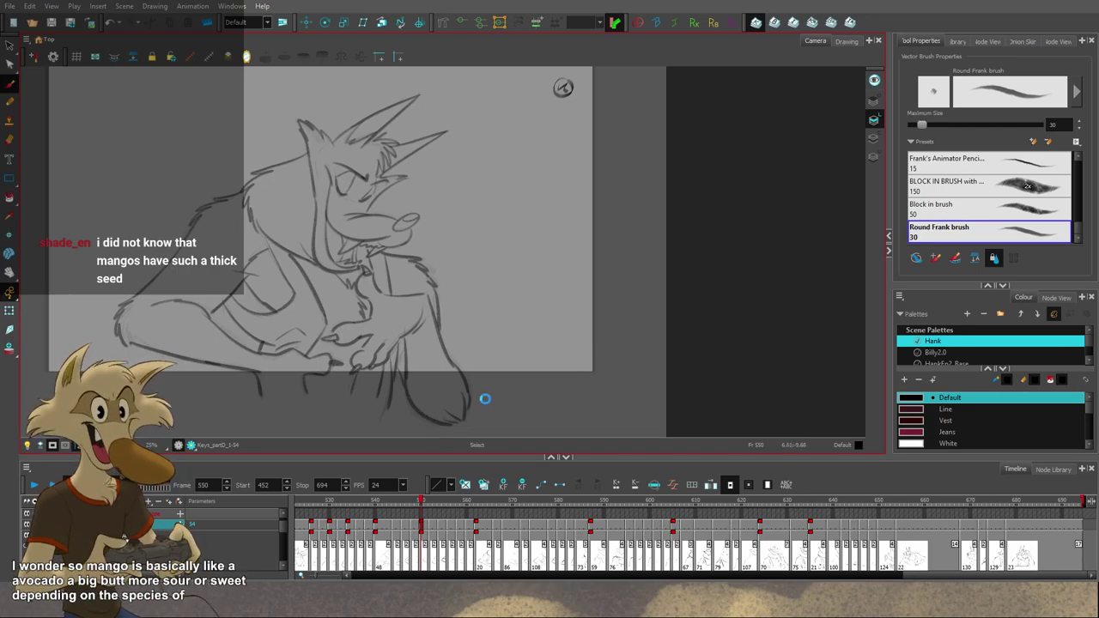
# Step: Compare the wolf's pose at frame 550 with the key drawings at frames 540 and 562
pyautogui.hotkey('alt', 'b')
pyautogui.press('g')
pyautogui.scroll(-2, 485, 399)
pyautogui.press('f')
pyautogui.press('f')
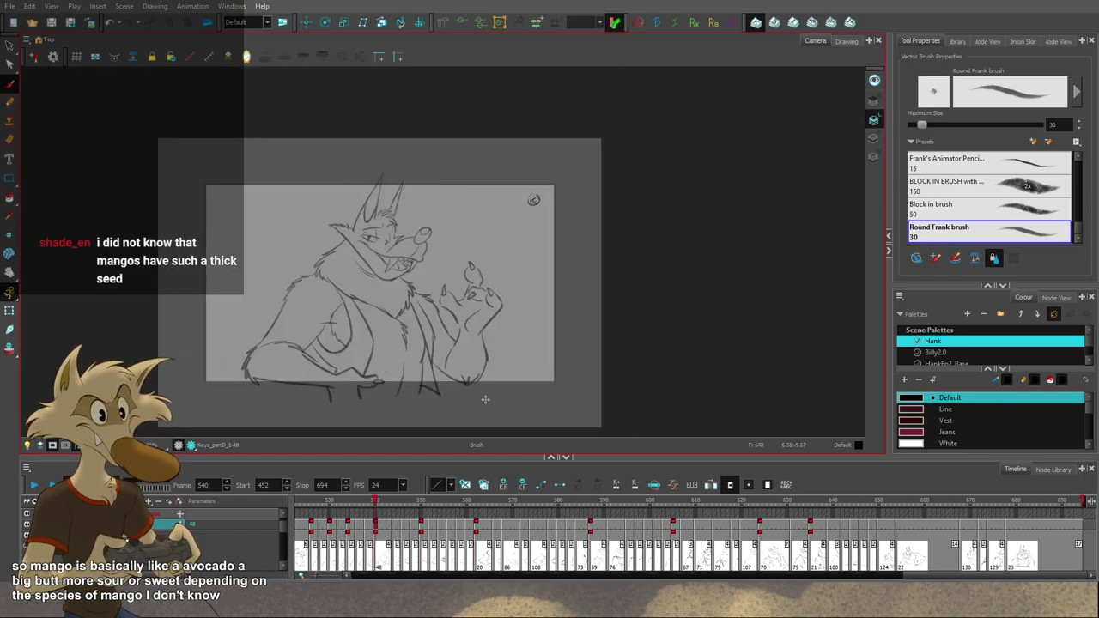
pyautogui.press('g')
pyautogui.press('2')
pyautogui.press('g')
pyautogui.press('f')
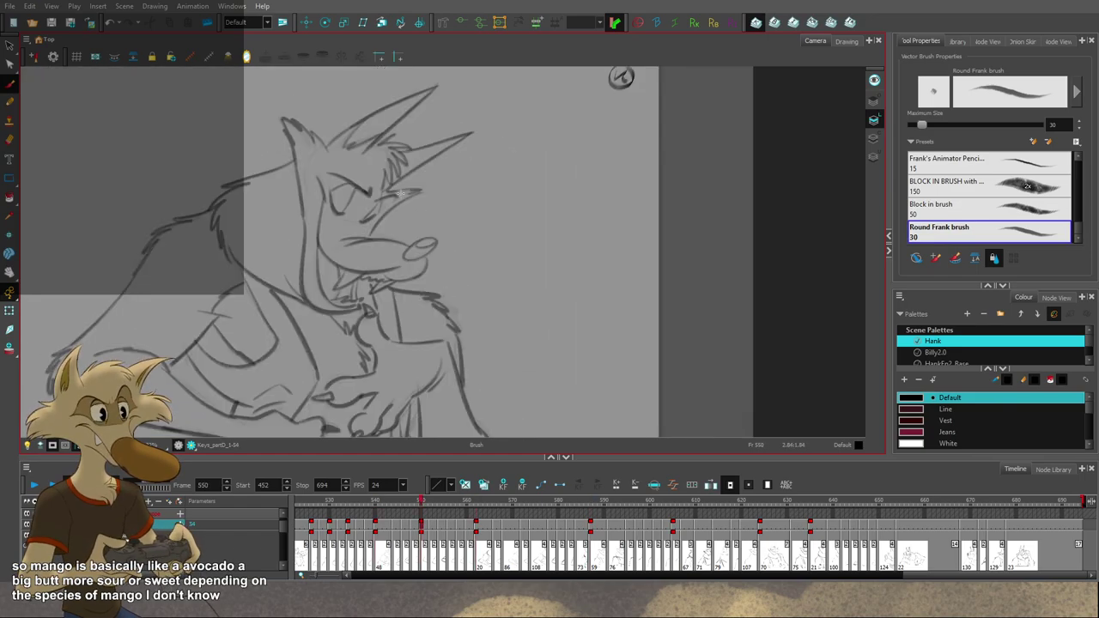
pyautogui.scroll(2, 400, 193)
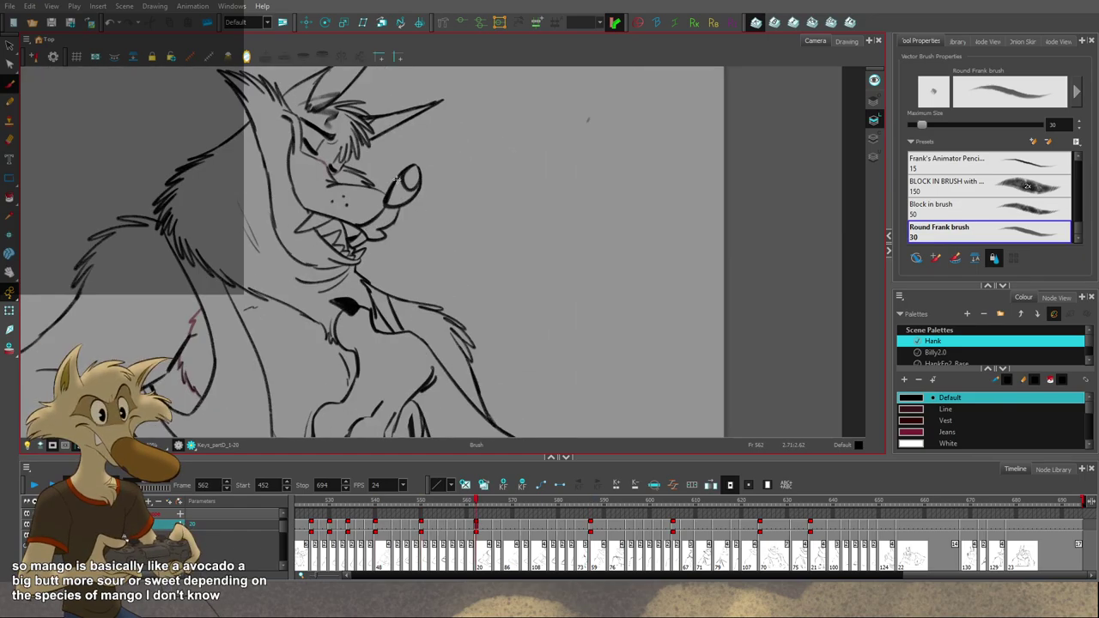
pyautogui.scroll(-3, 412, 240)
pyautogui.scroll(-2, 418, 273)
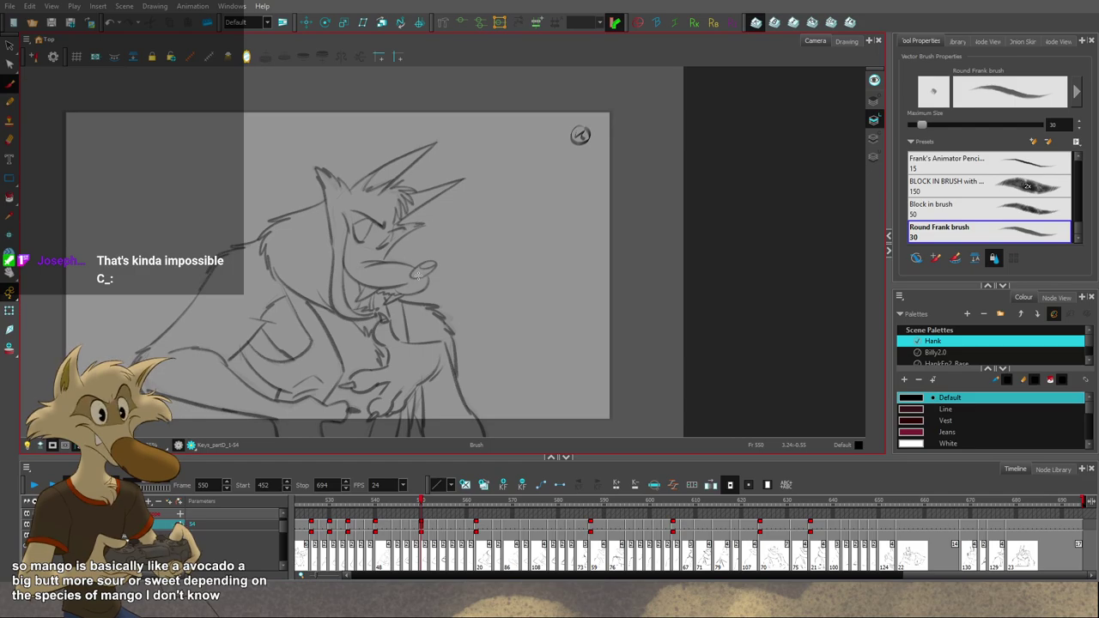
pyautogui.scroll(-1, 418, 275)
pyautogui.scroll(1, 432, 285)
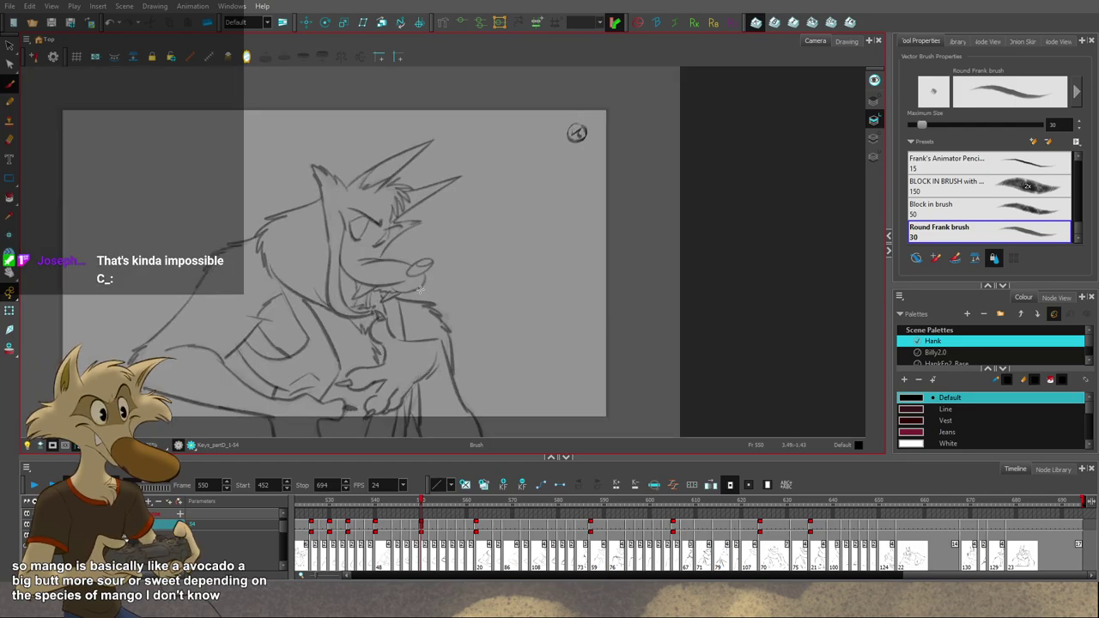
pyautogui.scroll(-2, 433, 289)
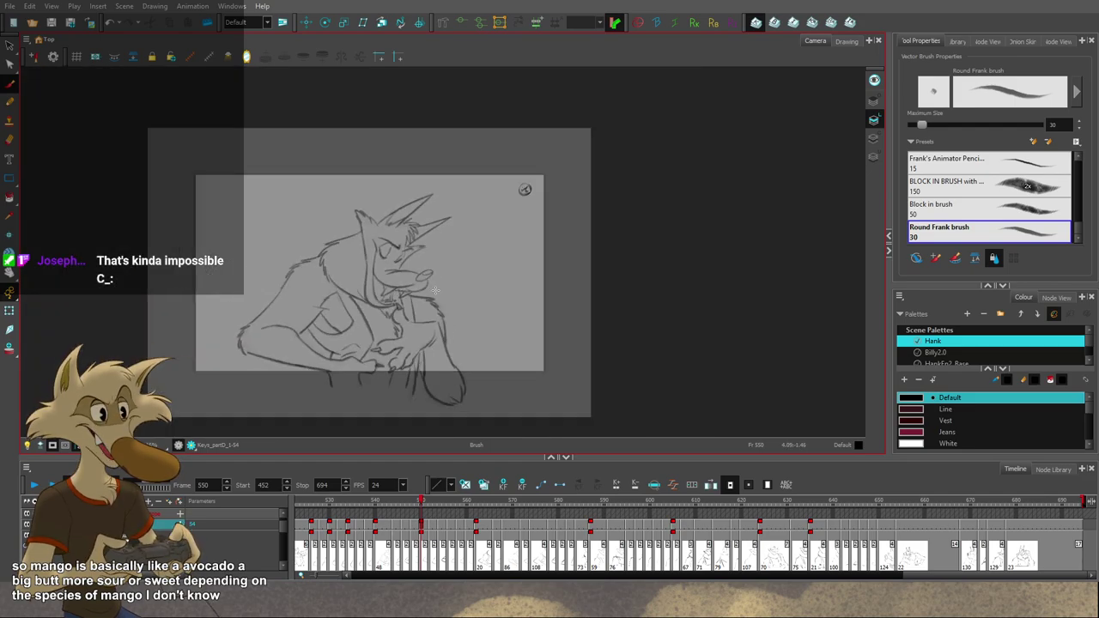
pyautogui.scroll(2, 421, 307)
pyautogui.scroll(-2, 418, 311)
pyautogui.scroll(3, 369, 326)
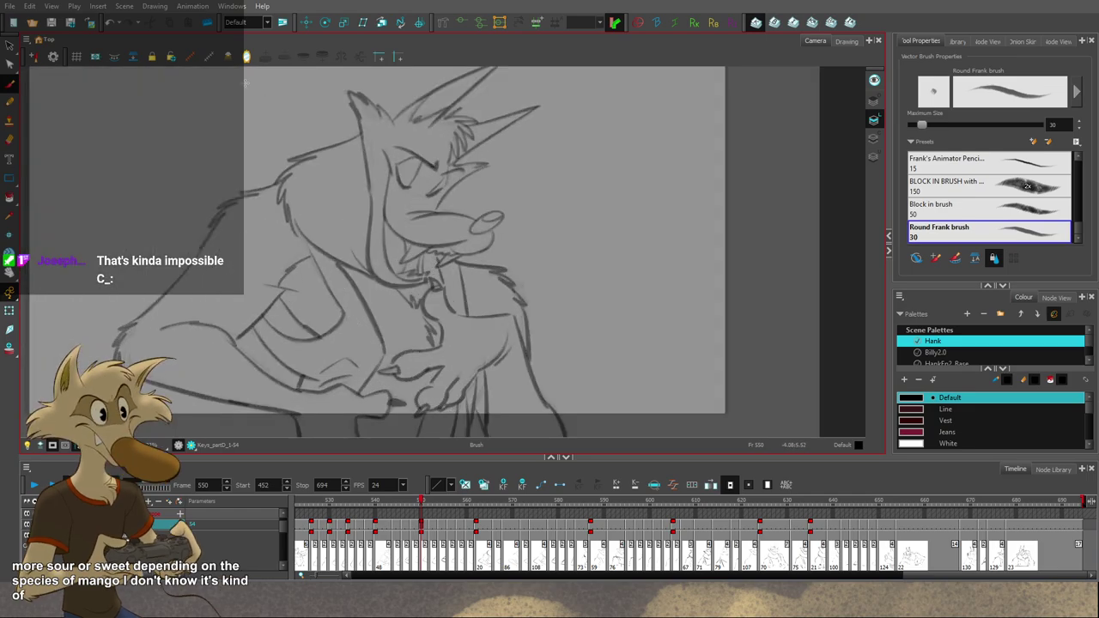
# Step: Mirror the camera view and check the wolf's pose at frame 550 against the key drawing at frame 562
pyautogui.click(246, 57)
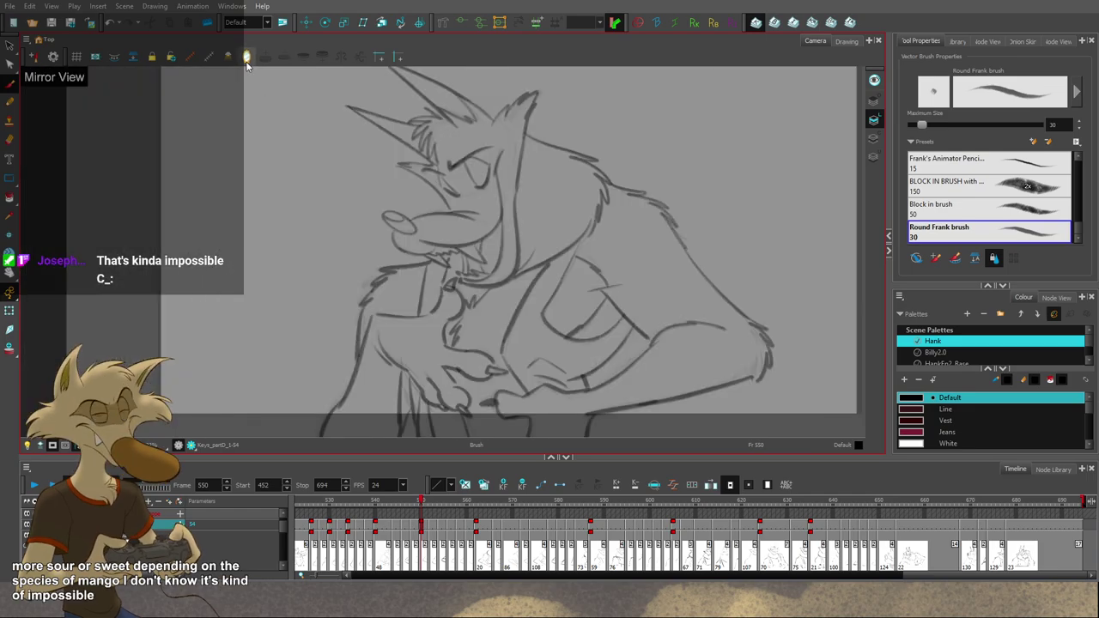
pyautogui.scroll(-3, 315, 245)
pyautogui.press('f')
pyautogui.scroll(2, 434, 258)
pyautogui.press('g')
pyautogui.scroll(1, 407, 242)
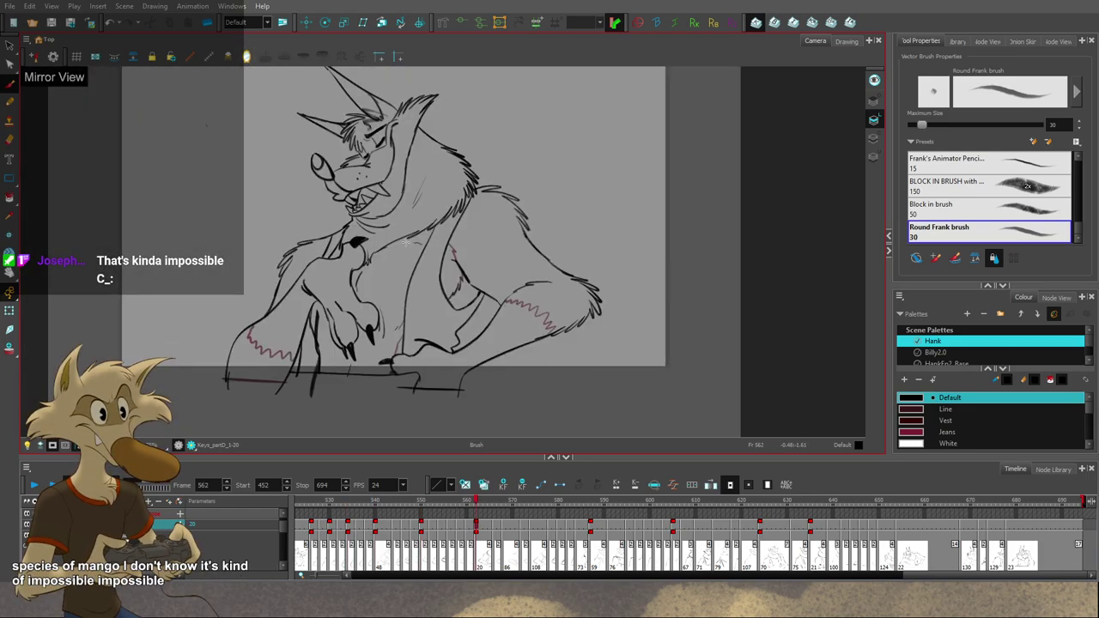
pyautogui.scroll(-1, 407, 243)
pyautogui.scroll(1, 406, 242)
pyautogui.scroll(-1, 405, 242)
pyautogui.press('f')
pyautogui.press('g')
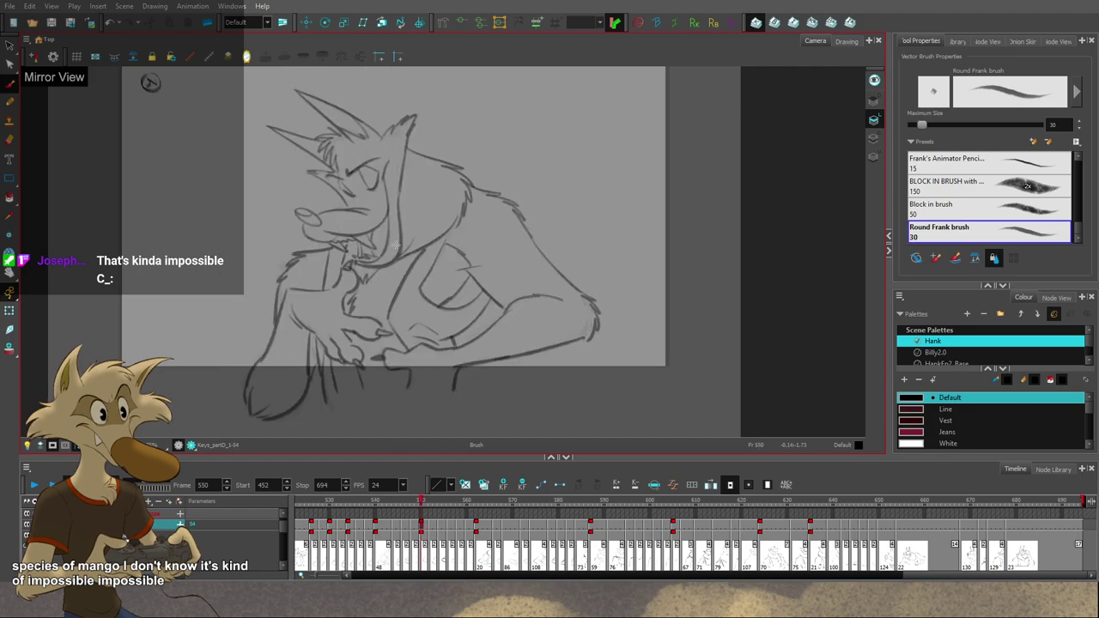
pyautogui.press('g')
pyautogui.press('f')
pyautogui.press('g')
pyautogui.press(';')
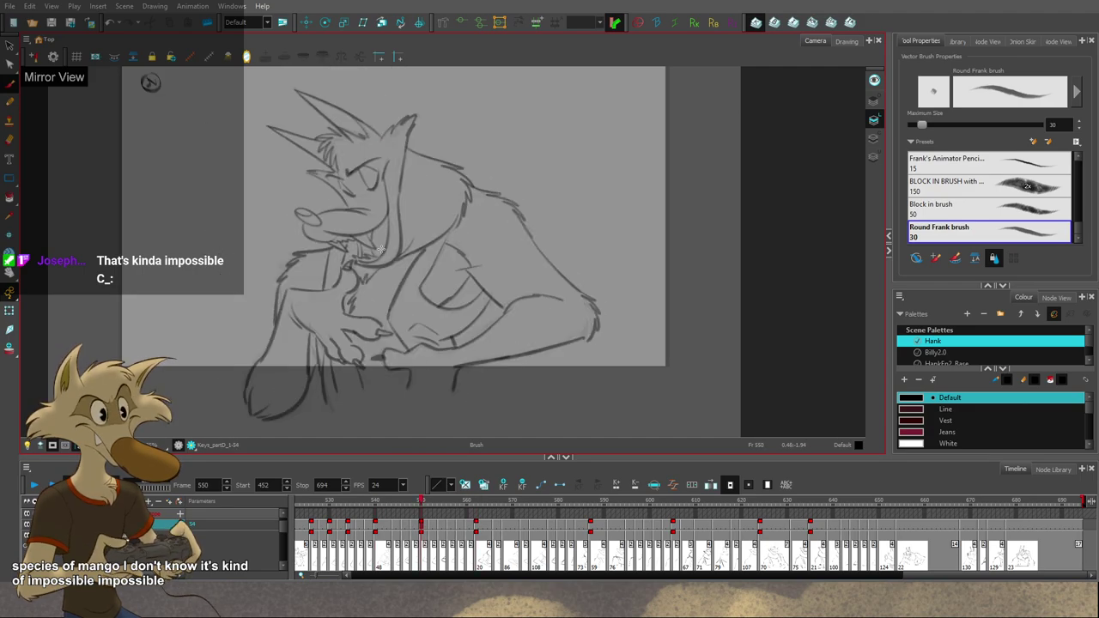
pyautogui.press("'")
pyautogui.press(';')
pyautogui.press("'")
pyautogui.press(';')
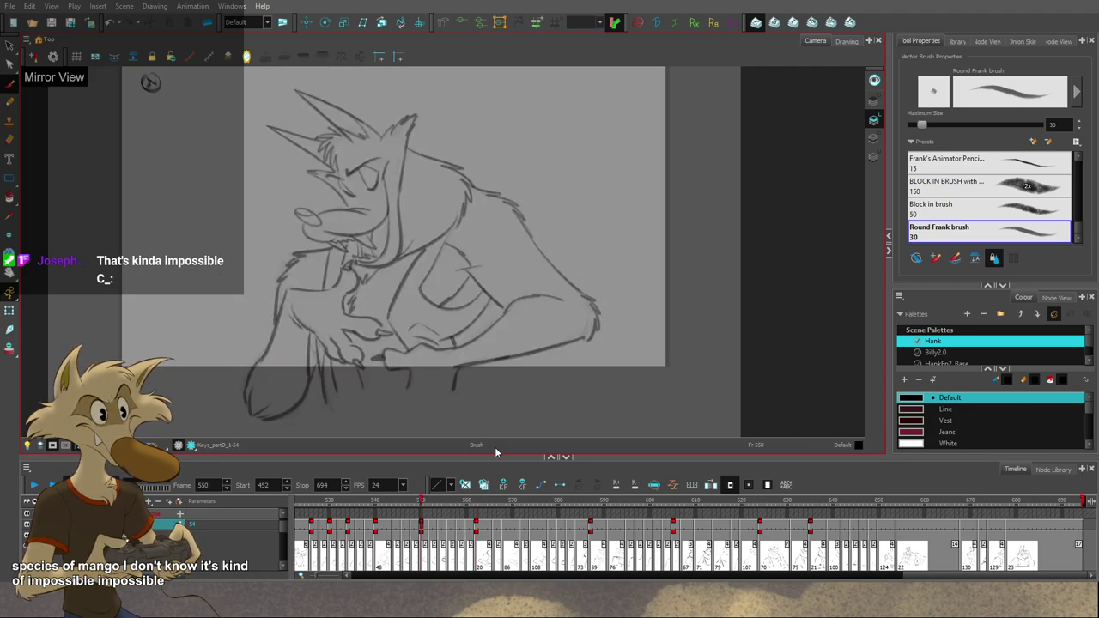
# Step: Compare the mirrored key drawings at frames 540 and 550, examining the chest, vest and raised arm
pyautogui.moveTo(424, 504); pyautogui.dragTo(482, 507)
pyautogui.press('f')
pyautogui.press('f')
pyautogui.press(';')
pyautogui.press("'")
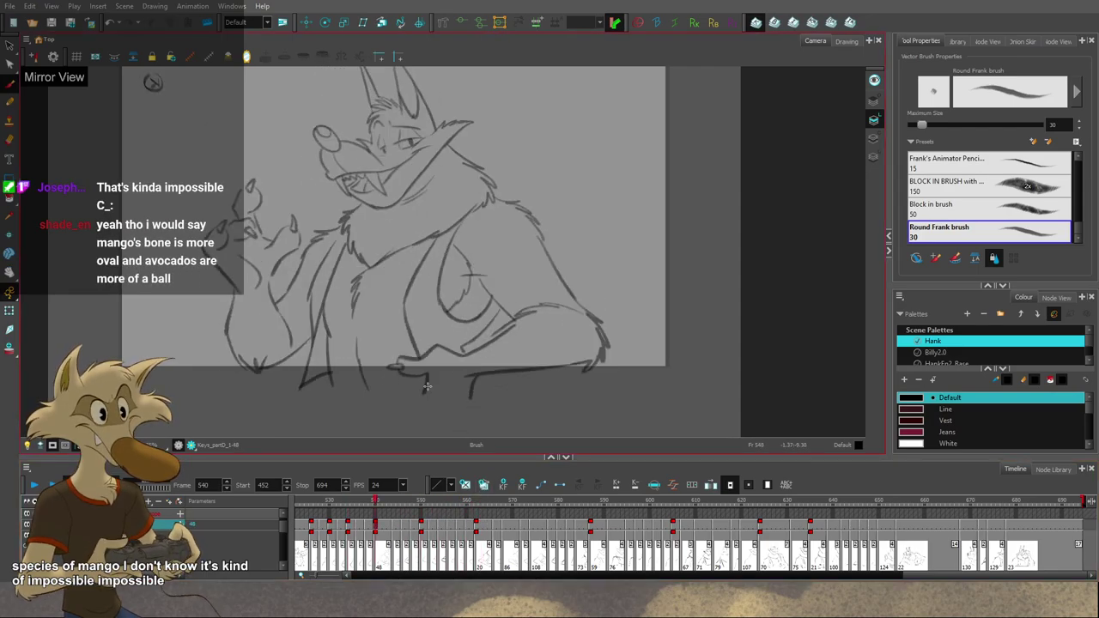
pyautogui.press("'")
pyautogui.press(';')
pyautogui.press("'")
pyautogui.press(';')
pyautogui.press("'")
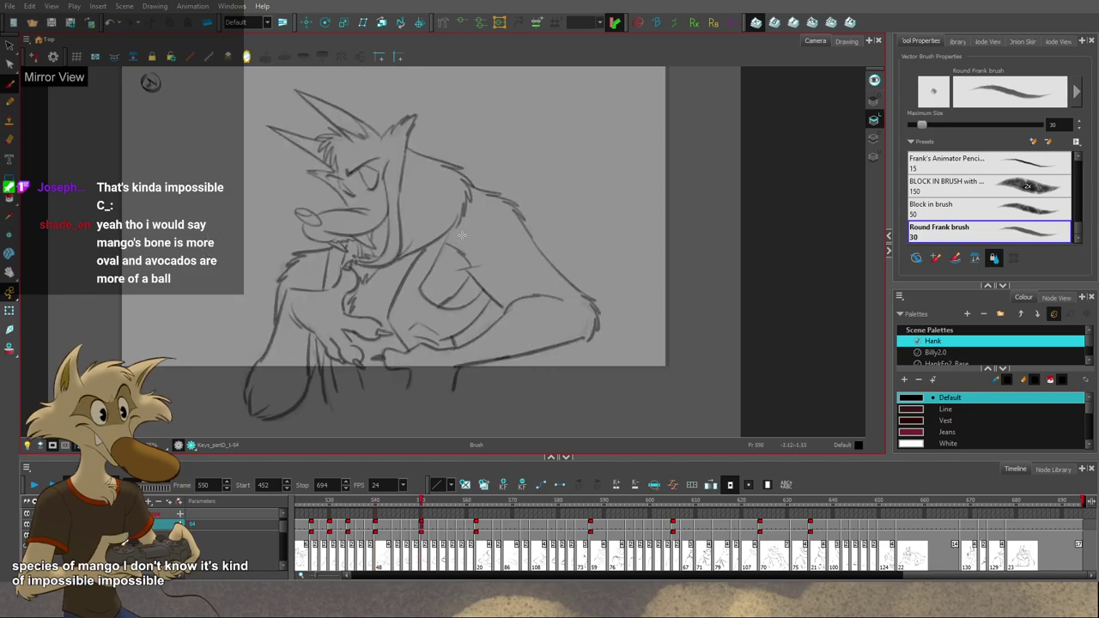
pyautogui.press(';')
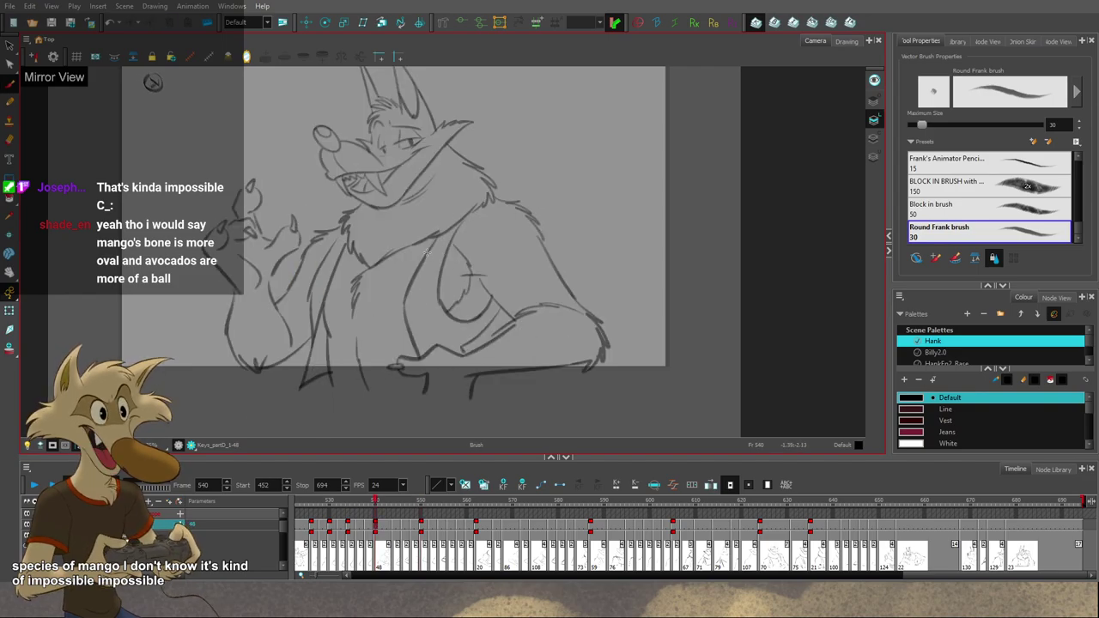
pyautogui.press("'")
# Step: Redraw the short vest strokes beneath the wolf's chin beside the forearm at frame 550, using frame 540 as reference
pyautogui.moveTo(331, 265)
pyautogui.mouseDown()
pyautogui.moveTo(323, 299)
pyautogui.moveTo(321, 287)
pyautogui.mouseUp()
pyautogui.hotkey('ctrl', 'z')
pyautogui.press(';')
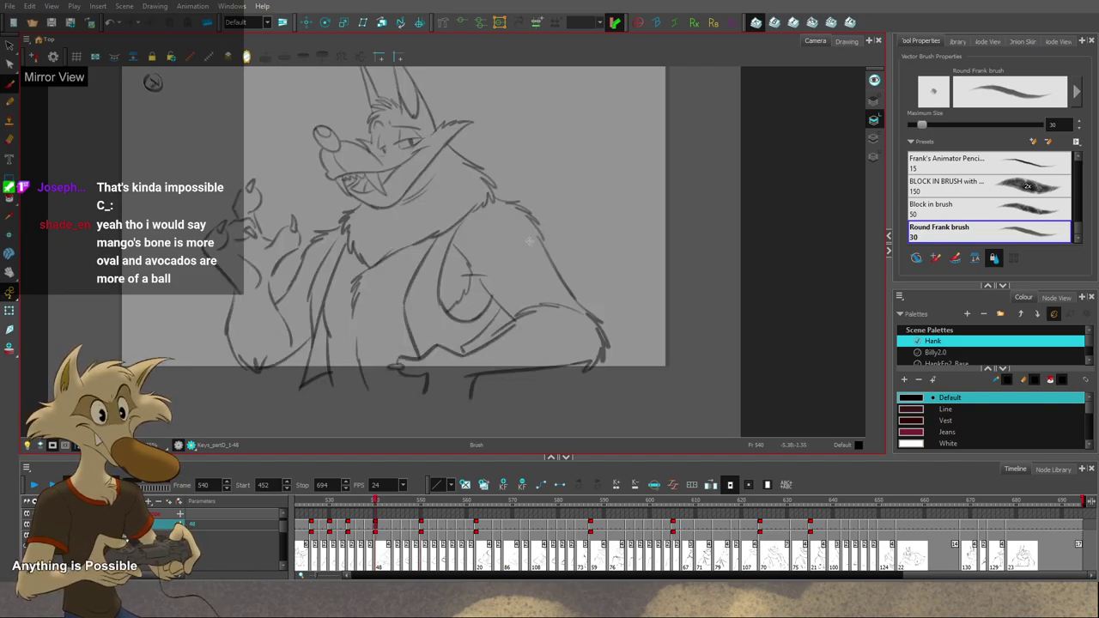
pyautogui.press("'")
pyautogui.press(';')
pyautogui.press("'")
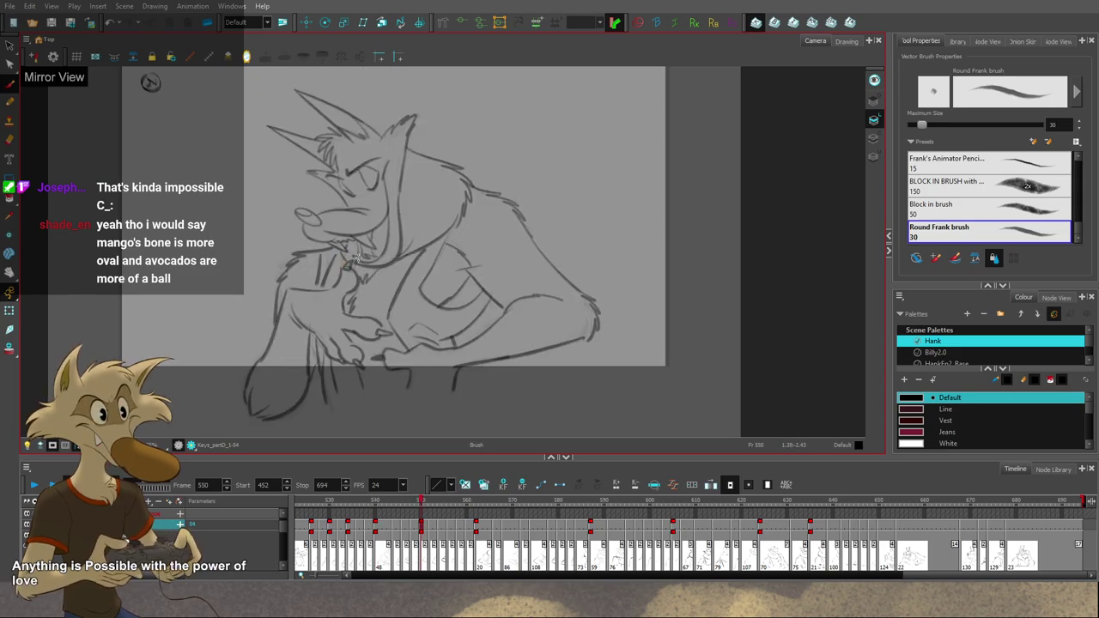
pyautogui.press(';')
pyautogui.press("'")
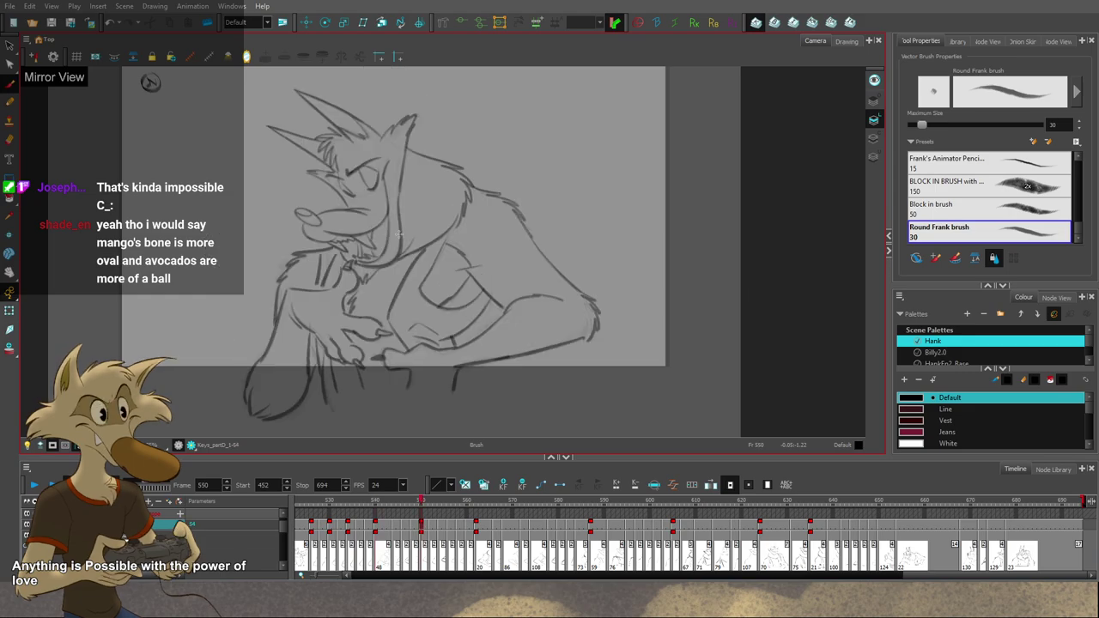
# Step: Restore the unmirrored view and examine the wolf's whole pose at frame 550, checking it against frame 562
pyautogui.scroll(-4, 391, 200)
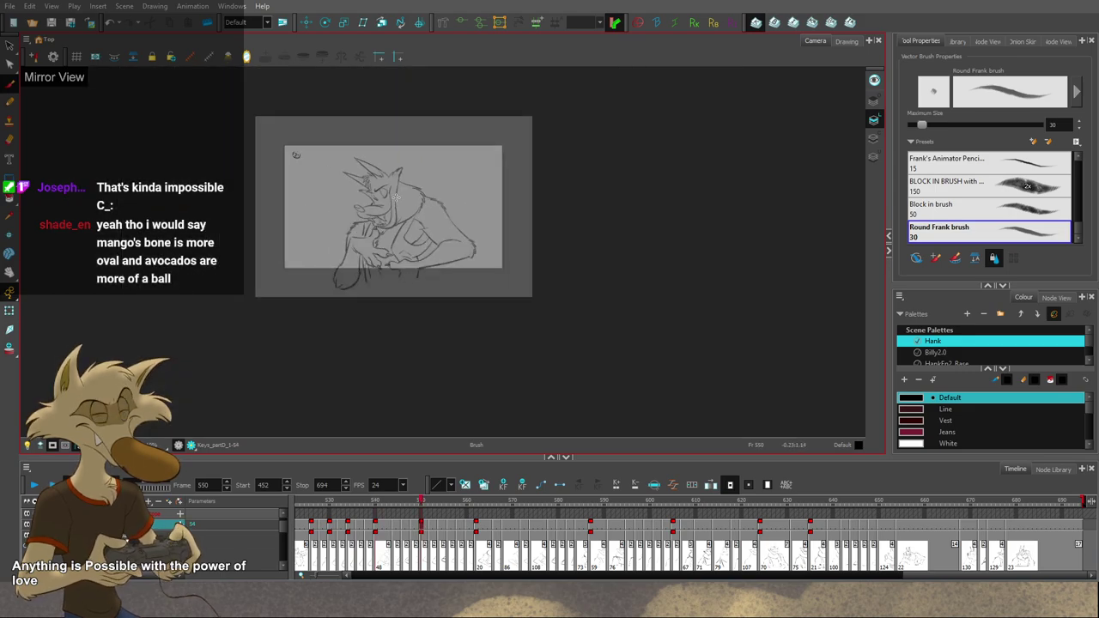
pyautogui.scroll(5, 395, 200)
pyautogui.scroll(-4, 440, 282)
pyautogui.scroll(3, 420, 270)
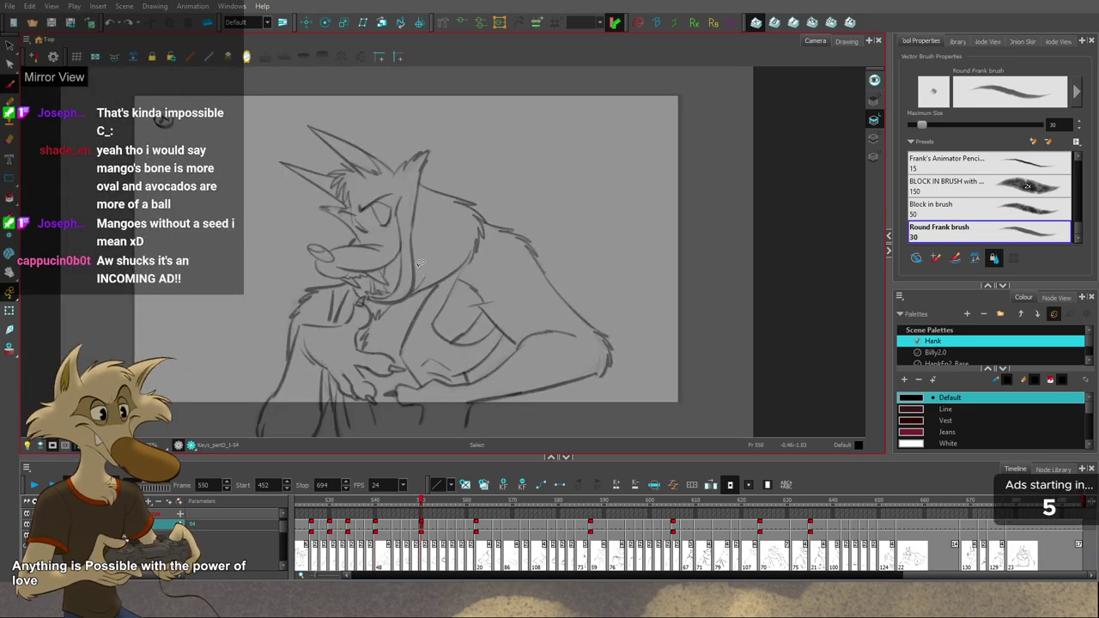
pyautogui.hotkey('alt', 'b')
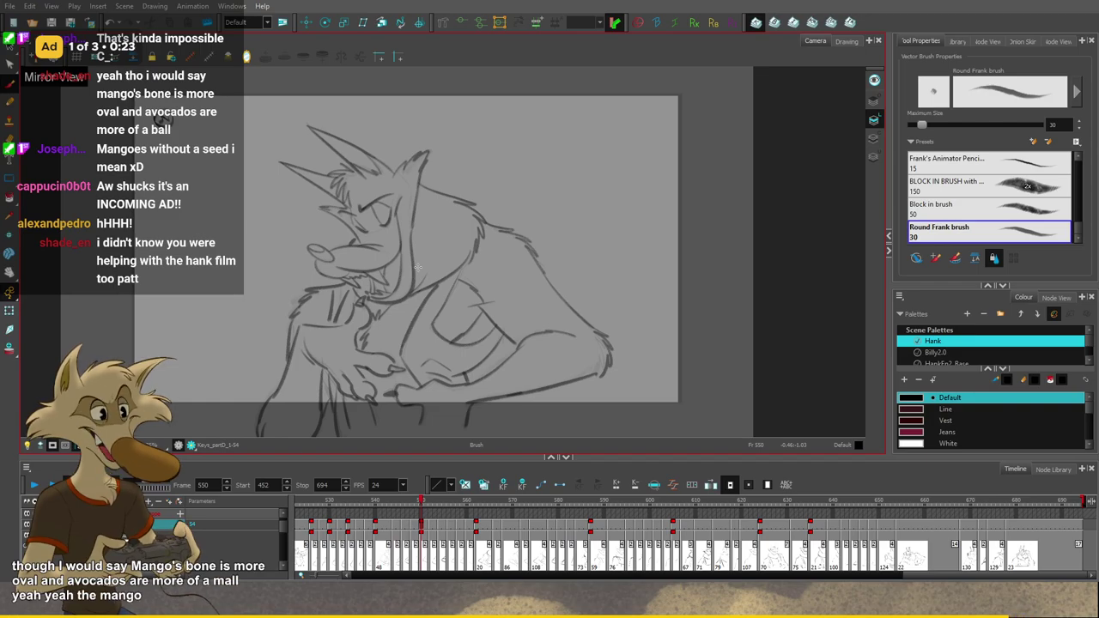
pyautogui.scroll(2, 418, 267)
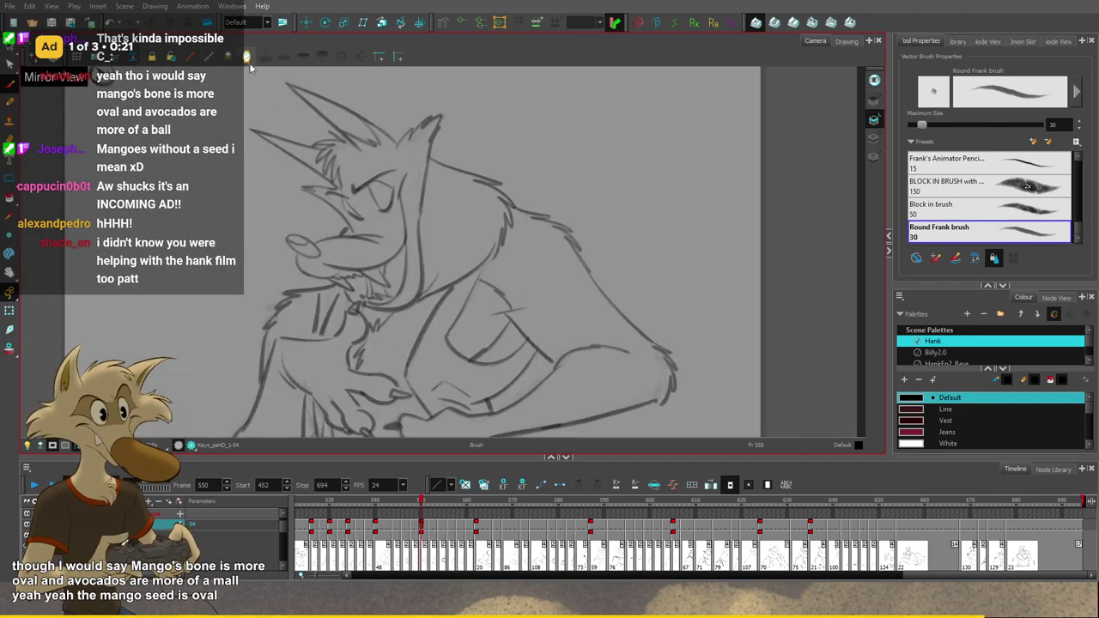
pyautogui.click(249, 64)
pyautogui.scroll(-3, 351, 251)
pyautogui.scroll(1, 440, 255)
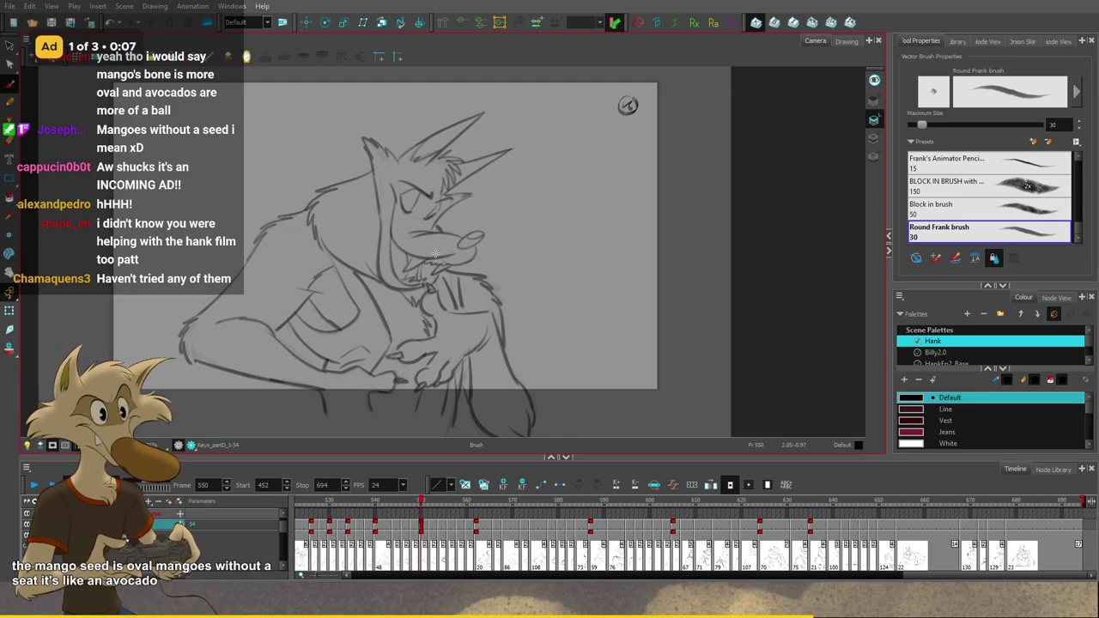
pyautogui.scroll(-2, 441, 256)
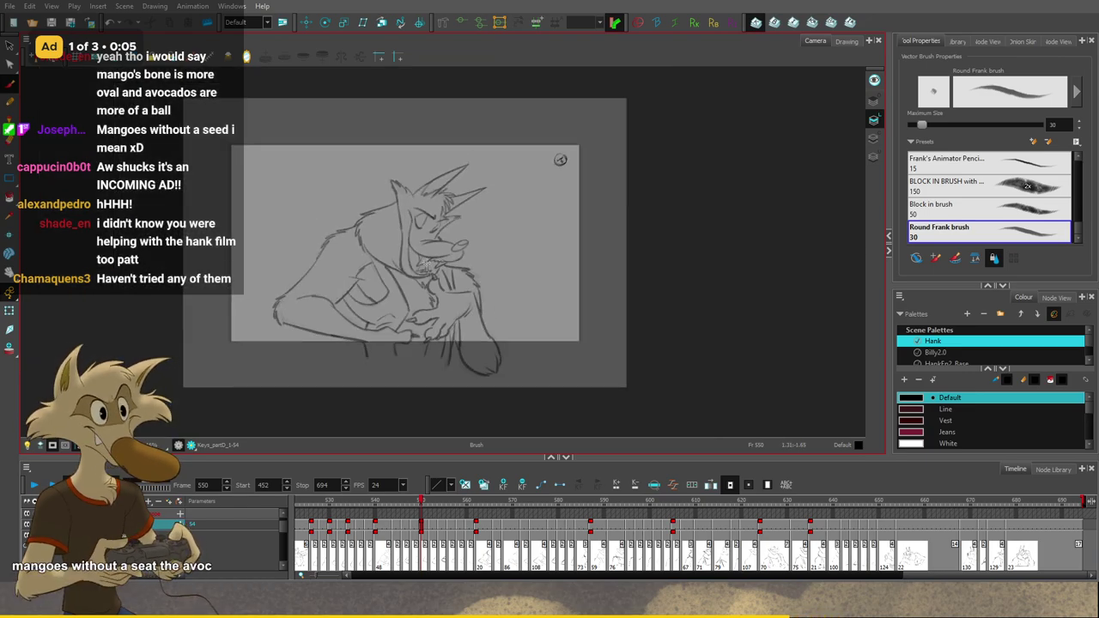
pyautogui.scroll(2, 425, 264)
pyautogui.scroll(-2, 477, 263)
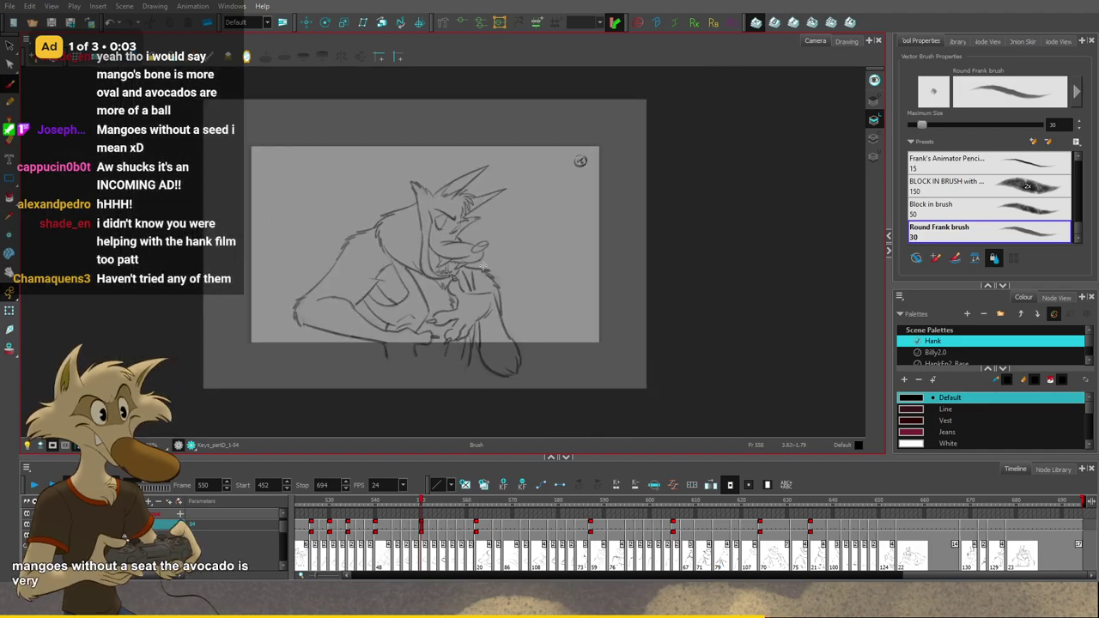
pyautogui.scroll(1, 359, 265)
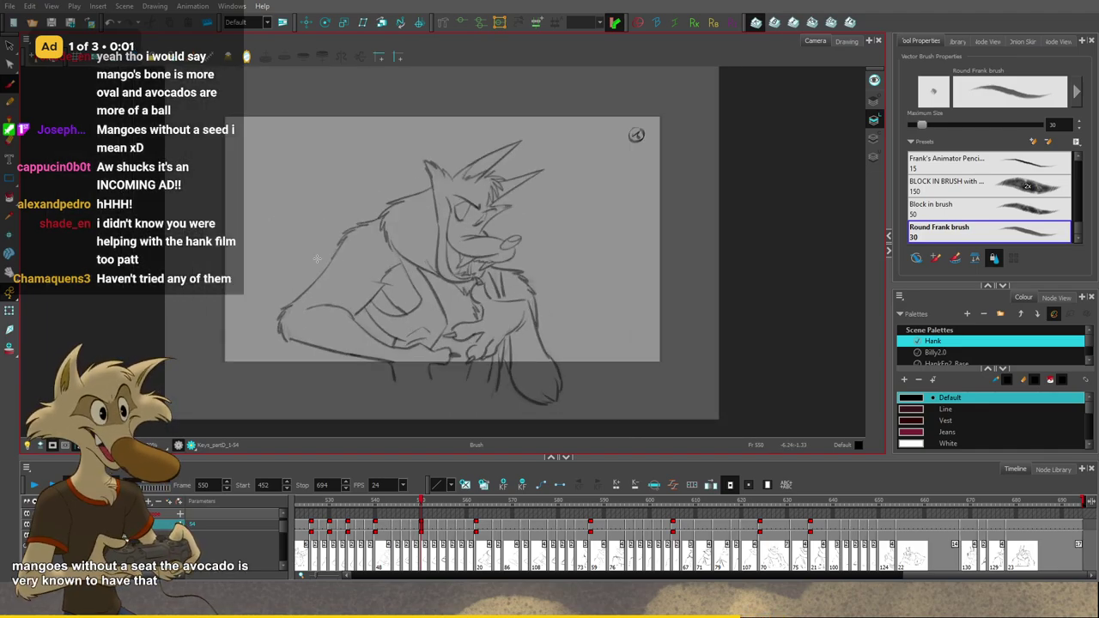
pyautogui.scroll(2, 420, 302)
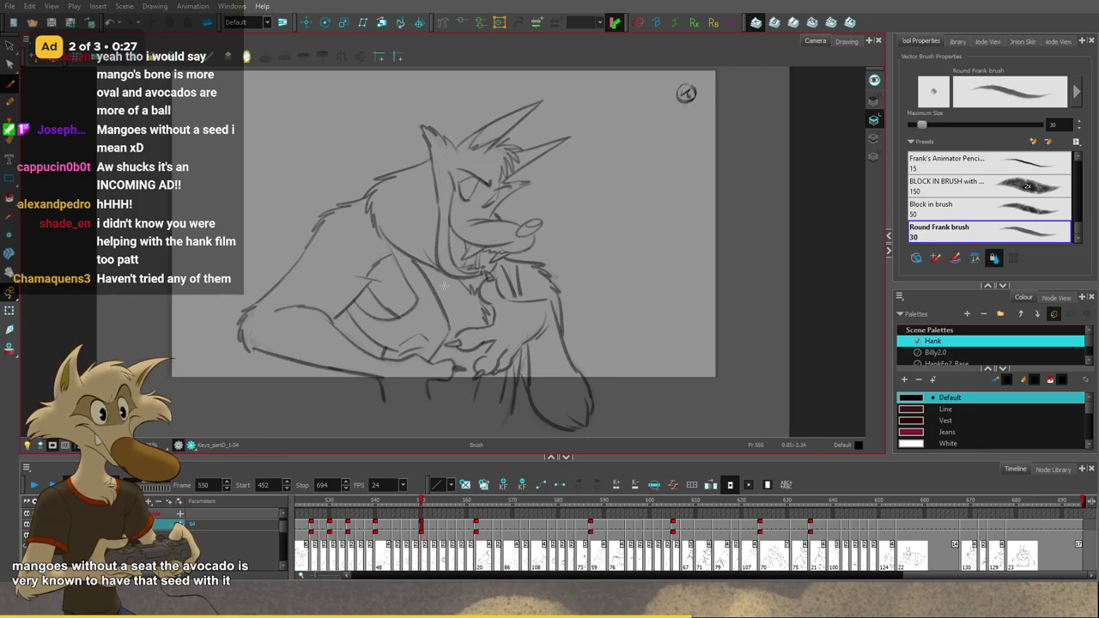
pyautogui.scroll(1, 464, 293)
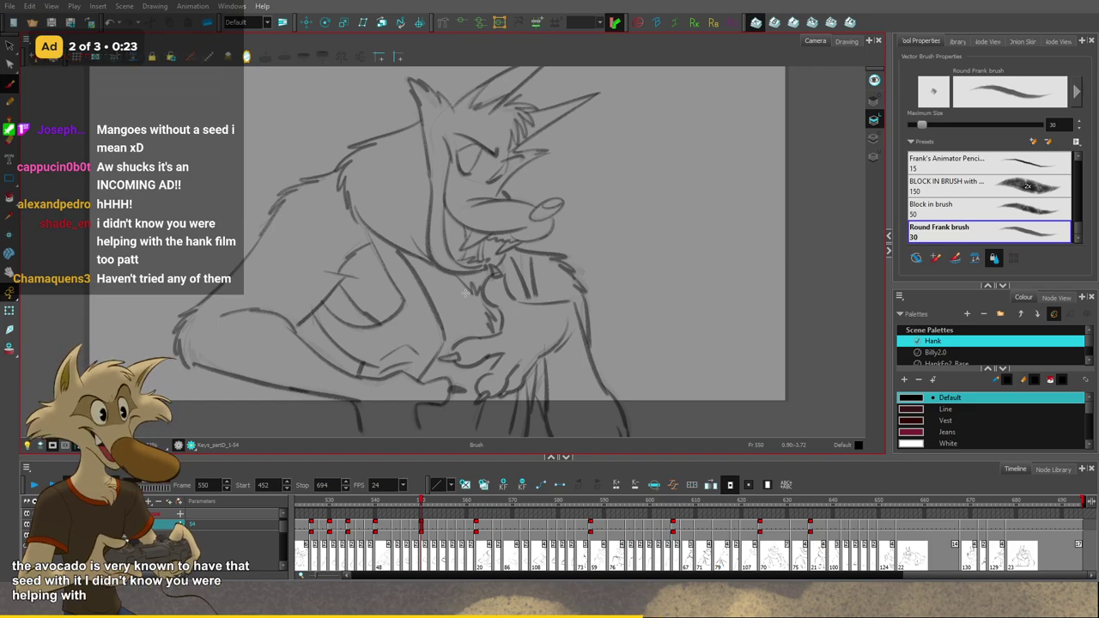
pyautogui.scroll(-1, 465, 292)
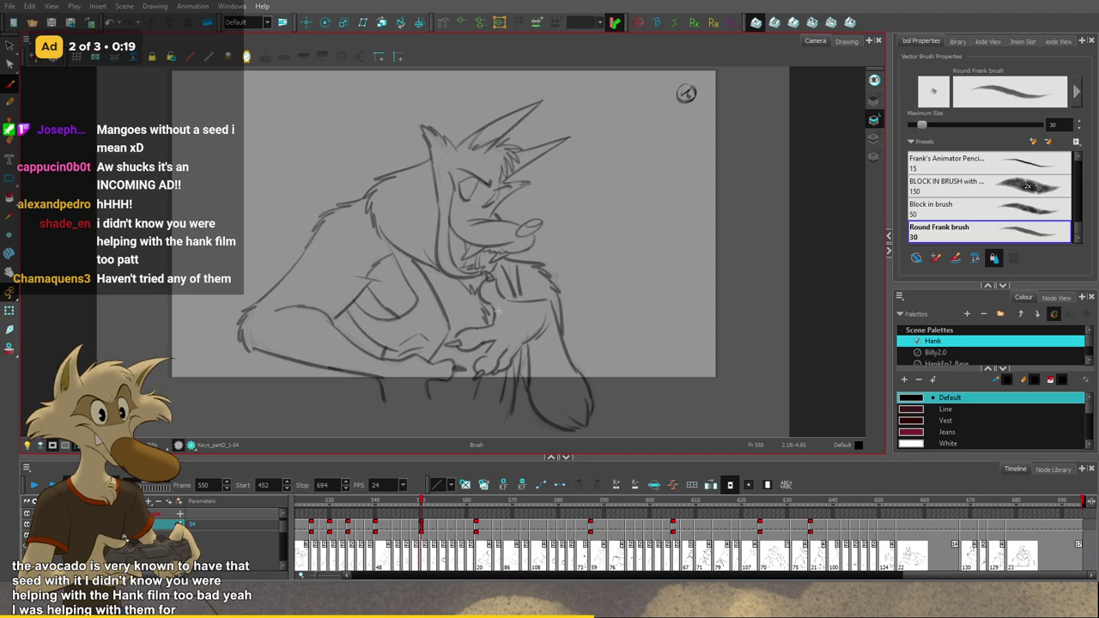
pyautogui.scroll(-1, 500, 308)
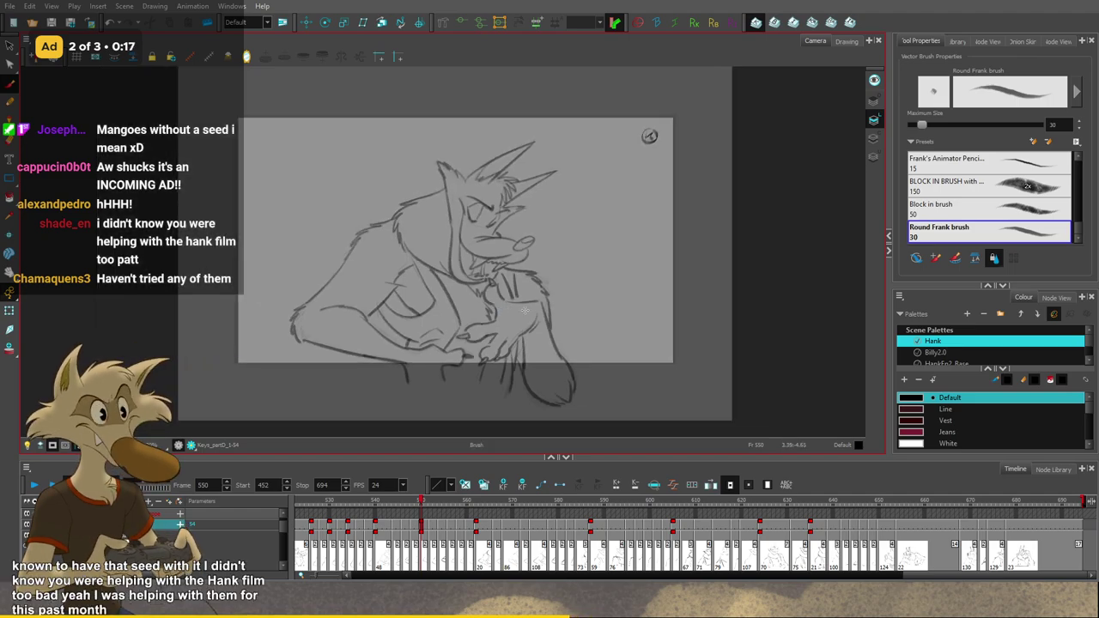
pyautogui.scroll(1, 526, 311)
pyautogui.press('g')
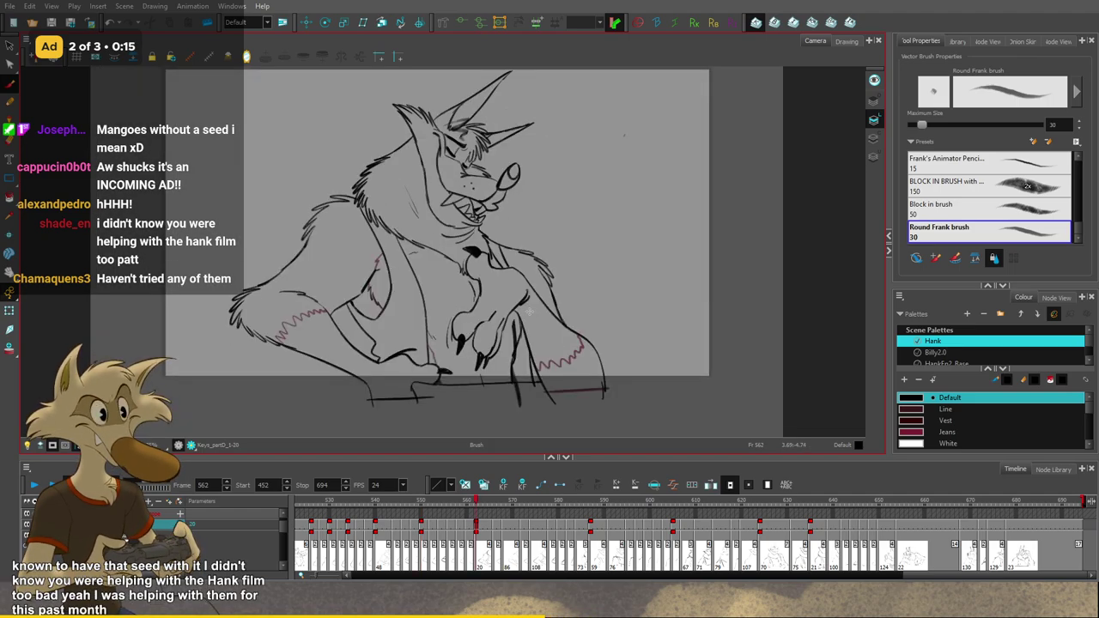
# Step: Examine the loose rough drawing at frame 546 against the neighbouring key drawings at frames 540 and 550
pyautogui.press(';')
pyautogui.moveTo(422, 502)
pyautogui.mouseDown()
pyautogui.moveTo(436, 504)
pyautogui.moveTo(376, 509)
pyautogui.moveTo(448, 514)
pyautogui.moveTo(372, 515)
pyautogui.moveTo(423, 524)
pyautogui.moveTo(403, 524)
pyautogui.mouseUp()
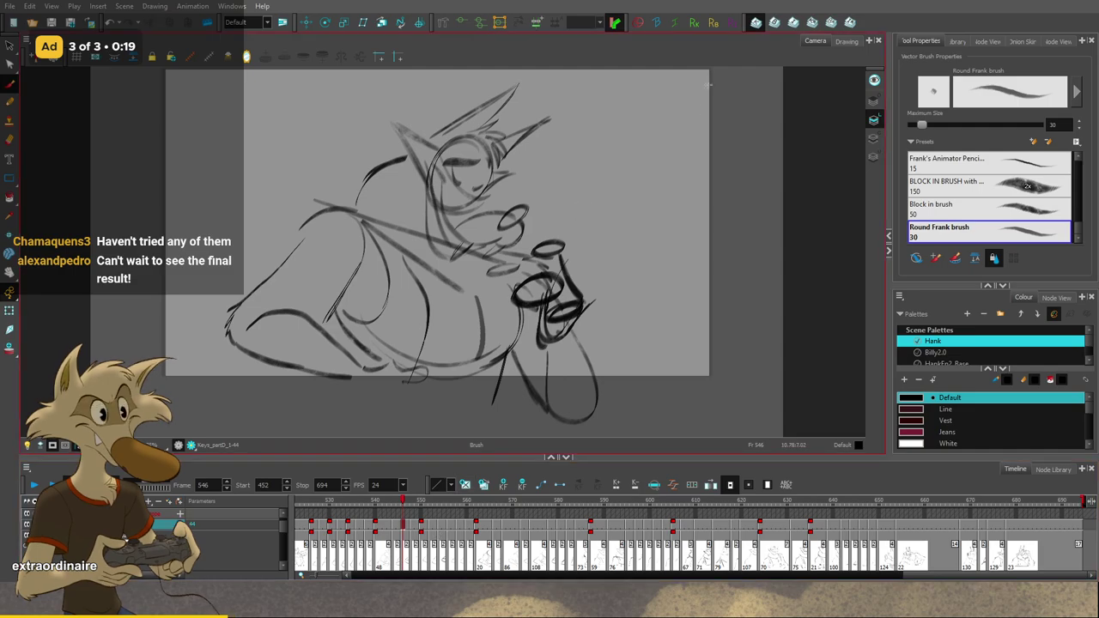
pyautogui.press('f')
pyautogui.press('g')
pyautogui.press('g')
pyautogui.scroll(-1, 570, 239)
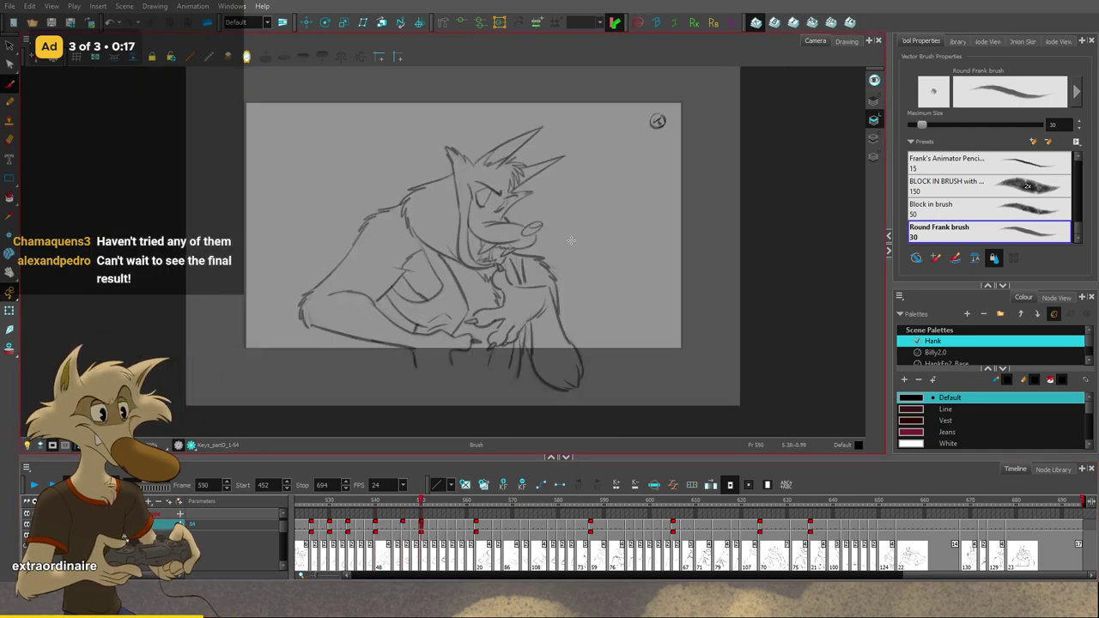
pyautogui.press('f')
pyautogui.press('f')
pyautogui.press('g')
pyautogui.press('g')
pyautogui.press('f')
pyautogui.press('f')
pyautogui.press('g')
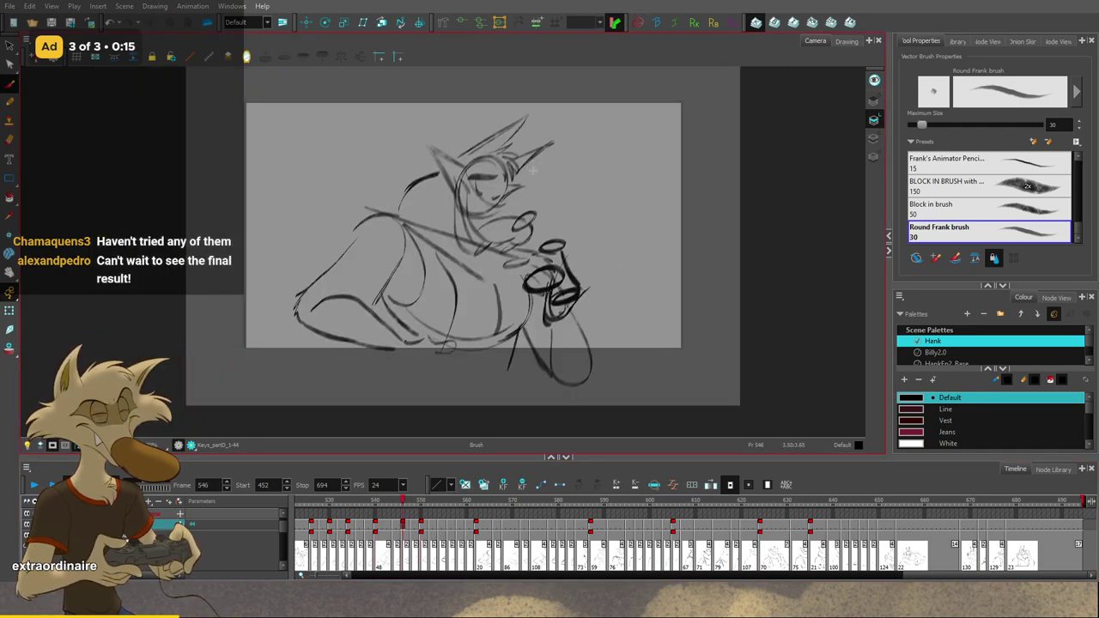
pyautogui.scroll(1, 533, 173)
pyautogui.press('f')
pyautogui.press('g')
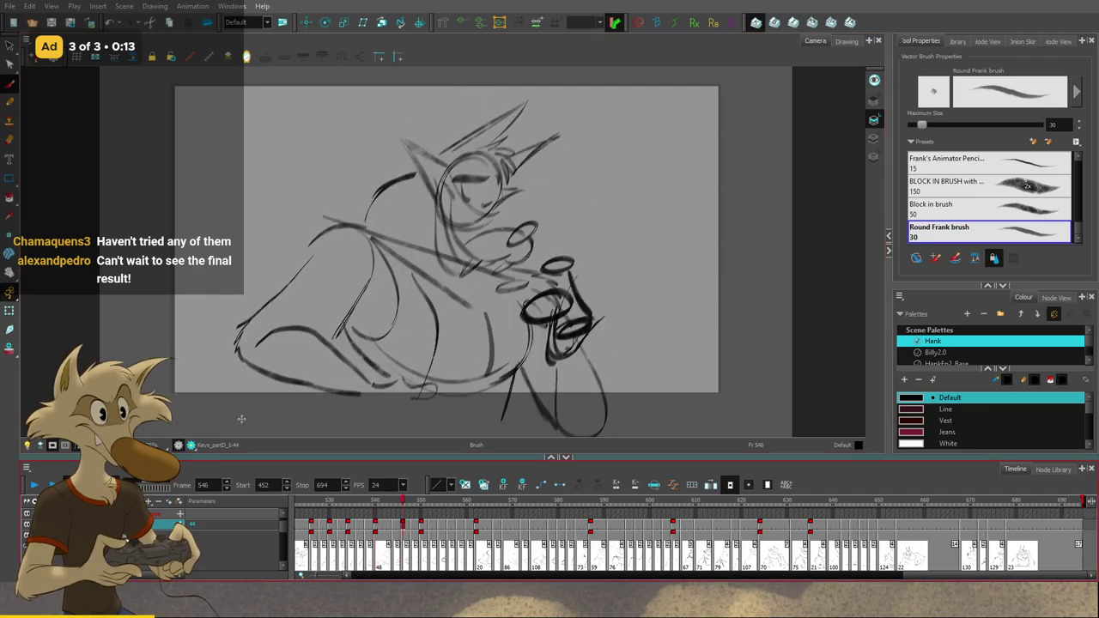
# Step: Reduce the loose rough wolf drawing at frame 546 to a faint guide and get the brush ready for drawing over it
pyautogui.hotkey('ctrl', 'a')
pyautogui.press('Delete')
pyautogui.moveTo(568, 166)
pyautogui.mouseDown()
pyautogui.moveTo(501, 215)
pyautogui.moveTo(549, 190)
pyautogui.mouseUp()
pyautogui.press('Delete')
pyautogui.hotkey('ctrl', 's')
pyautogui.hotkey('alt', 'b')
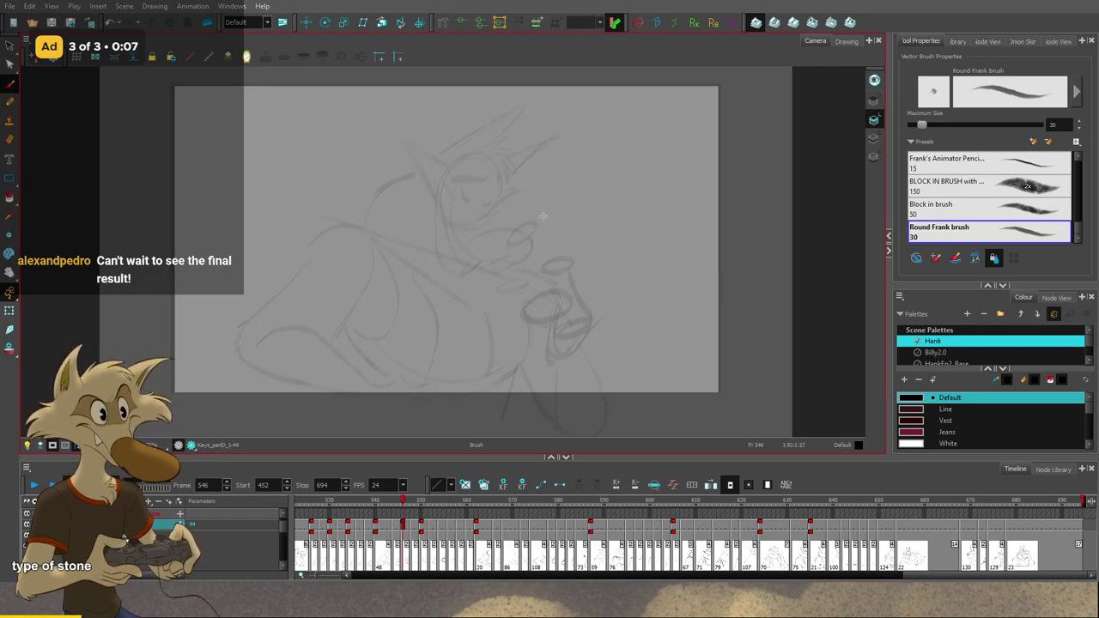
# Step: Examine the wolf's head in the faint rough at frame 546 against the key drawings at frames 540 and 550
pyautogui.scroll(-2, 541, 217)
pyautogui.scroll(3, 533, 180)
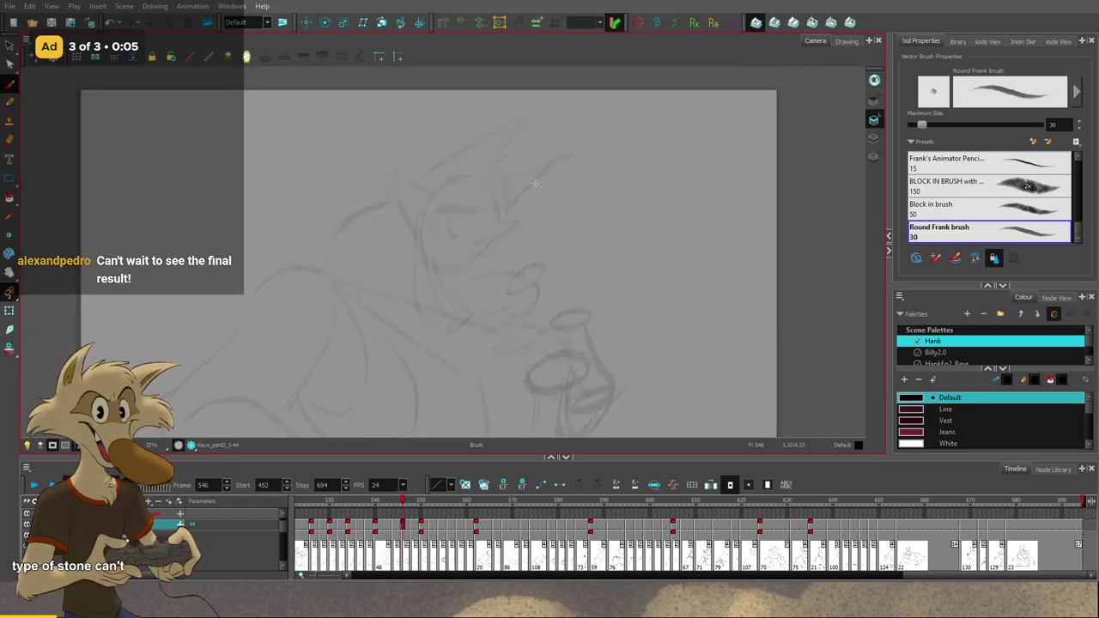
pyautogui.scroll(1, 559, 175)
pyautogui.scroll(-2, 561, 181)
pyautogui.press('f')
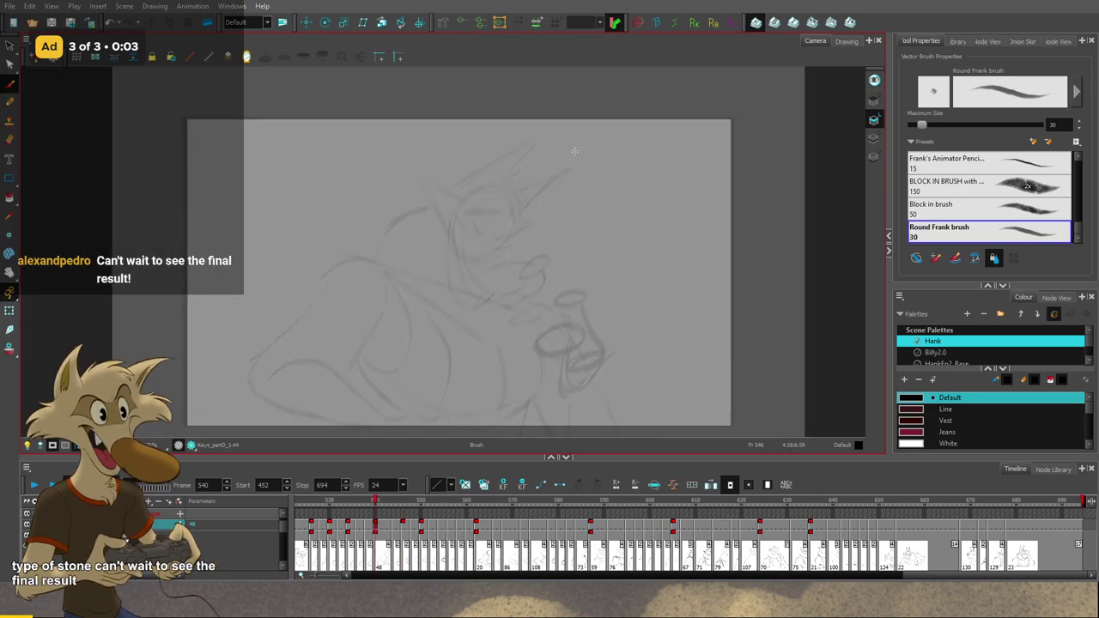
pyautogui.scroll(1, 575, 149)
pyautogui.press('g')
pyautogui.press('g')
pyautogui.scroll(1, 575, 149)
pyautogui.press('f')
pyautogui.press('f')
pyautogui.press('g')
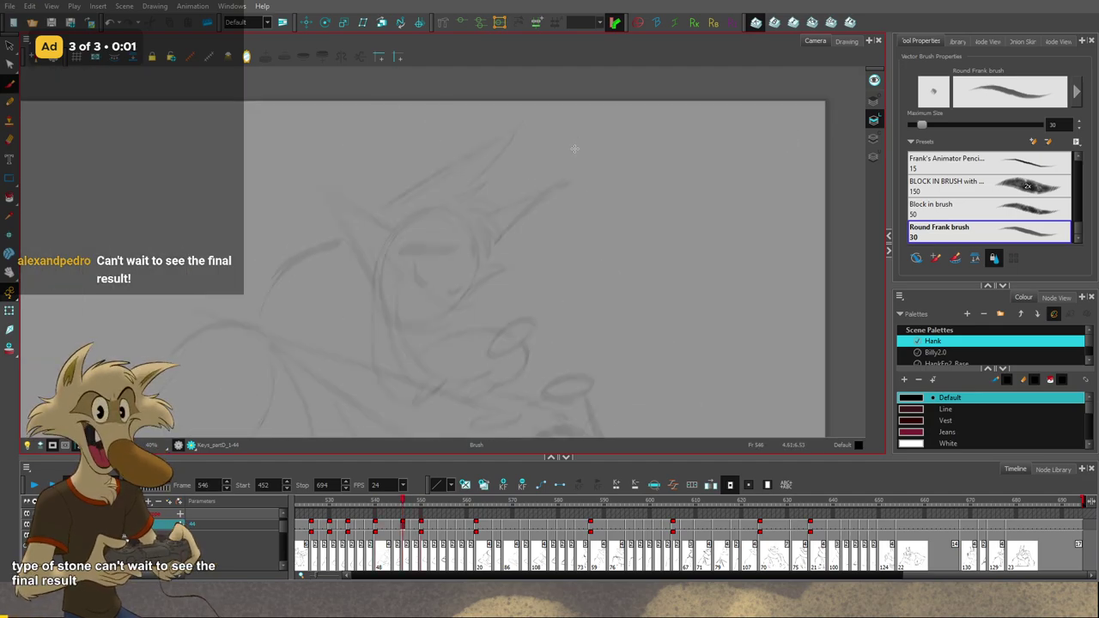
pyautogui.press('f')
pyautogui.press('g')
pyautogui.press('g')
pyautogui.press('f')
pyautogui.press('f')
pyautogui.press('g')
# Step: Draw the short front edge of the wolf's upper ear over the faint rough at frame 546, using frame 550 as reference
pyautogui.moveTo(525, 126)
pyautogui.mouseDown()
pyautogui.moveTo(448, 205)
pyautogui.moveTo(466, 188)
pyautogui.mouseUp()
pyautogui.hotkey('ctrl', 'z')
pyautogui.hotkey('ctrl', 'z')
pyautogui.hotkey('ctrl', 'z')
pyautogui.press('f')
pyautogui.press('g')
pyautogui.press('g')
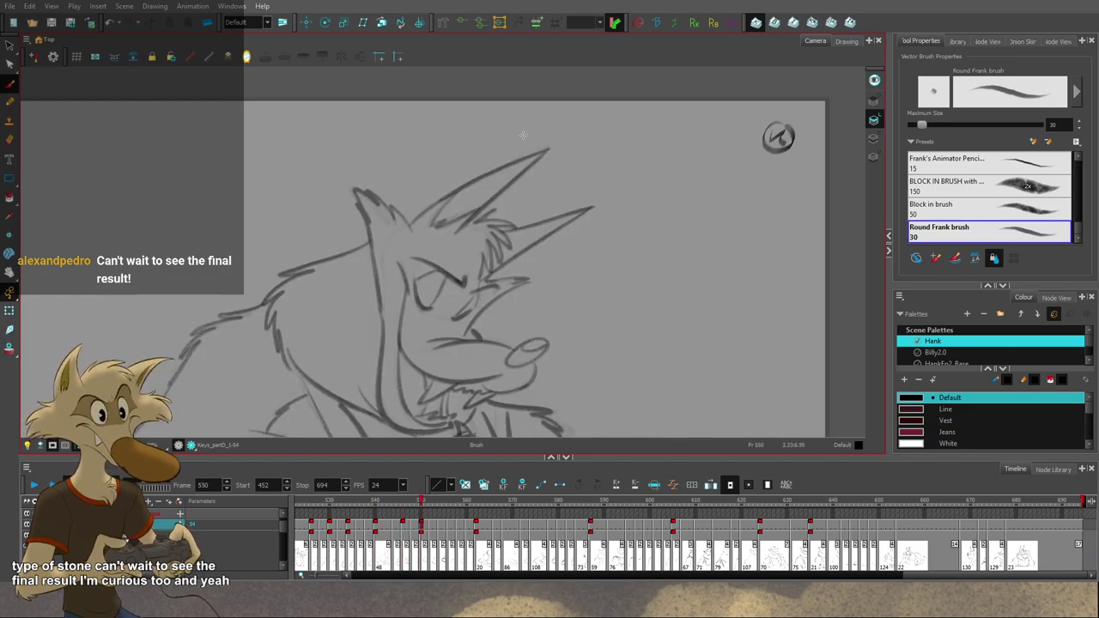
# Step: Draw the long back edge of the upper ear at frame 546, from its tip down to the head
pyautogui.press('f')
pyautogui.moveTo(517, 125)
pyautogui.mouseDown()
pyautogui.moveTo(410, 176)
pyautogui.moveTo(383, 196)
pyautogui.mouseUp()
pyautogui.hotkey('ctrl', 'z')
pyautogui.hotkey('ctrl', 'z')
pyautogui.moveTo(518, 126)
pyautogui.mouseDown()
pyautogui.moveTo(352, 217)
pyautogui.moveTo(380, 214)
pyautogui.mouseUp()
pyautogui.hotkey('ctrl', 'z')
pyautogui.press('f')
pyautogui.press('g')
pyautogui.press('g')
pyautogui.press('f')
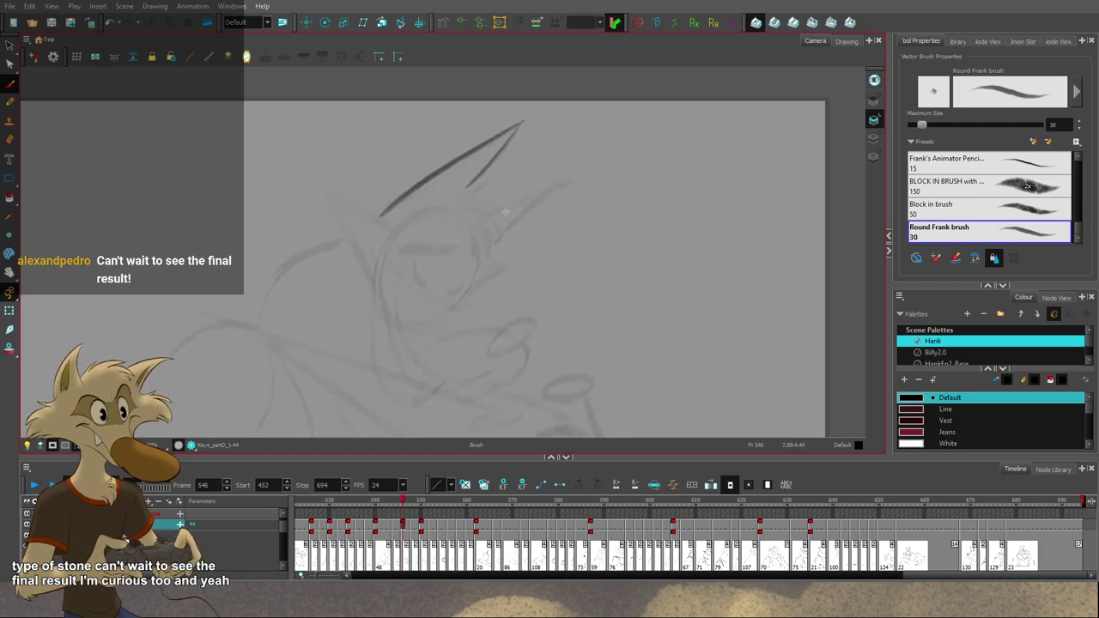
# Step: Draw the upper edge of the wolf's second, lower ear at frame 546, checking it against frames 540 and 550
pyautogui.press('g')
pyautogui.press('f')
pyautogui.moveTo(493, 212)
pyautogui.mouseDown()
pyautogui.moveTo(577, 172)
pyautogui.moveTo(484, 242)
pyautogui.mouseUp()
pyautogui.hotkey('ctrl', 'z')
pyautogui.hotkey('ctrl', 'z')
pyautogui.press('f')
pyautogui.press('g')
pyautogui.press('g')
pyautogui.press('f')
pyautogui.hotkey('ctrl', 'z')
# Step: Draw the lower edge of the second ear at frame 546, from its tip back to the head
pyautogui.moveTo(571, 178); pyautogui.dragTo(491, 244)
pyautogui.hotkey('ctrl', 'z')
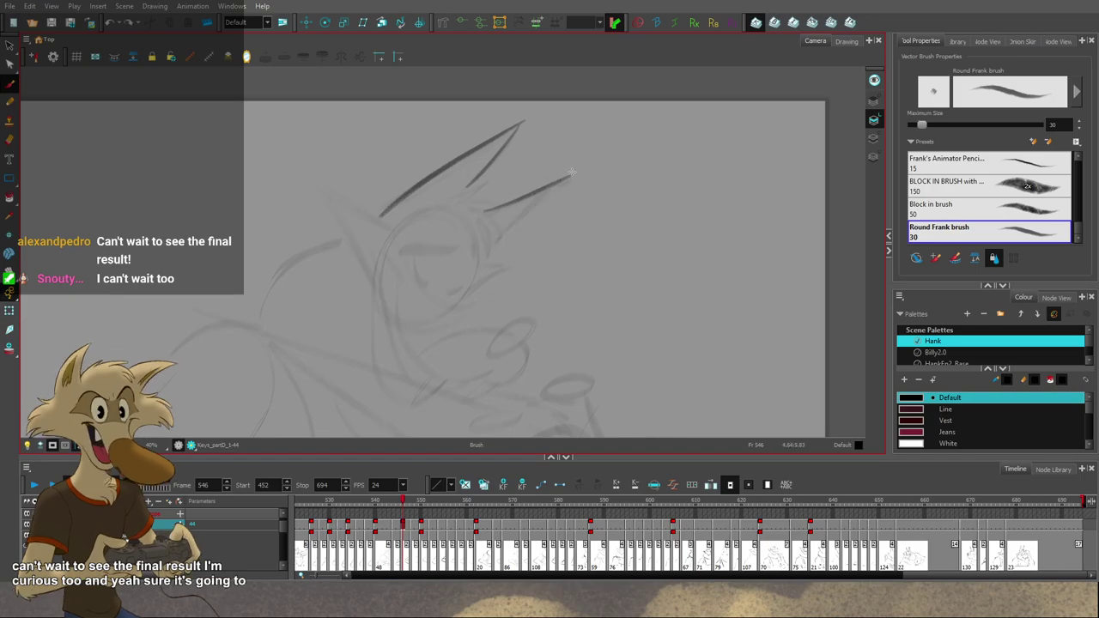
pyautogui.moveTo(574, 176); pyautogui.dragTo(487, 245)
pyautogui.hotkey('ctrl', 'z')
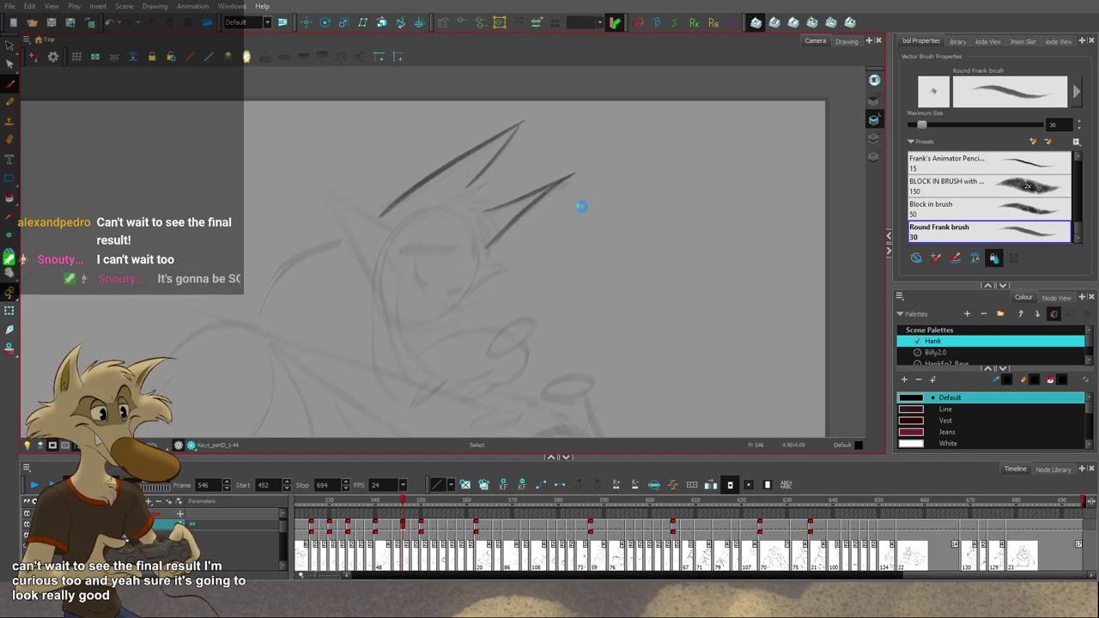
# Step: Draw the jagged fur at the ear bases and the hair tuft between the ears at frame 546, using frames 540 and 550 as reference
pyautogui.press('f')
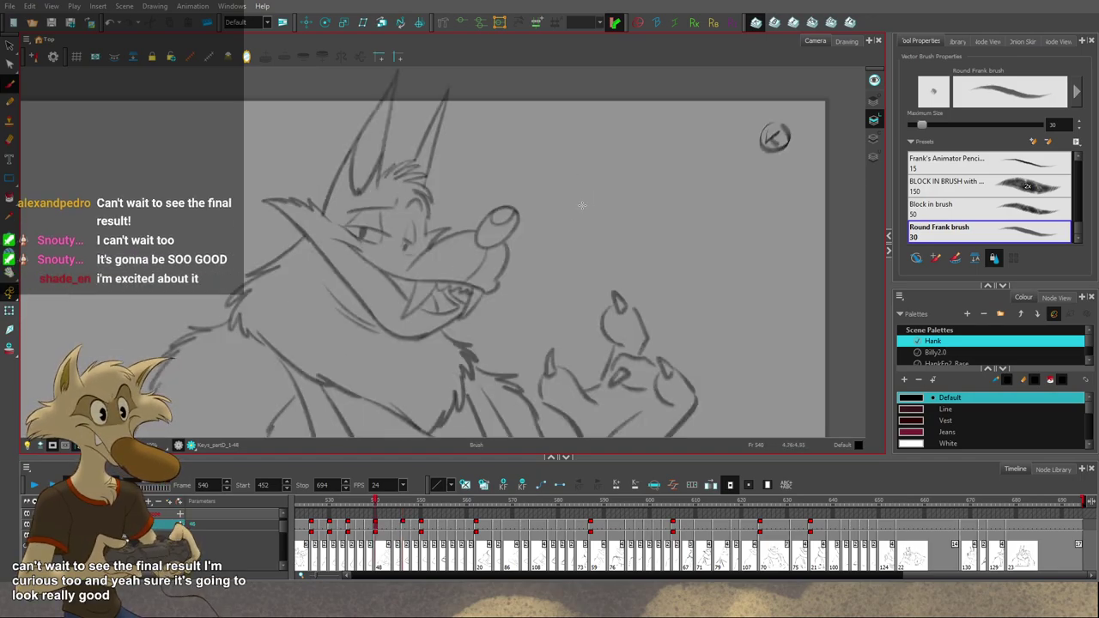
pyautogui.press('g')
pyautogui.press('g')
pyautogui.press('f')
pyautogui.press('f')
pyautogui.press('g')
pyautogui.press('g')
pyautogui.press('f')
pyautogui.hotkey('ctrl', 'z')
pyautogui.moveTo(440, 166)
pyautogui.mouseDown()
pyautogui.moveTo(409, 204)
pyautogui.moveTo(485, 169)
pyautogui.moveTo(420, 202)
pyautogui.moveTo(479, 175)
pyautogui.moveTo(498, 207)
pyautogui.moveTo(486, 247)
pyautogui.moveTo(471, 254)
pyautogui.mouseUp()
pyautogui.hotkey('ctrl', 'z')
pyautogui.press('f')
pyautogui.press('g')
pyautogui.press('g')
pyautogui.press('f')
# Step: Examine the cleaned ears and hair tuft at frame 546 against the neighbouring drawings
pyautogui.press("'")
pyautogui.press(';')
pyautogui.press('f')
pyautogui.press('g')
pyautogui.press('g')
pyautogui.press(';')
pyautogui.press("'")
pyautogui.press(';')
pyautogui.press("'")
pyautogui.press(';')
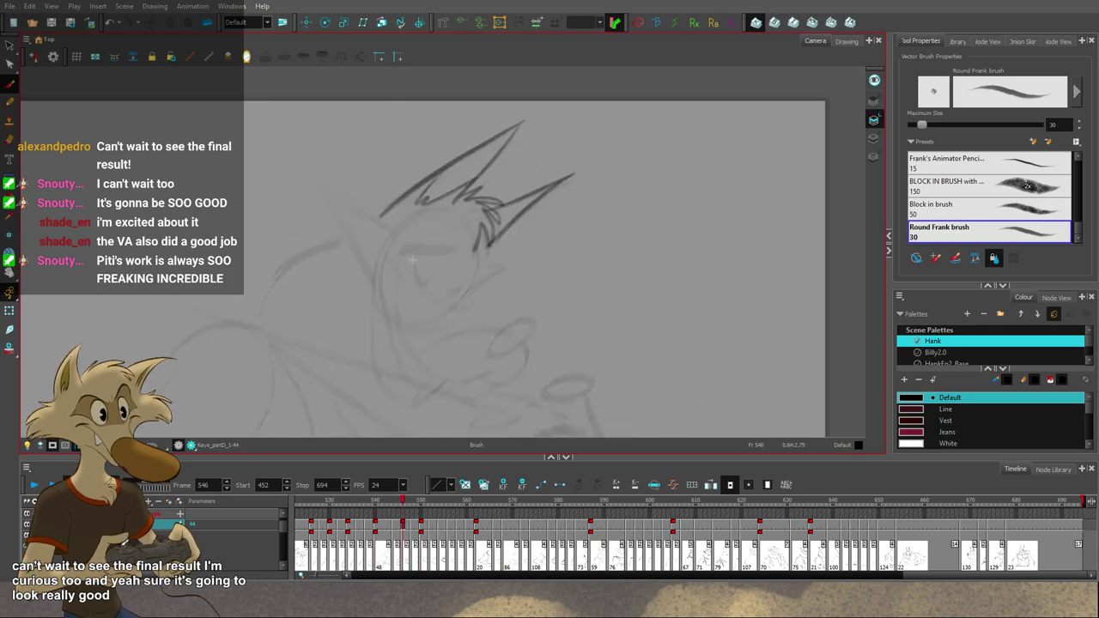
pyautogui.hotkey('ctrl', 'z')
pyautogui.press('g')
pyautogui.press('f')
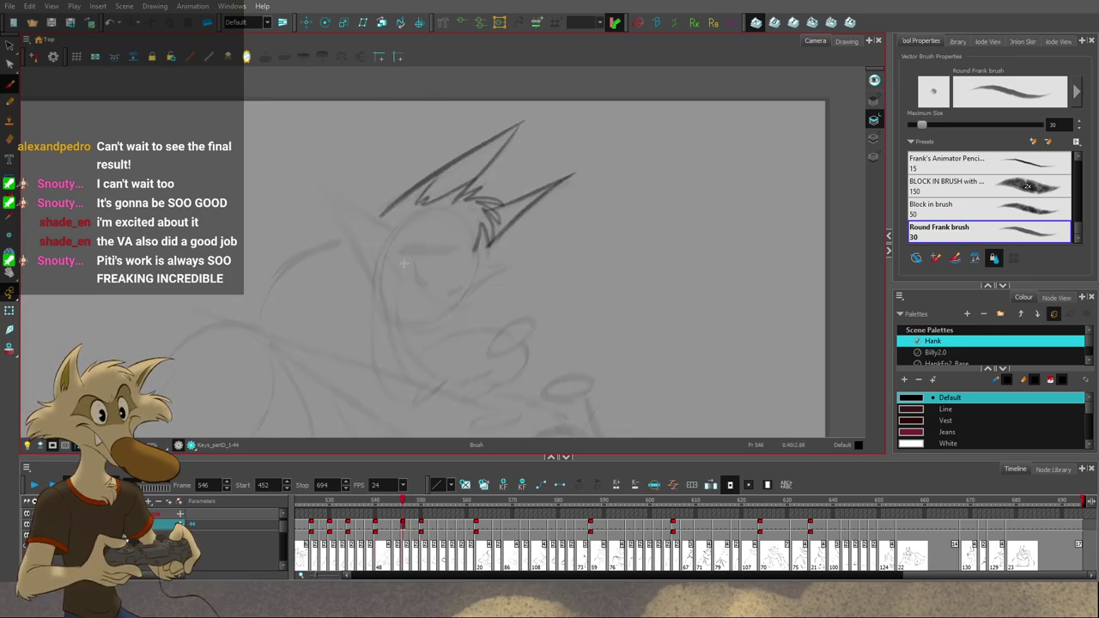
pyautogui.moveTo(403, 264); pyautogui.dragTo(425, 294)
pyautogui.press("'")
pyautogui.press(';')
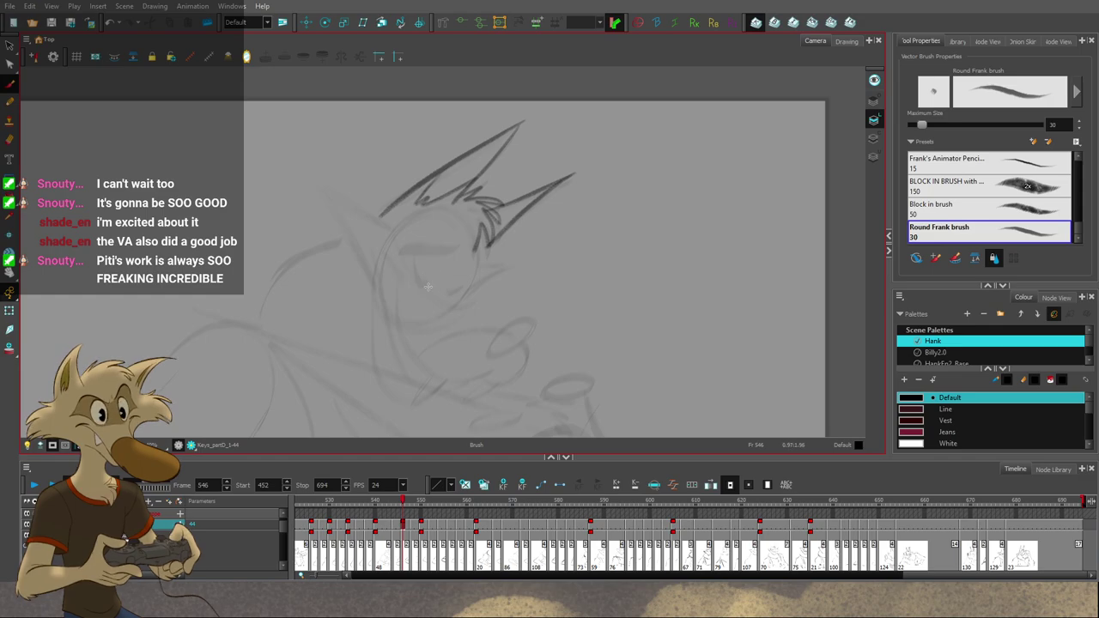
pyautogui.moveTo(398, 260)
pyautogui.mouseDown()
pyautogui.moveTo(425, 285)
pyautogui.moveTo(414, 290)
pyautogui.mouseUp()
pyautogui.press('f')
pyautogui.press('g')
pyautogui.press('g')
pyautogui.press('f')
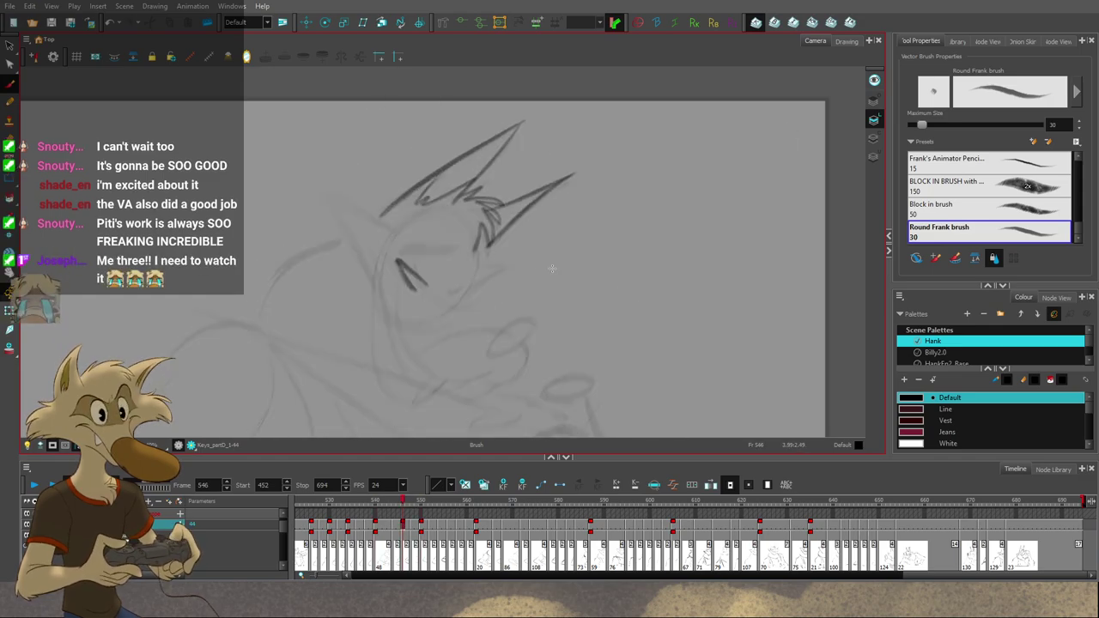
pyautogui.scroll(-4, 552, 268)
pyautogui.scroll(4, 543, 273)
pyautogui.hotkey('ctrl', 'z')
pyautogui.hotkey('ctrl', 'z')
# Step: Examine the wolf's eyes and brow in the key drawings from frame 526 to 550, in both mirrored and normal view
pyautogui.press('g')
pyautogui.press('f')
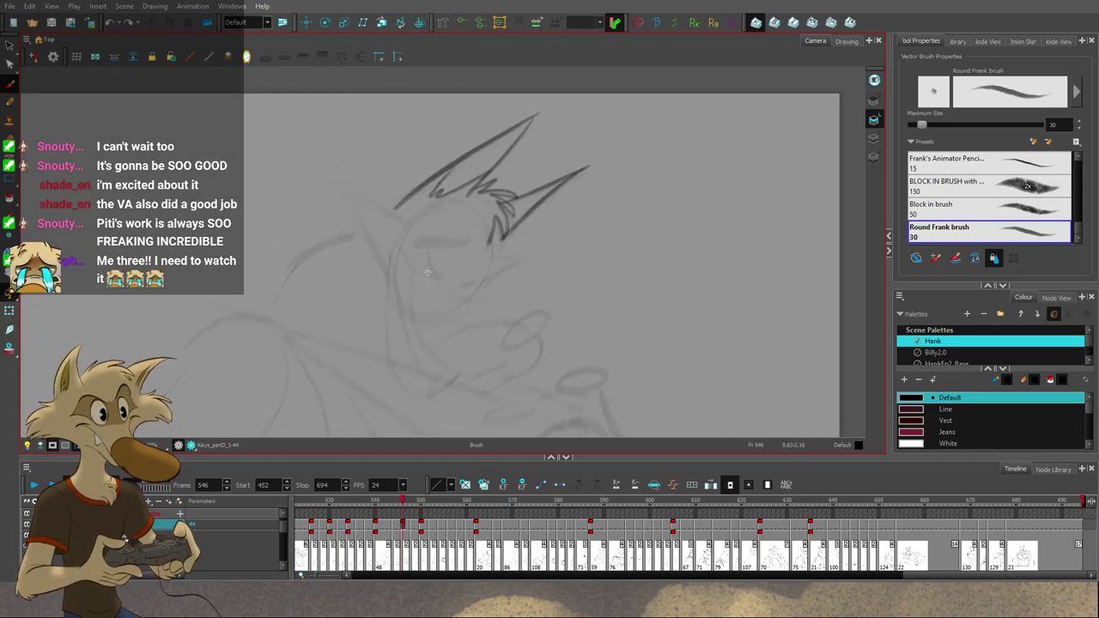
pyautogui.press('f')
pyautogui.press('f')
pyautogui.press('g')
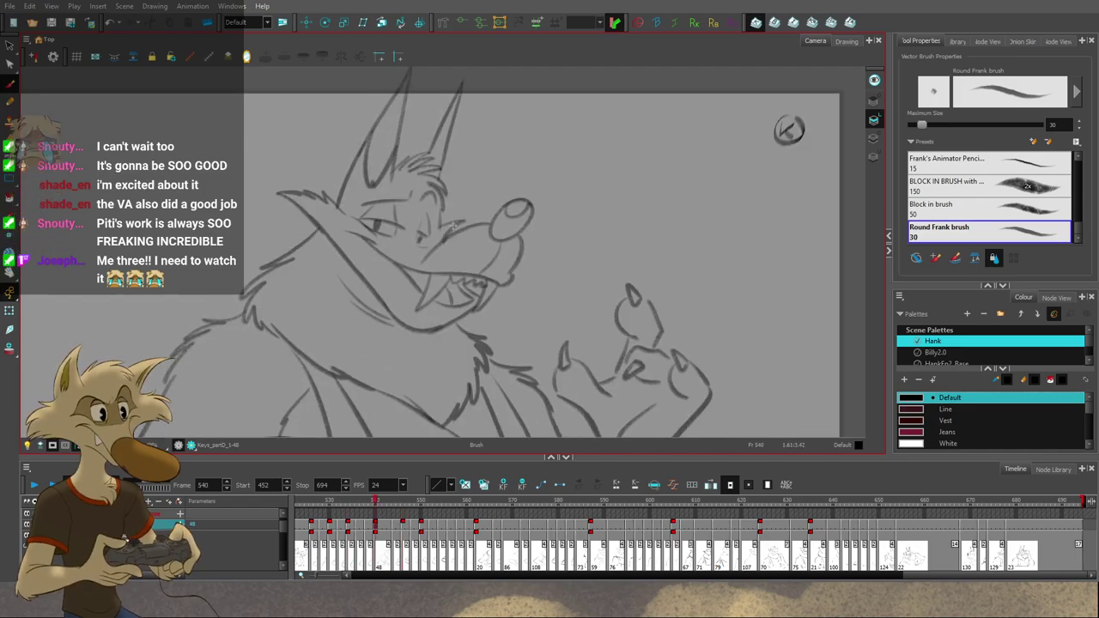
pyautogui.press('4')
pyautogui.press('f')
pyautogui.press('f')
pyautogui.press('f')
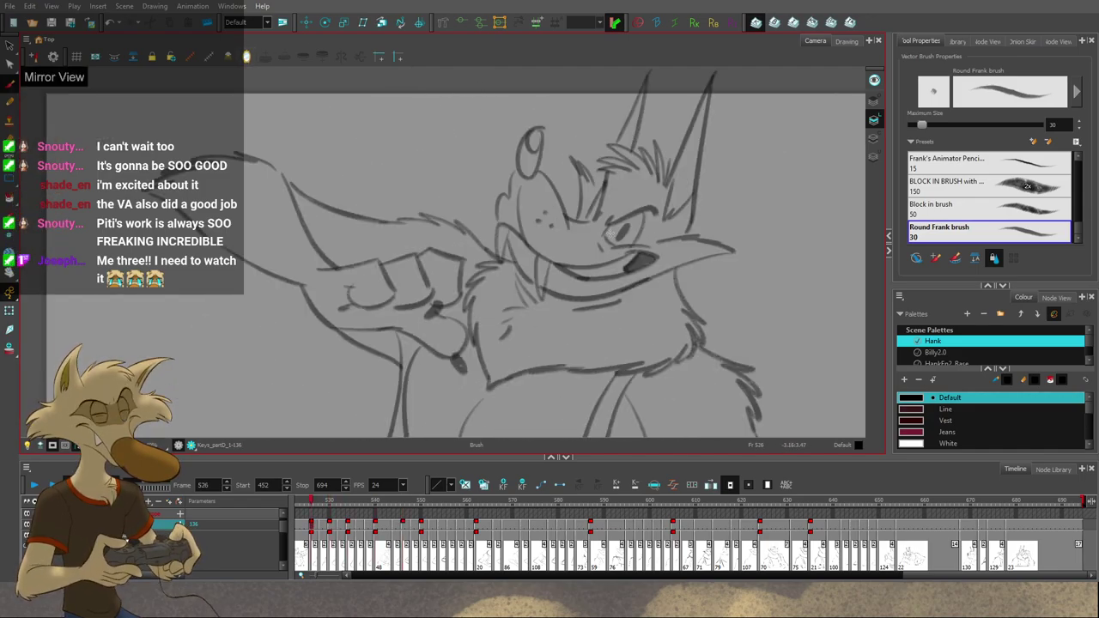
pyautogui.press('g')
pyautogui.press('g')
pyautogui.press('g')
pyautogui.press('g')
pyautogui.press('g')
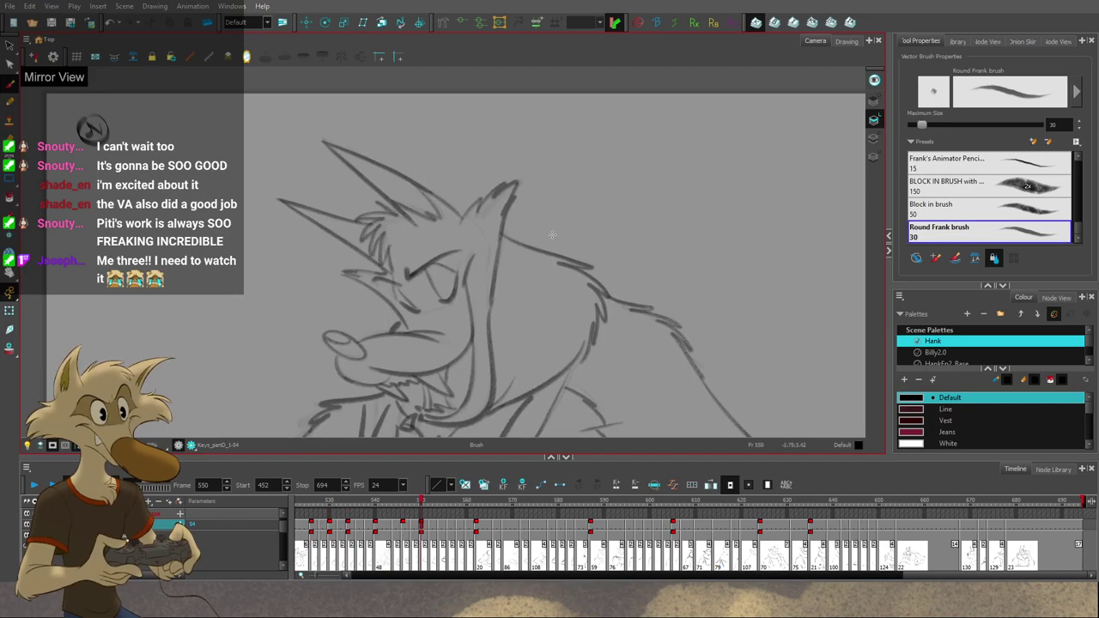
pyautogui.press('4')
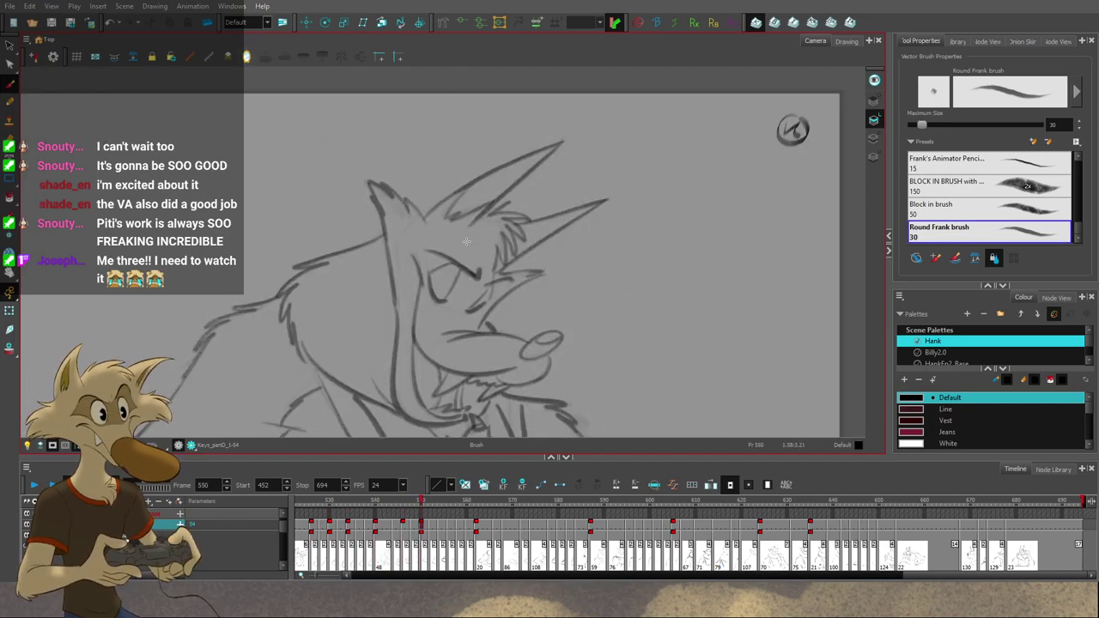
# Step: Draw a thick flat brow and the curved back edge of the wolf's eye at frame 546
pyautogui.press('f')
pyautogui.press('f')
pyautogui.press('g')
pyautogui.moveTo(474, 233); pyautogui.dragTo(412, 233)
pyautogui.hotkey('ctrl', 'z')
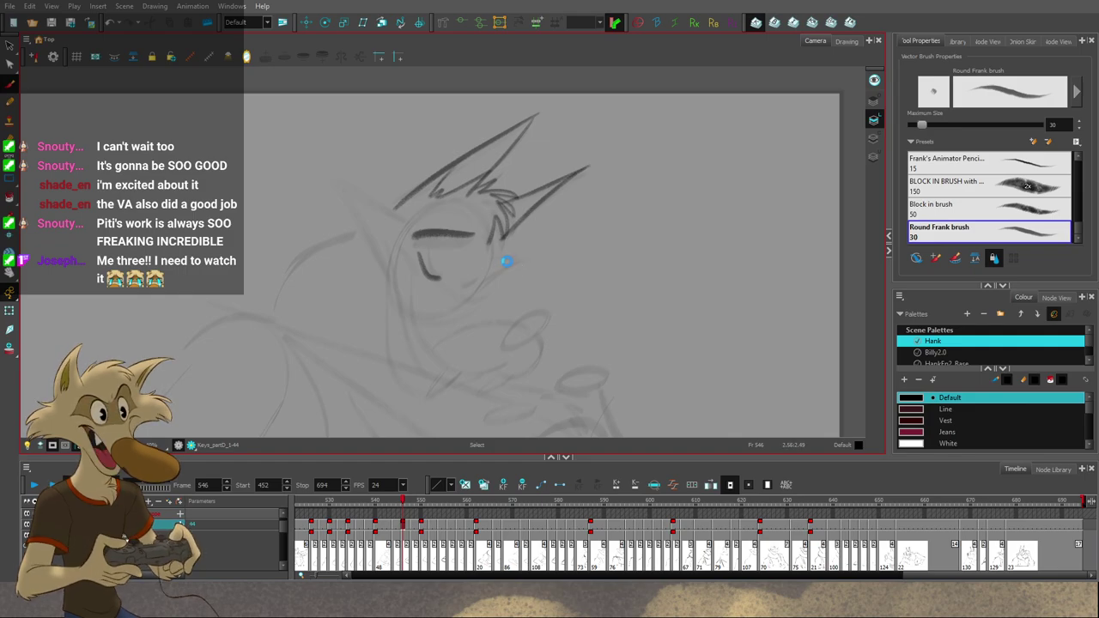
pyautogui.moveTo(525, 275); pyautogui.dragTo(512, 295)
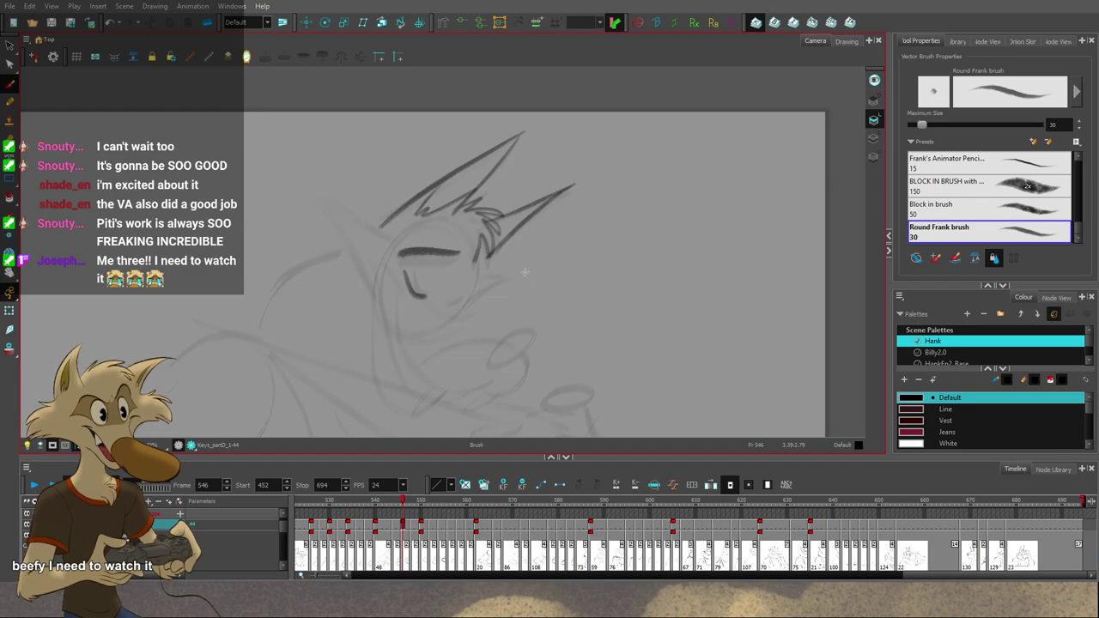
pyautogui.moveTo(519, 334); pyautogui.dragTo(538, 353)
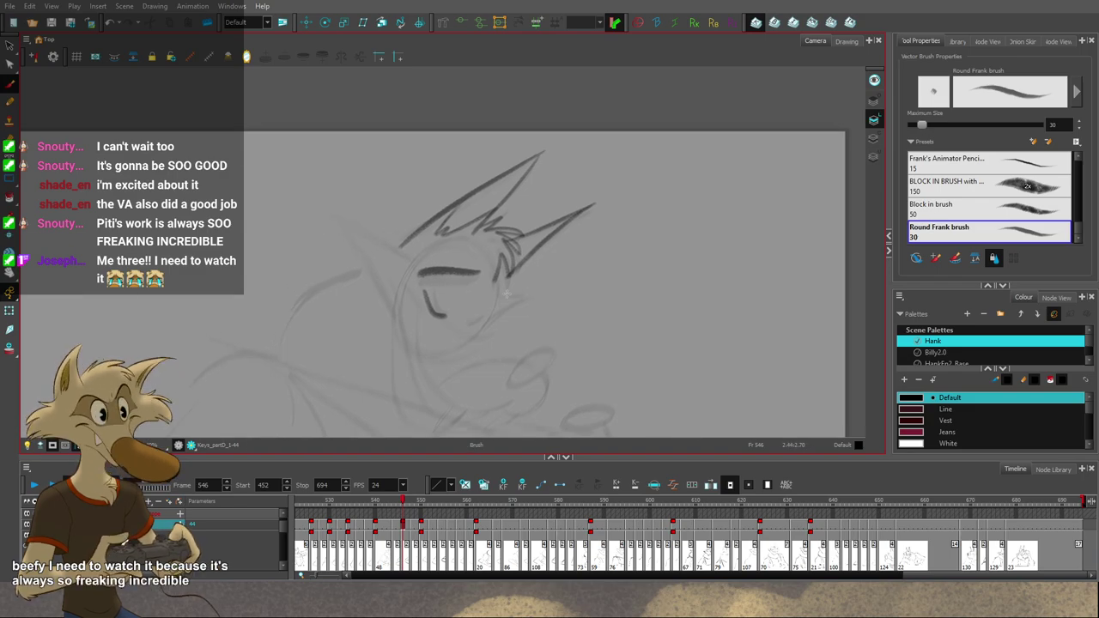
# Step: Undo the thick brow stroke at frame 546 and check the brow's angle against the neighbouring keys
pyautogui.hotkey('ctrl', 'z')
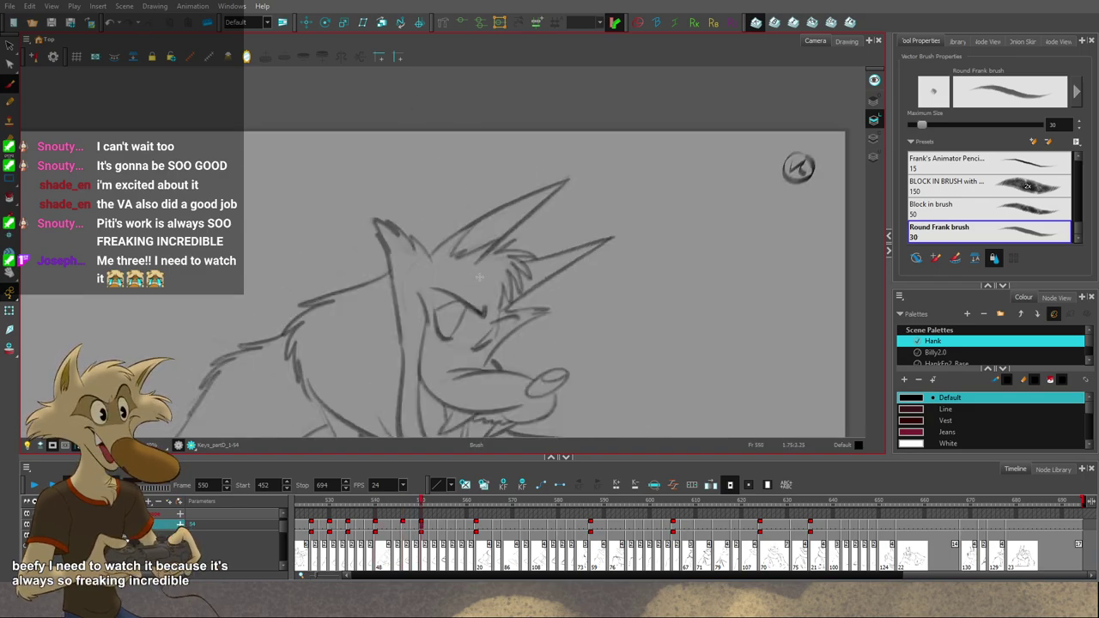
pyautogui.moveTo(479, 275); pyautogui.dragTo(431, 273)
pyautogui.hotkey('ctrl', 'z')
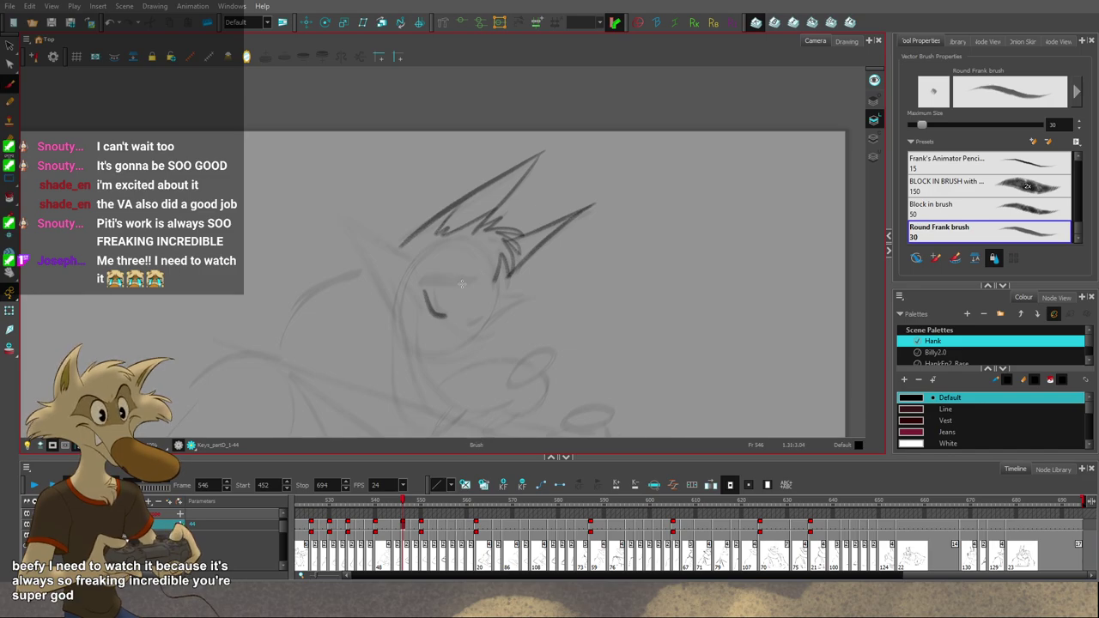
pyautogui.press('f')
pyautogui.press('g')
pyautogui.press('g')
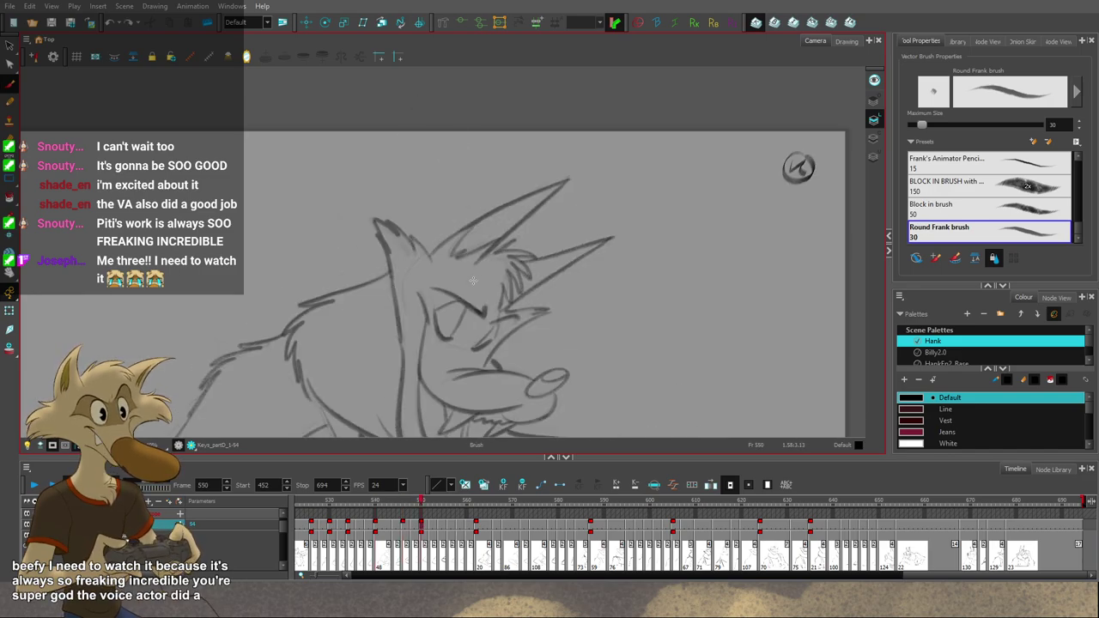
# Step: Draw the slanted front edge of the wolf's eye at frame 546, comparing it with the neighbouring key drawings
pyautogui.press('f')
pyautogui.press('f')
pyautogui.press('g')
pyautogui.press('g')
pyautogui.press('f')
pyautogui.moveTo(453, 288); pyautogui.dragTo(444, 313)
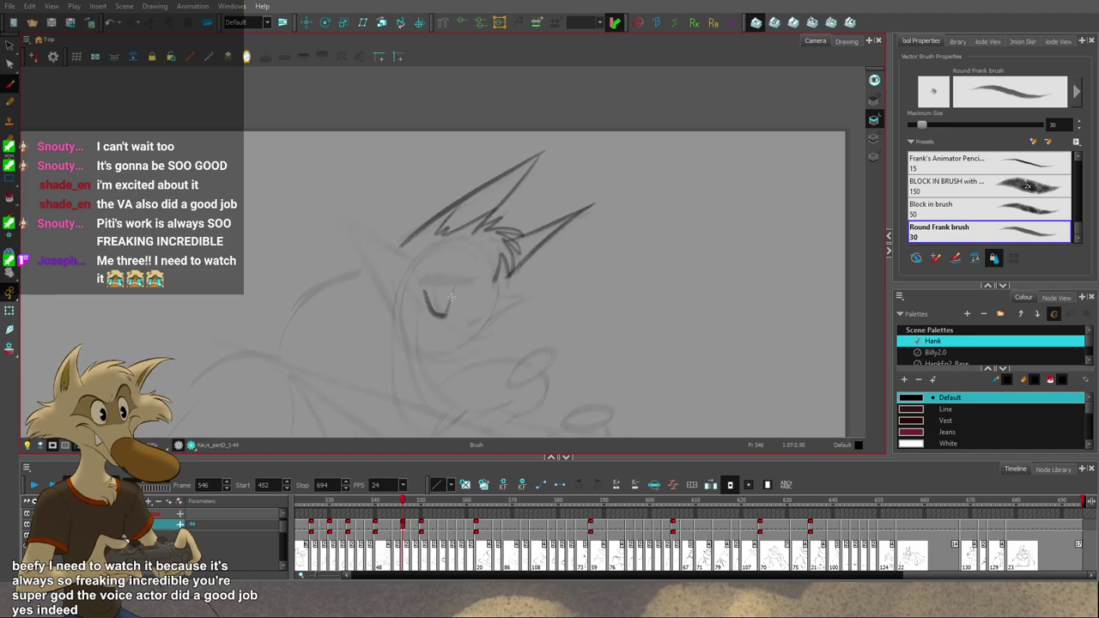
# Step: Draw a thinner brow line across the top of the eye at frame 546, checking it against frames 540 and 550
pyautogui.press('g')
pyautogui.press('f')
pyautogui.press('f')
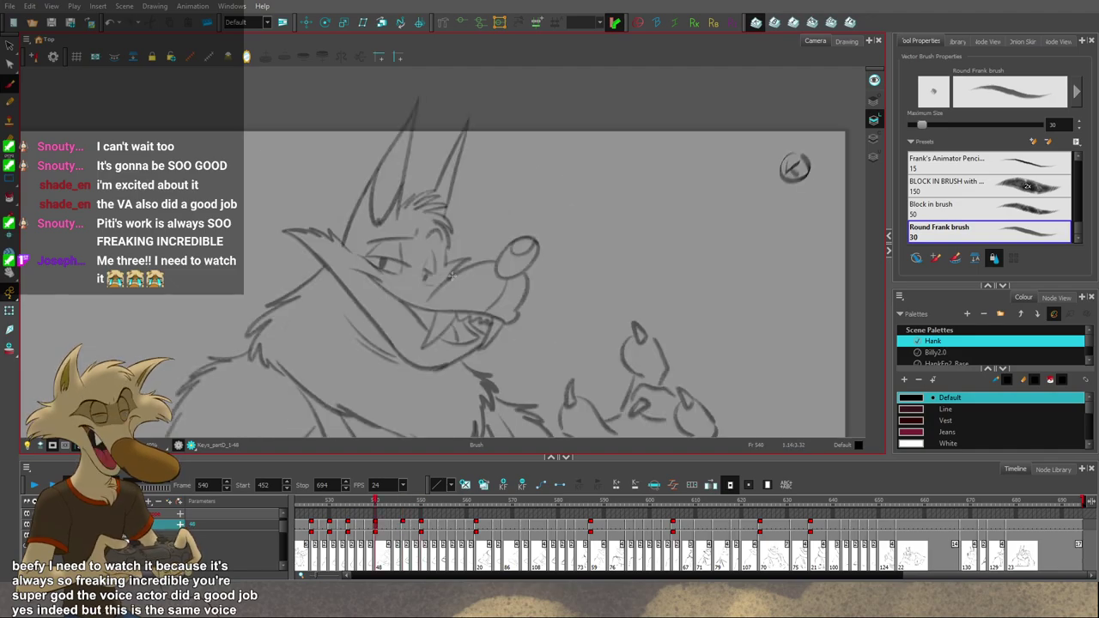
pyautogui.press('g')
pyautogui.press('g')
pyautogui.press('f')
pyautogui.hotkey('alt', 'b')
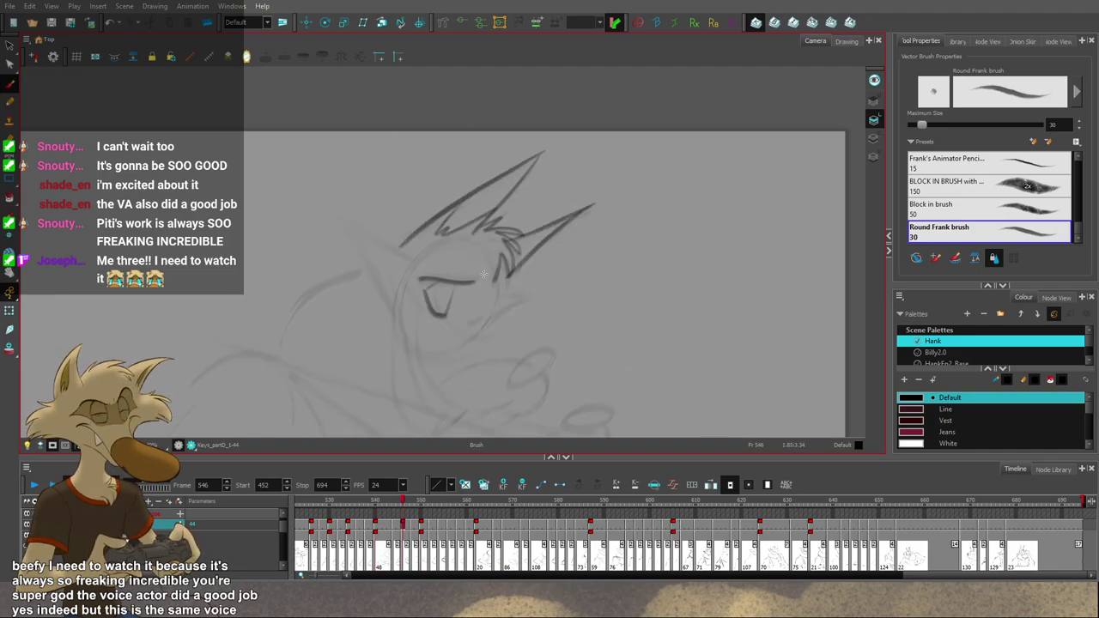
pyautogui.moveTo(419, 279); pyautogui.dragTo(473, 281)
# Step: Extend the brow's front end into a small hook and add short strokes behind the eye at frame 546, using frame 550 as reference
pyautogui.press('g')
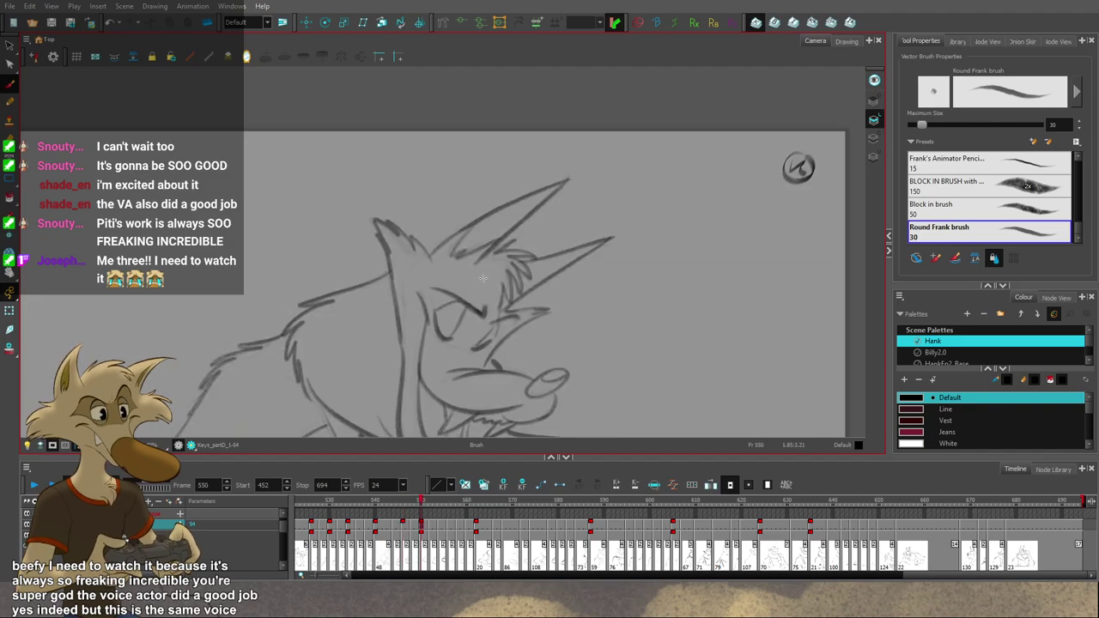
pyautogui.press('f')
pyautogui.press('g')
pyautogui.press('f')
pyautogui.press('f')
pyautogui.press('g')
pyautogui.press('g')
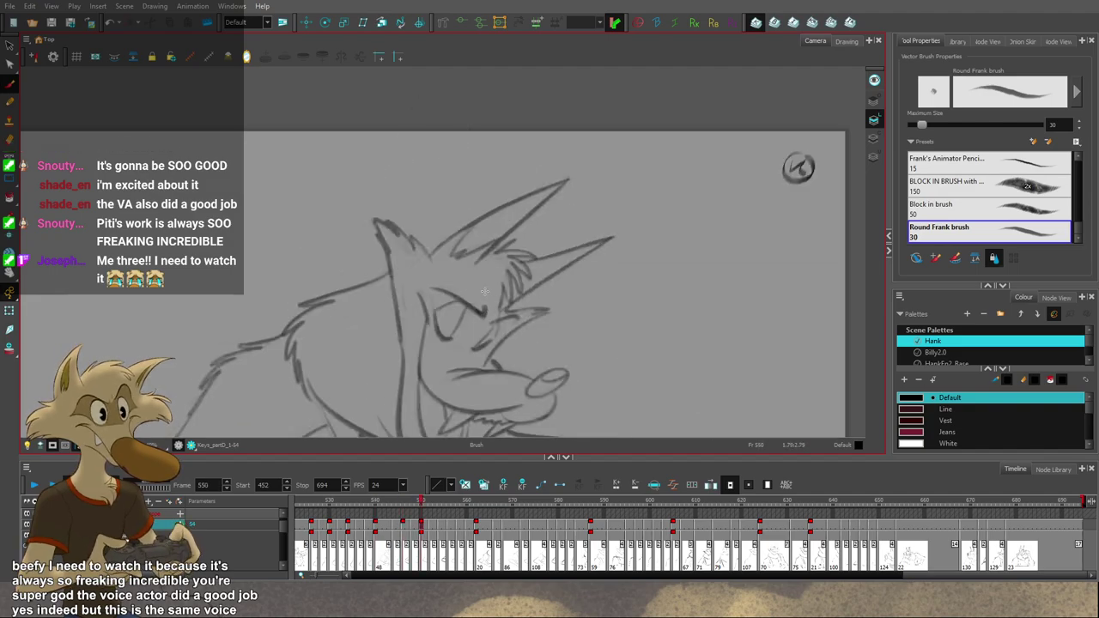
pyautogui.press('f')
pyautogui.moveTo(406, 284); pyautogui.dragTo(411, 299)
pyautogui.hotkey('ctrl', 'z')
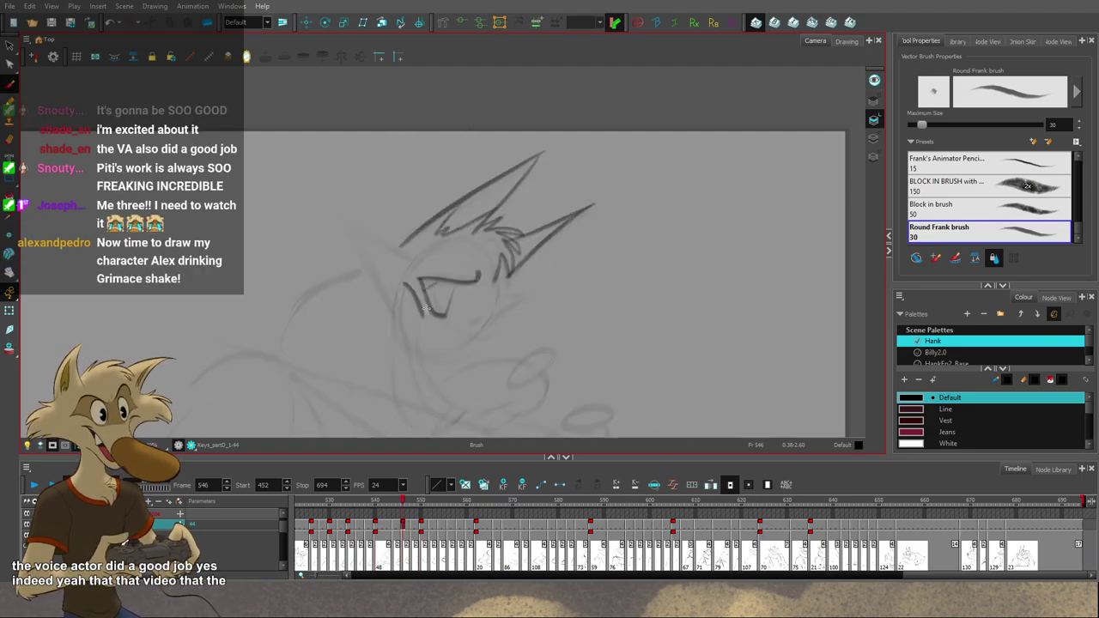
# Step: Replace the short inner stroke behind the eye with a long cheek curve running down toward the jaw at frame 546
pyautogui.moveTo(502, 299); pyautogui.dragTo(464, 257)
pyautogui.press('g')
pyautogui.press('f')
pyautogui.press('f')
pyautogui.press('g')
pyautogui.press('g')
pyautogui.press(',')
pyautogui.press(',')
pyautogui.press(',')
pyautogui.press(',')
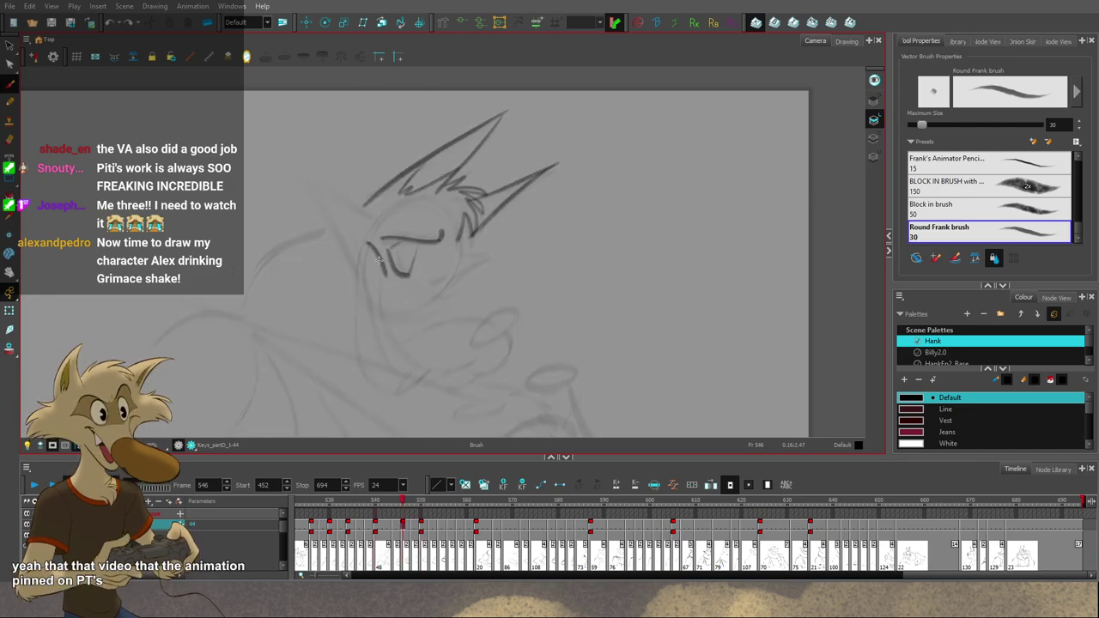
pyautogui.hotkey('ctrl', 'z')
pyautogui.moveTo(379, 270); pyautogui.dragTo(404, 356)
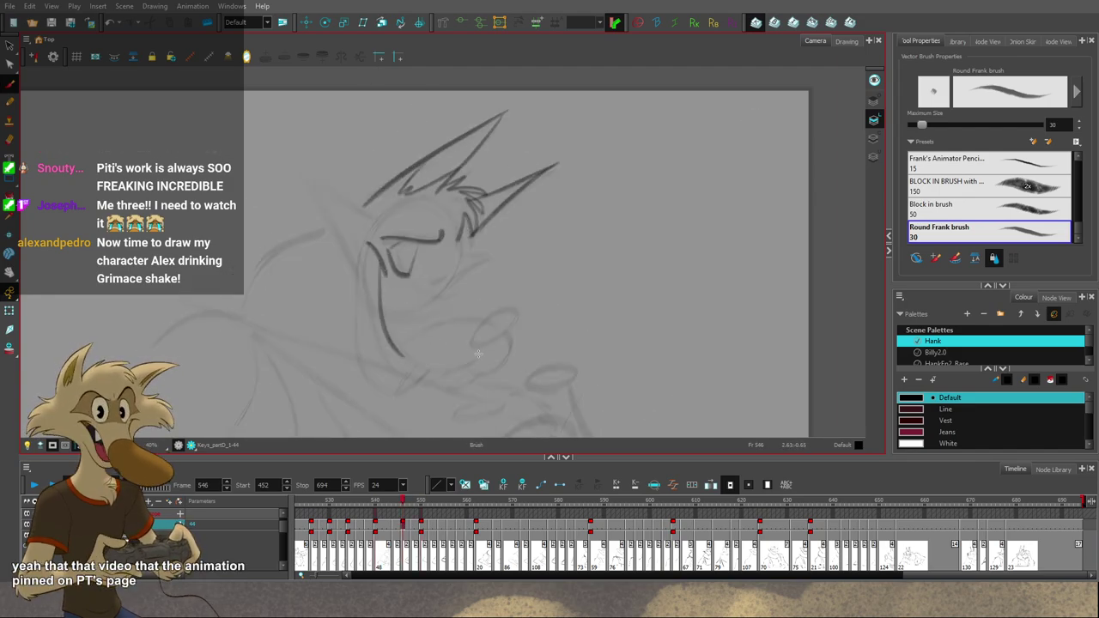
# Step: Try a slanted stroke for the wolf's far eye at frame 546, comparing it with the neighbouring key drawings
pyautogui.press('f')
pyautogui.press('g')
pyautogui.press('g')
pyautogui.press('f')
pyautogui.moveTo(444, 255); pyautogui.dragTo(430, 275)
pyautogui.hotkey('ctrl', 'z')
pyautogui.hotkey('ctrl', 'z')
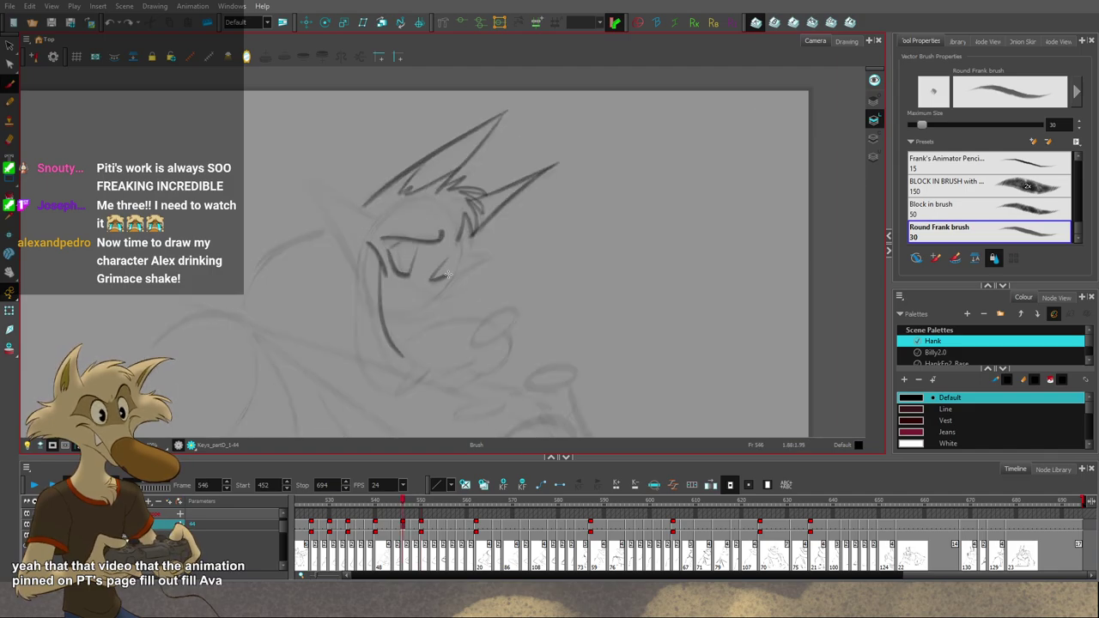
pyautogui.press('.')
pyautogui.press('.')
pyautogui.press(',')
pyautogui.press(',')
pyautogui.hotkey('ctrl', 'z')
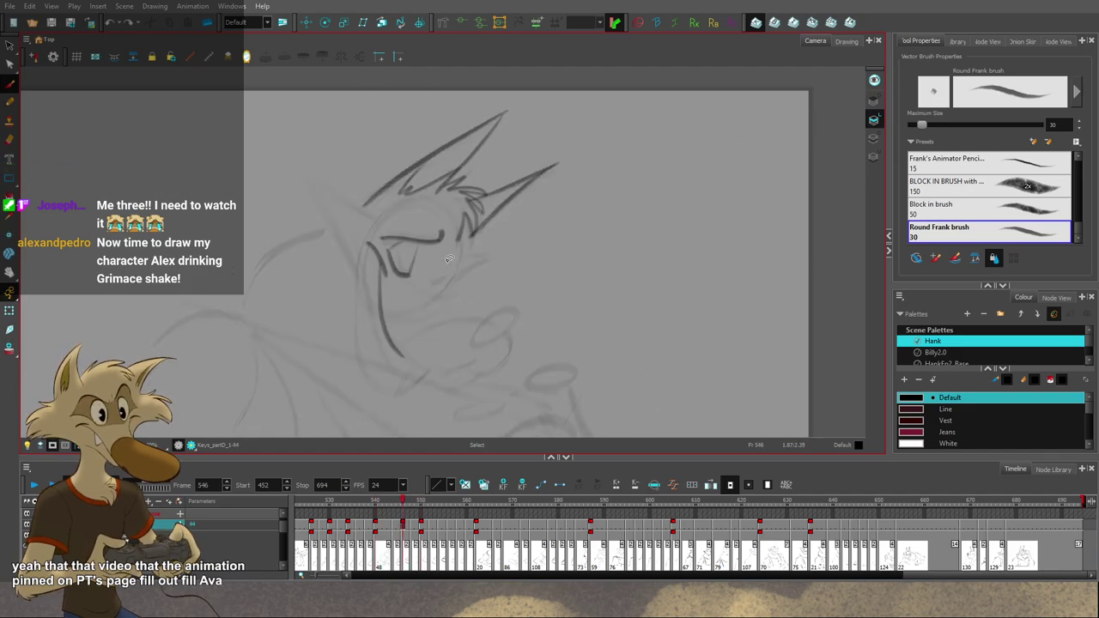
# Step: Draw the short strokes of the far eye and the face edge beneath the forehead hair at frame 546
pyautogui.moveTo(447, 259)
pyautogui.mouseDown()
pyautogui.moveTo(432, 284)
pyautogui.moveTo(458, 249)
pyautogui.mouseUp()
pyautogui.hotkey('ctrl', 'z')
pyautogui.press('g')
pyautogui.press('f')
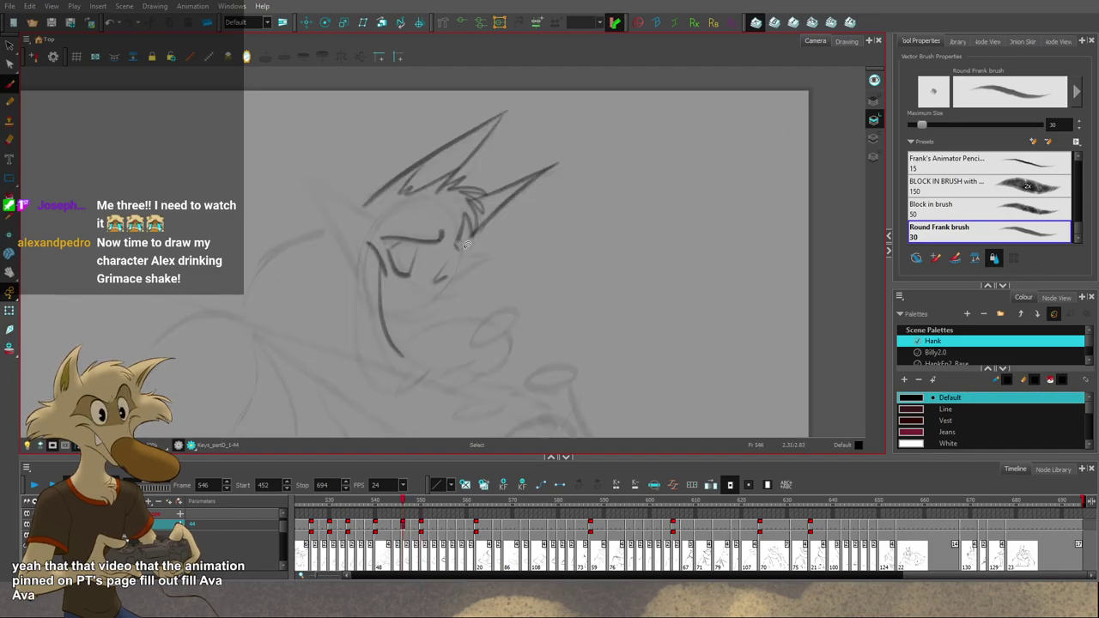
pyautogui.press('.')
pyautogui.press(',')
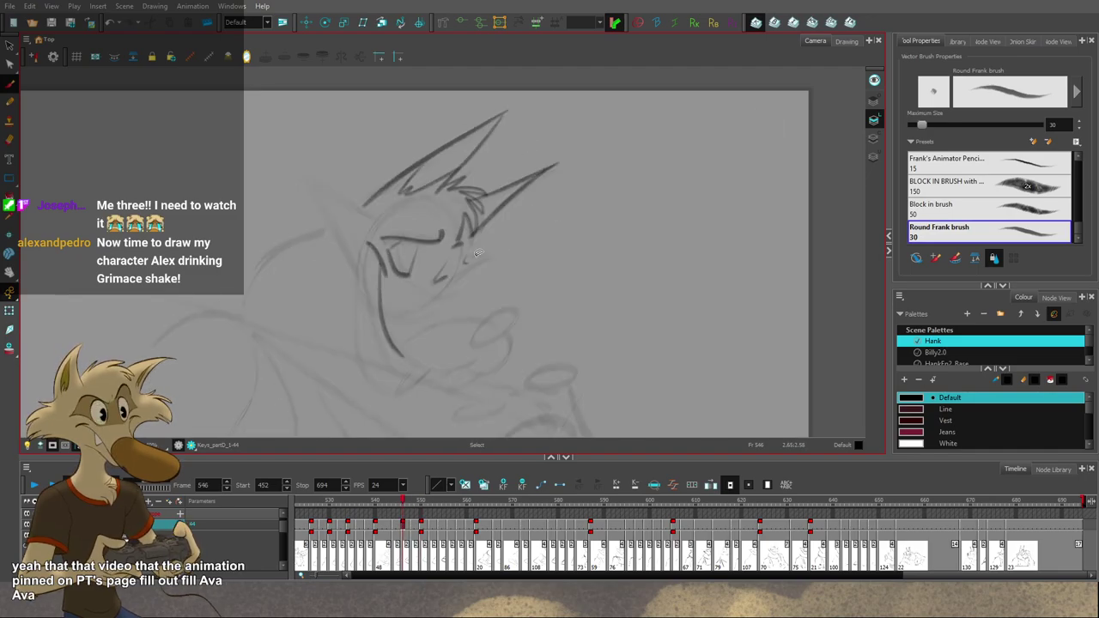
# Step: Draw the far cheek tuft and the large pointed fur tuft behind the head at frame 546, using frame 550 as reference
pyautogui.press('.')
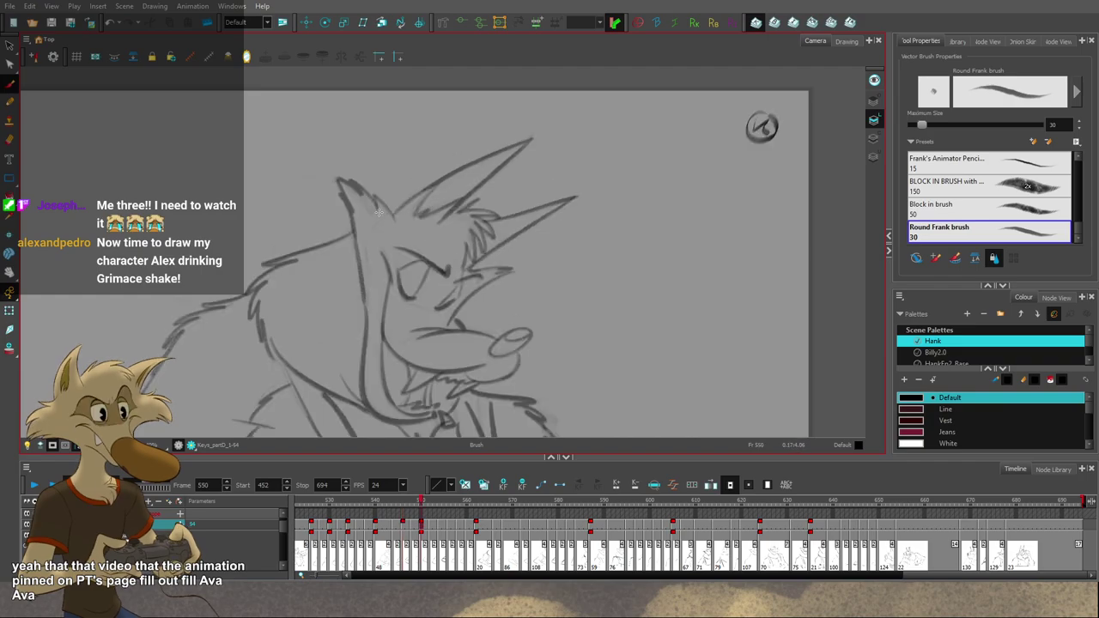
pyautogui.press(',')
pyautogui.moveTo(377, 215)
pyautogui.mouseDown()
pyautogui.moveTo(305, 183)
pyautogui.moveTo(360, 283)
pyautogui.mouseUp()
pyautogui.press('.')
pyautogui.press(',')
pyautogui.press('.')
pyautogui.press(',')
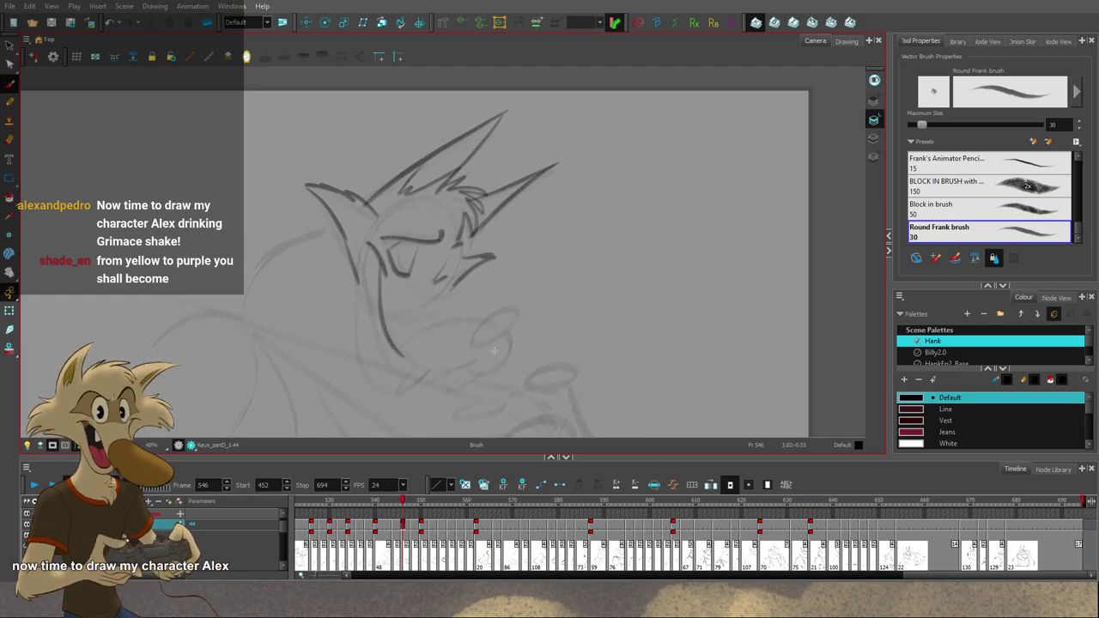
# Step: Try an outline for the nose at the muzzle's tip at frame 546, checking it against the key drawings at frames 540 and 562
pyautogui.moveTo(491, 351); pyautogui.dragTo(482, 364)
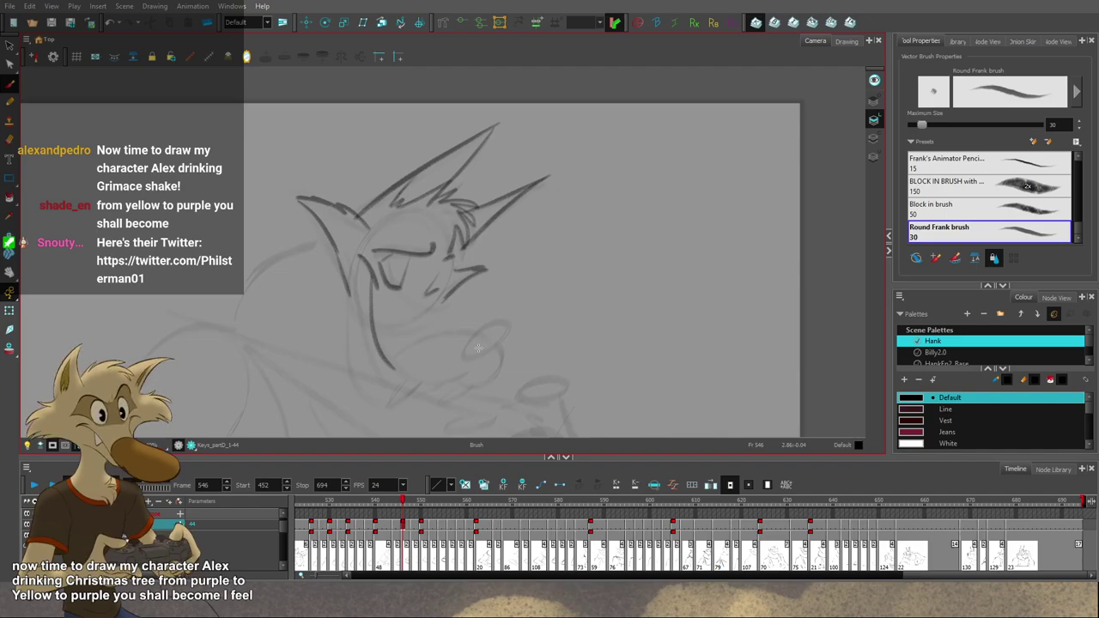
pyautogui.press('f')
pyautogui.press('f')
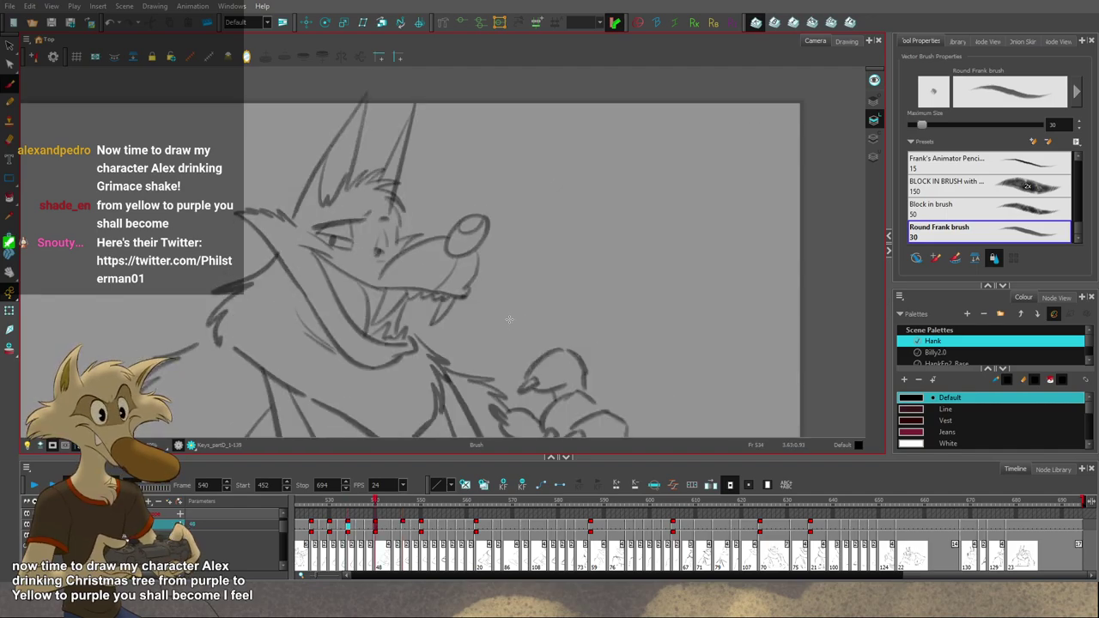
pyautogui.press('g')
pyautogui.press('g')
pyautogui.press('f')
pyautogui.press('g')
pyautogui.moveTo(478, 329)
pyautogui.mouseDown()
pyautogui.moveTo(475, 354)
pyautogui.moveTo(506, 316)
pyautogui.moveTo(468, 356)
pyautogui.mouseUp()
pyautogui.hotkey('ctrl', 'z')
pyautogui.hotkey('ctrl', 'z')
pyautogui.hotkey('ctrl', 'z')
pyautogui.hotkey('ctrl', 'z')
pyautogui.press('f')
pyautogui.press('g')
pyautogui.press('f')
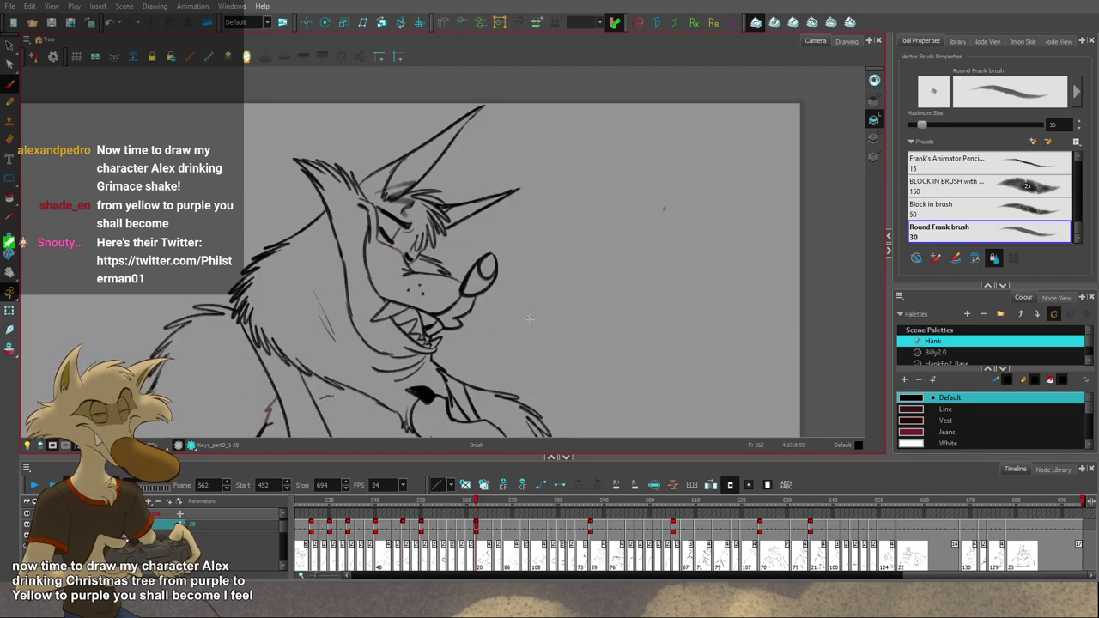
pyautogui.press('g')
pyautogui.hotkey('ctrl', 'z')
# Step: Draw the tilted oval nose with a small inner highlight line at frame 546, comparing it with the neighbouring drawings
pyautogui.moveTo(506, 315); pyautogui.dragTo(509, 335)
pyautogui.press('f')
pyautogui.moveTo(478, 348)
pyautogui.mouseDown()
pyautogui.moveTo(510, 316)
pyautogui.moveTo(515, 329)
pyautogui.mouseUp()
pyautogui.press('g')
pyautogui.press('g')
pyautogui.press('f')
pyautogui.press('g')
pyautogui.press('f')
# Step: Draw the curved face edge from the far cheek tuft down to the muzzle at frame 546, checking it against the adjacent key drawings
pyautogui.moveTo(439, 291)
pyautogui.mouseDown()
pyautogui.moveTo(418, 295)
pyautogui.moveTo(399, 328)
pyautogui.moveTo(477, 326)
pyautogui.moveTo(401, 316)
pyautogui.mouseUp()
pyautogui.hotkey('ctrl', 'z')
pyautogui.press('g')
pyautogui.press('f')
pyautogui.hotkey('ctrl', 'z')
pyautogui.press('g')
pyautogui.press('f')
pyautogui.hotkey('ctrl', 'z')
pyautogui.press('g')
pyautogui.press('f')
pyautogui.hotkey('ctrl', 'z')
pyautogui.press('g')
pyautogui.press('f')
pyautogui.hotkey('ctrl', 'z')
pyautogui.press('g')
pyautogui.press('f')
pyautogui.press('Delete')
# Step: Draw the muzzle's top line from the nose back past the face edge at frame 546
pyautogui.moveTo(480, 326); pyautogui.dragTo(406, 333)
pyautogui.hotkey('ctrl', 'z')
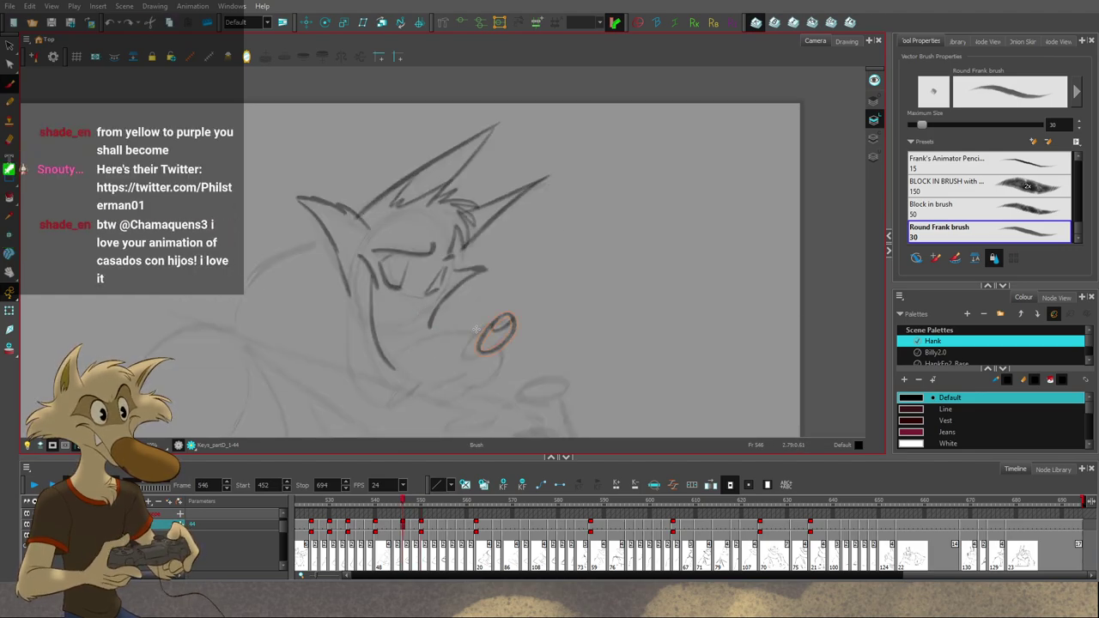
pyautogui.moveTo(486, 331)
pyautogui.mouseDown()
pyautogui.moveTo(415, 336)
pyautogui.moveTo(437, 329)
pyautogui.mouseUp()
pyautogui.press('g')
pyautogui.press('f')
pyautogui.hotkey('ctrl', 'z')
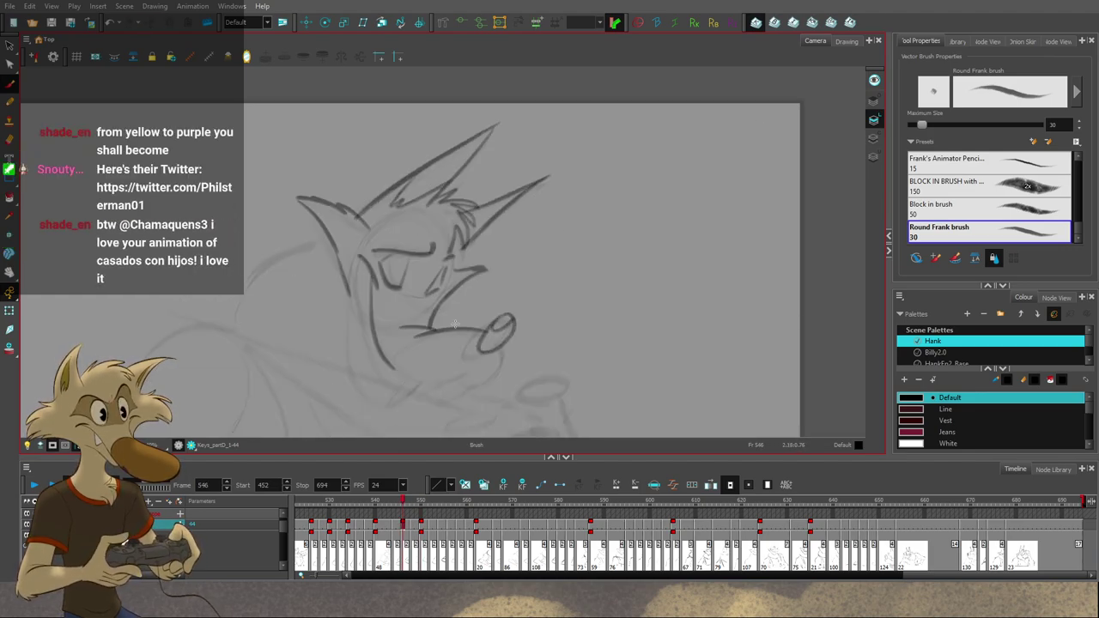
# Step: Examine the whole head at frame 546 and compare its pose with the neighbouring key drawings, including frame 550
pyautogui.press('space')
pyautogui.scroll(-1, 537, 339)
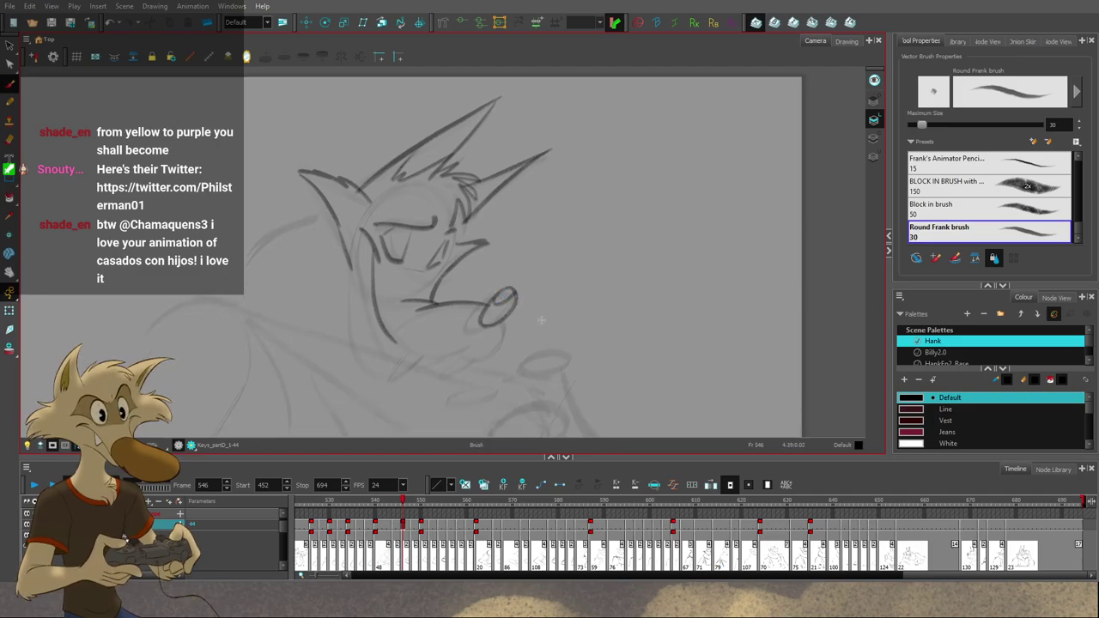
pyautogui.scroll(-1, 543, 324)
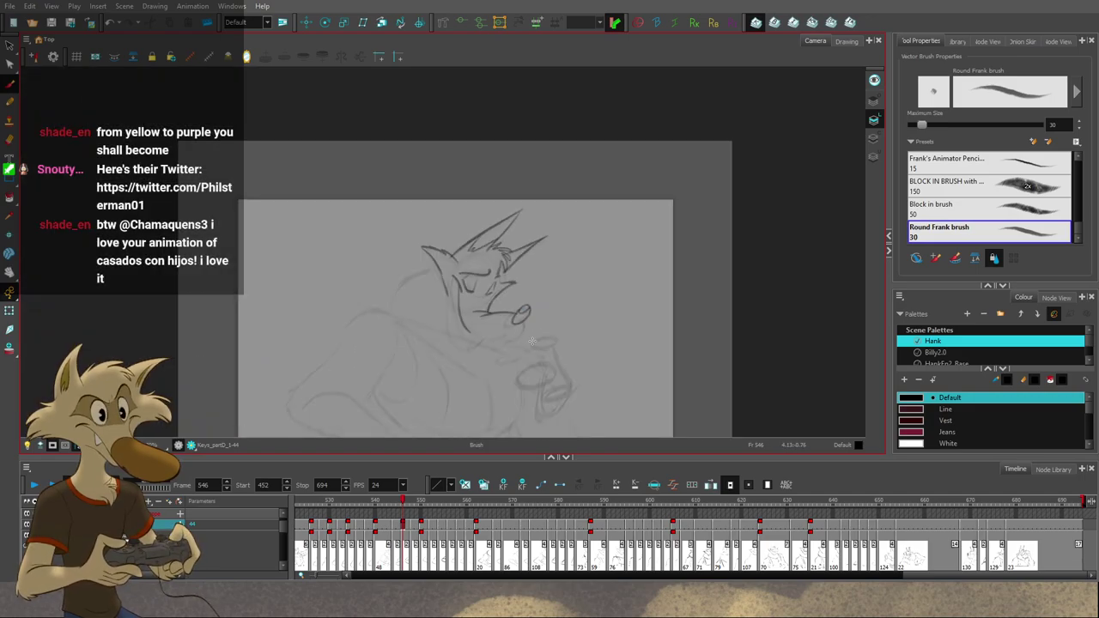
pyautogui.scroll(1, 536, 333)
pyautogui.scroll(1, 537, 322)
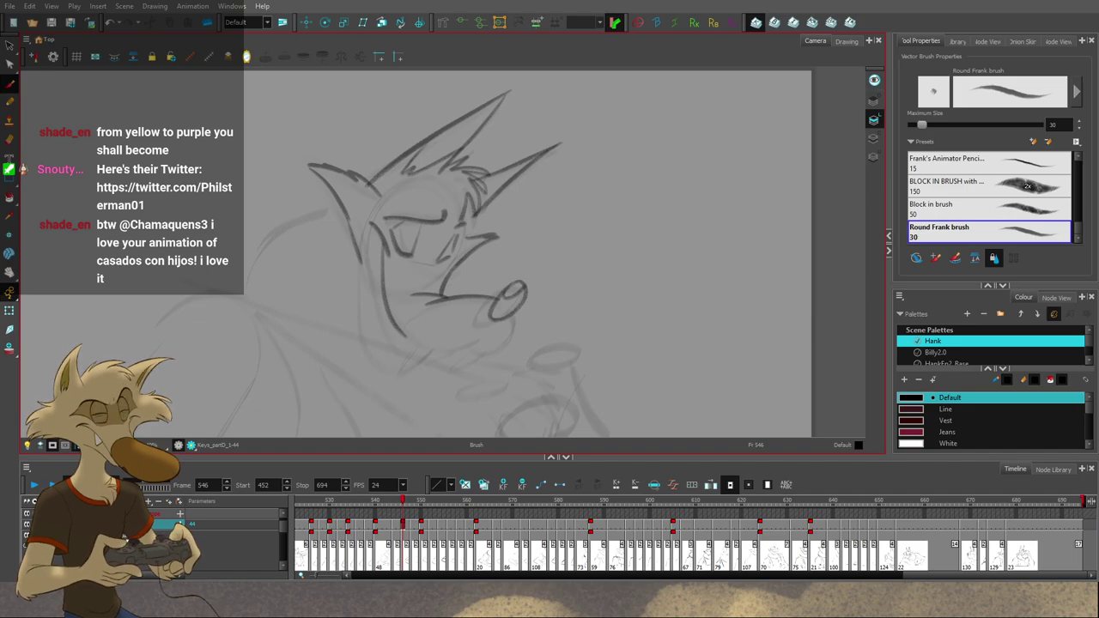
pyautogui.scroll(-2, 489, 148)
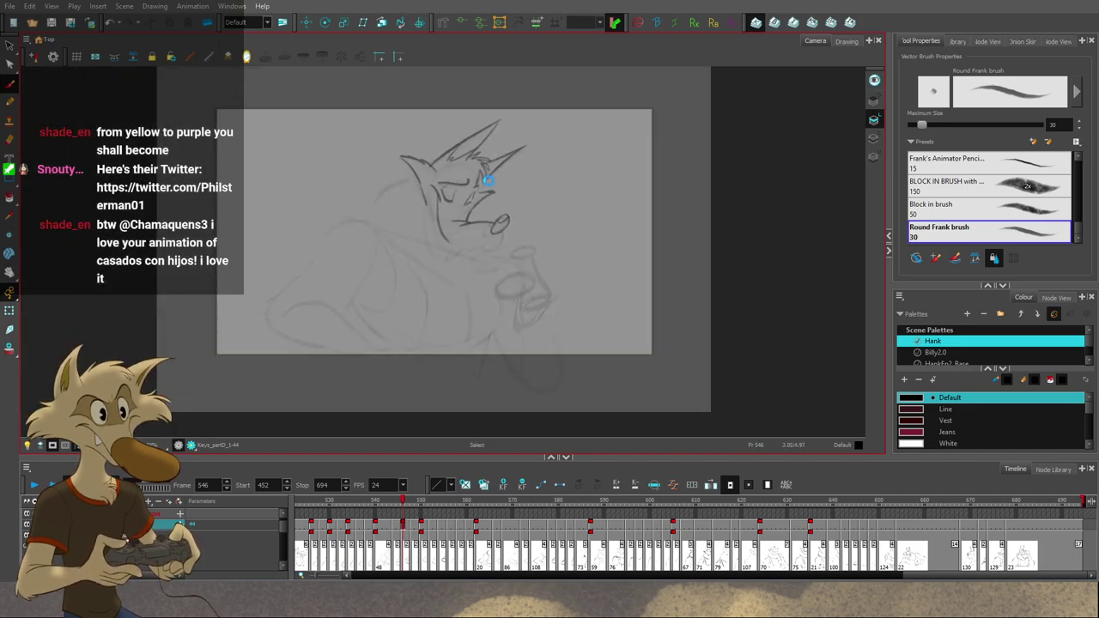
pyautogui.scroll(2, 488, 181)
pyautogui.press('g')
pyautogui.scroll(1, 487, 183)
pyautogui.press('f')
pyautogui.press('f')
pyautogui.press('g')
pyautogui.press('g')
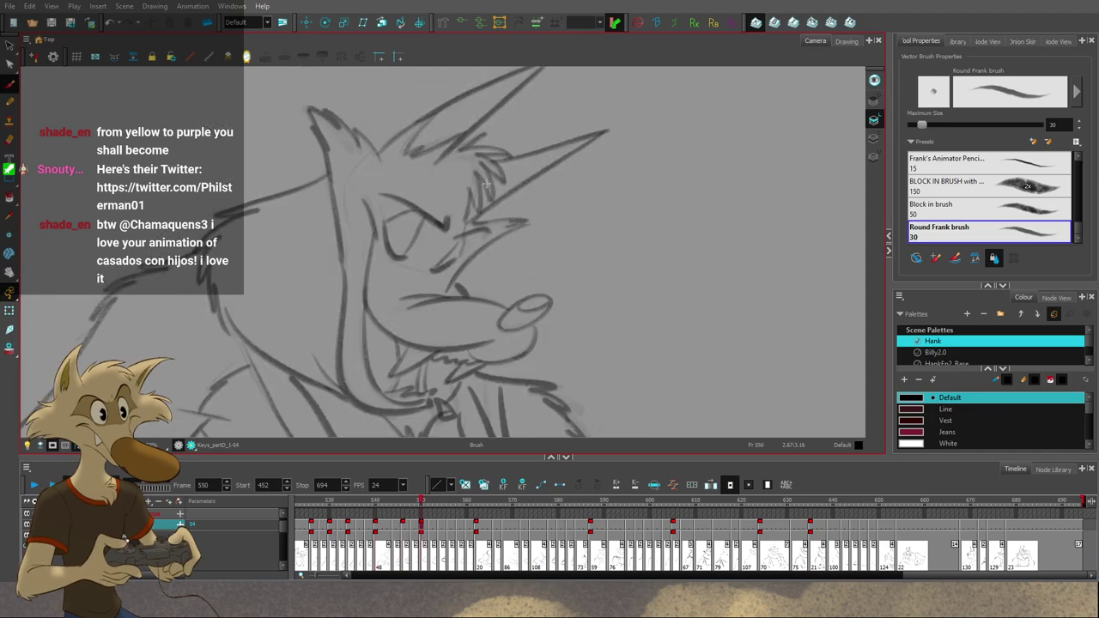
pyautogui.press(',')
pyautogui.press(',')
pyautogui.press(',')
pyautogui.press(',')
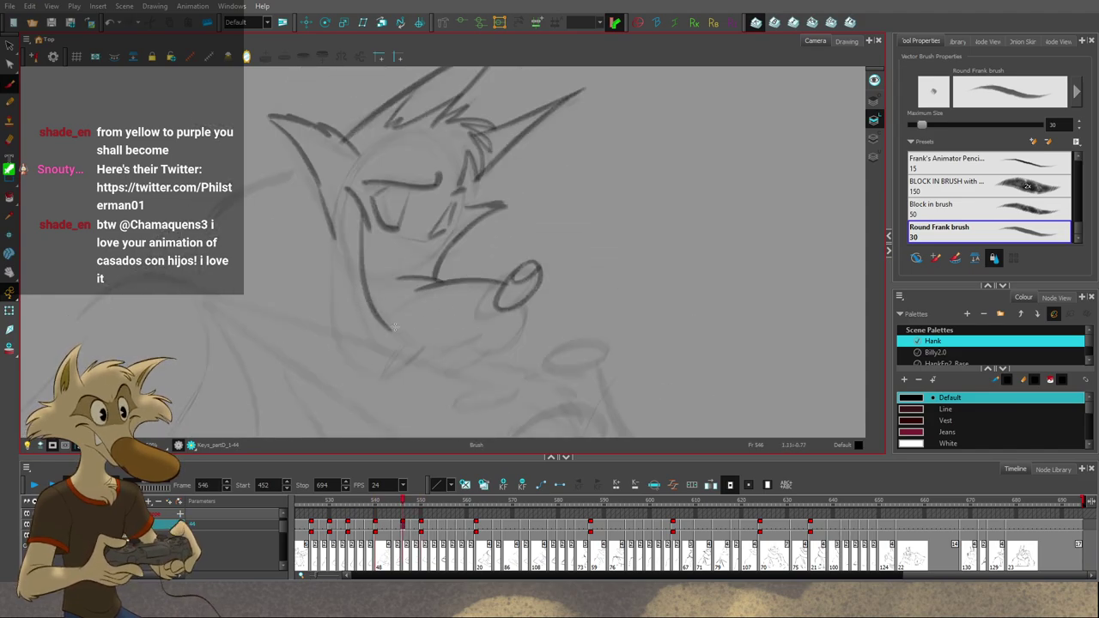
# Step: Extend the cheek curve into a long mouth line running forward under the muzzle at frame 546
pyautogui.moveTo(379, 317); pyautogui.dragTo(478, 332)
pyautogui.hotkey('ctrl', 'z')
pyautogui.hotkey('ctrl', 'z')
pyautogui.hotkey('ctrl', 'z')
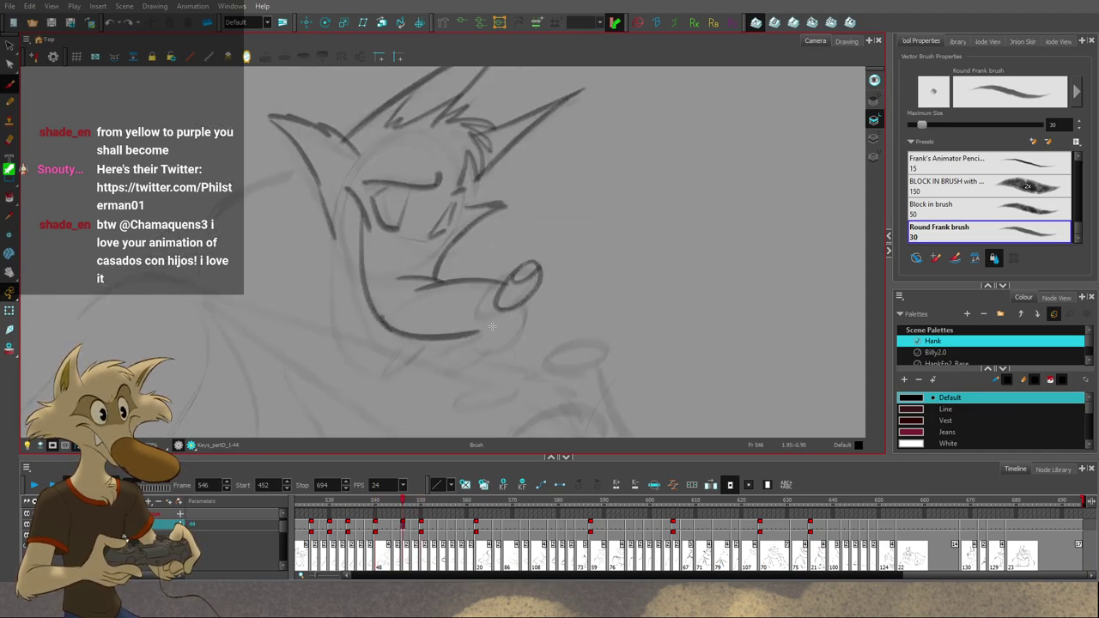
pyautogui.hotkey('ctrl', 'z')
pyautogui.hotkey('ctrl', 'z')
pyautogui.moveTo(383, 318)
pyautogui.mouseDown()
pyautogui.moveTo(510, 321)
pyautogui.moveTo(492, 334)
pyautogui.moveTo(501, 337)
pyautogui.moveTo(525, 303)
pyautogui.mouseUp()
pyautogui.hotkey('ctrl', 'z')
# Step: Draw the rounded front lip from the end of the mouth line up to the nose at frame 546, comparing neighbouring drawings
pyautogui.press('g')
pyautogui.press('f')
pyautogui.press('f')
pyautogui.press('g')
pyautogui.press('g')
pyautogui.press('f')
pyautogui.hotkey('ctrl', 'z')
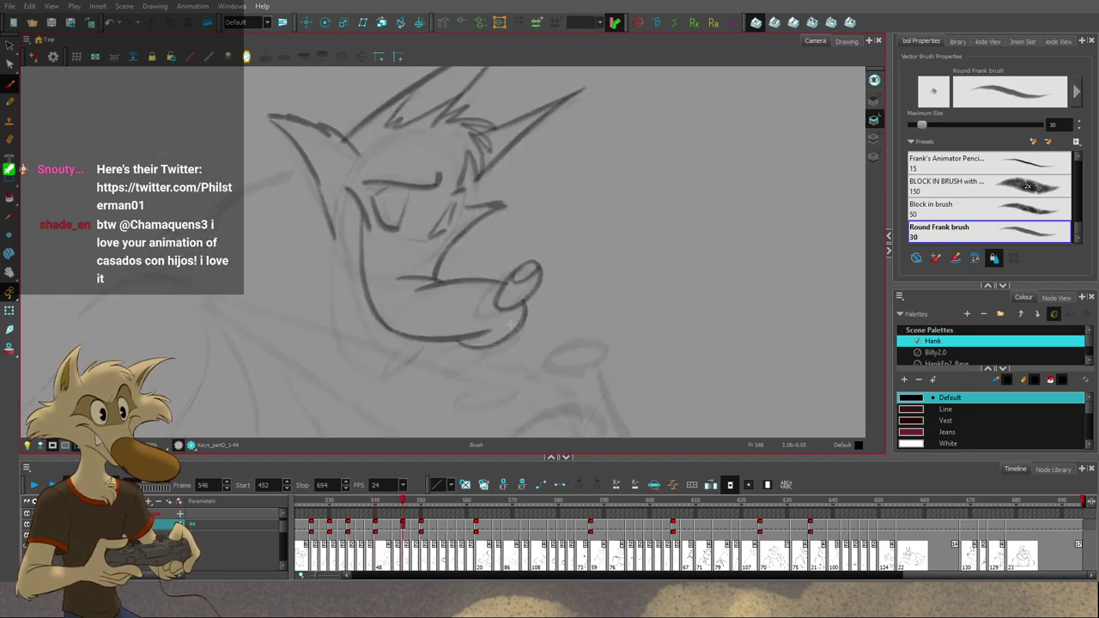
pyautogui.hotkey('ctrl', 'z')
pyautogui.moveTo(461, 343); pyautogui.dragTo(526, 303)
pyautogui.press('1')
pyautogui.press('1')
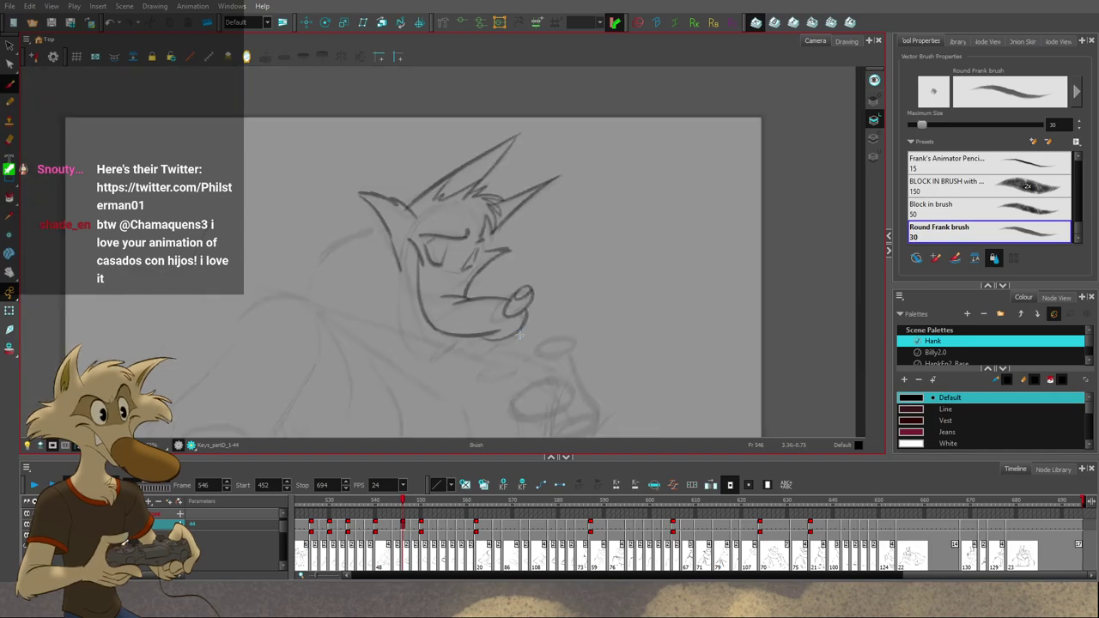
pyautogui.scroll(2, 519, 335)
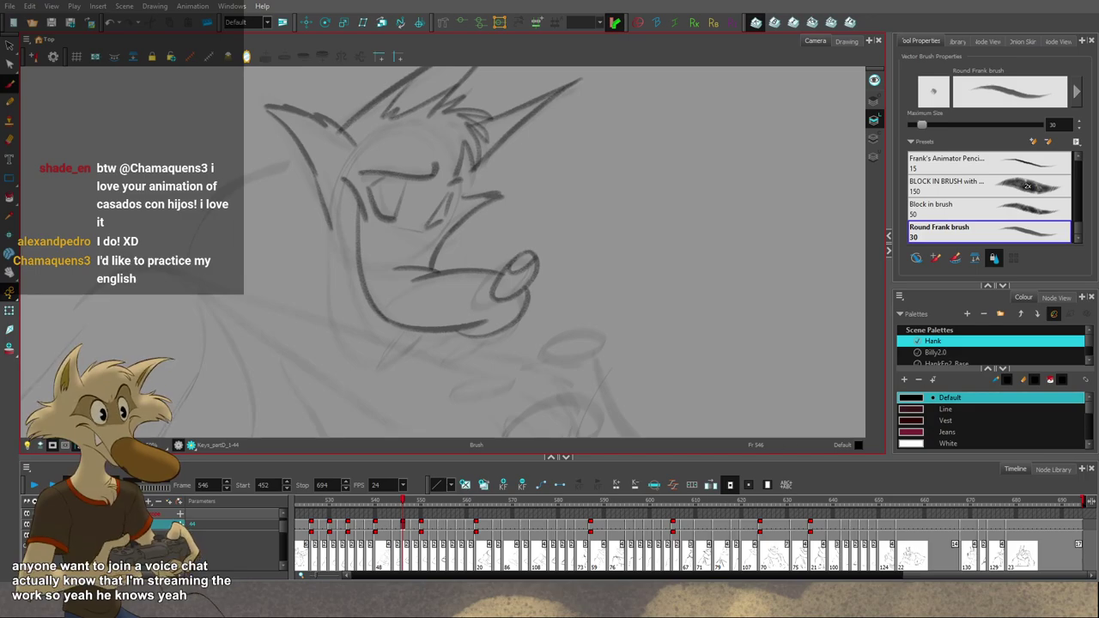
pyautogui.scroll(-2, 572, 192)
pyautogui.scroll(2, 573, 193)
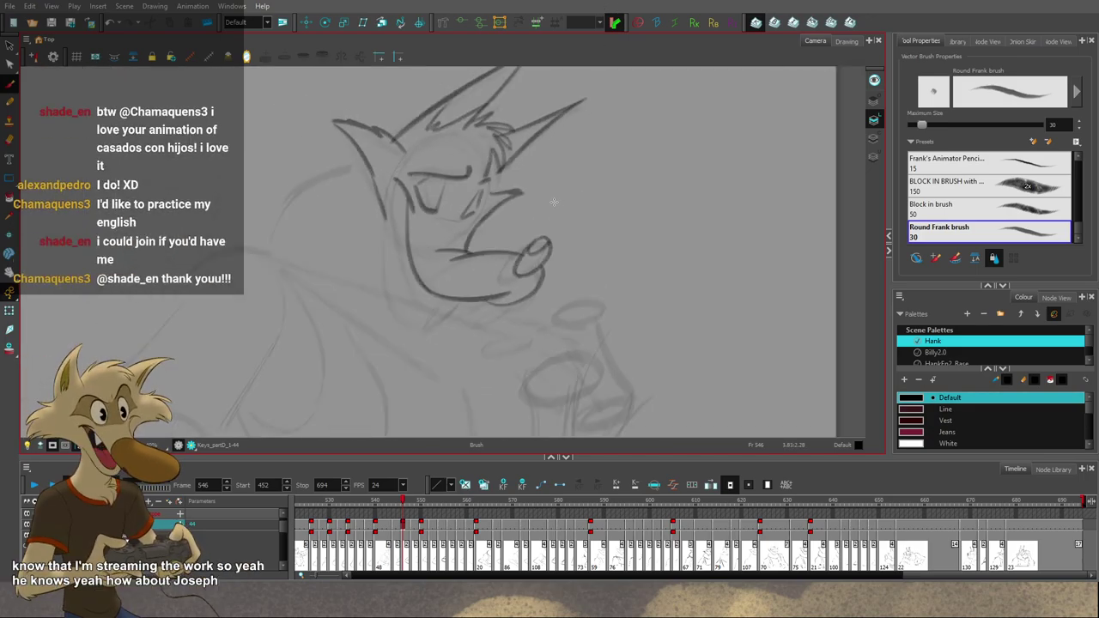
pyautogui.scroll(-1, 532, 199)
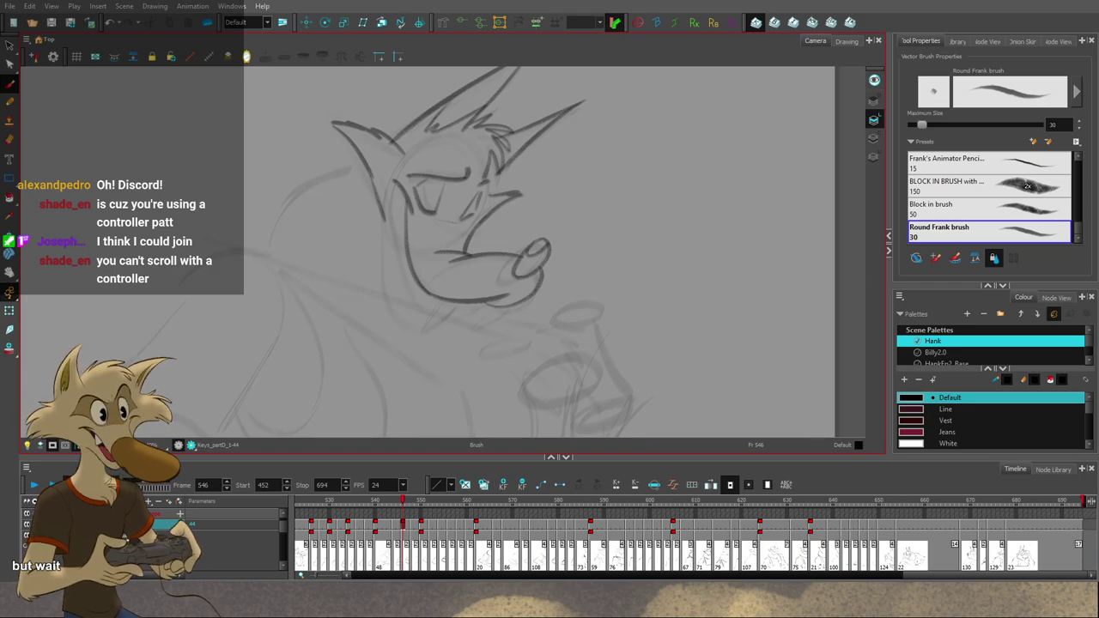
pyautogui.scroll(1, 541, 217)
pyautogui.scroll(-3, 542, 217)
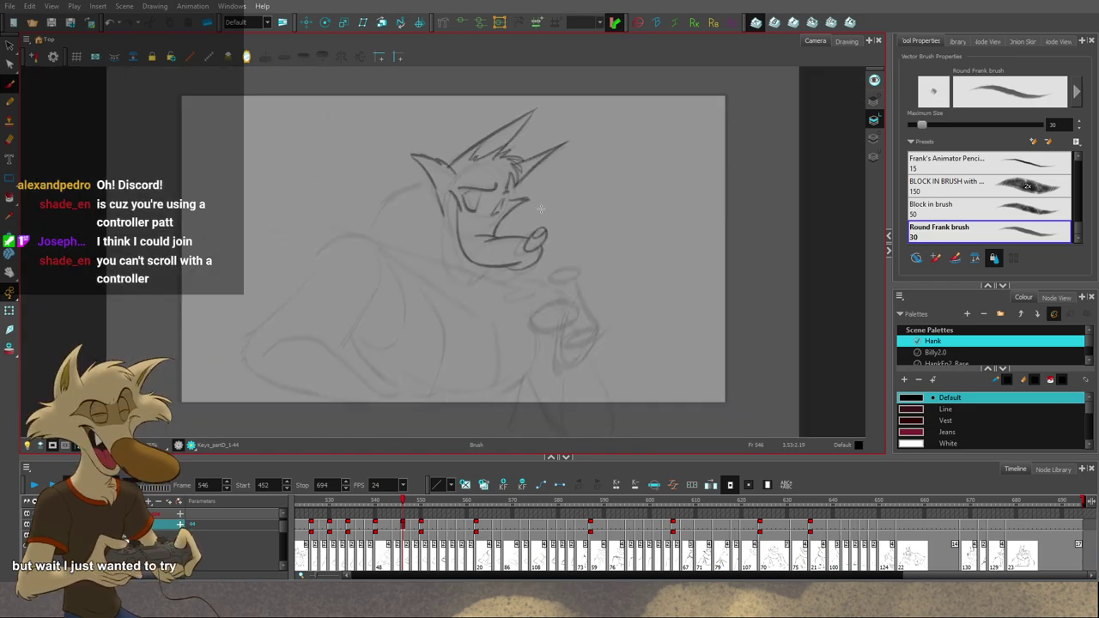
pyautogui.scroll(3, 515, 227)
pyautogui.scroll(1, 486, 234)
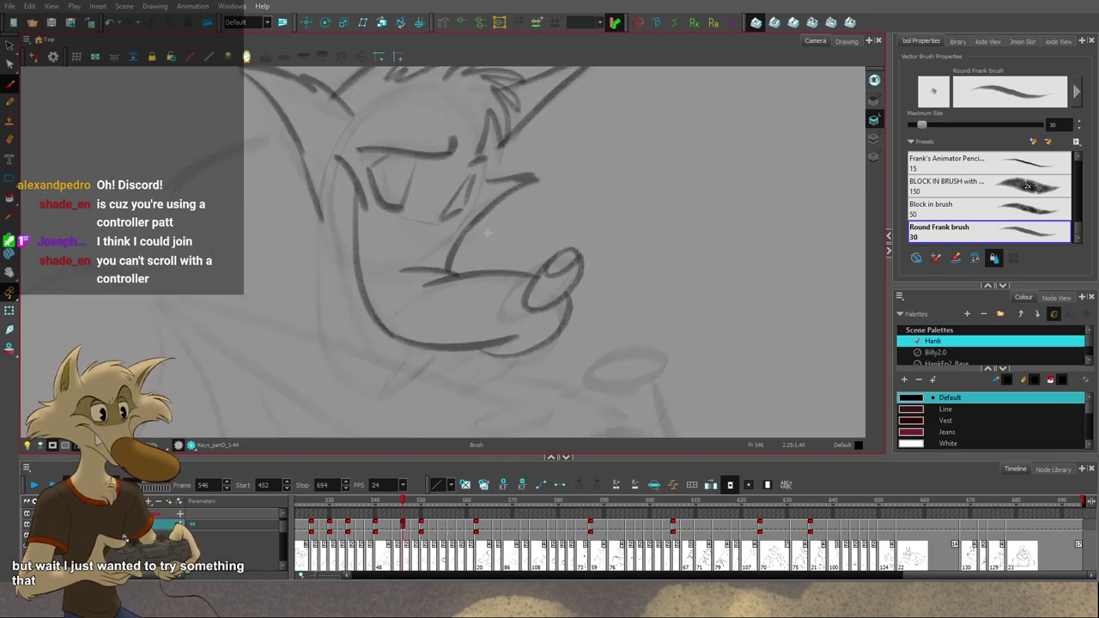
# Step: Try a long pointed fang hanging from the back of the mouth line at frame 546, checking the neighbouring key drawings
pyautogui.scroll(-2, 487, 234)
pyautogui.scroll(1, 515, 239)
pyautogui.moveTo(424, 323)
pyautogui.mouseDown()
pyautogui.moveTo(404, 356)
pyautogui.moveTo(435, 322)
pyautogui.moveTo(407, 356)
pyautogui.moveTo(447, 323)
pyautogui.mouseUp()
pyautogui.hotkey('ctrl', 'z')
pyautogui.hotkey('ctrl', 'z')
pyautogui.hotkey('ctrl', 'z')
pyautogui.press('g')
pyautogui.press('f')
pyautogui.press('f')
pyautogui.press('g')
pyautogui.press('g')
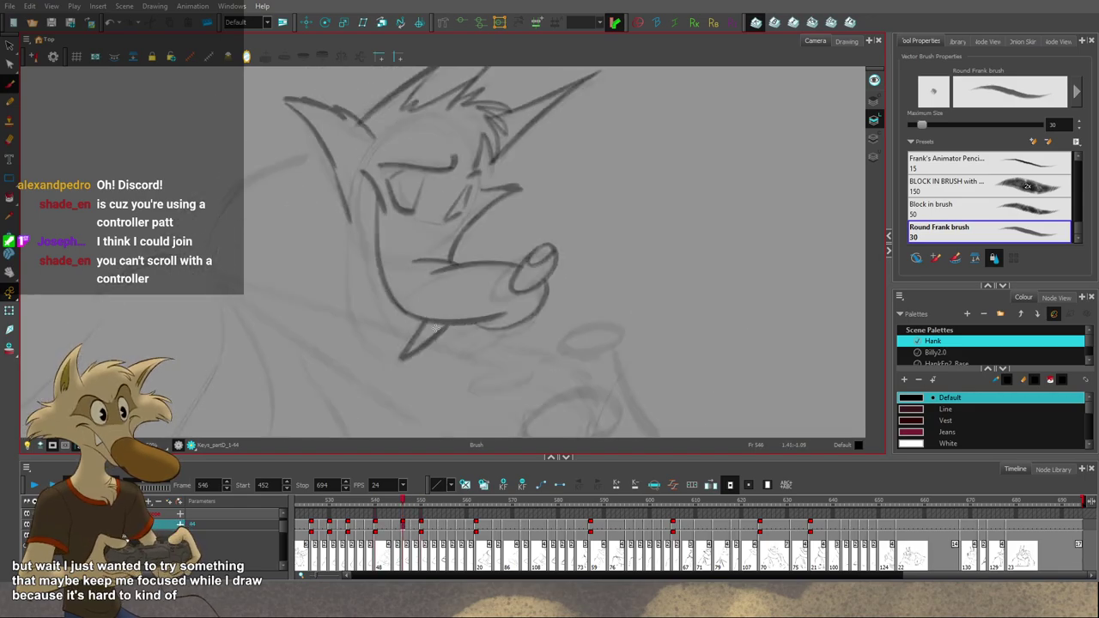
pyautogui.hotkey('ctrl', 'z')
# Step: Draw a shorter pointed fang below the back of the mouth line at frame 546, comparing it with the neighbouring key drawings
pyautogui.moveTo(406, 346)
pyautogui.mouseDown()
pyautogui.moveTo(447, 326)
pyautogui.moveTo(422, 322)
pyautogui.moveTo(452, 323)
pyautogui.mouseUp()
pyautogui.press('g')
pyautogui.press('g')
pyautogui.press('g')
pyautogui.press('g')
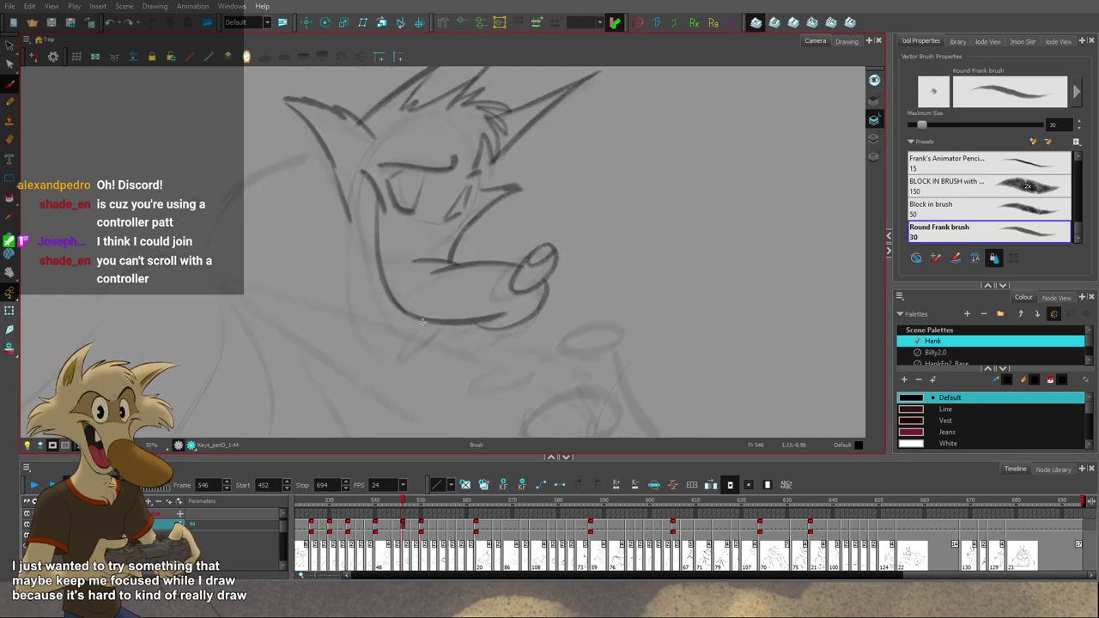
pyautogui.press('f')
pyautogui.press('f')
pyautogui.press('g')
pyautogui.press('g')
pyautogui.press('f')
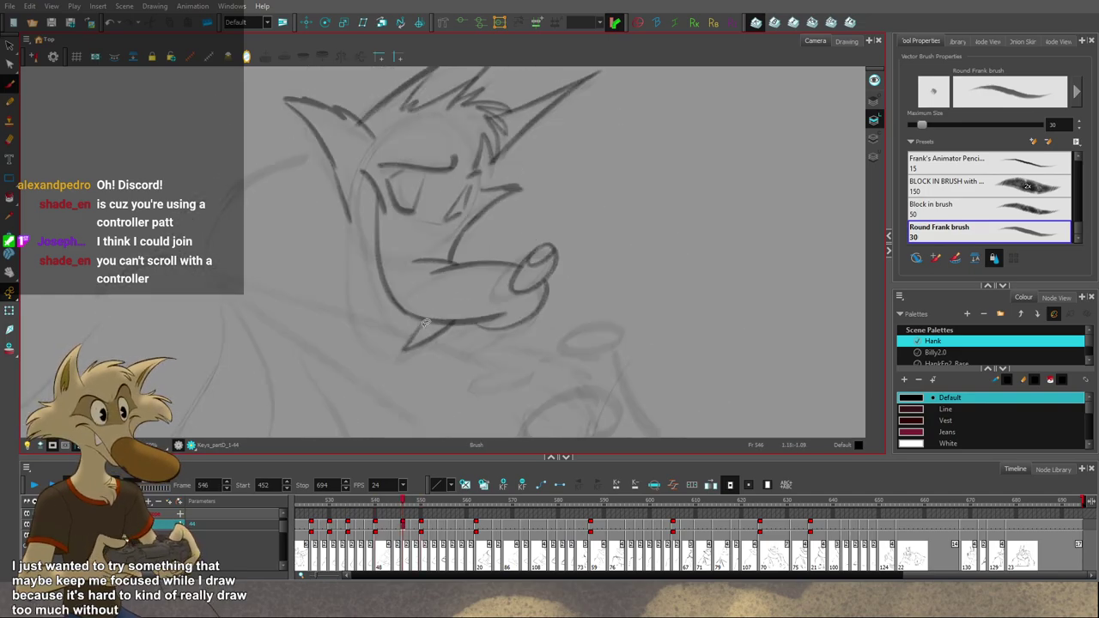
pyautogui.press('g')
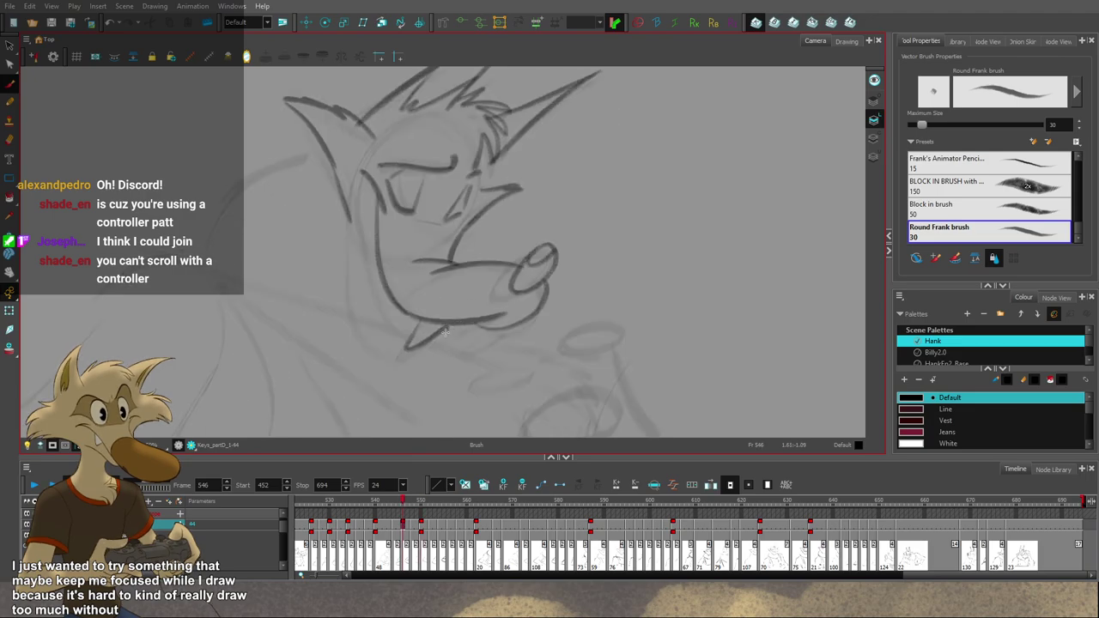
# Step: Draw a jagged row of small teeth running forward from the fang under the mouth line at frame 546
pyautogui.moveTo(447, 329); pyautogui.dragTo(487, 334)
pyautogui.hotkey('ctrl', 'z')
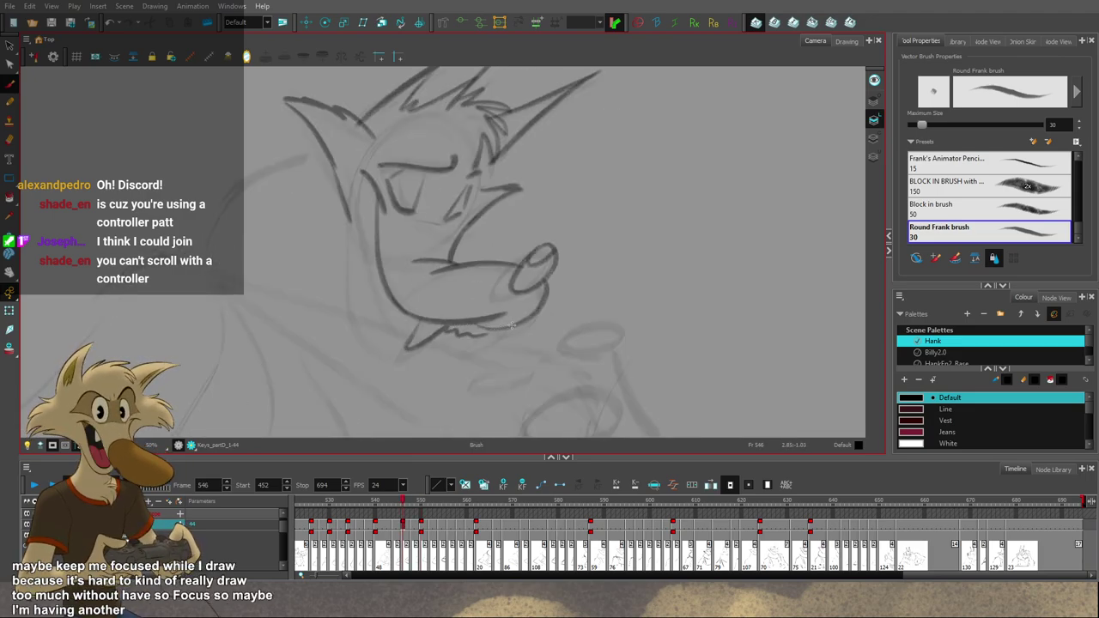
pyautogui.hotkey('alt', 's')
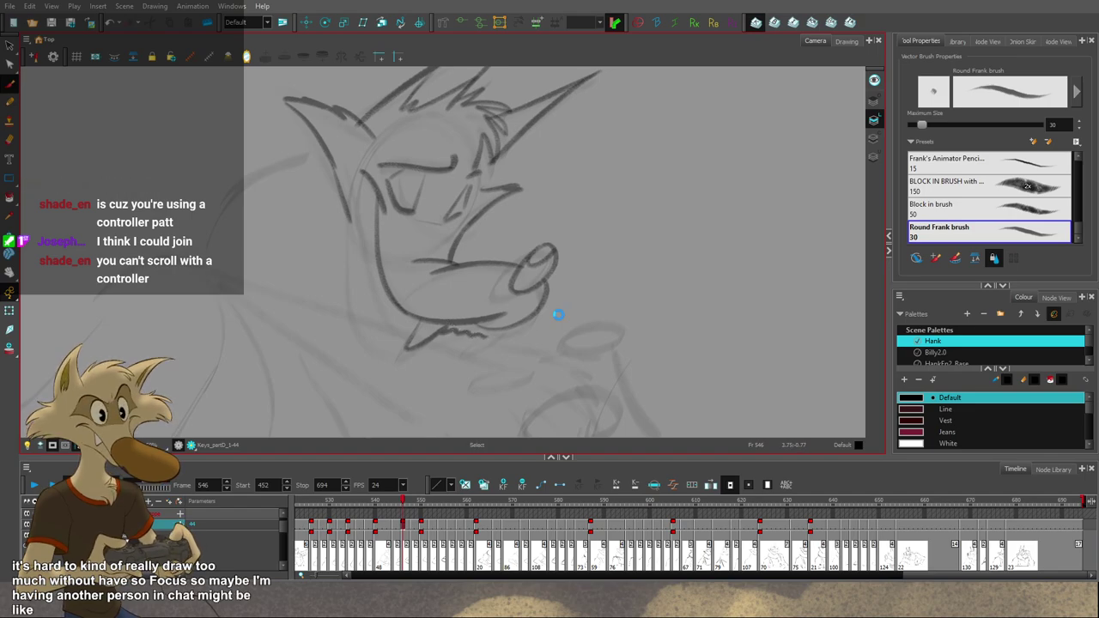
pyautogui.hotkey('alt', 'b')
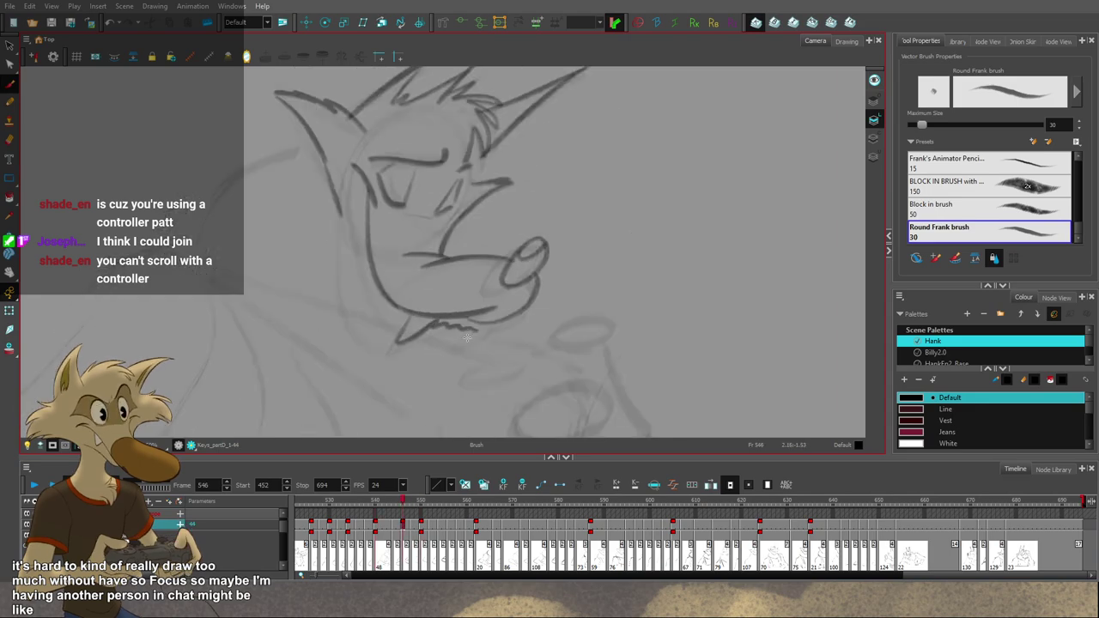
# Step: Draw a second pointed fang beneath the front lip, at the end of the small teeth, at frame 546
pyautogui.moveTo(455, 345); pyautogui.dragTo(506, 318)
pyautogui.hotkey('ctrl', 'z')
pyautogui.hotkey('alt', 's')
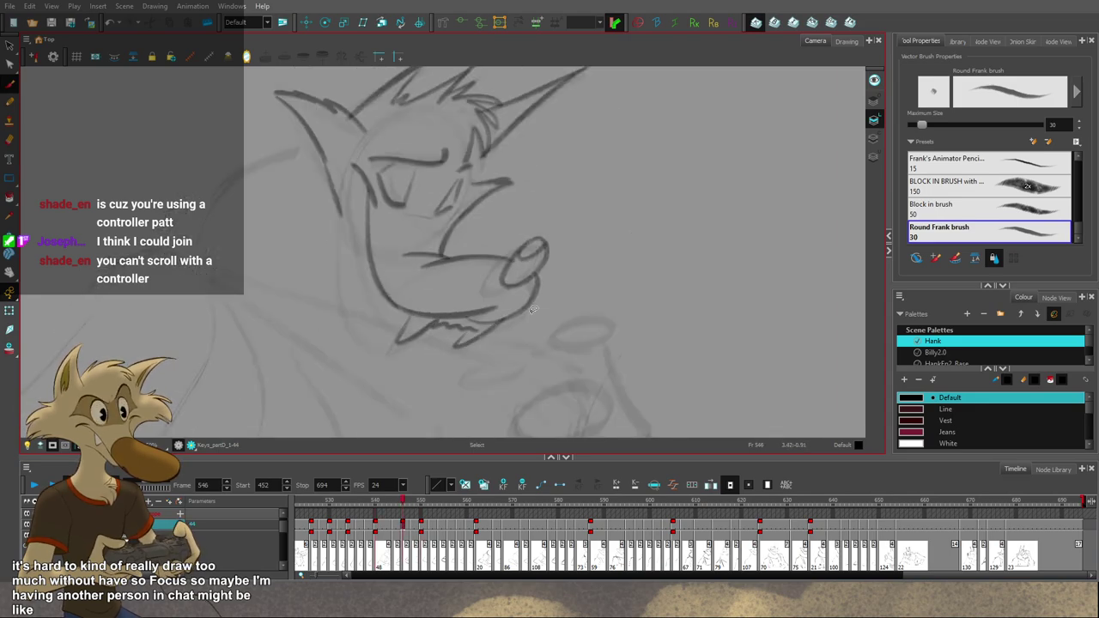
pyautogui.hotkey('alt', 'b')
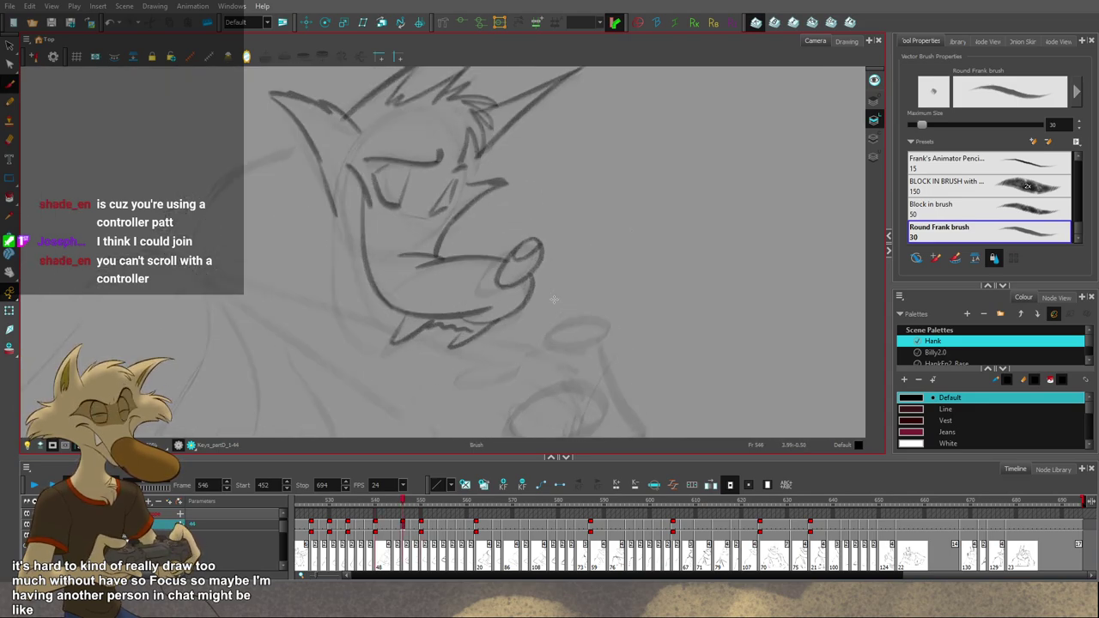
pyautogui.scroll(-1, 554, 300)
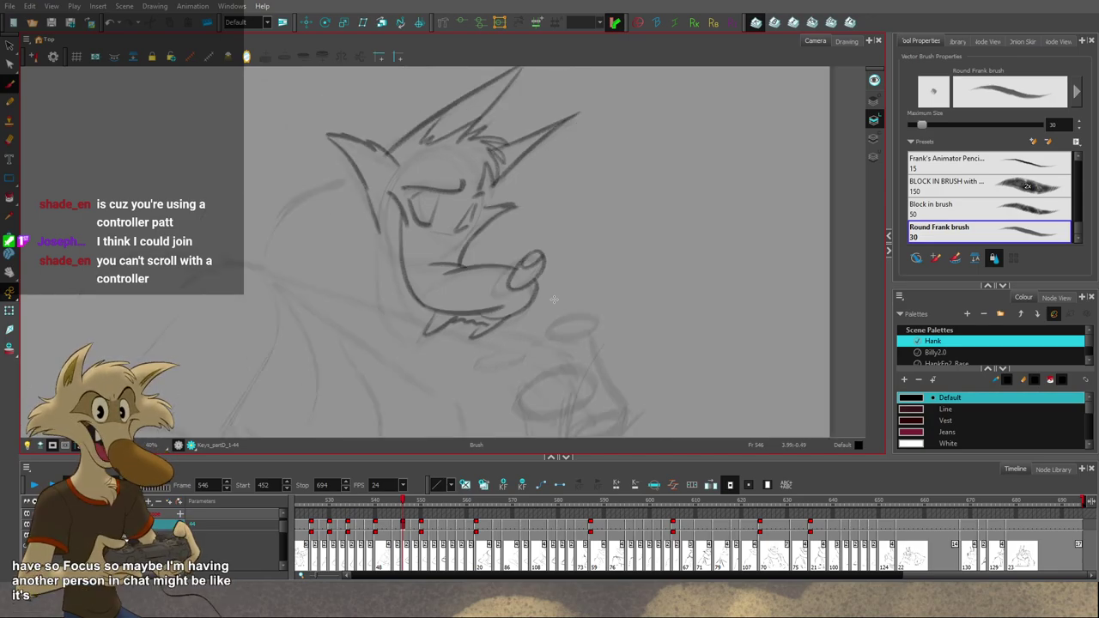
# Step: Compare the wolf's mouth line and teeth at frame 546 with the neighbouring key drawings such as 550
pyautogui.scroll(1, 583, 301)
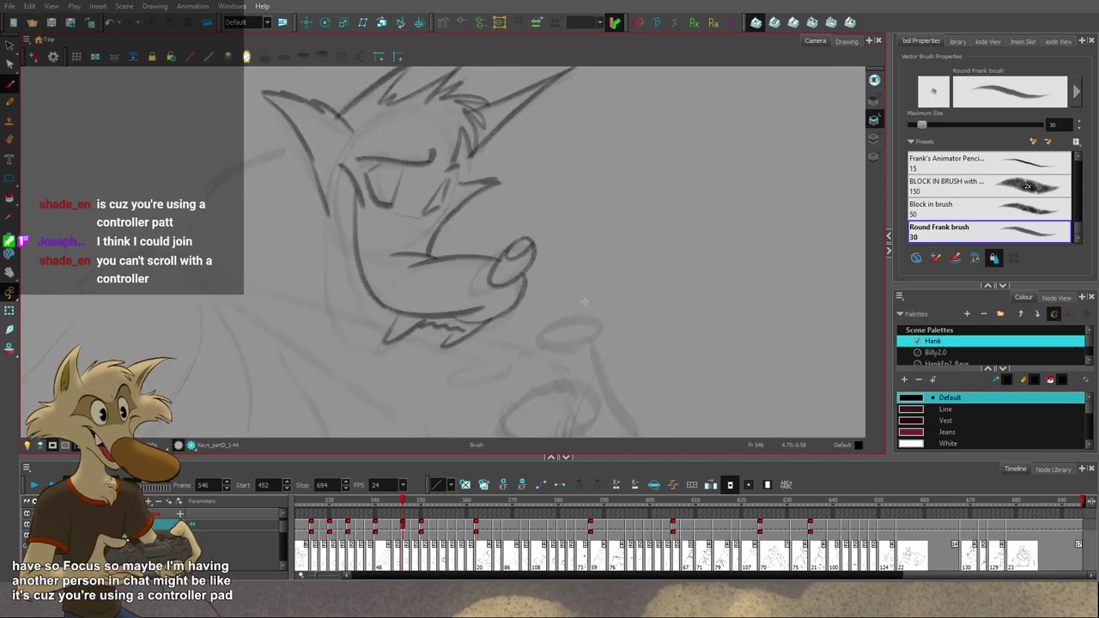
pyautogui.press('g')
pyautogui.press('f')
pyautogui.press('f')
pyautogui.press('g')
pyautogui.press('g')
pyautogui.press('f')
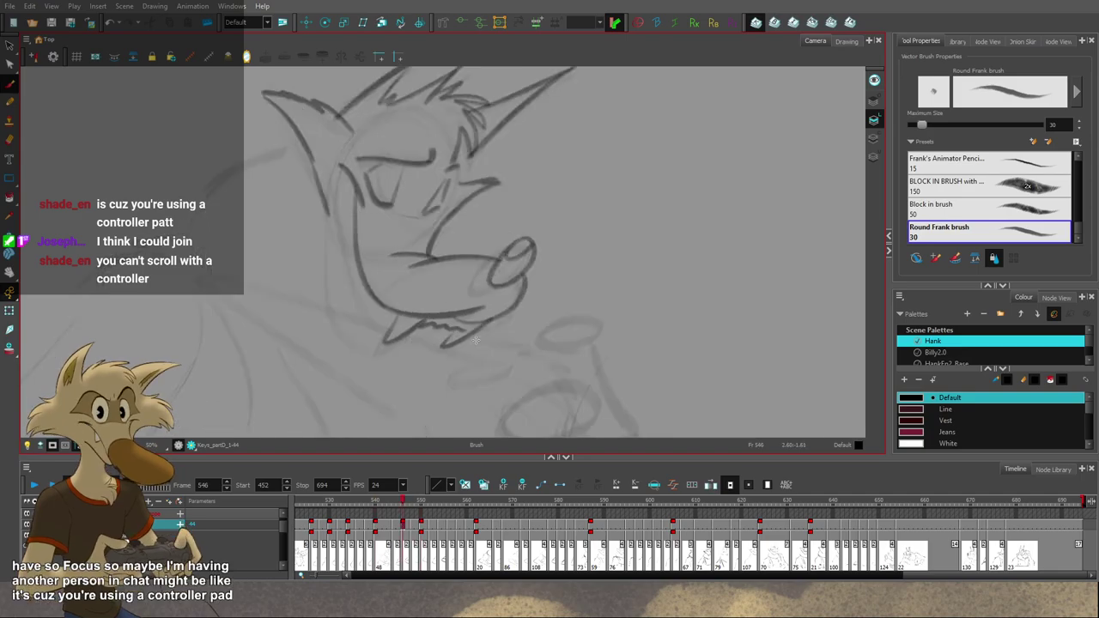
pyautogui.press('f')
pyautogui.press('g')
pyautogui.press('g')
pyautogui.press('f')
pyautogui.press('f')
pyautogui.press('g')
pyautogui.press('g')
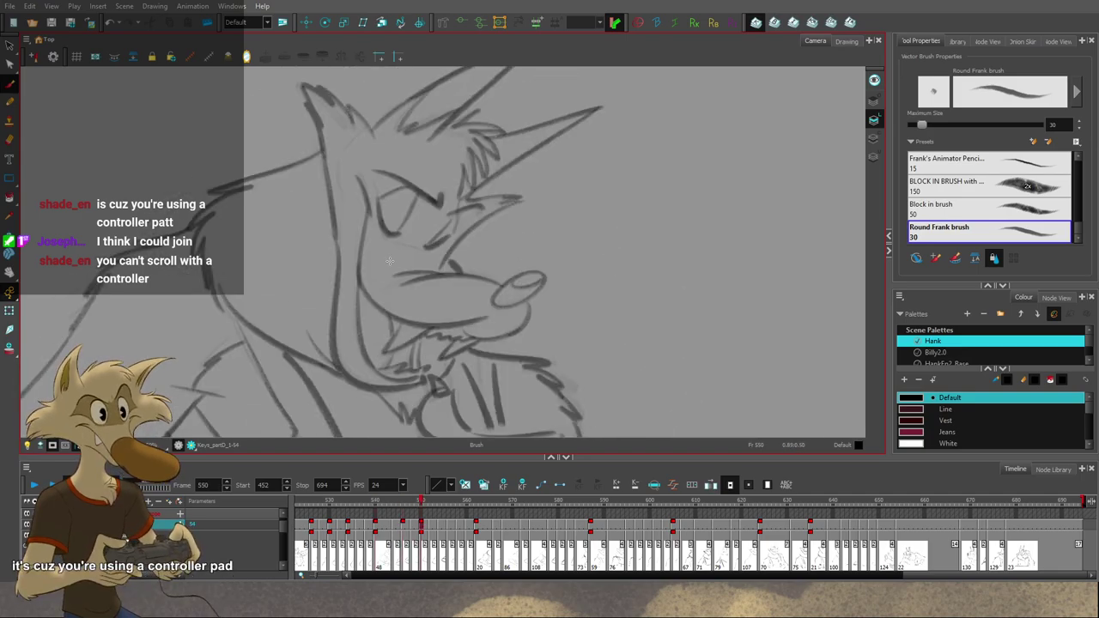
pyautogui.press(',')
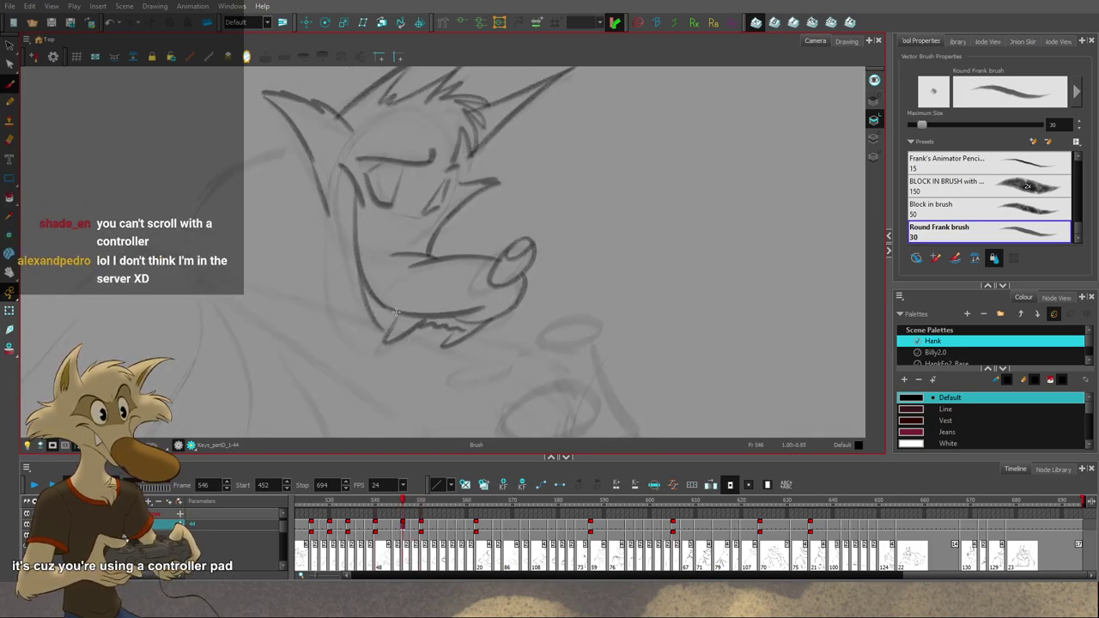
# Step: Try a line from the cheek down to the tip of the back fang at frame 546, checking the neighbouring key drawings
pyautogui.hotkey('alt', 's')
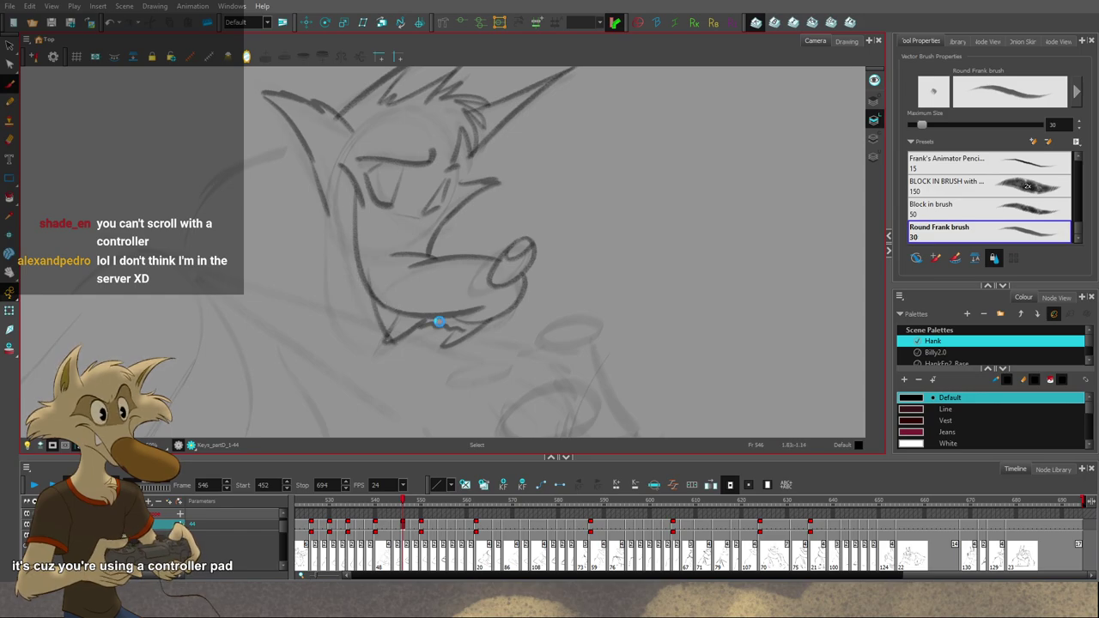
pyautogui.scroll(-3, 440, 322)
pyautogui.scroll(2, 443, 318)
pyautogui.press('g')
pyautogui.press('f')
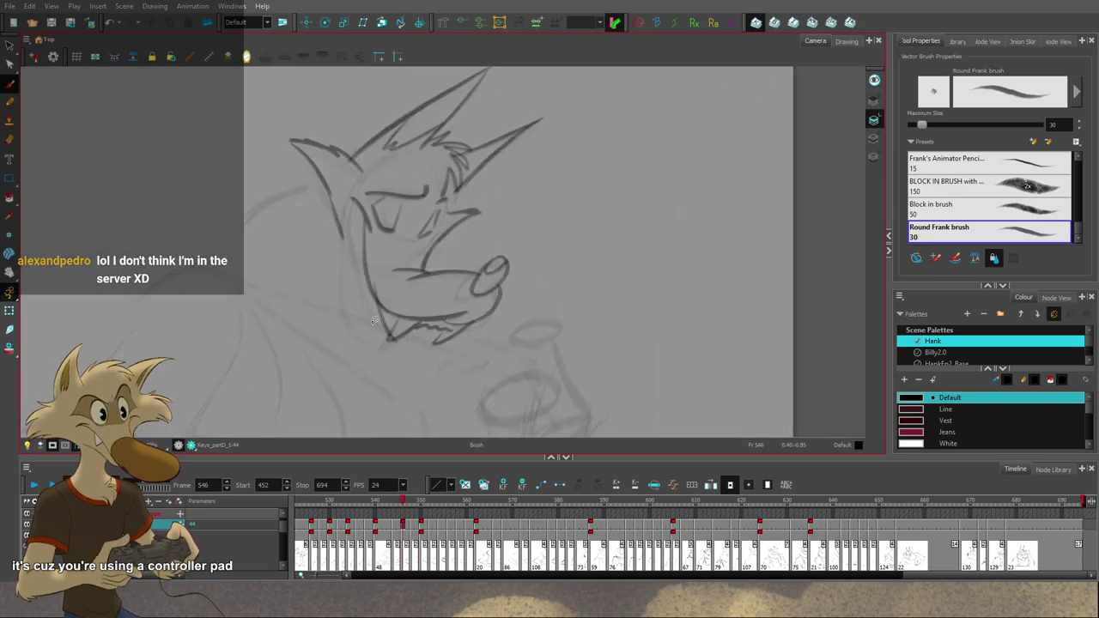
pyautogui.hotkey('ctrl', 'z')
pyautogui.press('g')
pyautogui.press('f')
pyautogui.moveTo(367, 277); pyautogui.dragTo(391, 332)
pyautogui.hotkey('ctrl', 'z')
pyautogui.hotkey('ctrl', 'z')
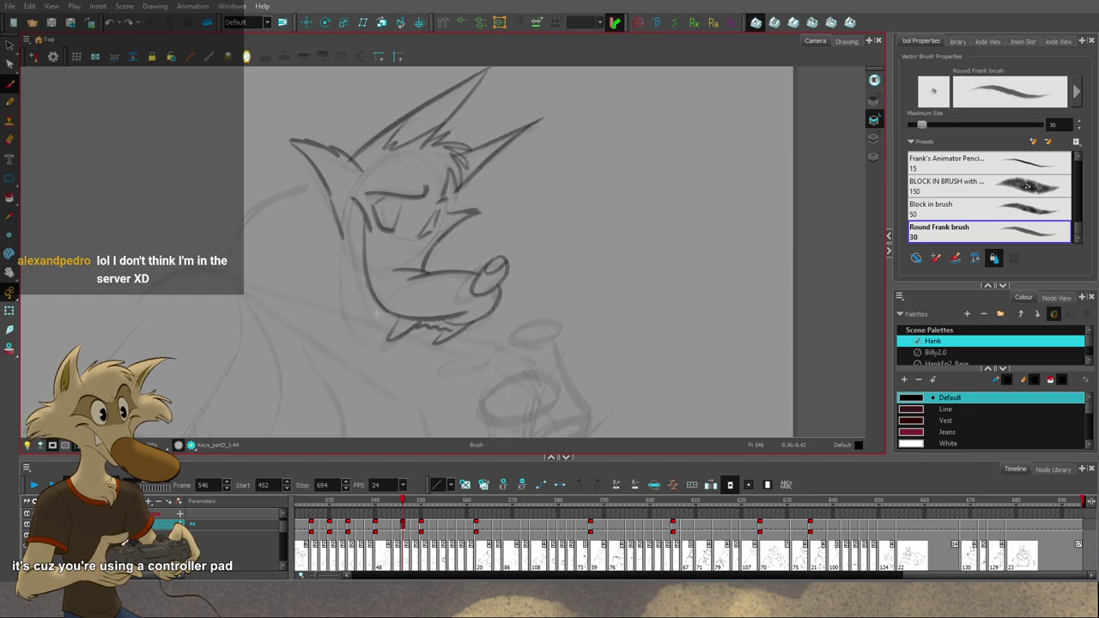
pyautogui.hotkey('ctrl', 'z')
# Step: Draw a short line from the lower cheek down to the back fang at frame 546, comparing it with the key at 550
pyautogui.moveTo(367, 286); pyautogui.dragTo(386, 327)
pyautogui.press('g')
pyautogui.press('f')
pyautogui.press('f')
pyautogui.press('g')
pyautogui.press('g')
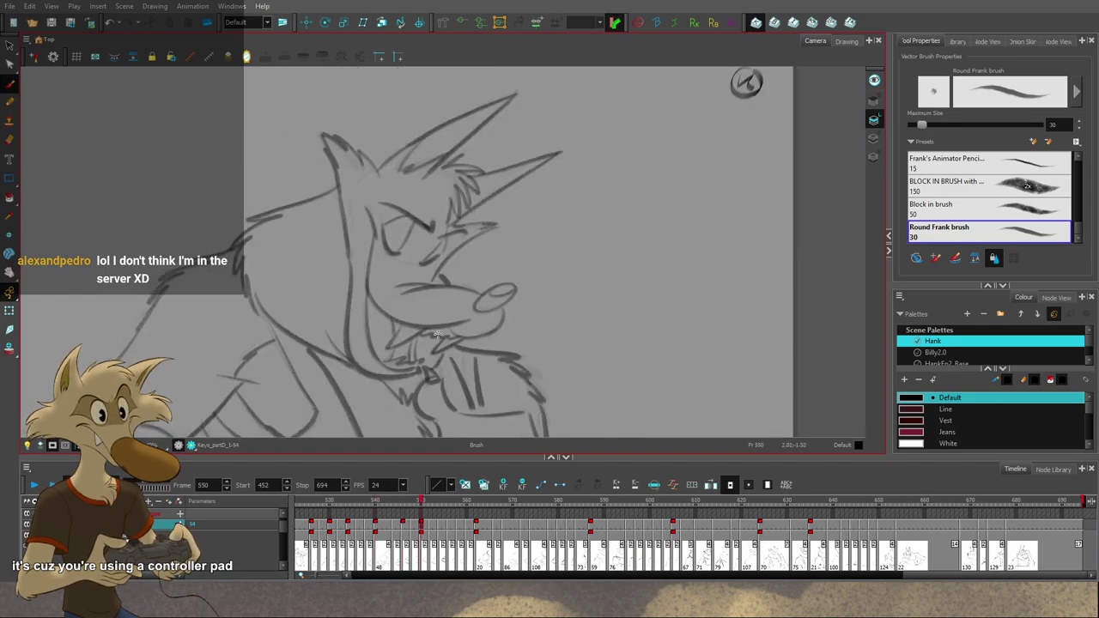
# Step: Draw a jagged lower row of teeth between the two fangs at frame 546, replacing the first stroke tried there
pyautogui.press(',')
pyautogui.press(',')
pyautogui.press(',')
pyautogui.press(',')
pyautogui.press('.')
pyautogui.press(',')
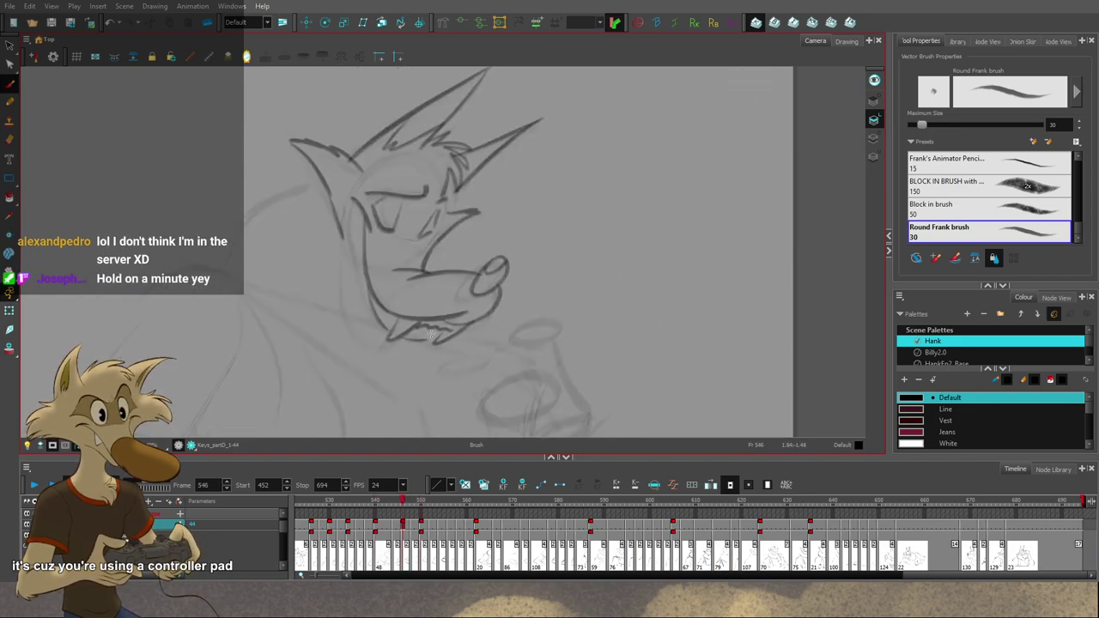
pyautogui.press('.')
pyautogui.press(',')
pyautogui.hotkey('ctrl', 'z')
pyautogui.moveTo(406, 335); pyautogui.dragTo(499, 352)
pyautogui.press('space')
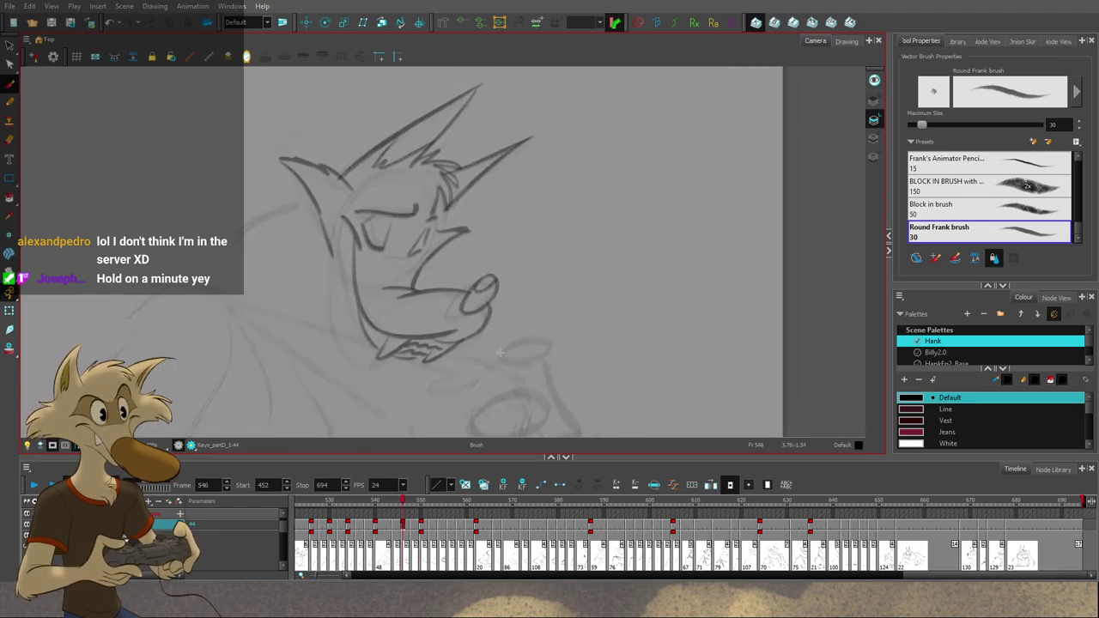
# Step: Try a short extra stroke across the small teeth between the fangs at frame 546, checking the key at 550
pyautogui.scroll(-1, 509, 339)
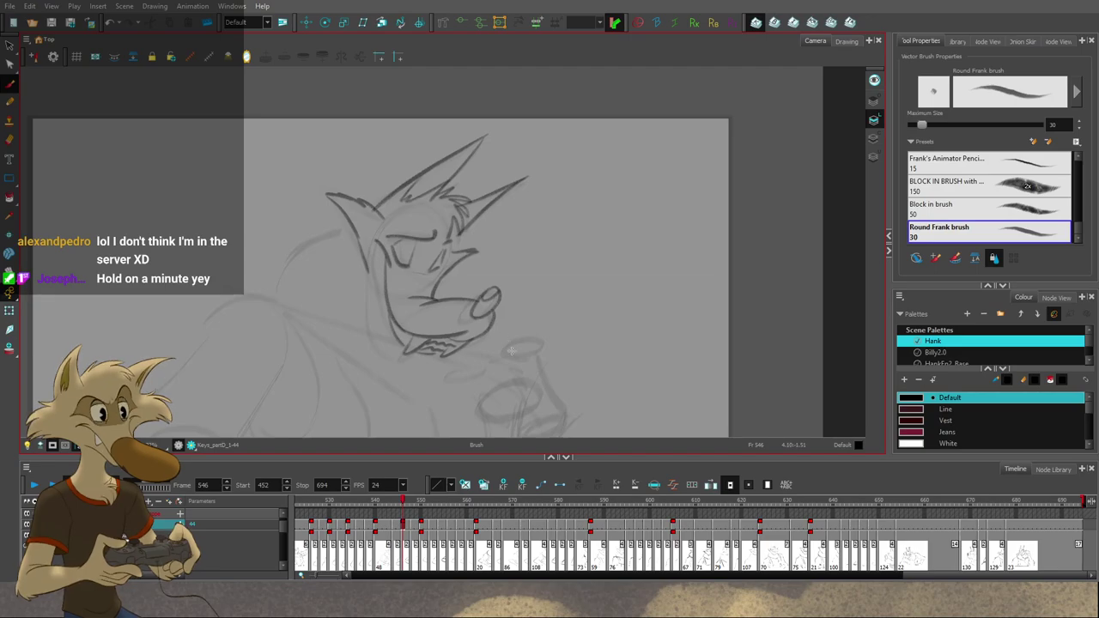
pyautogui.scroll(1, 511, 350)
pyautogui.scroll(1, 510, 349)
pyautogui.press('g')
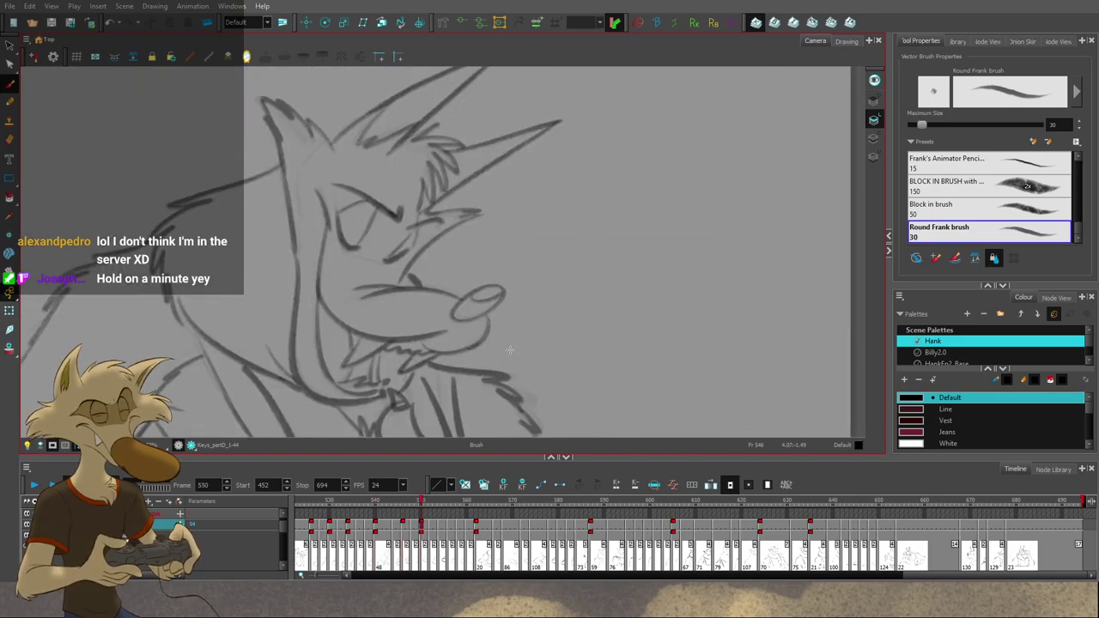
pyautogui.press('f')
pyautogui.moveTo(397, 329)
pyautogui.mouseDown()
pyautogui.moveTo(410, 347)
pyautogui.moveTo(397, 344)
pyautogui.mouseUp()
pyautogui.hotkey('ctrl', 'z')
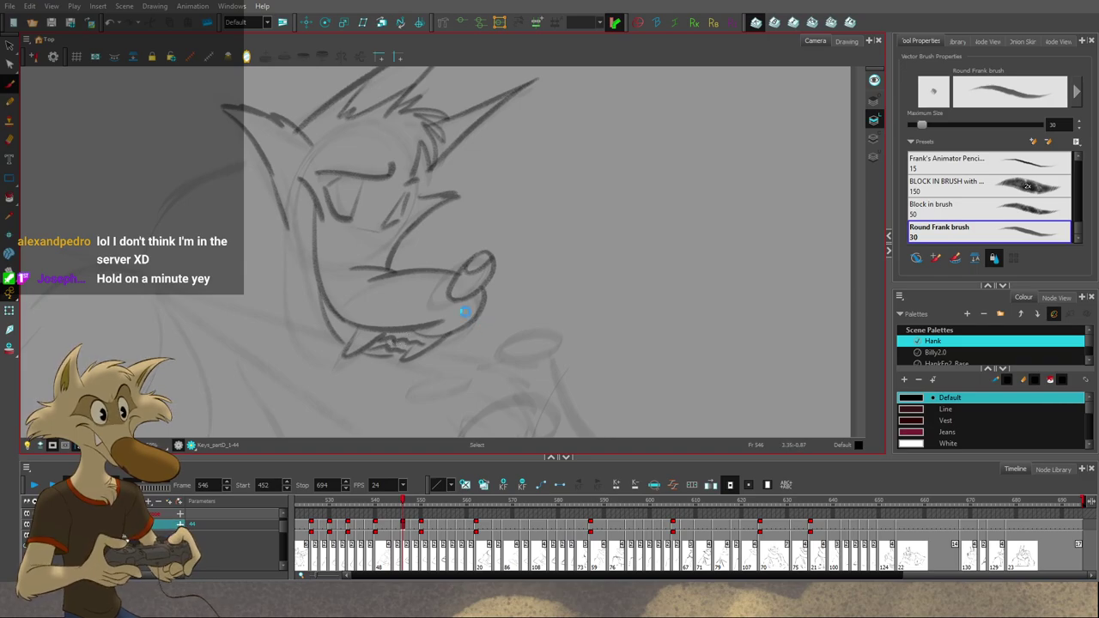
# Step: Try the outer lower-jaw line from beneath the ear, curving down under the fangs, at frame 546
pyautogui.press('g')
pyautogui.press('f')
pyautogui.press('f')
pyautogui.press('.')
pyautogui.press('.')
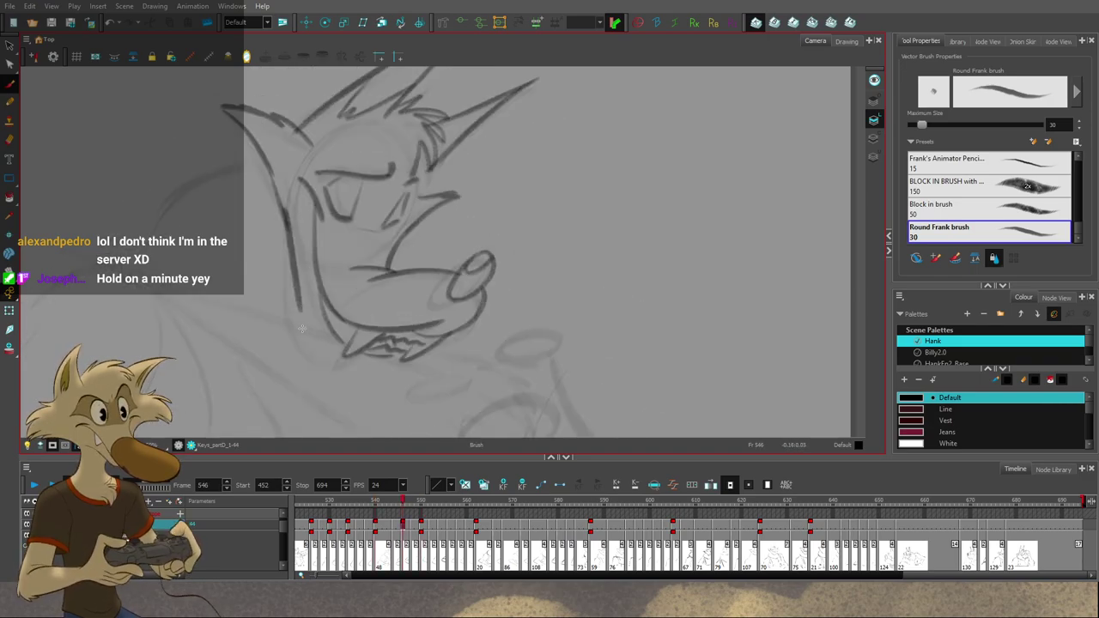
pyautogui.moveTo(289, 226)
pyautogui.mouseDown()
pyautogui.moveTo(377, 366)
pyautogui.moveTo(370, 371)
pyautogui.mouseUp()
pyautogui.hotkey('ctrl', 'z')
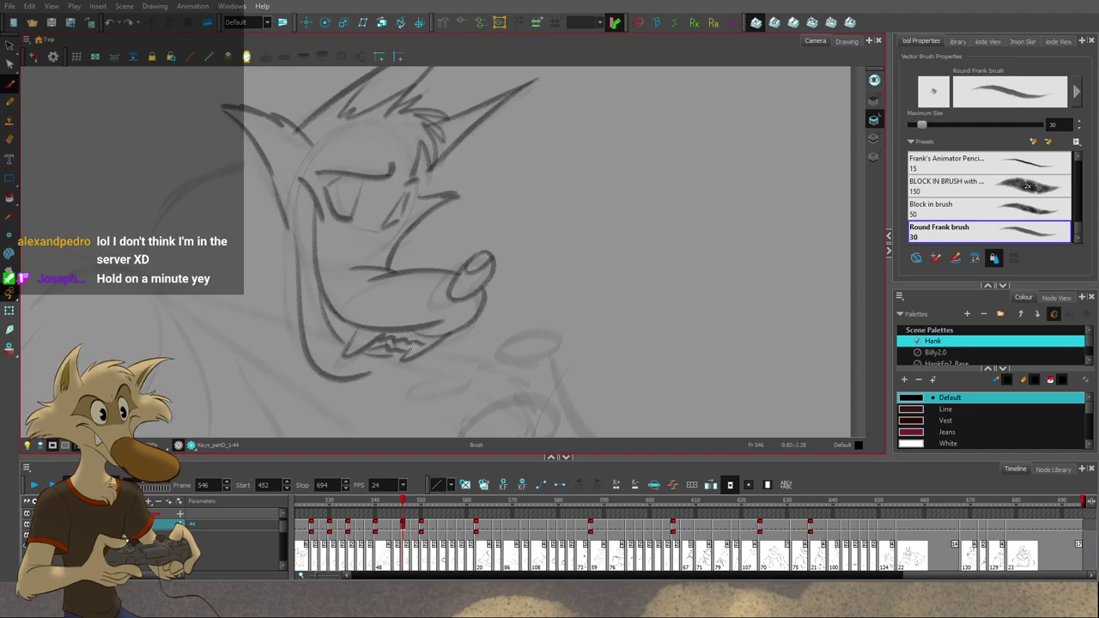
pyautogui.hotkey('ctrl', 'z')
pyautogui.moveTo(289, 220); pyautogui.dragTo(380, 365)
pyautogui.hotkey('ctrl', 'z')
# Step: Draw the lower-jaw line from beneath the ear, curving under the teeth, at frame 546 and compare it with the neighbouring key drawings
pyautogui.moveTo(287, 225)
pyautogui.mouseDown()
pyautogui.moveTo(321, 366)
pyautogui.moveTo(372, 373)
pyautogui.moveTo(400, 363)
pyautogui.mouseUp()
pyautogui.press('g')
pyautogui.press('f')
pyautogui.press('f')
pyautogui.press('g')
pyautogui.press('1')
pyautogui.press('1')
pyautogui.press('1')
pyautogui.press('1')
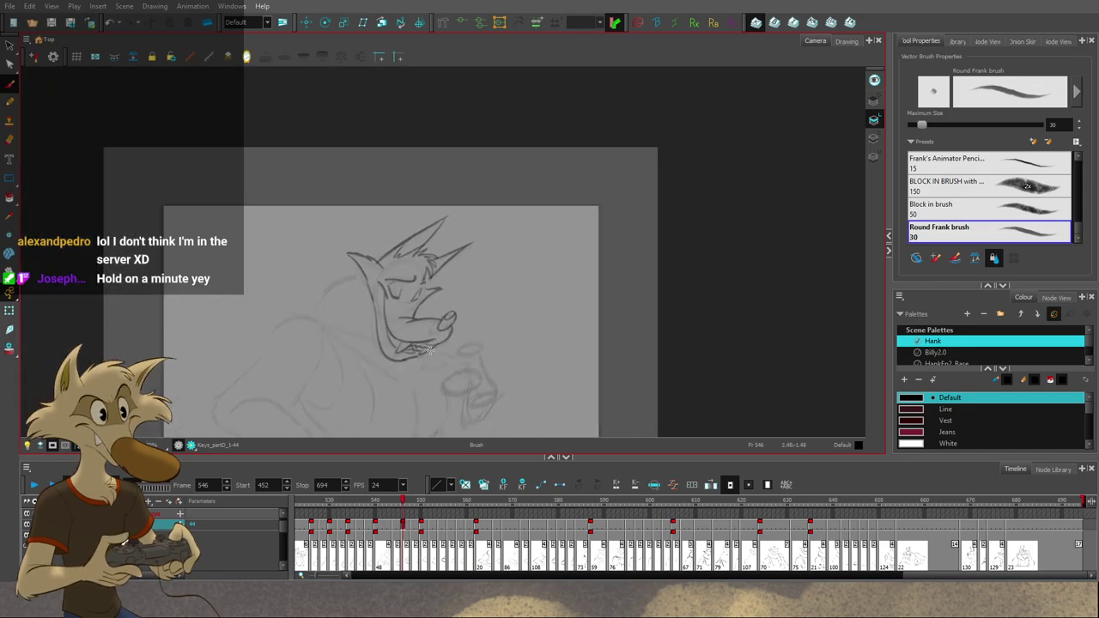
pyautogui.press('2')
pyautogui.press('2')
pyautogui.press('2')
pyautogui.press('f')
pyautogui.press('g')
pyautogui.press('g')
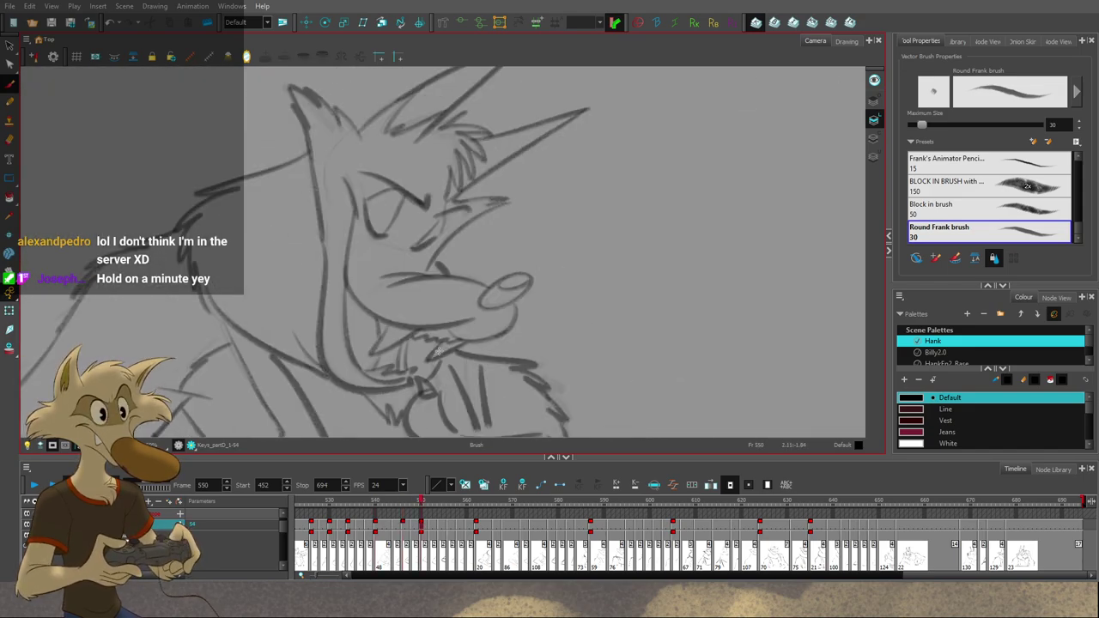
# Step: Try a short cheek fur stroke behind the jaw line at frame 546, checking the neighbouring key drawings
pyautogui.press('f')
pyautogui.press('f')
pyautogui.press('g')
pyautogui.press('g')
pyautogui.moveTo(304, 221)
pyautogui.mouseDown()
pyautogui.moveTo(319, 277)
pyautogui.moveTo(318, 264)
pyautogui.mouseUp()
pyautogui.hotkey('ctrl', 'z')
pyautogui.hotkey('ctrl', 'z')
pyautogui.hotkey('ctrl', 'z')
# Step: Draw short cheek fur strokes behind the jaw line at frame 546, compare them with the key at 550, and save the scene
pyautogui.moveTo(305, 231); pyautogui.dragTo(318, 270)
pyautogui.press(',')
pyautogui.press(',')
pyautogui.press('.')
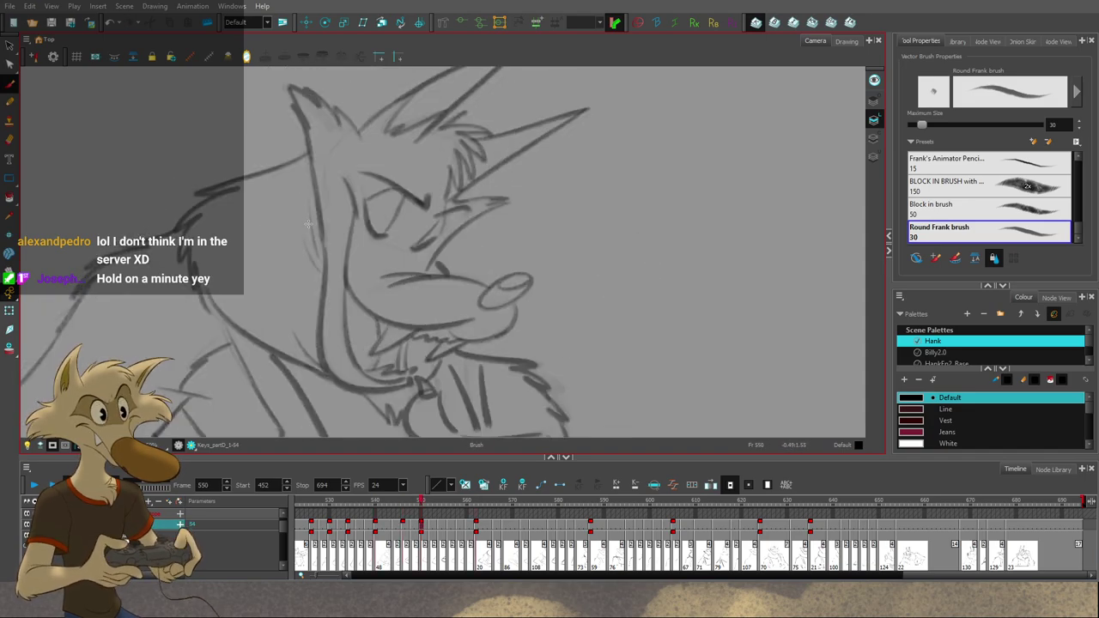
pyautogui.press('.')
pyautogui.hotkey('alt', 's')
pyautogui.scroll(-3, 374, 268)
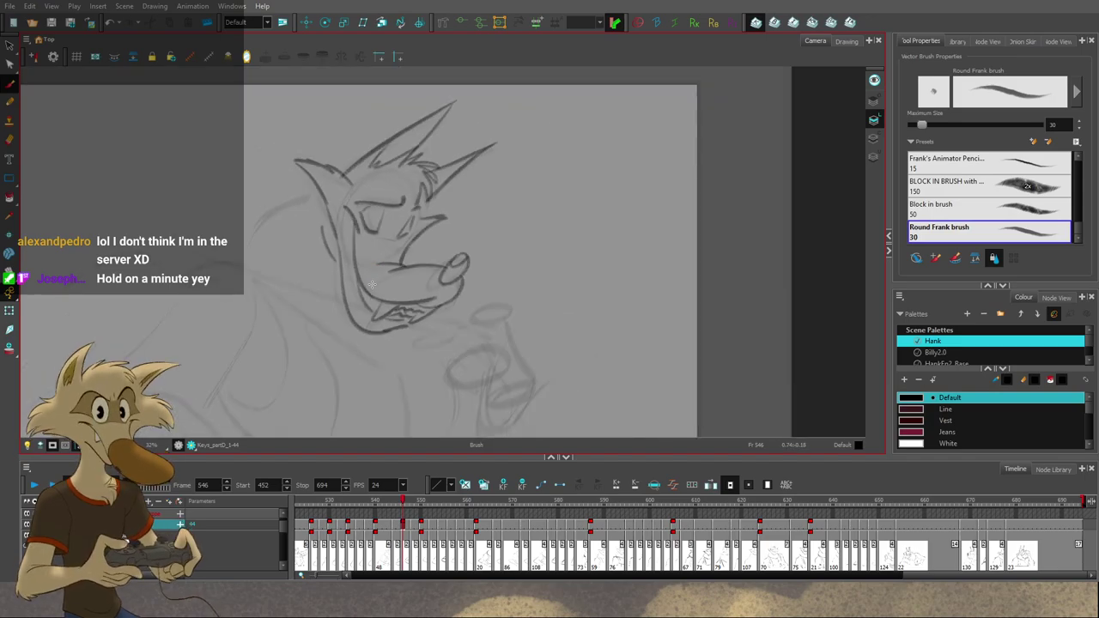
pyautogui.hotkey('alt', 'b')
pyautogui.scroll(-2, 171, 303)
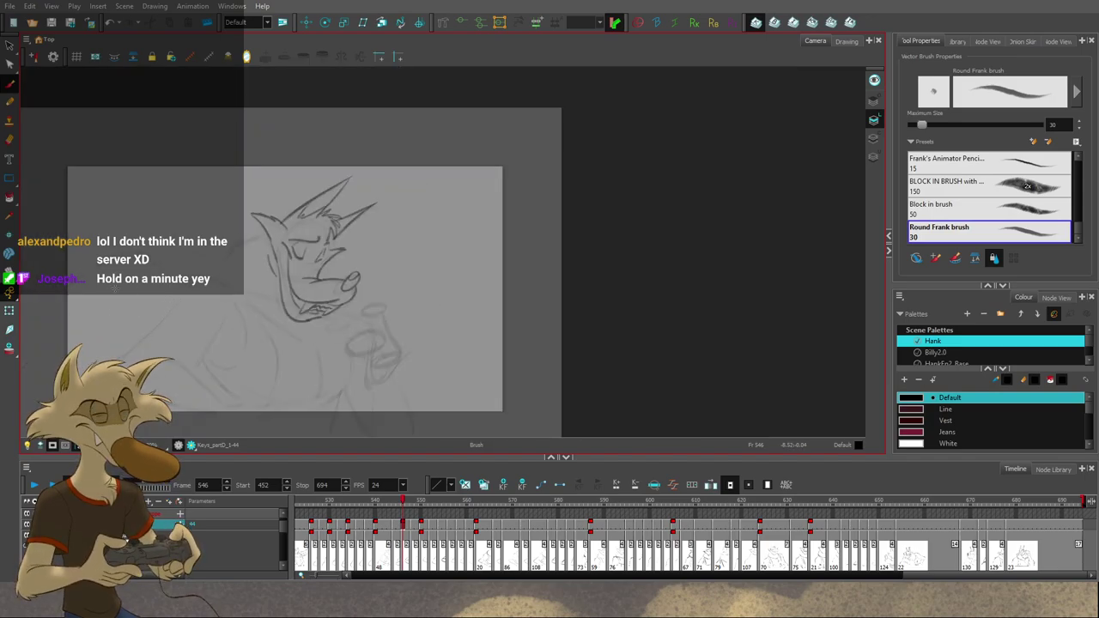
pyautogui.scroll(2, 167, 288)
pyautogui.hotkey('ctrl', 's')
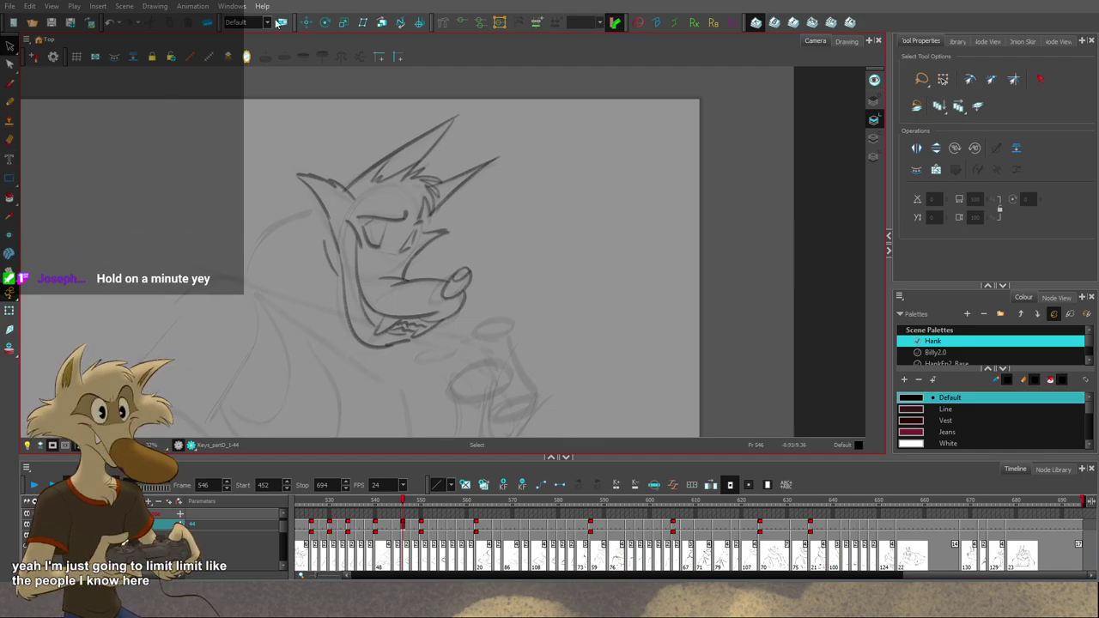
# Step: Return to the Brush tool and examine the head and neck at frame 546 against the neighbouring key drawings such as 540
pyautogui.scroll(-2, 335, 196)
pyautogui.scroll(4, 333, 196)
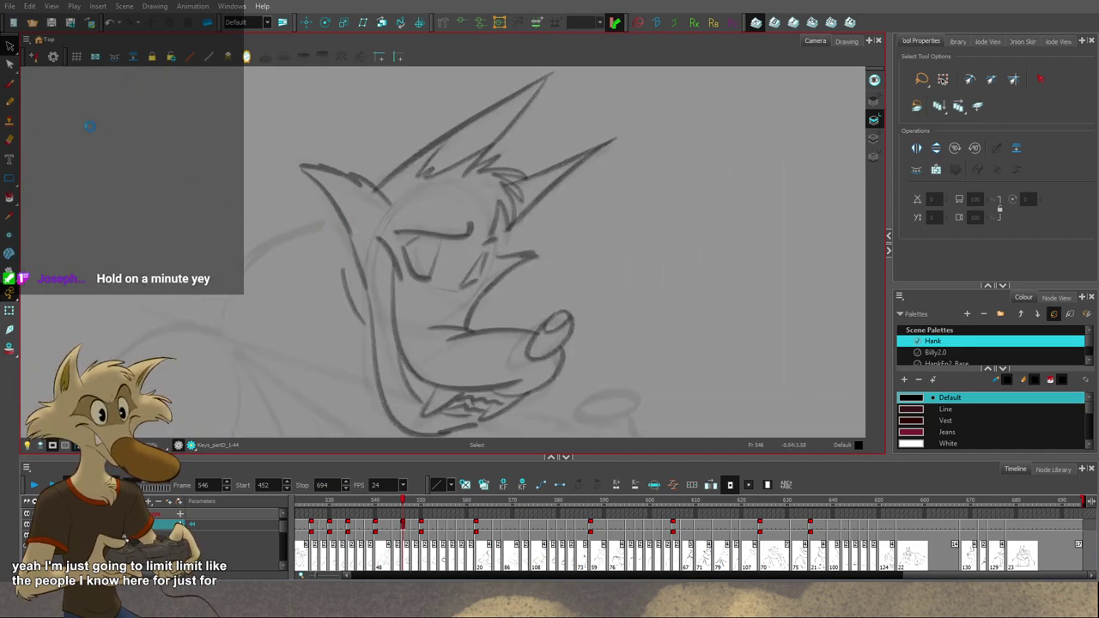
pyautogui.click(12, 87)
pyautogui.scroll(-3, 283, 244)
pyautogui.scroll(2, 335, 249)
pyautogui.press('g')
pyautogui.press('f')
pyautogui.press('f')
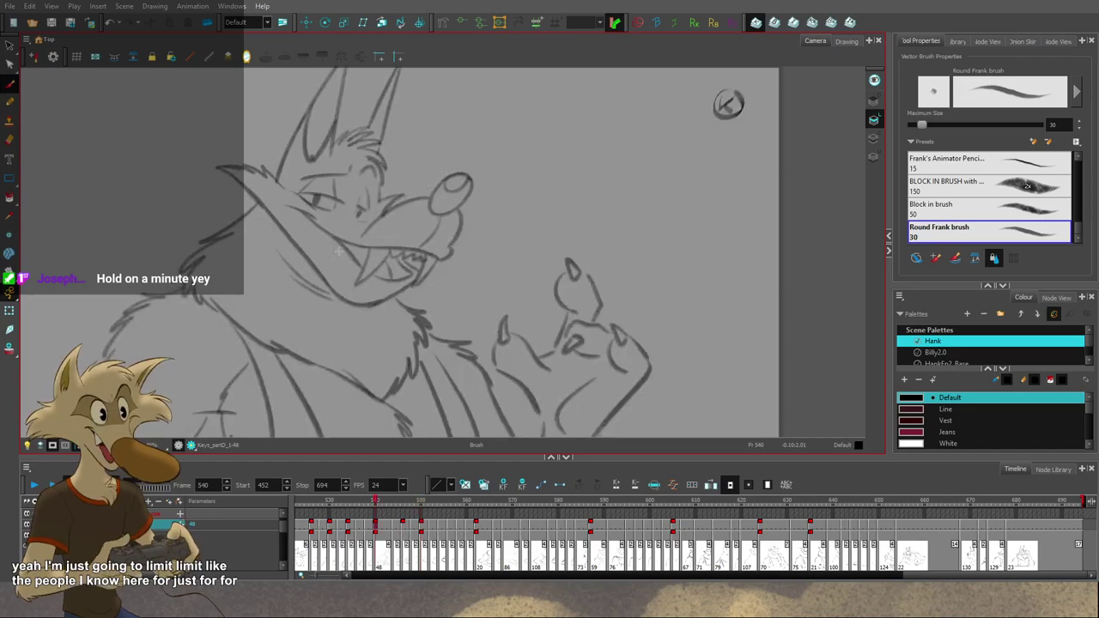
pyautogui.press('g')
pyautogui.press('g')
pyautogui.press(',')
pyautogui.press(',')
pyautogui.press(',')
pyautogui.press(',')
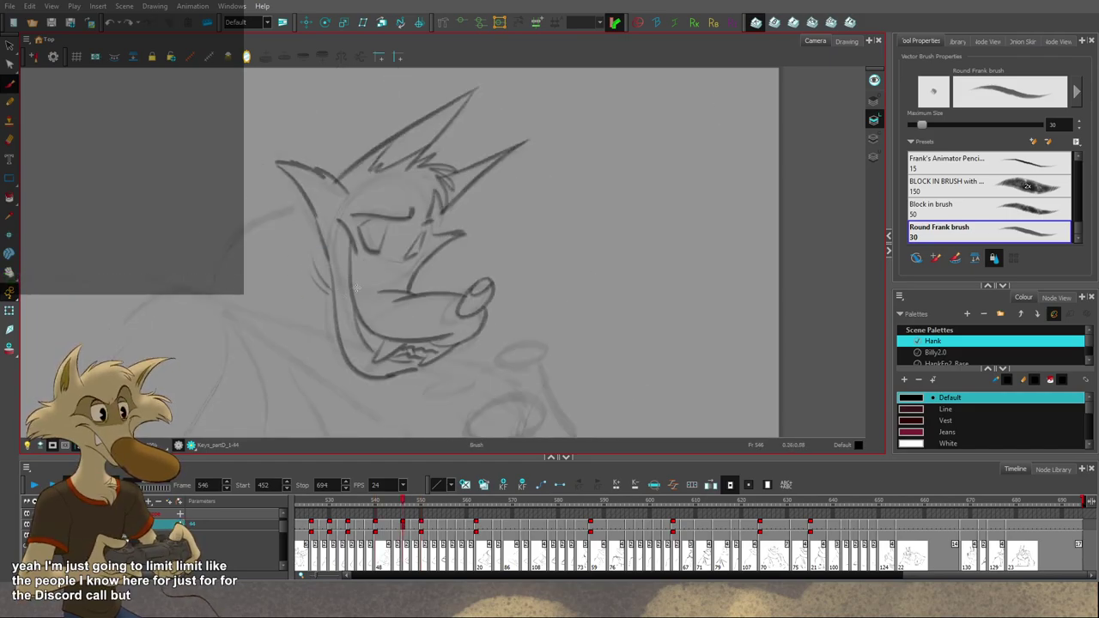
pyautogui.press('.')
pyautogui.press('.')
pyautogui.press('.')
pyautogui.press('.')
# Step: Try a line running back from the base of the ear for the nape at frame 546
pyautogui.press('f')
pyautogui.press('f')
pyautogui.press('g')
pyautogui.press('g')
pyautogui.press('f')
pyautogui.moveTo(316, 205); pyautogui.dragTo(241, 231)
pyautogui.hotkey('ctrl', 'z')
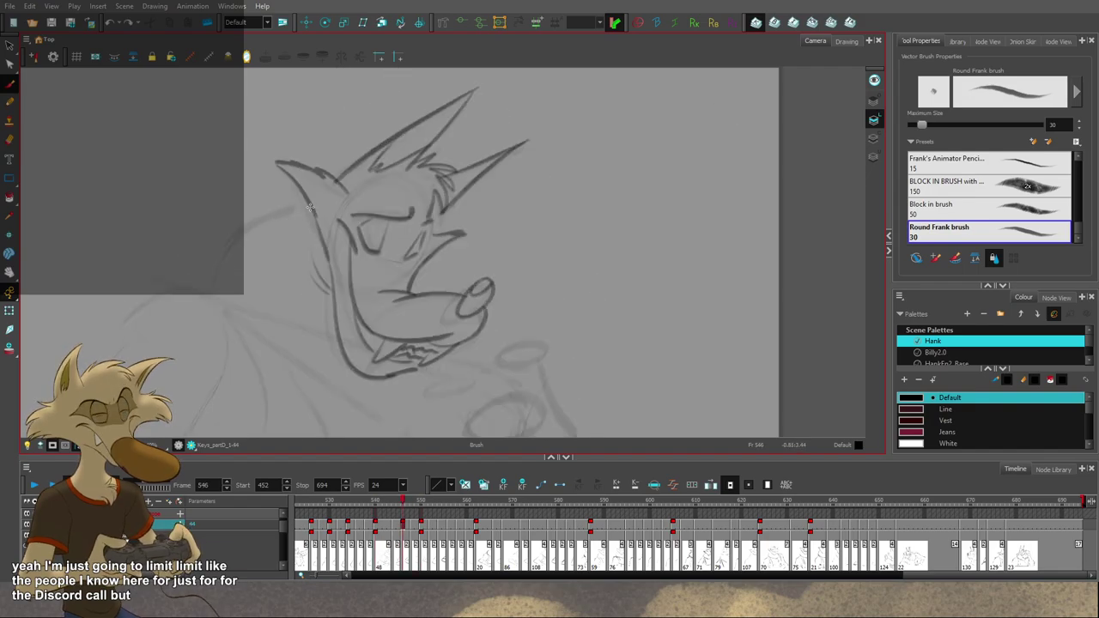
# Step: Draw the nape from the ear base backwards, turning down in jagged fur strokes, at frame 546 and save the scene
pyautogui.press('g')
pyautogui.press('f')
pyautogui.press('f')
pyautogui.press('g')
pyautogui.moveTo(307, 205); pyautogui.dragTo(231, 229)
pyautogui.moveTo(257, 225); pyautogui.dragTo(213, 248)
pyautogui.moveTo(232, 243)
pyautogui.mouseDown()
pyautogui.moveTo(205, 276)
pyautogui.moveTo(211, 297)
pyautogui.mouseUp()
pyautogui.press('f')
pyautogui.press('g')
pyautogui.hotkey('ctrl', 's')
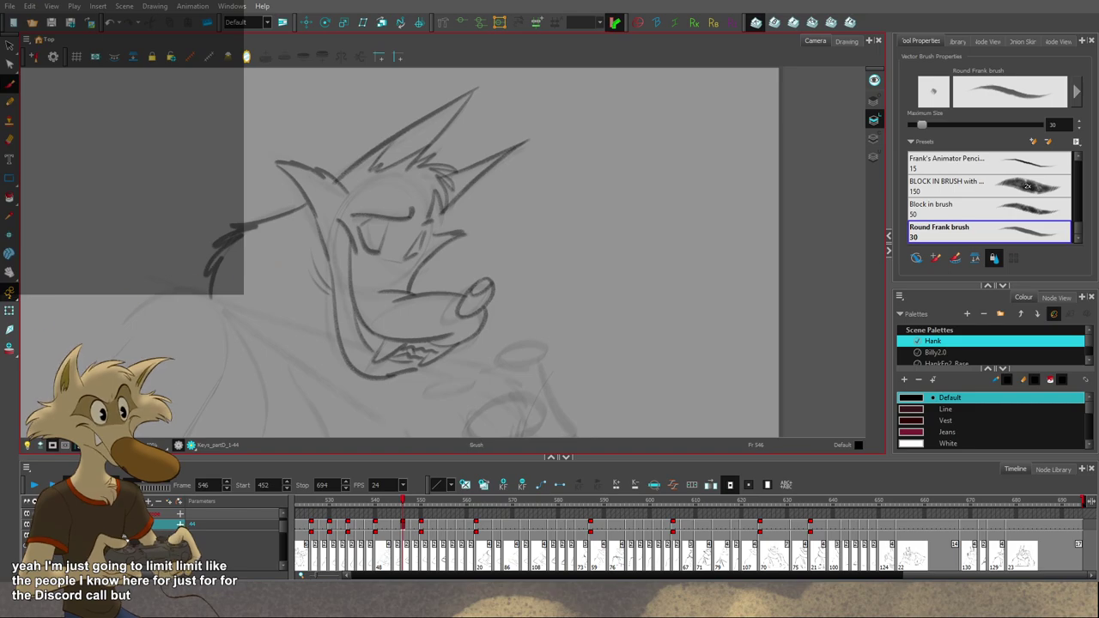
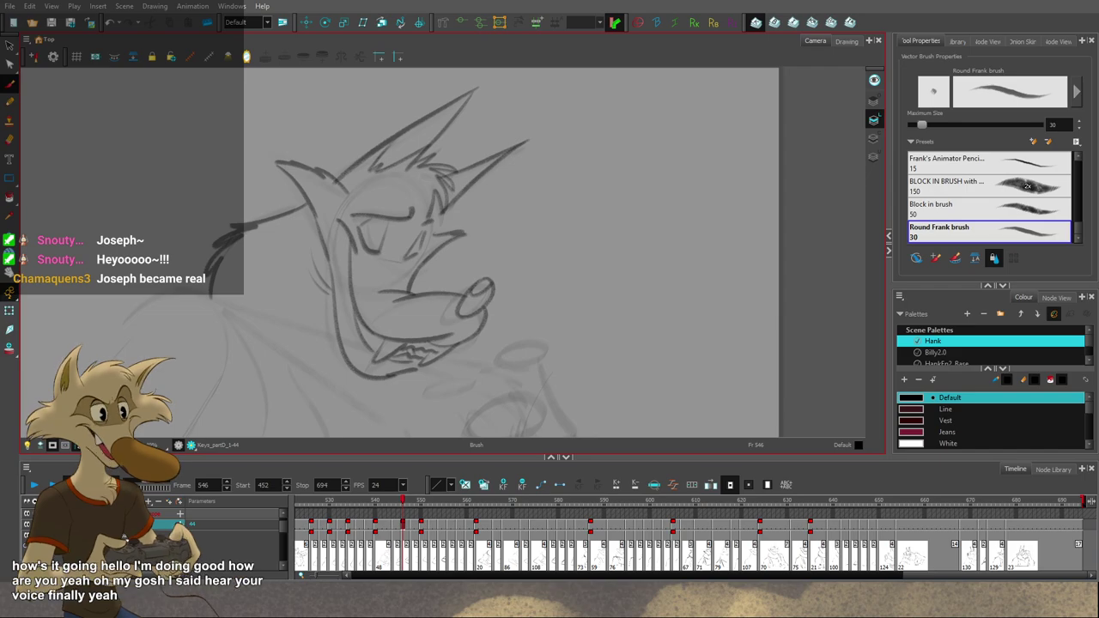
# Step: Try a curved neck line from the nape fur down towards the chest at frame 546, checking earlier keys such as 534
pyautogui.moveTo(383, 188); pyautogui.dragTo(430, 174)
pyautogui.press('f')
pyautogui.press('f')
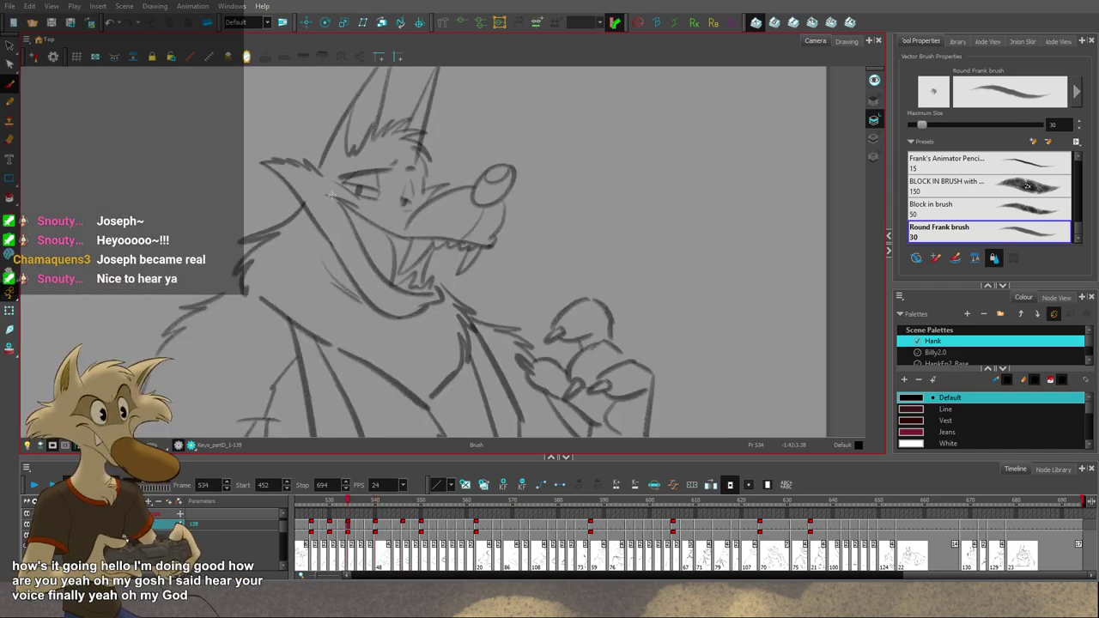
pyautogui.press('g')
pyautogui.press('g')
pyautogui.press('g')
pyautogui.press('f')
pyautogui.press('f')
pyautogui.press('g')
pyautogui.moveTo(259, 268)
pyautogui.mouseDown()
pyautogui.moveTo(267, 300)
pyautogui.moveTo(264, 283)
pyautogui.moveTo(300, 322)
pyautogui.moveTo(351, 344)
pyautogui.mouseUp()
pyautogui.hotkey('ctrl', 'z')
# Step: Try the curved neck line below the nape fur again at frame 546, compare it with the neighbouring drawings, and undo it
pyautogui.press('f')
pyautogui.press('g')
pyautogui.press('g')
pyautogui.press('f')
pyautogui.press('f')
pyautogui.press('g')
pyautogui.hotkey('ctrl', 'z')
pyautogui.press('f')
pyautogui.press('.')
pyautogui.press('.')
pyautogui.press('.')
pyautogui.press('.')
pyautogui.press('.')
pyautogui.press('.')
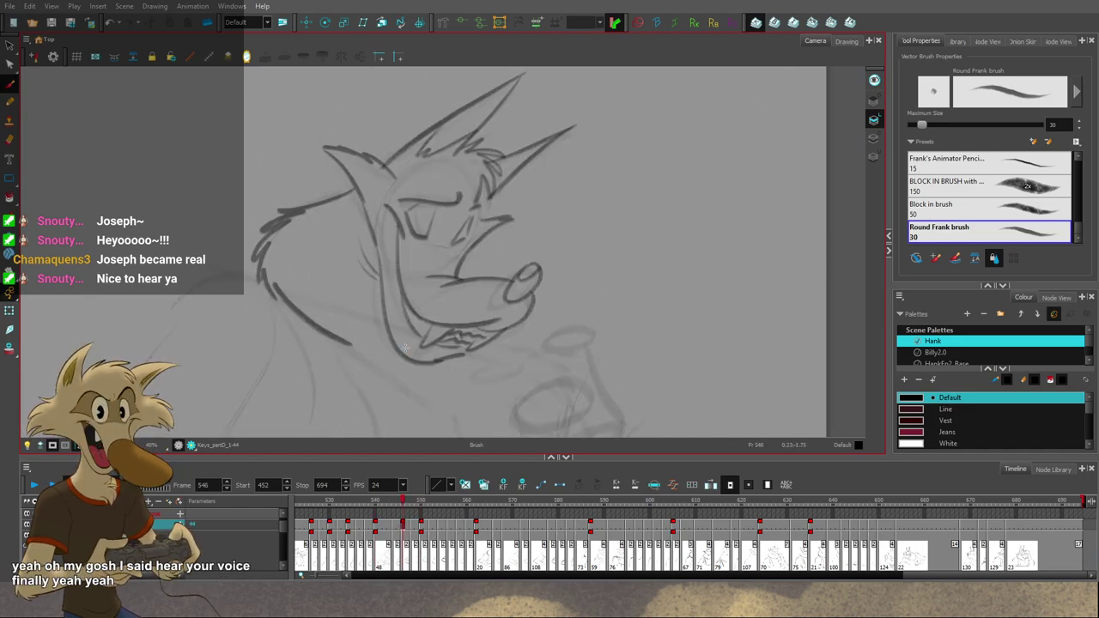
pyautogui.scroll(-5, 420, 354)
pyautogui.scroll(4, 433, 356)
pyautogui.hotkey('ctrl', 'z')
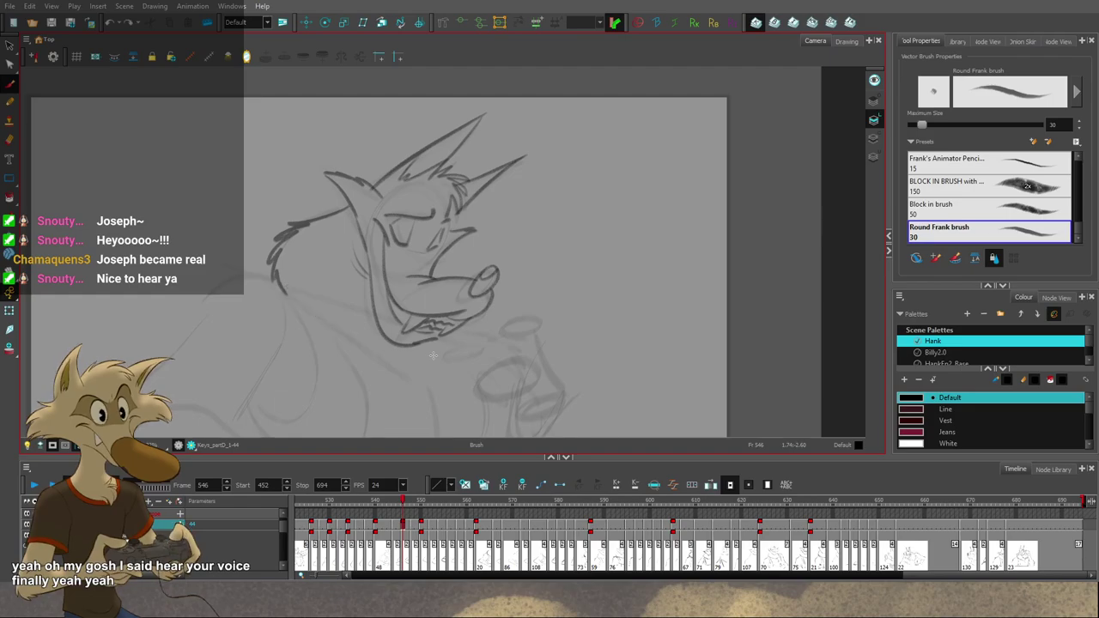
# Step: Save the scene, then try a curved neck line from the nape fur towards the chest at frame 546 and undo it
pyautogui.hotkey('ctrl', 's')
pyautogui.scroll(2, 415, 360)
pyautogui.press('g')
pyautogui.press('f')
pyautogui.press('f')
pyautogui.press('g')
pyautogui.press('g')
pyautogui.press('f')
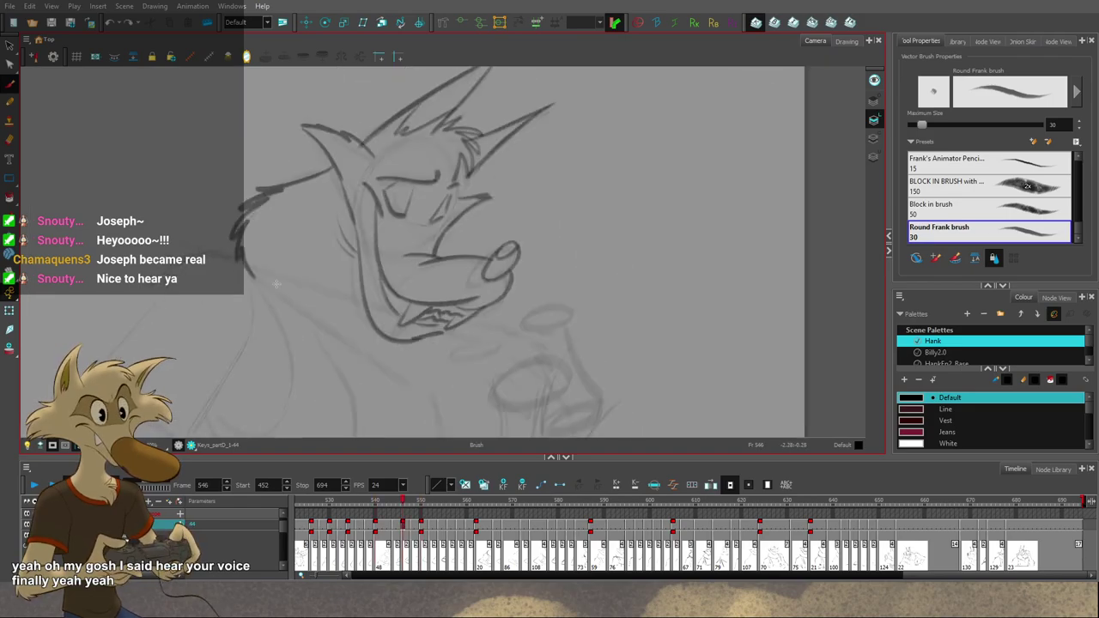
pyautogui.moveTo(260, 269); pyautogui.dragTo(351, 354)
pyautogui.press('f')
pyautogui.press('g')
pyautogui.press('g')
pyautogui.press('f')
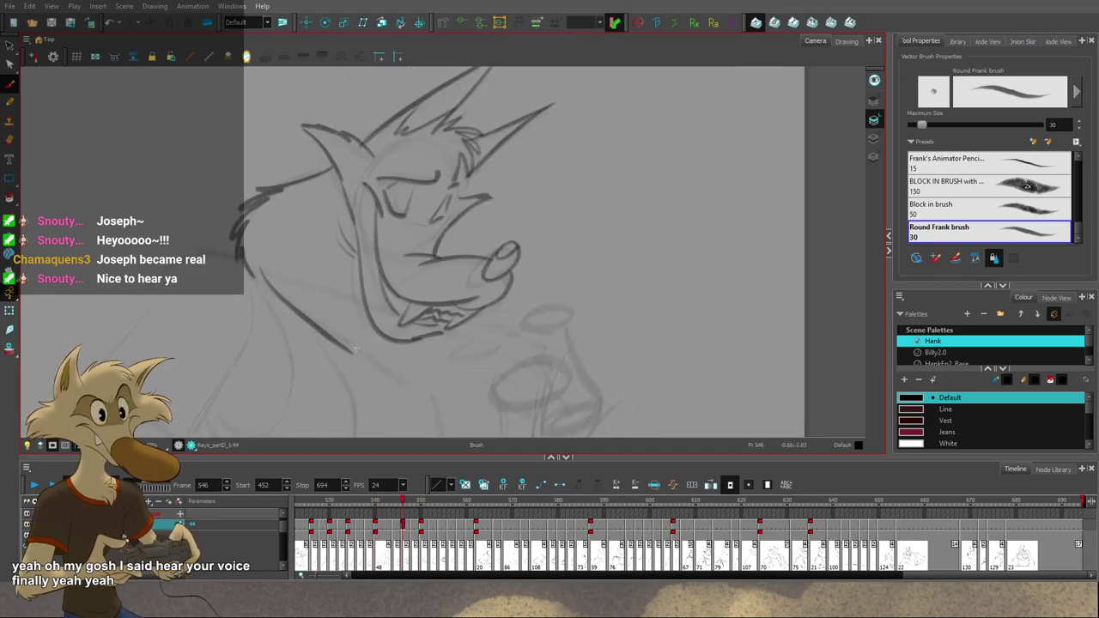
pyautogui.hotkey('ctrl', 'z')
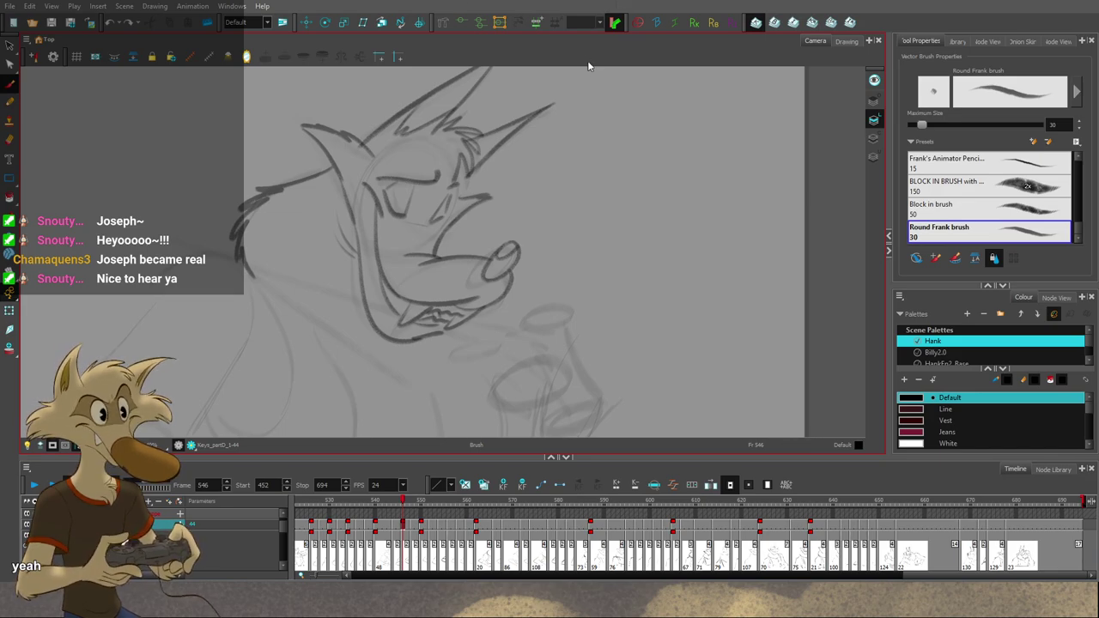
# Step: Compare the wolf's neck and chest fur at frame 546 with the neighbouring keys, including frame 550
pyautogui.scroll(-2, 544, 166)
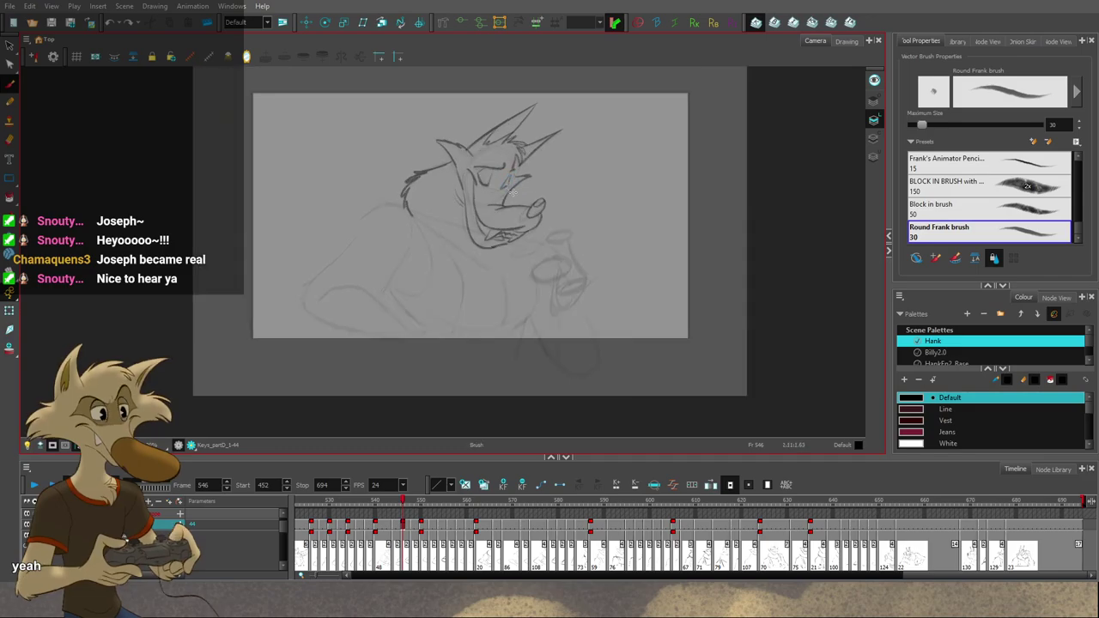
pyautogui.scroll(1, 515, 191)
pyautogui.press('g')
pyautogui.press('g')
pyautogui.scroll(1, 527, 186)
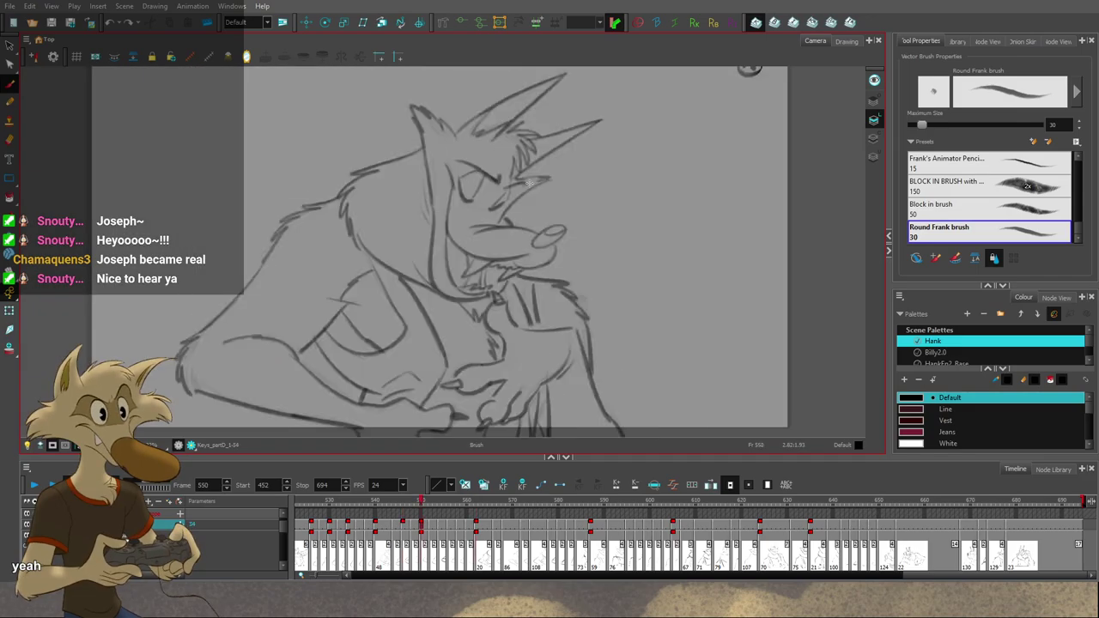
pyautogui.press('f')
pyautogui.press('f')
pyautogui.press('f')
pyautogui.press('g')
pyautogui.press('g')
pyautogui.press('f')
pyautogui.press('f')
pyautogui.press('g')
pyautogui.press('g')
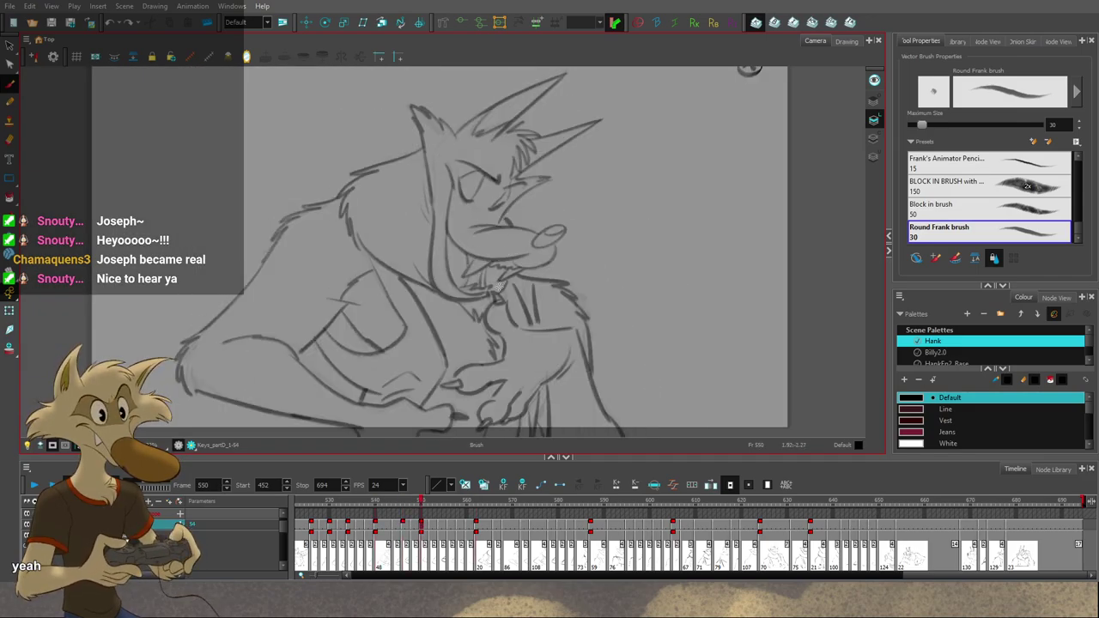
# Step: Draw short jagged strokes below the jaw for the tip of the chest fur at frame 546
pyautogui.press('f')
pyautogui.press('f')
pyautogui.press('g')
pyautogui.press('g')
pyautogui.press('f')
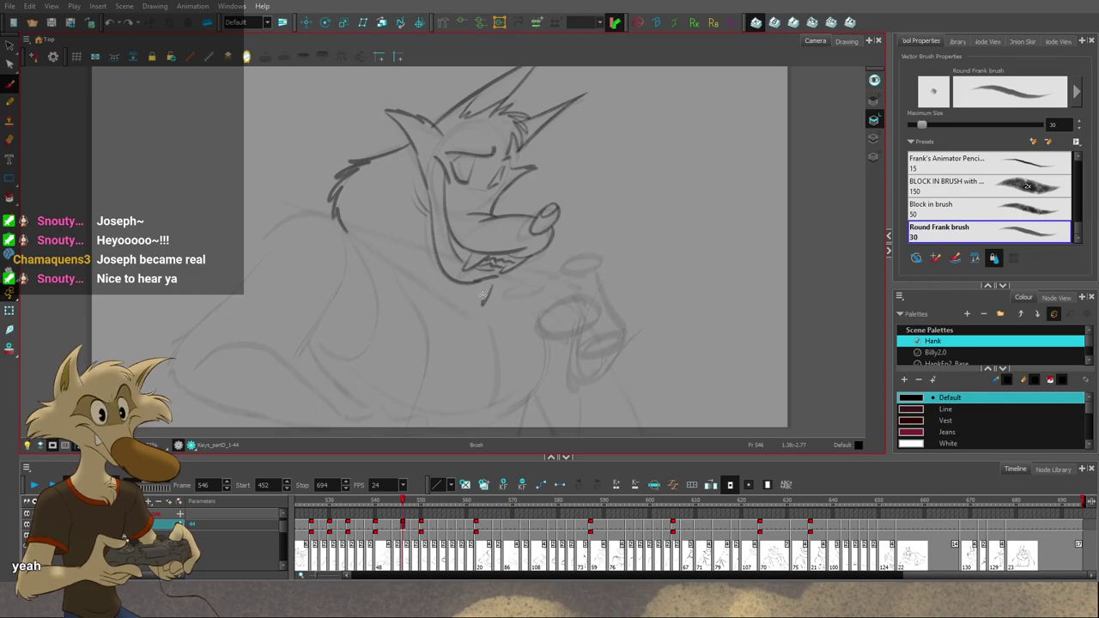
pyautogui.press(',')
pyautogui.press(',')
pyautogui.press(',')
pyautogui.press(',')
pyautogui.press(',')
pyautogui.press(',')
pyautogui.press('.')
pyautogui.press('.')
pyautogui.press('.')
pyautogui.press('.')
pyautogui.press('.')
pyautogui.press('.')
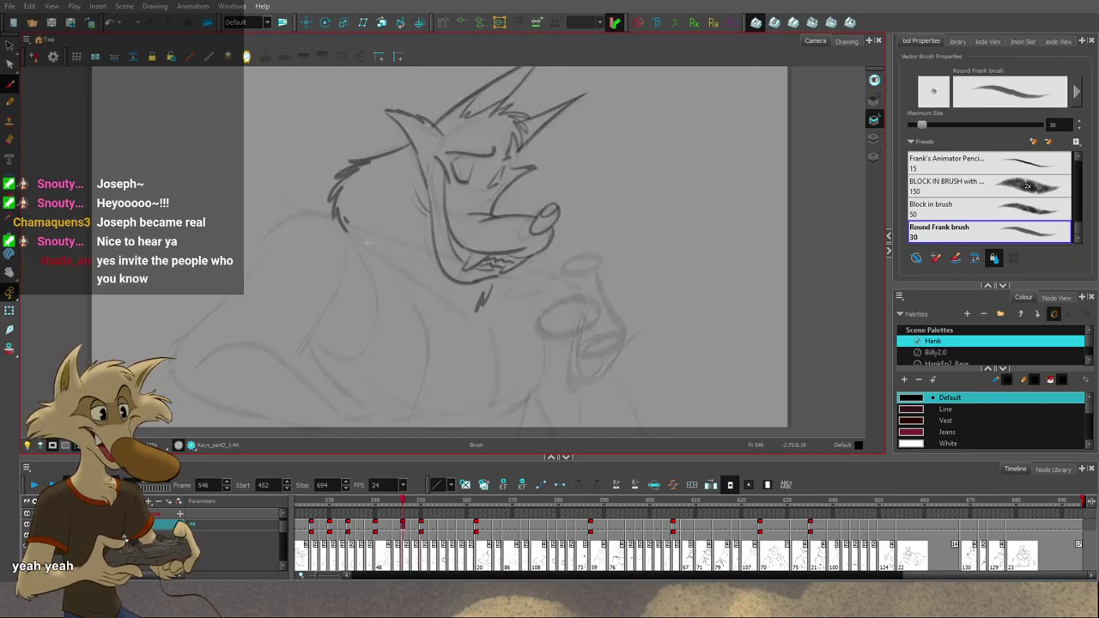
# Step: Draw the neck line from the nape fur down to the chest, joining it to the pointed fur tuft below the jaw at frame 546
pyautogui.moveTo(347, 228); pyautogui.dragTo(428, 291)
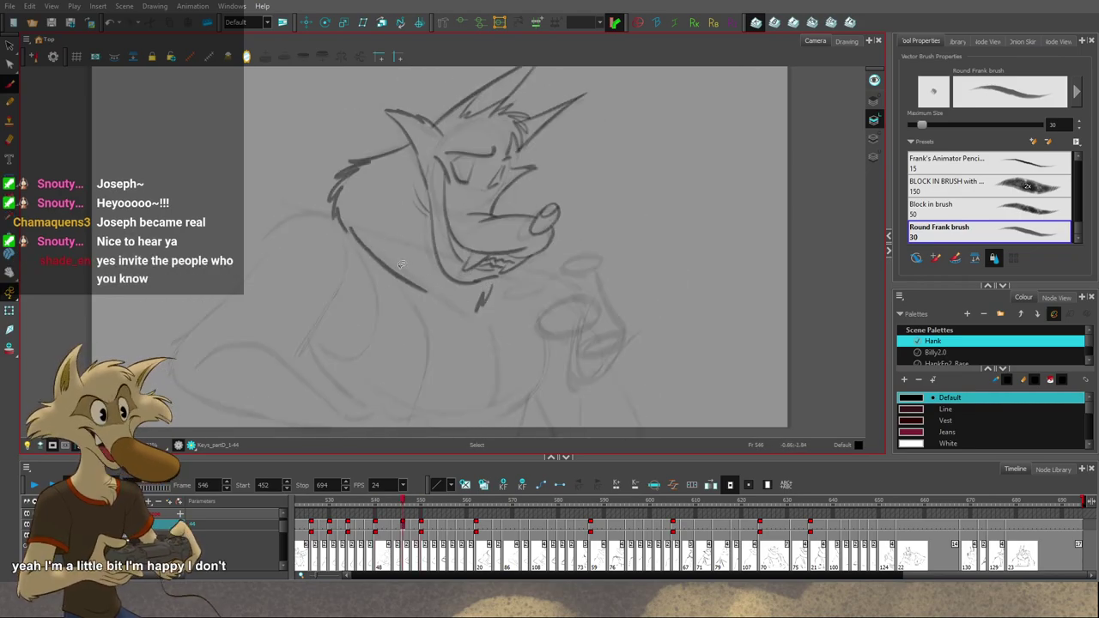
pyautogui.hotkey('ctrl', 'z')
pyautogui.press('g')
pyautogui.press('f')
pyautogui.press('f')
pyautogui.press('g')
pyautogui.moveTo(349, 229); pyautogui.dragTo(477, 315)
pyautogui.press('g')
pyautogui.press('f')
pyautogui.press('f')
pyautogui.press('g')
pyautogui.press('g')
pyautogui.press('f')
pyautogui.press('g')
pyautogui.press('f')
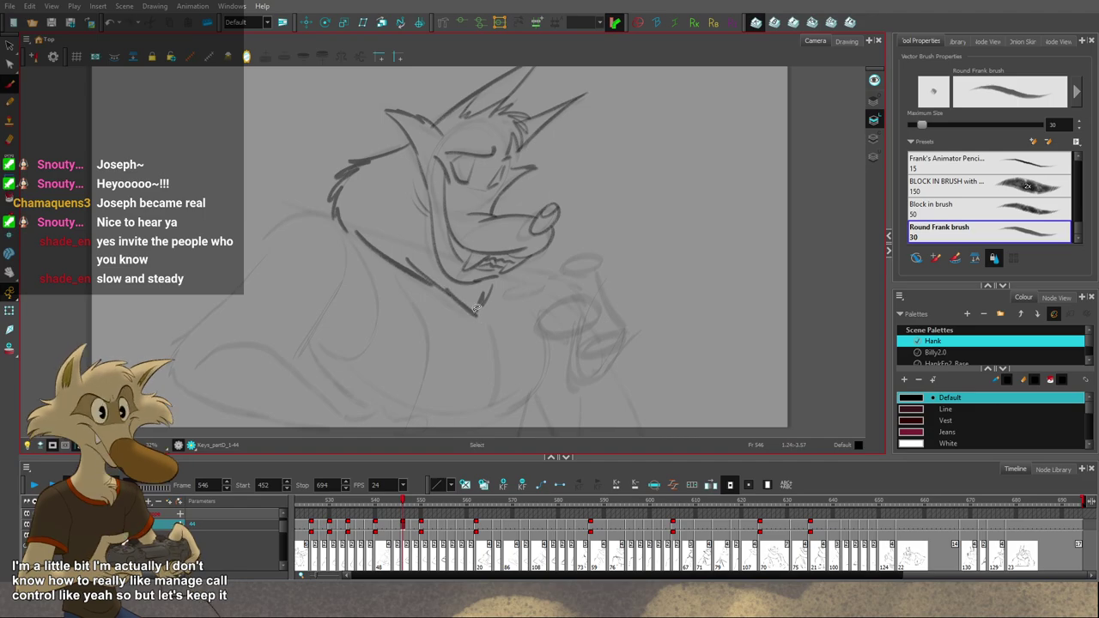
pyautogui.press('.')
pyautogui.press(',')
pyautogui.hotkey('alt', 's')
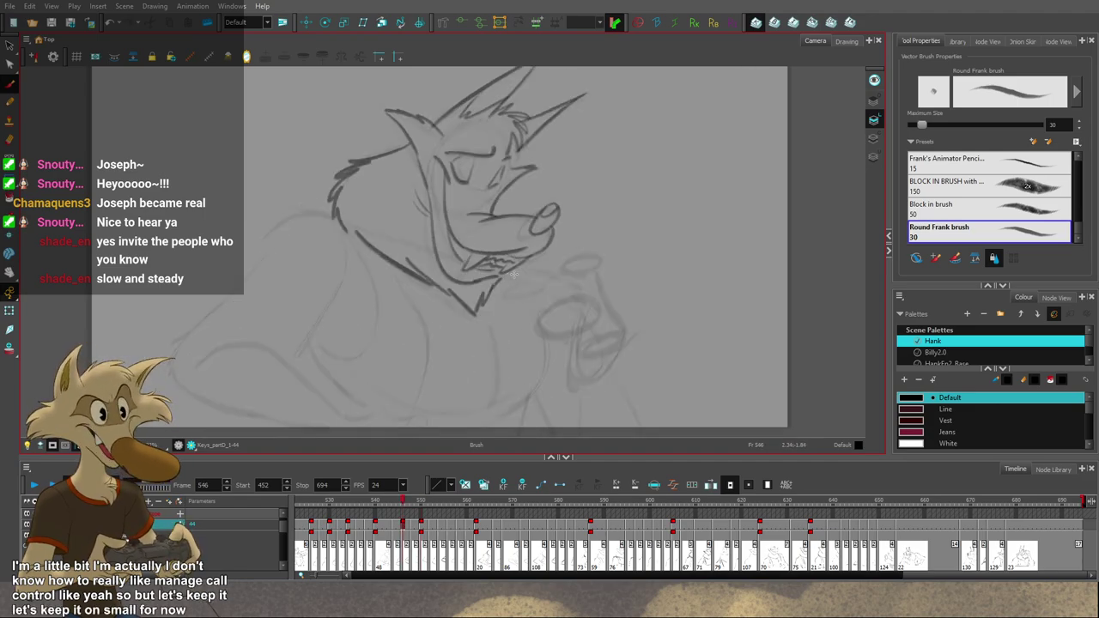
# Step: Draw jagged fur strokes for the top of the shoulder, running back from the base of the nape at frame 546
pyautogui.moveTo(540, 304)
pyautogui.mouseDown()
pyautogui.moveTo(533, 335)
pyautogui.moveTo(577, 323)
pyautogui.moveTo(574, 309)
pyautogui.mouseUp()
pyautogui.press('f')
pyautogui.press('g')
pyautogui.press('g')
pyautogui.press('f')
pyautogui.press('f')
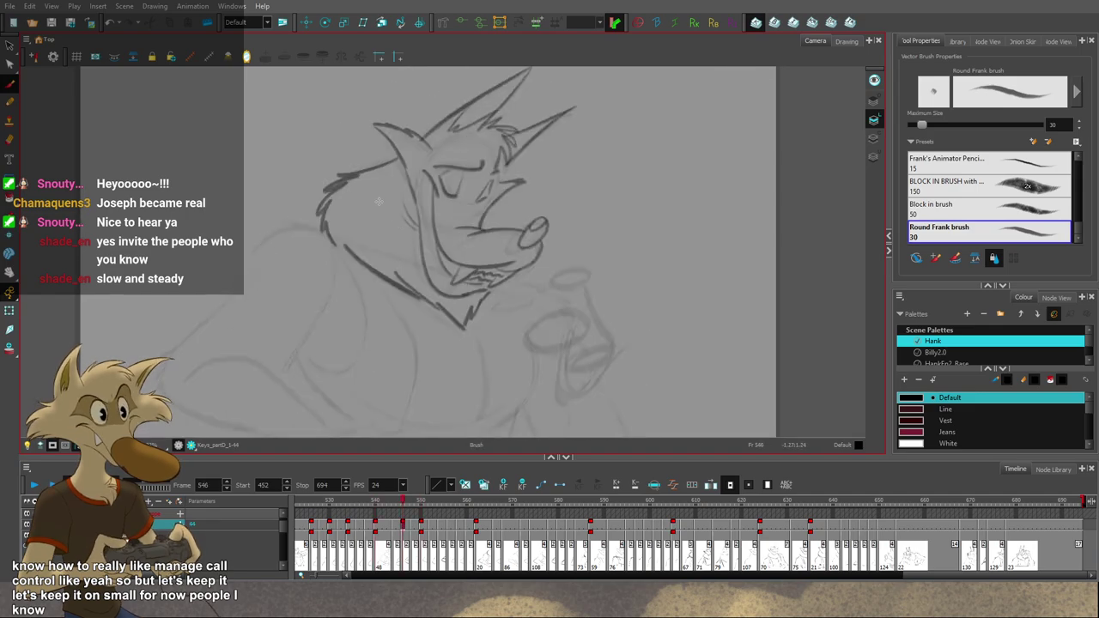
pyautogui.press('g')
pyautogui.press('.')
pyautogui.press(',')
pyautogui.press('.')
pyautogui.press(',')
pyautogui.moveTo(318, 225)
pyautogui.mouseDown()
pyautogui.moveTo(277, 220)
pyautogui.moveTo(256, 257)
pyautogui.mouseUp()
pyautogui.moveTo(370, 255); pyautogui.dragTo(399, 233)
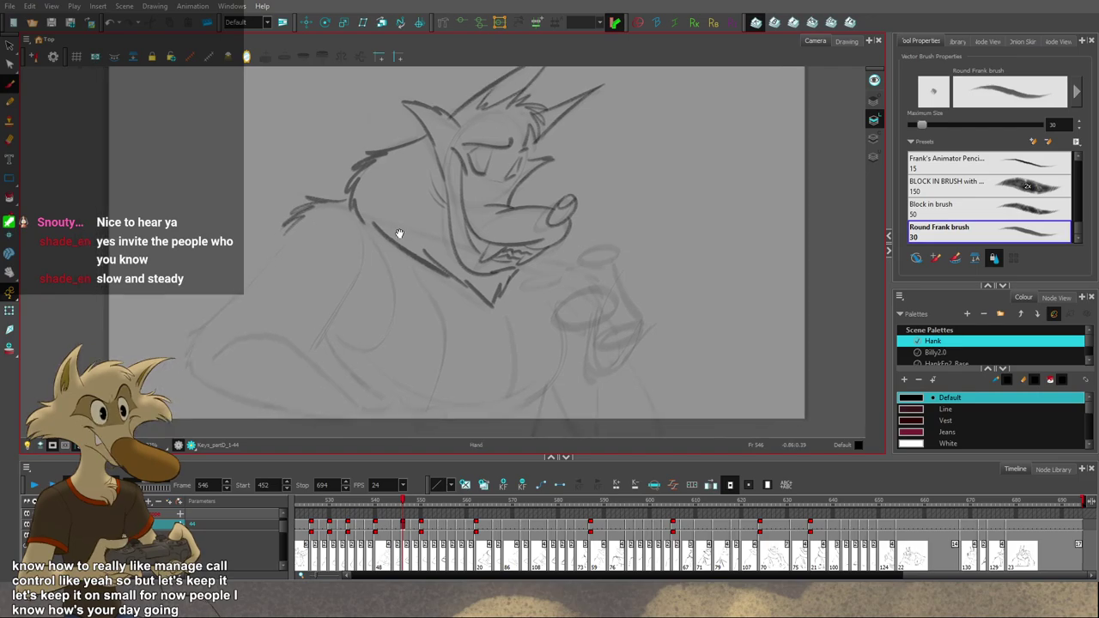
# Step: Continue the shoulder fur down onto the back of the upper arm at frame 546
pyautogui.press('f')
pyautogui.press('g')
pyautogui.press('f')
pyautogui.moveTo(309, 218); pyautogui.dragTo(256, 271)
pyautogui.press('.')
pyautogui.press(',')
pyautogui.hotkey('alt', 'b')
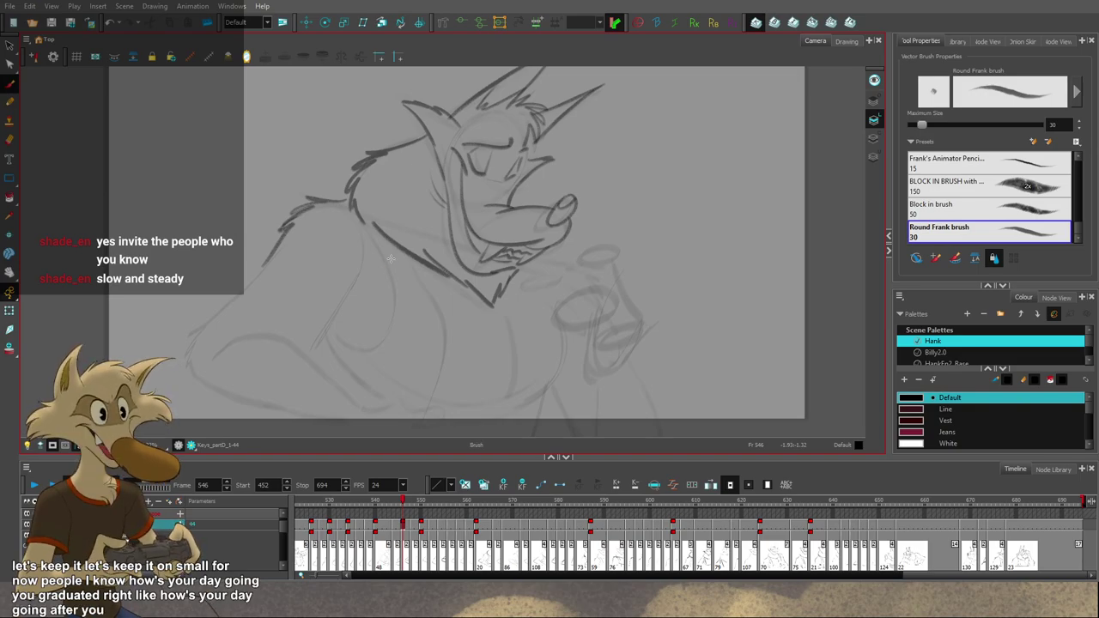
# Step: Extend the upper arm's outer line down towards the elbow at frame 546, using the keys at frames 540 and 550 as reference
pyautogui.scroll(-2, 391, 258)
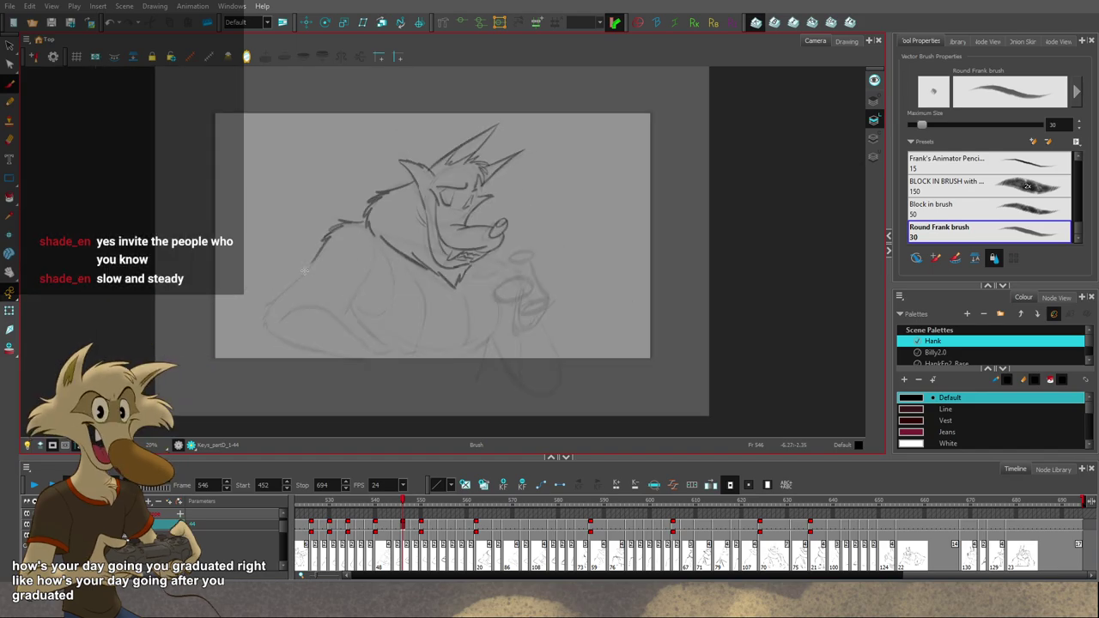
pyautogui.scroll(3, 312, 271)
pyautogui.press('f')
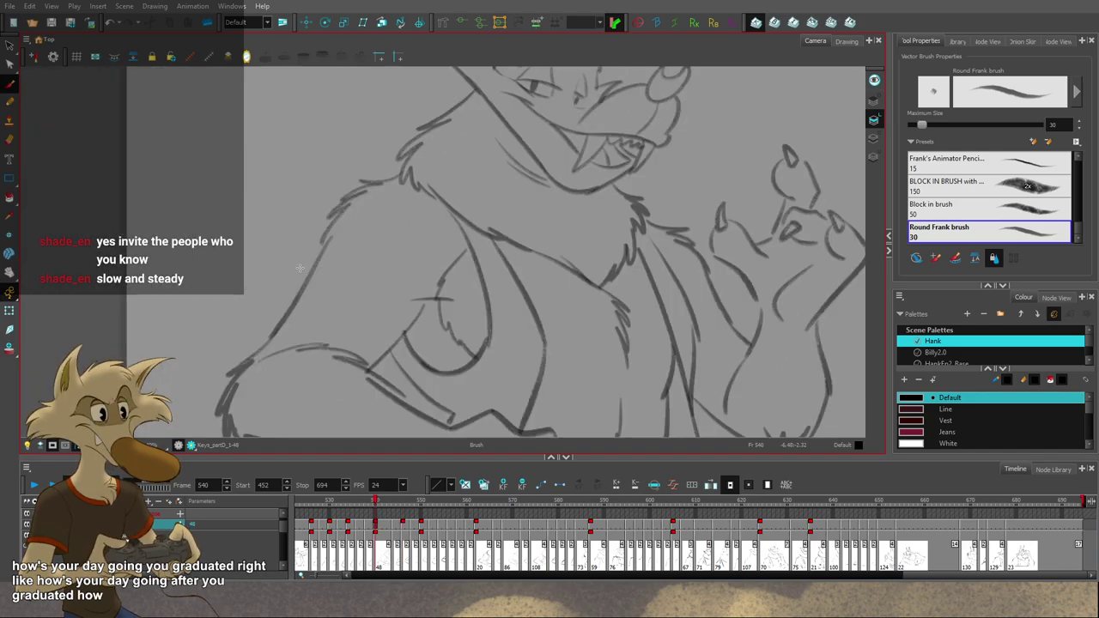
pyautogui.press('g')
pyautogui.press('g')
pyautogui.press(',')
pyautogui.press(',')
pyautogui.press(',')
pyautogui.press(',')
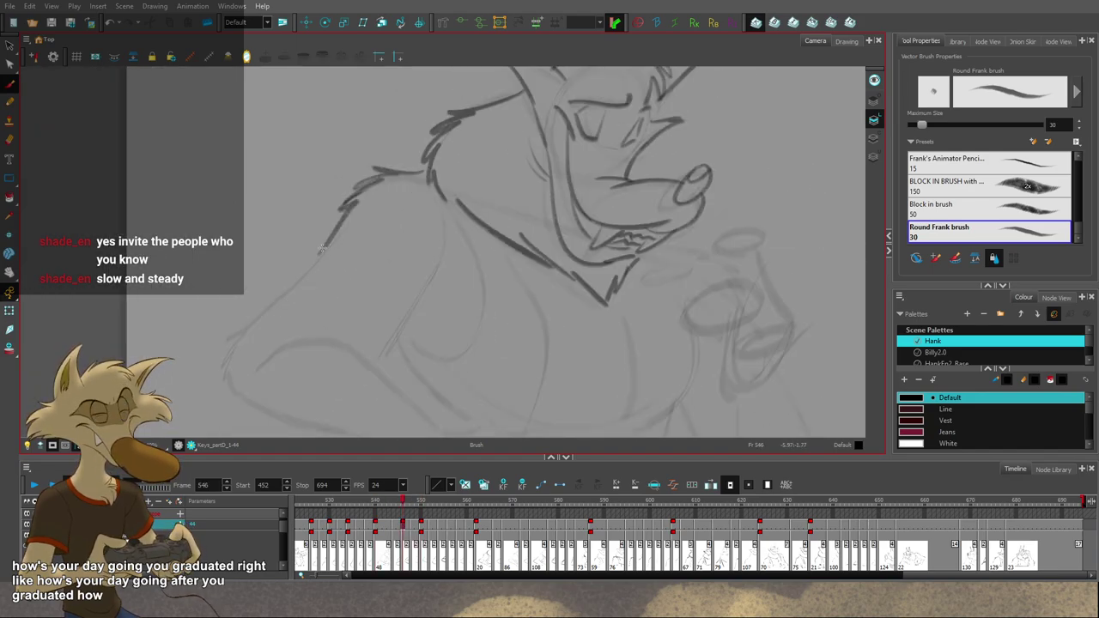
pyautogui.hotkey('alt', 's')
pyautogui.hotkey('alt', 'b')
pyautogui.press(',')
pyautogui.press(',')
pyautogui.press(',')
pyautogui.press(',')
pyautogui.press(',')
pyautogui.press(',')
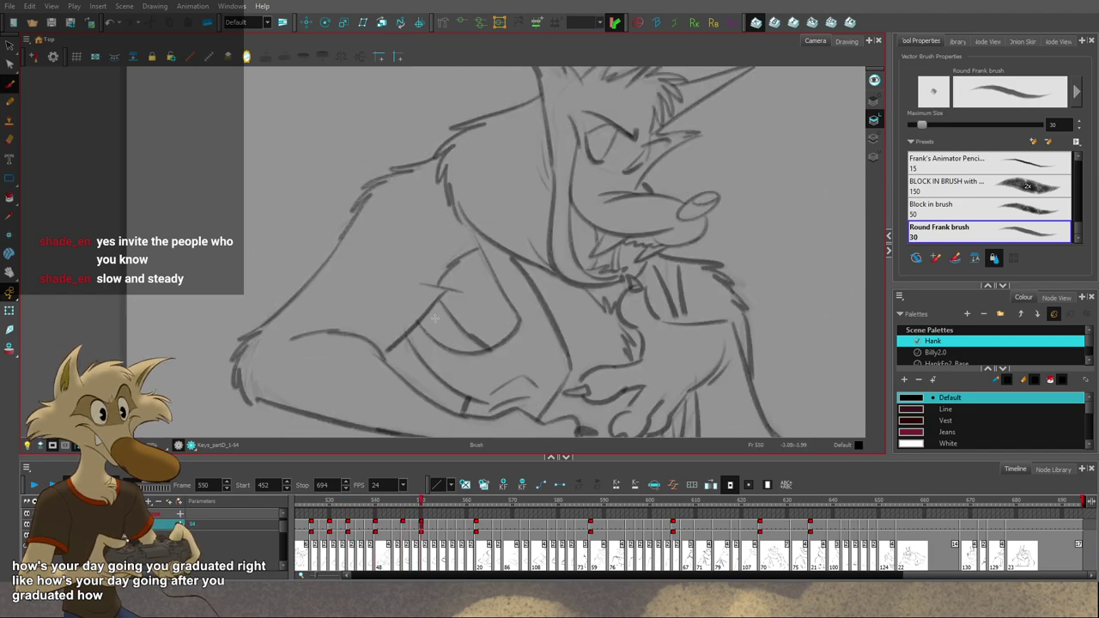
# Step: Draw the diagonal inner arm crease and a short cross stroke at its upper end at frame 546, referring to frame 540
pyautogui.press('.')
pyautogui.press('.')
pyautogui.press('.')
pyautogui.press('.')
pyautogui.press('.')
pyautogui.press('.')
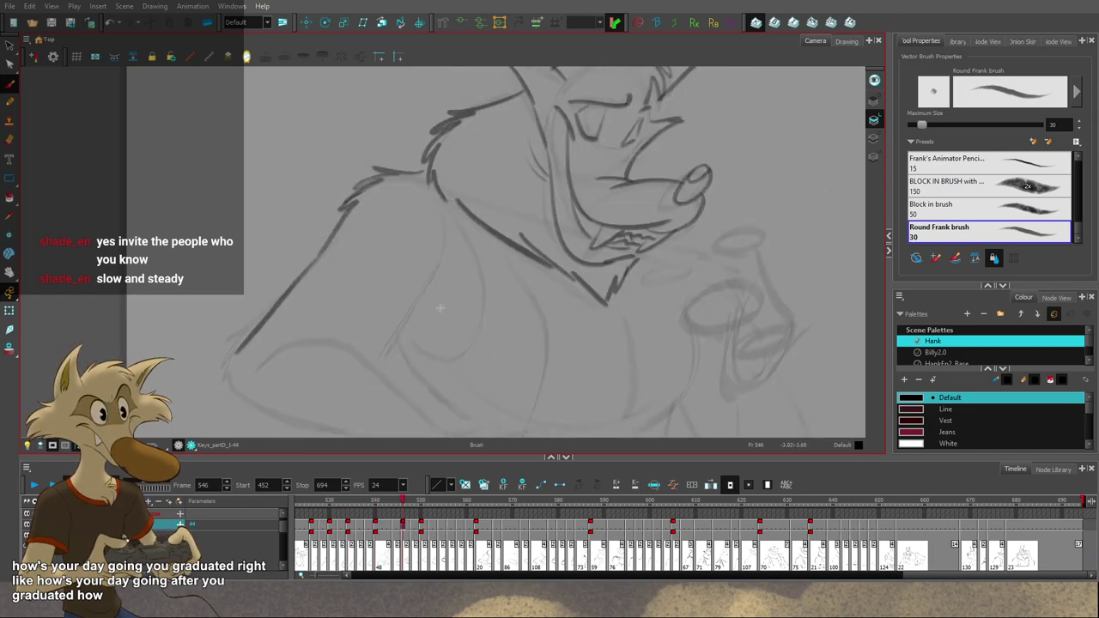
pyautogui.press('.')
pyautogui.press('.')
pyautogui.press('.')
pyautogui.press('.')
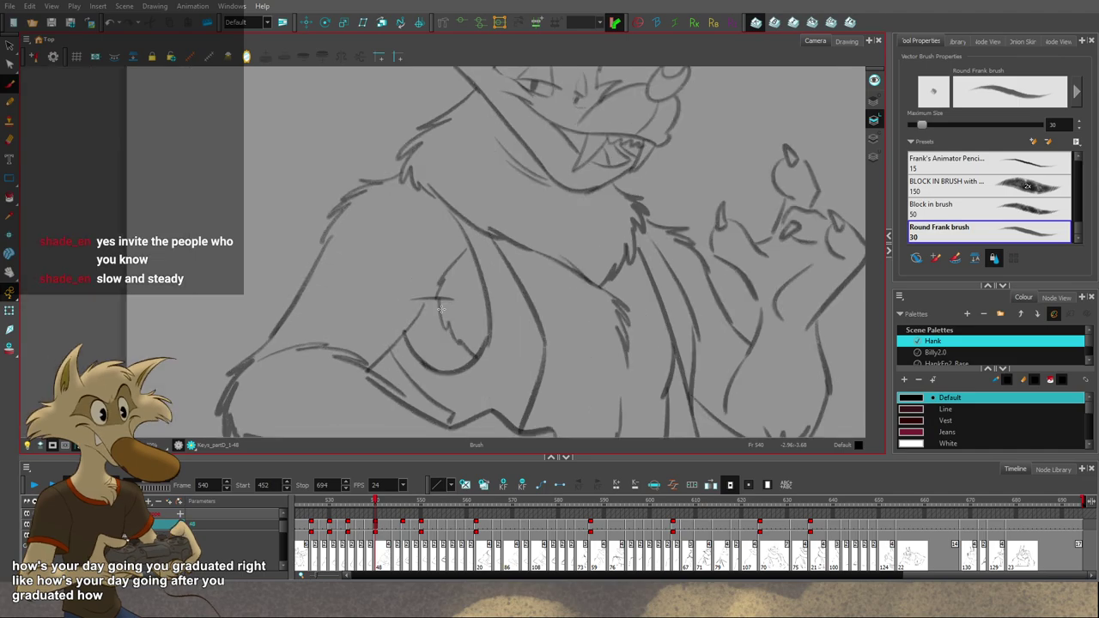
pyautogui.press('f')
pyautogui.press('f')
pyautogui.press('g')
pyautogui.press('g')
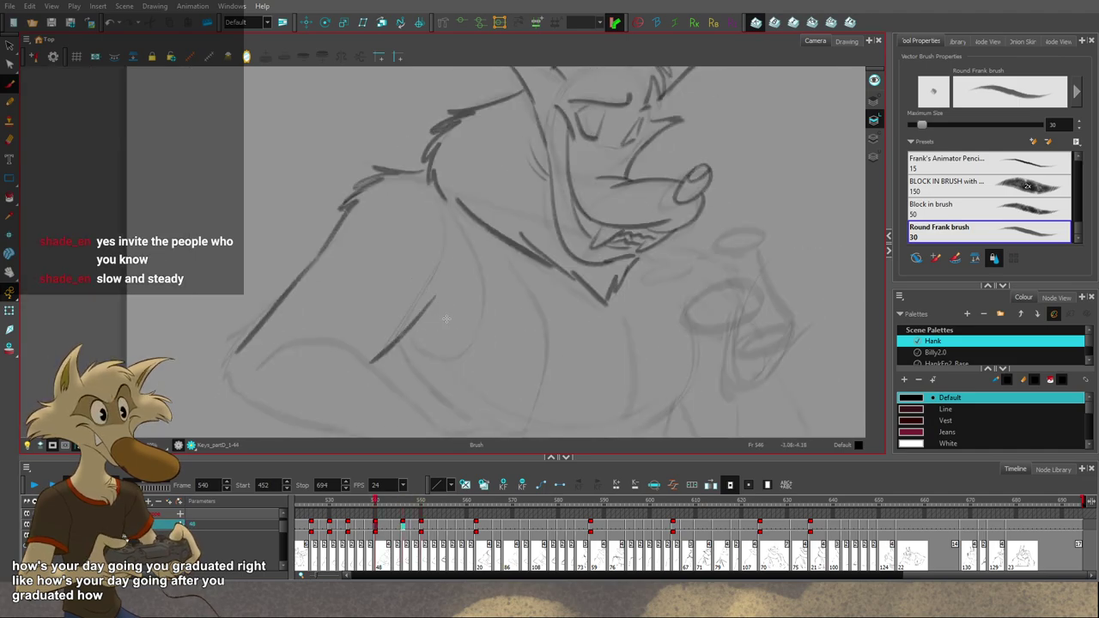
pyautogui.press(',')
pyautogui.press(',')
pyautogui.press(',')
pyautogui.press(',')
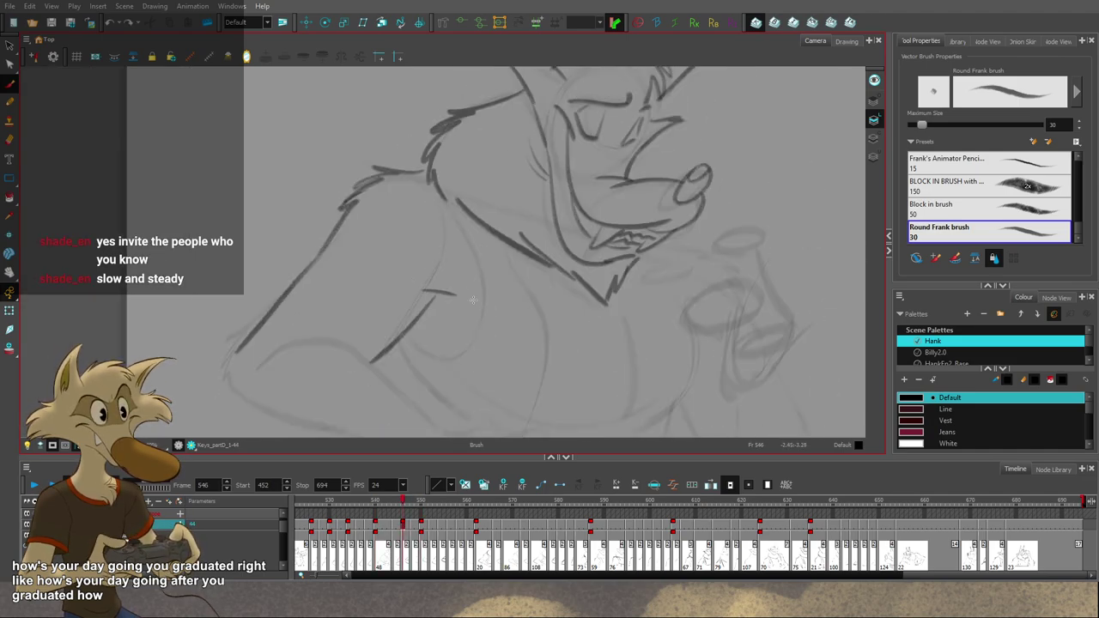
# Step: Add small fur strokes above the arm crease and draw the vest's armhole edge down from the neck at frame 546
pyautogui.press('f')
pyautogui.press('g')
pyautogui.press('g')
pyautogui.press('f')
pyautogui.press('f')
pyautogui.press('g')
pyautogui.press('f')
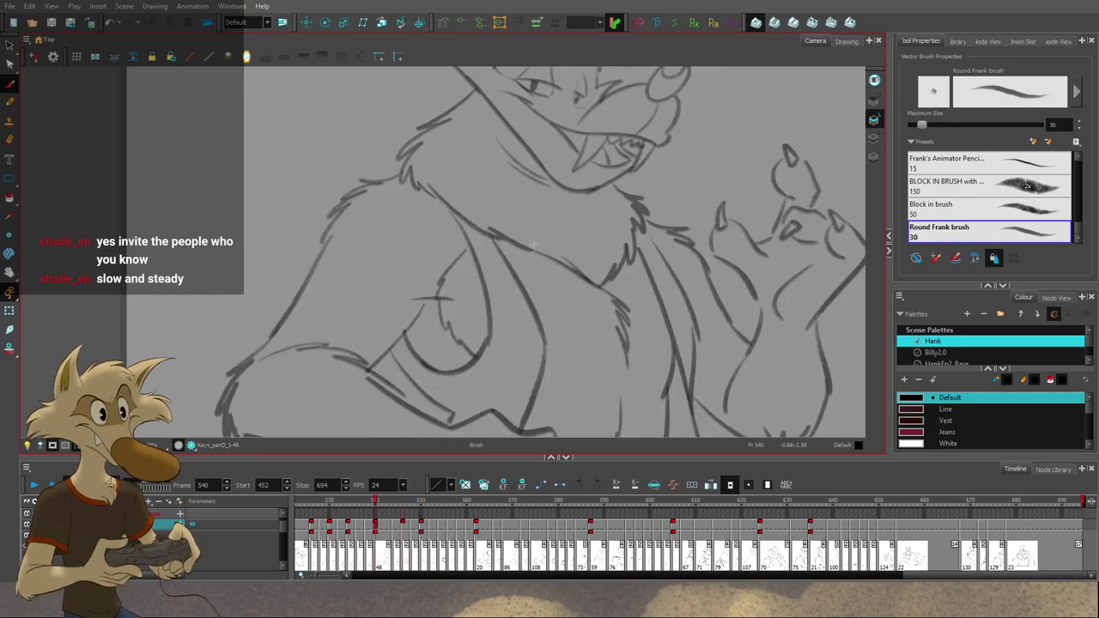
pyautogui.press('.')
pyautogui.press('.')
pyautogui.press('.')
pyautogui.press('.')
pyautogui.press('.')
pyautogui.press('.')
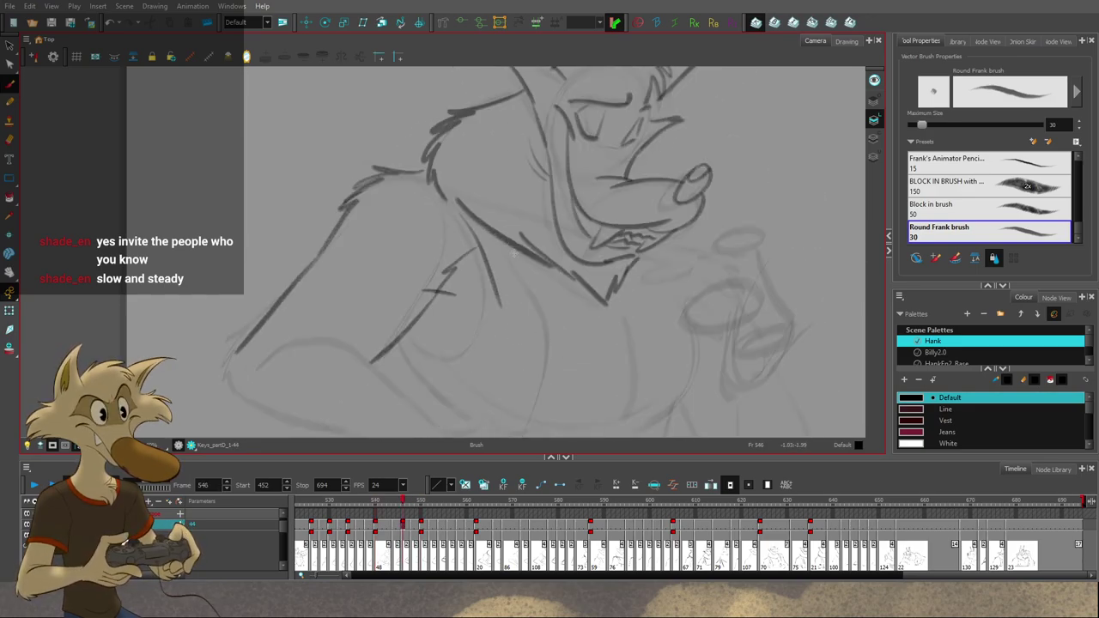
# Step: Draw the upper part of the vest's front edge running down from the neck line at frame 546, using frame 540 as reference
pyautogui.press(',')
pyautogui.press(',')
pyautogui.press(',')
pyautogui.press(',')
pyautogui.press(',')
pyautogui.press(',')
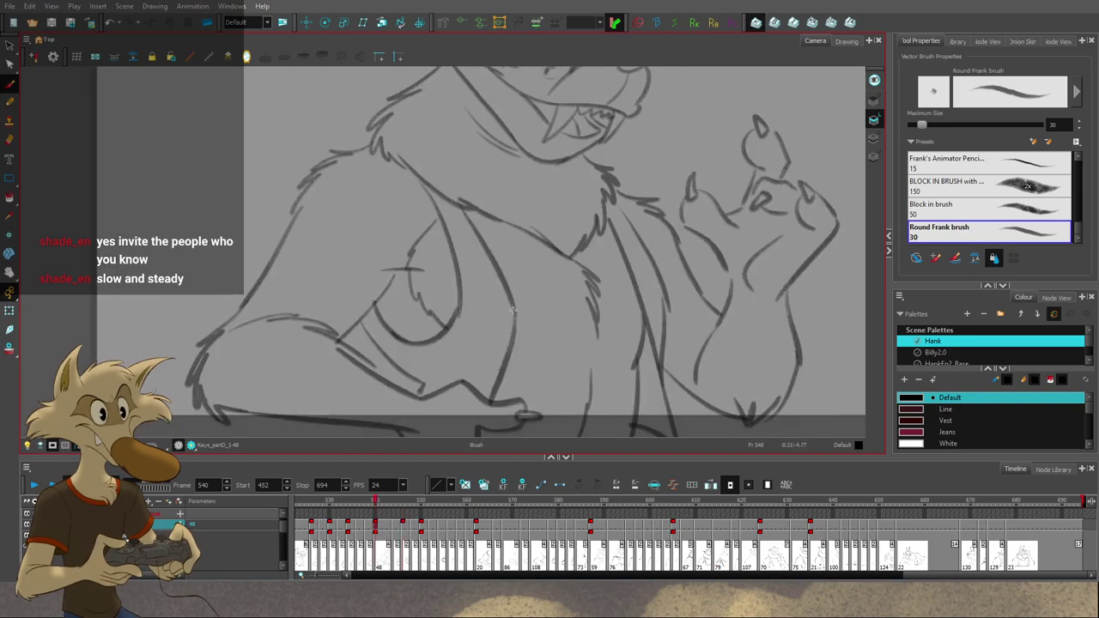
pyautogui.press('.')
pyautogui.press('.')
pyautogui.press('.')
pyautogui.press('.')
pyautogui.press('.')
pyautogui.press('.')
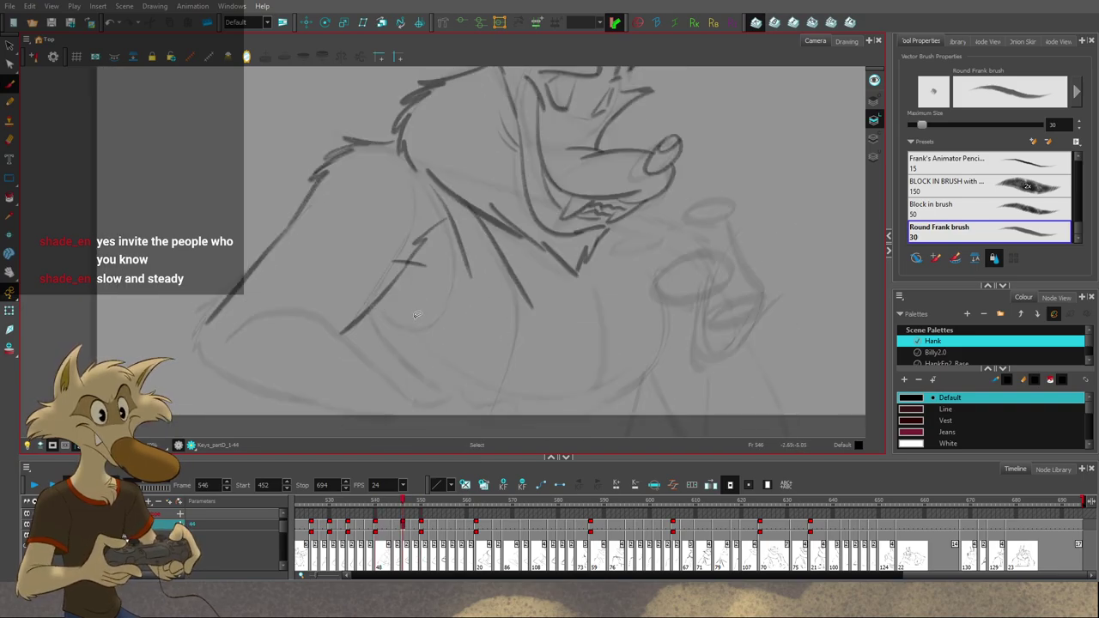
# Step: Draw the curved bottom of the vest's armhole from the arm crease at frame 546, comparing it with the key at frame 540
pyautogui.press('f')
pyautogui.press('g')
pyautogui.moveTo(380, 302); pyautogui.dragTo(414, 337)
pyautogui.moveTo(379, 302); pyautogui.dragTo(472, 317)
pyautogui.press('f')
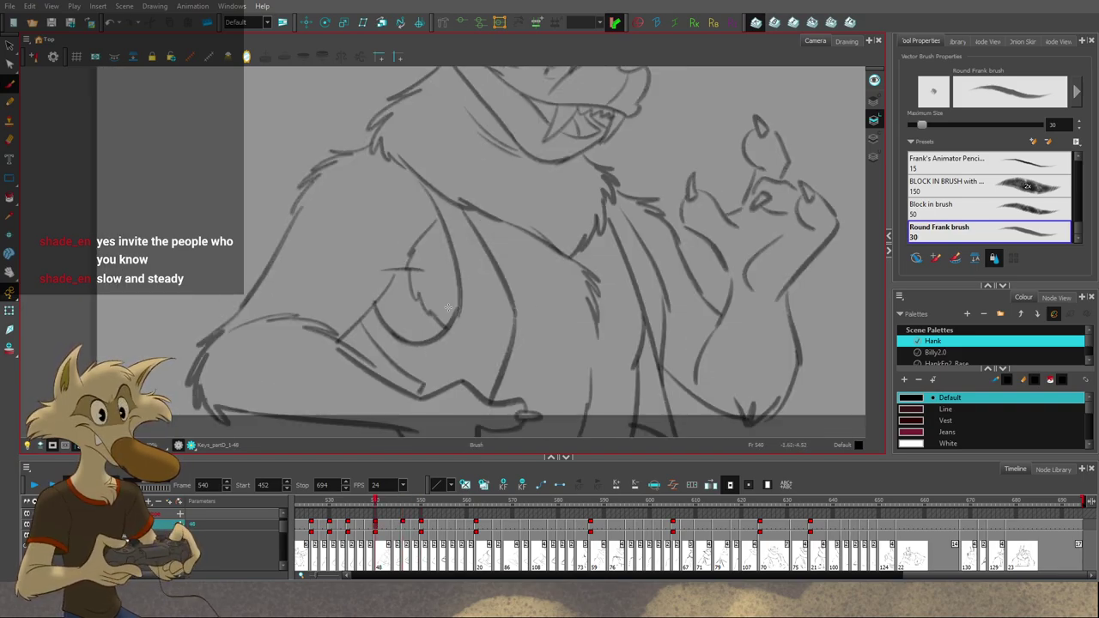
pyautogui.press('g')
pyautogui.press('g')
pyautogui.press('f')
pyautogui.press('f')
pyautogui.press('g')
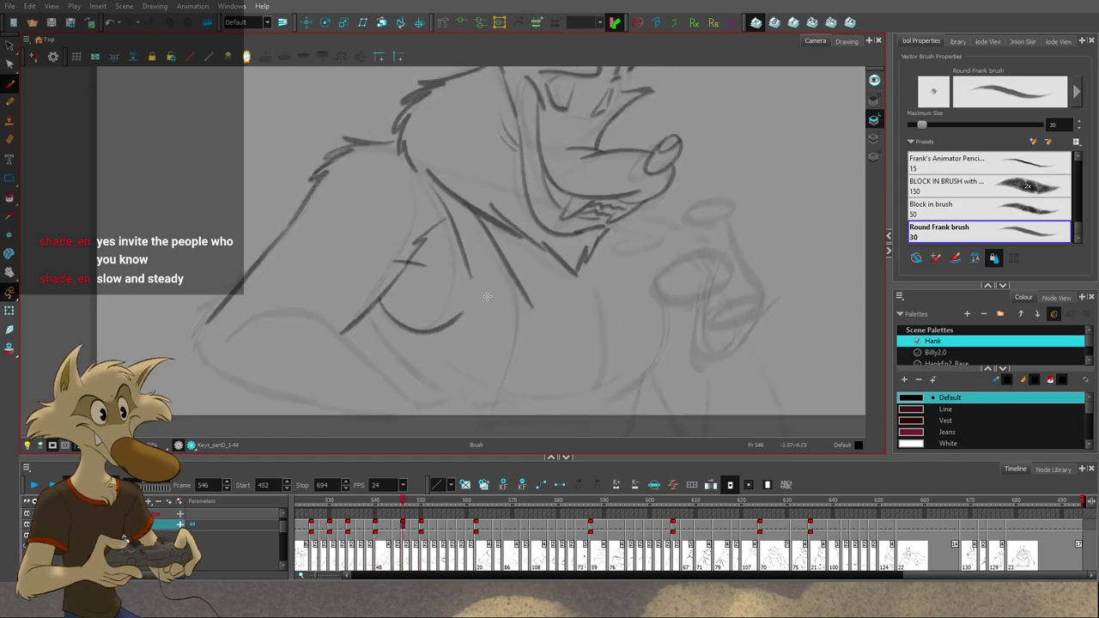
pyautogui.press(',')
pyautogui.press(',')
pyautogui.press(',')
pyautogui.press(',')
pyautogui.press(',')
pyautogui.press(',')
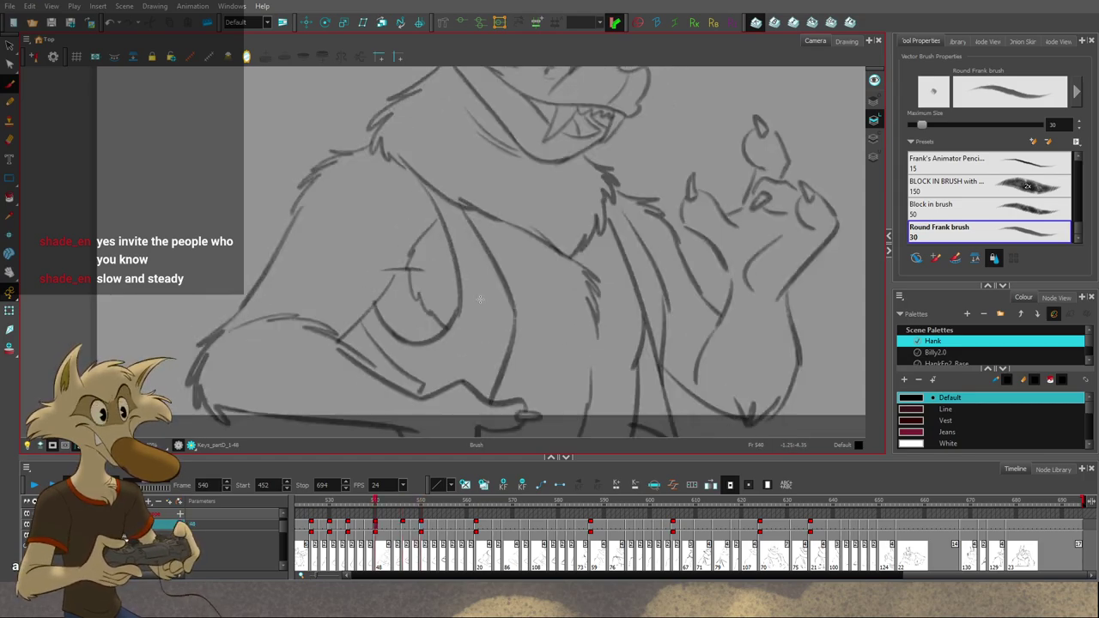
# Step: Add a small fur stroke inside the vest's armhole at frame 546, checking the key at frame 550
pyautogui.press('.')
pyautogui.press('.')
pyautogui.press('.')
pyautogui.press('.')
pyautogui.press('.')
pyautogui.press('.')
pyautogui.press('.')
pyautogui.press('.')
pyautogui.press('.')
pyautogui.press('.')
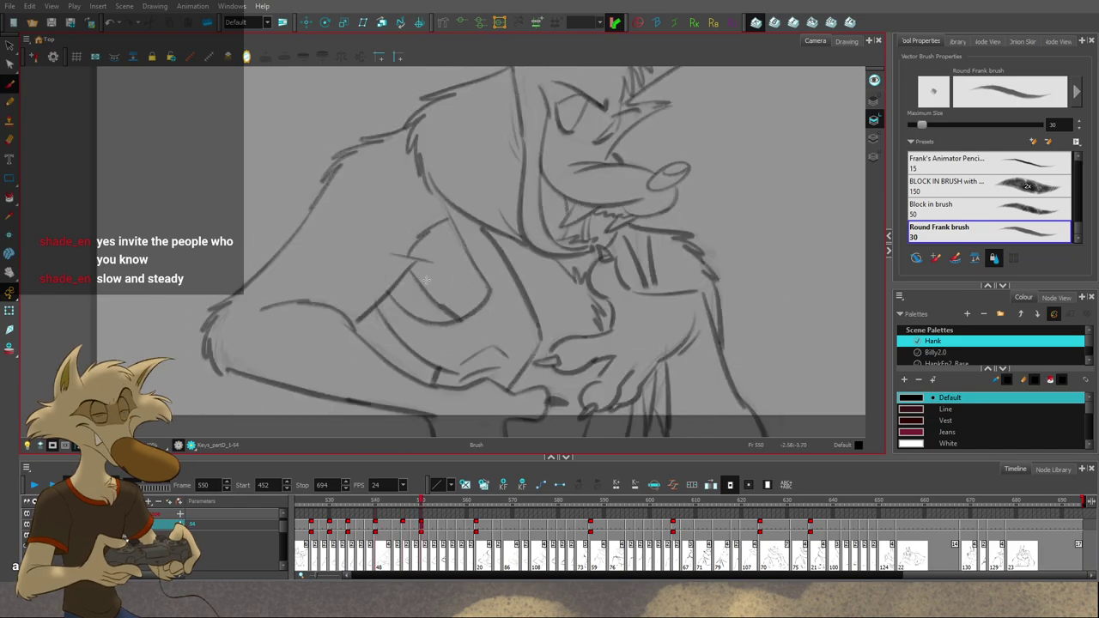
pyautogui.press(',')
pyautogui.press(',')
pyautogui.press(',')
pyautogui.press(',')
pyautogui.moveTo(440, 305); pyautogui.dragTo(450, 315)
# Step: Draw the vest's side line from below the armhole diagonally down toward the wrist at frame 546
pyautogui.press('f')
pyautogui.press('g')
pyautogui.moveTo(371, 310); pyautogui.dragTo(417, 371)
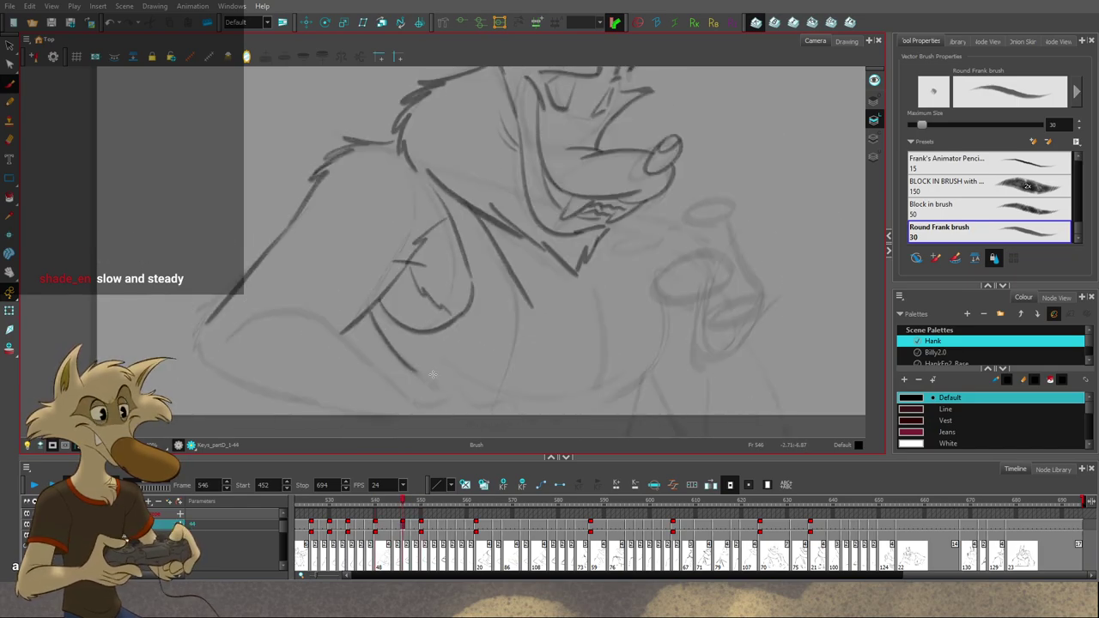
# Step: Compare the arm, vest and hand at frame 546 with the neighbouring keys at frames 540 and 550
pyautogui.press('f')
pyautogui.press('g')
pyautogui.press('g')
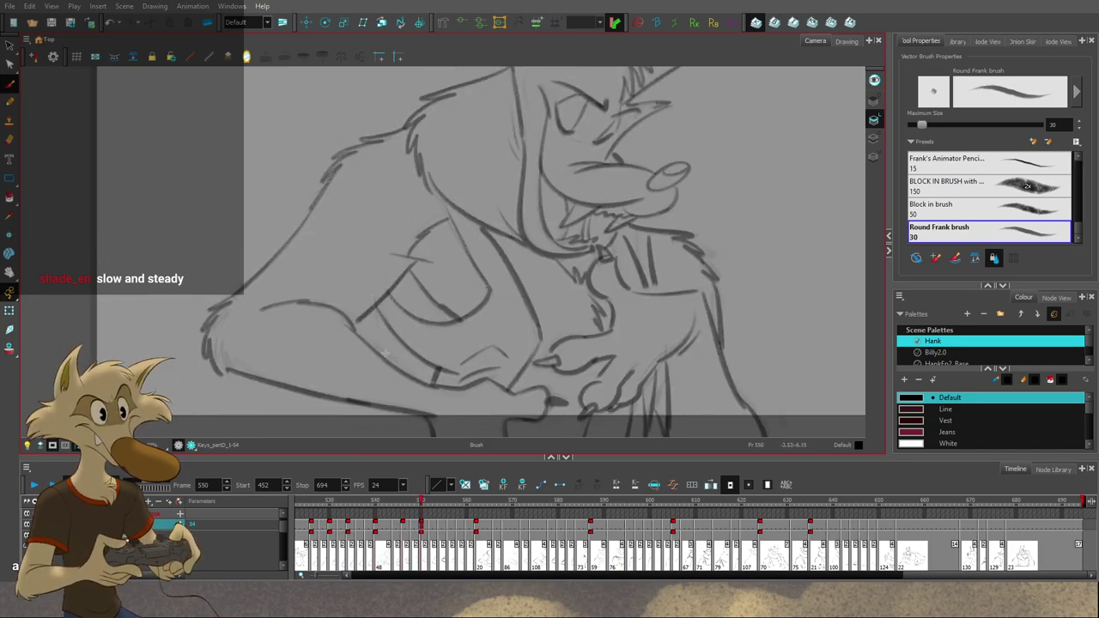
pyautogui.press('f')
pyautogui.press('f')
pyautogui.press('g')
pyautogui.press('g')
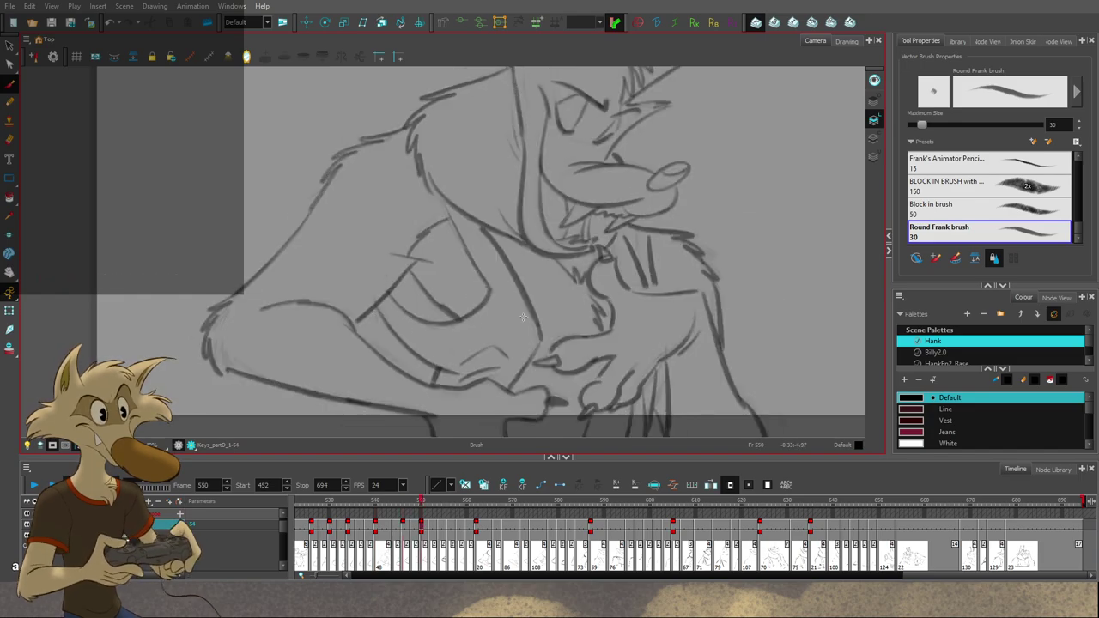
pyautogui.scroll(-3, 520, 310)
pyautogui.scroll(2, 510, 338)
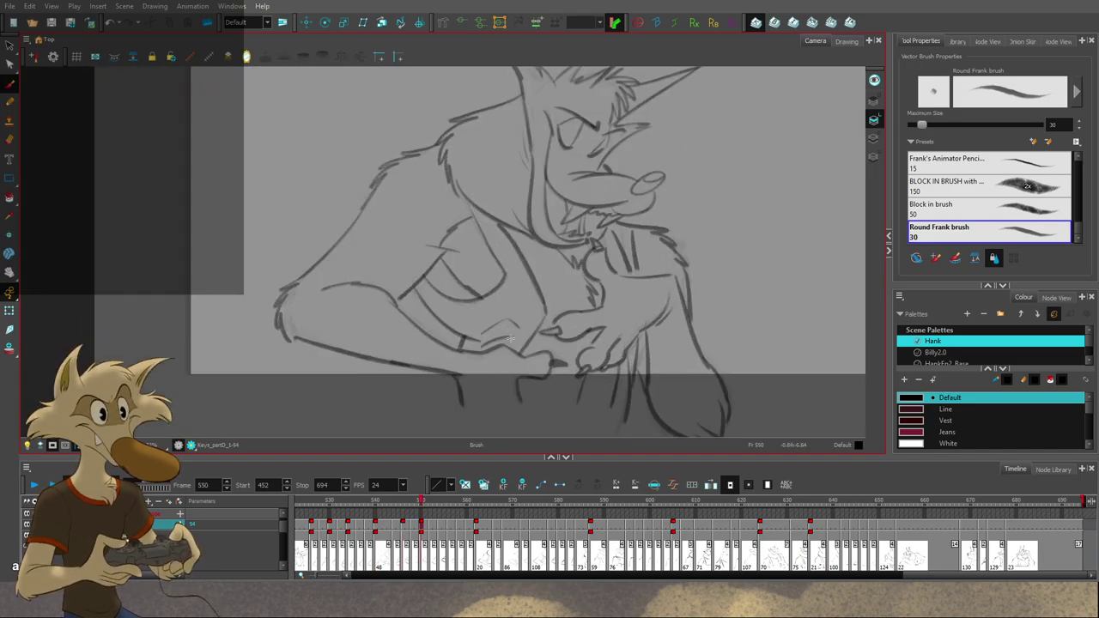
pyautogui.press('f')
pyautogui.press('f')
pyautogui.press('f')
pyautogui.press('g')
pyautogui.press('g')
pyautogui.press('g')
pyautogui.press('g')
pyautogui.press('f')
pyautogui.press('f')
pyautogui.press('f')
pyautogui.press('f')
pyautogui.press('g')
pyautogui.press('g')
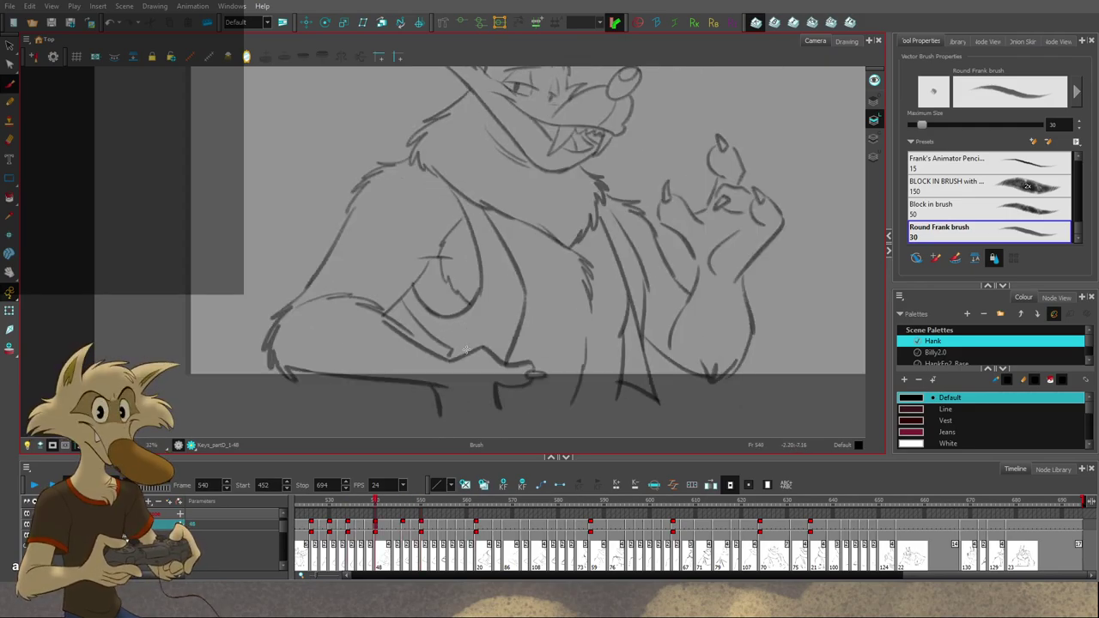
# Step: Draw the forearm's curved upper contour from the elbow past the arm crease at frame 546, checking frame 550
pyautogui.press('f')
pyautogui.press('.')
pyautogui.press('.')
pyautogui.press('.')
pyautogui.press('.')
pyautogui.press('.')
pyautogui.press('.')
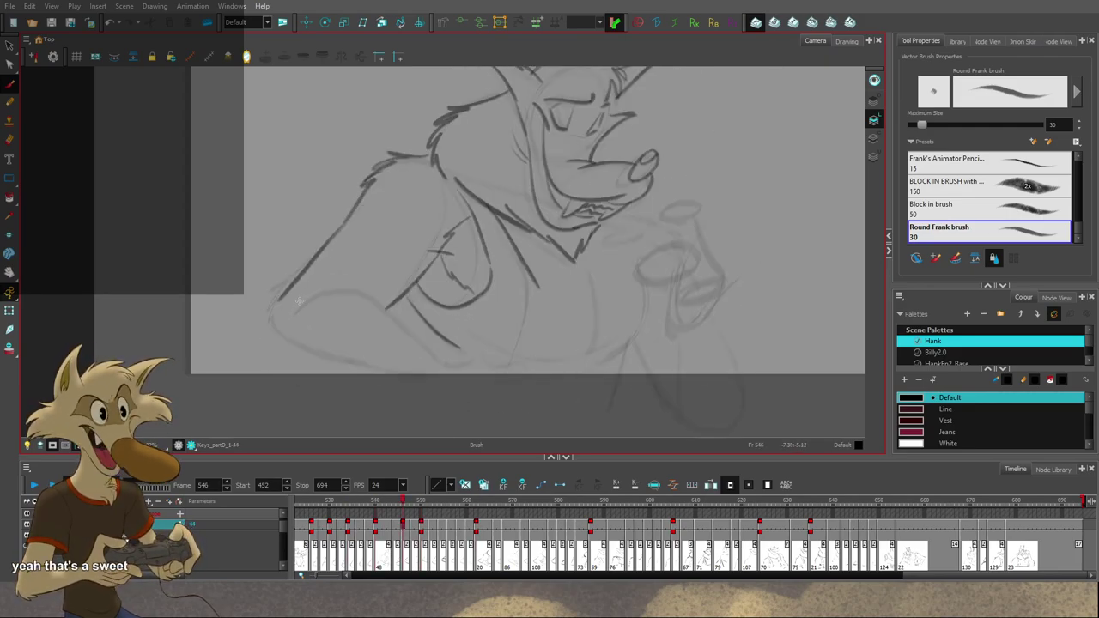
pyautogui.moveTo(289, 305)
pyautogui.mouseDown()
pyautogui.moveTo(339, 286)
pyautogui.moveTo(364, 293)
pyautogui.mouseUp()
pyautogui.press('f')
pyautogui.press('g')
pyautogui.press('g')
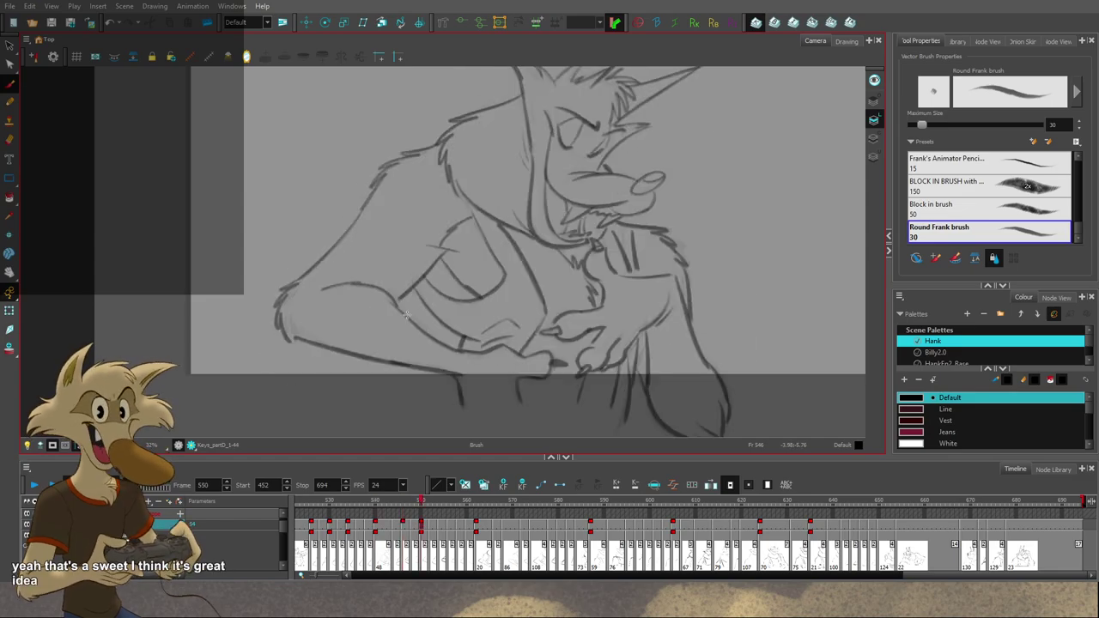
pyautogui.press('f')
pyautogui.press('f')
pyautogui.press('g')
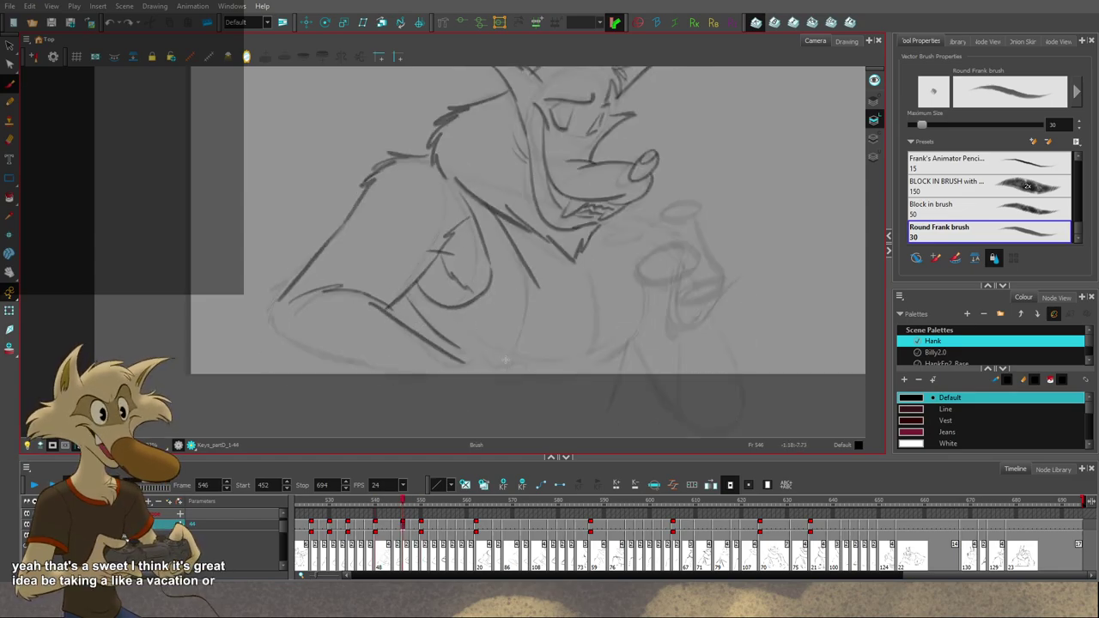
# Step: Extend the forearm's upper contour to the wrist at frame 546, meeting the end of the vest's side line
pyautogui.moveTo(456, 351); pyautogui.dragTo(478, 359)
pyautogui.press('f')
pyautogui.press('g')
pyautogui.press('f')
pyautogui.press('g')
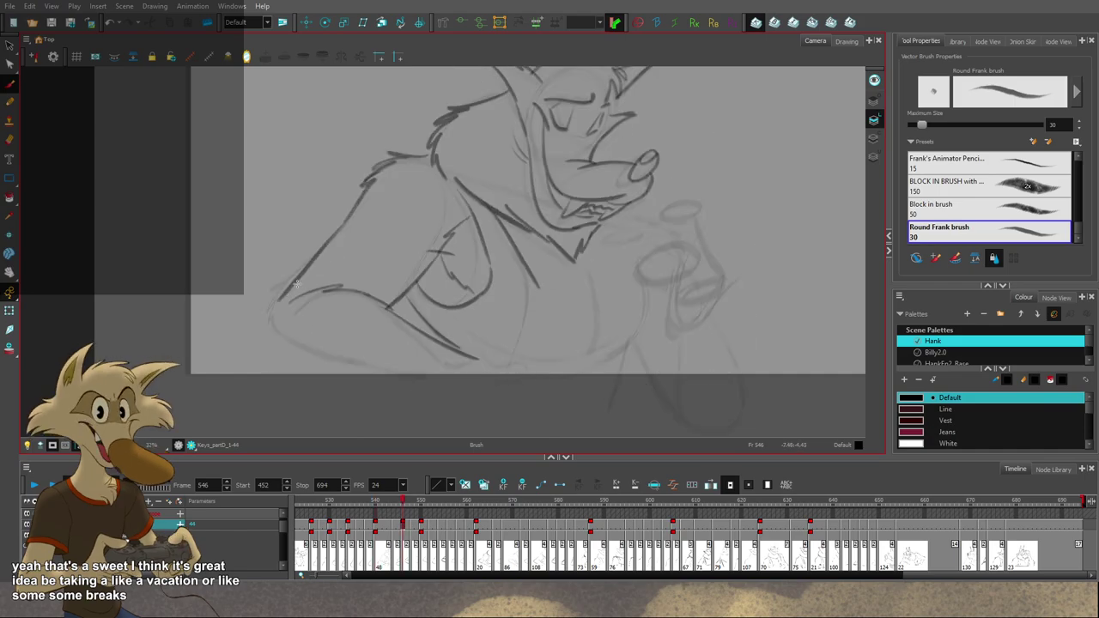
# Step: Draw the furry elbow and the forearm's long underside at frame 546, undoing and redrawing the strokes that miss
pyautogui.moveTo(273, 305)
pyautogui.mouseDown()
pyautogui.moveTo(265, 337)
pyautogui.moveTo(276, 346)
pyautogui.moveTo(370, 353)
pyautogui.moveTo(302, 362)
pyautogui.moveTo(446, 383)
pyautogui.mouseUp()
pyautogui.press(',')
pyautogui.press('.')
pyautogui.hotkey('ctrl', 'z')
pyautogui.hotkey('ctrl', 'z')
pyautogui.moveTo(301, 358)
pyautogui.mouseDown()
pyautogui.moveTo(463, 378)
pyautogui.moveTo(496, 355)
pyautogui.mouseUp()
pyautogui.press('f')
pyautogui.press('g')
pyautogui.press('f')
pyautogui.press('g')
# Step: Remove the short angled stroke at the wrist at frame 546 after comparing it with the neighbouring keys
pyautogui.press('g')
pyautogui.press('f')
pyautogui.press('f')
pyautogui.press('g')
pyautogui.press('g')
pyautogui.press('f')
pyautogui.press('g')
pyautogui.press('f')
pyautogui.press('f')
pyautogui.press('g')
pyautogui.click(489, 351)
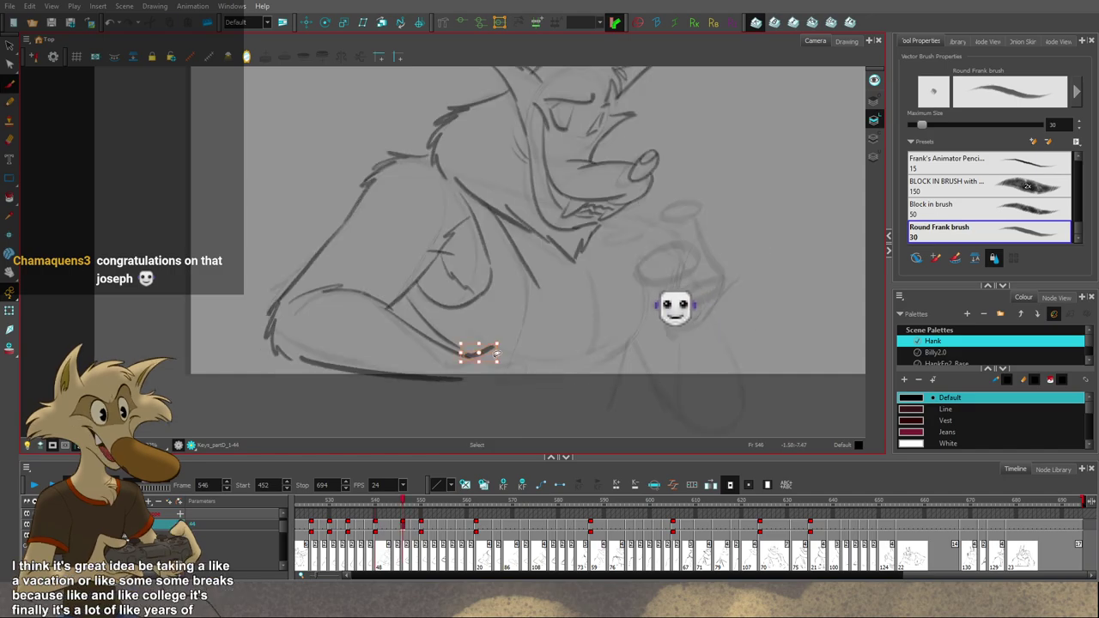
pyautogui.press('g')
pyautogui.press('f')
pyautogui.press('f')
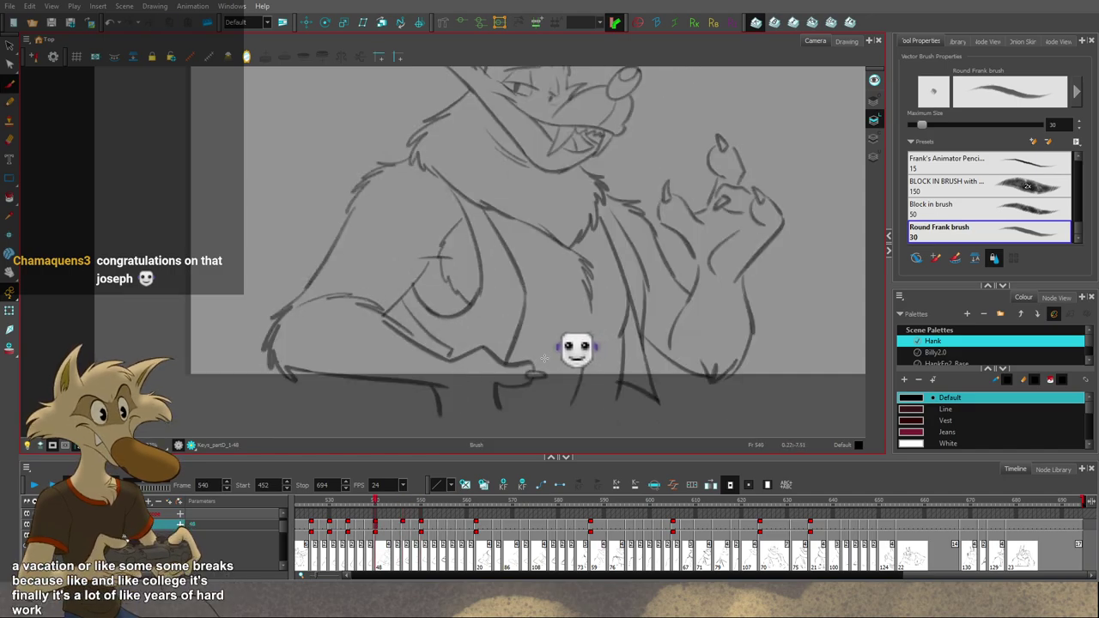
pyautogui.press('.')
pyautogui.press('.')
pyautogui.press('.')
pyautogui.press('.')
pyautogui.press('.')
pyautogui.press('.')
pyautogui.hotkey('alt', 's')
# Step: Draw the bumped upper contour of the wrist and back of the hand at frame 546, checking the neighbouring keys
pyautogui.press('f')
pyautogui.press('g')
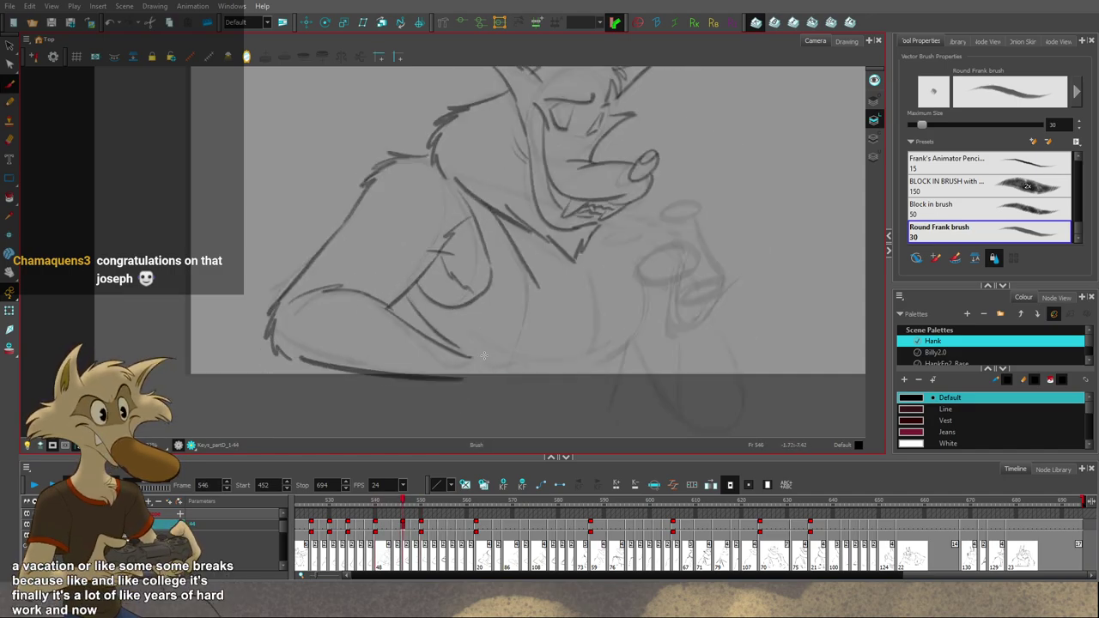
pyautogui.moveTo(473, 356); pyautogui.dragTo(512, 361)
pyautogui.press('f')
pyautogui.press('g')
pyautogui.press('g')
pyautogui.press('f')
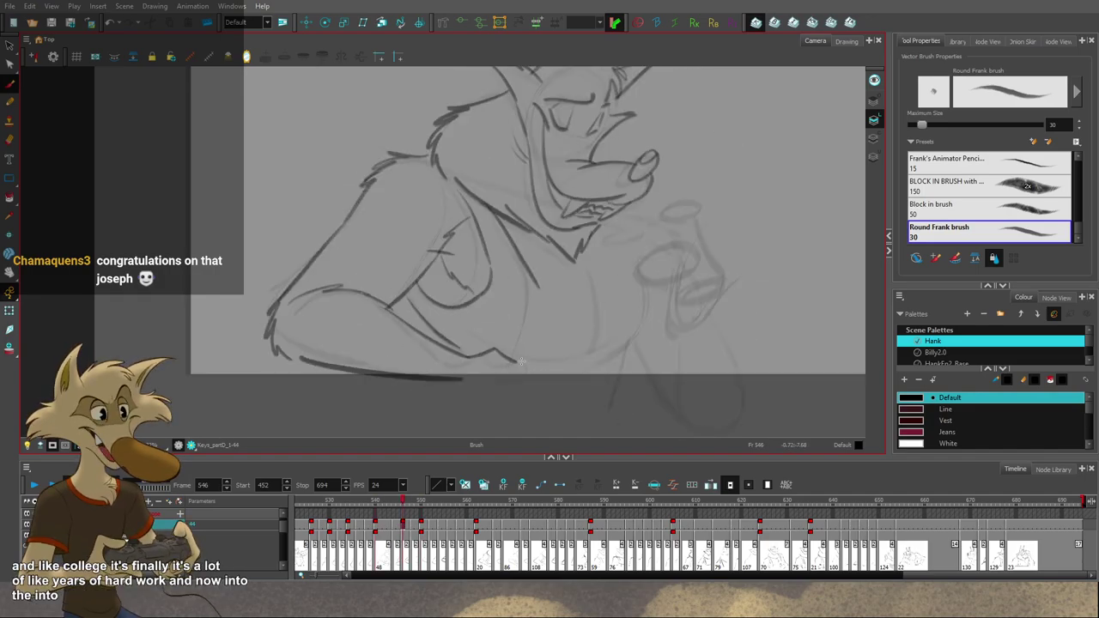
pyautogui.press('f')
pyautogui.press('g')
pyautogui.press('g')
pyautogui.press('f')
# Step: Draw the hand's knuckle and pointed fingertip beyond the wrist at frame 546, using frame 550 as reference
pyautogui.moveTo(547, 365); pyautogui.dragTo(583, 370)
pyautogui.press('f')
pyautogui.press('g')
pyautogui.press('g')
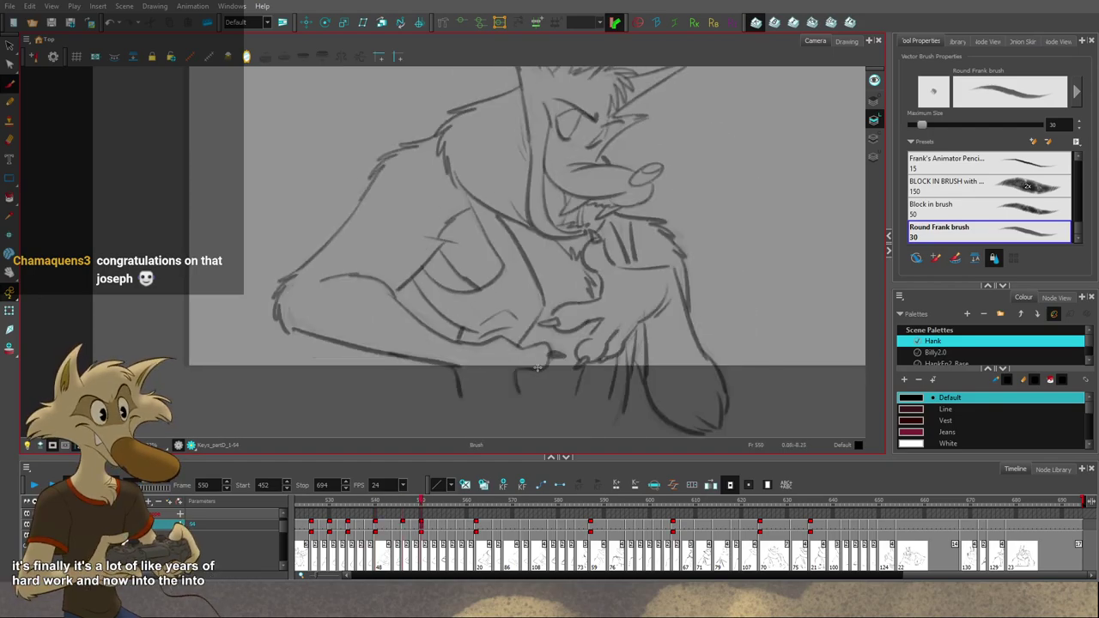
pyautogui.press('f')
pyautogui.press('f')
pyautogui.press('g')
# Step: Draw the curved underside of the hand below the fingertip at frame 546, comparing it with frame 550
pyautogui.moveTo(517, 370); pyautogui.dragTo(542, 369)
pyautogui.press('f')
pyautogui.press('g')
pyautogui.press('g')
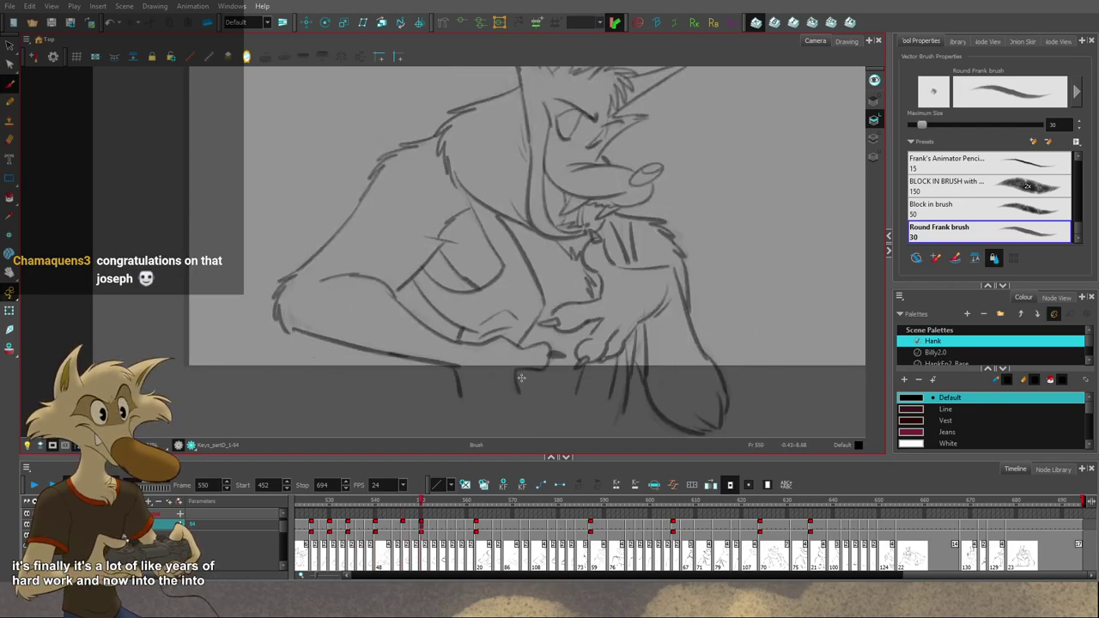
pyautogui.press('f')
pyautogui.press('f')
pyautogui.press('g')
pyautogui.press('f')
pyautogui.press('g')
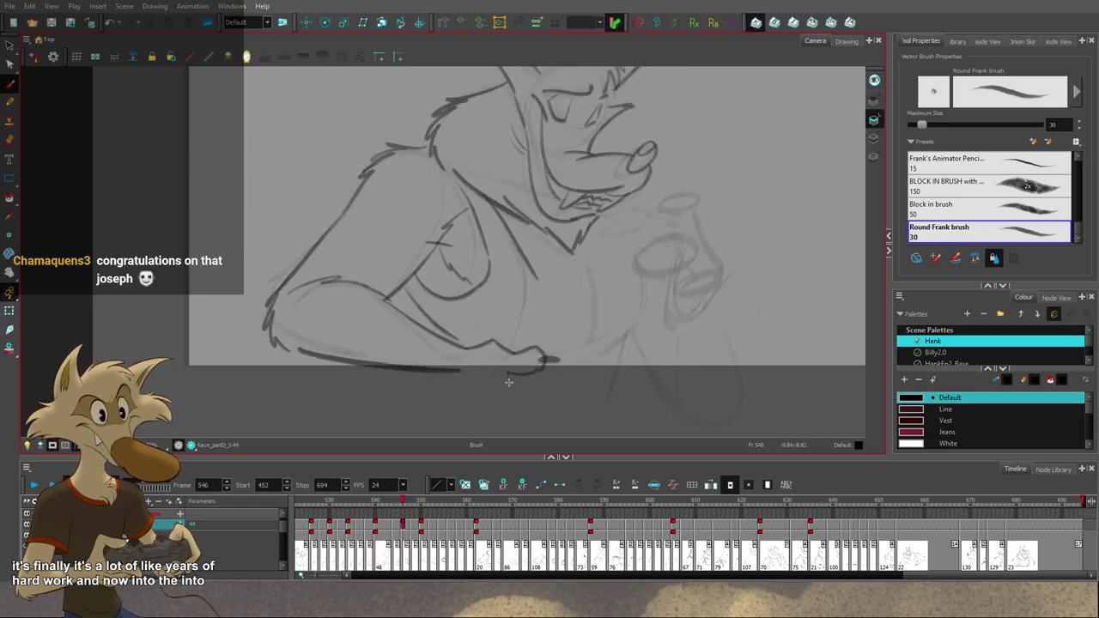
# Step: Draw short downward strokes below the hand and at the end of the forearm's underside at frame 546
pyautogui.press('f')
pyautogui.press('g')
pyautogui.press('g')
pyautogui.press('f')
pyautogui.moveTo(446, 372); pyautogui.dragTo(453, 400)
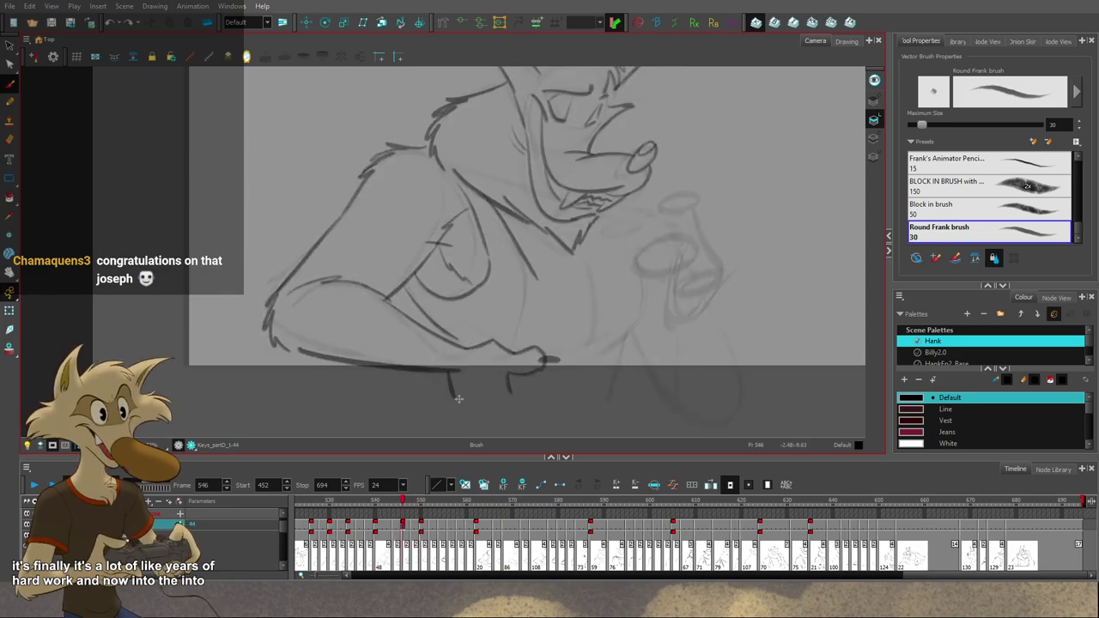
pyautogui.press(',')
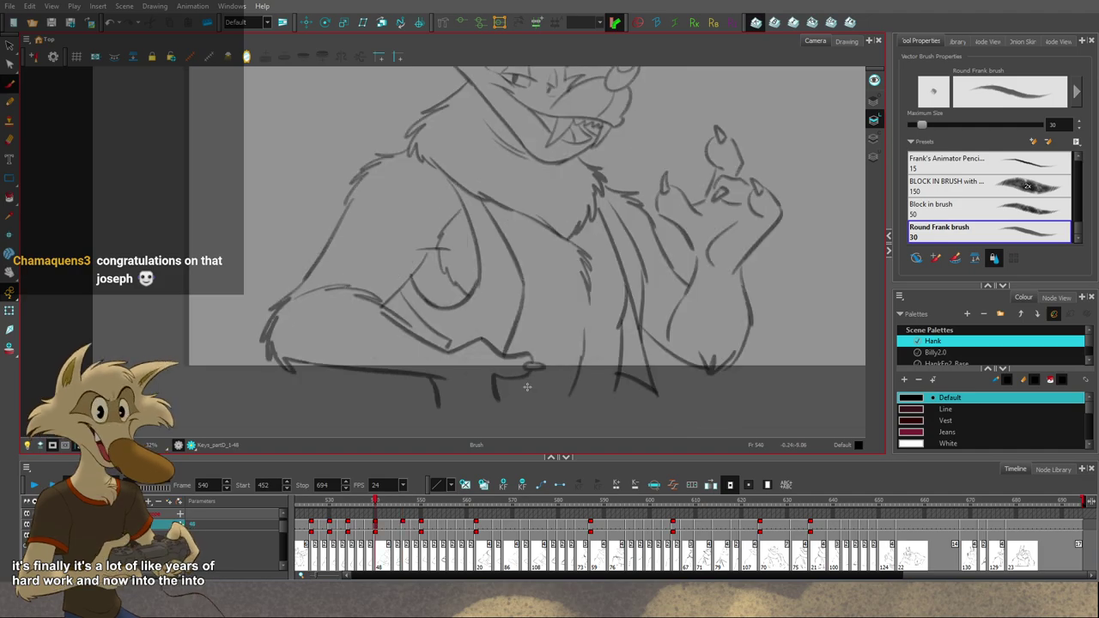
pyautogui.press(',')
pyautogui.press('.')
pyautogui.press('.')
# Step: Close the gap between the elbow fur and the forearm's underside with a short stroke at frame 546
pyautogui.hotkey('alt', 'e')
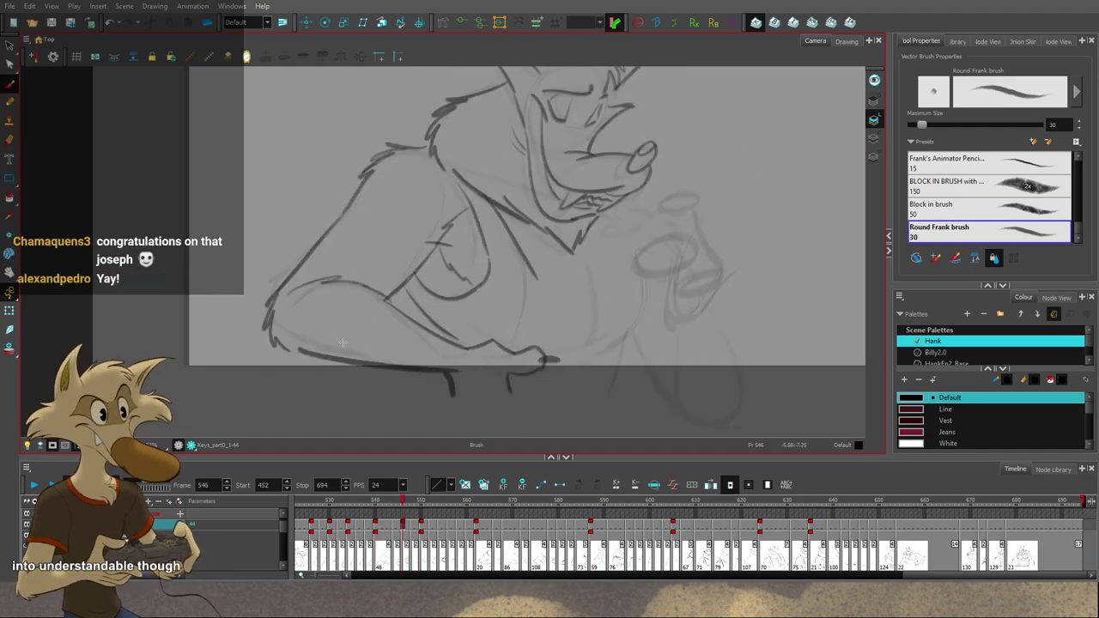
pyautogui.hotkey('alt', 's')
pyautogui.hotkey('alt', 'b')
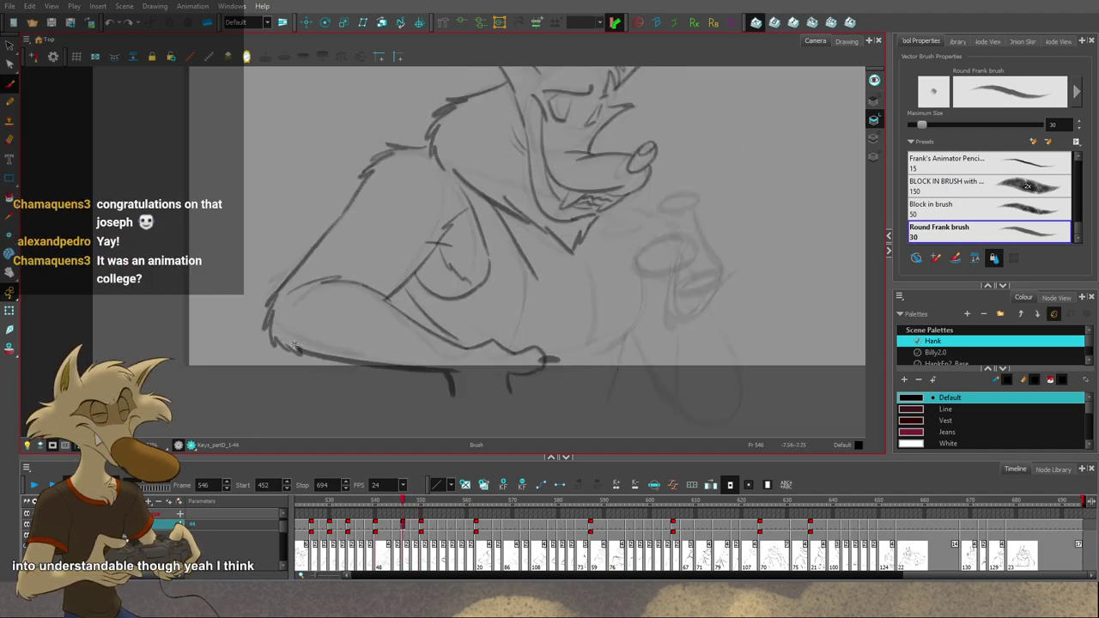
pyautogui.hotkey('ctrl', 'z')
pyautogui.moveTo(287, 343); pyautogui.dragTo(302, 351)
pyautogui.moveTo(536, 369); pyautogui.dragTo(477, 381)
pyautogui.hotkey('alt', 's')
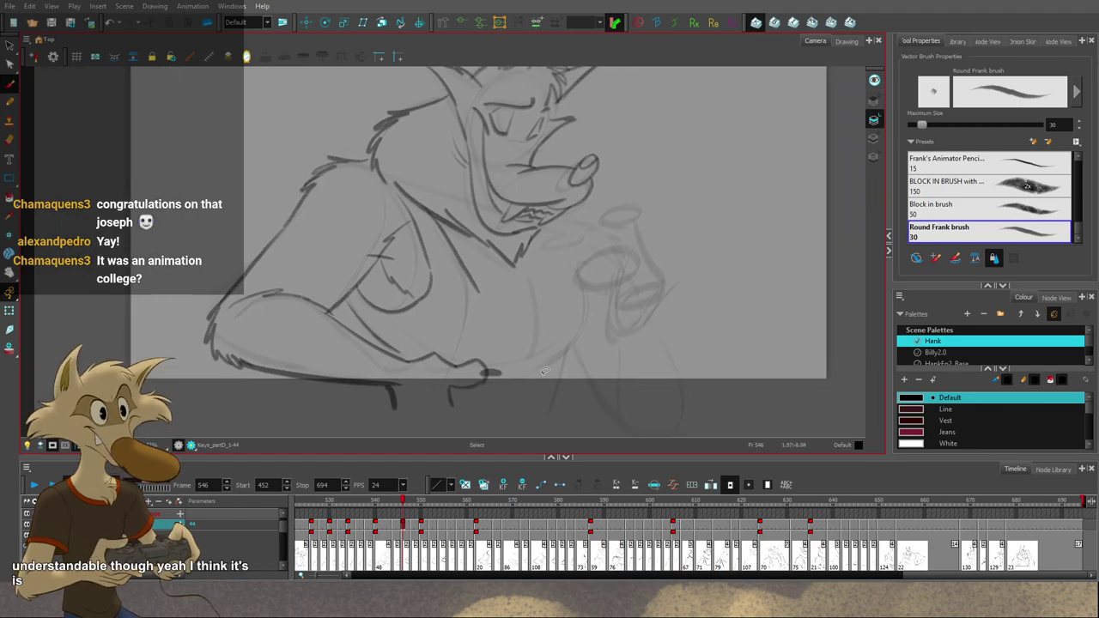
# Step: Compare the vest, front edge and hands at frame 546 with the key at frame 550
pyautogui.press('f')
pyautogui.press('g')
pyautogui.press('g')
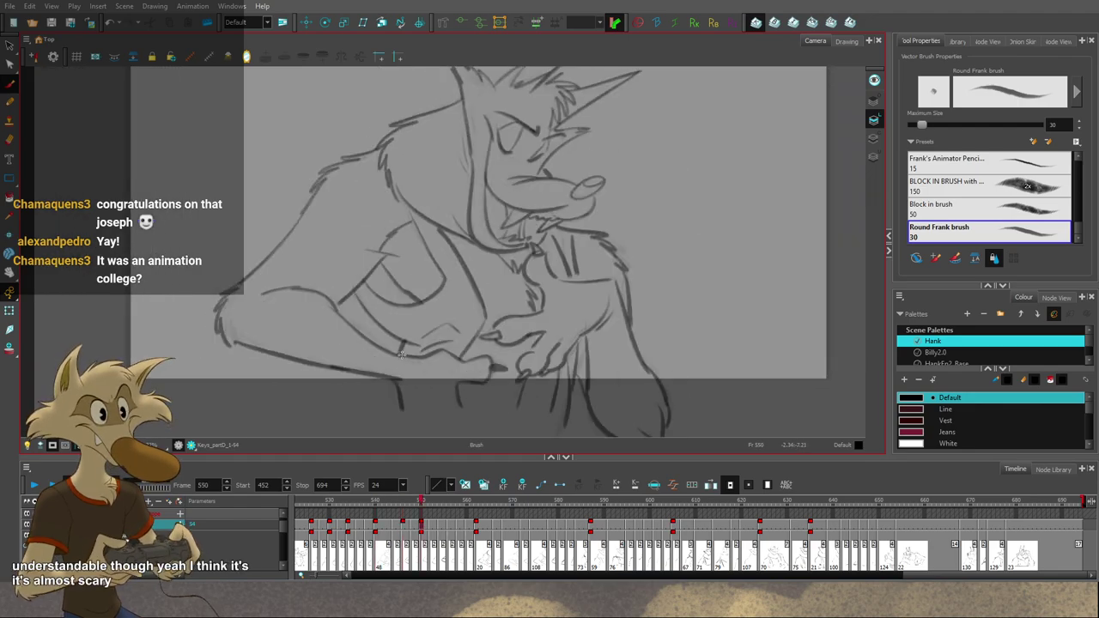
pyautogui.press('f')
pyautogui.press('f')
pyautogui.press('.')
pyautogui.press('.')
pyautogui.press('.')
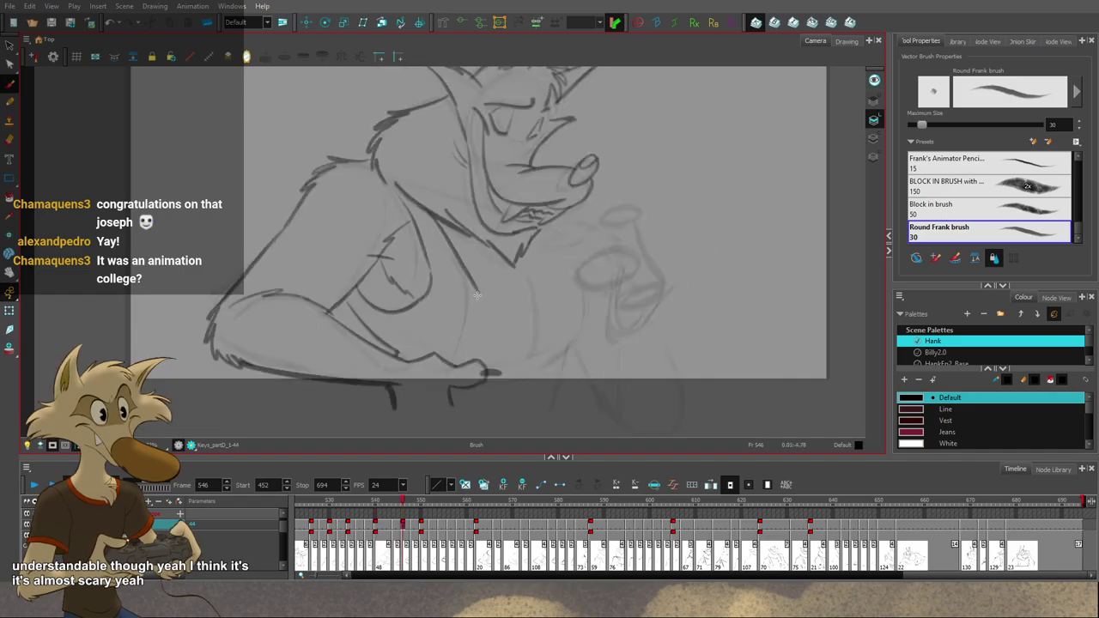
pyautogui.hotkey('alt', 's')
pyautogui.press('.')
pyautogui.press('.')
pyautogui.press('.')
pyautogui.press('.')
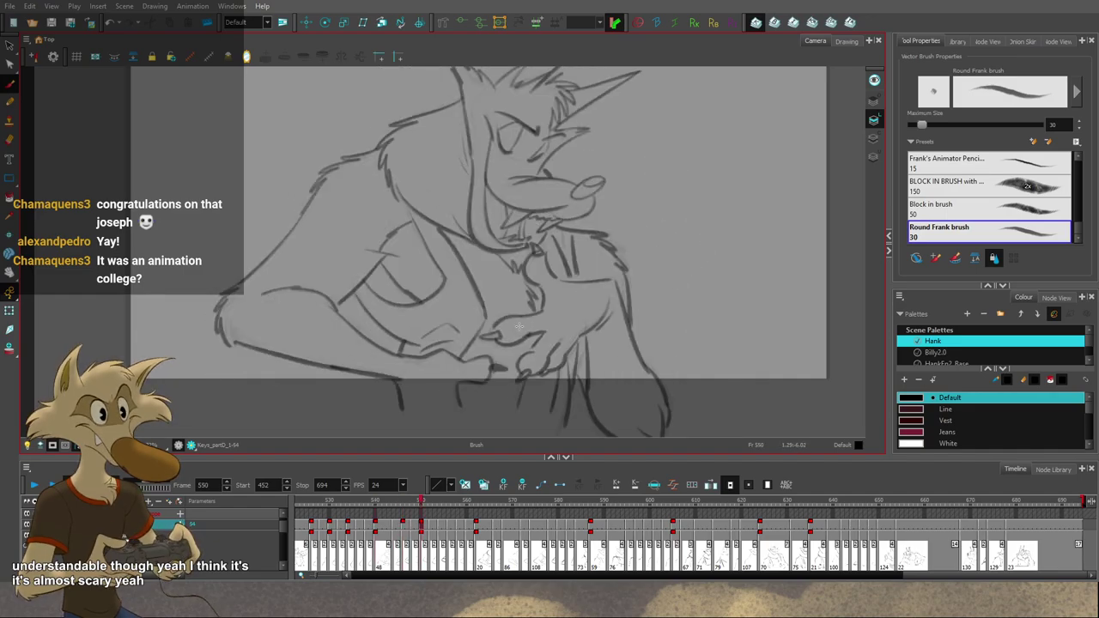
pyautogui.hotkey('shift', 'm')
pyautogui.hotkey('alt', 'b')
pyautogui.scroll(2, 566, 304)
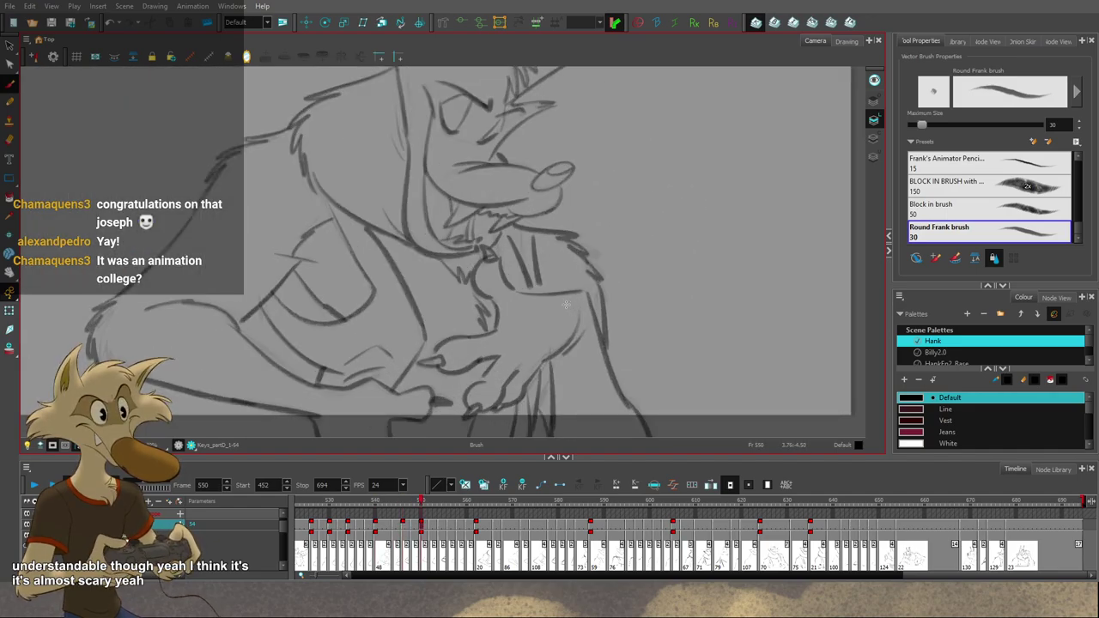
pyautogui.scroll(-3, 565, 307)
pyautogui.scroll(2, 619, 314)
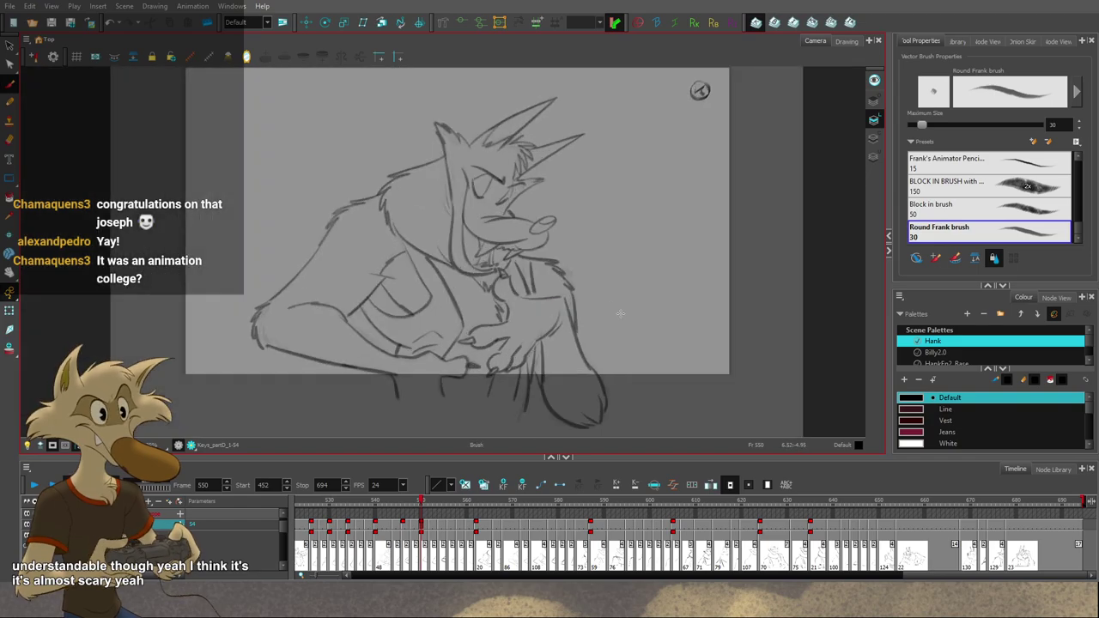
# Step: Continue the vest's front edge down to the hand at frame 546, using the neighbouring keys as reference
pyautogui.press('f')
pyautogui.press('f')
pyautogui.press('g')
pyautogui.press('g')
pyautogui.scroll(1, 654, 289)
pyautogui.press(',')
pyautogui.press(',')
pyautogui.press(',')
pyautogui.press(',')
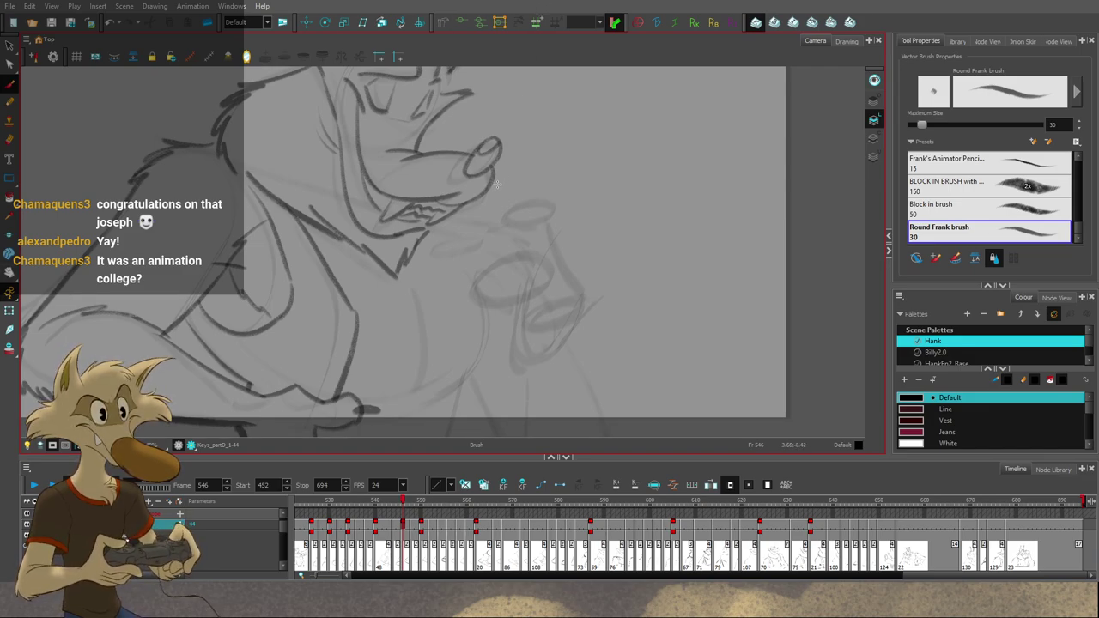
# Step: Draw the upper arc of the raised hand's middle finger at frame 546, checking it against the neighbouring keys
pyautogui.moveTo(529, 279)
pyautogui.mouseDown()
pyautogui.moveTo(568, 250)
pyautogui.moveTo(544, 283)
pyautogui.moveTo(542, 253)
pyautogui.mouseUp()
pyautogui.hotkey('ctrl', 'z')
pyautogui.press('f')
pyautogui.press('f')
pyautogui.press('g')
pyautogui.press('g')
pyautogui.press('f')
pyautogui.press('g')
pyautogui.hotkey('ctrl', 'z')
pyautogui.moveTo(487, 273); pyautogui.dragTo(540, 253)
pyautogui.hotkey('ctrl', 'z')
# Step: Draw the claw and the start of the underside on the raised hand's middle finger at frame 546
pyautogui.press('f')
pyautogui.press('g')
pyautogui.press('g')
pyautogui.press('f')
pyautogui.press('f')
pyautogui.press('g')
pyautogui.moveTo(491, 281); pyautogui.dragTo(487, 292)
pyautogui.hotkey('ctrl', 'z')
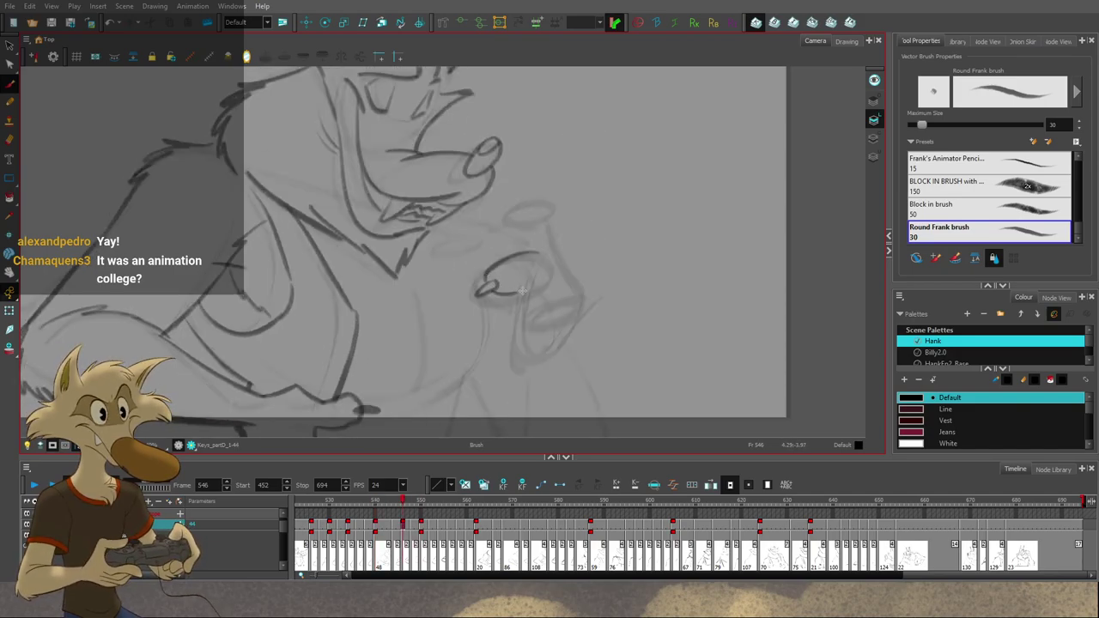
# Step: Extend the middle finger's top line and underside toward the knuckle at frame 546, comparing with the neighbouring keys
pyautogui.moveTo(522, 286)
pyautogui.mouseDown()
pyautogui.moveTo(561, 277)
pyautogui.moveTo(541, 255)
pyautogui.moveTo(563, 270)
pyautogui.mouseUp()
pyautogui.hotkey('ctrl', 'z')
pyautogui.press('f')
pyautogui.press('g')
pyautogui.press('g')
pyautogui.press('f')
pyautogui.press('f')
pyautogui.press('g')
pyautogui.hotkey('ctrl', 'z')
pyautogui.press('f')
pyautogui.press('g')
pyautogui.press('g')
pyautogui.press('f')
pyautogui.press('f')
# Step: Draw the claw of the raised hand's topmost finger over the faint rough at frame 546
pyautogui.press('.')
pyautogui.press('.')
pyautogui.press('.')
pyautogui.press('.')
pyautogui.press('.')
pyautogui.press('.')
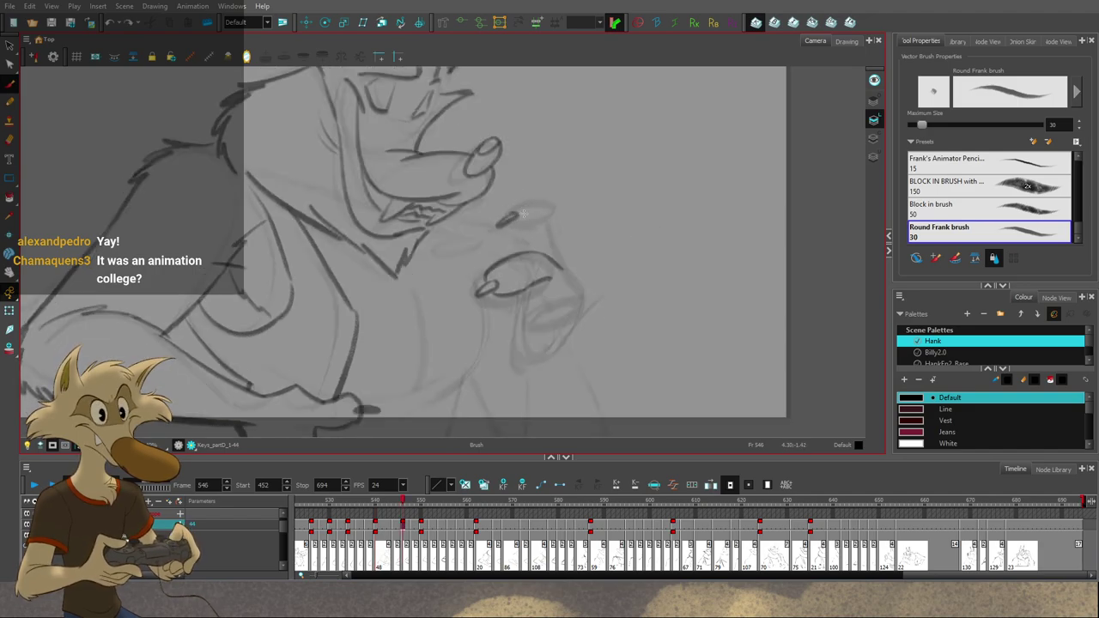
pyautogui.hotkey('ctrl', 'z')
pyautogui.moveTo(499, 226)
pyautogui.mouseDown()
pyautogui.moveTo(523, 200)
pyautogui.moveTo(560, 212)
pyautogui.moveTo(552, 251)
pyautogui.moveTo(523, 242)
pyautogui.moveTo(448, 256)
pyautogui.moveTo(466, 250)
pyautogui.mouseUp()
pyautogui.hotkey('ctrl', 'z')
pyautogui.hotkey('ctrl', 'z')
pyautogui.hotkey('ctrl', 'z')
# Step: Draw the topmost finger's outline and its line down to the knuckle at frame 546, using the neighbouring keys as reference
pyautogui.press('f')
pyautogui.press('g')
pyautogui.press('g')
pyautogui.press('f')
pyautogui.press('f')
pyautogui.press('g')
pyautogui.press('g')
pyautogui.press('f')
pyautogui.press('f')
pyautogui.press('g')
pyautogui.press('g')
# Step: Try a claw and upper line for the finger nearest the chin at frame 546, comparing with the key at frame 540
pyautogui.press('f')
pyautogui.press('f')
pyautogui.press('g')
pyautogui.hotkey('ctrl', 'z')
pyautogui.hotkey('ctrl', 'z')
pyautogui.press('f')
pyautogui.press('g')
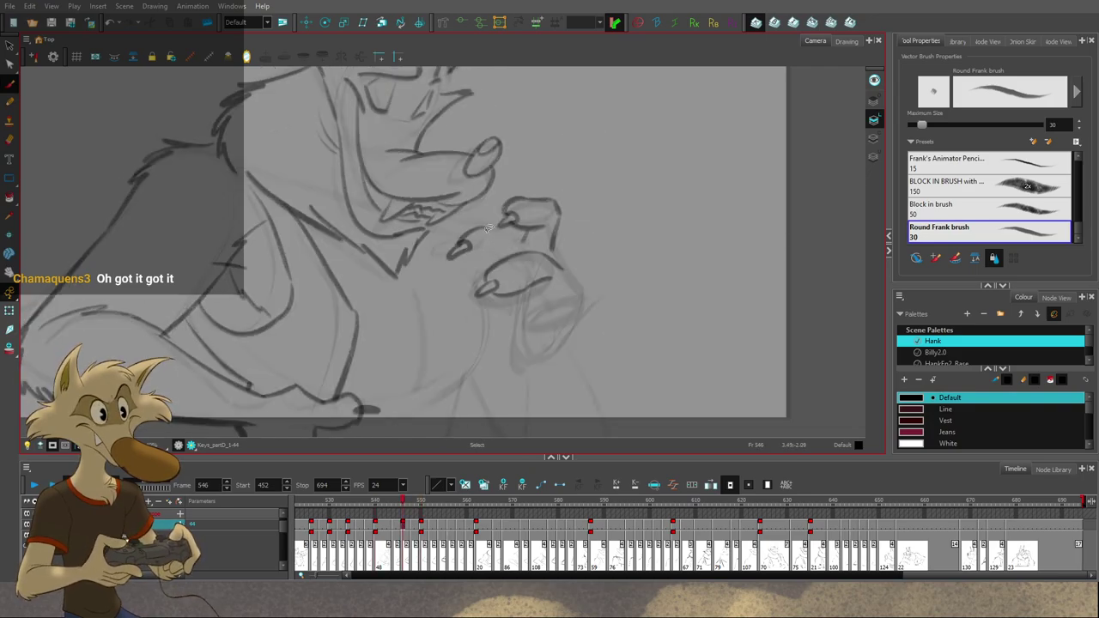
pyautogui.press('f')
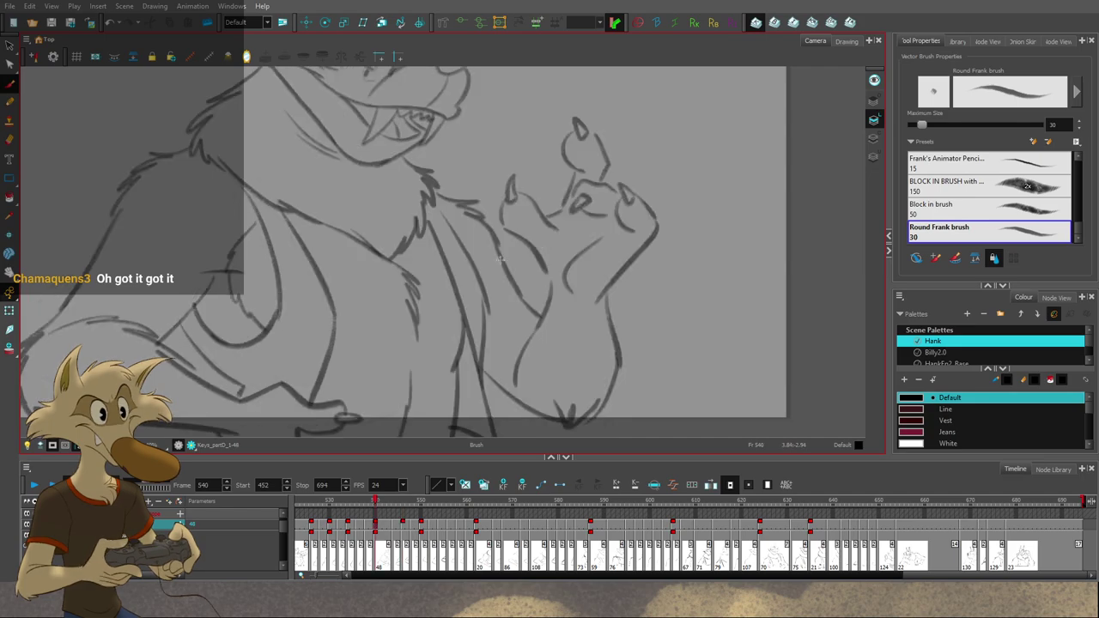
pyautogui.press('g')
# Step: Try a second version of the claw and top line on the finger nearest the chin at frame 546
pyautogui.moveTo(468, 249); pyautogui.dragTo(494, 252)
pyautogui.press(',')
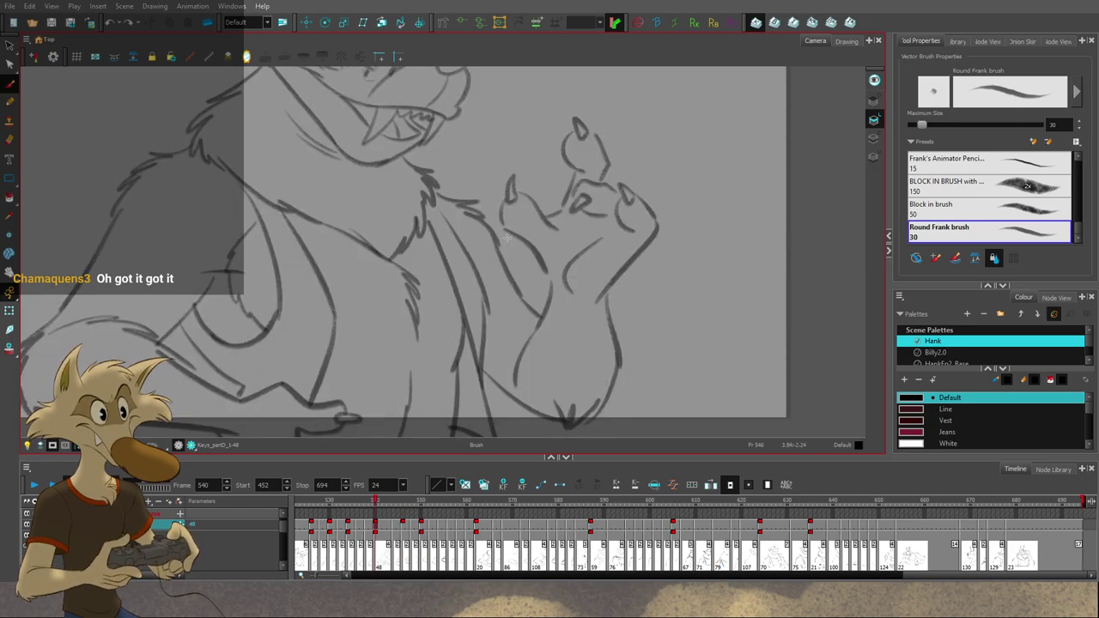
pyautogui.press('.')
pyautogui.press(',')
pyautogui.press('.')
pyautogui.press(',')
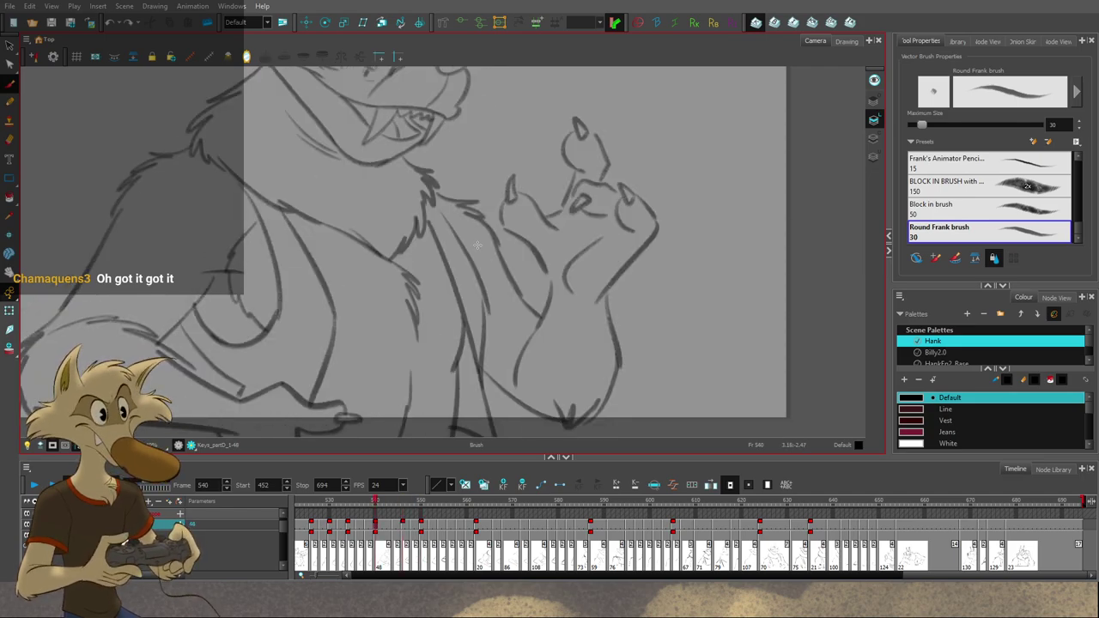
pyautogui.press('.')
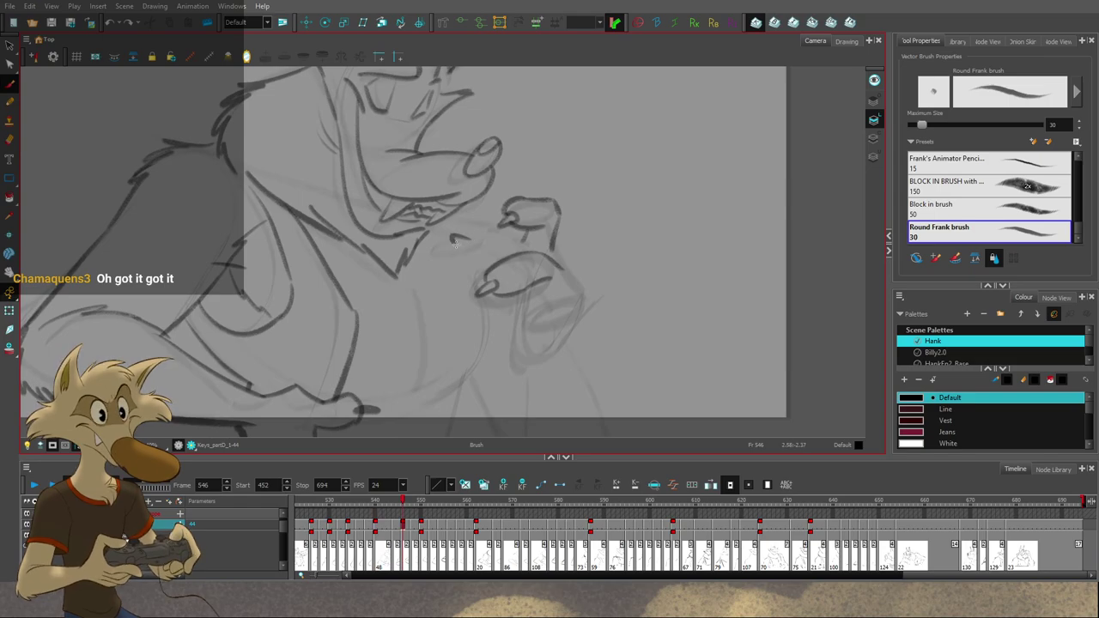
pyautogui.press(',')
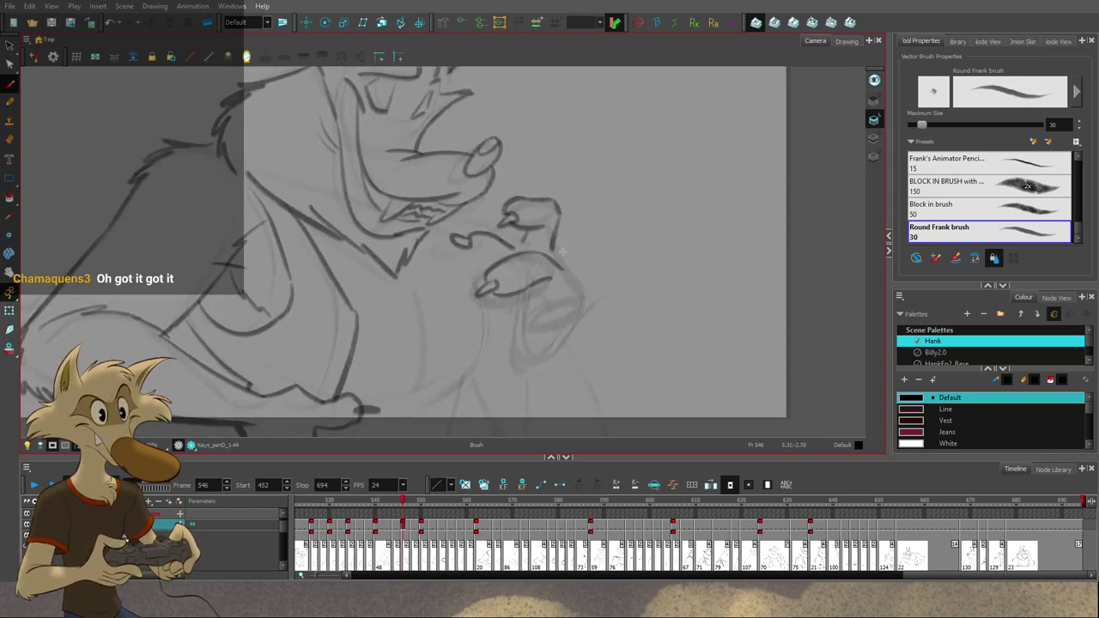
pyautogui.press(',')
pyautogui.press('.')
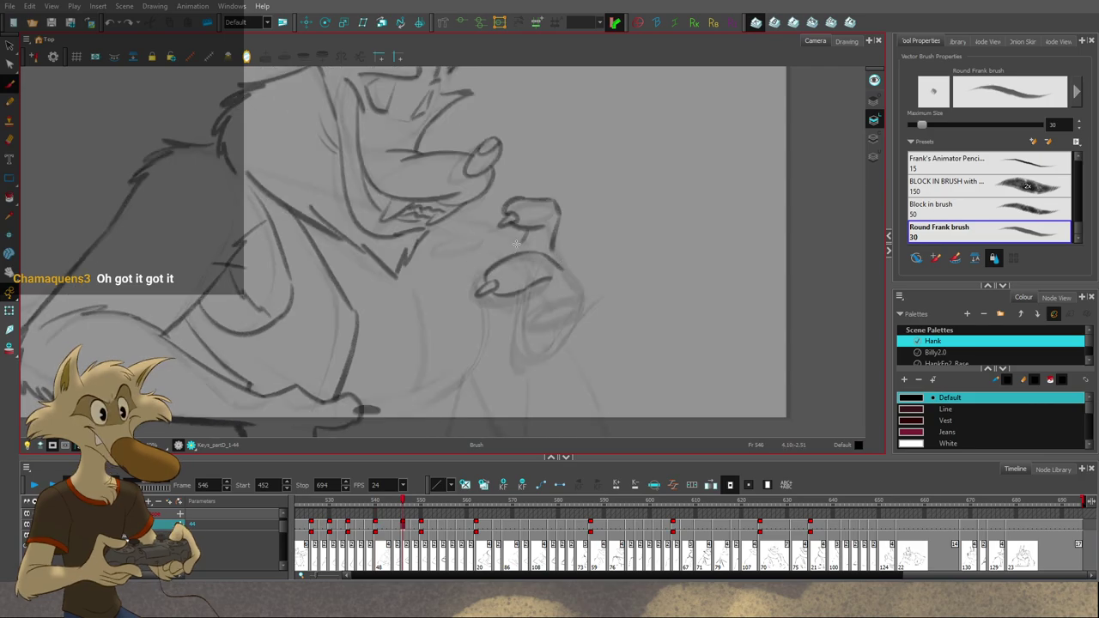
# Step: Redraw the finger nearest the chin with its claw, upper line and underside at frame 546, checking the frame 540 key
pyautogui.press(',')
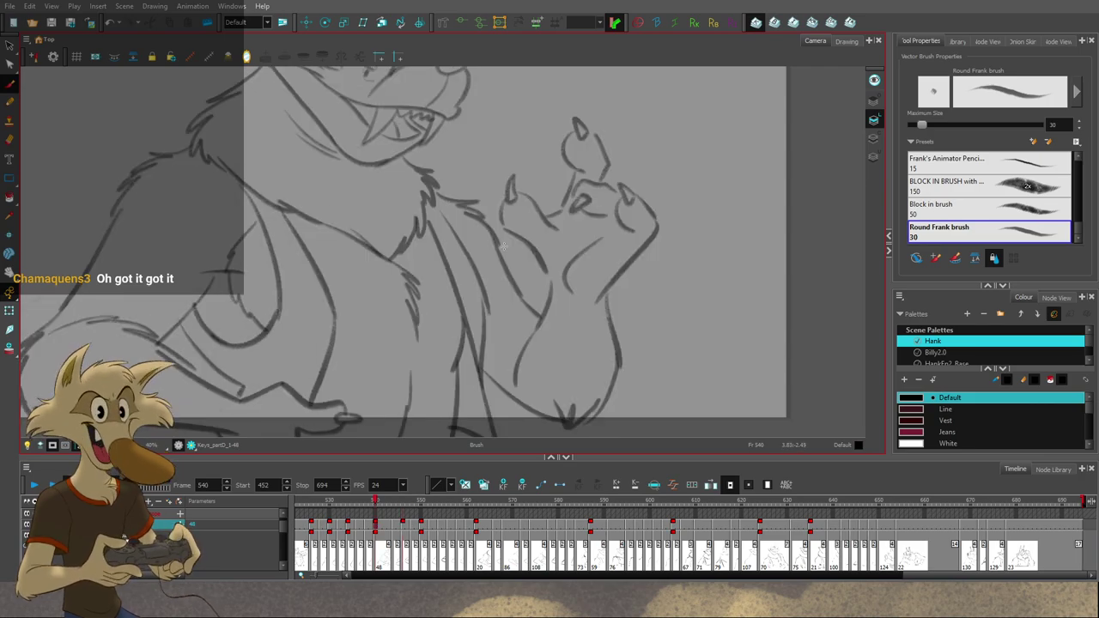
pyautogui.press('.')
pyautogui.moveTo(458, 246)
pyautogui.mouseDown()
pyautogui.moveTo(470, 249)
pyautogui.moveTo(471, 269)
pyautogui.moveTo(497, 253)
pyautogui.mouseUp()
pyautogui.hotkey('ctrl', 'z')
pyautogui.press(',')
pyautogui.press('.')
pyautogui.hotkey('ctrl', 'z')
pyautogui.hotkey('ctrl', 'z')
pyautogui.hotkey('ctrl', 'z')
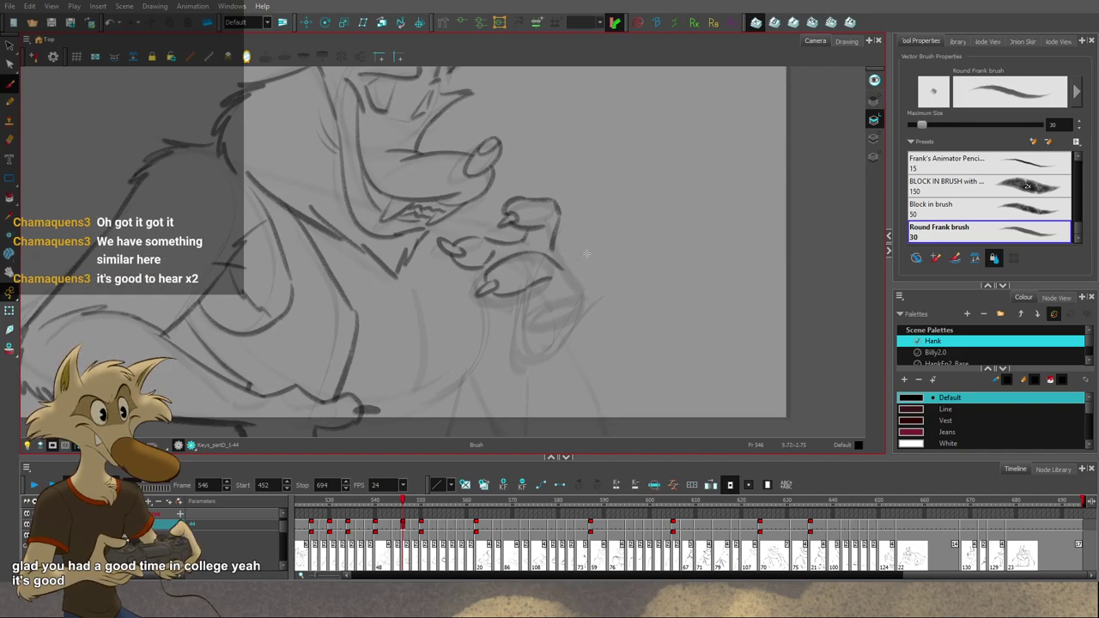
# Step: Compare the raised hand's fingers at frame 546 with the neighbouring keys
pyautogui.press('g')
pyautogui.press('f')
pyautogui.press('f')
pyautogui.press('g')
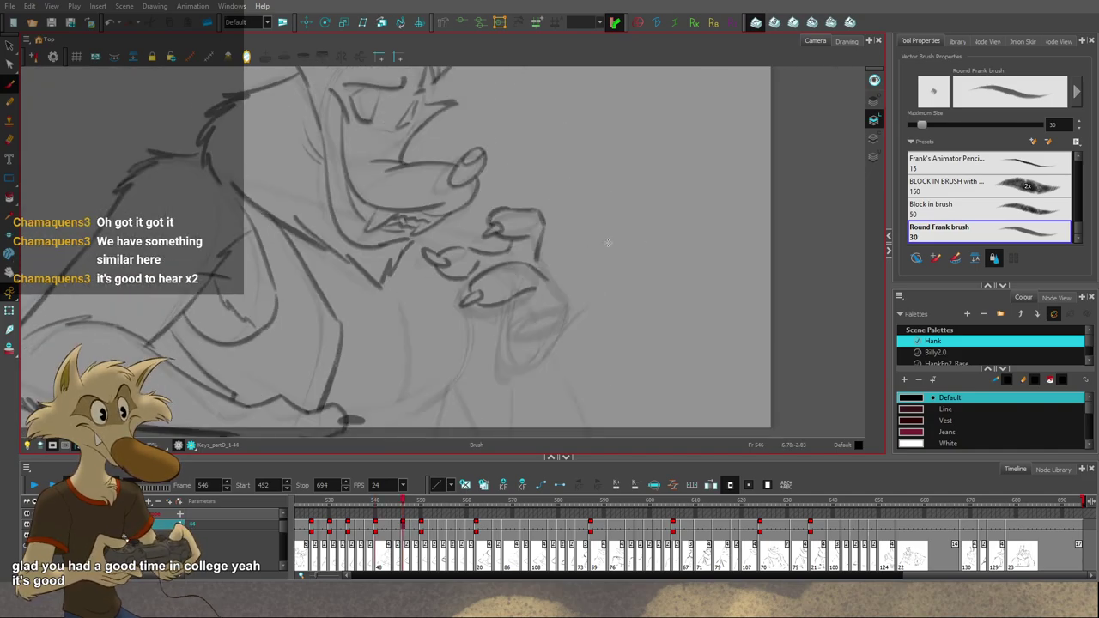
pyautogui.press('g')
pyautogui.press('f')
pyautogui.press('f')
pyautogui.press('g')
pyautogui.press('g')
pyautogui.press('f')
pyautogui.press('f')
pyautogui.press('g')
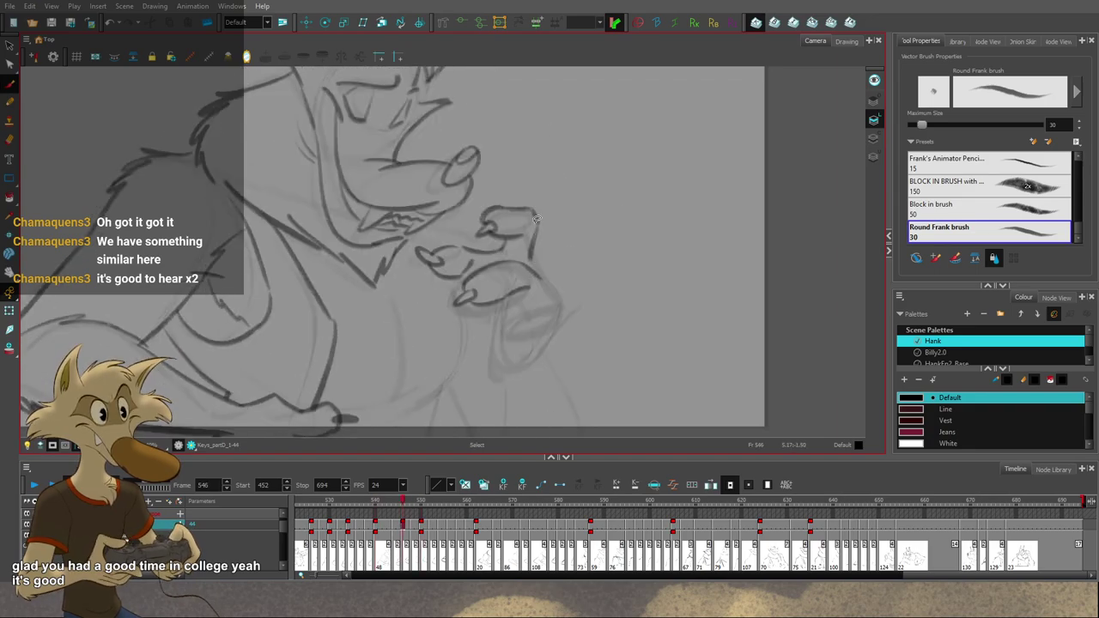
# Step: Delete the topmost finger's claw and tip outline at frame 546, keeping the line down to the knuckle
pyautogui.moveTo(491, 198)
pyautogui.mouseDown()
pyautogui.moveTo(562, 219)
pyautogui.moveTo(549, 211)
pyautogui.mouseUp()
pyautogui.press('Delete')
pyautogui.press('f')
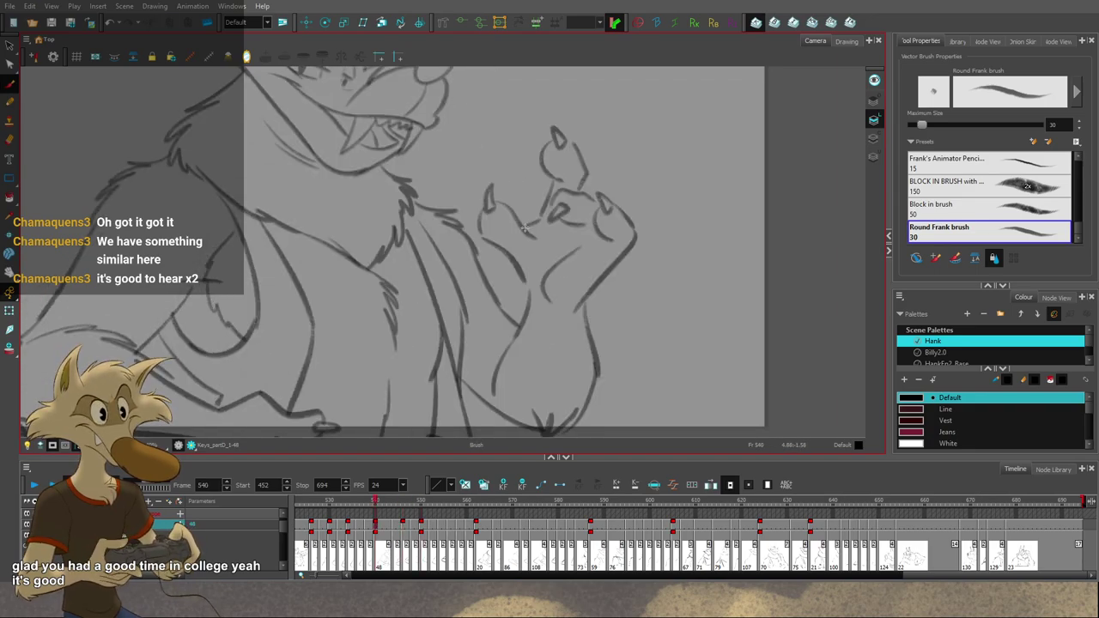
pyautogui.press('g')
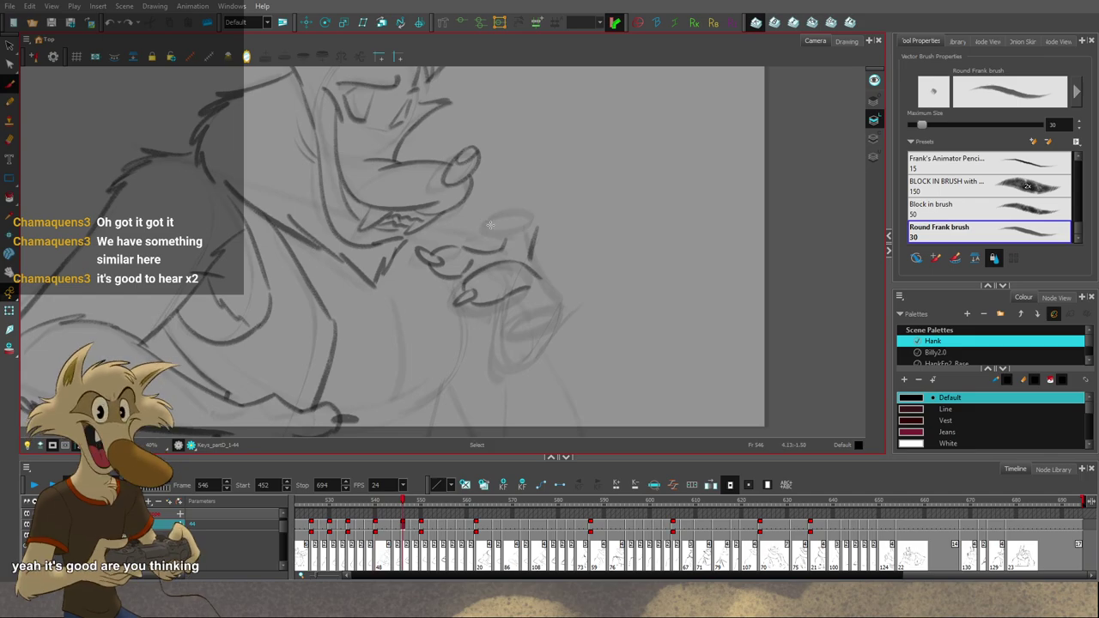
# Step: Redraw the topmost finger's claw and underside at frame 546, comparing with the key at frame 540
pyautogui.hotkey('ctrl', 'z')
pyautogui.press('f')
pyautogui.press('g')
pyautogui.moveTo(478, 232)
pyautogui.mouseDown()
pyautogui.moveTo(494, 225)
pyautogui.moveTo(521, 238)
pyautogui.moveTo(526, 229)
pyautogui.mouseUp()
pyautogui.press('f')
pyautogui.press('g')
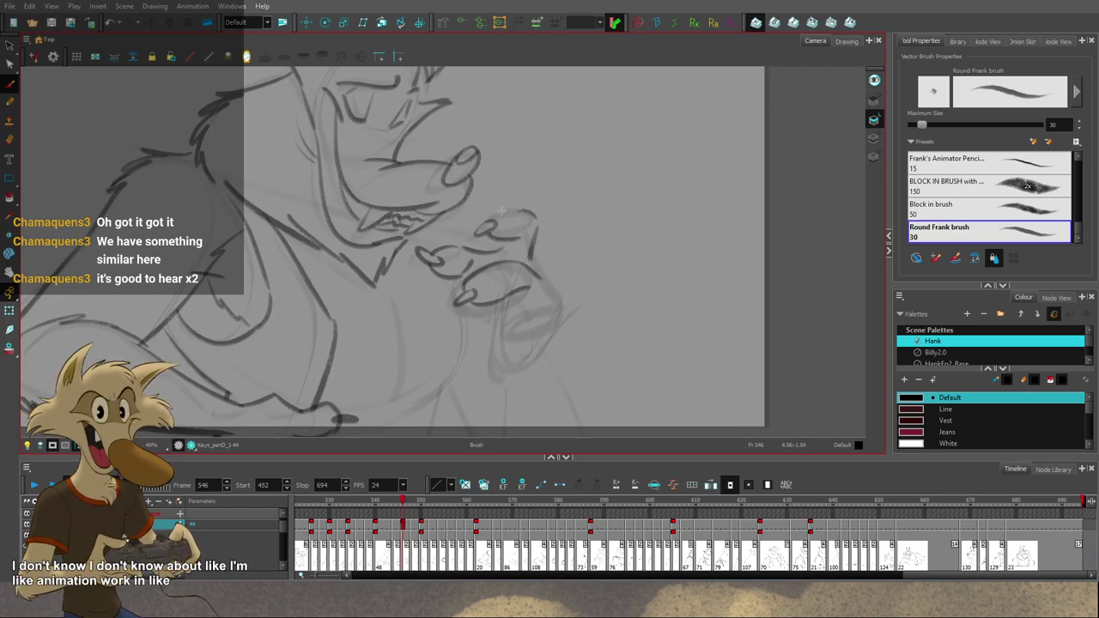
# Step: Draw a rounded top outline for the topmost finger back to the knuckle line at frame 546
pyautogui.press('f')
pyautogui.moveTo(484, 220)
pyautogui.mouseDown()
pyautogui.moveTo(537, 218)
pyautogui.moveTo(532, 280)
pyautogui.mouseUp()
pyautogui.press('g')
pyautogui.press('f')
pyautogui.press('g')
pyautogui.press(',')
pyautogui.press('.')
pyautogui.press(',')
pyautogui.press('.')
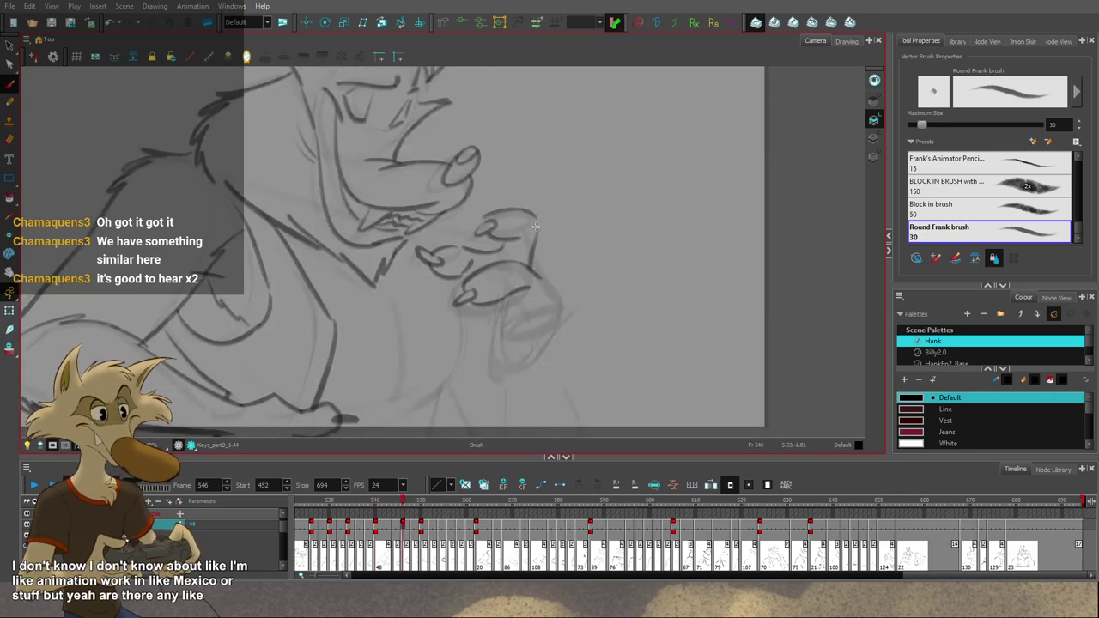
# Step: Nudge the topmost finger slightly toward the snout at frame 546 and tidy the line joining it to the hand
pyautogui.moveTo(535, 234); pyautogui.dragTo(528, 234)
pyautogui.click(551, 238)
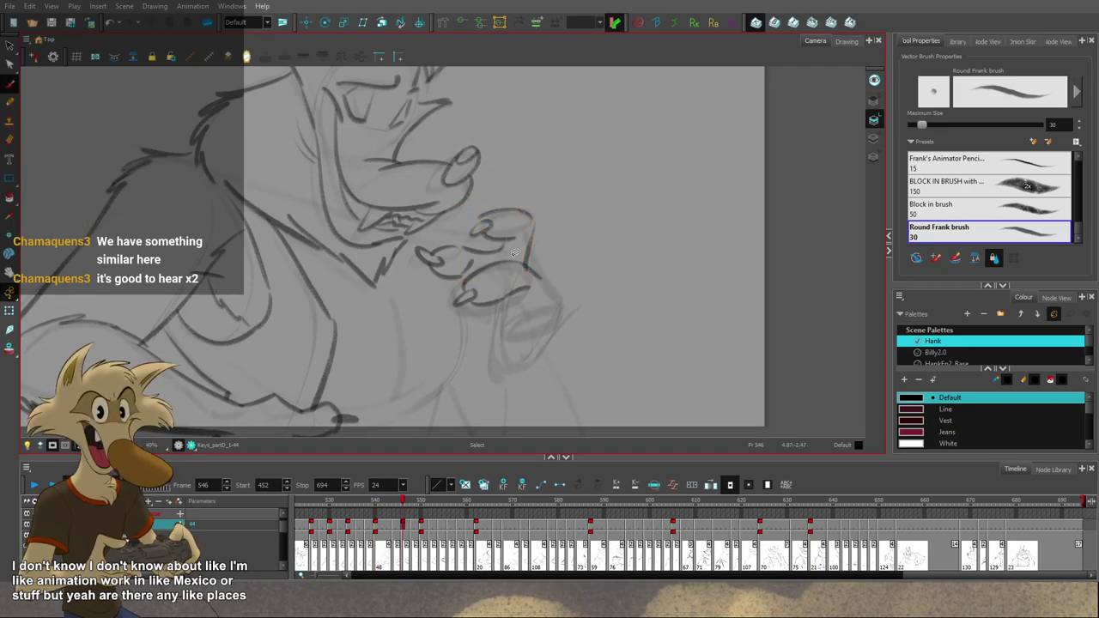
pyautogui.click(503, 247)
pyautogui.press('Delete')
pyautogui.hotkey('alt', 'b')
pyautogui.press(',')
pyautogui.press('.')
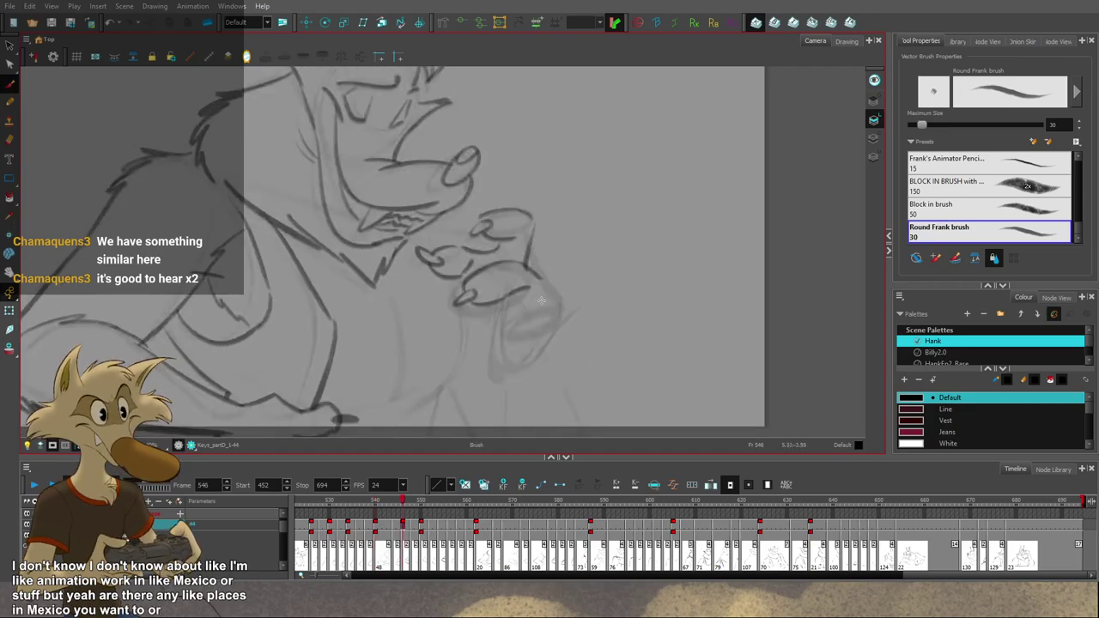
# Step: Shorten the middle finger's back end and draw the claw and top arc of the outermost finger at frame 546
pyautogui.press(',')
pyautogui.press('.')
pyautogui.moveTo(539, 299); pyautogui.dragTo(559, 273)
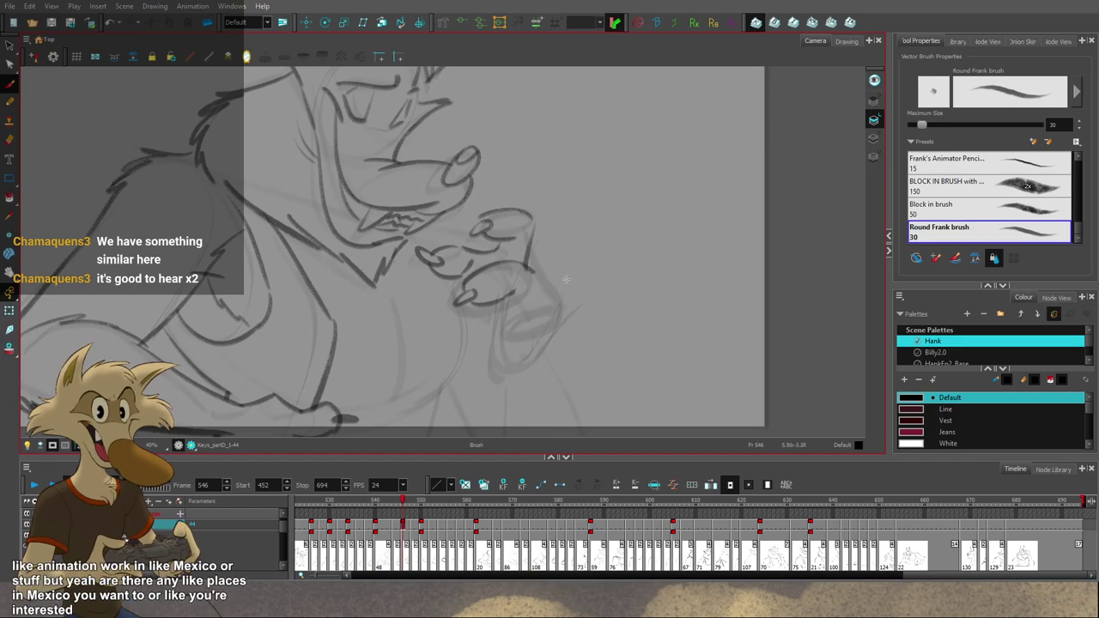
pyautogui.press('f')
pyautogui.press('g')
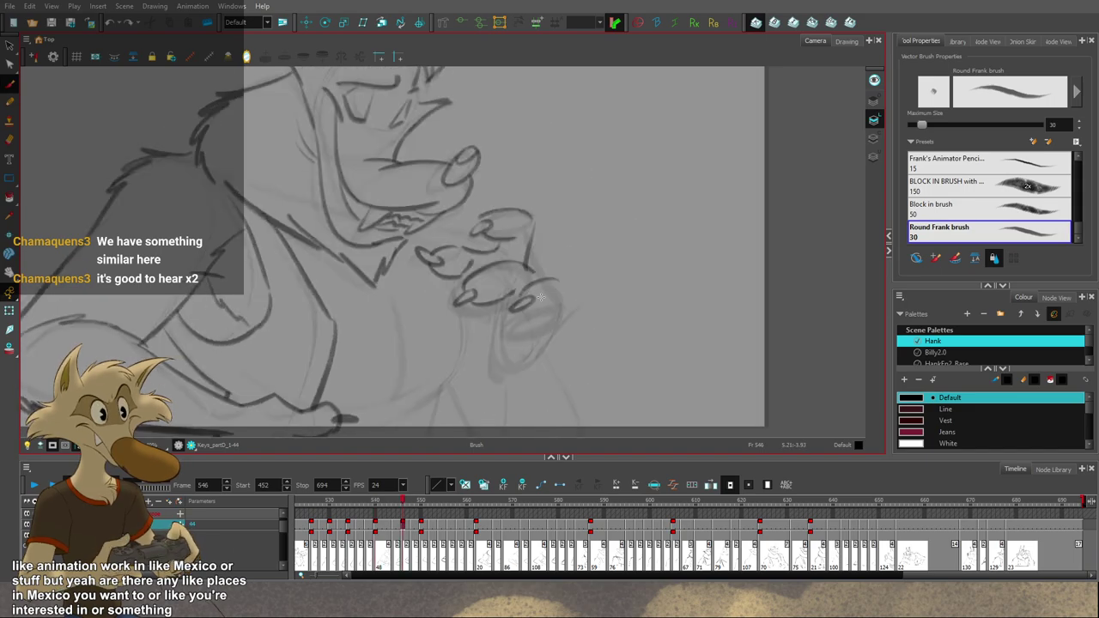
pyautogui.press('f')
pyautogui.press('g')
# Step: Draw the outermost finger's rounded outline down toward the palm at frame 546, checking the neighbouring keys
pyautogui.moveTo(531, 308)
pyautogui.mouseDown()
pyautogui.moveTo(573, 307)
pyautogui.moveTo(551, 331)
pyautogui.mouseUp()
pyautogui.press('f')
pyautogui.press('g')
pyautogui.press('f')
pyautogui.press('g')
pyautogui.hotkey('ctrl', 'z')
pyautogui.press('f')
pyautogui.press('g')
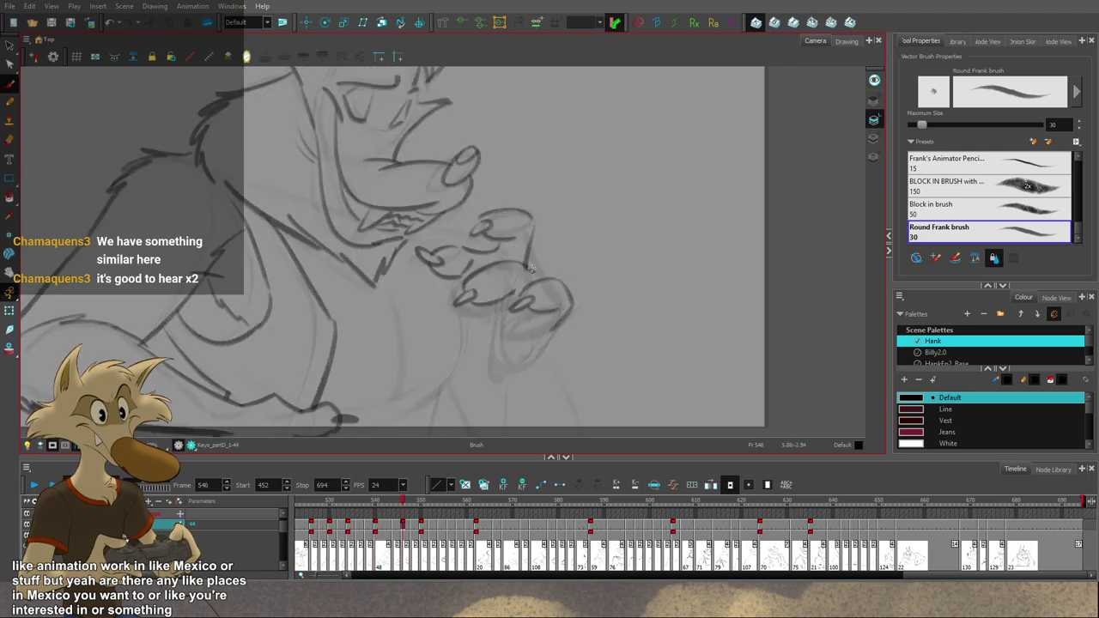
# Step: Refine the top of the outermost finger where it meets the middle finger at frame 546
pyautogui.moveTo(549, 280); pyautogui.dragTo(566, 287)
pyautogui.press('f')
pyautogui.press('g')
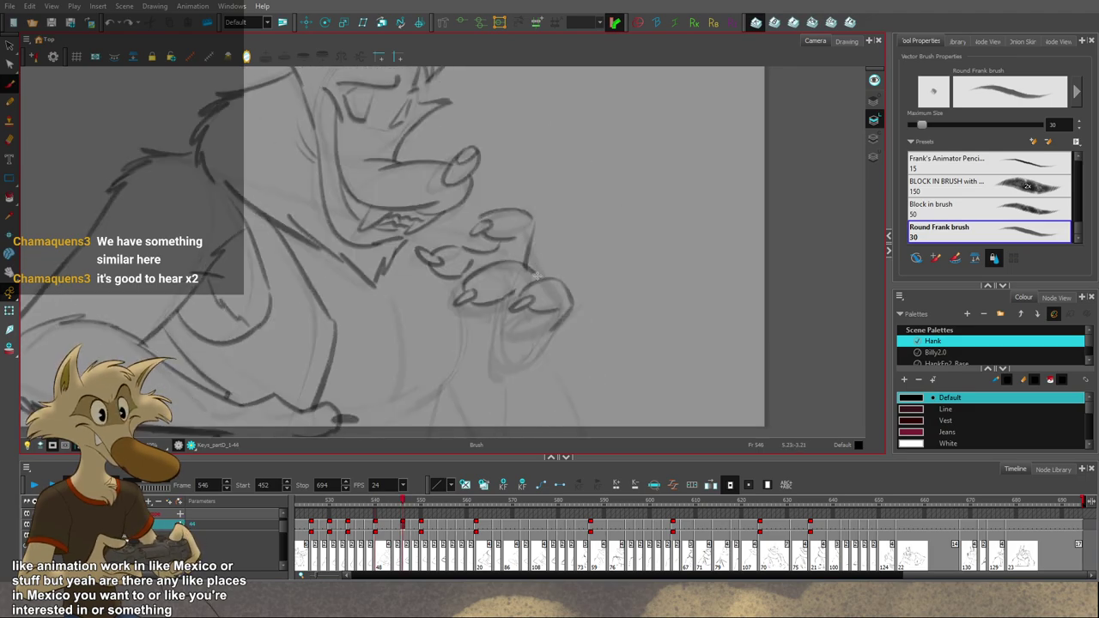
pyautogui.press('f')
pyautogui.press('g')
# Step: Try a palm edge line running down from the outermost finger's claw at frame 546
pyautogui.moveTo(511, 307); pyautogui.dragTo(503, 344)
pyautogui.hotkey('ctrl', 'z')
pyautogui.press('f')
pyautogui.press('g')
pyautogui.press('.')
pyautogui.press(',')
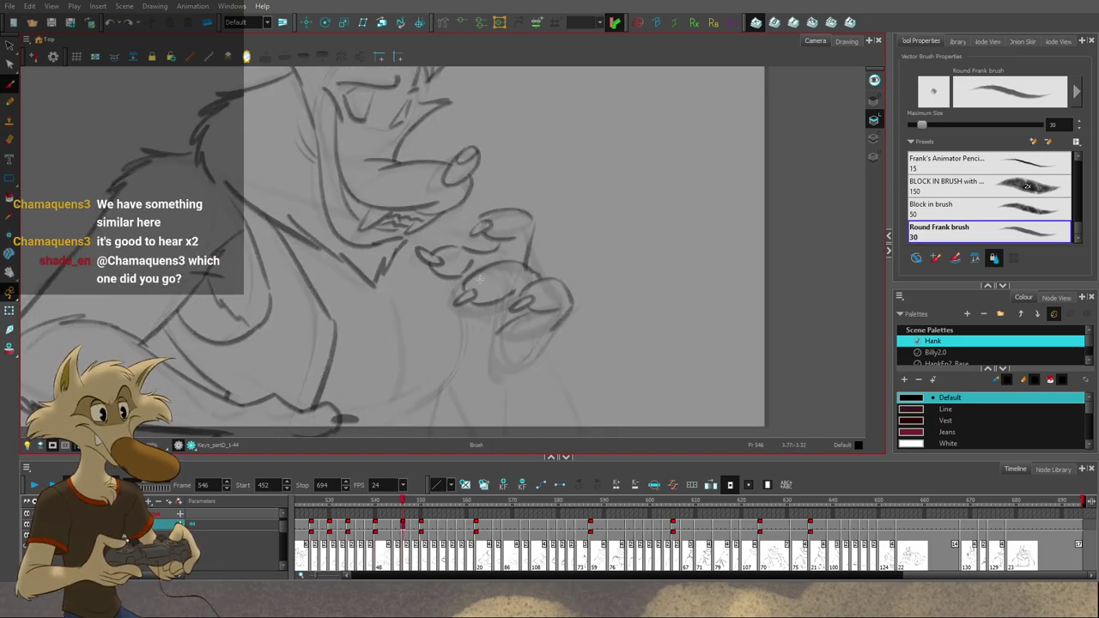
# Step: Redraw the upper edge of the digit nearest the chest at frame 546, checking it against the neighbouring keys
pyautogui.press(',')
pyautogui.press('f')
pyautogui.press('g')
pyautogui.press('g')
pyautogui.press('f')
pyautogui.hotkey('alt', 's')
pyautogui.click(487, 250)
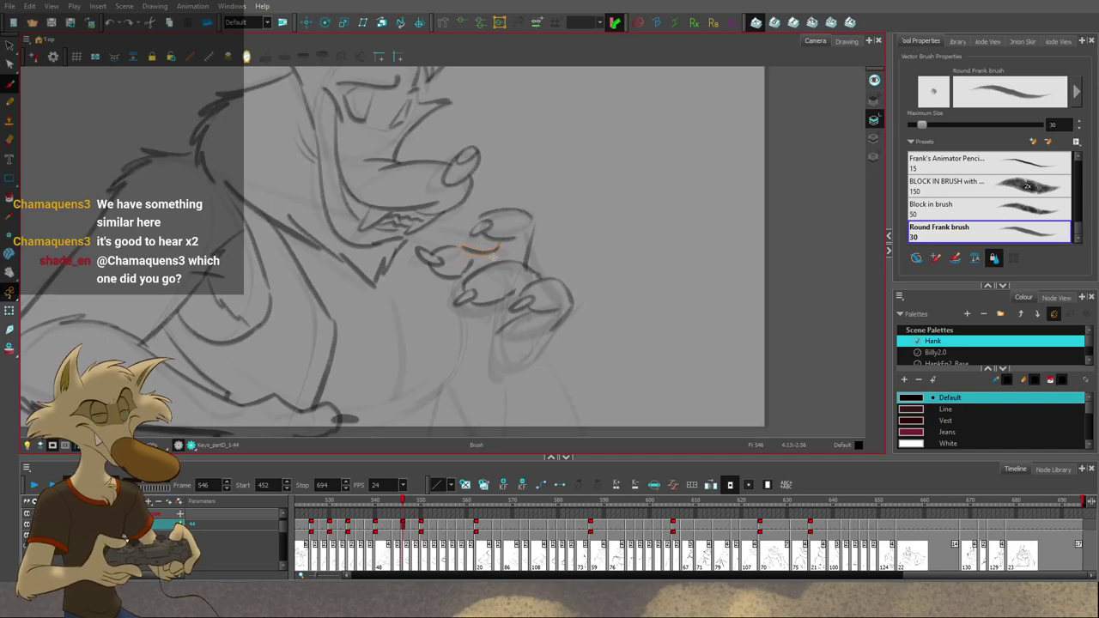
pyautogui.press('Delete')
pyautogui.moveTo(456, 248); pyautogui.dragTo(498, 256)
pyautogui.press('.')
pyautogui.press(',')
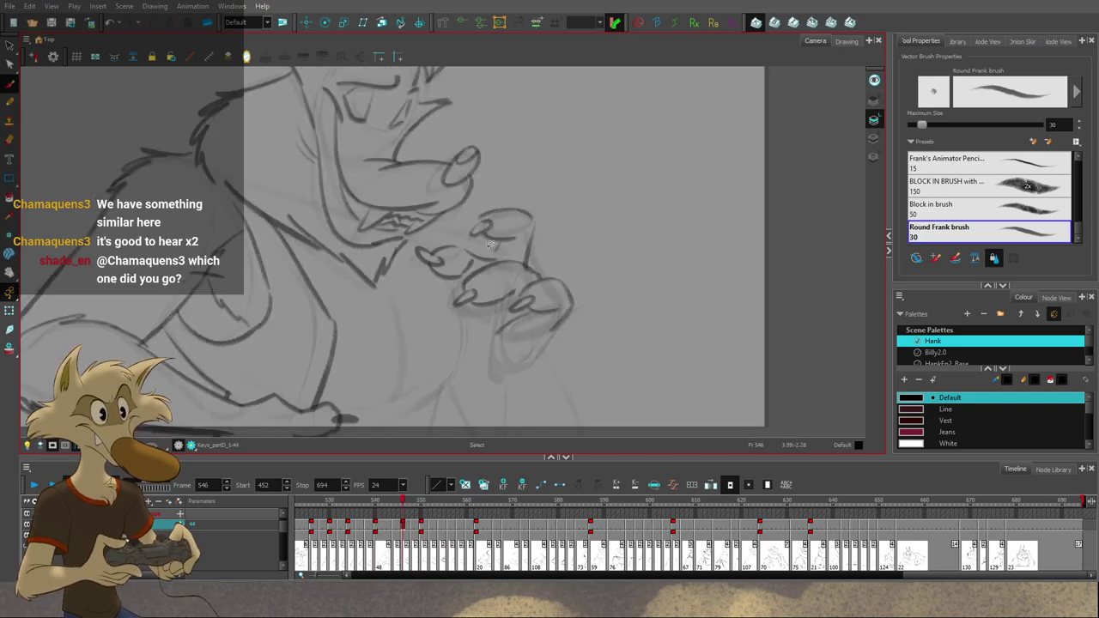
pyautogui.press(',')
pyautogui.press('.')
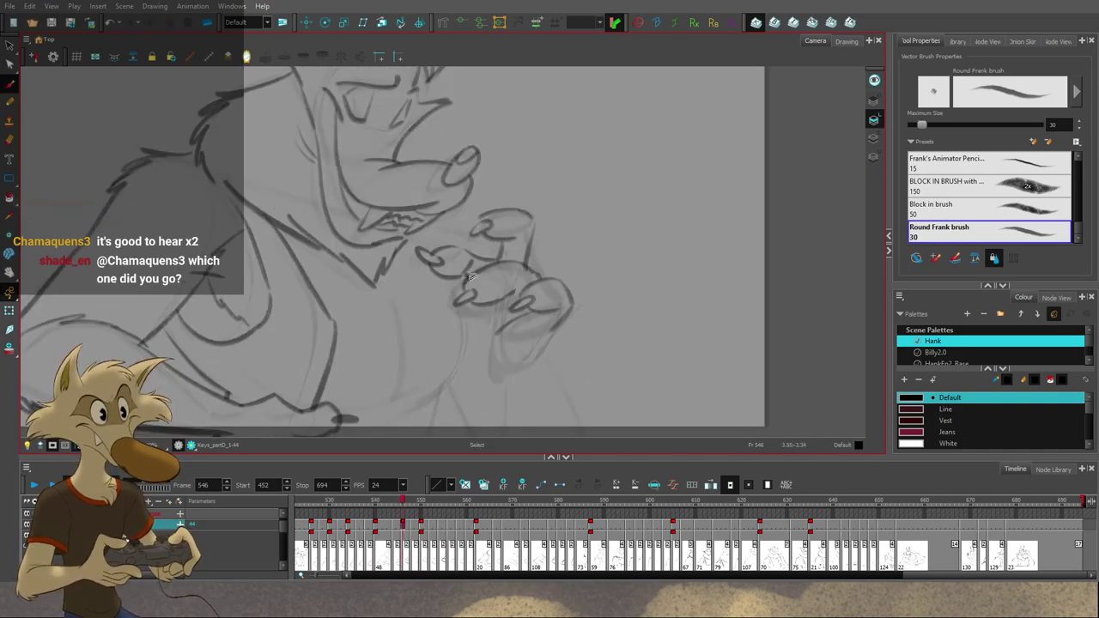
pyautogui.press(',')
pyautogui.press('.')
# Step: Redraw the lower edge of the digit nearest the chest, running from its claw to the middle finger, at frame 546
pyautogui.hotkey('alt', 's')
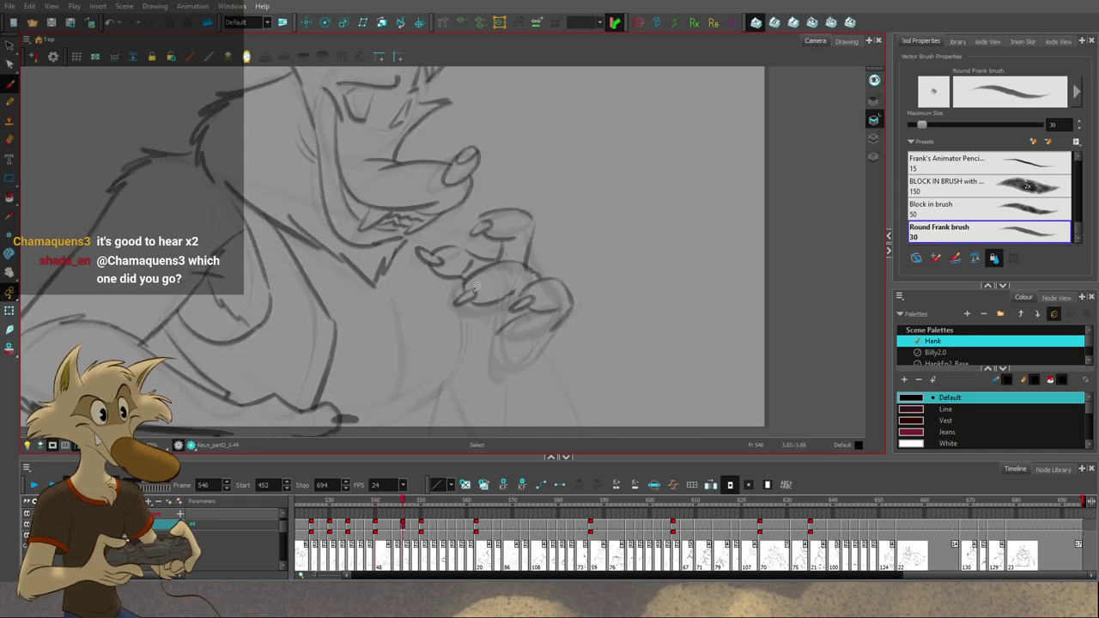
pyautogui.click(466, 277)
pyautogui.press('Delete')
pyautogui.hotkey('alt', 'b')
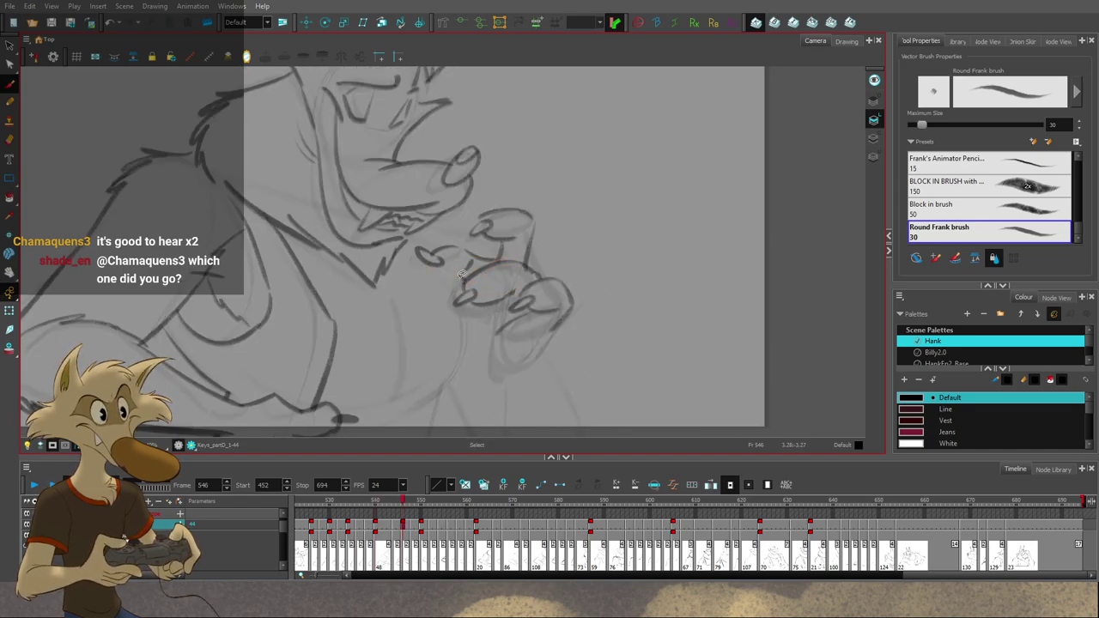
pyautogui.hotkey('ctrl', 'z')
pyautogui.moveTo(430, 265); pyautogui.dragTo(463, 280)
pyautogui.hotkey('ctrl', 'z')
pyautogui.hotkey('ctrl', 'z')
pyautogui.moveTo(577, 293); pyautogui.dragTo(575, 281)
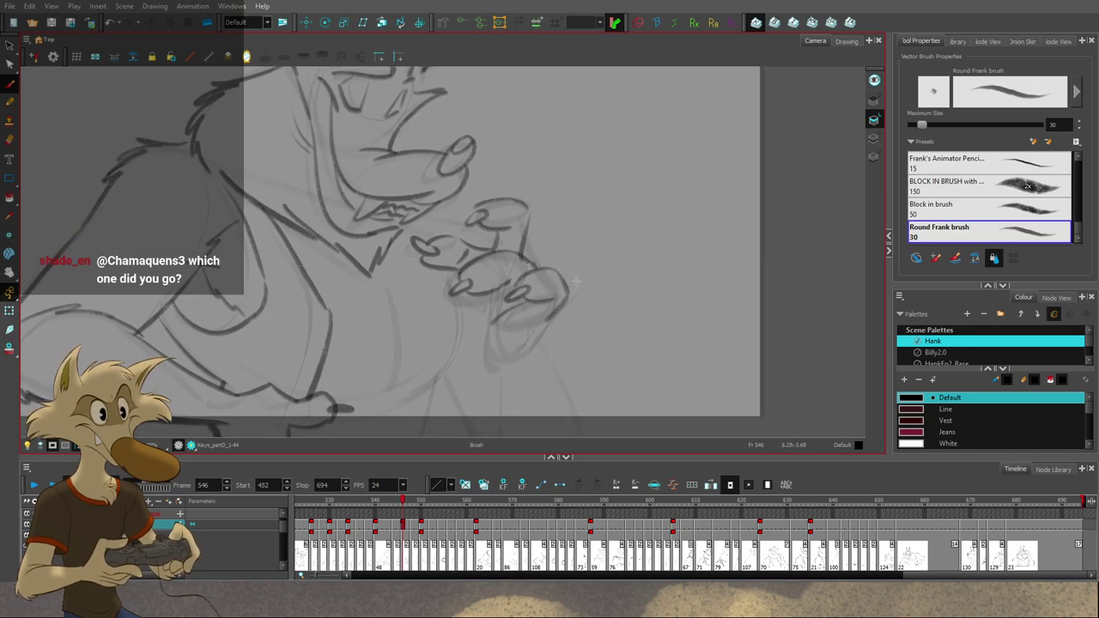
pyautogui.hotkey('ctrl', 'z')
pyautogui.moveTo(422, 258); pyautogui.dragTo(455, 271)
pyautogui.hotkey('ctrl', 'z')
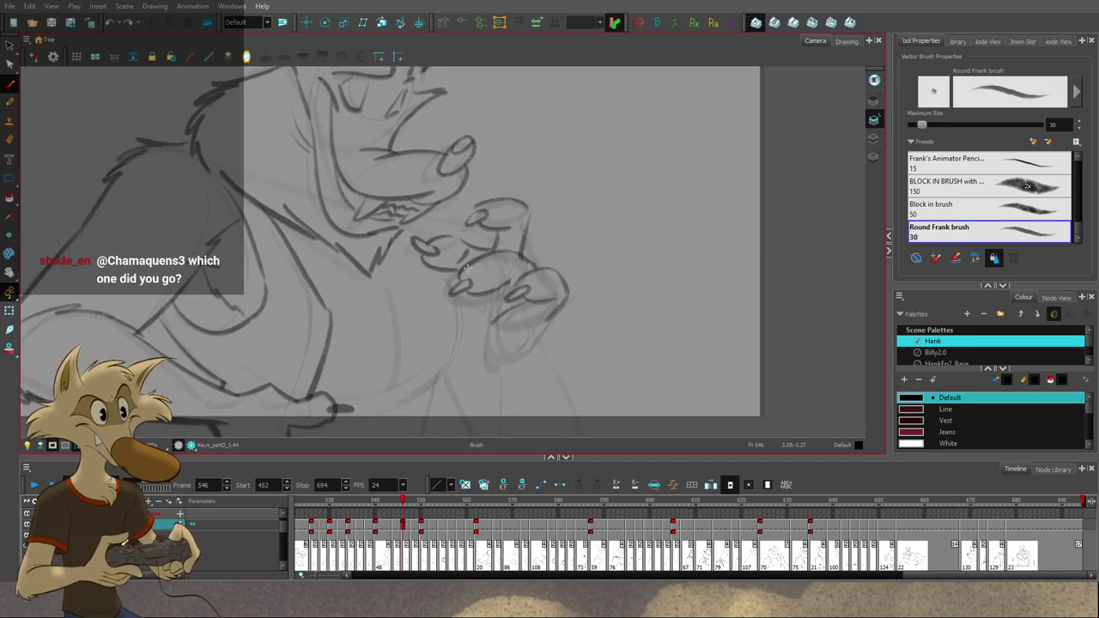
# Step: Try a curved palm edge beneath the outermost finger at frame 546, comparing it with the neighbouring keys
pyautogui.press('f')
pyautogui.press('g')
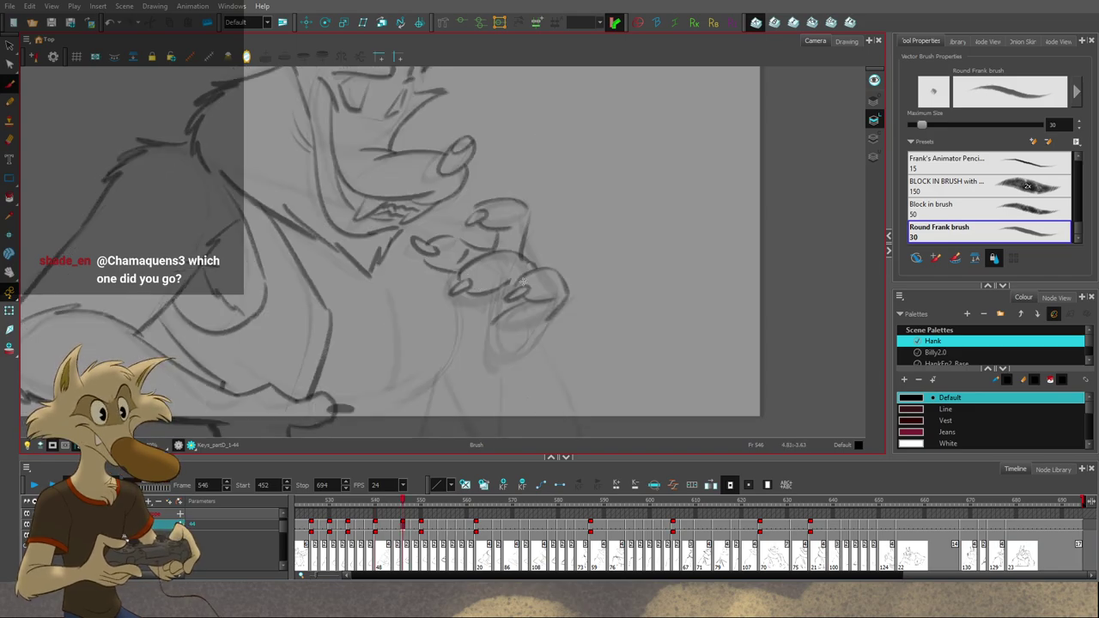
pyautogui.press('.')
pyautogui.press('.')
pyautogui.press('f')
pyautogui.moveTo(488, 304); pyautogui.dragTo(533, 323)
pyautogui.press('g')
pyautogui.hotkey('ctrl', 'z')
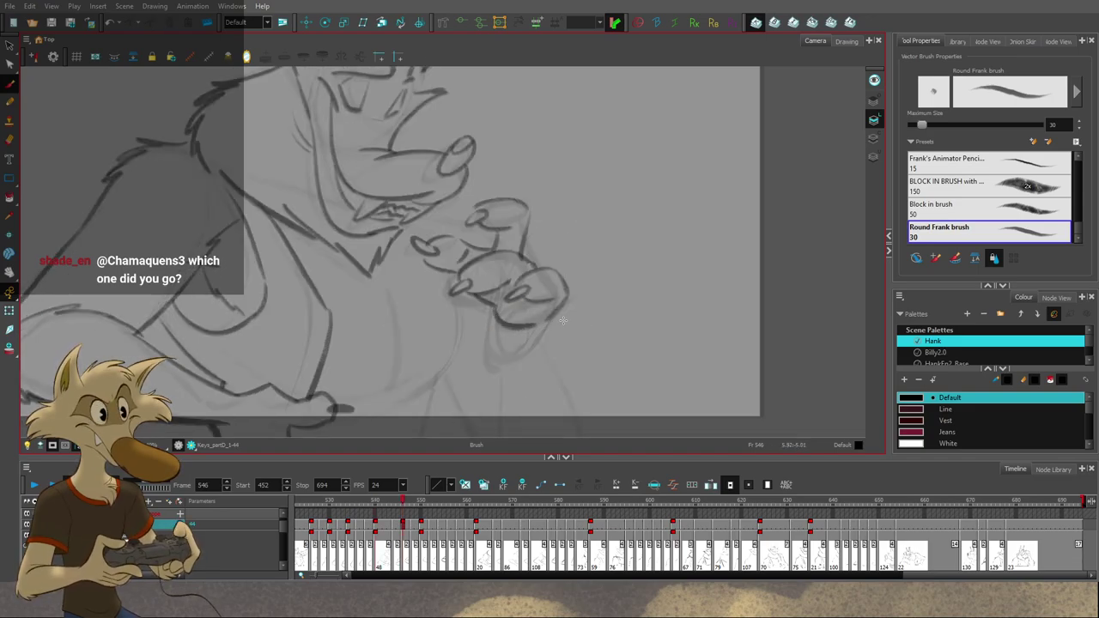
pyautogui.press(',')
pyautogui.press(',')
pyautogui.press('.')
pyautogui.press('.')
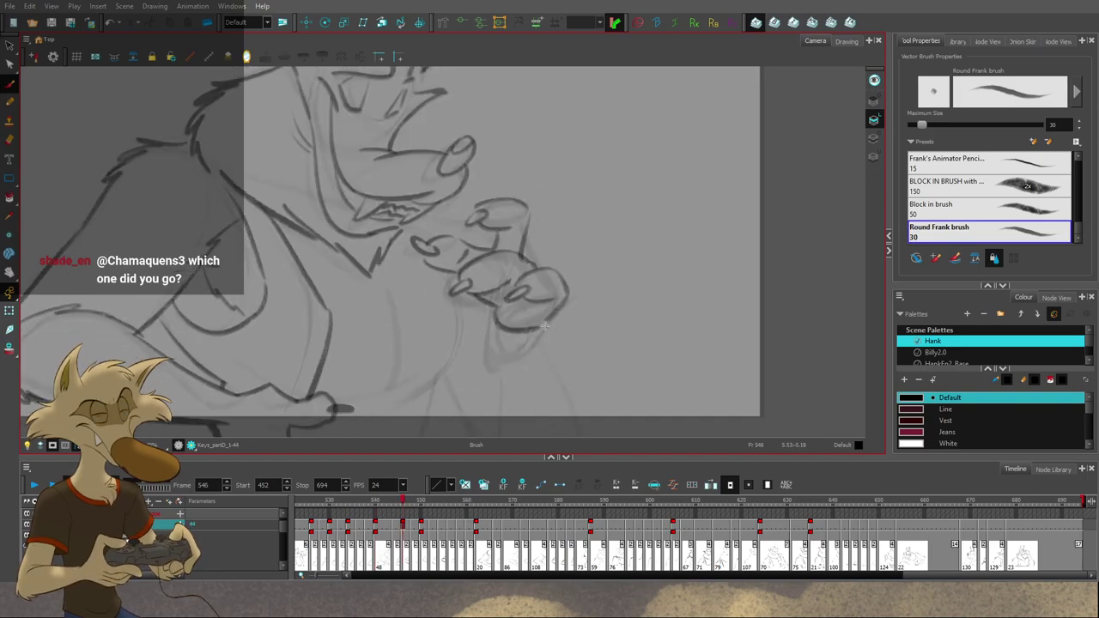
pyautogui.scroll(-1, 575, 305)
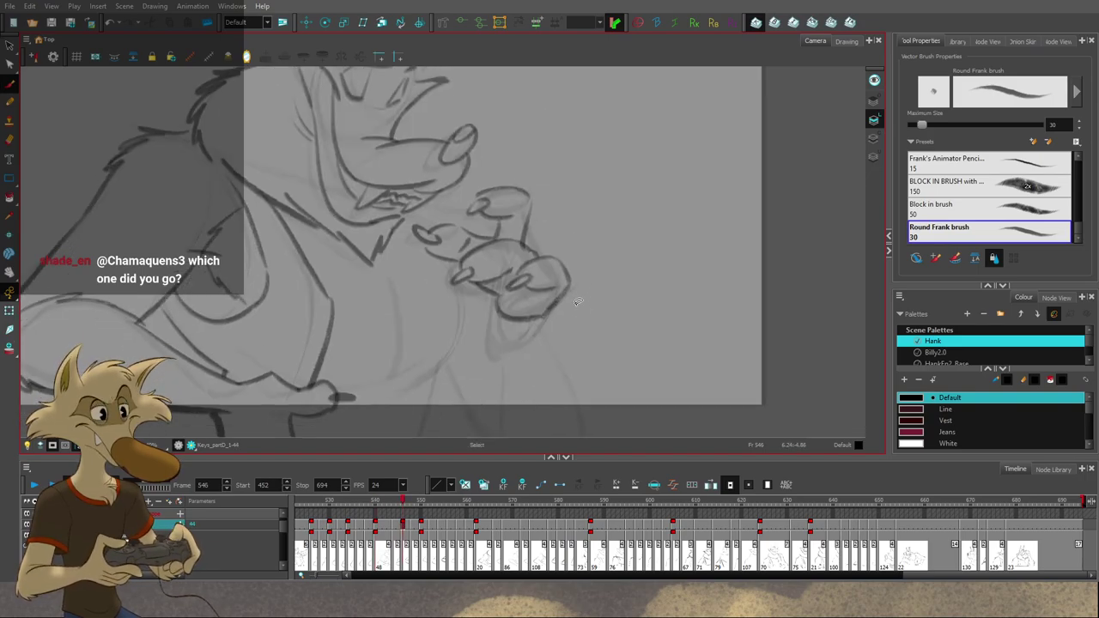
pyautogui.moveTo(579, 310); pyautogui.dragTo(551, 311)
pyautogui.press('f')
pyautogui.press('g')
pyautogui.moveTo(468, 294); pyautogui.dragTo(472, 316)
pyautogui.press(',')
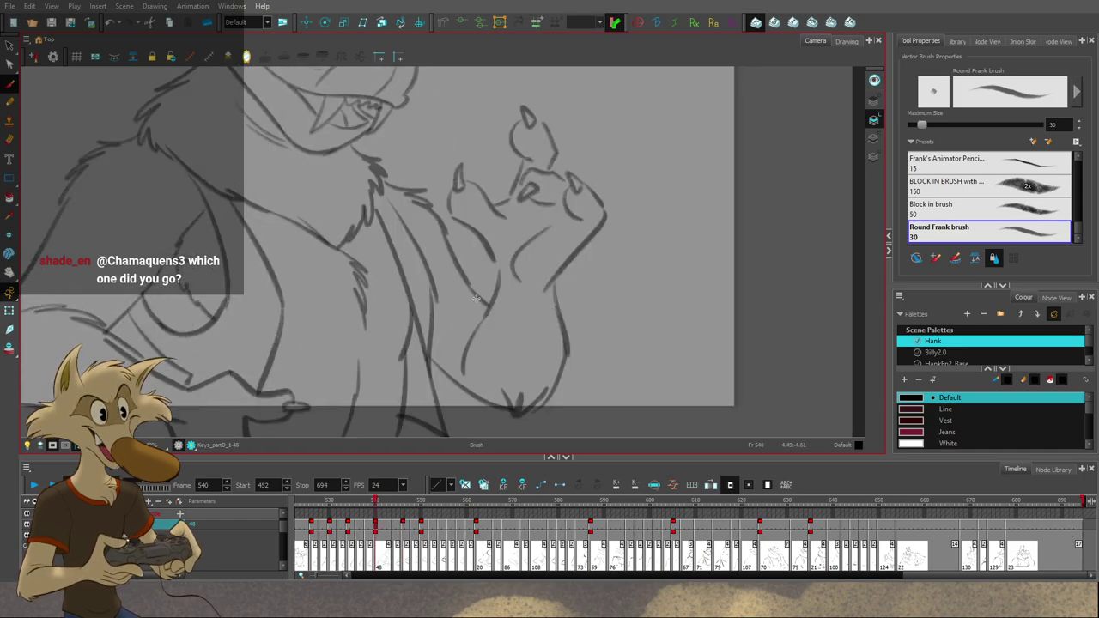
pyautogui.press(',')
pyautogui.press('.')
pyautogui.press('.')
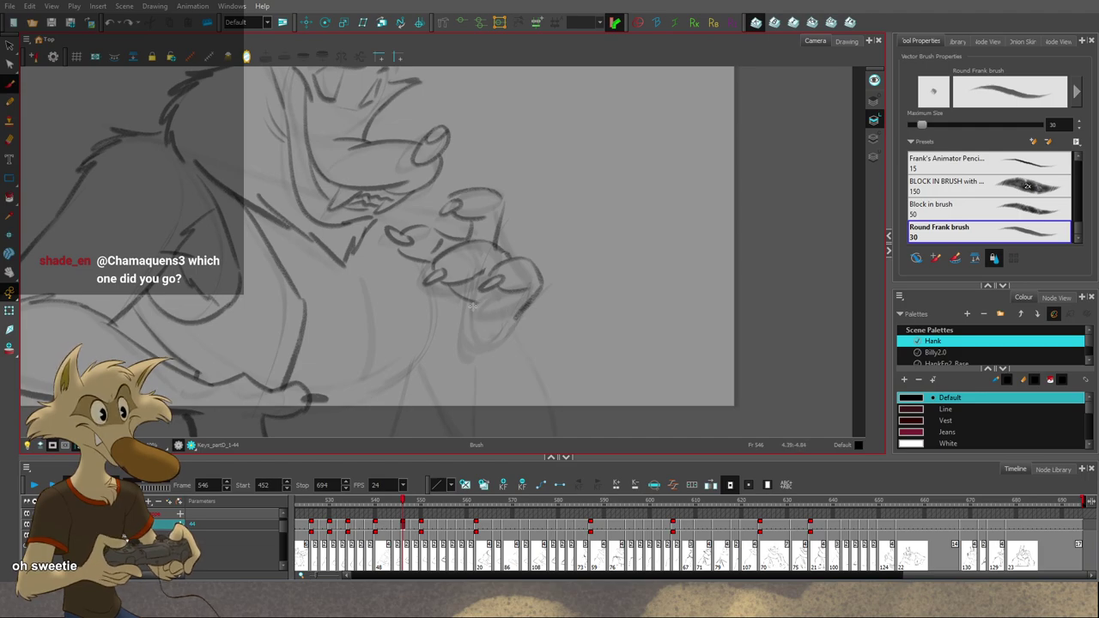
# Step: Try the lower palm curve again and rework the outermost finger's outer side so the two meet at frame 546
pyautogui.moveTo(473, 305); pyautogui.dragTo(520, 321)
pyautogui.hotkey('ctrl', 'z')
pyautogui.press('f')
pyautogui.press('g')
pyautogui.keyDown('ctrl'); pyautogui.click(526, 305); pyautogui.keyUp('ctrl')
pyautogui.press('Delete')
pyautogui.hotkey('ctrl', 'z')
pyautogui.hotkey('ctrl', 'z')
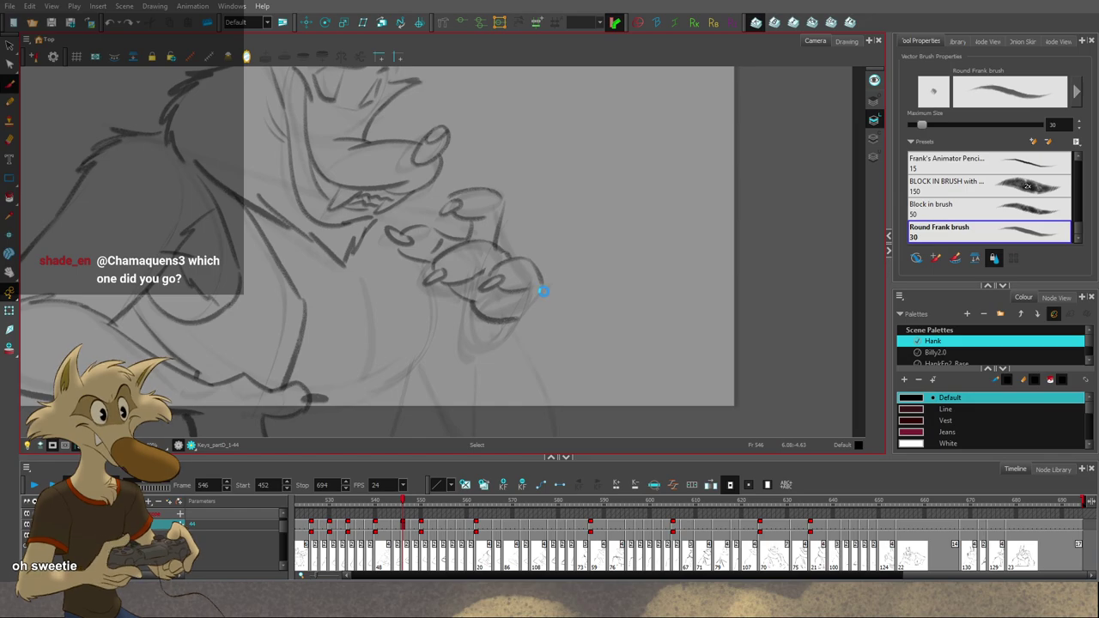
pyautogui.press('f')
pyautogui.press('g')
pyautogui.moveTo(542, 283); pyautogui.dragTo(519, 322)
pyautogui.hotkey('ctrl', 'z')
pyautogui.press('f')
pyautogui.press('g')
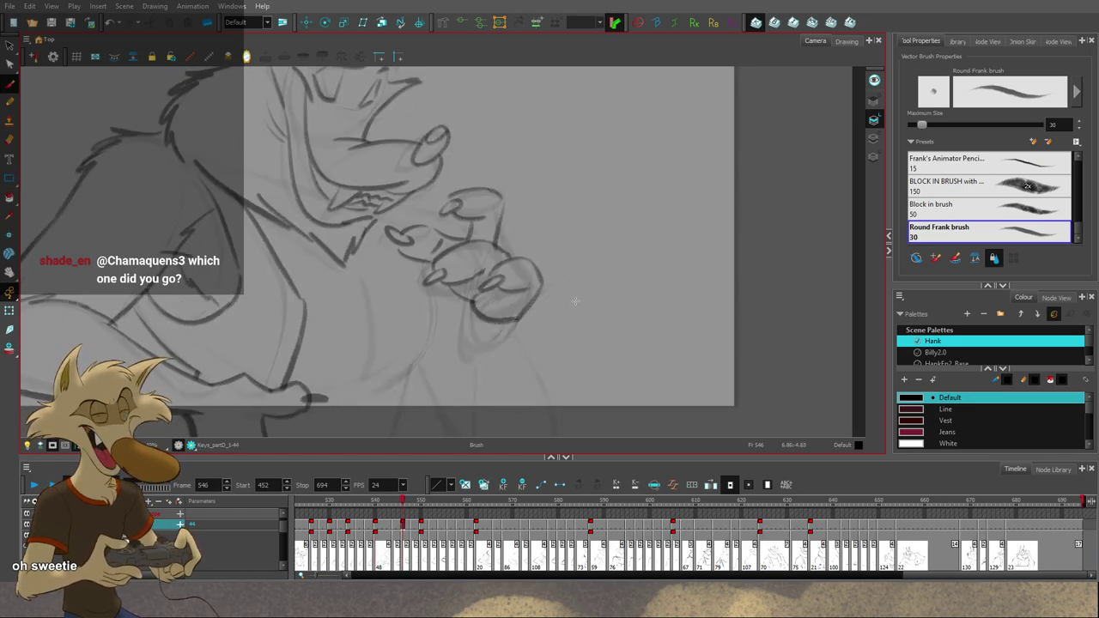
# Step: Flip back and forth between frame 546 and its neighbouring keys to examine how the raised hand and palm move
pyautogui.moveTo(590, 309)
pyautogui.mouseDown()
pyautogui.moveTo(556, 291)
pyautogui.moveTo(561, 298)
pyautogui.mouseUp()
pyautogui.press('f')
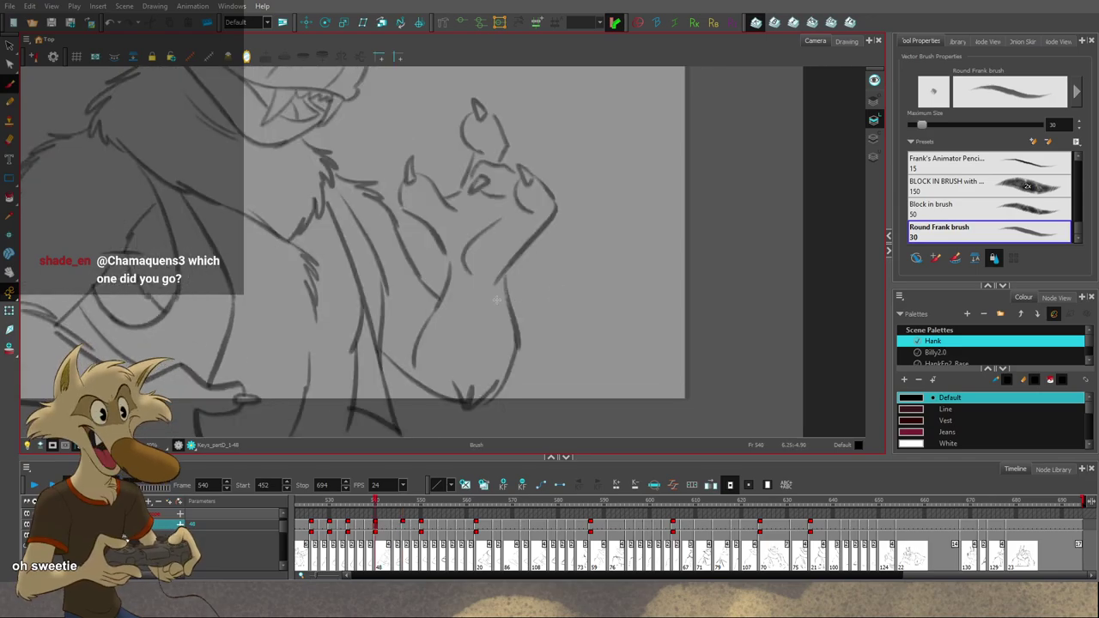
pyautogui.press('.')
pyautogui.press('.')
pyautogui.press('.')
pyautogui.press('.')
pyautogui.press('.')
pyautogui.press('.')
pyautogui.press(',')
pyautogui.press(',')
pyautogui.press(',')
pyautogui.press(',')
pyautogui.press(',')
pyautogui.press(',')
pyautogui.press('.')
pyautogui.press('.')
pyautogui.press('.')
pyautogui.press('.')
pyautogui.press('.')
pyautogui.press('.')
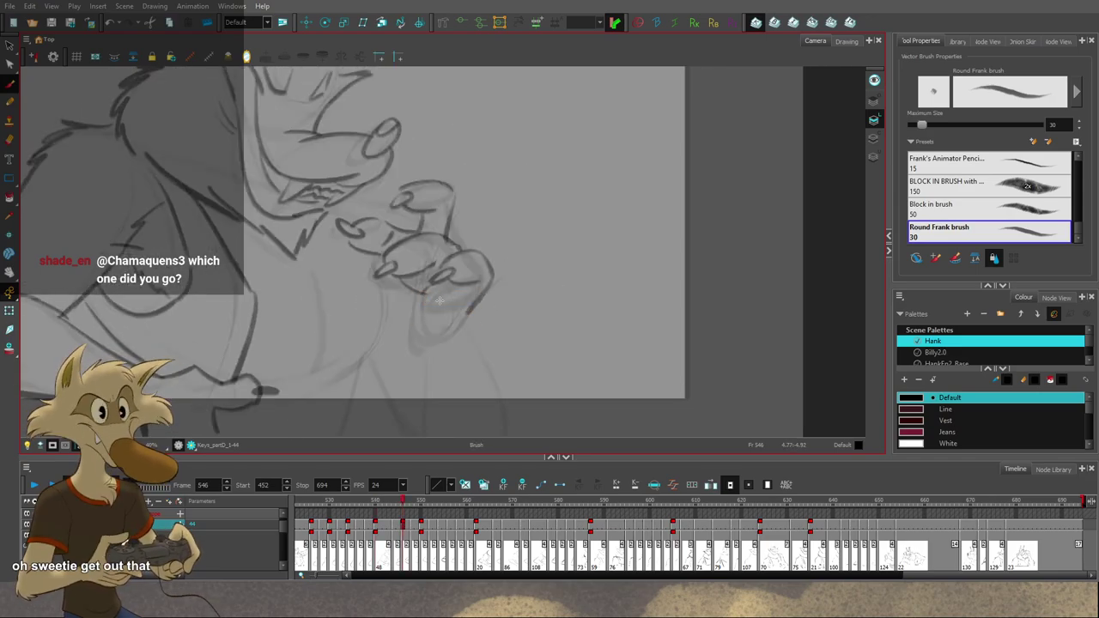
# Step: Draw the rounded lower edge of the hand beneath the outermost finger's claw at frame 546, placing it slightly lower on the second pass
pyautogui.moveTo(423, 294); pyautogui.dragTo(469, 312)
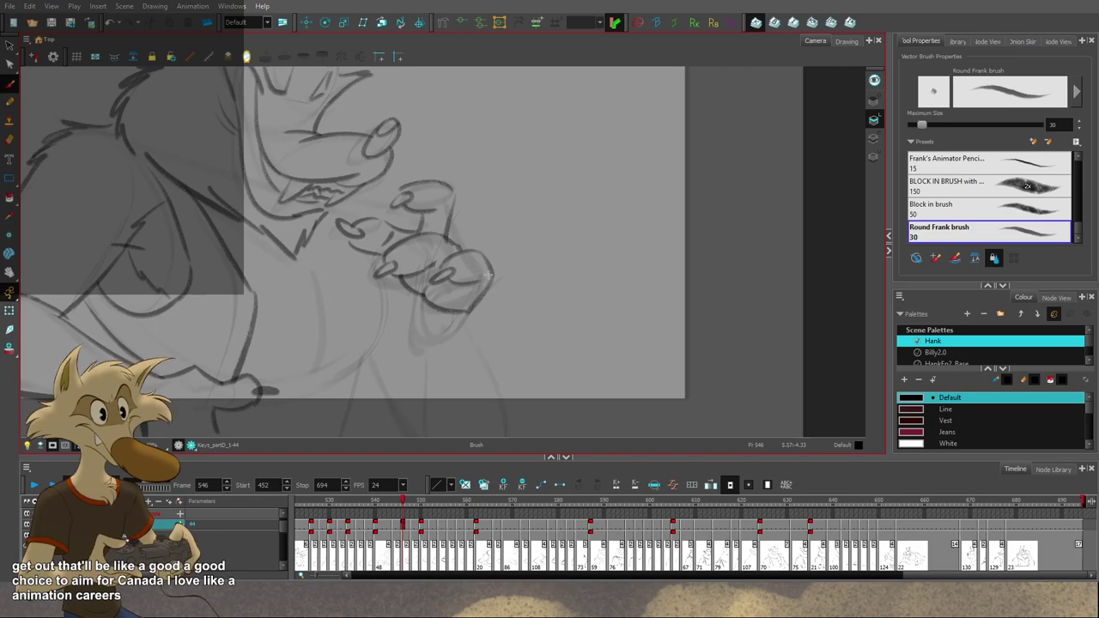
pyautogui.moveTo(527, 292); pyautogui.dragTo(529, 273)
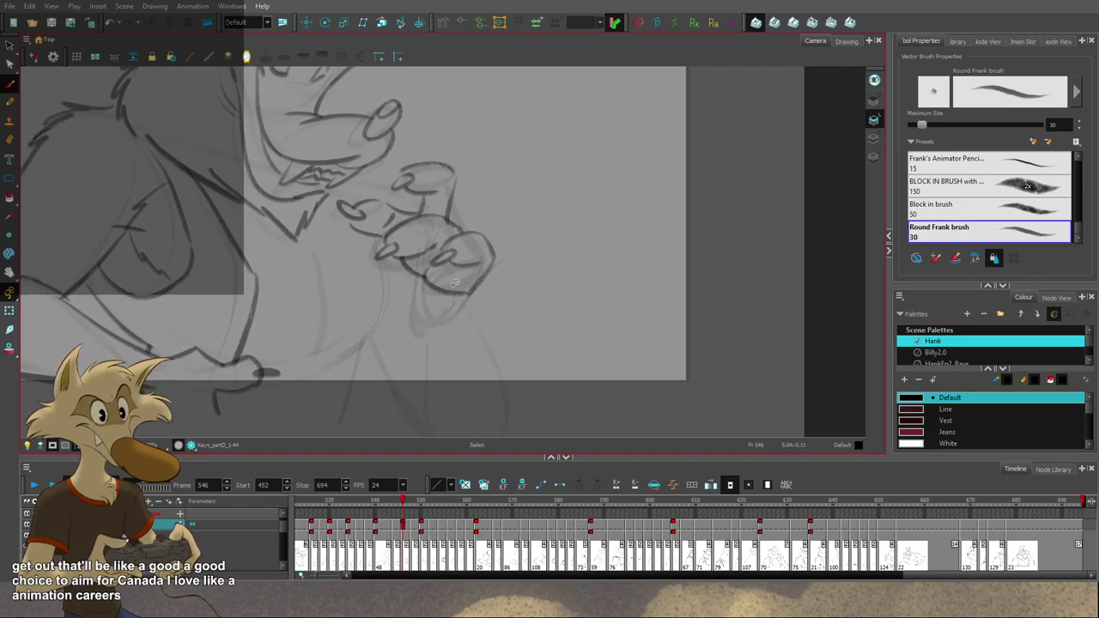
pyautogui.hotkey('ctrl', 'z')
pyautogui.press('f')
pyautogui.press('g')
pyautogui.hotkey('ctrl', 'z')
pyautogui.moveTo(430, 281); pyautogui.dragTo(473, 295)
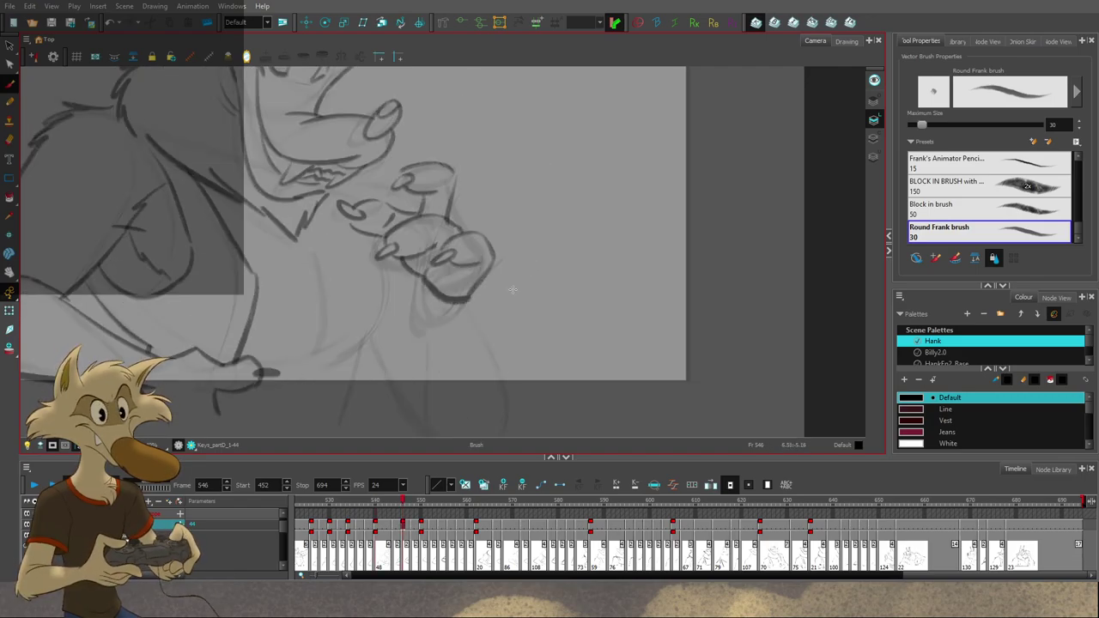
# Step: Try a straight outer forearm line running down from the base of the hand at frame 546
pyautogui.press('f')
pyautogui.press('g')
pyautogui.press('g')
pyautogui.press('f')
pyautogui.press('f')
pyautogui.press('.')
pyautogui.press('.')
pyautogui.press('.')
pyautogui.press('.')
pyautogui.press('.')
pyautogui.press('.')
pyautogui.press('.')
pyautogui.press('.')
pyautogui.press('.')
pyautogui.press('.')
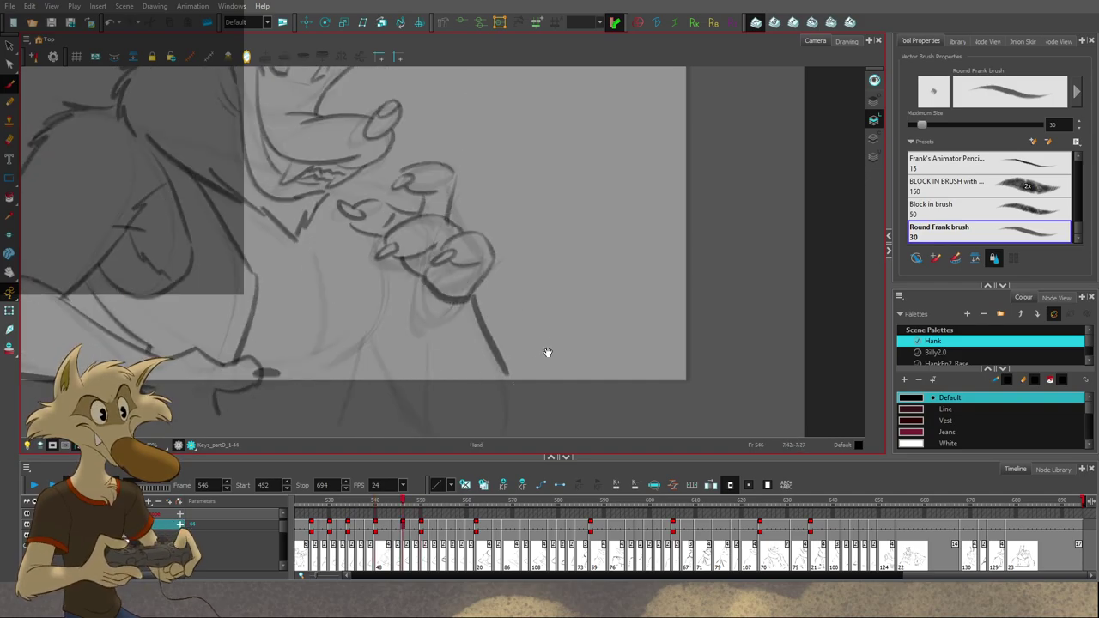
# Step: Draw the inner forearm line from beneath the middle finger down past the camera frame's lower edge at frame 546
pyautogui.press('f')
pyautogui.press('f')
pyautogui.press('g')
pyautogui.hotkey('ctrl', 'z')
pyautogui.moveTo(424, 259); pyautogui.dragTo(418, 357)
pyautogui.press('f')
pyautogui.press('g')
pyautogui.press('g')
pyautogui.press('f')
pyautogui.hotkey('ctrl', 'z')
pyautogui.moveTo(420, 311); pyautogui.dragTo(416, 388)
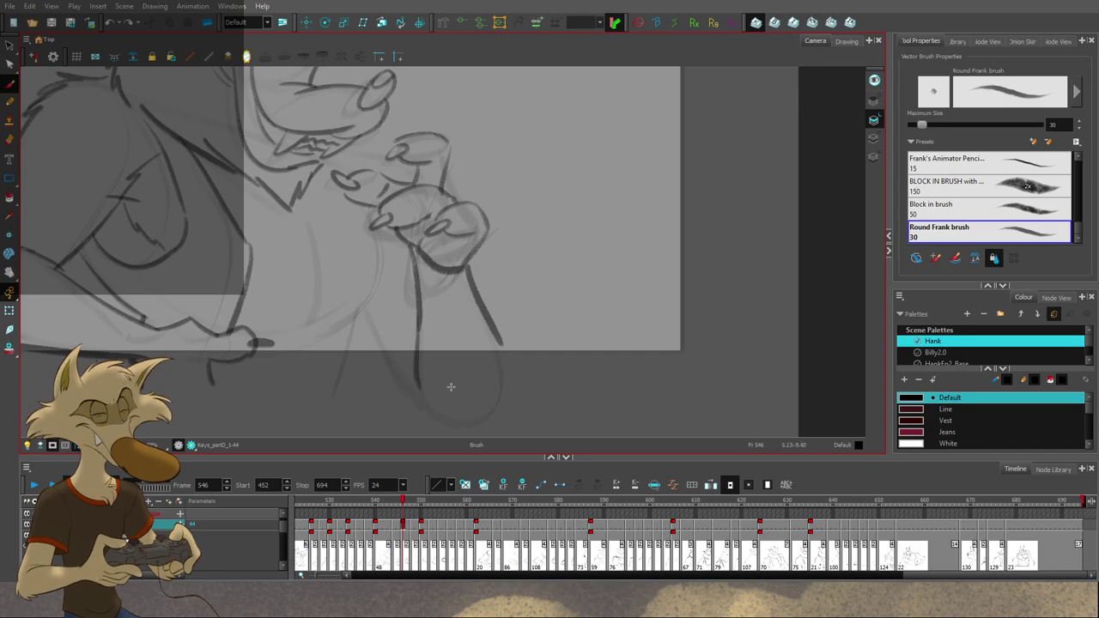
# Step: Replace the straight outer forearm line with a curved one bulging outward toward the elbow at frame 546
pyautogui.press('f')
pyautogui.press('g')
pyautogui.press('g')
pyautogui.press(',')
pyautogui.press(',')
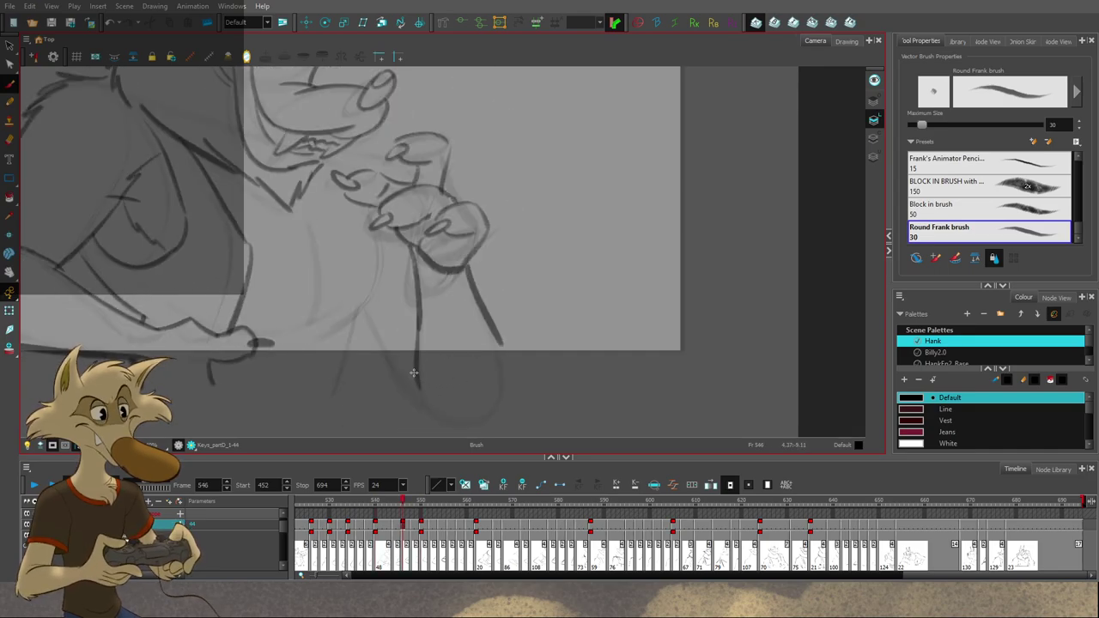
pyautogui.press(',')
pyautogui.press(',')
pyautogui.hotkey('alt', 's')
pyautogui.moveTo(491, 320); pyautogui.dragTo(505, 374)
pyautogui.hotkey('ctrl', 'z')
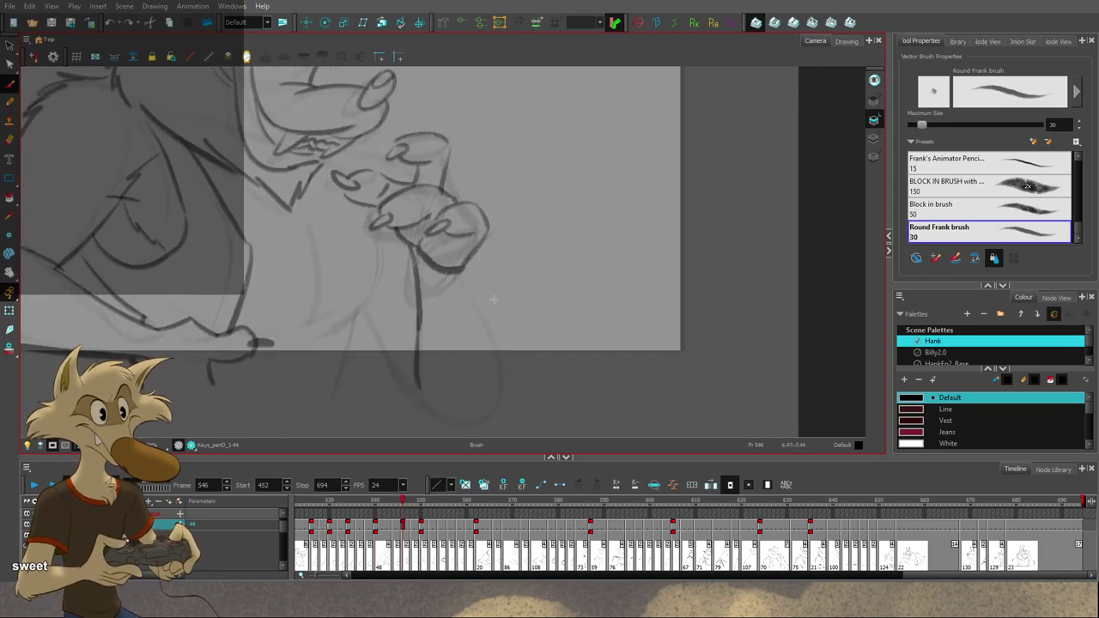
pyautogui.moveTo(472, 260); pyautogui.dragTo(504, 362)
pyautogui.press('f')
pyautogui.press('g')
pyautogui.hotkey('ctrl', 'z')
pyautogui.moveTo(487, 311); pyautogui.dragTo(506, 393)
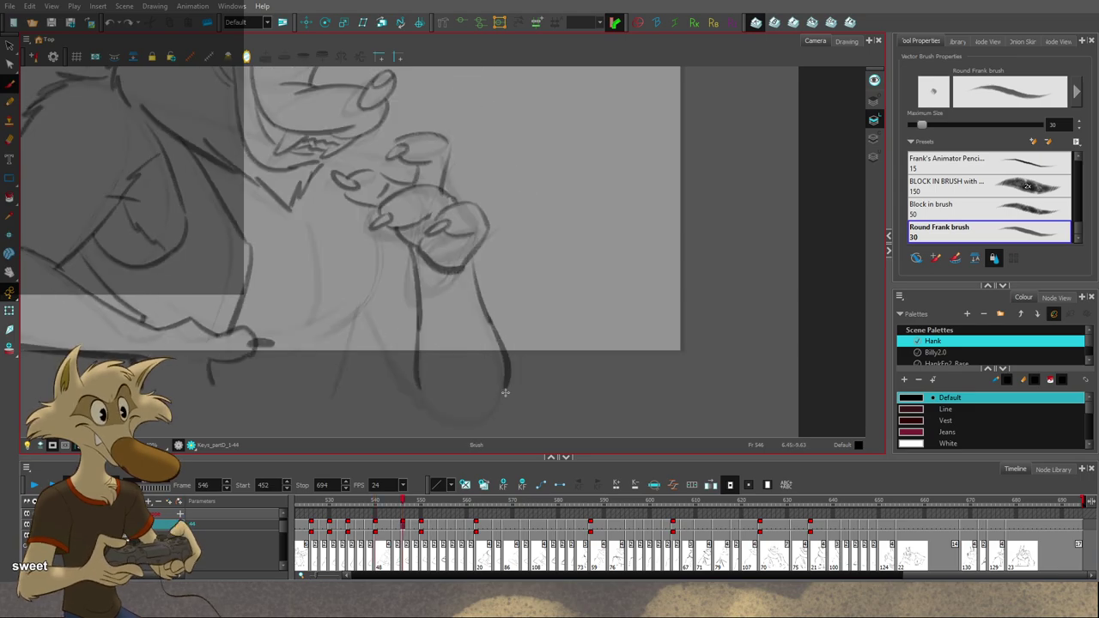
# Step: Draw the pointed fur tip of the elbow at the lower end of the outer forearm line at frame 546
pyautogui.press('f')
pyautogui.press('g')
pyautogui.press('g')
pyautogui.press('f')
pyautogui.press('f')
pyautogui.press('g')
pyautogui.moveTo(406, 377); pyautogui.dragTo(485, 424)
pyautogui.hotkey('ctrl', 'z')
pyautogui.press('f')
pyautogui.press('g')
pyautogui.moveTo(493, 383); pyautogui.dragTo(486, 423)
pyautogui.moveTo(507, 383); pyautogui.dragTo(488, 421)
pyautogui.press('f')
pyautogui.press('g')
# Step: Draw the underside of the arm from the torso down to the elbow tip and add a small fur tick there
pyautogui.press('.')
pyautogui.press(',')
pyautogui.moveTo(363, 309); pyautogui.dragTo(470, 411)
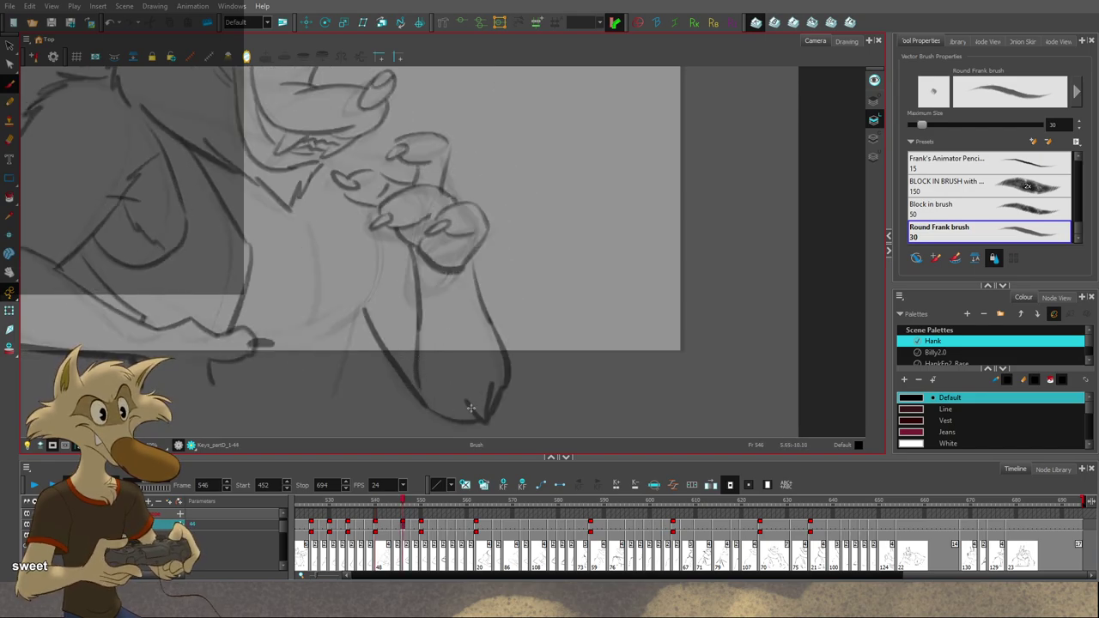
# Step: Save the scene and step back to the key at frame 540 to compare the raised arm
pyautogui.moveTo(541, 306); pyautogui.dragTo(572, 338)
pyautogui.hotkey('ctrl', 's')
pyautogui.press(',')
pyautogui.press(',')
pyautogui.press(',')
pyautogui.press(',')
pyautogui.press(',')
pyautogui.press(',')
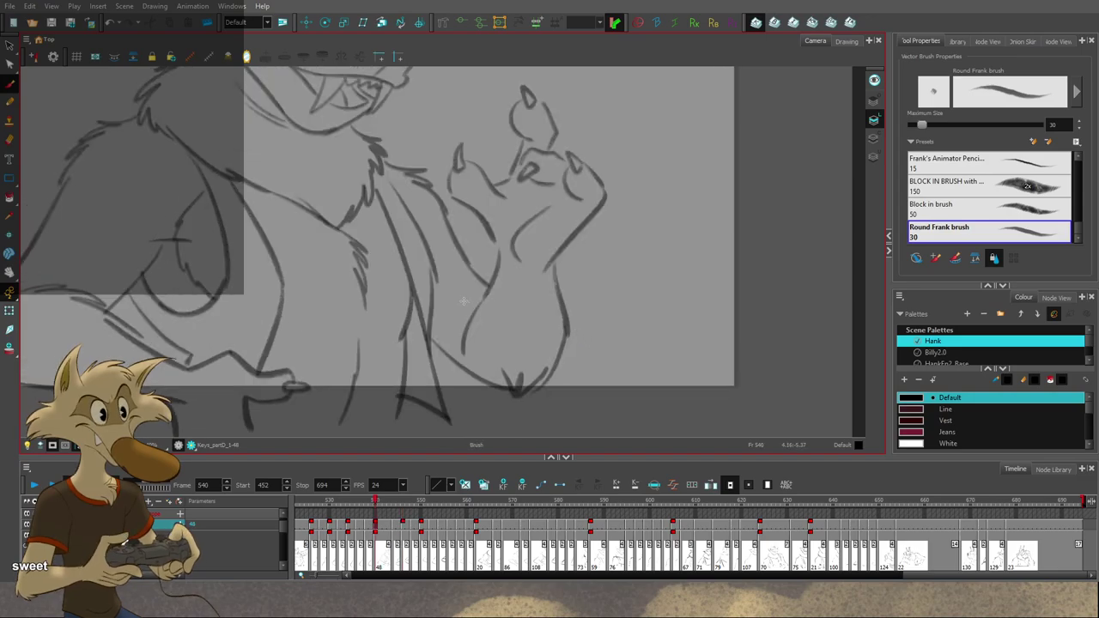
# Step: Add a fur tuft on the chest at frame 546, with a torso line below it, matching the neighbouring keys
pyautogui.press('.')
pyautogui.press('.')
pyautogui.press('.')
pyautogui.press('.')
pyautogui.press('.')
pyautogui.press('.')
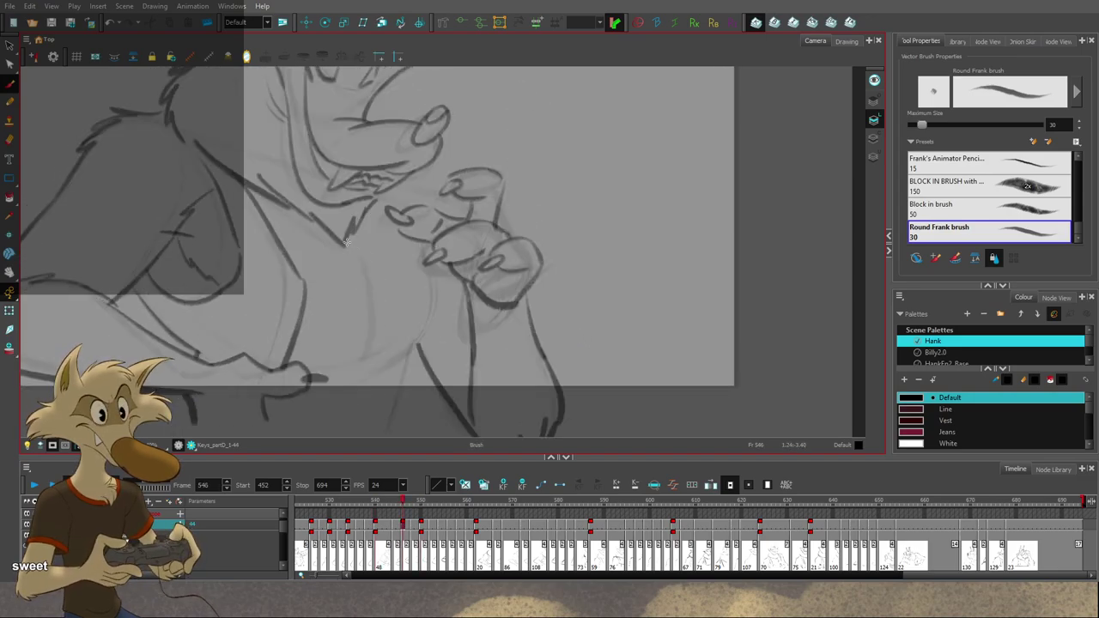
pyautogui.press('f')
pyautogui.moveTo(384, 276)
pyautogui.mouseDown()
pyautogui.moveTo(366, 269)
pyautogui.moveTo(376, 311)
pyautogui.moveTo(361, 382)
pyautogui.moveTo(342, 406)
pyautogui.mouseUp()
pyautogui.press('g')
pyautogui.press('g')
pyautogui.press('f')
pyautogui.press('f')
pyautogui.press('g')
pyautogui.press('f')
pyautogui.press('g')
pyautogui.press('f')
pyautogui.press('g')
# Step: Redraw the torso line below the chest fur and add the lower stroke of the vest's front edge at frame 546
pyautogui.press(',')
pyautogui.press(',')
pyautogui.press(',')
pyautogui.press(',')
pyautogui.press(',')
pyautogui.press(',')
pyautogui.press(',')
pyautogui.press(',')
pyautogui.press(',')
pyautogui.press(',')
pyautogui.press(',')
pyautogui.press(',')
pyautogui.hotkey('ctrl', 'z')
pyautogui.moveTo(355, 351); pyautogui.dragTo(340, 421)
pyautogui.moveTo(421, 351); pyautogui.dragTo(421, 338)
pyautogui.press('f')
pyautogui.press('g')
pyautogui.press('.')
pyautogui.press('.')
pyautogui.press('.')
pyautogui.press('.')
pyautogui.press('.')
pyautogui.press('.')
pyautogui.press('.')
pyautogui.press('.')
pyautogui.press('.')
pyautogui.press('.')
pyautogui.press('.')
pyautogui.press('.')
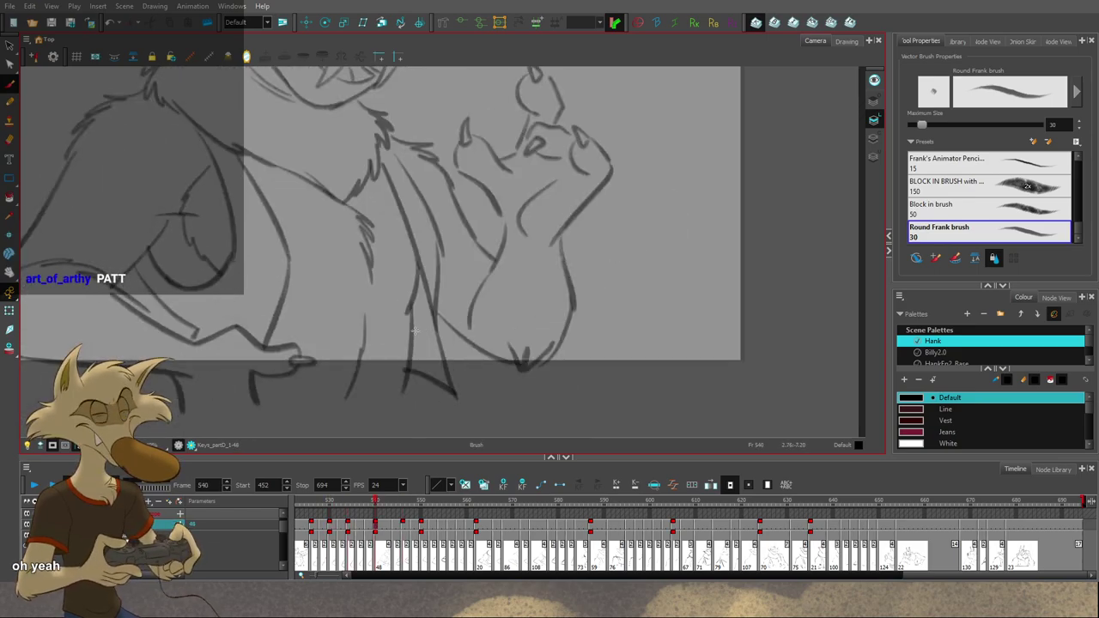
# Step: Extend the vest's front edge upward with a short curved stroke at frame 546, checking it against the neighbouring keys
pyautogui.press(',')
pyautogui.press(',')
pyautogui.press(',')
pyautogui.press(',')
pyautogui.press(',')
pyautogui.press(',')
pyautogui.scroll(2, 403, 410)
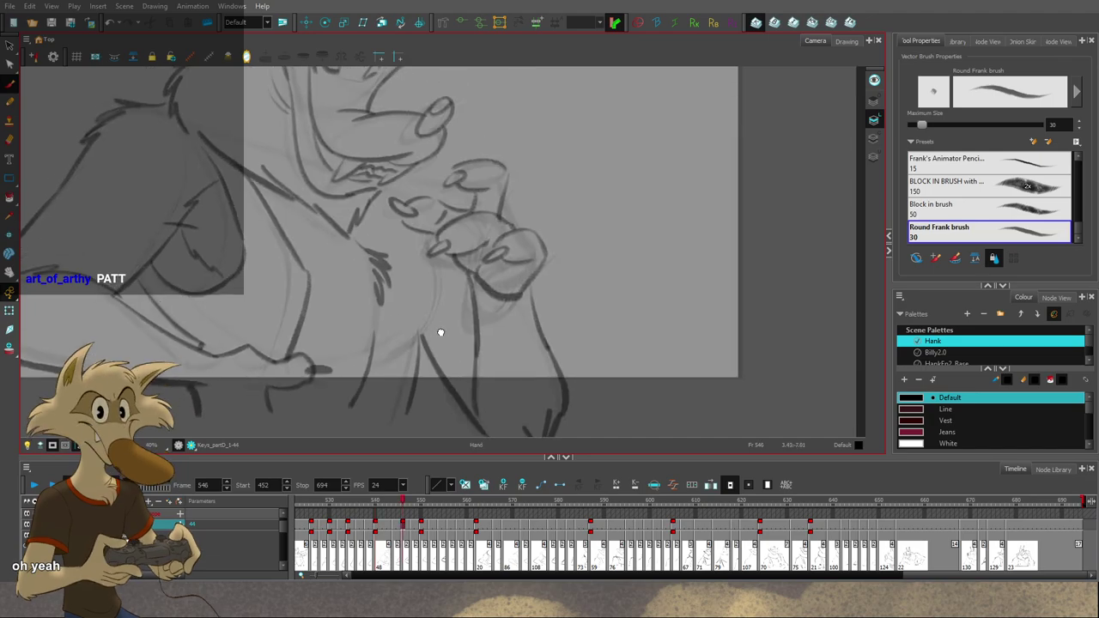
pyautogui.press('.')
pyautogui.press('.')
pyautogui.press('.')
pyautogui.press('.')
pyautogui.press('.')
pyautogui.press('.')
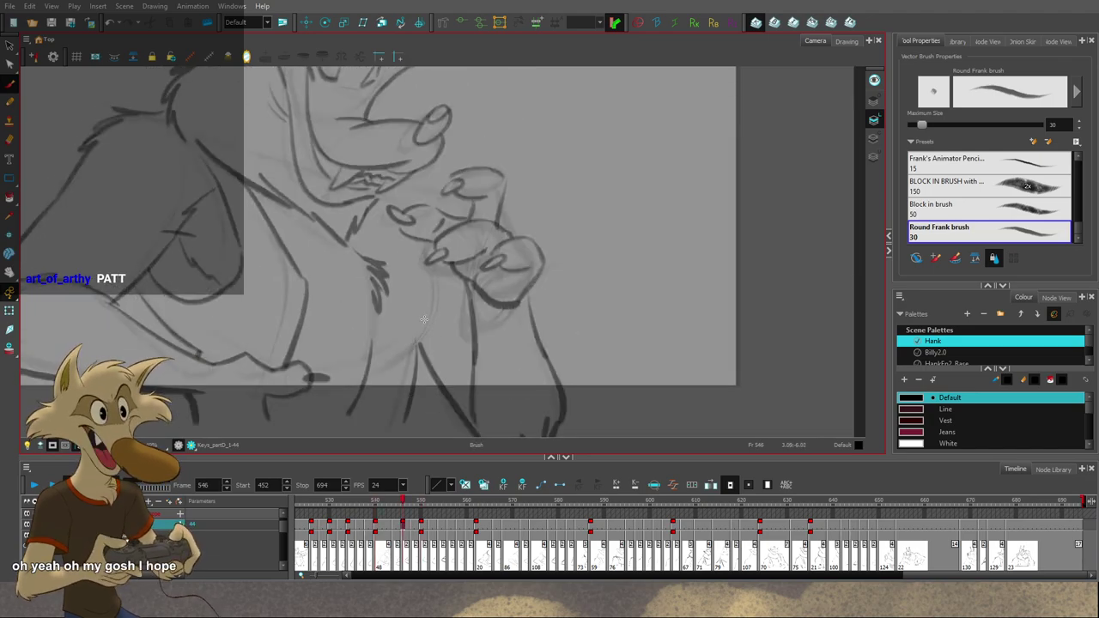
pyautogui.moveTo(424, 320); pyautogui.dragTo(413, 346)
pyautogui.press('f')
pyautogui.press('g')
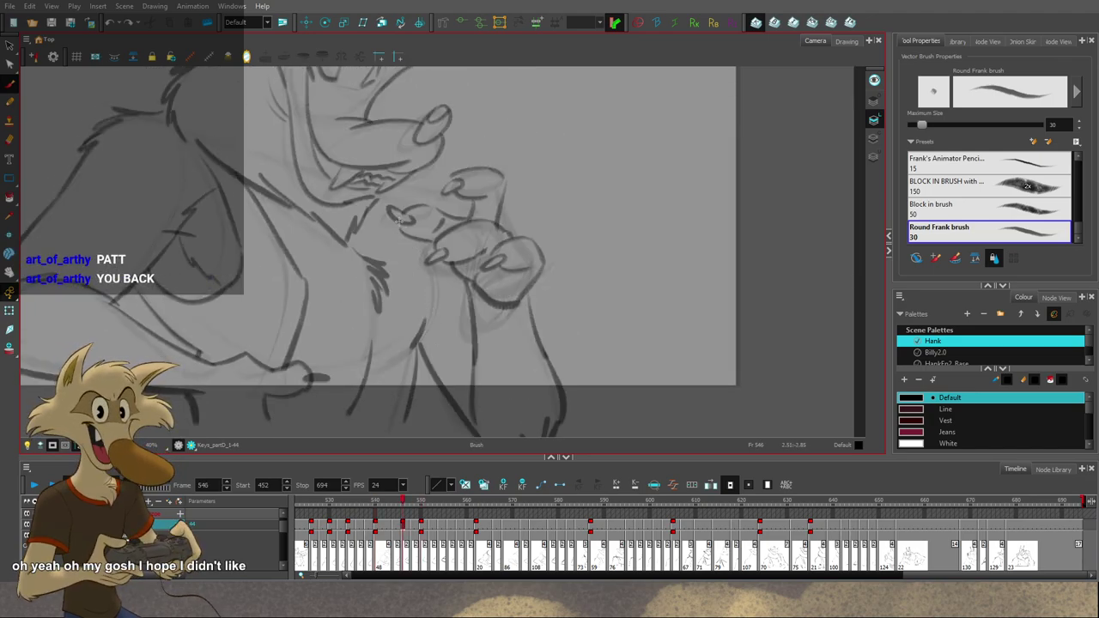
pyautogui.press('f')
pyautogui.press('g')
# Step: Try several strokes for the vest's edge running down from beside the raised paw at frame 546
pyautogui.hotkey('ctrl', 'z')
pyautogui.moveTo(410, 230); pyautogui.dragTo(428, 283)
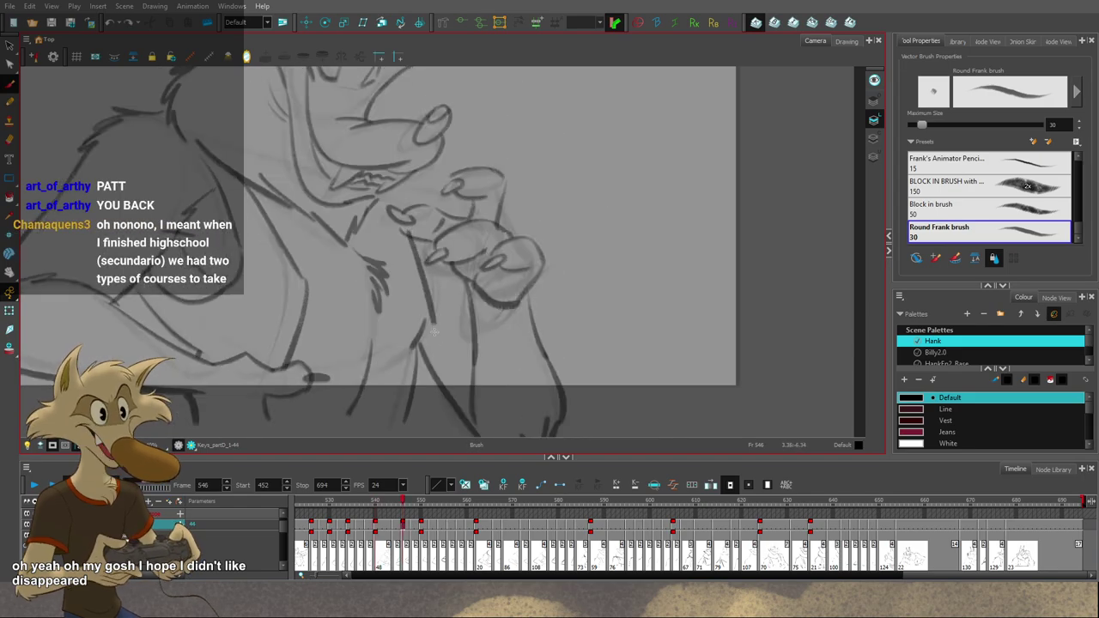
pyautogui.hotkey('ctrl', 'z')
pyautogui.hotkey('ctrl', 'z')
pyautogui.moveTo(414, 237); pyautogui.dragTo(466, 420)
pyautogui.press('f')
pyautogui.press('g')
pyautogui.hotkey('ctrl', 'z')
pyautogui.press('f')
pyautogui.press('.')
pyautogui.press('.')
pyautogui.press('.')
pyautogui.press('.')
pyautogui.press('.')
pyautogui.press('.')
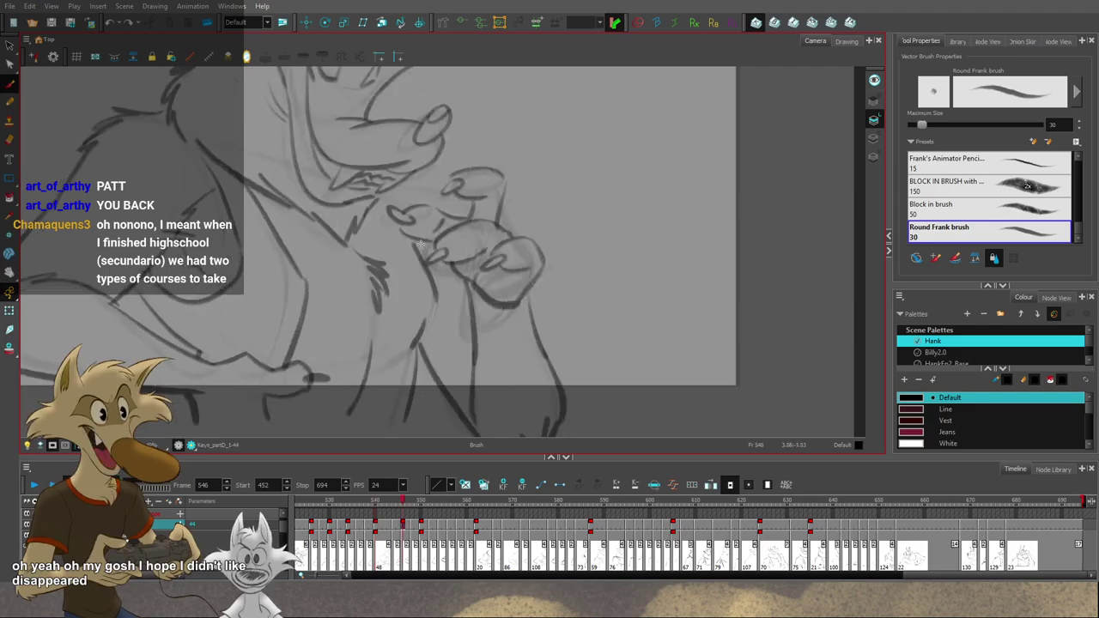
pyautogui.hotkey('ctrl', 'z')
# Step: Draw the vest's long curved edge from beside the raised paw down toward the arm's underside at frame 546
pyautogui.moveTo(407, 236)
pyautogui.mouseDown()
pyautogui.moveTo(433, 295)
pyautogui.moveTo(428, 285)
pyautogui.mouseUp()
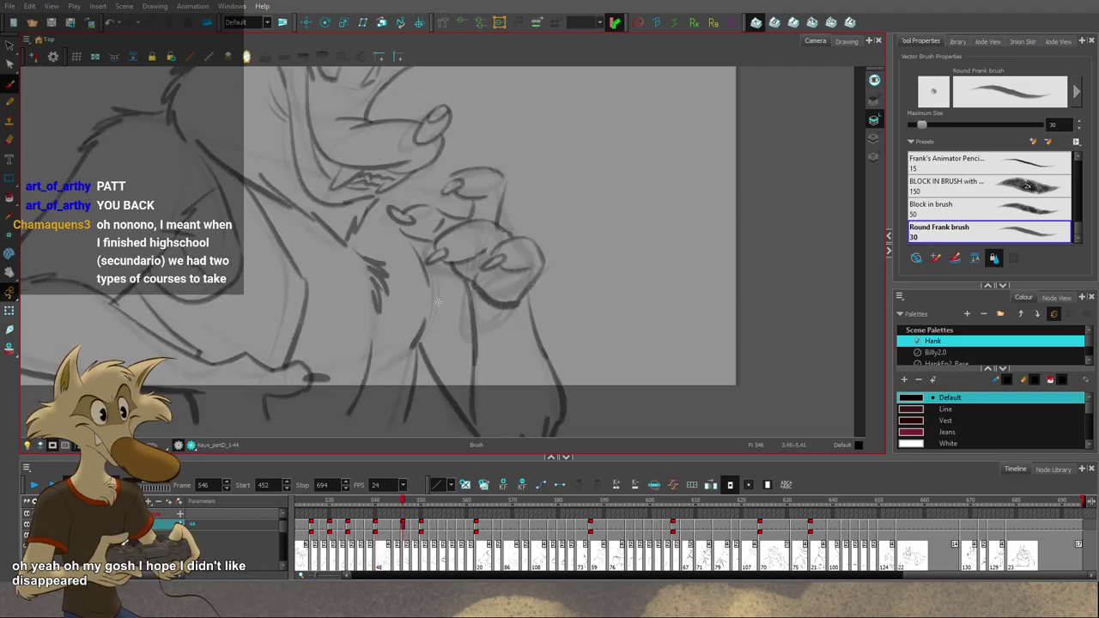
pyautogui.press('f')
pyautogui.press('g')
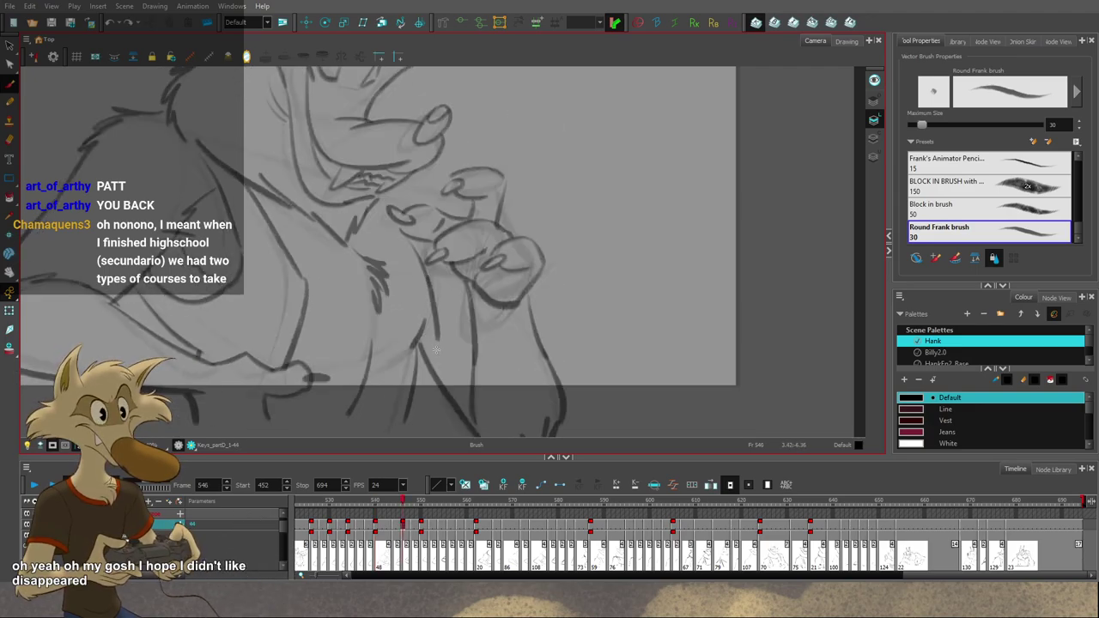
pyautogui.press('f')
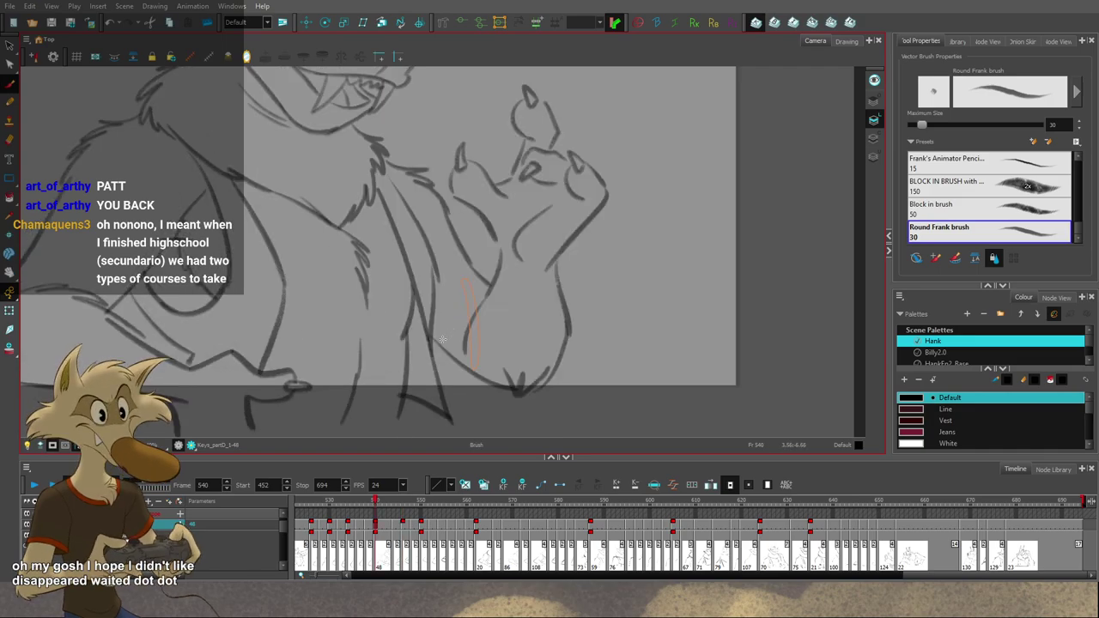
pyautogui.press('g')
pyautogui.moveTo(436, 340); pyautogui.dragTo(437, 425)
pyautogui.hotkey('ctrl', 'z')
pyautogui.moveTo(490, 369); pyautogui.dragTo(493, 326)
# Step: Try a slanted line for the vest's lower corner beside the underside of the arm at frame 546
pyautogui.press('f')
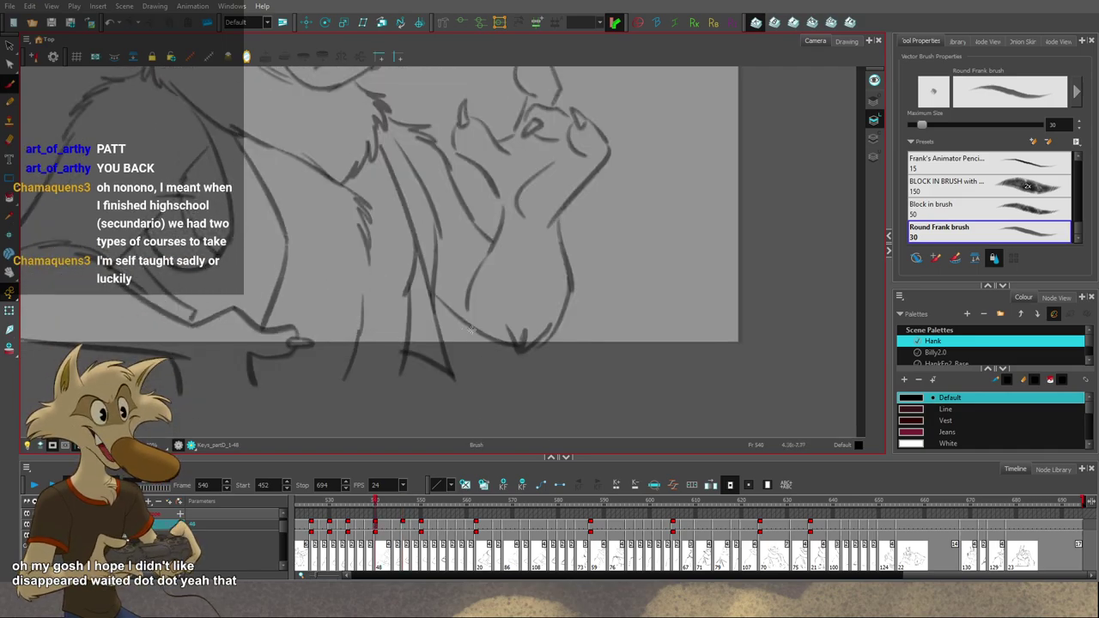
pyautogui.press('g')
pyautogui.press('g')
pyautogui.press('f')
pyautogui.moveTo(421, 350); pyautogui.dragTo(451, 382)
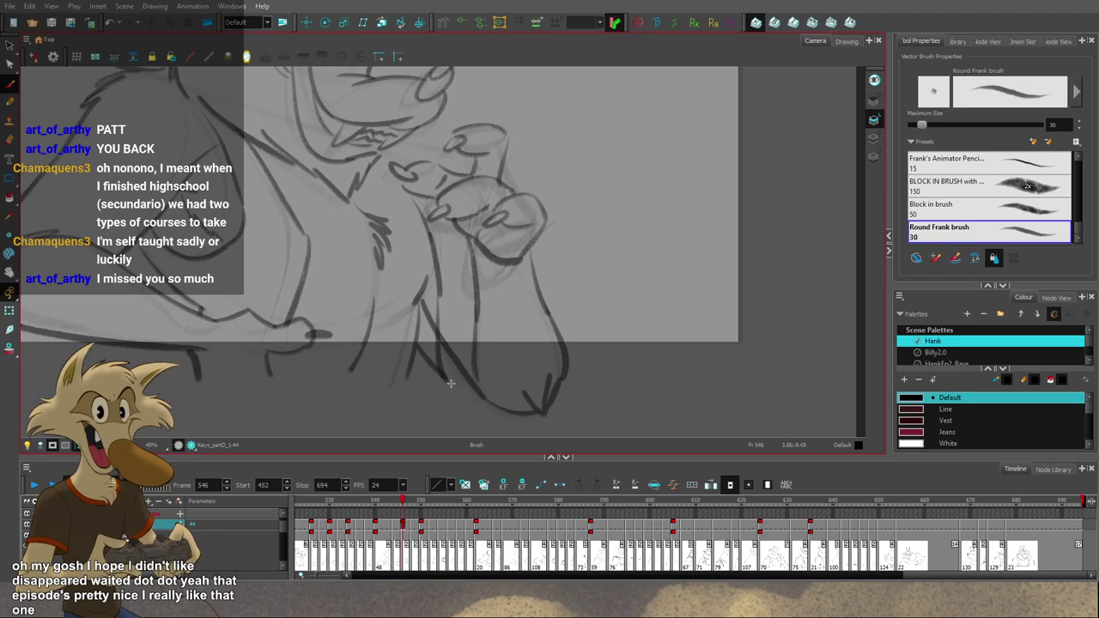
pyautogui.hotkey('ctrl', 'z')
pyautogui.moveTo(418, 347)
pyautogui.mouseDown()
pyautogui.moveTo(451, 382)
pyautogui.moveTo(481, 391)
pyautogui.mouseUp()
pyautogui.hotkey('ctrl', 'z')
pyautogui.hotkey('ctrl', 'z')
# Step: Draw the vest's bottom edge to close its lower corner at frame 546, following the neighbouring keys
pyautogui.press('f')
pyautogui.press('g')
pyautogui.press('f')
pyautogui.press('g')
pyautogui.press('g')
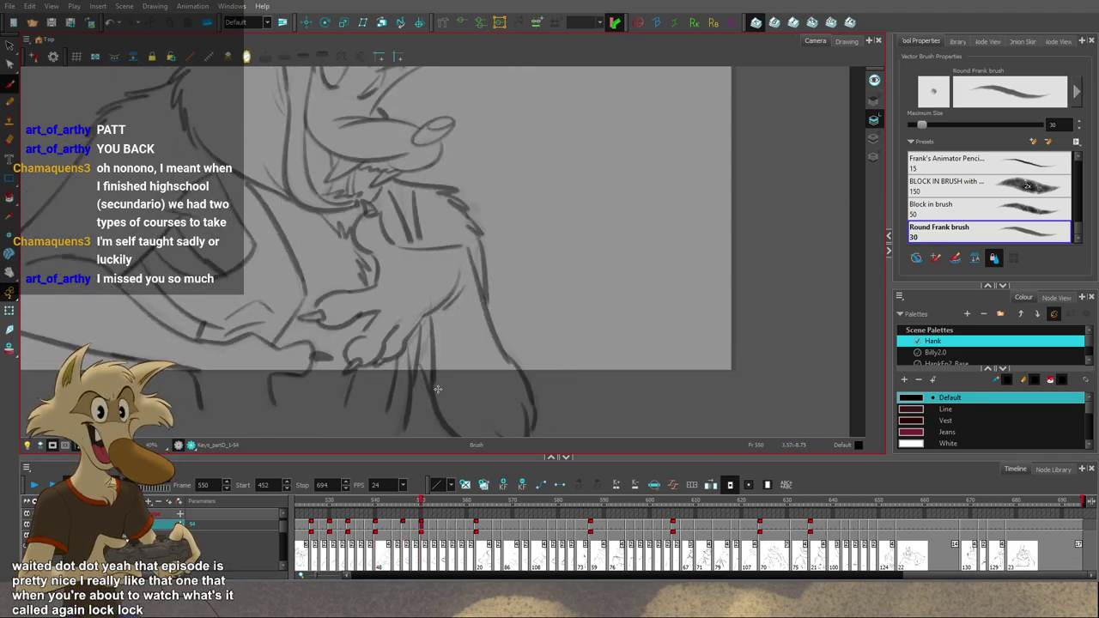
pyautogui.press('f')
pyautogui.hotkey('ctrl', 'z')
pyautogui.moveTo(405, 396); pyautogui.dragTo(445, 414)
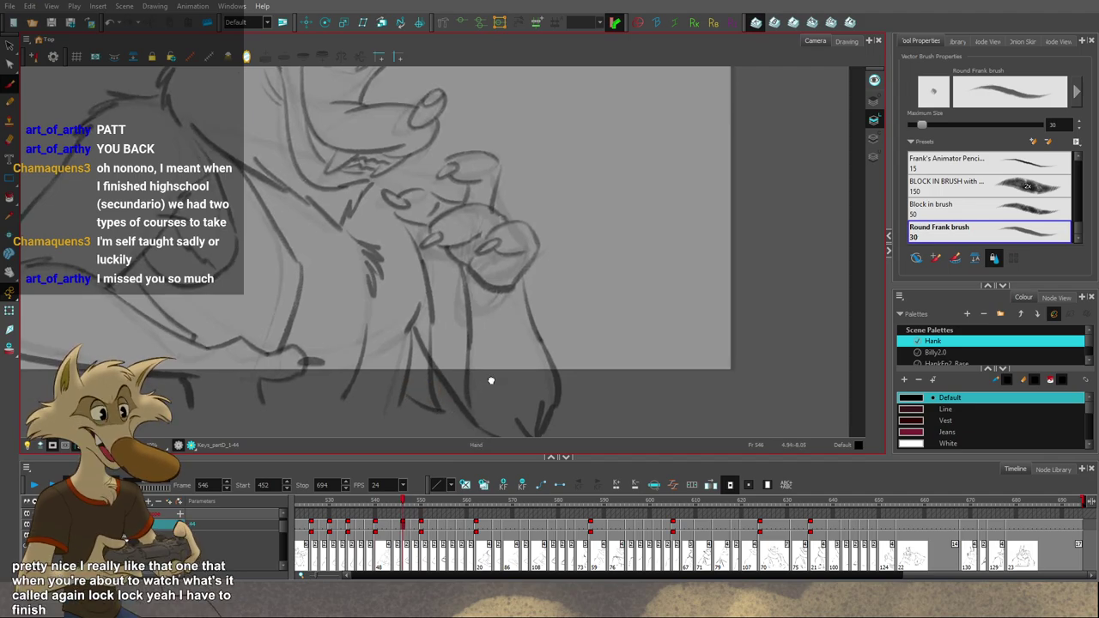
# Step: Add a line from beneath the raised paw down to the arm's underside, next to the vest edge
pyautogui.moveTo(490, 380); pyautogui.dragTo(486, 403)
pyautogui.press('f')
pyautogui.press('g')
pyautogui.press('g')
pyautogui.press('f')
pyautogui.press('f')
pyautogui.press('g')
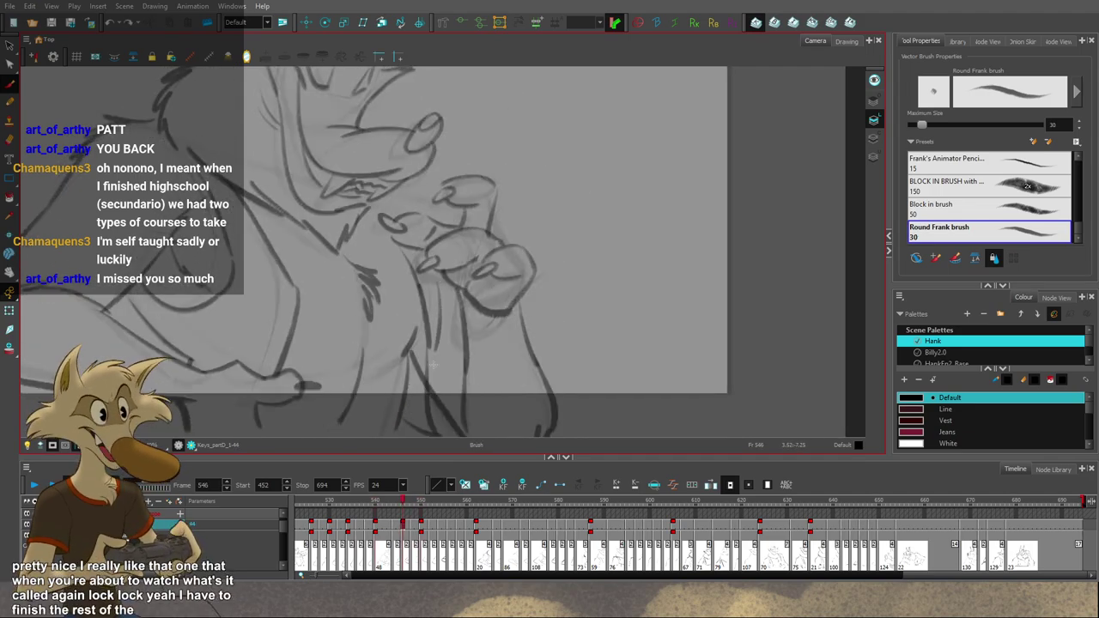
pyautogui.moveTo(480, 348); pyautogui.dragTo(497, 313)
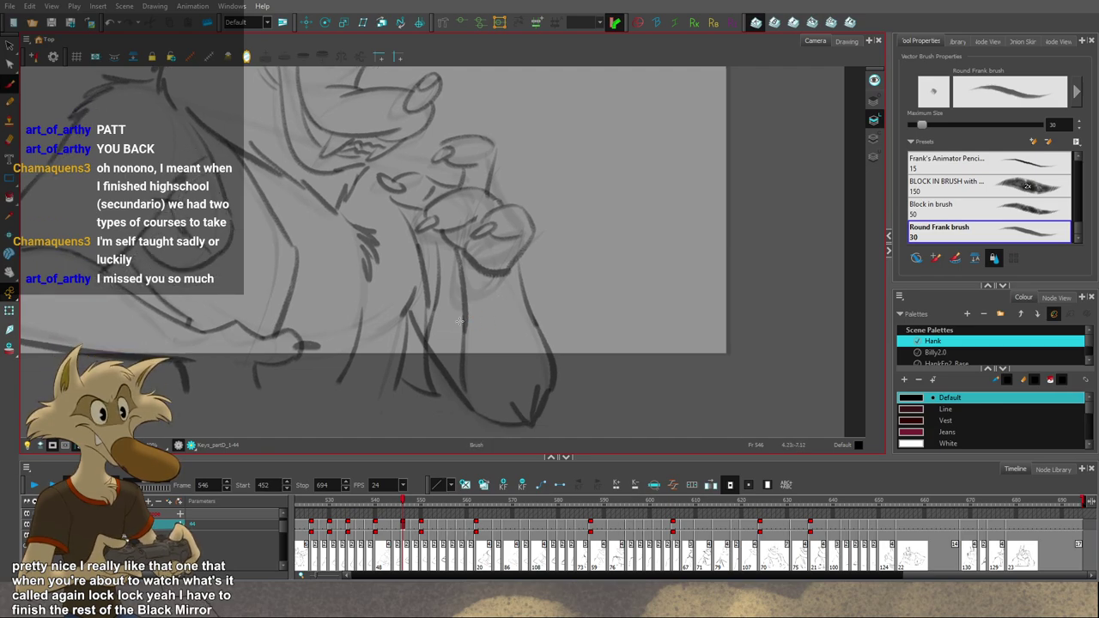
# Step: Erase the part of the arm's underside line that overlaps the vest, and return to the Brush
pyautogui.press('f')
pyautogui.press('g')
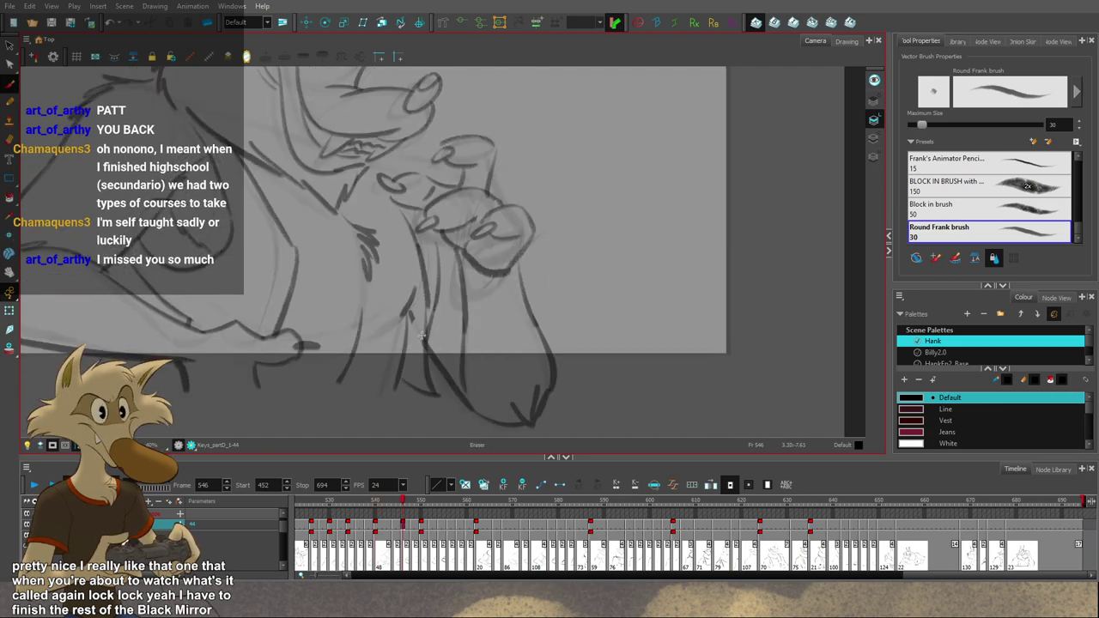
pyautogui.hotkey('alt', 'b')
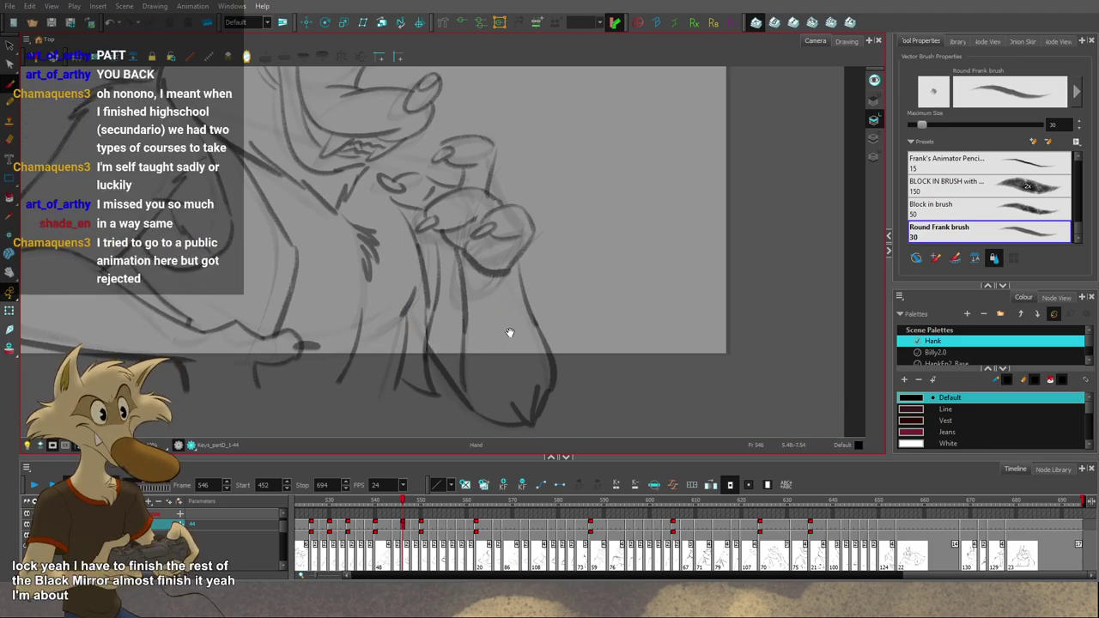
# Step: Draw the shoulder line from the neck toward the raised finger at frame 546, comparing with the keys at 540 and 550
pyautogui.moveTo(502, 267); pyautogui.dragTo(505, 319)
pyautogui.press('f')
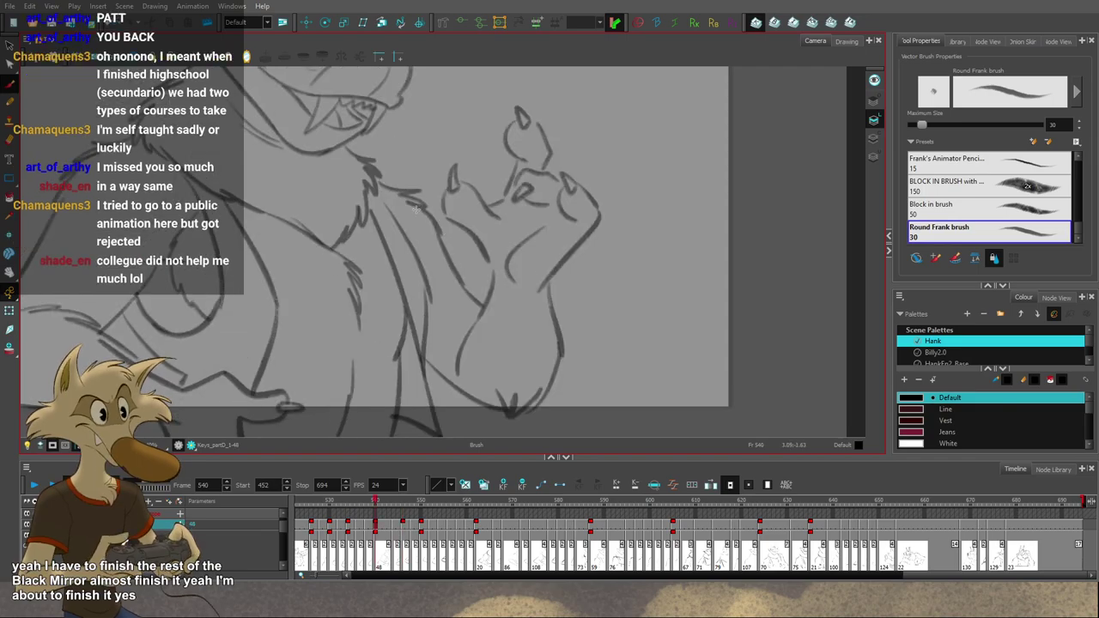
pyautogui.press('g')
pyautogui.press('g')
pyautogui.press('f')
pyautogui.press('f')
pyautogui.press('g')
pyautogui.press('f')
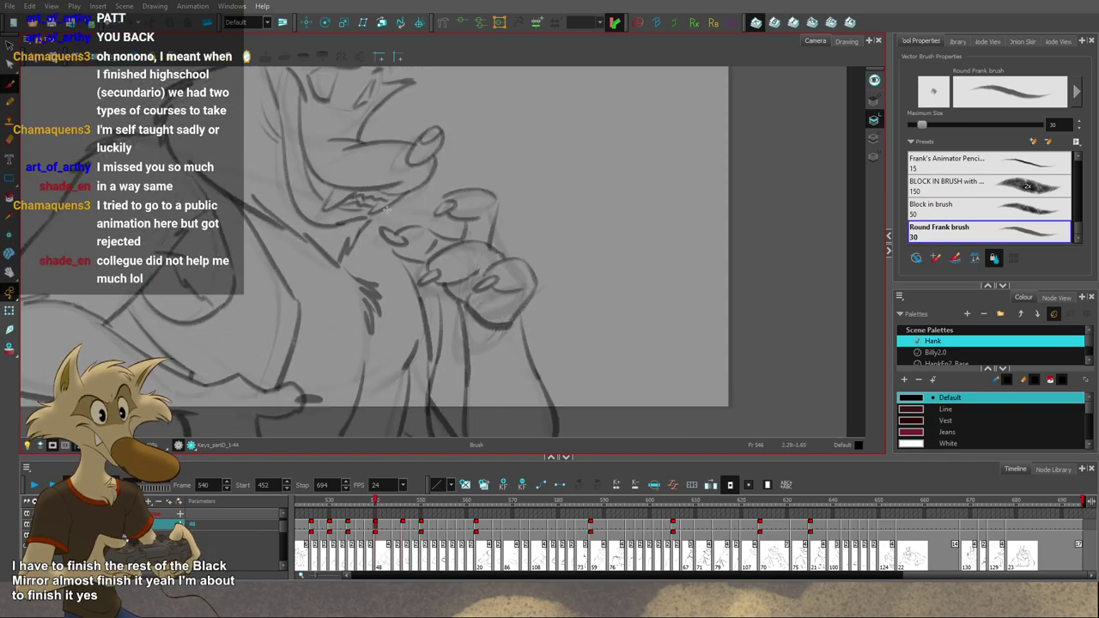
pyautogui.press('g')
pyautogui.press('f')
pyautogui.press('g')
pyautogui.press('g')
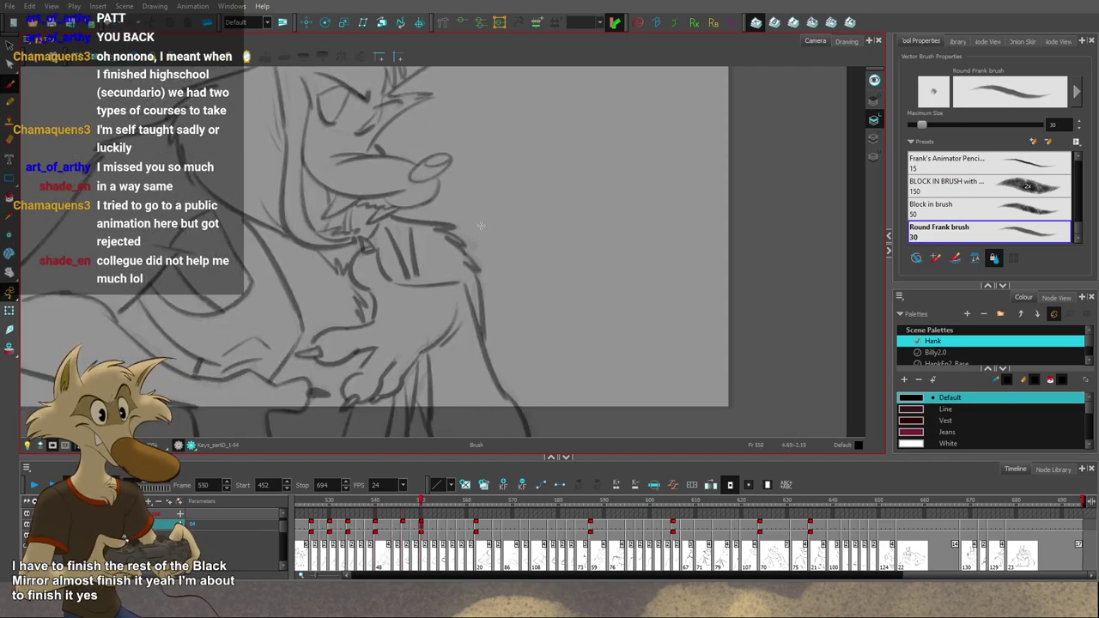
pyautogui.press('f')
pyautogui.press('f')
pyautogui.press('g')
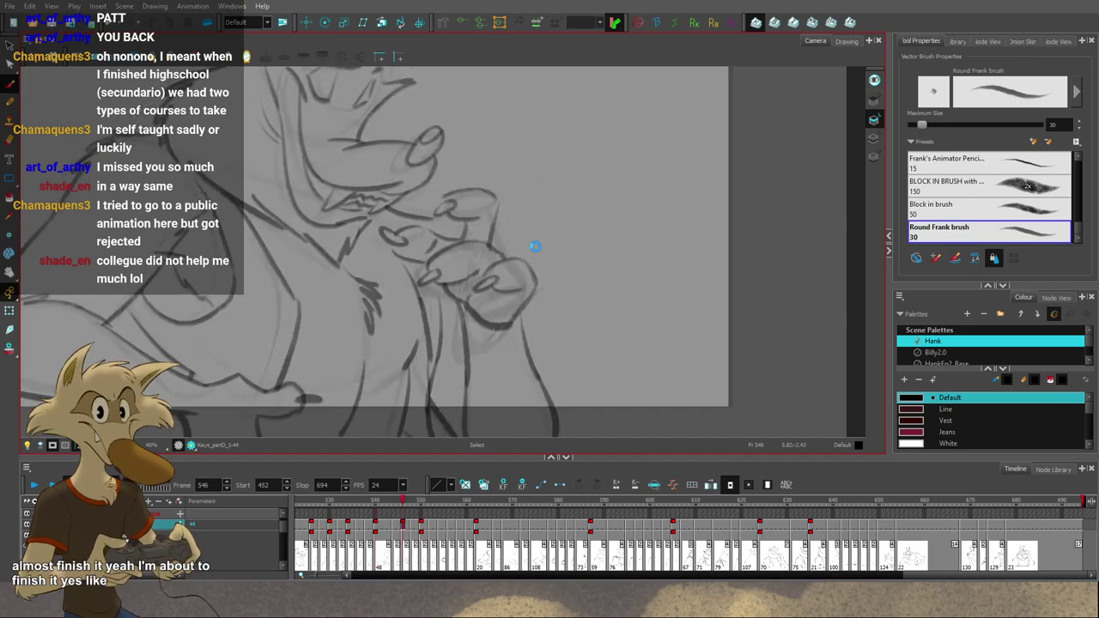
# Step: Add small fur ticks at the end of the shoulder line beneath the raised finger at frame 546
pyautogui.press('f')
pyautogui.press('g')
pyautogui.press('g')
pyautogui.press('f')
pyautogui.press('f')
pyautogui.press('g')
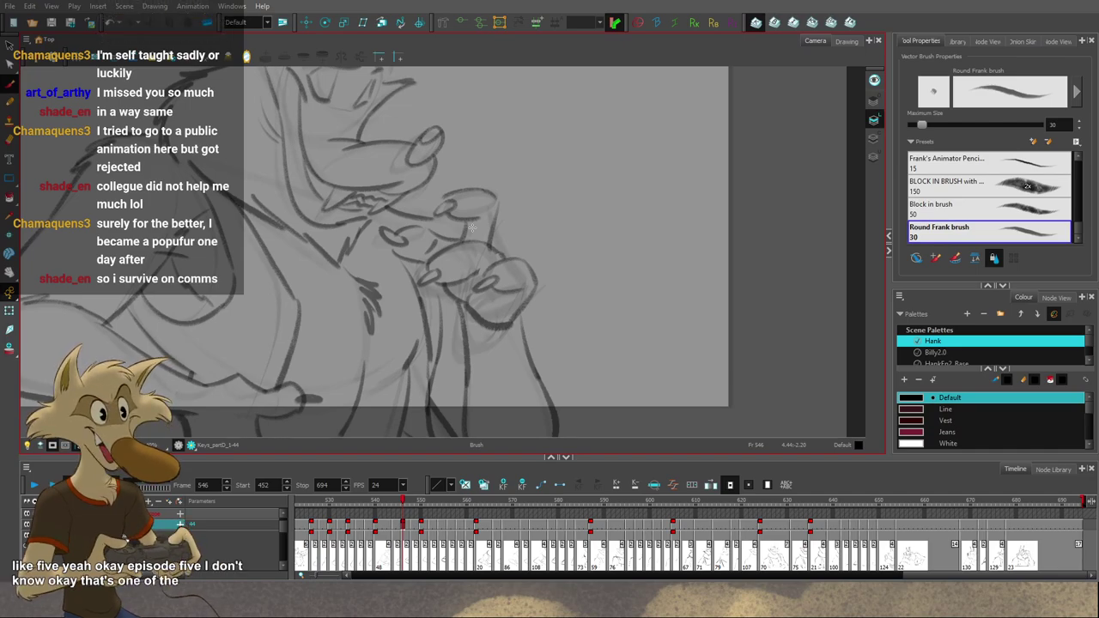
pyautogui.scroll(2, 479, 224)
pyautogui.press('f')
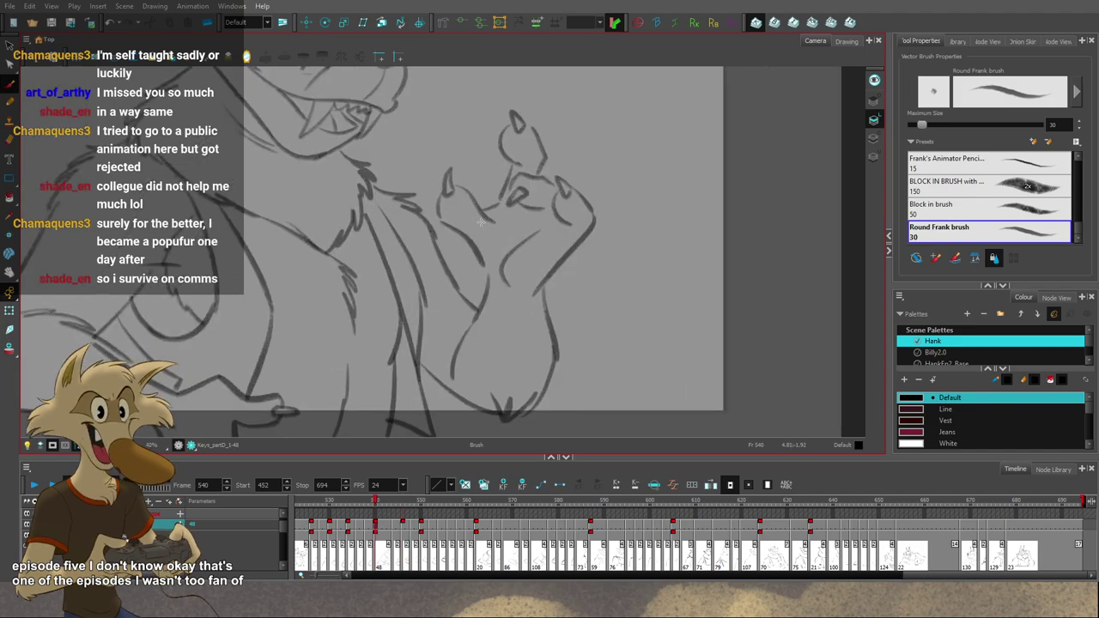
pyautogui.press('g')
pyautogui.press('g')
pyautogui.press('f')
pyautogui.press('f')
pyautogui.press('g')
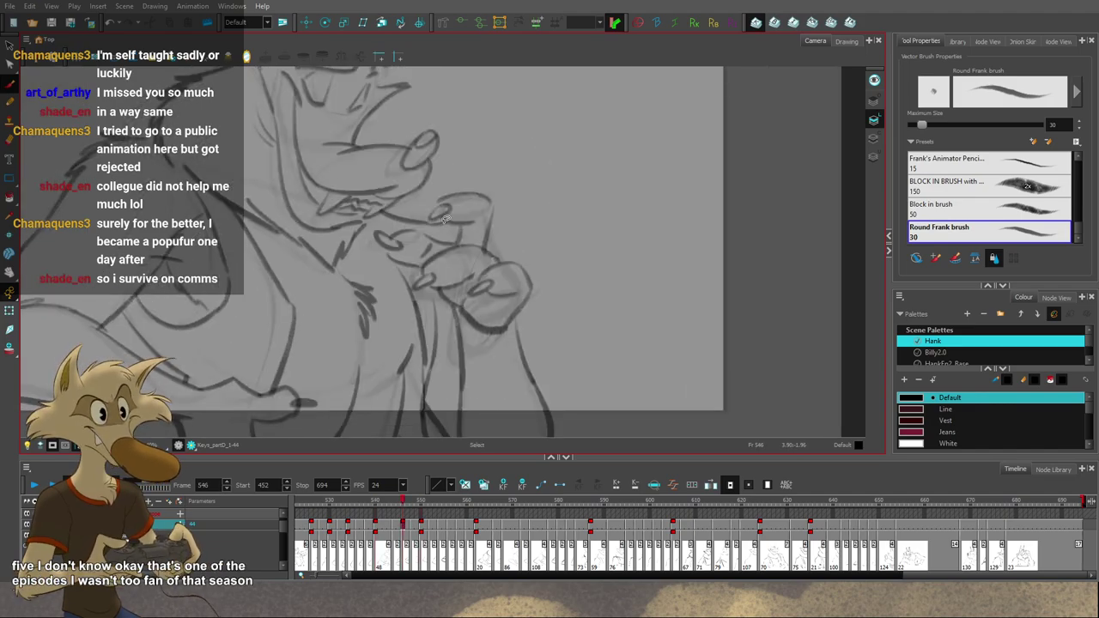
pyautogui.press('f')
pyautogui.press('g')
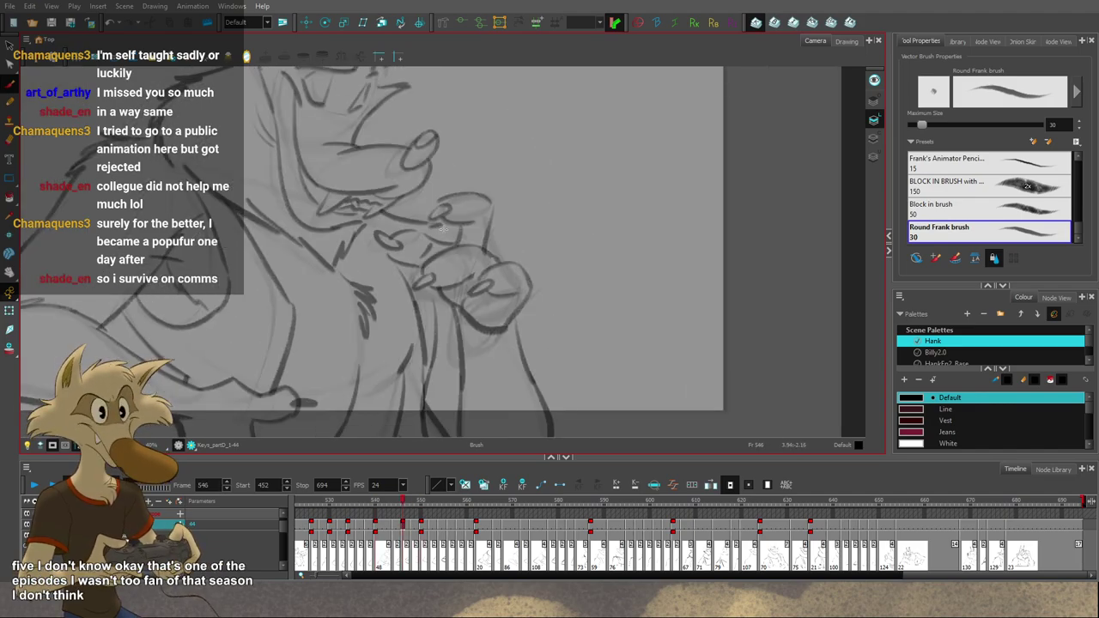
pyautogui.moveTo(431, 227); pyautogui.dragTo(447, 241)
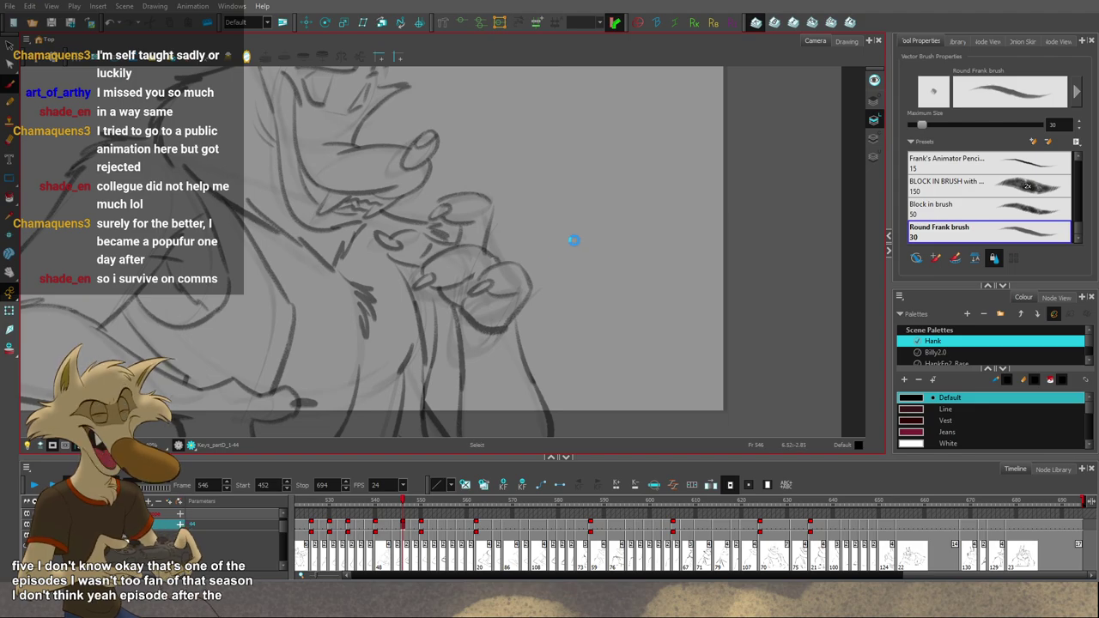
# Step: Examine the whole wolf at frame 546 and flip against the neighbouring keys to check the motion
pyautogui.scroll(-1, 562, 275)
pyautogui.scroll(-1, 561, 277)
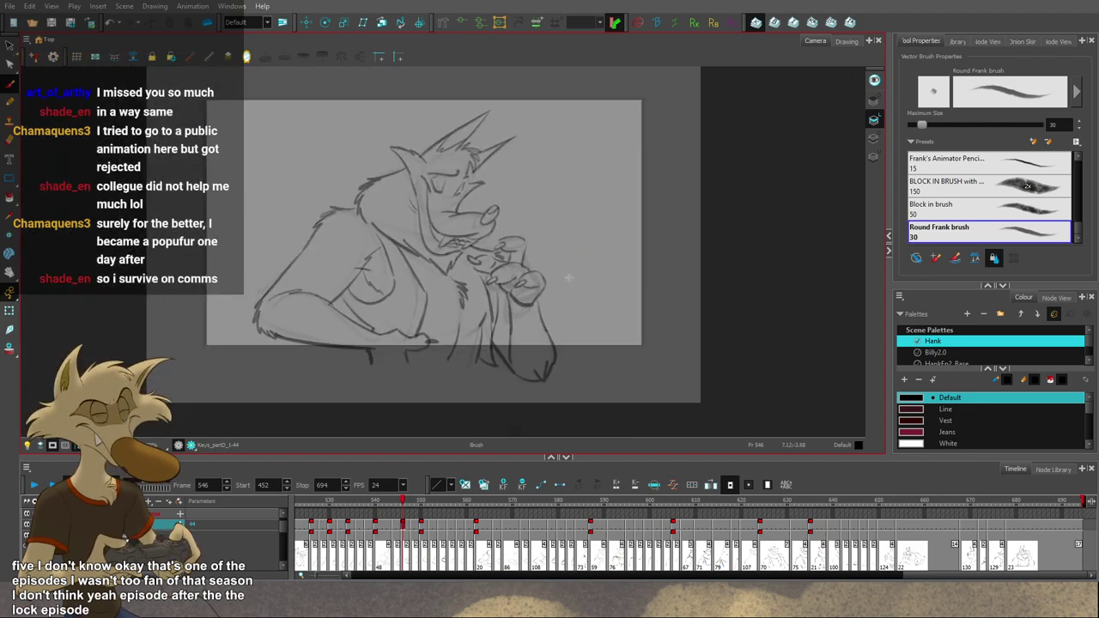
pyautogui.scroll(2, 569, 277)
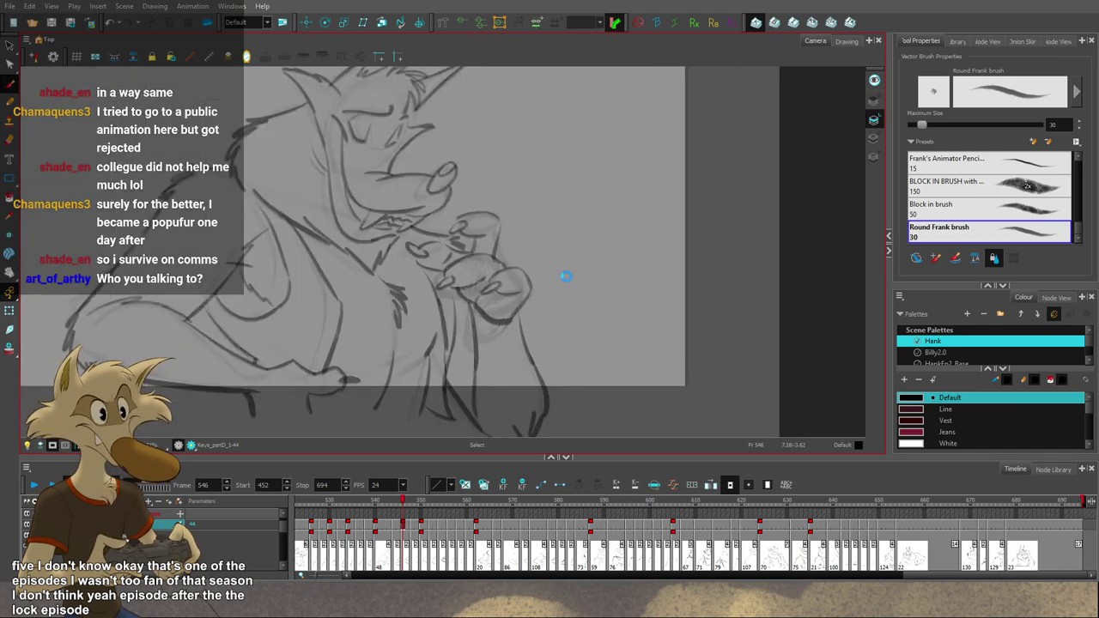
pyautogui.scroll(1, 567, 276)
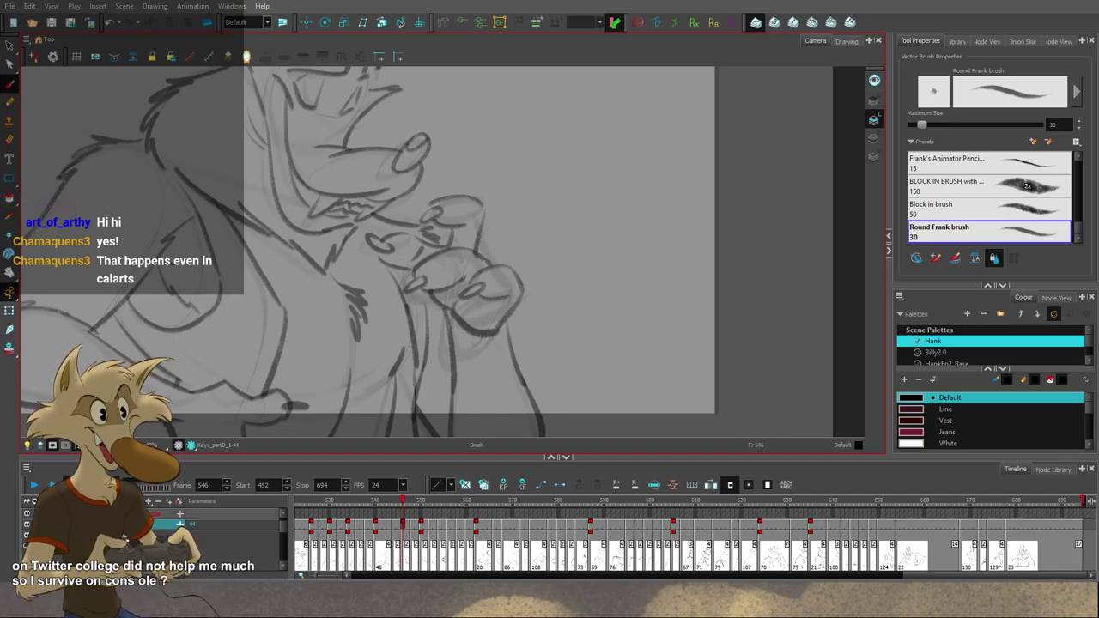
pyautogui.scroll(-4, 494, 215)
pyautogui.press('f')
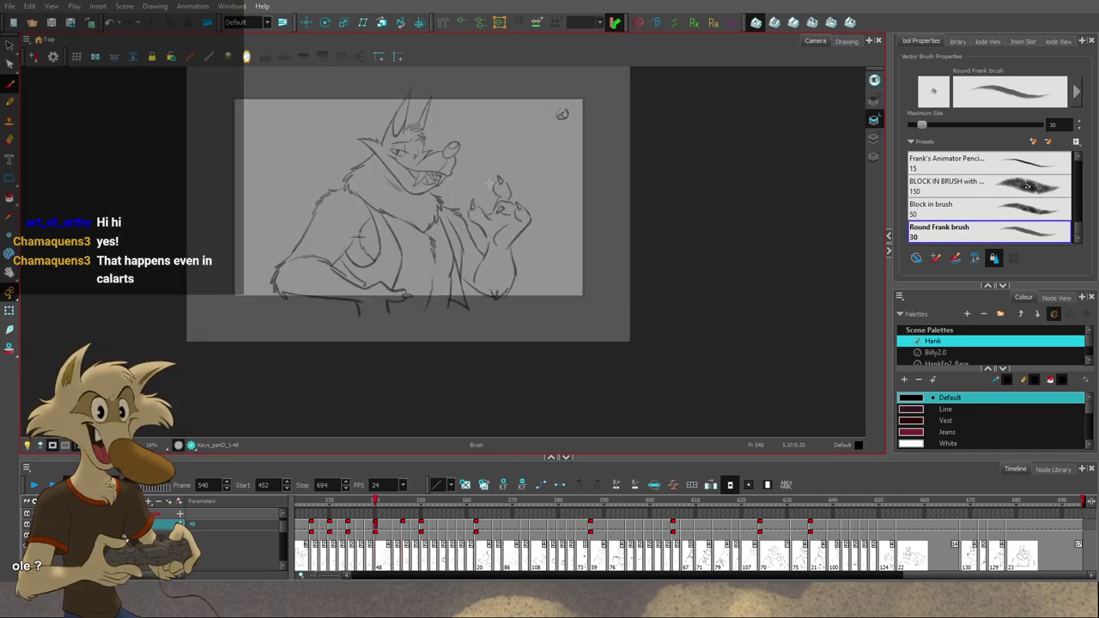
pyautogui.press('f')
pyautogui.scroll(2, 460, 159)
pyautogui.press('g')
pyautogui.press('g')
pyautogui.scroll(2, 432, 162)
pyautogui.press('f')
pyautogui.press('f')
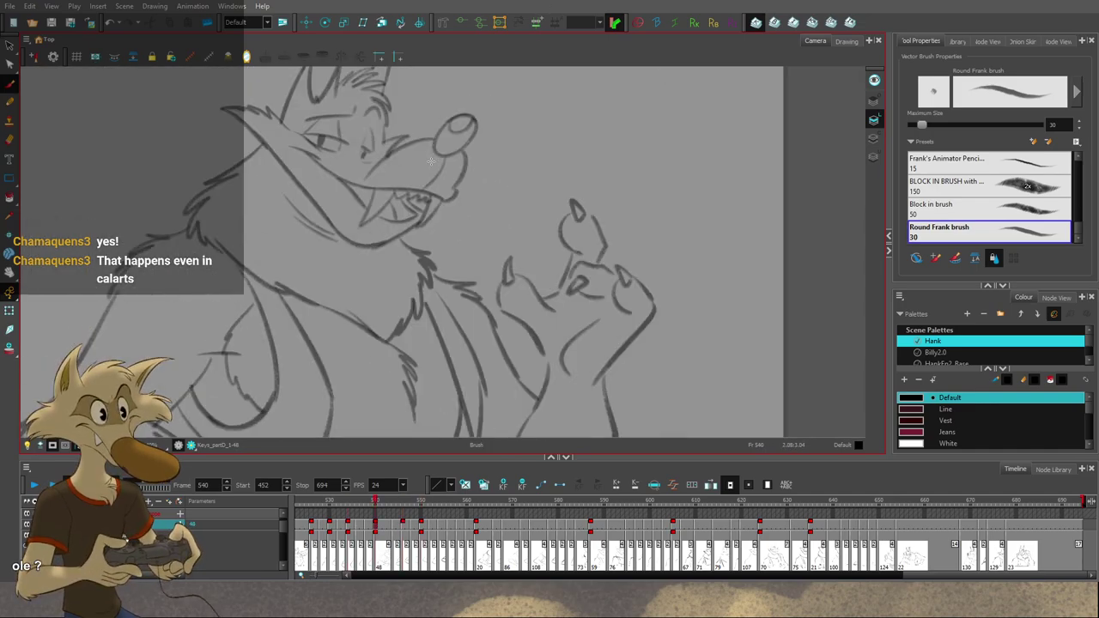
# Step: Flip repeatedly between frame 546 and the key at frame 540 to check the wolf's head and hand motion
pyautogui.press('g')
pyautogui.press('g')
pyautogui.scroll(-2, 454, 184)
pyautogui.scroll(1, 480, 194)
pyautogui.press('f')
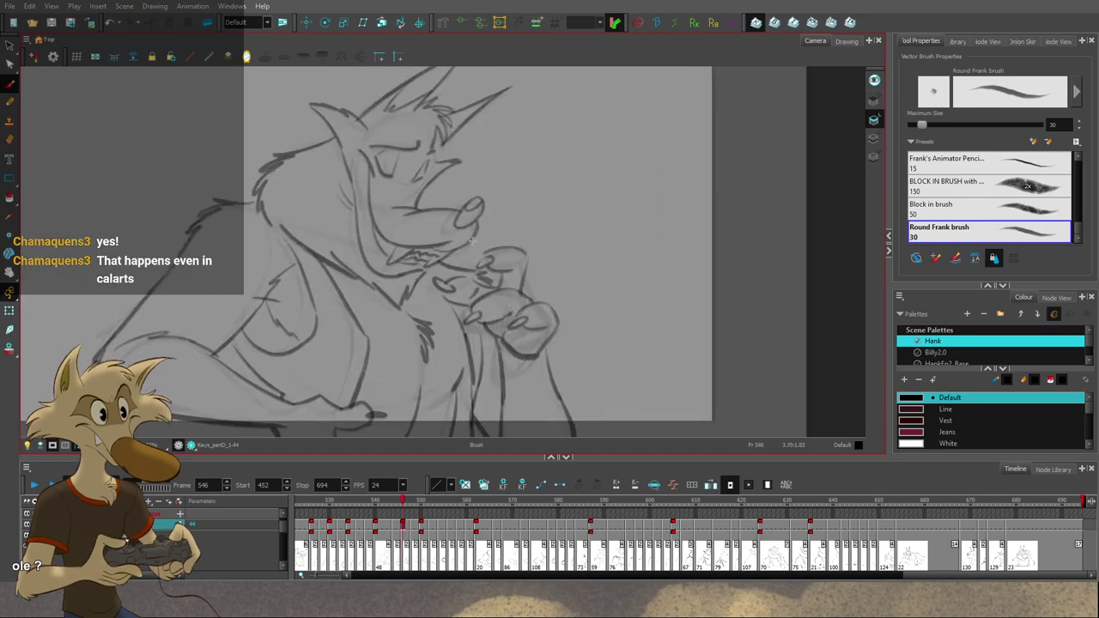
pyautogui.press('g')
pyautogui.press('g')
pyautogui.press(',')
pyautogui.press(',')
pyautogui.press(',')
pyautogui.press(',')
pyautogui.press(',')
pyautogui.press(',')
pyautogui.press(',')
pyautogui.press(',')
pyautogui.press(',')
pyautogui.press(',')
pyautogui.press(',')
pyautogui.press(',')
pyautogui.press(',')
pyautogui.press(',')
pyautogui.press(',')
pyautogui.press(',')
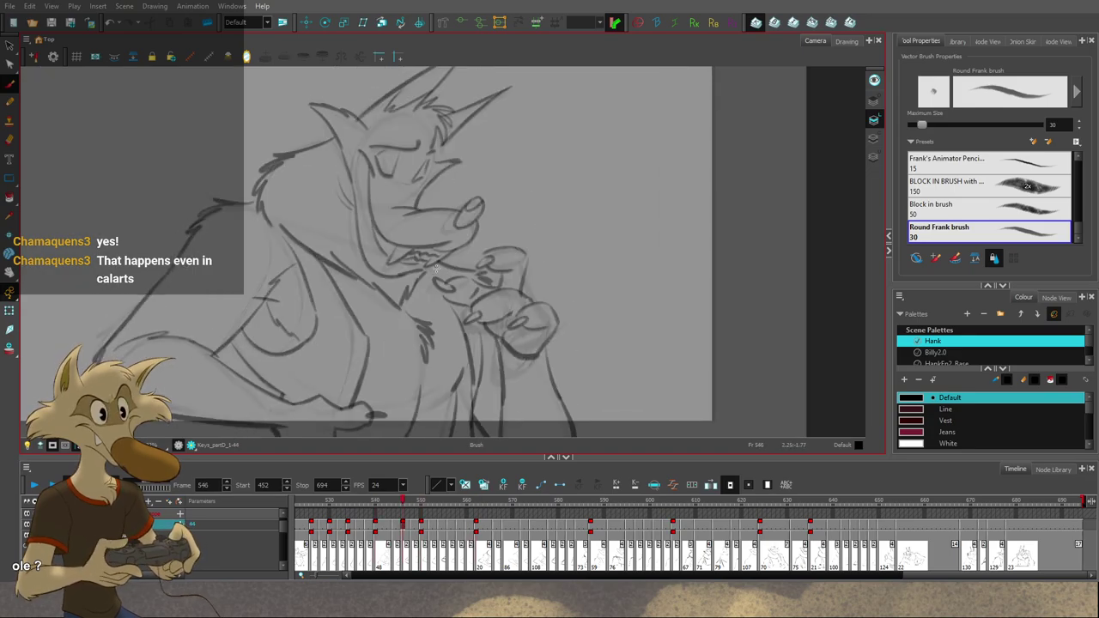
pyautogui.press(',')
pyautogui.press(',')
pyautogui.press(',')
pyautogui.press(',')
pyautogui.press(',')
pyautogui.press(',')
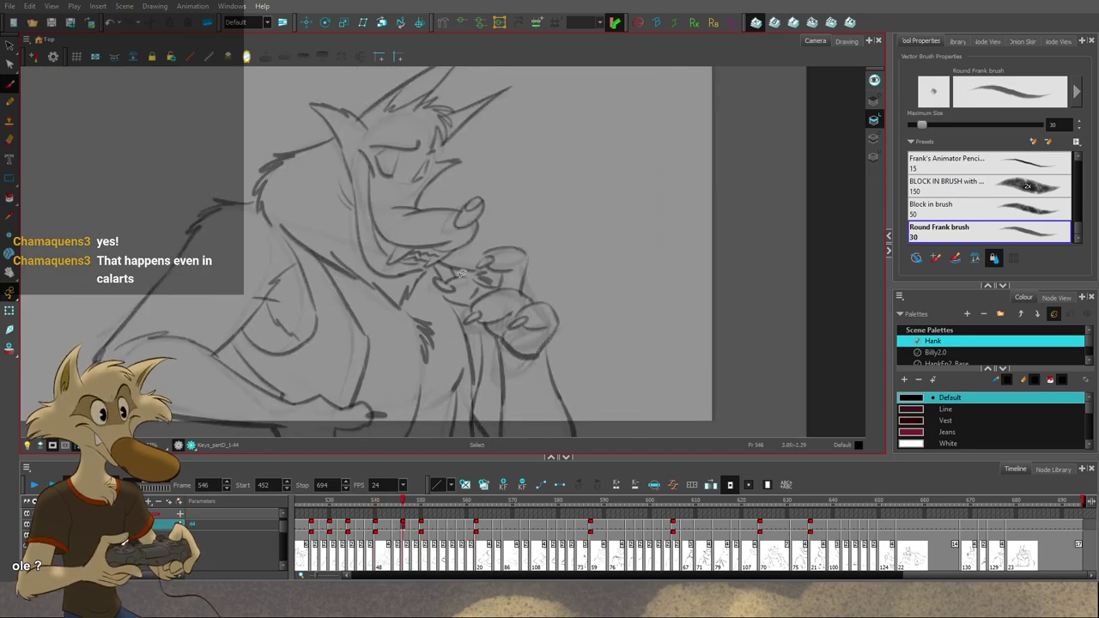
pyautogui.press('.')
pyautogui.press('.')
pyautogui.press('.')
pyautogui.press('.')
pyautogui.press('.')
pyautogui.press('.')
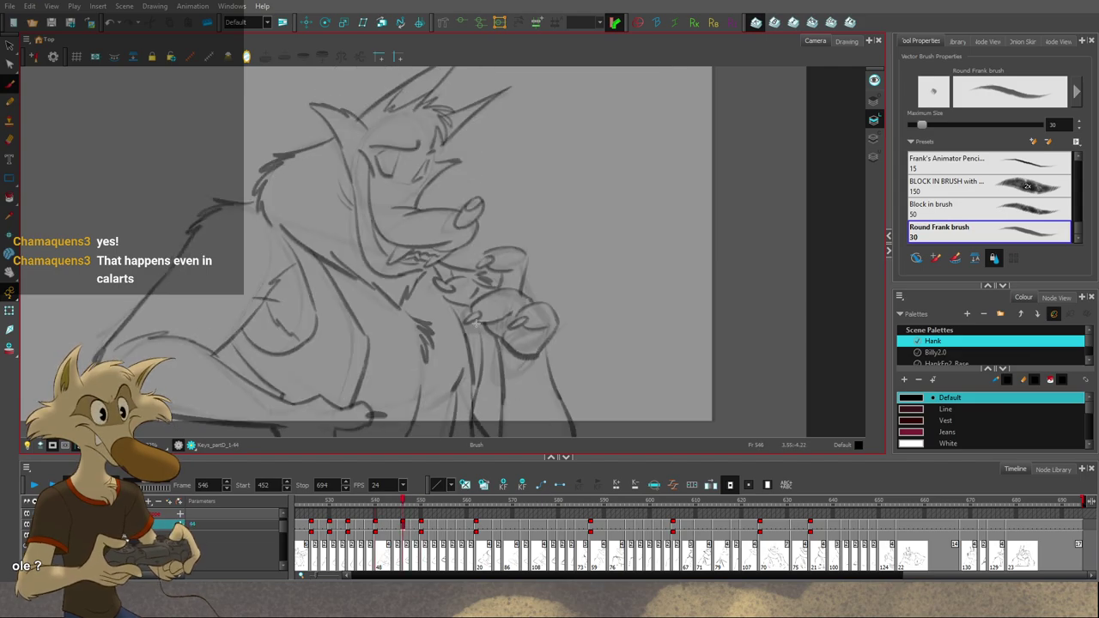
# Step: Undo the last stroke and draw a short line running down beneath the raised hand toward the vest at frame 546
pyautogui.press('f')
pyautogui.press('g')
pyautogui.press('g')
pyautogui.press('f')
pyautogui.hotkey('ctrl', 'z')
pyautogui.moveTo(449, 302); pyautogui.dragTo(463, 332)
pyautogui.scroll(-2, 529, 306)
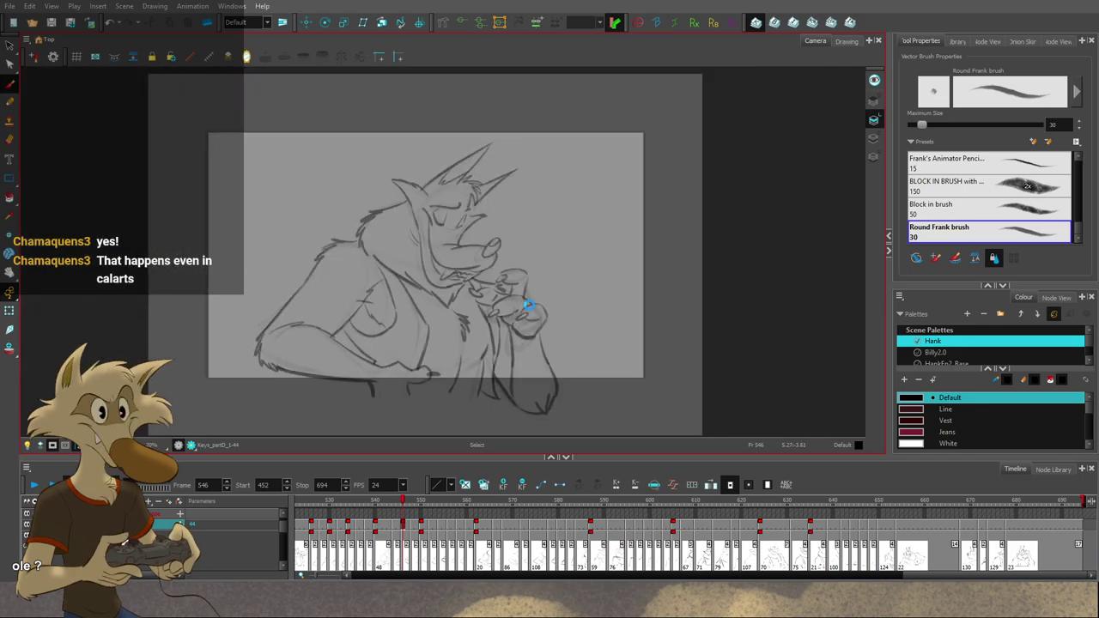
# Step: Compare the full pose at frame 546 with the keys at frames 540 and 550, both close up and from afar
pyautogui.scroll(1, 533, 314)
pyautogui.press('.')
pyautogui.press('.')
pyautogui.press('.')
pyautogui.press('.')
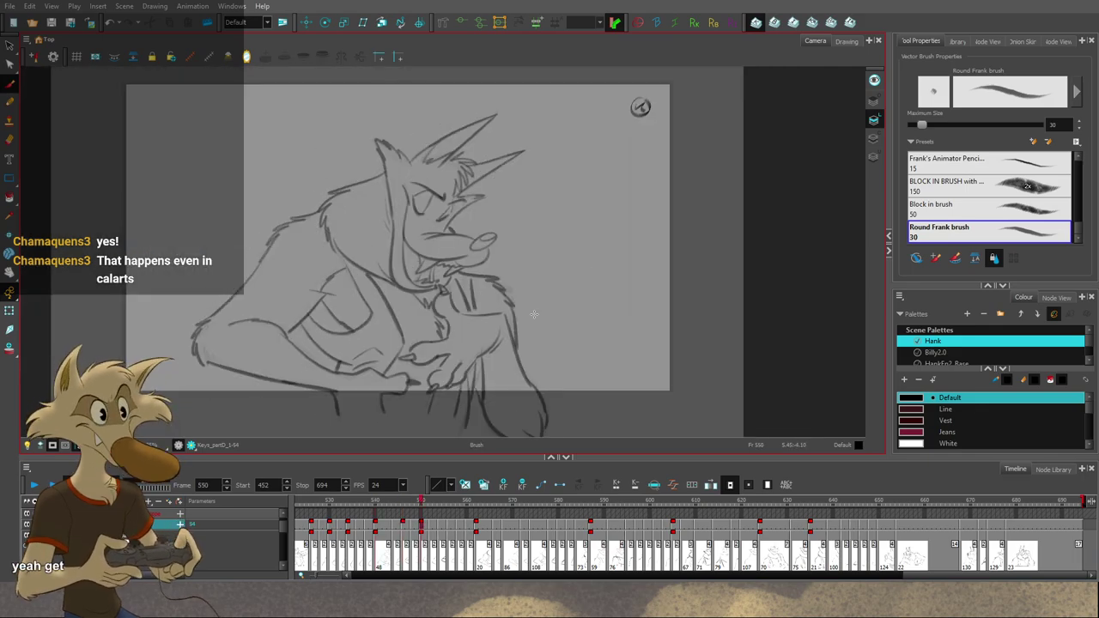
pyautogui.scroll(1, 533, 314)
pyautogui.press('f')
pyautogui.scroll(-1, 534, 314)
pyautogui.scroll(1, 515, 256)
pyautogui.press('f')
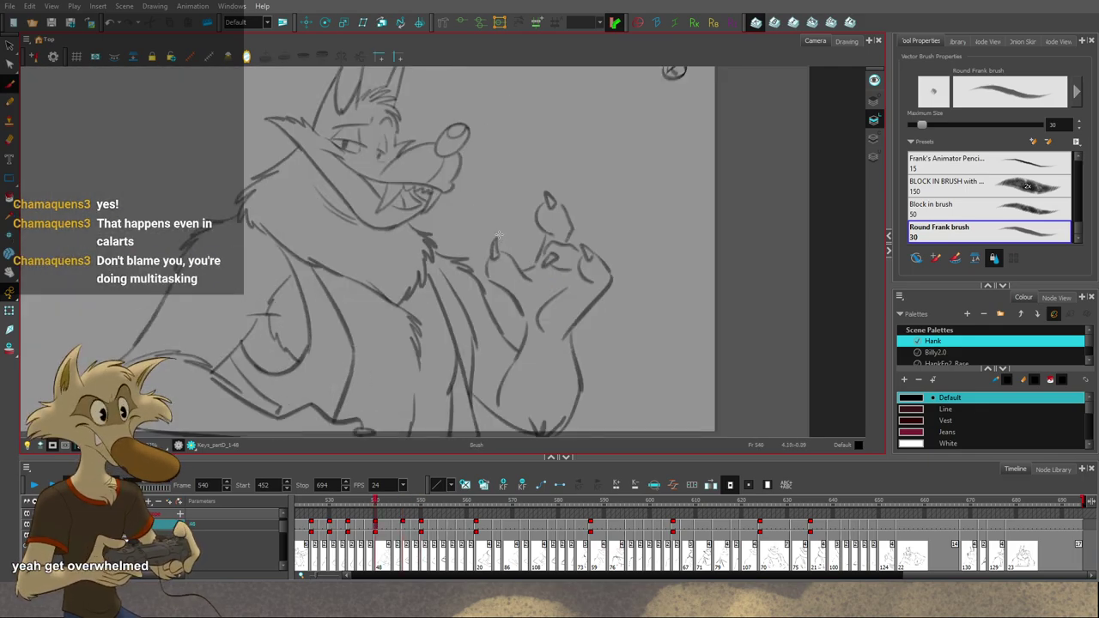
pyautogui.scroll(1, 480, 204)
pyautogui.press('g')
pyautogui.press('g')
pyautogui.press(',')
pyautogui.press(',')
pyautogui.press(',')
pyautogui.press(',')
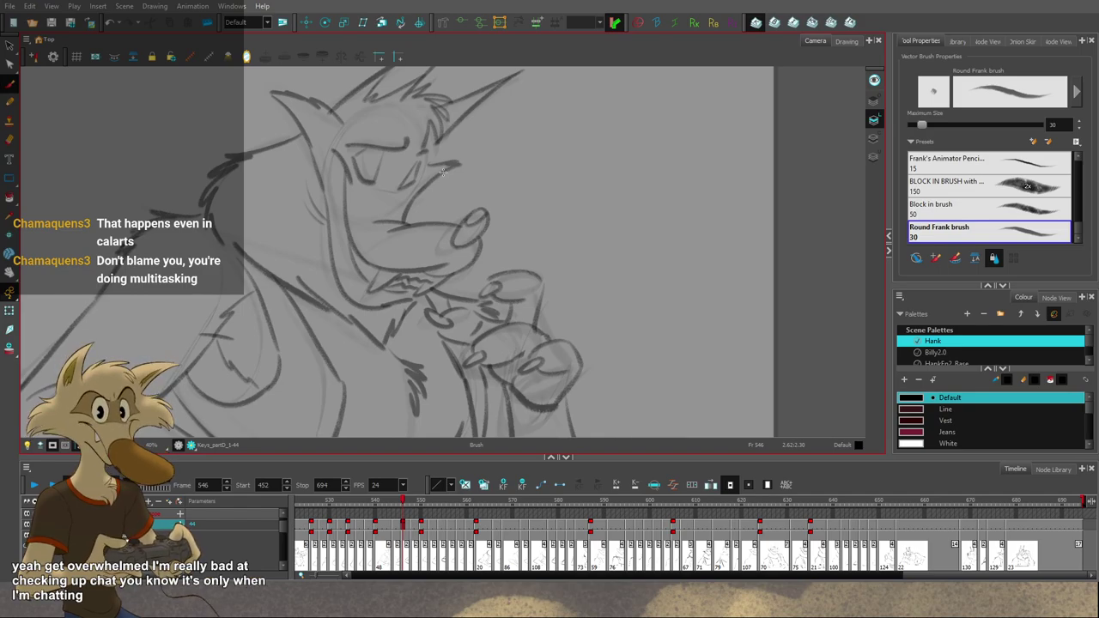
pyautogui.scroll(-4, 453, 181)
pyautogui.press('f')
pyautogui.press('g')
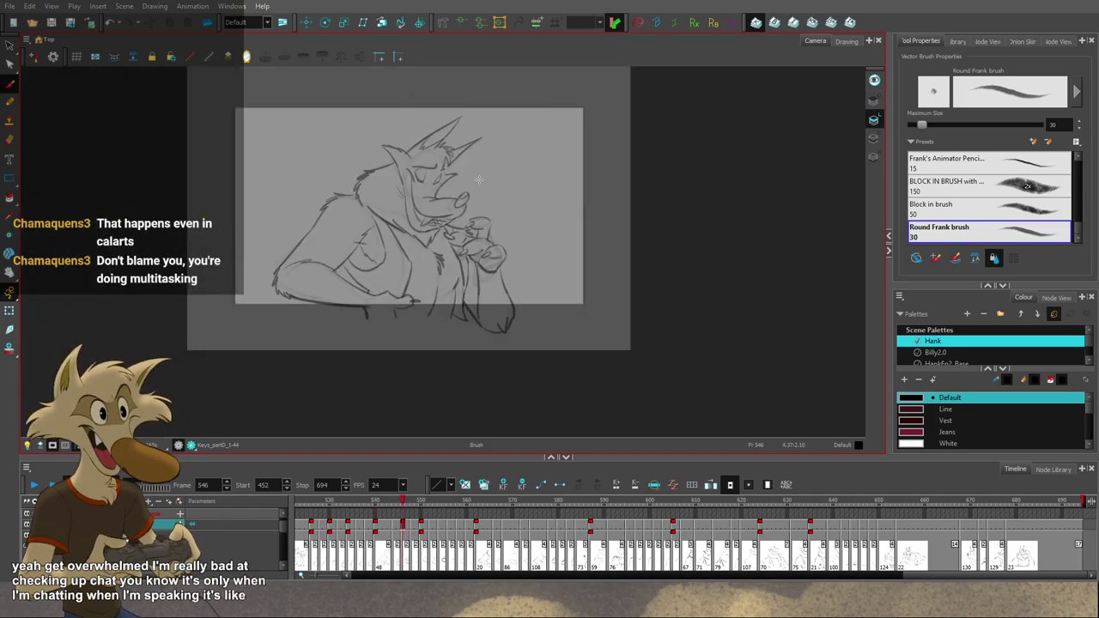
pyautogui.scroll(3, 481, 182)
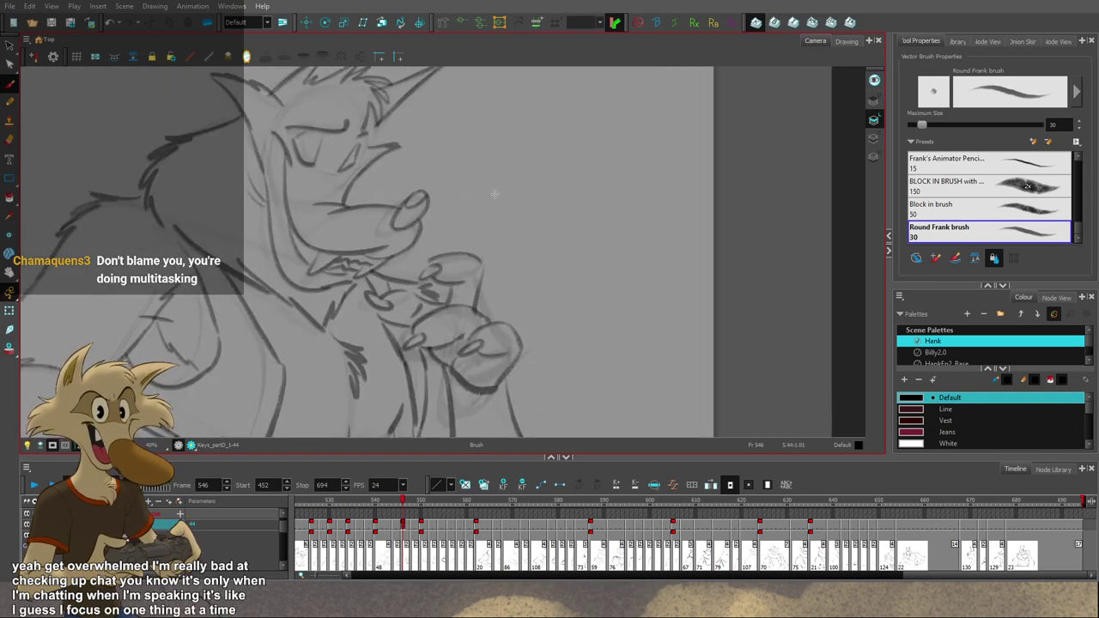
pyautogui.scroll(-2, 501, 273)
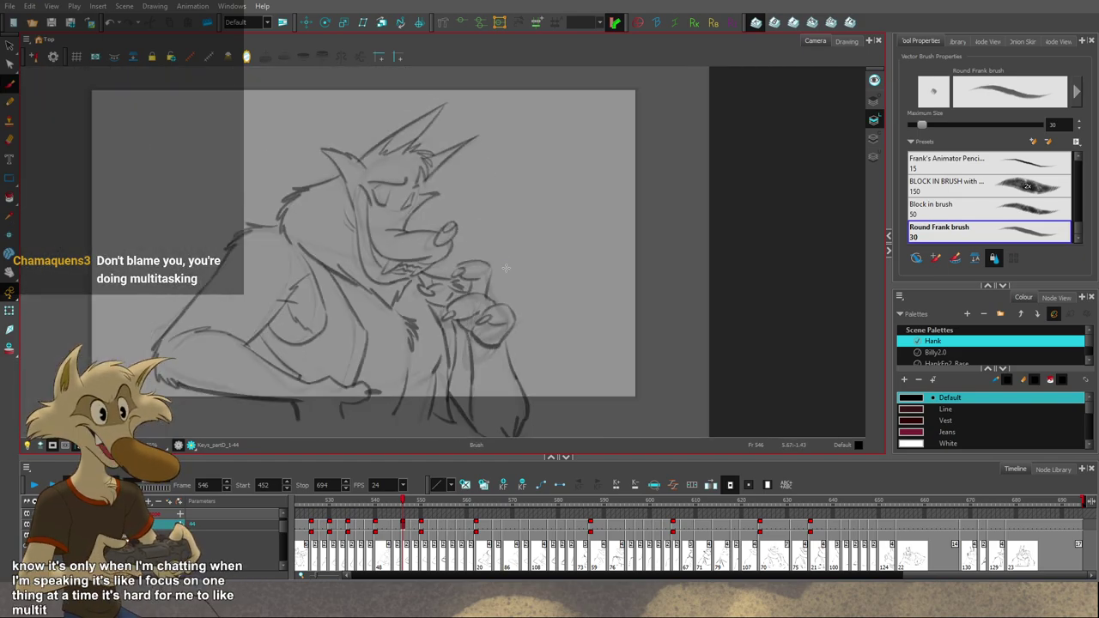
# Step: Flip through the key drawings out to frame 605 and back to 546 to review the overall motion
pyautogui.scroll(-2, 507, 269)
pyautogui.scroll(1, 516, 282)
pyautogui.press('g')
pyautogui.press('g')
pyautogui.press('g')
pyautogui.press('g')
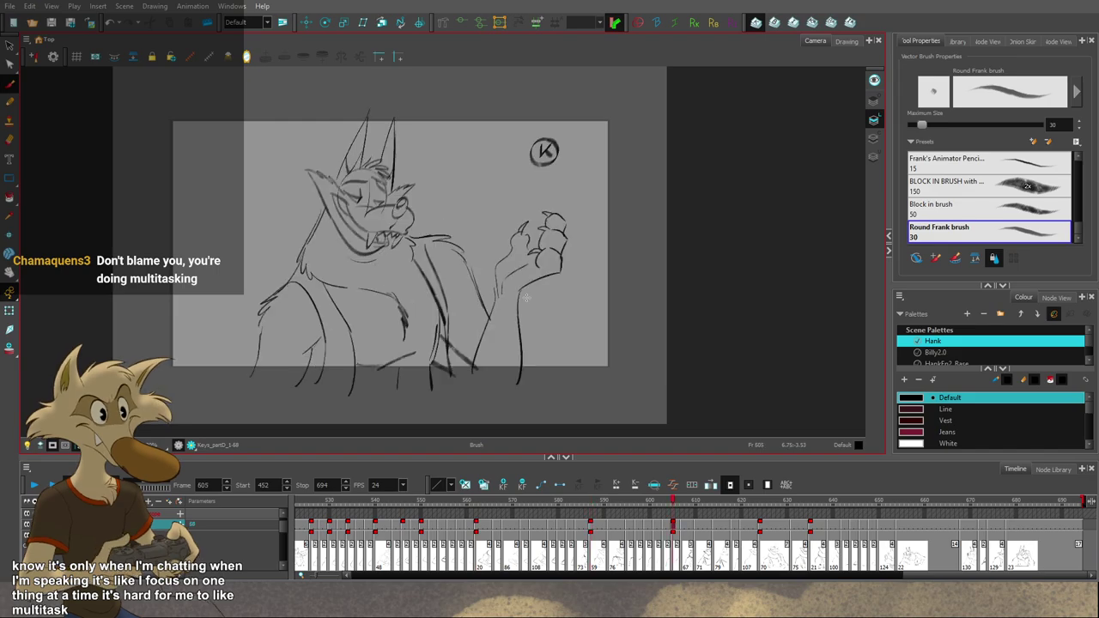
pyautogui.press('f')
pyautogui.press('f')
pyautogui.press('f')
pyautogui.press('f')
pyautogui.press('f')
pyautogui.press('f')
pyautogui.press('f')
pyautogui.press('g')
pyautogui.press('g')
pyautogui.press('g')
pyautogui.press('g')
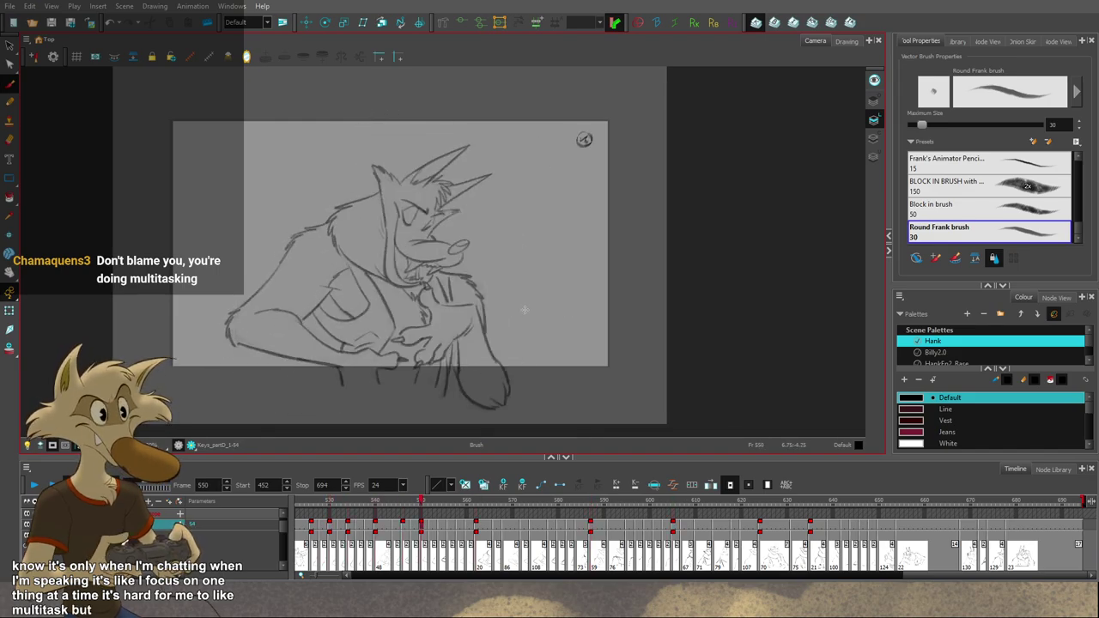
pyautogui.press('g')
pyautogui.press('f')
pyautogui.press('f')
pyautogui.press('f')
pyautogui.press('f')
pyautogui.press('g')
pyautogui.press('g')
pyautogui.scroll(-1, 520, 309)
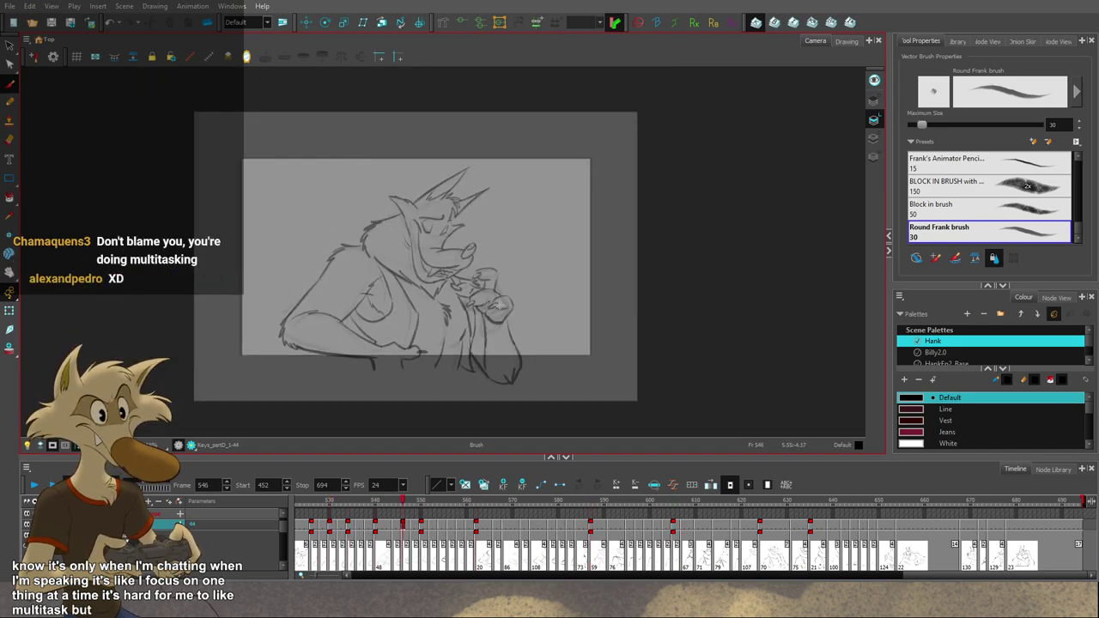
# Step: Move from the neighbouring keys to the rough drawing at frame 545 and save the scene
pyautogui.scroll(2, 500, 304)
pyautogui.press(';')
pyautogui.press("'")
pyautogui.press(';')
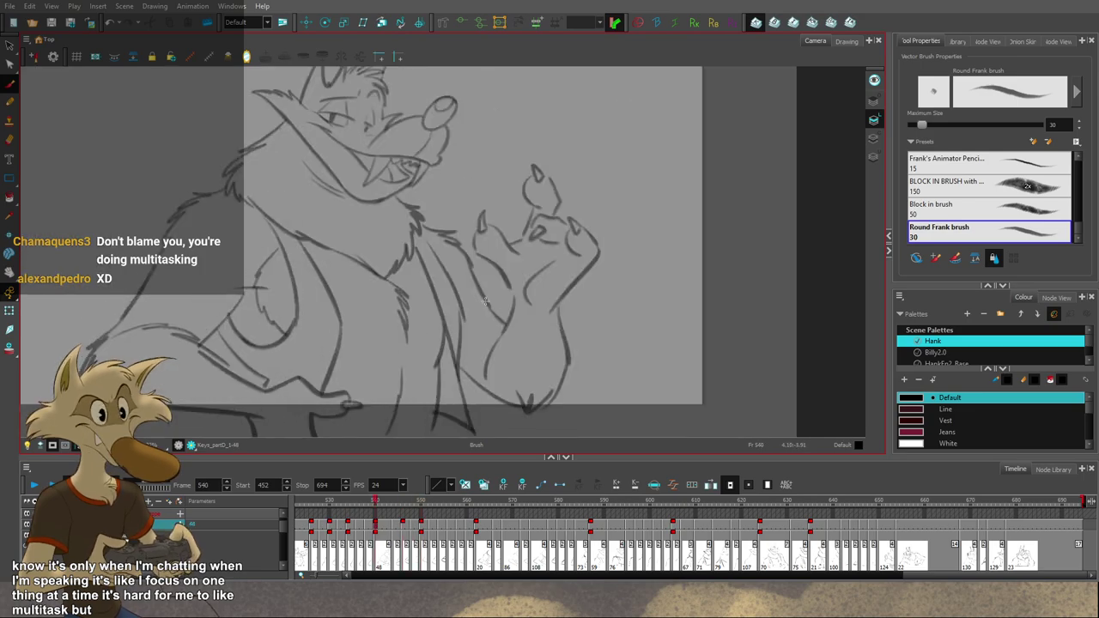
pyautogui.press("'")
pyautogui.press("'")
pyautogui.scroll(-1, 485, 301)
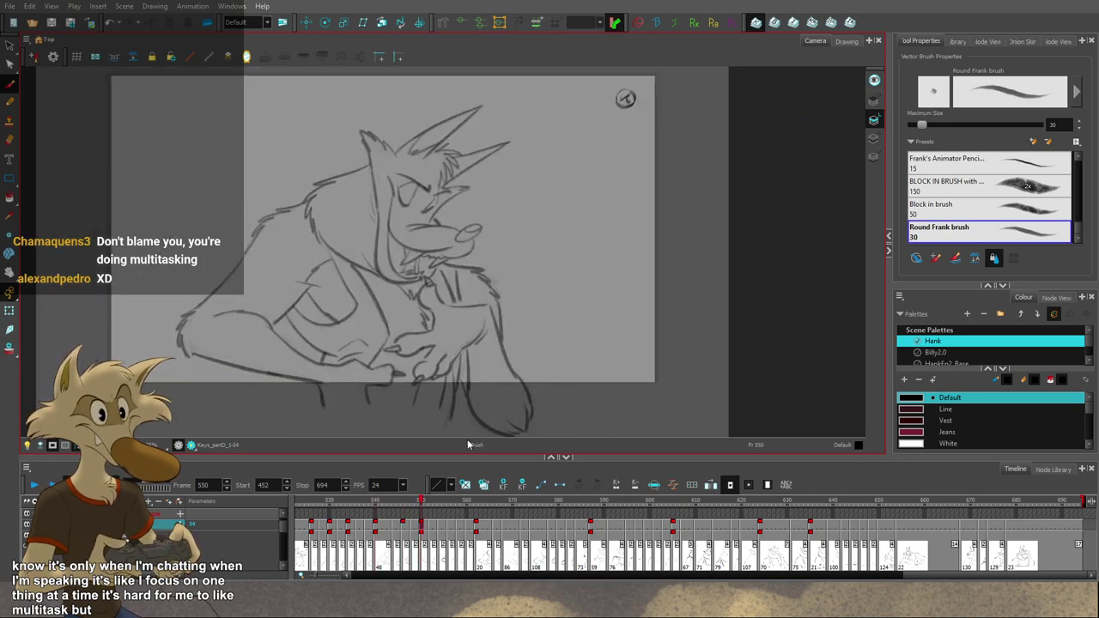
pyautogui.moveTo(419, 500); pyautogui.dragTo(400, 525)
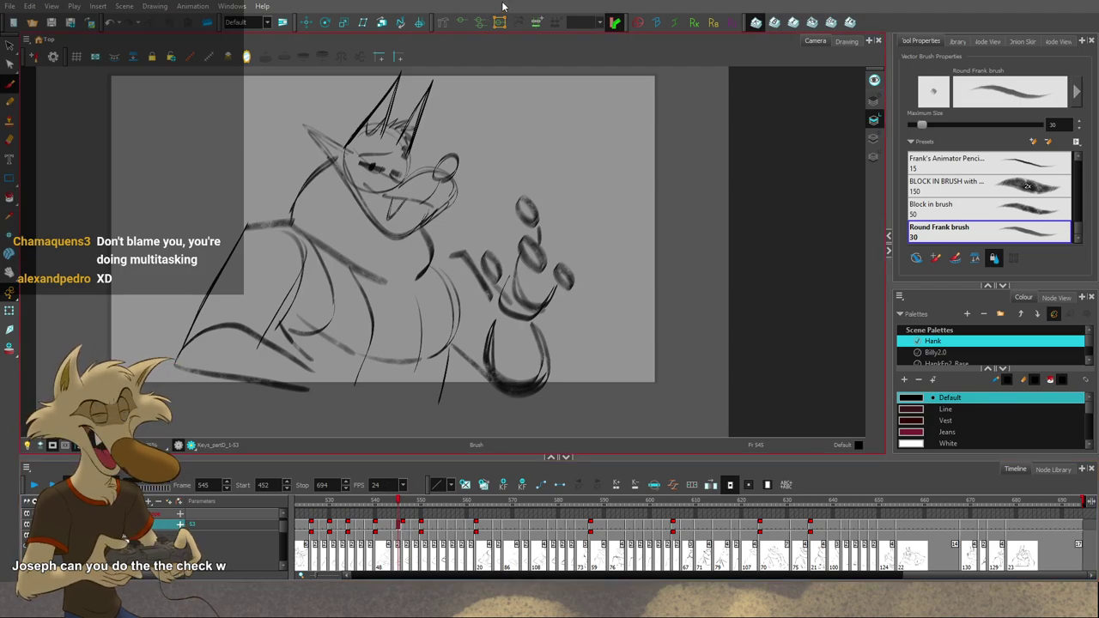
pyautogui.hotkey('ctrl', 's')
# Step: Examine the whole wolf while flipping between the key at frame 540 and the finished drawing at 546
pyautogui.scroll(-3, 517, 194)
pyautogui.press('f')
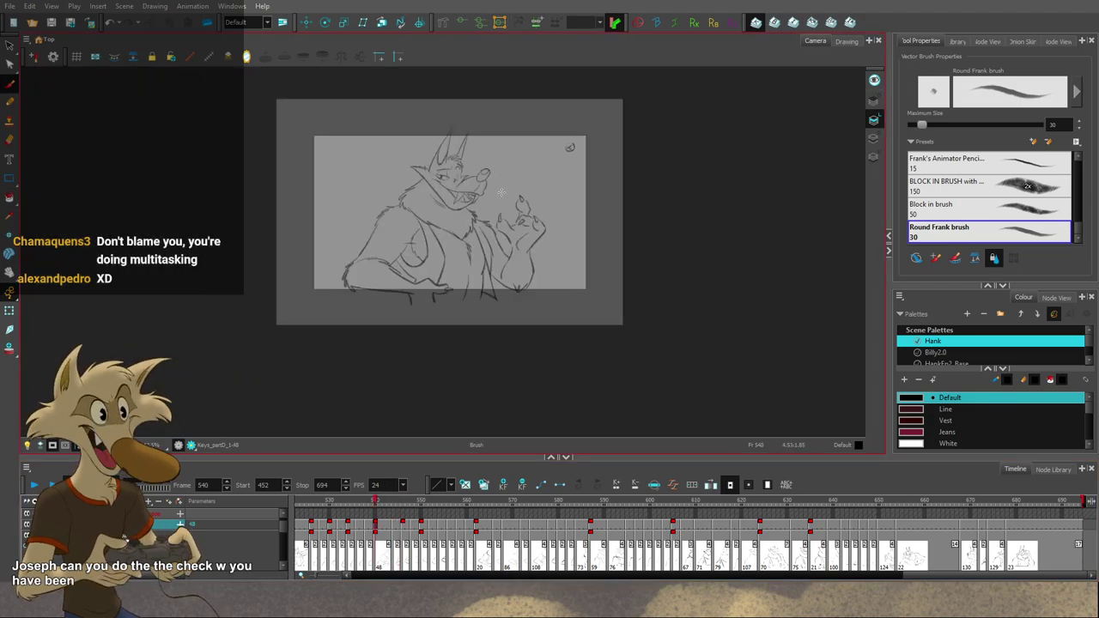
pyautogui.scroll(2, 470, 178)
pyautogui.press('g')
pyautogui.press('g')
pyautogui.scroll(-1, 487, 219)
pyautogui.press('f')
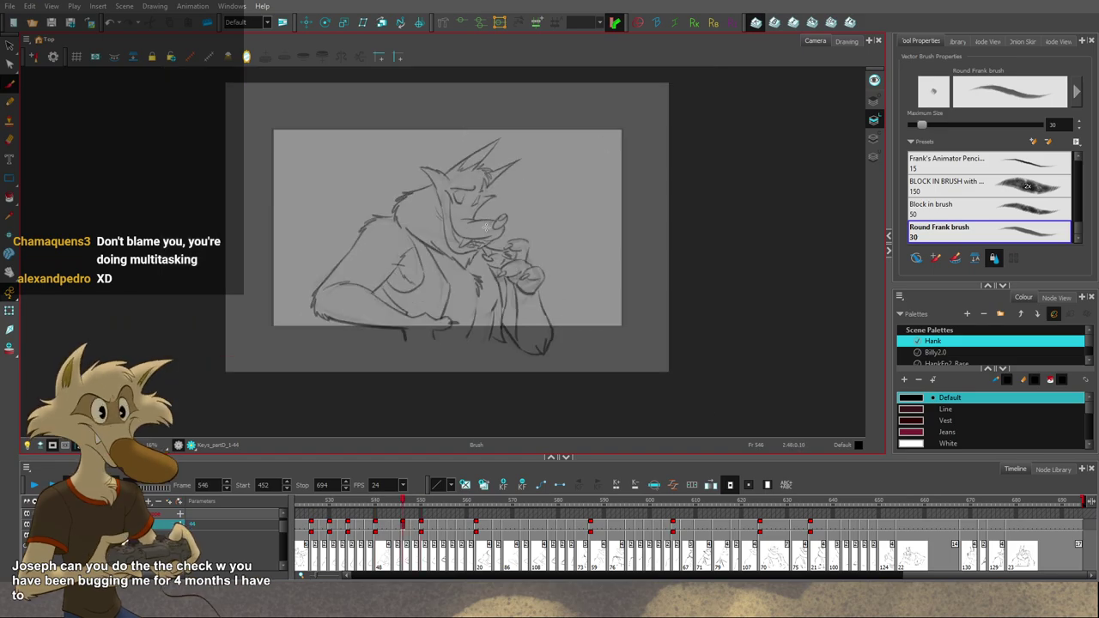
pyautogui.press('f')
# Step: Turn off keys-only flipping so the in-between rough at frame 544 is included, and flip through the drawings
pyautogui.scroll(1, 459, 234)
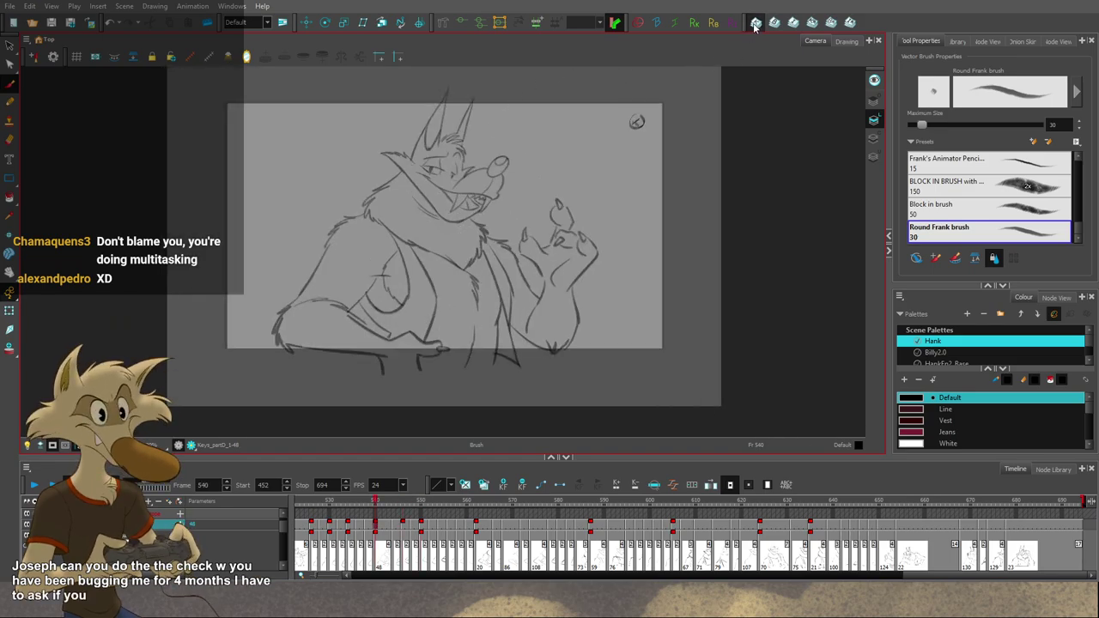
pyautogui.press('g')
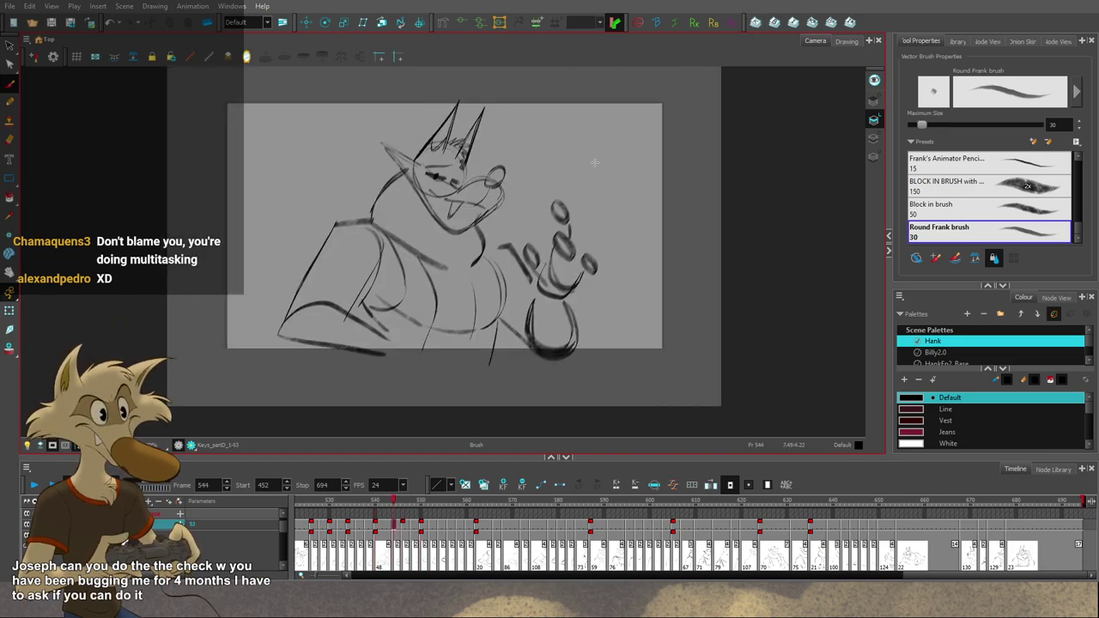
pyautogui.press('g')
pyautogui.press('f')
pyautogui.press('f')
pyautogui.press('f')
pyautogui.press('f')
pyautogui.press('g')
# Step: Compare the rough at frame 544 with the drawings at frames 540 and 546
pyautogui.press('.')
pyautogui.press('.')
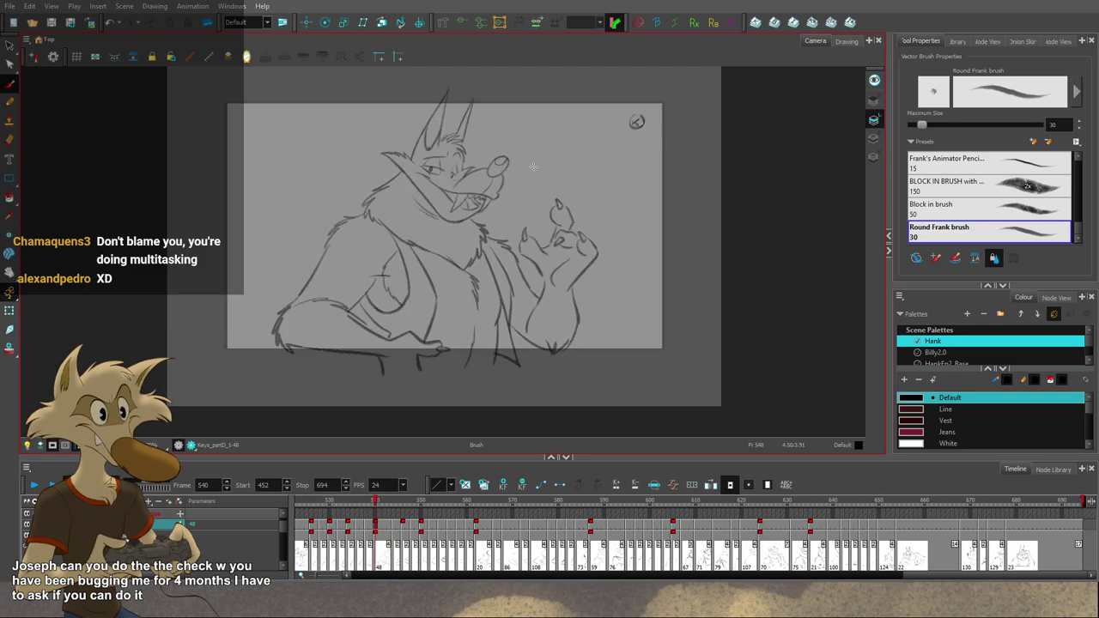
pyautogui.press('.')
pyautogui.press('.')
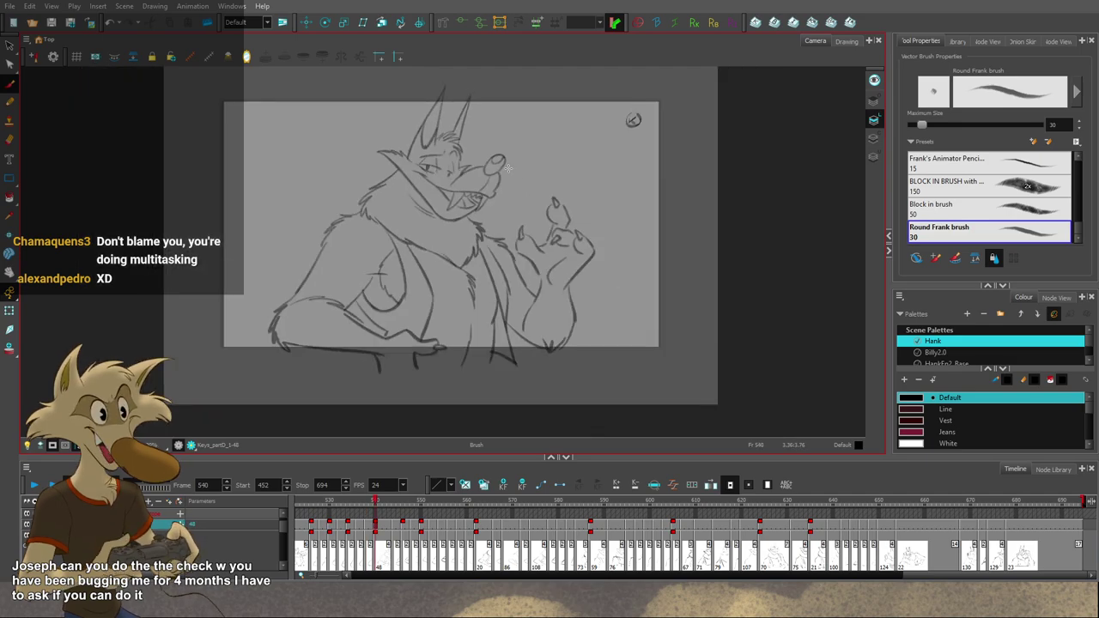
pyautogui.press('.')
pyautogui.press('.')
pyautogui.press(',')
pyautogui.press(',')
pyautogui.press(',')
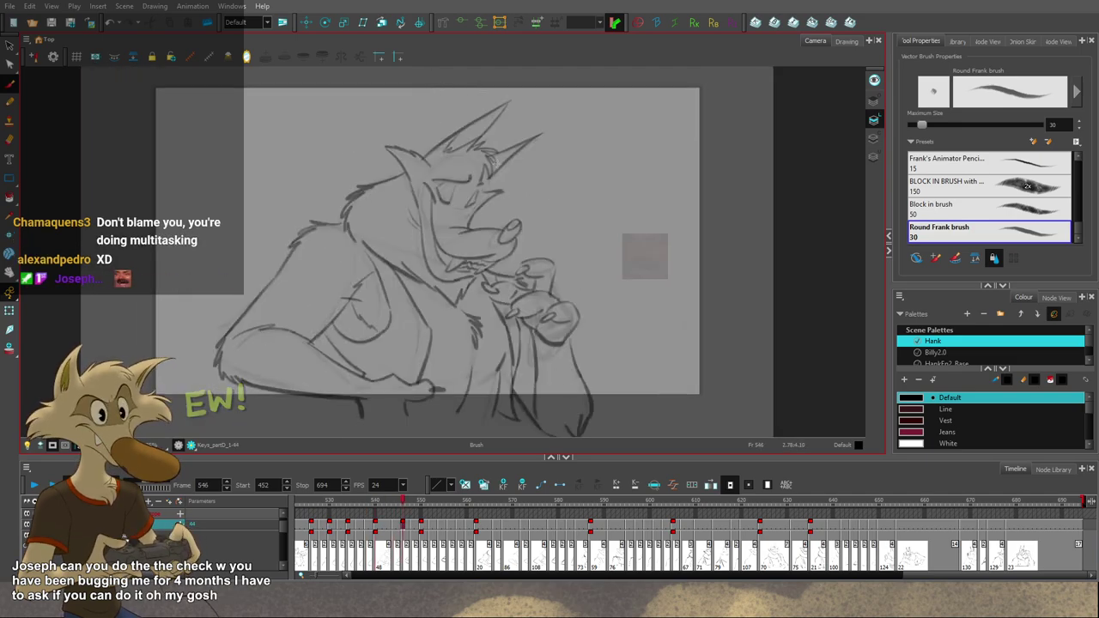
pyautogui.press(',')
pyautogui.press('.')
pyautogui.press('.')
pyautogui.press('.')
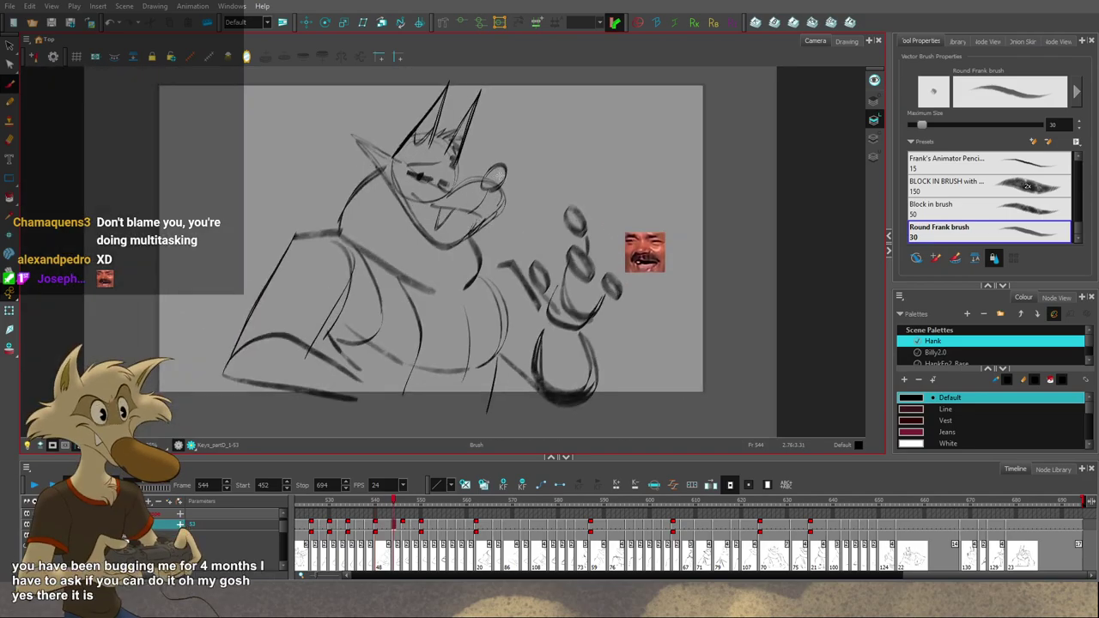
# Step: Select the whole wolf rough at frame 544, copy its strokes, and clear the selection
pyautogui.press('.')
pyautogui.scroll(1, 512, 141)
pyautogui.moveTo(581, 164)
pyautogui.mouseDown()
pyautogui.moveTo(300, 177)
pyautogui.moveTo(384, 116)
pyautogui.moveTo(640, 278)
pyautogui.moveTo(583, 159)
pyautogui.mouseUp()
pyautogui.hotkey('alt', 'b')
pyautogui.hotkey('ctrl', 'c')
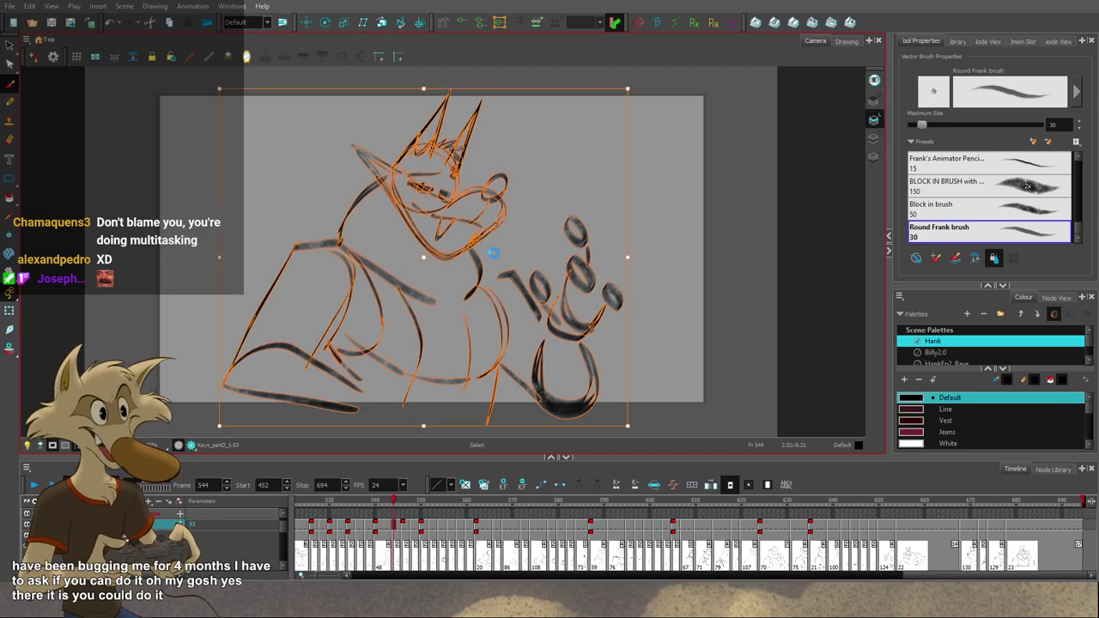
pyautogui.scroll(-1, 495, 250)
pyautogui.press('f')
pyautogui.press('g')
pyautogui.scroll(1, 507, 223)
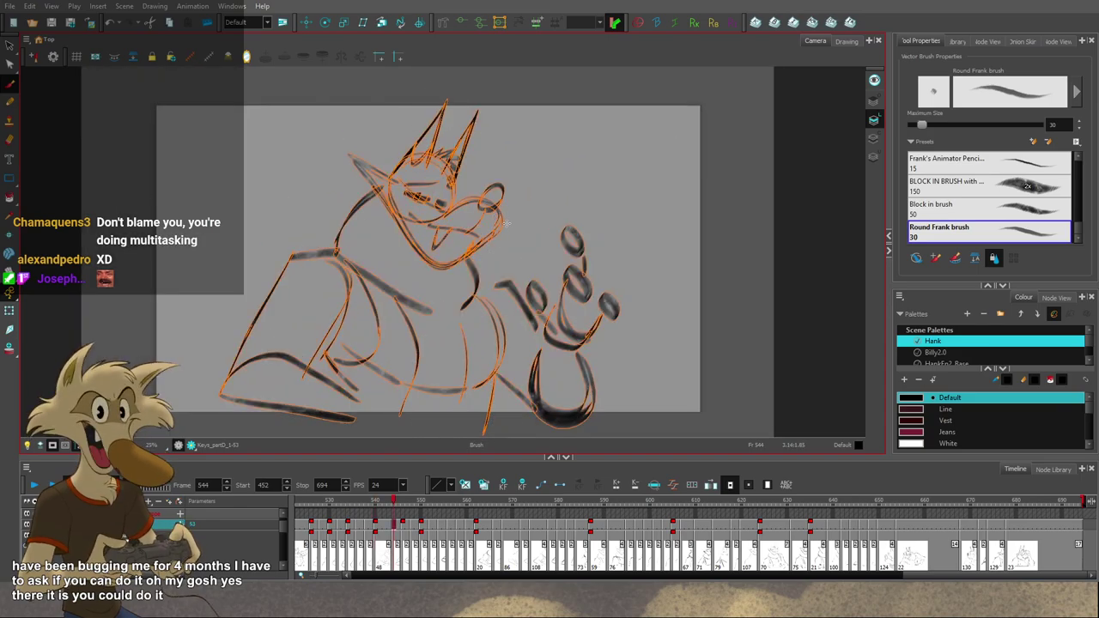
pyautogui.press('Escape')
# Step: Cut all the dark rough strokes at frame 544, keeping only the faint rough as a drawing guide
pyautogui.press('g')
pyautogui.press('f')
pyautogui.press('g')
pyautogui.press('f')
pyautogui.press('g')
pyautogui.press('f')
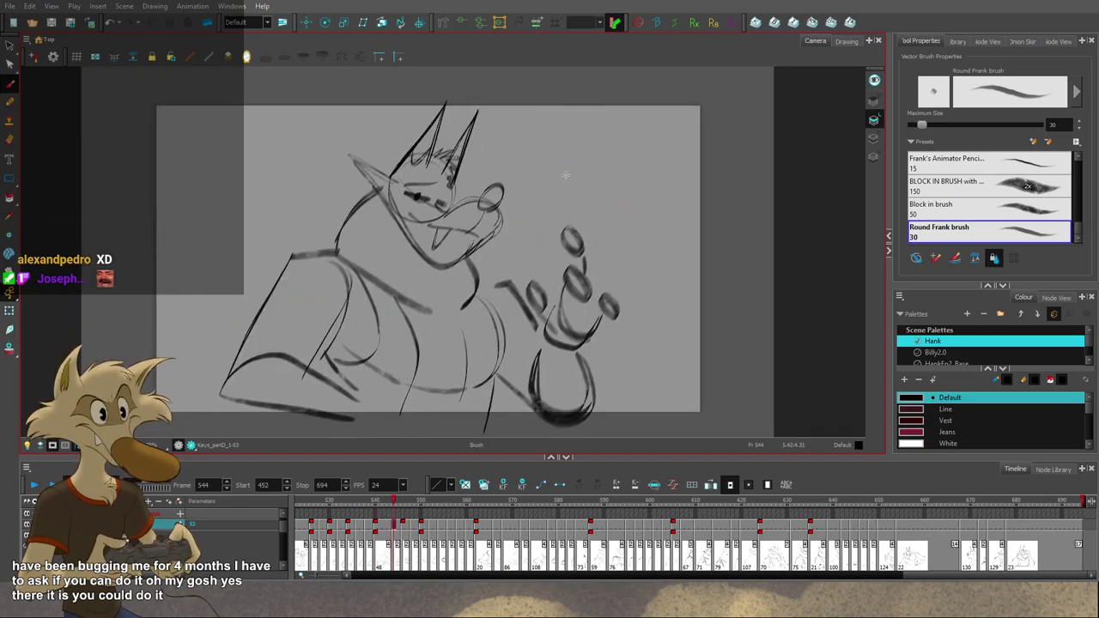
pyautogui.press('s')
pyautogui.moveTo(569, 163)
pyautogui.mouseDown()
pyautogui.moveTo(191, 368)
pyautogui.moveTo(550, 165)
pyautogui.mouseUp()
pyautogui.hotkey('ctrl', 'x')
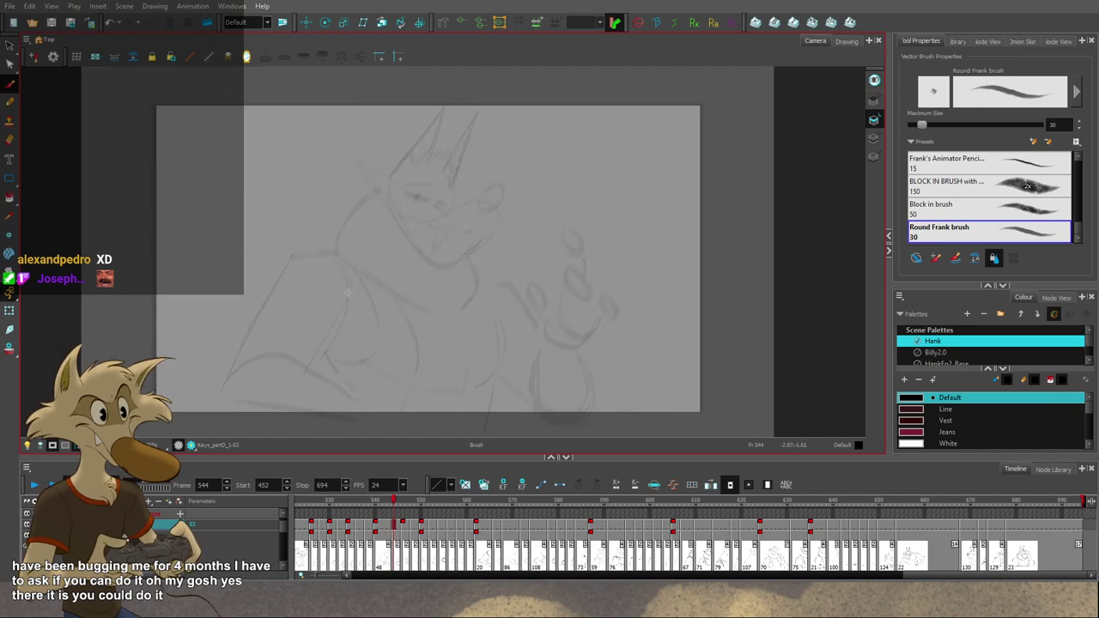
# Step: Compare the faint rough at frame 544 with the clean key drawing at frame 540
pyautogui.press(',')
pyautogui.press(',')
pyautogui.press(',')
pyautogui.press(',')
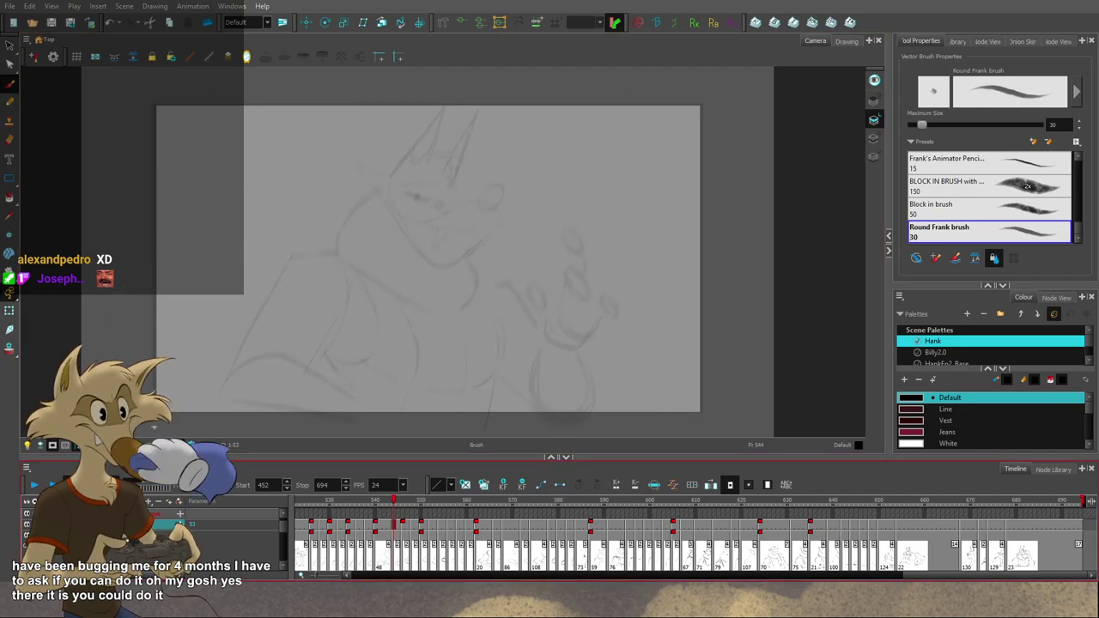
pyautogui.press('.')
pyautogui.press('.')
pyautogui.press('.')
pyautogui.press('.')
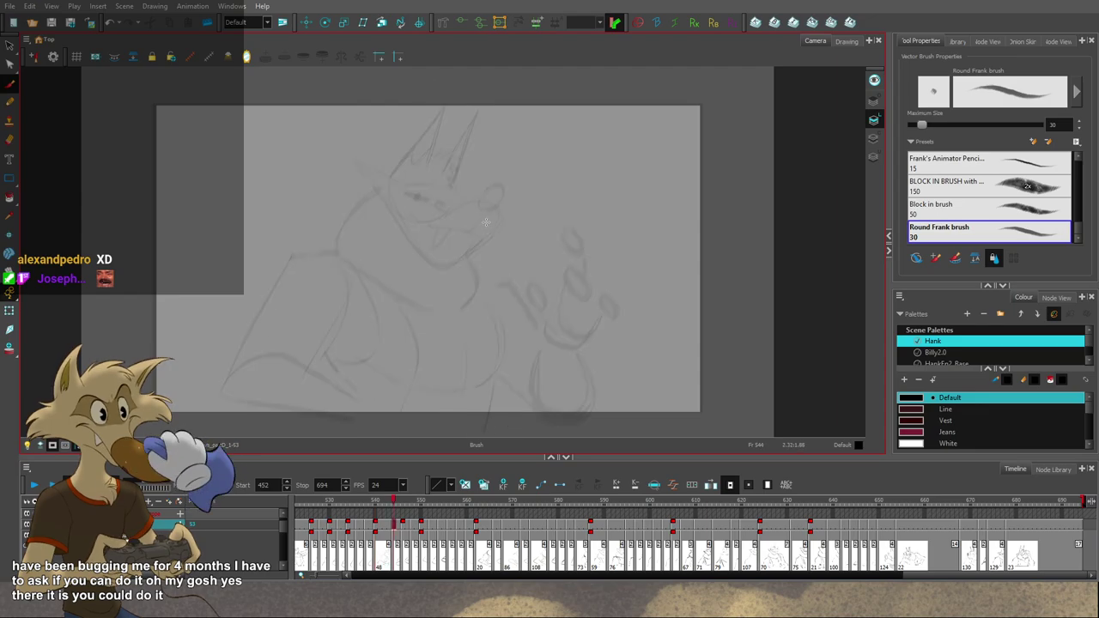
pyautogui.scroll(1, 610, 261)
pyautogui.press(',')
pyautogui.press(',')
pyautogui.press(',')
pyautogui.press(',')
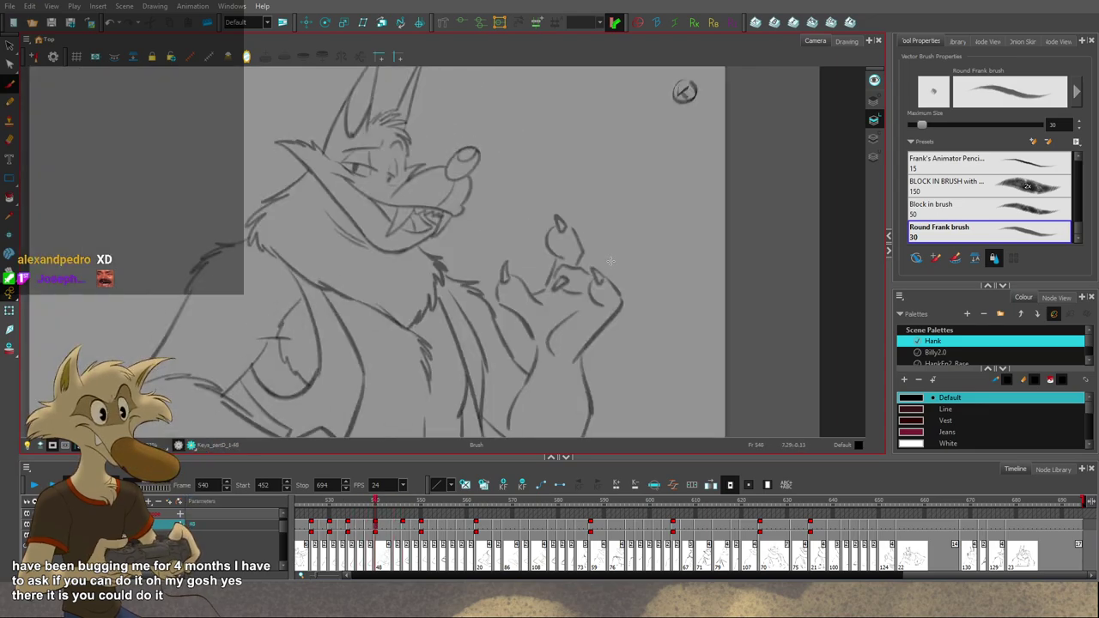
# Step: Compare the raised hand in the faint rough at frame 544 with the clean drawings at frames 538 and 540
pyautogui.press('.')
pyautogui.press('.')
pyautogui.press('.')
pyautogui.press('.')
pyautogui.press(',')
pyautogui.press(',')
pyautogui.press(',')
pyautogui.press(',')
pyautogui.press('.')
pyautogui.press('.')
pyautogui.press('.')
pyautogui.press('.')
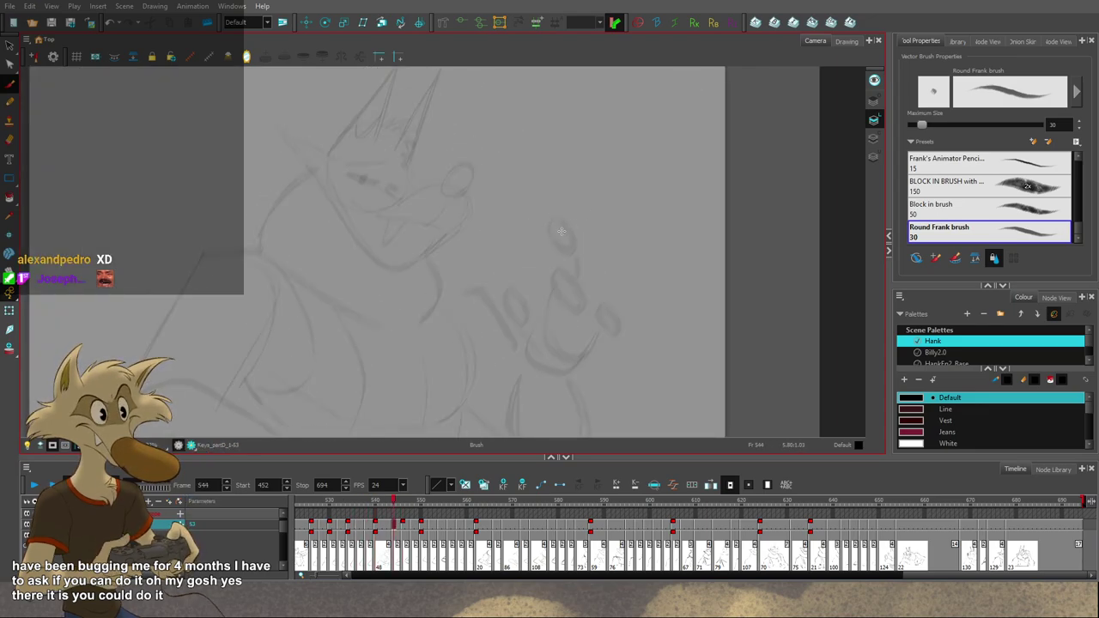
pyautogui.press(',')
pyautogui.press(',')
pyautogui.press(',')
pyautogui.press(',')
pyautogui.press('.')
pyautogui.press('.')
pyautogui.press('.')
pyautogui.press('.')
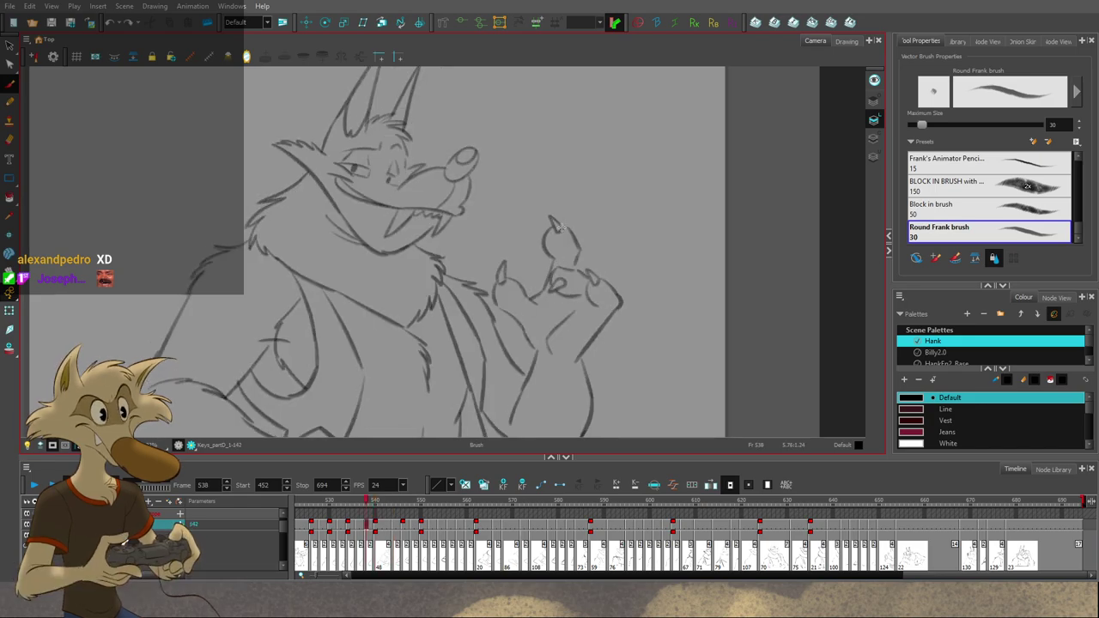
pyautogui.press(',')
pyautogui.press(',')
pyautogui.press(',')
pyautogui.press(',')
pyautogui.press('.')
pyautogui.press('.')
pyautogui.press('.')
pyautogui.press('.')
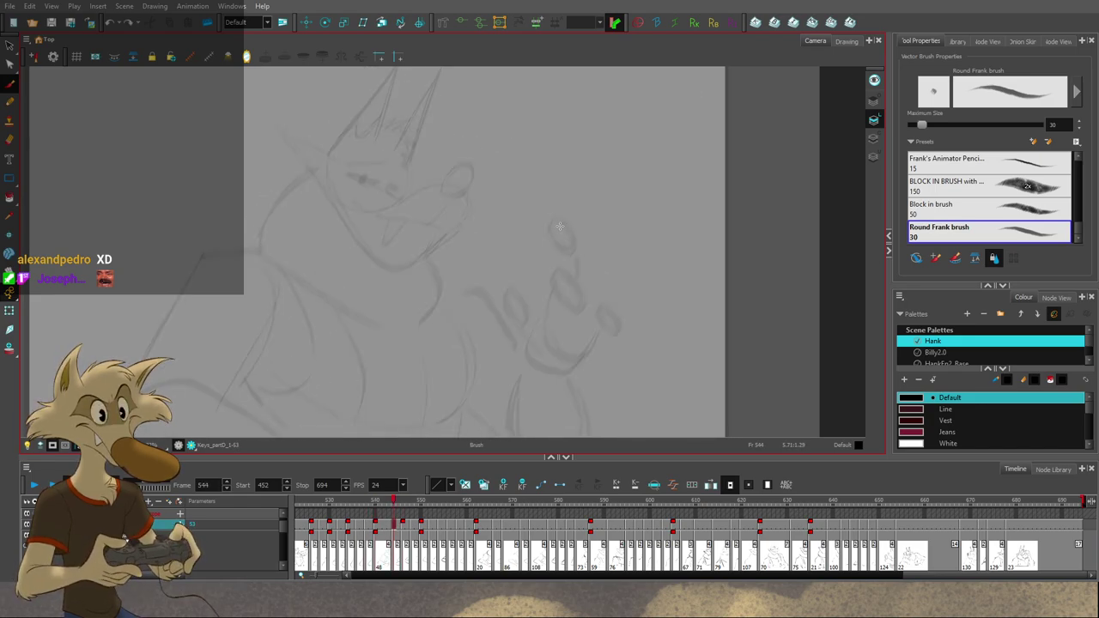
# Step: Try a small claw at the tip of the raised finger at frame 544, checking it against frame 540
pyautogui.moveTo(550, 225); pyautogui.dragTo(554, 225)
pyautogui.hotkey('ctrl', 'z')
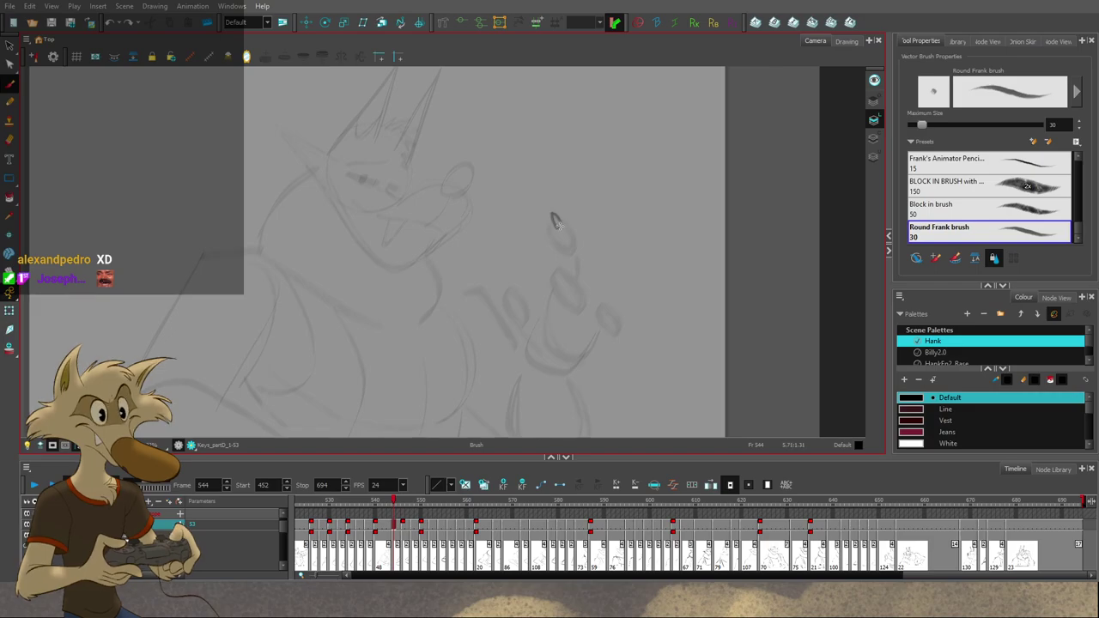
pyautogui.press(',')
pyautogui.press(',')
pyautogui.press(',')
pyautogui.press(',')
pyautogui.press('.')
pyautogui.press('.')
pyautogui.press('.')
pyautogui.press('.')
pyautogui.hotkey('ctrl', 'z')
# Step: Draw the two curved sides of the raised fingertip over the faint rough at frame 544 and start its claw
pyautogui.moveTo(550, 225)
pyautogui.mouseDown()
pyautogui.moveTo(553, 255)
pyautogui.moveTo(573, 230)
pyautogui.moveTo(581, 256)
pyautogui.moveTo(546, 252)
pyautogui.moveTo(554, 222)
pyautogui.moveTo(573, 249)
pyautogui.mouseUp()
pyautogui.press('f')
pyautogui.press('g')
pyautogui.hotkey('ctrl', 'z')
pyautogui.press('f')
pyautogui.press('g')
pyautogui.hotkey('ctrl', 'z')
pyautogui.press(',')
pyautogui.press(',')
pyautogui.press(',')
pyautogui.press(',')
pyautogui.press('.')
pyautogui.press('.')
pyautogui.press('.')
pyautogui.press('.')
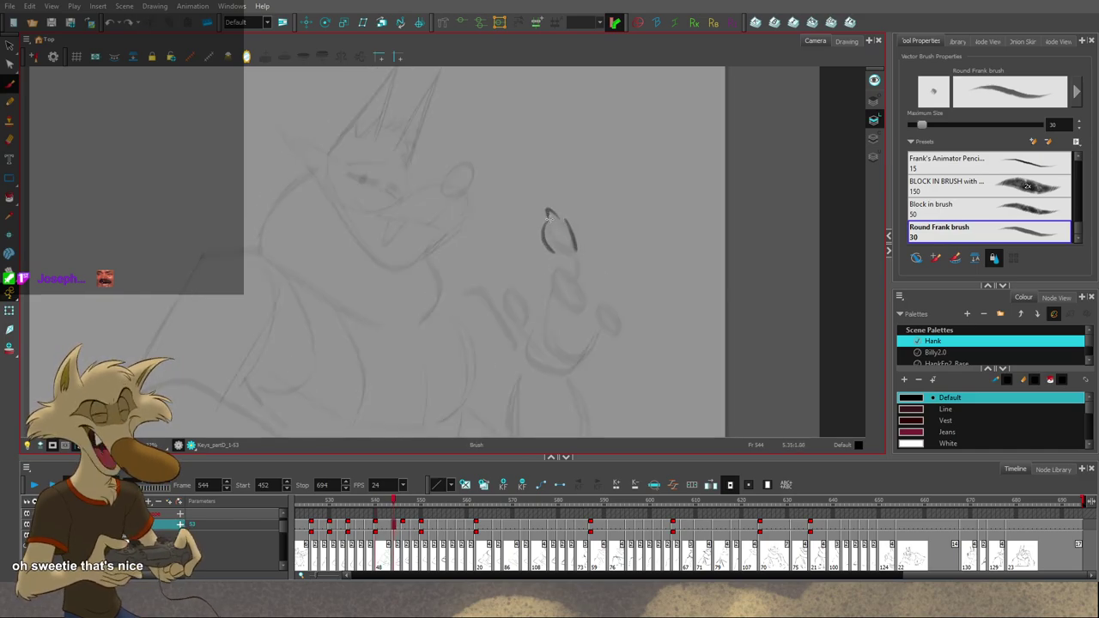
# Step: Close the raised finger's claw and draw the finger's inner edge down toward the palm at frame 544
pyautogui.press(',')
pyautogui.press(',')
pyautogui.press(',')
pyautogui.press(',')
pyautogui.press('.')
pyautogui.press('.')
pyautogui.press('.')
pyautogui.press('.')
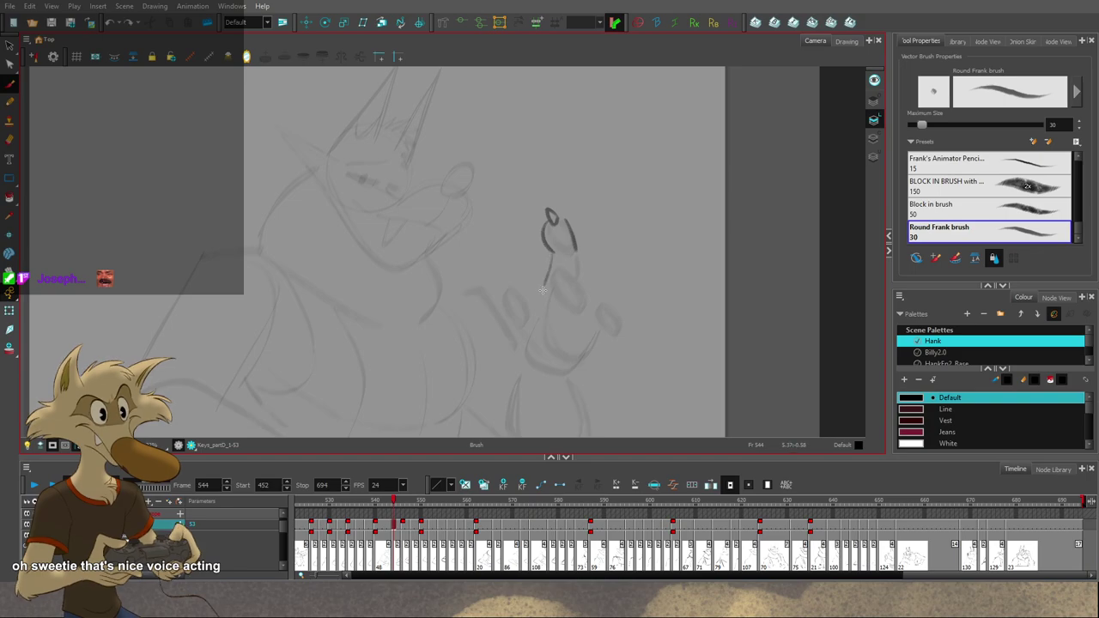
# Step: Draw a small claw for the folded finger below the raised finger and shorten the raised finger's inner edge
pyautogui.press('f')
pyautogui.press('g')
pyautogui.press('f')
pyautogui.press('g')
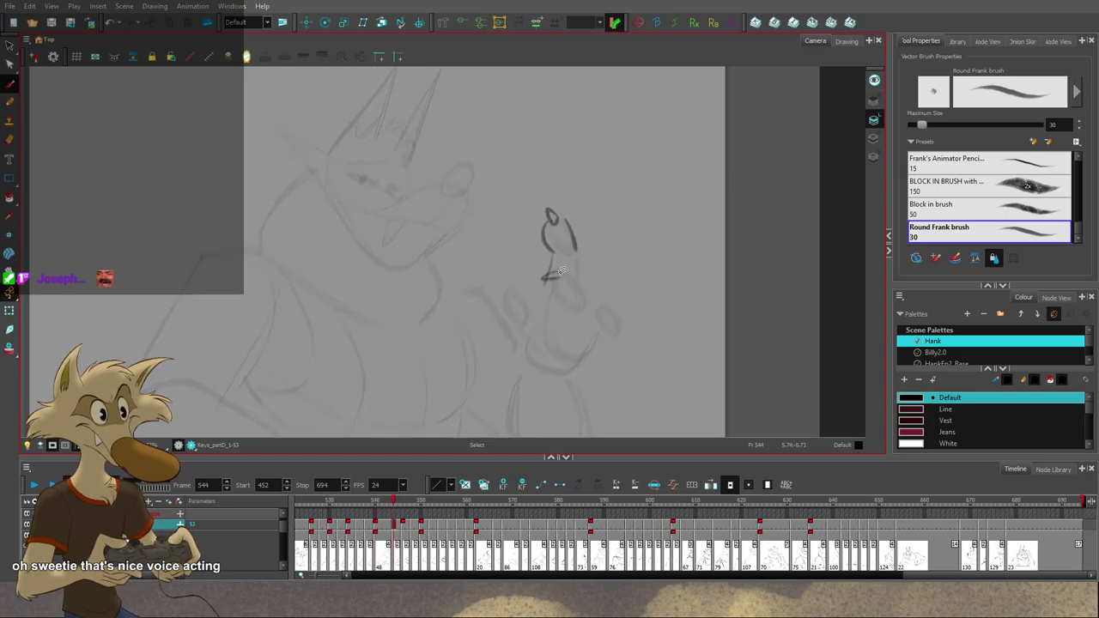
pyautogui.moveTo(556, 277); pyautogui.dragTo(560, 273)
pyautogui.press('f')
pyautogui.press('g')
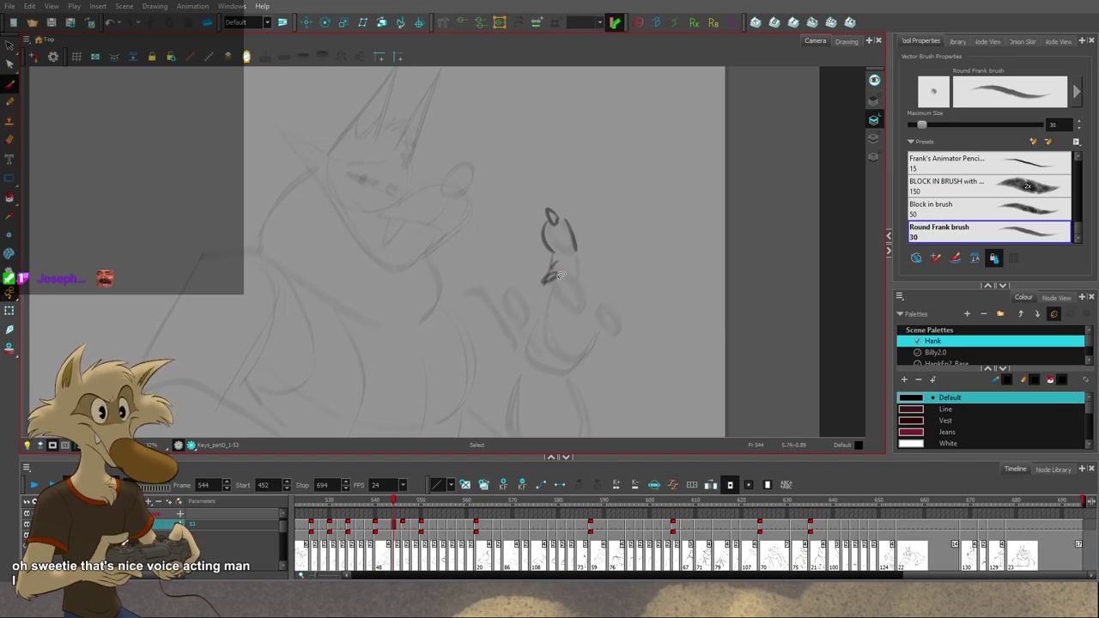
pyautogui.hotkey('ctrl', 'z')
pyautogui.hotkey('ctrl', 'z')
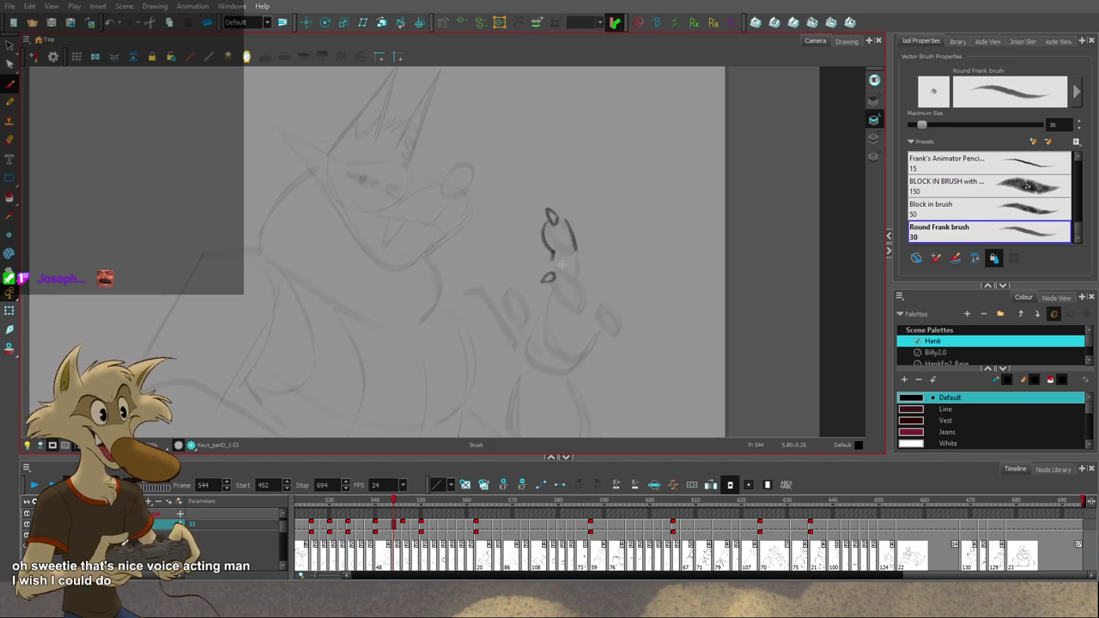
# Step: Draw the folded finger's upper edge from the base of the raised finger out to the knuckle at frame 544
pyautogui.press('.')
pyautogui.press(',')
pyautogui.press('.')
pyautogui.press(',')
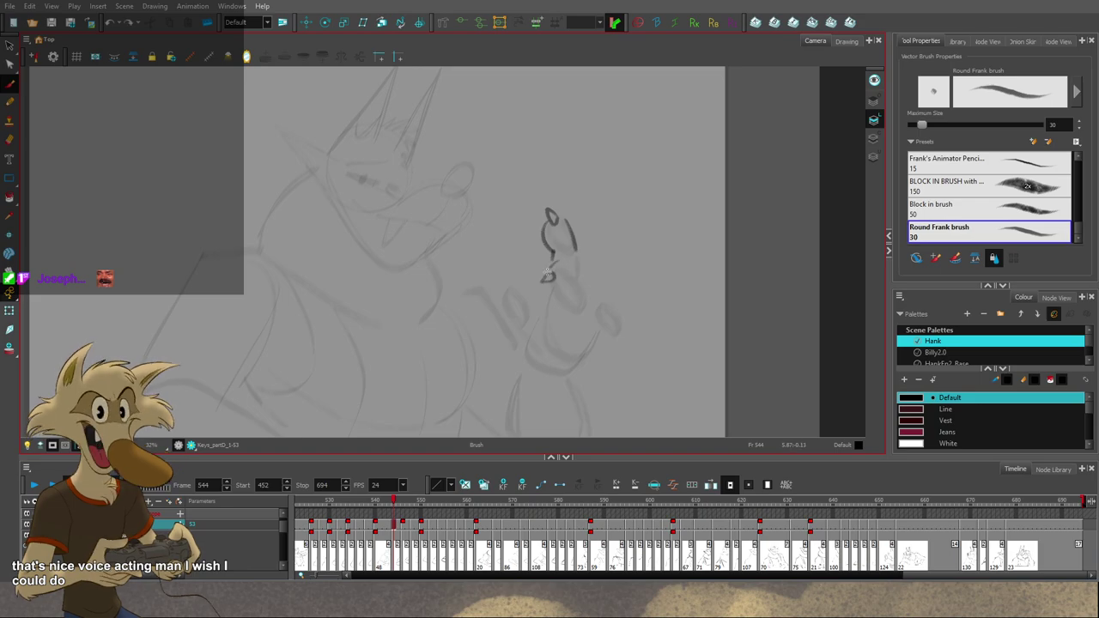
pyautogui.press('.')
pyautogui.press(',')
pyautogui.press('.')
pyautogui.press(',')
# Step: Delete the folded finger's small claw and redraw it longer, slanting toward the muzzle
pyautogui.hotkey('alt', 's')
pyautogui.click(549, 280)
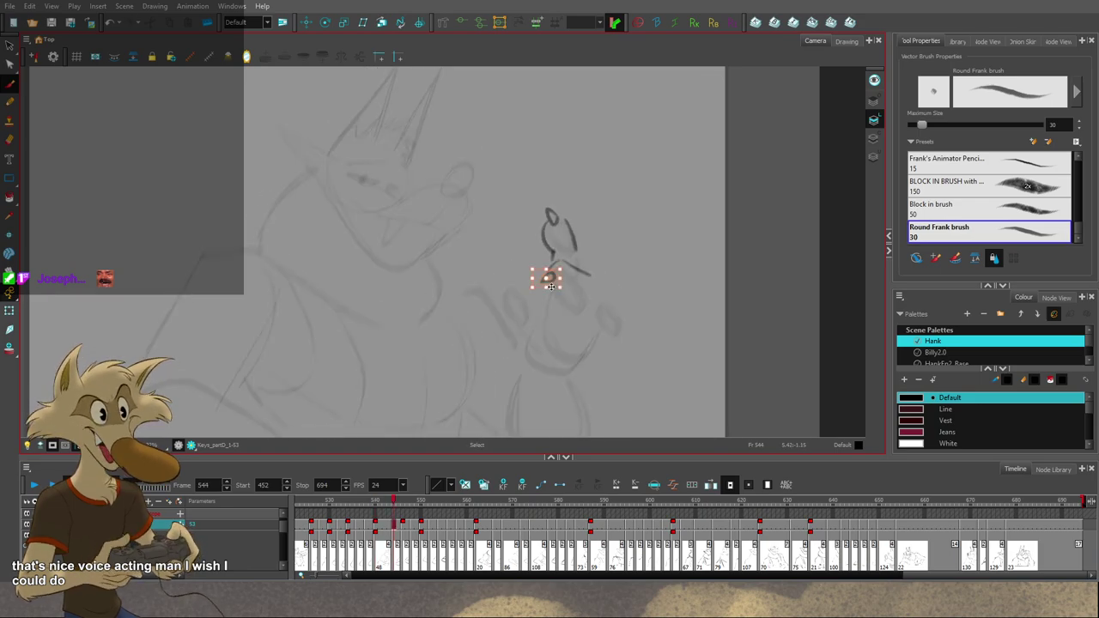
pyautogui.press('Delete')
pyautogui.press('.')
pyautogui.press(',')
pyautogui.moveTo(556, 265); pyautogui.dragTo(557, 282)
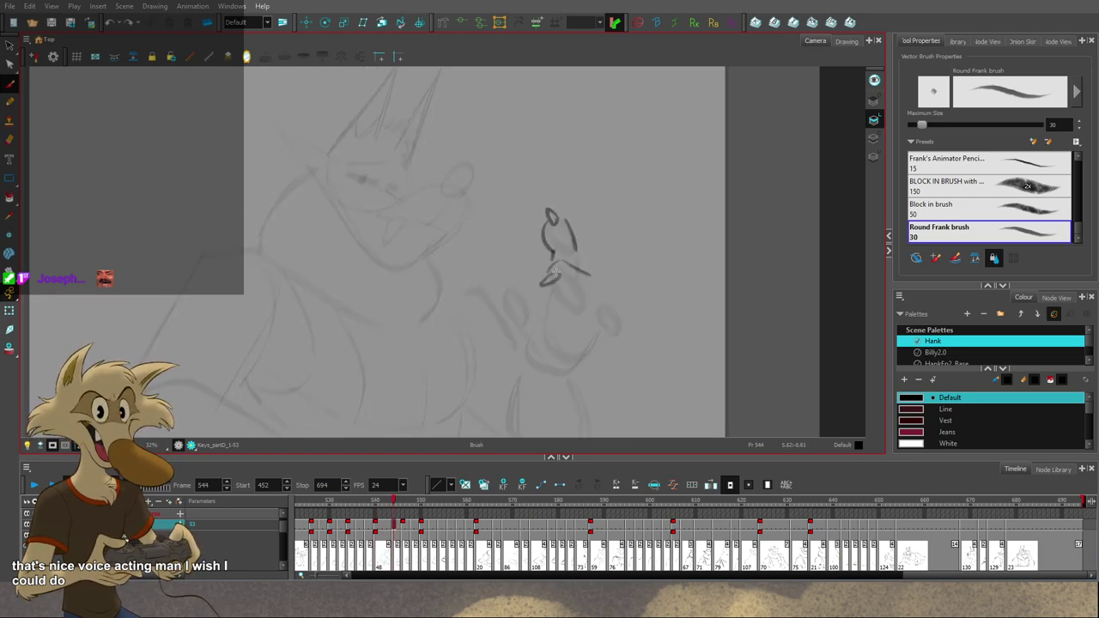
# Step: Draw the folded finger's lower edge beneath its claw and trim the outer end of its upper edge
pyautogui.press('.')
pyautogui.press(',')
pyautogui.press('.')
pyautogui.press(',')
pyautogui.hotkey('alt', 's')
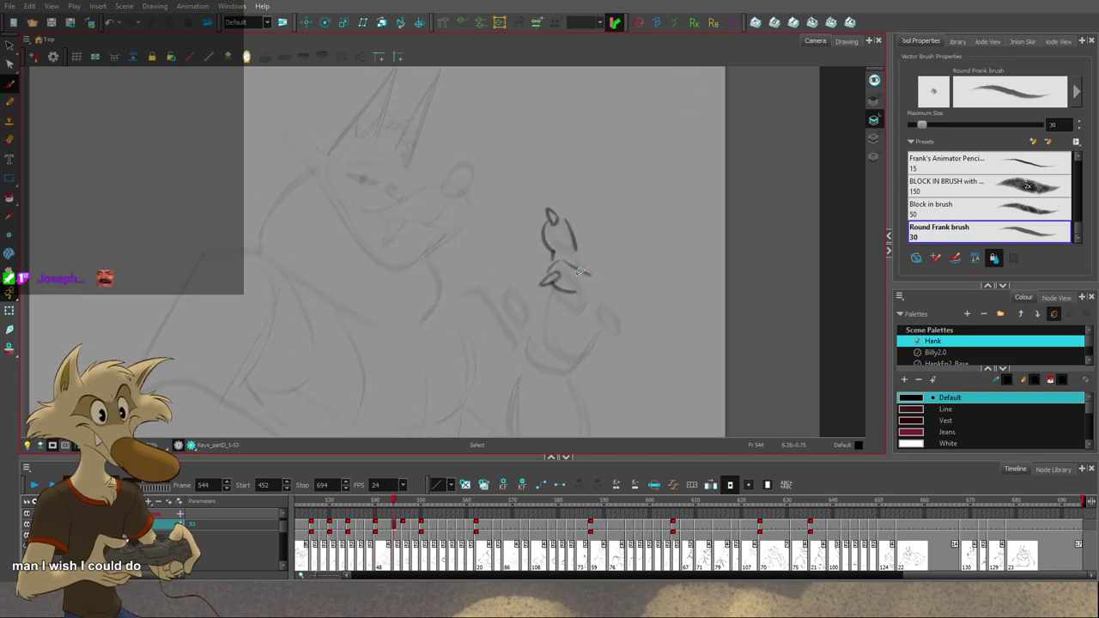
pyautogui.hotkey('alt', 'b')
pyautogui.press('.')
pyautogui.press(',')
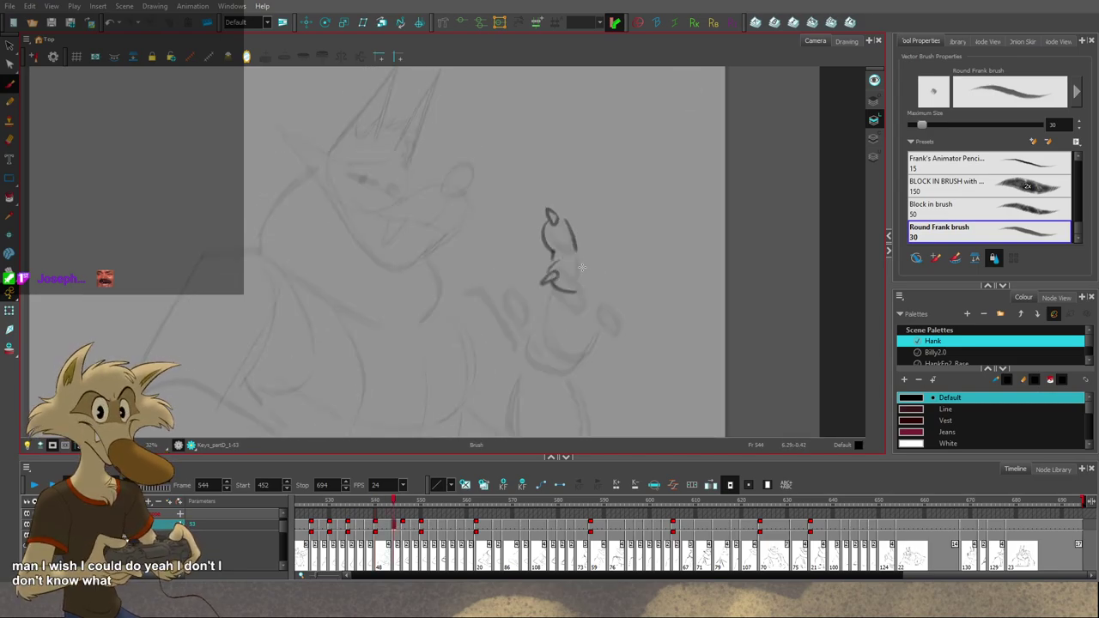
# Step: Compare the partly drawn hand at frame 544 with the hand pose in the drawing at frame 546
pyautogui.press('f')
pyautogui.press('g')
pyautogui.press('g')
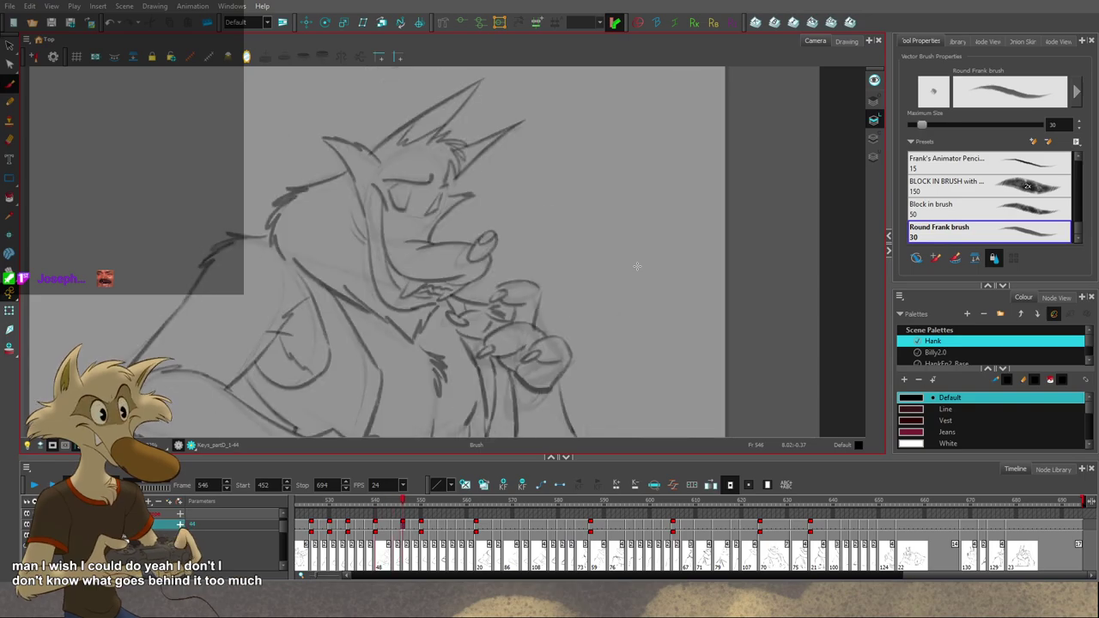
pyautogui.press('f')
pyautogui.press('f')
pyautogui.press('f')
pyautogui.press('g')
pyautogui.press('g')
pyautogui.press('f')
pyautogui.press('g')
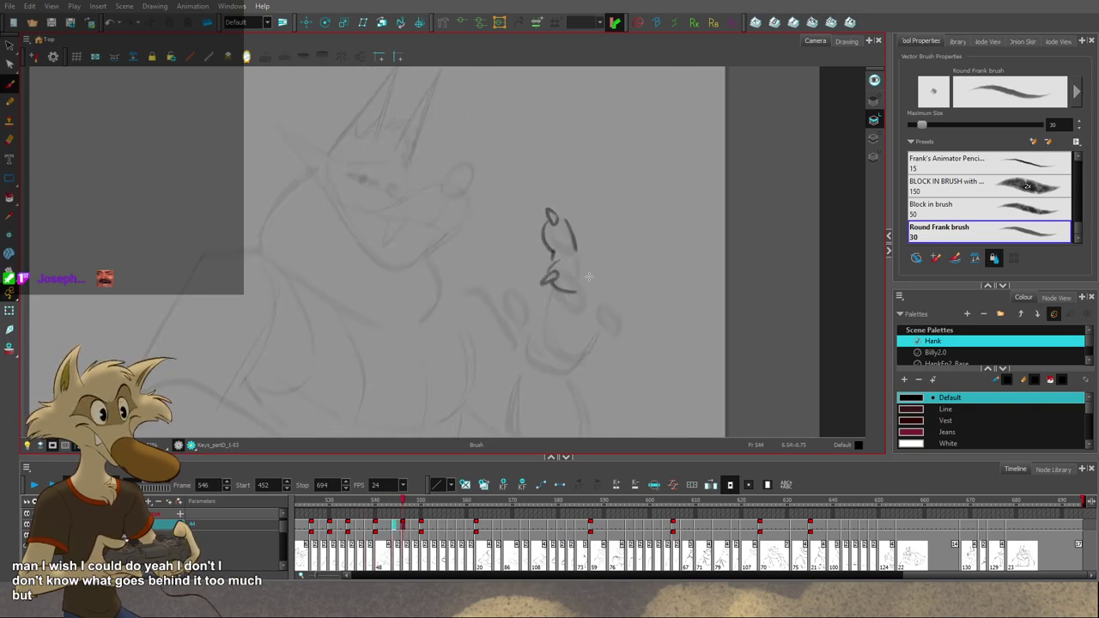
pyautogui.press('g')
pyautogui.press('f')
pyautogui.press('f')
pyautogui.press('g')
pyautogui.press(',')
pyautogui.press('.')
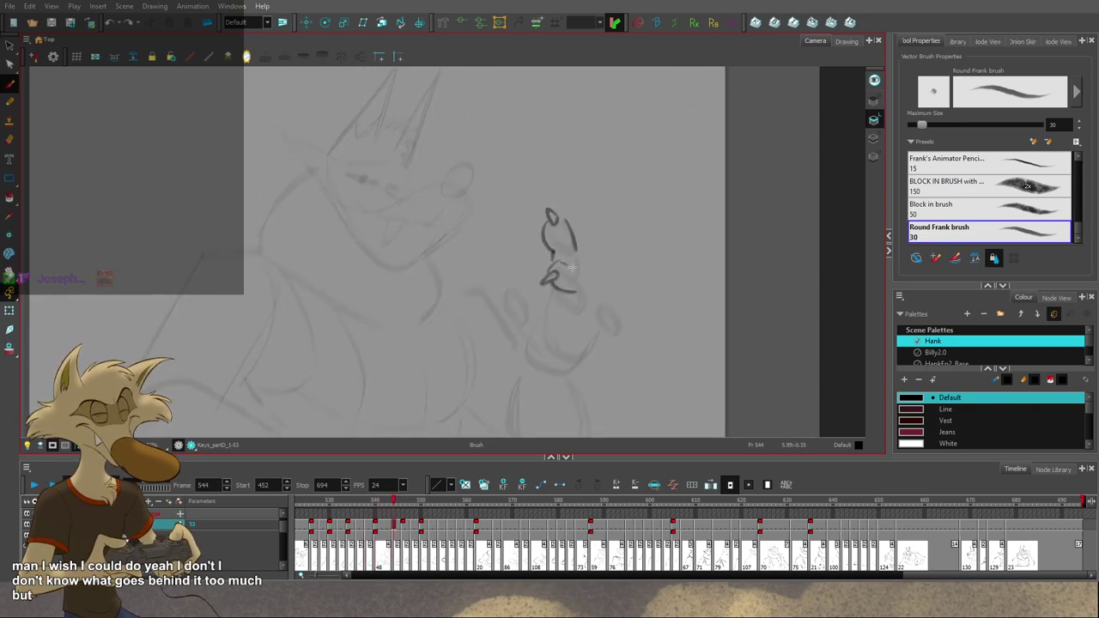
# Step: Draw the next folded finger's claw and the hand's slanted outer edge at frame 544, using frame 540 as reference
pyautogui.press(',')
pyautogui.press('.')
pyautogui.press(',')
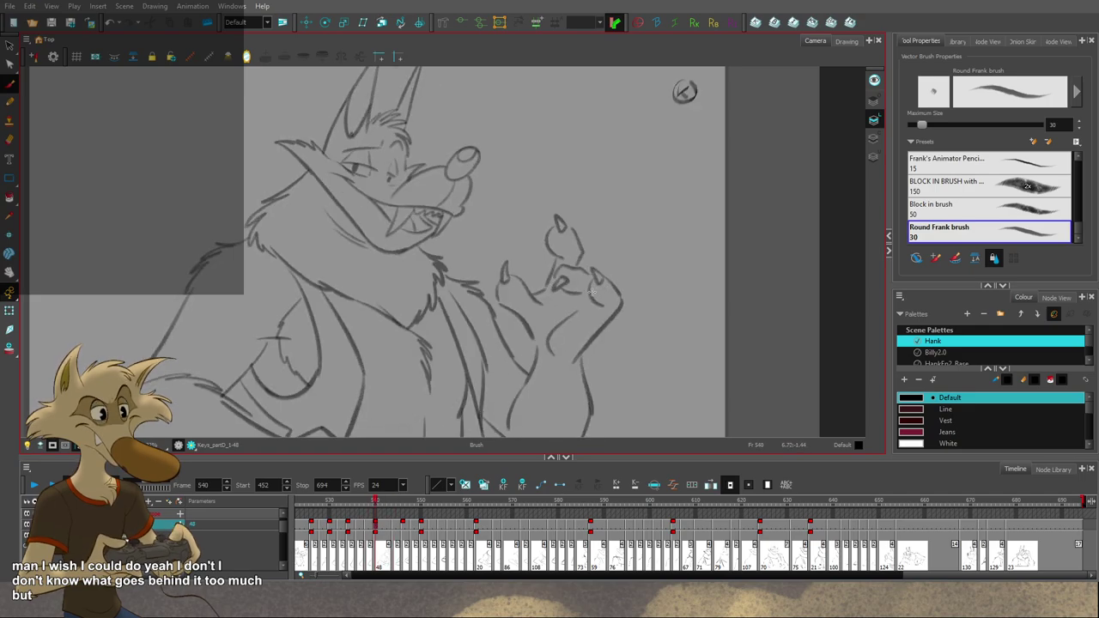
pyautogui.press('.')
pyautogui.press(',')
pyautogui.press('.')
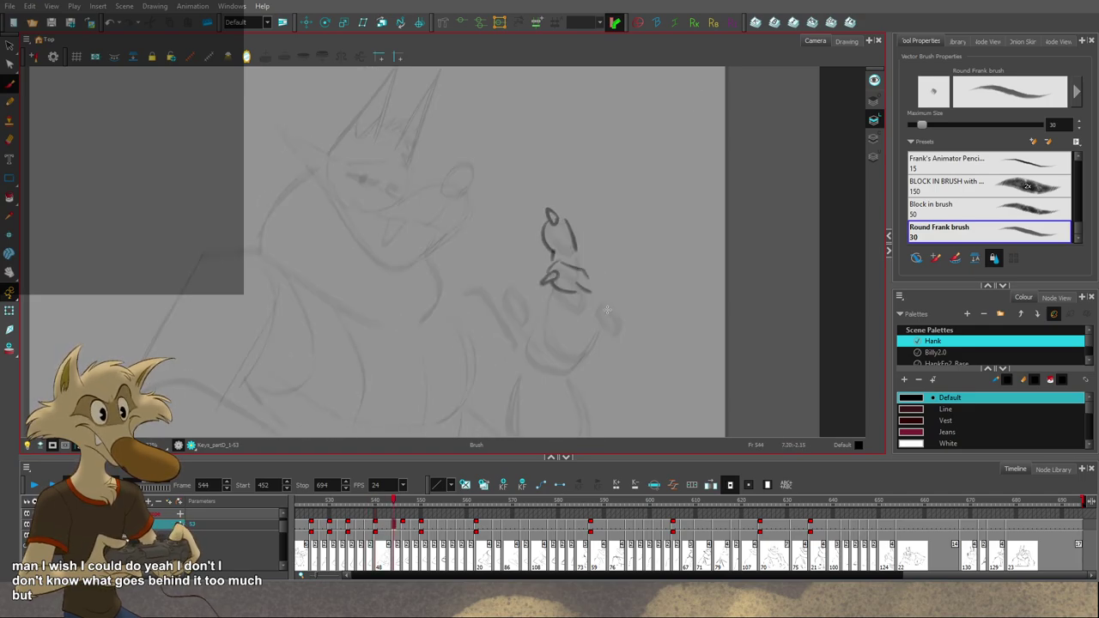
pyautogui.press(',')
pyautogui.press('.')
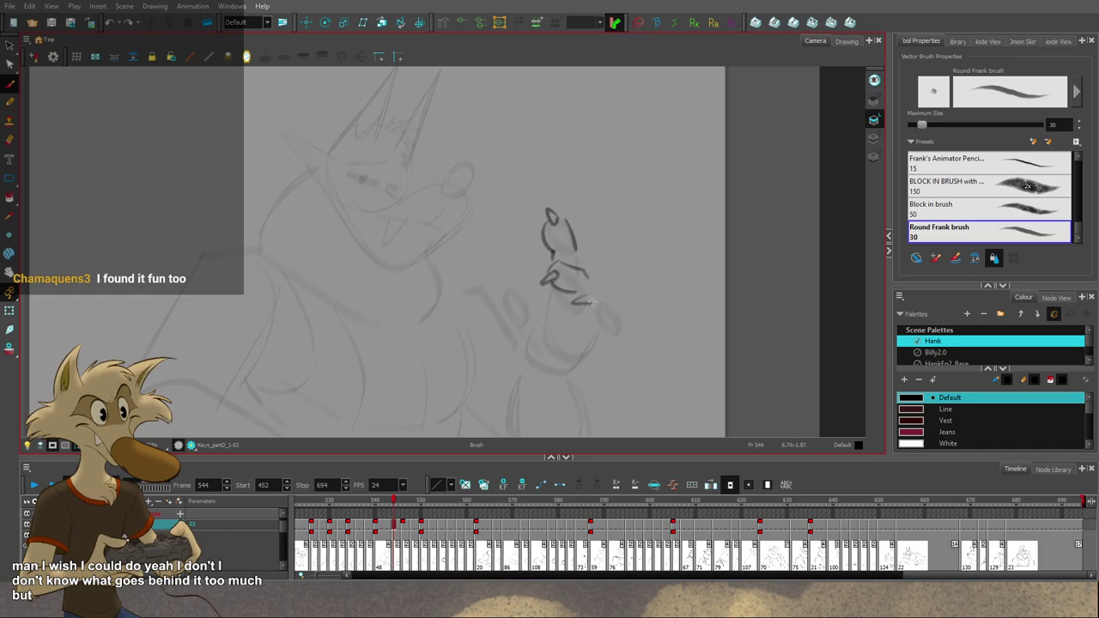
pyautogui.press('f')
pyautogui.moveTo(592, 301); pyautogui.dragTo(616, 304)
pyautogui.press('g')
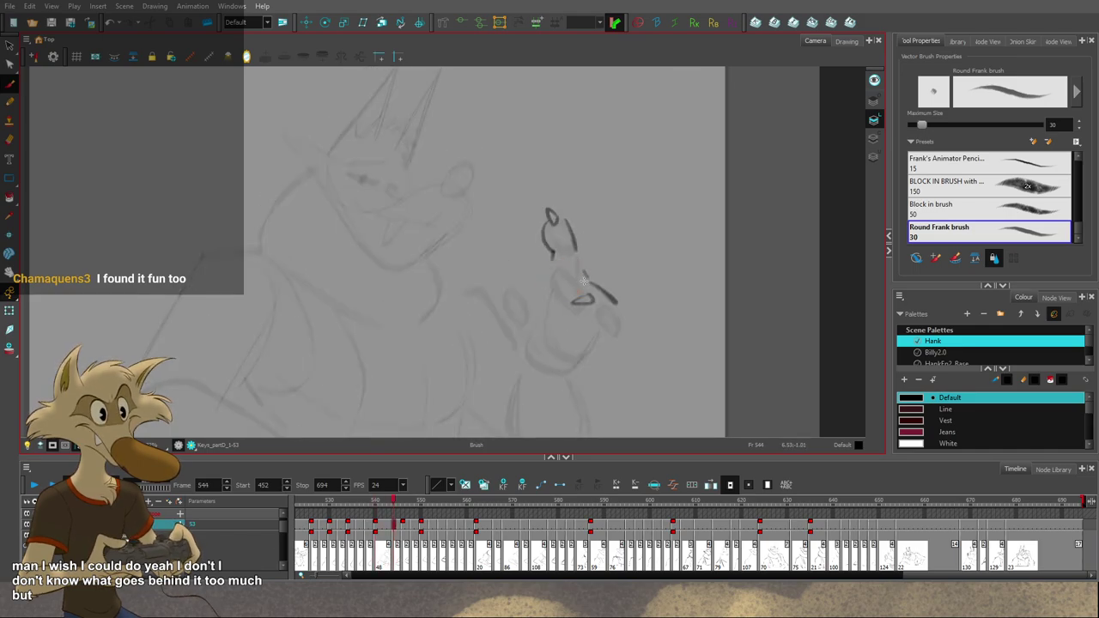
# Step: Redraw the first folded finger below the raised finger, with its claw and its upper and lower edges
pyautogui.press('f')
pyautogui.press('g')
pyautogui.moveTo(551, 270)
pyautogui.mouseDown()
pyautogui.moveTo(533, 285)
pyautogui.moveTo(552, 279)
pyautogui.mouseUp()
pyautogui.press('f')
pyautogui.press('g')
pyautogui.press(',')
pyautogui.press('.')
pyautogui.press(',')
pyautogui.press('.')
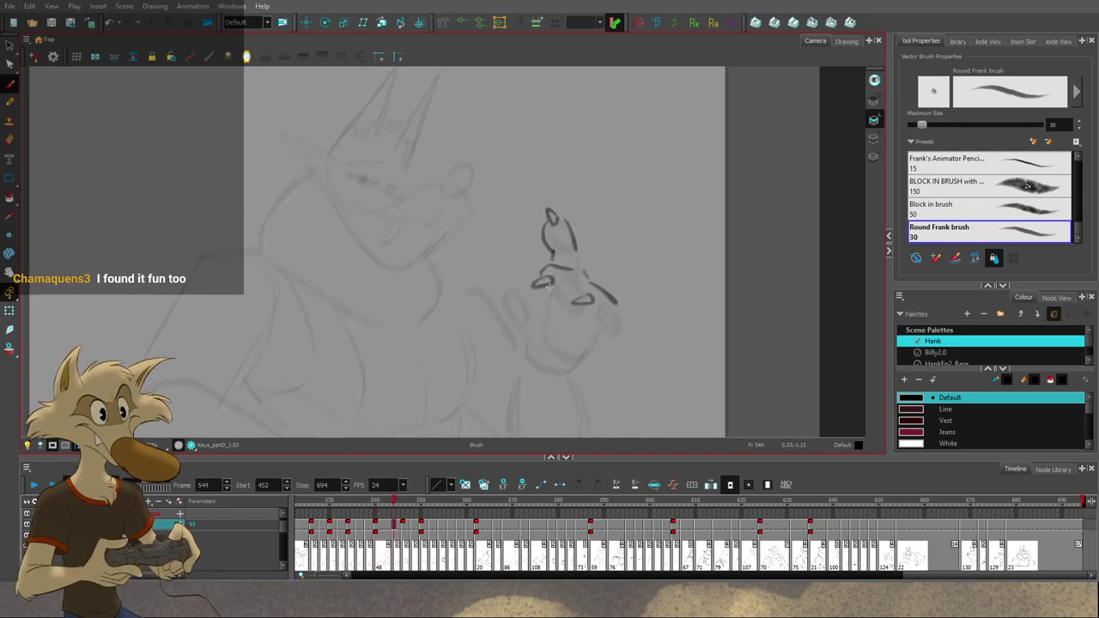
pyautogui.press(',')
pyautogui.press('.')
pyautogui.press(',')
pyautogui.press('.')
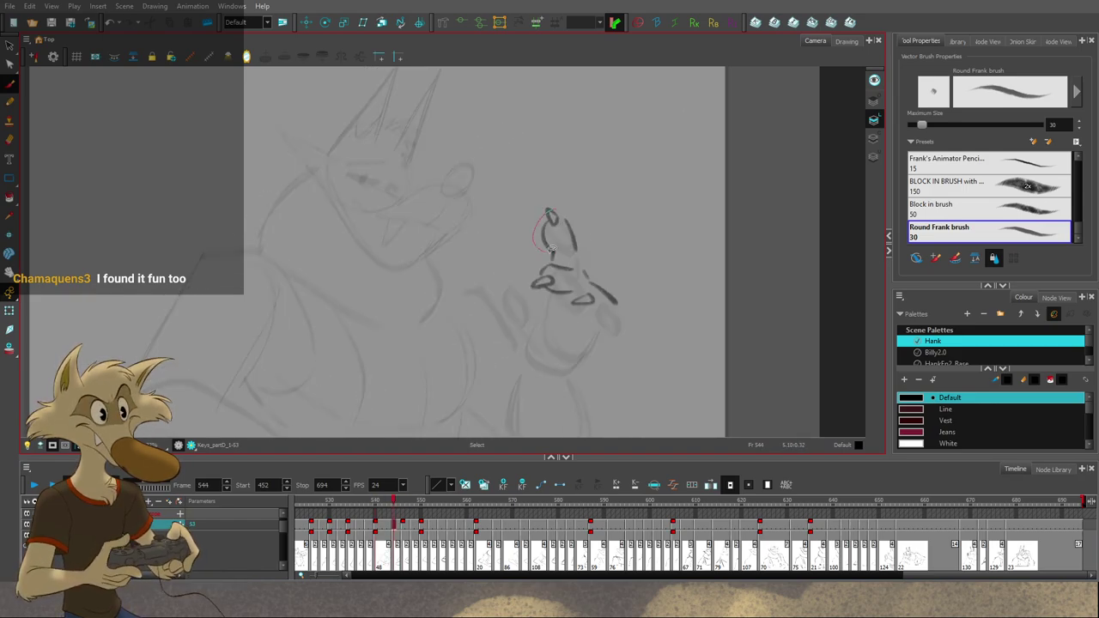
# Step: Remove the raised finger's lines and redraw the finger closer to the muzzle, with a new claw and outer edge
pyautogui.press(',')
pyautogui.press('.')
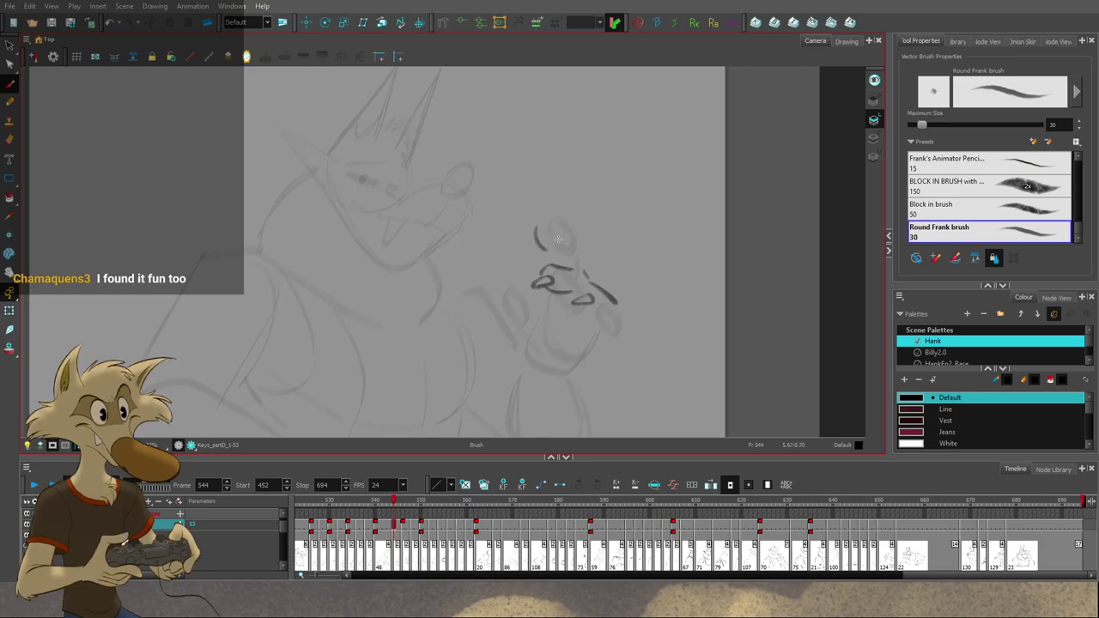
pyautogui.press(',')
pyautogui.press('.')
pyautogui.moveTo(540, 227)
pyautogui.mouseDown()
pyautogui.moveTo(573, 246)
pyautogui.moveTo(567, 264)
pyautogui.moveTo(541, 273)
pyautogui.mouseUp()
pyautogui.press(',')
pyautogui.press('.')
pyautogui.press(',')
pyautogui.press('.')
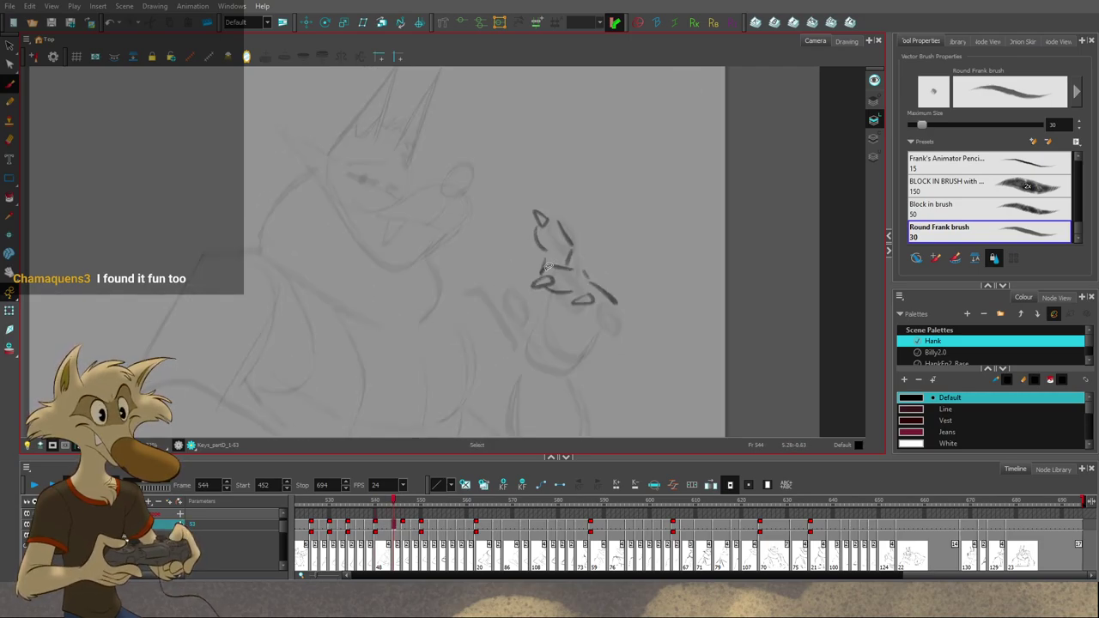
# Step: Replace the raised finger's inner edge with a curve running from its claw down to the folded finger
pyautogui.press(',')
pyautogui.press('.')
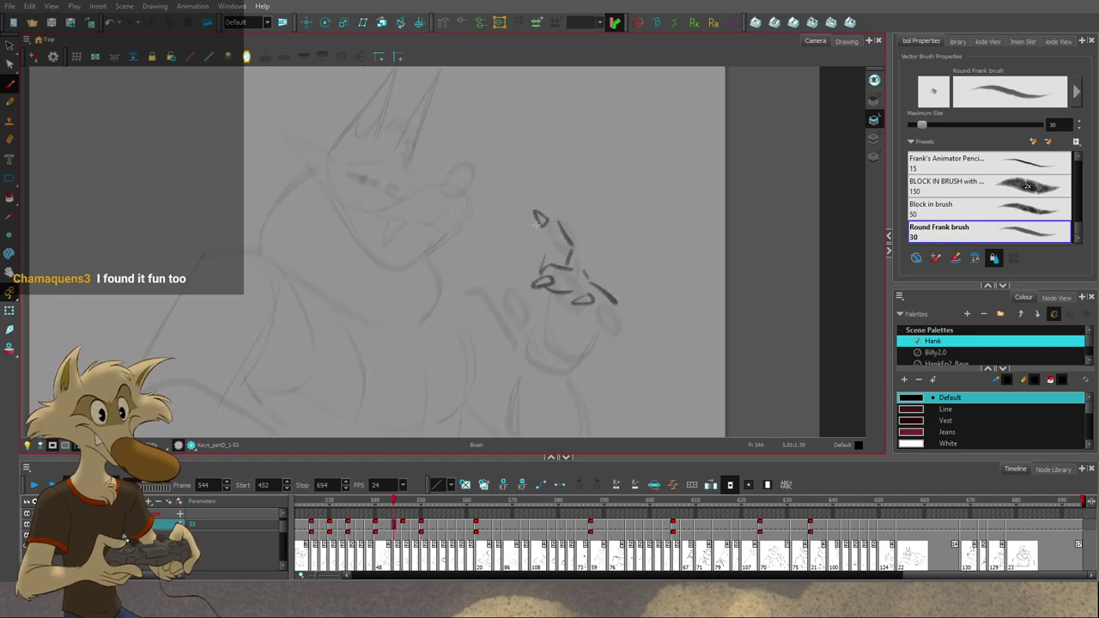
pyautogui.moveTo(536, 223)
pyautogui.mouseDown()
pyautogui.moveTo(542, 249)
pyautogui.moveTo(573, 225)
pyautogui.moveTo(550, 237)
pyautogui.mouseUp()
pyautogui.press(',')
pyautogui.press('.')
pyautogui.hotkey('alt', 'b')
pyautogui.press(',')
pyautogui.press('.')
pyautogui.press(',')
pyautogui.press('.')
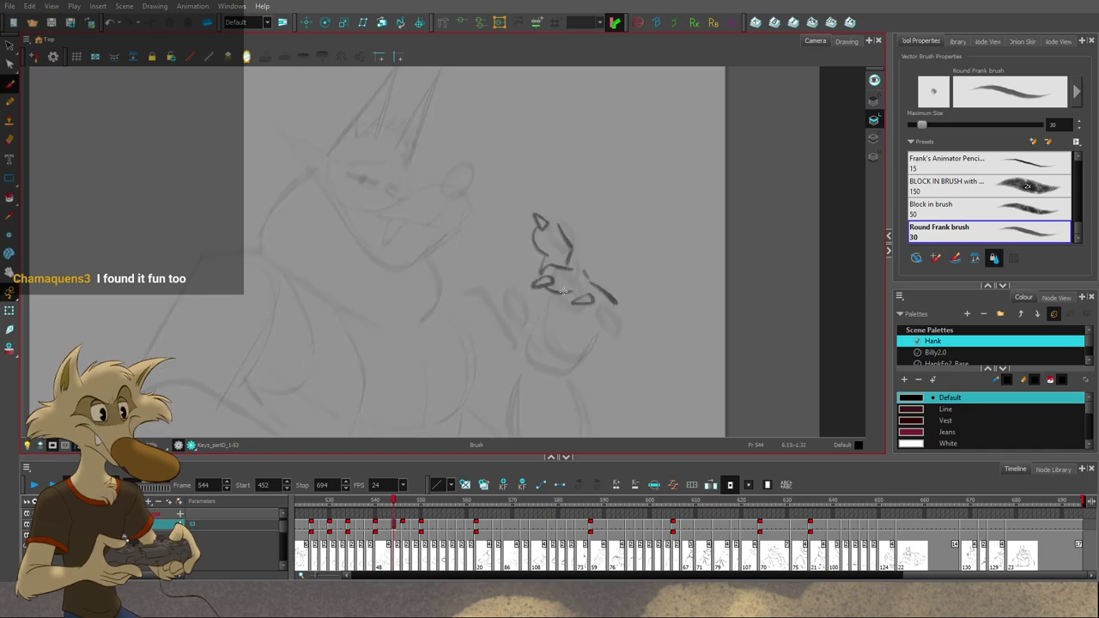
# Step: Check the redrawn fingers at frame 544 against the hand in the drawings at frames 540 and 538
pyautogui.press(',')
pyautogui.press('.')
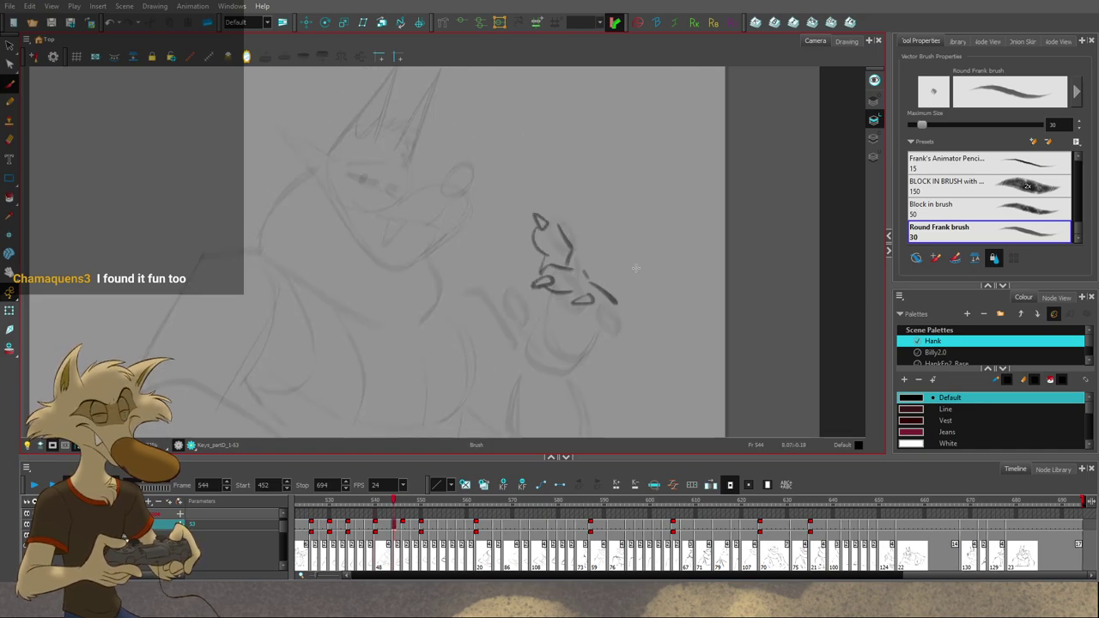
pyautogui.press(',')
pyautogui.press('.')
pyautogui.press(',')
pyautogui.press(',')
pyautogui.press(',')
pyautogui.press(',')
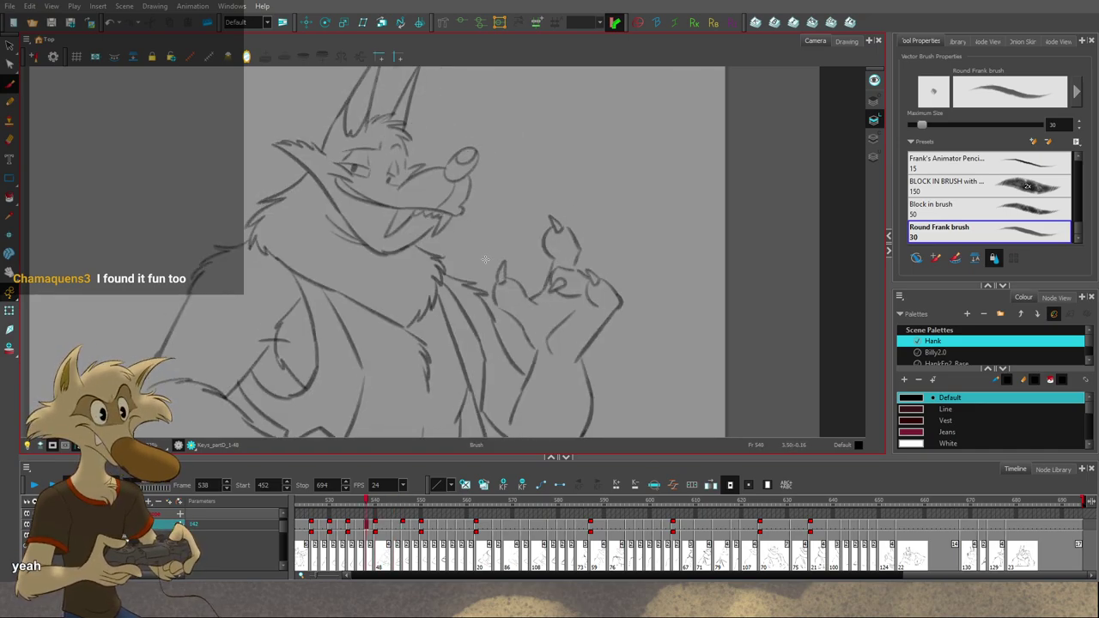
# Step: Flip through the drawings from frame 538 to the in-between at frame 544 to compare the raised hand, and reactivate the Brush
pyautogui.press('.')
pyautogui.press('.')
pyautogui.press('.')
pyautogui.press('.')
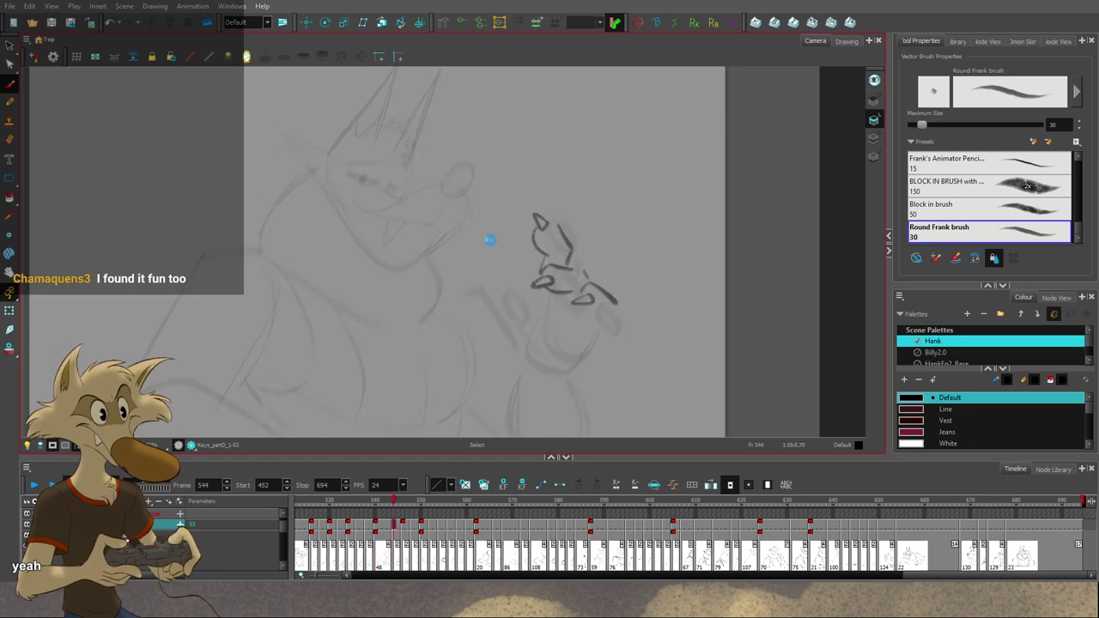
pyautogui.hotkey('alt', 'b')
pyautogui.scroll(-2, 485, 242)
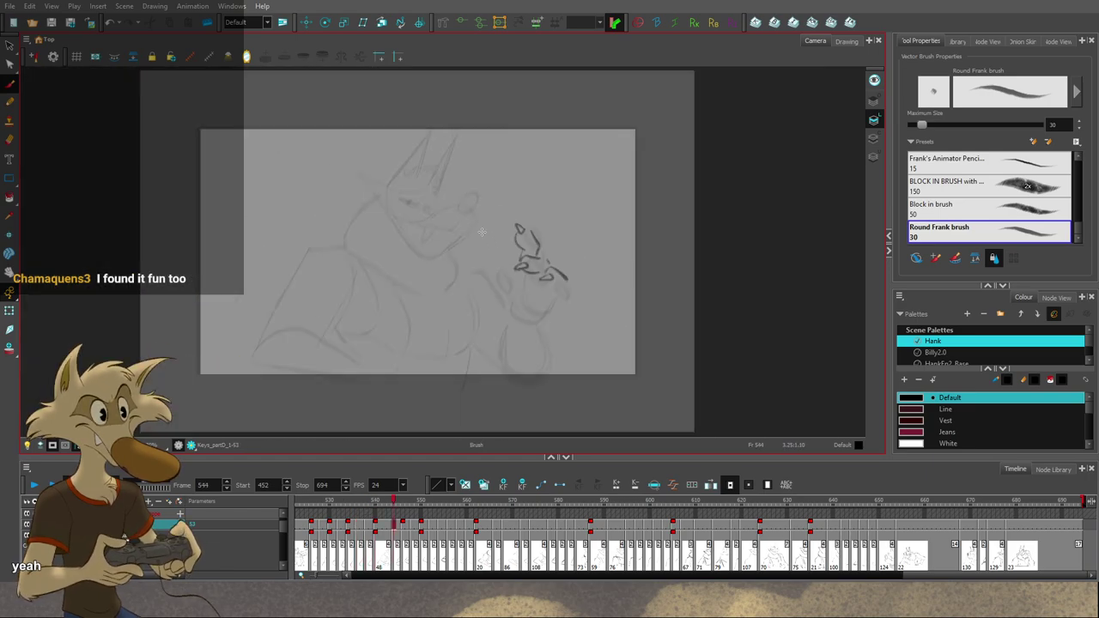
# Step: Examine the rough drawing at frame 544 against its neighbouring drawings, close up around the wolf's head and hand
pyautogui.scroll(3, 479, 195)
pyautogui.scroll(-1, 466, 196)
pyautogui.press(',')
pyautogui.press(',')
pyautogui.press(',')
pyautogui.press(',')
pyautogui.press('.')
pyautogui.press('.')
pyautogui.press('.')
pyautogui.press('.')
pyautogui.scroll(1, 447, 148)
pyautogui.scroll(-2, 469, 203)
pyautogui.scroll(3, 470, 203)
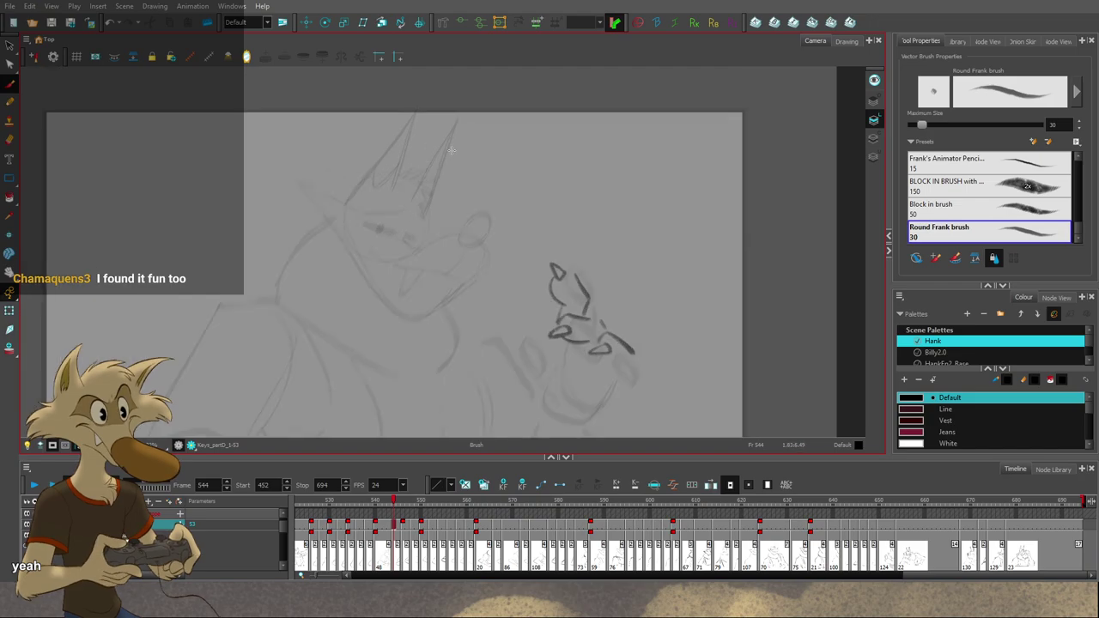
# Step: Draw the wolf's right-hand pointed ear over the rough at frame 544 with the Round Frank brush
pyautogui.moveTo(462, 108); pyautogui.dragTo(424, 219)
pyautogui.hotkey('ctrl', 'z')
pyautogui.hotkey('ctrl', 'z')
pyautogui.hotkey('ctrl', 'z')
pyautogui.press('f')
pyautogui.moveTo(459, 115)
pyautogui.mouseDown()
pyautogui.moveTo(427, 224)
pyautogui.moveTo(453, 120)
pyautogui.moveTo(415, 180)
pyautogui.moveTo(460, 115)
pyautogui.moveTo(410, 192)
pyautogui.mouseUp()
pyautogui.press('g')
pyautogui.hotkey('ctrl', 'z')
pyautogui.press('f')
pyautogui.press('g')
pyautogui.press('f')
# Step: Draw the inner and outer edges of the wolf's larger left-hand ear, following the rough and the neighbouring keys
pyautogui.moveTo(406, 136); pyautogui.dragTo(364, 245)
pyautogui.press('g')
pyautogui.hotkey('ctrl', 'z')
pyautogui.hotkey('ctrl', 'z')
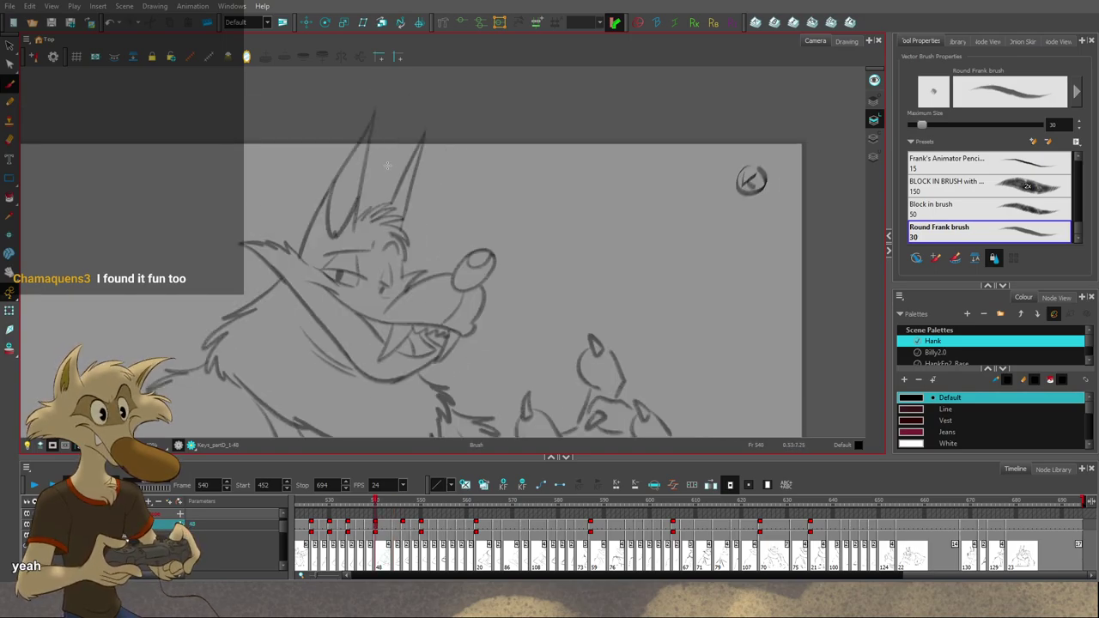
pyautogui.moveTo(399, 127); pyautogui.dragTo(305, 255)
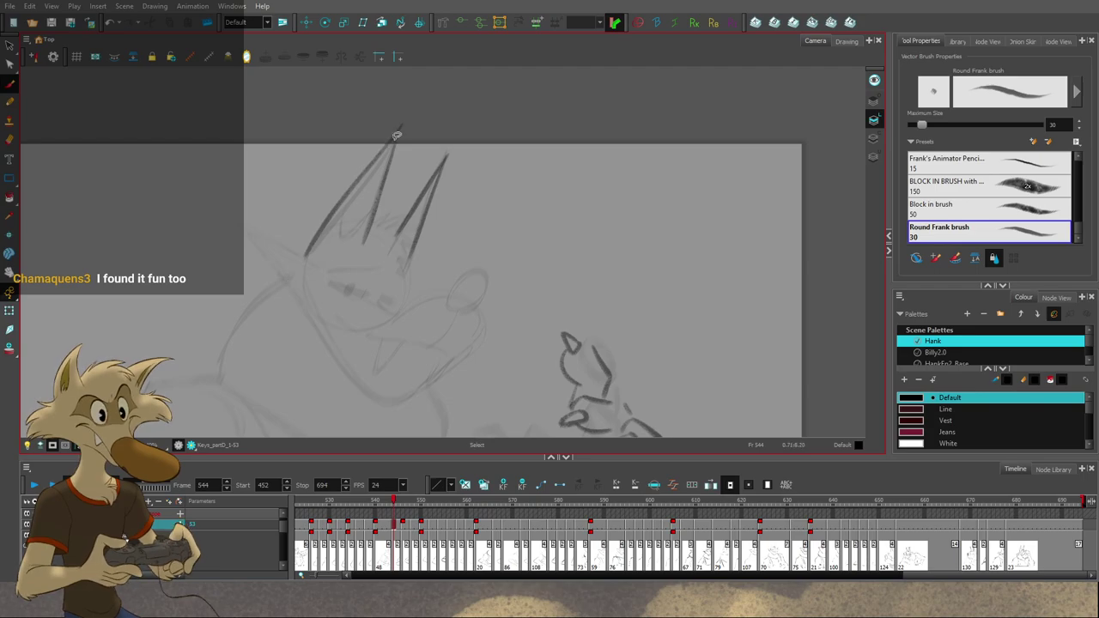
pyautogui.hotkey('ctrl', 'z')
pyautogui.moveTo(402, 126); pyautogui.dragTo(306, 256)
pyautogui.hotkey('ctrl', 'z')
pyautogui.moveTo(404, 127); pyautogui.dragTo(307, 256)
pyautogui.press('f')
pyautogui.press('g')
pyautogui.press('g')
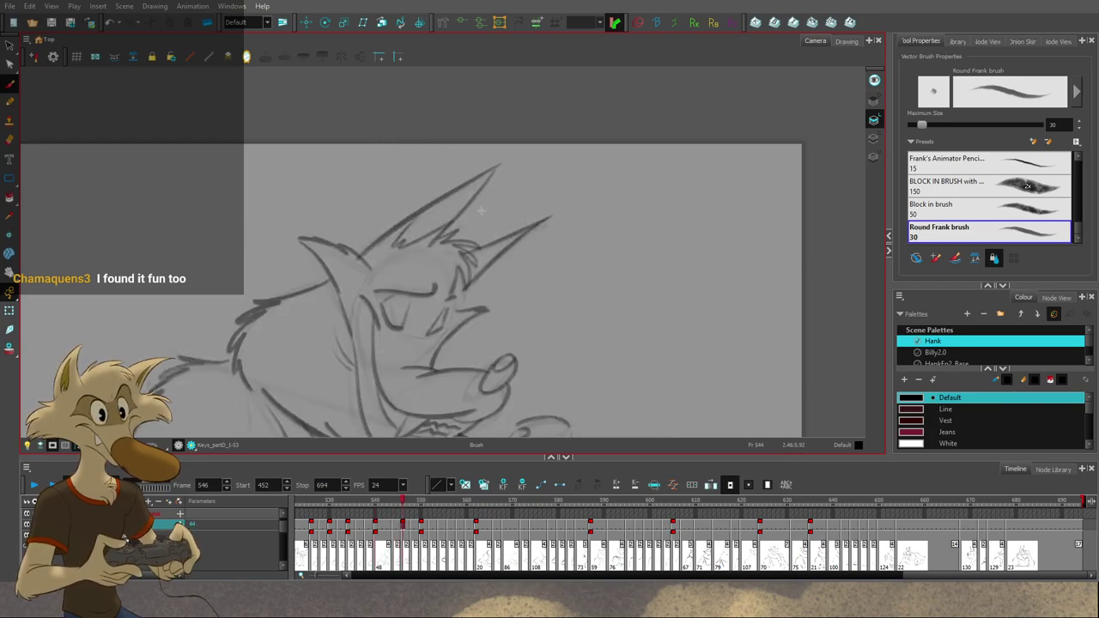
# Step: Draw the wolf's oval nose with its inner highlight line at the tip of the rough muzzle on frame 544
pyautogui.press('f')
pyautogui.moveTo(551, 282); pyautogui.dragTo(557, 249)
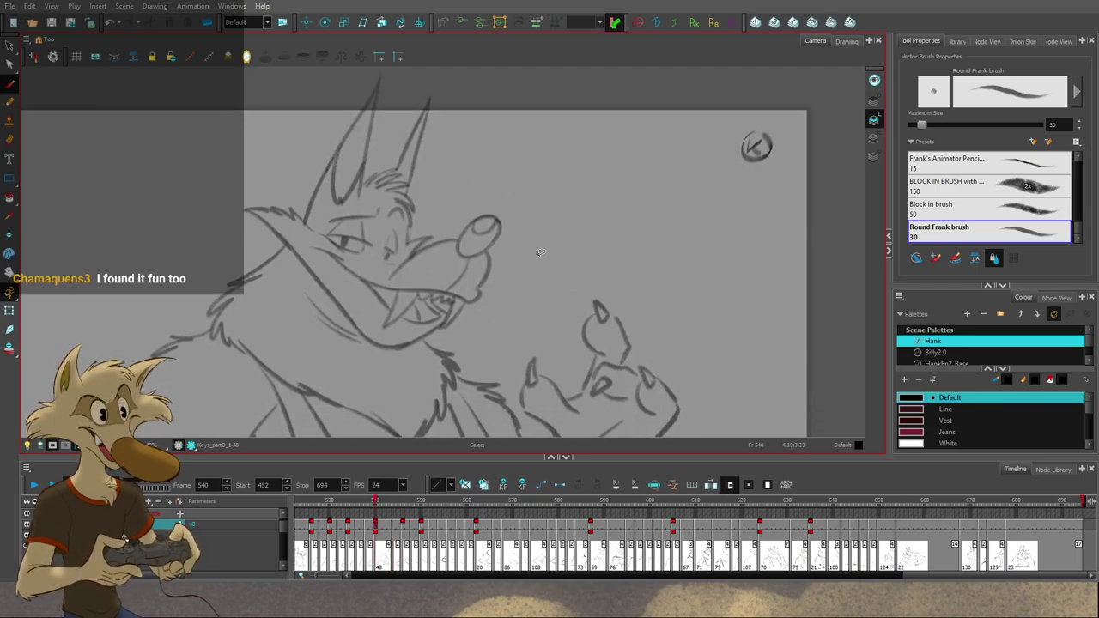
pyautogui.press('g')
pyautogui.press('g')
pyautogui.press('f')
pyautogui.press('f')
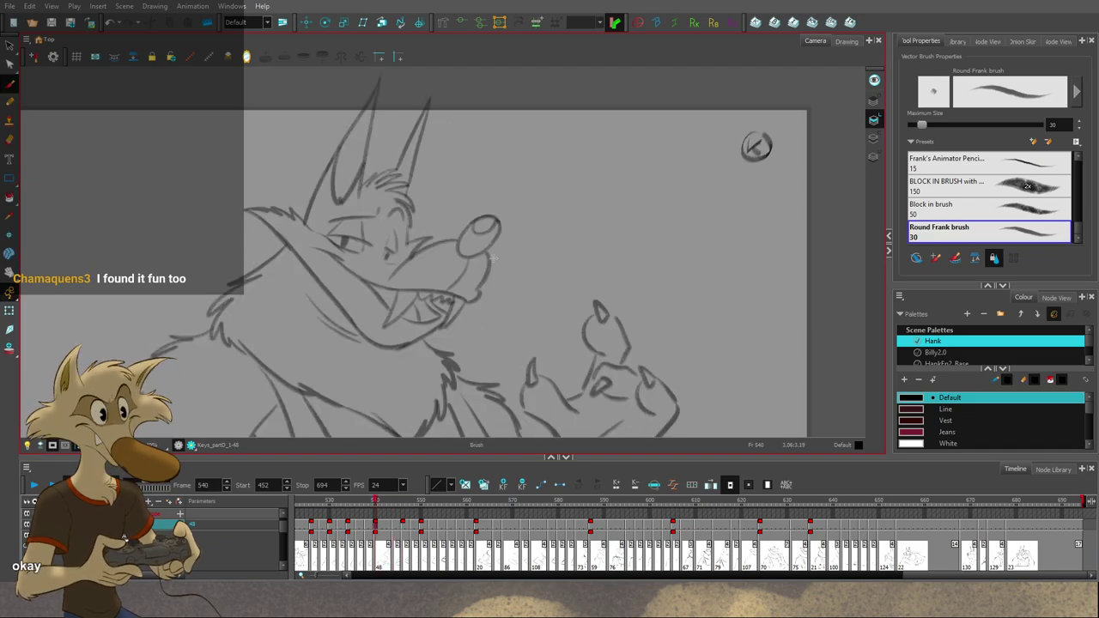
pyautogui.press('g')
pyautogui.moveTo(497, 246)
pyautogui.mouseDown()
pyautogui.moveTo(488, 260)
pyautogui.moveTo(485, 241)
pyautogui.moveTo(489, 265)
pyautogui.moveTo(490, 238)
pyautogui.mouseUp()
pyautogui.hotkey('ctrl', 'z')
pyautogui.press('f')
pyautogui.press('g')
pyautogui.hotkey('ctrl', 'z')
pyautogui.hotkey('ctrl', 'z')
pyautogui.hotkey('ctrl', 'z')
pyautogui.hotkey('ctrl', 'z')
pyautogui.hotkey('ctrl', 'z')
pyautogui.press('f')
pyautogui.press('g')
pyautogui.hotkey('ctrl', 'z')
pyautogui.press('f')
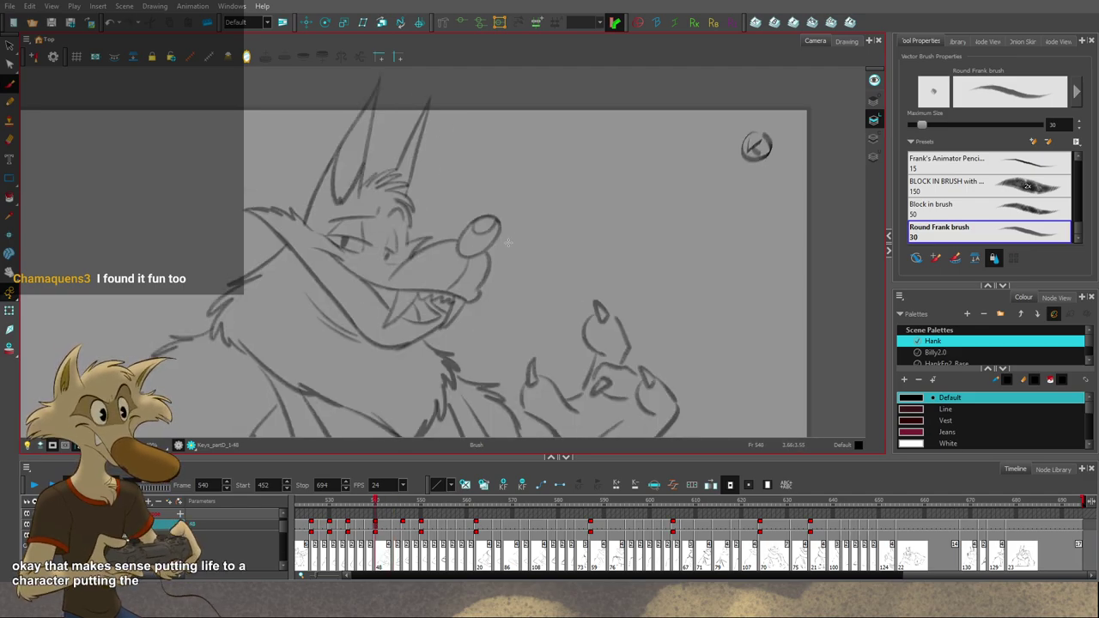
# Step: Draw the curved top line of the muzzle from the nose back towards the eye, redoing it until it matches neighbouring frames
pyautogui.press('1')
pyautogui.press('2')
pyautogui.press('g')
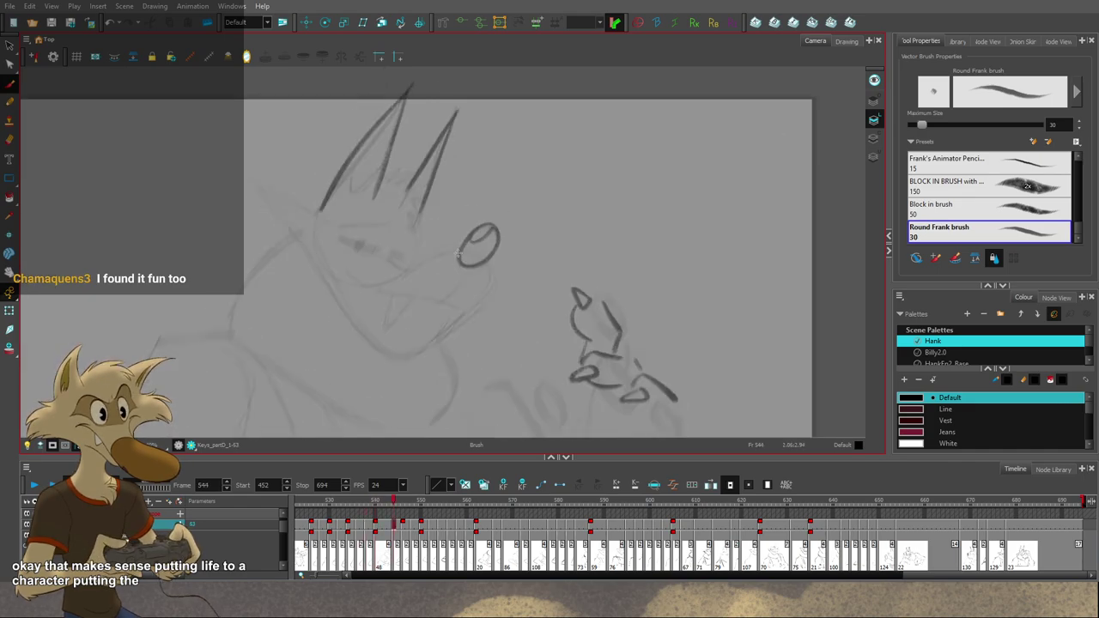
pyautogui.moveTo(458, 253); pyautogui.dragTo(394, 282)
pyautogui.hotkey('ctrl', 'z')
pyautogui.moveTo(460, 251); pyautogui.dragTo(400, 275)
pyautogui.press('f')
pyautogui.press('g')
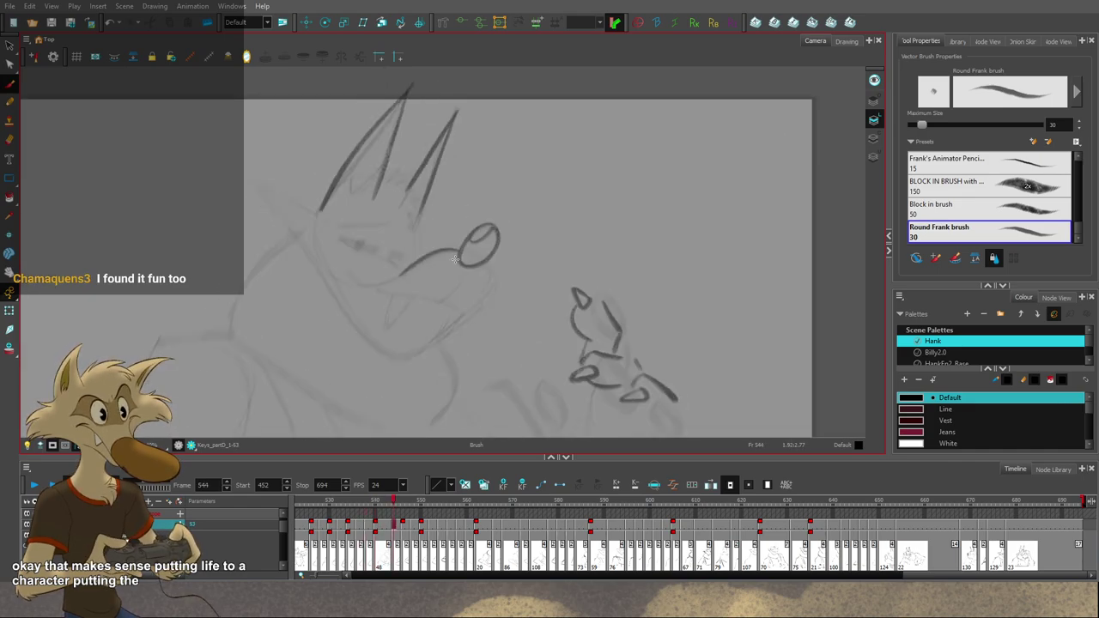
pyautogui.hotkey('ctrl', 'z')
pyautogui.moveTo(460, 252); pyautogui.dragTo(393, 283)
pyautogui.hotkey('ctrl', 'z')
pyautogui.moveTo(460, 251); pyautogui.dragTo(393, 278)
pyautogui.press('f')
pyautogui.press('g')
pyautogui.press('g')
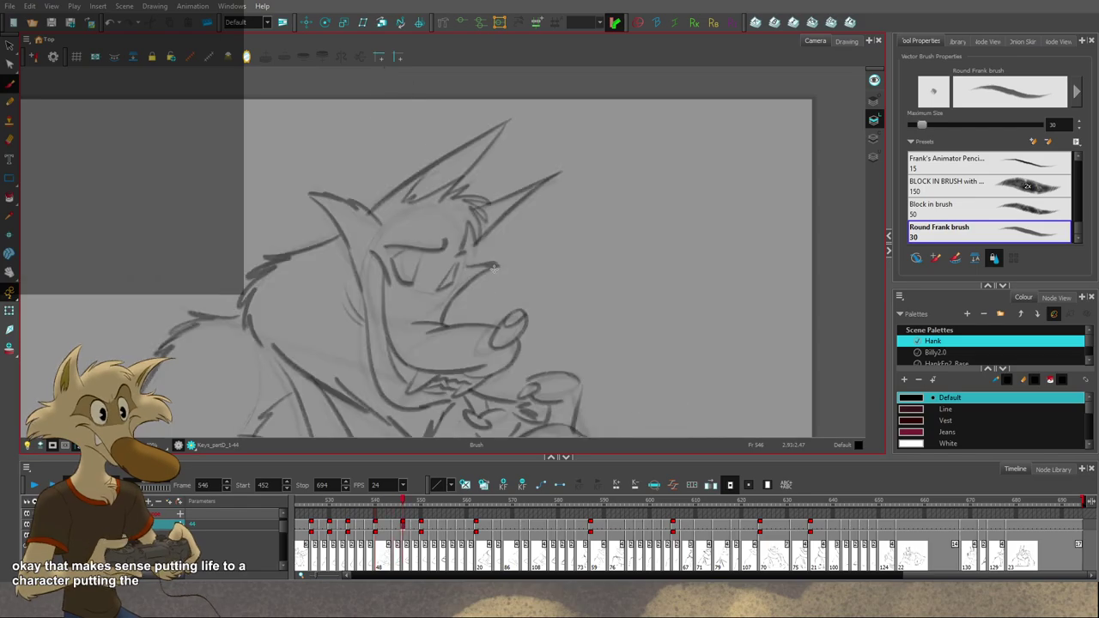
pyautogui.press('f')
# Step: Draw the front of the muzzle below the nose and round it into a small lip bump
pyautogui.hotkey('ctrl', 'z')
pyautogui.moveTo(494, 257)
pyautogui.mouseDown()
pyautogui.moveTo(464, 305)
pyautogui.moveTo(479, 299)
pyautogui.mouseUp()
pyautogui.press('f')
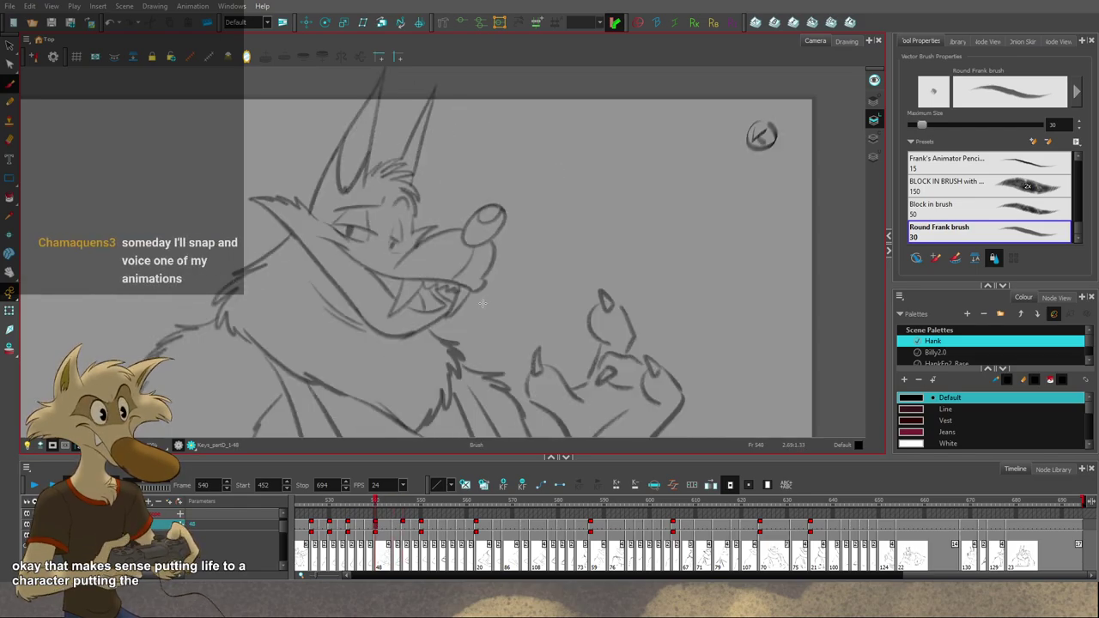
pyautogui.press('.')
pyautogui.press('.')
pyautogui.press('.')
pyautogui.press('.')
pyautogui.press(',')
pyautogui.press('.')
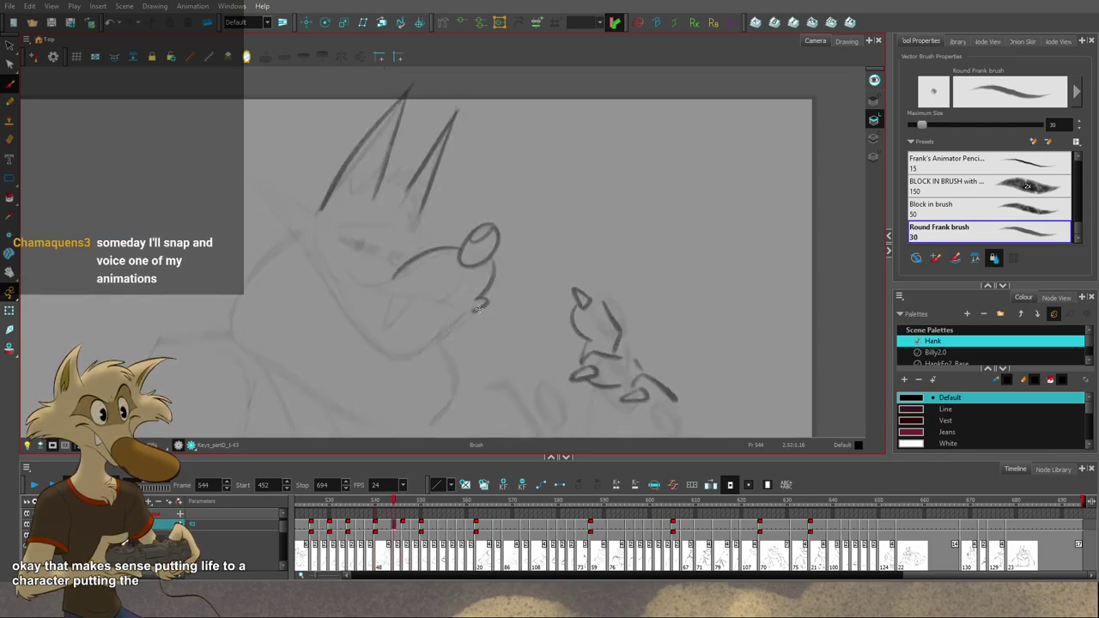
pyautogui.hotkey('ctrl', 'z')
pyautogui.moveTo(474, 310)
pyautogui.mouseDown()
pyautogui.moveTo(410, 295)
pyautogui.moveTo(463, 309)
pyautogui.mouseUp()
pyautogui.hotkey('ctrl', 'z')
pyautogui.hotkey('ctrl', 'z')
pyautogui.hotkey('ctrl', 'z')
pyautogui.hotkey('ctrl', 'z')
# Step: Draw the curved upper mouth line from the cheek to the front lip
pyautogui.moveTo(361, 281)
pyautogui.mouseDown()
pyautogui.moveTo(493, 313)
pyautogui.moveTo(440, 339)
pyautogui.moveTo(468, 309)
pyautogui.mouseUp()
pyautogui.press('f')
pyautogui.press('g')
pyautogui.hotkey('ctrl', 'z')
pyautogui.hotkey('ctrl', 'z')
# Step: Draw the front fang hanging from the mouth line just behind the lip
pyautogui.press('.')
pyautogui.press(',')
pyautogui.press('f')
pyautogui.press('g')
pyautogui.hotkey('ctrl', 'z')
pyautogui.hotkey('ctrl', 'z')
pyautogui.press('f')
pyautogui.press('g')
# Step: Draw the rear fang below the mouth line, comparing versions with and without the stroke
pyautogui.moveTo(395, 298); pyautogui.dragTo(380, 331)
pyautogui.hotkey('ctrl', 'z')
pyautogui.hotkey('ctrl', 'z')
pyautogui.hotkey('ctrl', 'z')
pyautogui.press('f')
pyautogui.press('g')
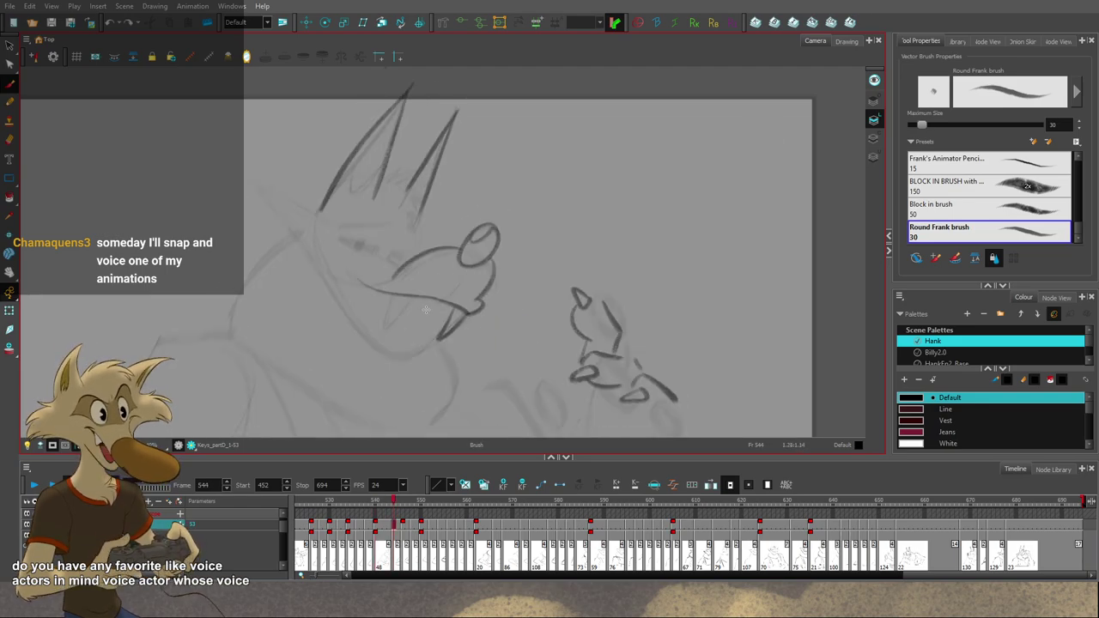
pyautogui.press('g')
pyautogui.press('f')
pyautogui.press('f')
pyautogui.press('g')
pyautogui.moveTo(396, 297); pyautogui.dragTo(377, 330)
pyautogui.hotkey('ctrl', 'z')
pyautogui.hotkey('ctrl', 'z')
pyautogui.hotkey('ctrl', 'shift', 'z')
pyautogui.hotkey('ctrl', 'z')
pyautogui.hotkey('ctrl', 'shift', 'z')
pyautogui.hotkey('ctrl', 'z')
pyautogui.hotkey('ctrl', 'shift', 'z')
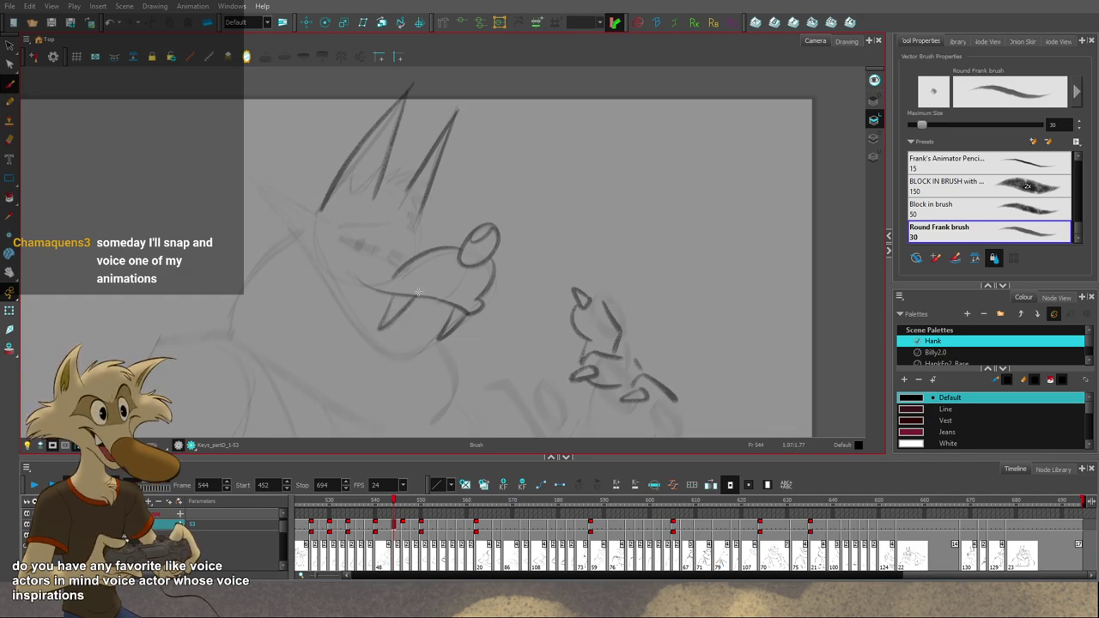
pyautogui.hotkey('ctrl', 'z')
pyautogui.hotkey('ctrl', 'shift', 'z')
# Step: Draw the row of small teeth between the two fangs, using the key at frame 540 as reference
pyautogui.press(',')
pyautogui.press('.')
pyautogui.press(',')
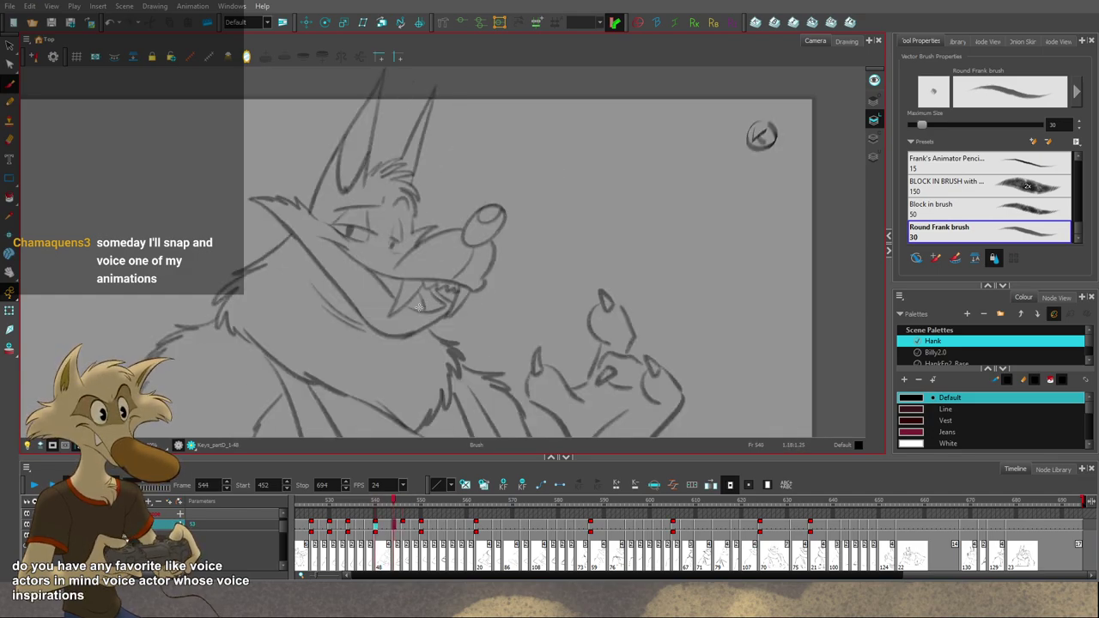
pyautogui.press('.')
pyautogui.press(',')
pyautogui.press('.')
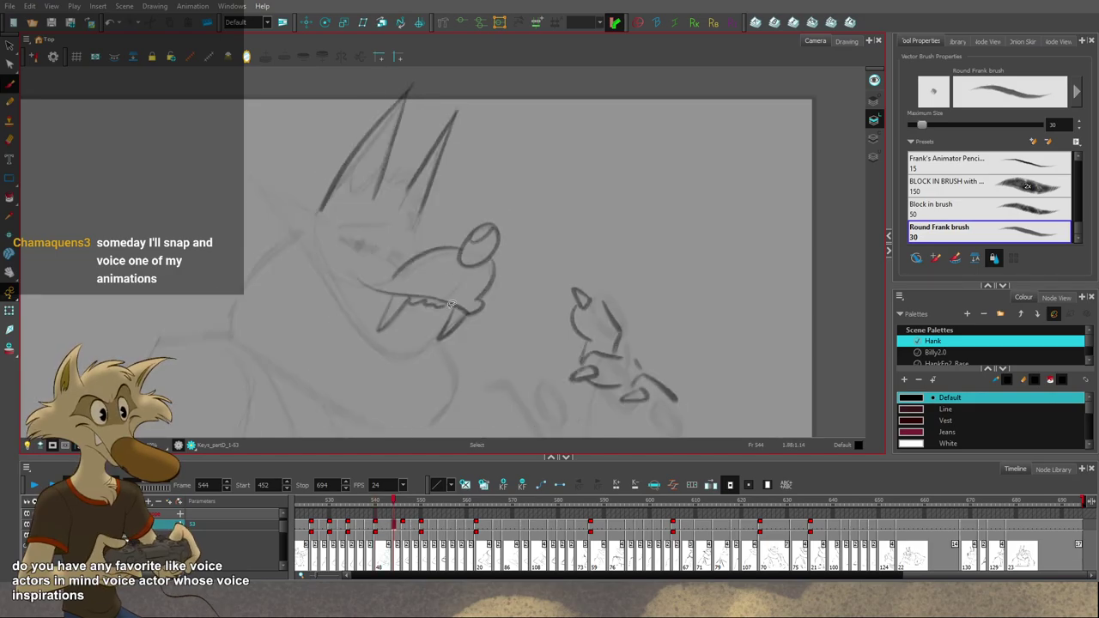
# Step: Draw the crease line running from the nose down the muzzle to the mouth line
pyautogui.press(',')
pyautogui.press('.')
pyautogui.press(',')
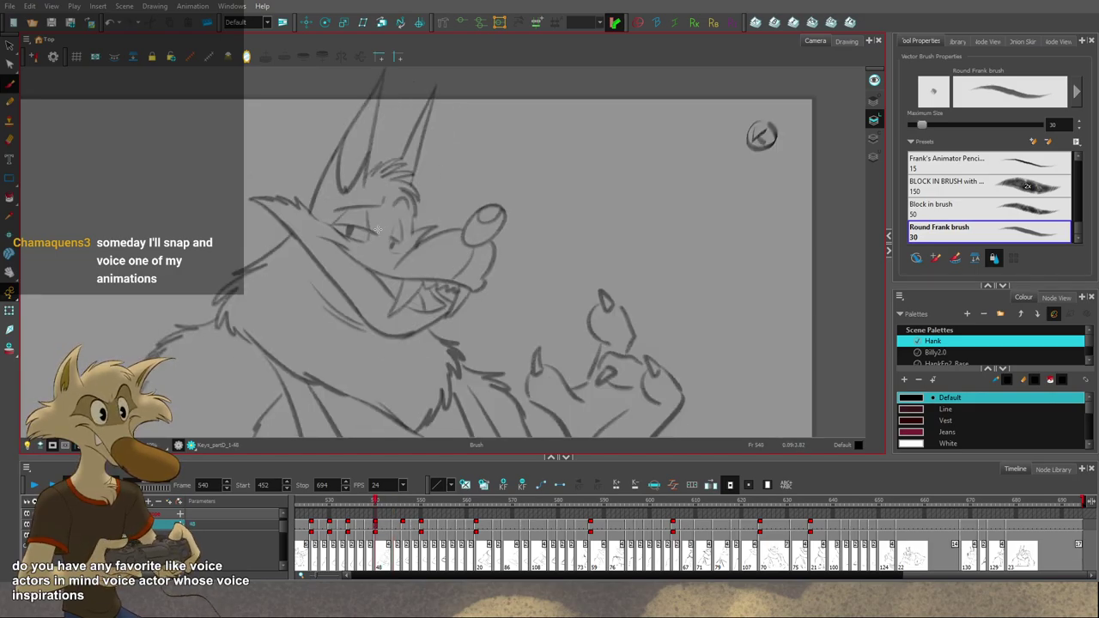
pyautogui.press('.')
pyautogui.press(',')
pyautogui.press('.')
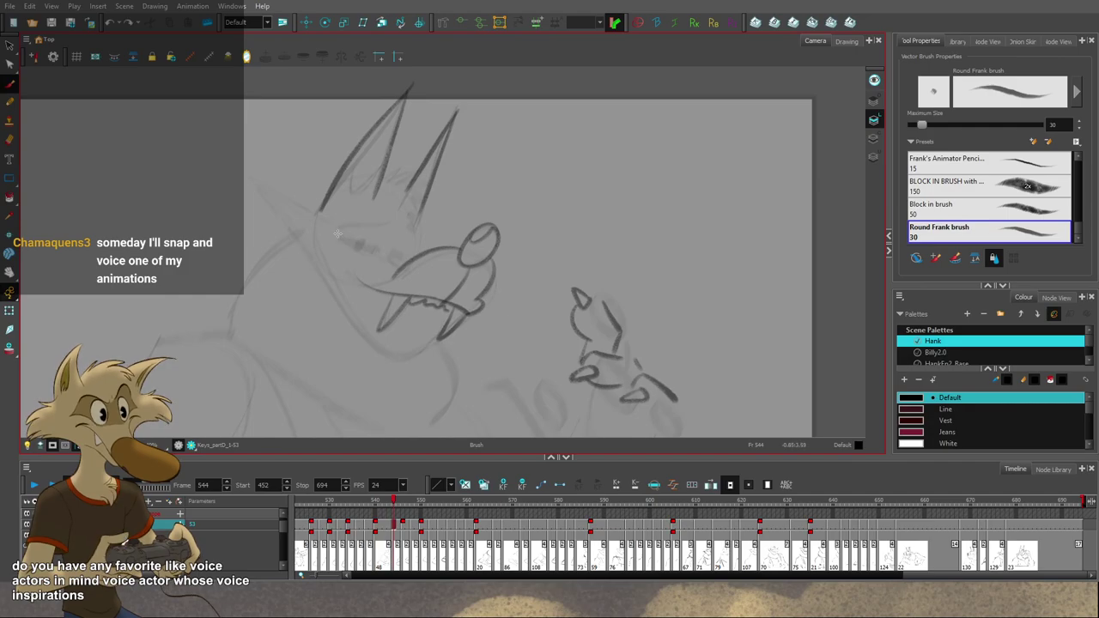
# Step: Draw the slanted upper eyelid and outer corner of the wolf's left-hand eye, using frame 540 as reference
pyautogui.press(',')
pyautogui.moveTo(338, 233)
pyautogui.mouseDown()
pyautogui.moveTo(382, 249)
pyautogui.moveTo(355, 250)
pyautogui.mouseUp()
pyautogui.press('.')
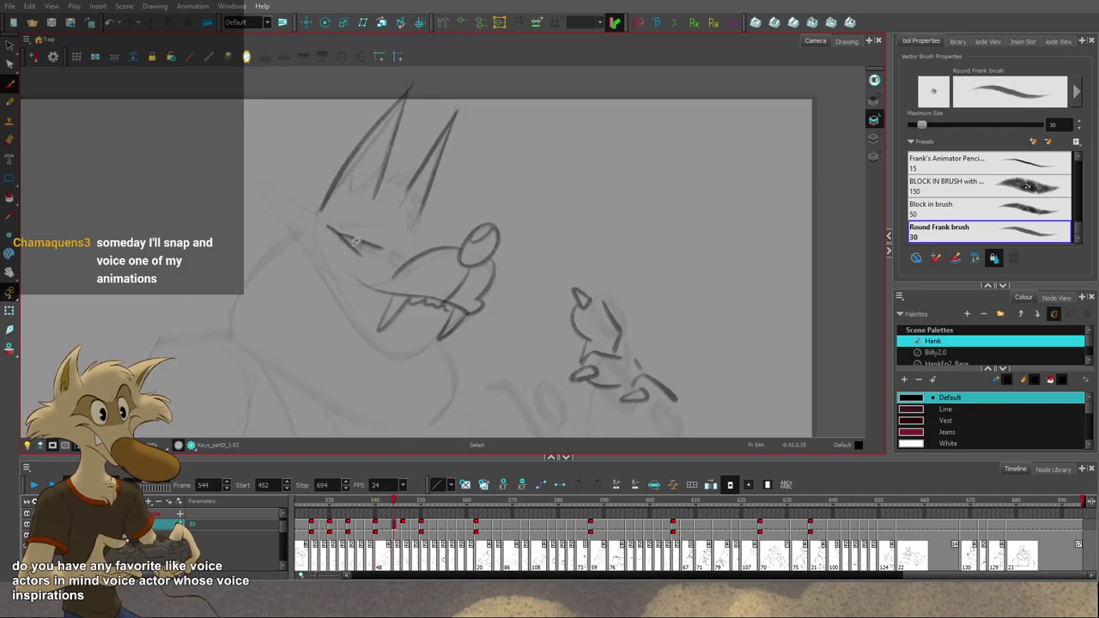
pyautogui.press(',')
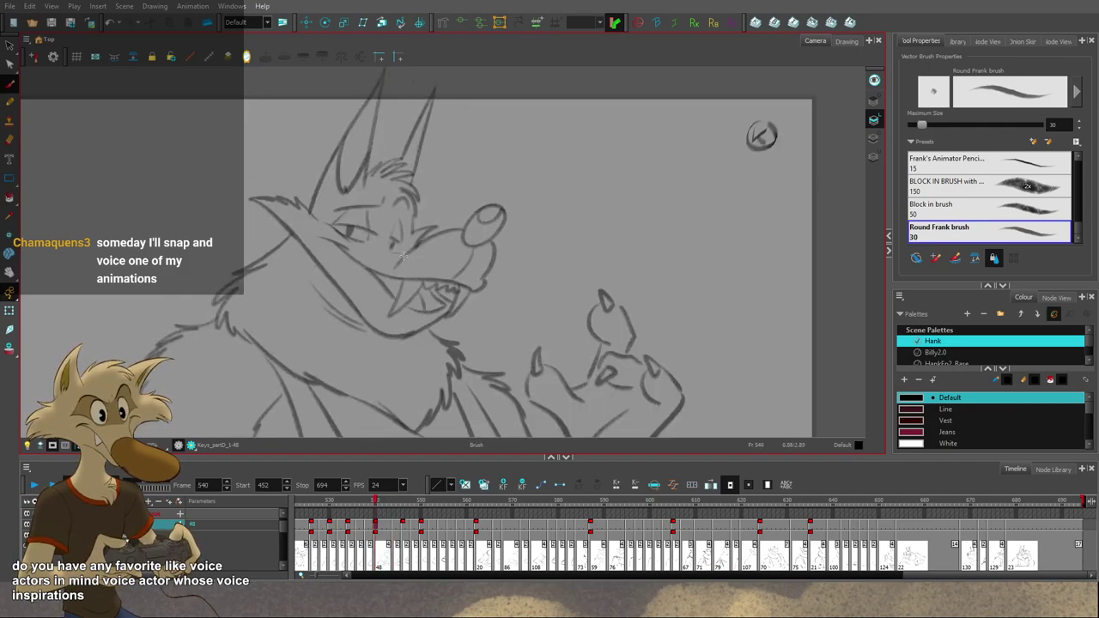
pyautogui.press('.')
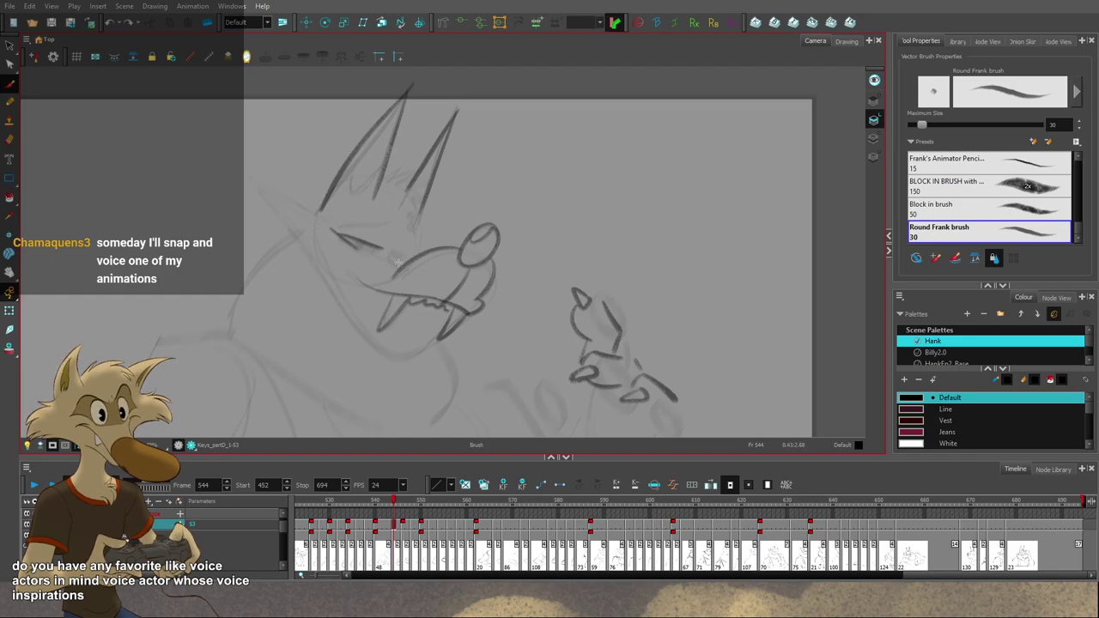
# Step: Add the pupil to the half-closed eye and draw the eyebrow above it
pyautogui.press(',')
pyautogui.press('.')
pyautogui.press(',')
pyautogui.press('.')
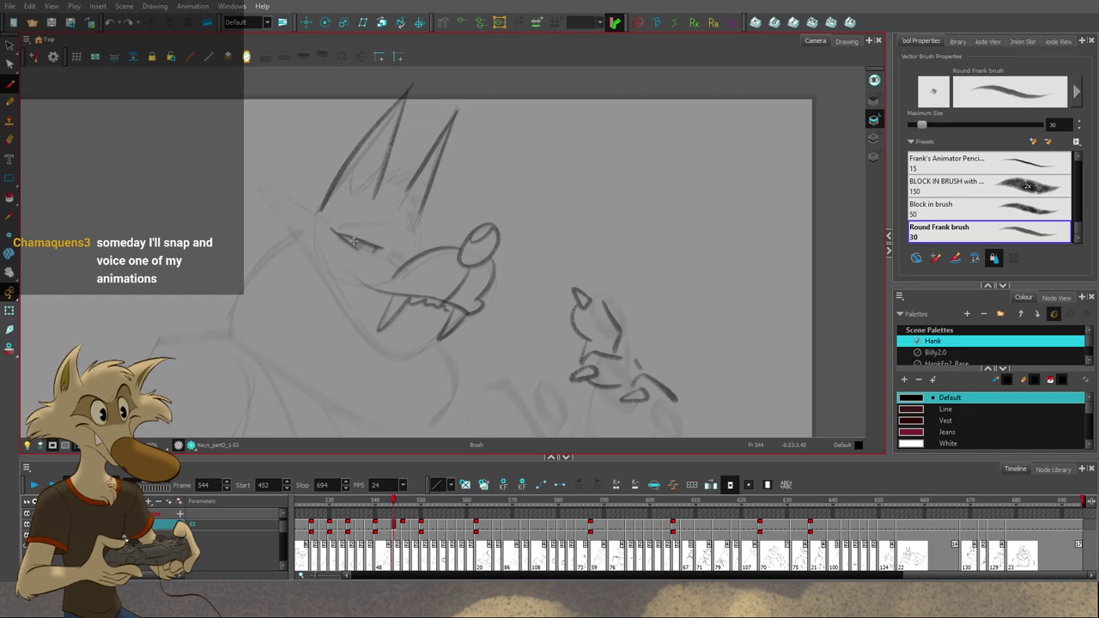
pyautogui.press(',')
pyautogui.press('.')
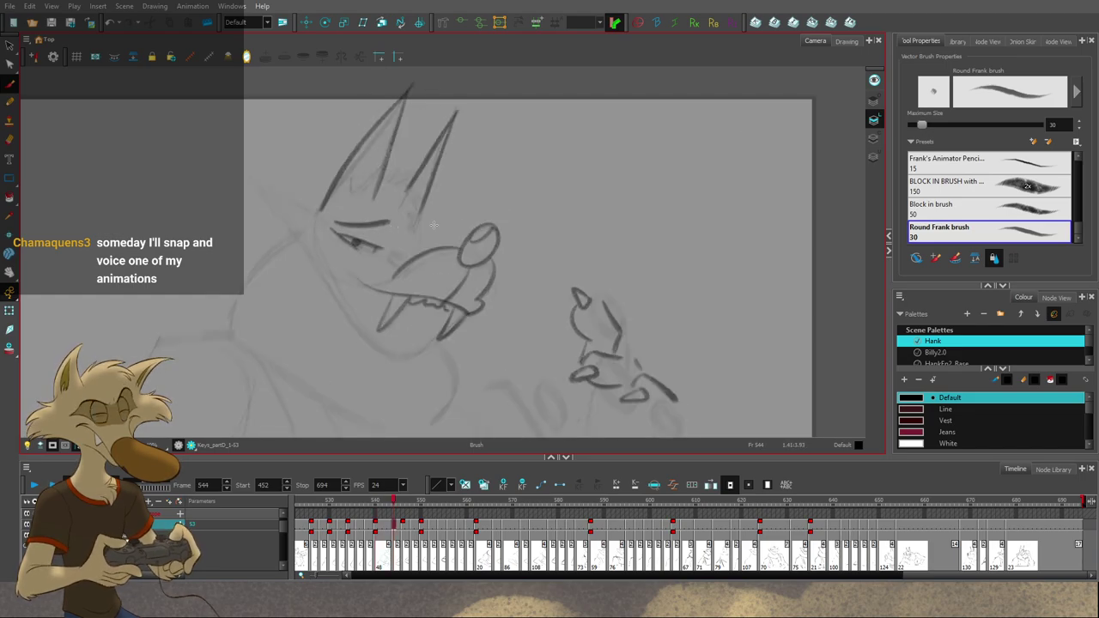
# Step: Check the head drawn at frame 544 against the key at frame 540, both at full view and close up
pyautogui.press(',')
pyautogui.press('.')
pyautogui.press(',')
pyautogui.scroll(-3, 468, 231)
pyautogui.press('.')
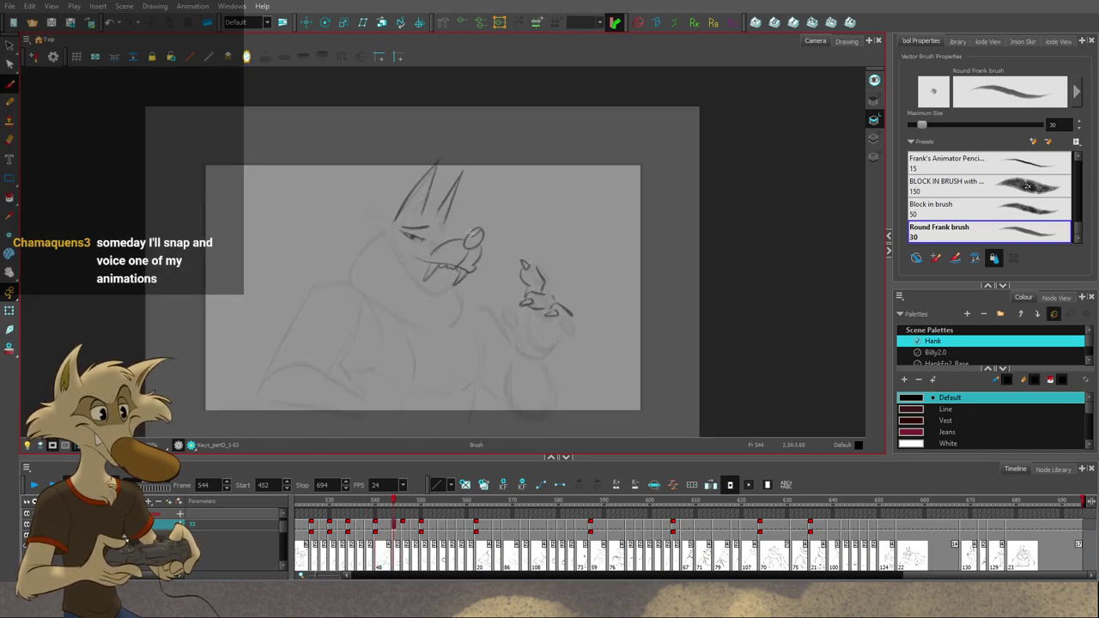
pyautogui.scroll(3, 452, 250)
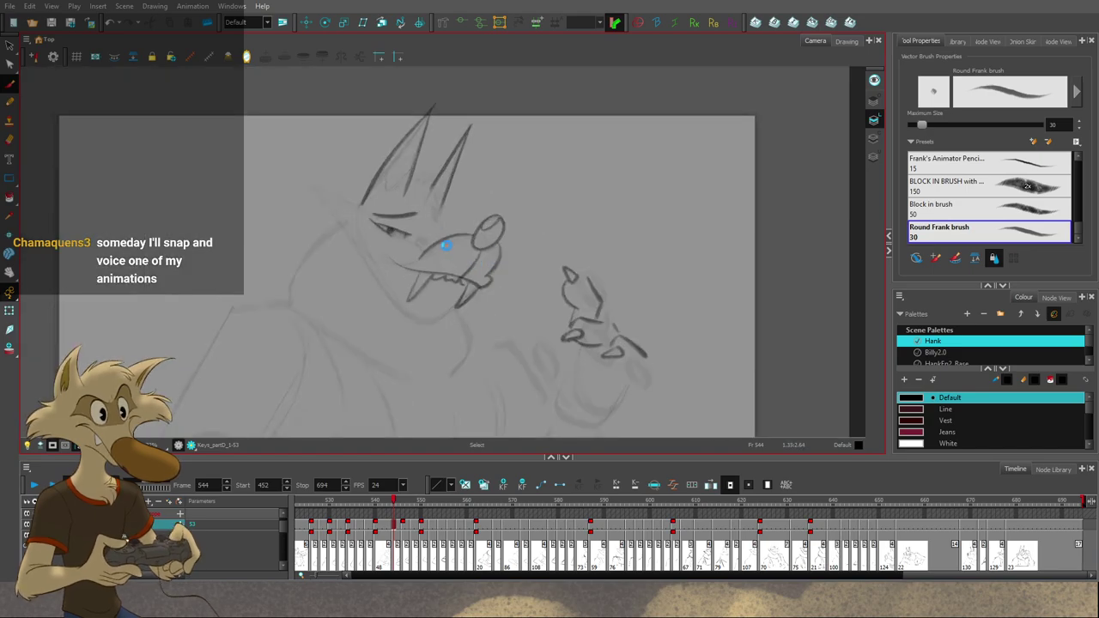
pyautogui.scroll(2, 429, 229)
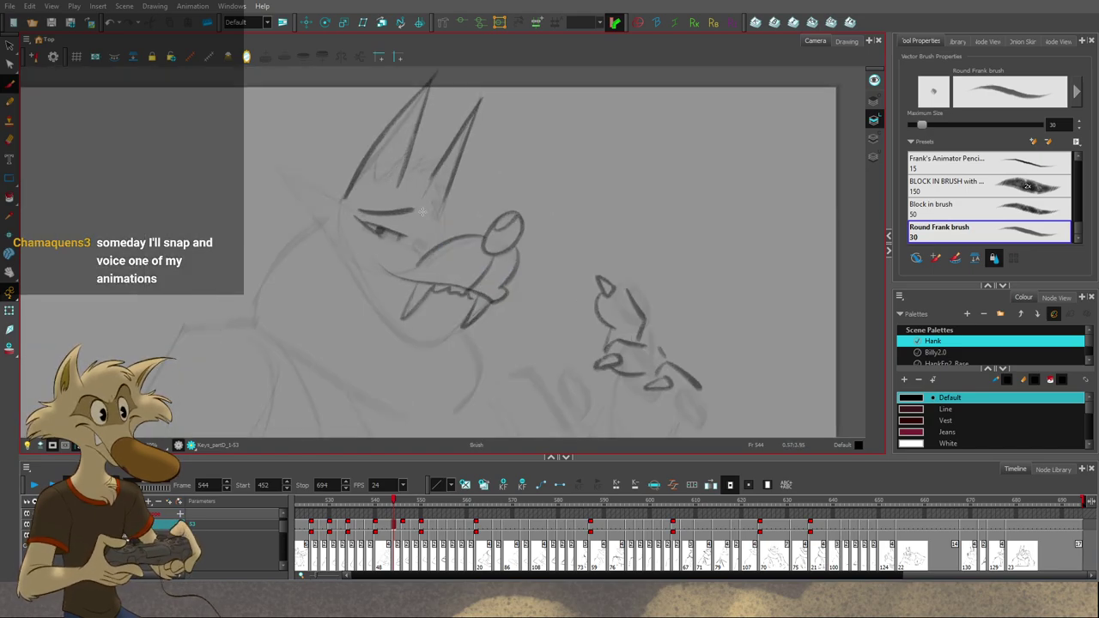
pyautogui.scroll(2, 422, 212)
pyautogui.press('f')
pyautogui.press('g')
pyautogui.press('f')
pyautogui.press('g')
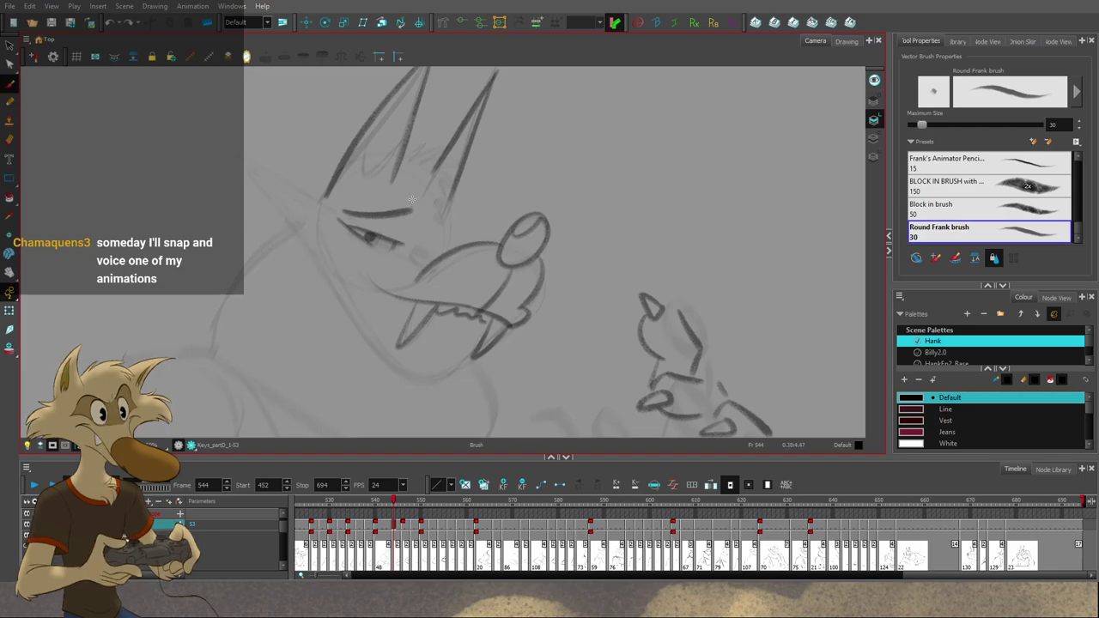
# Step: Add the short upturned hook at the inner end of the near eyebrow, comparing with the key at frame 540
pyautogui.press(',')
pyautogui.press(',')
pyautogui.press('.')
pyautogui.press('.')
pyautogui.press(',')
pyautogui.press('.')
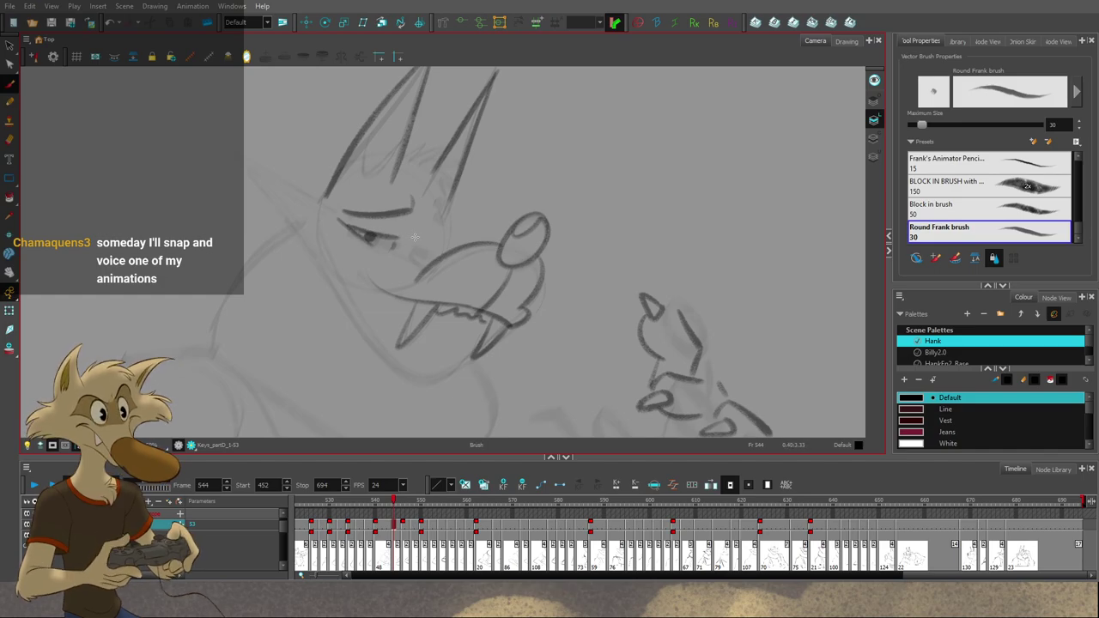
# Step: Redraw the short lower-lid stroke at the inner corner of the near eye beside the pupil
pyautogui.press('f')
pyautogui.press('f')
pyautogui.press('g')
pyautogui.press('g')
pyautogui.press('f')
pyautogui.press('g')
pyautogui.hotkey('ctrl', 'z')
pyautogui.moveTo(389, 240); pyautogui.dragTo(385, 250)
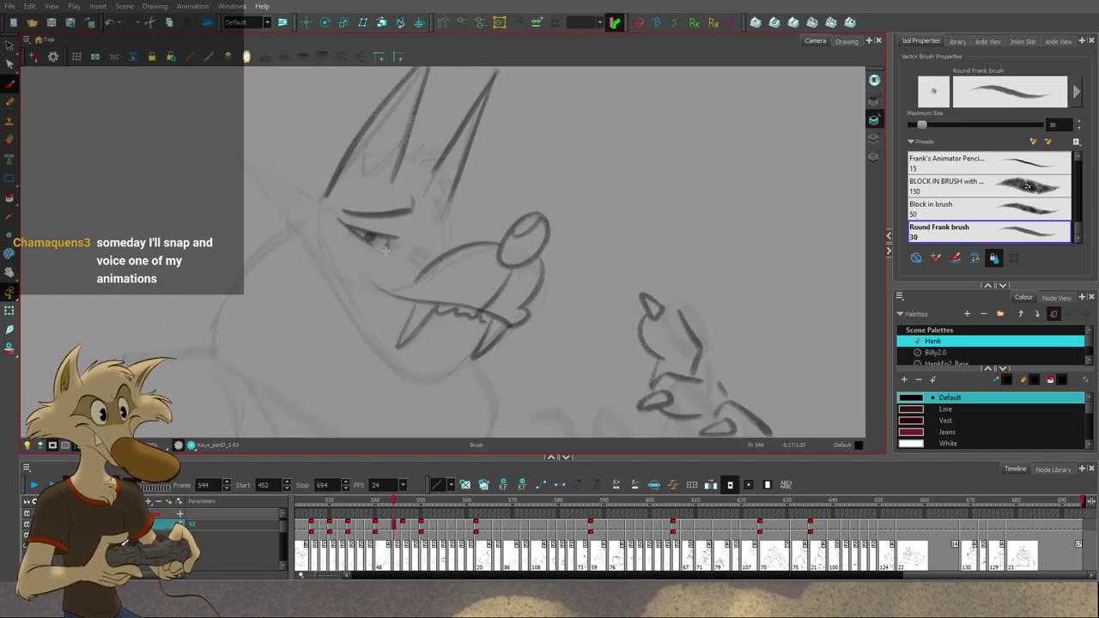
pyautogui.press('f')
pyautogui.press('g')
# Step: Draw the short vertical line closing the inner edge of the near eye below the eyebrow
pyautogui.press(',')
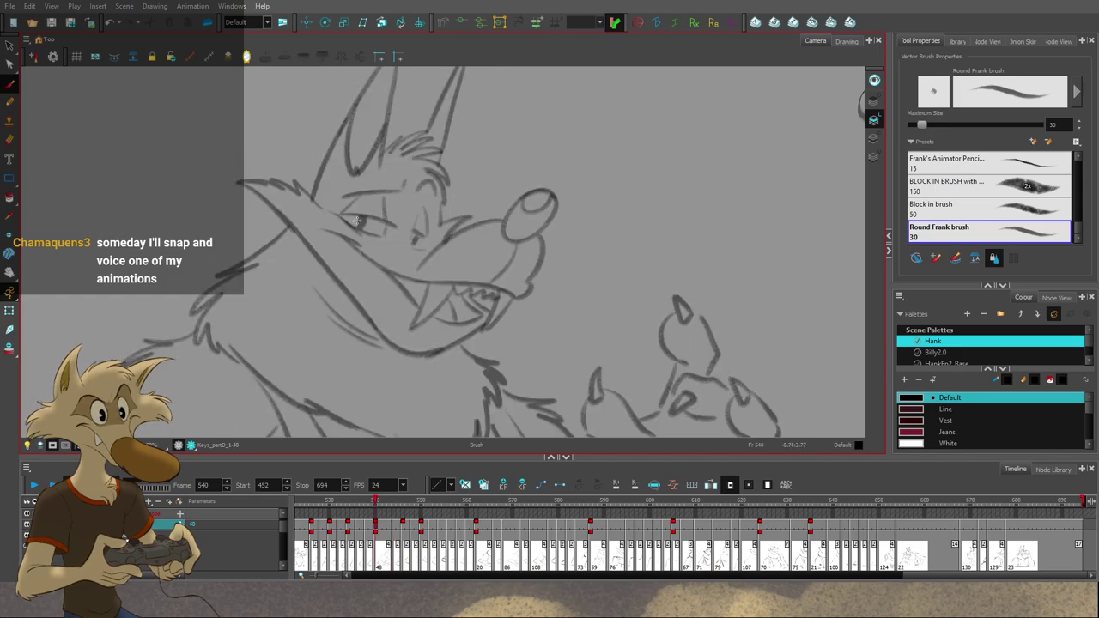
pyautogui.press('.')
pyautogui.press(',')
pyautogui.press('.')
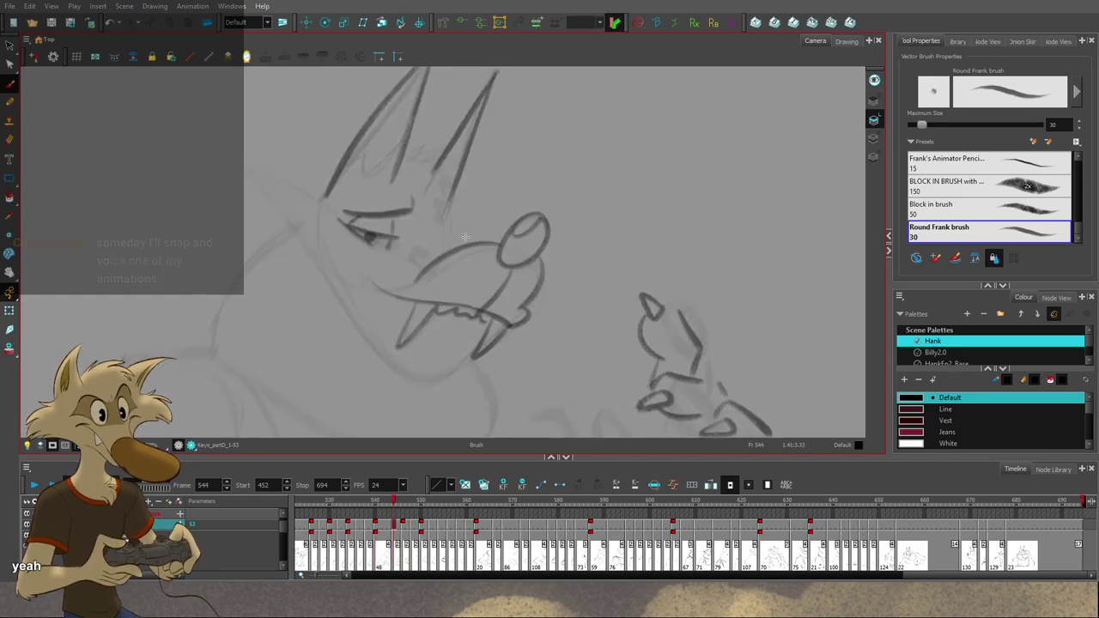
pyautogui.press('f')
pyautogui.press('g')
# Step: Draw the slim slanted outline of the far eye beside the muzzle bridge, using frame 540 as reference
pyautogui.press(',')
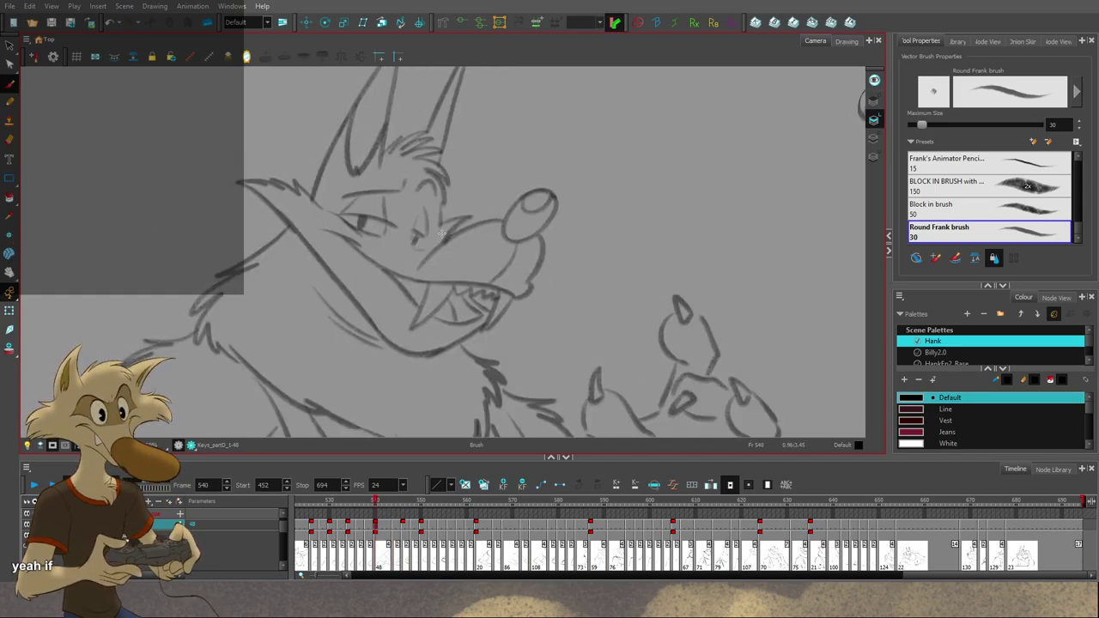
pyautogui.press('.')
pyautogui.moveTo(420, 244); pyautogui.dragTo(431, 249)
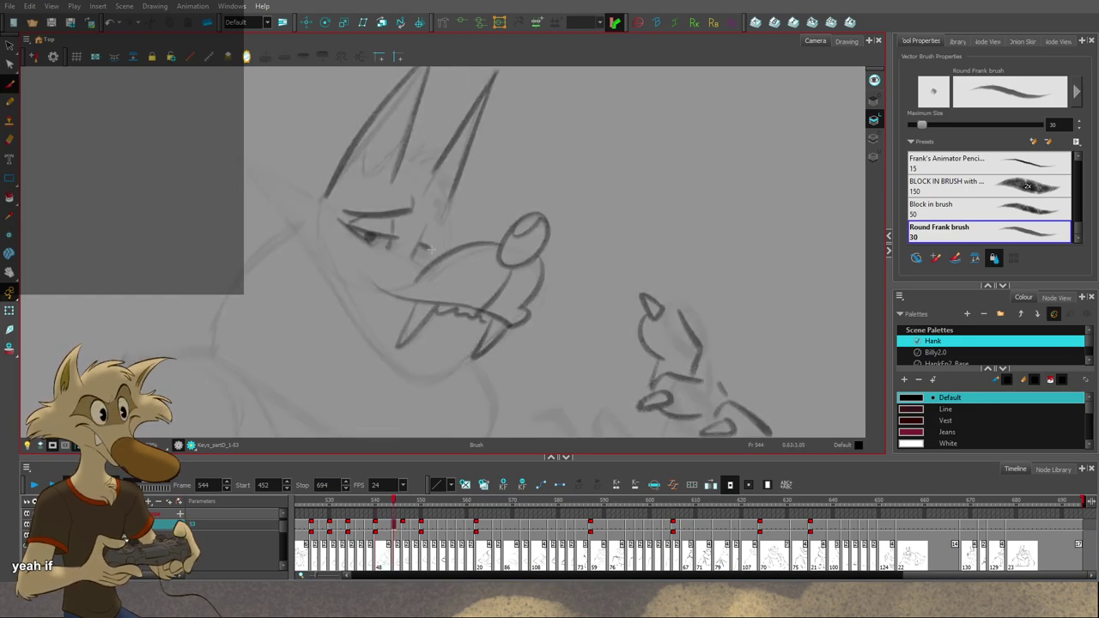
pyautogui.press(',')
pyautogui.press('.')
pyautogui.hotkey('alt', 's')
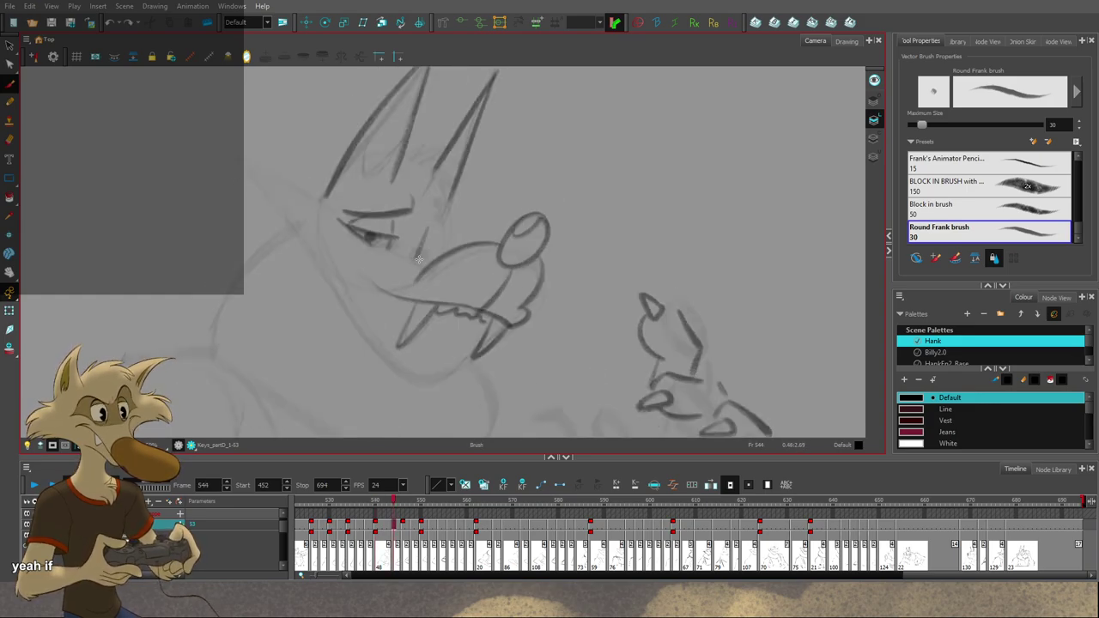
pyautogui.press(',')
pyautogui.press('.')
# Step: Add the dark pupil and the second side line to the far eye
pyautogui.hotkey('alt', 'b')
pyautogui.press(',')
pyautogui.press('.')
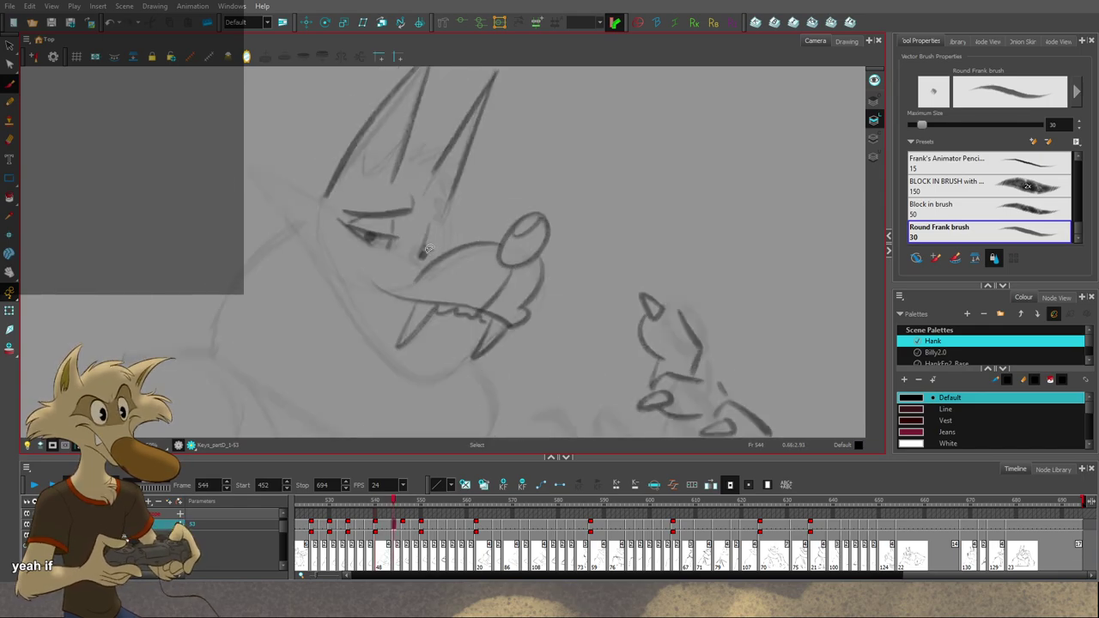
pyautogui.press(',')
pyautogui.press('.')
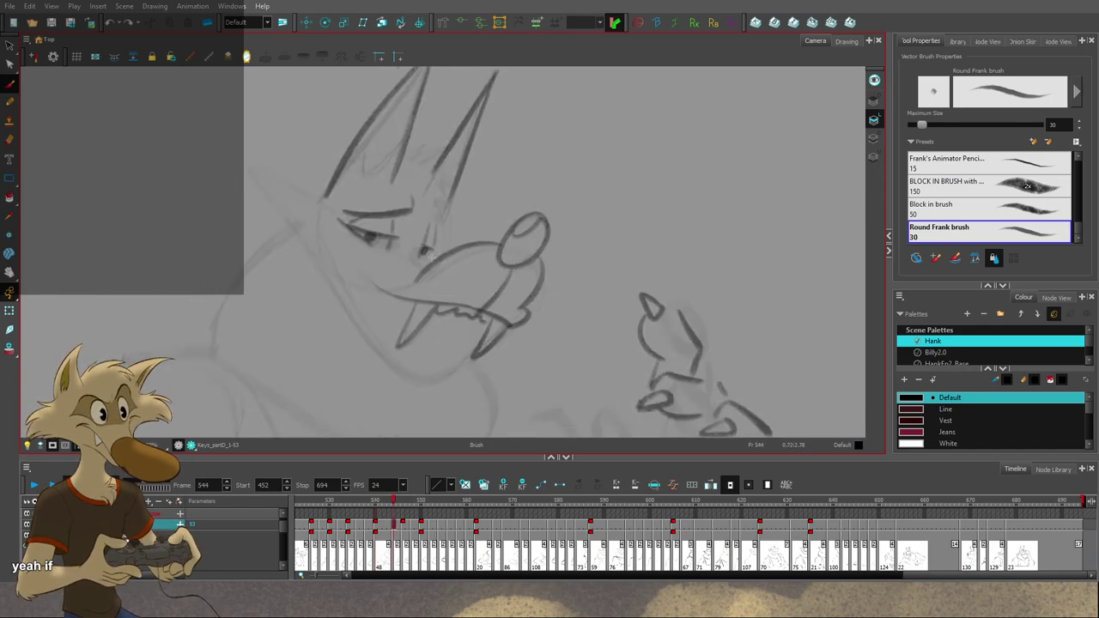
# Step: Draw the short slanted eyebrow above the far eye, following the key at frame 540
pyautogui.press(',')
pyautogui.press('.')
pyautogui.moveTo(431, 204); pyautogui.dragTo(444, 228)
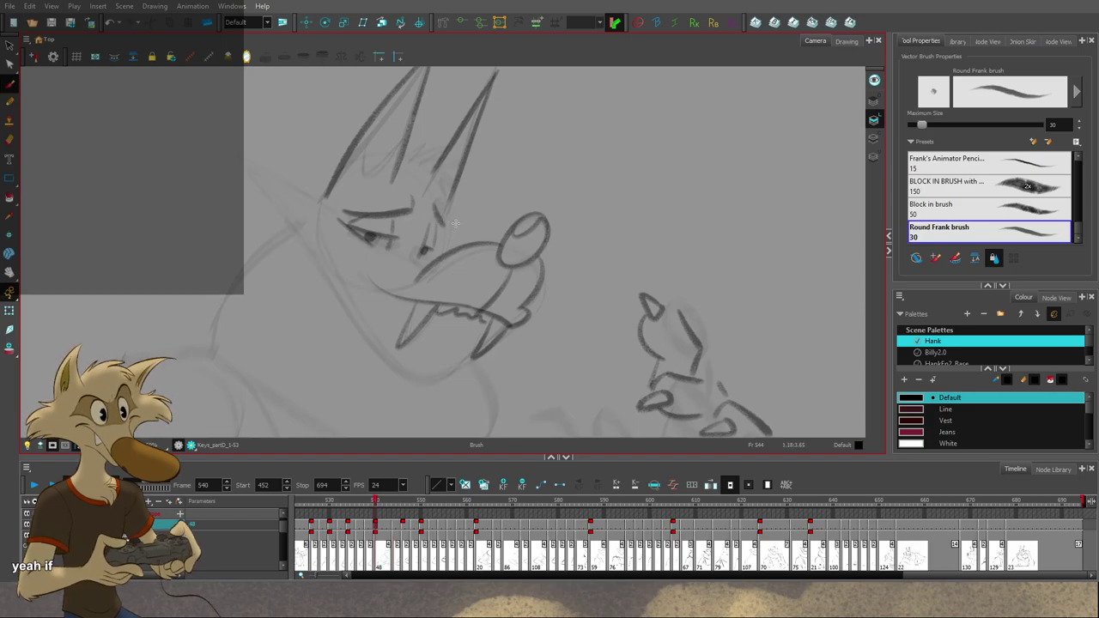
pyautogui.press(',')
pyautogui.press('.')
# Step: Draw the pointed fur tuft on the far side of the face, just above the muzzle bridge
pyautogui.press(',')
pyautogui.press('.')
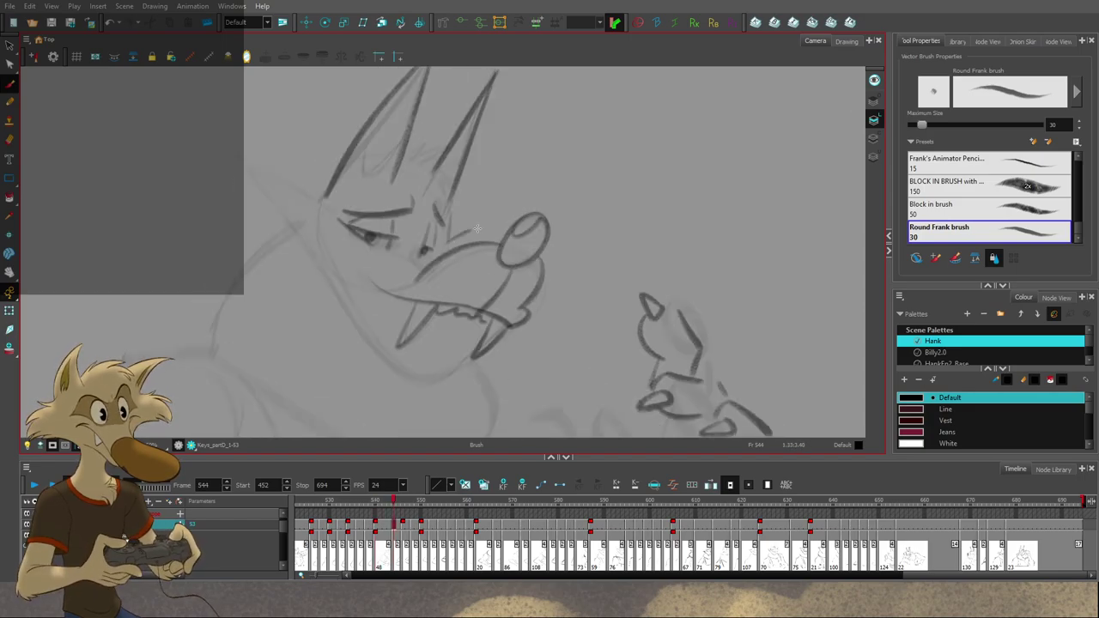
pyautogui.press(',')
pyautogui.press('.')
pyautogui.moveTo(478, 226); pyautogui.dragTo(454, 248)
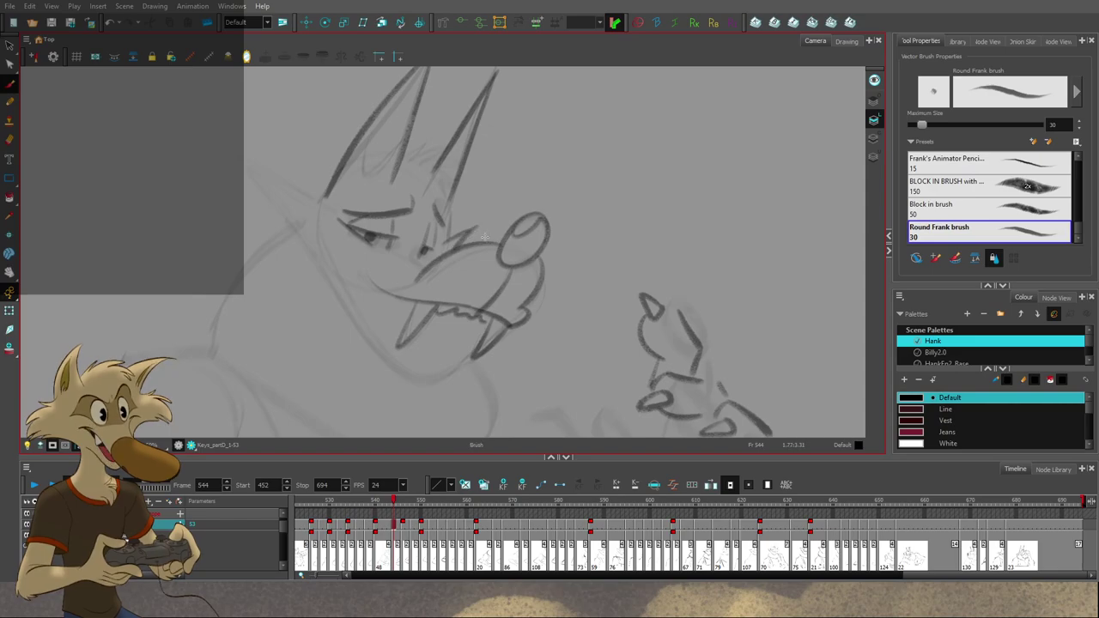
pyautogui.press(',')
pyautogui.press('.')
# Step: Draw the jagged upper edge of the pointed cheek fur, from its tip toward the base of the near ear
pyautogui.press(',')
pyautogui.press('.')
pyautogui.moveTo(331, 213)
pyautogui.mouseDown()
pyautogui.moveTo(277, 178)
pyautogui.moveTo(308, 185)
pyautogui.moveTo(258, 172)
pyautogui.moveTo(300, 236)
pyautogui.mouseUp()
pyautogui.press(',')
pyautogui.press('.')
pyautogui.hotkey('ctrl', 'z')
pyautogui.press(',')
pyautogui.press('.')
pyautogui.hotkey('ctrl', 'z')
# Step: Draw the long lower edge of the cheek fur from its tip diagonally down toward the jaw
pyautogui.moveTo(256, 173); pyautogui.dragTo(351, 313)
pyautogui.hotkey('ctrl', 'z')
pyautogui.hotkey('ctrl', 'z')
pyautogui.moveTo(261, 175); pyautogui.dragTo(333, 284)
pyautogui.hotkey('ctrl', 'z')
pyautogui.moveTo(263, 176); pyautogui.dragTo(348, 301)
pyautogui.press(',')
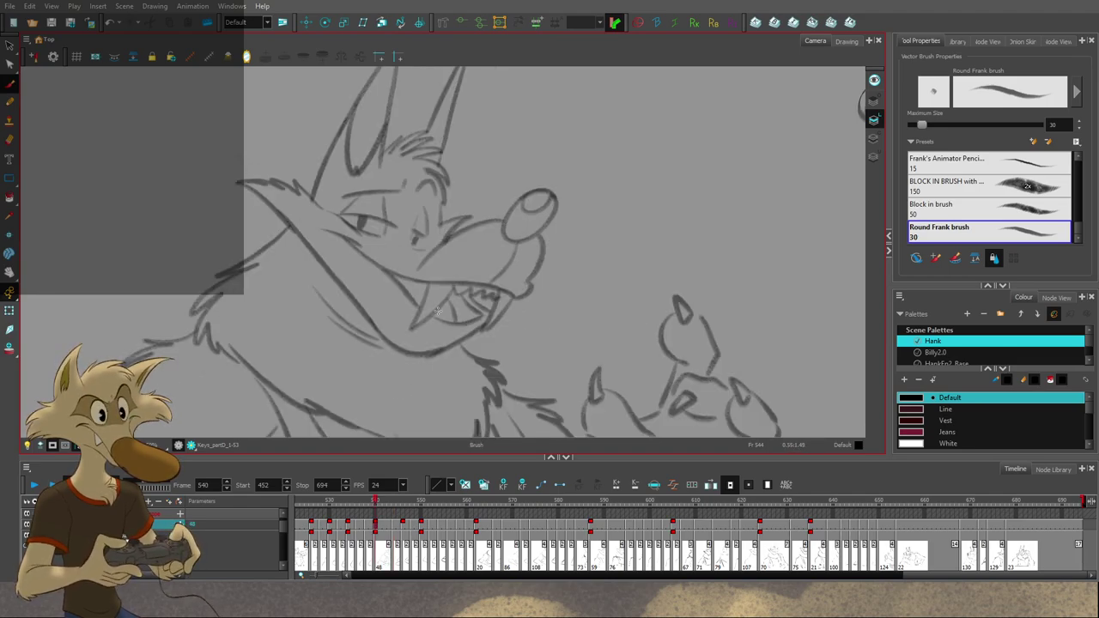
pyautogui.press('.')
pyautogui.press(',')
pyautogui.press('.')
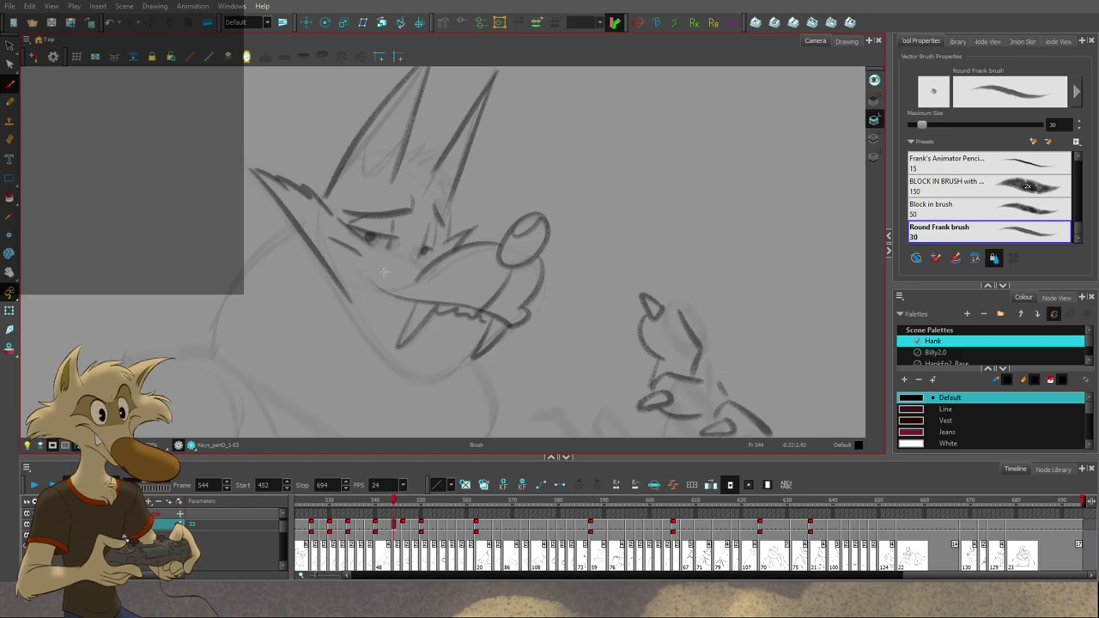
pyautogui.press(',')
pyautogui.press('.')
pyautogui.press(',')
pyautogui.press('.')
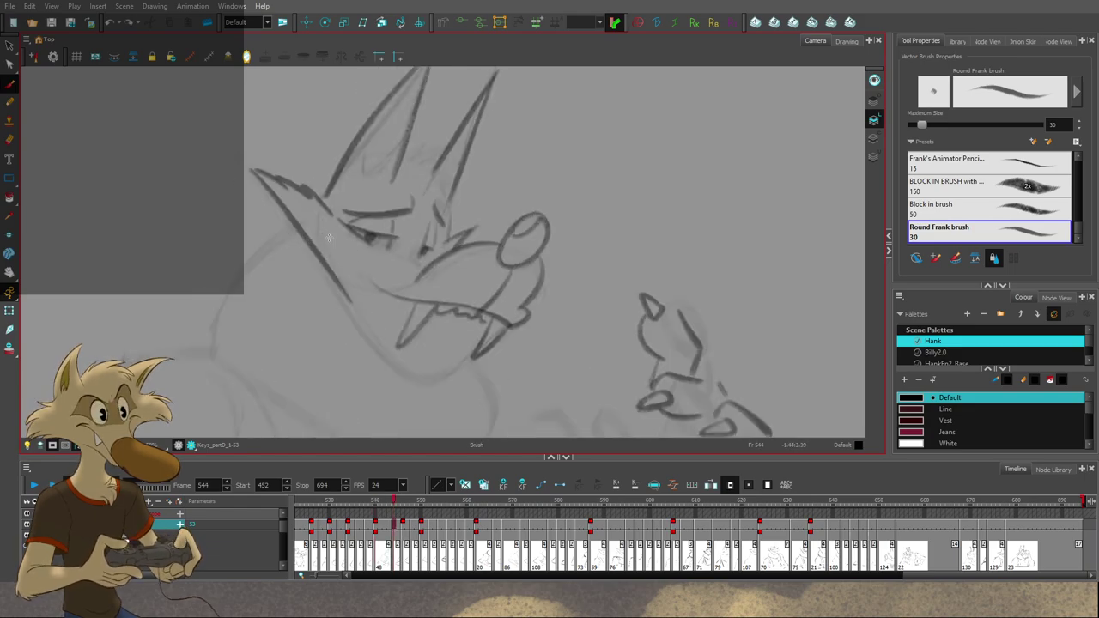
# Step: Draw the cheek line from below the near eye's outer corner down past the corner of the mouth
pyautogui.press(',')
pyautogui.press('.')
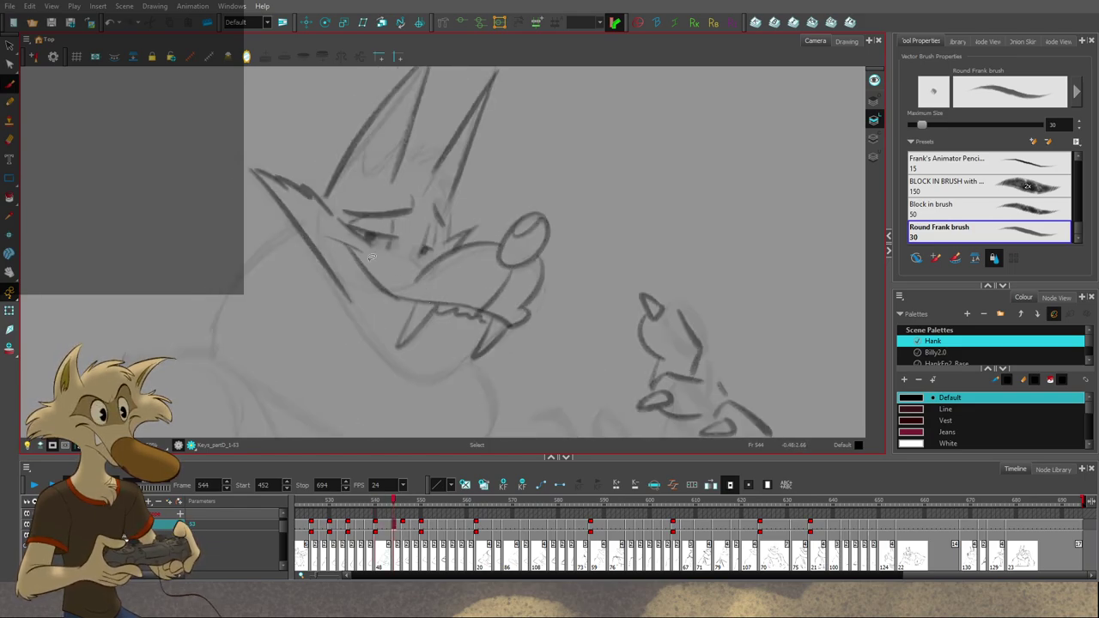
pyautogui.hotkey('ctrl', 'z')
pyautogui.moveTo(342, 242); pyautogui.dragTo(409, 304)
pyautogui.hotkey('ctrl', 'z')
pyautogui.moveTo(343, 244); pyautogui.dragTo(397, 309)
pyautogui.hotkey('ctrl', 'z')
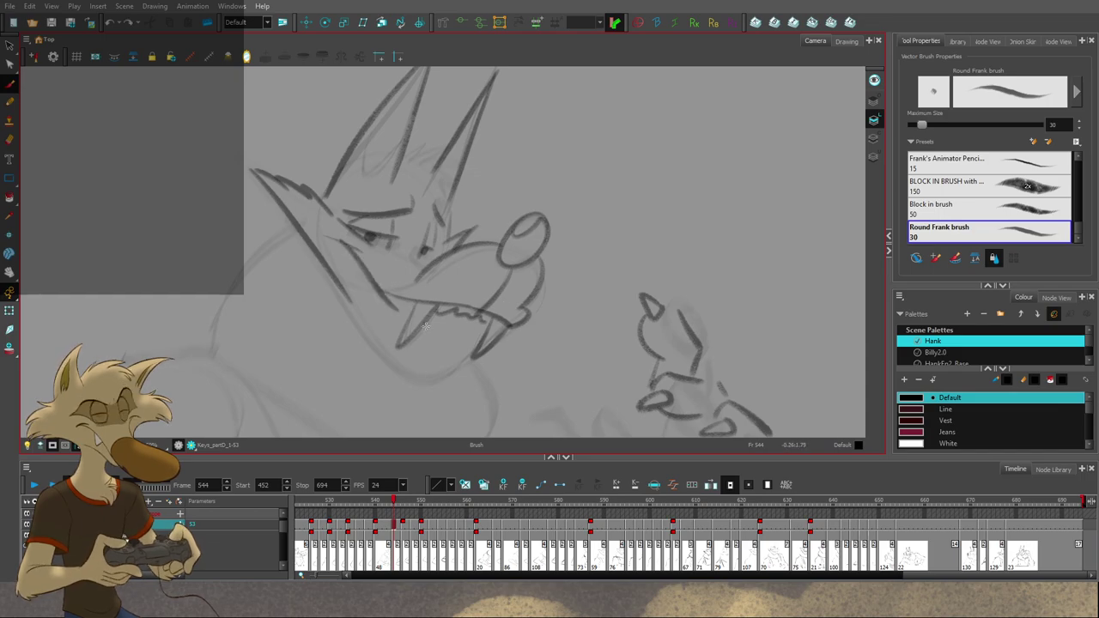
# Step: Check the head at frame 544 against the preceding drawings at frames 538 and 540, and save the scene
pyautogui.press(',')
pyautogui.press('.')
pyautogui.press(',')
pyautogui.press(',')
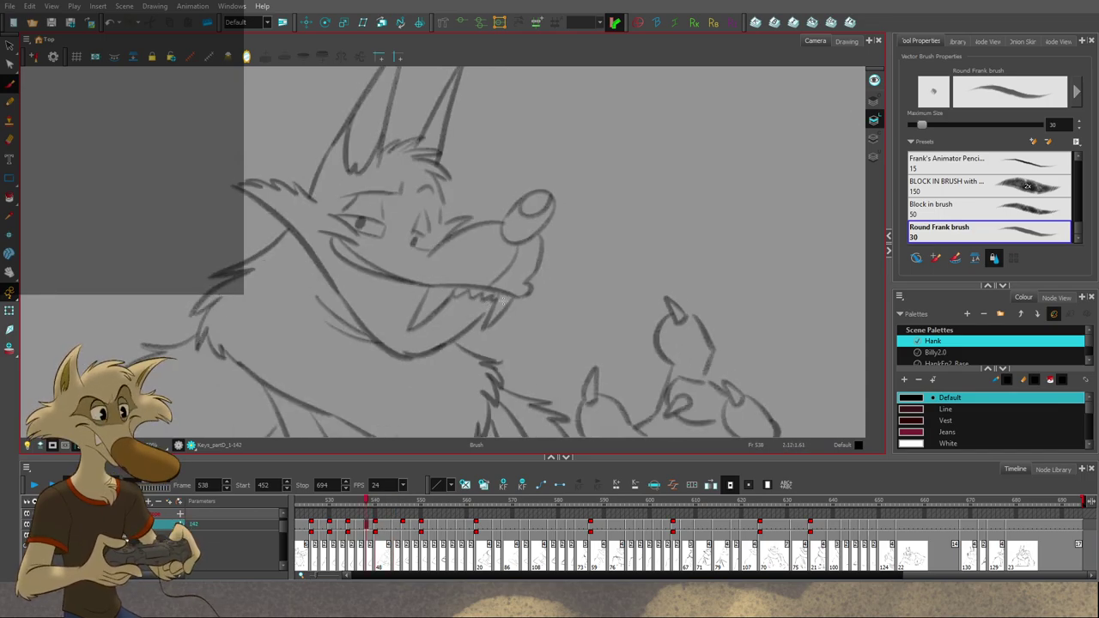
pyautogui.press('.')
pyautogui.press('.')
pyautogui.press('.')
pyautogui.press('.')
pyautogui.press('.')
pyautogui.press('.')
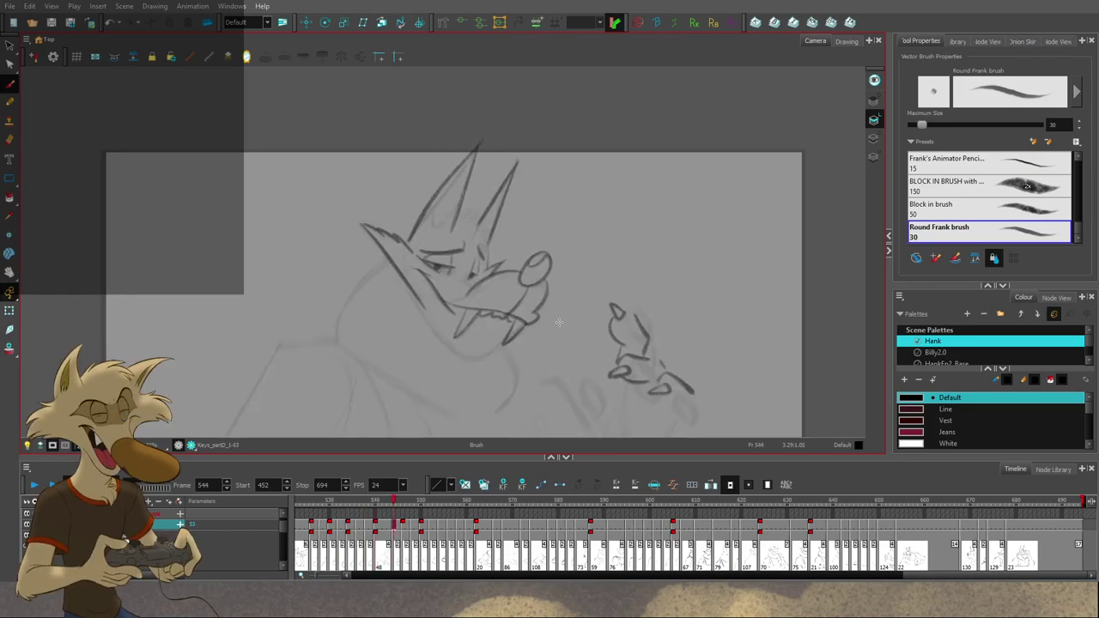
pyautogui.press('f')
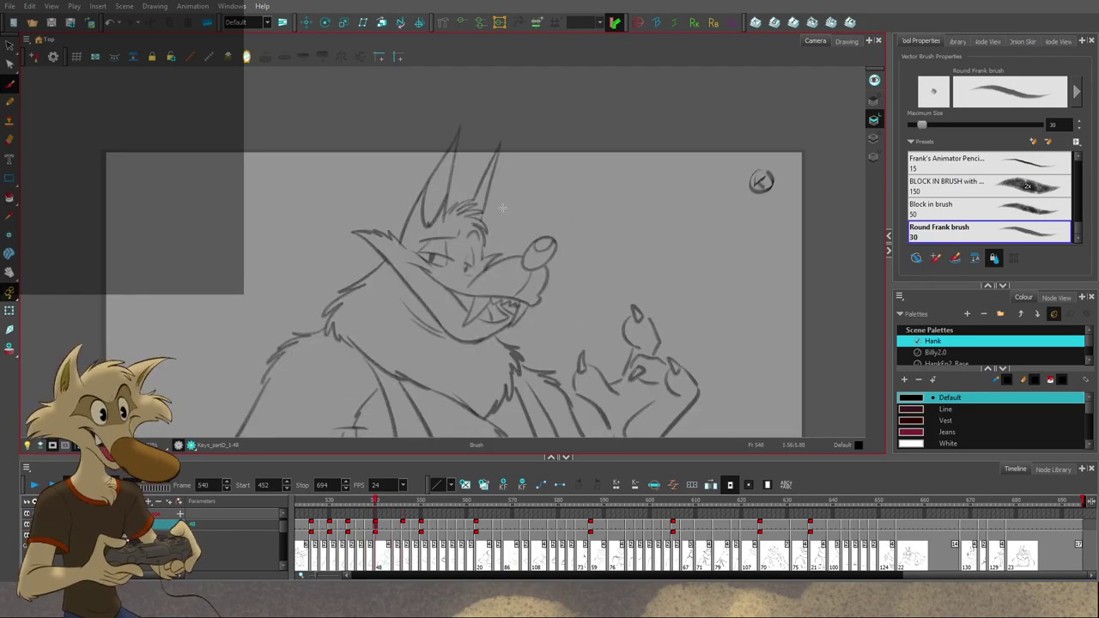
pyautogui.press('g')
pyautogui.hotkey('ctrl', 's')
# Step: Draw the inner contour and notched fur at the base of the near ear over the rough sketch
pyautogui.scroll(2, 503, 206)
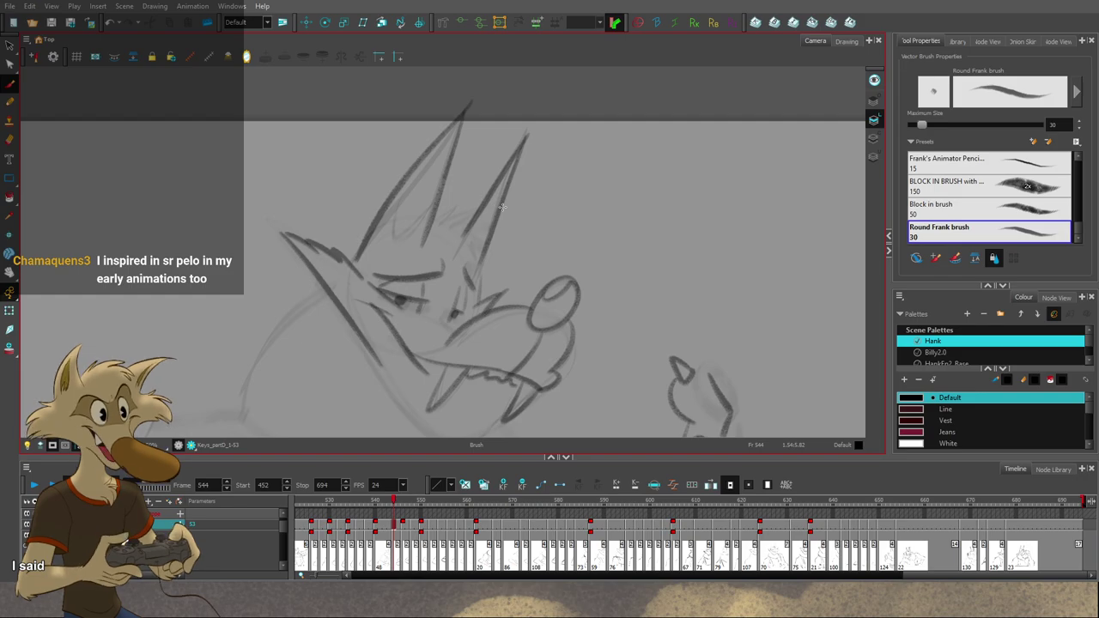
pyautogui.press(',')
pyautogui.press(',')
pyautogui.press(',')
pyautogui.press(',')
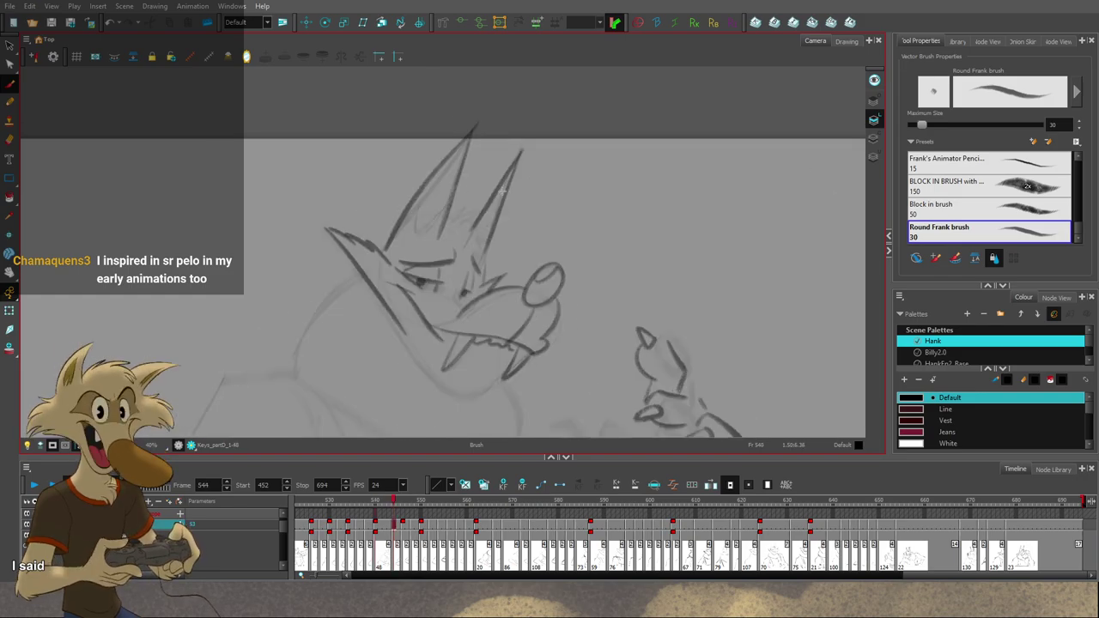
pyautogui.press('.')
pyautogui.press('.')
pyautogui.press('.')
pyautogui.press('.')
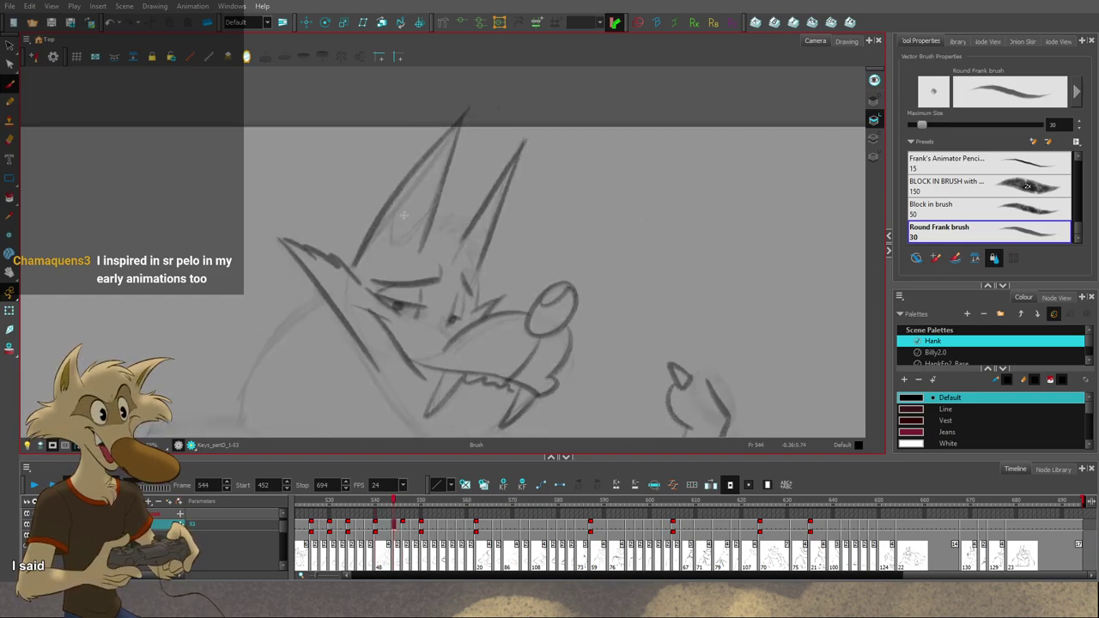
pyautogui.moveTo(400, 188)
pyautogui.mouseDown()
pyautogui.moveTo(393, 249)
pyautogui.moveTo(414, 230)
pyautogui.mouseUp()
pyautogui.hotkey('ctrl', 'z')
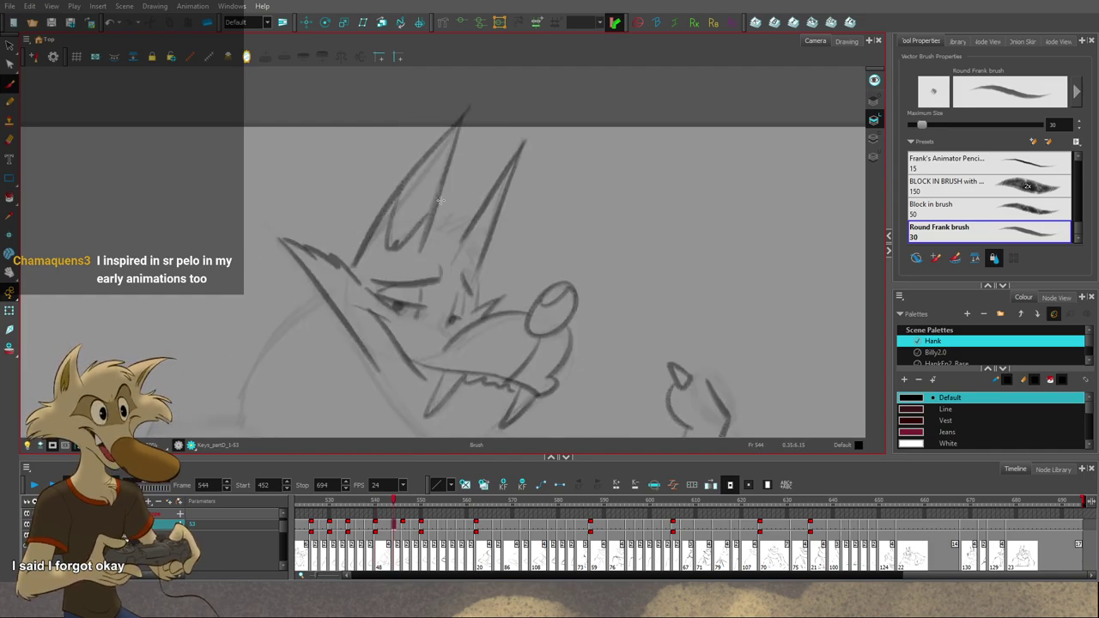
# Step: Draw the fur tuft on top of the head between the ears and its strokes down the forehead
pyautogui.press(',')
pyautogui.press(',')
pyautogui.press(',')
pyautogui.press(',')
pyautogui.press('g')
pyautogui.moveTo(439, 226); pyautogui.dragTo(458, 216)
pyautogui.moveTo(451, 225)
pyautogui.mouseDown()
pyautogui.moveTo(480, 223)
pyautogui.moveTo(490, 240)
pyautogui.moveTo(473, 282)
pyautogui.moveTo(476, 273)
pyautogui.mouseUp()
# Step: Refine the forehead fur strokes beside the base of the far ear, comparing with the key at frame 540
pyautogui.press('f')
pyautogui.press('g')
pyautogui.press('f')
pyautogui.press('g')
pyautogui.hotkey('ctrl', 'z')
pyautogui.press('f')
pyautogui.press('g')
pyautogui.hotkey('ctrl', 'z')
pyautogui.press('f')
pyautogui.press('g')
pyautogui.hotkey('ctrl', 'z')
pyautogui.press('f')
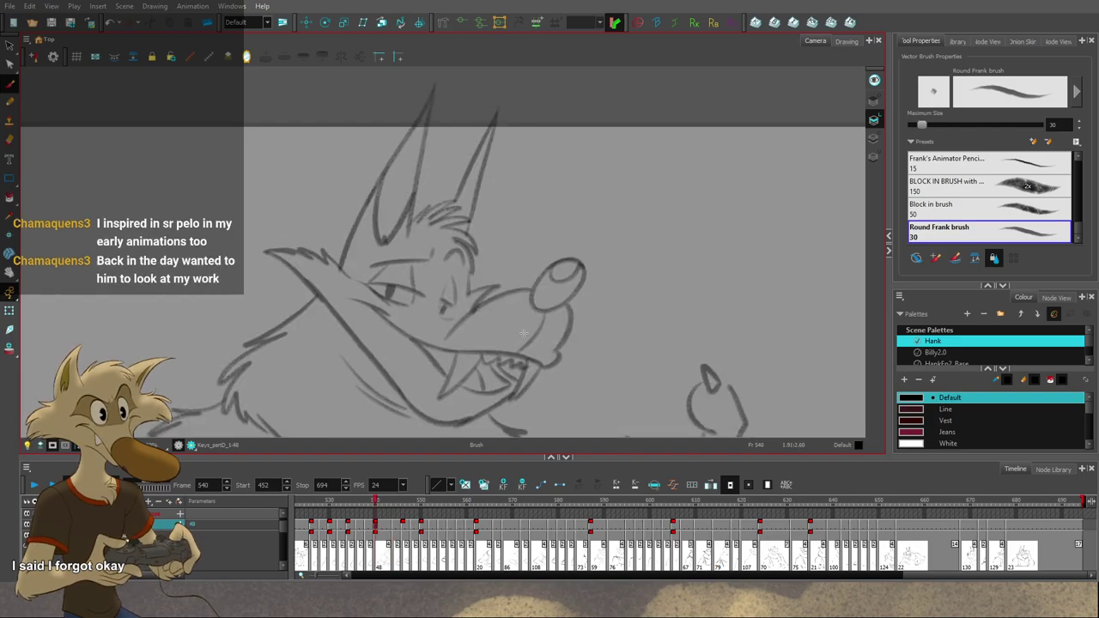
# Step: Compare the head at frame 544 with the keys at frames 540 and 546, at full view and close up
pyautogui.scroll(-3, 592, 274)
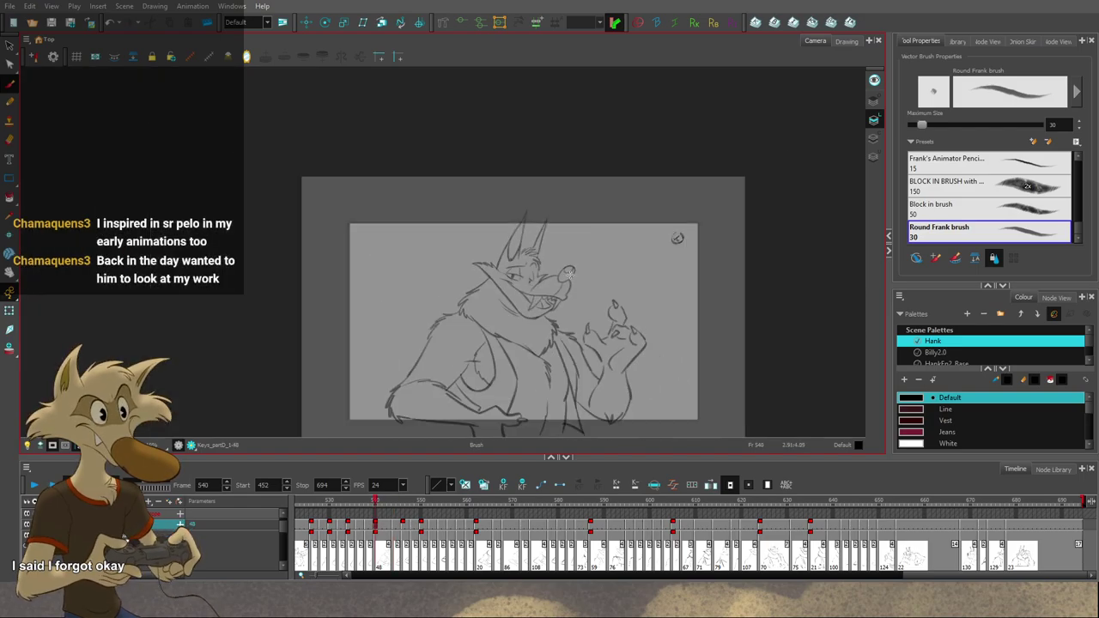
pyautogui.scroll(2, 570, 303)
pyautogui.scroll(-1, 575, 334)
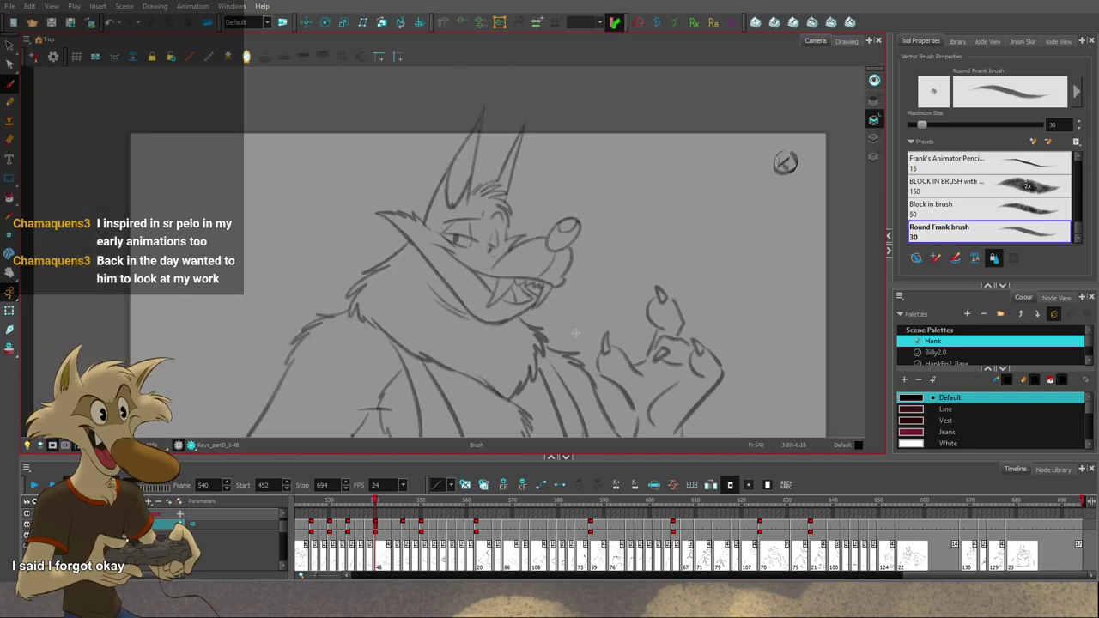
pyautogui.scroll(1, 581, 363)
pyautogui.press('.')
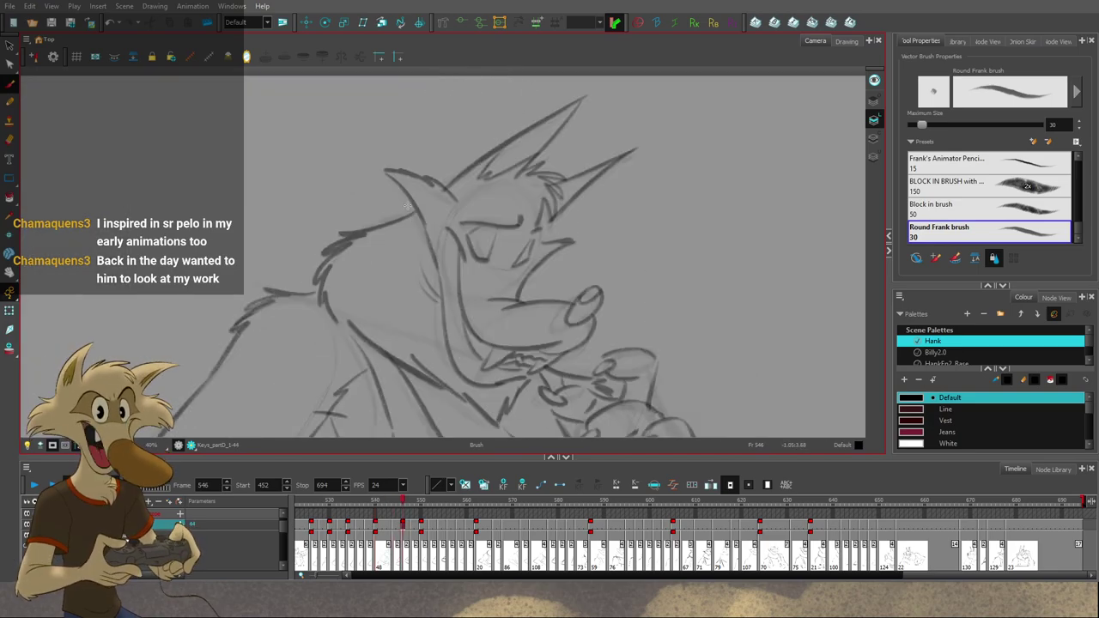
pyautogui.press(',')
pyautogui.press('g')
pyautogui.press('f')
pyautogui.press('g')
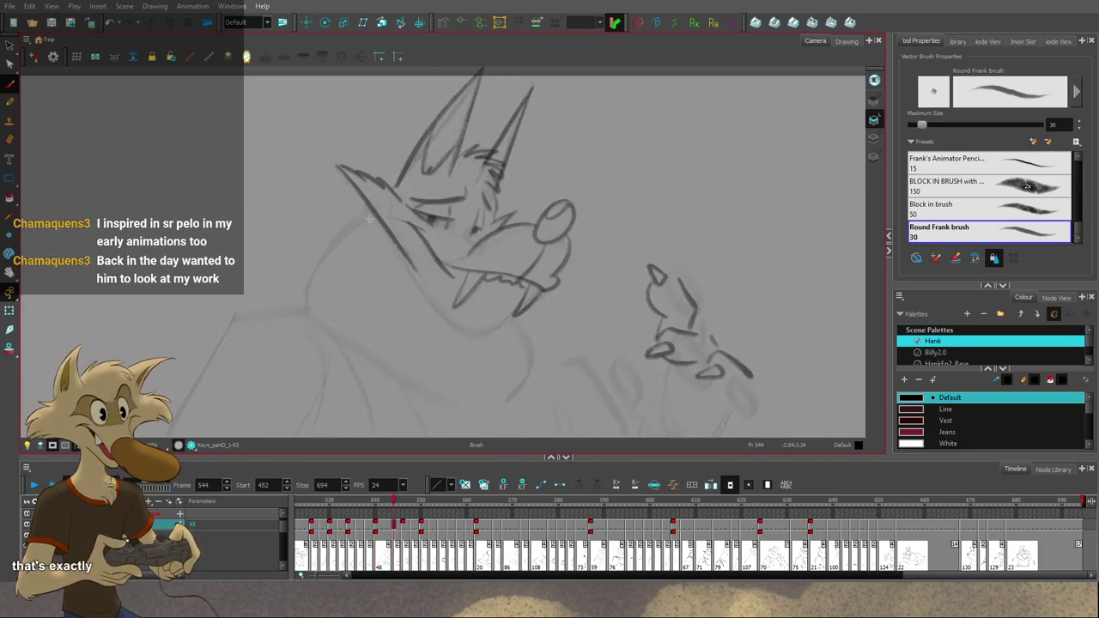
# Step: Draw the back-of-neck line from beneath the cheek fur down to the first fur spikes
pyautogui.press('f')
pyautogui.press('g')
pyautogui.press('f')
pyautogui.press('g')
pyautogui.moveTo(375, 214)
pyautogui.mouseDown()
pyautogui.moveTo(316, 256)
pyautogui.moveTo(332, 252)
pyautogui.moveTo(307, 276)
pyautogui.mouseUp()
pyautogui.moveTo(323, 264); pyautogui.dragTo(309, 292)
pyautogui.press('f')
pyautogui.press('g')
pyautogui.press('g')
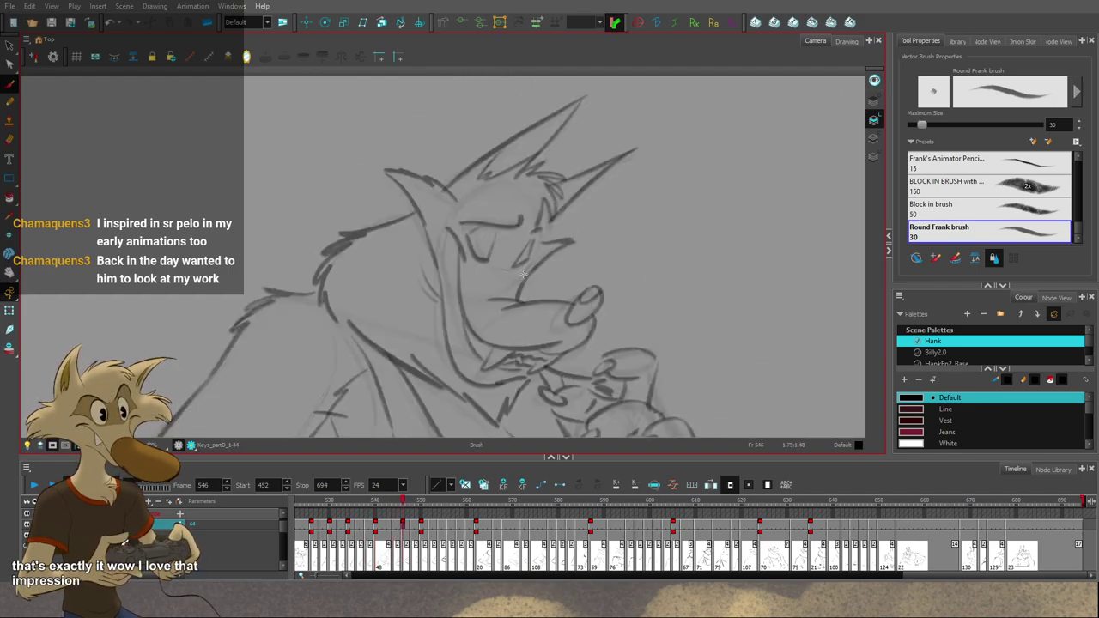
# Step: Finish the back of the neck with jagged fur reaching down to the shoulder, checking against the neighbouring keys
pyautogui.press('f')
pyautogui.press('f')
pyautogui.press('.')
pyautogui.moveTo(381, 213)
pyautogui.mouseDown()
pyautogui.moveTo(307, 249)
pyautogui.moveTo(316, 262)
pyautogui.moveTo(296, 307)
pyautogui.mouseUp()
pyautogui.press('f')
pyautogui.press('g')
pyautogui.press('g')
pyautogui.press('f')
pyautogui.press('f')
pyautogui.press('g')
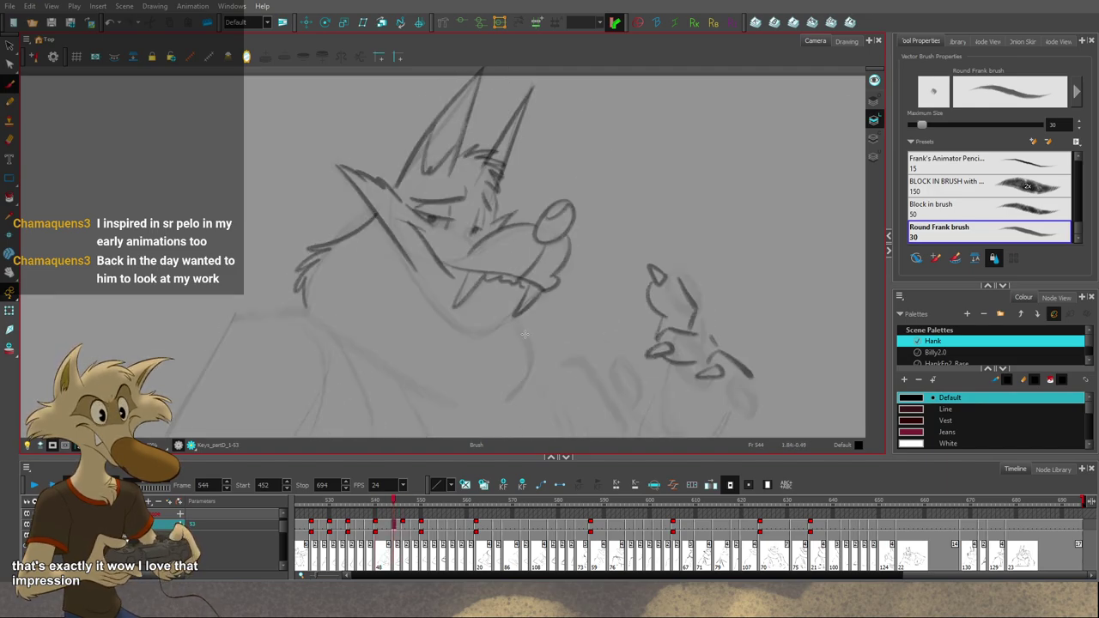
pyautogui.moveTo(521, 320); pyautogui.dragTo(534, 365)
pyautogui.hotkey('ctrl', 'z')
pyautogui.press('.')
pyautogui.press(',')
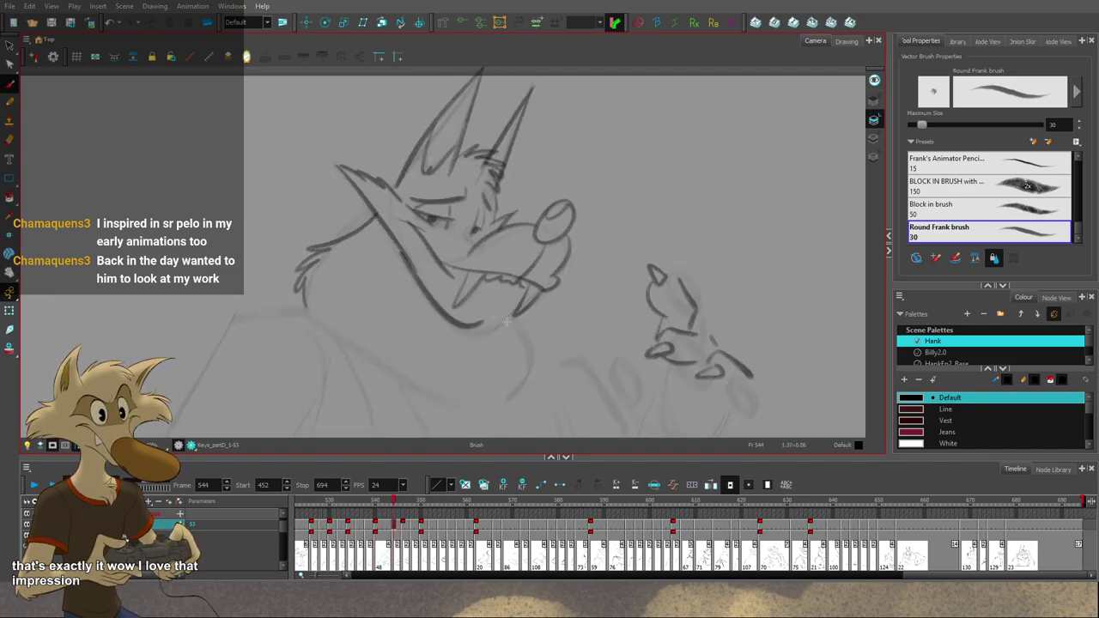
pyautogui.moveTo(569, 323); pyautogui.dragTo(558, 317)
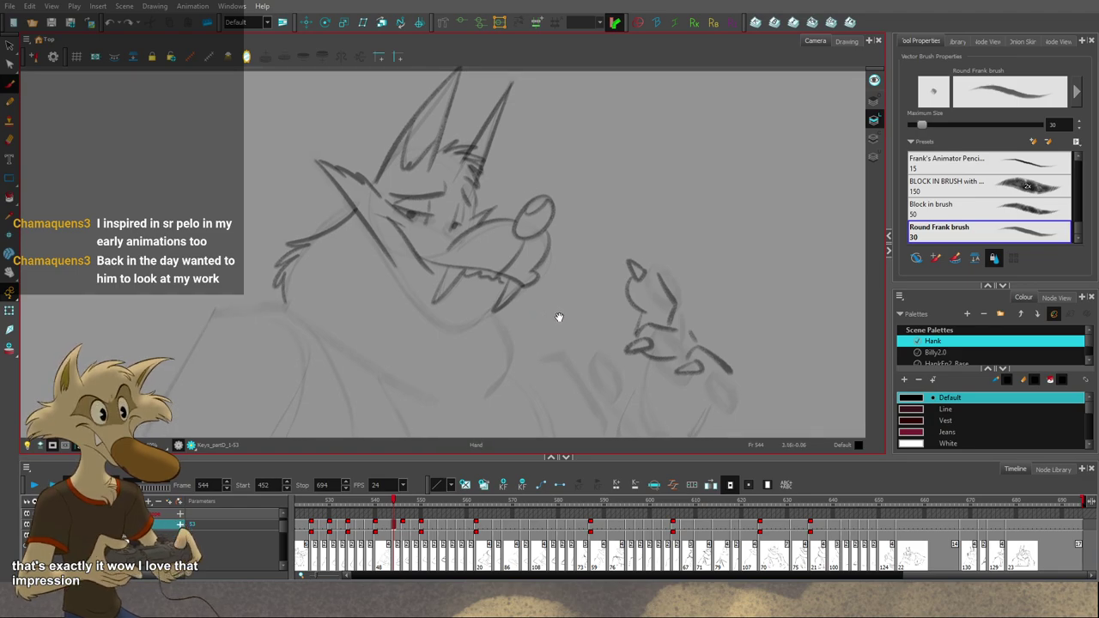
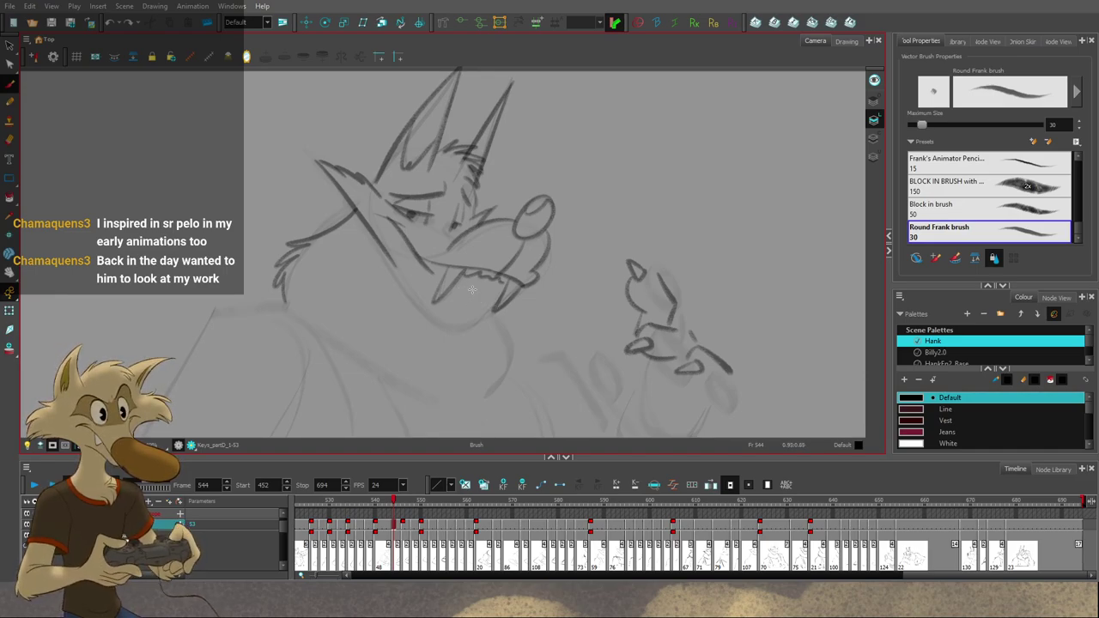
pyautogui.moveTo(514, 300); pyautogui.dragTo(488, 318)
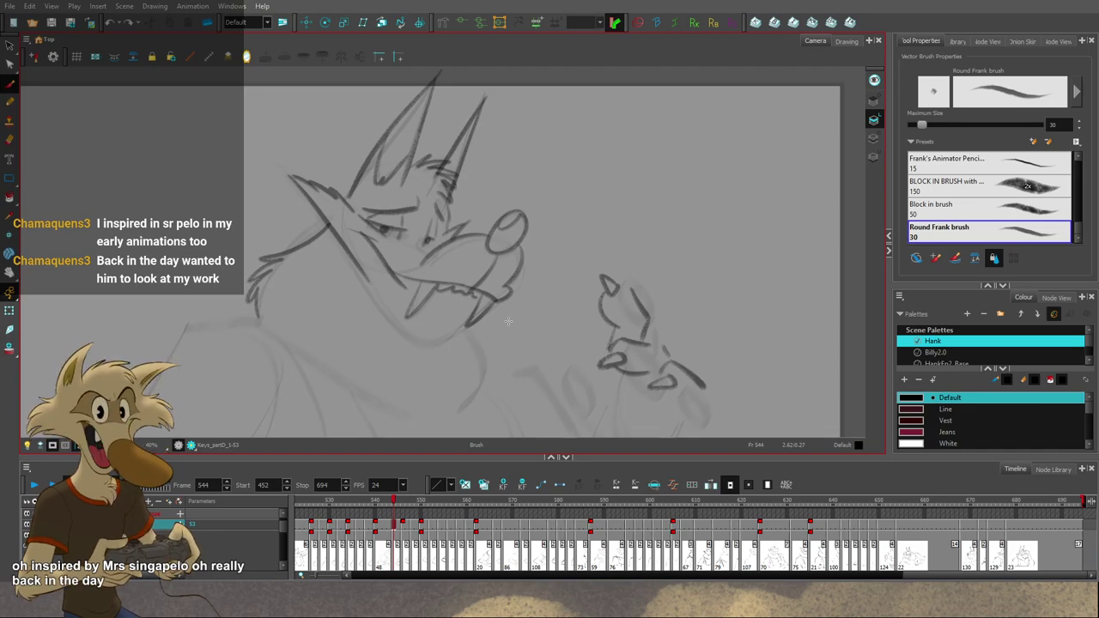
# Step: Draw the wolf's lower jaw line at frame 544 from the cheek fur under the mouth to the chin, checking the key at frame 540
pyautogui.press('f')
pyautogui.press('g')
pyautogui.press('g')
pyautogui.press('f')
pyautogui.moveTo(354, 259)
pyautogui.mouseDown()
pyautogui.moveTo(387, 320)
pyautogui.moveTo(420, 340)
pyautogui.moveTo(444, 339)
pyautogui.moveTo(436, 342)
pyautogui.moveTo(461, 311)
pyautogui.mouseUp()
pyautogui.hotkey('ctrl', 'z')
pyautogui.hotkey('ctrl', 'z')
pyautogui.hotkey('ctrl', 'z')
pyautogui.press('f')
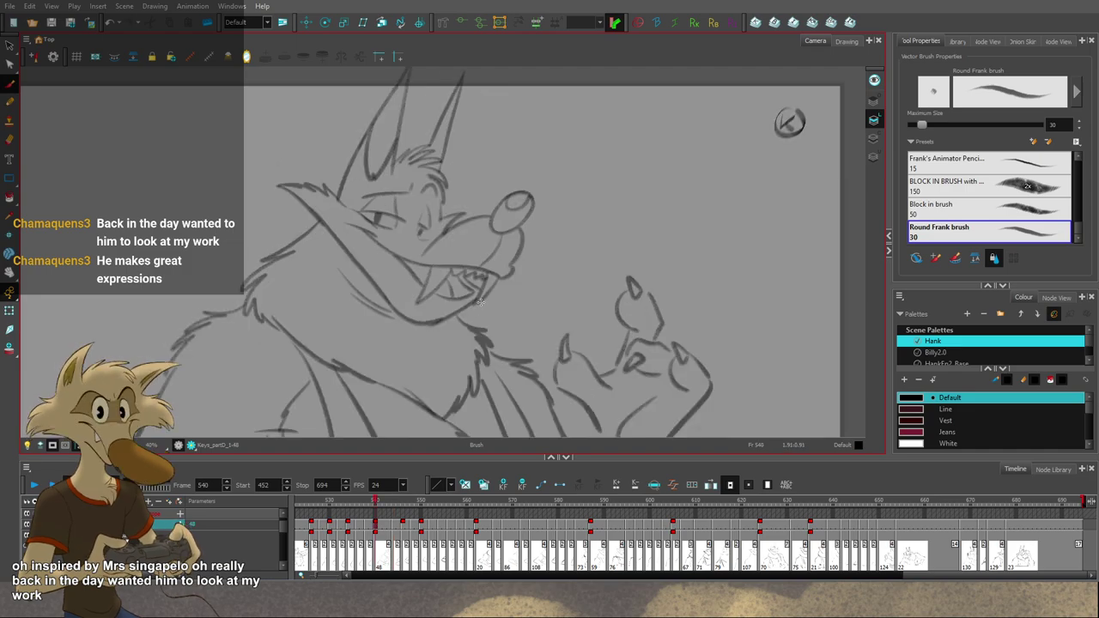
pyautogui.press('g')
pyautogui.press('f')
pyautogui.press('g')
pyautogui.hotkey('ctrl', 'z')
pyautogui.moveTo(401, 274)
pyautogui.mouseDown()
pyautogui.moveTo(433, 298)
pyautogui.moveTo(472, 302)
pyautogui.mouseUp()
# Step: Draw the lower teeth inside the open mouth between the fangs, matching the key at frame 540
pyautogui.press('f')
pyautogui.press('g')
pyautogui.hotkey('ctrl', 'z')
pyautogui.press('f')
pyautogui.press('g')
pyautogui.press('g')
pyautogui.press('f')
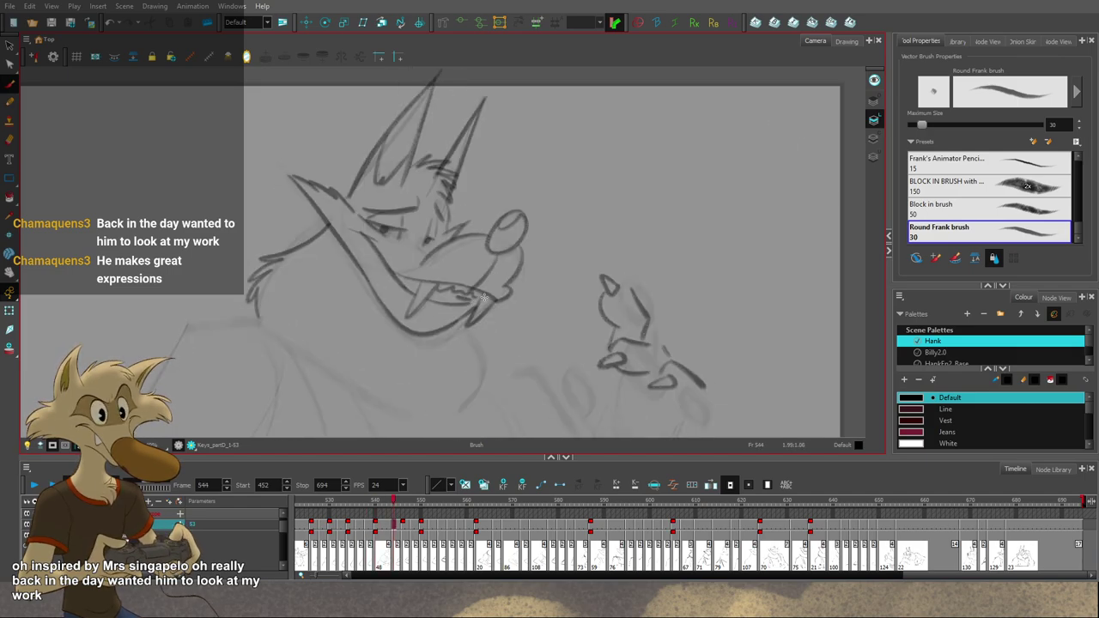
pyautogui.press('f')
pyautogui.press('g')
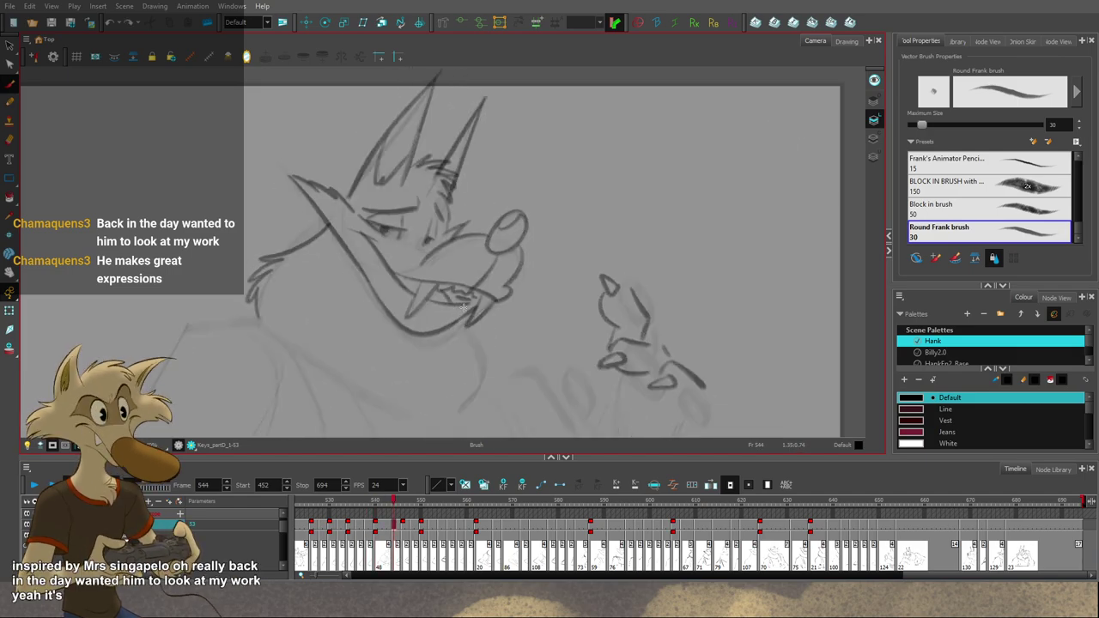
pyautogui.hotkey('ctrl', 'z')
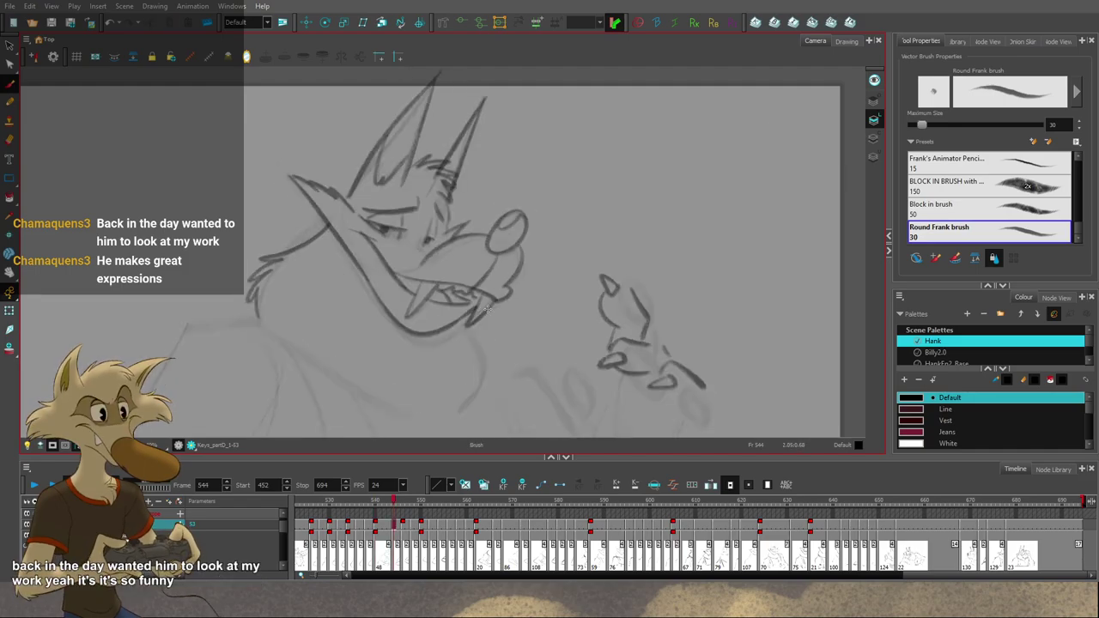
# Step: Compare the finished head at frame 544 with the preceding drawings back to frame 538 at full view
pyautogui.press('1')
pyautogui.press('1')
pyautogui.press('1')
pyautogui.press('1')
pyautogui.press('2')
pyautogui.press('2')
pyautogui.press('f')
pyautogui.press('f')
pyautogui.press('f')
pyautogui.press('f')
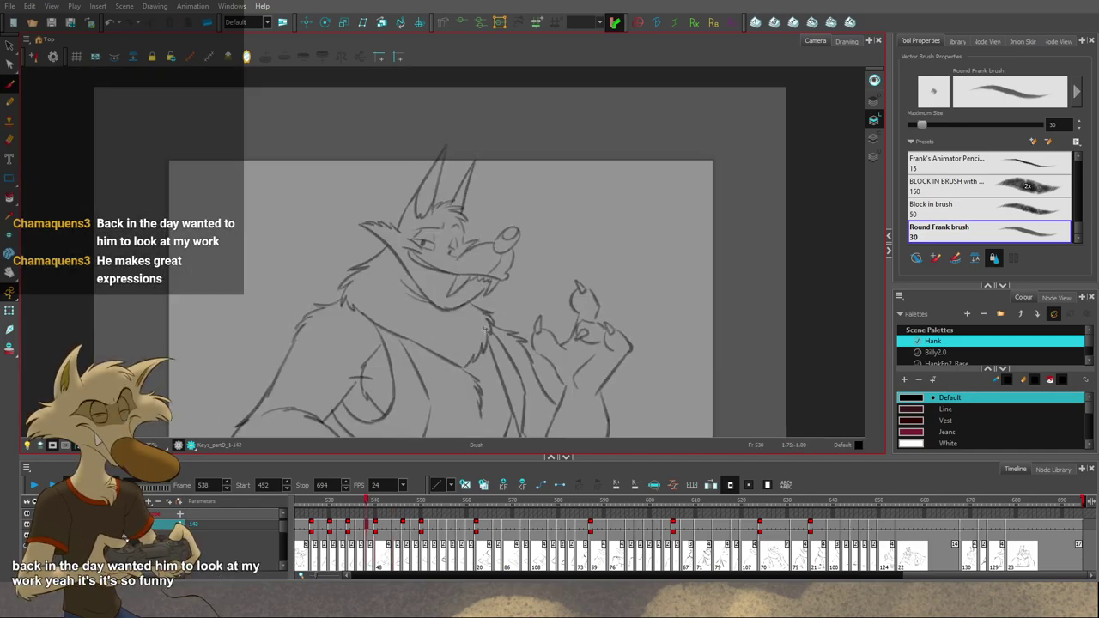
pyautogui.press('1')
pyautogui.press('g')
pyautogui.press('g')
pyautogui.press('g')
pyautogui.press('g')
pyautogui.press('1')
pyautogui.press('1')
pyautogui.press('f')
pyautogui.press('f')
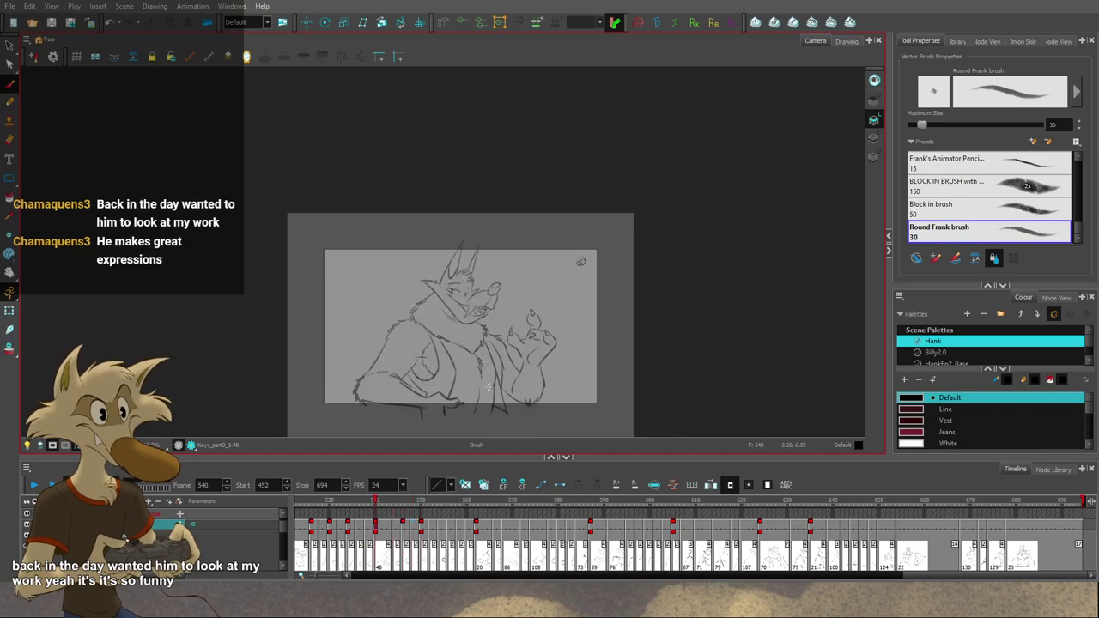
# Step: Save the scene and return to the in-between drawing at frame 544 with the brush ready
pyautogui.press('2')
pyautogui.press('2')
pyautogui.hotkey('ctrl', 's')
pyautogui.hotkey('alt', 'b')
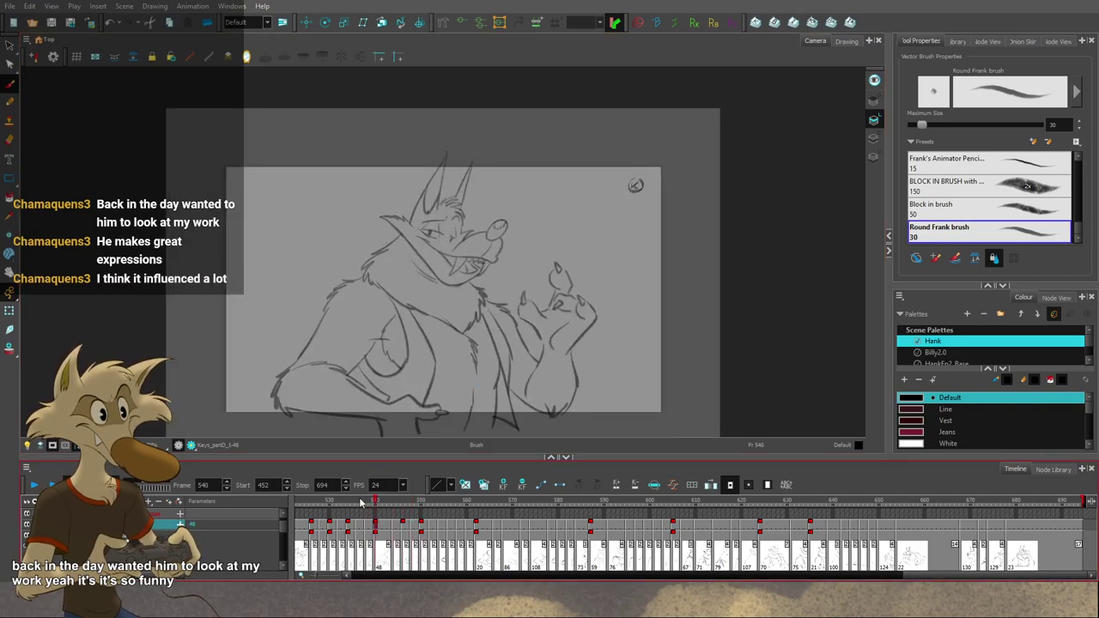
pyautogui.hotkey('alt', 's')
pyautogui.press('.')
pyautogui.hotkey('alt', 'b')
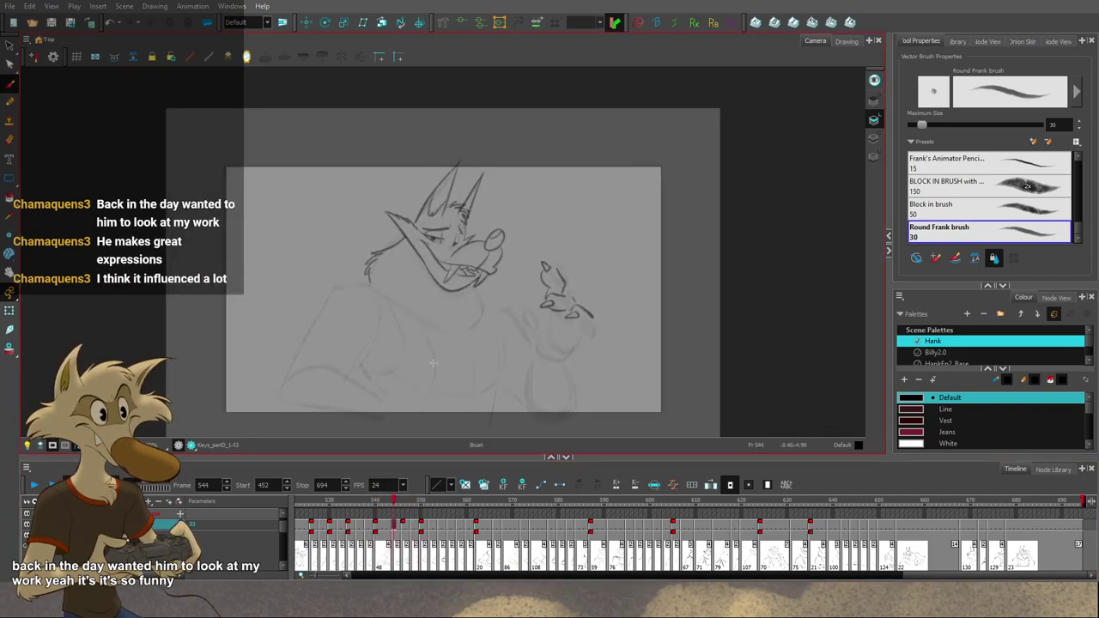
# Step: Scrub and flip through the drawings between frames 540 and 550 to review the motion around frame 544
pyautogui.moveTo(384, 504); pyautogui.dragTo(422, 506)
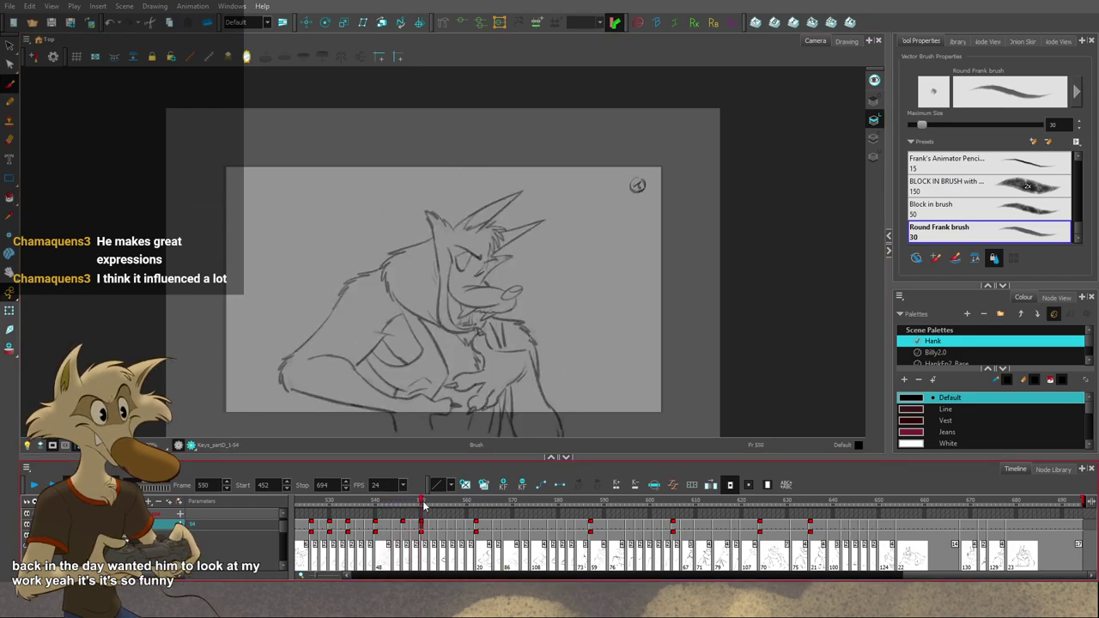
pyautogui.press('f')
pyautogui.press('f')
pyautogui.press('f')
pyautogui.press('g')
pyautogui.press('g')
pyautogui.press('g')
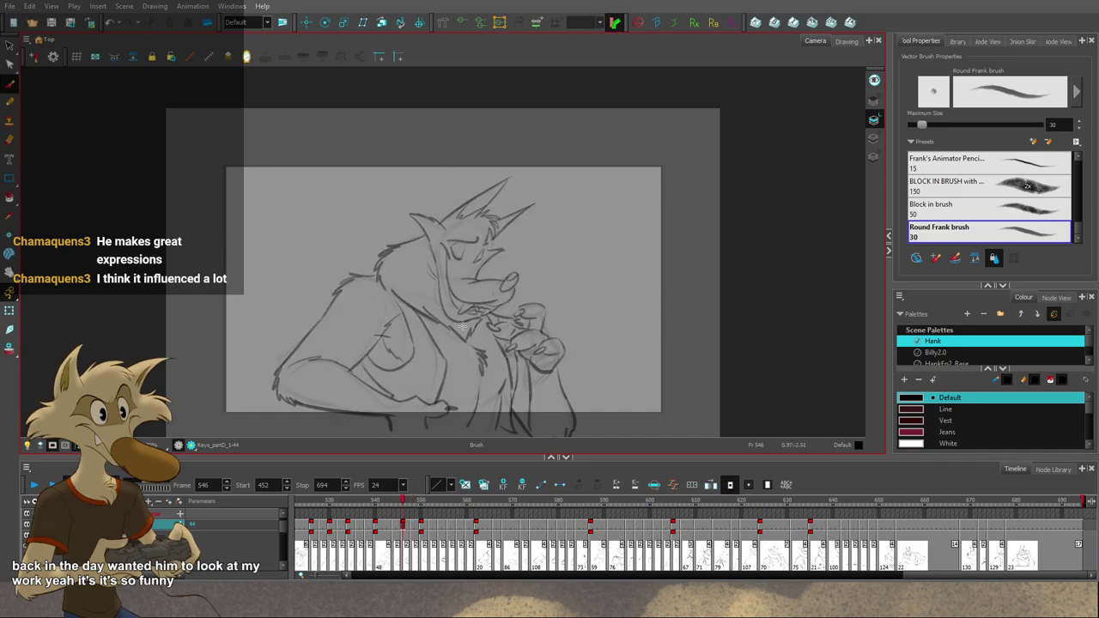
pyautogui.press('f')
pyautogui.press('f')
pyautogui.press('f')
pyautogui.press('f')
pyautogui.press('g')
pyautogui.press('g')
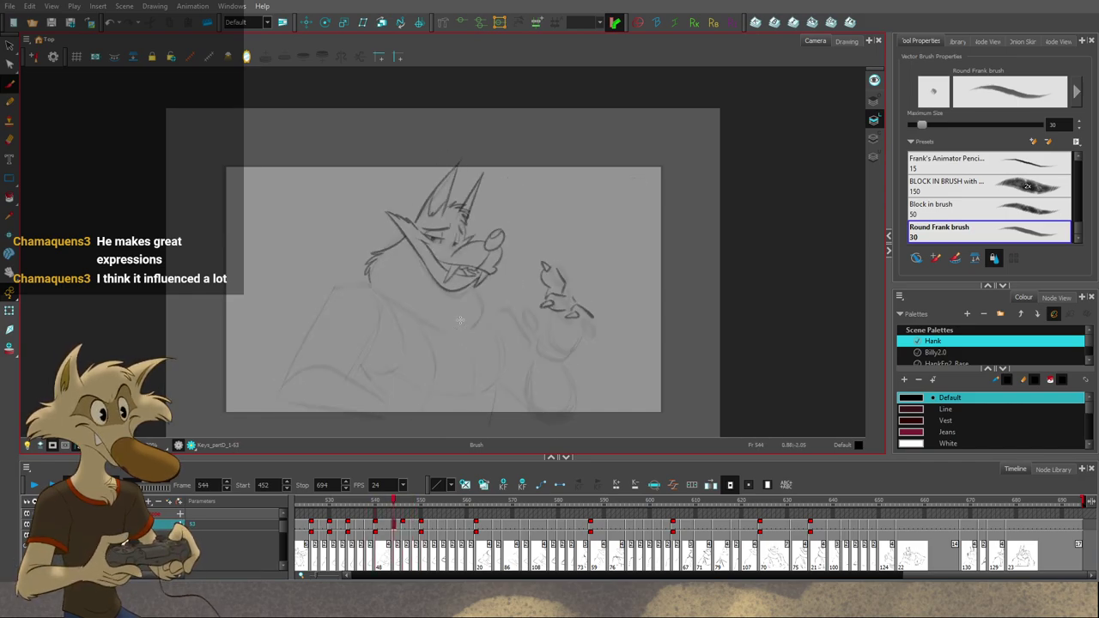
pyautogui.press('f')
pyautogui.press('f')
pyautogui.press('g')
# Step: Compare the neck and shoulder fur in the keys at frames 540 and 546 close up
pyautogui.scroll(1, 452, 330)
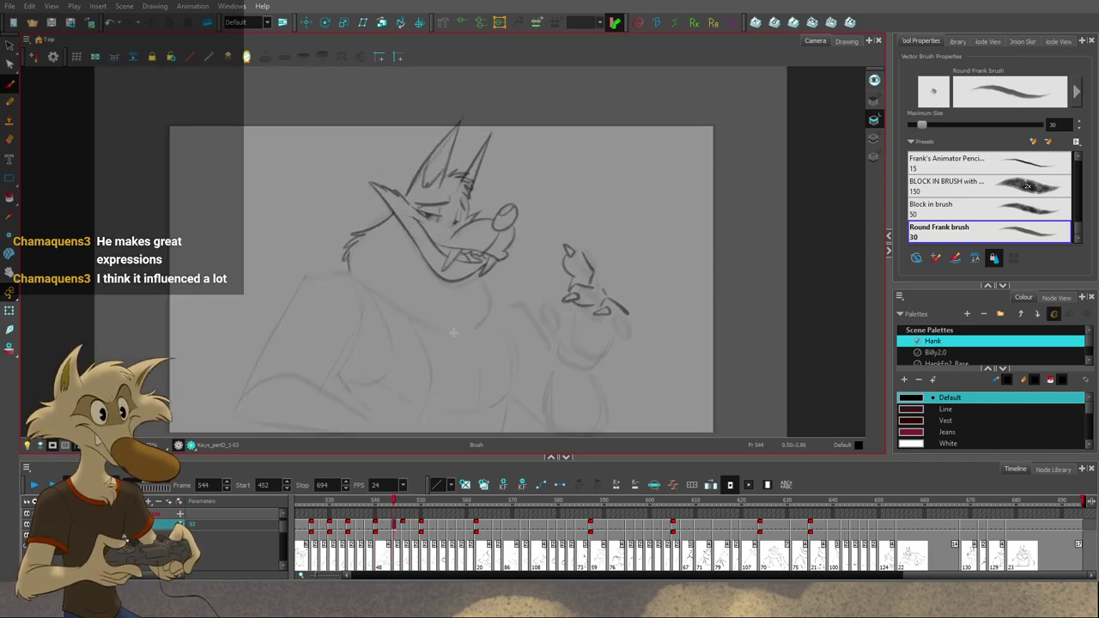
pyautogui.press('g')
pyautogui.press('f')
pyautogui.press('f')
pyautogui.scroll(1, 452, 331)
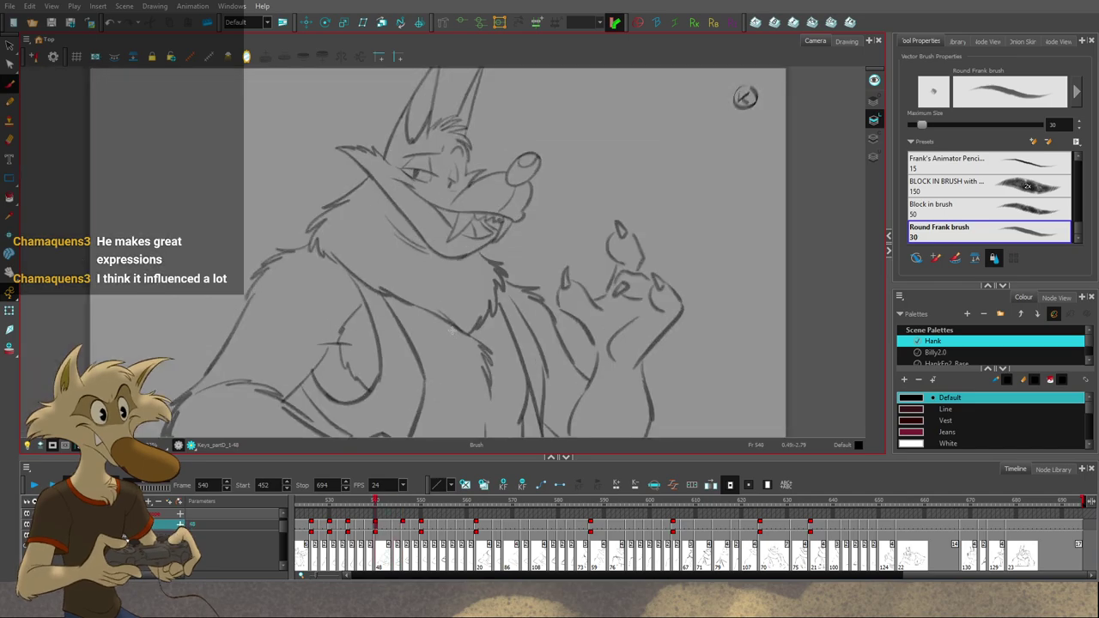
pyautogui.press(',')
pyautogui.press('.')
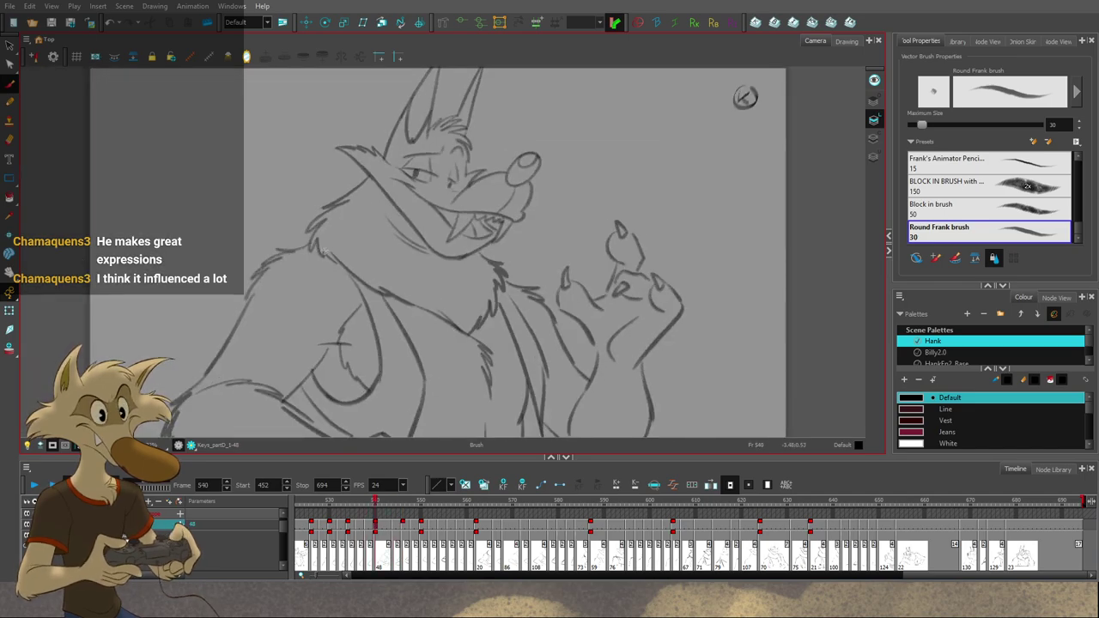
pyautogui.press('.')
pyautogui.press('.')
pyautogui.press('.')
pyautogui.press('.')
pyautogui.press('.')
pyautogui.press('.')
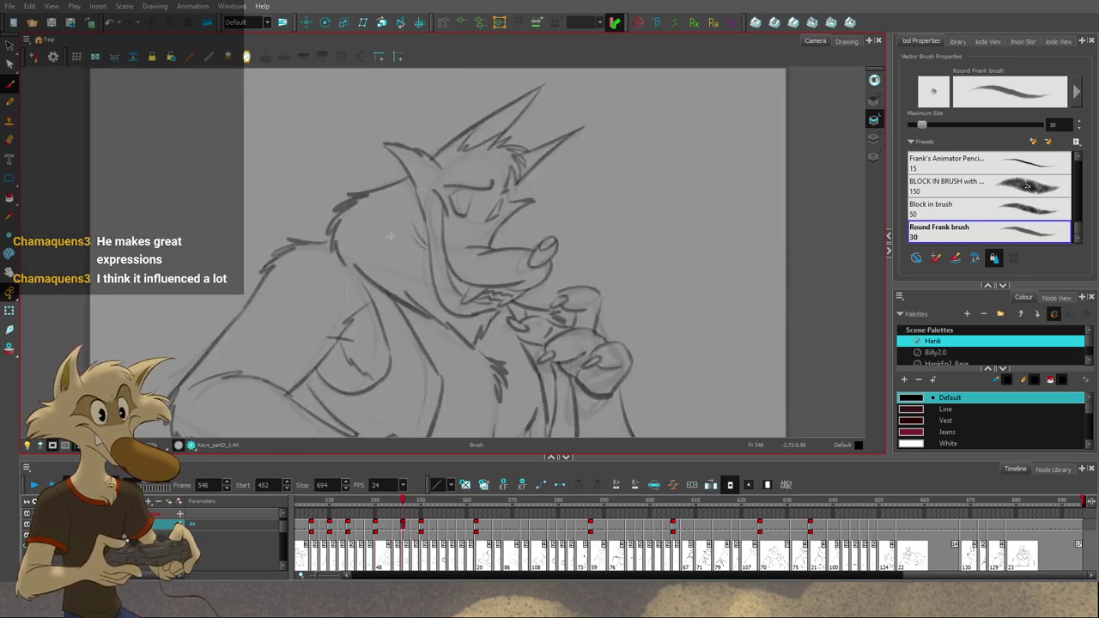
# Step: Draw the top of the shoulder at frame 544 with jagged fur running outward from the base of the neck
pyautogui.press('f')
pyautogui.press('f')
pyautogui.press('g')
pyautogui.press('f')
pyautogui.press('g')
pyautogui.moveTo(318, 238); pyautogui.dragTo(286, 243)
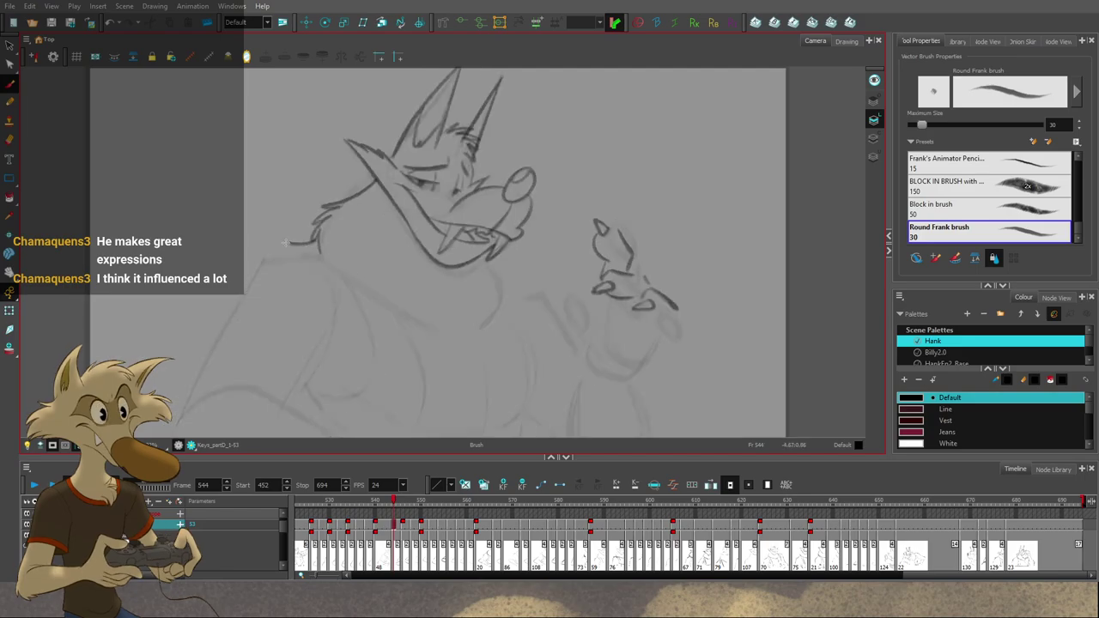
pyautogui.press('f')
pyautogui.press('g')
pyautogui.press('g')
pyautogui.press('g')
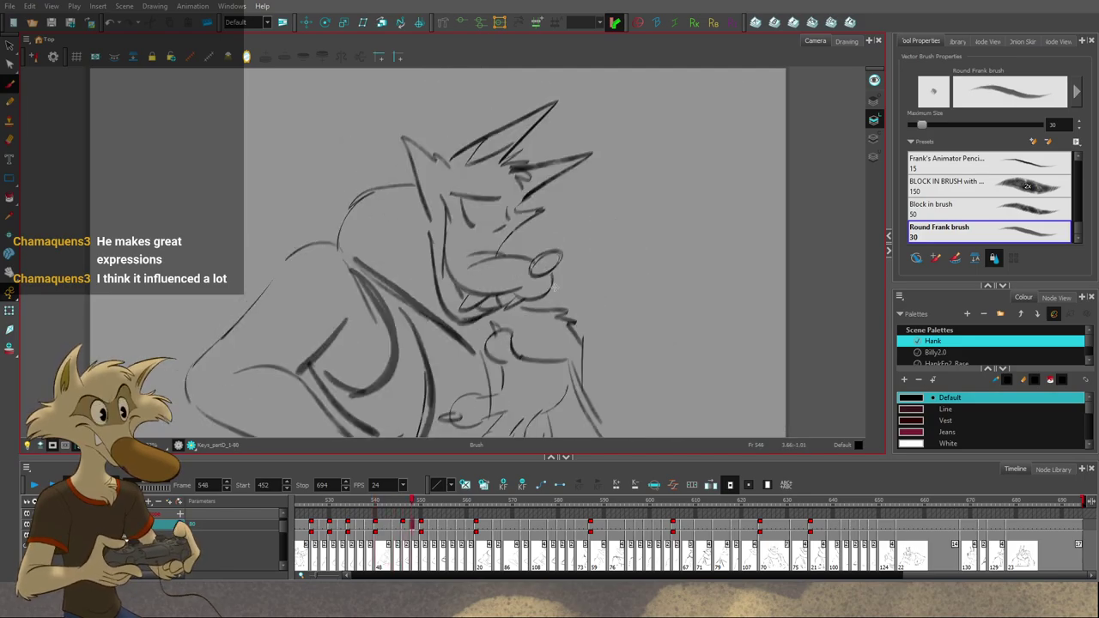
pyautogui.press('f')
pyautogui.press('f')
pyautogui.press('f')
pyautogui.press('f')
pyautogui.press(',')
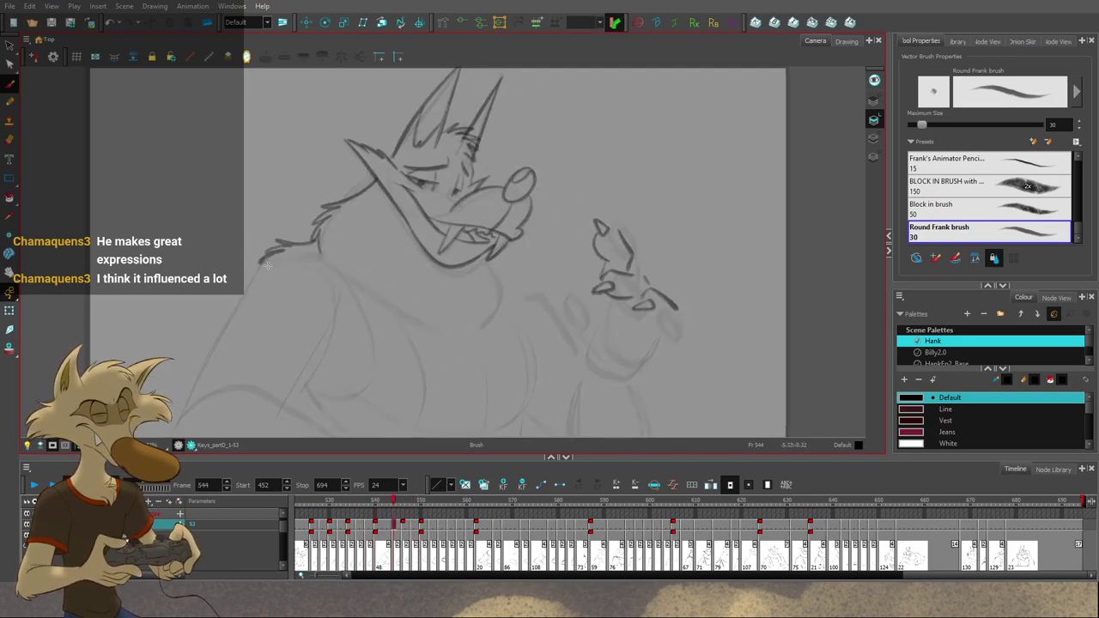
# Step: Check the shoulder at frame 544 against the neighbouring keys at frames 540 and 546 at full view
pyautogui.press(',')
pyautogui.press('g')
pyautogui.press('g')
pyautogui.press('g')
pyautogui.press('g')
pyautogui.press('1')
pyautogui.press('1')
pyautogui.press('1')
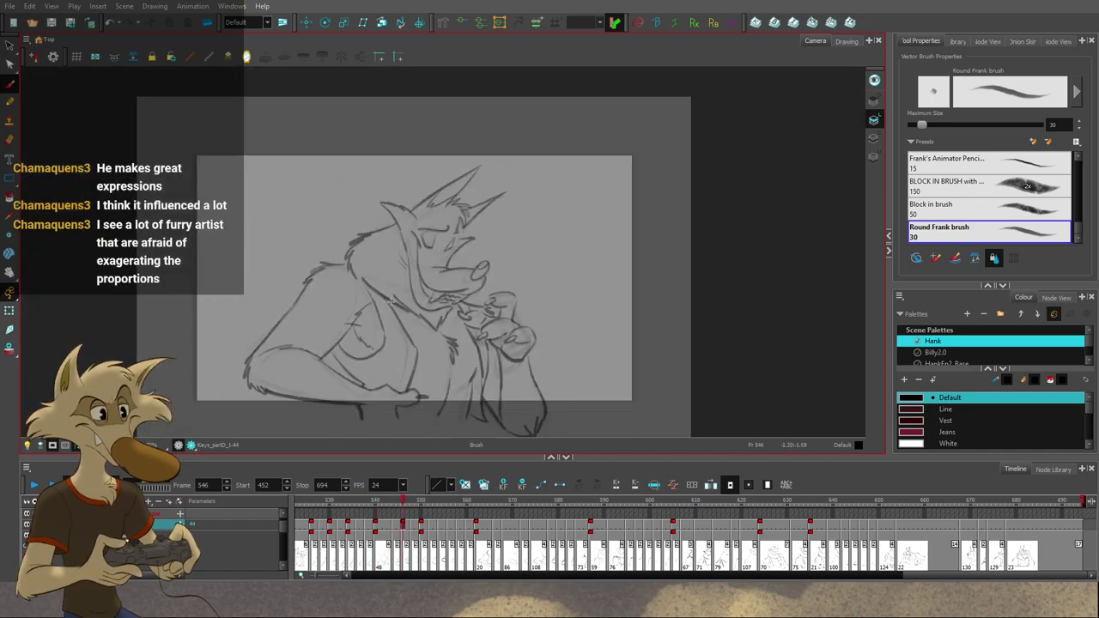
pyautogui.press('f')
pyautogui.press('f')
pyautogui.press('f')
pyautogui.press('2')
pyautogui.press('2')
pyautogui.press('g')
pyautogui.press('g')
pyautogui.press('f')
pyautogui.press('g')
# Step: Draw the outer line of the upper arm from the shoulder fur down to the elbow over the rough sketch
pyautogui.hotkey('ctrl', 'z')
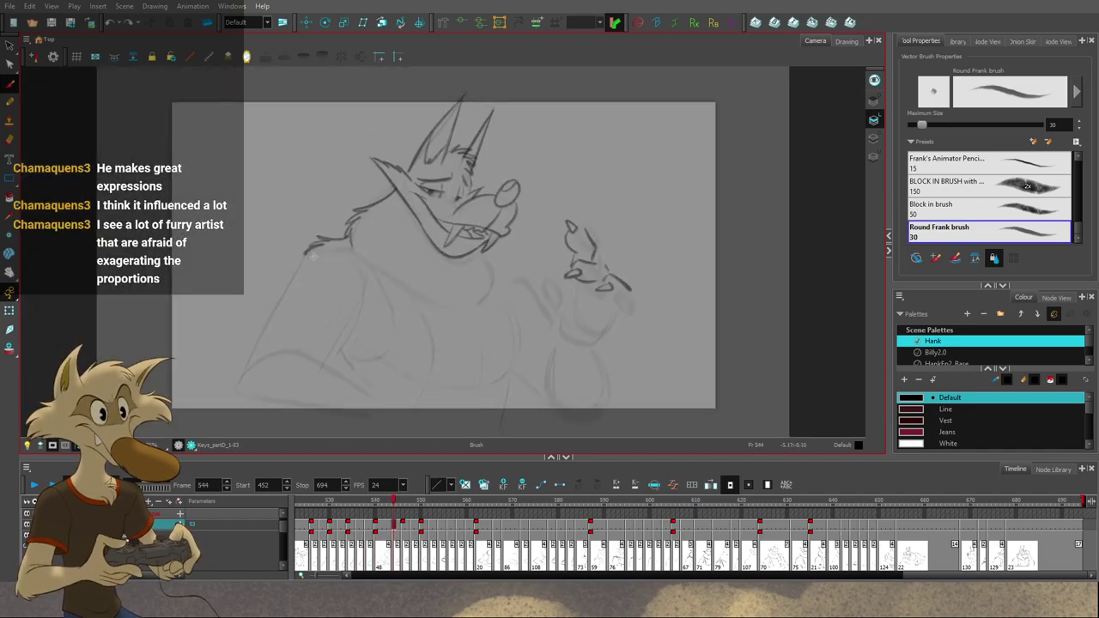
pyautogui.press('f')
pyautogui.press('g')
pyautogui.press(',')
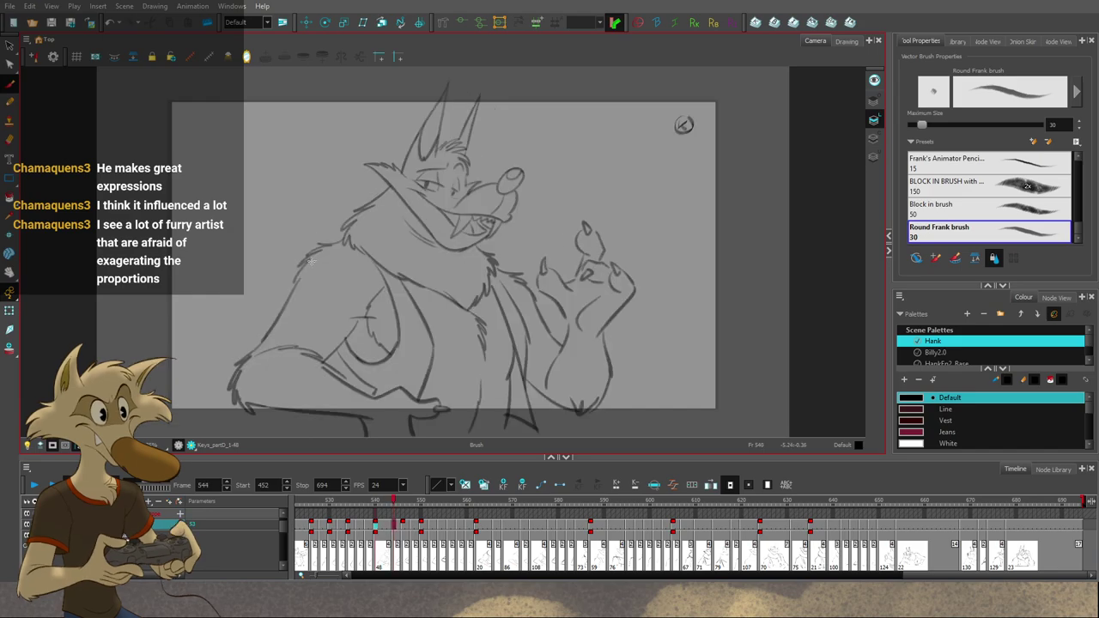
pyautogui.press(',')
pyautogui.press(',')
pyautogui.press(',')
pyautogui.press('g')
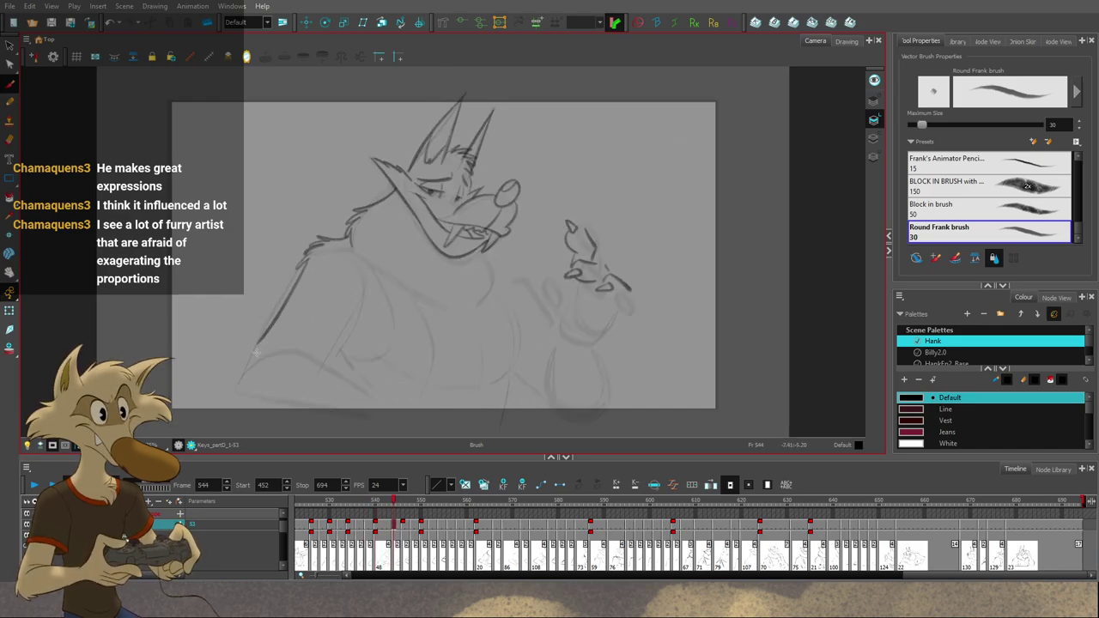
pyautogui.press('f')
pyautogui.press('g')
pyautogui.moveTo(306, 262); pyautogui.dragTo(258, 344)
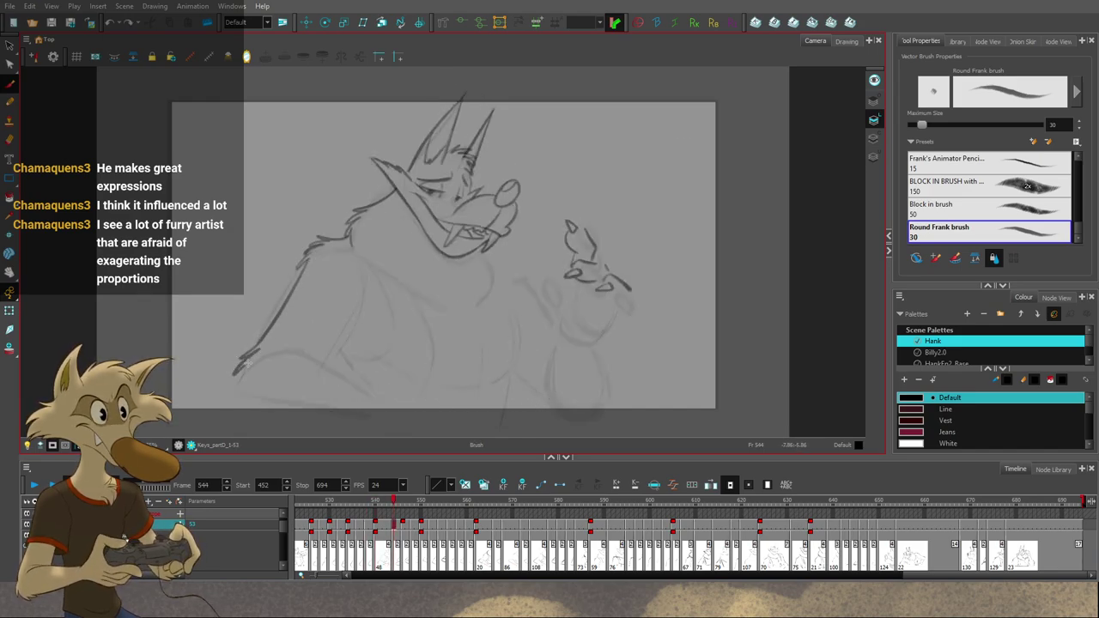
# Step: Draw the jagged fur tufts around the elbow and a first stroke for the forearm's upper edge
pyautogui.press('.')
pyautogui.press(',')
pyautogui.hotkey('ctrl', 'z')
pyautogui.moveTo(268, 331)
pyautogui.mouseDown()
pyautogui.moveTo(235, 357)
pyautogui.moveTo(239, 381)
pyautogui.moveTo(303, 341)
pyautogui.mouseUp()
pyautogui.press('.')
pyautogui.press(',')
pyautogui.press('f')
pyautogui.press('g')
pyautogui.hotkey('ctrl', 'z')
pyautogui.press('f')
pyautogui.press('g')
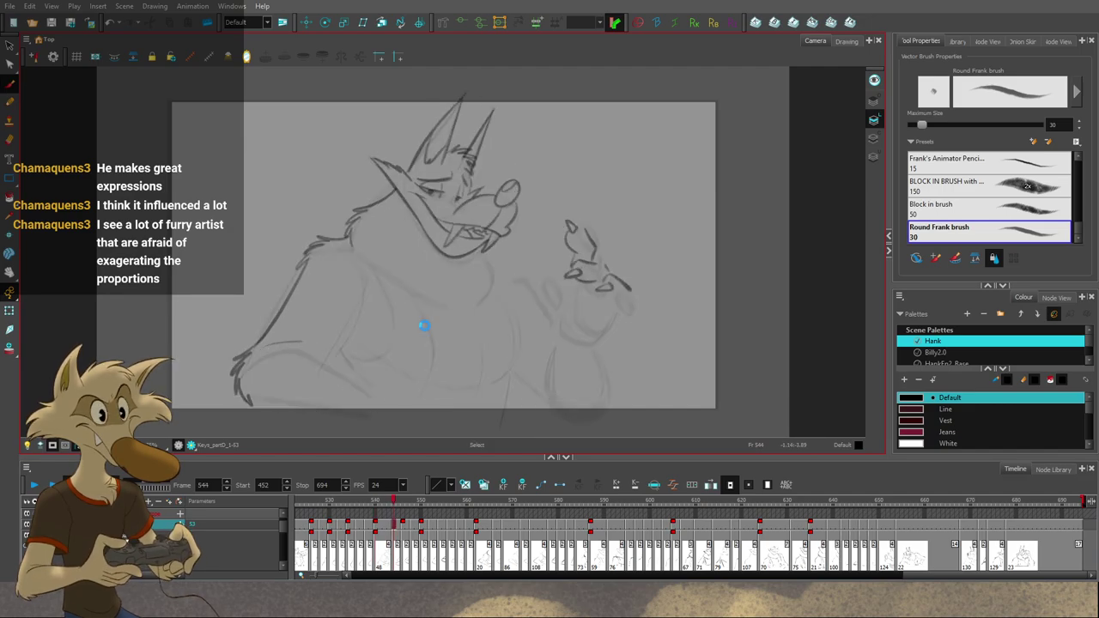
pyautogui.press('.')
pyautogui.press(',')
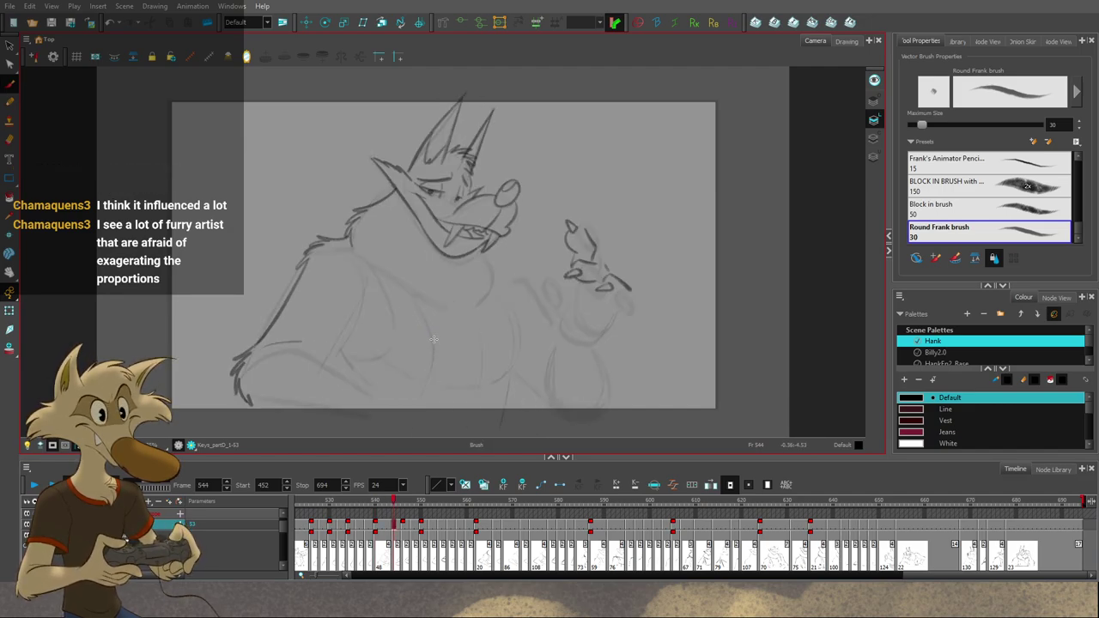
# Step: Redraw the forearm's upper edge near the elbow as short overlapping fur strokes
pyautogui.hotkey('ctrl', 'z')
pyautogui.press('1')
pyautogui.press('1')
pyautogui.press('2')
pyautogui.press('2')
pyautogui.press('2')
pyautogui.press('f')
pyautogui.press('g')
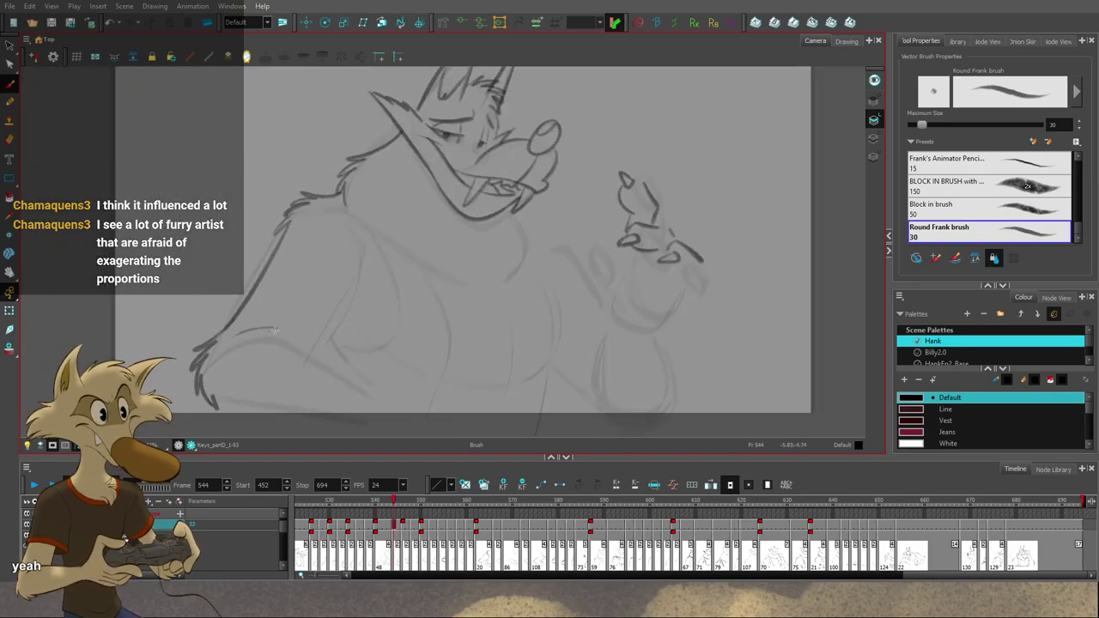
pyautogui.hotkey('ctrl', 'z')
pyautogui.moveTo(277, 327); pyautogui.dragTo(239, 334)
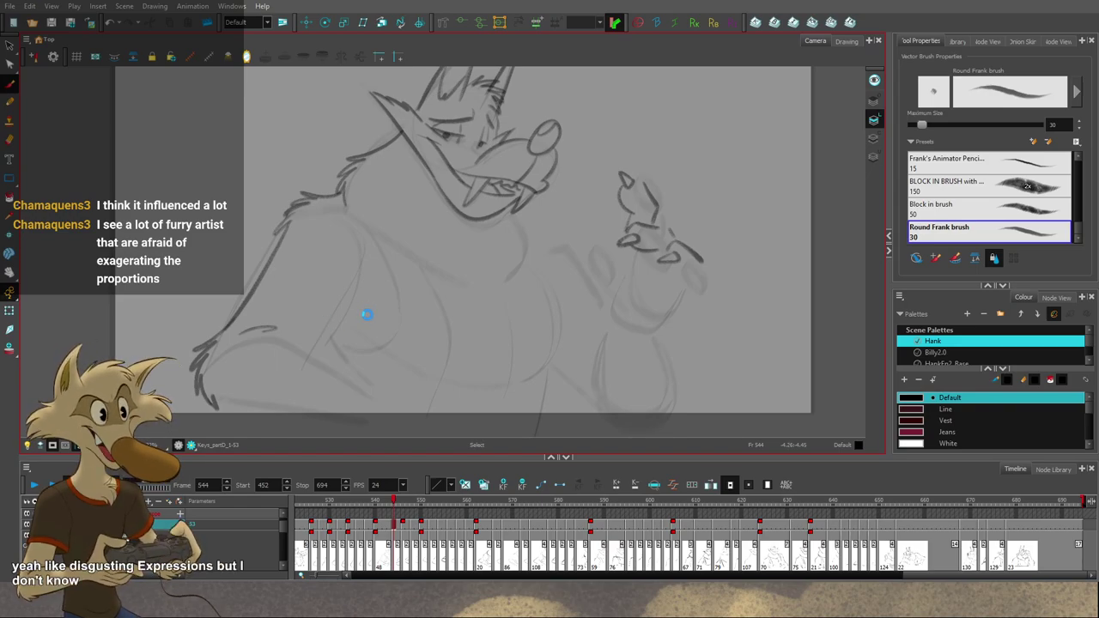
# Step: Draw the underside of the forearm as a long curved line from the elbow fur towards the wrist
pyautogui.scroll(-1, 367, 314)
pyautogui.scroll(2, 230, 410)
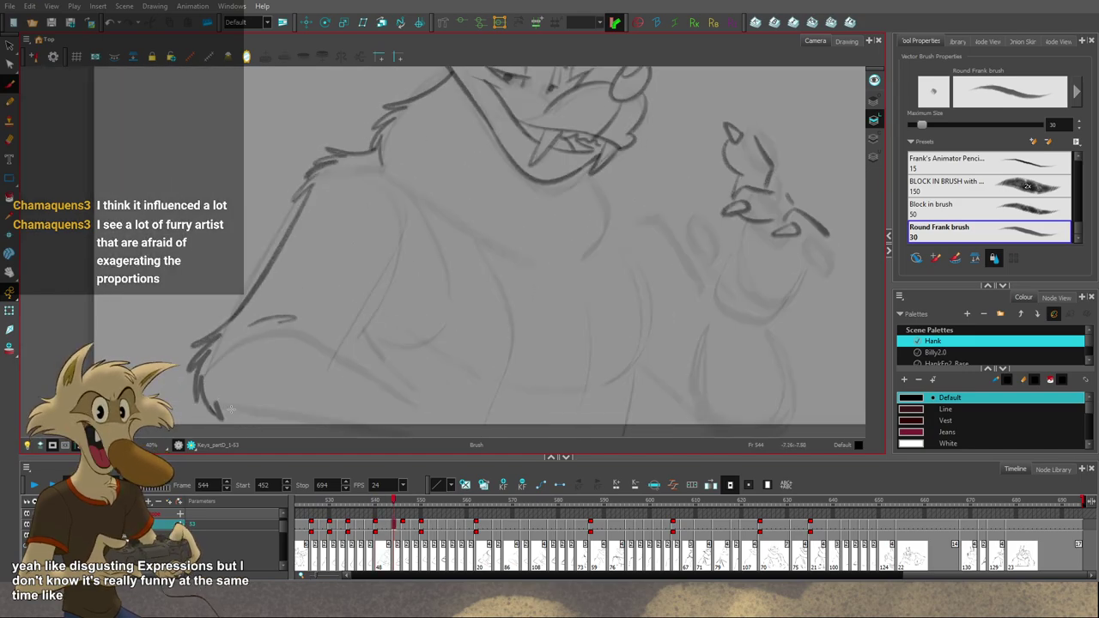
pyautogui.hotkey('ctrl', 'z')
pyautogui.moveTo(222, 405)
pyautogui.mouseDown()
pyautogui.moveTo(442, 439)
pyautogui.moveTo(332, 419)
pyautogui.moveTo(421, 429)
pyautogui.mouseUp()
pyautogui.hotkey('ctrl', 'z')
pyautogui.hotkey('ctrl', 'z')
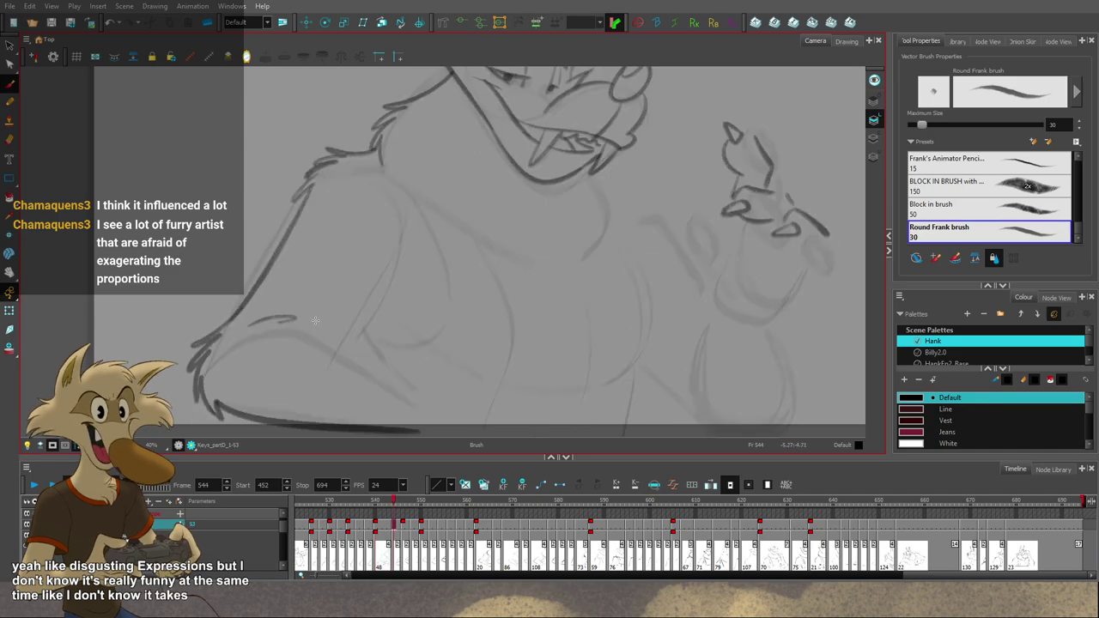
# Step: Draw the forearm's upper edge with overlapping fur strokes from the elbow down to the wrist over the rough sketch
pyautogui.press('f')
pyautogui.press('g')
pyautogui.press('f')
pyautogui.press('g')
pyautogui.hotkey('ctrl', 'z')
pyautogui.moveTo(240, 330)
pyautogui.mouseDown()
pyautogui.moveTo(298, 320)
pyautogui.moveTo(445, 412)
pyautogui.mouseUp()
pyautogui.press('f')
pyautogui.press('g')
pyautogui.hotkey('ctrl', 'z')
pyautogui.press('f')
pyautogui.press('g')
pyautogui.press('f')
pyautogui.press('g')
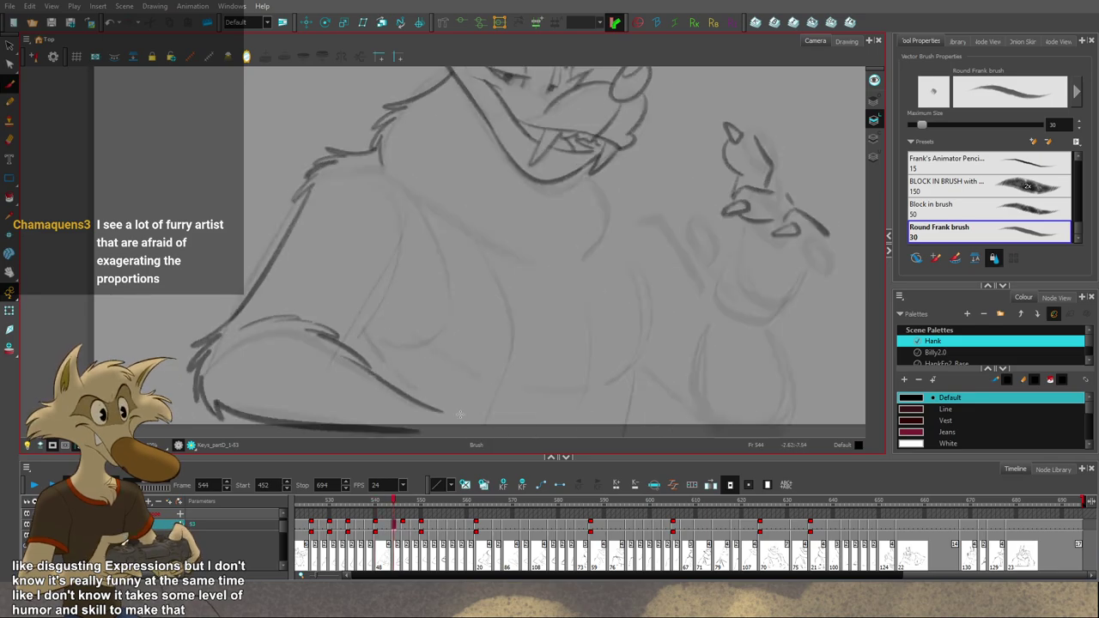
# Step: Redraw the lower stretch of the forearm's upper edge so it curves into the wrist
pyautogui.hotkey('ctrl', 'z')
pyautogui.moveTo(342, 355); pyautogui.dragTo(465, 408)
pyautogui.press('f')
pyautogui.press('g')
pyautogui.hotkey('ctrl', 'z')
pyautogui.moveTo(343, 356)
pyautogui.mouseDown()
pyautogui.moveTo(421, 396)
pyautogui.moveTo(462, 393)
pyautogui.moveTo(441, 375)
pyautogui.moveTo(467, 401)
pyautogui.moveTo(506, 399)
pyautogui.moveTo(503, 410)
pyautogui.mouseUp()
pyautogui.press('f')
pyautogui.press('g')
pyautogui.press('f')
pyautogui.press('g')
# Step: Draw the top contour of the lower hand from the wrist over the knuckle to a clawed fingertip
pyautogui.hotkey('ctrl', 'z')
pyautogui.hotkey('ctrl', 'z')
pyautogui.press('f')
pyautogui.press('g')
pyautogui.hotkey('ctrl', 'z')
pyautogui.hotkey('ctrl', 'z')
pyautogui.hotkey('ctrl', 'z')
pyautogui.press('f')
pyautogui.press('g')
pyautogui.hotkey('ctrl', 'z')
pyautogui.press('f')
pyautogui.press('g')
pyautogui.press('f')
pyautogui.press('g')
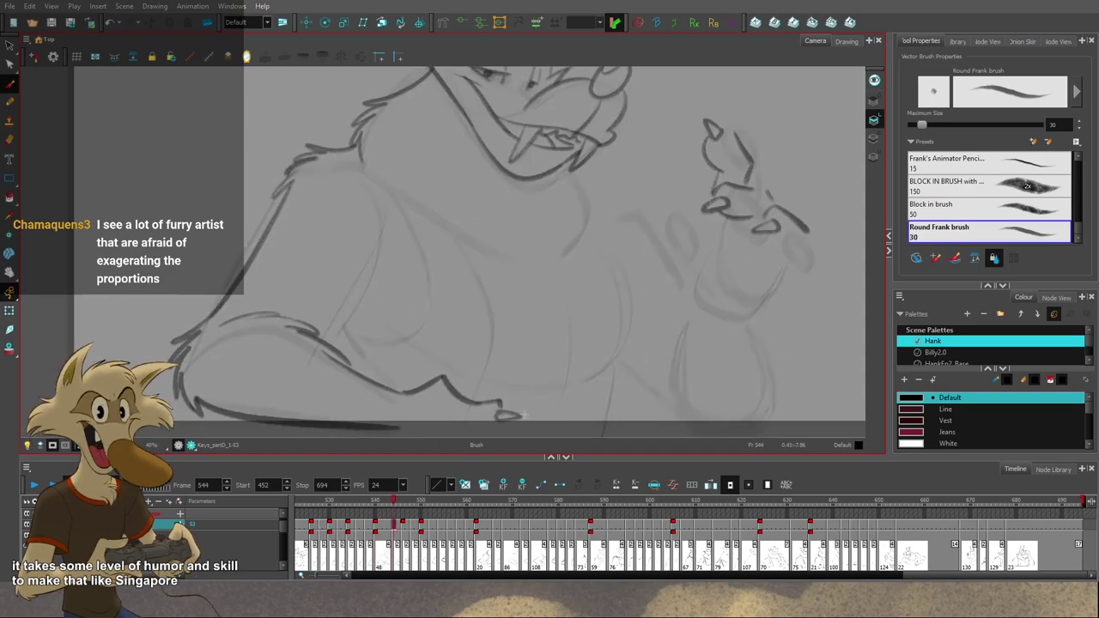
# Step: Draw the curved underside of the clawed finger, comparing it with the neighbouring drawings
pyautogui.press('f')
pyautogui.press('f')
pyautogui.press('f')
pyautogui.press('f')
pyautogui.press('g')
pyautogui.press('g')
pyautogui.press('g')
pyautogui.press('g')
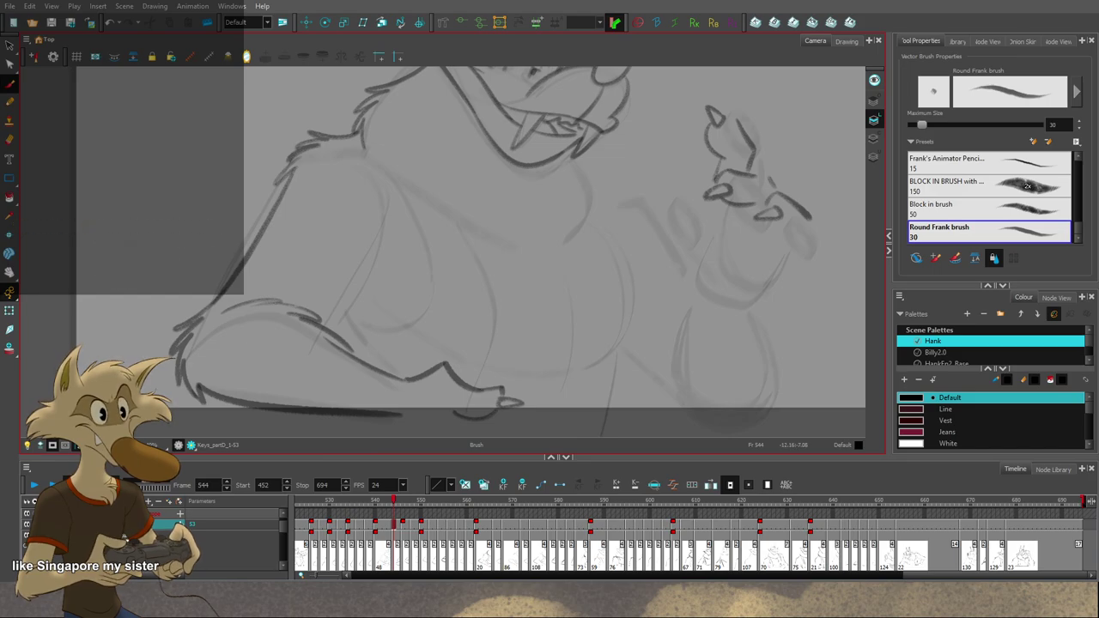
# Step: Draw the two short vertical body lines below the forearm and hand, following the key drawing at frame 540
pyautogui.press('1')
pyautogui.press('2')
pyautogui.press('f')
pyautogui.press('g')
pyautogui.moveTo(497, 356); pyautogui.dragTo(483, 315)
pyautogui.press('f')
pyautogui.press('g')
pyautogui.moveTo(442, 372); pyautogui.dragTo(450, 406)
pyautogui.press('f')
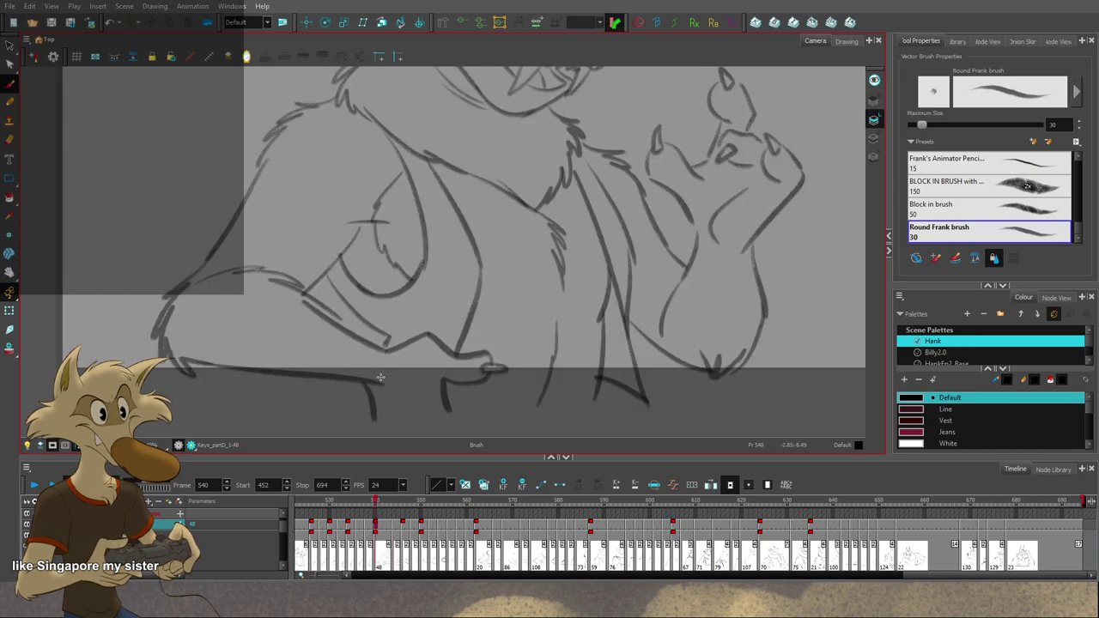
pyautogui.press('g')
pyautogui.press('f')
pyautogui.press('g')
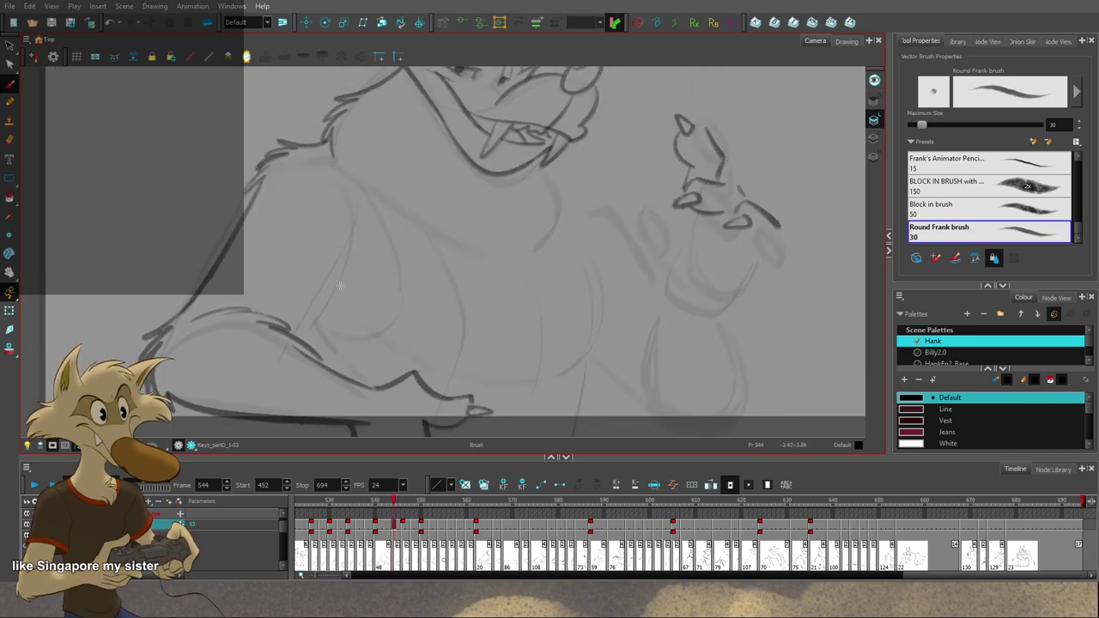
# Step: Draw the inner line of the upper arm from the armpit down to the forearm
pyautogui.press('f')
pyautogui.press('g')
pyautogui.press('f')
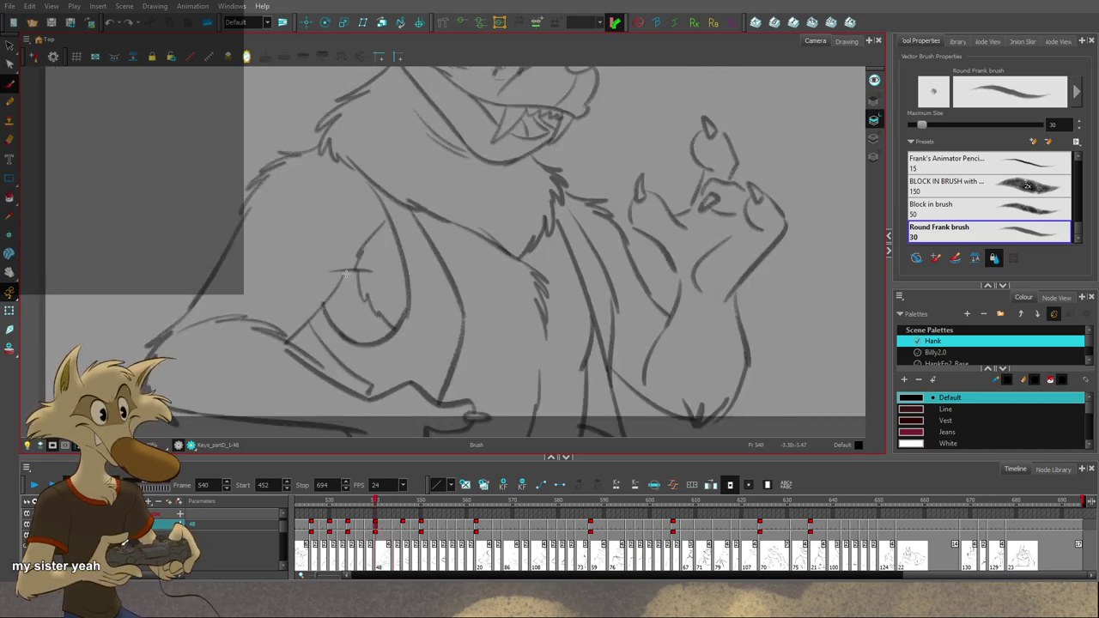
pyautogui.press('g')
pyautogui.hotkey('ctrl', 'z')
pyautogui.moveTo(342, 273); pyautogui.dragTo(297, 335)
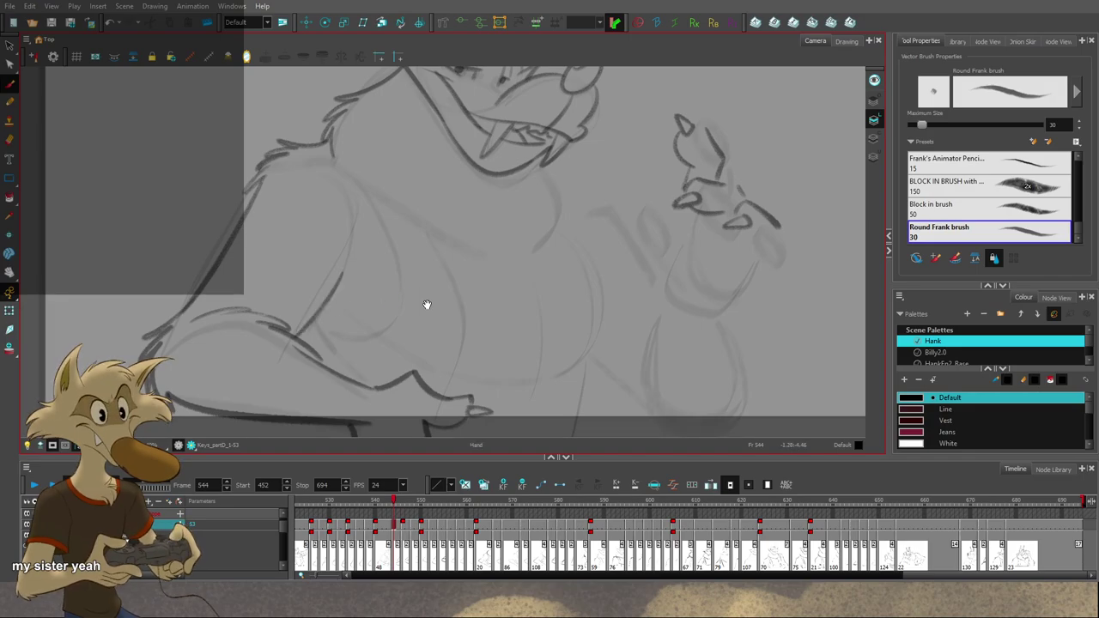
# Step: Add the short horizontal crease across the top of the inner arm line
pyautogui.moveTo(427, 304)
pyautogui.mouseDown()
pyautogui.moveTo(419, 325)
pyautogui.moveTo(467, 342)
pyautogui.mouseUp()
pyautogui.press('f')
pyautogui.press('f')
pyautogui.press('.')
pyautogui.press('.')
pyautogui.press('.')
pyautogui.press('.')
pyautogui.press('.')
pyautogui.press('.')
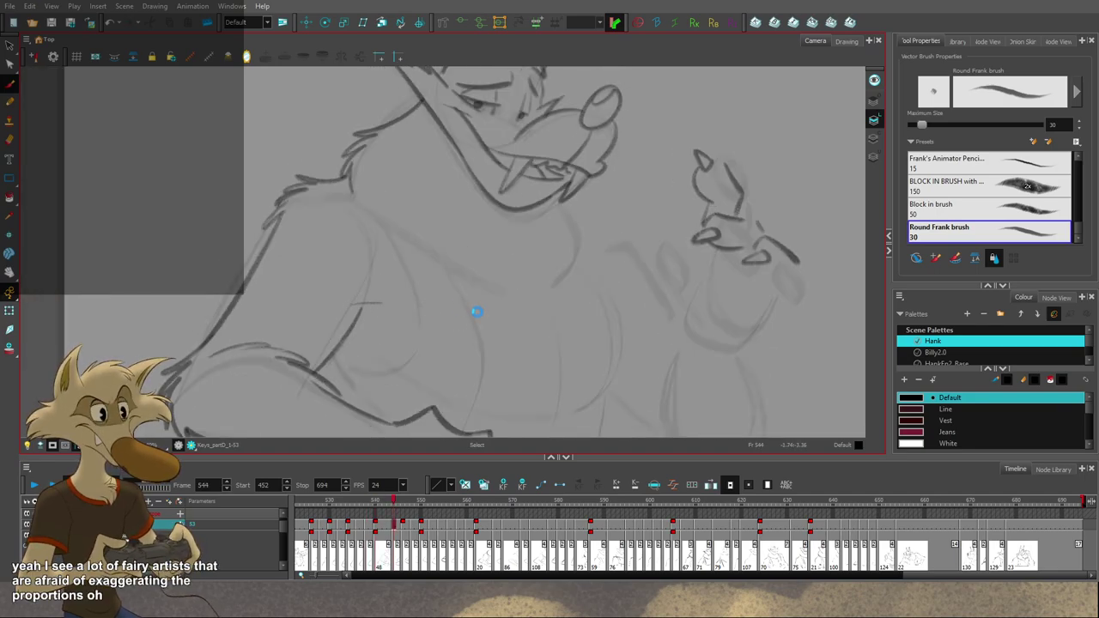
# Step: Draw the first part of the neck fur's lower edge from the shoulder towards the chest, matching the frame 540 key
pyautogui.press(',')
pyautogui.press(',')
pyautogui.press(',')
pyautogui.press(',')
pyautogui.press('f')
pyautogui.press('g')
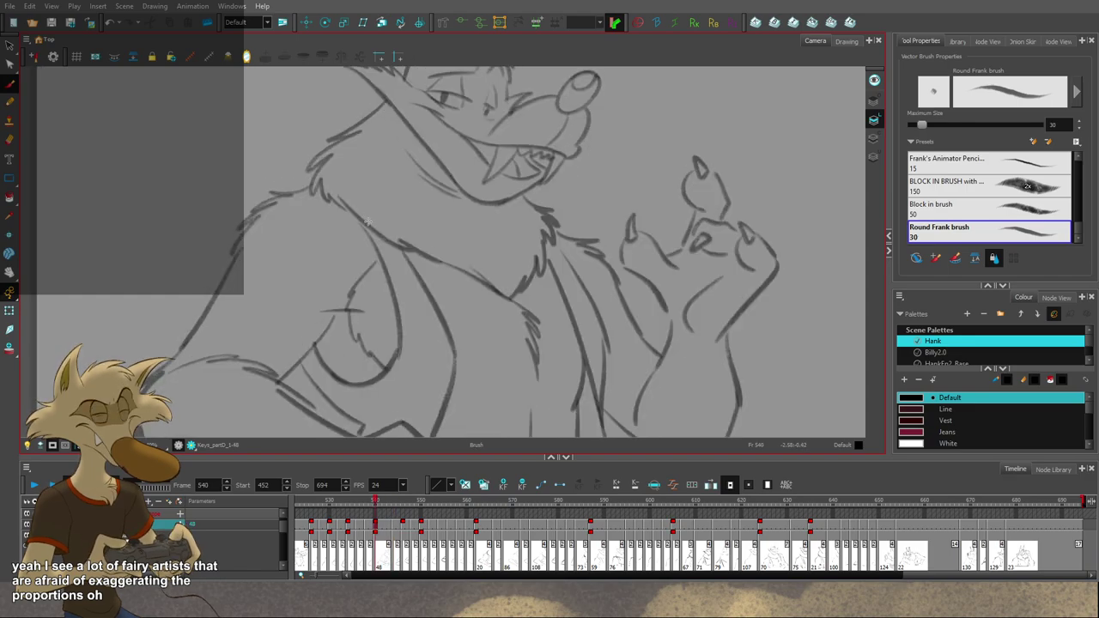
pyautogui.press('f')
pyautogui.moveTo(328, 187); pyautogui.dragTo(348, 217)
pyautogui.moveTo(338, 203); pyautogui.dragTo(357, 220)
pyautogui.press('g')
# Step: Flip through the drawings from frame 540 to 550 to examine the motion and proportions around frame 544
pyautogui.press('f')
pyautogui.press('f')
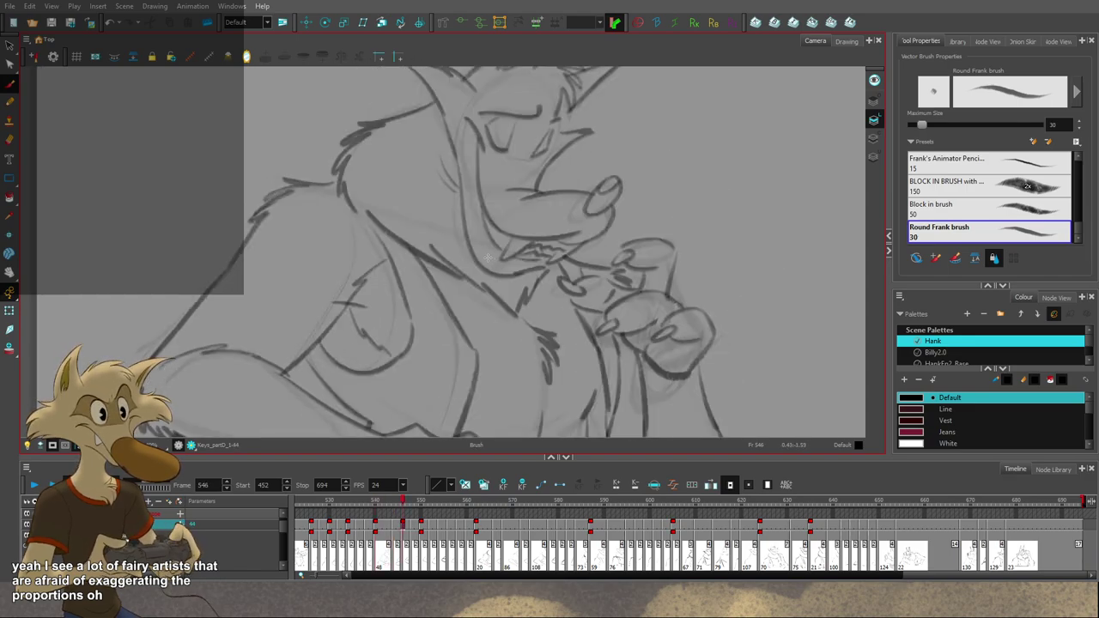
pyautogui.press('g')
pyautogui.press('g')
pyautogui.press('f')
pyautogui.press('f')
pyautogui.press('g')
pyautogui.press('g')
pyautogui.press('g')
pyautogui.press('g')
pyautogui.press('g')
pyautogui.press('g')
pyautogui.press('g')
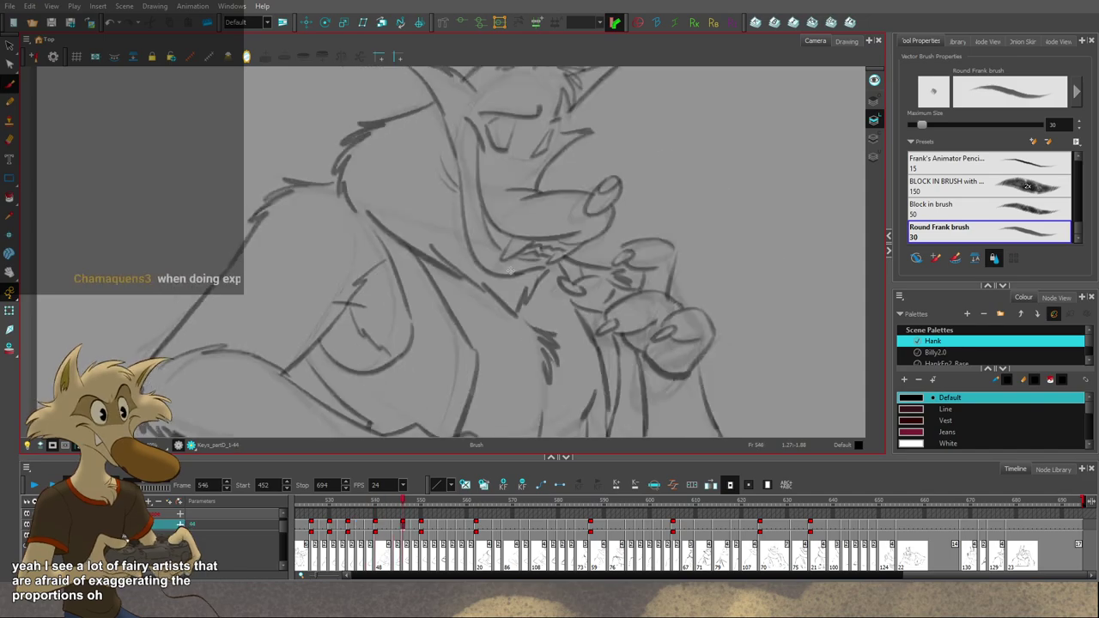
pyautogui.press('1')
pyautogui.press('1')
pyautogui.press('1')
pyautogui.press('1')
pyautogui.press('1')
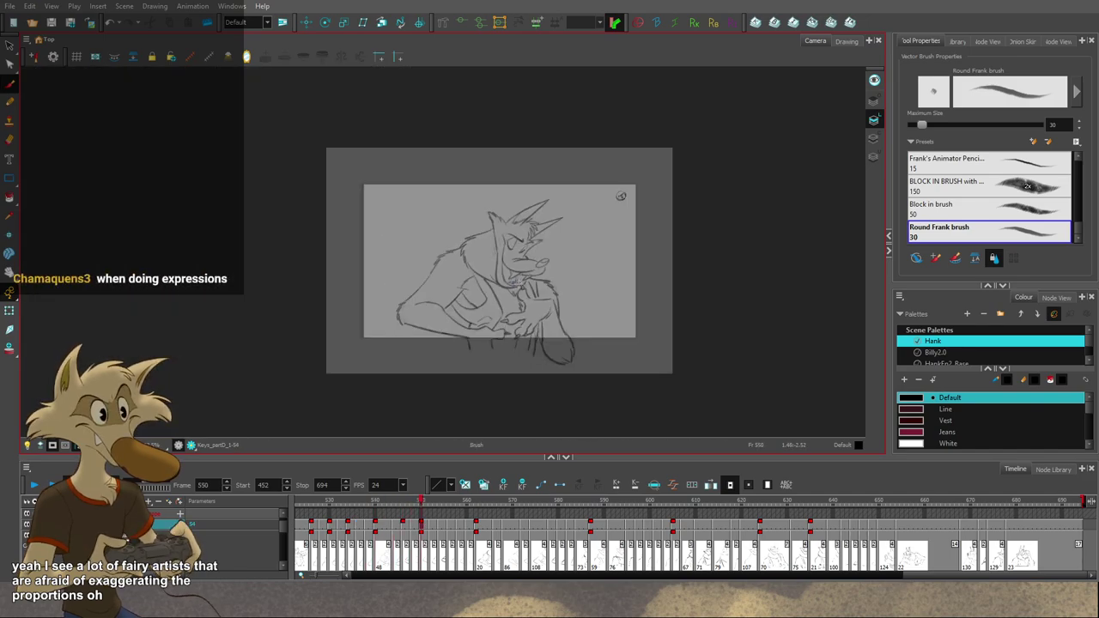
pyautogui.press('2')
pyautogui.press('2')
pyautogui.press('f')
pyautogui.press('f')
pyautogui.press('f')
pyautogui.press('f')
pyautogui.press('f')
pyautogui.press('f')
pyautogui.press('f')
pyautogui.scroll(1, 534, 239)
pyautogui.press('.')
pyautogui.press('.')
pyautogui.press('.')
pyautogui.press('.')
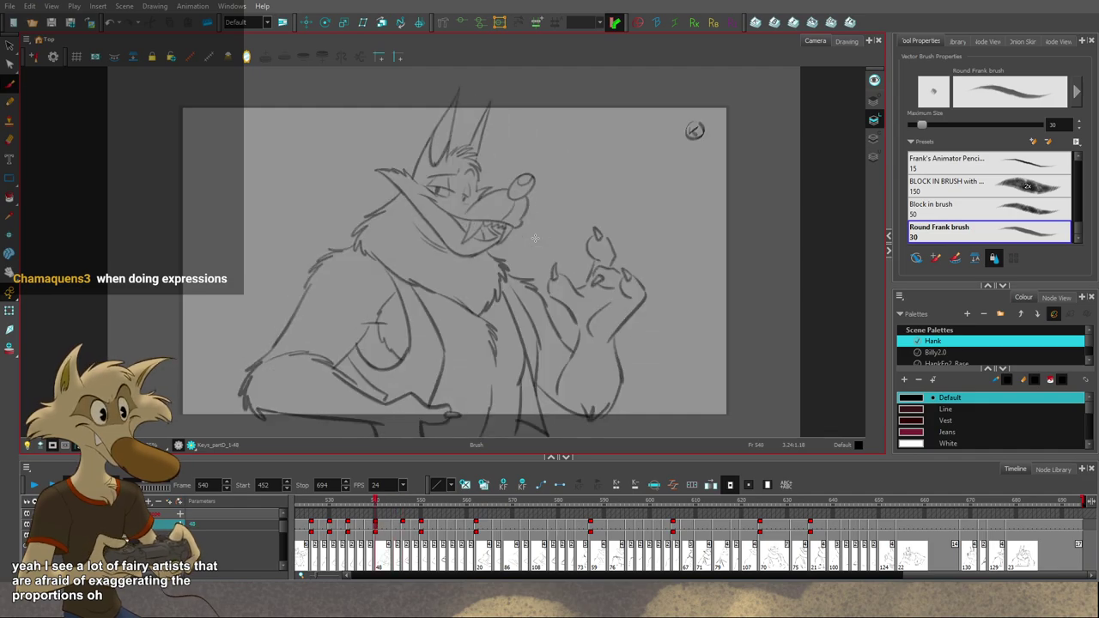
pyautogui.press('.')
pyautogui.press('.')
pyautogui.press('.')
pyautogui.press('.')
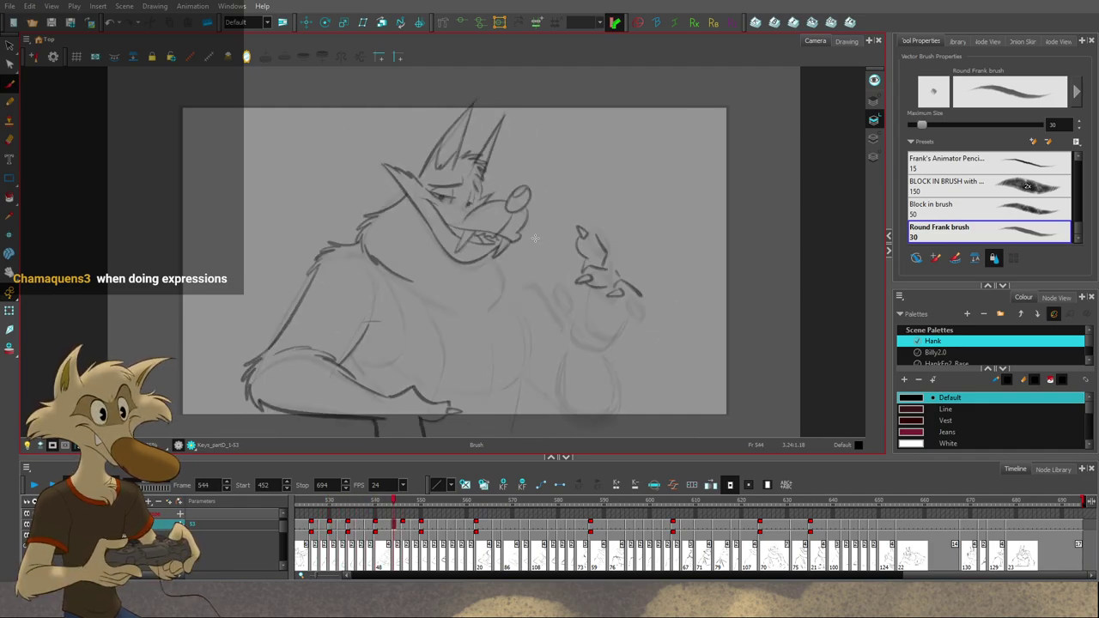
pyautogui.press('.')
pyautogui.press('.')
pyautogui.press('.')
pyautogui.press('.')
pyautogui.press('.')
pyautogui.press('.')
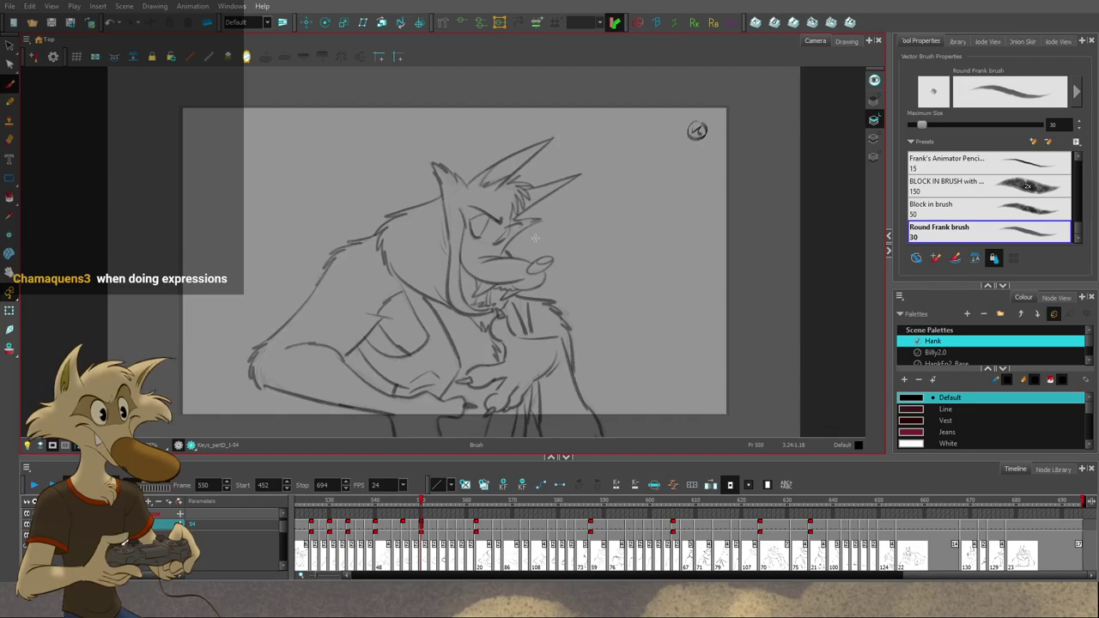
pyautogui.press(',')
pyautogui.press(',')
pyautogui.press(',')
pyautogui.press(',')
pyautogui.press(',')
pyautogui.press(',')
pyautogui.press(',')
pyautogui.press(',')
pyautogui.press(',')
pyautogui.press(',')
pyautogui.scroll(1, 534, 239)
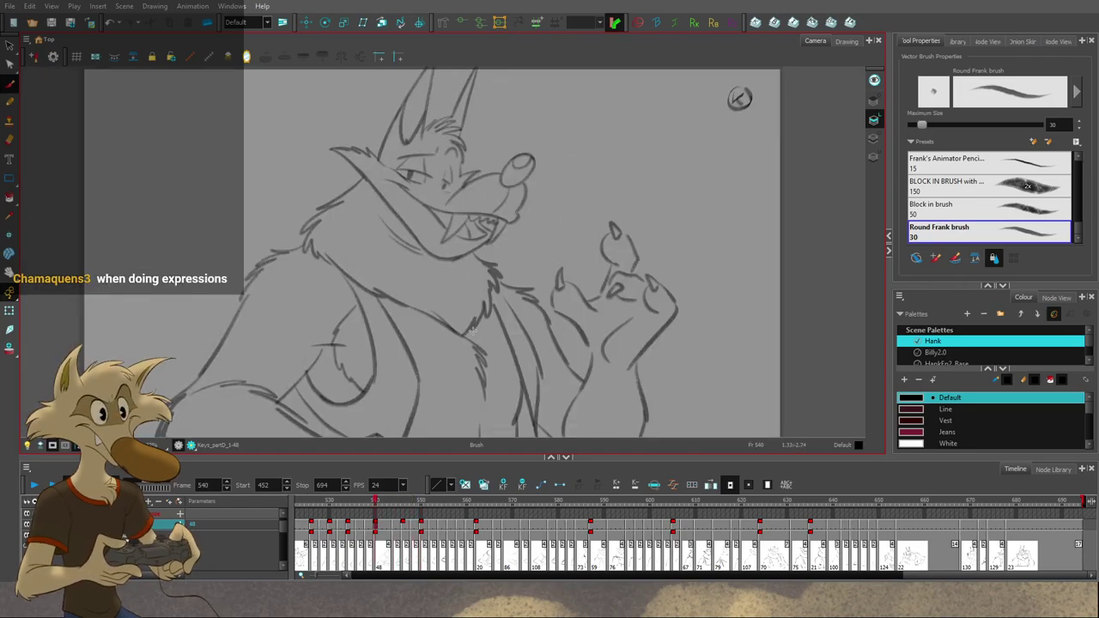
# Step: Draw the jagged fur tufts at the lower tip of the neck fur on the chest at frame 544
pyautogui.press('.')
pyautogui.press('.')
pyautogui.press('.')
pyautogui.press('.')
pyautogui.press(',')
pyautogui.press('.')
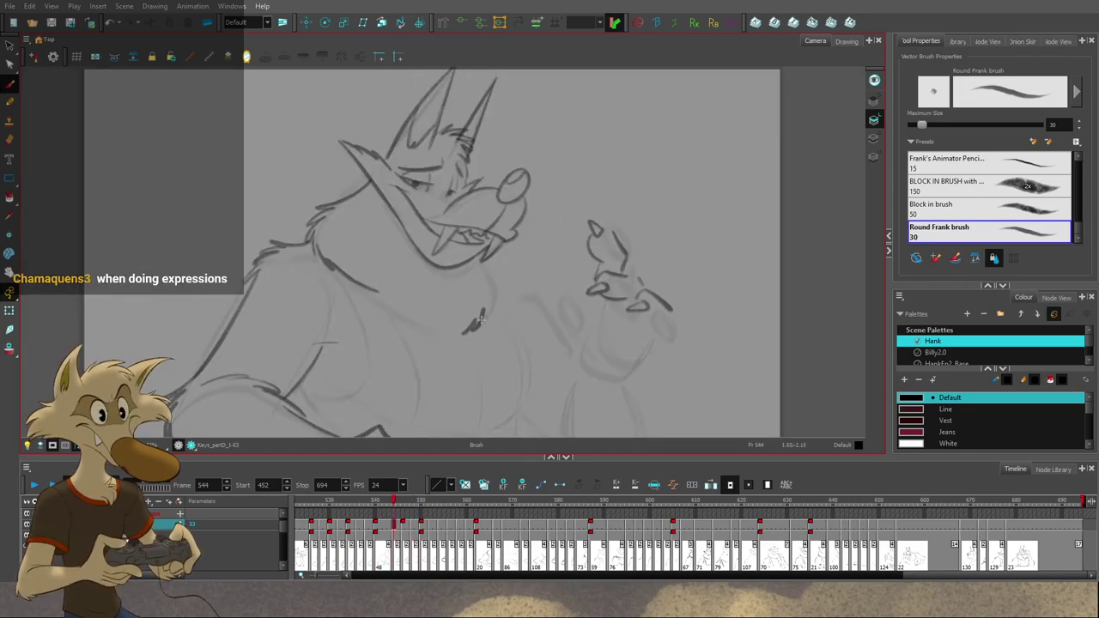
pyautogui.press('f')
pyautogui.press('g')
pyautogui.hotkey('ctrl', 'z')
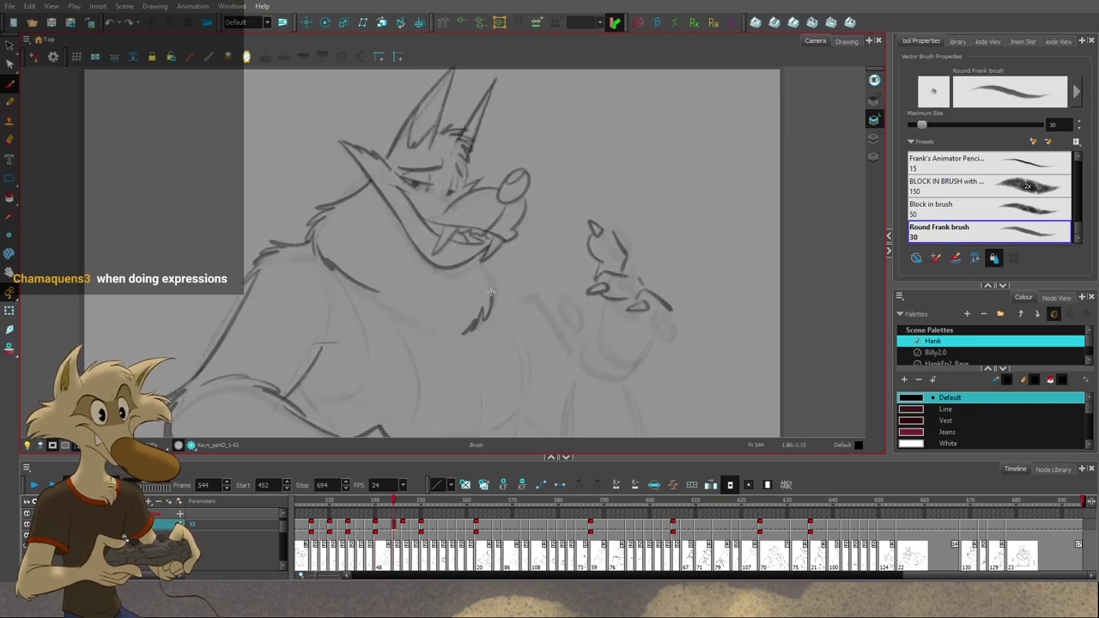
# Step: Continue the neck fur tufts up the chest's far side until they meet the jaw
pyautogui.press('f')
pyautogui.press('g')
pyautogui.moveTo(492, 296); pyautogui.dragTo(491, 279)
pyautogui.press('f')
pyautogui.press('g')
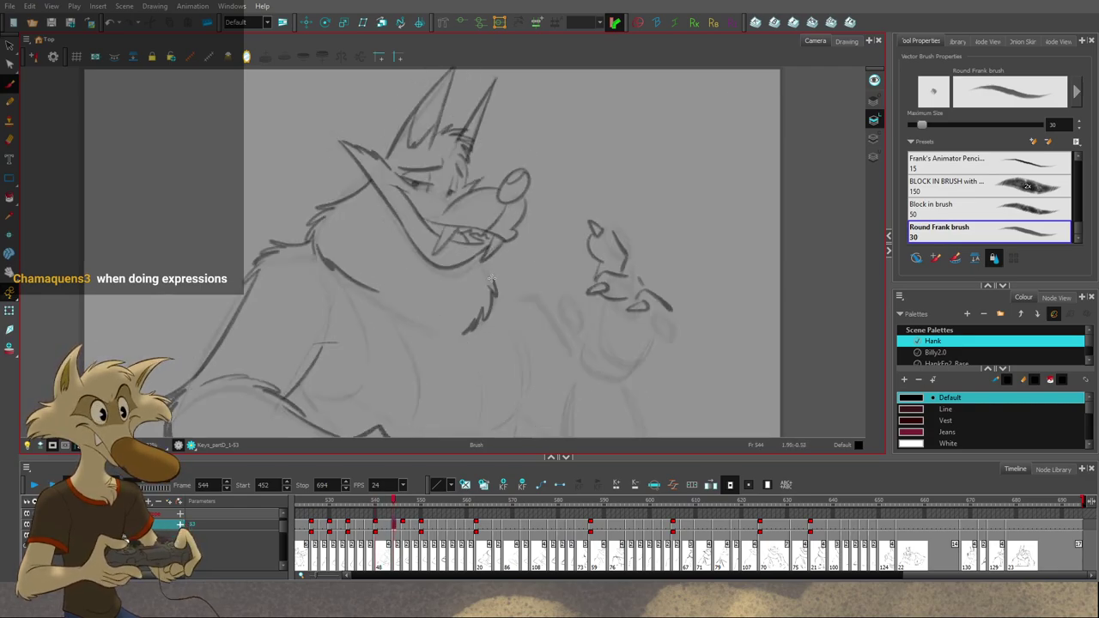
pyautogui.press('f')
pyautogui.press('g')
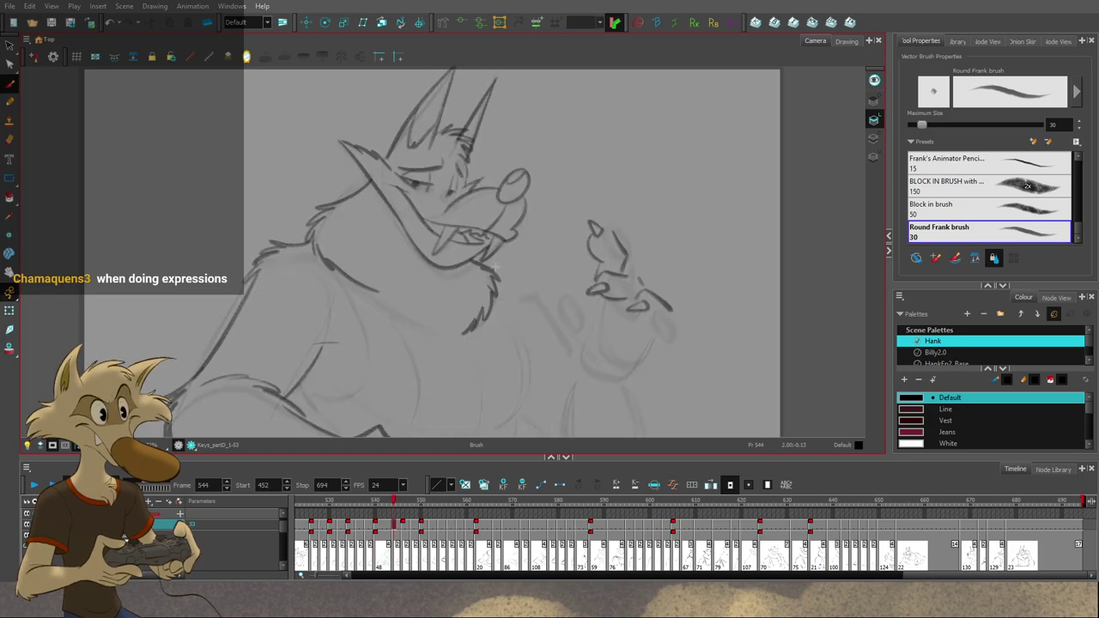
pyautogui.press('f')
pyautogui.press('g')
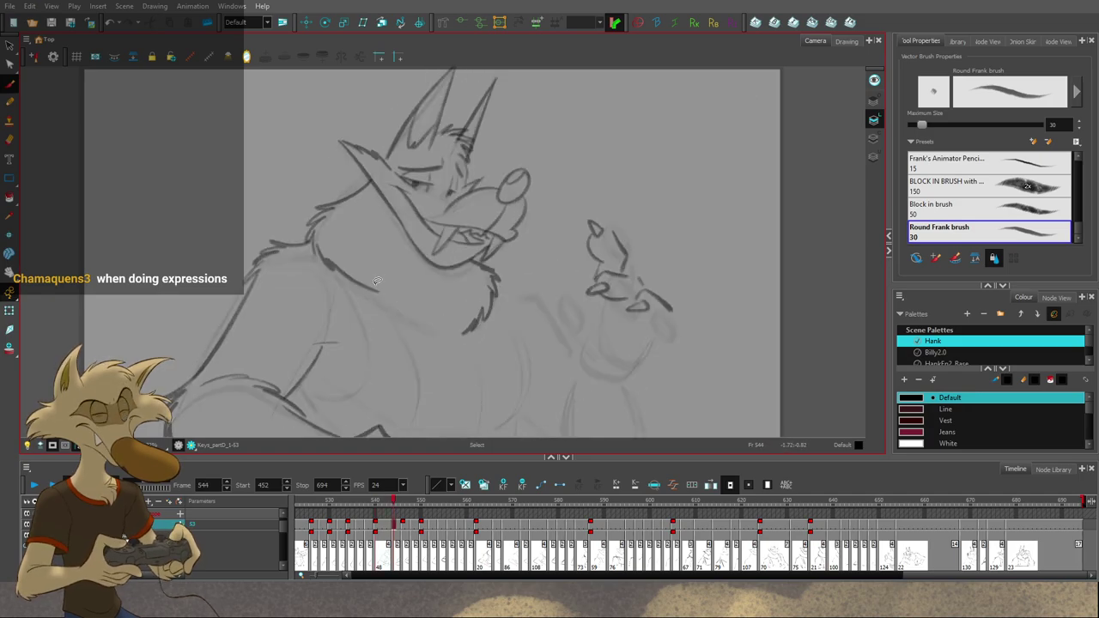
# Step: Extend the neck fur's lower edge diagonally across the chest towards the lower fur tip, redoing the stroke
pyautogui.moveTo(386, 294); pyautogui.dragTo(445, 331)
pyautogui.press('f')
pyautogui.press('g')
pyautogui.hotkey('ctrl', 'z')
pyautogui.hotkey('ctrl', 'z')
pyautogui.press('f')
pyautogui.press('g')
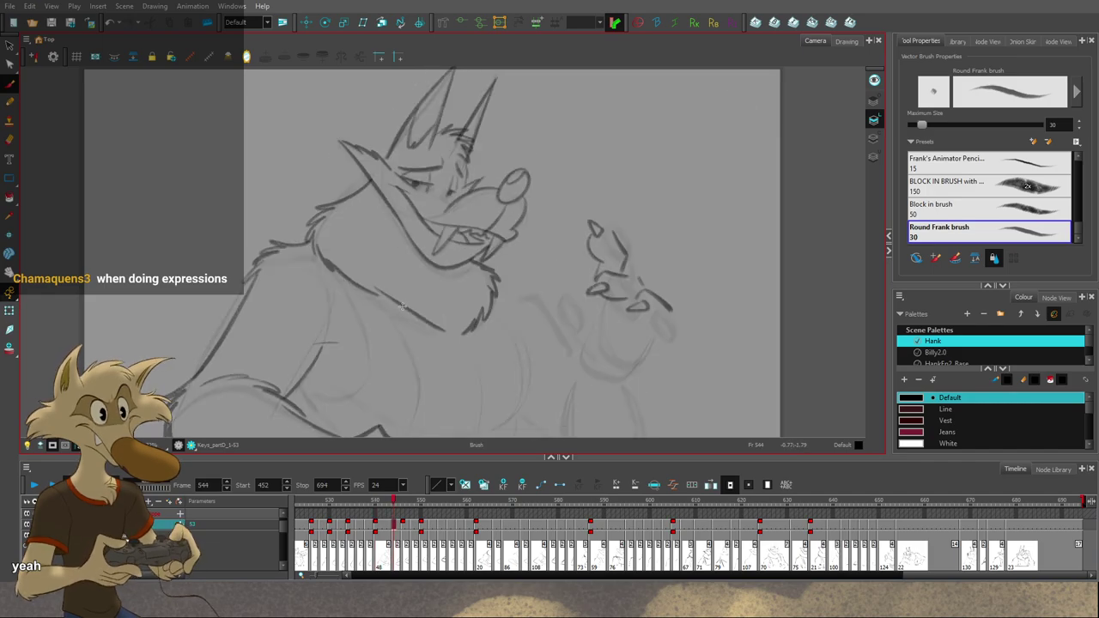
# Step: Redraw the lower edge of the neck fur diagonally across the chest until it joins the lower fur tip, checking against the neighbouring drawings
pyautogui.hotkey('ctrl', 'z')
pyautogui.moveTo(379, 291); pyautogui.dragTo(451, 333)
pyautogui.hotkey('ctrl', 'z')
pyautogui.moveTo(382, 293); pyautogui.dragTo(449, 332)
pyautogui.press('f')
pyautogui.moveTo(427, 314); pyautogui.dragTo(462, 334)
pyautogui.press('g')
pyautogui.hotkey('ctrl', 'z')
pyautogui.press('.')
pyautogui.press(',')
pyautogui.press('.')
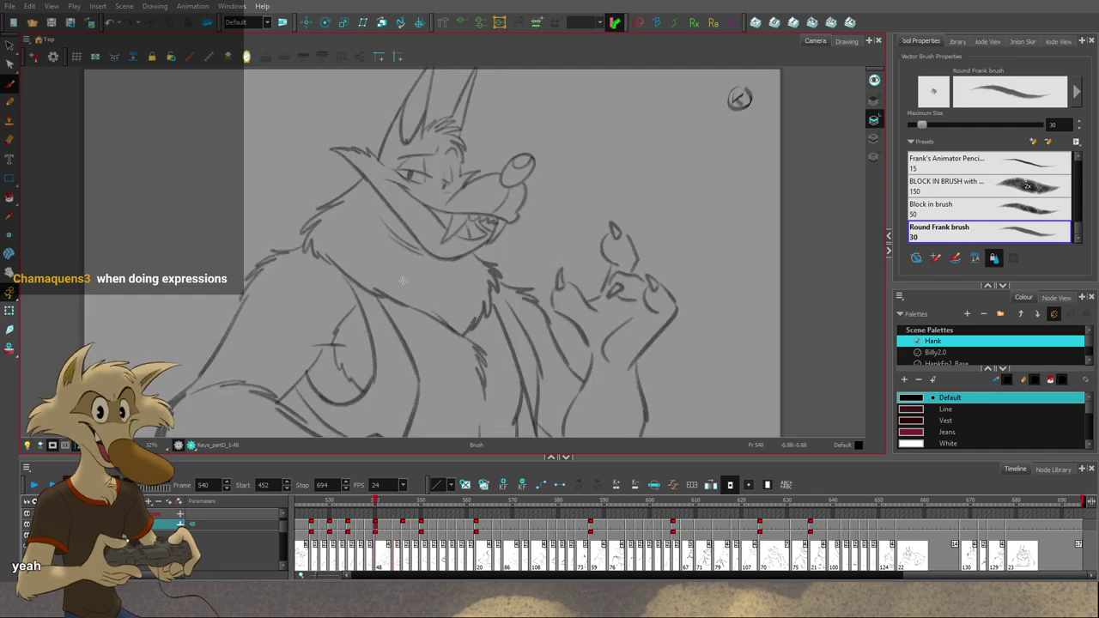
# Step: Draw the front edge of the vest's near armhole, curving down from beneath the neck fur at frame 544
pyautogui.press(',')
pyautogui.moveTo(390, 336); pyautogui.dragTo(384, 315)
pyautogui.press('.')
pyautogui.press(',')
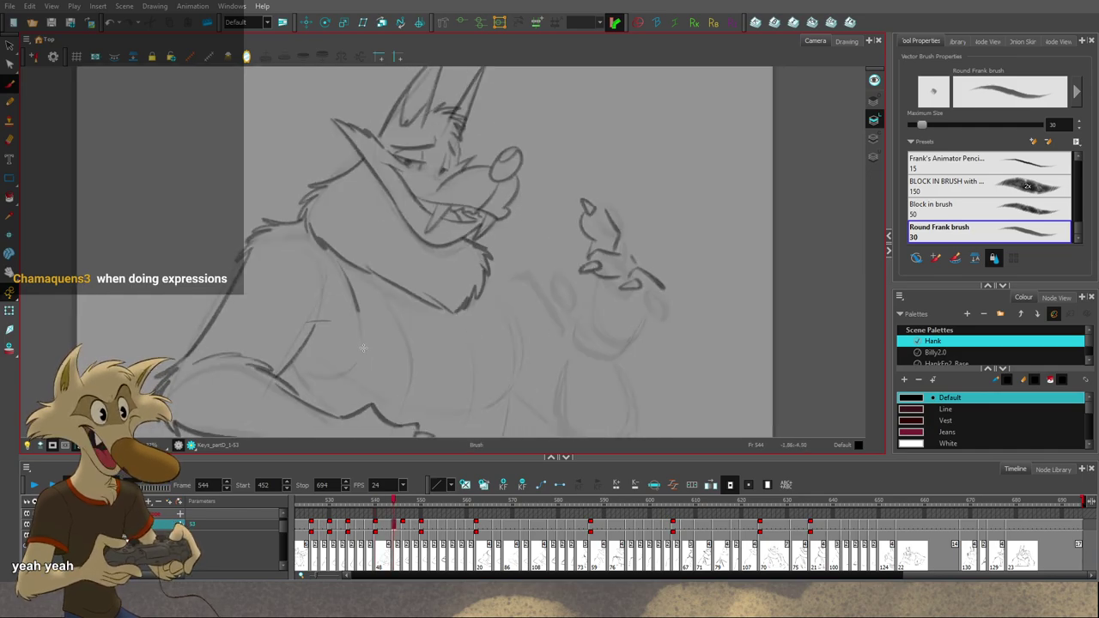
pyautogui.press('.')
pyautogui.press(',')
pyautogui.moveTo(360, 301); pyautogui.dragTo(367, 352)
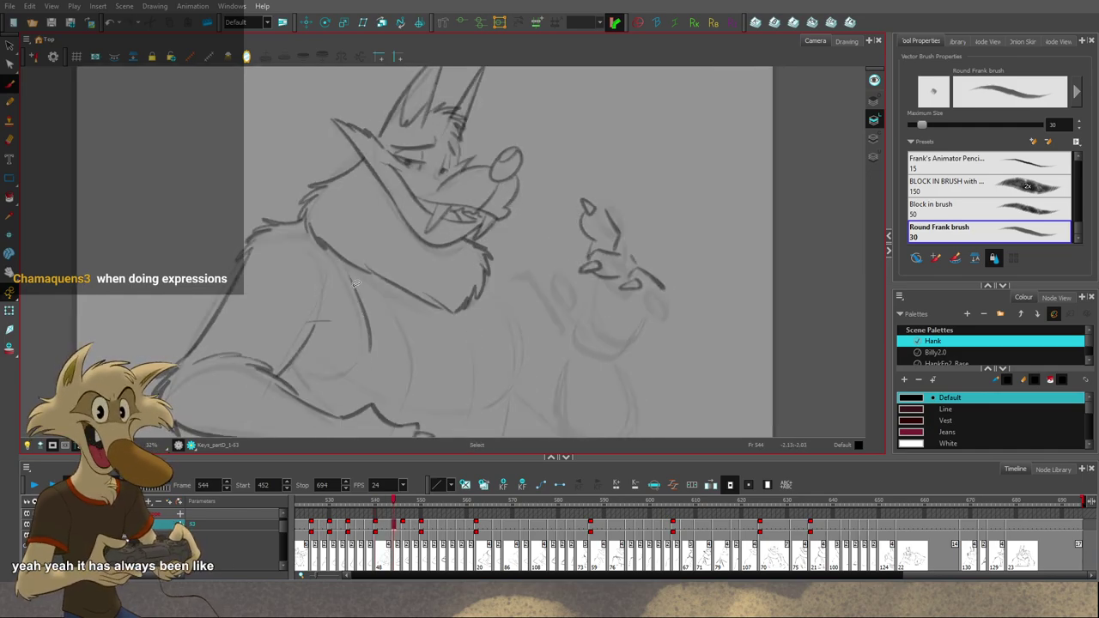
pyautogui.press('.')
pyautogui.press(',')
pyautogui.press('.')
pyautogui.press(',')
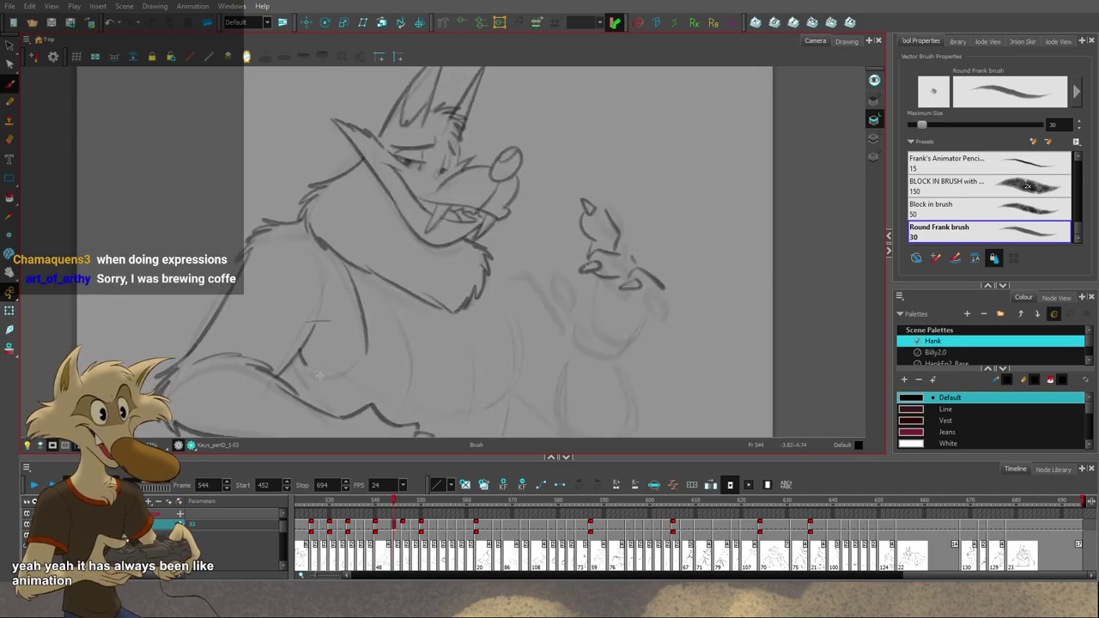
# Step: Close the bottom of the near armhole with a rounded curve from the upper arm to the armhole's front edge
pyautogui.moveTo(300, 350); pyautogui.dragTo(348, 374)
pyautogui.press('.')
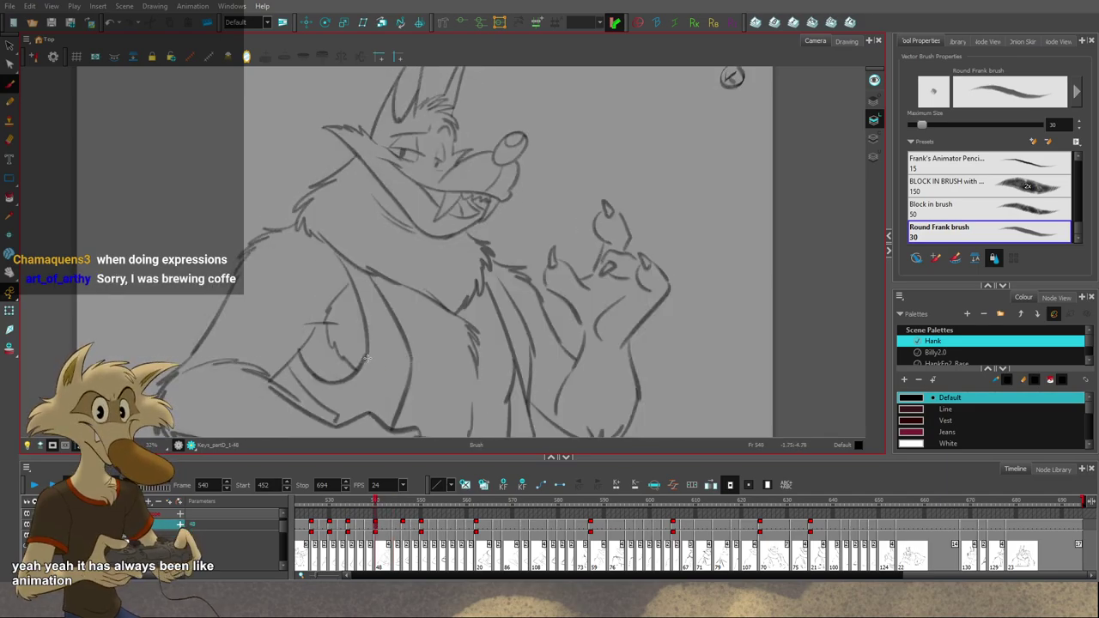
pyautogui.press(',')
pyautogui.press('.')
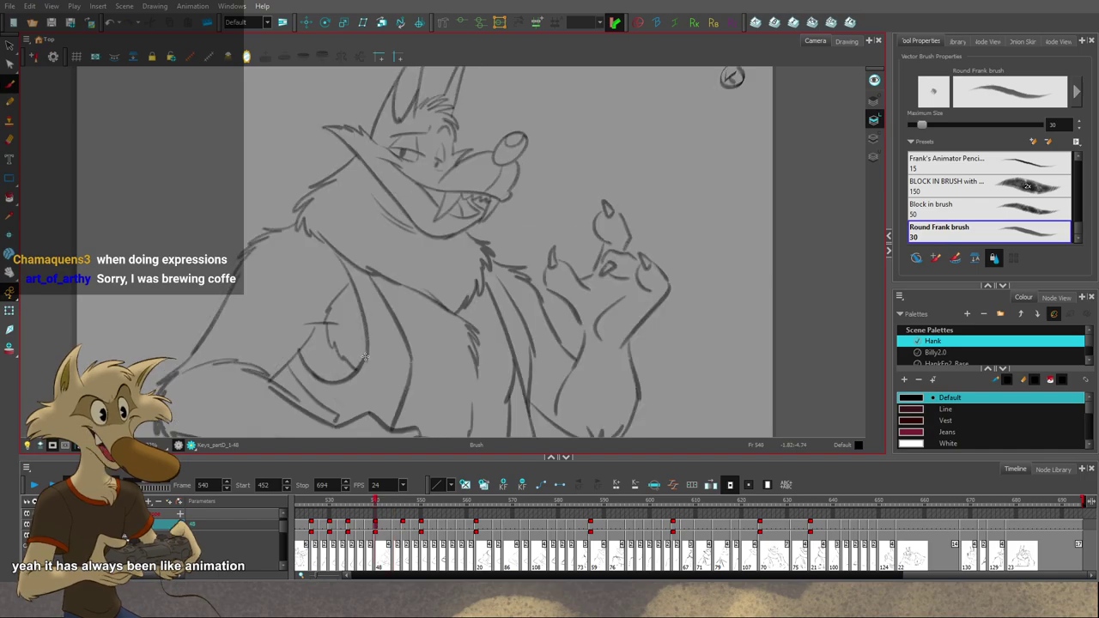
pyautogui.press(',')
pyautogui.press('.')
pyautogui.press(',')
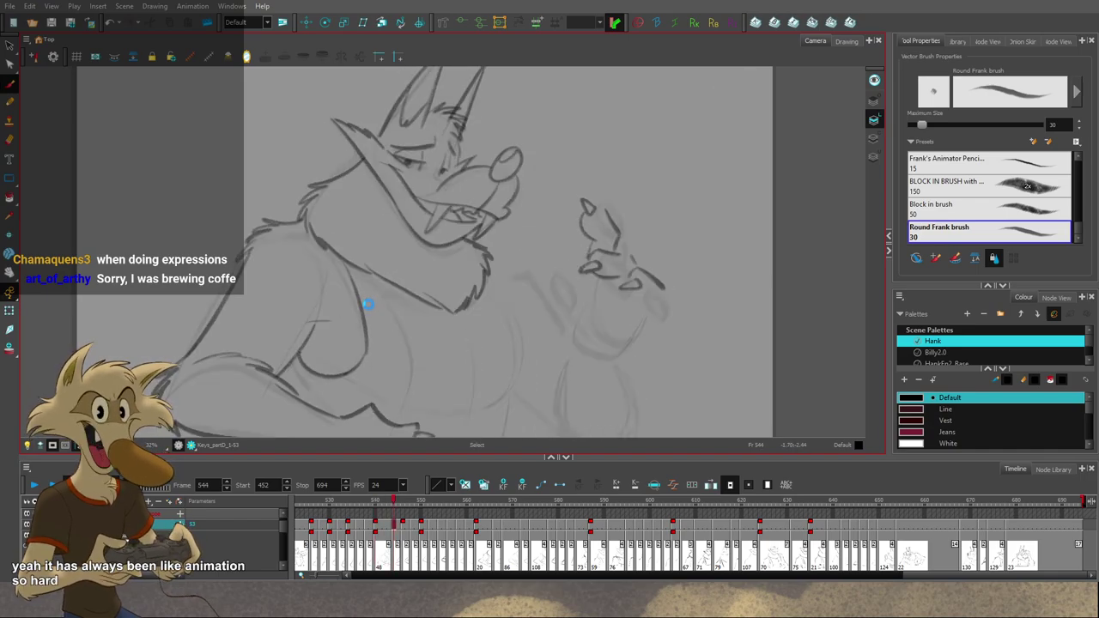
pyautogui.press(',')
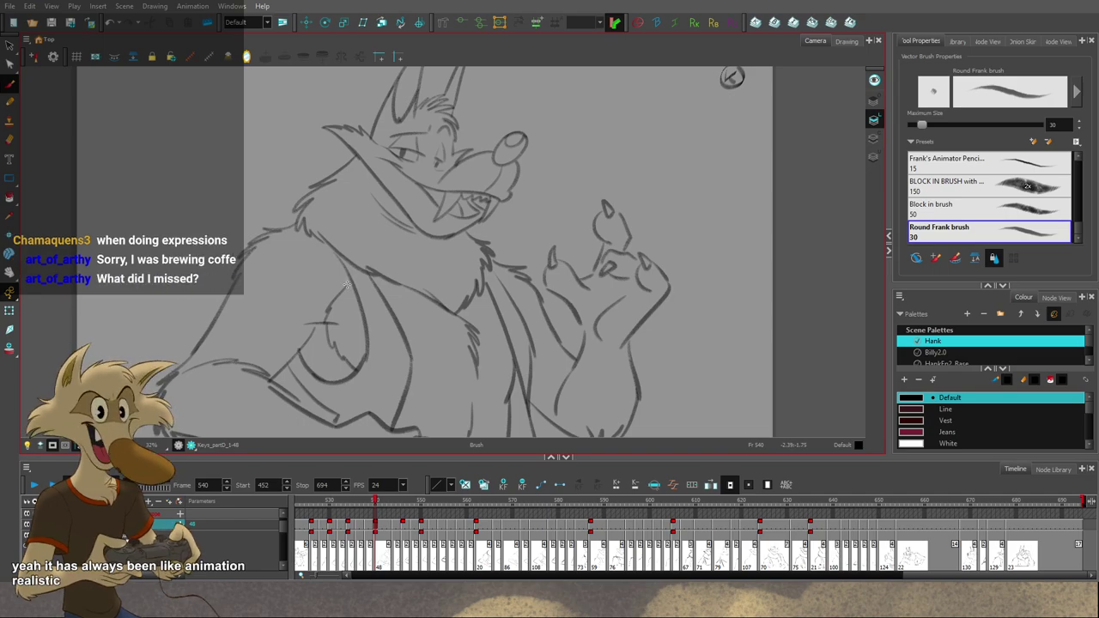
# Step: Draw the torso line and small fur tufts inside the near armhole, following the drawing at frame 540
pyautogui.press('g')
pyautogui.press('f')
pyautogui.press('g')
pyautogui.press('f')
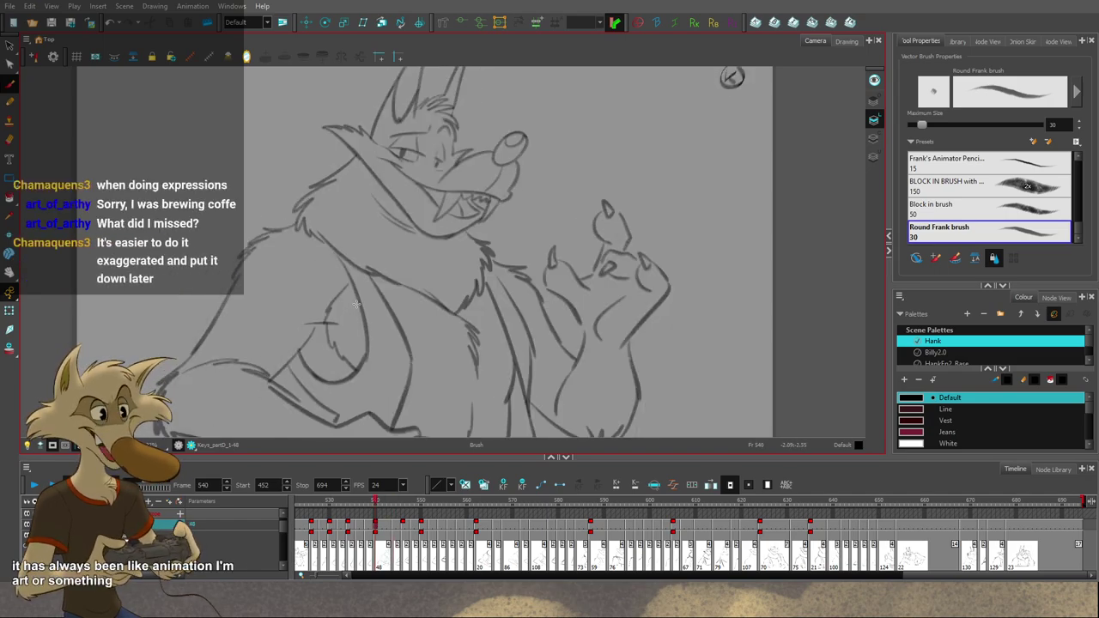
pyautogui.press('.')
pyautogui.press(',')
pyautogui.press('.')
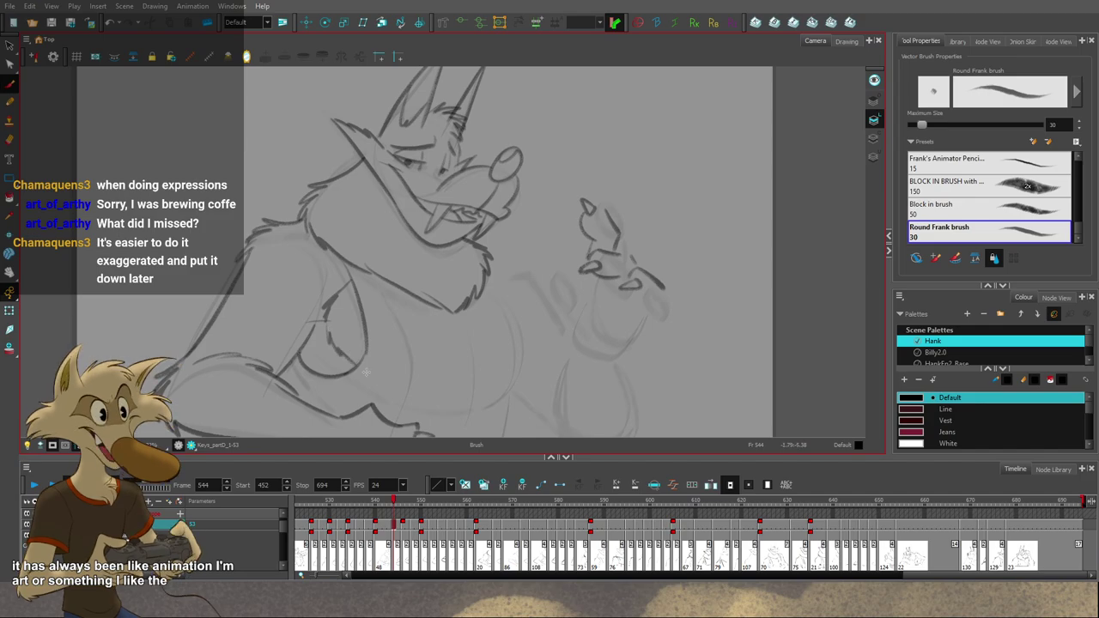
# Step: Add the short line running from below the armhole along the top of the near forearm
pyautogui.press('.')
pyautogui.press(',')
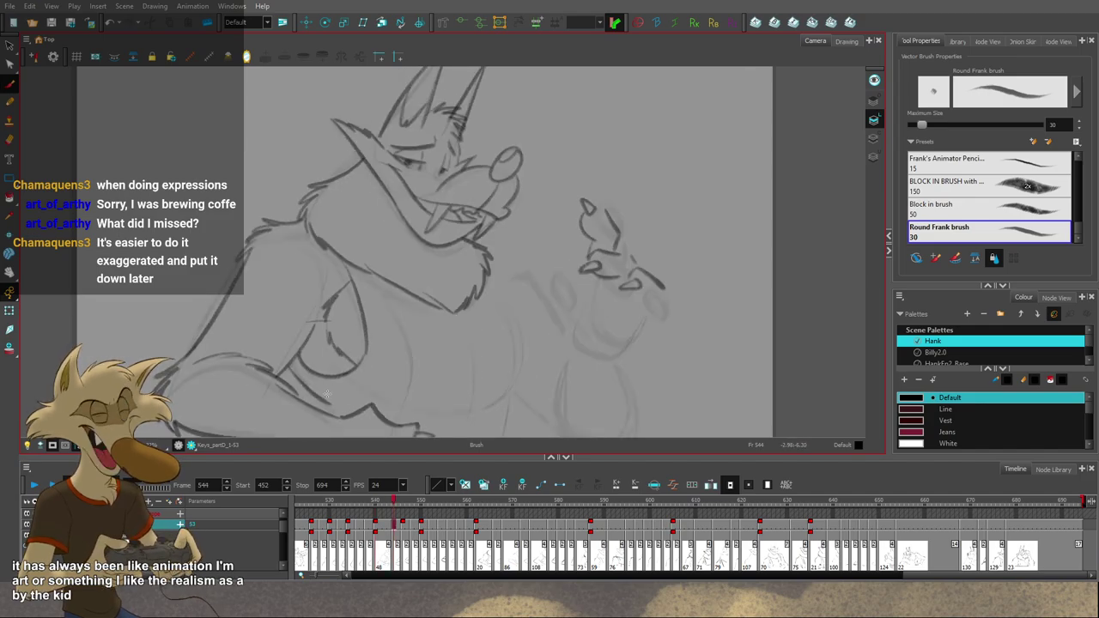
pyautogui.press(',')
pyautogui.press('.')
pyautogui.press(',')
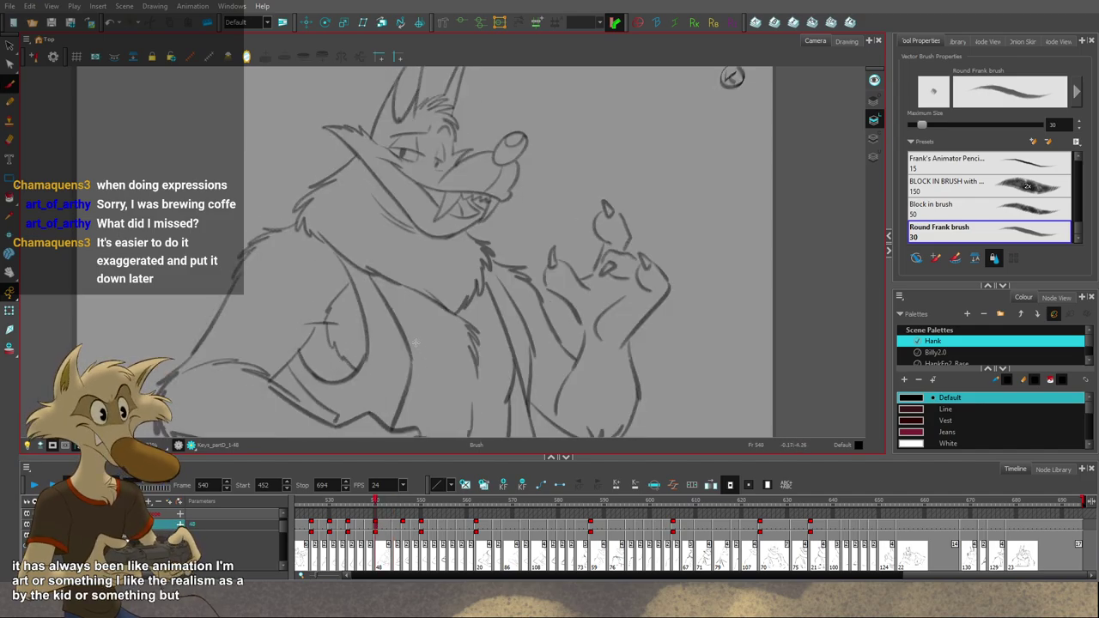
# Step: Draw the upper part of the vest's near front edge, curving down from the neck fur, redoing the stroke until it fits
pyautogui.press('.')
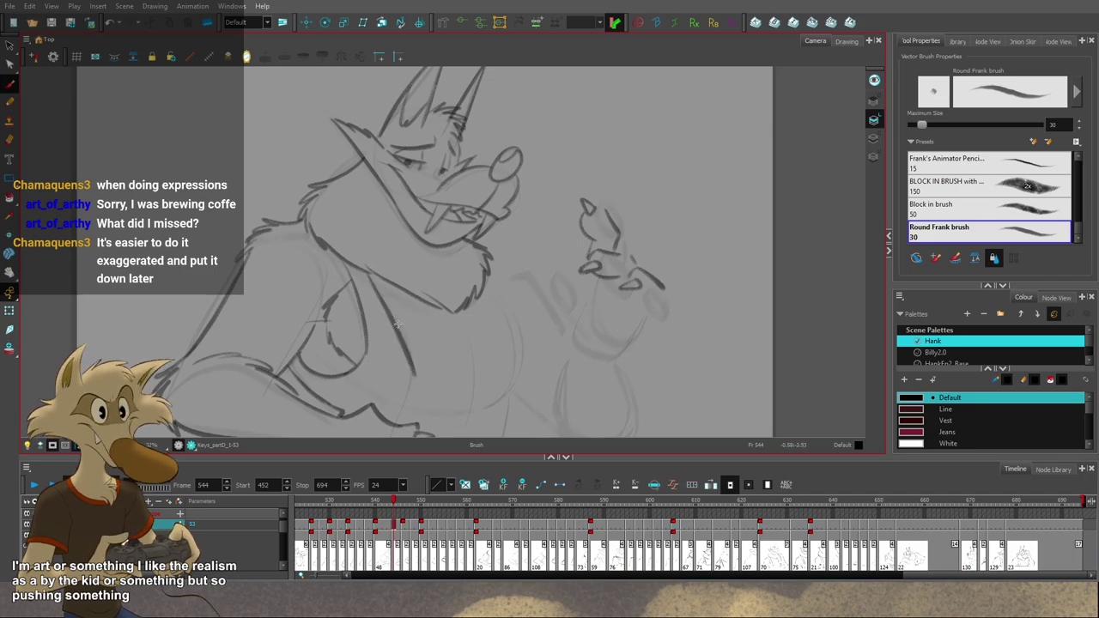
pyautogui.hotkey('ctrl', 'z')
pyautogui.moveTo(369, 272); pyautogui.dragTo(415, 377)
pyautogui.press(',')
pyautogui.press('.')
pyautogui.hotkey('ctrl', 'z')
pyautogui.moveTo(369, 273)
pyautogui.mouseDown()
pyautogui.moveTo(412, 359)
pyautogui.moveTo(400, 408)
pyautogui.mouseUp()
pyautogui.hotkey('ctrl', 'z')
# Step: Continue the vest's near front edge down and inward until it meets the hand resting at the hip
pyautogui.press('f')
pyautogui.press('g')
pyautogui.hotkey('ctrl', 'z')
pyautogui.moveTo(411, 365); pyautogui.dragTo(394, 422)
pyautogui.press('f')
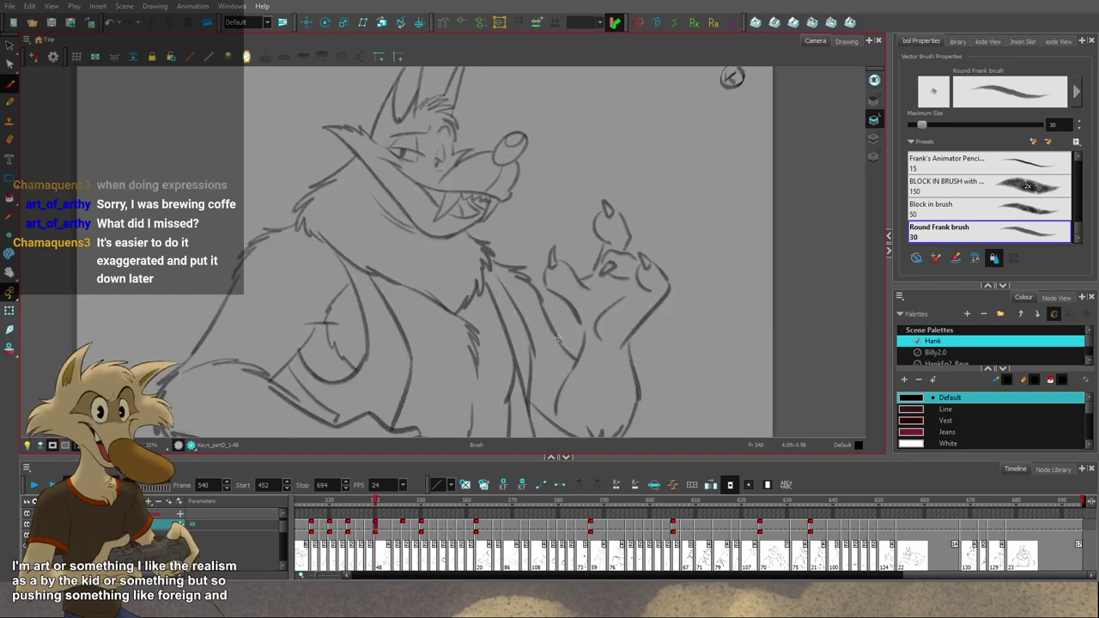
pyautogui.press('.')
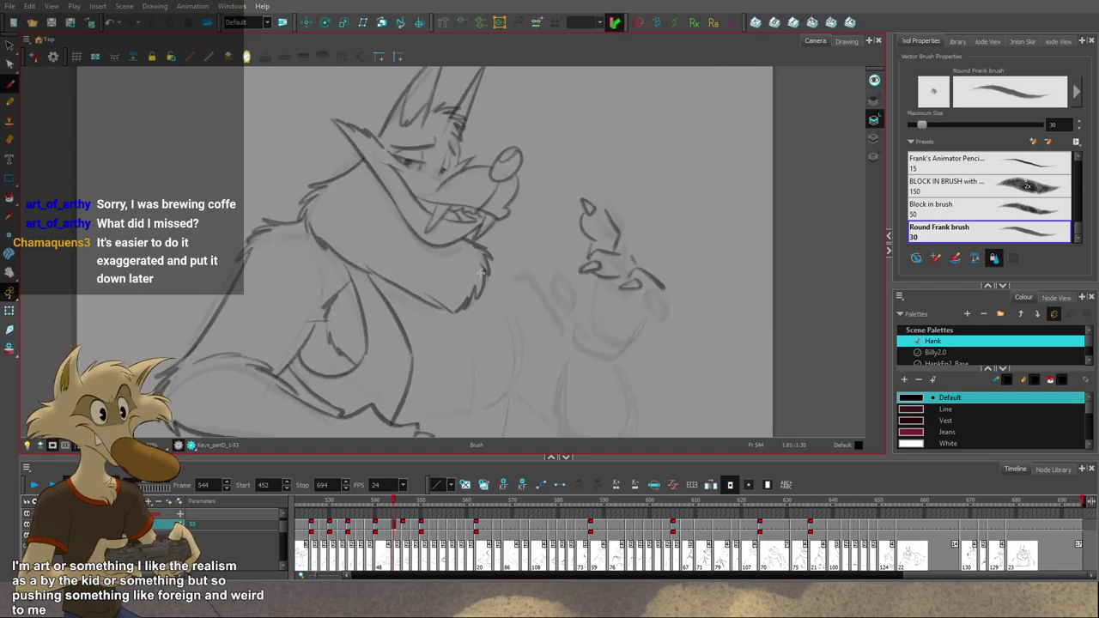
# Step: Draw the vest's far front edge from beneath the neck fur tufts down the far side of the torso, redoing the stroke
pyautogui.moveTo(482, 275); pyautogui.dragTo(517, 374)
pyautogui.hotkey('ctrl', 'z')
pyautogui.press('f')
pyautogui.press('g')
pyautogui.moveTo(491, 290); pyautogui.dragTo(527, 403)
pyautogui.hotkey('ctrl', 'z')
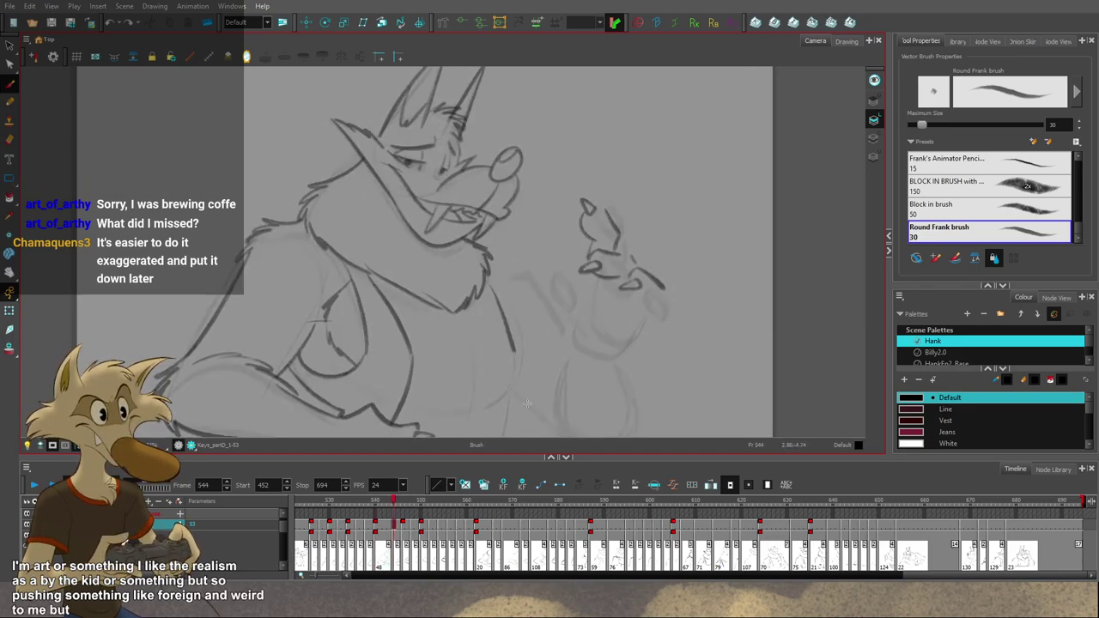
pyautogui.press('f')
pyautogui.moveTo(549, 352); pyautogui.dragTo(541, 328)
pyautogui.press('g')
pyautogui.press('g')
pyautogui.press('f')
pyautogui.press('f')
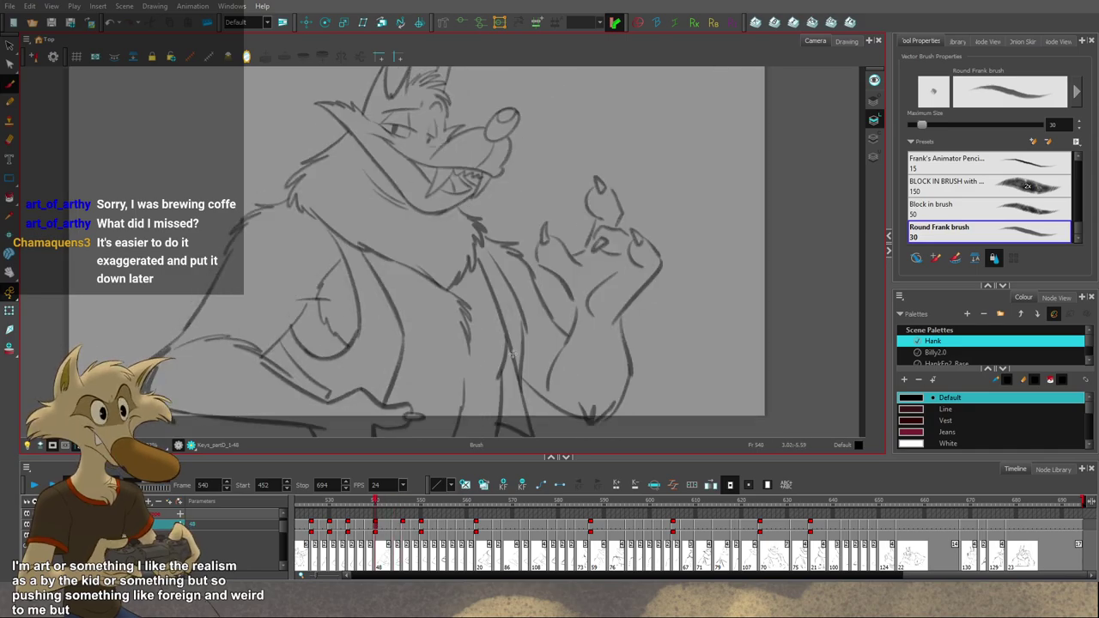
# Step: Draw the far side of the torso from the middle of the vest's far edge down past the frame's lower border
pyautogui.press('.')
pyautogui.press('f')
pyautogui.press('g')
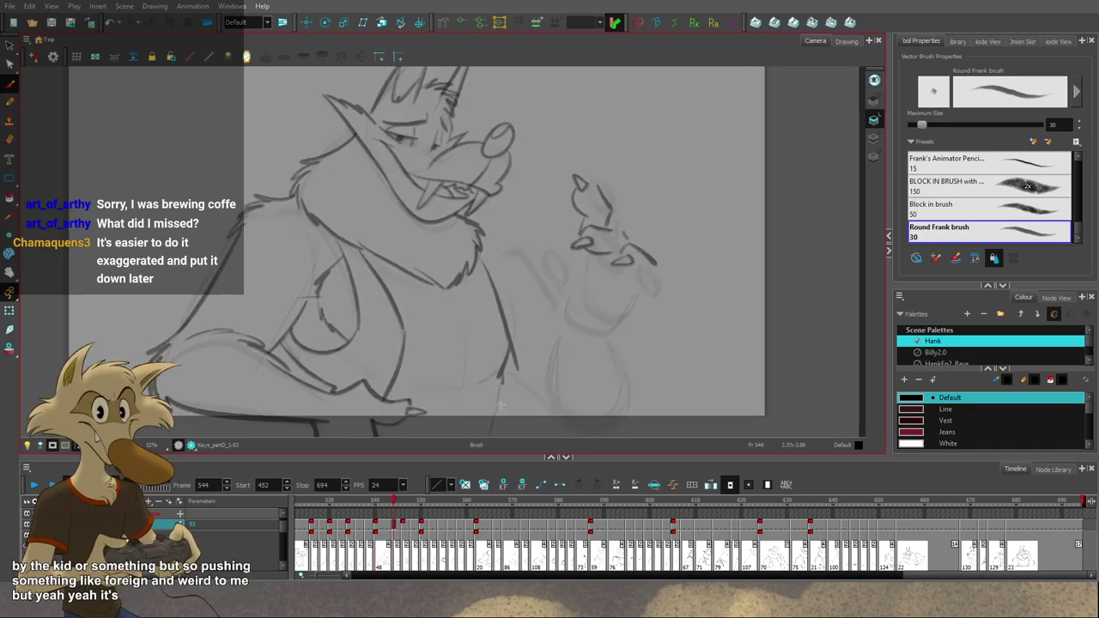
pyautogui.moveTo(510, 345); pyautogui.dragTo(493, 438)
pyautogui.press('f')
pyautogui.moveTo(536, 379)
pyautogui.mouseDown()
pyautogui.moveTo(535, 354)
pyautogui.moveTo(527, 400)
pyautogui.moveTo(532, 415)
pyautogui.moveTo(537, 408)
pyautogui.mouseUp()
pyautogui.press('g')
pyautogui.press('g')
# Step: Extend the vest's far edge downward beside the torso line, comparing it with the drawing at frame 540
pyautogui.press('f')
pyautogui.press('f')
pyautogui.press('g')
pyautogui.press('f')
pyautogui.press('g')
pyautogui.press('f')
pyautogui.press('g')
pyautogui.moveTo(502, 338); pyautogui.dragTo(517, 414)
pyautogui.press(',')
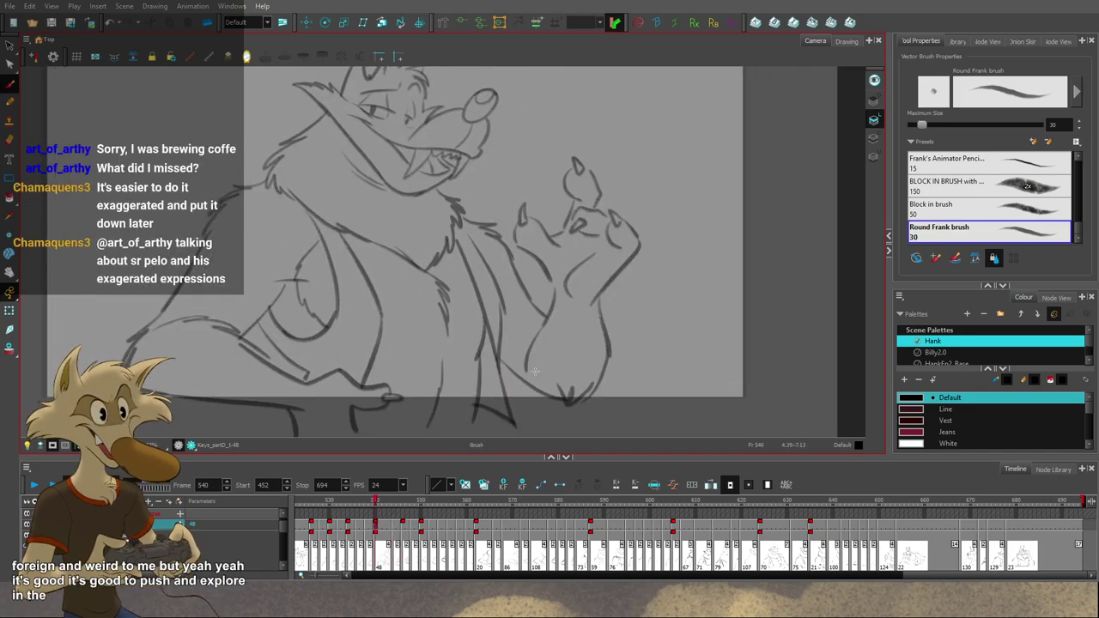
# Step: Draw the vest's outer far contour from the neck fur to its lower edge, and clean up the overlapping inner stroke
pyautogui.press('g')
pyautogui.moveTo(504, 305)
pyautogui.mouseDown()
pyautogui.moveTo(498, 364)
pyautogui.moveTo(487, 347)
pyautogui.mouseUp()
pyautogui.hotkey('ctrl', 'z')
pyautogui.press('f')
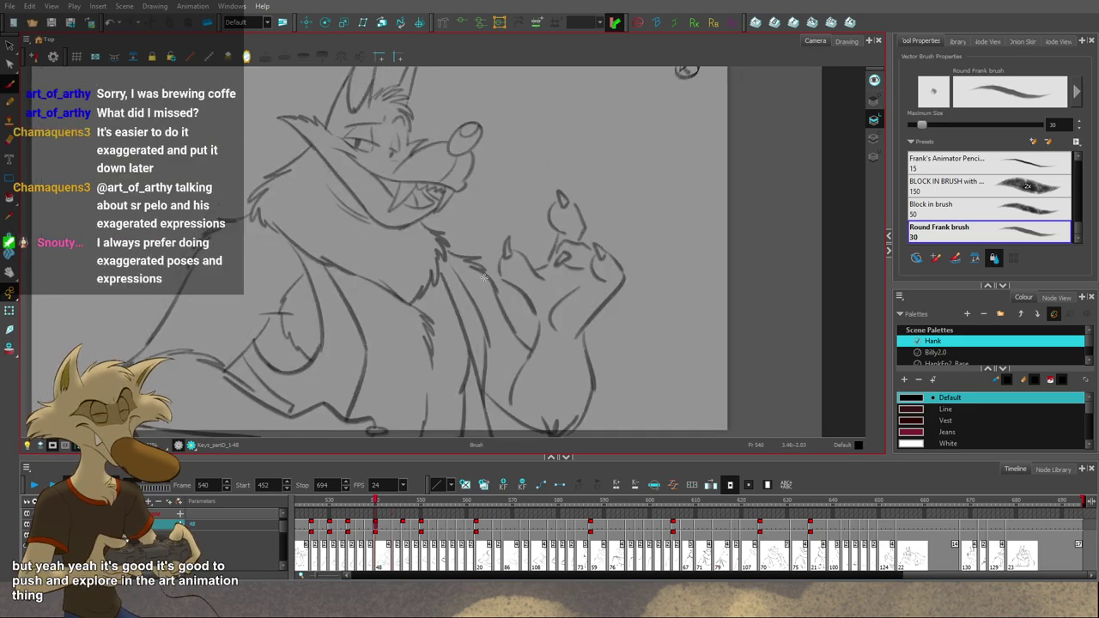
pyautogui.press('g')
pyautogui.moveTo(446, 259); pyautogui.dragTo(495, 347)
pyautogui.hotkey('ctrl', 'z')
pyautogui.moveTo(447, 263); pyautogui.dragTo(485, 340)
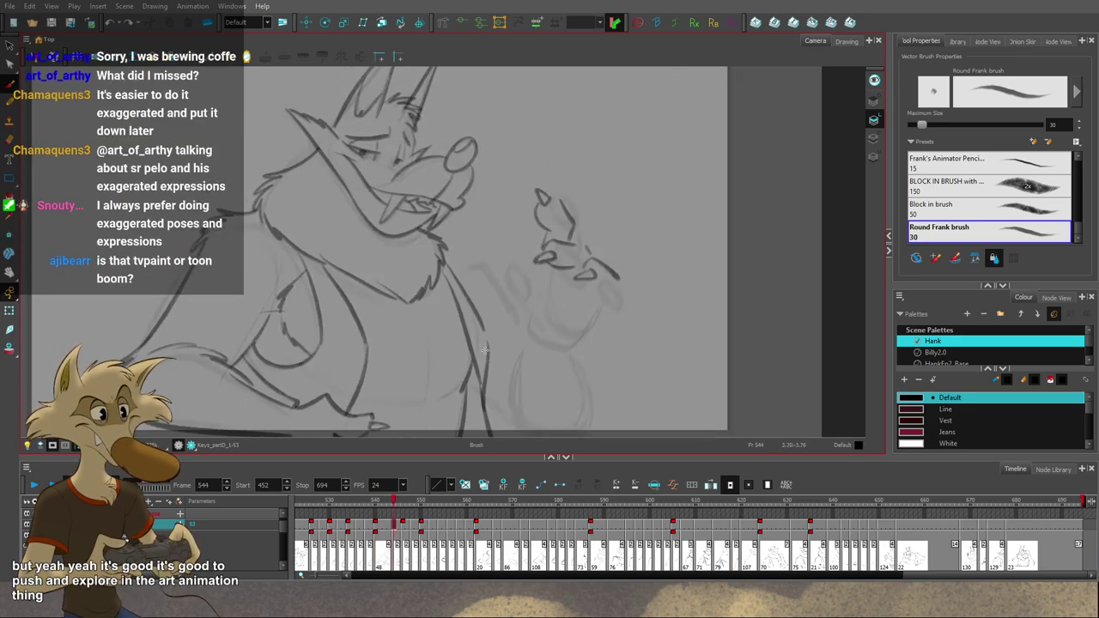
pyautogui.hotkey('ctrl', 'z')
pyautogui.moveTo(448, 265); pyautogui.dragTo(491, 344)
pyautogui.hotkey('ctrl', 'z')
pyautogui.press('f')
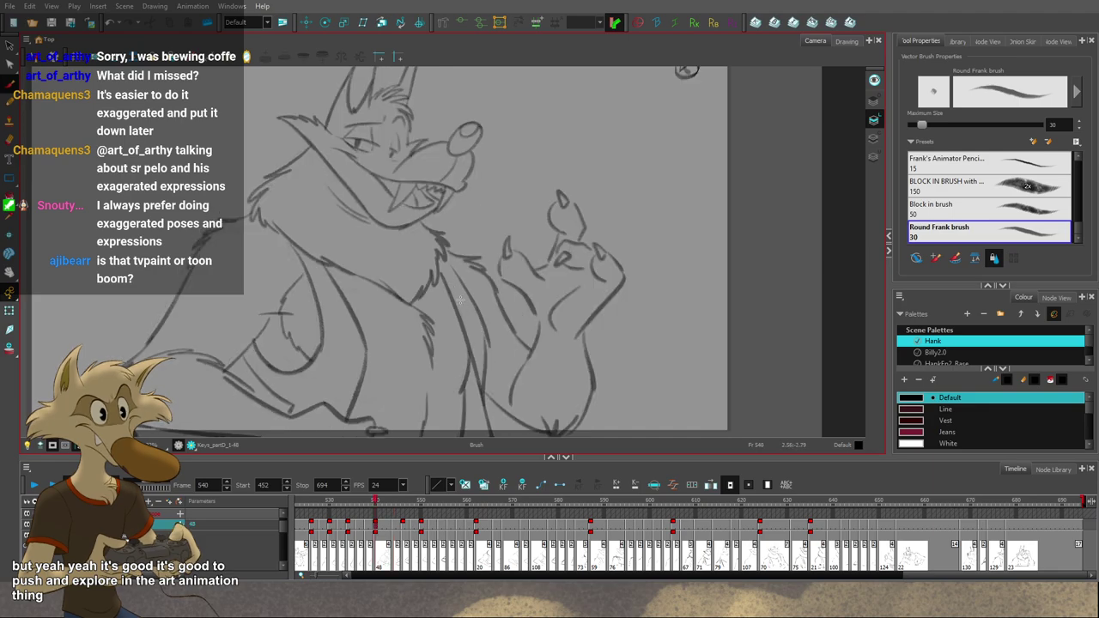
pyautogui.press('g')
pyautogui.press('s')
pyautogui.click(461, 304)
pyautogui.press('Delete')
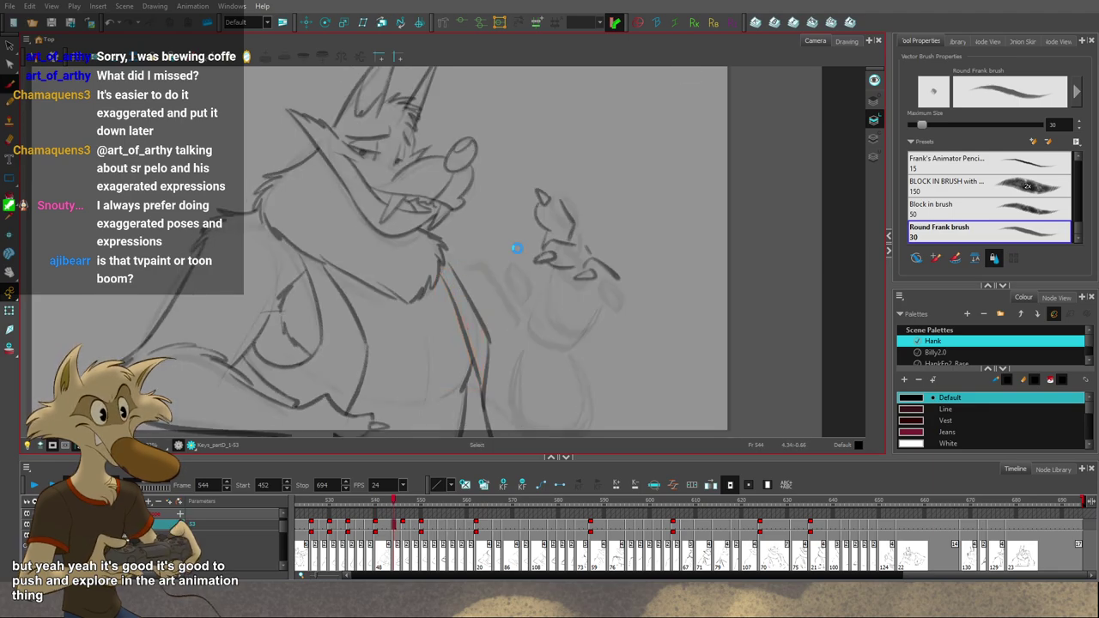
pyautogui.press('1')
pyautogui.press('2')
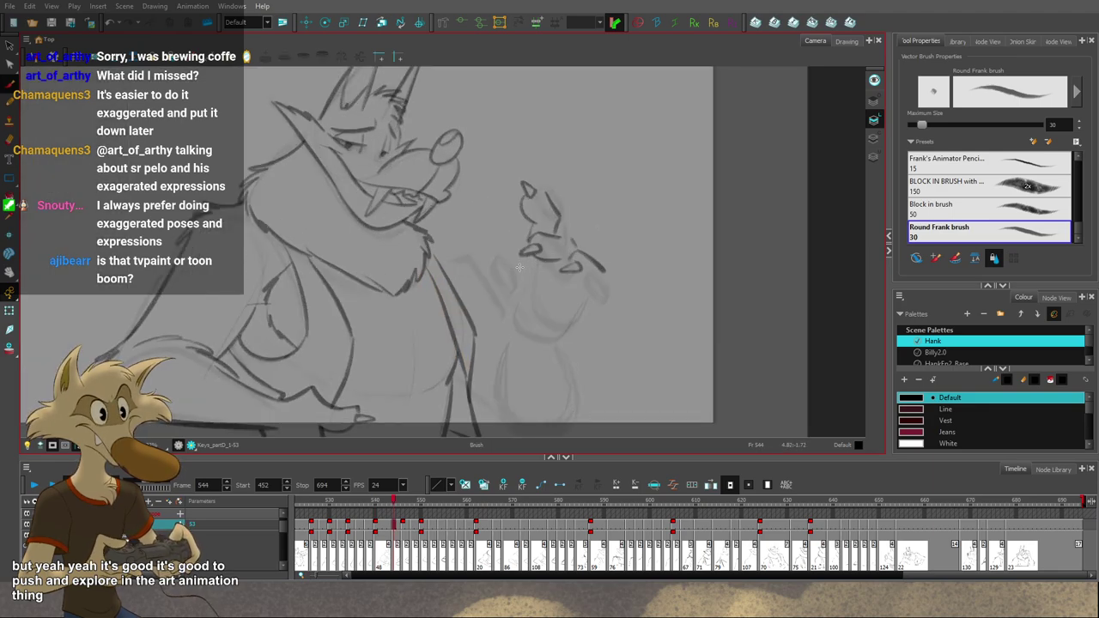
# Step: Flip between frame 544 and its neighbouring drawings to examine the raised hand's pose and finger placement
pyautogui.scroll(1, 519, 268)
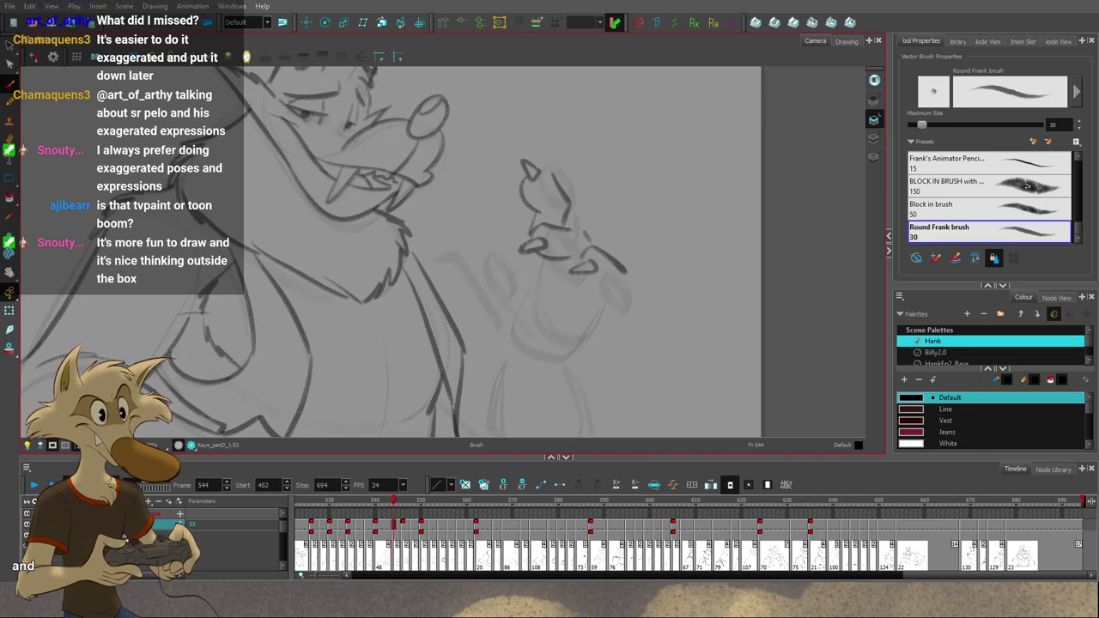
pyautogui.scroll(-3, 523, 230)
pyautogui.scroll(2, 556, 238)
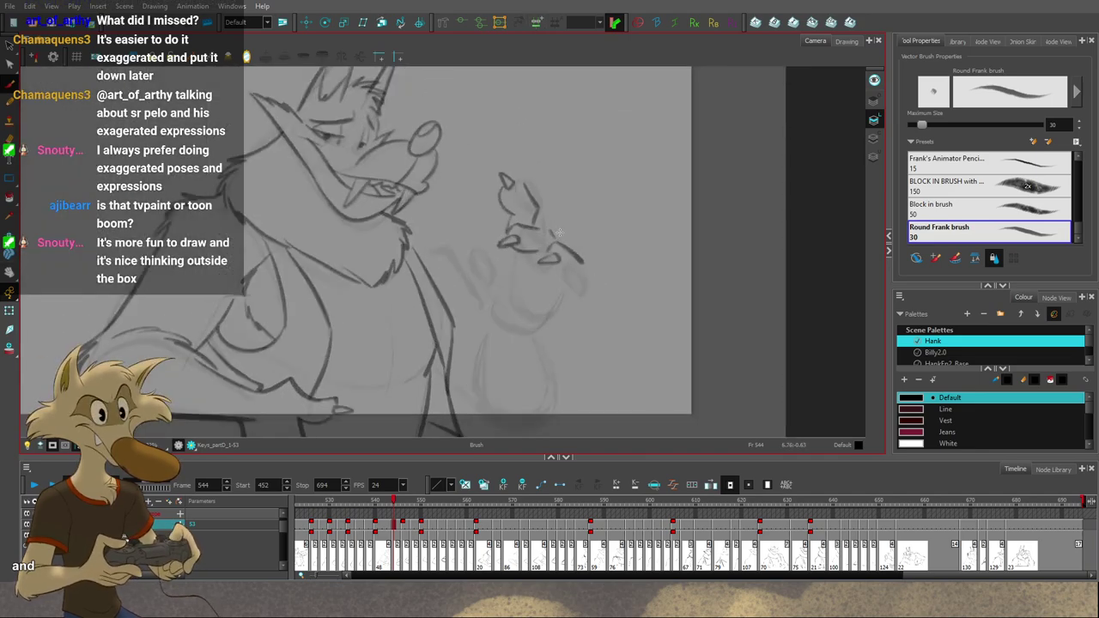
pyautogui.press('f')
pyautogui.press('f')
pyautogui.press('g')
pyautogui.press('g')
pyautogui.press('g')
pyautogui.press('f')
pyautogui.press('f')
pyautogui.press('g')
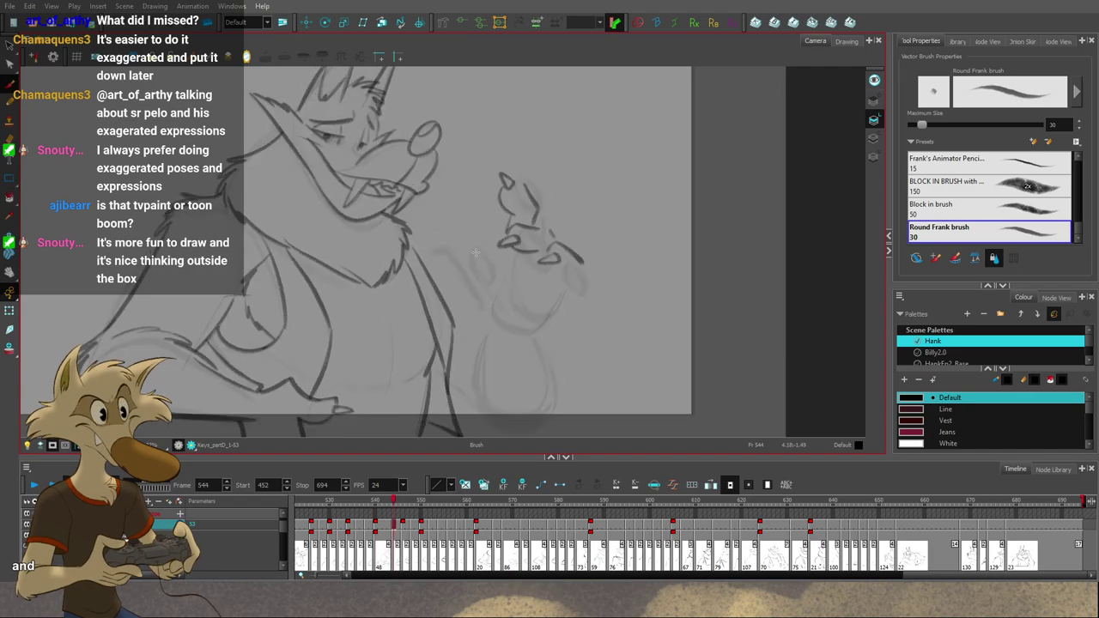
# Step: Draw the claw and fingertip of the raised hand's thumb over the rough sketch, redoing the first stroke
pyautogui.moveTo(460, 239)
pyautogui.mouseDown()
pyautogui.moveTo(468, 268)
pyautogui.moveTo(487, 257)
pyautogui.mouseUp()
pyautogui.press('f')
pyautogui.press('g')
pyautogui.hotkey('ctrl', 'z')
pyautogui.hotkey('ctrl', 's')
pyautogui.hotkey('alt', 'b')
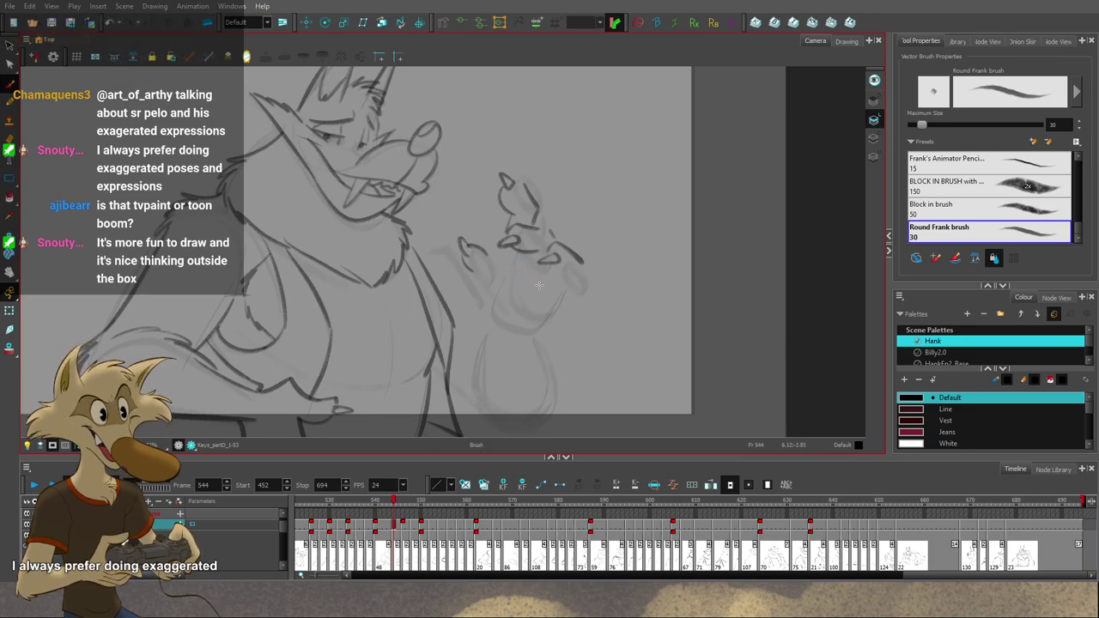
pyautogui.press('f')
pyautogui.press('g')
pyautogui.press('g')
pyautogui.press('f')
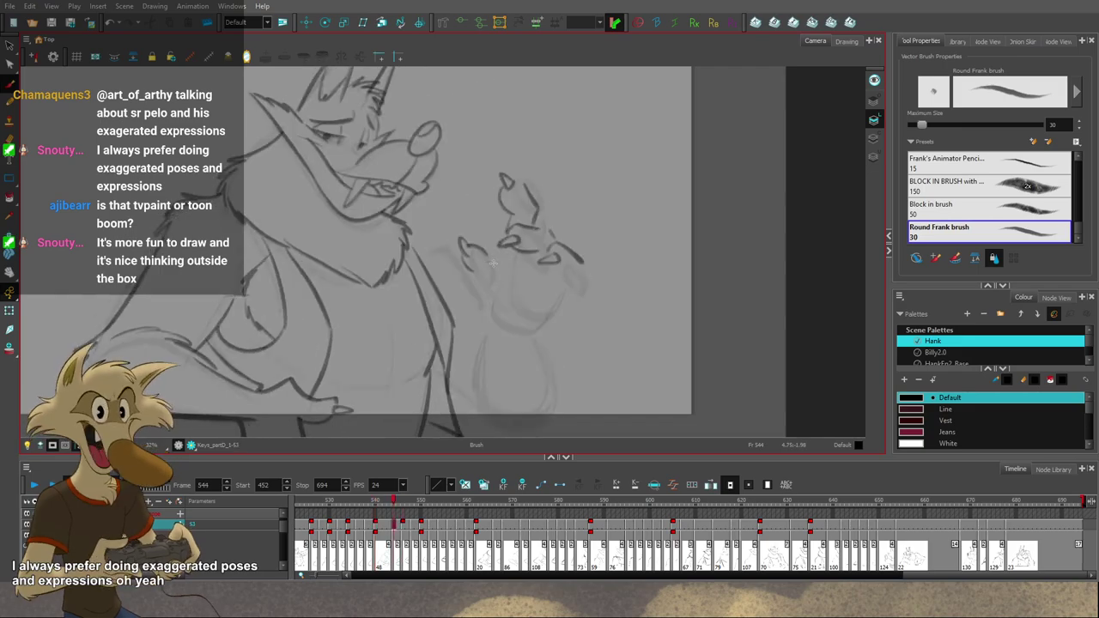
pyautogui.press('f')
pyautogui.press('g')
# Step: Draw the thumb's outer contour from the claw down towards the palm, adjusting the strokes against the neighbouring drawings
pyautogui.keyDown('ctrl'); pyautogui.click(487, 251); pyautogui.keyUp('ctrl')
pyautogui.keyDown('ctrl'); pyautogui.moveTo(486, 252); pyautogui.dragTo(520, 304); pyautogui.keyUp('ctrl')
pyautogui.press('f')
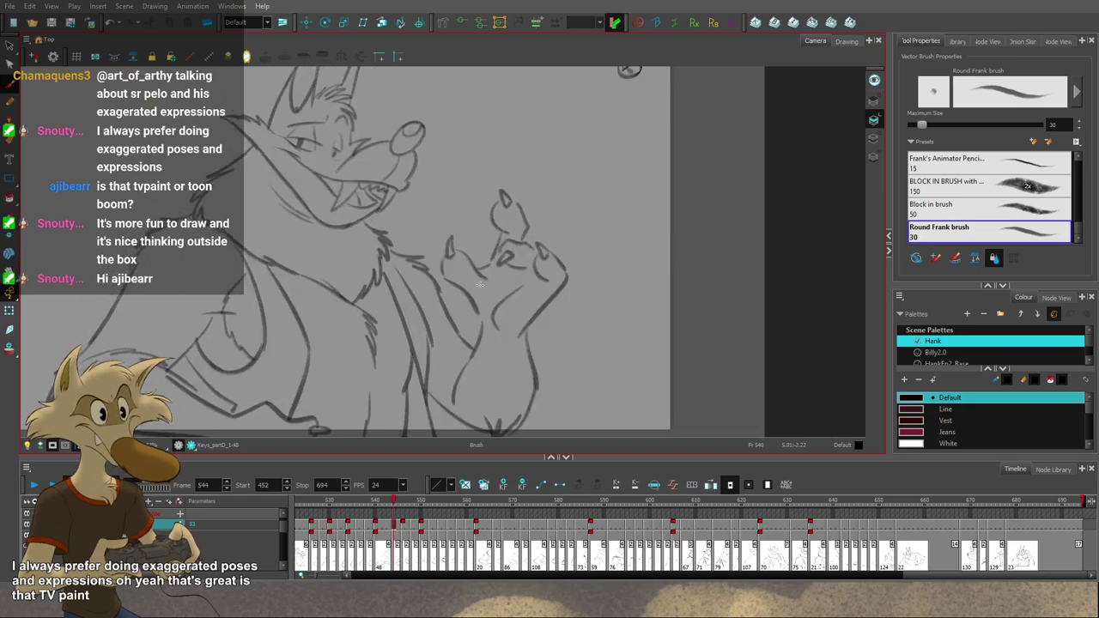
pyautogui.press('g')
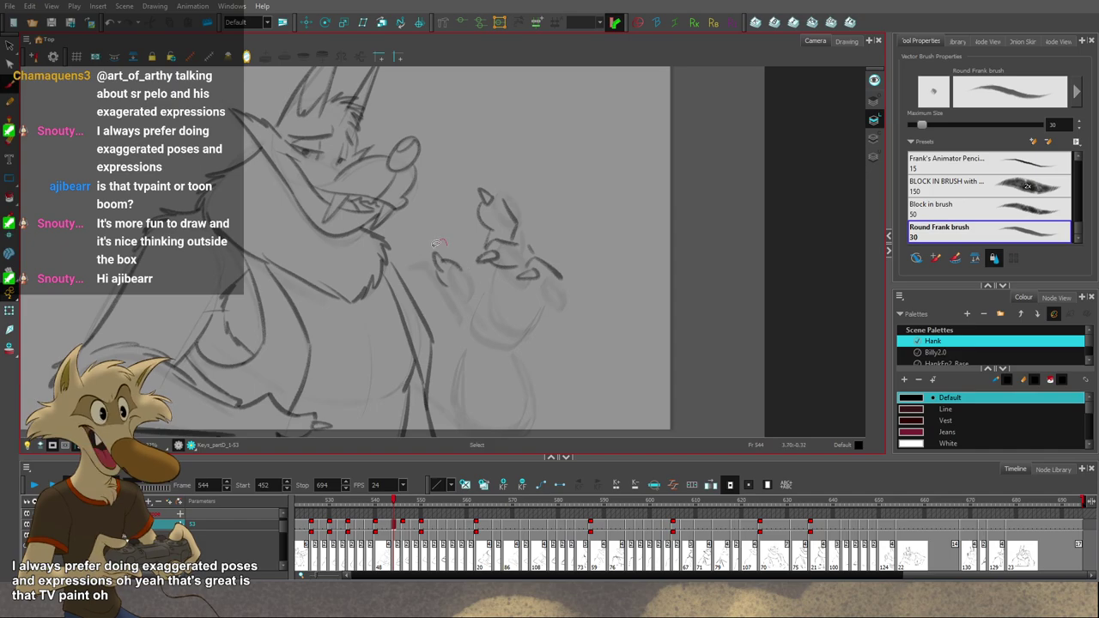
pyautogui.moveTo(436, 243); pyautogui.dragTo(438, 247)
pyautogui.moveTo(459, 290)
pyautogui.mouseDown()
pyautogui.moveTo(468, 306)
pyautogui.moveTo(473, 293)
pyautogui.mouseUp()
pyautogui.hotkey('alt', 'b')
pyautogui.press('f')
pyautogui.press('g')
pyautogui.press('f')
pyautogui.press('g')
pyautogui.press('f')
pyautogui.press('g')
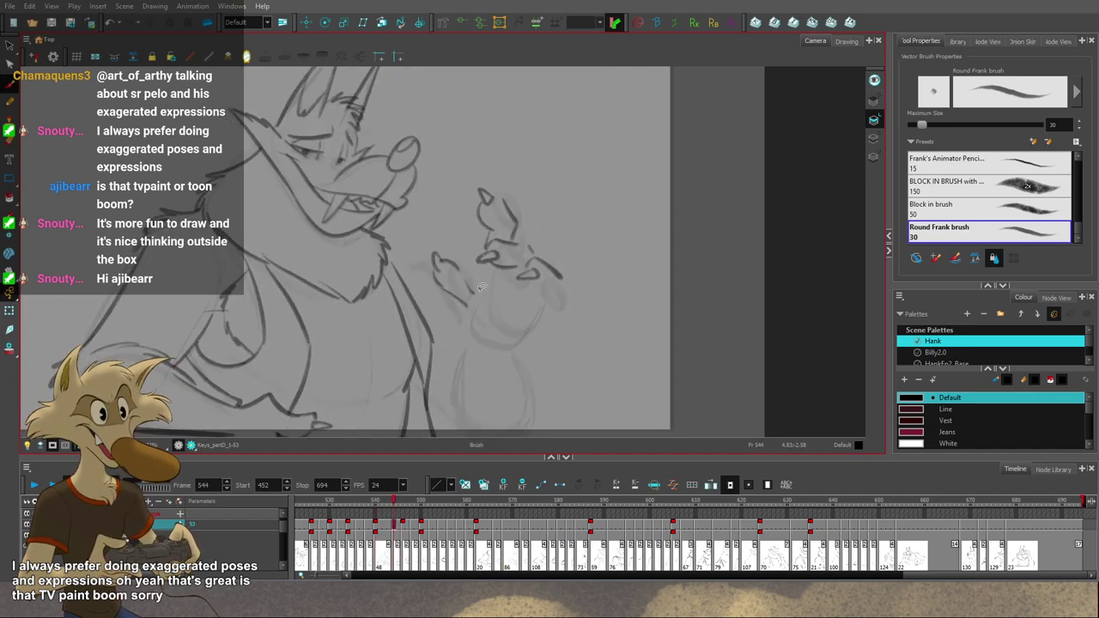
# Step: Connect the thumb's inner contour to the base of the neighbouring finger and compare it with frame 540
pyautogui.press('f')
pyautogui.press('g')
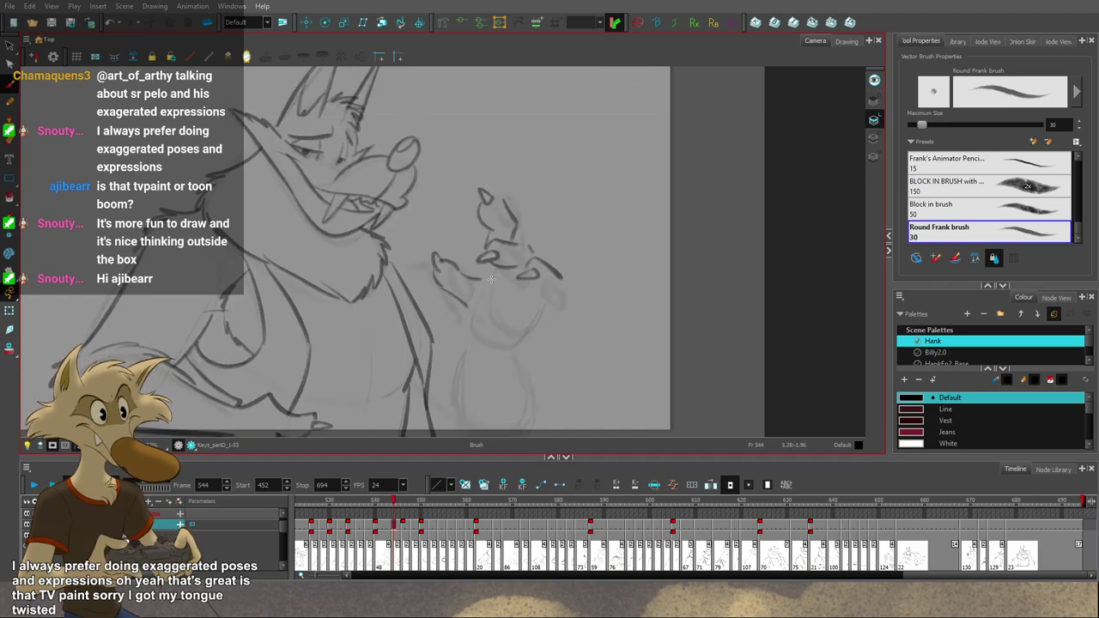
pyautogui.press('.')
pyautogui.press(',')
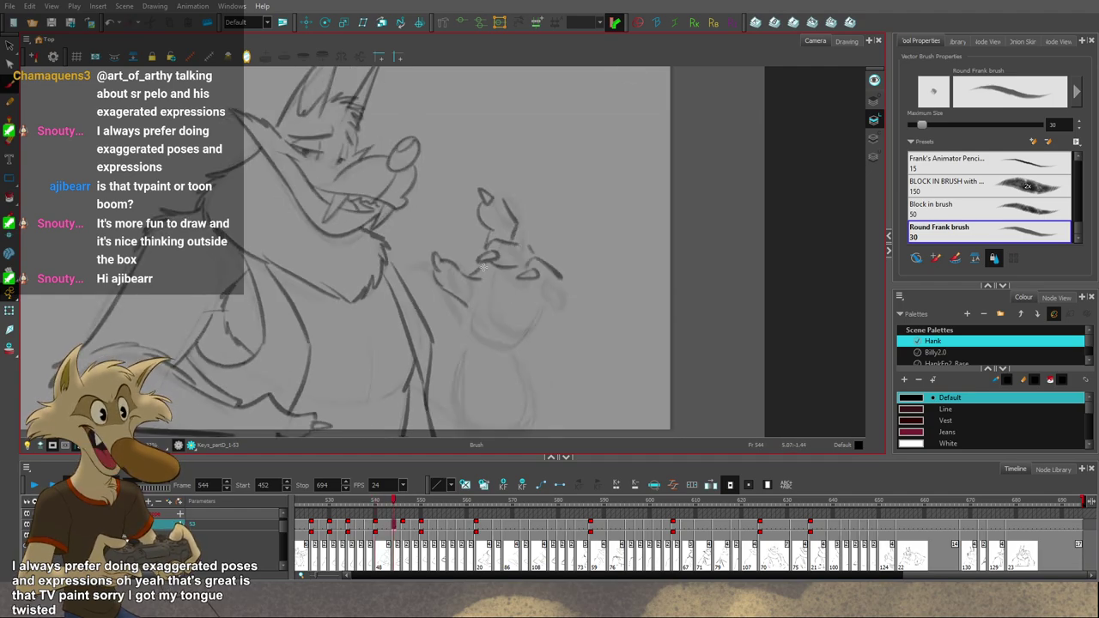
pyautogui.press(',')
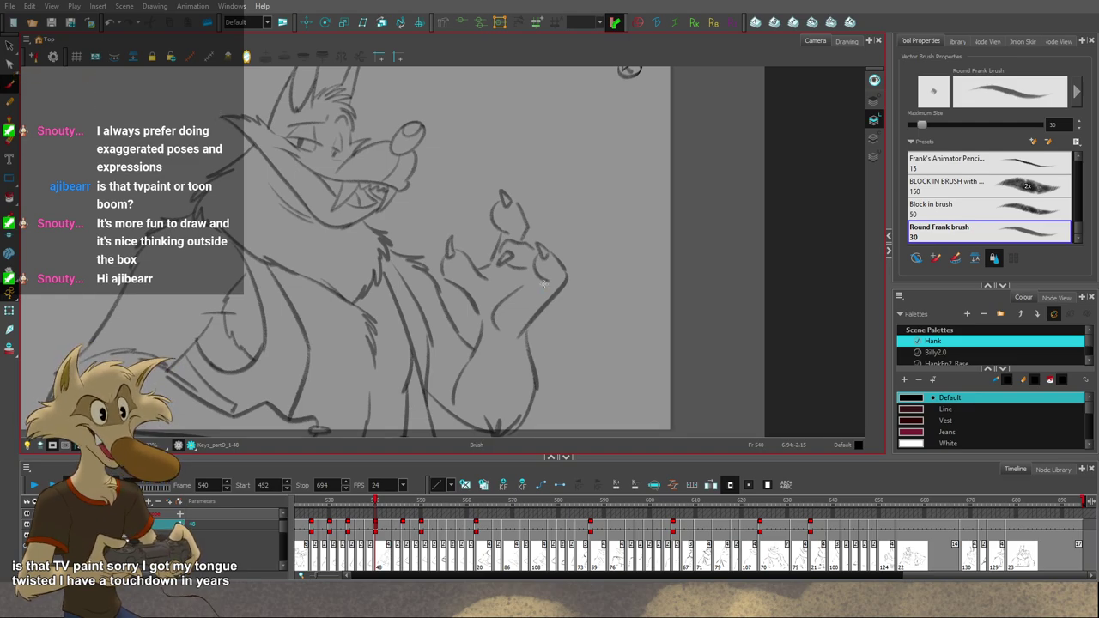
# Step: Flip between frames 540, 544 and 546 to examine the palm and outer edge of the raised hand
pyautogui.press('.')
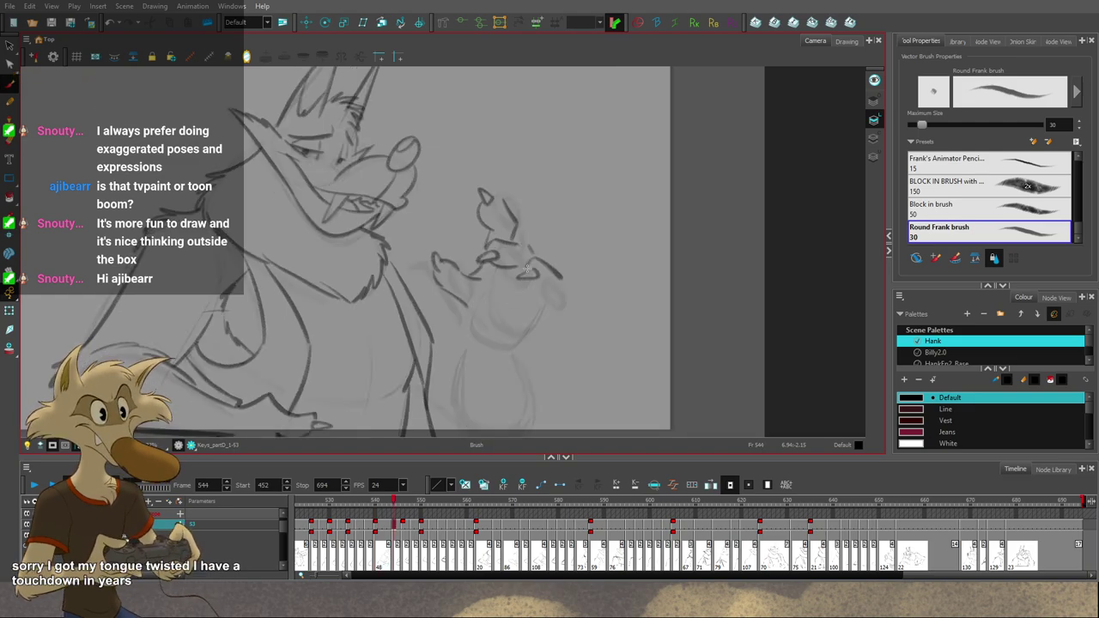
pyautogui.press(',')
pyautogui.press('.')
pyautogui.press(',')
pyautogui.press('.')
pyautogui.press(',')
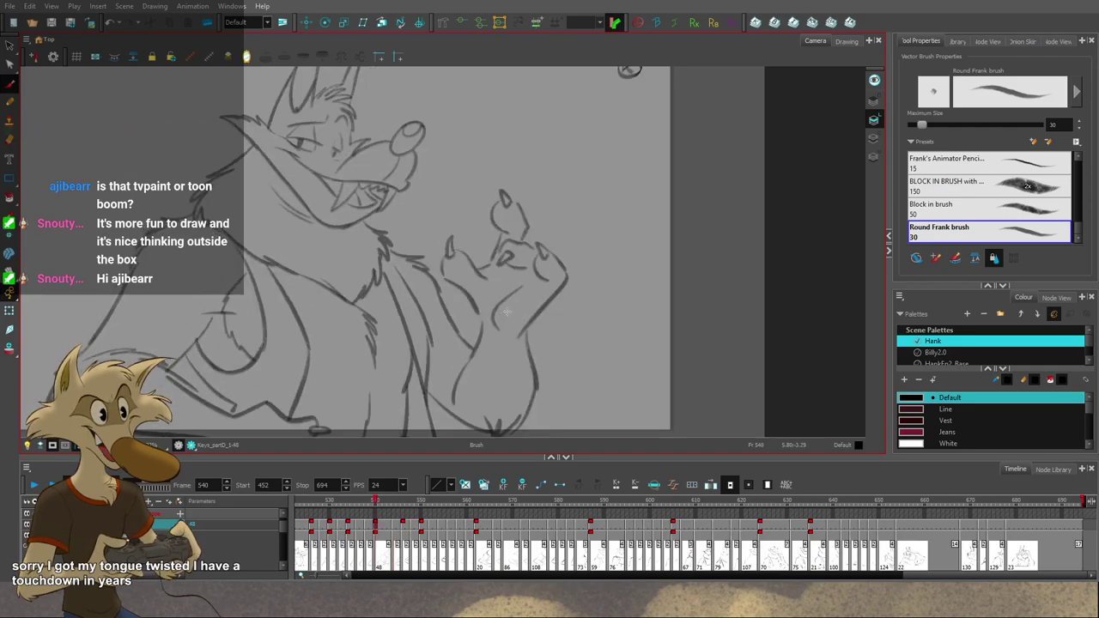
pyautogui.press('.')
pyautogui.press(',')
pyautogui.press('g')
pyautogui.press('g')
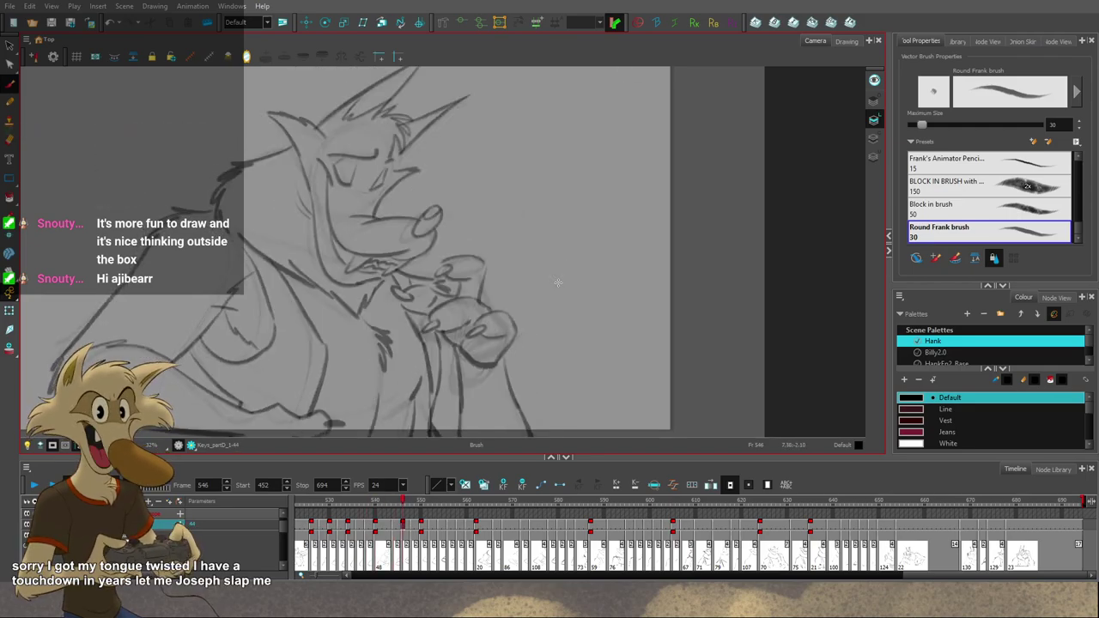
pyautogui.press('f')
pyautogui.press('f')
pyautogui.press('g')
pyautogui.press('f')
pyautogui.press('g')
# Step: Draw the palm's outer edge from the last finger down to the wrist, redoing the first stroke, and add the inner palm crease
pyautogui.moveTo(563, 279); pyautogui.dragTo(524, 326)
pyautogui.hotkey('ctrl', 'z')
pyautogui.press('f')
pyautogui.press('g')
pyautogui.press('g')
pyautogui.press('f')
pyautogui.press('f')
pyautogui.press('.')
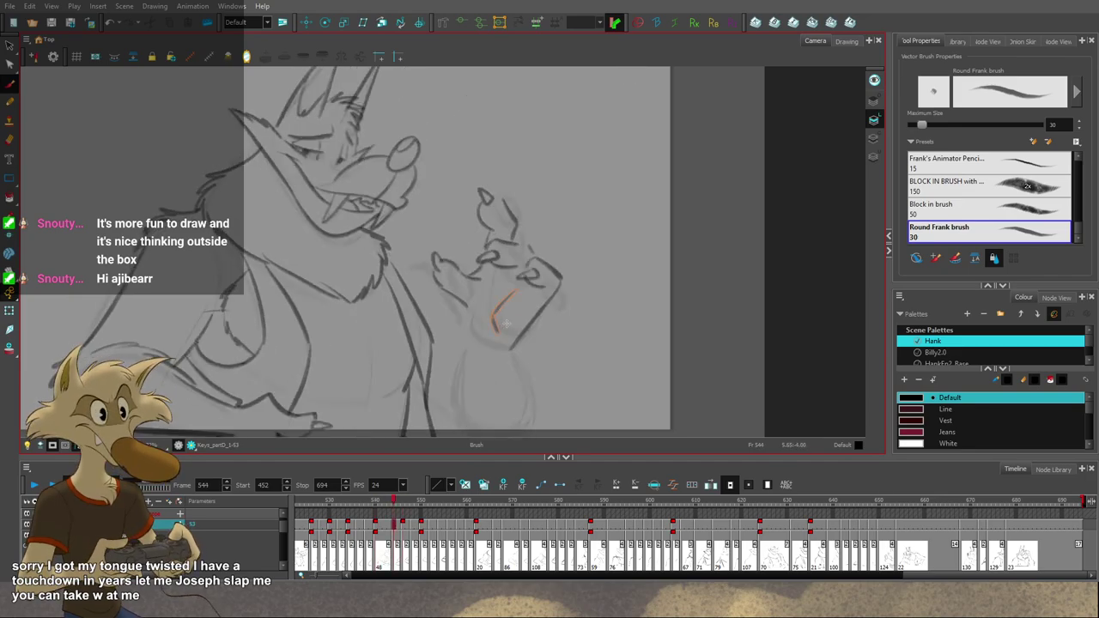
# Step: Compare the new palm crease in frame 544 with the neighbouring drawings at frames 540 and 546
pyautogui.press(',')
pyautogui.press('.')
pyautogui.press(',')
pyautogui.press('.')
pyautogui.press(',')
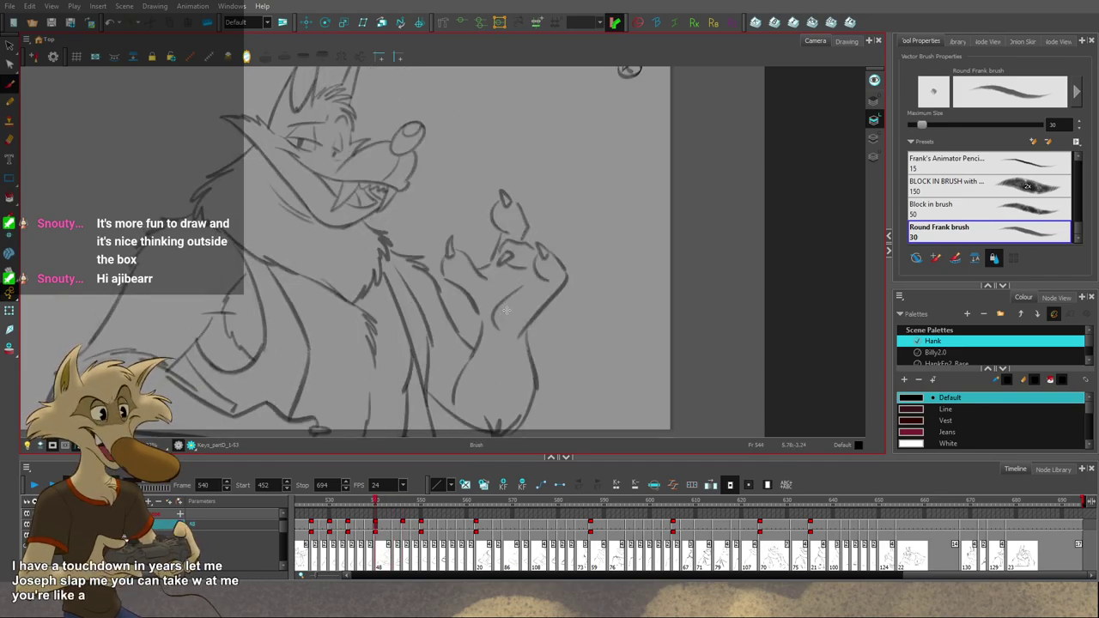
pyautogui.press('.')
pyautogui.press('f')
pyautogui.press('g')
pyautogui.press('g')
pyautogui.press('f')
pyautogui.press('f')
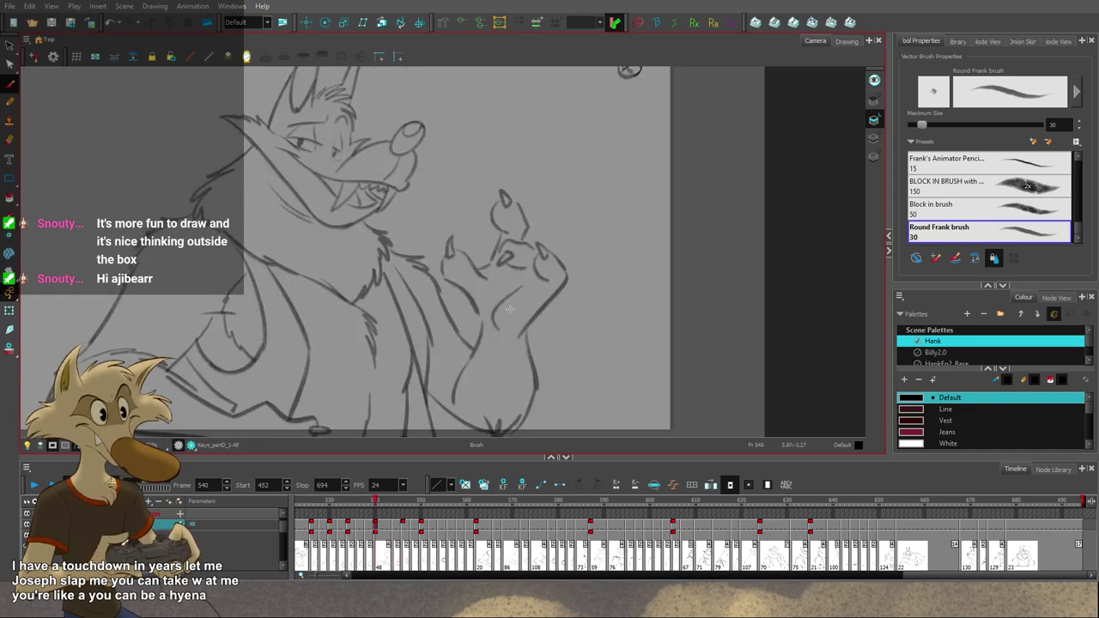
pyautogui.press('g')
# Step: Redraw the inner palm crease with a hooked lower end, checking it against the neighbouring drawing
pyautogui.press(',')
pyautogui.press(',')
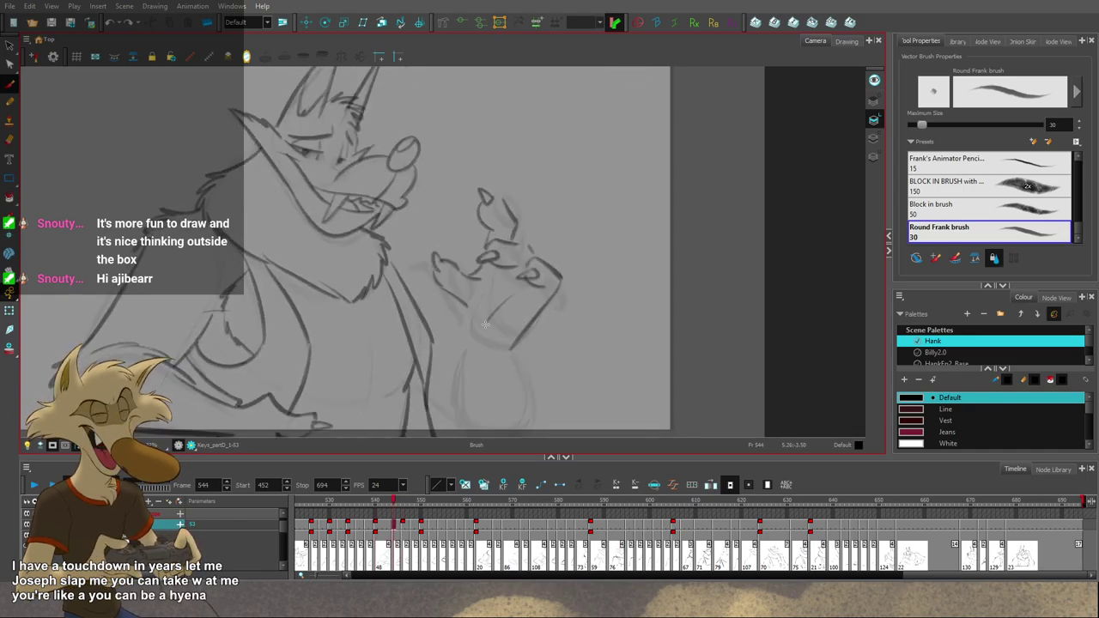
pyautogui.press('.')
pyautogui.press('.')
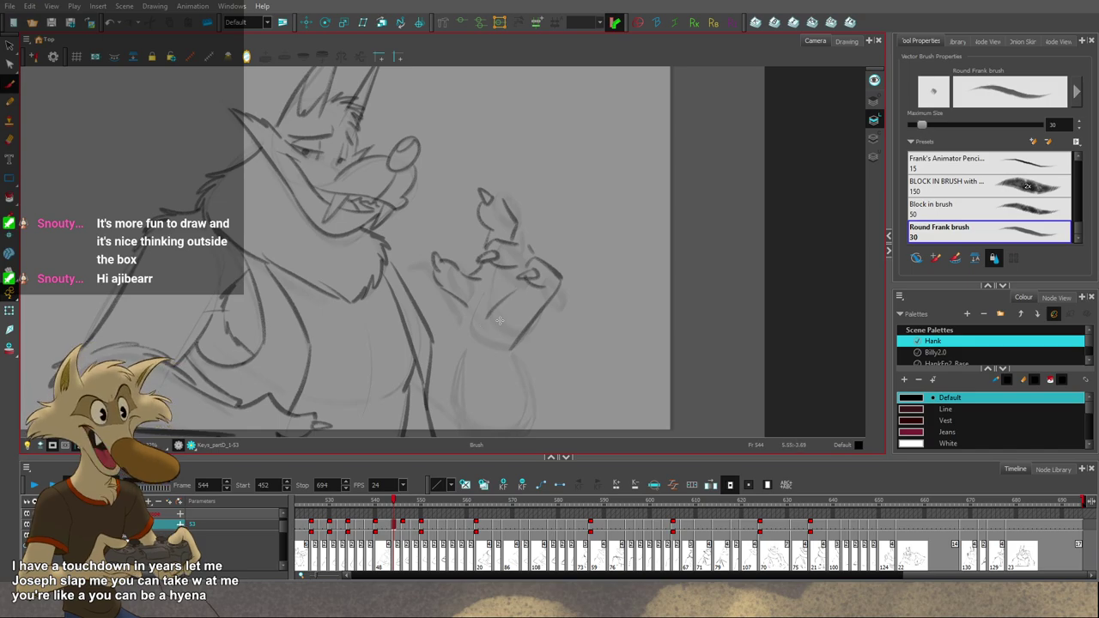
pyautogui.press(',')
pyautogui.press('.')
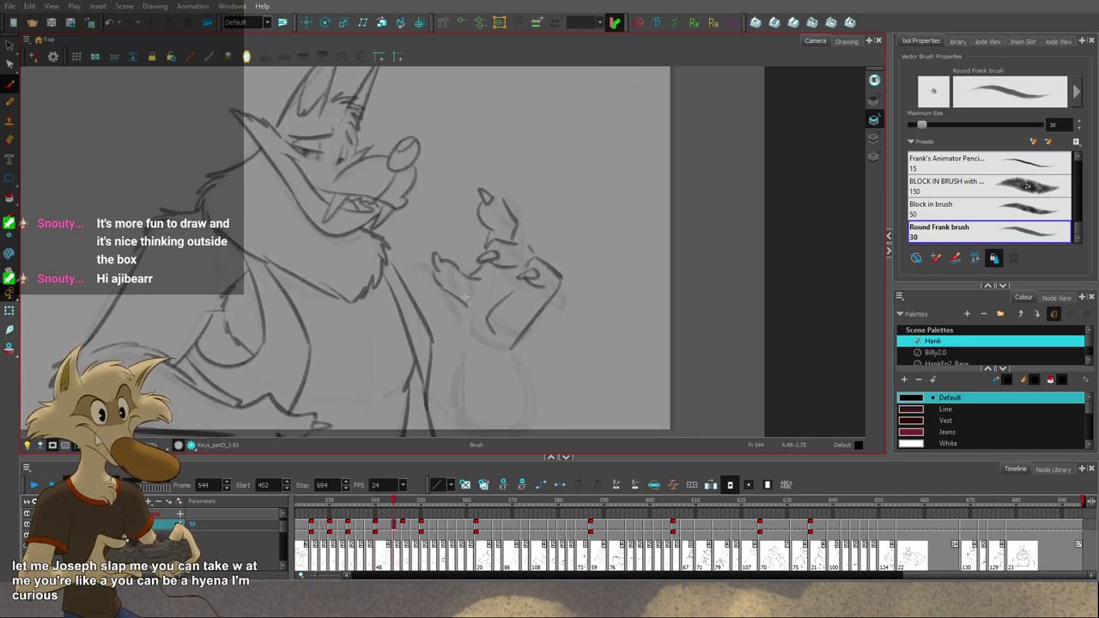
# Step: Select the raised hand's thumb claw and upper contour and shift them slightly outward, away from the palm
pyautogui.press('f')
pyautogui.press('g')
pyautogui.moveTo(450, 241); pyautogui.dragTo(452, 277)
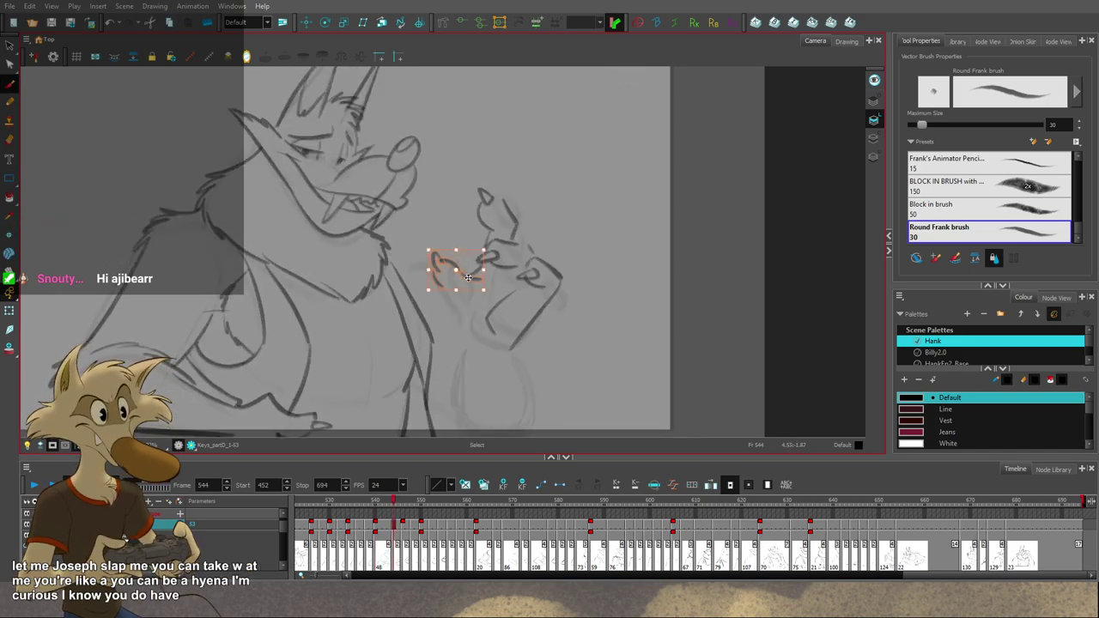
pyautogui.hotkey('alt', 'b')
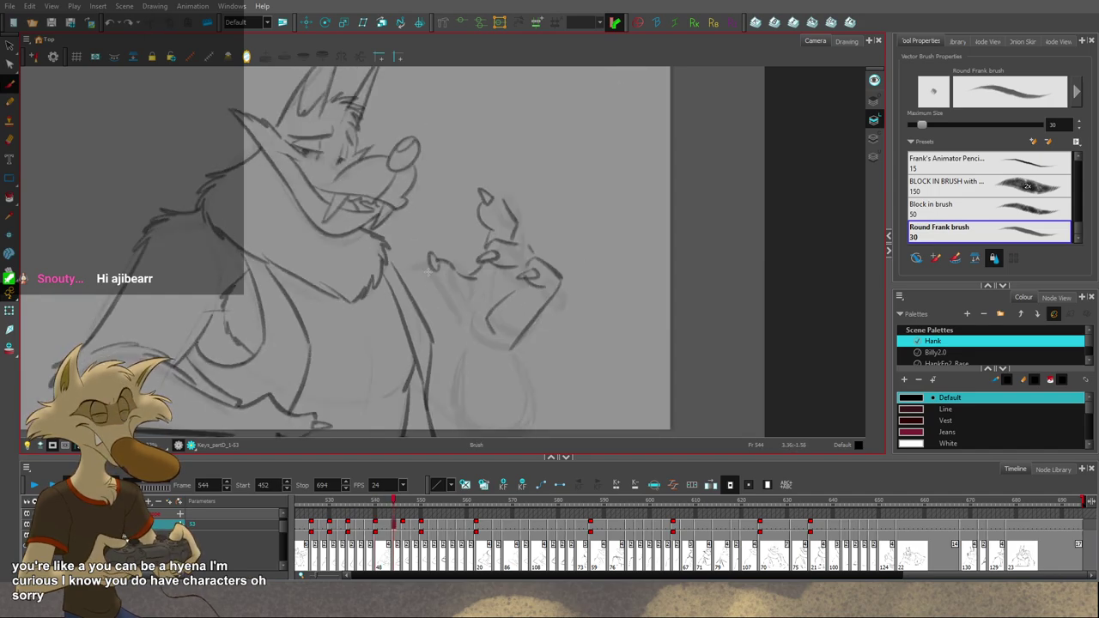
# Step: Redraw the thumb's outer contour from the claw down to the base of the palm, replacing the first stroke
pyautogui.press('f')
pyautogui.moveTo(428, 269); pyautogui.dragTo(437, 291)
pyautogui.press('g')
pyautogui.hotkey('ctrl', 'z')
pyautogui.press('f')
pyautogui.press('g')
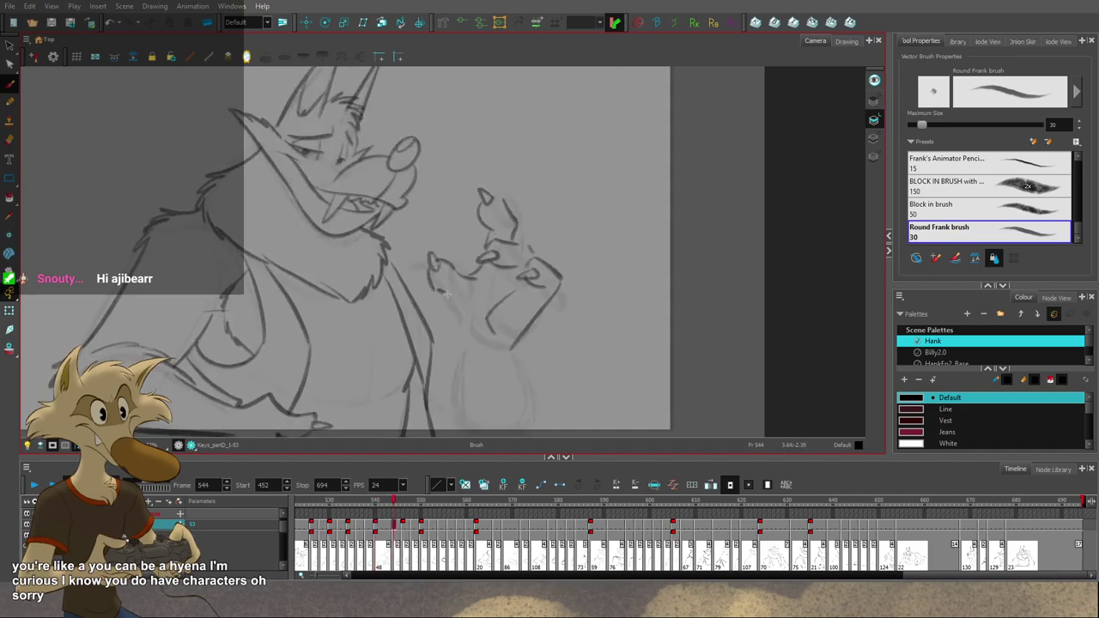
pyautogui.press(',')
pyautogui.press('.')
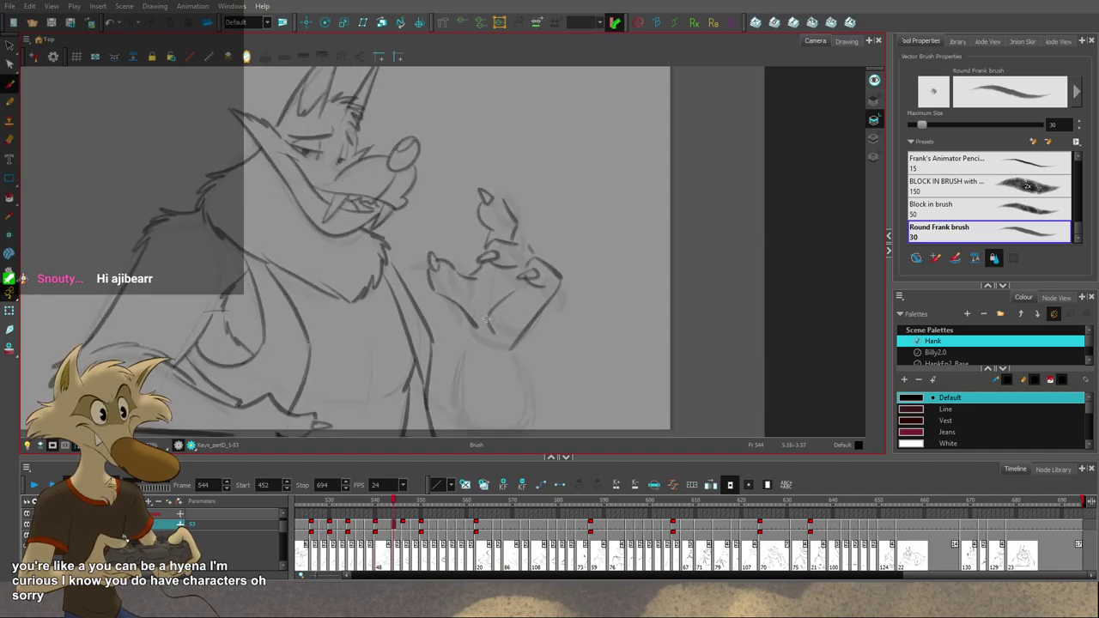
pyautogui.press(',')
pyautogui.press('.')
# Step: Redraw the thumb's inner contour up to the base of the neighbouring finger and compare it with frame 540
pyautogui.moveTo(454, 270); pyautogui.dragTo(477, 274)
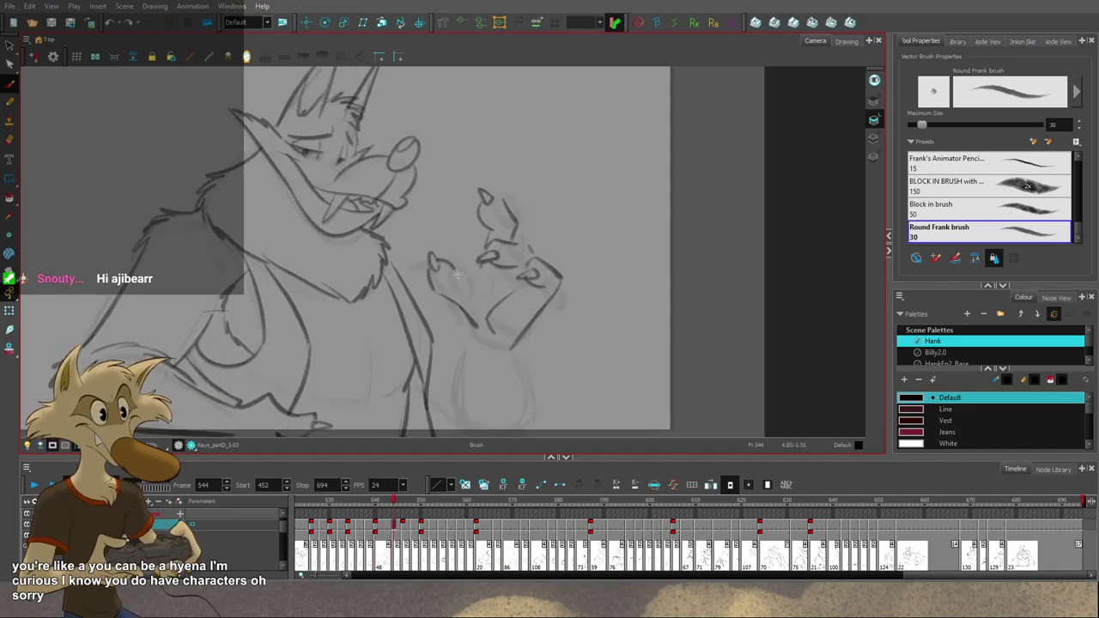
pyautogui.press(',')
pyautogui.press('.')
pyautogui.hotkey('alt', 's')
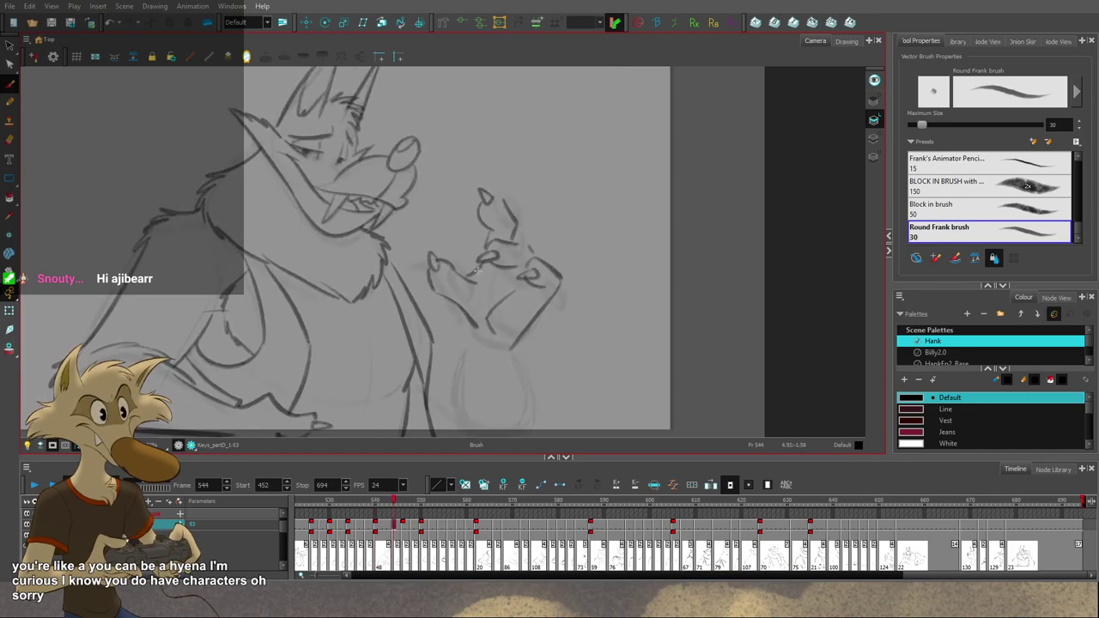
pyautogui.press(',')
pyautogui.press(',')
pyautogui.press('.')
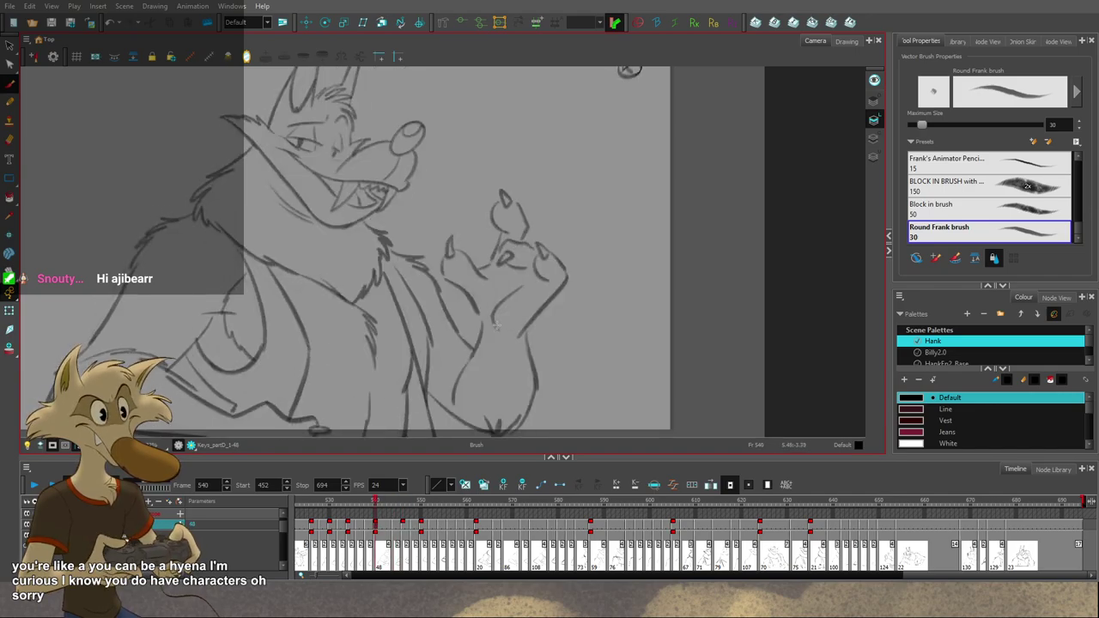
pyautogui.press('.')
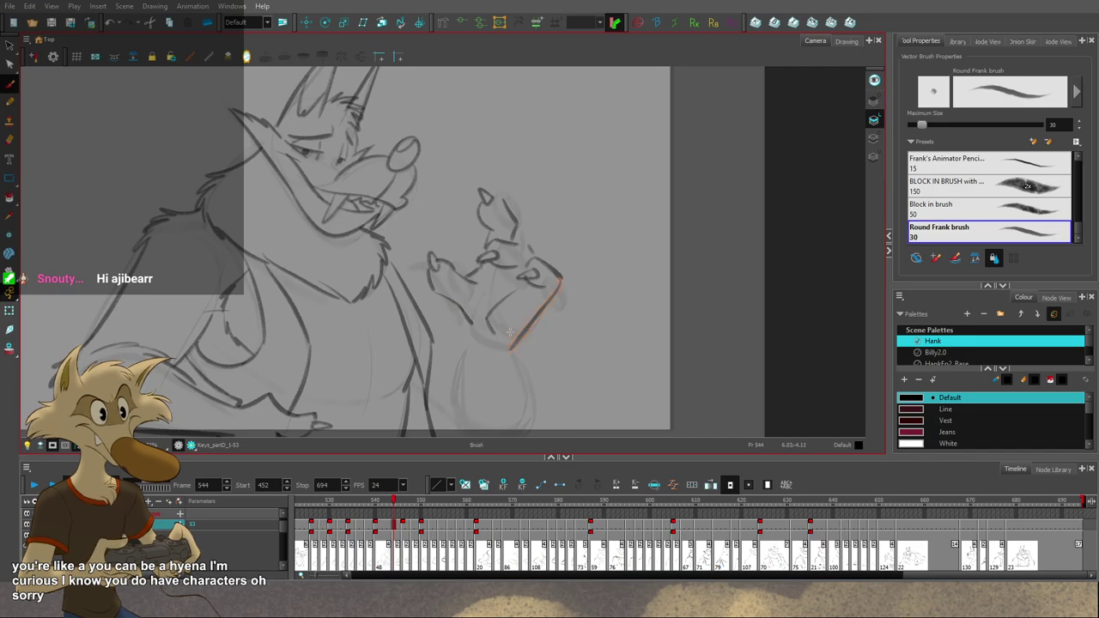
pyautogui.press('g')
pyautogui.press('f')
pyautogui.press('f')
pyautogui.moveTo(566, 333); pyautogui.dragTo(563, 303)
pyautogui.press('g')
pyautogui.press('g')
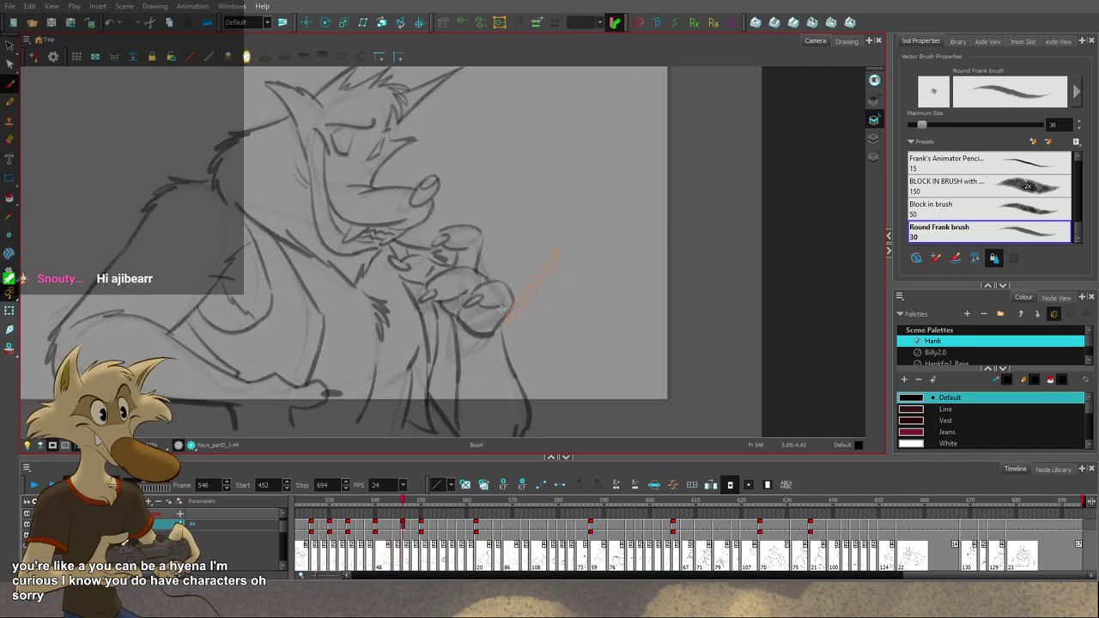
pyautogui.press(',')
pyautogui.press(',')
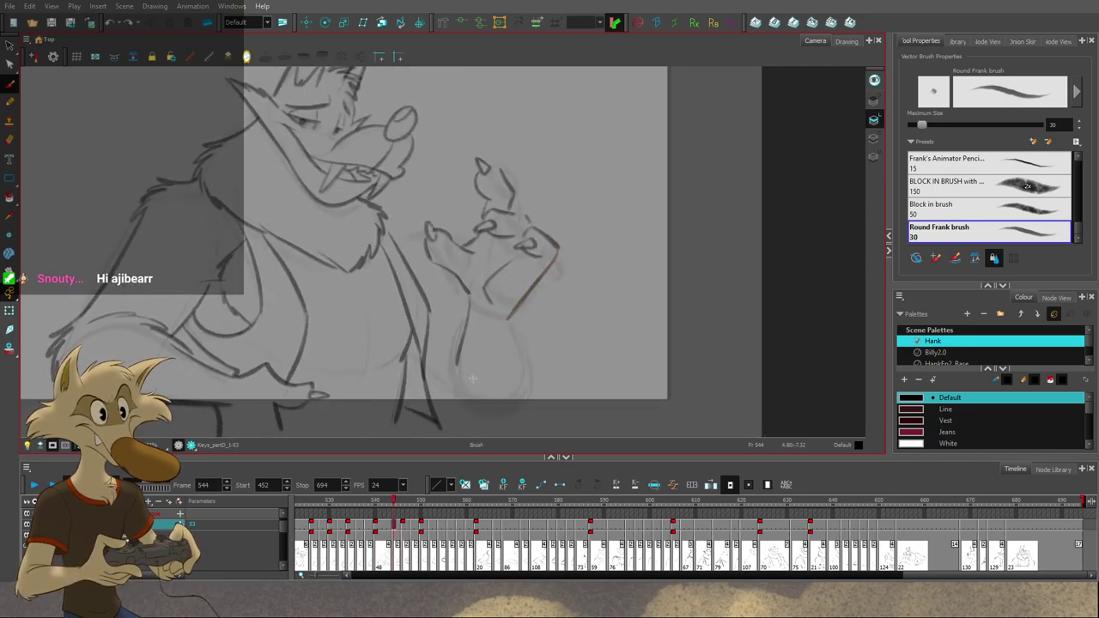
pyautogui.press('f')
pyautogui.press('g')
pyautogui.press('g')
pyautogui.press('f')
pyautogui.press('f')
pyautogui.press('g')
pyautogui.hotkey('ctrl', 'z')
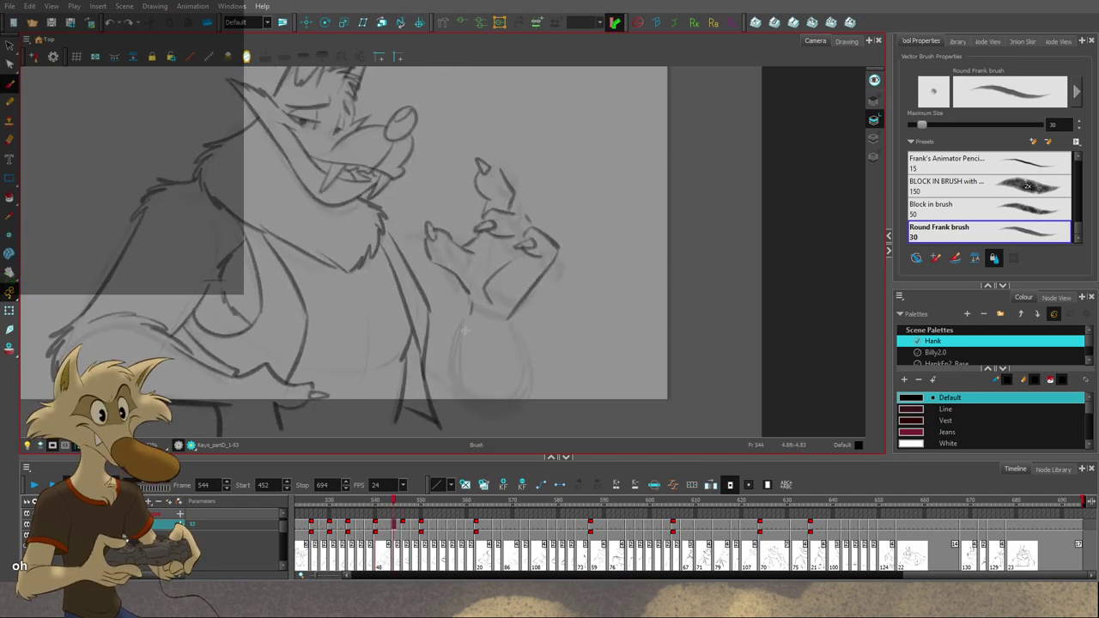
# Step: Draw the forearm's inner contour from the thumb's base down towards the elbow and compare it with the neighbouring drawings
pyautogui.moveTo(470, 297); pyautogui.dragTo(454, 378)
pyautogui.press('f')
pyautogui.press('g')
pyautogui.press('g')
pyautogui.press('f')
pyautogui.press('f')
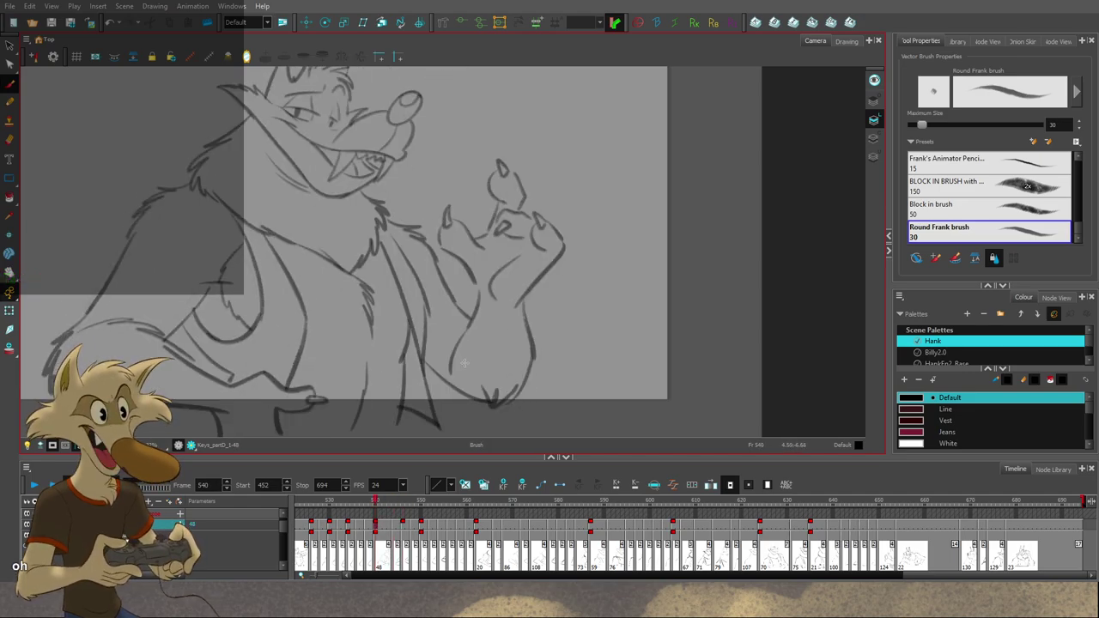
pyautogui.press('g')
pyautogui.press(',')
pyautogui.press(',')
pyautogui.press('.')
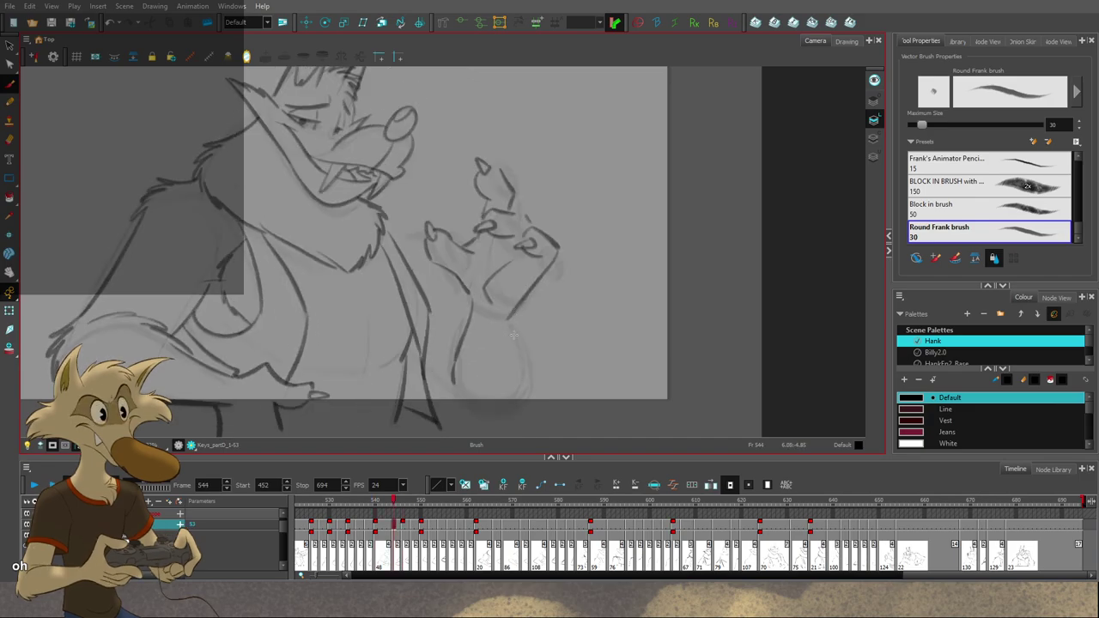
# Step: Draw the forearm's outer contour from the wrist to the elbow, ending in a pointed fur tuft
pyautogui.press('.')
pyautogui.moveTo(516, 338); pyautogui.dragTo(527, 378)
pyautogui.press(',')
pyautogui.press(',')
pyautogui.press(',')
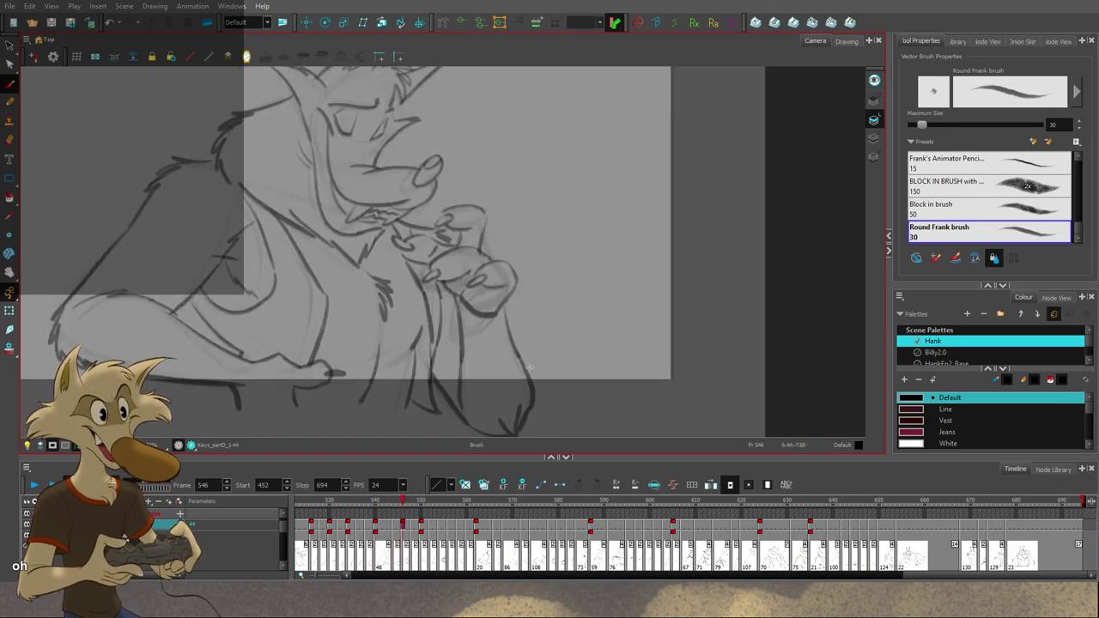
pyautogui.press(',')
pyautogui.press('.')
pyautogui.press('.')
pyautogui.press('.')
pyautogui.press('.')
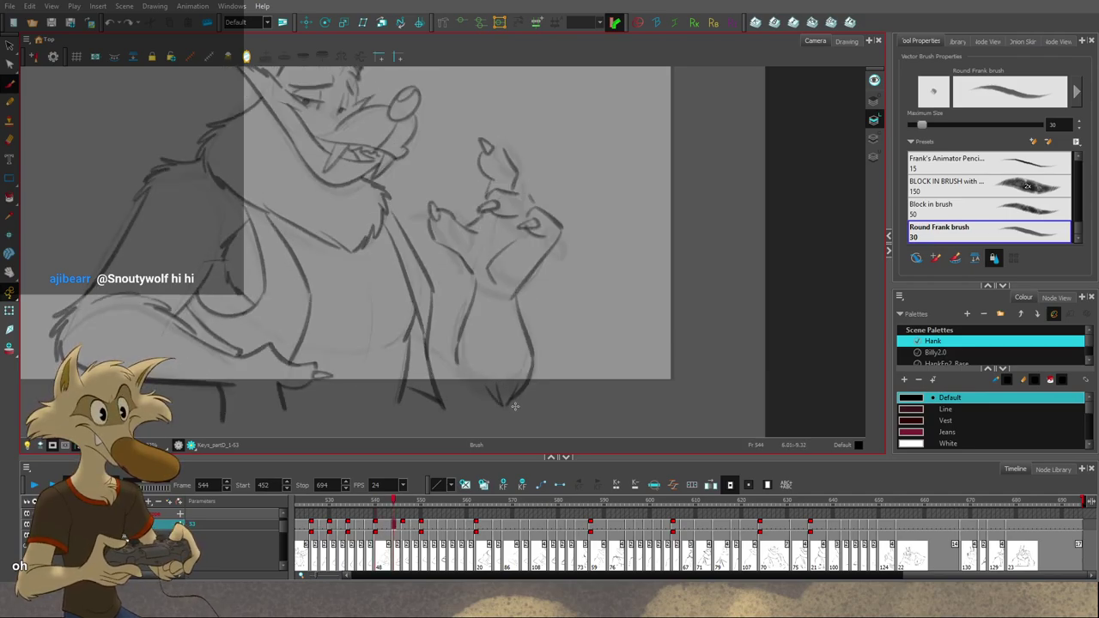
# Step: Draw the arm's underside from the vest edge down to the elbow tuft, repeating the stroke until it fits
pyautogui.press('f')
pyautogui.press('g')
pyautogui.press('g')
pyautogui.press('f')
pyautogui.moveTo(427, 335); pyautogui.dragTo(491, 398)
pyautogui.hotkey('ctrl', 'z')
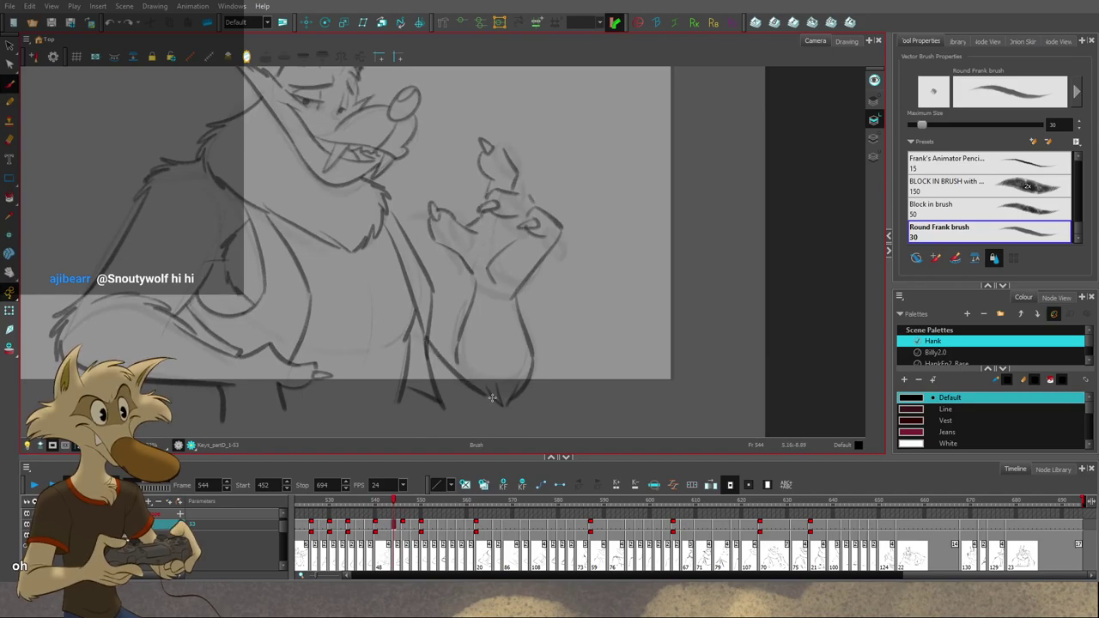
pyautogui.hotkey('ctrl', 'z')
pyautogui.moveTo(427, 335); pyautogui.dragTo(489, 395)
pyautogui.hotkey('ctrl', 'z')
pyautogui.moveTo(427, 335); pyautogui.dragTo(493, 400)
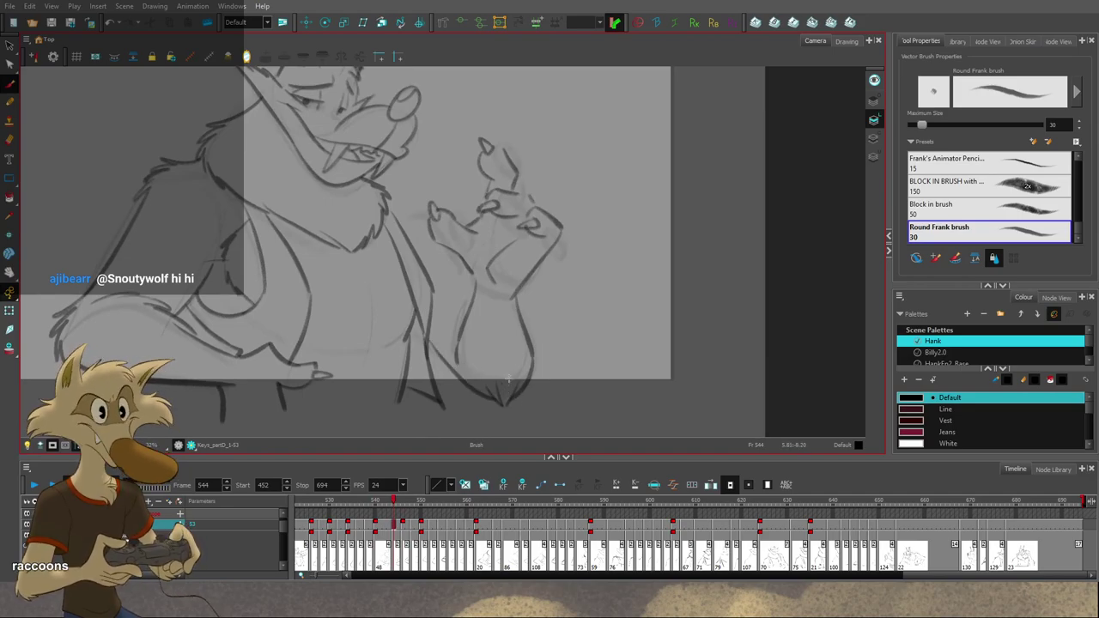
# Step: Draw the raised arm's shoulder line from the chest fur towards the thumb, matching it to frame 540
pyautogui.press('f')
pyautogui.moveTo(575, 336); pyautogui.dragTo(564, 366)
pyautogui.press('g')
pyautogui.press('g')
pyautogui.moveTo(522, 317); pyautogui.dragTo(519, 338)
pyautogui.press('f')
pyautogui.press('f')
pyautogui.press('g')
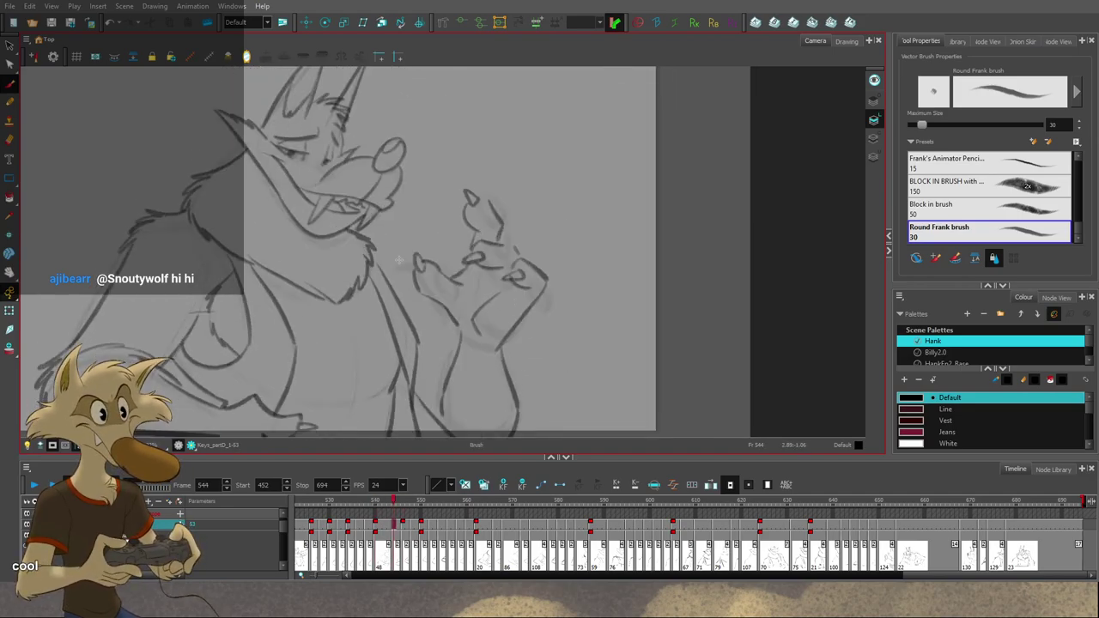
pyautogui.press('f')
pyautogui.press('g')
pyautogui.moveTo(373, 252); pyautogui.dragTo(403, 262)
pyautogui.press('f')
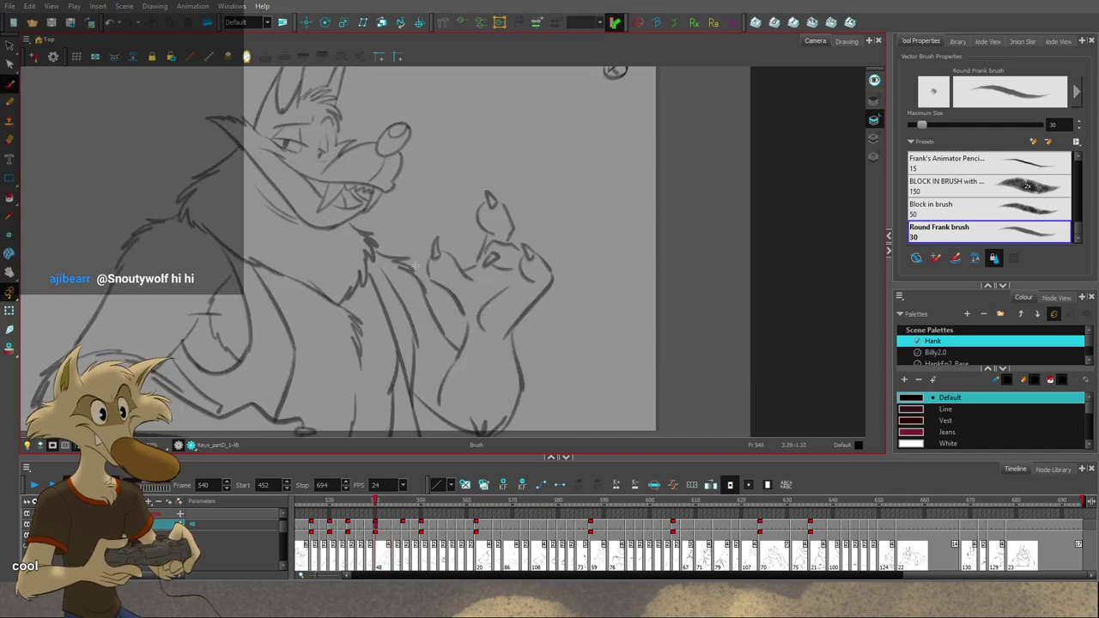
pyautogui.press('g')
pyautogui.press('f')
pyautogui.press('g')
# Step: Compare frame 544 with frame 540 to examine the shoulder and the fur beneath the chest ruff
pyautogui.moveTo(360, 315); pyautogui.dragTo(357, 305)
pyautogui.press('f')
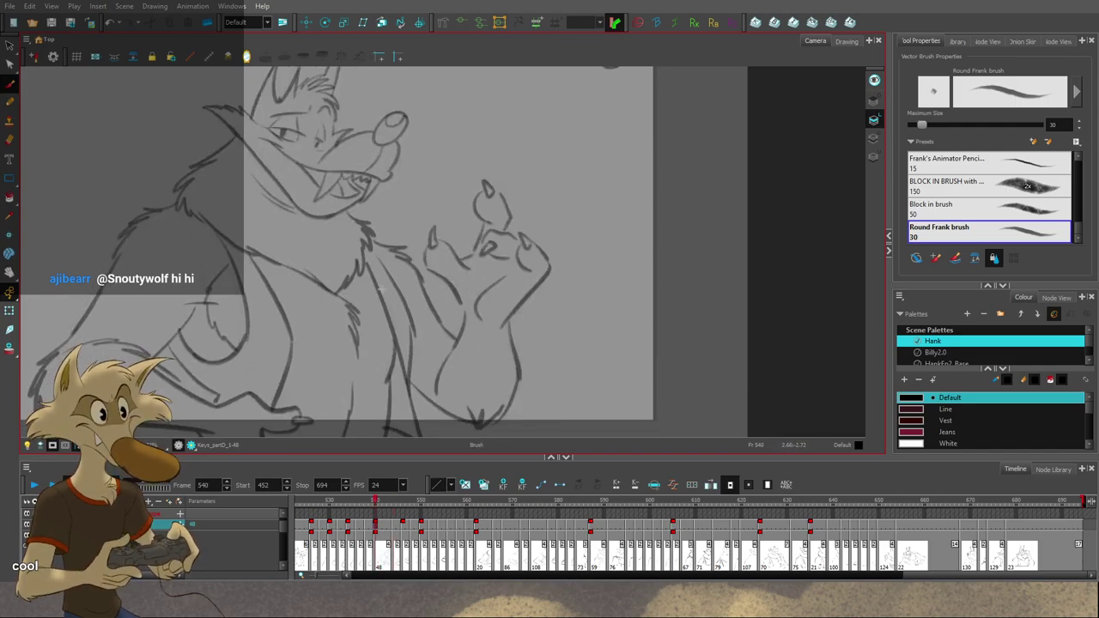
pyautogui.press('g')
pyautogui.press('f')
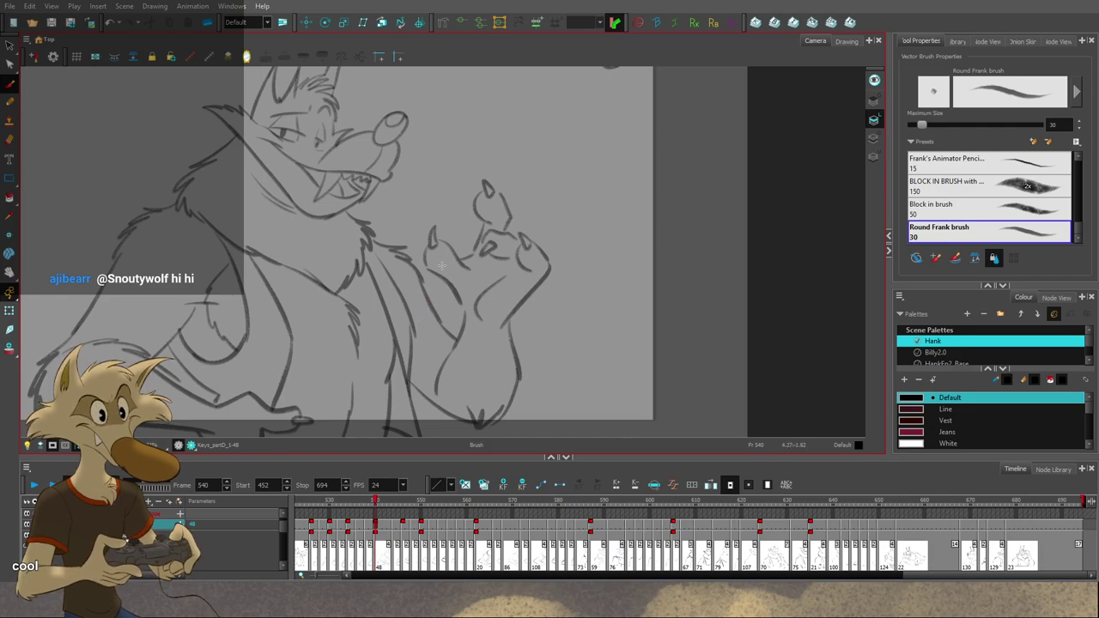
pyautogui.scroll(-3, 442, 265)
pyautogui.scroll(2, 424, 285)
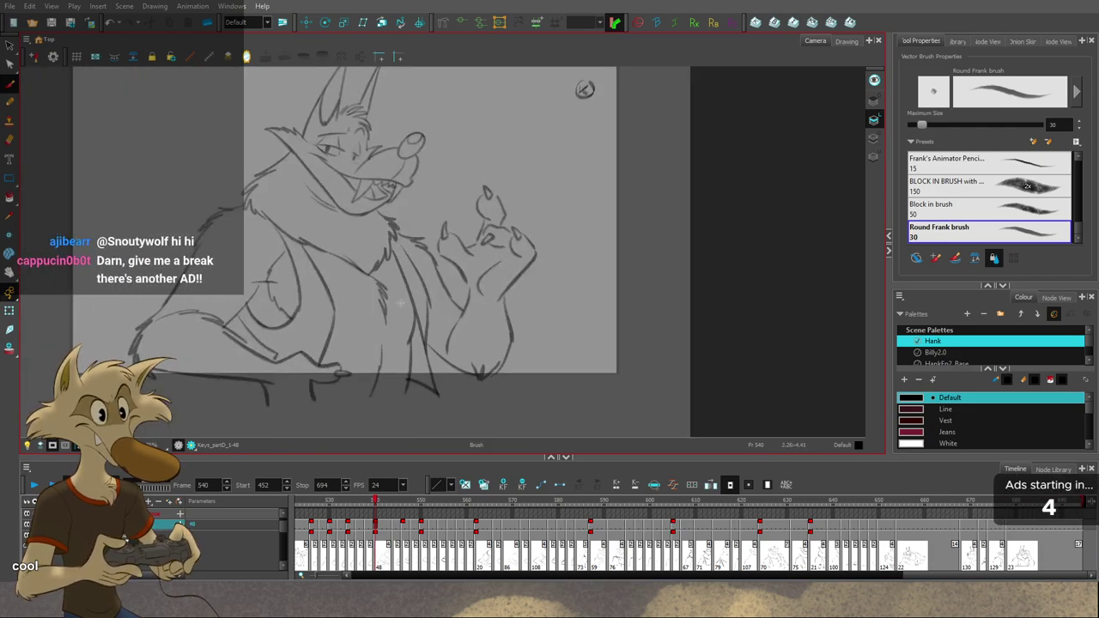
pyautogui.scroll(2, 397, 309)
pyautogui.press('.')
pyautogui.press('.')
pyautogui.press('.')
pyautogui.press('.')
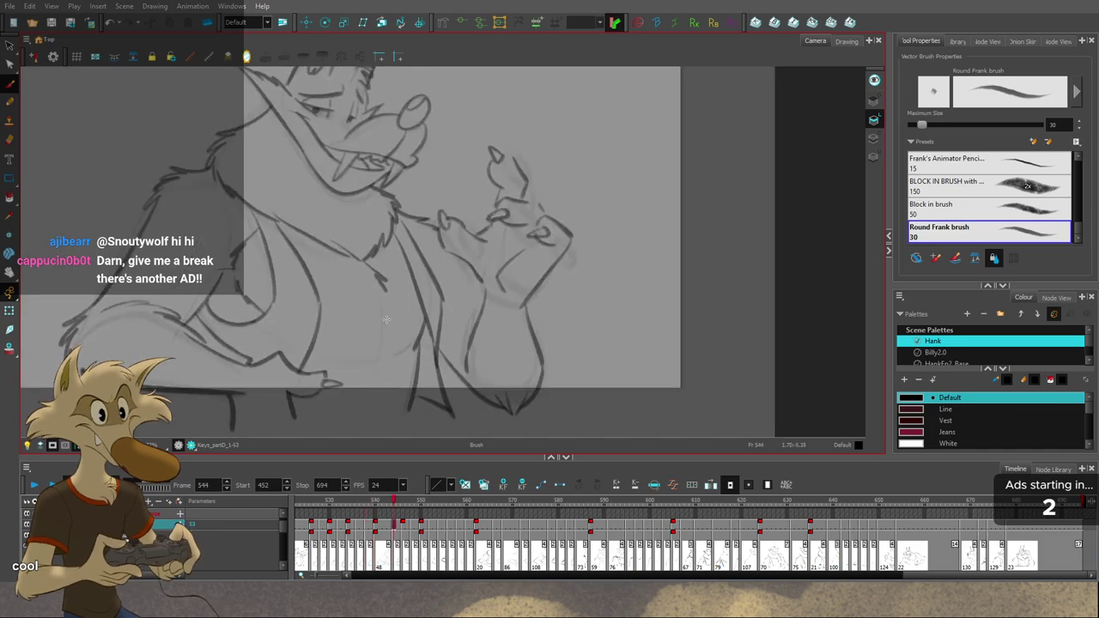
# Step: Draw the fur tuft and centre line down the torso beneath the chest ruff, redoing the first stroke against the neighbouring drawings
pyautogui.press('f')
pyautogui.press('f')
pyautogui.press('g')
pyautogui.press('g')
pyautogui.press('f')
pyautogui.press('f')
pyautogui.press('g')
pyautogui.press('g')
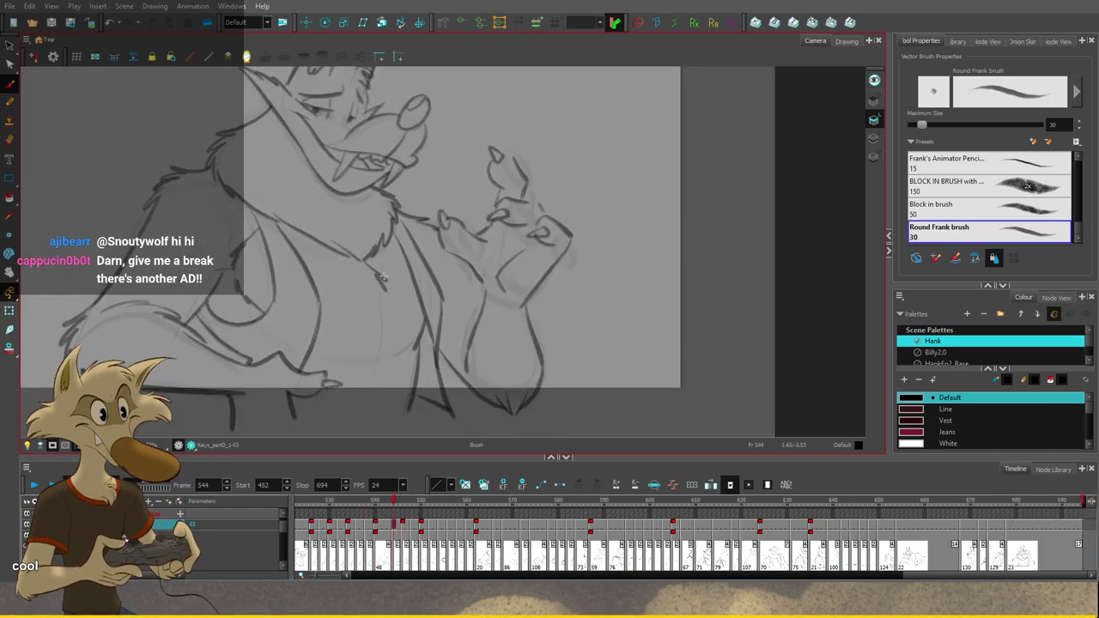
pyautogui.hotkey('ctrl', 'z')
pyautogui.press('f')
pyautogui.press('g')
pyautogui.moveTo(362, 260)
pyautogui.mouseDown()
pyautogui.moveTo(385, 273)
pyautogui.moveTo(375, 273)
pyautogui.moveTo(382, 361)
pyautogui.moveTo(378, 349)
pyautogui.moveTo(372, 407)
pyautogui.mouseUp()
pyautogui.press('f')
pyautogui.press('g')
pyautogui.press('f')
pyautogui.press('g')
pyautogui.press('f')
pyautogui.press('g')
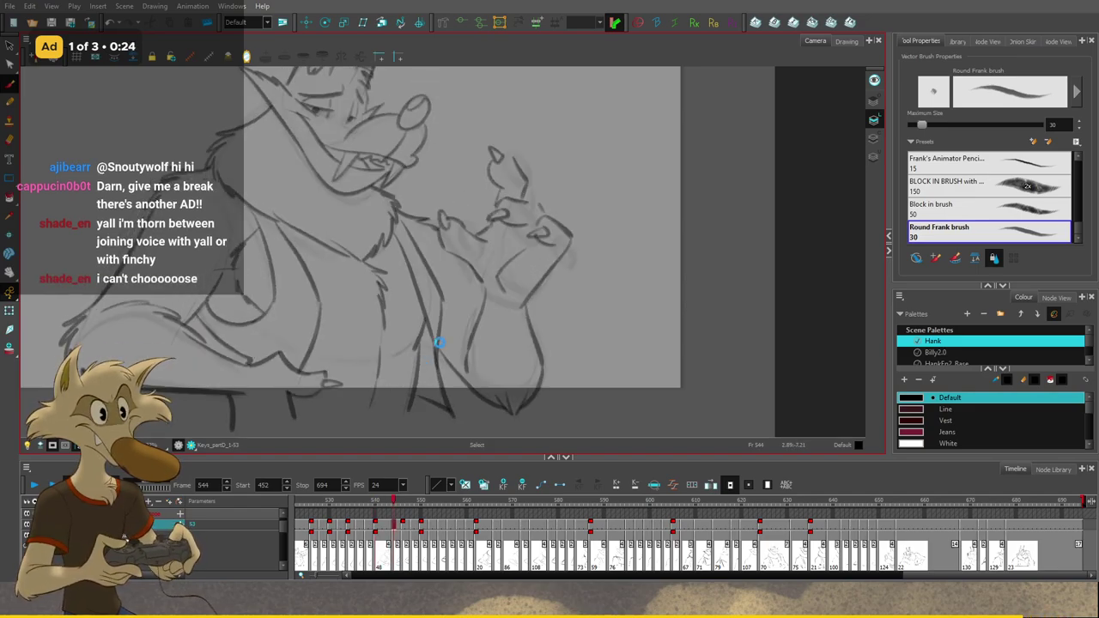
# Step: Review the whole frame 544 drawing by flipping it against its neighbouring drawings
pyautogui.scroll(-3, 440, 342)
pyautogui.press('f')
pyautogui.press('f')
pyautogui.scroll(-1, 441, 343)
pyautogui.scroll(4, 474, 338)
pyautogui.press('g')
pyautogui.press('g')
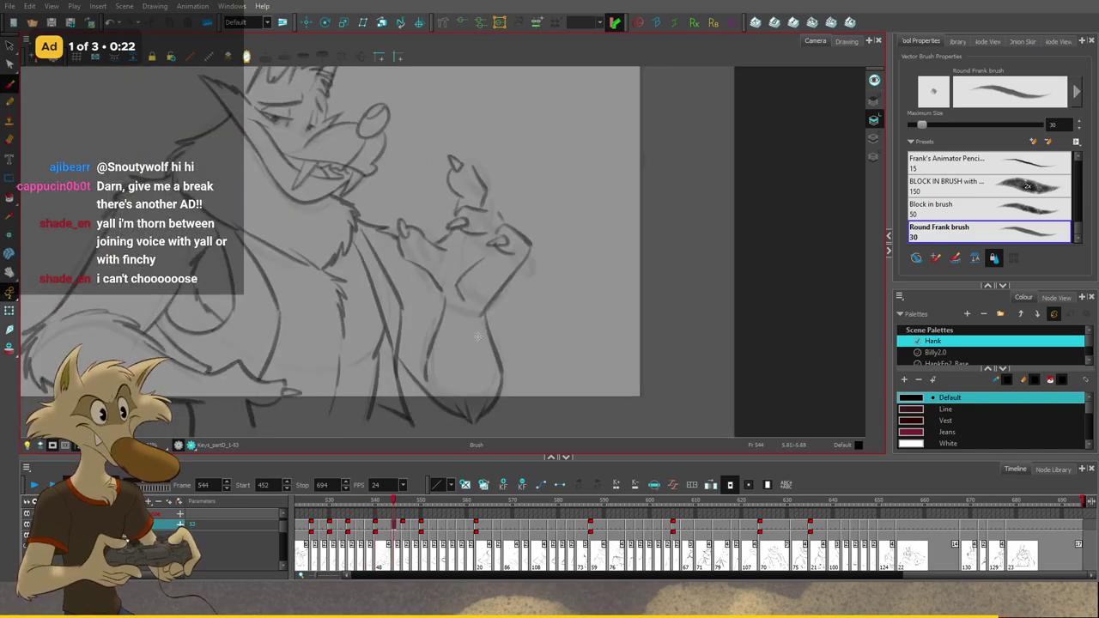
# Step: Compare the raised hand and forearm at frame 544 with the drawing at frame 540
pyautogui.press(',')
pyautogui.press('.')
pyautogui.hotkey('alt', 's')
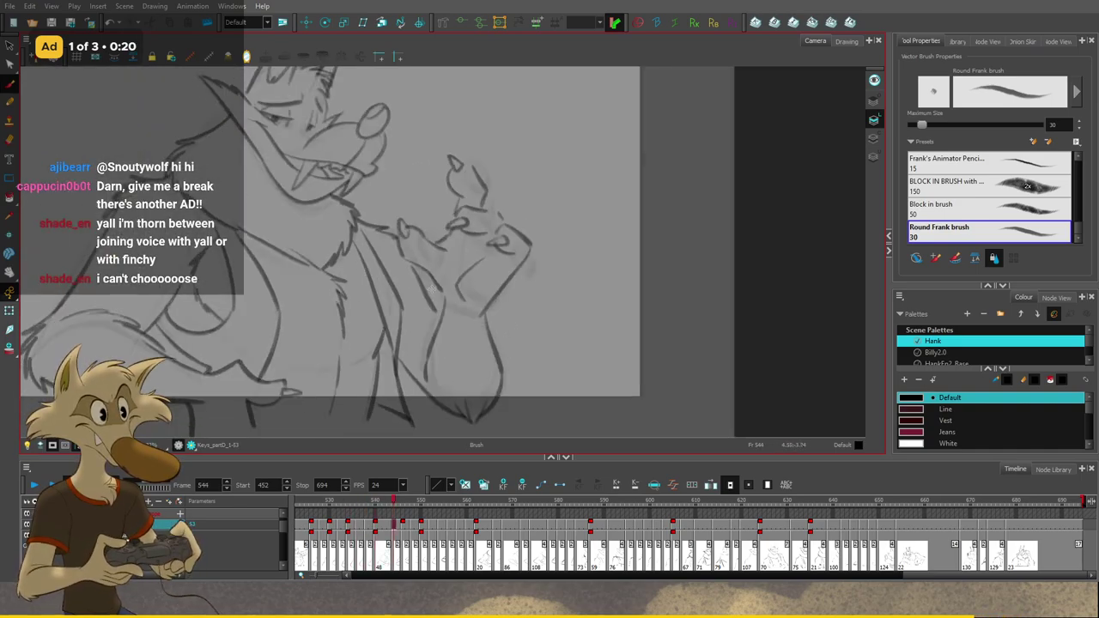
pyautogui.press(',')
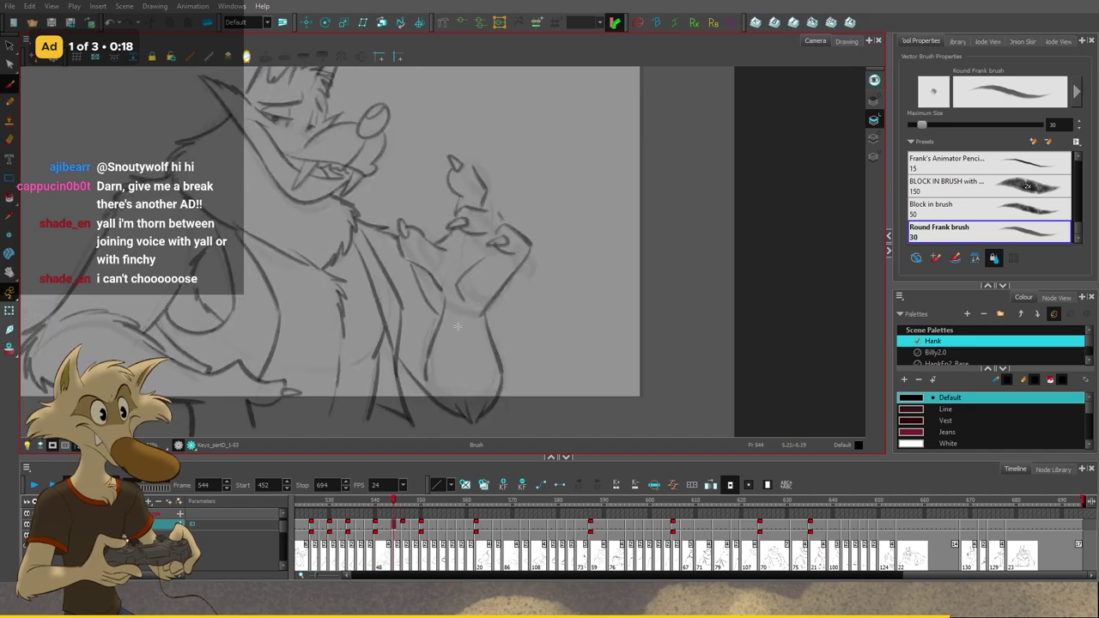
pyautogui.hotkey('alt', 's')
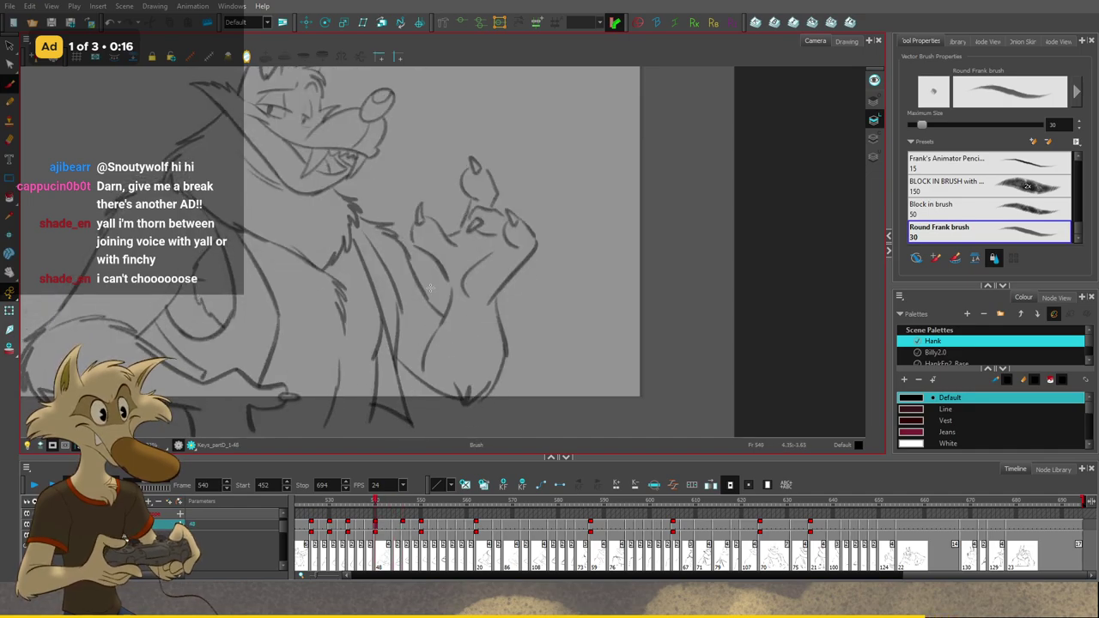
pyautogui.hotkey('alt', 'b')
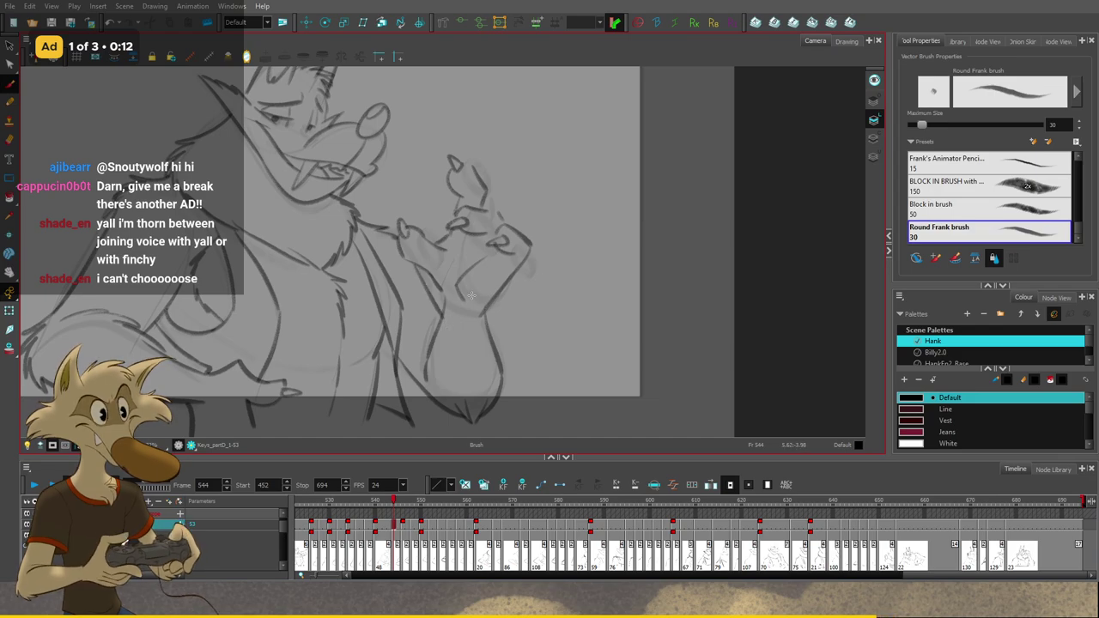
# Step: Flip through the drawings from frame 536 to frame 544 to check the raised arm's motion across the whole figure
pyautogui.scroll(-3, 479, 310)
pyautogui.press('f')
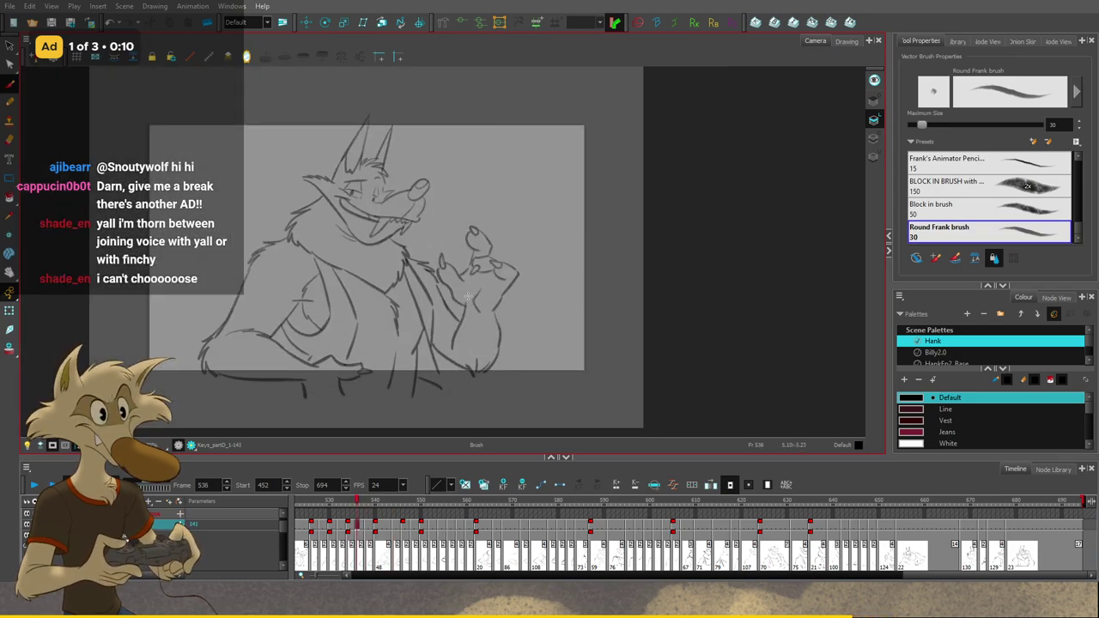
pyautogui.press('g')
pyautogui.press('g')
pyautogui.press('g')
pyautogui.press('f')
pyautogui.press('f')
pyautogui.press('f')
pyautogui.scroll(1, 466, 293)
pyautogui.press('g')
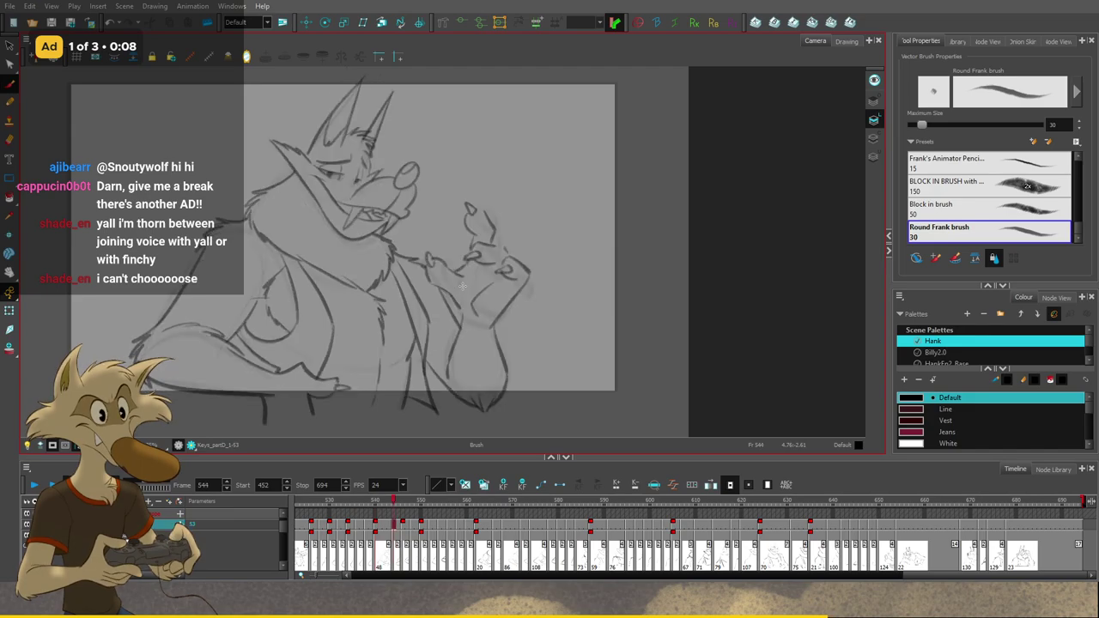
pyautogui.hotkey('alt', 'b')
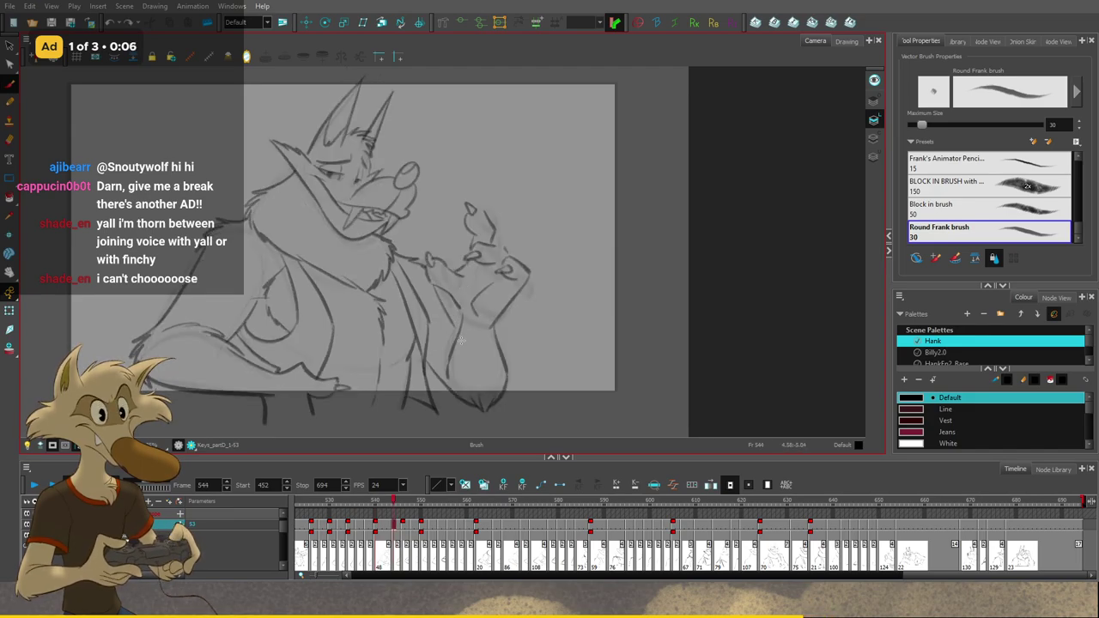
pyautogui.press('.')
pyautogui.press('.')
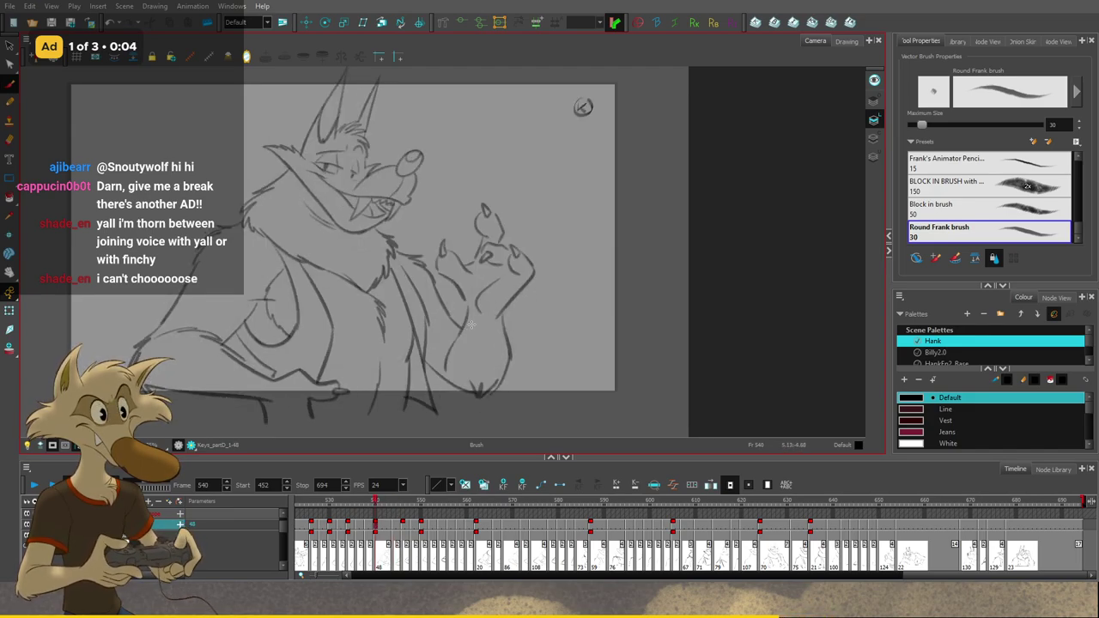
pyautogui.press(',')
pyautogui.press(',')
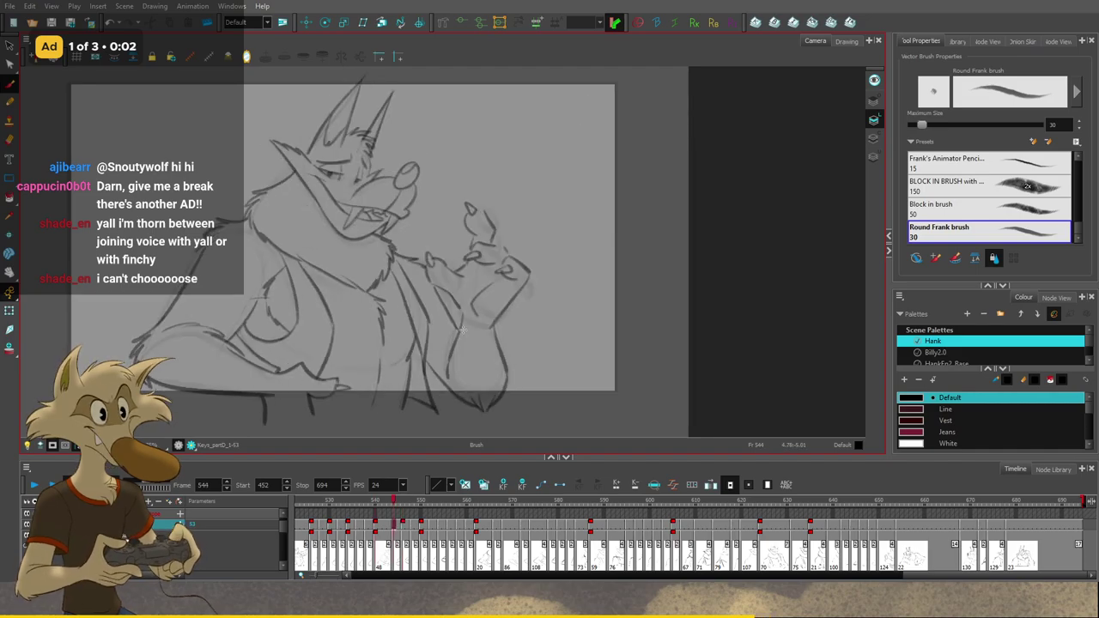
pyautogui.press(',')
pyautogui.press(',')
pyautogui.press(',')
pyautogui.press(',')
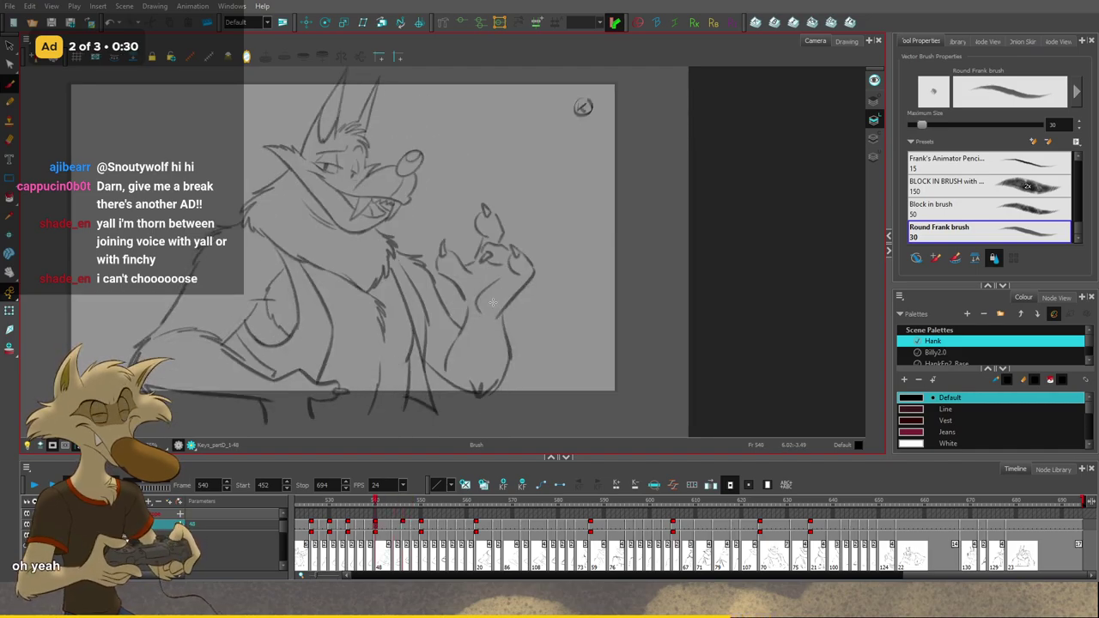
# Step: Flip repeatedly between frames 540 and 548 to examine how the head and raised hand move into the rough drawing at 548
pyautogui.press('.')
pyautogui.press('.')
pyautogui.press('.')
pyautogui.press('.')
pyautogui.press('.')
pyautogui.press('.')
pyautogui.press('.')
pyautogui.press('.')
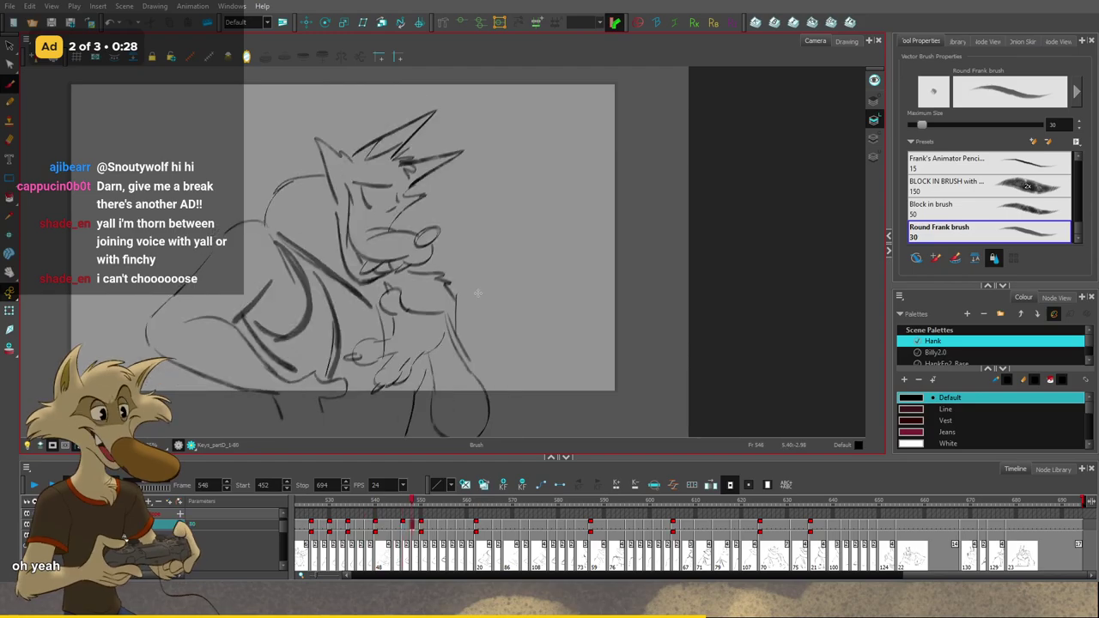
pyautogui.press(',')
pyautogui.press(',')
pyautogui.press(',')
pyautogui.press(',')
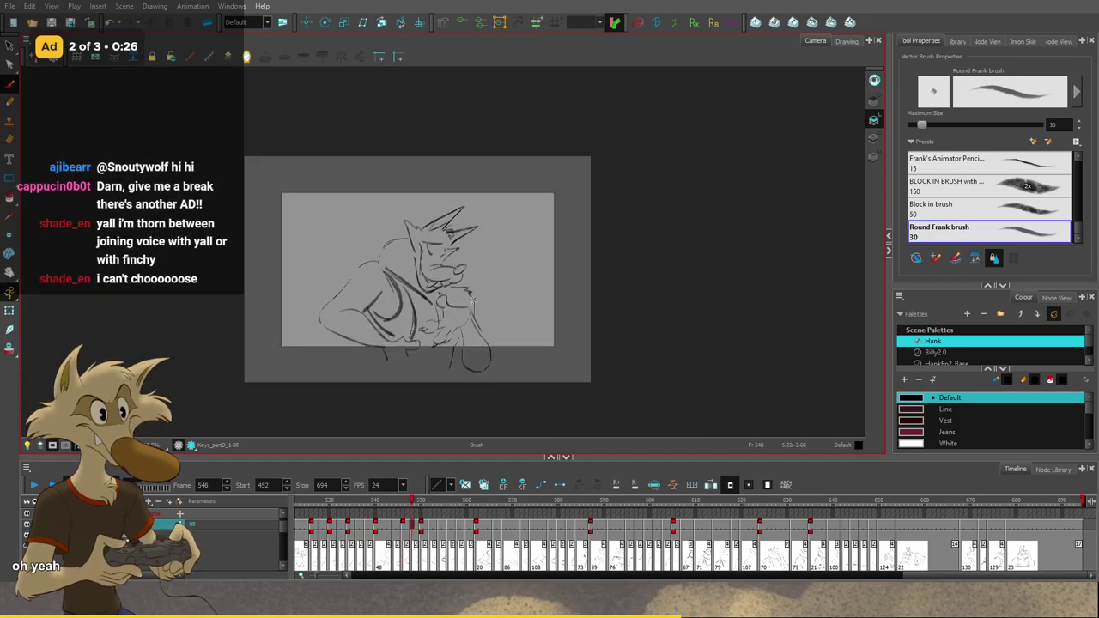
pyautogui.scroll(1, 477, 281)
pyautogui.press('.')
pyautogui.press('.')
pyautogui.press('.')
pyautogui.press('.')
pyautogui.press('.')
pyautogui.press('.')
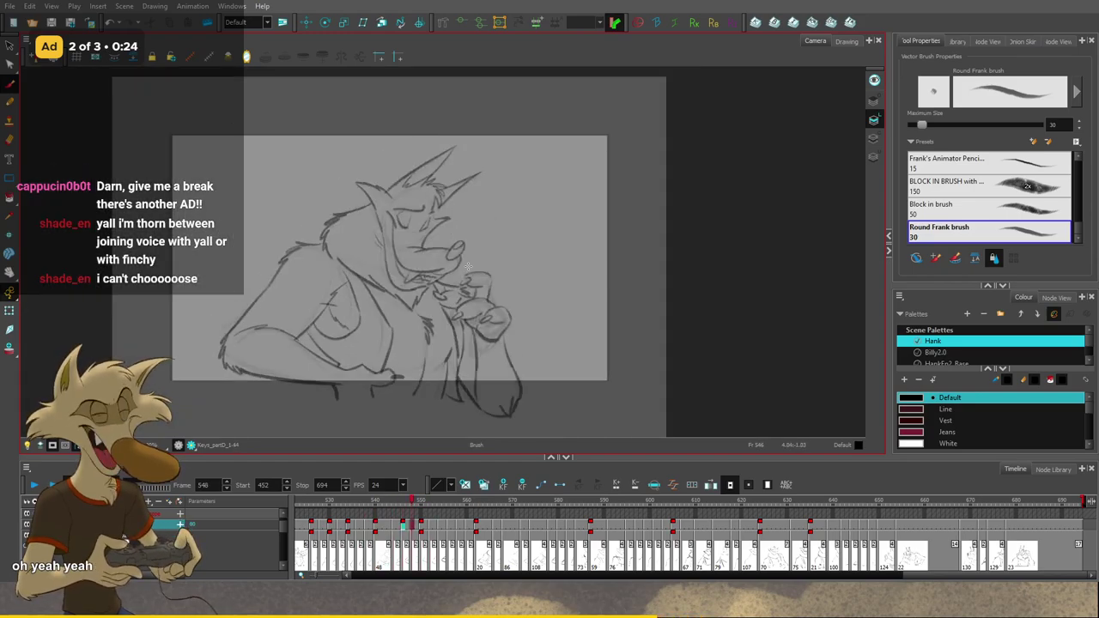
pyautogui.scroll(1, 464, 264)
pyautogui.scroll(-2, 468, 264)
pyautogui.press(',')
pyautogui.press(',')
pyautogui.press(',')
pyautogui.press(',')
pyautogui.press(',')
pyautogui.press(',')
pyautogui.press('.')
pyautogui.press('.')
pyautogui.press('.')
pyautogui.press('.')
pyautogui.press('.')
pyautogui.press('.')
pyautogui.press('.')
pyautogui.press('.')
pyautogui.press('.')
pyautogui.press('.')
pyautogui.press('.')
pyautogui.press('.')
pyautogui.press('.')
pyautogui.press('.')
pyautogui.press('.')
pyautogui.press('.')
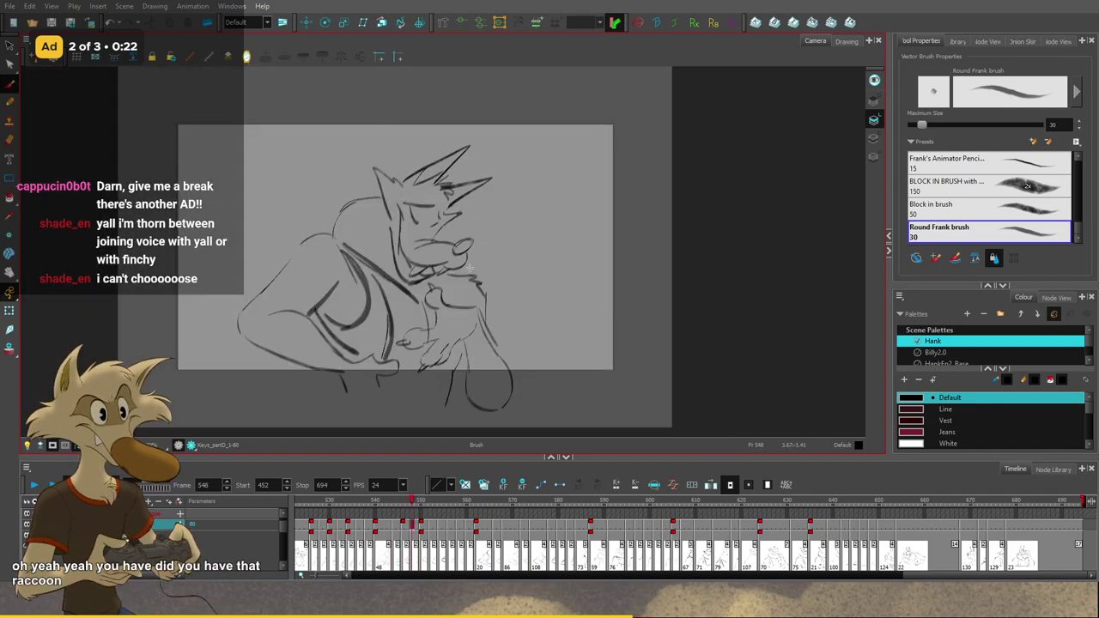
pyautogui.press(',')
pyautogui.press(',')
pyautogui.press(',')
pyautogui.press(',')
pyautogui.press(',')
pyautogui.press(',')
pyautogui.press(',')
pyautogui.press(',')
pyautogui.press(',')
pyautogui.press(',')
pyautogui.press(',')
pyautogui.press(',')
pyautogui.press(',')
pyautogui.press(',')
pyautogui.press(',')
pyautogui.press(',')
pyautogui.press(',')
pyautogui.press(',')
pyautogui.press(',')
pyautogui.press(',')
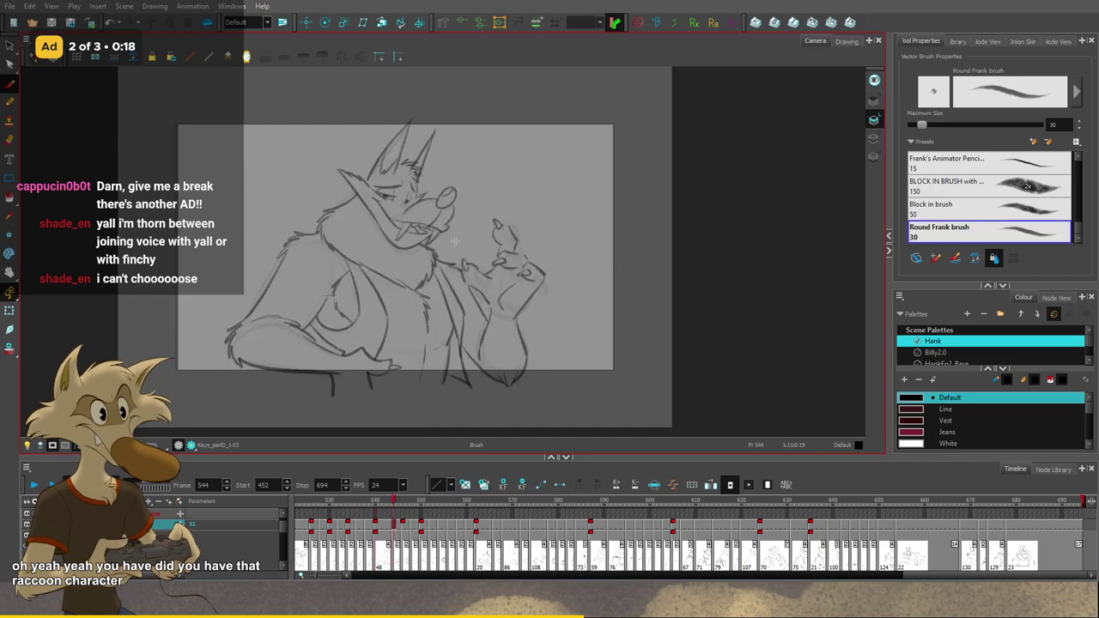
pyautogui.press('.')
pyautogui.press('.')
pyautogui.press('.')
pyautogui.press('.')
pyautogui.press('.')
pyautogui.press('.')
pyautogui.press('.')
pyautogui.press('.')
pyautogui.press('.')
pyautogui.press('.')
pyautogui.press('.')
pyautogui.press('.')
pyautogui.press(',')
pyautogui.press(',')
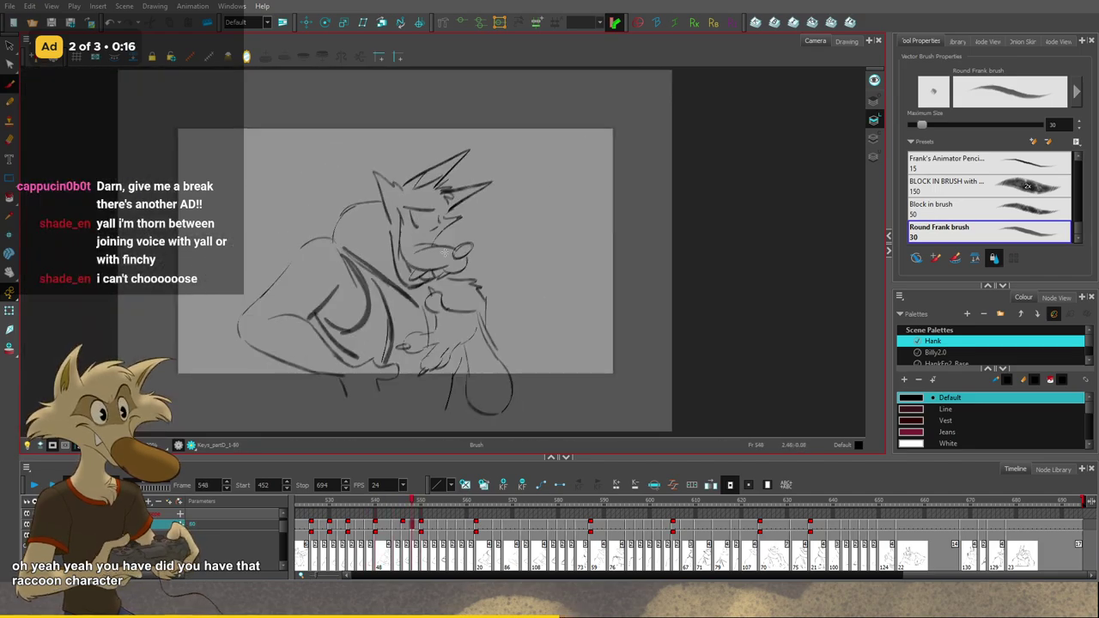
# Step: Flip between frames 546, 548 and 550 to examine the hand's movement into the key drawing at frame 550
pyautogui.scroll(-2, 447, 255)
pyautogui.press('.')
pyautogui.press('.')
pyautogui.press('.')
pyautogui.press('.')
pyautogui.press('.')
pyautogui.press('.')
pyautogui.press(',')
pyautogui.press(',')
pyautogui.press(',')
pyautogui.press(',')
pyautogui.press(',')
pyautogui.press(',')
pyautogui.press(',')
pyautogui.press(',')
pyautogui.press(',')
pyautogui.press(',')
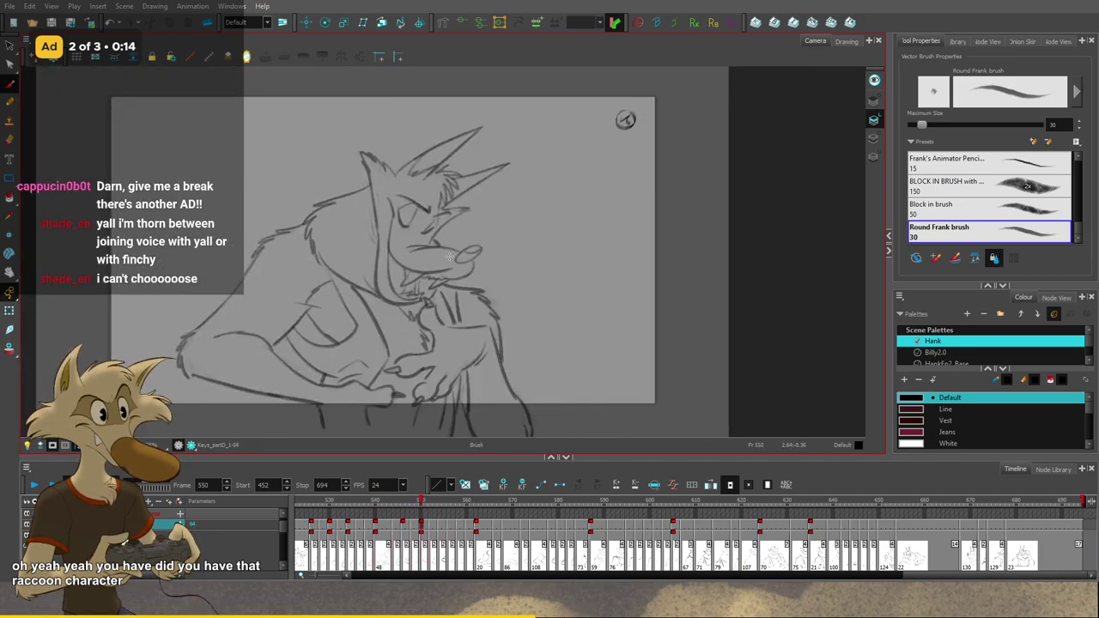
pyautogui.press('.')
pyautogui.press('.')
pyautogui.press('.')
pyautogui.press('.')
pyautogui.press('.')
pyautogui.press('.')
pyautogui.press('f')
pyautogui.press('f')
pyautogui.press('f')
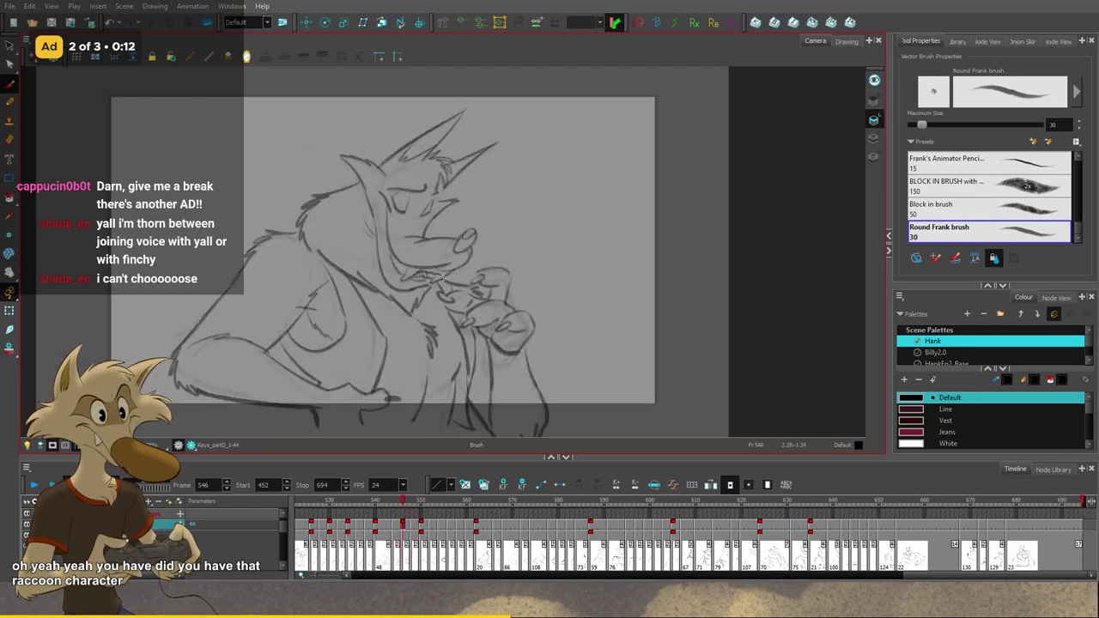
# Step: Step back through the sequence to frame 538 to review the preceding drawings of the raised hand
pyautogui.press('g')
pyautogui.press('g')
pyautogui.press(',')
pyautogui.press(',')
pyautogui.press(',')
pyautogui.press(',')
pyautogui.press(',')
pyautogui.press(',')
pyautogui.press(',')
pyautogui.press(',')
pyautogui.press(',')
pyautogui.press(',')
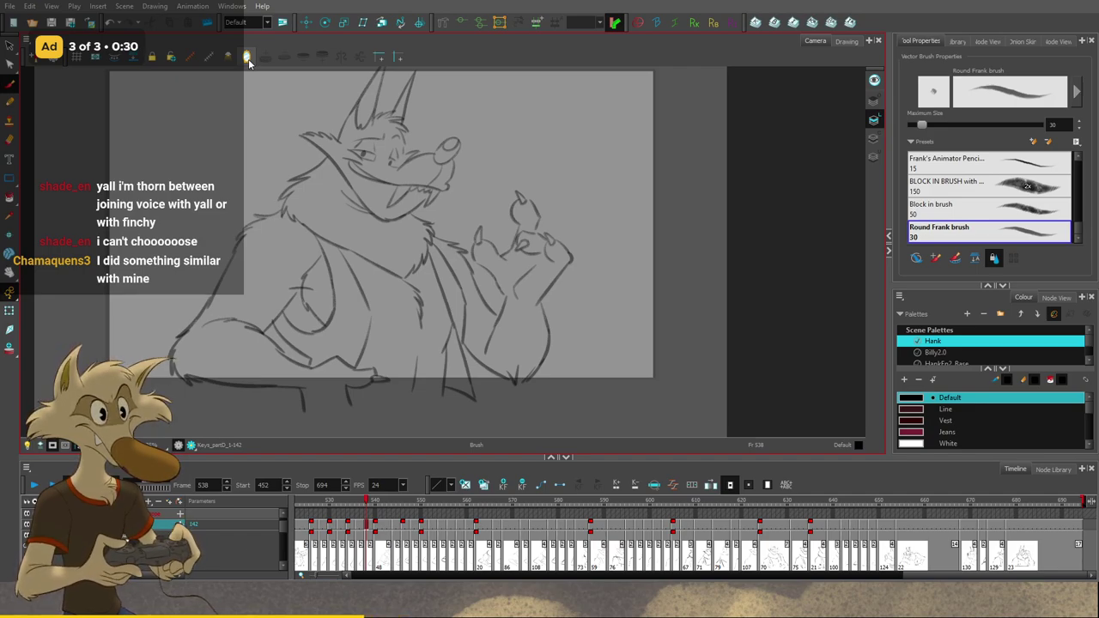
pyautogui.scroll(-2, 359, 240)
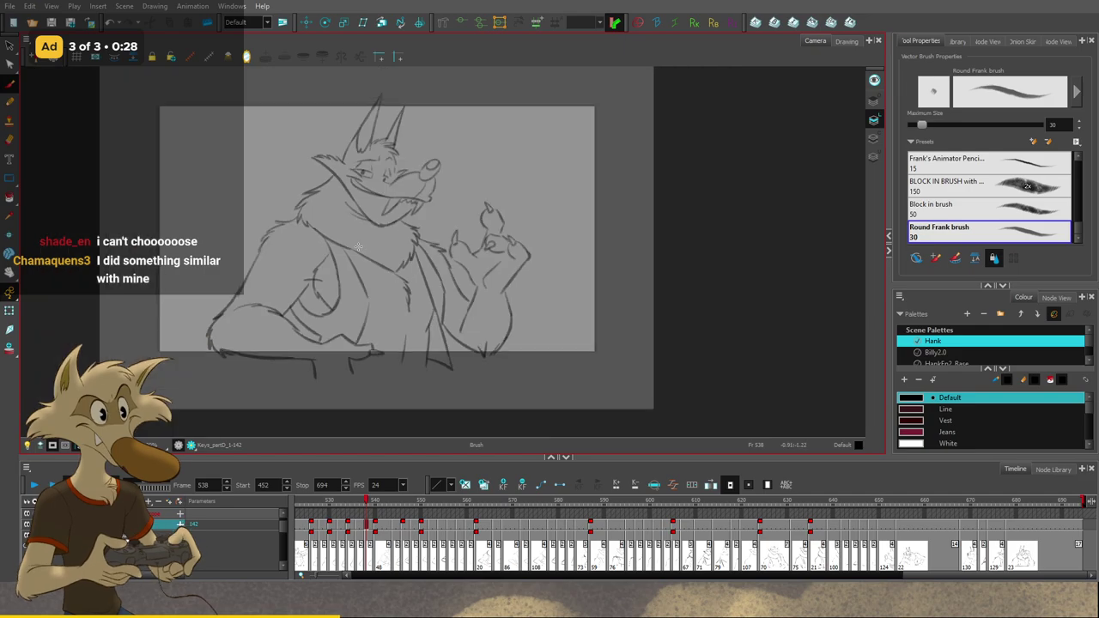
pyautogui.scroll(1, 359, 240)
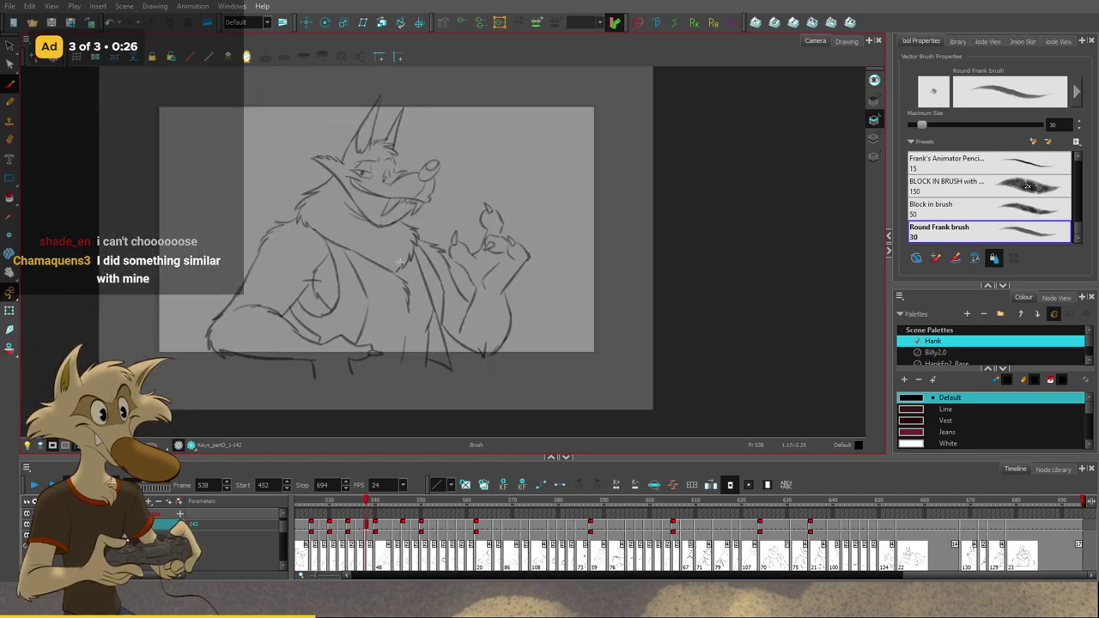
pyautogui.scroll(1, 387, 240)
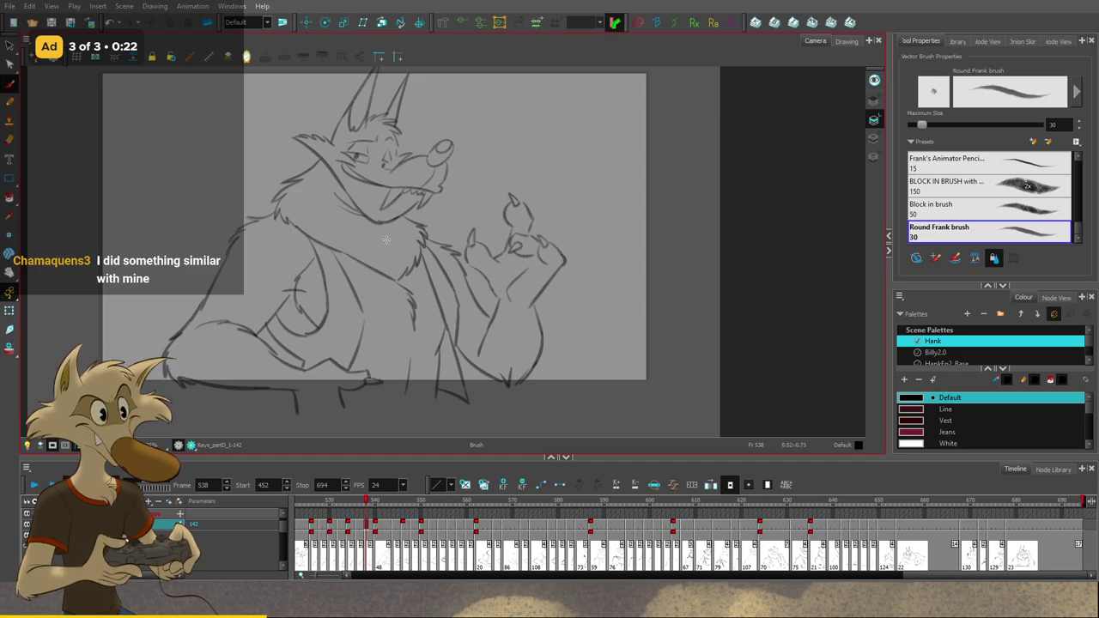
pyautogui.scroll(-1, 386, 240)
pyautogui.scroll(1, 395, 233)
pyautogui.hotkey('alt', 's')
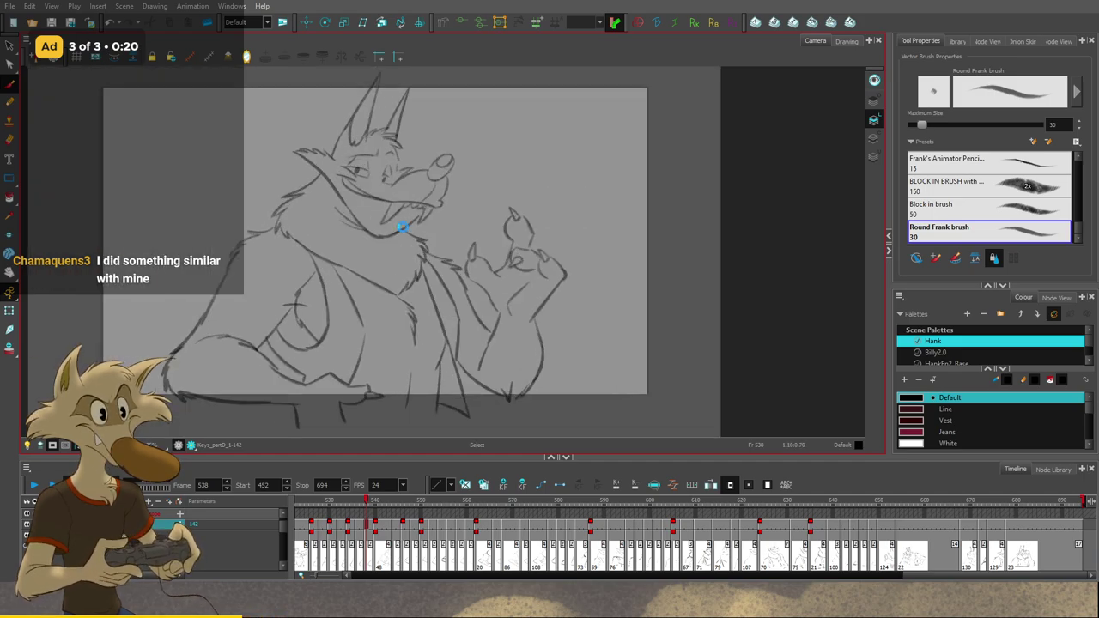
pyautogui.scroll(-1, 403, 228)
pyautogui.scroll(1, 402, 227)
pyautogui.scroll(-1, 402, 229)
pyautogui.scroll(1, 401, 230)
# Step: Step back from frame 538 to frame 528 to examine the head and arm poses in the earlier drawings
pyautogui.press('f')
pyautogui.press('f')
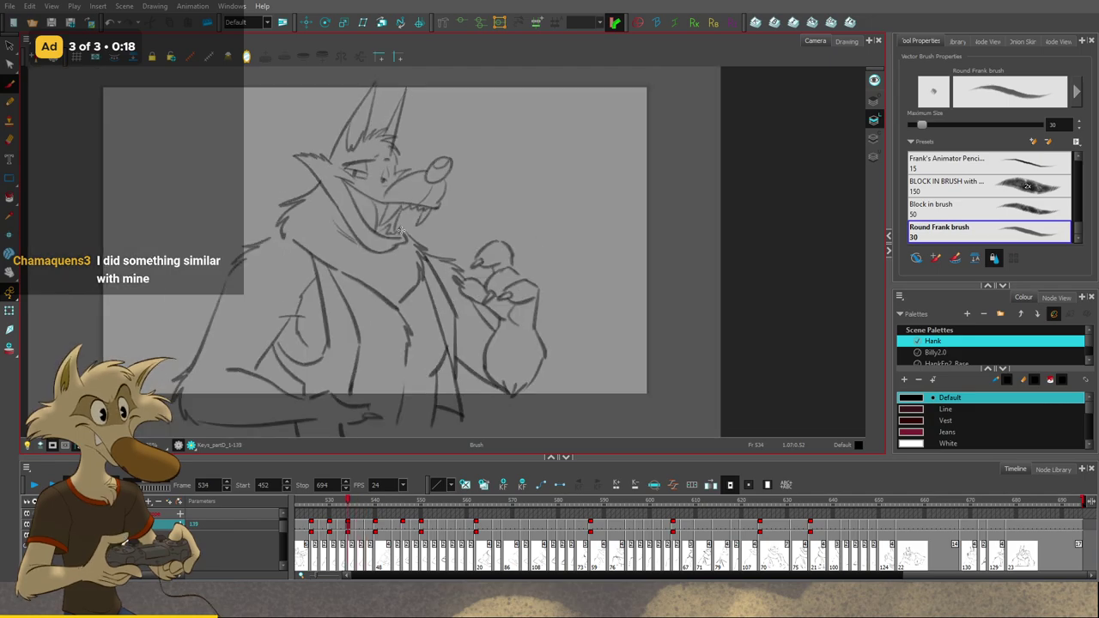
pyautogui.press(',')
pyautogui.press(',')
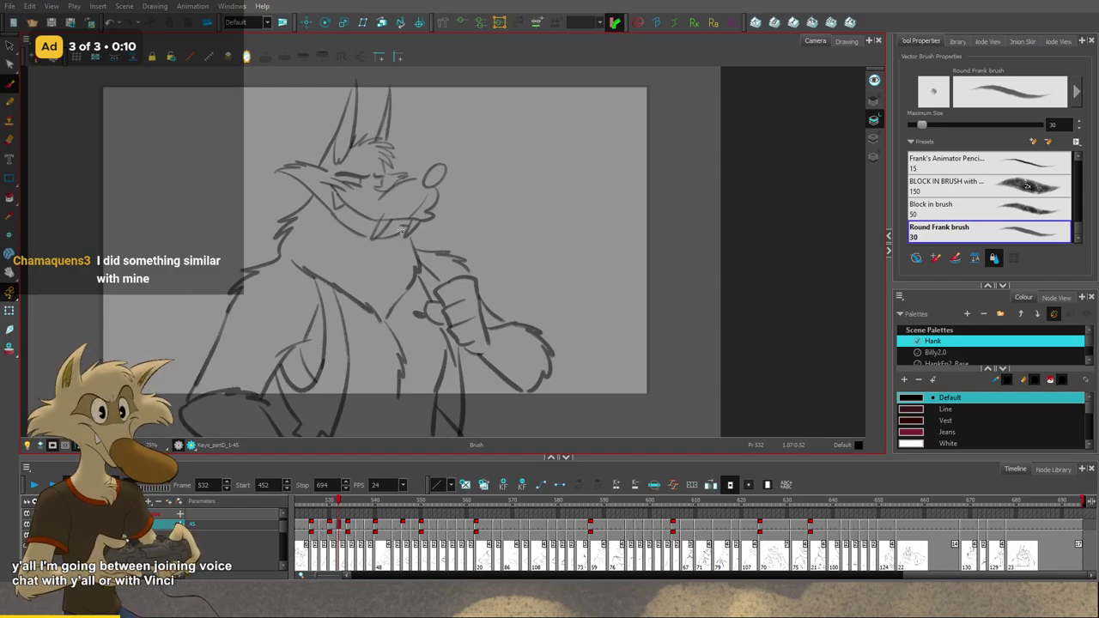
pyautogui.press(',')
pyautogui.press(',')
pyautogui.press(',')
pyautogui.press(',')
pyautogui.scroll(2, 426, 161)
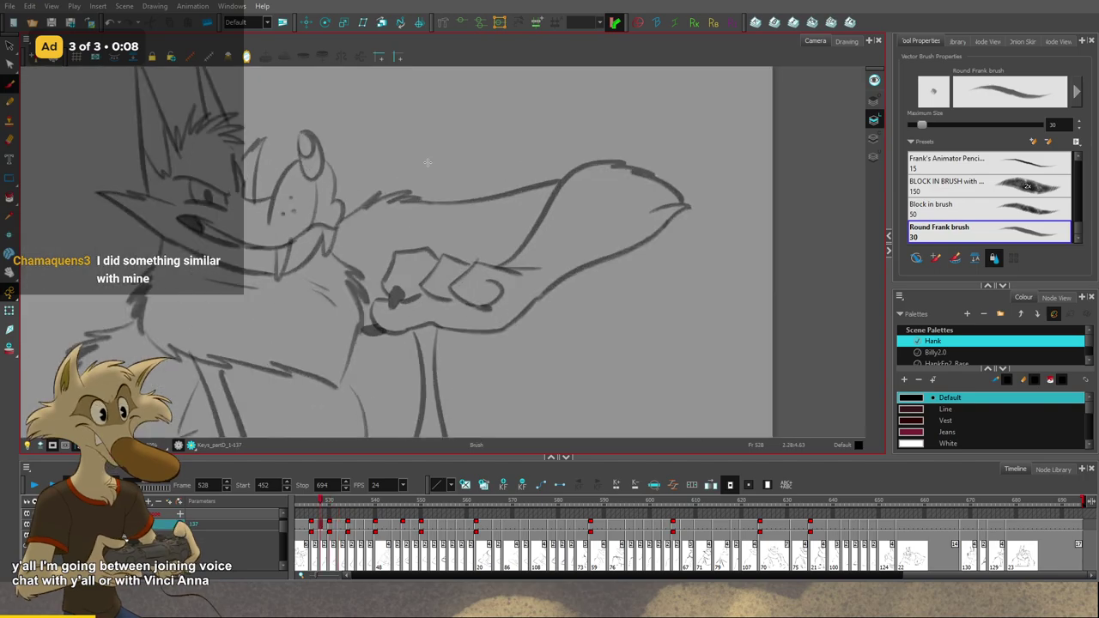
# Step: Extend the top line of the wolf's muzzle to the nose in the drawing at frame 532 and save the scene
pyautogui.press('.')
pyautogui.press('.')
pyautogui.press('.')
pyautogui.press('.')
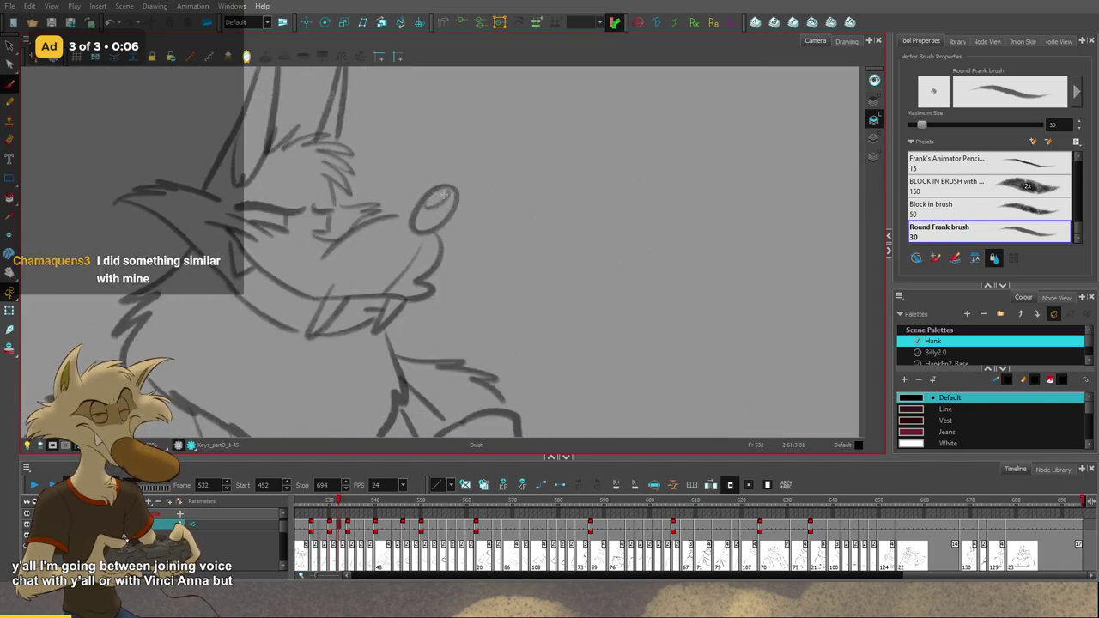
pyautogui.press(',')
pyautogui.press('.')
pyautogui.hotkey('ctrl', 'z')
pyautogui.moveTo(395, 216); pyautogui.dragTo(412, 219)
pyautogui.hotkey('ctrl', 's')
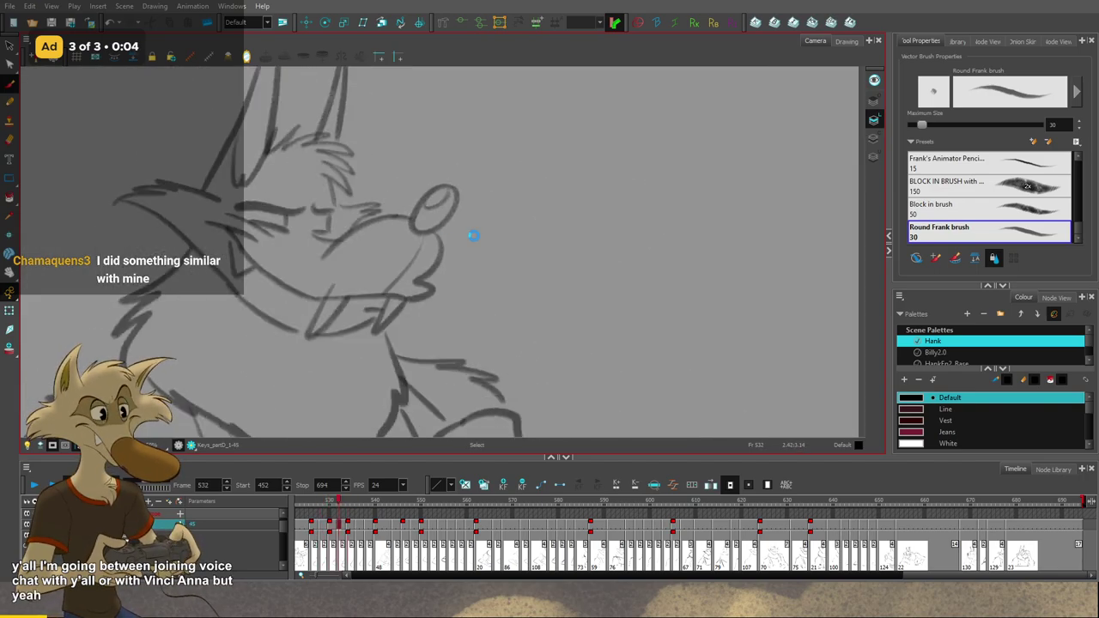
pyautogui.hotkey('alt', 'b')
# Step: Flip between frames 530 and 532 to compare the vest edges and body pose
pyautogui.scroll(-4, 473, 234)
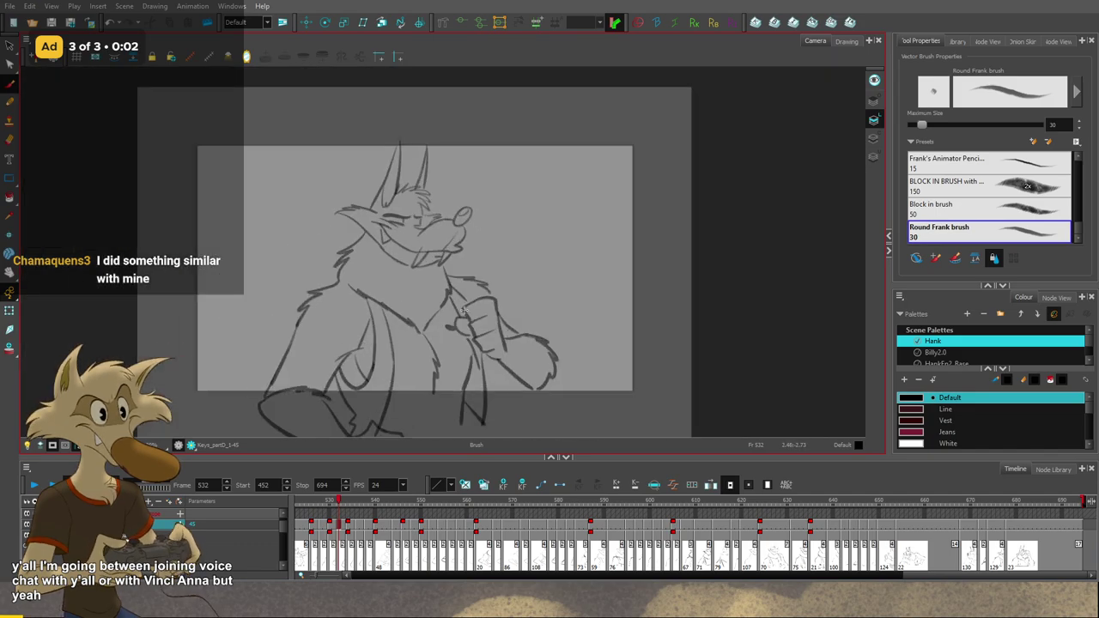
pyautogui.scroll(2, 462, 310)
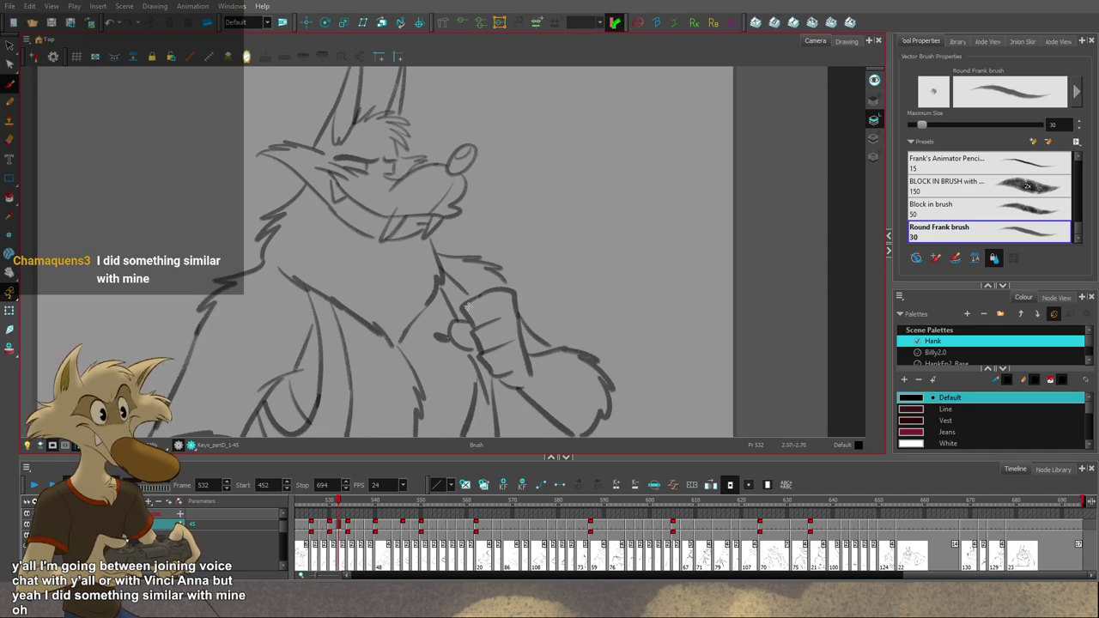
pyautogui.scroll(-2, 468, 306)
pyautogui.press(',')
pyautogui.press(',')
pyautogui.scroll(1, 487, 352)
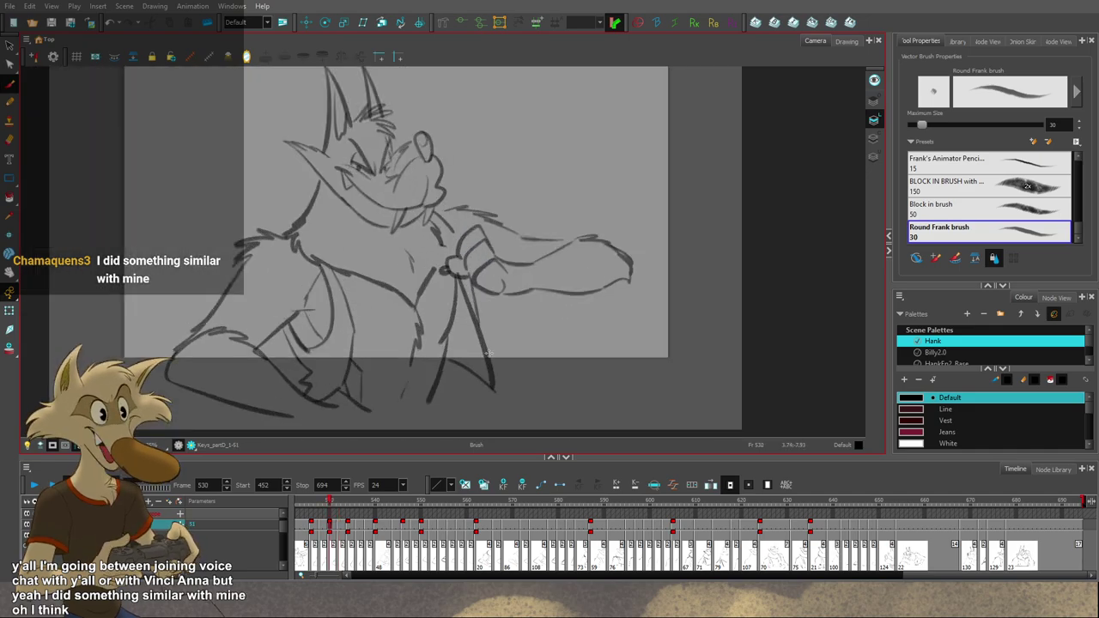
pyautogui.press('g')
pyautogui.press('g')
pyautogui.press('f')
pyautogui.press('f')
pyautogui.press('g')
pyautogui.press('g')
pyautogui.press('f')
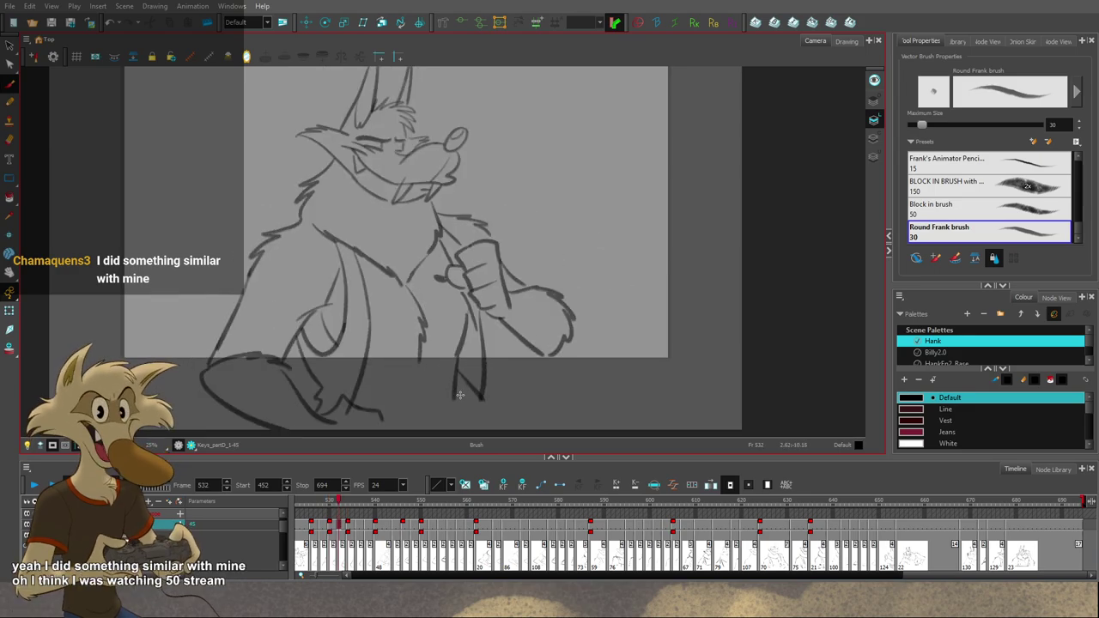
# Step: Delete the short lower stroke of the vest edge below the raised fist at frame 532 and redraw it at a wider slant
pyautogui.keyDown('ctrl'); pyautogui.click(456, 394); pyautogui.keyUp('ctrl')
pyautogui.press('Delete')
pyautogui.press('f')
pyautogui.press('g')
pyautogui.moveTo(459, 353)
pyautogui.mouseDown()
pyautogui.moveTo(446, 371)
pyautogui.moveTo(449, 401)
pyautogui.mouseUp()
pyautogui.hotkey('ctrl', 'z')
pyautogui.press('f')
pyautogui.press('g')
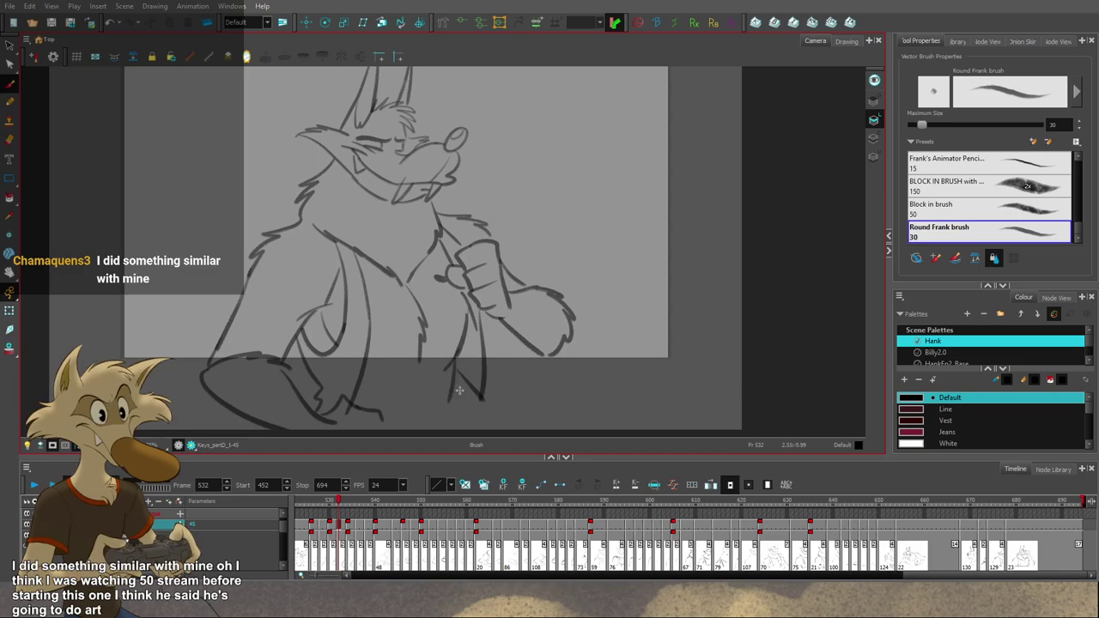
# Step: Flip repeatedly between the drawings at frames 530 and 532 to check how both vest edges move
pyautogui.press('f')
pyautogui.press('g')
pyautogui.press('g')
pyautogui.press('f')
pyautogui.press('f')
pyautogui.press('g')
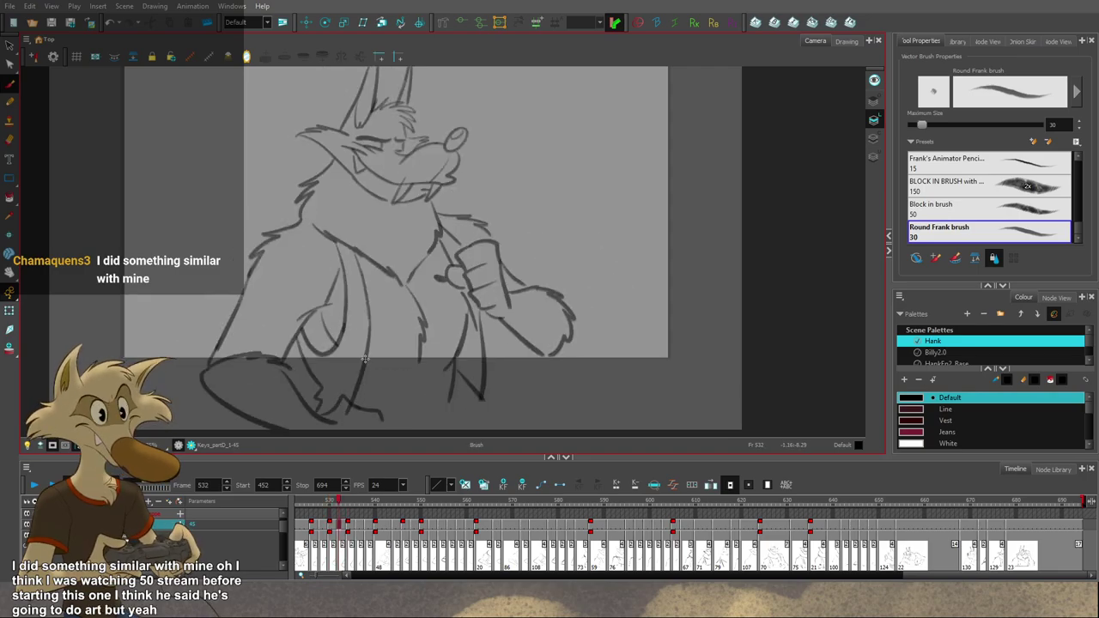
pyautogui.press(',')
pyautogui.press(',')
pyautogui.press('.')
pyautogui.press('.')
pyautogui.press(',')
pyautogui.press(',')
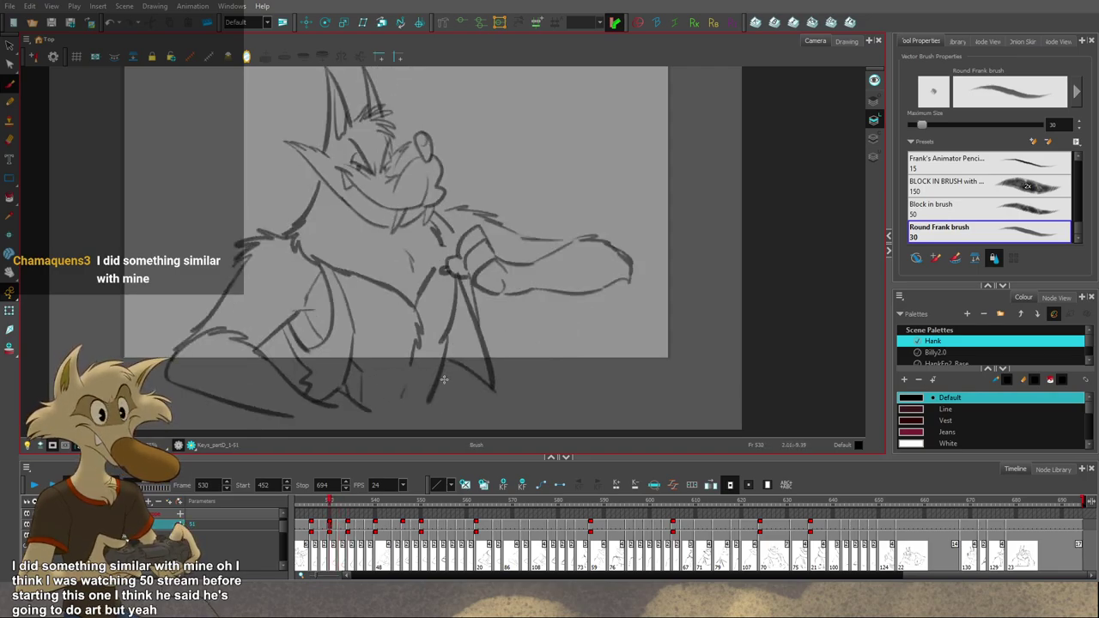
pyautogui.press('.')
pyautogui.press('.')
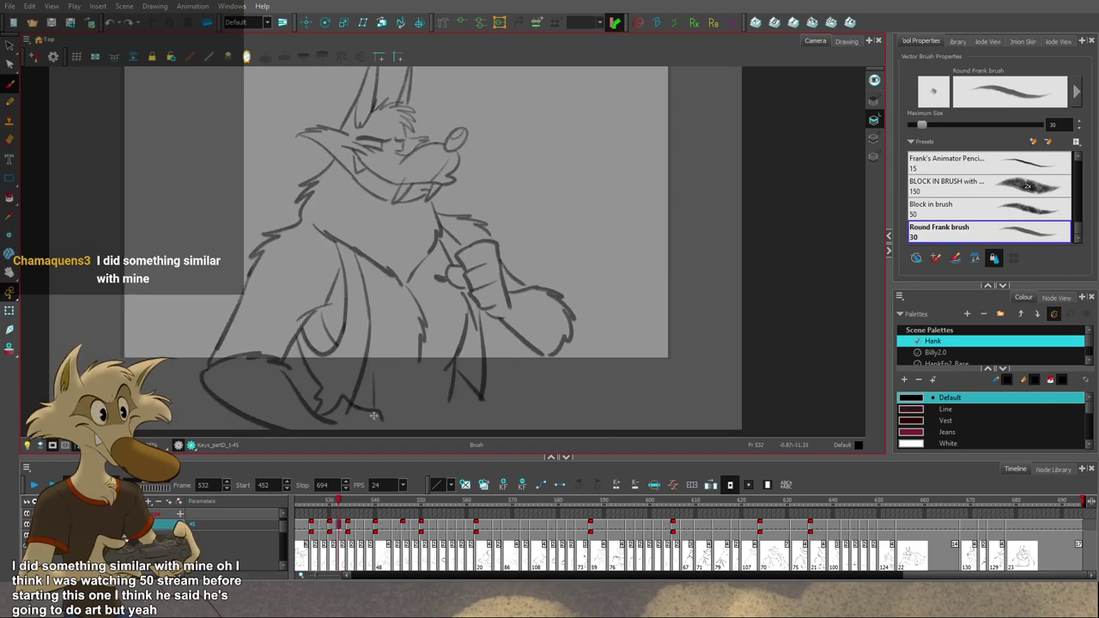
pyautogui.press('f')
pyautogui.press('g')
# Step: Step forward from frame 532 to 552 and back to the key drawing at frame 550 to review the arm's motion
pyautogui.press('.')
pyautogui.press('.')
pyautogui.press('.')
pyautogui.press('.')
pyautogui.press('.')
pyautogui.press('.')
pyautogui.press('.')
pyautogui.press('.')
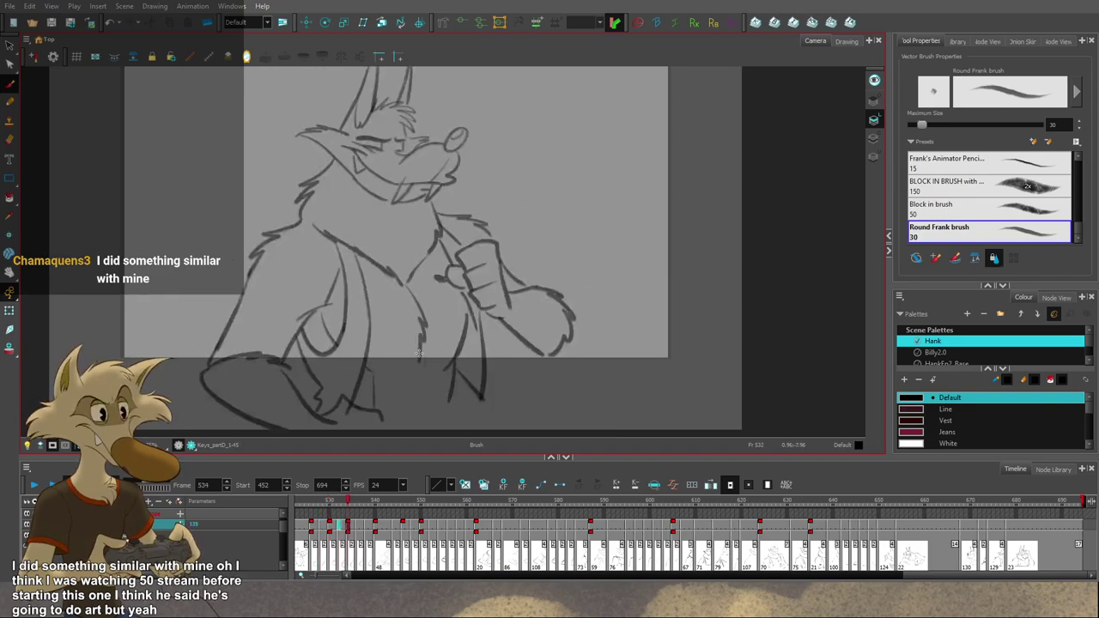
pyautogui.scroll(-1, 428, 365)
pyautogui.press('.')
pyautogui.press('.')
pyautogui.press('.')
pyautogui.press('.')
pyautogui.press('.')
pyautogui.press('.')
pyautogui.press('.')
pyautogui.press('.')
pyautogui.press('.')
pyautogui.press('.')
pyautogui.press('.')
pyautogui.press('.')
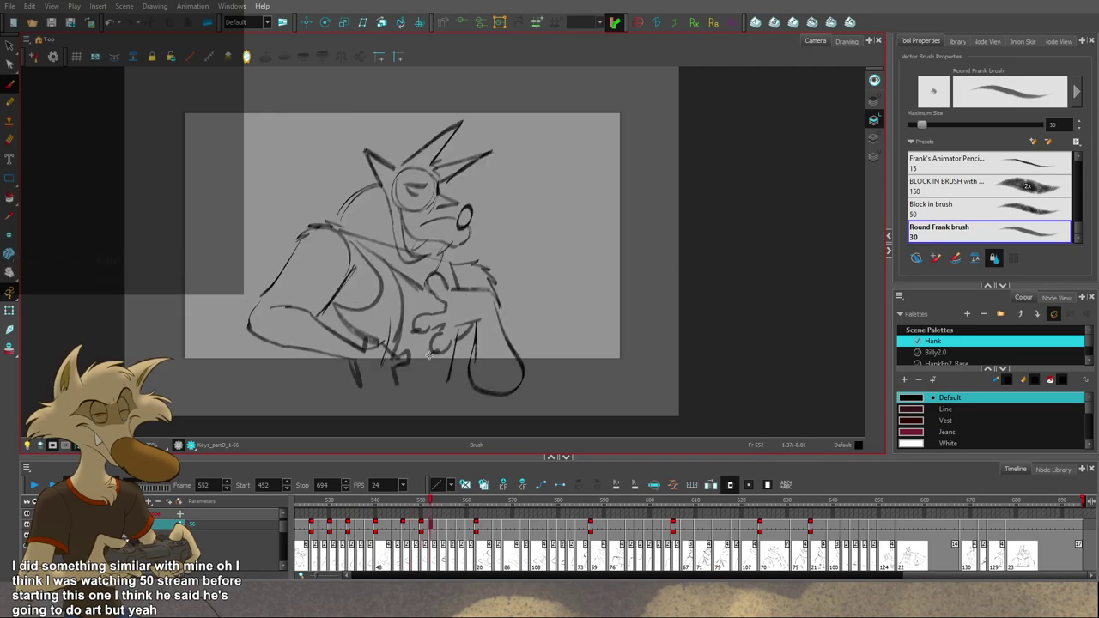
pyautogui.press(',')
pyautogui.press(',')
pyautogui.scroll(2, 429, 352)
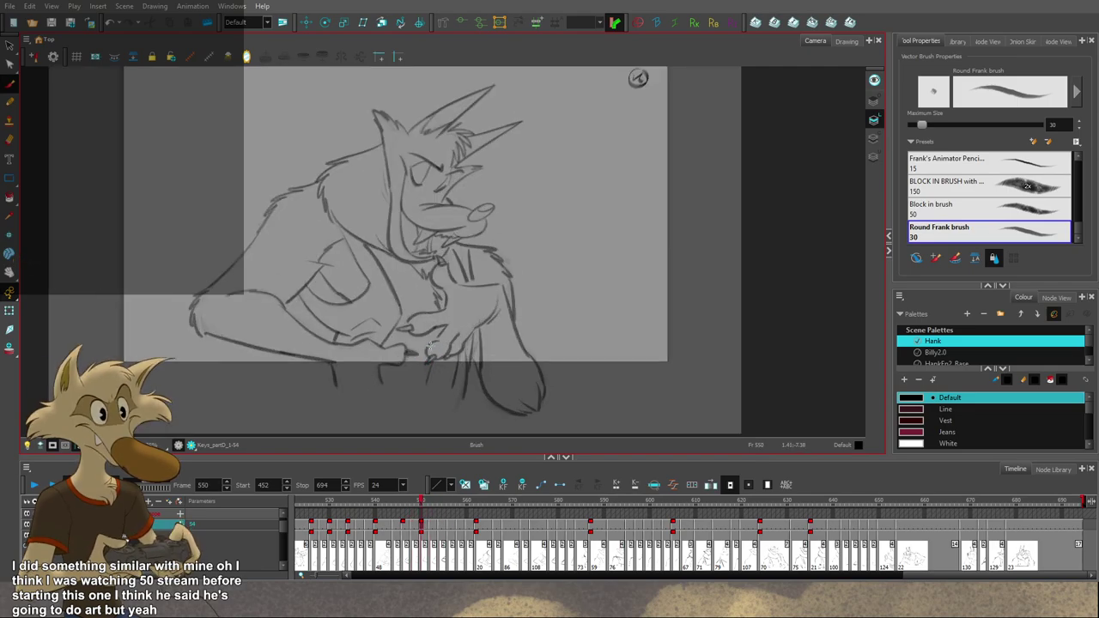
# Step: Mirror the camera view and compare the pose at frame 550 with the earlier drawing at frame 546
pyautogui.click(246, 58)
pyautogui.scroll(-2, 387, 258)
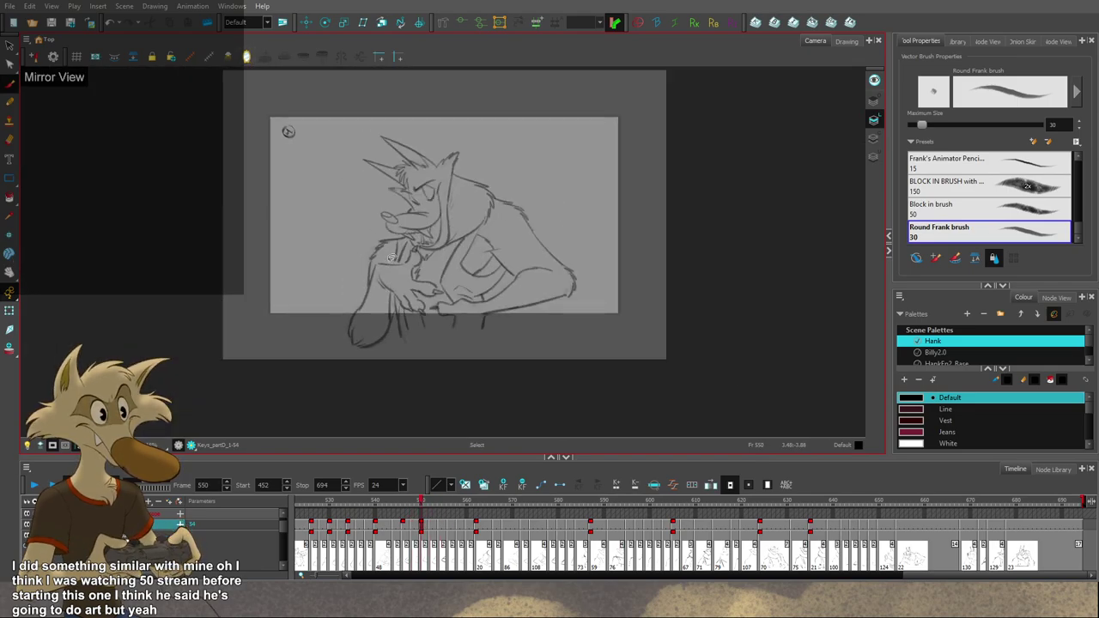
pyautogui.scroll(-2, 488, 268)
pyautogui.scroll(2, 498, 261)
pyautogui.scroll(1, 497, 260)
pyautogui.press('f')
pyautogui.press('f')
pyautogui.scroll(1, 490, 268)
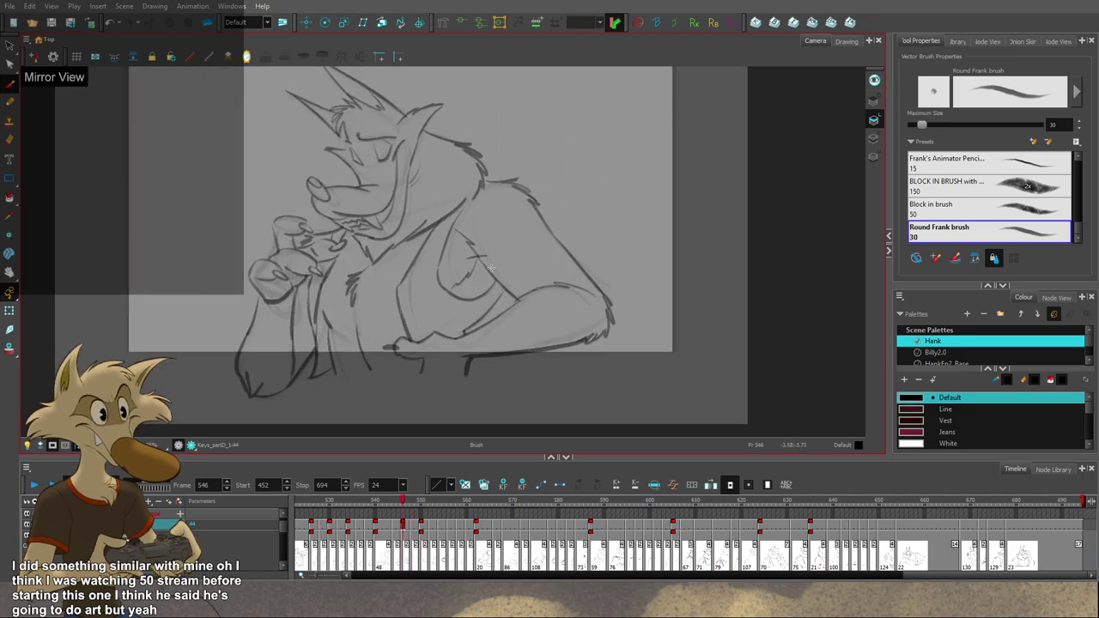
# Step: Flip through frames 546 to 550 in the mirrored view to examine the head and hand dropping into the key pose
pyautogui.press('g')
pyautogui.press('g')
pyautogui.press('g')
pyautogui.press(',')
pyautogui.press(',')
pyautogui.press(',')
pyautogui.press(',')
pyautogui.press(',')
pyautogui.press(',')
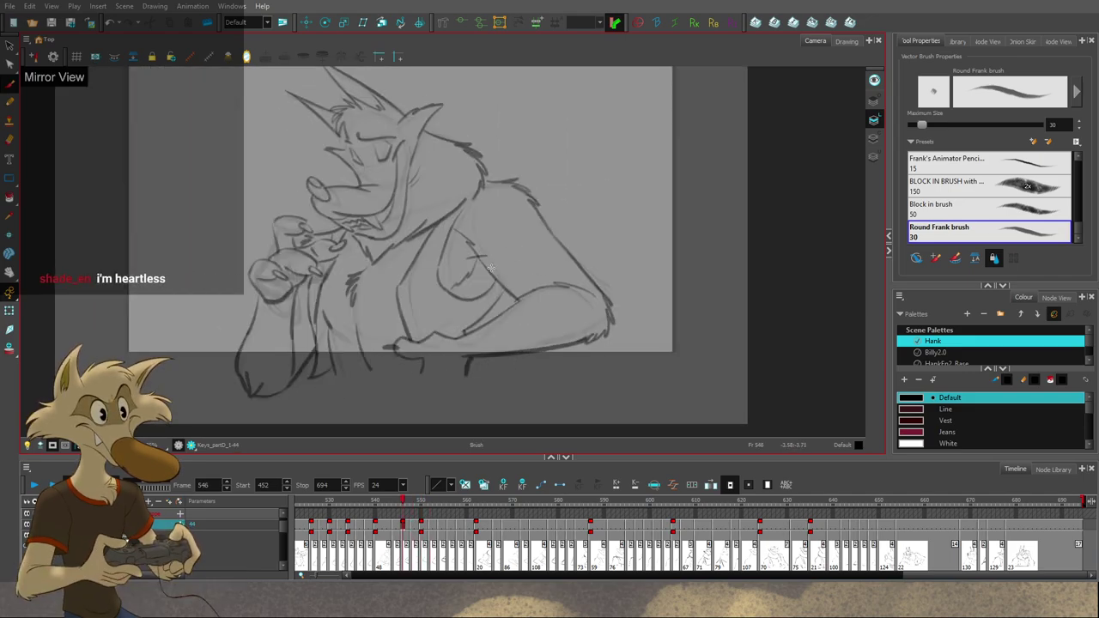
pyautogui.press('.')
pyautogui.press('.')
pyautogui.press('.')
pyautogui.press('.')
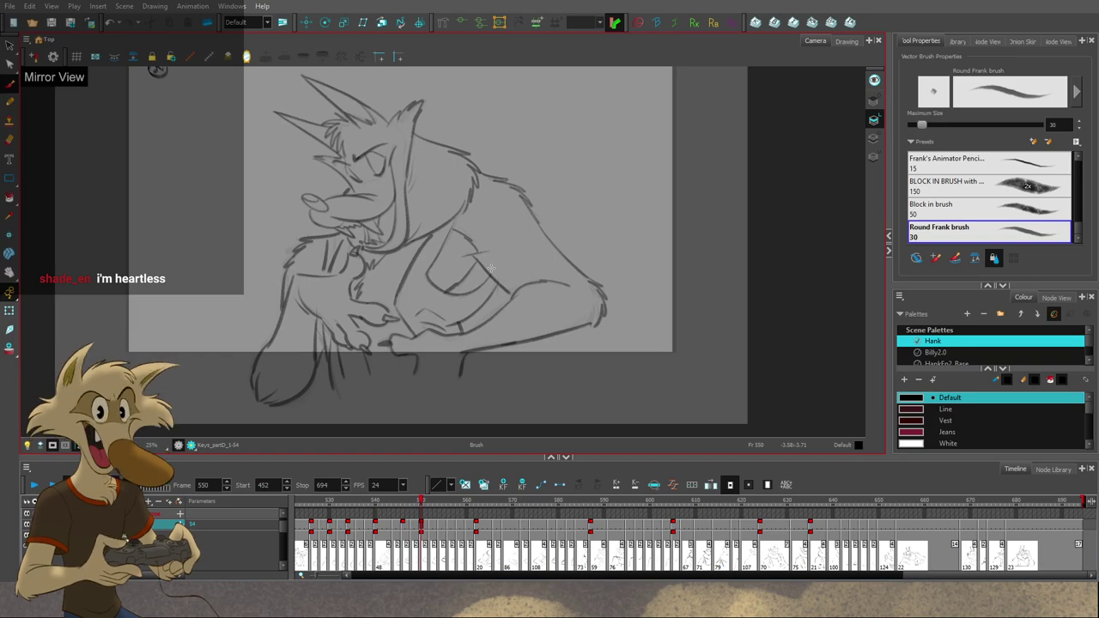
# Step: Redraw the short line on the raised forearm beneath the muzzle at frame 550, and return the view to its unmirrored orientation
pyautogui.scroll(-1, 491, 271)
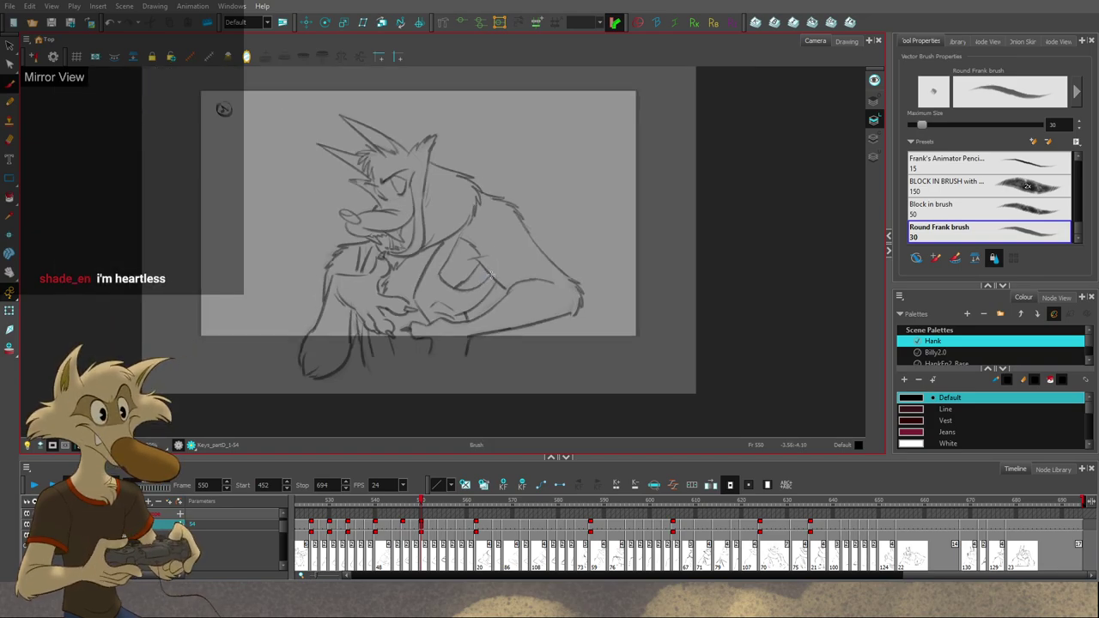
pyautogui.scroll(1, 491, 272)
pyautogui.scroll(-1, 480, 266)
pyautogui.scroll(2, 454, 249)
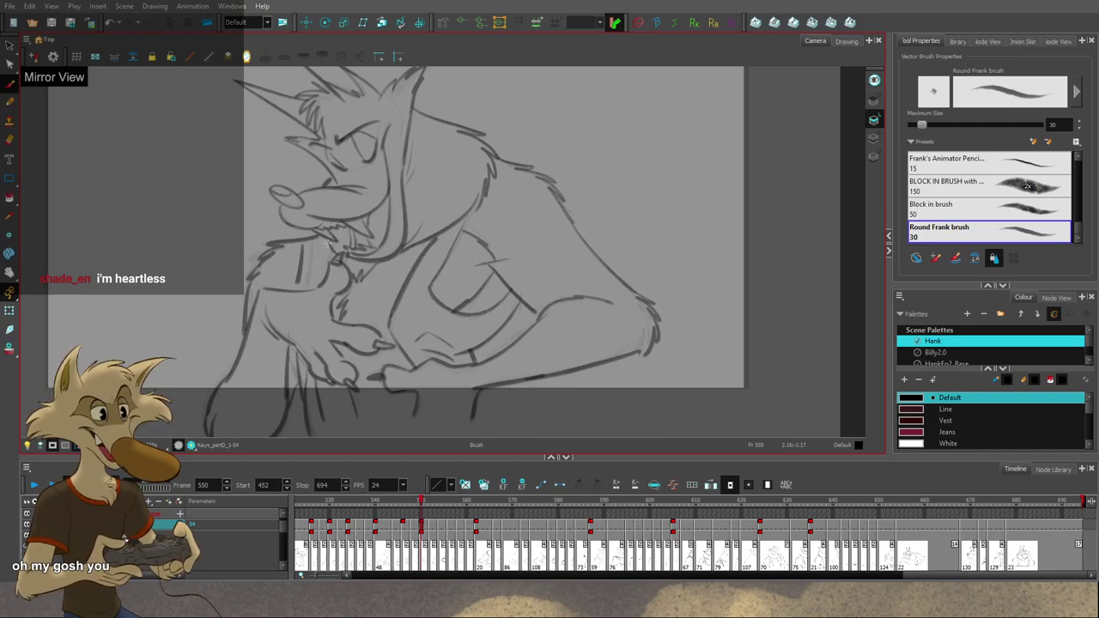
pyautogui.moveTo(304, 253); pyautogui.dragTo(297, 291)
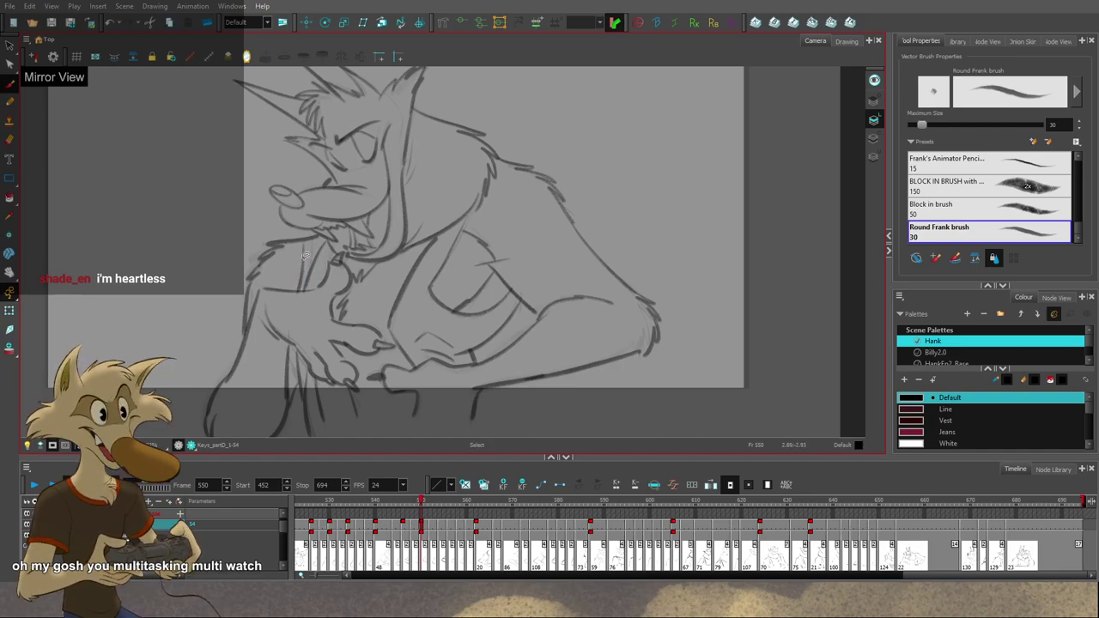
pyautogui.scroll(-2, 366, 266)
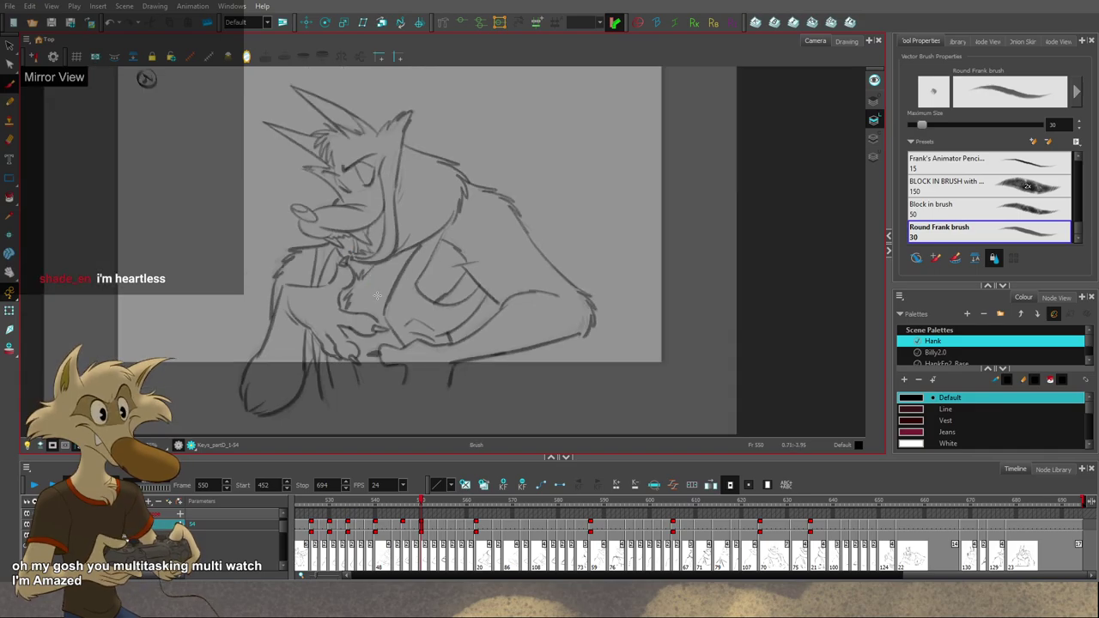
pyautogui.scroll(1, 376, 294)
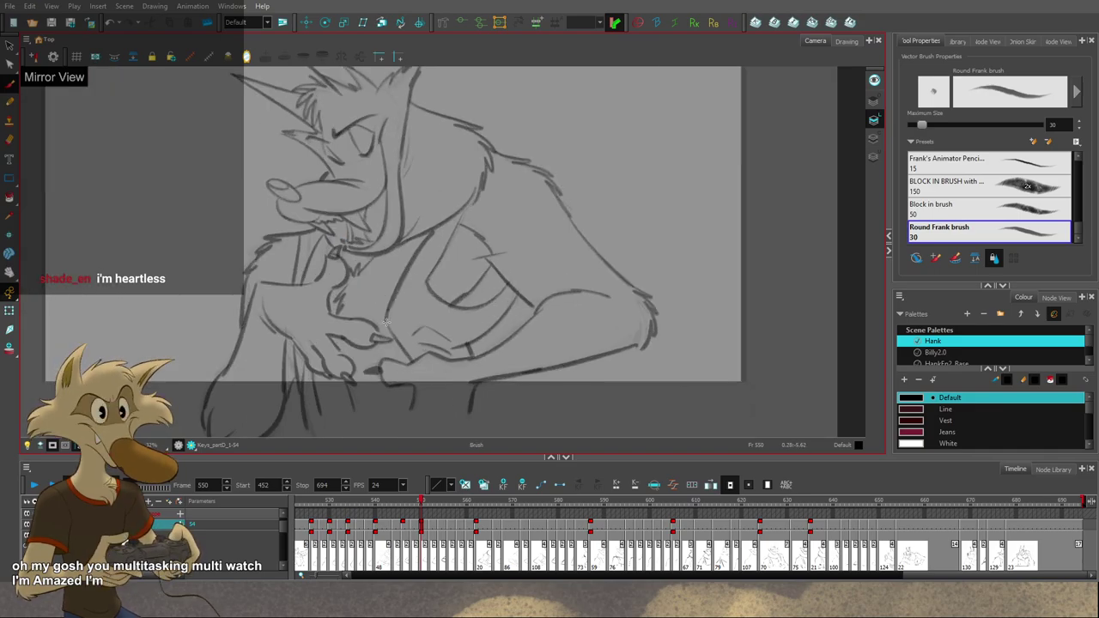
pyautogui.scroll(-3, 385, 324)
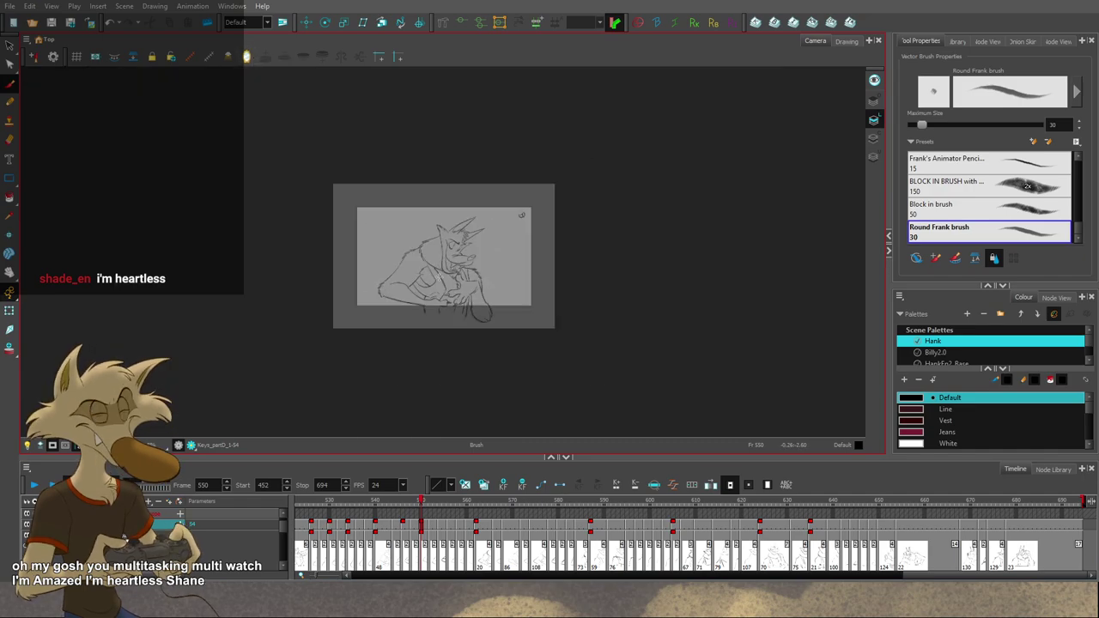
pyautogui.scroll(3, 494, 280)
pyautogui.scroll(2, 457, 270)
pyautogui.scroll(-2, 458, 270)
# Step: Flip back from frame 550 to 544 to compare the raised hand in the neighbouring drawings
pyautogui.press('f')
pyautogui.press('f')
pyautogui.scroll(1, 360, 200)
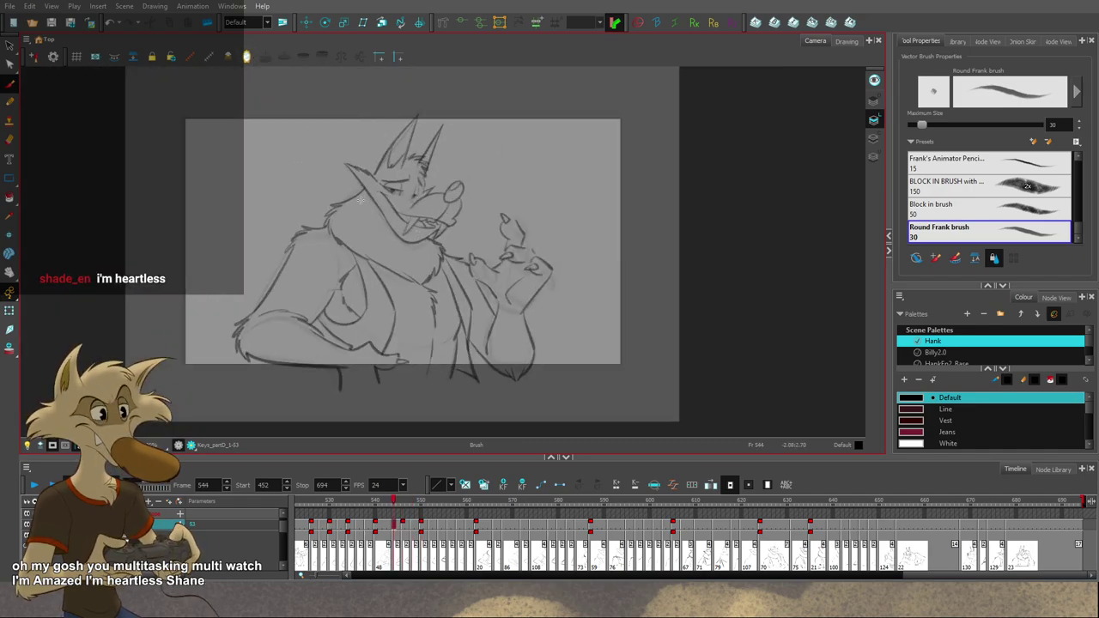
pyautogui.press('g')
pyautogui.press('g')
pyautogui.press('f')
pyautogui.press('f')
pyautogui.press('f')
pyautogui.scroll(1, 508, 200)
pyautogui.press('g')
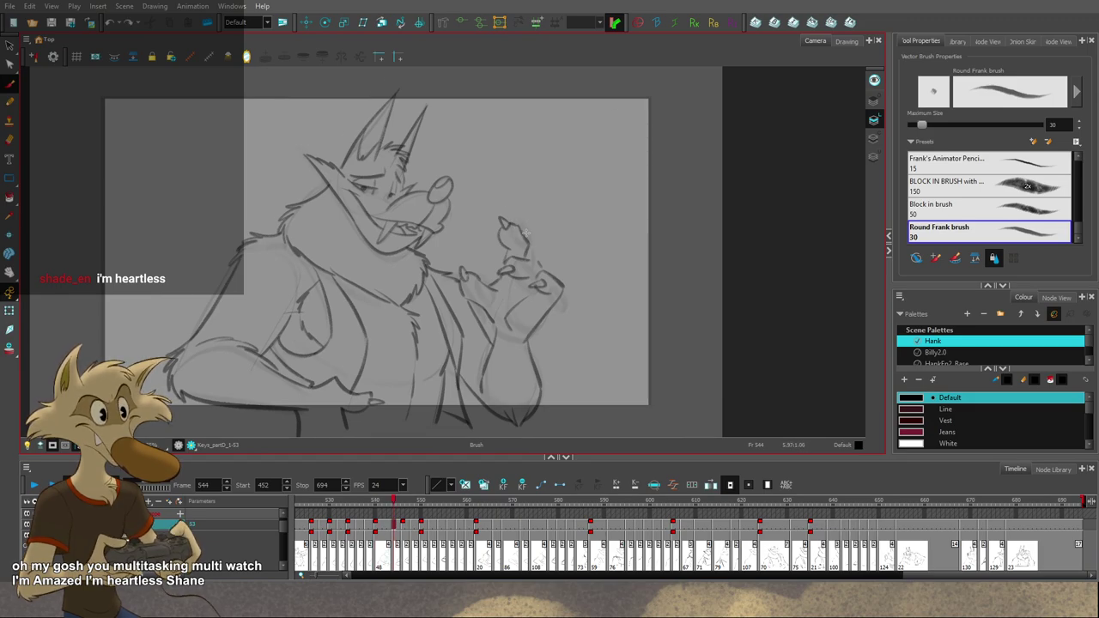
# Step: Flip between frames 538, 540 and 544 to examine the raised fingers' motion into the in-between drawing
pyautogui.press(',')
pyautogui.press(',')
pyautogui.press(',')
pyautogui.press(',')
pyautogui.press(',')
pyautogui.press(',')
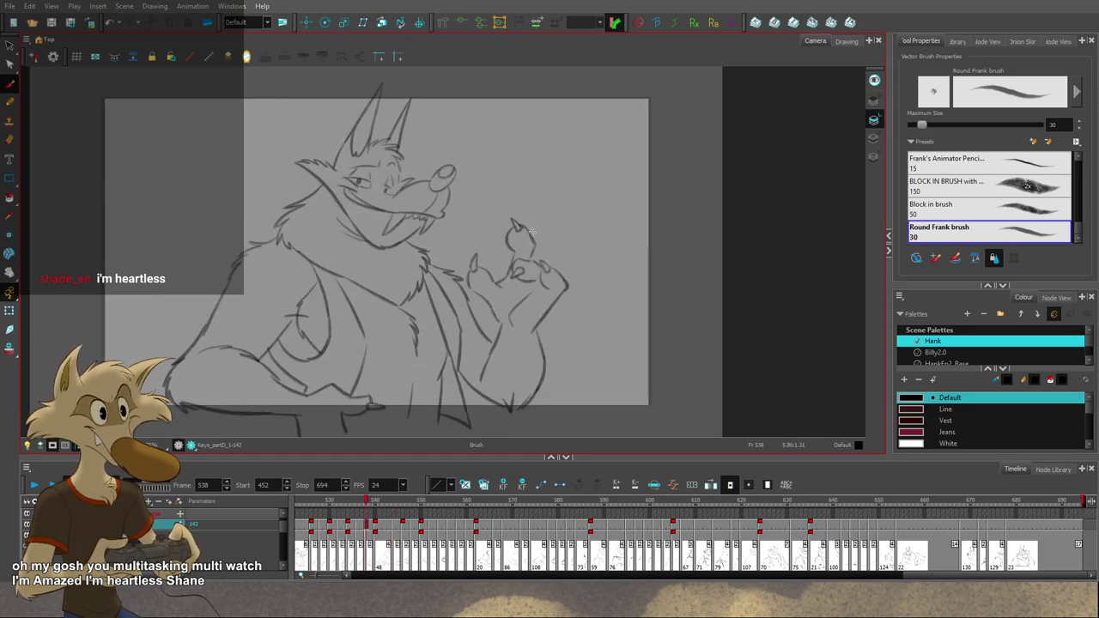
pyautogui.press('.')
pyautogui.press('.')
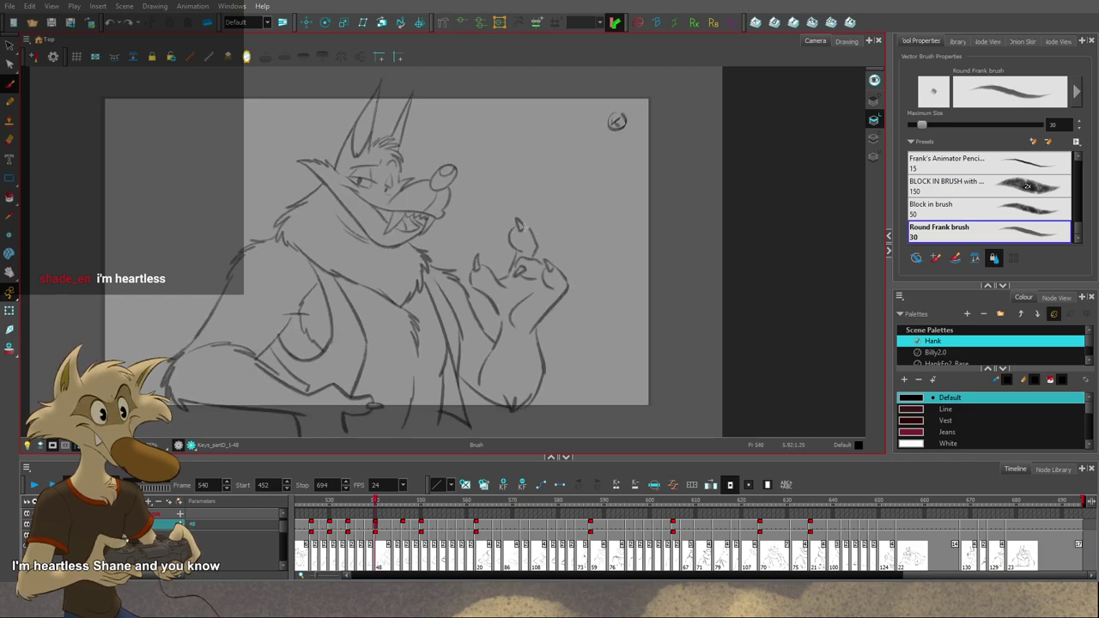
pyautogui.press(',')
pyautogui.press(',')
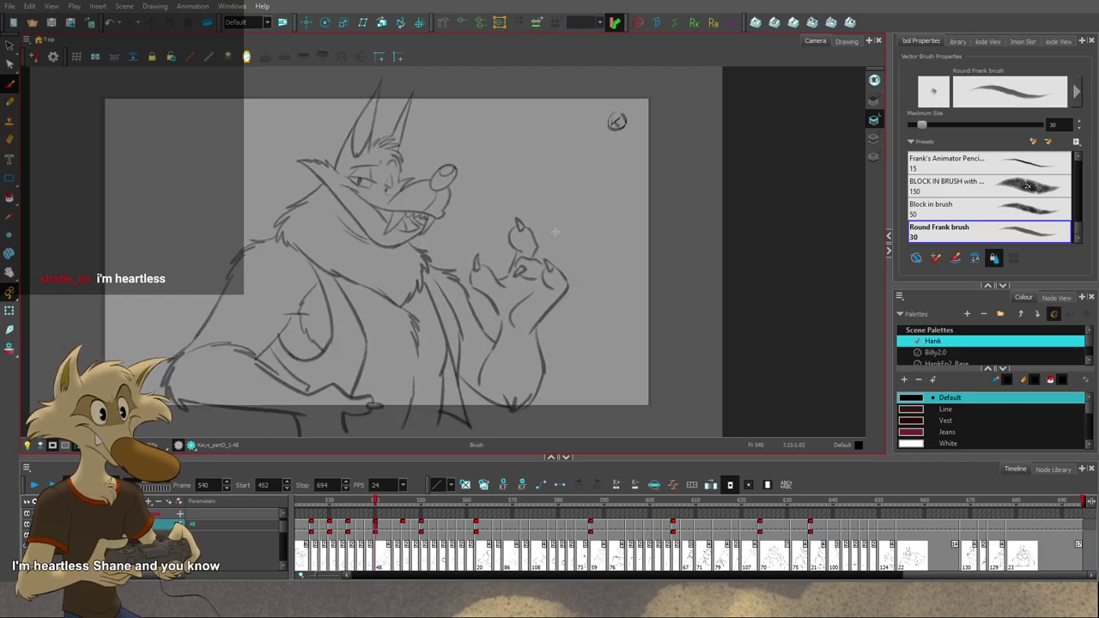
pyautogui.press('.')
pyautogui.press('.')
pyautogui.press('.')
pyautogui.press('.')
pyautogui.press('.')
pyautogui.press('.')
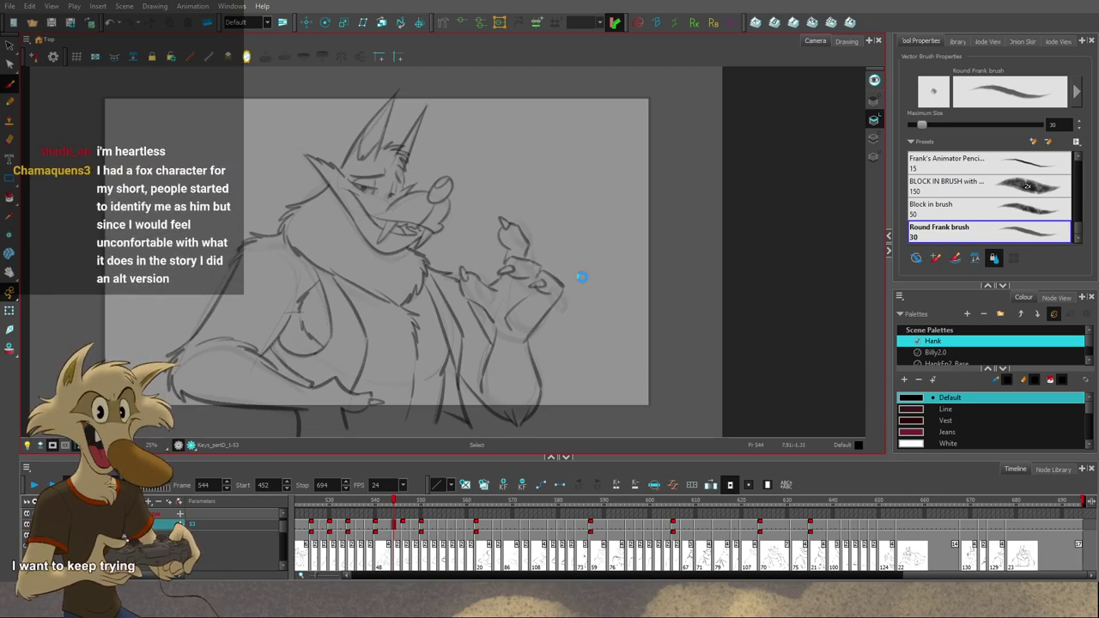
# Step: Draw the knuckle outline between the raised hand's fingers at frame 544, retrying the strokes, and save the scene
pyautogui.scroll(-1, 584, 282)
pyautogui.scroll(2, 567, 258)
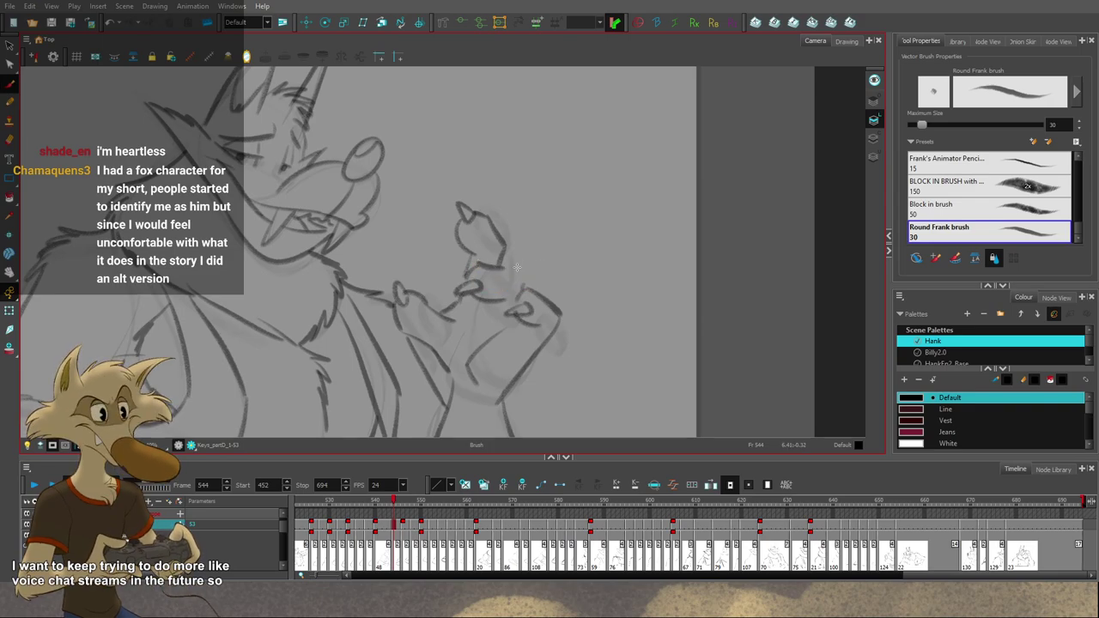
pyautogui.press('f')
pyautogui.press('g')
pyautogui.moveTo(499, 269); pyautogui.dragTo(524, 276)
pyautogui.hotkey('ctrl', 'z')
pyautogui.hotkey('ctrl', 'z')
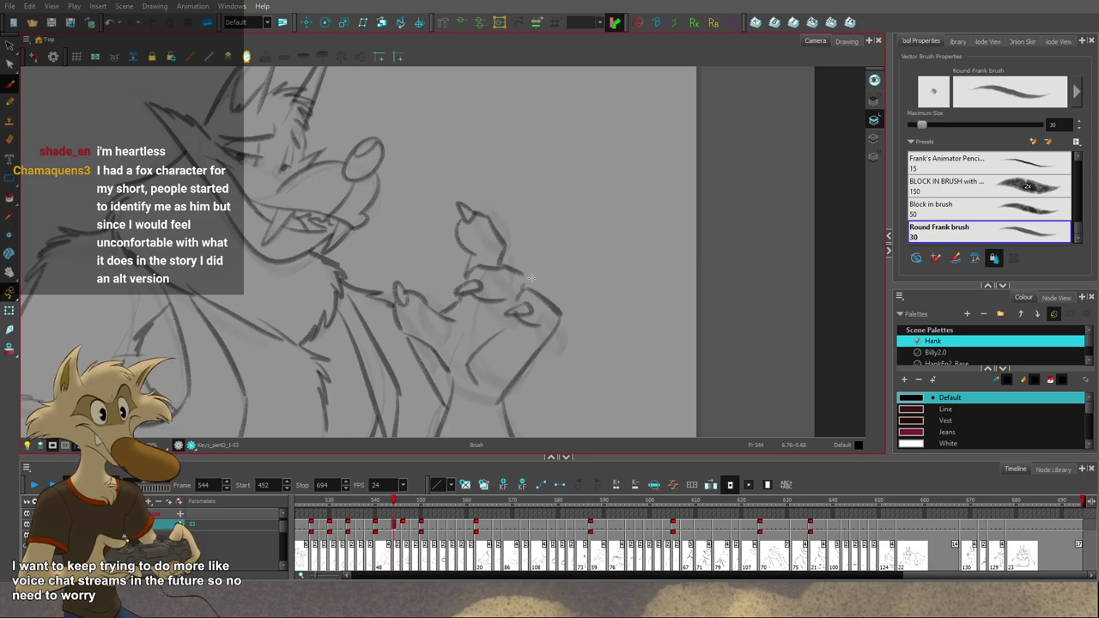
pyautogui.moveTo(524, 277); pyautogui.dragTo(521, 295)
pyautogui.hotkey('ctrl', 'z')
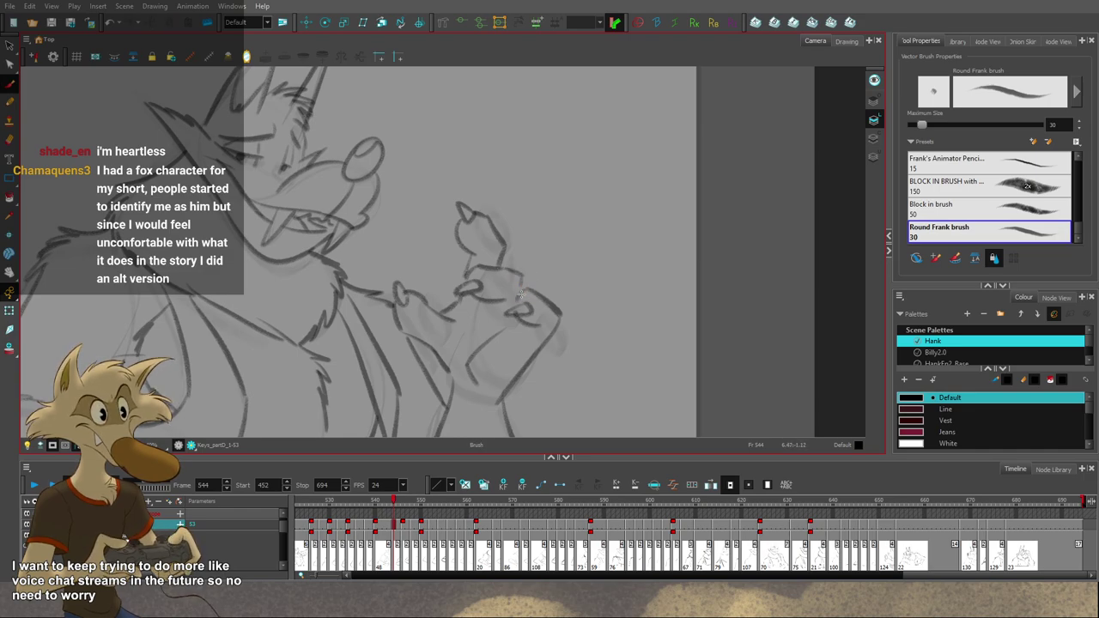
pyautogui.hotkey('ctrl', 's')
pyautogui.hotkey('alt', 'b')
pyautogui.scroll(-5, 533, 296)
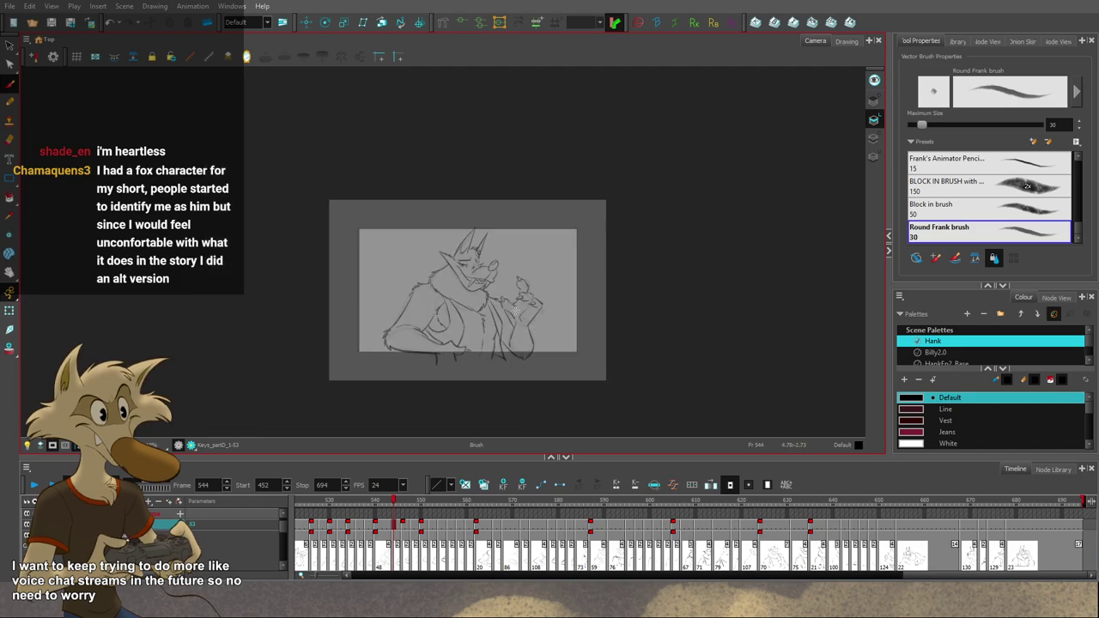
pyautogui.scroll(2, 515, 305)
pyautogui.scroll(-1, 513, 305)
pyautogui.scroll(2, 513, 306)
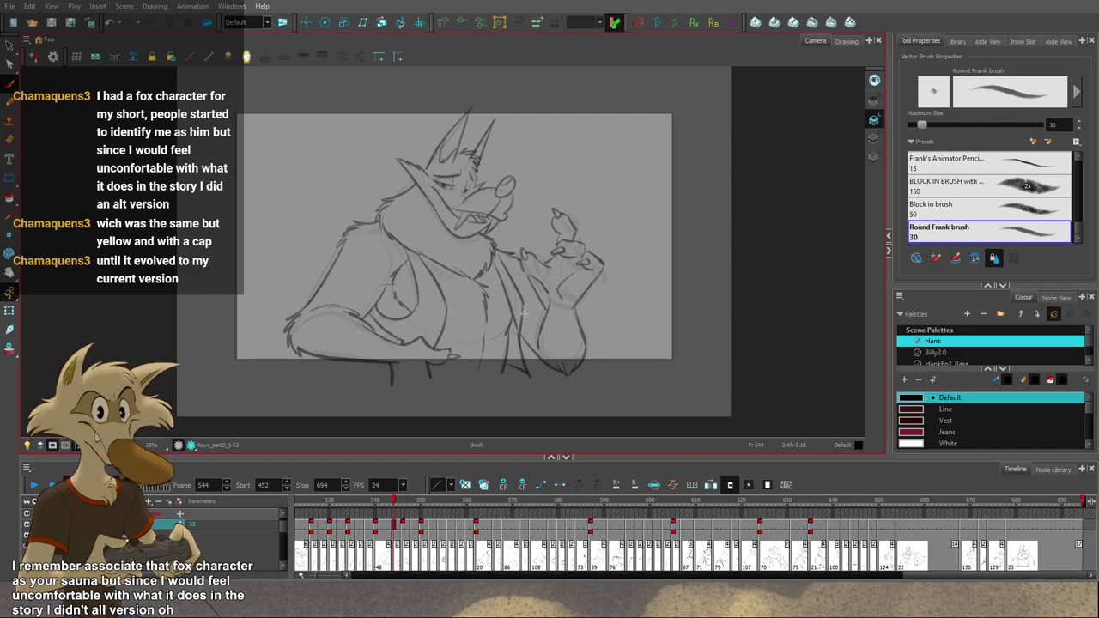
pyautogui.scroll(-1, 524, 314)
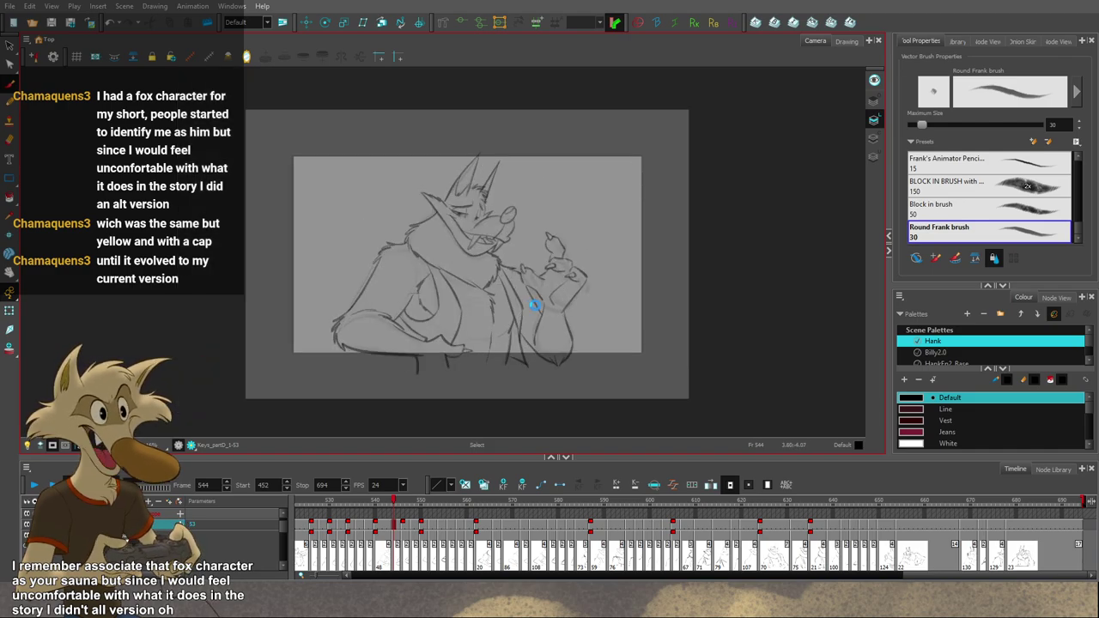
# Step: Flip between frames 544 and 534 to examine how the raised hand moves across the drawings
pyautogui.scroll(3, 554, 288)
pyautogui.press('f')
pyautogui.scroll(-2, 556, 289)
pyautogui.press('f')
pyautogui.press('f')
pyautogui.press('f')
pyautogui.press('f')
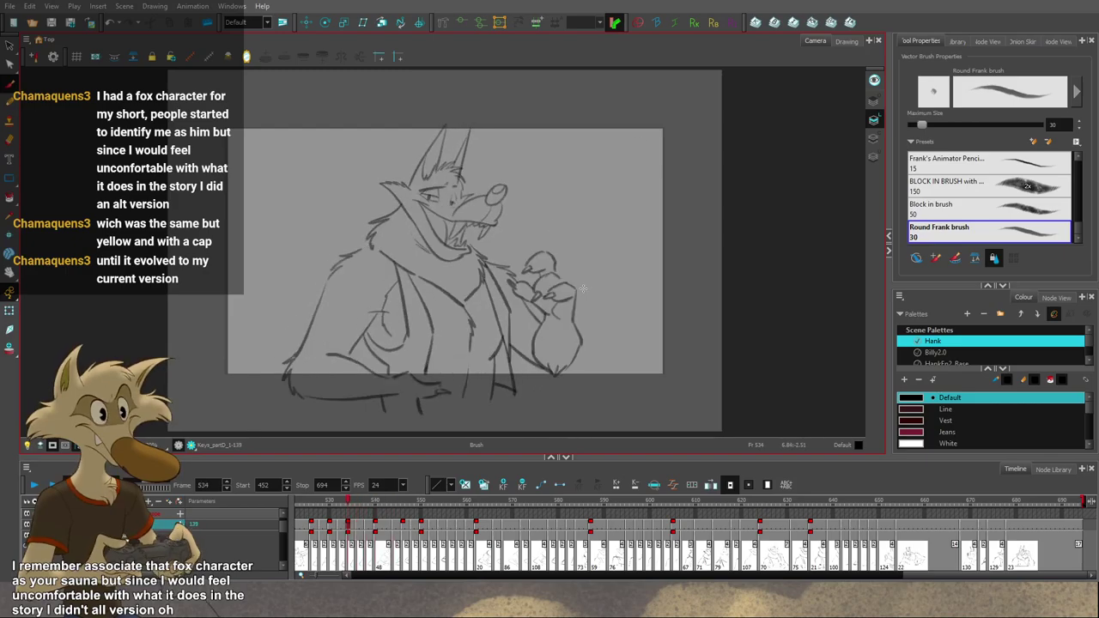
pyautogui.scroll(2, 585, 290)
pyautogui.press('g')
pyautogui.press('g')
pyautogui.press('g')
pyautogui.press('g')
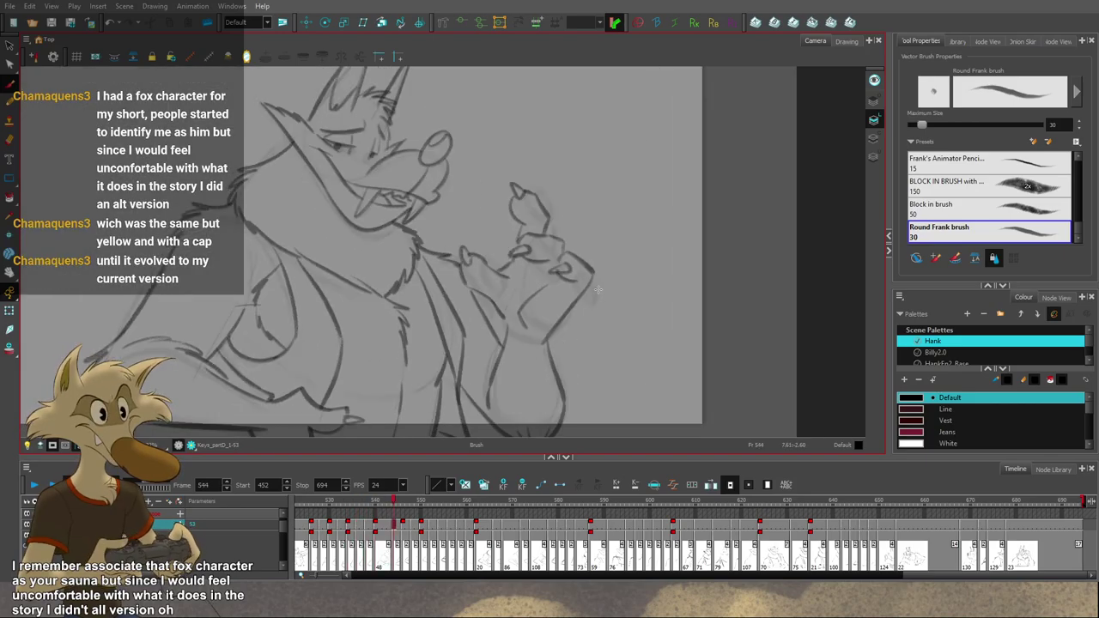
# Step: Rework the stroke beneath the raised hand's thumb at frame 536, checking it against the drawing at frame 538
pyautogui.press('f')
pyautogui.press('f')
pyautogui.press('f')
pyautogui.press('f')
pyautogui.press('g')
pyautogui.press('g')
pyautogui.press('f')
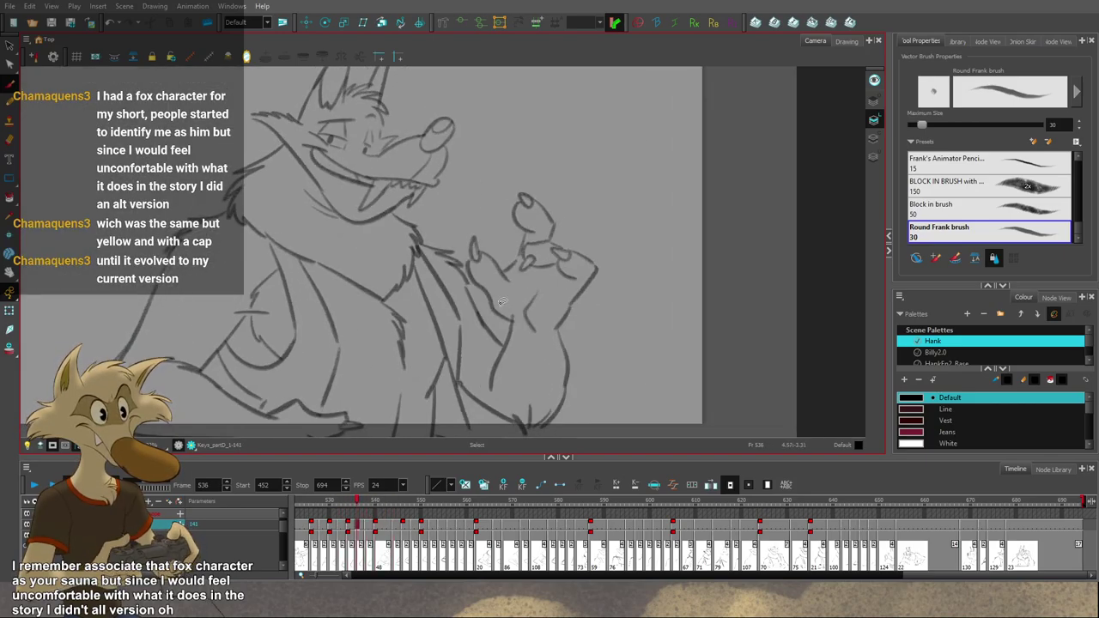
pyautogui.hotkey('ctrl', 'z')
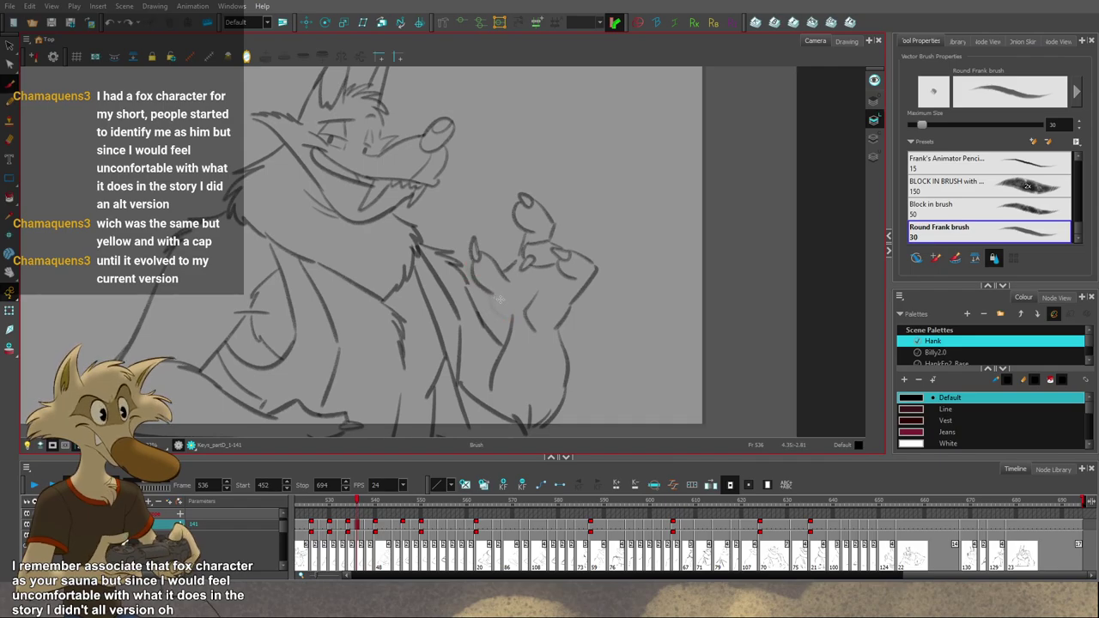
pyautogui.press(',')
pyautogui.press(',')
pyautogui.press('g')
pyautogui.press('g')
pyautogui.press('f')
pyautogui.press('g')
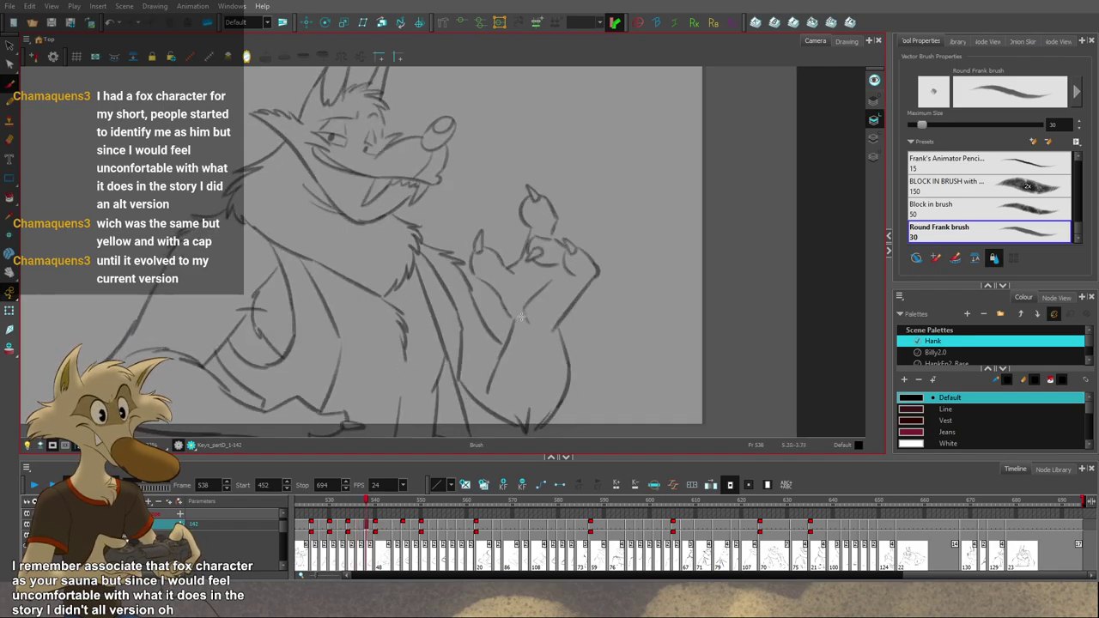
pyautogui.press('f')
pyautogui.hotkey('alt', 'b')
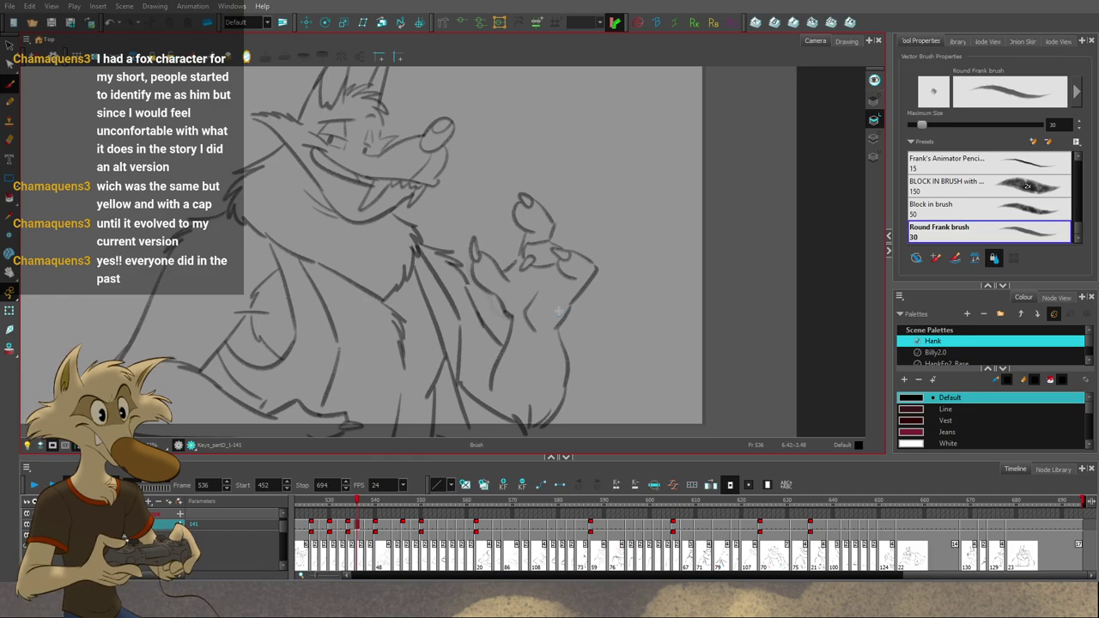
# Step: Redraw the short outline from the thumb's base toward the palm at frame 536, retrying the stroke between flips to neighbouring drawings
pyautogui.scroll(-4, 564, 323)
pyautogui.scroll(3, 567, 325)
pyautogui.press('g')
pyautogui.press(',')
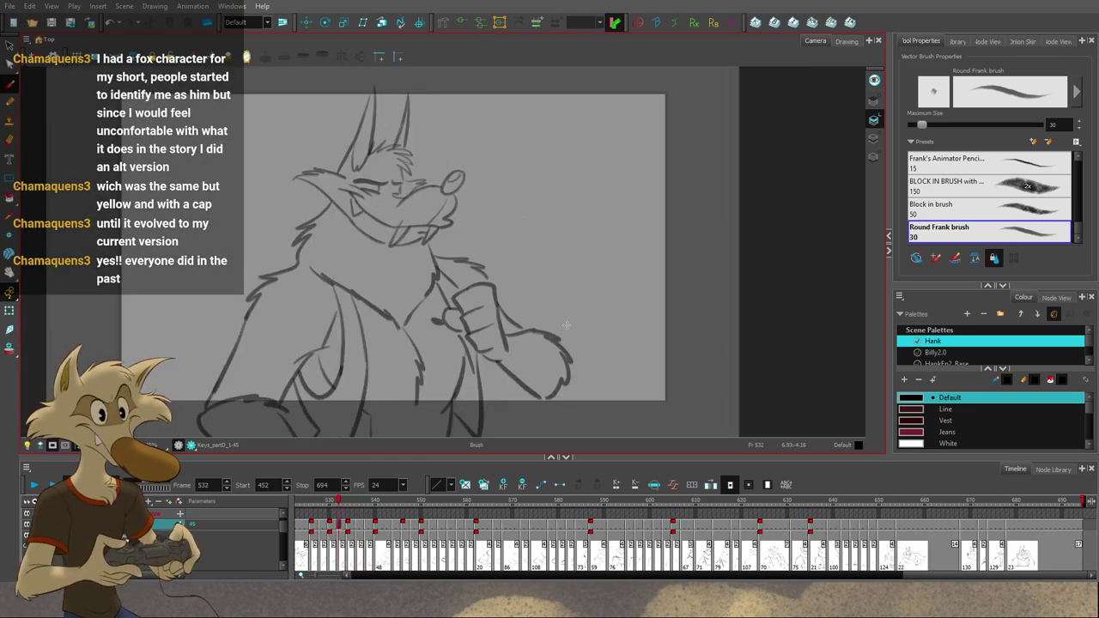
pyautogui.scroll(3, 567, 324)
pyautogui.press(',')
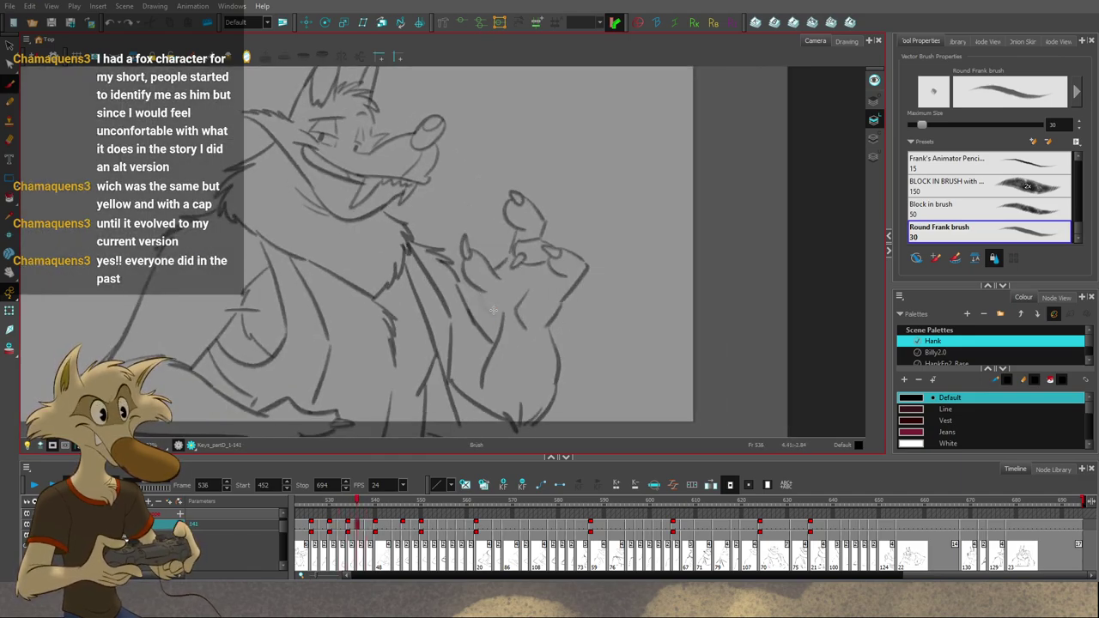
pyautogui.press('.')
pyautogui.press(',')
pyautogui.press('g')
pyautogui.moveTo(485, 293); pyautogui.dragTo(494, 313)
pyautogui.press('f')
pyautogui.hotkey('ctrl', 'z')
pyautogui.press('g')
pyautogui.press('f')
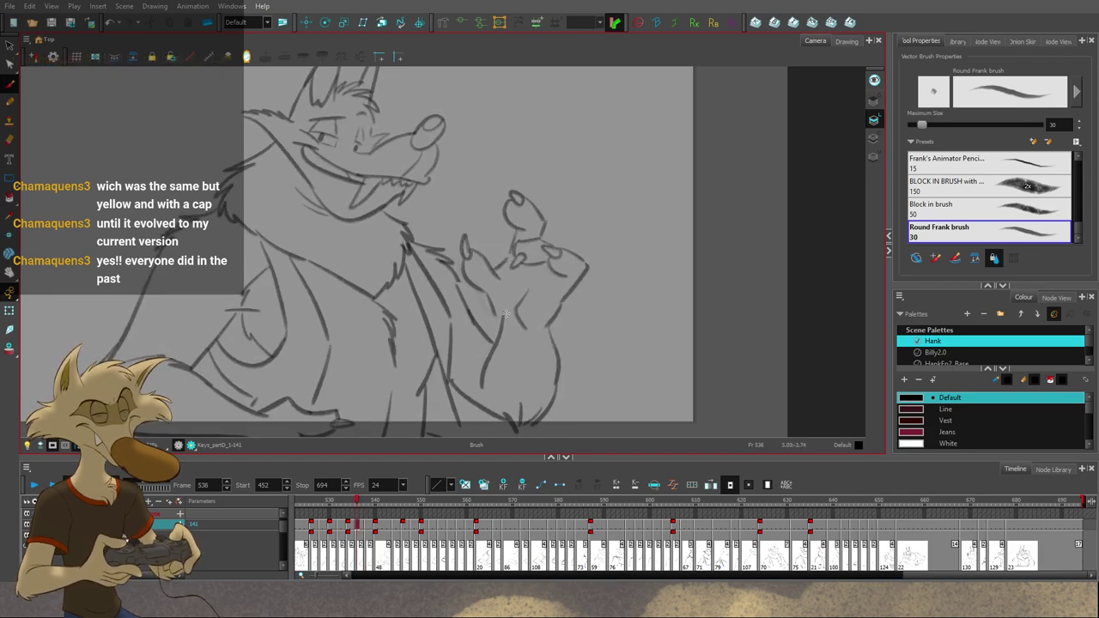
pyautogui.press('.')
pyautogui.press(',')
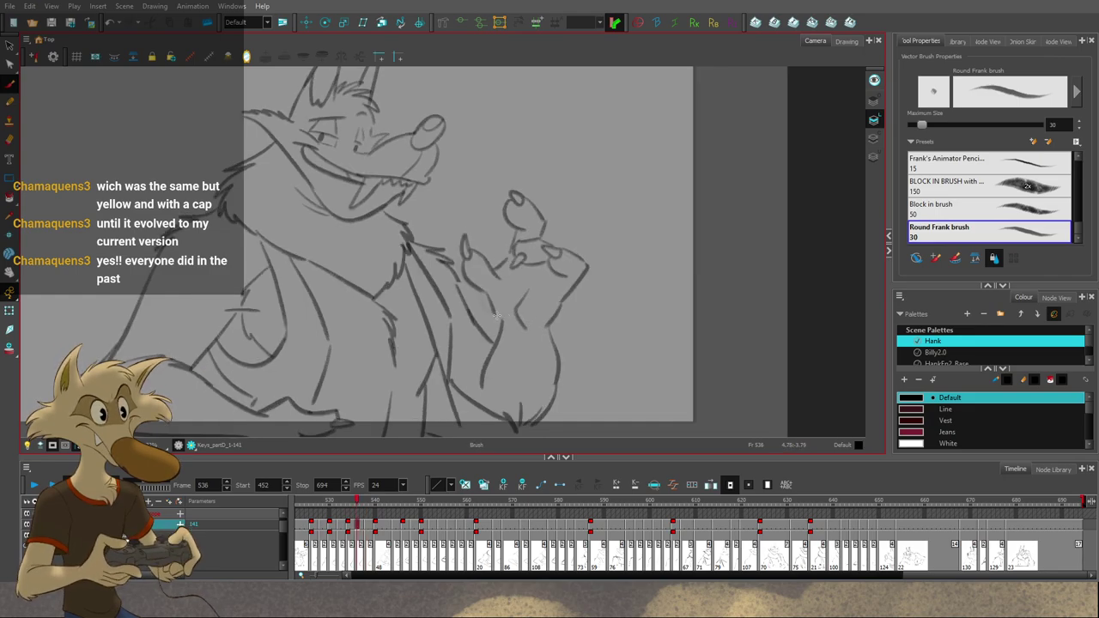
pyautogui.scroll(-3, 549, 316)
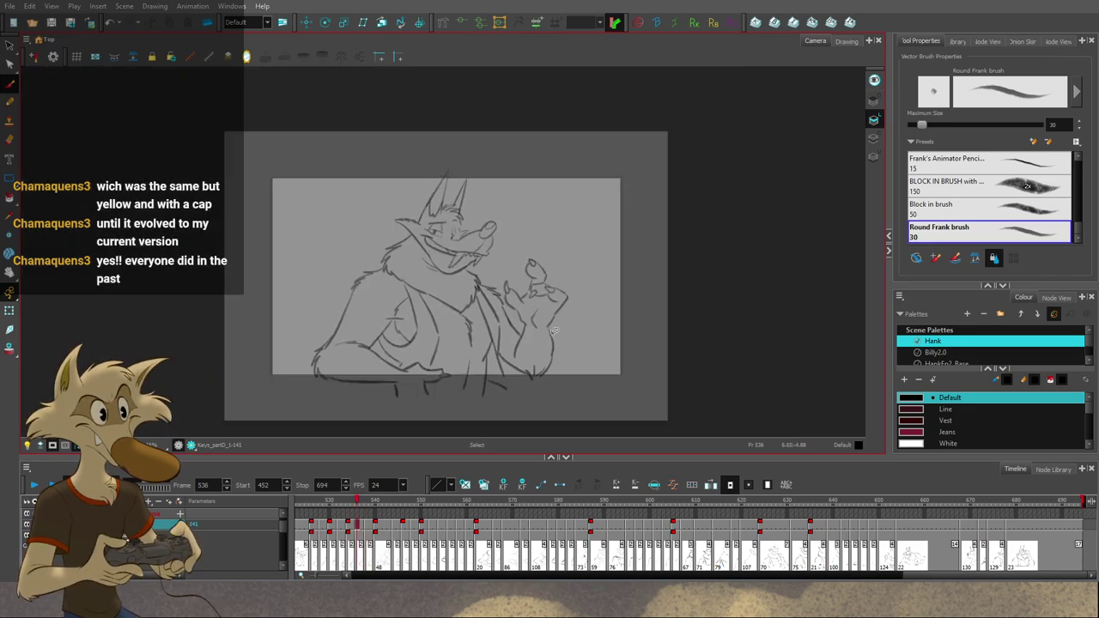
pyautogui.scroll(2, 526, 337)
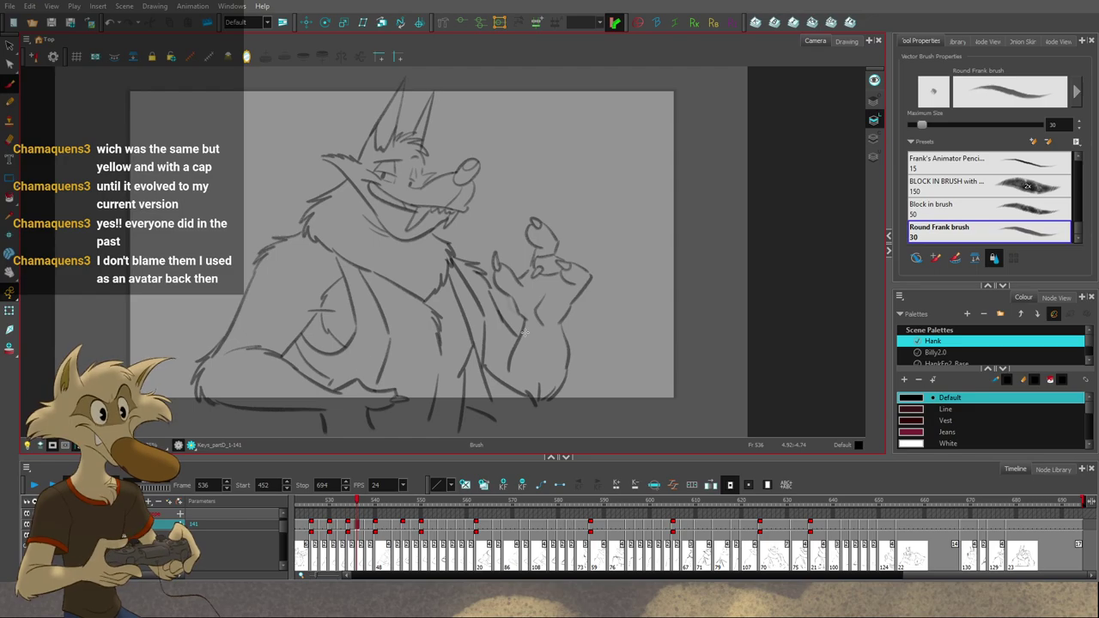
pyautogui.scroll(2, 525, 326)
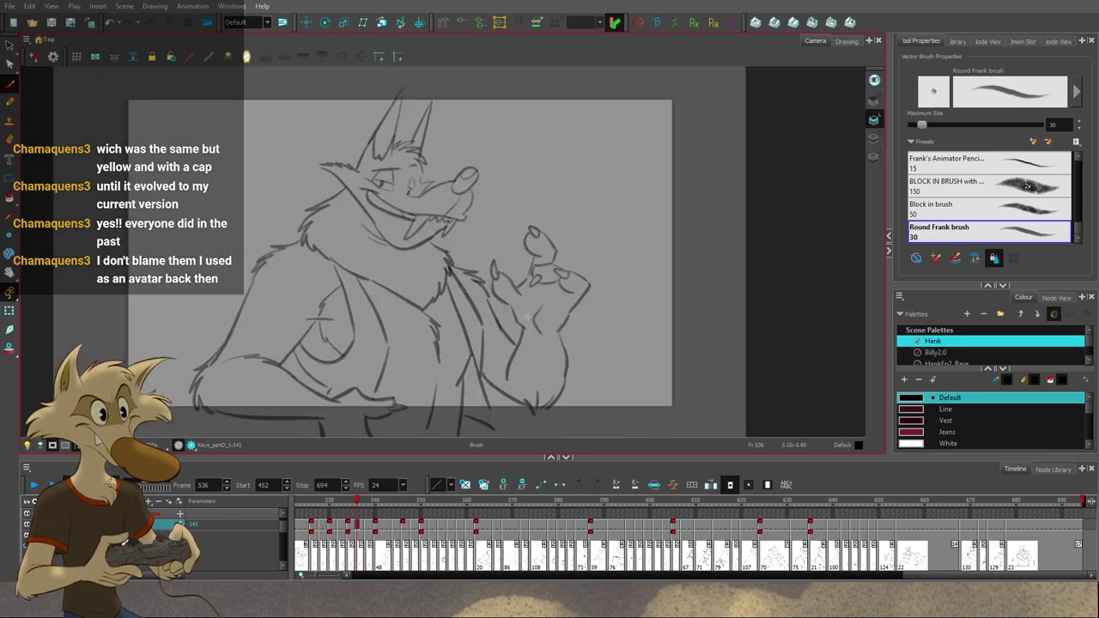
pyautogui.scroll(-3, 523, 314)
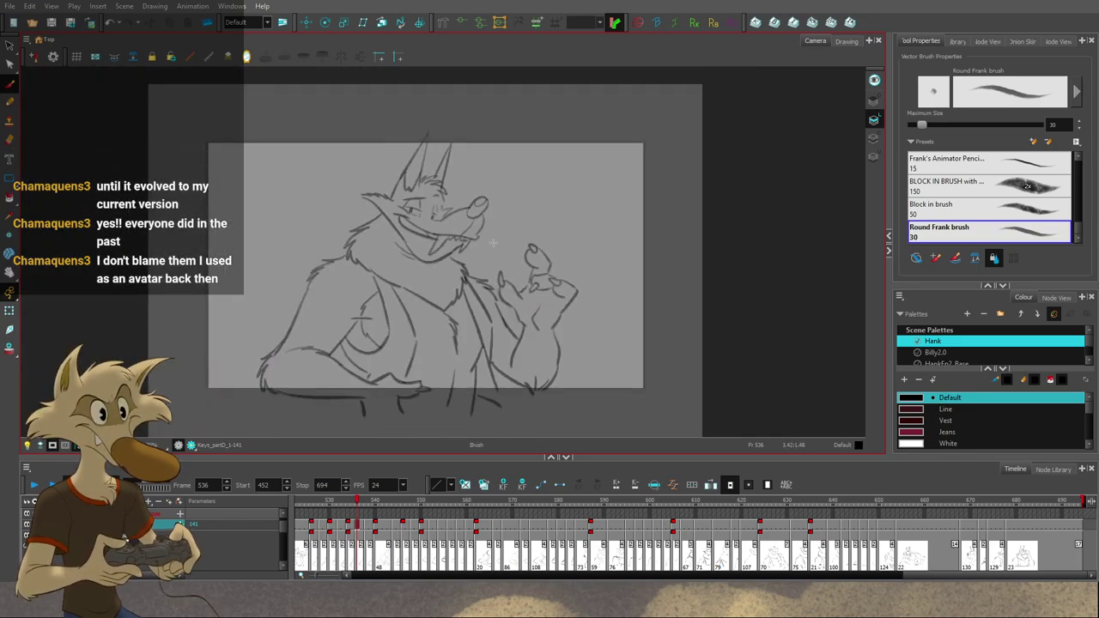
pyautogui.scroll(1, 449, 201)
pyautogui.scroll(-2, 459, 211)
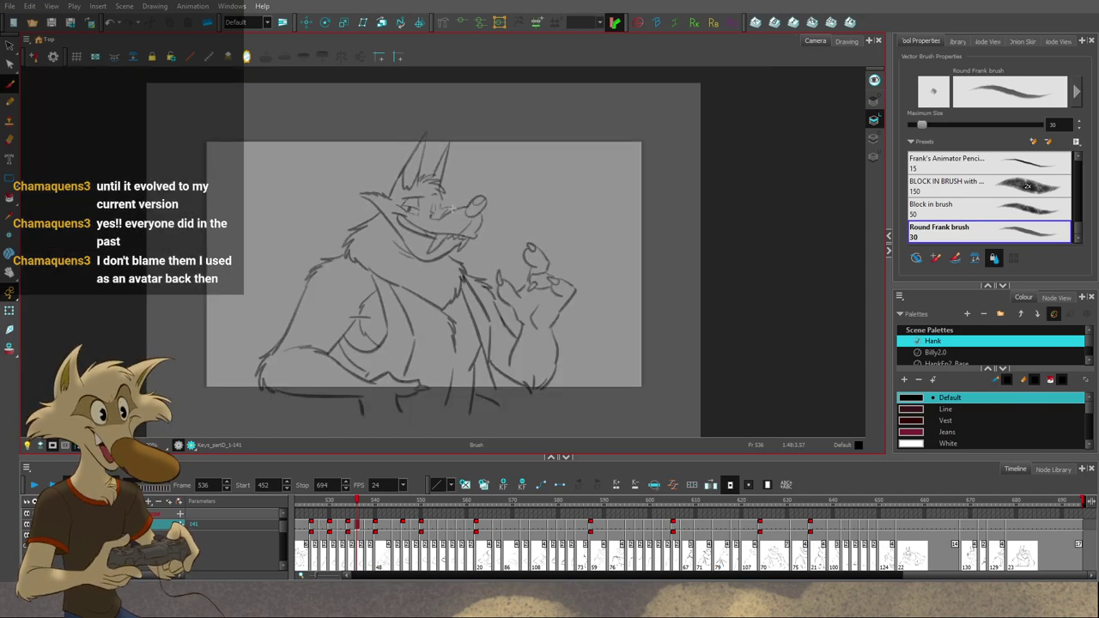
pyautogui.scroll(1, 454, 209)
pyautogui.scroll(1, 448, 190)
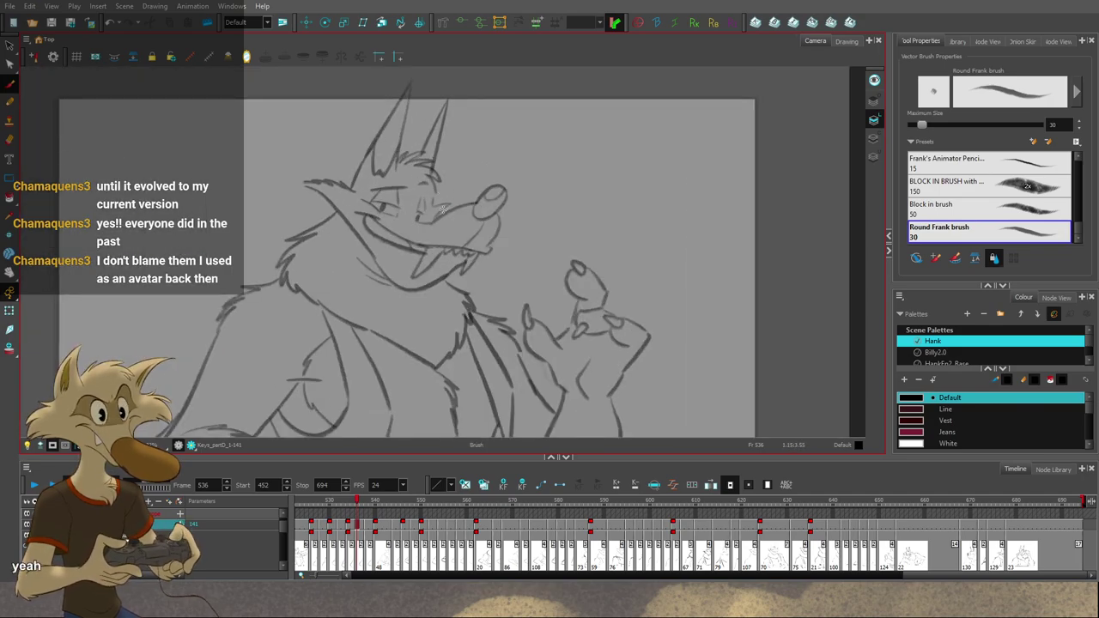
pyautogui.scroll(2, 438, 205)
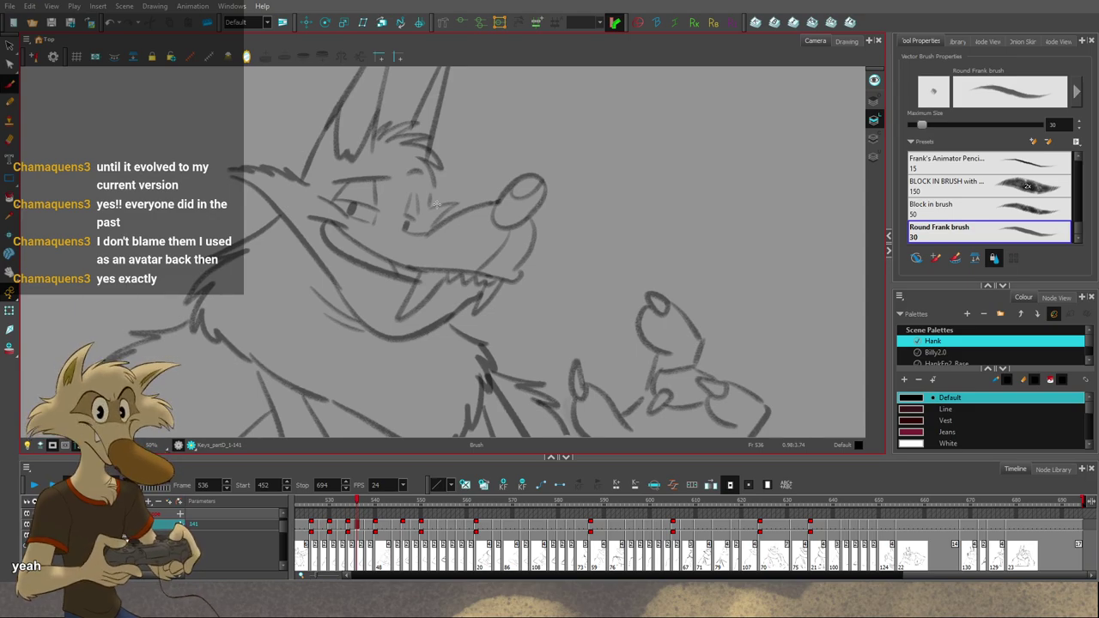
pyautogui.scroll(-4, 437, 206)
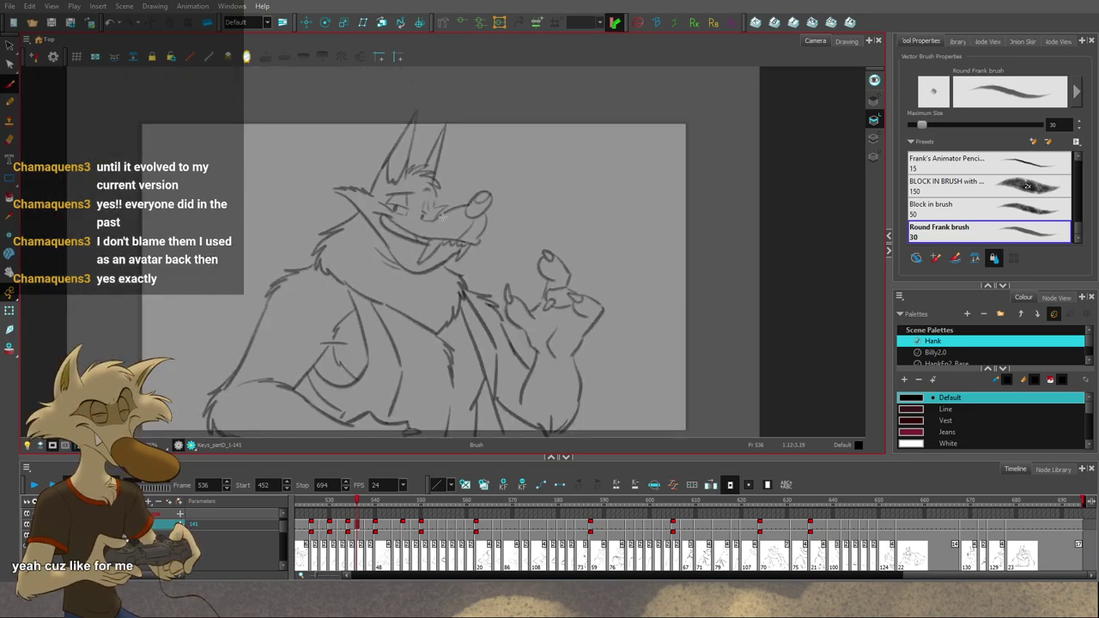
# Step: Flip between frame 536 and its neighbouring drawings to compare the wolf's brow, eyes and muzzle, ending at frame 538
pyautogui.scroll(4, 450, 232)
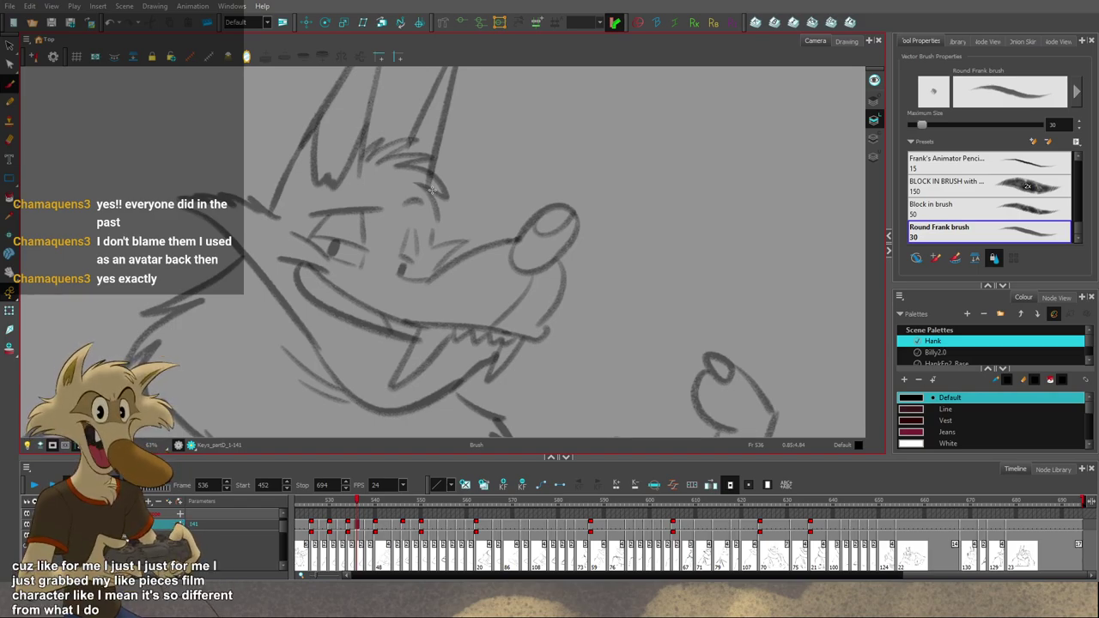
pyautogui.press('g')
pyautogui.press('g')
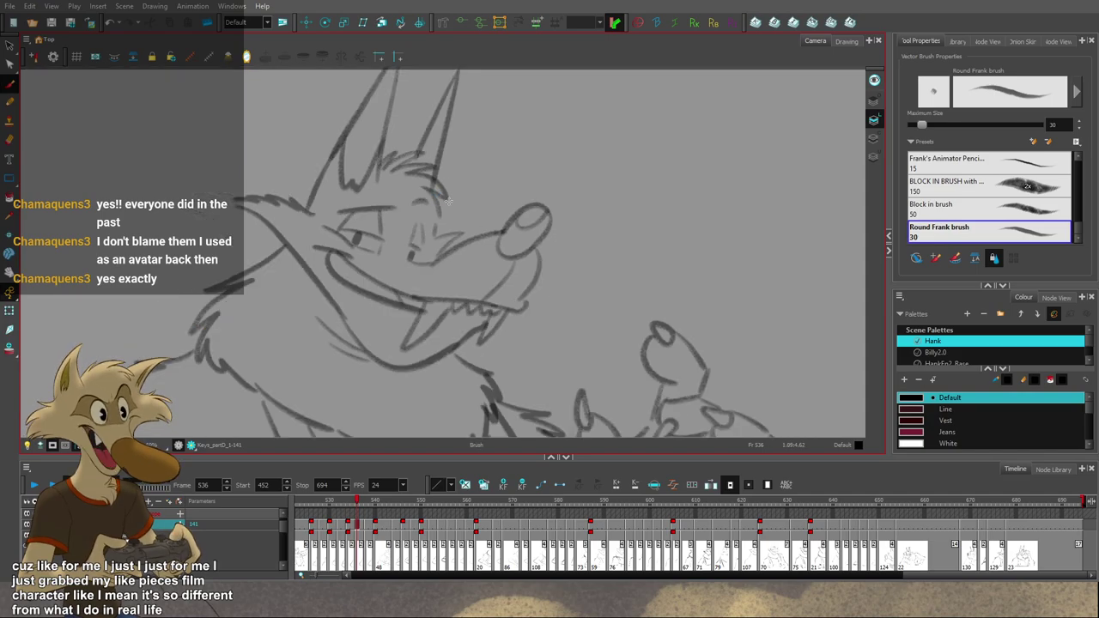
pyautogui.press('f')
pyautogui.press('f')
pyautogui.press('f')
pyautogui.press('g')
pyautogui.press('g')
pyautogui.press('f')
pyautogui.press('f')
pyautogui.press('g')
pyautogui.press('g')
pyautogui.press('g')
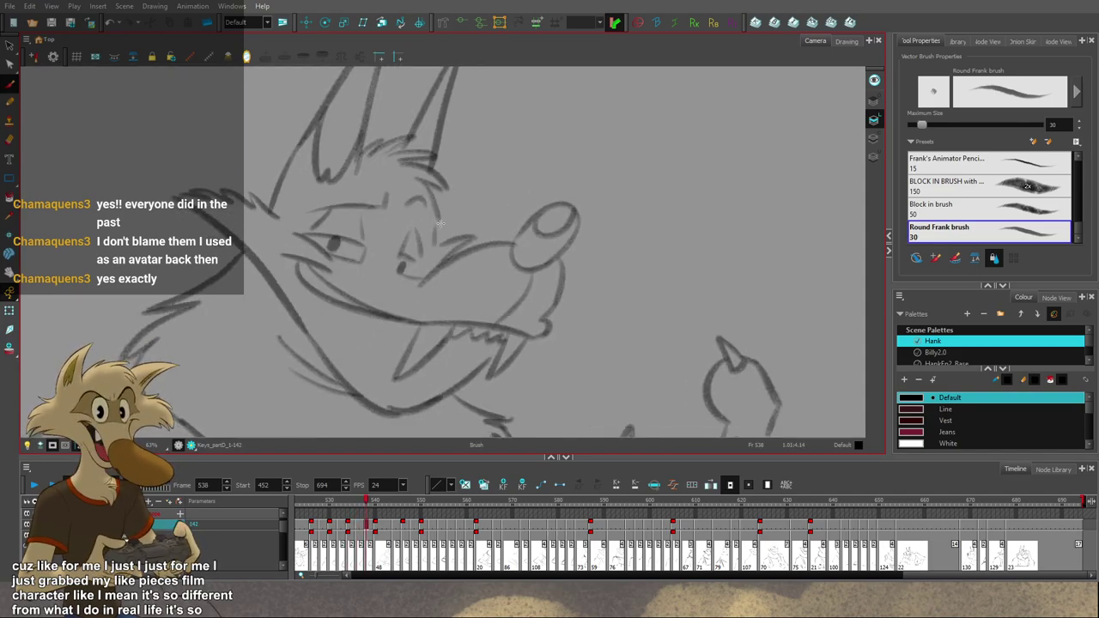
pyautogui.press('f')
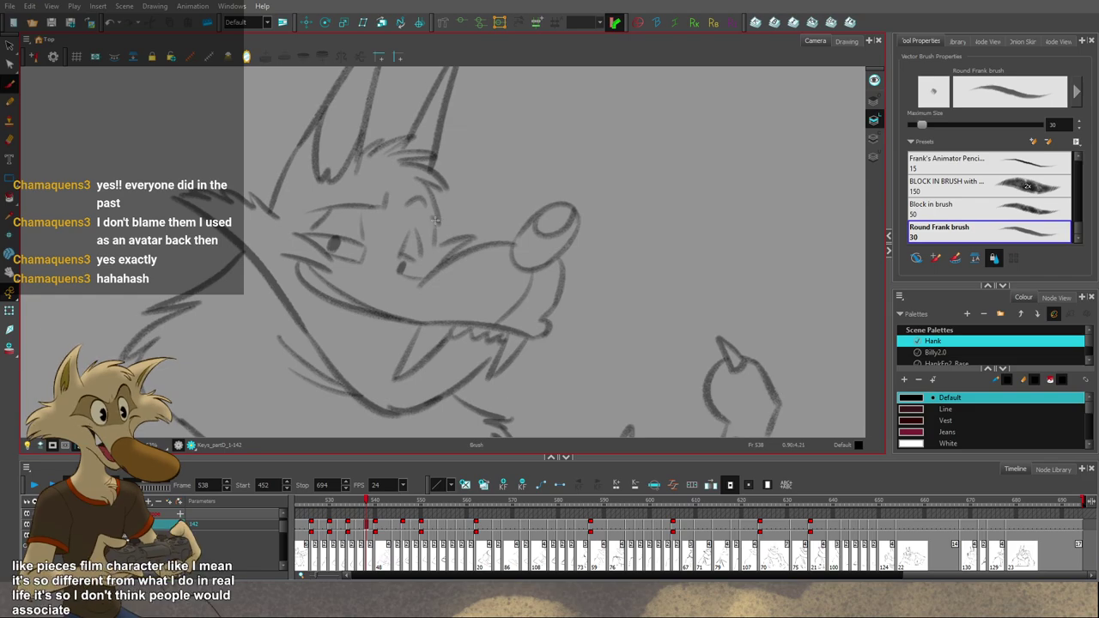
# Step: Undo the last stroke at frame 538 and check the head against the drawing at frame 540
pyautogui.press('.')
pyautogui.press(',')
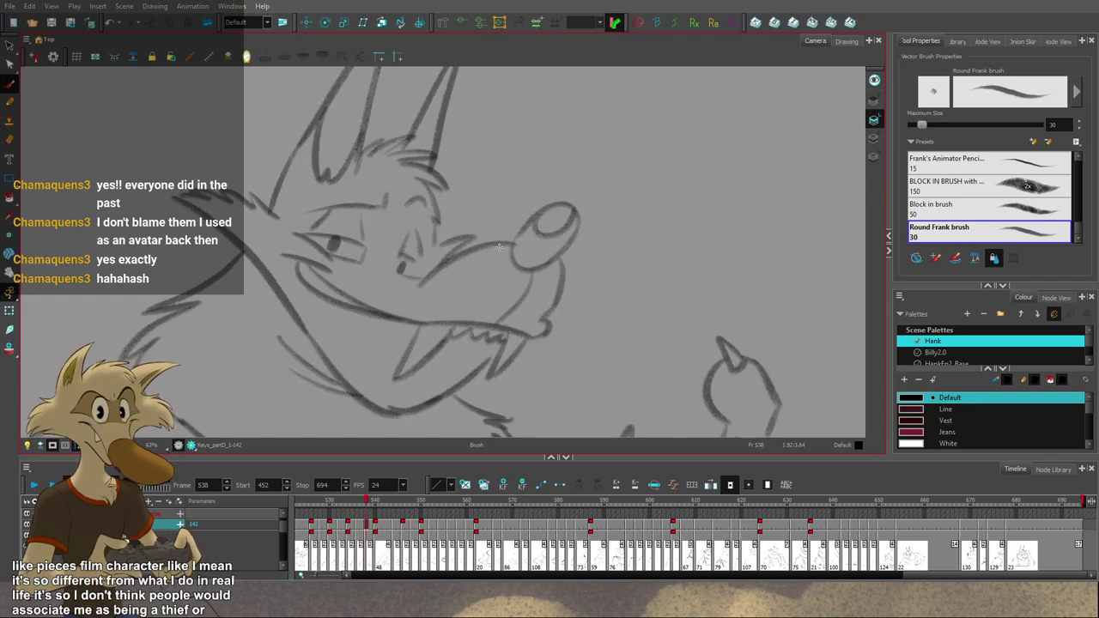
pyautogui.hotkey('ctrl', 'z')
pyautogui.hotkey('alt', 'b')
pyautogui.scroll(-5, 497, 247)
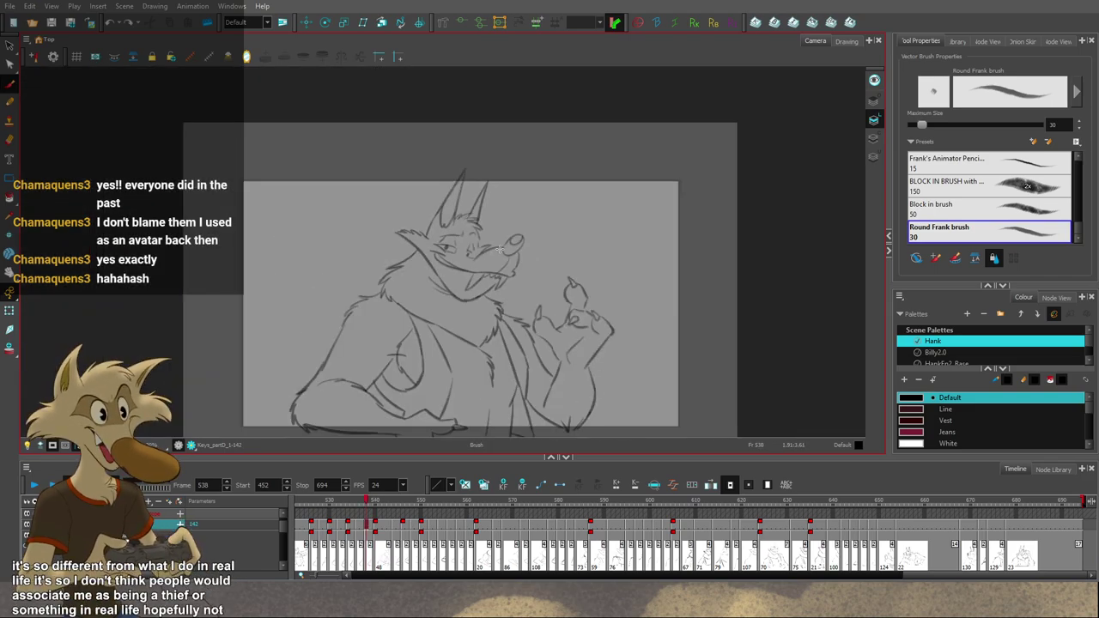
pyautogui.scroll(3, 514, 242)
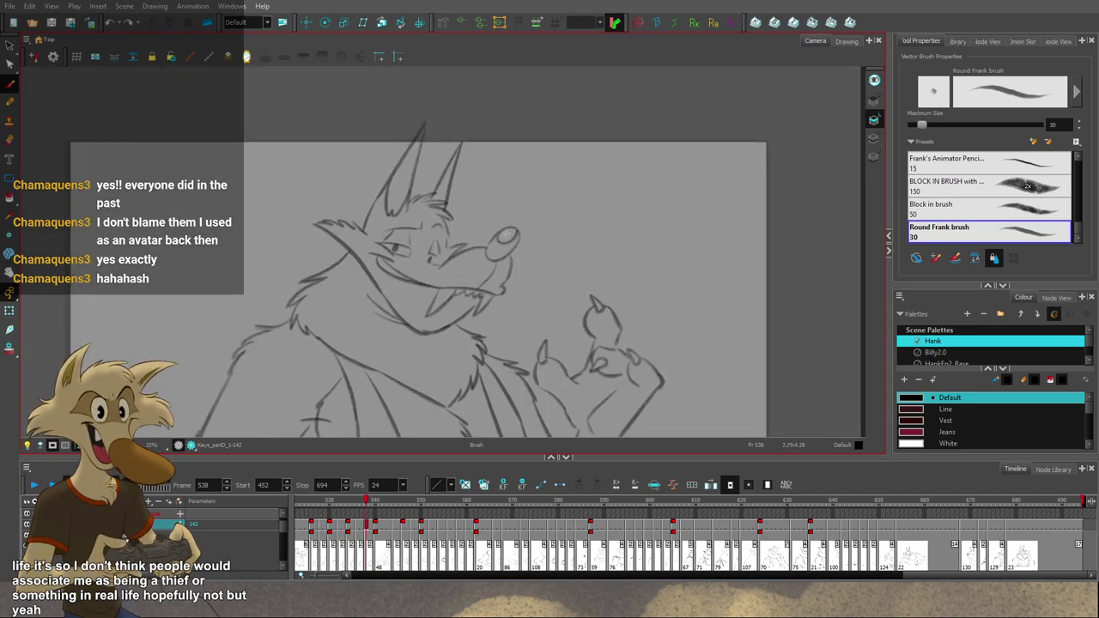
pyautogui.press('.')
pyautogui.press('.')
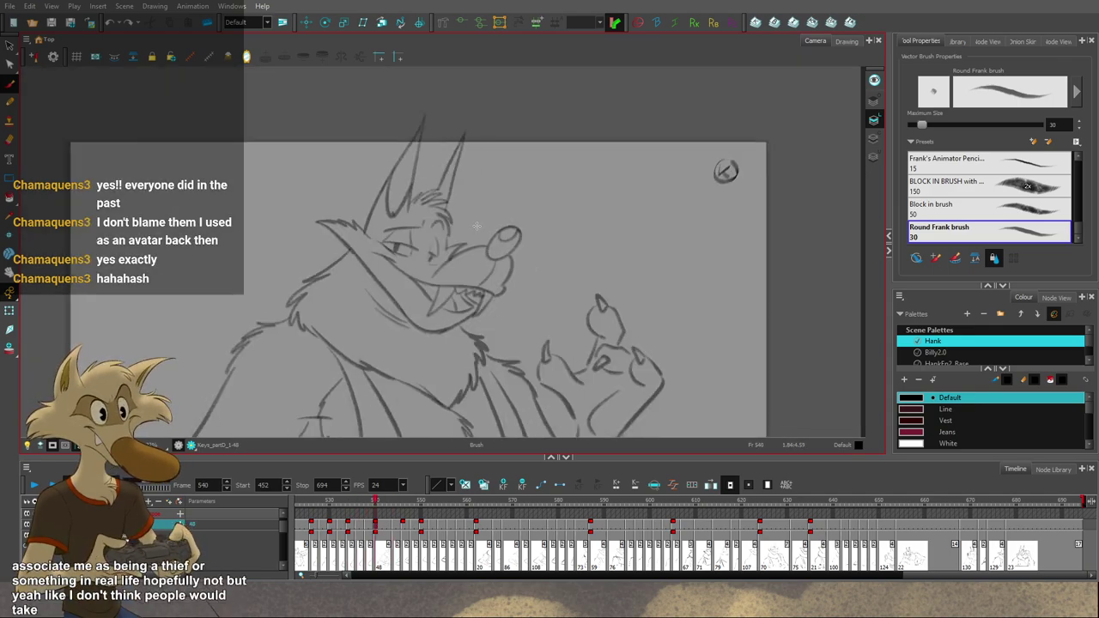
# Step: Touch up the fur tuft on the wolf's forehead at frame 538, comparing it with frames 536 and 540
pyautogui.scroll(1, 474, 223)
pyautogui.scroll(3, 472, 220)
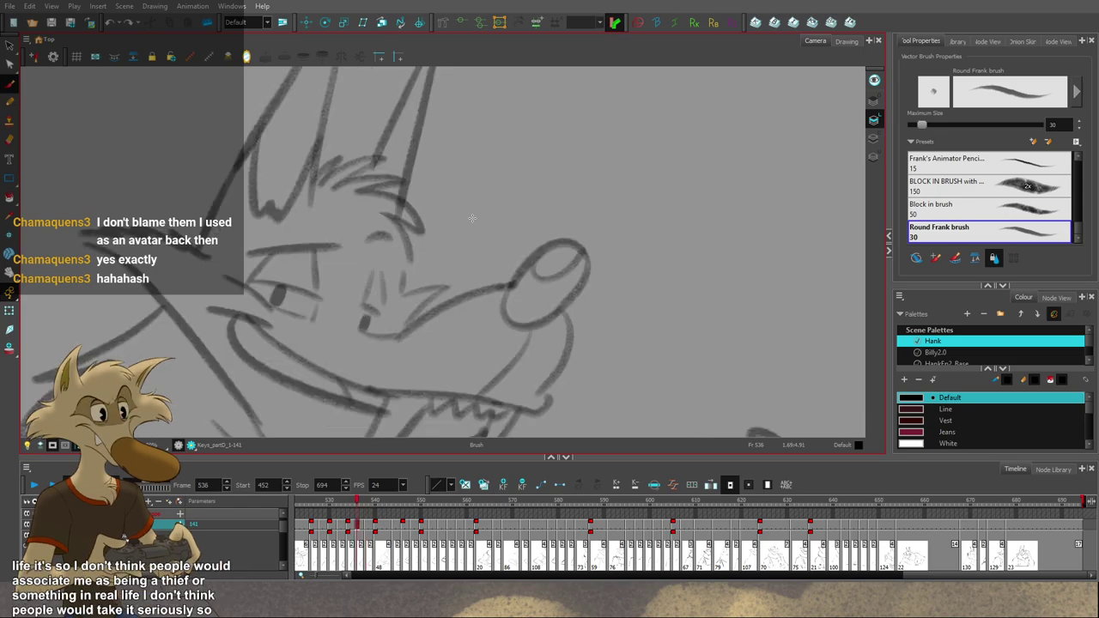
pyautogui.press(',')
pyautogui.press(',')
pyautogui.press('g')
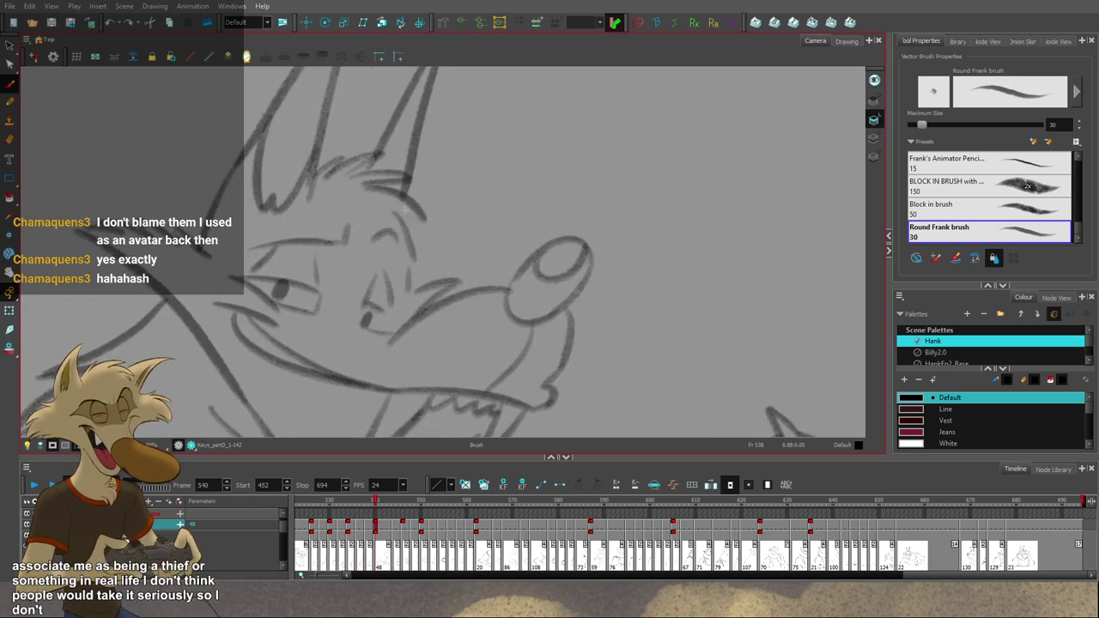
pyautogui.press('f')
pyautogui.hotkey('alt', 's')
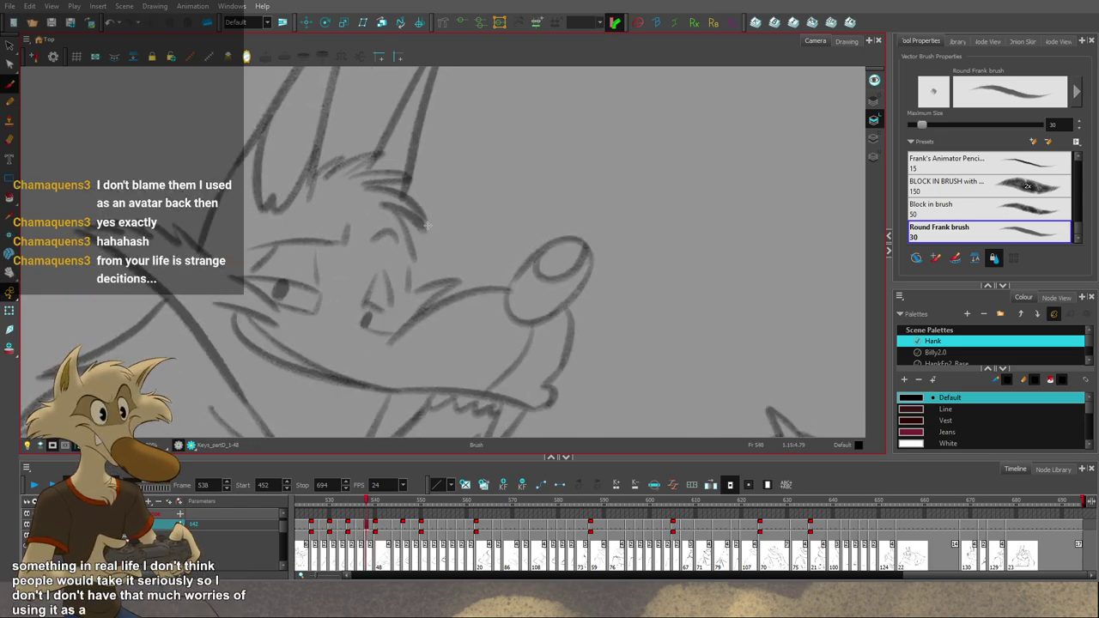
pyautogui.hotkey('alt', 'b')
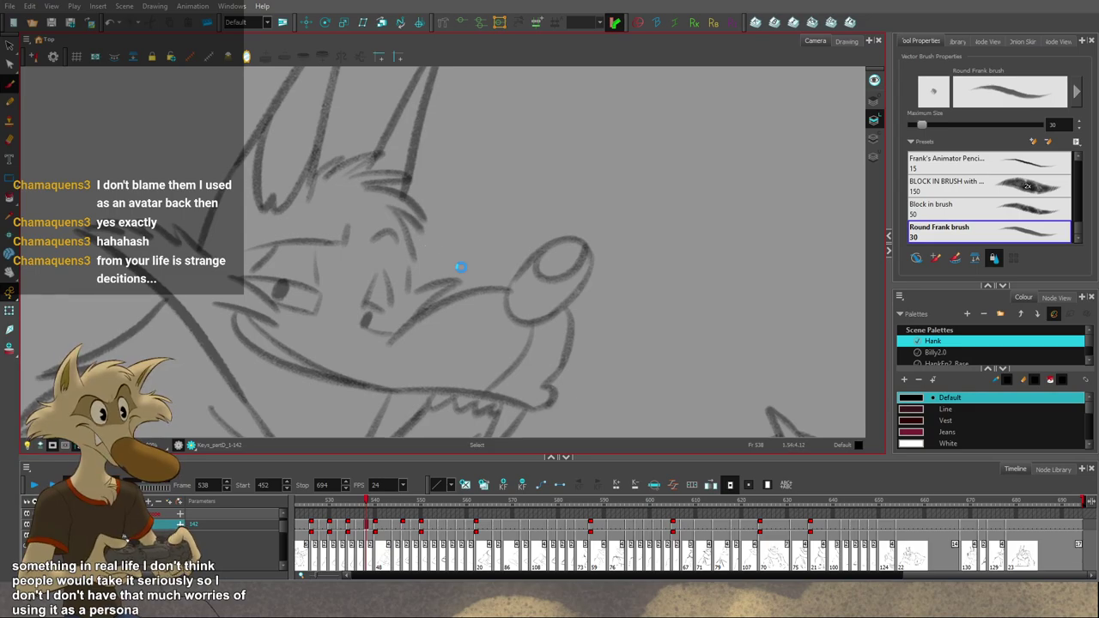
# Step: Flip from frame 538 through to frame 544 to review the motion of the head and raised hand
pyautogui.scroll(-5, 438, 255)
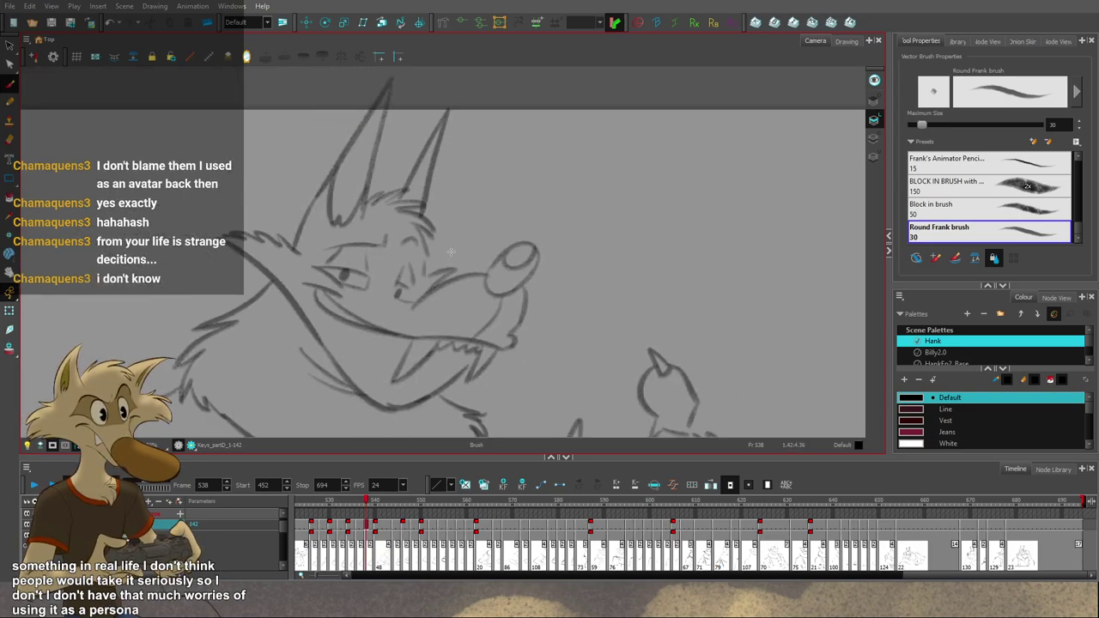
pyautogui.scroll(1, 464, 314)
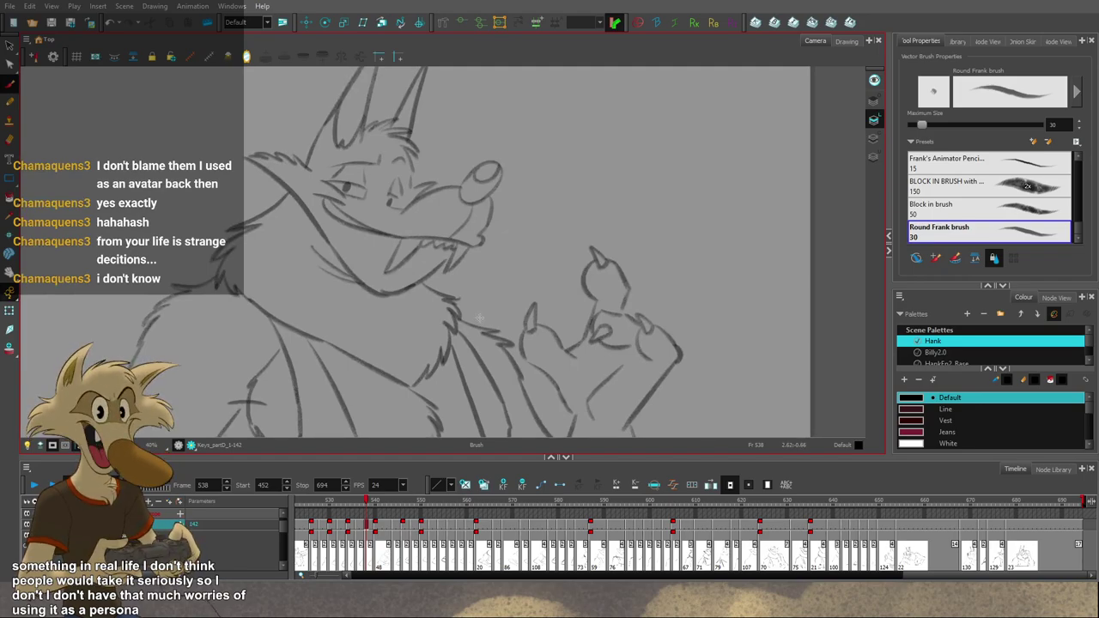
pyautogui.scroll(-3, 479, 271)
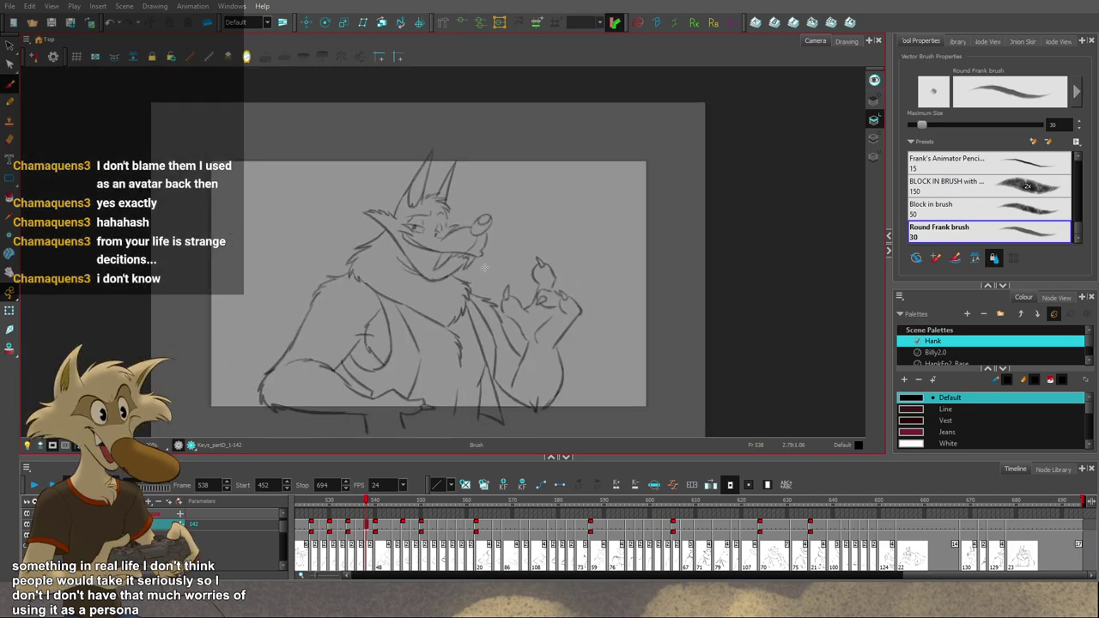
pyautogui.press('f')
pyautogui.press('g')
pyautogui.press('g')
pyautogui.press('.')
pyautogui.press('.')
pyautogui.press('.')
pyautogui.press('.')
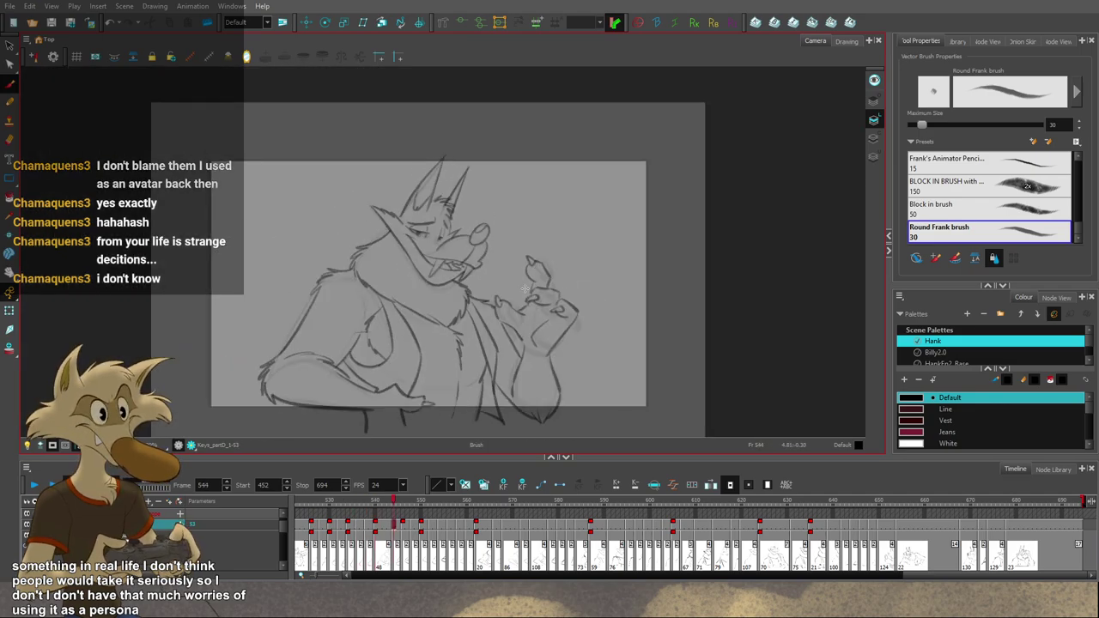
pyautogui.scroll(1, 523, 288)
pyautogui.press('f')
pyautogui.press('g')
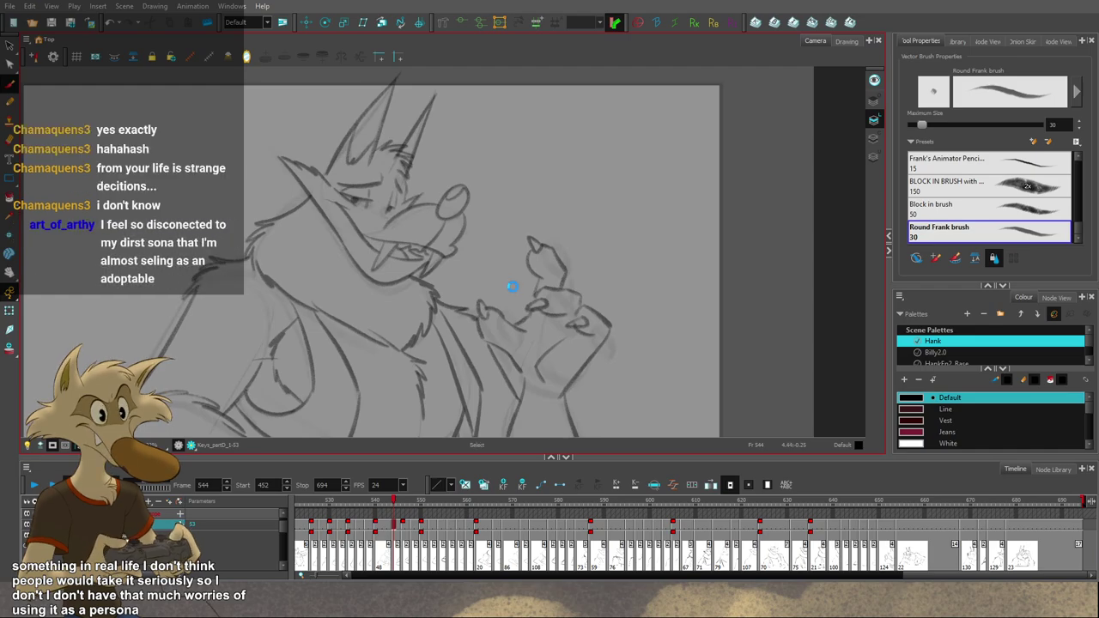
# Step: Flip between frames 540 and 544 to compare the wolf's jaw, muzzle and raised hand
pyautogui.press('f')
pyautogui.press('f')
pyautogui.press('g')
pyautogui.press('f')
pyautogui.press('.')
pyautogui.press('.')
pyautogui.press('.')
pyautogui.press('.')
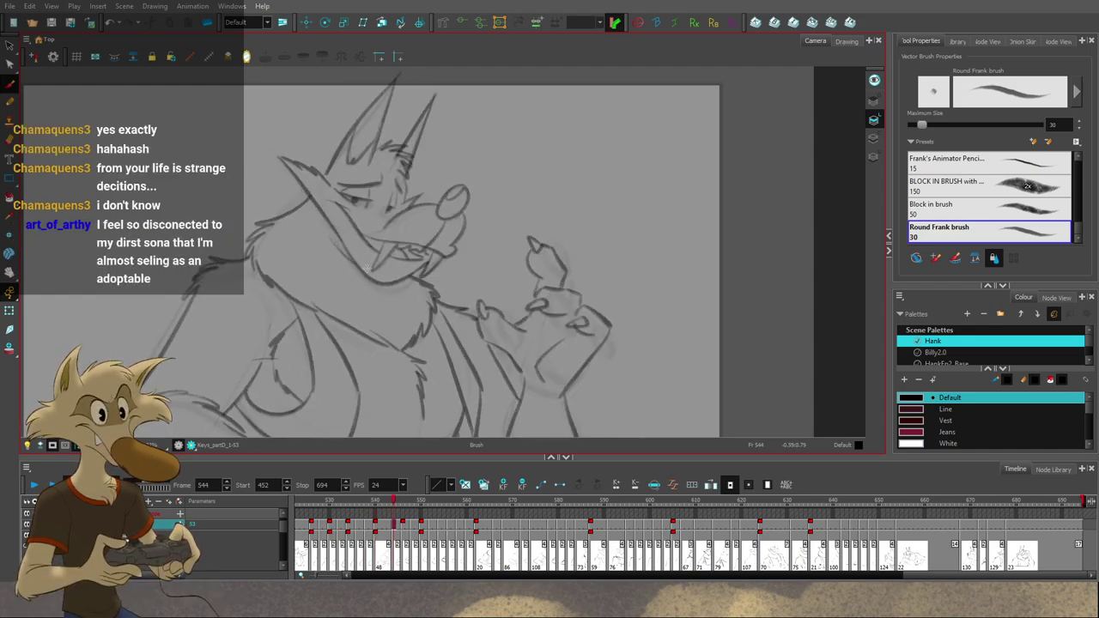
pyautogui.press('f')
pyautogui.press('g')
pyautogui.press('f')
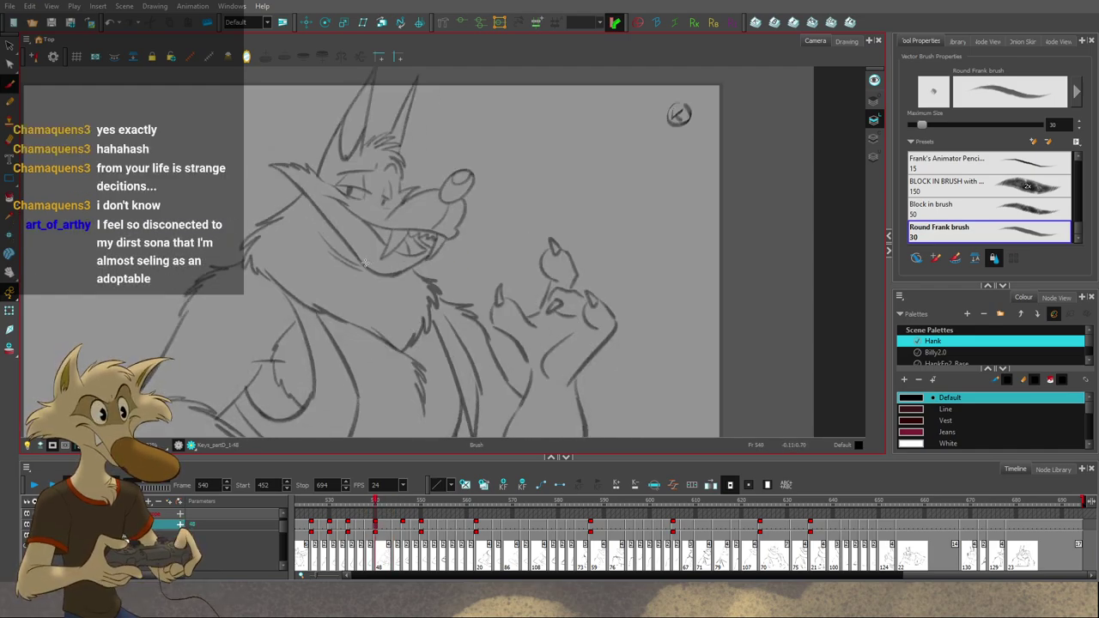
# Step: Redraw the wolf's lower jaw line at frame 544 after undoing a first stroke, and save the scene
pyautogui.press('g')
pyautogui.moveTo(327, 240); pyautogui.dragTo(354, 270)
pyautogui.press(',')
pyautogui.press(',')
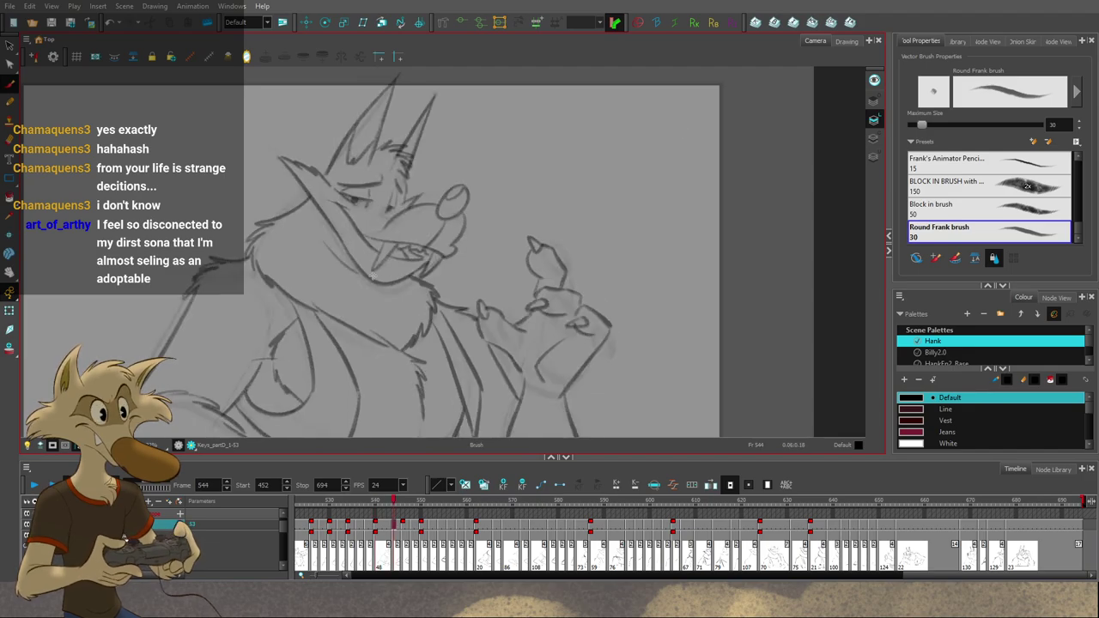
pyautogui.press('.')
pyautogui.press('.')
pyautogui.hotkey('ctrl', 'z')
pyautogui.moveTo(334, 263); pyautogui.dragTo(378, 279)
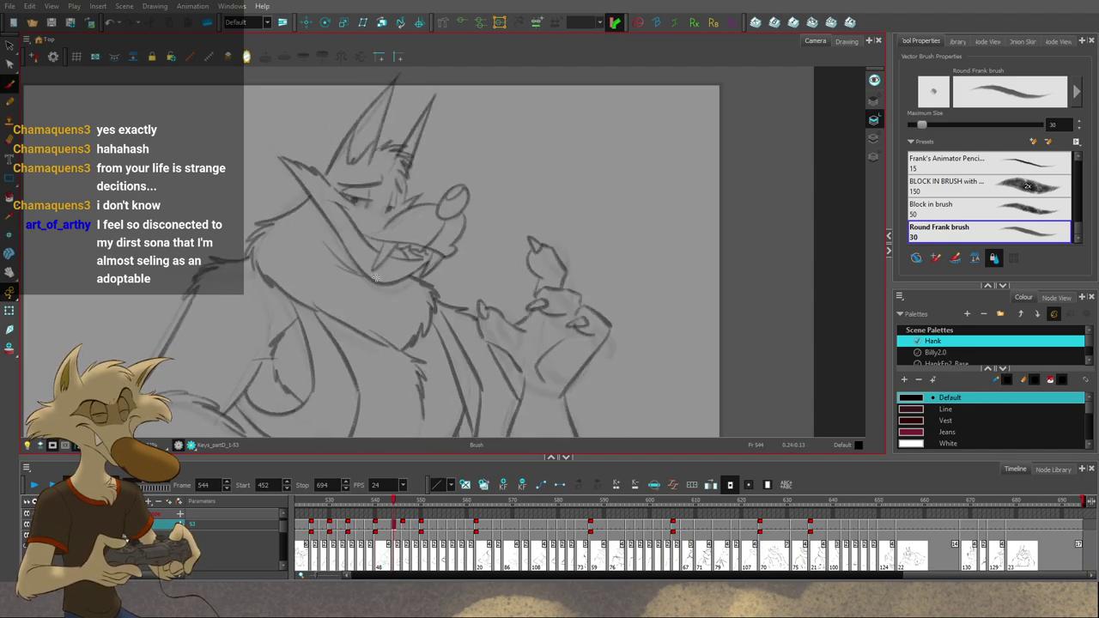
pyautogui.hotkey('ctrl', 's')
pyautogui.hotkey('alt', 'b')
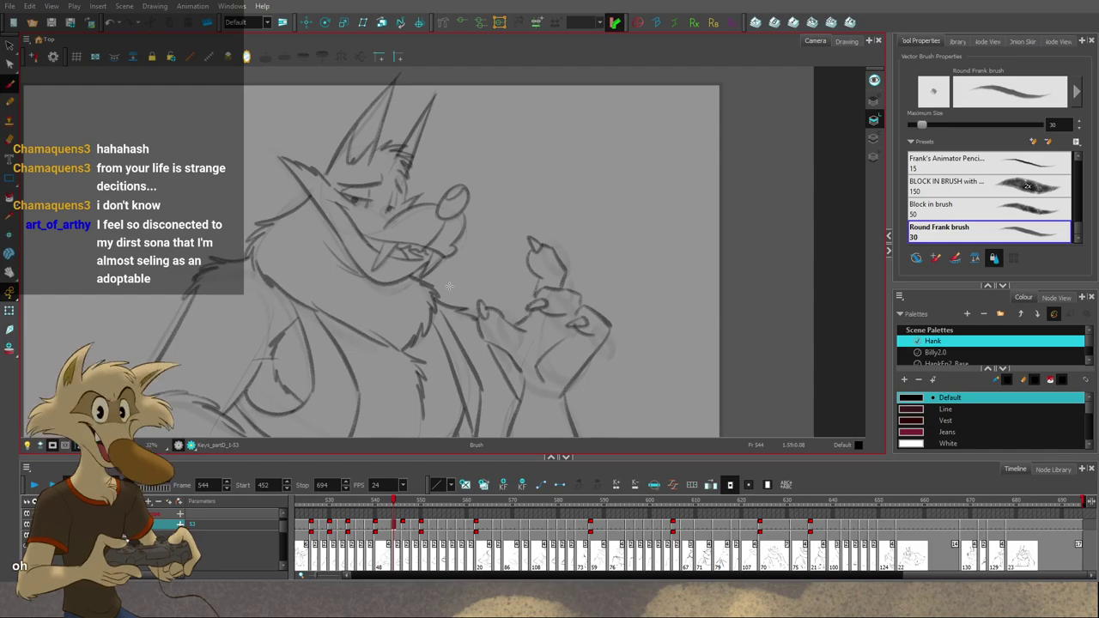
# Step: Flip back and forth between frames 544 and 550 to review how the wolf's head and raised hand come down
pyautogui.scroll(-3, 461, 292)
pyautogui.press('f')
pyautogui.press('f')
pyautogui.scroll(2, 473, 311)
pyautogui.press('g')
pyautogui.press('g')
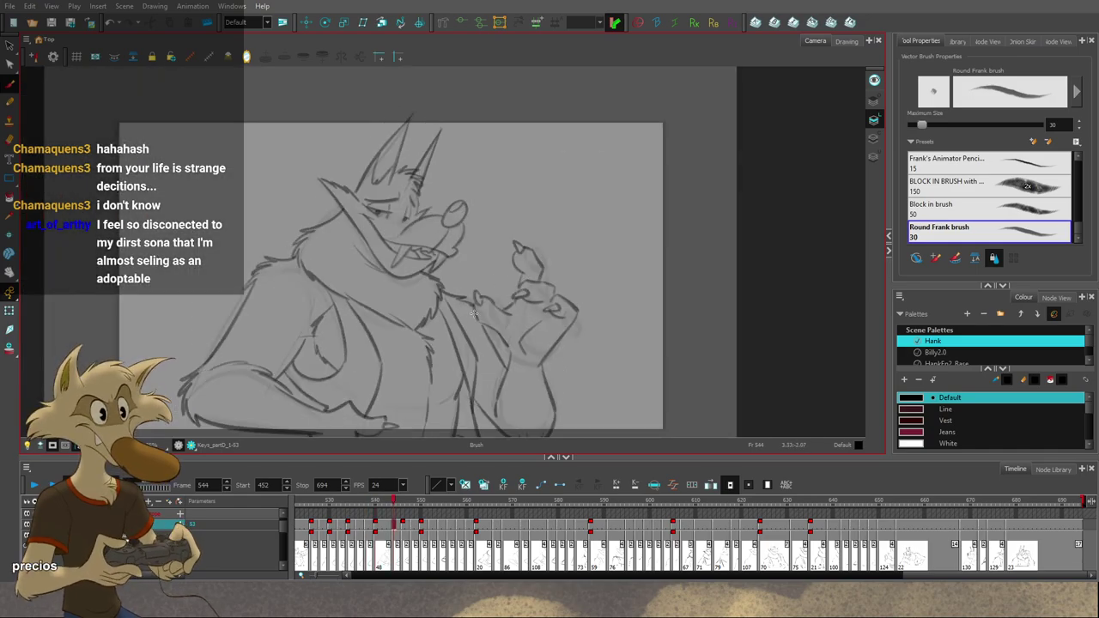
pyautogui.press('g')
pyautogui.press('g')
pyautogui.press('f')
pyautogui.press('f')
pyautogui.press('g')
pyautogui.press('g')
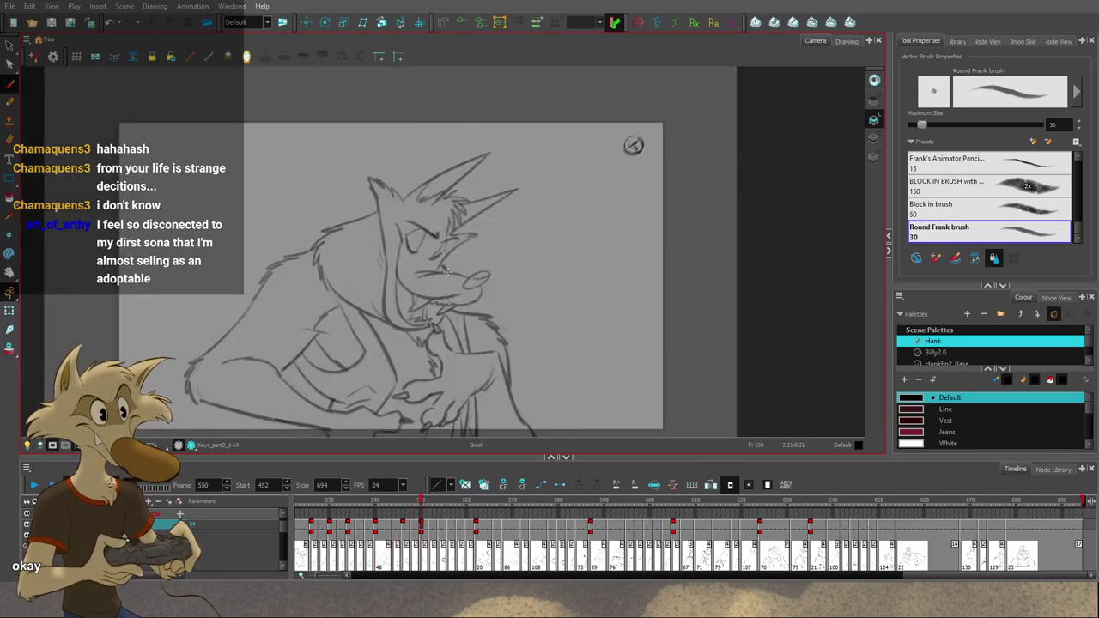
pyautogui.press('f')
pyautogui.press('f')
pyautogui.press('f')
pyautogui.scroll(-1, 485, 276)
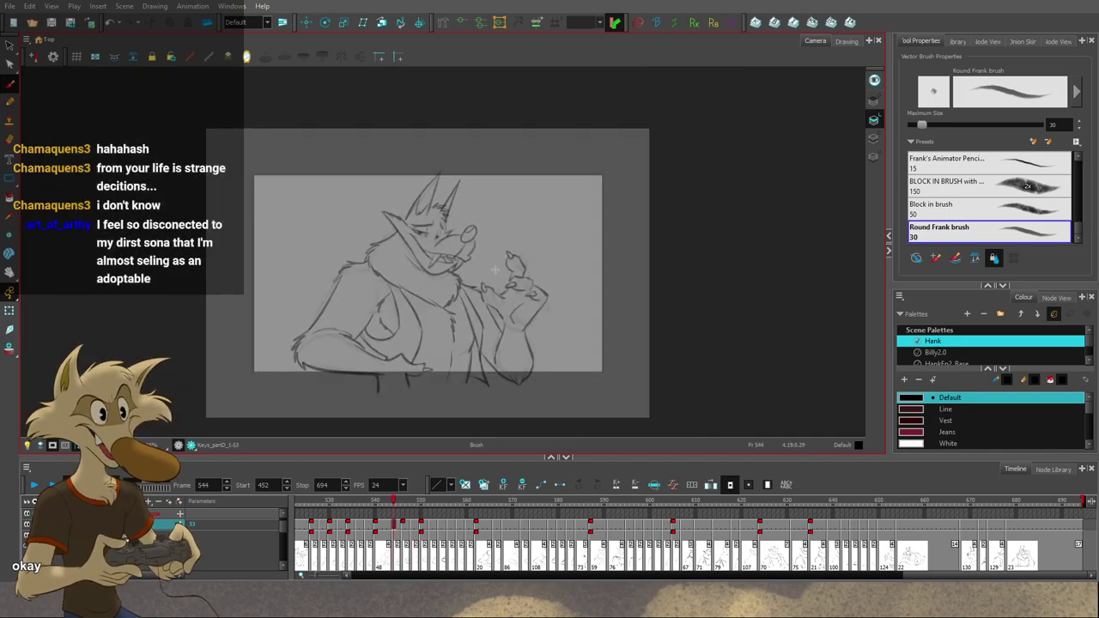
# Step: Advance from frame 544 to examine the hunched pose at frame 550 and the rough sketch at frame 552
pyautogui.press('g')
pyautogui.press('g')
pyautogui.press('g')
pyautogui.press('f')
pyautogui.press('f')
pyautogui.scroll(1, 487, 278)
pyautogui.scroll(1, 491, 281)
pyautogui.press('g')
pyautogui.press('.')
pyautogui.press('.')
pyautogui.scroll(-1, 492, 281)
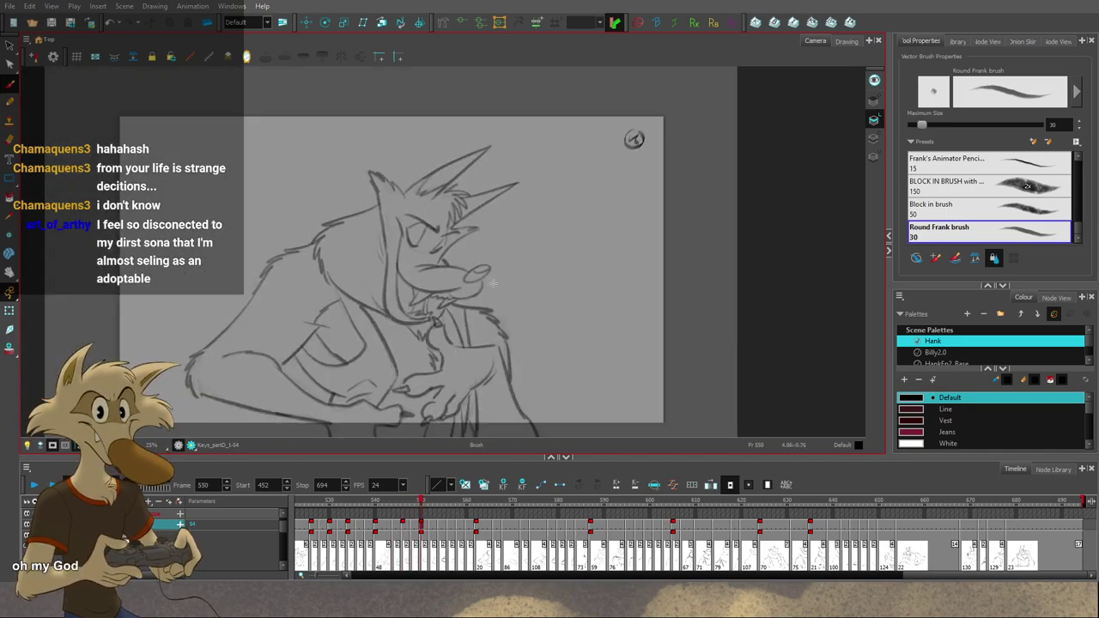
pyautogui.scroll(-1, 488, 293)
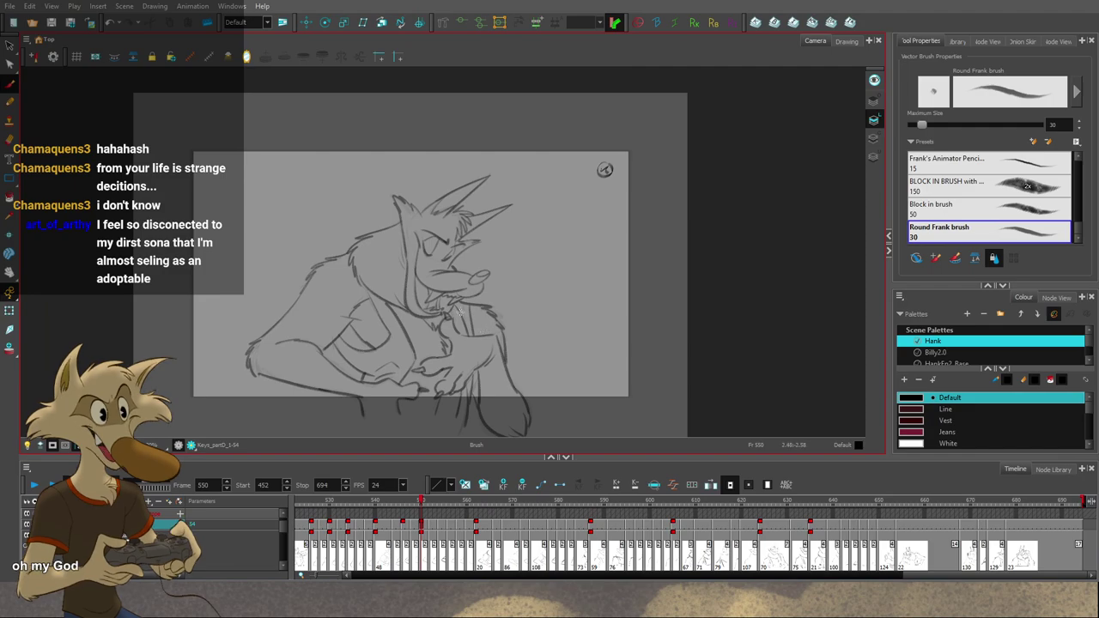
pyautogui.scroll(2, 463, 309)
pyautogui.scroll(-2, 481, 305)
pyautogui.scroll(2, 493, 302)
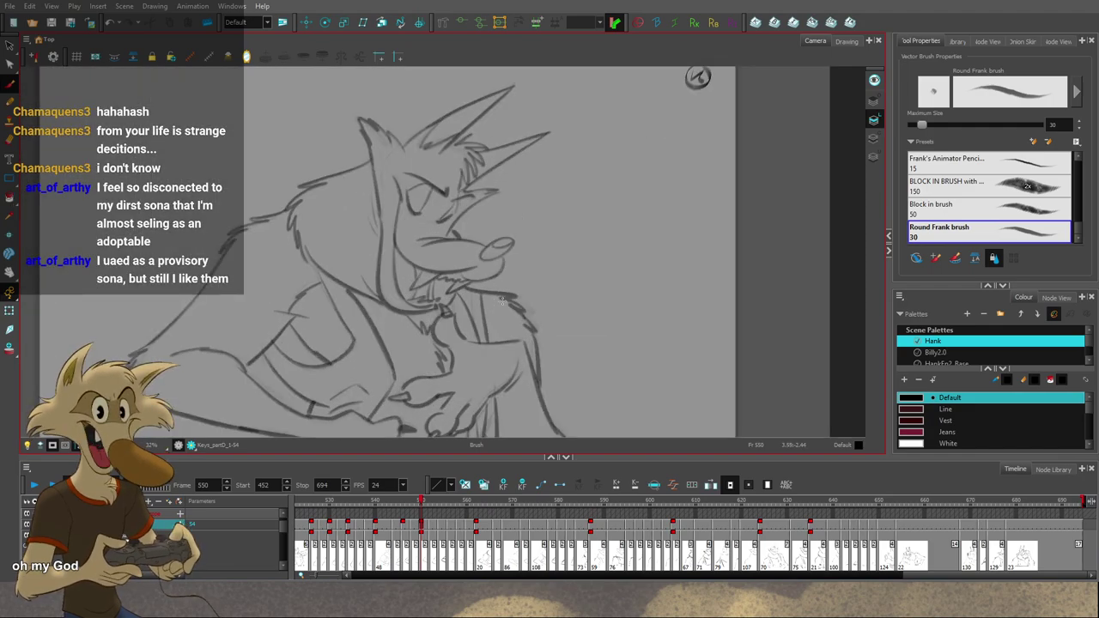
pyautogui.press('.')
pyautogui.press('.')
pyautogui.scroll(3, 506, 283)
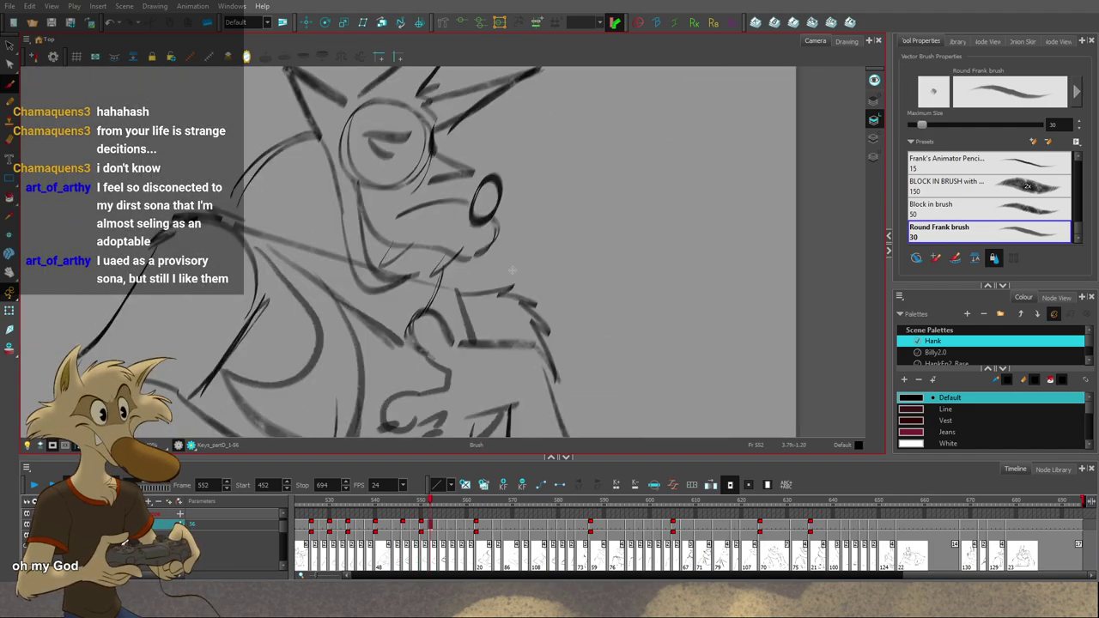
# Step: Flip between frames 546 and 550 to compare the wolf's face, shoulders and lowering hand
pyautogui.press('f')
pyautogui.press('f')
pyautogui.scroll(-3, 499, 266)
pyautogui.scroll(3, 499, 266)
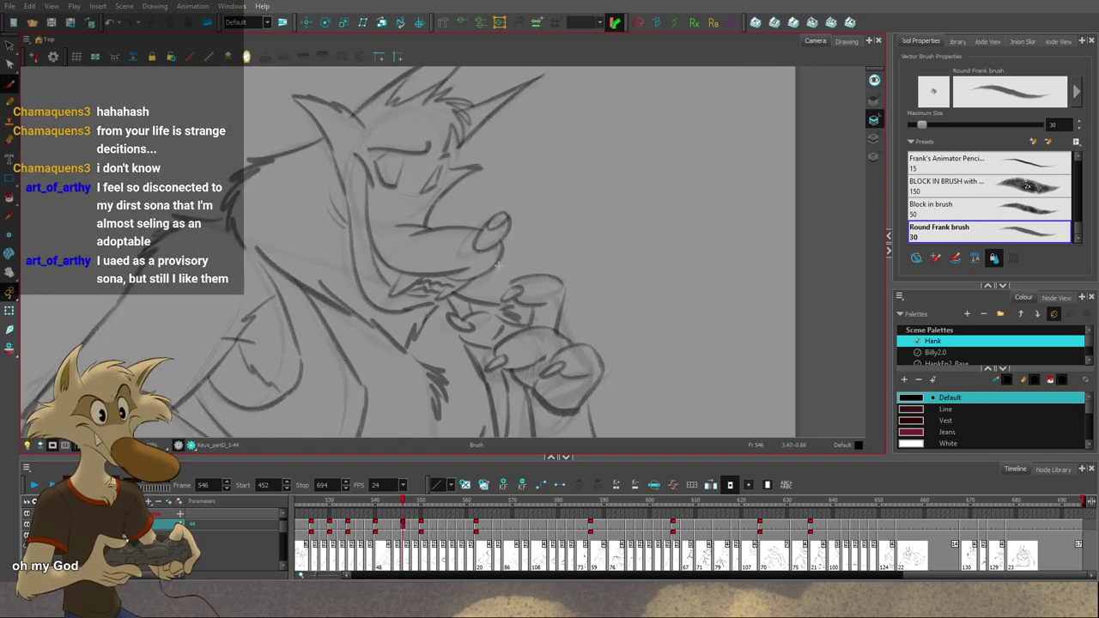
pyautogui.press('g')
pyautogui.scroll(-3, 506, 266)
pyautogui.press('f')
pyautogui.press('g')
pyautogui.press('f')
pyautogui.press('g')
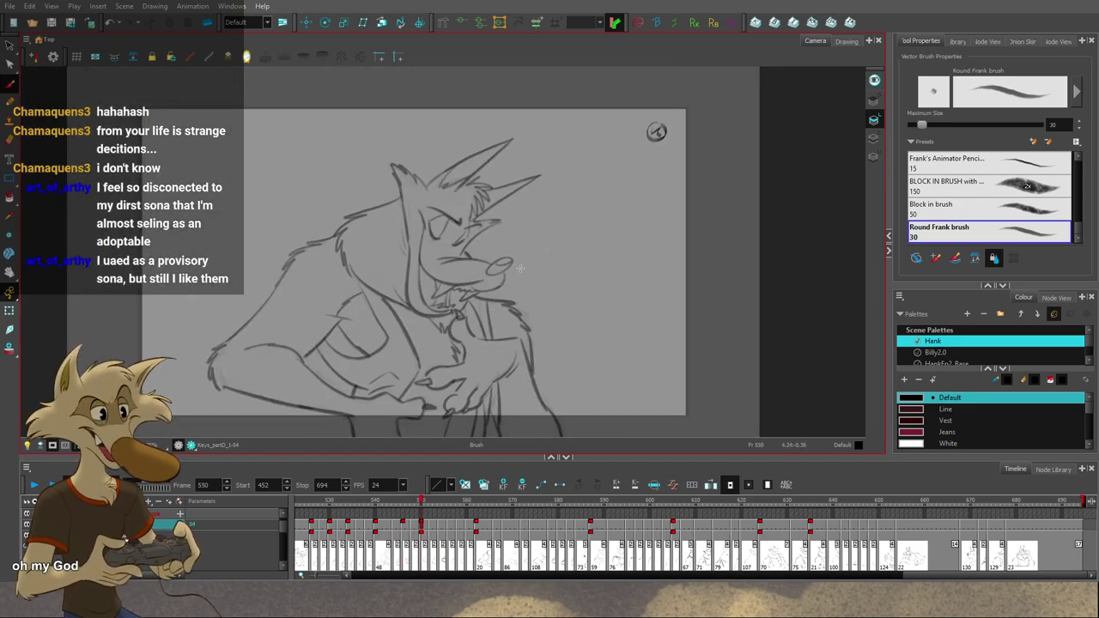
pyautogui.press(',')
pyautogui.press(',')
pyautogui.press(',')
pyautogui.press(',')
pyautogui.hotkey('alt', 'b')
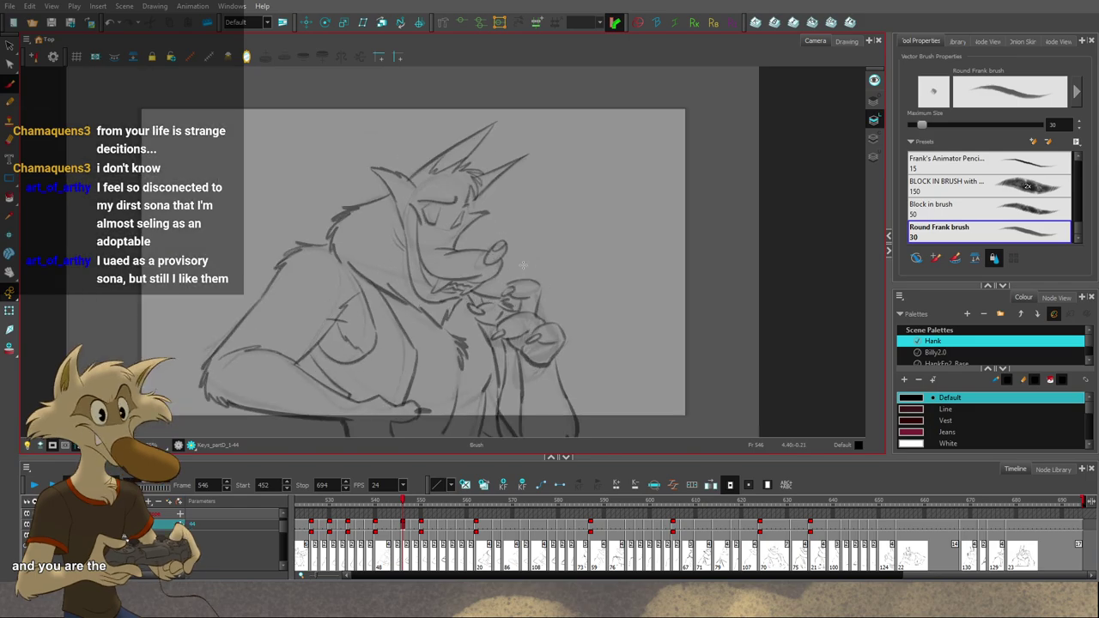
# Step: Check the rough drawing at frame 548 against the neighbouring drawings at frames 546 and 550
pyautogui.press('.')
pyautogui.press('.')
pyautogui.press('f')
pyautogui.scroll(3, 498, 223)
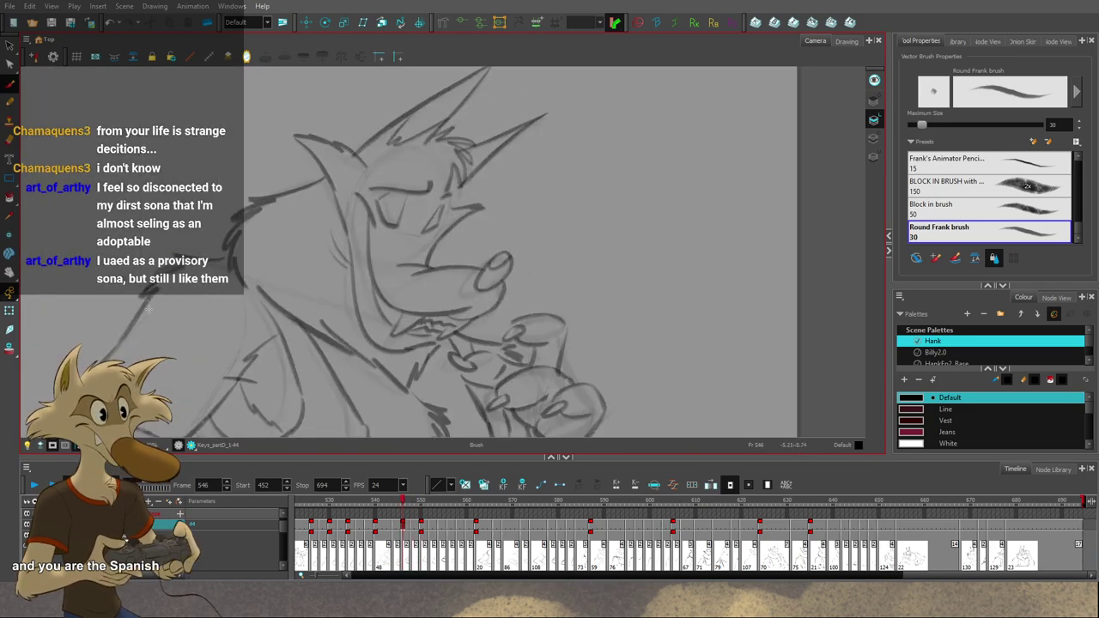
pyautogui.press('g')
pyautogui.scroll(-7, 329, 309)
pyautogui.scroll(2, 270, 266)
pyautogui.hotkey('alt', 's')
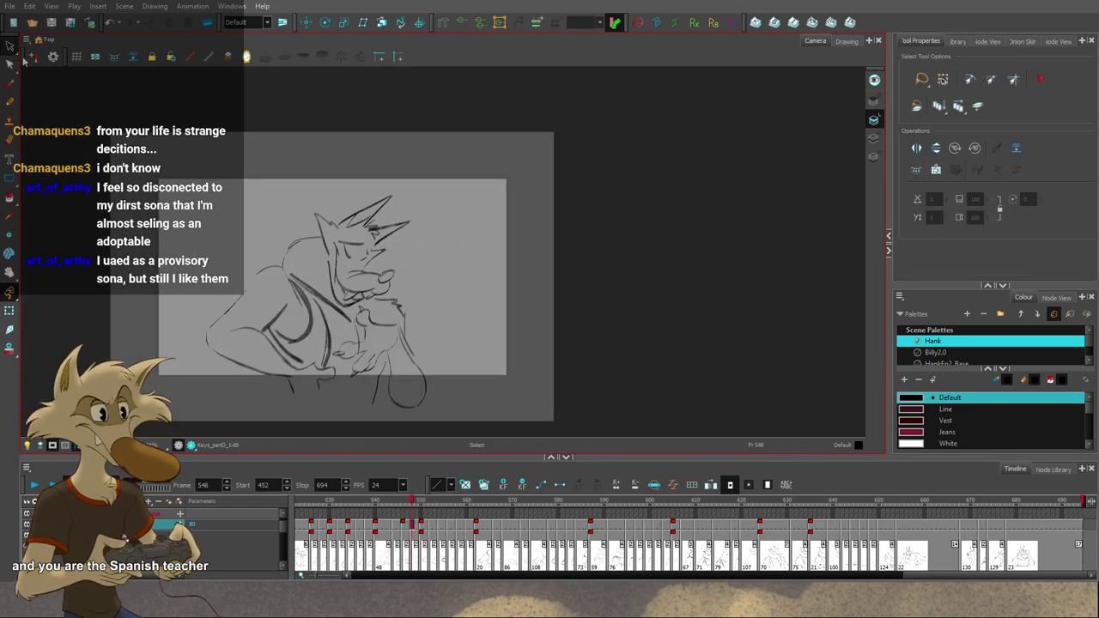
pyautogui.press('.')
pyautogui.press('.')
pyautogui.scroll(1, 325, 293)
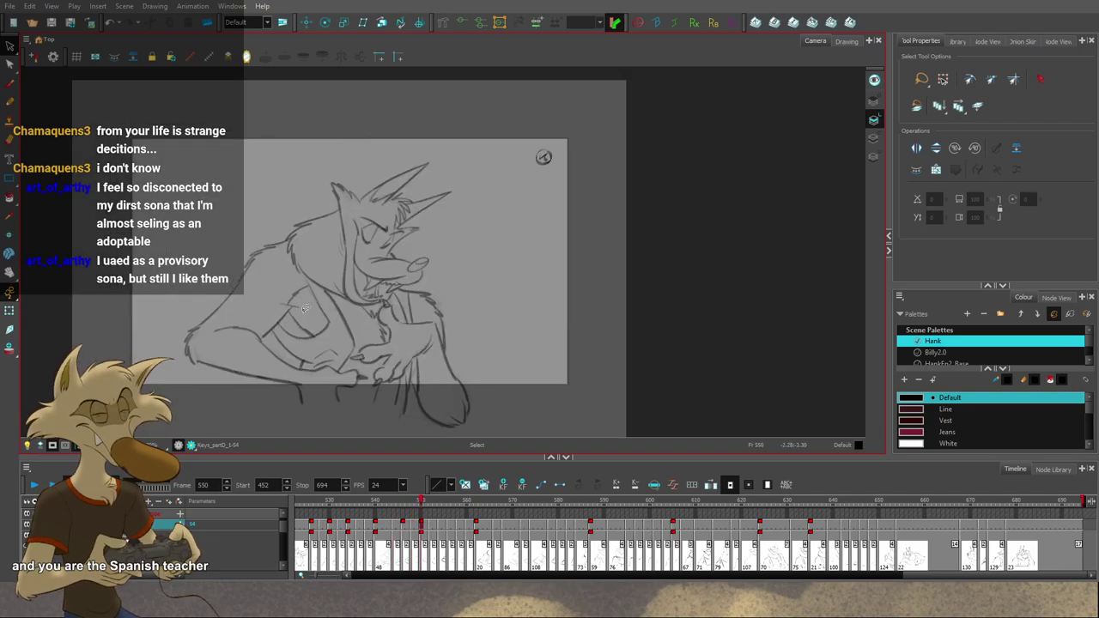
pyautogui.press('f')
pyautogui.press('g')
pyautogui.press('f')
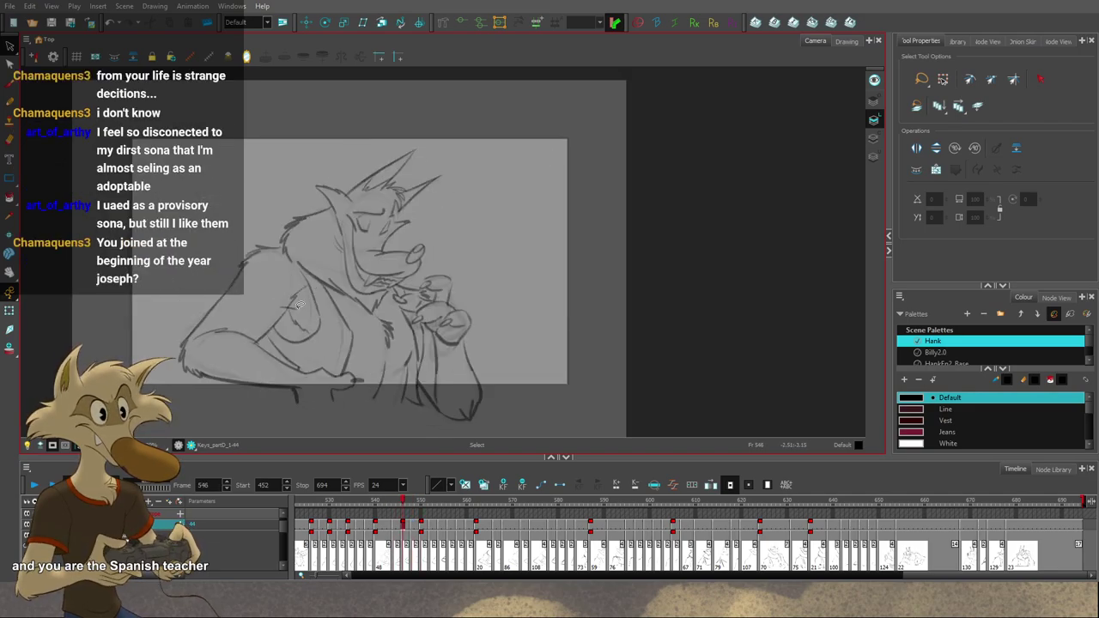
pyautogui.press('g')
pyautogui.press(',')
pyautogui.press(',')
pyautogui.press(',')
pyautogui.press(',')
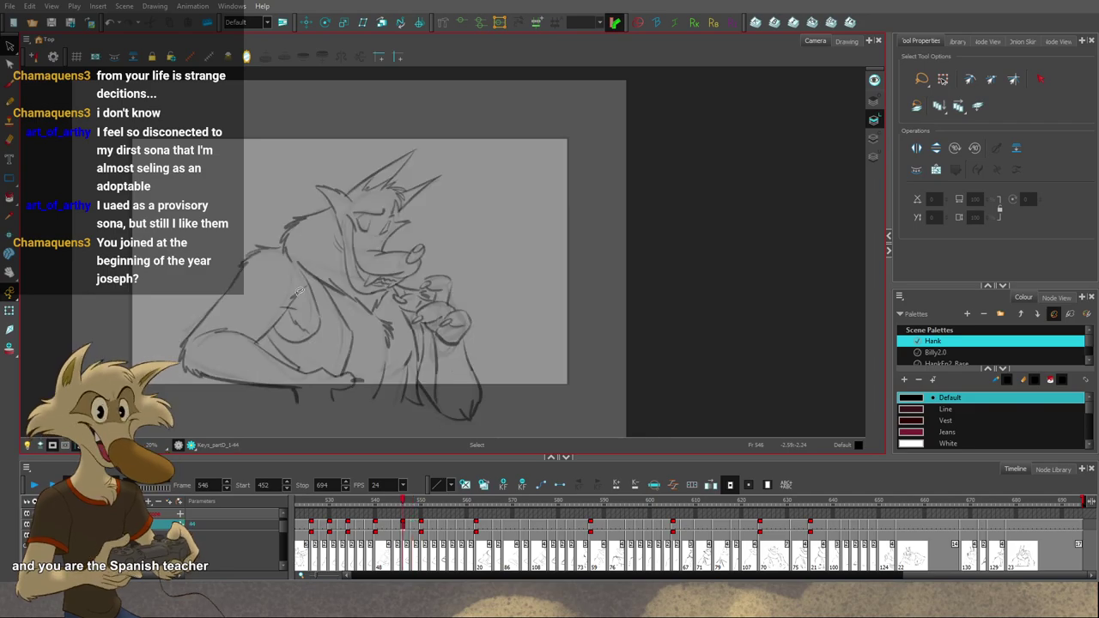
pyautogui.scroll(-3, 441, 319)
pyautogui.scroll(3, 412, 319)
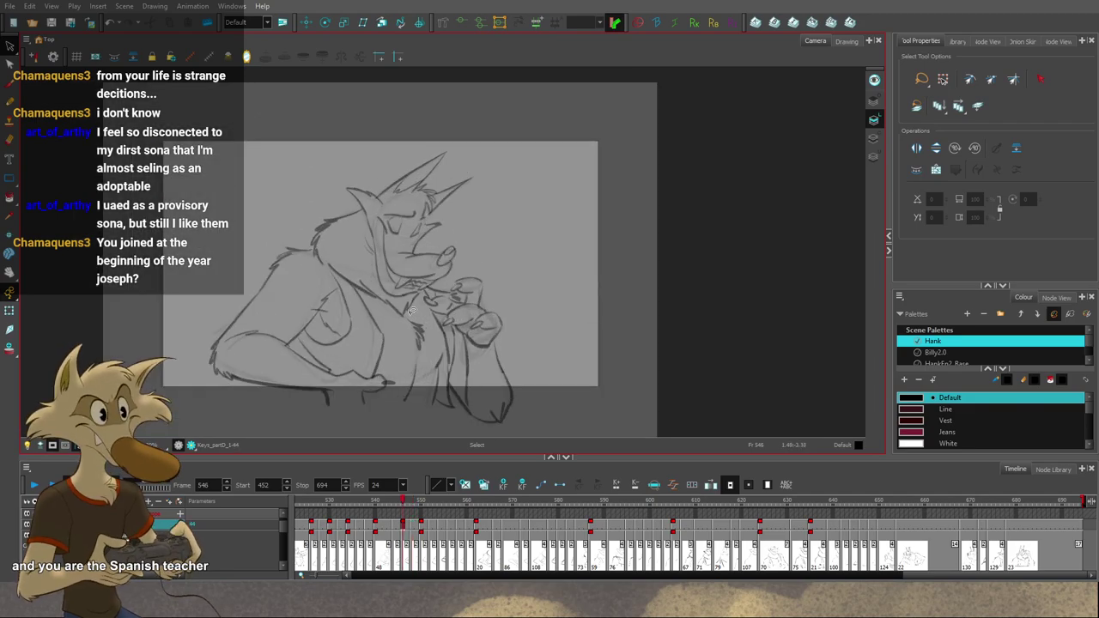
pyautogui.scroll(-2, 417, 333)
pyautogui.scroll(2, 416, 337)
pyautogui.scroll(-2, 438, 346)
pyautogui.scroll(1, 425, 364)
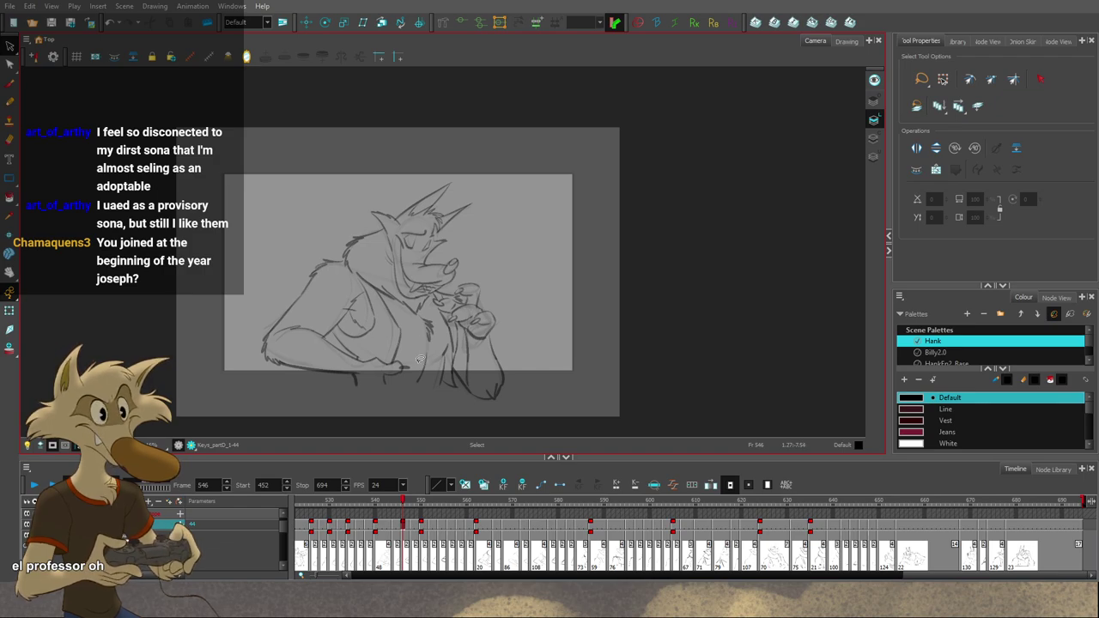
pyautogui.scroll(1, 420, 359)
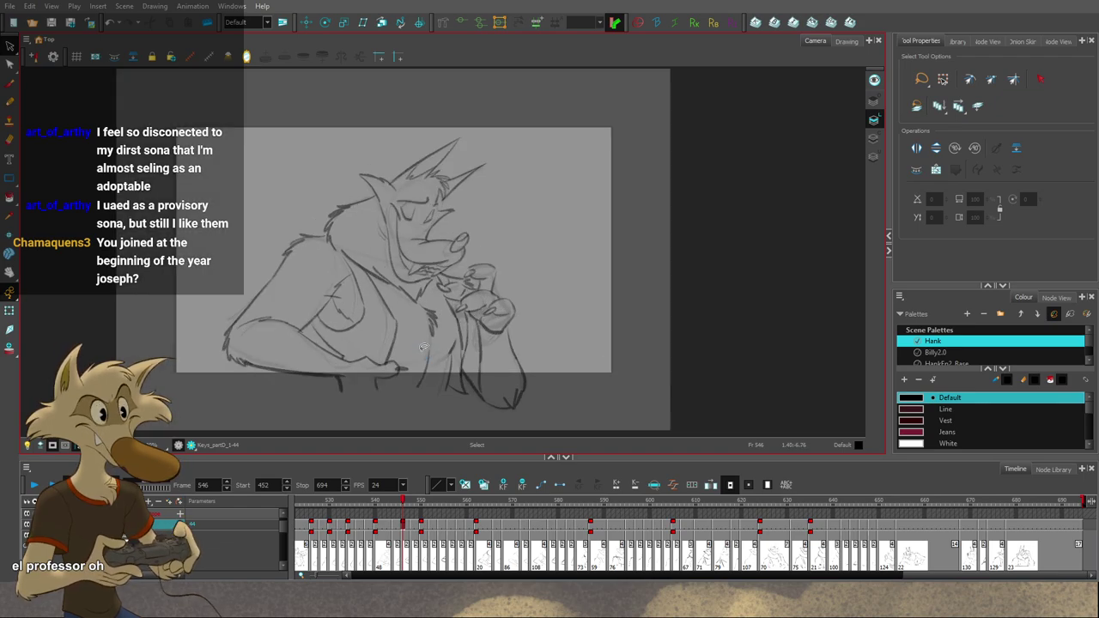
pyautogui.scroll(1, 423, 347)
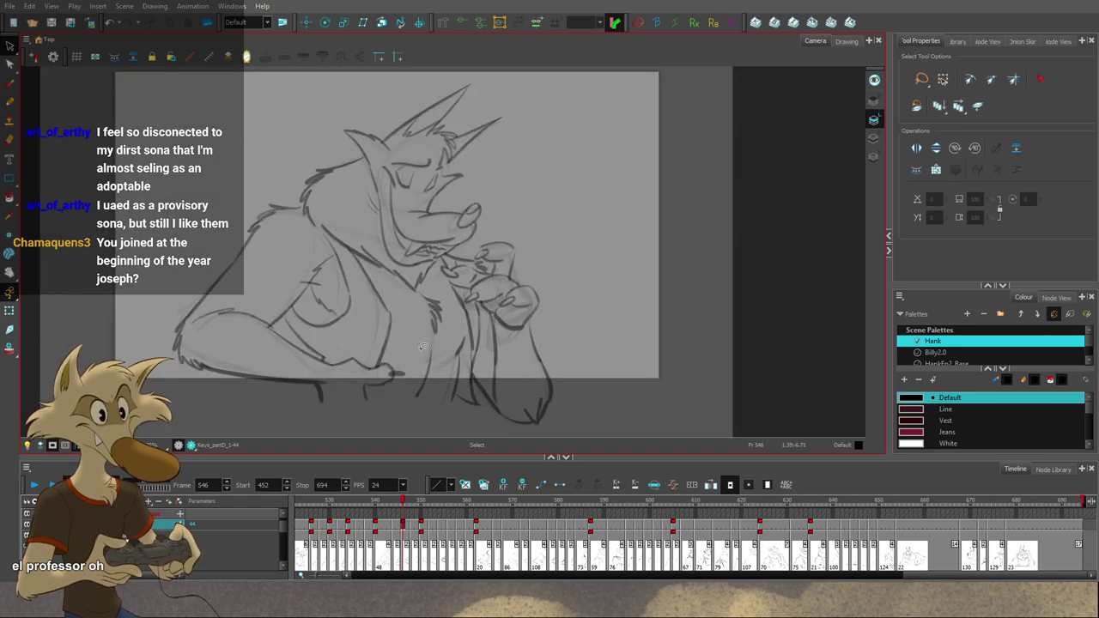
pyautogui.scroll(-3, 423, 348)
pyautogui.scroll(2, 419, 354)
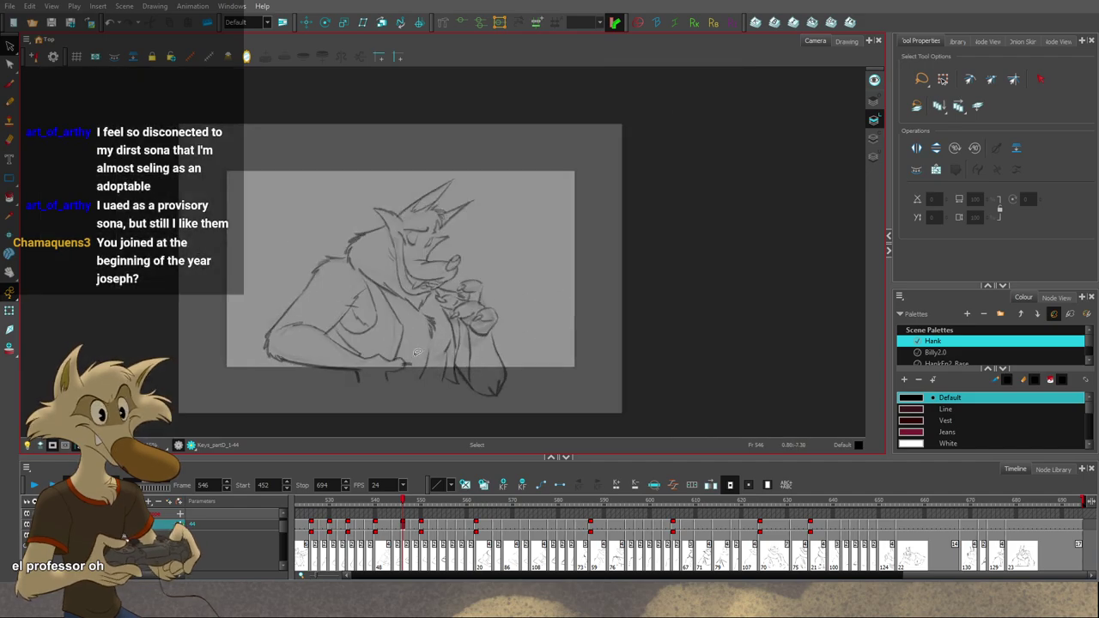
# Step: Rework the outer edge of the uppermost finger of the wolf's raised hand at frame 546, comparing it with frame 544
pyautogui.press('f')
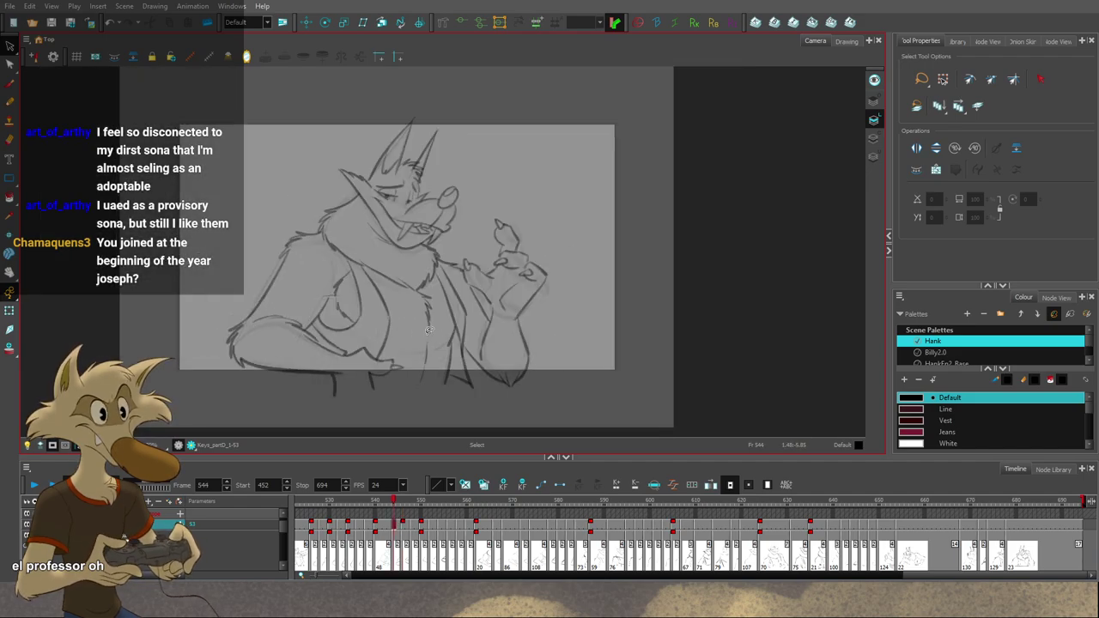
pyautogui.press('g')
pyautogui.press('g')
pyautogui.press('f')
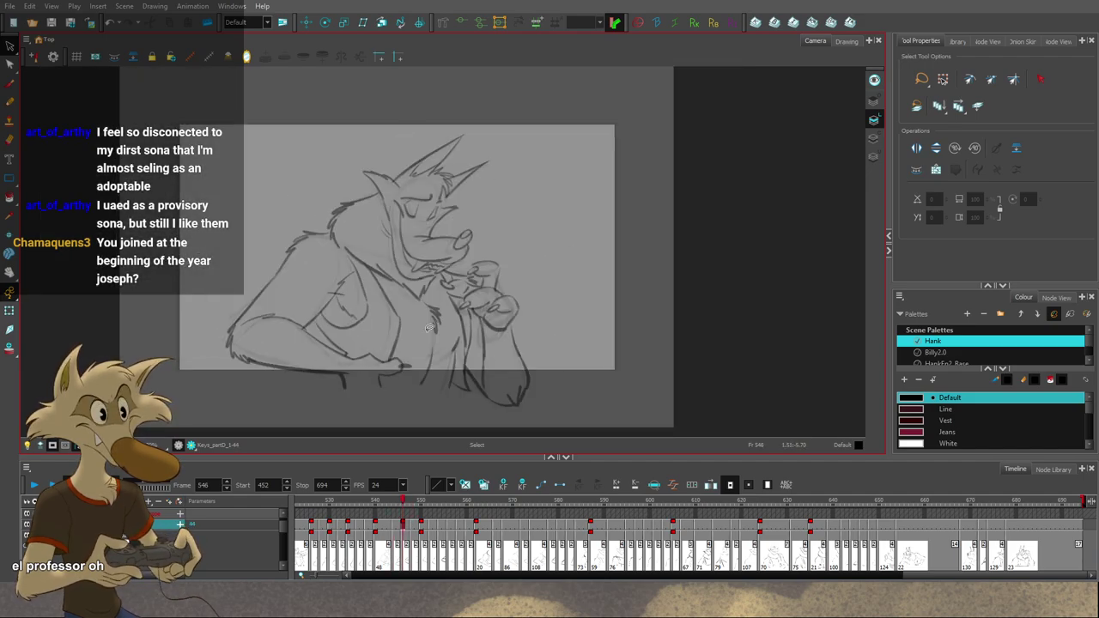
pyautogui.scroll(1, 436, 324)
pyautogui.scroll(1, 463, 306)
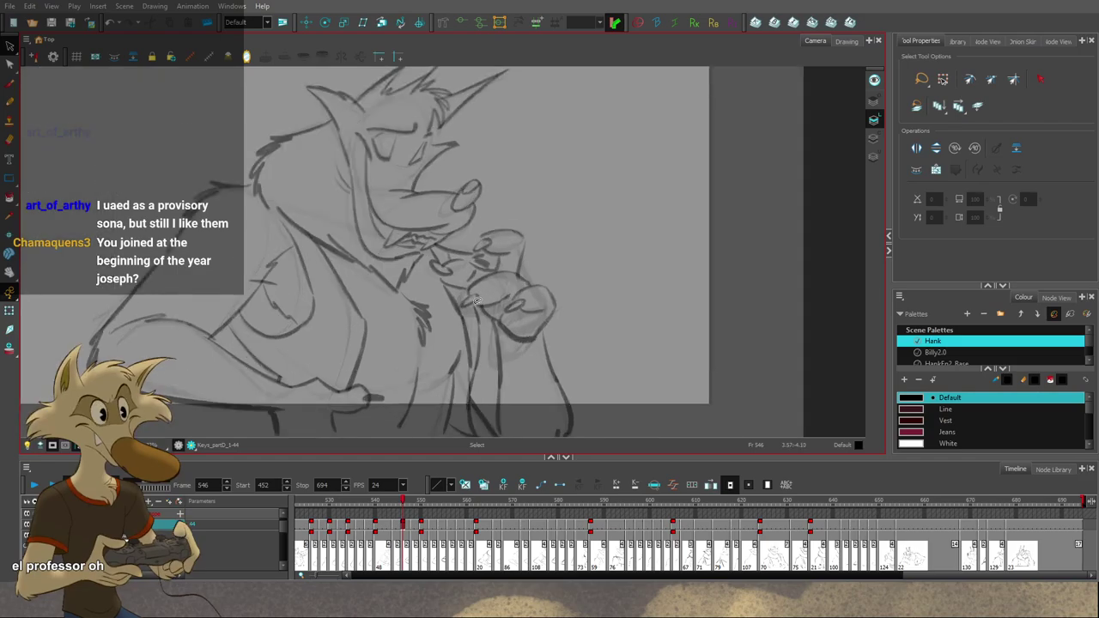
pyautogui.click(10, 83)
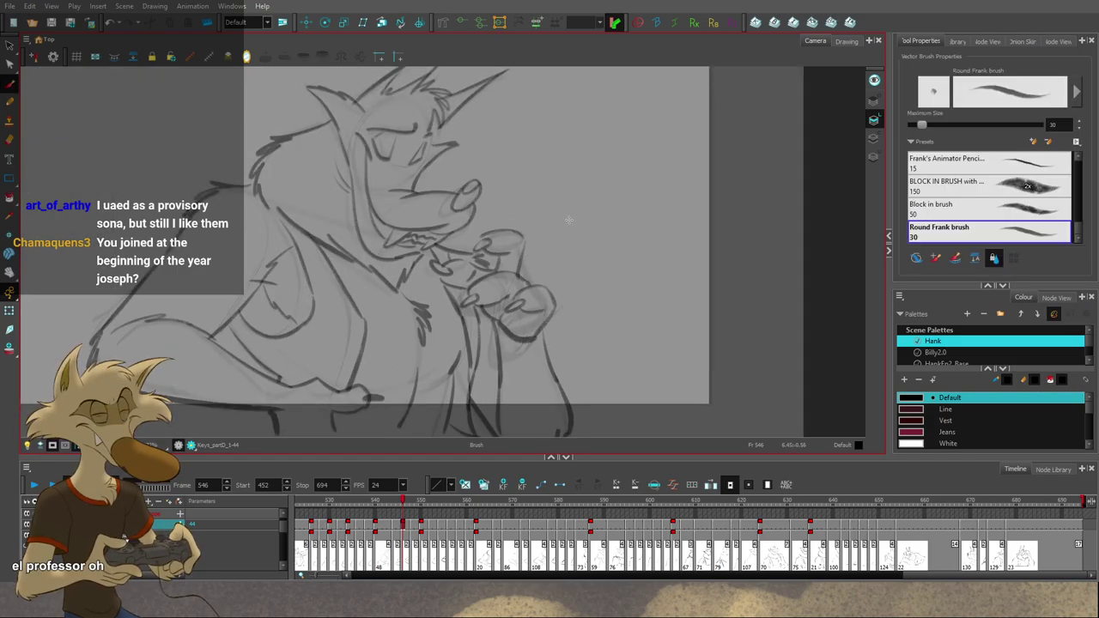
pyautogui.hotkey('ctrl', 'z')
pyautogui.hotkey('ctrl', 'z')
pyautogui.moveTo(523, 238); pyautogui.dragTo(522, 278)
pyautogui.hotkey('ctrl', 'z')
pyautogui.hotkey('ctrl', 'z')
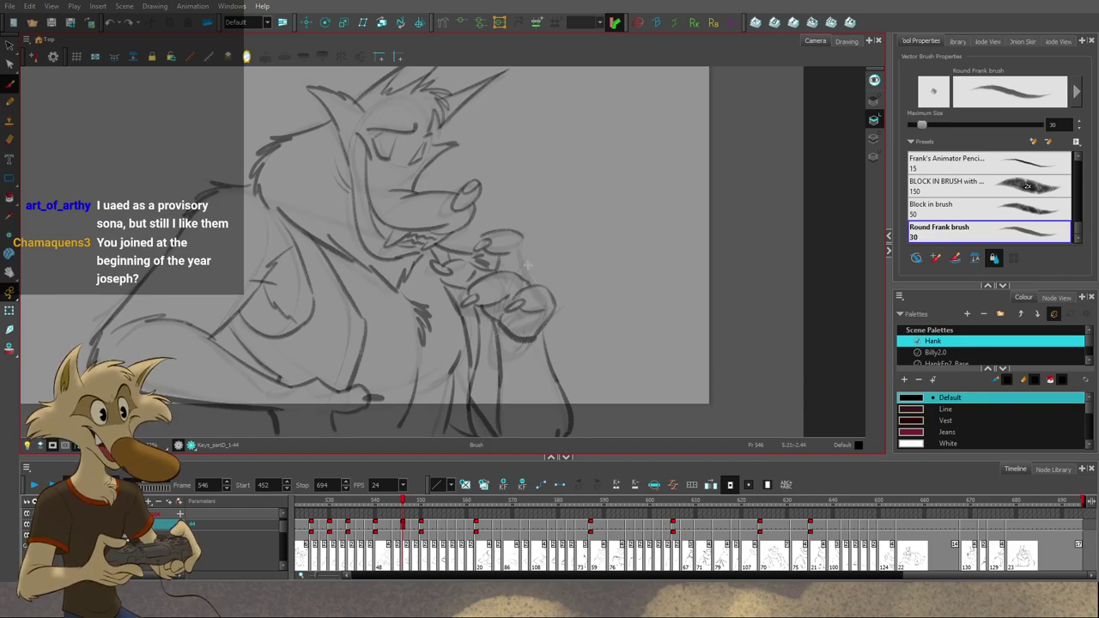
pyautogui.press('s')
pyautogui.moveTo(508, 229)
pyautogui.mouseDown()
pyautogui.moveTo(482, 230)
pyautogui.moveTo(517, 254)
pyautogui.moveTo(524, 237)
pyautogui.moveTo(484, 236)
pyautogui.moveTo(520, 230)
pyautogui.moveTo(525, 218)
pyautogui.moveTo(489, 248)
pyautogui.moveTo(539, 228)
pyautogui.mouseUp()
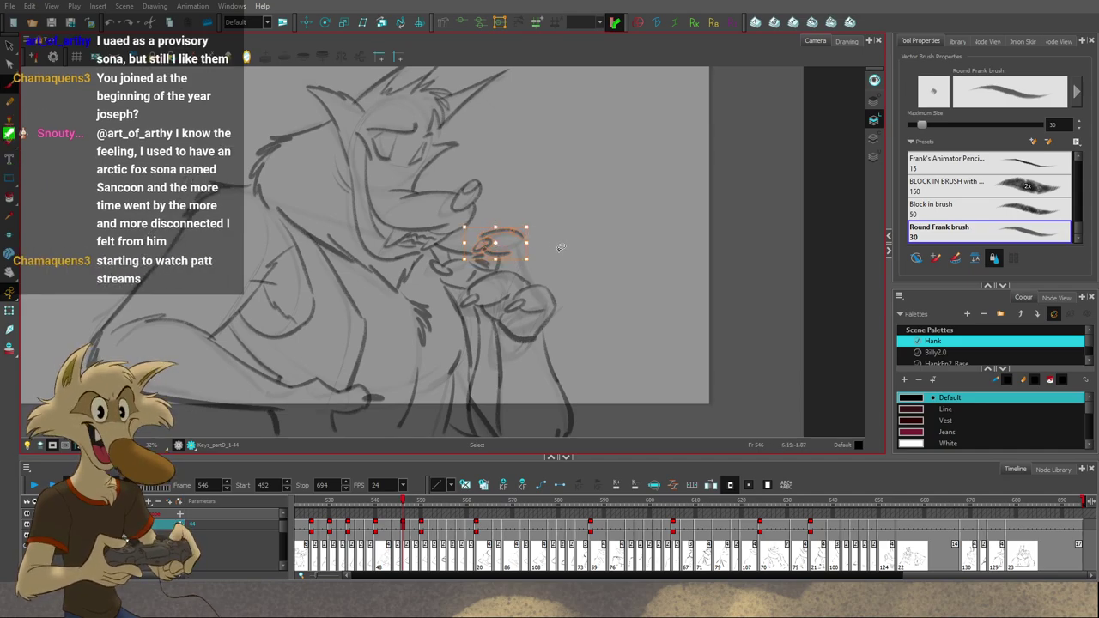
pyautogui.hotkey('alt', 'b')
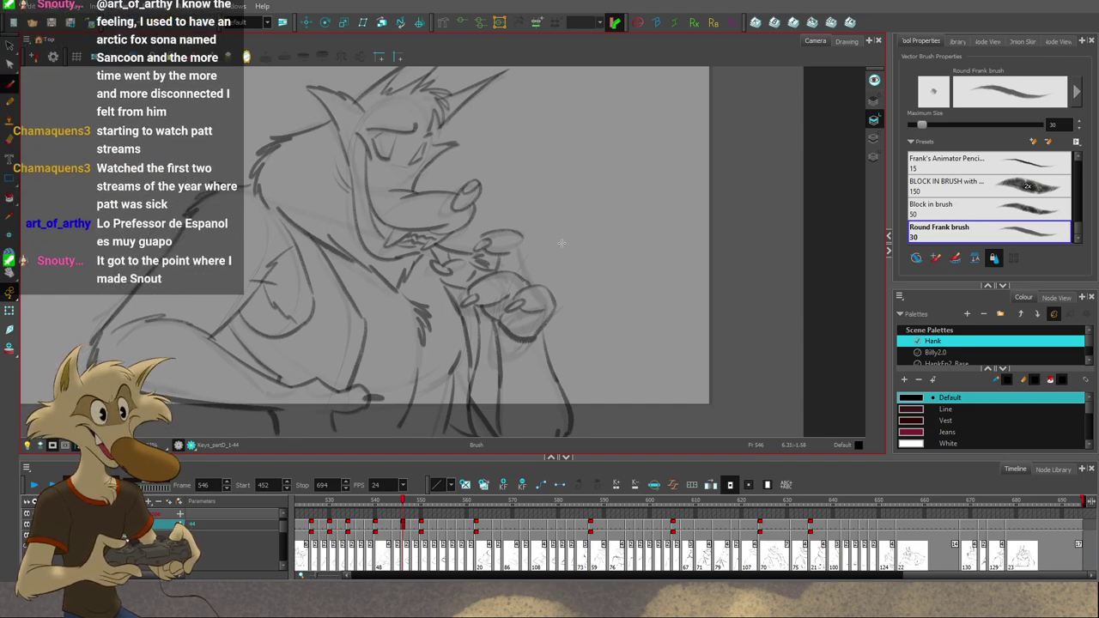
# Step: Flip between frames 544 and 546 to check how the raised hand's fingers curl
pyautogui.scroll(-4, 544, 194)
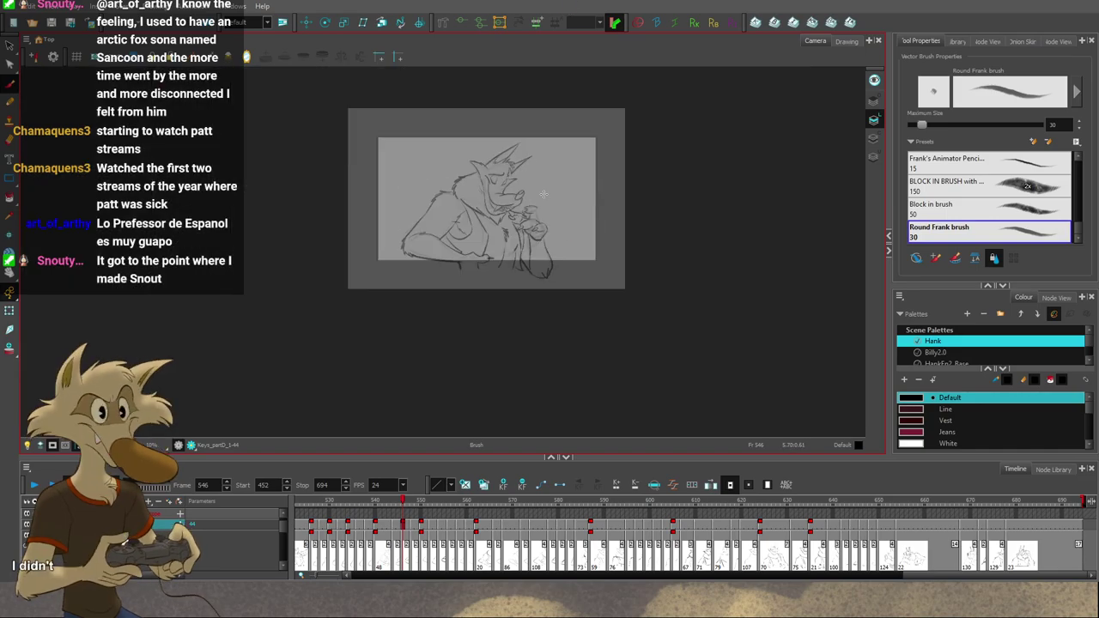
pyautogui.scroll(4, 543, 194)
pyautogui.press('f')
pyautogui.press('g')
pyautogui.press('g')
pyautogui.press('f')
pyautogui.press('f')
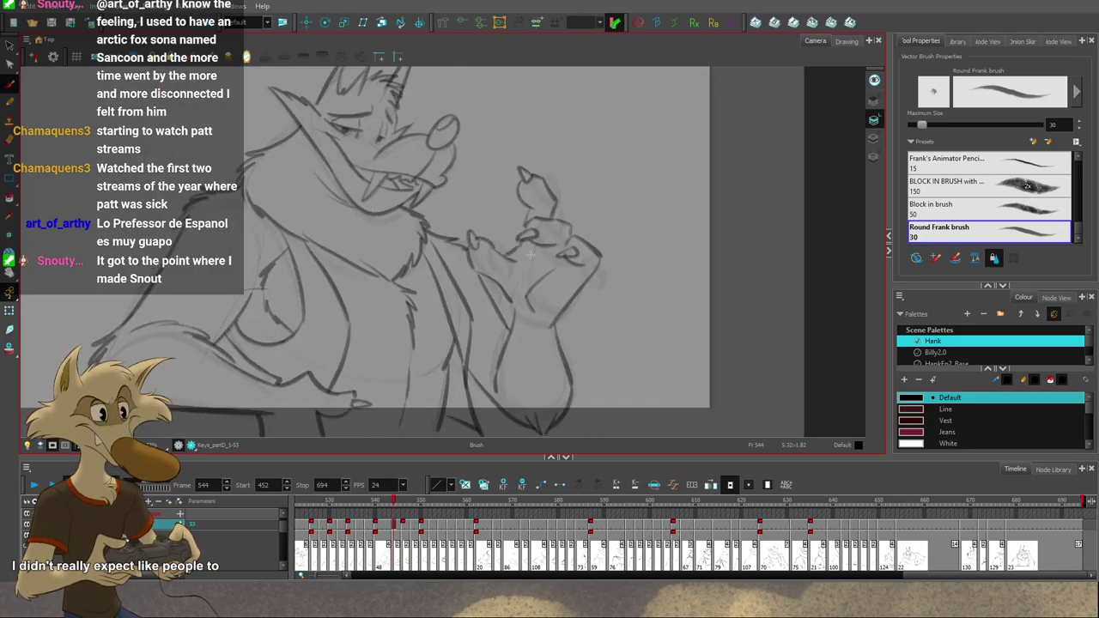
pyautogui.press('.')
pyautogui.press('.')
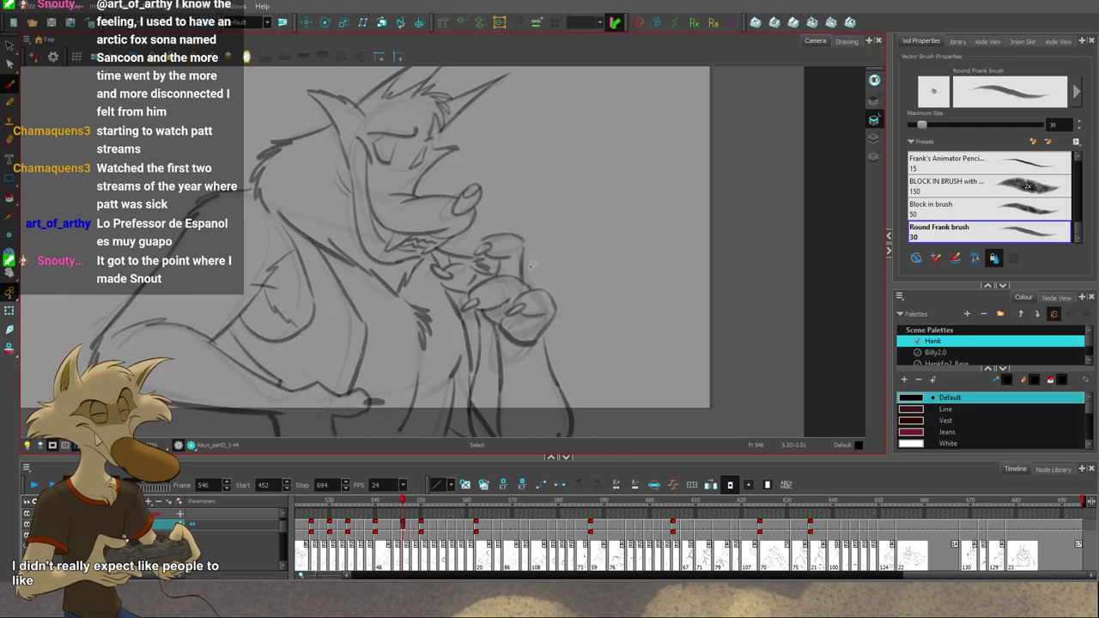
# Step: Flip between frames 544, 546 and 548 to check how the wolf's raised hand and head move toward the rough pose
pyautogui.hotkey('alt', 'b')
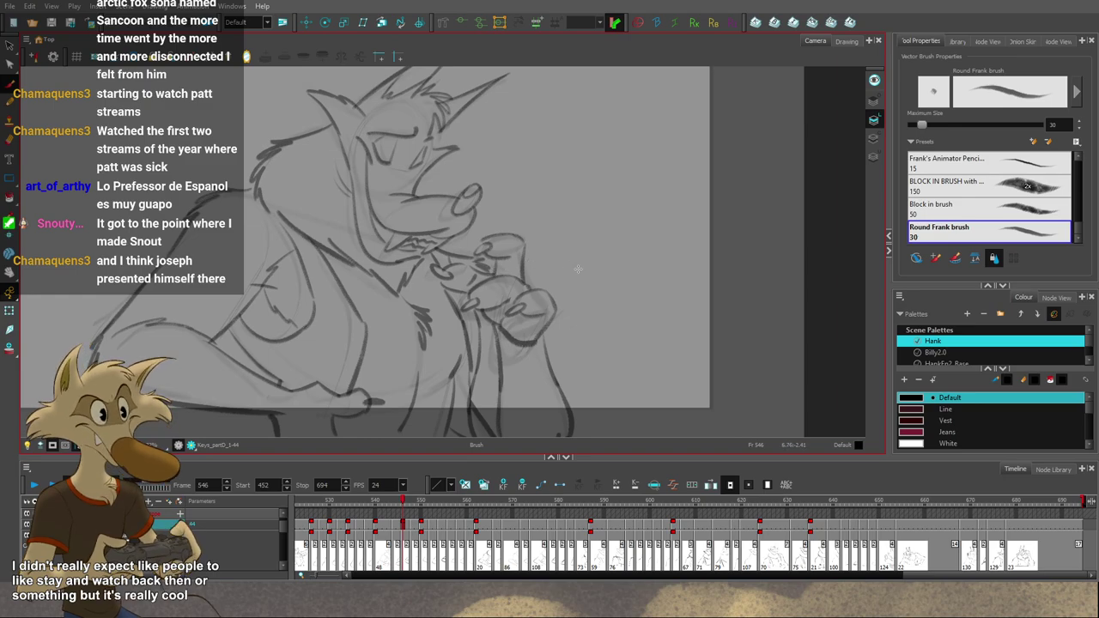
pyautogui.scroll(-1, 573, 290)
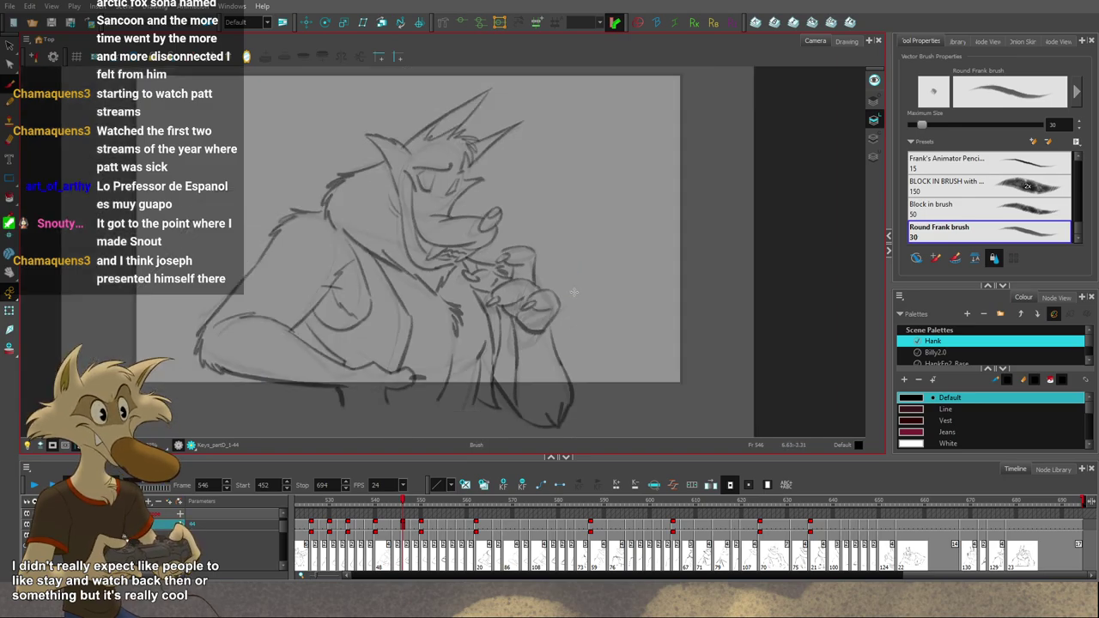
pyautogui.scroll(-2, 575, 291)
pyautogui.scroll(3, 573, 263)
pyautogui.press('f')
pyautogui.press('g')
pyautogui.press('g')
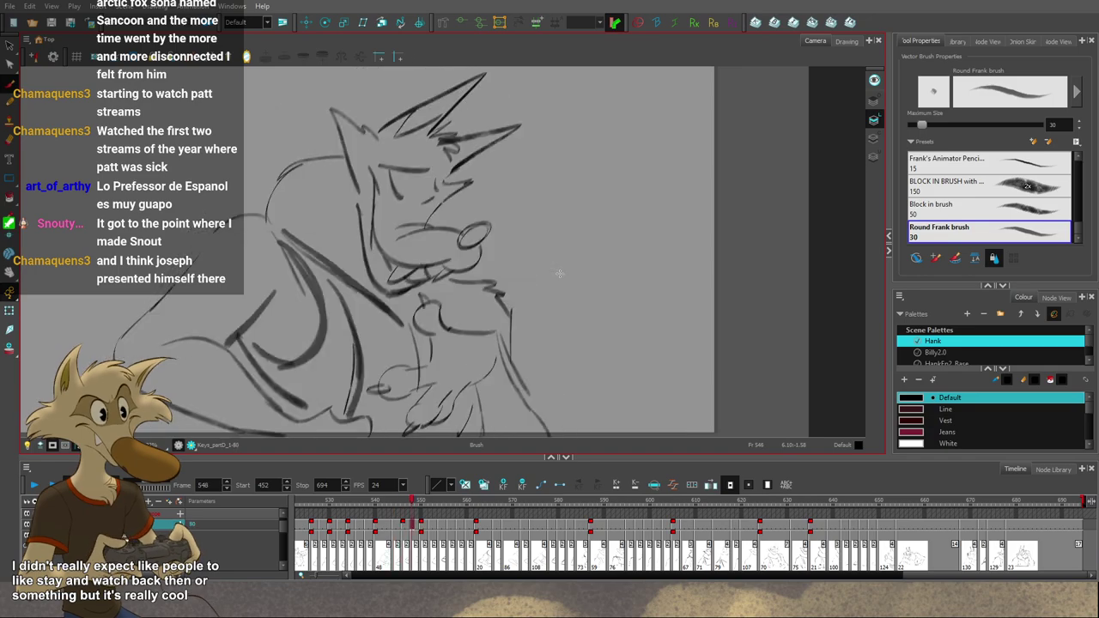
pyautogui.press(',')
pyautogui.press(',')
pyautogui.scroll(-2, 559, 271)
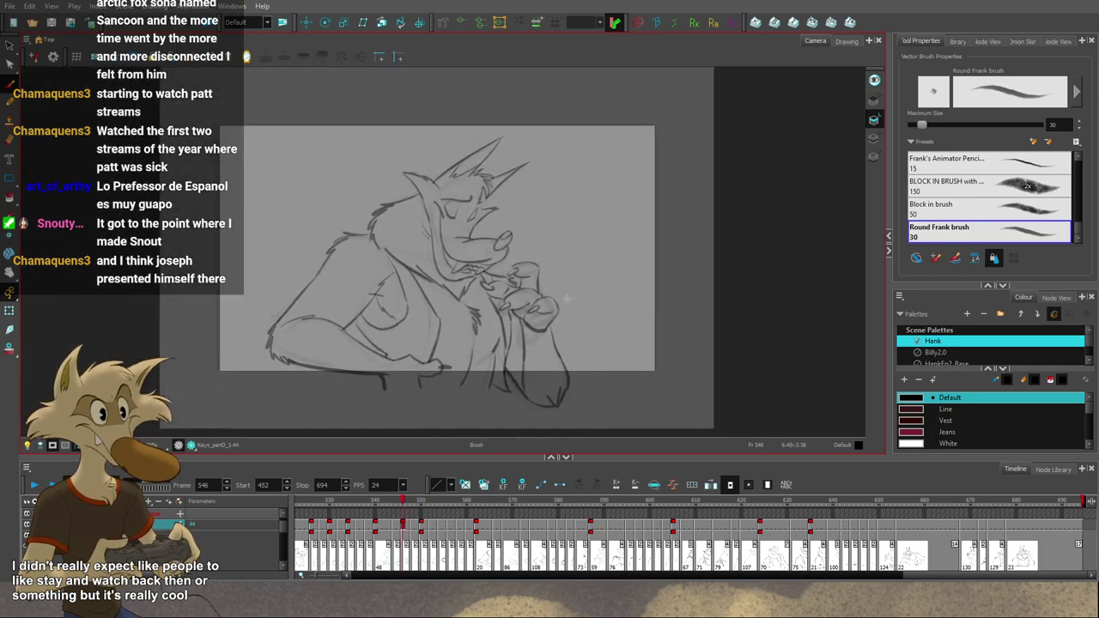
pyautogui.scroll(1, 566, 298)
pyautogui.press(',')
pyautogui.press(',')
pyautogui.scroll(2, 566, 298)
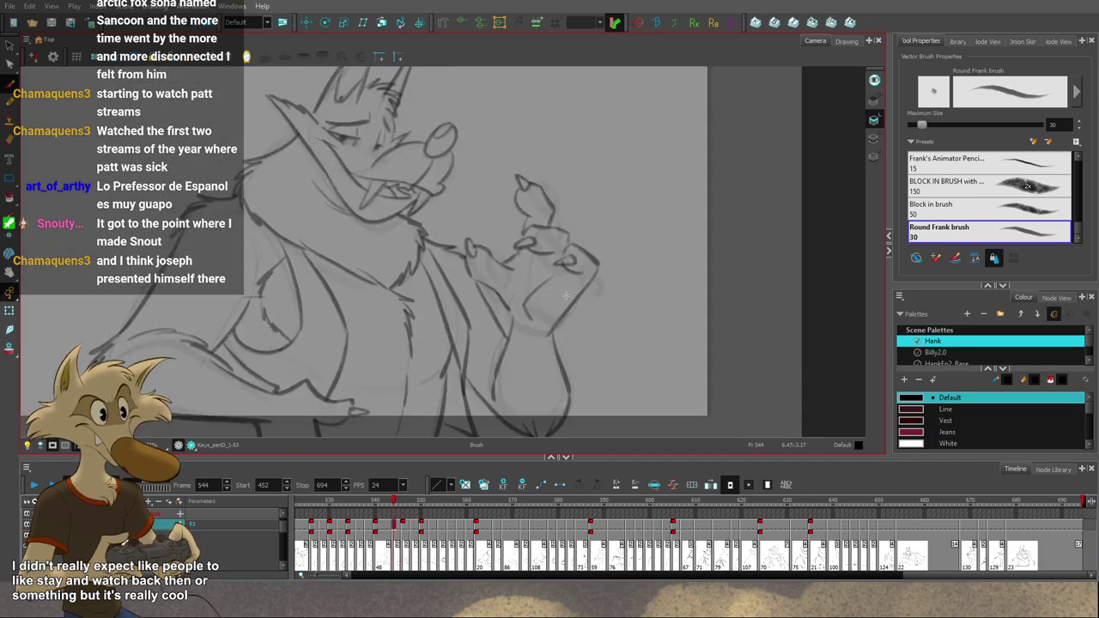
pyautogui.press('.')
pyautogui.press('.')
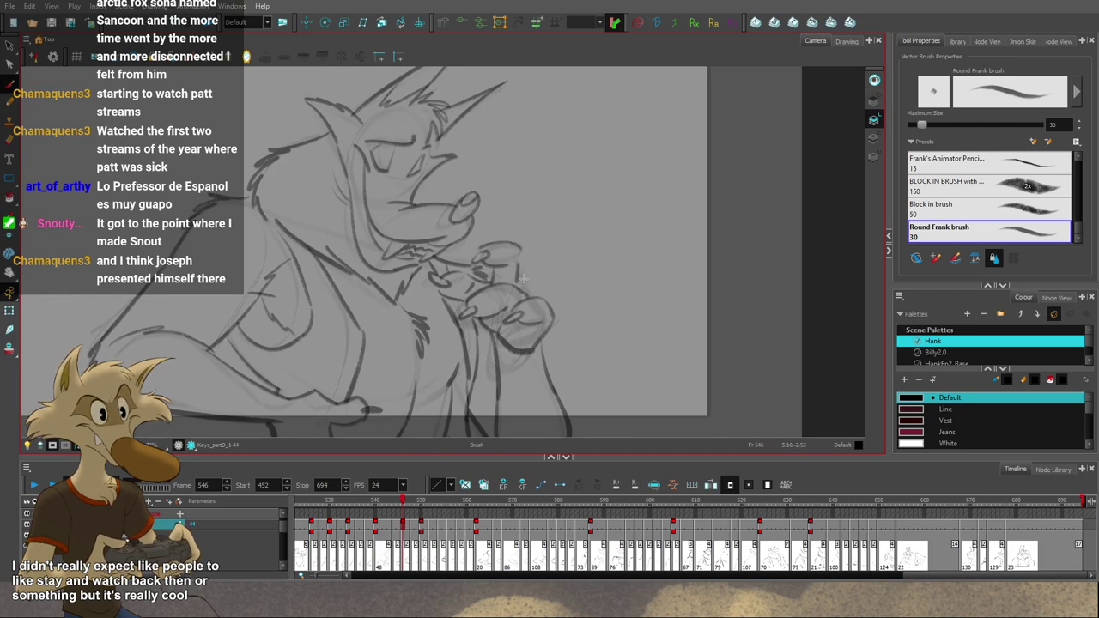
# Step: Adjust the lines of the uppermost finger of the wolf's raised hand at frame 546
pyautogui.press('.')
pyautogui.press(',')
pyautogui.hotkey('alt', 's')
pyautogui.moveTo(485, 256); pyautogui.dragTo(518, 245)
pyautogui.hotkey('alt', 'b')
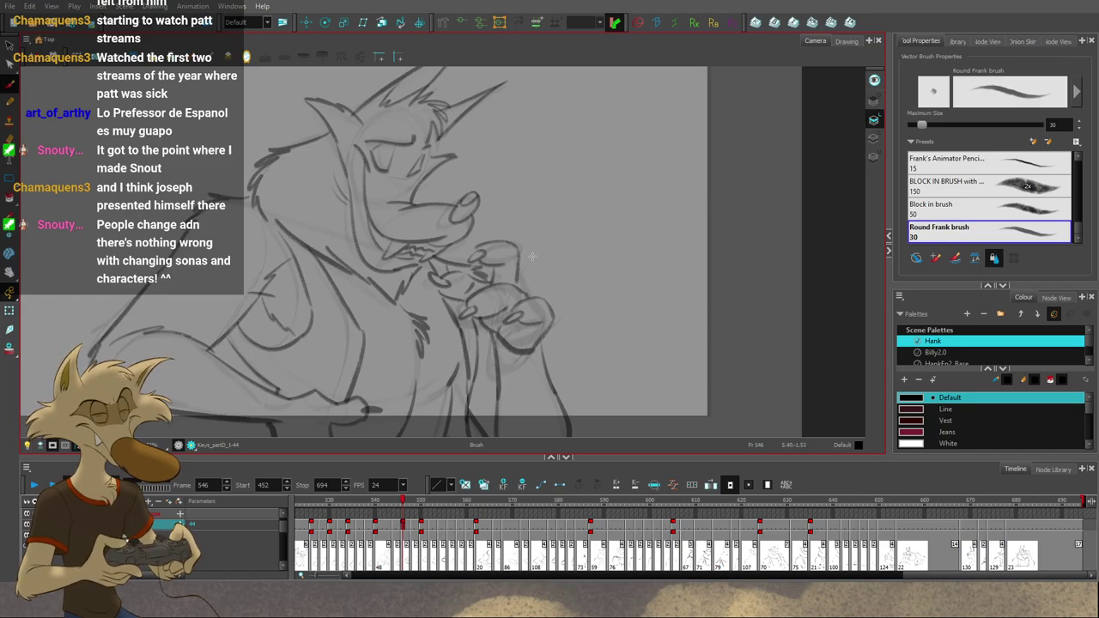
pyautogui.scroll(-2, 533, 256)
pyautogui.scroll(2, 532, 269)
pyautogui.hotkey('alt', 's')
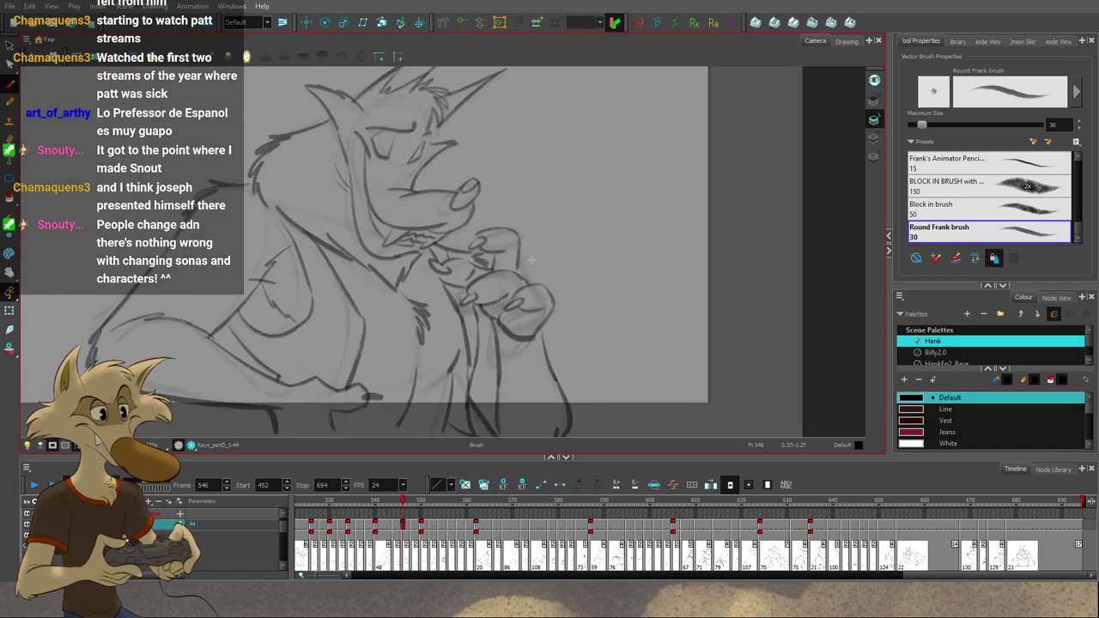
# Step: Flip between frames 544 and 546 to check the adjusted finger against the open hand
pyautogui.scroll(-2, 532, 260)
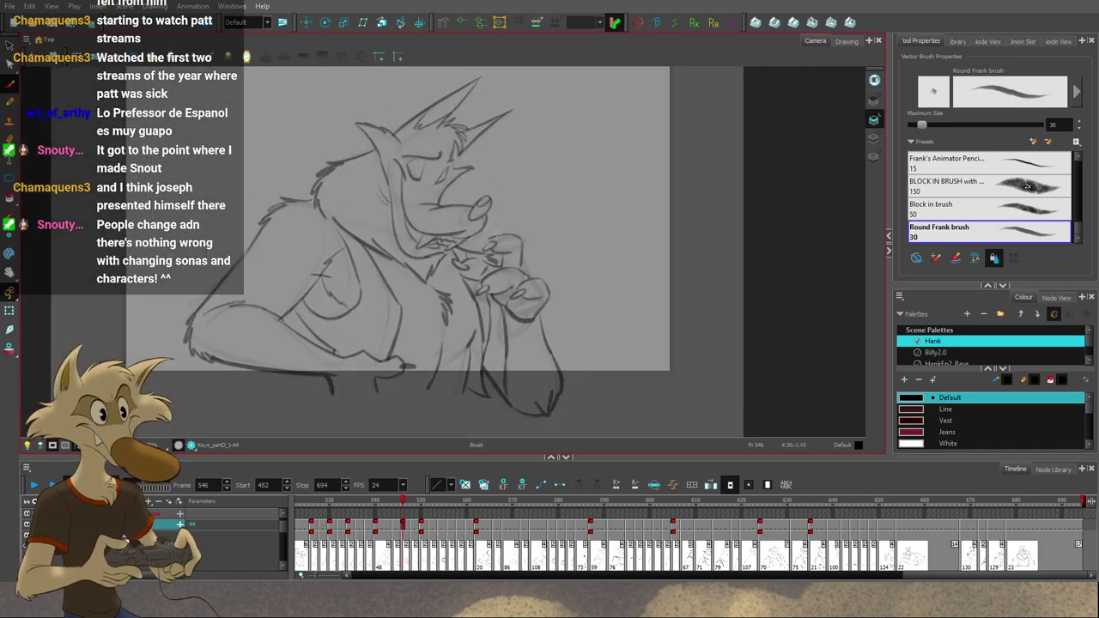
pyautogui.click(247, 58)
pyautogui.press('f')
pyautogui.press('f')
pyautogui.press('f')
pyautogui.press('.')
pyautogui.press('.')
pyautogui.press('.')
pyautogui.press('.')
pyautogui.press('.')
pyautogui.press('.')
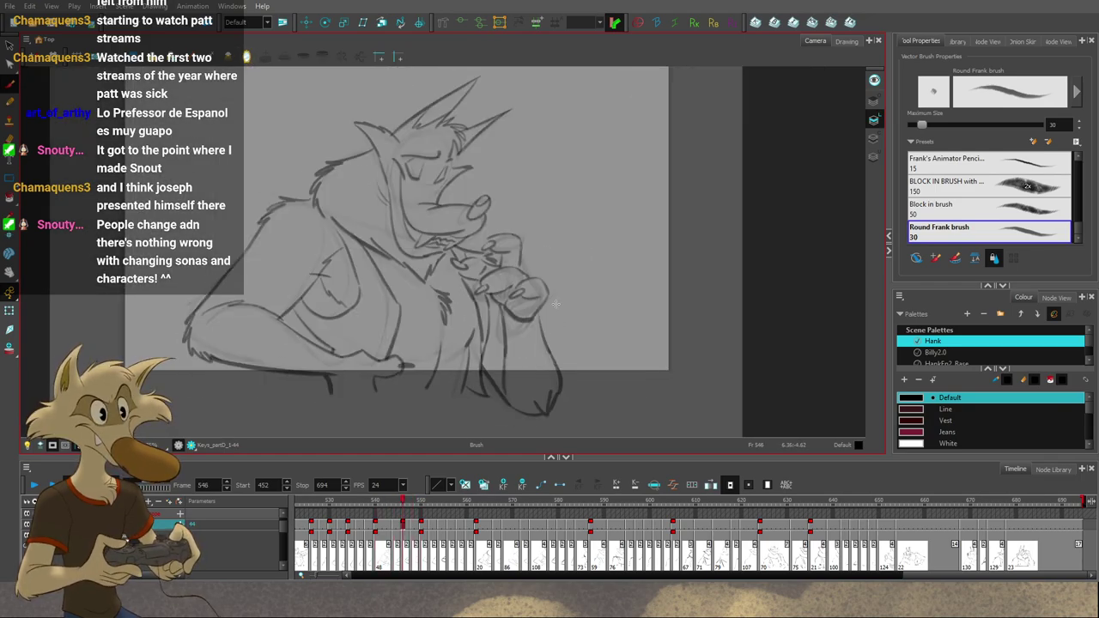
pyautogui.press(',')
pyautogui.press(',')
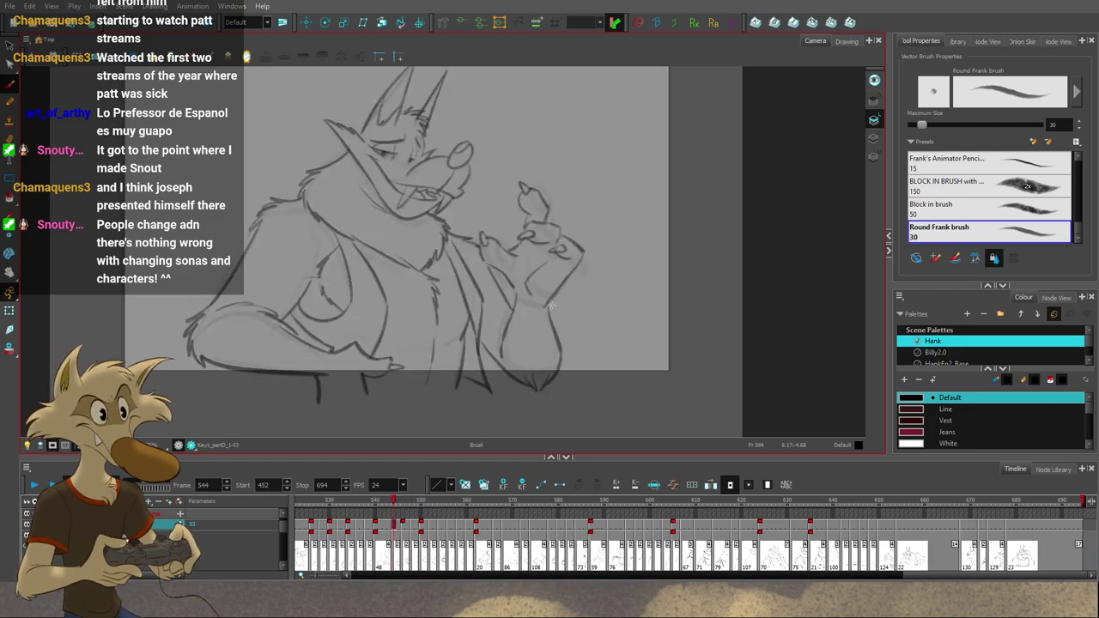
# Step: Flip through frames 544 to 550 to examine the head drop and the lowering hand around the rough at frame 548
pyautogui.press('g')
pyautogui.press('g')
pyautogui.press('g')
pyautogui.press('f')
pyautogui.press('f')
pyautogui.press('f')
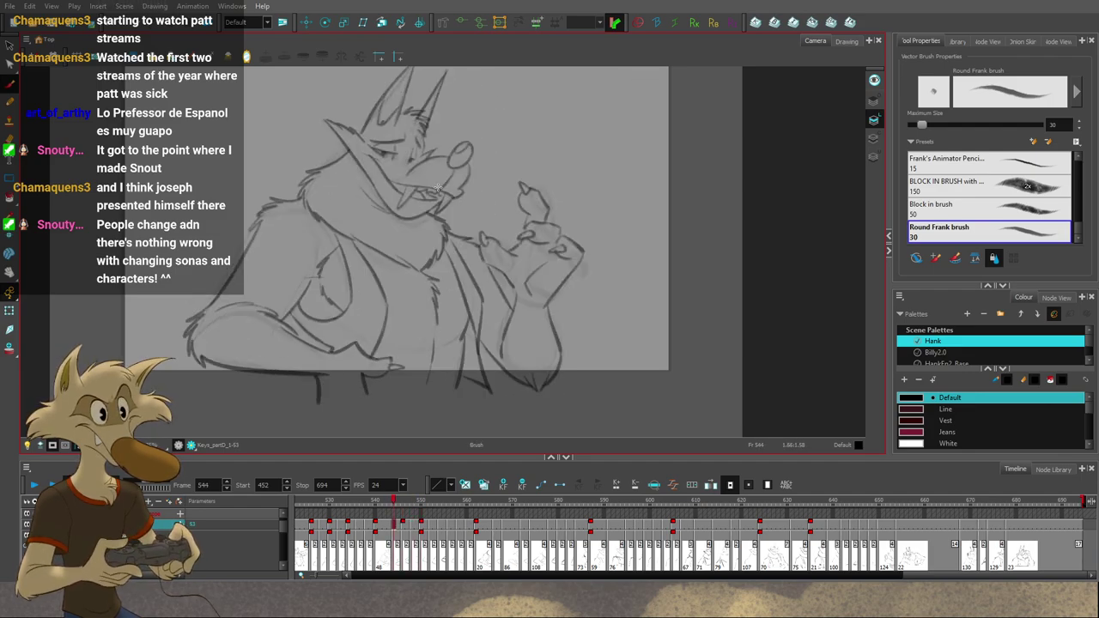
pyautogui.press('.')
pyautogui.press('.')
pyautogui.press('.')
pyautogui.press('.')
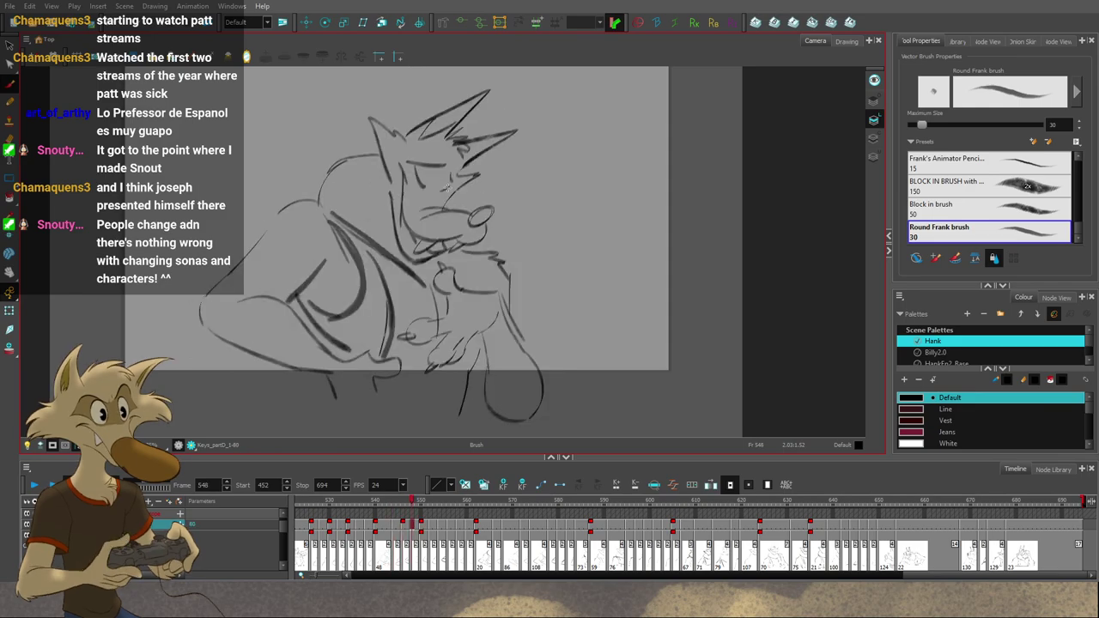
pyautogui.press('g')
pyautogui.press('f')
pyautogui.press('f')
pyautogui.press('g')
pyautogui.press('g')
pyautogui.press('f')
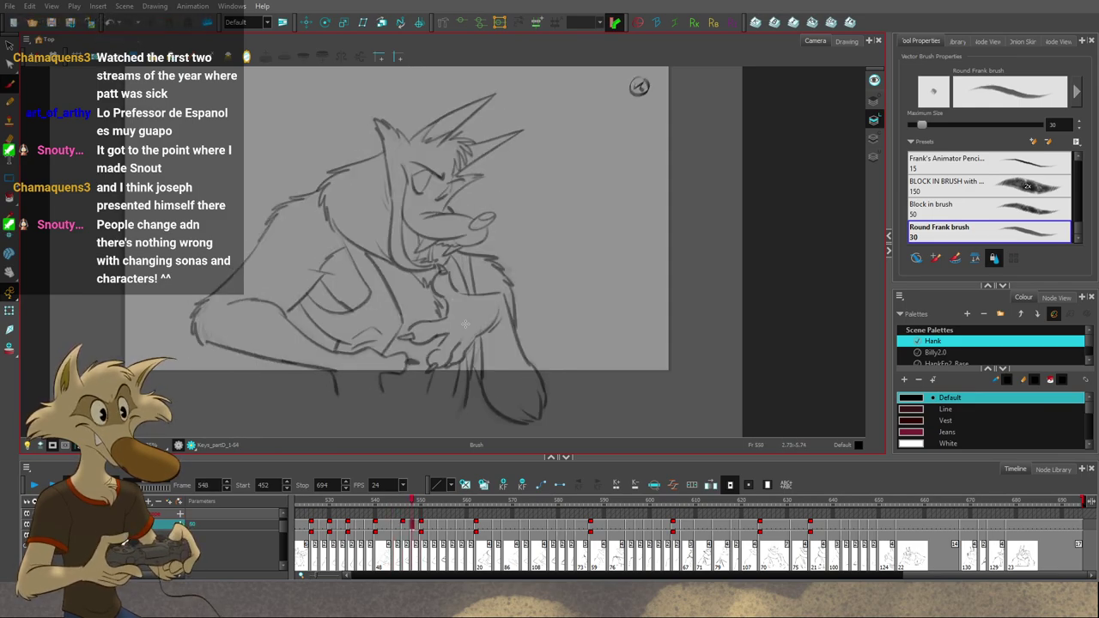
pyautogui.press(',')
pyautogui.press(',')
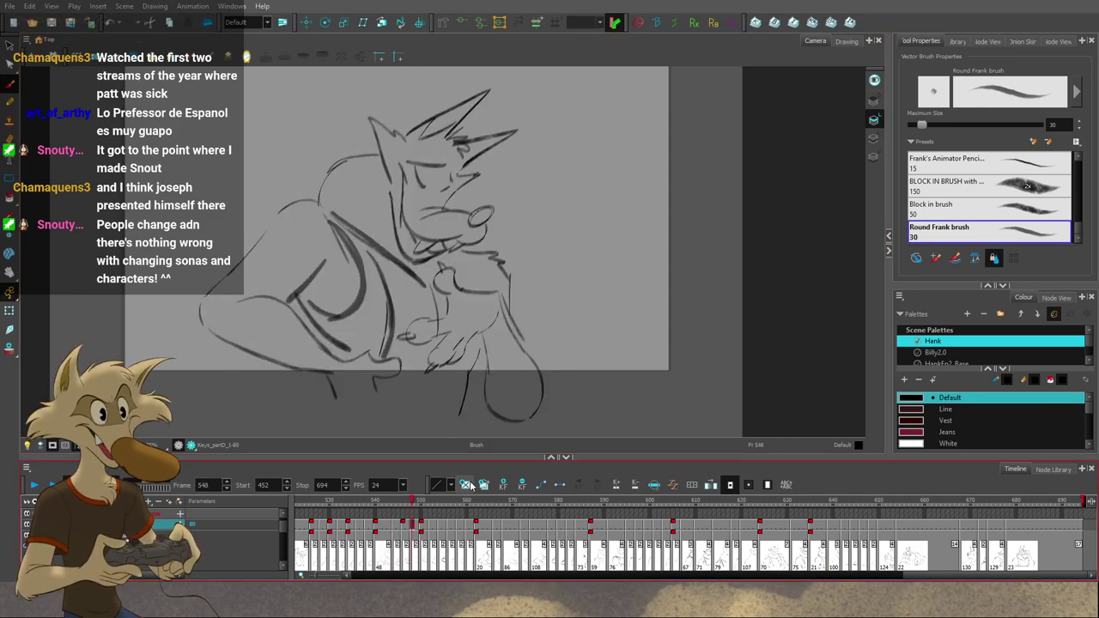
# Step: Start a new drawing at frame 548 with the wolf's rough pose as a faint guide and compare it with its neighbours
pyautogui.click(470, 486)
pyautogui.scroll(-1, 494, 374)
pyautogui.press('f')
pyautogui.press('g')
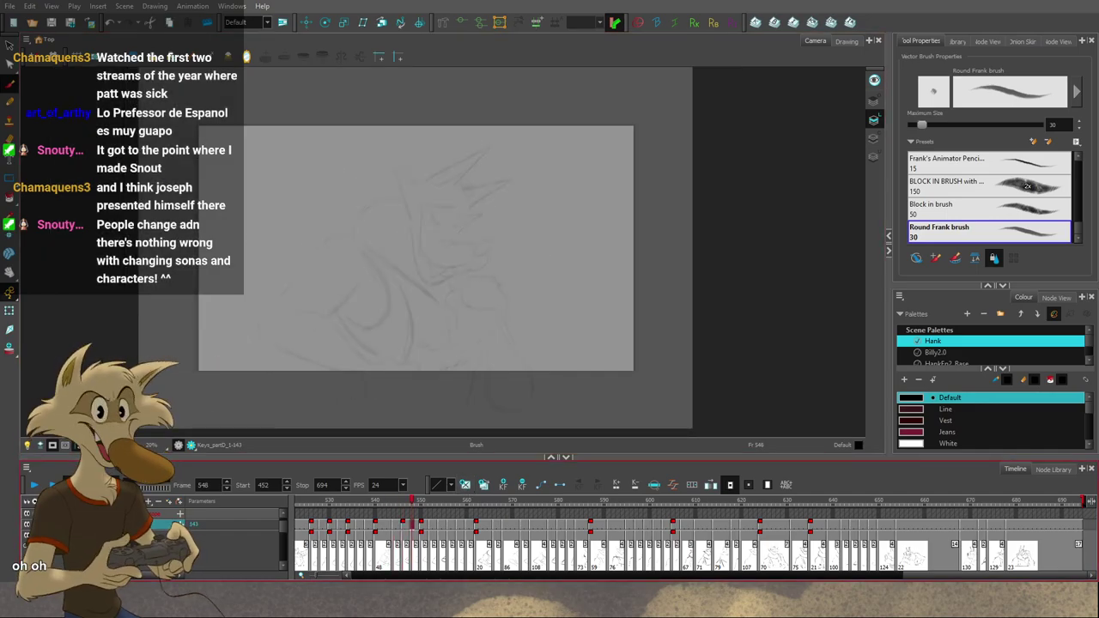
pyautogui.press('f')
pyautogui.press('f')
pyautogui.press('g')
pyautogui.press('g')
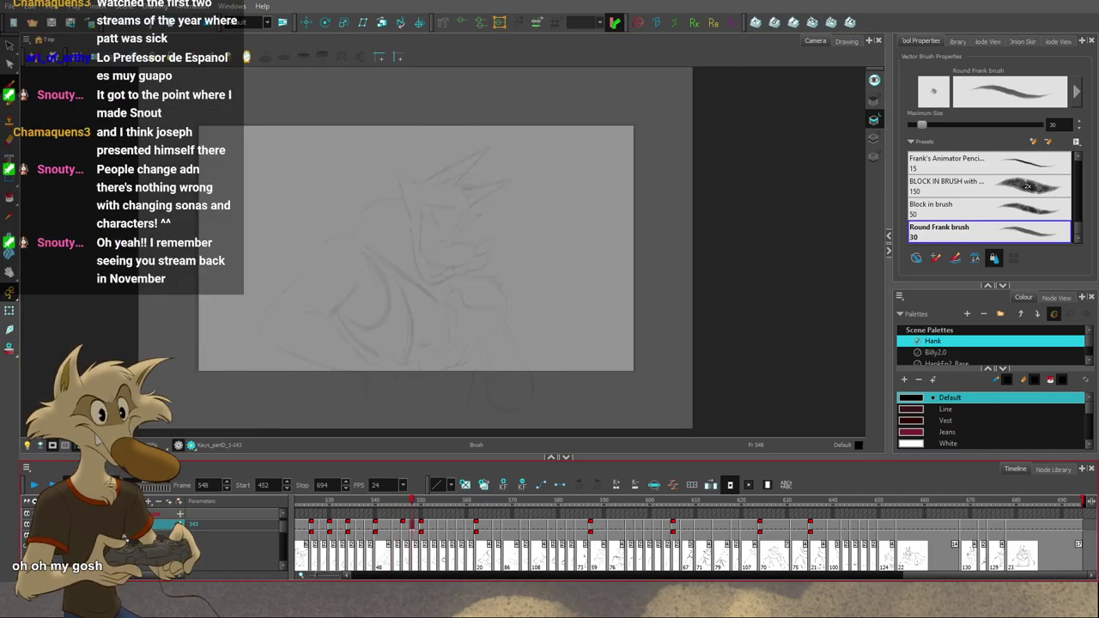
pyautogui.press('g')
# Step: Select and adjust the wolf's eyes at frame 546 after checking frame 544
pyautogui.press(',')
pyautogui.press(',')
pyautogui.press(',')
pyautogui.press(',')
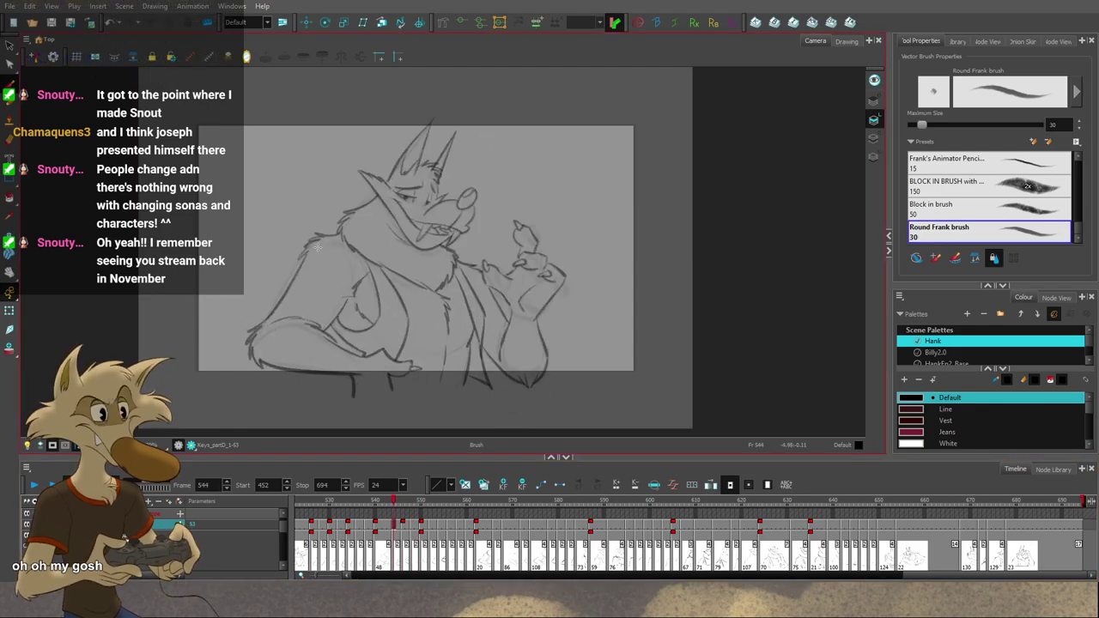
pyautogui.scroll(1, 435, 211)
pyautogui.scroll(1, 438, 209)
pyautogui.press('s')
pyautogui.moveTo(439, 184)
pyautogui.mouseDown()
pyautogui.moveTo(429, 193)
pyautogui.moveTo(449, 225)
pyautogui.moveTo(468, 208)
pyautogui.mouseUp()
pyautogui.moveTo(542, 226); pyautogui.dragTo(525, 251)
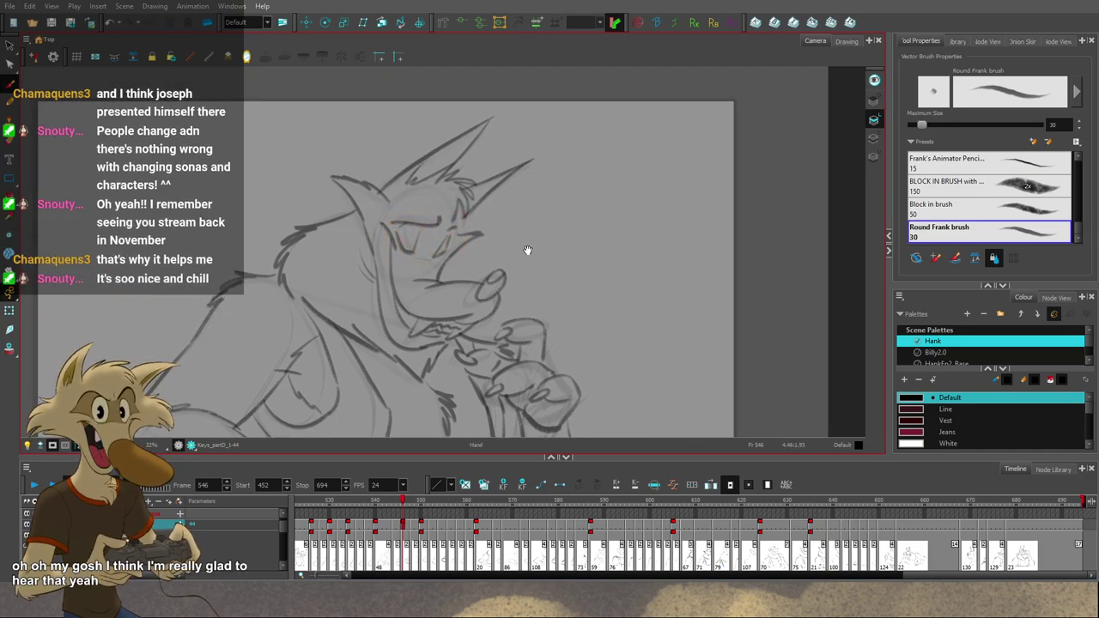
# Step: Shift the wolf's spiky ears and forehead fur slightly down at frame 546, comparing them with frames 544 and 550
pyautogui.press('g')
pyautogui.press(',')
pyautogui.press(',')
pyautogui.press(',')
pyautogui.press(',')
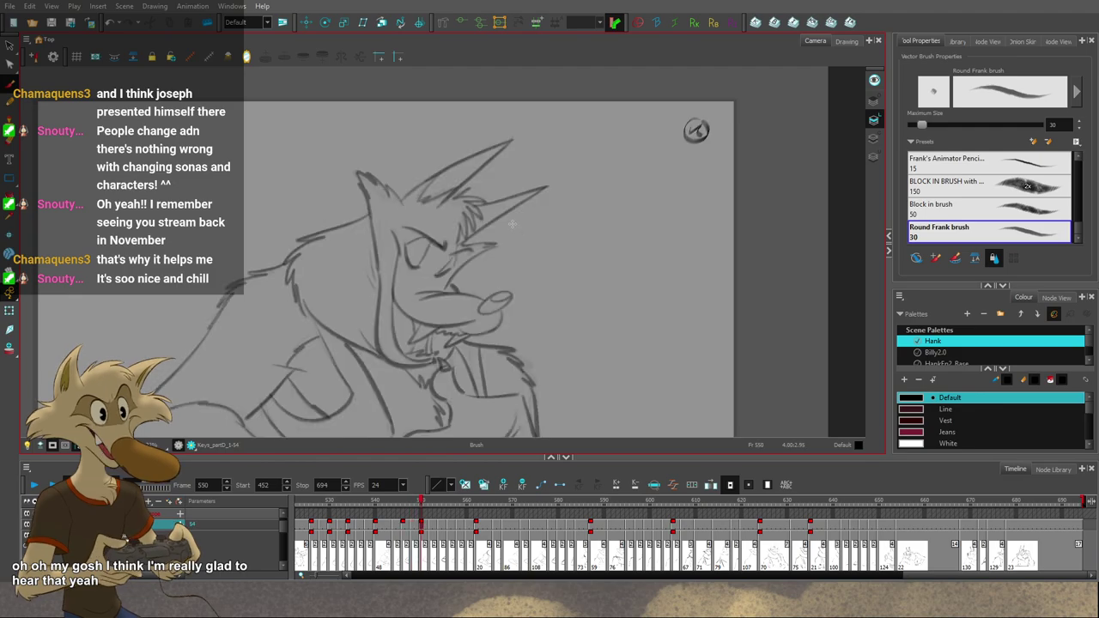
pyautogui.press('.')
pyautogui.press('.')
pyautogui.hotkey('alt', 's')
pyautogui.moveTo(426, 130)
pyautogui.mouseDown()
pyautogui.moveTo(395, 171)
pyautogui.moveTo(534, 146)
pyautogui.mouseUp()
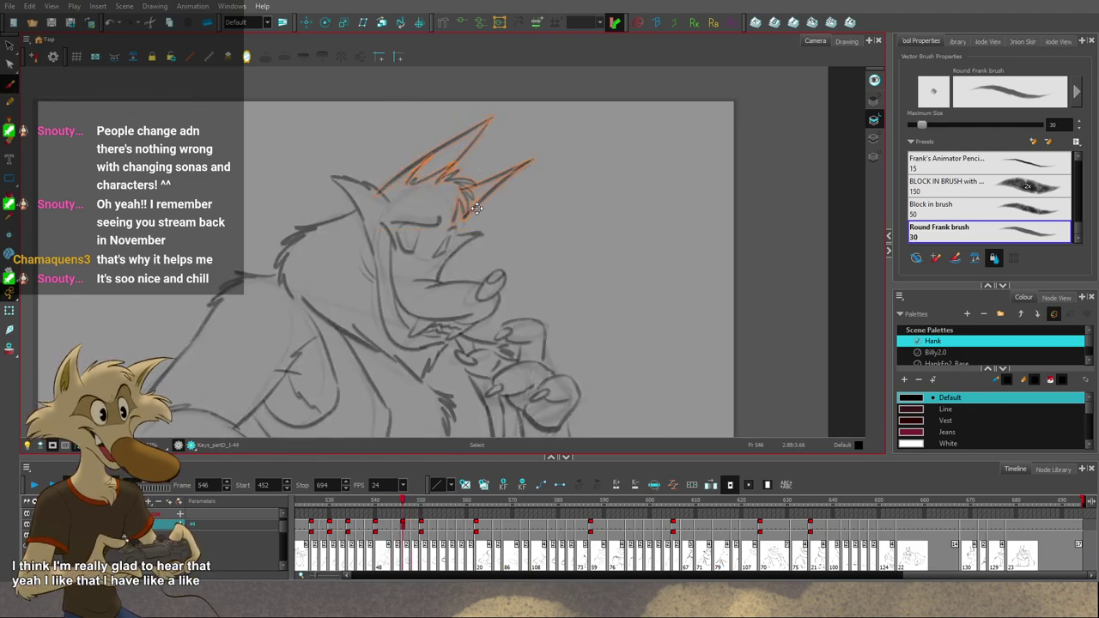
pyautogui.hotkey('alt', 'b')
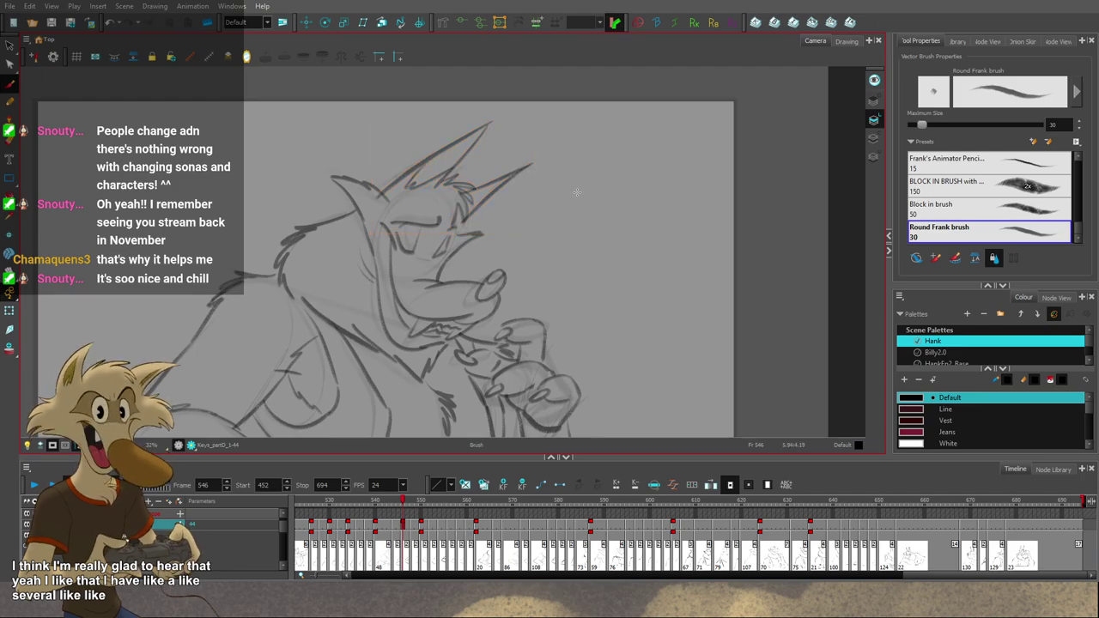
pyautogui.press('g')
pyautogui.press('f')
pyautogui.press('f')
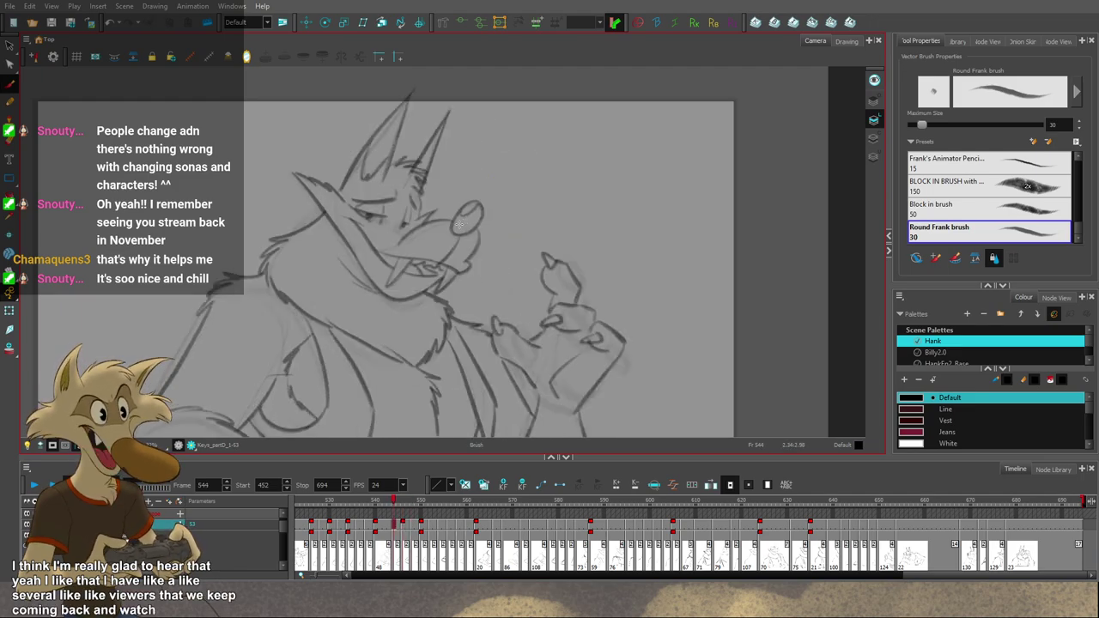
pyautogui.press('g')
pyautogui.hotkey('ctrl', 'z')
pyautogui.moveTo(453, 211)
pyautogui.mouseDown()
pyautogui.moveTo(449, 224)
pyautogui.moveTo(468, 217)
pyautogui.mouseUp()
pyautogui.hotkey('ctrl', 'z')
pyautogui.hotkey('alt', 's')
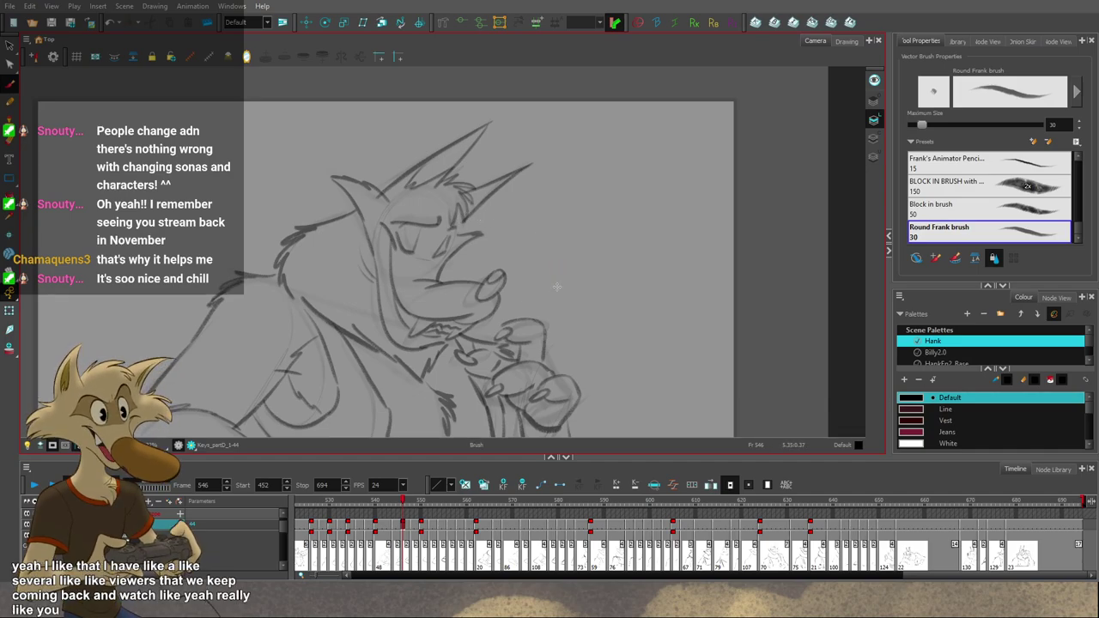
pyautogui.hotkey('alt', 'b')
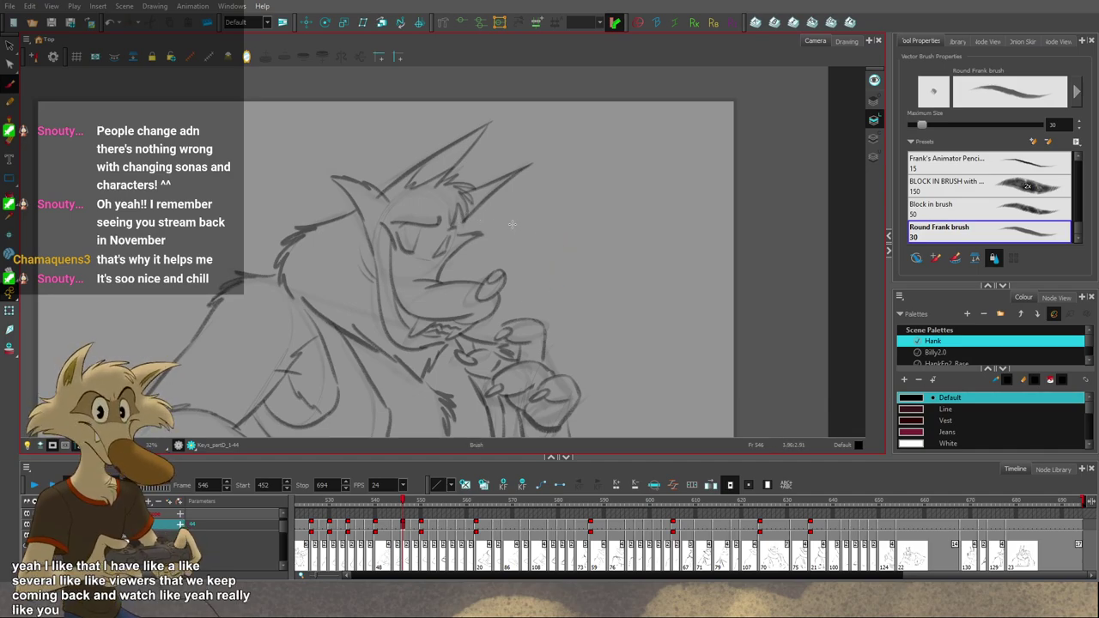
# Step: Inspect the wolf's head at frame 546 up close and save the scene
pyautogui.scroll(2, 513, 221)
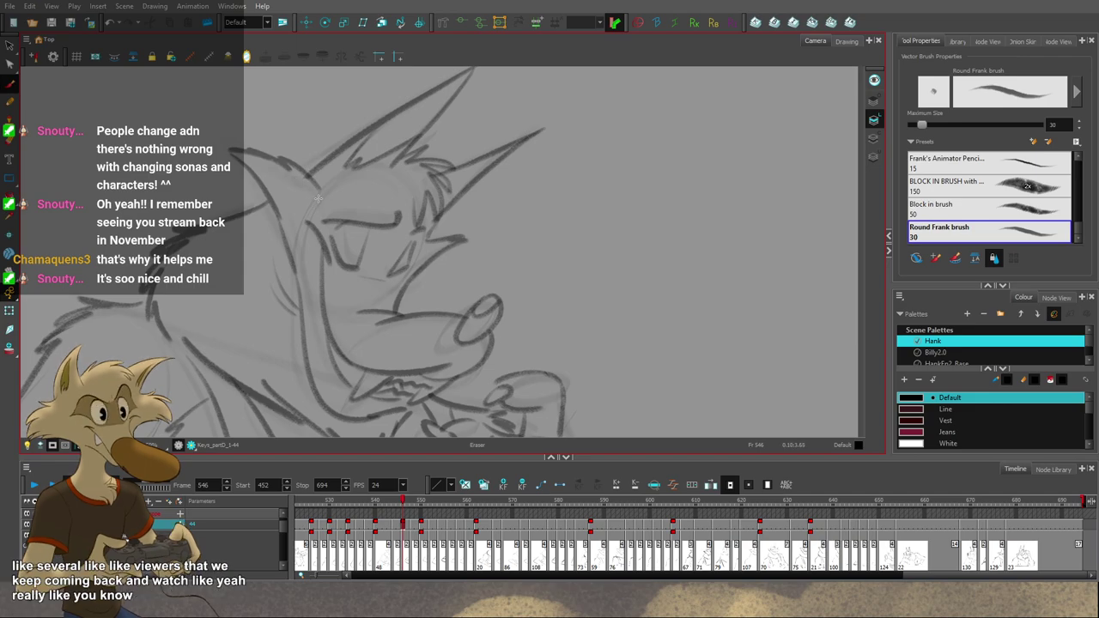
pyautogui.hotkey('ctrl', 's')
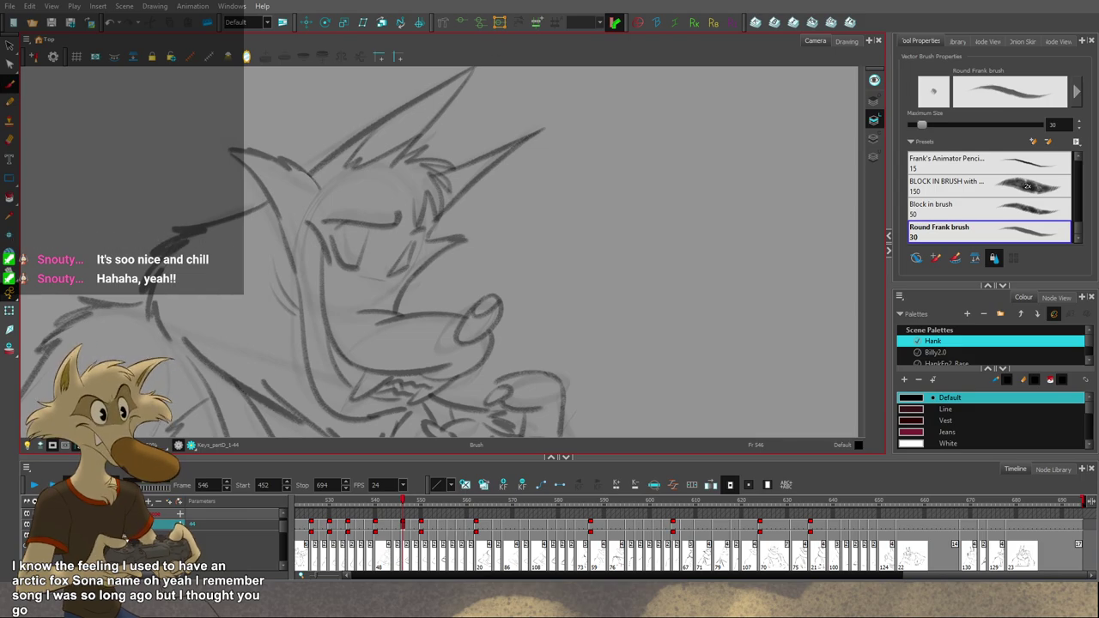
pyautogui.scroll(-6, 433, 213)
pyautogui.scroll(3, 430, 215)
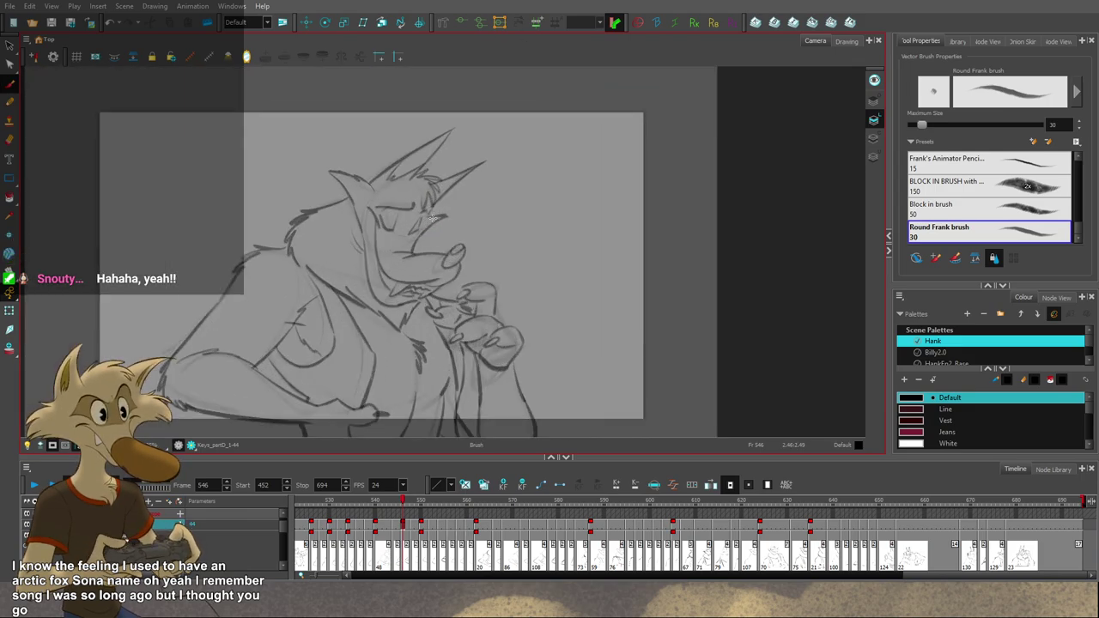
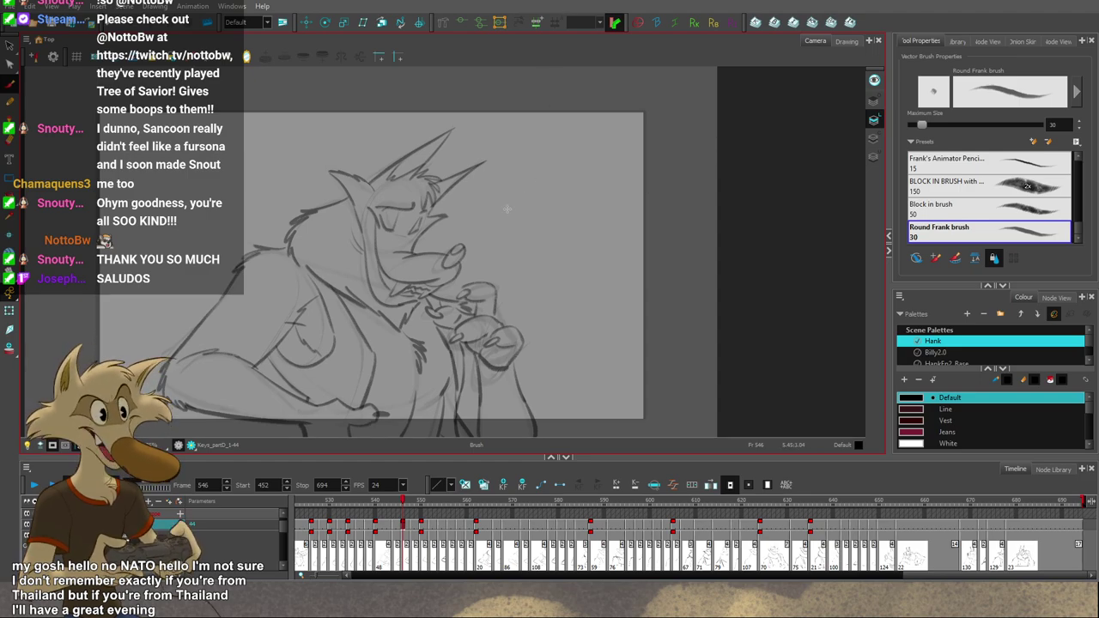
# Step: Step back and forth between frame 546 and the neighbouring drawings, including frame 548, to check the head motion
pyautogui.scroll(-1, 477, 241)
pyautogui.scroll(1, 459, 255)
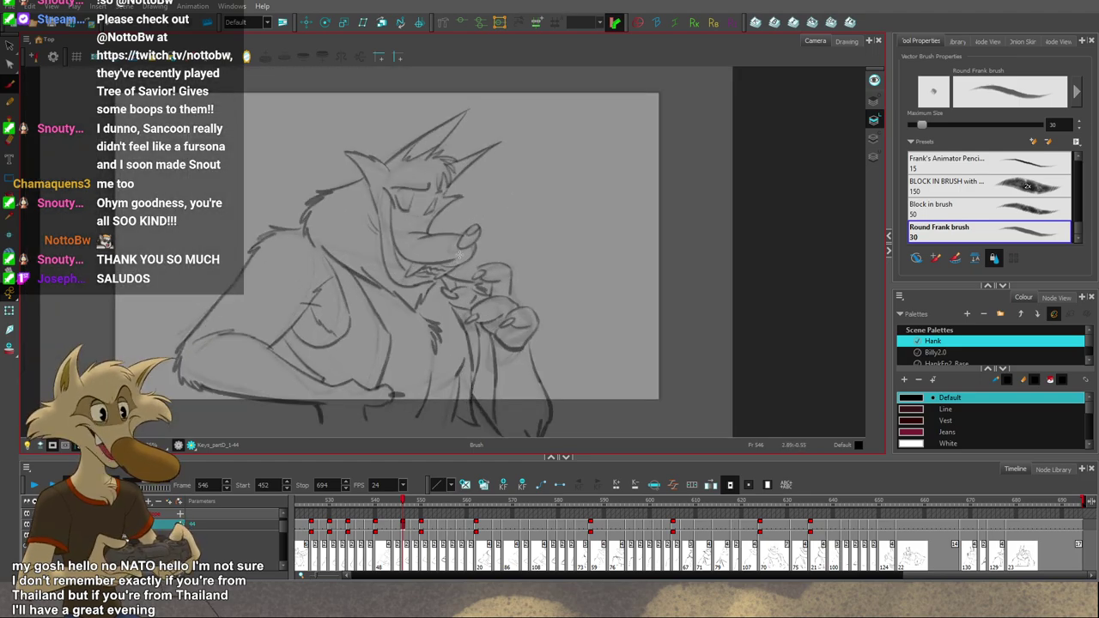
pyautogui.scroll(1, 461, 247)
pyautogui.press(',')
pyautogui.press(',')
pyautogui.press(',')
pyautogui.press(',')
pyautogui.press(',')
pyautogui.press(',')
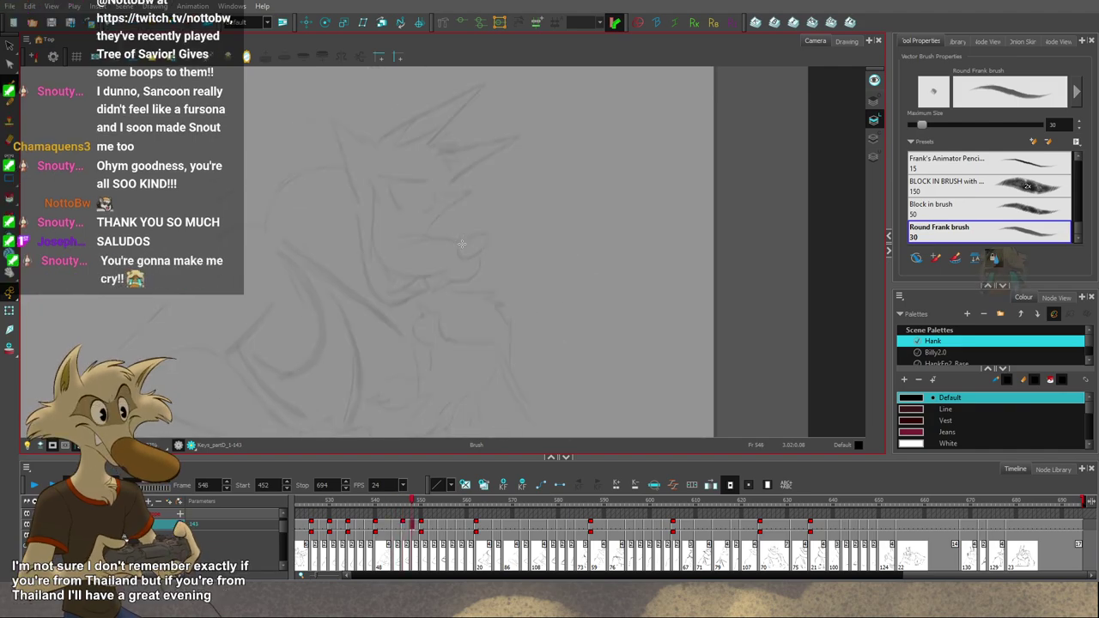
pyautogui.press('.')
pyautogui.press('.')
pyautogui.press('.')
pyautogui.press('.')
pyautogui.press('.')
pyautogui.press('.')
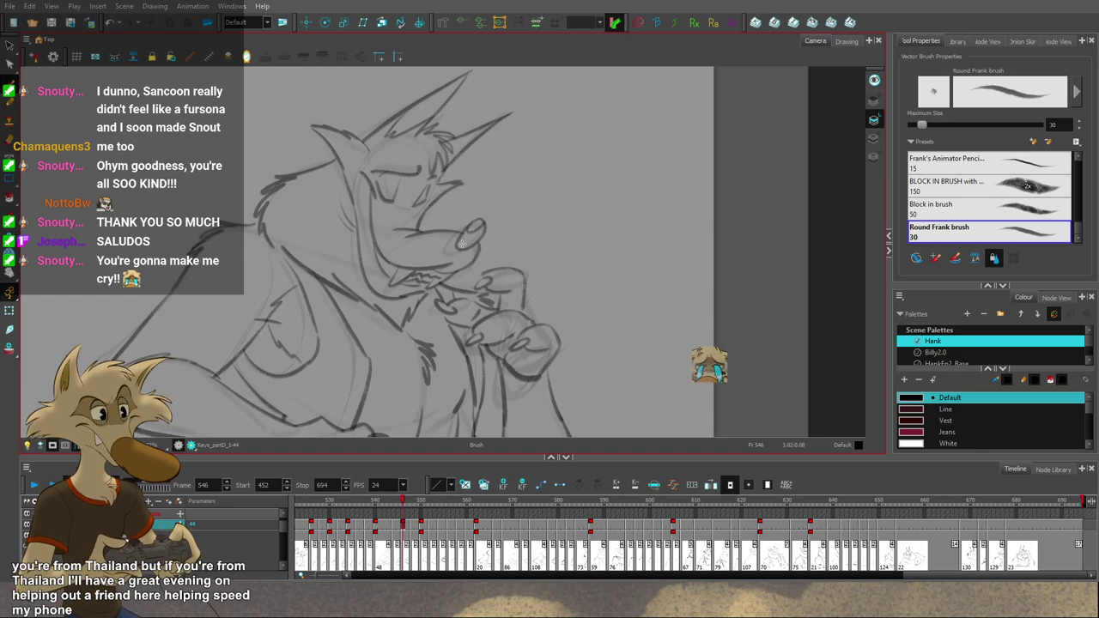
# Step: Refine the upper part of the wolf's head at frame 546, lowering the ears and face fur slightly
pyautogui.scroll(-1, 462, 244)
pyautogui.scroll(1, 458, 203)
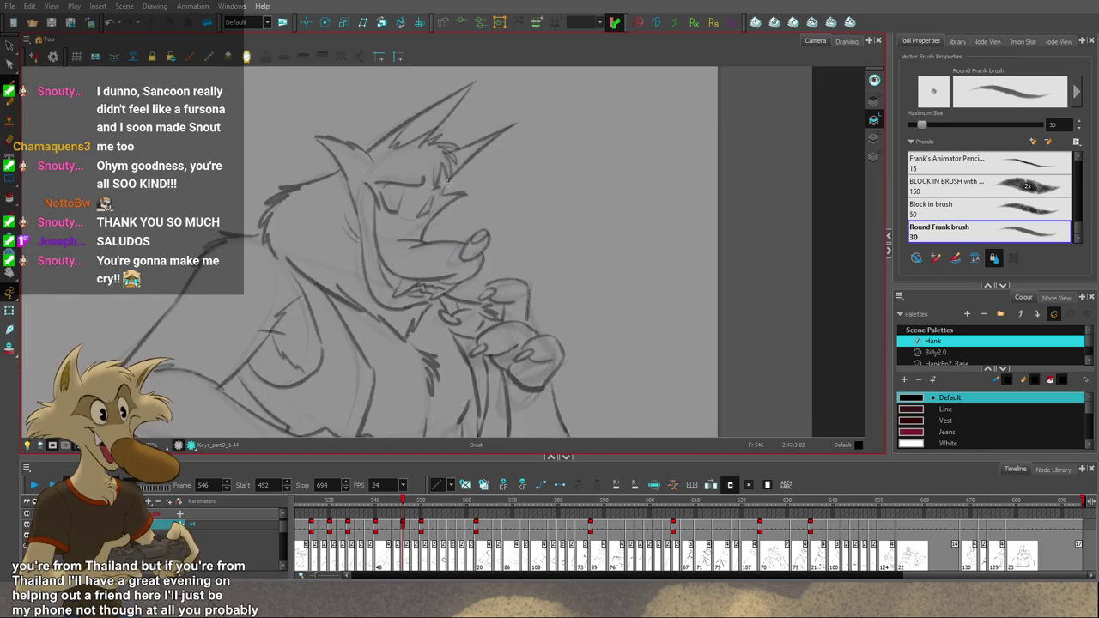
pyautogui.scroll(2, 456, 201)
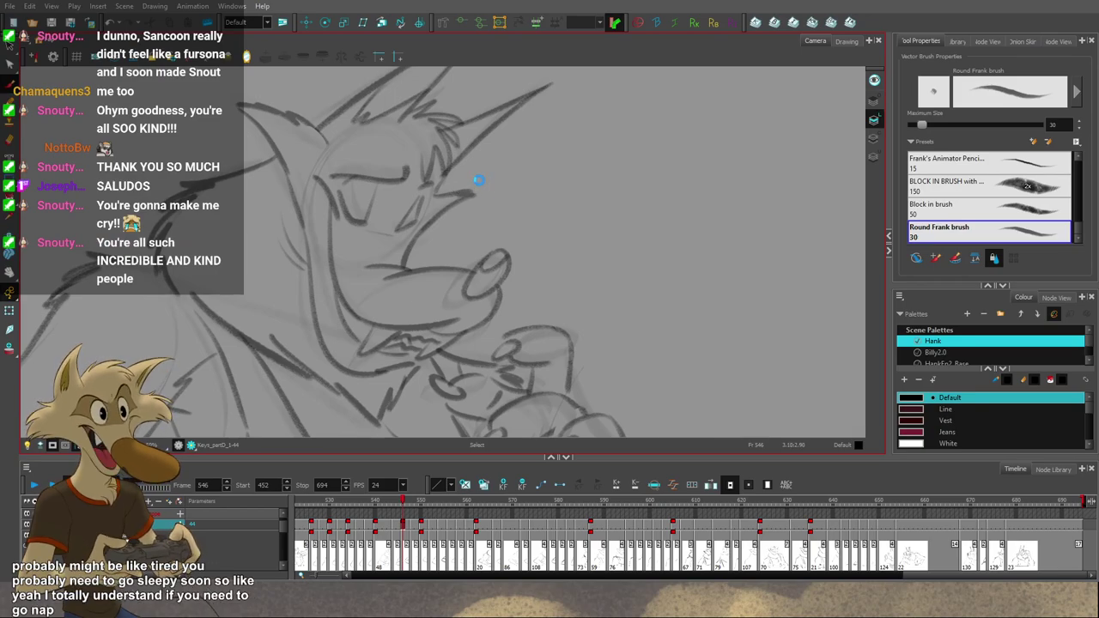
pyautogui.press('2')
pyautogui.press('1')
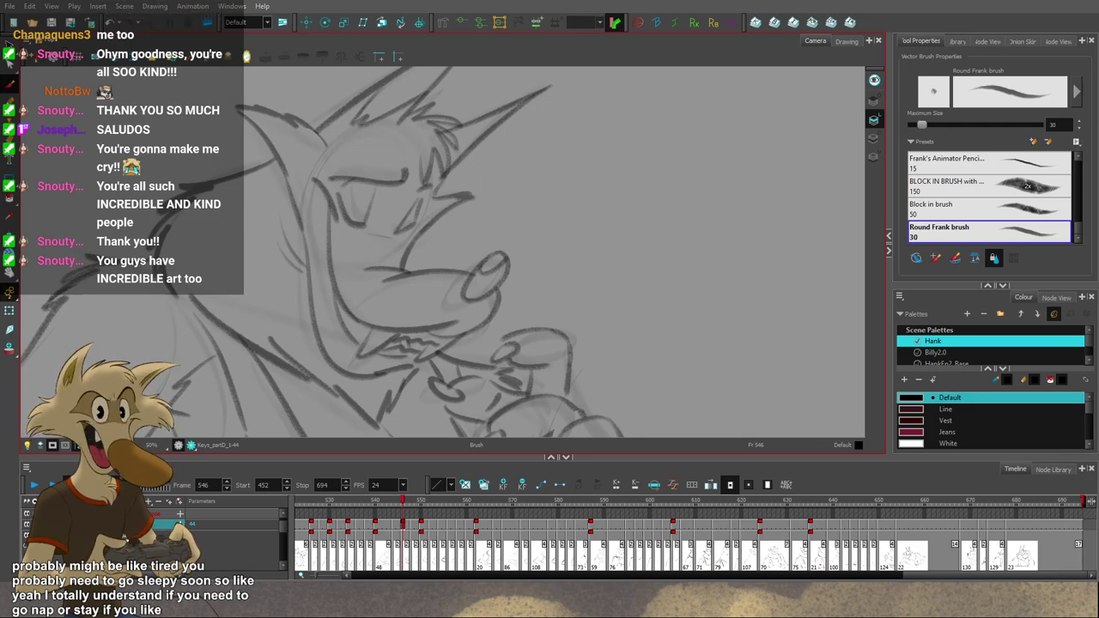
# Step: Flip between the wolf drawings at frames 546, 548 and 550 to compare the head poses and check the motion
pyautogui.scroll(-2, 497, 157)
pyautogui.press('f')
pyautogui.scroll(1, 498, 157)
pyautogui.press('g')
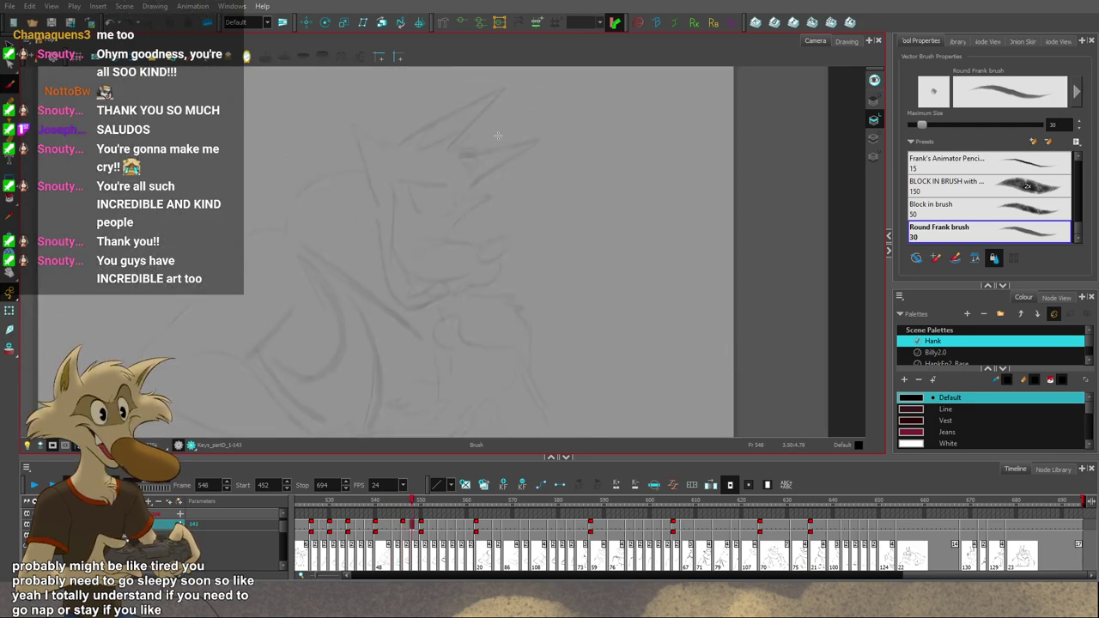
pyautogui.scroll(-2, 498, 157)
pyautogui.press('g')
pyautogui.press('g')
pyautogui.scroll(2, 506, 151)
pyautogui.press('f')
pyautogui.press('.')
pyautogui.press('.')
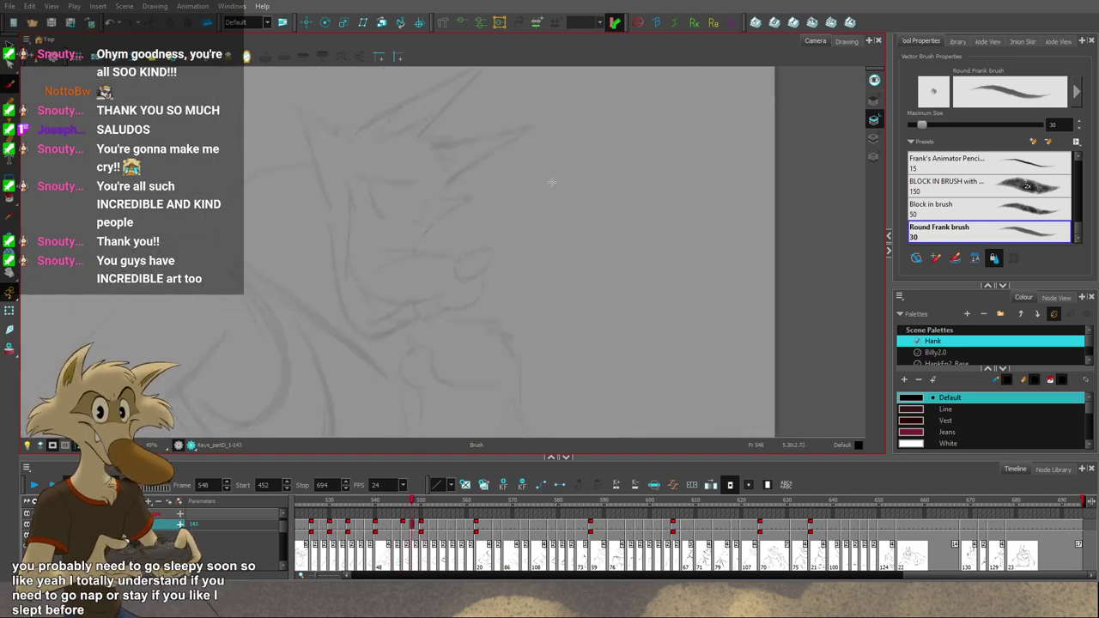
pyautogui.scroll(1, 491, 253)
pyautogui.press('f')
pyautogui.press('f')
pyautogui.press('g')
pyautogui.press('g')
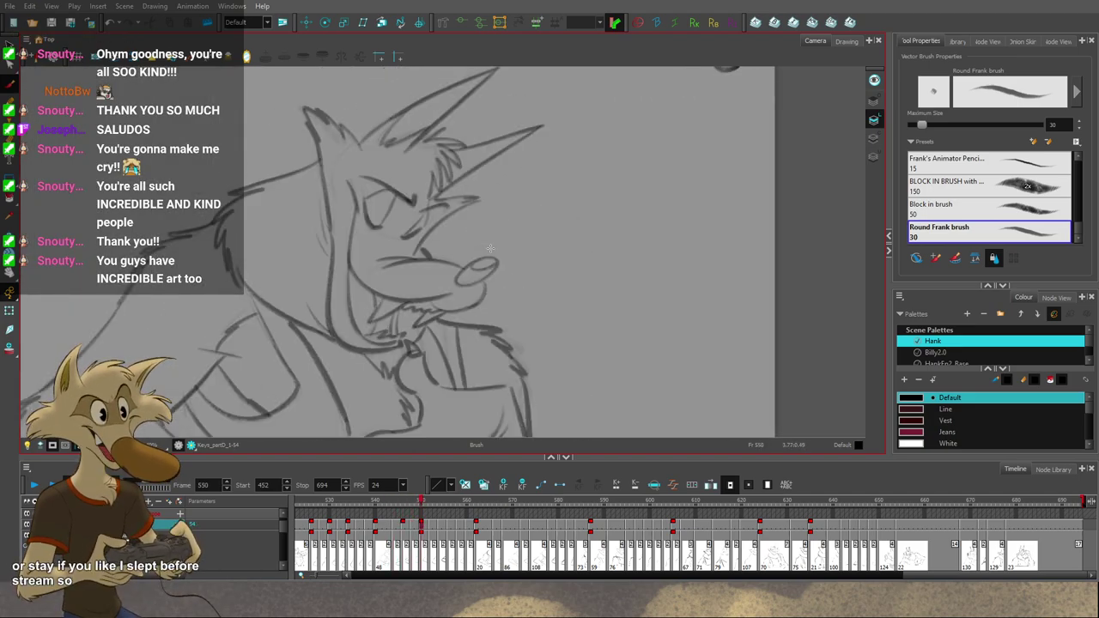
pyautogui.press('f')
pyautogui.press('f')
# Step: Touch up the wolf's far closed eye at frame 546 with the brush
pyautogui.press('s')
pyautogui.click(407, 210)
pyautogui.hotkey('alt', 'b')
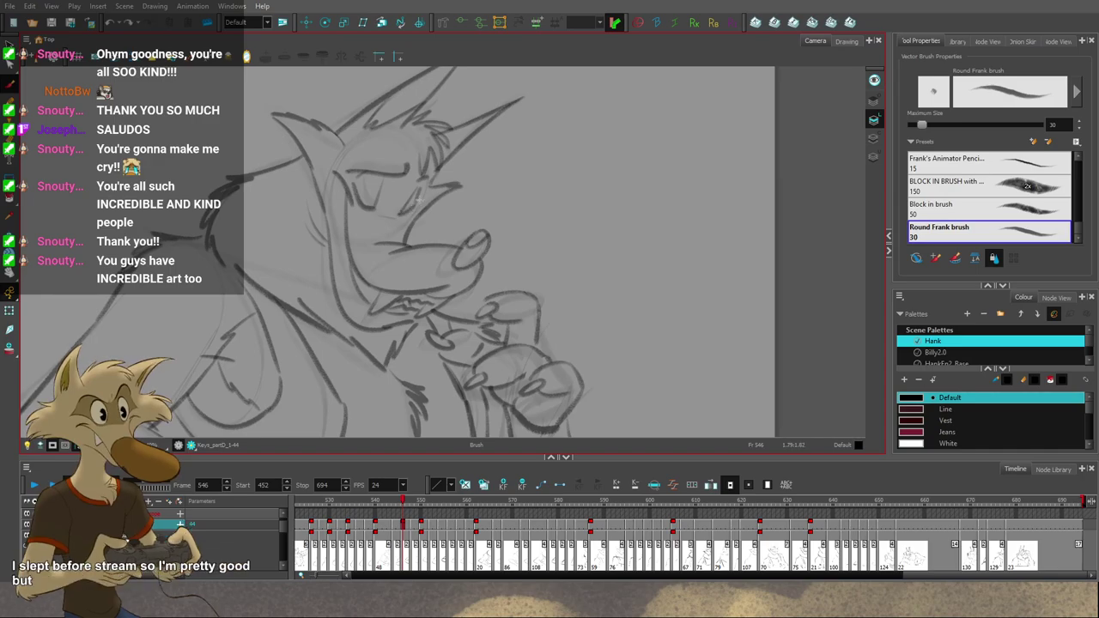
pyautogui.moveTo(412, 204); pyautogui.dragTo(398, 216)
pyautogui.press('g')
pyautogui.press('f')
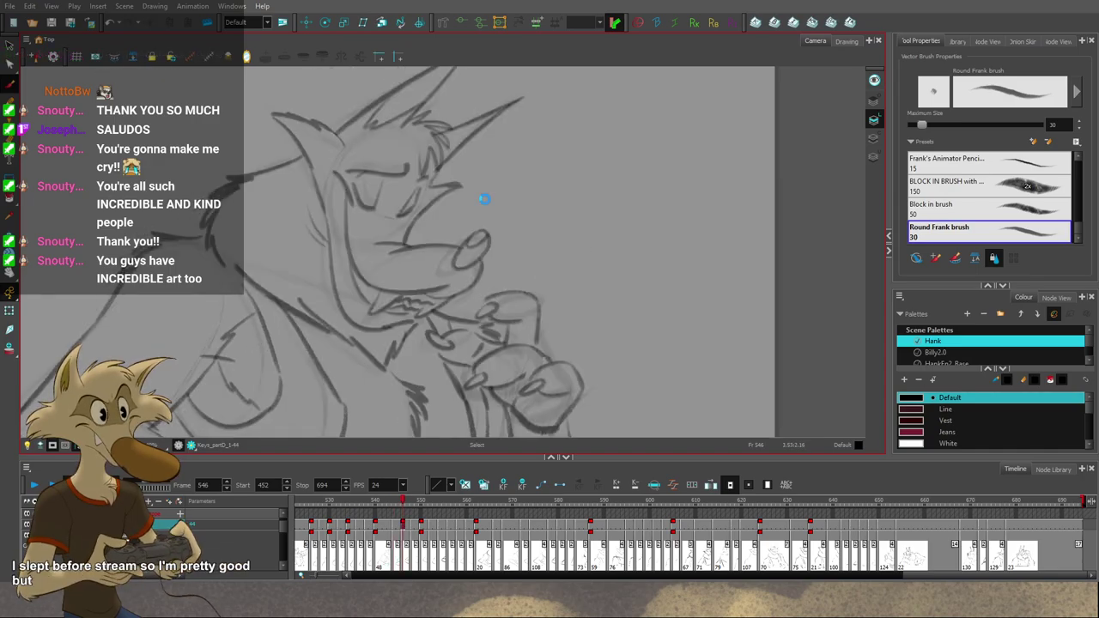
# Step: Mirror the camera view and compare the wolf's poses at frames 546 and 550 in reverse
pyautogui.scroll(-1, 481, 204)
pyautogui.click(247, 57)
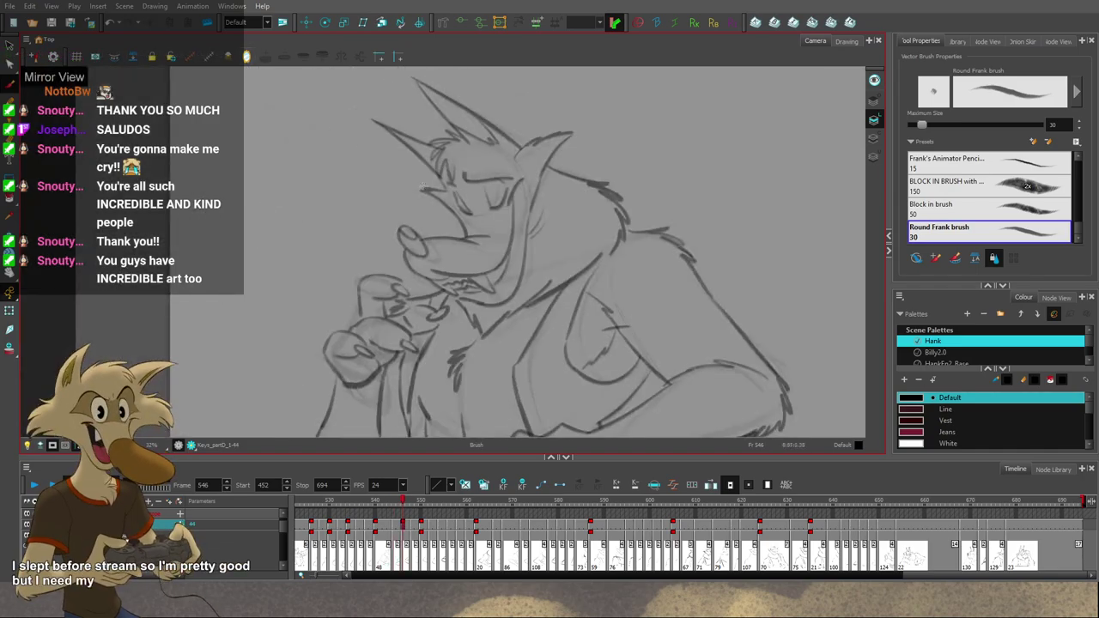
pyautogui.scroll(-2, 420, 179)
pyautogui.scroll(3, 484, 213)
pyautogui.press(',')
pyautogui.press(',')
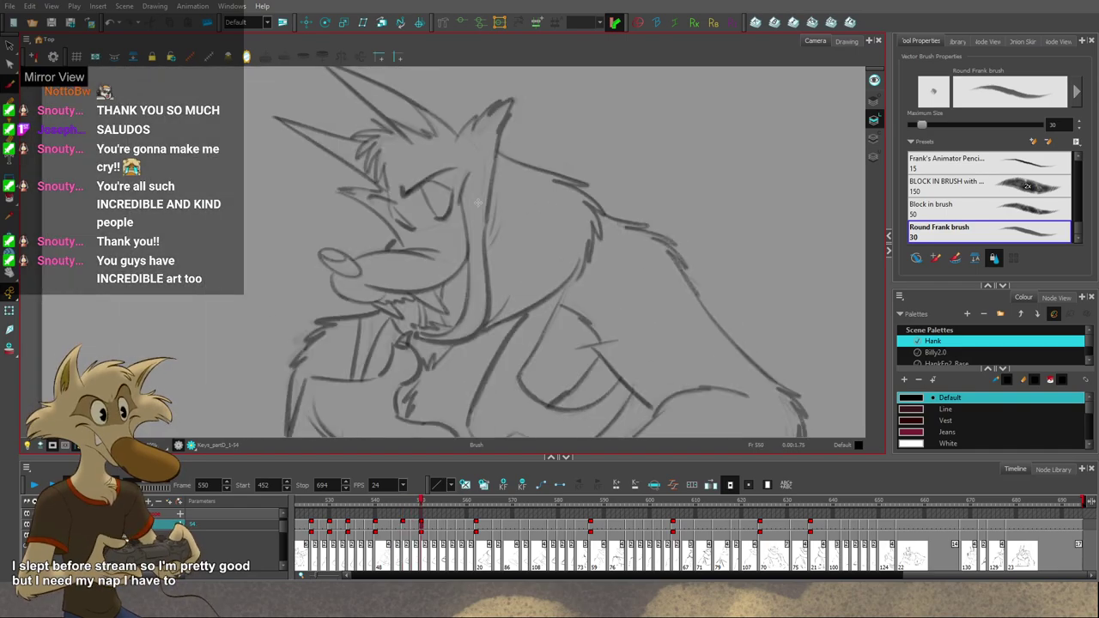
pyautogui.press('.')
pyautogui.press('.')
pyautogui.press('.')
pyautogui.press('.')
pyautogui.press('.')
pyautogui.press('.')
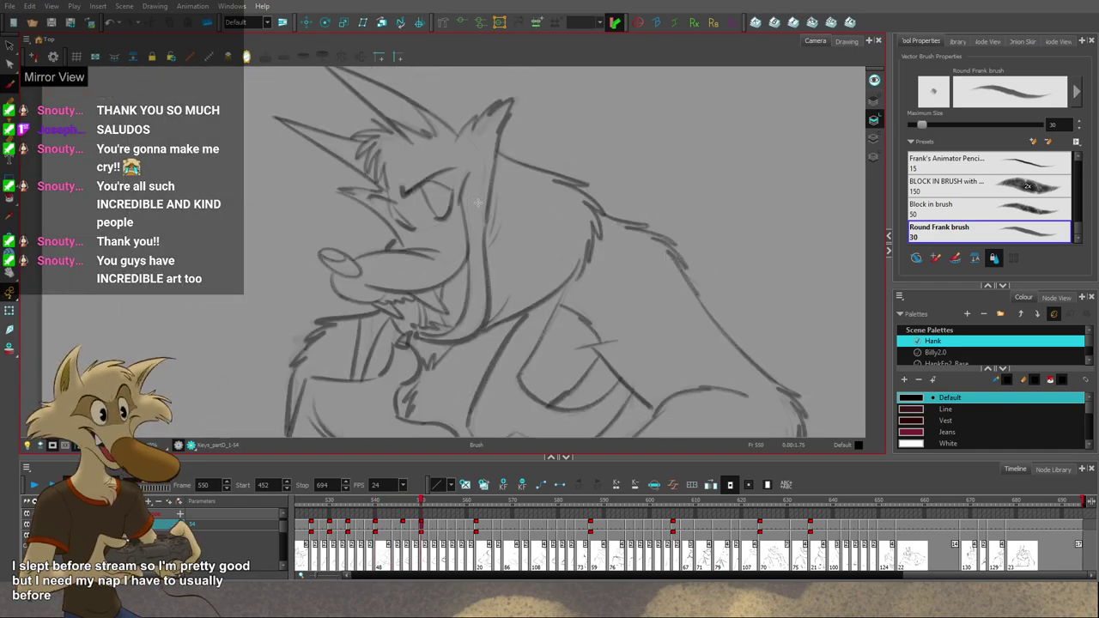
pyautogui.press('g')
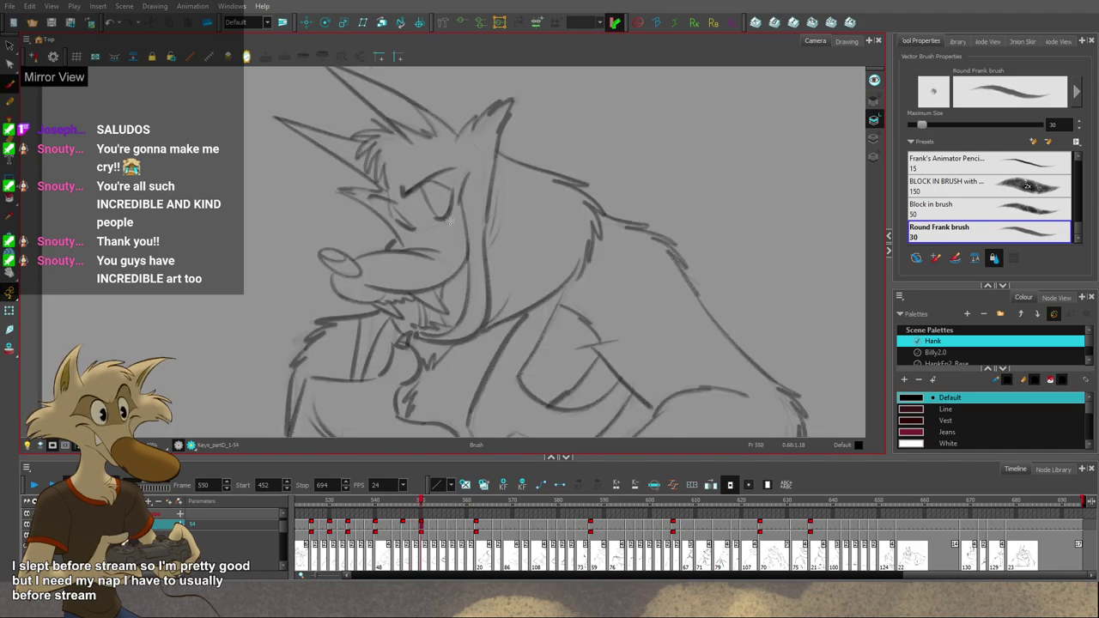
# Step: Draw the wolf's two closed eye lines at frame 548, checking their placement against frames 546 and 550
pyautogui.press('f')
pyautogui.moveTo(455, 190); pyautogui.dragTo(420, 223)
pyautogui.hotkey('ctrl', 'z')
pyautogui.press('g')
pyautogui.press('f')
pyautogui.press('f')
pyautogui.press('g')
pyautogui.press('g')
pyautogui.press('f')
pyautogui.hotkey('ctrl', 'z')
pyautogui.press('g')
pyautogui.press('f')
pyautogui.press('f')
pyautogui.press('f')
pyautogui.press('.')
pyautogui.press('.')
pyautogui.press('.')
pyautogui.press('.')
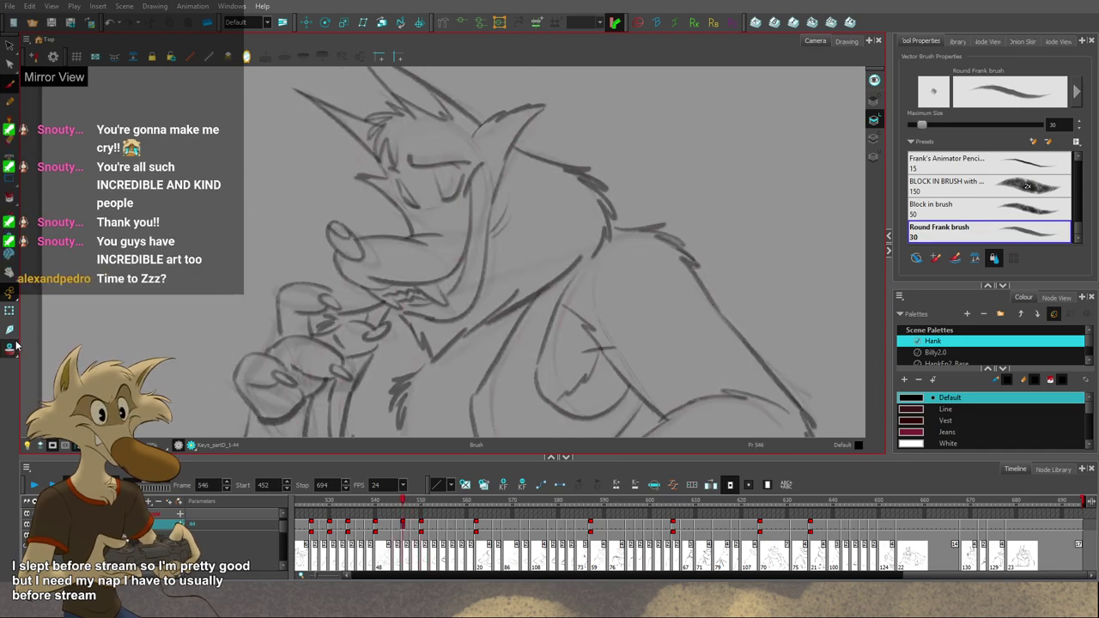
# Step: Draw the wolf's oval nose with its inner curve at frame 548, using the onion skin and frame 550 as guides
pyautogui.moveTo(341, 241)
pyautogui.mouseDown()
pyautogui.moveTo(352, 273)
pyautogui.moveTo(353, 250)
pyautogui.mouseUp()
pyautogui.hotkey('ctrl', 'z')
pyautogui.hotkey('ctrl', 'z')
pyautogui.hotkey('ctrl', 'z')
pyautogui.hotkey('alt', 'b')
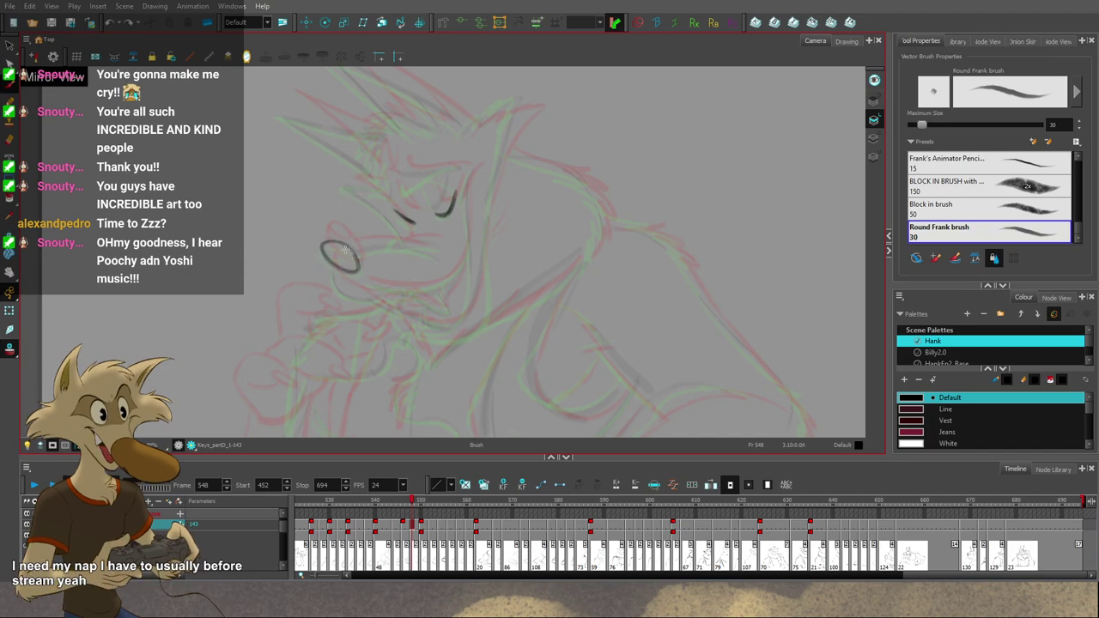
pyautogui.press(',')
pyautogui.press(',')
pyautogui.press('.')
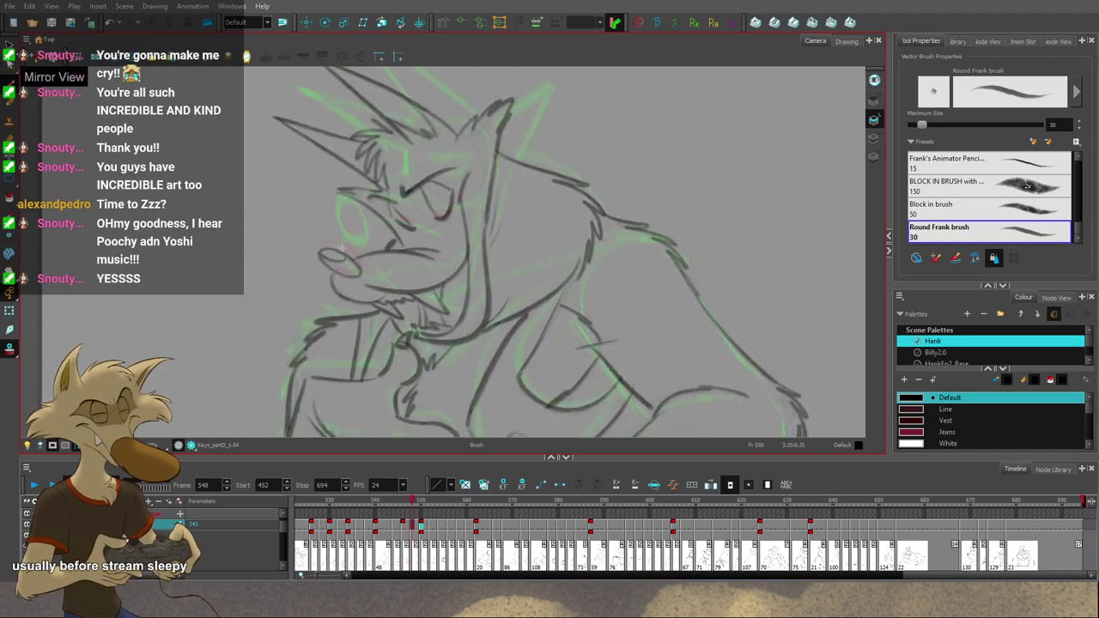
pyautogui.press('.')
pyautogui.press(',')
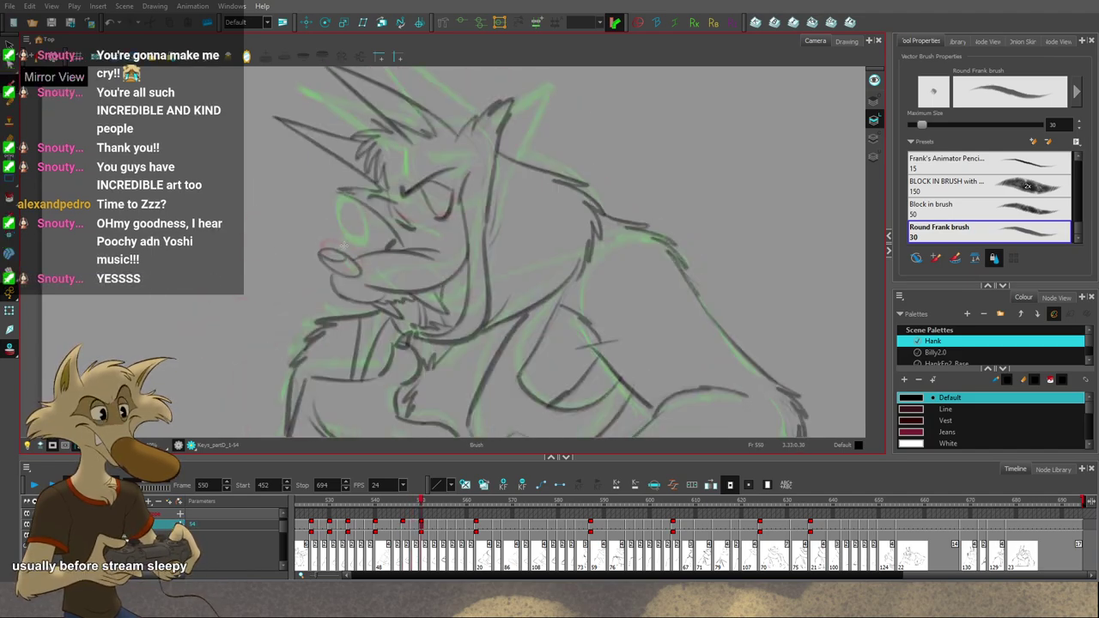
pyautogui.press('.')
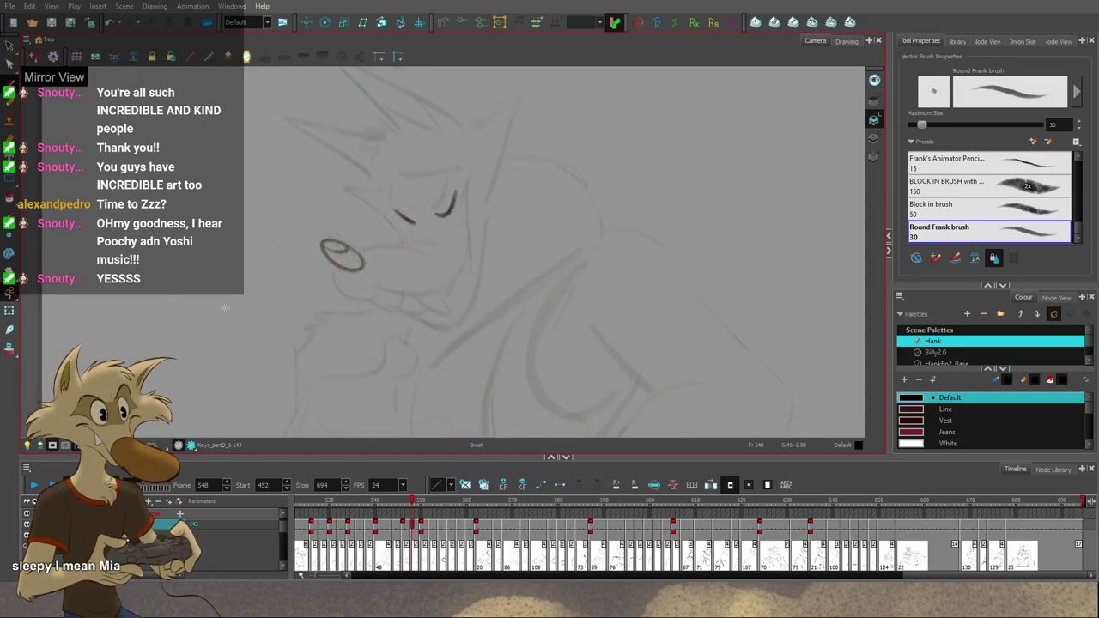
# Step: Compare the mirrored drawings at frames 546 and 548, and return the camera view to its unmirrored orientation
pyautogui.scroll(-2, 307, 298)
pyautogui.press(',')
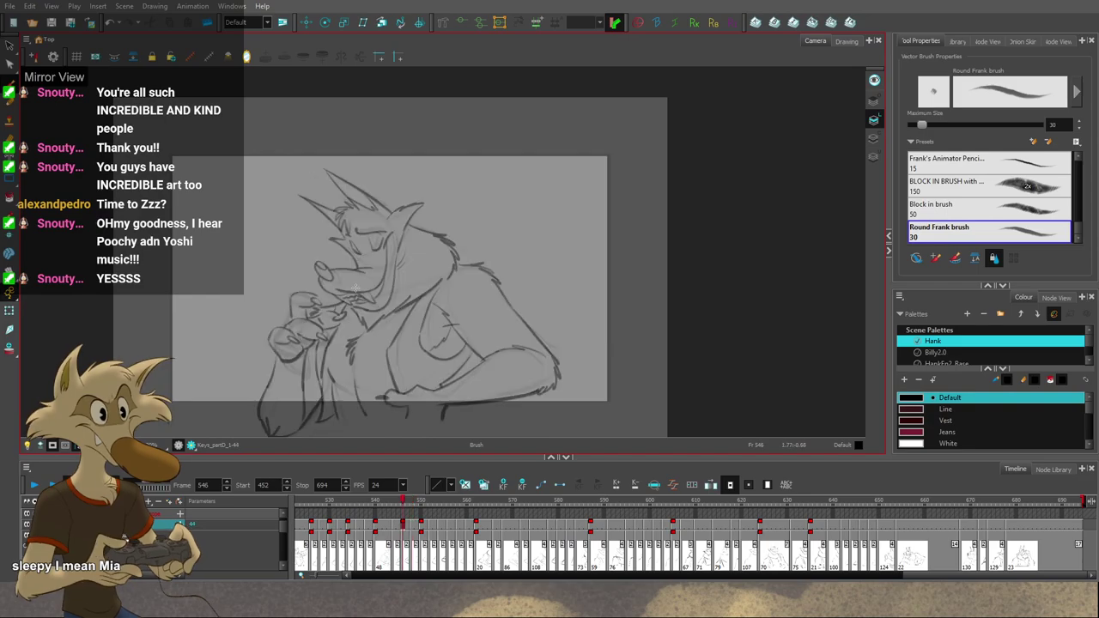
pyautogui.scroll(1, 375, 282)
pyautogui.press('.')
pyautogui.scroll(1, 375, 283)
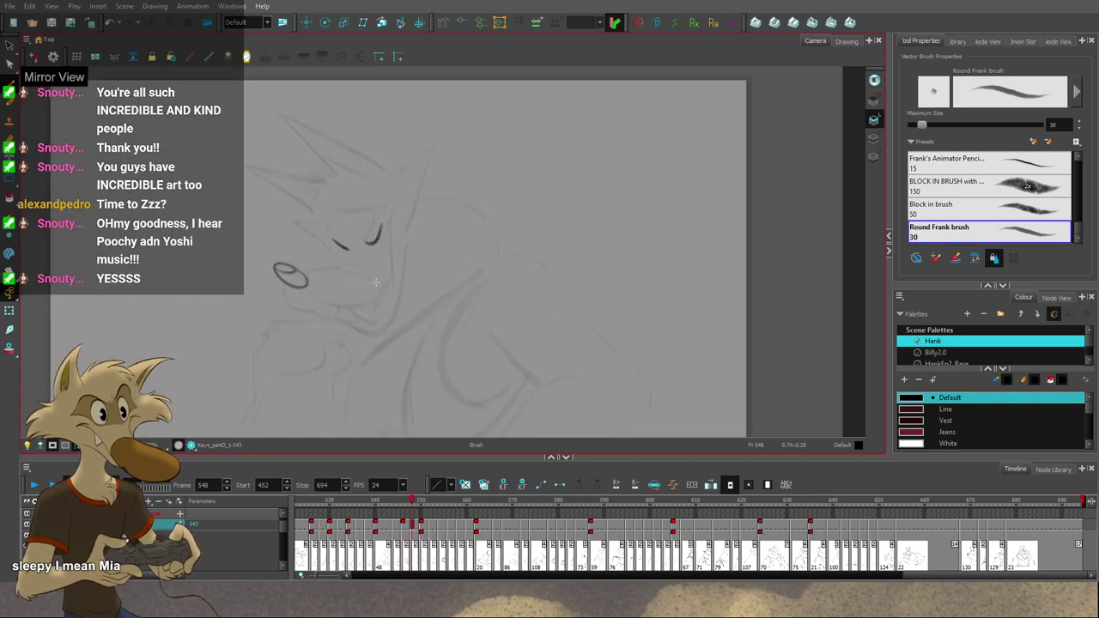
pyautogui.scroll(1, 375, 282)
pyautogui.click(248, 56)
pyautogui.scroll(-3, 382, 257)
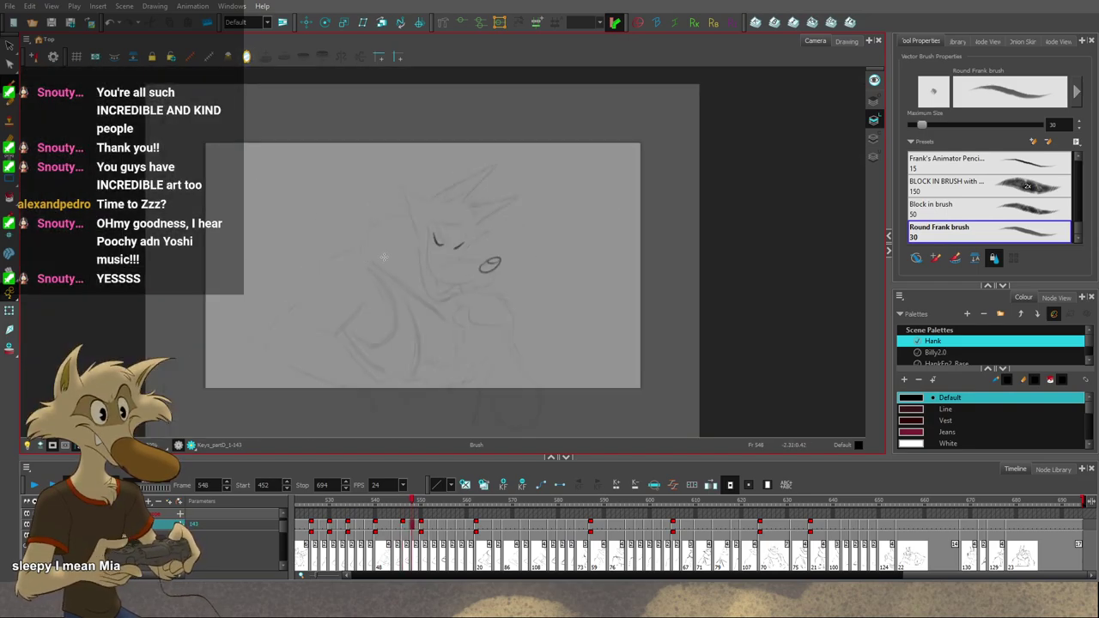
# Step: Flip between frame 548 and its neighbours up close to check the movement of the eyes and nose
pyautogui.scroll(3, 481, 260)
pyautogui.press('f')
pyautogui.press('g')
pyautogui.press('g')
pyautogui.press('f')
pyautogui.press('f')
pyautogui.press('g')
pyautogui.press('g')
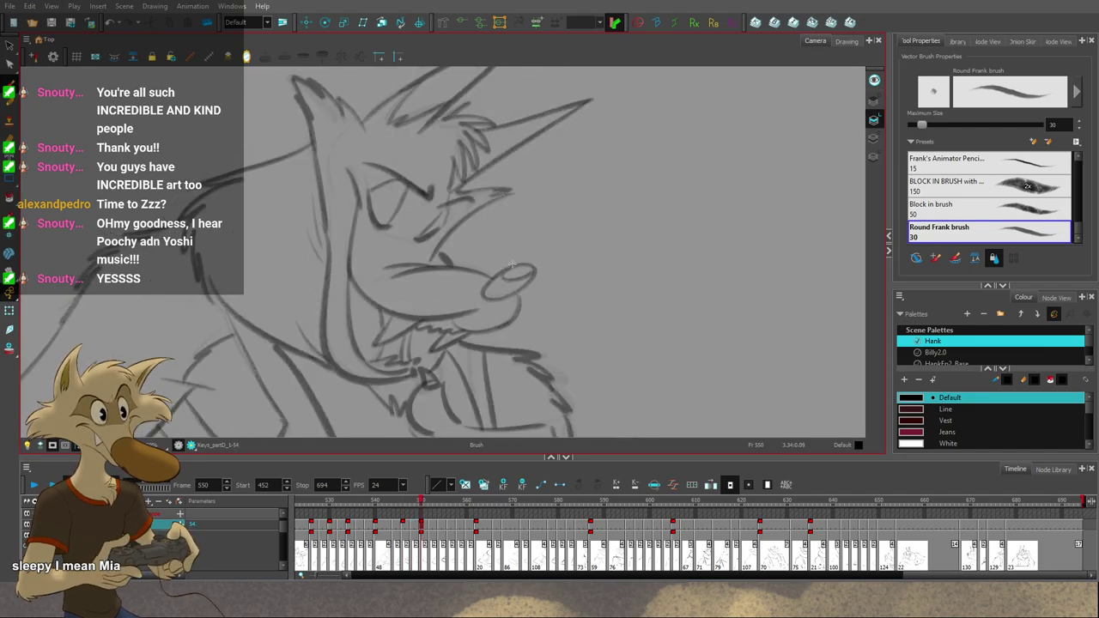
# Step: Step ahead to the rough pose at frame 554 and back to frame 548 to review the wolf's full motion
pyautogui.scroll(-4, 512, 265)
pyautogui.press('.')
pyautogui.press('.')
pyautogui.press('.')
pyautogui.press('.')
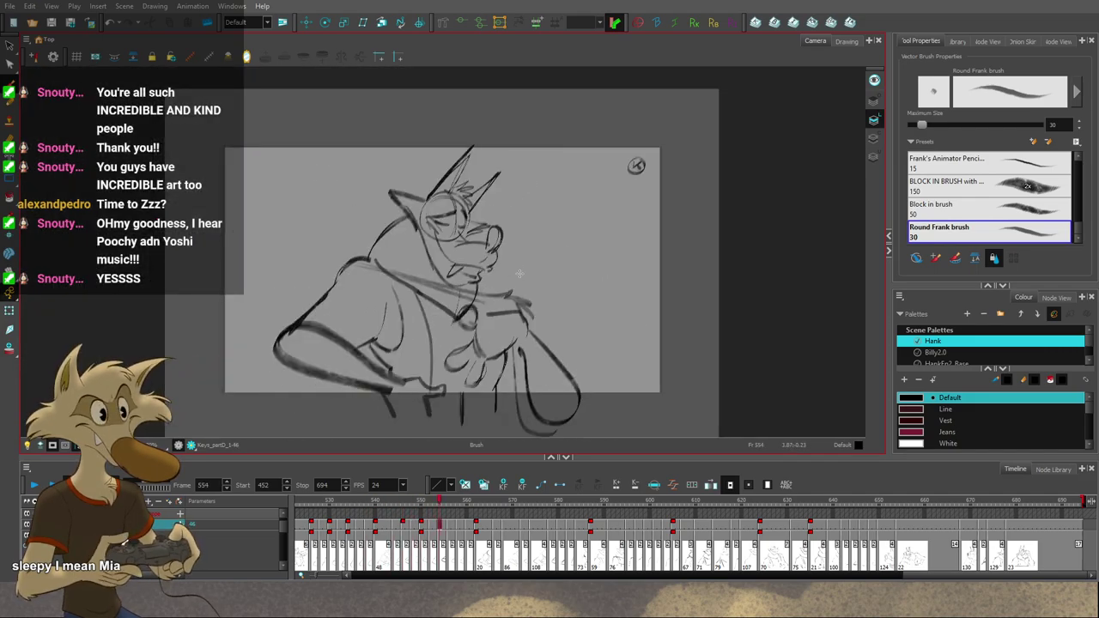
pyautogui.scroll(-1, 519, 273)
pyautogui.press(',')
pyautogui.press(',')
pyautogui.press(',')
pyautogui.press(',')
pyautogui.press(',')
pyautogui.press(',')
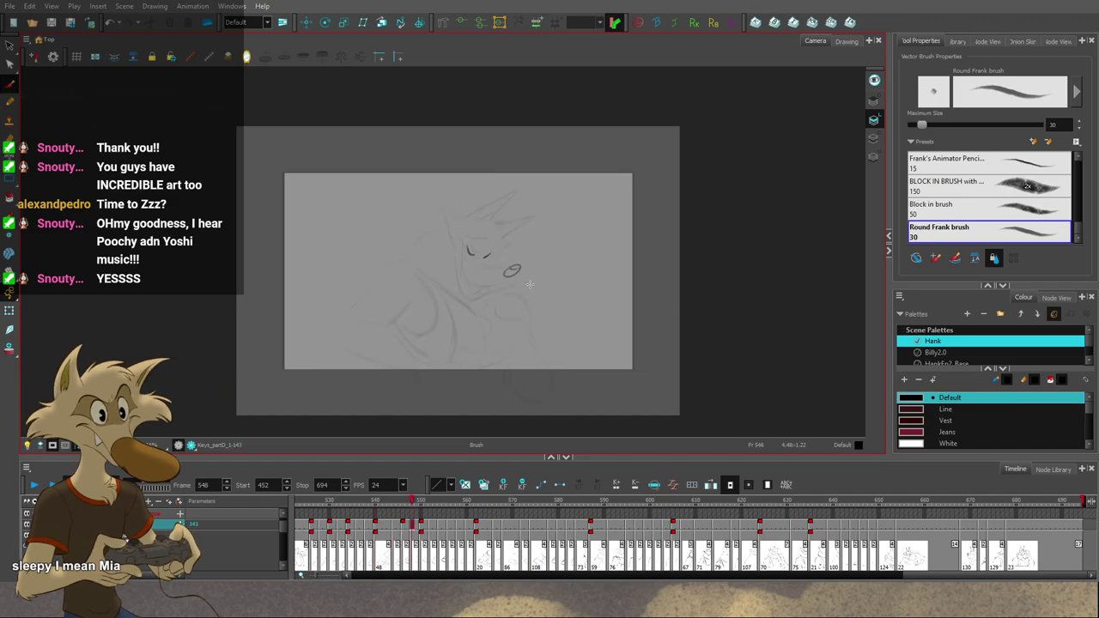
# Step: Flip repeatedly through the key drawings from frame 540 to 548 to compare the wolf's head pose and face
pyautogui.press(',')
pyautogui.press(',')
pyautogui.press(',')
pyautogui.press(',')
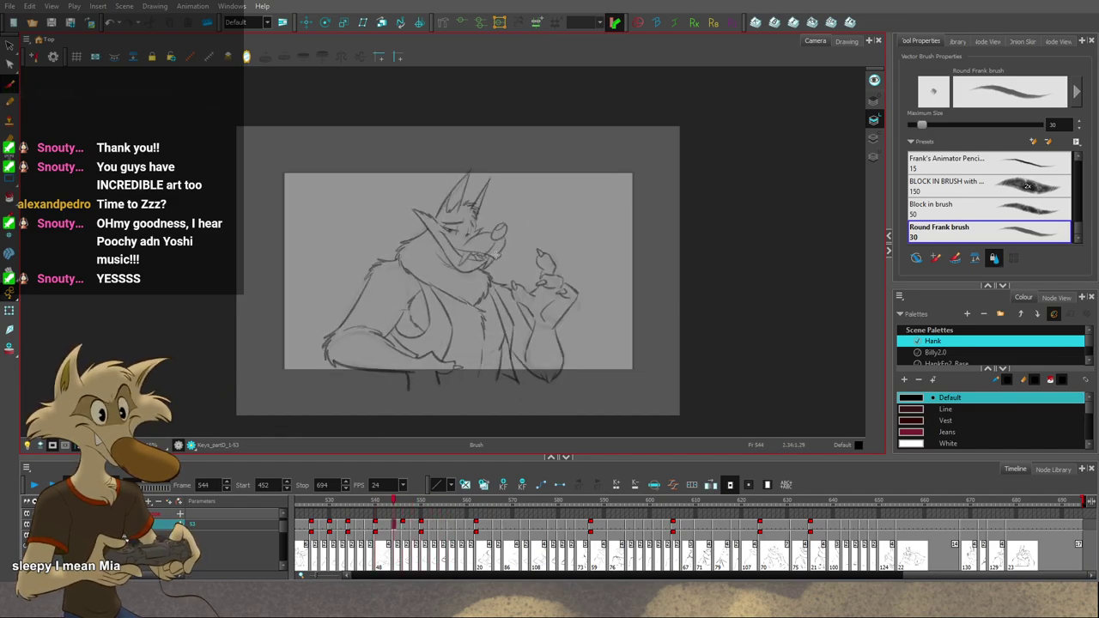
pyautogui.scroll(1, 496, 253)
pyautogui.press('.')
pyautogui.press('.')
pyautogui.press('.')
pyautogui.press('.')
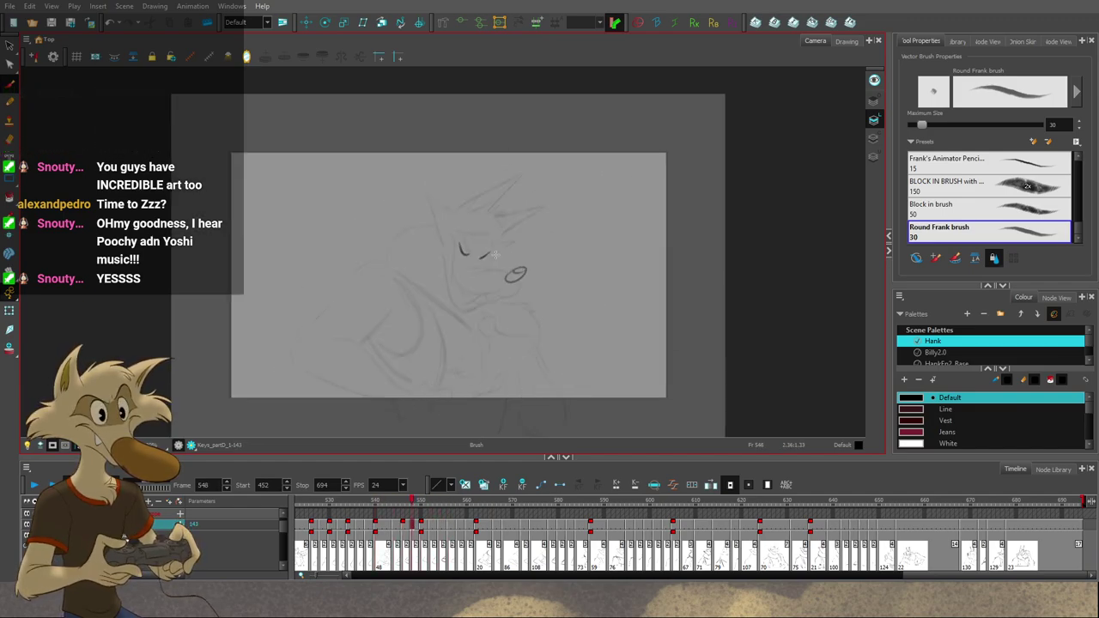
pyautogui.press(',')
pyautogui.press(',')
pyautogui.press(',')
pyautogui.press(',')
pyautogui.scroll(4, 446, 218)
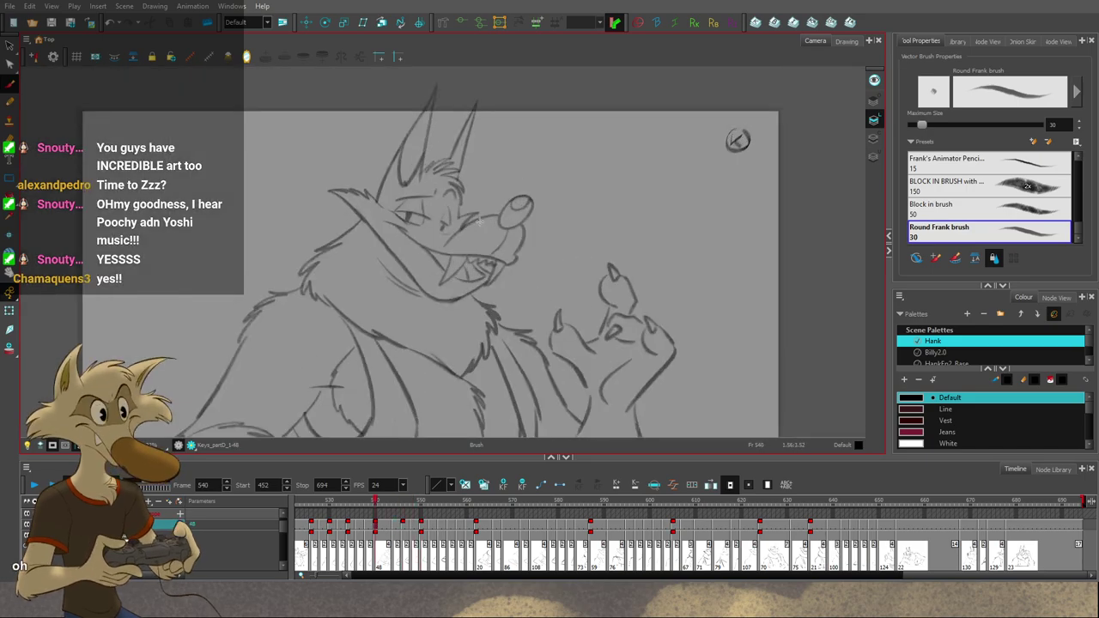
pyautogui.hotkey('alt', 'b')
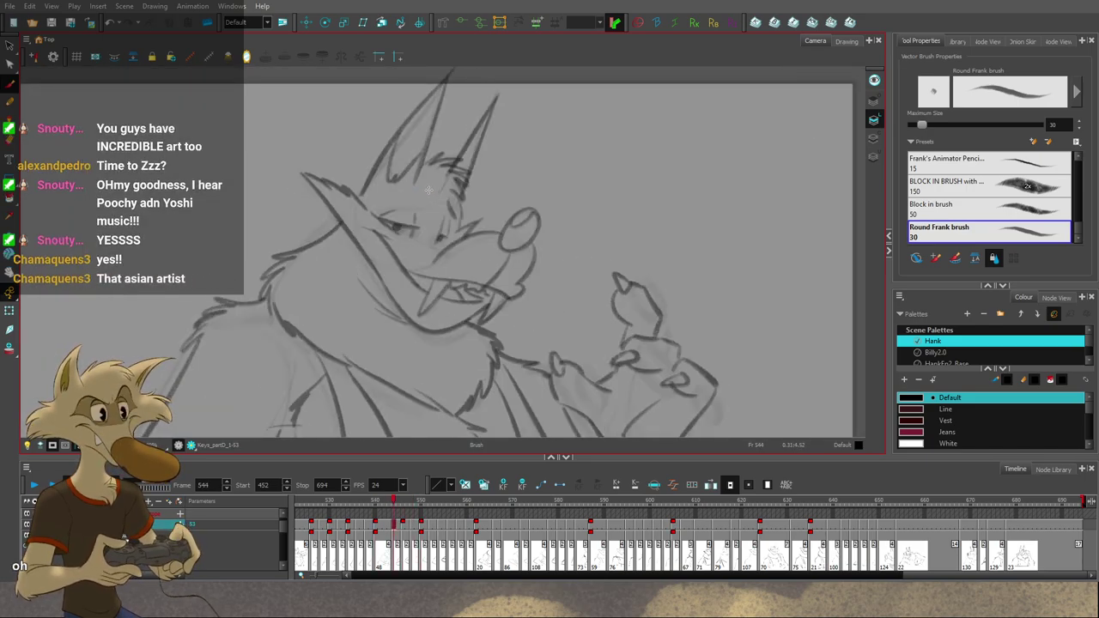
pyautogui.press(',')
pyautogui.press(',')
pyautogui.press(',')
pyautogui.press(',')
pyautogui.press('.')
pyautogui.press('.')
pyautogui.press('.')
pyautogui.press('.')
pyautogui.press(',')
pyautogui.press(',')
pyautogui.press('.')
pyautogui.press('.')
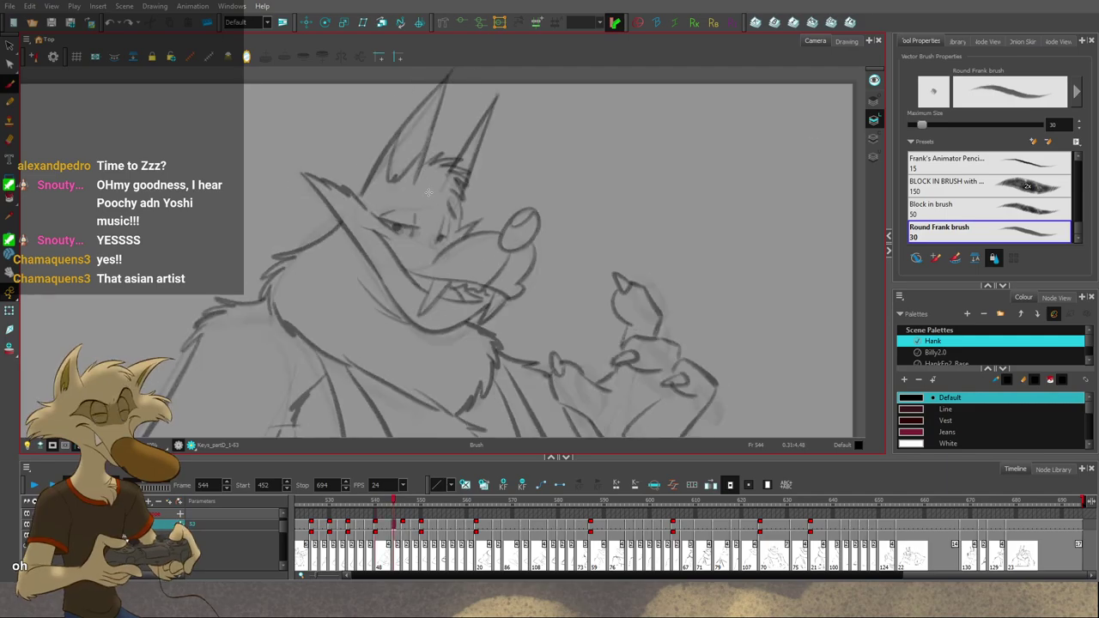
# Step: Draw a curved eyebrow above the wolf's near eye on frame 544 with the Round Frank brush at size 30
pyautogui.hotkey('ctrl', 'z')
pyautogui.hotkey('alt', 's')
pyautogui.press('.')
pyautogui.press('.')
pyautogui.press(',')
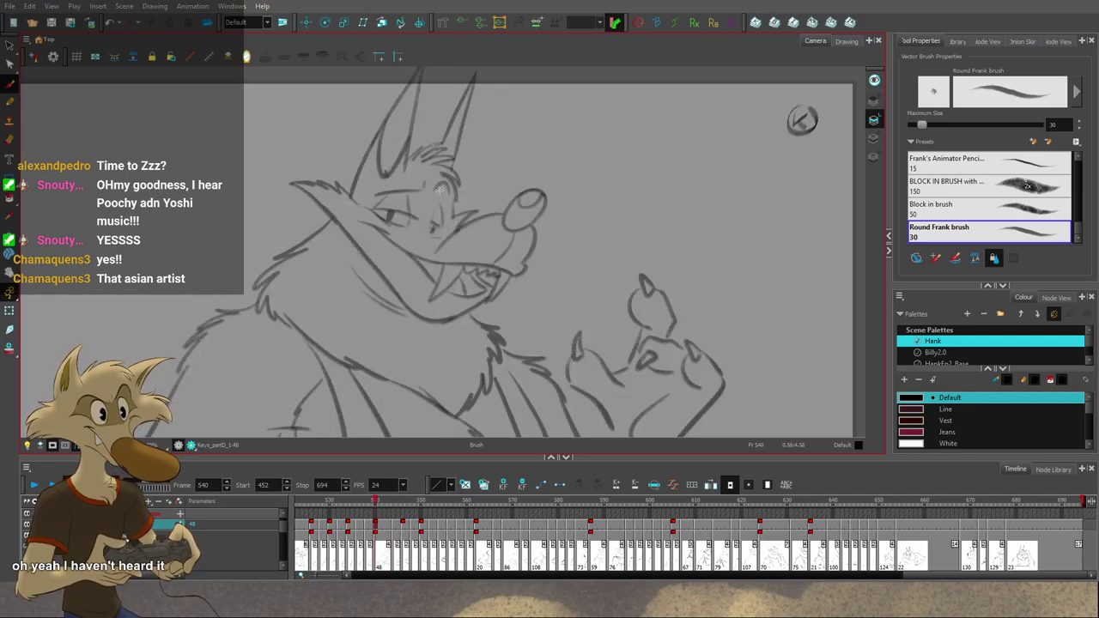
pyautogui.press(',')
pyautogui.hotkey('alt', 'b')
pyautogui.press('f')
pyautogui.press('g')
pyautogui.hotkey('ctrl', 'z')
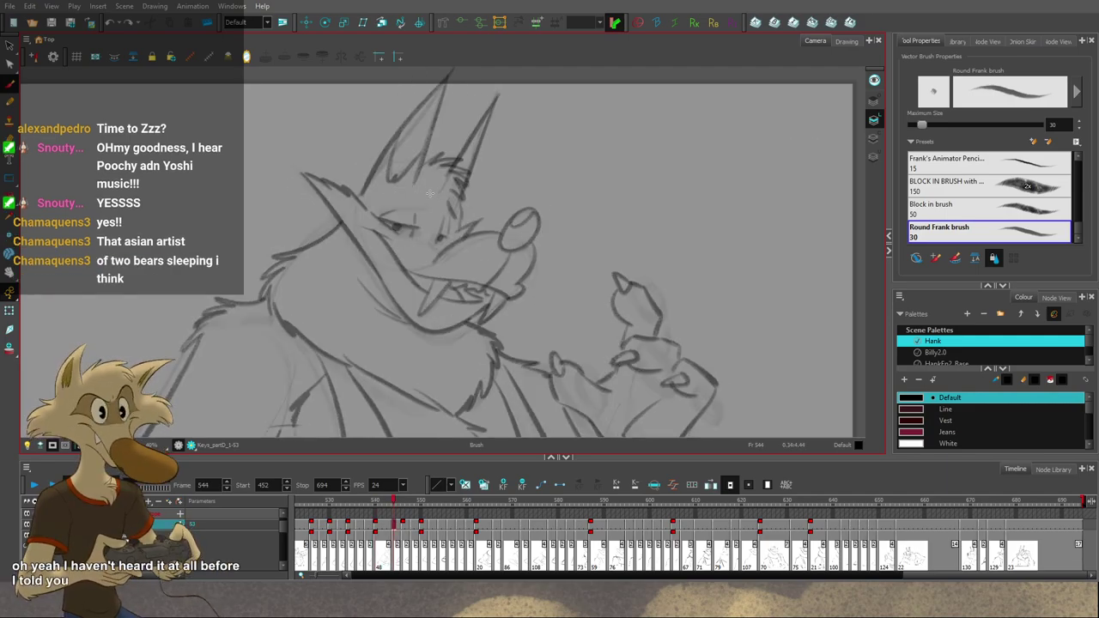
pyautogui.press('f')
pyautogui.press('g')
pyautogui.moveTo(407, 194); pyautogui.dragTo(436, 192)
pyautogui.press('f')
pyautogui.press('g')
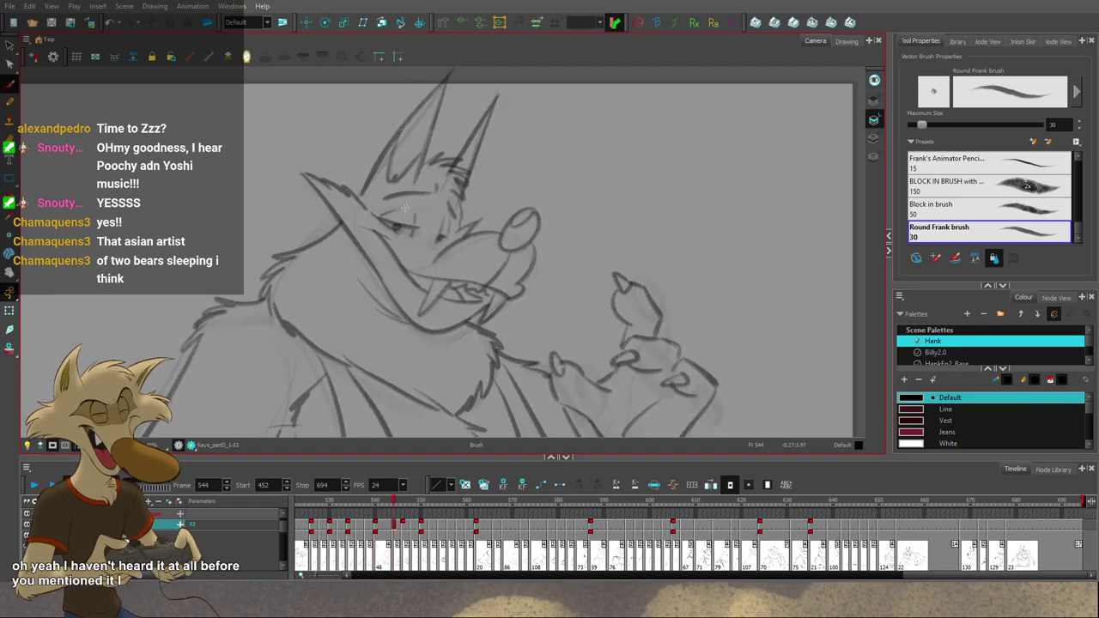
# Step: Add a short stroke between the near eye and its brow on frame 544, checking it against frame 540
pyautogui.press('.')
pyautogui.press('.')
pyautogui.press(',')
pyautogui.press(',')
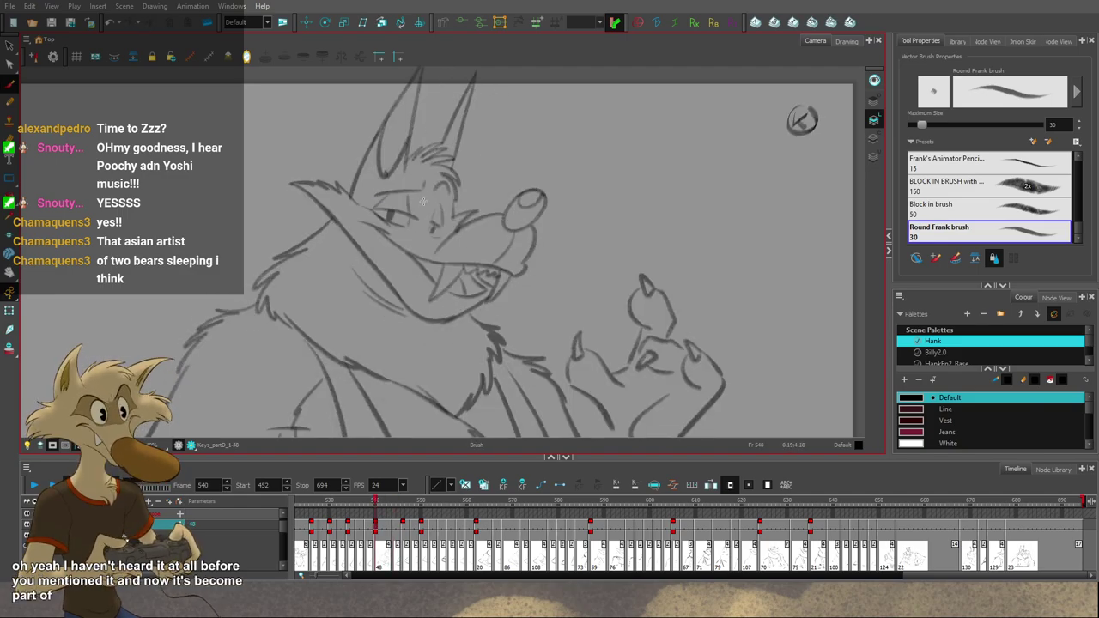
pyautogui.moveTo(394, 203); pyautogui.dragTo(381, 212)
pyautogui.press('f')
pyautogui.press('g')
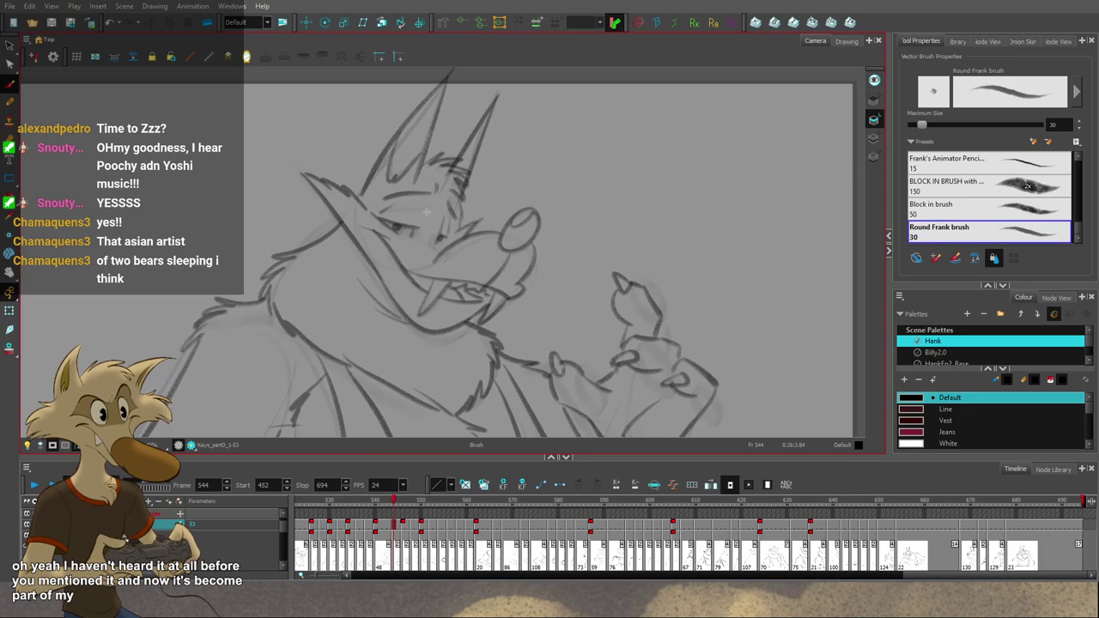
# Step: Compare the wolf's expression across the drawings at frames 540, 544 and 548
pyautogui.press('.')
pyautogui.press('.')
pyautogui.press('.')
pyautogui.press('.')
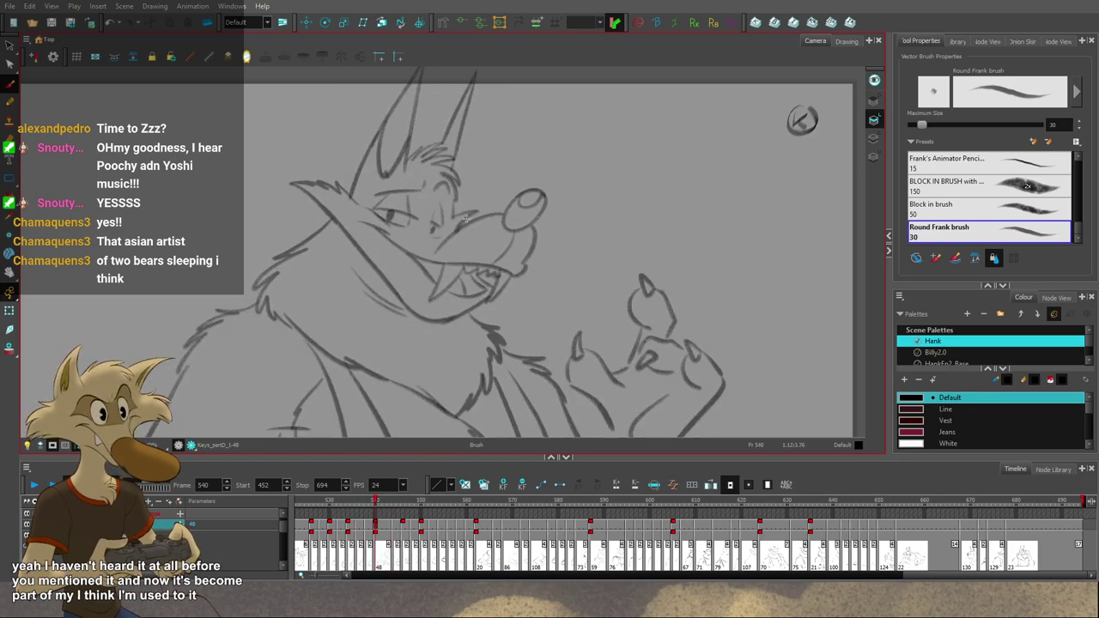
pyautogui.scroll(-2, 477, 227)
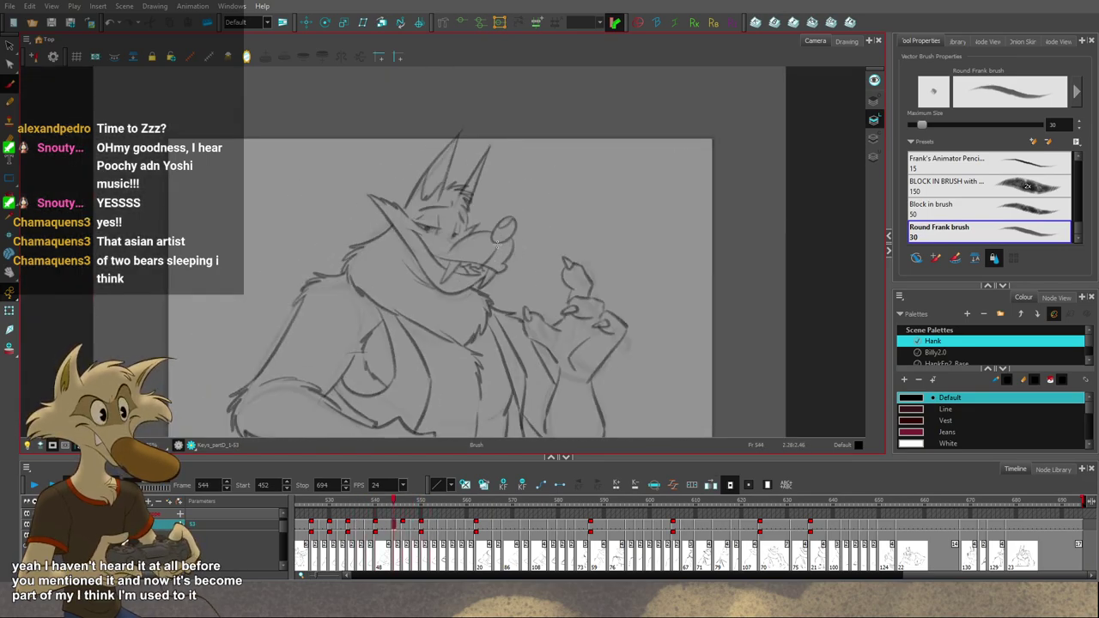
pyautogui.press(',')
pyautogui.press(',')
pyautogui.scroll(2, 468, 225)
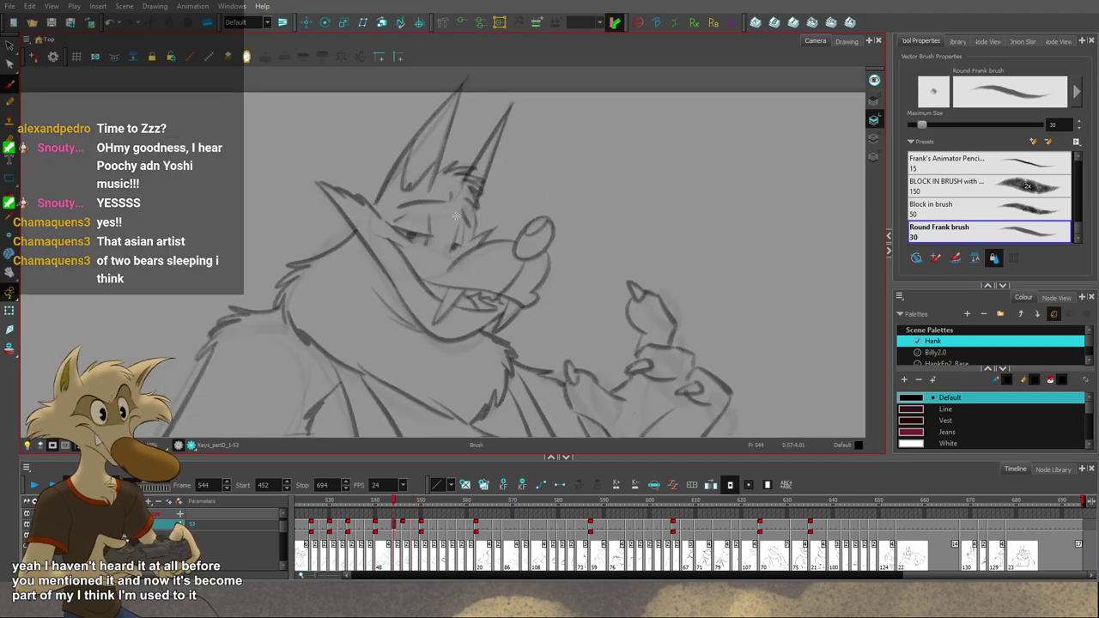
pyautogui.press('.')
pyautogui.press('.')
pyautogui.press('.')
pyautogui.press('.')
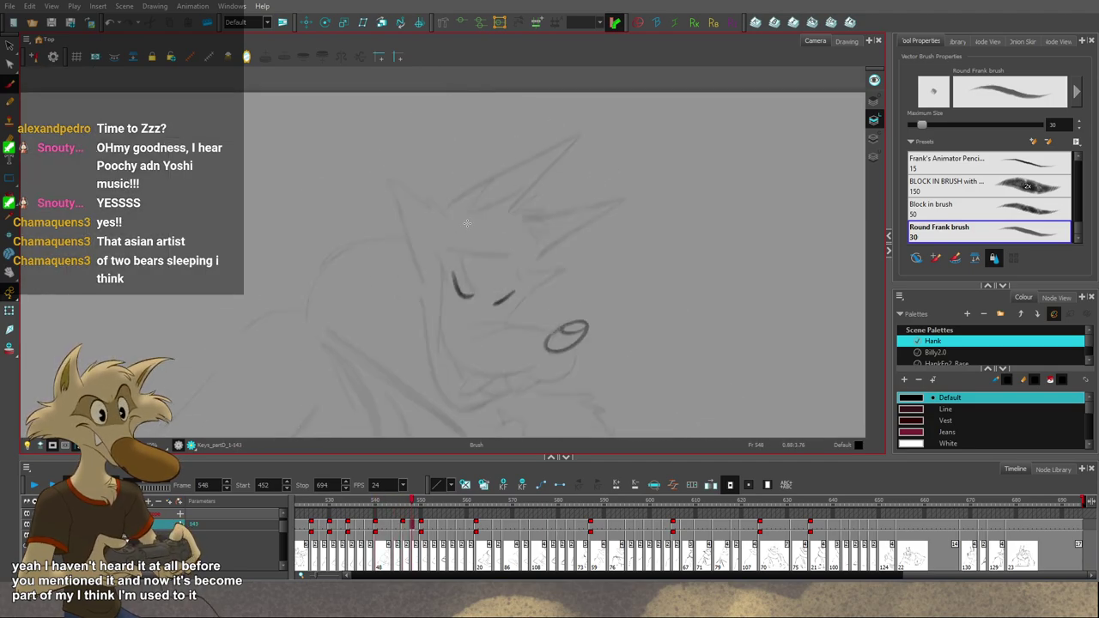
# Step: Draw the angry slanted eyebrow above the near eye on frame 548, using the neighbouring drawings as reference
pyautogui.press('f')
pyautogui.press('f')
pyautogui.press('g')
pyautogui.press('g')
pyautogui.press('g')
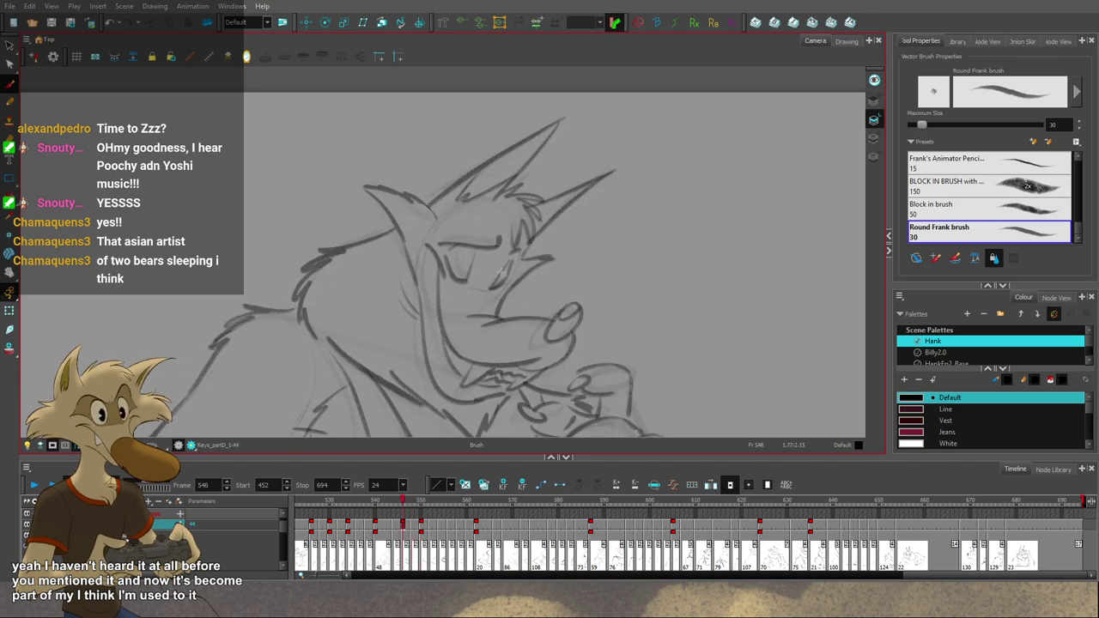
pyautogui.press('f')
pyautogui.press('f')
pyautogui.moveTo(504, 265); pyautogui.dragTo(501, 271)
pyautogui.press('f')
pyautogui.press('g')
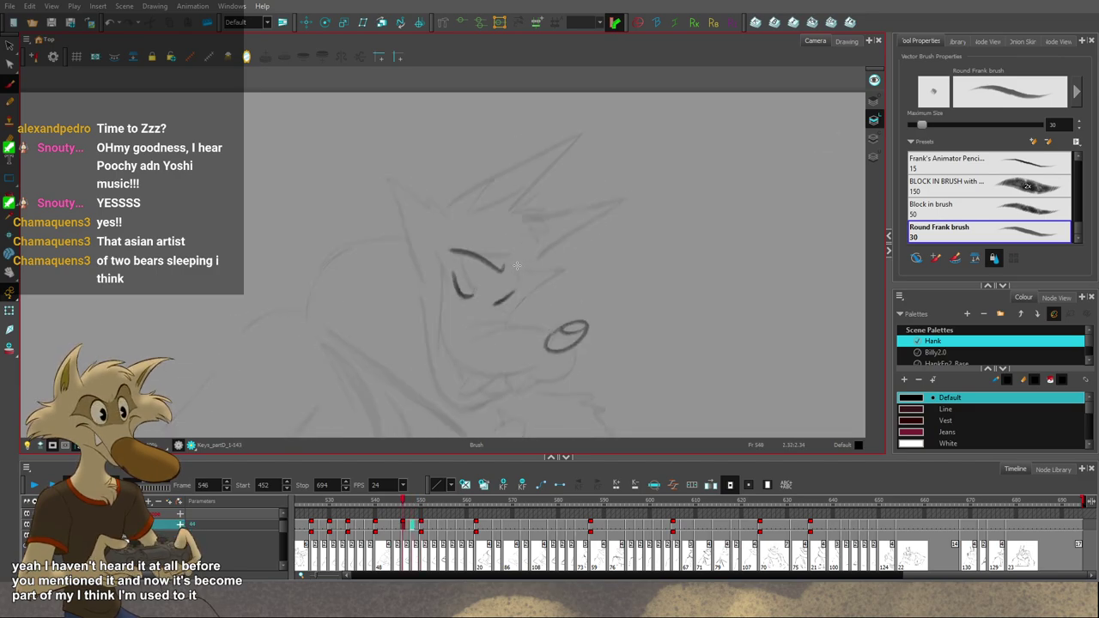
# Step: Close the top of the near eye's outline beneath the eyebrow on frame 548
pyautogui.press('g')
pyautogui.press('f')
pyautogui.press('g')
pyautogui.press(',')
pyautogui.press(',')
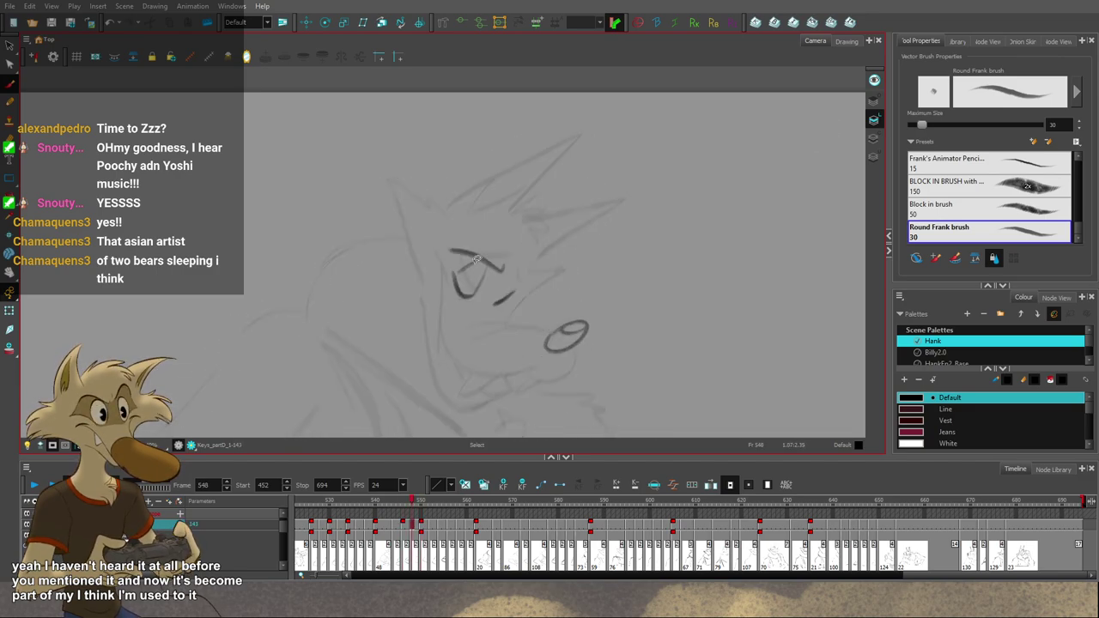
pyautogui.press('.')
pyautogui.press(',')
# Step: Redraw the far eye on frame 548 as a narrow slanted outline with a brow stroke above it, checking against frame 550
pyautogui.moveTo(512, 277); pyautogui.dragTo(497, 305)
pyautogui.press('g')
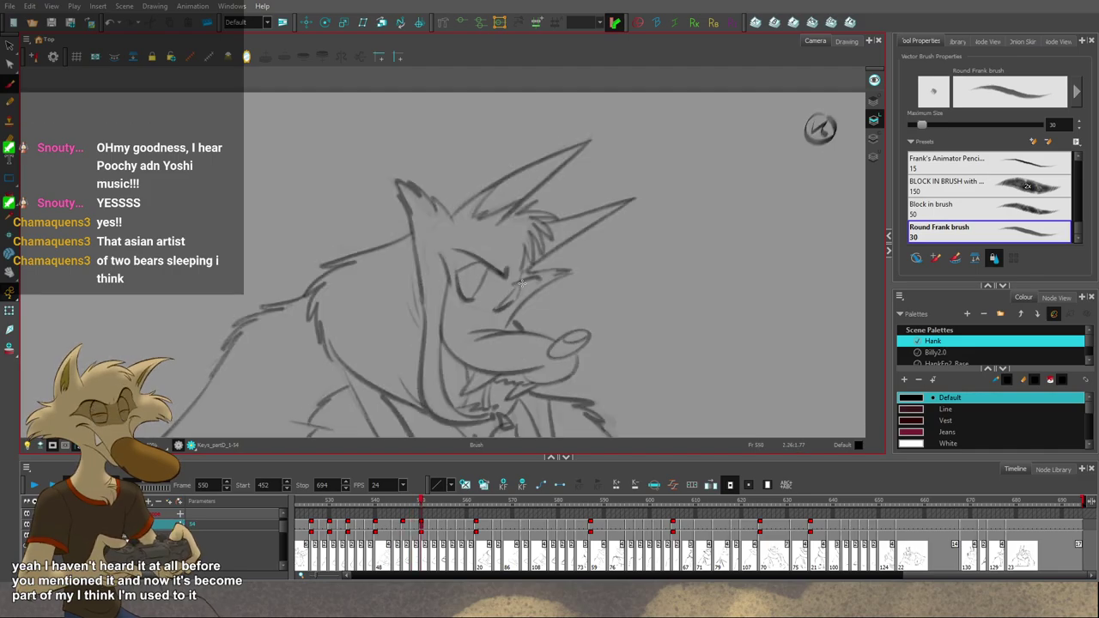
pyautogui.press('f')
pyautogui.hotkey('ctrl', 'z')
pyautogui.hotkey('ctrl', 'z')
pyautogui.press('g')
pyautogui.press('f')
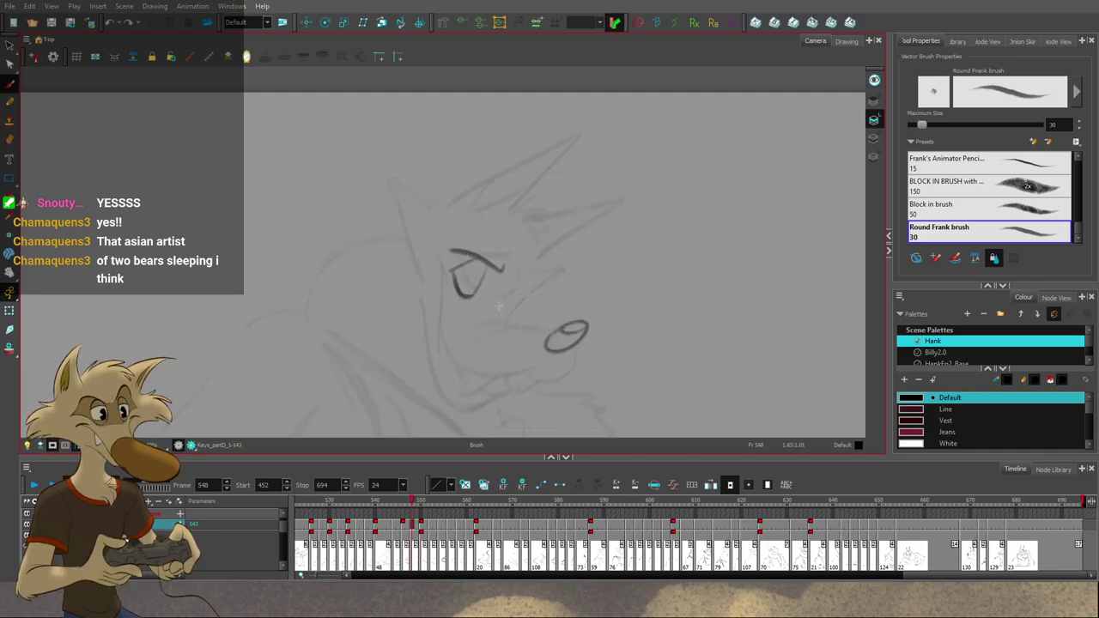
pyautogui.press('.')
pyautogui.press('.')
pyautogui.press(',')
pyautogui.press('.')
pyautogui.press(',')
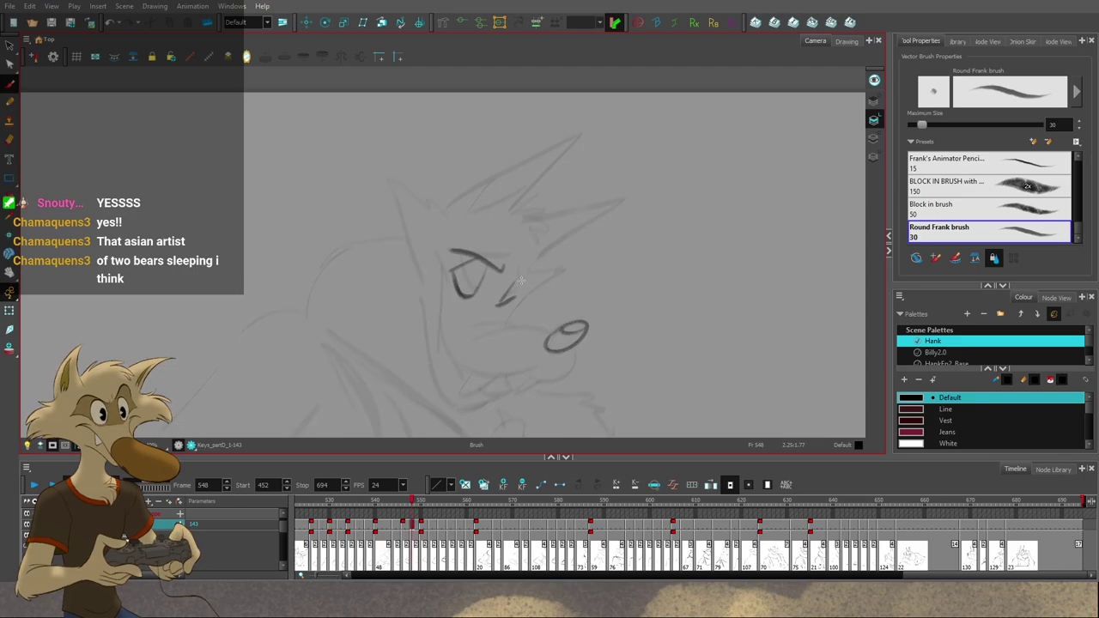
pyautogui.press('.')
pyautogui.press('f')
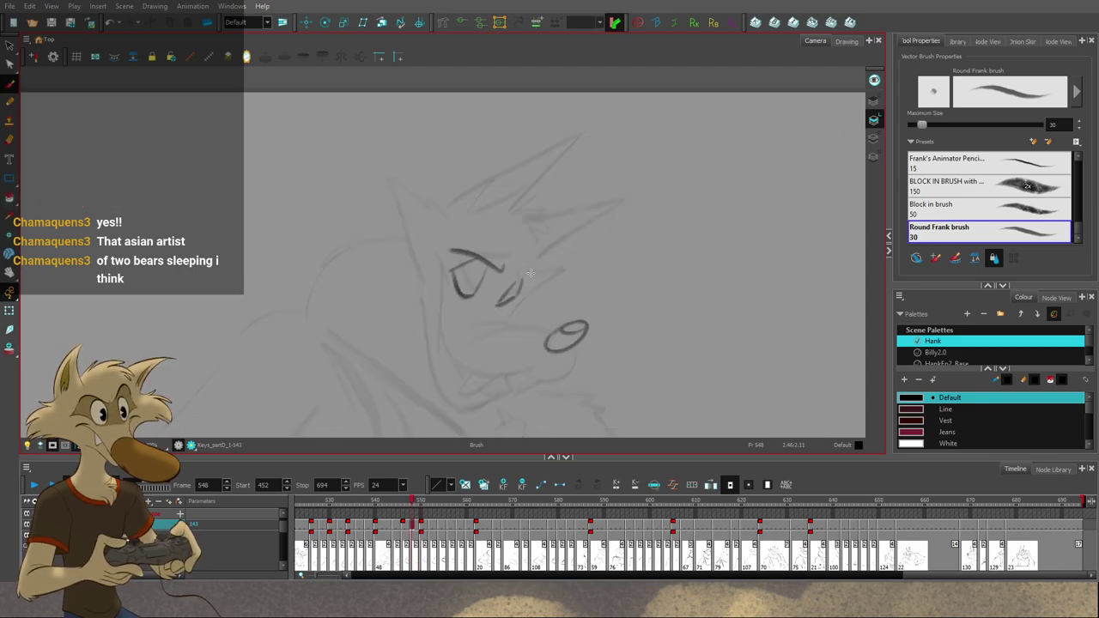
pyautogui.moveTo(532, 271); pyautogui.dragTo(508, 285)
# Step: Flip through the drawings around frame 548 and on to frame 554 to check the new eyes in motion
pyautogui.press('f')
pyautogui.press('f')
pyautogui.press('f')
pyautogui.press('g')
pyautogui.press('g')
pyautogui.press('g')
pyautogui.press('g')
pyautogui.press('g')
pyautogui.press('g')
pyautogui.scroll(-6, 546, 264)
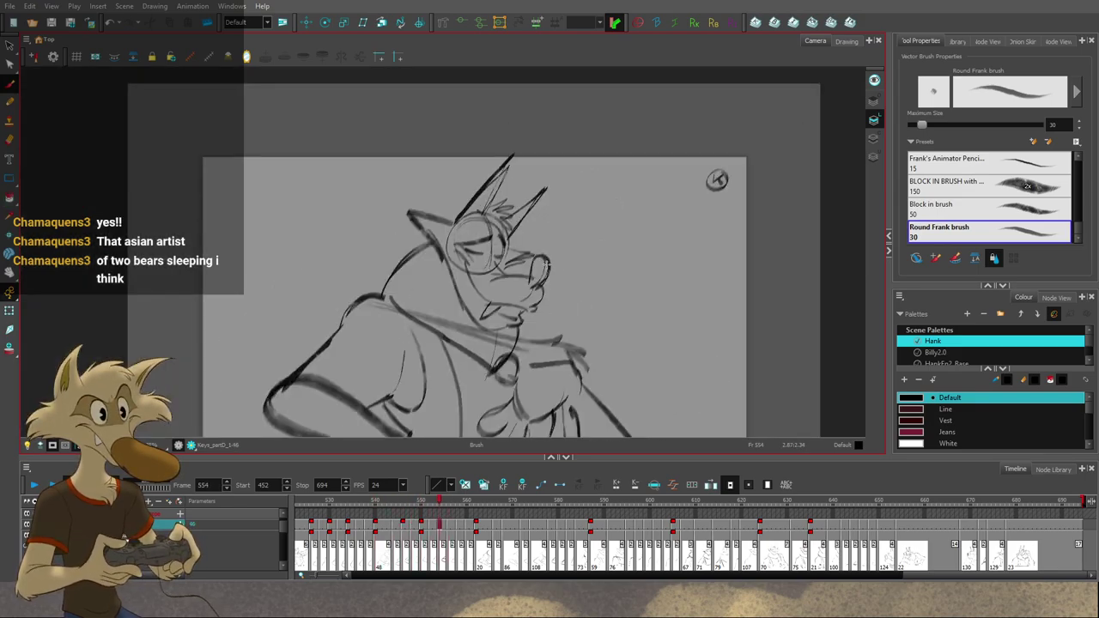
# Step: Return to the drawing at frame 548 and save the scene
pyautogui.press('f')
pyautogui.press('f')
pyautogui.press('f')
pyautogui.press('g')
pyautogui.scroll(2, 577, 296)
pyautogui.press('f')
pyautogui.hotkey('ctrl', 's')
pyautogui.scroll(2, 575, 294)
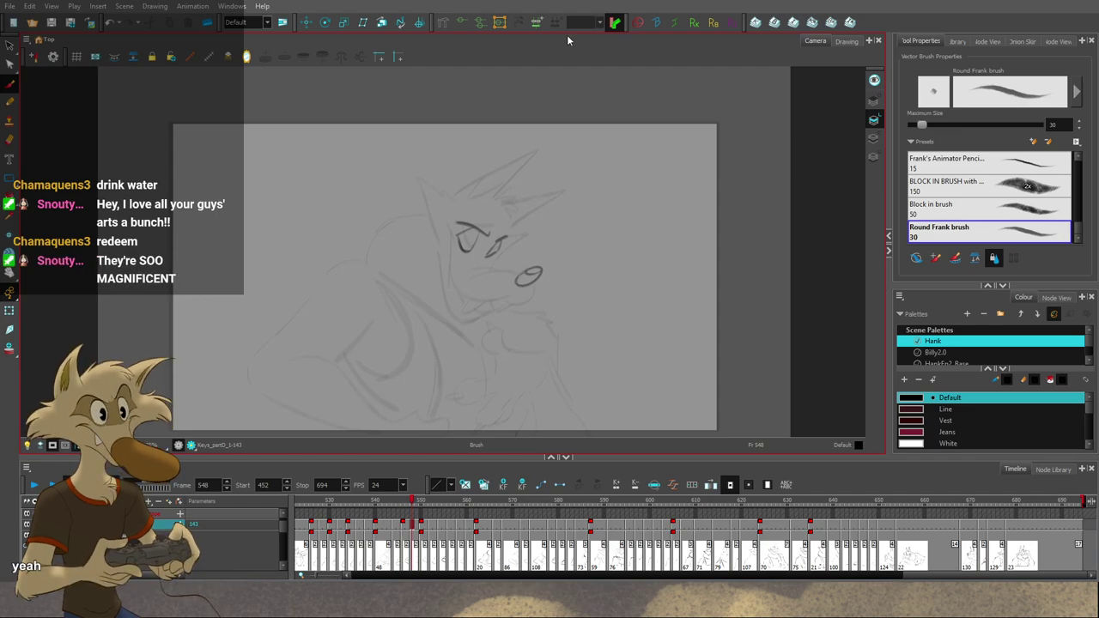
pyautogui.scroll(3, 562, 268)
pyautogui.scroll(-3, 573, 260)
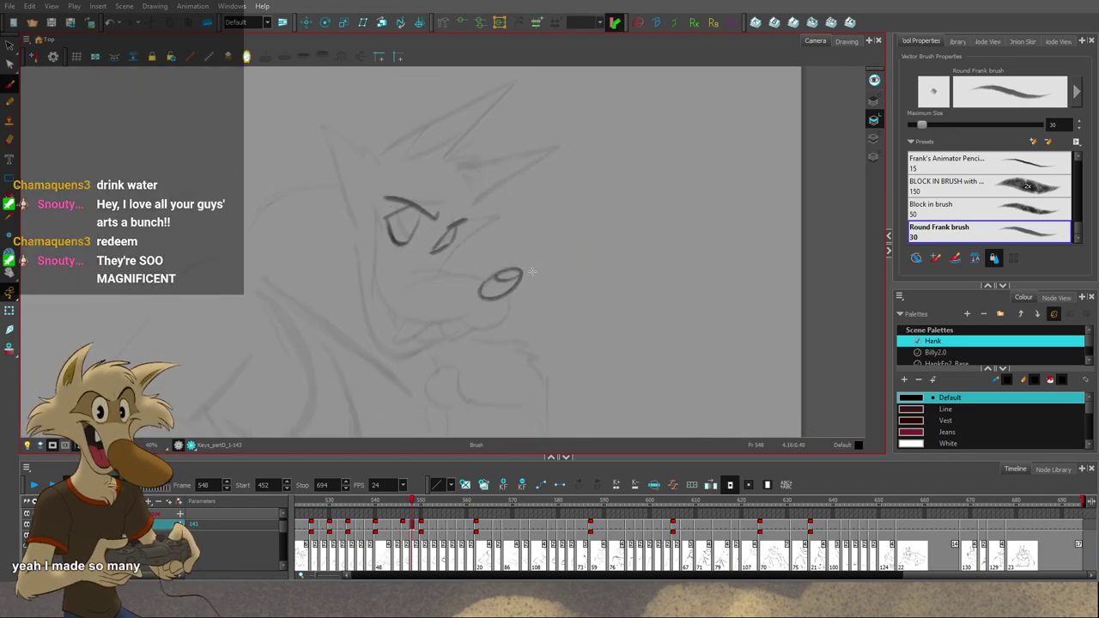
pyautogui.scroll(-2, 412, 539)
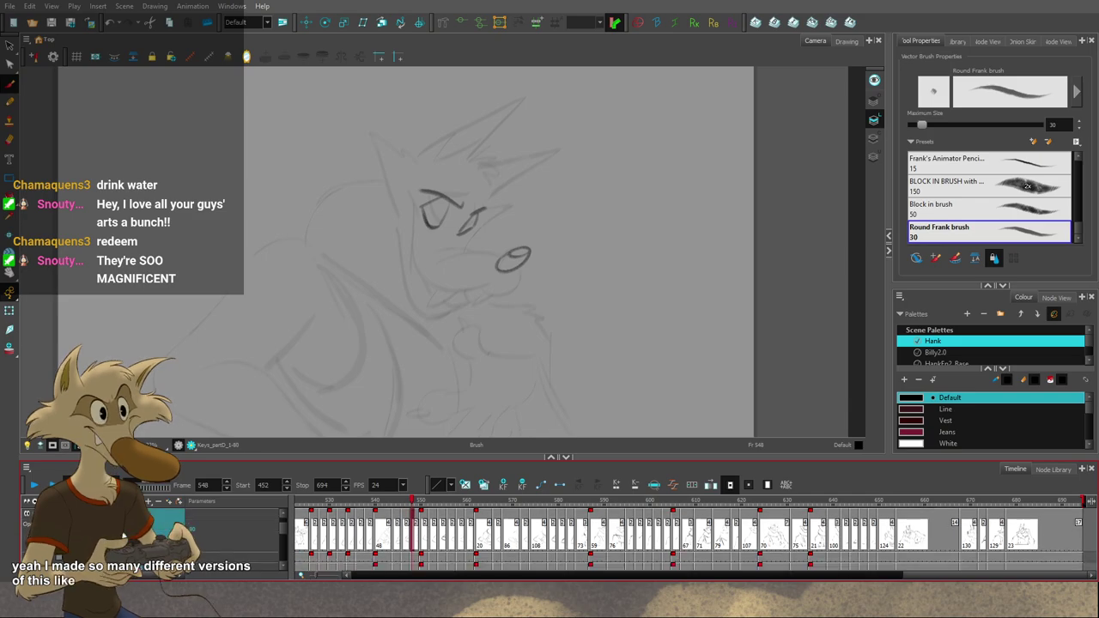
pyautogui.scroll(-5, 156, 530)
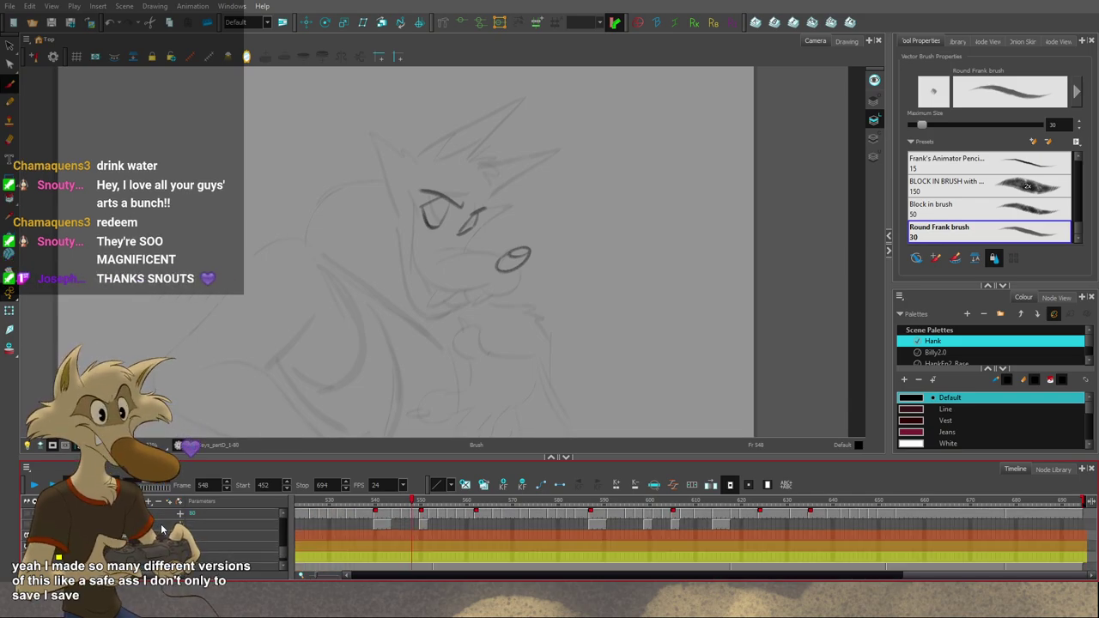
pyautogui.scroll(4, 162, 530)
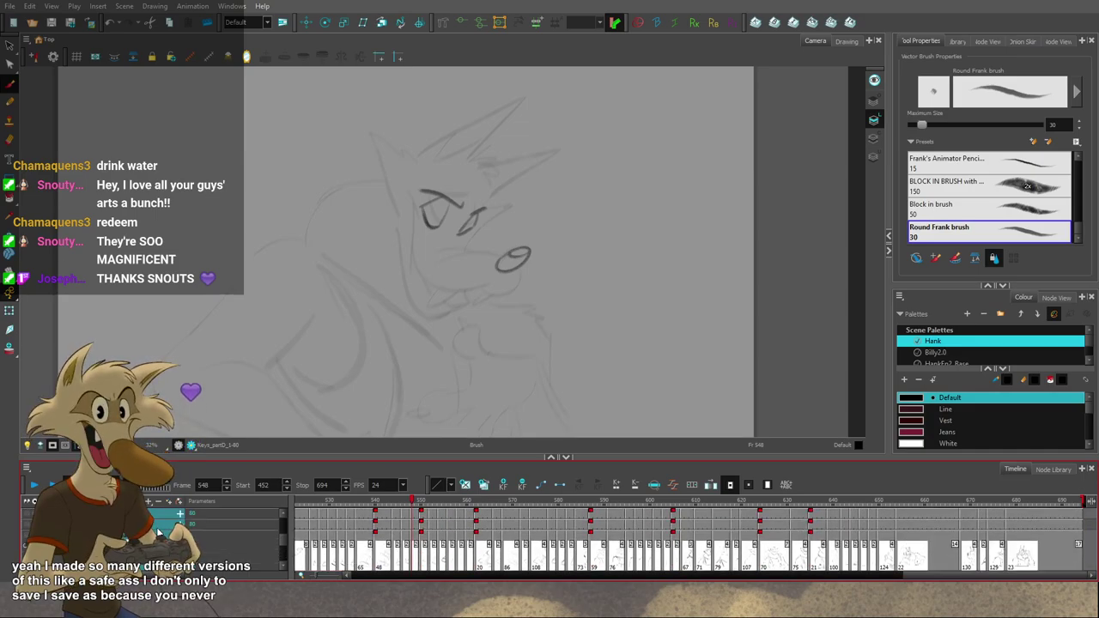
pyautogui.scroll(2, 158, 532)
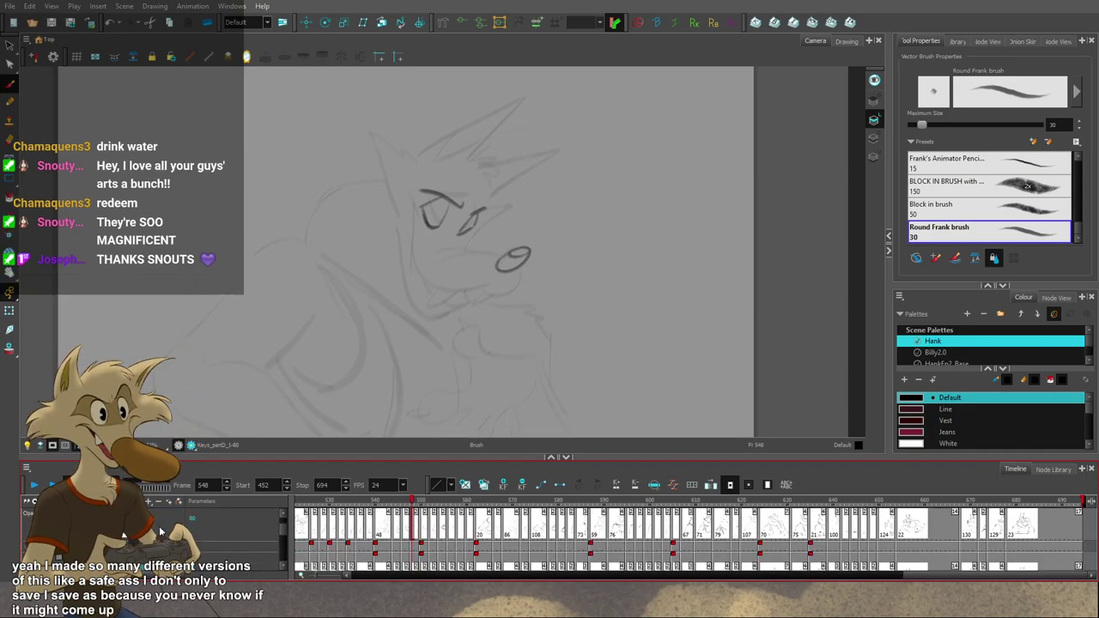
pyautogui.scroll(-2, 162, 531)
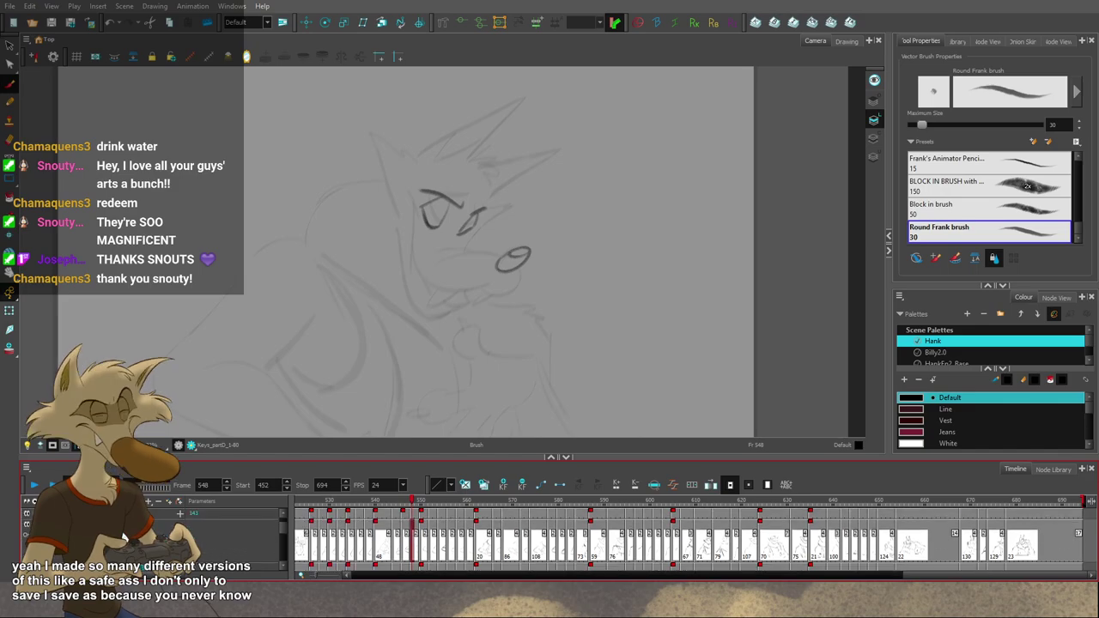
pyautogui.scroll(2, 162, 532)
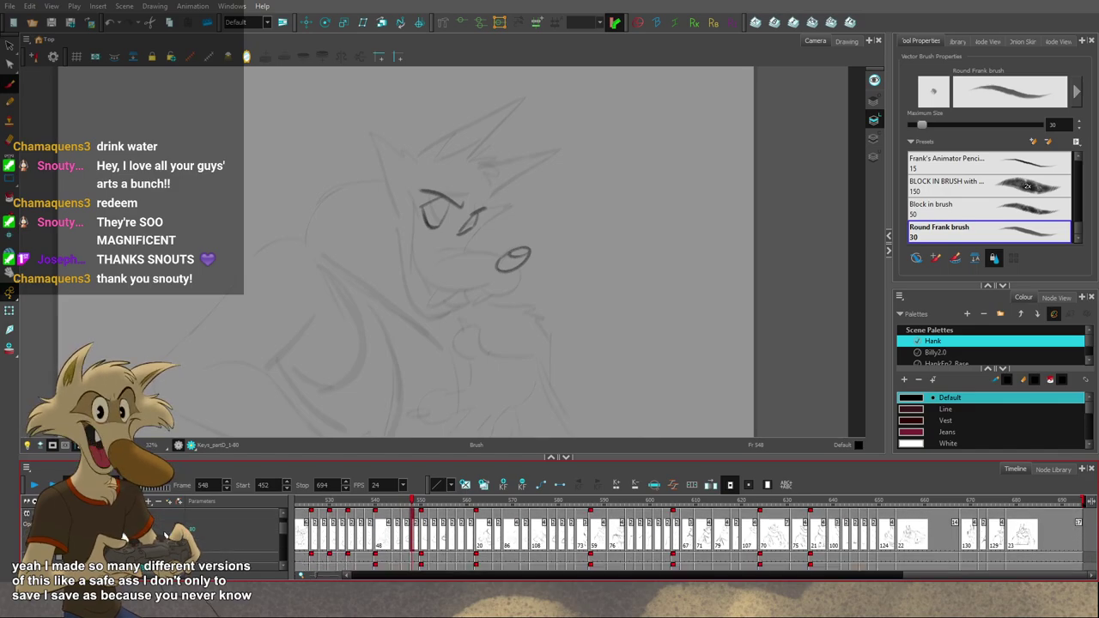
pyautogui.click(216, 224)
pyautogui.click(10, 7)
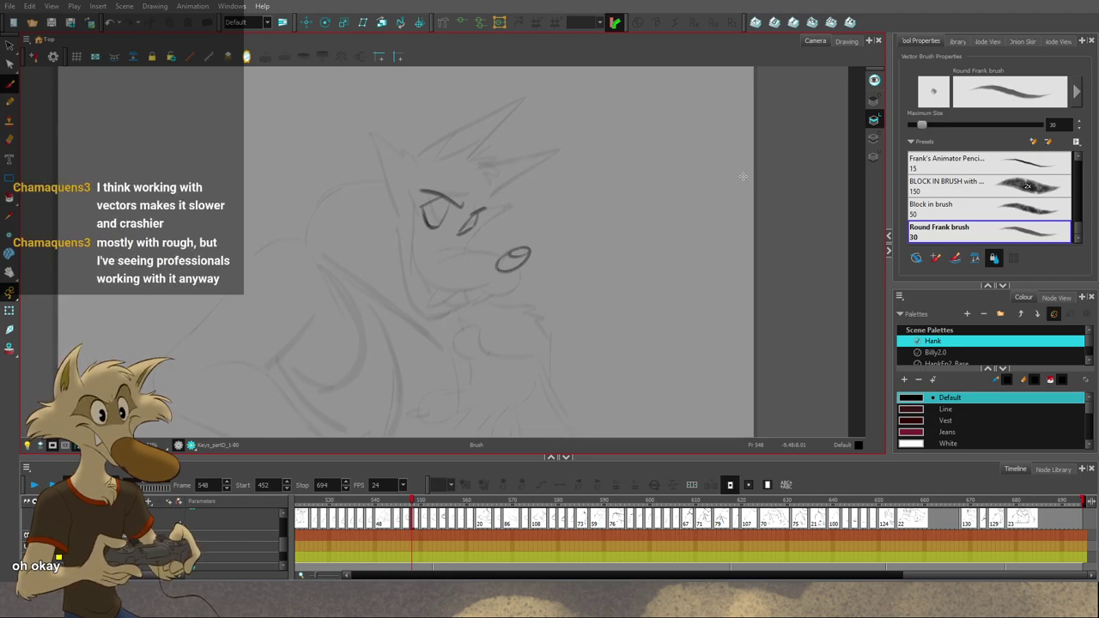
# Step: Flip between the drawing at frame 548 and its neighbours, including frame 550, to compare the head and muzzle
pyautogui.press('f')
pyautogui.scroll(-3, 606, 222)
pyautogui.press('g')
pyautogui.scroll(2, 600, 217)
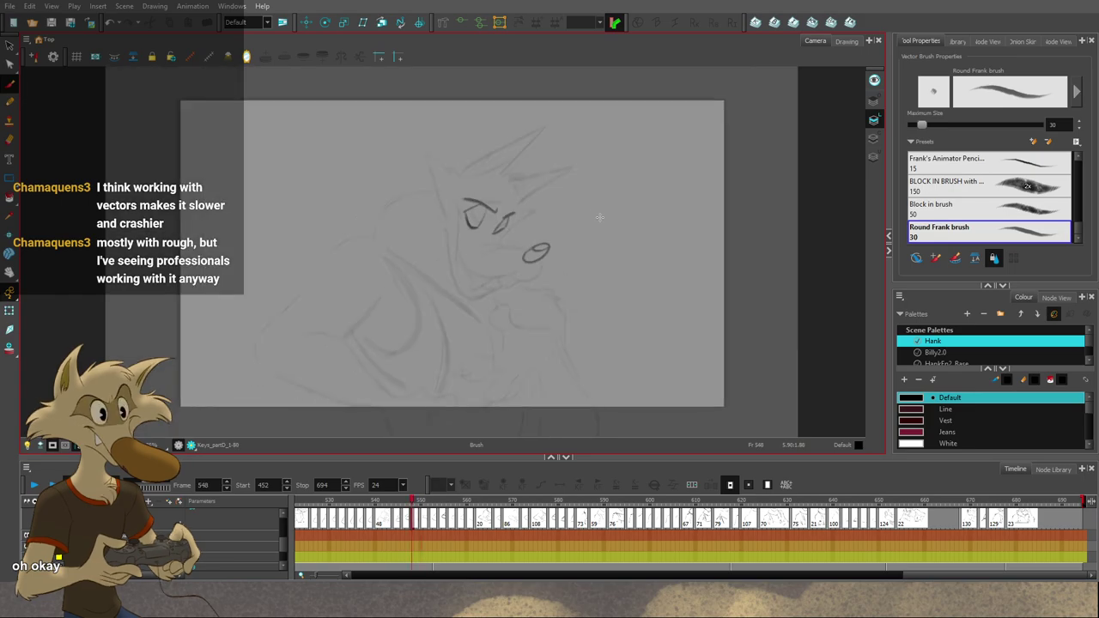
pyautogui.press('f')
pyautogui.press('g')
pyautogui.press('g')
pyautogui.scroll(2, 600, 217)
pyautogui.press('f')
pyautogui.press('f')
pyautogui.press('g')
pyautogui.press('g')
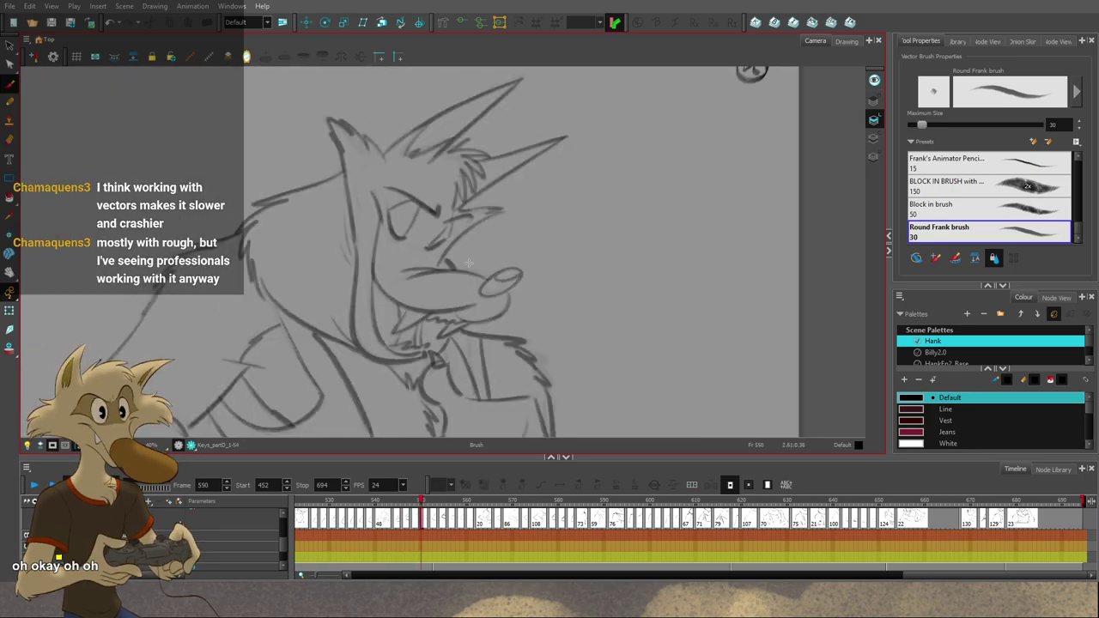
pyautogui.press(',')
pyautogui.press(',')
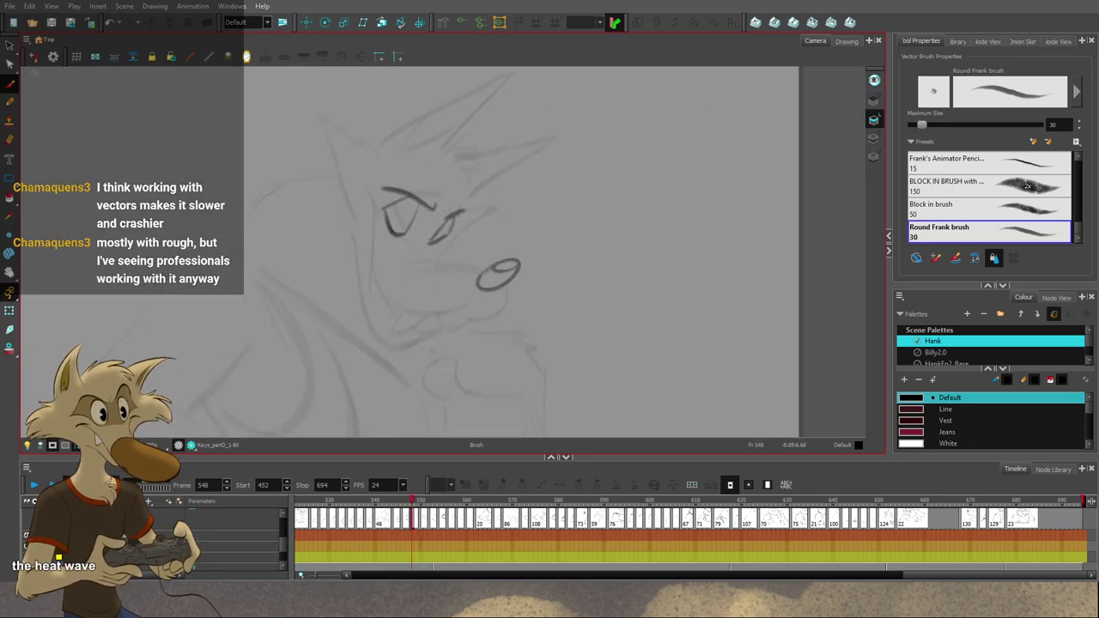
# Step: Flip between the drawings at frames 546, 548 and 550 to compare the wolf's muzzle and head shape
pyautogui.click(10, 46)
pyautogui.click(470, 272)
pyautogui.click(549, 294)
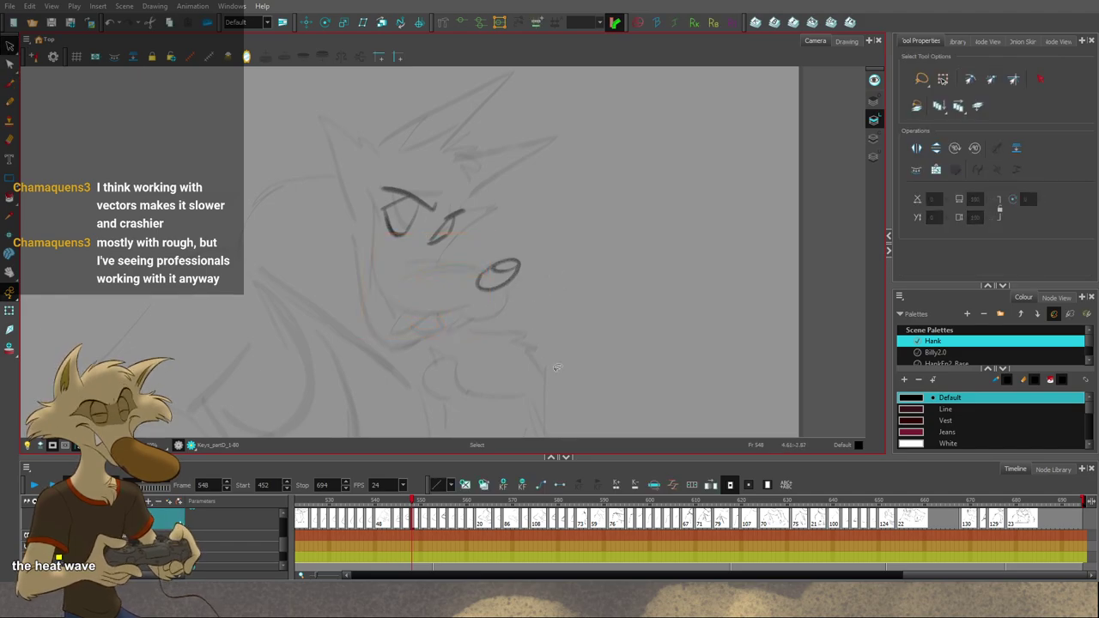
pyautogui.scroll(3, 487, 540)
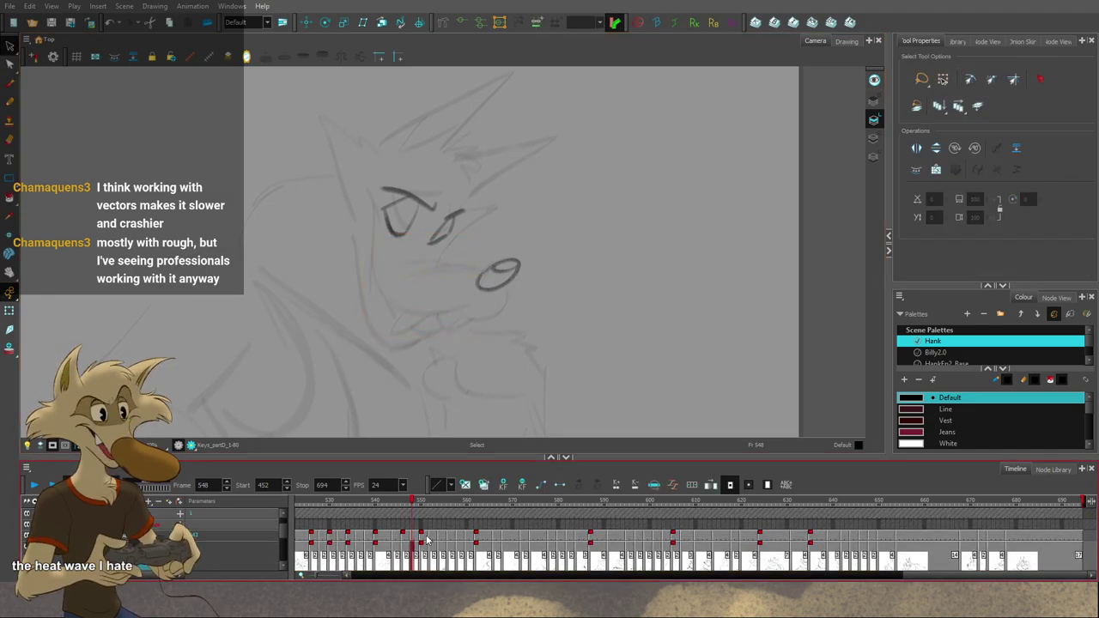
pyautogui.click(418, 541)
pyautogui.click(419, 541)
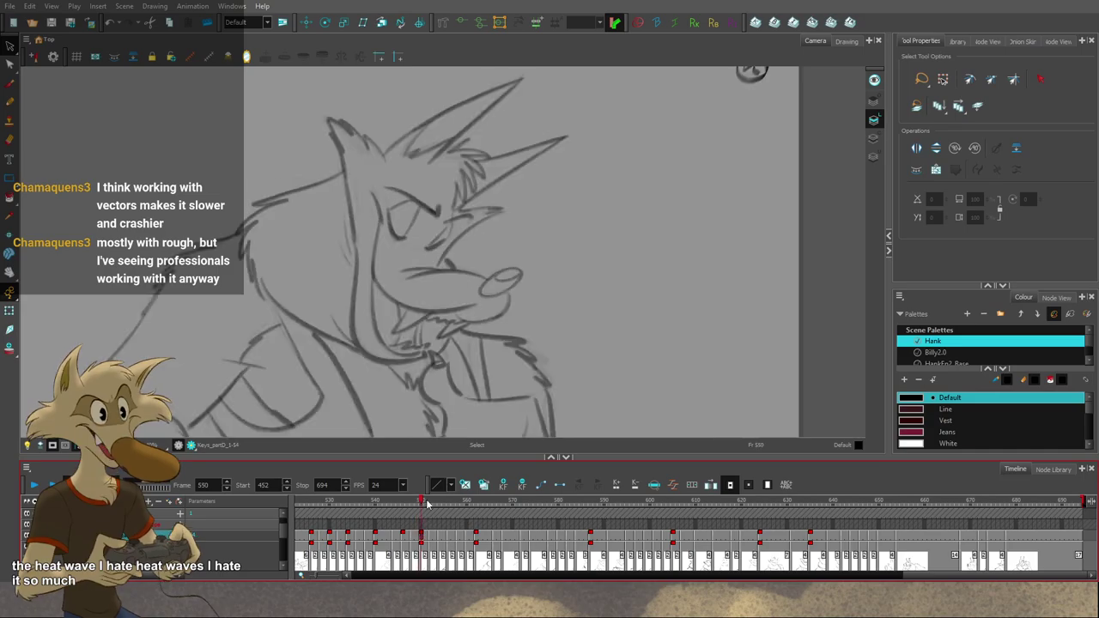
pyautogui.press(',')
pyautogui.press(',')
pyautogui.press(',')
pyautogui.hotkey('alt', 'b')
pyautogui.press(',')
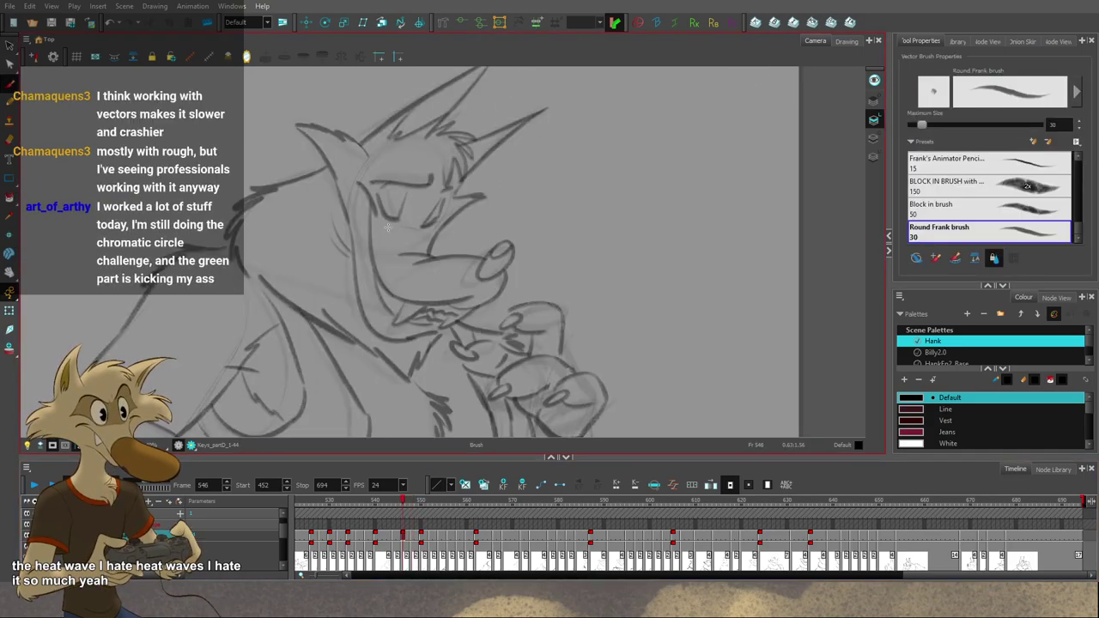
pyautogui.press('.')
pyautogui.press('.')
pyautogui.press('.')
pyautogui.press('.')
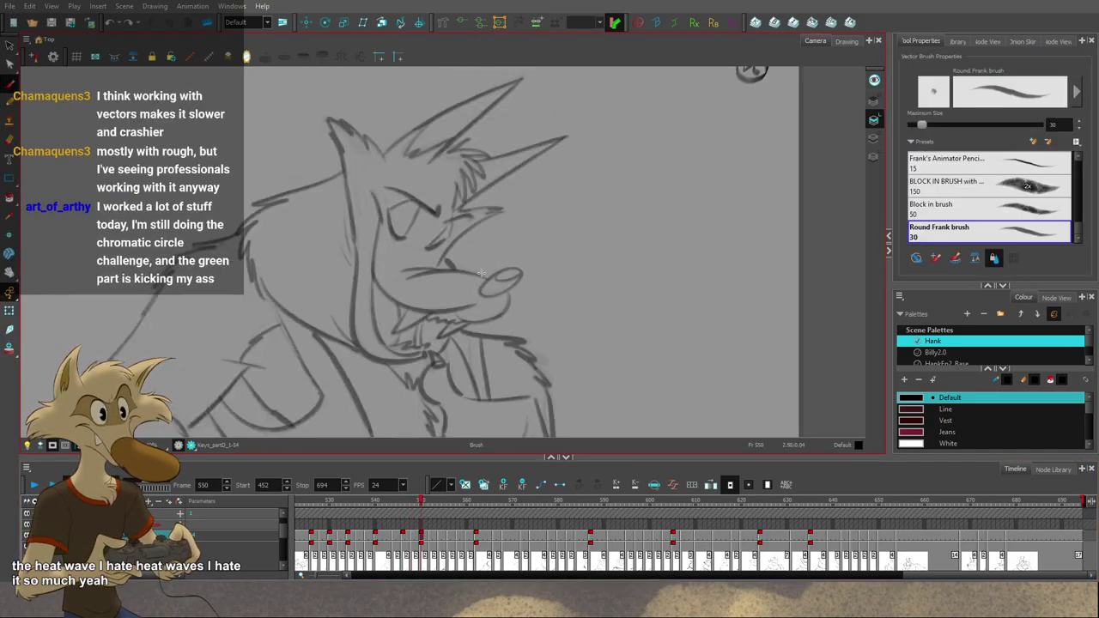
# Step: Draw the wolf's upper muzzle line on frame 548 from the nose back to the cheek, with a short crease beneath its end
pyautogui.press('f')
pyautogui.moveTo(481, 273); pyautogui.dragTo(409, 282)
pyautogui.hotkey('ctrl', 'z')
pyautogui.moveTo(482, 273)
pyautogui.mouseDown()
pyautogui.moveTo(407, 282)
pyautogui.moveTo(400, 267)
pyautogui.moveTo(432, 263)
pyautogui.mouseUp()
pyautogui.press('g')
pyautogui.press('f')
pyautogui.hotkey('ctrl', 'z')
pyautogui.press('g')
pyautogui.press('f')
pyautogui.press('g')
pyautogui.press('f')
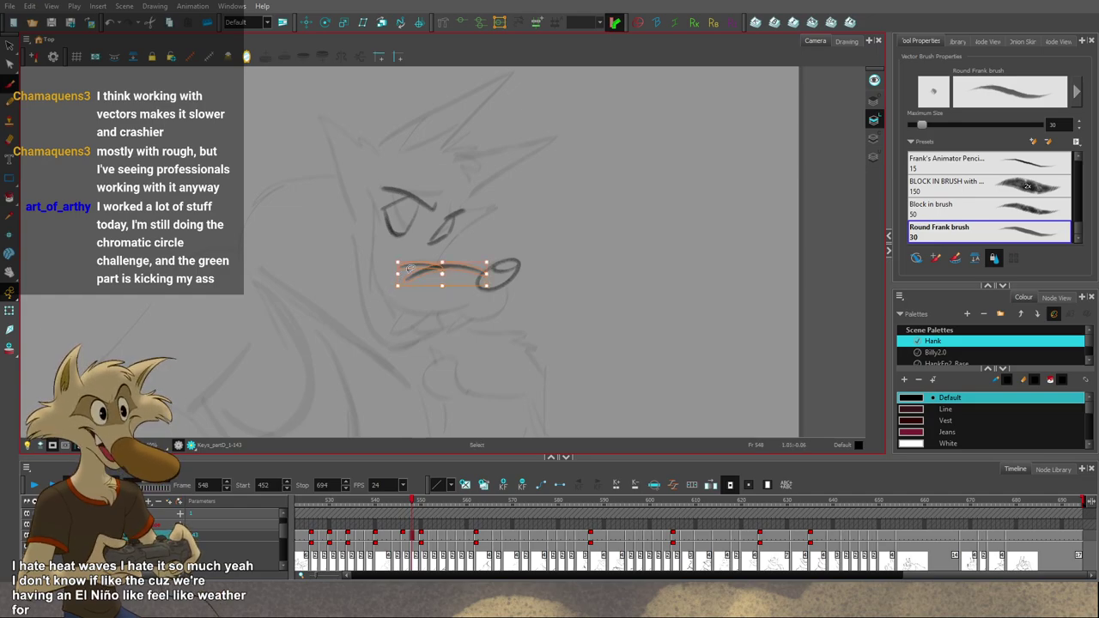
# Step: Draw the slanted line on frame 548 from the far cheek tuft's tip down to the top of the muzzle
pyautogui.hotkey('alt', 'b')
pyautogui.press('.')
pyautogui.press(',')
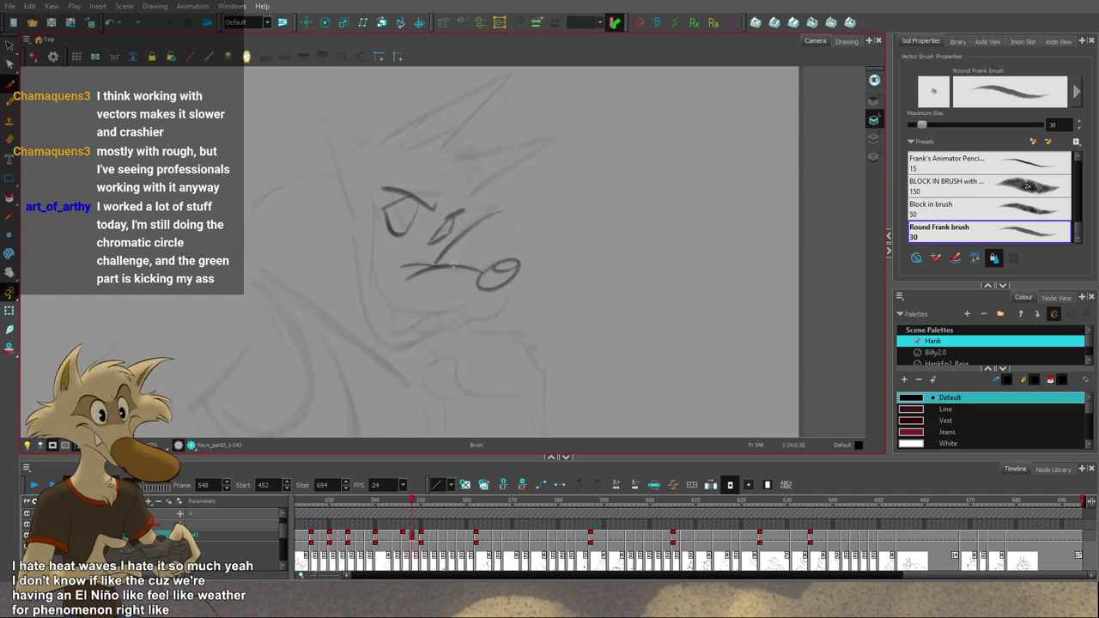
pyautogui.hotkey('ctrl', 'z')
pyautogui.moveTo(495, 210); pyautogui.dragTo(437, 261)
pyautogui.hotkey('ctrl', 'z')
pyautogui.hotkey('ctrl', 'z')
pyautogui.moveTo(496, 210); pyautogui.dragTo(438, 261)
pyautogui.hotkey('ctrl', 'z')
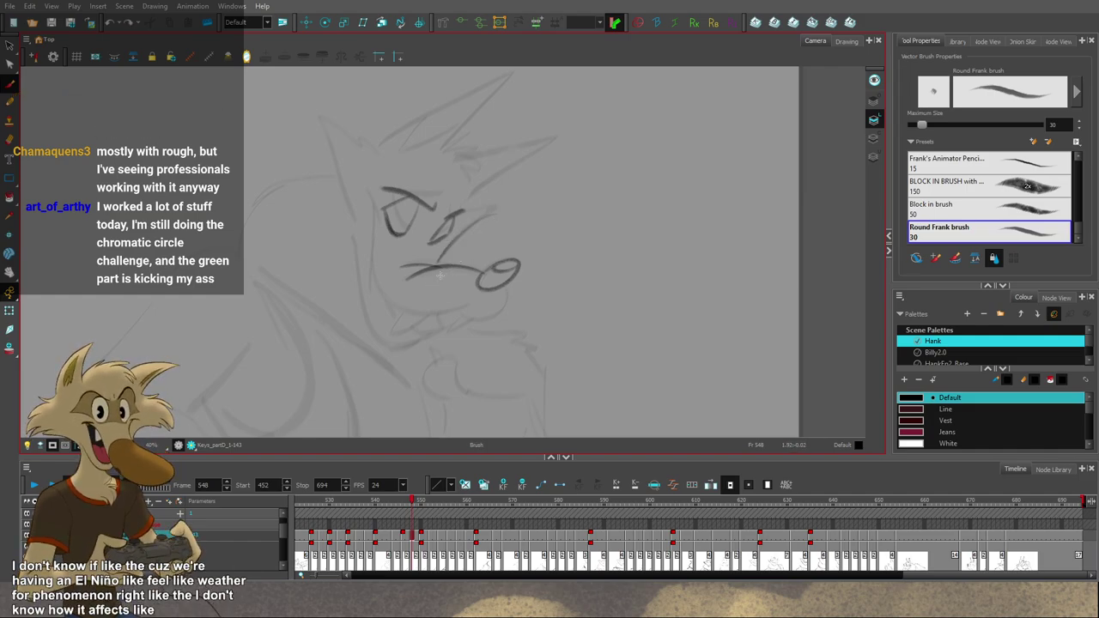
pyautogui.hotkey('ctrl', 'z')
# Step: Draw the top edge of the far cheek tuft out to its tip on frame 548, checking against the neighbouring drawings
pyautogui.press('.')
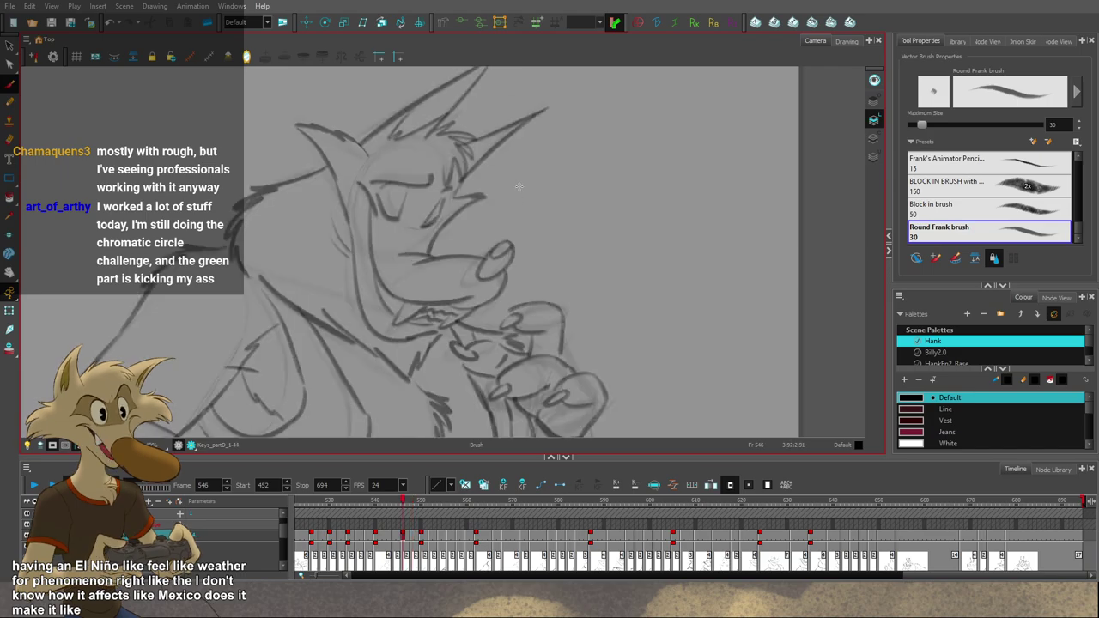
pyautogui.press('.')
pyautogui.press(',')
pyautogui.press(',')
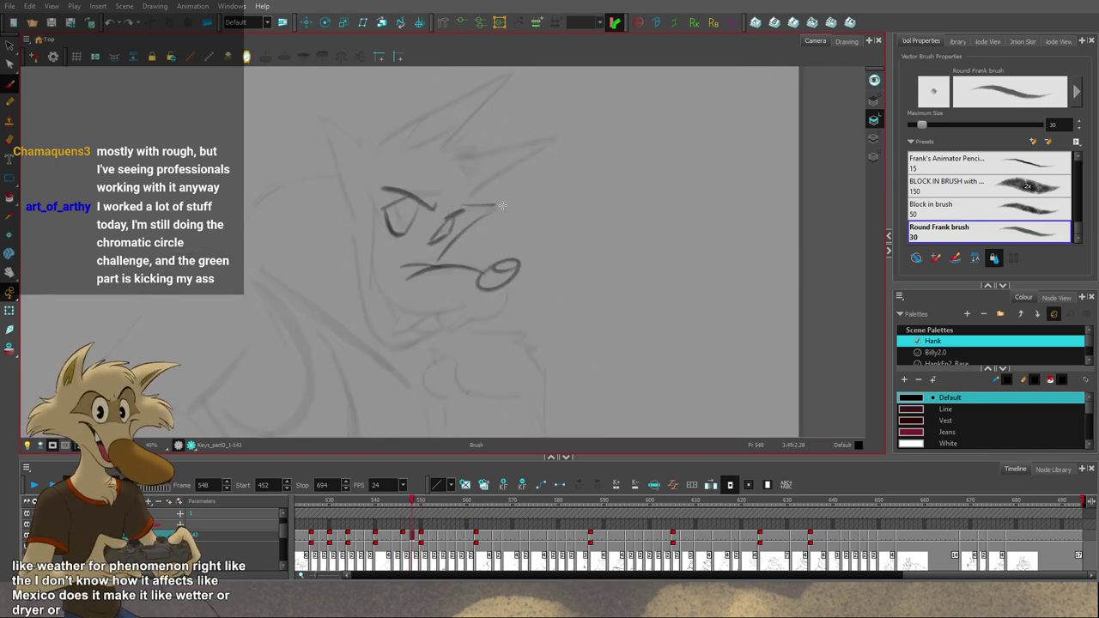
pyautogui.moveTo(495, 206); pyautogui.dragTo(500, 209)
pyautogui.press('.')
pyautogui.press(',')
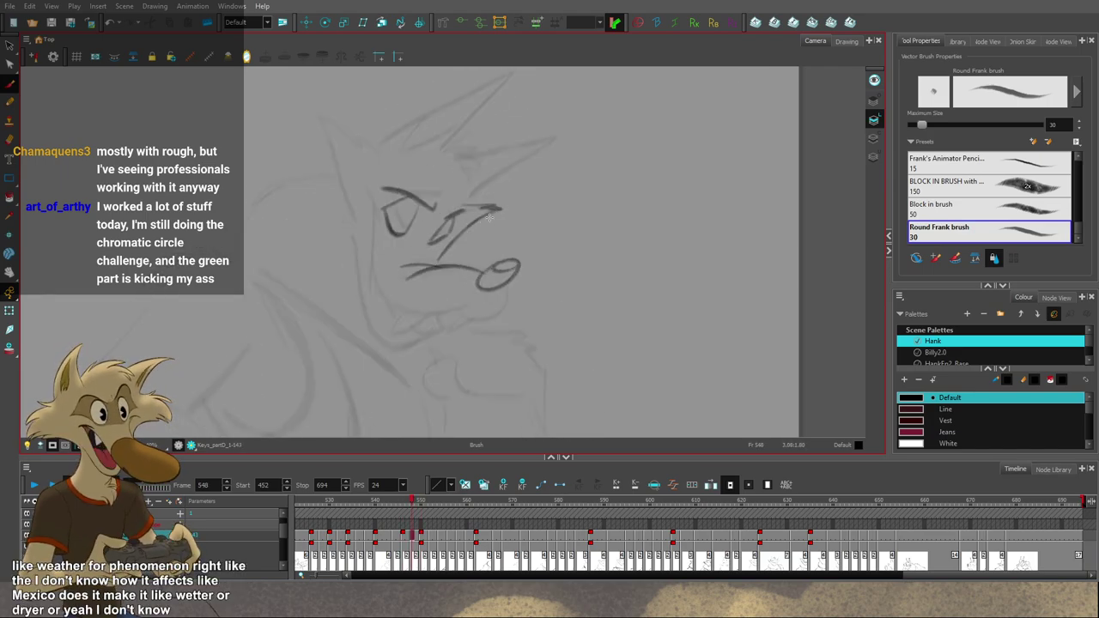
# Step: Draw both edges of the far ear as a long narrow spike over the rough on frame 548
pyautogui.press('.')
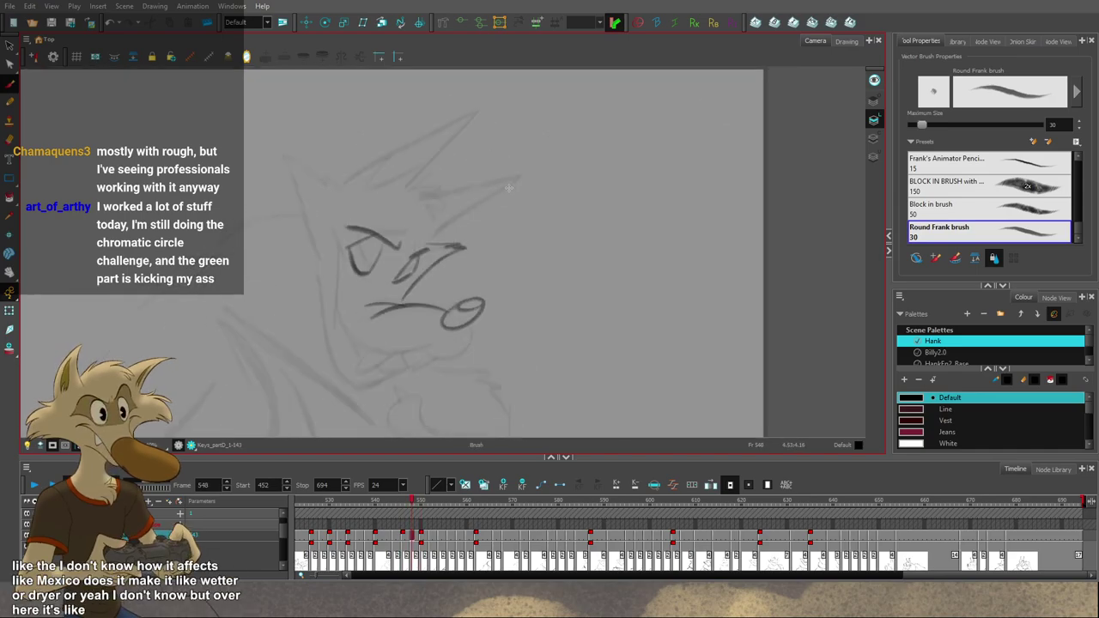
pyautogui.press('.')
pyautogui.press(',')
pyautogui.press(',')
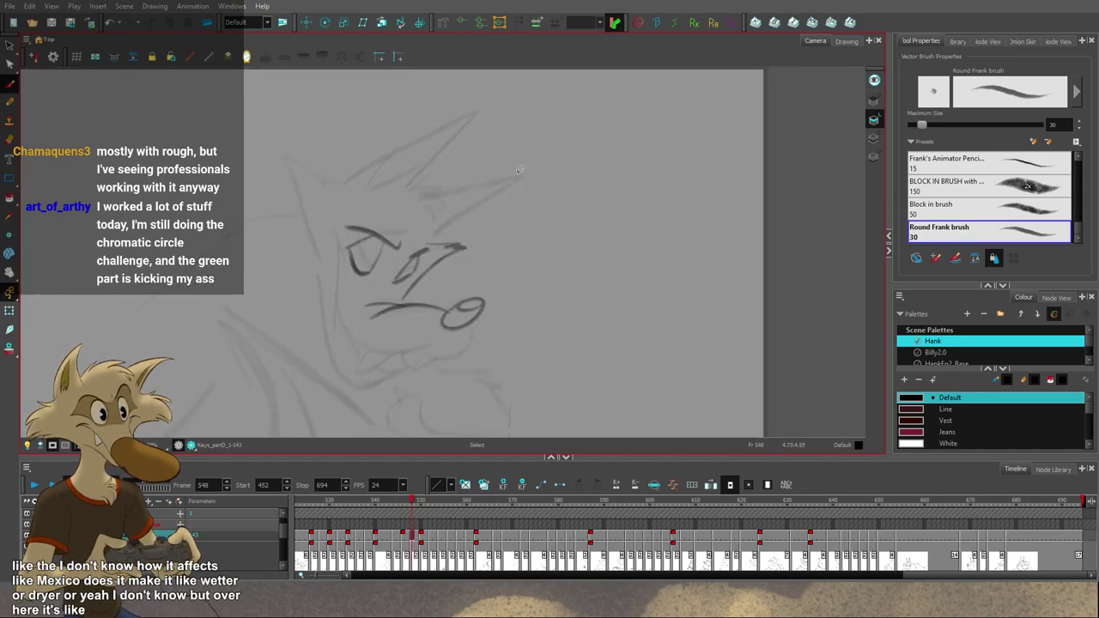
pyautogui.press(',')
pyautogui.press('.')
pyautogui.hotkey('ctrl', 'z')
pyautogui.moveTo(433, 195)
pyautogui.mouseDown()
pyautogui.moveTo(528, 173)
pyautogui.moveTo(512, 216)
pyautogui.mouseUp()
pyautogui.press('space')
pyautogui.press('.')
pyautogui.press('.')
pyautogui.press(',')
pyautogui.press(',')
pyautogui.hotkey('ctrl', 'z')
# Step: Draw the two long edges of the near ear on frame 548, meeting in a point at its tip
pyautogui.moveTo(446, 146); pyautogui.dragTo(359, 231)
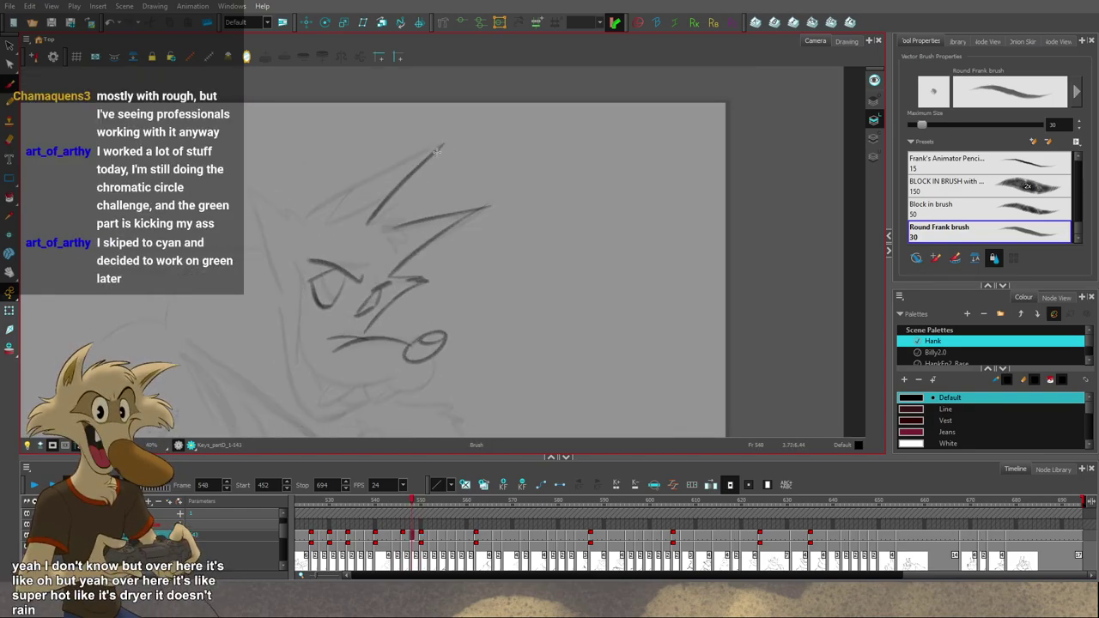
pyautogui.moveTo(444, 144); pyautogui.dragTo(295, 224)
pyautogui.hotkey('ctrl', 'z')
pyautogui.hotkey('ctrl', 'z')
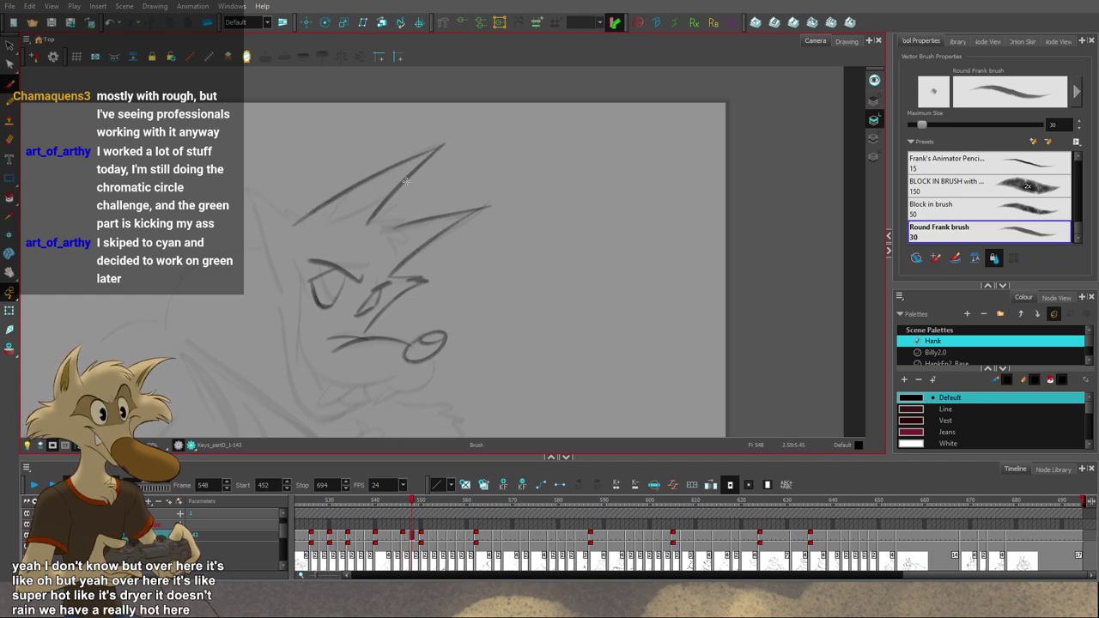
# Step: Shorten the lower end of the near ear's upper edge on frame 548 after comparing it with the neighbouring drawings
pyautogui.press('.')
pyautogui.press('.')
pyautogui.press('f')
pyautogui.press('f')
pyautogui.press('g')
pyautogui.press('g')
pyautogui.press('f')
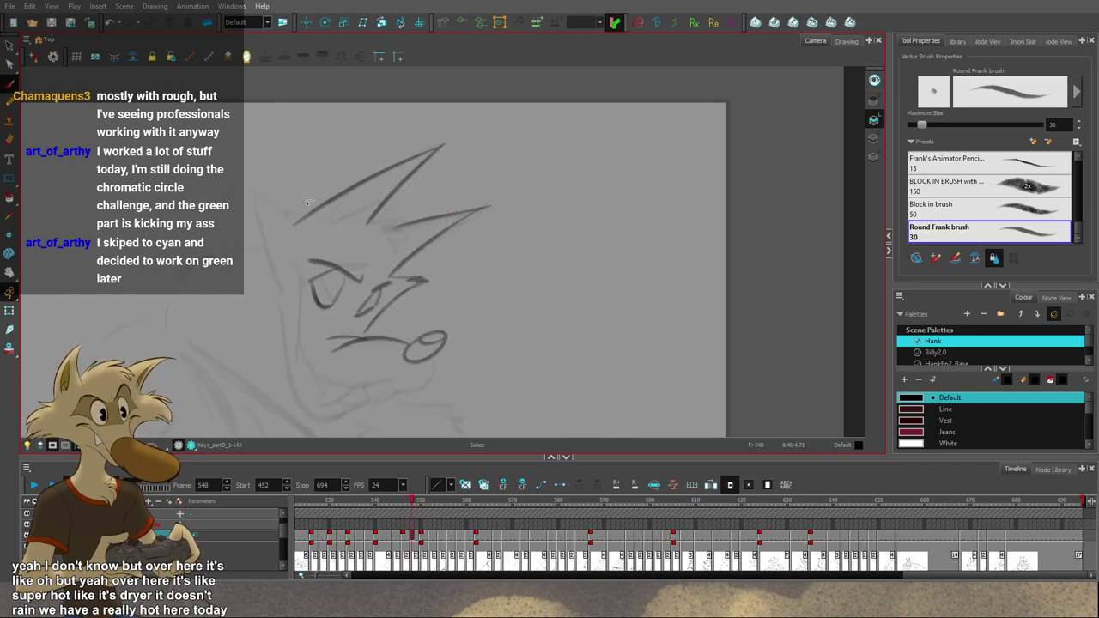
pyautogui.keyDown('ctrl'); pyautogui.click(319, 210); pyautogui.keyUp('ctrl')
pyautogui.press('Delete')
pyautogui.press('.')
pyautogui.press(',')
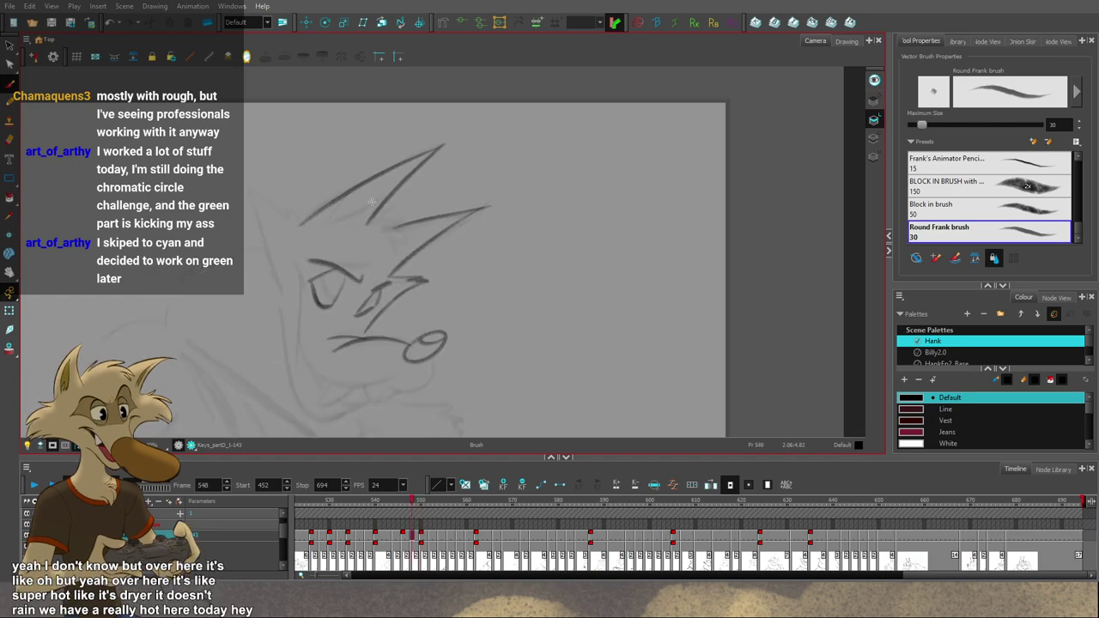
# Step: Draw a short slanted fur stroke inside the base of the near ear on frame 548, using frame 550 as reference
pyautogui.hotkey('alt', 'b')
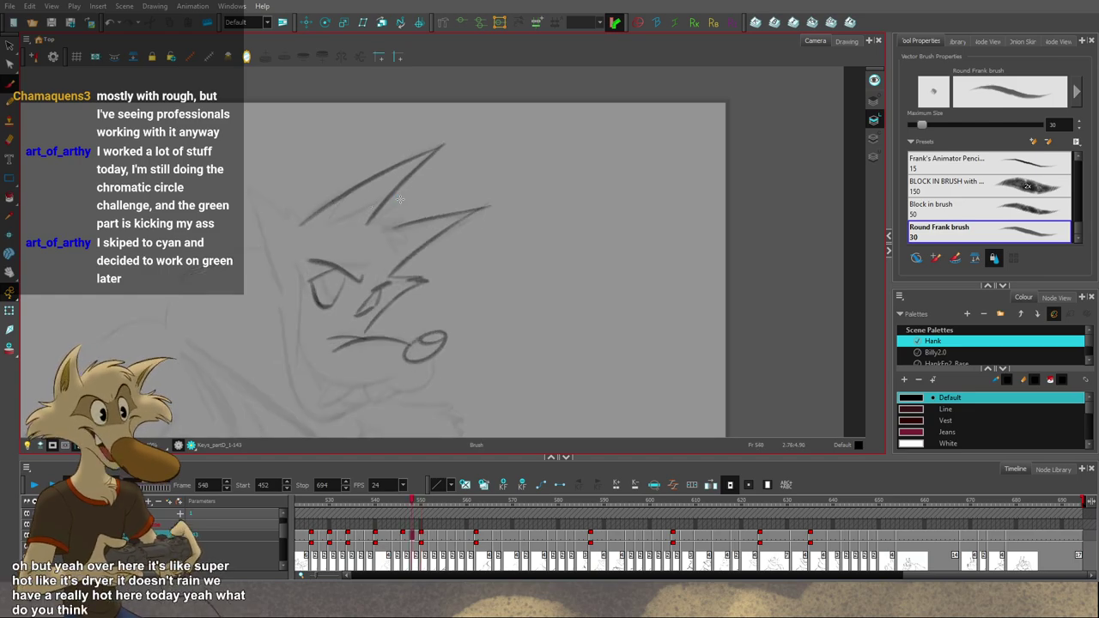
pyautogui.press('.')
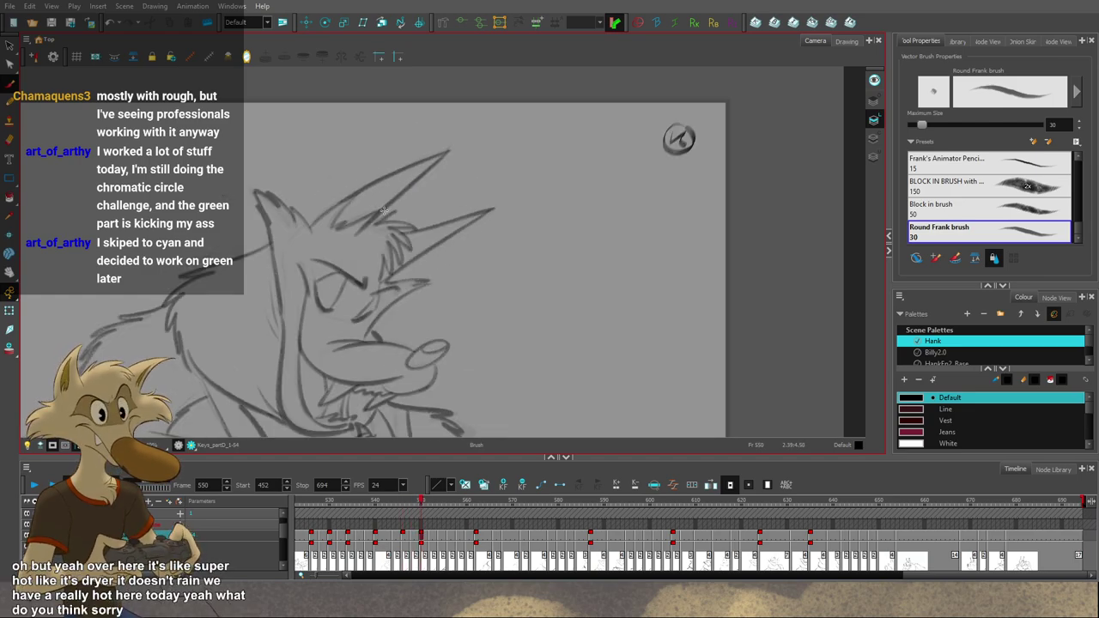
pyautogui.press(',')
pyautogui.press('.')
pyautogui.press(',')
pyautogui.hotkey('alt', 's')
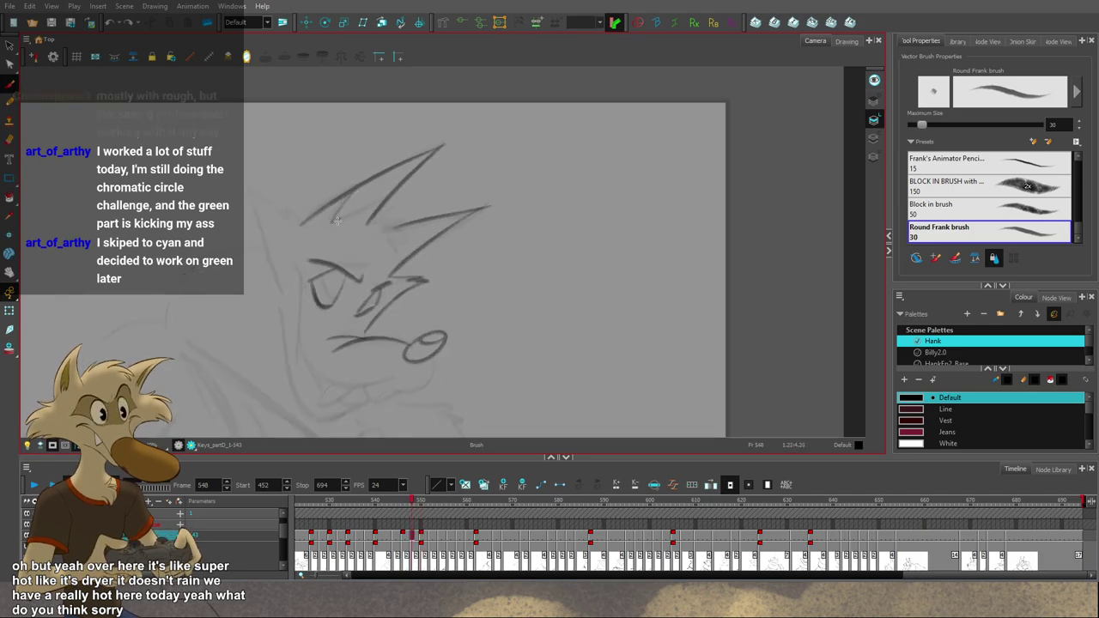
pyautogui.press('.')
pyautogui.press(',')
# Step: Add jagged fur strokes across the base of the near ear on frame 548, checking against frame 550
pyautogui.hotkey('alt', 'b')
pyautogui.press('.')
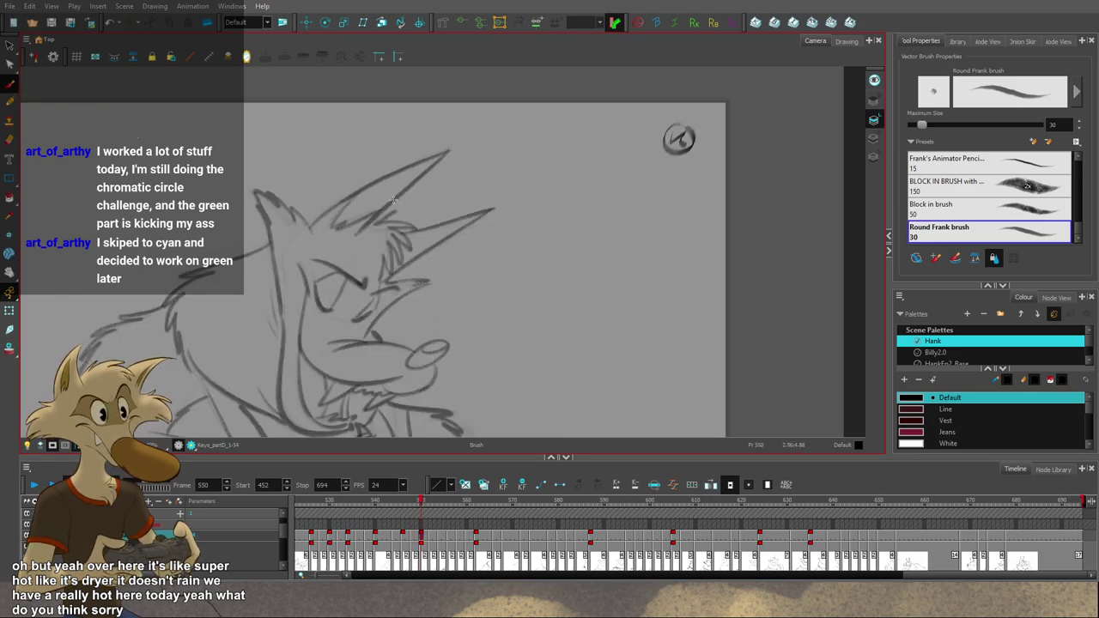
pyautogui.press(',')
pyautogui.press('.')
pyautogui.press(',')
pyautogui.press('.')
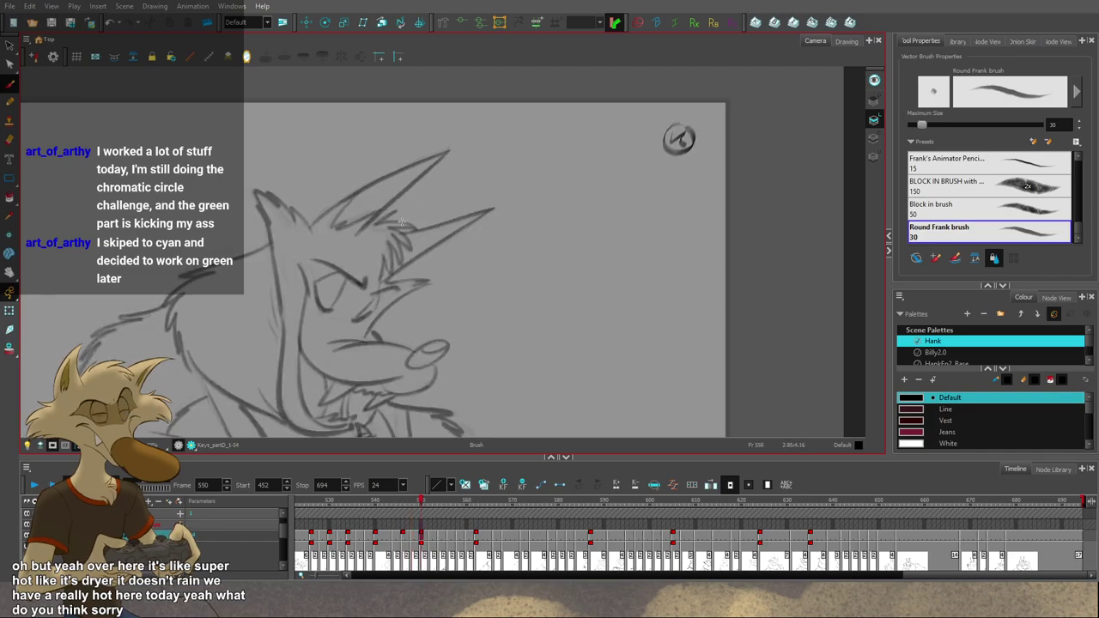
pyautogui.press(',')
pyautogui.press('.')
pyautogui.press(',')
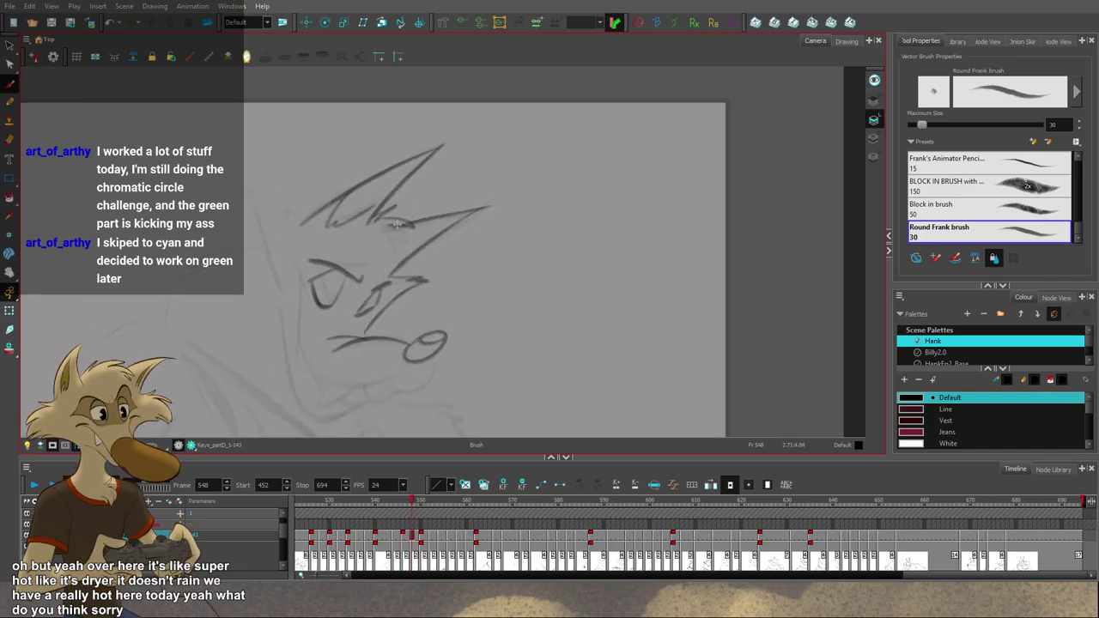
# Step: Draw the spiky hair tuft between the ears on frame 548, running down in jagged strokes toward the far eye
pyautogui.press('.')
pyautogui.press(',')
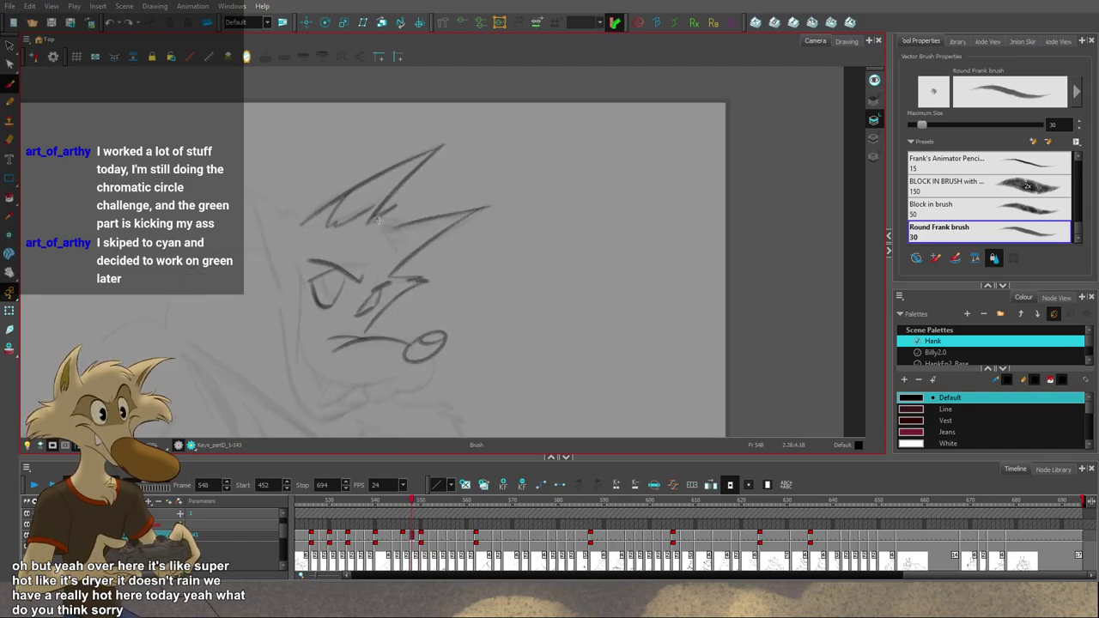
pyautogui.press('.')
pyautogui.press(',')
pyautogui.press('.')
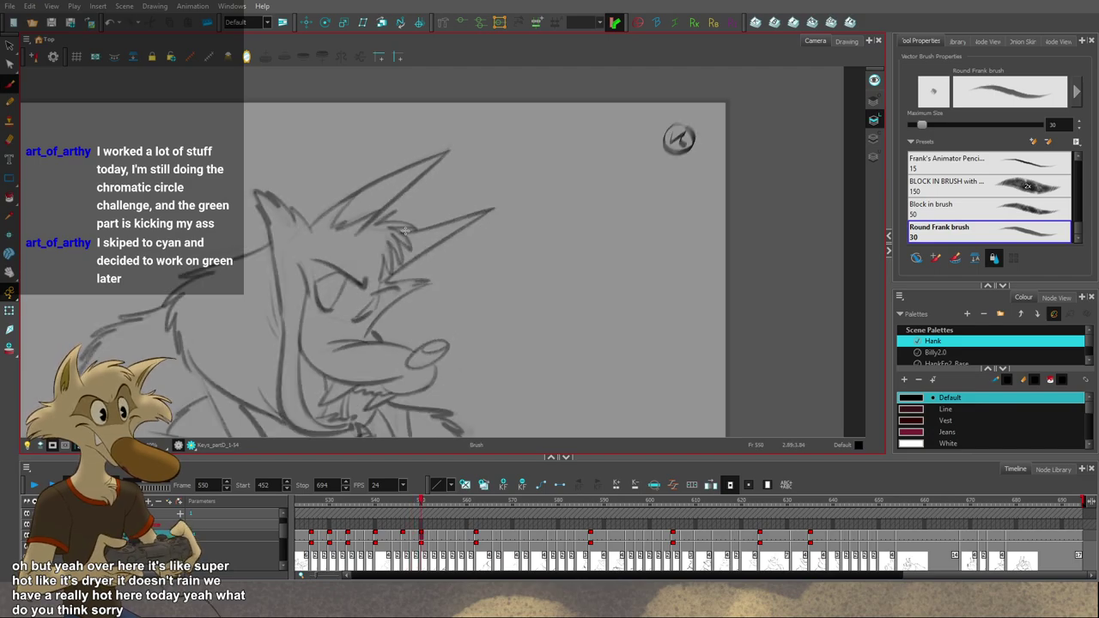
pyautogui.press(',')
pyautogui.press('.')
pyautogui.press(',')
pyautogui.moveTo(403, 248); pyautogui.dragTo(385, 277)
pyautogui.press('.')
pyautogui.press(',')
pyautogui.press('f')
pyautogui.moveTo(386, 253); pyautogui.dragTo(378, 276)
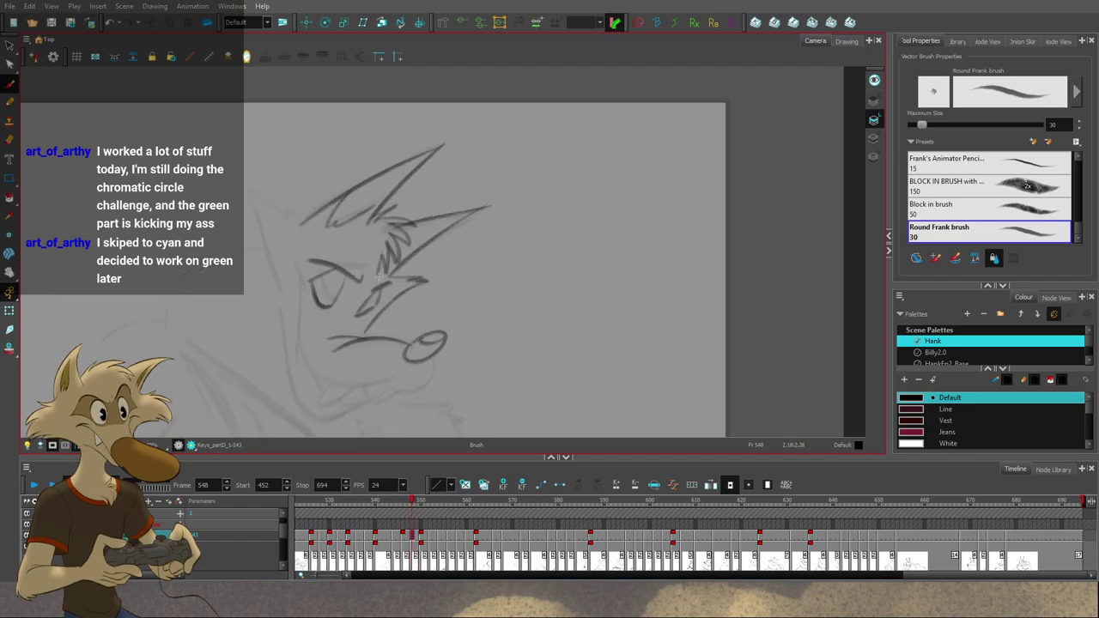
# Step: Flip through the drawings around frame 548 to check the new ears and hair tuft in motion
pyautogui.press('f')
pyautogui.press('g')
pyautogui.press('g')
pyautogui.press('f')
pyautogui.press('f')
pyautogui.press('g')
pyautogui.press('f')
pyautogui.press('g')
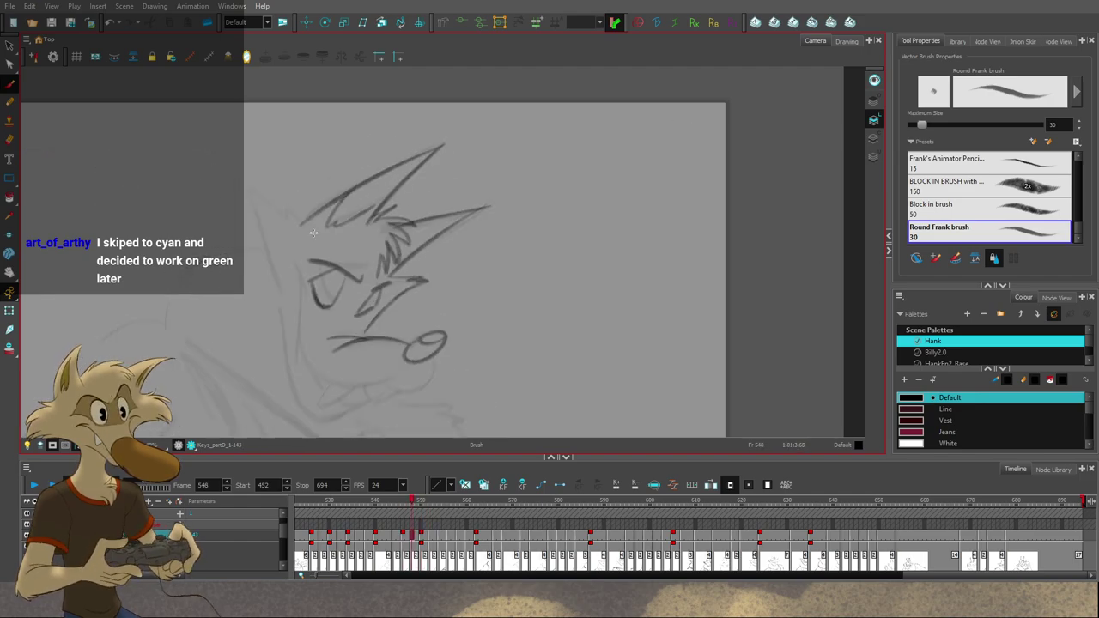
pyautogui.press('g')
pyautogui.press('f')
pyautogui.press('g')
pyautogui.press('f')
# Step: Draw a short fur stroke beside the near ear's base on frame 548 to start the near cheek tuft's upper edge
pyautogui.moveTo(283, 206)
pyautogui.mouseDown()
pyautogui.moveTo(305, 230)
pyautogui.moveTo(297, 221)
pyautogui.mouseUp()
pyautogui.press('.')
pyautogui.press(',')
pyautogui.press('g')
pyautogui.press('f')
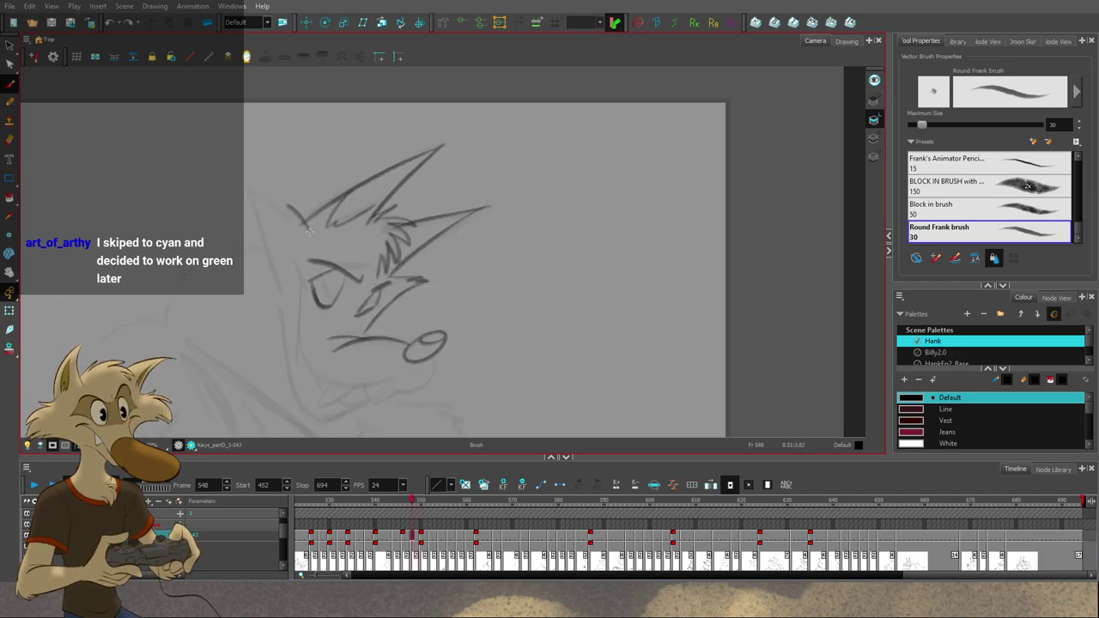
pyautogui.press('g')
pyautogui.press('f')
pyautogui.press('g')
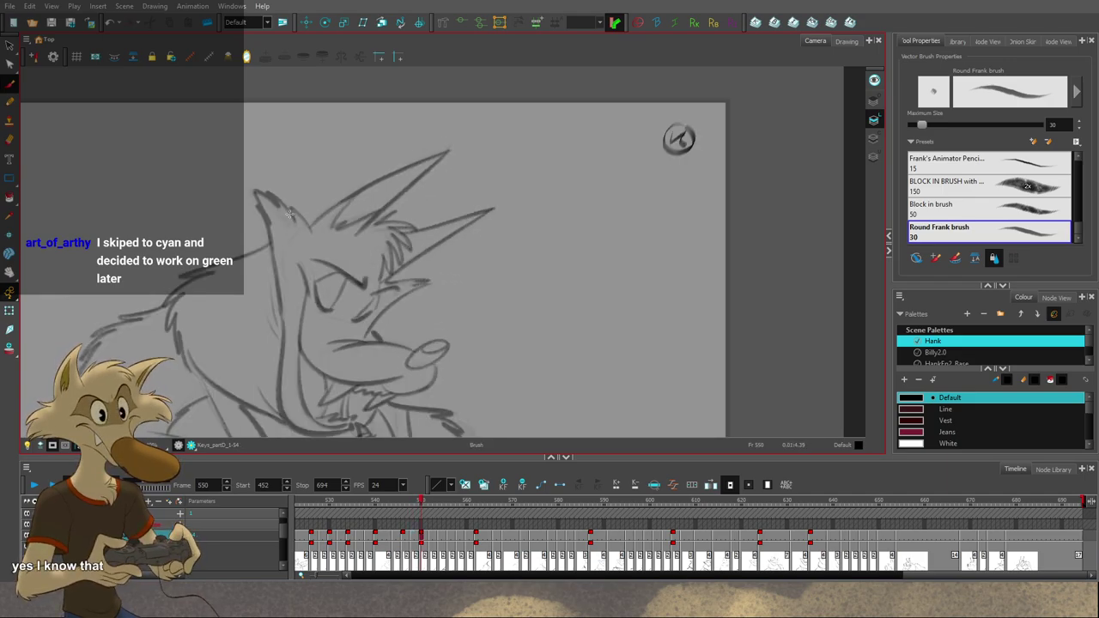
# Step: Extend the near cheek tuft's upper edge in jagged fur strokes out to its pointed tip on frame 548
pyautogui.press('f')
pyautogui.press('g')
pyautogui.press('f')
pyautogui.moveTo(283, 204)
pyautogui.mouseDown()
pyautogui.moveTo(252, 192)
pyautogui.moveTo(269, 227)
pyautogui.mouseUp()
pyautogui.press('g')
pyautogui.press('f')
pyautogui.hotkey('ctrl', 'z')
pyautogui.press('g')
pyautogui.press(',')
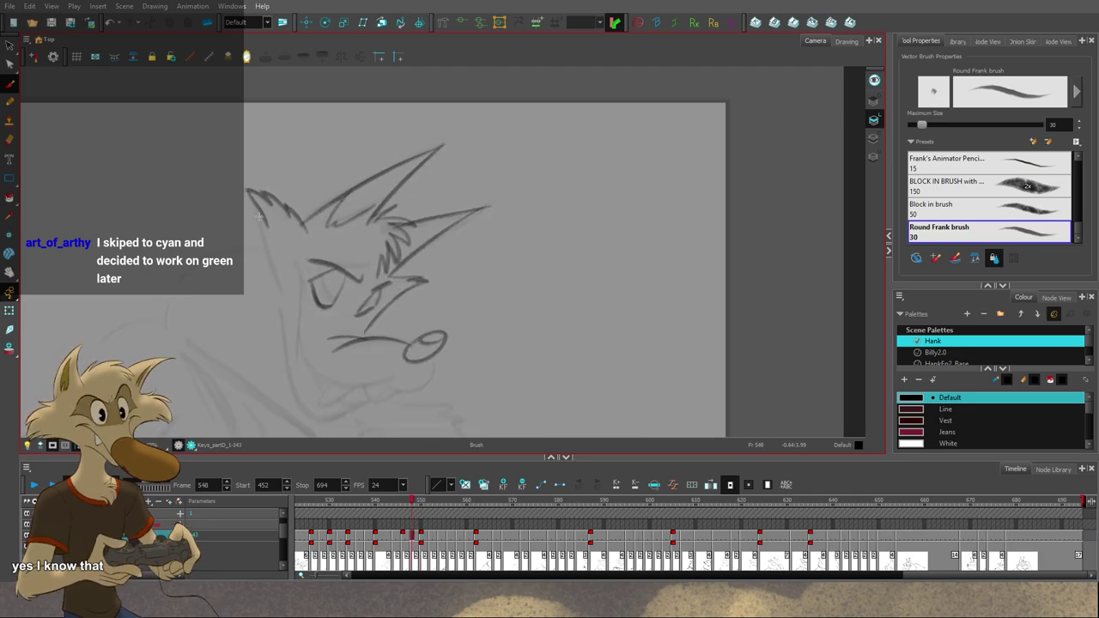
# Step: Flip forward through the drawings from frame 548 to frame 556 to check the pose against the whole figure
pyautogui.press('.')
pyautogui.press('.')
pyautogui.press('.')
pyautogui.press('.')
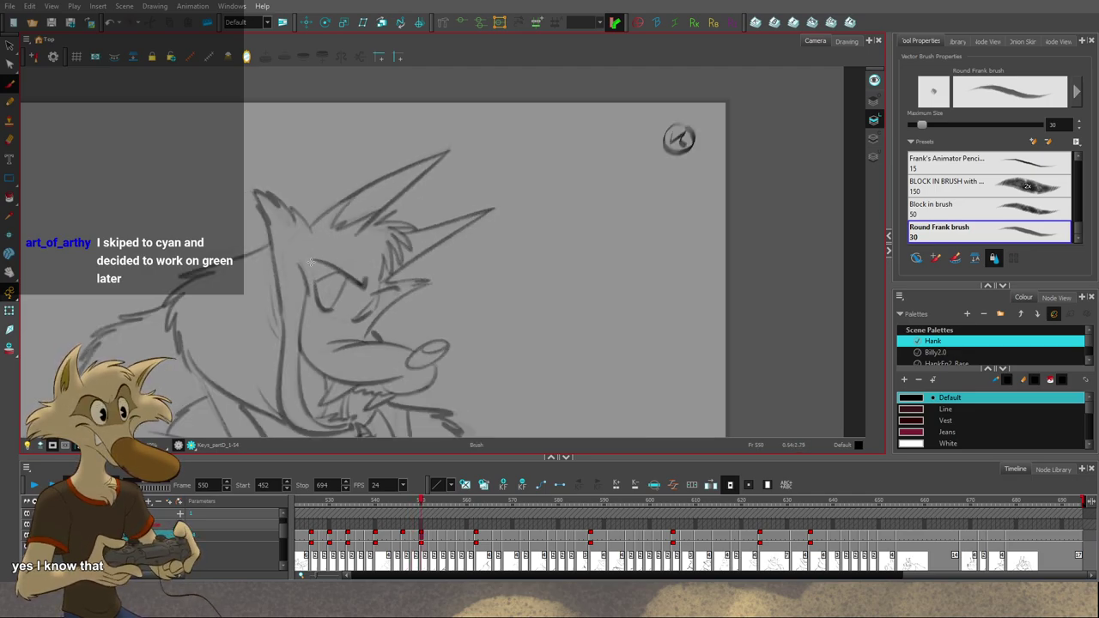
pyautogui.press('g')
pyautogui.press('g')
pyautogui.scroll(-3, 470, 267)
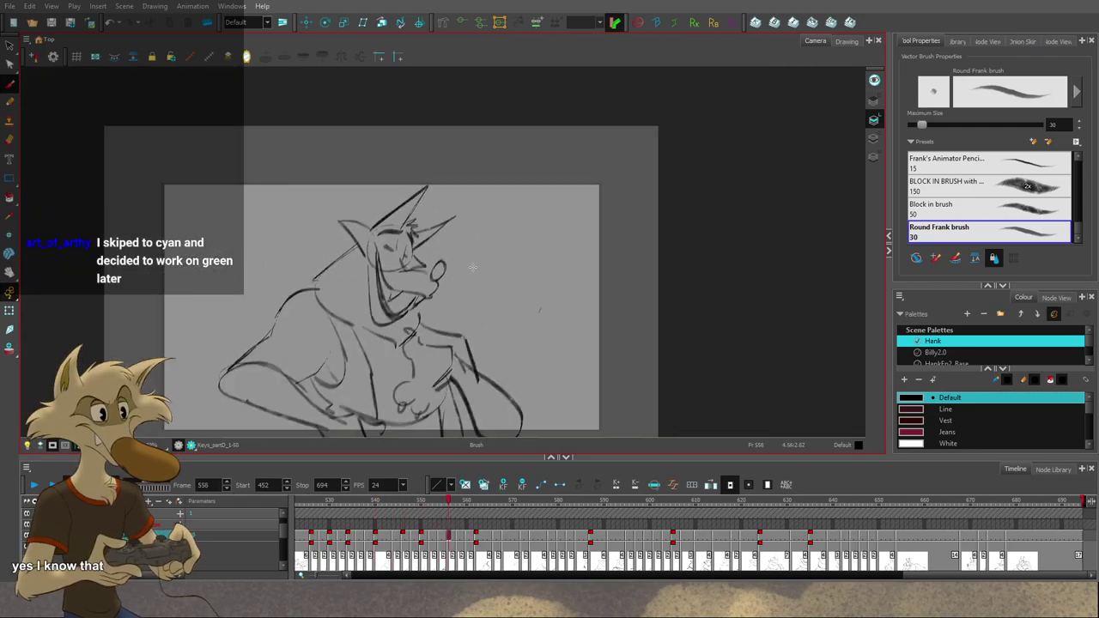
# Step: Flip back and forth through the drawings between frames 556 and 550 to examine the whole figure's motion
pyautogui.press('f')
pyautogui.press('f')
pyautogui.press('f')
pyautogui.press('f')
pyautogui.press('g')
pyautogui.press('g')
pyautogui.press('g')
pyautogui.press('g')
pyautogui.scroll(-1, 473, 271)
pyautogui.press('f')
pyautogui.press('f')
pyautogui.press('f')
pyautogui.press('f')
pyautogui.press('g')
pyautogui.press('g')
pyautogui.press(',')
pyautogui.press(',')
pyautogui.press(',')
pyautogui.press(',')
pyautogui.press(',')
pyautogui.press(',')
pyautogui.press(',')
pyautogui.press(',')
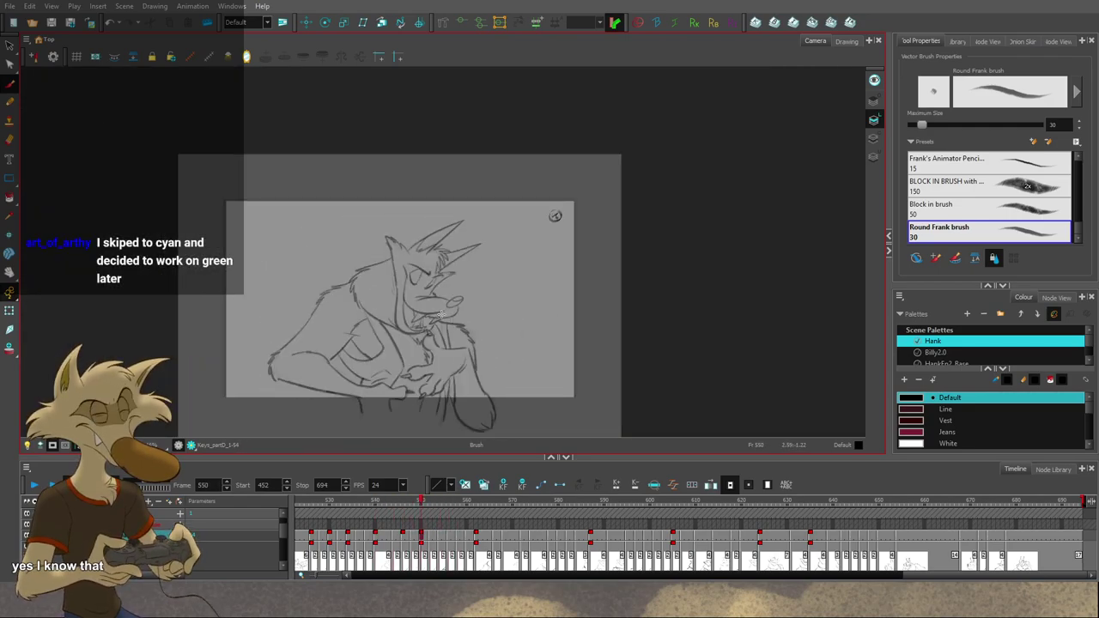
# Step: Flip through the drawings from frame 540 to frame 546 to examine how the head turns and drops
pyautogui.scroll(1, 318, 381)
pyautogui.press('f')
pyautogui.press('f')
pyautogui.press('f')
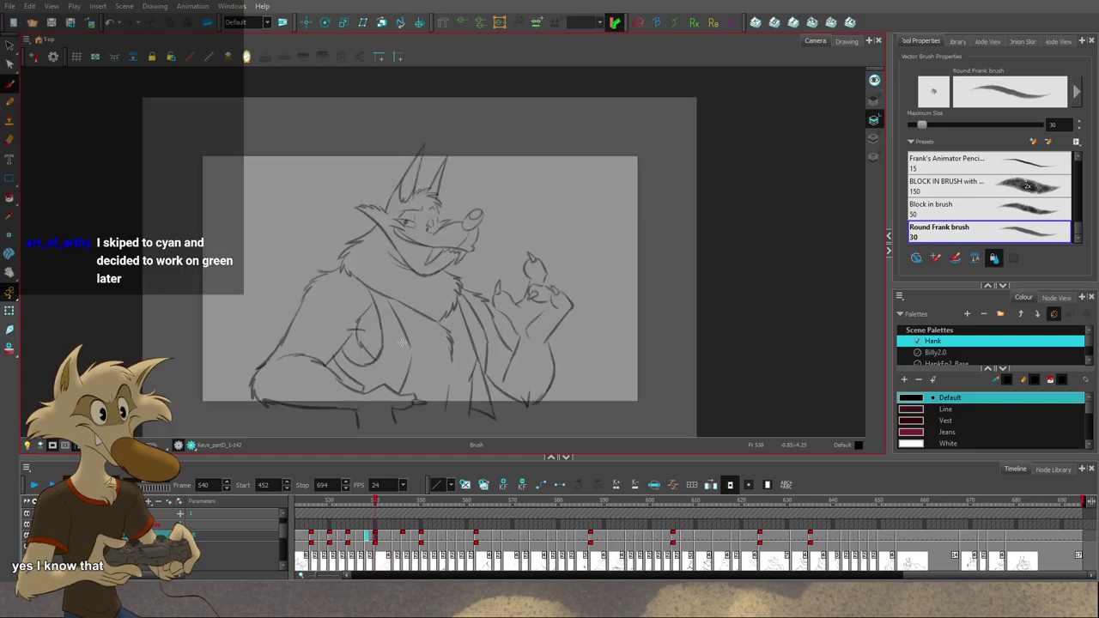
pyautogui.press('g')
pyautogui.press('g')
pyautogui.press('g')
pyautogui.press('g')
pyautogui.press('g')
pyautogui.press('g')
pyautogui.press('g')
pyautogui.press('g')
pyautogui.scroll(3, 614, 174)
pyautogui.press(',')
pyautogui.press(',')
pyautogui.press(',')
pyautogui.press(',')
pyautogui.press(',')
pyautogui.press(',')
pyautogui.press(',')
pyautogui.press(',')
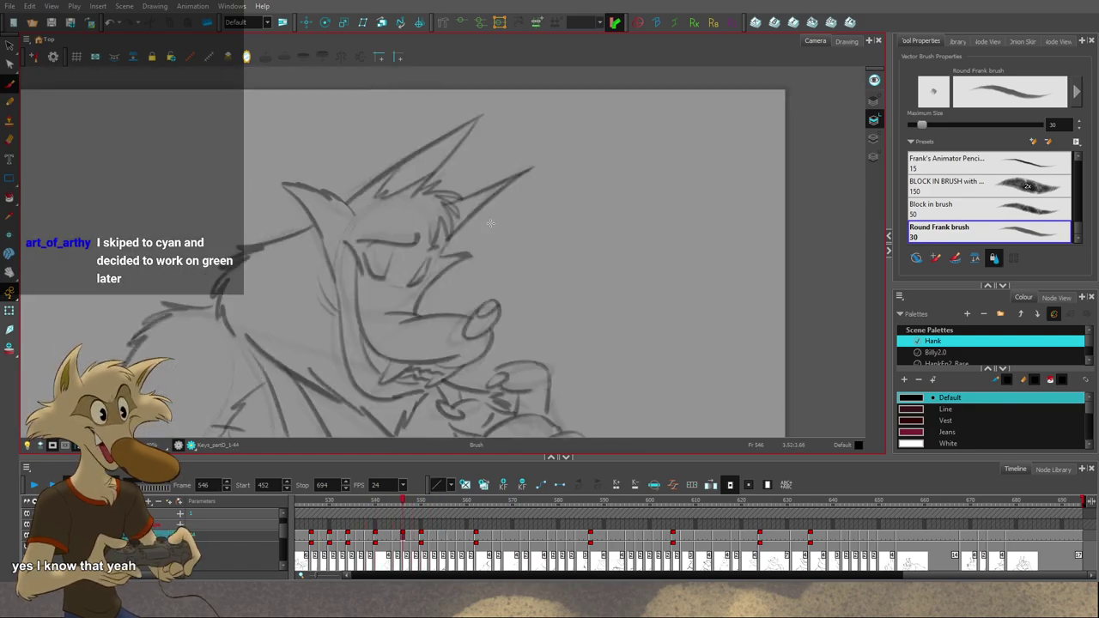
# Step: Draw the near cheek line on frame 548 curving down and forward into the muzzle's lower edge, following the neighbouring drawings
pyautogui.press('.')
pyautogui.press('.')
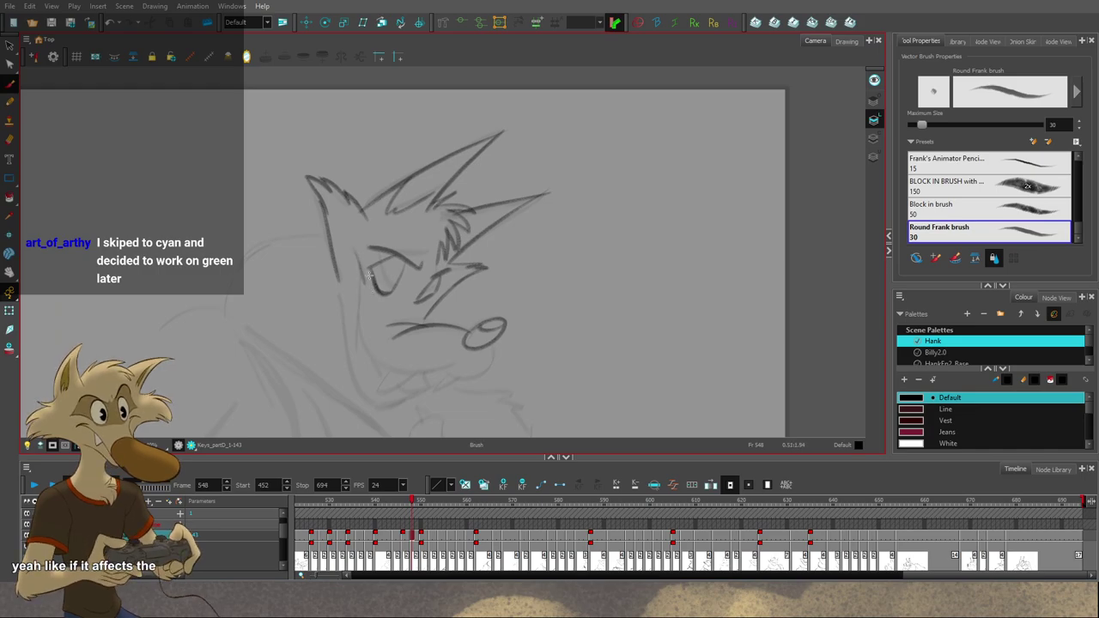
pyautogui.press('g')
pyautogui.press('f')
pyautogui.press('f')
pyautogui.press('g')
pyautogui.press('g')
pyautogui.press('f')
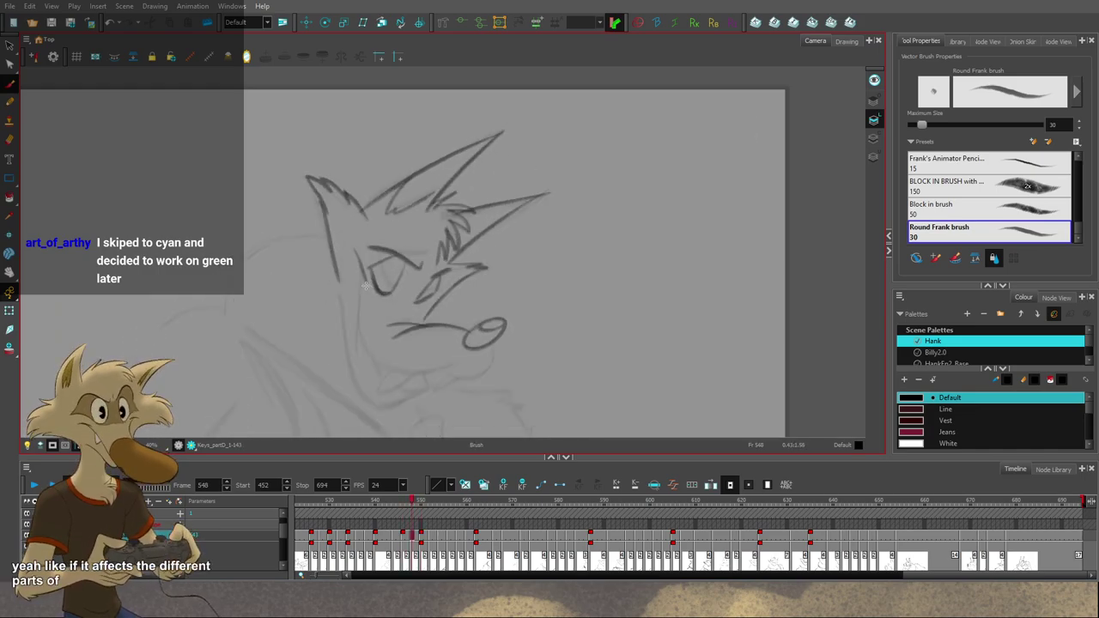
pyautogui.press('g')
pyautogui.press('f')
pyautogui.press('g')
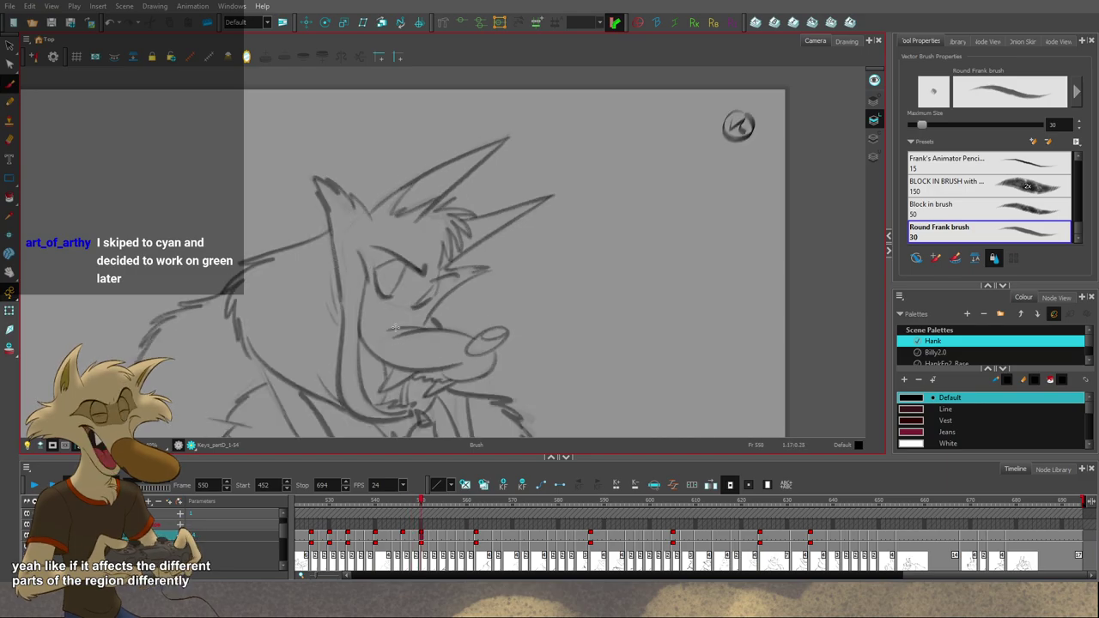
pyautogui.press('f')
pyautogui.press('f')
pyautogui.press('g')
pyautogui.press('g')
pyautogui.press('f')
pyautogui.moveTo(376, 358); pyautogui.dragTo(453, 366)
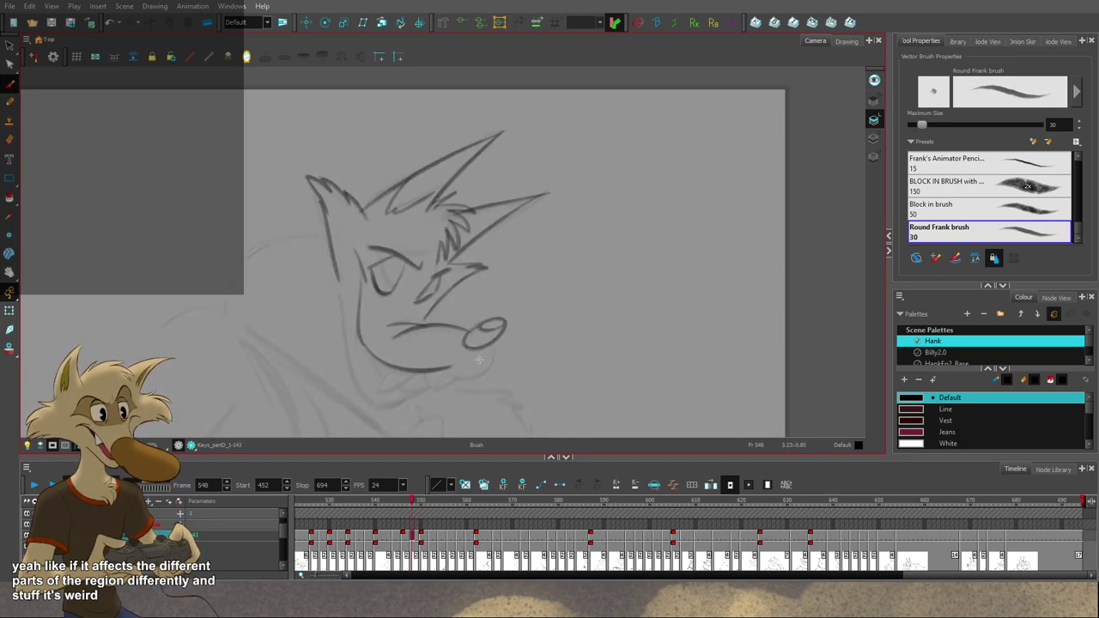
# Step: Select the new lower muzzle stroke on frame 548 and adjust its front end to fit the neighbouring drawings
pyautogui.press('g')
pyautogui.press('f')
pyautogui.press('f')
pyautogui.press('g')
pyautogui.press('g')
pyautogui.press('f')
pyautogui.hotkey('alt', 's')
pyautogui.click(454, 366)
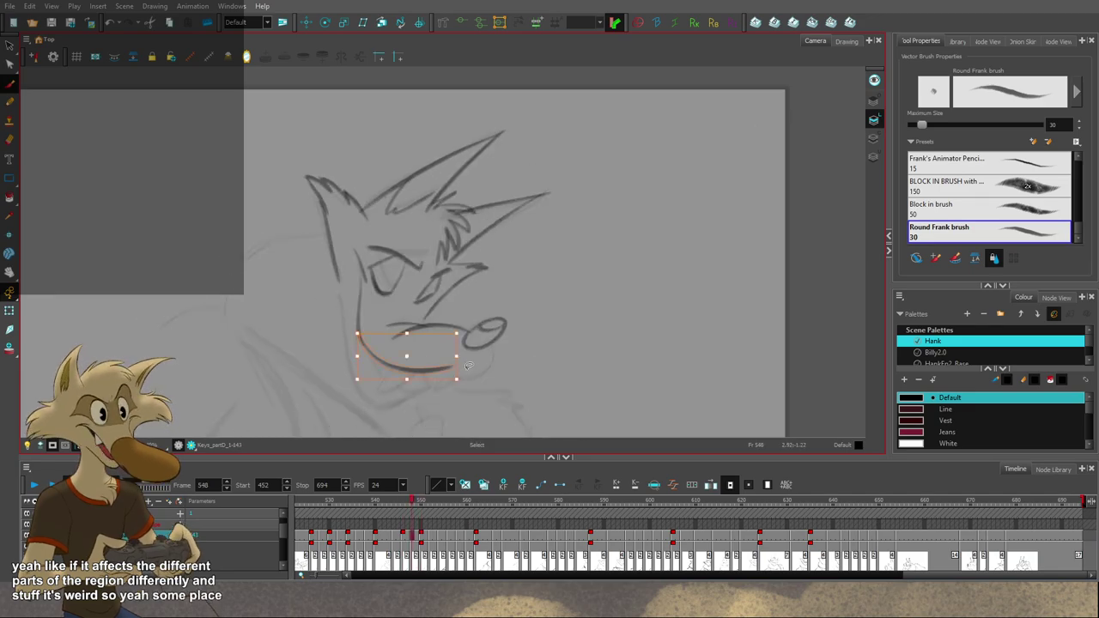
pyautogui.press('g')
pyautogui.press('f')
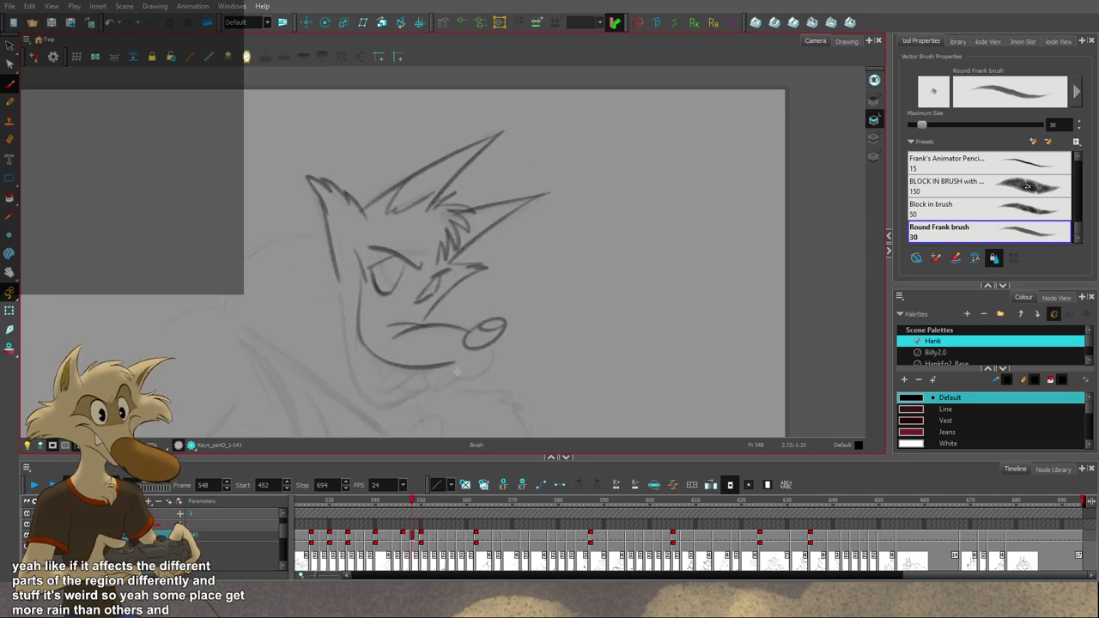
# Step: Draw the rounded front of the muzzle from the lip line up to the nose on frame 548, comparing with frame 550
pyautogui.press('f')
pyautogui.press('g')
pyautogui.press('g')
pyautogui.press('f')
pyautogui.moveTo(441, 368); pyautogui.dragTo(474, 372)
pyautogui.hotkey('alt', 'b')
pyautogui.press('.')
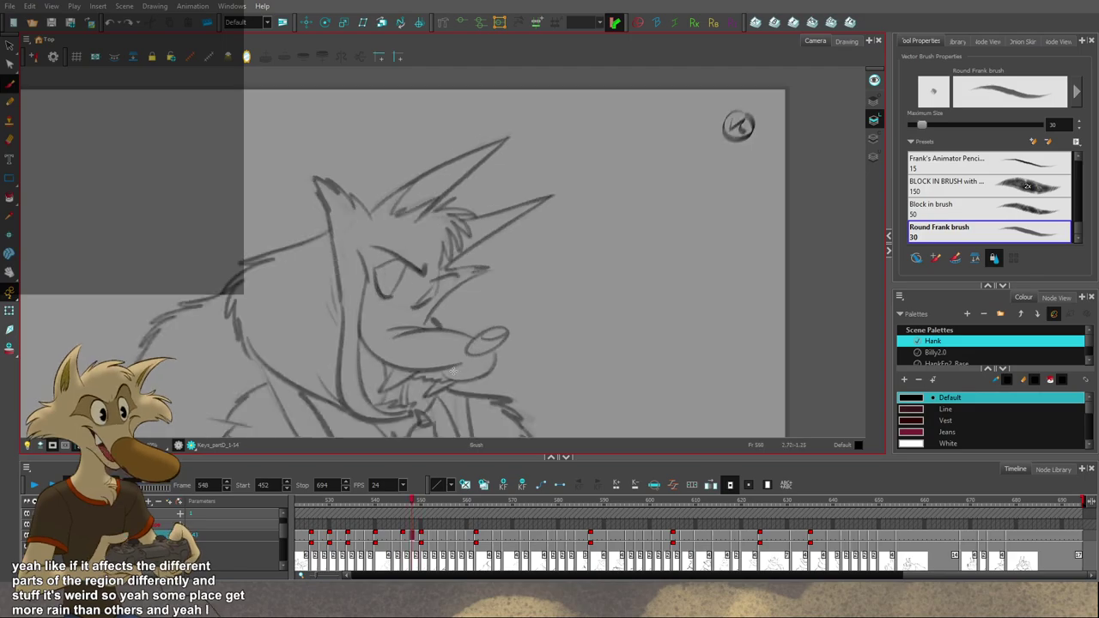
pyautogui.press(',')
pyautogui.press('.')
pyautogui.press('.')
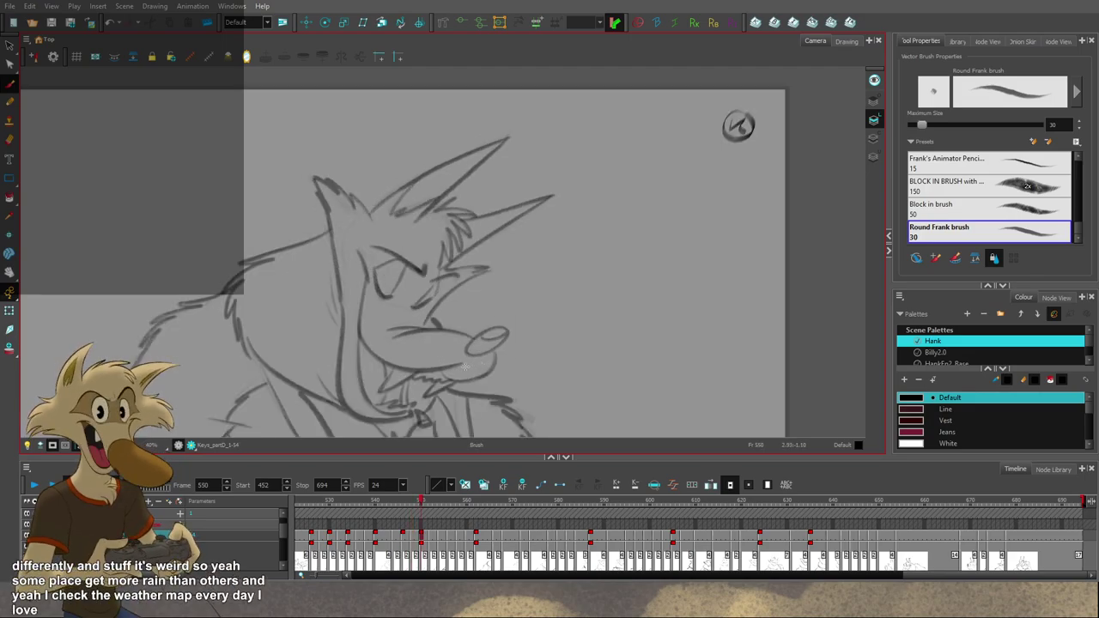
pyautogui.press(',')
pyautogui.press(',')
pyautogui.press('.')
pyautogui.press('.')
pyautogui.press(',')
pyautogui.press(',')
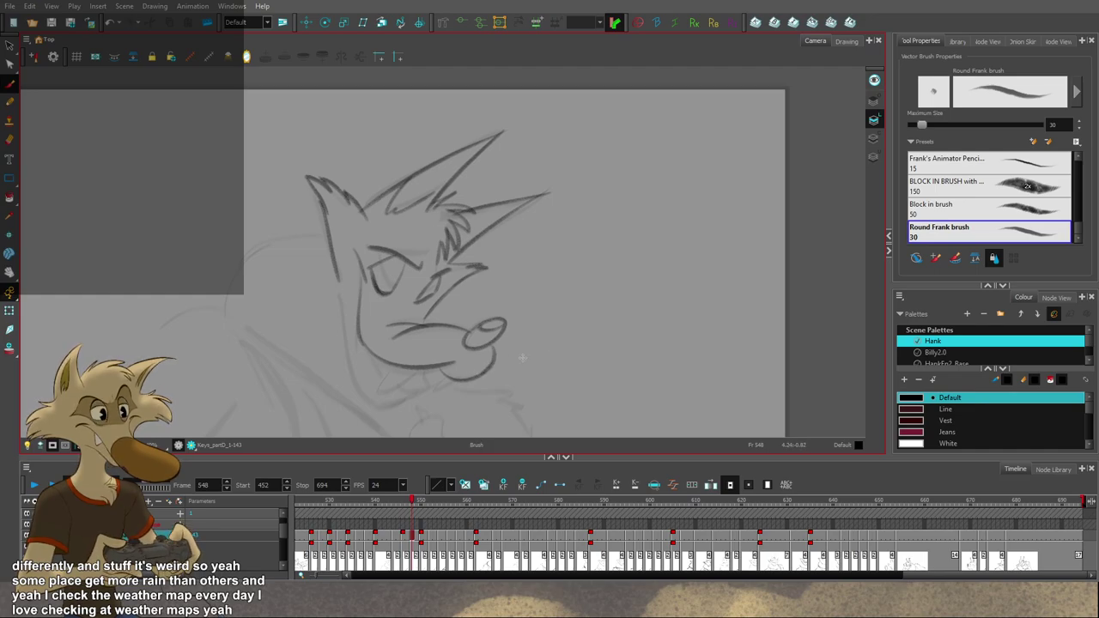
# Step: Draw the pointed near fang below the lip line on frame 548, using frame 546 as reference
pyautogui.moveTo(561, 352); pyautogui.dragTo(573, 329)
pyautogui.press('f')
pyautogui.press('g')
pyautogui.press('g')
pyautogui.press('f')
pyautogui.press('f')
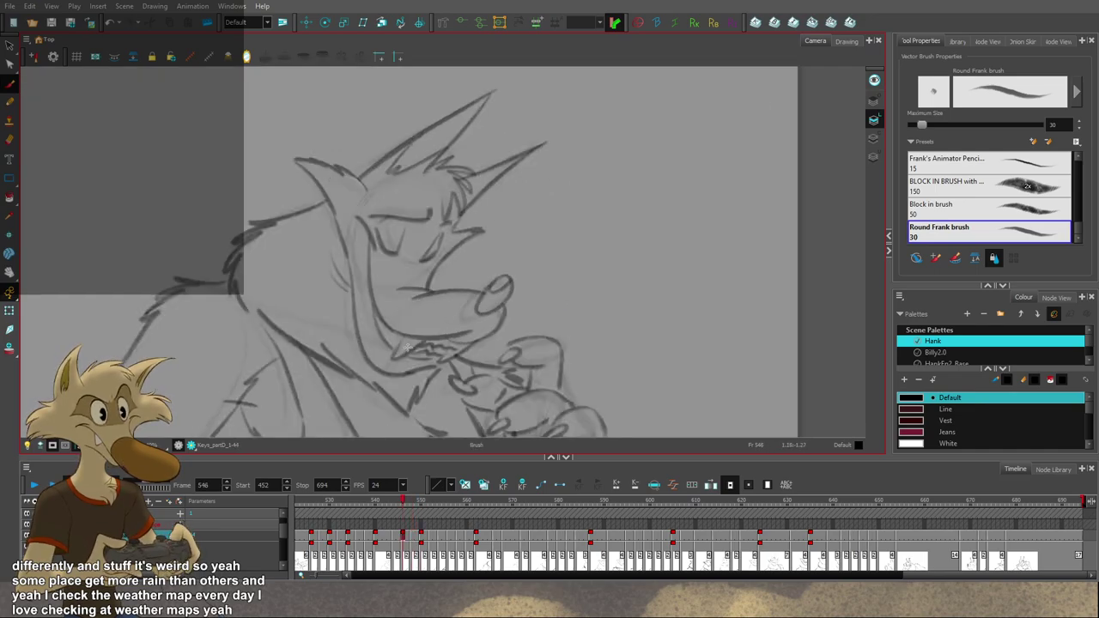
pyautogui.press('.')
pyautogui.press('.')
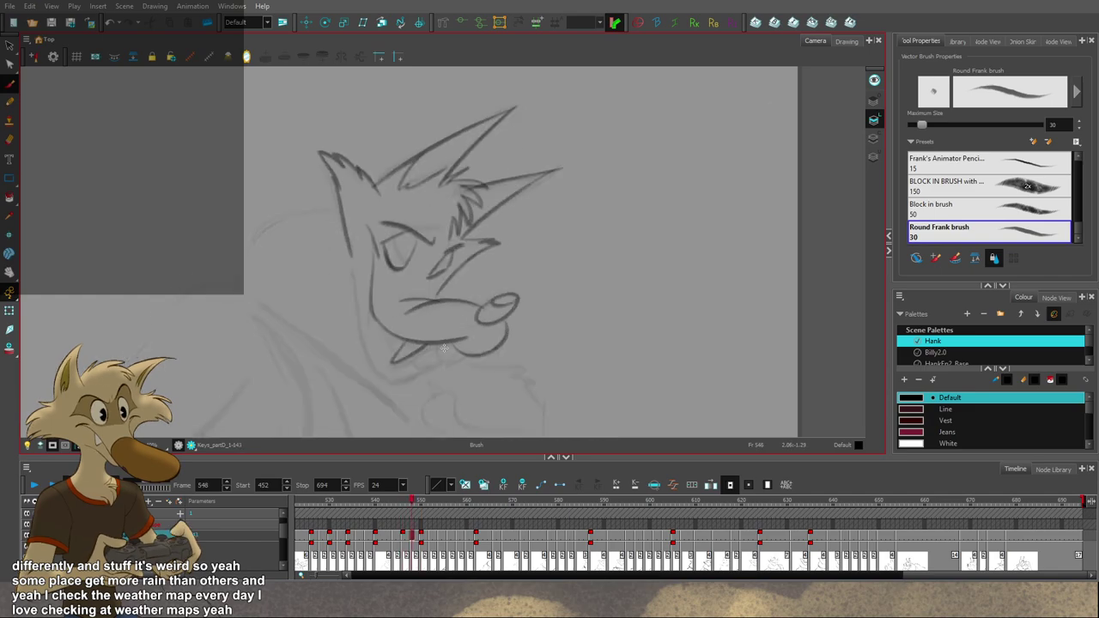
# Step: Draw the jagged row of teeth from the near fang toward the muzzle's front on frame 548
pyautogui.press('.')
pyautogui.press(',')
pyautogui.press('.')
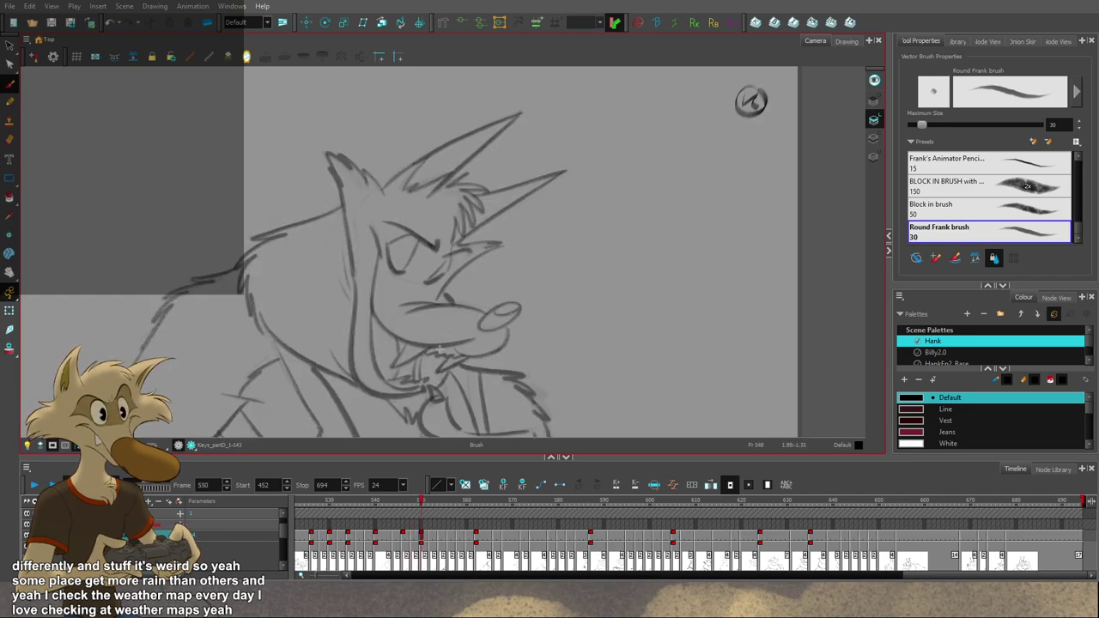
pyautogui.press(',')
pyautogui.moveTo(422, 345)
pyautogui.mouseDown()
pyautogui.moveTo(464, 353)
pyautogui.moveTo(443, 364)
pyautogui.moveTo(472, 353)
pyautogui.mouseUp()
pyautogui.press('.')
pyautogui.press(',')
# Step: Rework the front teeth on frame 548 against frame 550, undoing the strokes and adjustments that do not fit
pyautogui.hotkey('ctrl', 'z')
pyautogui.hotkey('alt', 's')
pyautogui.press('.')
pyautogui.press(',')
pyautogui.hotkey('ctrl', 'z')
pyautogui.press('.')
pyautogui.press(',')
pyautogui.press('.')
pyautogui.press(',')
pyautogui.press('.')
pyautogui.press(',')
pyautogui.hotkey('ctrl', 'z')
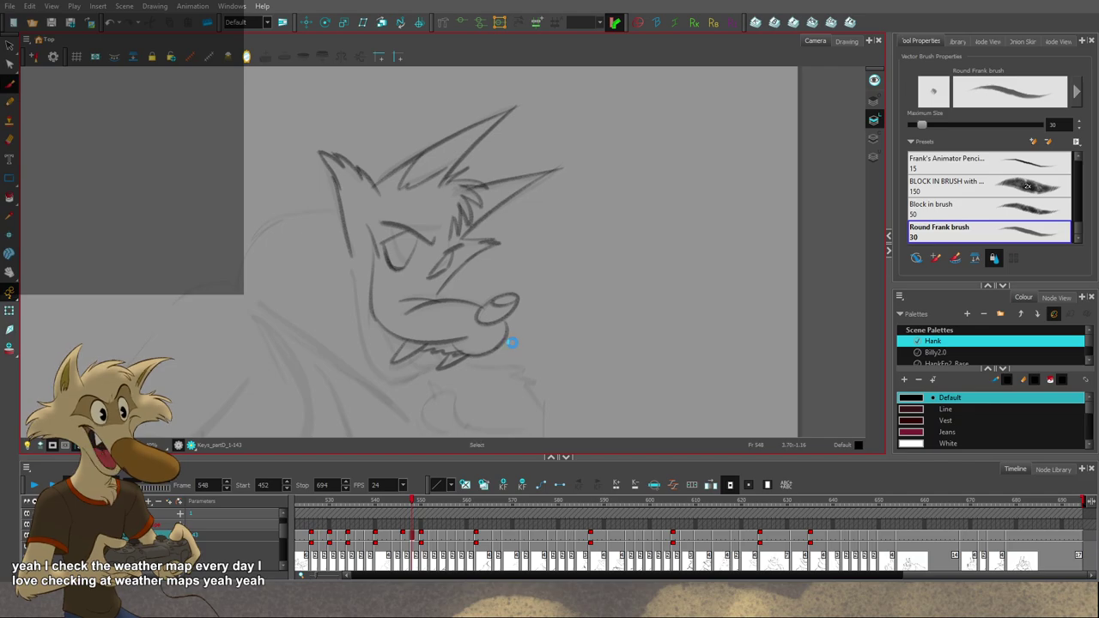
pyautogui.press('.')
pyautogui.press('.')
pyautogui.press(',')
pyautogui.press(',')
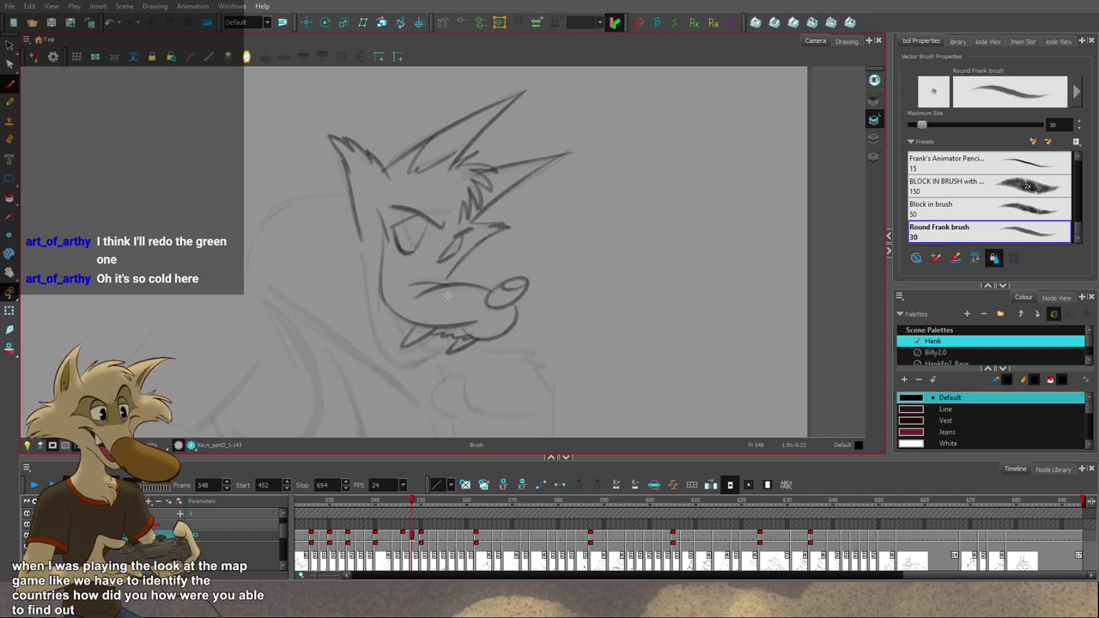
# Step: Compare the head on frame 548 with the drawings on frames 544 and 546, both close up and as a full figure
pyautogui.press('1')
pyautogui.press('1')
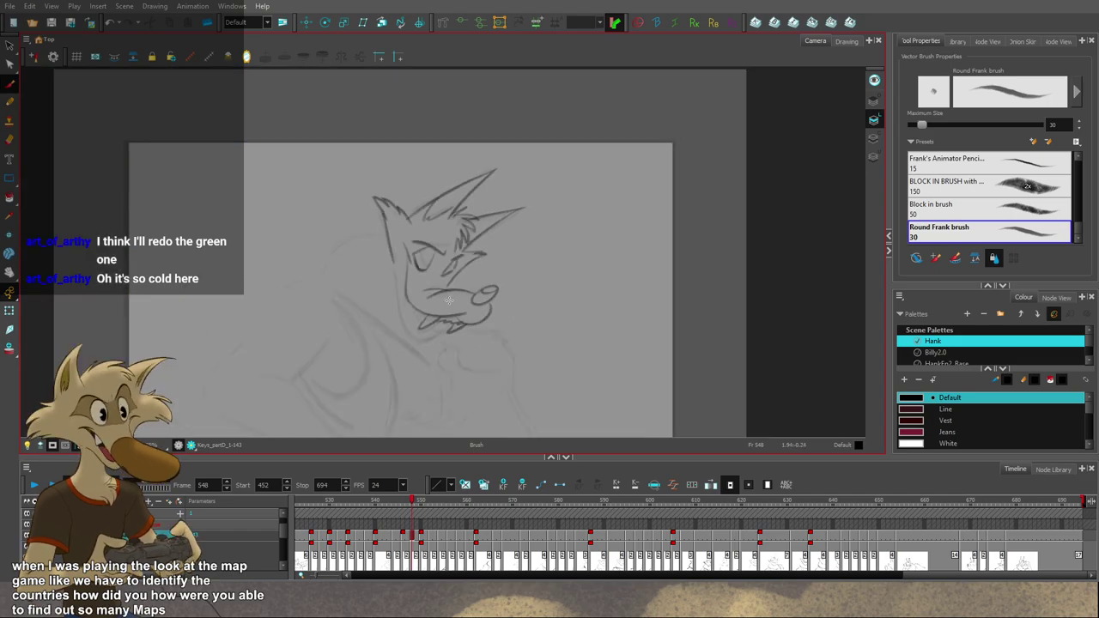
pyautogui.press('f')
pyautogui.press('2')
pyautogui.press('2')
pyautogui.press('g')
pyautogui.press('f')
pyautogui.press('f')
pyautogui.press('.')
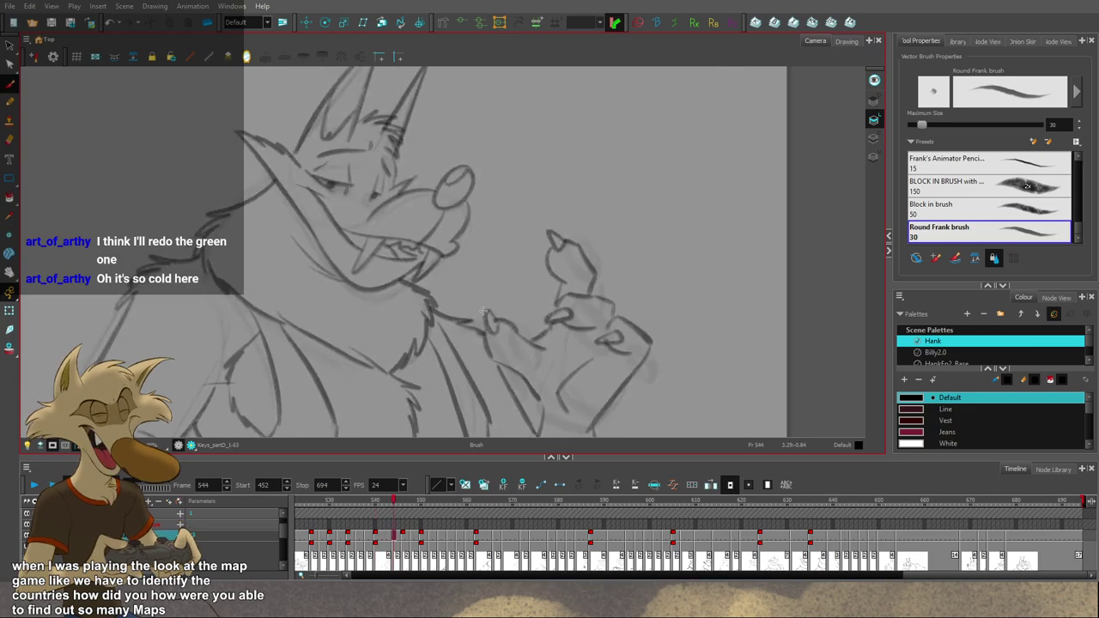
pyautogui.press('.')
pyautogui.scroll(-3, 485, 313)
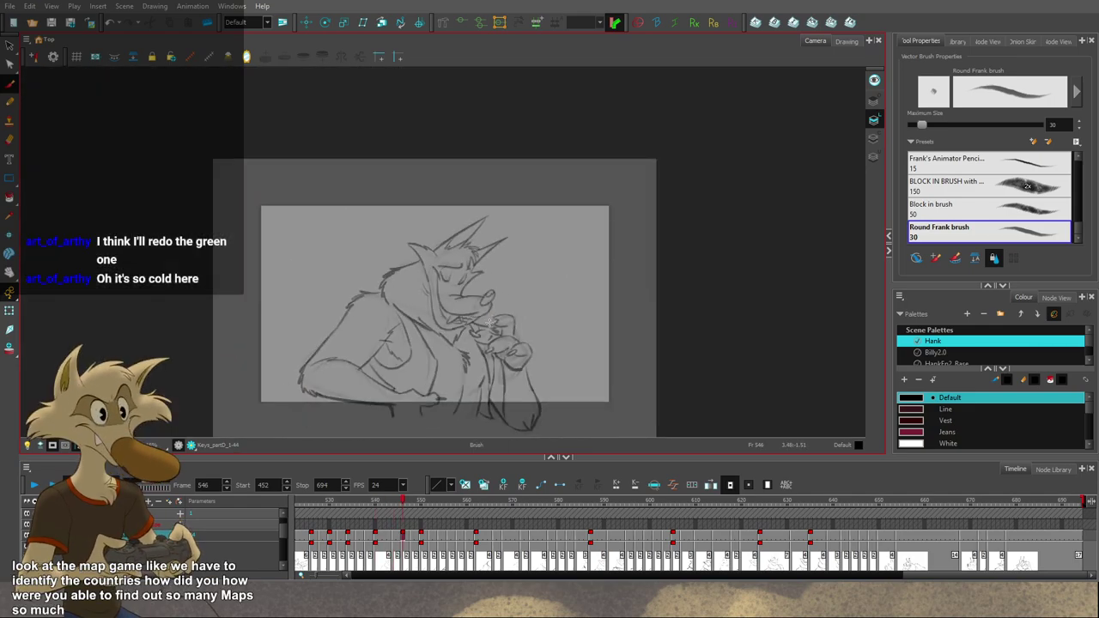
pyautogui.scroll(3, 490, 322)
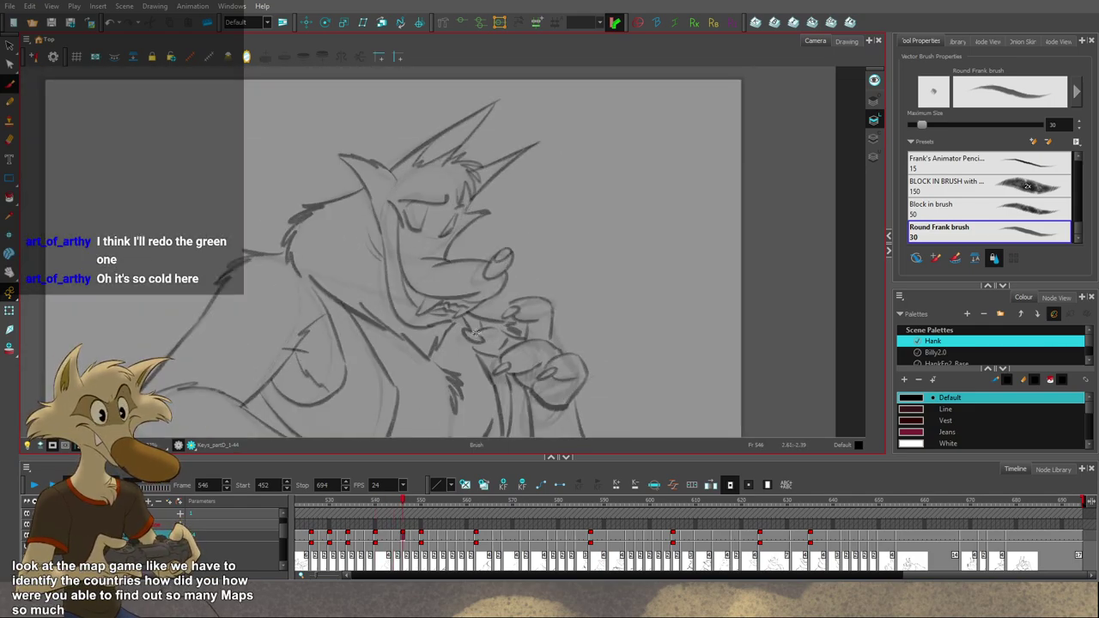
pyautogui.scroll(1, 475, 333)
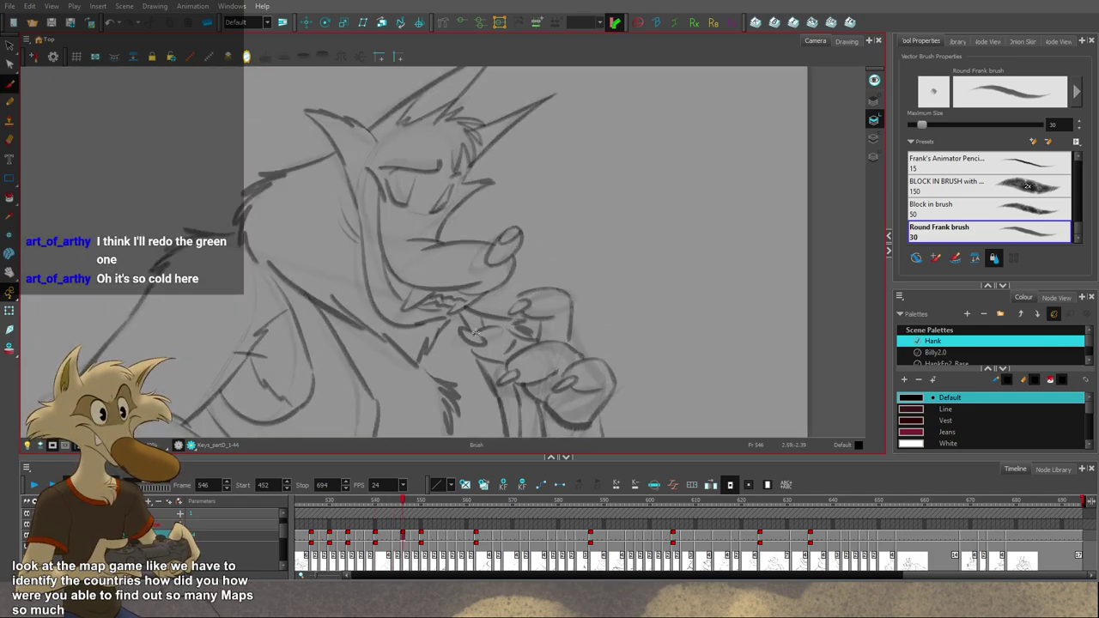
pyautogui.scroll(-3, 474, 334)
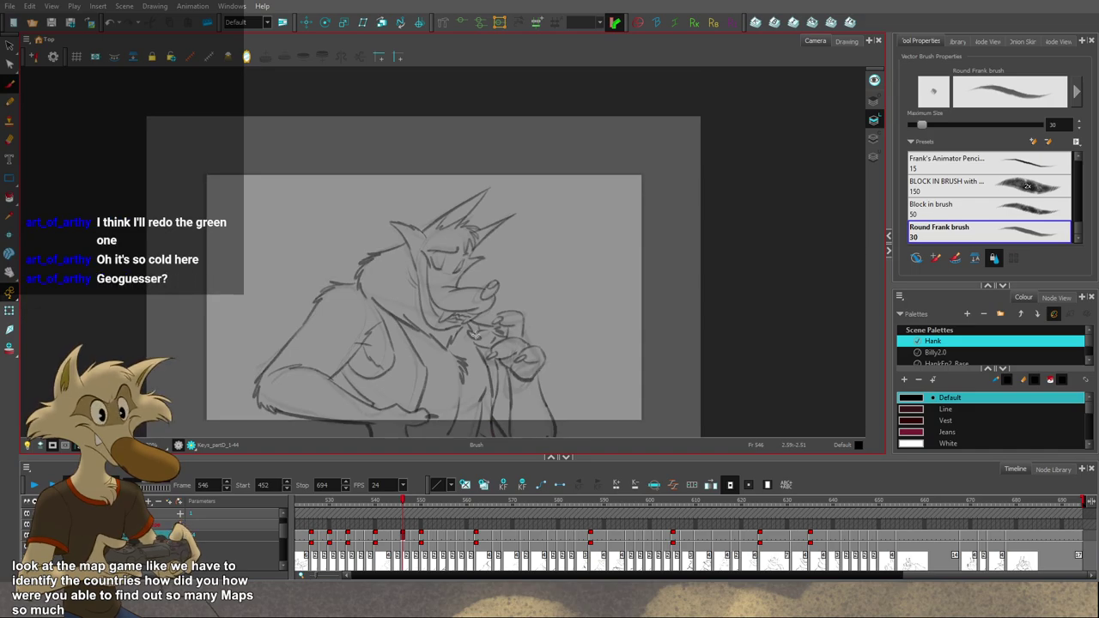
pyautogui.scroll(1, 475, 334)
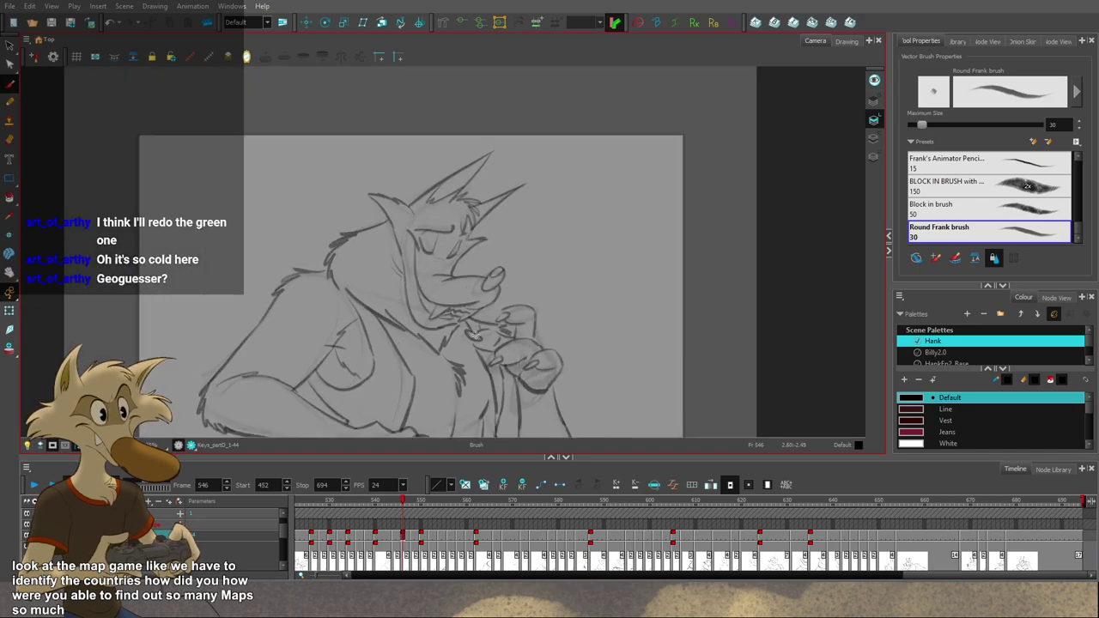
pyautogui.scroll(1, 475, 334)
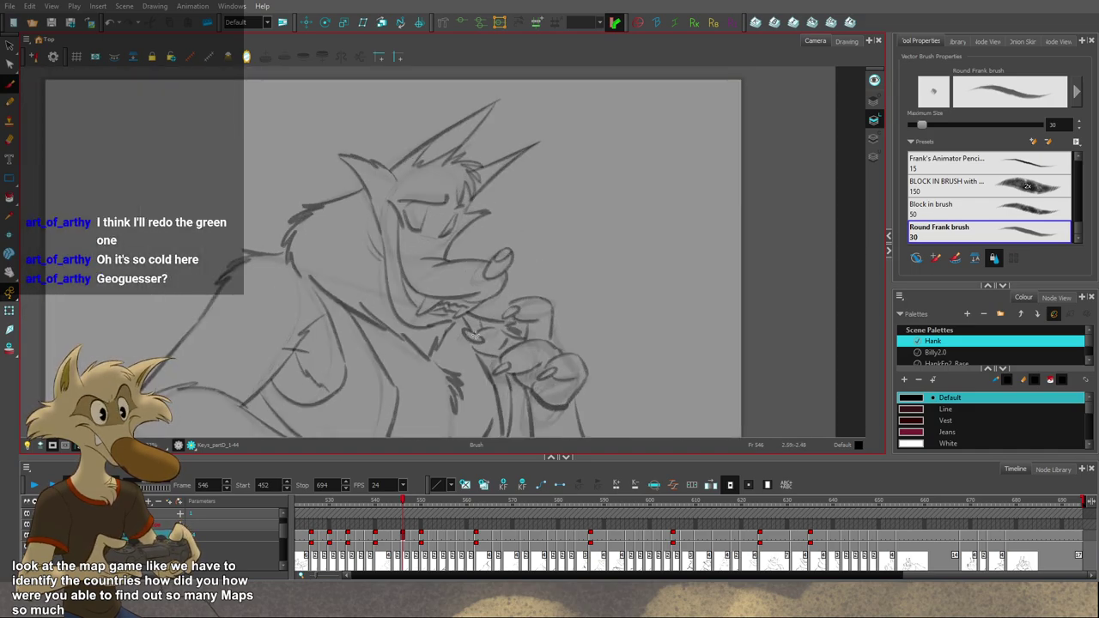
# Step: Flip around frame 546, scrub back to frame 545 and examine the key pose on frame 540
pyautogui.press('f')
pyautogui.press('g')
pyautogui.press('g')
pyautogui.press('g')
pyautogui.press('f')
pyautogui.press('f')
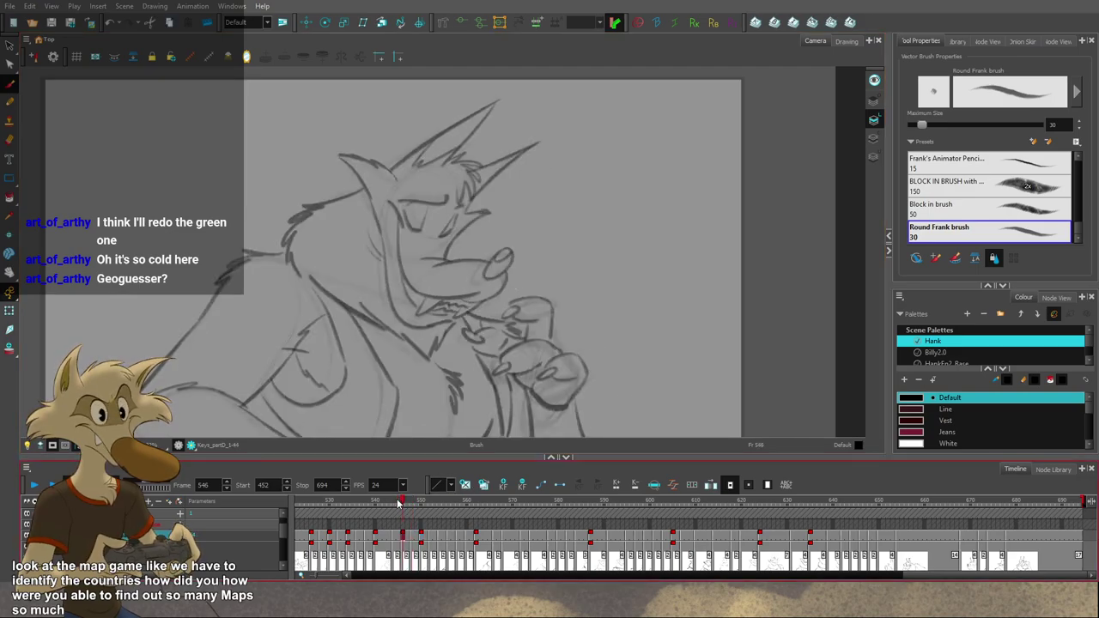
pyautogui.moveTo(398, 504)
pyautogui.mouseDown()
pyautogui.moveTo(369, 505)
pyautogui.moveTo(398, 507)
pyautogui.mouseUp()
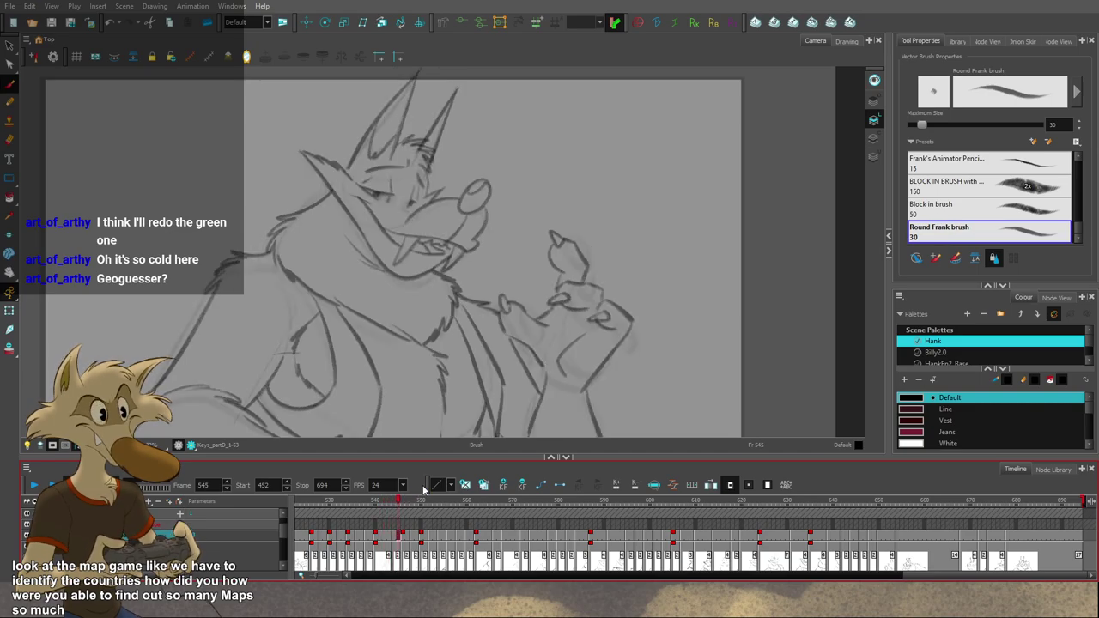
pyautogui.press('f')
pyautogui.scroll(-2, 525, 321)
pyautogui.scroll(2, 503, 312)
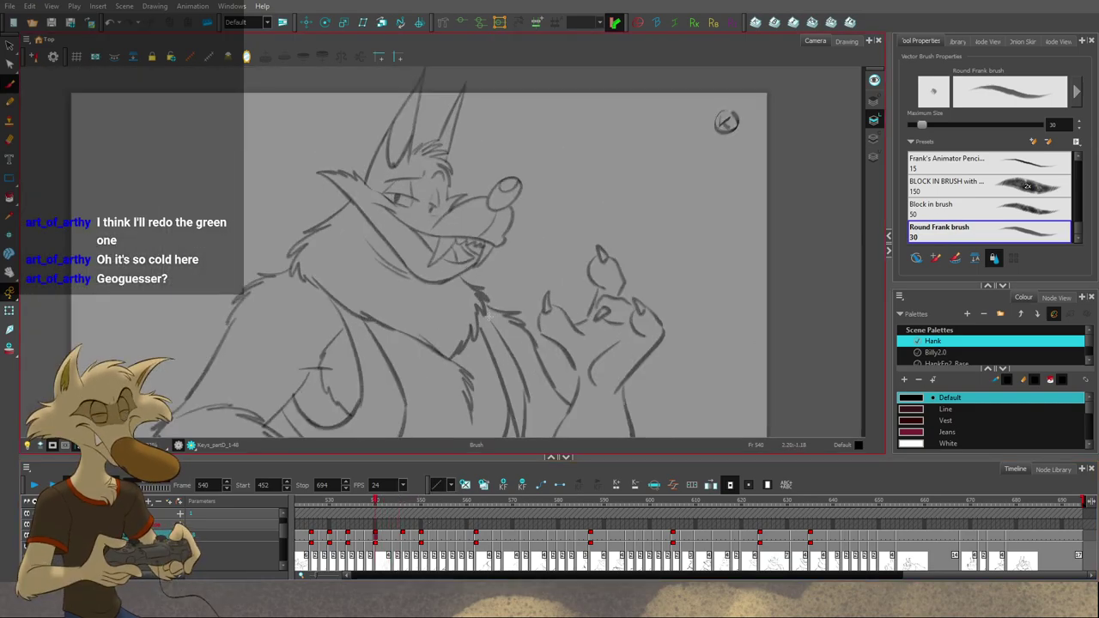
pyautogui.scroll(-1, 503, 311)
pyautogui.scroll(1, 525, 420)
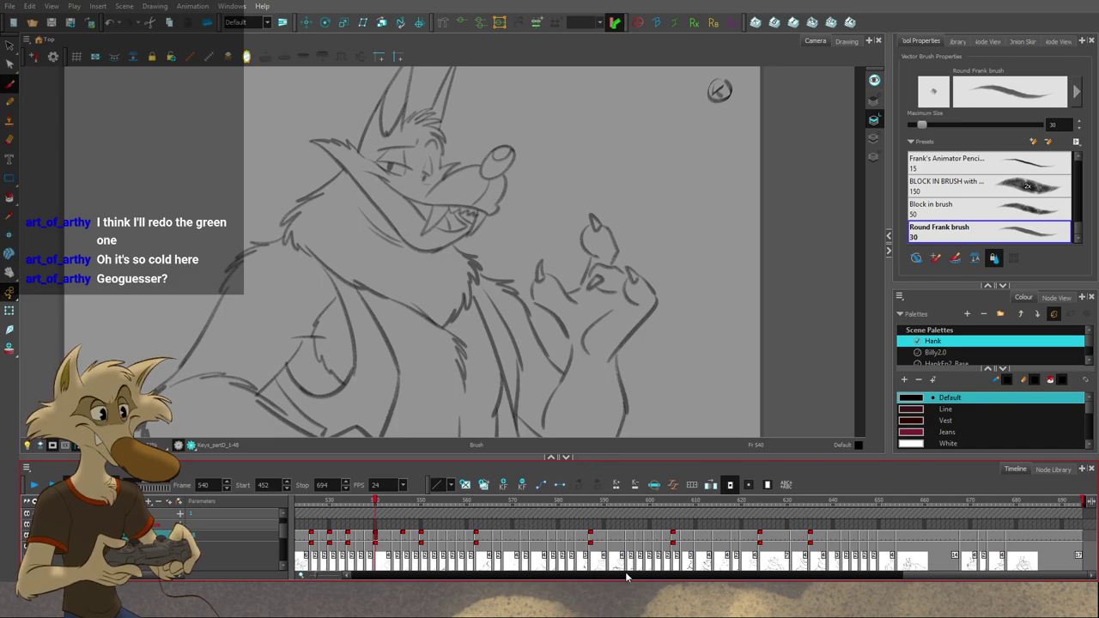
# Step: Bring earlier frames into view on the timeline and flip through the drawings up to frame 546 to check the motion
pyautogui.moveTo(911, 575); pyautogui.dragTo(868, 575)
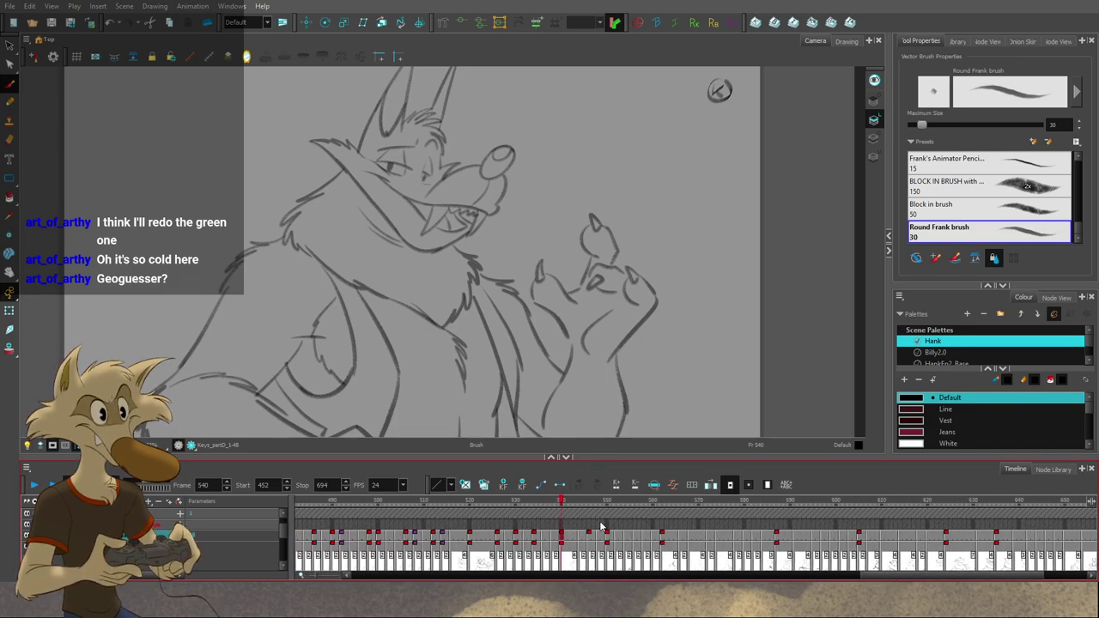
pyautogui.press('f')
pyautogui.press('f')
pyautogui.press('f')
pyautogui.press('f')
pyautogui.press('g')
pyautogui.press('g')
pyautogui.press('g')
pyautogui.press('g')
pyautogui.press('g')
pyautogui.press('g')
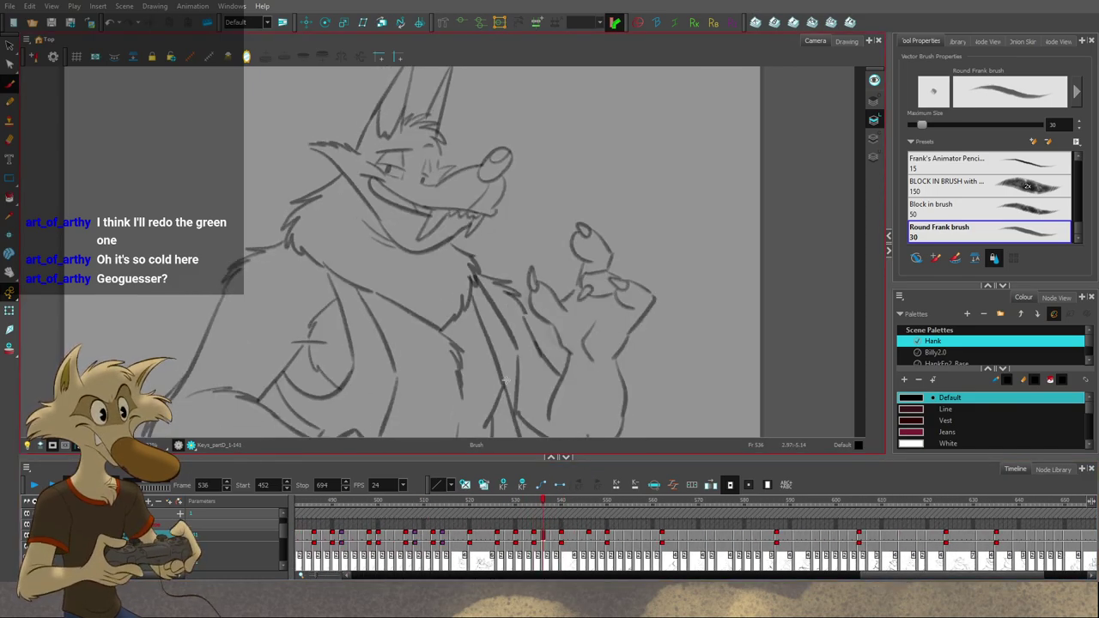
pyautogui.press('g')
pyautogui.press('g')
pyautogui.press('g')
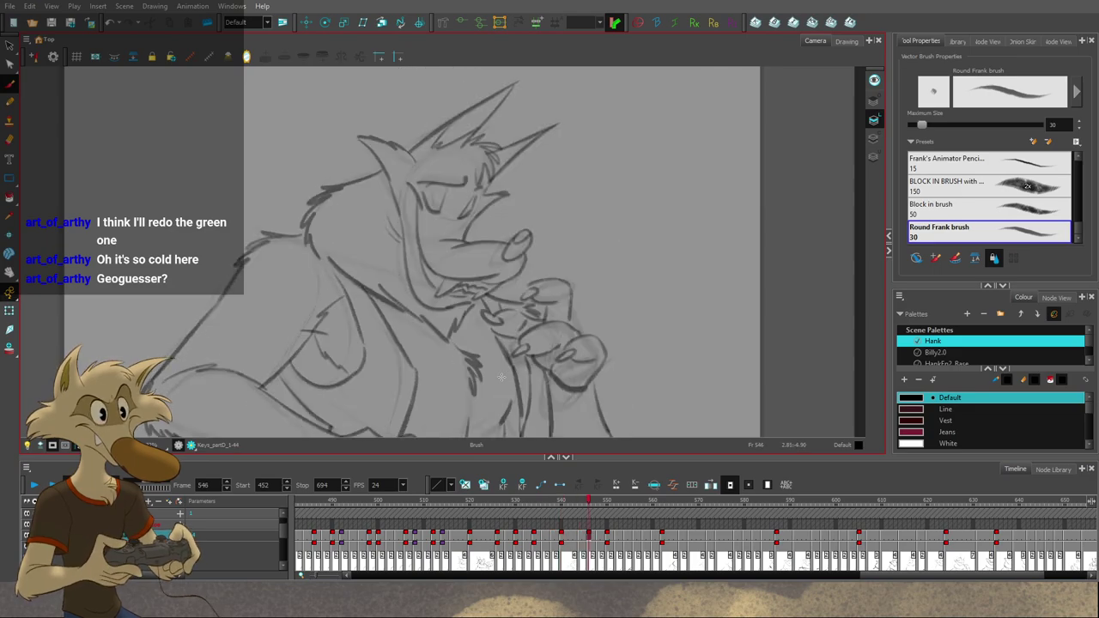
# Step: Flip back from frame 546 to frame 536 and examine how the head turns
pyautogui.press('f')
pyautogui.press('f')
pyautogui.press('f')
pyautogui.press('f')
pyautogui.press('f')
pyautogui.press('f')
pyautogui.press('f')
pyautogui.press('f')
pyautogui.press('f')
pyautogui.press('f')
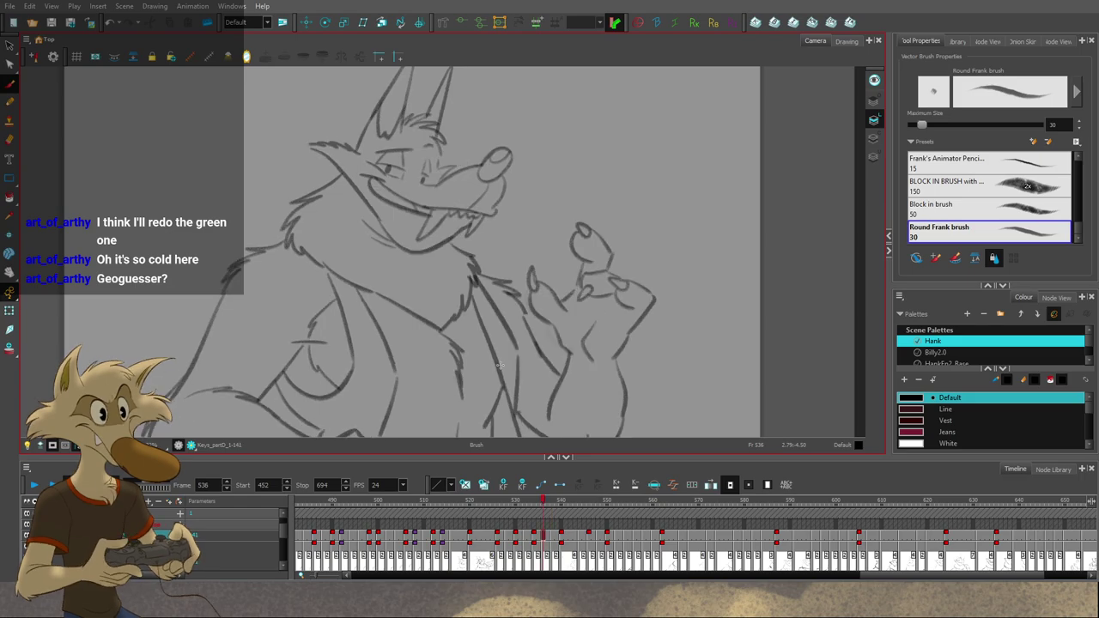
# Step: Compare the muzzle and mouth corner across frames 532, 534 and 536
pyautogui.press('g')
pyautogui.press('g')
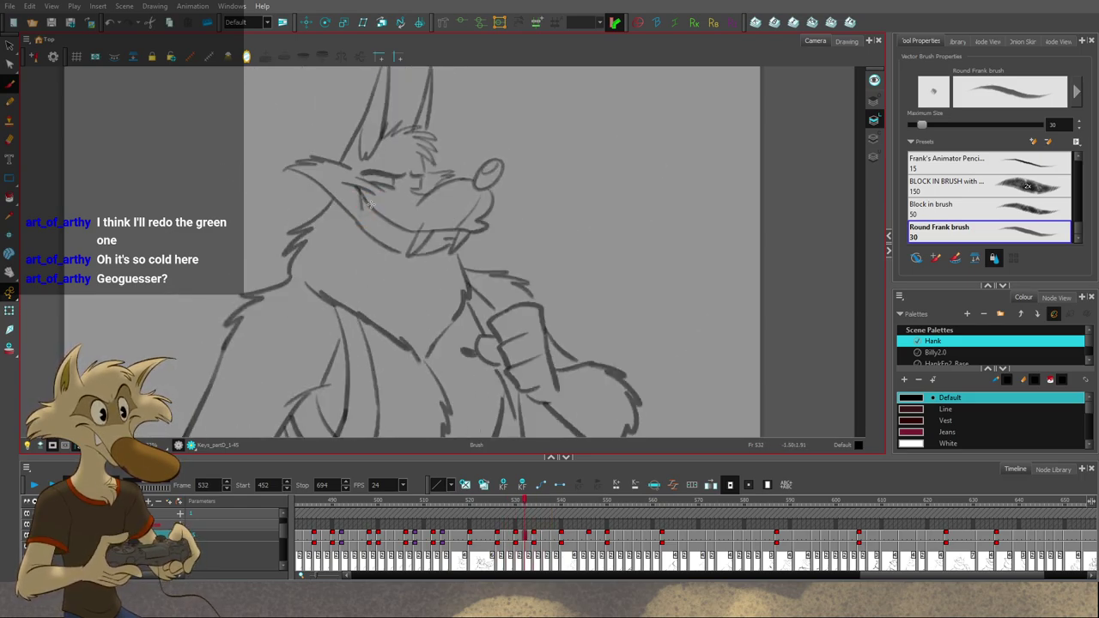
pyautogui.hotkey('alt', 'b')
pyautogui.press('g')
pyautogui.press('g')
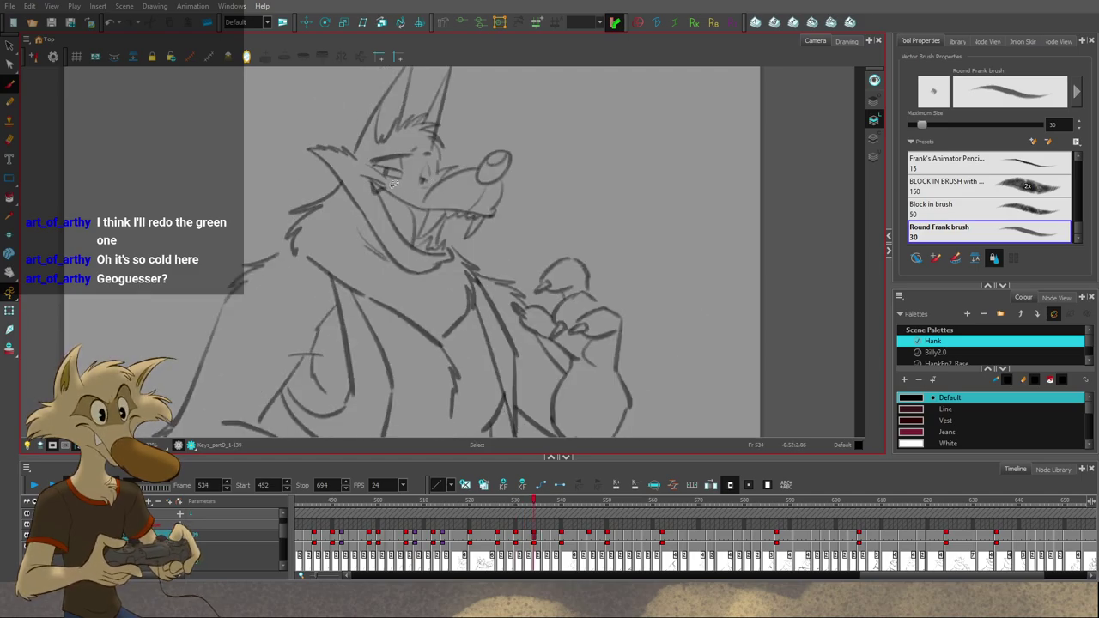
pyautogui.press('g')
pyautogui.press('g')
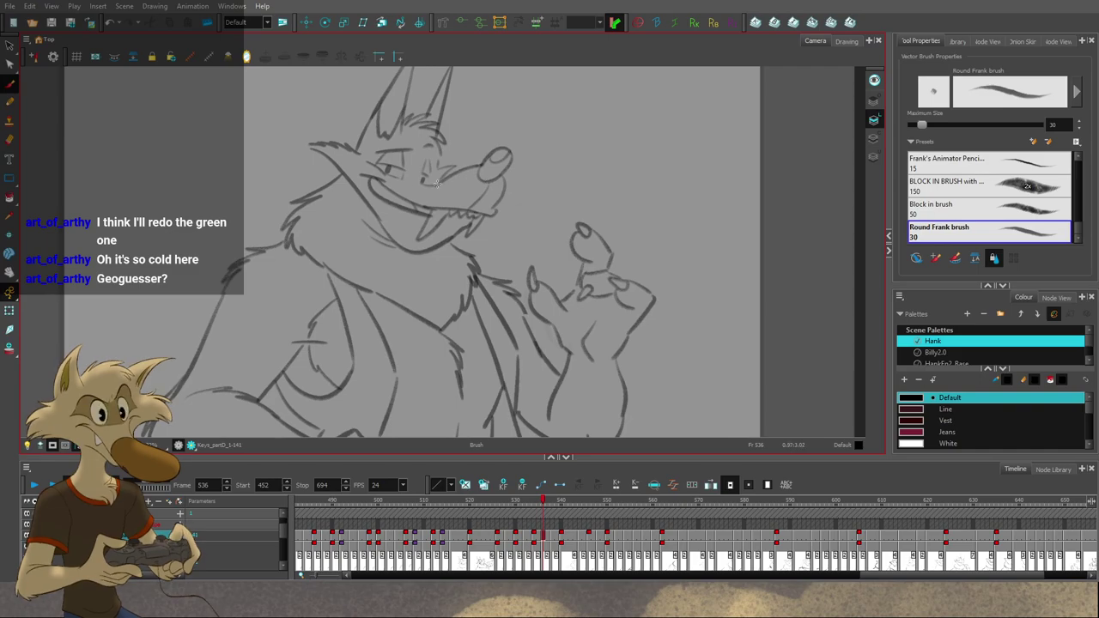
pyautogui.press('f')
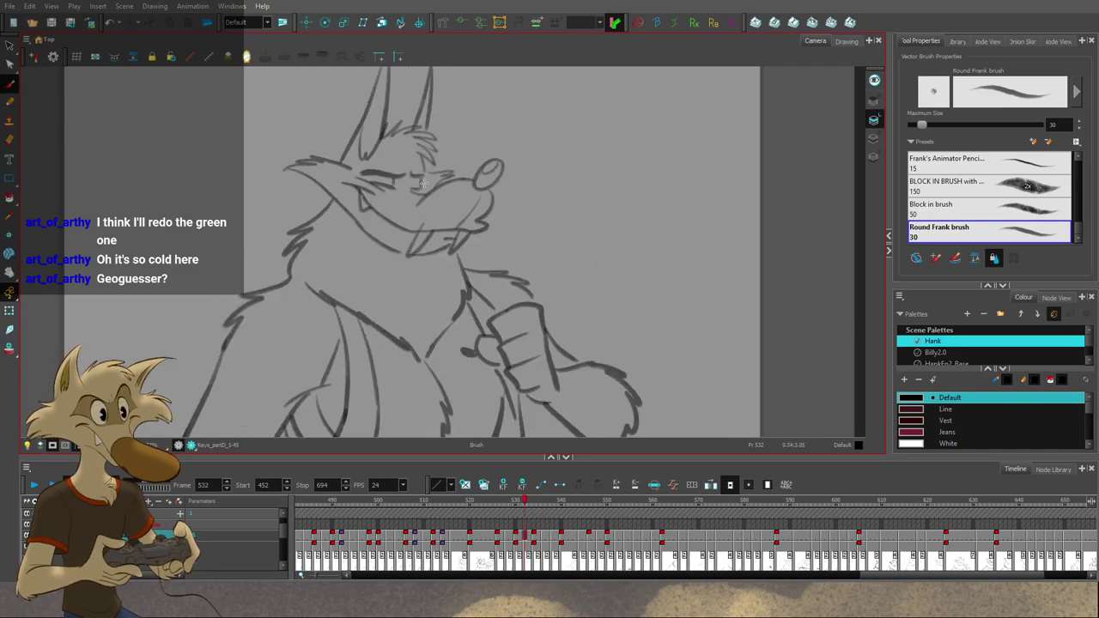
pyautogui.press('f')
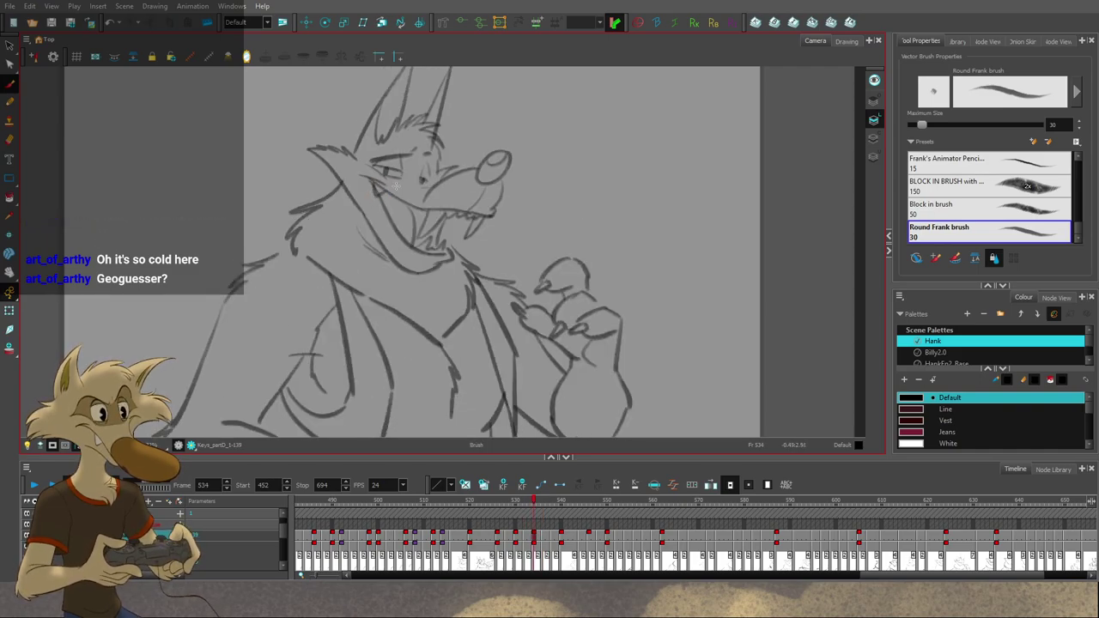
pyautogui.press('f')
pyautogui.press('g')
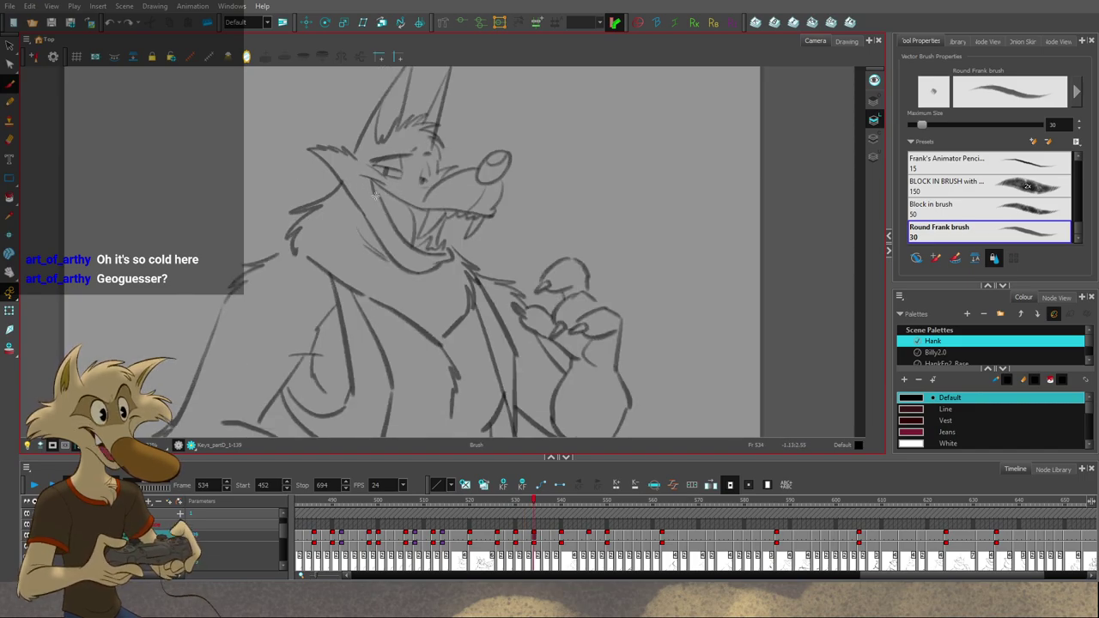
pyautogui.press('g')
pyautogui.press('g')
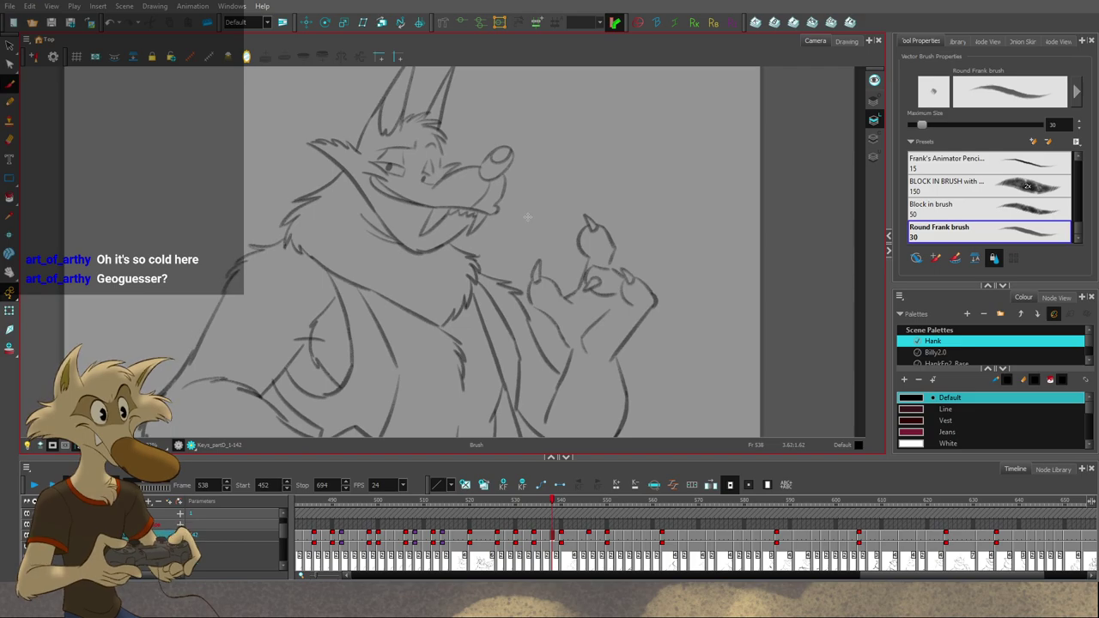
# Step: Flip around frame 538 and check its smile and cheek against the preceding drawings
pyautogui.press('f')
pyautogui.press('g')
pyautogui.press('g')
pyautogui.press('f')
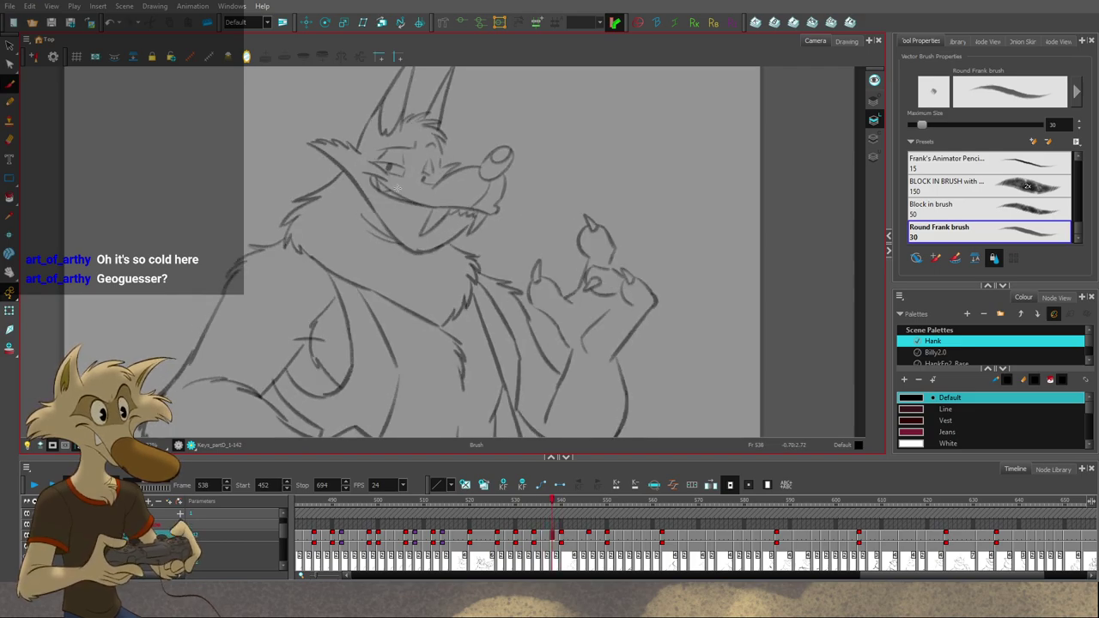
pyautogui.press('f')
pyautogui.press('f')
pyautogui.press('g')
pyautogui.press('g')
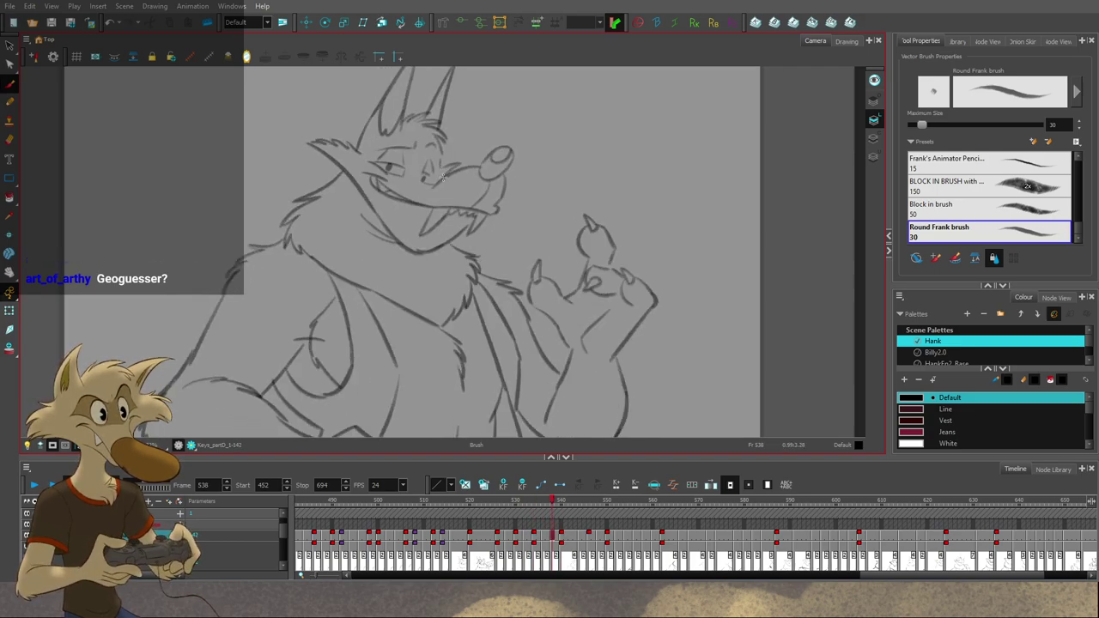
pyautogui.press('f')
pyautogui.press('f')
pyautogui.press('g')
pyautogui.press('g')
# Step: Undo the last change on frame 534 and check the mouth corner against frame 536
pyautogui.press('f')
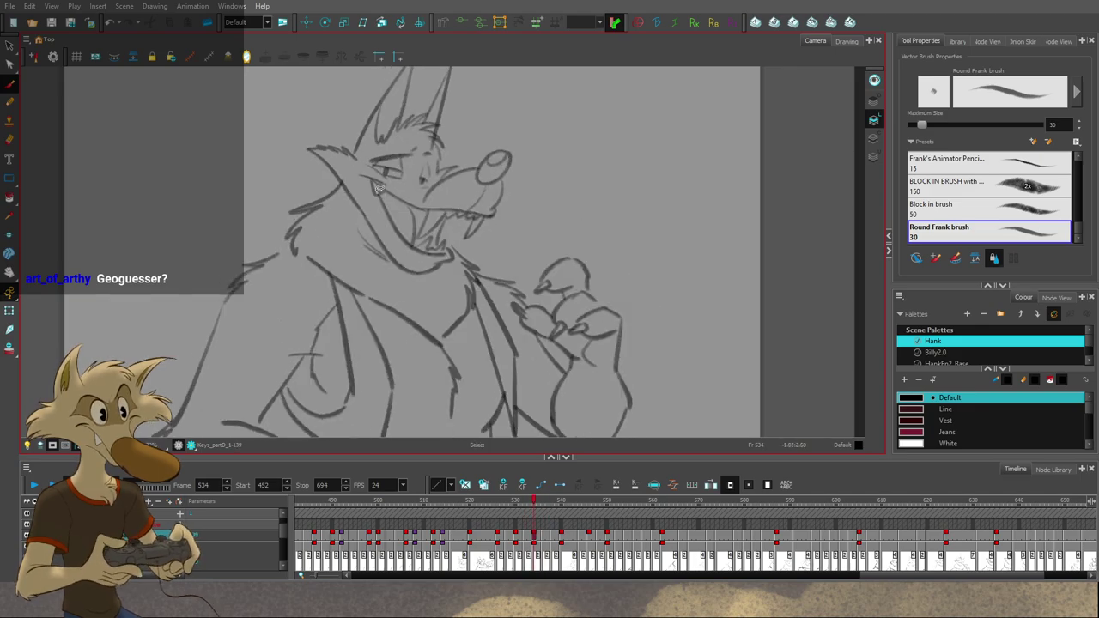
pyautogui.hotkey('ctrl', 'z')
pyautogui.press('g')
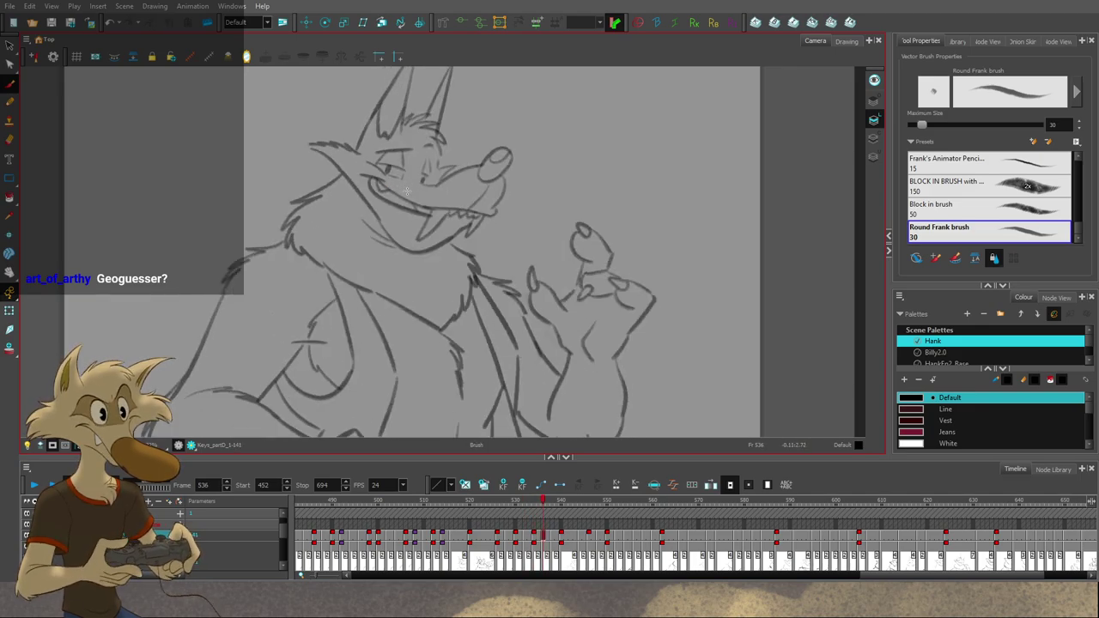
pyautogui.press('f')
pyautogui.press('f')
pyautogui.press('g')
pyautogui.press('g')
# Step: Flip back and forth between frames 528 and 532 to follow the head movement
pyautogui.press('f')
pyautogui.press('f')
pyautogui.press('f')
pyautogui.press('g')
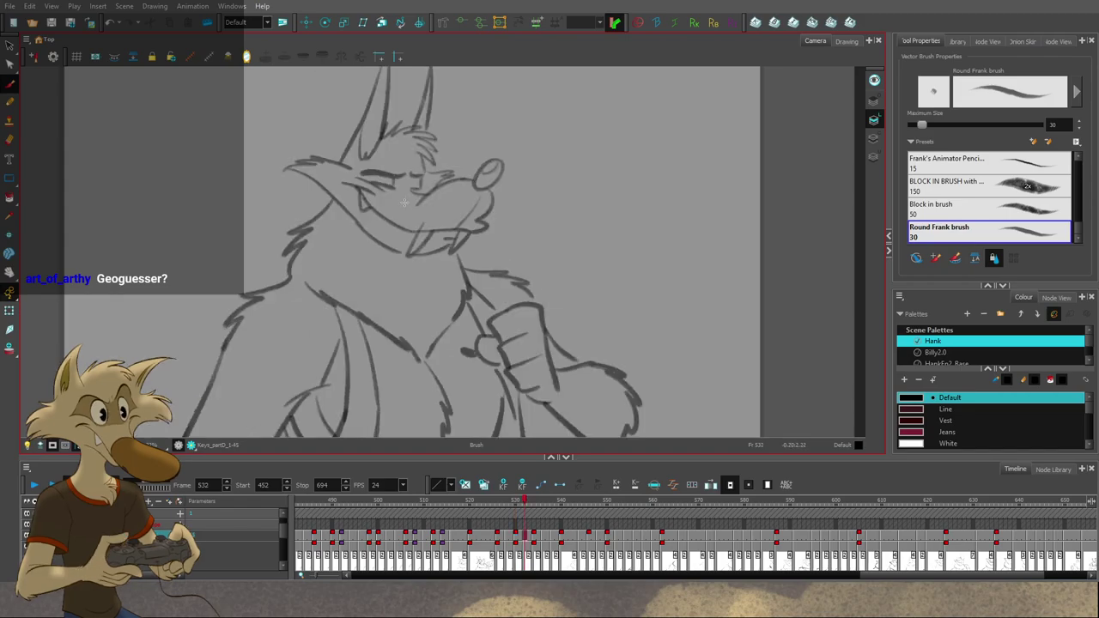
pyautogui.press('g')
pyautogui.press('f')
pyautogui.press('f')
pyautogui.press('f')
pyautogui.press('g')
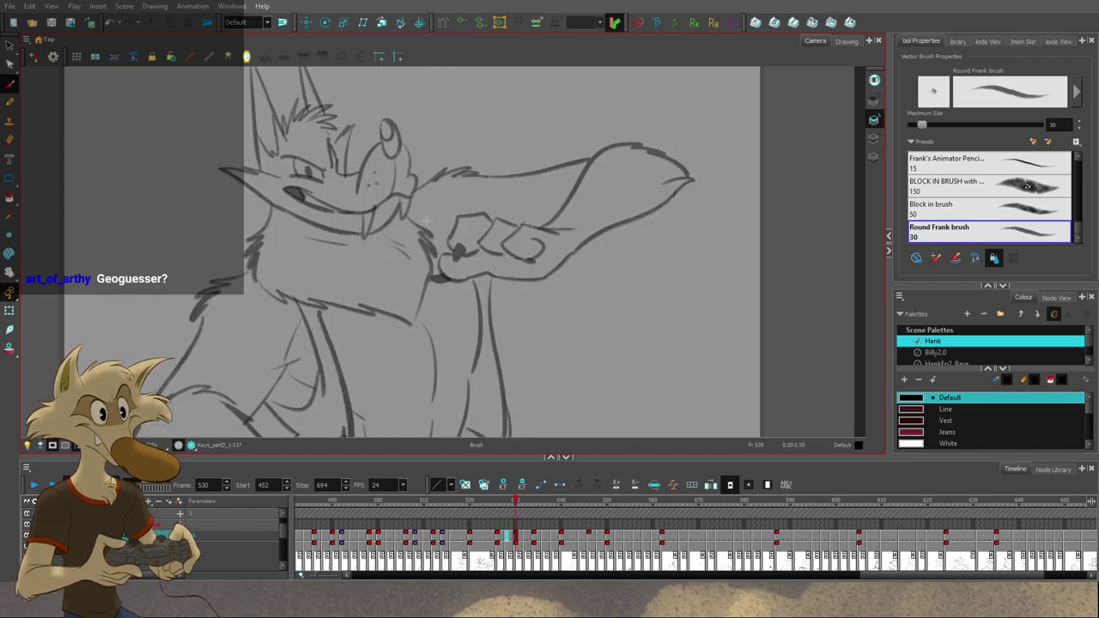
pyautogui.press('g')
# Step: Examine the full figure on frame 530, comparing it with the drawings on frames 534 and 528
pyautogui.scroll(-3, 431, 218)
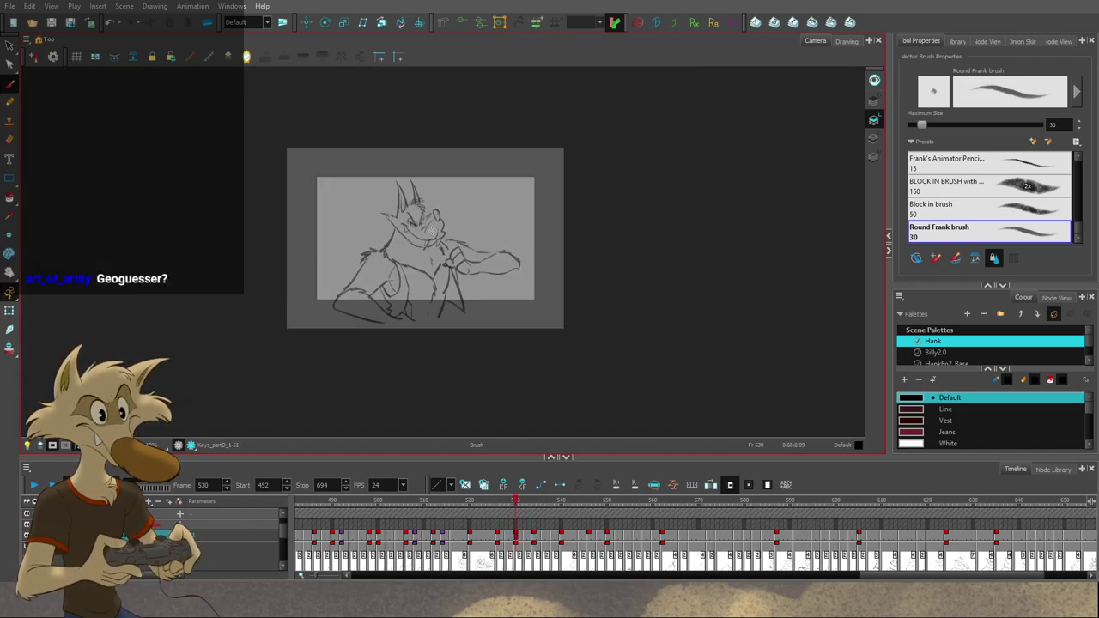
pyautogui.scroll(3, 438, 226)
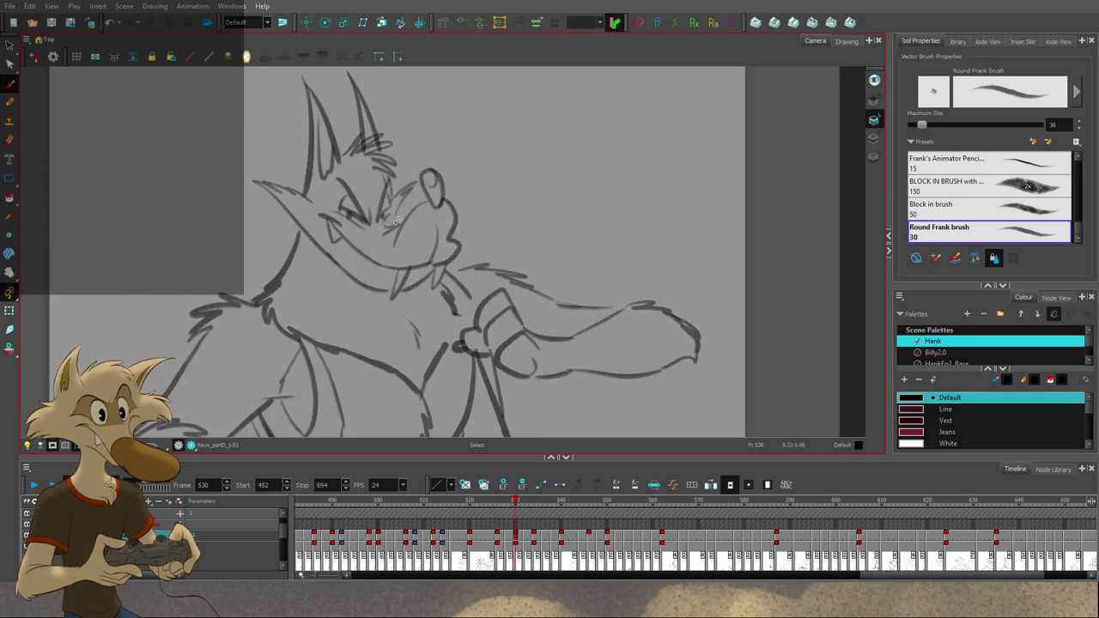
pyautogui.press('g')
pyautogui.press('g')
pyautogui.press('g')
pyautogui.scroll(-3, 396, 223)
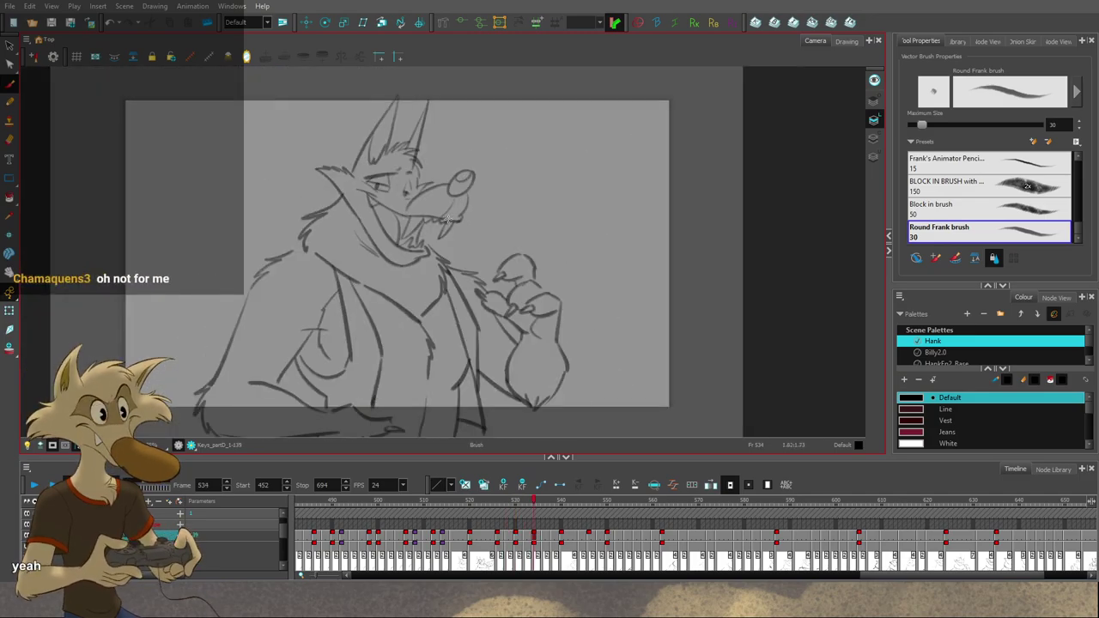
pyautogui.press('f')
pyautogui.press('f')
pyautogui.scroll(3, 433, 209)
pyautogui.press('f')
pyautogui.press('f')
pyautogui.press('g')
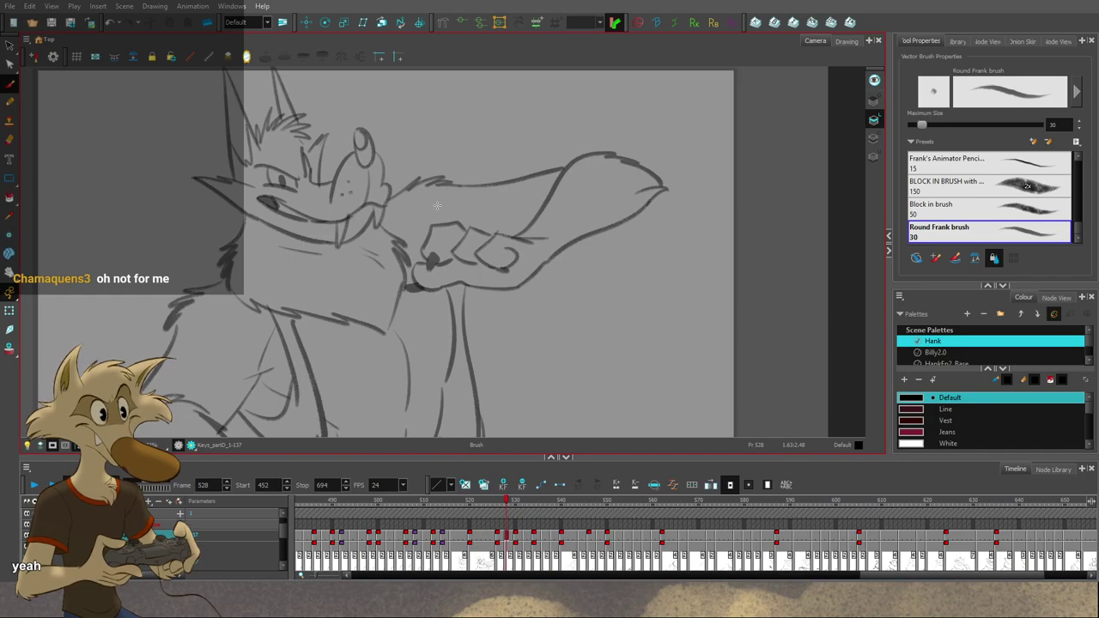
# Step: Compare the head and outstretched arm on frame 528 with frame 530 close up
pyautogui.scroll(-1, 434, 205)
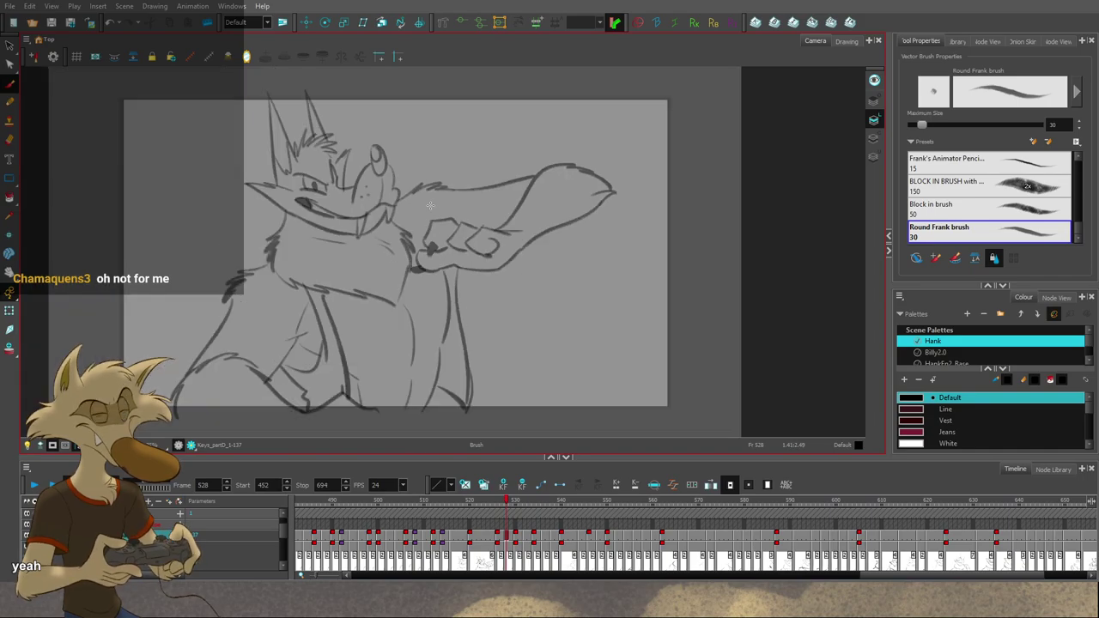
pyautogui.scroll(2, 390, 193)
pyautogui.press('g')
pyautogui.press('g')
pyautogui.press('g')
pyautogui.press('g')
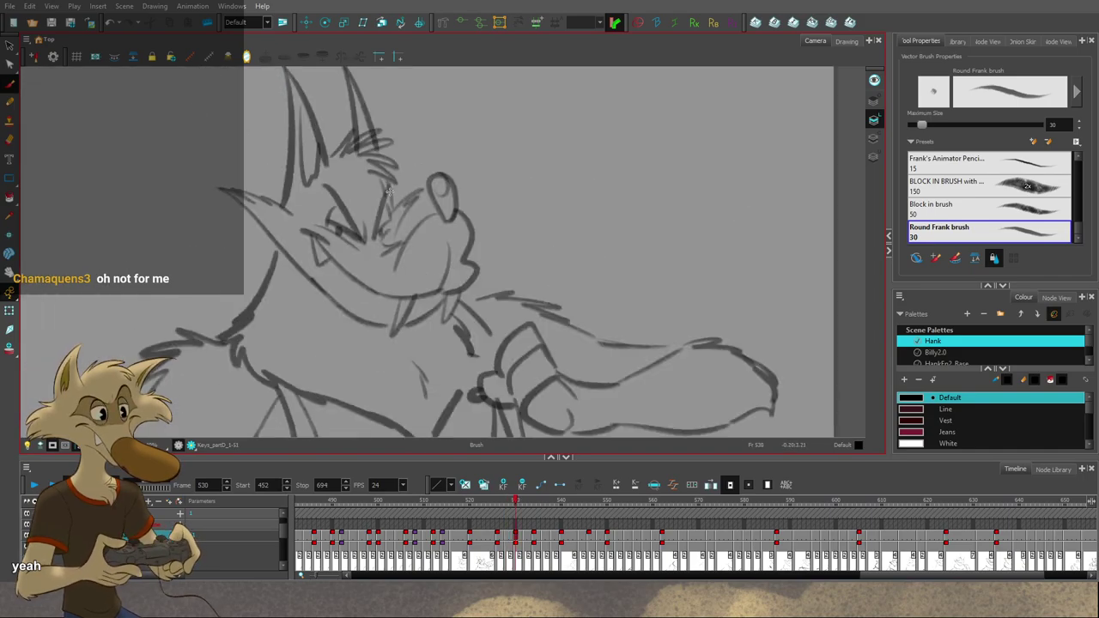
pyautogui.press('f')
pyautogui.press('f')
pyautogui.press('f')
pyautogui.press('g')
pyautogui.press('g')
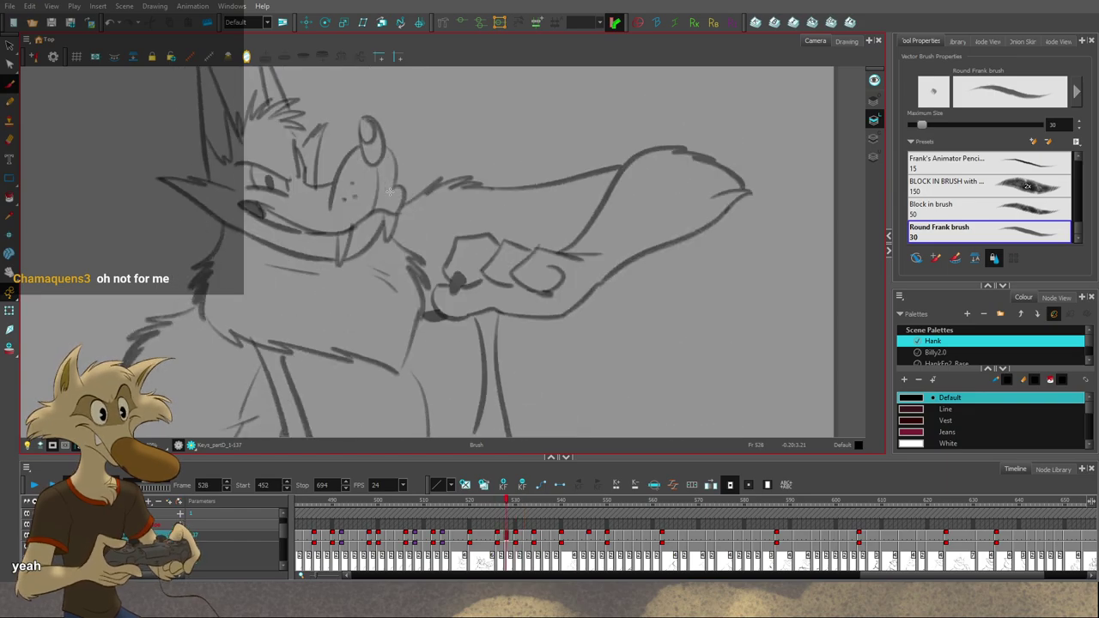
# Step: Flip repeatedly through the drawings around frame 528 to study the head turn into frame 530
pyautogui.press('g')
pyautogui.press('f')
pyautogui.press('f')
pyautogui.press('f')
pyautogui.press('f')
pyautogui.press('g')
pyautogui.press('g')
pyautogui.press('g')
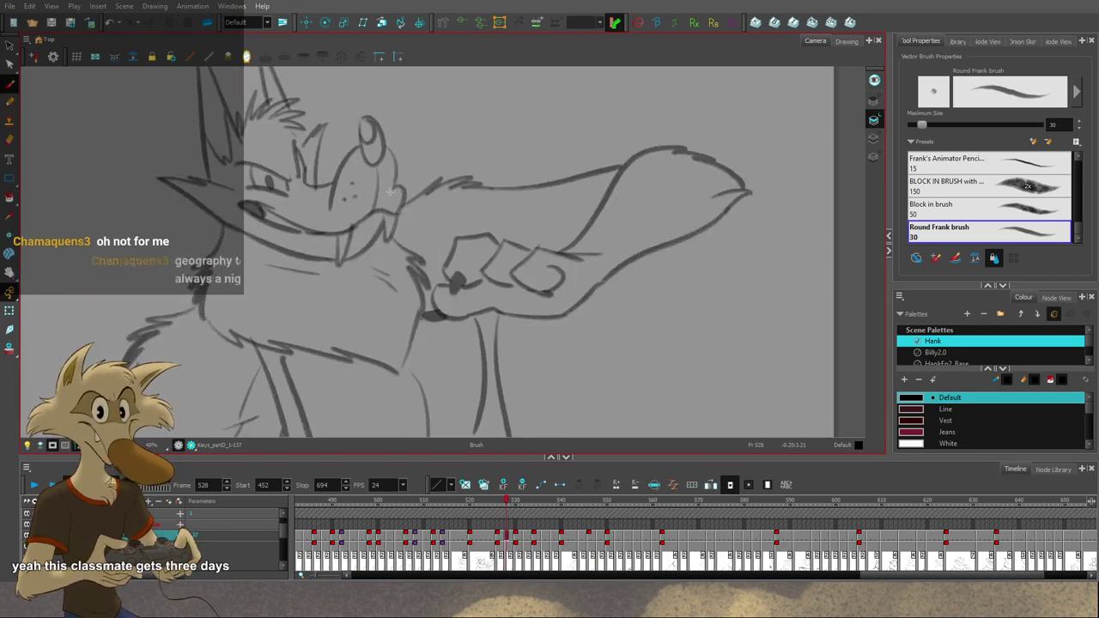
pyautogui.press('f')
pyautogui.press('f')
pyautogui.press('f')
pyautogui.press('g')
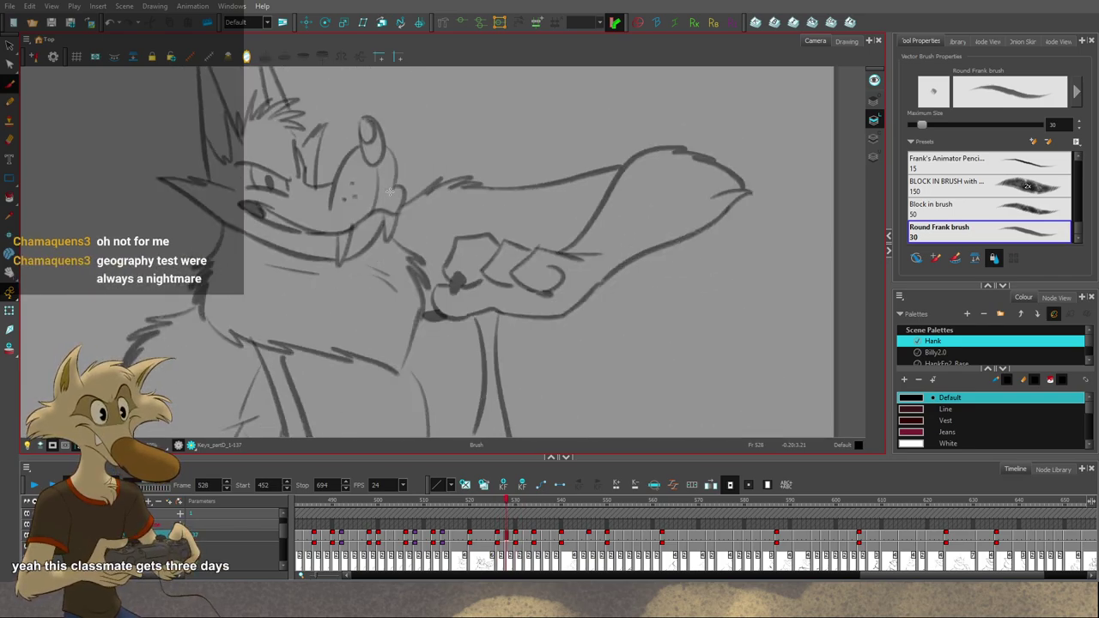
pyautogui.press('f')
pyautogui.press('g')
pyautogui.press('g')
pyautogui.press('f')
pyautogui.press('f')
pyautogui.press('g')
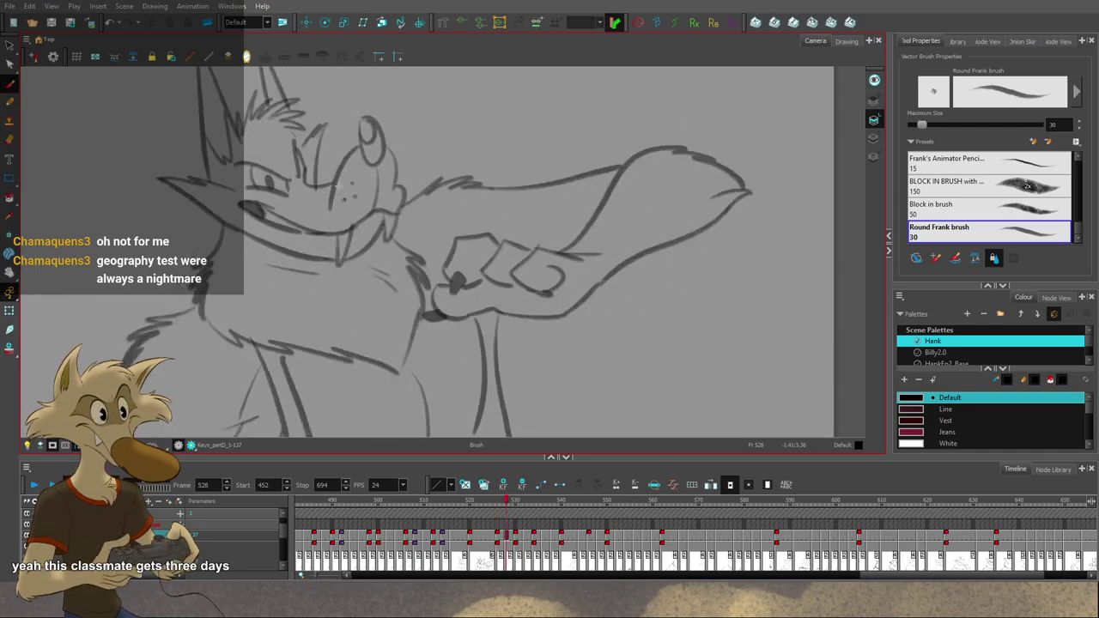
pyautogui.press('g')
pyautogui.press('g')
pyautogui.press('g')
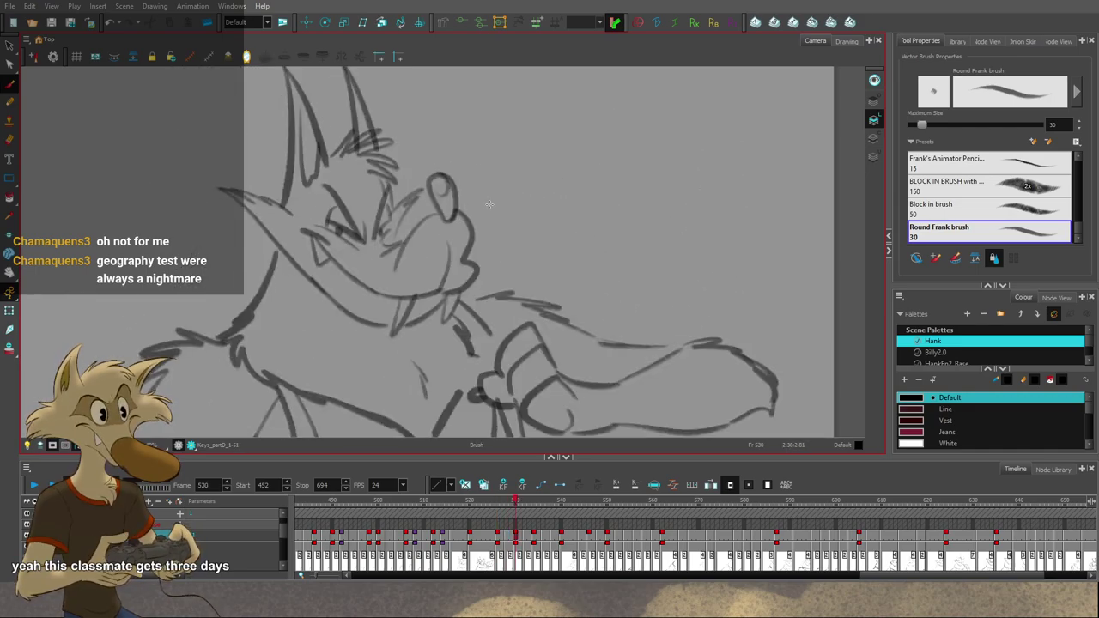
pyautogui.press('f')
pyautogui.press('f')
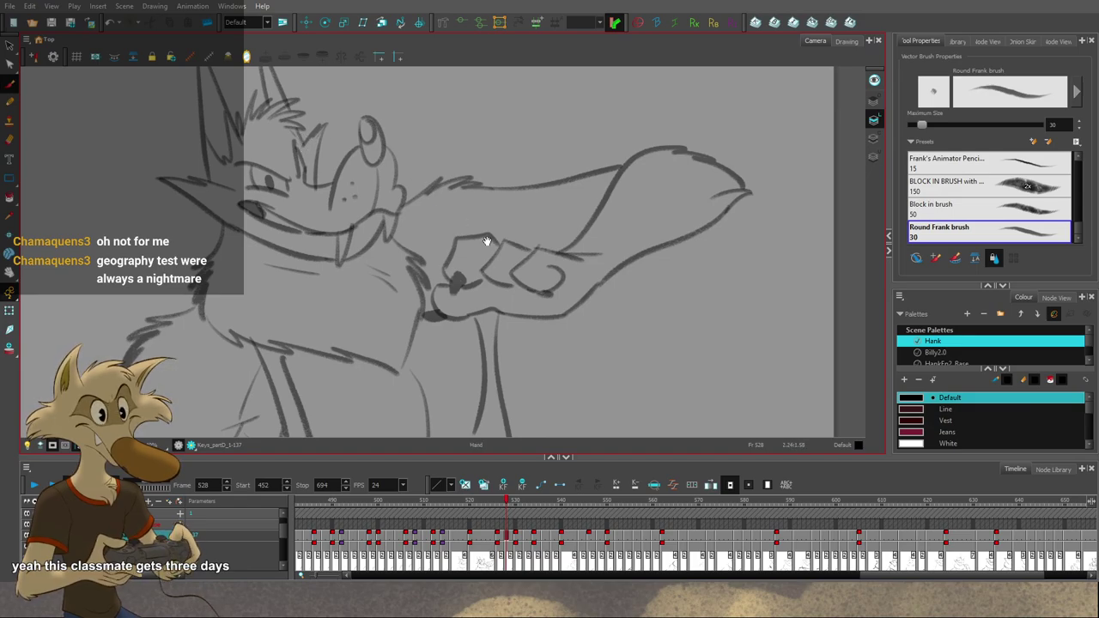
# Step: Frame the whole head in view and flip forward from frame 528 to frame 538 to check the motion
pyautogui.moveTo(486, 242)
pyautogui.mouseDown()
pyautogui.moveTo(480, 250)
pyautogui.moveTo(493, 258)
pyautogui.mouseUp()
pyautogui.press('f')
pyautogui.press('g')
pyautogui.press('g')
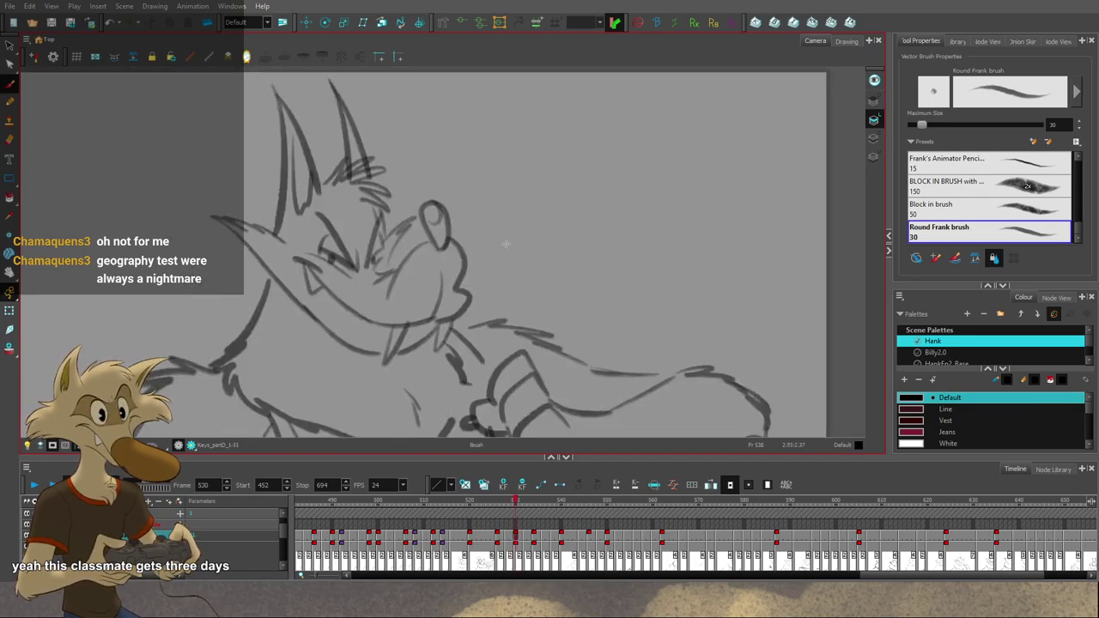
pyautogui.press('g')
pyautogui.press('g')
pyautogui.press('g')
pyautogui.press('g')
pyautogui.press('g')
pyautogui.press('g')
pyautogui.press('g')
pyautogui.press('g')
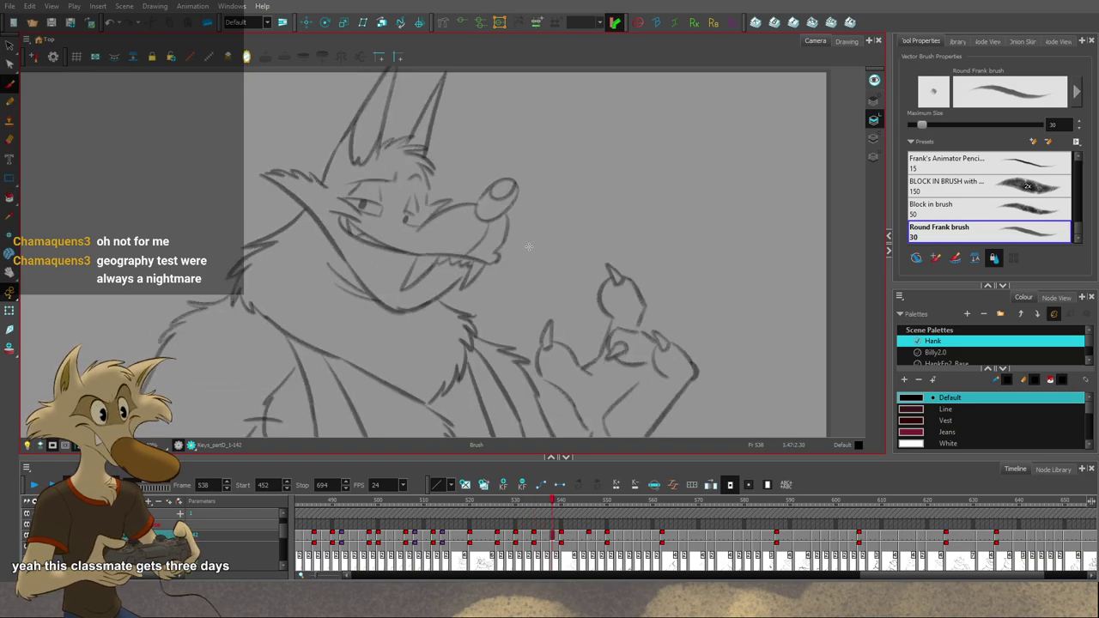
# Step: Compare the open mouth on frame 534 with the closed smile on frame 536
pyautogui.press('f')
pyautogui.press('f')
pyautogui.press('f')
pyautogui.press('f')
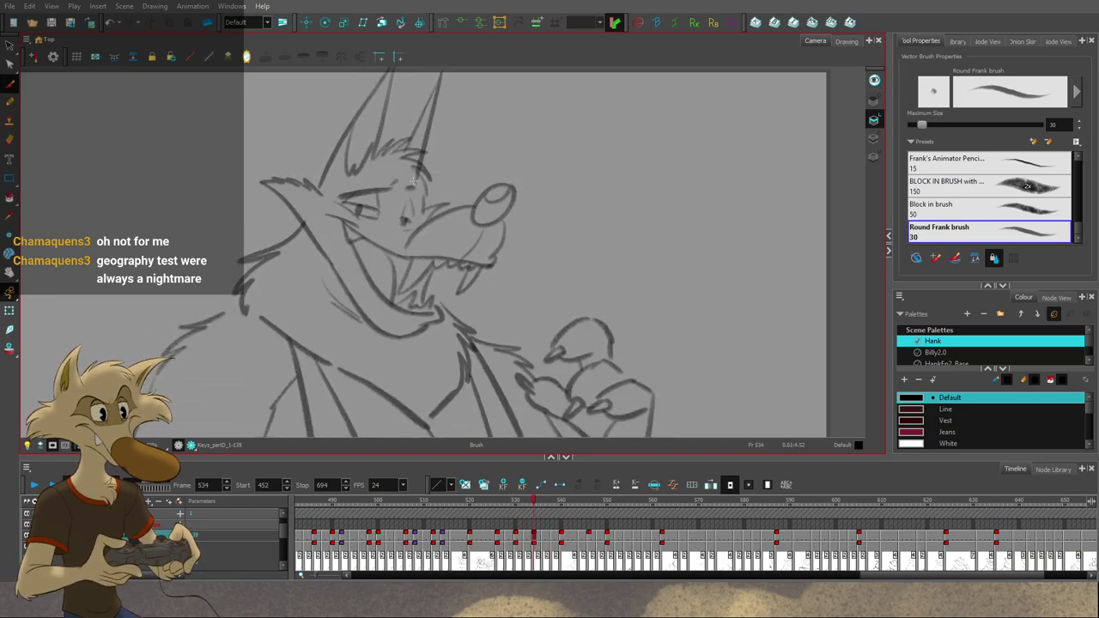
pyautogui.press('g')
pyautogui.press('g')
pyautogui.press('g')
pyautogui.press('g')
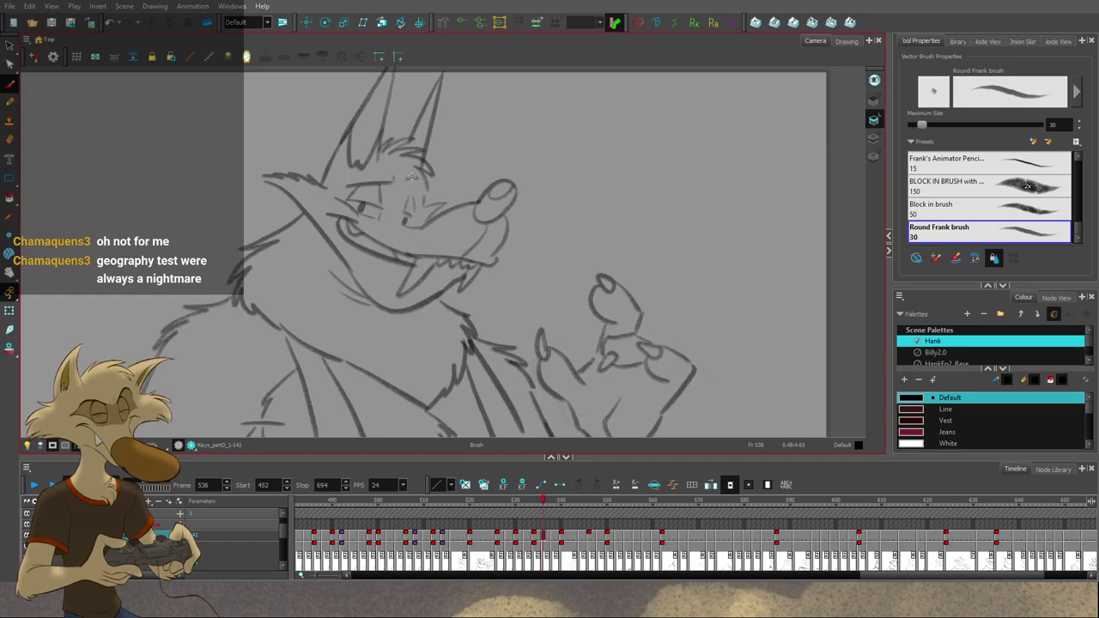
# Step: Flip forward past frame 536 and return to frame 544 to check the head's in-betweens
pyautogui.press('g')
pyautogui.press('g')
pyautogui.press('g')
pyautogui.press('g')
pyautogui.press('g')
pyautogui.press('g')
pyautogui.press('g')
pyautogui.press('f')
pyautogui.press('f')
pyautogui.press('f')
pyautogui.press('f')
pyautogui.press('f')
pyautogui.press('f')
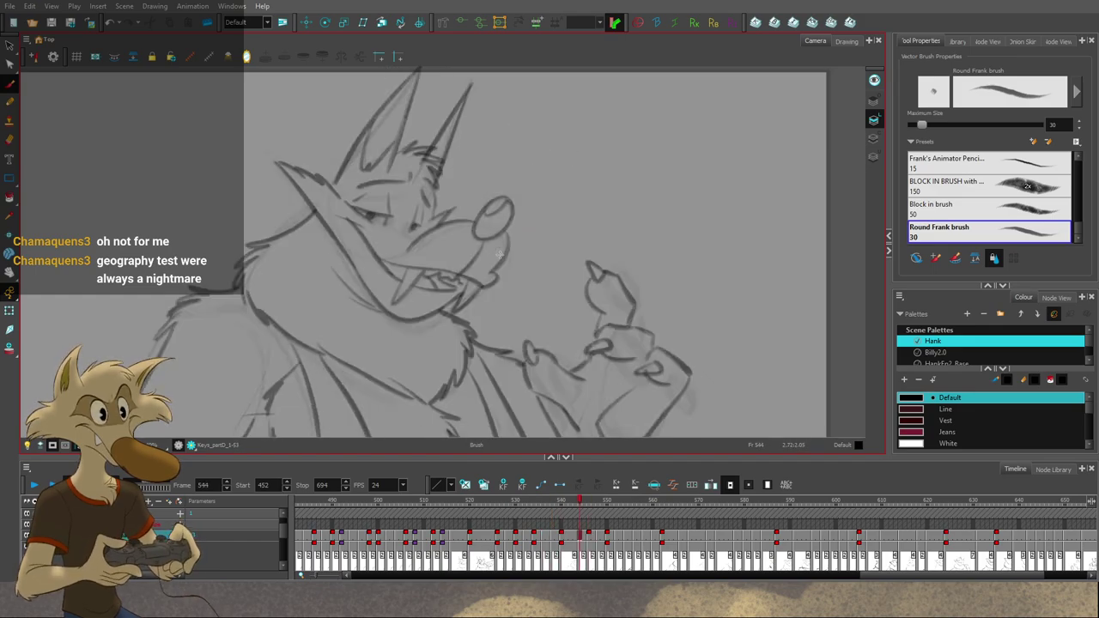
# Step: Compare the jaw and cheek on frame 544 with the key pose on frame 540
pyautogui.press('g')
pyautogui.press('g')
pyautogui.press('g')
pyautogui.press('g')
pyautogui.press('g')
pyautogui.press('f')
pyautogui.press('f')
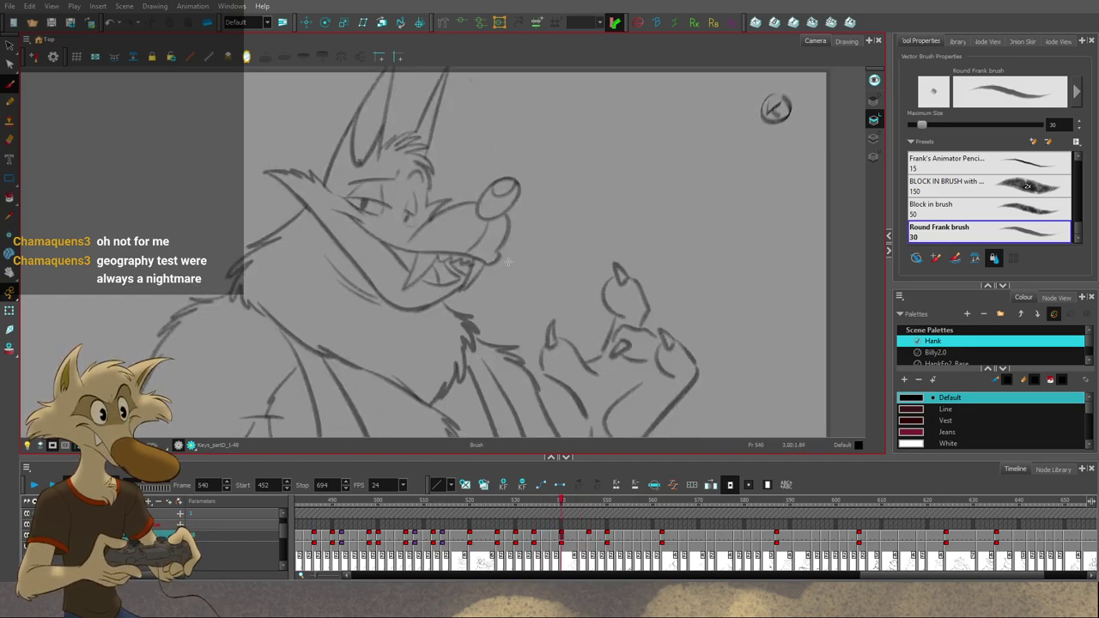
pyautogui.press('g')
pyautogui.press('g')
pyautogui.press('f')
pyautogui.press('g')
pyautogui.press('f')
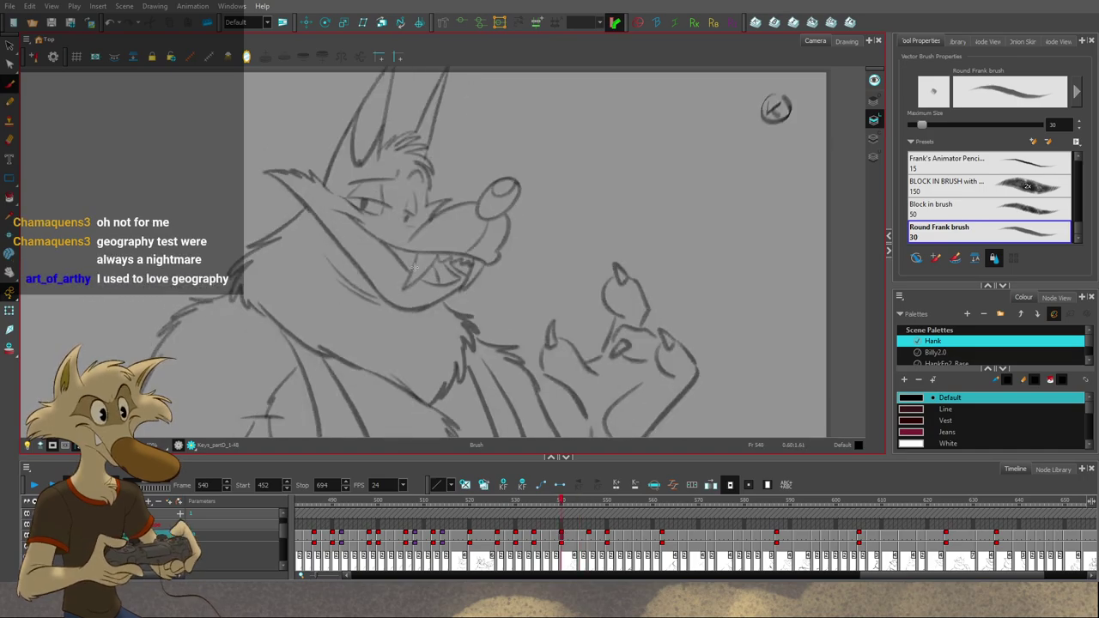
# Step: Select the long cheek and jaw strokes on frame 544 and shift them slightly to match the key on frame 540
pyautogui.press('g')
pyautogui.press('s')
pyautogui.click(443, 316)
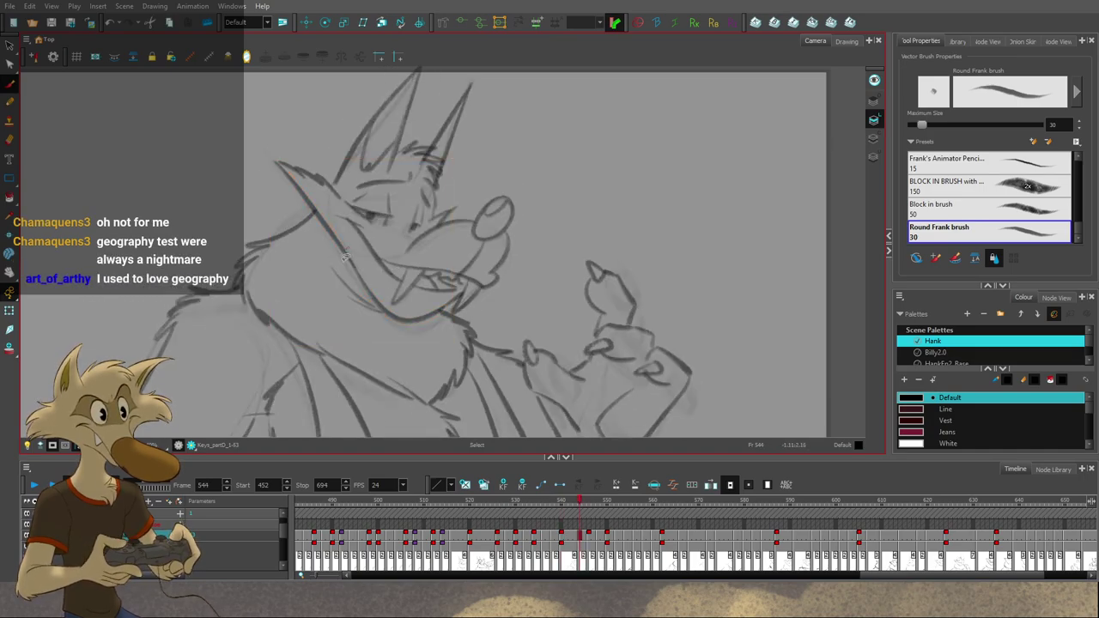
pyautogui.click(446, 329)
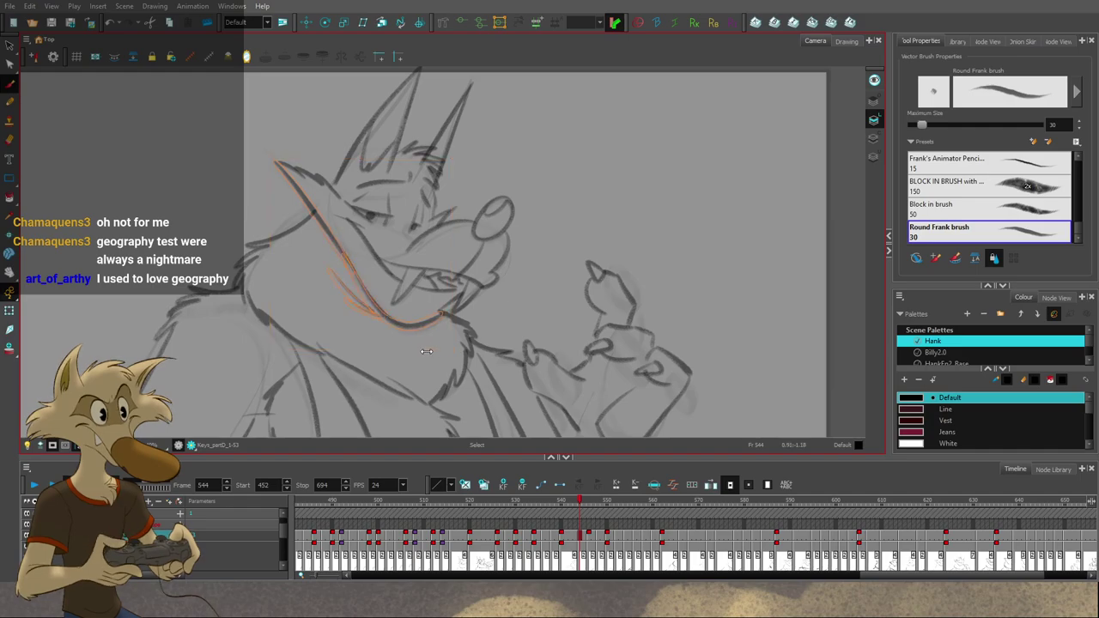
pyautogui.moveTo(426, 351); pyautogui.dragTo(431, 351)
pyautogui.press('f')
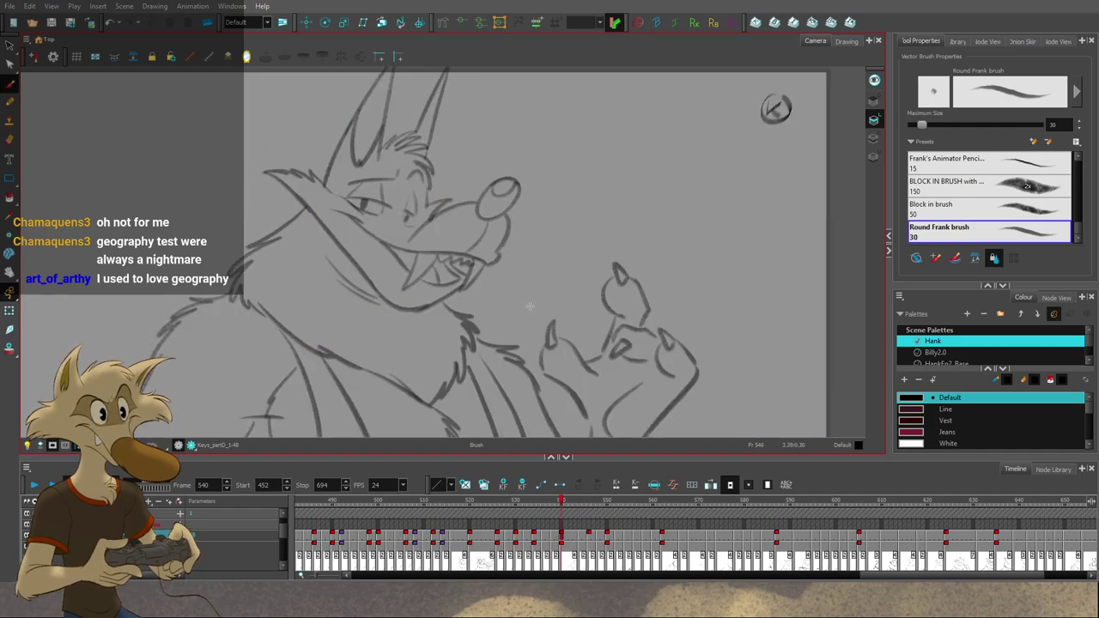
# Step: Flip repeatedly between frames 540 and 544 to check the adjusted jaw against the key pose
pyautogui.press('g')
pyautogui.press('g')
pyautogui.scroll(-3, 526, 304)
pyautogui.press('f')
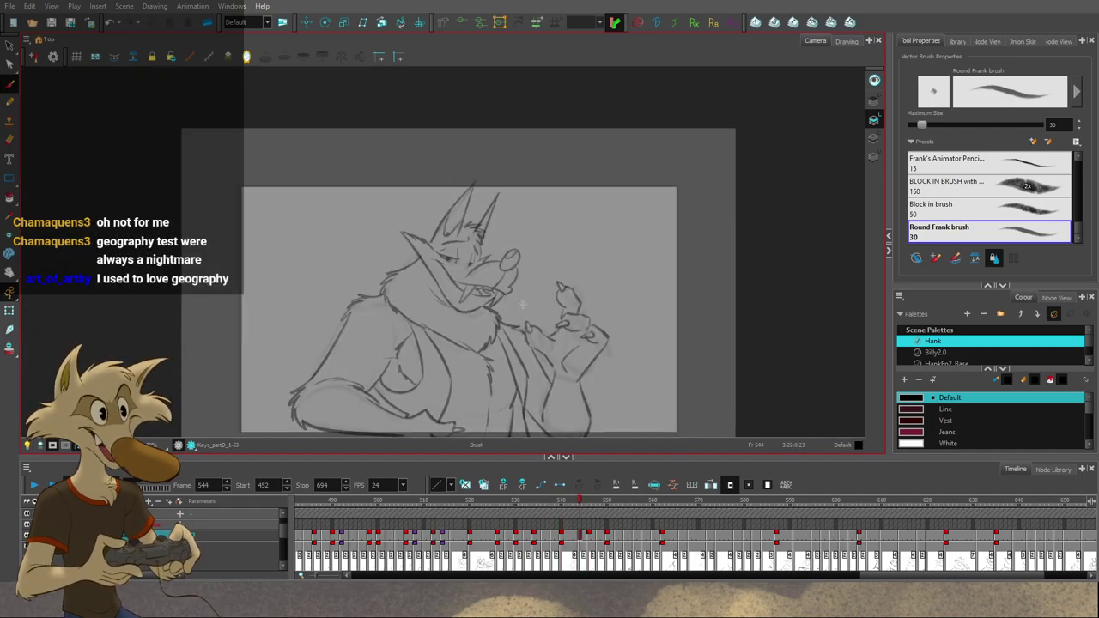
pyautogui.scroll(4, 530, 313)
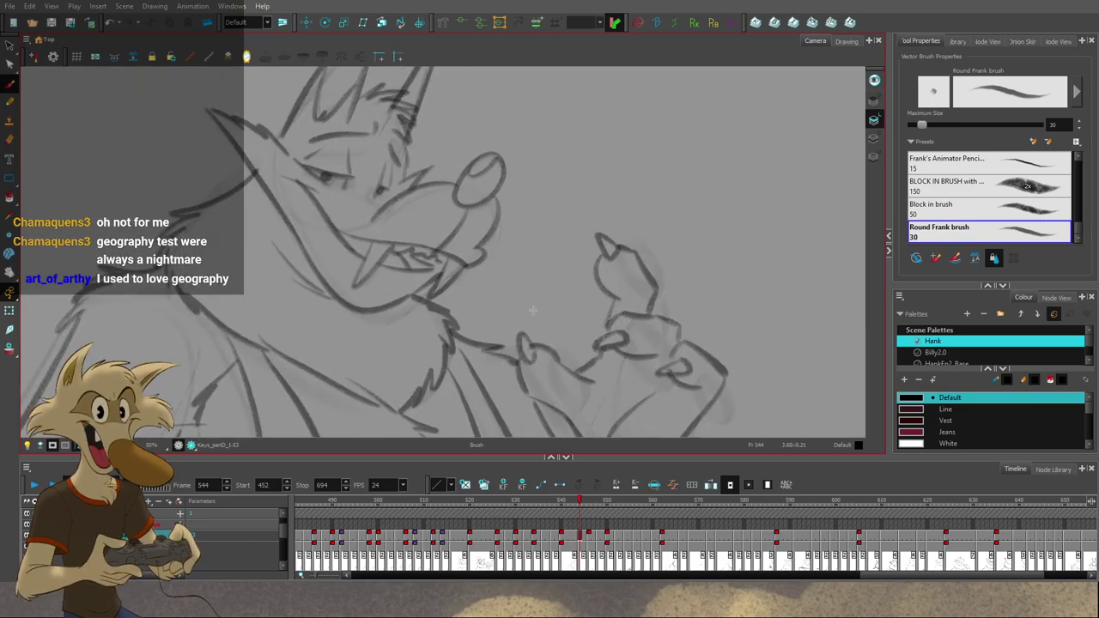
pyautogui.scroll(-4, 530, 300)
pyautogui.scroll(2, 526, 281)
pyautogui.press('f')
pyautogui.press('f')
pyautogui.press('g')
pyautogui.press('g')
pyautogui.press('g')
pyautogui.press('g')
pyautogui.press('g')
pyautogui.press('g')
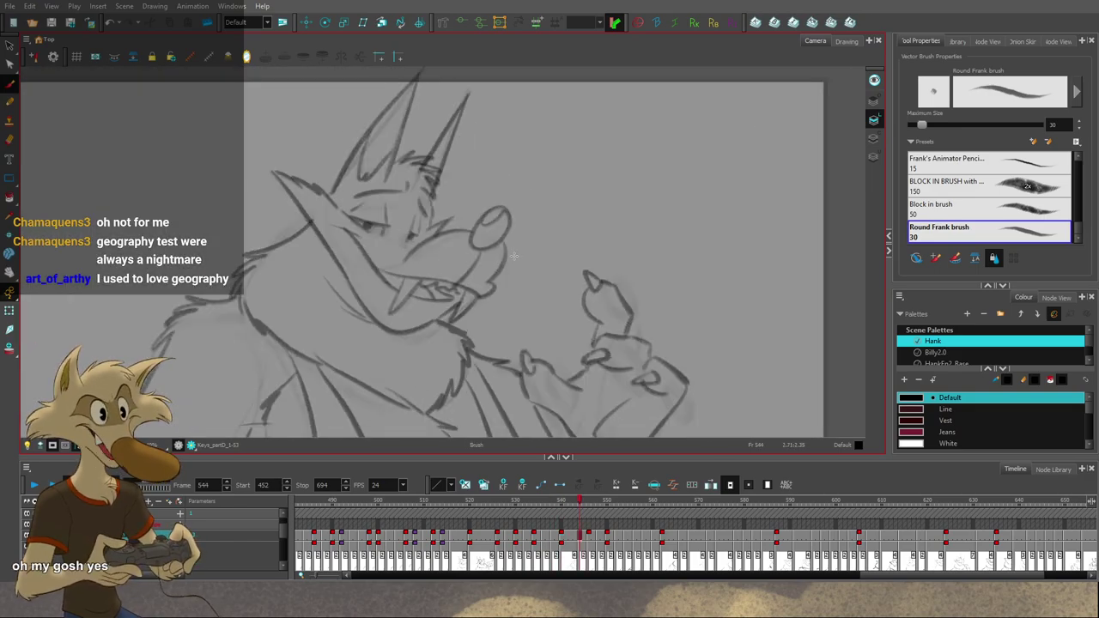
# Step: Mirror the view and flip forward from frame 540 to frame 552 to check the head's motion
pyautogui.scroll(-2, 435, 204)
pyautogui.press('f')
pyautogui.press('f')
pyautogui.press('f')
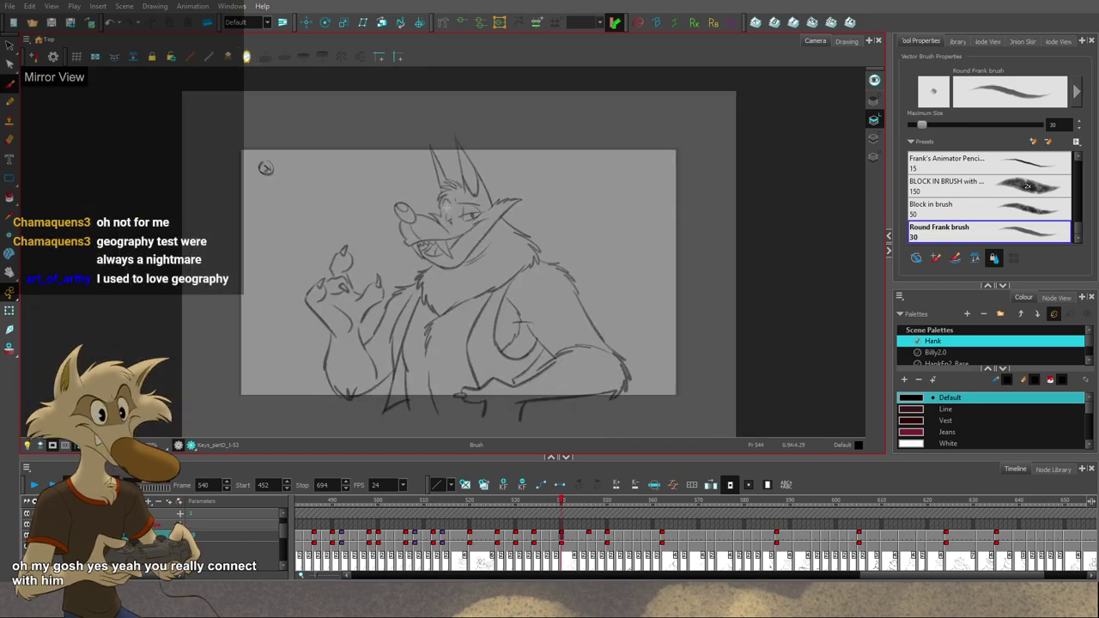
pyautogui.scroll(2, 529, 241)
pyautogui.press('g')
pyautogui.press('g')
pyautogui.press('g')
pyautogui.press('g')
pyautogui.press('g')
pyautogui.press('f')
pyautogui.press('f')
pyautogui.press('f')
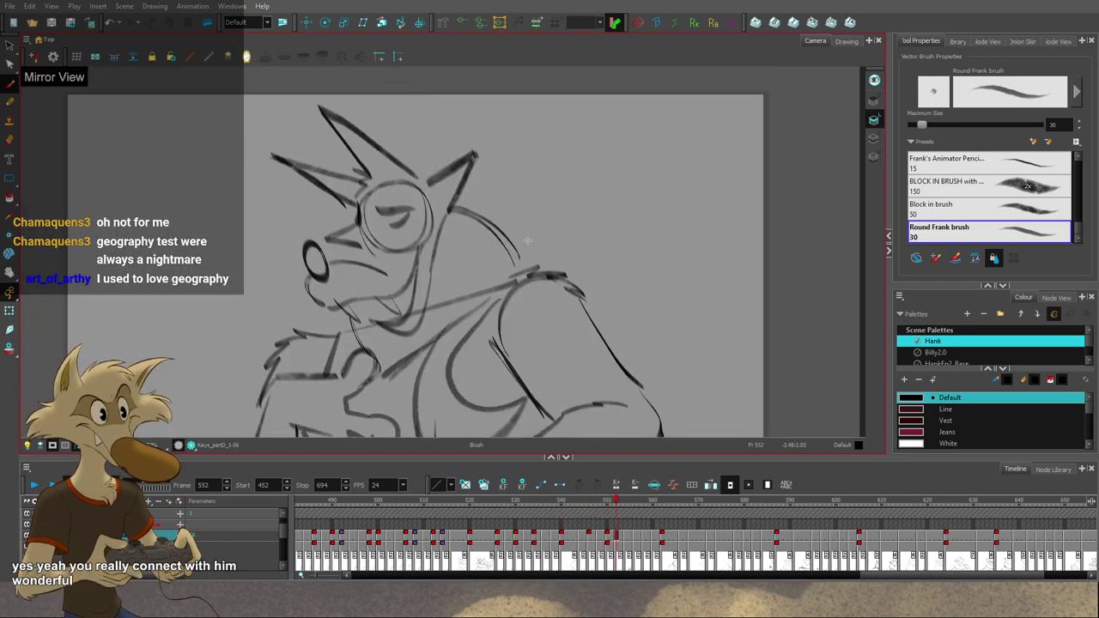
# Step: Step back from frame 552 to frame 548 in the mirrored view, examining the head drawings
pyautogui.press('g')
pyautogui.press('g')
pyautogui.press('g')
pyautogui.press(',')
pyautogui.press(',')
pyautogui.press(',')
pyautogui.press(',')
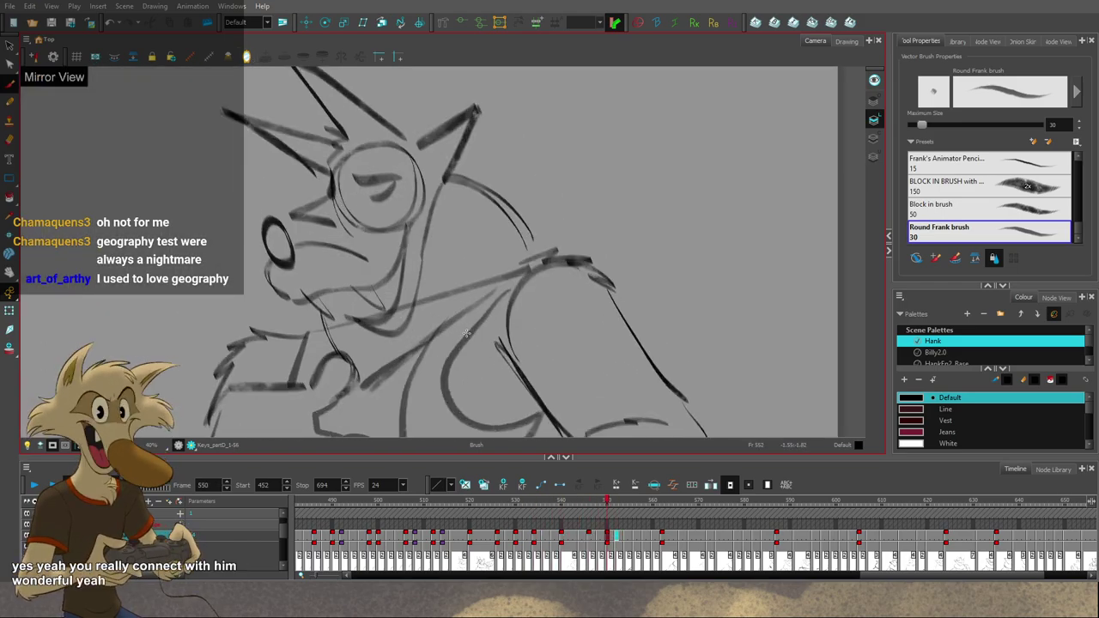
pyautogui.press('.')
pyautogui.press('.')
pyautogui.press('.')
pyautogui.press('.')
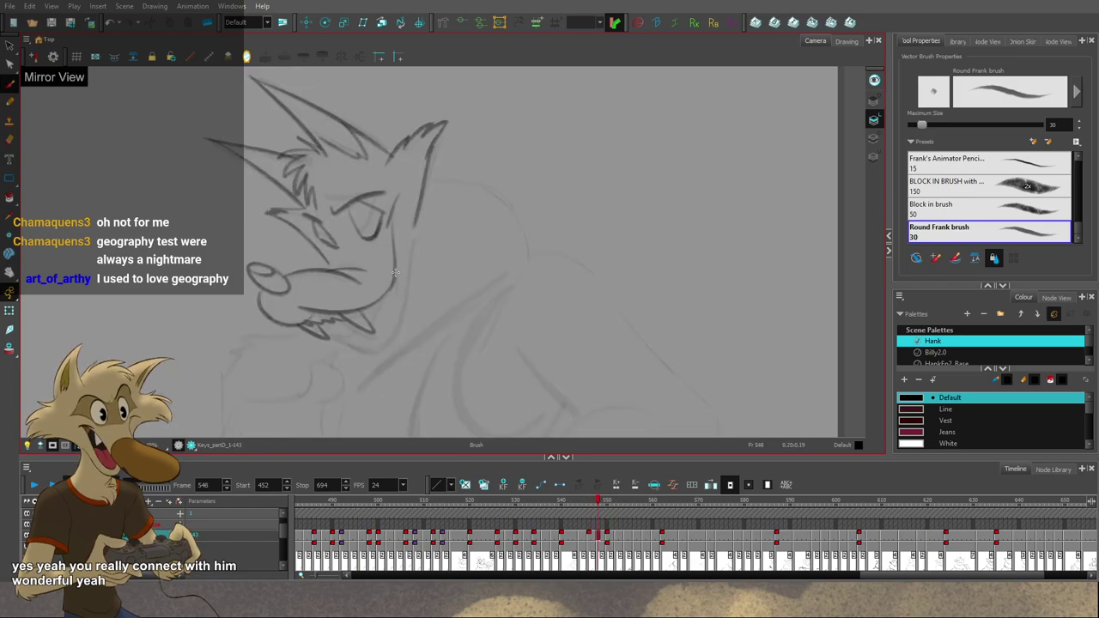
# Step: Compare the head on frame 548 with the drawing on frame 546 in the mirrored view
pyautogui.press('f')
pyautogui.press('f')
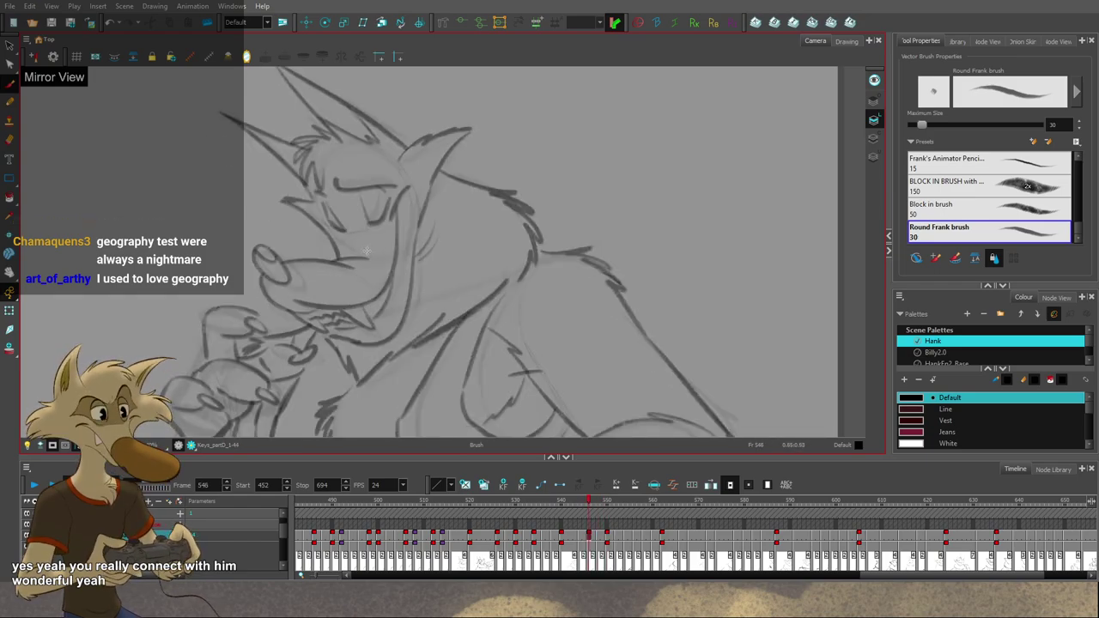
pyautogui.press('g')
pyautogui.press('g')
pyautogui.press('f')
pyautogui.press('f')
pyautogui.press('g')
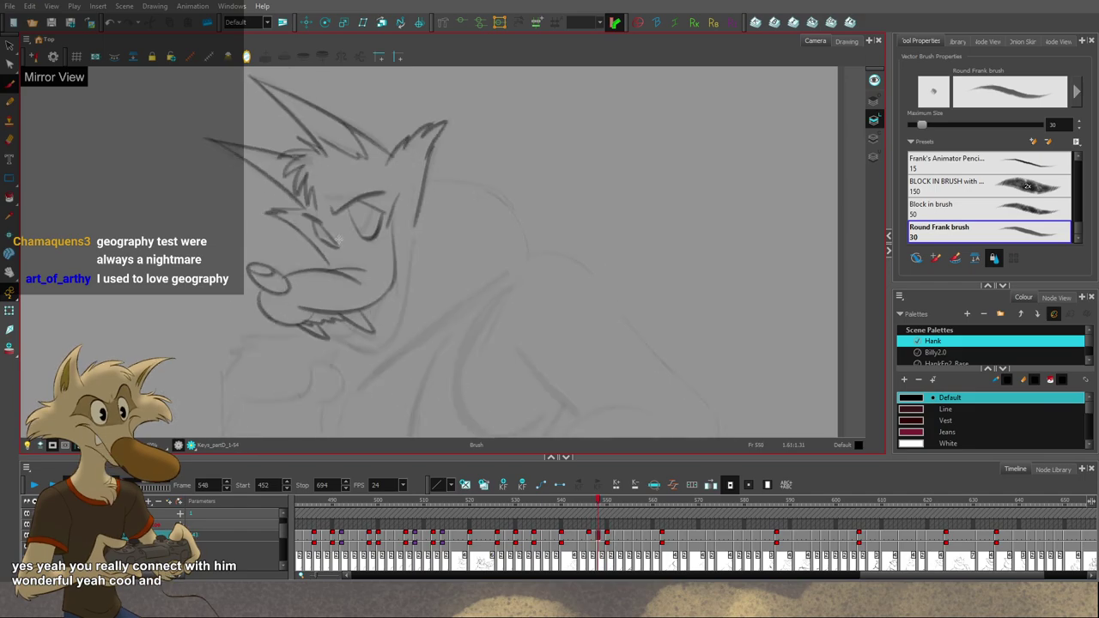
# Step: Select the far eye's stroke on frame 548 and compare the face with the key on frame 550
pyautogui.hotkey('alt', 's')
pyautogui.click(343, 247)
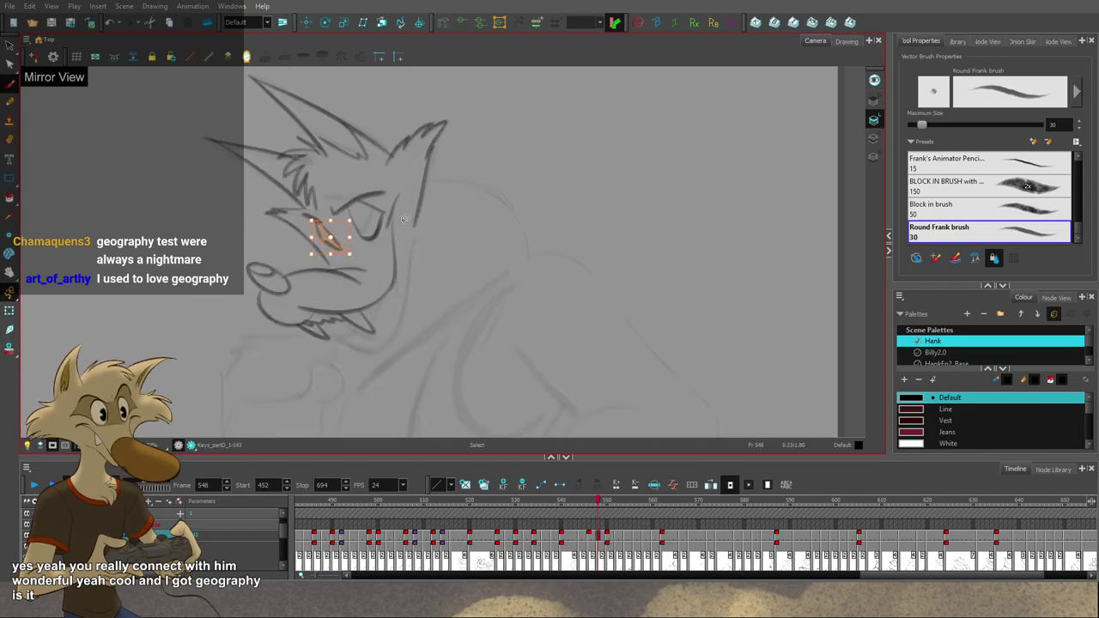
pyautogui.hotkey('alt', 'b')
pyautogui.press('.')
pyautogui.press('.')
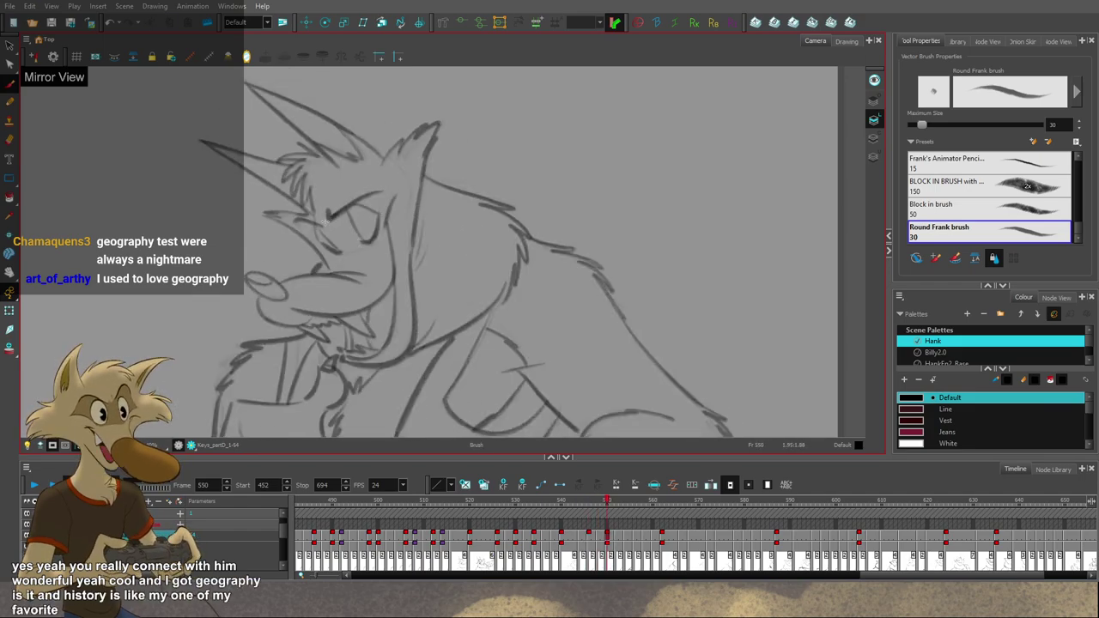
pyautogui.press(',')
pyautogui.press(',')
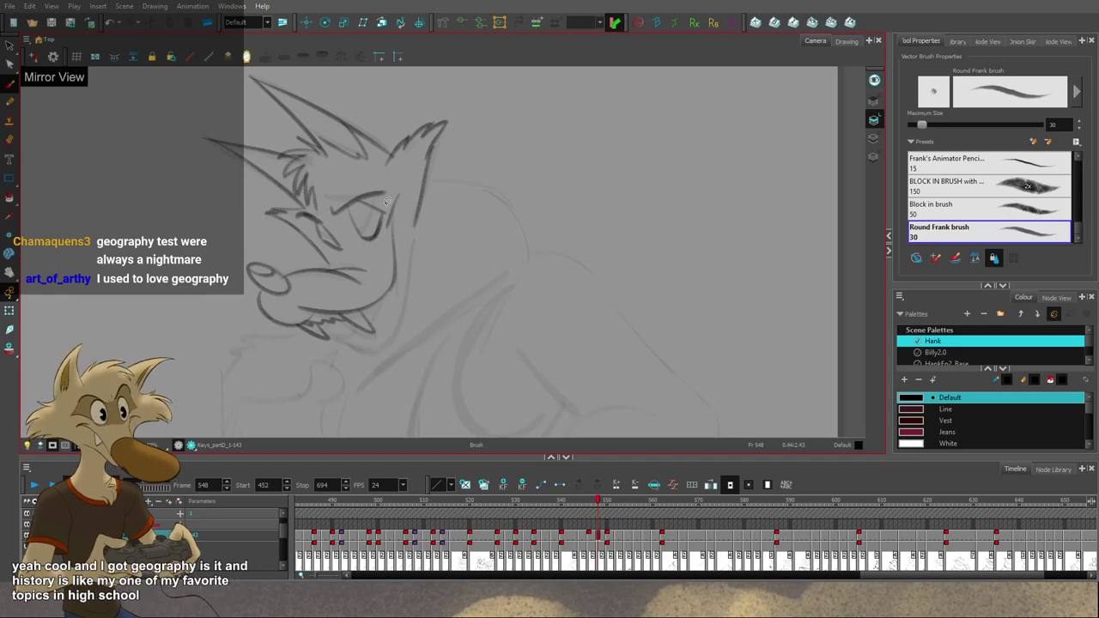
# Step: Return to frame 546 and restore the unmirrored view to examine the wolf's head
pyautogui.press(',')
pyautogui.press(',')
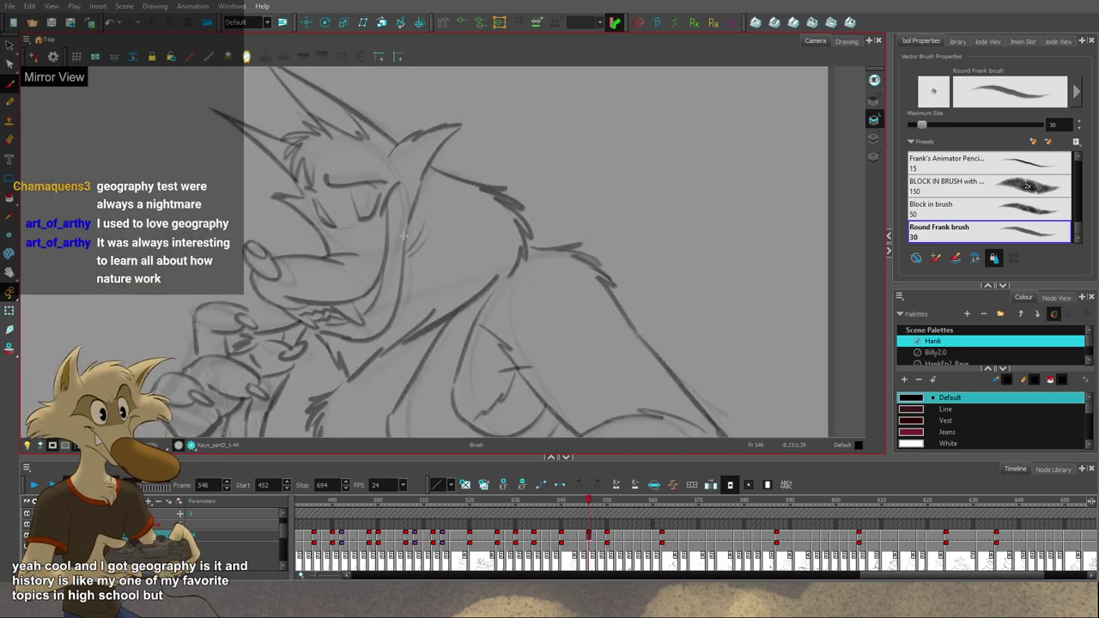
pyautogui.scroll(1, 403, 235)
pyautogui.scroll(-3, 407, 237)
pyautogui.scroll(2, 410, 240)
pyautogui.click(248, 58)
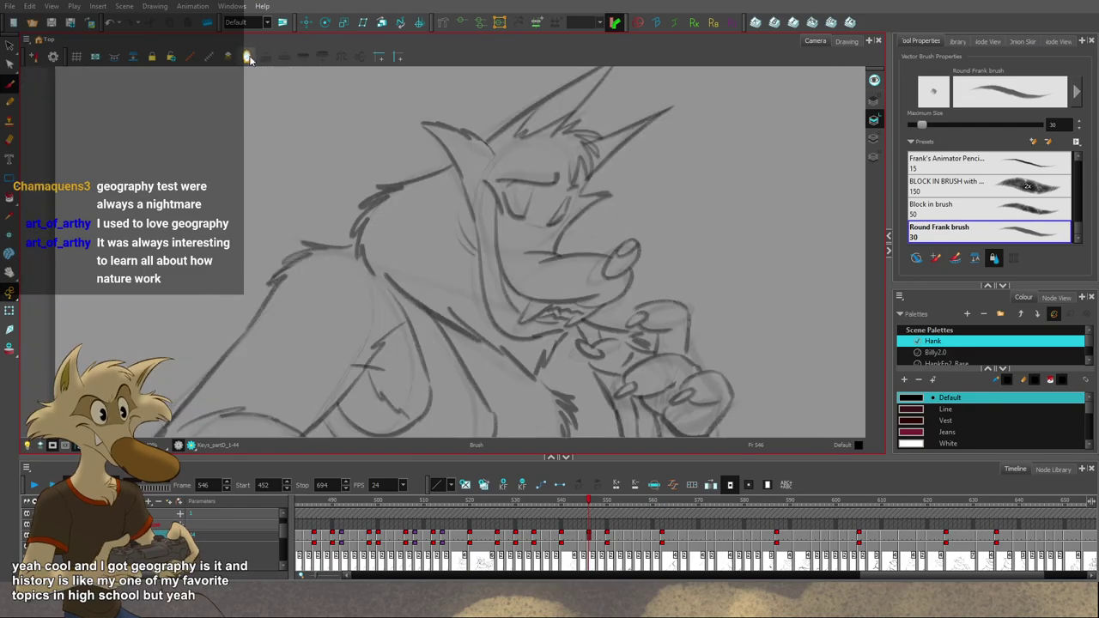
pyautogui.scroll(-2, 360, 146)
pyautogui.scroll(2, 512, 256)
pyautogui.scroll(-1, 524, 258)
pyautogui.scroll(1, 566, 268)
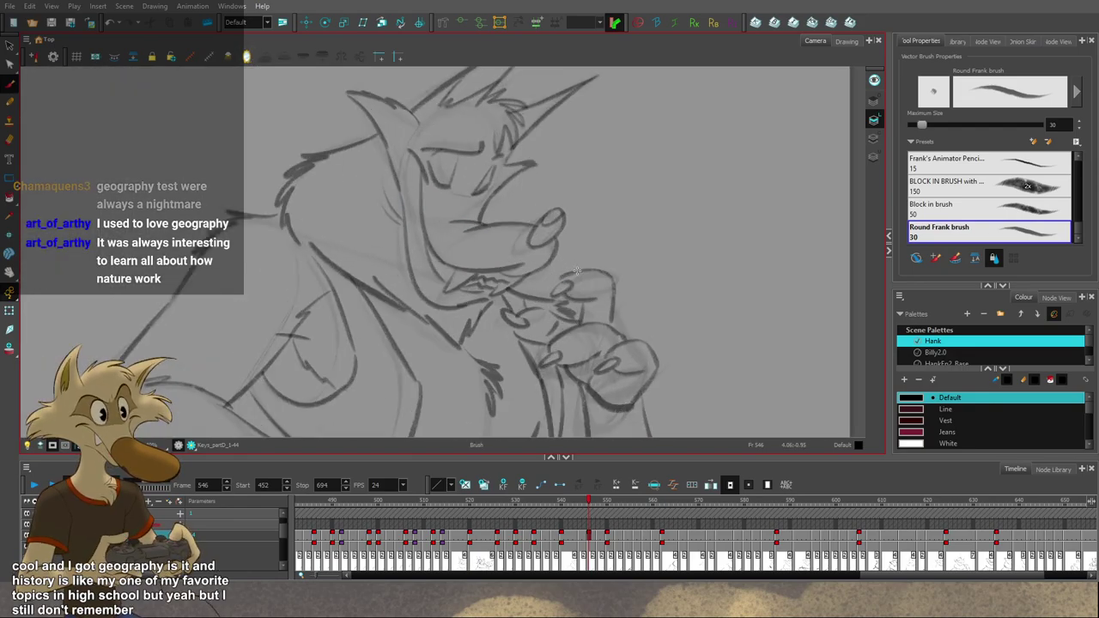
pyautogui.scroll(-2, 570, 273)
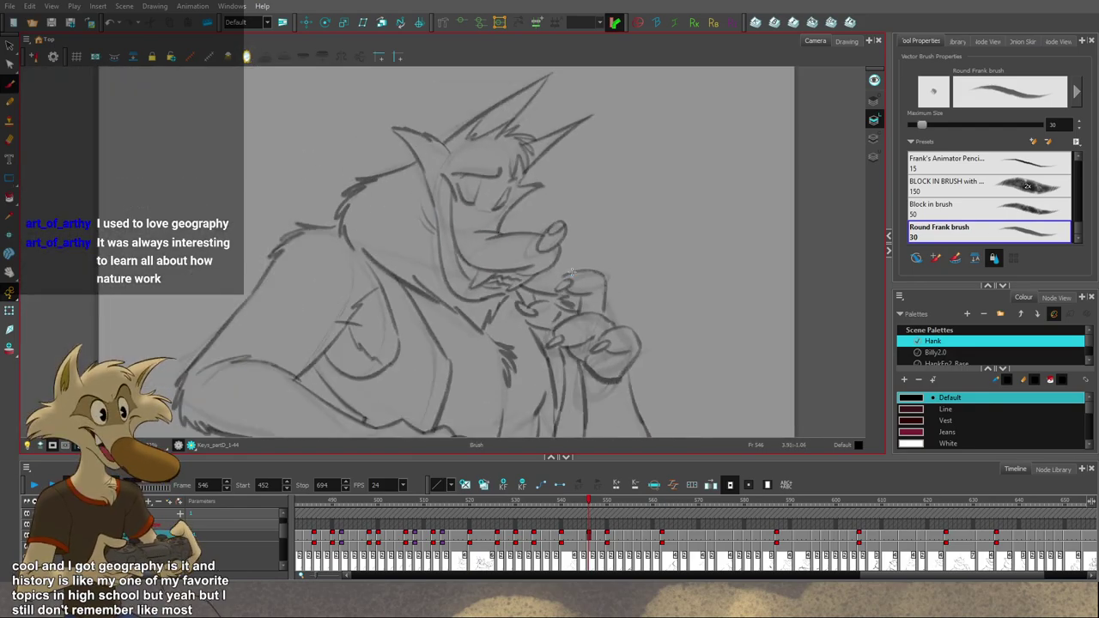
pyautogui.scroll(2, 570, 273)
pyautogui.scroll(2, 571, 273)
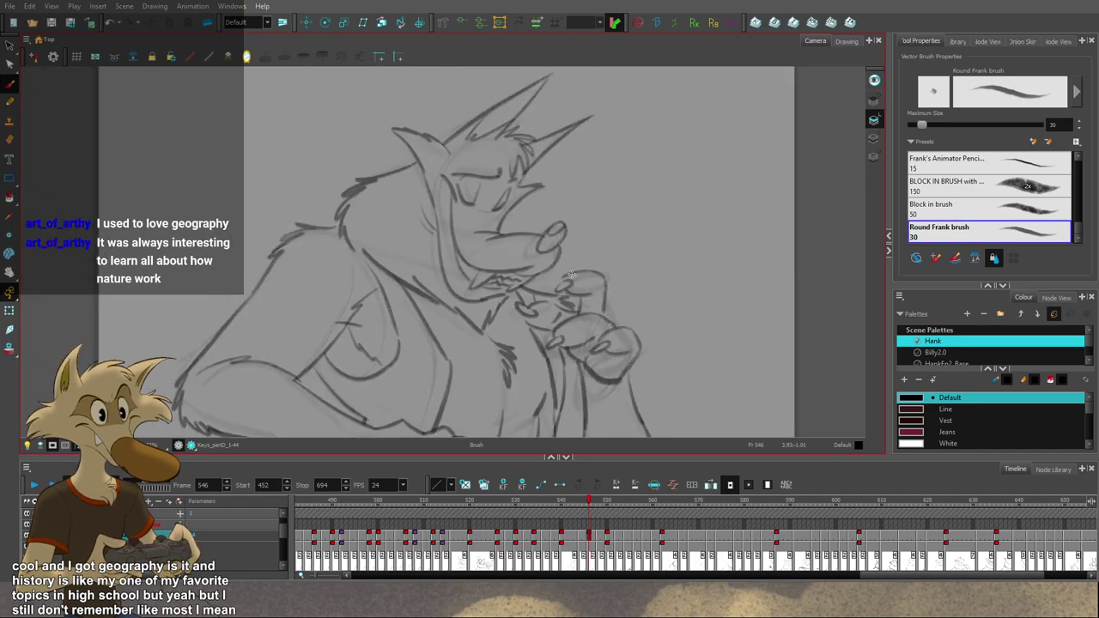
pyautogui.scroll(-2, 572, 278)
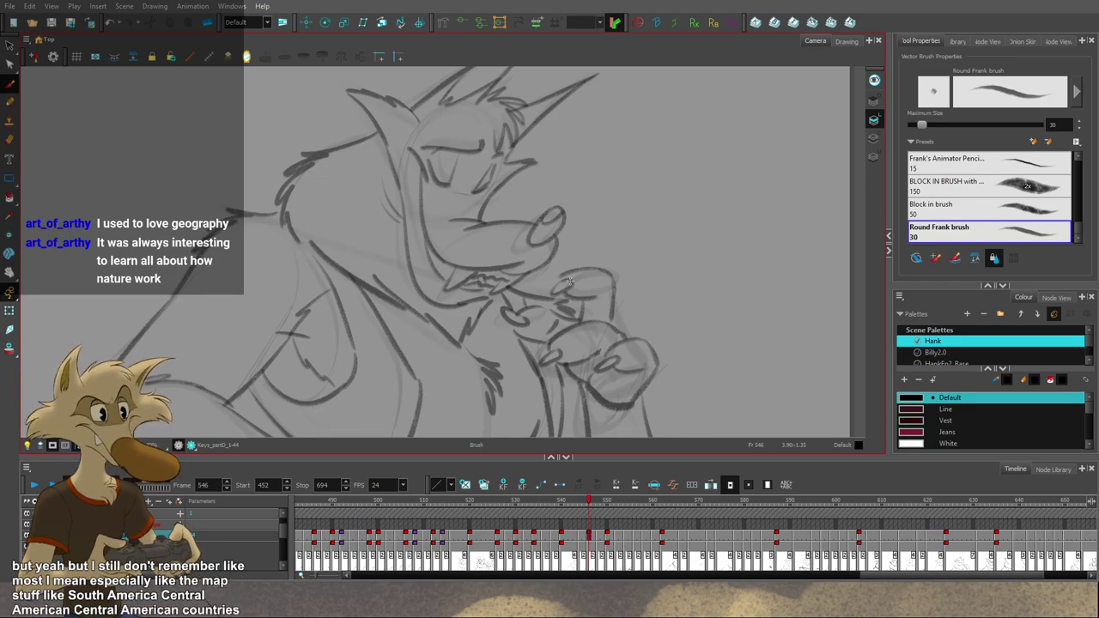
pyautogui.scroll(-3, 570, 281)
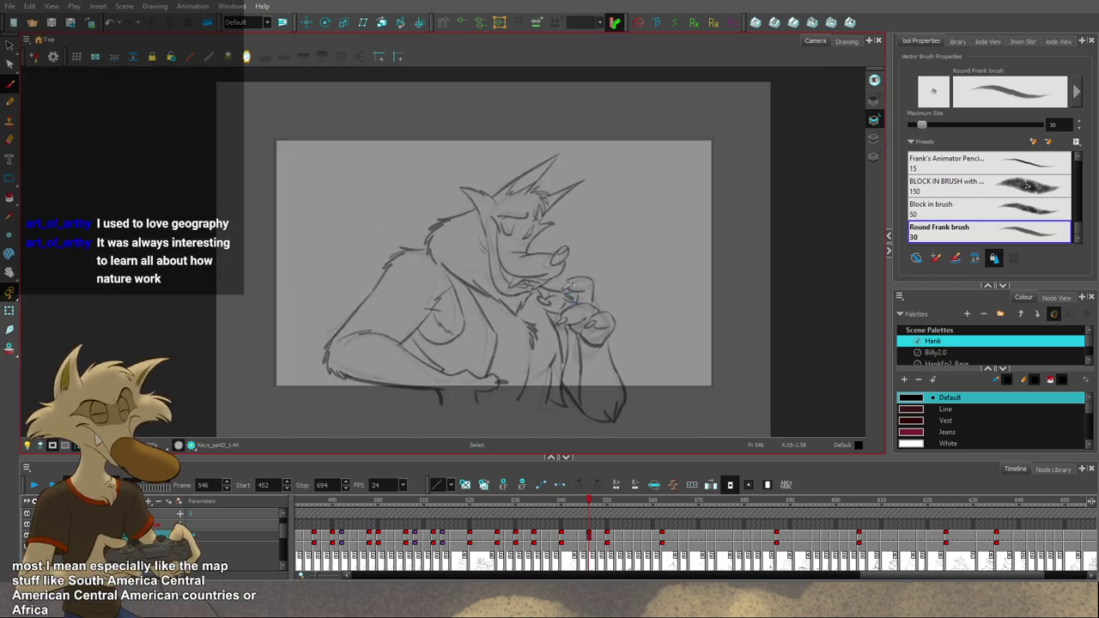
# Step: Flip between frame 546 and its neighbouring drawings to compare the snout and cheek
pyautogui.scroll(2, 567, 279)
pyautogui.press('f')
pyautogui.press('g')
pyautogui.press('f')
pyautogui.press('g')
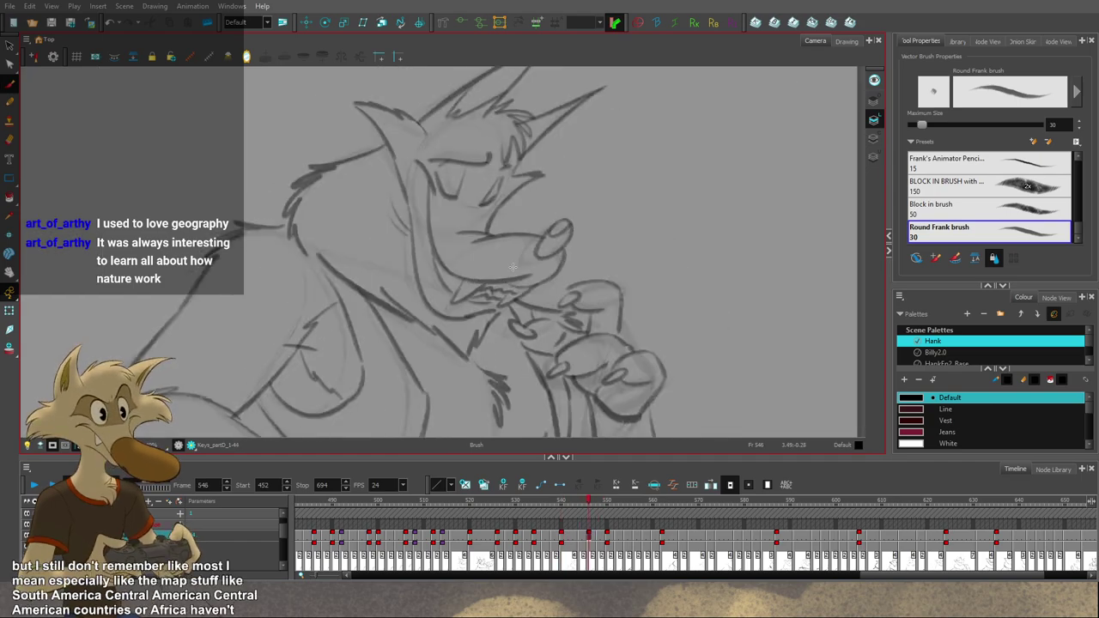
pyautogui.press('f')
pyautogui.press('g')
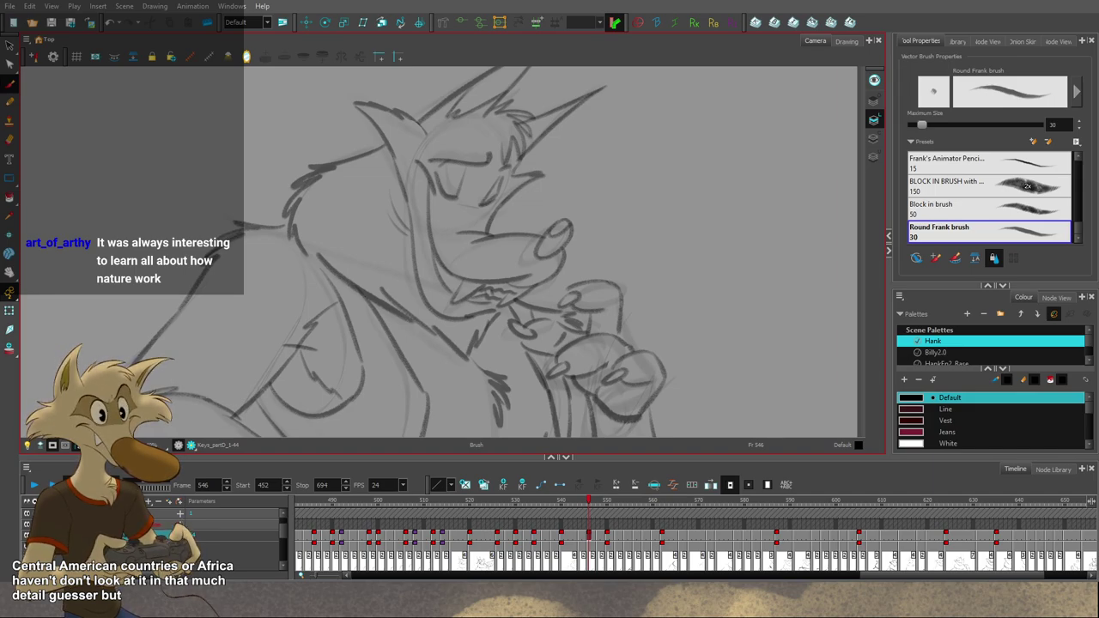
# Step: Flip forward from frame 546 to the key on frame 550 and step back to frame 548
pyautogui.scroll(-4, 558, 181)
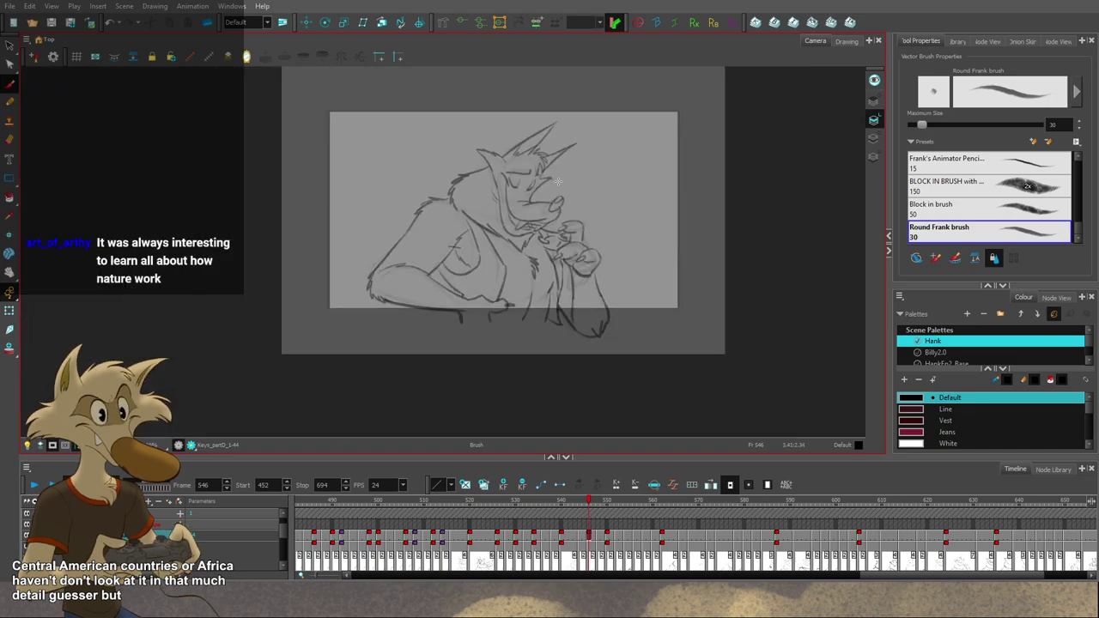
pyautogui.scroll(2, 558, 181)
pyautogui.press('.')
pyautogui.press('.')
pyautogui.press('.')
pyautogui.press('.')
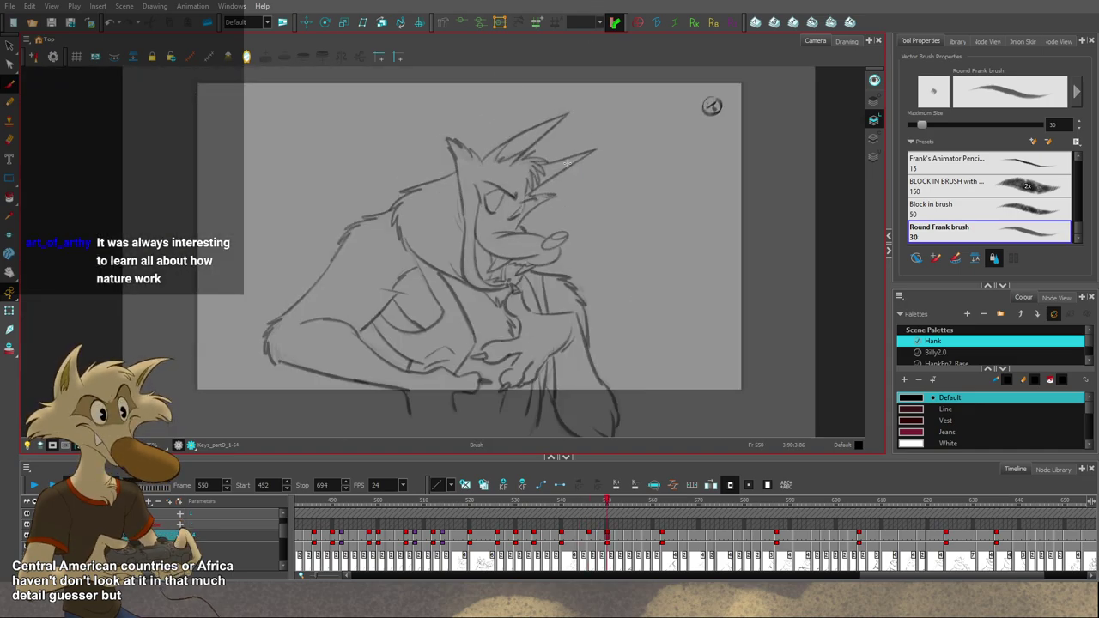
pyautogui.press(',')
pyautogui.press(',')
pyautogui.press(',')
pyautogui.press(',')
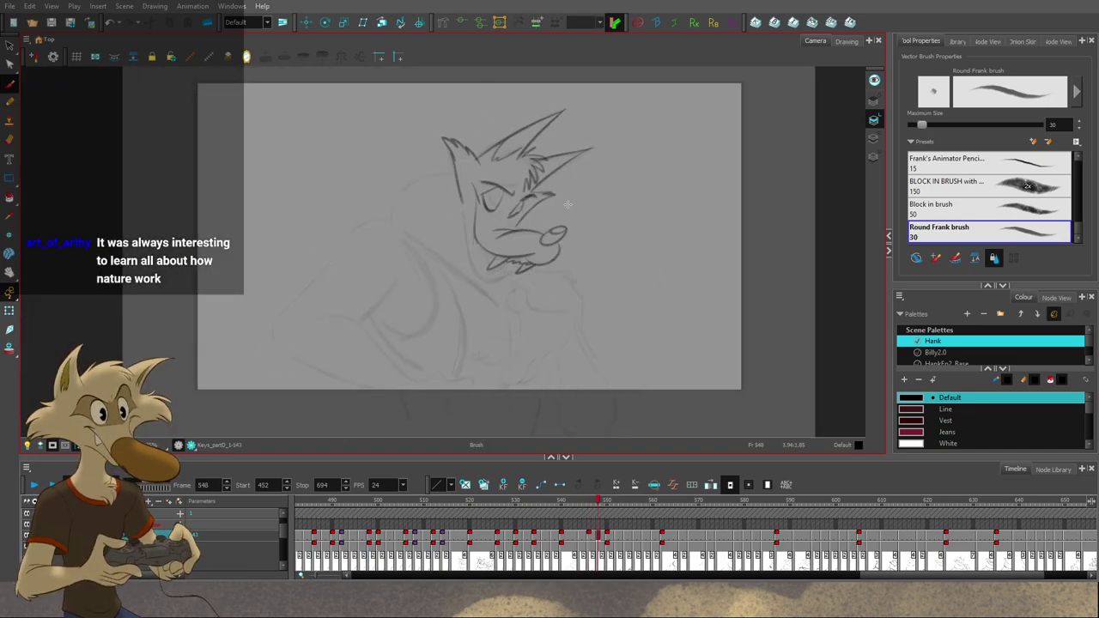
# Step: Compare the head on frame 548 with frames 546 and 550, ending on frame 546
pyautogui.scroll(2, 570, 211)
pyautogui.press('.')
pyautogui.press('.')
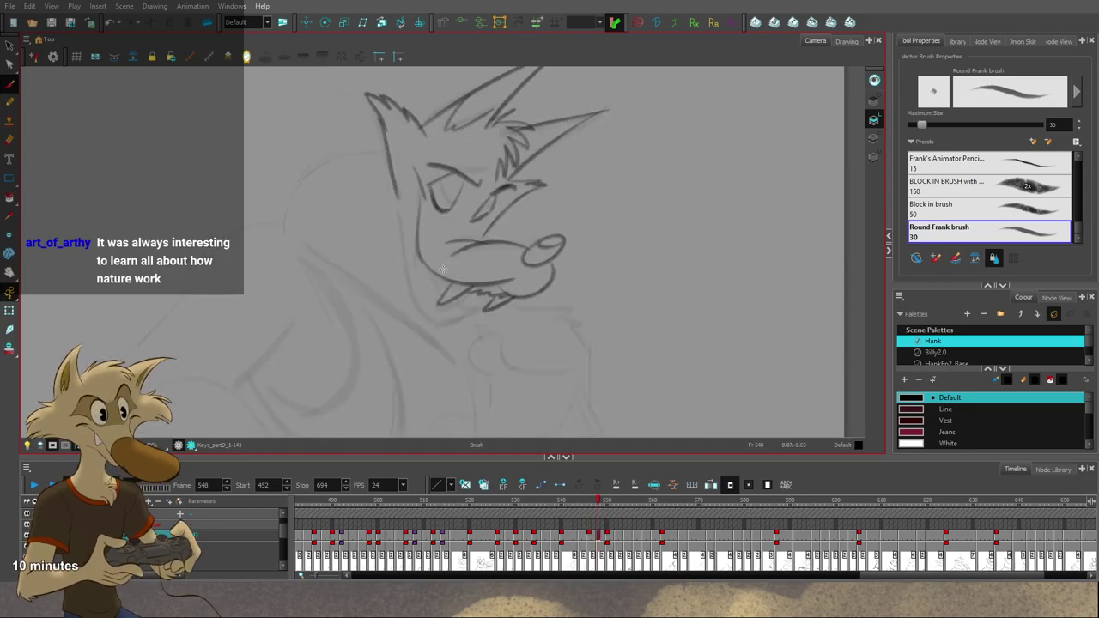
pyautogui.press(',')
pyautogui.press(',')
pyautogui.press('.')
pyautogui.press('.')
pyautogui.press('.')
pyautogui.press('.')
pyautogui.press(',')
pyautogui.press(',')
pyautogui.press(',')
pyautogui.press(',')
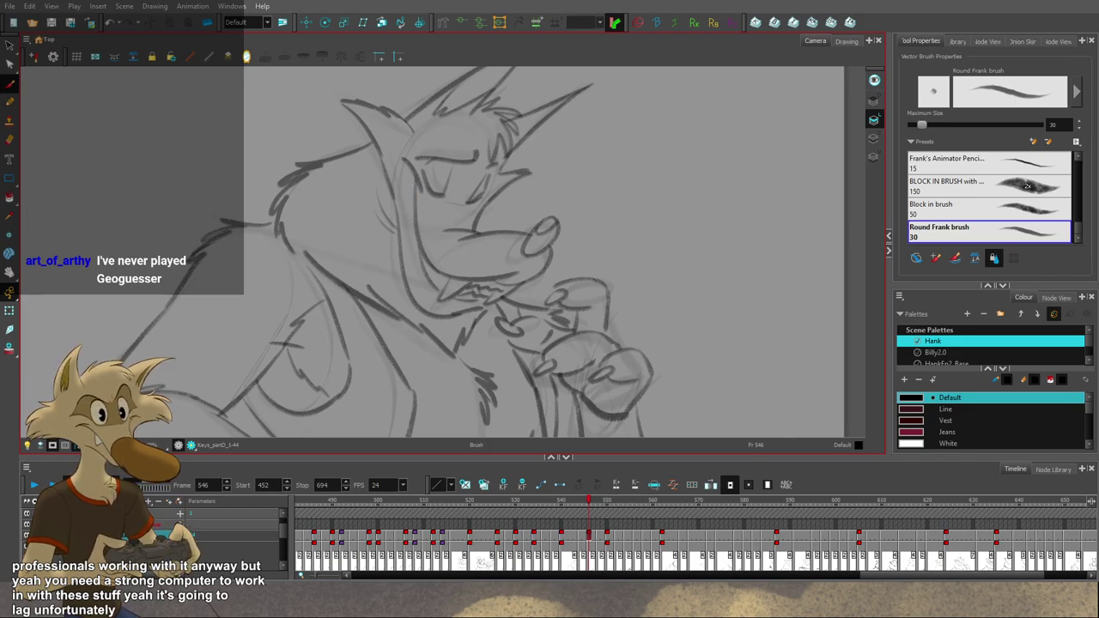
# Step: Bring the whole figure into view and flip back to frame 544 to check the movement between drawings
pyautogui.scroll(-5, 497, 190)
pyautogui.press('f')
pyautogui.press('f')
pyautogui.press('f')
pyautogui.press('f')
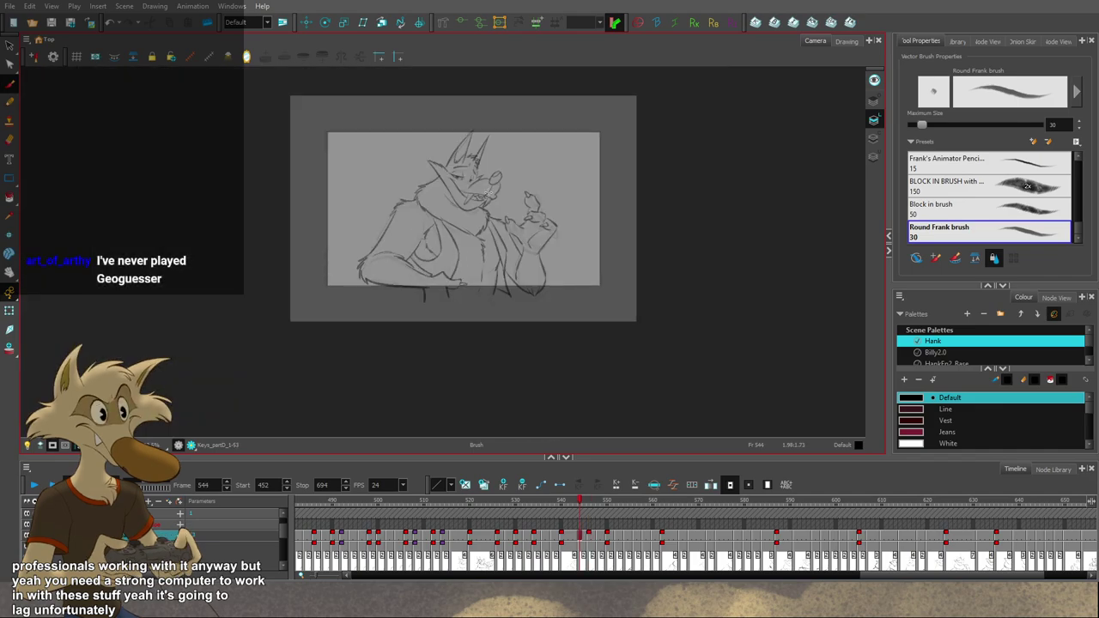
pyautogui.scroll(2, 497, 190)
pyautogui.press('g')
pyautogui.press('g')
pyautogui.press('g')
pyautogui.press('g')
pyautogui.press('g')
pyautogui.press('f')
pyautogui.press('f')
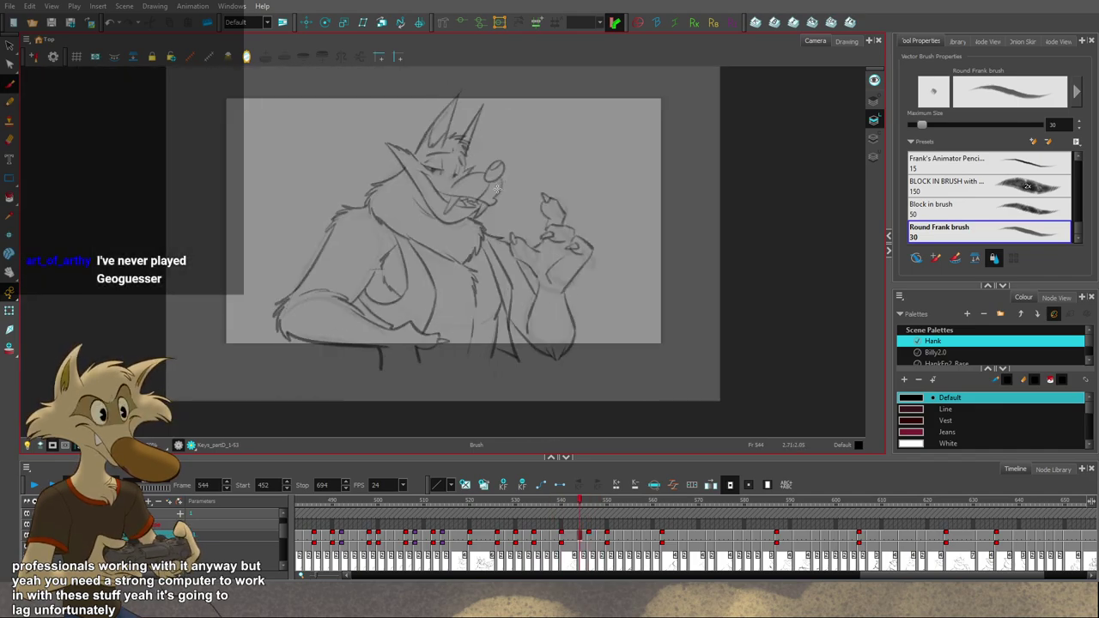
# Step: Flip through the drawings from frame 544 past frame 546 to frame 550 to review the head turn
pyautogui.press('f')
pyautogui.press('g')
pyautogui.press('g')
pyautogui.press('g')
pyautogui.press('g')
pyautogui.press(',')
pyautogui.press(',')
pyautogui.press(',')
pyautogui.press(',')
pyautogui.press(',')
pyautogui.press(',')
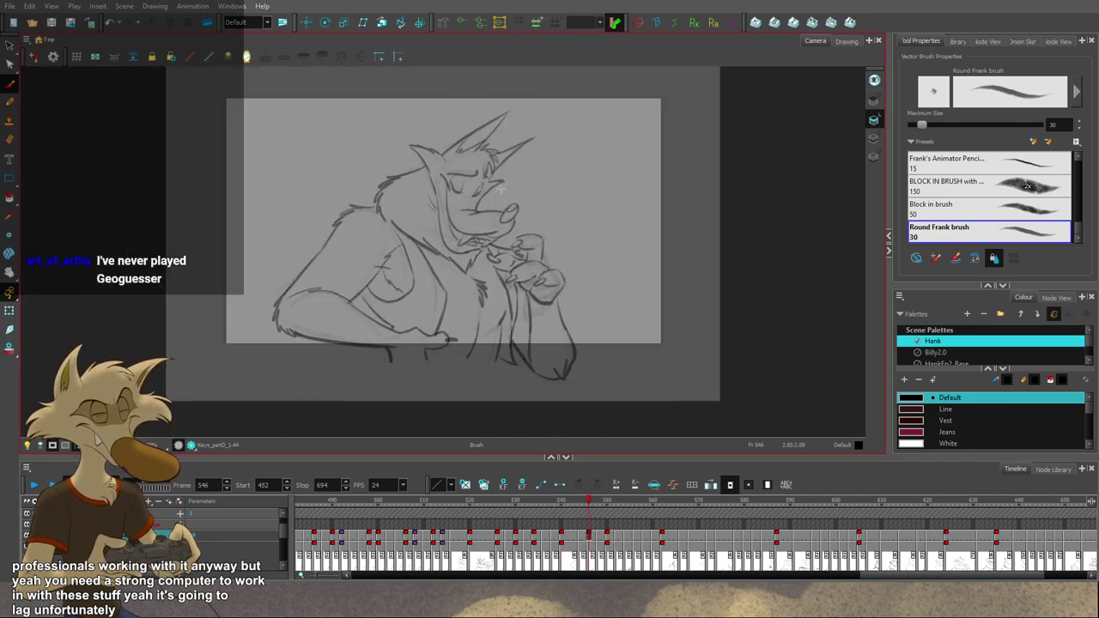
pyautogui.scroll(3, 500, 185)
pyautogui.press('.')
pyautogui.press('.')
pyautogui.press('.')
pyautogui.press('.')
pyautogui.press('.')
pyautogui.press('.')
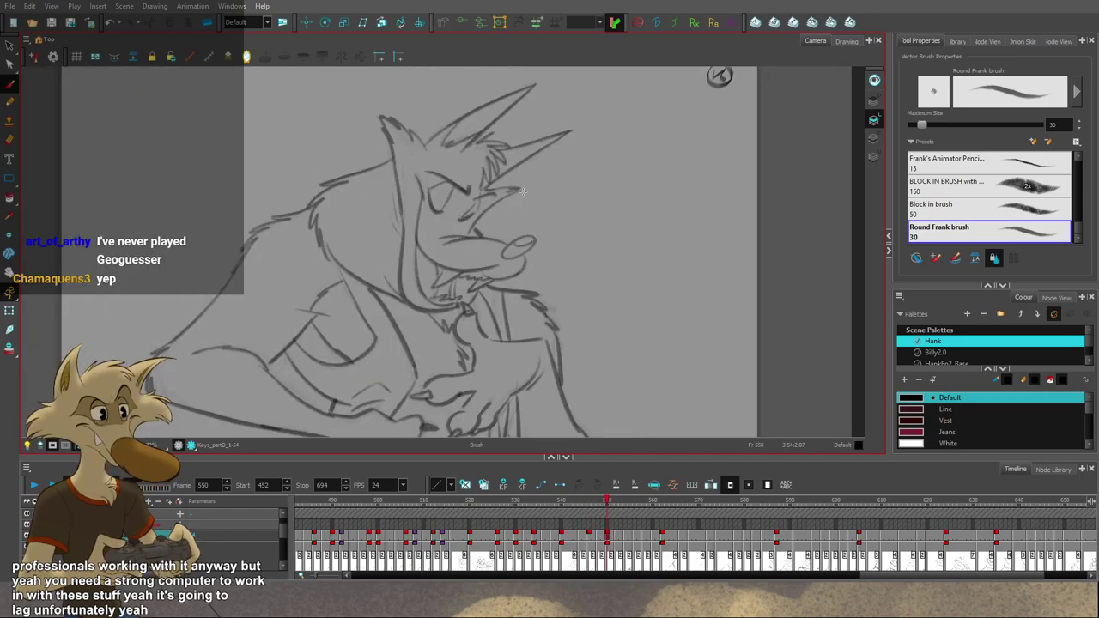
# Step: Go to frame 538 and delete the stroke of the wolf's upper mouth line at the cheek
pyautogui.click(588, 509)
pyautogui.moveTo(588, 509)
pyautogui.mouseDown()
pyautogui.moveTo(545, 509)
pyautogui.moveTo(597, 525)
pyautogui.moveTo(533, 514)
pyautogui.moveTo(569, 521)
pyautogui.moveTo(538, 520)
pyautogui.moveTo(560, 513)
pyautogui.moveTo(537, 508)
pyautogui.moveTo(565, 518)
pyautogui.moveTo(554, 511)
pyautogui.mouseUp()
pyautogui.press('s')
pyautogui.press('Delete')
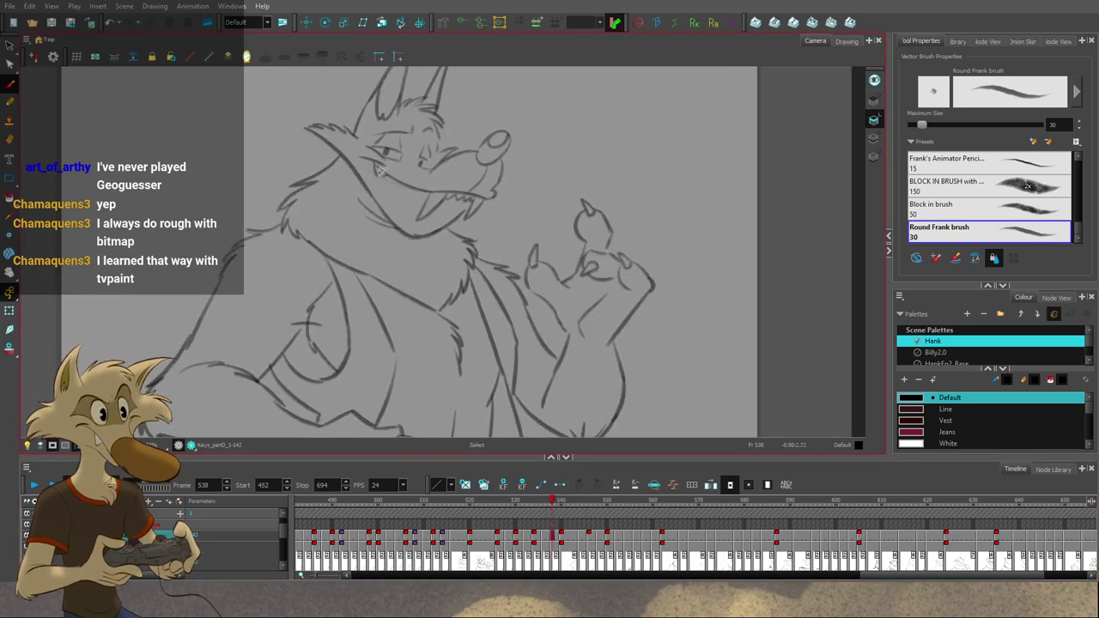
# Step: Try several strokes for the wolf's upper mouth line at the cheek on frame 538, comparing them with frame 540
pyautogui.moveTo(372, 163); pyautogui.dragTo(424, 191)
pyautogui.hotkey('ctrl', 'z')
pyautogui.moveTo(370, 166); pyautogui.dragTo(429, 201)
pyautogui.press('f')
pyautogui.press('g')
pyautogui.press('g')
pyautogui.press('f')
pyautogui.hotkey('ctrl', 'z')
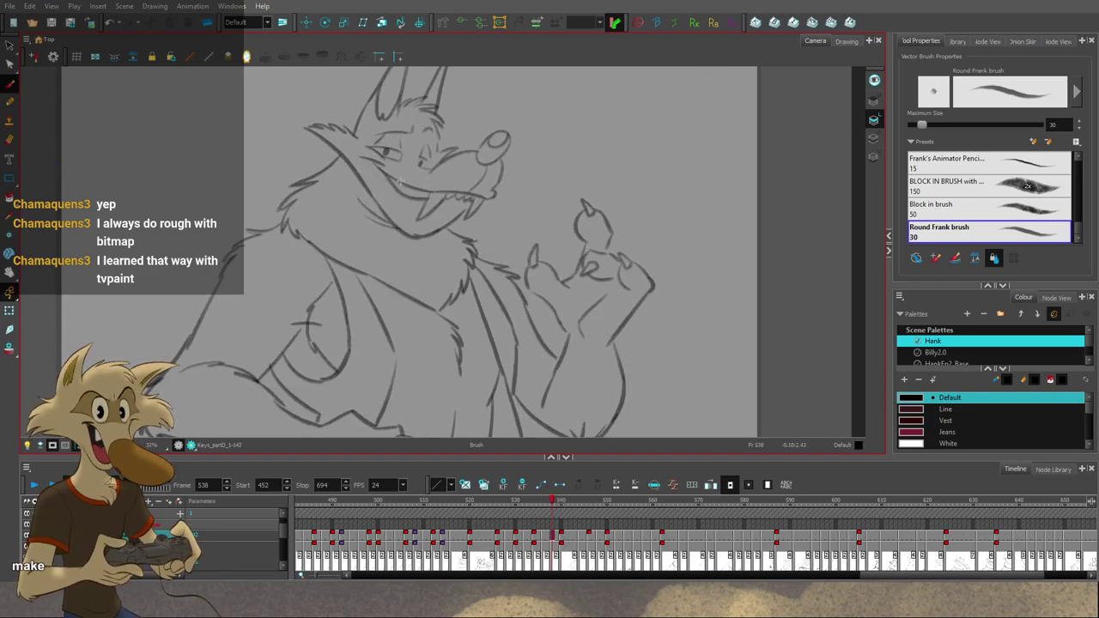
pyautogui.hotkey('ctrl', 'z')
# Step: Redraw the upper mouth line from the cheek to the fang on frame 538, matching it to frame 540
pyautogui.moveTo(374, 167); pyautogui.dragTo(429, 203)
pyautogui.press('f')
pyautogui.press('g')
pyautogui.press('g')
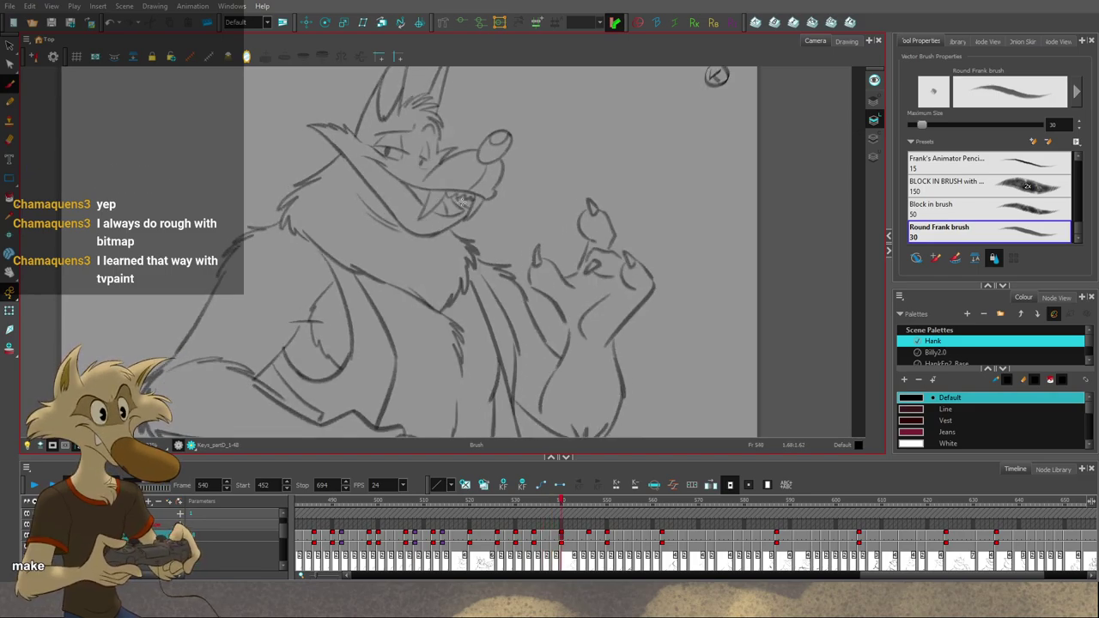
pyautogui.press('f')
pyautogui.hotkey('ctrl', 'z')
pyautogui.moveTo(385, 175); pyautogui.dragTo(431, 208)
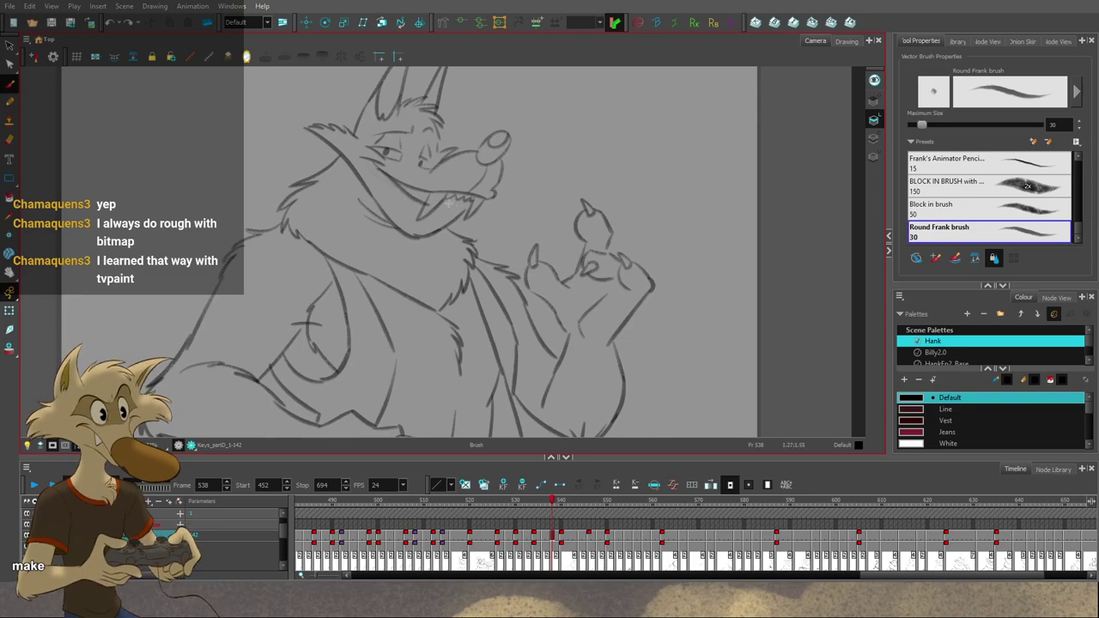
pyautogui.press('g')
pyautogui.press('g')
pyautogui.press('f')
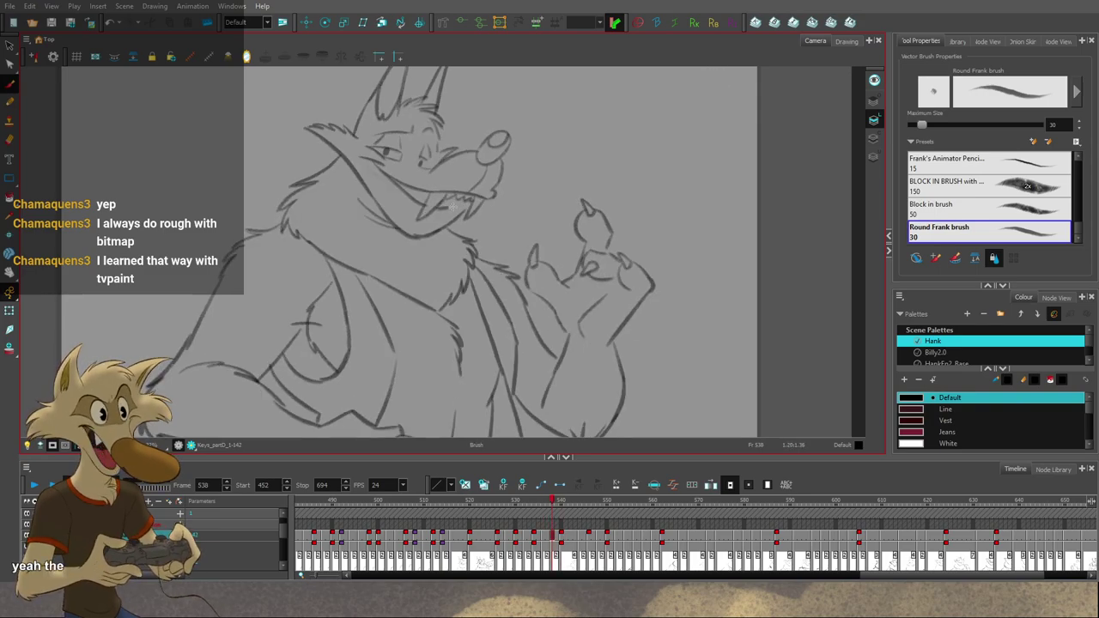
pyautogui.press('g')
pyautogui.press('f')
pyautogui.press('f')
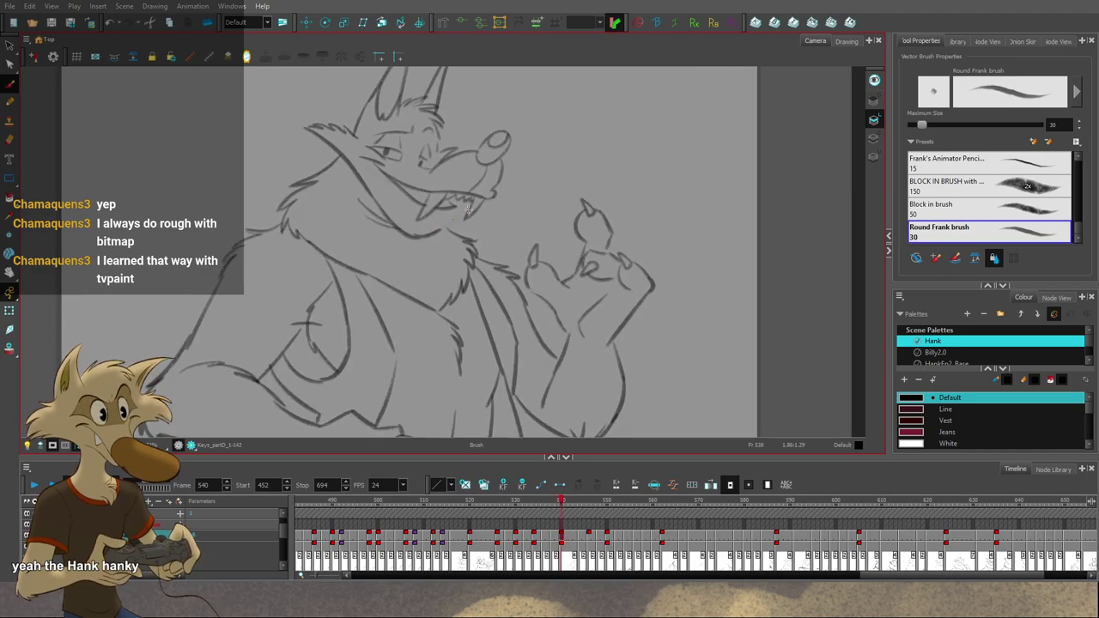
# Step: Try a short stroke for the teeth behind the fang on frame 538, comparing the mouth with the adjacent drawing
pyautogui.hotkey('ctrl', 'z')
pyautogui.moveTo(459, 206); pyautogui.dragTo(471, 204)
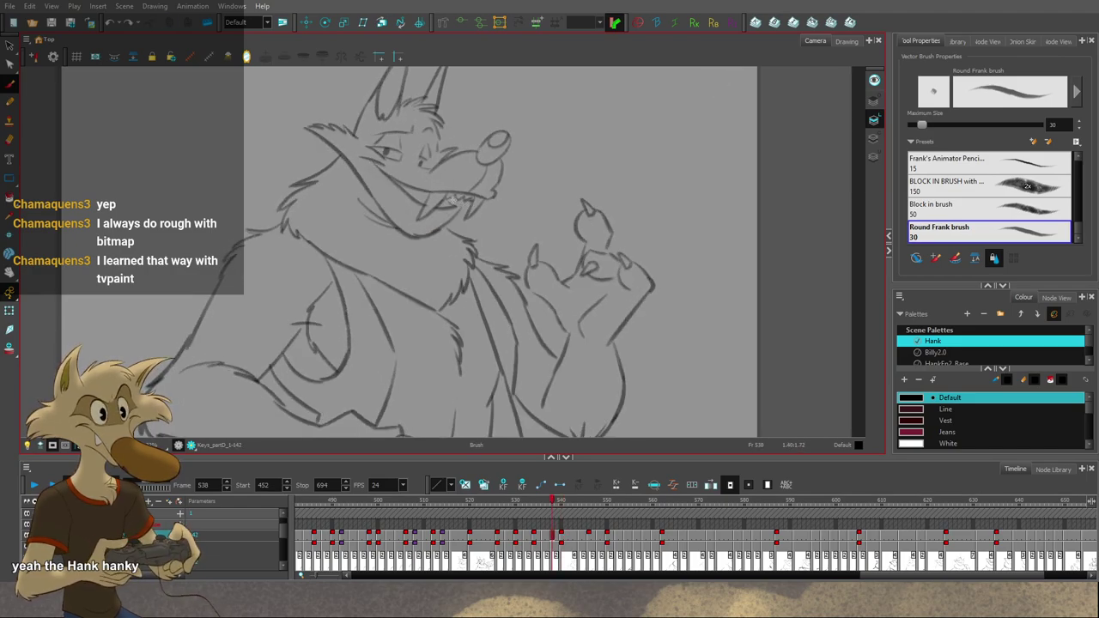
pyautogui.hotkey('ctrl', 'z')
pyautogui.press('g')
pyautogui.press('f')
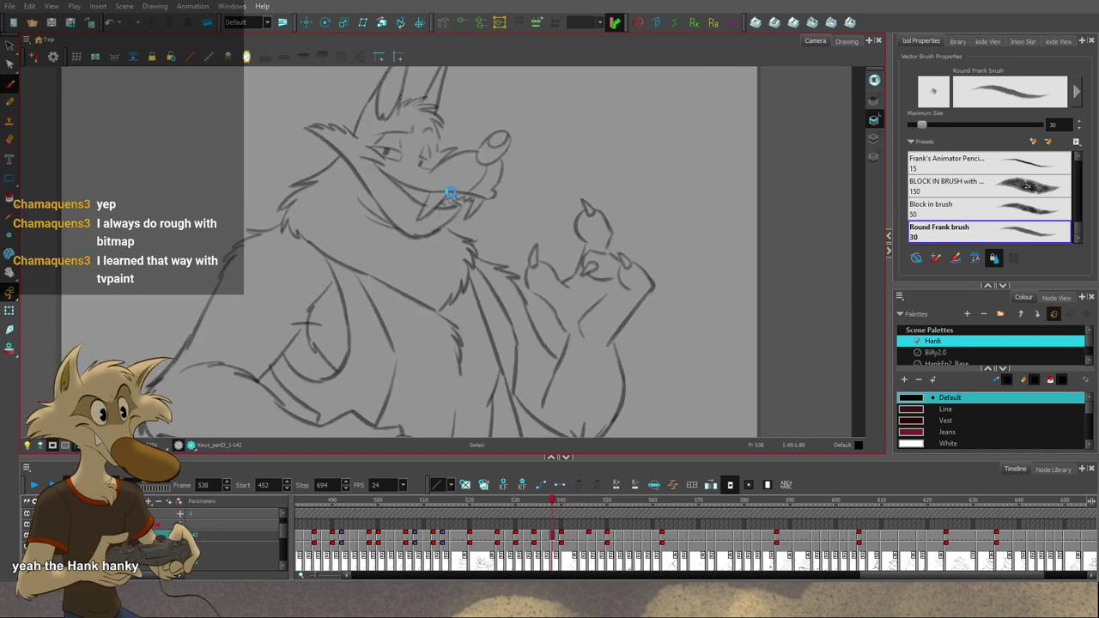
pyautogui.press('g')
pyautogui.press('f')
pyautogui.press('g')
pyautogui.press('f')
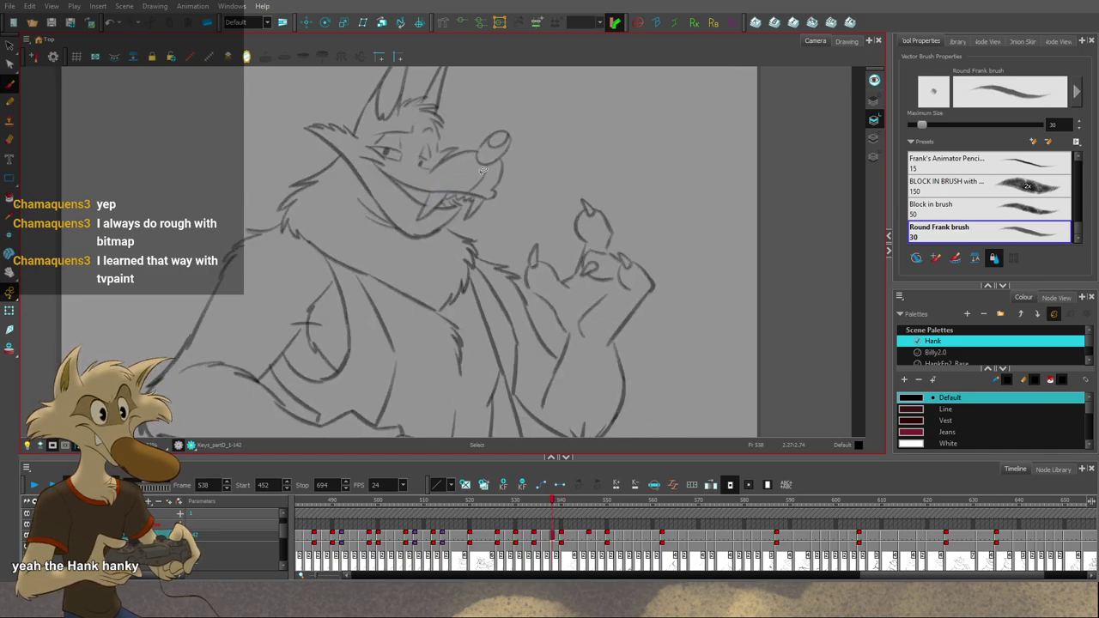
# Step: Go back to frame 534 and examine the drawing both up close and with the whole figure in view
pyautogui.press('f')
pyautogui.press('f')
pyautogui.press('f')
pyautogui.press('1')
pyautogui.press('1')
pyautogui.press('g')
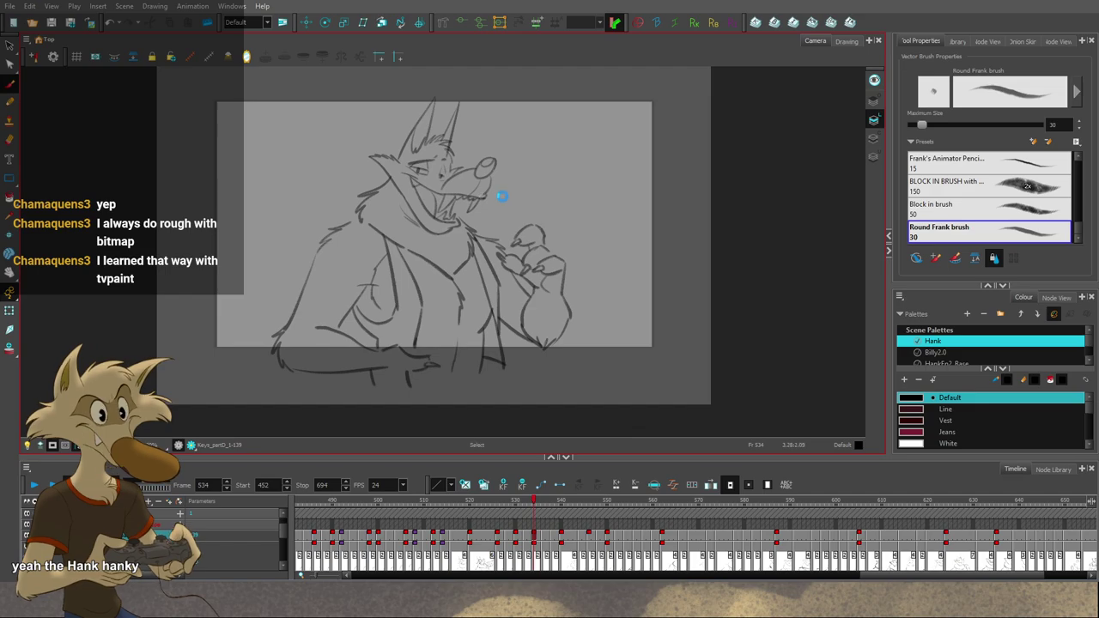
pyautogui.press('1')
pyautogui.press('2')
pyautogui.press('2')
pyautogui.press('1')
pyautogui.scroll(2, 498, 228)
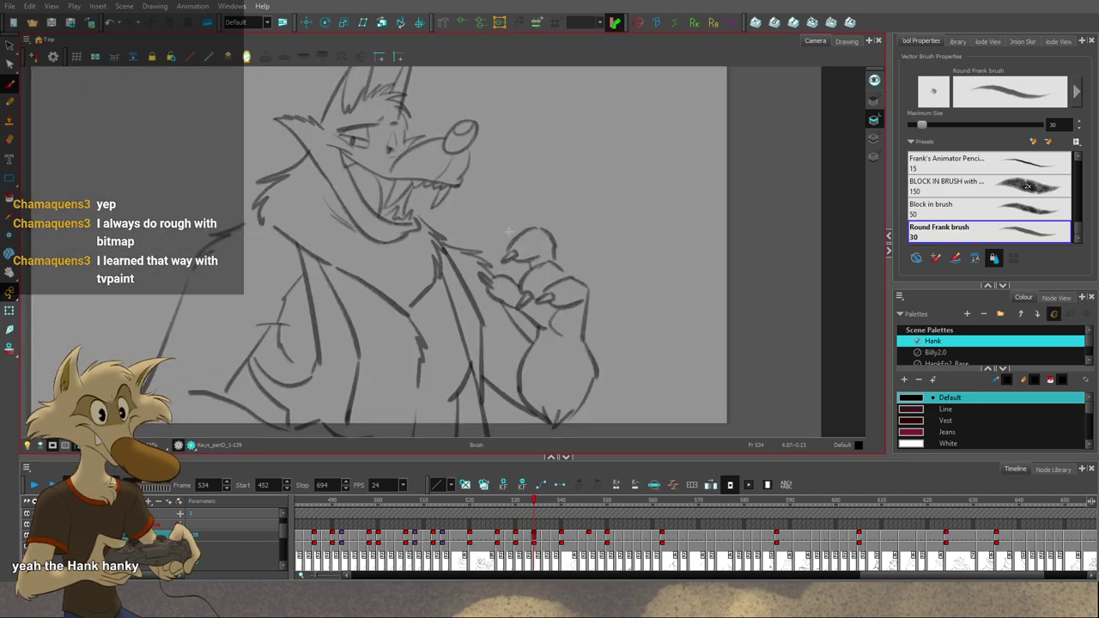
pyautogui.scroll(-2, 500, 230)
pyautogui.scroll(-1, 506, 234)
pyautogui.scroll(1, 505, 230)
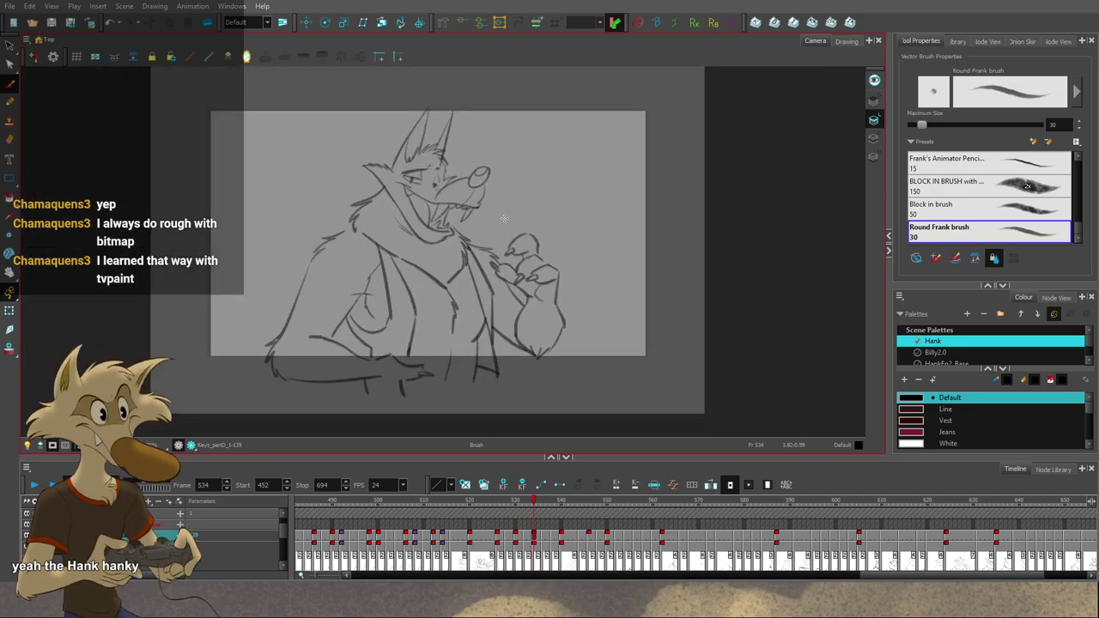
pyautogui.scroll(-1, 502, 224)
pyautogui.scroll(1, 500, 216)
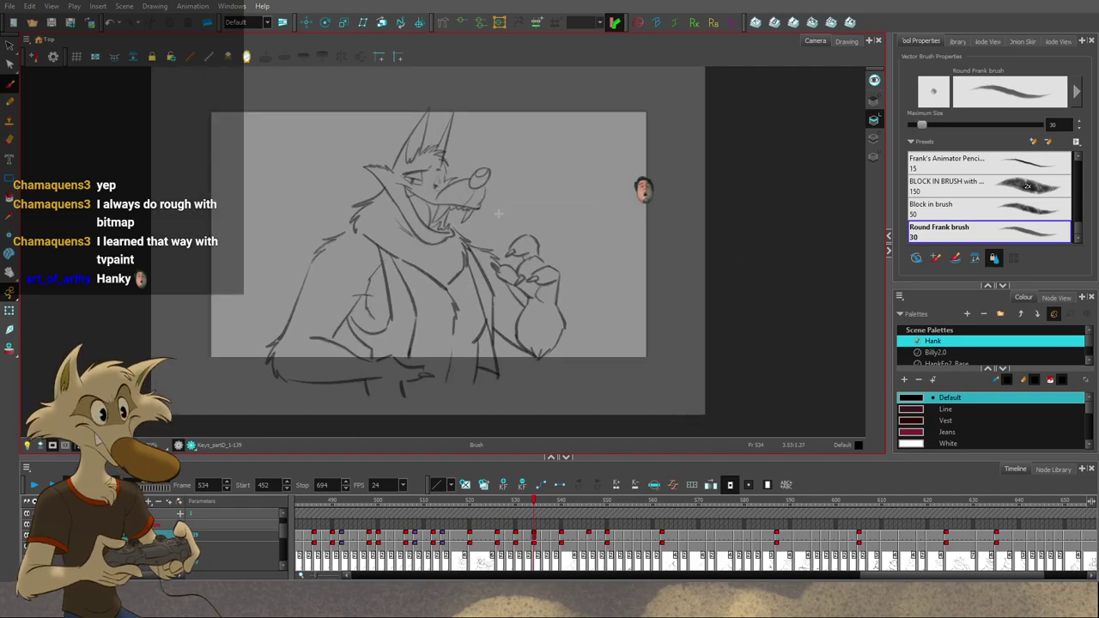
# Step: Flip through the drawings from frame 532 to frame 548 and back to frame 530 to review the head movement
pyautogui.press(',')
pyautogui.press(',')
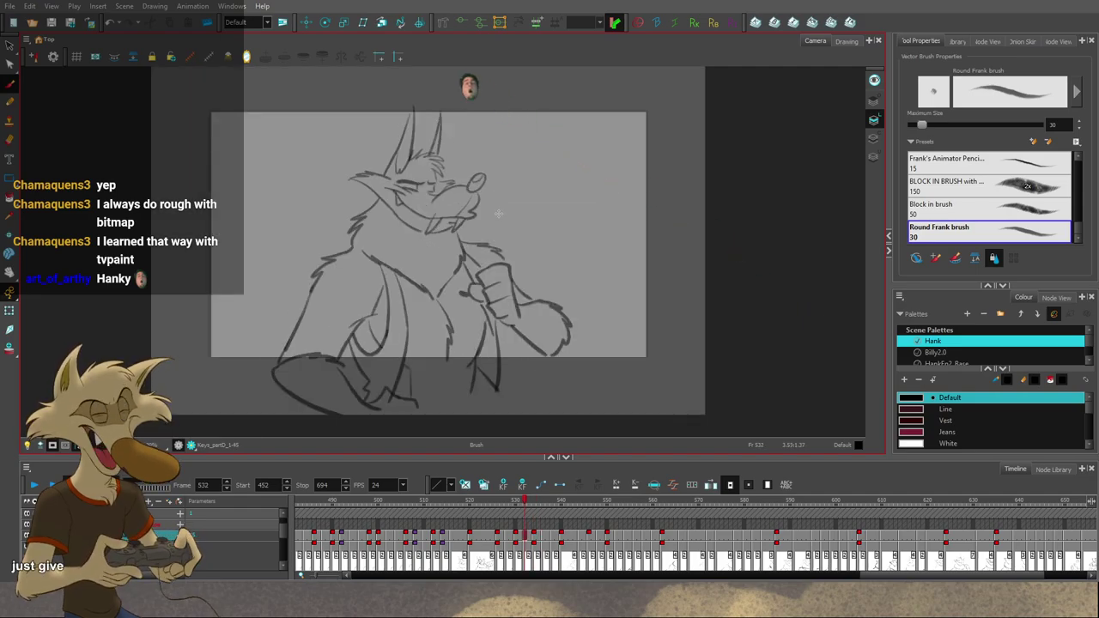
pyautogui.press('.')
pyautogui.press('.')
pyautogui.press('.')
pyautogui.press('.')
pyautogui.press('.')
pyautogui.press('.')
pyautogui.press('f')
pyautogui.press('f')
pyautogui.press('f')
pyautogui.press('f')
pyautogui.press('f')
pyautogui.press('f')
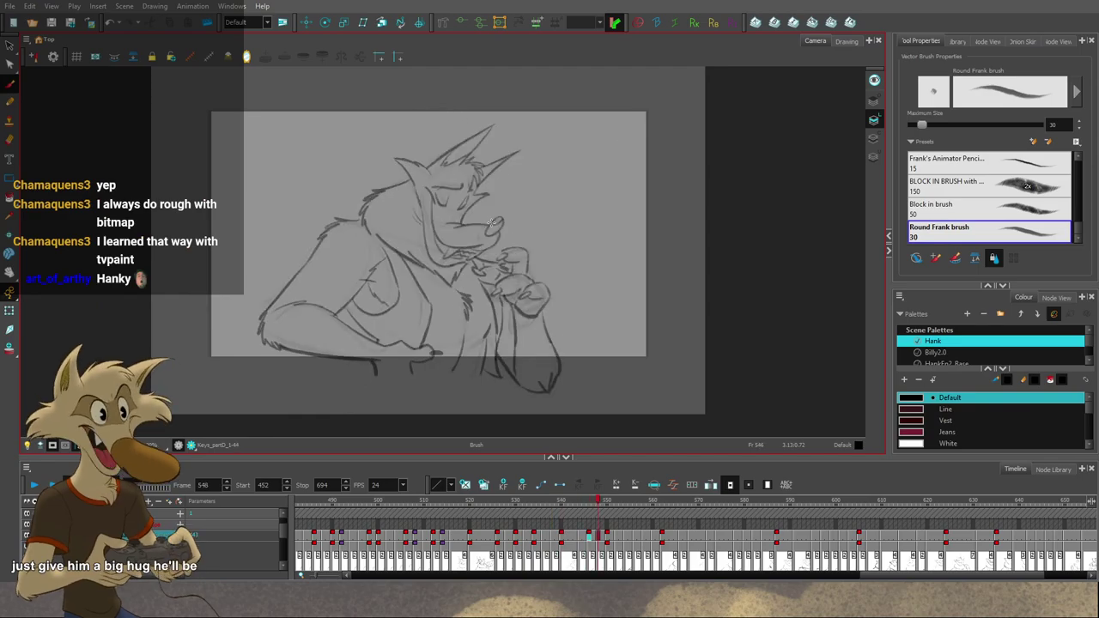
pyautogui.press('g')
pyautogui.press('g')
pyautogui.press('g')
pyautogui.press('g')
pyautogui.press('g')
pyautogui.press('f')
pyautogui.press(',')
pyautogui.press(',')
pyautogui.press(',')
pyautogui.press(',')
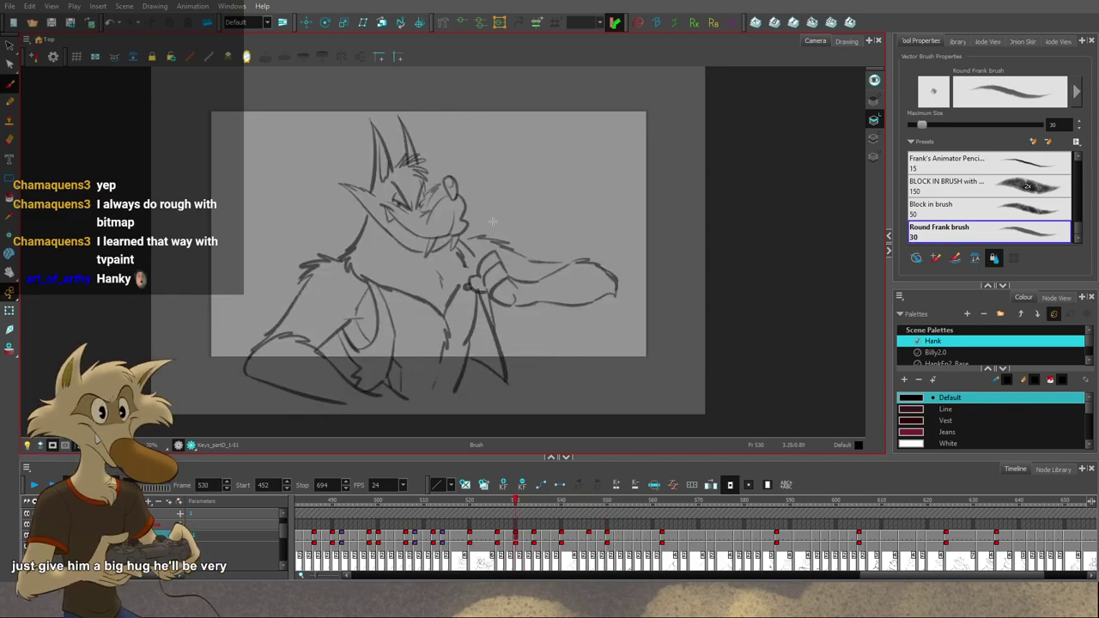
# Step: Step through the frames between 520 and 538 in both directions to review the full-figure motion, ending on frame 520
pyautogui.press('1')
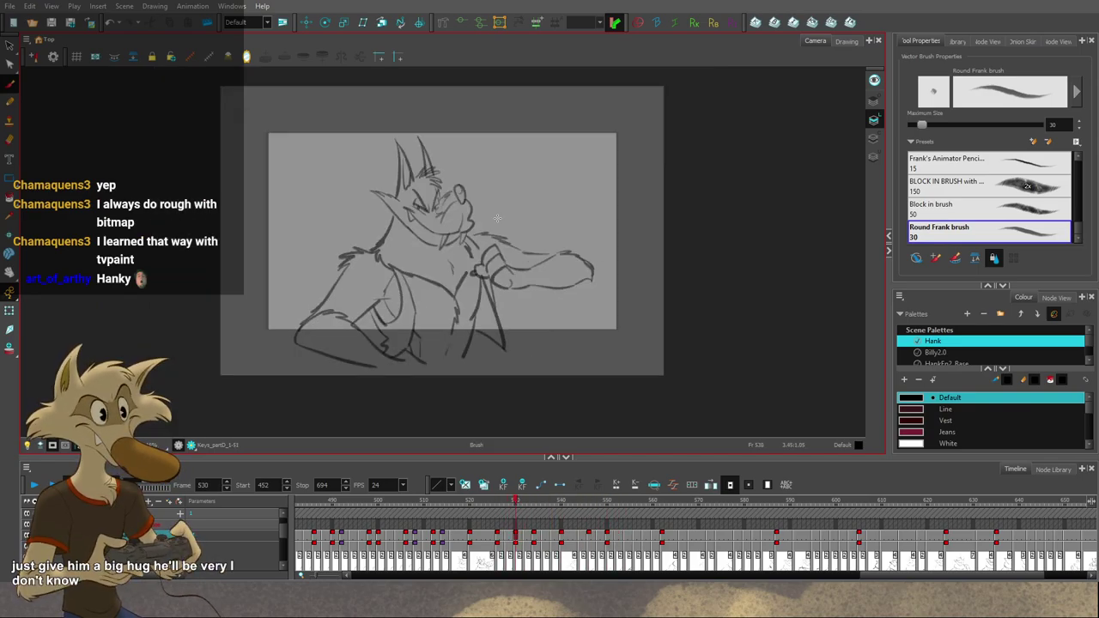
pyautogui.press(',')
pyautogui.press(',')
pyautogui.press(',')
pyautogui.press(',')
pyautogui.press(',')
pyautogui.press(',')
pyautogui.press(',')
pyautogui.press(',')
pyautogui.press(',')
pyautogui.press(',')
pyautogui.press('.')
pyautogui.press('.')
pyautogui.press('.')
pyautogui.press('.')
pyautogui.press('.')
pyautogui.press('.')
pyautogui.press('.')
pyautogui.press('.')
pyautogui.press('.')
pyautogui.press('.')
pyautogui.press('.')
pyautogui.press('.')
pyautogui.press('.')
pyautogui.press('.')
pyautogui.press('.')
pyautogui.press('.')
pyautogui.press('.')
pyautogui.press('.')
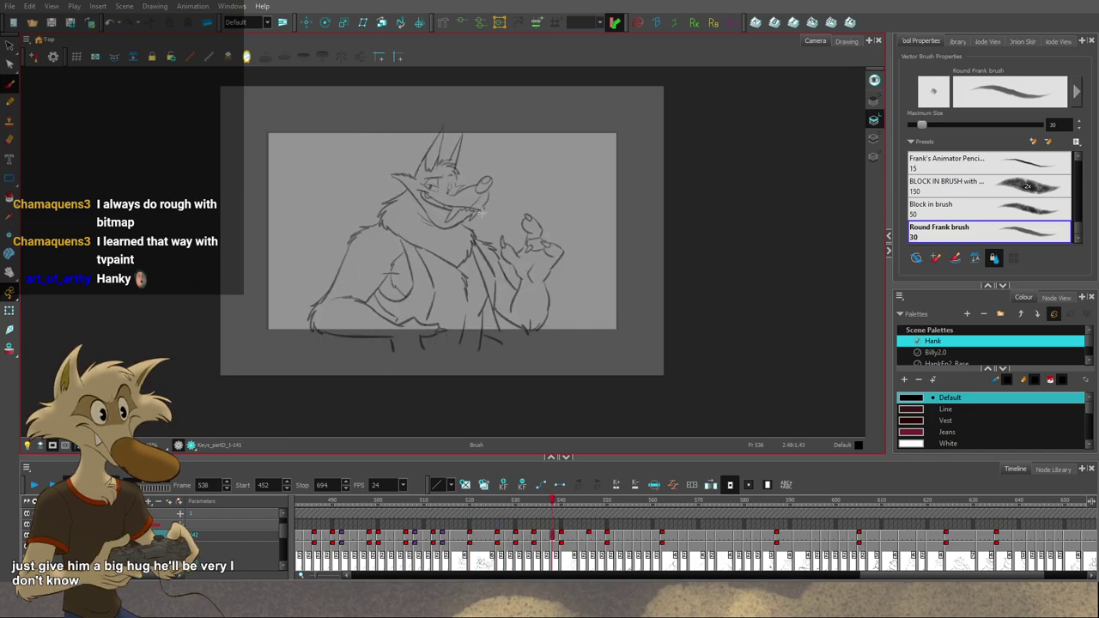
pyautogui.press(',')
pyautogui.press(',')
pyautogui.press(',')
pyautogui.press(',')
pyautogui.press(',')
pyautogui.press(',')
pyautogui.press(',')
pyautogui.press(',')
pyautogui.press(',')
pyautogui.press(',')
pyautogui.press(',')
pyautogui.press(',')
pyautogui.press(',')
pyautogui.press(',')
pyautogui.press(',')
pyautogui.press(',')
pyautogui.press(',')
pyautogui.press(',')
pyautogui.scroll(1, 480, 214)
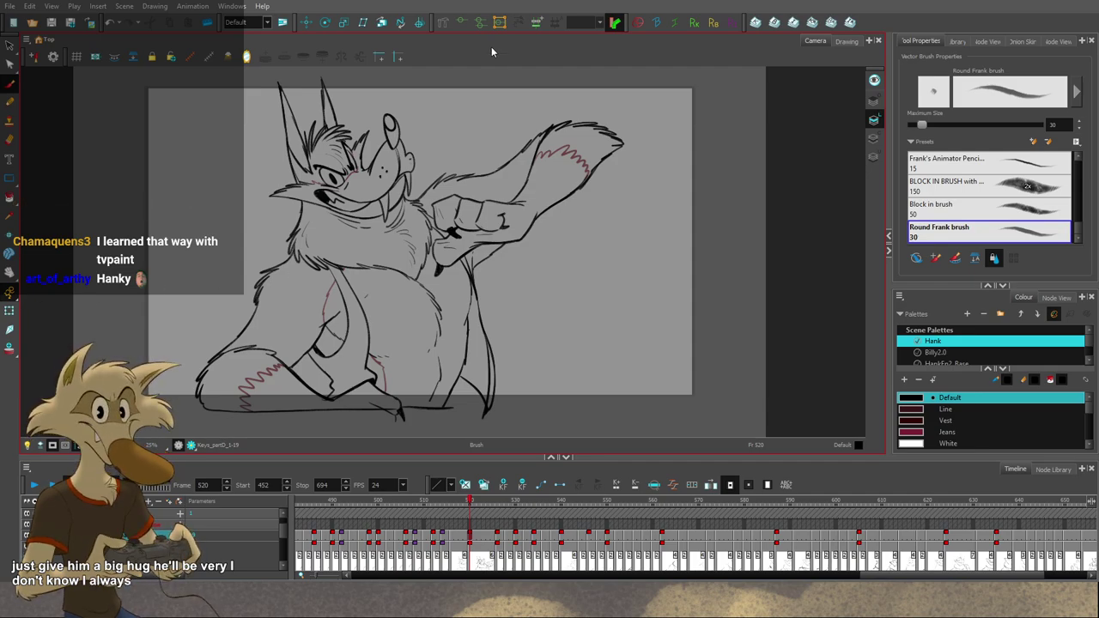
# Step: Compare the drawings from frame 512 to frame 520, checking the head and neck against the clean key
pyautogui.scroll(-2, 452, 230)
pyautogui.press(',')
pyautogui.press(',')
pyautogui.press(',')
pyautogui.press(',')
pyautogui.press('f')
pyautogui.press('f')
pyautogui.press('f')
pyautogui.scroll(1, 451, 232)
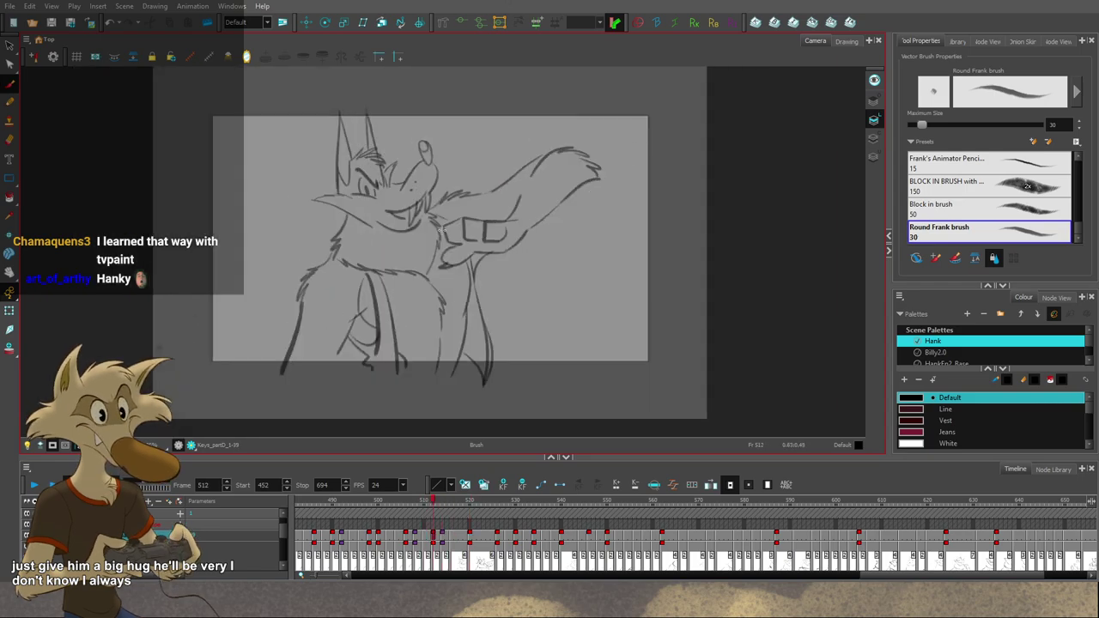
pyautogui.press('g')
pyautogui.press('g')
pyautogui.scroll(1, 446, 226)
pyautogui.press('f')
pyautogui.press('f')
pyautogui.scroll(1, 421, 213)
pyautogui.press('g')
pyautogui.press('g')
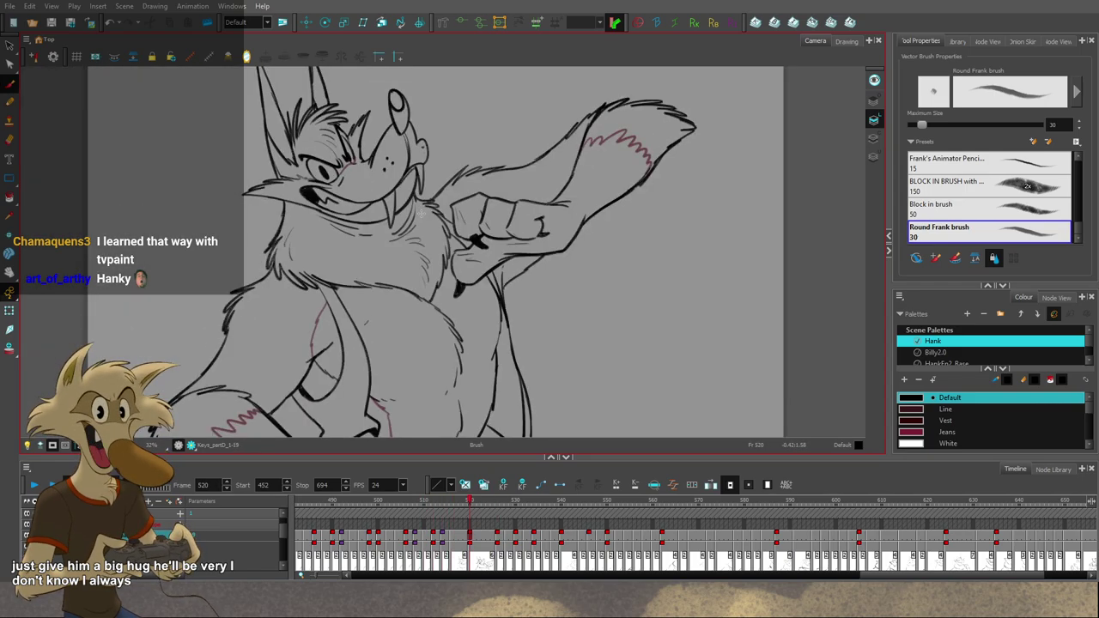
# Step: Sketch the short neck fur strokes below the fang on frame 516, following the clean key on frame 520
pyautogui.press('f')
pyautogui.press('g')
pyautogui.press('f')
pyautogui.moveTo(407, 216); pyautogui.dragTo(388, 240)
pyautogui.hotkey('ctrl', 'z')
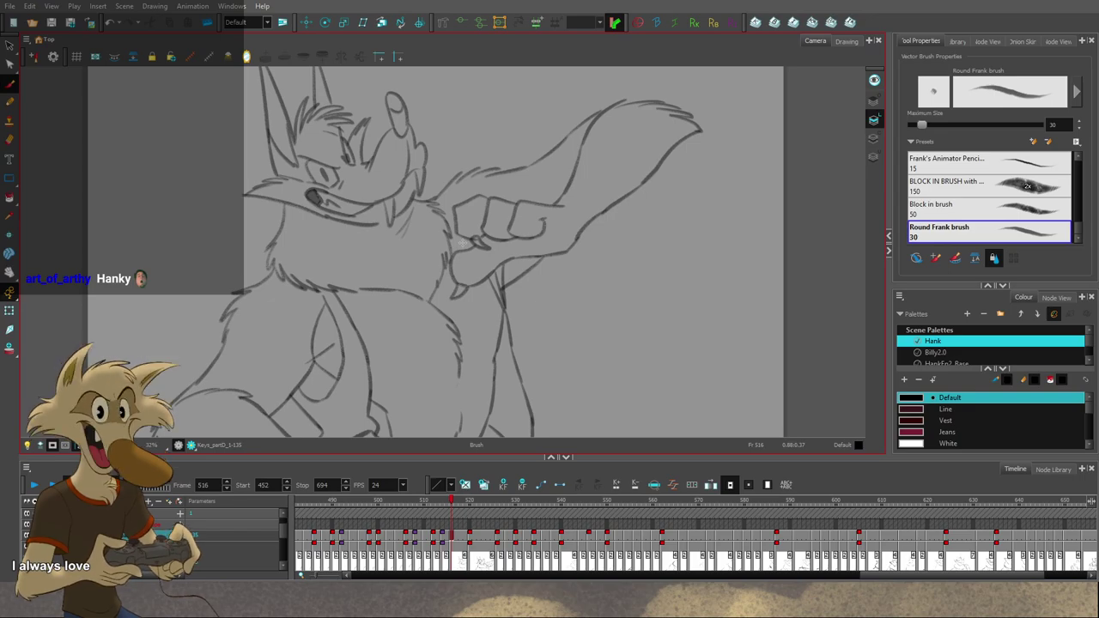
pyautogui.scroll(-2, 462, 245)
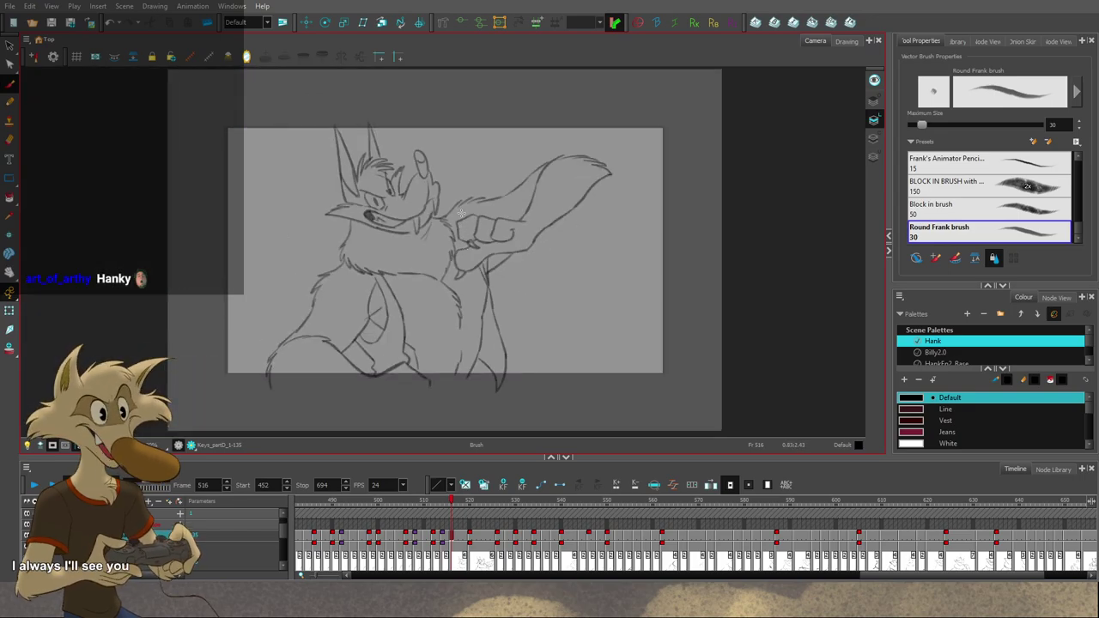
pyautogui.scroll(2, 461, 215)
pyautogui.scroll(-2, 462, 217)
# Step: Draw a fur line beneath the lower jaw on frame 516 and check it against the neighbouring drawings
pyautogui.press('f')
pyautogui.press('g')
pyautogui.press('g')
pyautogui.scroll(2, 468, 223)
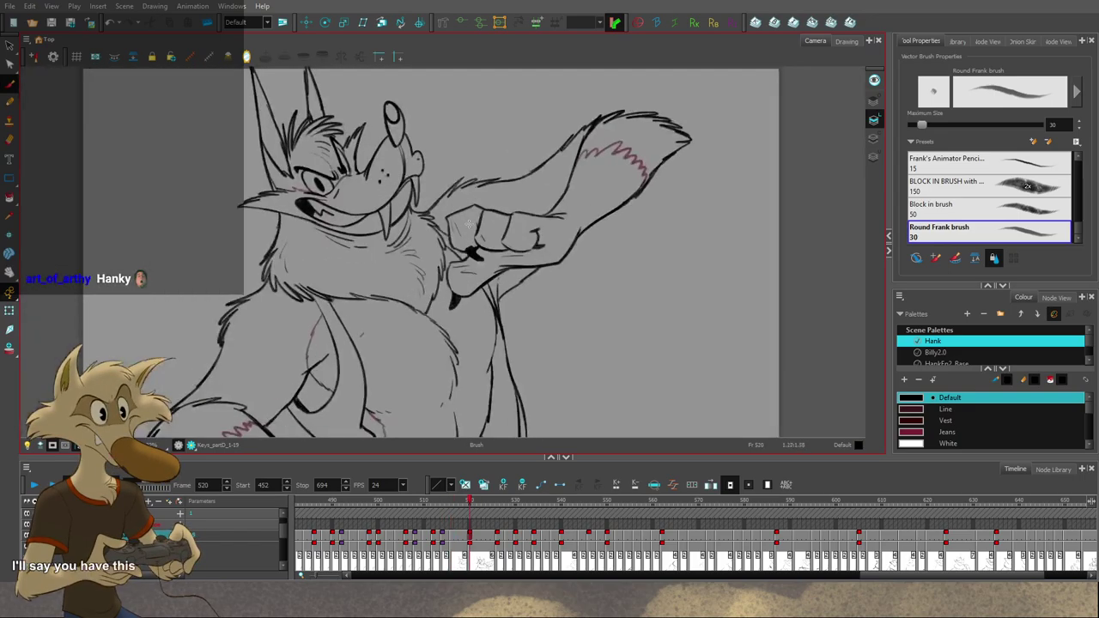
pyautogui.press('f')
pyautogui.press('g')
pyautogui.moveTo(319, 230); pyautogui.dragTo(364, 245)
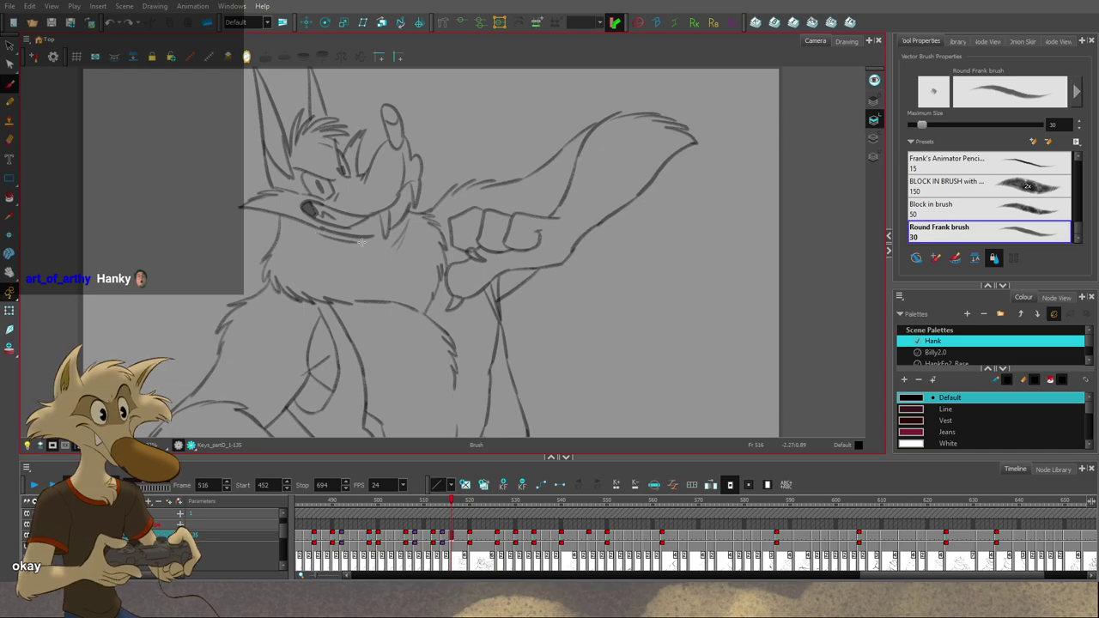
pyautogui.press('g')
pyautogui.press('f')
pyautogui.press('f')
pyautogui.press('f')
pyautogui.press('g')
pyautogui.press('g')
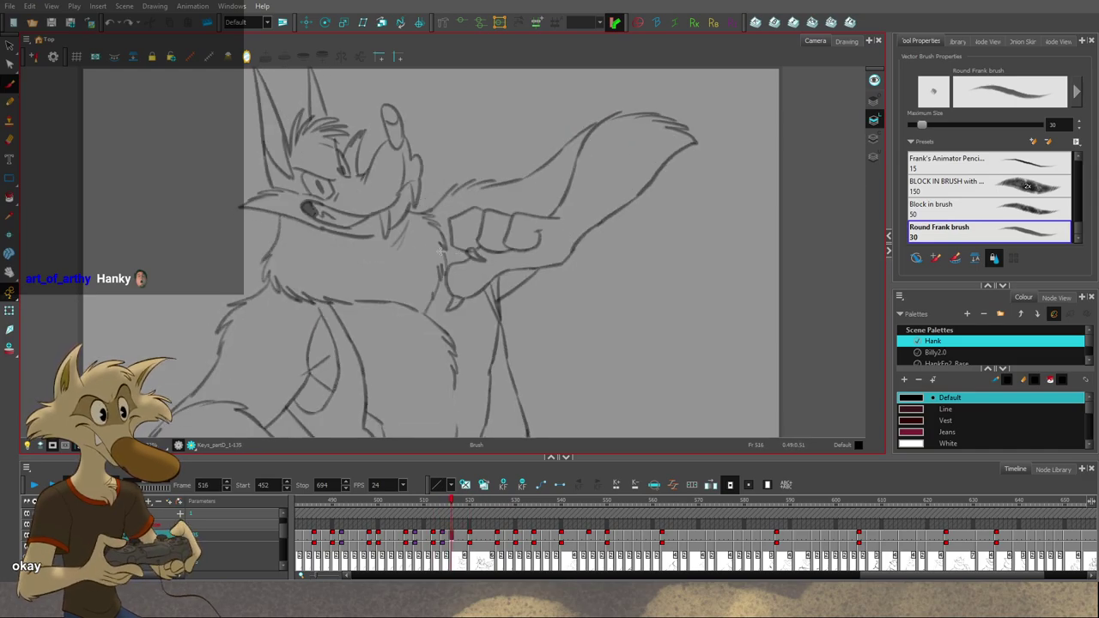
# Step: Adjust the lower jaw line on frame 512 after comparing it with frame 516
pyautogui.press('f')
pyautogui.press('f')
pyautogui.press('f')
pyautogui.press('g')
pyautogui.press('g')
pyautogui.press('f')
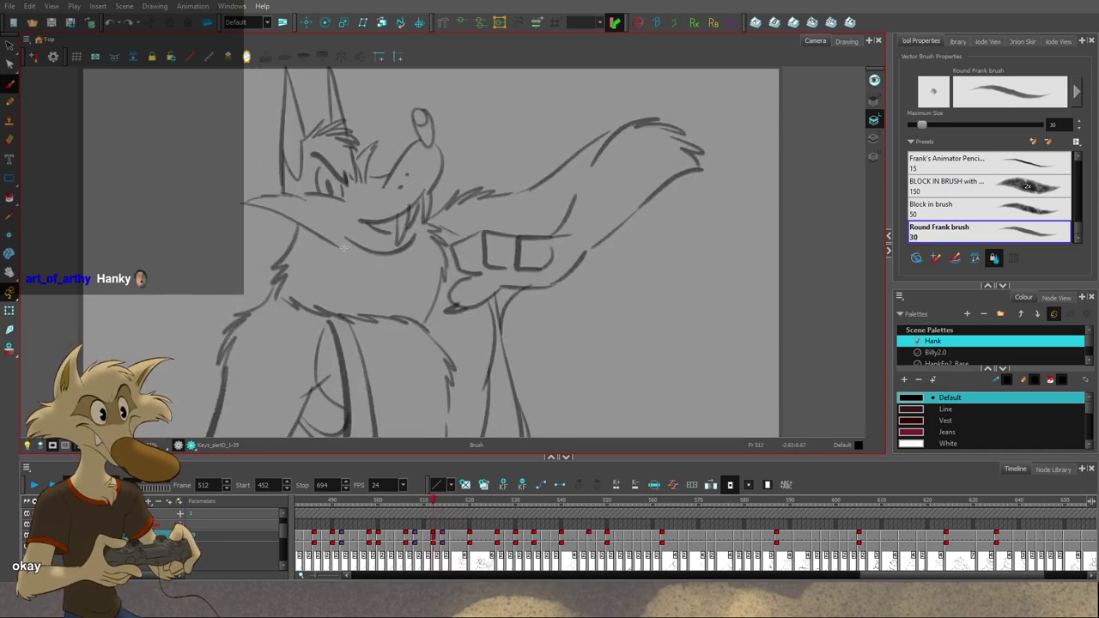
pyautogui.keyDown('ctrl'); pyautogui.click(320, 230); pyautogui.keyUp('ctrl')
pyautogui.moveTo(341, 250); pyautogui.dragTo(347, 231)
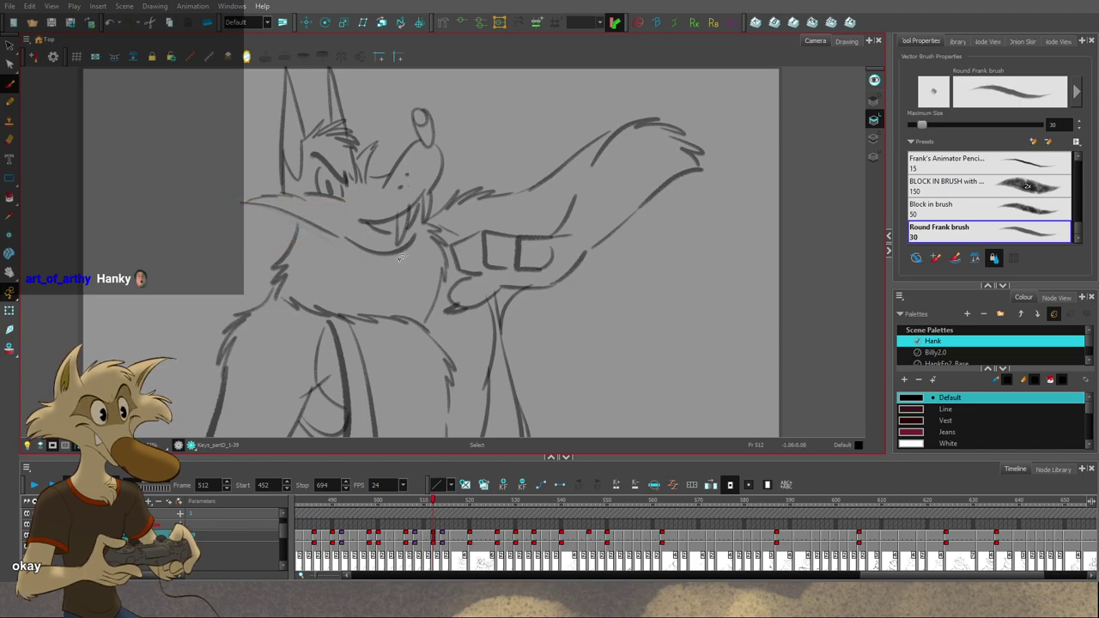
# Step: Compare the head and neck across the drawings on frames 508, 510 and 512, ending on frame 510
pyautogui.press('g')
pyautogui.press('f')
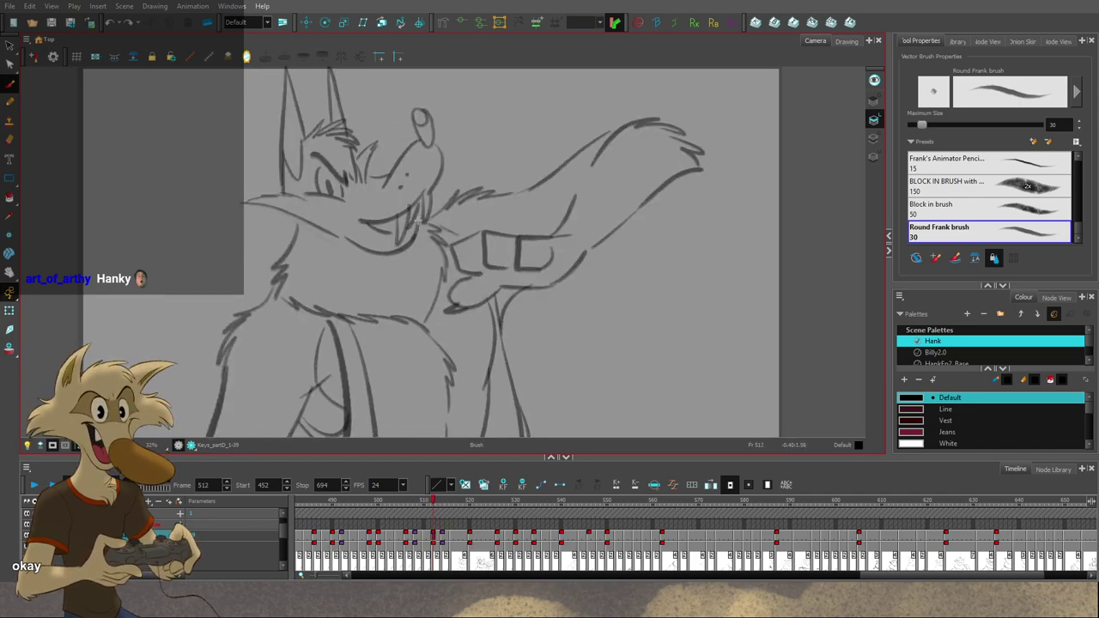
pyautogui.press('g')
pyautogui.press('f')
pyautogui.press('f')
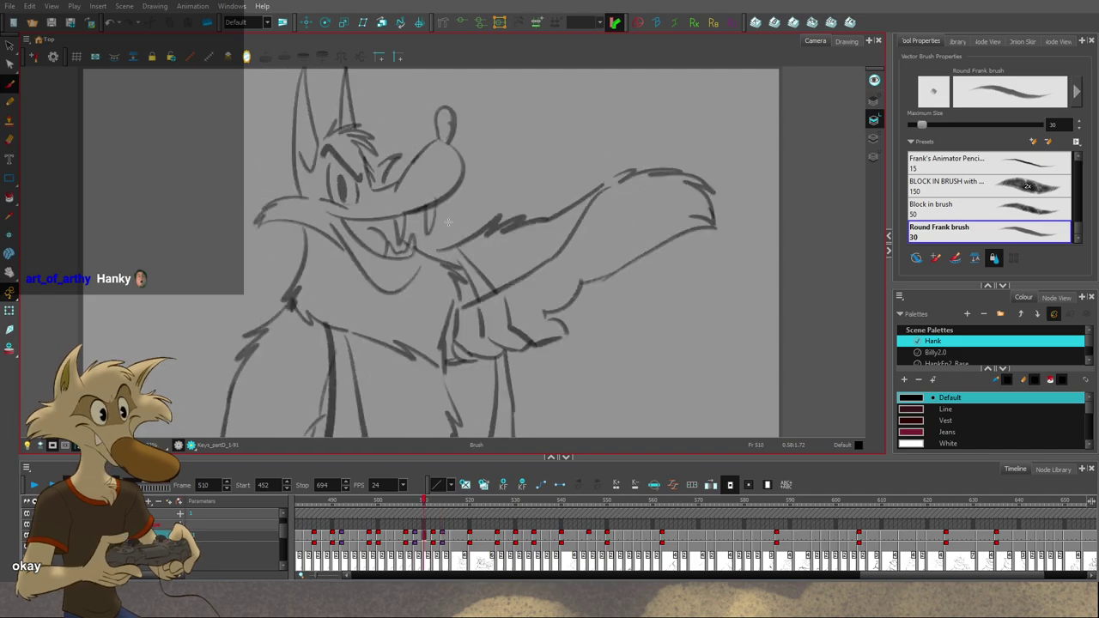
pyautogui.press('g')
pyautogui.press(',')
pyautogui.press(',')
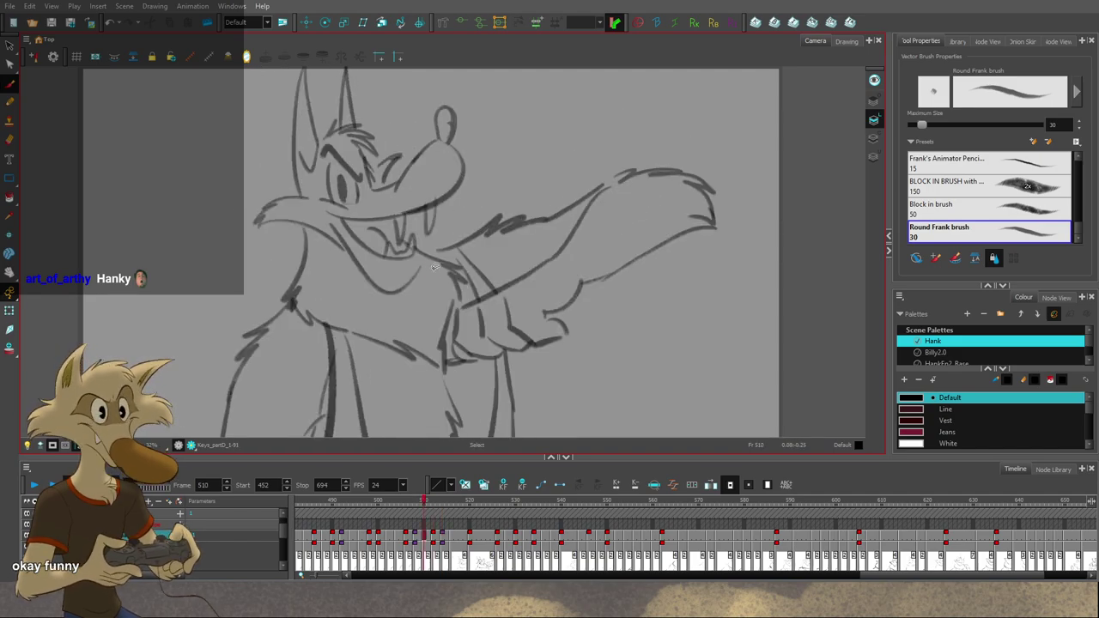
pyautogui.press(',')
pyautogui.press(',')
pyautogui.press('g')
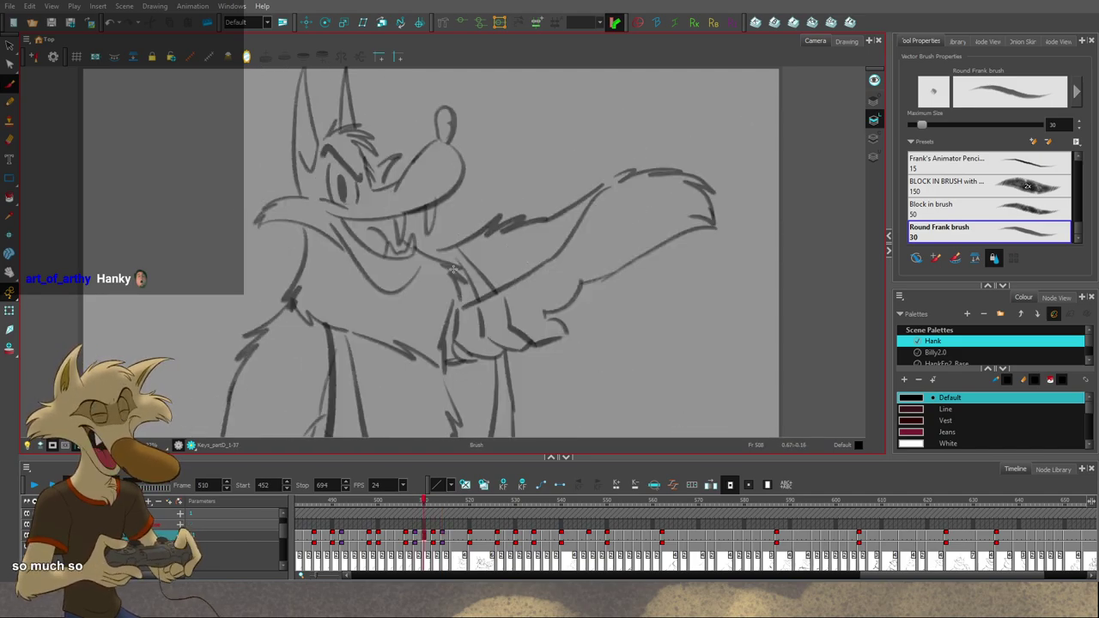
pyautogui.press('g')
pyautogui.press('f')
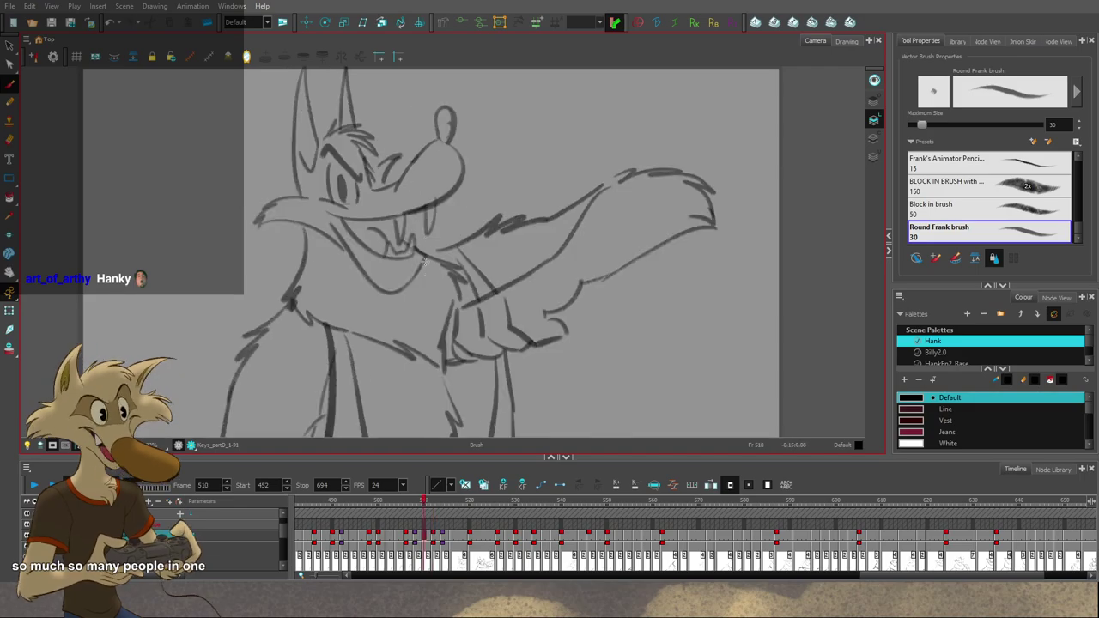
# Step: Clear the unwanted strokes around the open mouth and lower teeth on frame 510
pyautogui.hotkey('ctrl', 'z')
pyautogui.moveTo(423, 249); pyautogui.dragTo(415, 277)
pyautogui.hotkey('ctrl', 'z')
pyautogui.keyDown('ctrl'); pyautogui.click(372, 230); pyautogui.keyUp('ctrl')
pyautogui.press('Delete')
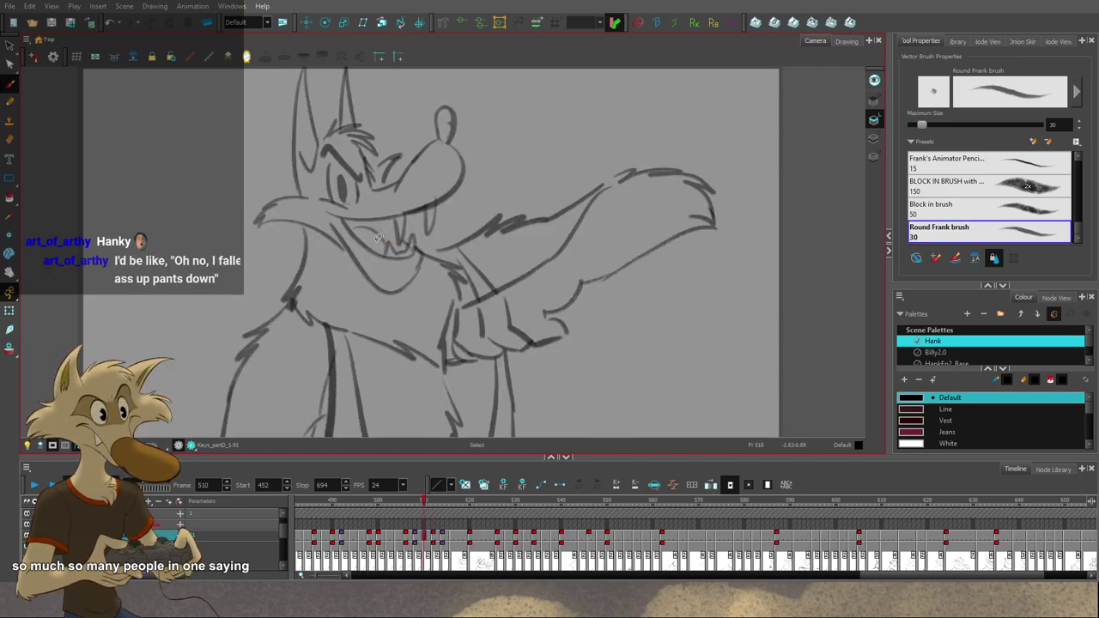
pyautogui.keyDown('ctrl'); pyautogui.click(436, 254); pyautogui.keyUp('ctrl')
pyautogui.keyDown('ctrl'); pyautogui.click(414, 246); pyautogui.keyUp('ctrl')
pyautogui.press('Delete')
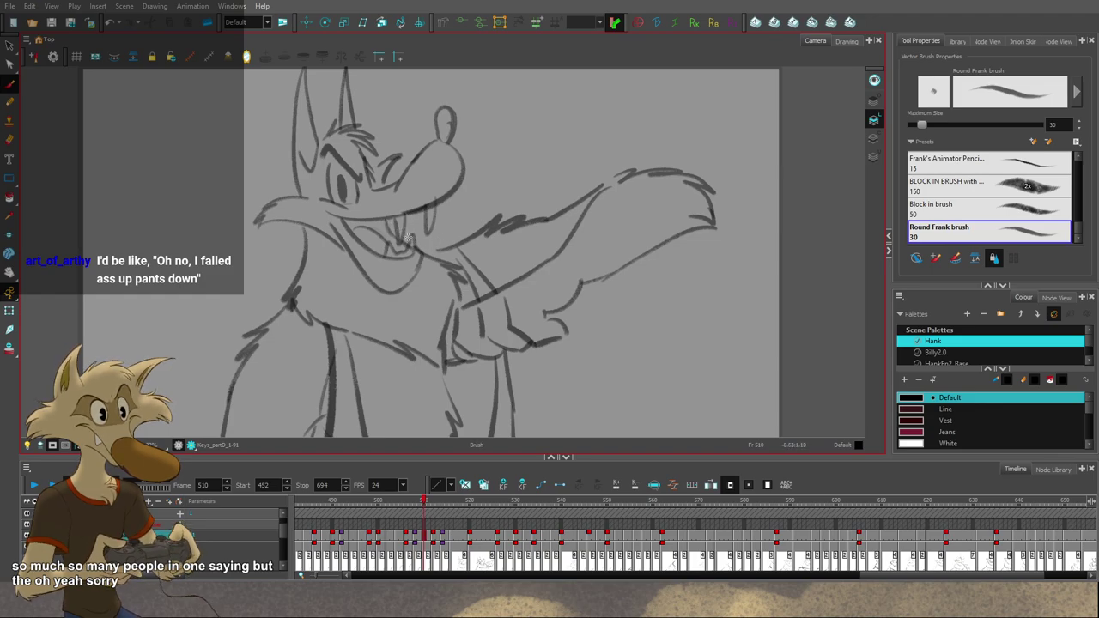
# Step: Select the fur lines on both sides of the neck on frame 510 to inspect how they are drawn
pyautogui.hotkey('alt', 's')
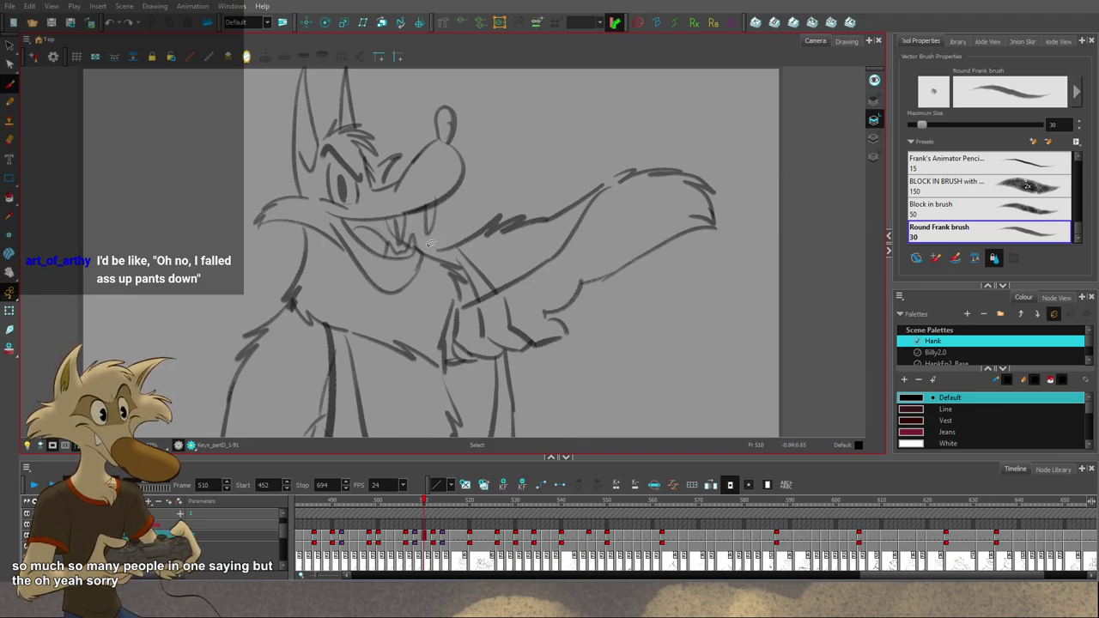
pyautogui.hotkey('alt', 'b')
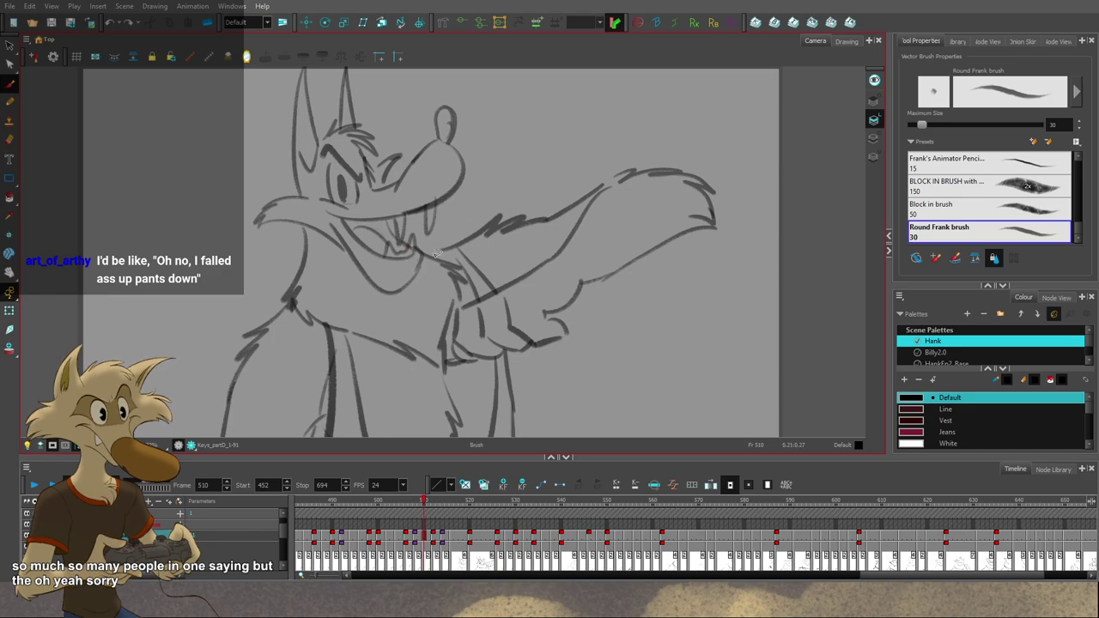
pyautogui.hotkey('alt', 's')
pyautogui.click(462, 263)
pyautogui.hotkey('alt', 'b')
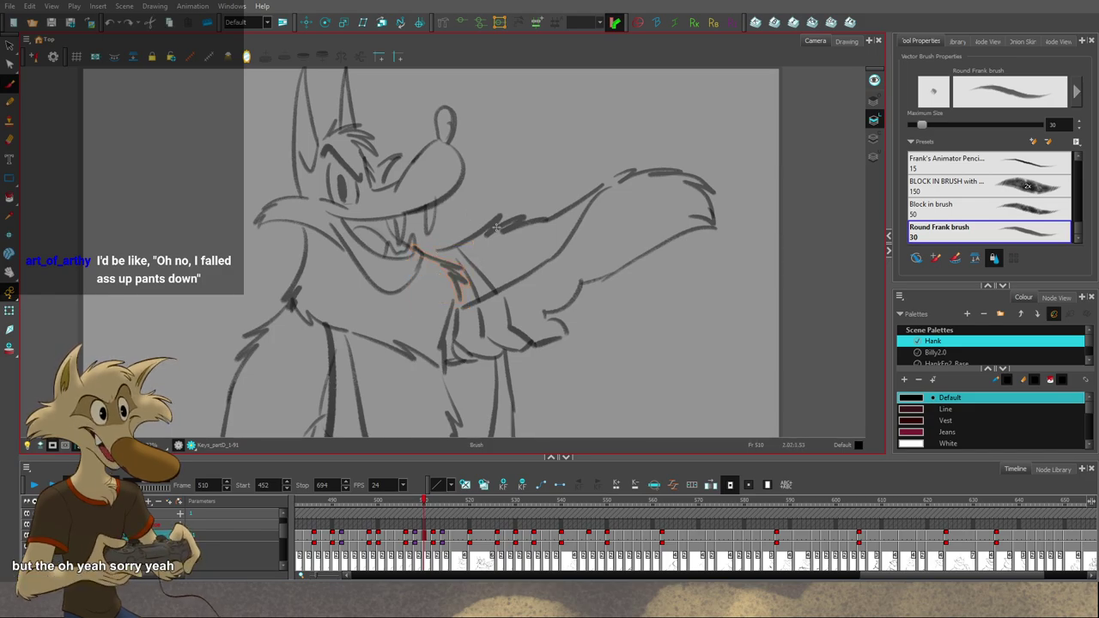
pyautogui.scroll(-3, 436, 198)
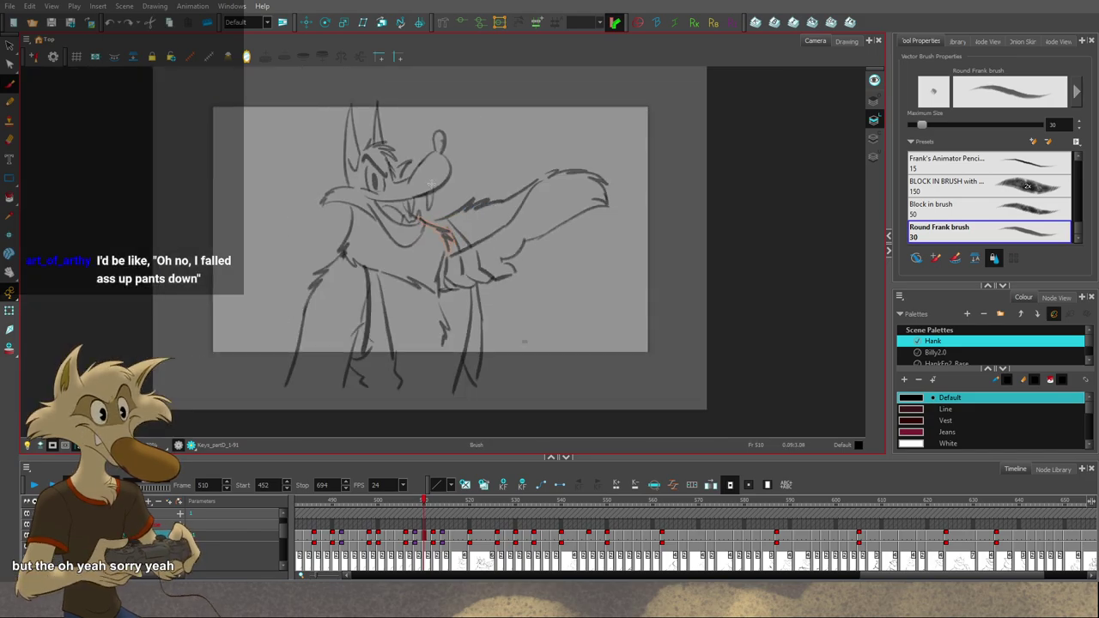
pyautogui.scroll(5, 438, 202)
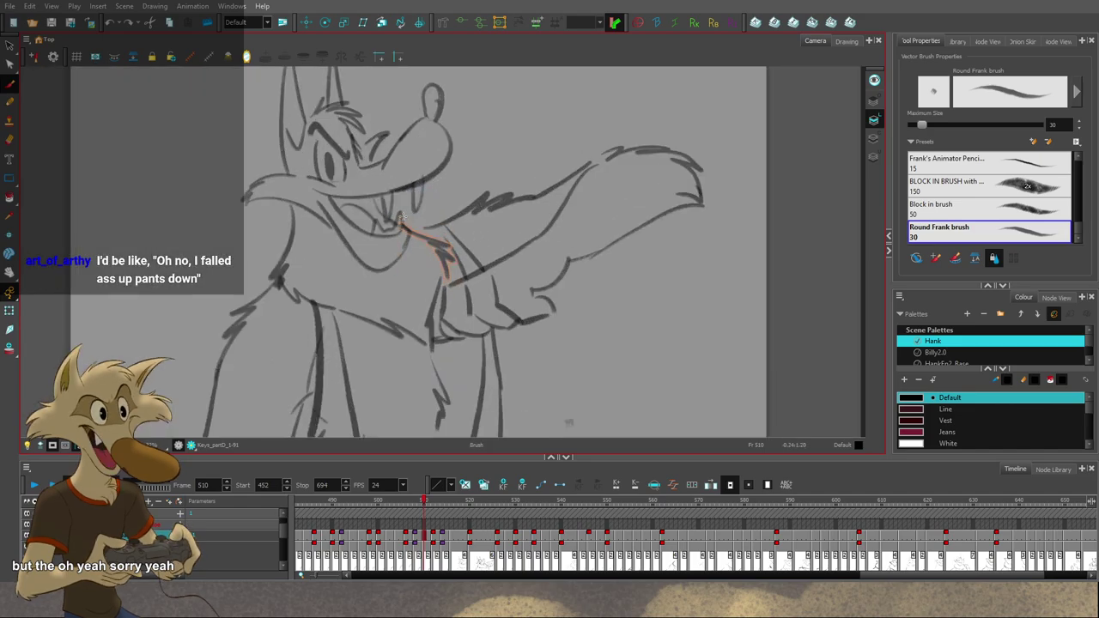
pyautogui.hotkey('ctrl', 'a')
pyautogui.click(173, 363)
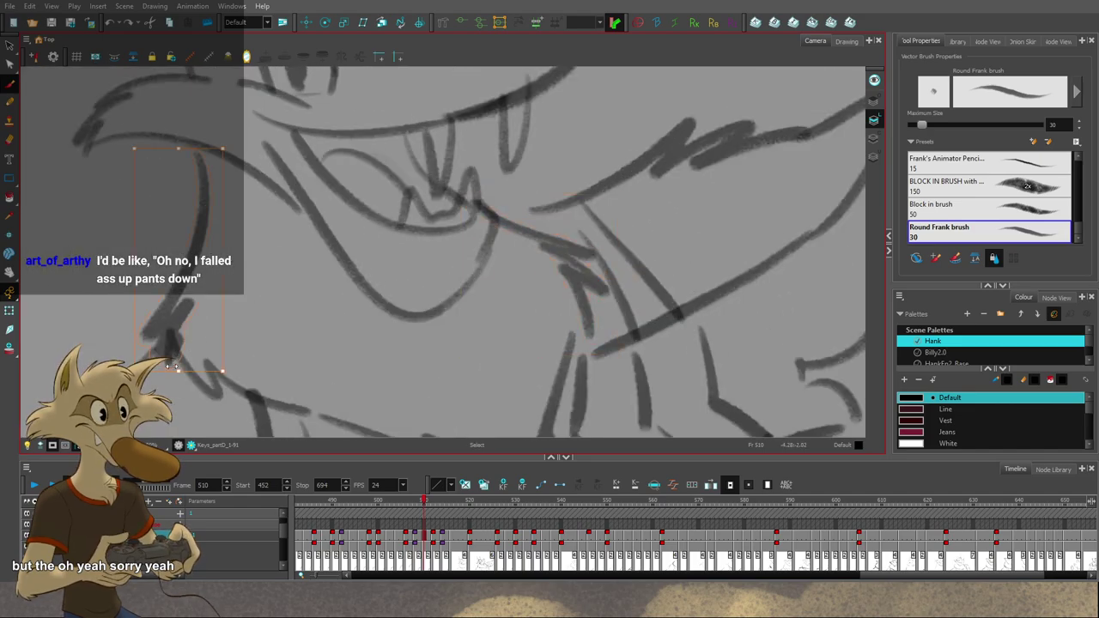
pyautogui.hotkey('alt', 's')
pyautogui.scroll(-5, 296, 343)
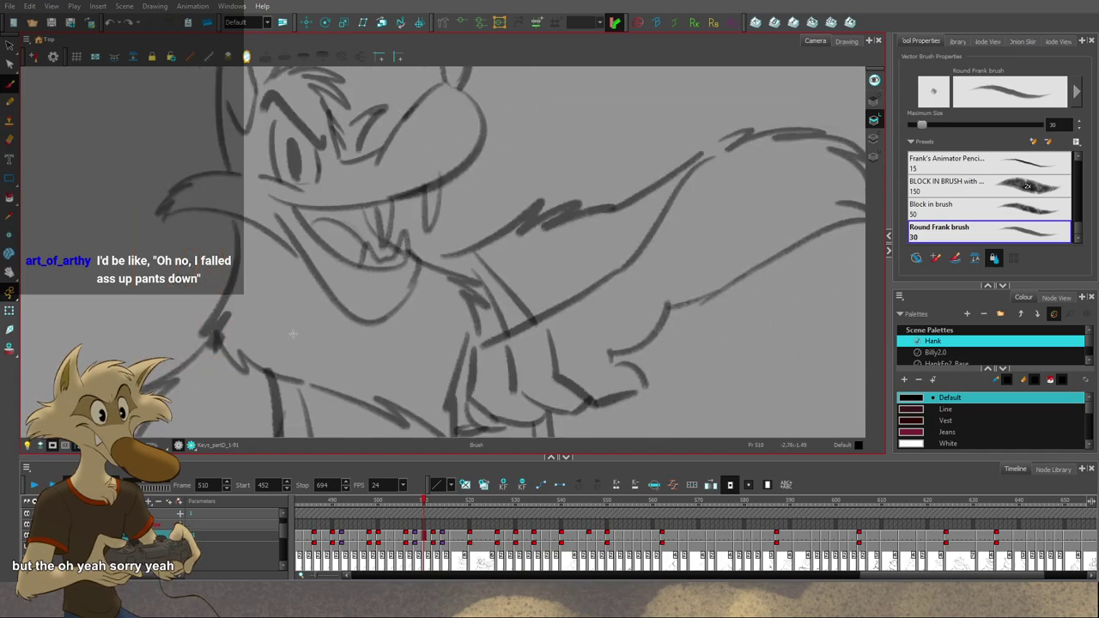
pyautogui.scroll(-2, 329, 310)
pyautogui.hotkey('alt', 'b')
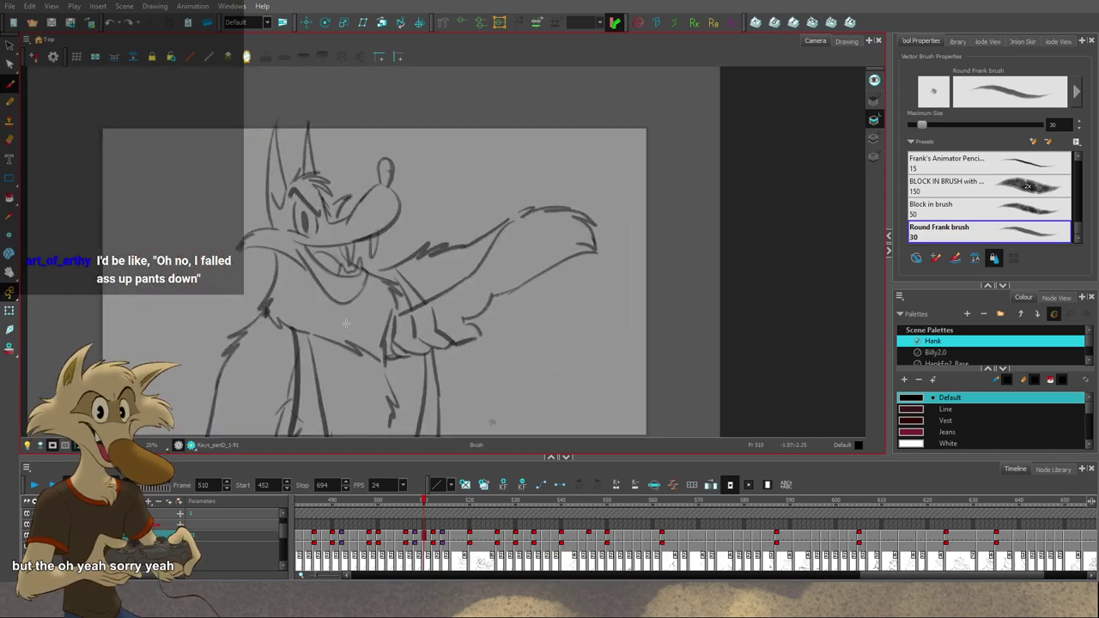
# Step: Delete the small stray mark near the lower edge of the camera frame on frame 510
pyautogui.scroll(-1, 343, 311)
pyautogui.scroll(1, 338, 369)
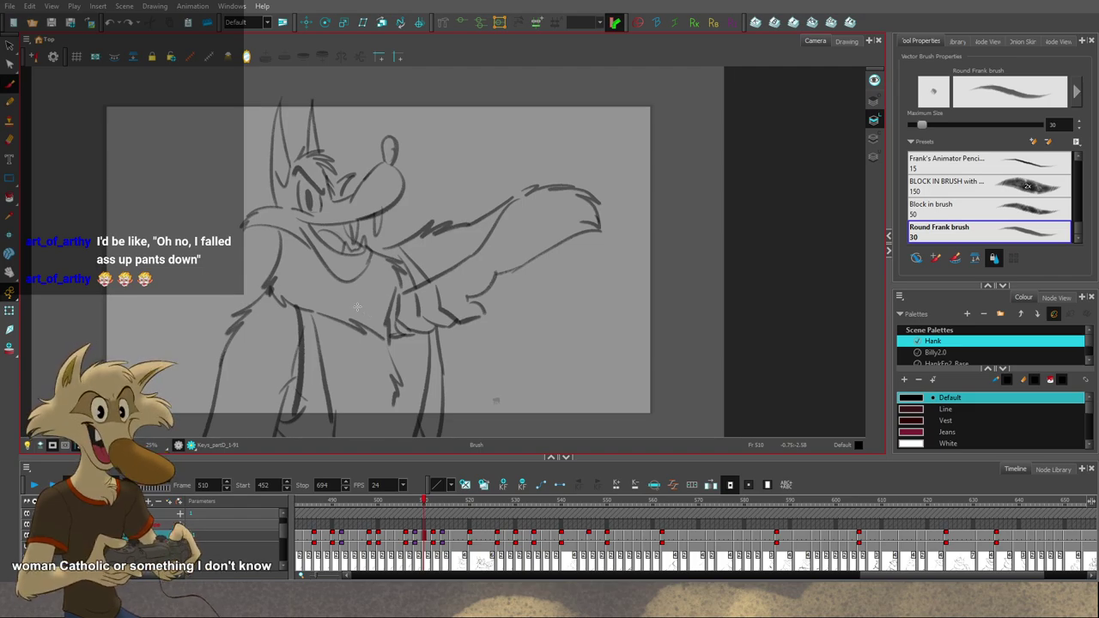
pyautogui.scroll(-2, 367, 295)
pyautogui.scroll(2, 468, 330)
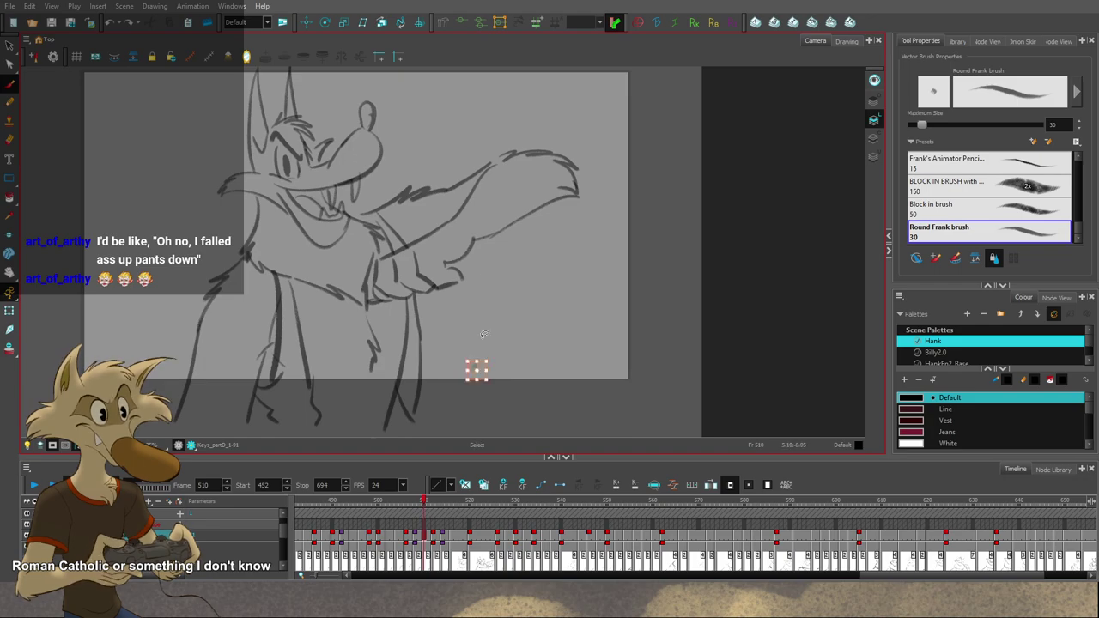
pyautogui.scroll(-3, 478, 363)
pyautogui.scroll(4, 421, 259)
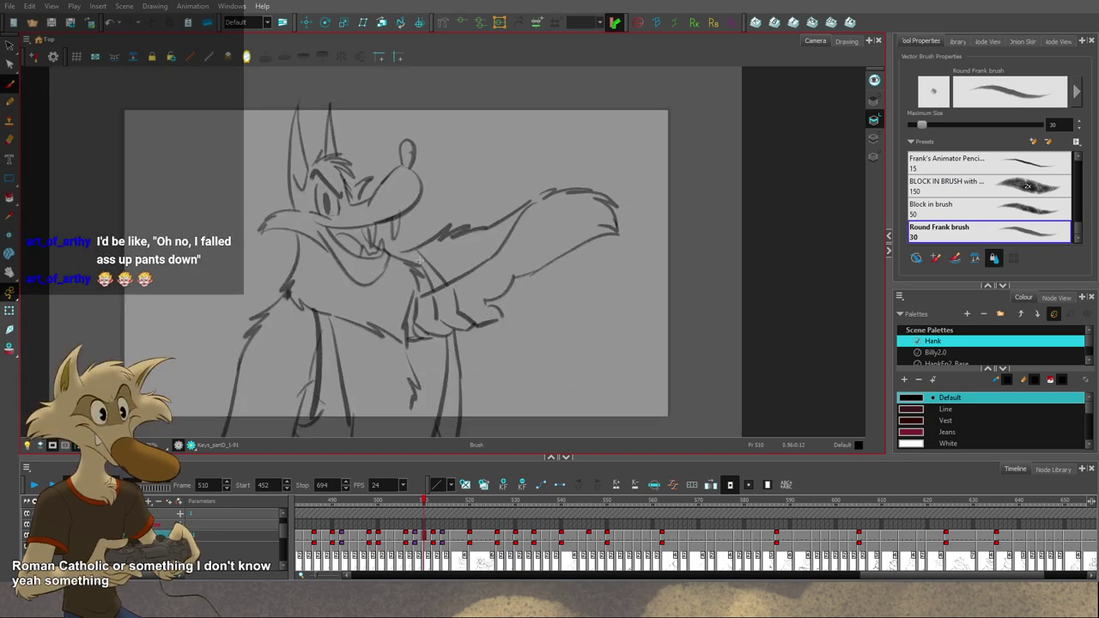
# Step: Review the head motion between frames 508 and 512 by stepping back and forth through the drawings
pyautogui.scroll(-2, 453, 260)
pyautogui.scroll(-2, 454, 260)
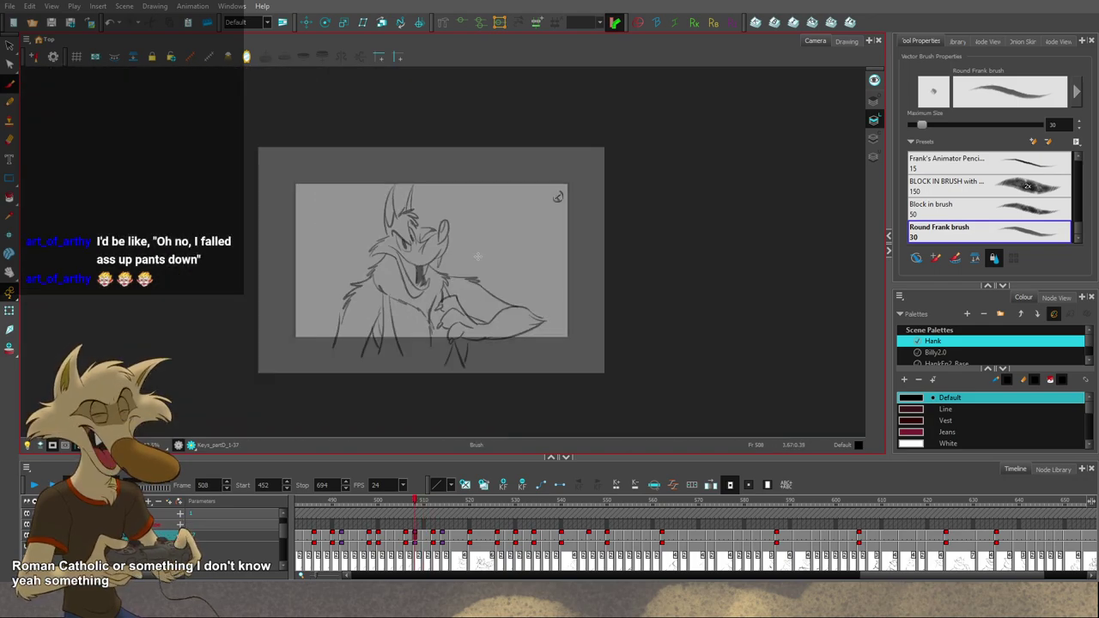
pyautogui.press('.')
pyautogui.press('.')
pyautogui.scroll(3, 475, 236)
pyautogui.press(',')
pyautogui.press(',')
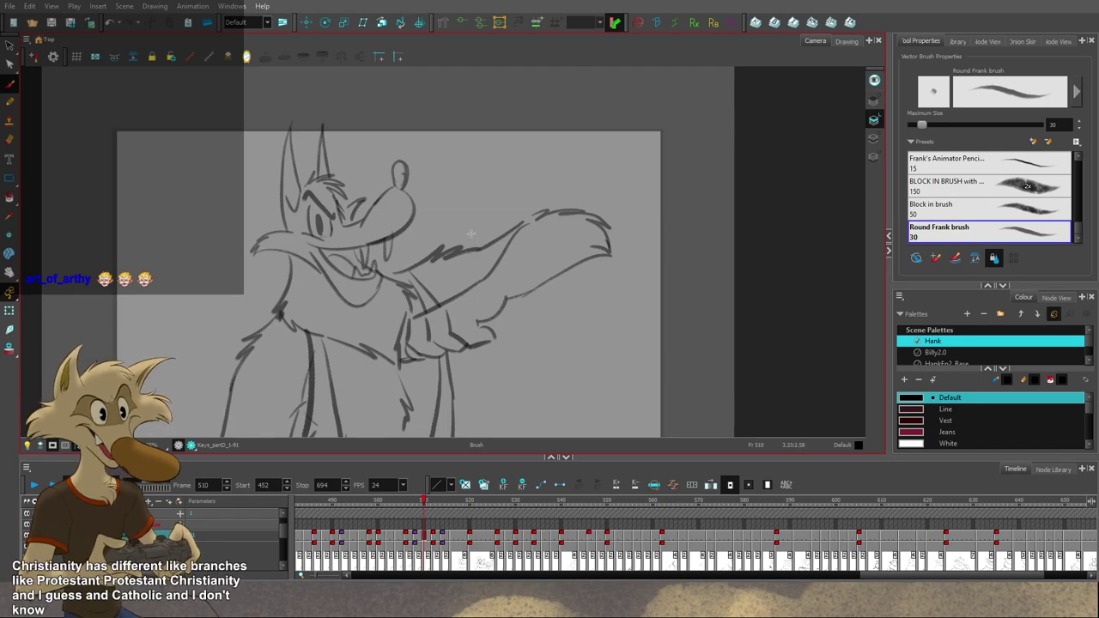
pyautogui.scroll(1, 436, 194)
pyautogui.press('f')
pyautogui.press('g')
pyautogui.press('g')
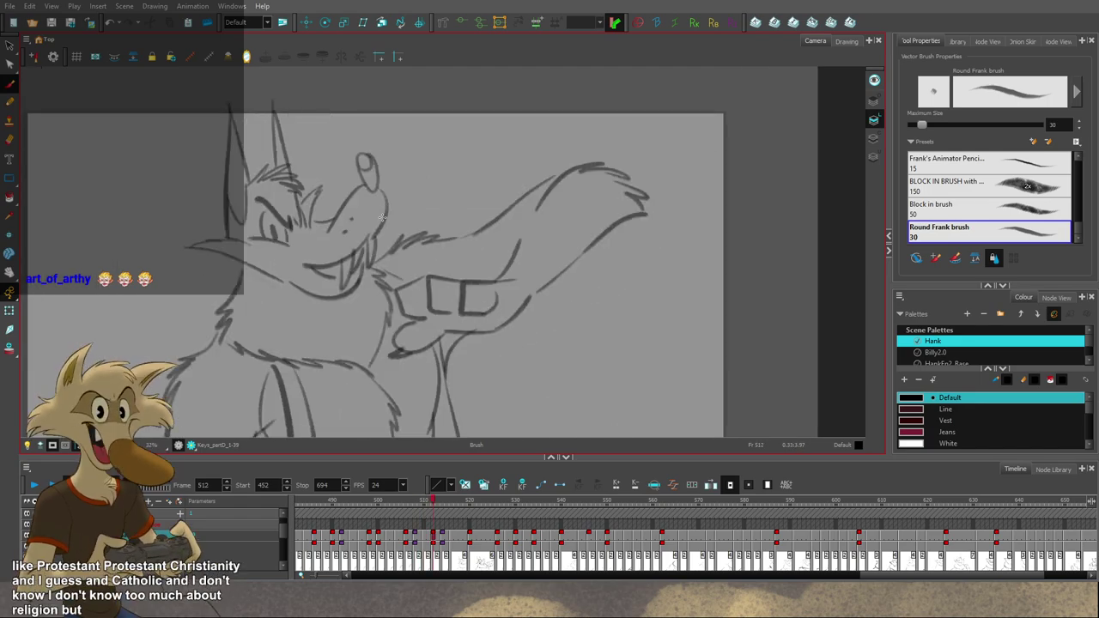
pyautogui.press('f')
pyautogui.press('g')
pyautogui.press('f')
# Step: Try to redraw the front outline of the snout on frame 510
pyautogui.keyDown('ctrl'); pyautogui.click(409, 228); pyautogui.keyUp('ctrl')
pyautogui.press('Delete')
pyautogui.moveTo(388, 186)
pyautogui.mouseDown()
pyautogui.moveTo(375, 250)
pyautogui.moveTo(403, 225)
pyautogui.moveTo(369, 252)
pyautogui.moveTo(378, 247)
pyautogui.mouseUp()
pyautogui.hotkey('ctrl', 'z')
pyautogui.hotkey('ctrl', 'z')
pyautogui.hotkey('ctrl', 'z')
pyautogui.hotkey('ctrl', 'z')
pyautogui.hotkey('ctrl', 'z')
pyautogui.hotkey('ctrl', 'z')
pyautogui.hotkey('ctrl', 'shift', 'z')
pyautogui.hotkey('ctrl', 'z')
pyautogui.hotkey('ctrl', 'z')
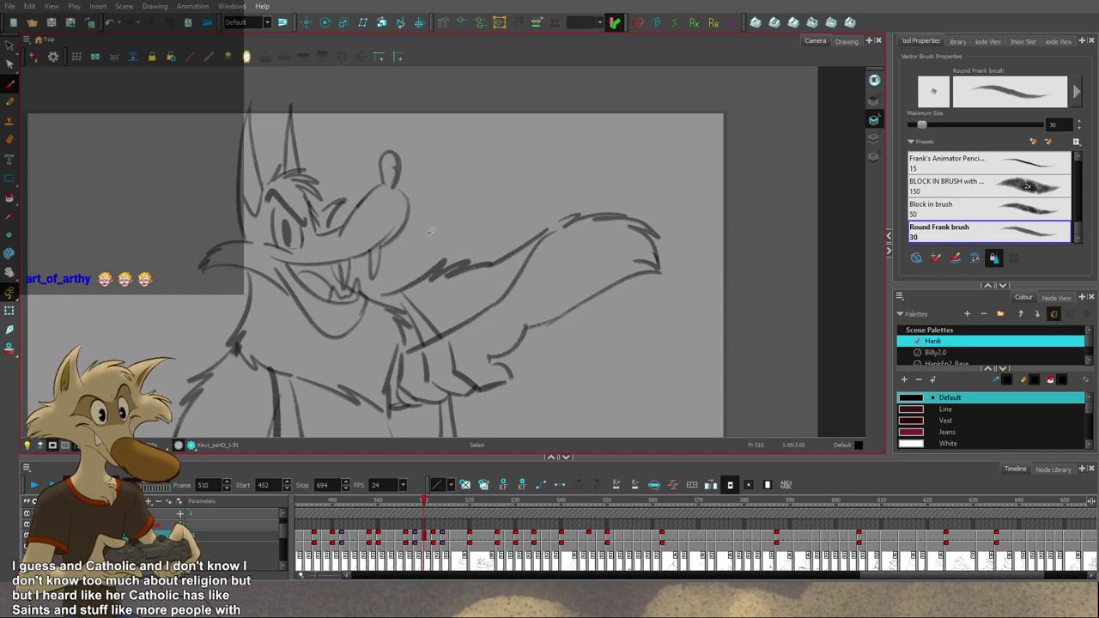
# Step: Compare the poses from frame 506 to frame 514, checking the snout and head, ending on frame 514
pyautogui.scroll(-2, 428, 234)
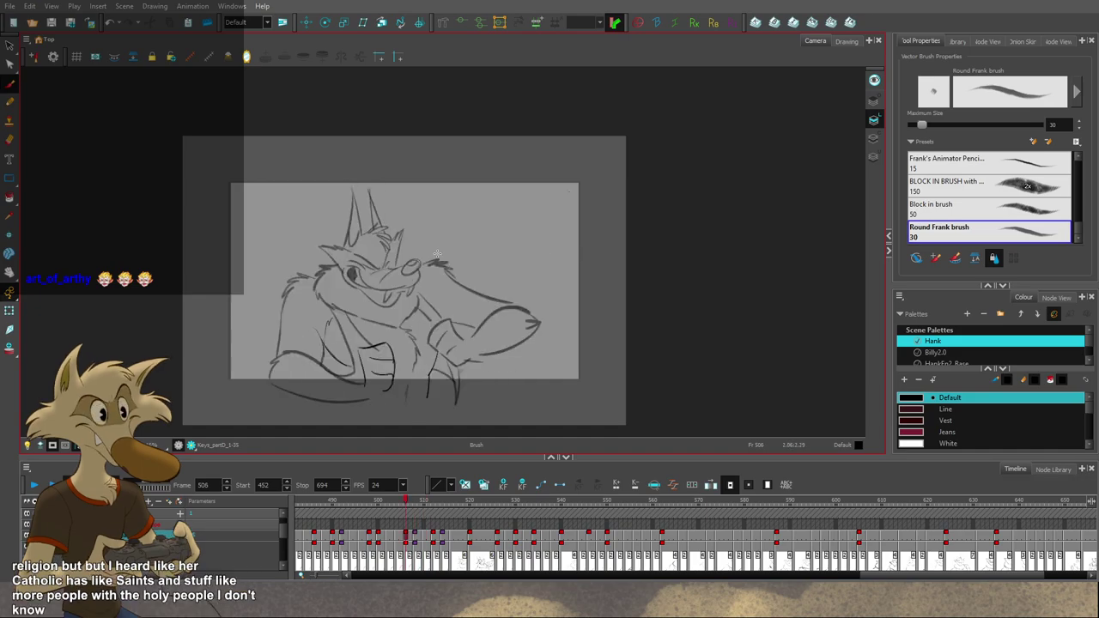
pyautogui.scroll(2, 432, 244)
pyautogui.press('g')
pyautogui.press('g')
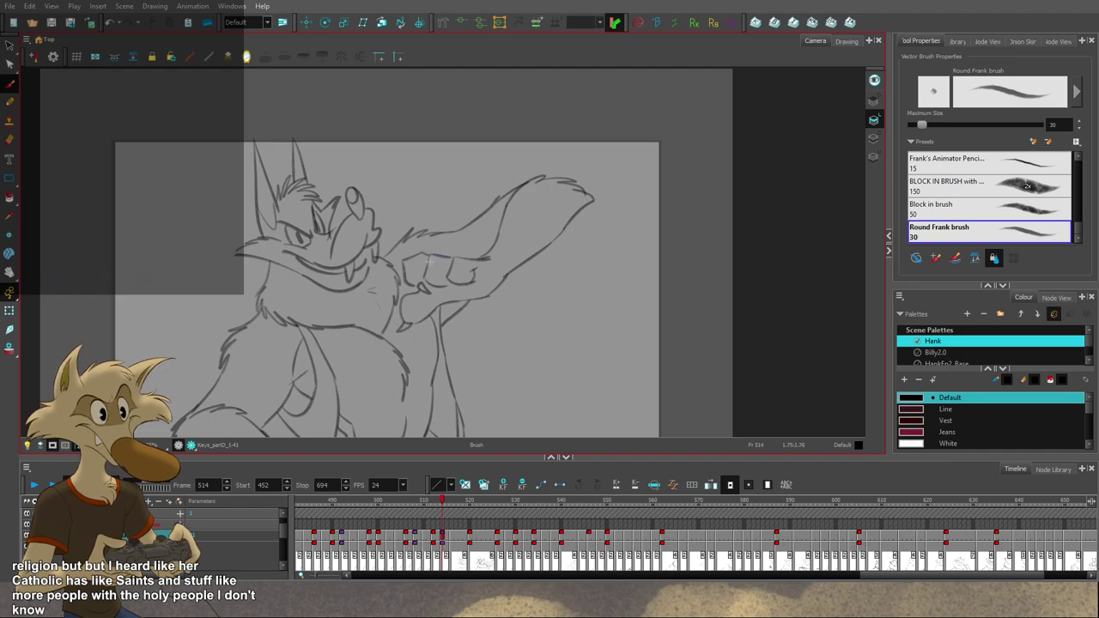
pyautogui.press('f')
pyautogui.press('g')
pyautogui.scroll(2, 374, 235)
pyautogui.press('f')
pyautogui.press('g')
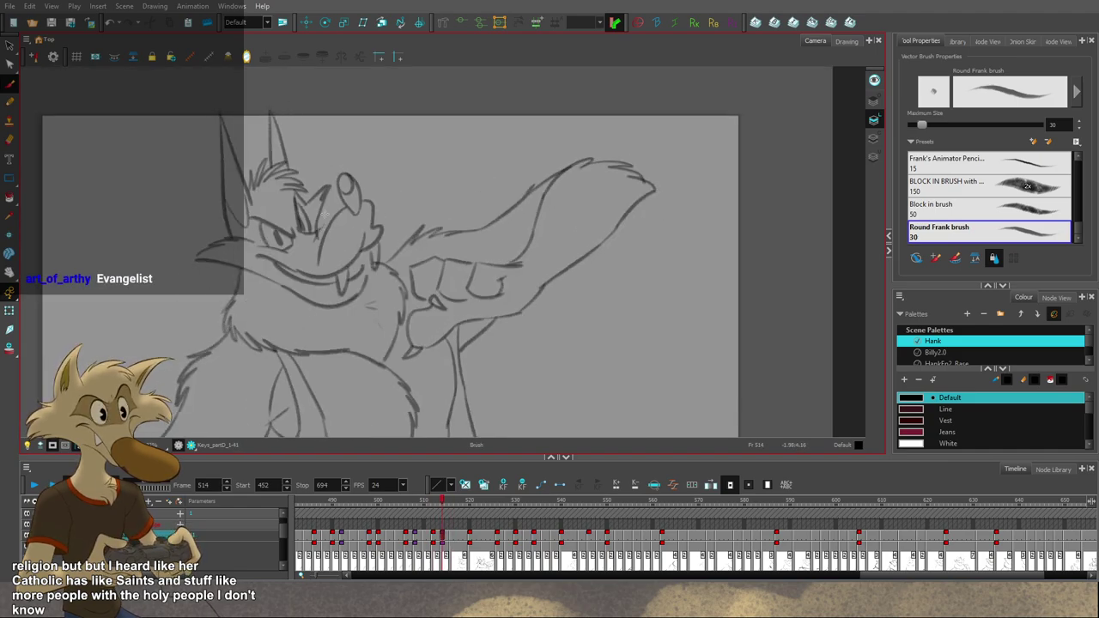
# Step: Touch up the snout's bridge line between the brow and the nose on frame 514
pyautogui.hotkey('alt', 's')
pyautogui.click(321, 234)
pyautogui.click(384, 167)
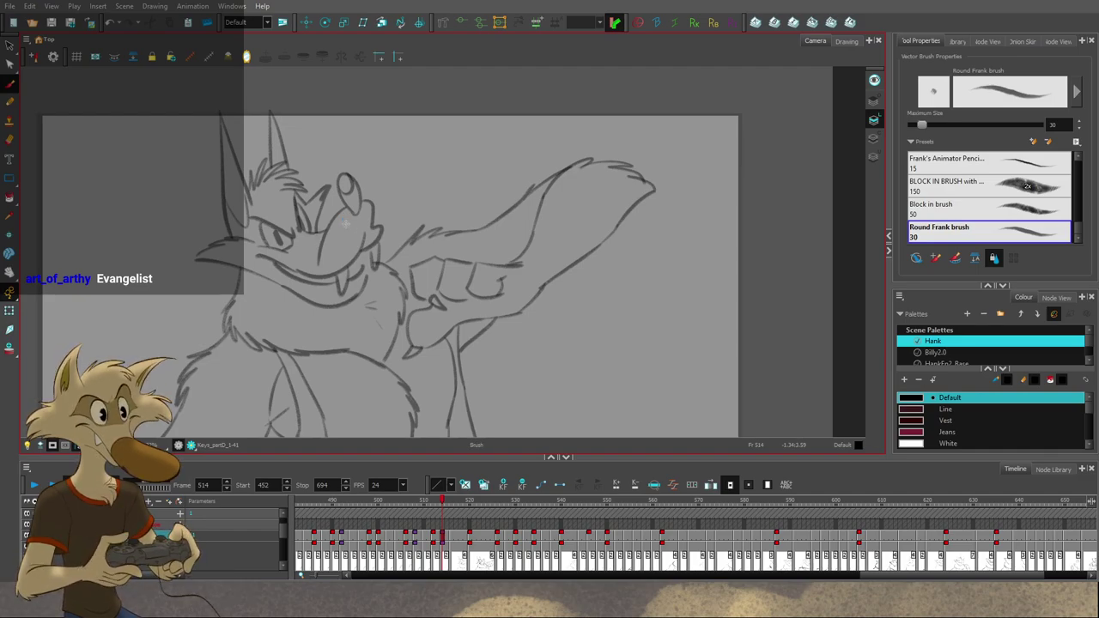
# Step: Compare the snout and mouth on frame 514 with the neighbouring drawings, ending on frame 516
pyautogui.scroll(-2, 346, 224)
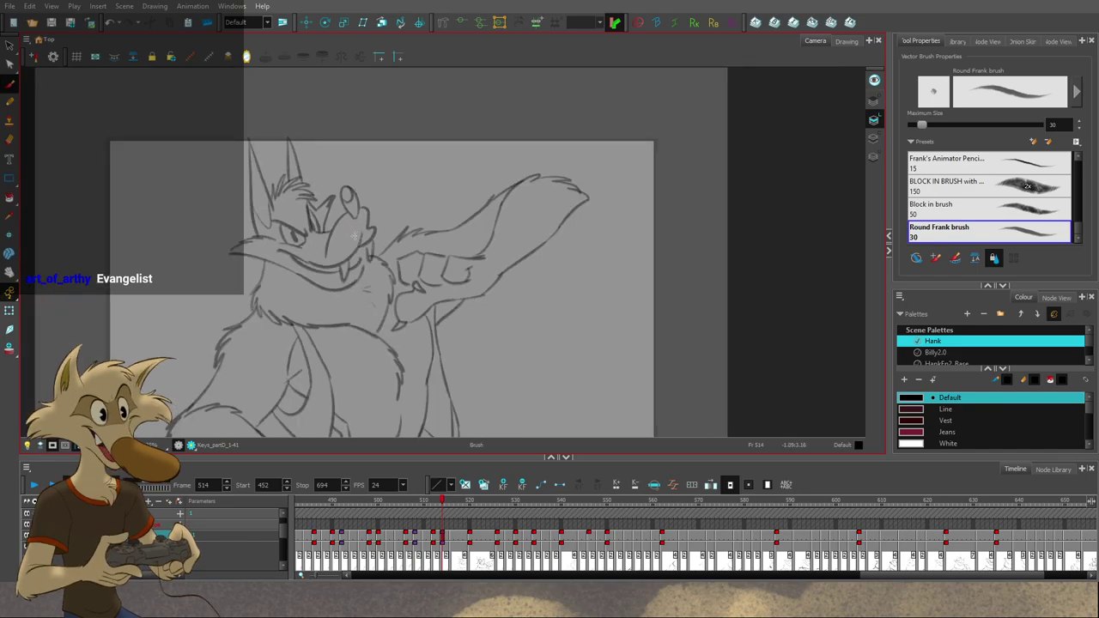
pyautogui.press('g')
pyautogui.scroll(2, 334, 232)
pyautogui.scroll(1, 334, 232)
pyautogui.press('f')
pyautogui.press('f')
pyautogui.press('g')
pyautogui.press('g')
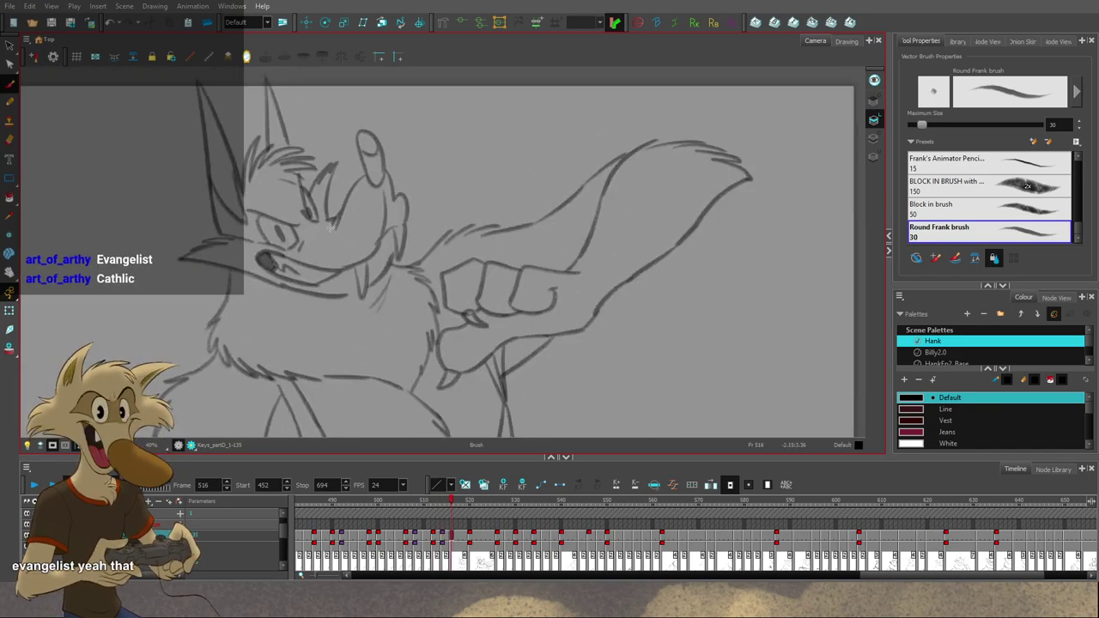
# Step: Touch up the mouth line on frame 514 and check it against the drawing on frame 516
pyautogui.press('f')
pyautogui.moveTo(296, 275); pyautogui.dragTo(318, 278)
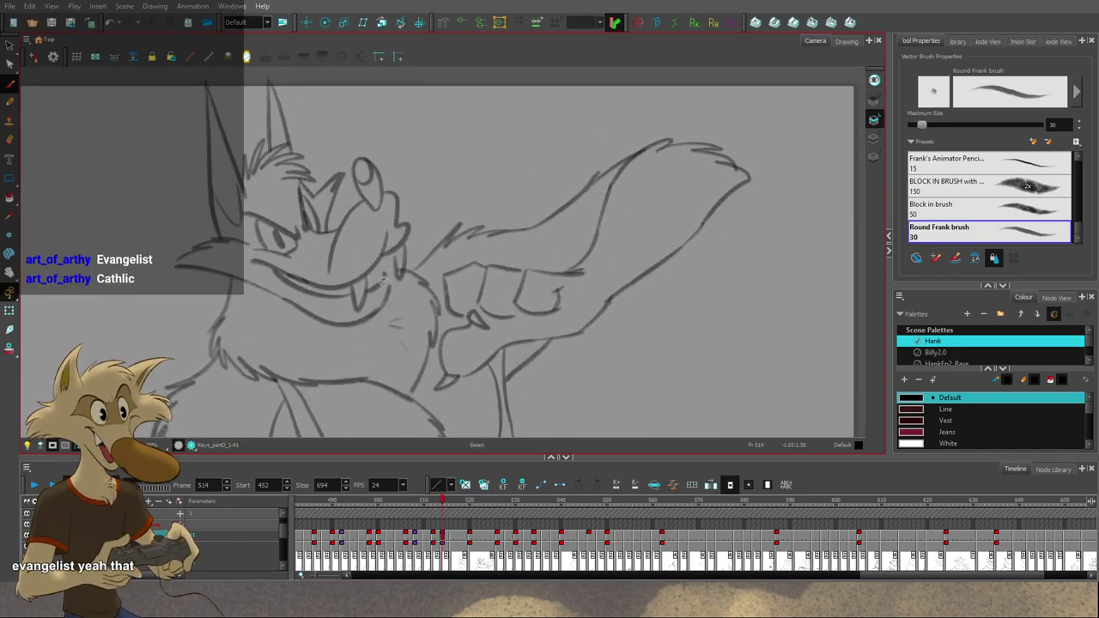
pyautogui.moveTo(426, 282); pyautogui.dragTo(415, 310)
pyautogui.press('f')
pyautogui.press('g')
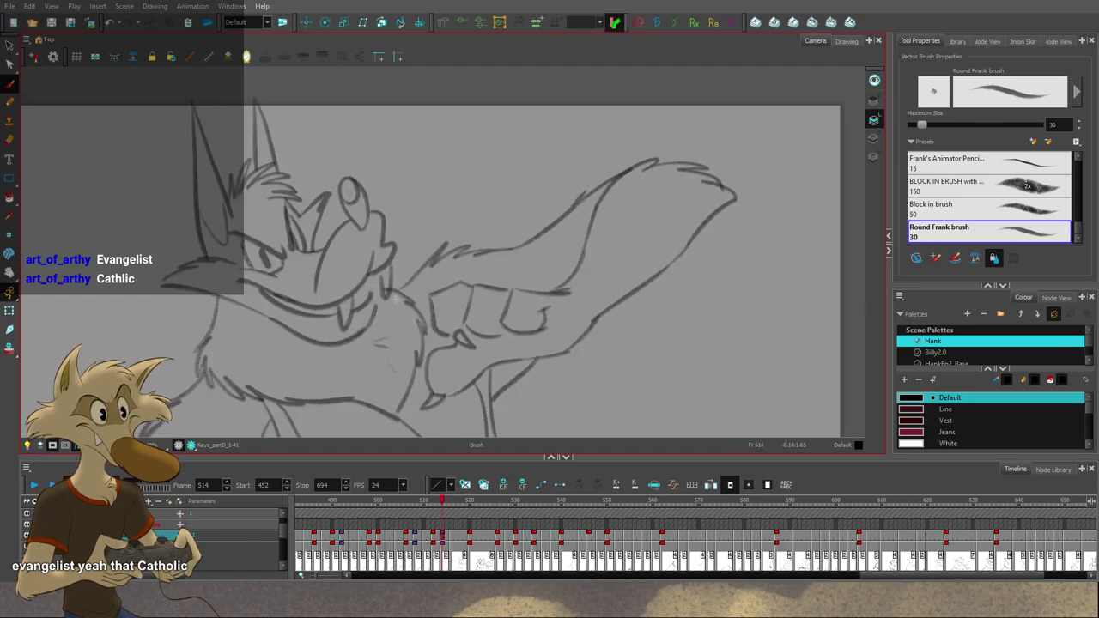
pyautogui.press('g')
pyautogui.press('f')
pyautogui.press('g')
pyautogui.press('f')
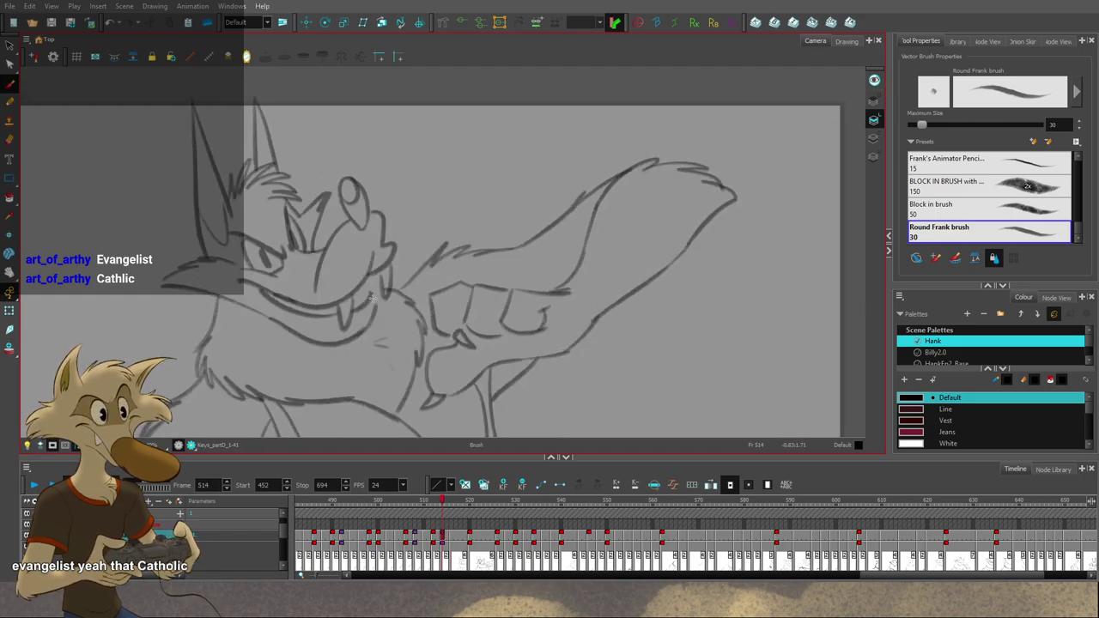
pyautogui.press('g')
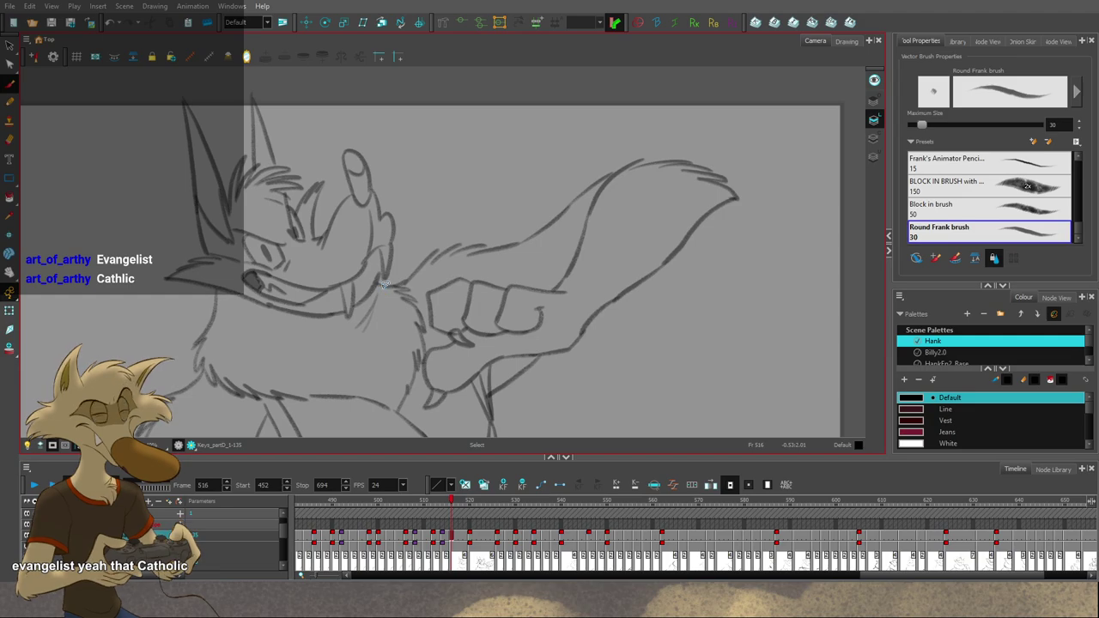
# Step: Step backward through the full-figure drawings from frame 516 to review the motion
pyautogui.scroll(-5, 385, 287)
pyautogui.scroll(5, 387, 331)
pyautogui.press(',')
pyautogui.press(',')
pyautogui.press(',')
pyautogui.press(',')
pyautogui.press(',')
pyautogui.press(',')
pyautogui.press(',')
pyautogui.press(',')
pyautogui.press(',')
pyautogui.press(',')
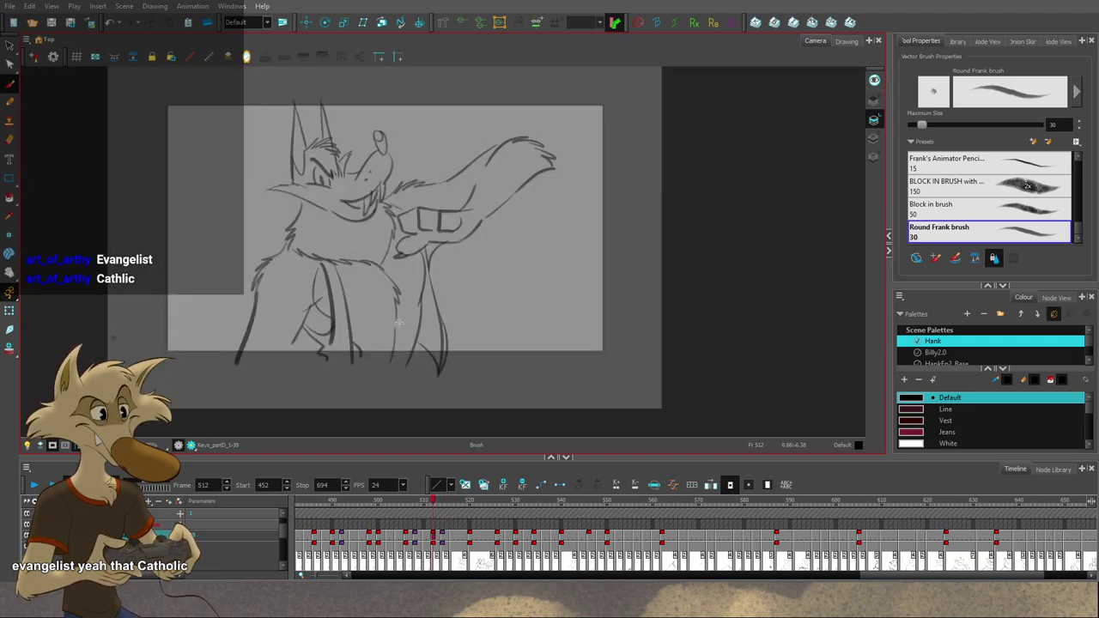
# Step: Flip back and forth through the full-figure drawings from frame 512 to frame 506 to review the motion
pyautogui.press('g')
pyautogui.press('g')
pyautogui.press('g')
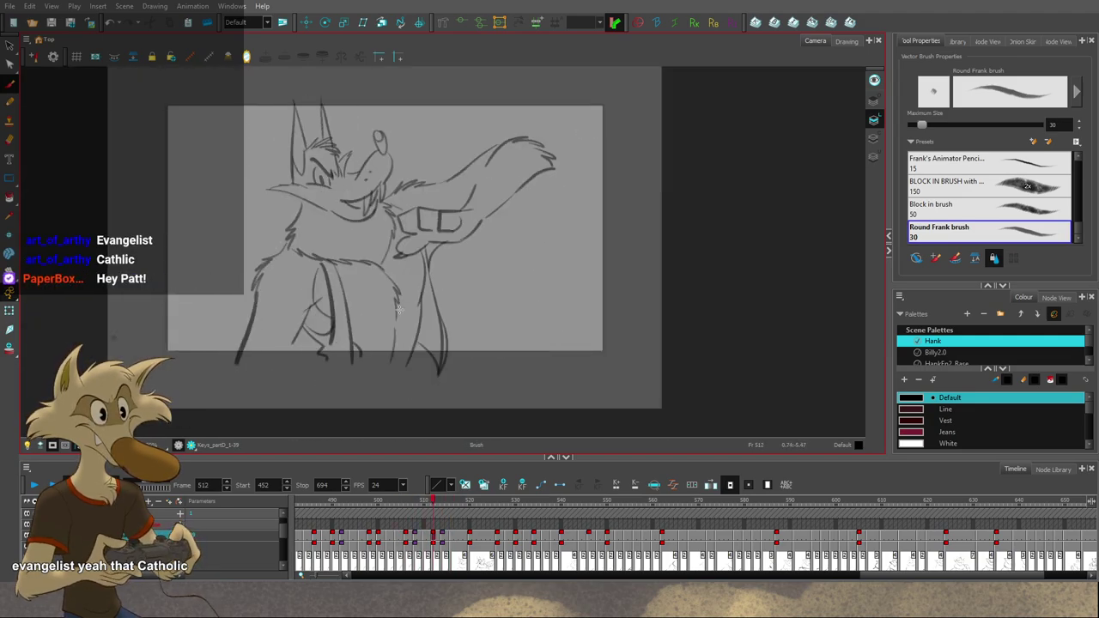
pyautogui.press('f')
pyautogui.press('f')
pyautogui.press('f')
pyautogui.press('.')
pyautogui.press(',')
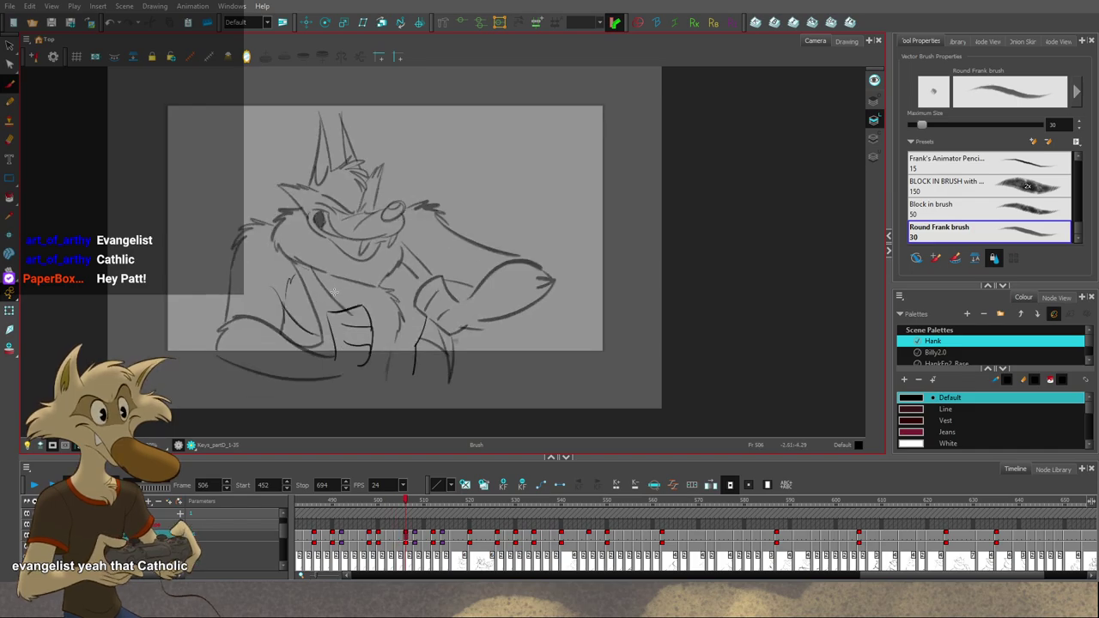
pyautogui.scroll(-2, 342, 286)
pyautogui.scroll(3, 345, 281)
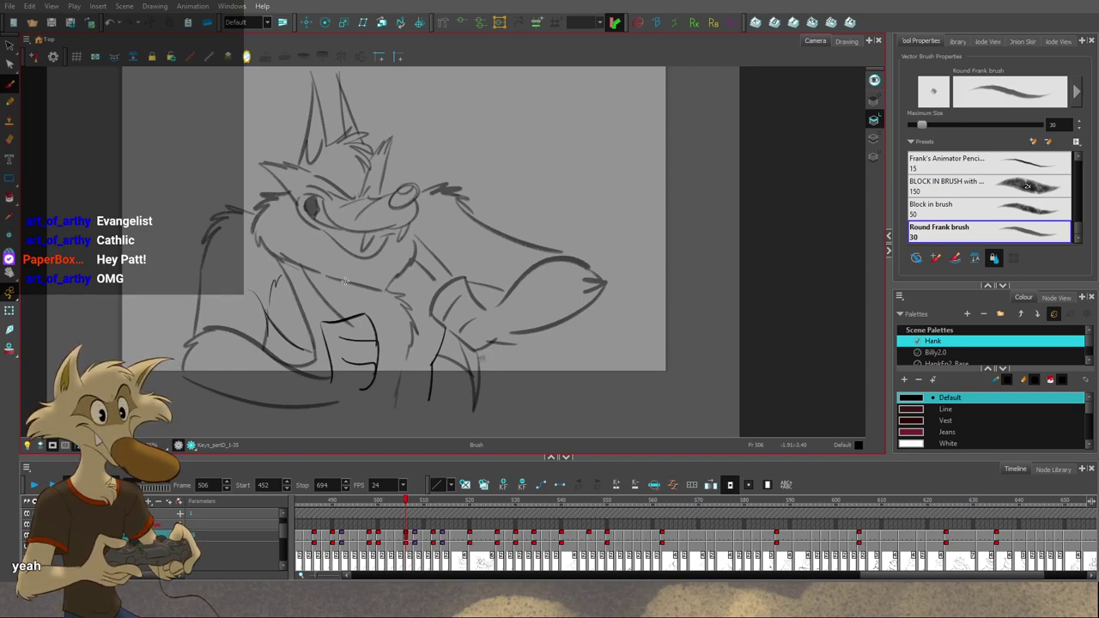
pyautogui.scroll(-3, 345, 281)
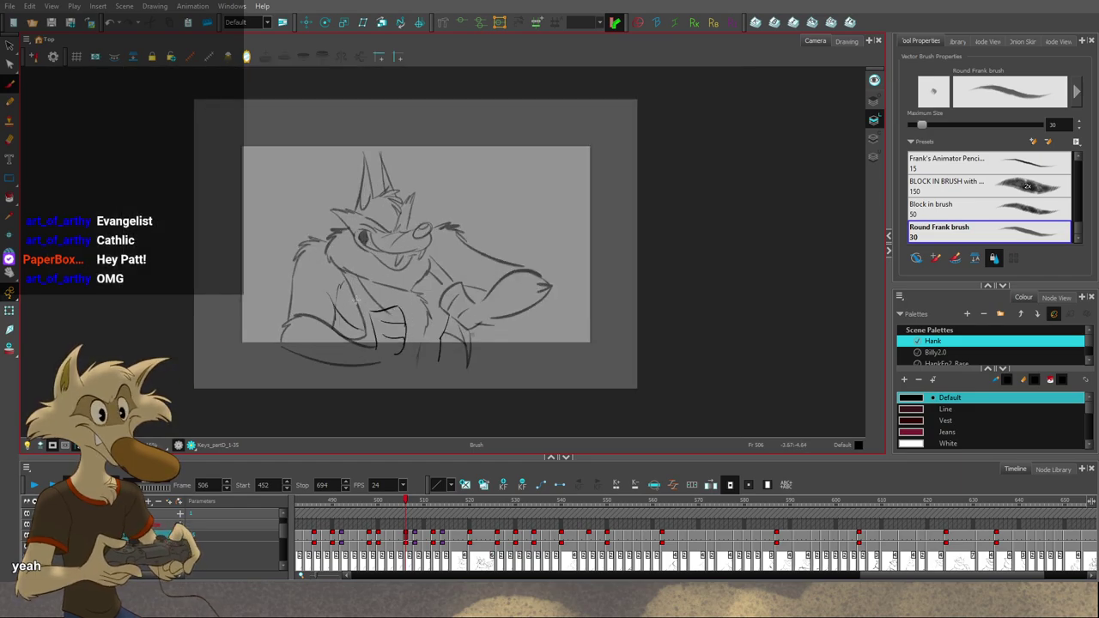
pyautogui.scroll(1, 354, 297)
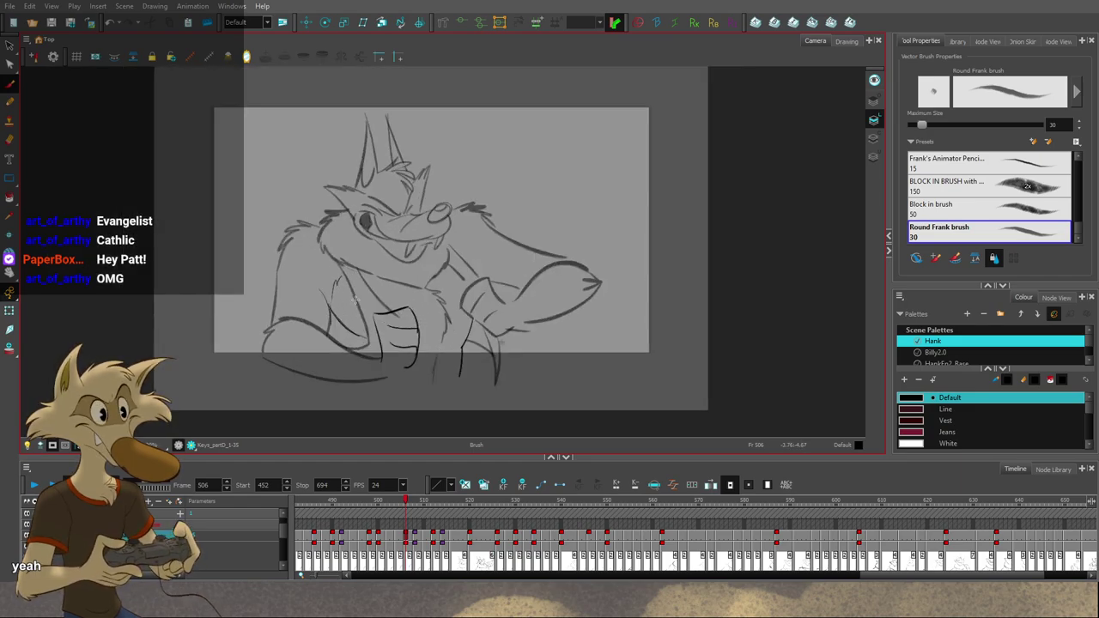
pyautogui.scroll(-1, 354, 297)
pyautogui.scroll(1, 357, 298)
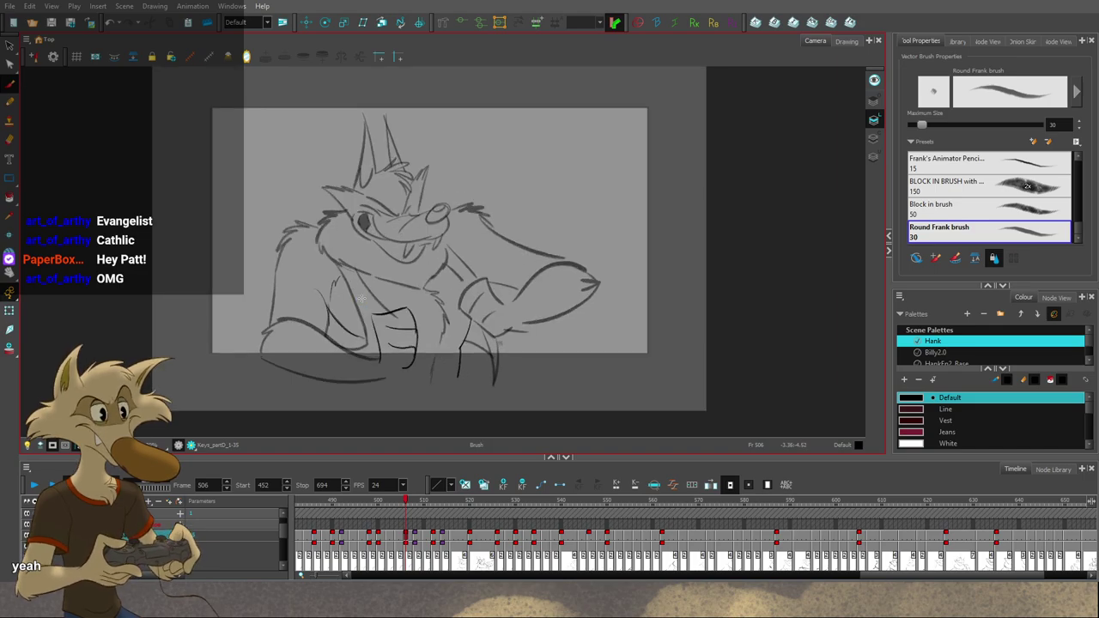
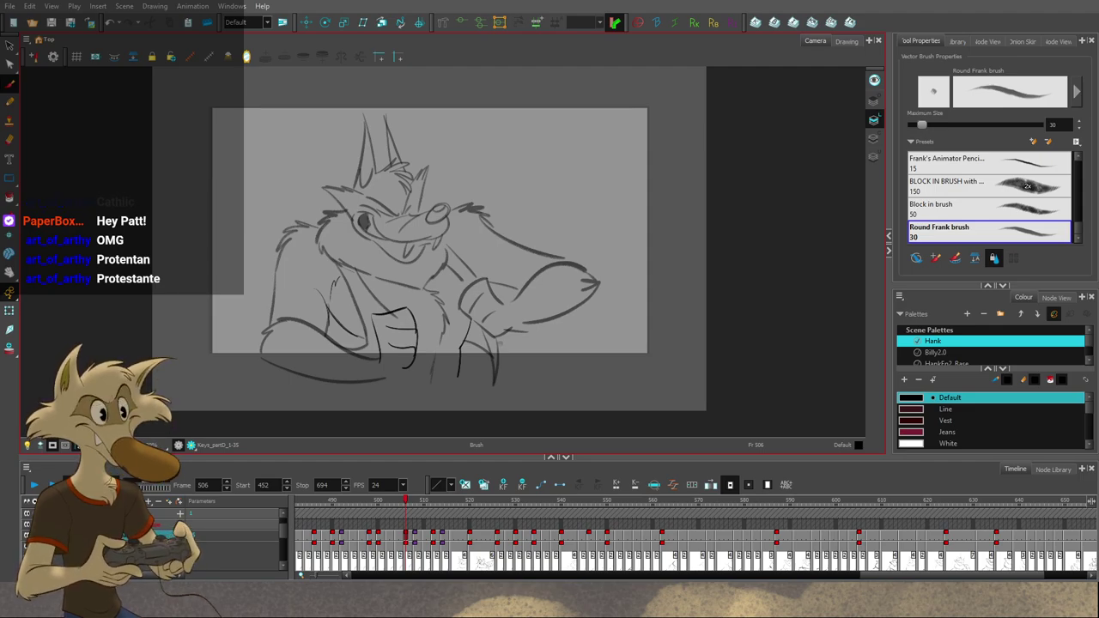
pyautogui.scroll(-2, 386, 115)
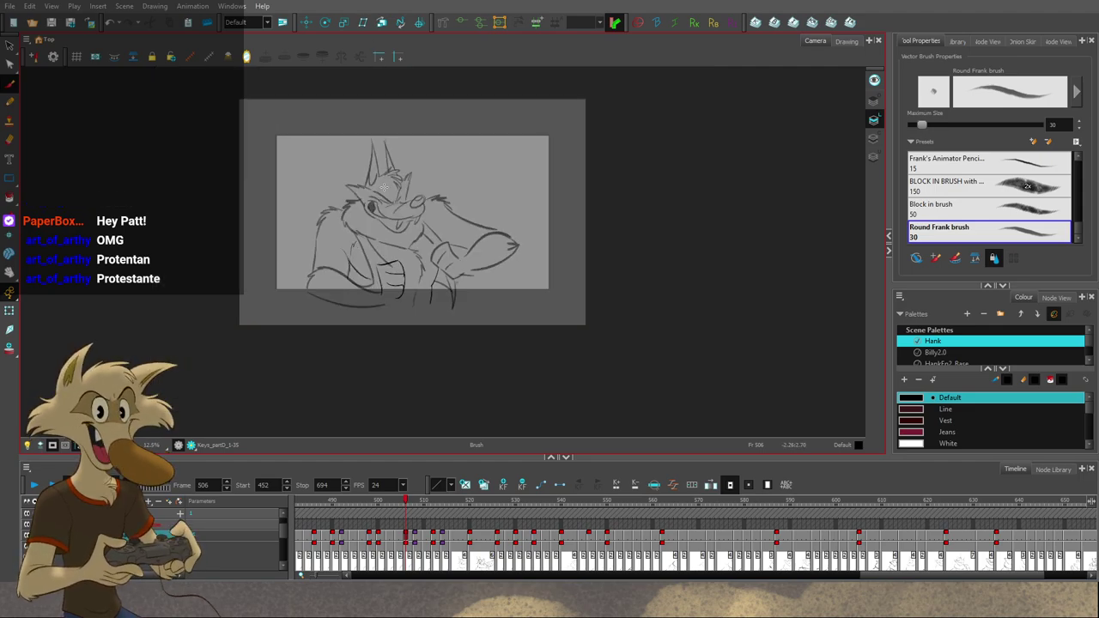
pyautogui.scroll(3, 391, 186)
pyautogui.scroll(1, 392, 186)
pyautogui.scroll(-1, 392, 186)
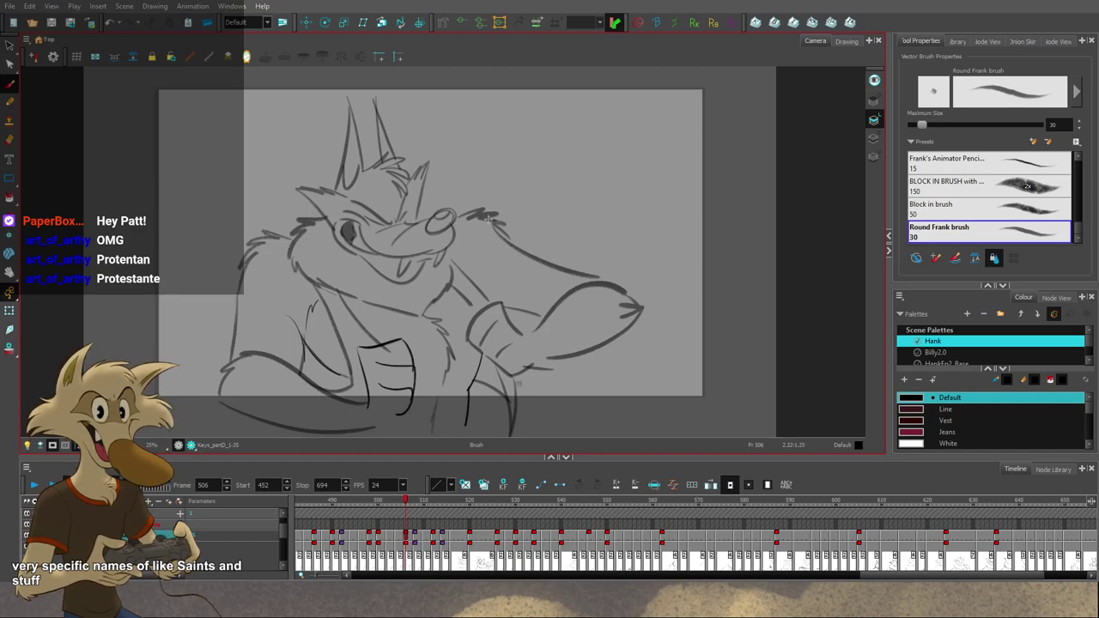
pyautogui.scroll(-1, 488, 218)
pyautogui.scroll(2, 488, 220)
pyautogui.scroll(-1, 490, 219)
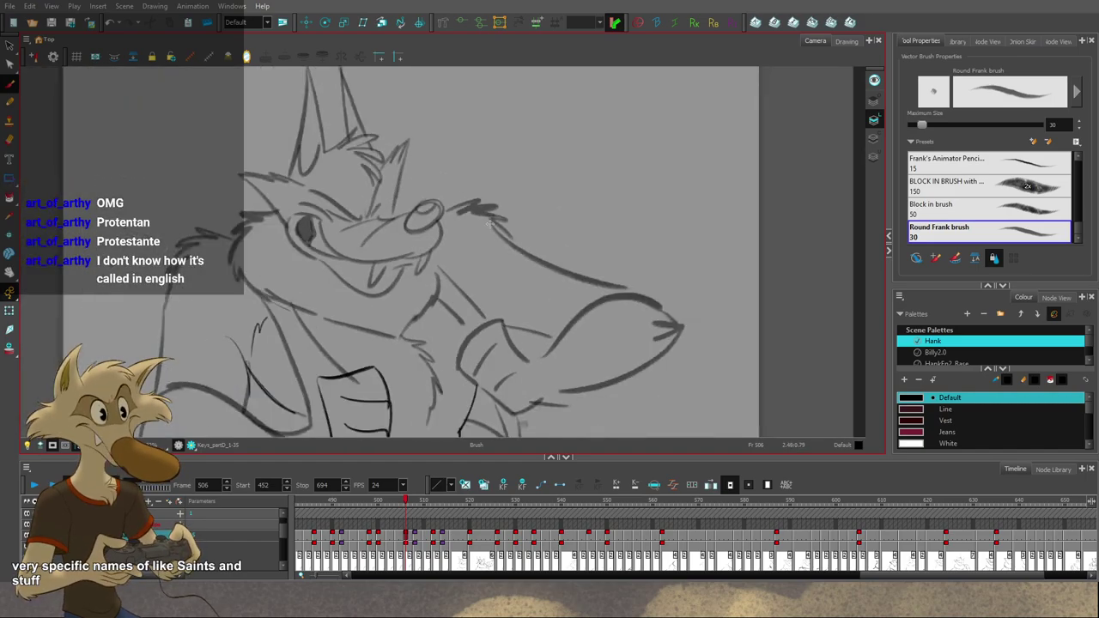
pyautogui.scroll(1, 466, 290)
pyautogui.scroll(-1, 465, 290)
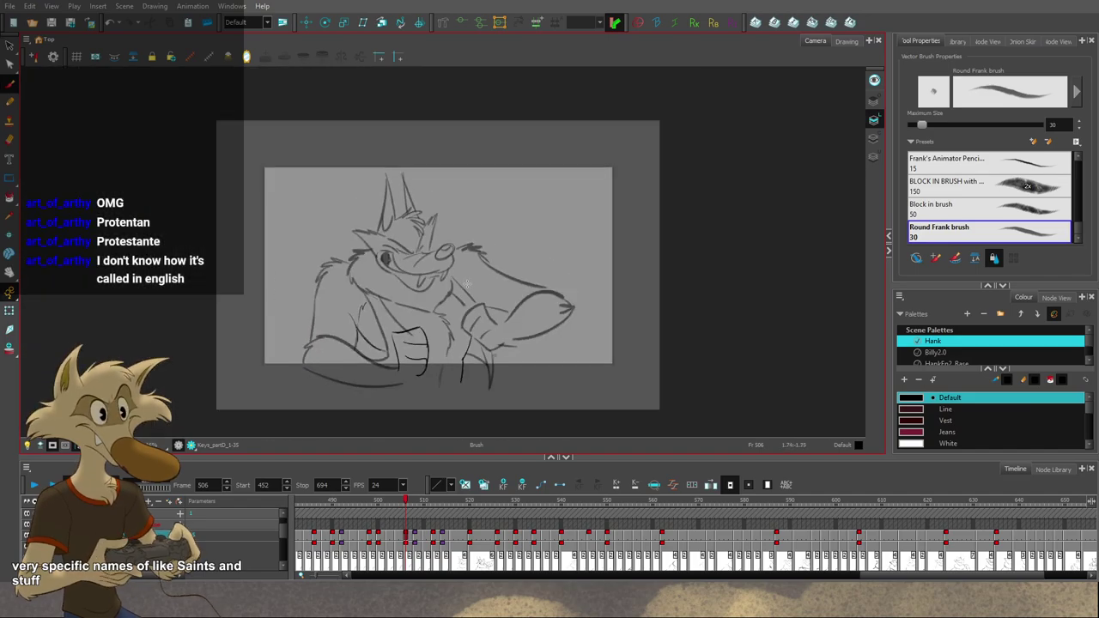
pyautogui.scroll(1, 473, 281)
pyautogui.scroll(-1, 478, 272)
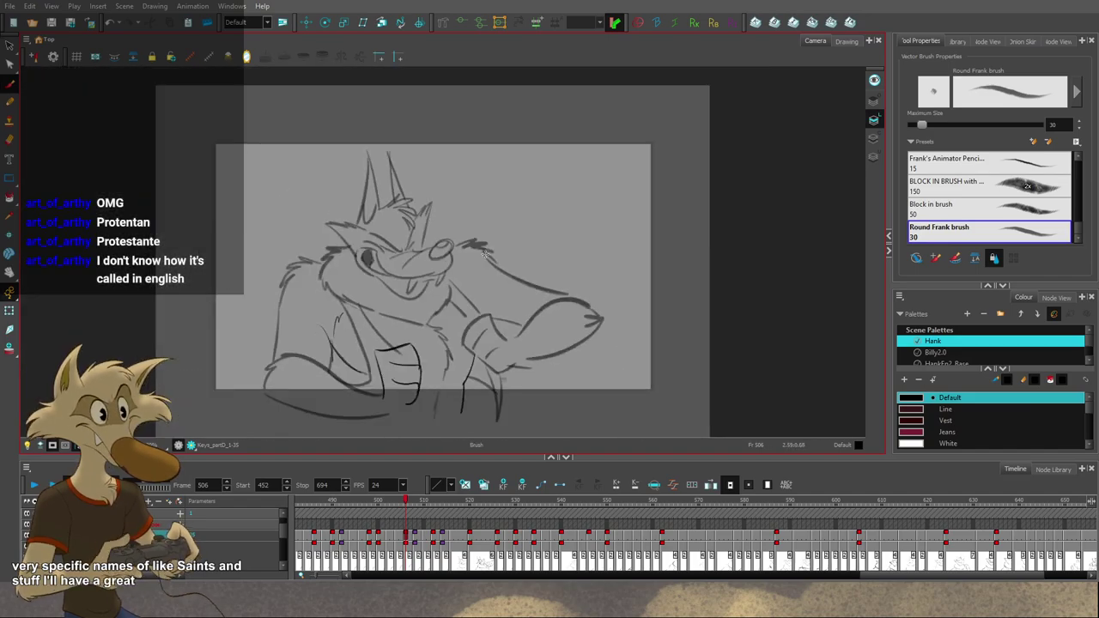
pyautogui.scroll(1, 482, 272)
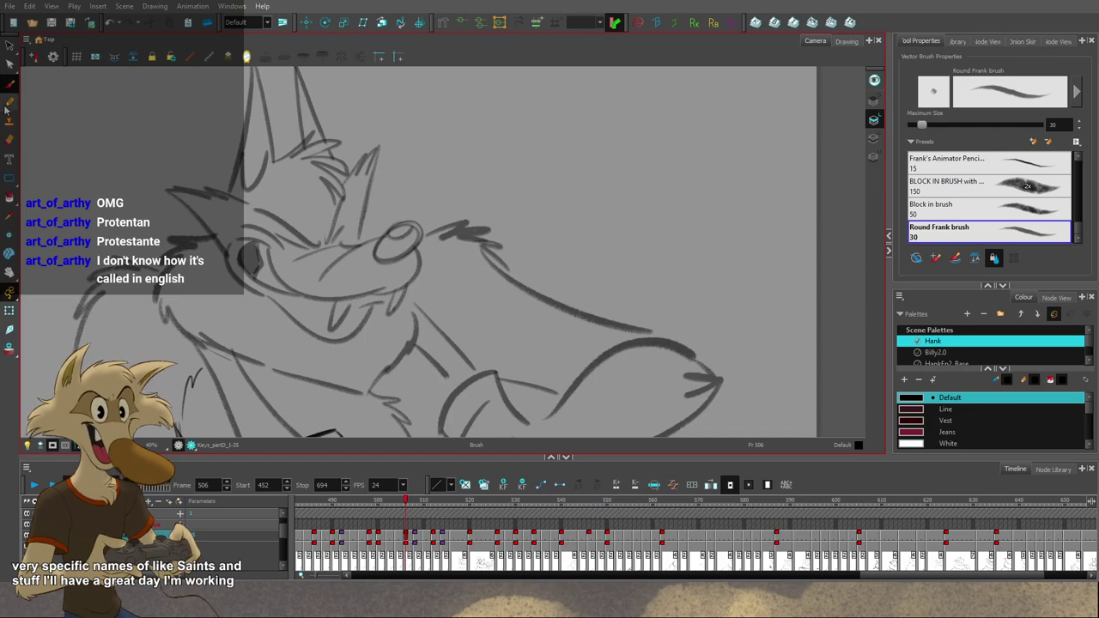
# Step: Mirror the view and compare the head and shoulder on frame 506 with the drawing on frame 504
pyautogui.press('2')
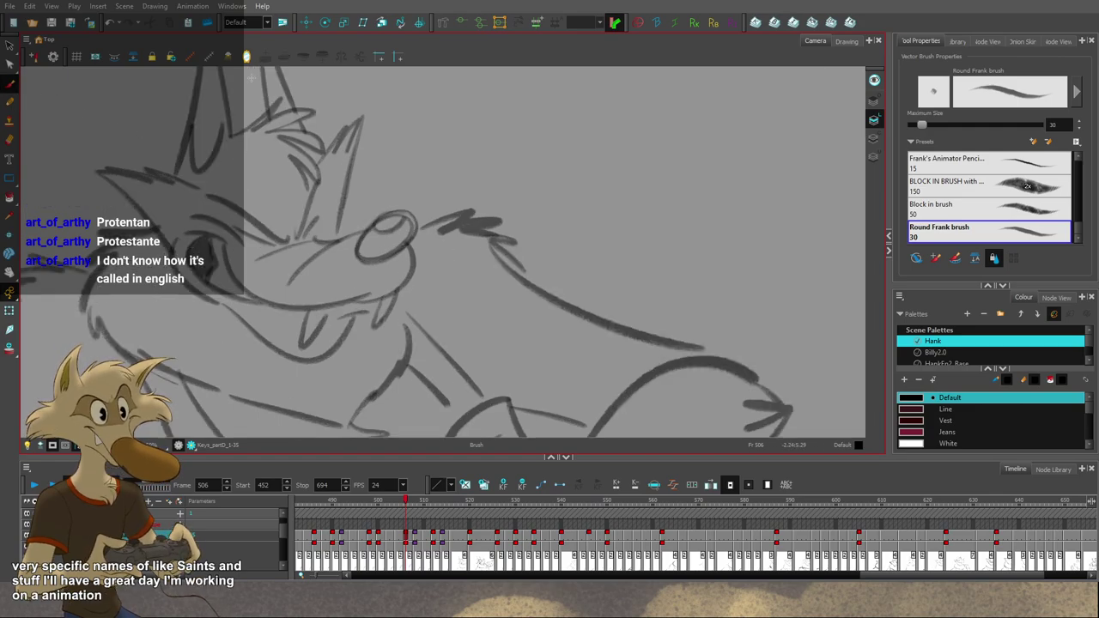
pyautogui.press(',')
pyautogui.press(',')
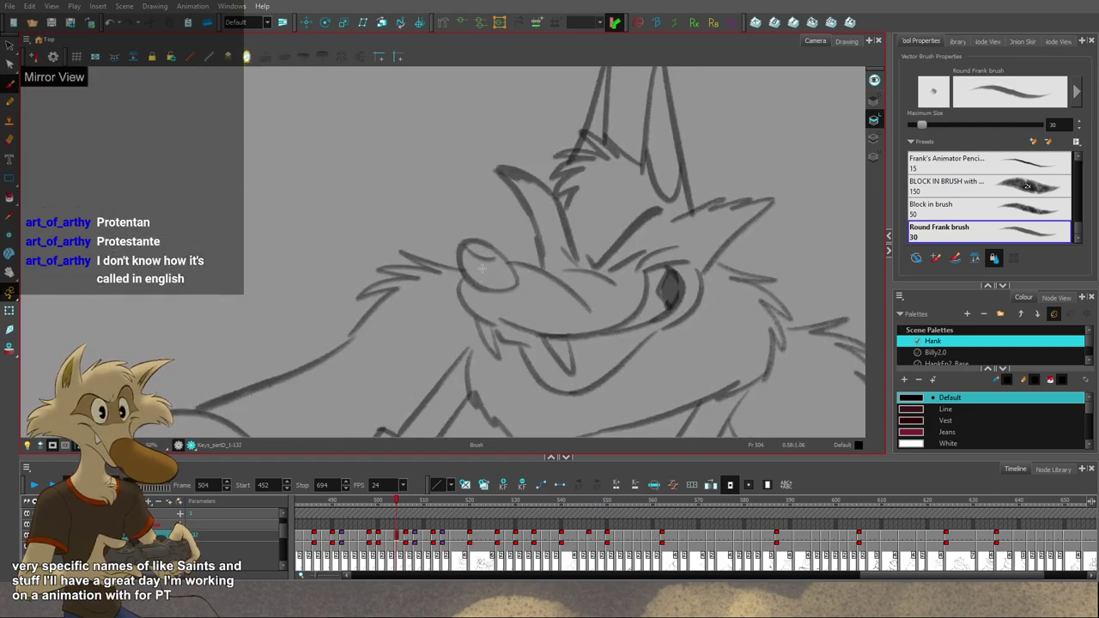
pyautogui.press('.')
pyautogui.press('.')
# Step: Erase the rough strokes just below the shoulder fur on frame 506 and redraw the upper arm's outline there
pyautogui.press('e')
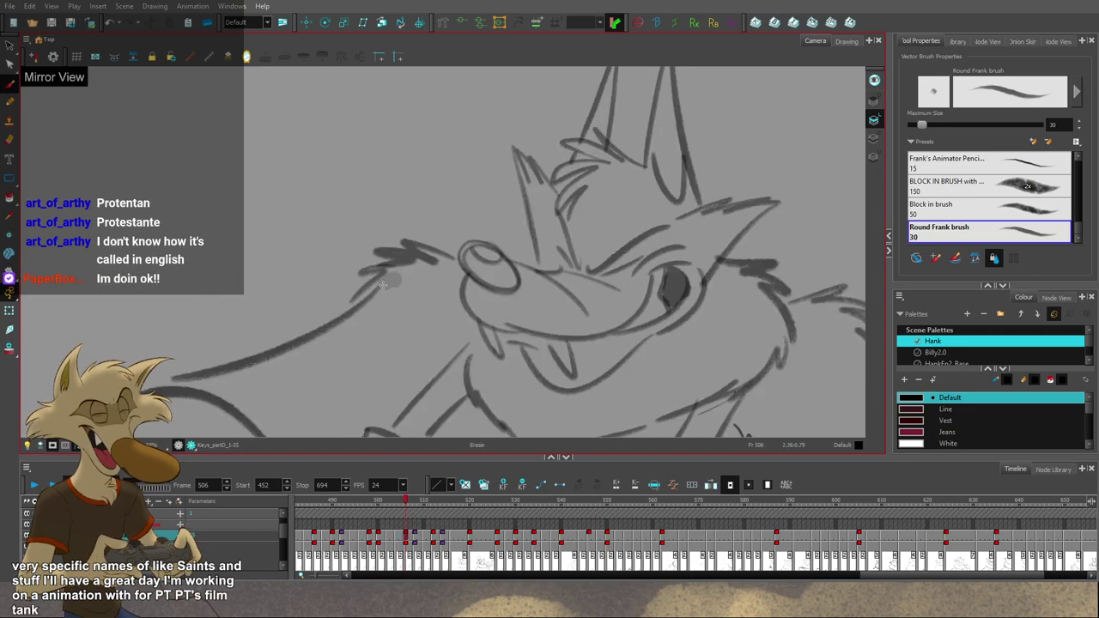
pyautogui.moveTo(390, 283); pyautogui.dragTo(349, 315)
pyautogui.scroll(-6, 430, 300)
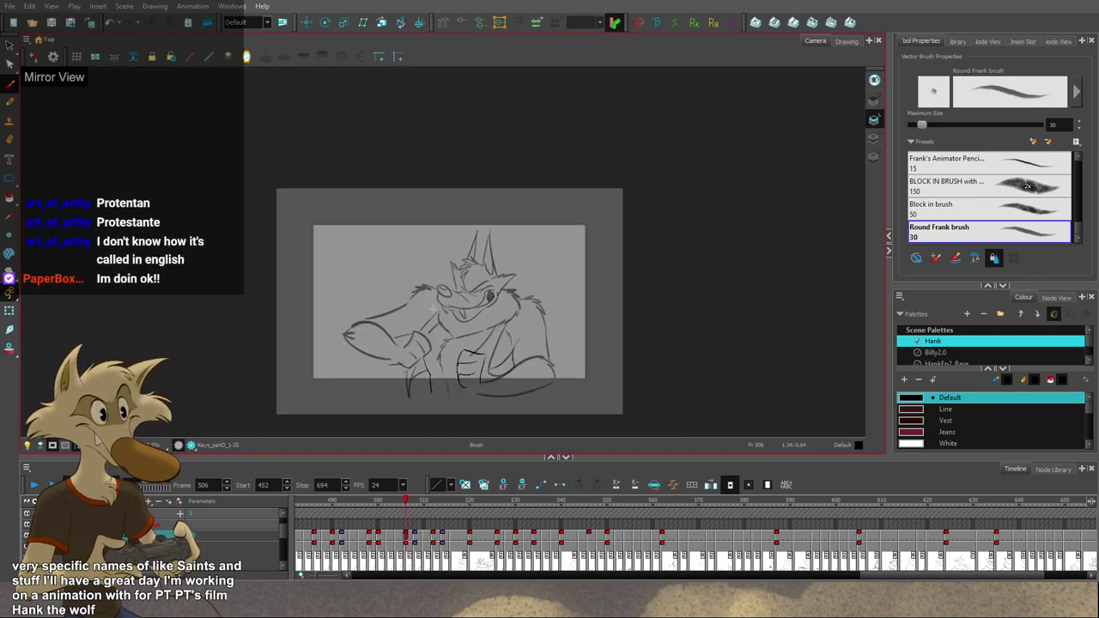
pyautogui.scroll(4, 442, 311)
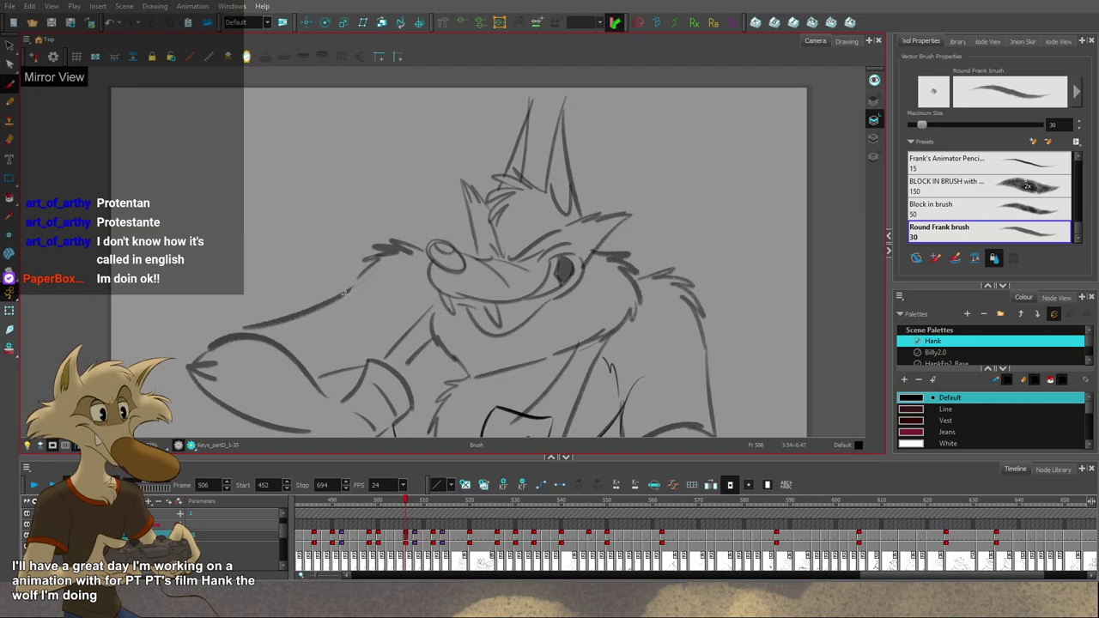
pyautogui.hotkey('ctrl', 'z')
pyautogui.moveTo(345, 294); pyautogui.dragTo(368, 273)
pyautogui.moveTo(356, 282); pyautogui.dragTo(370, 271)
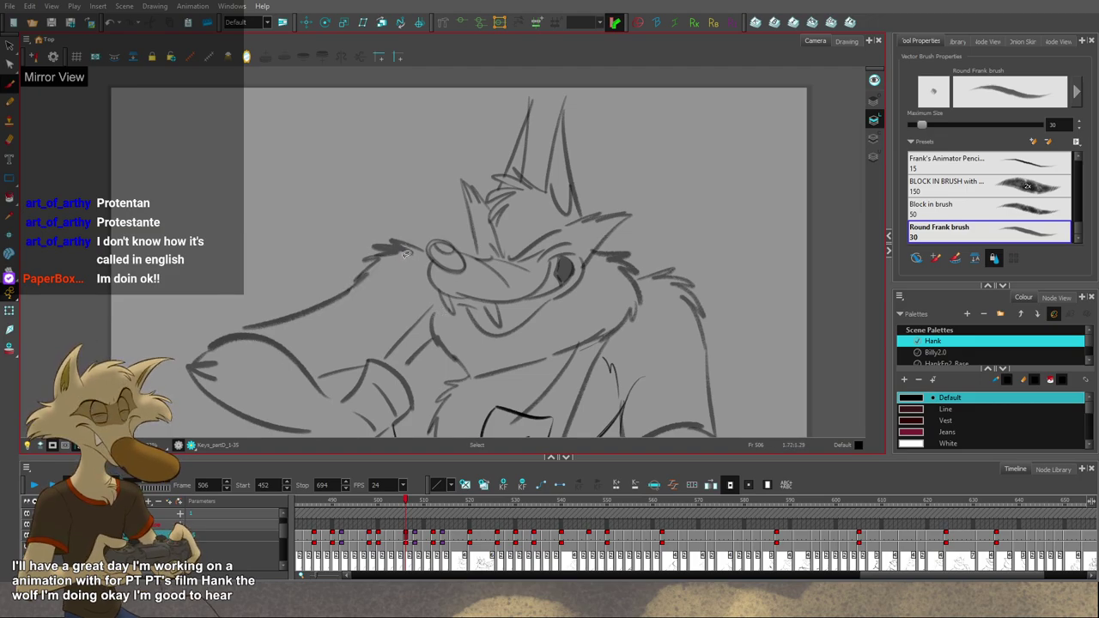
# Step: Check the whole figure on frame 506 against the earlier drawings on frames 504 and 502
pyautogui.scroll(-5, 456, 276)
pyautogui.scroll(4, 461, 277)
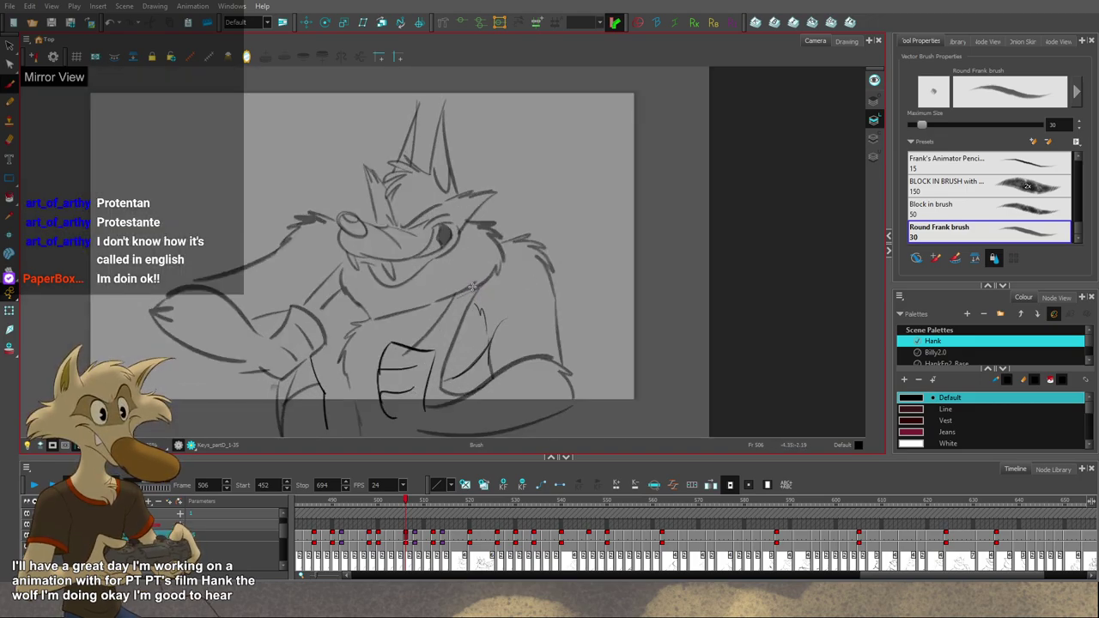
pyautogui.scroll(1, 461, 283)
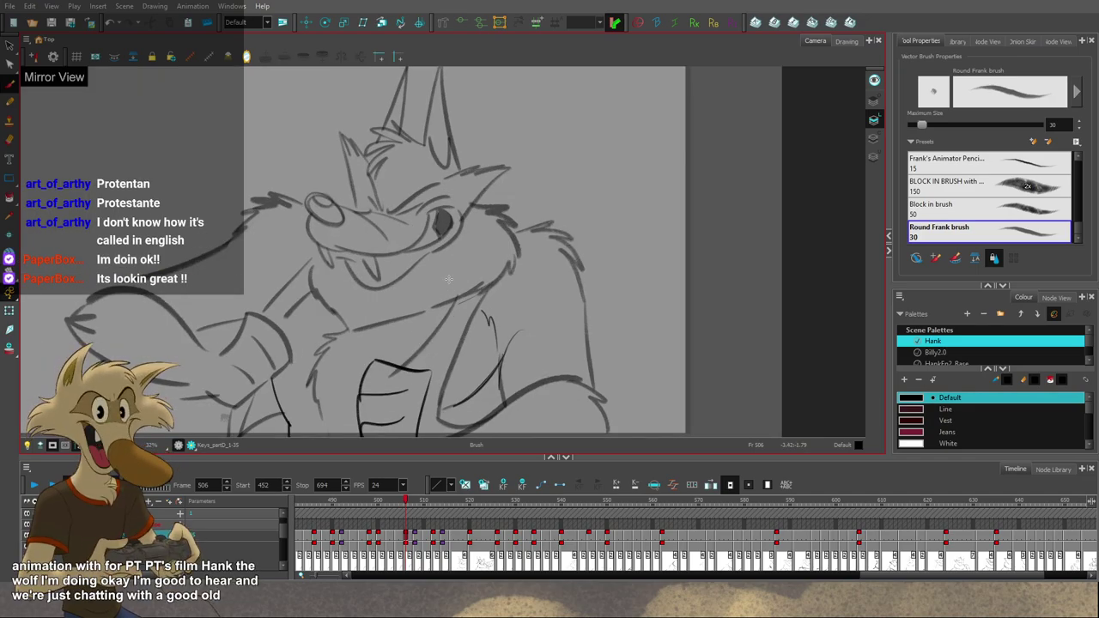
pyautogui.scroll(-4, 448, 278)
pyautogui.press('f')
pyautogui.press('f')
pyautogui.scroll(2, 416, 275)
pyautogui.press('g')
pyautogui.press('g')
pyautogui.press('f')
pyautogui.scroll(1, 419, 276)
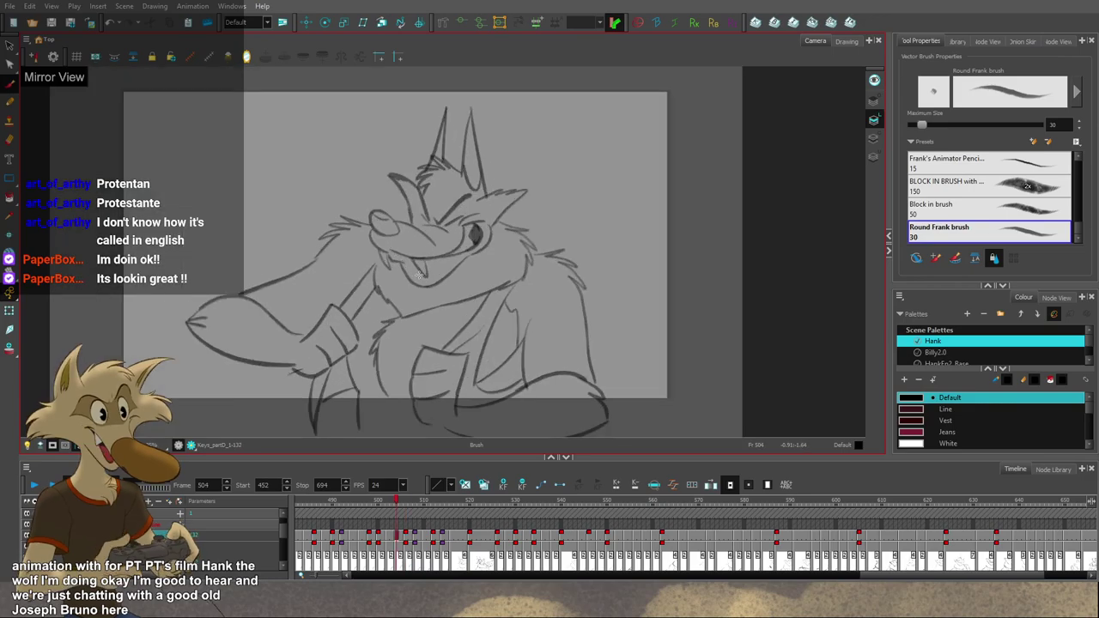
pyautogui.scroll(1, 419, 275)
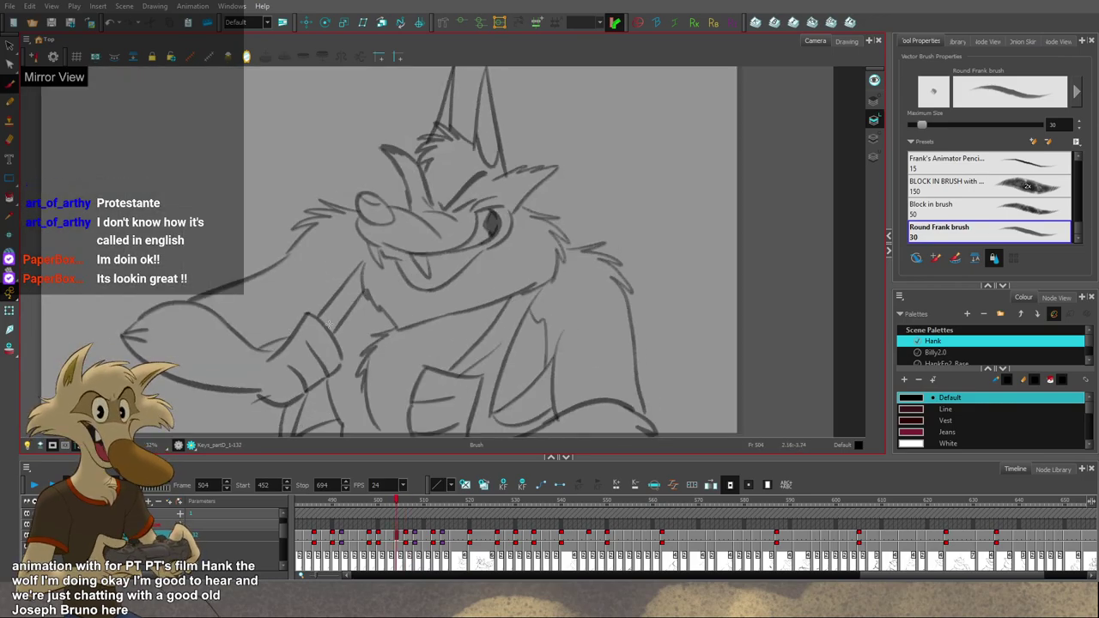
pyautogui.press('g')
pyautogui.scroll(-2, 397, 347)
pyautogui.press('f')
pyautogui.press('f')
pyautogui.scroll(2, 400, 354)
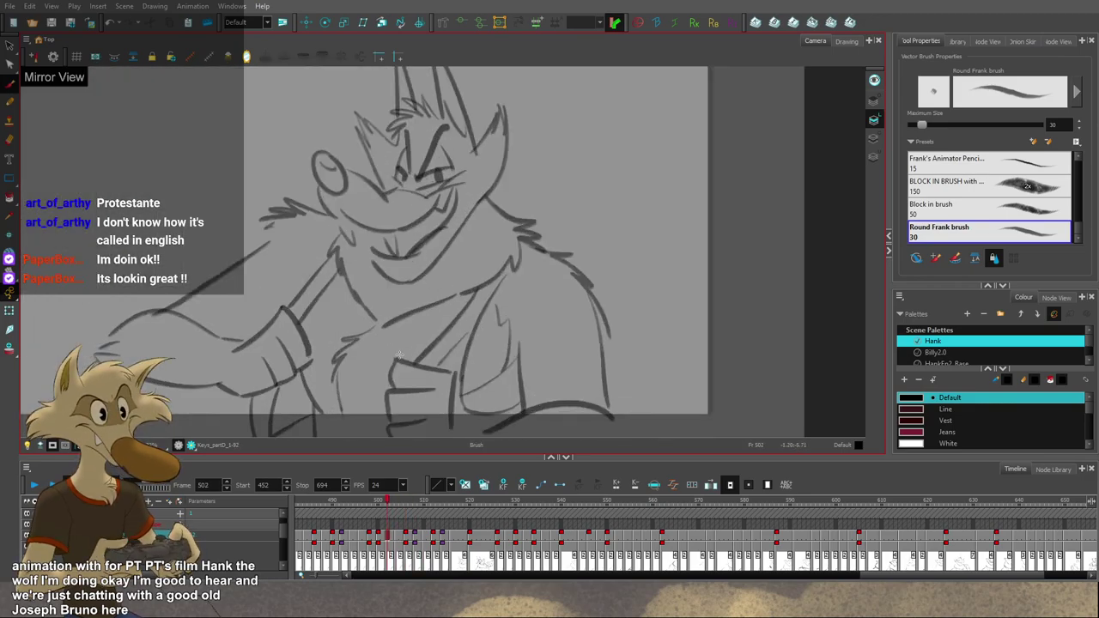
pyautogui.scroll(2, 399, 355)
pyautogui.scroll(-2, 399, 355)
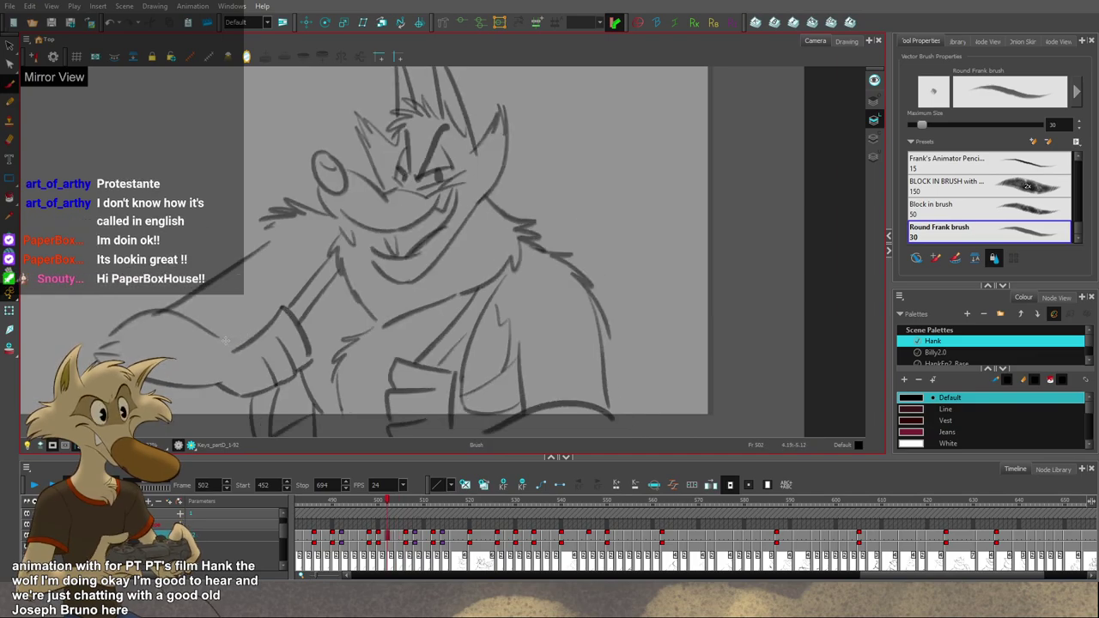
# Step: Touch up the forearm line near the wrist on frame 502, checking it against the neighbouring drawings
pyautogui.moveTo(225, 343); pyautogui.dragTo(264, 329)
pyautogui.press('g')
pyautogui.press('f')
pyautogui.hotkey('ctrl', 'z')
pyautogui.press('g')
pyautogui.press('f')
pyautogui.press('f')
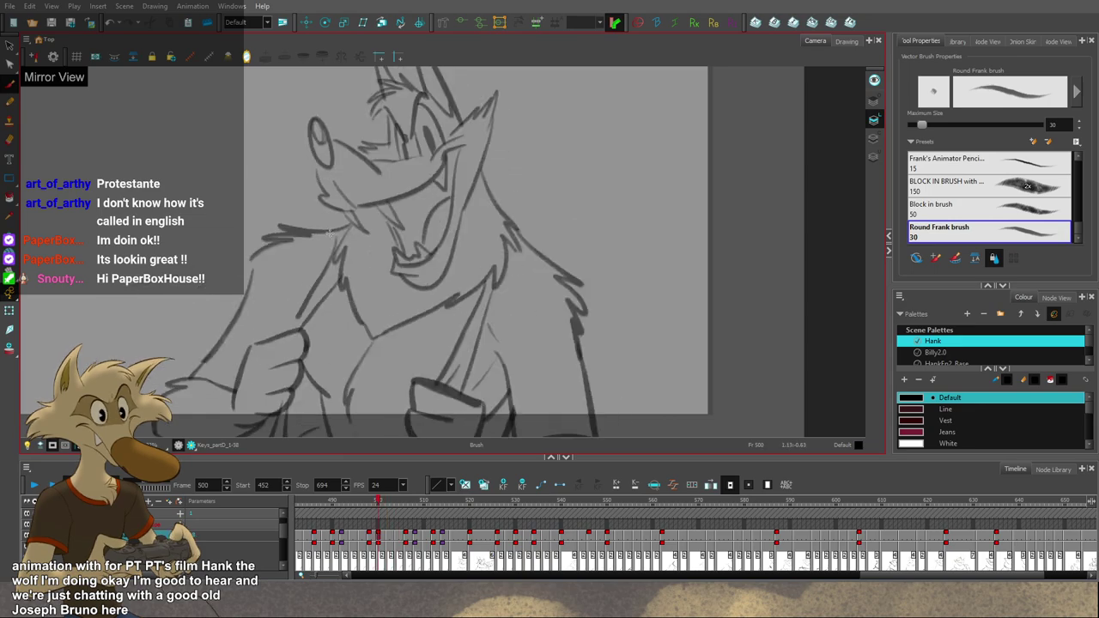
# Step: Close the gap in the arm outline below the shoulder fur on frame 502 and save the scene
pyautogui.press('g')
pyautogui.press('g')
pyautogui.press('f')
pyautogui.moveTo(260, 247); pyautogui.dragTo(273, 226)
pyautogui.hotkey('ctrl', 's')
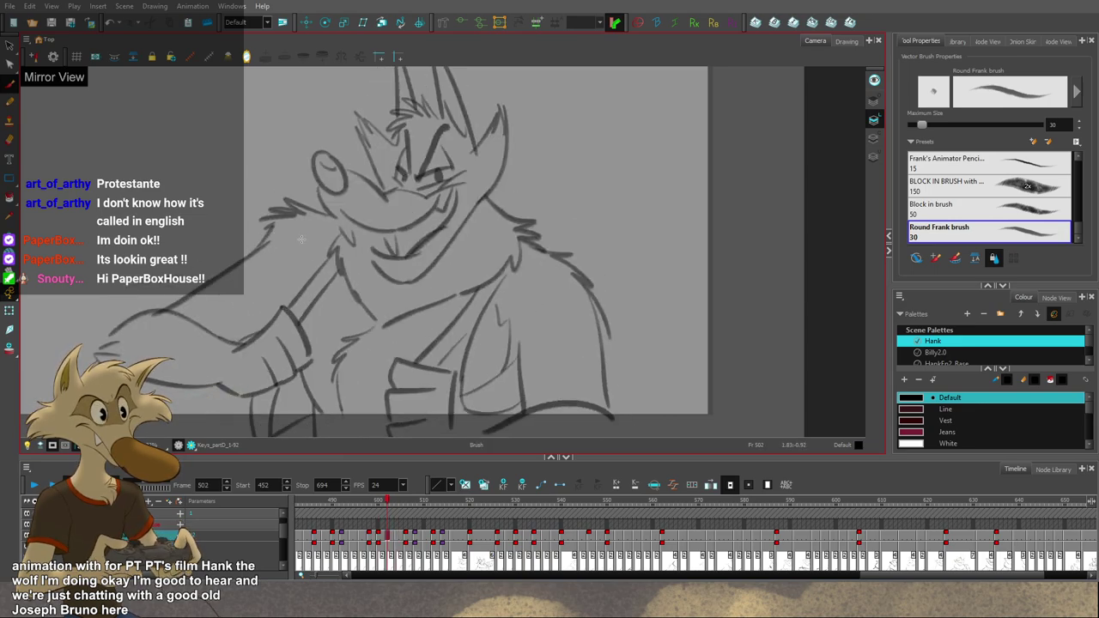
# Step: Flip through the drawings on frames 500, 502 and 504 to examine how the head and mouth move
pyautogui.scroll(-3, 353, 261)
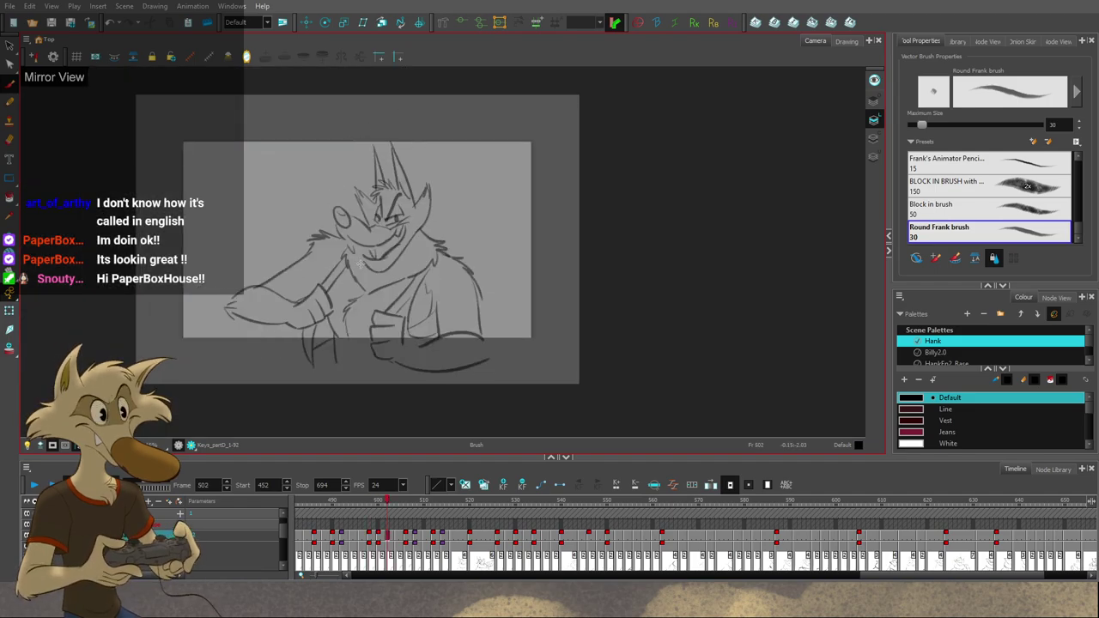
pyautogui.scroll(1, 359, 263)
pyautogui.press('f')
pyautogui.scroll(2, 359, 264)
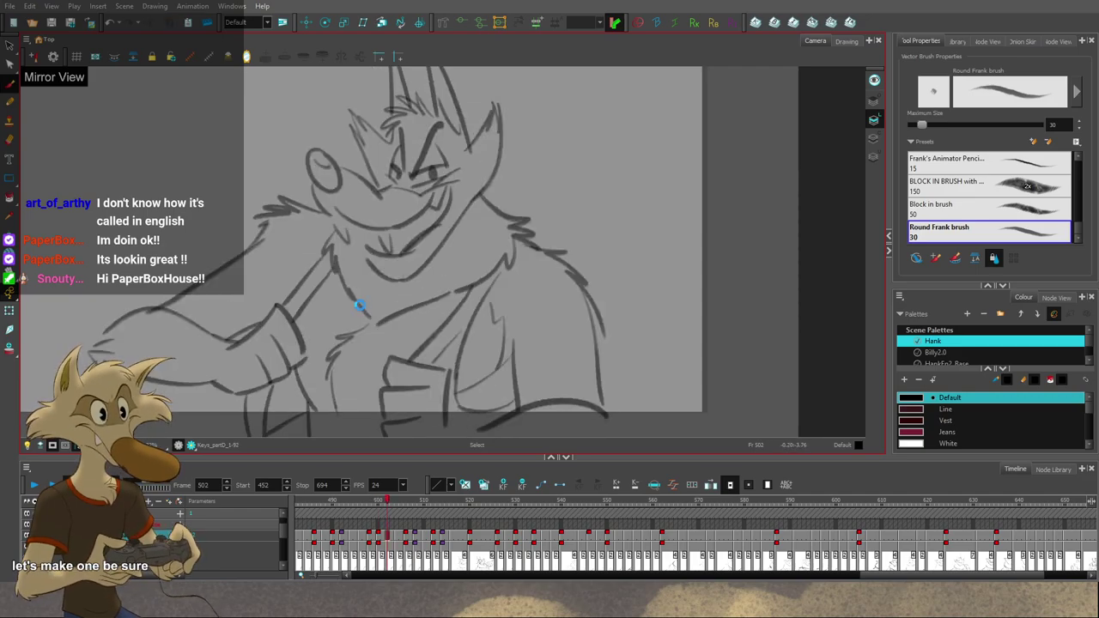
pyautogui.scroll(-3, 360, 304)
pyautogui.scroll(2, 366, 321)
pyautogui.press('g')
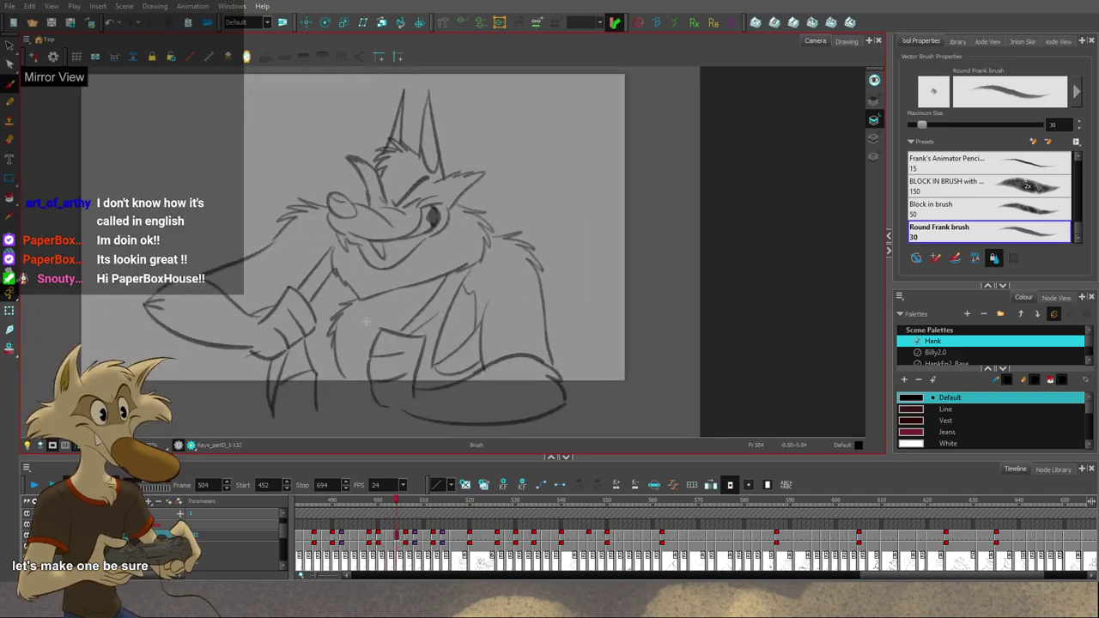
pyautogui.press('f')
pyautogui.scroll(-1, 365, 322)
pyautogui.scroll(1, 355, 330)
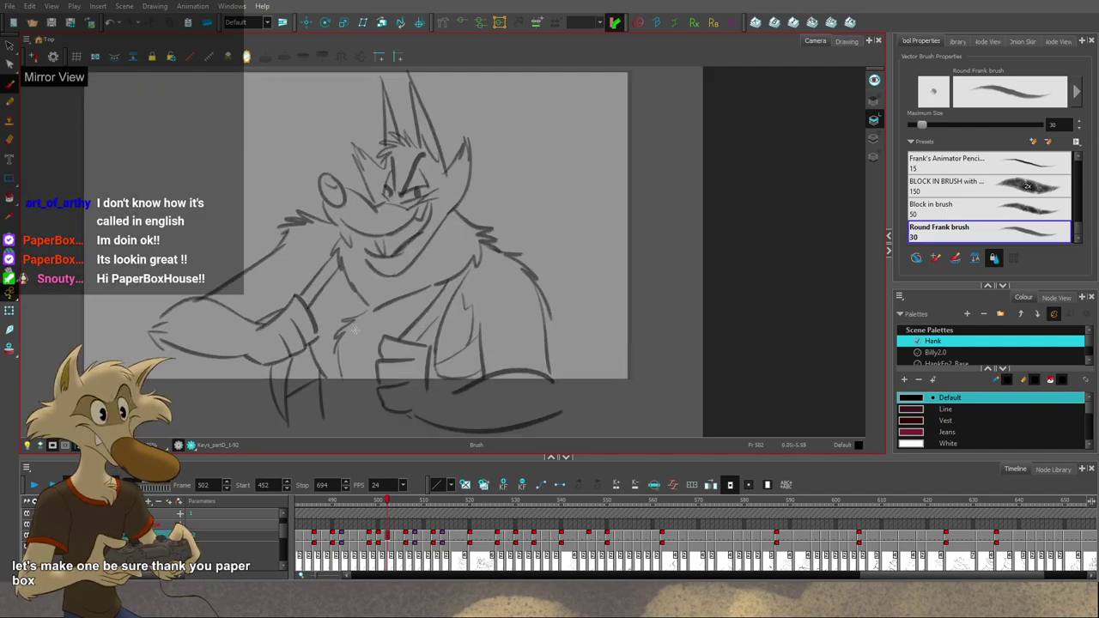
pyautogui.press('g')
pyautogui.press('f')
pyautogui.press('f')
pyautogui.scroll(1, 371, 248)
pyautogui.press('g')
pyautogui.press('g')
pyautogui.press('f')
pyautogui.press('f')
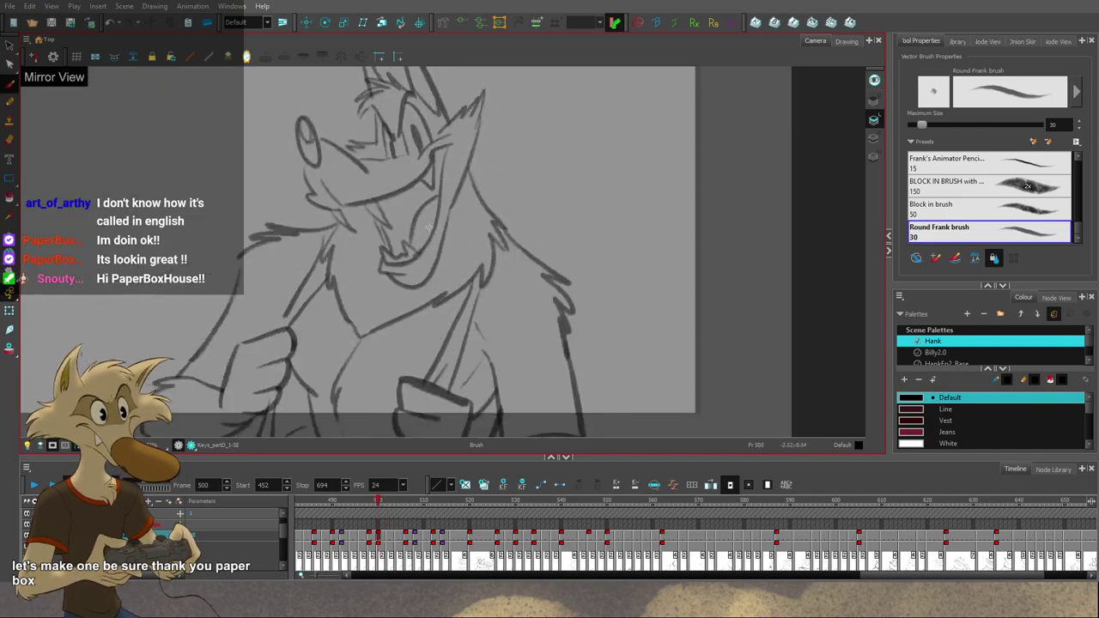
pyautogui.press('g')
# Step: Try to rework the small tooth line inside the lower mouth on frame 502
pyautogui.click(414, 240)
pyautogui.press('Delete')
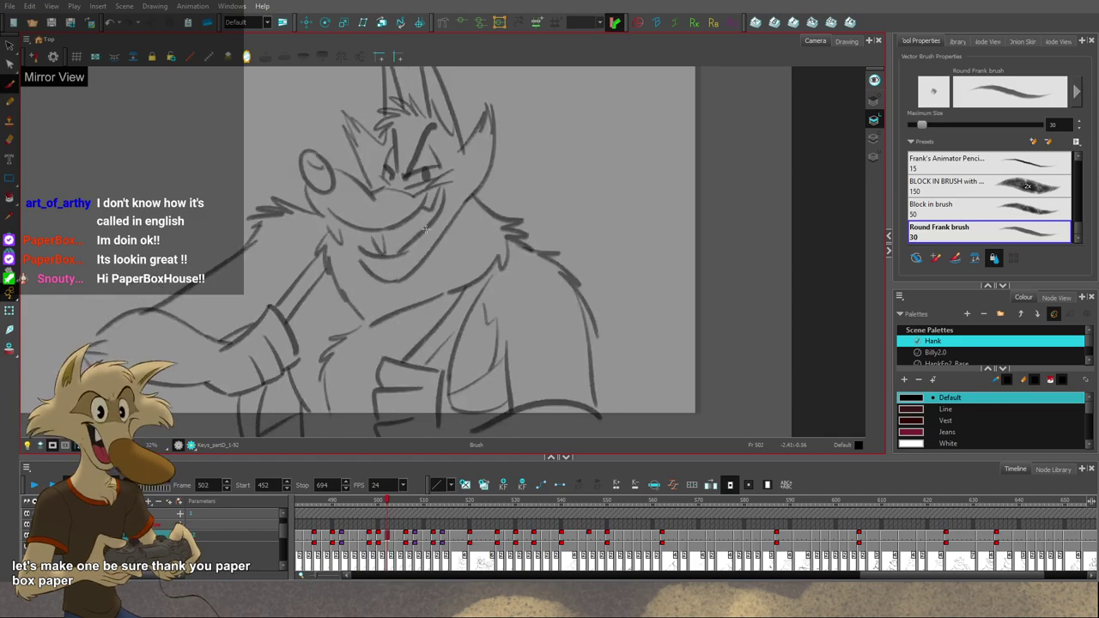
pyautogui.press('g')
pyautogui.press('f')
pyautogui.hotkey('ctrl', 'z')
pyautogui.moveTo(393, 253)
pyautogui.mouseDown()
pyautogui.moveTo(433, 223)
pyautogui.moveTo(394, 242)
pyautogui.mouseUp()
pyautogui.hotkey('ctrl', 'z')
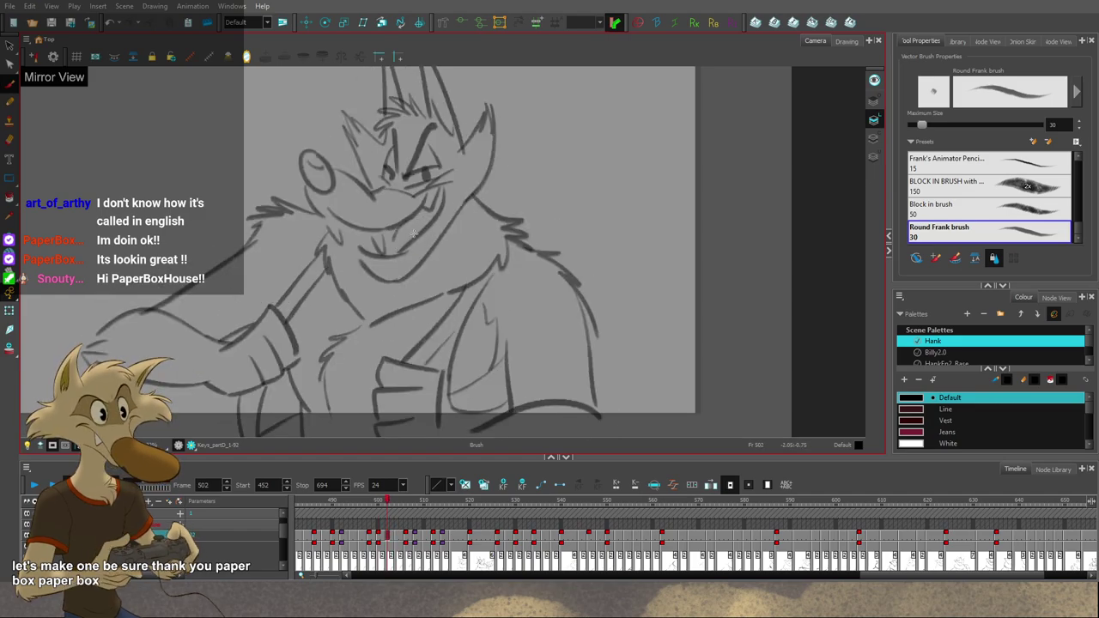
# Step: Compare the mouth on frame 502 with the neighbouring drawings, ending on frame 502
pyautogui.press('g')
pyautogui.press('f')
pyautogui.press('f')
pyautogui.press('g')
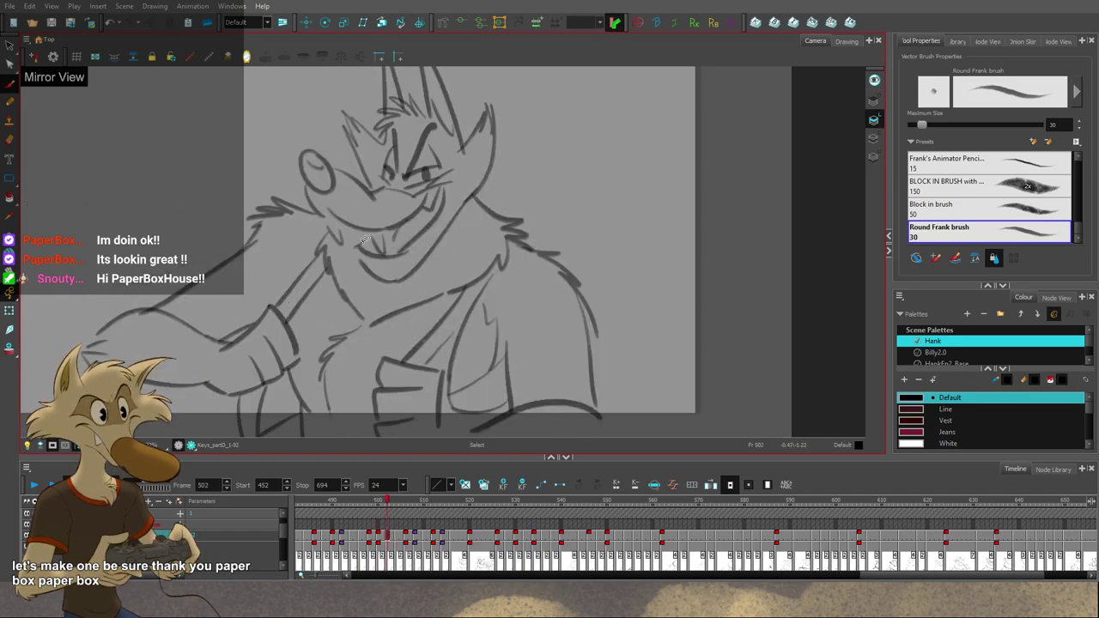
# Step: Turn off the mirrored view and compare the wolf on frame 502 with the neighbouring drawings
pyautogui.hotkey('alt', 'b')
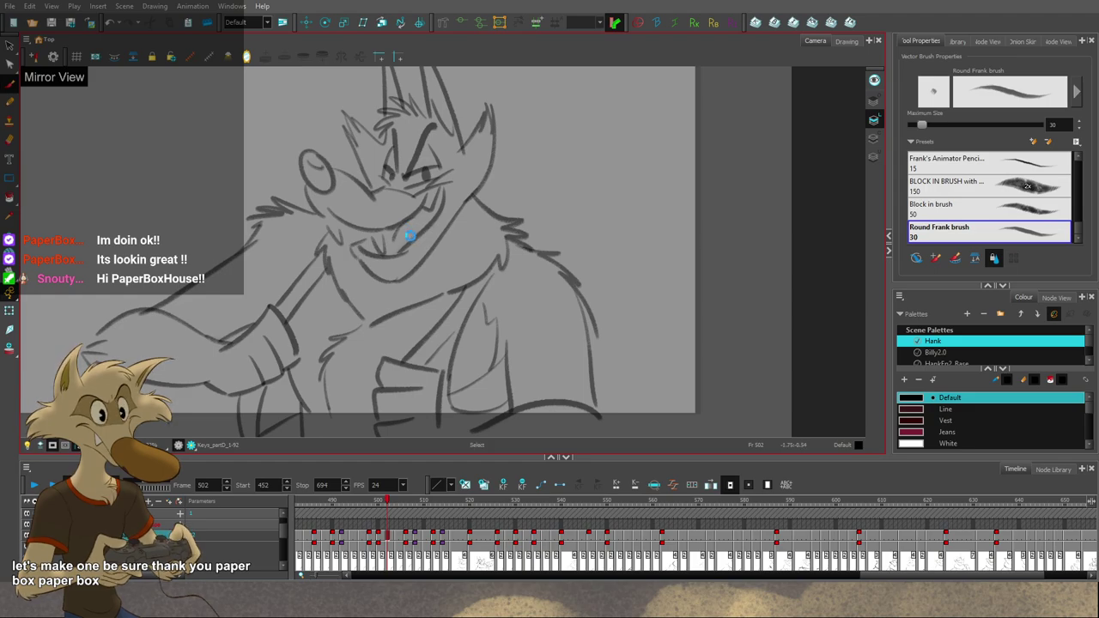
pyautogui.scroll(-1, 410, 235)
pyautogui.click(247, 57)
pyautogui.scroll(-1, 494, 180)
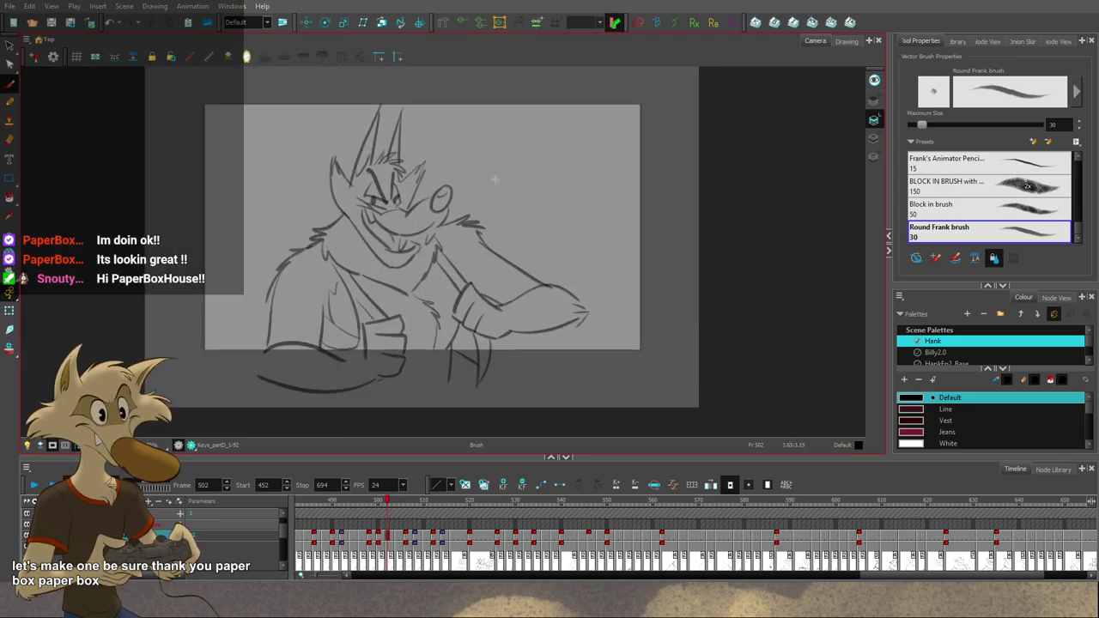
pyautogui.press('f')
pyautogui.scroll(2, 430, 239)
pyautogui.press('.')
pyautogui.press('.')
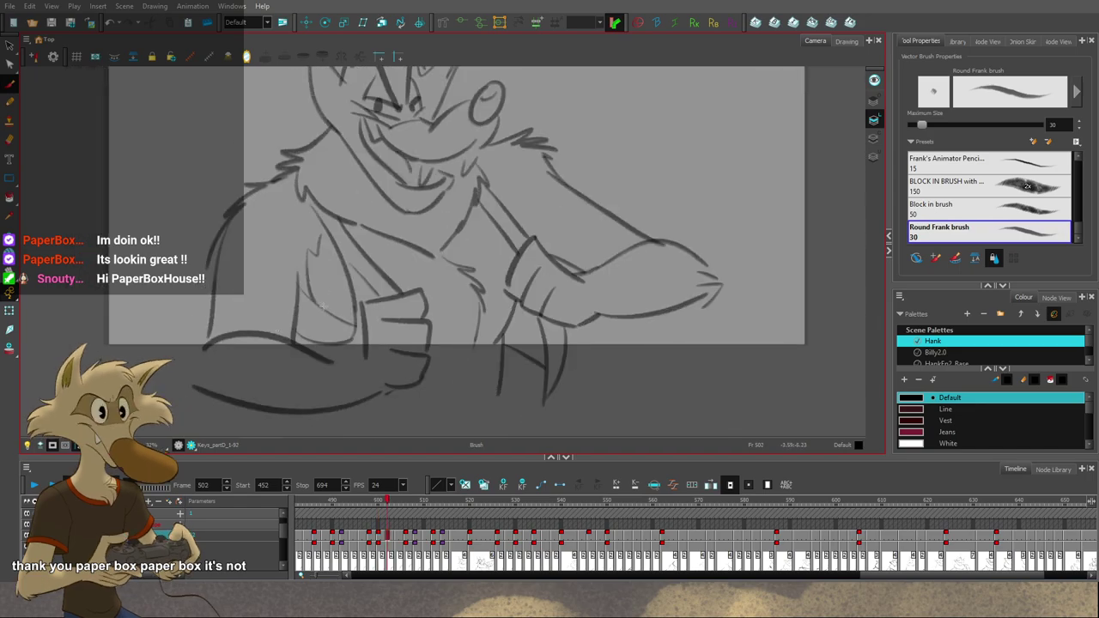
pyautogui.scroll(-3, 261, 345)
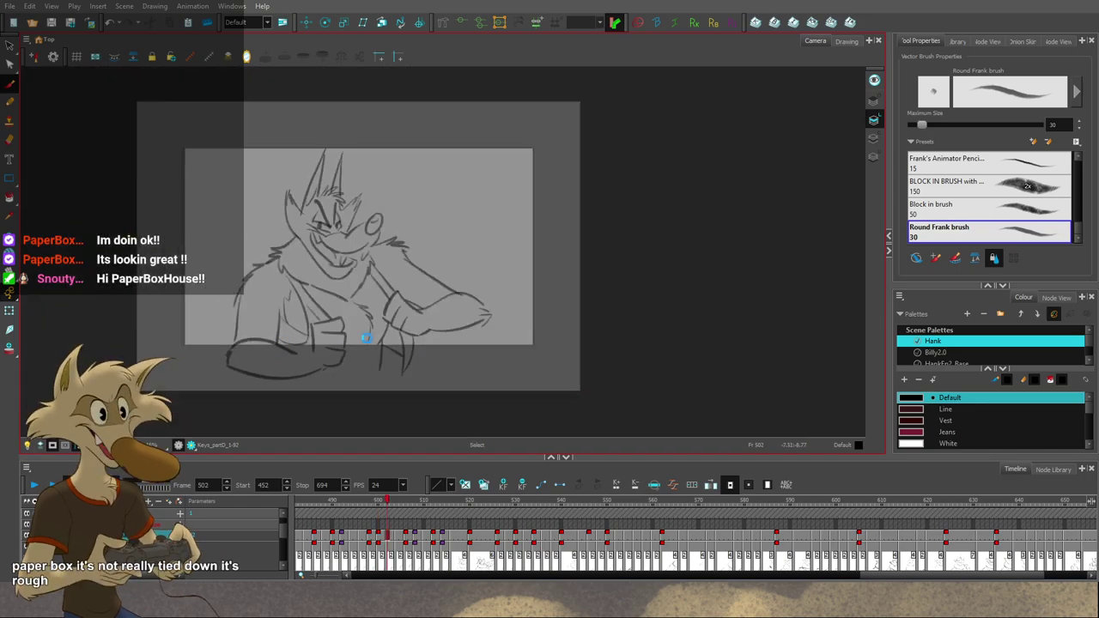
# Step: Squash the fur tuft strokes at the elbow of the bent arm vertically on frame 502
pyautogui.scroll(3, 481, 333)
pyautogui.press('f')
pyautogui.press('g')
pyautogui.press('g')
pyautogui.press('f')
pyautogui.click(498, 287)
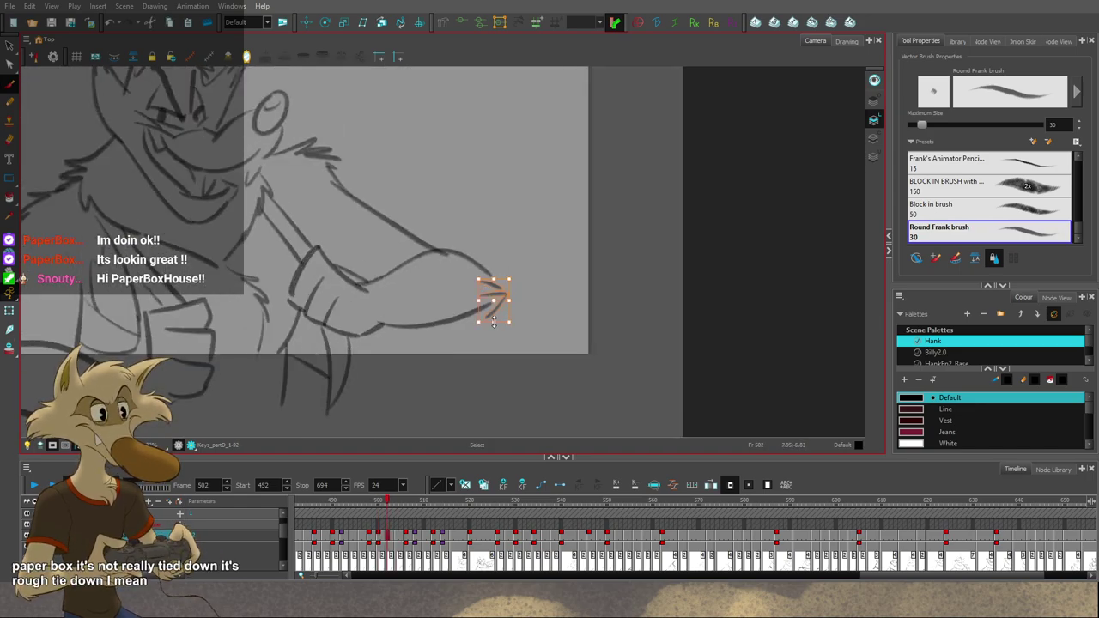
pyautogui.moveTo(494, 321); pyautogui.dragTo(494, 274)
pyautogui.click(549, 287)
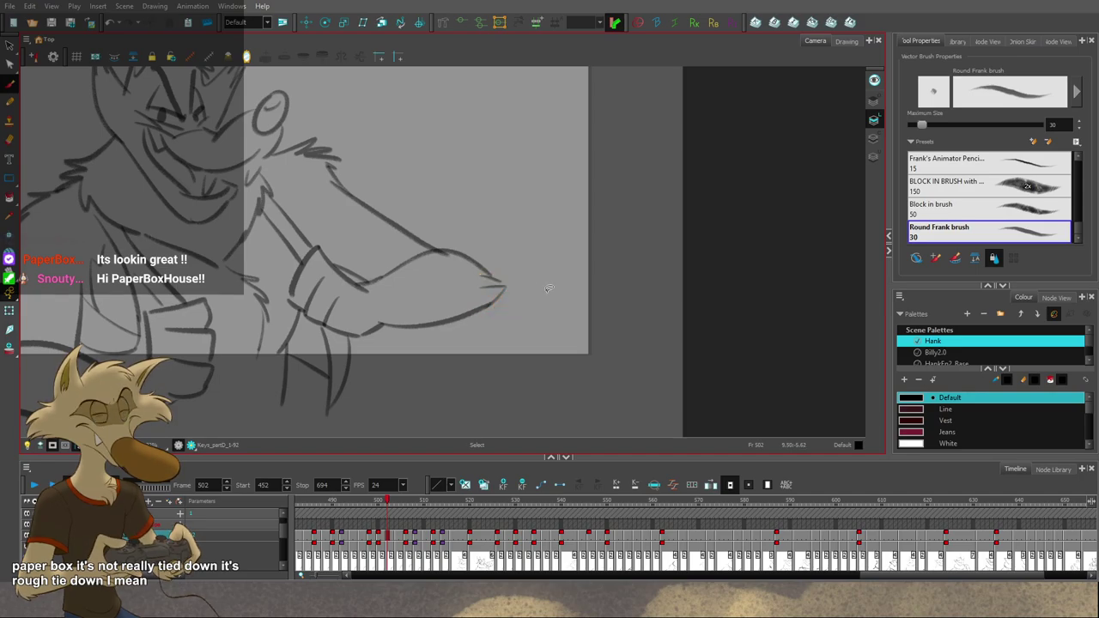
# Step: Flip forward through the wolf drawings from frame 502 to frame 534 to examine the poses
pyautogui.scroll(-4, 536, 308)
pyautogui.scroll(3, 501, 290)
pyautogui.press('g')
pyautogui.press('g')
pyautogui.press('g')
pyautogui.press('g')
pyautogui.press('g')
pyautogui.press('g')
pyautogui.press('g')
pyautogui.press('g')
pyautogui.press('g')
pyautogui.press('g')
pyautogui.press('g')
pyautogui.press('g')
pyautogui.press('g')
pyautogui.press('g')
pyautogui.press('g')
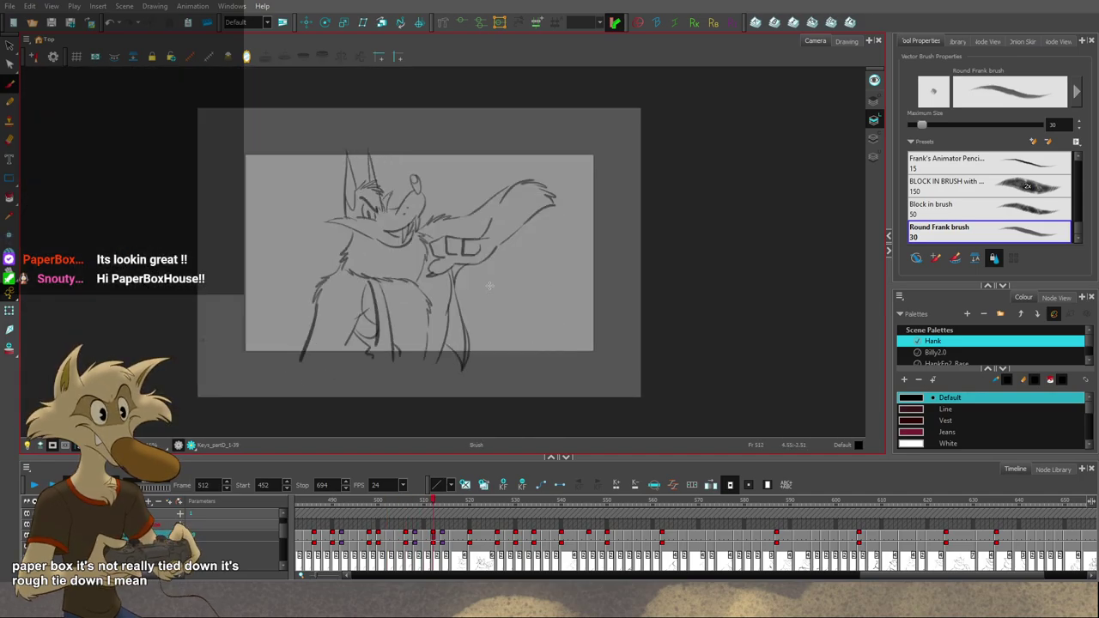
pyautogui.press('g')
pyautogui.press('f')
pyautogui.press('f')
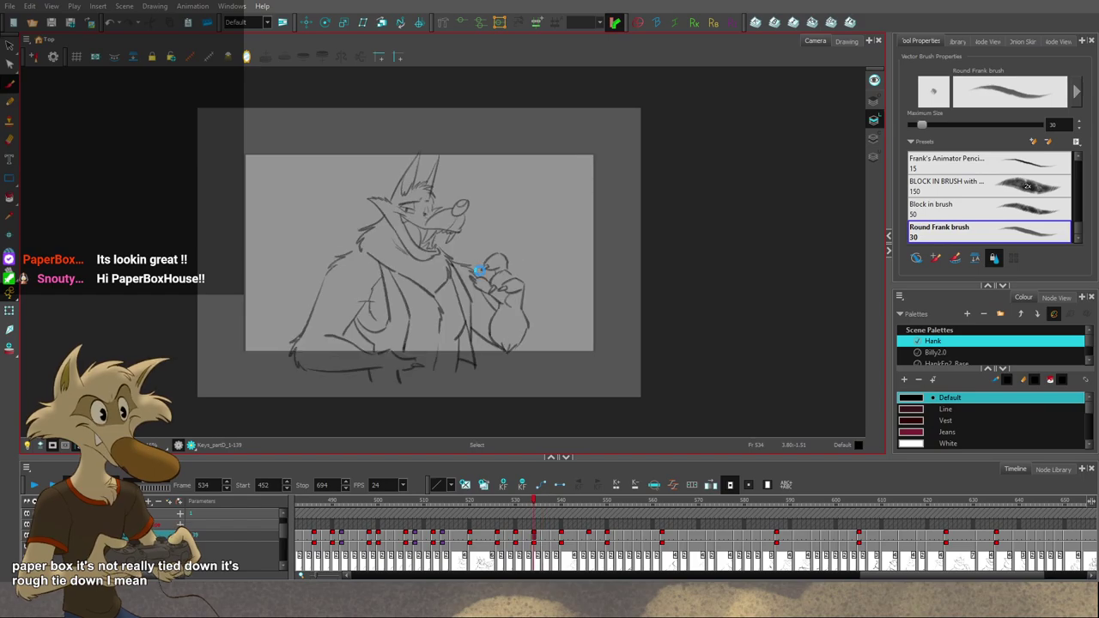
pyautogui.scroll(2, 449, 247)
pyautogui.scroll(-1, 448, 248)
pyautogui.scroll(-1, 448, 247)
pyautogui.scroll(2, 456, 252)
pyautogui.scroll(-1, 462, 258)
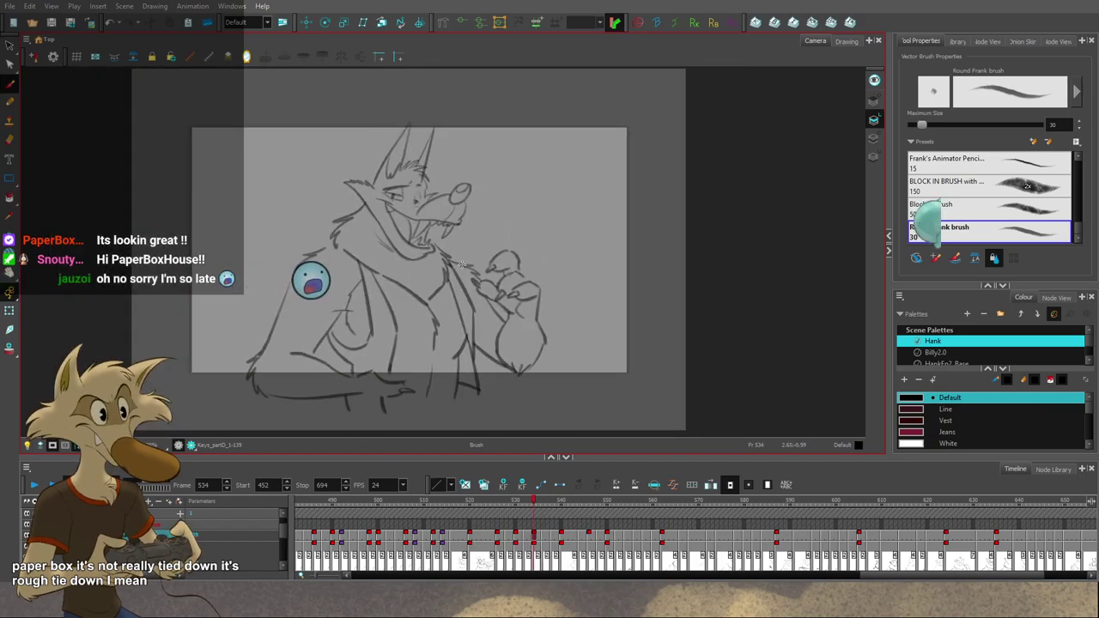
# Step: Scrub ahead to frame 563 and examine the level of detail in the wolf's tied-down line work
pyautogui.moveTo(533, 500); pyautogui.dragTo(665, 515)
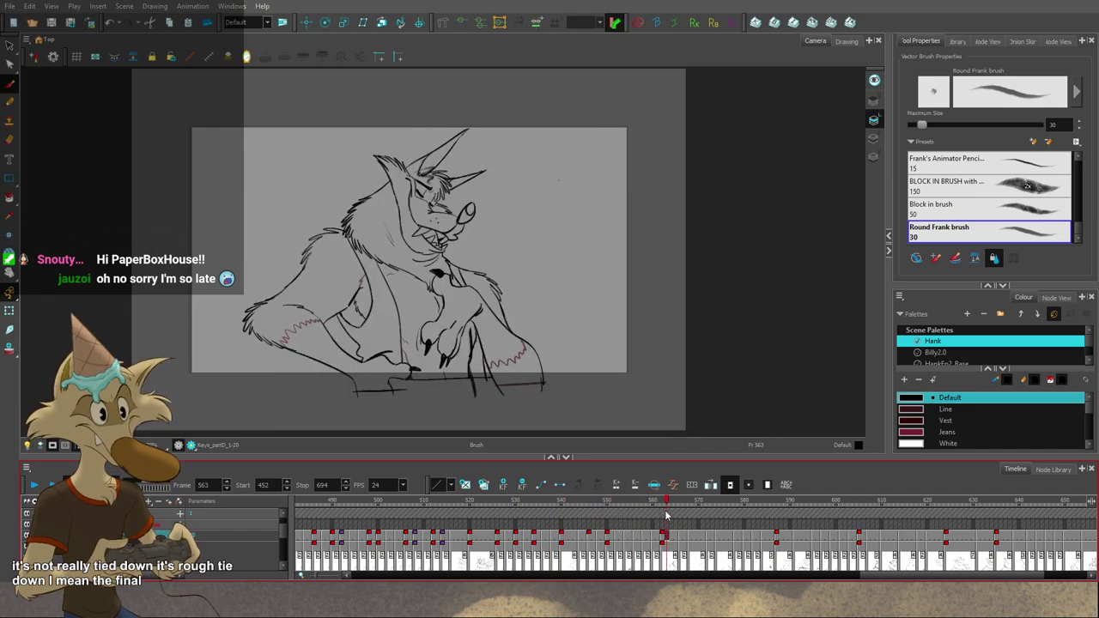
pyautogui.scroll(2, 400, 319)
pyautogui.scroll(-2, 420, 326)
pyautogui.scroll(2, 430, 330)
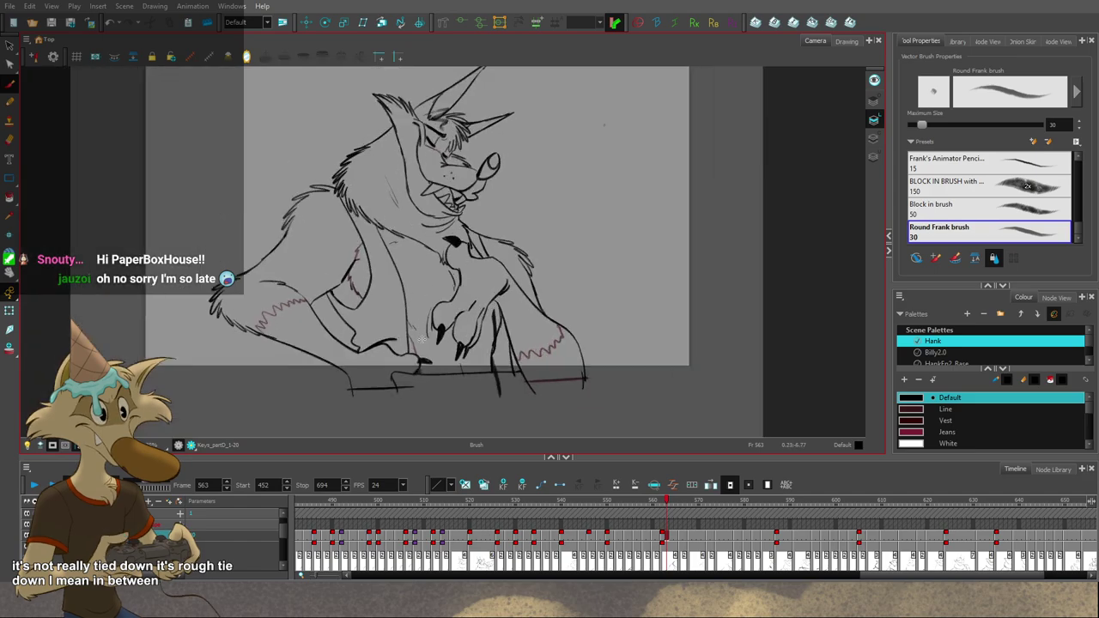
pyautogui.scroll(-3, 468, 323)
pyautogui.scroll(4, 468, 290)
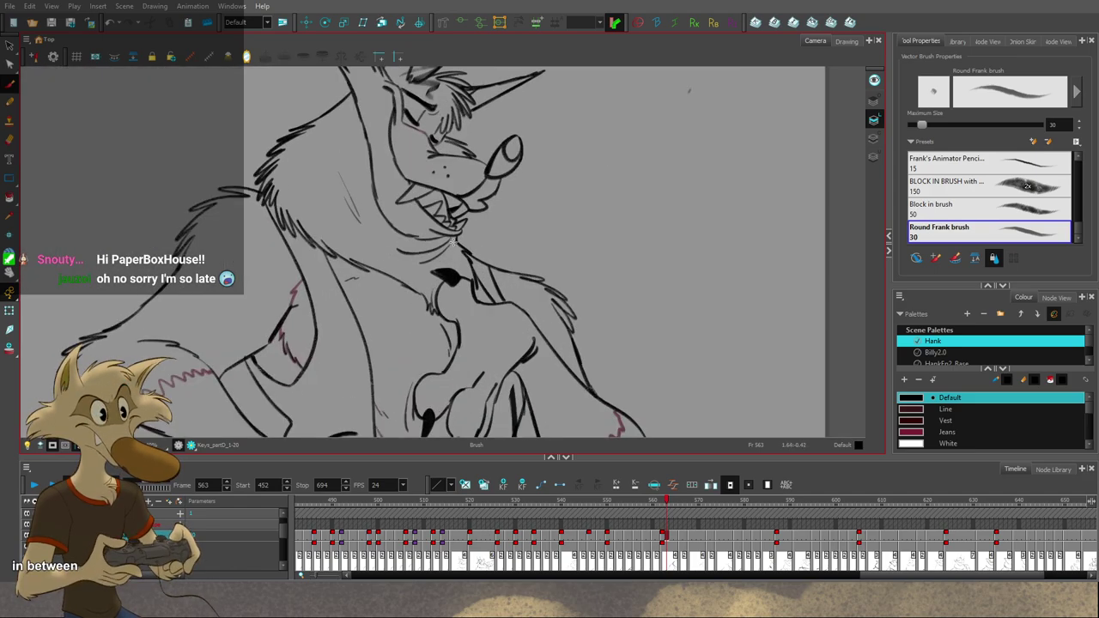
pyautogui.scroll(-2, 453, 242)
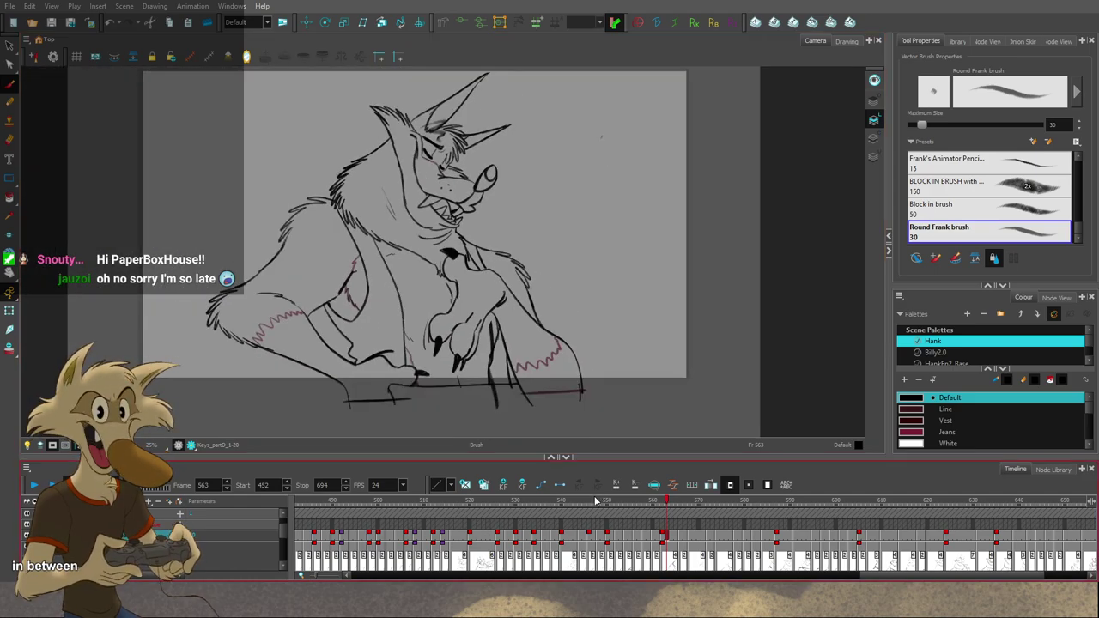
# Step: Scrub back to frame 535 and compare the raised hand on the drawings at frames 534 and 536
pyautogui.moveTo(595, 500)
pyautogui.mouseDown()
pyautogui.moveTo(522, 502)
pyautogui.moveTo(587, 507)
pyautogui.moveTo(538, 505)
pyautogui.mouseUp()
pyautogui.scroll(-2, 499, 284)
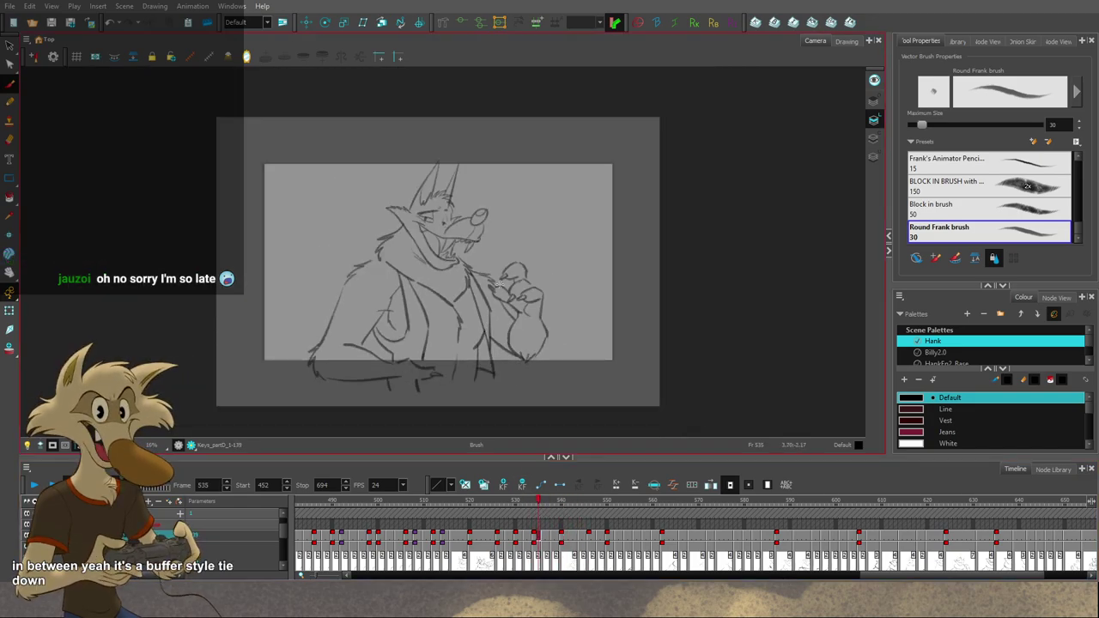
pyautogui.scroll(1, 503, 289)
pyautogui.scroll(-1, 515, 299)
pyautogui.scroll(1, 521, 308)
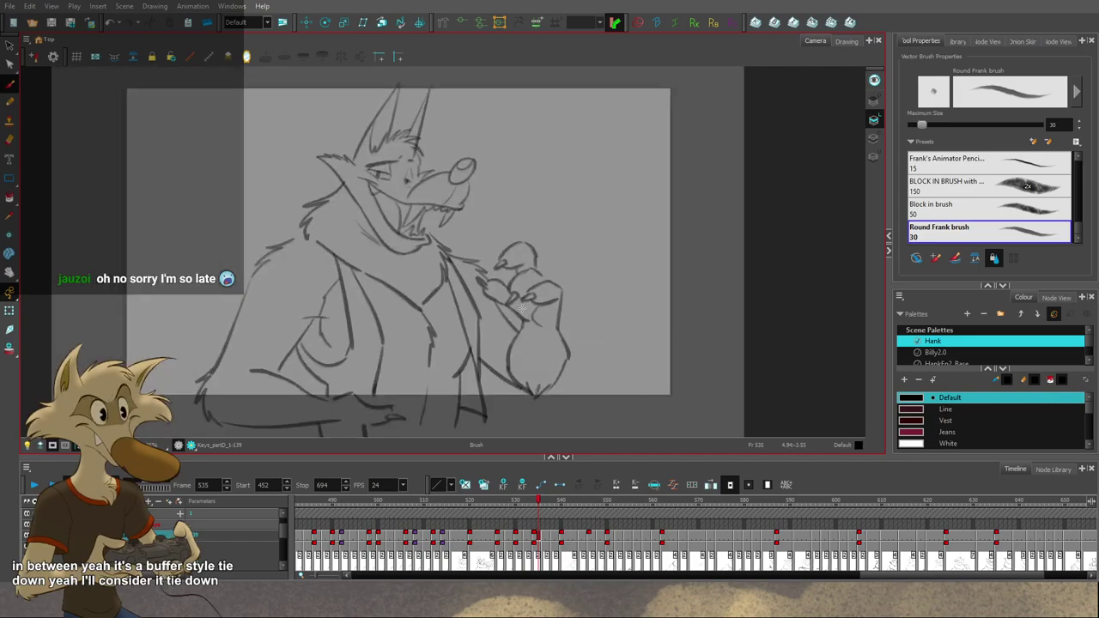
pyautogui.press('f')
pyautogui.press('g')
pyautogui.press('g')
pyautogui.press('f')
pyautogui.press('f')
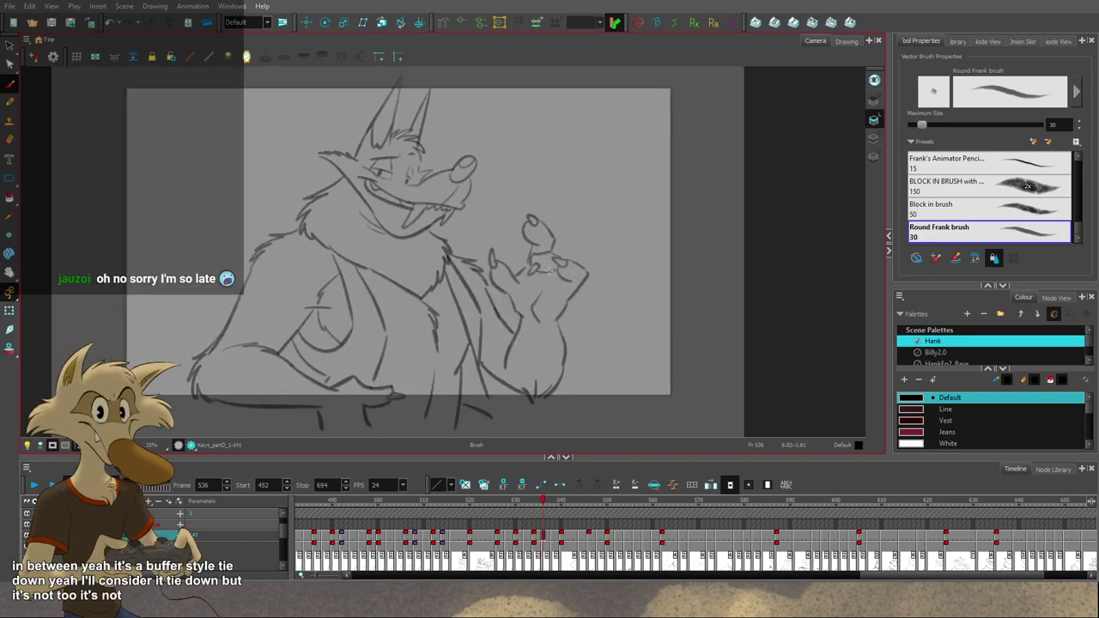
pyautogui.press('g')
pyautogui.scroll(1, 605, 276)
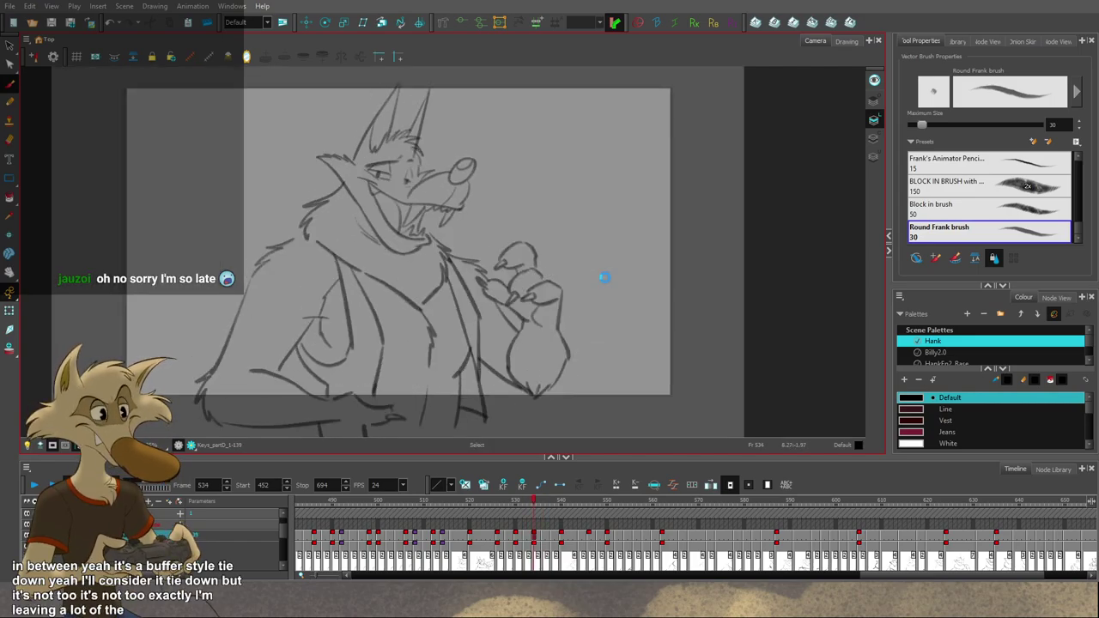
# Step: Flip through the drawings from frame 534 past frame 538, ending on the key at frame 540
pyautogui.scroll(-1, 605, 277)
pyautogui.scroll(1, 605, 288)
pyautogui.scroll(-1, 589, 290)
pyautogui.press('g')
pyautogui.press('g')
pyautogui.scroll(-2, 585, 303)
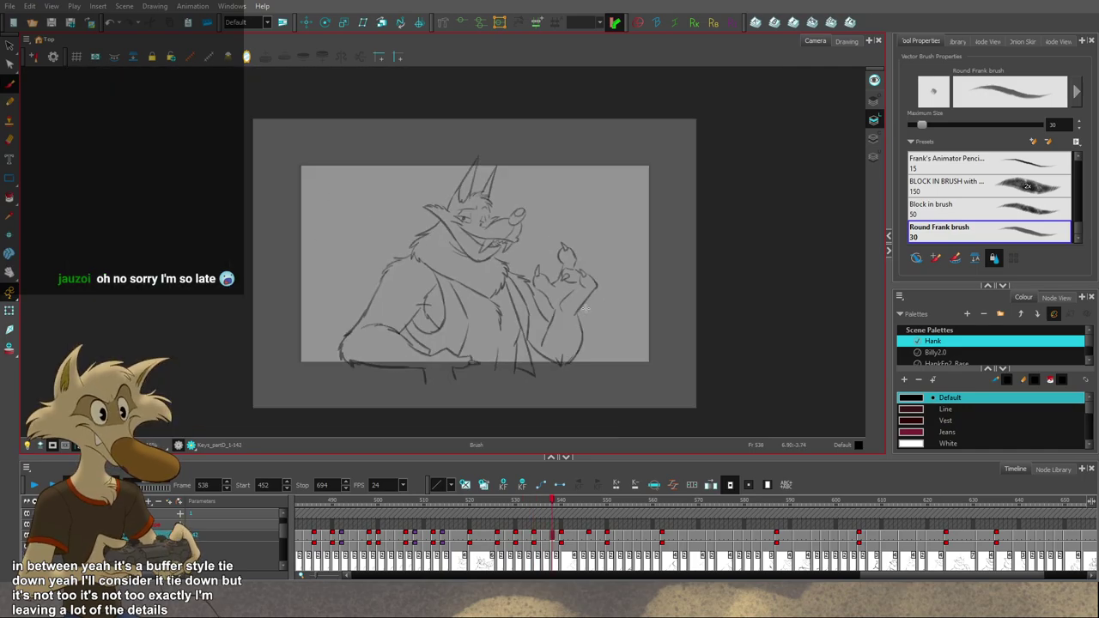
pyautogui.press('g')
pyautogui.press('g')
pyautogui.press('g')
pyautogui.press('g')
pyautogui.press('g')
pyautogui.press('g')
pyautogui.press('g')
pyautogui.scroll(1, 583, 307)
pyautogui.press('f')
pyautogui.press('f')
pyautogui.press('f')
pyautogui.press(',')
pyautogui.press(',')
pyautogui.press(',')
pyautogui.press(',')
pyautogui.press(',')
pyautogui.press(',')
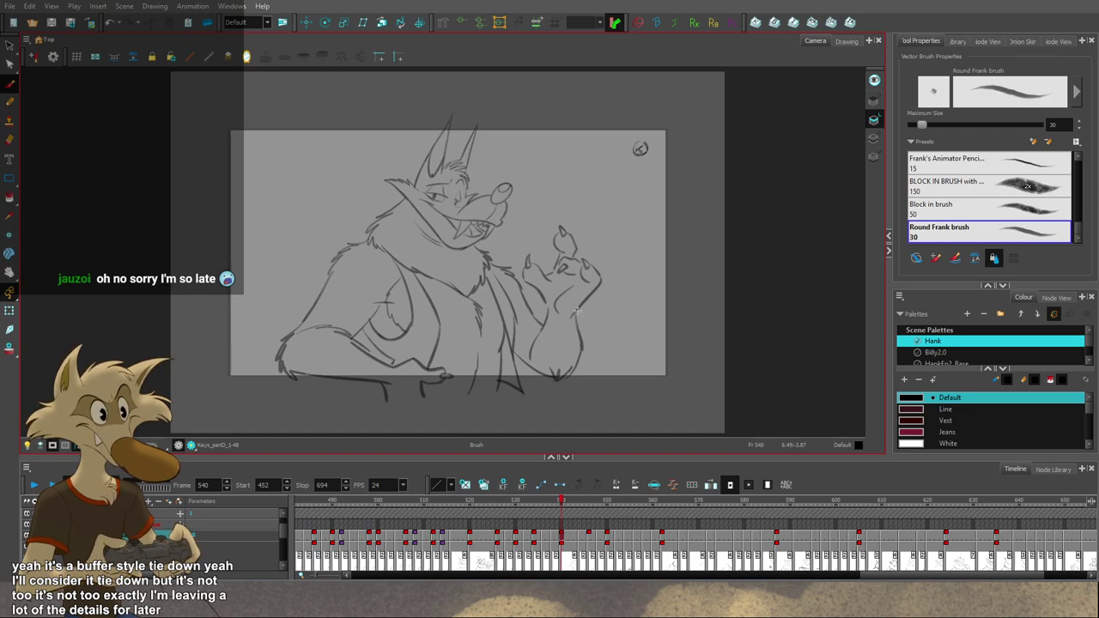
pyautogui.scroll(1, 554, 311)
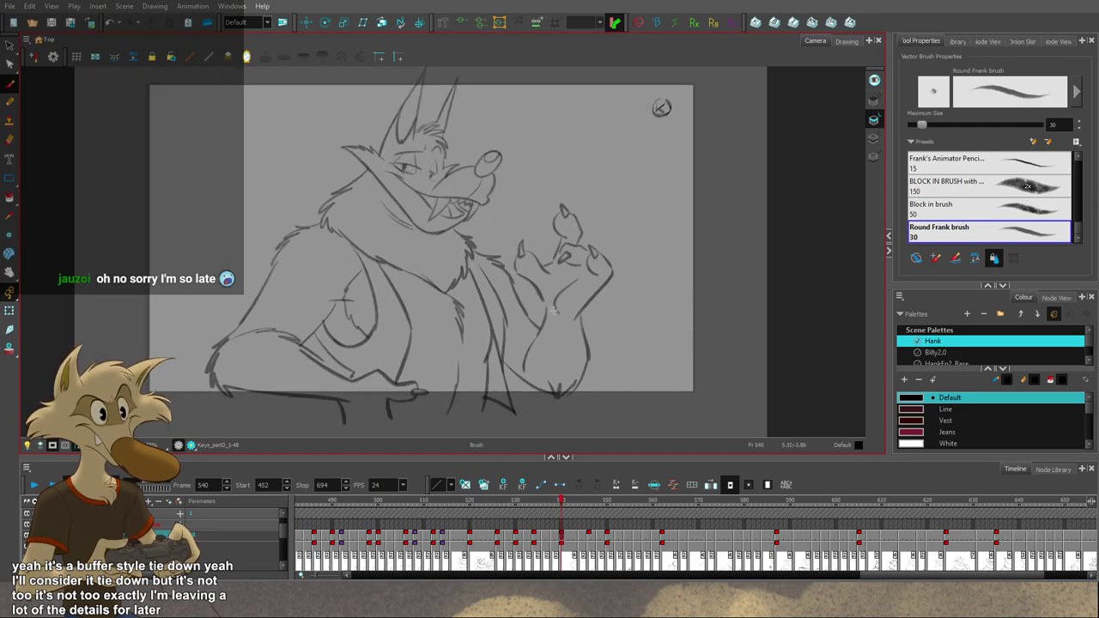
pyautogui.scroll(-1, 553, 311)
pyautogui.scroll(1, 552, 315)
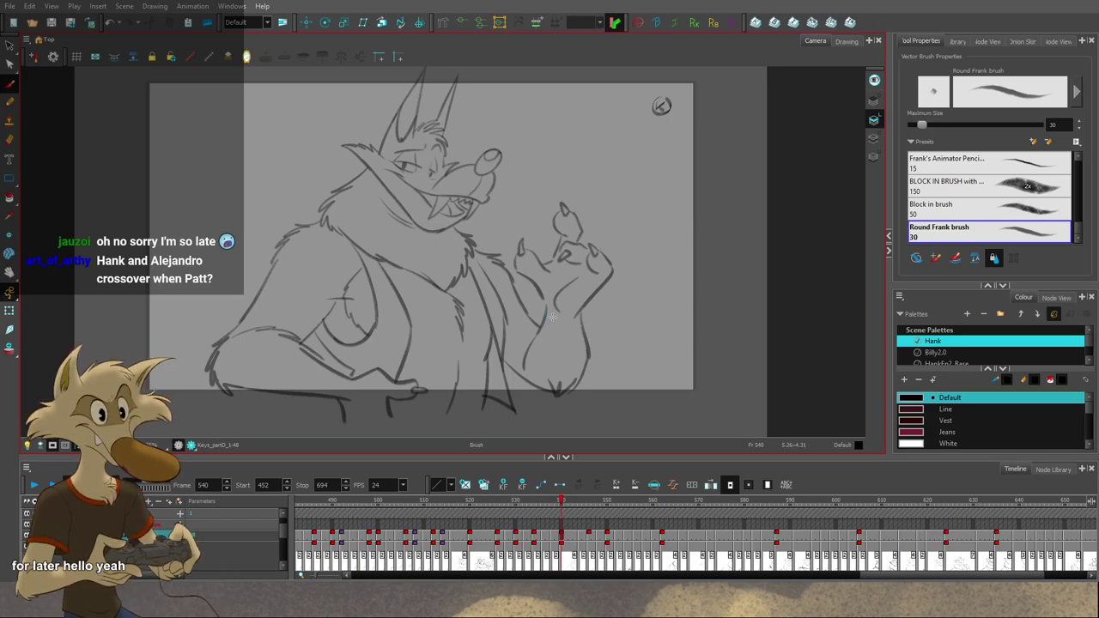
pyautogui.scroll(2, 526, 318)
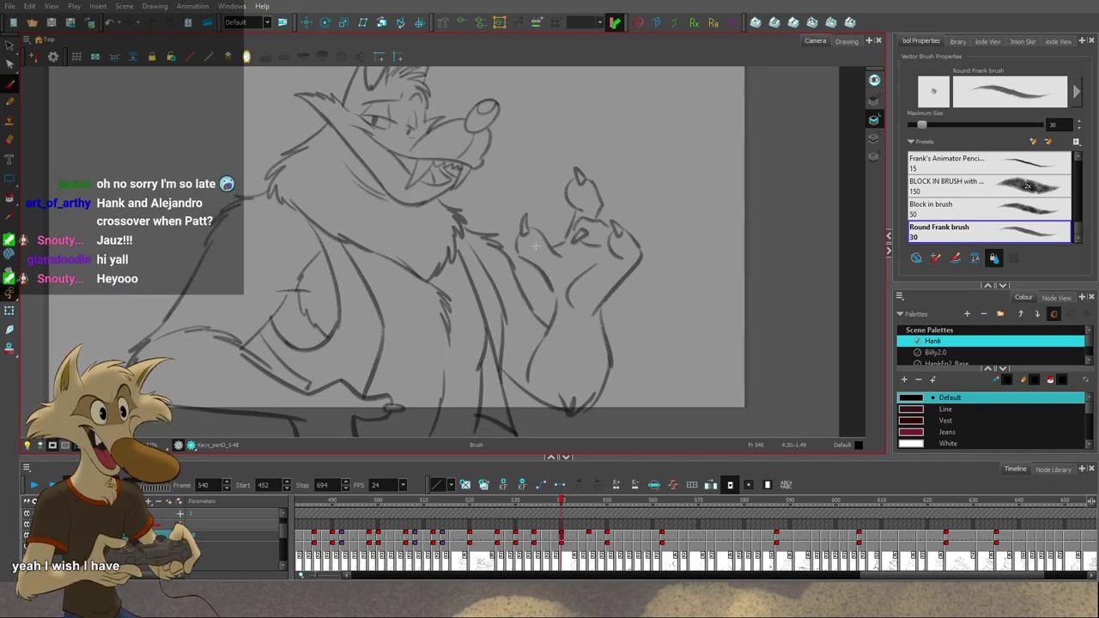
pyautogui.scroll(-2, 532, 254)
pyautogui.scroll(1, 507, 260)
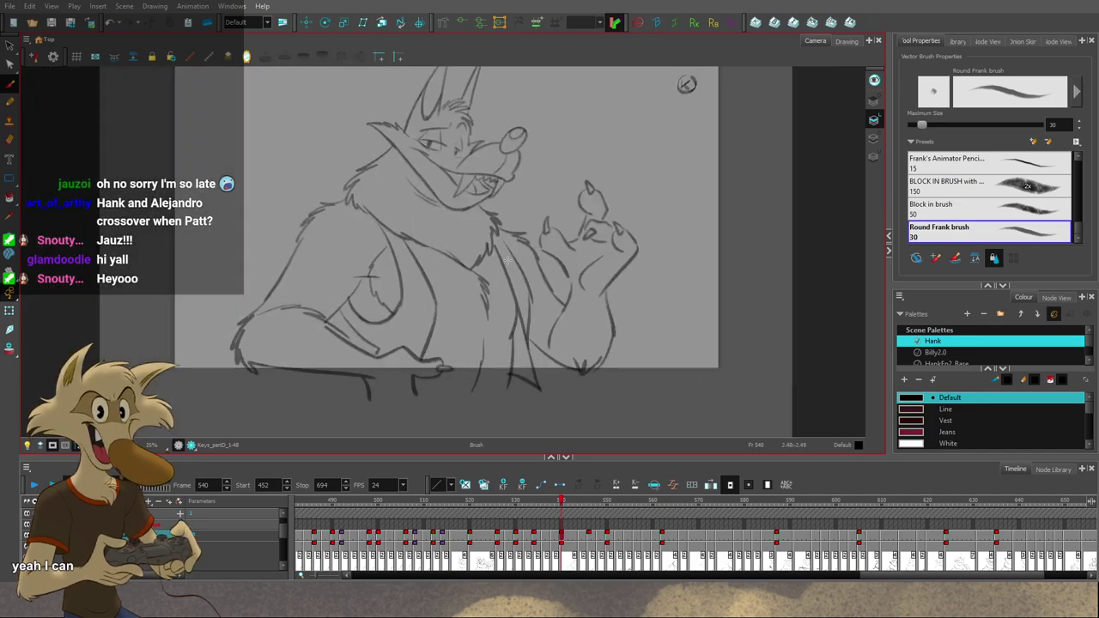
pyautogui.scroll(-2, 506, 257)
pyautogui.hotkey('alt', 'b')
pyautogui.scroll(2, 485, 257)
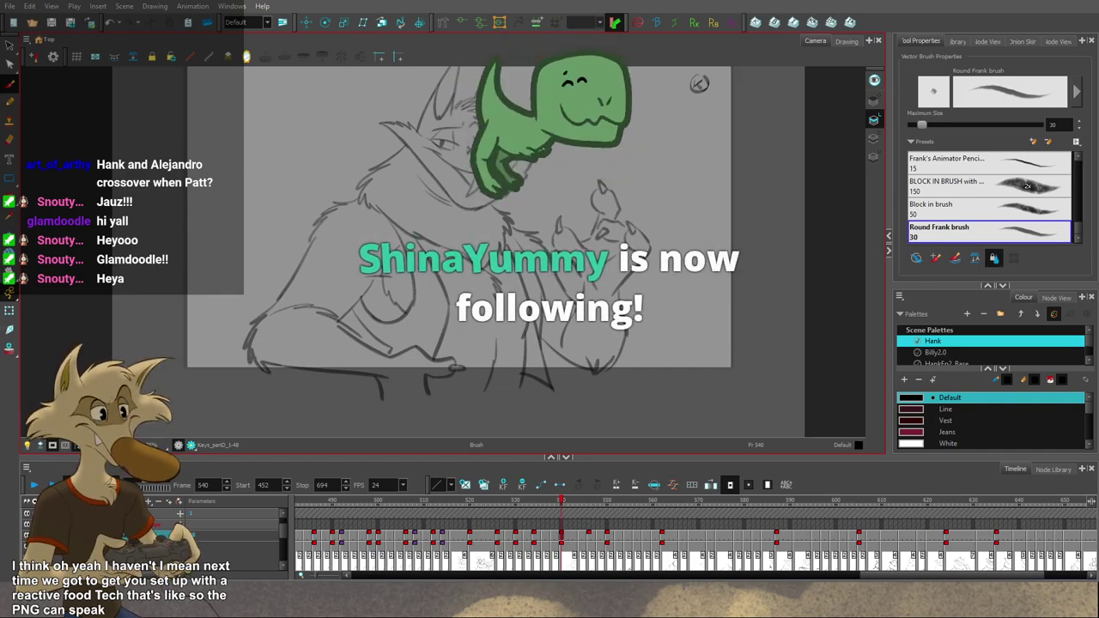
pyautogui.scroll(-2, 434, 221)
pyautogui.scroll(2, 434, 221)
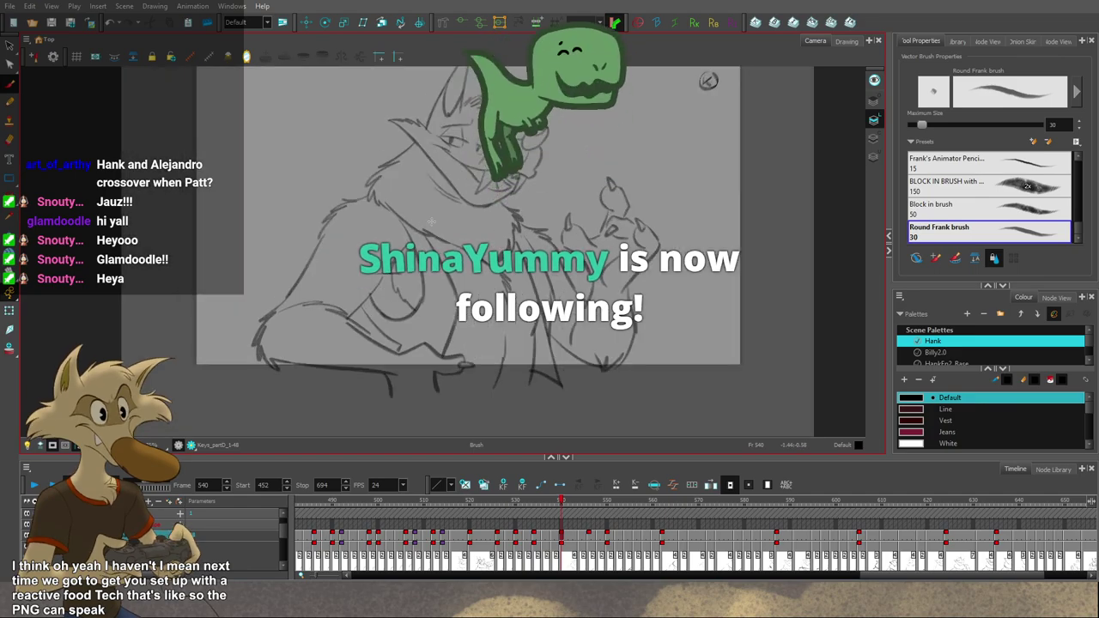
pyautogui.scroll(-2, 418, 227)
pyautogui.scroll(3, 418, 226)
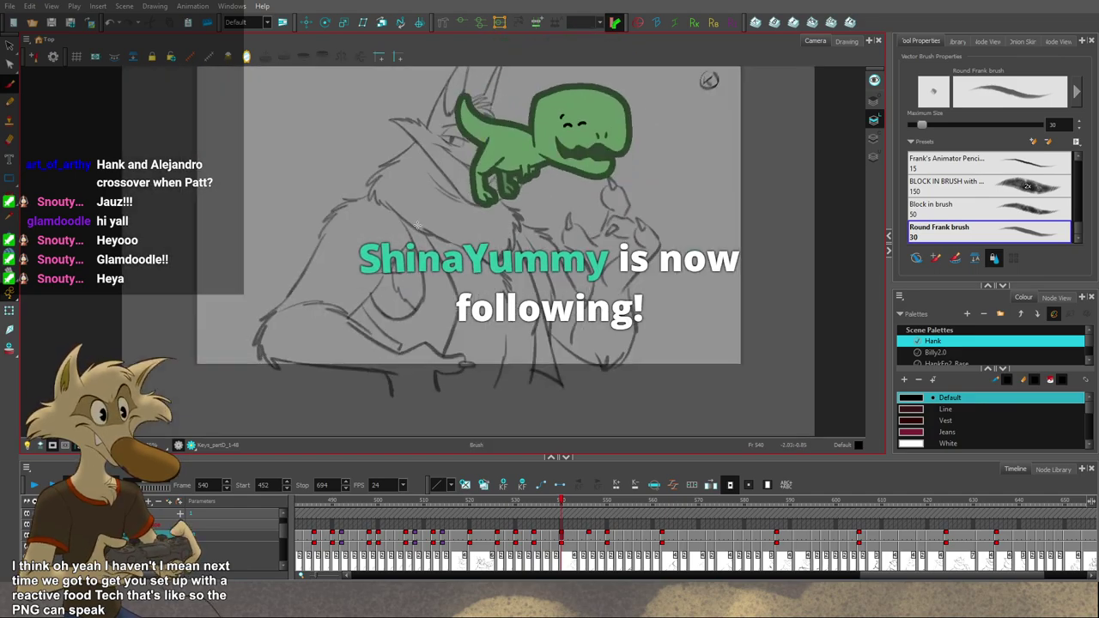
pyautogui.scroll(-3, 420, 227)
pyautogui.scroll(2, 481, 227)
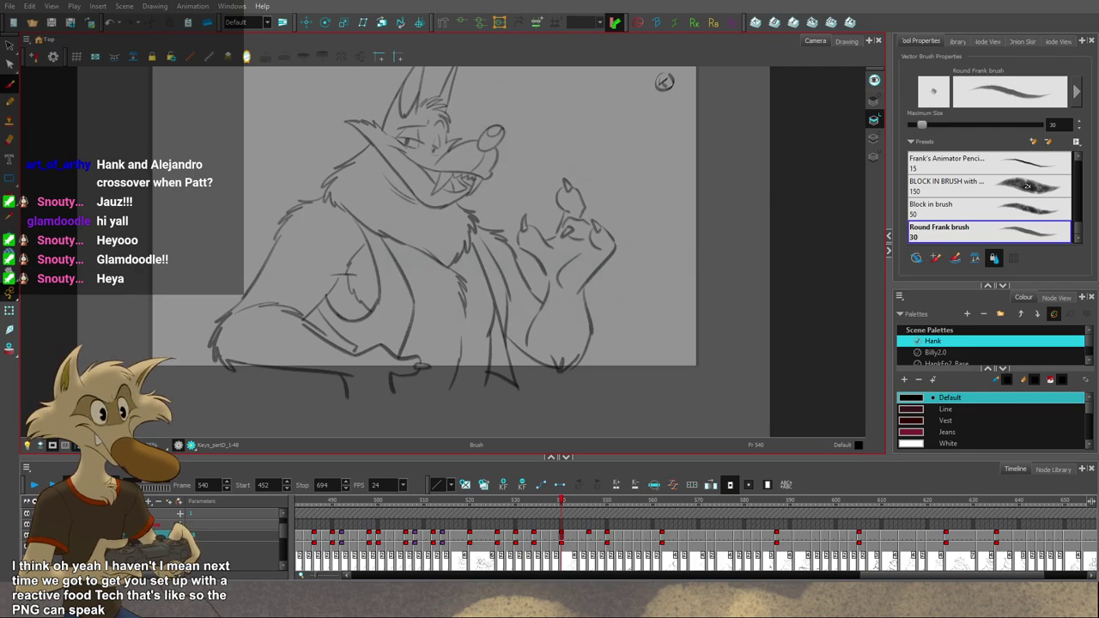
pyautogui.scroll(-3, 436, 227)
pyautogui.scroll(3, 440, 226)
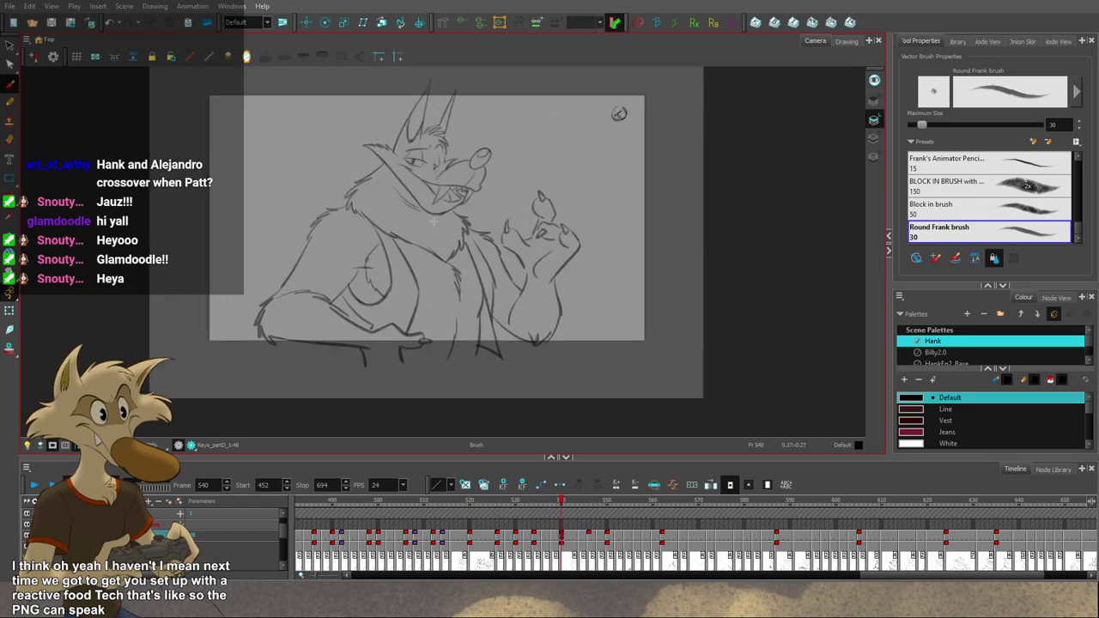
# Step: Compare the raised hand and forearm on frame 540 with the neighbouring drawing on frame 538
pyautogui.press('f')
pyautogui.press('g')
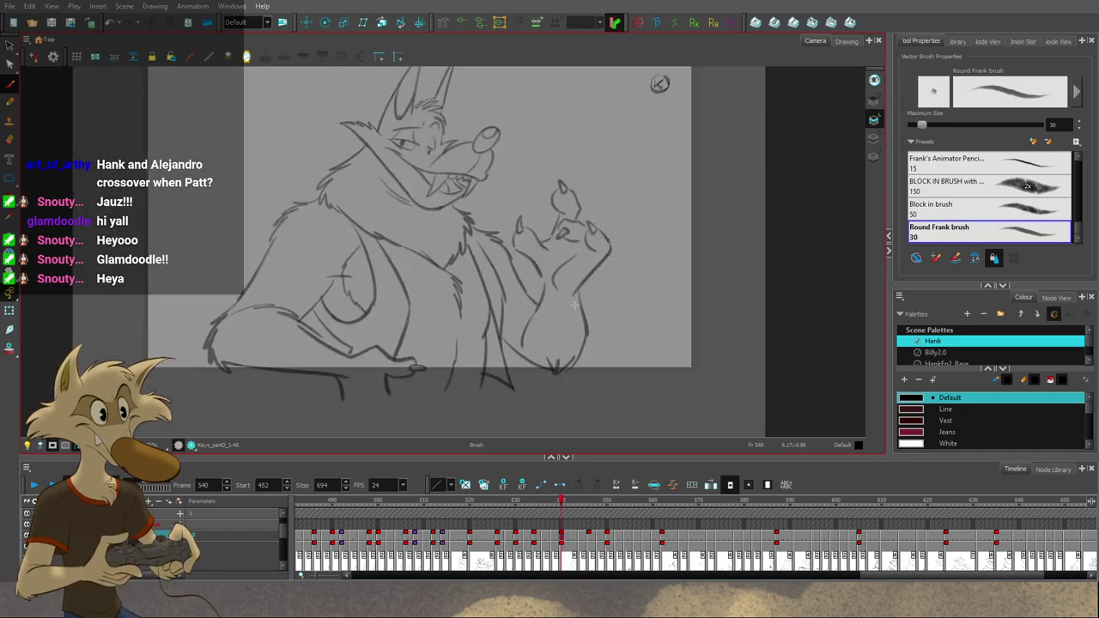
pyautogui.press('g')
pyautogui.press('f')
pyautogui.press('f')
pyautogui.press('g')
pyautogui.press('g')
pyautogui.press(',')
pyautogui.press(',')
pyautogui.press(',')
pyautogui.press(',')
pyautogui.press(',')
pyautogui.press(',')
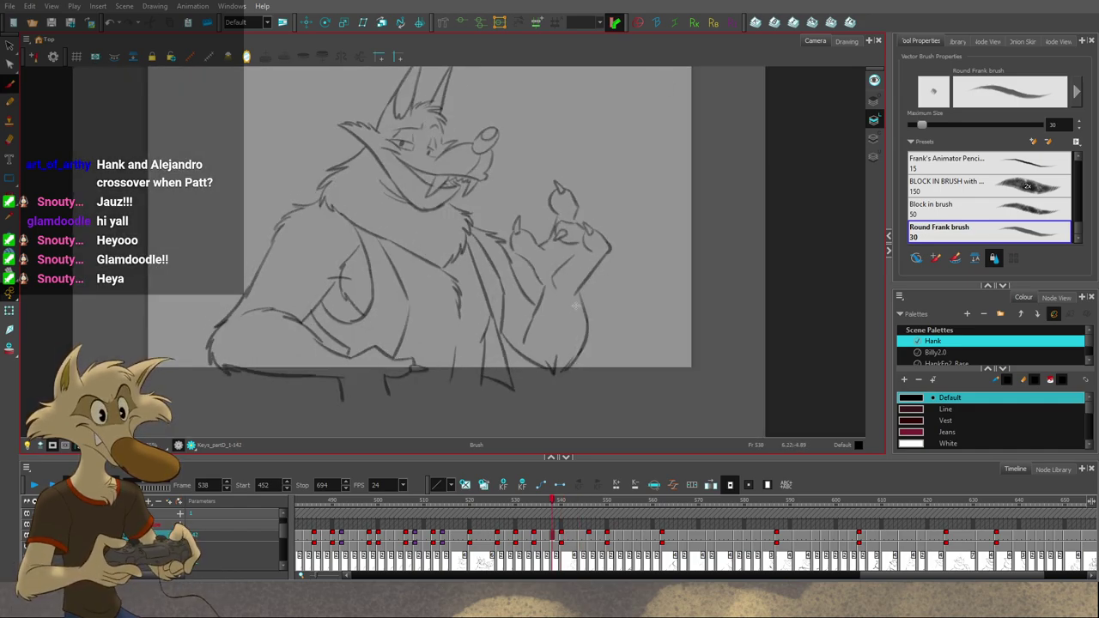
pyautogui.press('g')
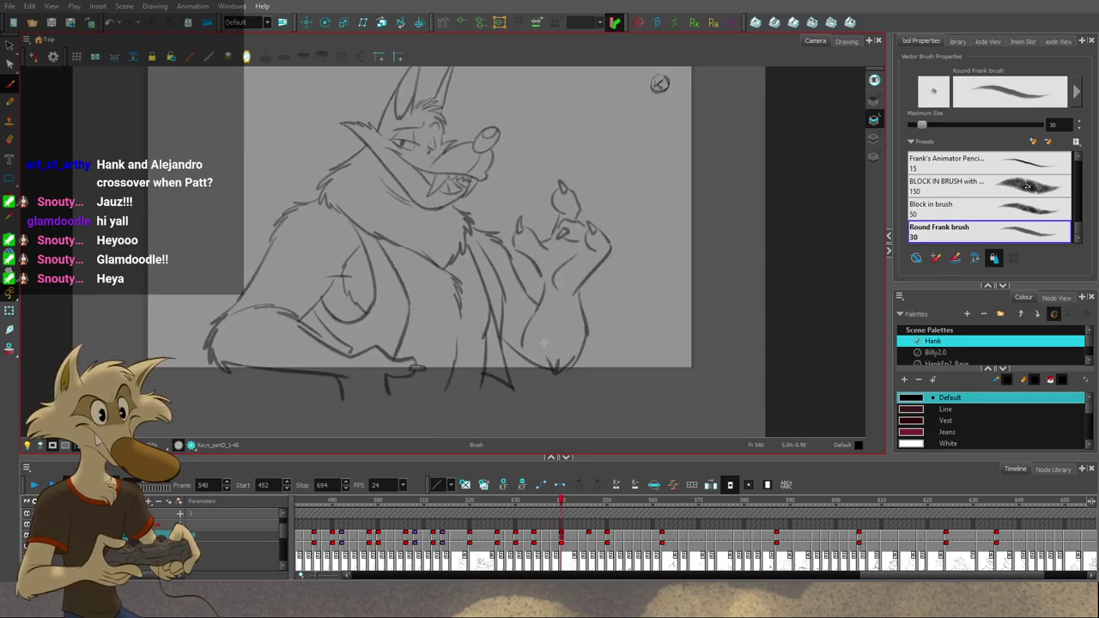
# Step: Rework the inner contour line of the raised forearm on frame 540
pyautogui.press('f')
pyautogui.press('g')
pyautogui.hotkey('alt', 's')
pyautogui.click(525, 335)
pyautogui.hotkey('alt', 'b')
# Step: Step through the frames following 540 and back to check how the forearm line moves
pyautogui.press('f')
pyautogui.press('.')
pyautogui.press('.')
pyautogui.press('.')
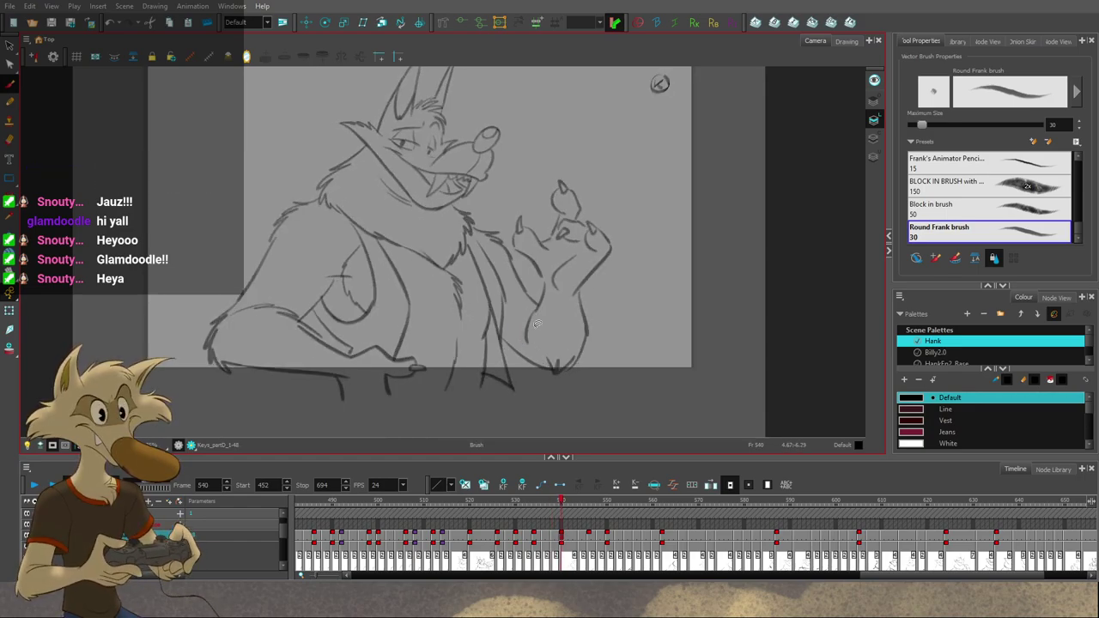
pyautogui.press('.')
pyautogui.press('.')
pyautogui.press('.')
pyautogui.press(',')
pyautogui.press(',')
pyautogui.press(',')
pyautogui.press(',')
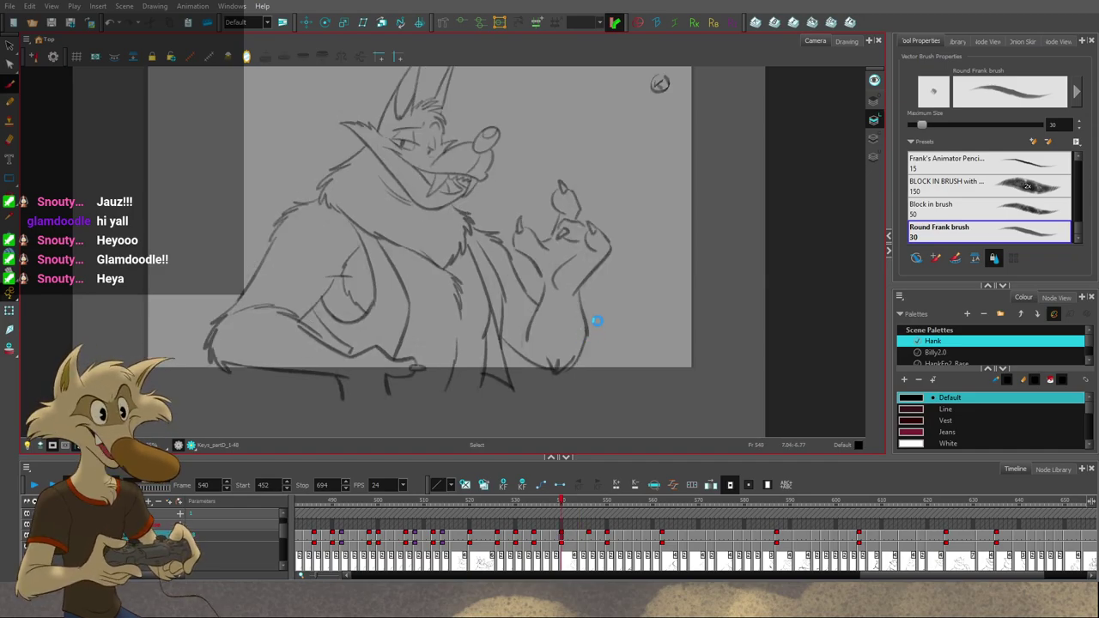
# Step: Return to the brush and go to the rough in-between drawing on frame 544
pyautogui.scroll(-2, 596, 321)
pyautogui.scroll(3, 596, 320)
pyautogui.scroll(-1, 601, 319)
pyautogui.hotkey('alt', 'b')
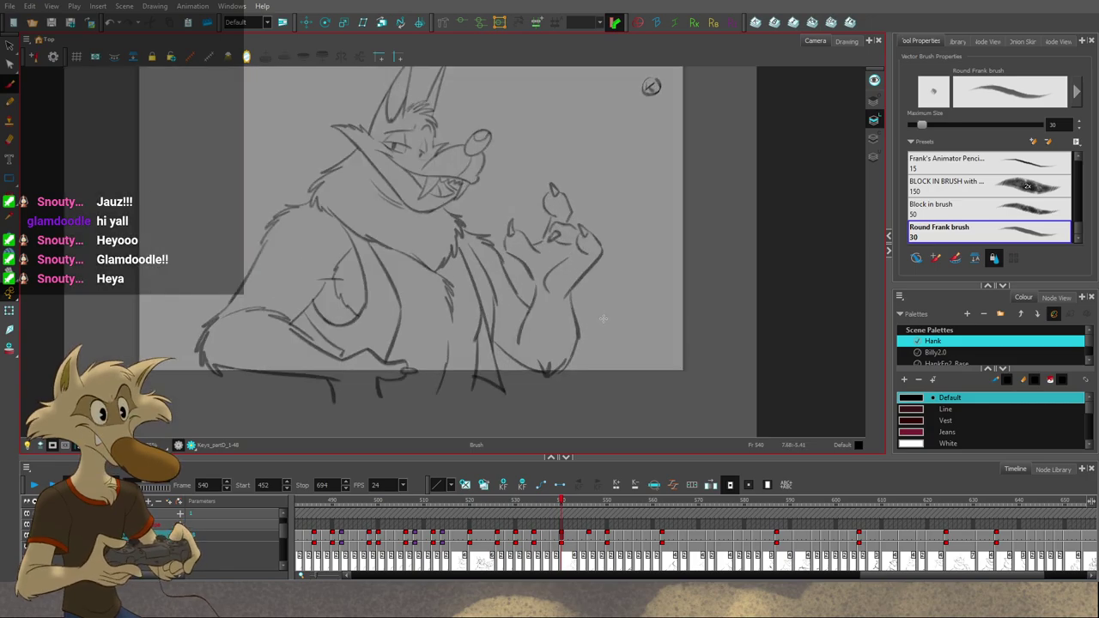
pyautogui.press('.')
pyautogui.press('.')
pyautogui.press('.')
pyautogui.press('.')
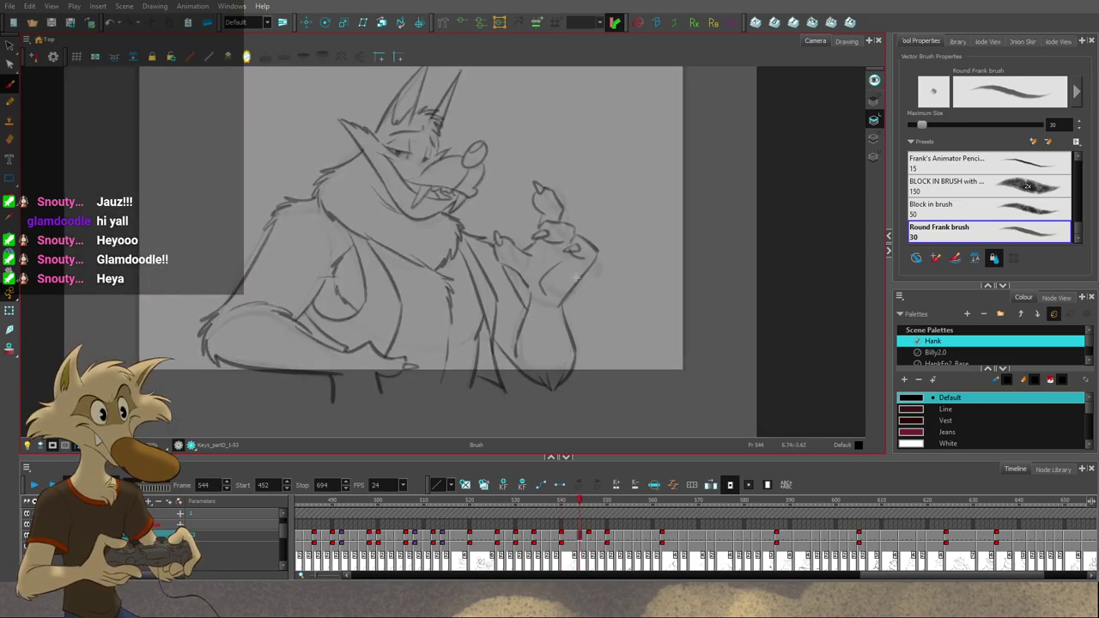
# Step: Flip back and forth through the drawings around frames 536 to 548 to compare the wolf's poses
pyautogui.press('f')
pyautogui.press('f')
pyautogui.press('g')
pyautogui.press('g')
pyautogui.press('g')
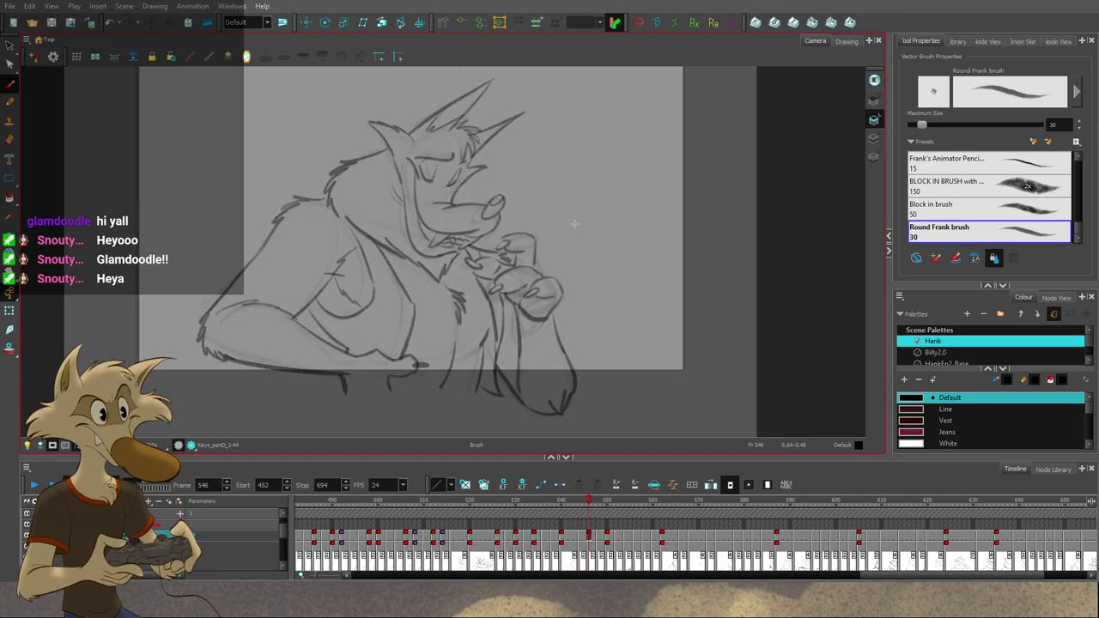
pyautogui.press(',')
pyautogui.press(',')
pyautogui.scroll(1, 574, 224)
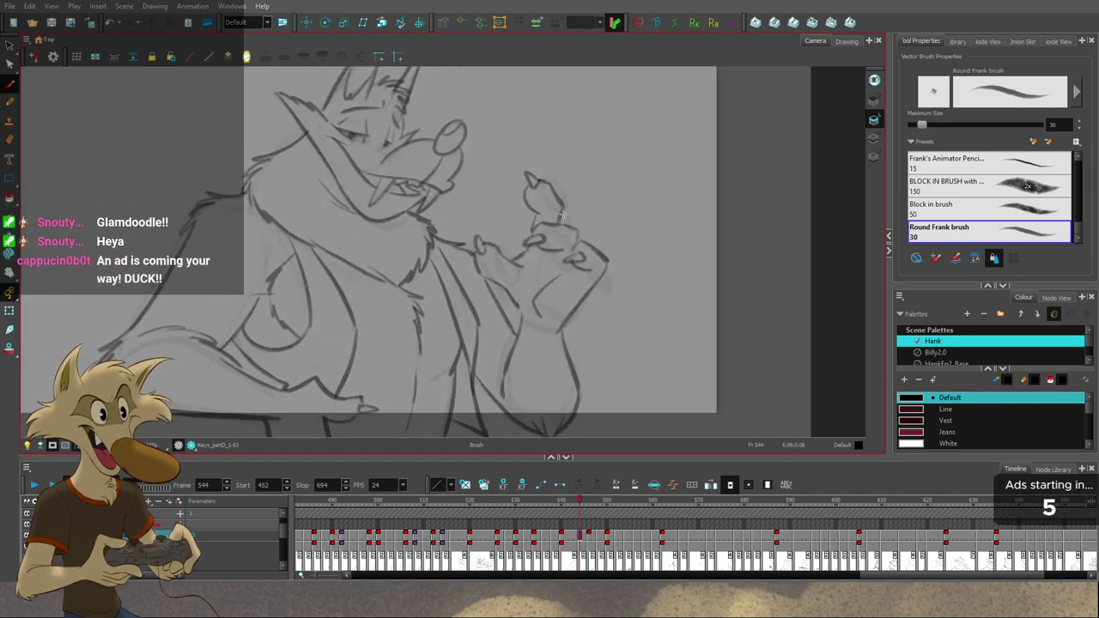
pyautogui.press('f')
pyautogui.press('f')
pyautogui.press('g')
pyautogui.press('g')
pyautogui.scroll(-1, 603, 262)
pyautogui.press('g')
pyautogui.press('g')
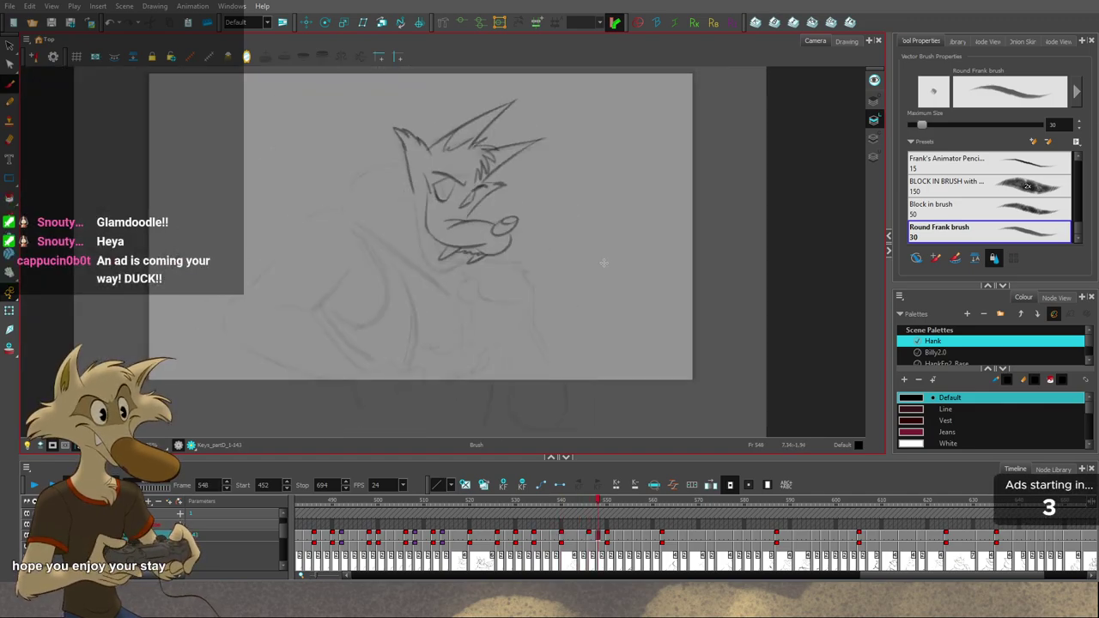
pyautogui.press('g')
pyautogui.press('f')
pyautogui.press('f')
pyautogui.scroll(-2, 517, 276)
pyautogui.press('f')
pyautogui.press('f')
pyautogui.press('f')
pyautogui.press('f')
pyautogui.press('f')
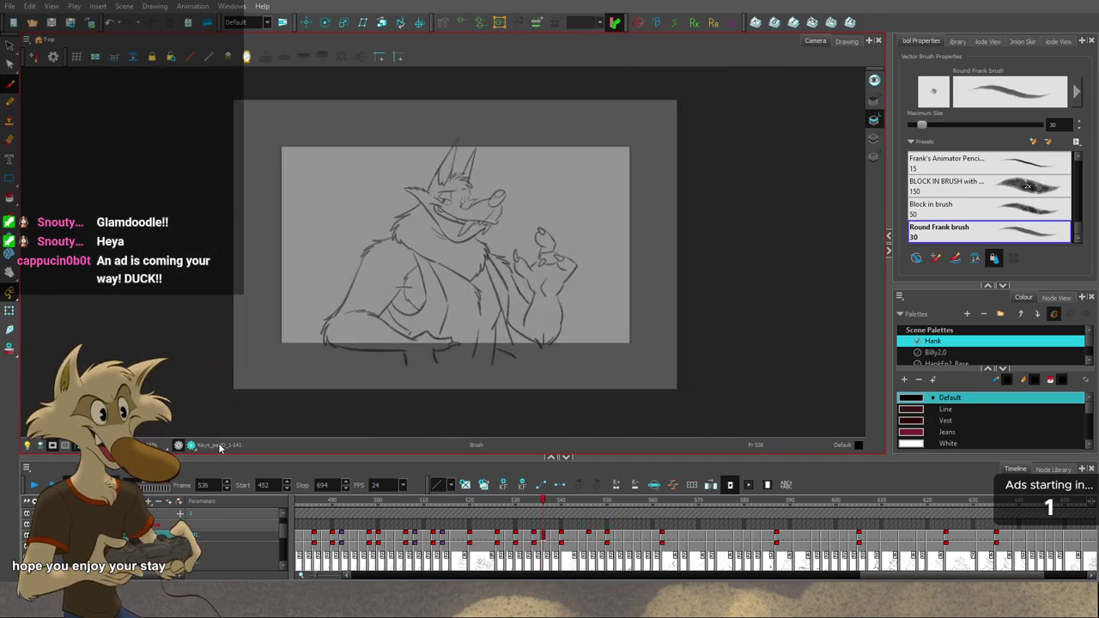
pyautogui.press('f')
pyautogui.press('f')
# Step: Play back the wolf animation to check the arm's motion, and stop at frame 540
pyautogui.click(35, 485)
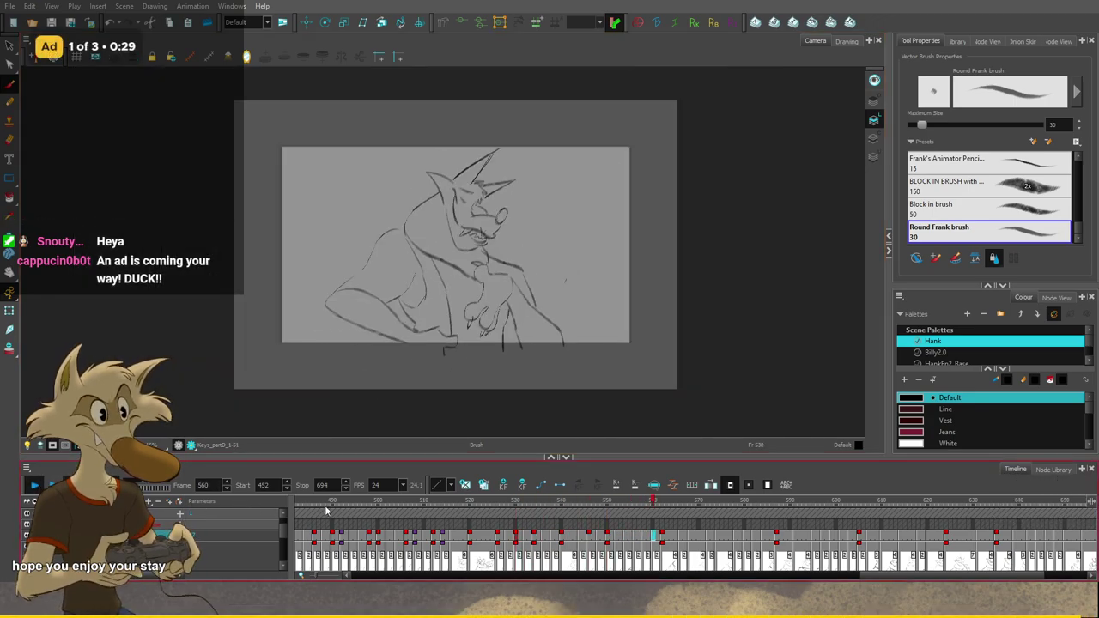
pyautogui.press(',')
pyautogui.press(',')
pyautogui.press(',')
pyautogui.press(',')
pyautogui.press(',')
pyautogui.press(',')
pyautogui.press(',')
pyautogui.press(',')
pyautogui.press(',')
pyautogui.press(',')
pyautogui.press(',')
pyautogui.press(',')
pyautogui.press(',')
pyautogui.press(',')
pyautogui.press(',')
pyautogui.press(',')
pyautogui.press(',')
pyautogui.press(',')
pyautogui.press(',')
pyautogui.press(',')
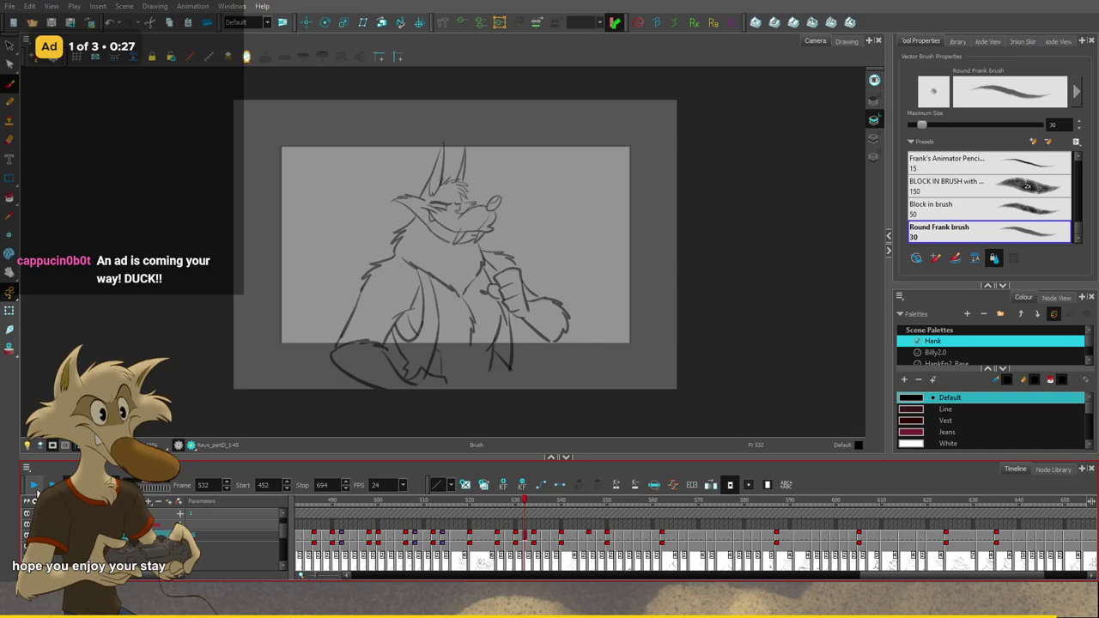
pyautogui.click(35, 487)
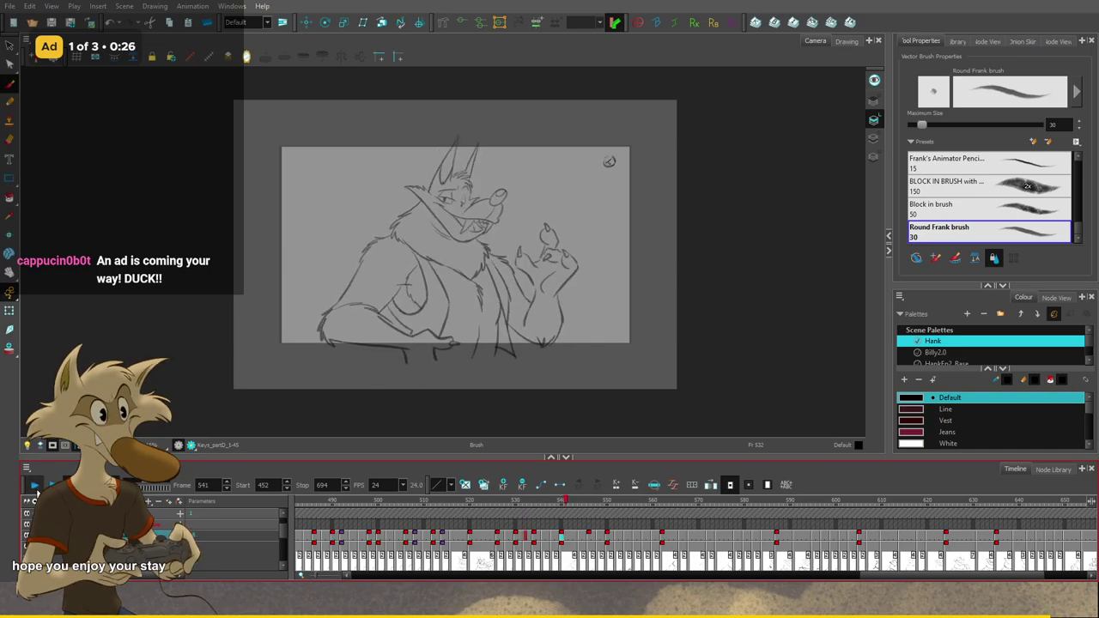
pyautogui.click(558, 507)
# Step: Flip through the drawings between frames 540 and 550 to study how the raised hand lowers
pyautogui.press('g')
pyautogui.press('g')
pyautogui.press('g')
pyautogui.press('g')
pyautogui.press('g')
pyautogui.press('g')
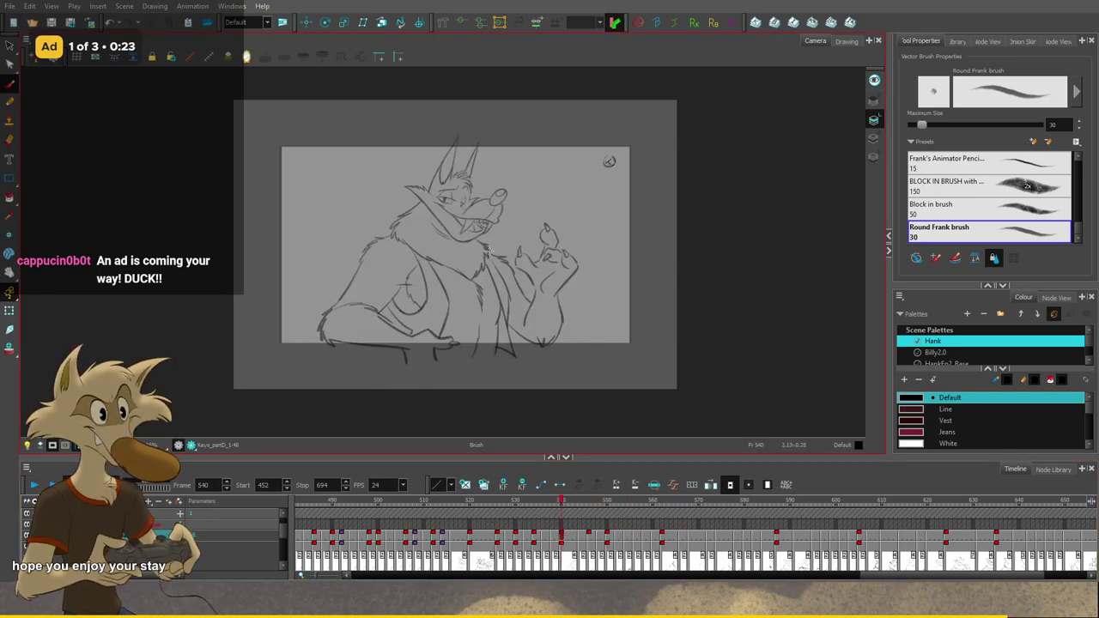
pyautogui.press('f')
pyautogui.press('f')
pyautogui.press('f')
pyautogui.scroll(2, 527, 284)
pyautogui.press('.')
pyautogui.press('.')
pyautogui.press('.')
pyautogui.press('.')
pyautogui.press('.')
pyautogui.press('.')
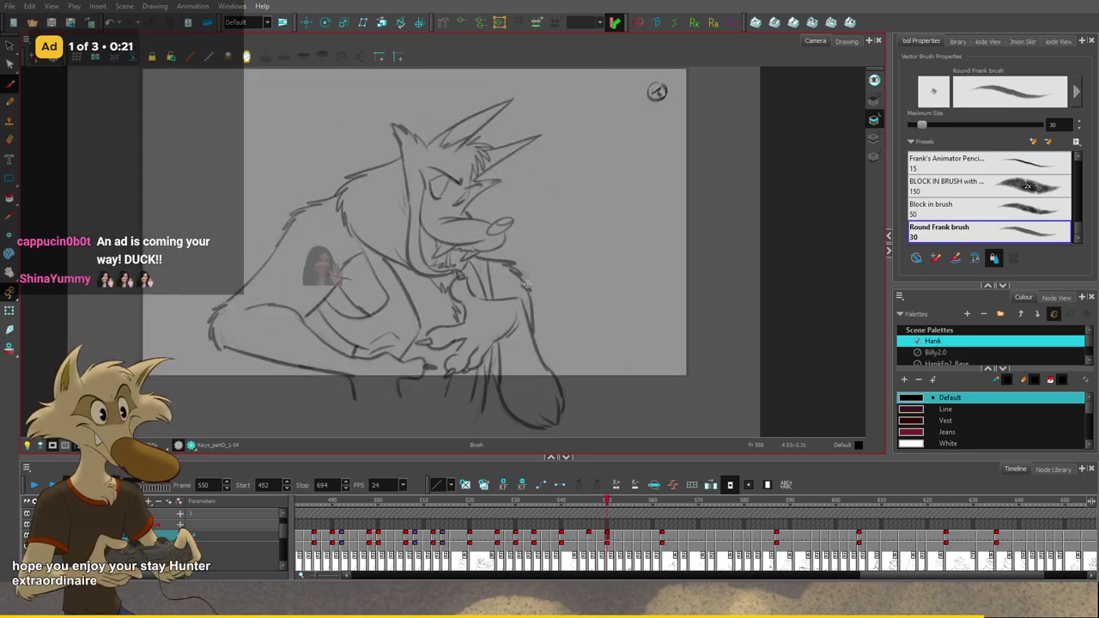
# Step: Draw the wolf's thumb with its claw and the contour below it on frame 548, using frame 550 as reference
pyautogui.scroll(2, 481, 283)
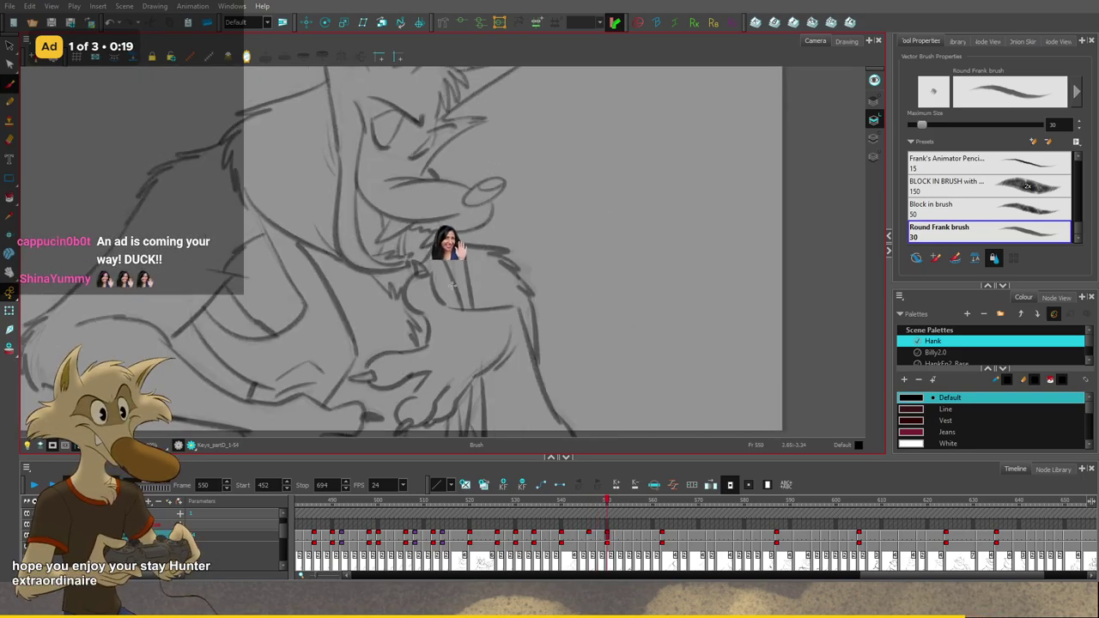
pyautogui.press(',')
pyautogui.press(',')
pyautogui.moveTo(436, 271); pyautogui.dragTo(460, 301)
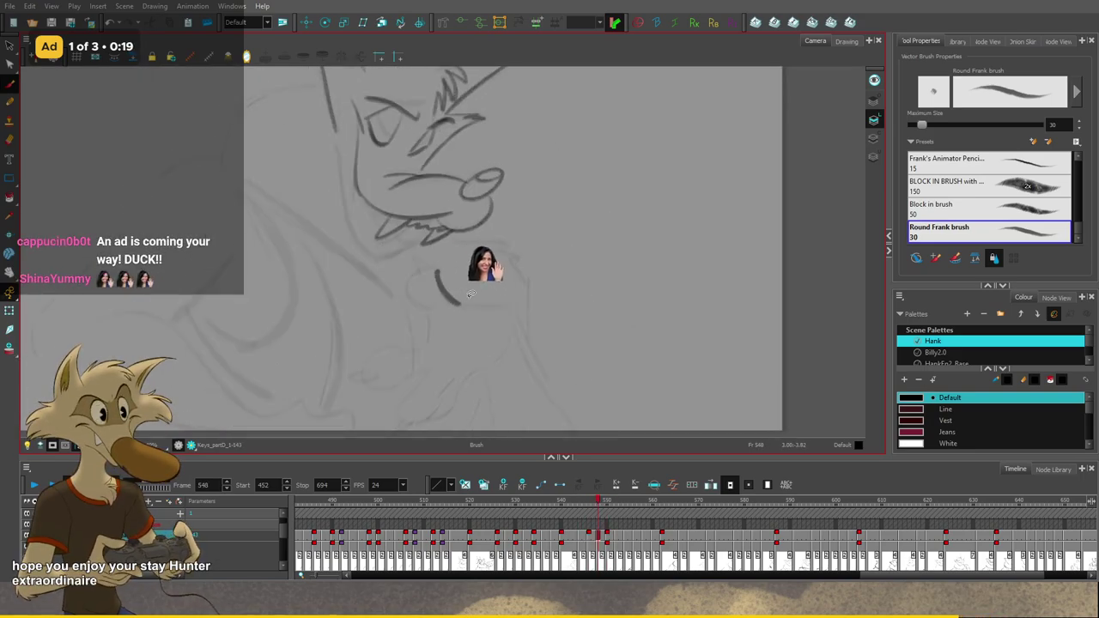
pyautogui.moveTo(434, 270); pyautogui.dragTo(426, 272)
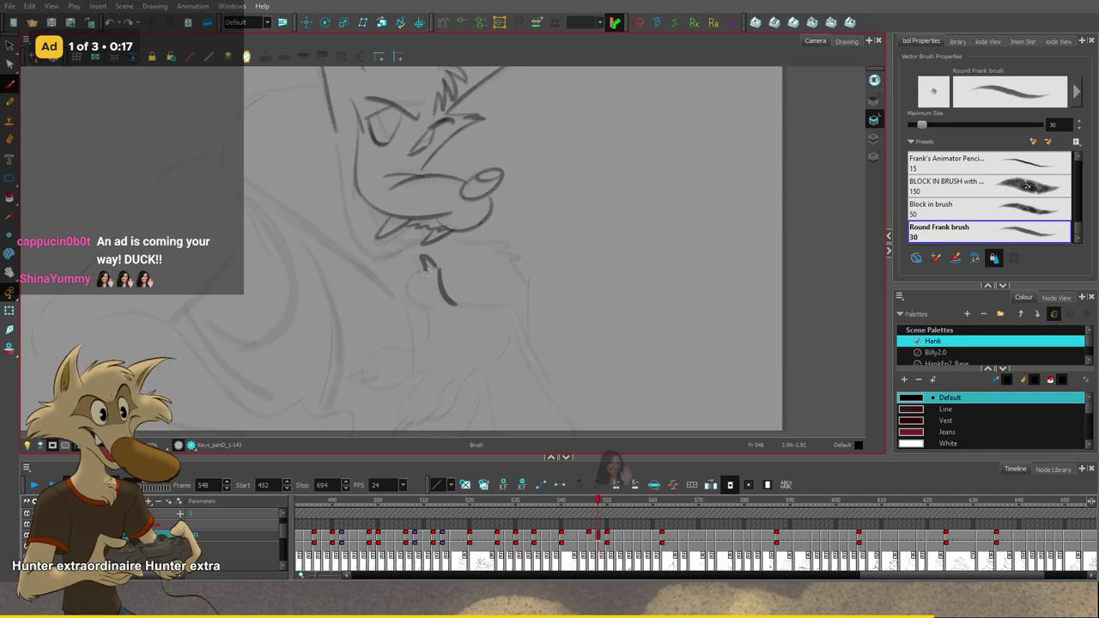
pyautogui.press('g')
pyautogui.press('f')
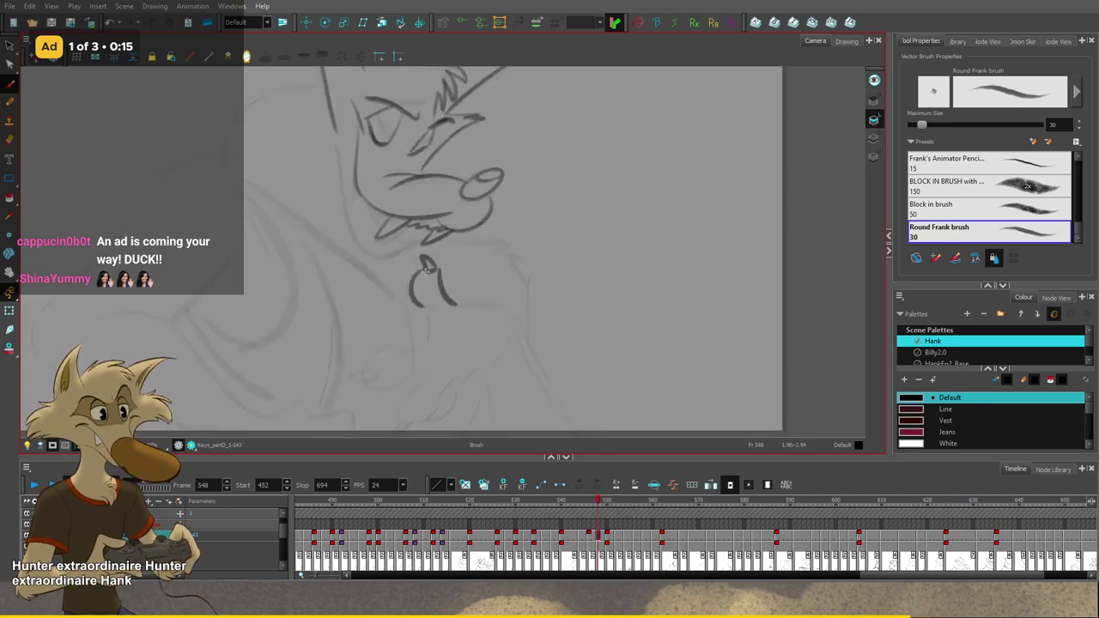
pyautogui.press('g')
pyautogui.press('f')
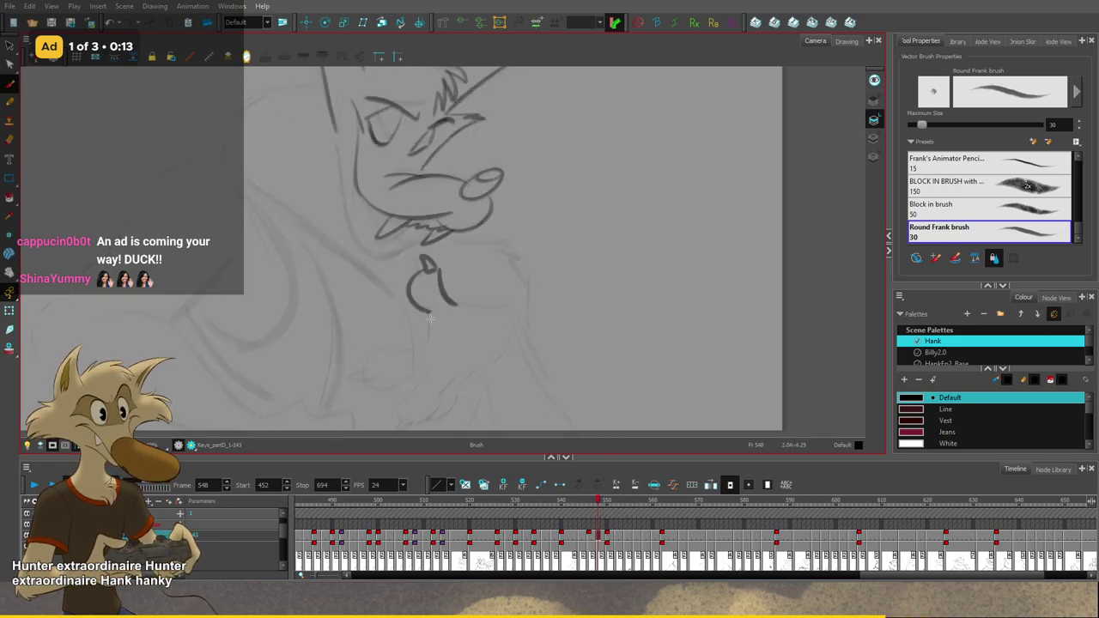
pyautogui.moveTo(428, 311); pyautogui.dragTo(432, 339)
pyautogui.press('g')
pyautogui.press('f')
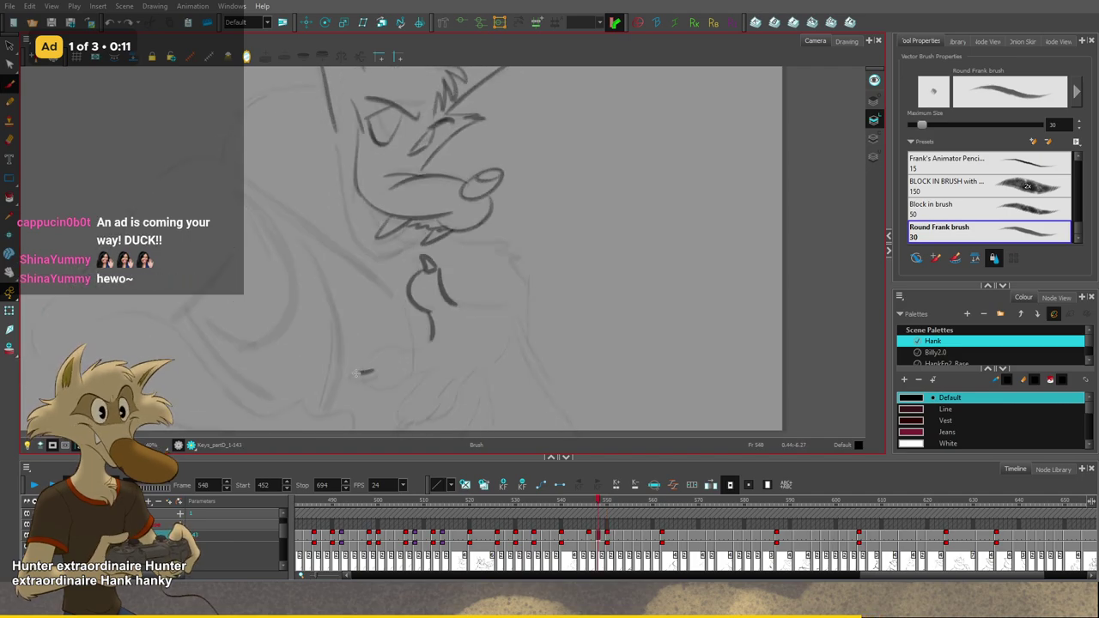
# Step: Draw the first finger and its claw below the thumb on frame 548, checking against the drawing on frame 550
pyautogui.press('f')
pyautogui.press('f')
pyautogui.press('g')
pyautogui.press('g')
pyautogui.press('g')
pyautogui.press('f')
pyautogui.press('g')
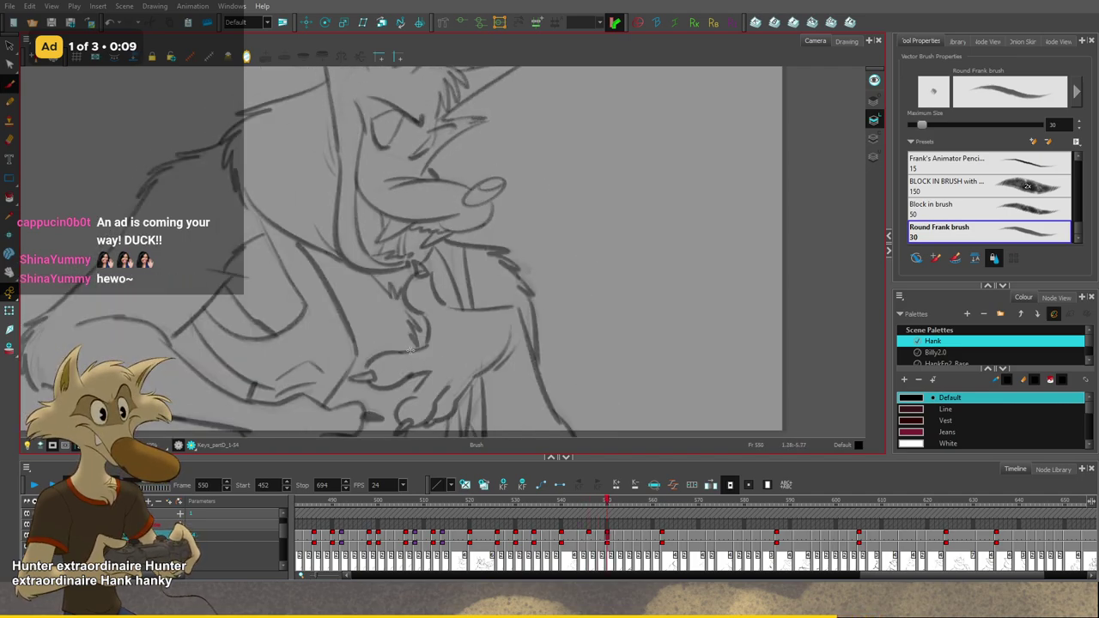
pyautogui.press('f')
pyautogui.moveTo(400, 351)
pyautogui.mouseDown()
pyautogui.moveTo(370, 367)
pyautogui.moveTo(429, 345)
pyautogui.mouseUp()
pyautogui.press('g')
pyautogui.press('f')
pyautogui.press('g')
pyautogui.press('f')
pyautogui.moveTo(373, 390); pyautogui.dragTo(412, 375)
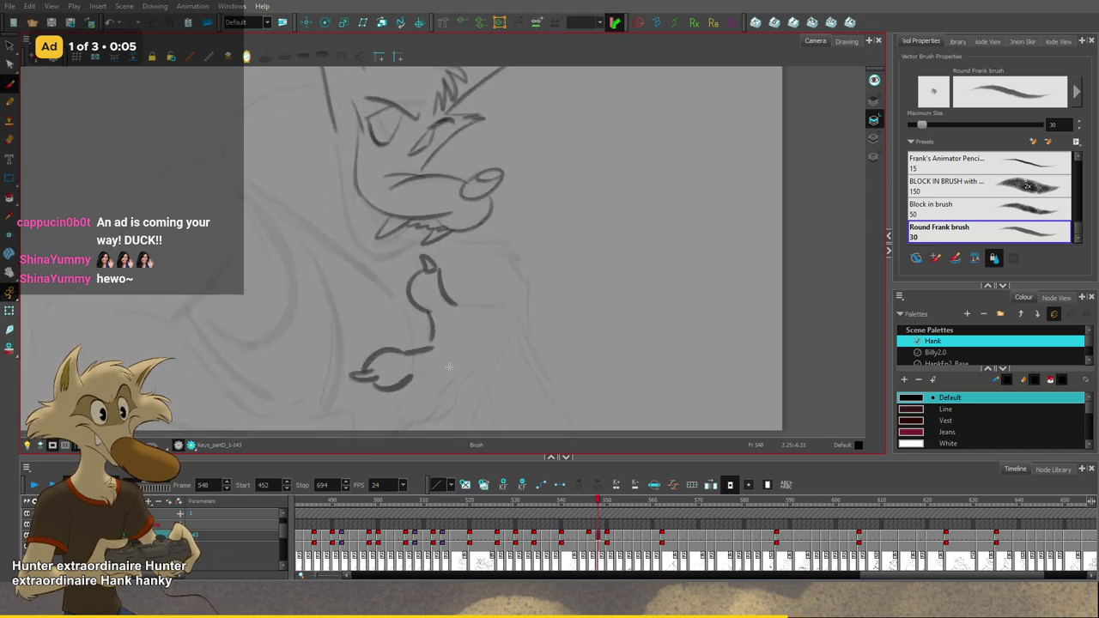
# Step: Compare the hand with the adjacent drawings and redraw the first finger's upper edge to meet the thumb contour
pyautogui.press('g')
pyautogui.press('f')
pyautogui.press('g')
pyautogui.press(',')
pyautogui.press(',')
pyautogui.press(',')
pyautogui.press(',')
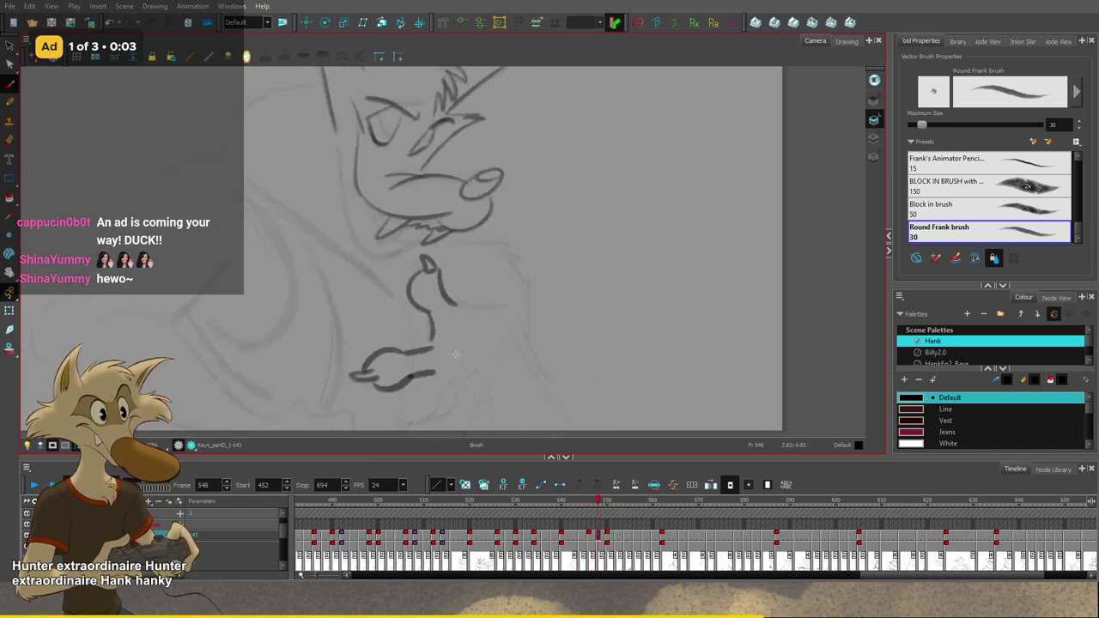
pyautogui.press('.')
pyautogui.press('.')
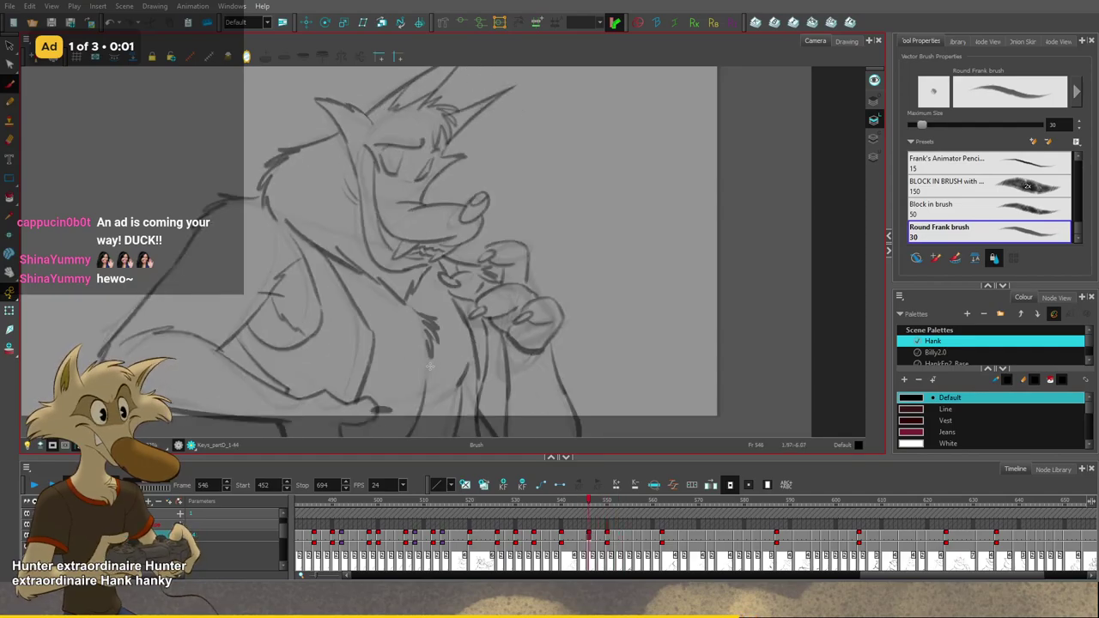
pyautogui.hotkey('ctrl', 'z')
pyautogui.press('g')
pyautogui.press('f')
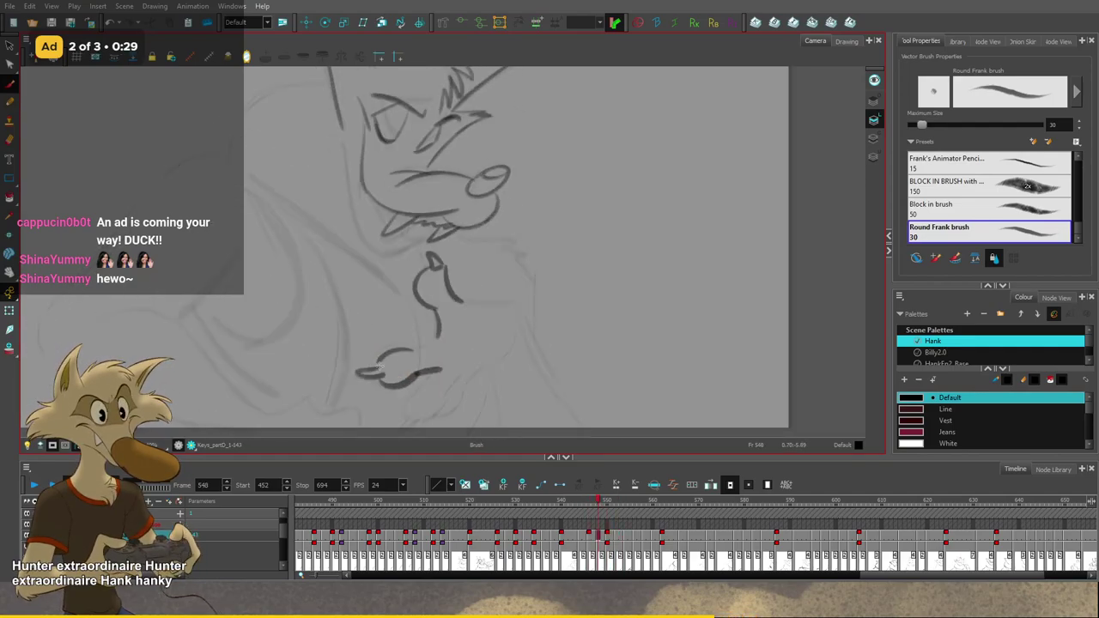
pyautogui.moveTo(409, 349)
pyautogui.mouseDown()
pyautogui.moveTo(375, 365)
pyautogui.moveTo(438, 343)
pyautogui.mouseUp()
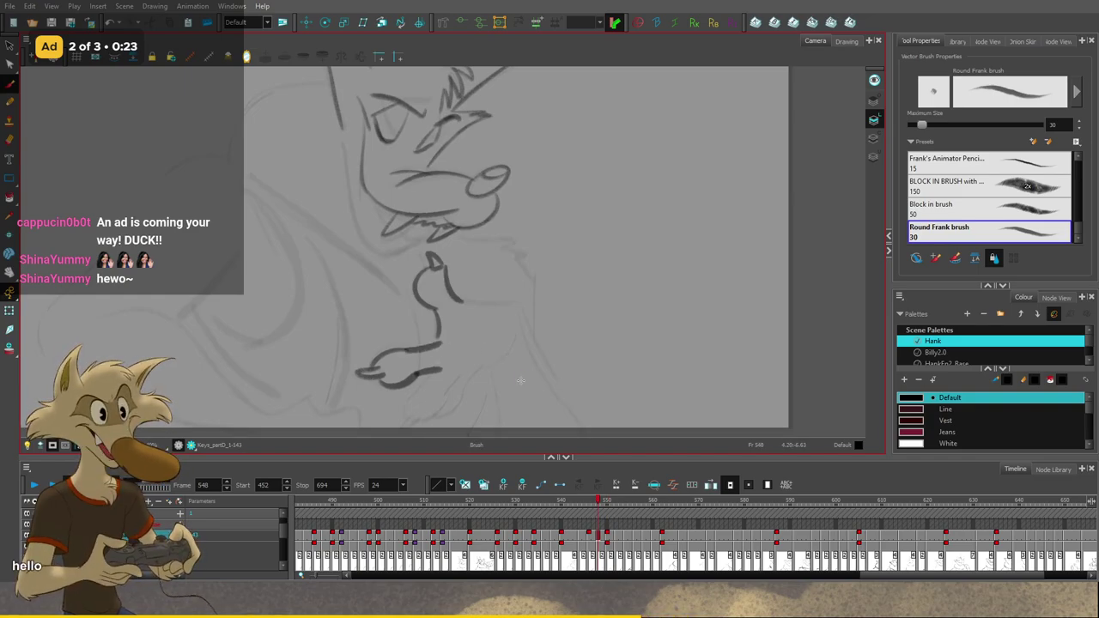
# Step: Redraw the first finger's lower edge on frame 548 and carry the line on into the second finger
pyautogui.press('.')
pyautogui.press(',')
pyautogui.hotkey('alt', 'b')
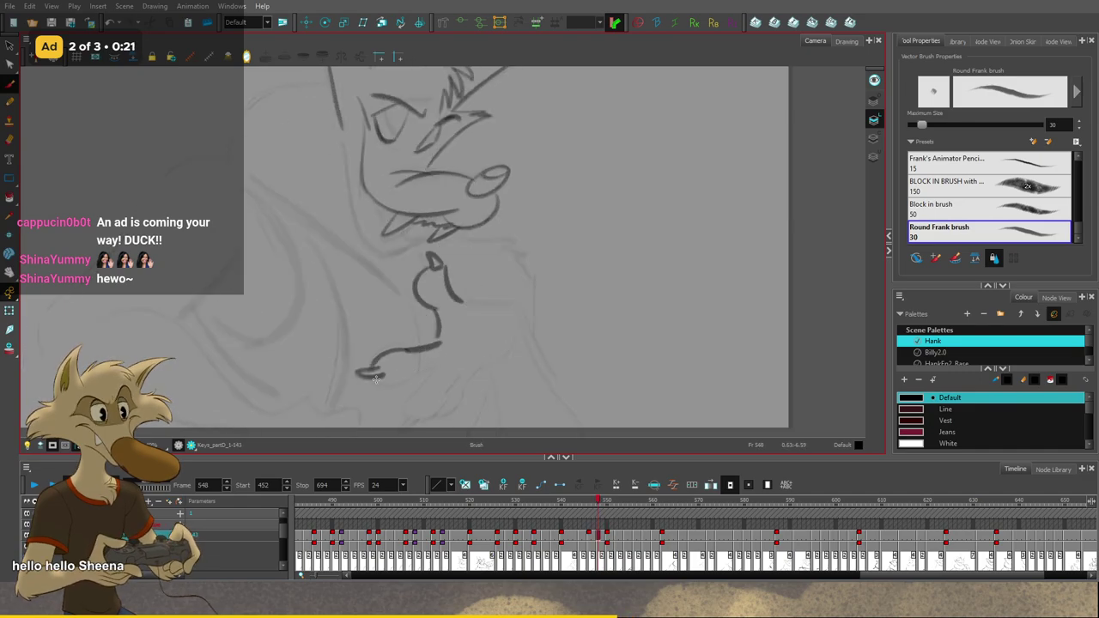
pyautogui.moveTo(441, 370); pyautogui.dragTo(422, 395)
pyautogui.press('.')
pyautogui.press(',')
pyautogui.hotkey('ctrl', 'z')
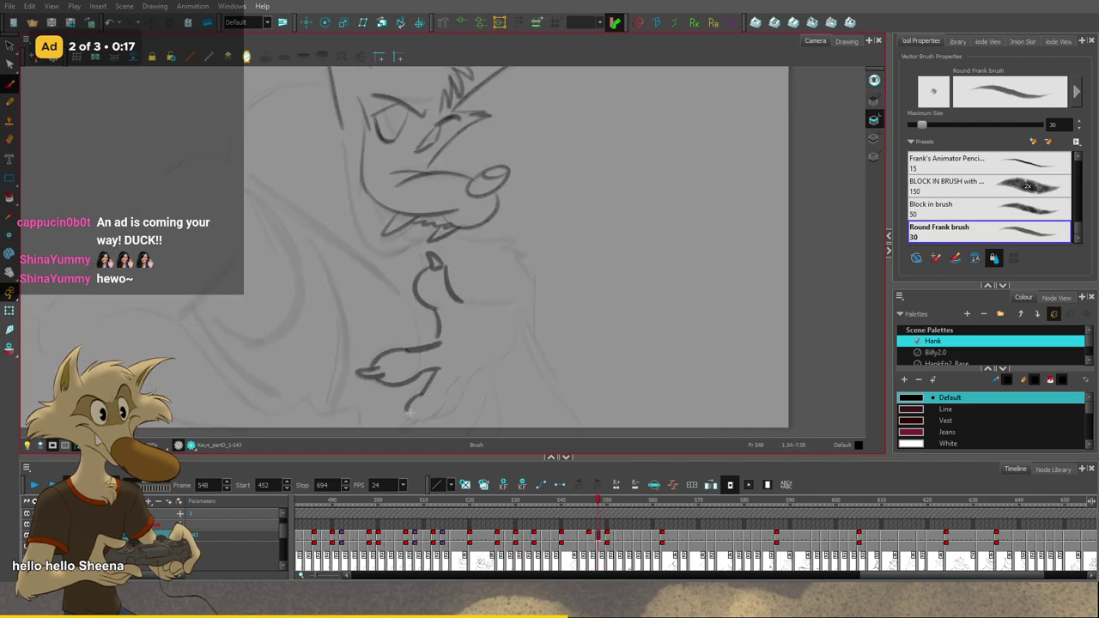
# Step: Draw the second finger's claw and rounded tip on frame 548, matching the neighbouring drawing
pyautogui.scroll(-1, 430, 395)
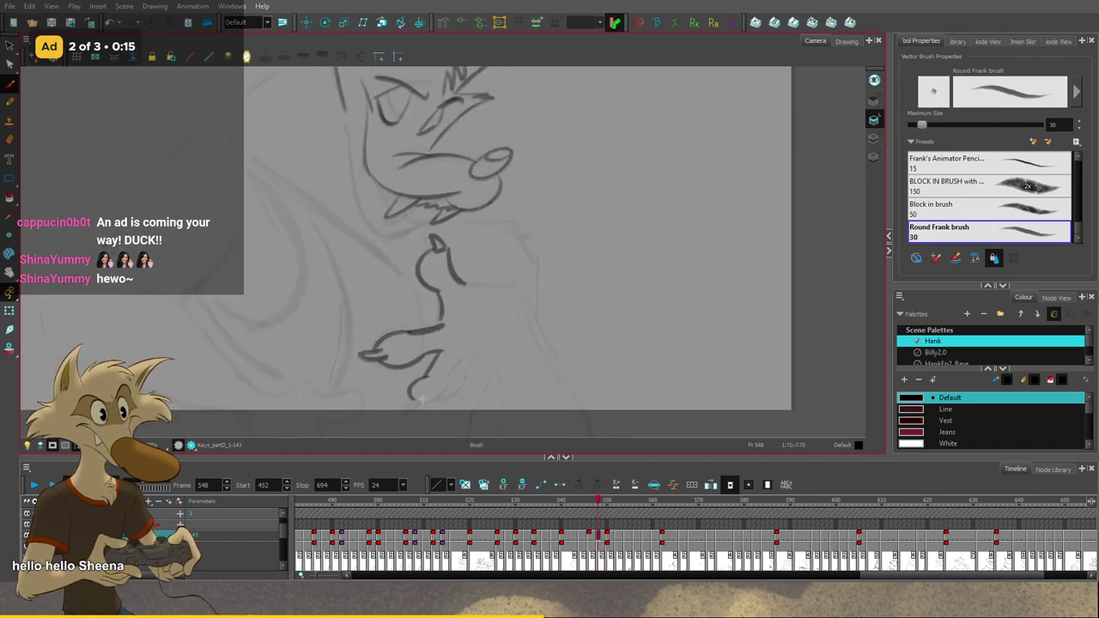
pyautogui.moveTo(418, 398); pyautogui.dragTo(407, 413)
pyautogui.moveTo(424, 399)
pyautogui.mouseDown()
pyautogui.moveTo(409, 413)
pyautogui.moveTo(448, 380)
pyautogui.moveTo(428, 377)
pyautogui.moveTo(406, 406)
pyautogui.mouseUp()
pyautogui.press('g')
pyautogui.press('f')
pyautogui.hotkey('ctrl', 'z')
pyautogui.press('g')
pyautogui.press('f')
pyautogui.hotkey('ctrl', 'z')
pyautogui.press('.')
pyautogui.press(',')
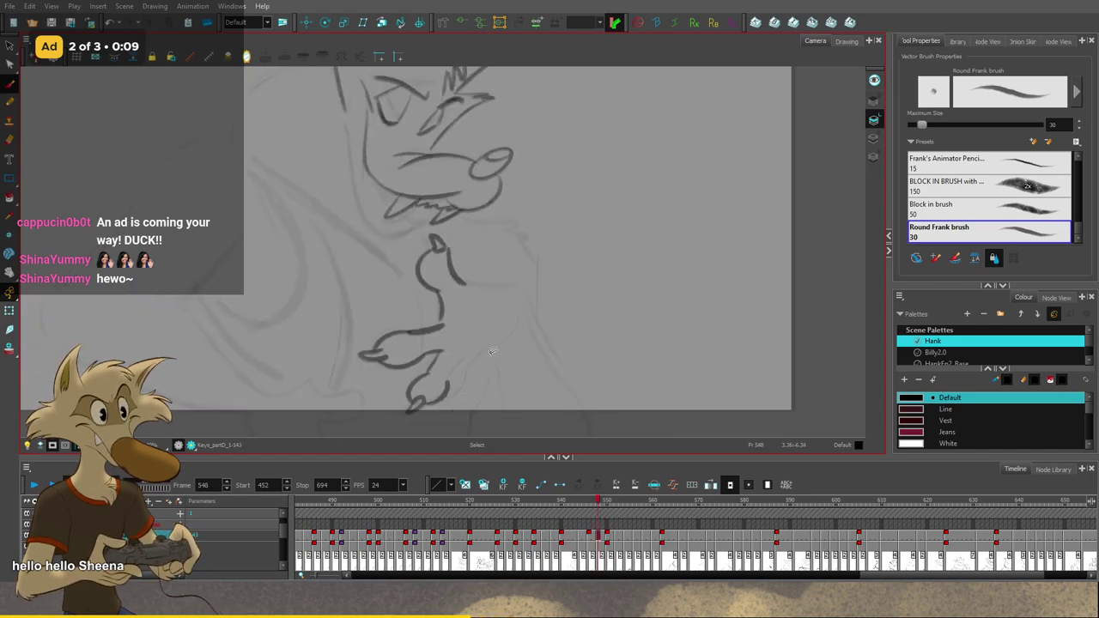
# Step: Extend the second finger's outer edge up toward the palm on frame 548, checking against frame 550
pyautogui.press('.')
pyautogui.press(',')
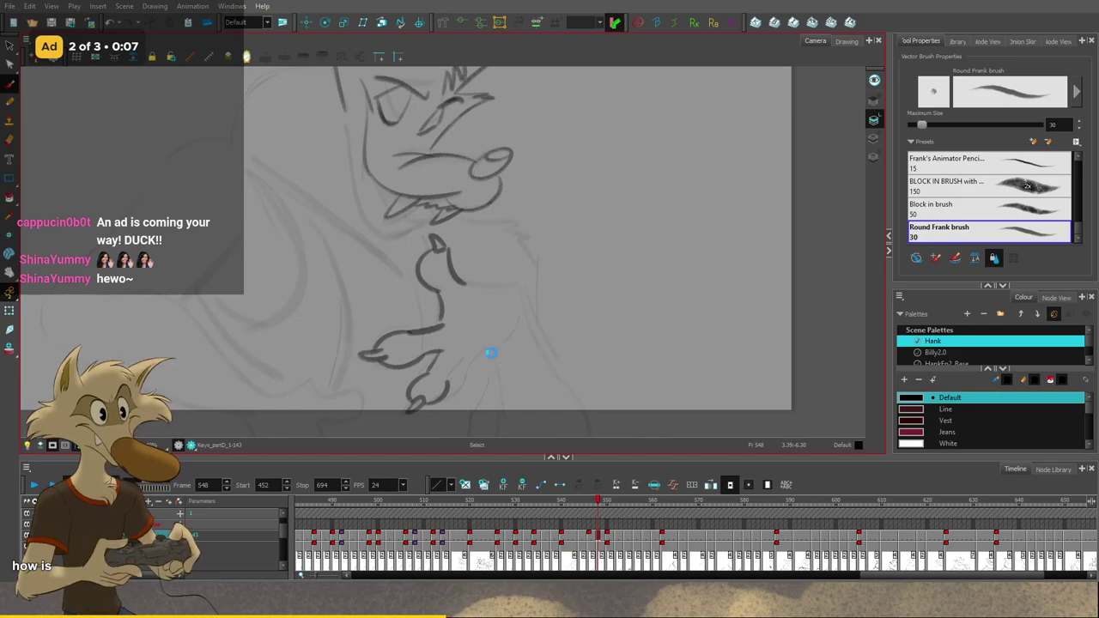
pyautogui.scroll(1, 493, 354)
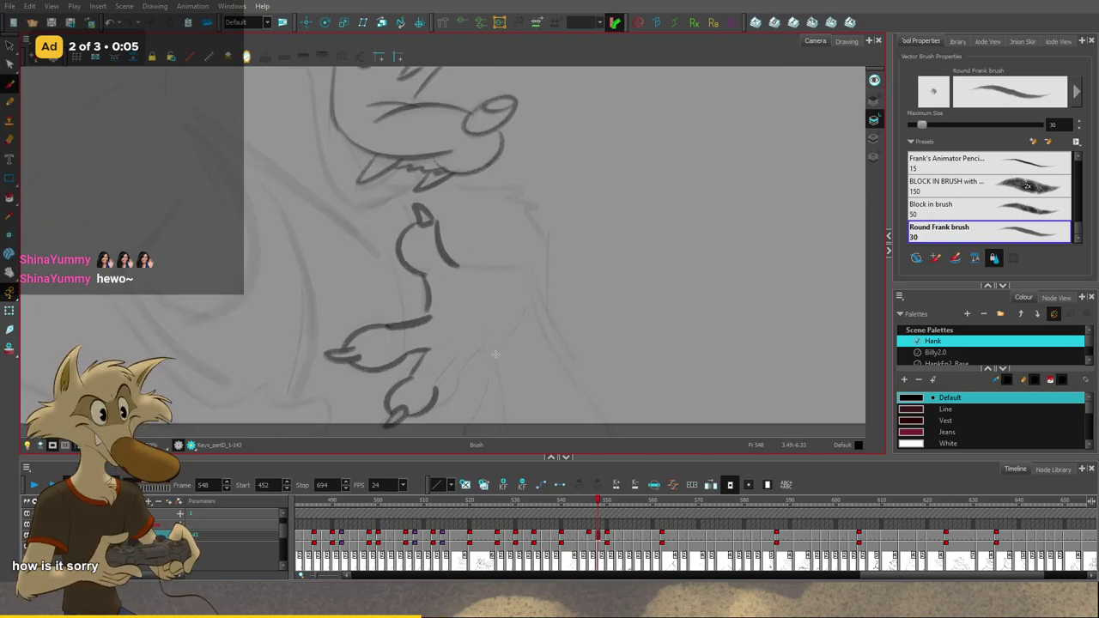
pyautogui.scroll(-2, 495, 355)
pyautogui.scroll(2, 496, 365)
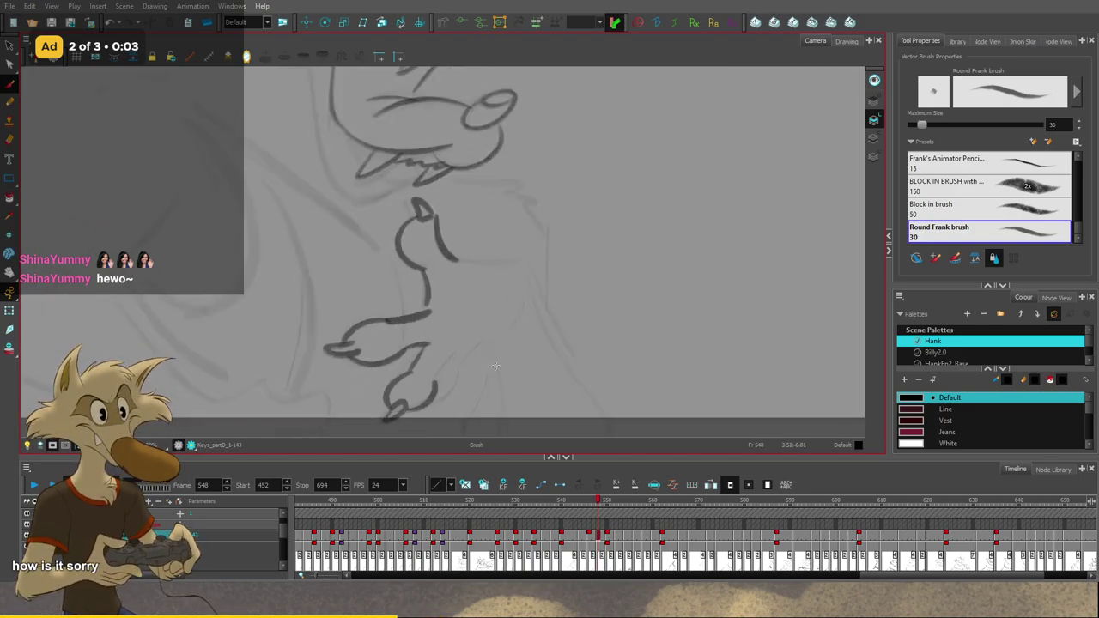
pyautogui.press('g')
pyautogui.press('f')
pyautogui.press('f')
pyautogui.press('g')
pyautogui.press('g')
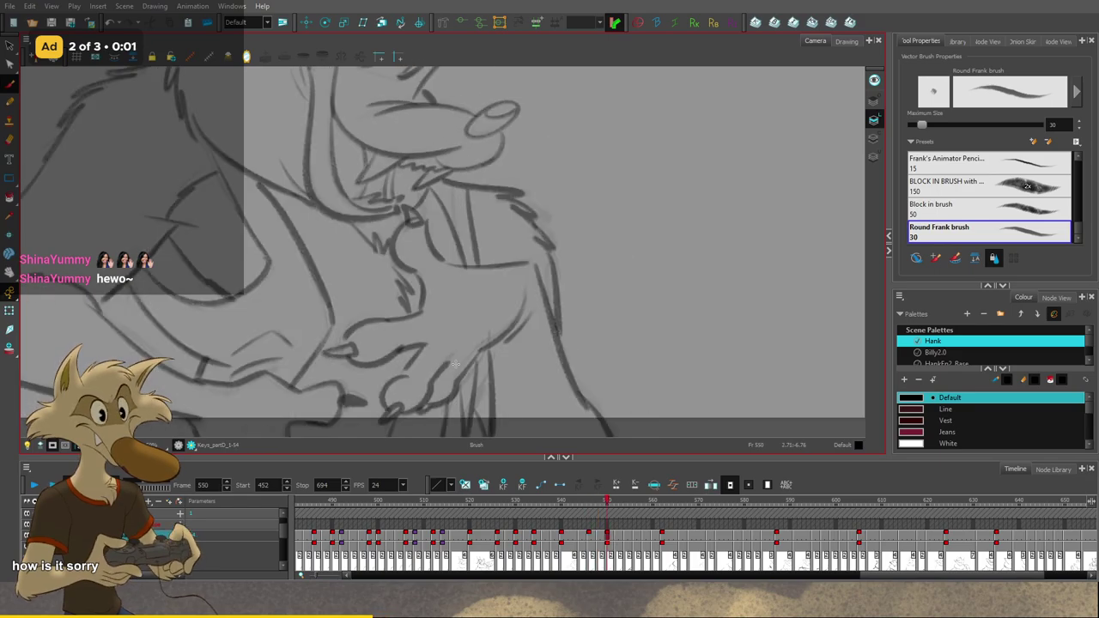
pyautogui.press('f')
pyautogui.press('g')
pyautogui.press(',')
pyautogui.press(',')
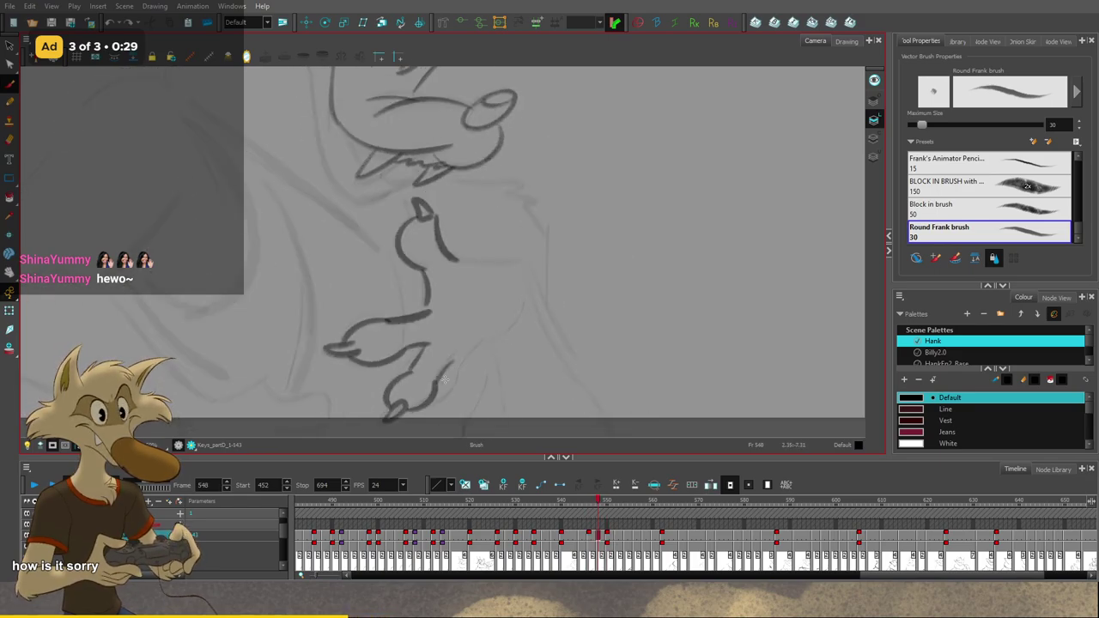
# Step: Draw the last finger's contour beside the second finger on frame 548, following the hand on frame 550
pyautogui.press('.')
pyautogui.press(',')
pyautogui.press('g')
pyautogui.moveTo(485, 347); pyautogui.dragTo(438, 404)
pyautogui.press('f')
pyautogui.press('g')
pyautogui.press('f')
pyautogui.press('g')
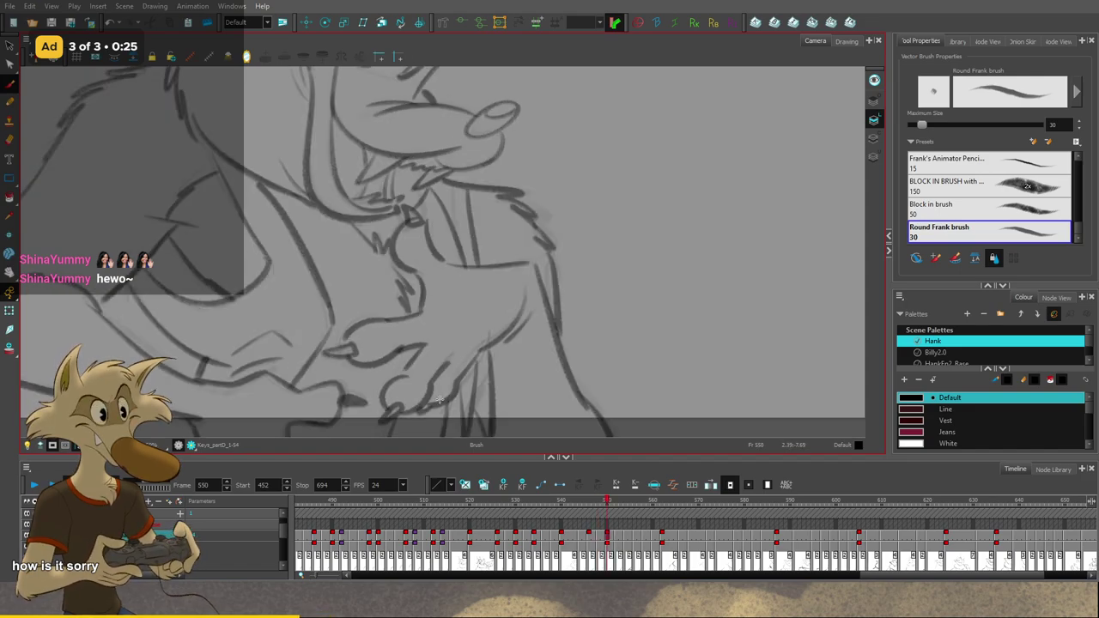
pyautogui.press('f')
# Step: Draw the hand's outer edge toward the wrist and extend the thumb line into the wrist's upper edge on frame 548
pyautogui.press('g')
pyautogui.moveTo(506, 377)
pyautogui.mouseDown()
pyautogui.moveTo(465, 366)
pyautogui.moveTo(503, 326)
pyautogui.moveTo(460, 369)
pyautogui.moveTo(506, 337)
pyautogui.mouseUp()
pyautogui.press('f')
pyautogui.hotkey('ctrl', 'z')
pyautogui.press('g')
pyautogui.press('f')
pyautogui.hotkey('ctrl', 'z')
pyautogui.press('g')
pyautogui.press(',')
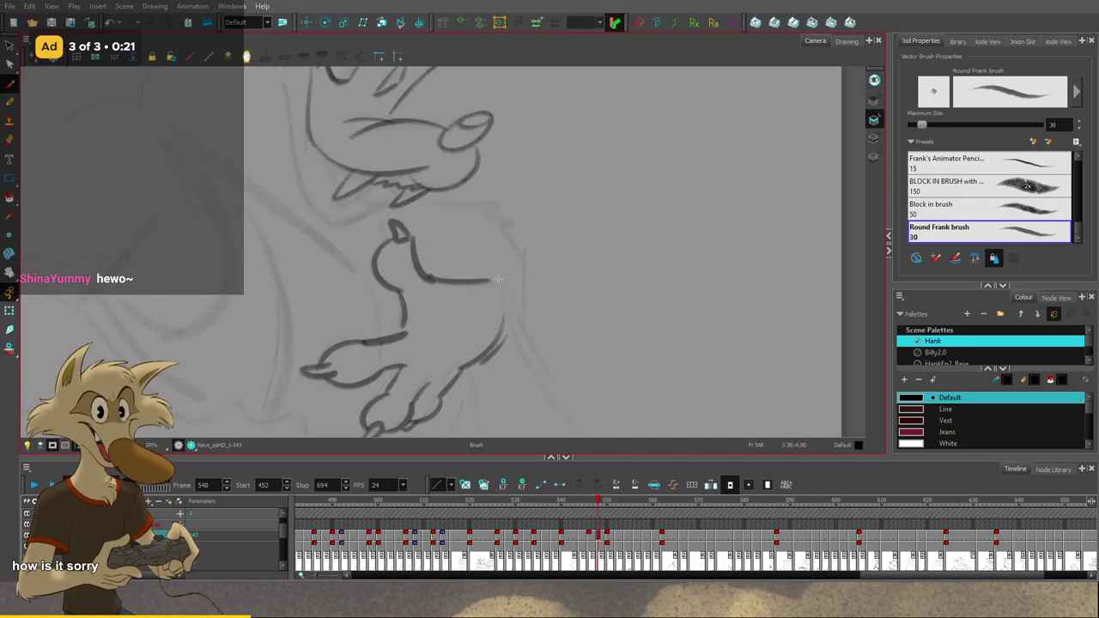
pyautogui.press('.')
pyautogui.press(',')
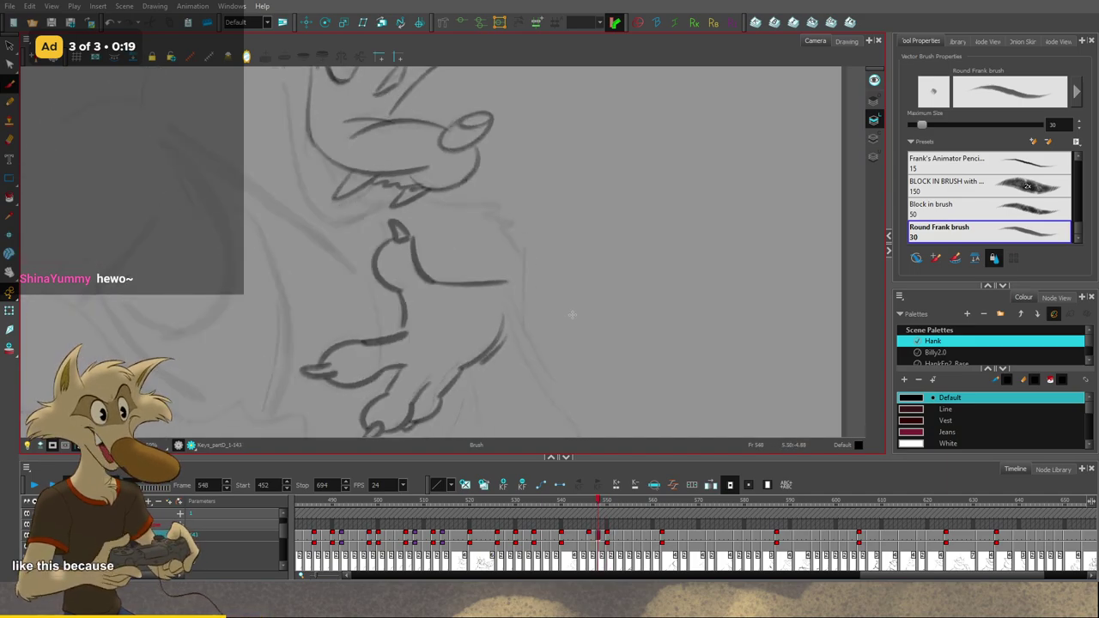
# Step: Go to the clean line drawing on frame 563 and examine the wolf up close
pyautogui.press('1')
pyautogui.click(668, 502)
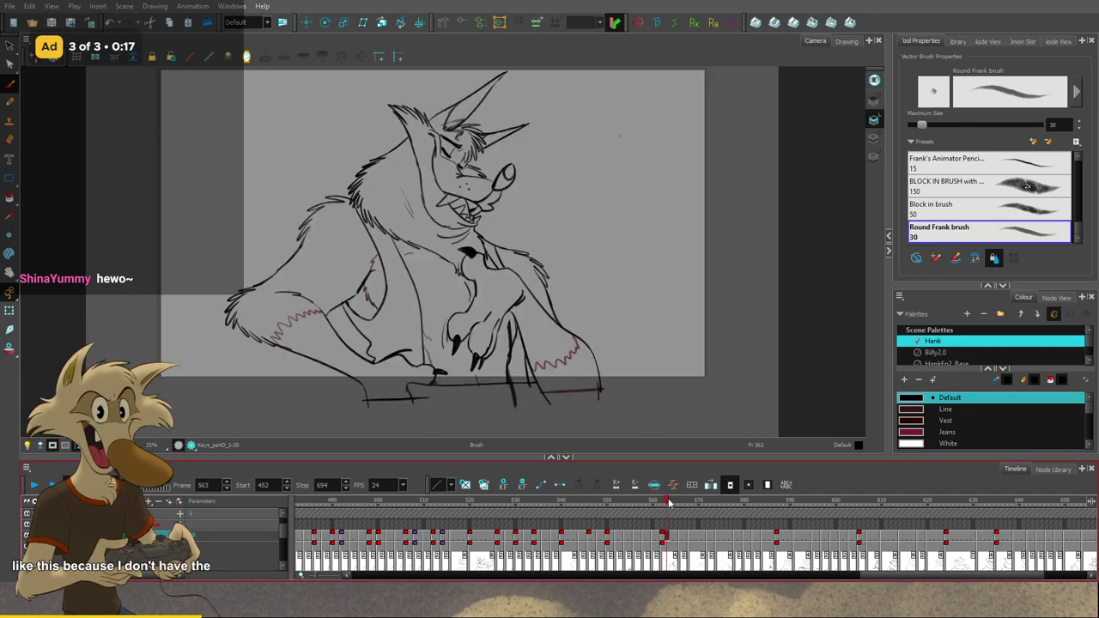
pyautogui.scroll(5, 448, 212)
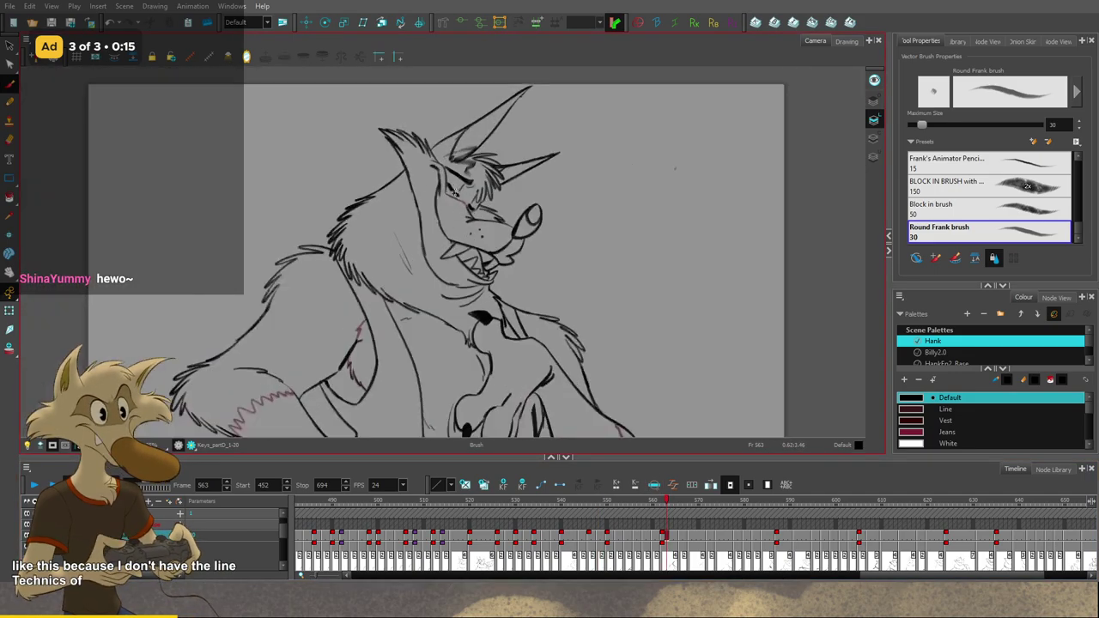
# Step: Inspect the wolf's face, fur and shoulder linework on frame 563 at different magnifications
pyautogui.scroll(1, 391, 219)
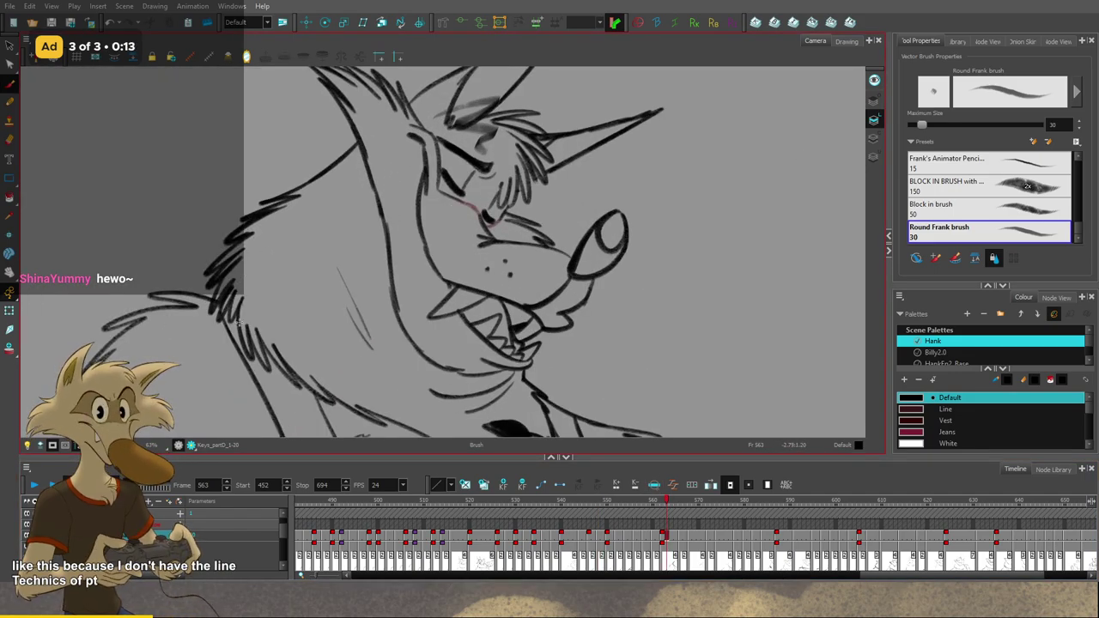
pyautogui.scroll(-2, 408, 364)
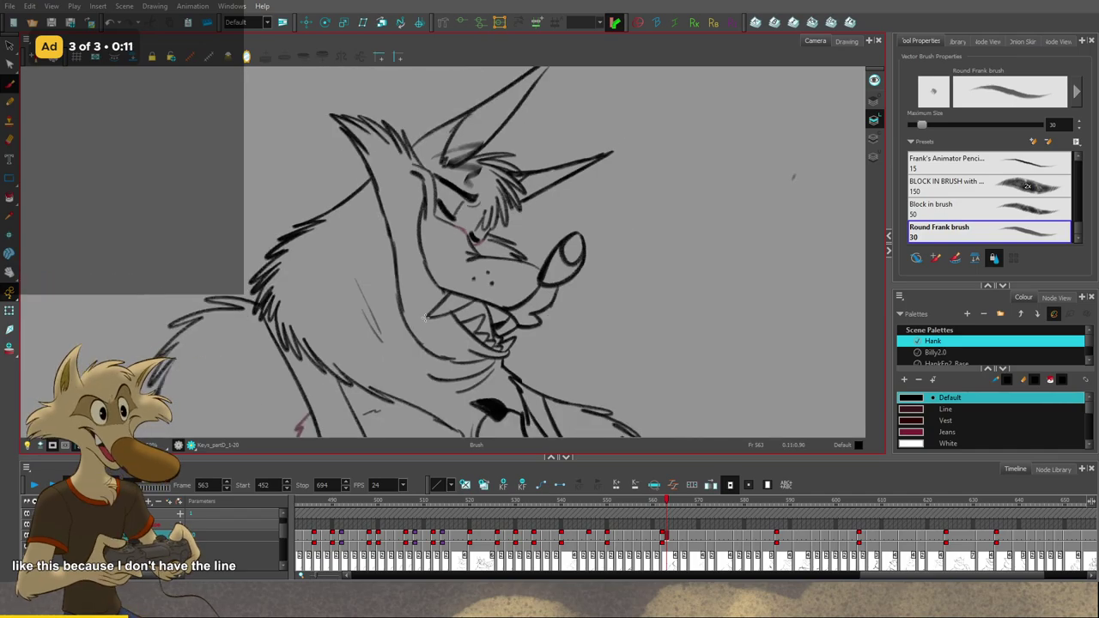
pyautogui.scroll(2, 463, 412)
pyautogui.scroll(-4, 457, 423)
pyautogui.scroll(2, 457, 423)
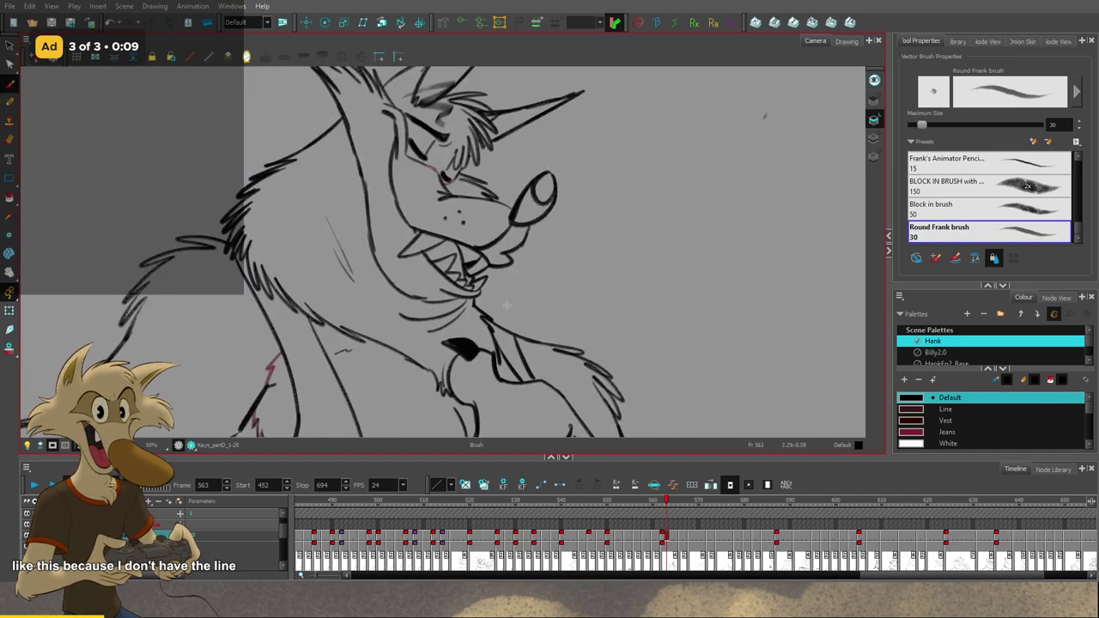
pyautogui.scroll(-4, 458, 423)
# Step: Compare the rough wolf pose on frame 552 with the more developed drawing on frame 550
pyautogui.click(610, 501)
pyautogui.scroll(2, 502, 350)
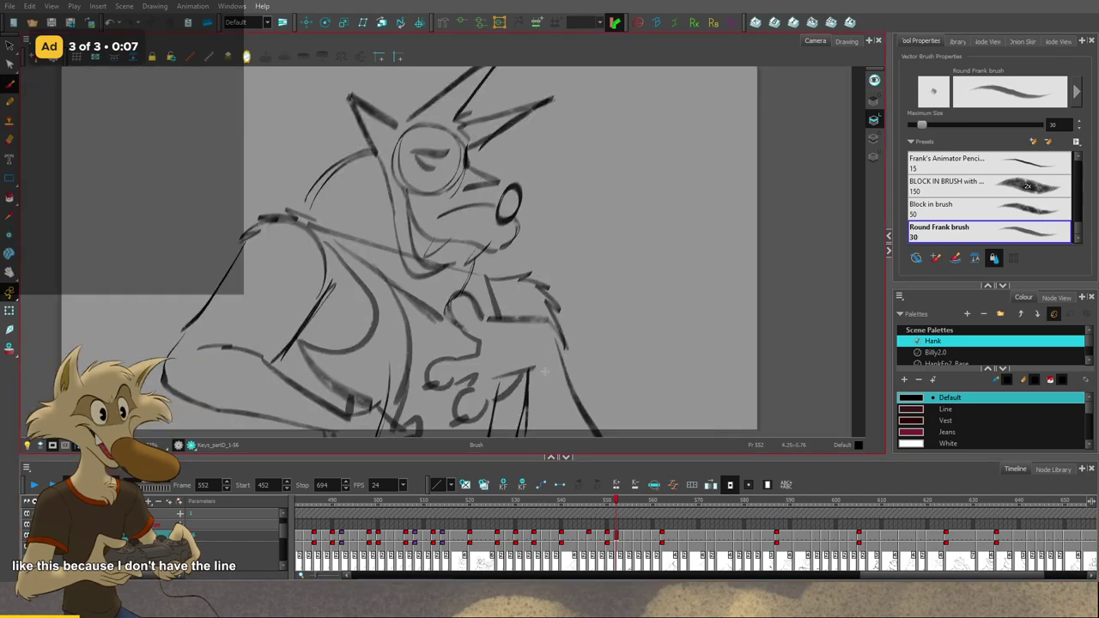
pyautogui.scroll(-1, 503, 350)
pyautogui.scroll(2, 503, 351)
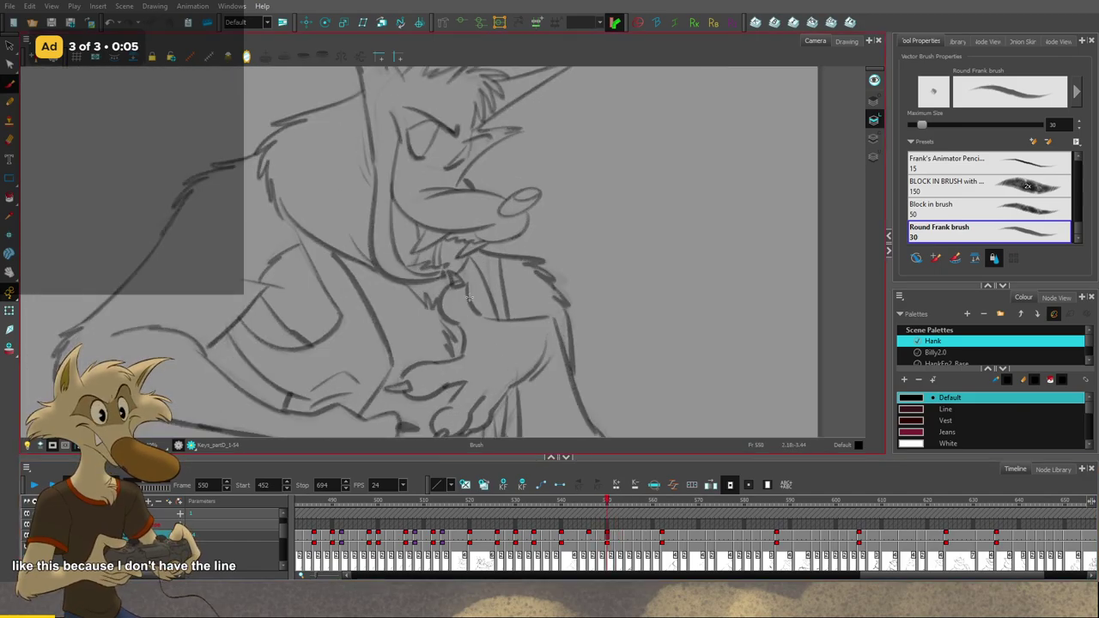
pyautogui.scroll(2, 469, 298)
pyautogui.scroll(-3, 477, 279)
pyautogui.scroll(1, 473, 258)
pyautogui.scroll(-1, 478, 277)
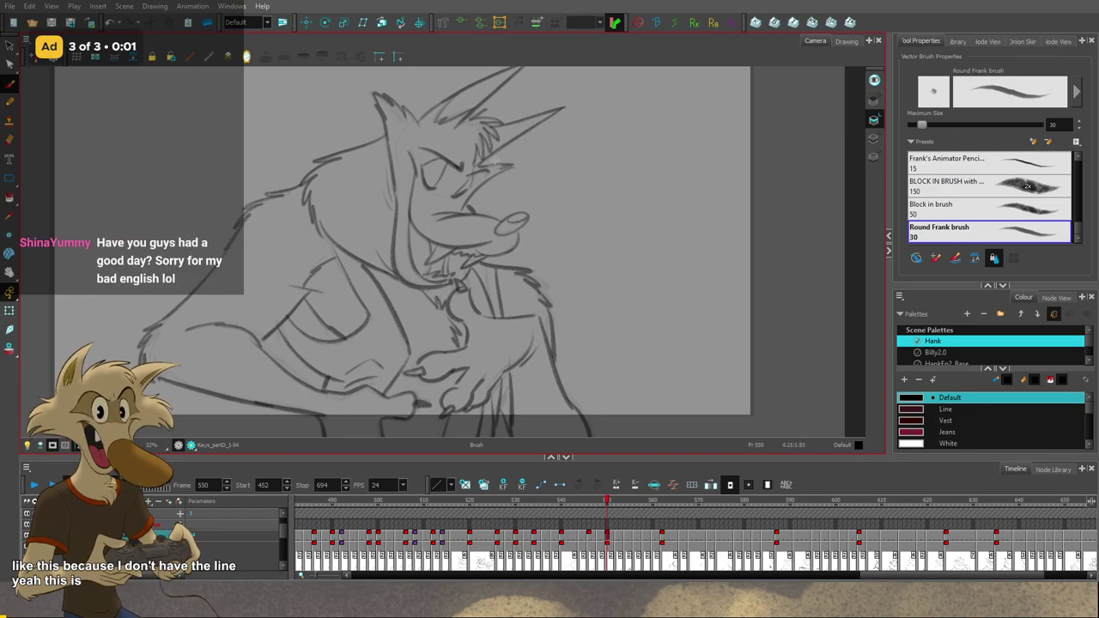
pyautogui.press('g')
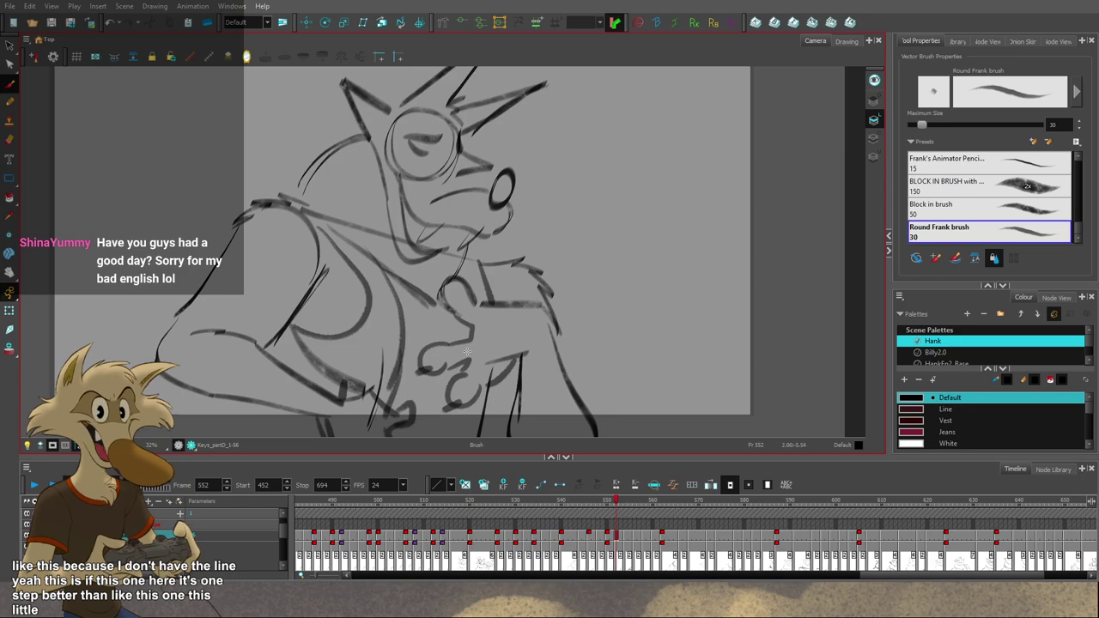
pyautogui.press('f')
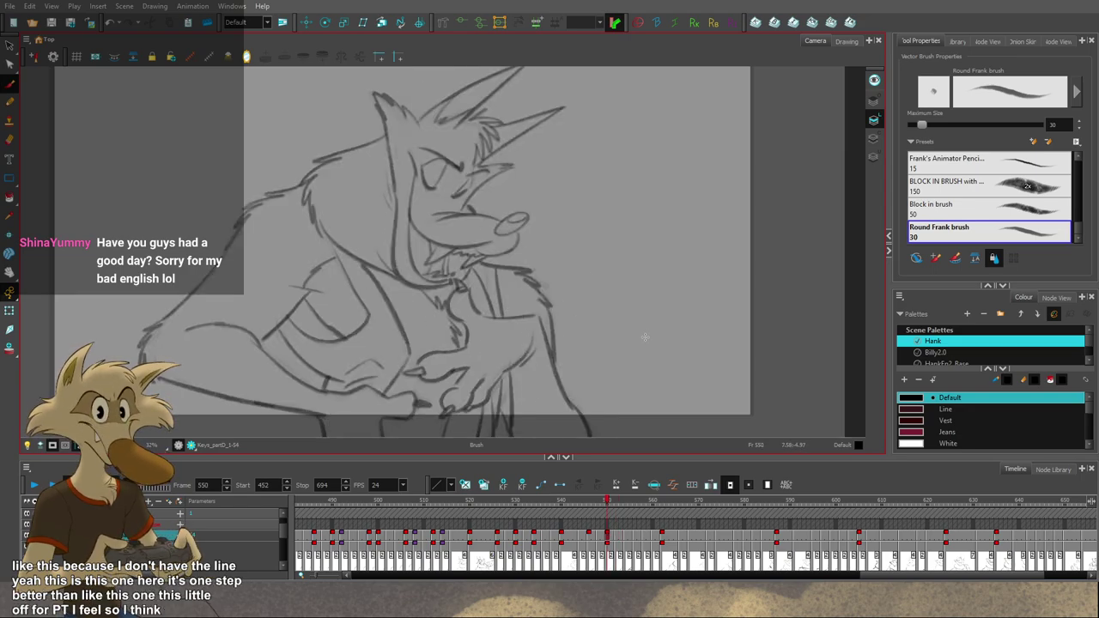
pyautogui.scroll(-1, 634, 311)
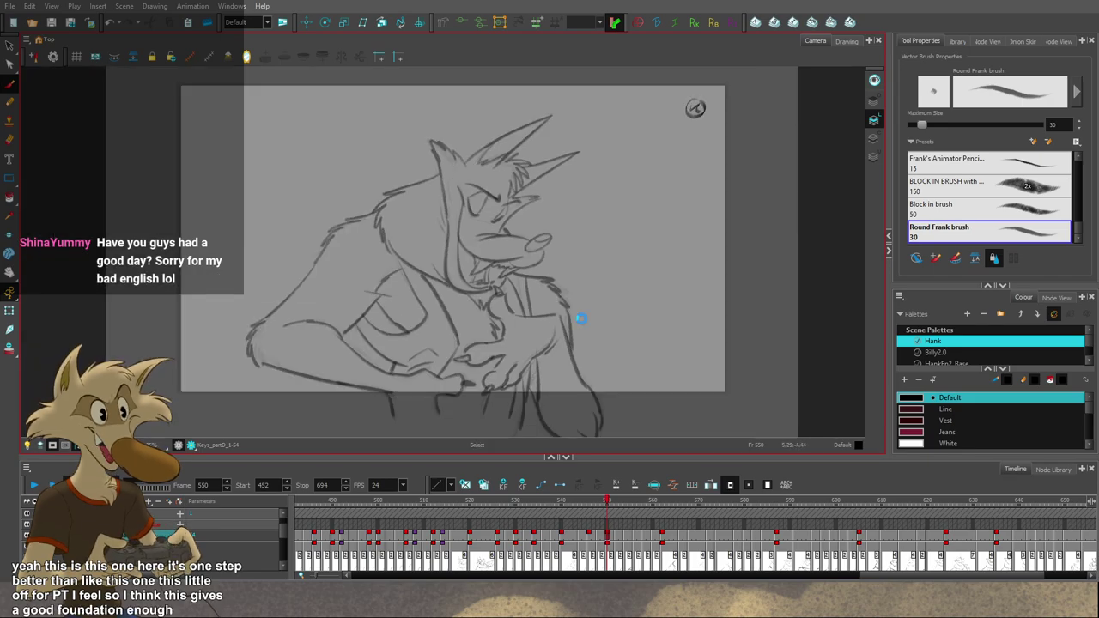
# Step: Flip between frames 546, 548 and 550 to check how the wolf's hand lowers
pyautogui.scroll(-2, 583, 318)
pyautogui.press('f')
pyautogui.press('g')
pyautogui.press('f')
pyautogui.scroll(2, 596, 346)
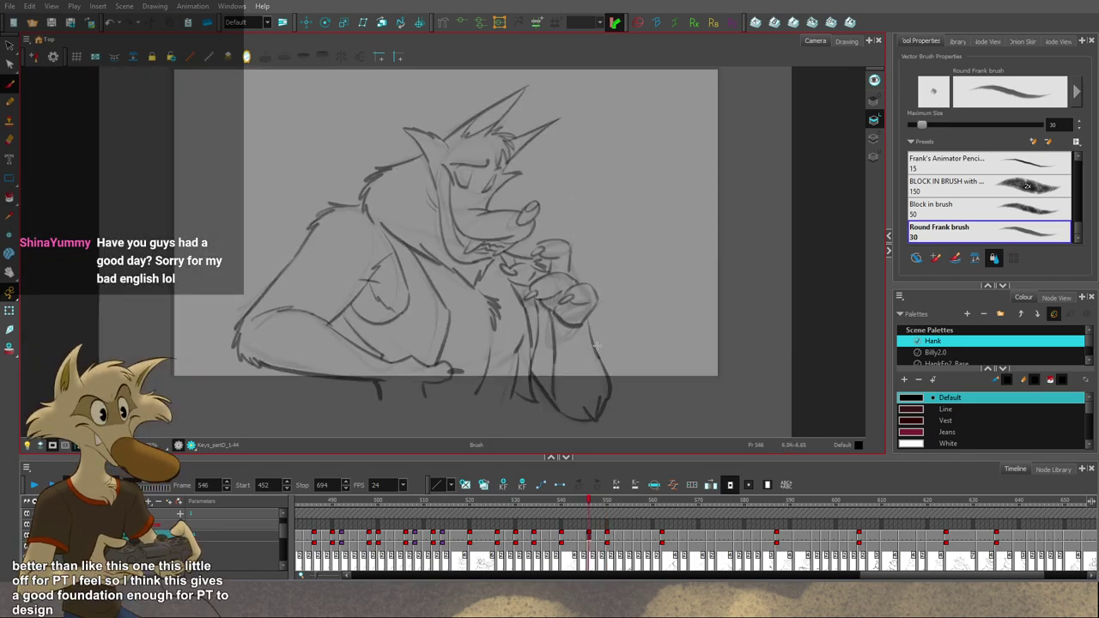
pyautogui.press('g')
pyautogui.press('g')
pyautogui.scroll(1, 596, 345)
pyautogui.press('f')
pyautogui.press('f')
pyautogui.scroll(1, 596, 342)
pyautogui.press('g')
pyautogui.press('g')
pyautogui.press('f')
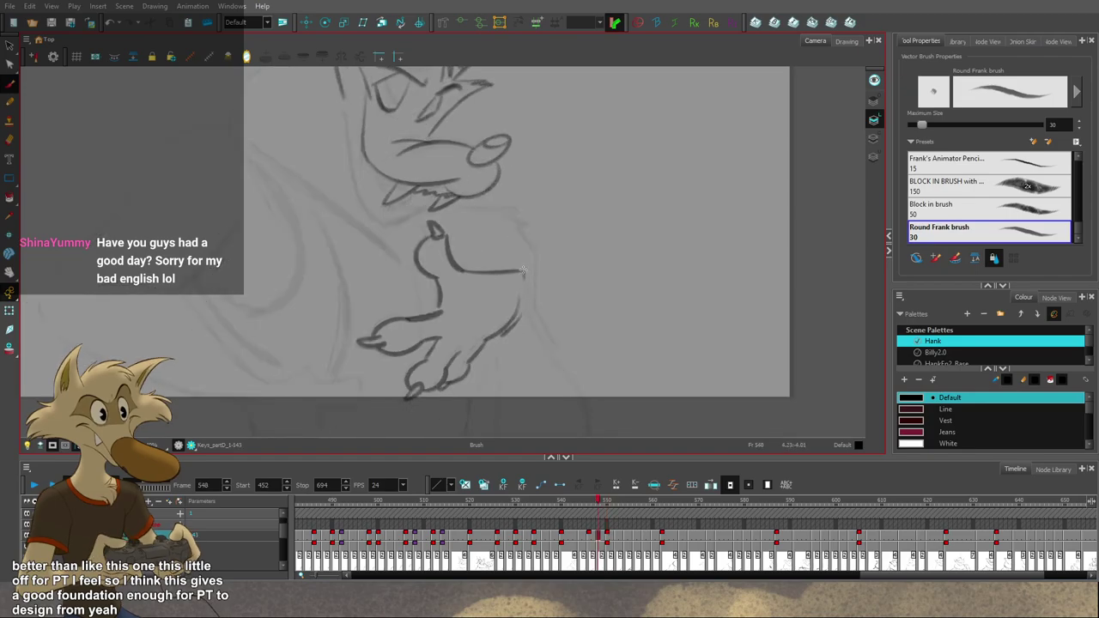
pyautogui.hotkey('ctrl', 'z')
pyautogui.moveTo(522, 271)
pyautogui.mouseDown()
pyautogui.moveTo(569, 375)
pyautogui.moveTo(621, 341)
pyautogui.moveTo(579, 299)
pyautogui.moveTo(599, 333)
pyautogui.moveTo(576, 312)
pyautogui.mouseUp()
pyautogui.hotkey('ctrl', 'z')
pyautogui.press('g')
pyautogui.press('g')
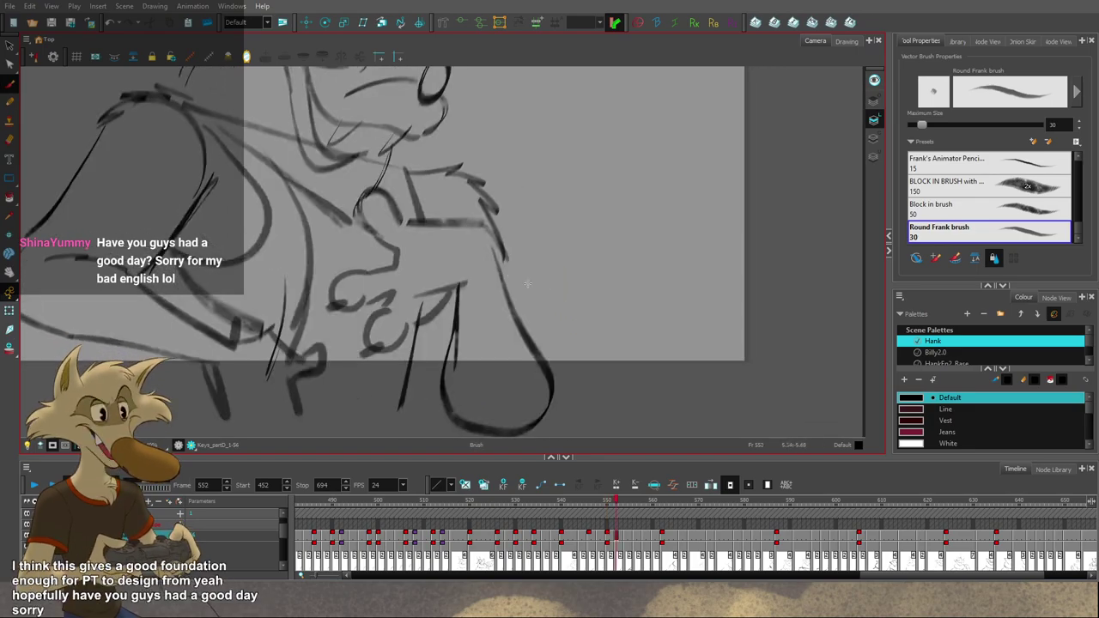
pyautogui.press('f')
pyautogui.moveTo(483, 239); pyautogui.dragTo(544, 395)
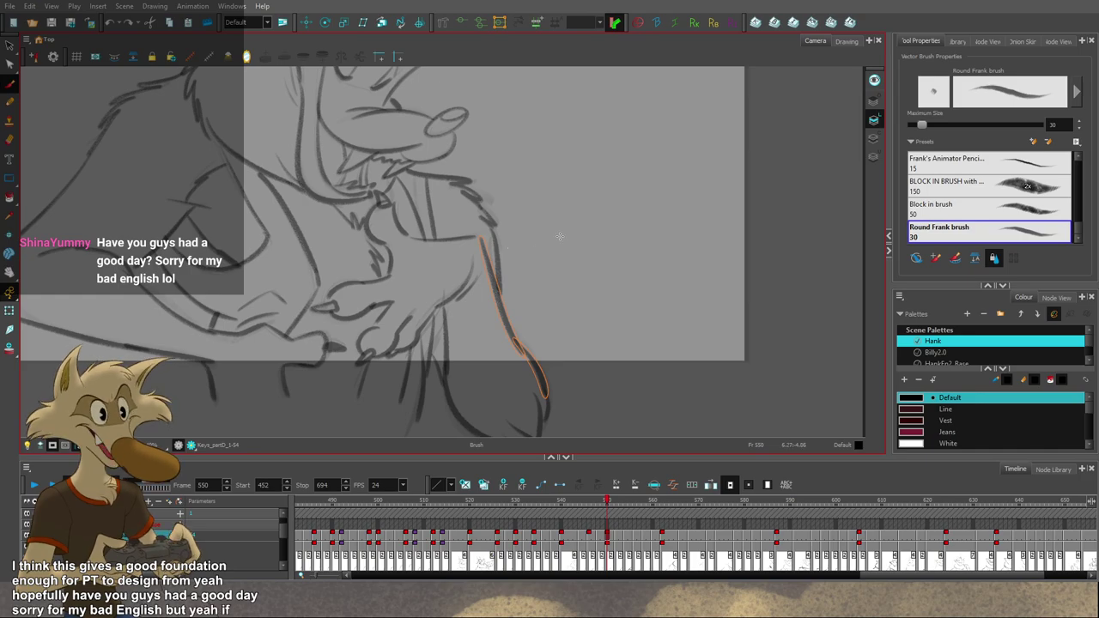
pyautogui.hotkey('ctrl', 'z')
pyautogui.scroll(-3, 577, 230)
pyautogui.scroll(3, 598, 236)
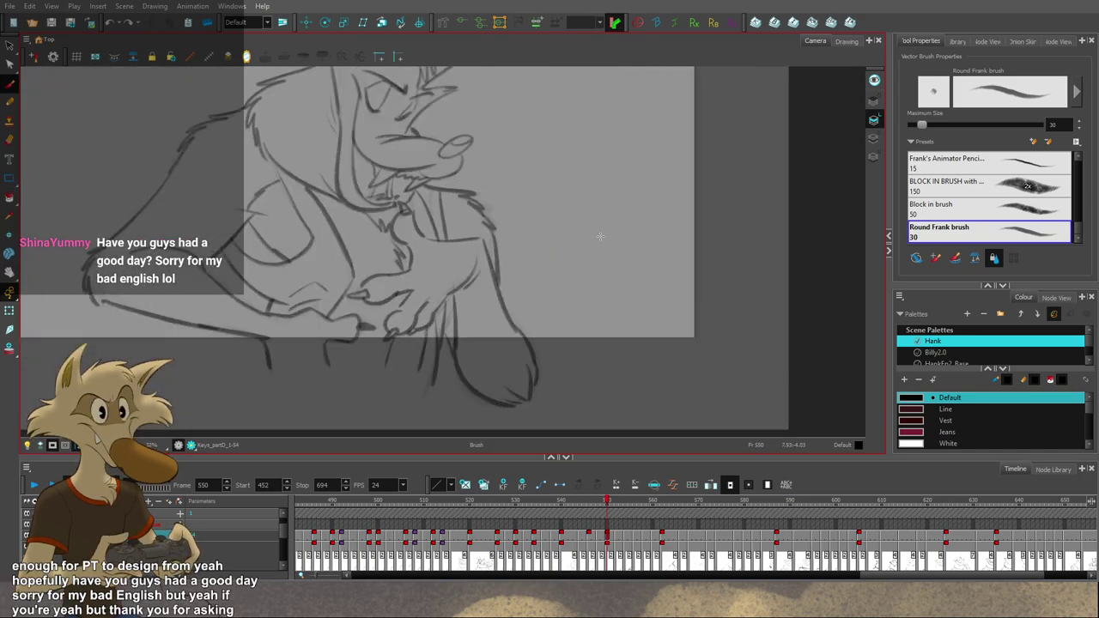
pyautogui.press('g')
pyautogui.press('f')
pyautogui.press('f')
pyautogui.press('g')
pyautogui.press('f')
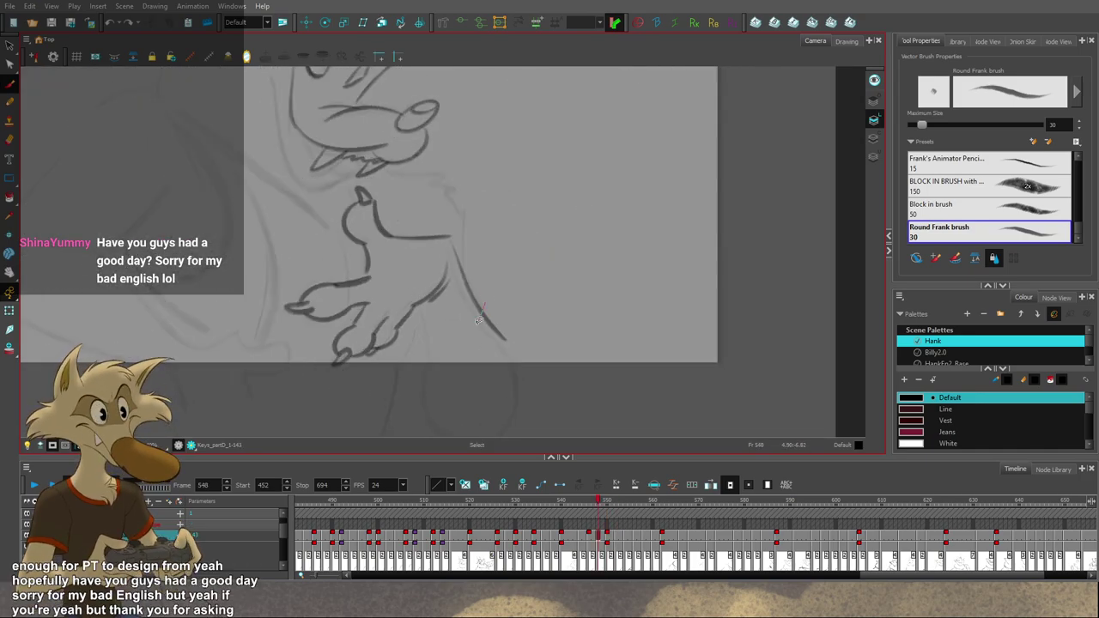
pyautogui.hotkey('ctrl', 'z')
# Step: Draw the forearm's outer edge from the wrist down toward the elbow on frame 548, following frame 550
pyautogui.press('g')
pyautogui.press('f')
pyautogui.moveTo(458, 245); pyautogui.dragTo(502, 355)
pyautogui.press('g')
pyautogui.press('f')
pyautogui.press('g')
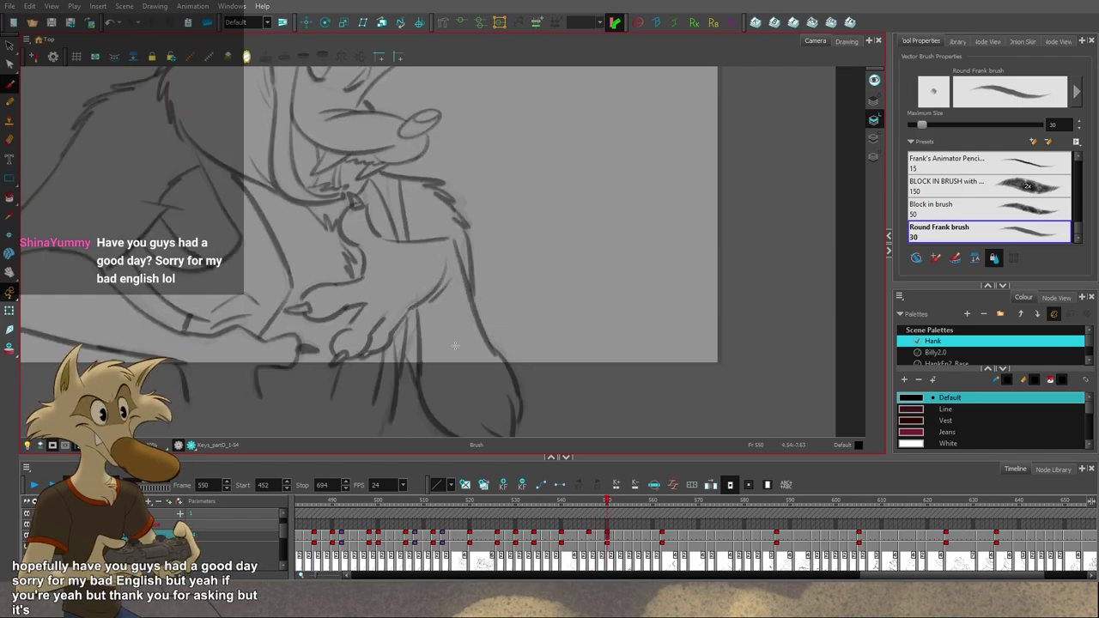
# Step: Draw the forearm's inner edge straight down from below the hand on frame 548
pyautogui.press('f')
pyautogui.moveTo(424, 307); pyautogui.dragTo(424, 379)
pyautogui.hotkey('ctrl', 'z')
pyautogui.press('g')
pyautogui.moveTo(499, 347); pyautogui.dragTo(496, 318)
pyautogui.press('f')
pyautogui.moveTo(419, 346)
pyautogui.mouseDown()
pyautogui.moveTo(446, 411)
pyautogui.moveTo(491, 411)
pyautogui.mouseUp()
pyautogui.hotkey('ctrl', 'z')
pyautogui.hotkey('ctrl', 'z')
pyautogui.press('g')
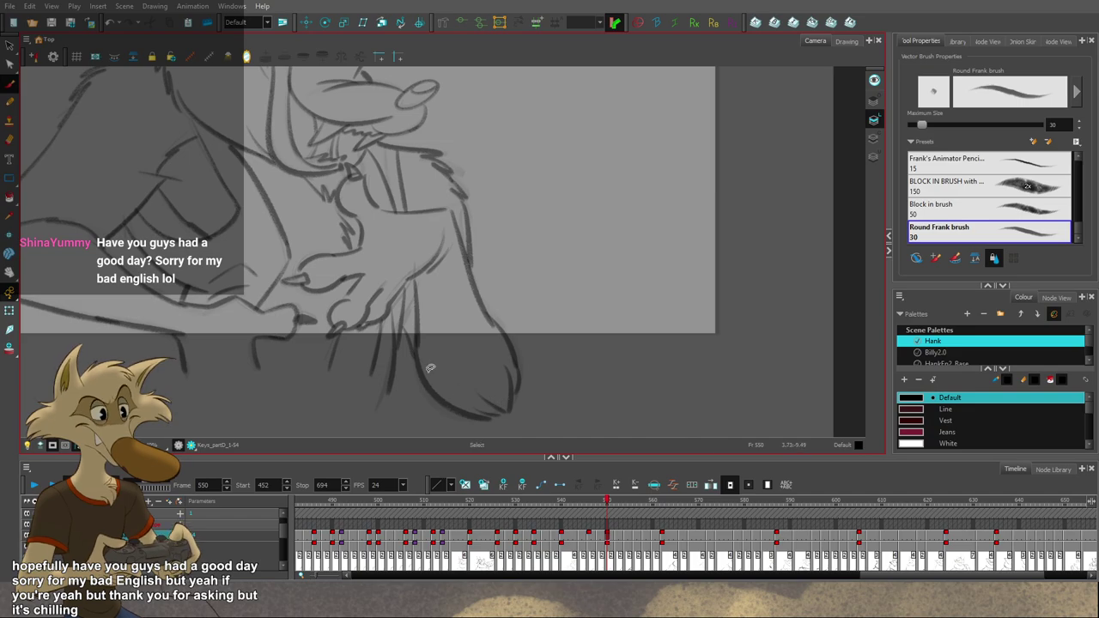
pyautogui.hotkey('ctrl', 'z')
# Step: Draw the rounded elbow on frame 548, curving its underside and joining it to the forearm's outer edge
pyautogui.press('f')
pyautogui.moveTo(416, 353)
pyautogui.mouseDown()
pyautogui.moveTo(498, 416)
pyautogui.moveTo(502, 406)
pyautogui.mouseUp()
pyautogui.press('g')
pyautogui.press('f')
pyautogui.moveTo(504, 357); pyautogui.dragTo(518, 406)
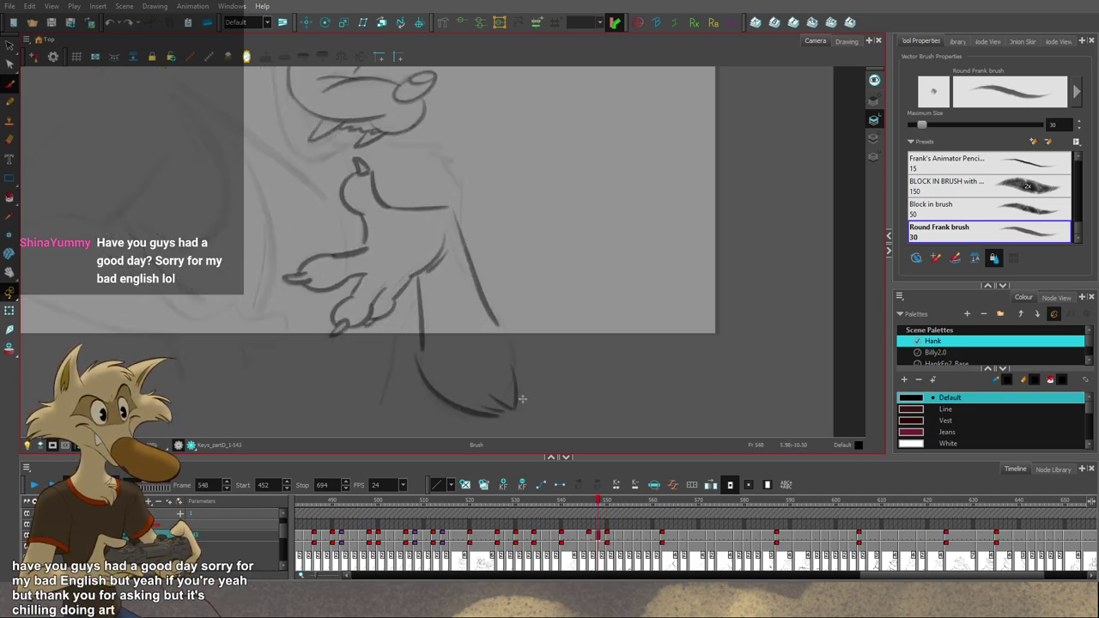
pyautogui.moveTo(499, 326); pyautogui.dragTo(520, 388)
pyautogui.moveTo(547, 336); pyautogui.dragTo(540, 363)
pyautogui.press('g')
pyautogui.press('f')
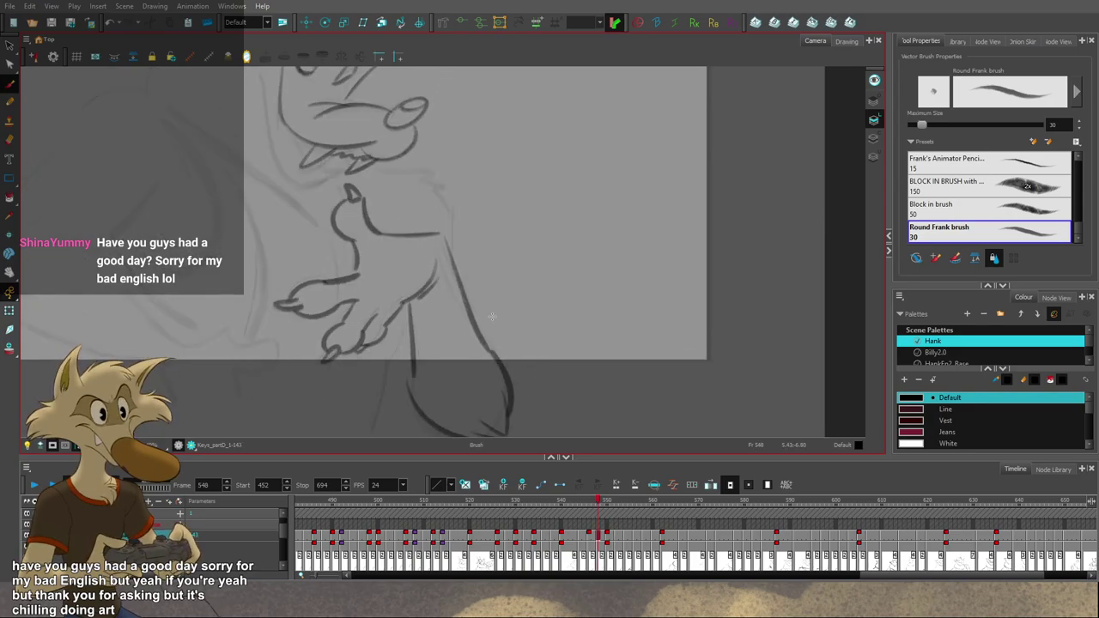
# Step: Draw the upper arm's short edge overlapping the forearm just below the wrist on frame 548
pyautogui.press('g')
pyautogui.moveTo(488, 253); pyautogui.dragTo(454, 354)
pyautogui.press('f')
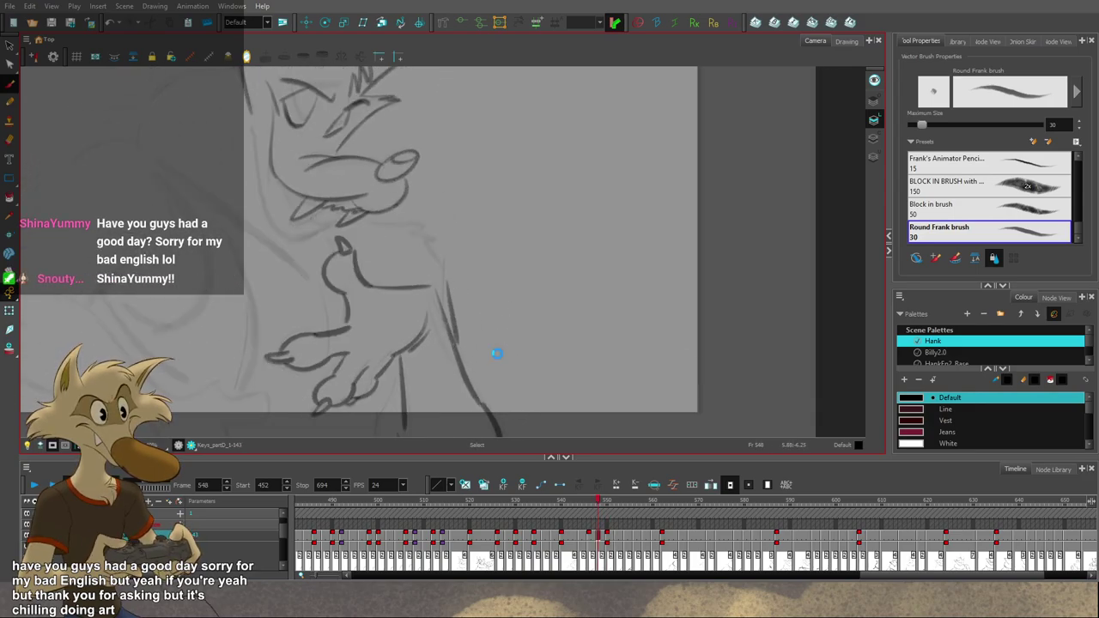
# Step: Try to draw the shoulder's top edge beneath the muzzle on frame 548, using frame 550 as reference
pyautogui.scroll(-3, 487, 350)
pyautogui.scroll(2, 483, 336)
pyautogui.press('f')
pyautogui.scroll(1, 483, 336)
pyautogui.press('g')
pyautogui.press('g')
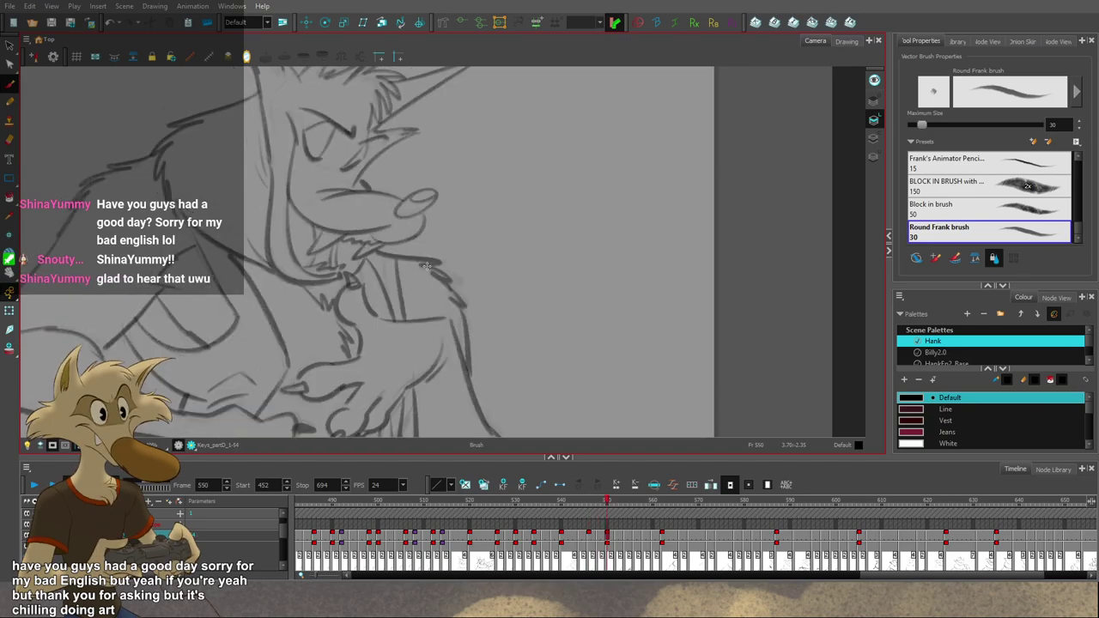
pyautogui.press('f')
pyautogui.press('f')
pyautogui.press('g')
pyautogui.press('g')
pyautogui.press('f')
pyautogui.moveTo(374, 250); pyautogui.dragTo(443, 258)
pyautogui.hotkey('ctrl', 'z')
# Step: Draw the shoulder's top edge and its fur tufts down to the arm on frame 548, following frame 550
pyautogui.press('g')
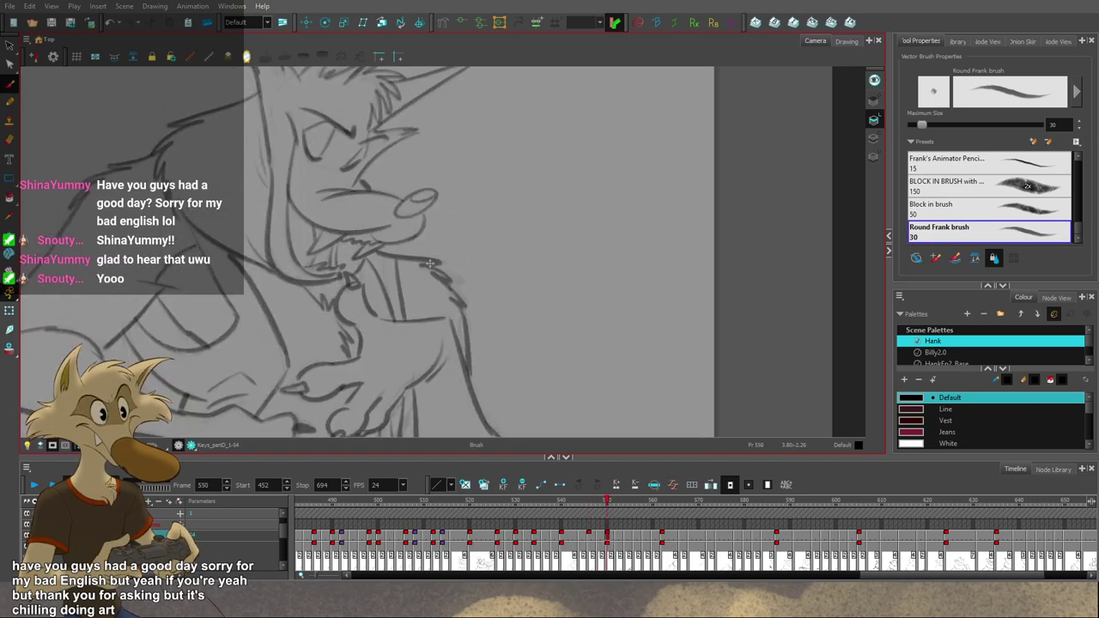
pyautogui.press('.')
pyautogui.press(',')
pyautogui.press('.')
pyautogui.press(',')
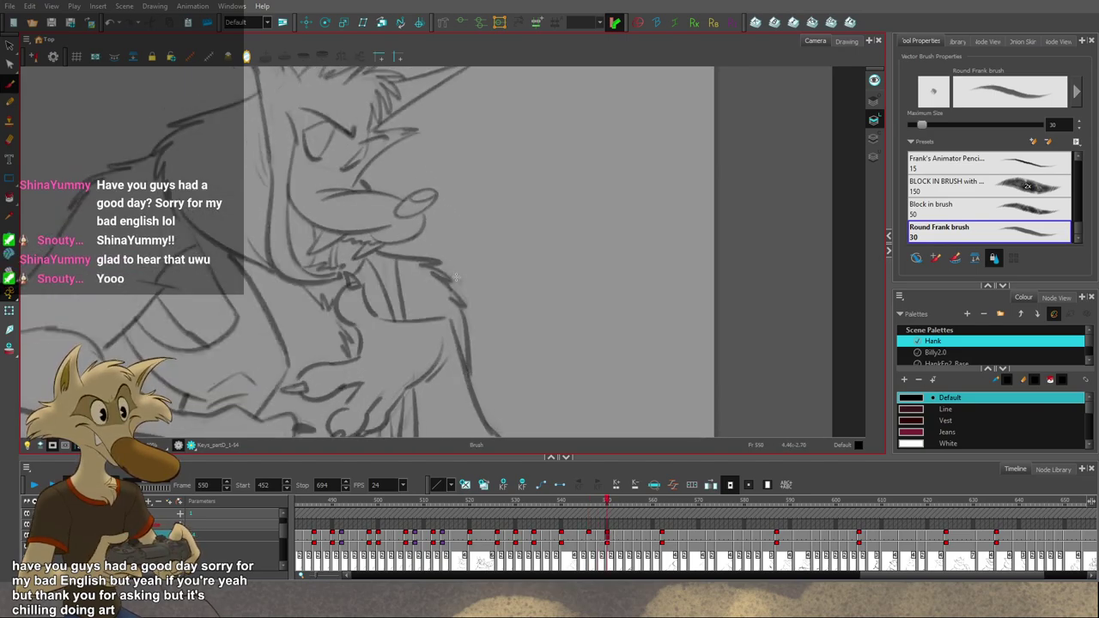
pyautogui.press('f')
pyautogui.press('f')
pyautogui.press('g')
pyautogui.press('g')
pyautogui.press('f')
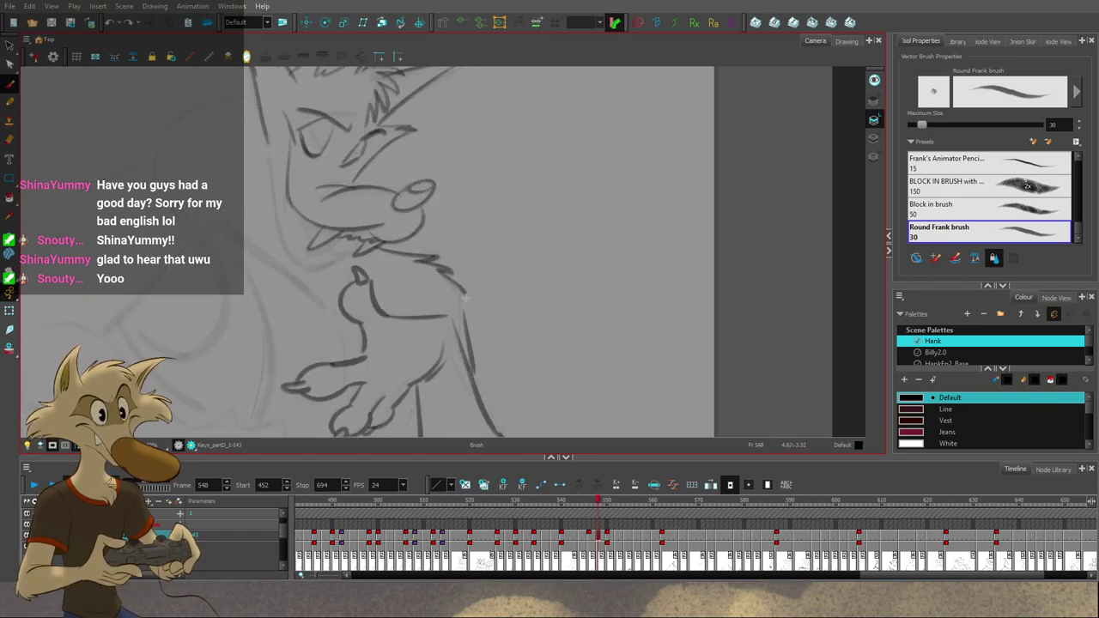
pyautogui.moveTo(465, 298); pyautogui.dragTo(452, 286)
pyautogui.press('g')
pyautogui.press('f')
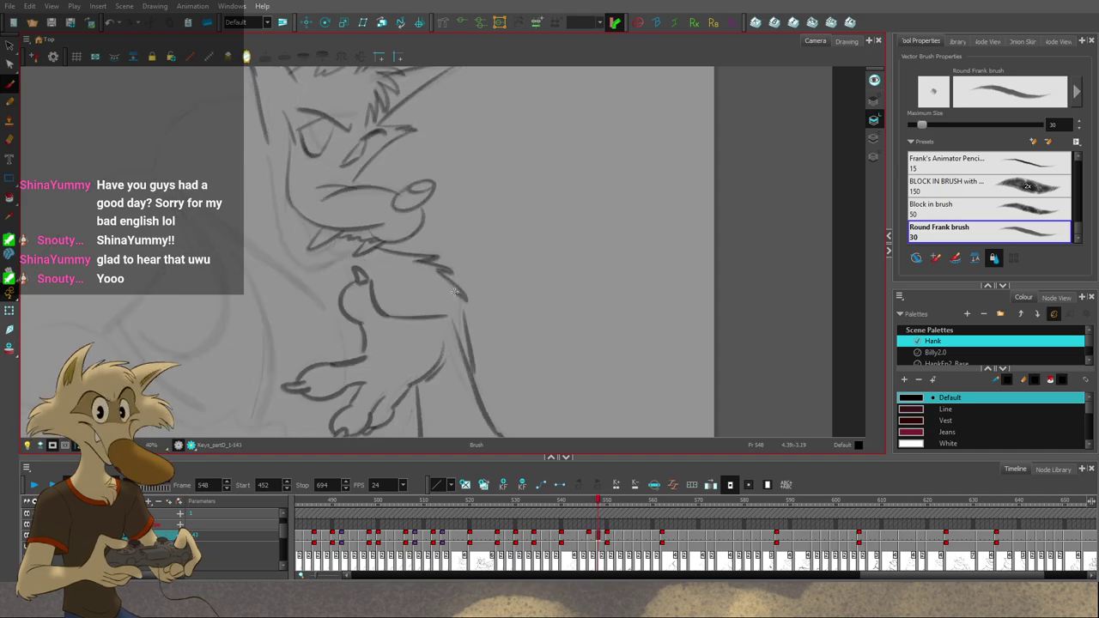
# Step: Extend the cheek line from below the ear down to the jaw on frame 548, checking against frame 550
pyautogui.moveTo(523, 323); pyautogui.dragTo(562, 306)
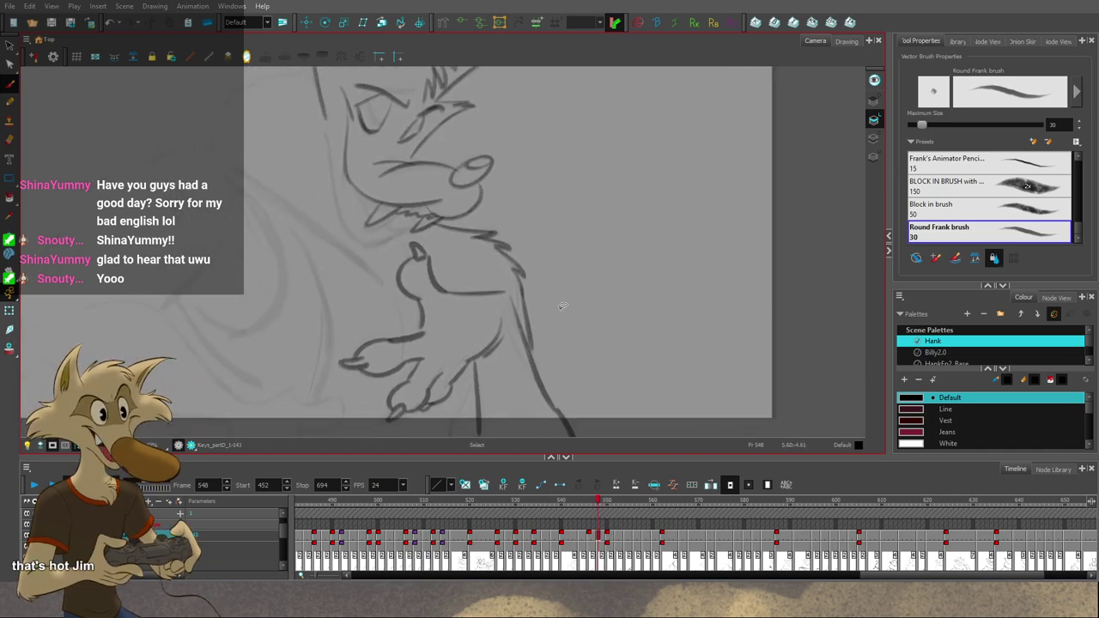
pyautogui.moveTo(518, 237); pyautogui.dragTo(576, 294)
pyautogui.moveTo(551, 247)
pyautogui.mouseDown()
pyautogui.moveTo(581, 304)
pyautogui.moveTo(509, 283)
pyautogui.mouseUp()
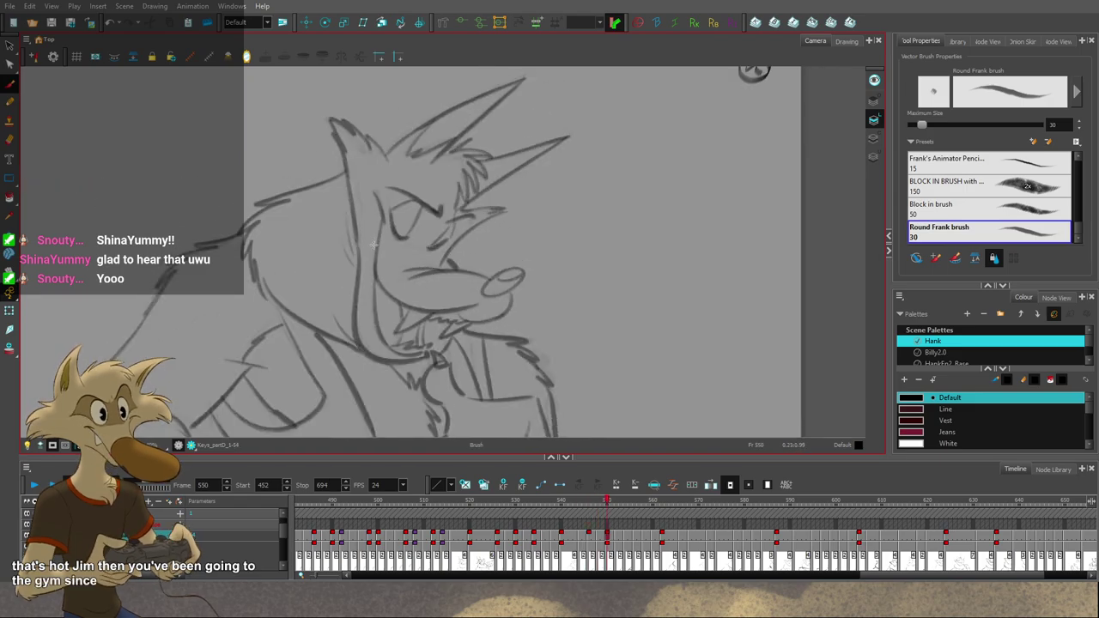
pyautogui.moveTo(360, 238); pyautogui.dragTo(364, 329)
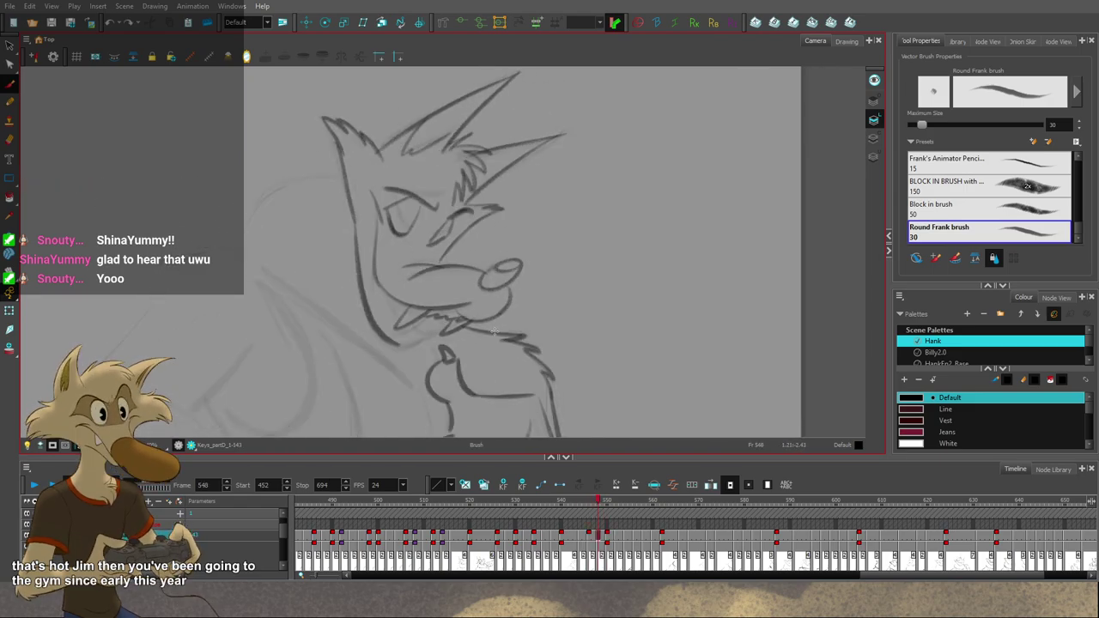
pyautogui.press('g')
pyautogui.press('f')
pyautogui.press('f')
pyautogui.press('g')
pyautogui.press('g')
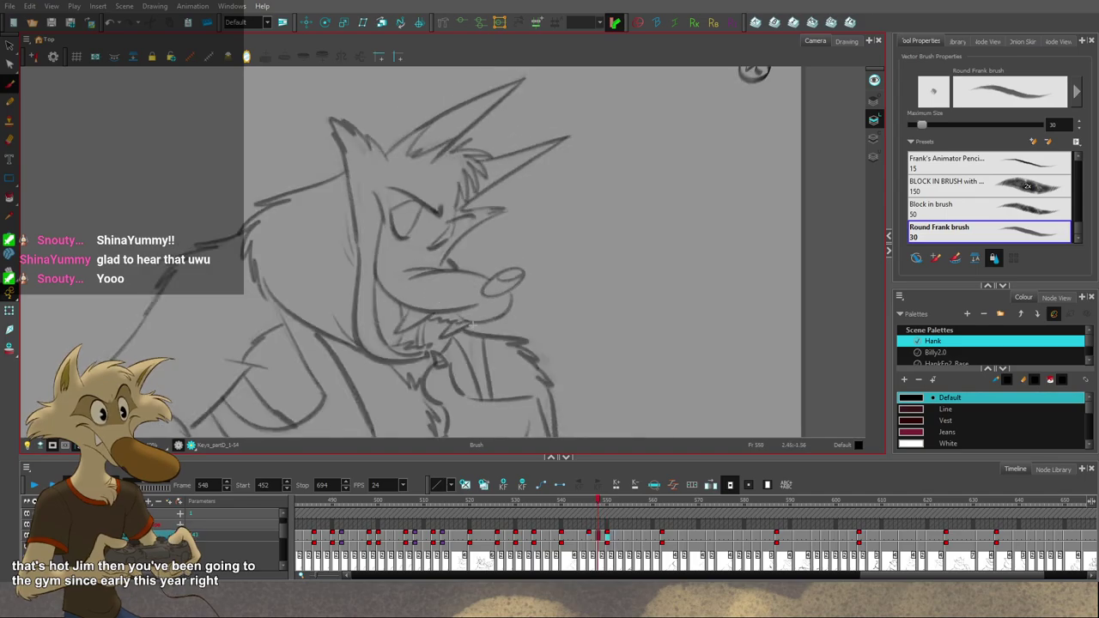
# Step: Mirror the camera view and compare the wolf's pose across frames 548, 550 and 552
pyautogui.scroll(-5, 518, 341)
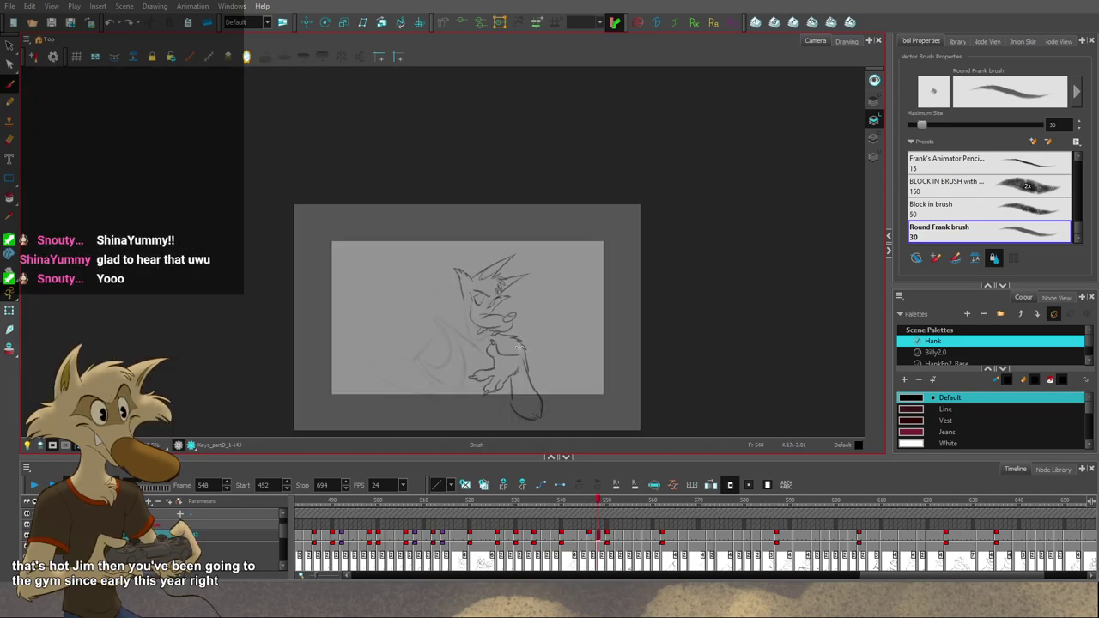
pyautogui.scroll(5, 518, 346)
pyautogui.click(246, 57)
pyautogui.scroll(-3, 429, 254)
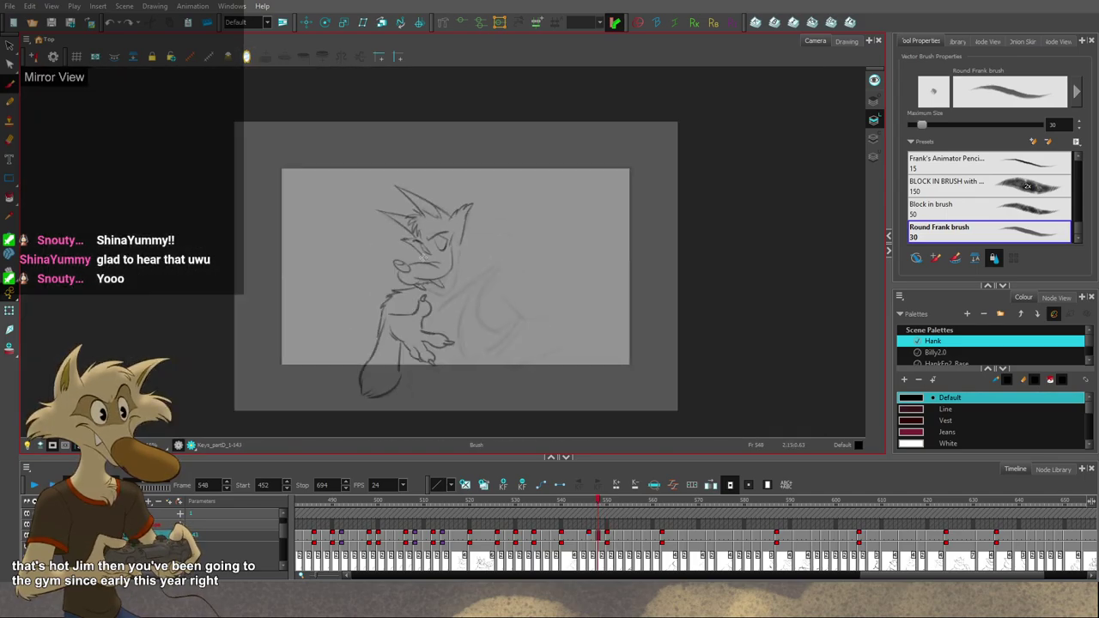
pyautogui.scroll(2, 474, 257)
pyautogui.press('f')
pyautogui.press('f')
pyautogui.press('g')
pyautogui.press('.')
pyautogui.press('.')
pyautogui.press('.')
pyautogui.press('.')
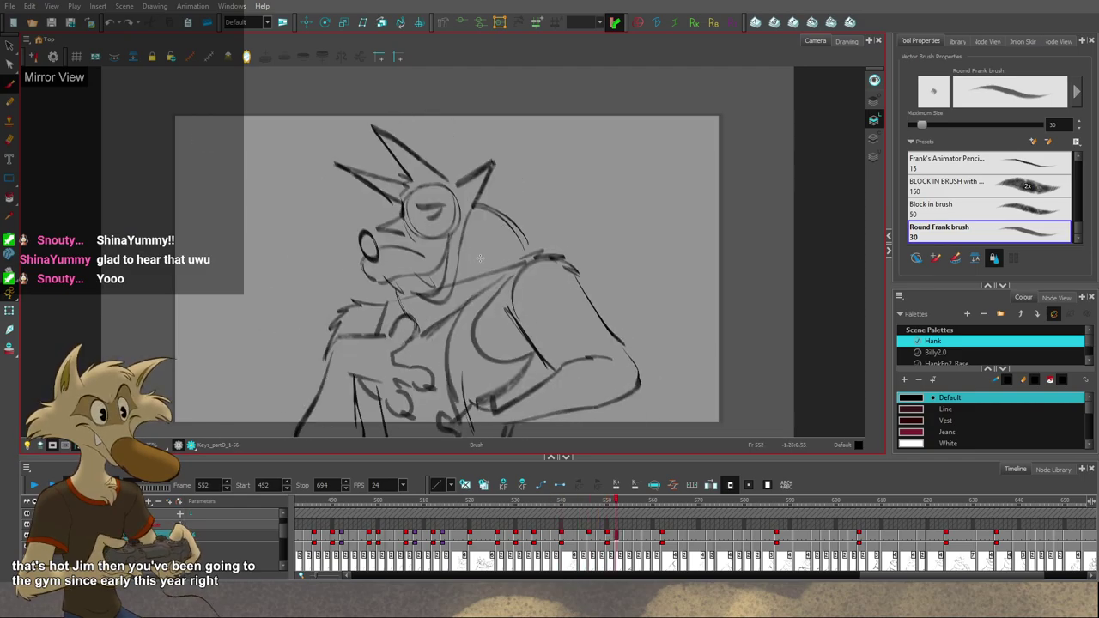
pyautogui.scroll(2, 439, 185)
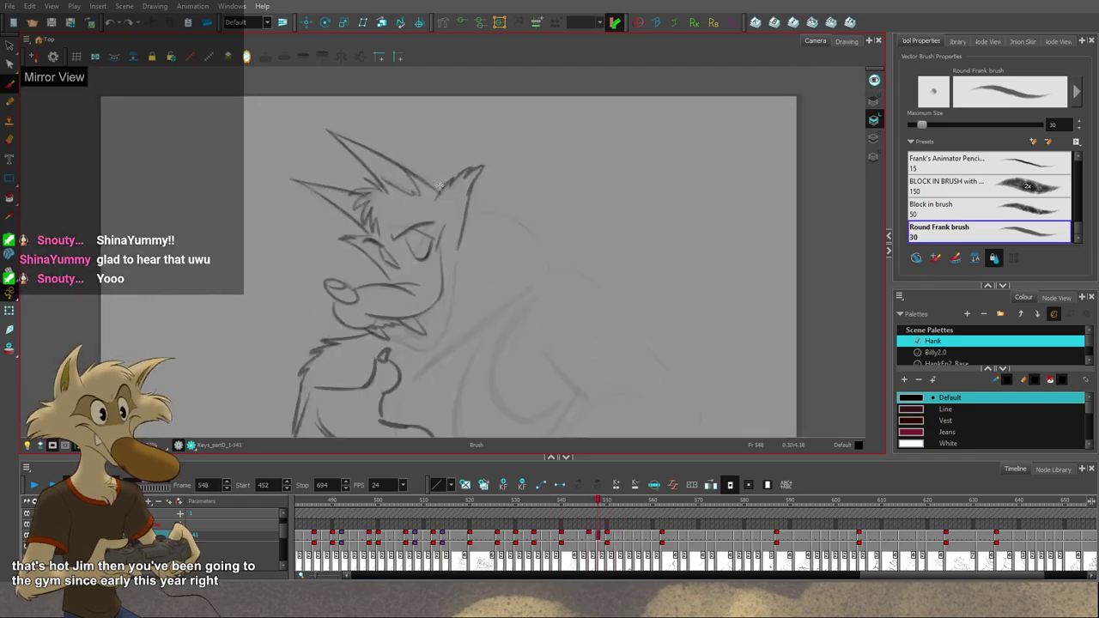
pyautogui.press('f')
pyautogui.press('g')
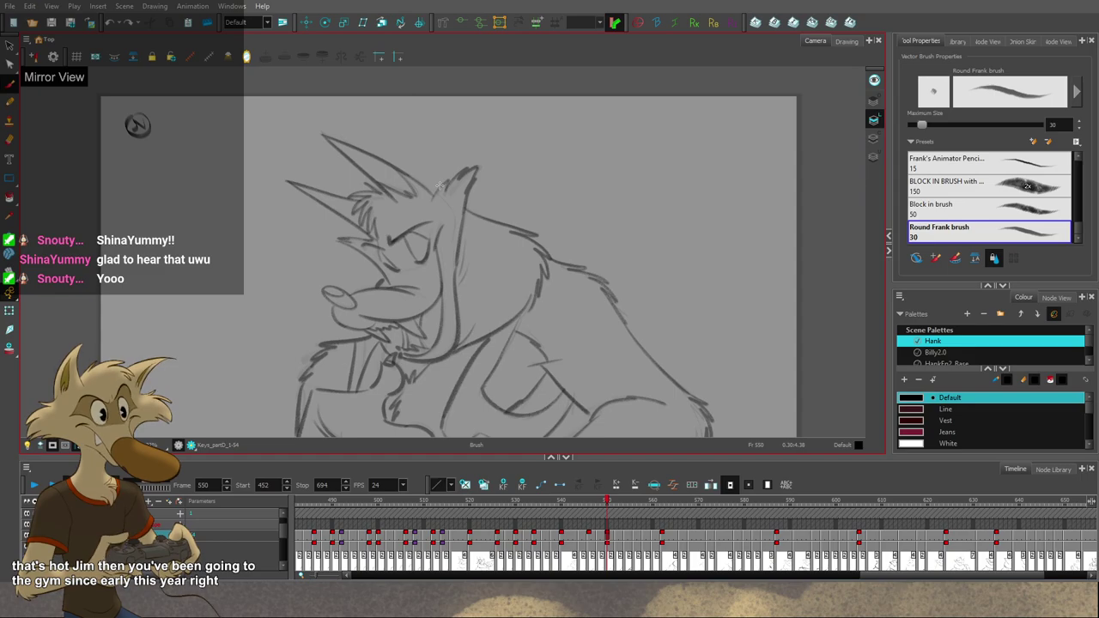
pyautogui.scroll(-2, 458, 183)
pyautogui.scroll(3, 291, 158)
# Step: Turn off the mirrored view and check the head's movement from frame 546 to frame 550
pyautogui.click(244, 56)
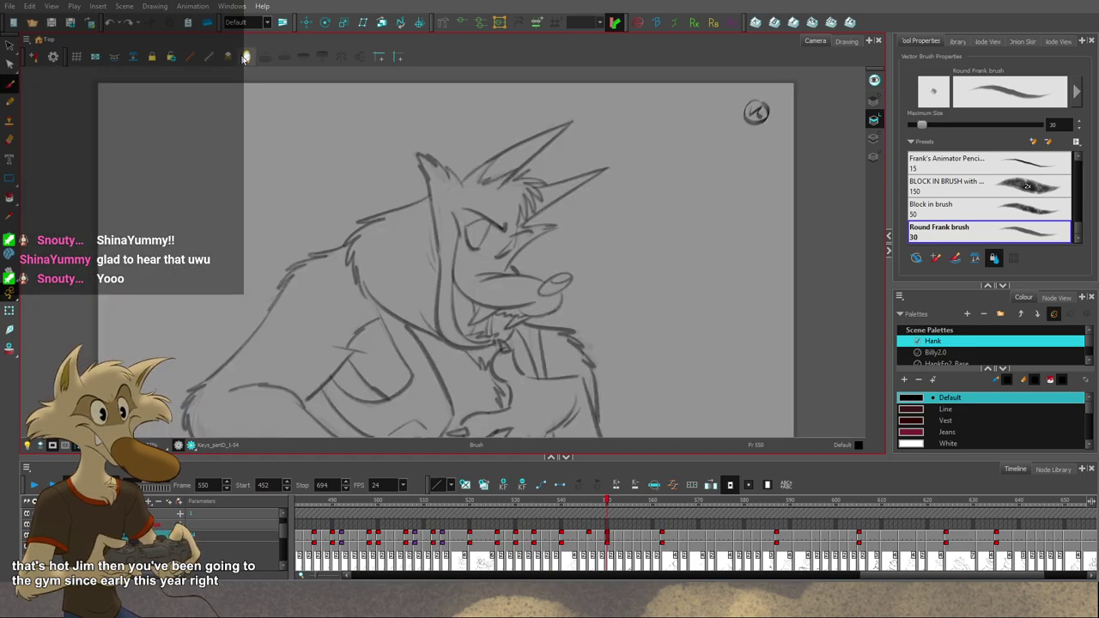
pyautogui.scroll(-2, 404, 195)
pyautogui.scroll(2, 501, 195)
pyautogui.press('f')
pyautogui.press('f')
pyautogui.press('g')
pyautogui.scroll(1, 508, 201)
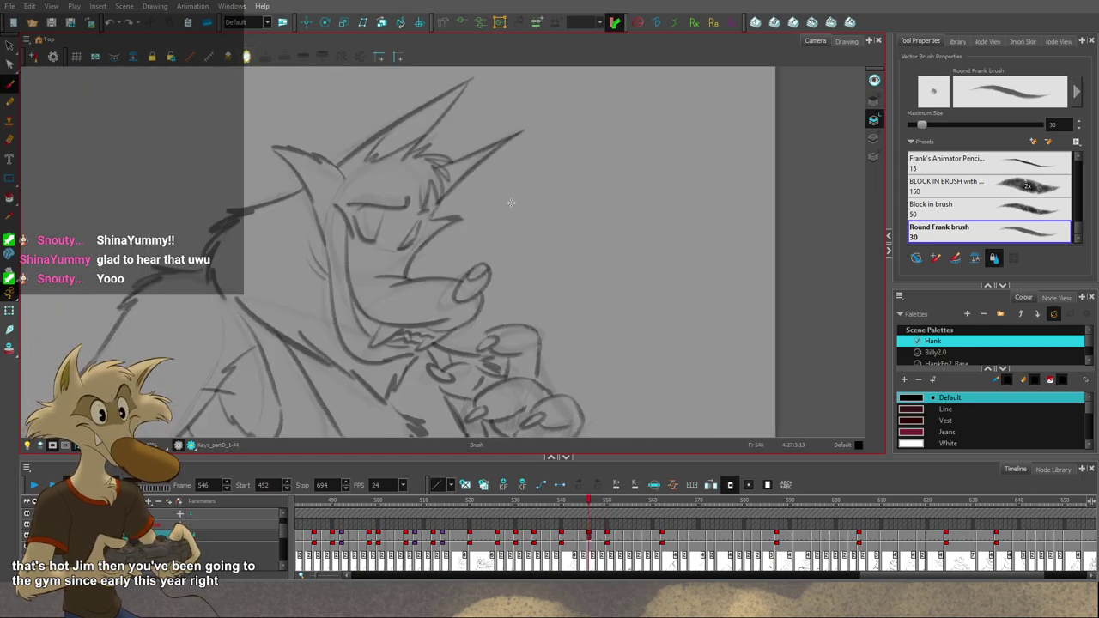
pyautogui.press('.')
pyautogui.press('.')
pyautogui.press('.')
pyautogui.press('.')
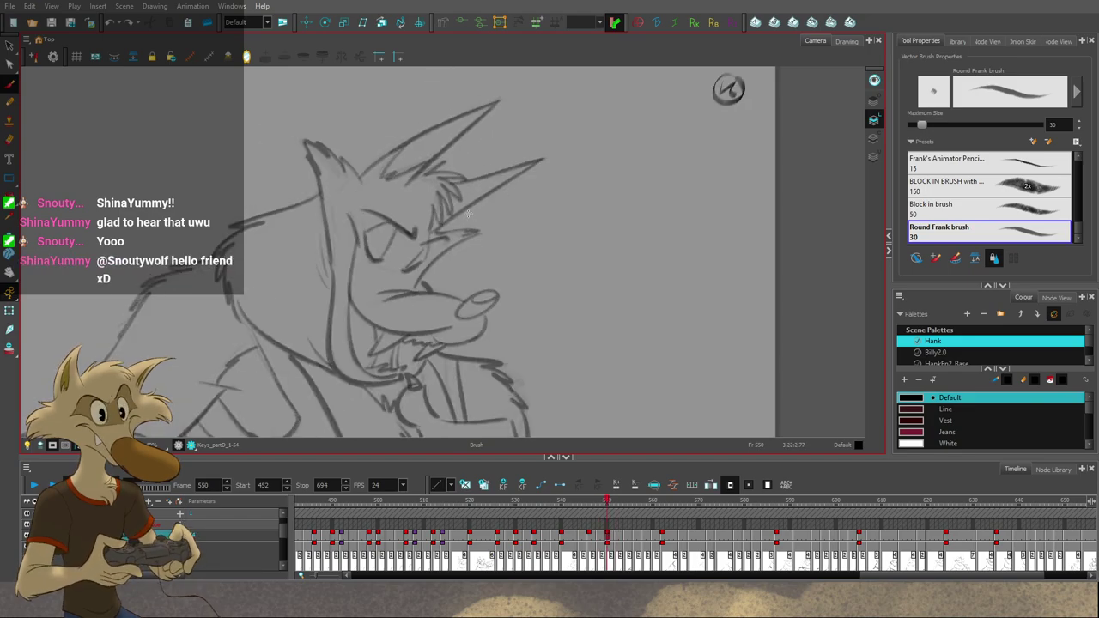
# Step: Rework the lower edge of the ear above the brow on frame 550, comparing it with the neighbouring frames
pyautogui.press('f')
pyautogui.press('f')
pyautogui.press('g')
pyautogui.press('g')
pyautogui.press('f')
pyautogui.press('g')
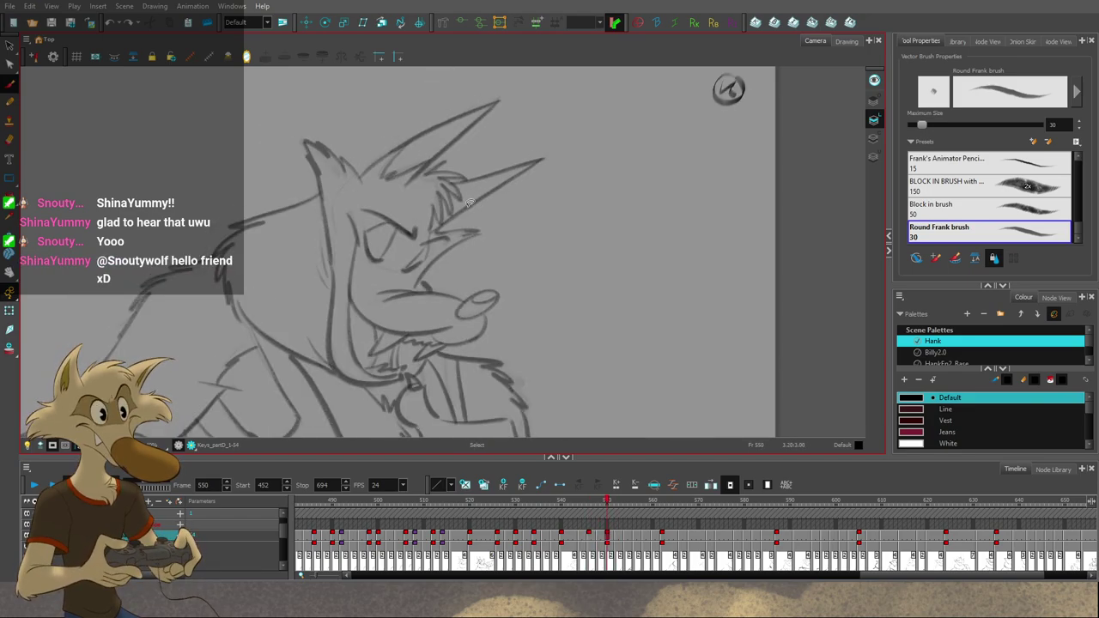
pyautogui.moveTo(530, 163); pyautogui.dragTo(543, 158)
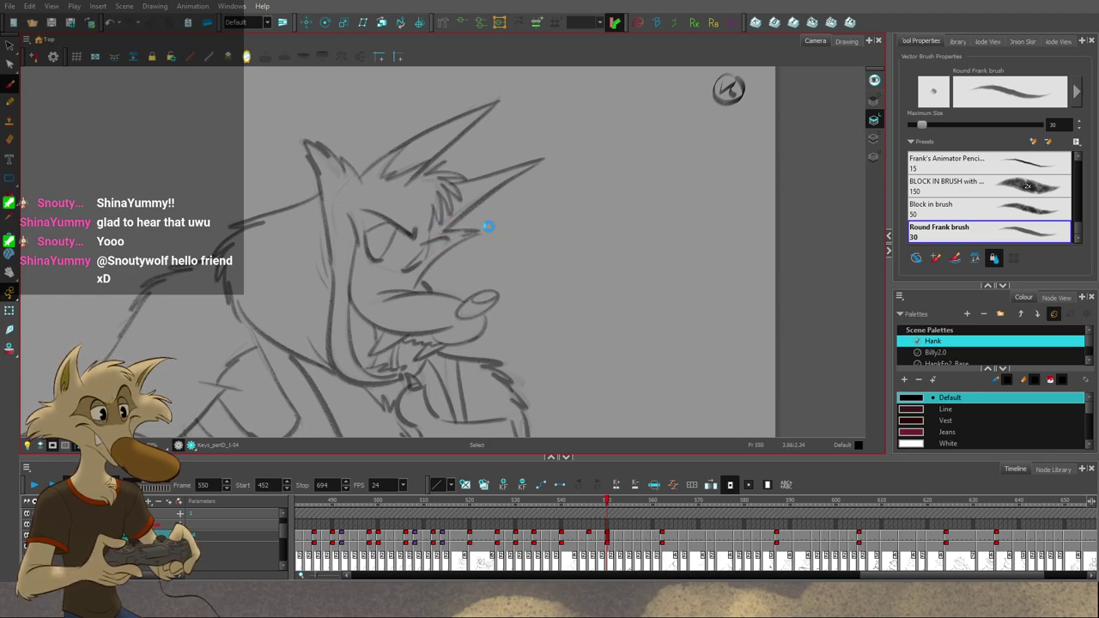
pyautogui.scroll(-3, 488, 226)
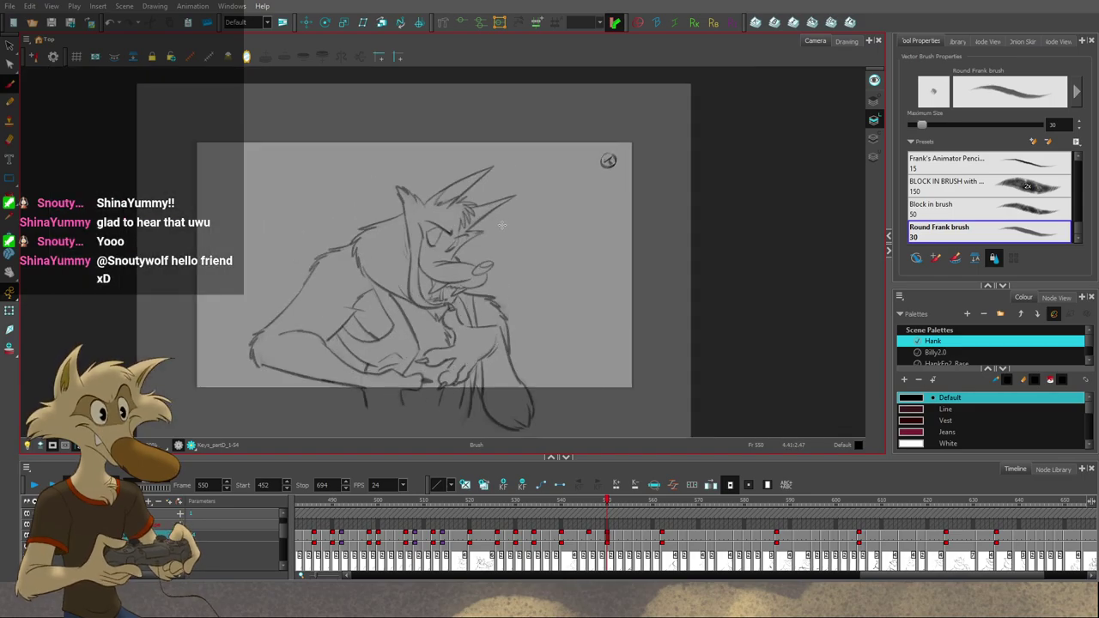
# Step: Flip between the wolf drawings at frames 548 and 550 to compare the head and face
pyautogui.scroll(1, 501, 225)
pyautogui.press('f')
pyautogui.press('f')
pyautogui.press('g')
pyautogui.press('g')
pyautogui.press('g')
pyautogui.press('f')
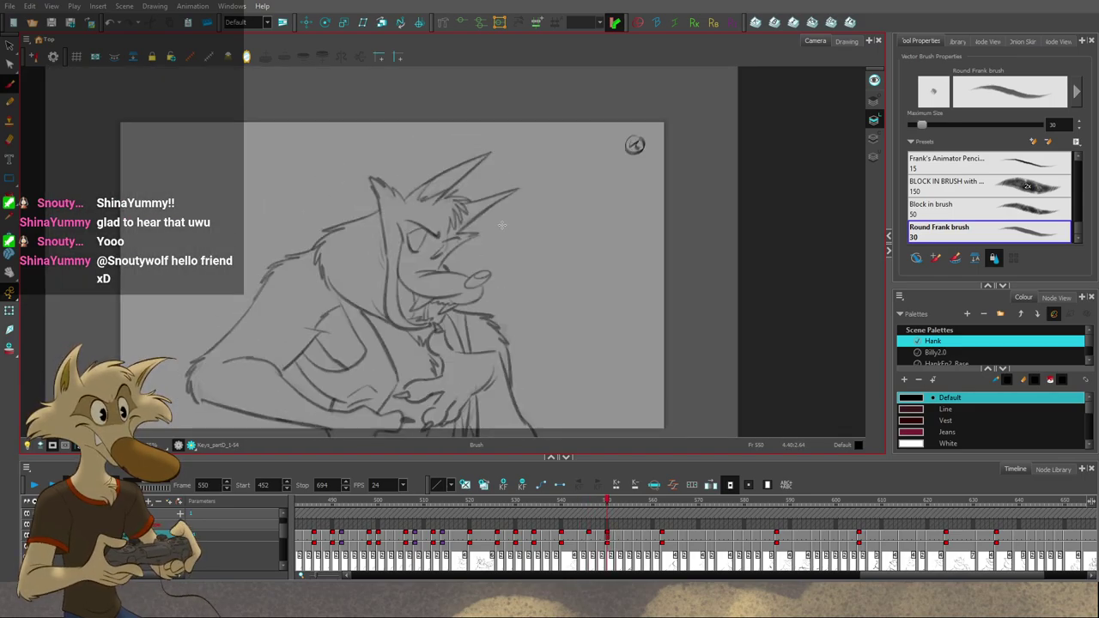
pyautogui.press('f')
pyautogui.press('g')
pyautogui.press('f')
pyautogui.press('g')
pyautogui.scroll(1, 498, 224)
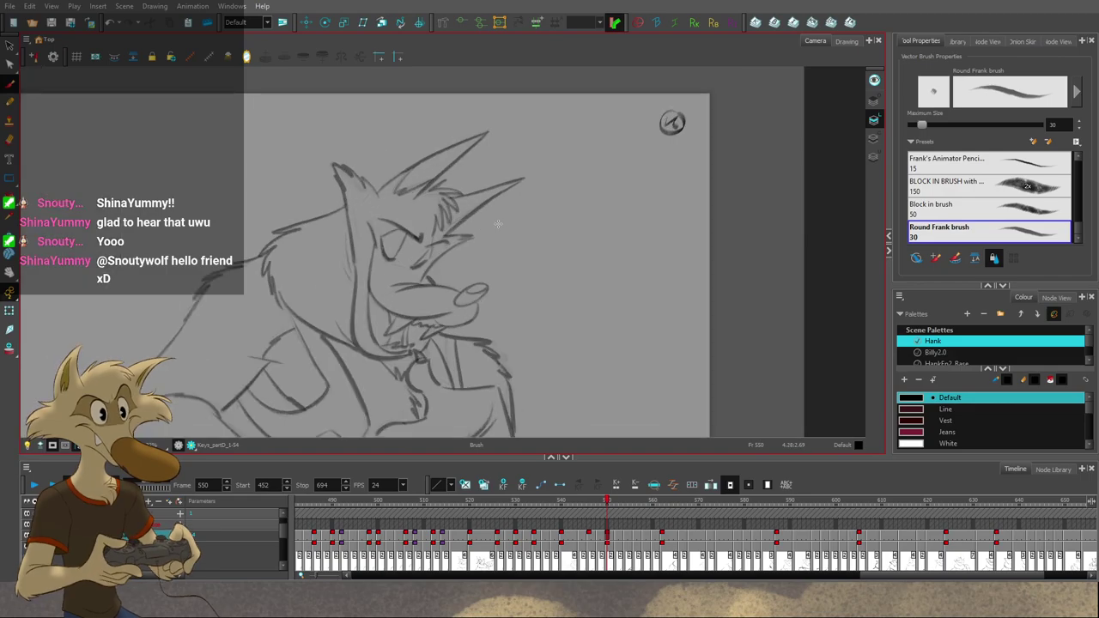
pyautogui.scroll(1, 497, 224)
pyautogui.press('f')
pyautogui.press('g')
pyautogui.press('f')
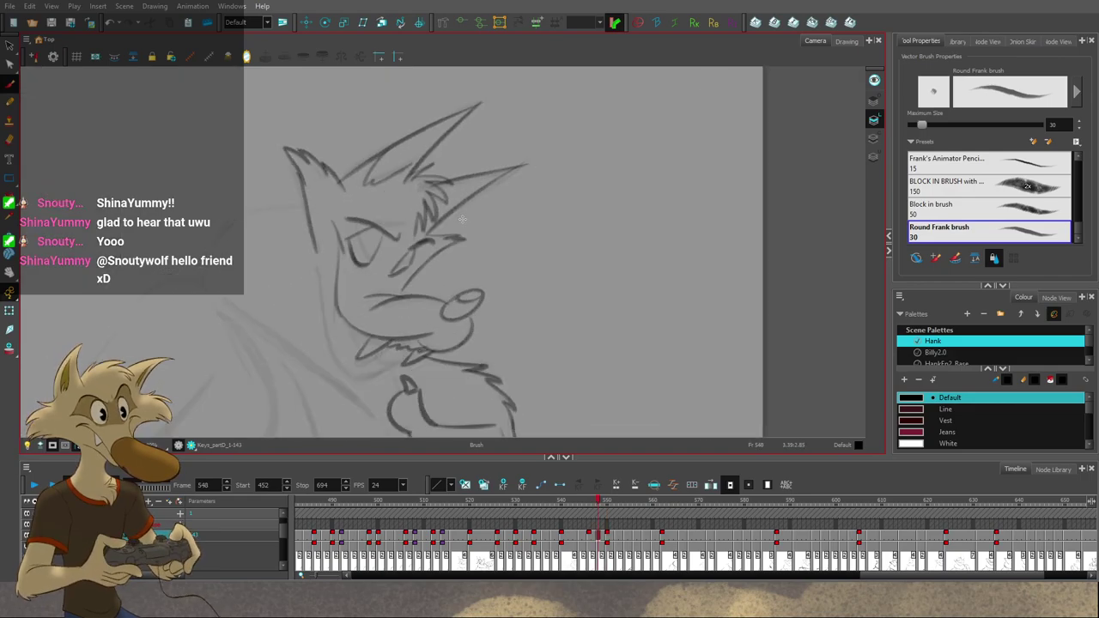
# Step: Compare the wolf poses at frames 548, 550 and 552, checking how the whole body reads at frame 550
pyautogui.press('.')
pyautogui.press('.')
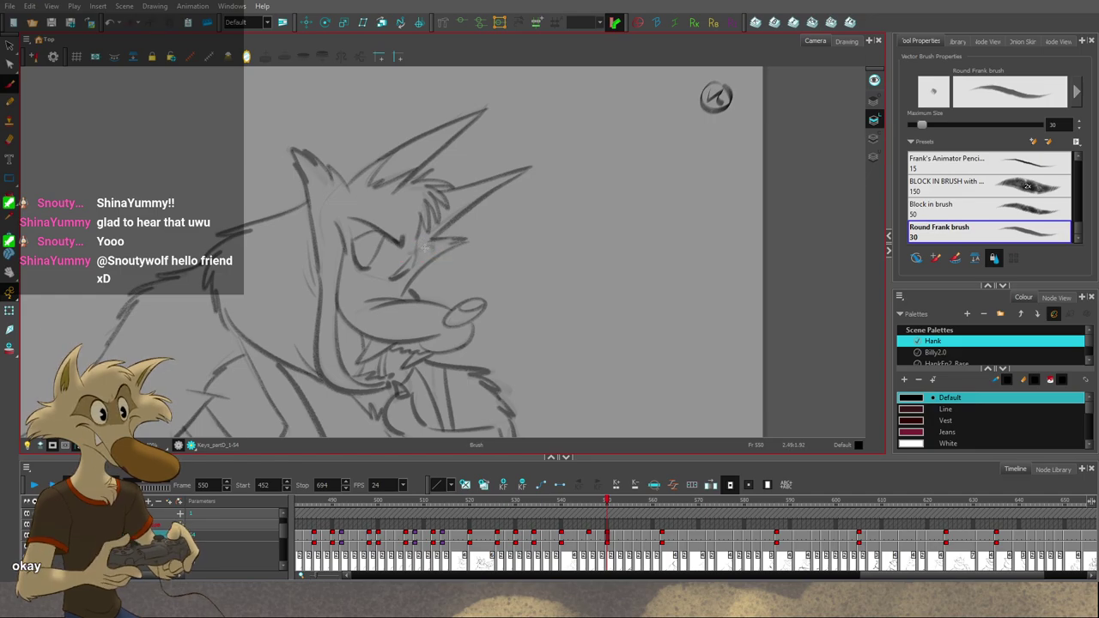
pyautogui.press(',')
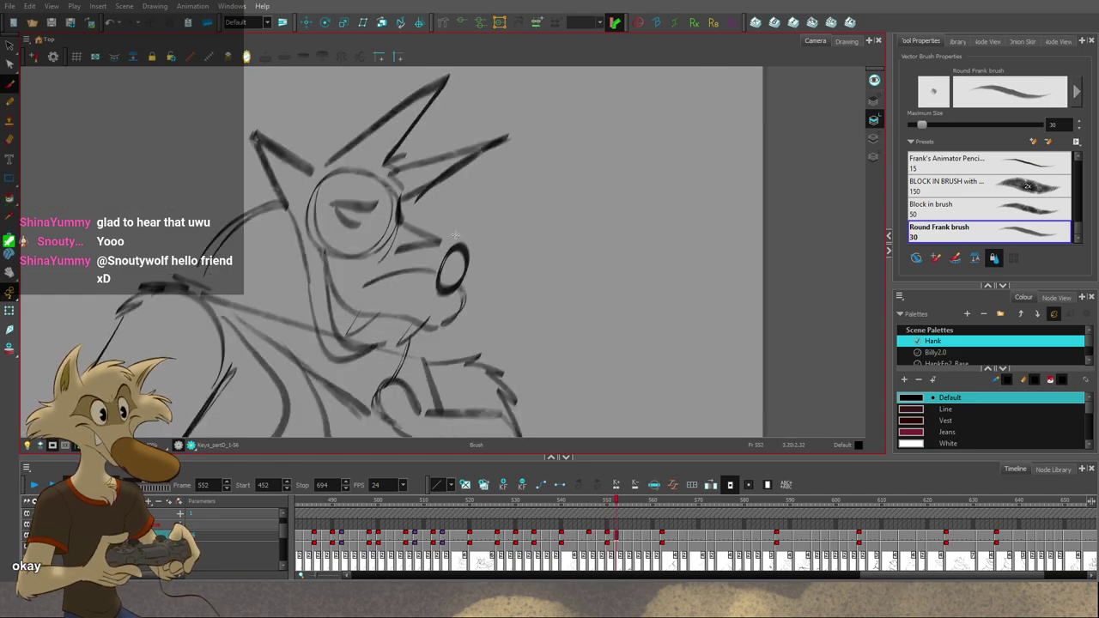
pyautogui.press(',')
pyautogui.hotkey('alt', 'b')
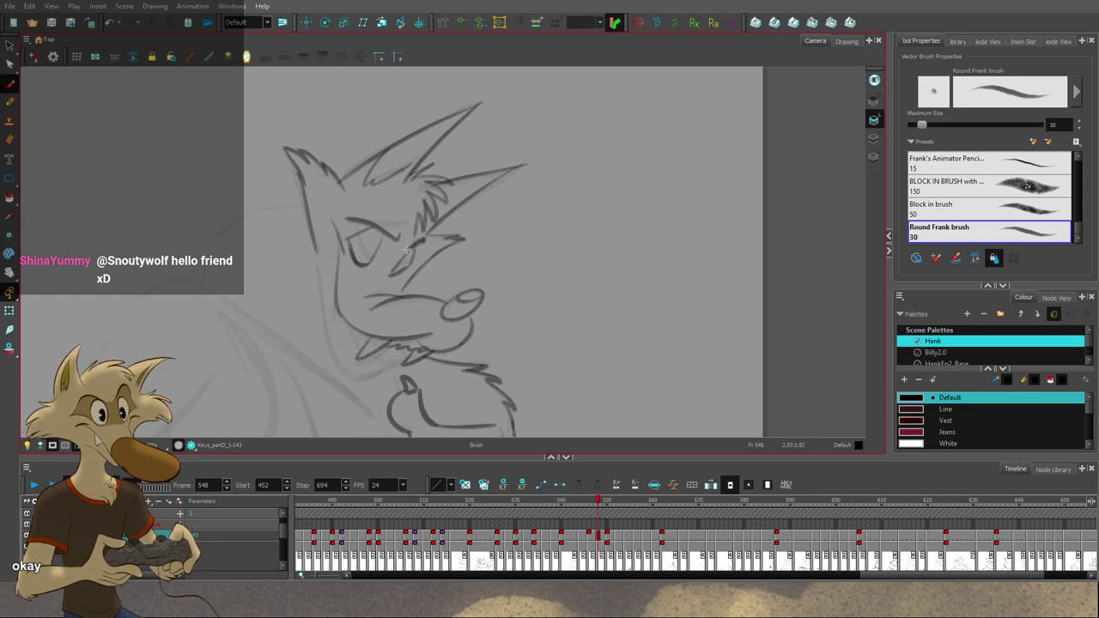
pyautogui.press('g')
pyautogui.press('f')
pyautogui.press('f')
pyautogui.press('f')
pyautogui.press('g')
pyautogui.press('g')
pyautogui.press('g')
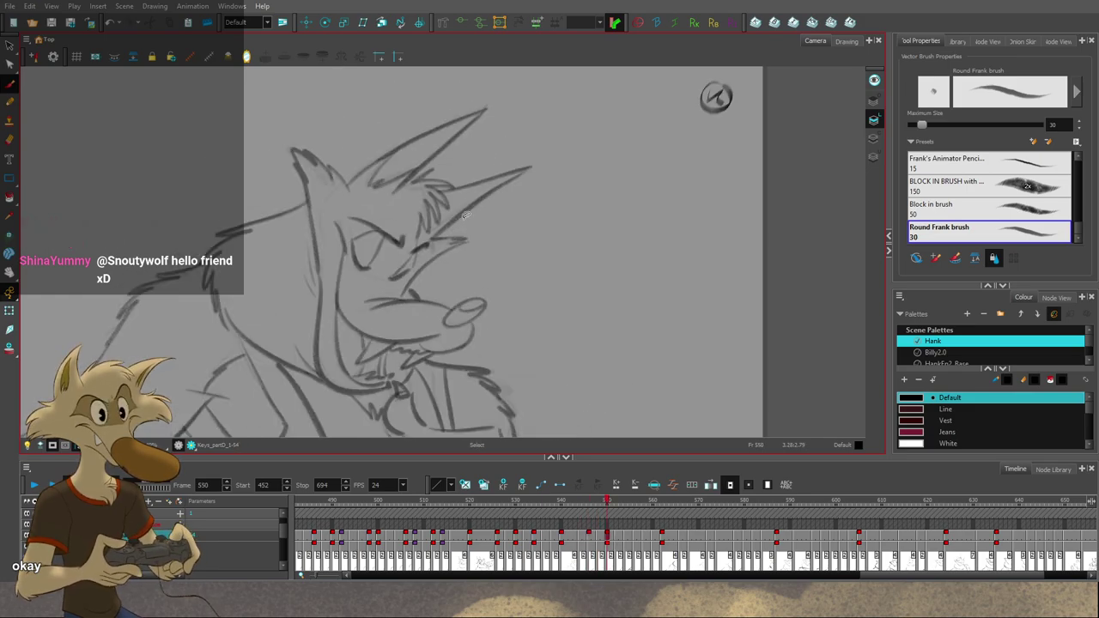
pyautogui.scroll(-4, 470, 240)
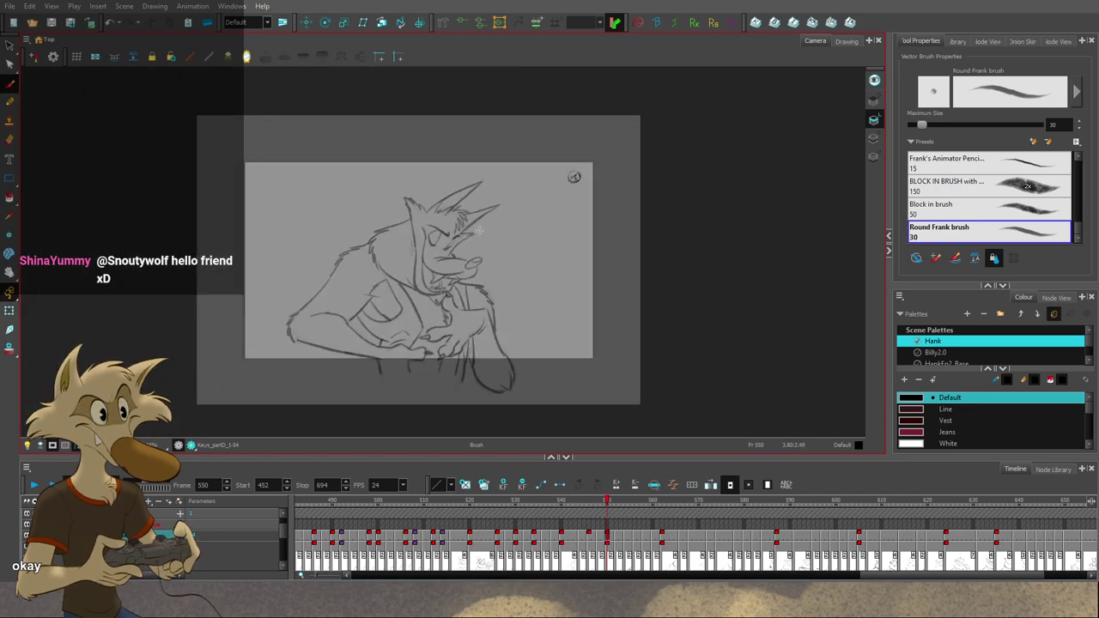
pyautogui.scroll(2, 470, 283)
pyautogui.scroll(-1, 470, 283)
pyautogui.press('1')
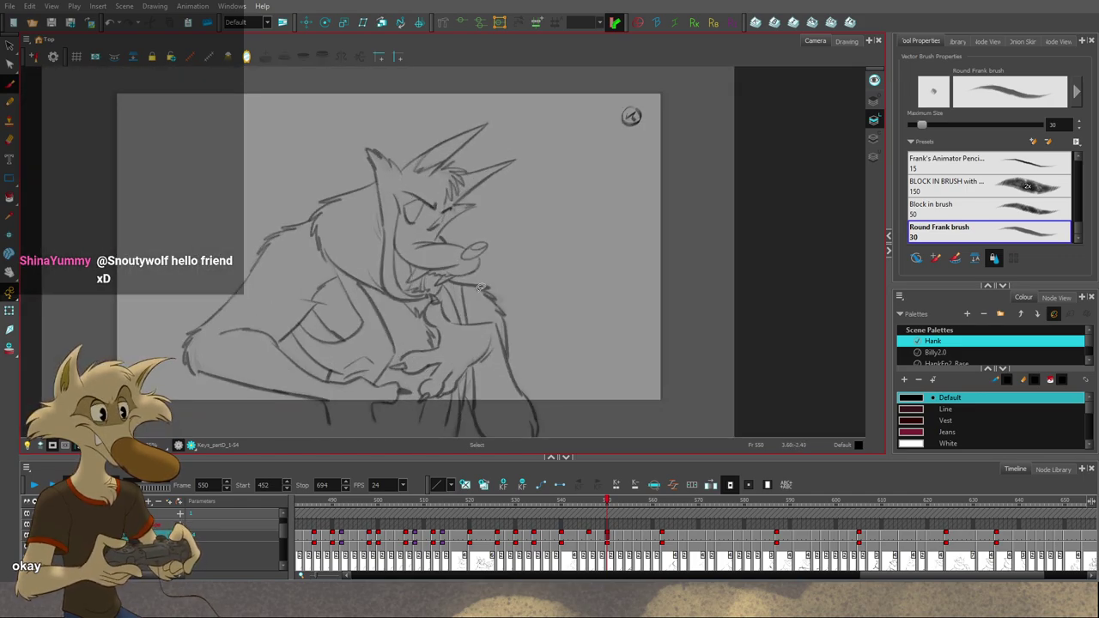
pyautogui.press('1')
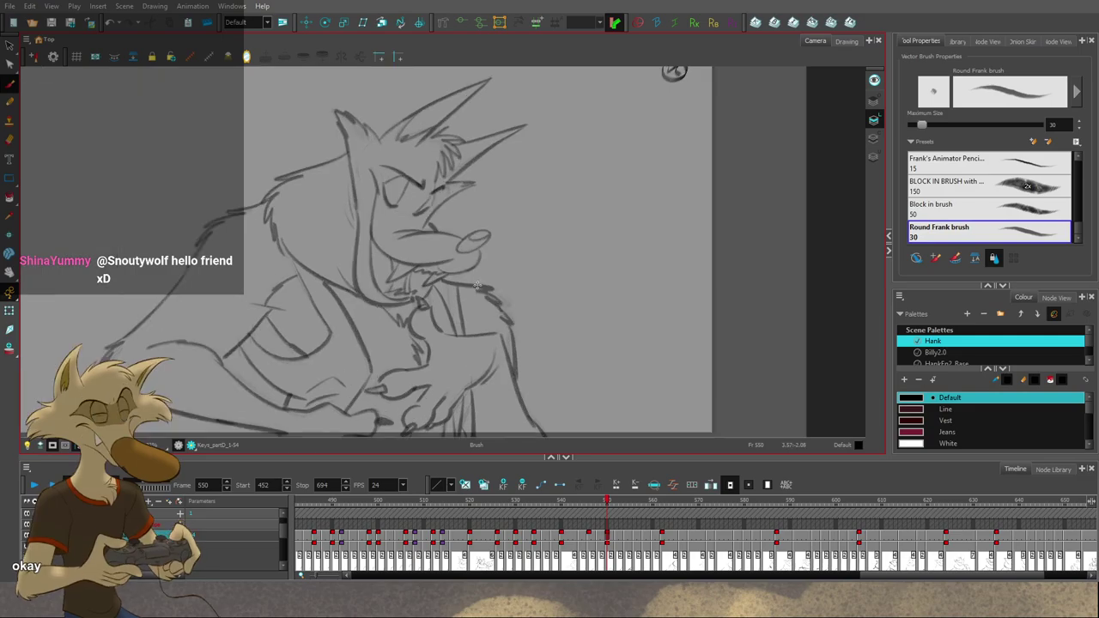
# Step: Mirror the camera view and step through the drawings around frame 548 to check the pose
pyautogui.click(249, 56)
pyautogui.scroll(-2, 403, 238)
pyautogui.scroll(1, 567, 234)
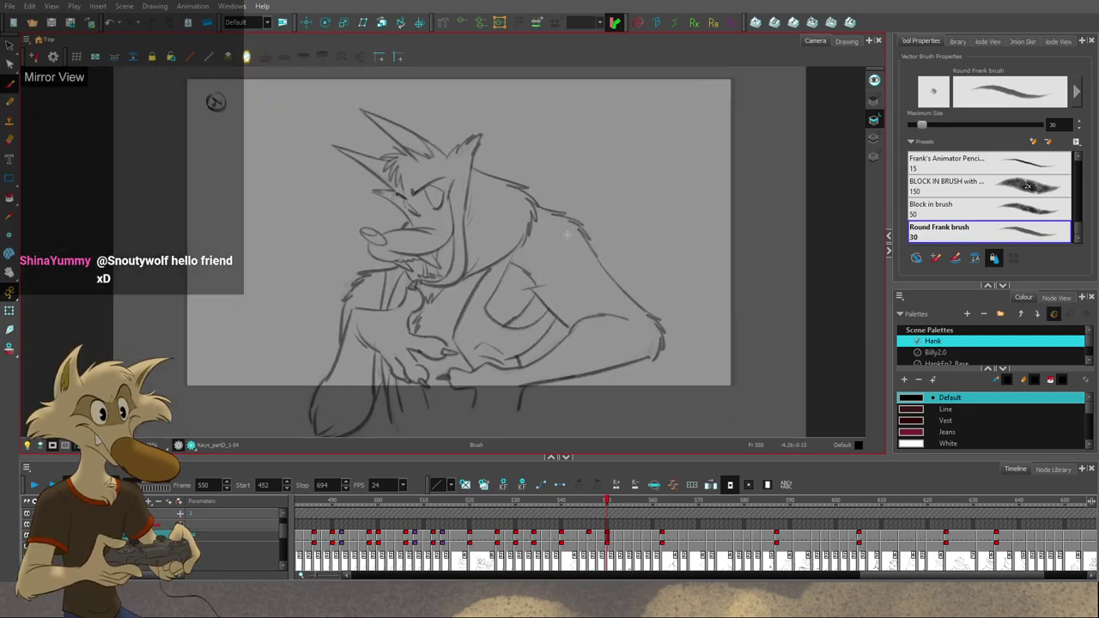
pyautogui.press(',')
pyautogui.press(',')
pyautogui.press(',')
pyautogui.press(',')
pyautogui.press(',')
pyautogui.press(',')
pyautogui.press('.')
pyautogui.press('.')
pyautogui.press('1')
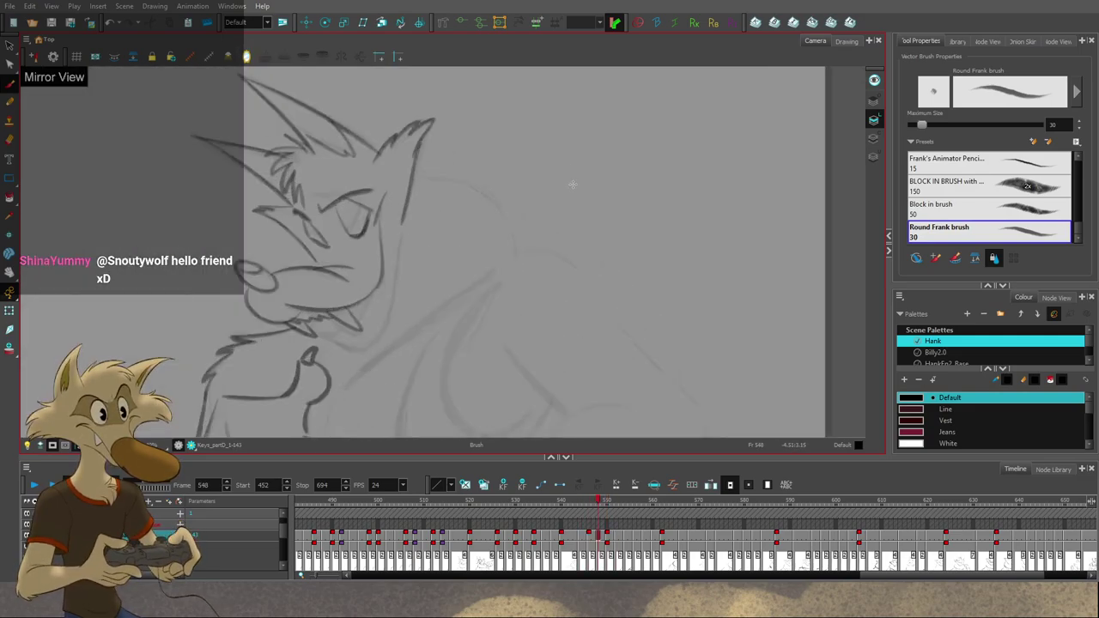
# Step: Flip between the mirrored drawings at frames 548 and 550, ending on the drawing at frame 546
pyautogui.press('2')
pyautogui.press('g')
pyautogui.press('g')
pyautogui.scroll(1, 581, 212)
pyautogui.press('f')
pyautogui.press('f')
pyautogui.press('g')
pyautogui.press('g')
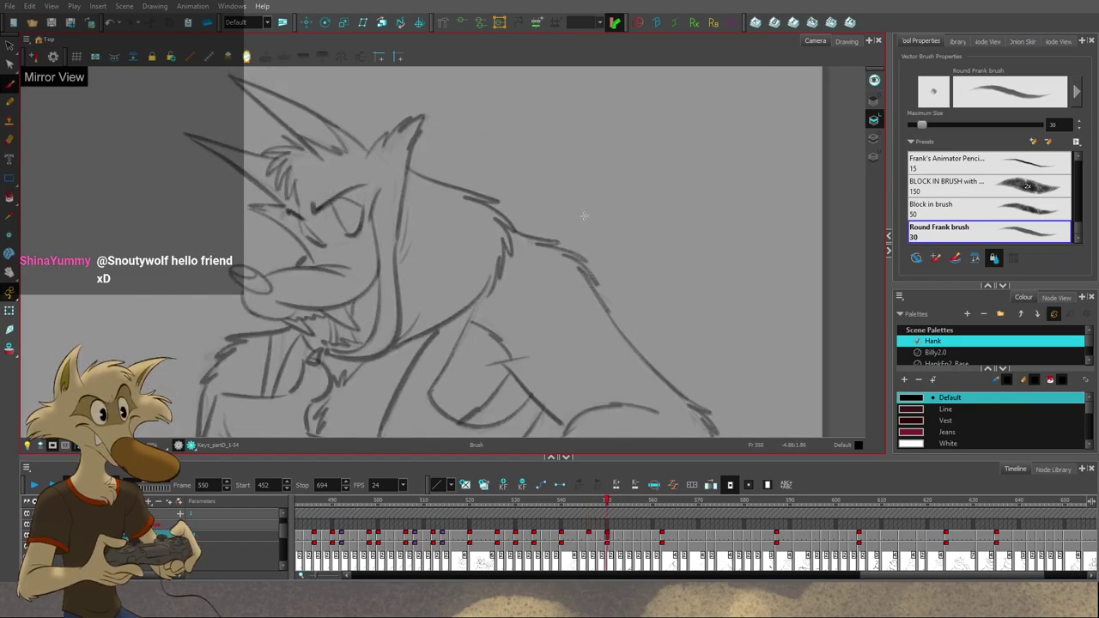
pyautogui.press('f')
pyautogui.press(',')
pyautogui.press(',')
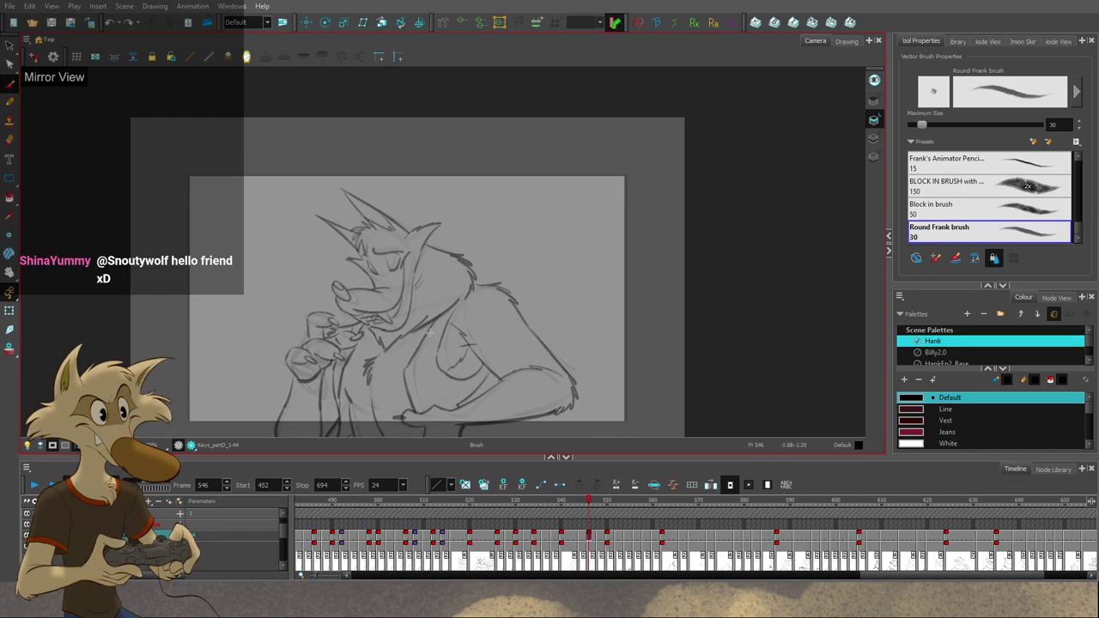
# Step: Examine the mirrored drawings from frame 544 to frame 550 up close, focusing on the head and chest
pyautogui.scroll(1, 430, 331)
pyautogui.scroll(1, 431, 326)
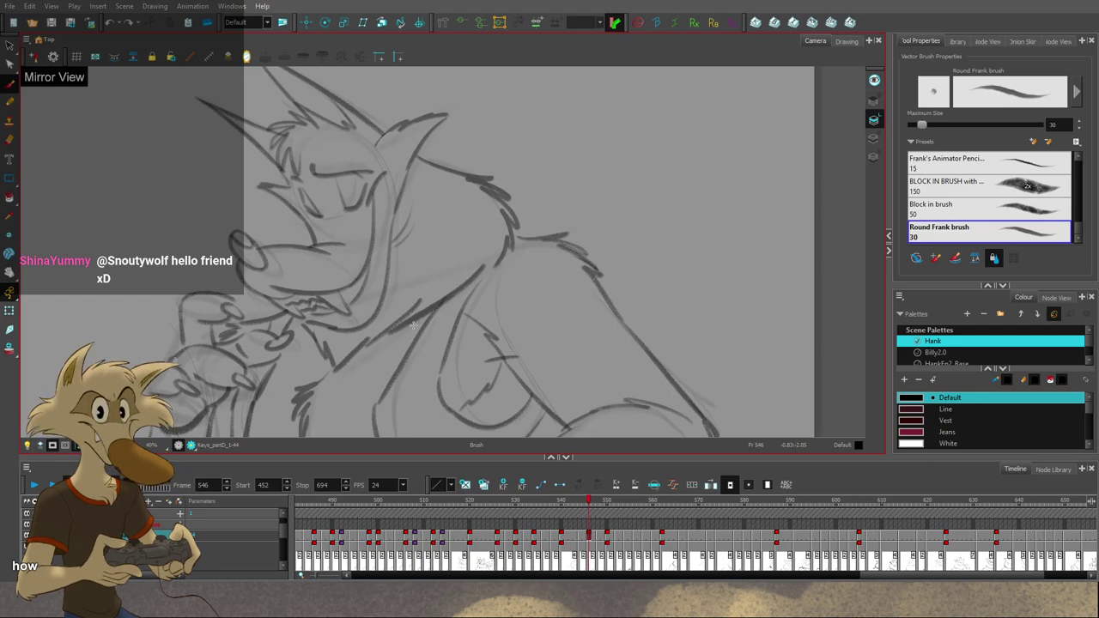
pyautogui.scroll(-2, 415, 321)
pyautogui.scroll(4, 416, 321)
pyautogui.press('f')
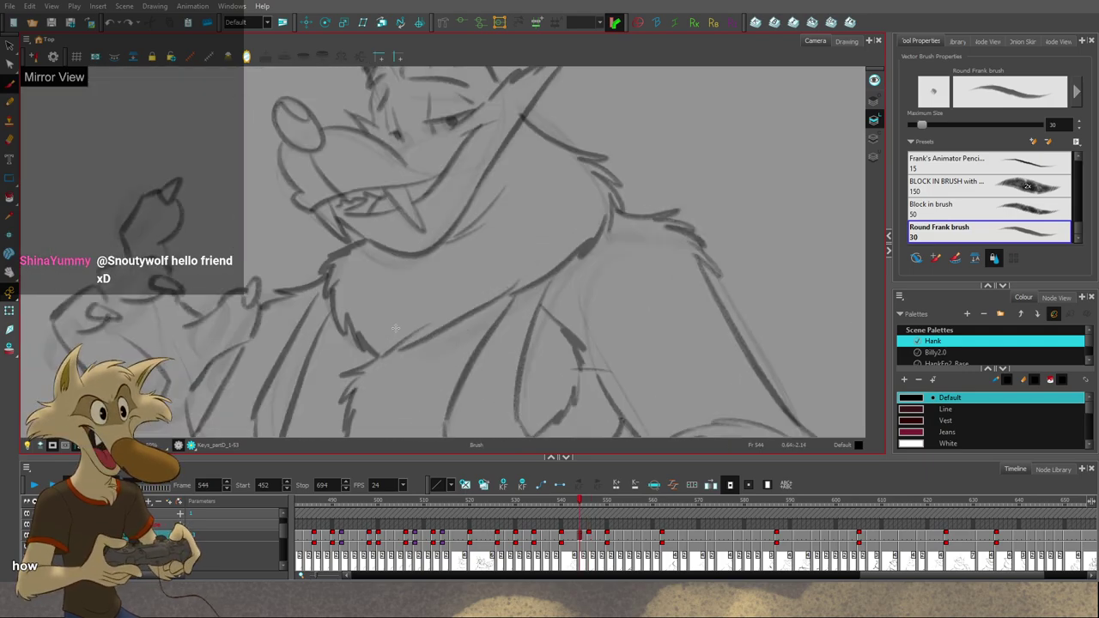
pyautogui.press('g')
pyautogui.press('g')
pyautogui.press('g')
pyautogui.press('f')
pyautogui.press('f')
pyautogui.press('f')
pyautogui.press('g')
pyautogui.press('g')
pyautogui.press('g')
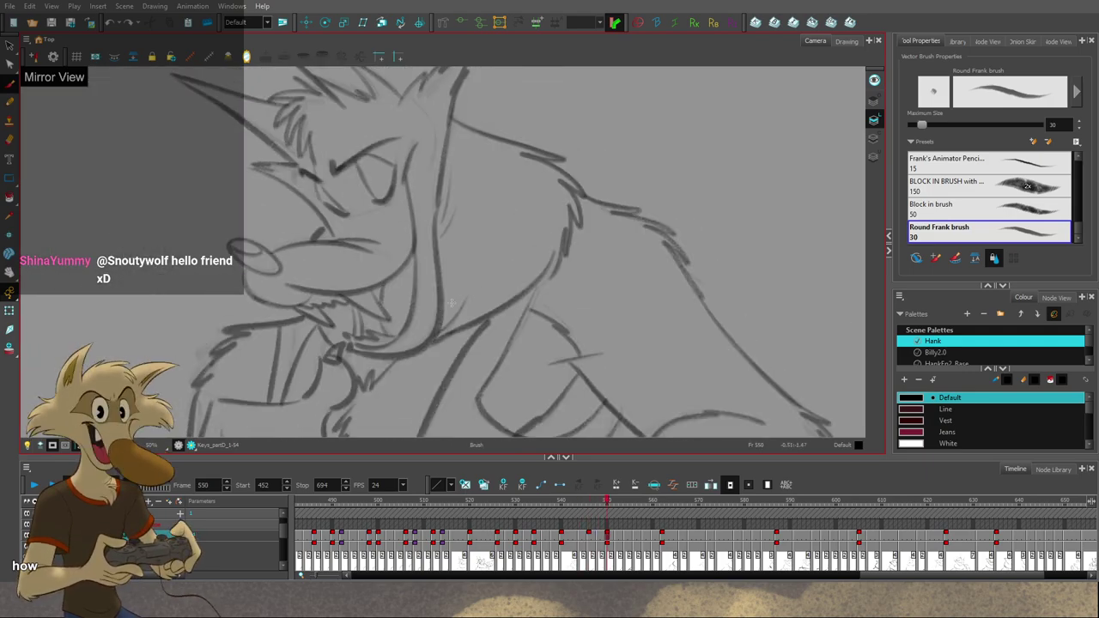
# Step: Return to the drawing at frame 546 and turn off the mirrored view
pyautogui.press(',')
pyautogui.press(',')
pyautogui.press(',')
pyautogui.press(',')
pyautogui.scroll(-5, 490, 306)
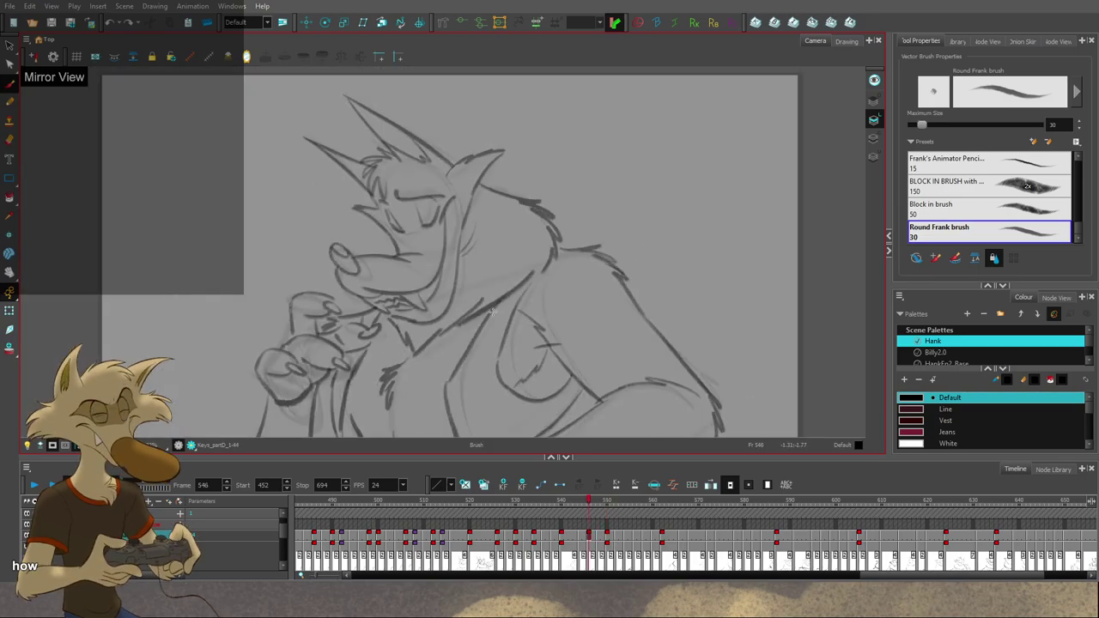
pyautogui.scroll(3, 498, 308)
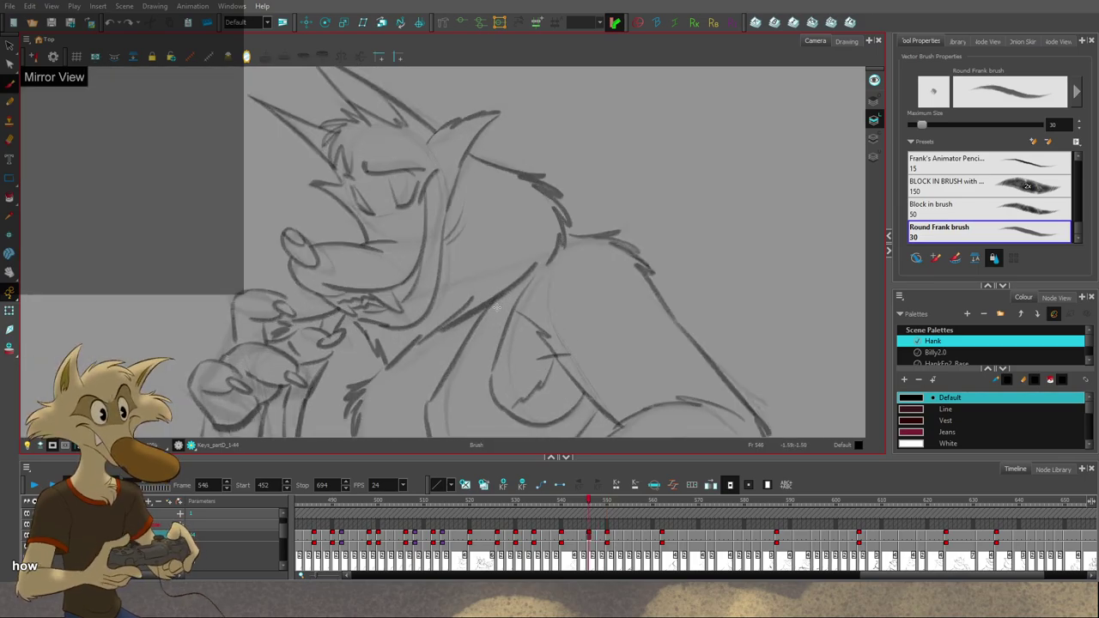
pyautogui.click(249, 58)
pyautogui.scroll(-5, 497, 283)
pyautogui.press('f')
pyautogui.scroll(3, 522, 265)
pyautogui.press('g')
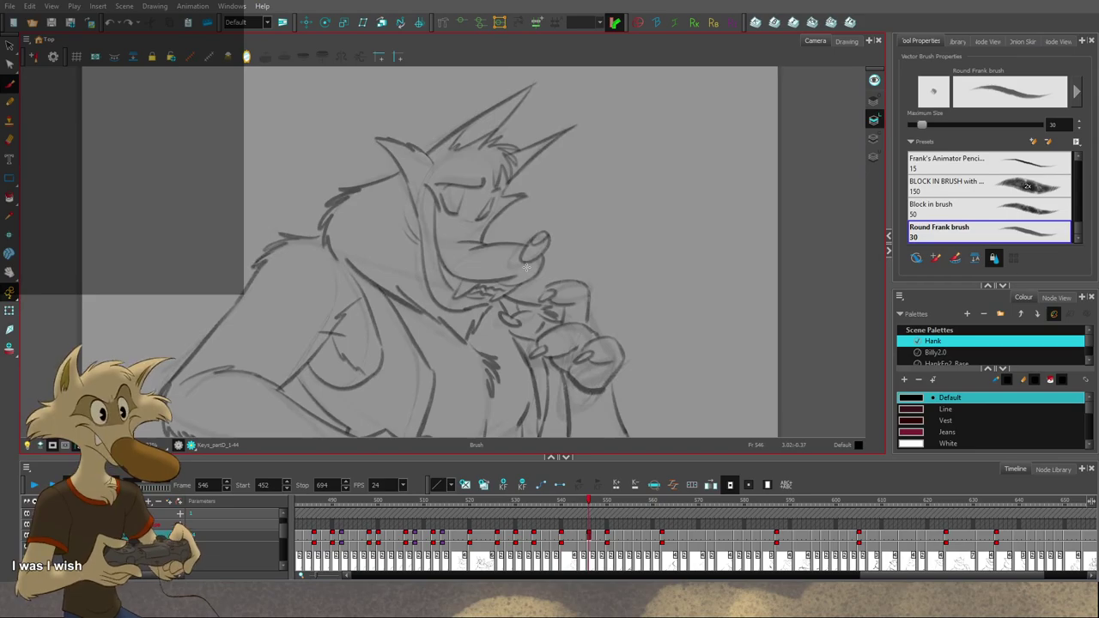
pyautogui.hotkey('alt', 's')
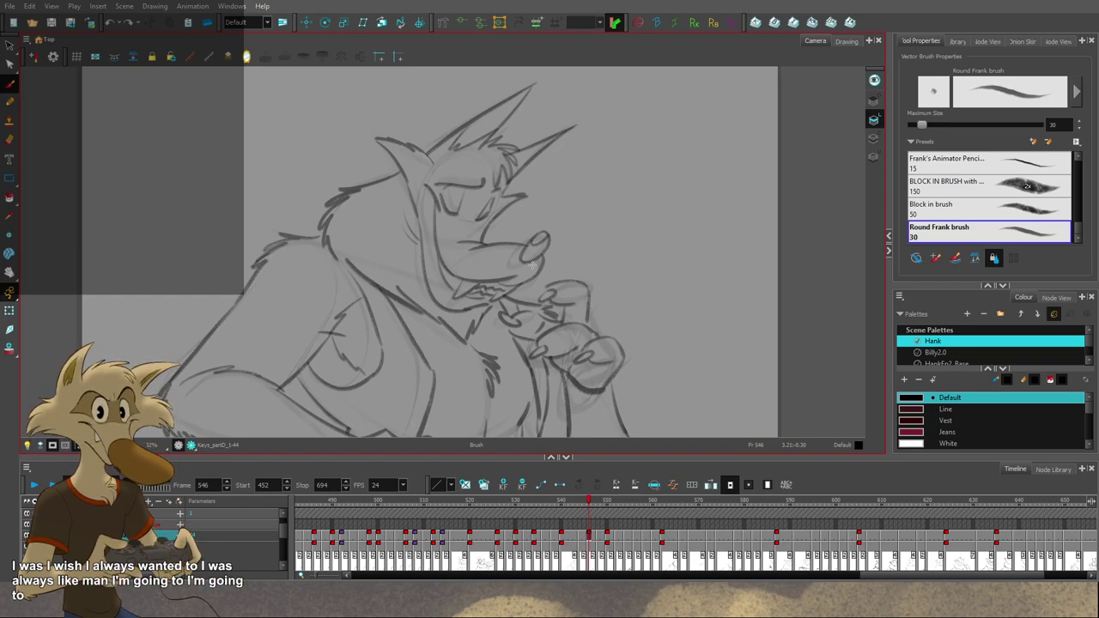
# Step: Compare the head and raised hand between the drawings at frames 544 and 546
pyautogui.scroll(-3, 536, 261)
pyautogui.press('f')
pyautogui.press('f')
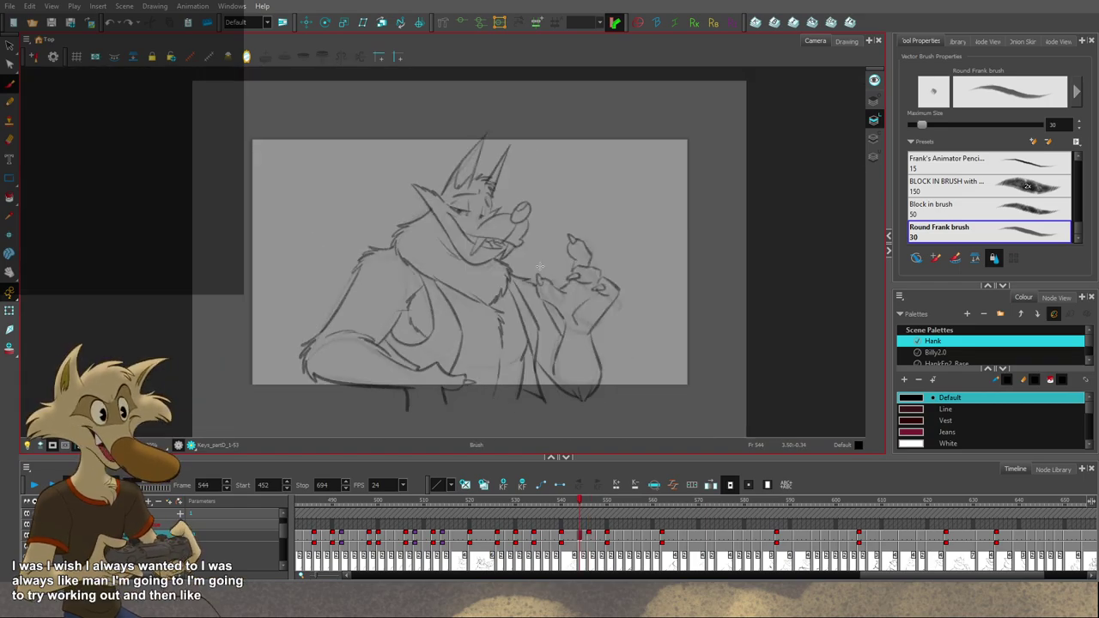
pyautogui.press('g')
pyautogui.press('g')
pyautogui.press('g')
pyautogui.press('g')
pyautogui.press('f')
pyautogui.scroll(3, 532, 259)
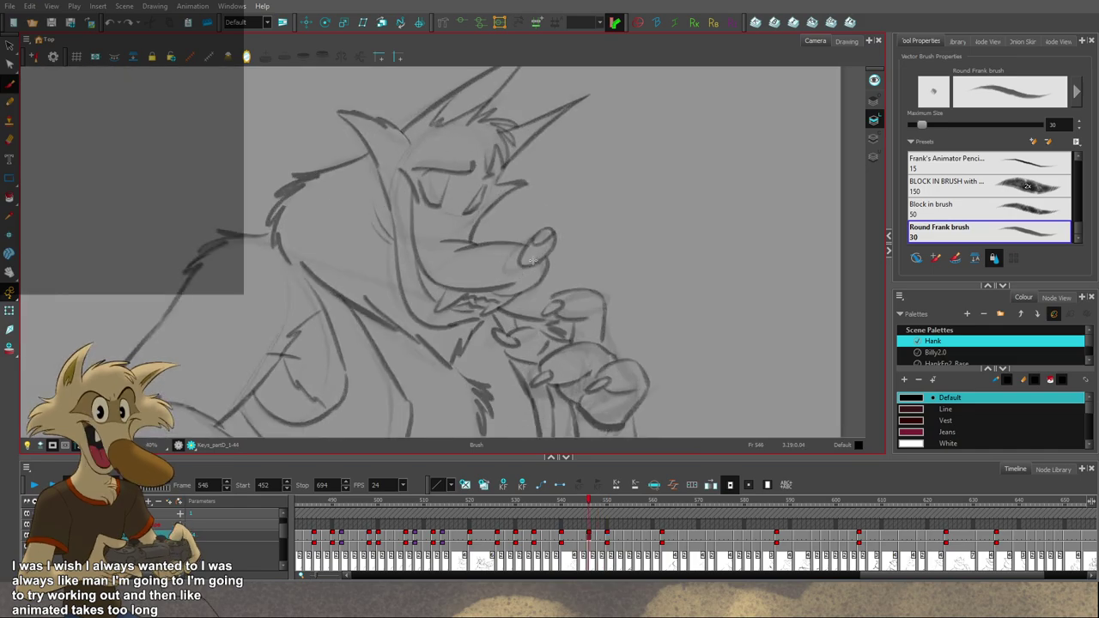
# Step: Sketch a short cheek stroke behind the eye on the frame 548 drawing and compare it with frame 546
pyautogui.press('.')
pyautogui.press('.')
pyautogui.press('f')
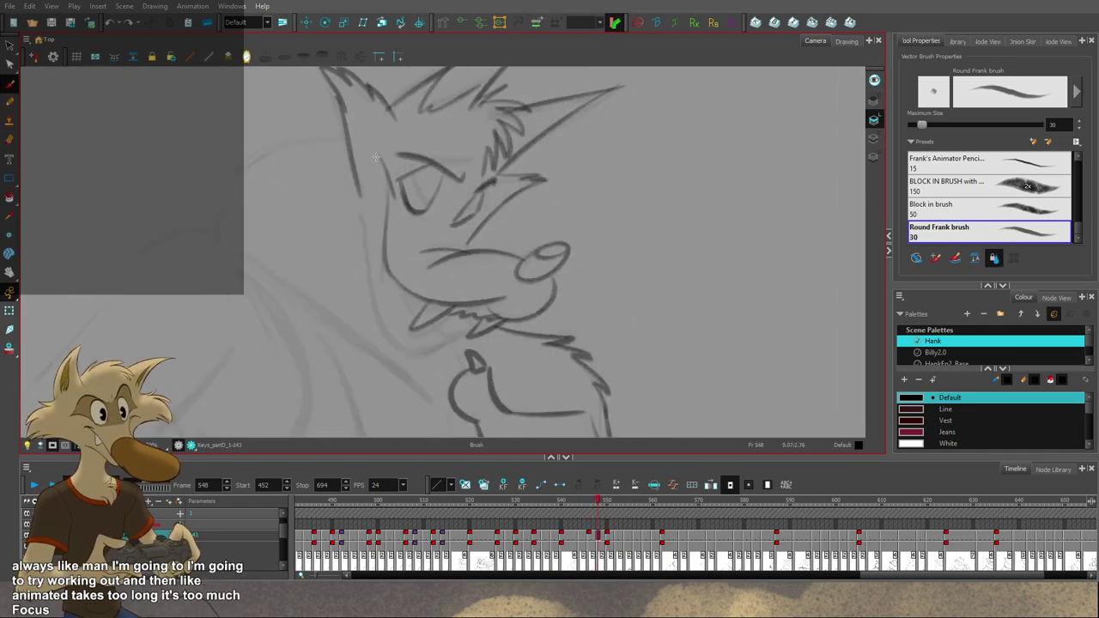
pyautogui.moveTo(376, 157); pyautogui.dragTo(397, 184)
pyautogui.press('f')
pyautogui.press('g')
pyautogui.press('g')
pyautogui.press('f')
pyautogui.press('f')
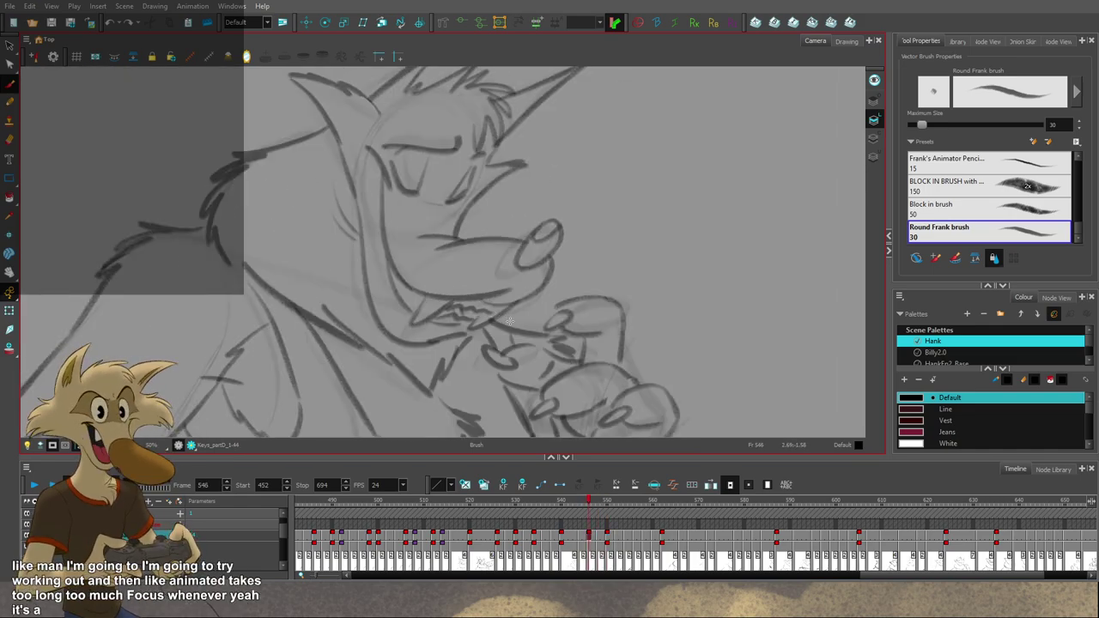
pyautogui.press('g')
# Step: Draw the lower back jaw line on the wolf's face in the frame 548 drawing
pyautogui.moveTo(589, 321); pyautogui.dragTo(558, 330)
pyautogui.press('g')
pyautogui.press('f')
pyautogui.press('f')
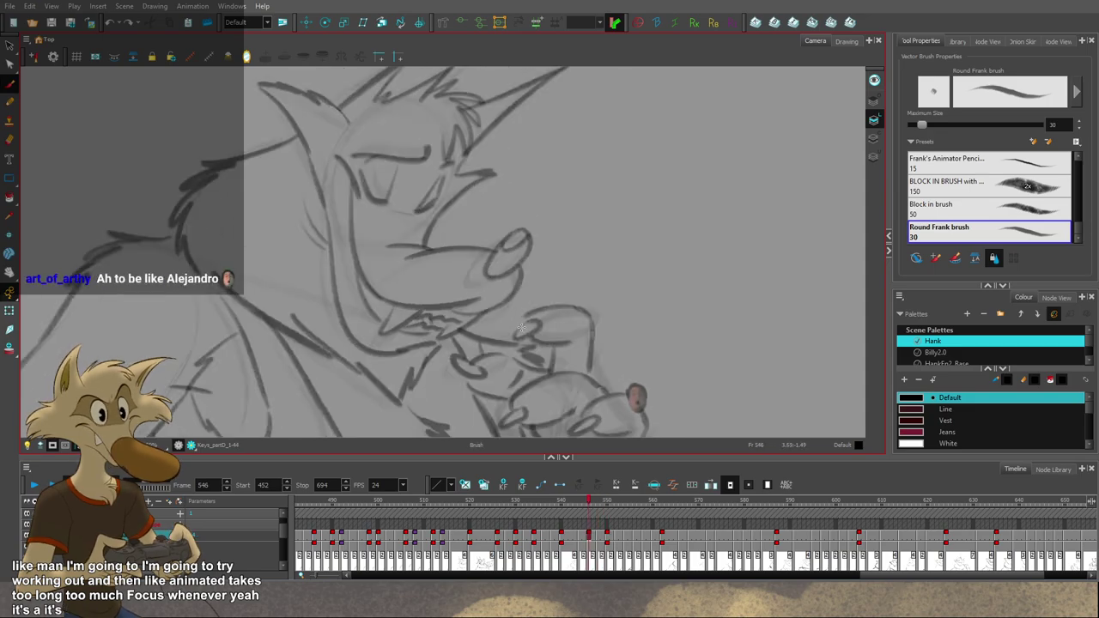
pyautogui.press('.')
pyautogui.press('.')
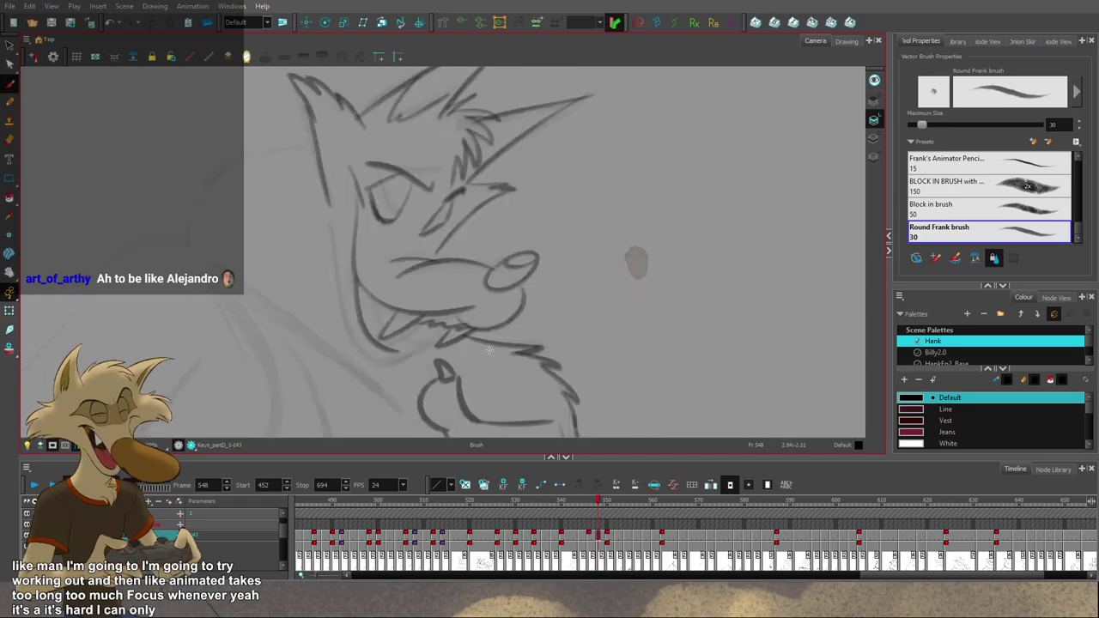
pyautogui.press('g')
pyautogui.press('f')
pyautogui.press('1')
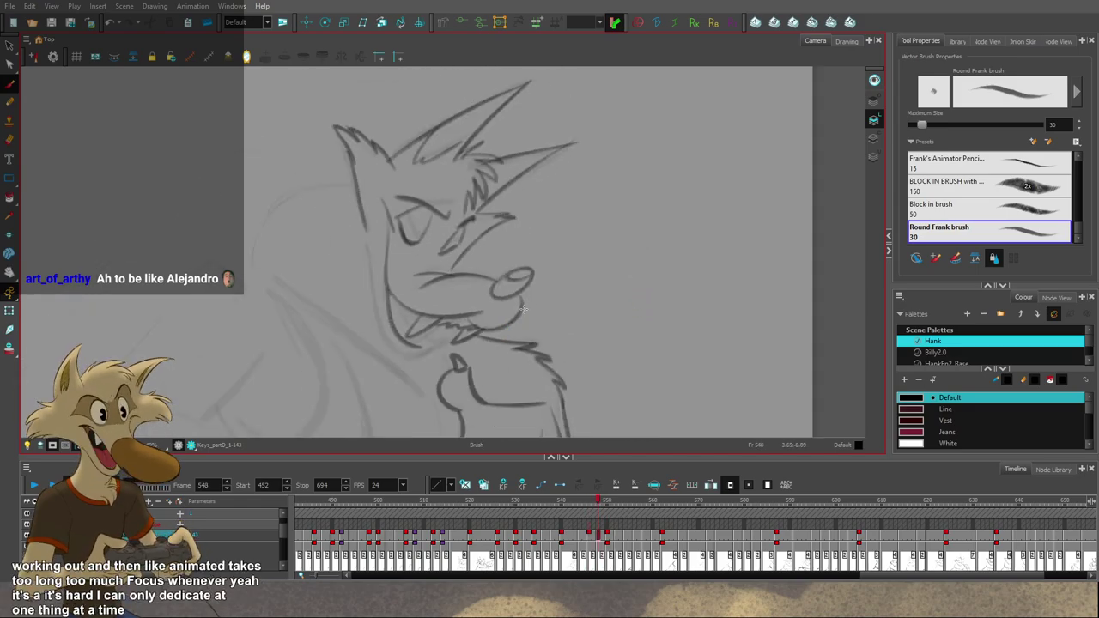
pyautogui.press(',')
pyautogui.press(',')
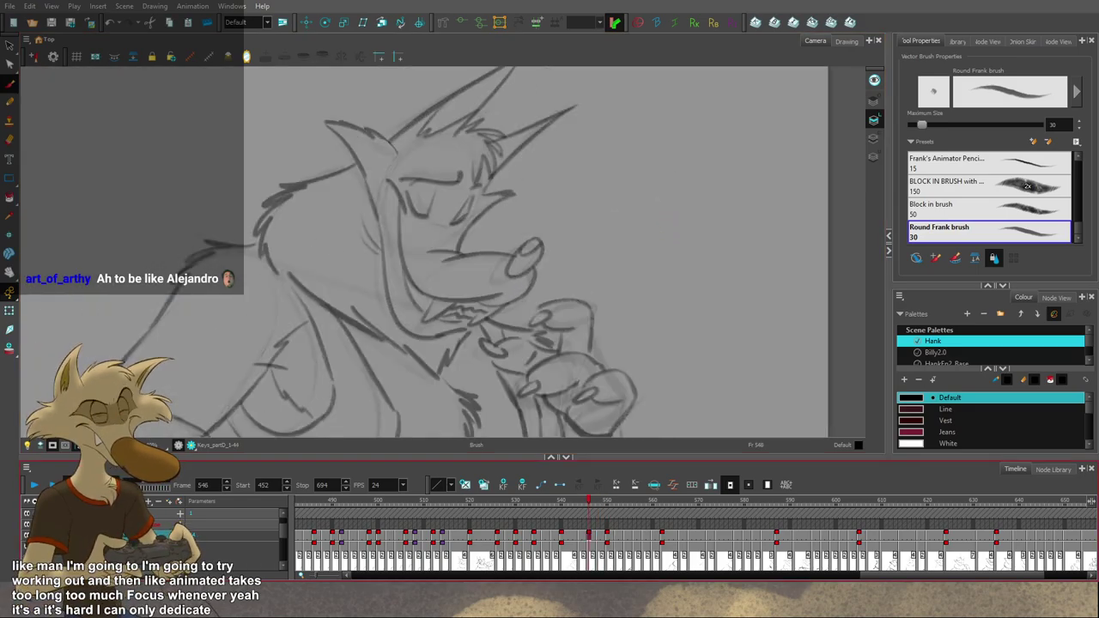
pyautogui.press('f')
pyautogui.press('f')
pyautogui.press('g')
pyautogui.press('f')
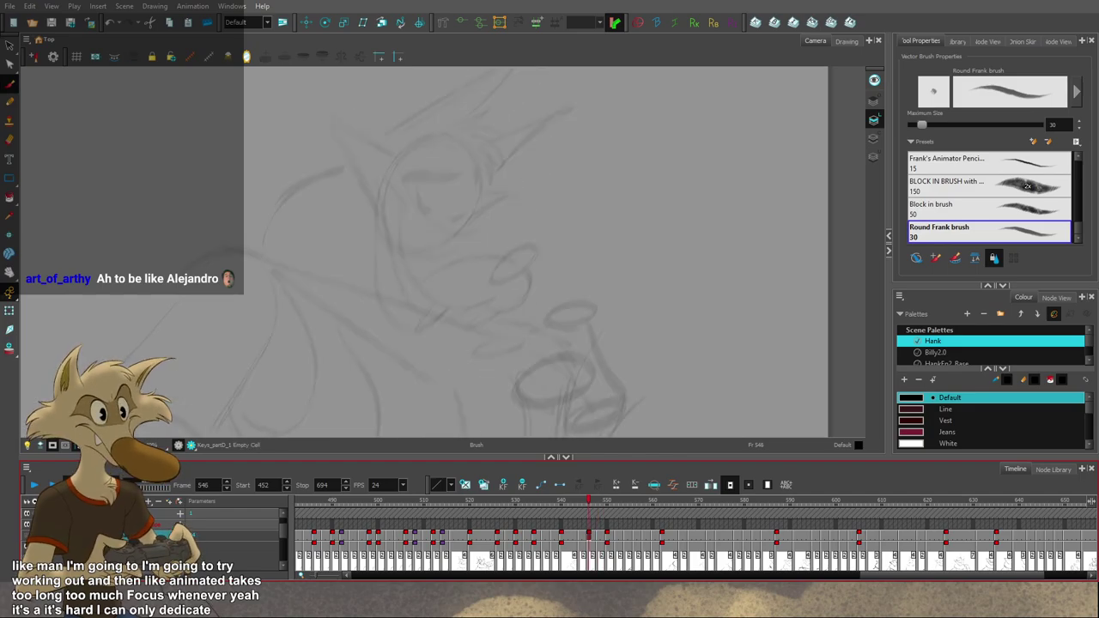
pyautogui.moveTo(569, 503)
pyautogui.mouseDown()
pyautogui.moveTo(618, 512)
pyautogui.moveTo(593, 512)
pyautogui.mouseUp()
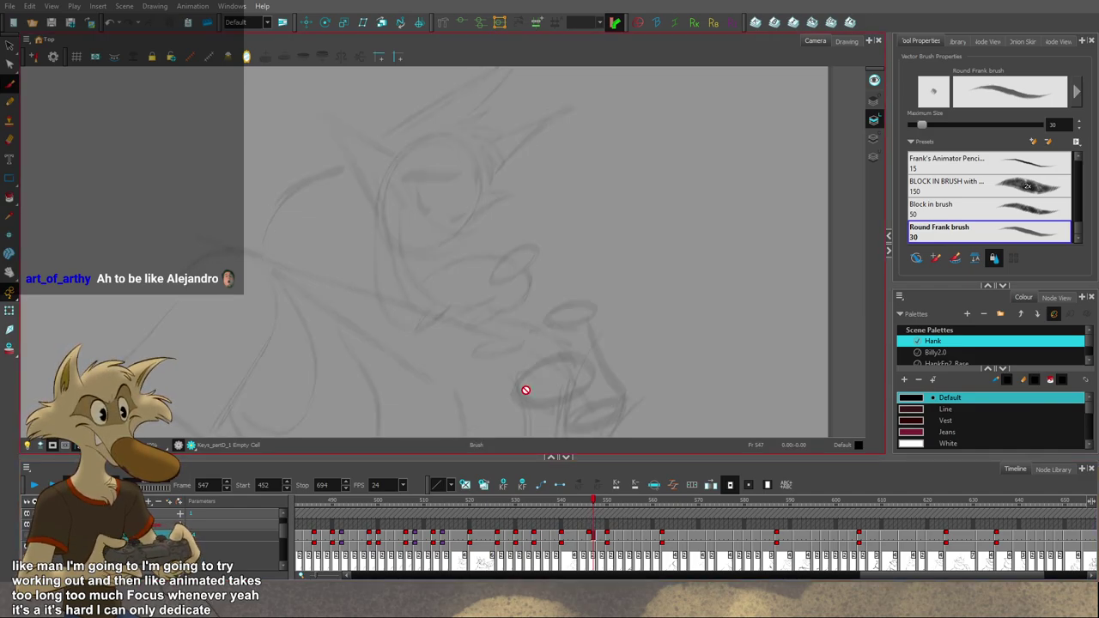
pyautogui.scroll(-2, 508, 340)
pyautogui.scroll(1, 506, 339)
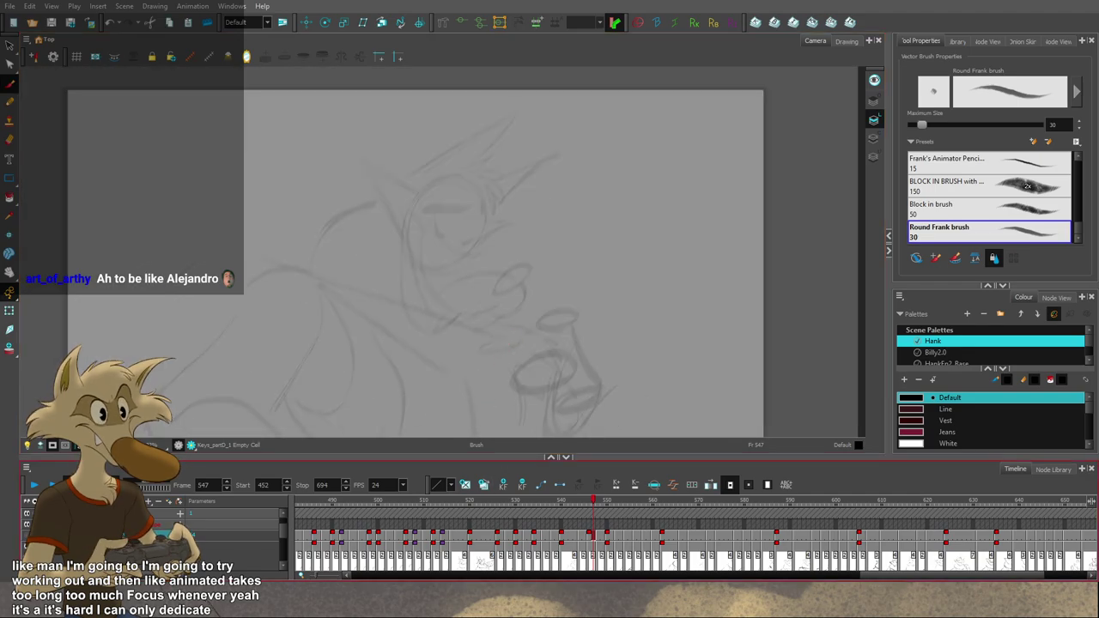
pyautogui.hotkey('ctrl', 'z')
# Step: Flip through the drawings from frame 544 to frame 550 and move the playhead to frame 547
pyautogui.press('f')
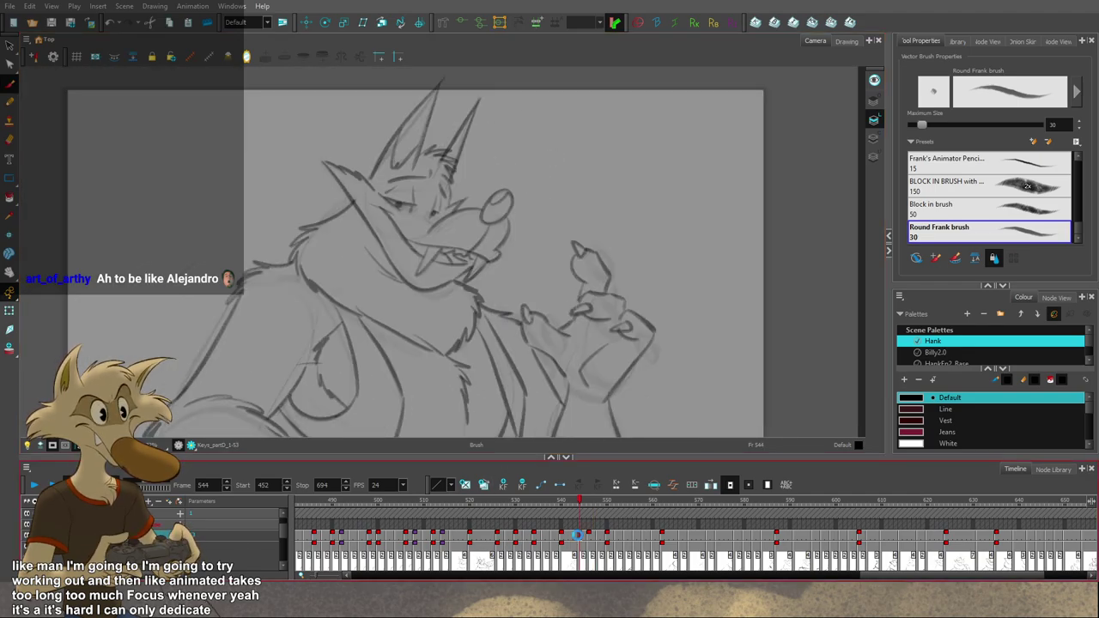
pyautogui.press('f')
pyautogui.press('g')
pyautogui.press('g')
pyautogui.press('g')
pyautogui.press(',')
pyautogui.press(',')
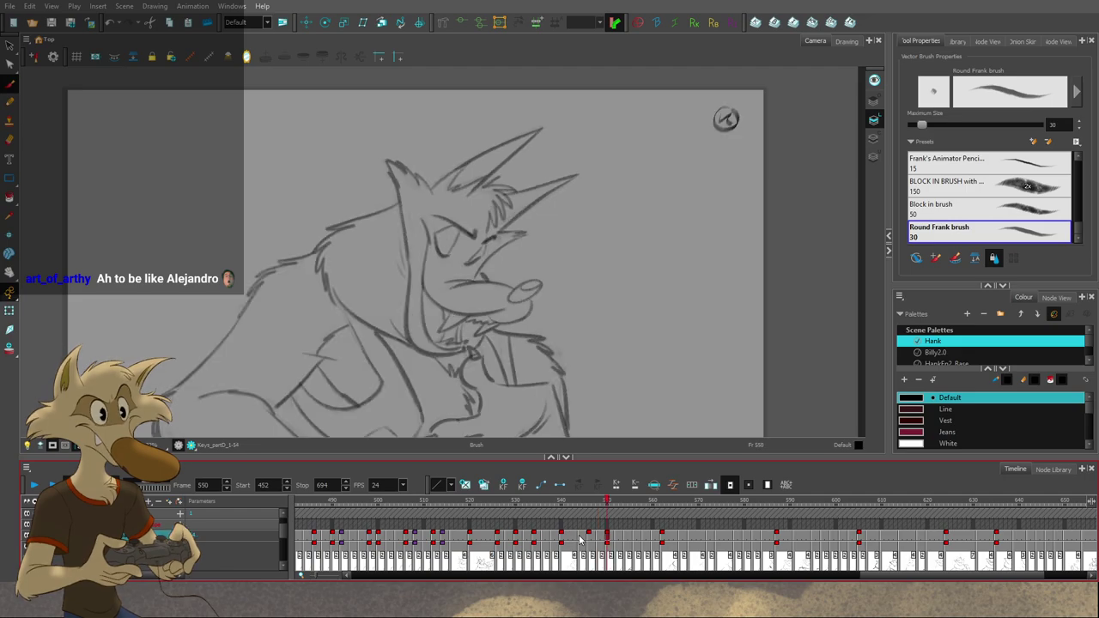
pyautogui.moveTo(583, 507)
pyautogui.mouseDown()
pyautogui.moveTo(573, 506)
pyautogui.moveTo(609, 508)
pyautogui.moveTo(593, 511)
pyautogui.mouseUp()
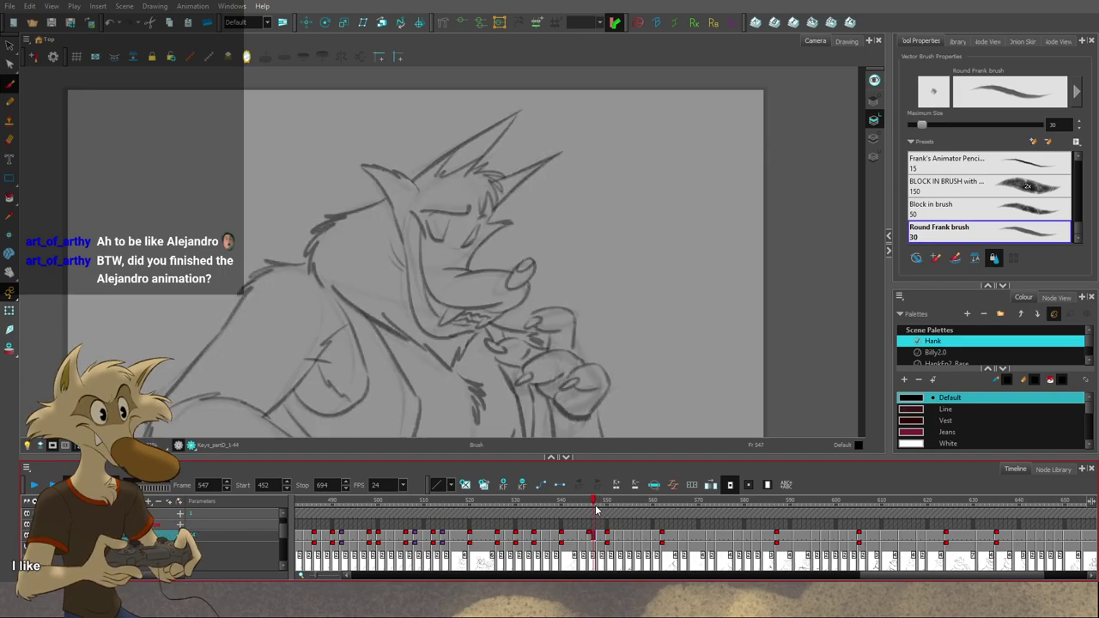
# Step: Compare the wolf's head and raised hand between the drawings at frames 546, 548 and 550
pyautogui.scroll(1, 486, 340)
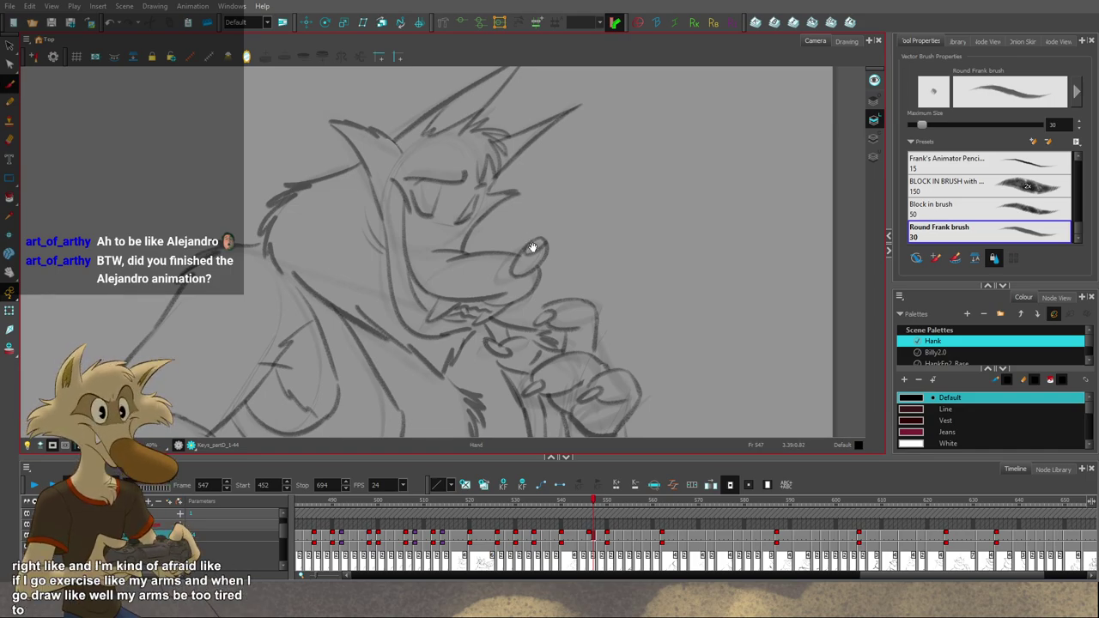
pyautogui.scroll(-2, 524, 292)
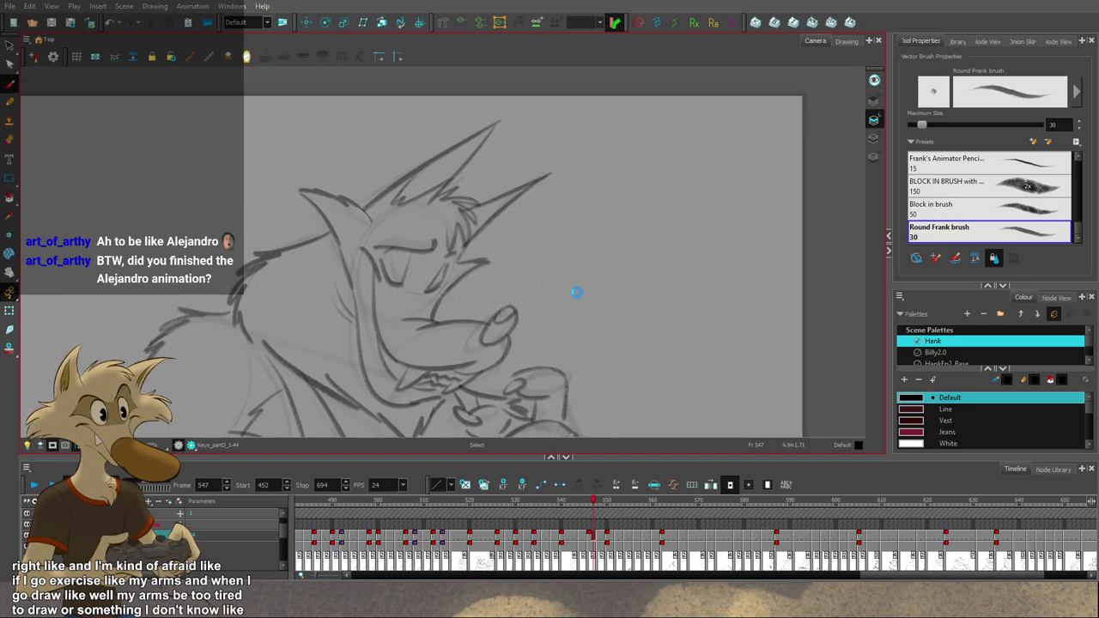
pyautogui.scroll(1, 578, 314)
pyautogui.press('f')
pyautogui.press('f')
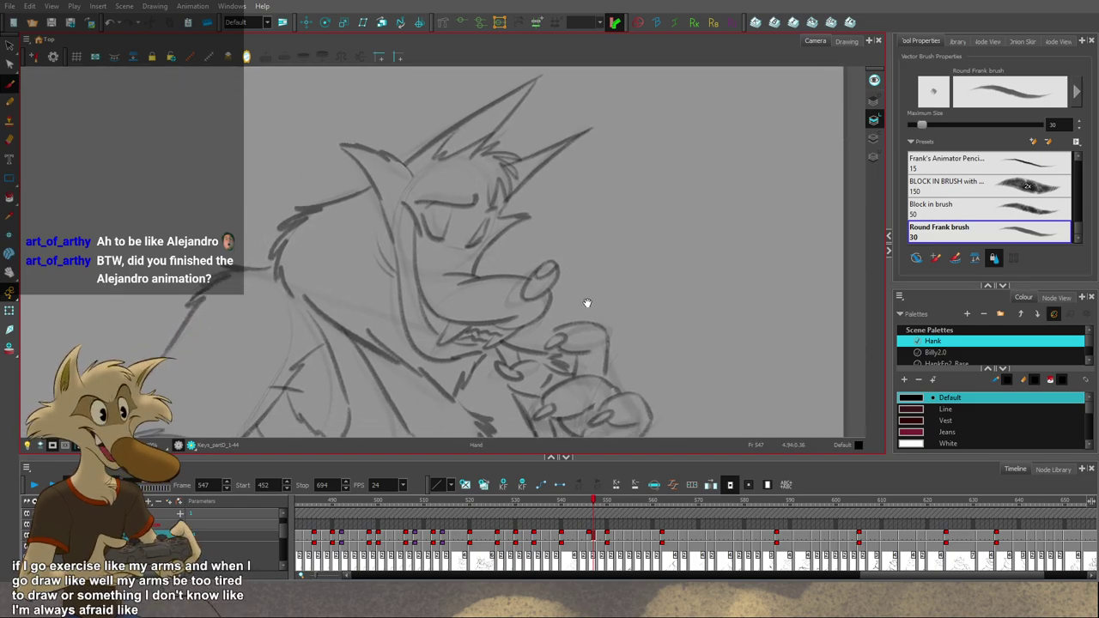
pyautogui.press('g')
pyautogui.press('g')
pyautogui.press('g')
pyautogui.press('g')
pyautogui.press('f')
pyautogui.press('f')
pyautogui.press('g')
pyautogui.press('g')
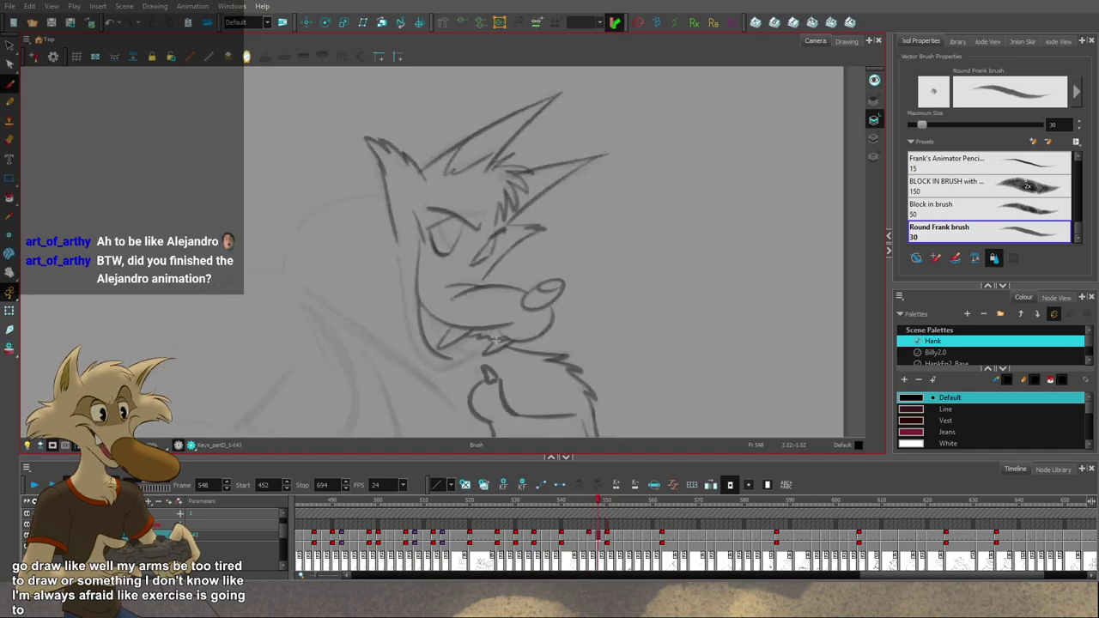
# Step: Sketch the middle lower teeth inside the wolf's open mouth on the frame 548 drawing, checking against frame 550
pyautogui.press('f')
pyautogui.press('f')
pyautogui.press('g')
pyautogui.press('g')
pyautogui.press('f')
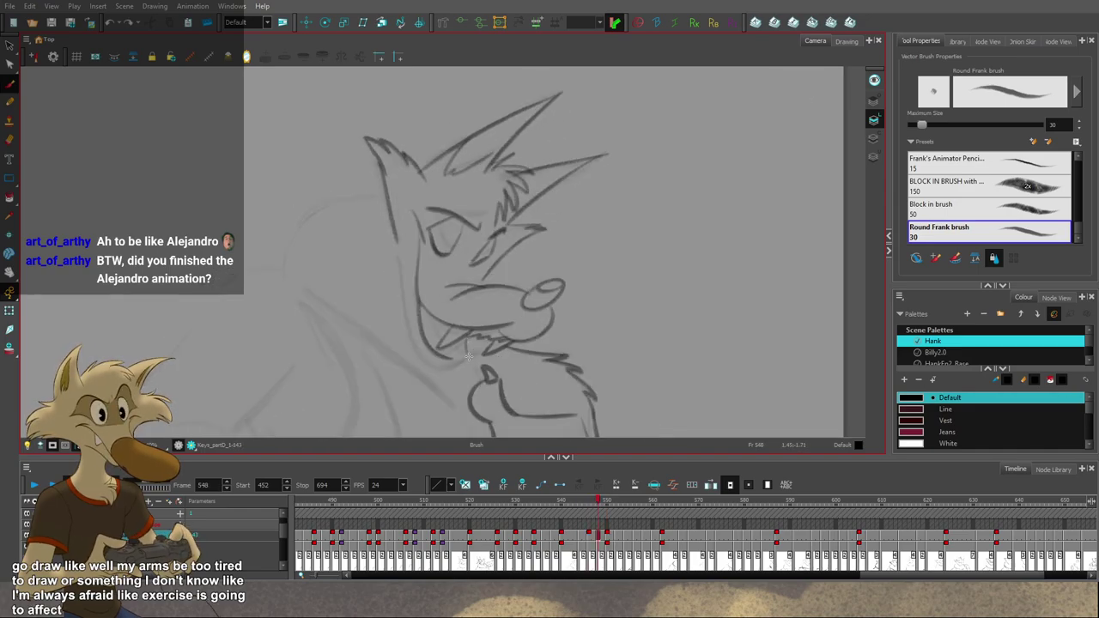
pyautogui.press('.')
pyautogui.press('.')
pyautogui.press(',')
pyautogui.press(',')
pyautogui.press('.')
pyautogui.press('.')
pyautogui.press('f')
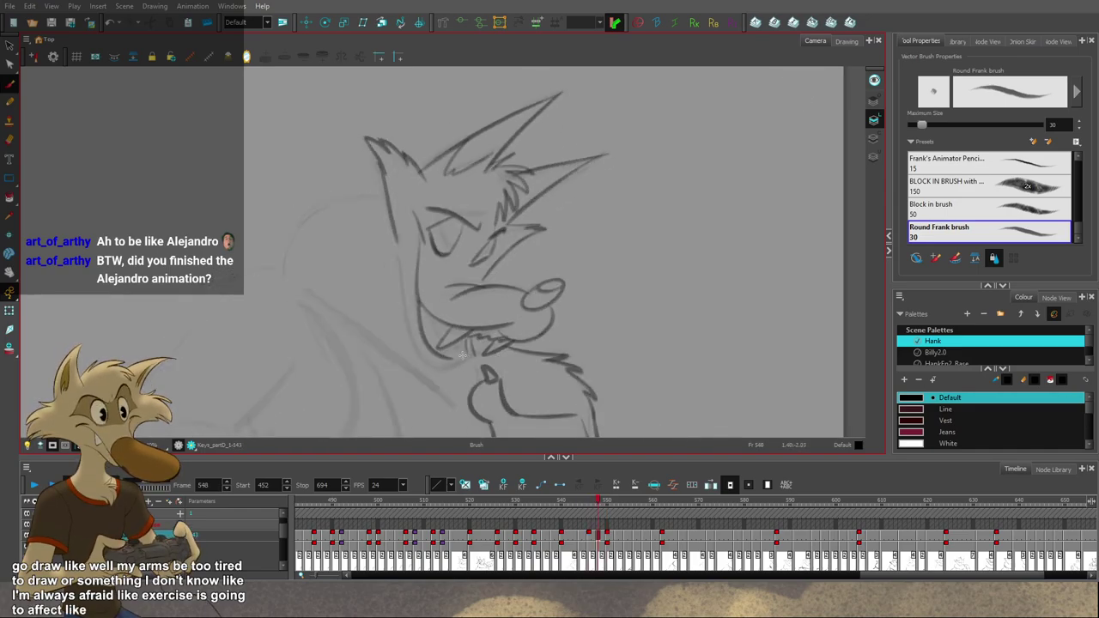
pyautogui.press('g')
pyautogui.press('f')
pyautogui.press('.')
pyautogui.press('.')
pyautogui.press(',')
pyautogui.press(',')
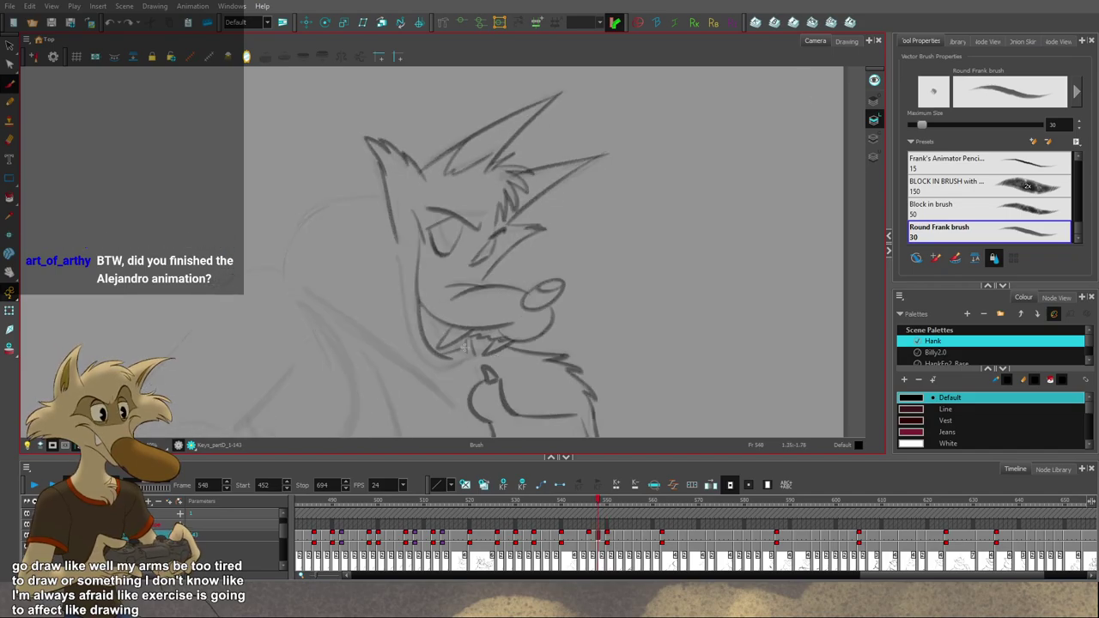
# Step: Add small tooth strokes towards the back of the wolf's lower jaw on the frame 548 drawing
pyautogui.press('.')
pyautogui.press('.')
pyautogui.press(',')
pyautogui.press(',')
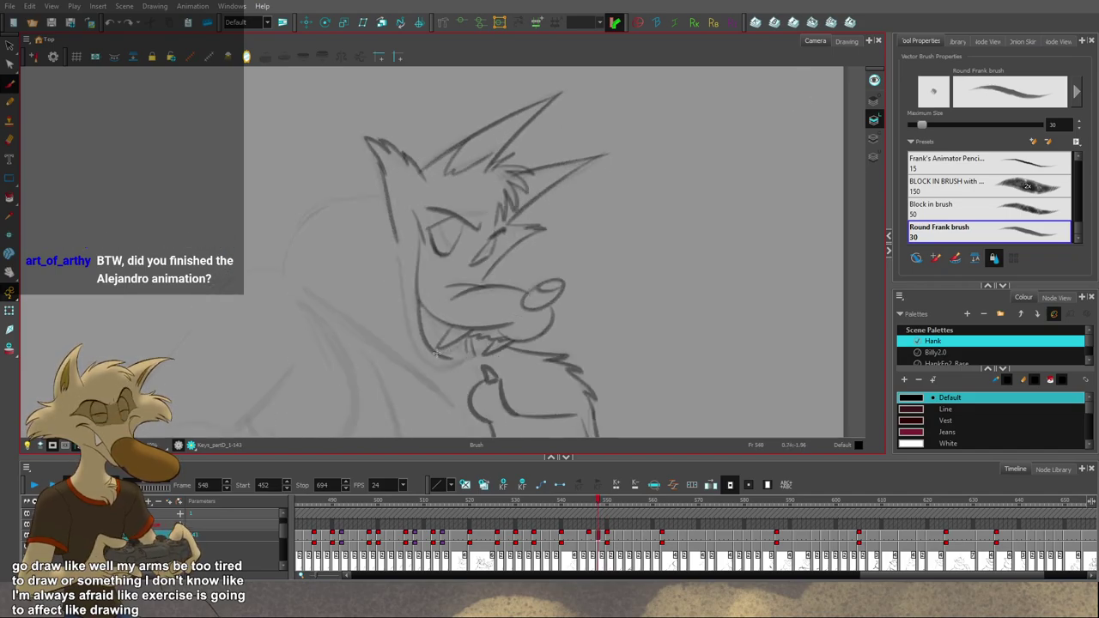
pyautogui.press('.')
pyautogui.press('.')
pyautogui.press(',')
pyautogui.press(',')
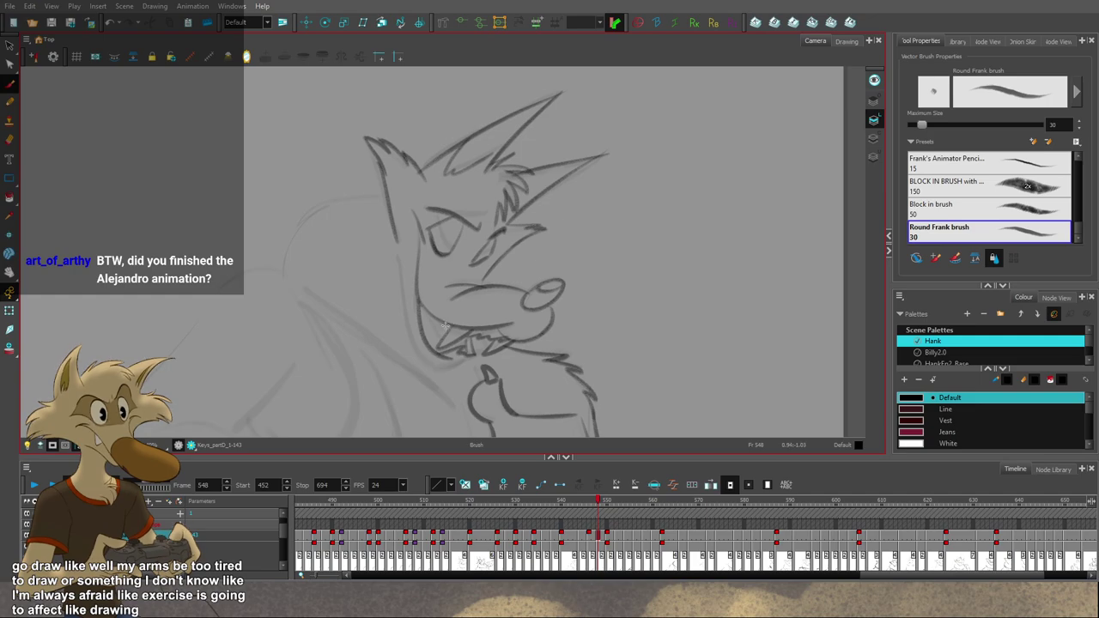
# Step: Draw the outer cheek line from below the ear down and around under the chin on the frame 548 drawing
pyautogui.press('.')
pyautogui.press('.')
pyautogui.press(',')
pyautogui.press(',')
pyautogui.press('.')
pyautogui.press('.')
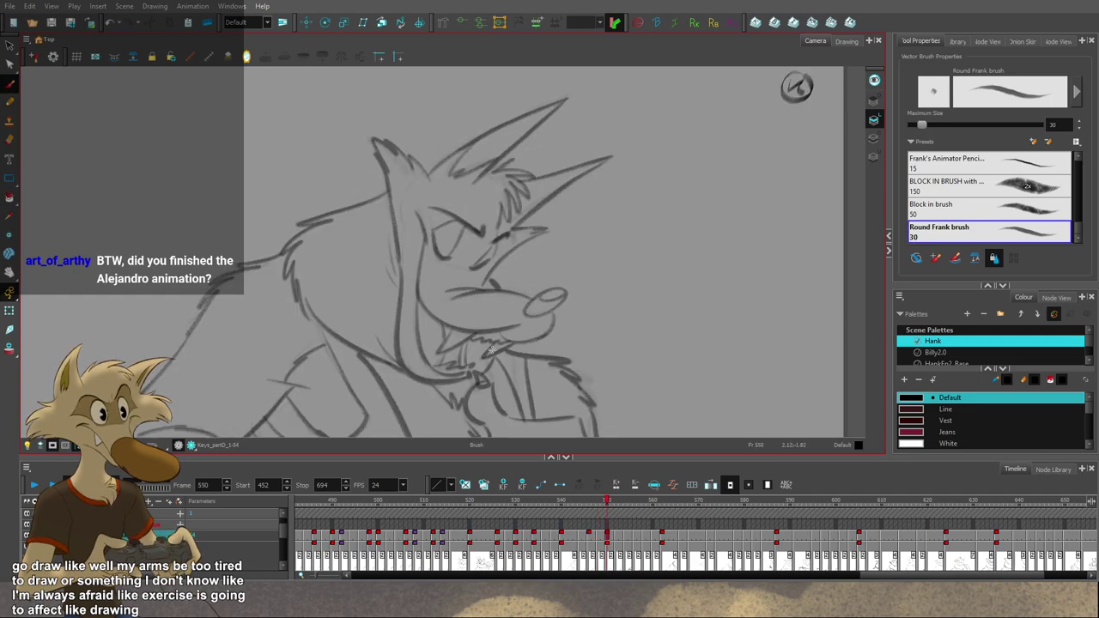
pyautogui.press(',')
pyautogui.press(',')
pyautogui.press('.')
pyautogui.press('.')
pyautogui.press(',')
pyautogui.press(',')
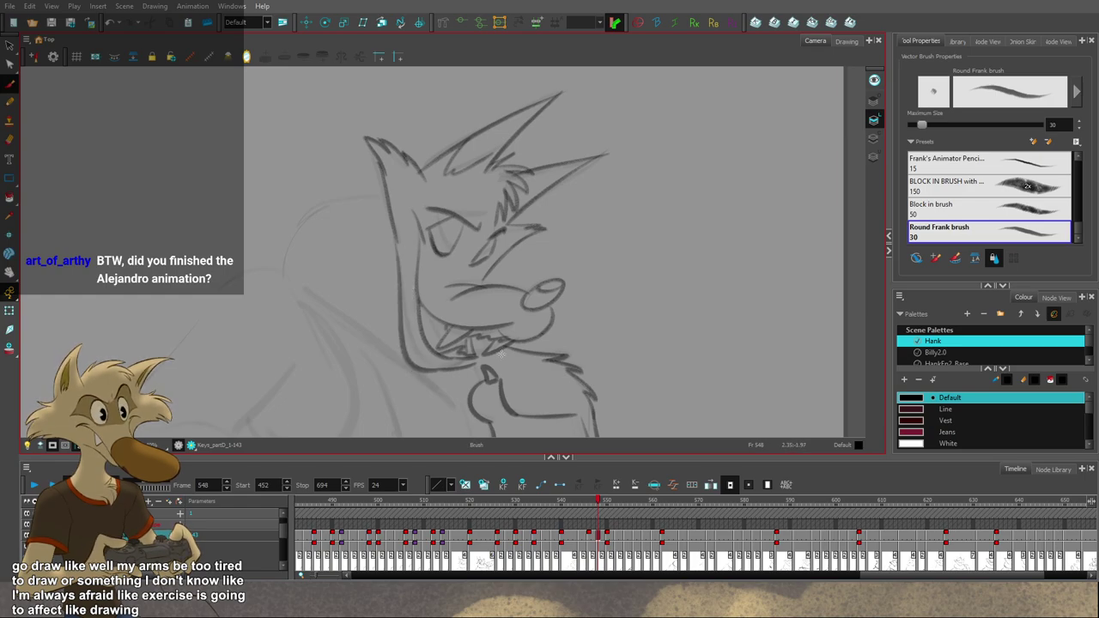
# Step: Flip through the drawings from frame 546 to frame 552 to check the motion of the jaw
pyautogui.press('.')
pyautogui.press('.')
pyautogui.press(',')
pyautogui.press(',')
pyautogui.press('.')
pyautogui.press('.')
pyautogui.press('.')
pyautogui.press('.')
pyautogui.press(',')
pyautogui.press(',')
pyautogui.press(',')
pyautogui.press(',')
pyautogui.press(',')
pyautogui.press(',')
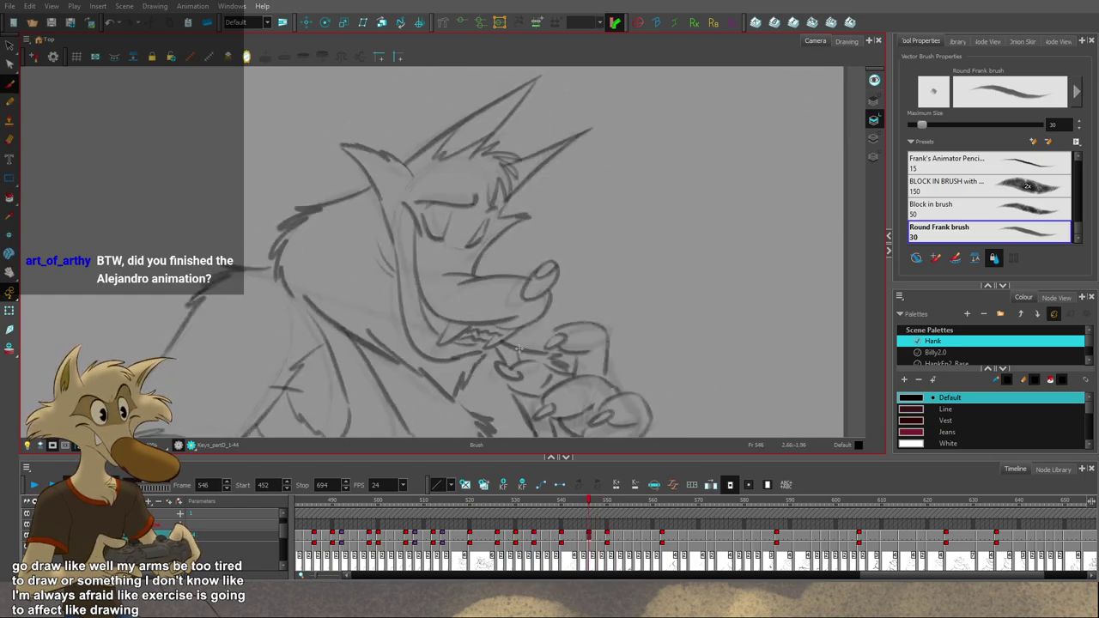
# Step: Compare the wolf's whole pose between the drawings at frames 546, 548 and 550
pyautogui.scroll(-3, 511, 316)
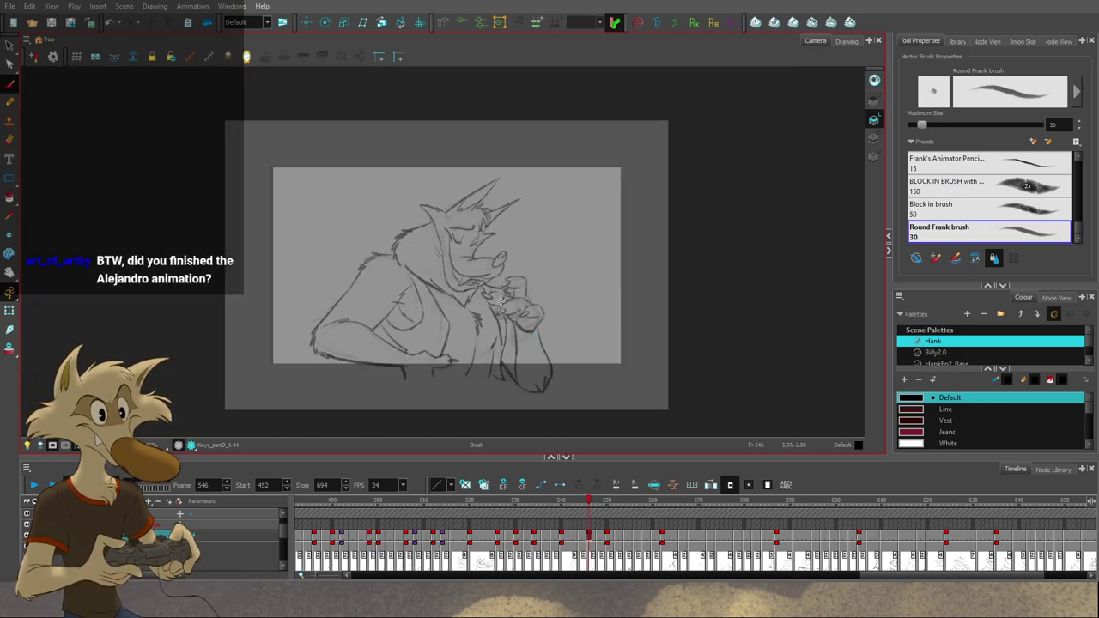
pyautogui.scroll(4, 502, 300)
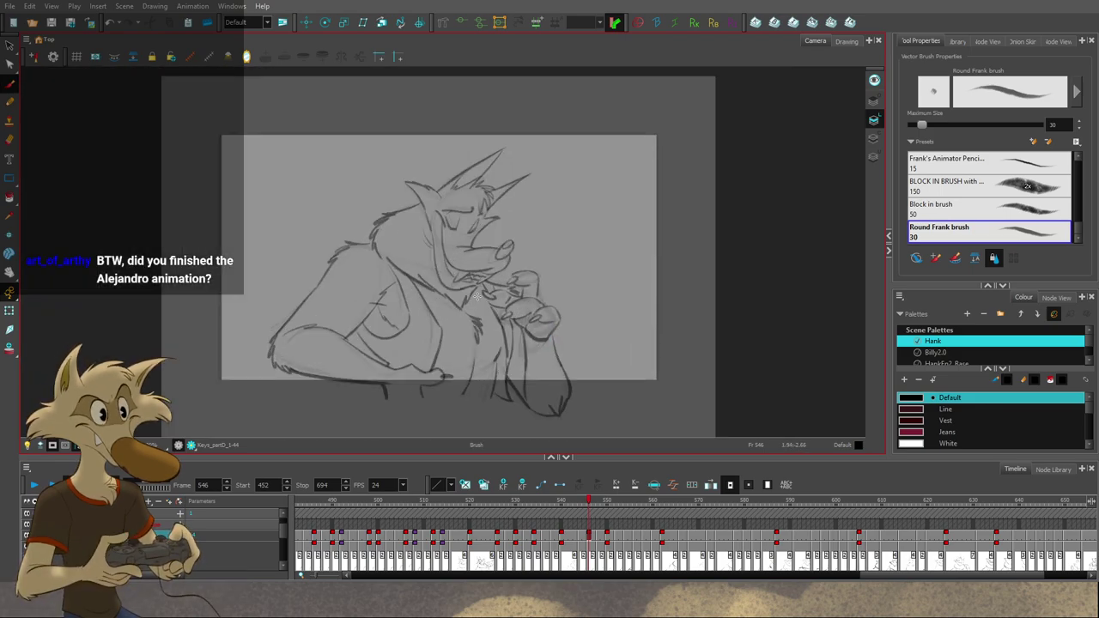
pyautogui.press('.')
pyautogui.press('.')
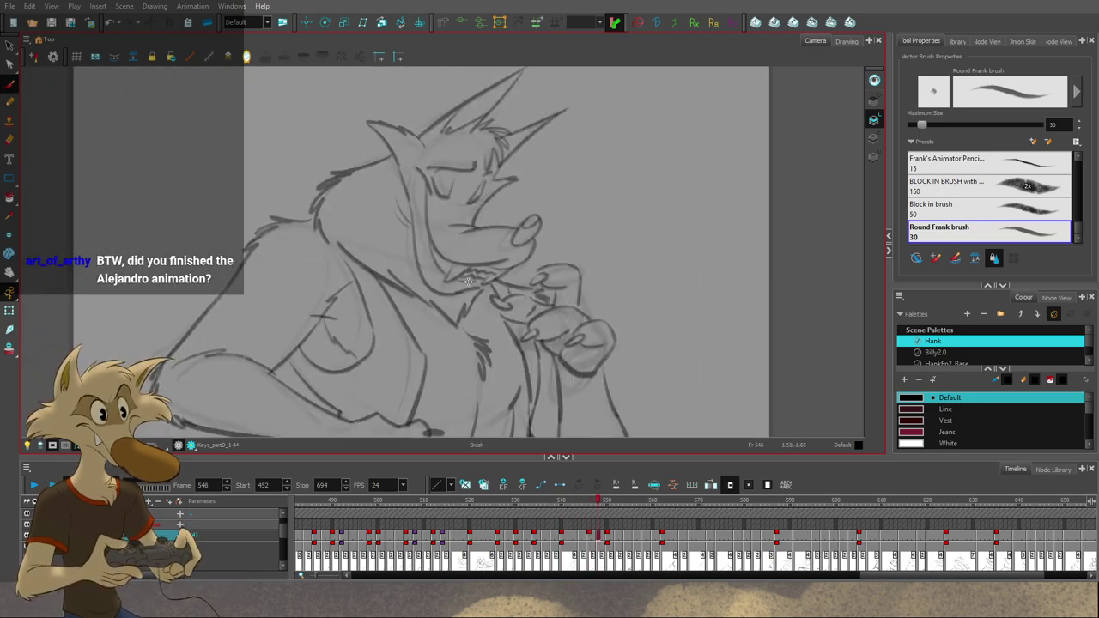
pyautogui.press('g')
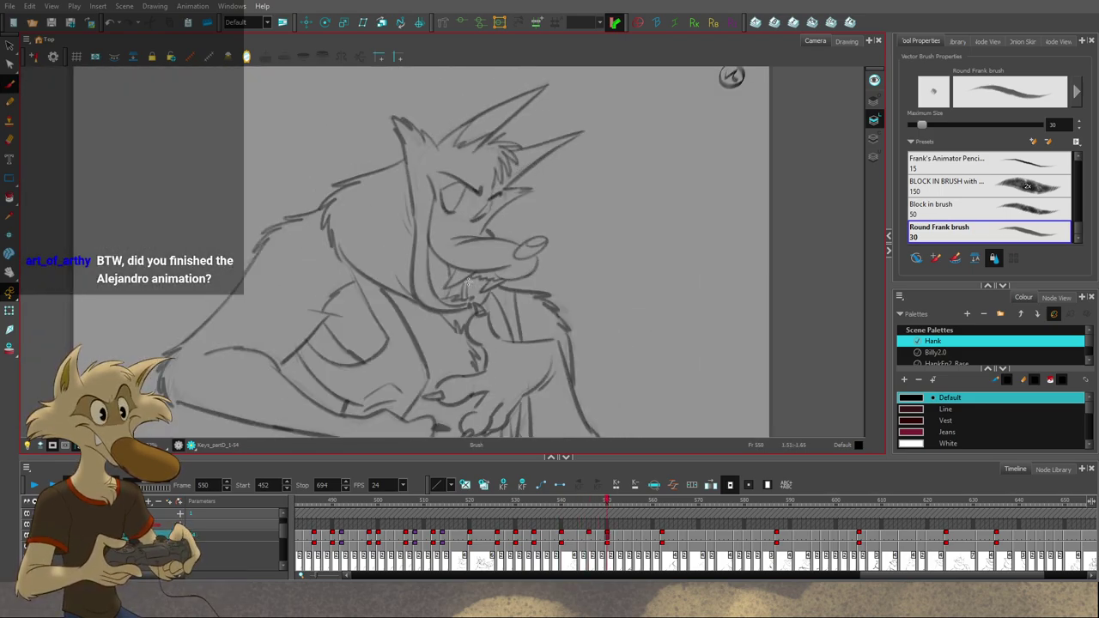
pyautogui.press('g')
pyautogui.press('f')
pyautogui.press('f')
pyautogui.scroll(1, 453, 219)
pyautogui.press('g')
pyautogui.press(',')
pyautogui.press(',')
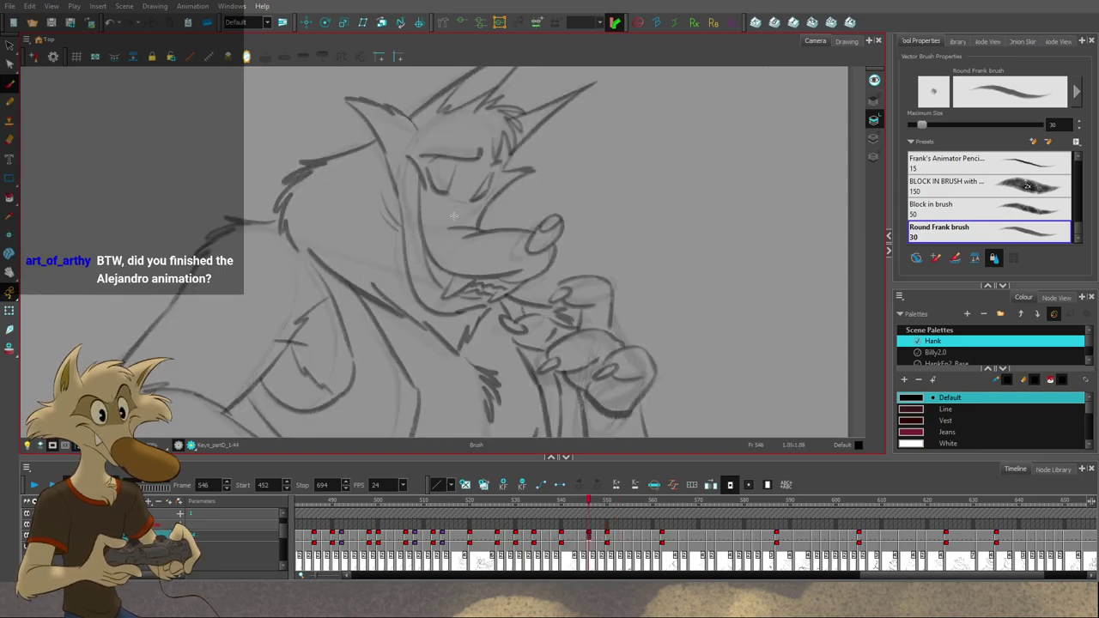
# Step: Draw the upper mane line behind the ear on the frame 548 drawing, undoing the misplaced stroke
pyautogui.press('f')
pyautogui.moveTo(324, 174); pyautogui.dragTo(285, 206)
pyautogui.press('g')
pyautogui.press('g')
pyautogui.press('f')
pyautogui.press('.')
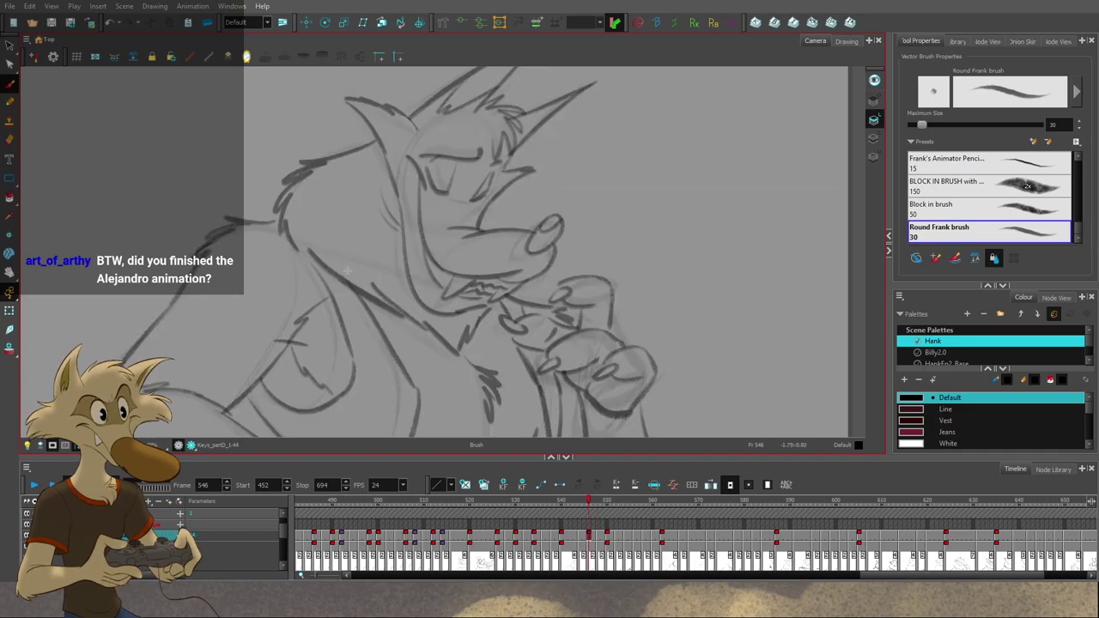
pyautogui.press('.')
pyautogui.press(',')
pyautogui.press(',')
pyautogui.hotkey('ctrl', 'z')
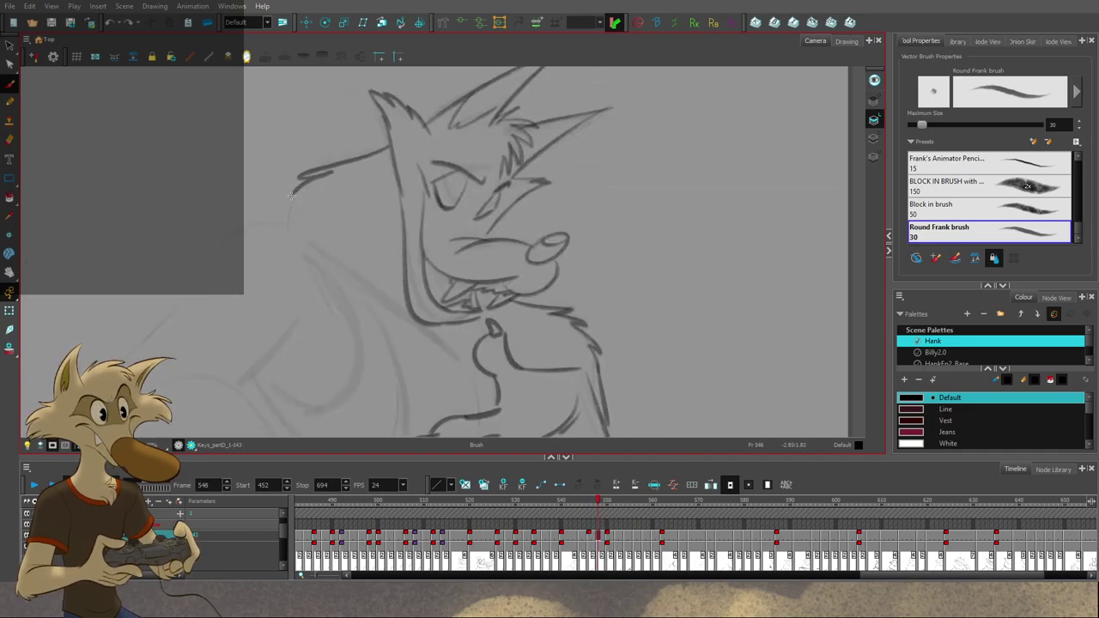
# Step: Draw the mane's fur tufts down the back of the neck and its lower edge towards the chin at frame 548
pyautogui.press('g')
pyautogui.moveTo(291, 195)
pyautogui.mouseDown()
pyautogui.moveTo(283, 210)
pyautogui.moveTo(299, 190)
pyautogui.mouseUp()
pyautogui.press('f')
pyautogui.press('g')
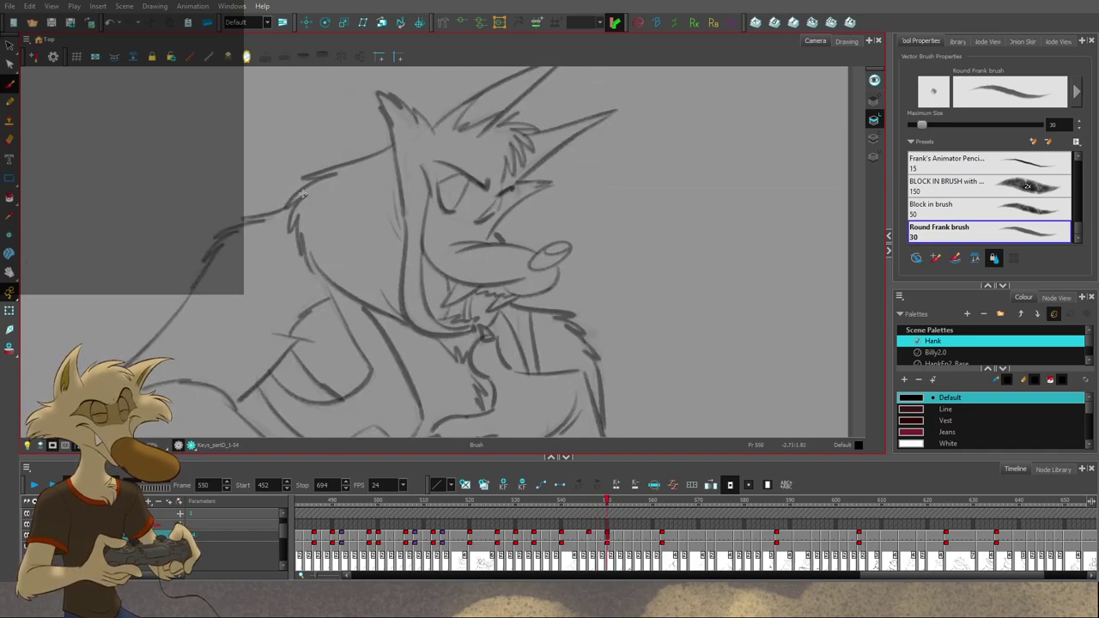
pyautogui.press('f')
pyautogui.press('.')
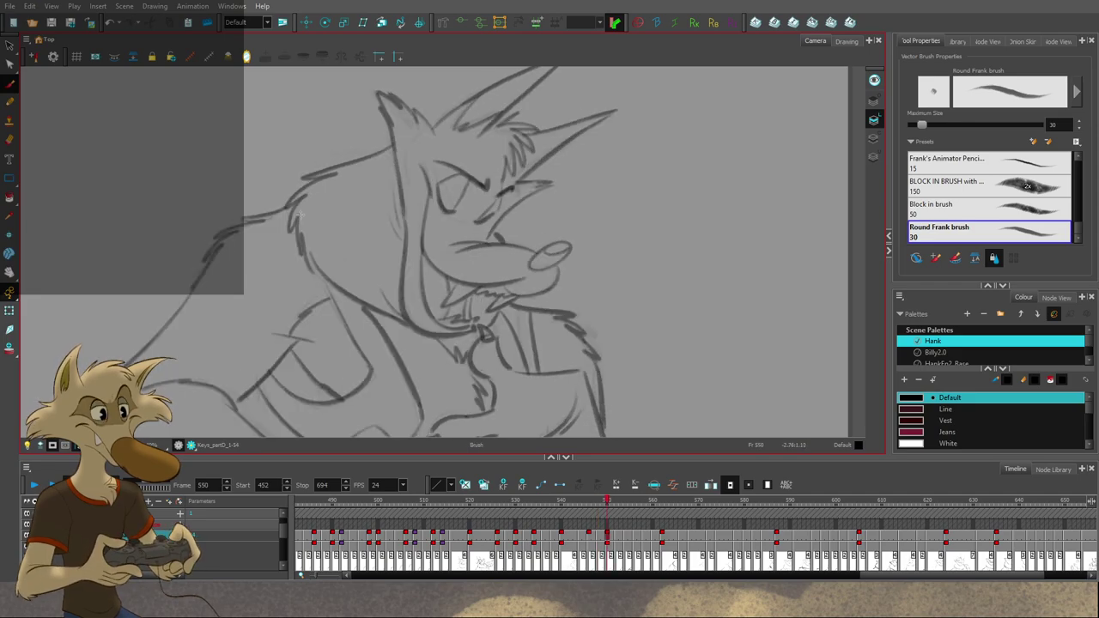
pyautogui.press(',')
pyautogui.press('.')
pyautogui.press(',')
pyautogui.press(',')
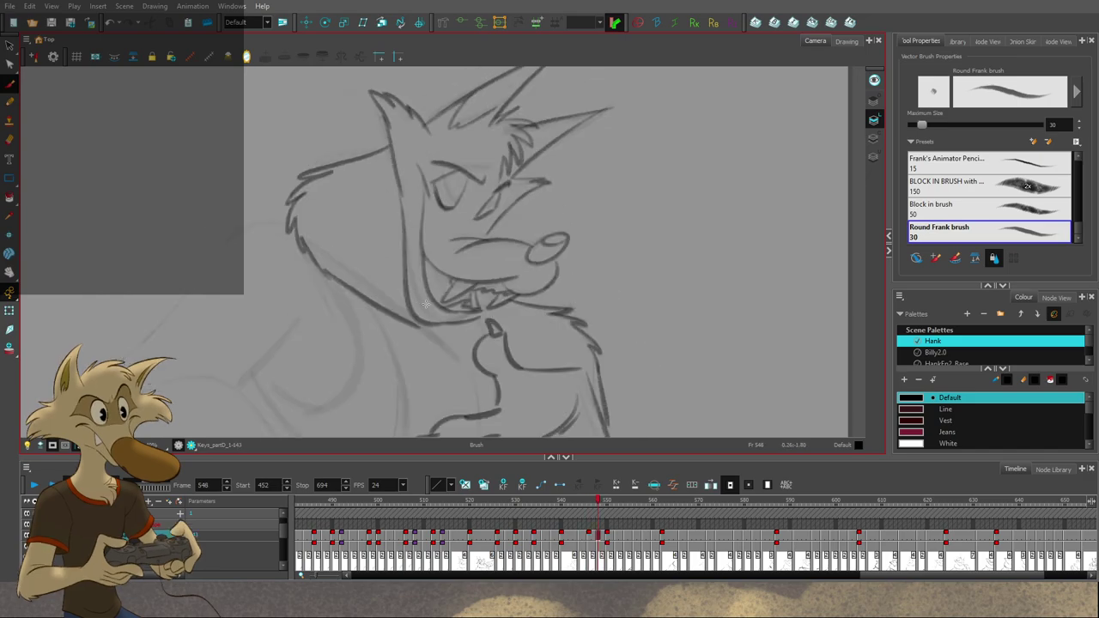
pyautogui.press('.')
pyautogui.press(',')
# Step: Draw the pointed chest fur tuft below the chin on the frame 548 drawing, using frames 546 and 550 as reference
pyautogui.press('g')
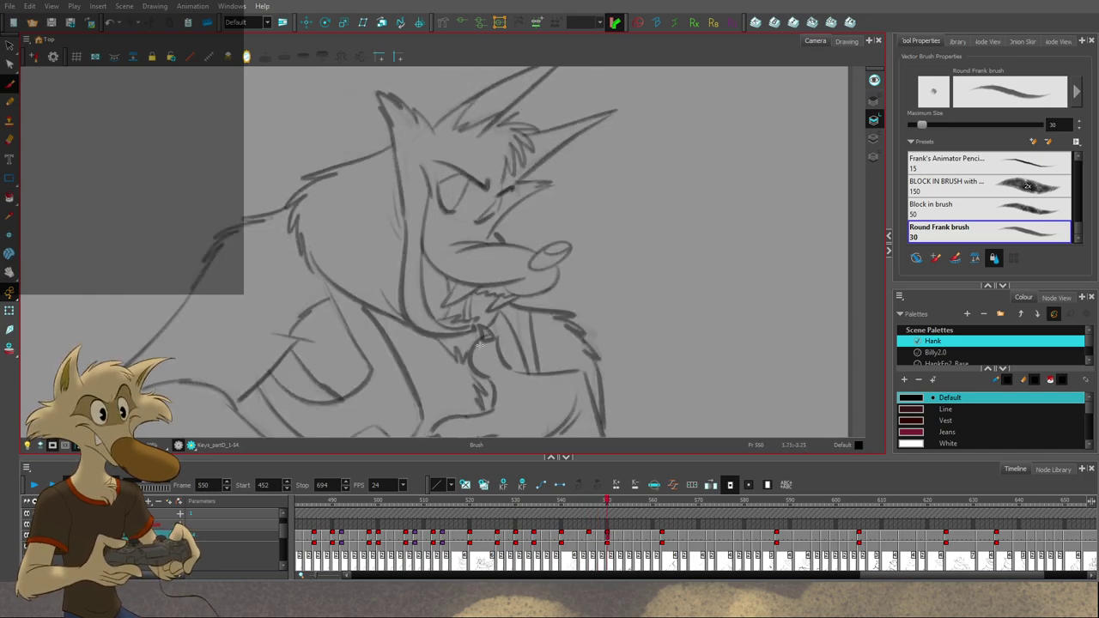
pyautogui.press('f')
pyautogui.press('f')
pyautogui.press('g')
pyautogui.press('g')
pyautogui.press('f')
pyautogui.press('f')
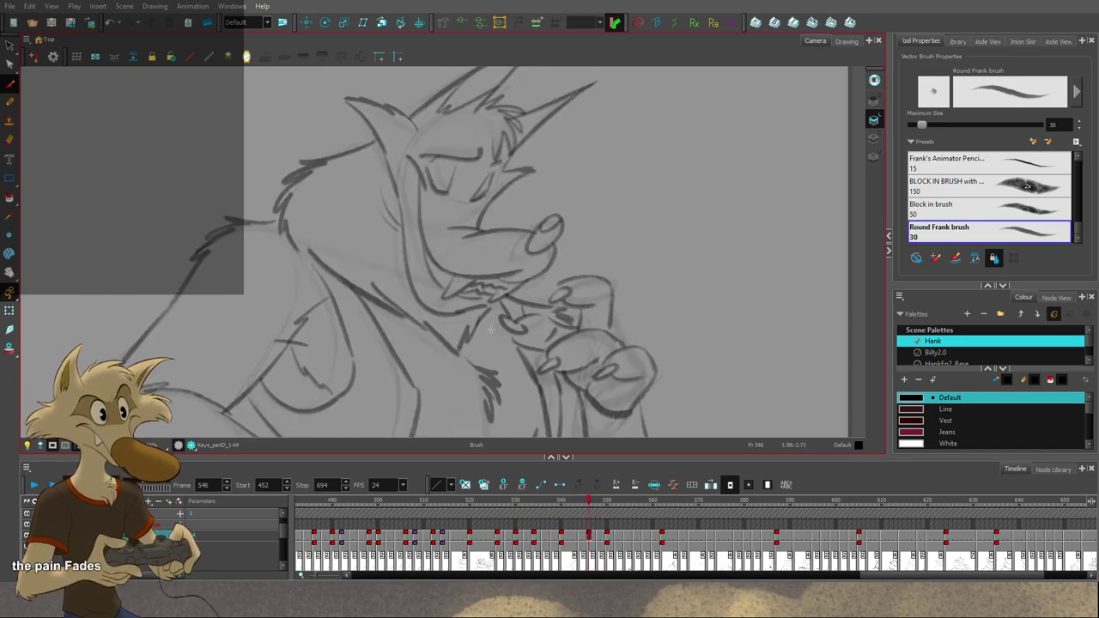
pyautogui.press('f')
pyautogui.press('g')
pyautogui.press('g')
pyautogui.press('g')
pyautogui.press('f')
pyautogui.press('g')
pyautogui.press(',')
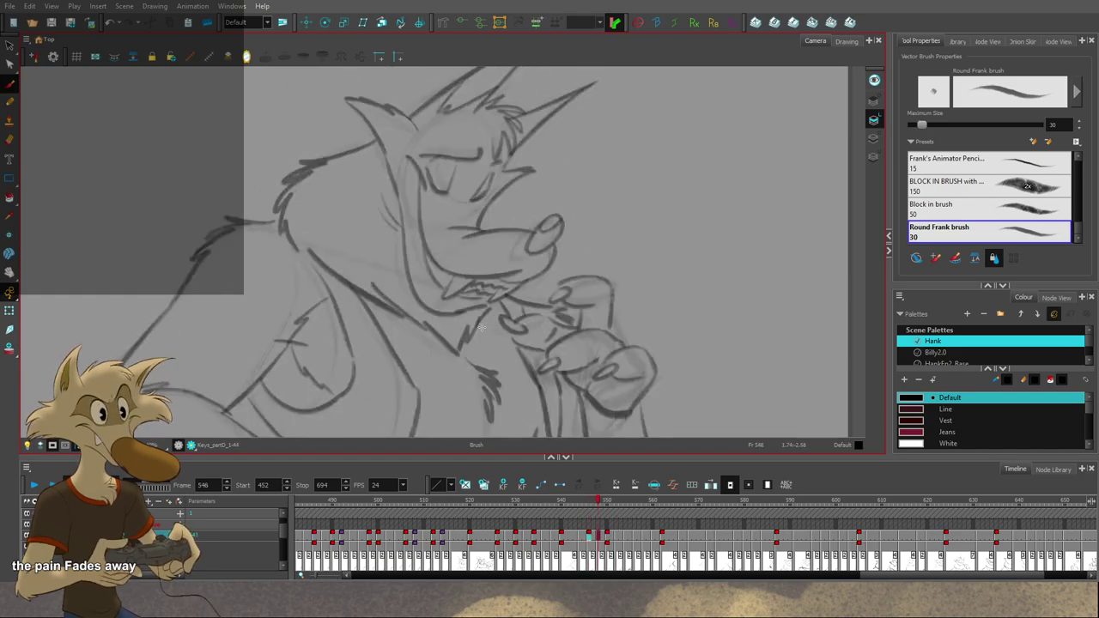
pyautogui.press(',')
pyautogui.press('.')
pyautogui.press(',')
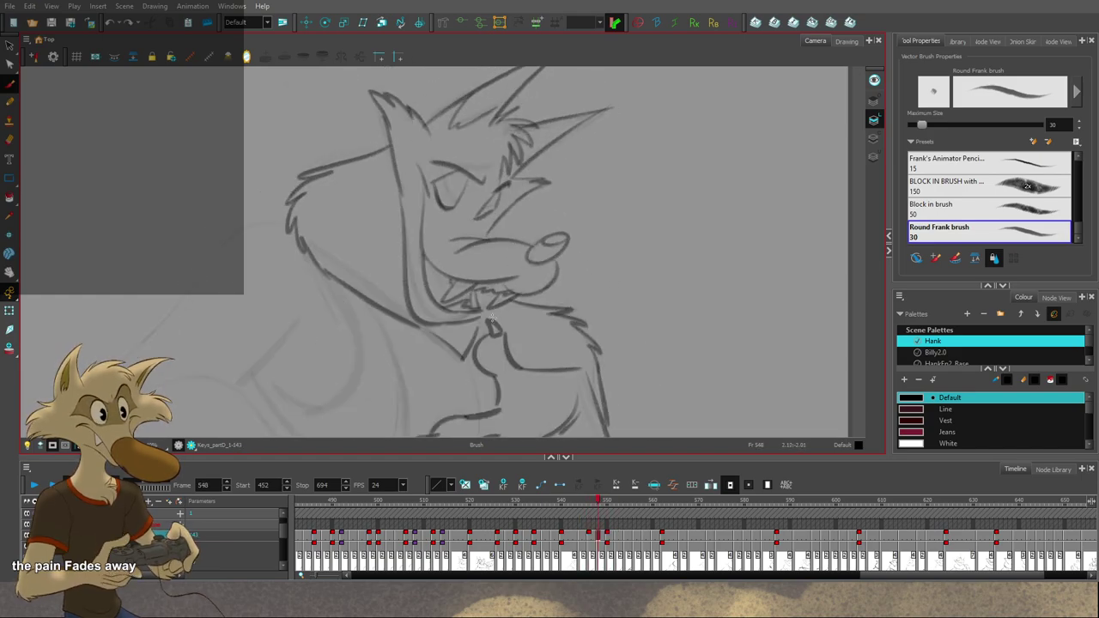
# Step: Add short strokes at the bridge of the muzzle and beneath the chin on the frame 548 drawing
pyautogui.press('.')
pyautogui.press(',')
pyautogui.hotkey('alt', 's')
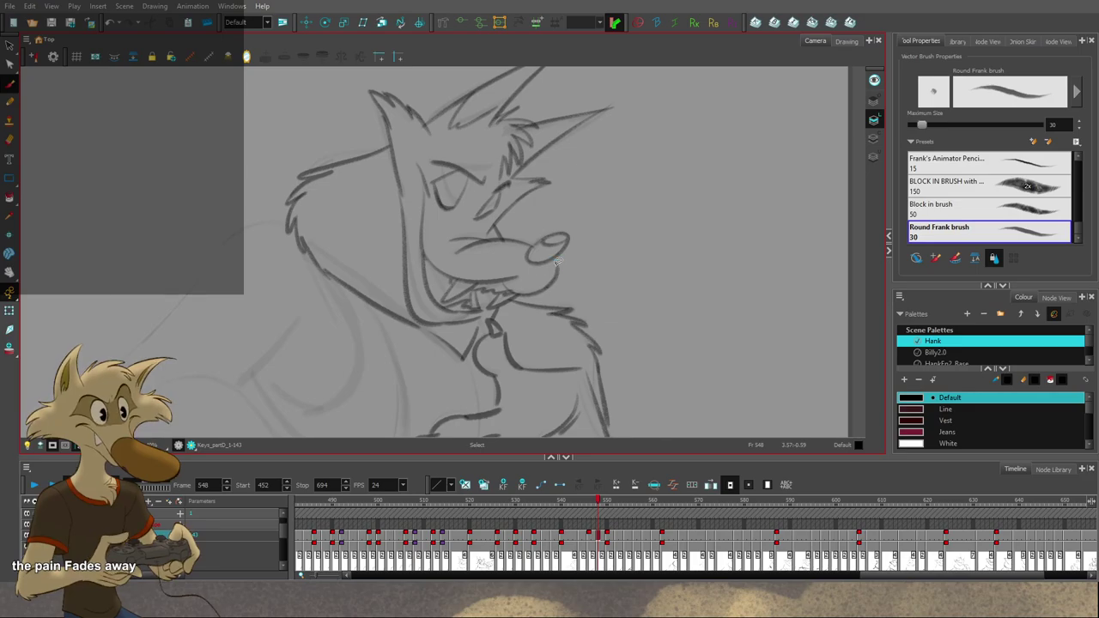
# Step: Flip between frames 546 and 550 to check the full figure's movement through the frame 548 in-between
pyautogui.scroll(-5, 557, 263)
pyautogui.press('f')
pyautogui.press('f')
pyautogui.press('g')
pyautogui.press('g')
pyautogui.press('g')
pyautogui.scroll(1, 565, 300)
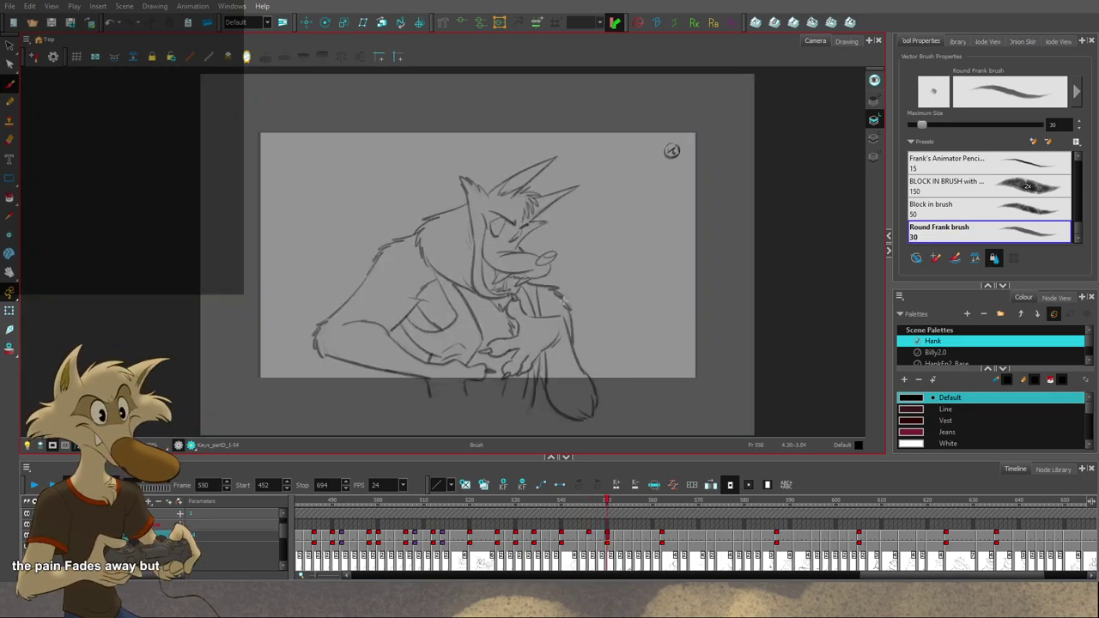
pyautogui.scroll(3, 561, 300)
pyautogui.press(',')
pyautogui.press(',')
pyautogui.press(',')
pyautogui.press(',')
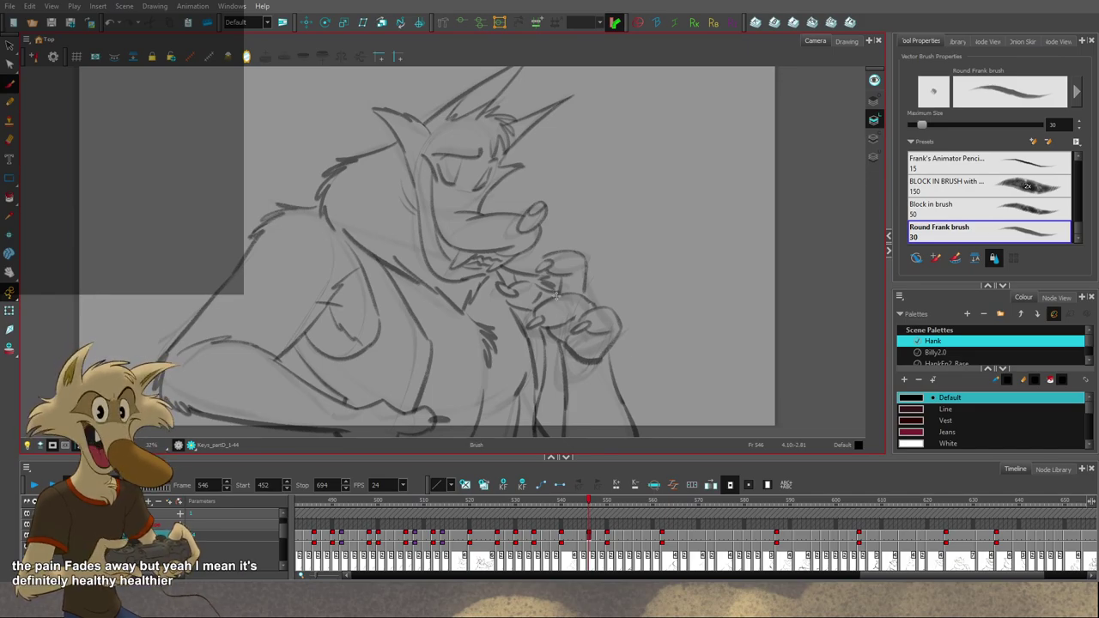
# Step: Examine the neck, shoulder and torso lines of the frame 546 drawing against the neighbouring drawings
pyautogui.scroll(-3, 549, 289)
pyautogui.scroll(5, 480, 276)
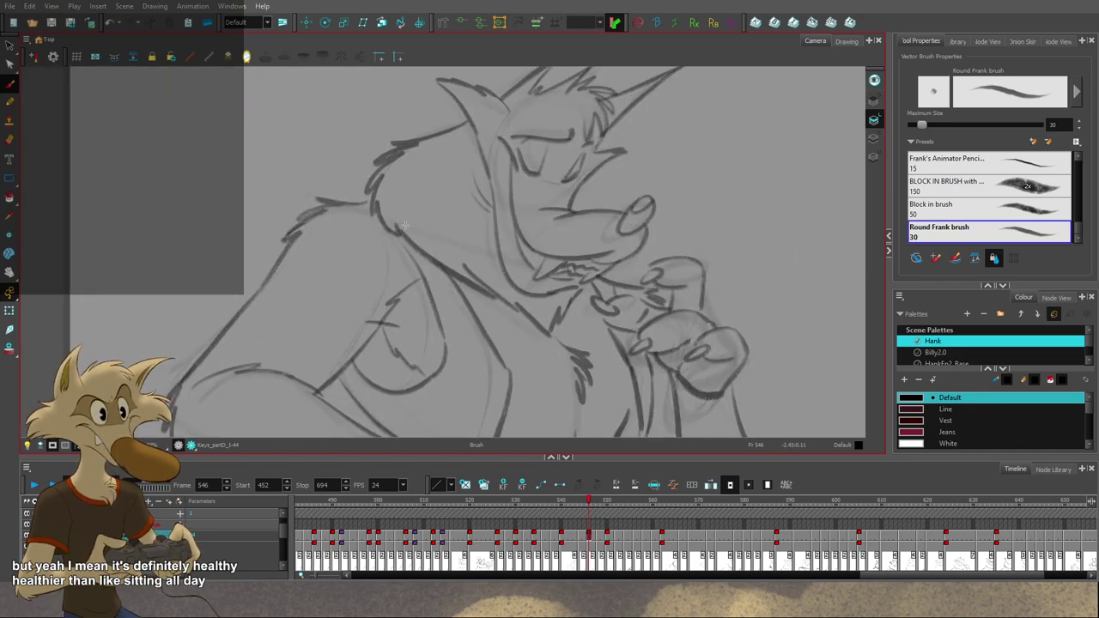
pyautogui.scroll(-3, 513, 236)
pyautogui.scroll(2, 515, 242)
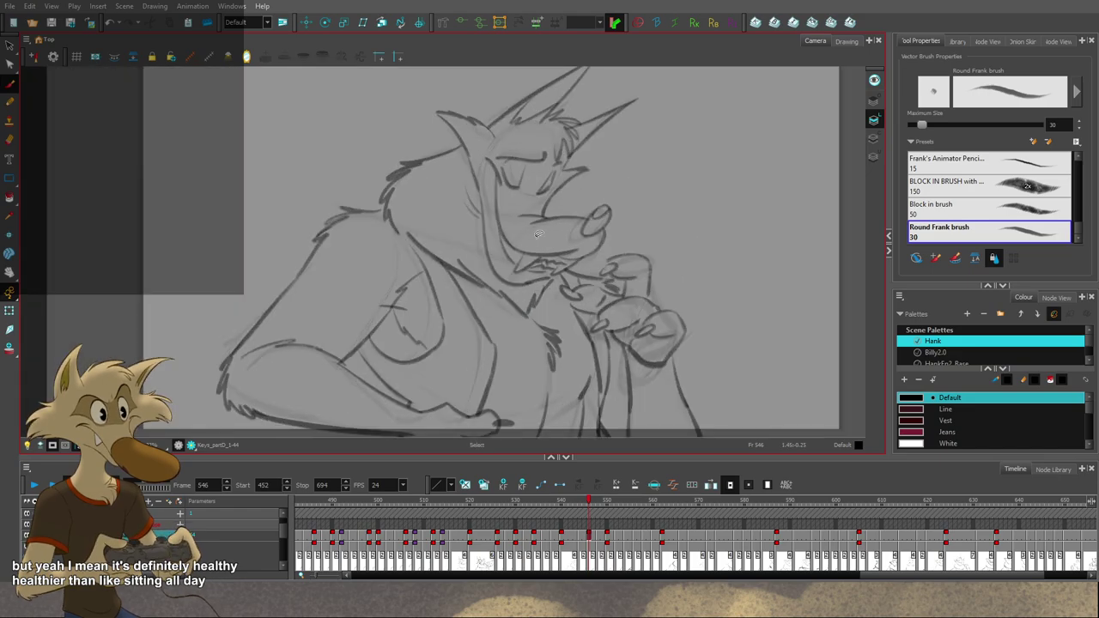
pyautogui.press('f')
pyautogui.press('g')
pyautogui.press('g')
pyautogui.press(',')
pyautogui.press(',')
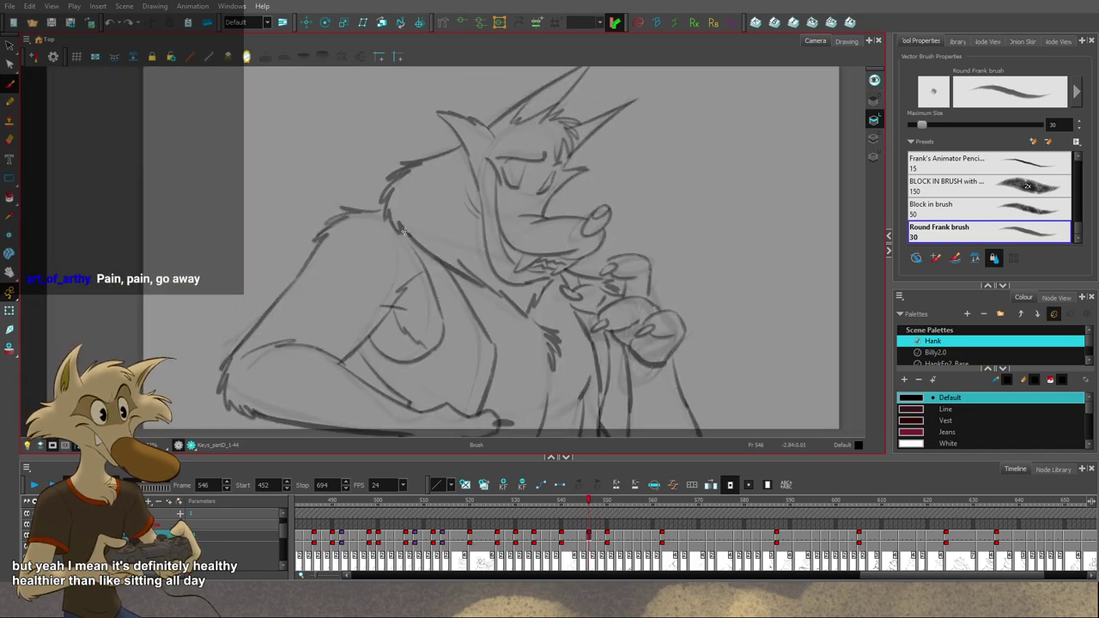
pyautogui.scroll(-4, 434, 234)
pyautogui.press(',')
pyautogui.press(',')
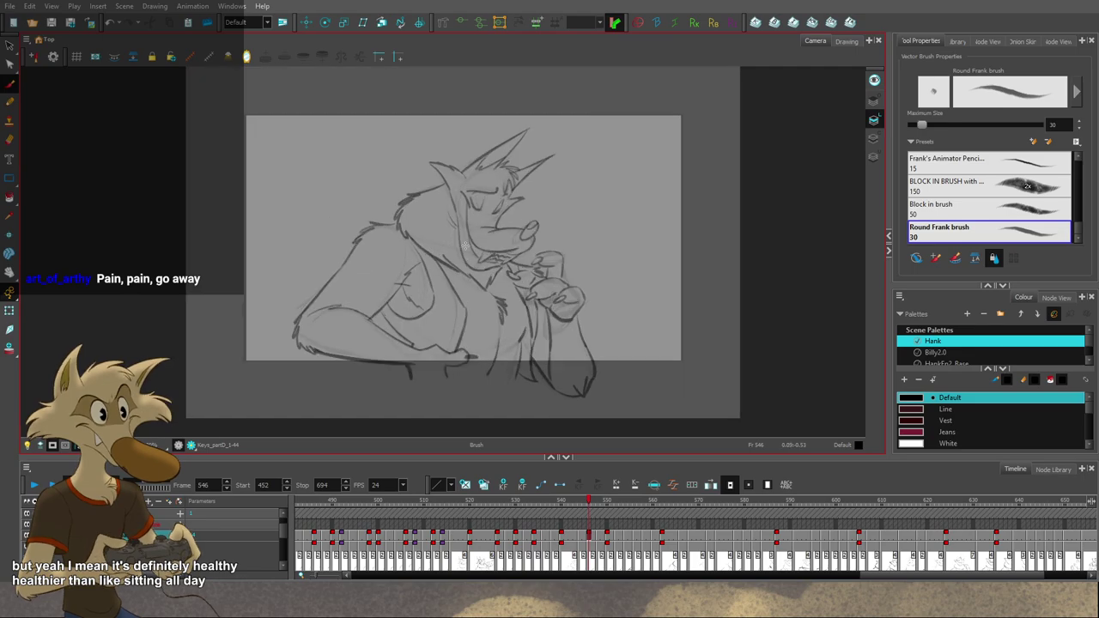
# Step: Step through the drawings from frame 538 to frame 550 to review the wolf's lean forward
pyautogui.press('g')
pyautogui.press('g')
pyautogui.press('f')
pyautogui.press('f')
pyautogui.press('f')
pyautogui.press('f')
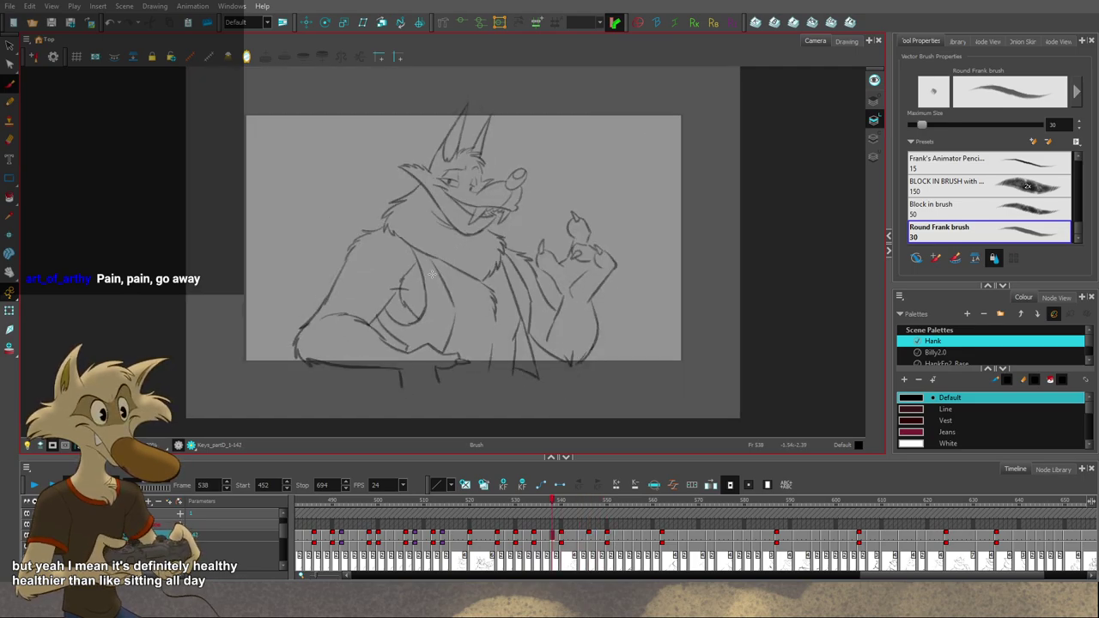
pyautogui.press('g')
pyautogui.press('g')
pyautogui.press('.')
pyautogui.press('.')
pyautogui.press('.')
pyautogui.press('.')
pyautogui.press('.')
pyautogui.press('.')
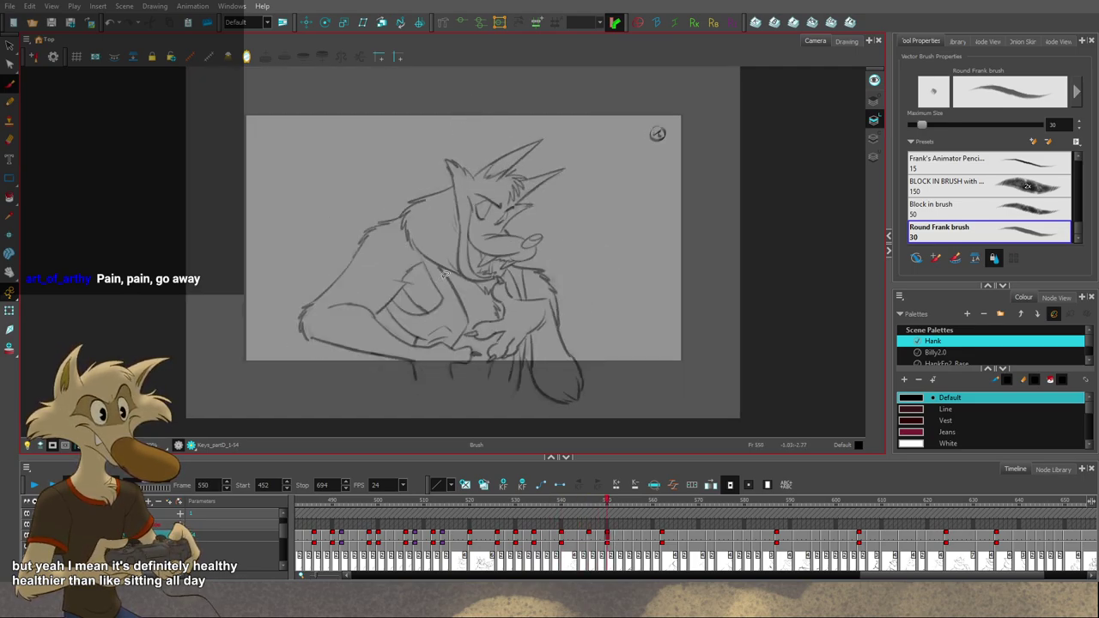
# Step: Check the frame 550 drawing in a mirrored view and step through the drawings from frame 552 to frame 546
pyautogui.click(245, 57)
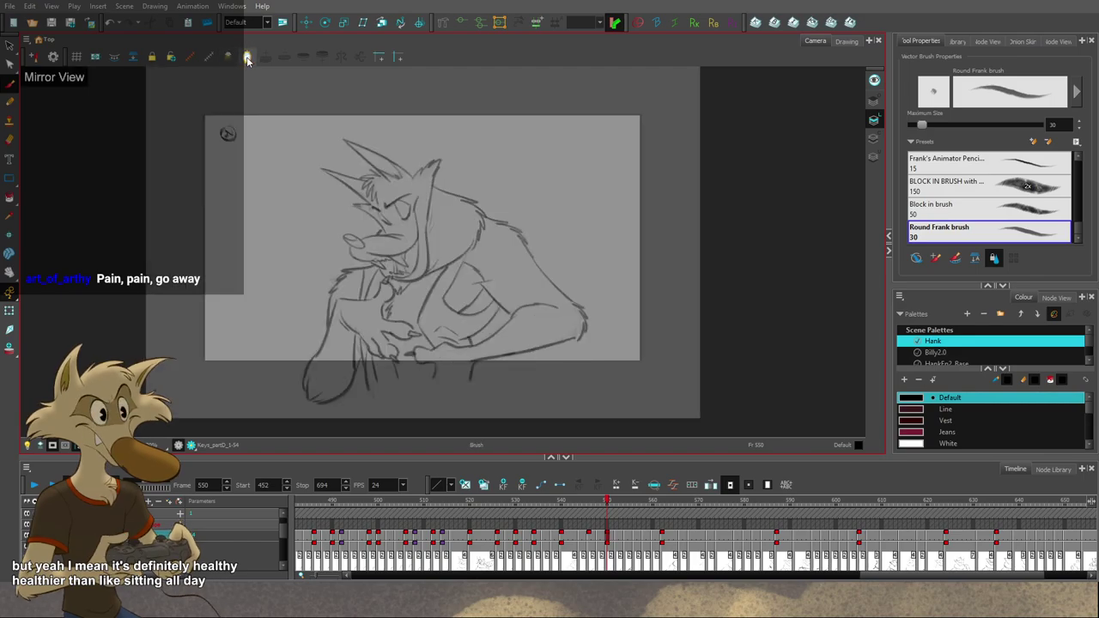
pyautogui.press('.')
pyautogui.press('.')
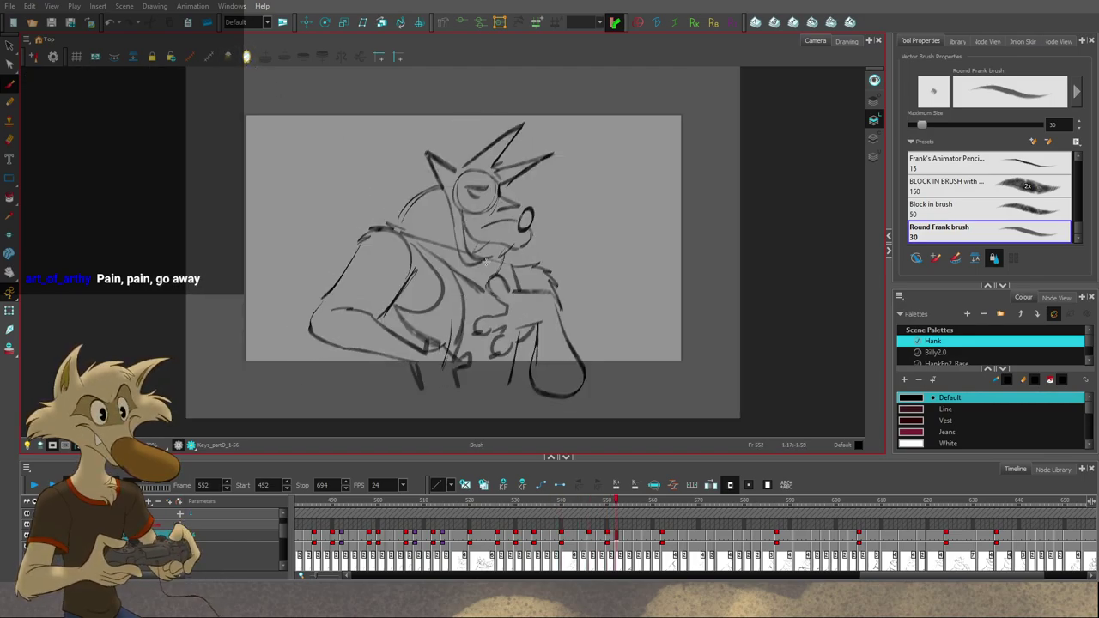
pyautogui.scroll(3, 487, 260)
pyautogui.press(',')
pyautogui.press(',')
pyautogui.press(',')
pyautogui.press(',')
pyautogui.press(',')
pyautogui.press(',')
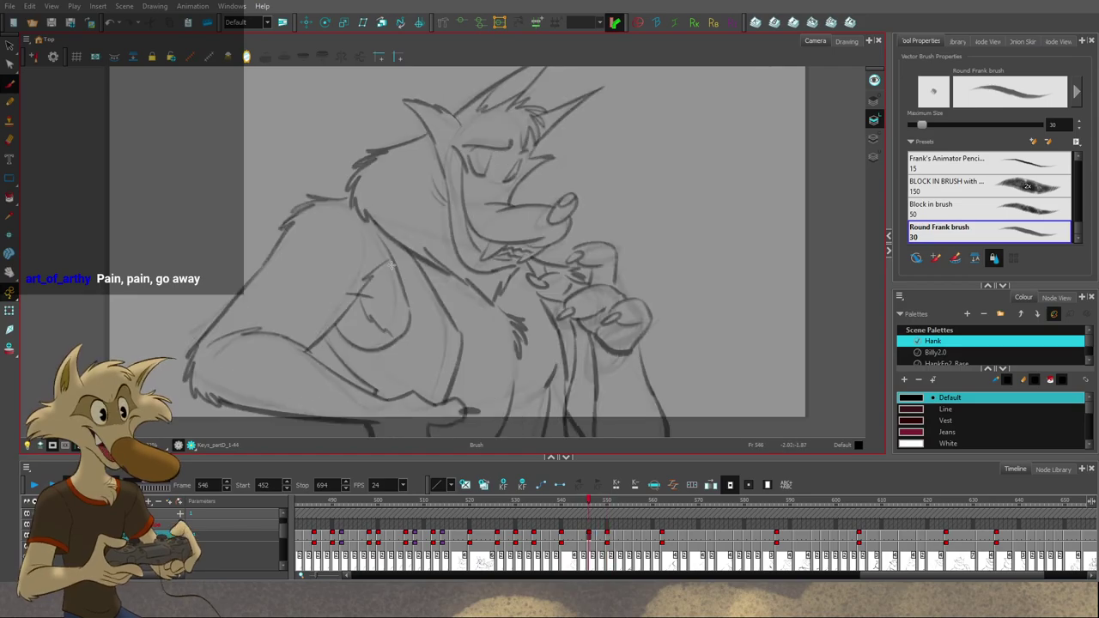
# Step: Draw the fur line along the top of the shoulder on the frame 548 drawing, comparing it with frames 546 and 550
pyautogui.press('g')
pyautogui.press('g')
pyautogui.press('f')
pyautogui.press('f')
pyautogui.press('g')
pyautogui.press('g')
pyautogui.press('f')
pyautogui.press('f')
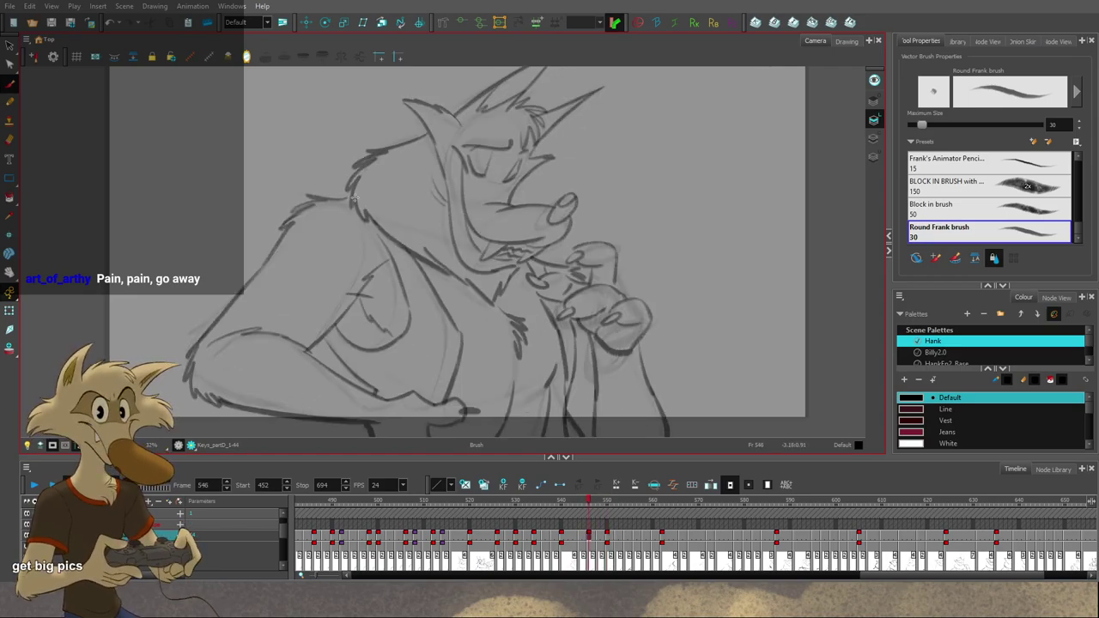
pyautogui.press('.')
pyautogui.press(',')
pyautogui.press('.')
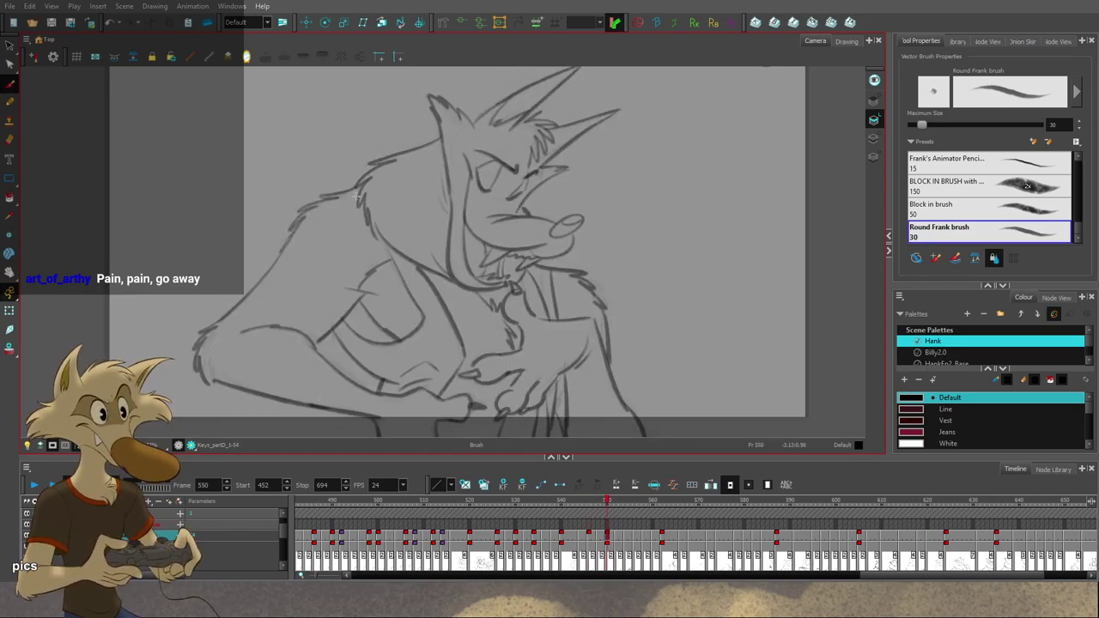
pyautogui.press('.')
pyautogui.press(',')
pyautogui.moveTo(356, 193)
pyautogui.mouseDown()
pyautogui.moveTo(314, 199)
pyautogui.moveTo(333, 202)
pyautogui.moveTo(288, 234)
pyautogui.mouseUp()
# Step: Step through the drawings between frames 538 and 550 to review how the shoulder moves with the lean forward
pyautogui.press('f')
pyautogui.press('f')
pyautogui.press('f')
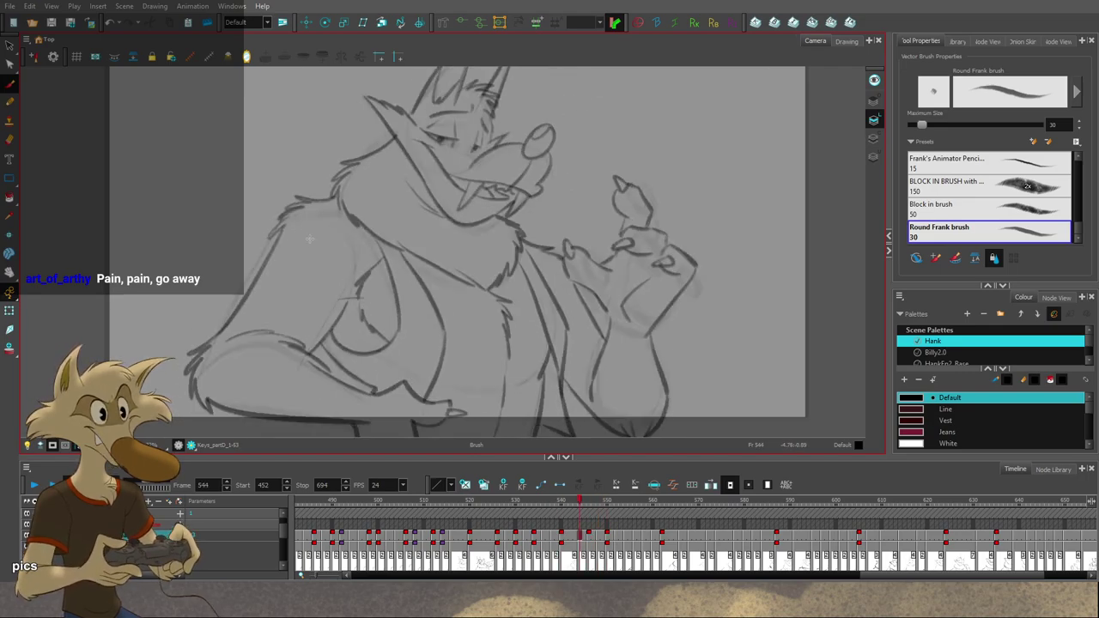
pyautogui.press('g')
pyautogui.press('g')
pyautogui.press('g')
pyautogui.press('g')
pyautogui.press('1')
pyautogui.press('f')
pyautogui.press('f')
pyautogui.press('2')
pyautogui.press('f')
pyautogui.press('f')
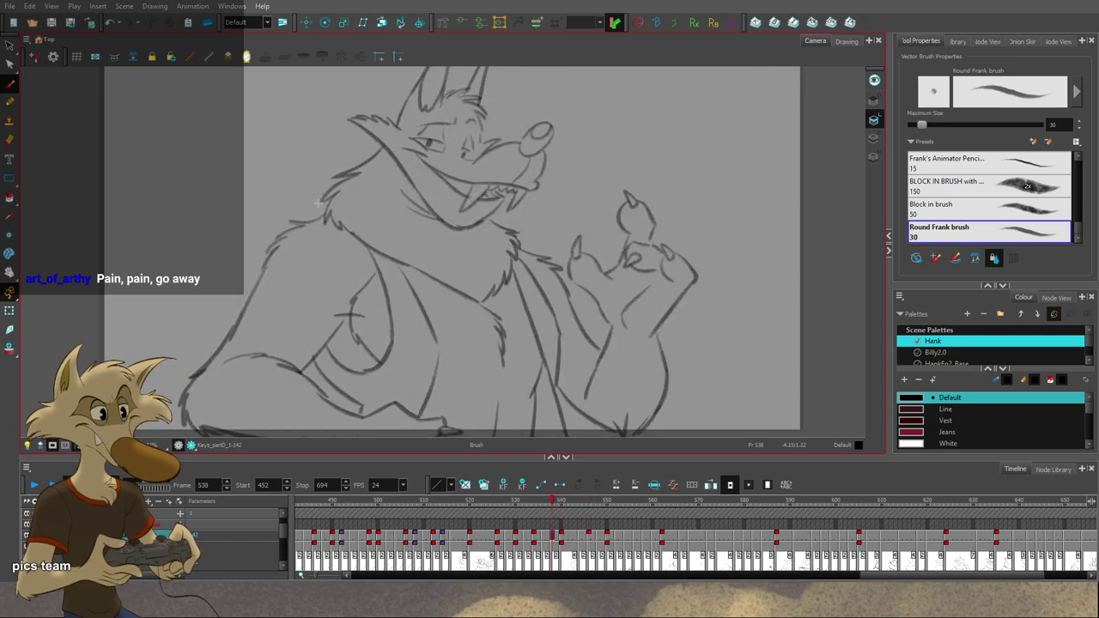
pyautogui.press('1')
pyautogui.press('f')
pyautogui.press('.')
pyautogui.press('.')
pyautogui.press('.')
pyautogui.press('.')
pyautogui.press('.')
pyautogui.press('.')
pyautogui.press('.')
pyautogui.press('.')
pyautogui.press('.')
pyautogui.press('.')
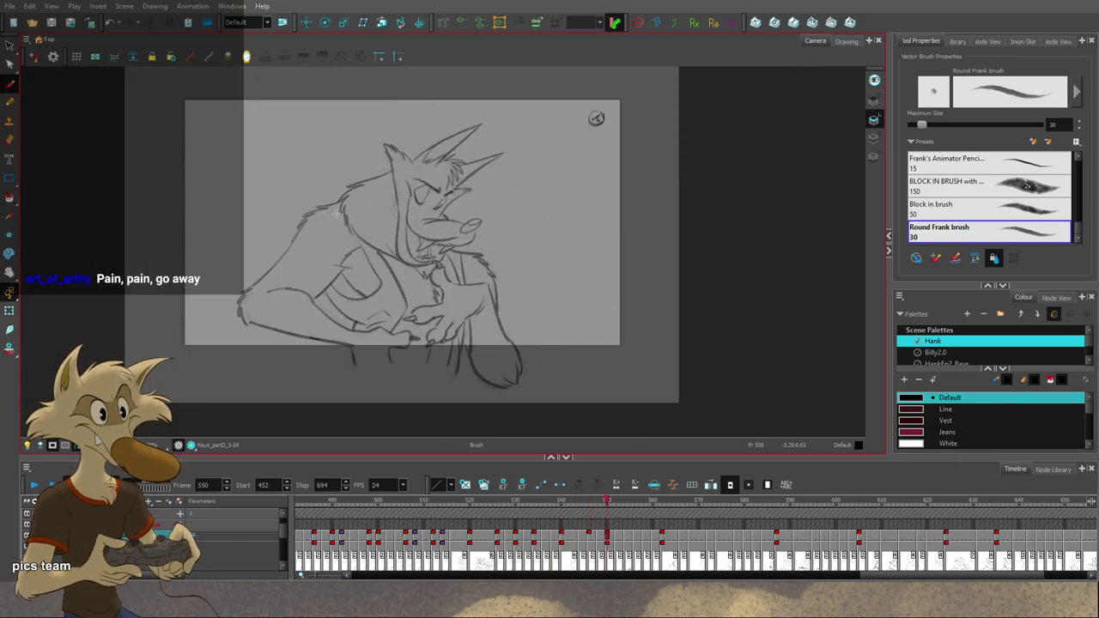
# Step: Flip between the frame 548 drawing and its neighbours to compare the shoulder position on the full figure
pyautogui.press('.')
pyautogui.press('.')
pyautogui.press('f')
pyautogui.press('f')
pyautogui.press('f')
pyautogui.press('f')
pyautogui.press('g')
pyautogui.press('g')
pyautogui.press('g')
pyautogui.press('g')
pyautogui.press('g')
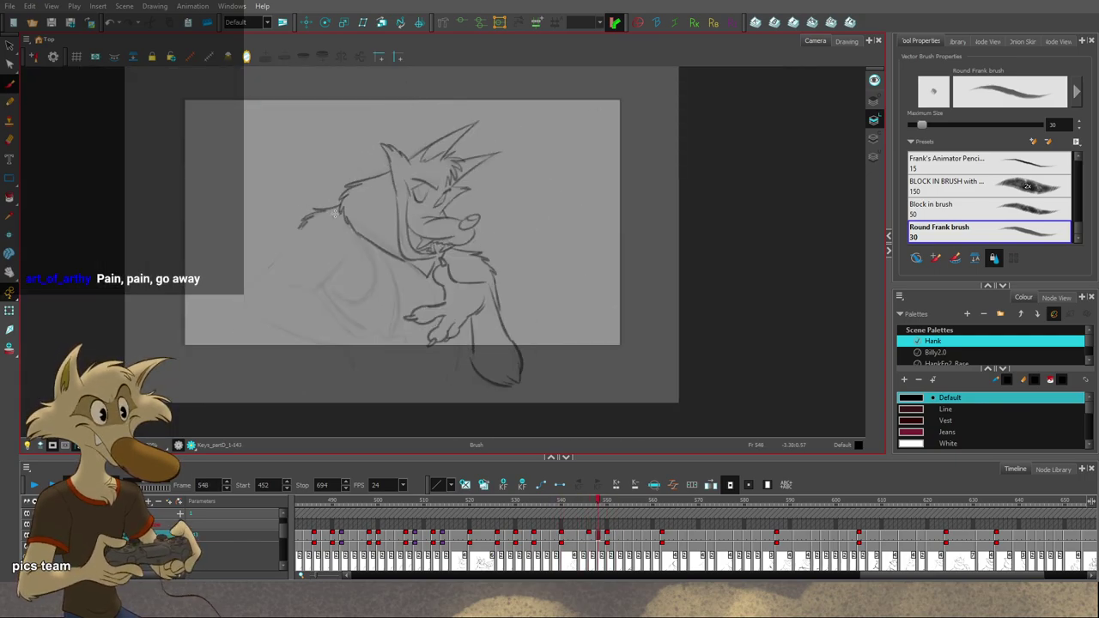
pyautogui.press('f')
pyautogui.press('f')
pyautogui.press('f')
pyautogui.press('.')
pyautogui.press('.')
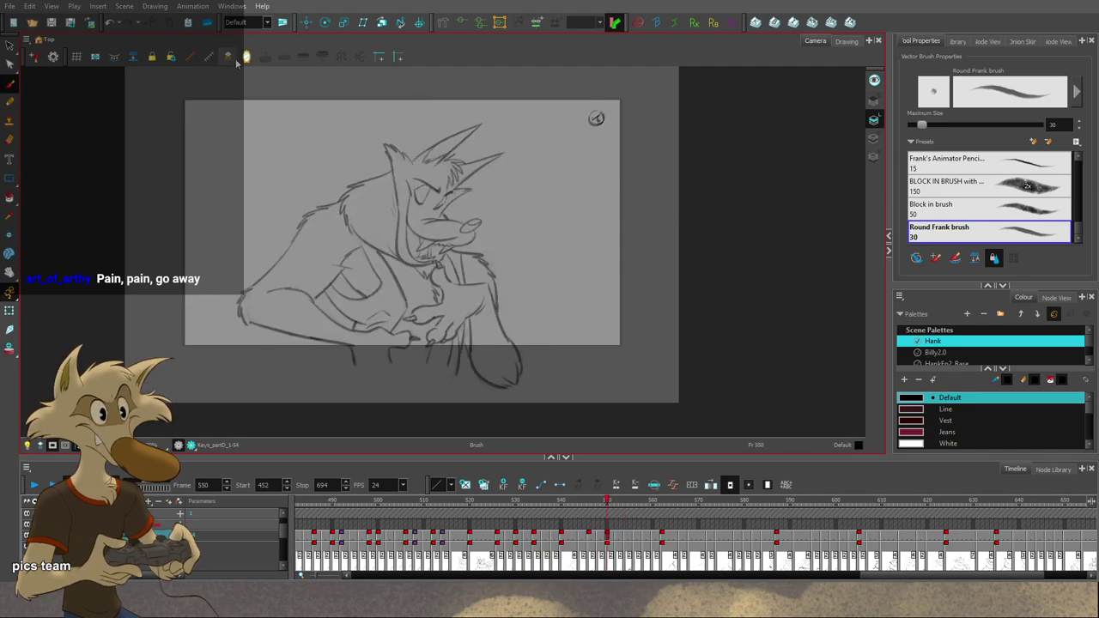
# Step: Mirror the view and flip through the drawings around frame 548 to examine the shoulder and neck fur
pyautogui.press('4')
pyautogui.press('2')
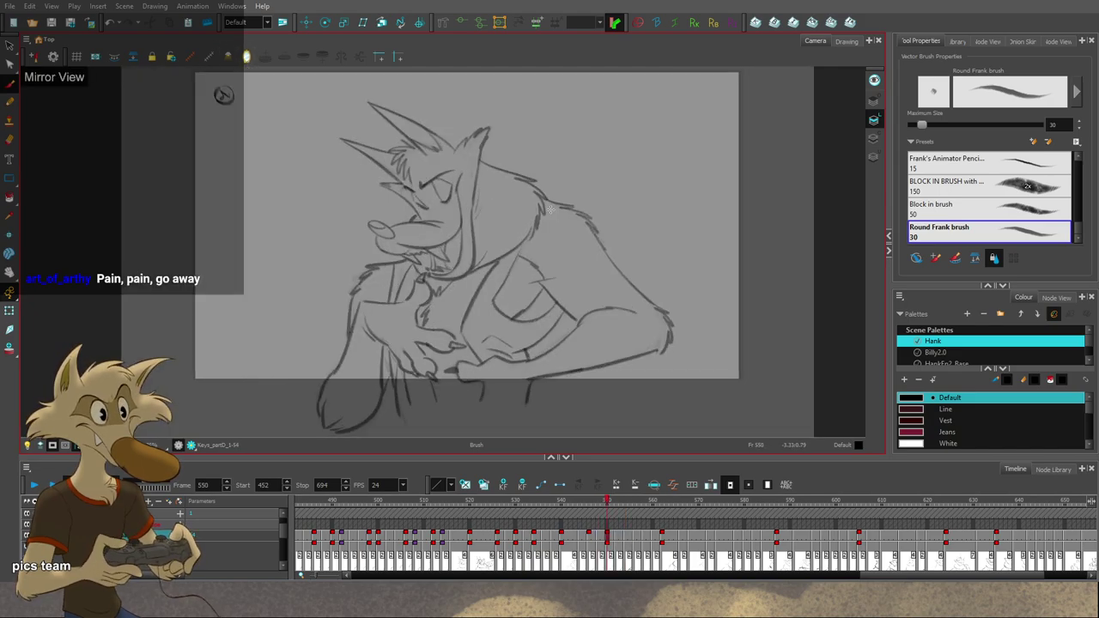
pyautogui.press('f')
pyautogui.press('f')
pyautogui.press('f')
pyautogui.press('f')
pyautogui.press('f')
pyautogui.press('g')
pyautogui.press('g')
pyautogui.press('g')
pyautogui.press('g')
pyautogui.press('g')
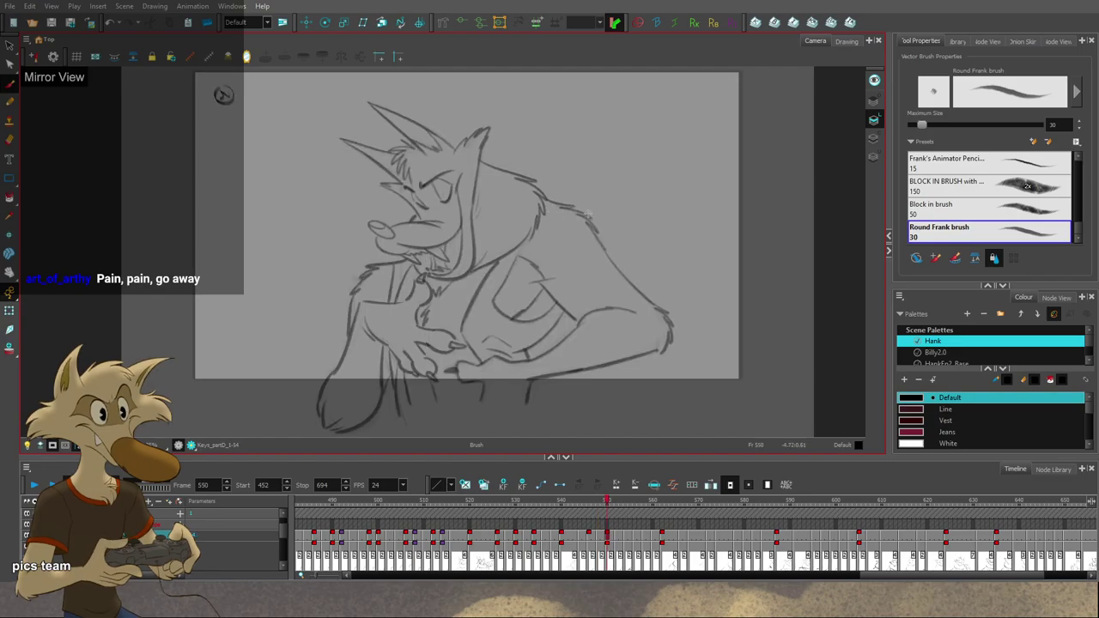
pyautogui.press('f')
pyautogui.press('f')
pyautogui.press('g')
pyautogui.press('2')
pyautogui.press('2')
pyautogui.press('g')
pyautogui.scroll(2, 591, 204)
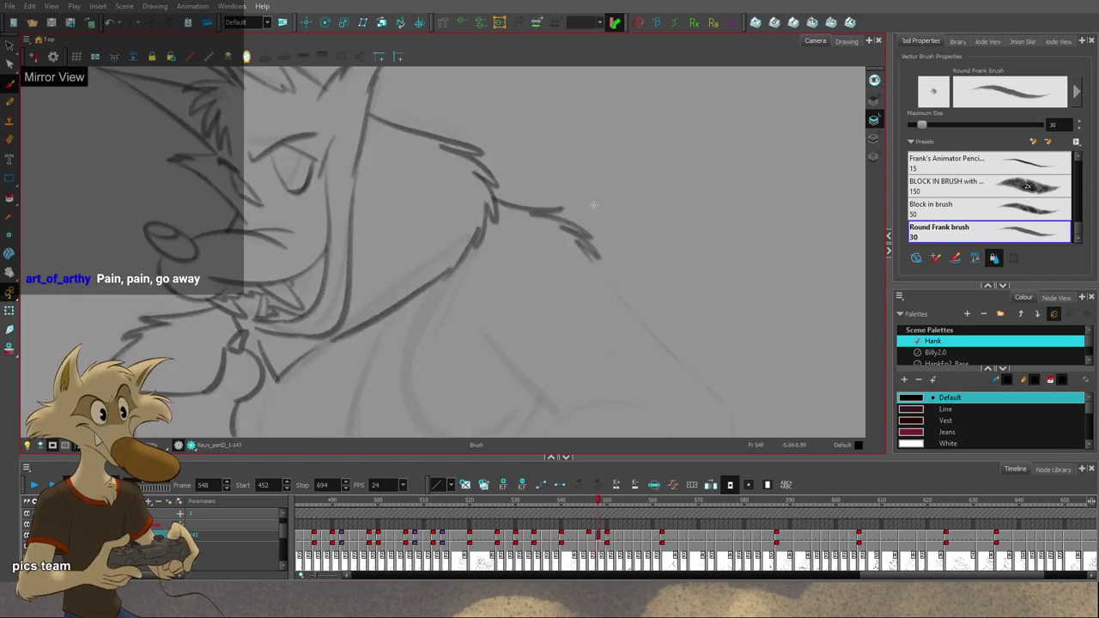
# Step: Review the full figure in the mirrored view by stepping through the drawings between frames 538 and 550
pyautogui.press(',')
pyautogui.press(',')
pyautogui.press('1')
pyautogui.press('1')
pyautogui.press('1')
pyautogui.press('1')
pyautogui.press('f')
pyautogui.press('f')
pyautogui.press('f')
pyautogui.press('f')
pyautogui.press('f')
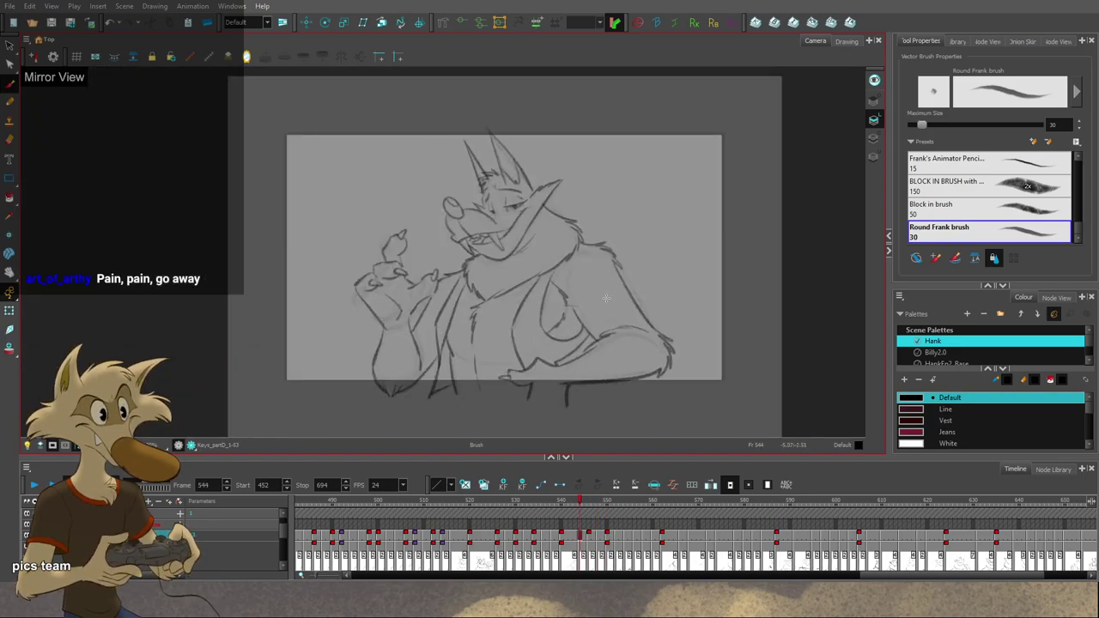
pyautogui.press('.')
pyautogui.press('.')
pyautogui.press('.')
pyautogui.press('.')
pyautogui.press('.')
pyautogui.press('.')
pyautogui.press('.')
pyautogui.press('.')
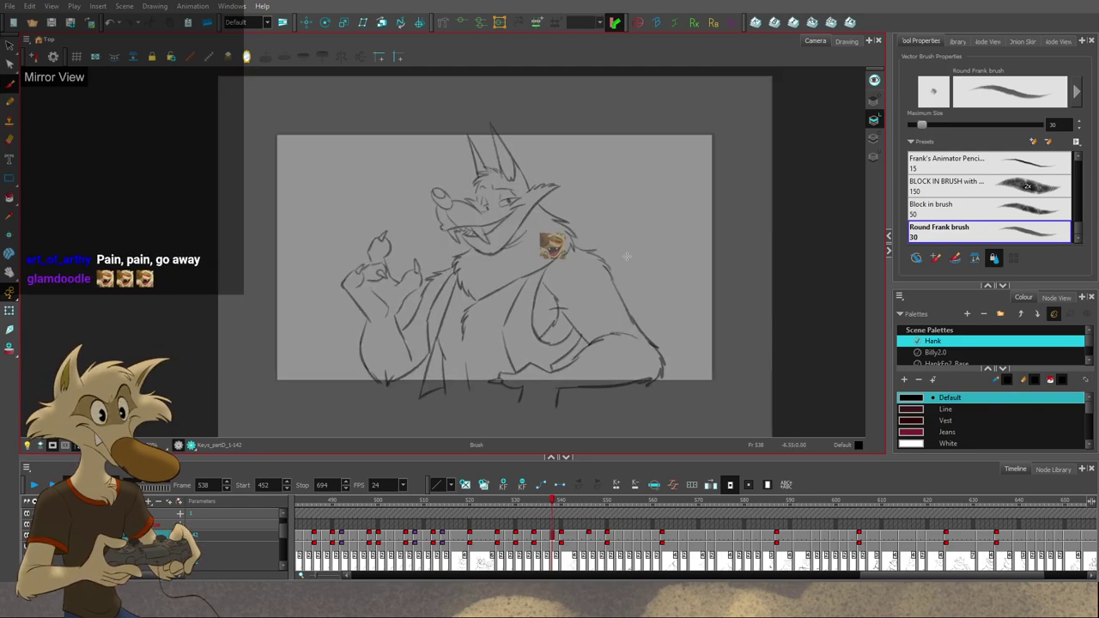
# Step: Draw the fur strokes over the top and back of the shoulder on the mirrored frame 548 drawing
pyautogui.scroll(4, 608, 262)
pyautogui.press('g')
pyautogui.press('g')
pyautogui.press('2')
pyautogui.press('f')
pyautogui.press('f')
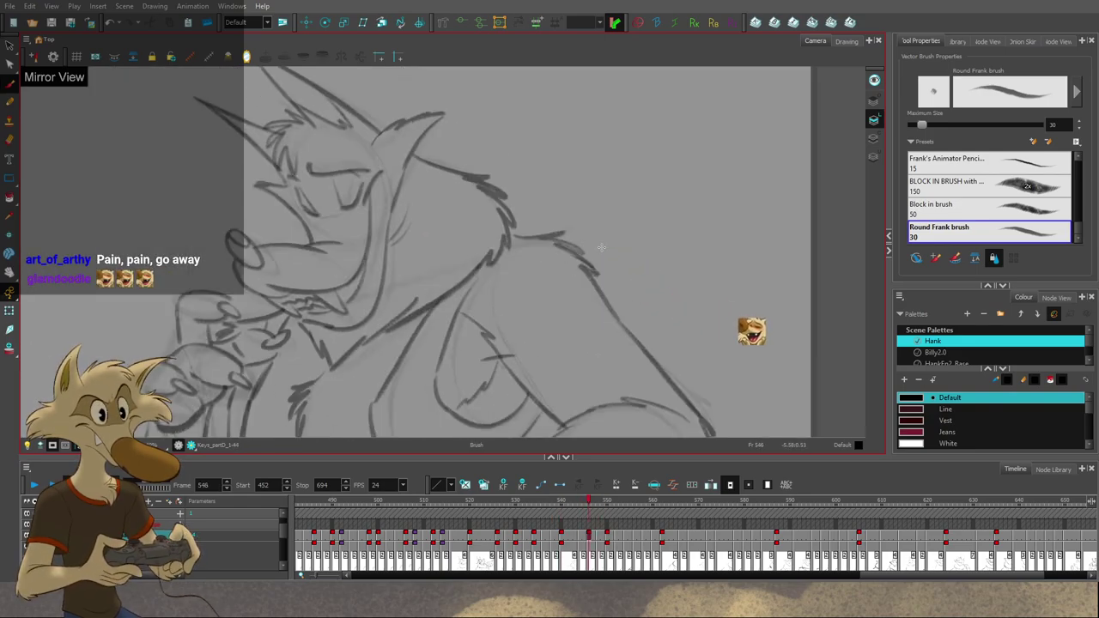
pyautogui.press('g')
pyautogui.press('g')
pyautogui.press('f')
pyautogui.moveTo(501, 224); pyautogui.dragTo(545, 234)
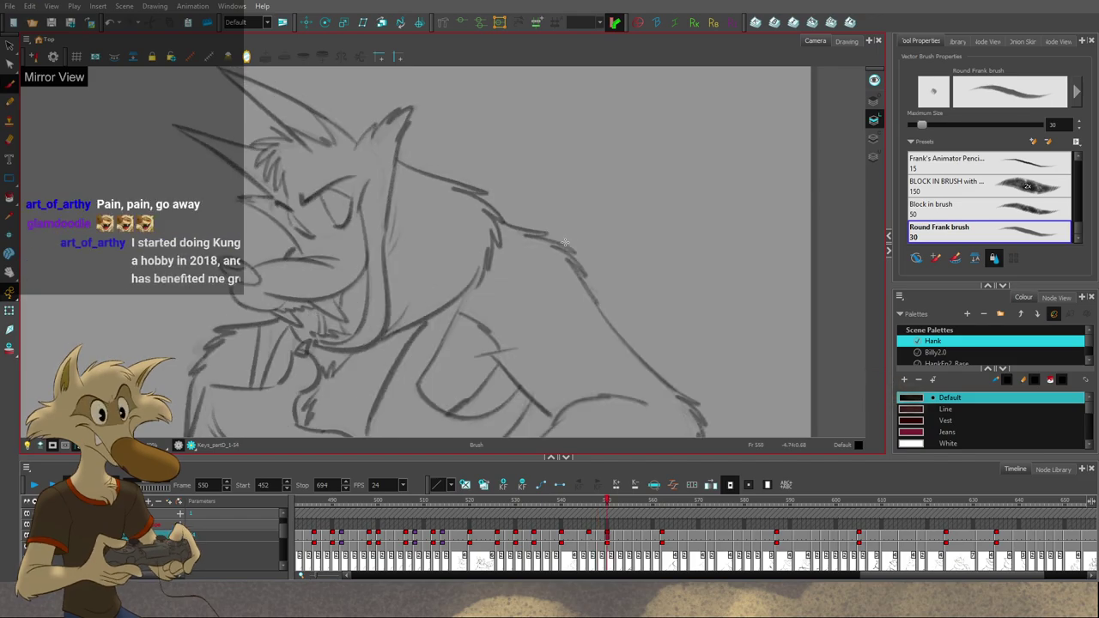
pyautogui.moveTo(547, 235); pyautogui.dragTo(579, 270)
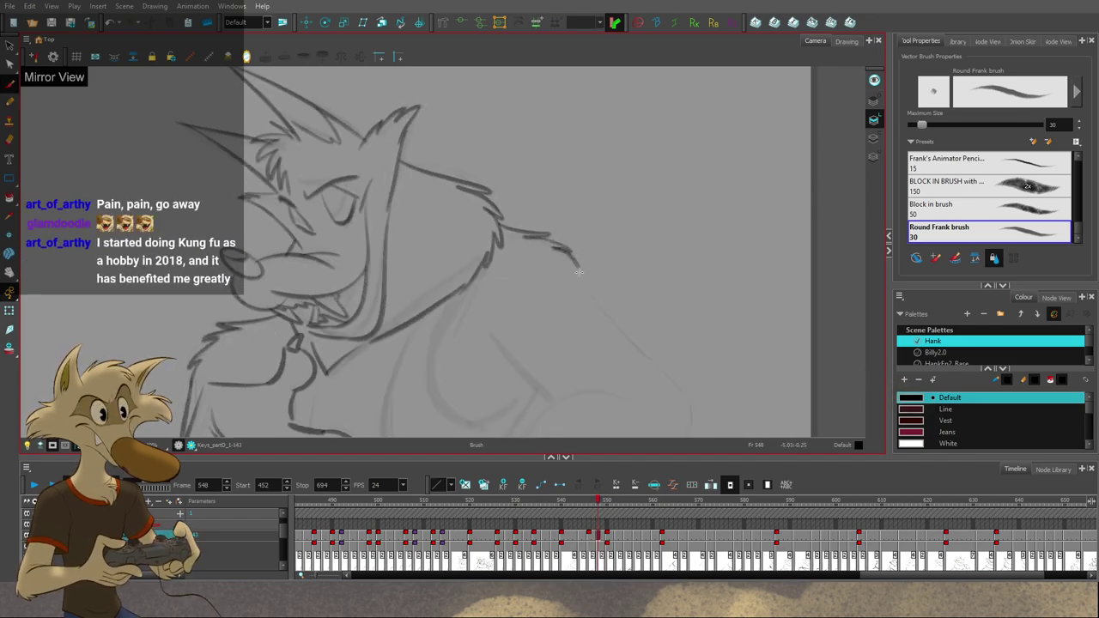
# Step: Draw the outer line of the upper arm from the shoulder fur down to the elbow on the frame 548 drawing
pyautogui.press('g')
pyautogui.press('f')
pyautogui.moveTo(653, 322); pyautogui.dragTo(632, 301)
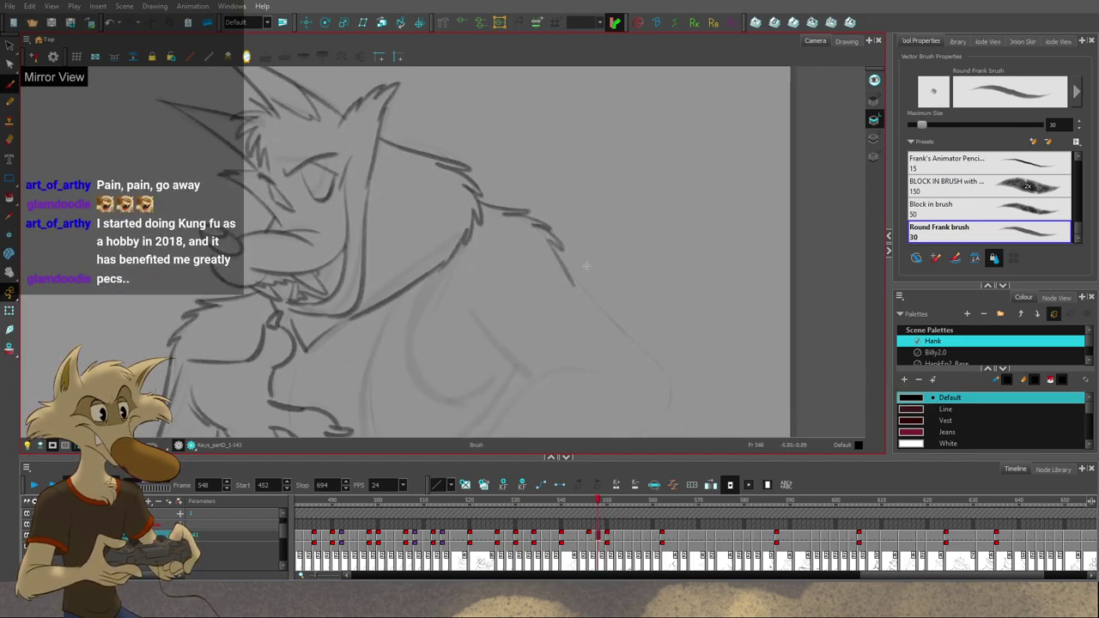
pyautogui.moveTo(549, 243); pyautogui.dragTo(614, 332)
pyautogui.press('g')
pyautogui.press('f')
pyautogui.hotkey('ctrl', 'z')
pyautogui.moveTo(551, 244); pyautogui.dragTo(632, 345)
pyautogui.press('g')
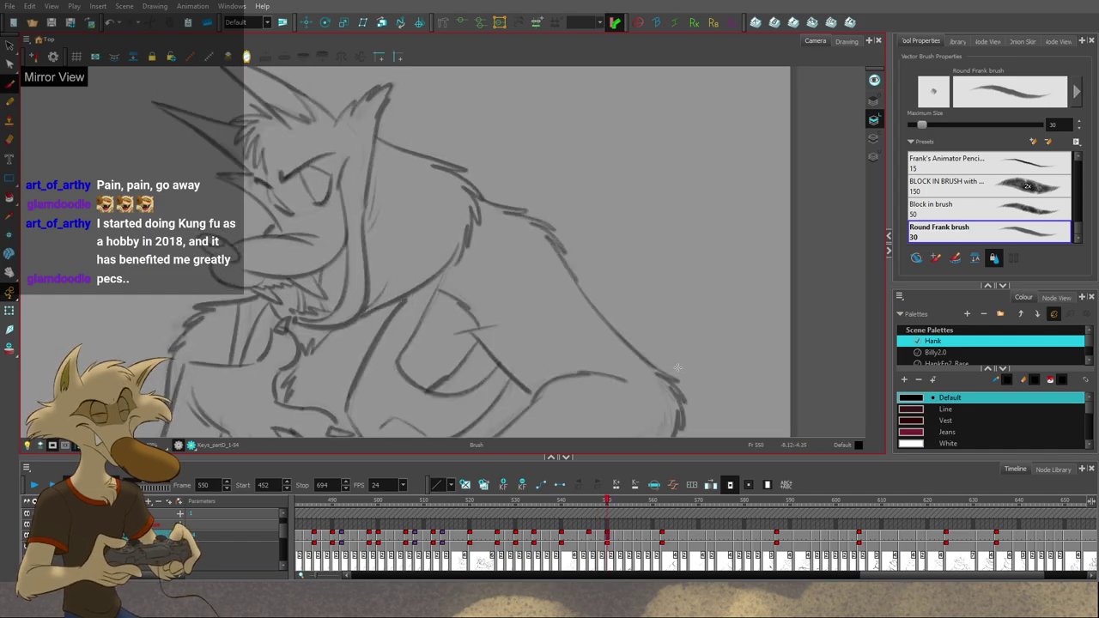
pyautogui.press('f')
pyautogui.press(',')
pyautogui.press('.')
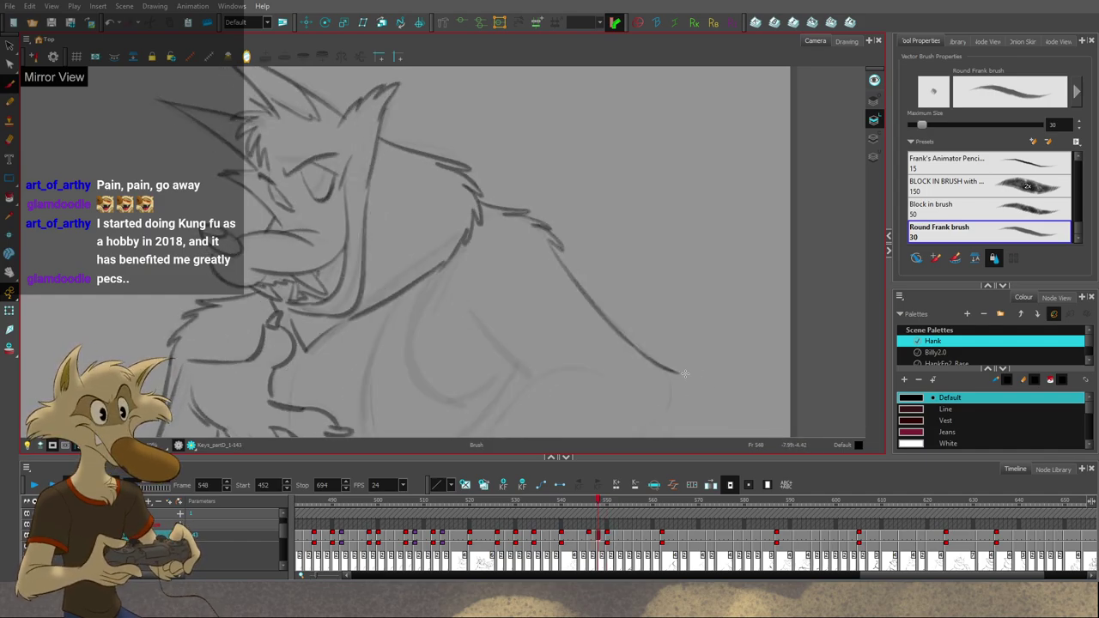
# Step: Refine the lower end of the upper-arm line and add the first fur tuft at the elbow, matching frame 550
pyautogui.press('g')
pyautogui.moveTo(621, 334)
pyautogui.mouseDown()
pyautogui.moveTo(676, 379)
pyautogui.moveTo(695, 361)
pyautogui.mouseUp()
pyautogui.press('f')
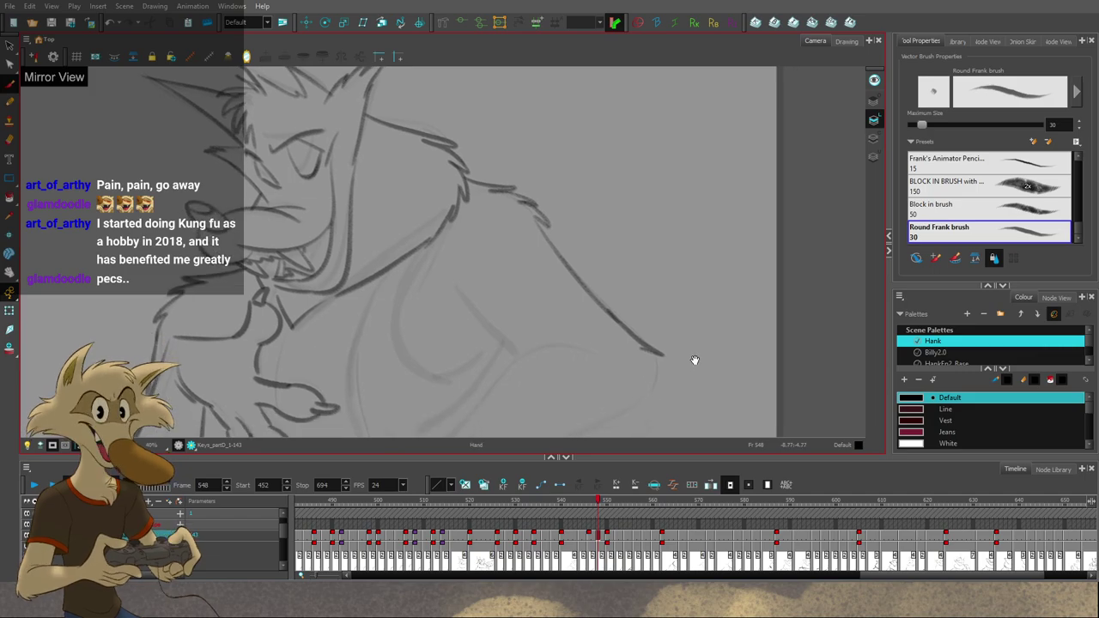
pyautogui.press('g')
pyautogui.press('f')
pyautogui.press('g')
pyautogui.press('f')
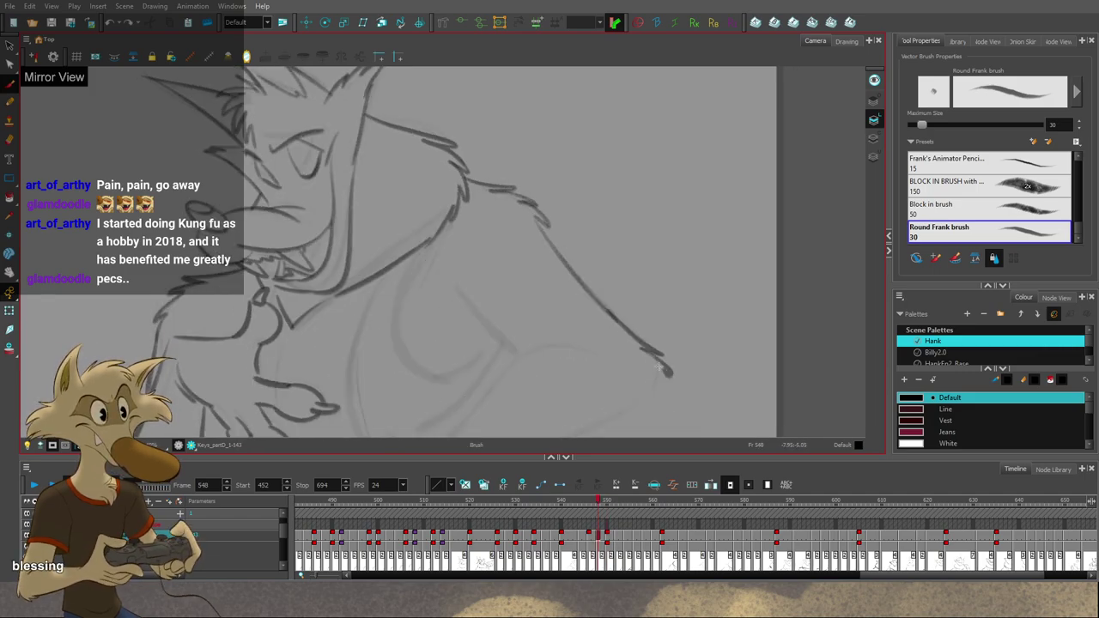
pyautogui.press('g')
pyautogui.press('f')
# Step: Draw the fur tufts around the back of the elbow on frame 548, checking against the neighbouring drawings
pyautogui.moveTo(669, 375); pyautogui.dragTo(659, 409)
pyautogui.hotkey('ctrl', 'z')
pyautogui.press('g')
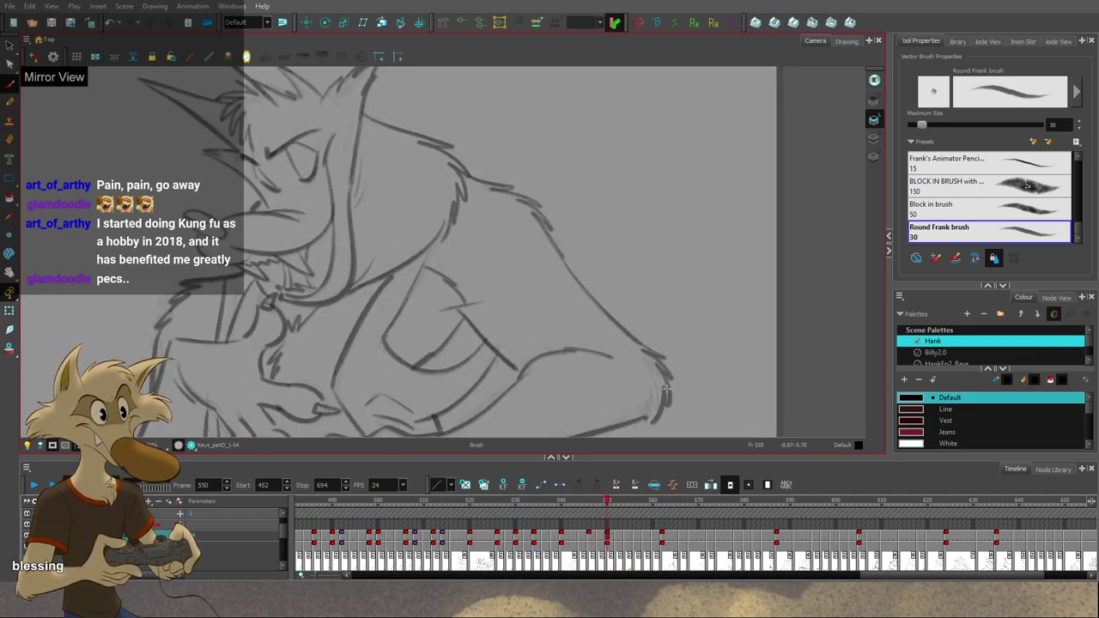
pyautogui.press(',')
pyautogui.press(',')
pyautogui.press('g')
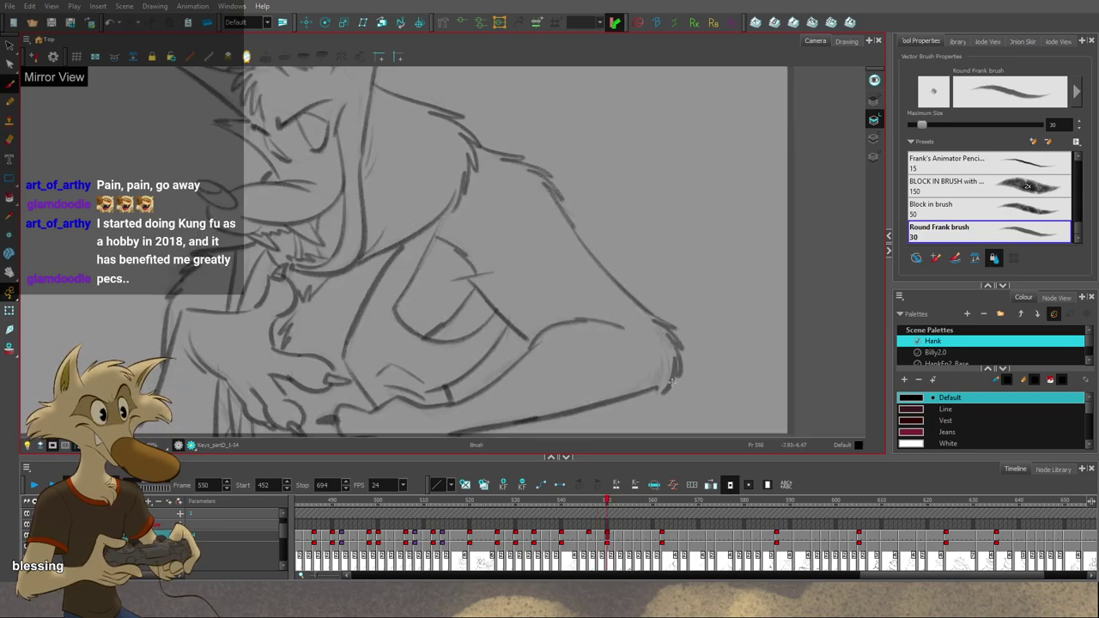
pyautogui.press('f')
pyautogui.hotkey('ctrl', 'z')
# Step: Draw the underside line of the forearm from the elbow fur towards the wrist on the frame 548 drawing
pyautogui.moveTo(675, 371)
pyautogui.mouseDown()
pyautogui.moveTo(652, 397)
pyautogui.moveTo(707, 350)
pyautogui.moveTo(556, 382)
pyautogui.mouseUp()
pyautogui.hotkey('ctrl', 'z')
pyautogui.press('g')
pyautogui.press('f')
pyautogui.moveTo(673, 350); pyautogui.dragTo(492, 407)
pyautogui.hotkey('ctrl', 'z')
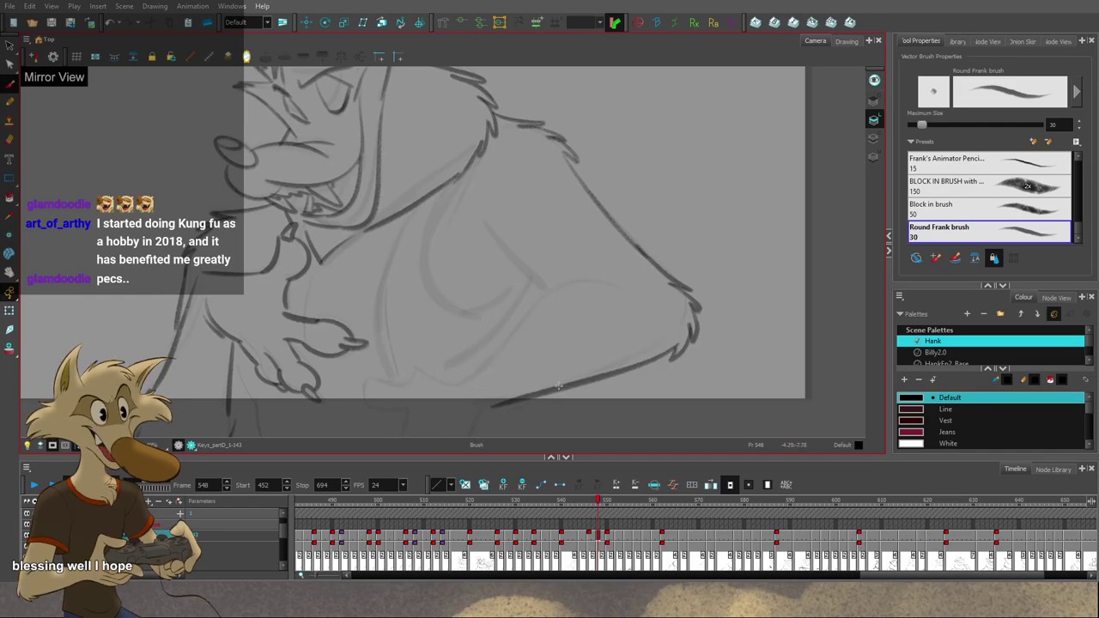
pyautogui.press('.')
pyautogui.press(',')
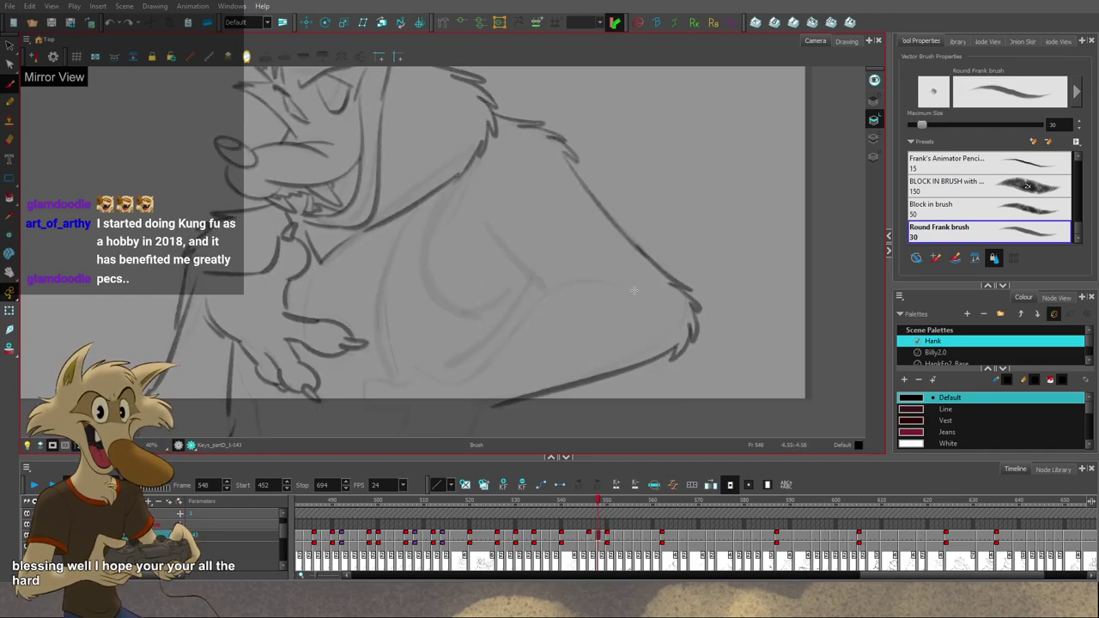
# Step: Draw the upper contour of the forearm from the elbow over to the arm crease on frame 548, checking neighbouring drawings
pyautogui.press('f')
pyautogui.press('g')
pyautogui.press('g')
pyautogui.press('f')
pyautogui.moveTo(657, 296)
pyautogui.mouseDown()
pyautogui.moveTo(572, 282)
pyautogui.moveTo(502, 354)
pyautogui.mouseUp()
pyautogui.press('f')
pyautogui.press('g')
pyautogui.press('g')
pyautogui.press('f')
pyautogui.press('f')
pyautogui.press('g')
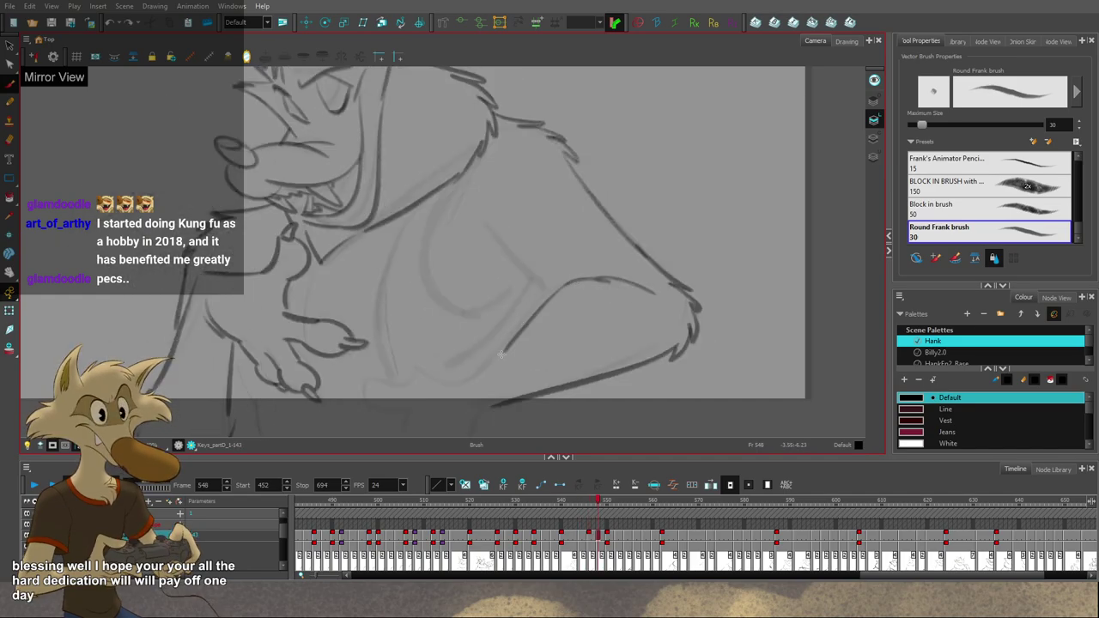
# Step: Redraw the lower part of the forearm's upper line so it extends further towards the wrist
pyautogui.hotkey('ctrl', 'z')
pyautogui.moveTo(573, 285); pyautogui.dragTo(497, 367)
pyautogui.hotkey('ctrl', 'z')
pyautogui.moveTo(574, 284); pyautogui.dragTo(494, 362)
pyautogui.hotkey('ctrl', 'z')
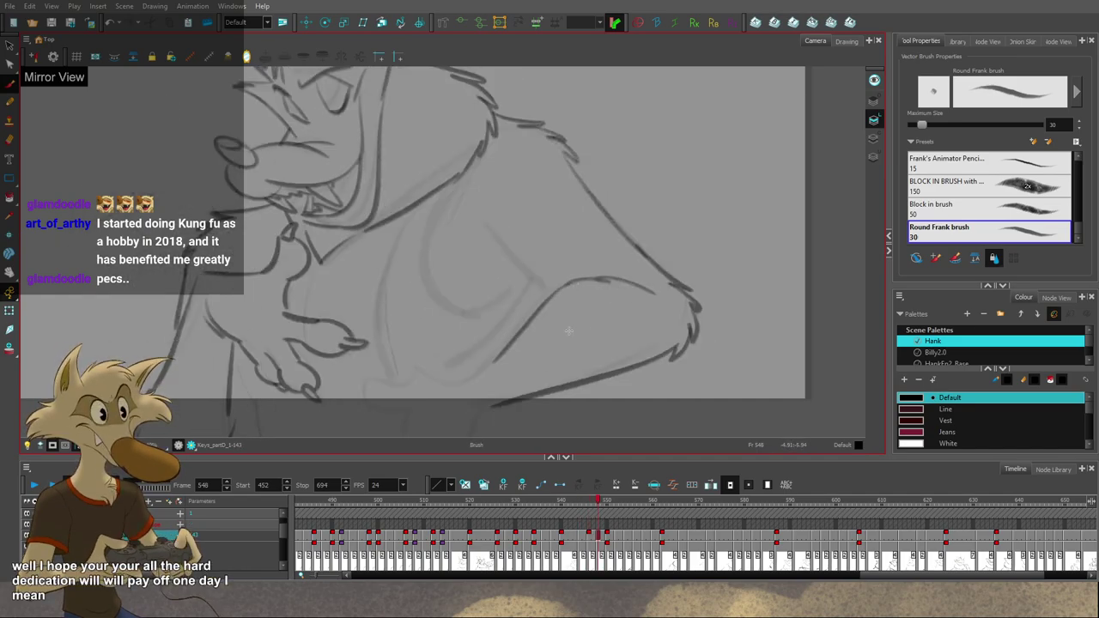
# Step: Compare the arm and elbow on frame 548 with the neighbouring poses up to frame 552
pyautogui.press('g')
pyautogui.press('f')
pyautogui.press('f')
pyautogui.press('g')
pyautogui.press('g')
pyautogui.press('g')
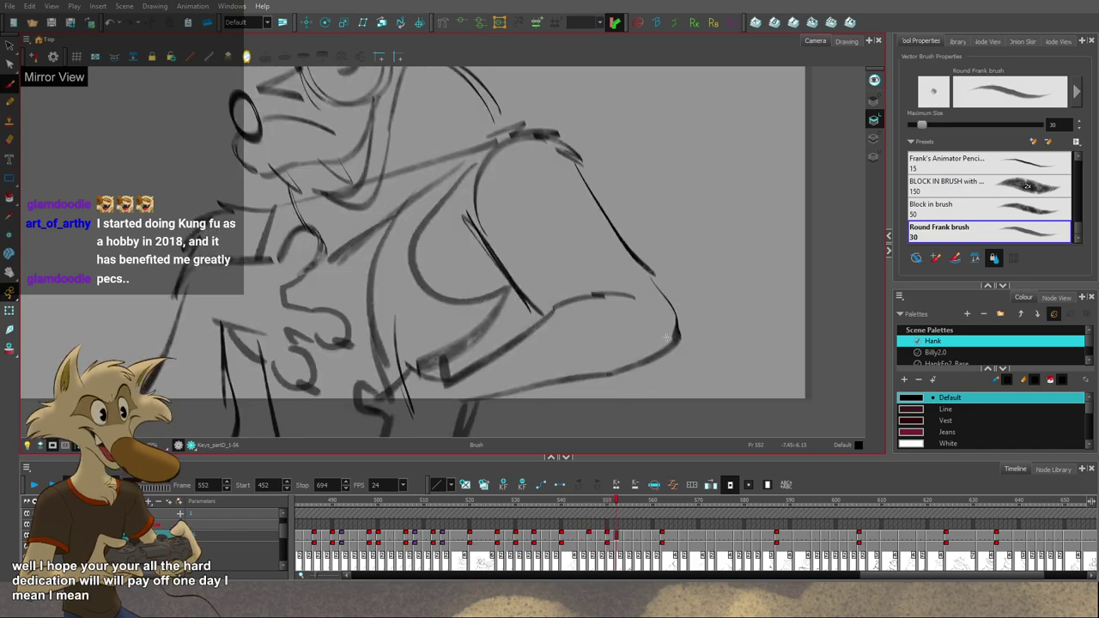
pyautogui.press(',')
pyautogui.press(',')
pyautogui.press(',')
pyautogui.press(',')
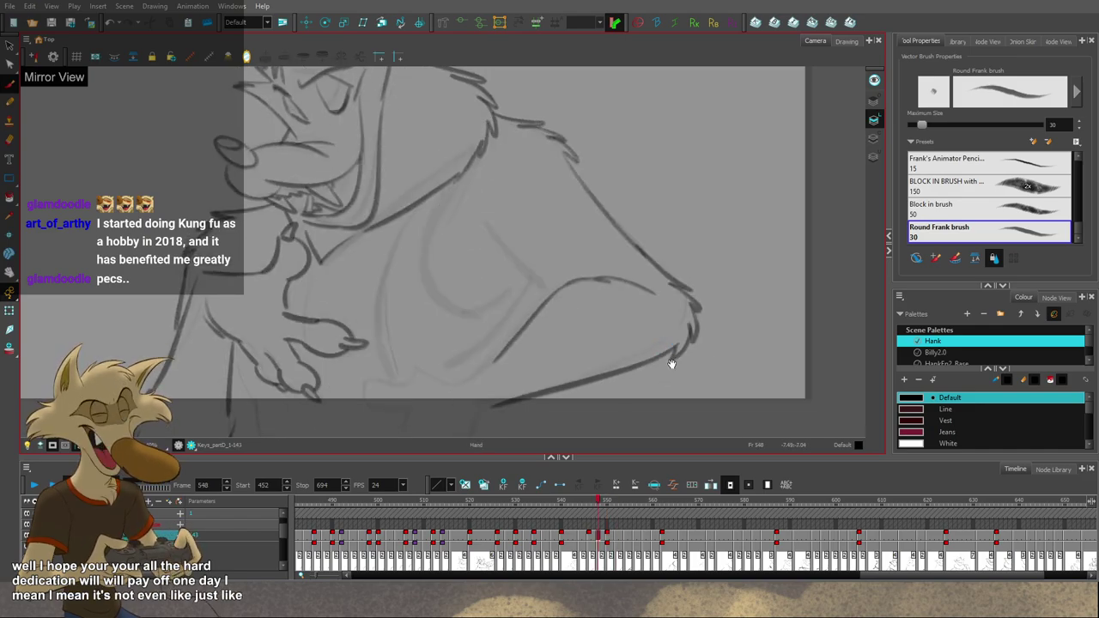
pyautogui.moveTo(672, 364)
pyautogui.mouseDown()
pyautogui.moveTo(666, 381)
pyautogui.moveTo(682, 365)
pyautogui.moveTo(679, 378)
pyautogui.moveTo(696, 370)
pyautogui.moveTo(679, 401)
pyautogui.mouseUp()
pyautogui.press(',')
pyautogui.press(',')
pyautogui.press(',')
pyautogui.press(',')
pyautogui.press('.')
pyautogui.press('.')
pyautogui.press('.')
pyautogui.press('.')
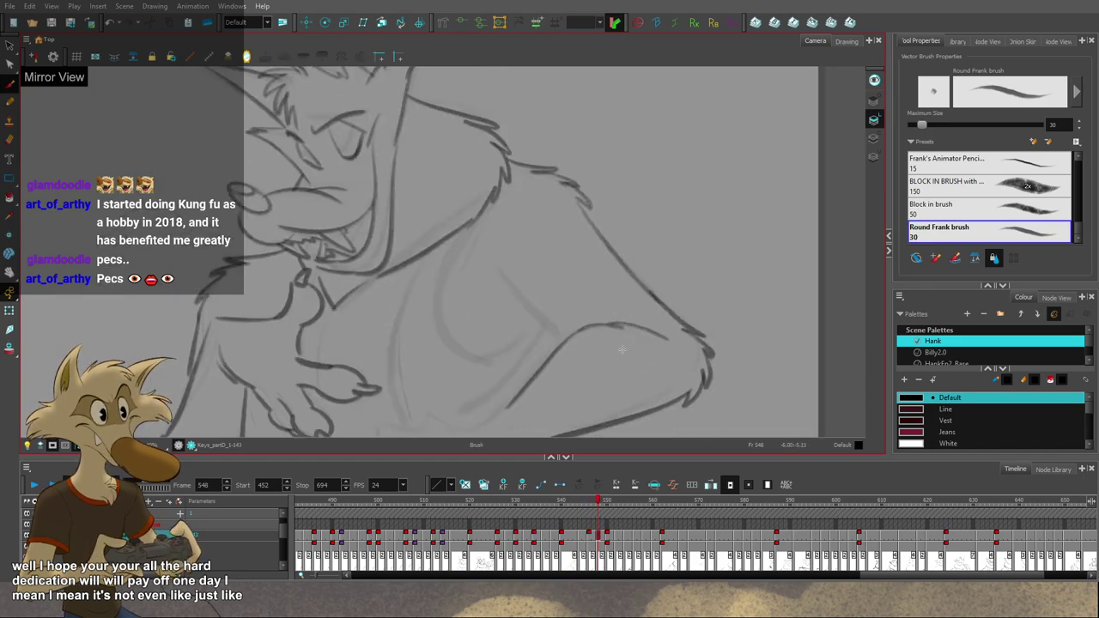
# Step: Draw the inner upper-arm line on frame 548, running diagonally down to the forearm crease
pyautogui.press('.')
pyautogui.press('.')
pyautogui.press(',')
pyautogui.press(',')
pyautogui.press('g')
pyautogui.press('f')
pyautogui.moveTo(500, 289); pyautogui.dragTo(535, 330)
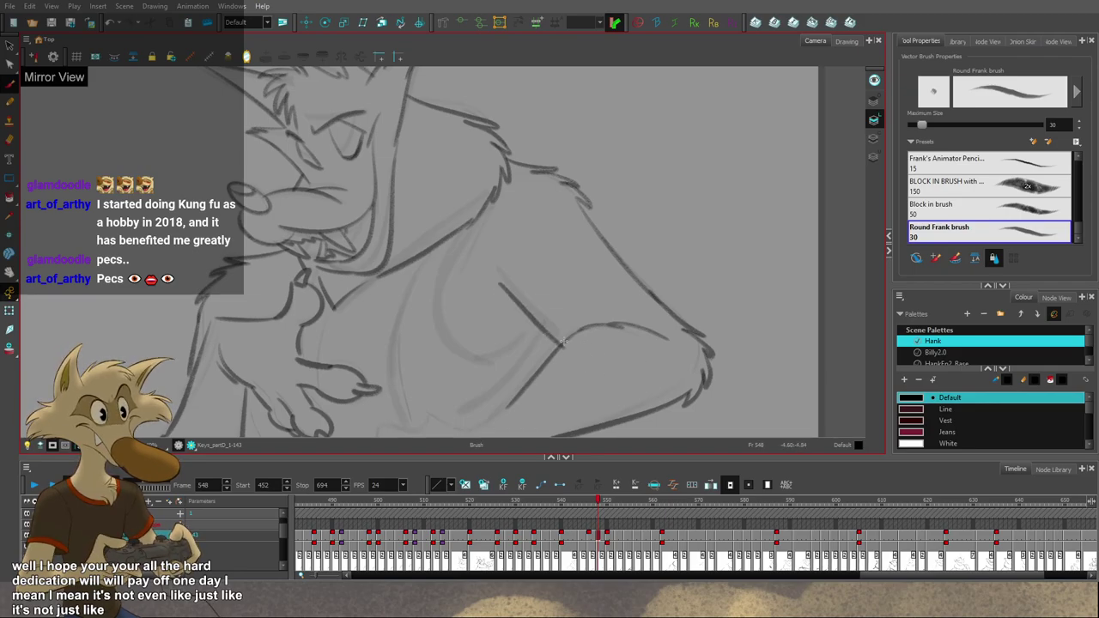
# Step: Add the short fur and crease strokes at the armpit above the inner-arm line on frame 548, matching frames 546 and 550
pyautogui.press(',')
pyautogui.press(',')
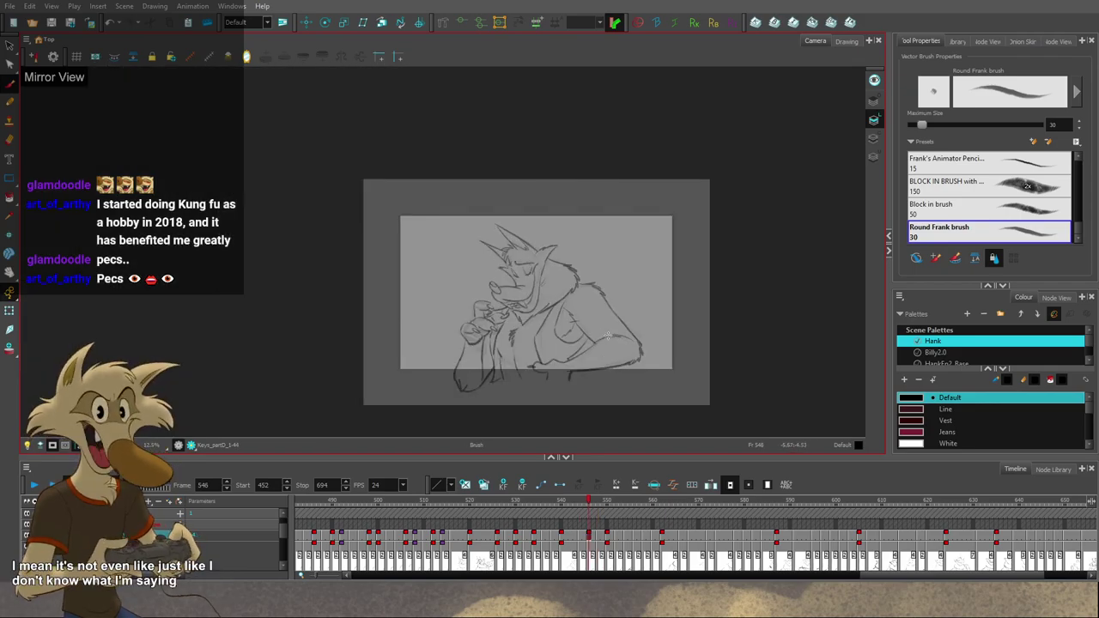
pyautogui.press('g')
pyautogui.press('g')
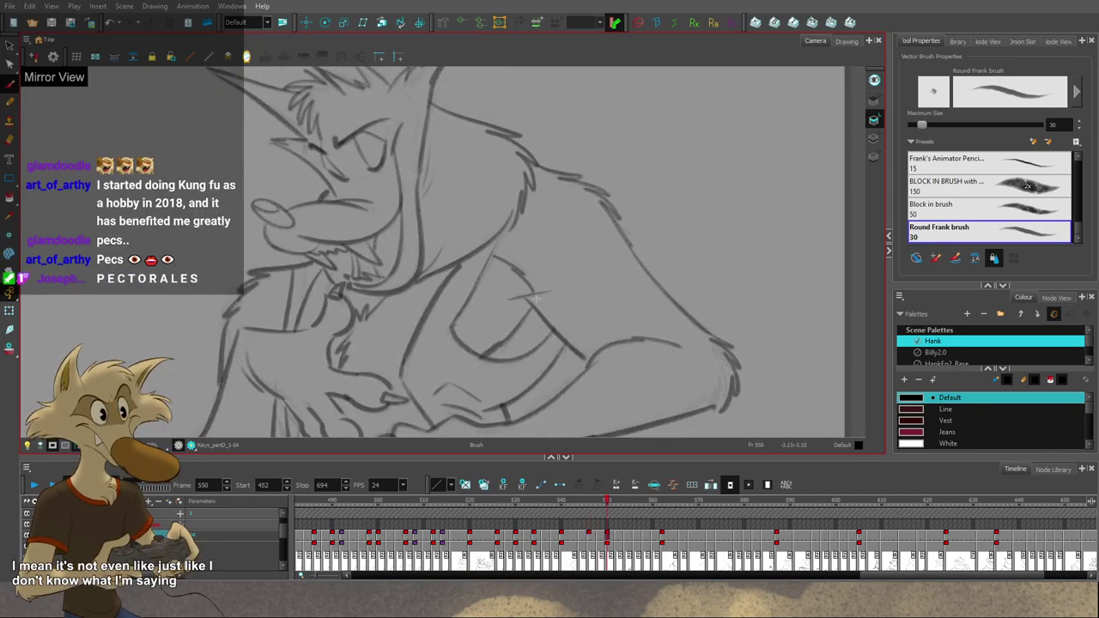
pyautogui.press('f')
pyautogui.press('g')
pyautogui.press('f')
pyautogui.press('f')
pyautogui.press('.')
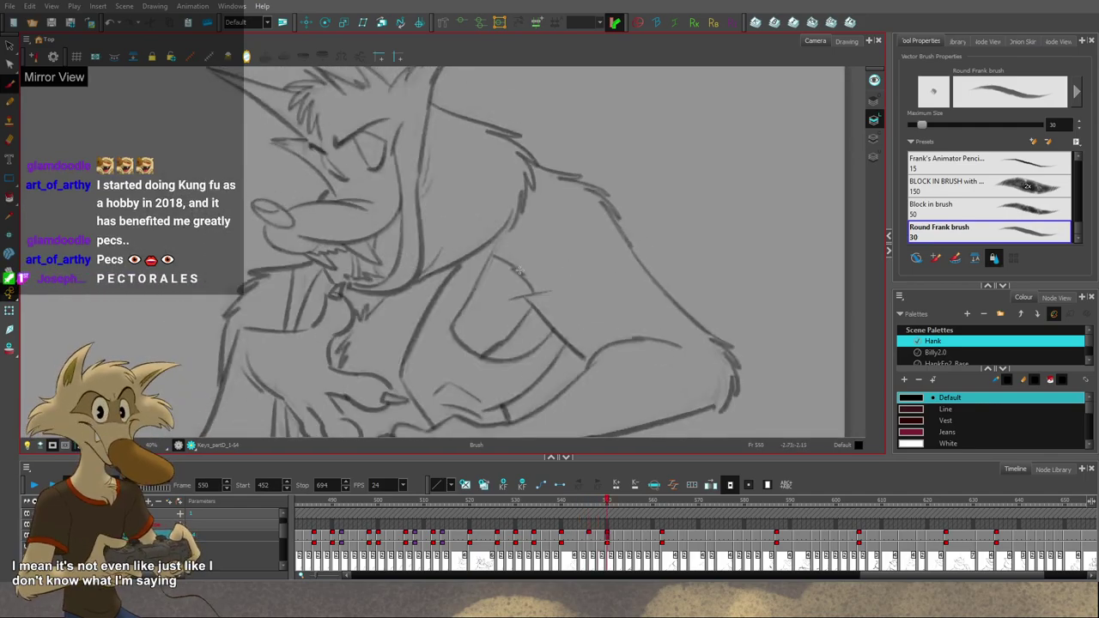
pyautogui.press('.')
pyautogui.press('g')
pyautogui.press('f')
pyautogui.press('f')
pyautogui.press('g')
pyautogui.press('g')
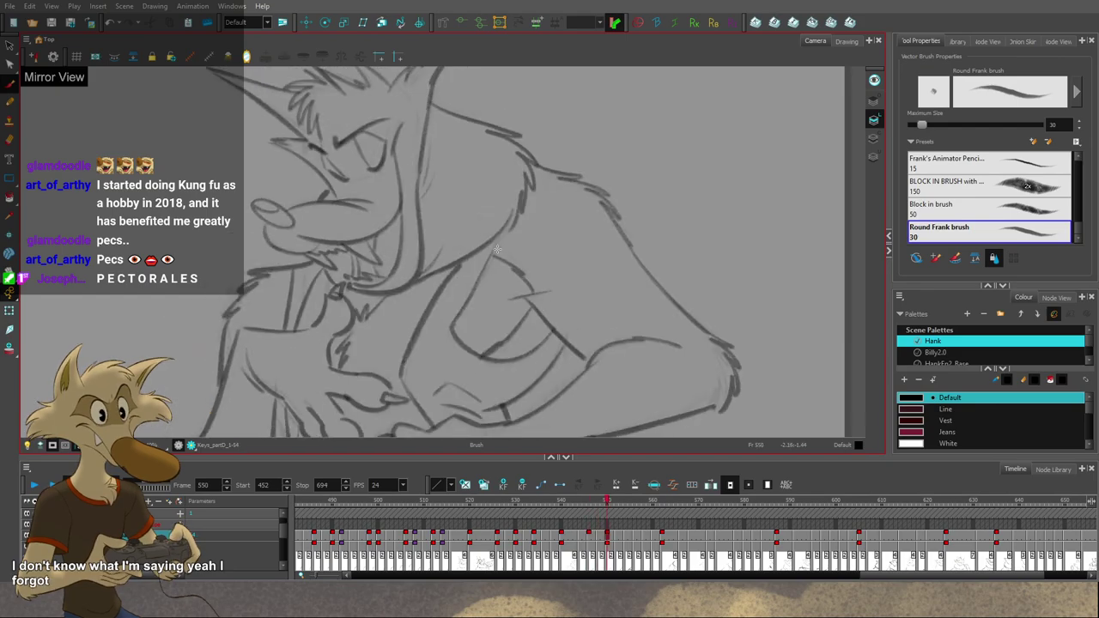
pyautogui.press('f')
# Step: Draw the two long lines descending from the neck fur over the chest, the armhole line and the vest's front edge
pyautogui.moveTo(502, 230)
pyautogui.mouseDown()
pyautogui.moveTo(456, 333)
pyautogui.moveTo(462, 324)
pyautogui.mouseUp()
pyautogui.hotkey('ctrl', 'z')
pyautogui.press('f')
pyautogui.press('g')
pyautogui.press('g')
pyautogui.press('f')
pyautogui.moveTo(458, 258); pyautogui.dragTo(408, 365)
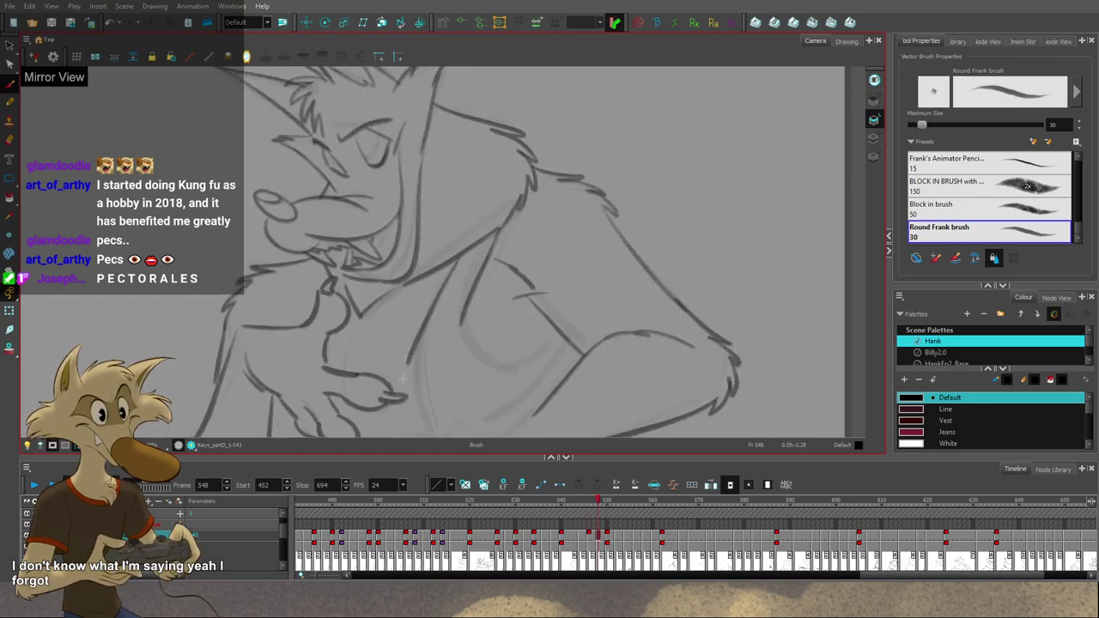
# Step: Examine the whole frame 548 pose and compare its chest lines with frames 546 and 550
pyautogui.scroll(-3, 503, 297)
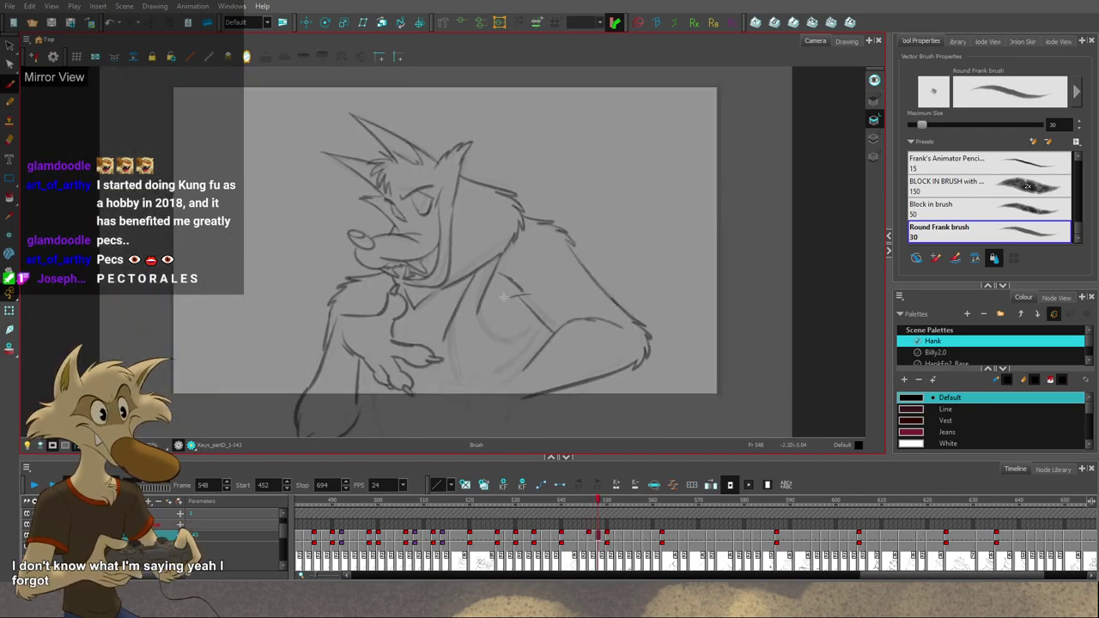
pyautogui.scroll(2, 512, 326)
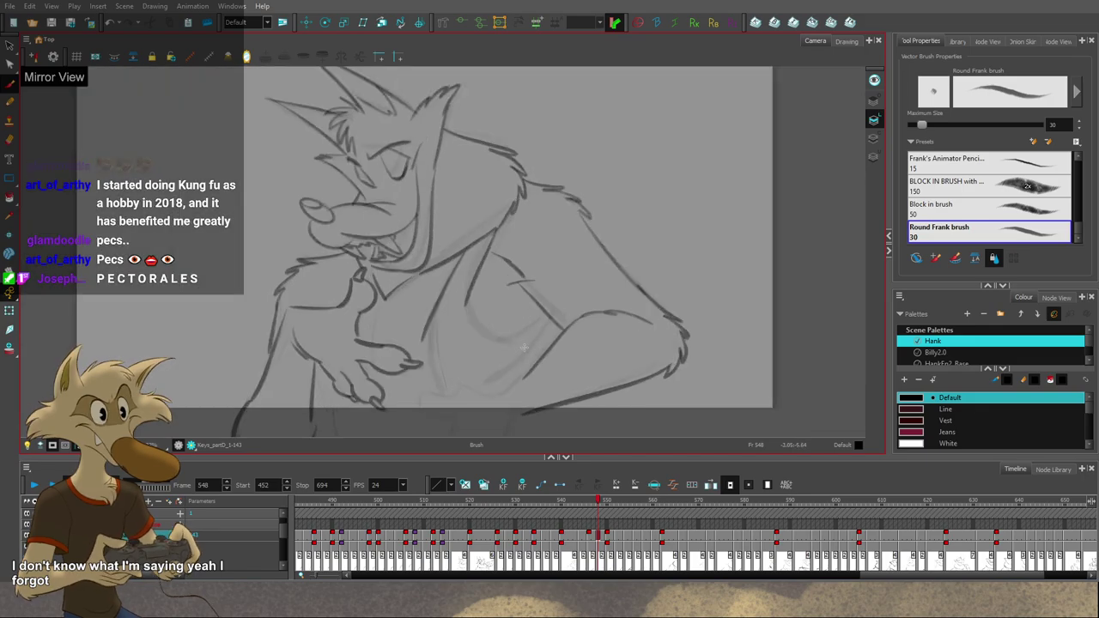
pyautogui.scroll(1, 524, 347)
pyautogui.press('f')
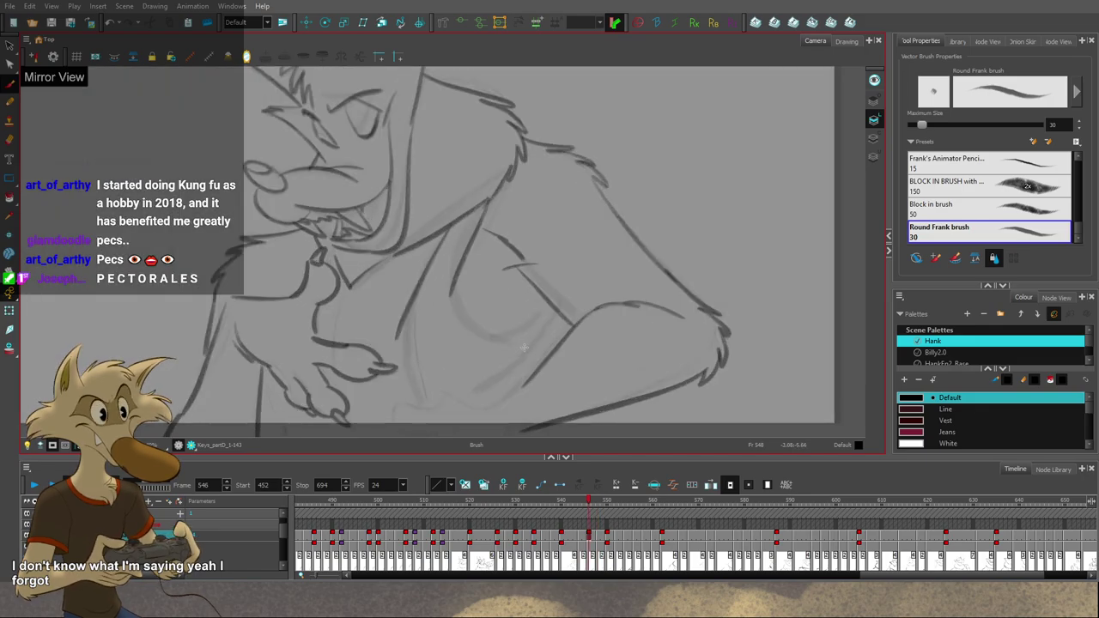
pyautogui.press('g')
pyautogui.press('g')
pyautogui.press('f')
pyautogui.press('g')
pyautogui.press('f')
pyautogui.press('.')
pyautogui.press('.')
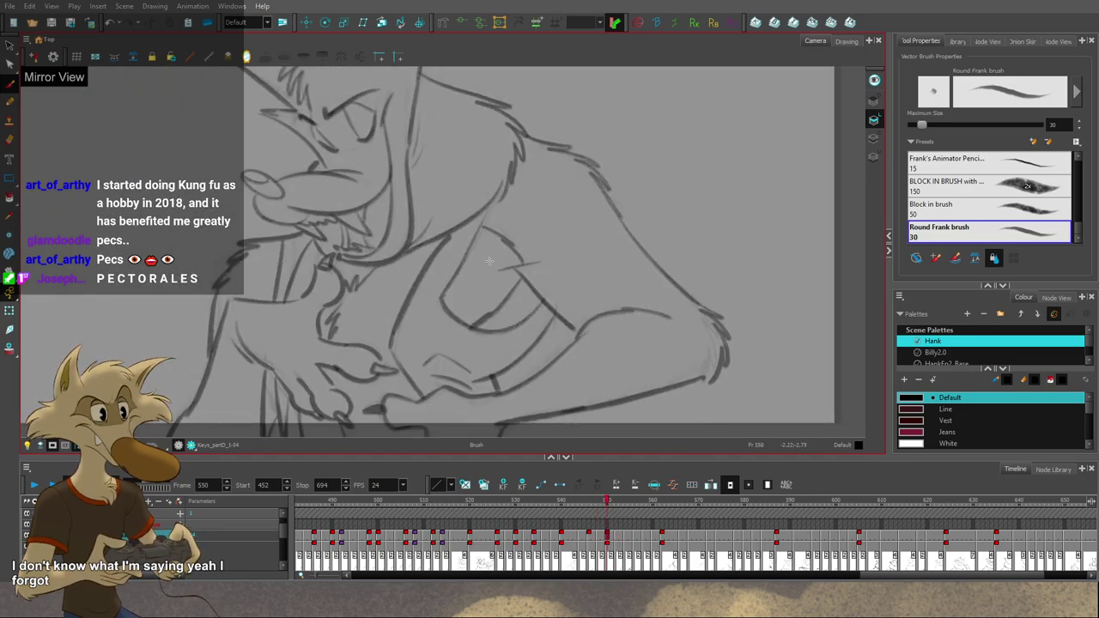
# Step: Mirror the camera view and check the vest's front edge on frame 548 against frame 550
pyautogui.click(247, 58)
pyautogui.press('f')
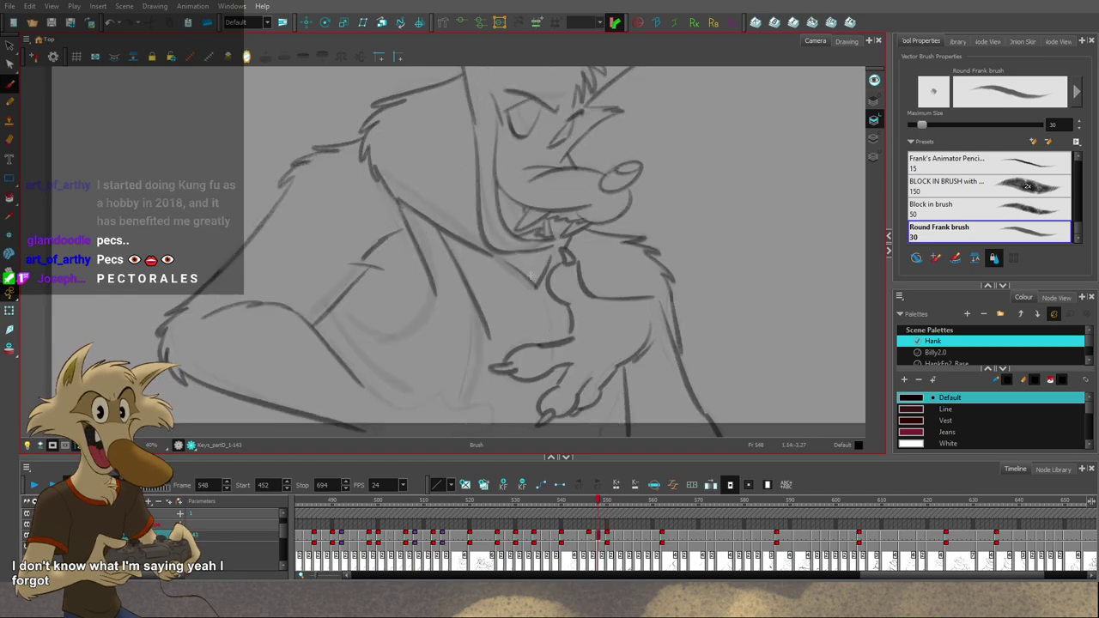
pyautogui.press('f')
pyautogui.press('g')
pyautogui.press('g')
pyautogui.press('f')
pyautogui.press('.')
pyautogui.press('.')
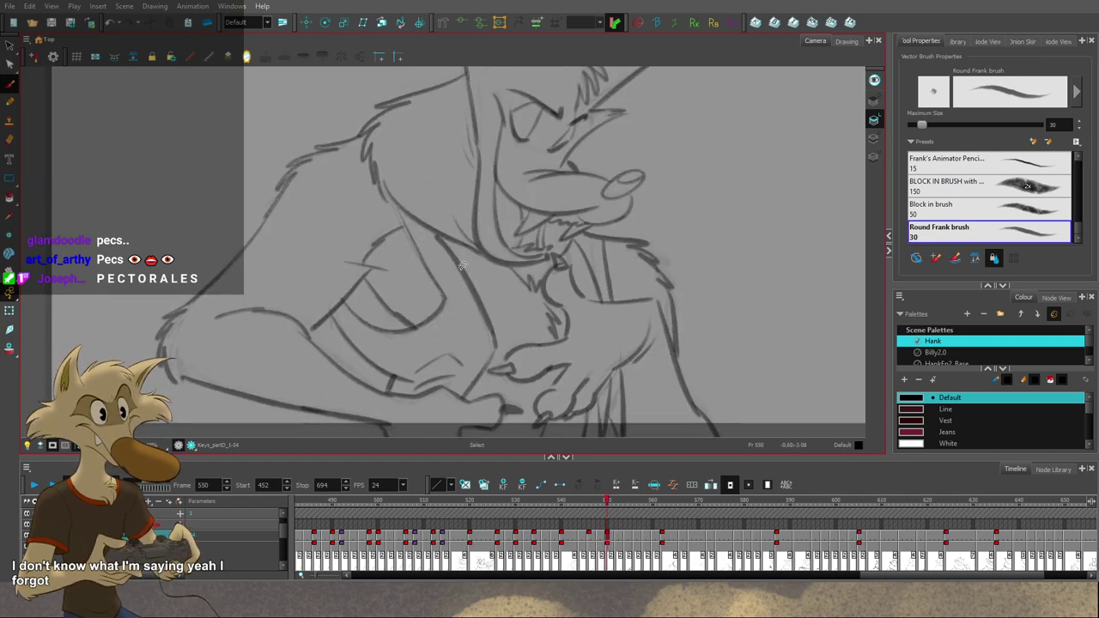
pyautogui.moveTo(453, 252); pyautogui.dragTo(496, 344)
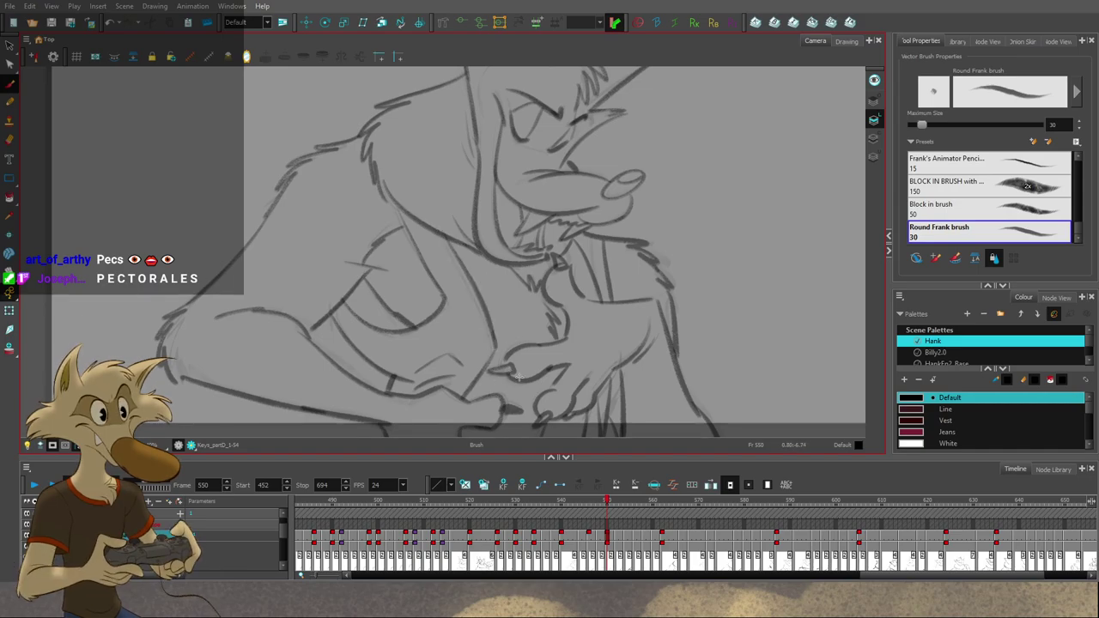
# Step: Flip between frame 548 and its neighbours to judge the curve of the vest's front edge
pyautogui.press('f')
pyautogui.press('g')
pyautogui.press('g')
pyautogui.press('f')
pyautogui.press('f')
pyautogui.press('f')
pyautogui.press('g')
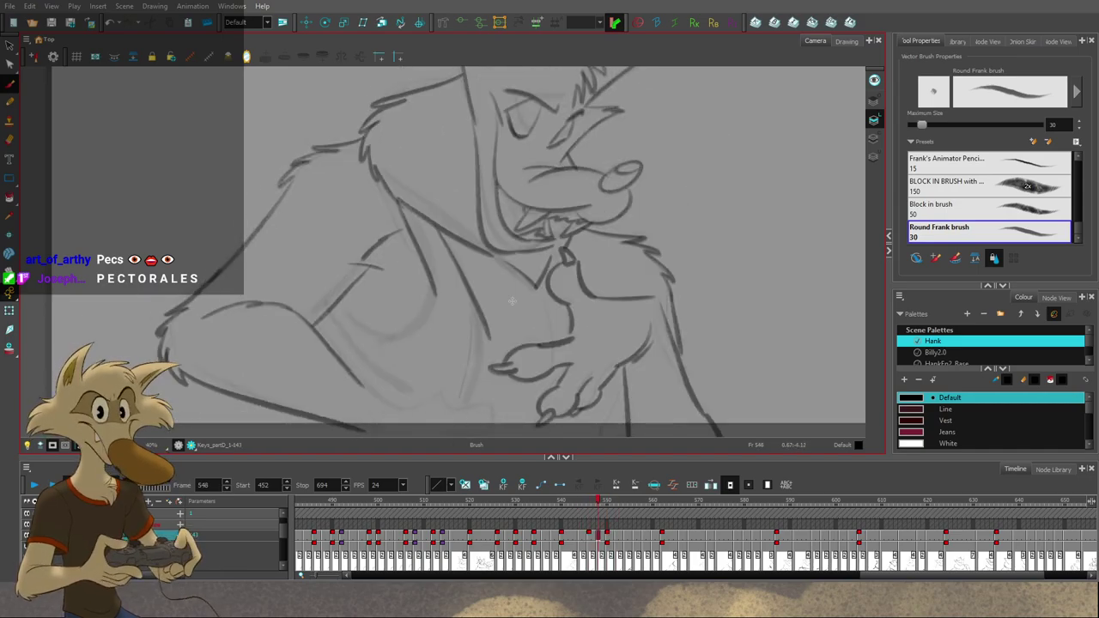
pyautogui.press('g')
pyautogui.press('f')
pyautogui.press('f')
pyautogui.press('g')
pyautogui.press('g')
pyautogui.press('f')
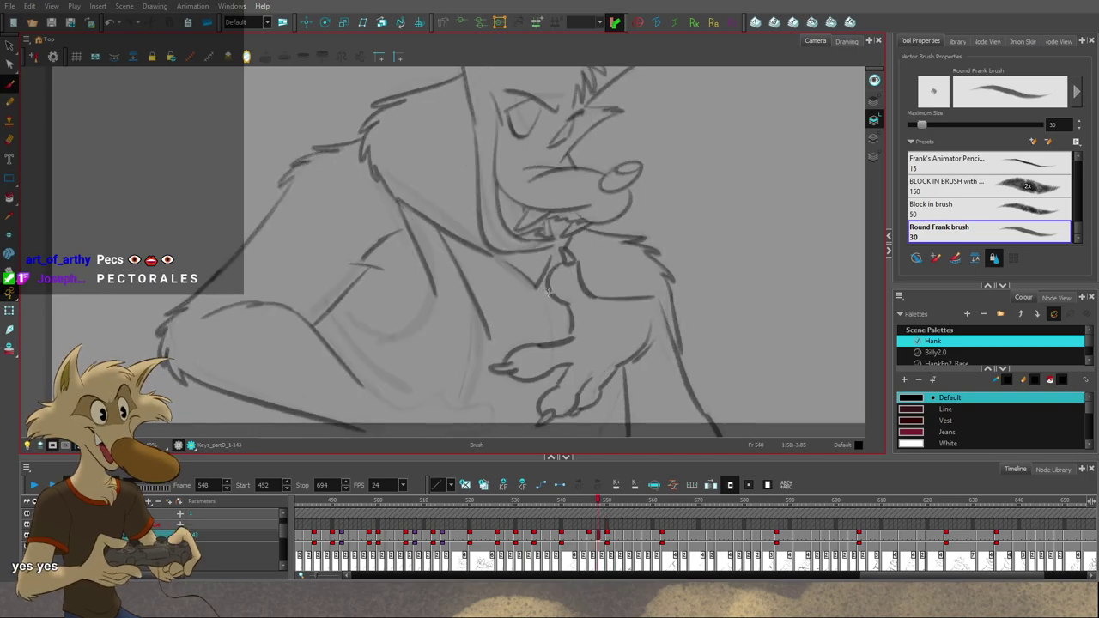
# Step: Redraw the vest's front edge on frame 548 with more curve and continue it down towards the waist
pyautogui.press('g')
pyautogui.press('f')
pyautogui.press('f')
pyautogui.press('g')
pyautogui.press('g')
pyautogui.press('f')
pyautogui.hotkey('ctrl', 'z')
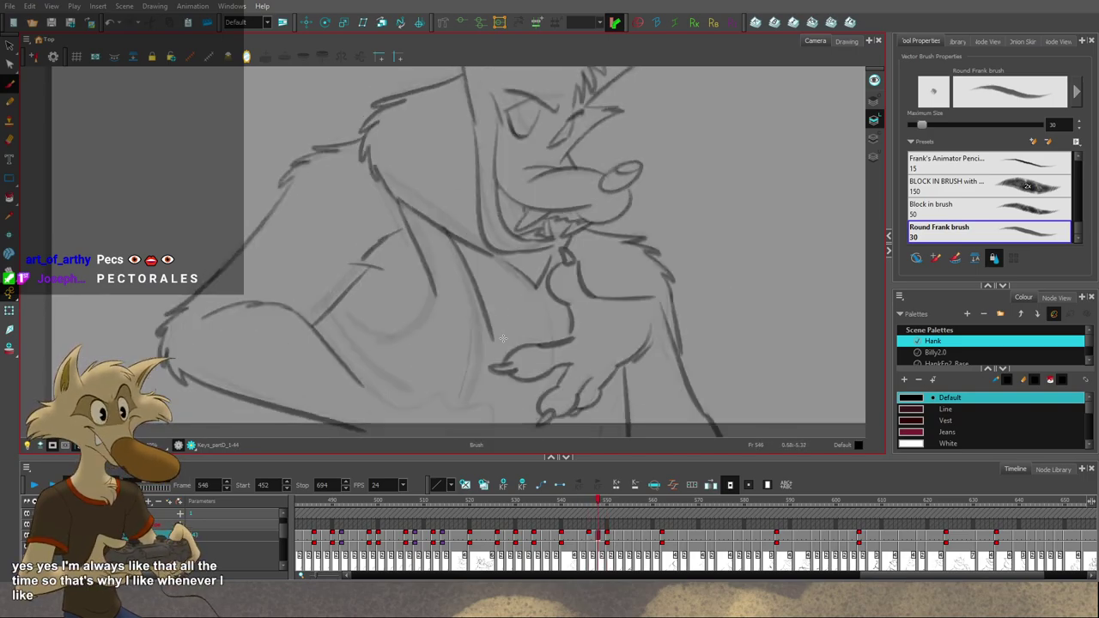
pyautogui.press('g')
pyautogui.press('f')
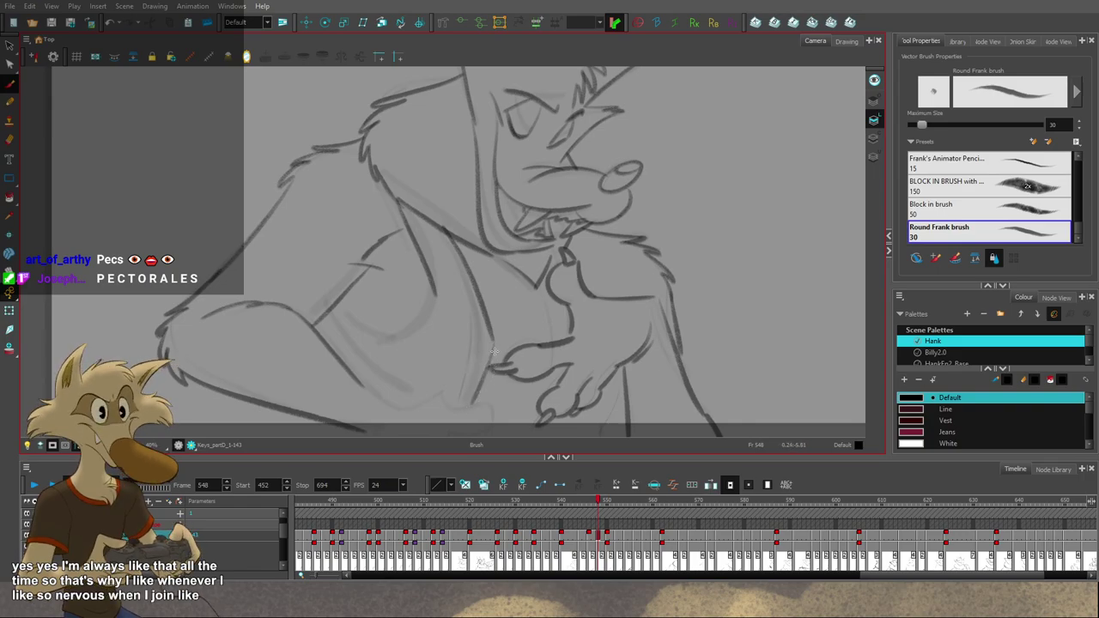
pyautogui.moveTo(562, 348); pyautogui.dragTo(571, 331)
# Step: Draw the rounded underside of the chest muscle from the inner-arm line across to the armhole line on frame 548
pyautogui.press('f')
pyautogui.press('g')
pyautogui.press('g')
pyautogui.press('f')
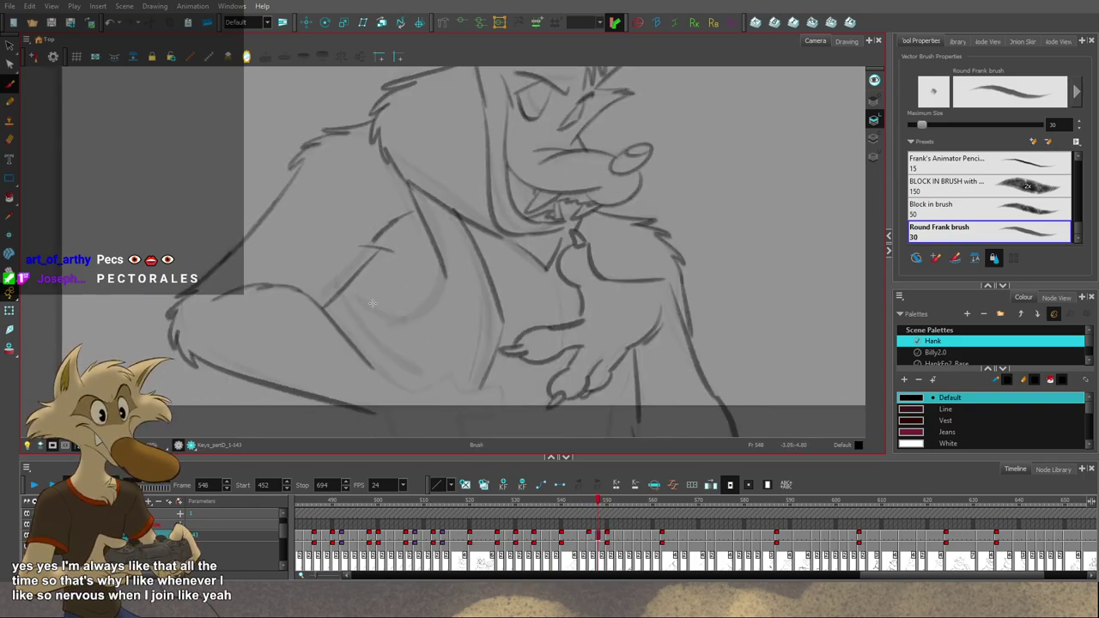
pyautogui.press('f')
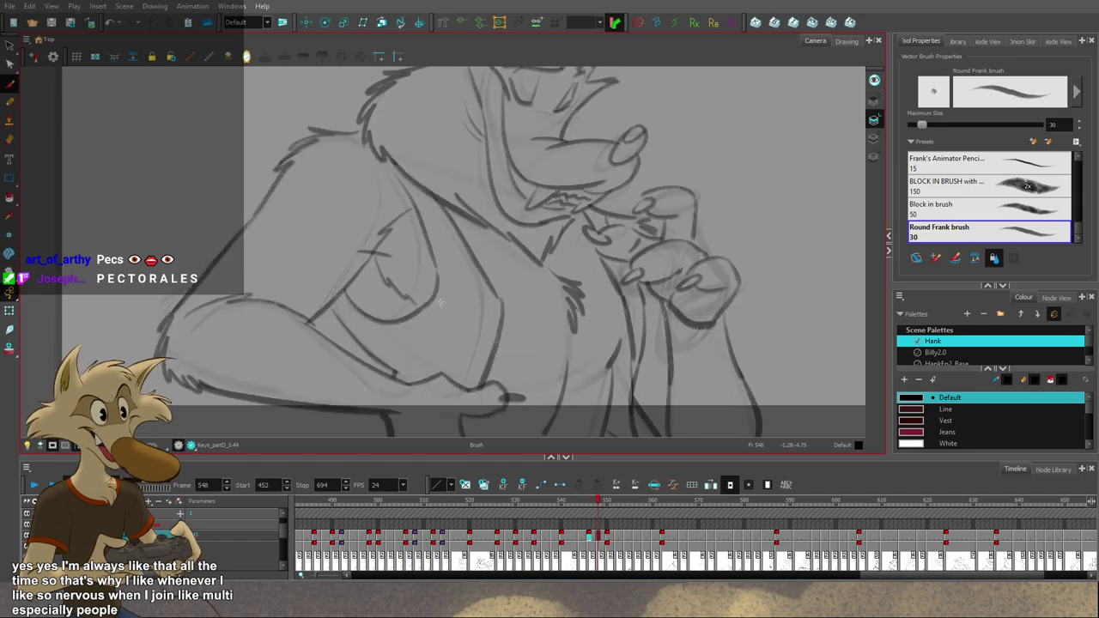
pyautogui.press('g')
pyautogui.press('g')
pyautogui.press('f')
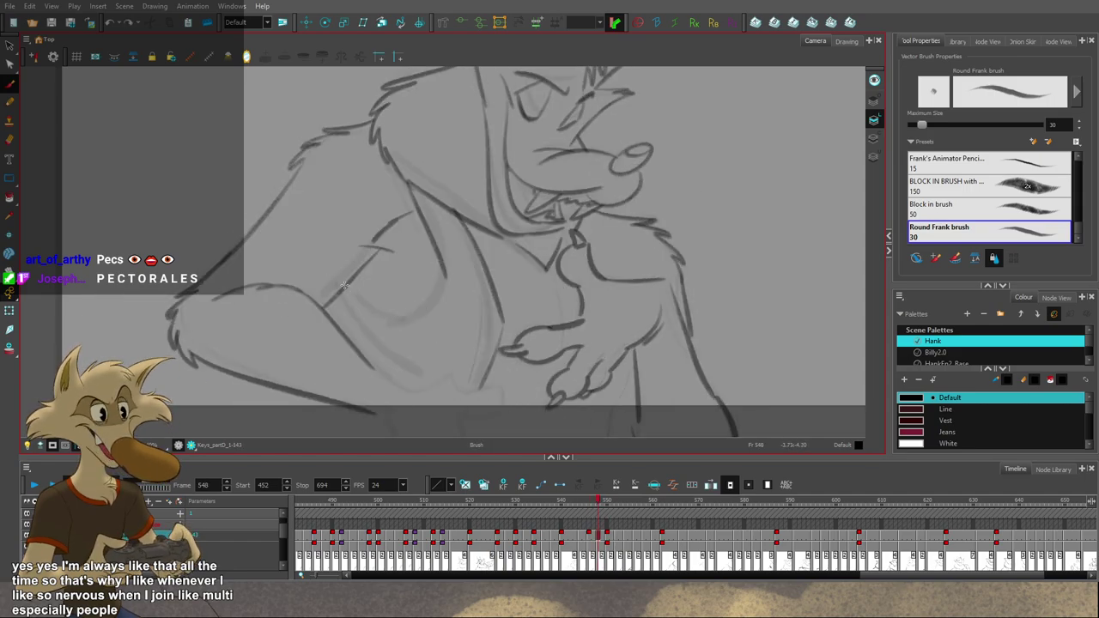
pyautogui.hotkey('ctrl', 'z')
pyautogui.press('f')
pyautogui.press('g')
pyautogui.press('g')
pyautogui.press('f')
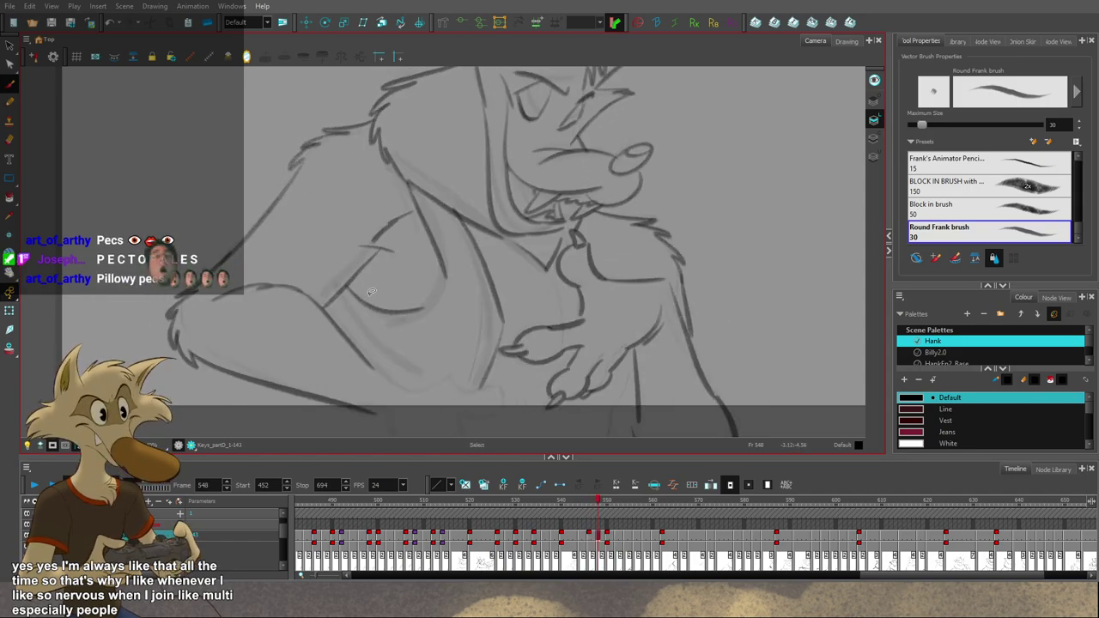
pyautogui.moveTo(348, 286)
pyautogui.mouseDown()
pyautogui.moveTo(423, 298)
pyautogui.moveTo(447, 278)
pyautogui.mouseUp()
# Step: Clean up the chest curve's join with the armhole line and add the diagonal crease strokes inside it
pyautogui.press('.')
pyautogui.press(',')
pyautogui.press('f')
pyautogui.press('g')
pyautogui.press('g')
pyautogui.press('f')
pyautogui.hotkey('ctrl', 'z')
pyautogui.press('f')
pyautogui.press('g')
pyautogui.press('g')
pyautogui.press('f')
pyautogui.press('f')
pyautogui.press('g')
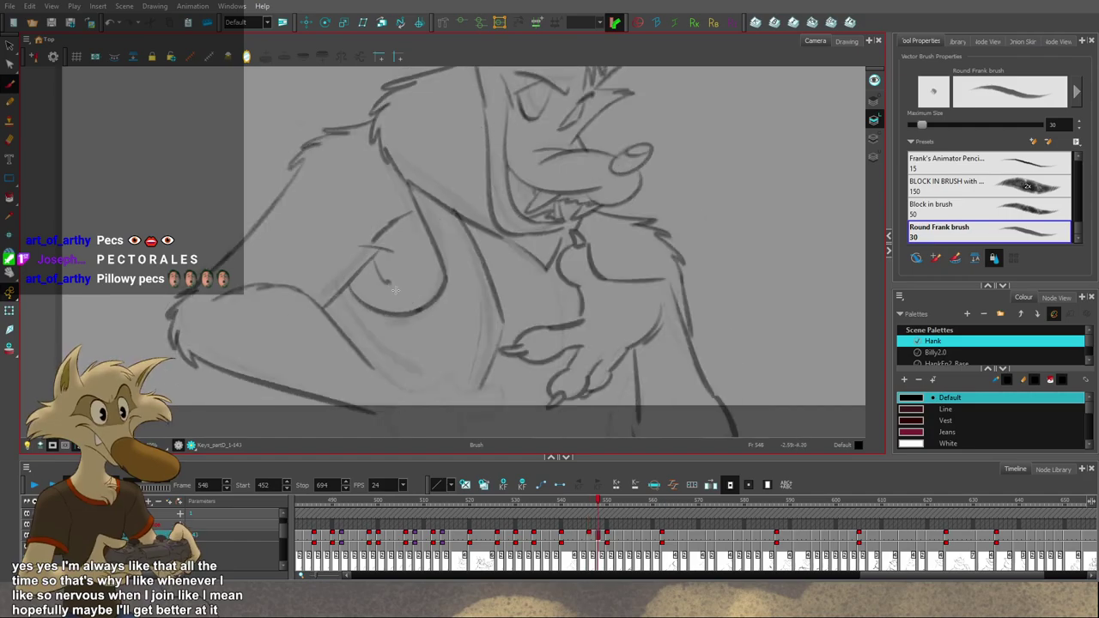
pyautogui.press('f')
pyautogui.press('.')
pyautogui.press(',')
pyautogui.press('.')
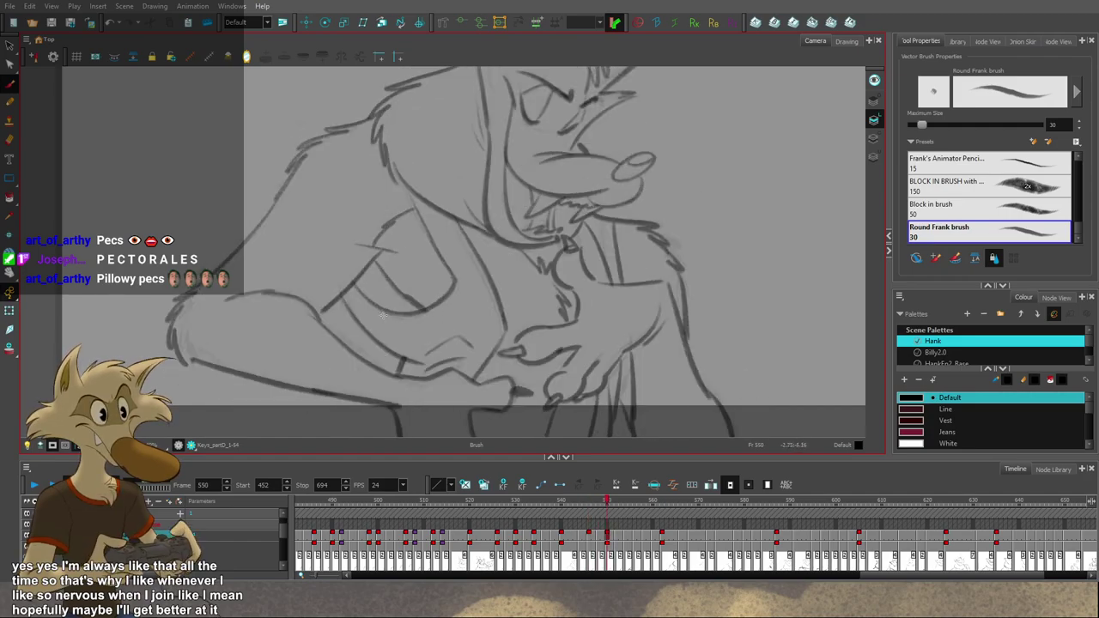
pyautogui.press('.')
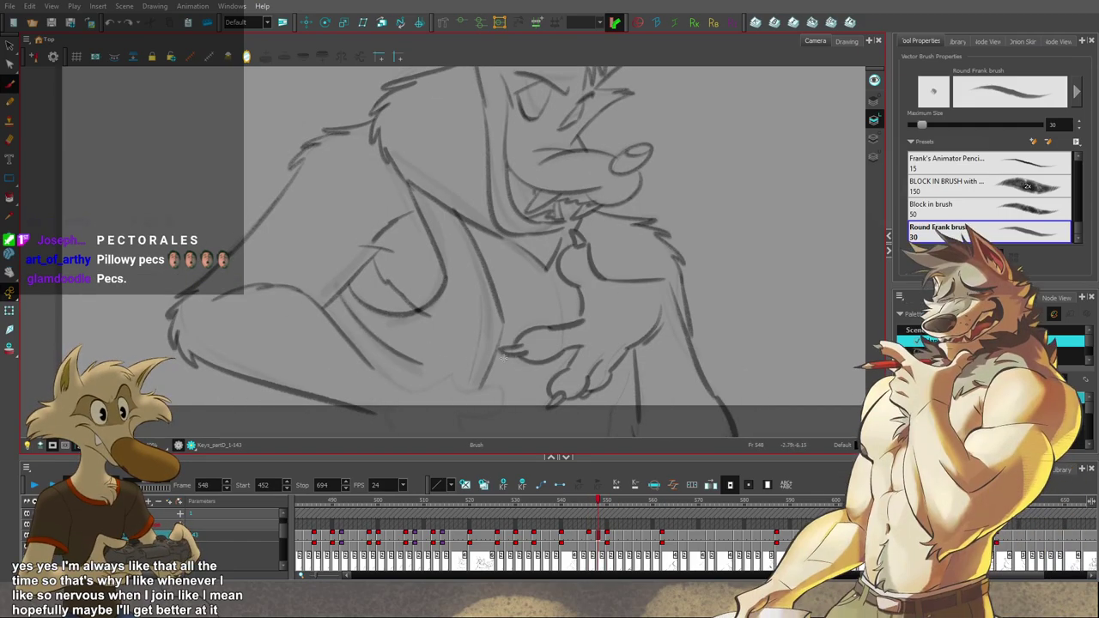
# Step: Draw the torso side line beneath the chest curve alongside the forearm, with a short cross stroke near its lower end
pyautogui.press(',')
pyautogui.press(',')
pyautogui.press('.')
pyautogui.press('.')
pyautogui.press('f')
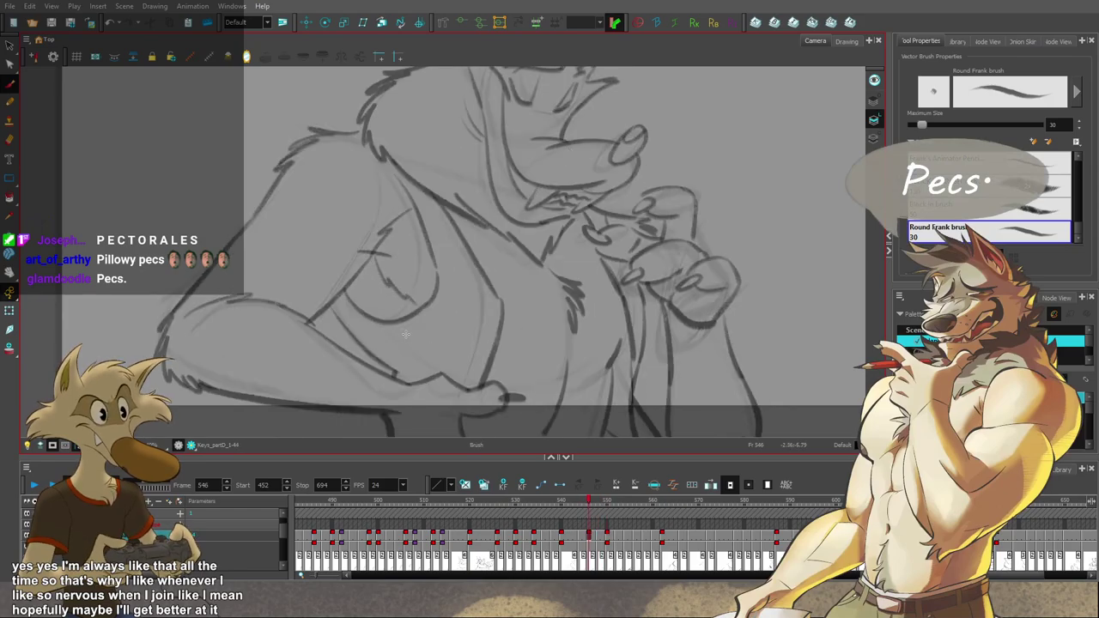
pyautogui.press('g')
pyautogui.press('g')
pyautogui.press('f')
pyautogui.hotkey('ctrl', 'z')
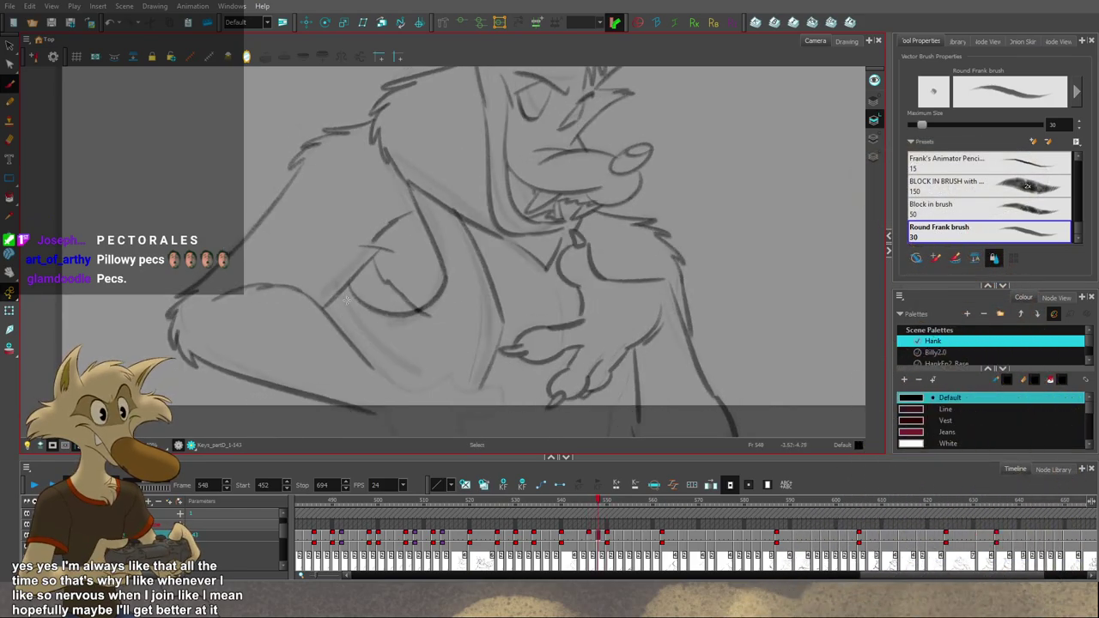
pyautogui.press(',')
pyautogui.press(',')
pyautogui.press('.')
pyautogui.press('.')
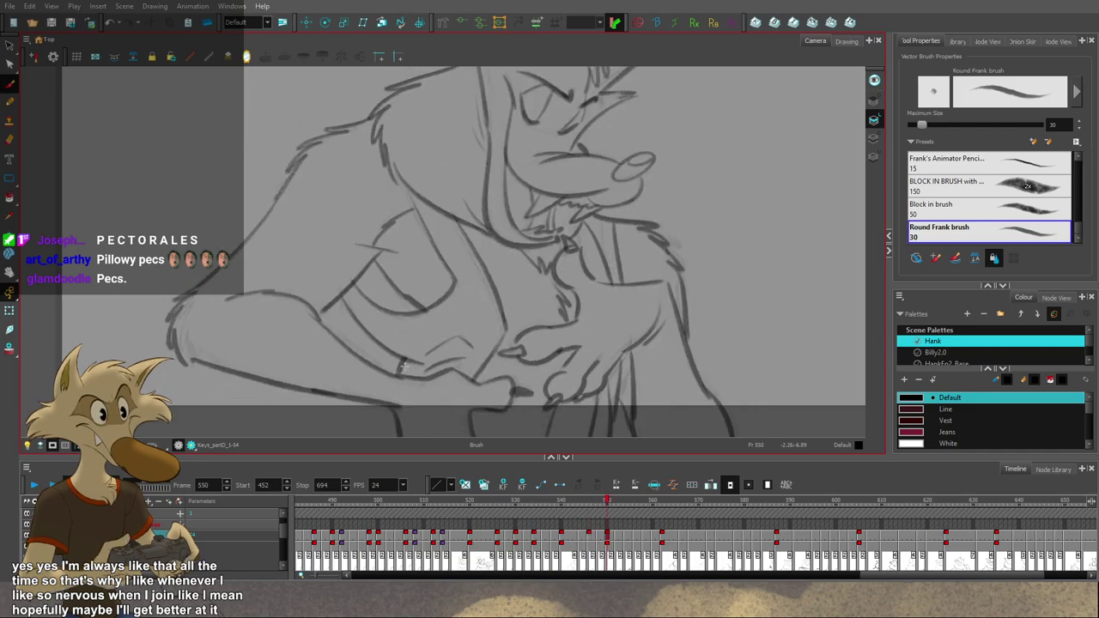
pyautogui.press('f')
pyautogui.press('g')
pyautogui.press('g')
pyautogui.press('f')
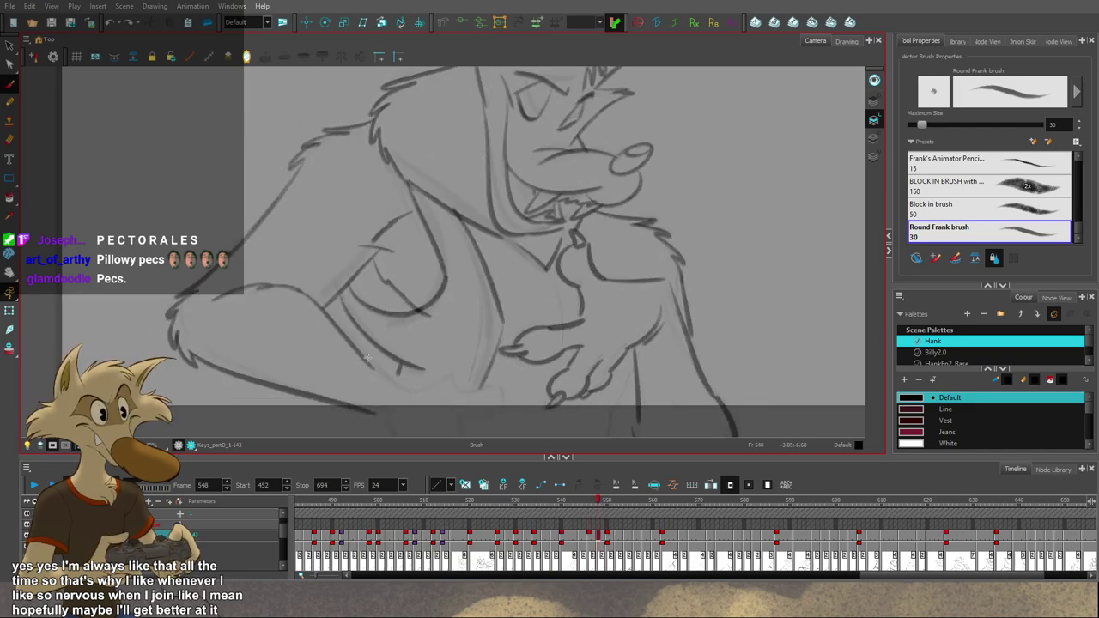
# Step: Extend the forearm's upper line towards the wrist, below the torso side line, on frame 548
pyautogui.moveTo(370, 367); pyautogui.dragTo(428, 382)
pyautogui.press('g')
pyautogui.press(',')
pyautogui.press(',')
pyautogui.press(',')
pyautogui.press(',')
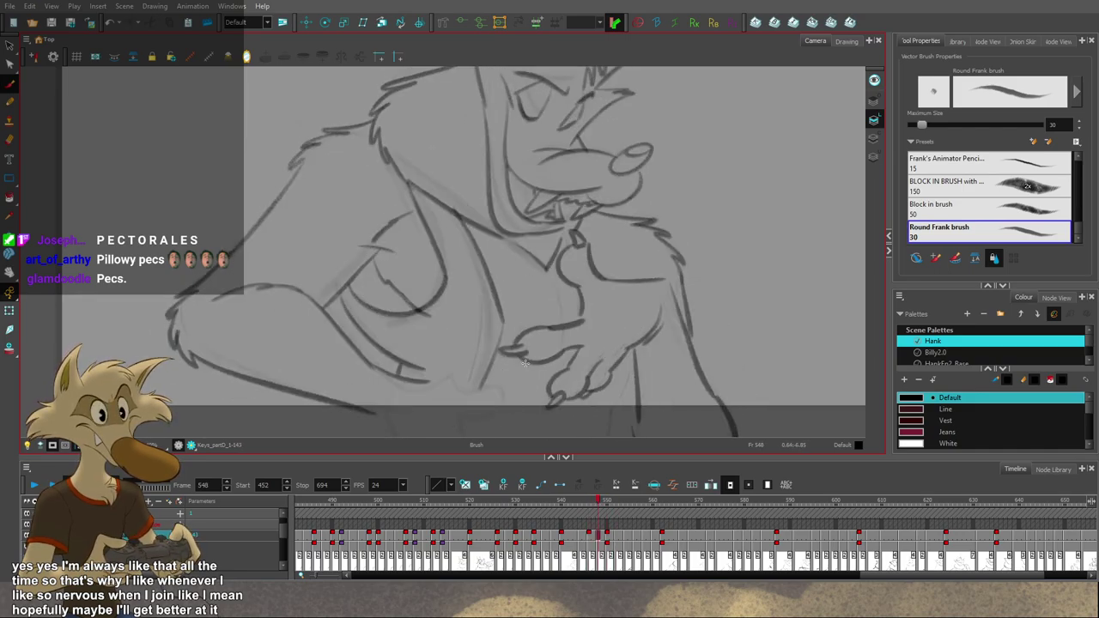
# Step: Compare the frame 548 in-between with its neighbouring poses and the frame 550 key to check the body and arm motion
pyautogui.press('1')
pyautogui.press('1')
pyautogui.press('f')
pyautogui.press('f')
pyautogui.press('f')
pyautogui.press('g')
pyautogui.press('g')
pyautogui.press('g')
pyautogui.press('g')
pyautogui.press('g')
pyautogui.press('g')
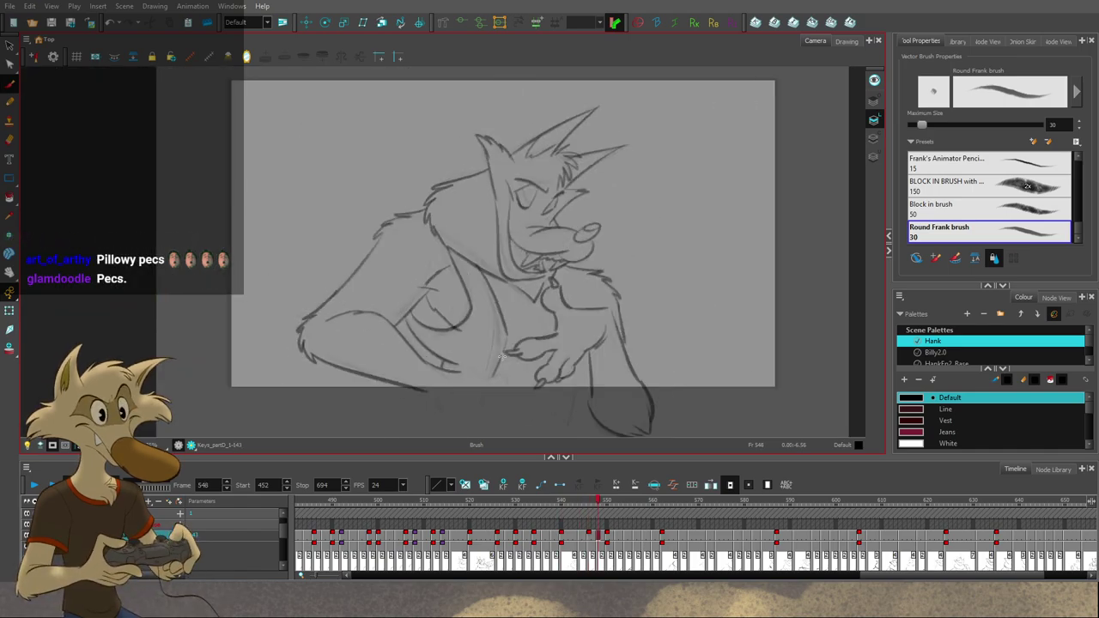
pyautogui.press(',')
pyautogui.press(',')
pyautogui.scroll(-1, 501, 356)
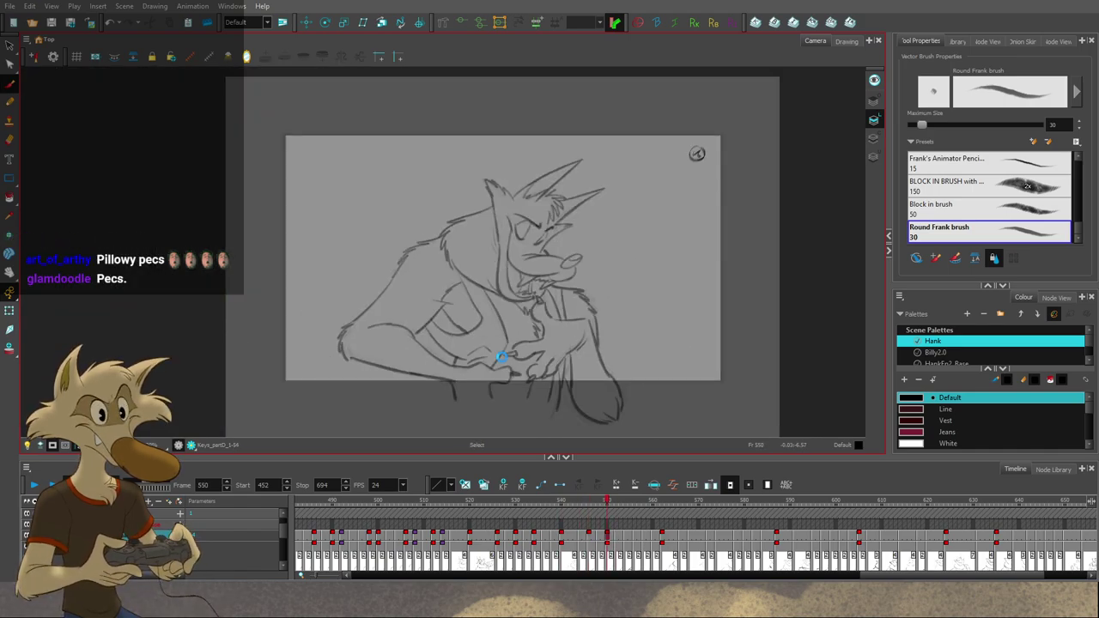
pyautogui.press('g')
pyautogui.press('g')
pyautogui.press('g')
pyautogui.press('g')
pyautogui.press('f')
pyautogui.press('f')
pyautogui.press('f')
pyautogui.press('f')
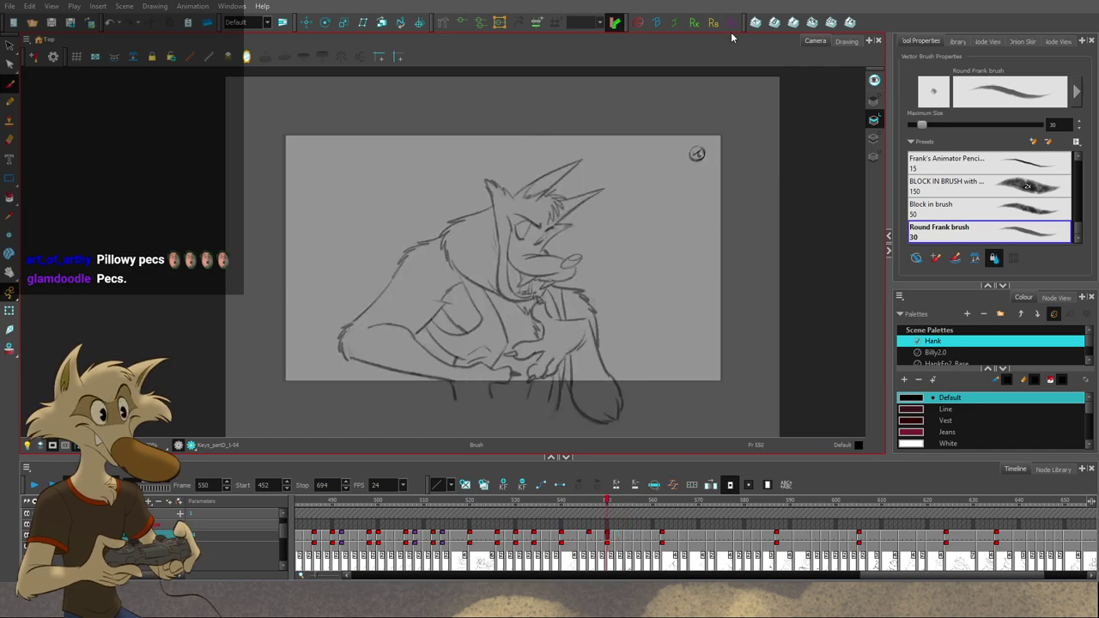
# Step: Flip through the wolf's poses from frame 534 to 550 to examine how the head, body and hands move
pyautogui.click(753, 25)
pyautogui.press('f')
pyautogui.press('f')
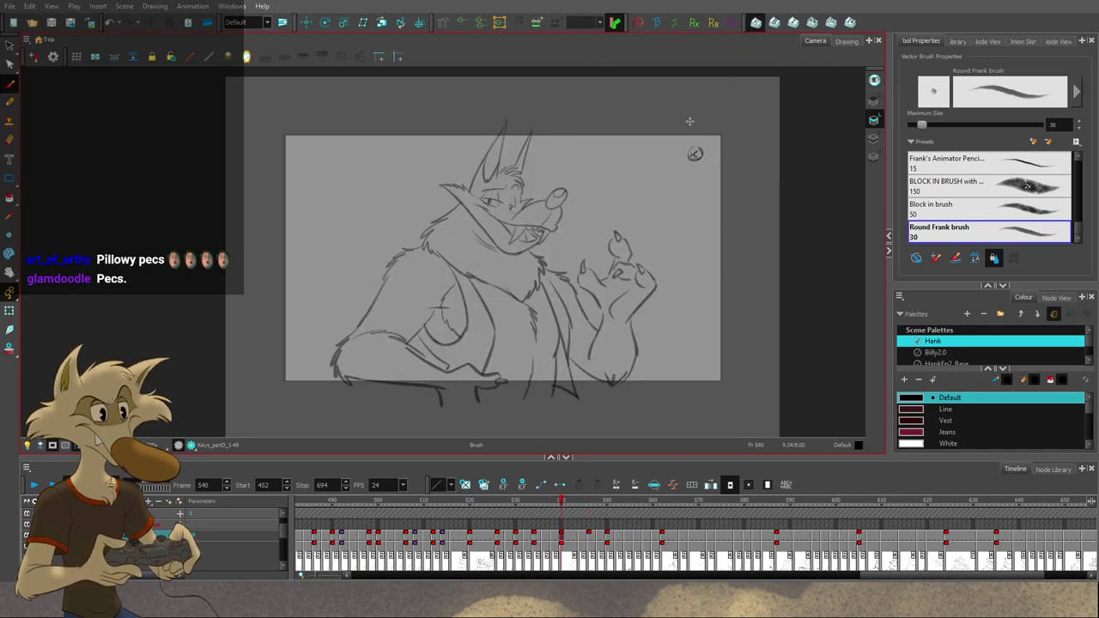
pyautogui.press('g')
pyautogui.press('g')
pyautogui.press('g')
pyautogui.press('f')
pyautogui.press('f')
pyautogui.press('f')
pyautogui.press('f')
pyautogui.press('f')
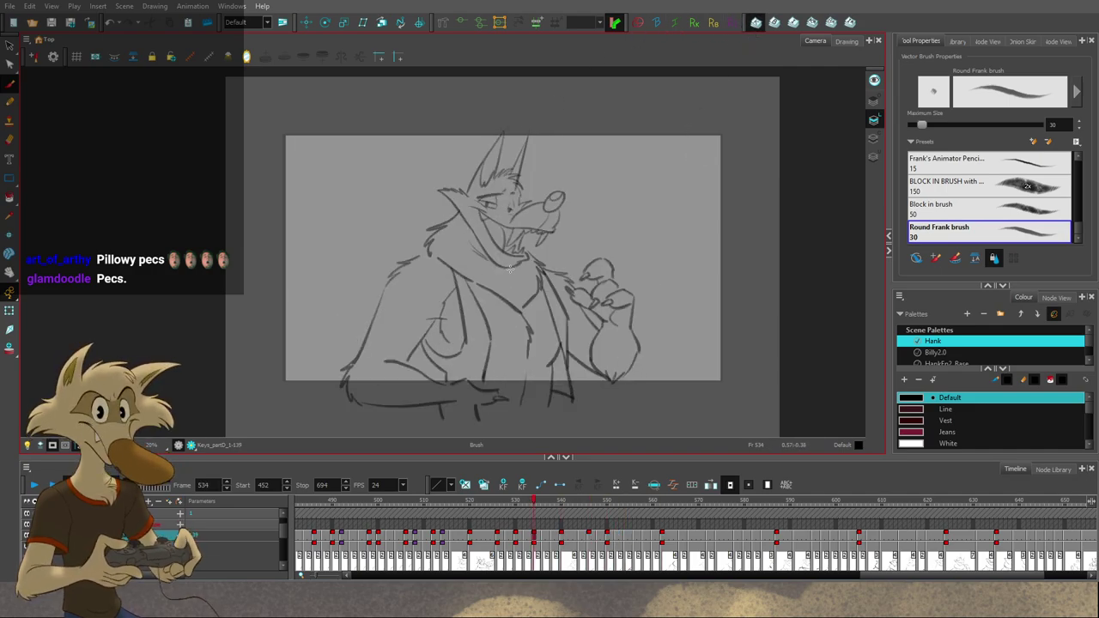
pyautogui.press('g')
pyautogui.press('g')
pyautogui.press('.')
pyautogui.press('.')
pyautogui.press('.')
pyautogui.press('.')
pyautogui.press('.')
pyautogui.press('.')
pyautogui.press('.')
pyautogui.press('.')
pyautogui.press('.')
pyautogui.press('.')
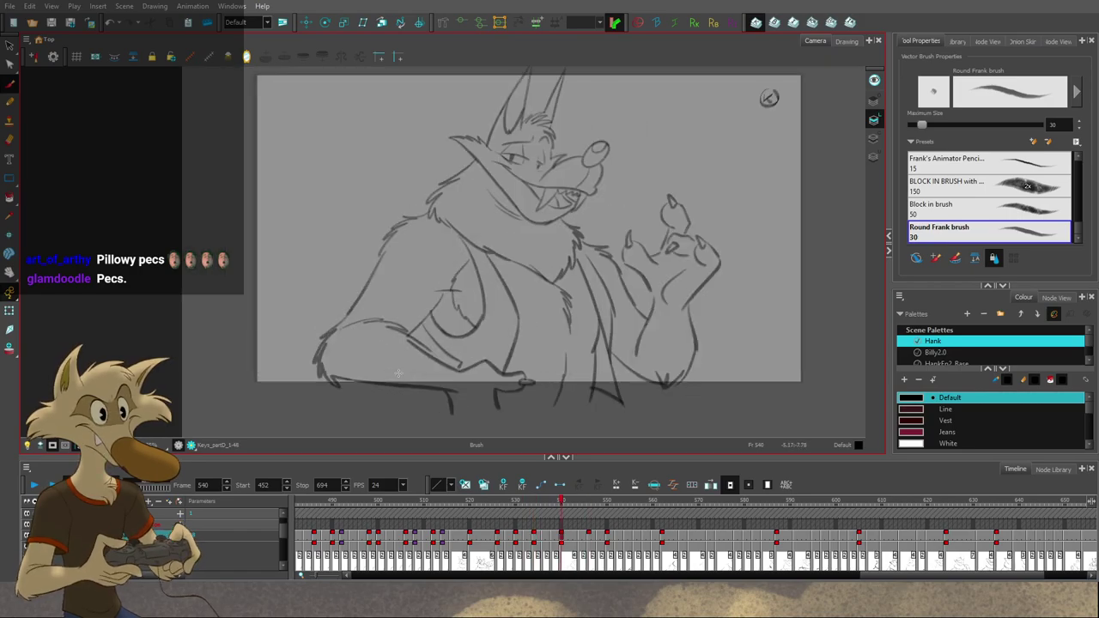
# Step: Select the elbow's fur outline on frame 546 and check its placement against the frame 550 pose
pyautogui.press(',')
pyautogui.press(',')
pyautogui.press(',')
pyautogui.press(',')
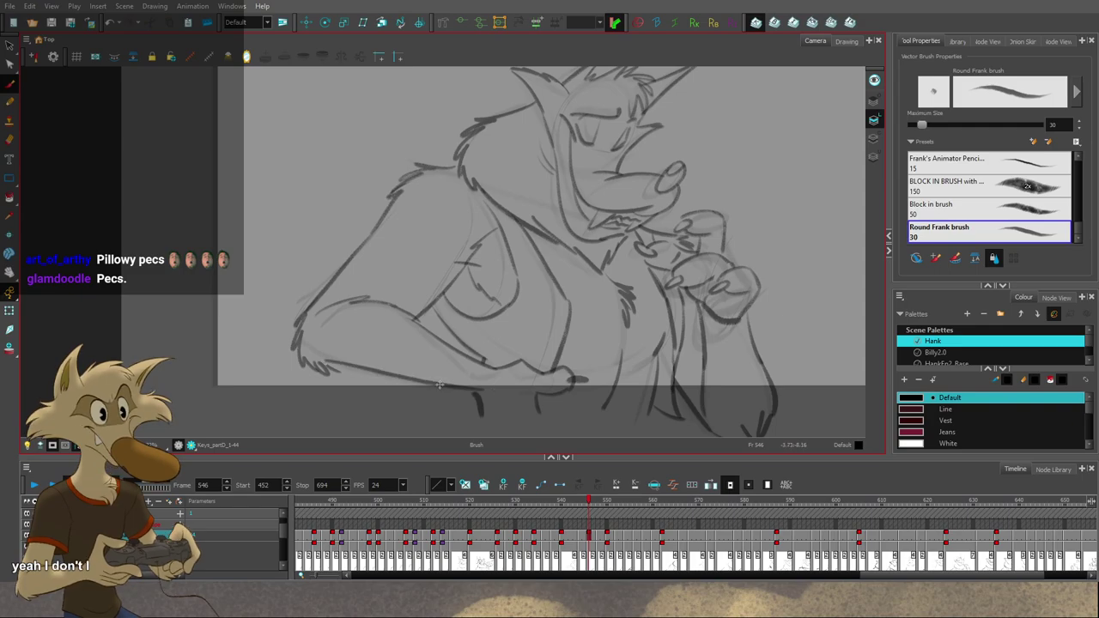
pyautogui.press(',')
pyautogui.press(',')
pyautogui.press(',')
pyautogui.press(',')
pyautogui.press(',')
pyautogui.press(',')
pyautogui.press('g')
pyautogui.hotkey('ctrl', 'v')
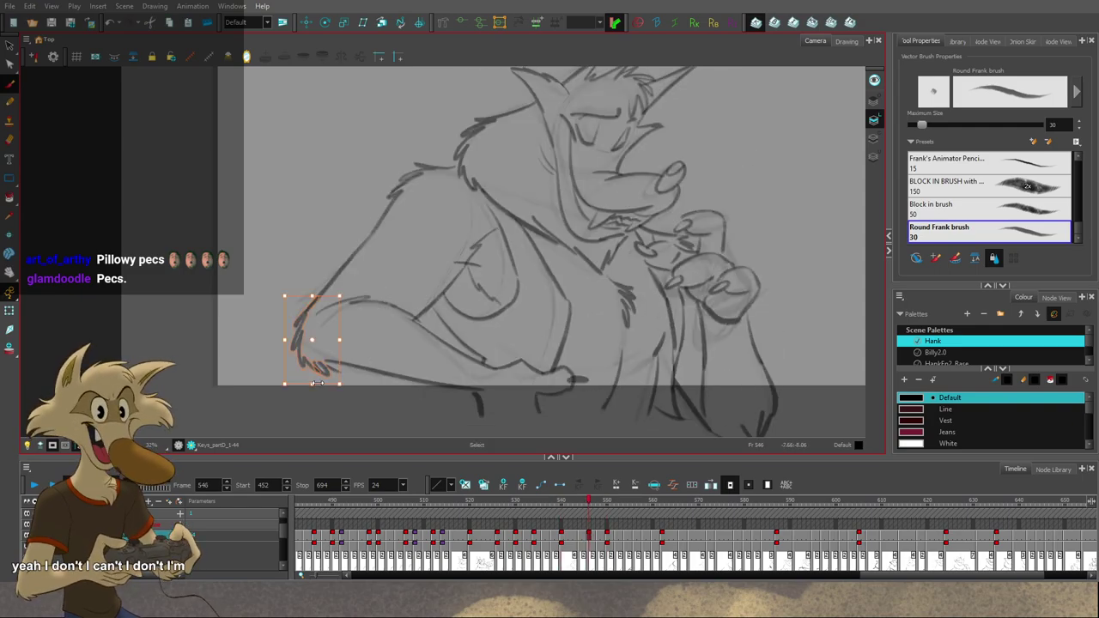
pyautogui.press('g')
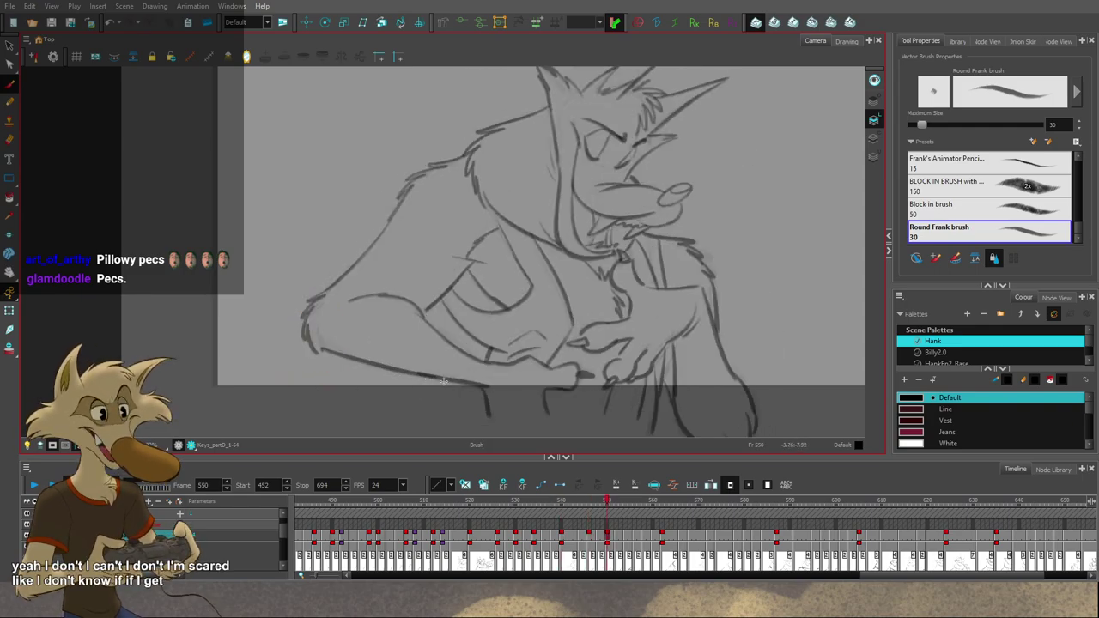
# Step: Compare the poses on frames 546, 550 and 562 to examine the spacing of the bent arm and torso
pyautogui.press('f')
pyautogui.press('f')
pyautogui.press('g')
pyautogui.press('g')
pyautogui.press('g')
pyautogui.press('f')
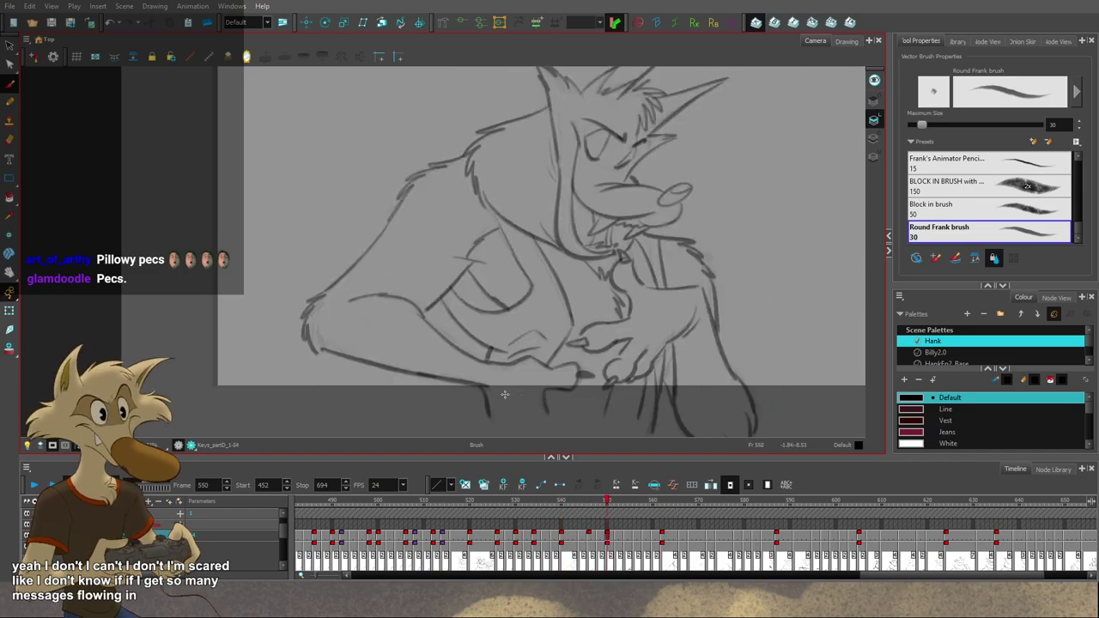
pyautogui.press(',')
pyautogui.press('.')
pyautogui.press(',')
pyautogui.press('.')
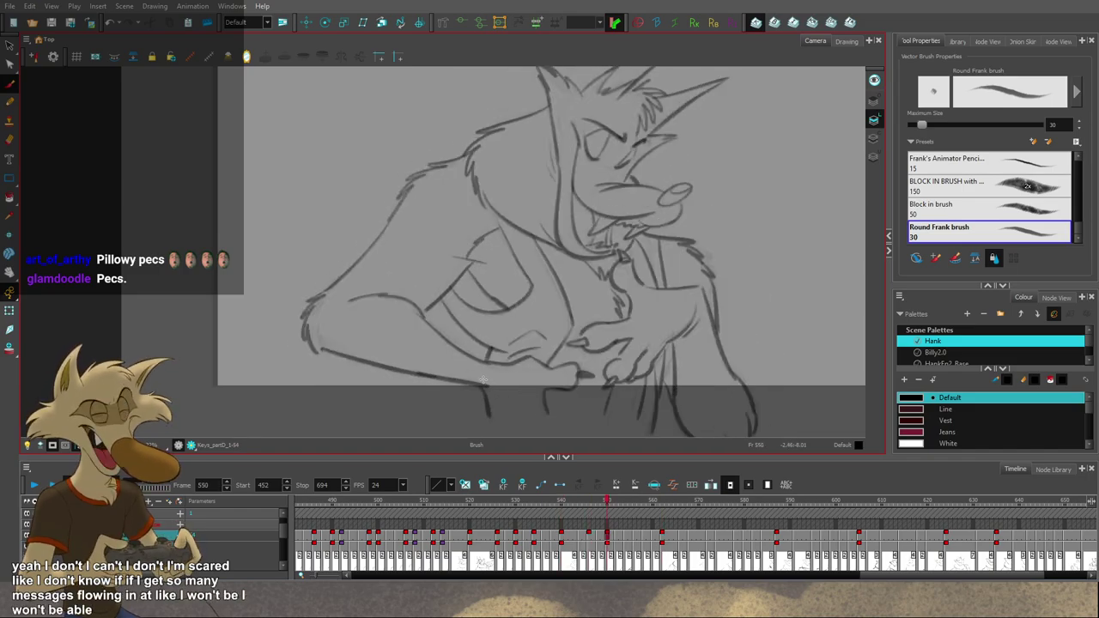
pyautogui.press(',')
pyautogui.press('.')
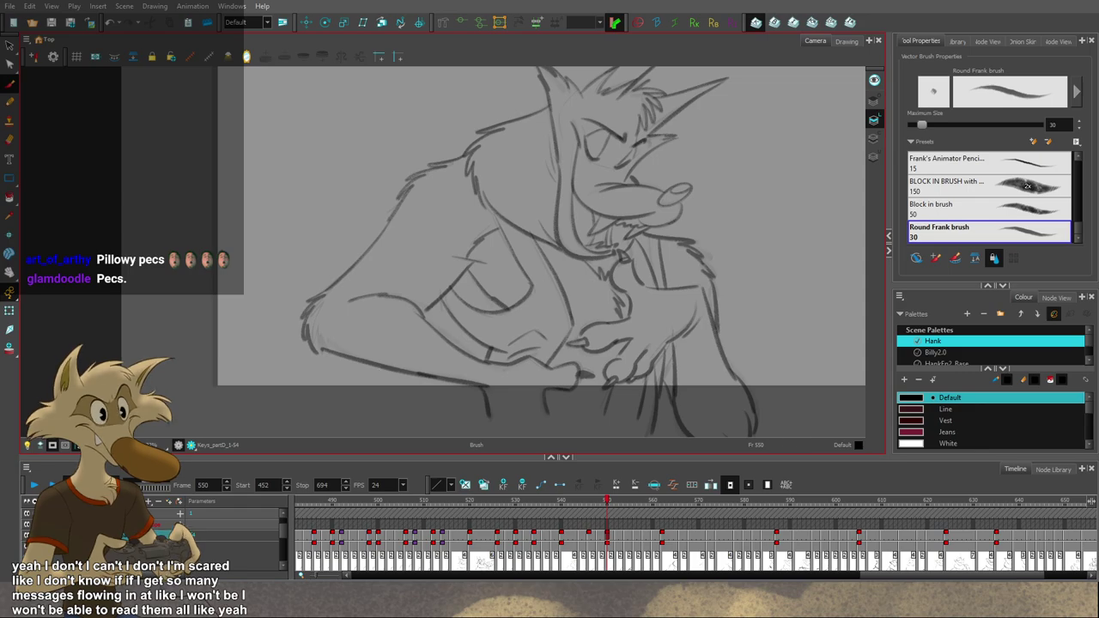
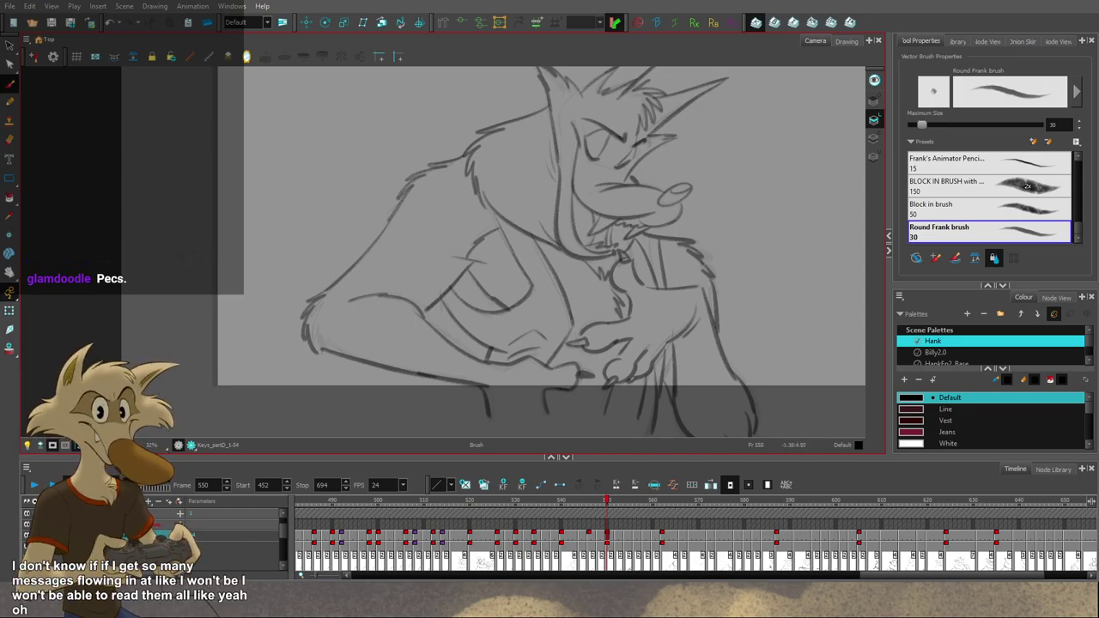
pyautogui.scroll(-4, 545, 235)
pyautogui.scroll(2, 546, 235)
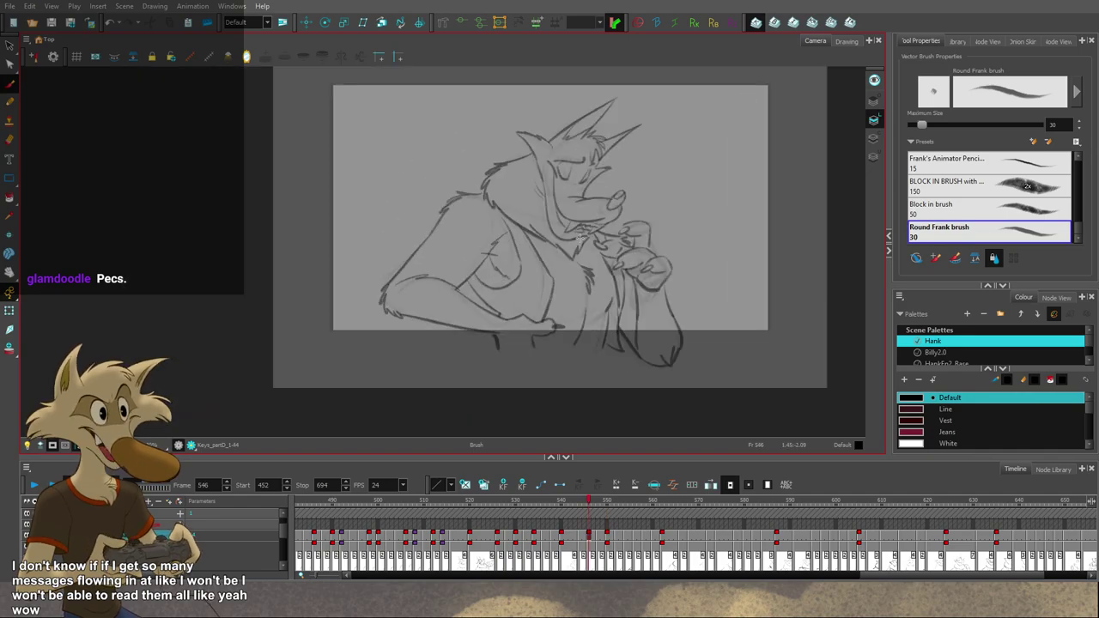
pyautogui.scroll(-3, 546, 235)
pyautogui.press('g')
pyautogui.scroll(3, 579, 243)
pyautogui.press('f')
pyautogui.press('f')
pyautogui.scroll(1, 549, 242)
pyautogui.press('g')
pyautogui.press('g')
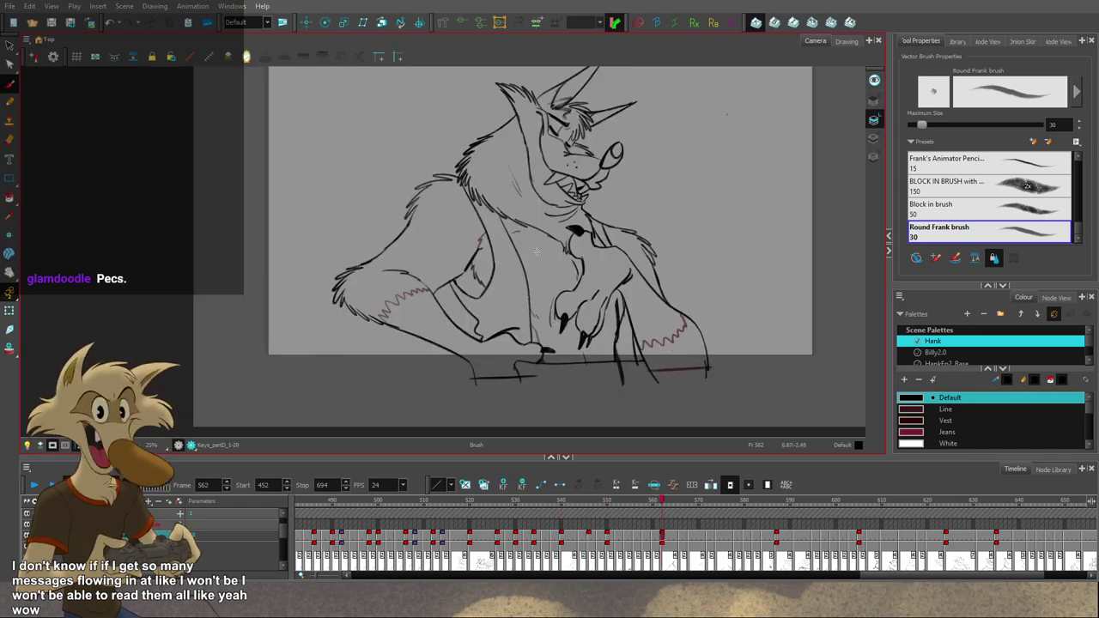
pyautogui.scroll(1, 524, 247)
pyautogui.press('f')
pyautogui.press('f')
pyautogui.press('f')
pyautogui.press('g')
# Step: Adjust the upper contour of the bent forearm on frame 546 and compare it with the frame 540 pose
pyautogui.press('s')
pyautogui.click(371, 307)
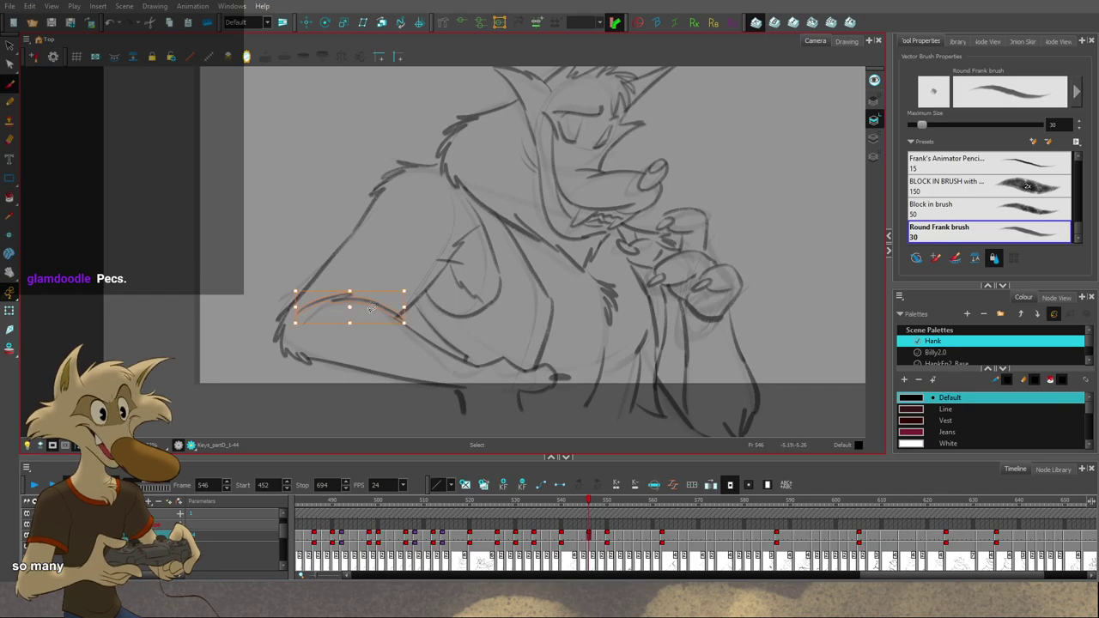
pyautogui.hotkey('alt', 'b')
pyautogui.press(',')
pyautogui.press(',')
pyautogui.press(',')
pyautogui.press(',')
pyautogui.press(',')
pyautogui.press(',')
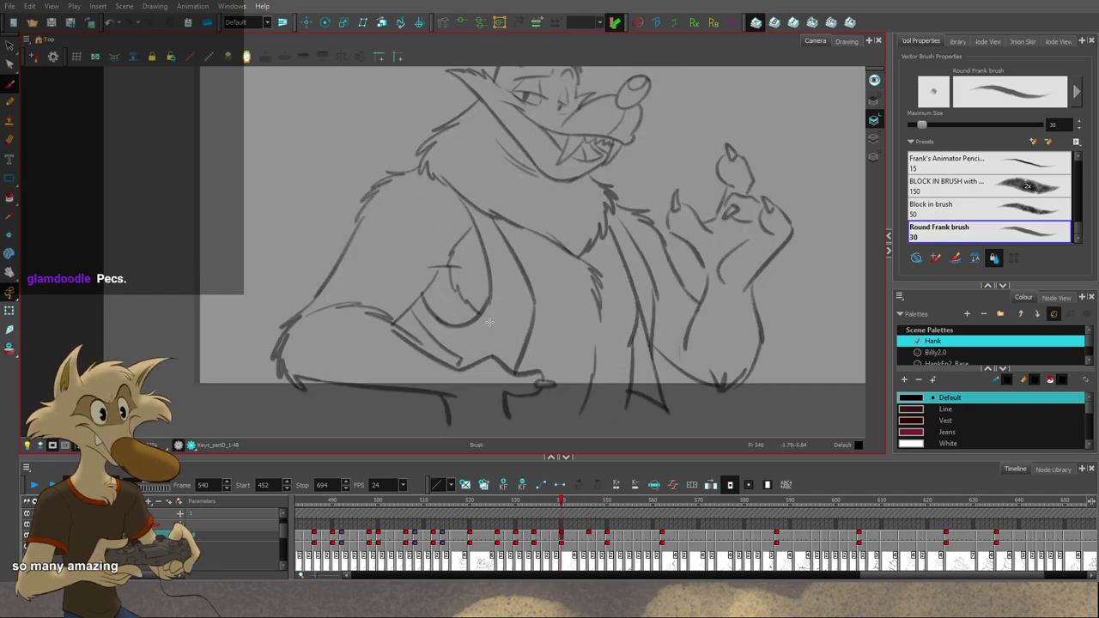
# Step: Move the bent forearm's upper contour on frame 540 slightly down and towards the torso
pyautogui.click(368, 305)
pyautogui.moveTo(304, 297); pyautogui.dragTo(314, 305)
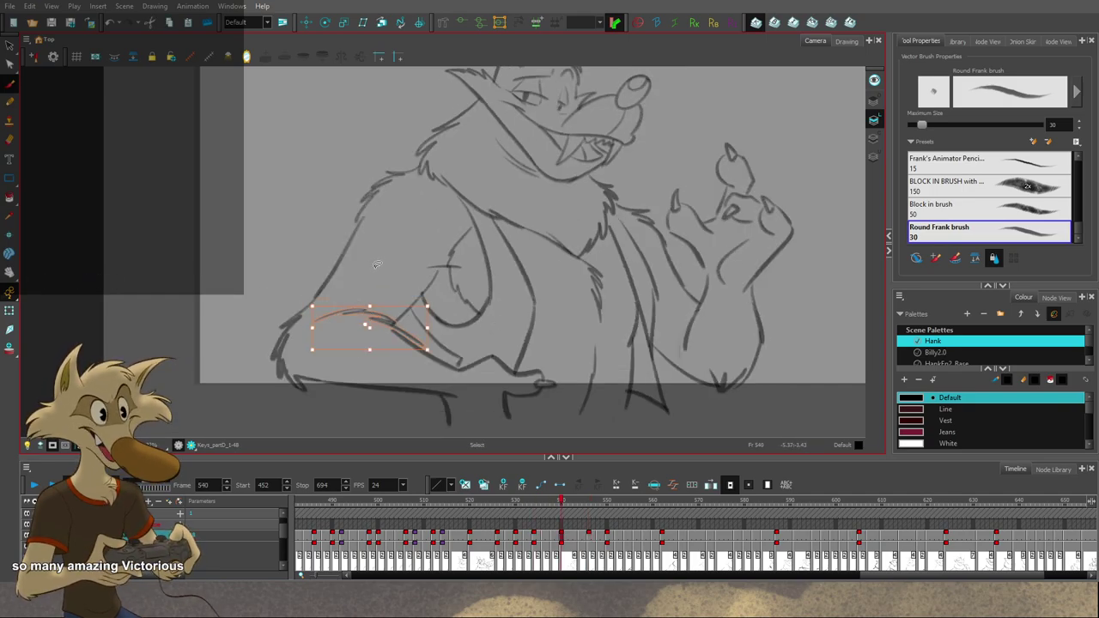
pyautogui.press('f')
pyautogui.press('g')
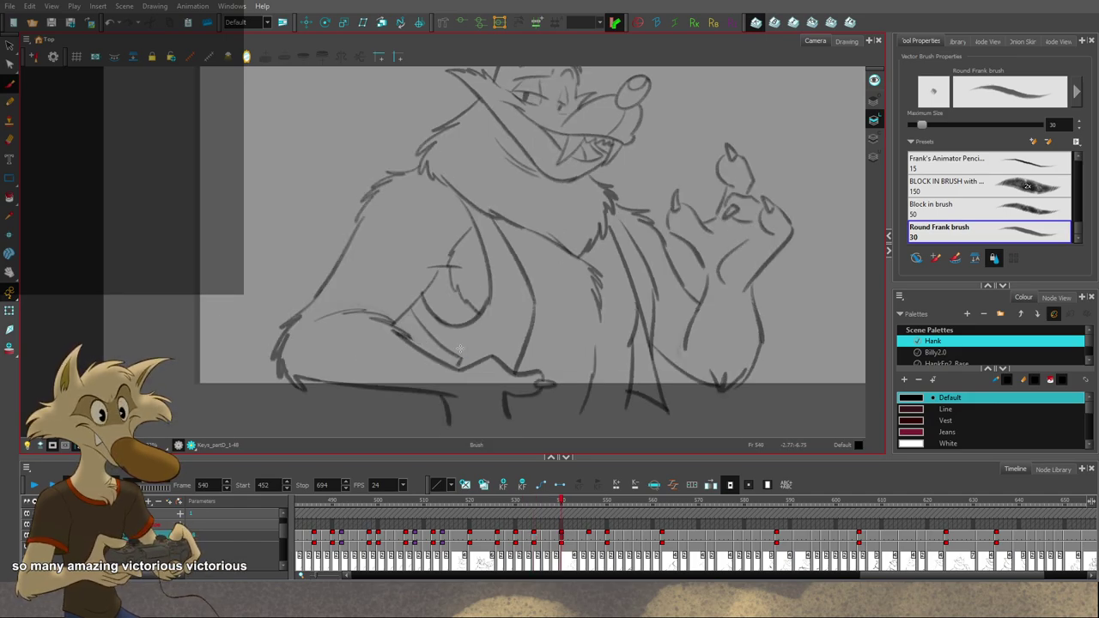
# Step: Review the full figure on frames 540, 550 and 587 to examine the bent arm's position across the poses
pyautogui.scroll(-4, 460, 348)
pyautogui.scroll(4, 496, 359)
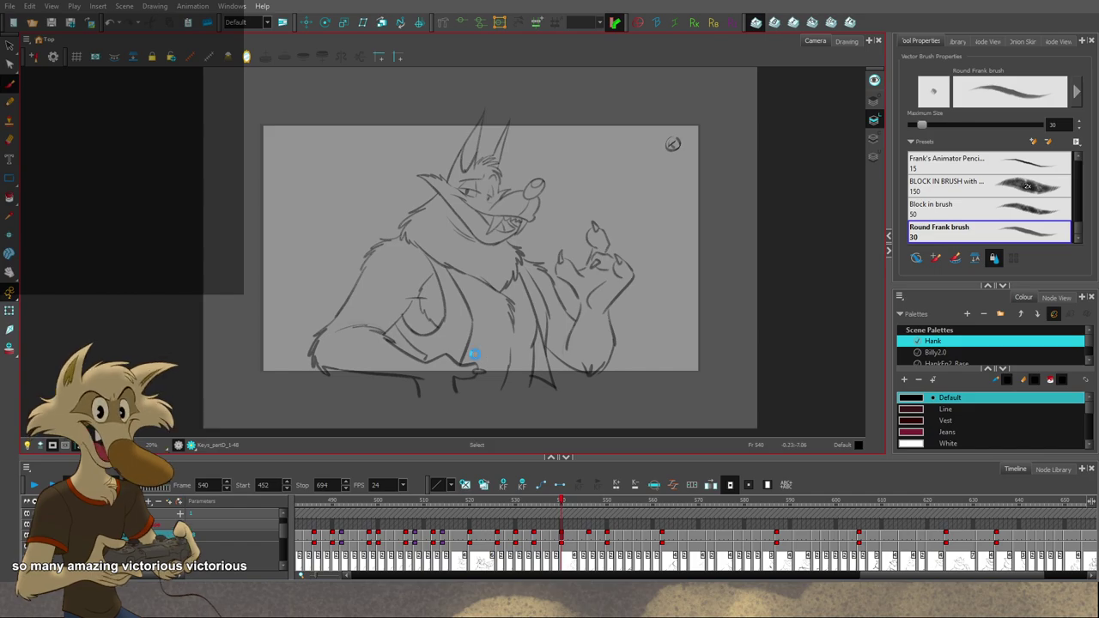
pyautogui.scroll(4, 473, 353)
pyautogui.scroll(-3, 474, 355)
pyautogui.scroll(4, 475, 357)
pyautogui.scroll(-4, 477, 360)
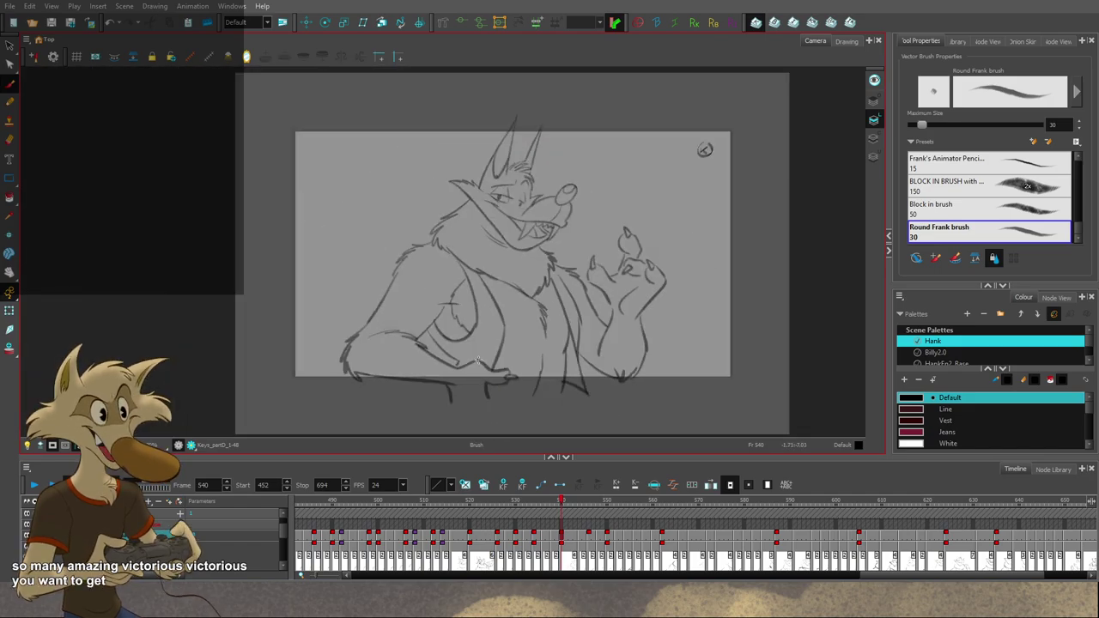
pyautogui.scroll(4, 467, 354)
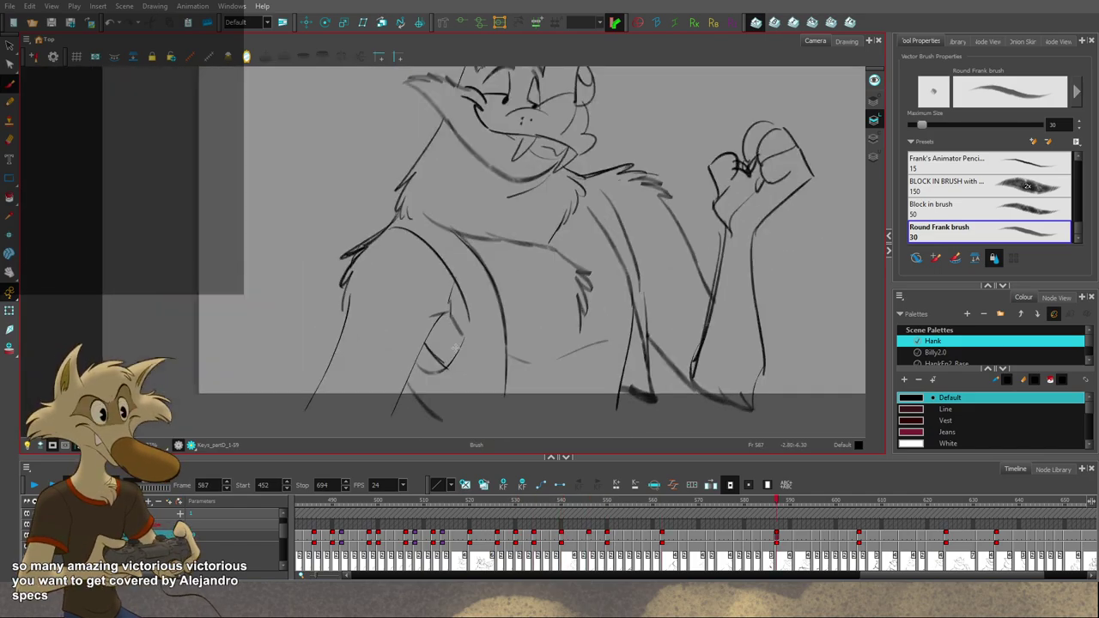
pyautogui.scroll(3, 455, 346)
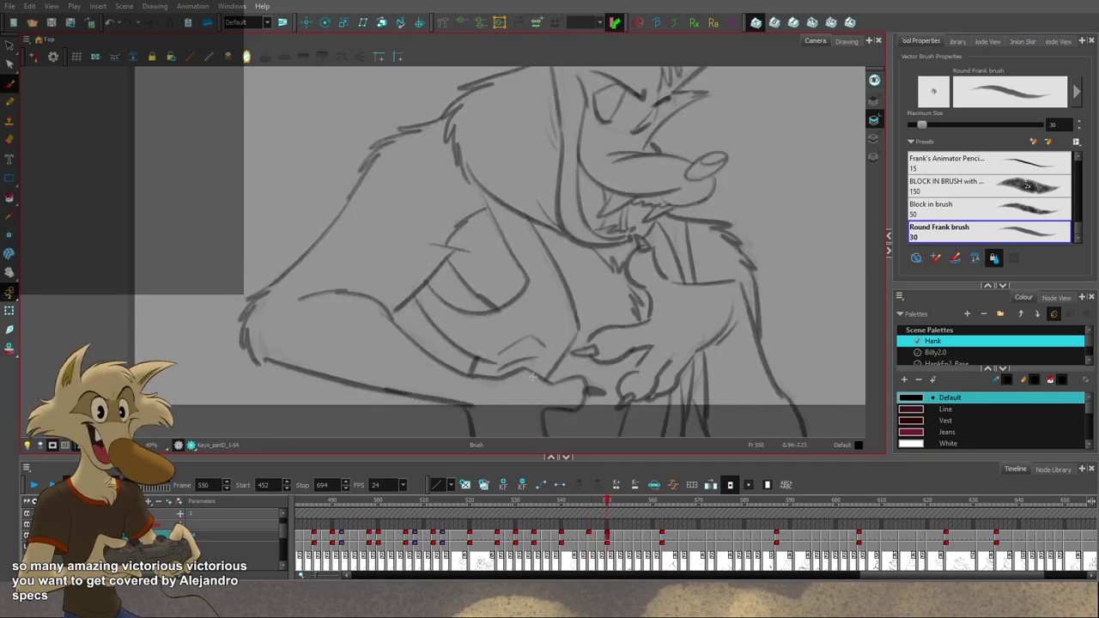
pyautogui.scroll(-7, 515, 371)
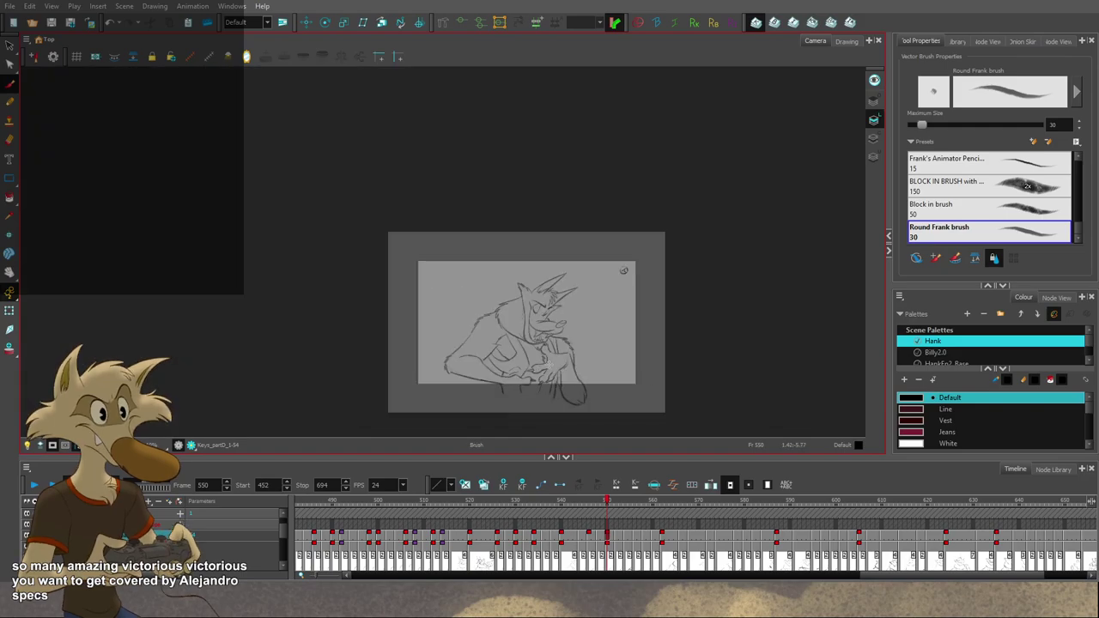
# Step: Flip between frames 546, 550 and 562 to examine the transition of the raised hand and torso into the final pose
pyautogui.scroll(4, 549, 370)
pyautogui.press('g')
pyautogui.press('f')
pyautogui.press('g')
pyautogui.scroll(-1, 478, 392)
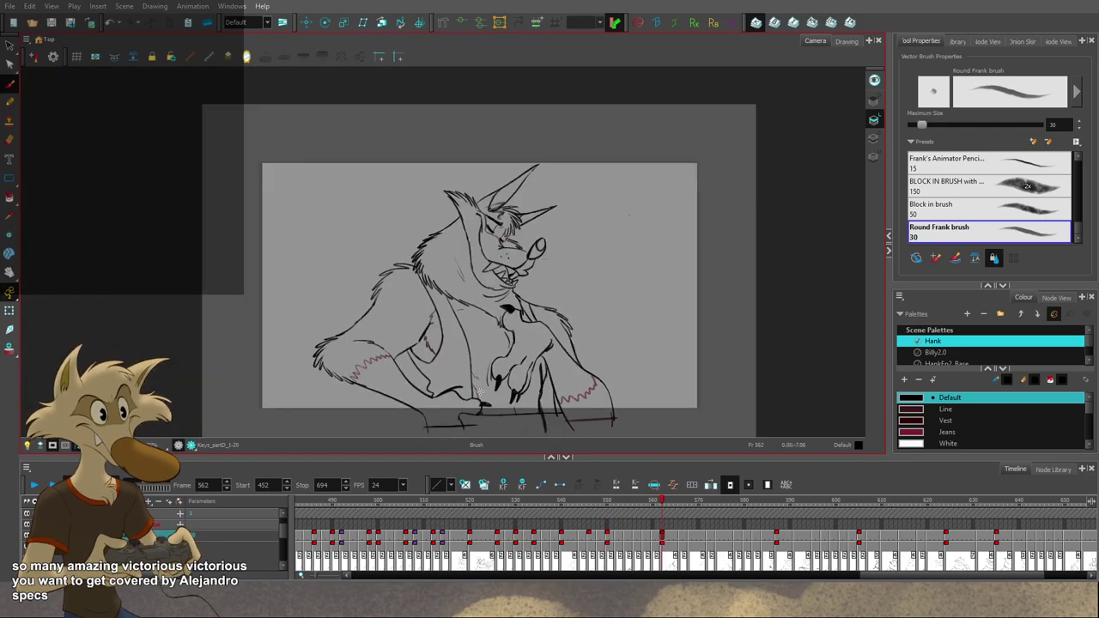
pyautogui.press('f')
pyautogui.scroll(-1, 556, 395)
pyautogui.scroll(2, 557, 395)
pyautogui.press('f')
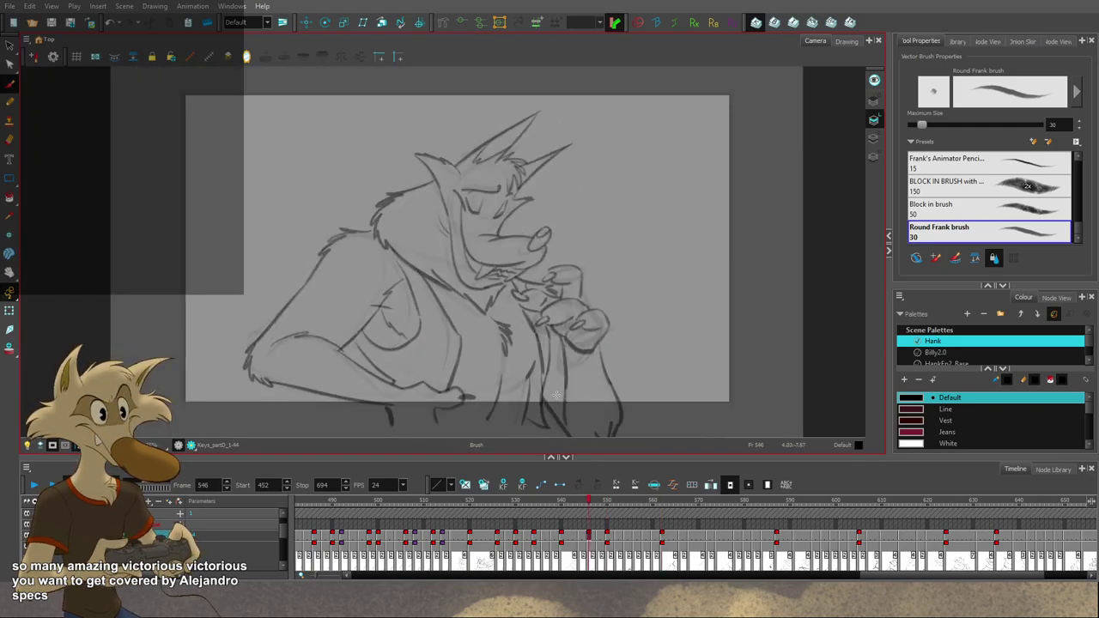
pyautogui.scroll(-1, 556, 395)
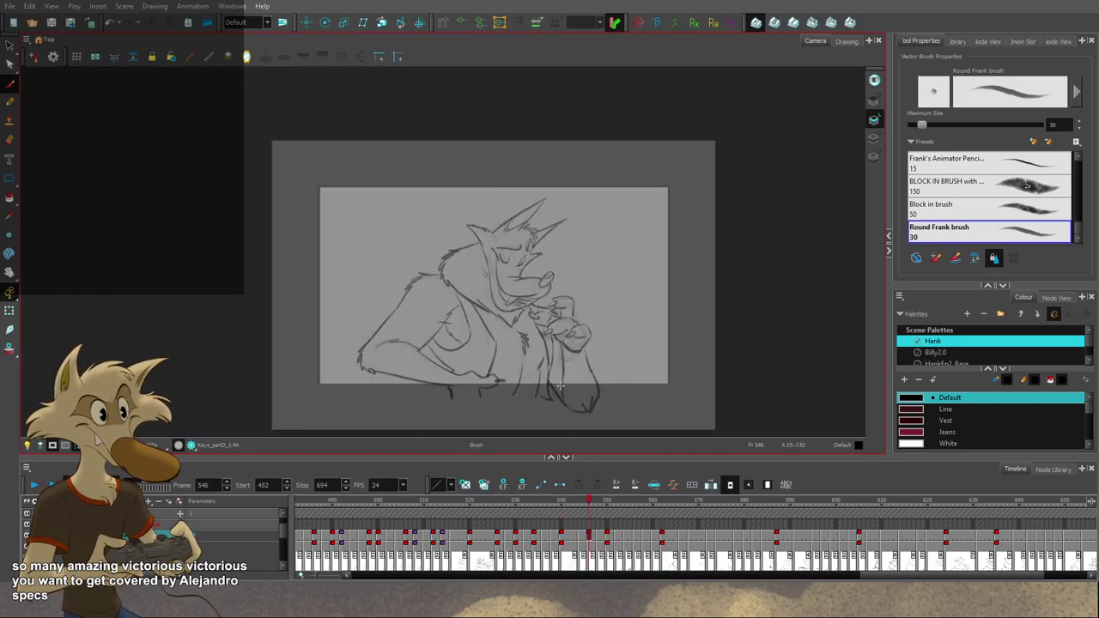
pyautogui.scroll(1, 540, 382)
pyautogui.scroll(1, 524, 369)
pyautogui.scroll(1, 524, 369)
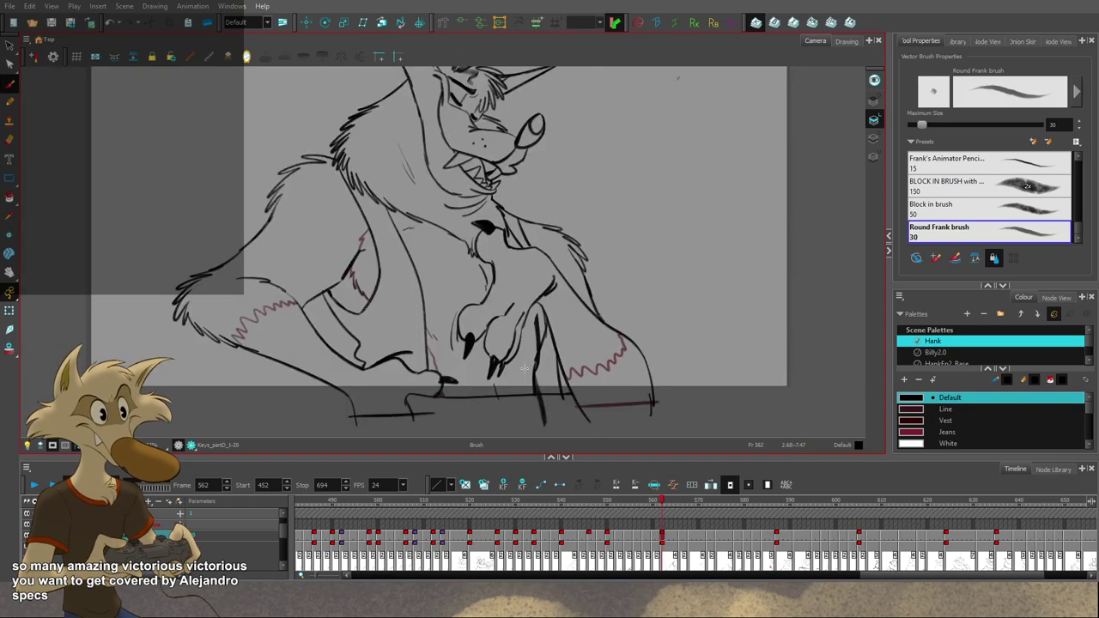
pyautogui.scroll(-1, 463, 361)
pyautogui.scroll(1, 434, 372)
pyautogui.scroll(-1, 435, 386)
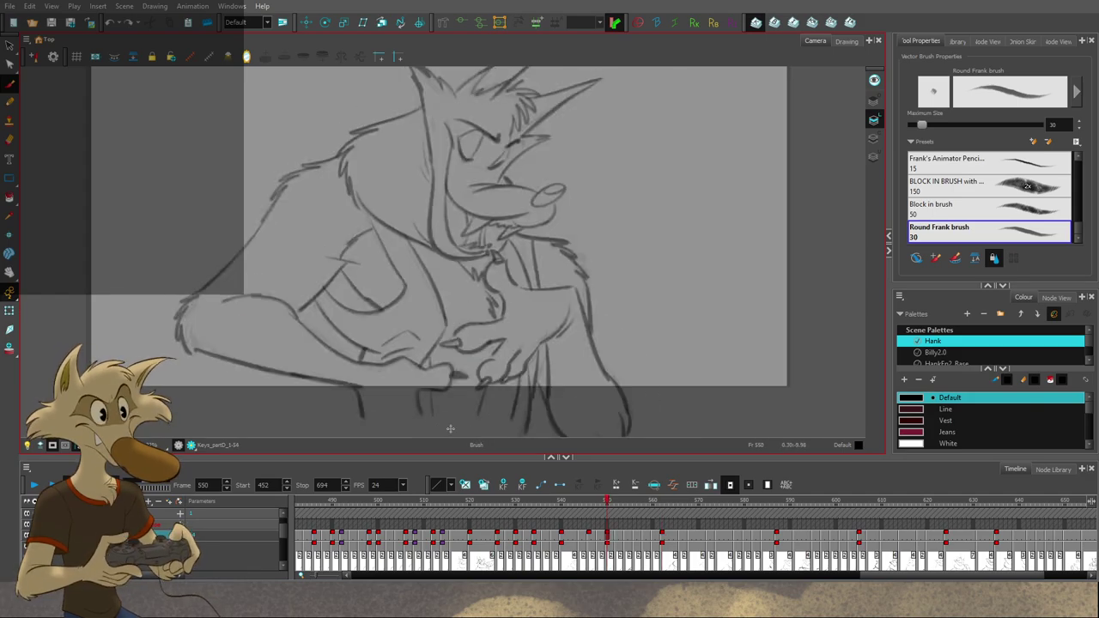
pyautogui.scroll(1, 489, 384)
pyautogui.scroll(-1, 507, 379)
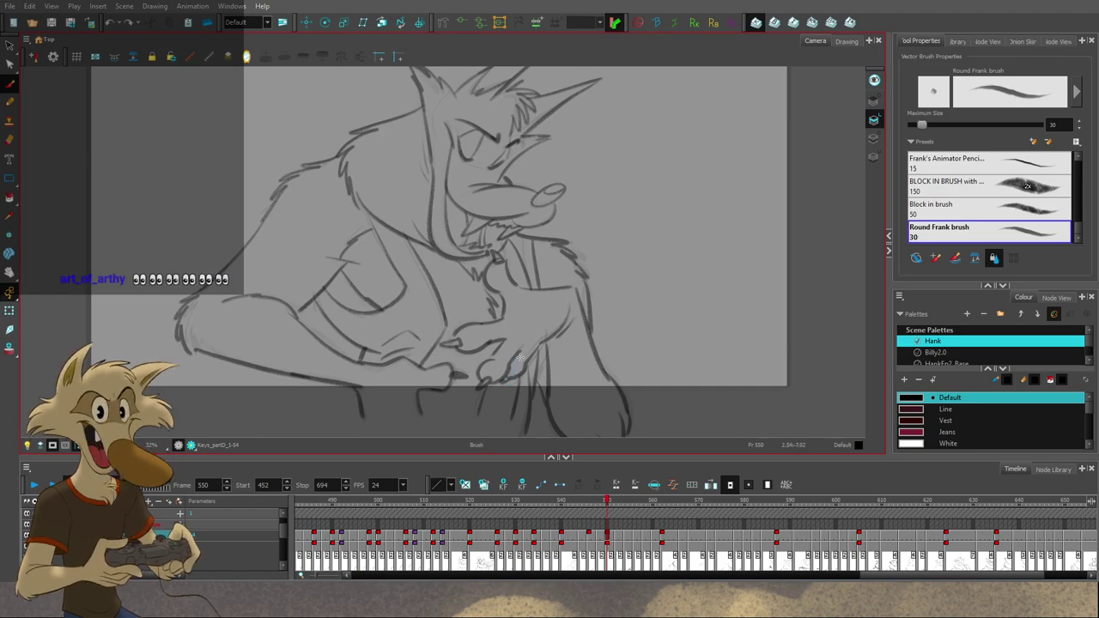
pyautogui.scroll(-1, 521, 342)
pyautogui.scroll(1, 509, 333)
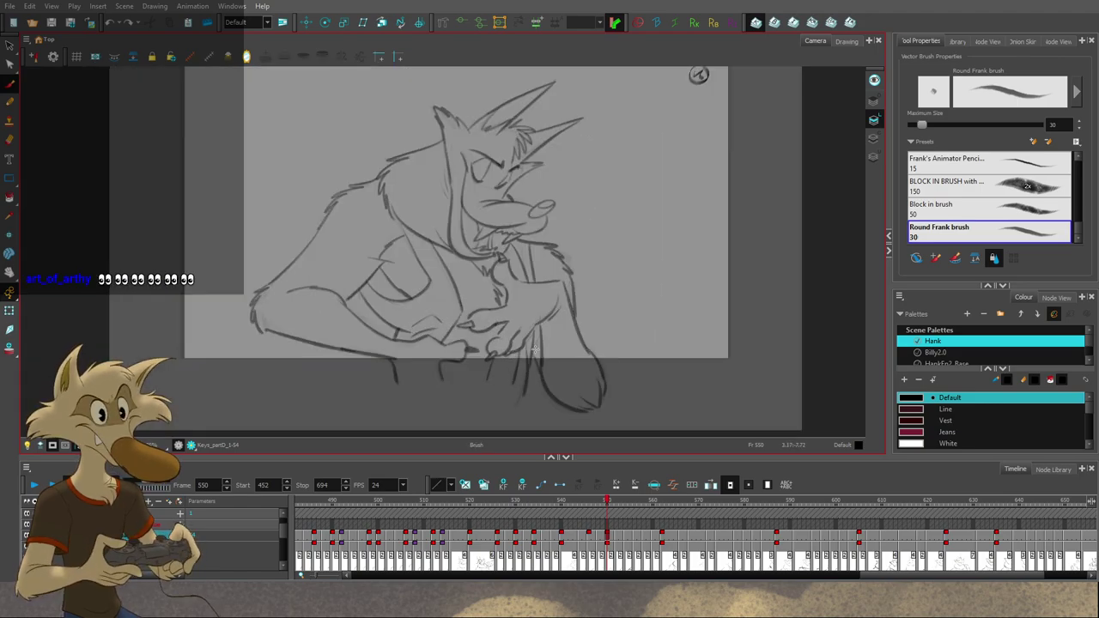
# Step: Mirror the camera view and flip between frames 546 and 550 to check the poses in reverse
pyautogui.click(247, 58)
pyautogui.scroll(-4, 425, 270)
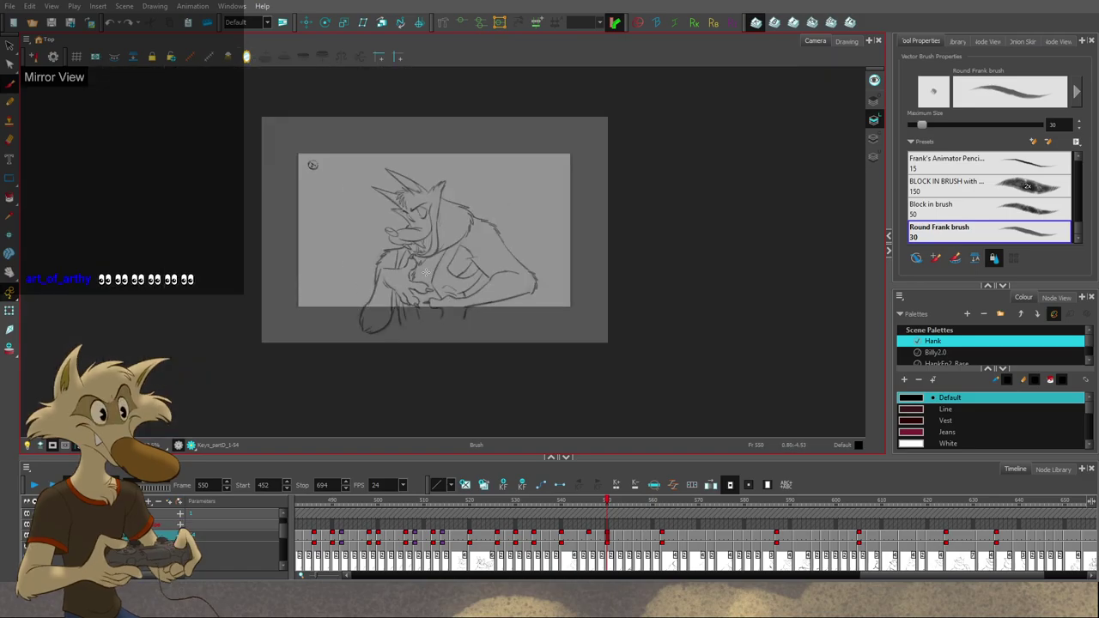
pyautogui.press('f')
pyautogui.press('f')
pyautogui.press('f')
pyautogui.scroll(2, 445, 271)
pyautogui.press('g')
pyautogui.press('g')
pyautogui.press('g')
pyautogui.scroll(1, 444, 272)
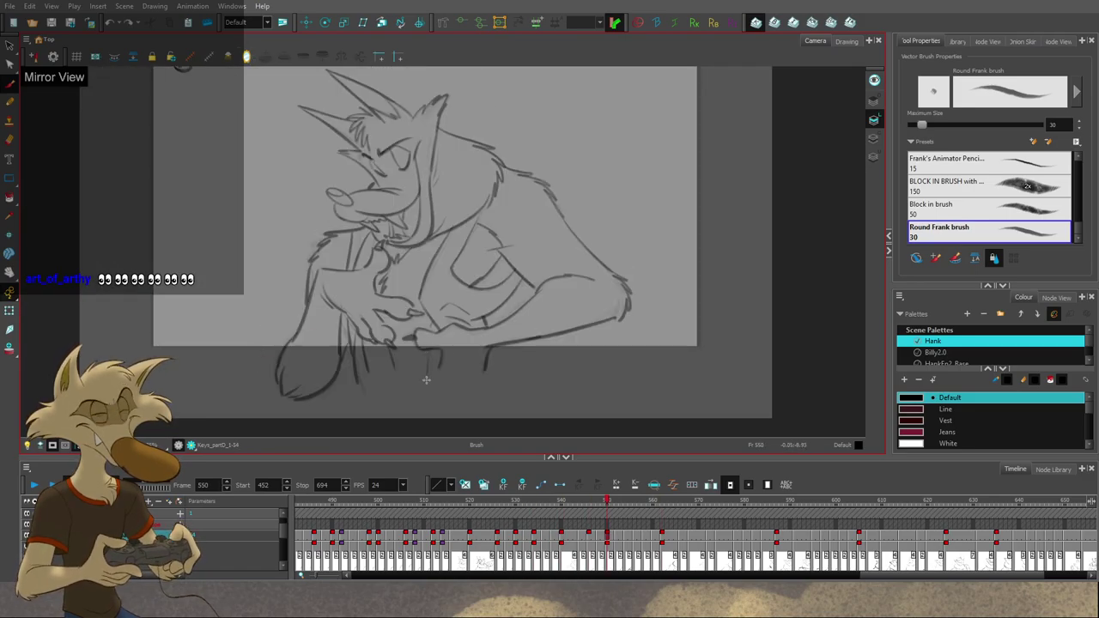
pyautogui.press('g')
pyautogui.press('f')
pyautogui.press('f')
pyautogui.hotkey('alt', 'b')
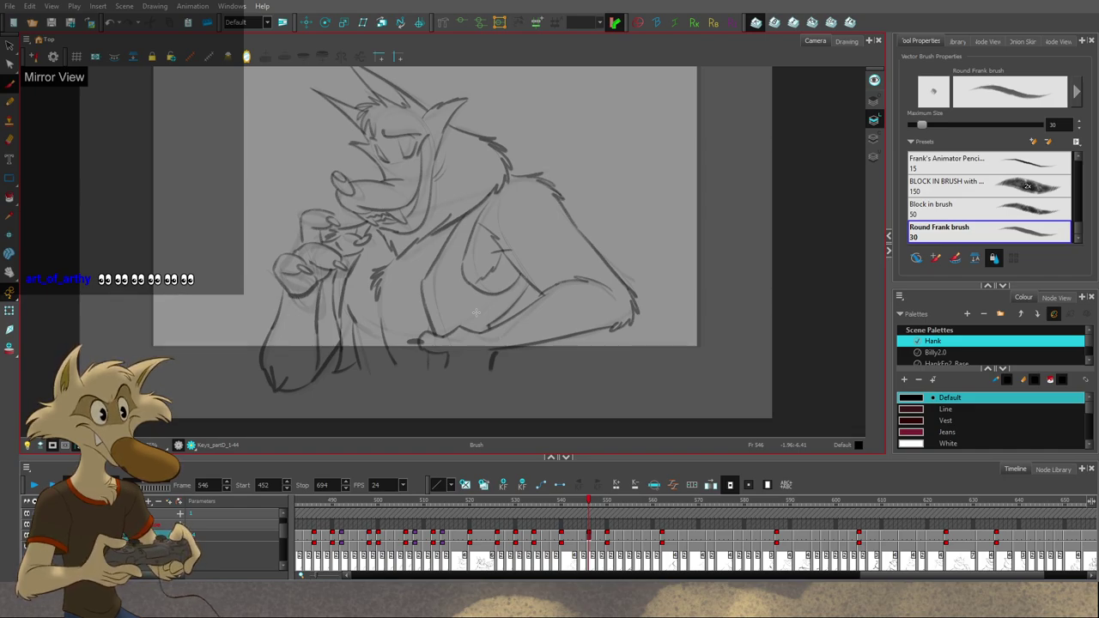
# Step: Flip between frame 546 and its neighbouring drawings in the mirrored view to compare the torso and raised arm
pyautogui.press('f')
pyautogui.scroll(1, 423, 321)
pyautogui.press('g')
pyautogui.press('g')
pyautogui.press('f')
pyautogui.press('f')
pyautogui.press('g')
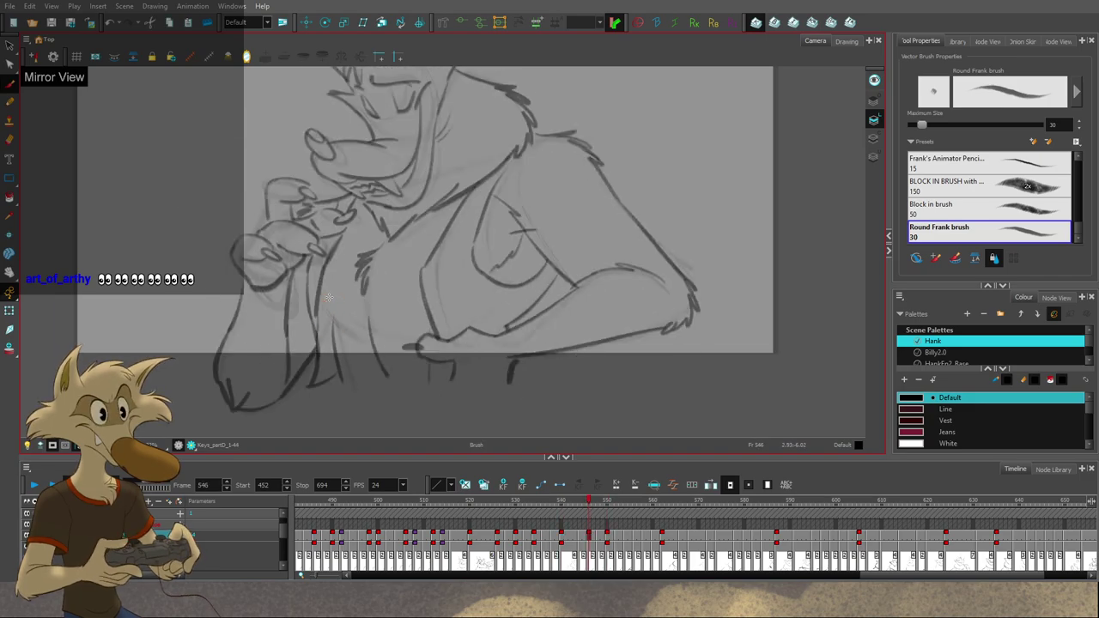
# Step: Redraw the vest edge beside the raised forearm on frame 546 and restore the unmirrored camera view
pyautogui.hotkey('ctrl', 'z')
pyautogui.moveTo(322, 286); pyautogui.dragTo(344, 327)
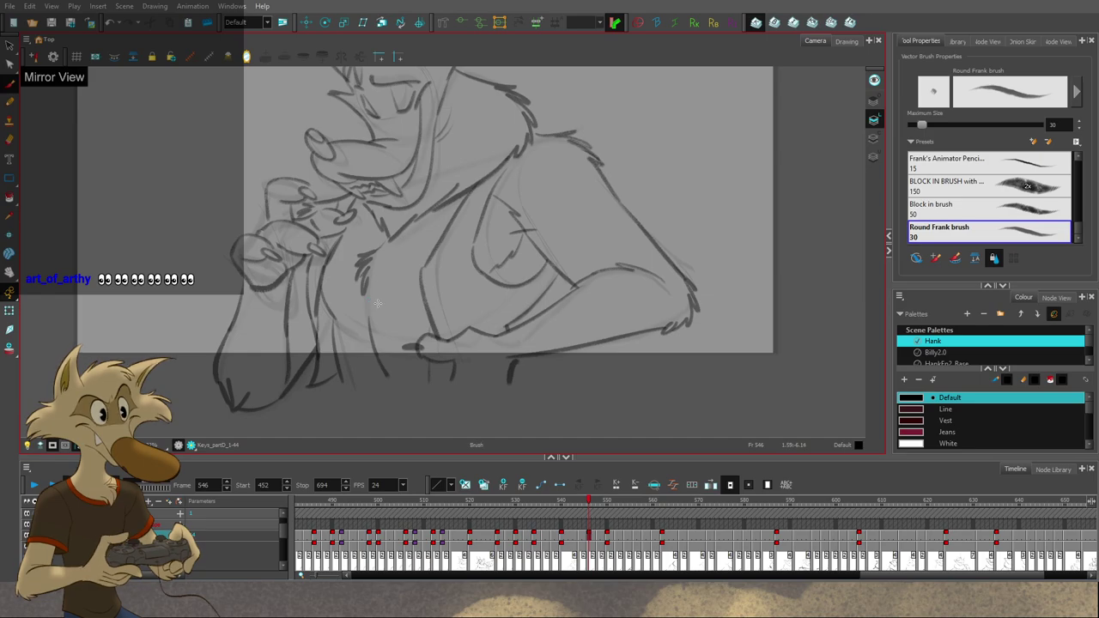
pyautogui.scroll(-1, 372, 305)
pyautogui.click(249, 58)
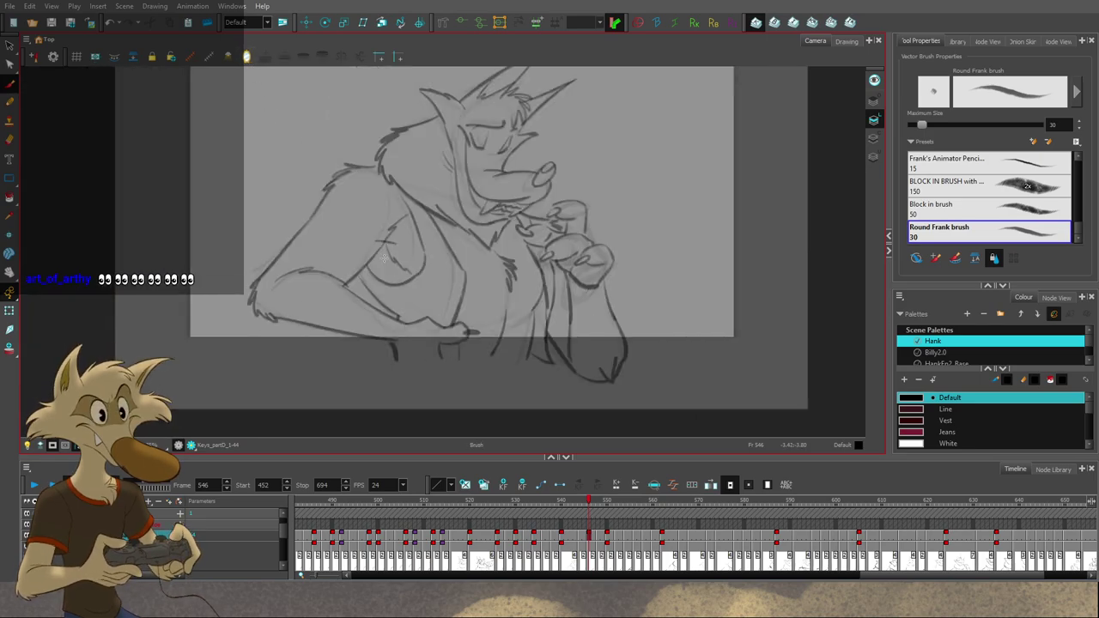
pyautogui.scroll(-2, 404, 265)
pyautogui.scroll(2, 464, 264)
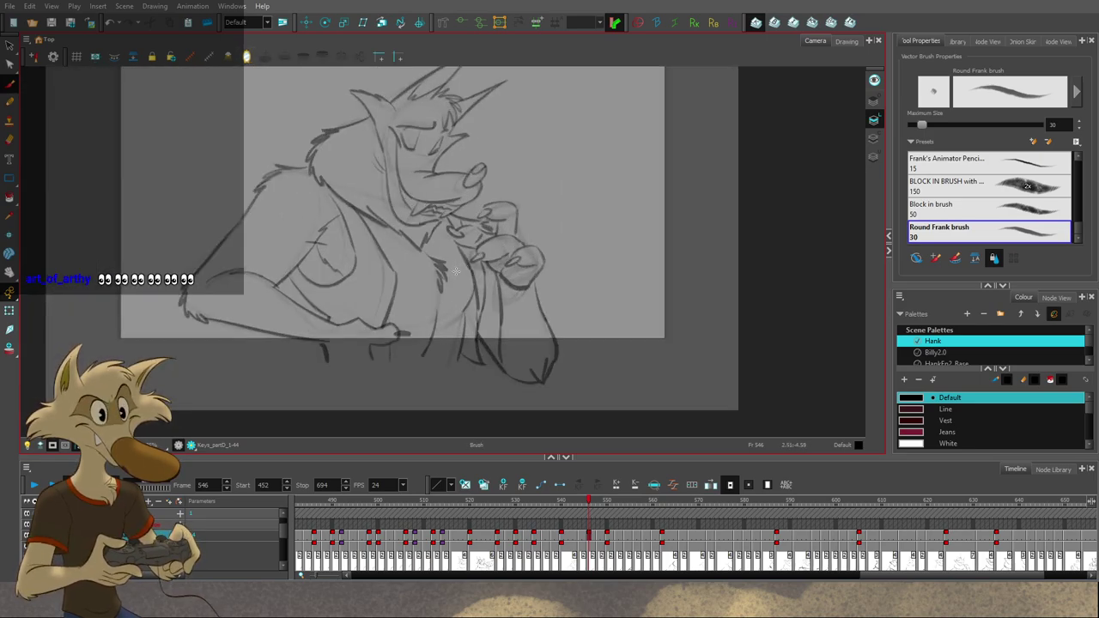
pyautogui.scroll(-1, 456, 271)
pyautogui.scroll(1, 456, 271)
pyautogui.scroll(-1, 445, 275)
pyautogui.scroll(2, 414, 279)
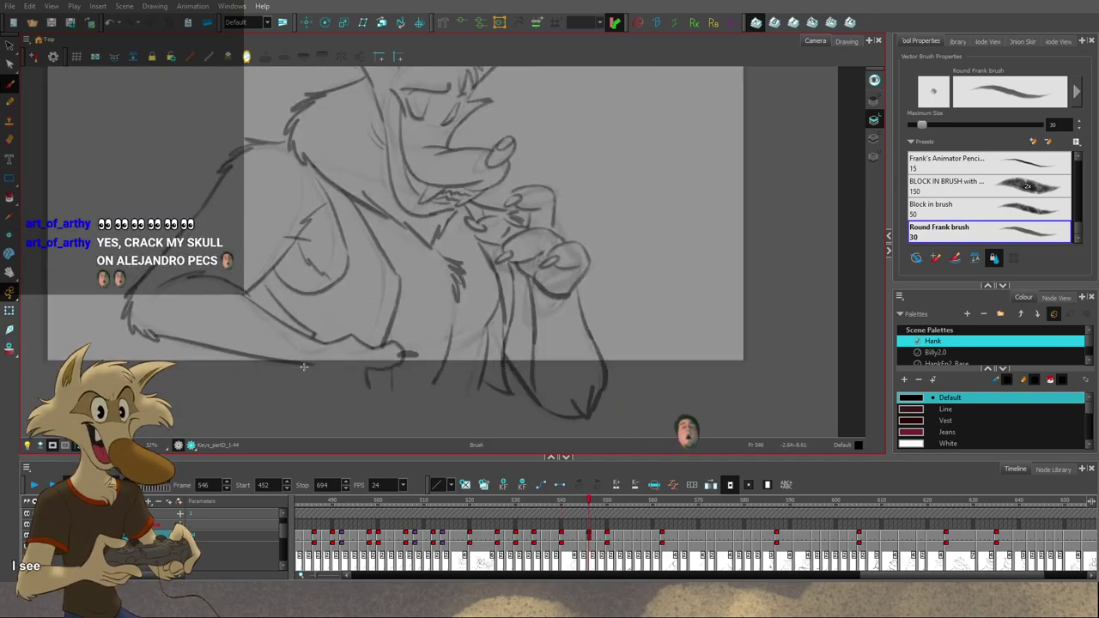
pyautogui.scroll(-4, 390, 365)
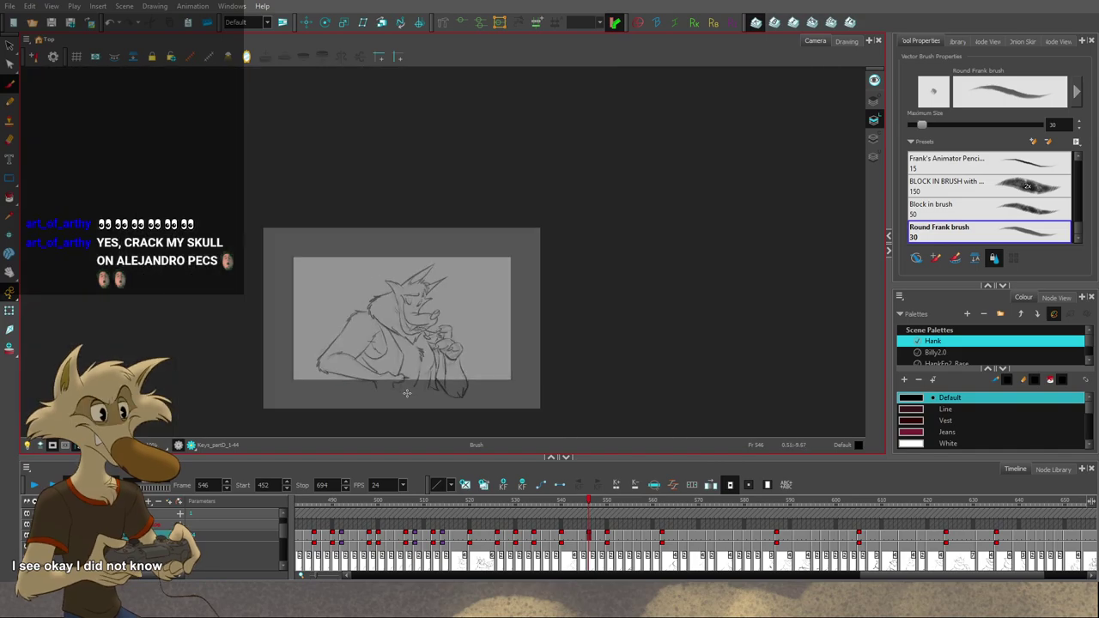
# Step: Flip repeatedly between frames 540 and 546 to examine the motion of the raised hand and torso
pyautogui.press('f')
pyautogui.scroll(2, 407, 390)
pyautogui.scroll(-2, 406, 385)
pyautogui.scroll(1, 405, 383)
pyautogui.press('g')
pyautogui.press('g')
pyautogui.scroll(2, 408, 379)
pyautogui.press('f')
pyautogui.press('f')
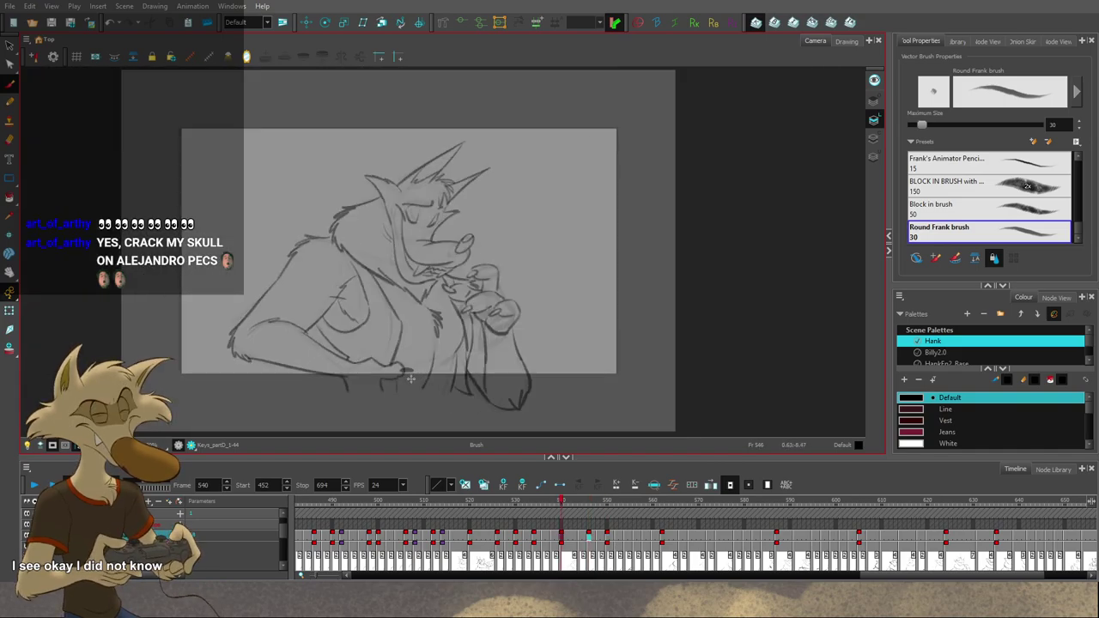
pyautogui.press('.')
pyautogui.press('.')
pyautogui.press('.')
pyautogui.press('.')
pyautogui.press('.')
pyautogui.press('.')
pyautogui.scroll(3, 411, 382)
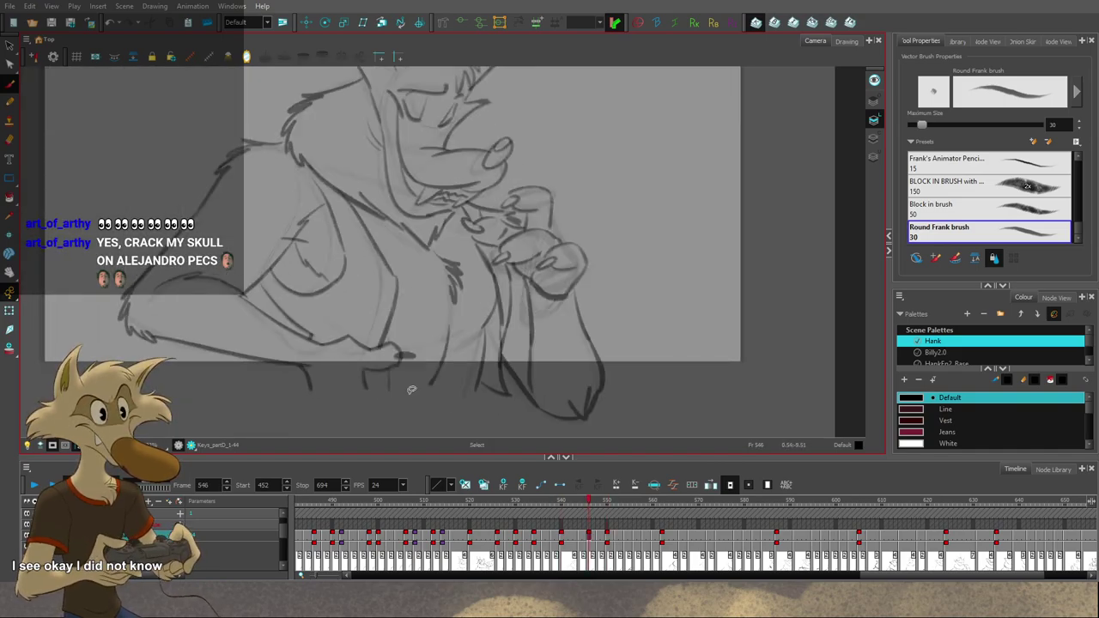
pyautogui.hotkey('alt', 'b')
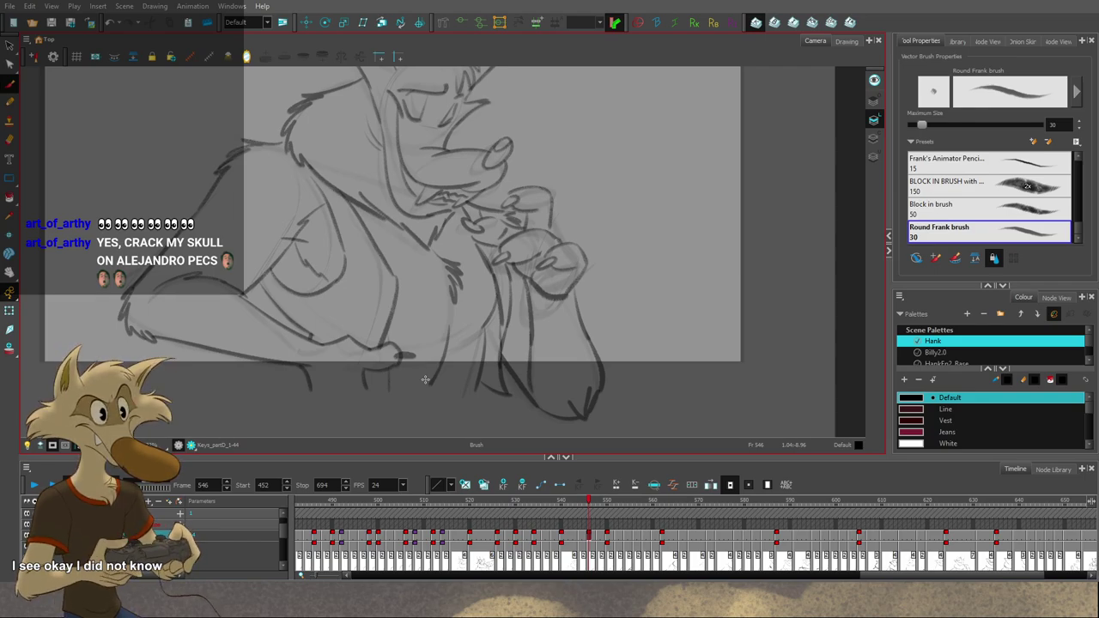
pyautogui.scroll(-2, 426, 379)
pyautogui.scroll(1, 418, 359)
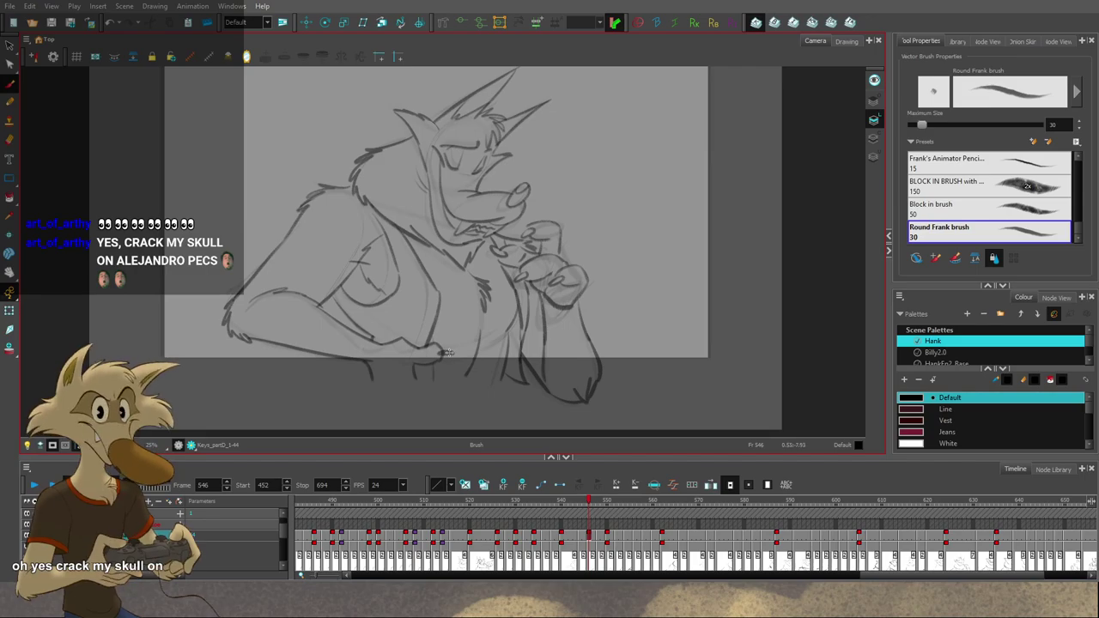
pyautogui.scroll(-3, 472, 343)
pyautogui.scroll(2, 498, 335)
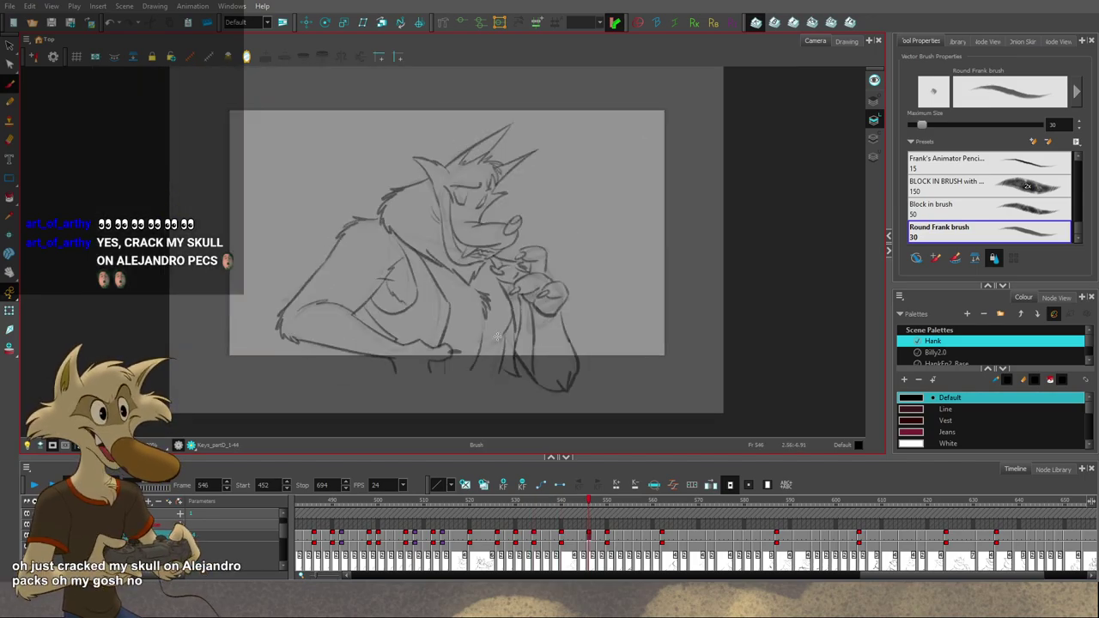
pyautogui.scroll(3, 497, 337)
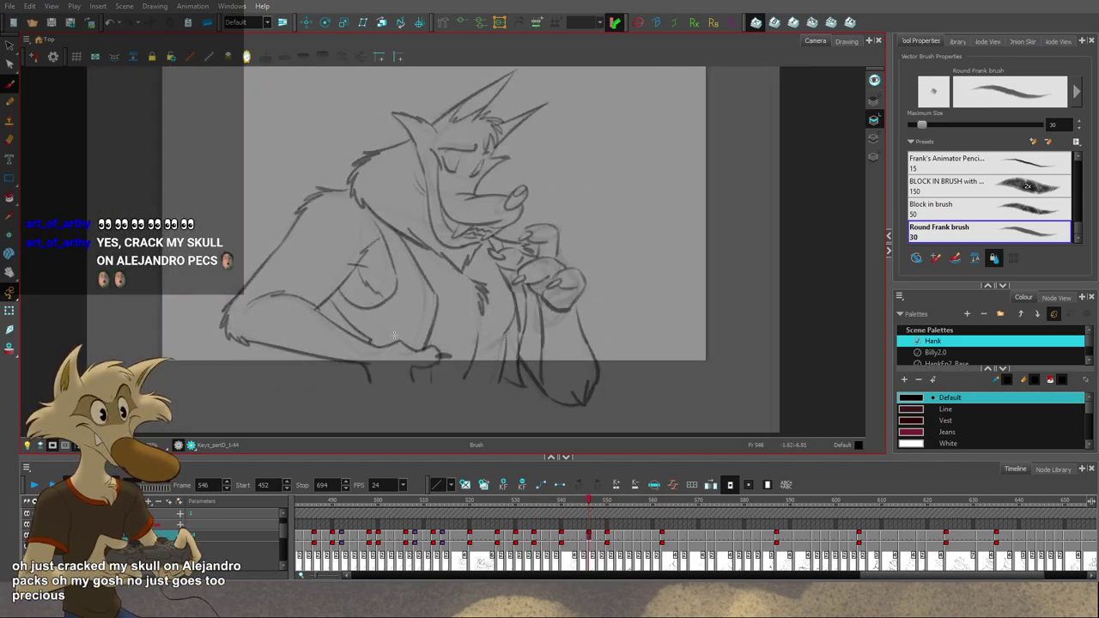
pyautogui.scroll(2, 398, 339)
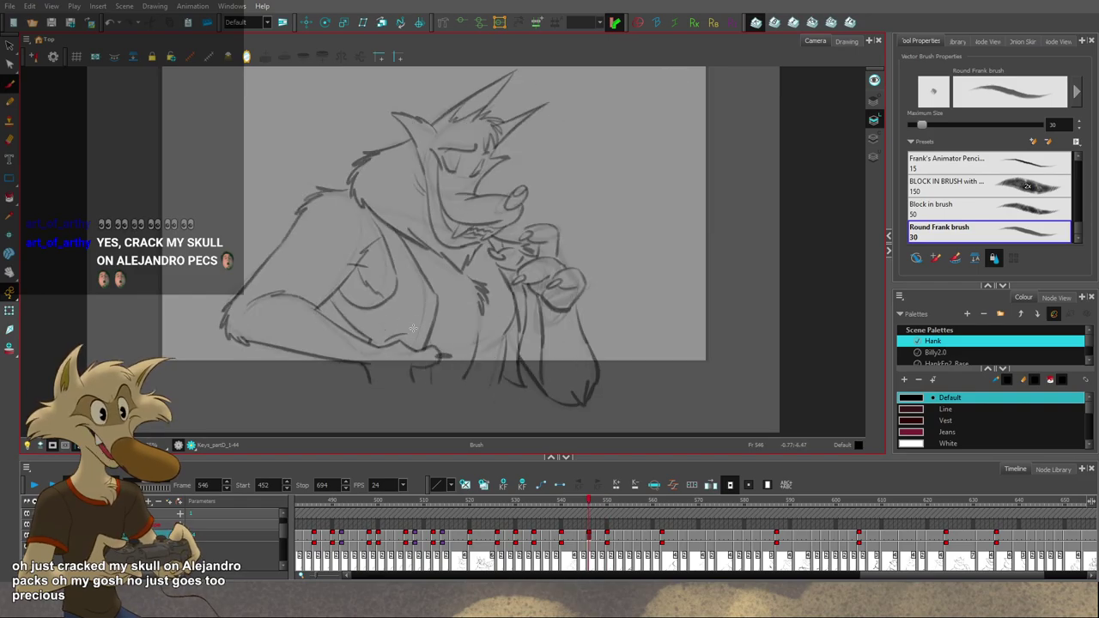
# Step: Flip through the drawings from frame 546 back to 530 to check the bent arm and vest across the poses
pyautogui.scroll(-2, 404, 328)
pyautogui.press('f')
pyautogui.press('f')
pyautogui.press('g')
pyautogui.press('g')
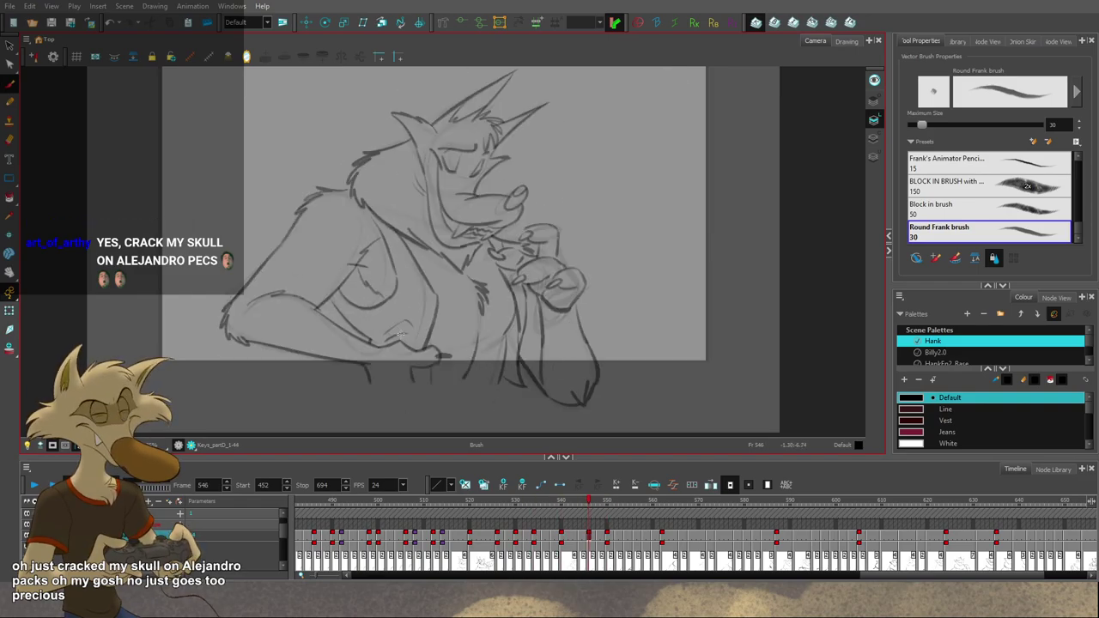
pyautogui.press('f')
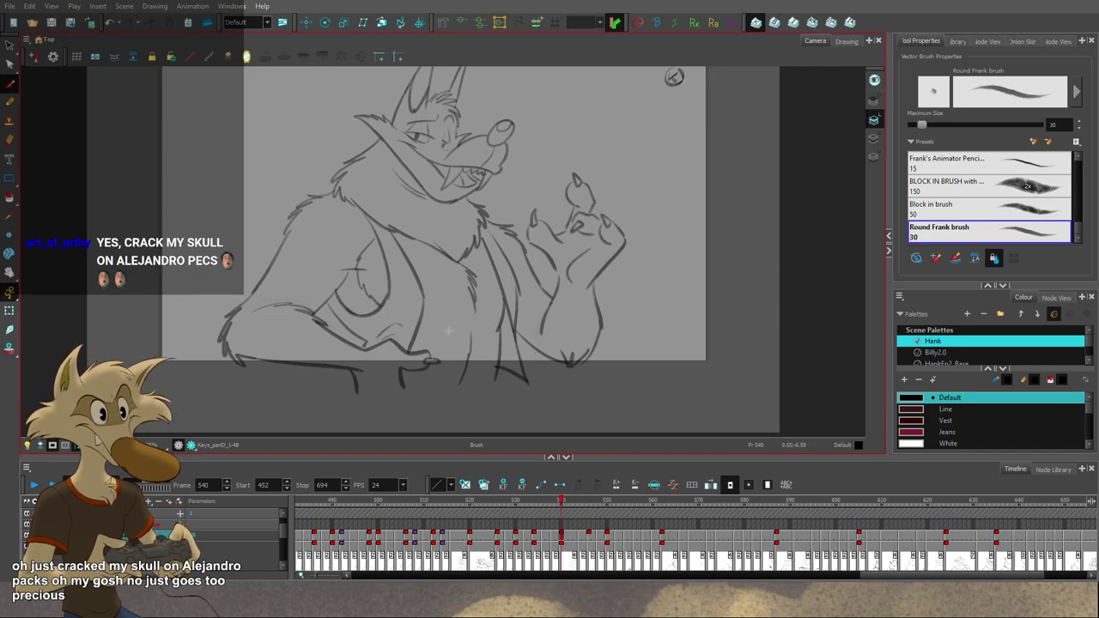
pyautogui.scroll(-3, 448, 331)
pyautogui.press('f')
pyautogui.press('f')
pyautogui.scroll(3, 453, 334)
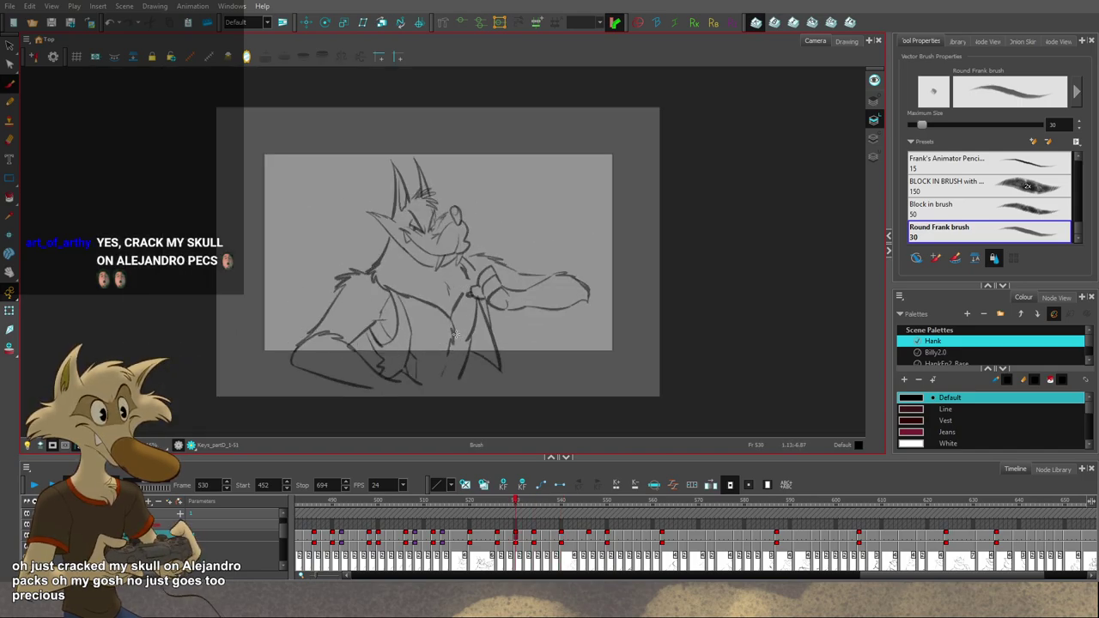
pyautogui.press('g')
pyautogui.press('g')
pyautogui.press('g')
# Step: Run back and forth through the poses between frames 534 and 605, ending on frame 562, to review the overall action
pyautogui.press(',')
pyautogui.press(',')
pyautogui.press(',')
pyautogui.press(',')
pyautogui.press(',')
pyautogui.press(',')
pyautogui.press(',')
pyautogui.press(',')
pyautogui.press(',')
pyautogui.press(',')
pyautogui.press(',')
pyautogui.press(',')
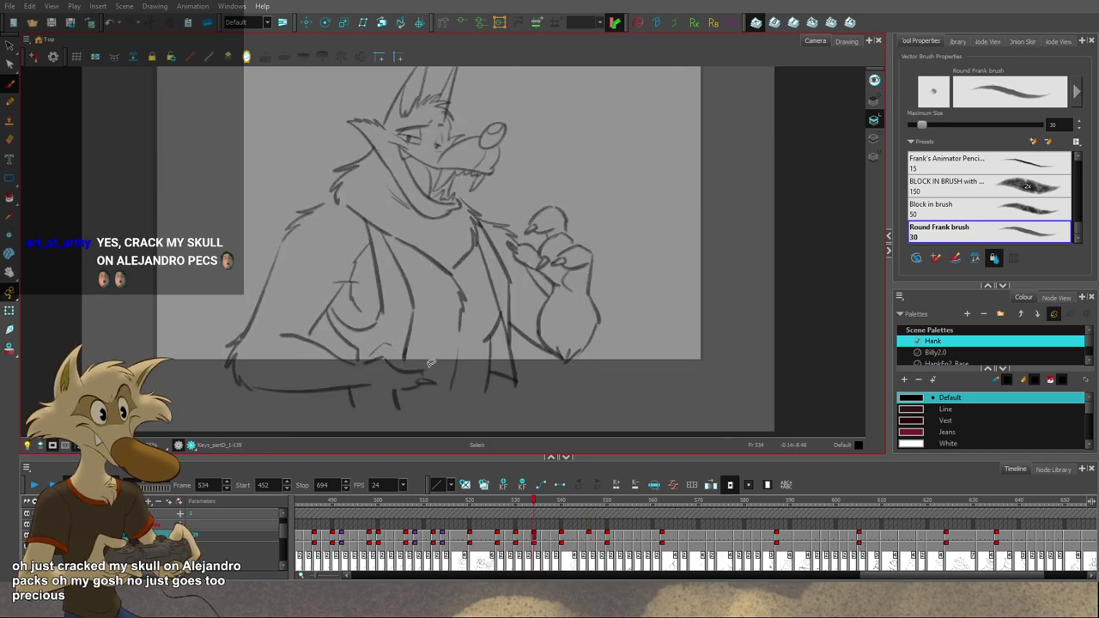
pyautogui.press('.')
pyautogui.press('.')
pyautogui.press('.')
pyautogui.press('.')
pyautogui.press('.')
pyautogui.press('.')
pyautogui.press('.')
pyautogui.press('.')
pyautogui.press('.')
pyautogui.press('.')
pyautogui.press('.')
pyautogui.press('.')
pyautogui.press('.')
pyautogui.press('.')
pyautogui.press('.')
pyautogui.press('.')
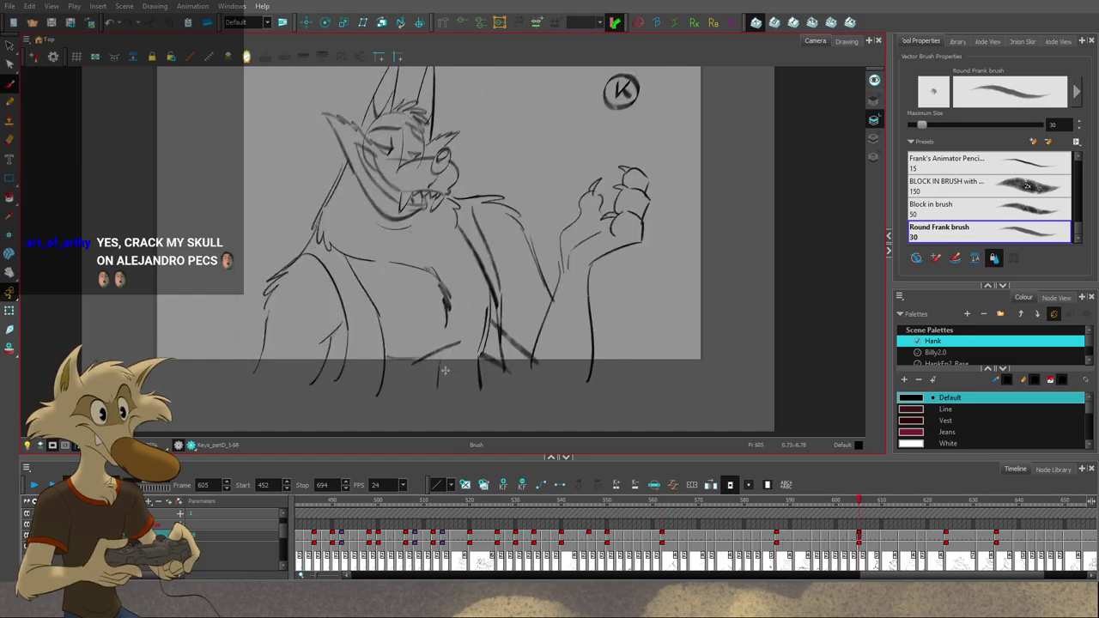
pyautogui.scroll(-1, 446, 370)
pyautogui.press('g')
pyautogui.scroll(2, 427, 349)
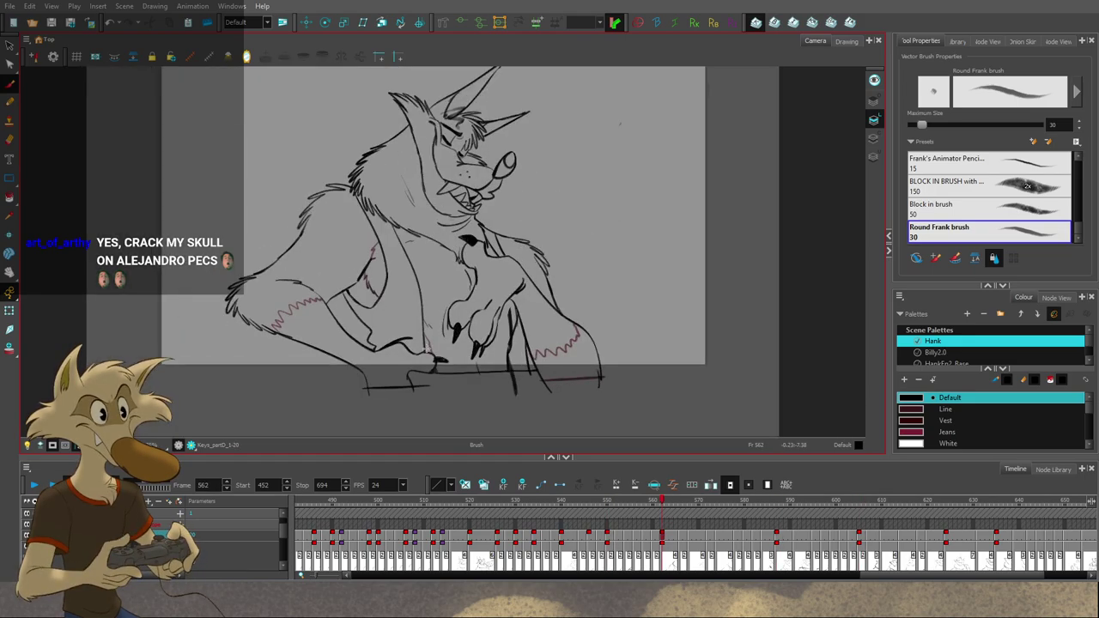
# Step: Delete the short stray curve above the bent arm's hand on frame 540
pyautogui.press('f')
pyautogui.press('Delete')
pyautogui.press('f')
pyautogui.moveTo(388, 314)
pyautogui.mouseDown()
pyautogui.moveTo(419, 319)
pyautogui.moveTo(387, 337)
pyautogui.mouseUp()
pyautogui.press('Delete')
pyautogui.press('f')
pyautogui.press('g')
pyautogui.press('f')
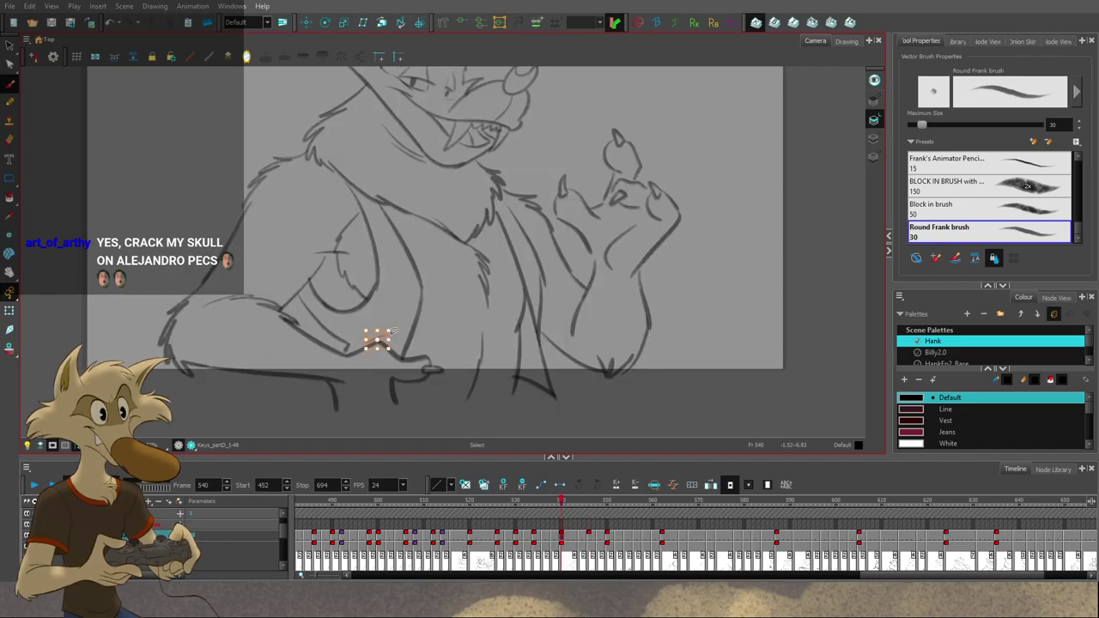
pyautogui.press('Delete')
# Step: Step between frames 534, 540, 546 and 550 to examine the bent arm's hand and the vest opening
pyautogui.press(',')
pyautogui.press(',')
pyautogui.press(',')
pyautogui.press(',')
pyautogui.press(',')
pyautogui.press(',')
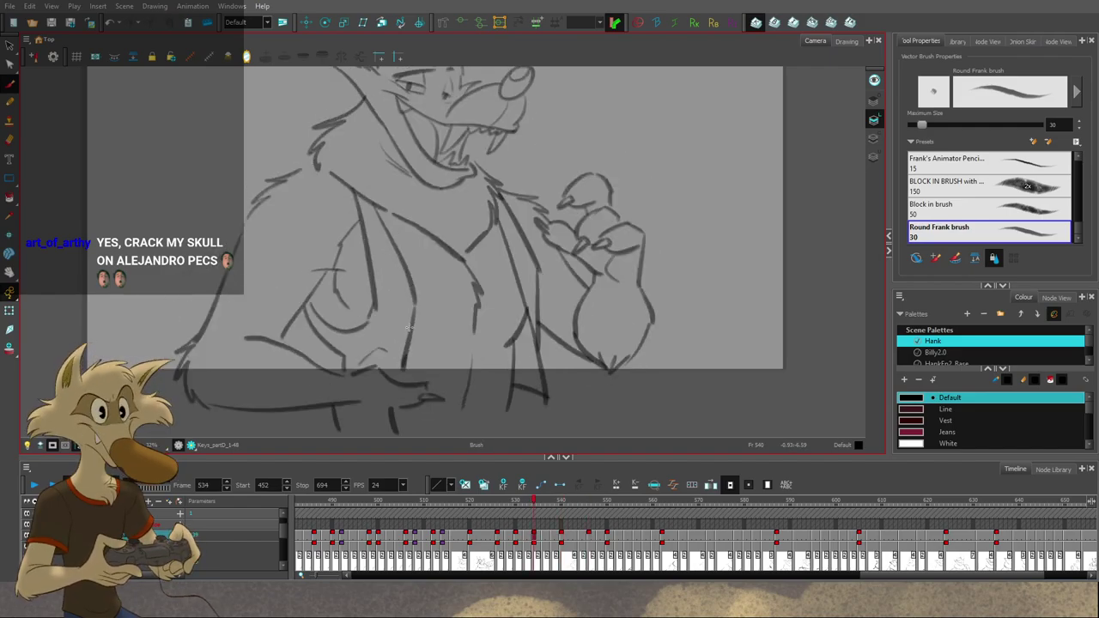
pyautogui.press('.')
pyautogui.press('.')
pyautogui.press('.')
pyautogui.press('.')
pyautogui.press('.')
pyautogui.press('.')
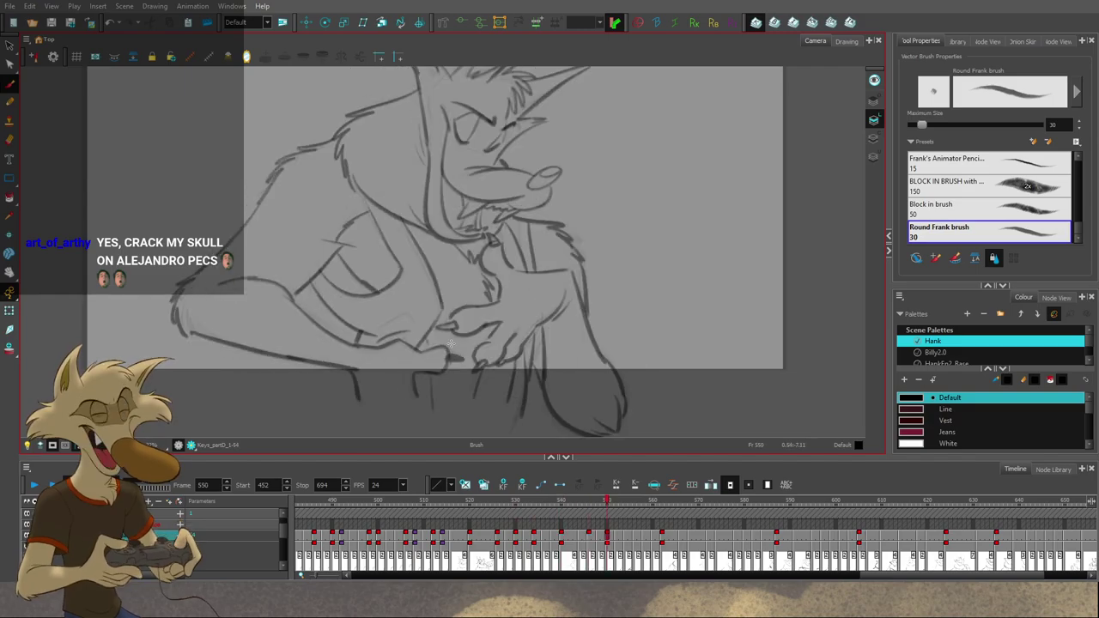
pyautogui.press('.')
pyautogui.press('.')
pyautogui.press('.')
pyautogui.press('.')
pyautogui.press('.')
pyautogui.press('.')
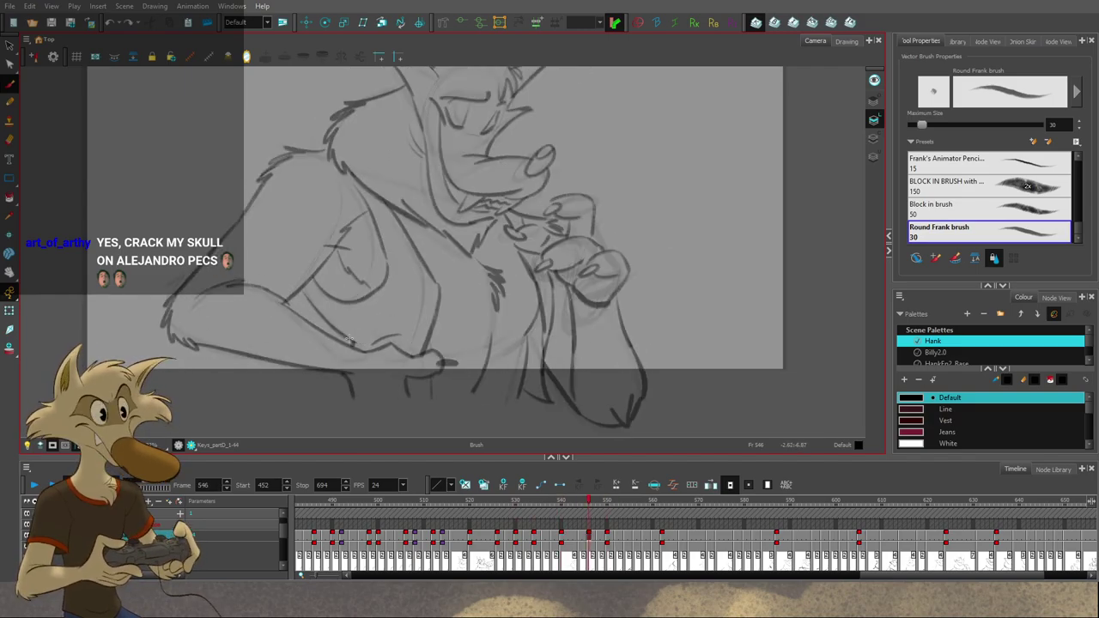
pyautogui.press(',')
pyautogui.press(',')
pyautogui.press(',')
pyautogui.press(',')
pyautogui.press(',')
pyautogui.press(',')
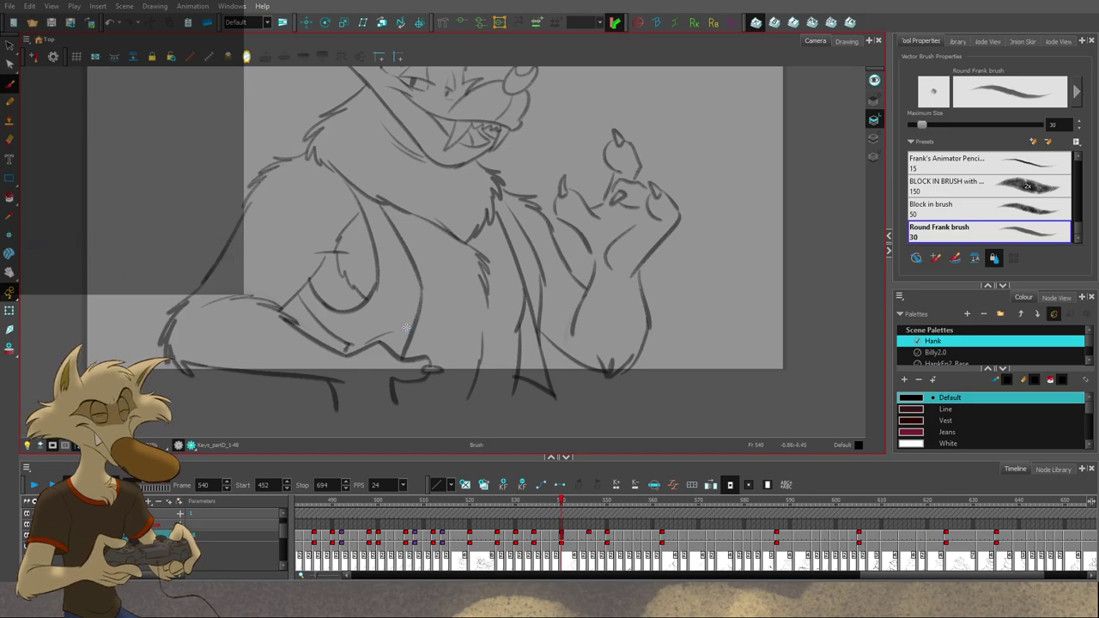
# Step: Run through the full figure from frame 520 to 550 to review the arm swing and the lean into the pose
pyautogui.scroll(-5, 408, 332)
pyautogui.scroll(3, 452, 315)
pyautogui.press('f')
pyautogui.press('f')
pyautogui.press('f')
pyautogui.press('f')
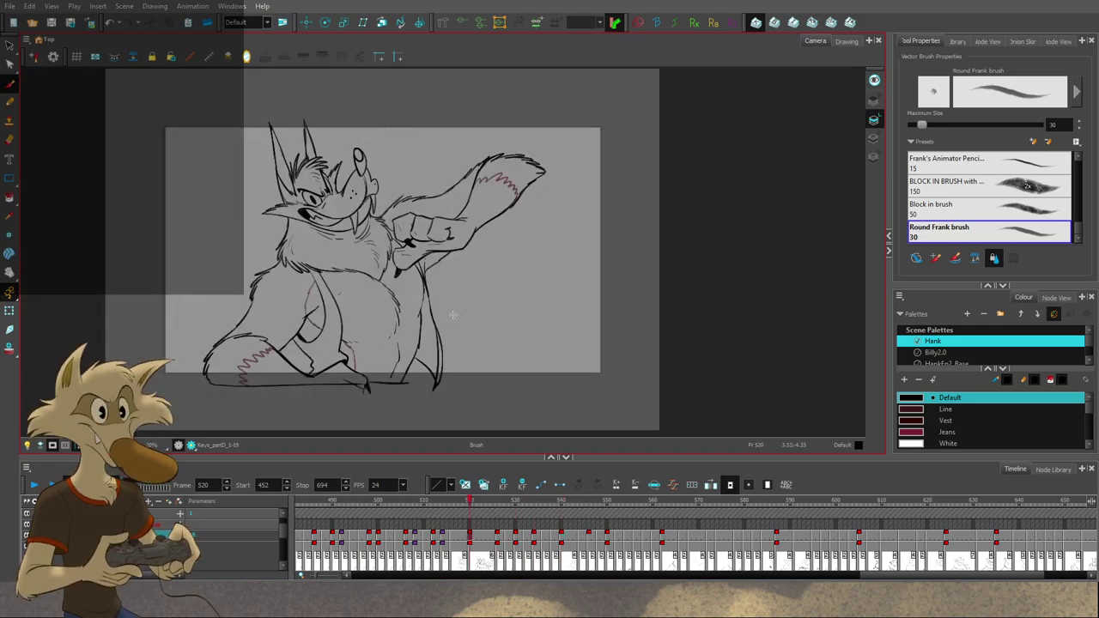
pyautogui.press('g')
pyautogui.press('g')
pyautogui.press('g')
pyautogui.press('.')
pyautogui.press('.')
pyautogui.press('.')
pyautogui.press('.')
pyautogui.press('.')
pyautogui.press('.')
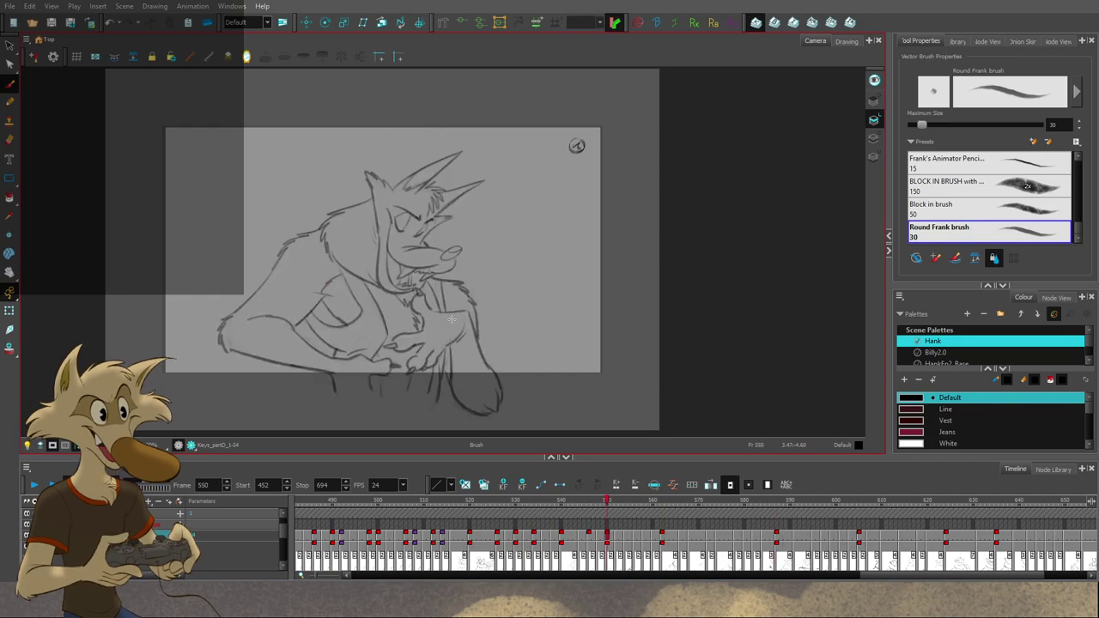
pyautogui.press('.')
pyautogui.press('.')
pyautogui.press('.')
pyautogui.press('.')
pyautogui.press('.')
pyautogui.press('.')
pyautogui.press('.')
pyautogui.press('.')
pyautogui.press('.')
pyautogui.press('.')
# Step: Sketch the vest's pointed lower corner beneath the lowered hand on frame 550
pyautogui.scroll(1, 460, 355)
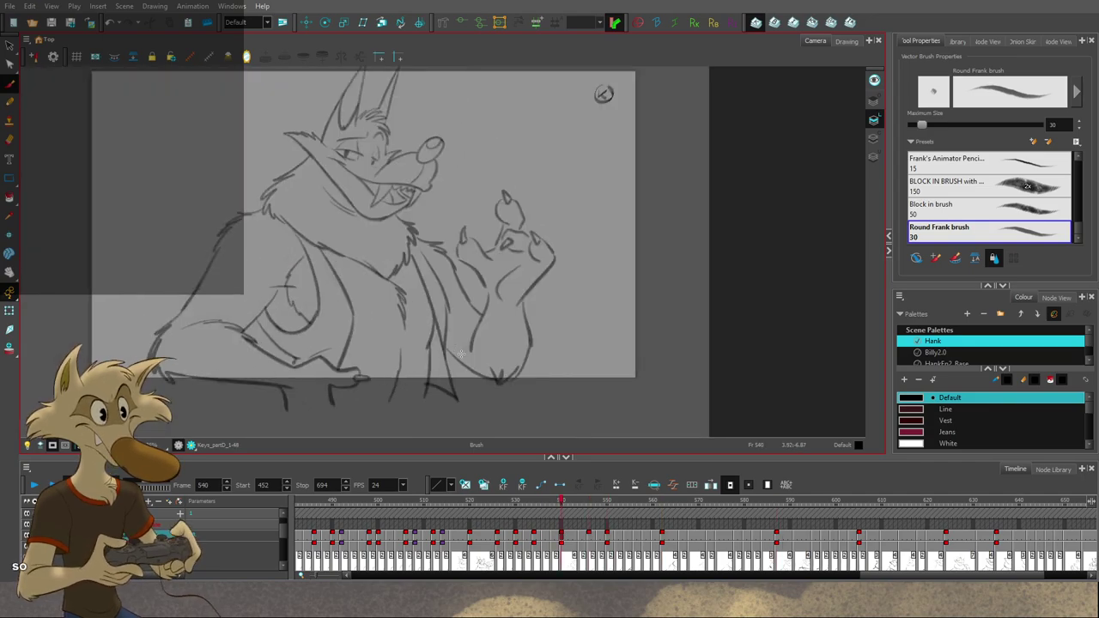
pyautogui.scroll(1, 459, 355)
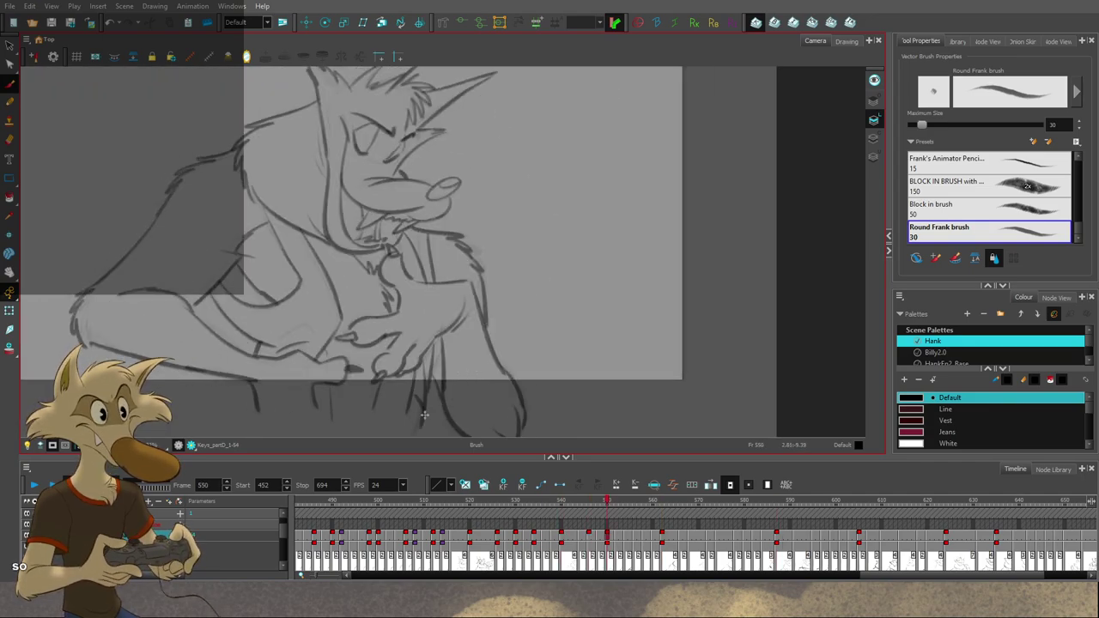
pyautogui.hotkey('ctrl', 'z')
pyautogui.press('f')
pyautogui.moveTo(413, 397); pyautogui.dragTo(424, 430)
pyautogui.press('g')
pyautogui.press('e')
pyautogui.hotkey('alt', 'b')
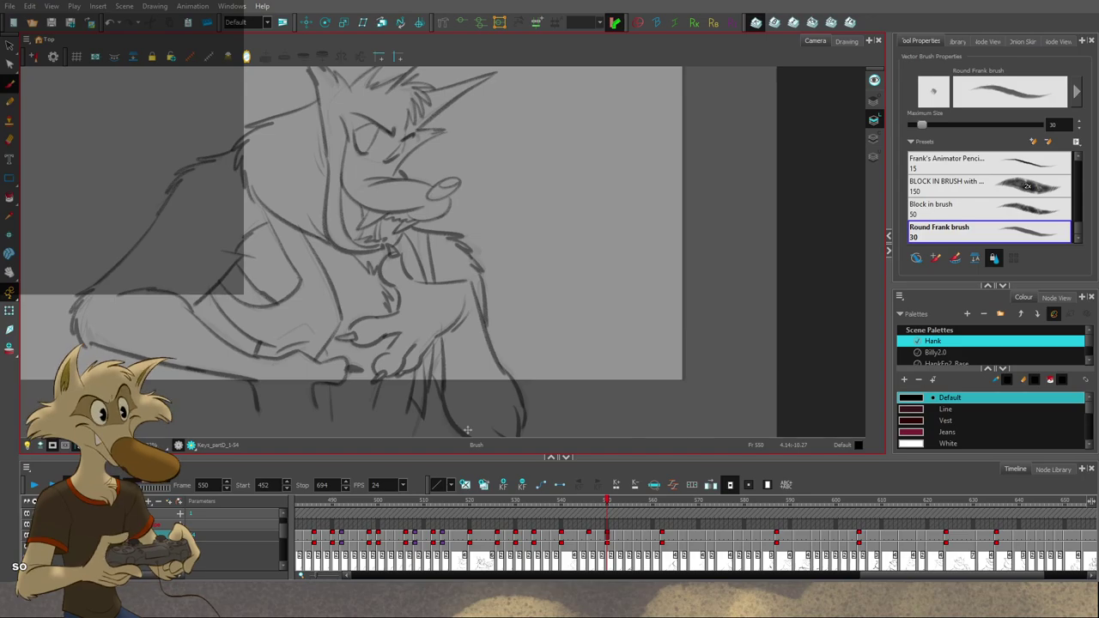
# Step: Flip between frame 550 and its neighbouring drawings to check the vest corner against the full figure
pyautogui.scroll(-5, 459, 362)
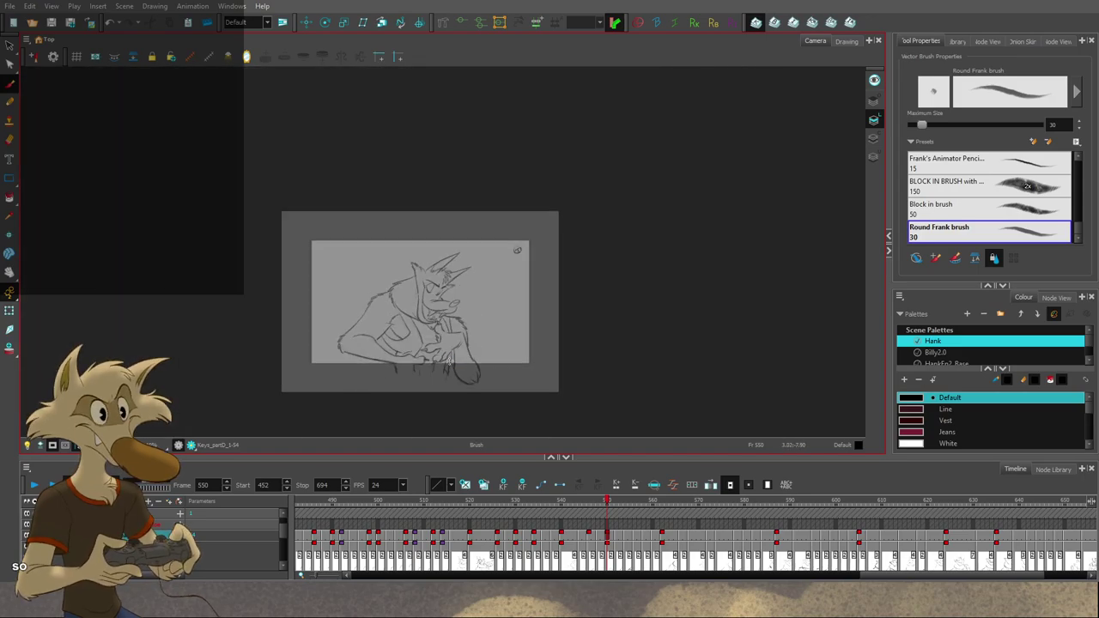
pyautogui.scroll(2, 451, 361)
pyautogui.press('f')
pyautogui.scroll(2, 444, 359)
pyautogui.press('.')
pyautogui.press('.')
pyautogui.press('.')
pyautogui.press('.')
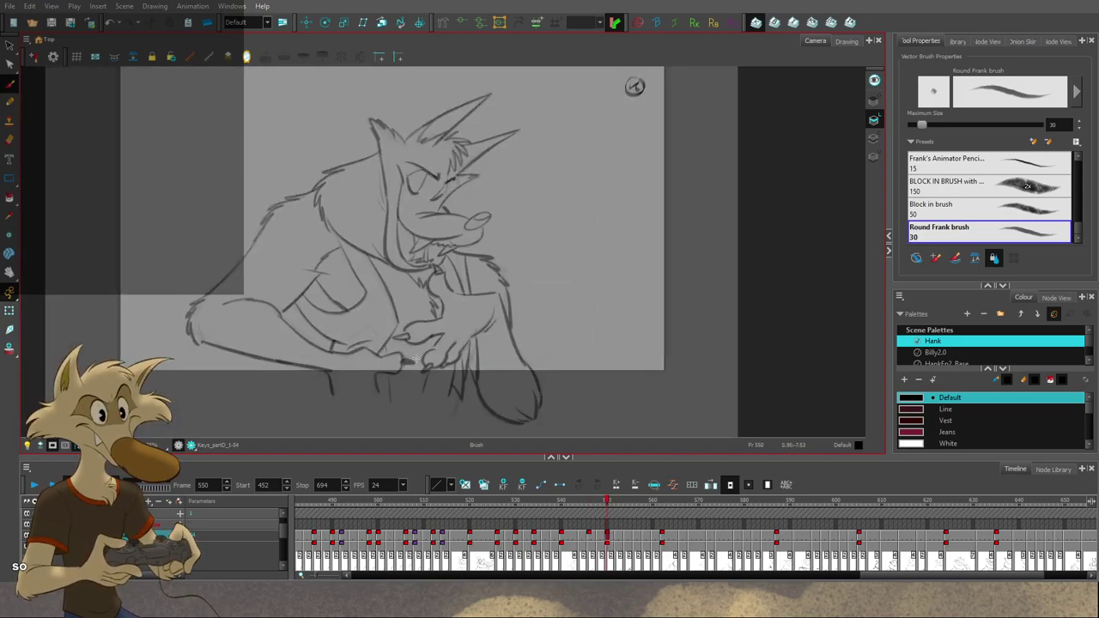
# Step: Step from frame 550 to 562 and back to 546 to examine the full figure's movement into the leaning pose
pyautogui.scroll(1, 410, 352)
pyautogui.scroll(-2, 480, 358)
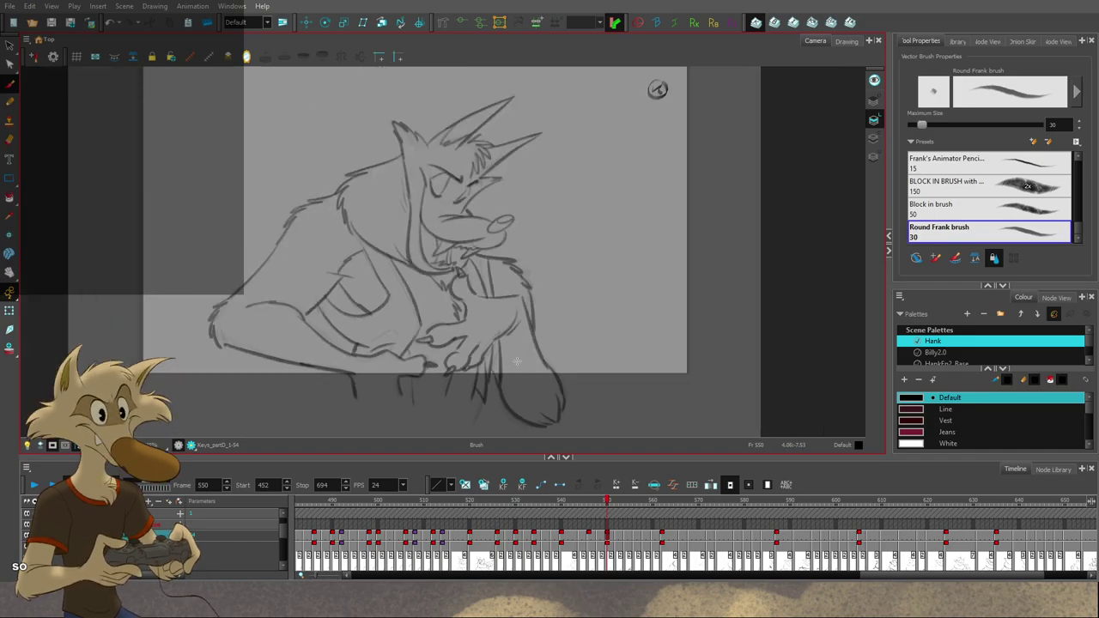
pyautogui.scroll(1, 497, 365)
pyautogui.scroll(-1, 514, 371)
pyautogui.press('.')
pyautogui.press('.')
pyautogui.press('.')
pyautogui.press('.')
pyautogui.press('.')
pyautogui.press('.')
pyautogui.press('.')
pyautogui.press('.')
pyautogui.press('.')
pyautogui.press('.')
pyautogui.press('.')
pyautogui.press('.')
pyautogui.press('.')
pyautogui.press('.')
pyautogui.press('.')
pyautogui.press('.')
pyautogui.press('.')
pyautogui.press('.')
pyautogui.press('.')
pyautogui.press('.')
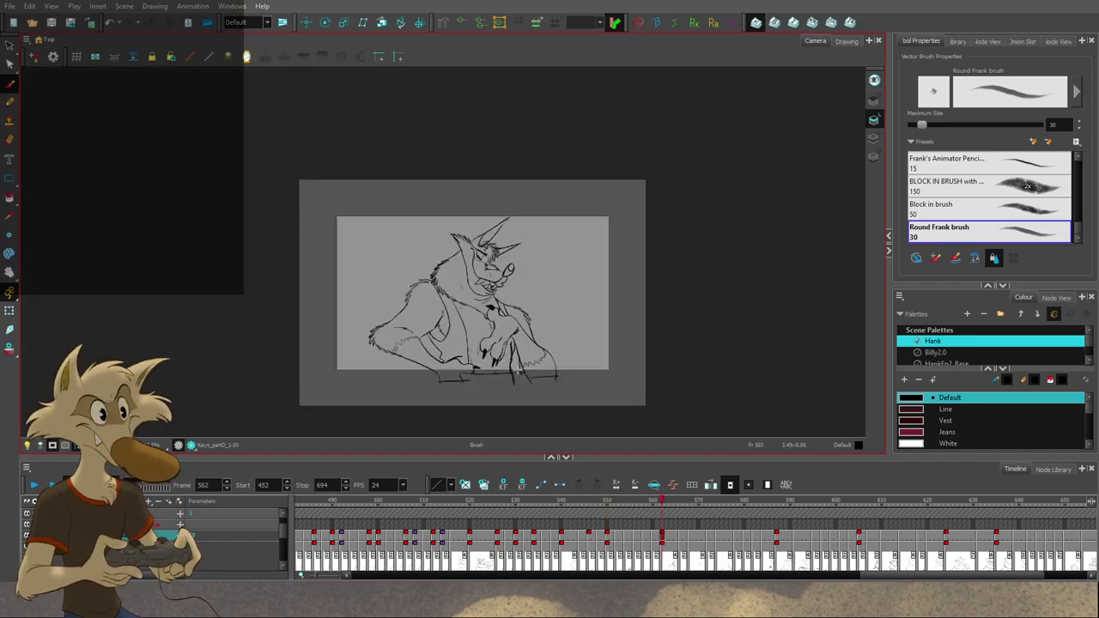
pyautogui.press('f')
pyautogui.press('f')
pyautogui.press('f')
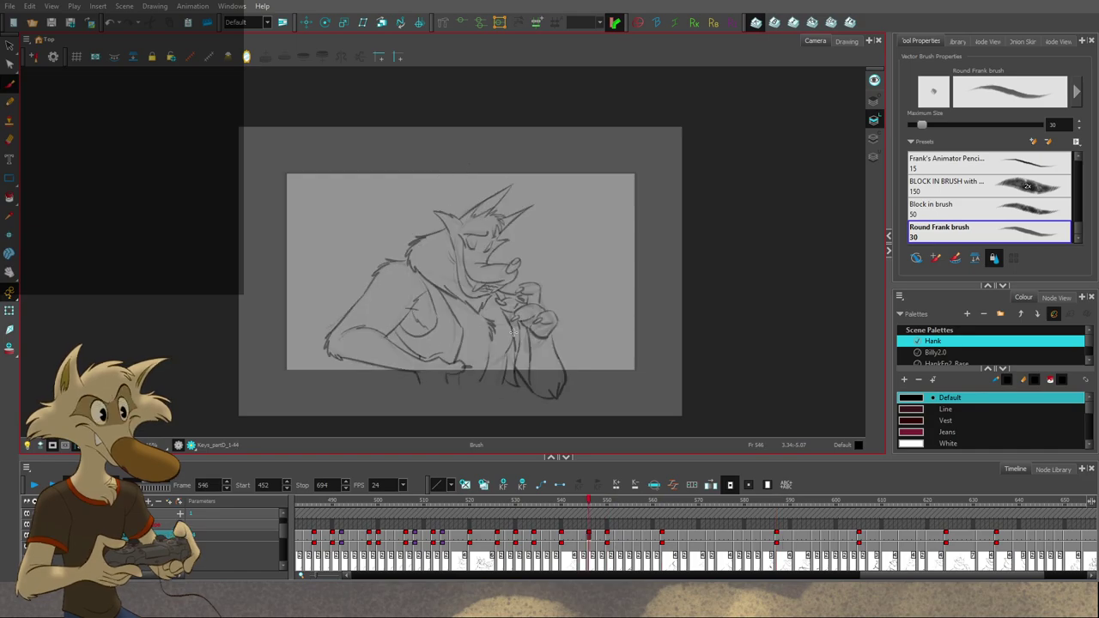
# Step: Compare the lowered hand and vest on frame 550 with the drawing on frame 562 up close
pyautogui.scroll(2, 510, 333)
pyautogui.press('g')
pyautogui.scroll(1, 484, 367)
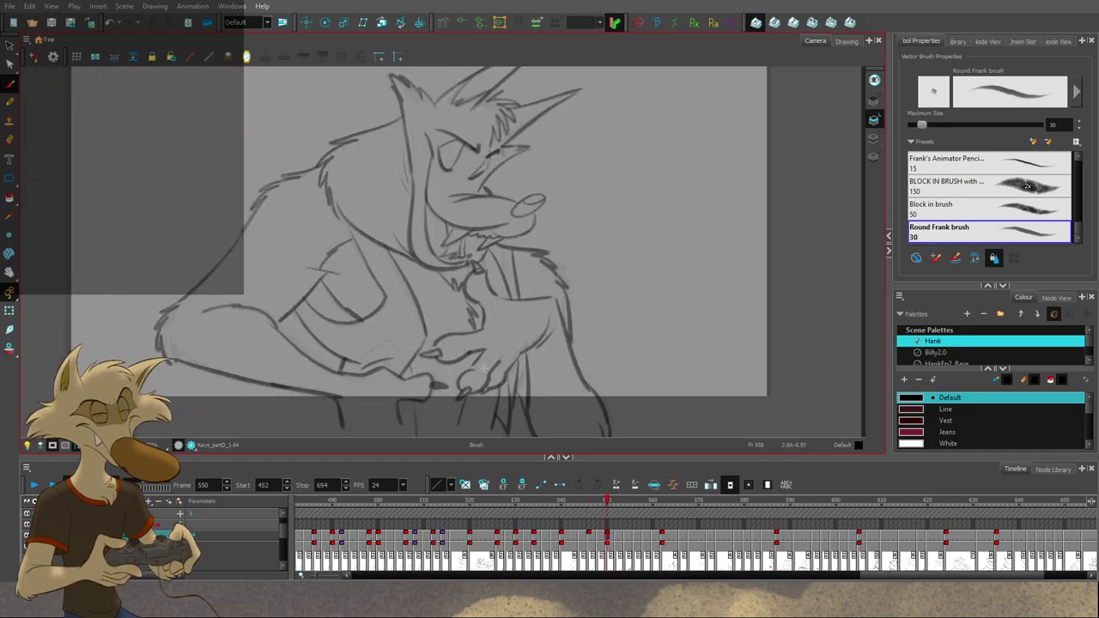
pyautogui.moveTo(532, 298); pyautogui.dragTo(538, 276)
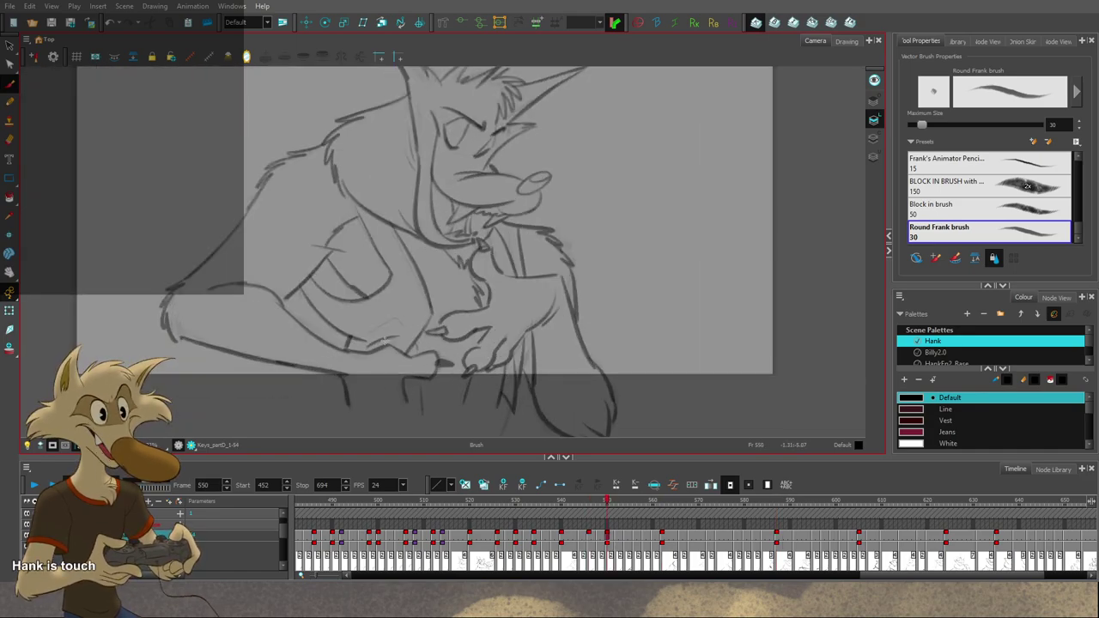
pyautogui.press(',')
pyautogui.press(',')
pyautogui.press(',')
pyautogui.press(',')
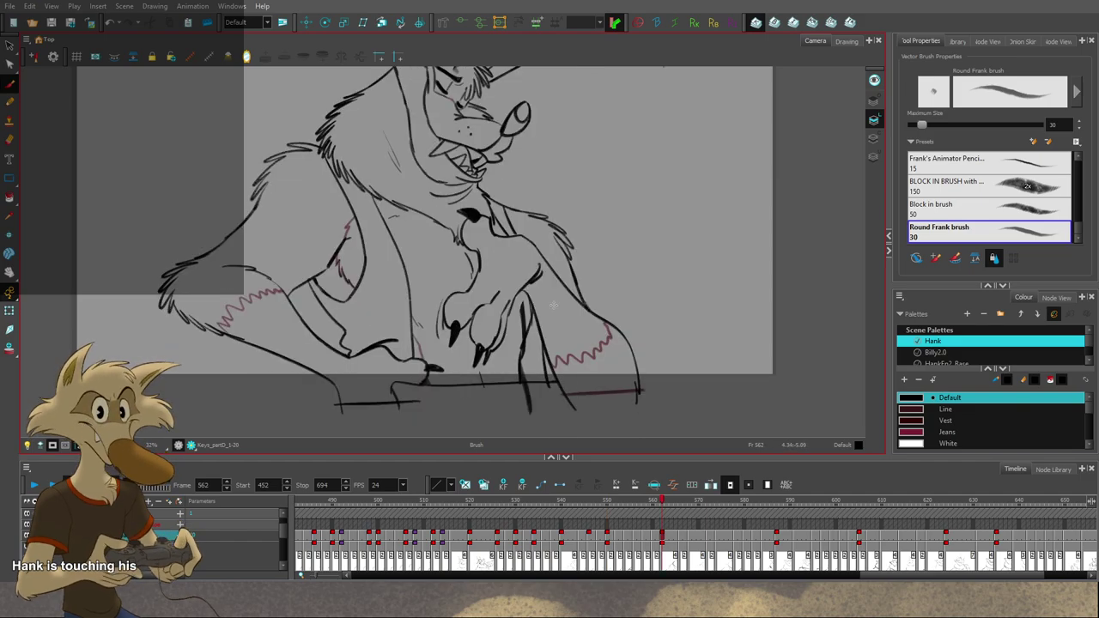
# Step: Step ahead through the drawings to frame 605, play the animation, and return to frame 548
pyautogui.scroll(-2, 546, 356)
pyautogui.press('f')
pyautogui.press('f')
pyautogui.press('f')
pyautogui.press('f')
pyautogui.press('f')
pyautogui.press('f')
pyautogui.press('f')
pyautogui.press('f')
pyautogui.press('f')
pyautogui.press('f')
pyautogui.press('f')
pyautogui.press('f')
pyautogui.press('f')
pyautogui.press('f')
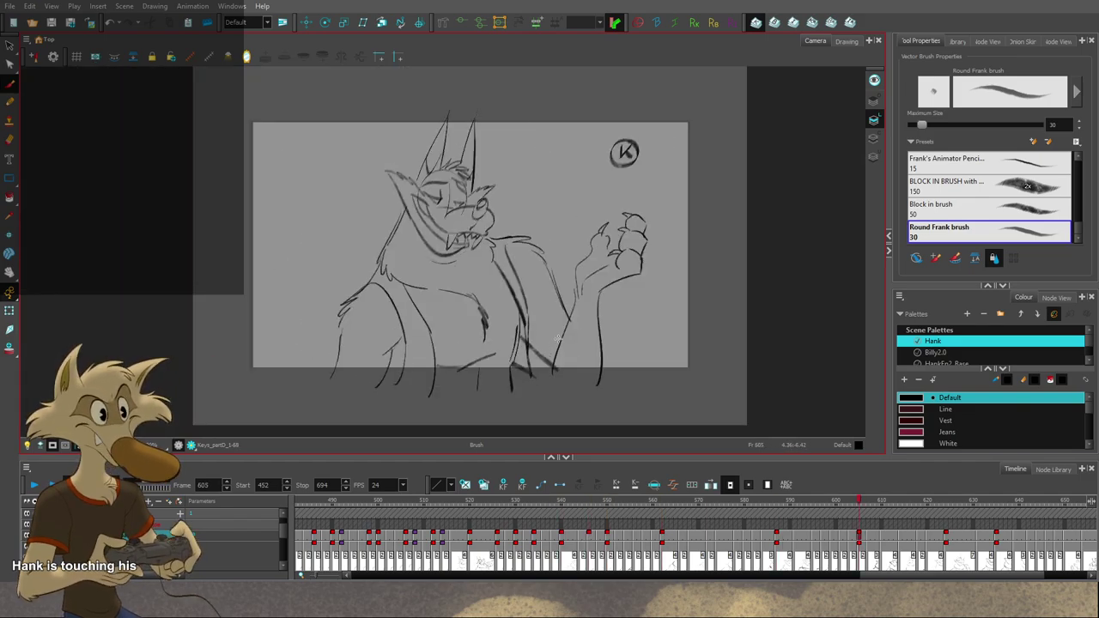
pyautogui.scroll(-1, 558, 338)
pyautogui.click(35, 486)
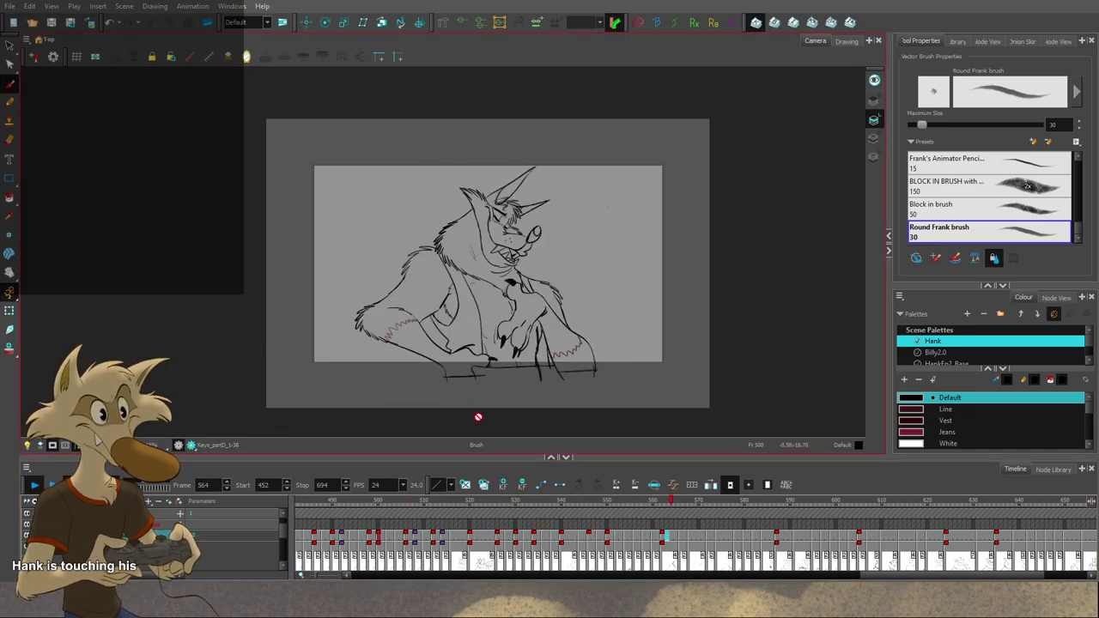
pyautogui.moveTo(668, 504); pyautogui.dragTo(598, 498)
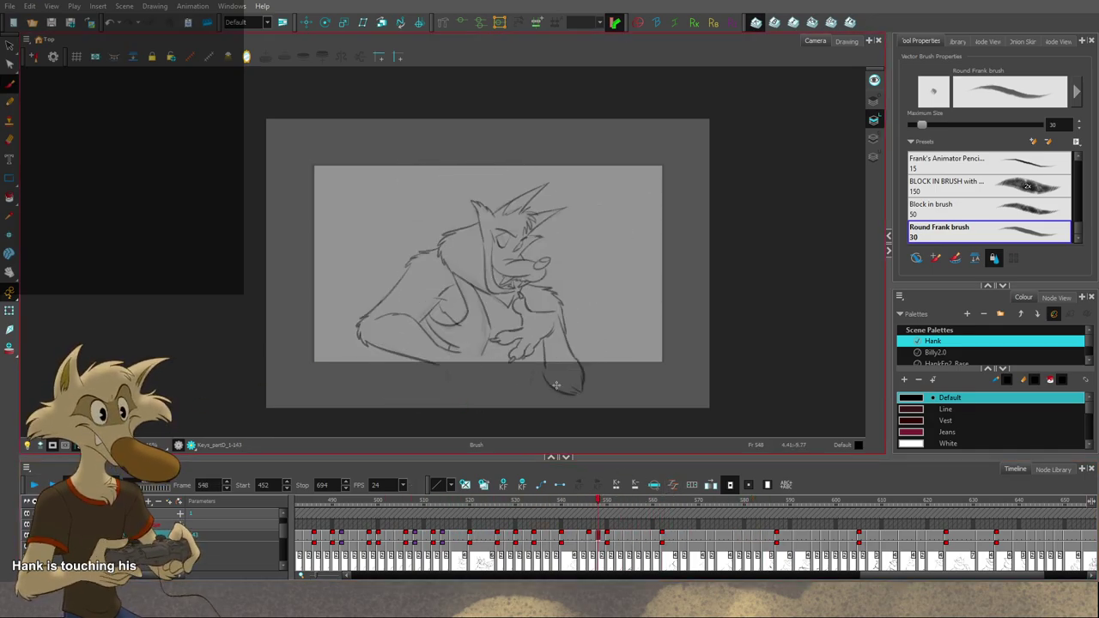
# Step: Flip between frames 540, 546, 550 and 562 to examine the lean, the lowering hand and the vest
pyautogui.scroll(2, 570, 320)
pyautogui.press('g')
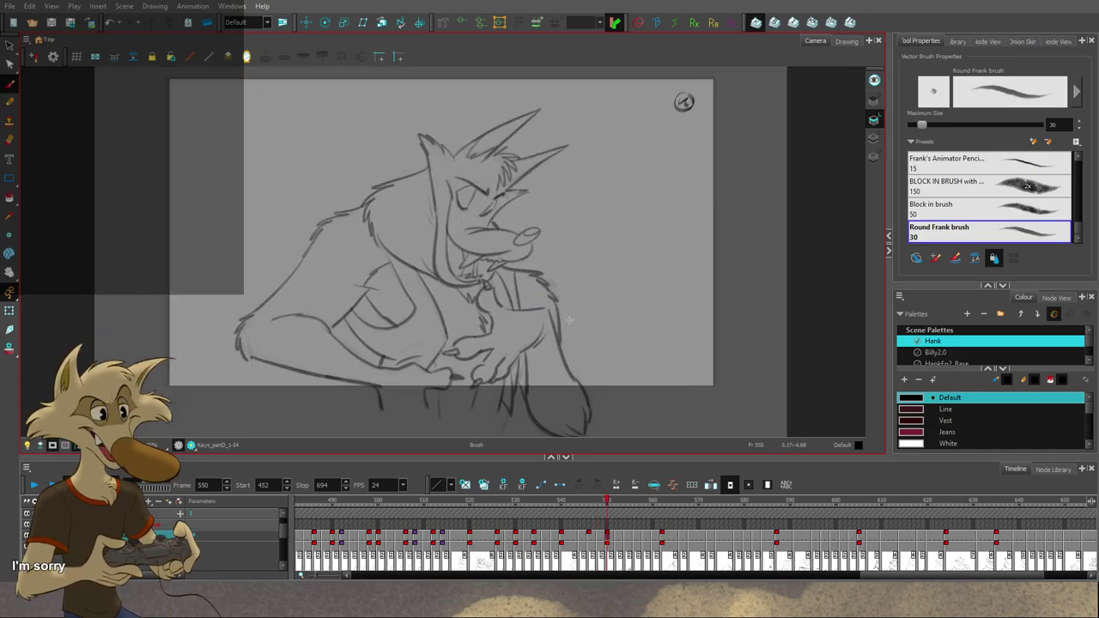
pyautogui.press('f')
pyautogui.press('f')
pyautogui.scroll(-3, 570, 319)
pyautogui.press('g')
pyautogui.press('g')
pyautogui.press('f')
pyautogui.press('f')
pyautogui.press('g')
pyautogui.press('g')
pyautogui.press('g')
pyautogui.scroll(2, 567, 321)
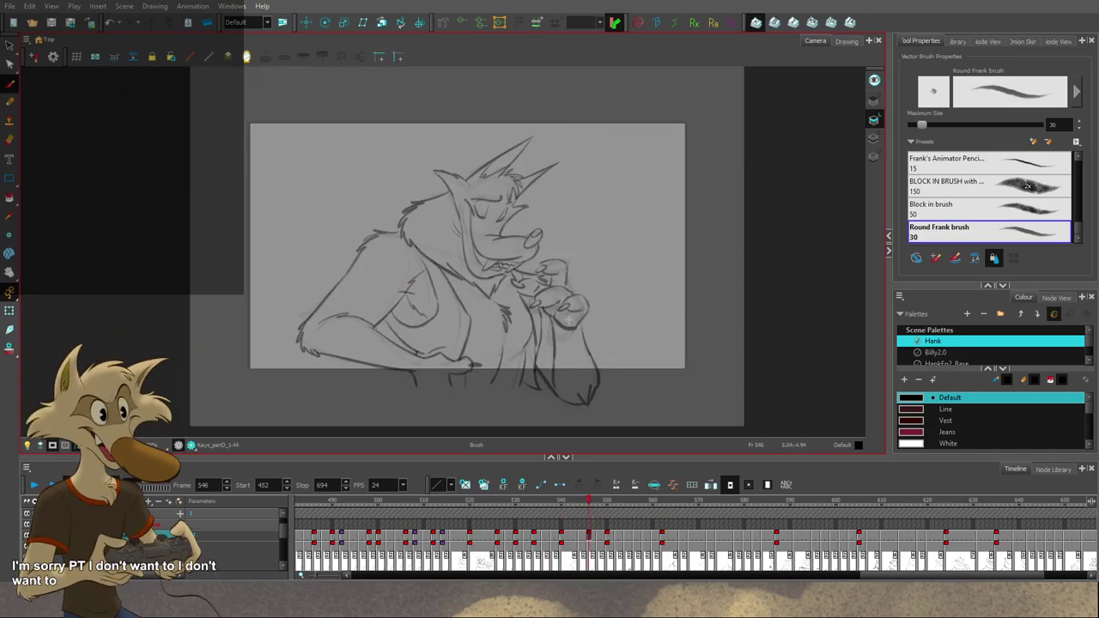
pyautogui.scroll(2, 569, 319)
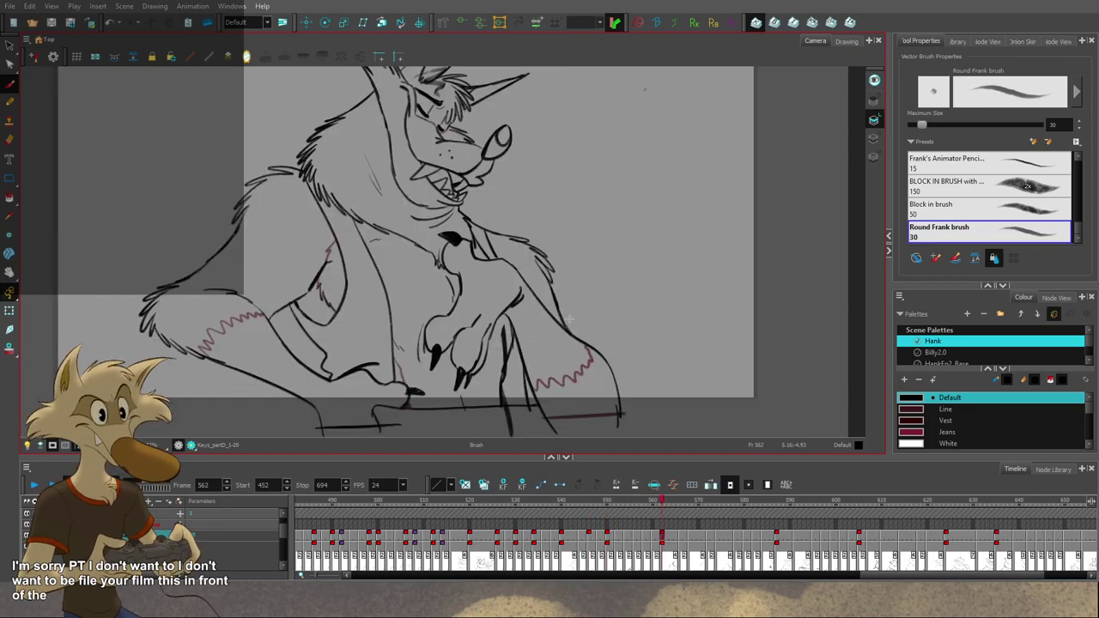
pyautogui.scroll(-2, 570, 319)
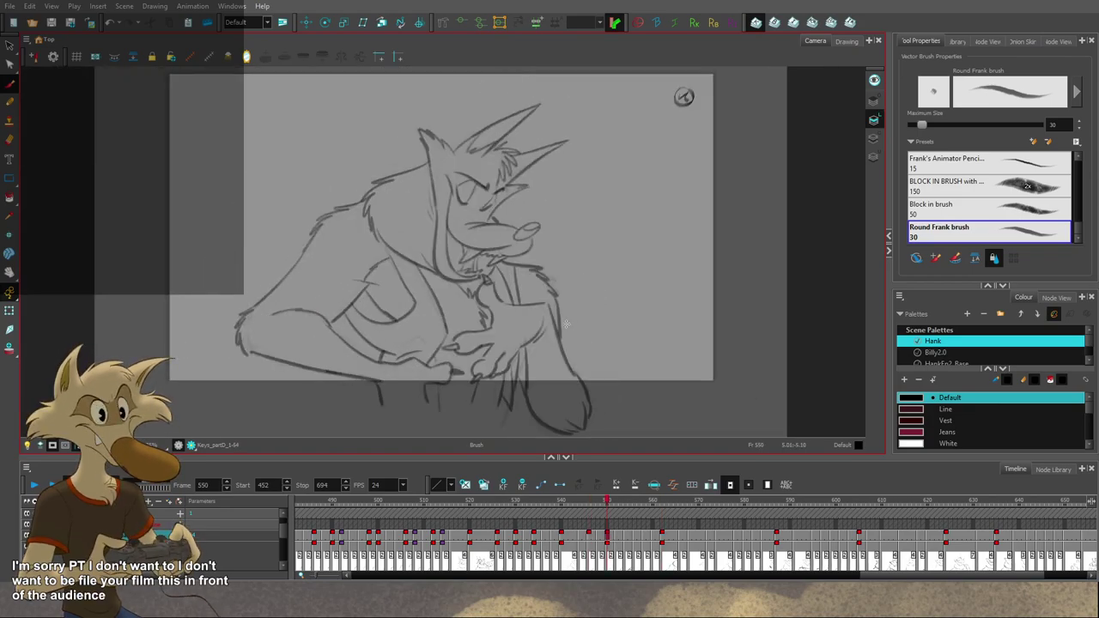
pyautogui.scroll(-1, 542, 366)
pyautogui.scroll(1, 543, 367)
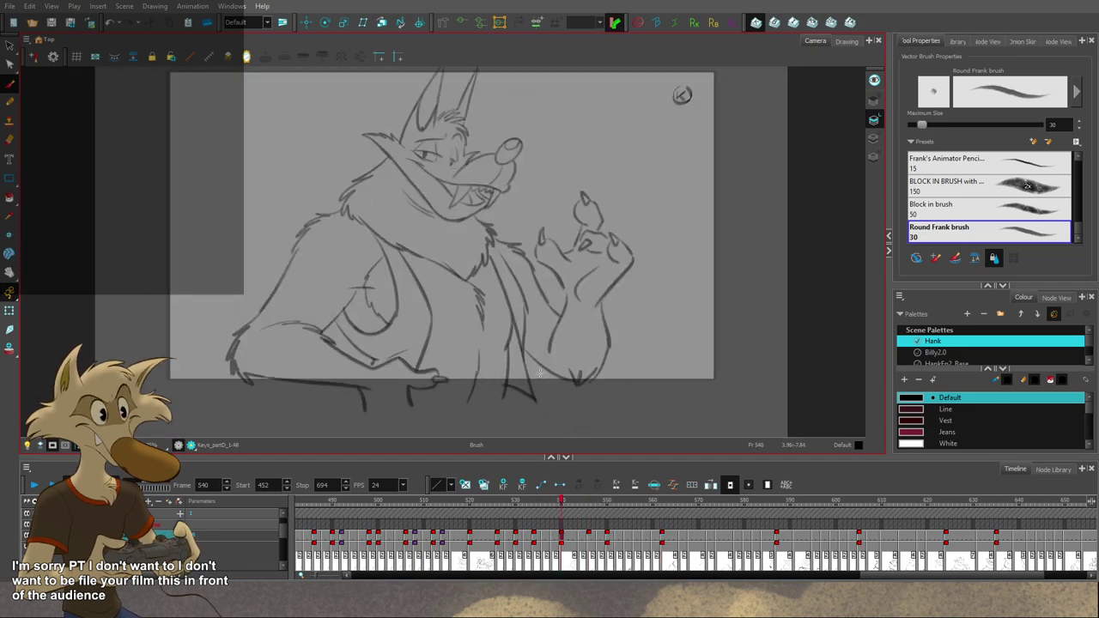
# Step: Delete the pointed vest stroke beneath the lowered hand's fingers on frame 550 and compare with the previous drawing
pyautogui.scroll(1, 528, 371)
pyautogui.moveTo(500, 395); pyautogui.dragTo(488, 396)
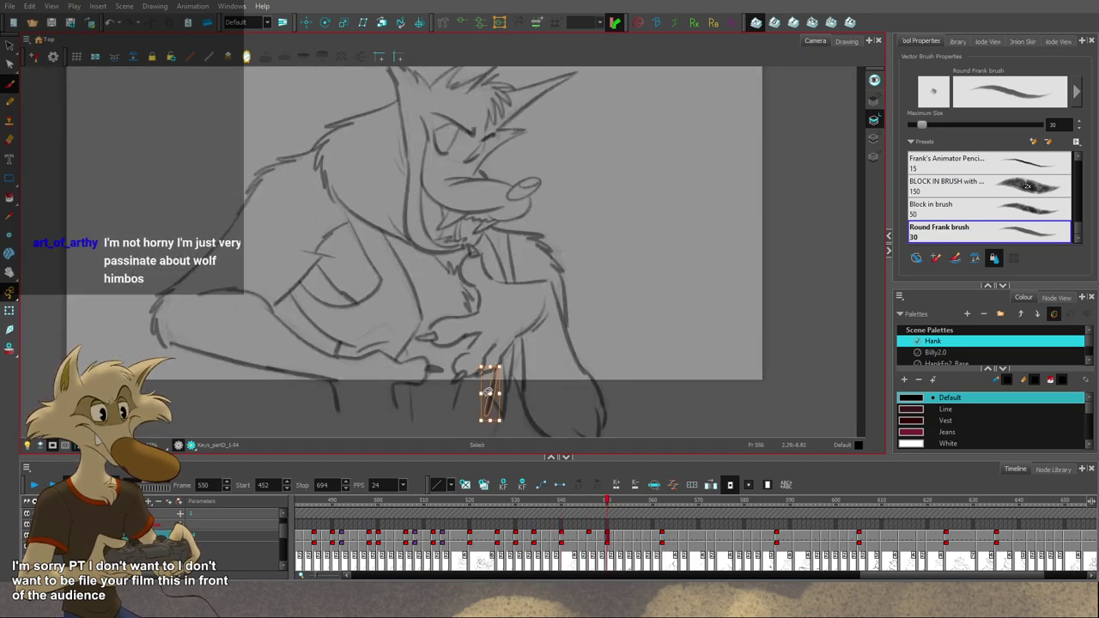
pyautogui.press('Delete')
pyautogui.press('f')
pyautogui.press('g')
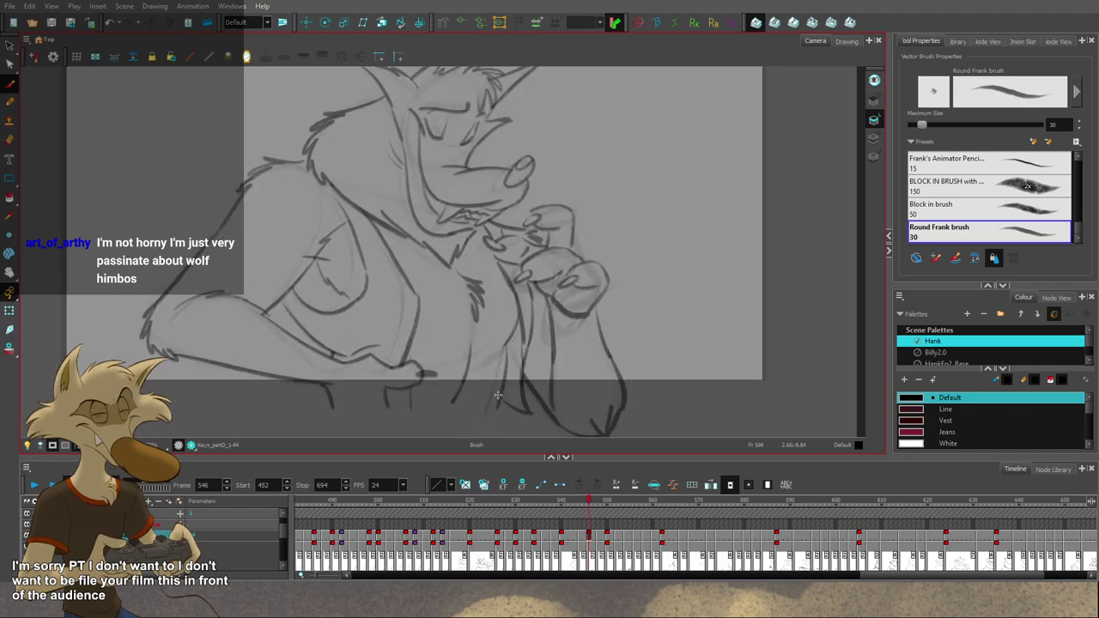
# Step: Move the vest corner and the torso line beneath the hand slightly toward the hanging forearm, checking against neighbouring drawings
pyautogui.hotkey('alt', 's')
pyautogui.click(503, 404)
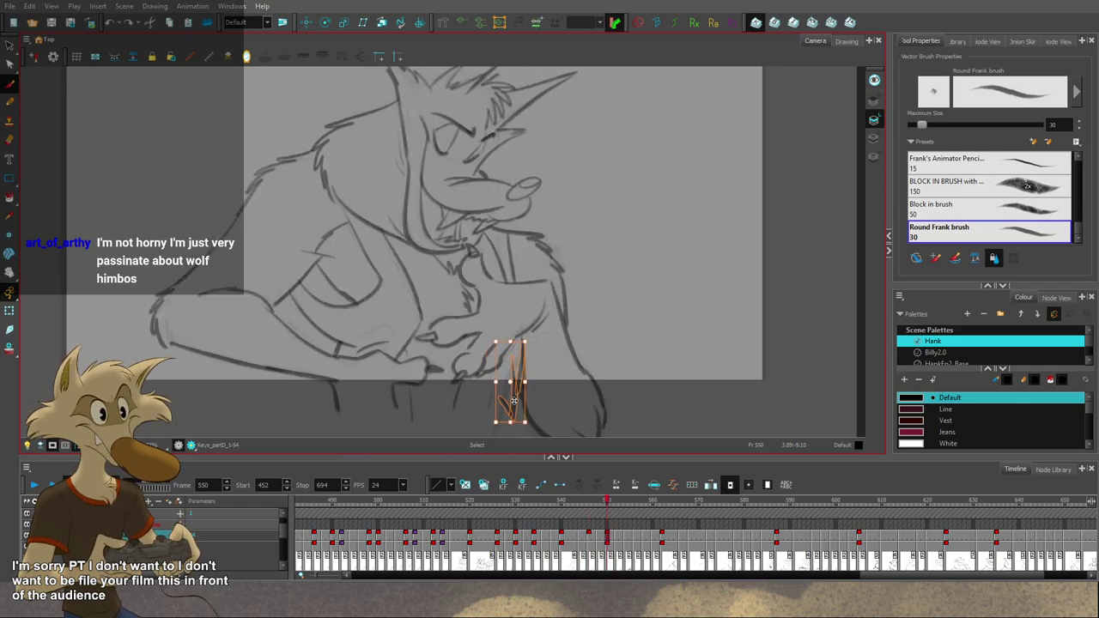
pyautogui.click(587, 371)
pyautogui.click(527, 369)
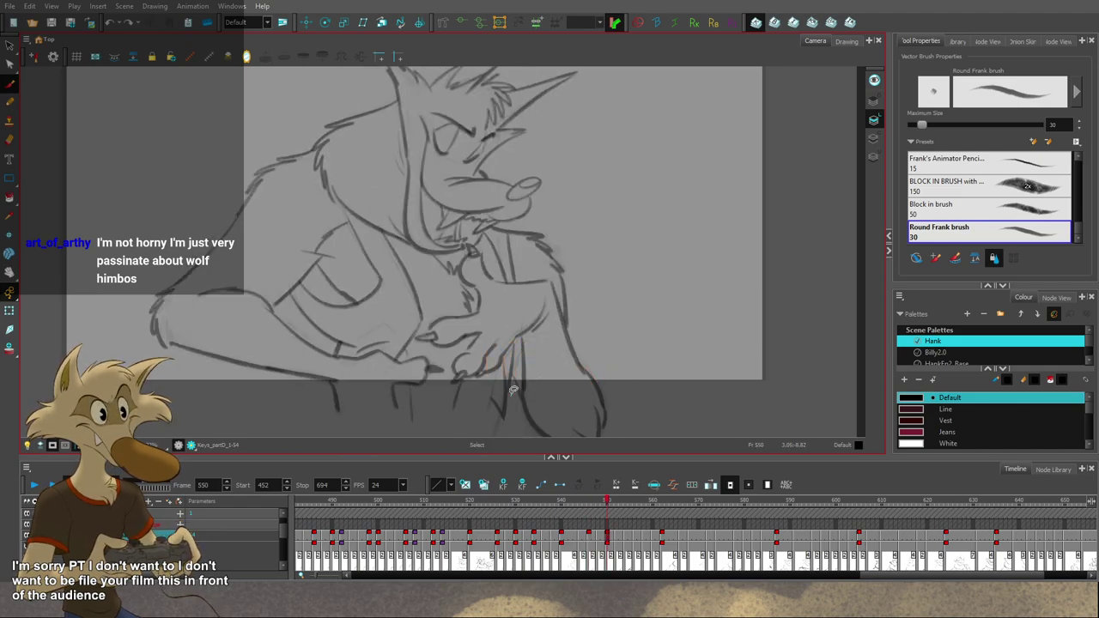
pyautogui.click(508, 394)
pyautogui.keyDown('shift'); pyautogui.click(463, 398); pyautogui.keyUp('shift')
pyautogui.moveTo(503, 399); pyautogui.dragTo(512, 403)
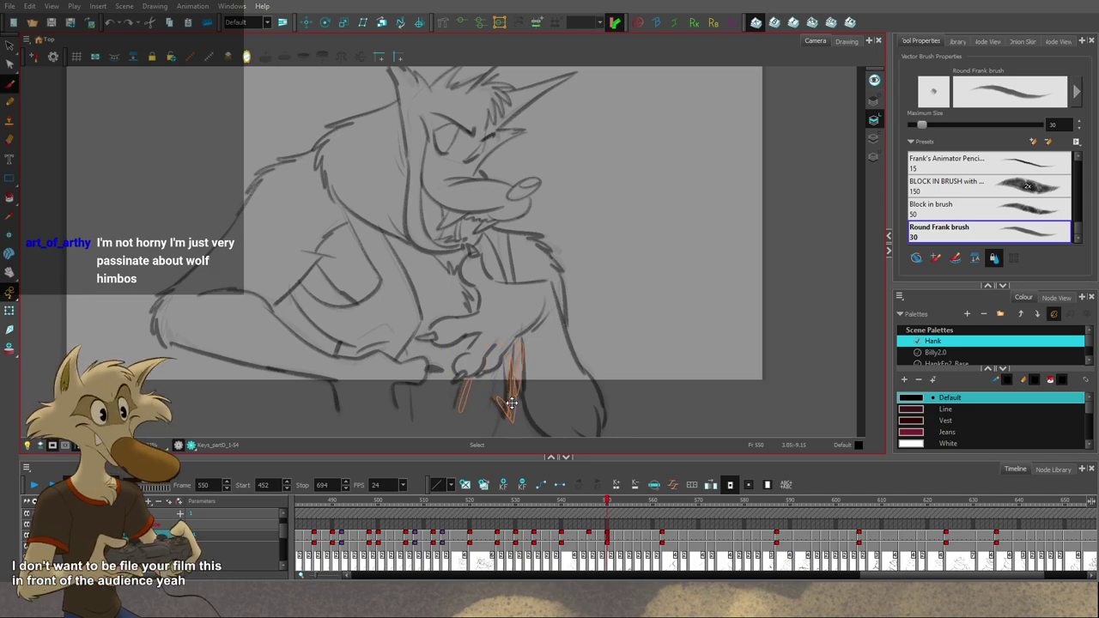
pyautogui.press('f')
pyautogui.press('f')
pyautogui.press('g')
pyautogui.press('g')
pyautogui.press('f')
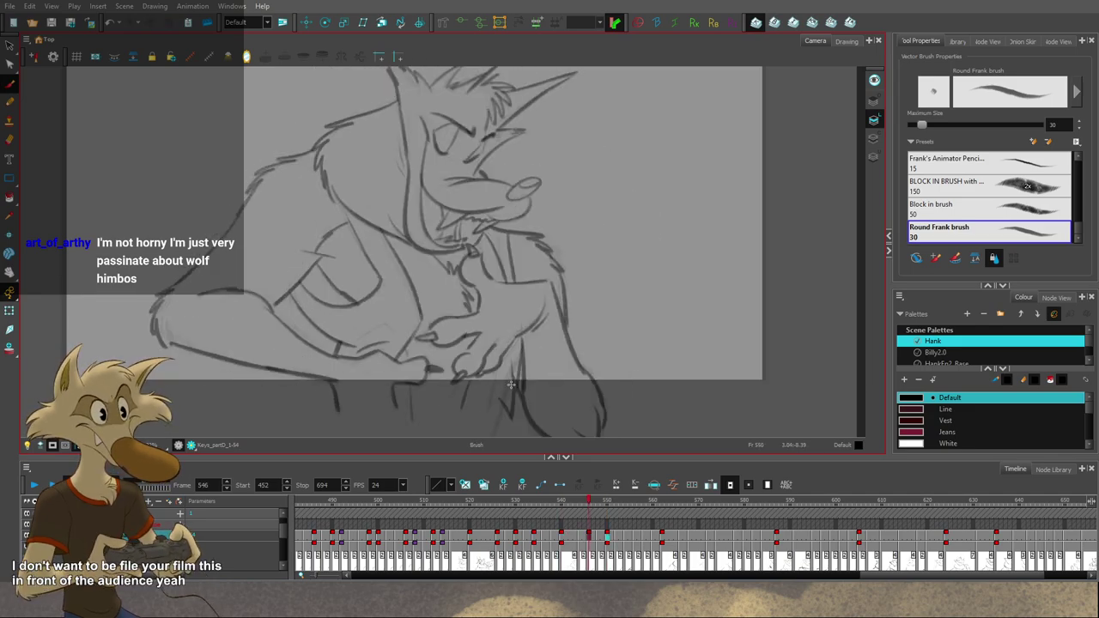
# Step: Draw a short slanted line beside the vest's pointed corner on frame 550 and flip to neighbouring drawings to check it
pyautogui.press('.')
pyautogui.press('.')
pyautogui.press('.')
pyautogui.press('.')
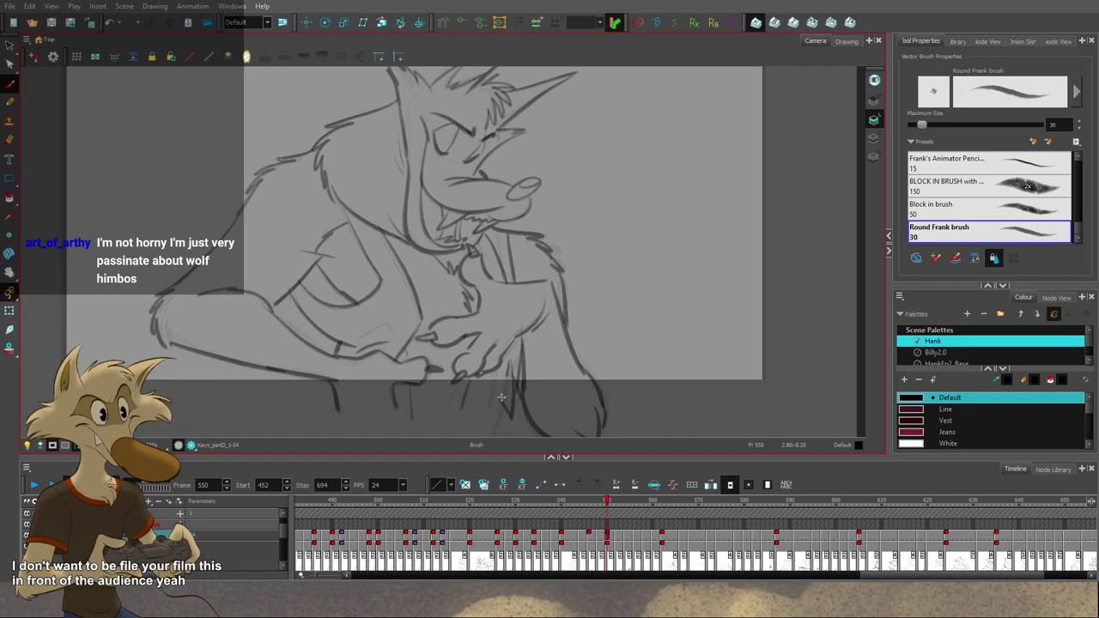
pyautogui.moveTo(502, 397); pyautogui.dragTo(495, 420)
pyautogui.press('f')
pyautogui.press('f')
pyautogui.press('g')
pyautogui.press('g')
pyautogui.press('f')
pyautogui.press('g')
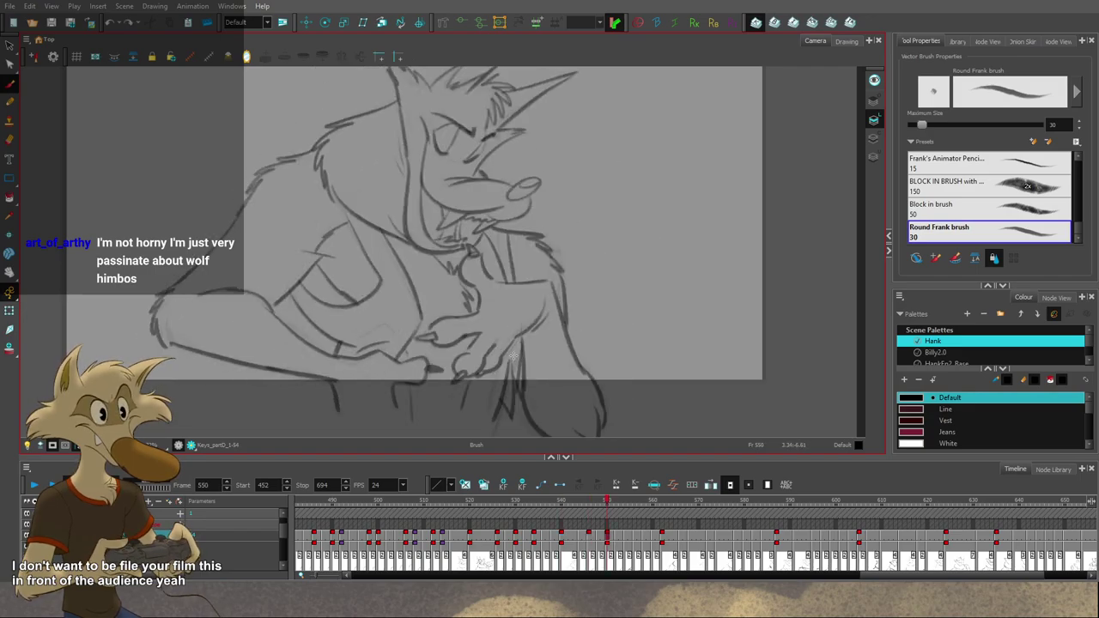
# Step: Try a new line down the vest's edge below the wrist on frame 550, comparing it with the previous drawing
pyautogui.hotkey('ctrl', 'z')
pyautogui.moveTo(518, 345)
pyautogui.mouseDown()
pyautogui.moveTo(513, 379)
pyautogui.moveTo(525, 387)
pyautogui.mouseUp()
pyautogui.press('f')
pyautogui.press('g')
pyautogui.press('f')
pyautogui.press('g')
pyautogui.hotkey('ctrl', 'z')
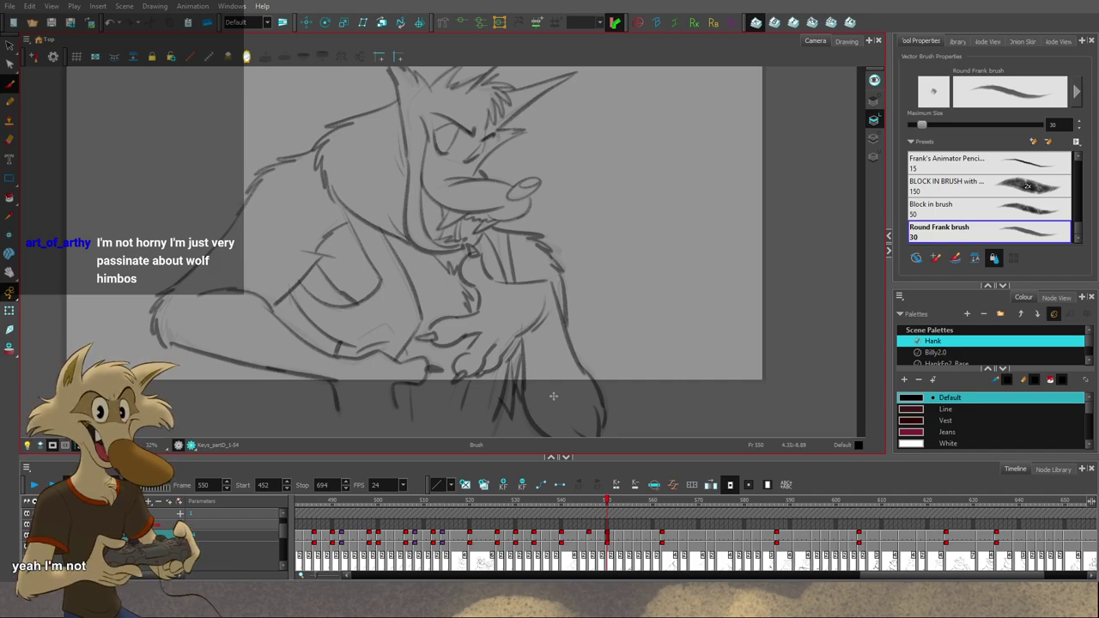
# Step: Mirror the view and flip between frames 546, 550 and 562 to check the pose in reverse
pyautogui.scroll(-2, 560, 372)
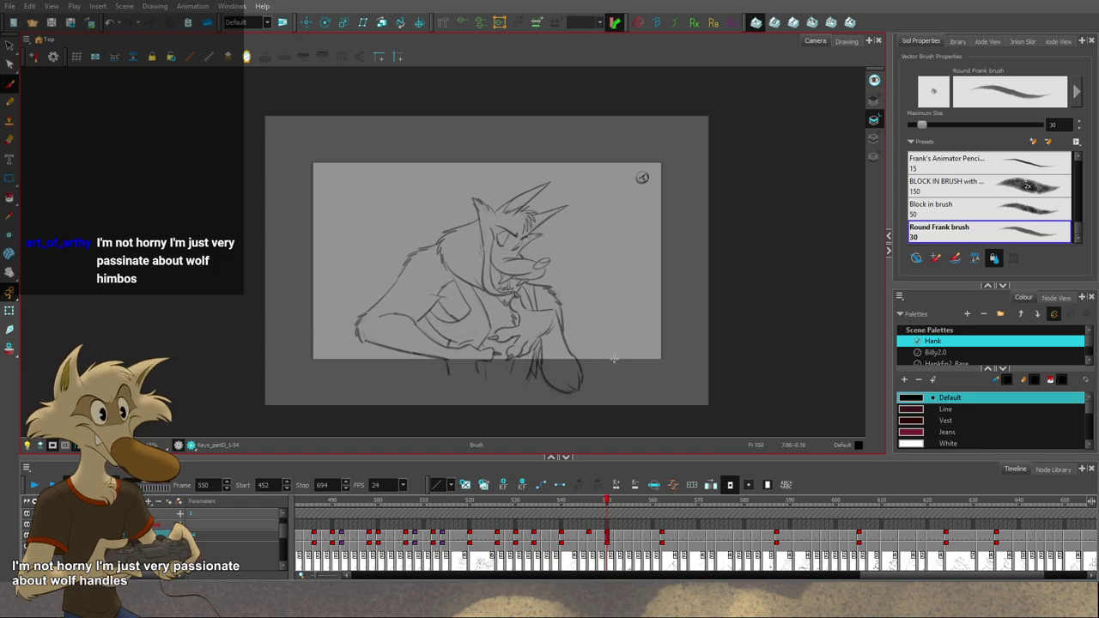
pyautogui.scroll(2, 601, 351)
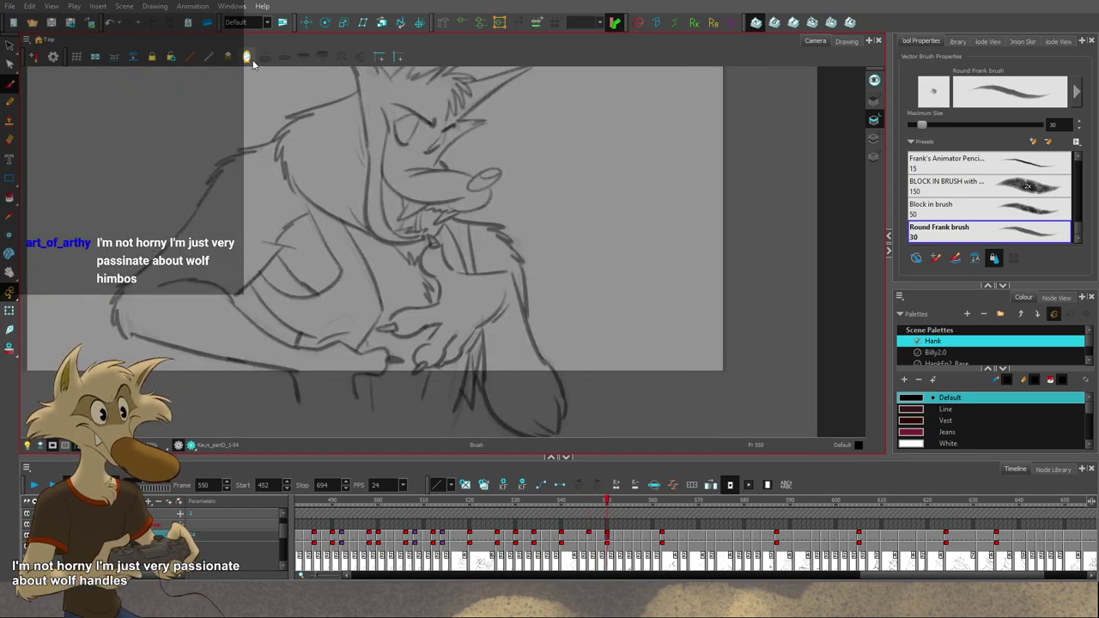
pyautogui.click(249, 59)
pyautogui.scroll(-4, 405, 283)
pyautogui.press('f')
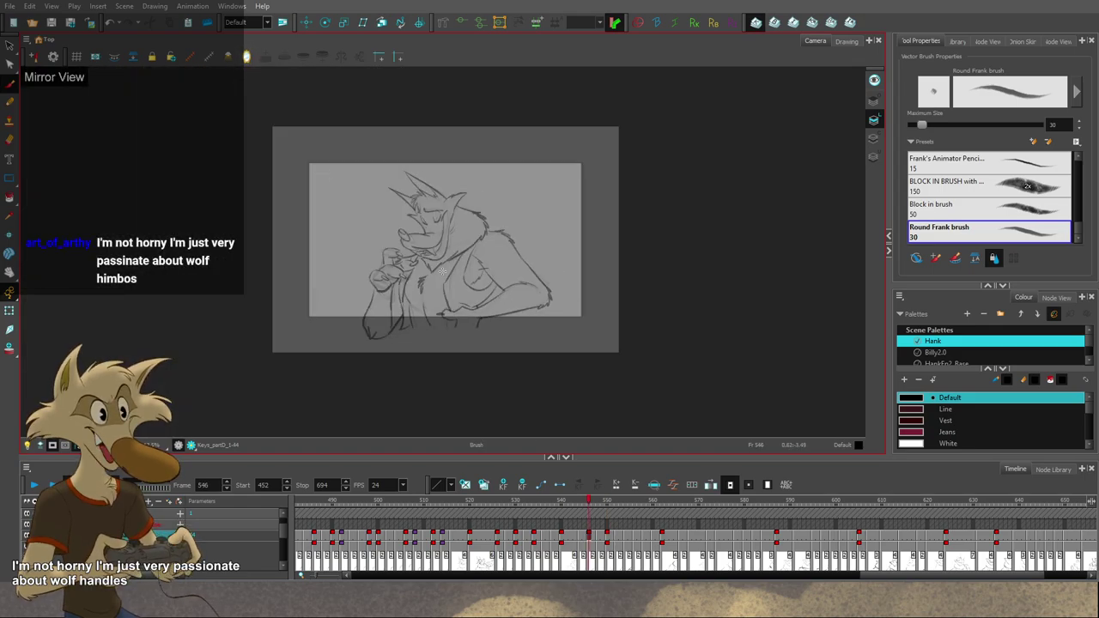
pyautogui.press('g')
pyautogui.scroll(2, 457, 280)
pyautogui.press('g')
pyautogui.press('g')
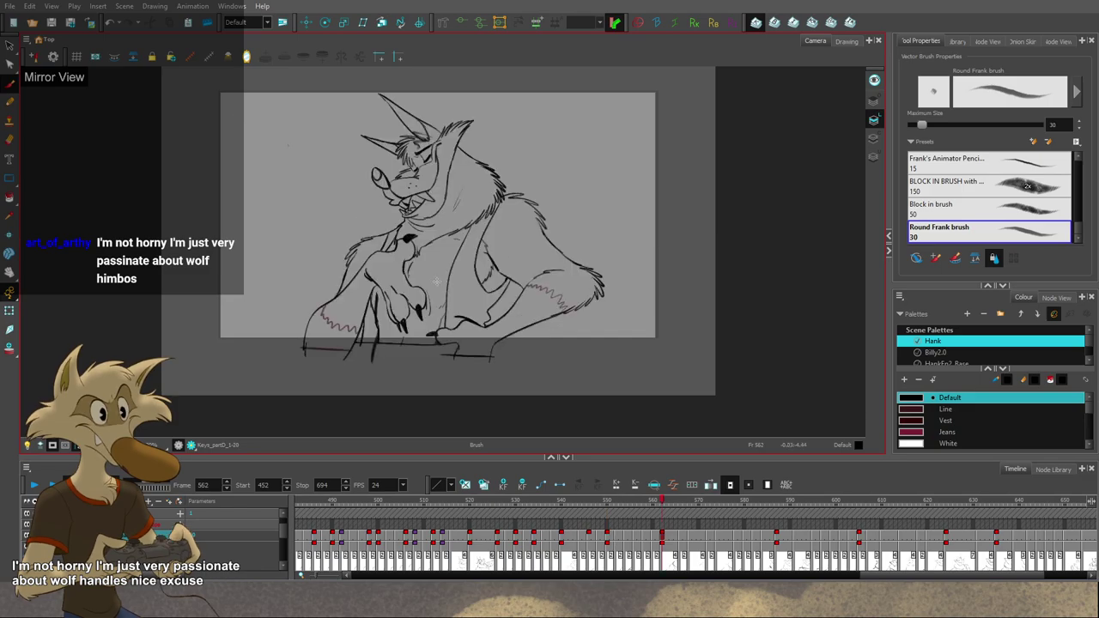
pyautogui.scroll(1, 388, 282)
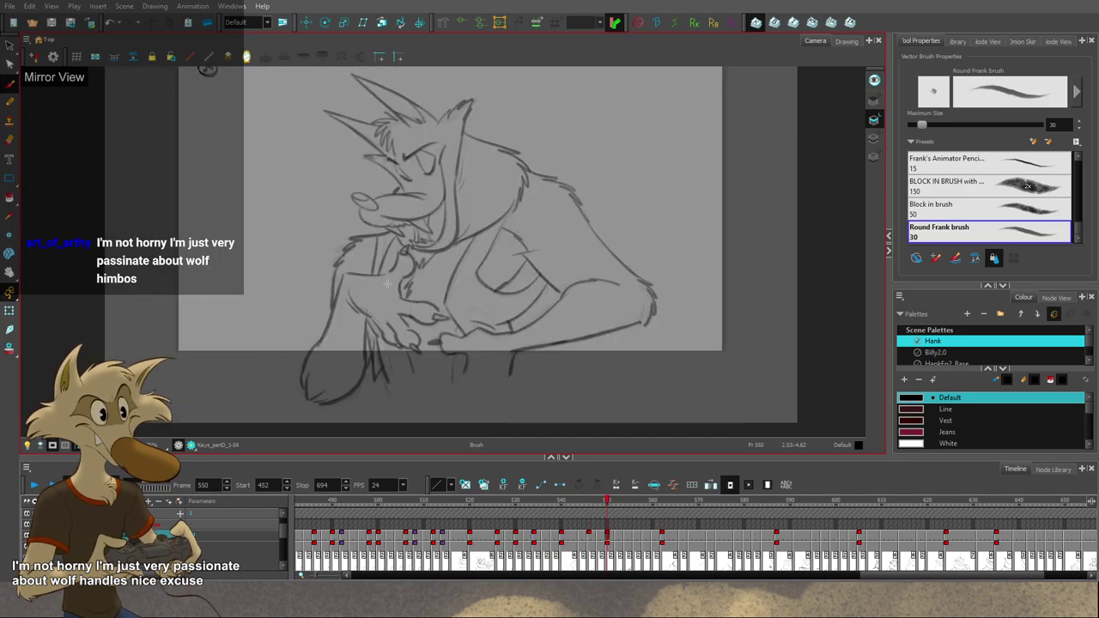
pyautogui.scroll(1, 388, 282)
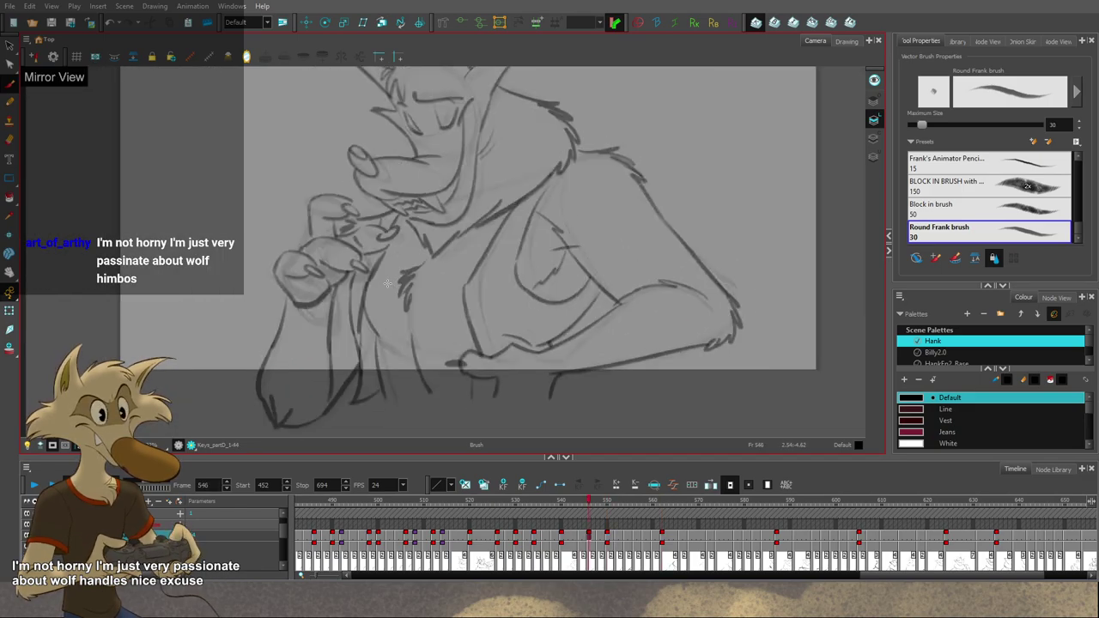
pyautogui.press('g')
pyautogui.press('g')
pyautogui.press('f')
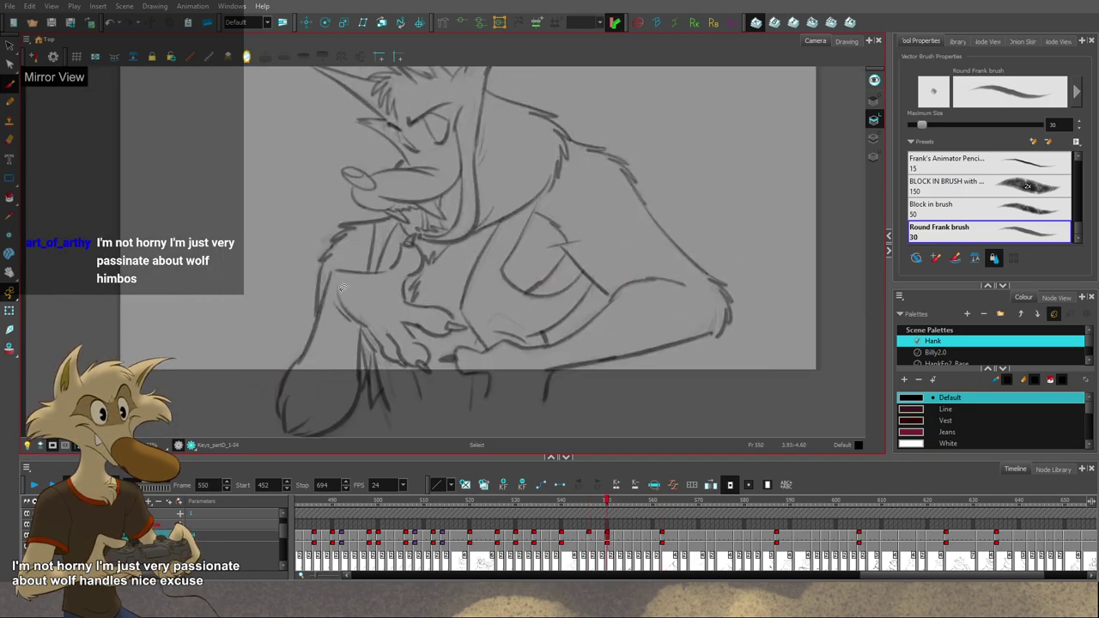
# Step: Replace the hanging forearm's outer line on frame 550 with one running from wrist to elbow, checking it against frame 546
pyautogui.keyDown('ctrl'); pyautogui.click(318, 311); pyautogui.keyUp('ctrl')
pyautogui.press('Delete')
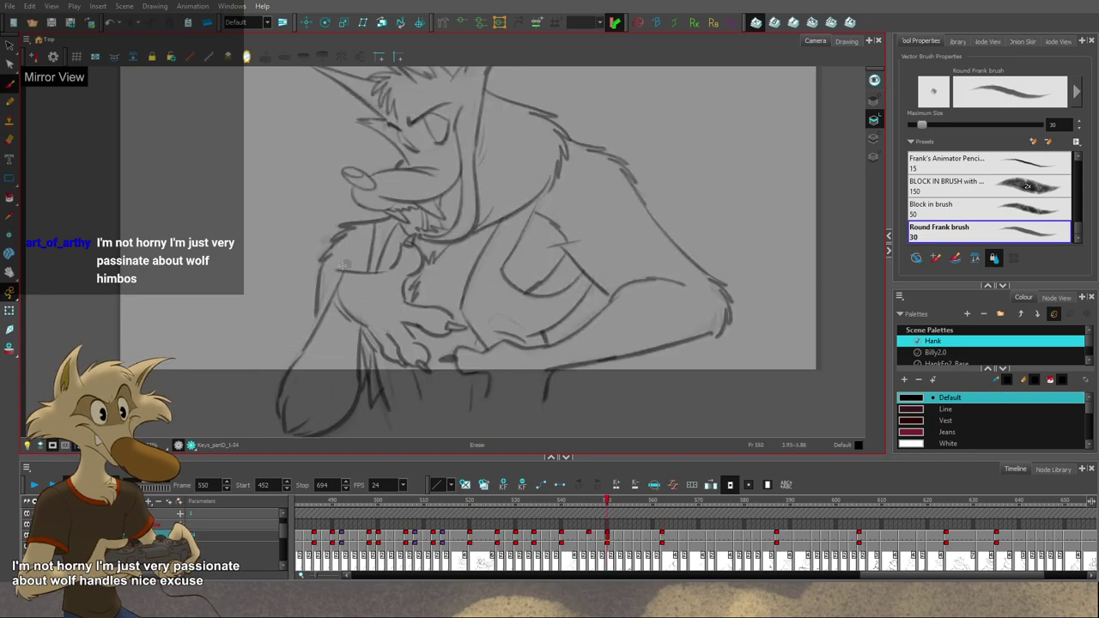
pyautogui.hotkey('alt', 'b')
pyautogui.press('g')
pyautogui.press('f')
pyautogui.press('f')
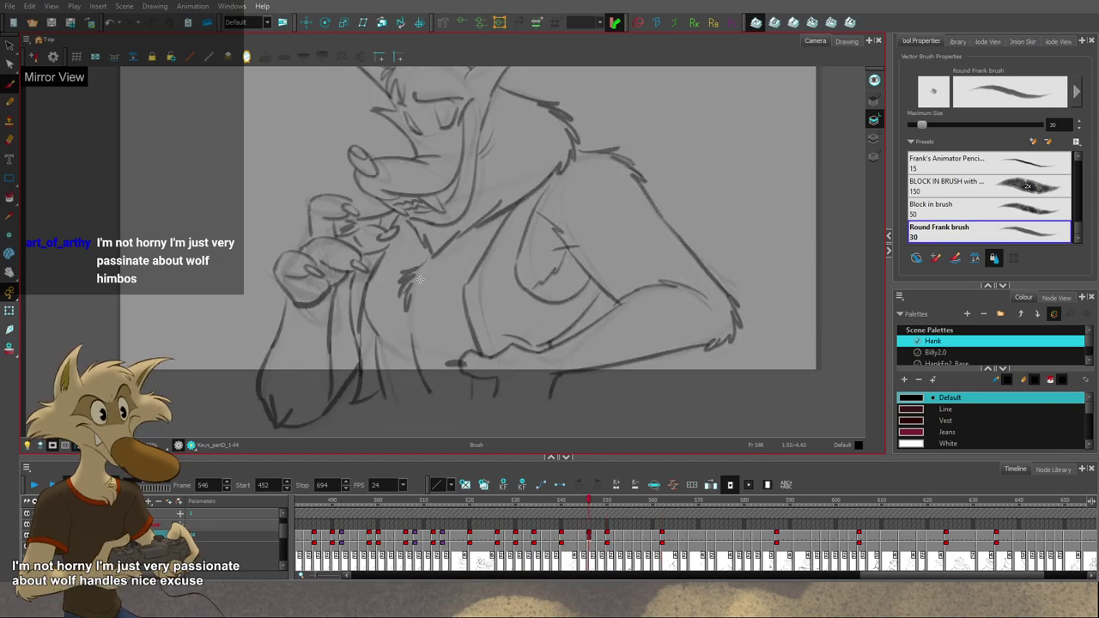
pyautogui.press('g')
pyautogui.press('g')
pyautogui.press('f')
# Step: Replace the straight line across the top of the lowered hand's wrist on frame 550 with a curved one
pyautogui.hotkey('alt', 's')
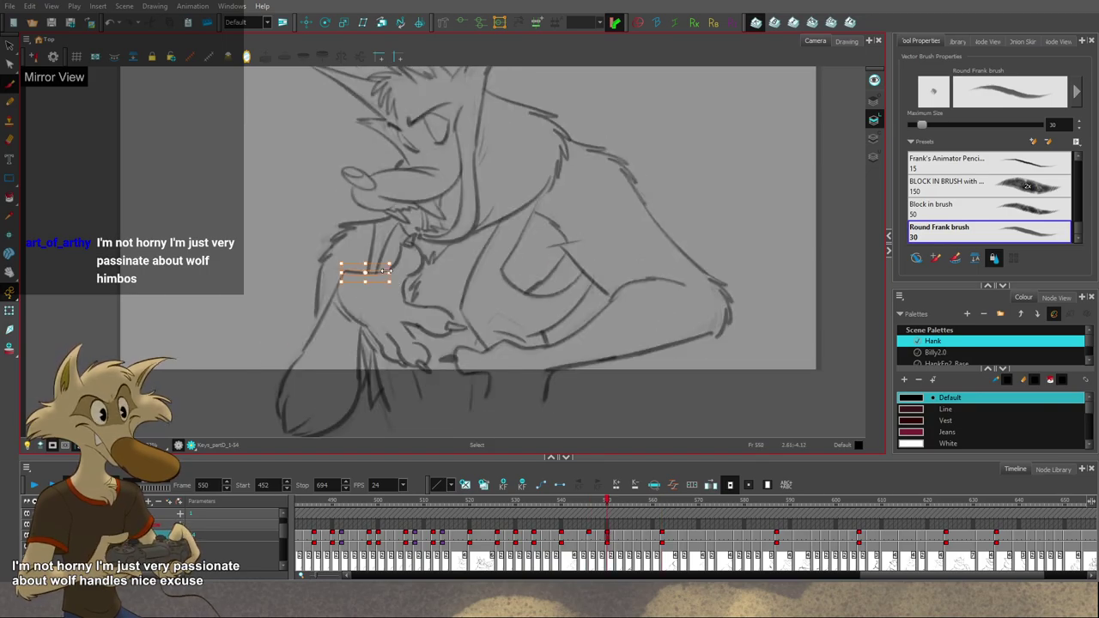
pyautogui.hotkey('alt', 'b')
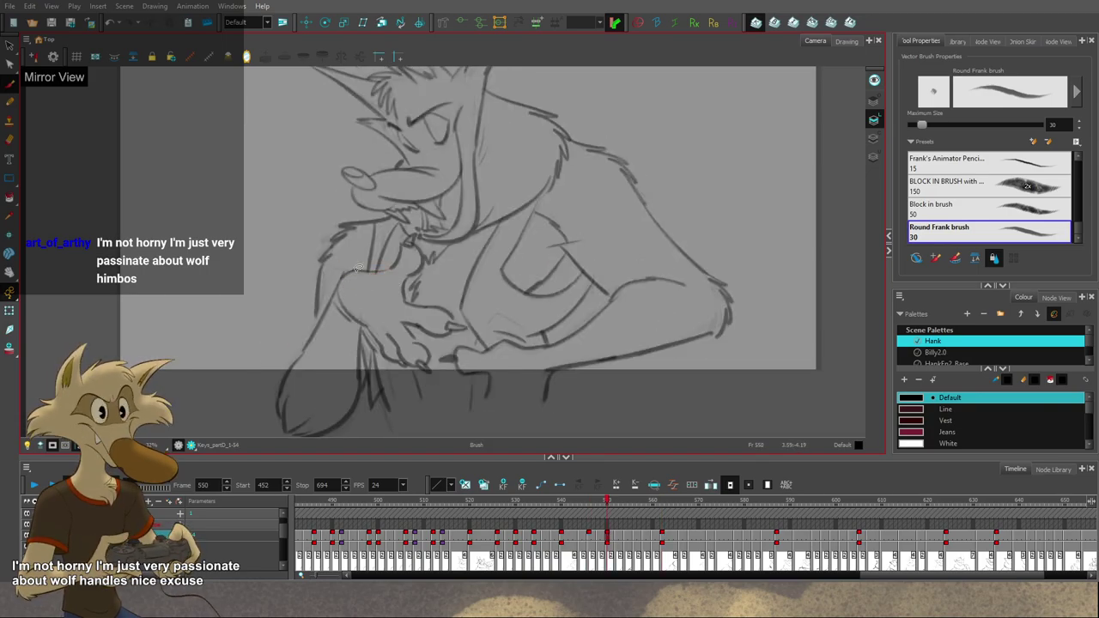
pyautogui.hotkey('alt', 's')
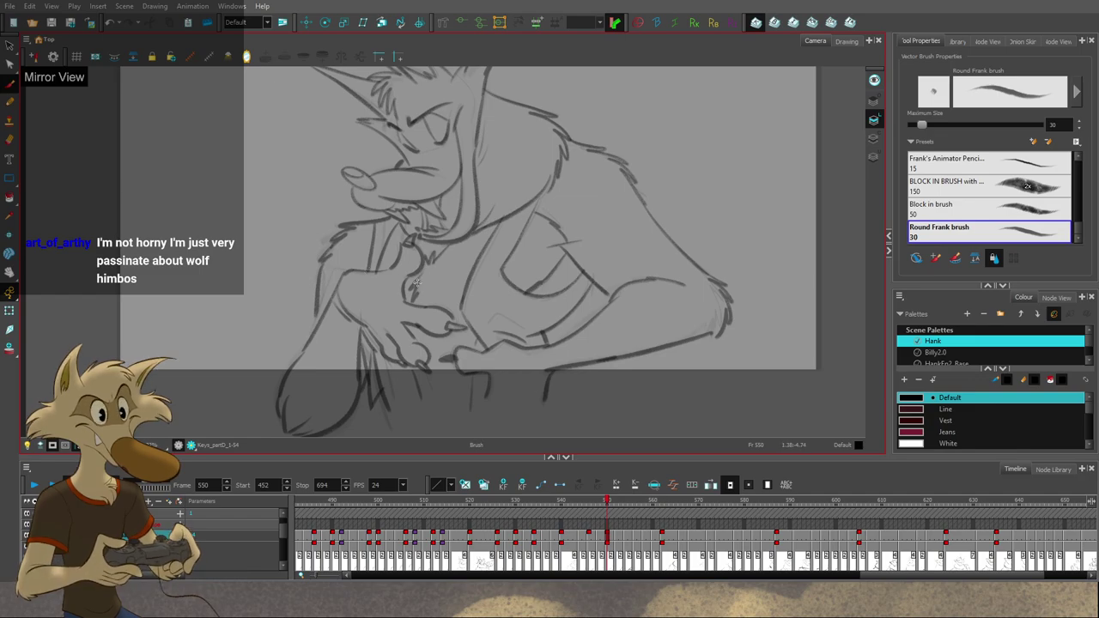
# Step: Turn off the mirrored view and examine the whole pose on frame 550 in its normal orientation
pyautogui.scroll(-2, 415, 283)
pyautogui.scroll(-1, 331, 181)
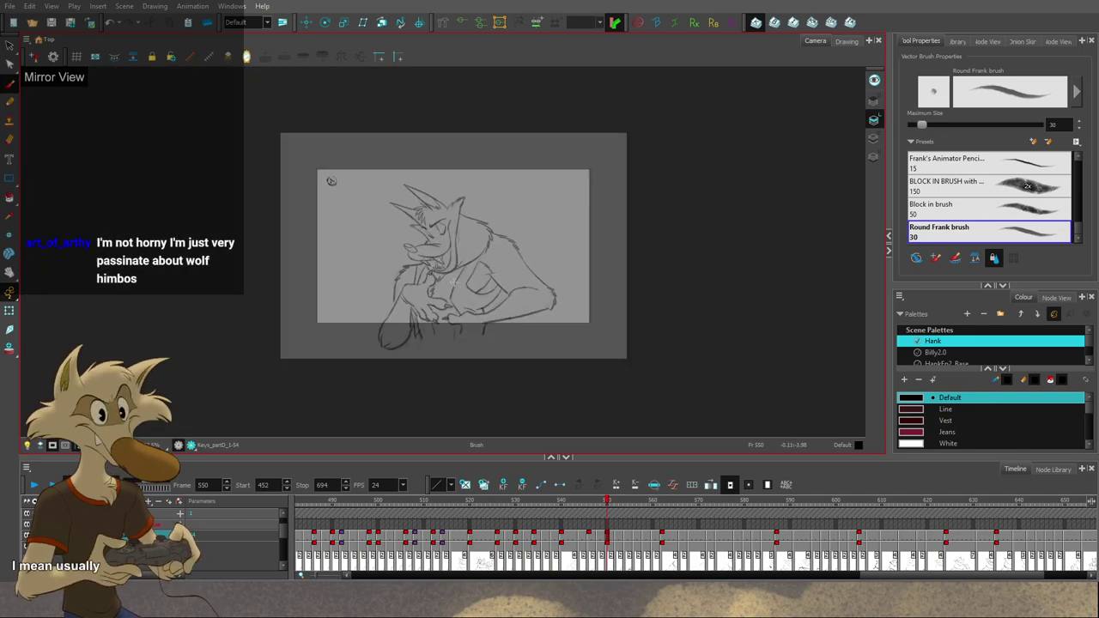
pyautogui.scroll(3, 258, 127)
pyautogui.scroll(-2, 266, 153)
pyautogui.scroll(1, 496, 176)
pyautogui.hotkey('alt', 'b')
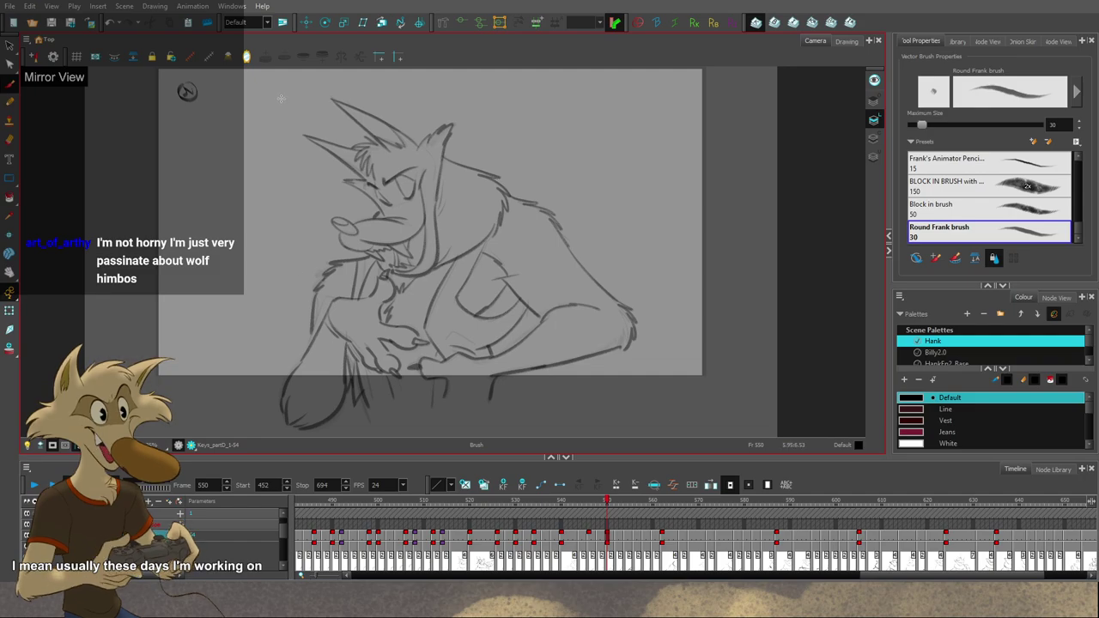
pyautogui.click(248, 56)
pyautogui.scroll(-1, 570, 395)
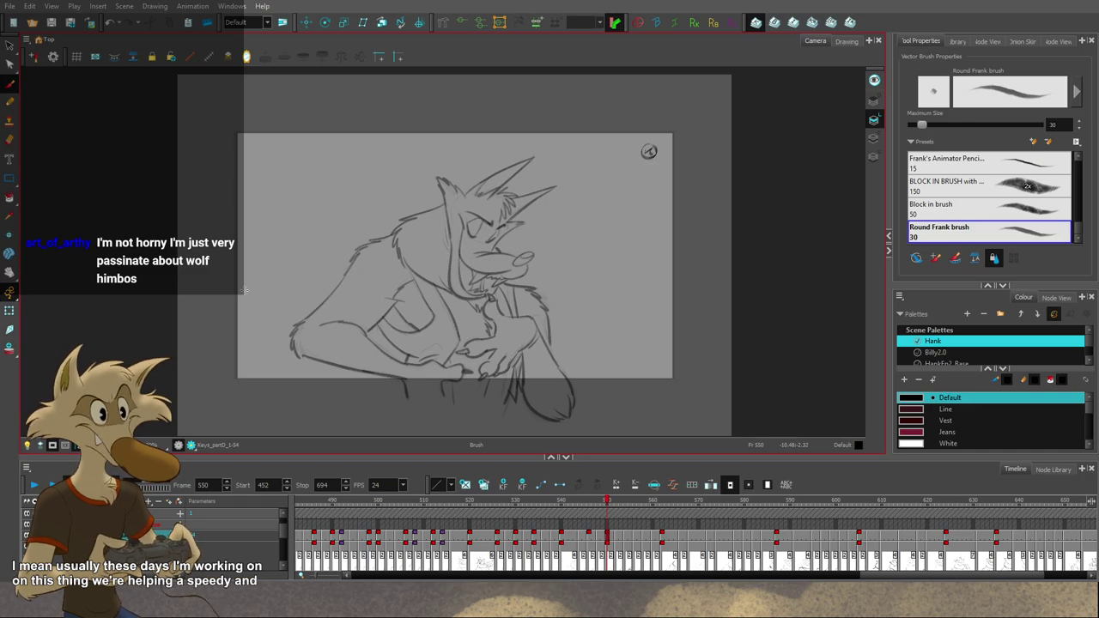
pyautogui.scroll(-1, 445, 314)
pyautogui.scroll(1, 506, 342)
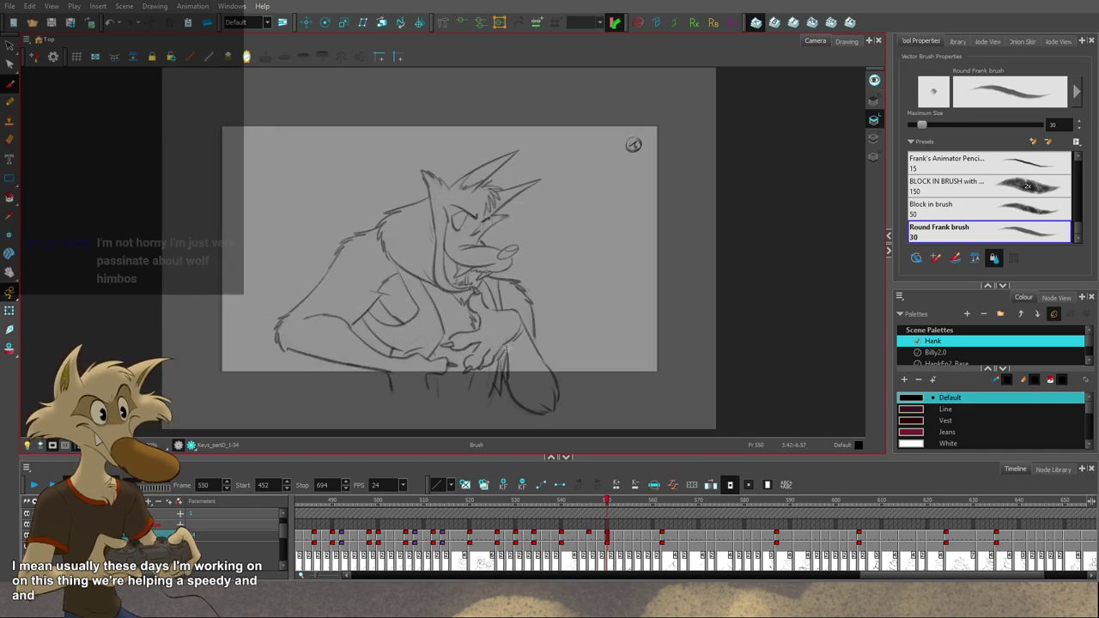
pyautogui.scroll(1, 495, 319)
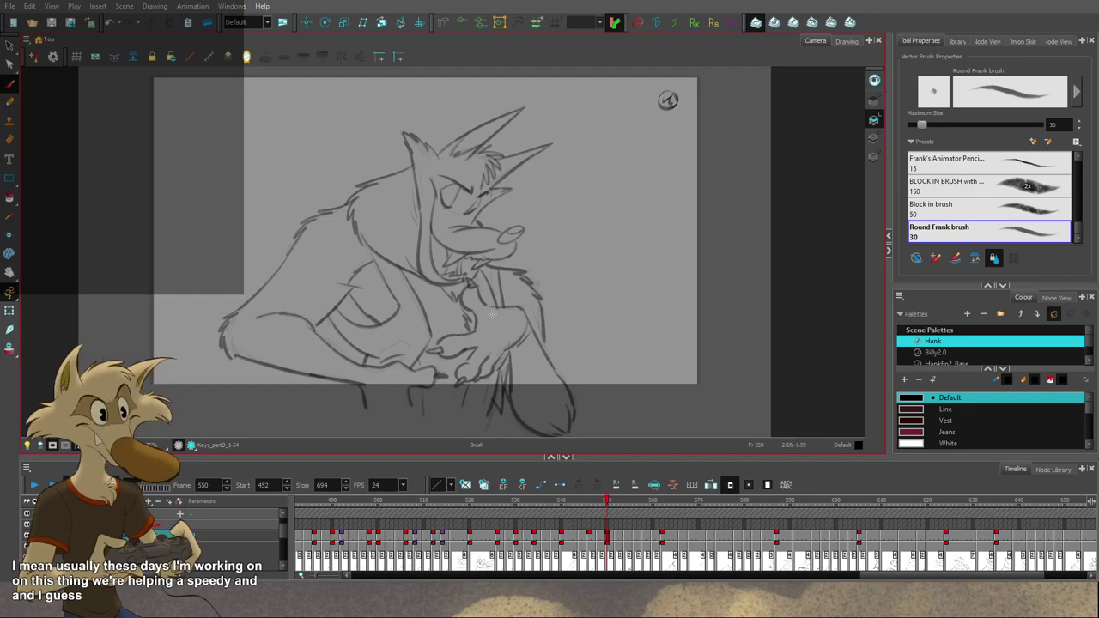
pyautogui.scroll(1, 493, 253)
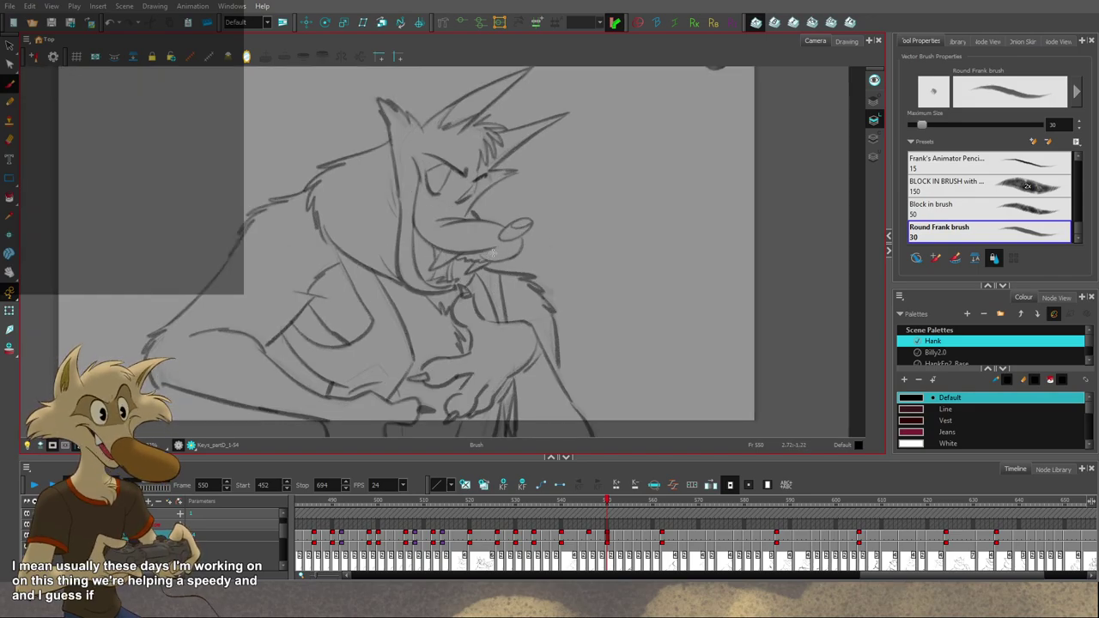
pyautogui.scroll(1, 492, 251)
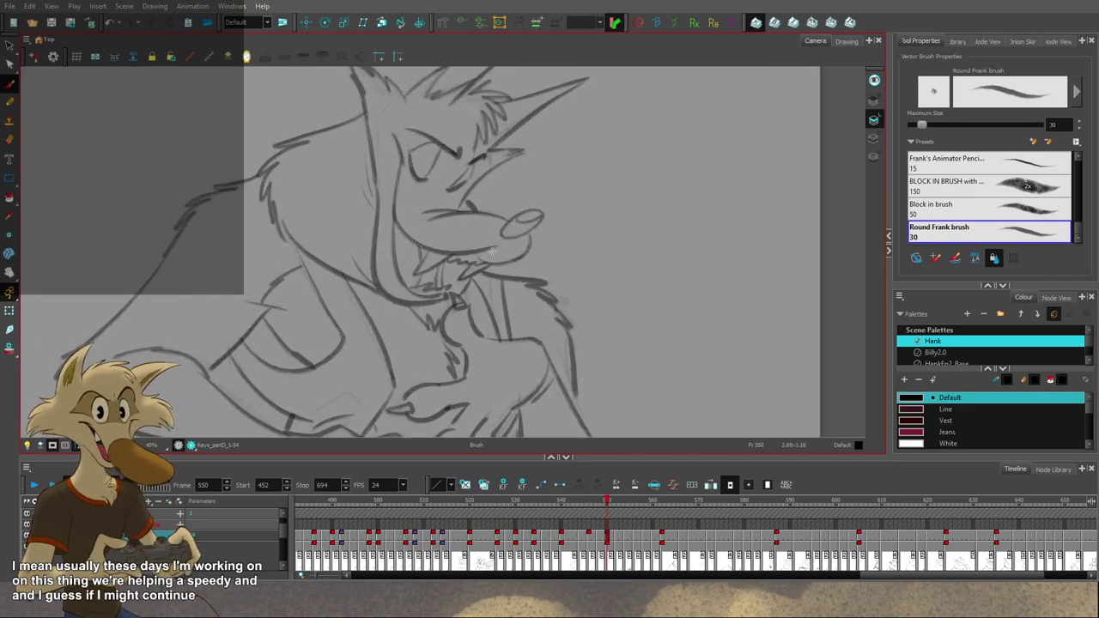
pyautogui.scroll(-2, 493, 251)
pyautogui.scroll(1, 512, 255)
# Step: Flip between frames 546, 550 and 562 to compare the hunched pose with its neighbouring drawings
pyautogui.press('f')
pyautogui.press('g')
pyautogui.press('g')
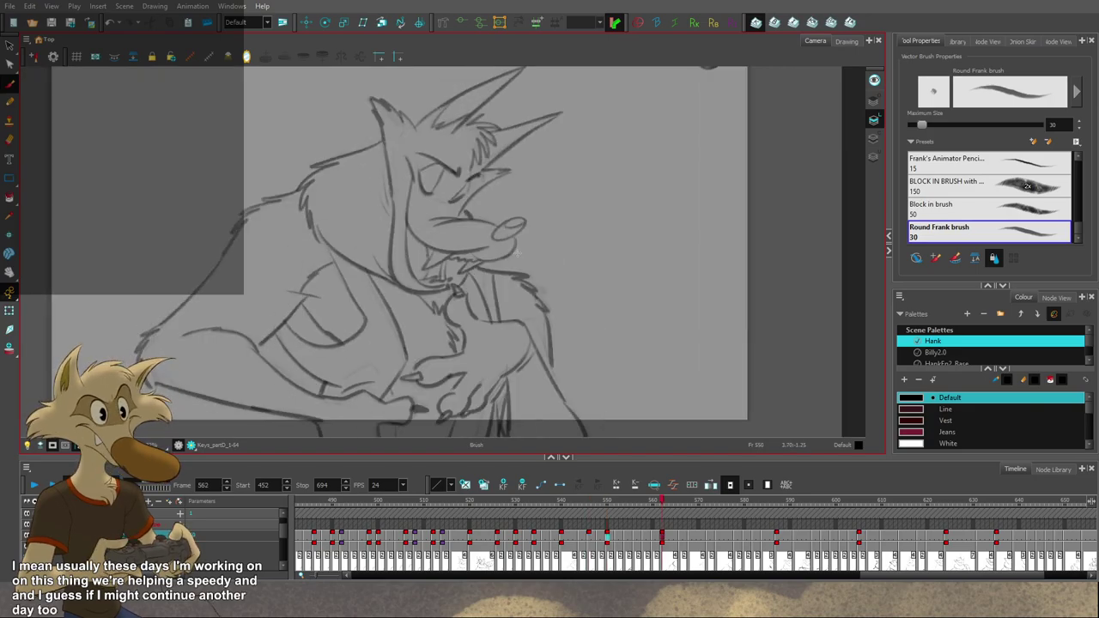
pyautogui.press('f')
pyautogui.press('f')
pyautogui.press('g')
pyautogui.press('f')
pyautogui.scroll(1, 472, 241)
pyautogui.press('g')
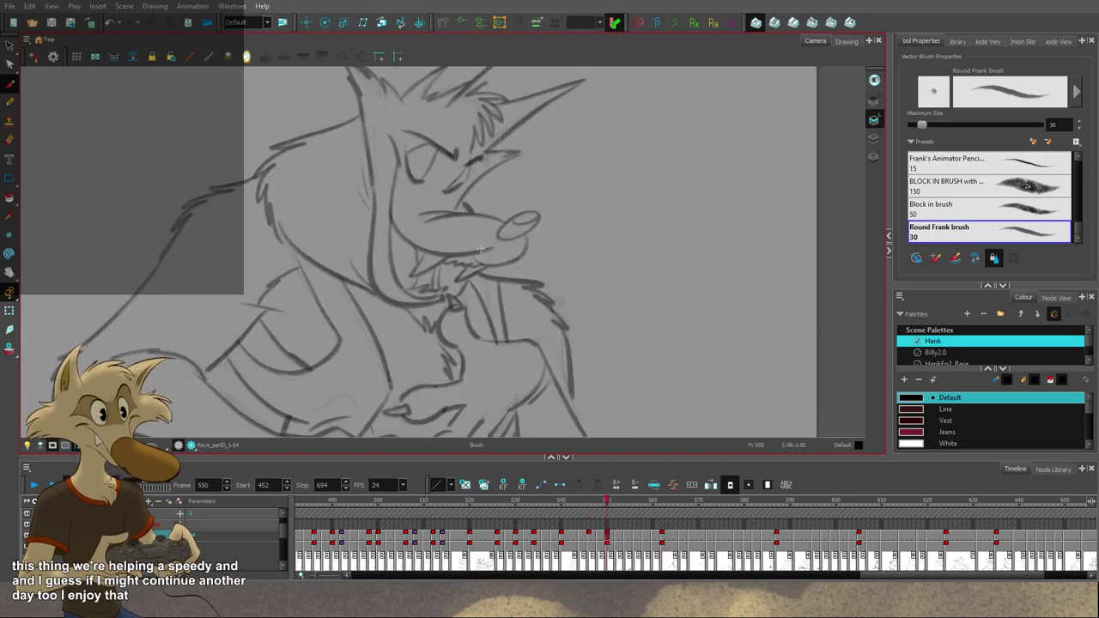
pyautogui.press('g')
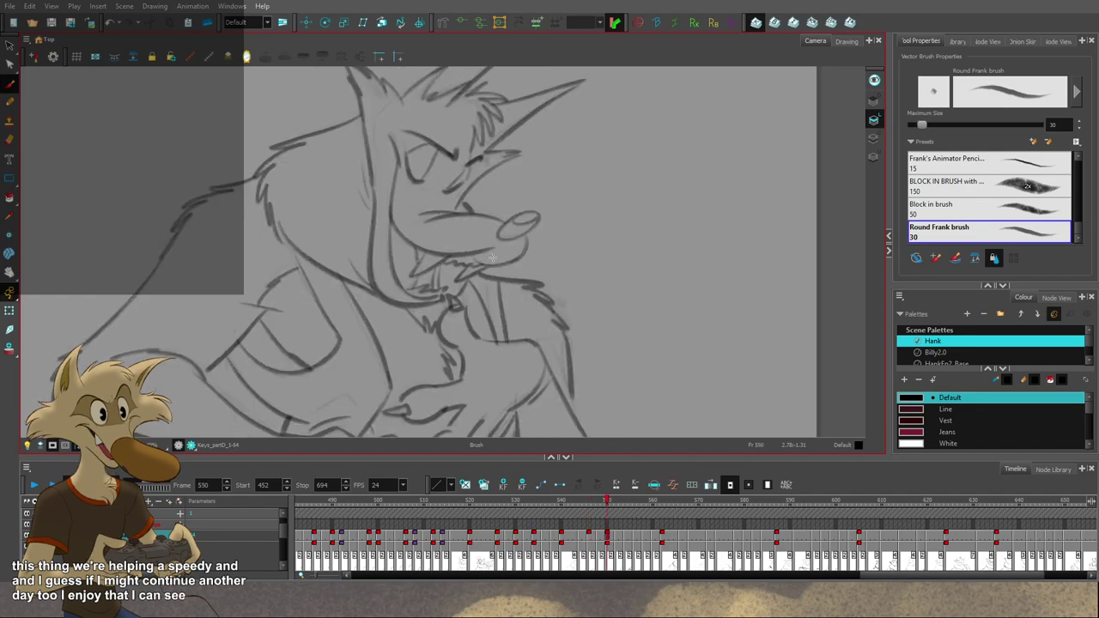
pyautogui.press('1')
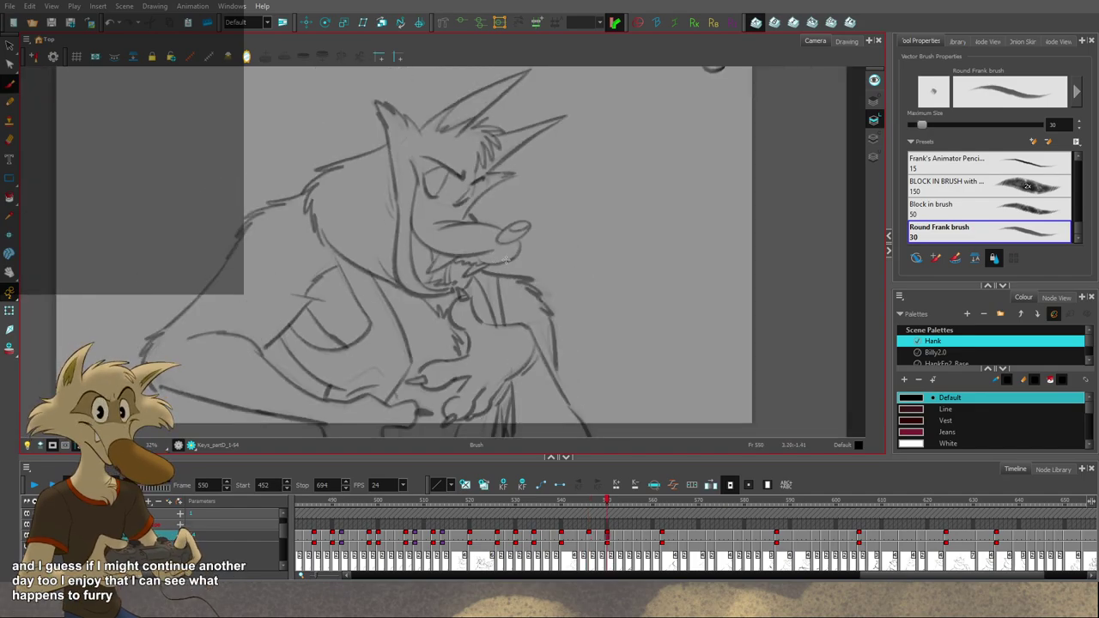
pyautogui.hotkey('alt', 'b')
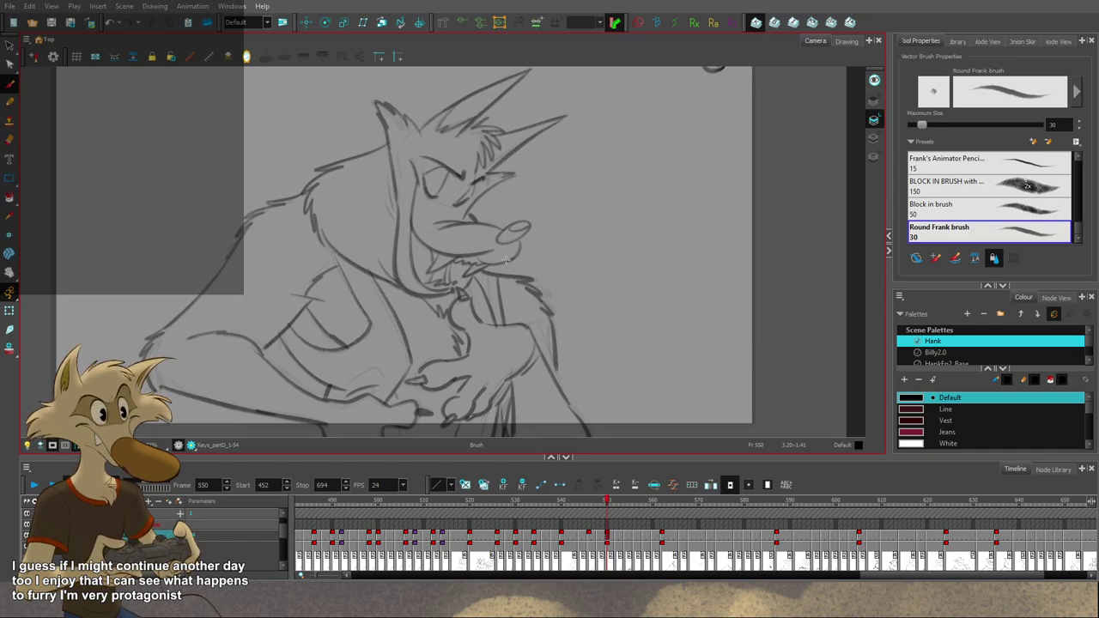
pyautogui.hotkey('alt', 's')
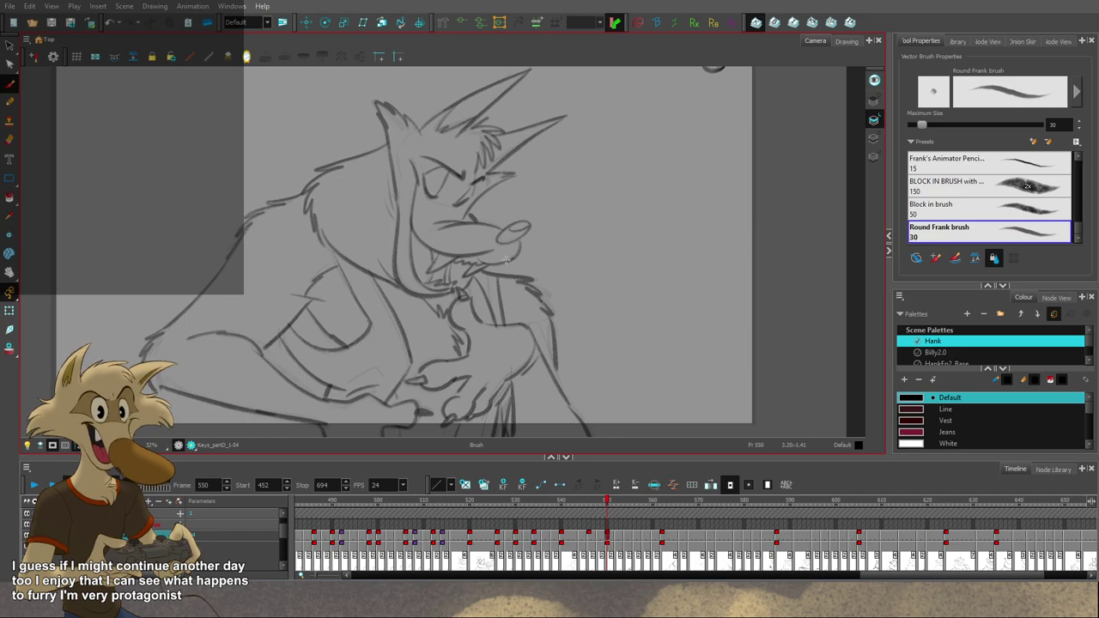
# Step: Step back and forth through frames 540 to 550 to check the motion from the raised hand into the hunched pose
pyautogui.scroll(-1, 506, 260)
pyautogui.scroll(1, 508, 259)
pyautogui.press('f')
pyautogui.scroll(-2, 520, 264)
pyautogui.press('f')
pyautogui.scroll(1, 538, 272)
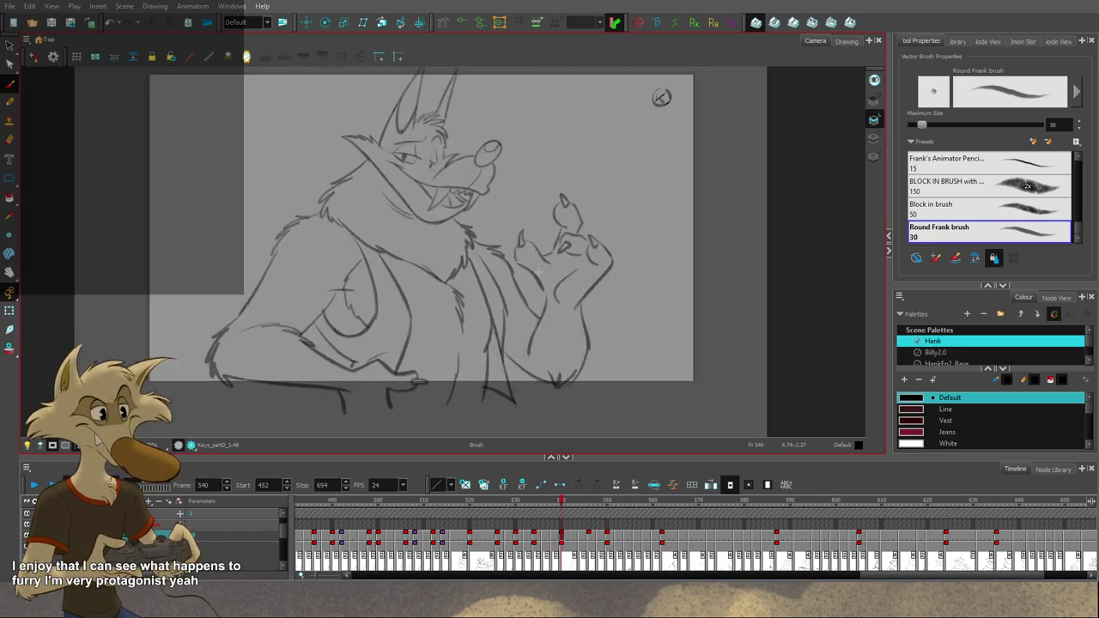
pyautogui.press('.')
pyautogui.press('.')
pyautogui.press('.')
pyautogui.press('.')
pyautogui.press('.')
pyautogui.press('.')
pyautogui.press('.')
pyautogui.press('.')
pyautogui.press('.')
pyautogui.press('.')
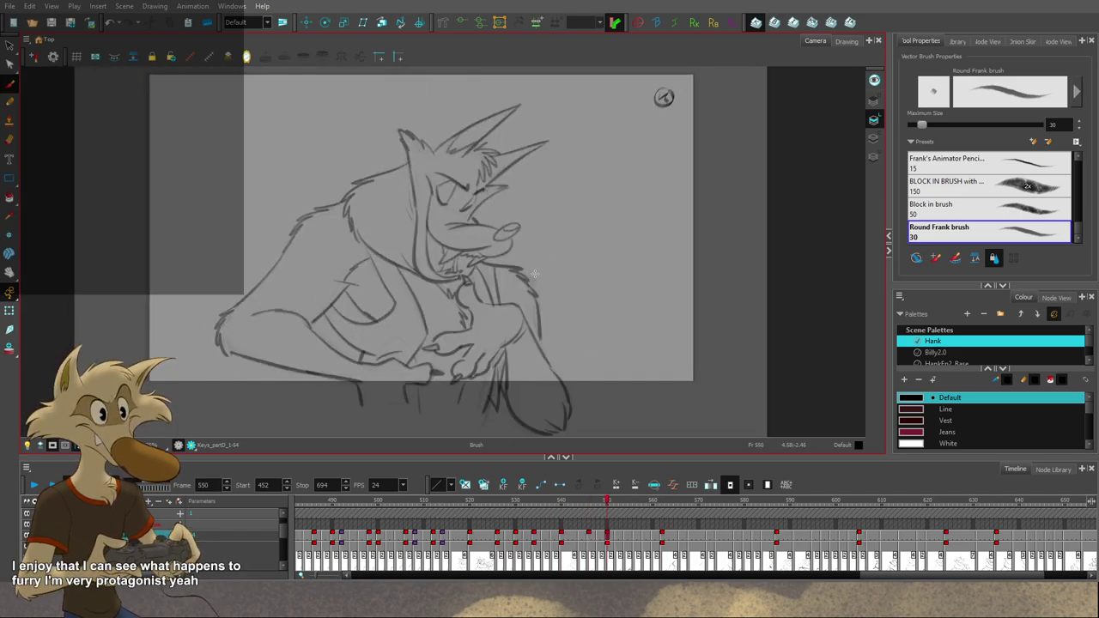
pyautogui.press(',')
pyautogui.press(',')
pyautogui.press(',')
pyautogui.press(',')
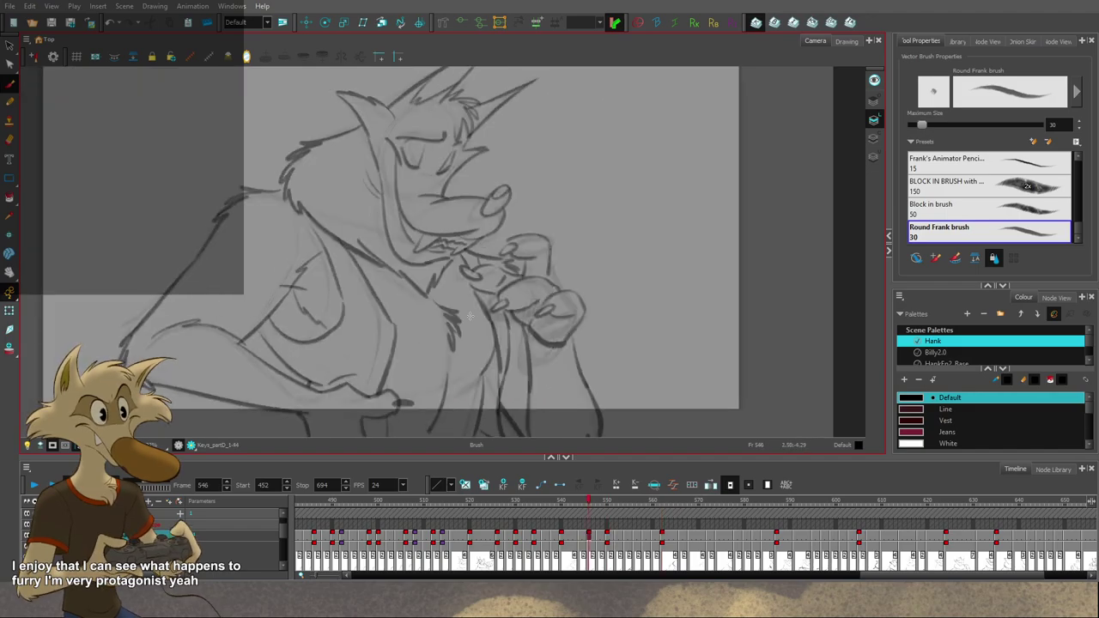
pyautogui.press('.')
pyautogui.press('.')
pyautogui.press('.')
pyautogui.press('.')
pyautogui.press(',')
pyautogui.press(',')
pyautogui.press(',')
pyautogui.press(',')
pyautogui.press(',')
pyautogui.press(',')
pyautogui.press(',')
pyautogui.press(',')
pyautogui.press(',')
pyautogui.press(',')
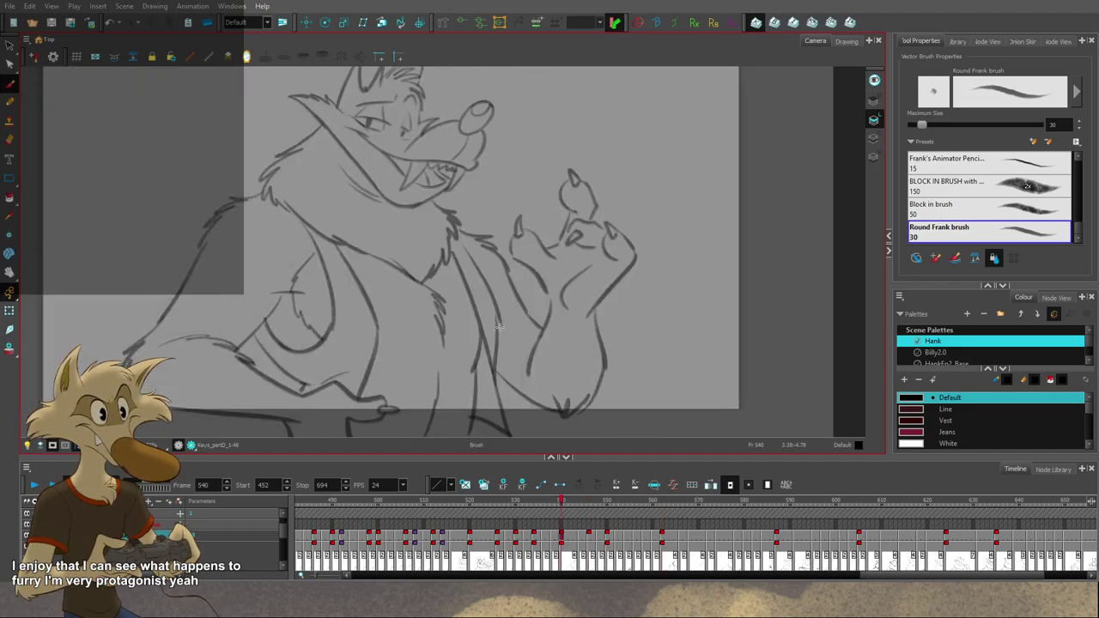
pyautogui.press('.')
pyautogui.press('.')
pyautogui.press('.')
pyautogui.press('.')
pyautogui.press('.')
pyautogui.press('.')
pyautogui.press('.')
pyautogui.press('.')
pyautogui.press('.')
pyautogui.press('.')
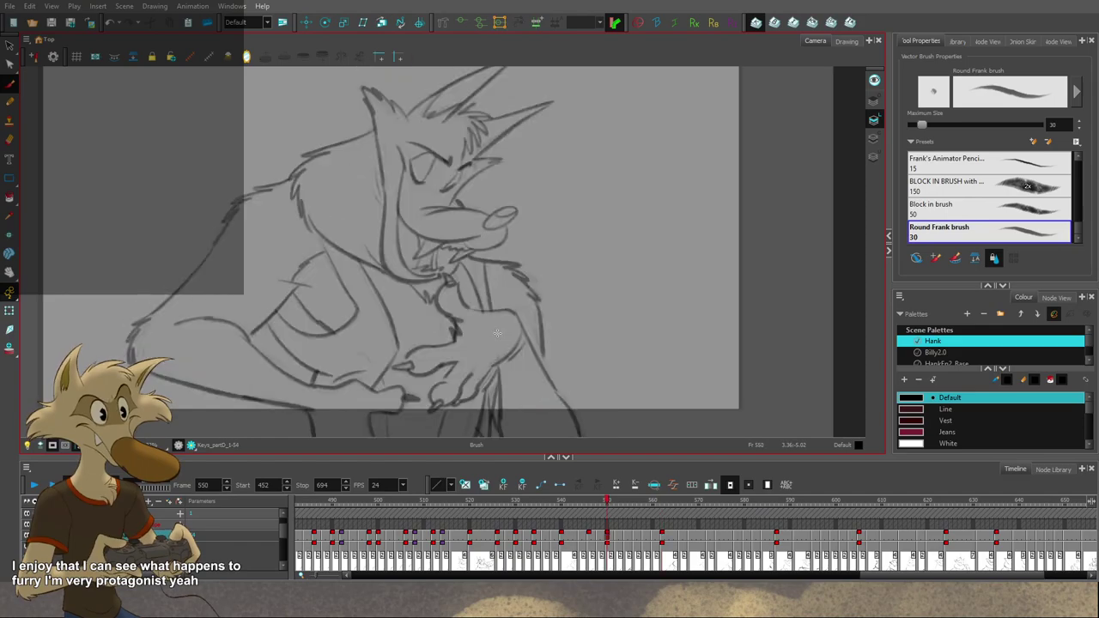
# Step: Step backwards frame by frame from 562 to 550 to check the timing between the two drawings
pyautogui.press('g')
pyautogui.press(',')
pyautogui.press(',')
pyautogui.press(',')
pyautogui.press(',')
pyautogui.press(',')
pyautogui.press(',')
pyautogui.press(',')
pyautogui.press(',')
pyautogui.press(',')
pyautogui.press(',')
pyautogui.press(',')
pyautogui.press(',')
pyautogui.press(',')
pyautogui.press(',')
pyautogui.press(',')
pyautogui.press(',')
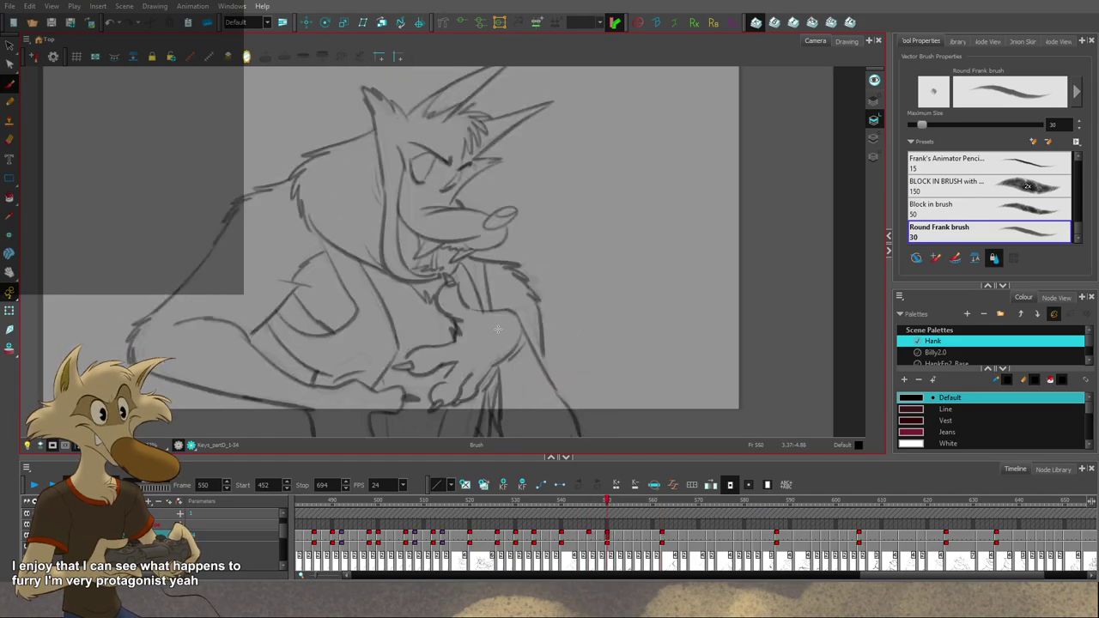
# Step: Flip between frames 546, 550 and 562, and step from 546 to 550 to check the transition between poses
pyautogui.press('g')
pyautogui.press('f')
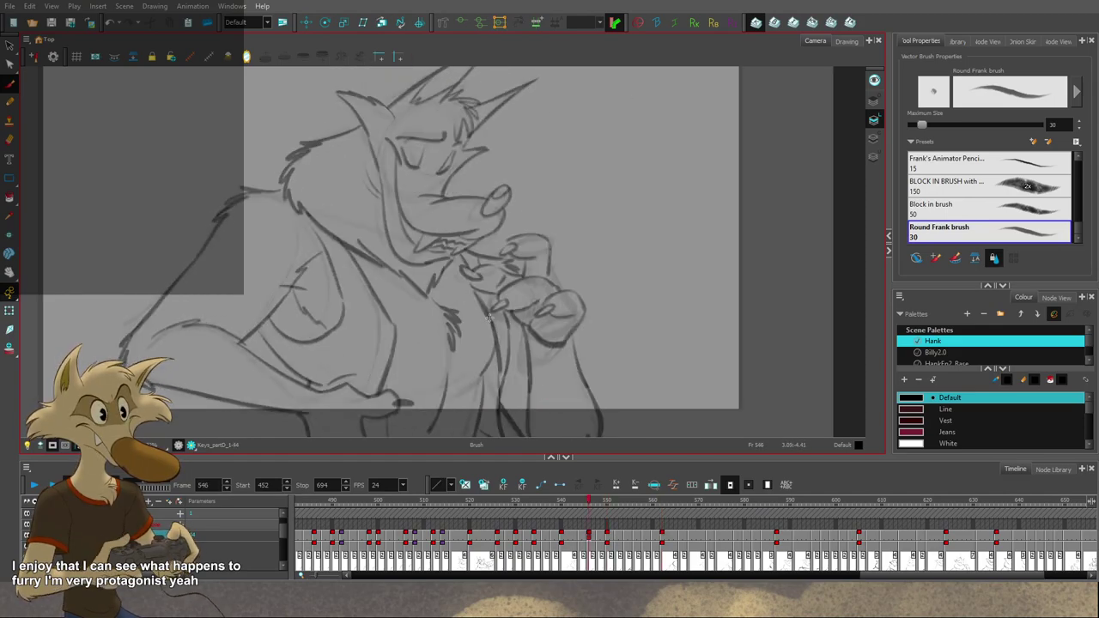
pyautogui.press('g')
pyautogui.press('f')
pyautogui.press('f')
pyautogui.press('g')
pyautogui.press('g')
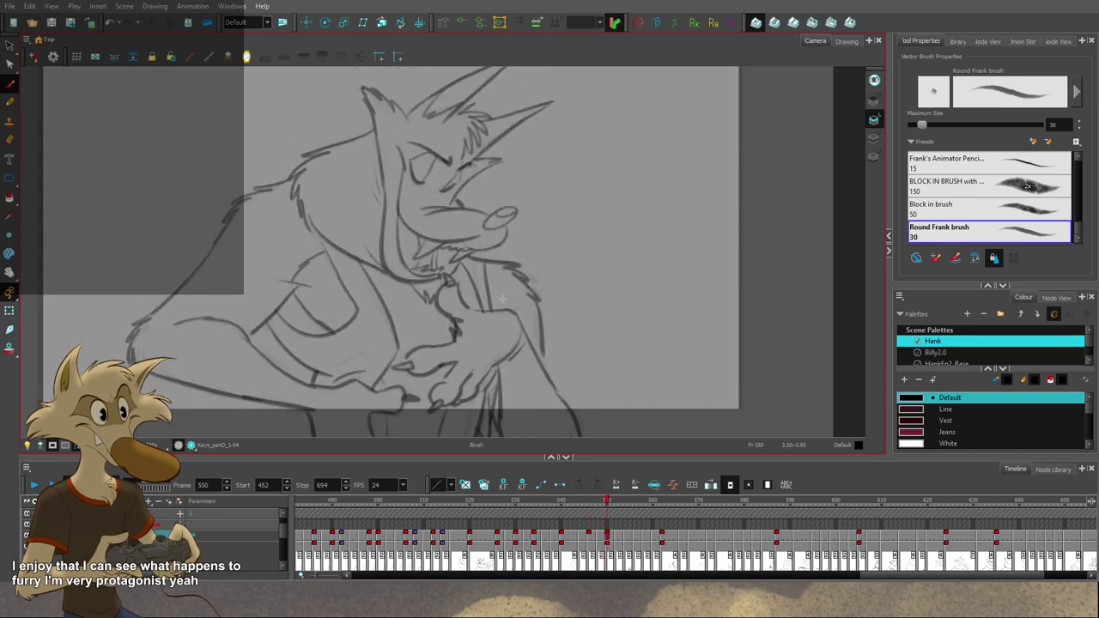
pyautogui.press('g')
pyautogui.press('f')
pyautogui.press('f')
pyautogui.press('.')
pyautogui.press('.')
pyautogui.press('.')
pyautogui.press('.')
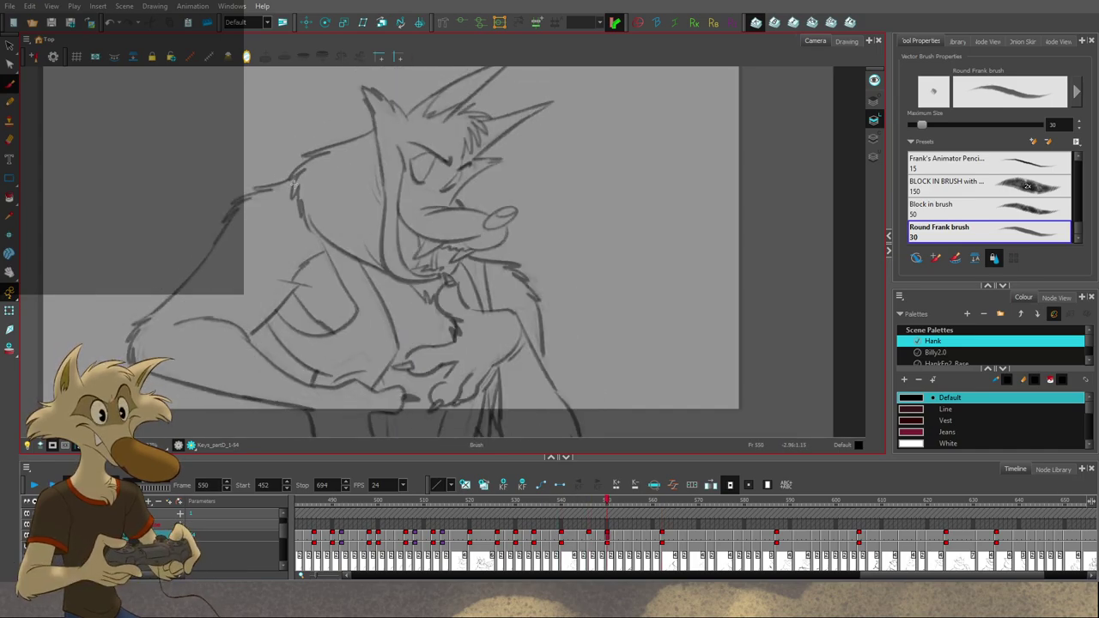
# Step: Try removing and redrawing the shoulder's fur line behind the neck on frame 550
pyautogui.hotkey('alt', 'e')
pyautogui.click(288, 181)
pyautogui.hotkey('ctrl', 'z')
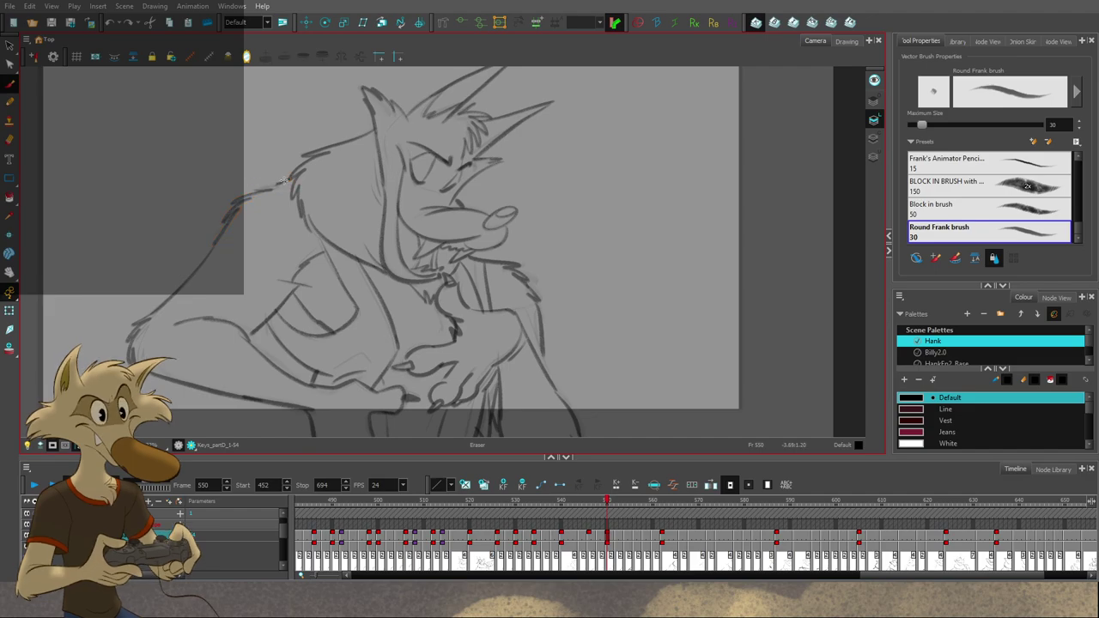
pyautogui.moveTo(284, 181); pyautogui.dragTo(260, 183)
pyautogui.click(286, 182)
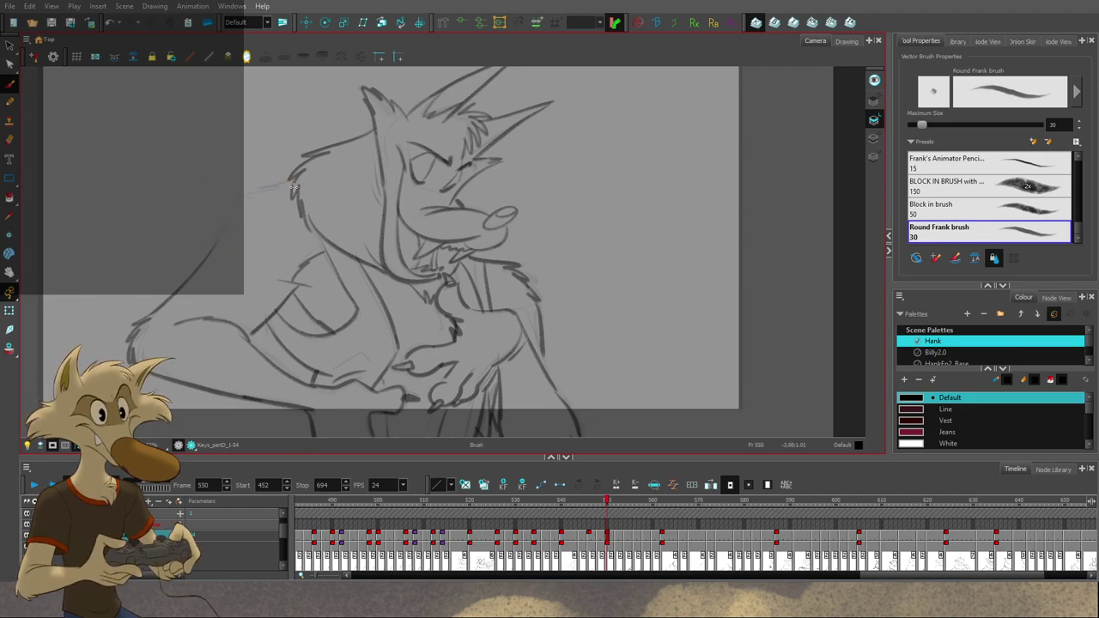
pyautogui.hotkey('ctrl', 'z')
pyautogui.hotkey('alt', 's')
pyautogui.click(289, 181)
pyautogui.press('Delete')
pyautogui.moveTo(294, 186); pyautogui.dragTo(262, 186)
pyautogui.hotkey('ctrl', 'z')
pyautogui.hotkey('ctrl', 'z')
pyautogui.hotkey('ctrl', 'z')
pyautogui.hotkey('ctrl', 'z')
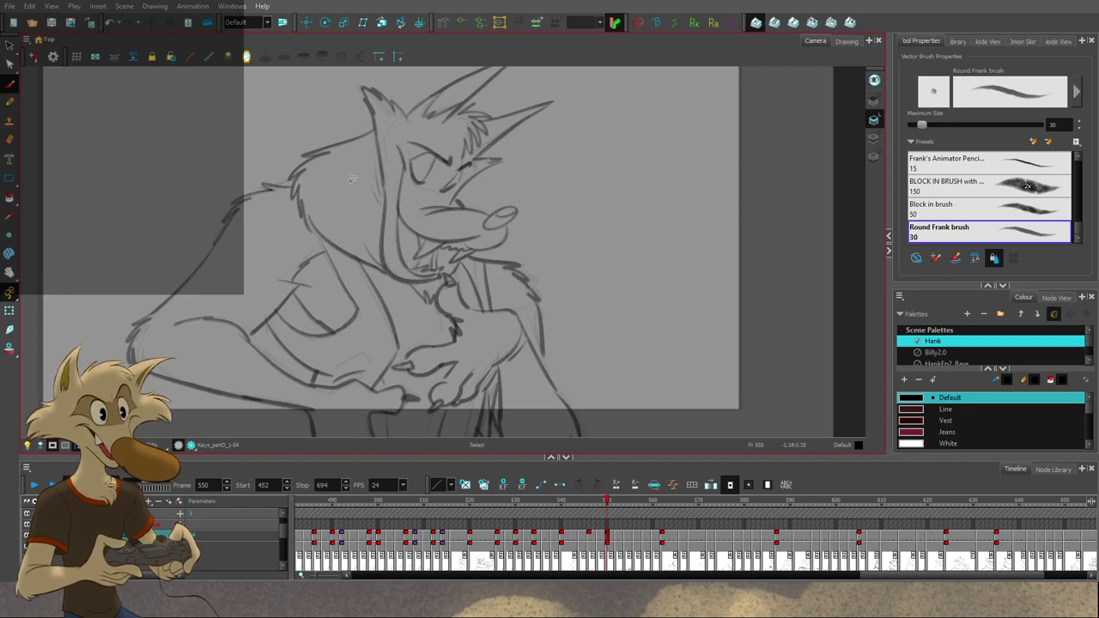
# Step: Examine the shoulder and neck fur on frame 550 against frame 546 and the frames back from 562
pyautogui.press('2')
pyautogui.scroll(4, 310, 185)
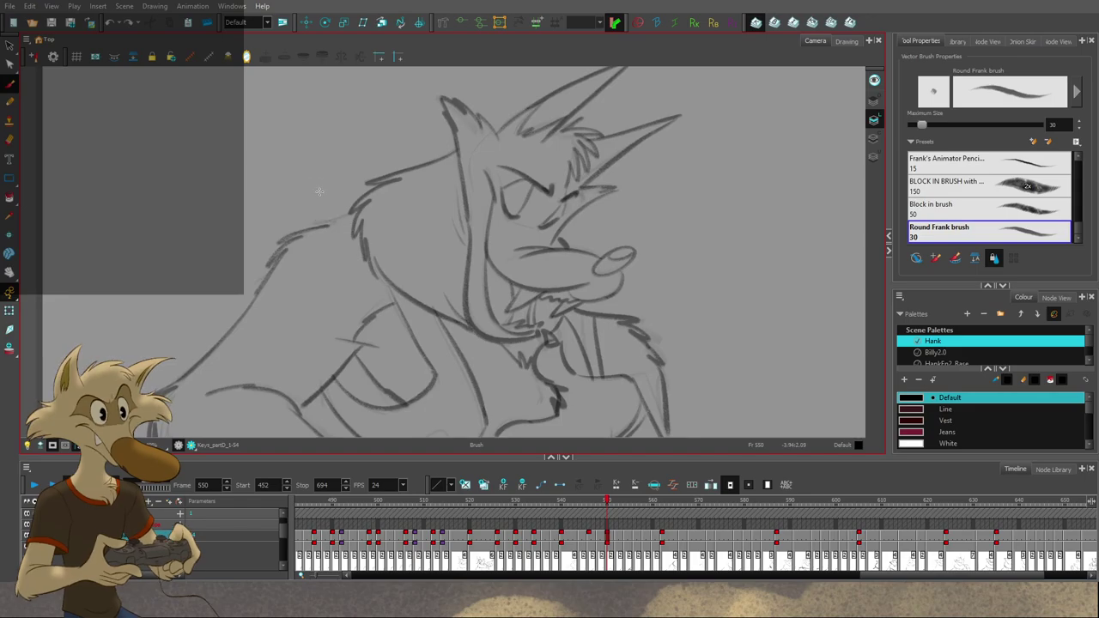
pyautogui.press('f')
pyautogui.press('g')
pyautogui.press('g')
pyautogui.press(',')
pyautogui.press(',')
pyautogui.press(',')
pyautogui.press(',')
pyautogui.press(',')
pyautogui.press(',')
pyautogui.press(',')
pyautogui.press(',')
pyautogui.press(',')
pyautogui.press(',')
pyautogui.press(',')
pyautogui.press(',')
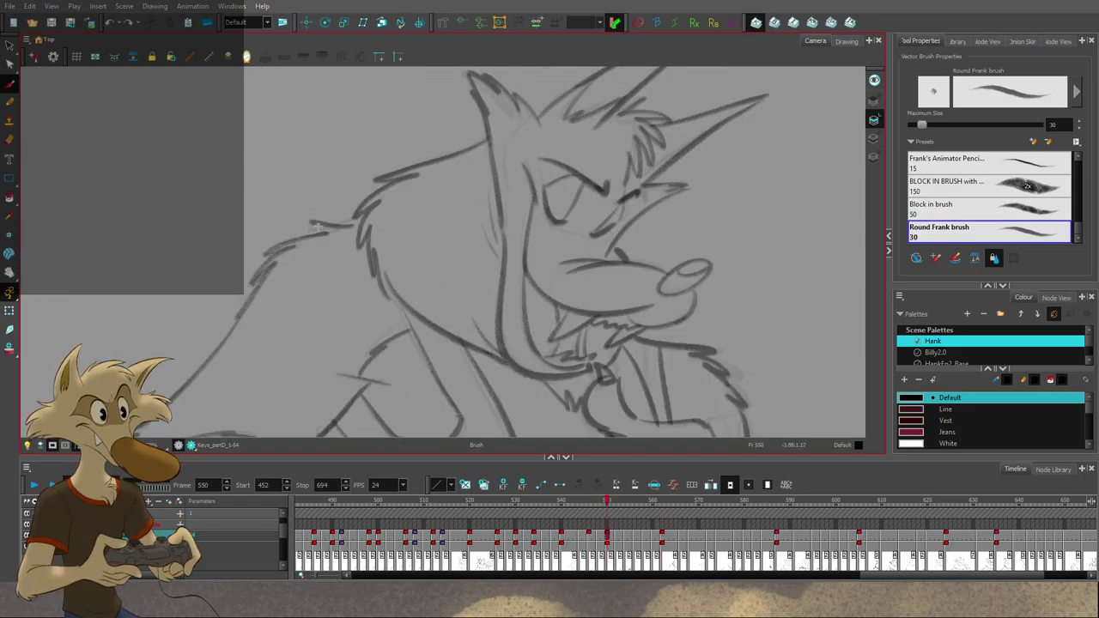
# Step: Try a short line joining the shoulder to the neck fur on frame 550
pyautogui.hotkey('ctrl', 'z')
pyautogui.moveTo(311, 223); pyautogui.dragTo(359, 229)
pyautogui.hotkey('ctrl', 'z')
pyautogui.hotkey('ctrl', 'z')
# Step: Flip between frames 546, 550 and 562 to compare where the shoulder line meets the neck fur
pyautogui.press('f')
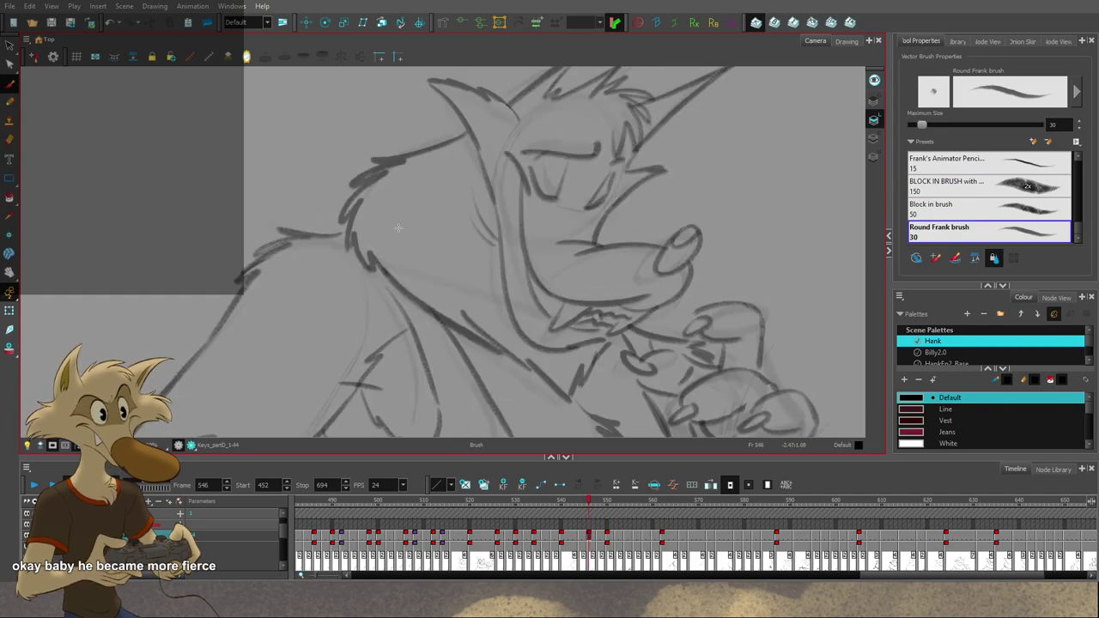
pyautogui.press('g')
pyautogui.press('f')
pyautogui.press('g')
pyautogui.press('g')
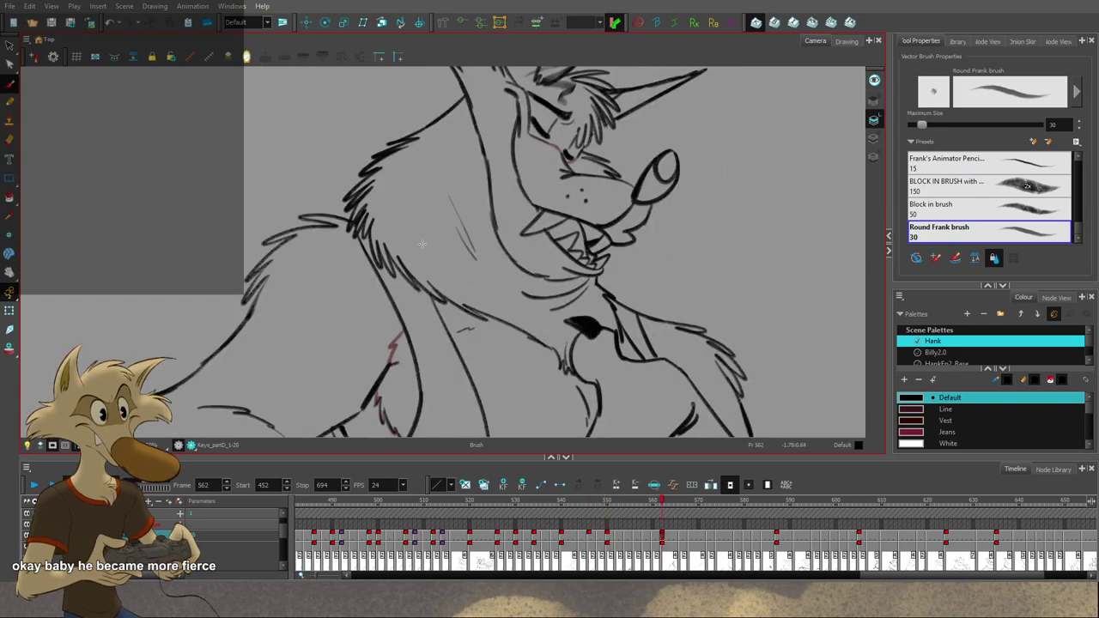
pyautogui.press('f')
pyautogui.press('f')
pyautogui.press('g')
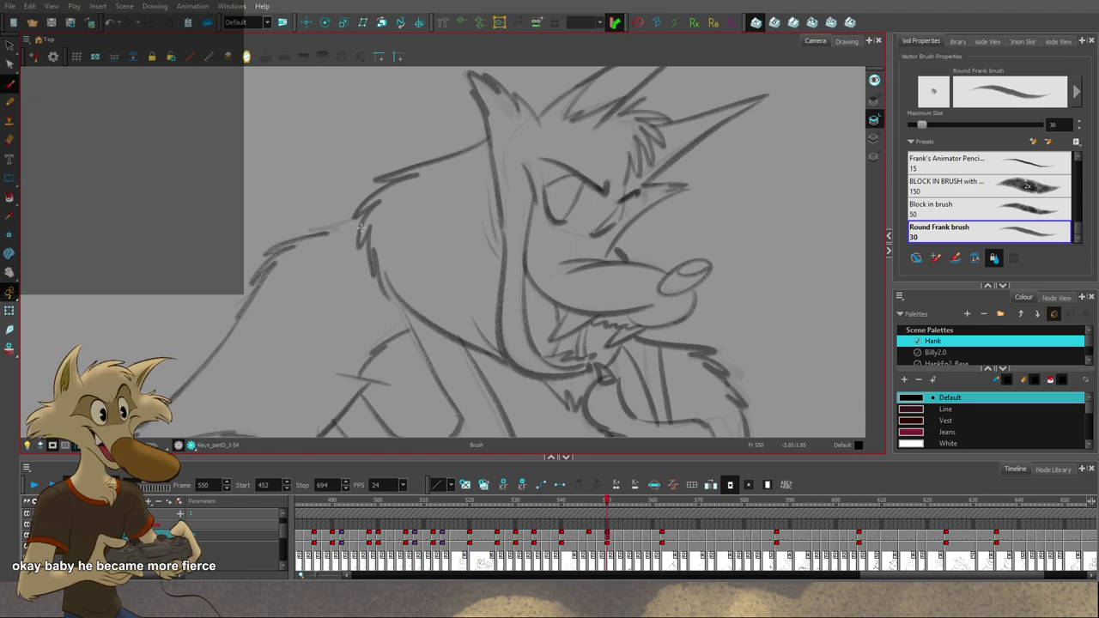
pyautogui.press('f')
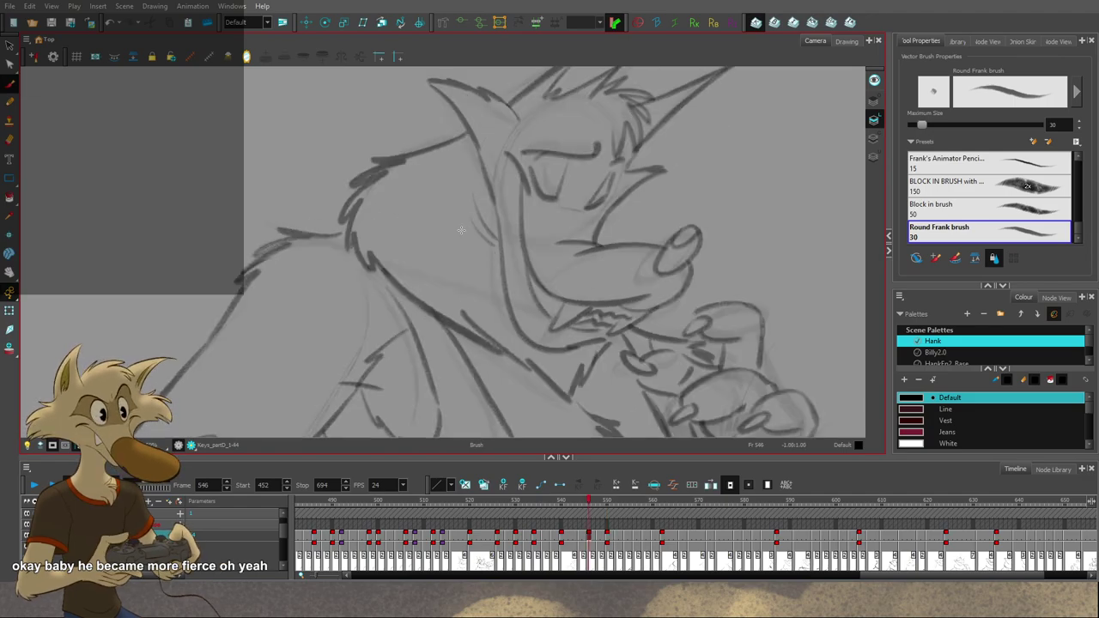
pyautogui.press('g')
pyautogui.press('g')
pyautogui.press('f')
pyautogui.press('f')
pyautogui.press('g')
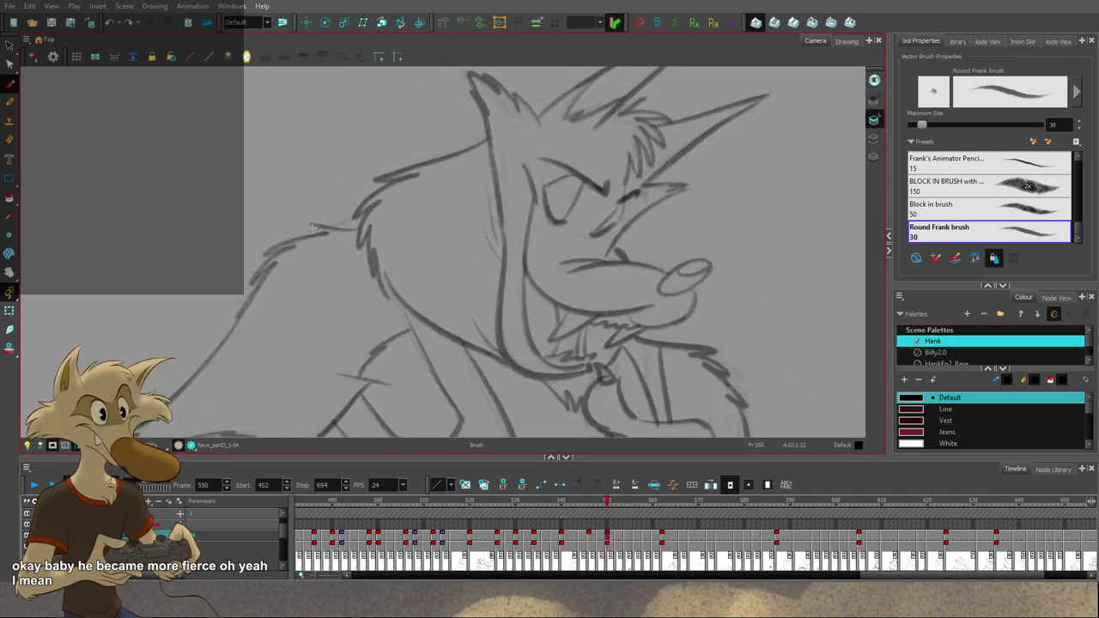
# Step: Undo the last shoulder stroke and redraw the short line joining the shoulder to the neck fur on frame 550
pyautogui.scroll(-5, 412, 236)
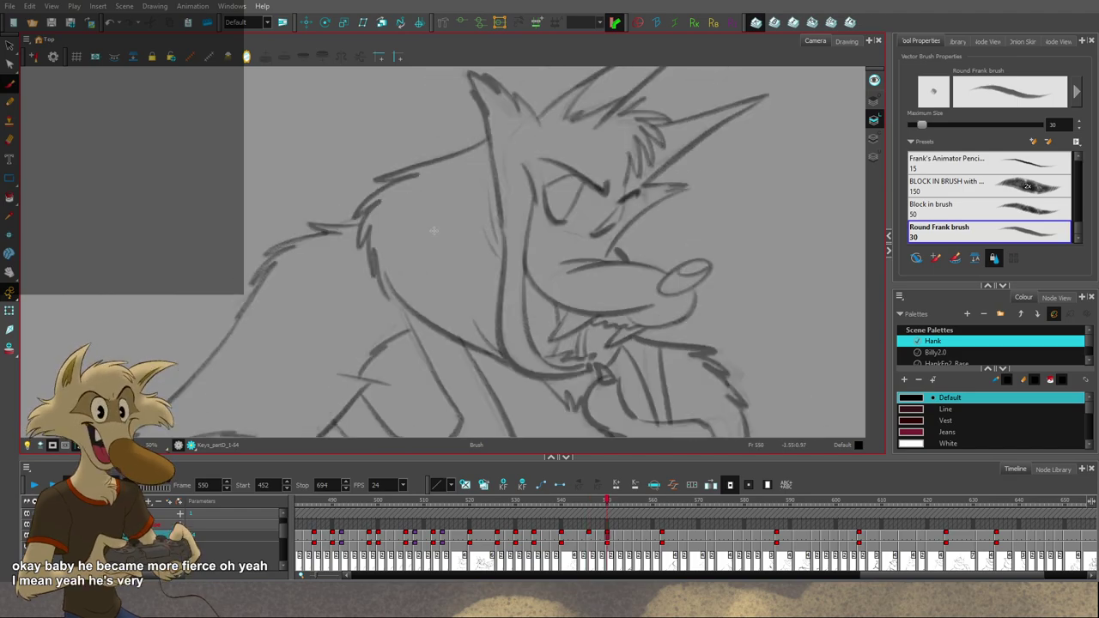
pyautogui.scroll(5, 444, 242)
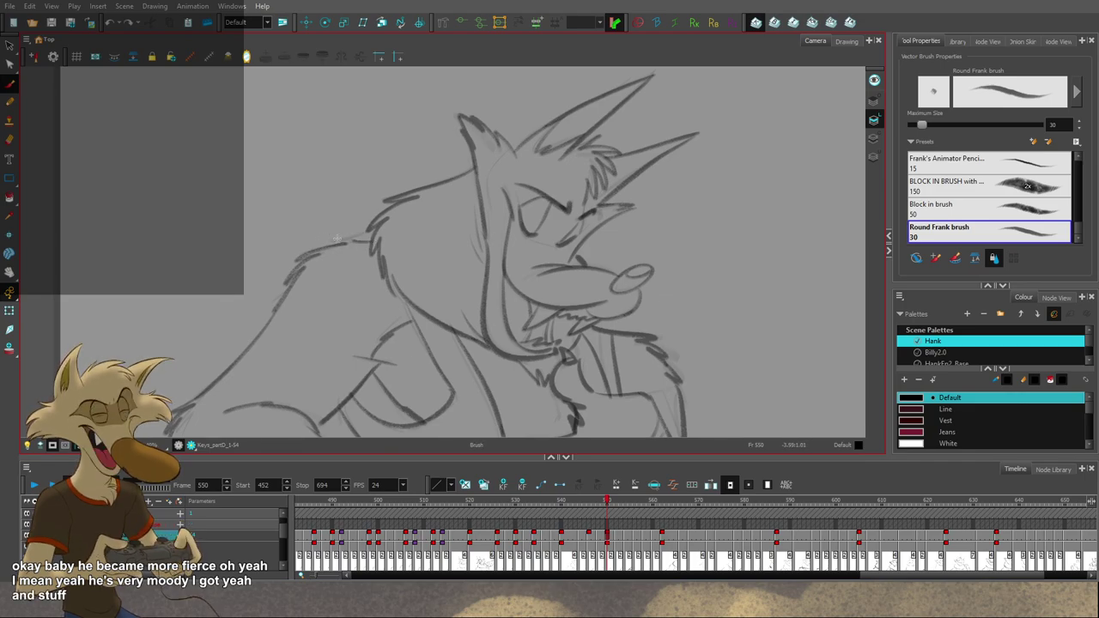
pyautogui.hotkey('ctrl', 'z')
pyautogui.moveTo(326, 237); pyautogui.dragTo(372, 241)
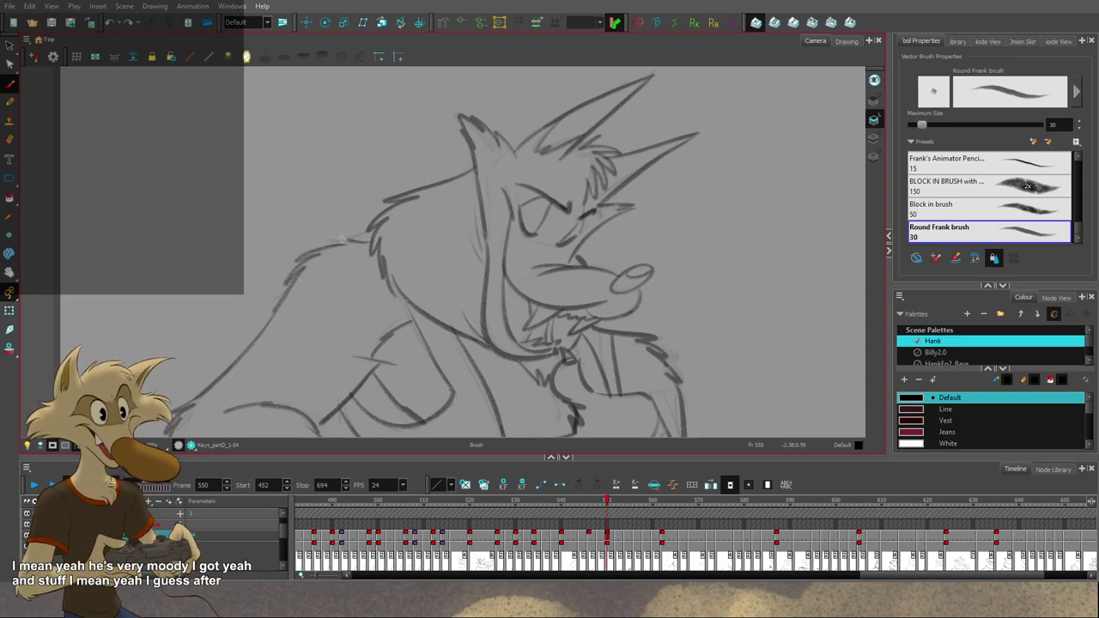
# Step: Compare the redrawn shoulder line on frame 550 with the shoulders on frames 546 and 562
pyautogui.press('f')
pyautogui.press('g')
pyautogui.press('g')
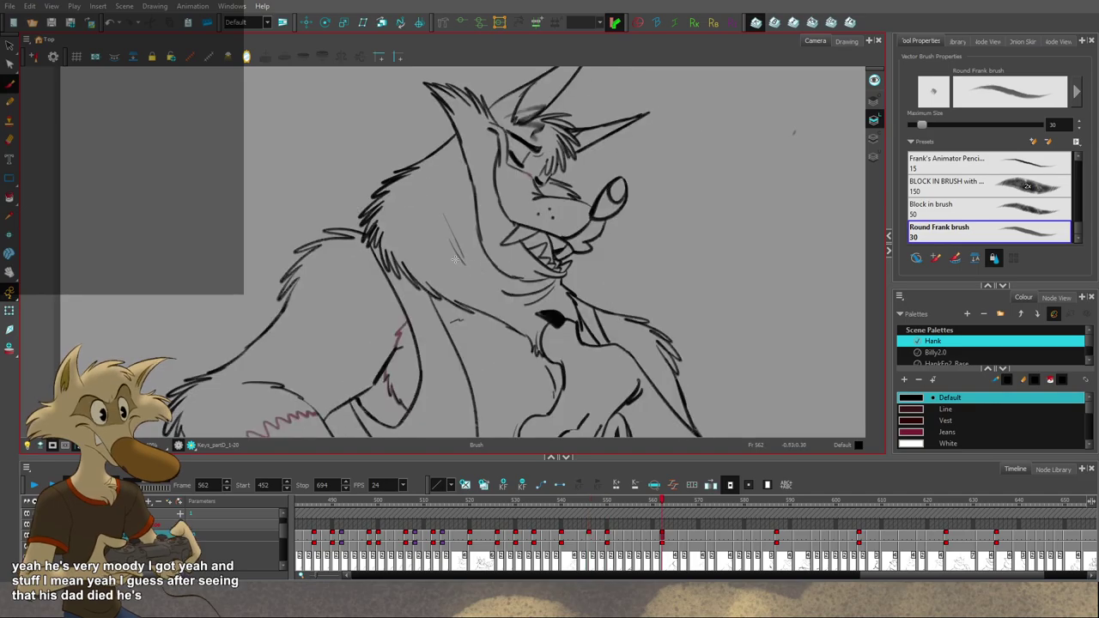
pyautogui.press('f')
pyautogui.press('f')
pyautogui.press('g')
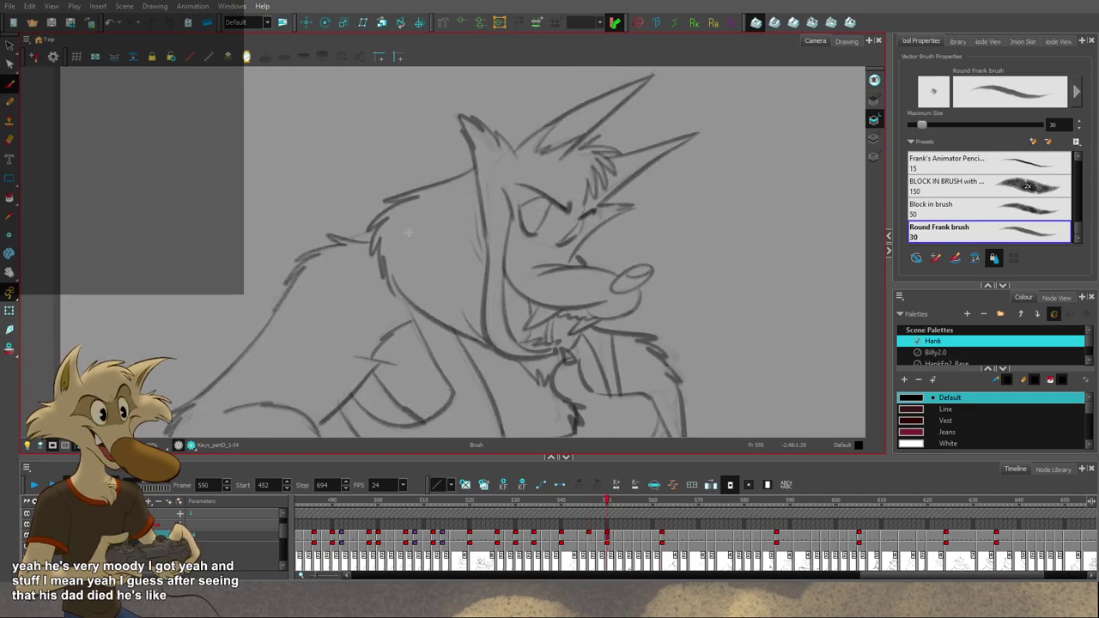
# Step: Check the movement of the whole figure across frames 546, 550 and 562
pyautogui.press('1')
pyautogui.press('1')
pyautogui.press('1')
pyautogui.press('f')
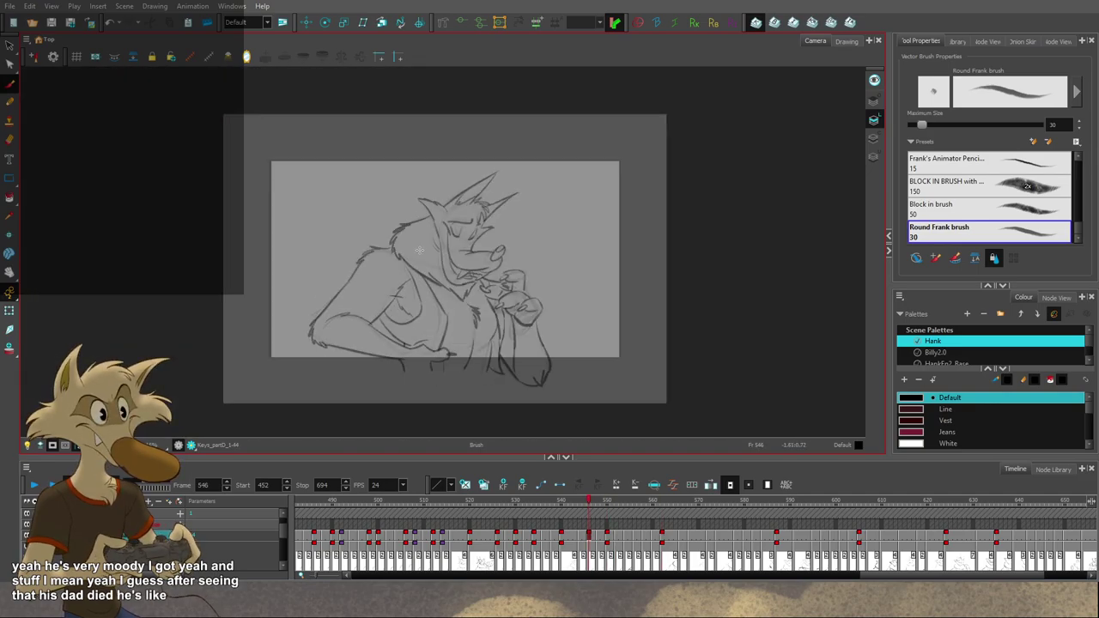
pyautogui.press('g')
pyautogui.press('g')
pyautogui.press('f')
pyautogui.press('f')
pyautogui.press('g')
pyautogui.press('g')
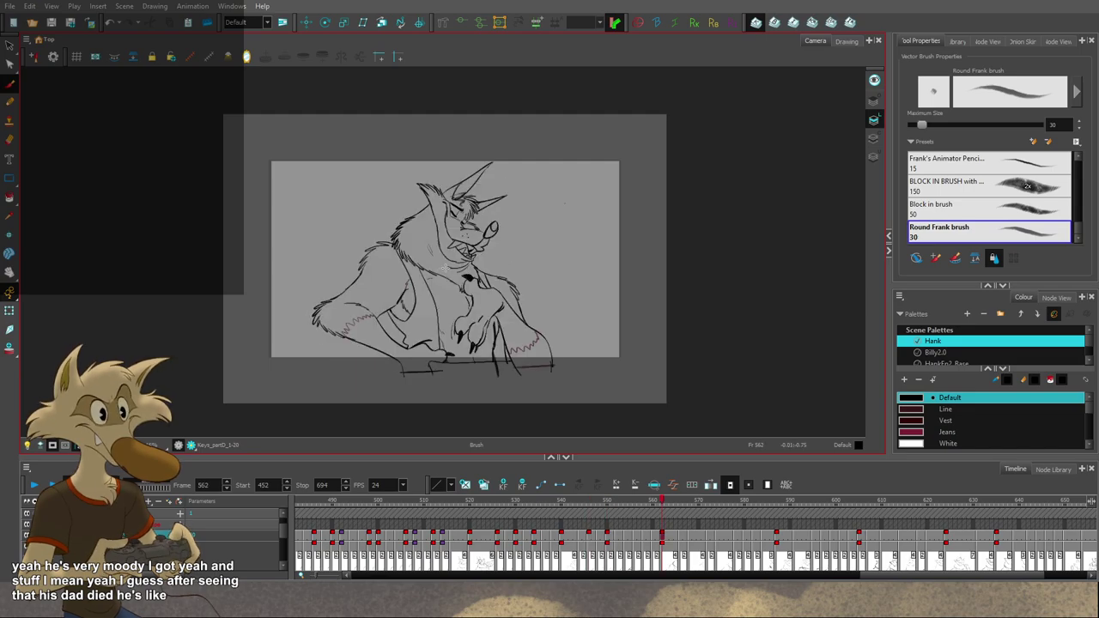
pyautogui.press('f')
pyautogui.press('f')
pyautogui.press('g')
pyautogui.press('f')
pyautogui.press('2')
pyautogui.press('2')
pyautogui.press('f')
pyautogui.press('g')
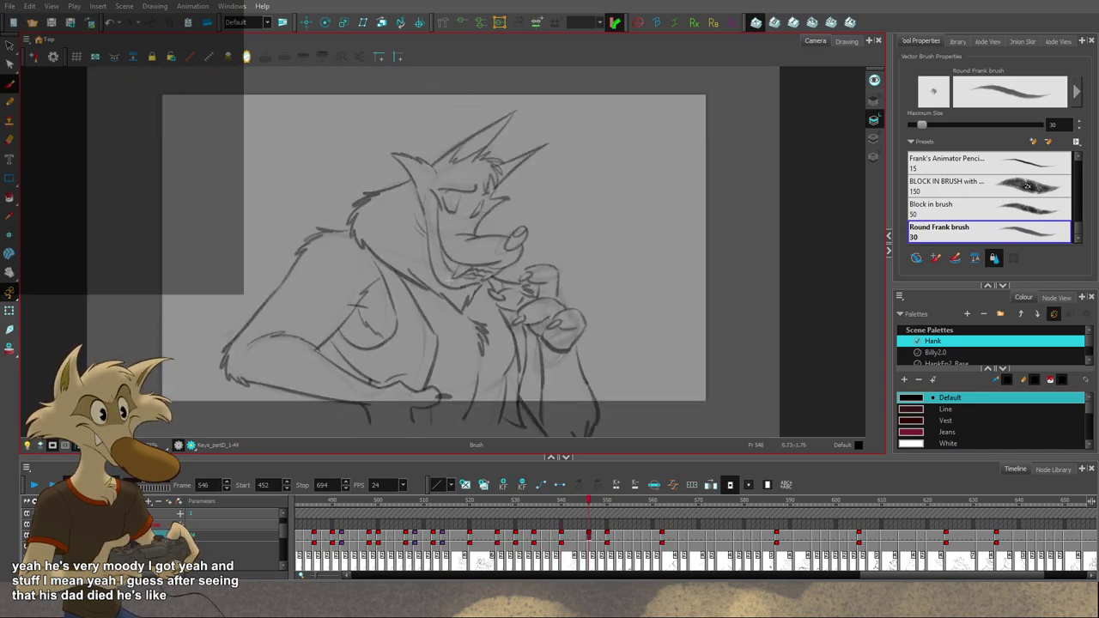
# Step: Examine how the shoulder and neck fur move from frame 546 through 550 to 562
pyautogui.press('g')
pyautogui.press('f')
pyautogui.press('g')
pyautogui.press('g')
pyautogui.press('f')
pyautogui.press('f')
pyautogui.press('g')
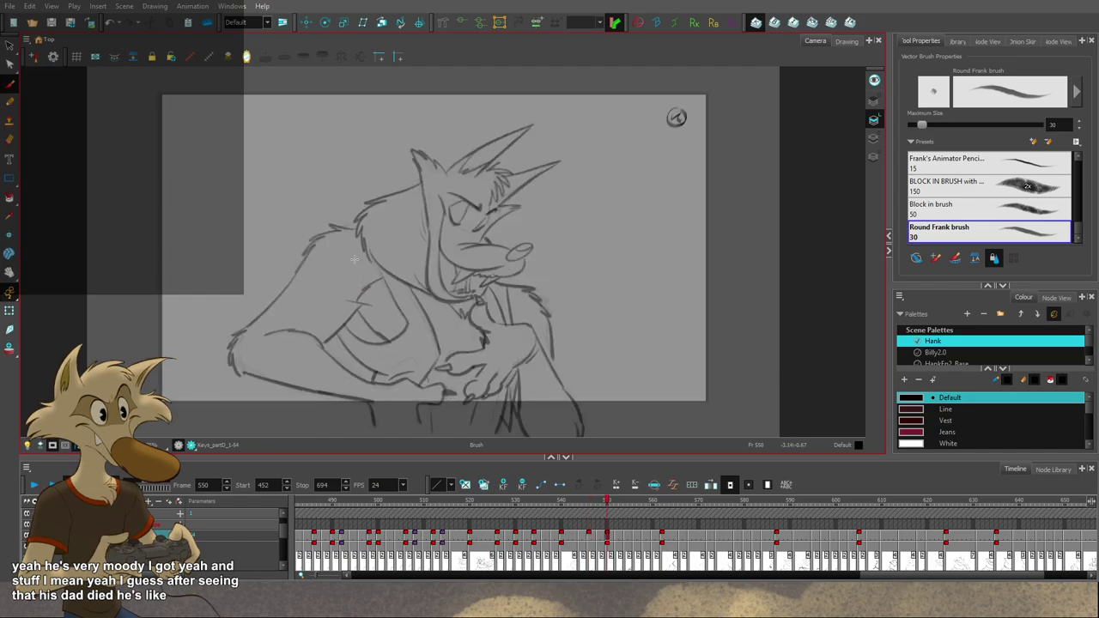
pyautogui.press('f')
pyautogui.press('g')
pyautogui.press('g')
pyautogui.press('f')
pyautogui.press('f')
pyautogui.press('g')
pyautogui.press('2')
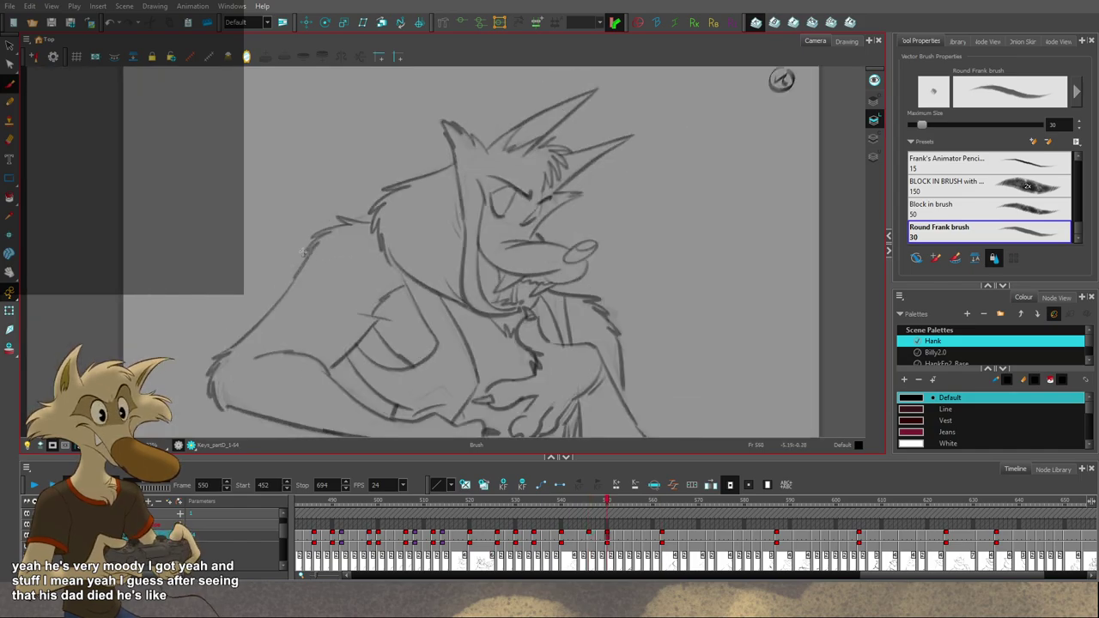
pyautogui.press('g')
pyautogui.press('f')
pyautogui.press('g')
pyautogui.press('f')
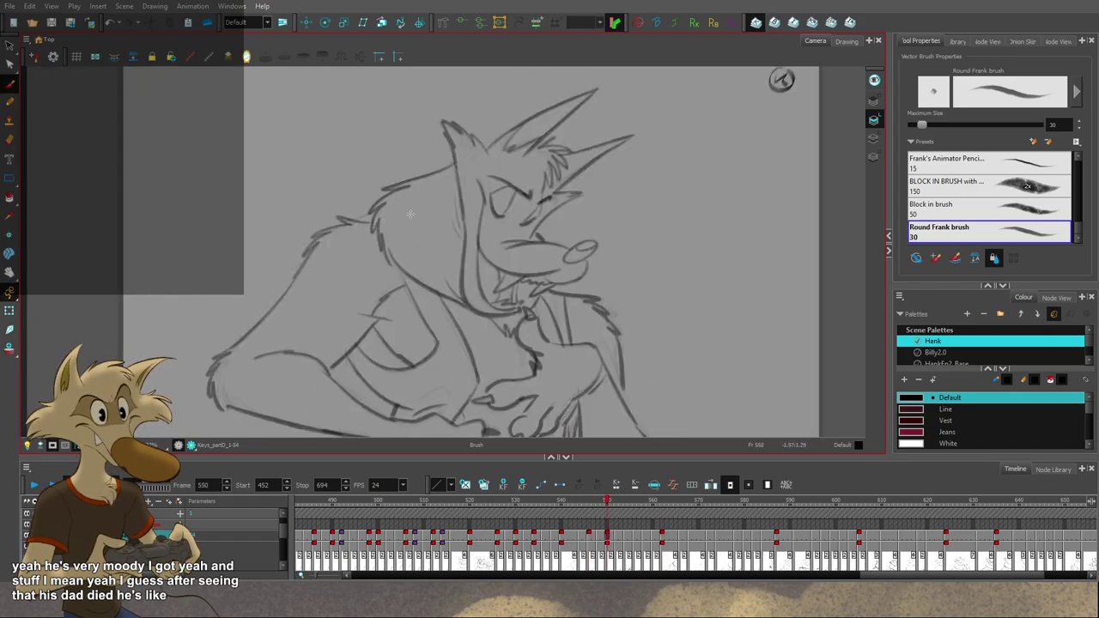
pyautogui.press('g')
# Step: Check the wolf's pose on frame 550 in Mirror View and restore the normal orientation
pyautogui.scroll(-3, 429, 232)
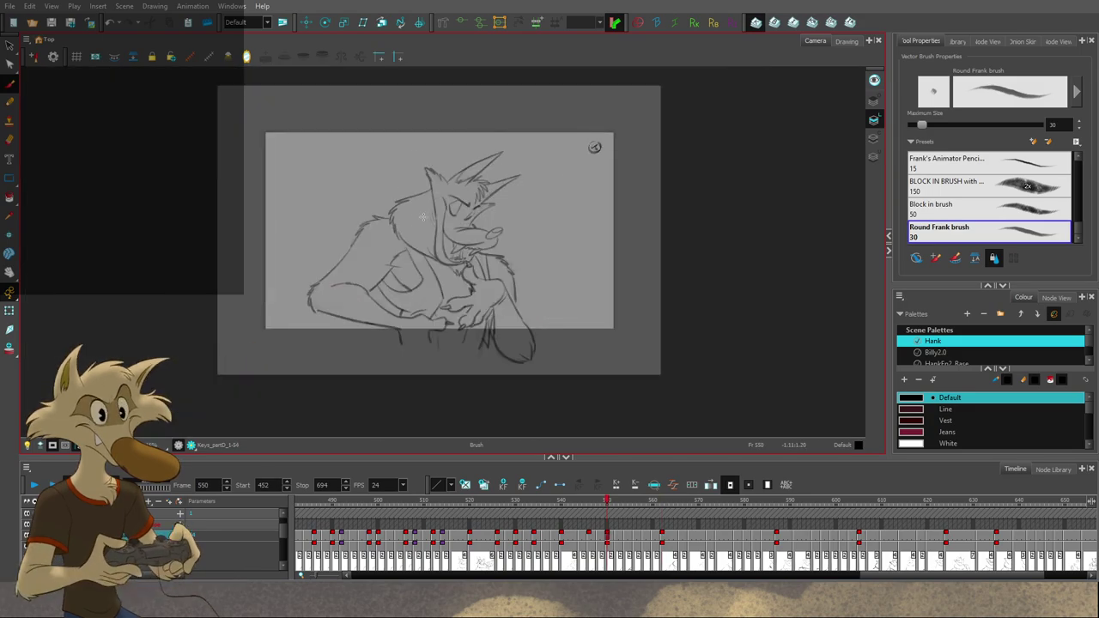
pyautogui.press('f')
pyautogui.scroll(2, 444, 247)
pyautogui.press('g')
pyautogui.press('f')
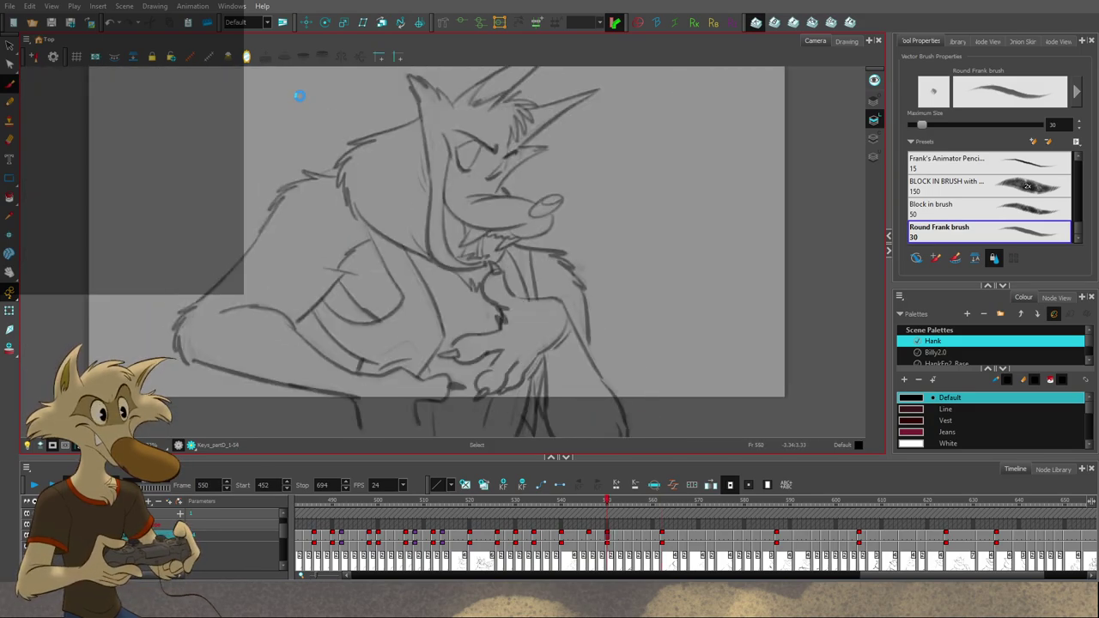
pyautogui.click(246, 60)
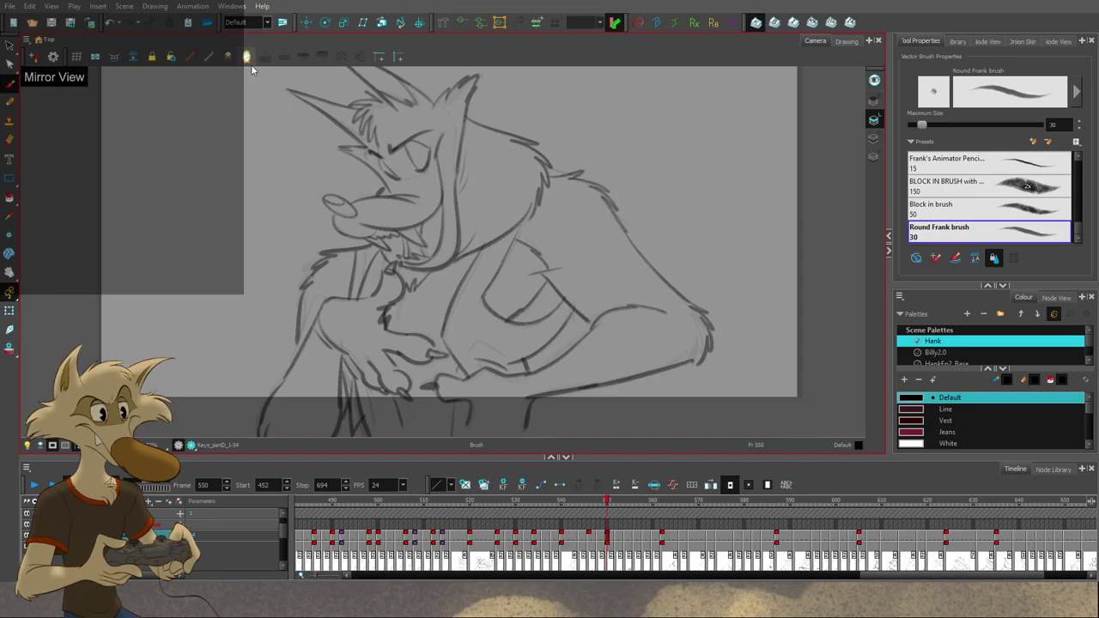
pyautogui.click(248, 60)
# Step: Step back through the key poses to frame 520 and forward again to review the action
pyautogui.scroll(-2, 353, 201)
pyautogui.press('f')
pyautogui.press('f')
pyautogui.press('f')
pyautogui.press('f')
pyautogui.press('f')
pyautogui.press('f')
pyautogui.press('g')
pyautogui.press('f')
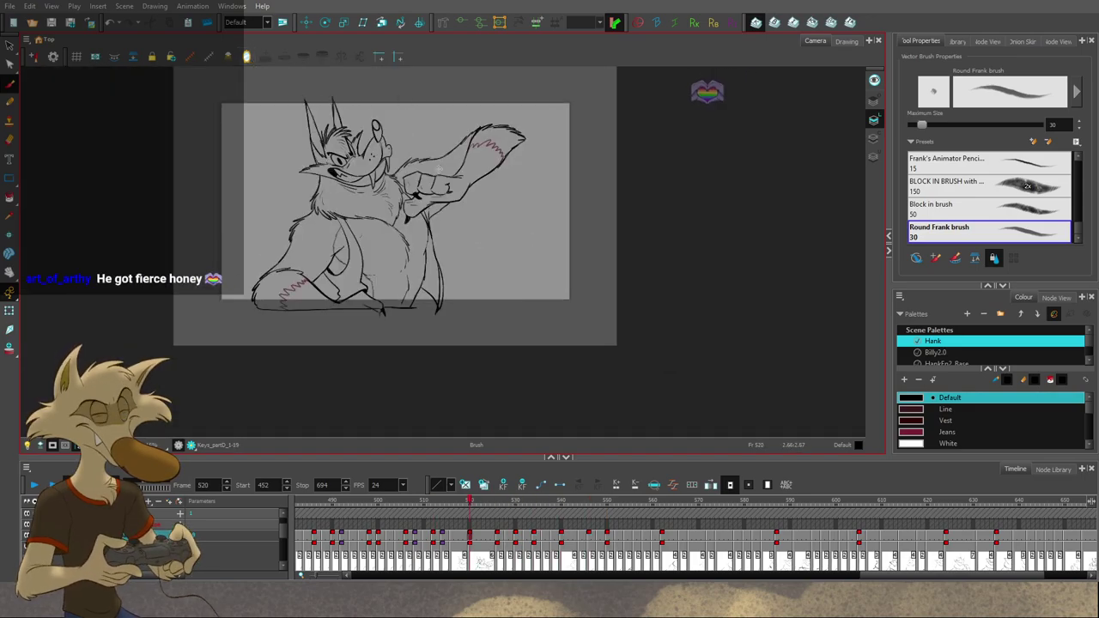
pyautogui.press('g')
pyautogui.scroll(1, 424, 159)
pyautogui.scroll(1, 423, 158)
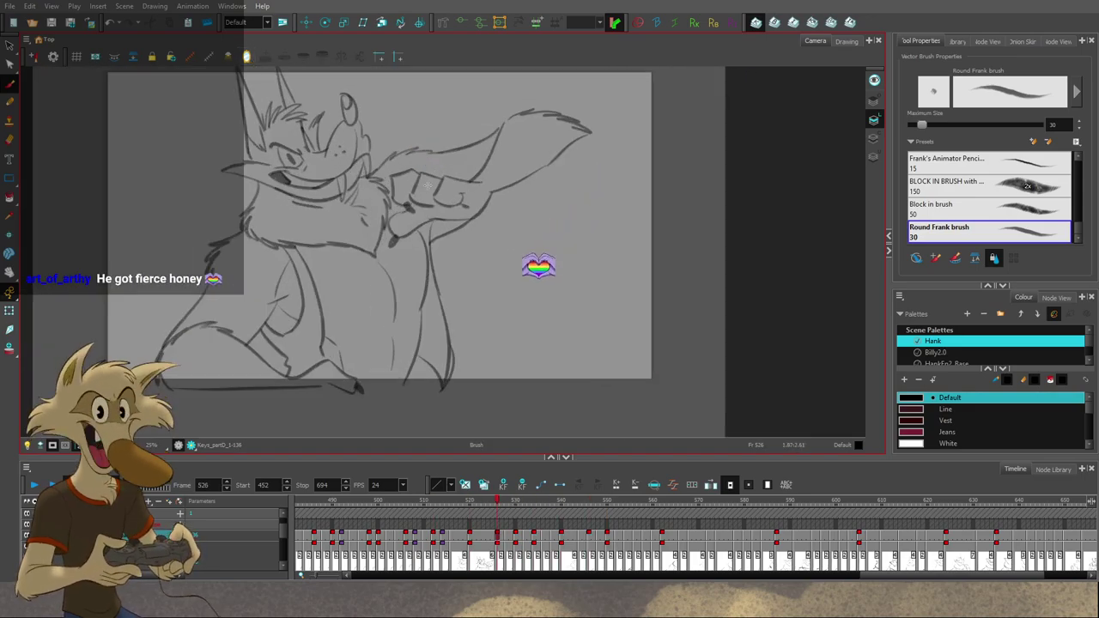
pyautogui.scroll(-2, 423, 204)
pyautogui.scroll(1, 400, 181)
pyautogui.press('g')
pyautogui.press('g')
pyautogui.press('g')
pyautogui.press('g')
pyautogui.press('g')
# Step: Play the animation and look over the wolf's pose on frame 498
pyautogui.press('Return')
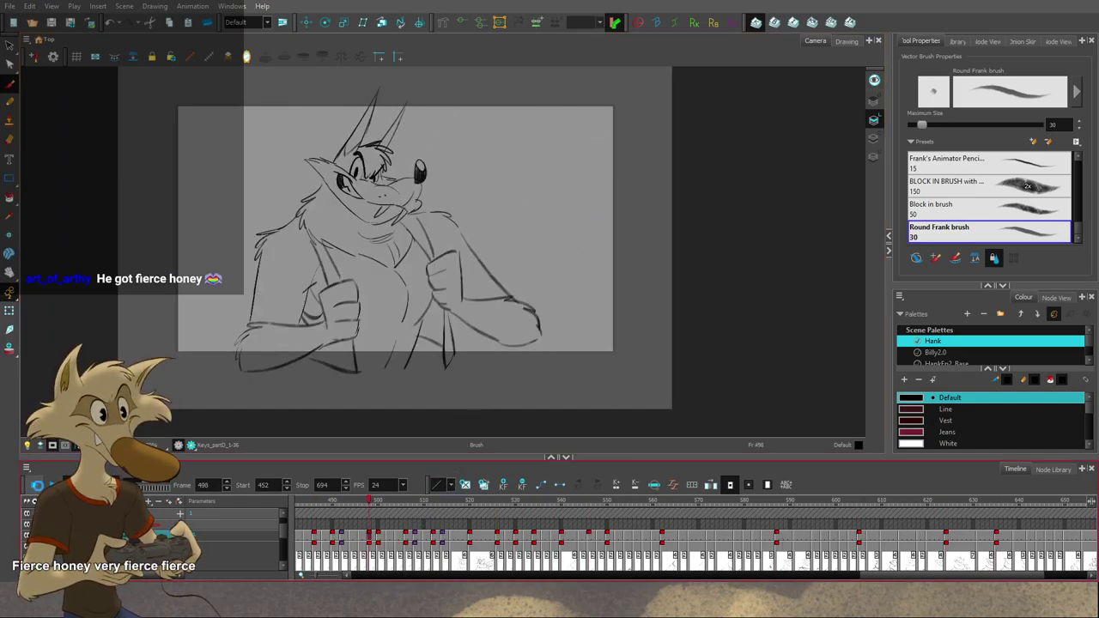
pyautogui.press('g')
pyautogui.press('g')
pyautogui.press('f')
pyautogui.press('f')
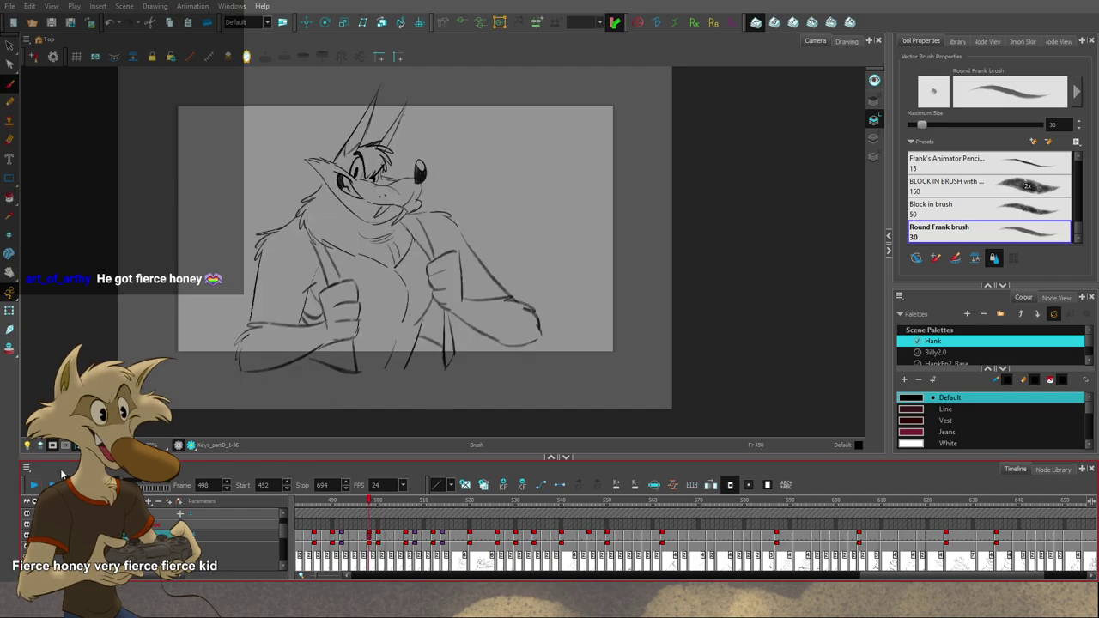
pyautogui.scroll(-3, 570, 277)
pyautogui.scroll(1, 511, 266)
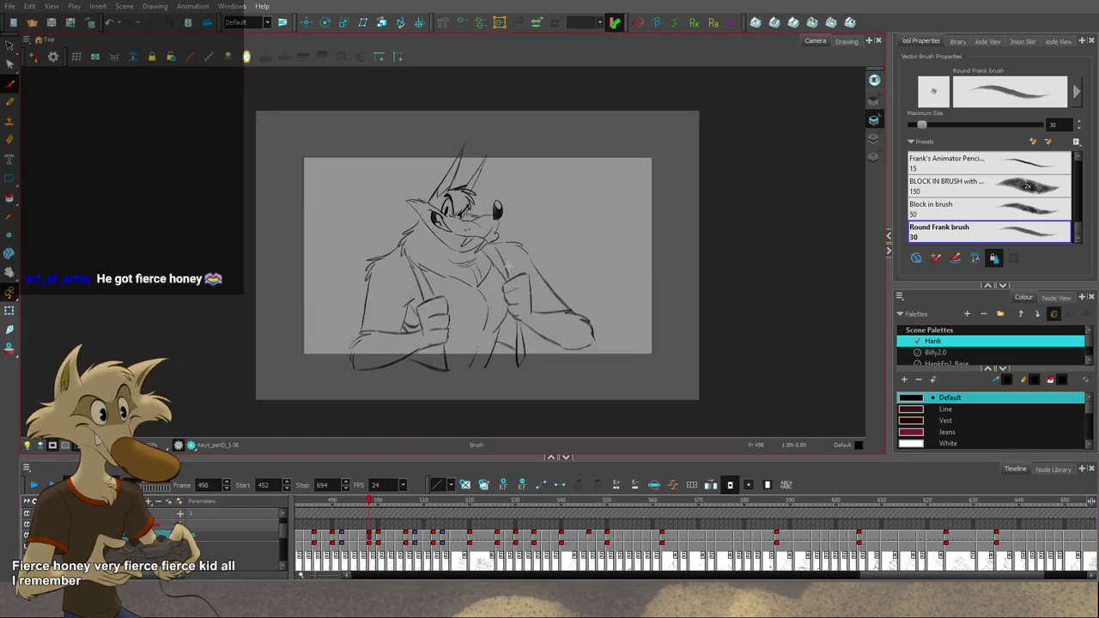
pyautogui.scroll(-1, 527, 283)
pyautogui.scroll(3, 531, 281)
pyautogui.scroll(-1, 541, 285)
pyautogui.scroll(1, 559, 292)
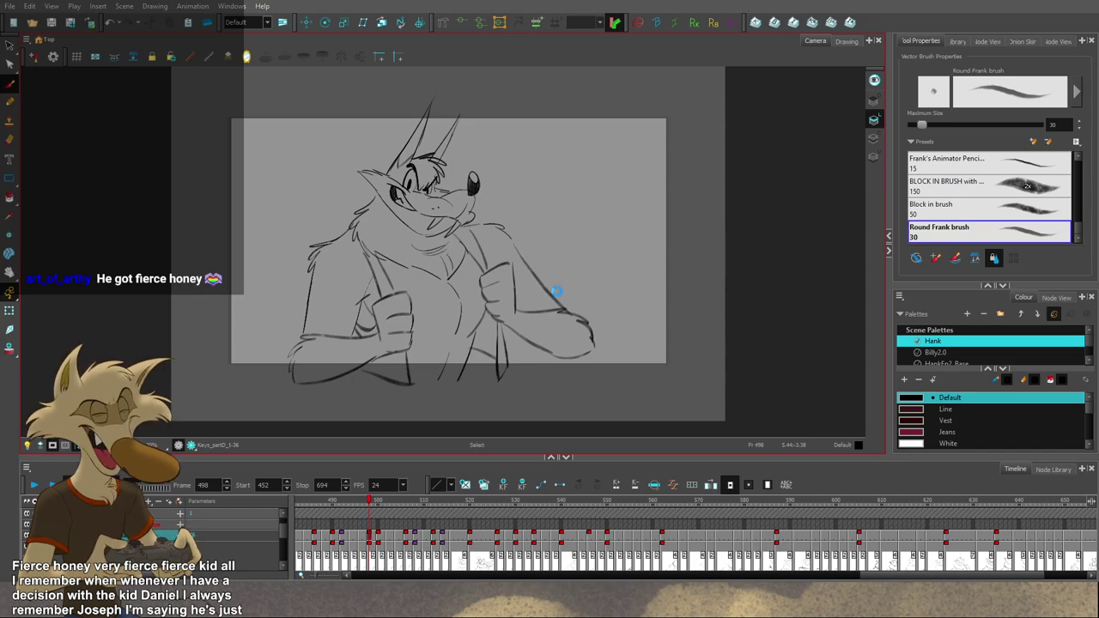
# Step: Go to frame 502 and compare its mouth and snout with frame 500
pyautogui.scroll(-2, 557, 291)
pyautogui.press('f')
pyautogui.scroll(2, 563, 293)
pyautogui.press('g')
pyautogui.press('g')
pyautogui.press(',')
pyautogui.press(',')
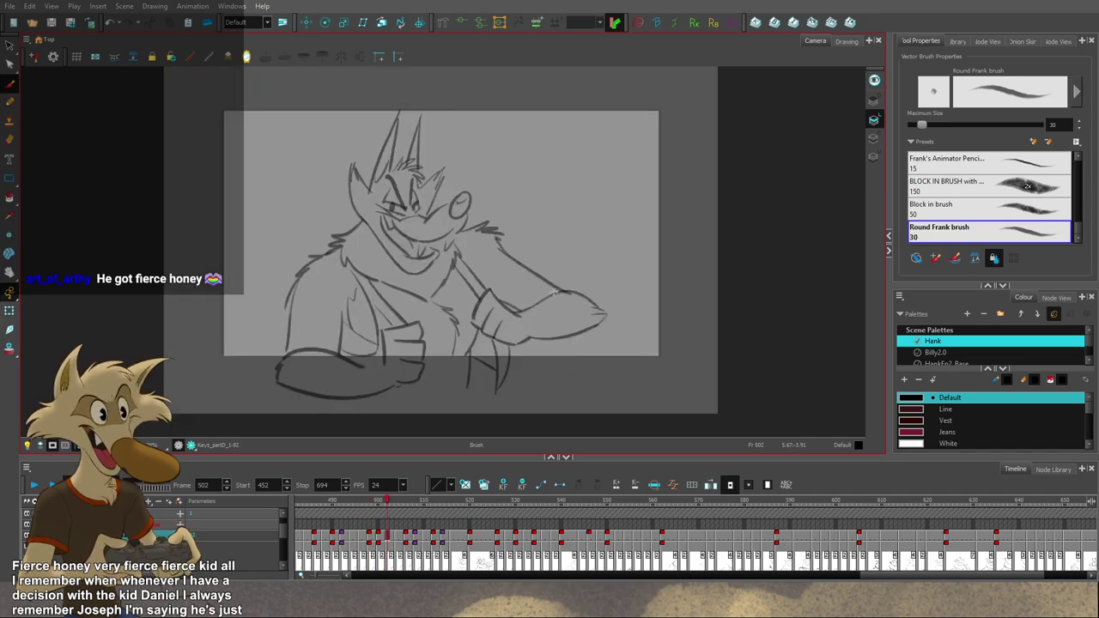
pyautogui.scroll(1, 478, 240)
pyautogui.press('g')
pyautogui.press('g')
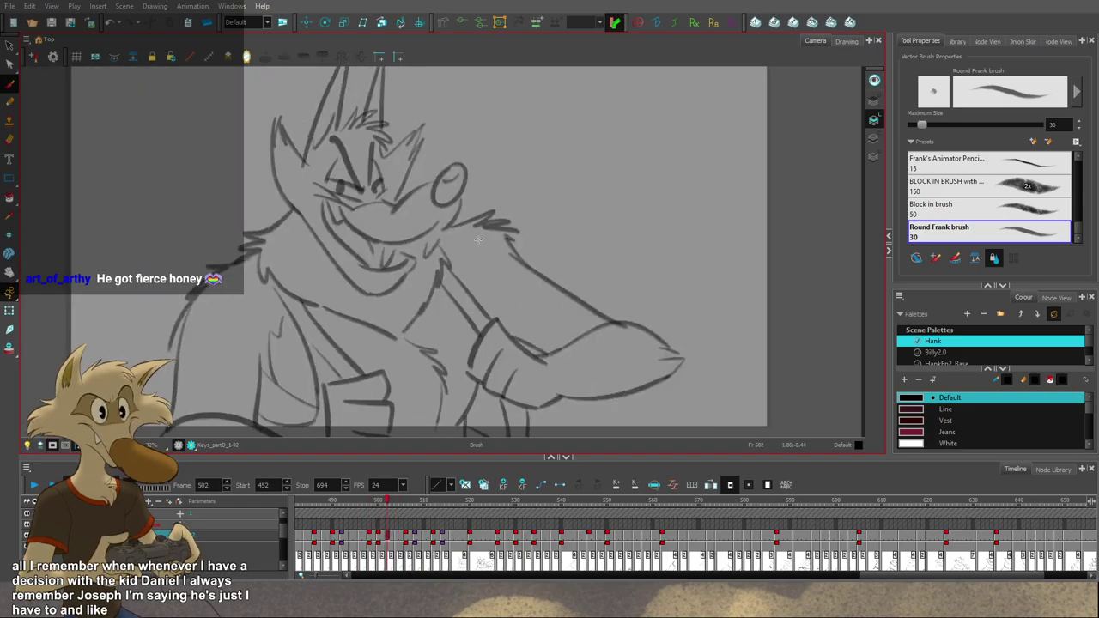
pyautogui.press('f')
pyautogui.press('g')
pyautogui.hotkey('alt', 'b')
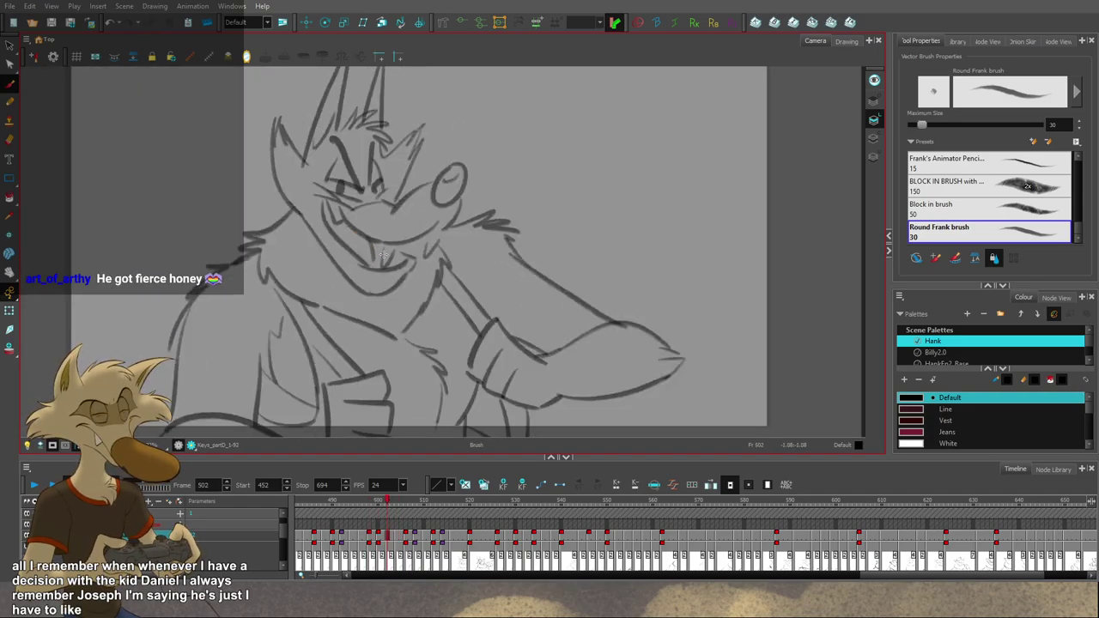
pyautogui.press('f')
pyautogui.press('g')
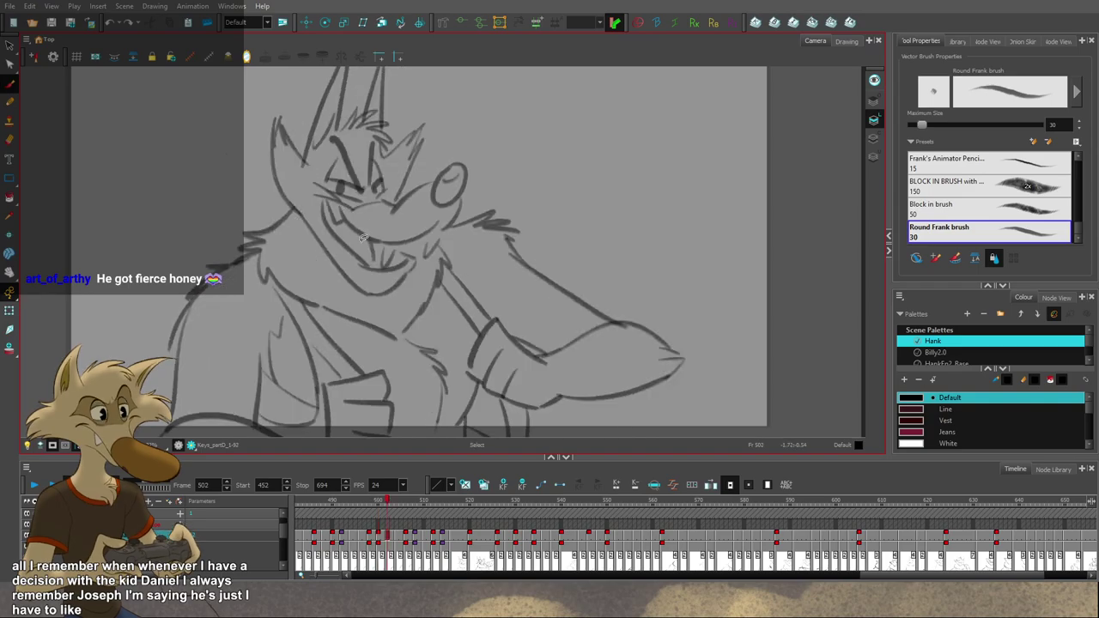
# Step: Delete the upper mouth line on frame 502 and redraw it as a curve under the snout
pyautogui.hotkey('ctrl', 'z')
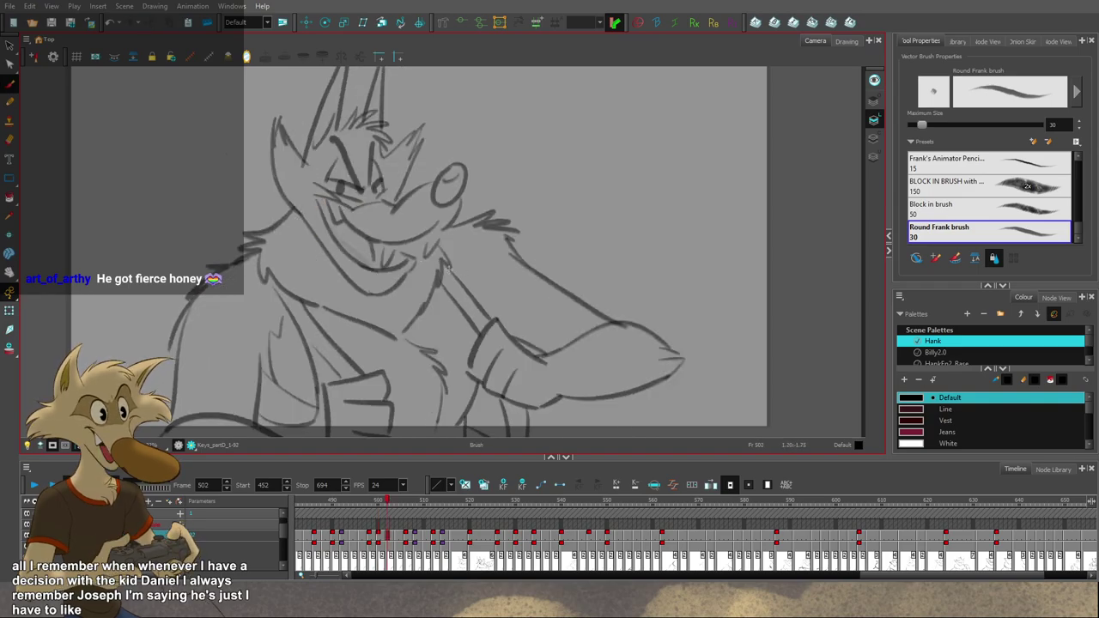
pyautogui.keyDown('ctrl'); pyautogui.click(346, 207); pyautogui.keyUp('ctrl')
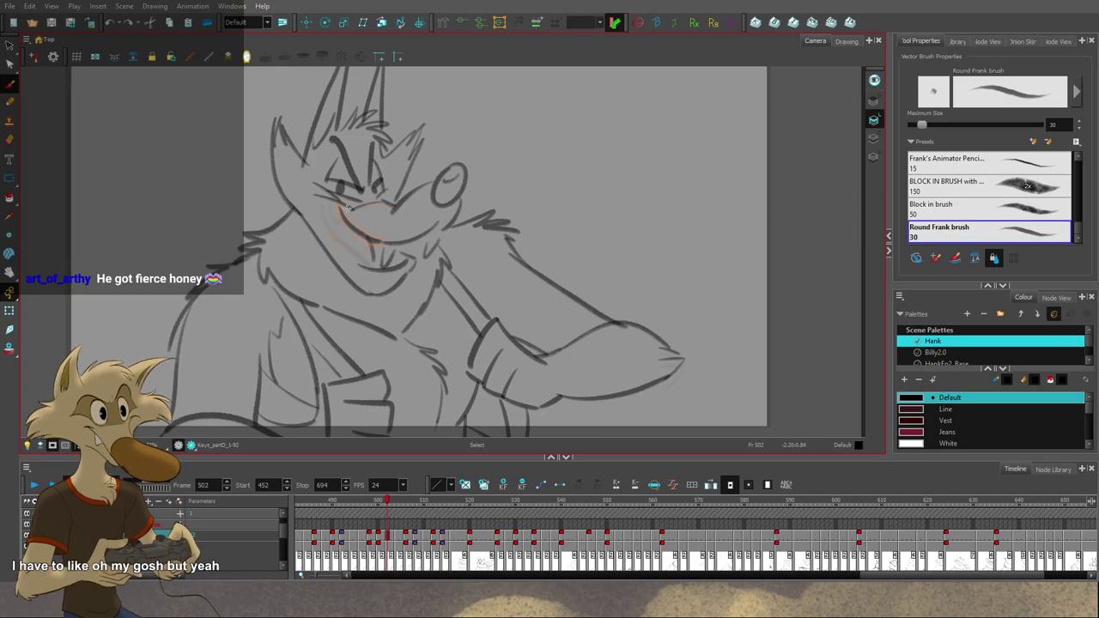
pyautogui.press('Delete')
pyautogui.press('f')
pyautogui.press('g')
pyautogui.moveTo(333, 206); pyautogui.dragTo(376, 240)
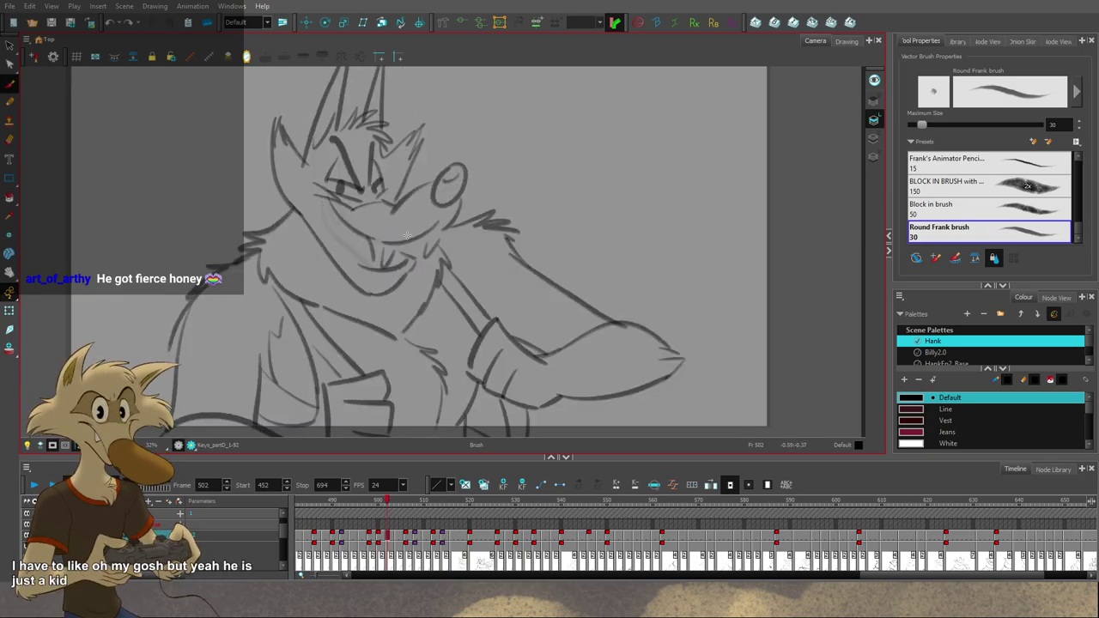
# Step: Redraw the fang at the corner of the mouth on frame 502, checking it against frame 500
pyautogui.press('.')
pyautogui.press(',')
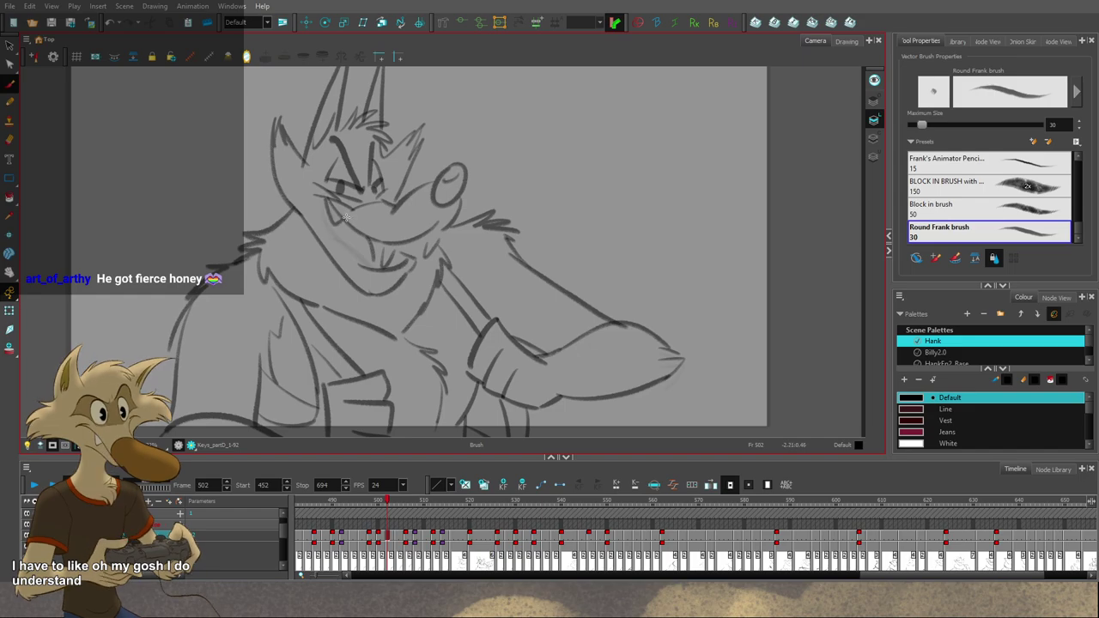
pyautogui.press('.')
pyautogui.press(',')
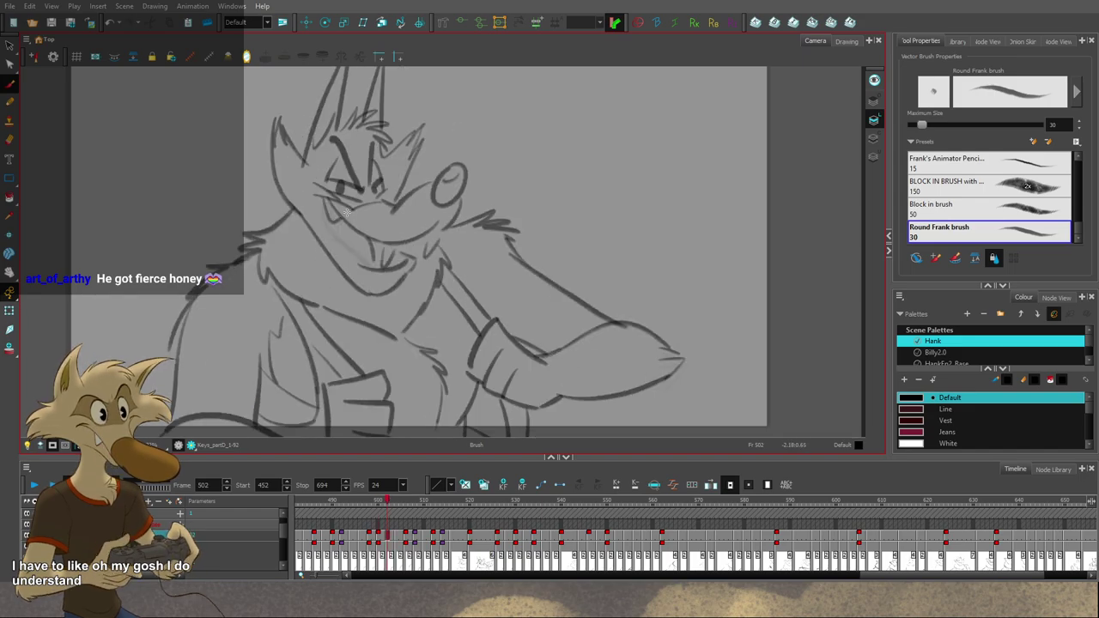
pyautogui.press('.')
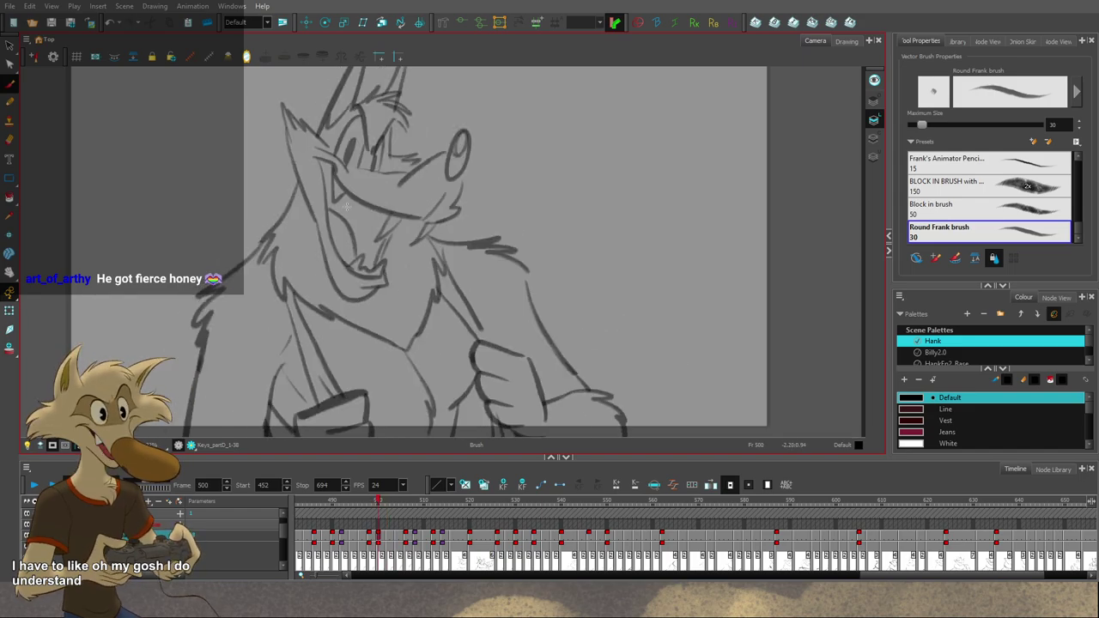
pyautogui.press(',')
pyautogui.press('f')
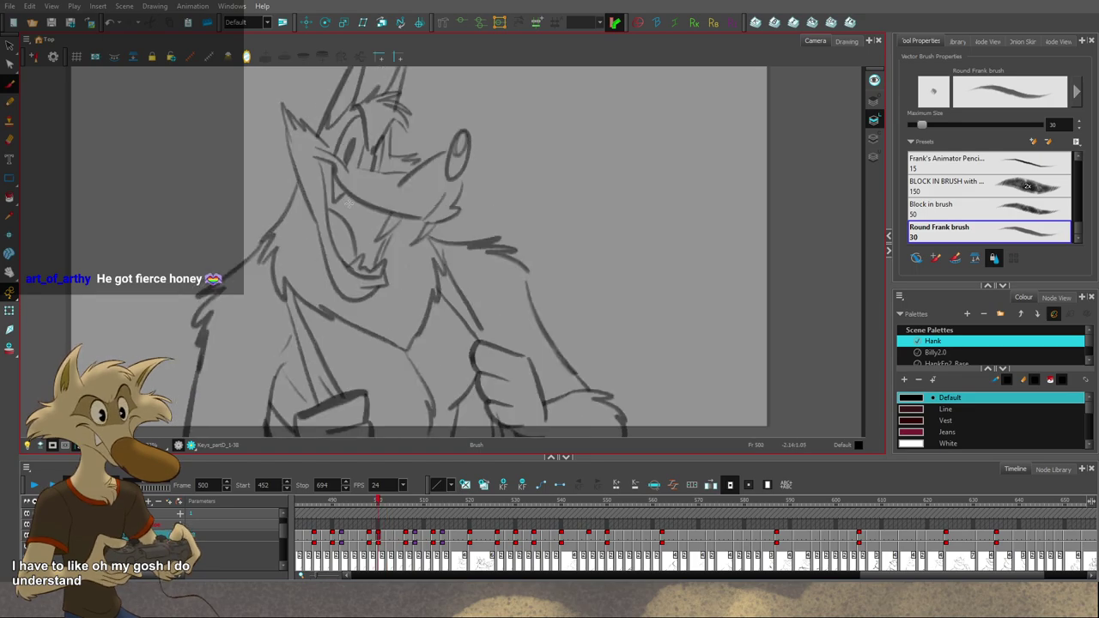
pyautogui.press('g')
pyautogui.press('g')
pyautogui.press('f')
pyautogui.press('f')
pyautogui.press('g')
# Step: Draw the line curving down from the mouth corner along the jaw on frame 502 and compare it with frame 500
pyautogui.moveTo(316, 196); pyautogui.dragTo(354, 259)
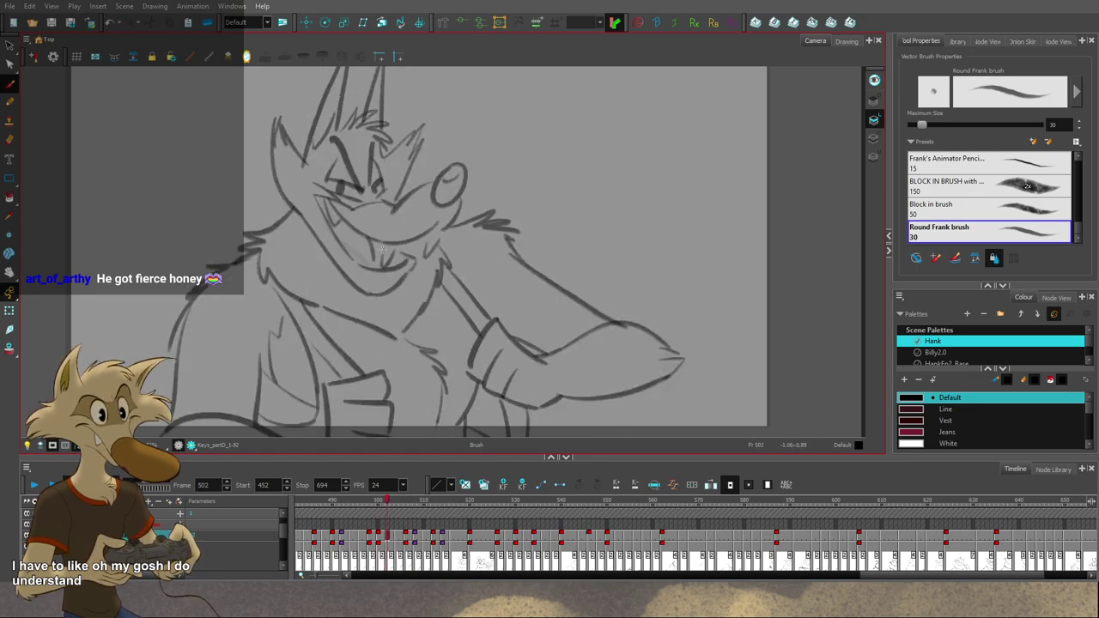
pyautogui.press('.')
pyautogui.press(',')
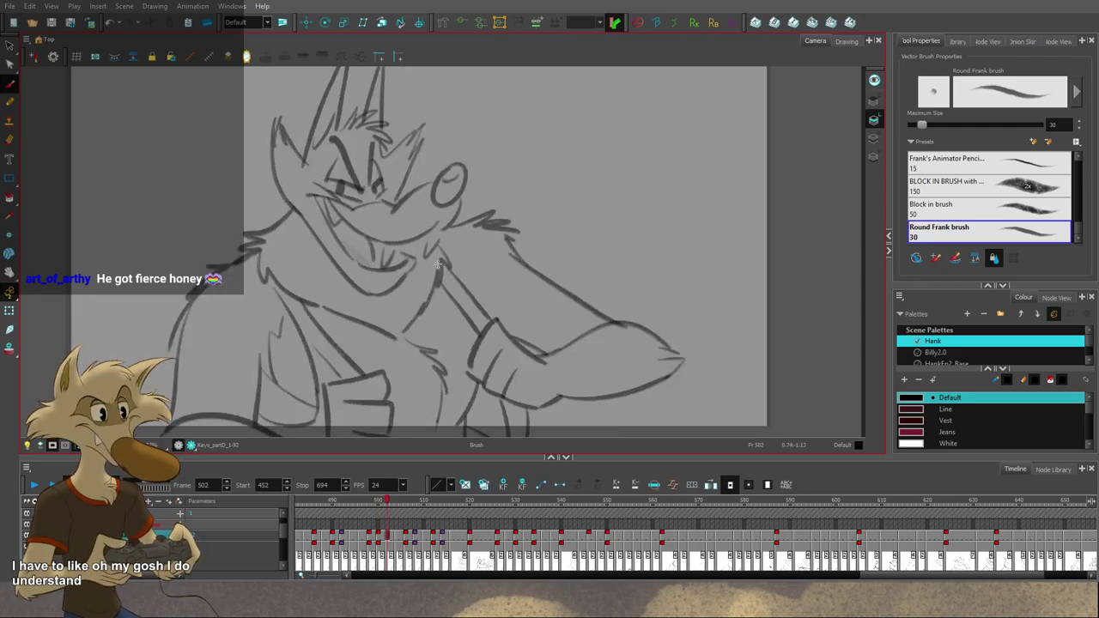
pyautogui.scroll(-3, 436, 262)
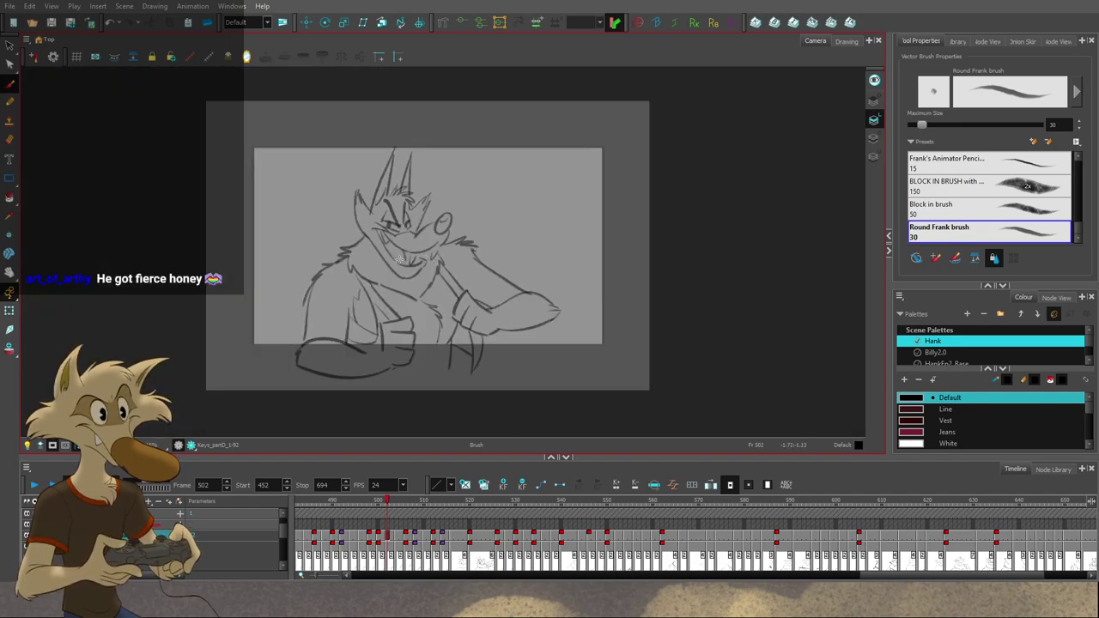
pyautogui.scroll(1, 399, 258)
pyautogui.press('f')
pyautogui.press('f')
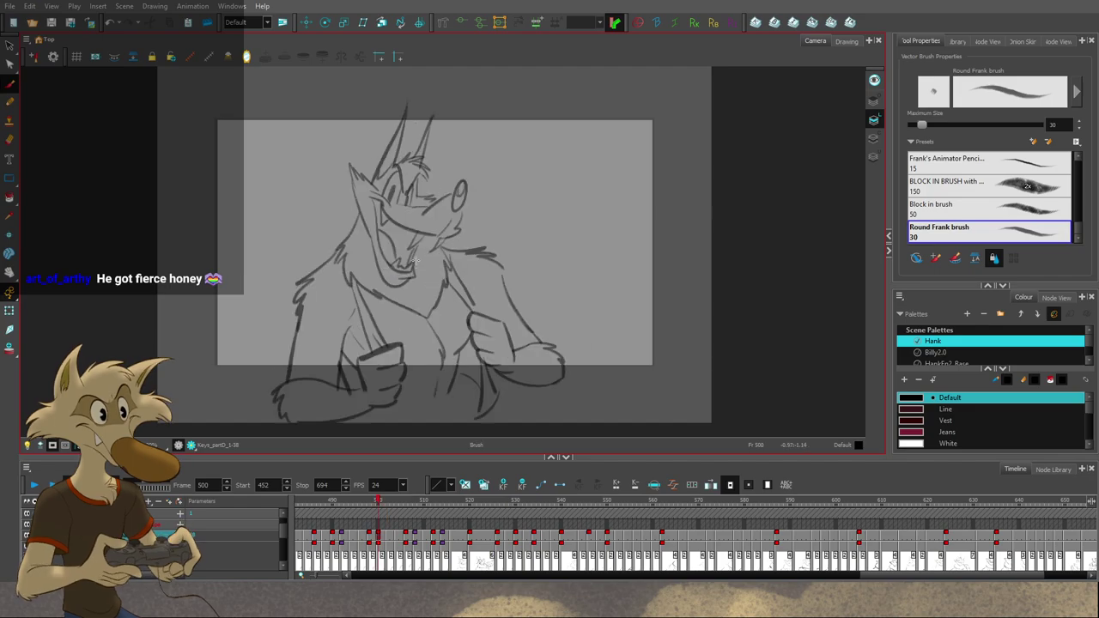
# Step: Go to frame 508 and compare its head and snout with the pose on frame 506
pyautogui.press('g')
pyautogui.press('g')
pyautogui.press('g')
pyautogui.press('.')
pyautogui.press('.')
pyautogui.press('.')
pyautogui.press('.')
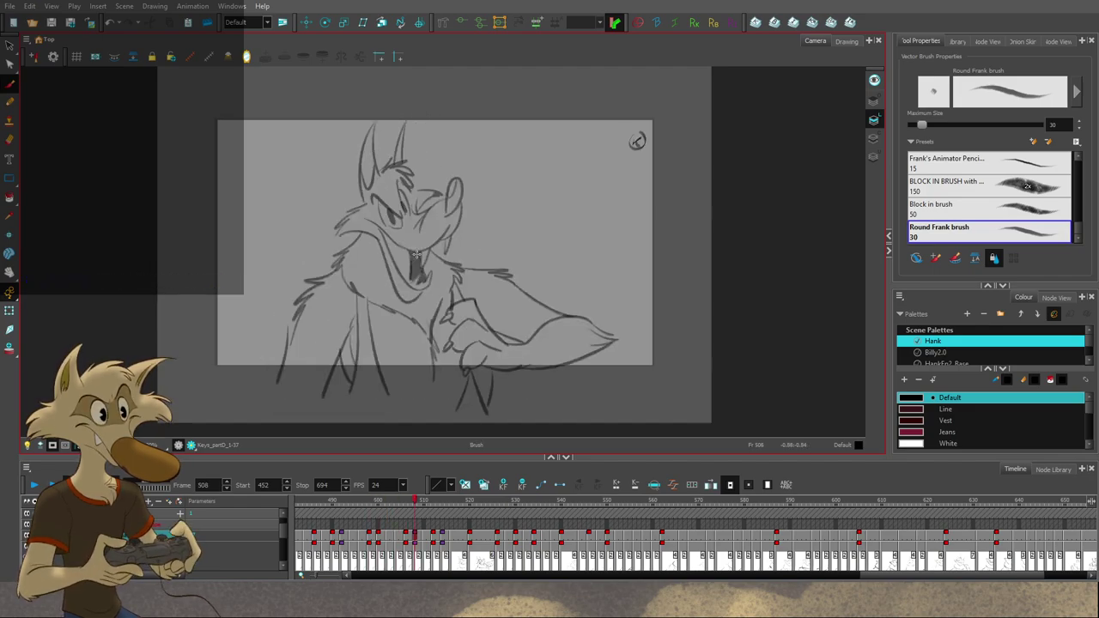
pyautogui.scroll(-1, 418, 254)
pyautogui.press('f')
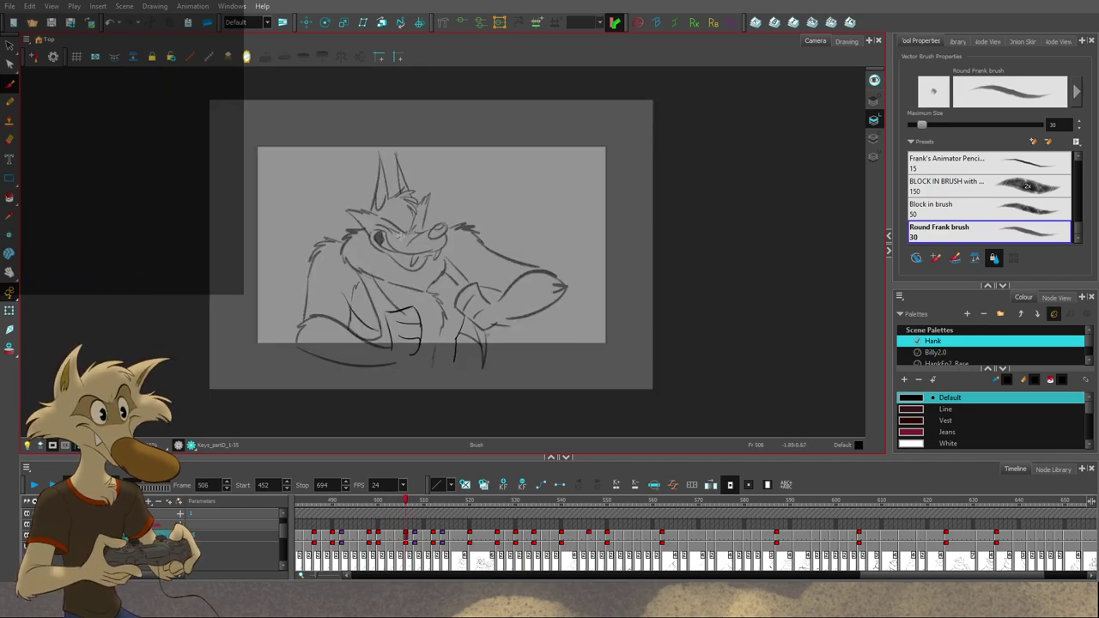
pyautogui.scroll(2, 401, 230)
pyautogui.press('g')
pyautogui.press('g')
pyautogui.press('f')
pyautogui.press('f')
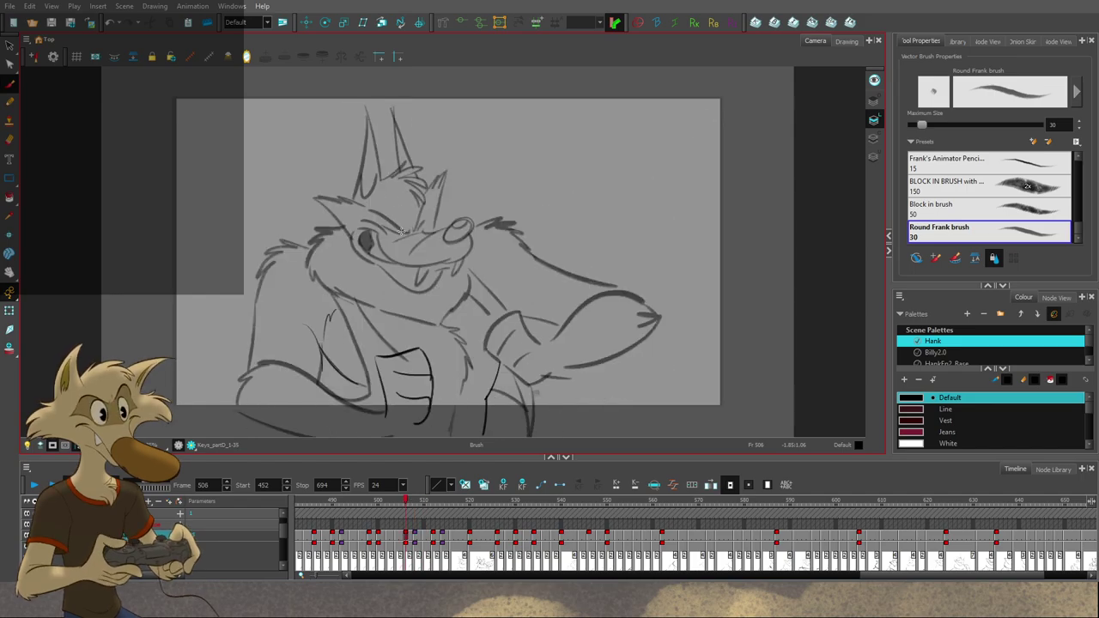
pyautogui.press('g')
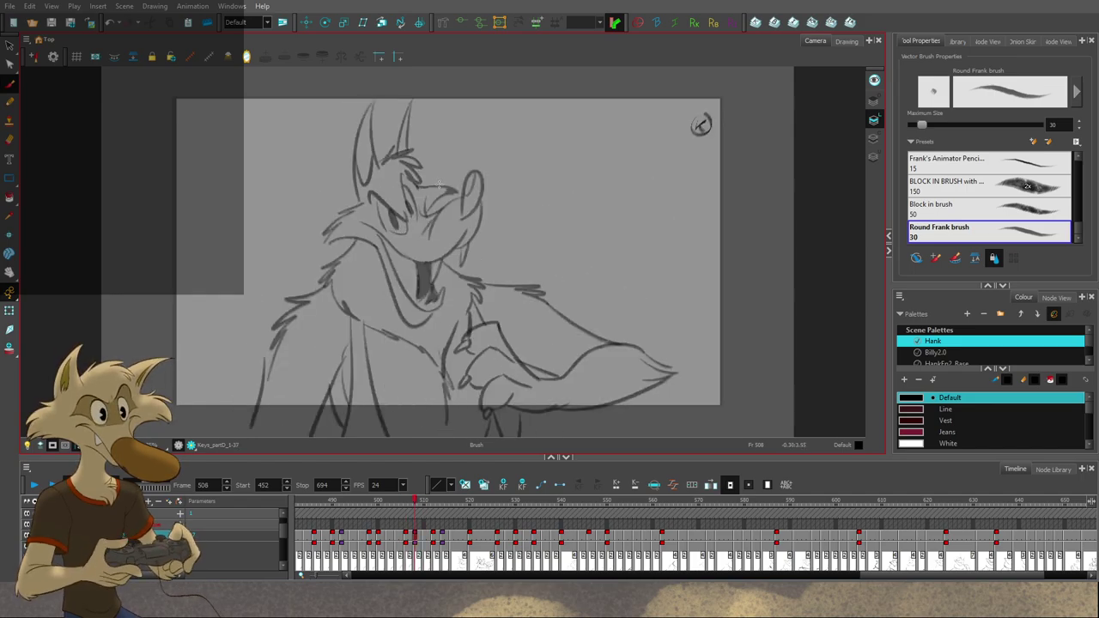
# Step: Touch up the far brow line above the snout on frame 508 and save the scene
pyautogui.moveTo(422, 186); pyautogui.dragTo(443, 186)
pyautogui.hotkey('ctrl', 'z')
pyautogui.hotkey('ctrl', 's')
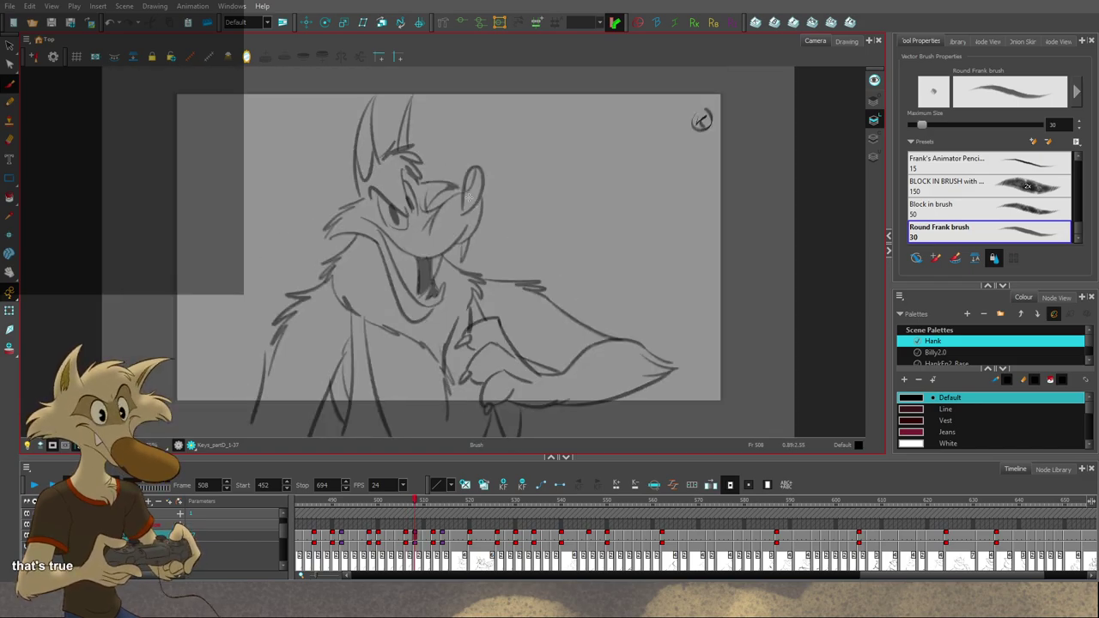
# Step: Compare frame 508 with frame 506 and inspect the far brow stroke on frame 508
pyautogui.press('f')
pyautogui.press('1')
pyautogui.press('g')
pyautogui.press('g')
pyautogui.press('f')
pyautogui.press('f')
pyautogui.press('2')
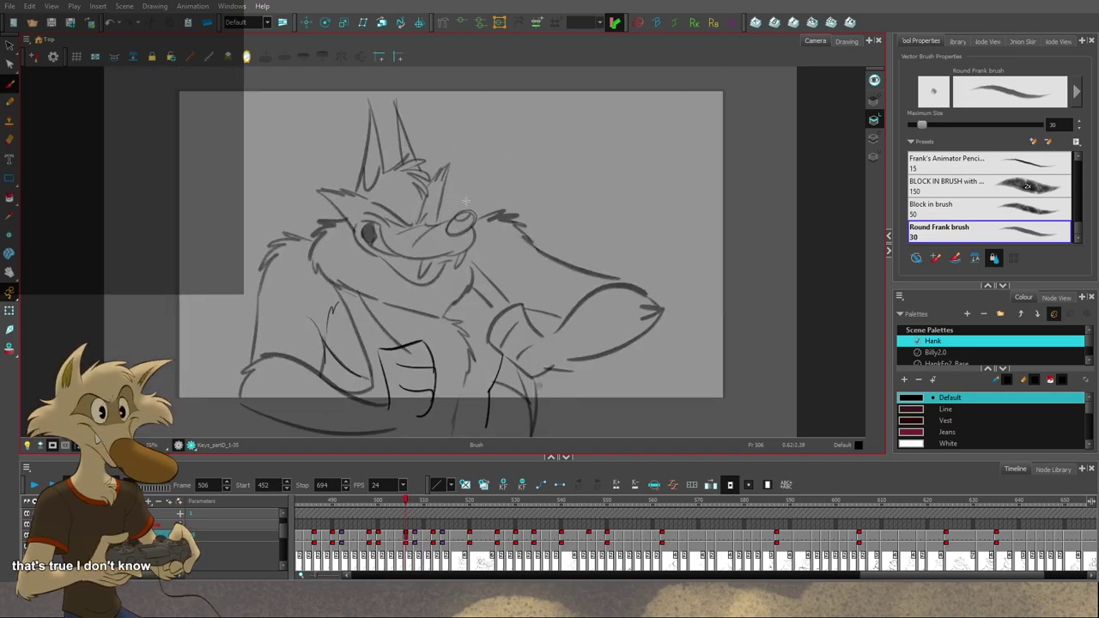
pyautogui.press('.')
pyautogui.press('.')
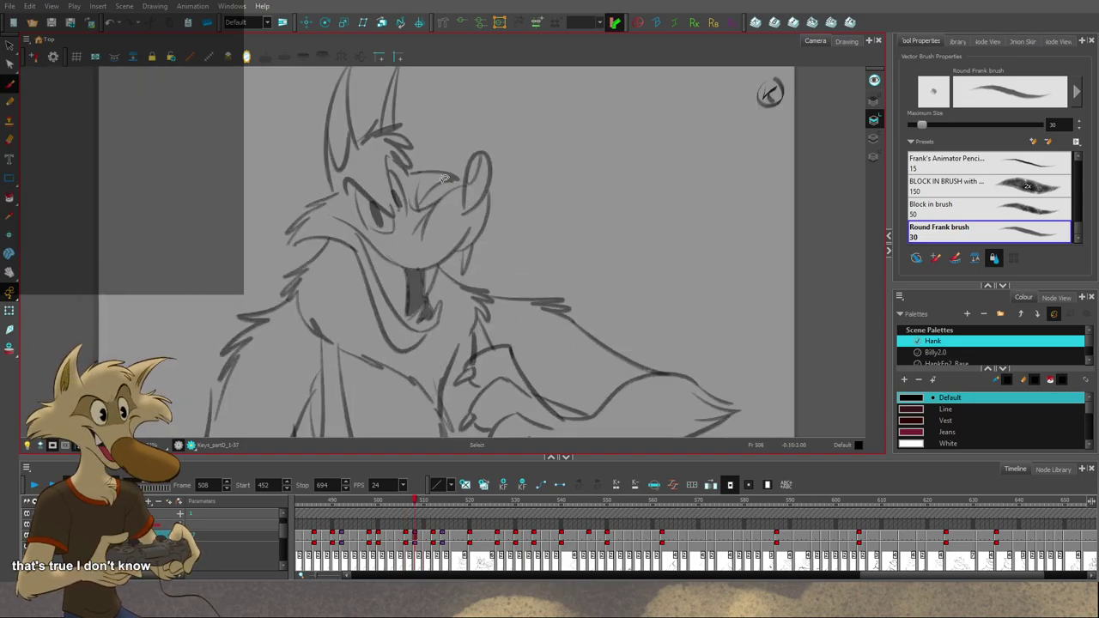
pyautogui.moveTo(468, 202); pyautogui.dragTo(470, 185)
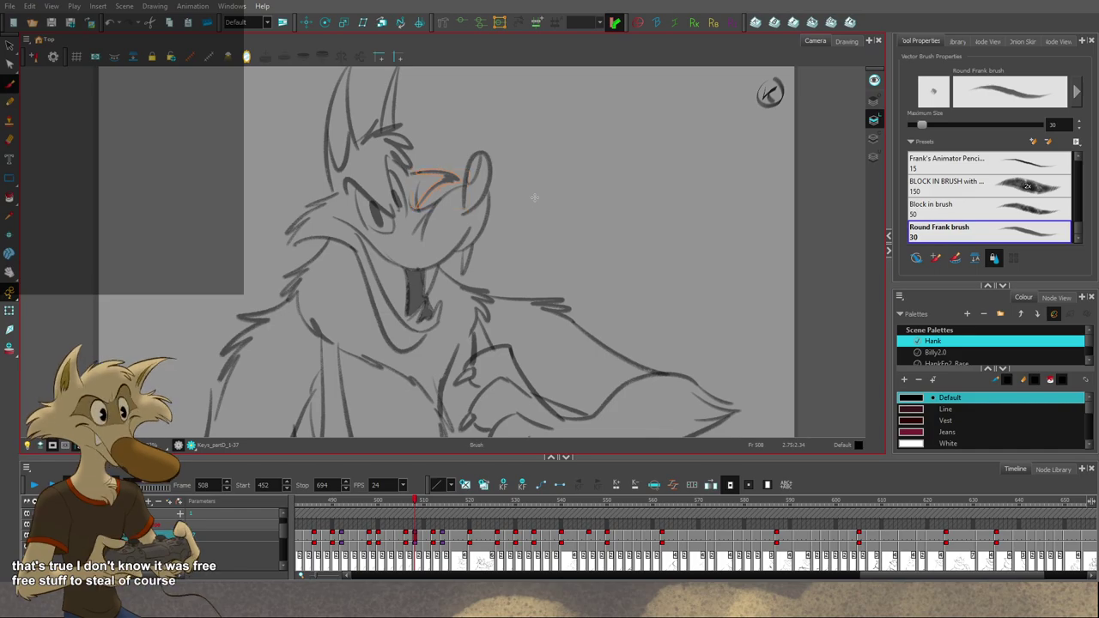
pyautogui.scroll(-5, 534, 197)
pyautogui.scroll(1, 554, 223)
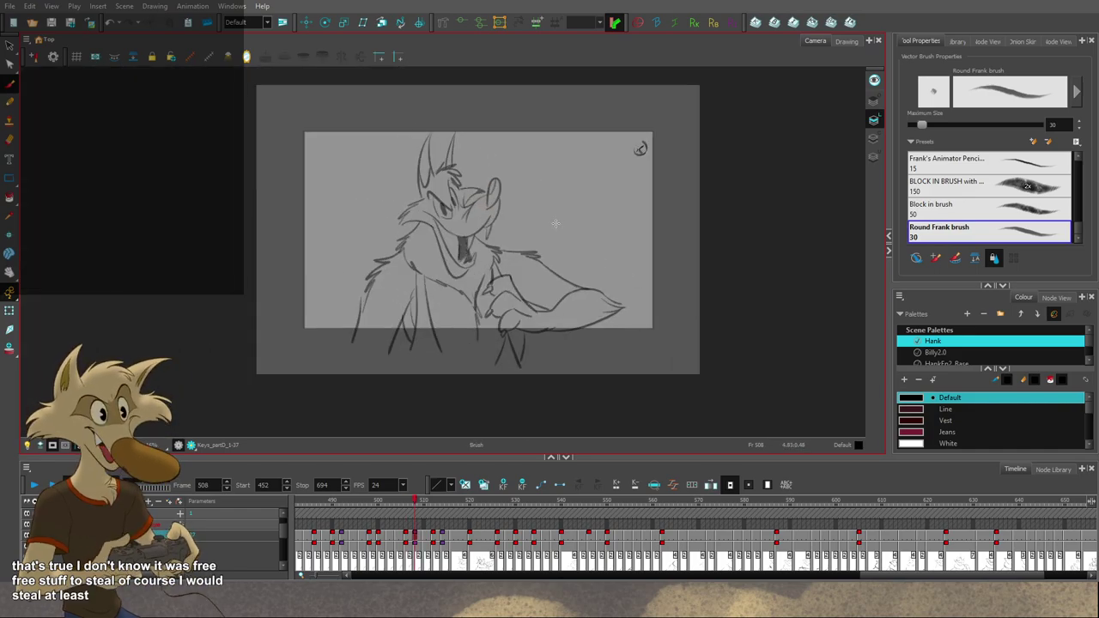
# Step: Step through the poses from frame 508 to frame 548 to check the motion
pyautogui.press('g')
pyautogui.press('g')
pyautogui.press('g')
pyautogui.press('g')
pyautogui.scroll(1, 520, 196)
pyautogui.press('g')
pyautogui.press('g')
pyautogui.press('g')
pyautogui.press('g')
pyautogui.press('g')
pyautogui.press('g')
pyautogui.press('g')
pyautogui.press('g')
pyautogui.press('g')
pyautogui.press('g')
pyautogui.press('g')
pyautogui.press('g')
pyautogui.press('g')
pyautogui.press('g')
pyautogui.press('g')
pyautogui.press('g')
pyautogui.press('g')
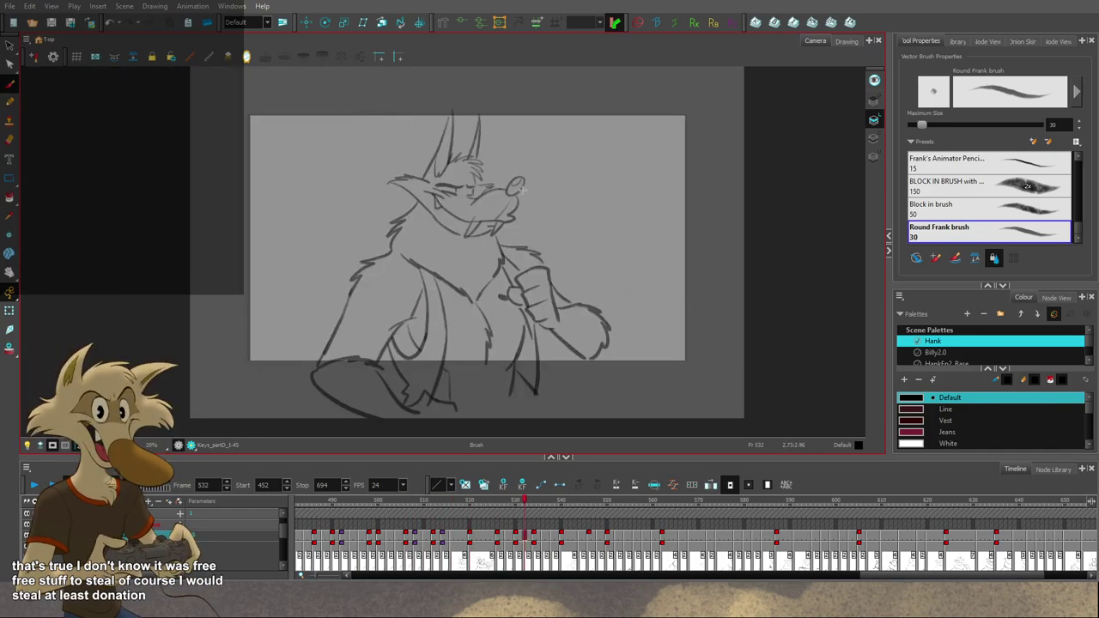
pyautogui.press(',')
pyautogui.press(',')
pyautogui.press(',')
pyautogui.press(',')
pyautogui.press(',')
pyautogui.press(',')
pyautogui.press(',')
pyautogui.press(',')
pyautogui.press(',')
pyautogui.press(',')
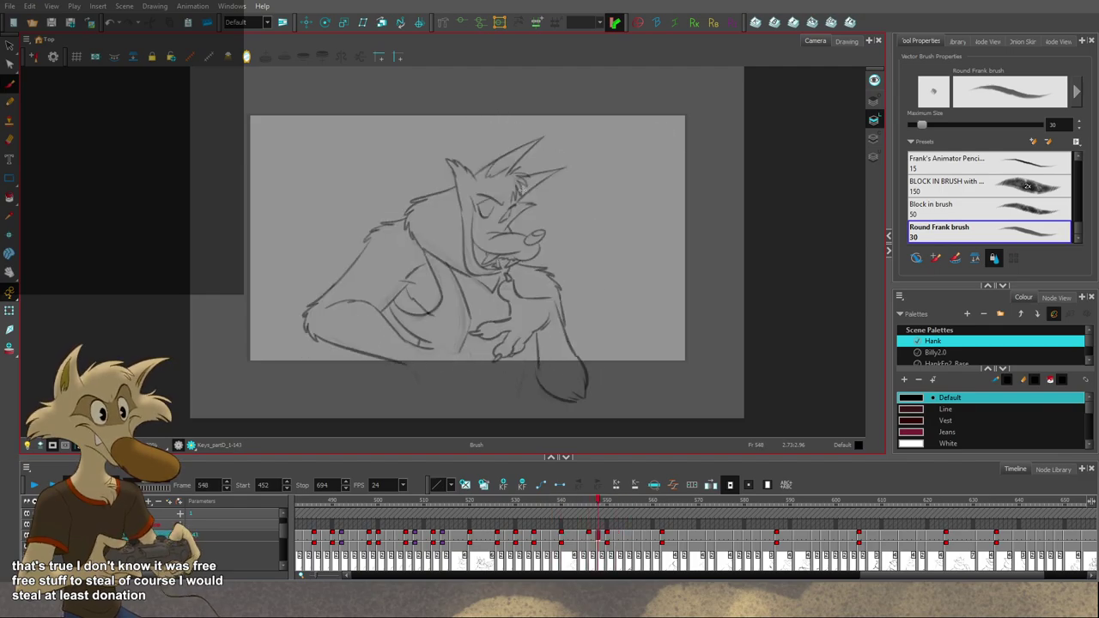
# Step: Compare the head and raised hand on frames 540 and 544
pyautogui.scroll(3, 542, 200)
pyautogui.press('f')
pyautogui.press('f')
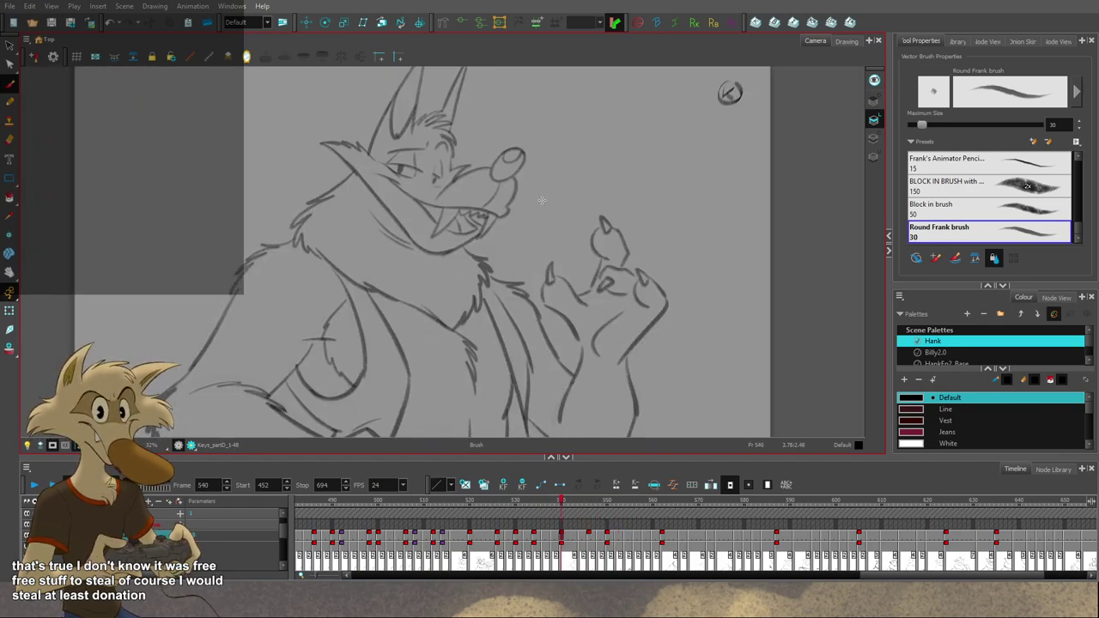
pyautogui.press('g')
pyautogui.press('g')
pyautogui.press('g')
pyautogui.press('g')
pyautogui.press('f')
pyautogui.press('f')
pyautogui.hotkey('alt', 'b')
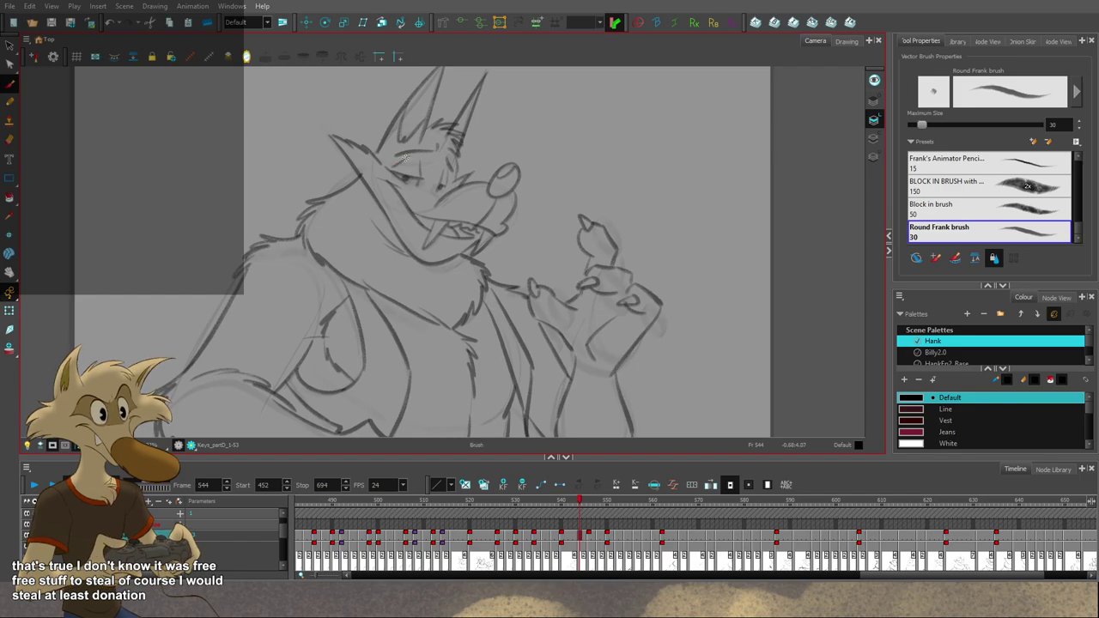
pyautogui.press(',')
pyautogui.press('.')
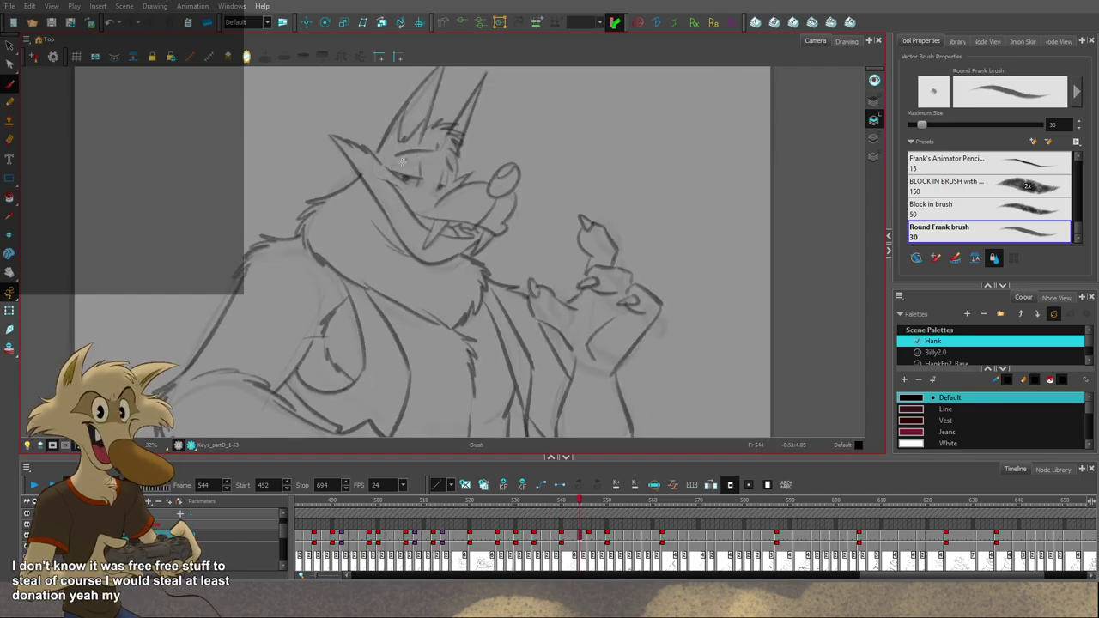
pyautogui.press(',')
pyautogui.press(',')
pyautogui.press(',')
pyautogui.press(',')
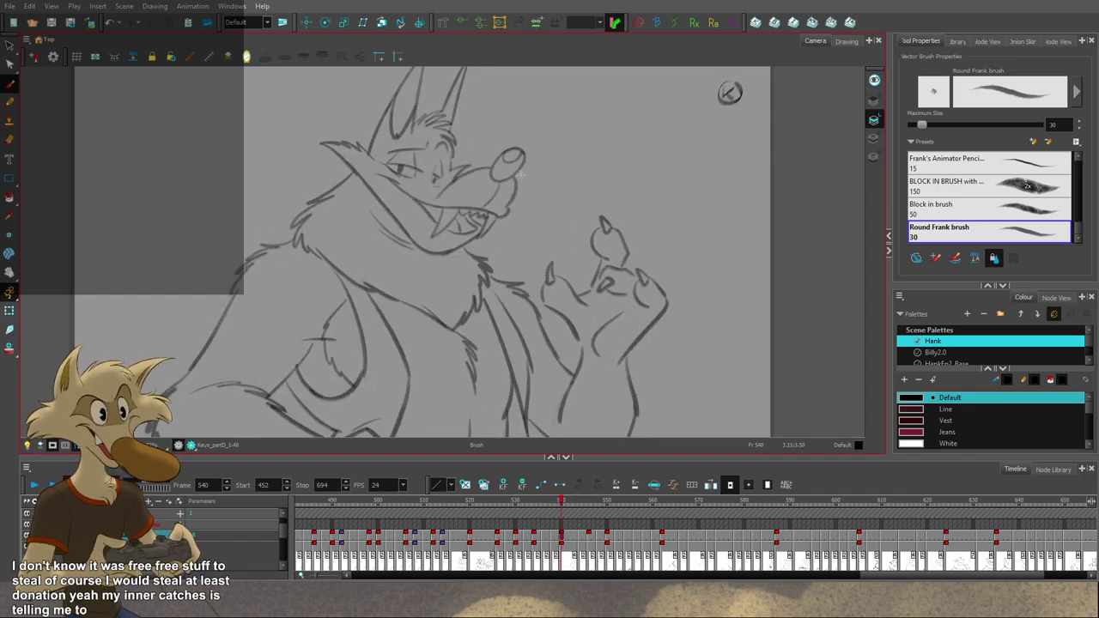
# Step: Flip repeatedly through the frames following 540, continuing to frame 548, to examine the arm movement
pyautogui.press('g')
pyautogui.press('g')
pyautogui.press('g')
pyautogui.press('f')
pyautogui.press('f')
pyautogui.press('f')
pyautogui.press('g')
pyautogui.press('g')
pyautogui.press('g')
pyautogui.press('f')
pyautogui.press('f')
pyautogui.press('f')
pyautogui.scroll(-2, 505, 176)
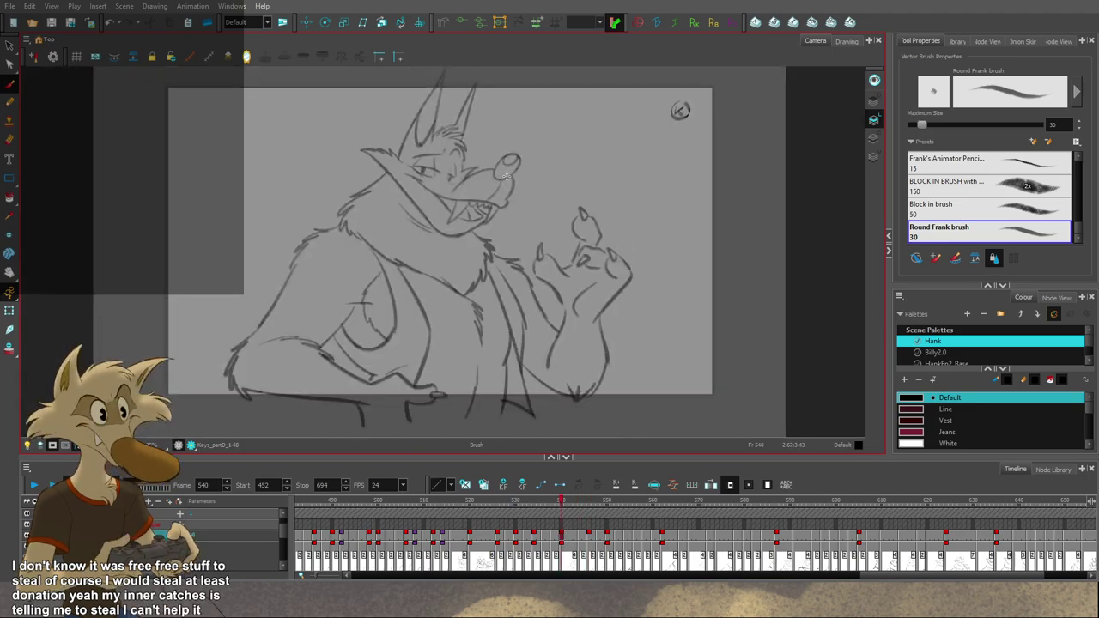
pyautogui.scroll(-3, 507, 177)
pyautogui.scroll(2, 508, 178)
pyautogui.press('g')
pyautogui.press('g')
pyautogui.press('g')
pyautogui.press('g')
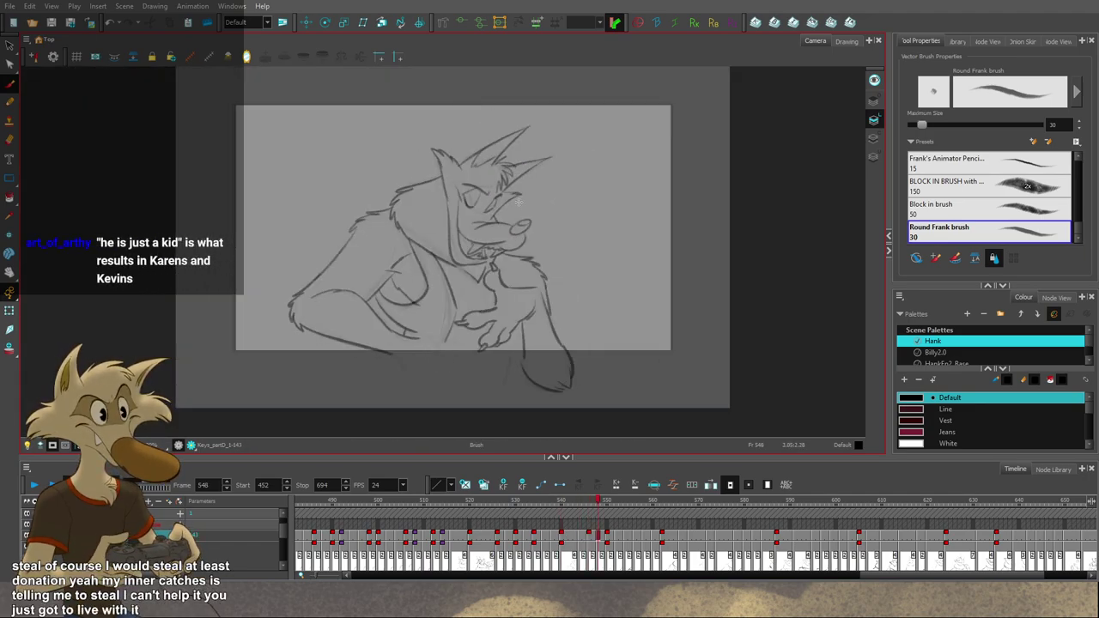
# Step: Draw a short line bending down from the end of the lower forearm on frame 548, comparing with frame 546
pyautogui.press(',')
pyautogui.scroll(2, 518, 288)
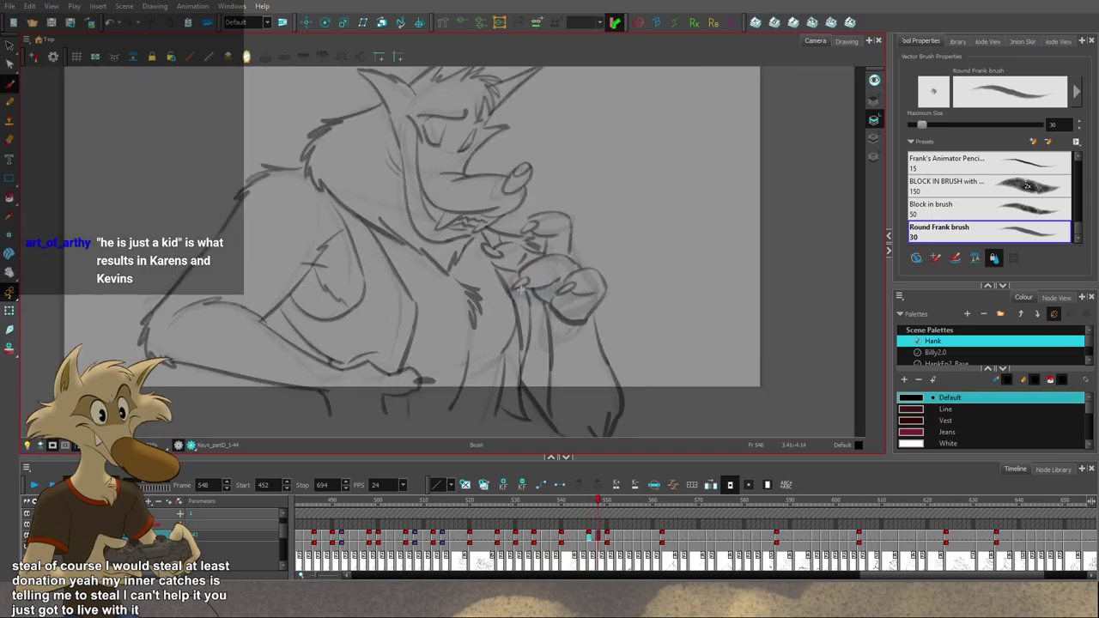
pyautogui.press(',')
pyautogui.press('.')
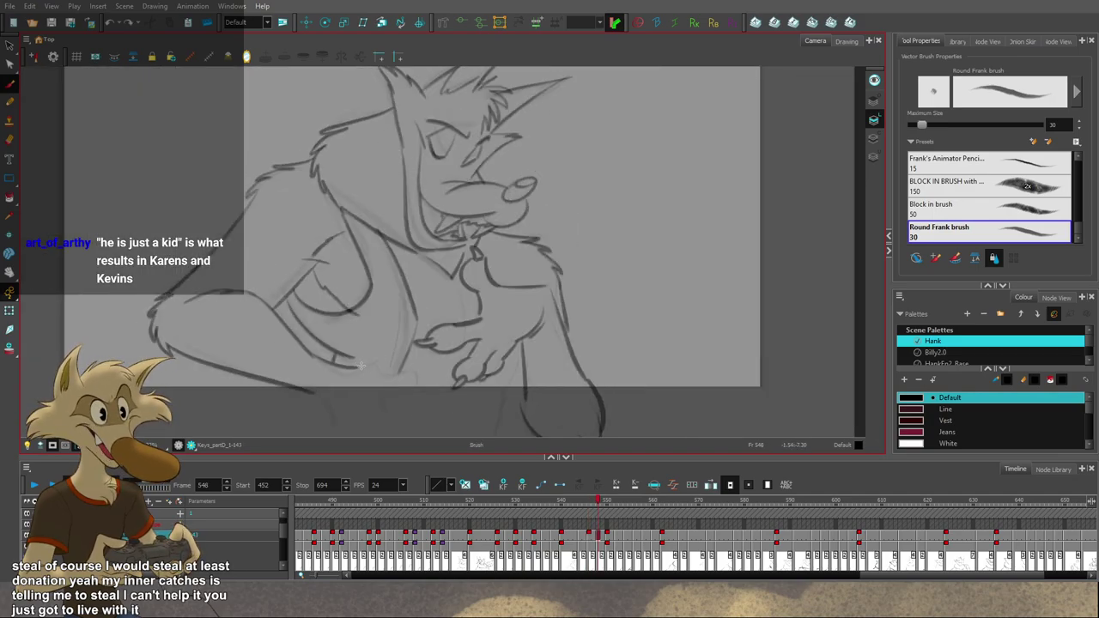
pyautogui.press('f')
pyautogui.press('g')
pyautogui.press('f')
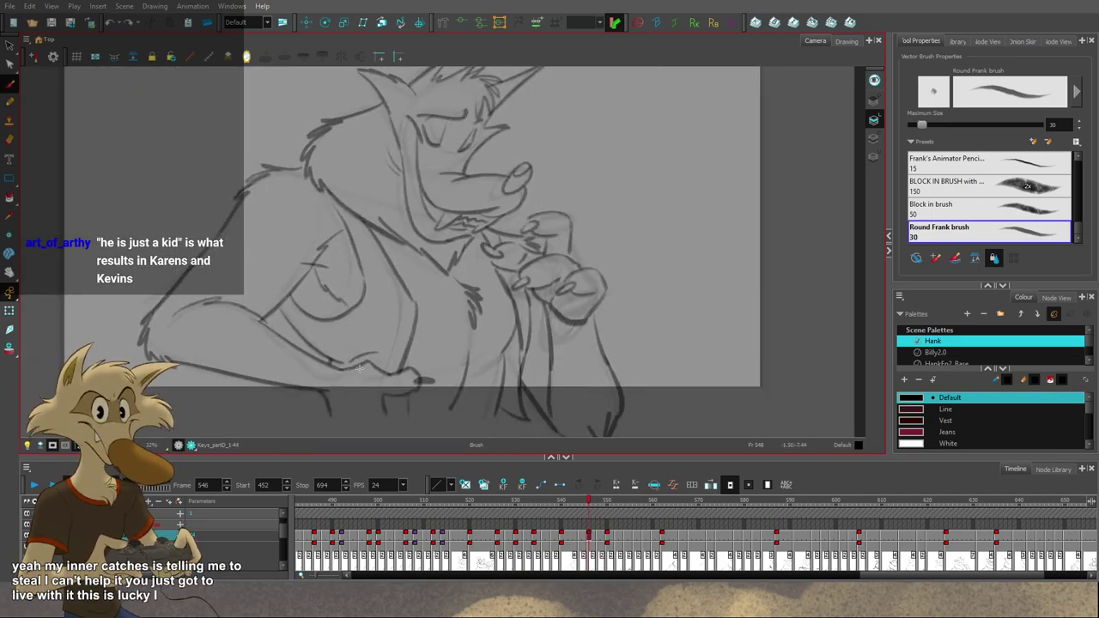
pyautogui.press('g')
pyautogui.moveTo(311, 391)
pyautogui.mouseDown()
pyautogui.moveTo(333, 396)
pyautogui.moveTo(332, 416)
pyautogui.mouseUp()
pyautogui.press('f')
pyautogui.press('g')
pyautogui.hotkey('ctrl', 'z')
pyautogui.press('f')
pyautogui.press('g')
# Step: Draw the line from the wrist along the top of the lowered hand on frame 548, checking it against frame 546
pyautogui.moveTo(347, 369)
pyautogui.mouseDown()
pyautogui.moveTo(373, 362)
pyautogui.moveTo(350, 366)
pyautogui.moveTo(397, 374)
pyautogui.mouseUp()
pyautogui.press('f')
pyautogui.press('g')
pyautogui.press('g')
pyautogui.hotkey('ctrl', 'z')
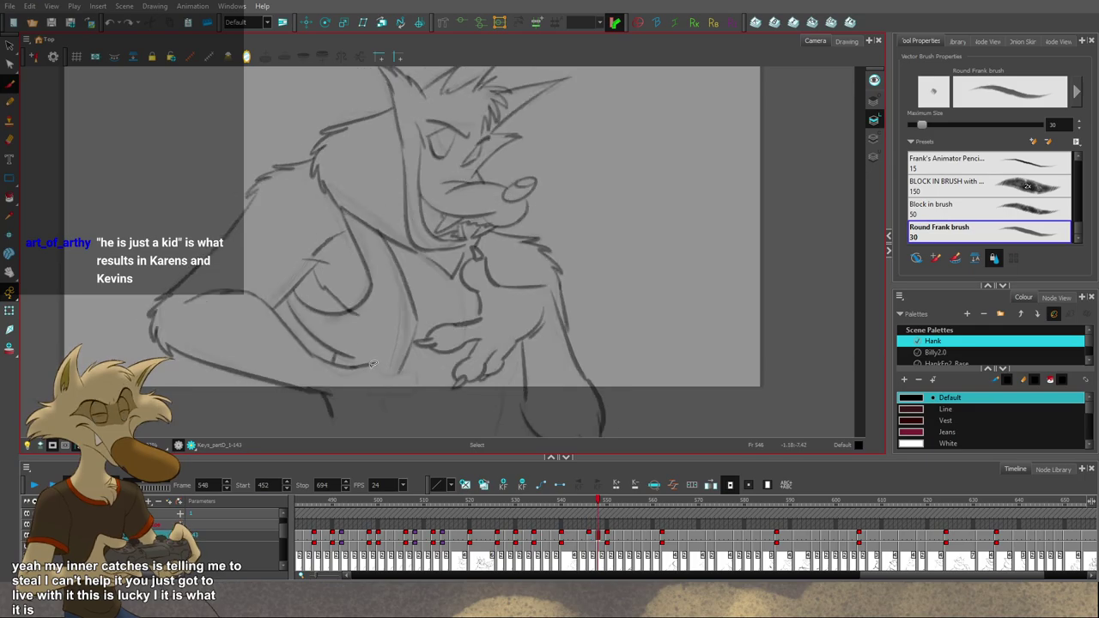
pyautogui.hotkey('ctrl', 'z')
pyautogui.moveTo(349, 368)
pyautogui.mouseDown()
pyautogui.moveTo(372, 363)
pyautogui.moveTo(397, 377)
pyautogui.mouseUp()
pyautogui.press('f')
pyautogui.press('g')
pyautogui.press('f')
pyautogui.press('g')
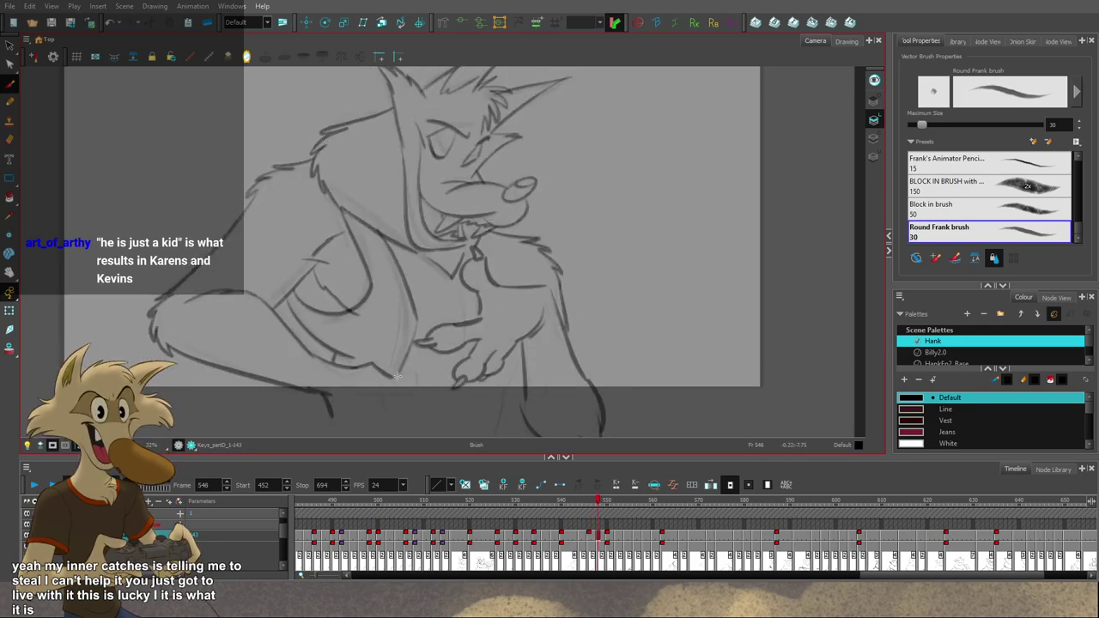
# Step: Draw the rounded end of the lowered hand on frame 548 and the short line beneath it
pyautogui.press('-')
pyautogui.press('=')
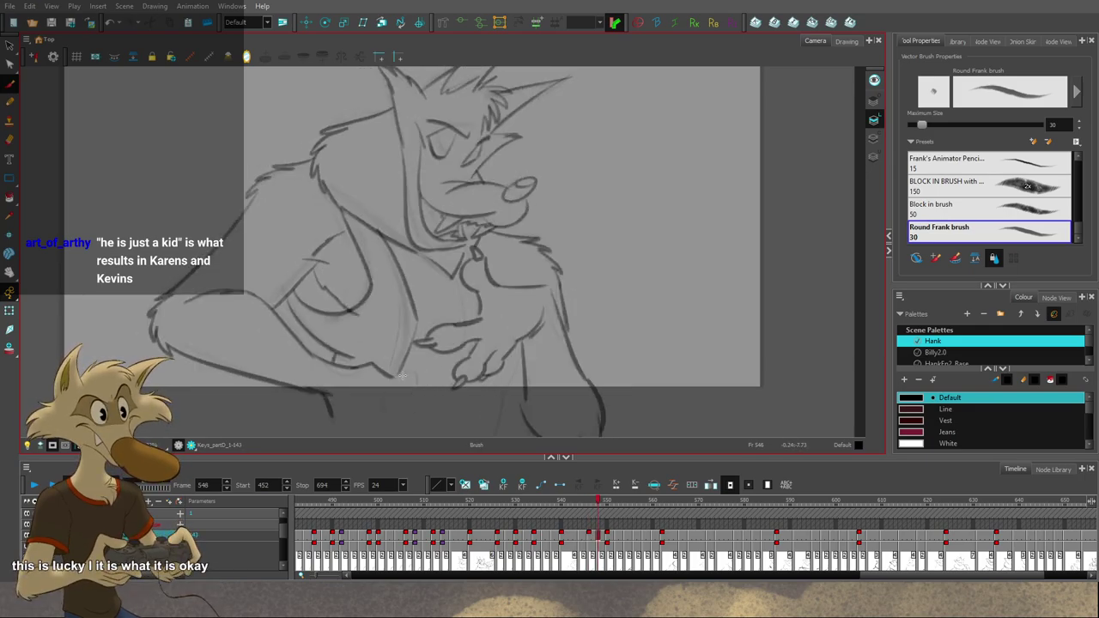
pyautogui.press('-')
pyautogui.press('-')
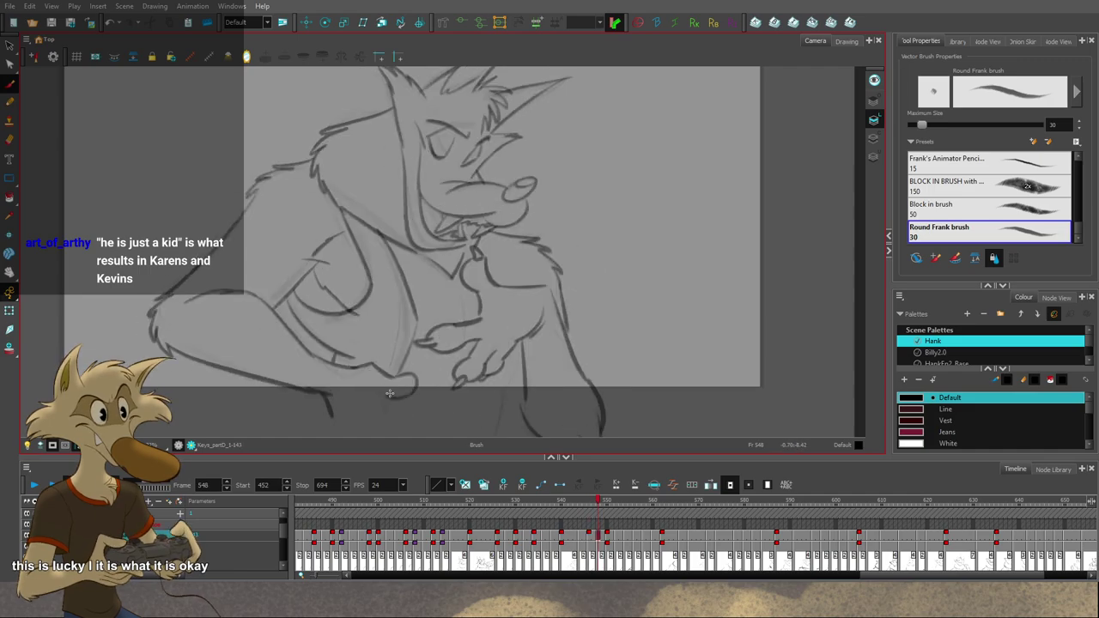
pyautogui.press('=')
pyautogui.press('=')
pyautogui.press('-')
pyautogui.press('=')
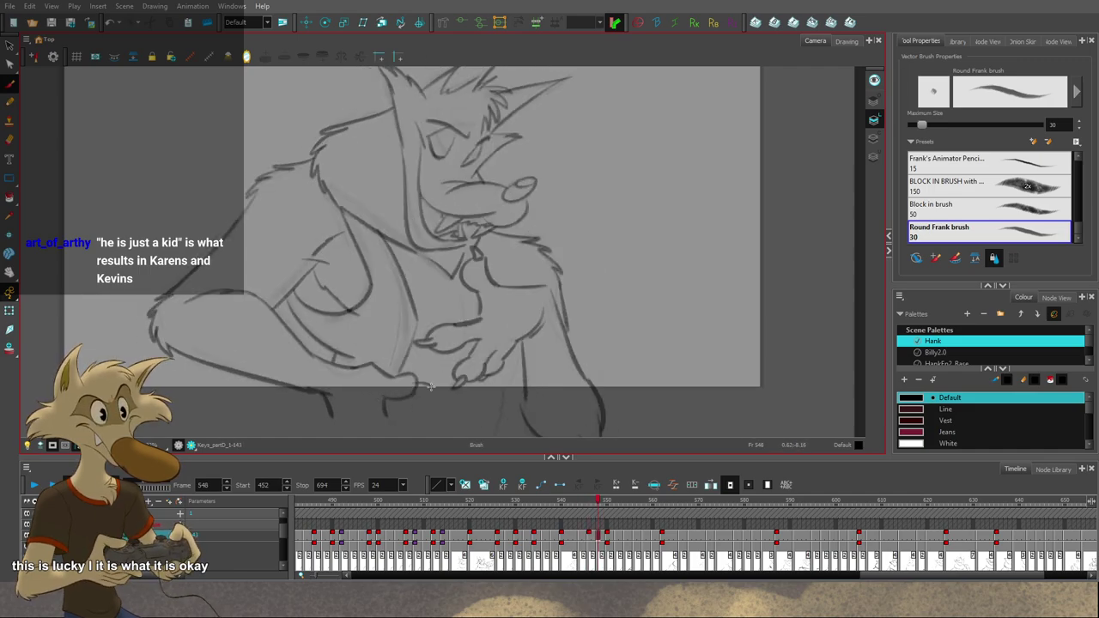
# Step: Add the claw of the lowered hand and the torso lines below the chest hand on frame 548, referring to frame 546
pyautogui.press('-')
pyautogui.press('-')
pyautogui.press('=')
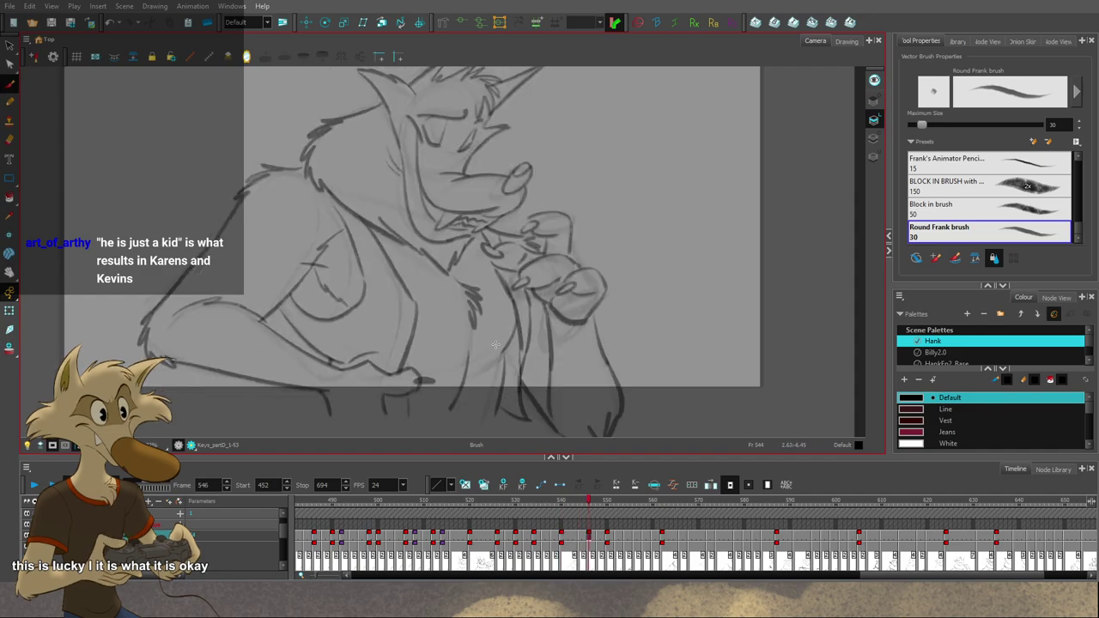
pyautogui.press('=')
pyautogui.press('-')
pyautogui.press('=')
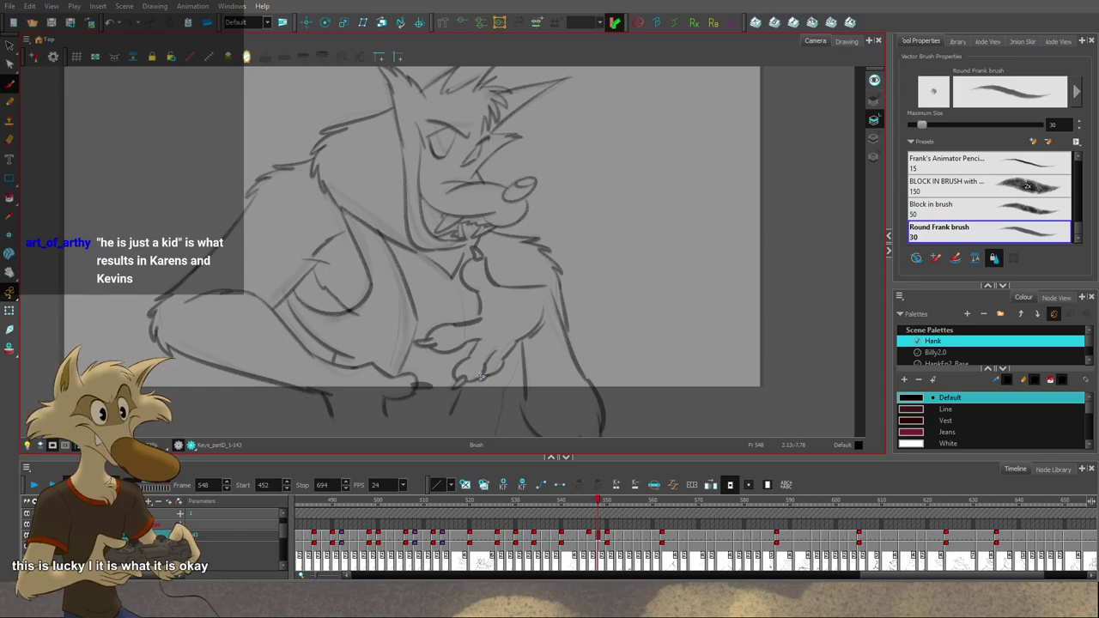
# Step: Compare the completed arm and hand lines on frame 548 with the neighbouring poses
pyautogui.scroll(-2, 481, 375)
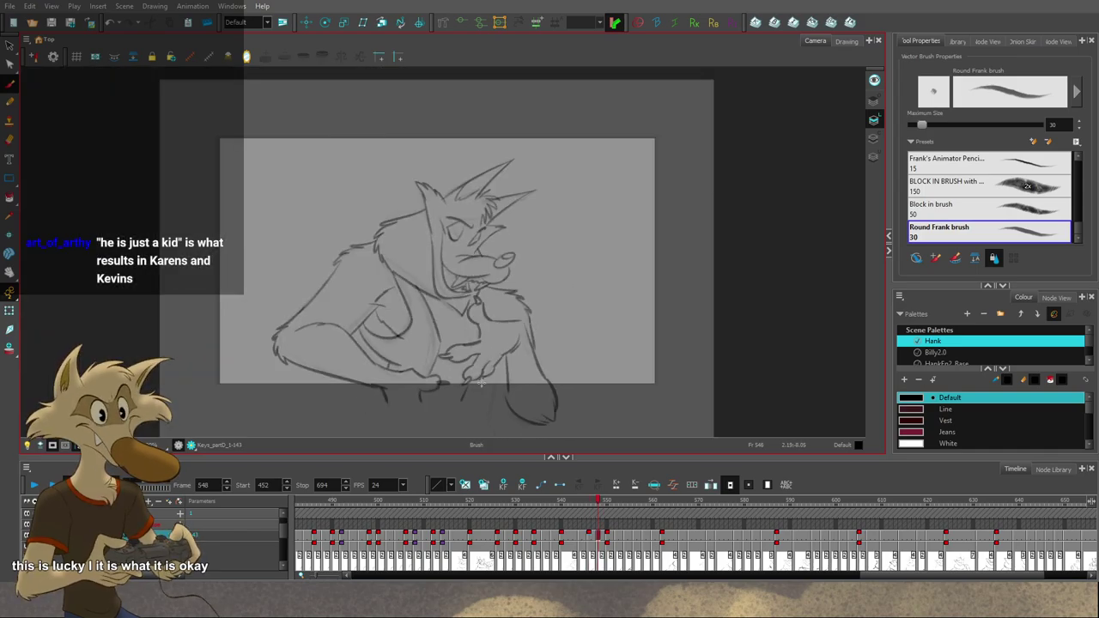
pyautogui.scroll(-2, 524, 378)
pyautogui.scroll(2, 536, 391)
pyautogui.press('f')
pyautogui.scroll(1, 539, 392)
pyautogui.press('g')
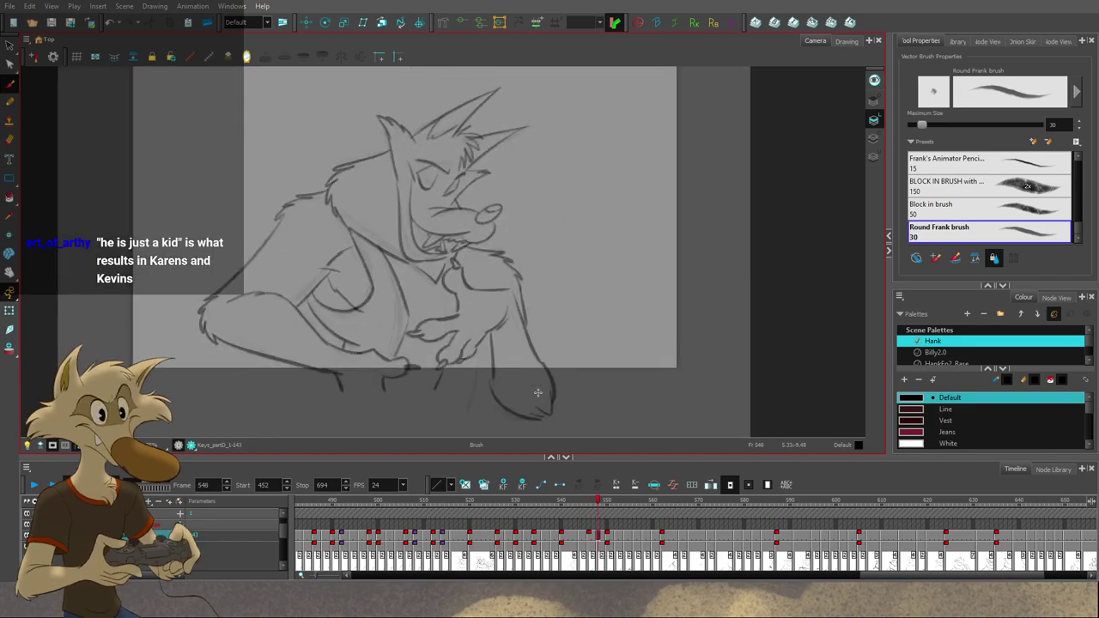
pyautogui.press('g')
pyautogui.press('f')
pyautogui.press('f')
pyautogui.press('g')
pyautogui.press('g')
pyautogui.press('f')
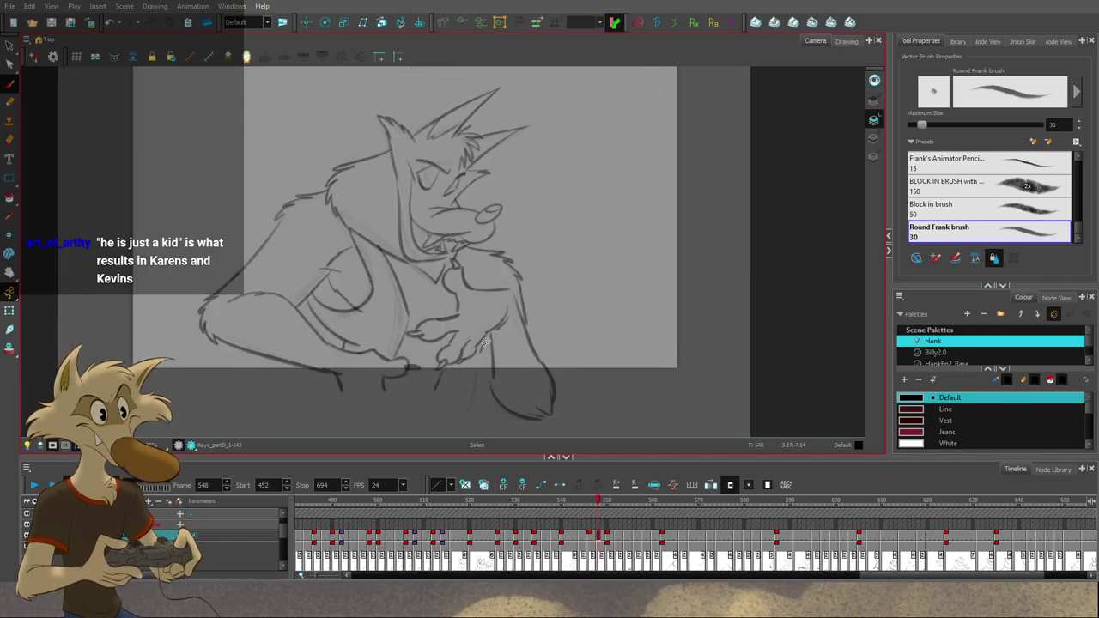
pyautogui.press('g')
# Step: Step ahead to frames 550 and 552 to compare their arm and torso lines
pyautogui.press(',')
pyautogui.press(',')
pyautogui.press(',')
pyautogui.press(',')
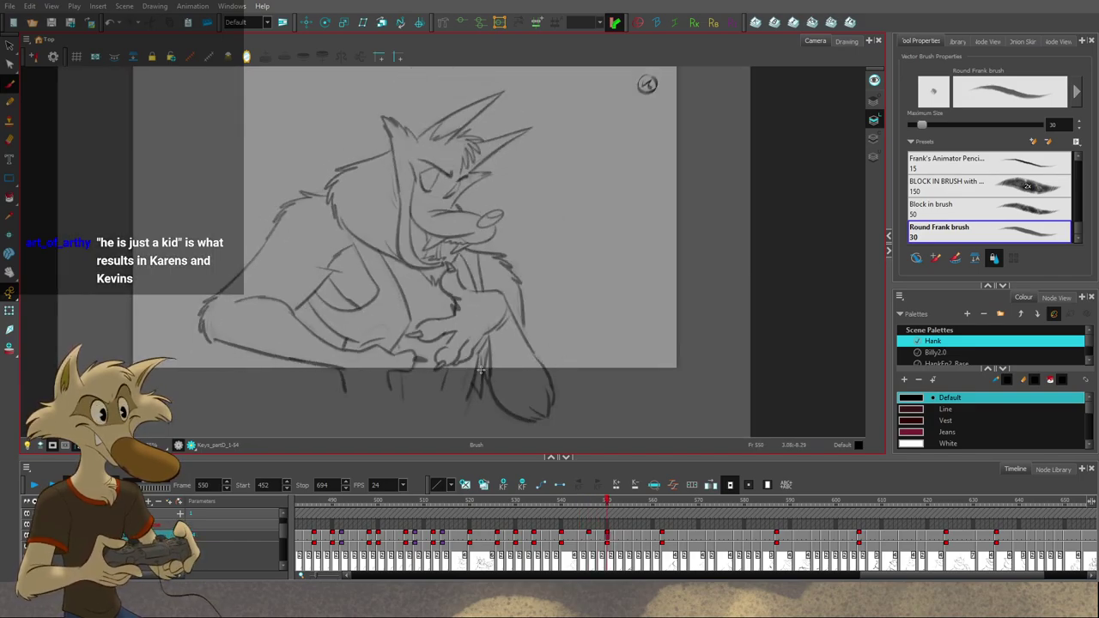
pyautogui.press('g')
pyautogui.press('g')
pyautogui.press('g')
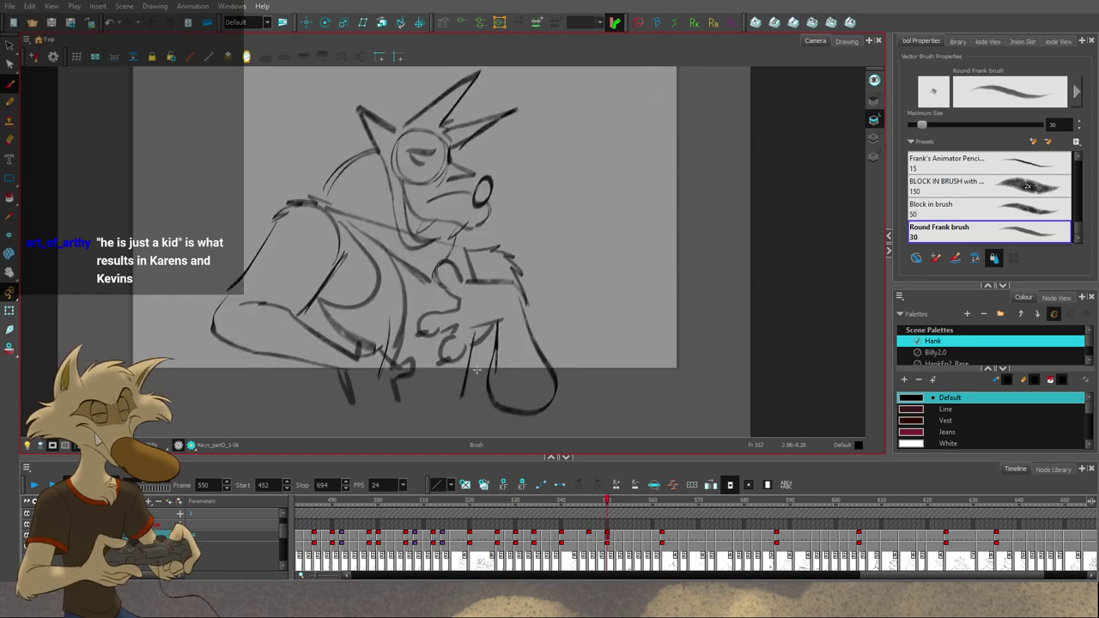
# Step: Flip between frames 546, 548, 550 and 552 to compare the arm and hand poses, including a closer look at the hands
pyautogui.press('f')
pyautogui.press('f')
pyautogui.press('f')
pyautogui.press('f')
pyautogui.press('g')
pyautogui.press('g')
pyautogui.press('g')
pyautogui.press('f')
pyautogui.press('f')
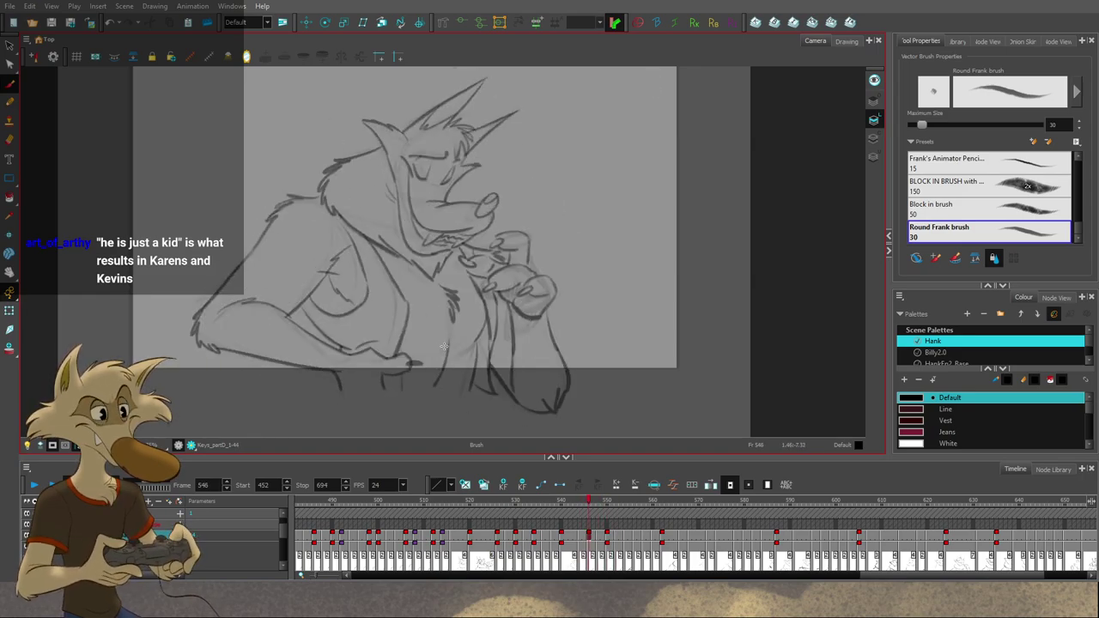
pyautogui.press('g')
pyautogui.scroll(2, 392, 367)
pyautogui.press('g')
pyautogui.press('f')
pyautogui.press('g')
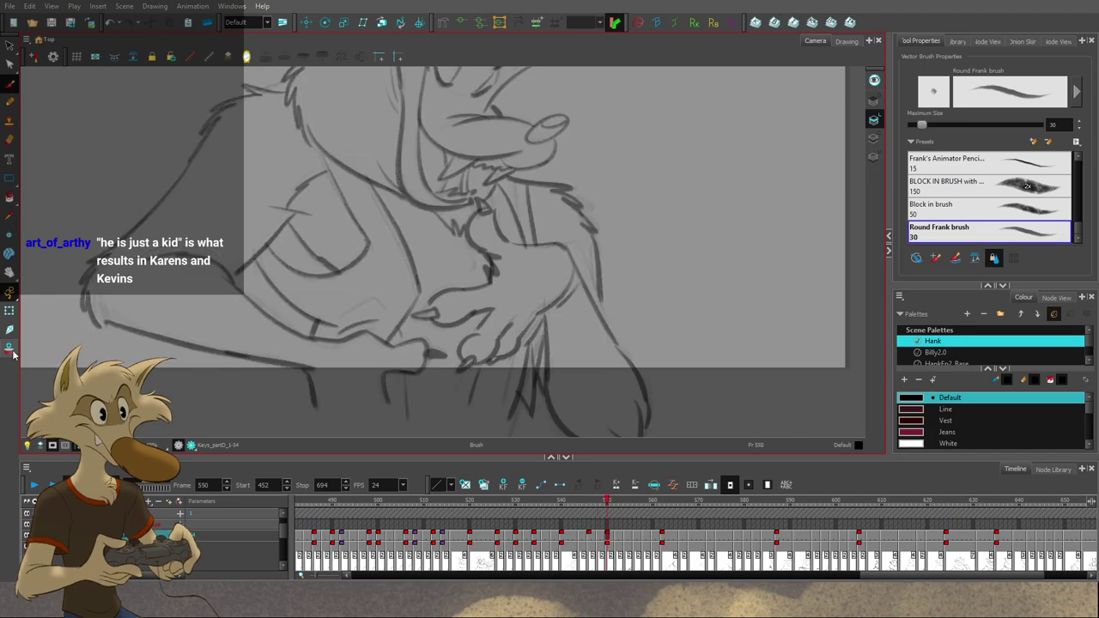
# Step: Turn on onion skin and delete the lowered hand's outline, its claw and the short lines beneath it on frame 548
pyautogui.click(11, 350)
pyautogui.press(',')
pyautogui.press(',')
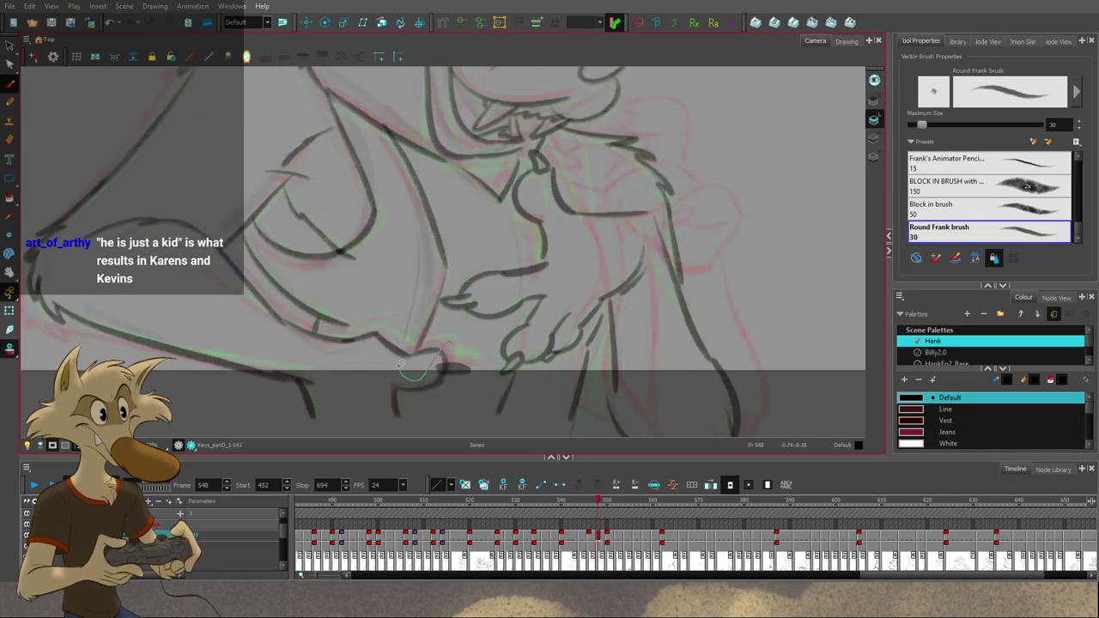
pyautogui.moveTo(315, 389)
pyautogui.mouseDown()
pyautogui.moveTo(444, 411)
pyautogui.moveTo(461, 390)
pyautogui.mouseUp()
pyautogui.press('Delete')
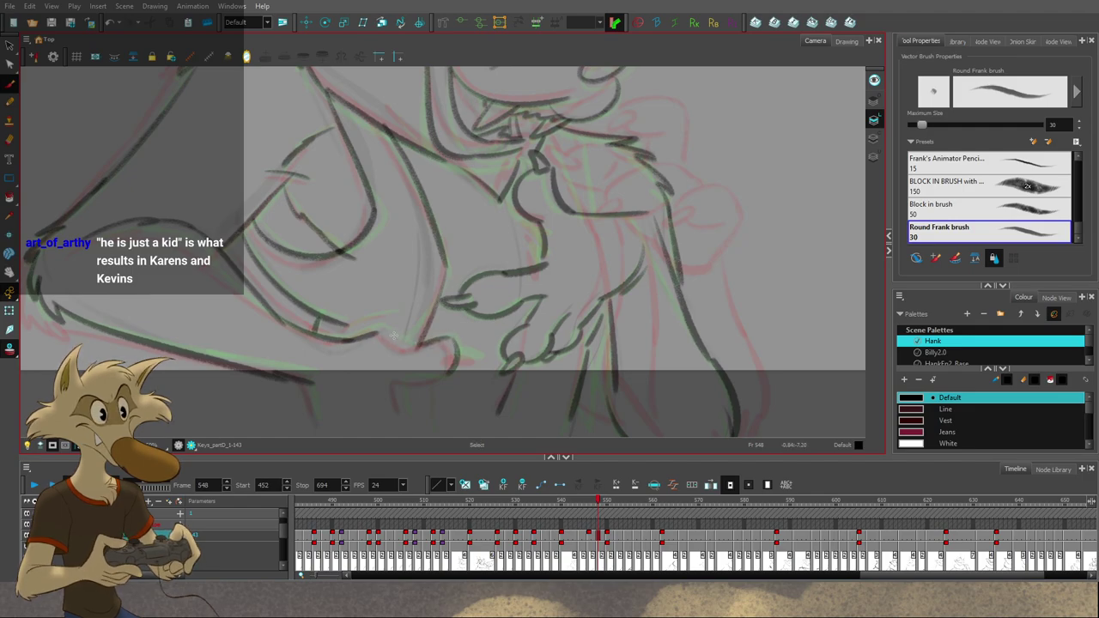
# Step: Redraw the lowered hand on frame 548 with its wrist edge, claw and the short lines beneath, using the onion skin as a guide
pyautogui.hotkey('alt', 'b')
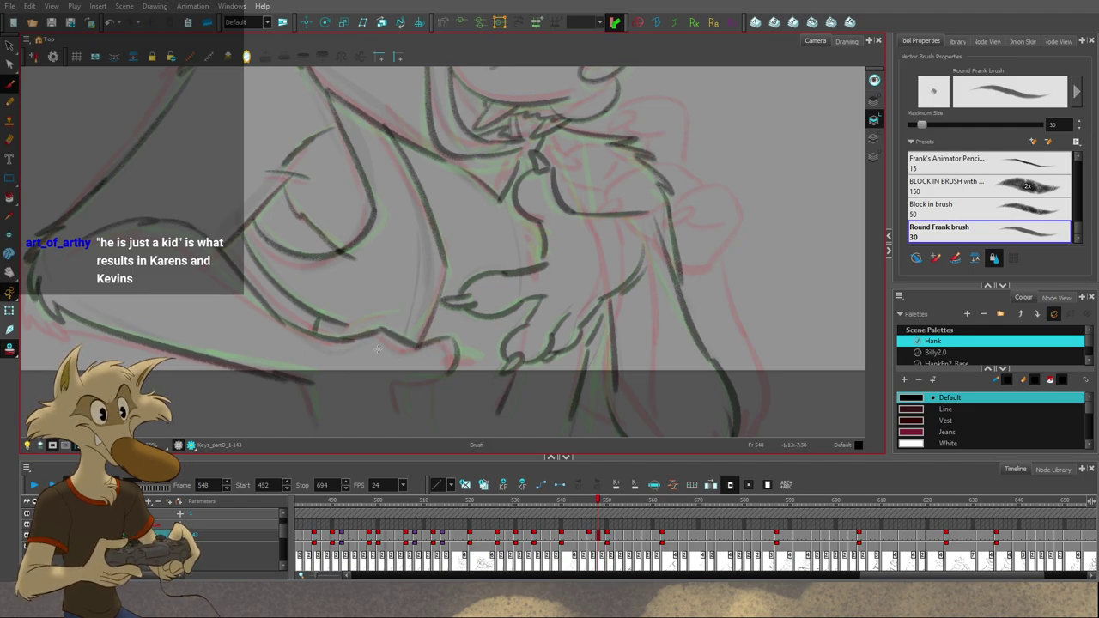
pyautogui.moveTo(309, 381); pyautogui.dragTo(316, 422)
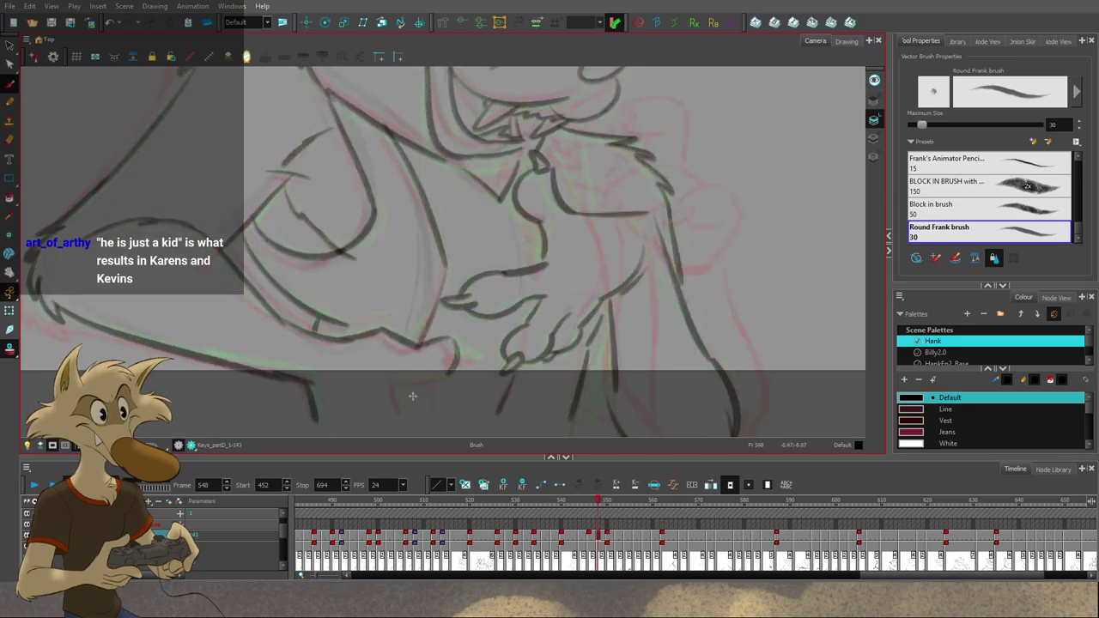
pyautogui.moveTo(412, 388); pyautogui.dragTo(419, 428)
pyautogui.hotkey('ctrl', 'z')
pyautogui.press('g')
pyautogui.press('f')
pyautogui.moveTo(402, 380)
pyautogui.mouseDown()
pyautogui.moveTo(407, 410)
pyautogui.moveTo(460, 358)
pyautogui.moveTo(483, 357)
pyautogui.moveTo(455, 359)
pyautogui.mouseUp()
pyautogui.hotkey('ctrl', 'z')
pyautogui.press('g')
pyautogui.press('f')
pyautogui.hotkey('ctrl', 'z')
pyautogui.hotkey('ctrl', 'z')
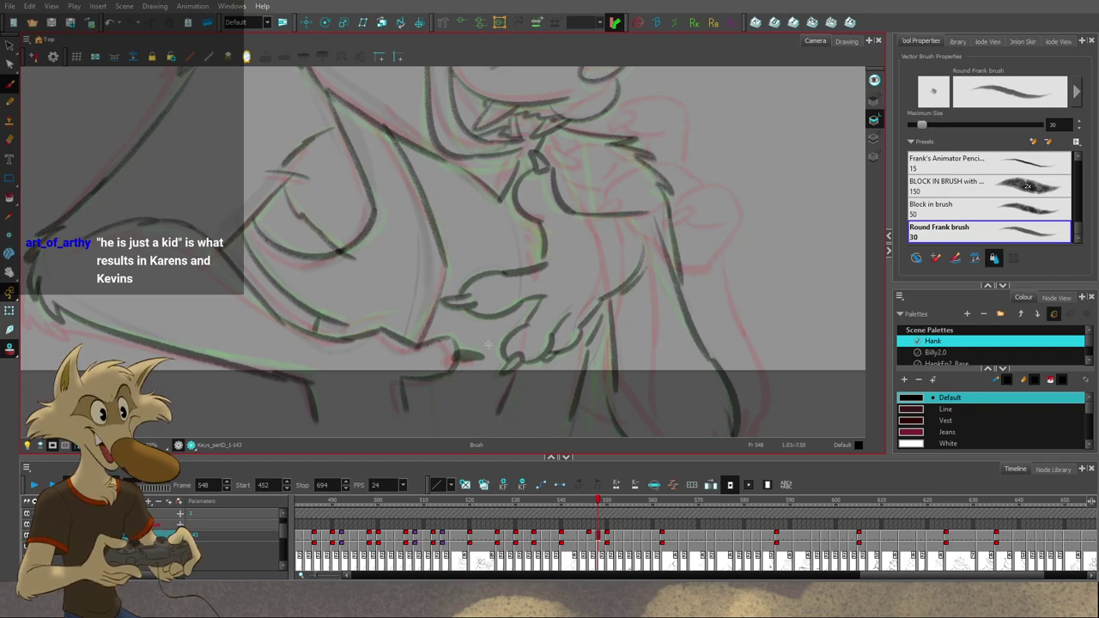
# Step: Draw the pointed vest lines hanging below the chest hand on frame 548, checking them against frame 550
pyautogui.scroll(-3, 487, 345)
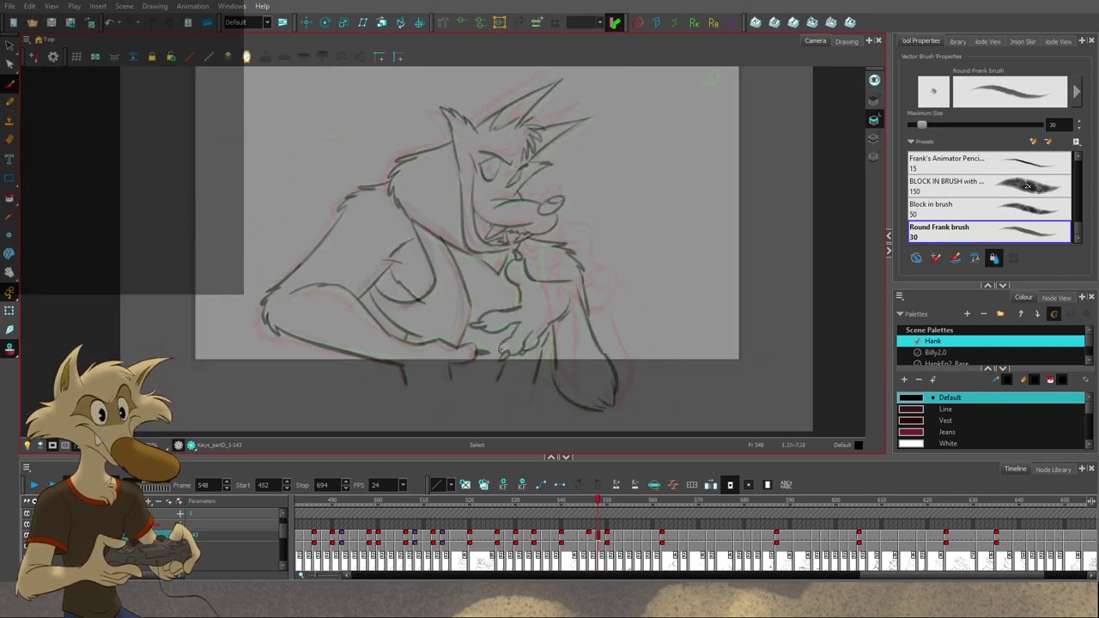
pyautogui.scroll(-1, 508, 346)
pyautogui.press('f')
pyautogui.scroll(3, 546, 369)
pyautogui.press('g')
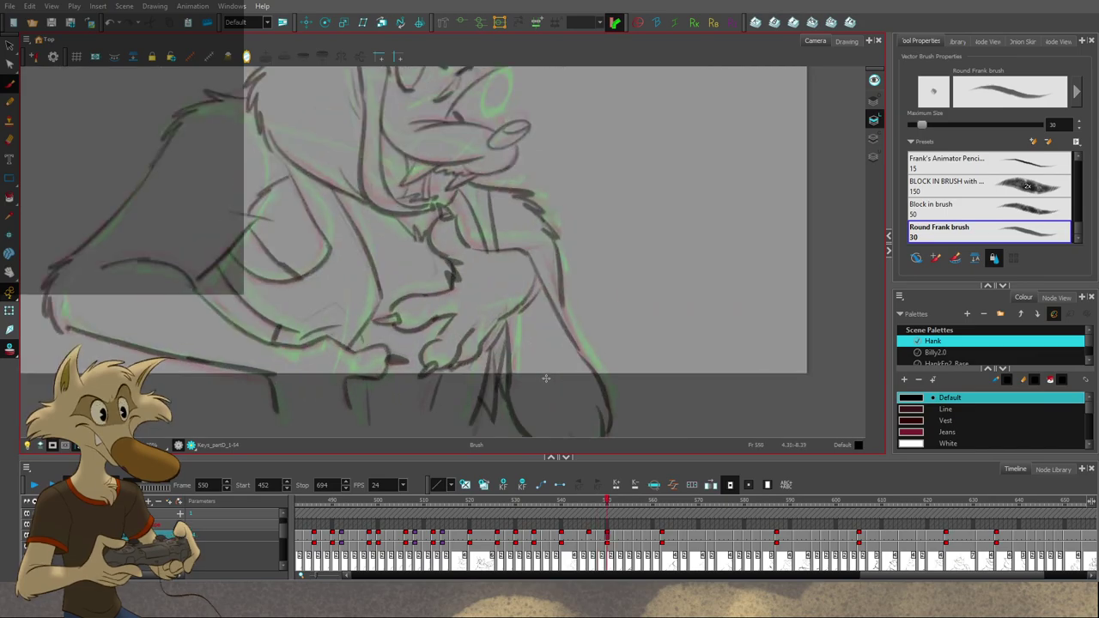
pyautogui.press('f')
pyautogui.press('g')
pyautogui.press('g')
pyautogui.press('f')
pyautogui.moveTo(485, 404); pyautogui.dragTo(507, 420)
pyautogui.press('g')
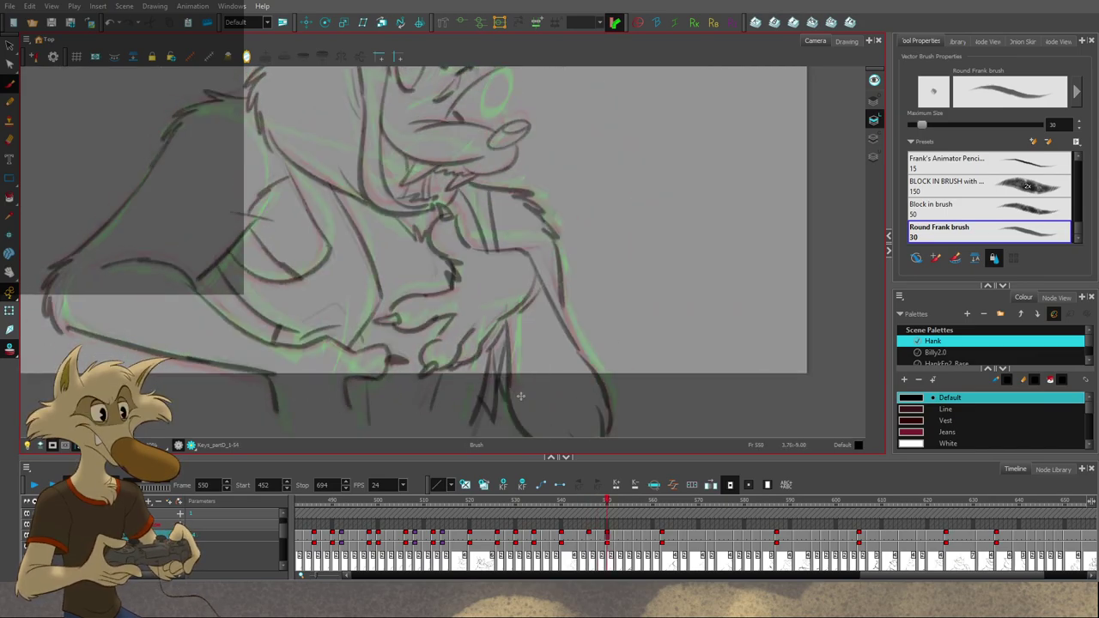
pyautogui.press('f')
pyautogui.hotkey('ctrl', 'z')
pyautogui.moveTo(508, 347); pyautogui.dragTo(503, 420)
pyautogui.hotkey('ctrl', 'z')
pyautogui.press('g')
pyautogui.press('f')
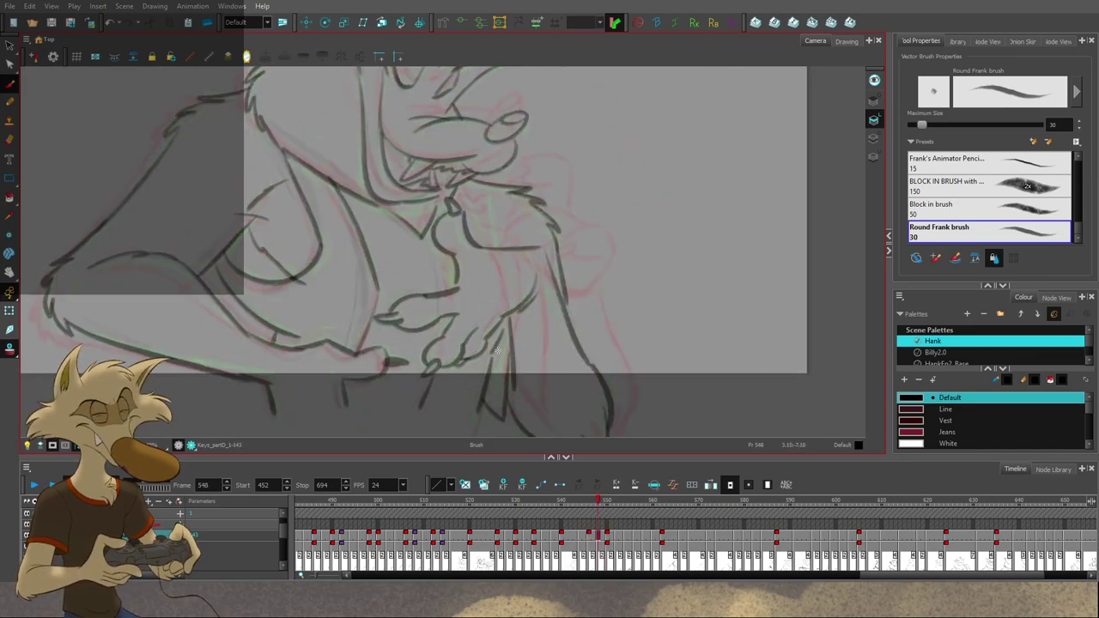
pyautogui.moveTo(499, 348); pyautogui.dragTo(504, 401)
pyautogui.press('g')
pyautogui.press('f')
# Step: Add the two short vest strap lines between the raised thumb and the shoulder fur on frame 548, checking against neighbouring frames
pyautogui.moveTo(487, 185); pyautogui.dragTo(502, 248)
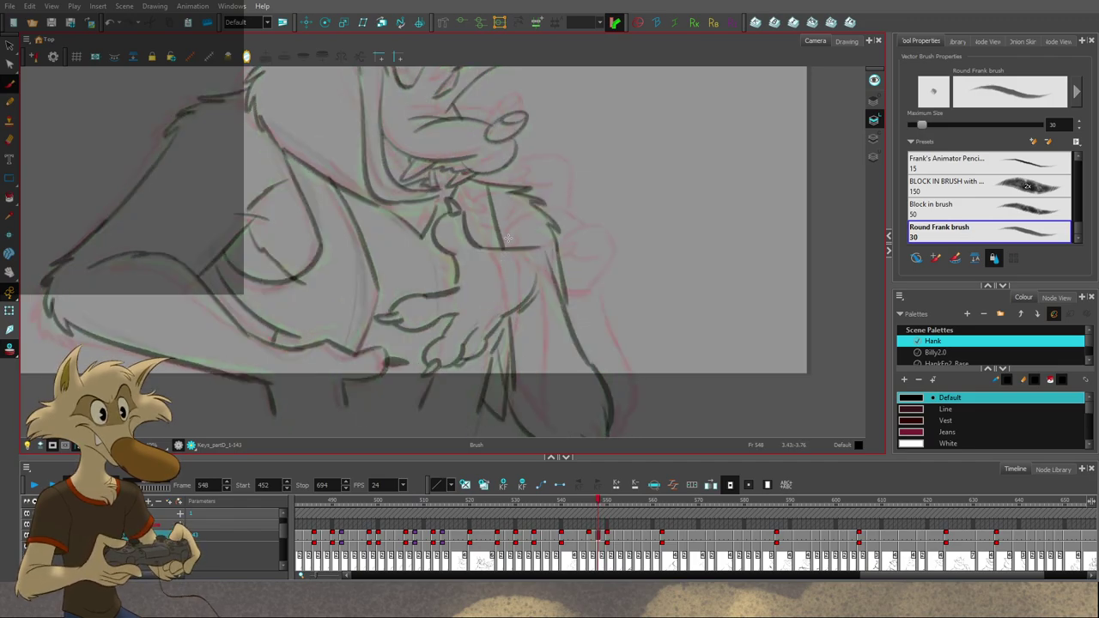
pyautogui.press('g')
pyautogui.press('f')
pyautogui.press('f')
pyautogui.press('g')
pyautogui.press('g')
pyautogui.press('f')
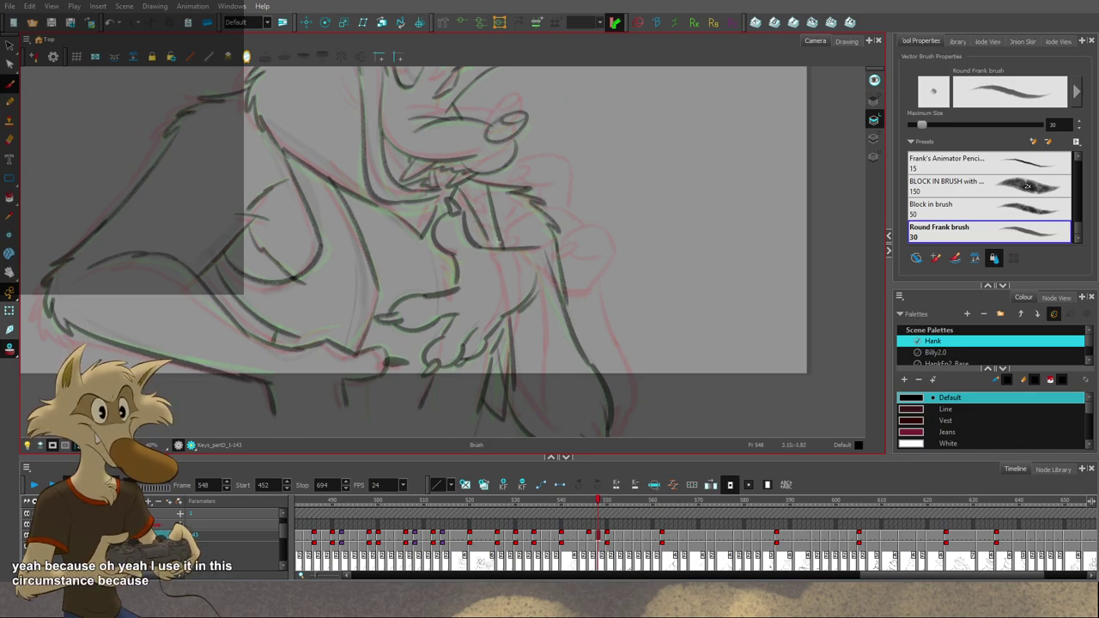
# Step: Compare the poses on frames 544, 546 and 550 with onion skin on
pyautogui.press(',')
pyautogui.press(',')
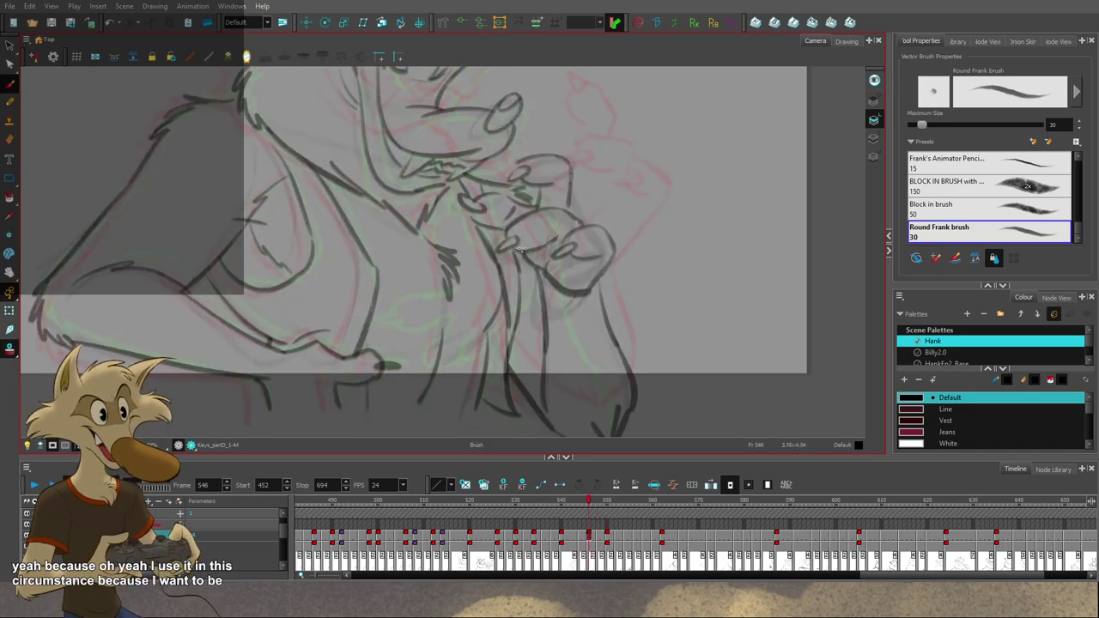
pyautogui.press('1')
pyautogui.press('1')
pyautogui.press('1')
pyautogui.press('f')
pyautogui.press('2')
pyautogui.press('2')
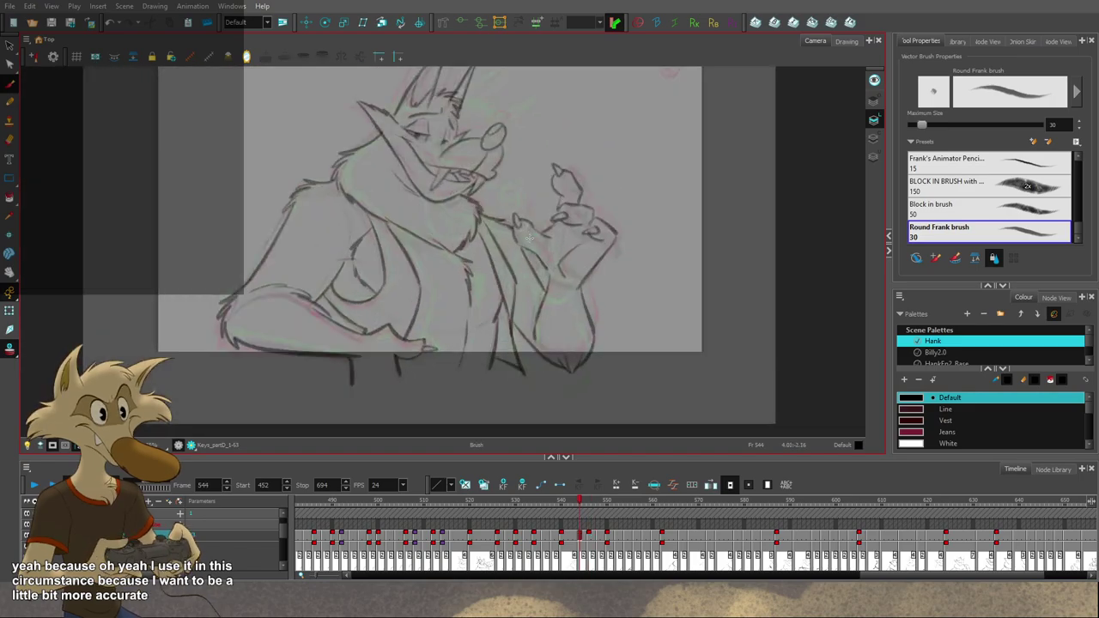
pyautogui.press('g')
pyautogui.press('g')
pyautogui.press('.')
pyautogui.press('.')
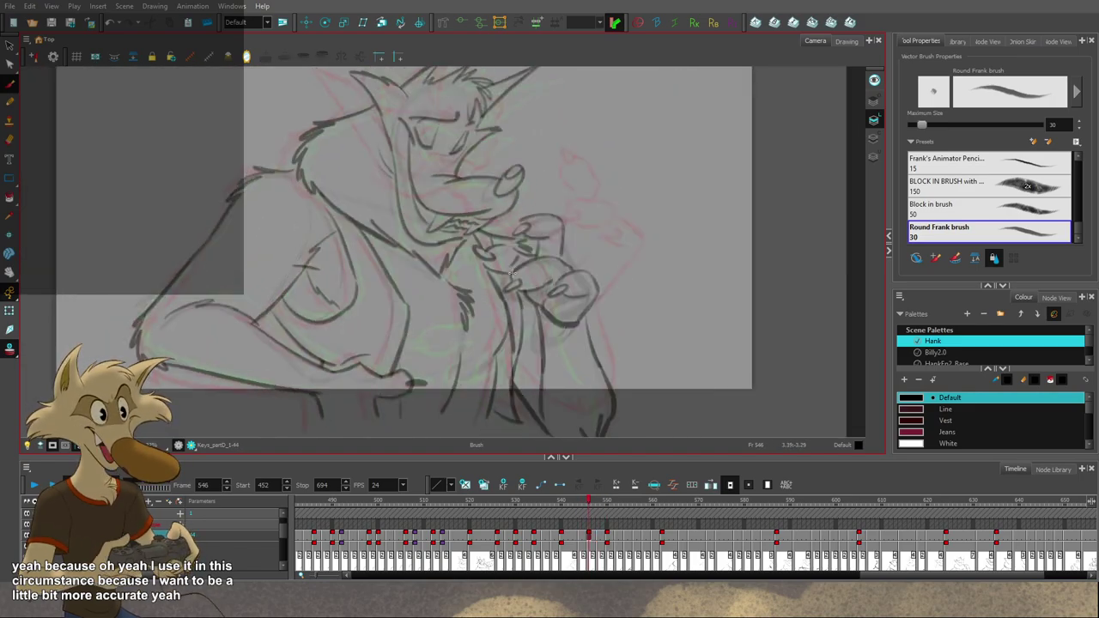
pyautogui.scroll(1, 513, 283)
pyautogui.scroll(1, 557, 293)
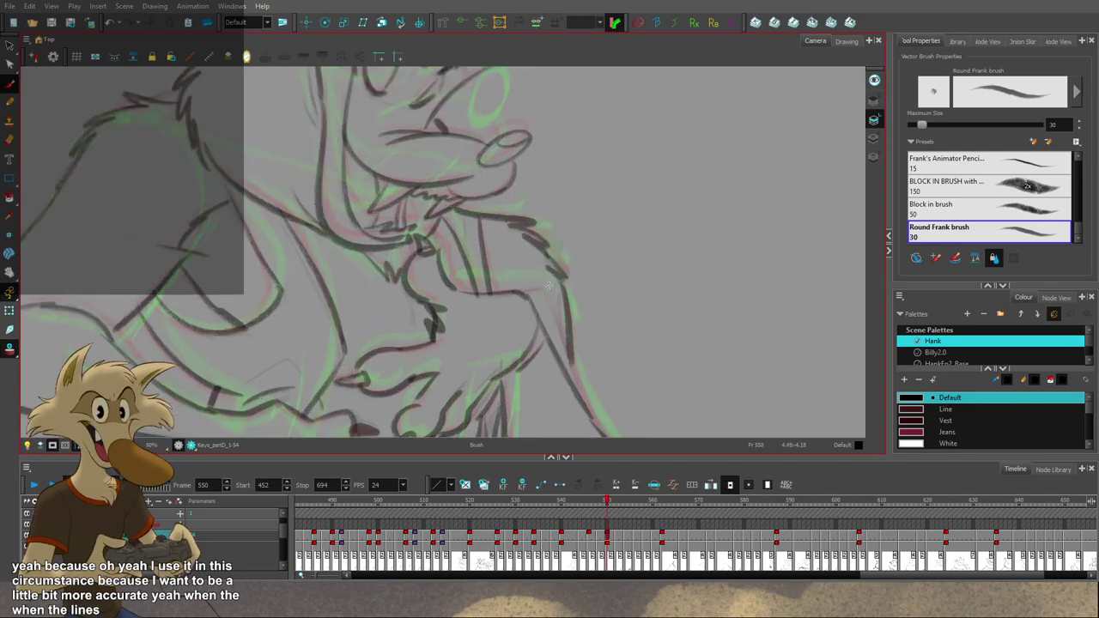
# Step: Turn off onion skin and flip between frames 548, 550 and 552 to examine the chest hand's inner edge
pyautogui.scroll(-5, 511, 263)
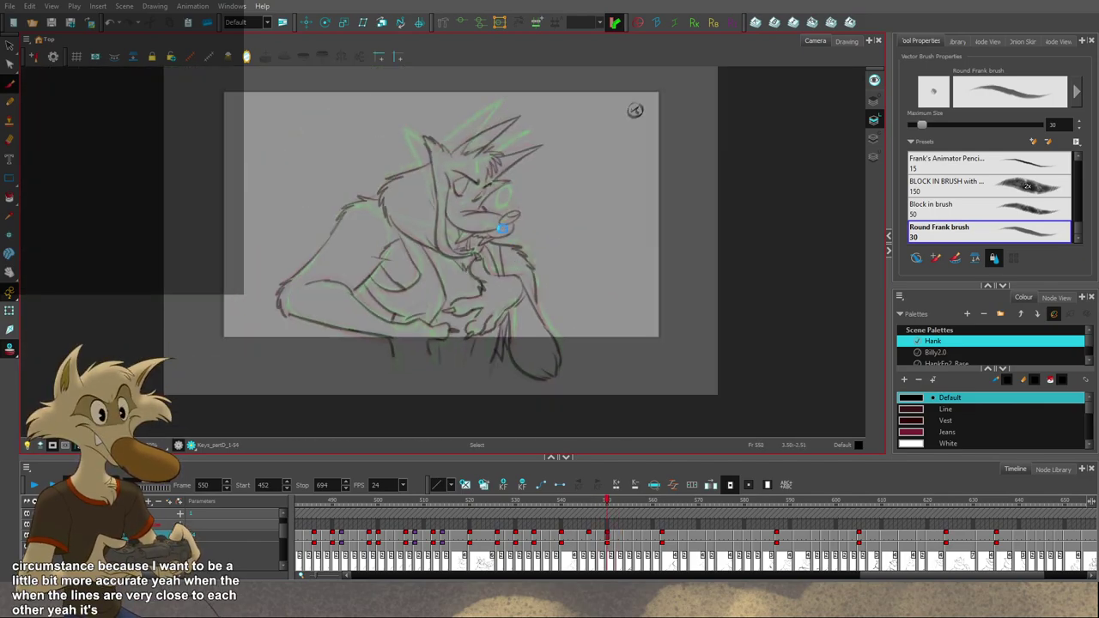
pyautogui.scroll(2, 501, 229)
pyautogui.scroll(-3, 416, 306)
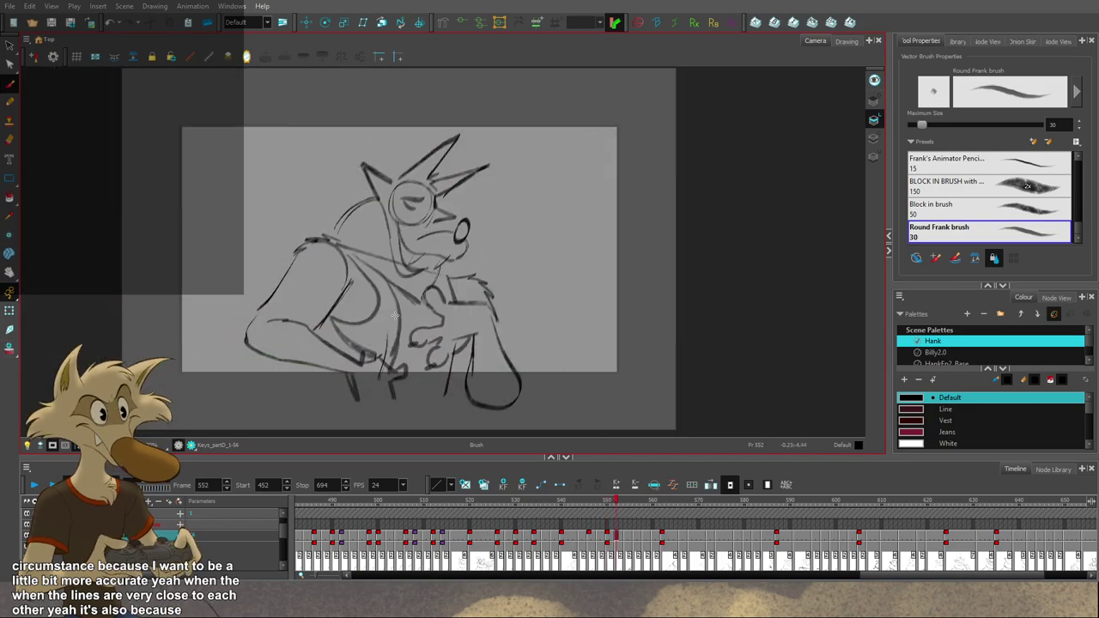
pyautogui.scroll(-1, 463, 272)
pyautogui.press('f')
pyautogui.scroll(1, 443, 305)
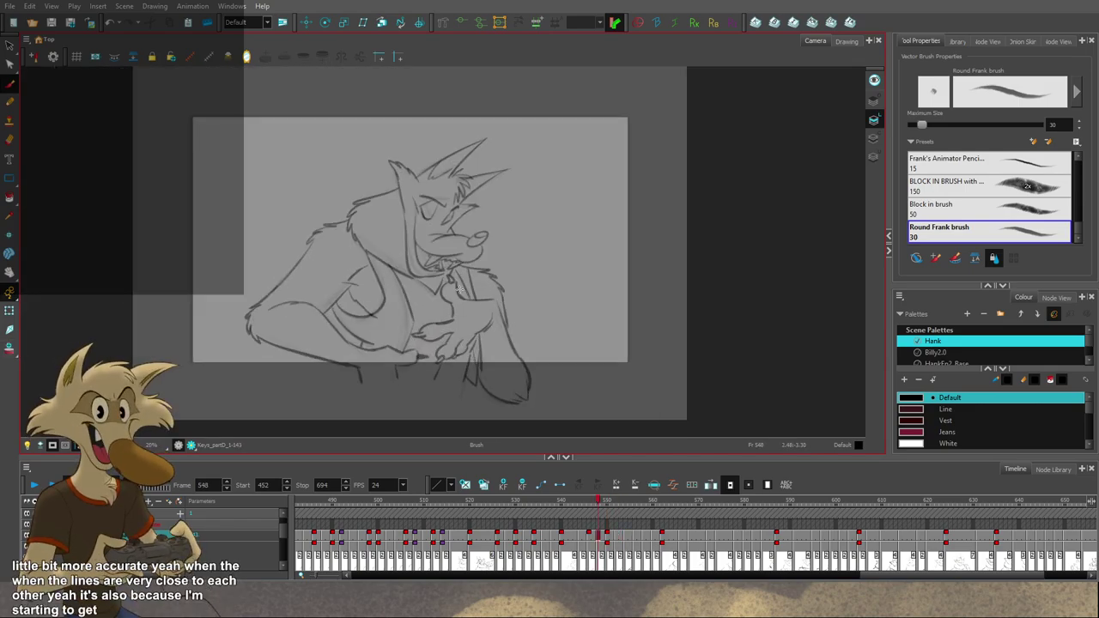
pyautogui.press('g')
pyautogui.press('g')
pyautogui.scroll(1, 453, 293)
pyautogui.press('f')
pyautogui.press('f')
pyautogui.scroll(3, 457, 287)
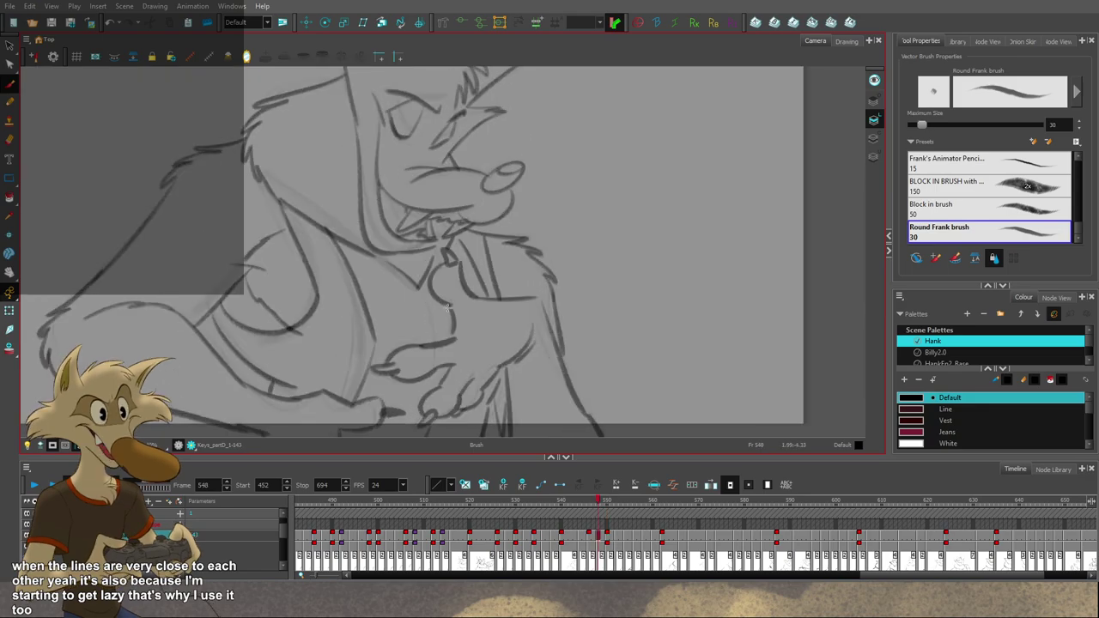
pyautogui.press('.')
pyautogui.press('.')
pyautogui.press('f')
pyautogui.press('f')
pyautogui.press('g')
pyautogui.press('g')
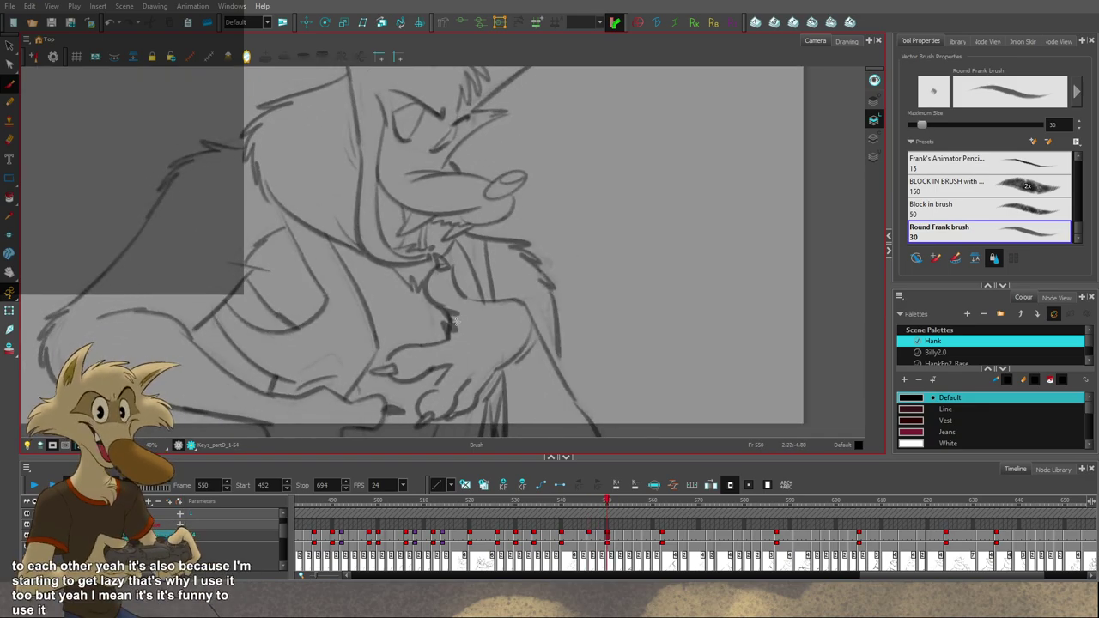
# Step: Replace the smooth palm edge below the chest hand's thumb with fur tufts on frames 550 and 548
pyautogui.press('.')
pyautogui.press(',')
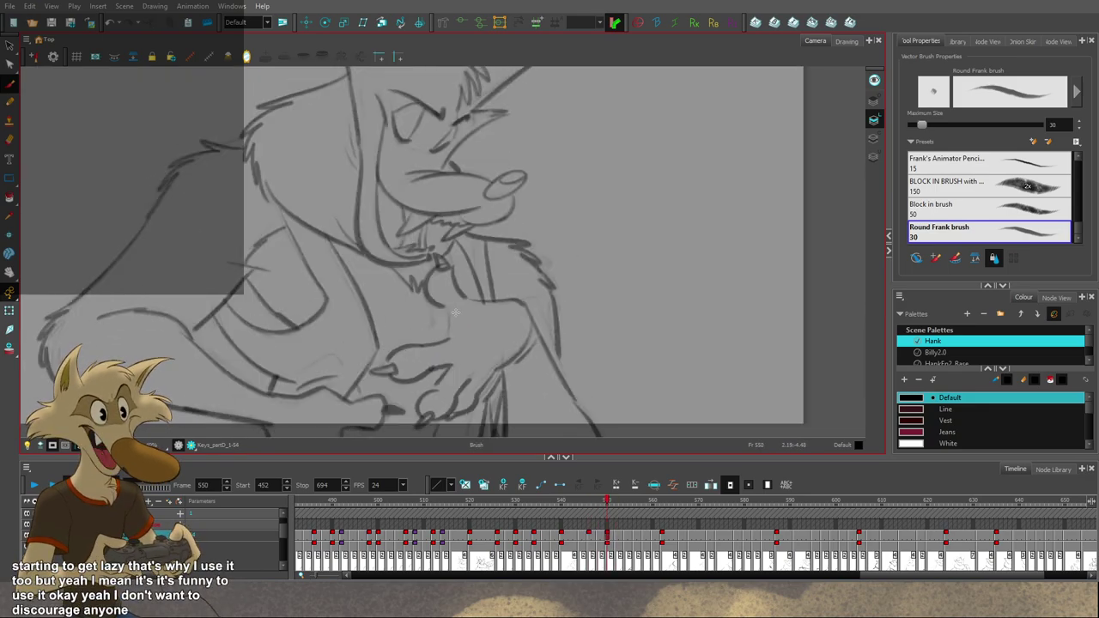
pyautogui.hotkey('alt', 'b')
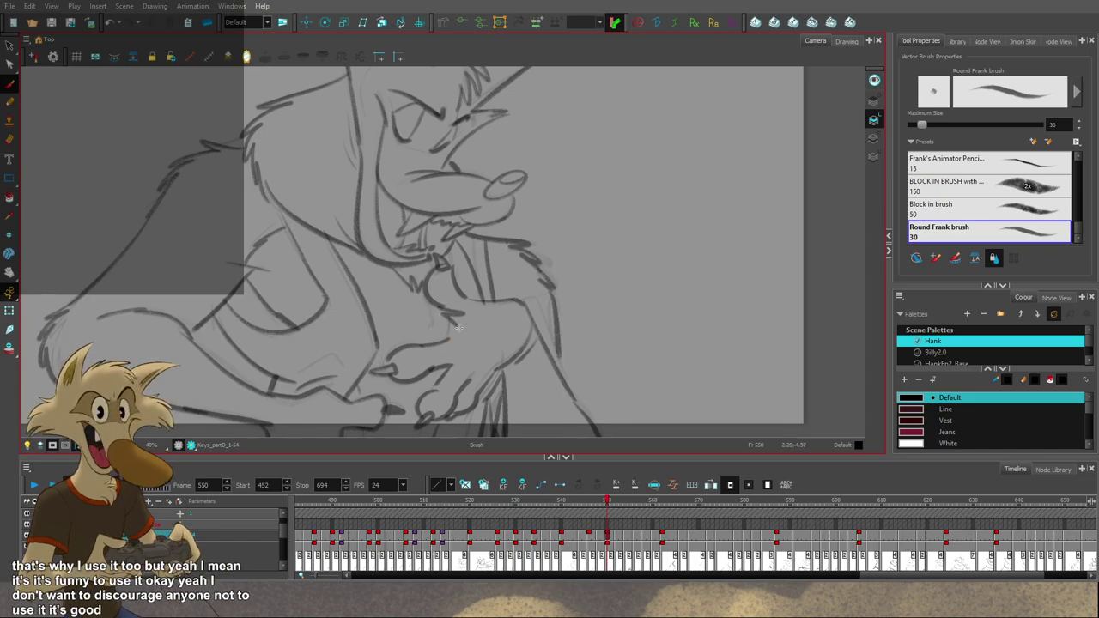
pyautogui.press(',')
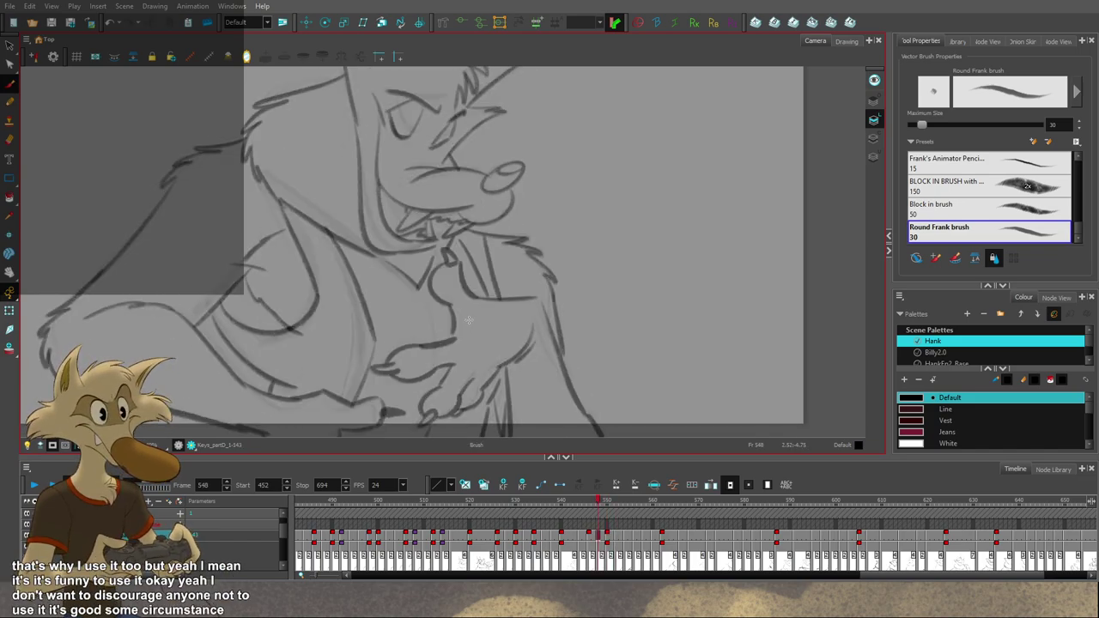
pyautogui.press(',')
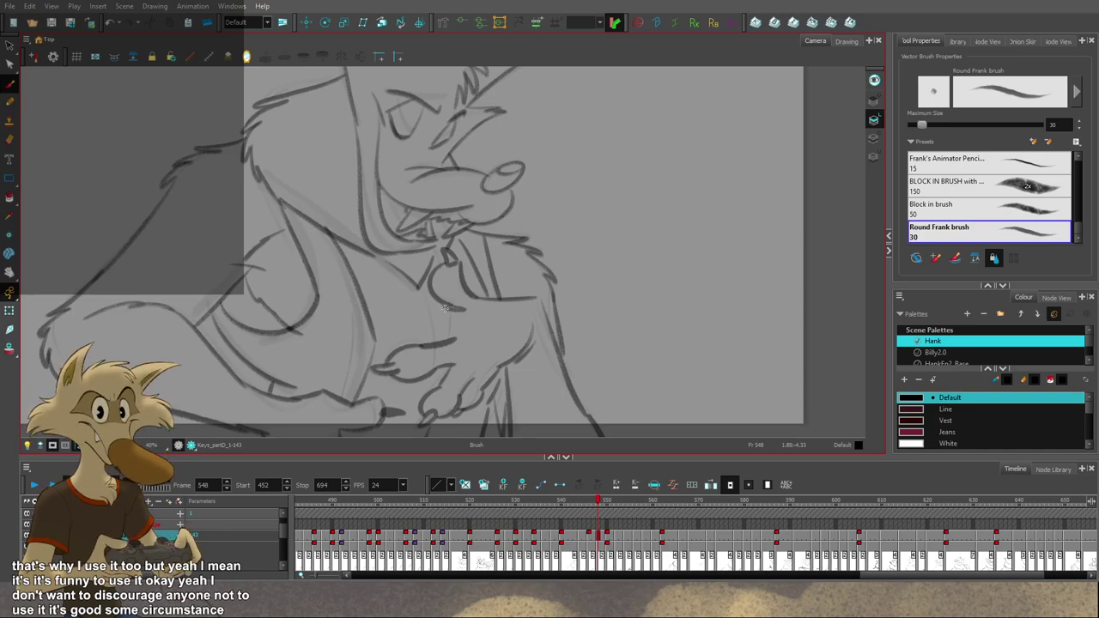
pyautogui.press('.')
pyautogui.press('.')
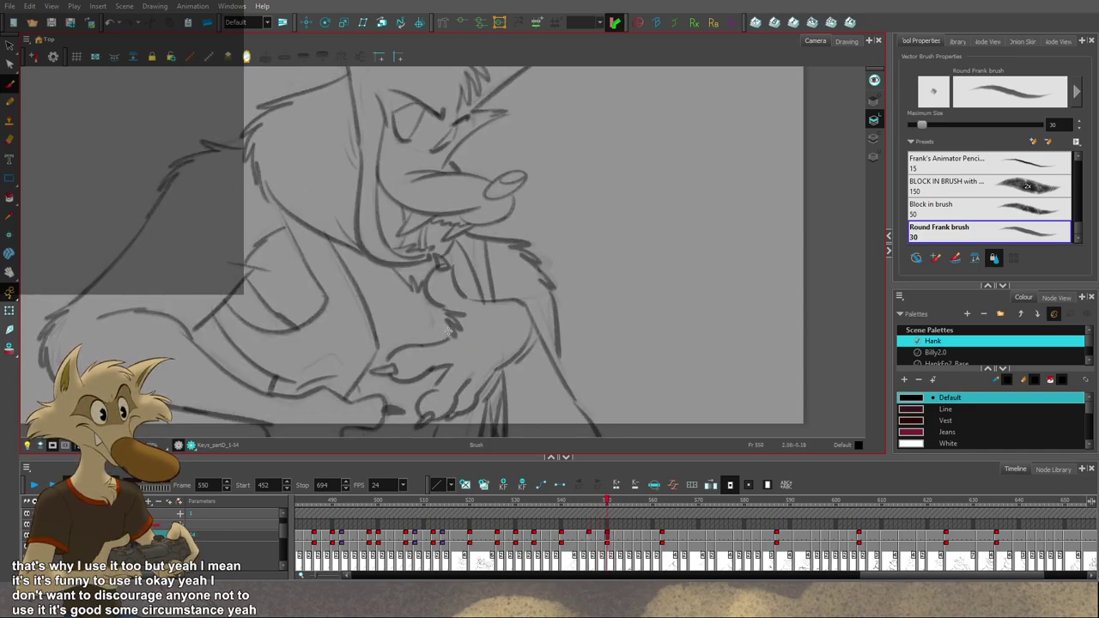
# Step: Flip through frames 546, 548 and 550 in full view to check how the chest hand's fur tufts move
pyautogui.press(',')
pyautogui.press(',')
pyautogui.press(',')
pyautogui.press(',')
pyautogui.scroll(-3, 485, 330)
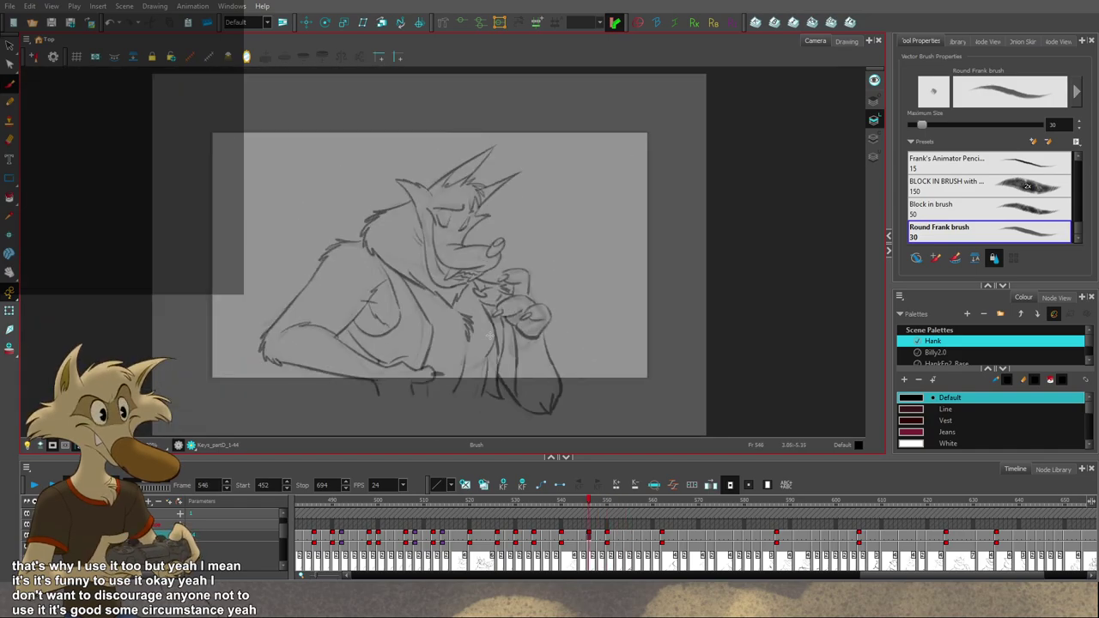
pyautogui.press('f')
pyautogui.press('g')
pyautogui.press('g')
pyautogui.press('g')
pyautogui.press('f')
pyautogui.press('f')
pyautogui.press('g')
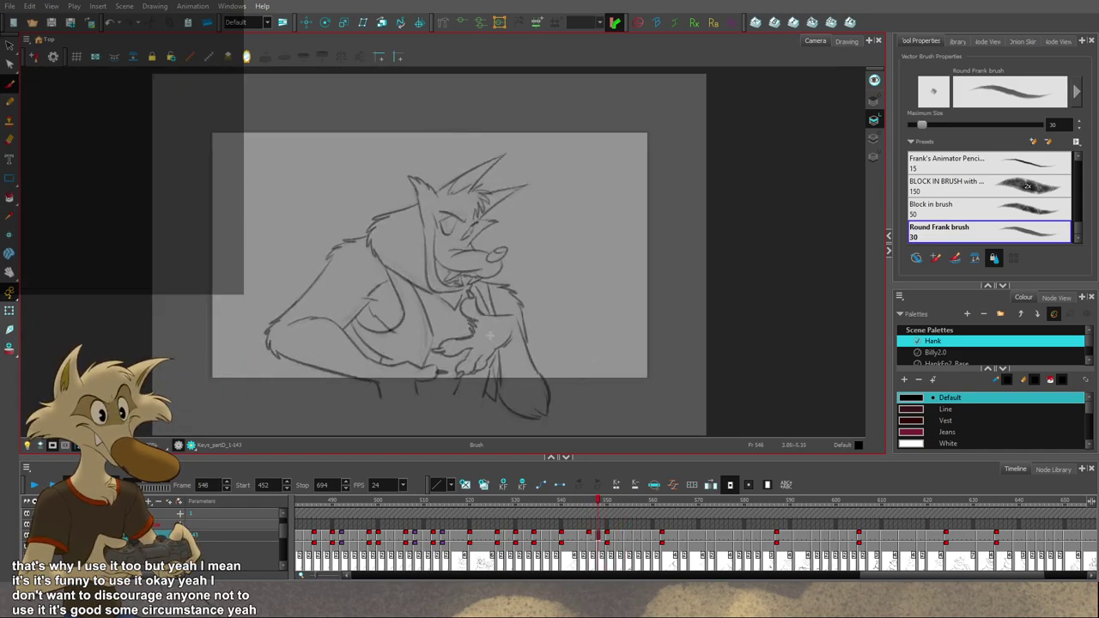
pyautogui.press('g')
# Step: Rework the fur tufts below the chest hand's thumb on frames 550 and 548, comparing them with the rough pose on frame 552
pyautogui.scroll(3, 490, 335)
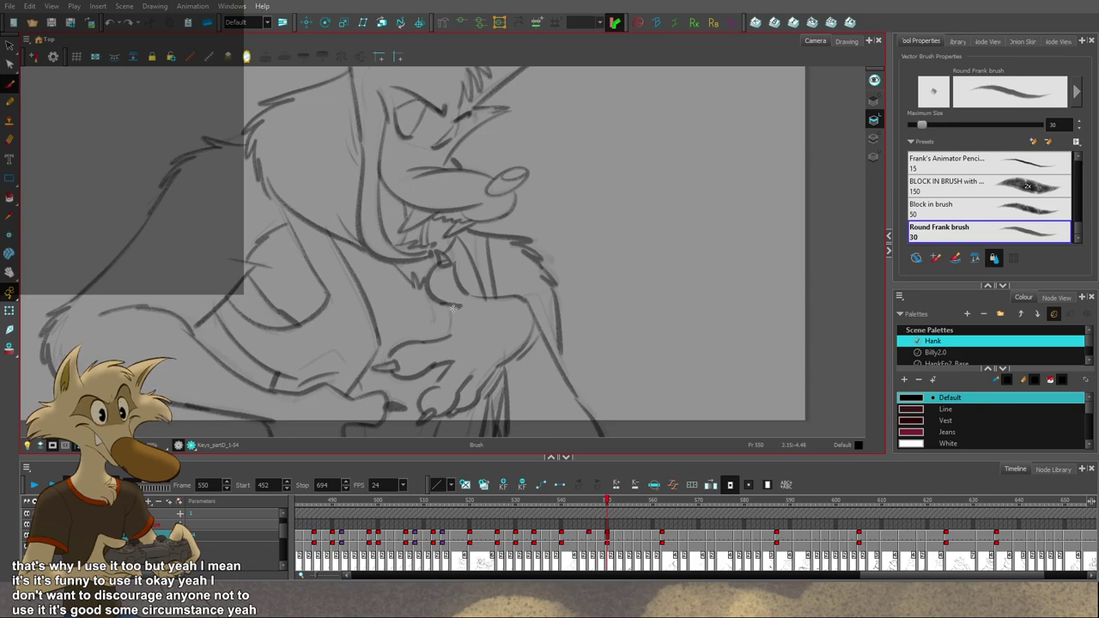
pyautogui.press(',')
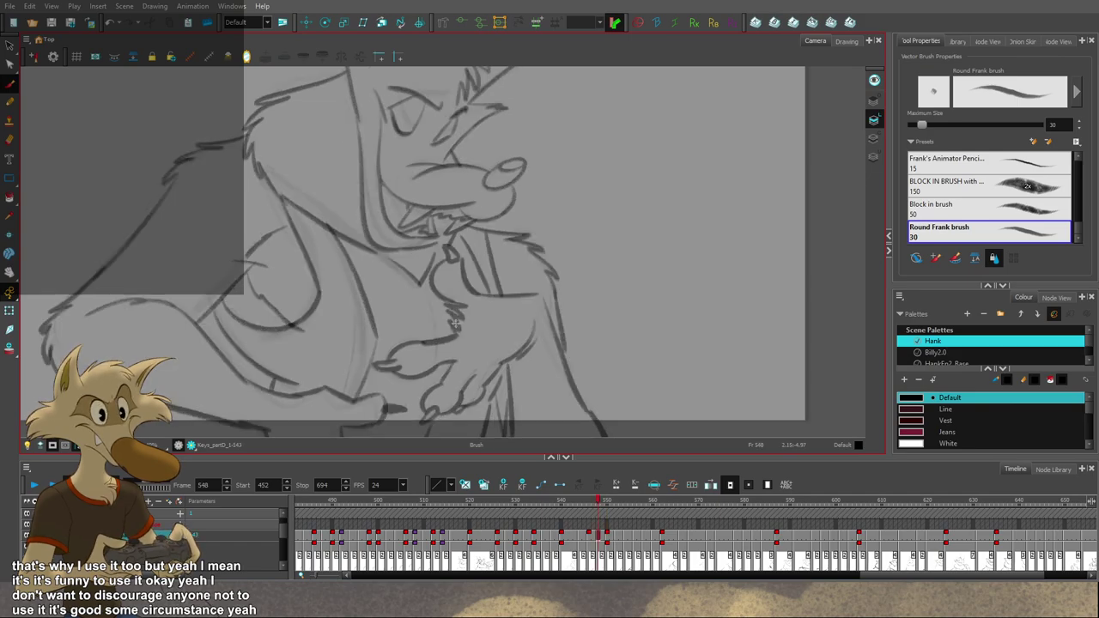
pyautogui.press('.')
pyautogui.press('.')
pyautogui.press('.')
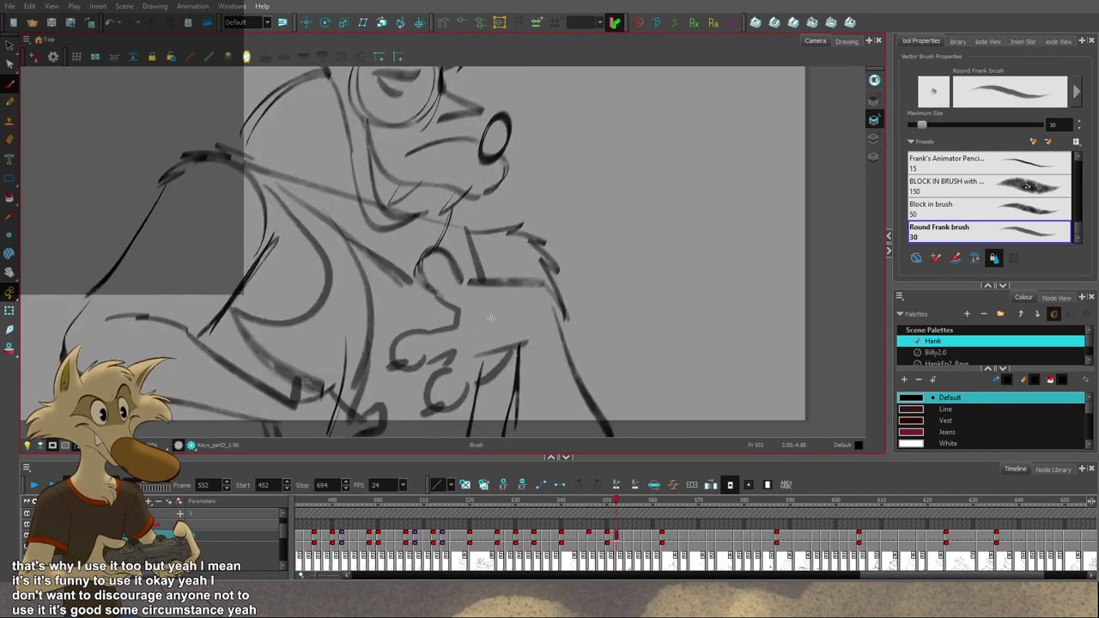
pyautogui.scroll(-4, 489, 329)
pyautogui.scroll(-1, 489, 329)
pyautogui.scroll(1, 489, 328)
pyautogui.press('f')
pyautogui.press('f')
pyautogui.press('f')
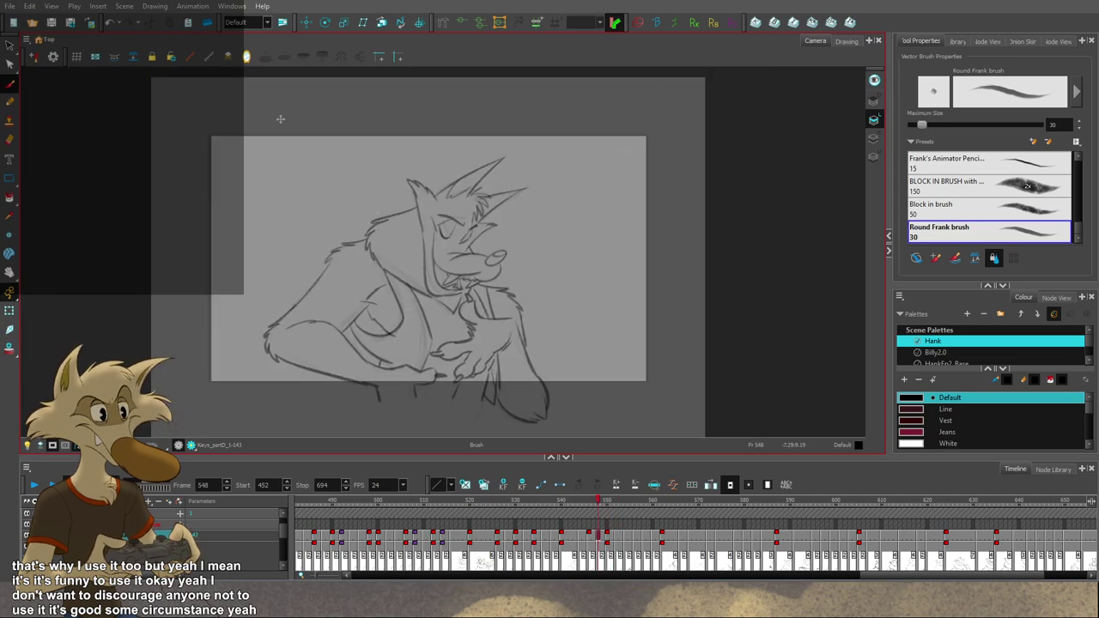
# Step: Mirror the view and step through frames 538 to 548 to check the poses
pyautogui.click(247, 59)
pyautogui.press('.')
pyautogui.press('.')
pyautogui.press('.')
pyautogui.press('.')
pyautogui.press('.')
pyautogui.press('.')
pyautogui.press('.')
pyautogui.press('.')
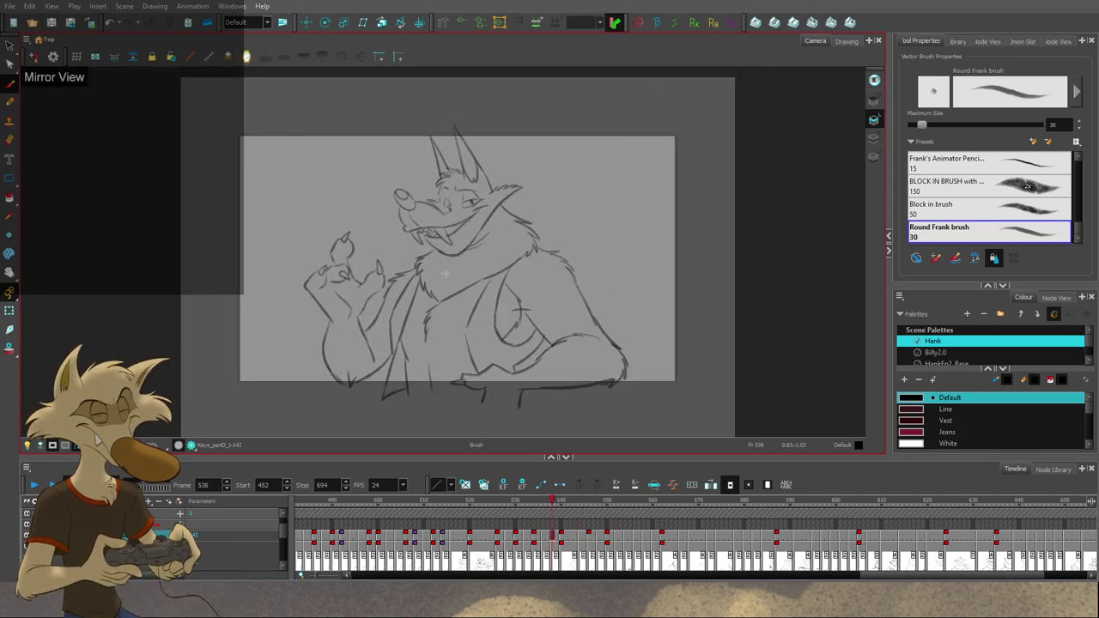
pyautogui.press(',')
pyautogui.press(',')
pyautogui.press(',')
pyautogui.press(',')
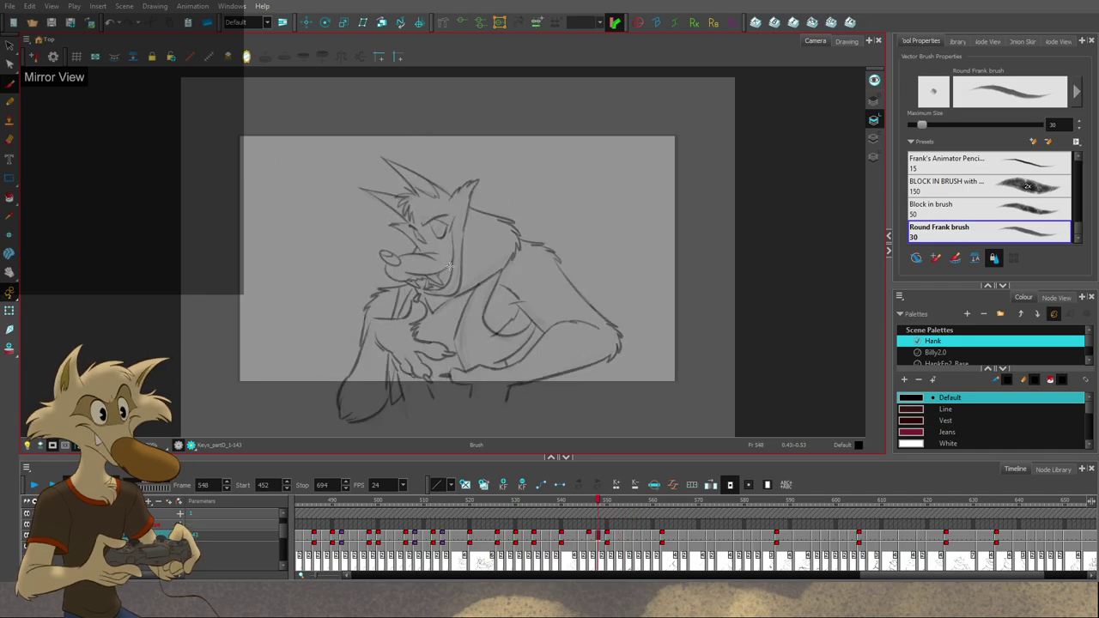
# Step: Step back and forth between frames 548 and 556 in the mirrored view to compare the cleaned poses with the rough ones
pyautogui.press(',')
pyautogui.press(',')
pyautogui.press(',')
pyautogui.press(',')
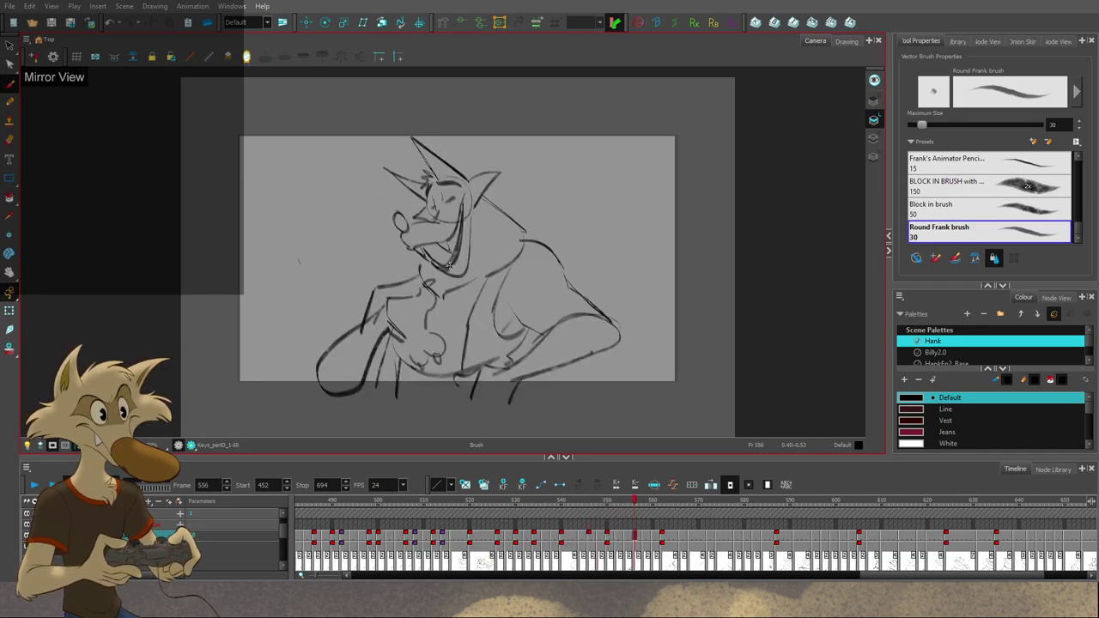
pyautogui.press('.')
pyautogui.press('.')
pyautogui.press('.')
pyautogui.press('.')
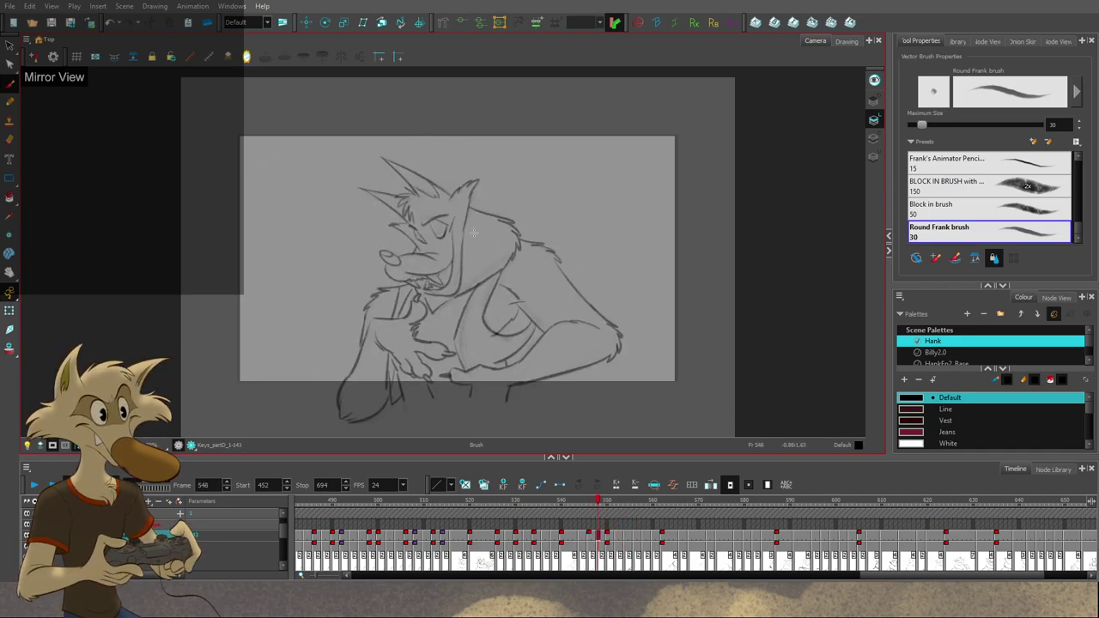
pyautogui.scroll(1, 439, 193)
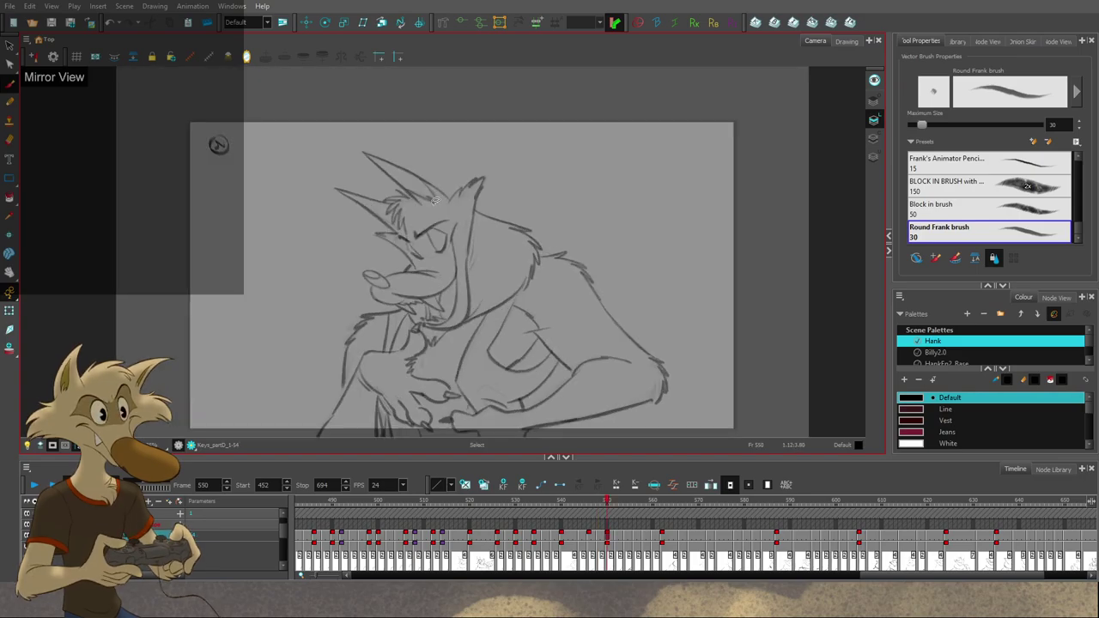
pyautogui.press('.')
pyautogui.press('.')
pyautogui.press('.')
pyautogui.press('.')
pyautogui.press('.')
pyautogui.press('.')
pyautogui.press('.')
pyautogui.press('.')
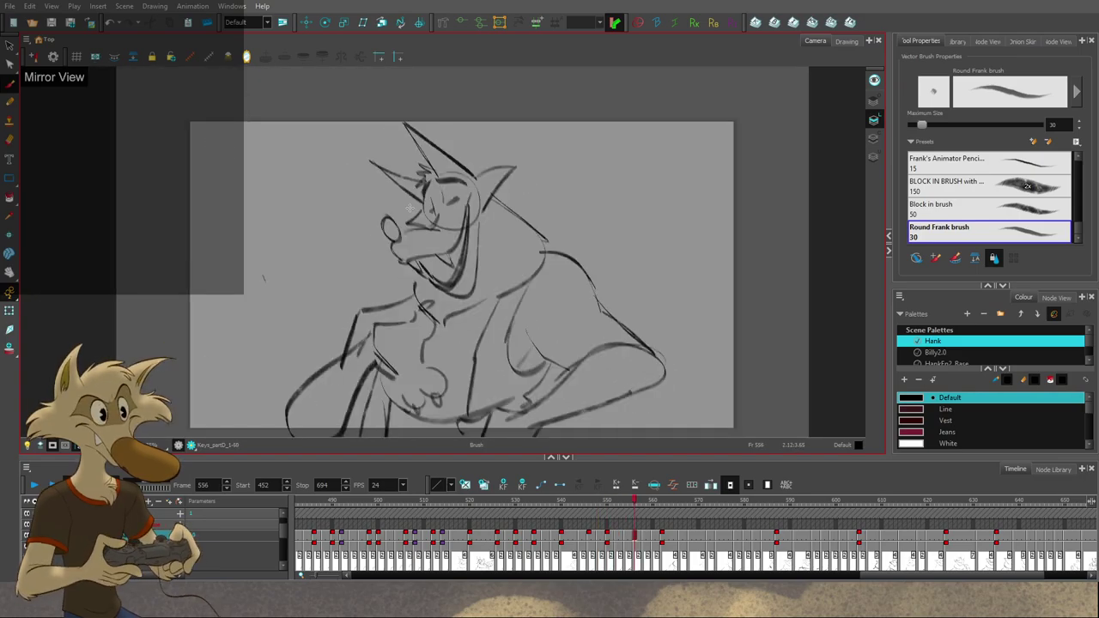
# Step: On the frame 550 drawing, delete the wolf's forehead hair tuft and the fur strokes beside the brow
pyautogui.press(',')
pyautogui.press(',')
pyautogui.press(',')
pyautogui.press(',')
pyautogui.press(',')
pyautogui.press(',')
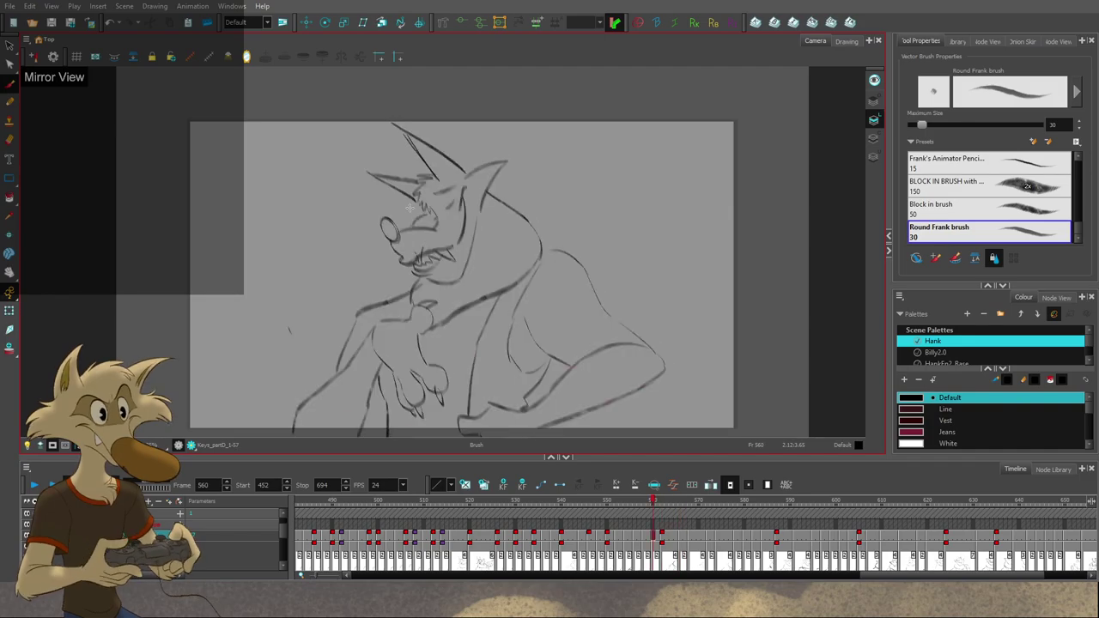
pyautogui.press(',')
pyautogui.press(',')
pyautogui.scroll(2, 429, 213)
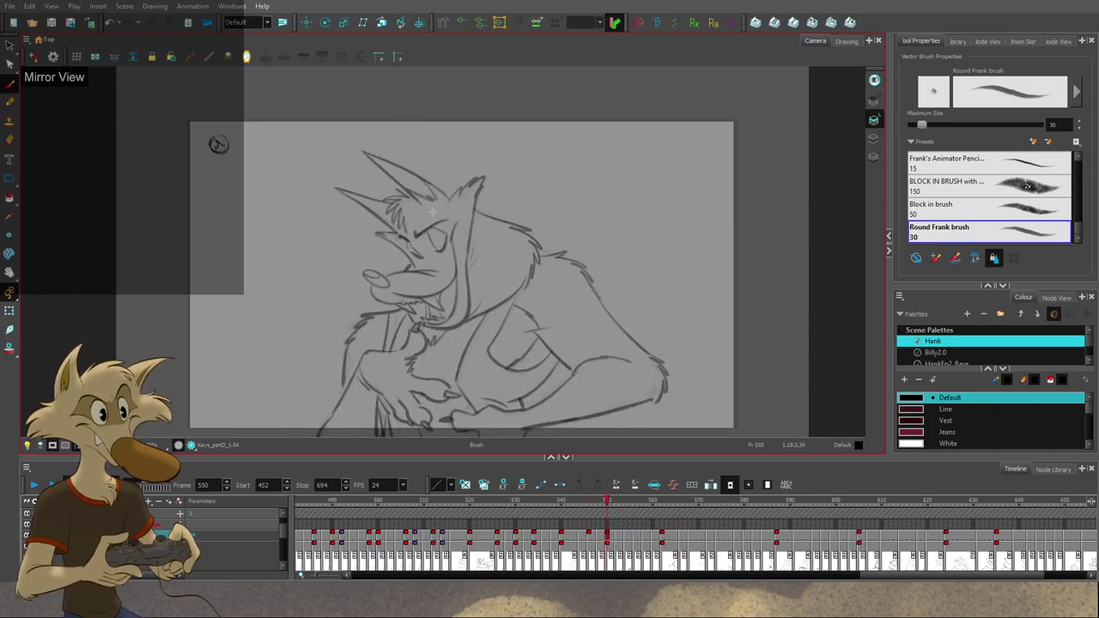
pyautogui.scroll(1, 421, 211)
pyautogui.moveTo(380, 218)
pyautogui.mouseDown()
pyautogui.moveTo(401, 183)
pyautogui.moveTo(368, 179)
pyautogui.moveTo(349, 215)
pyautogui.mouseUp()
pyautogui.press('Delete')
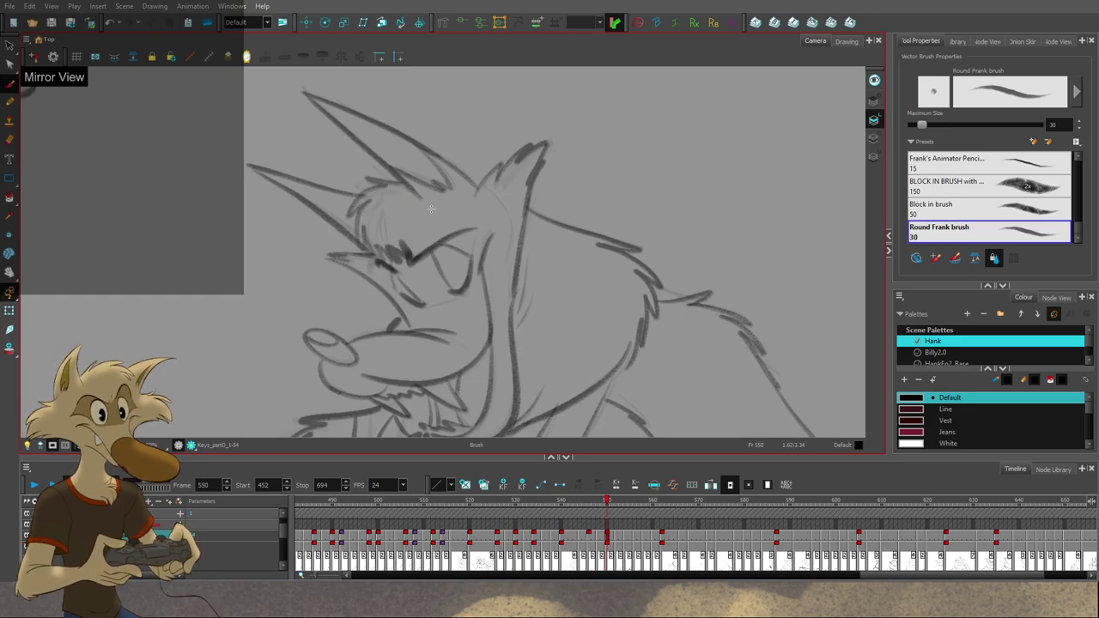
pyautogui.scroll(-2, 446, 236)
pyautogui.scroll(1, 445, 236)
pyautogui.press('s')
pyautogui.moveTo(414, 203); pyautogui.dragTo(407, 245)
pyautogui.scroll(1, 448, 230)
pyautogui.press('Delete')
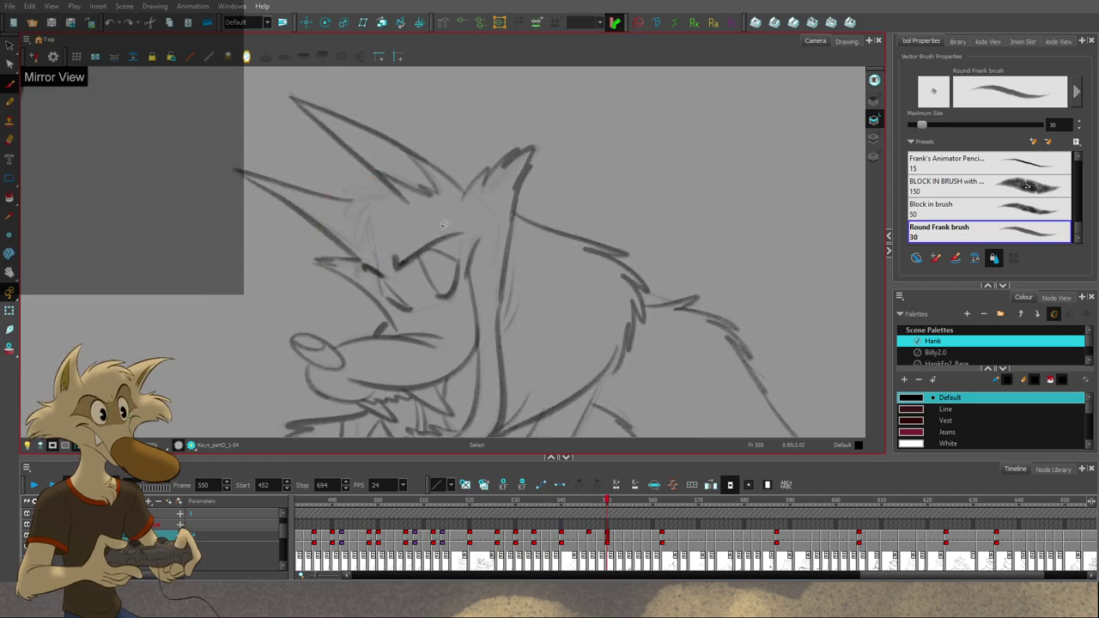
# Step: Redraw the wolf's forehead hair tuft and the short brow fur strokes on the frame 550 drawing
pyautogui.moveTo(391, 187); pyautogui.dragTo(353, 183)
pyautogui.moveTo(374, 187); pyautogui.dragTo(335, 216)
pyautogui.moveTo(348, 208); pyautogui.dragTo(353, 253)
pyautogui.moveTo(374, 254); pyautogui.dragTo(396, 266)
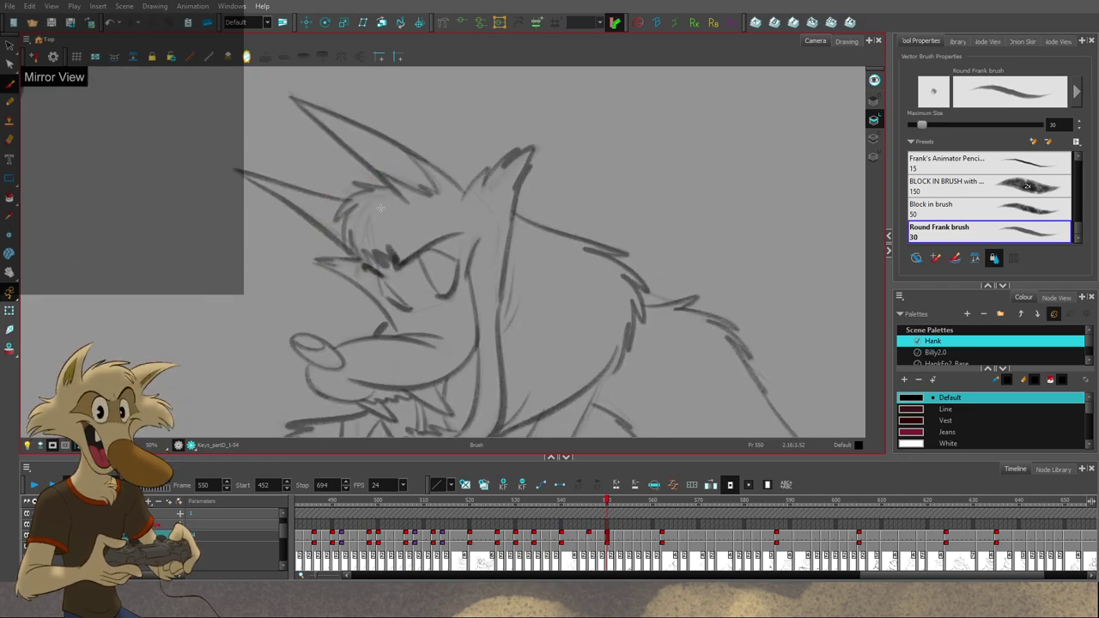
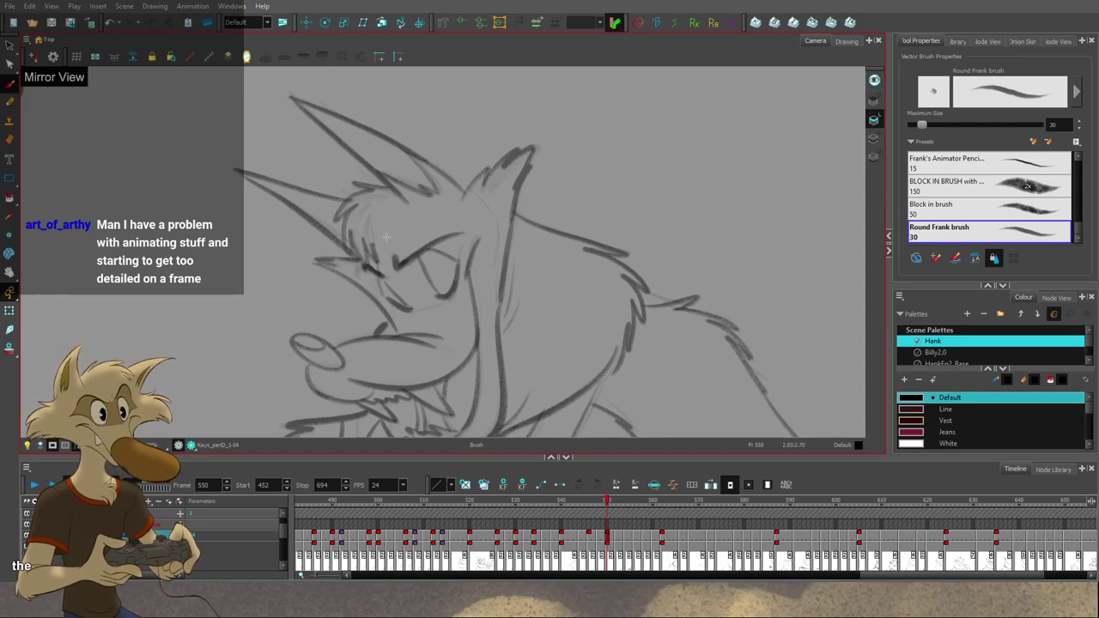
pyautogui.hotkey('ctrl', 'z')
# Step: Flip between frame 550 and its neighbouring drawings to compare the head poses
pyautogui.press('f')
pyautogui.press('g')
pyautogui.press('g')
pyautogui.press('f')
pyautogui.press('f')
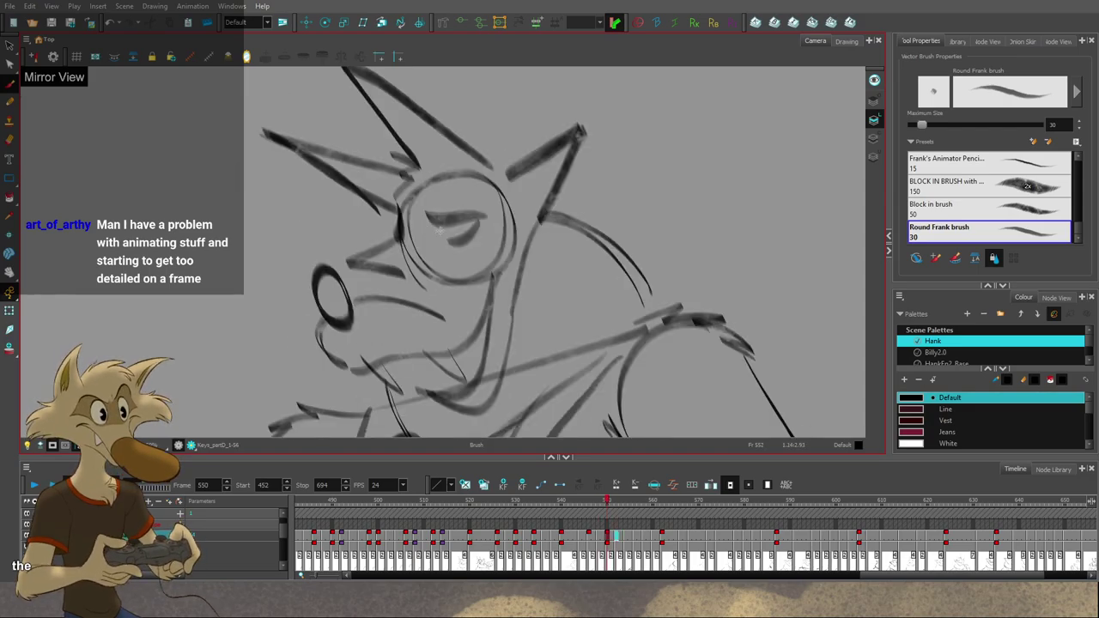
pyautogui.press('g')
pyautogui.press('1')
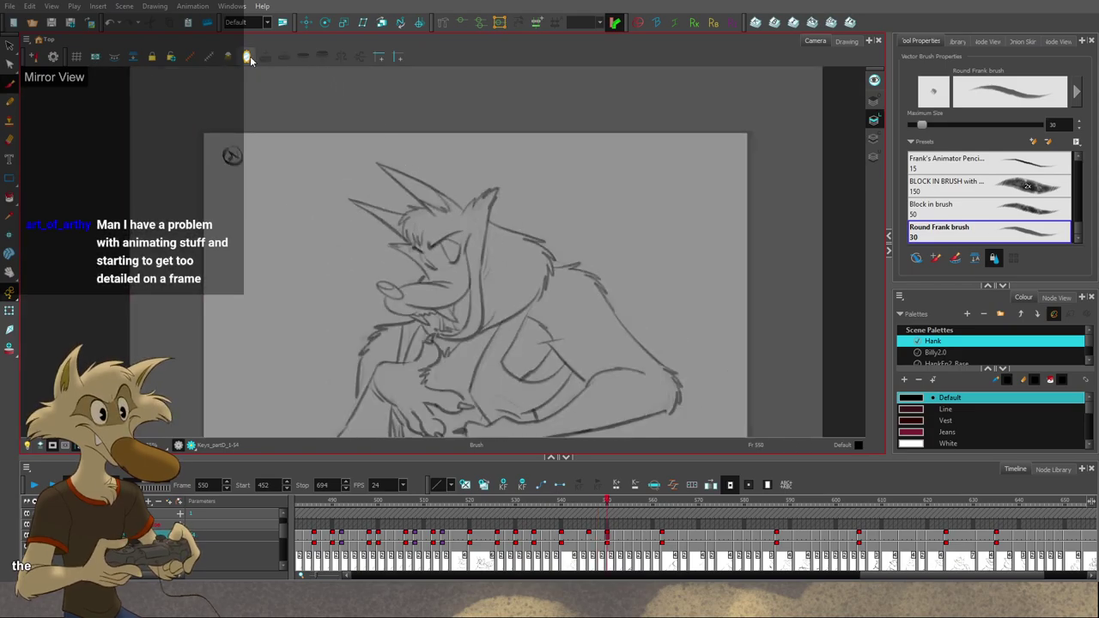
# Step: Turn on Mirror View and show the wolf's head close up on frame 550
pyautogui.click(246, 58)
pyautogui.press('1')
pyautogui.scroll(6, 484, 223)
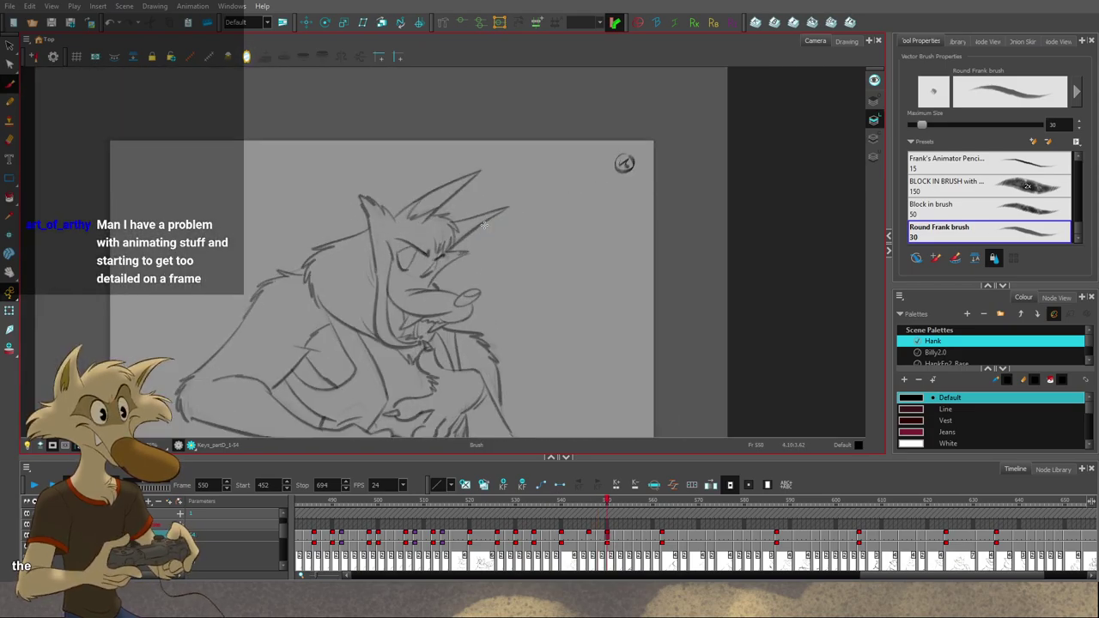
pyautogui.press('f')
pyautogui.press('g')
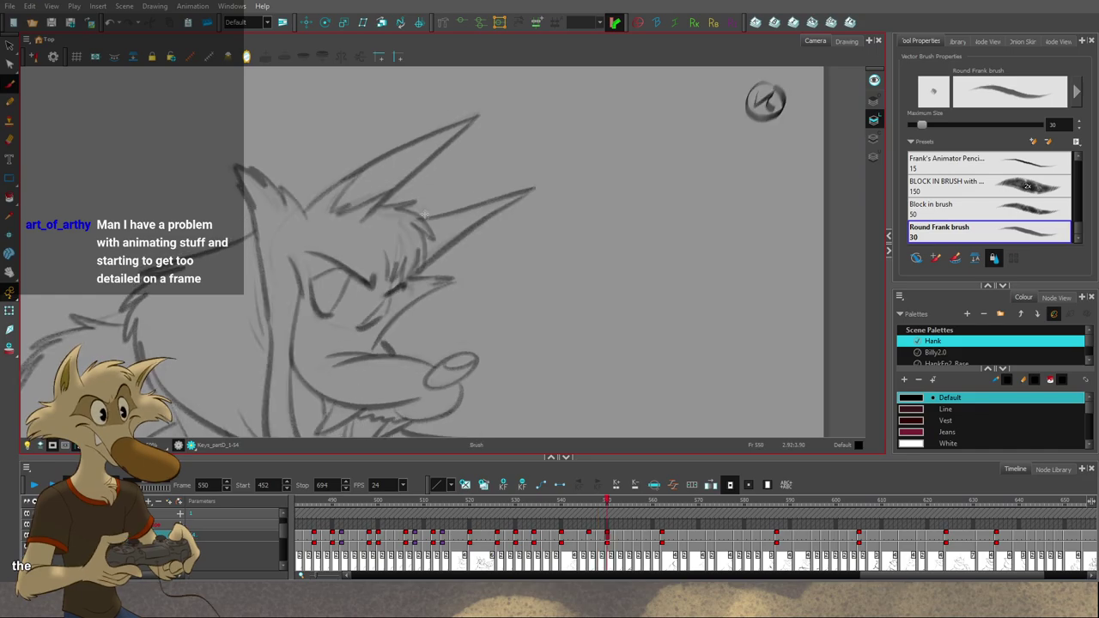
pyautogui.press('f')
pyautogui.hotkey('ctrl', 'z')
pyautogui.hotkey('ctrl', 'z')
pyautogui.hotkey('ctrl', 'z')
pyautogui.hotkey('ctrl', 'z')
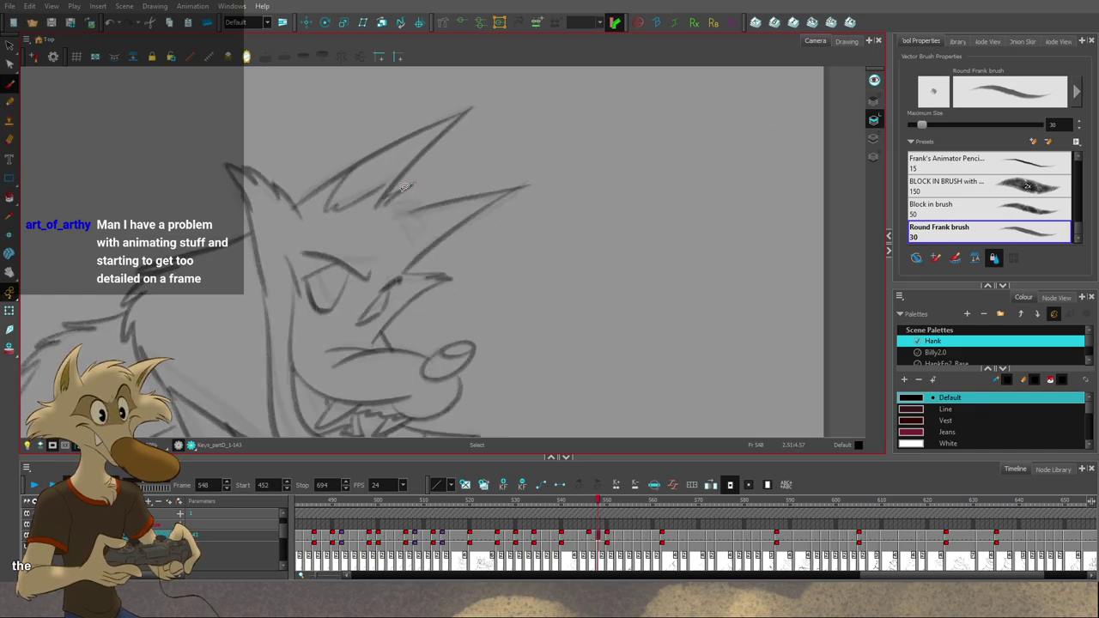
pyautogui.press('g')
pyautogui.press('f')
pyautogui.moveTo(376, 206); pyautogui.dragTo(414, 196)
pyautogui.hotkey('ctrl', 'z')
pyautogui.press('g')
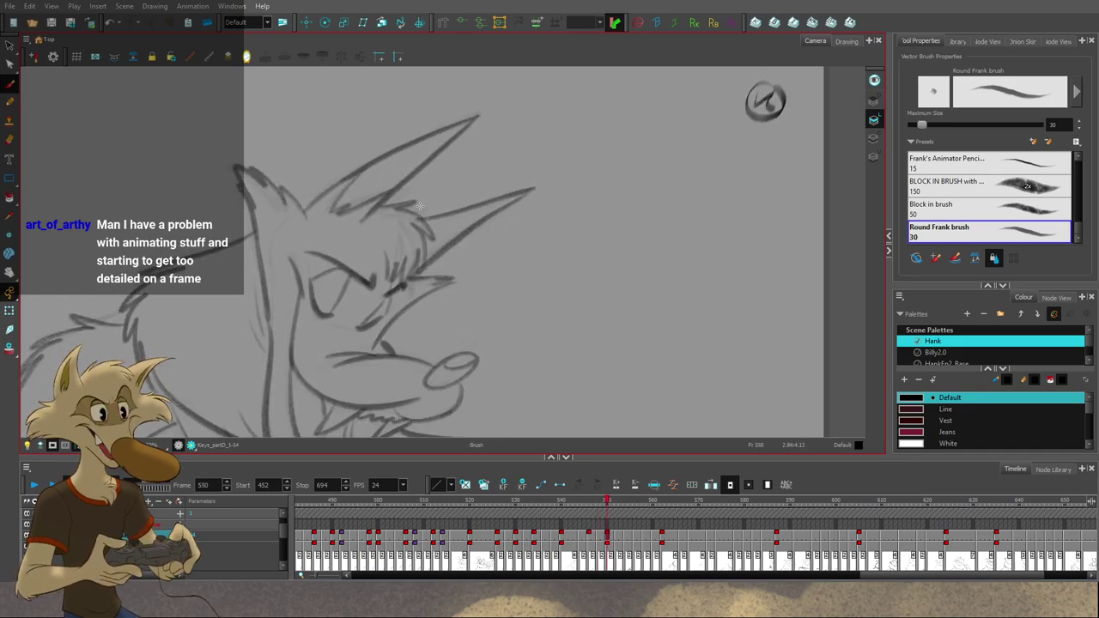
pyautogui.press('f')
pyautogui.hotkey('ctrl', 'z')
pyautogui.press('g')
# Step: Draw the wolf's forehead hair tuft on the frame 548 drawing, matching it against frame 550
pyautogui.press(',')
pyautogui.press('.')
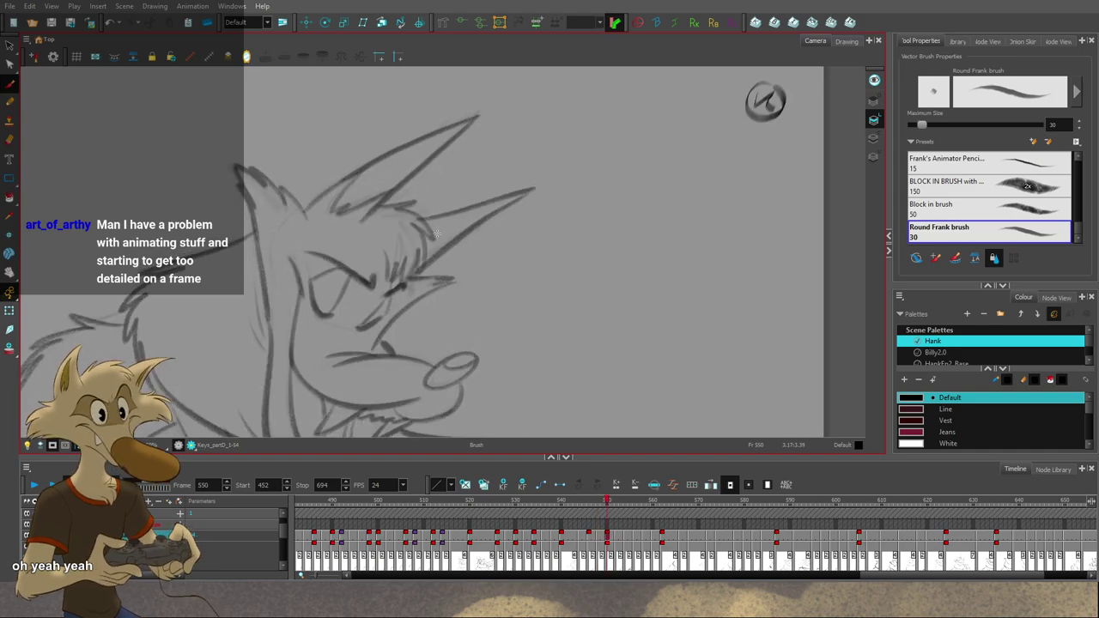
pyautogui.press(',')
pyautogui.moveTo(405, 220); pyautogui.dragTo(416, 226)
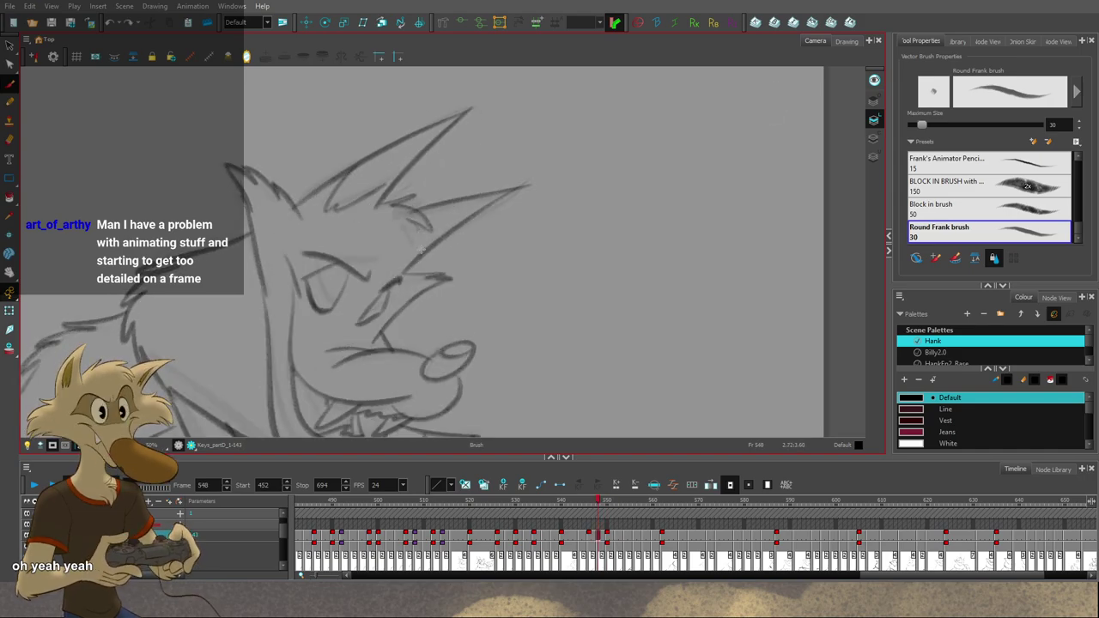
pyautogui.press('.')
pyautogui.press(',')
pyautogui.press('.')
pyautogui.press(',')
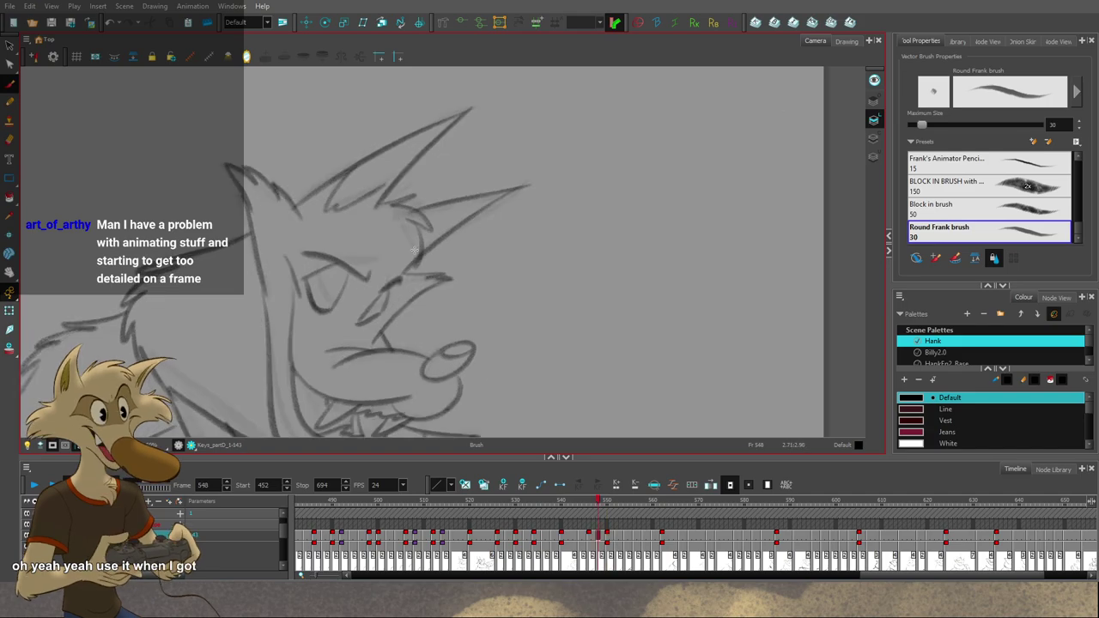
pyautogui.press('.')
pyautogui.press(',')
# Step: Add the short fur strokes above the inner brow on the frame 548 drawing, checking them against frame 550
pyautogui.press('.')
pyautogui.moveTo(395, 256); pyautogui.dragTo(386, 272)
pyautogui.press(',')
pyautogui.press('.')
pyautogui.press(',')
pyautogui.press('.')
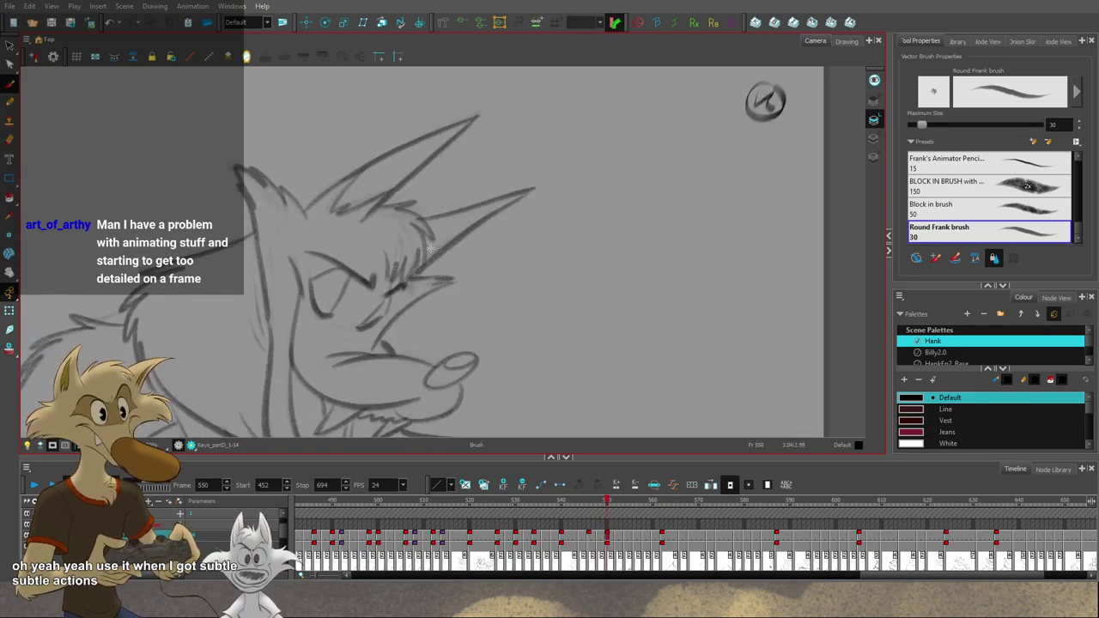
pyautogui.press(',')
pyautogui.hotkey('alt', 's')
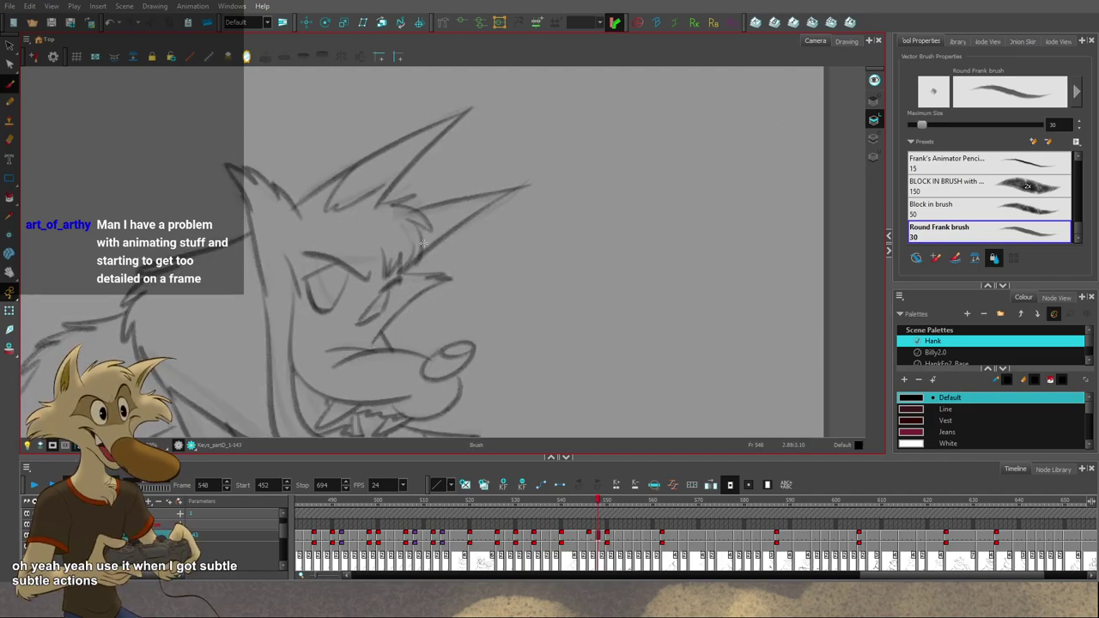
# Step: Flip between frames 546, 548 and 550 to check how the hair tuft moves
pyautogui.press('g')
pyautogui.press('f')
pyautogui.press('f')
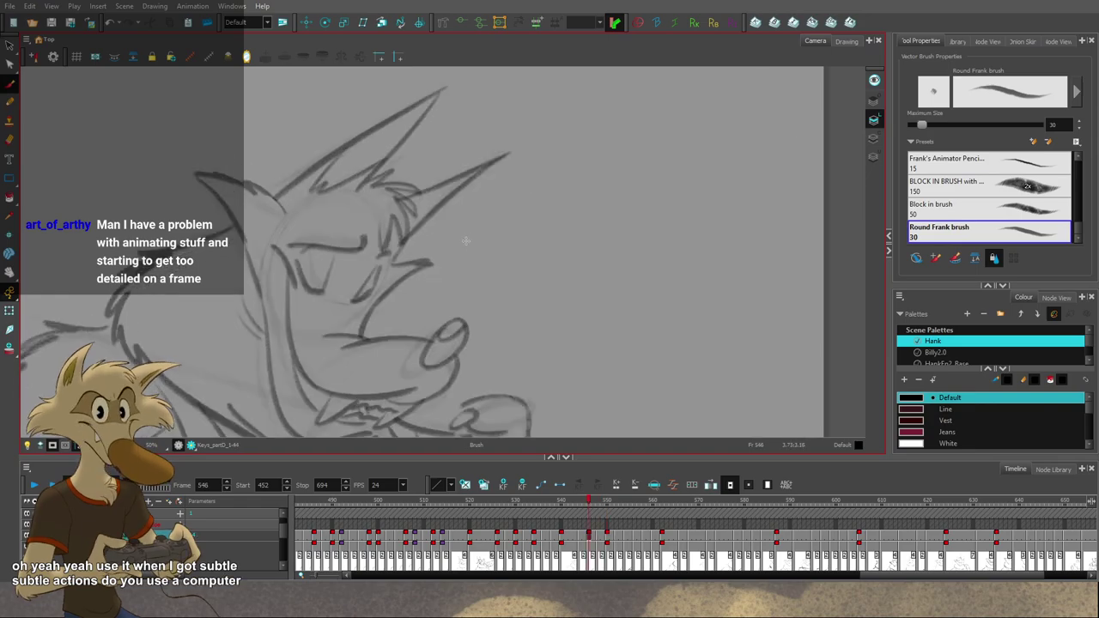
pyautogui.press('g')
pyautogui.press('g')
pyautogui.press('f')
pyautogui.press('g')
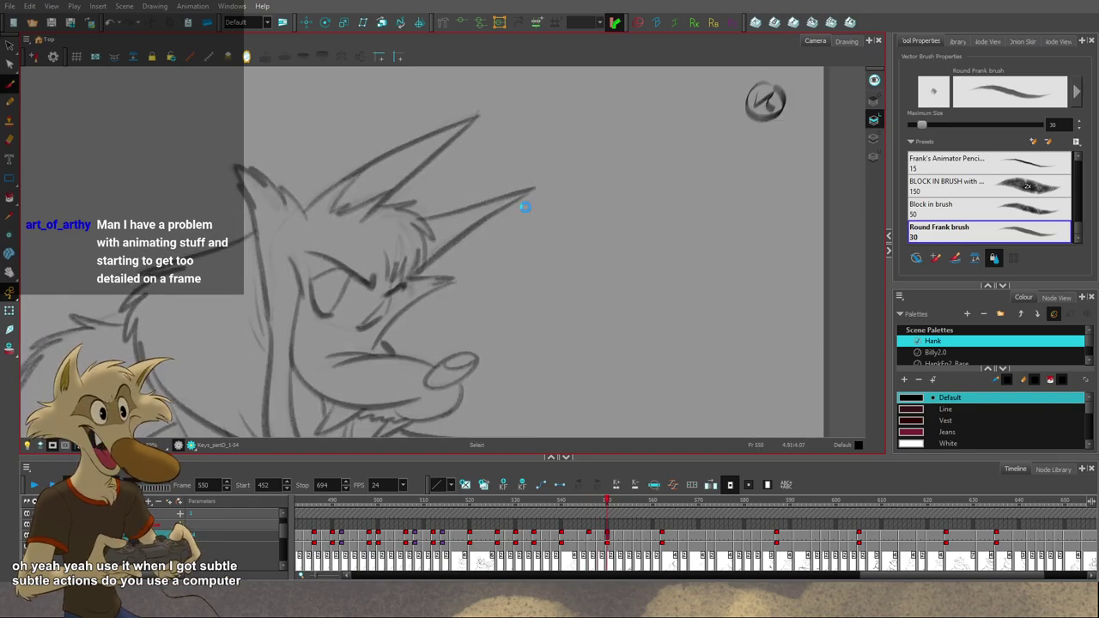
# Step: Step back and forth between frames 544 and 552 to review the motion of the whole figure
pyautogui.scroll(-5, 528, 225)
pyautogui.scroll(2, 535, 255)
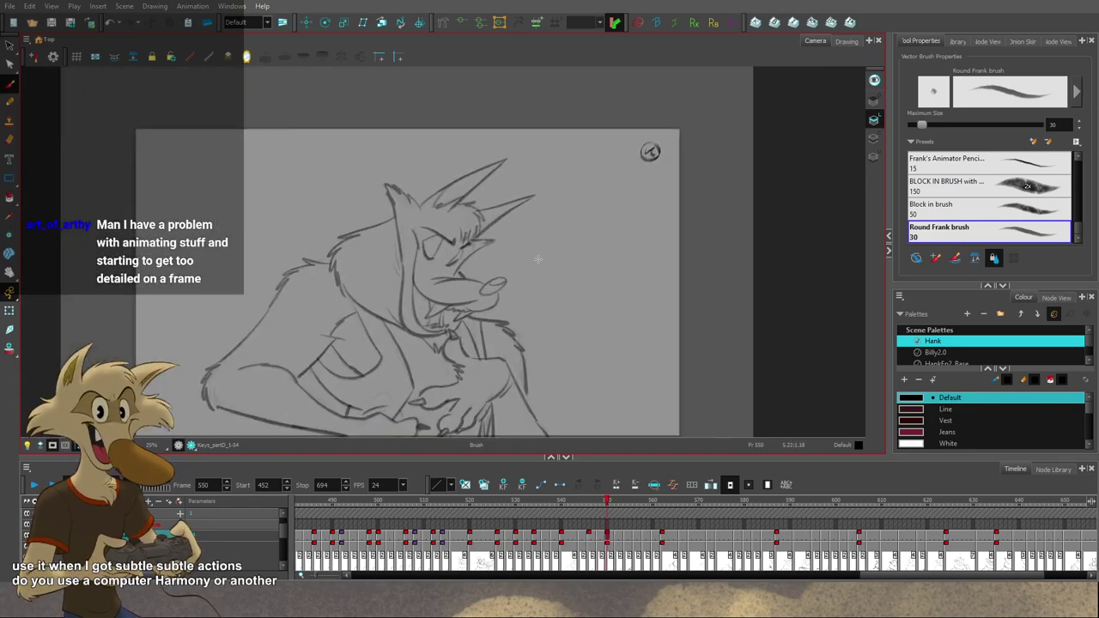
pyautogui.press(',')
pyautogui.press(',')
pyautogui.press(',')
pyautogui.press(',')
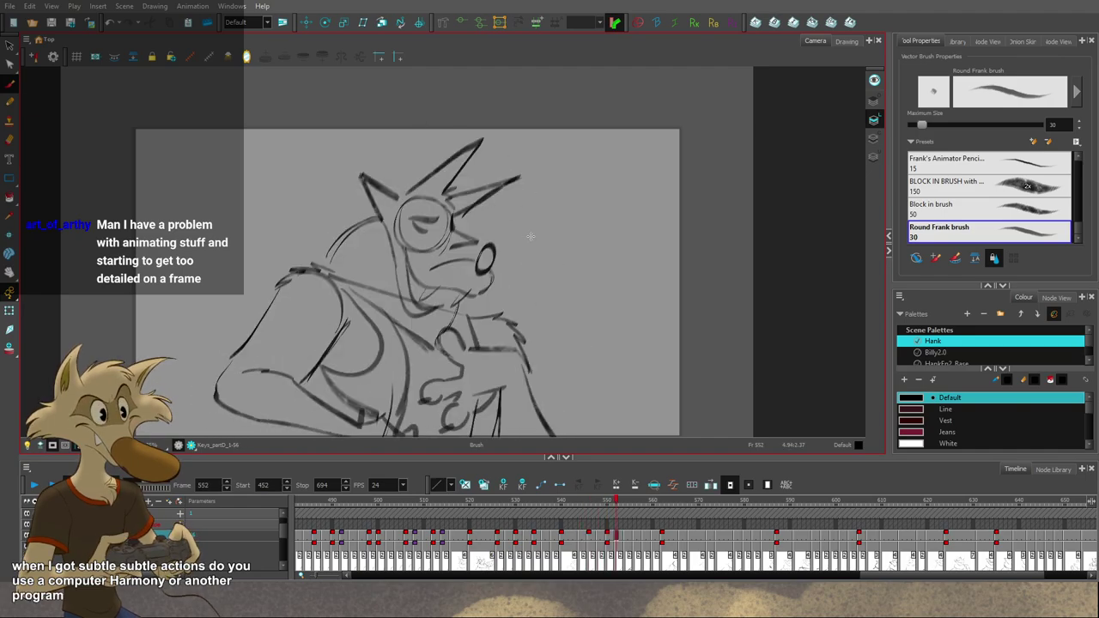
pyautogui.press('.')
pyautogui.press('.')
pyautogui.press('.')
pyautogui.press('.')
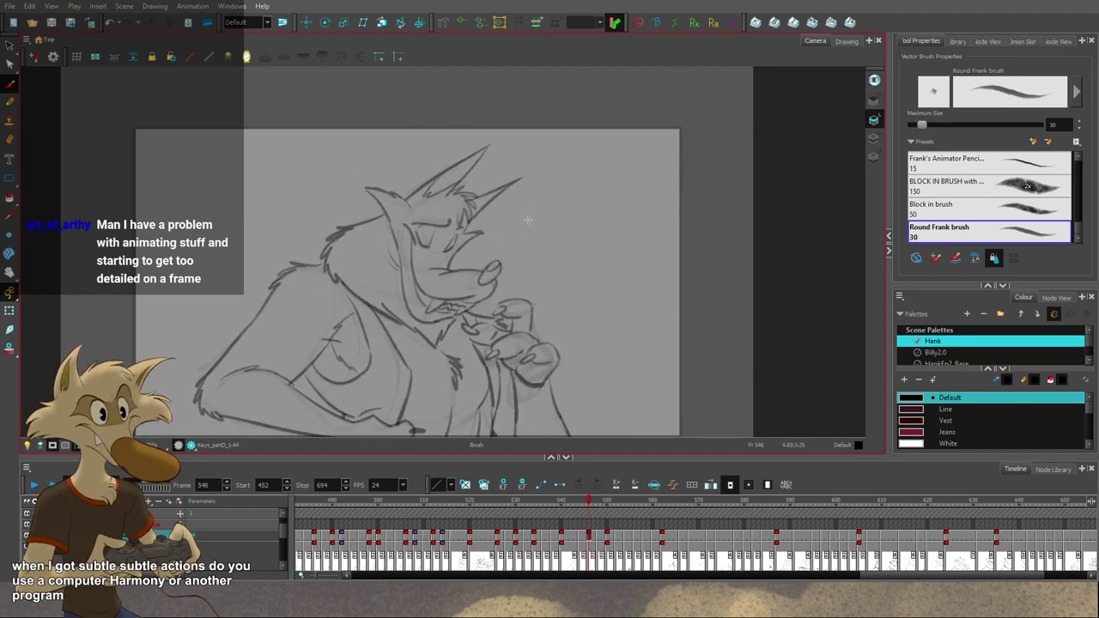
pyautogui.press(',')
pyautogui.press(',')
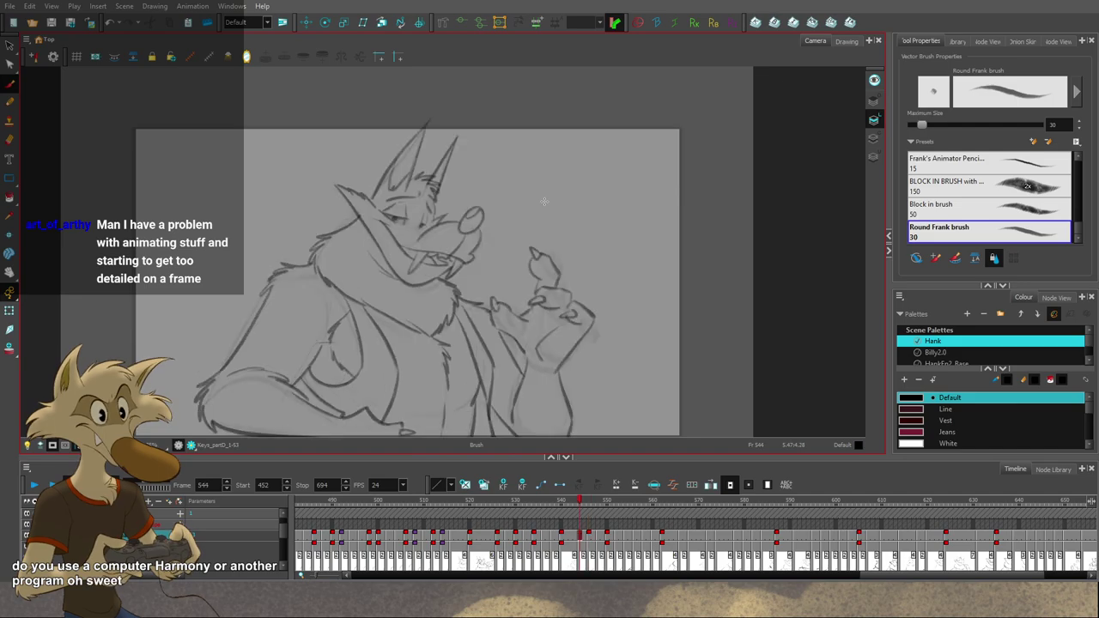
pyautogui.press(',')
pyautogui.press(',')
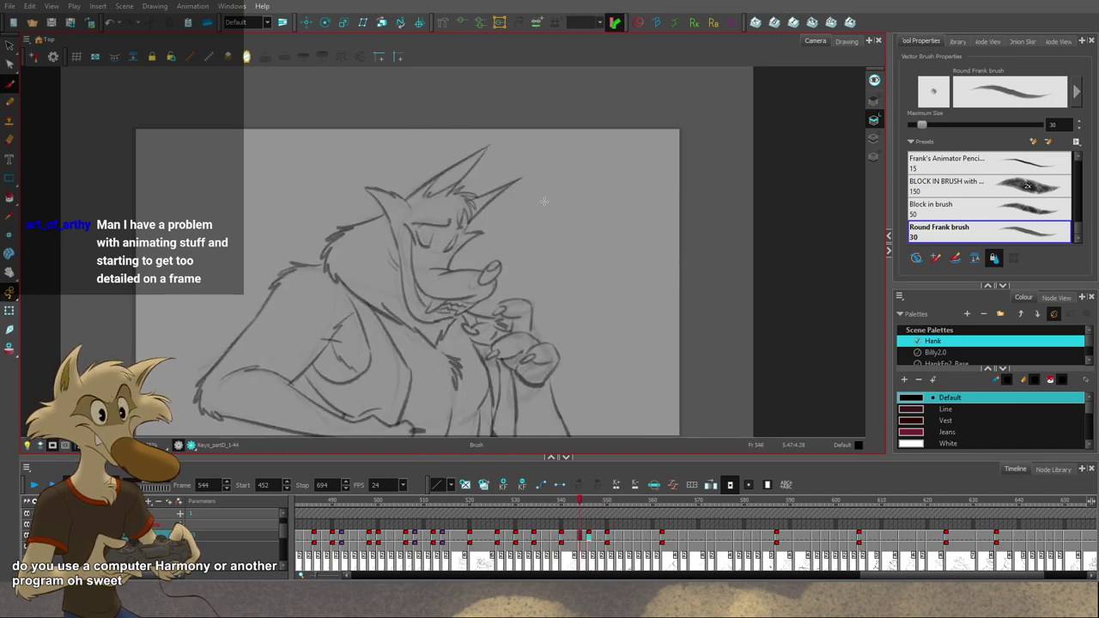
pyautogui.press('.')
pyautogui.press('.')
pyautogui.press('.')
pyautogui.press('.')
pyautogui.scroll(-2, 543, 201)
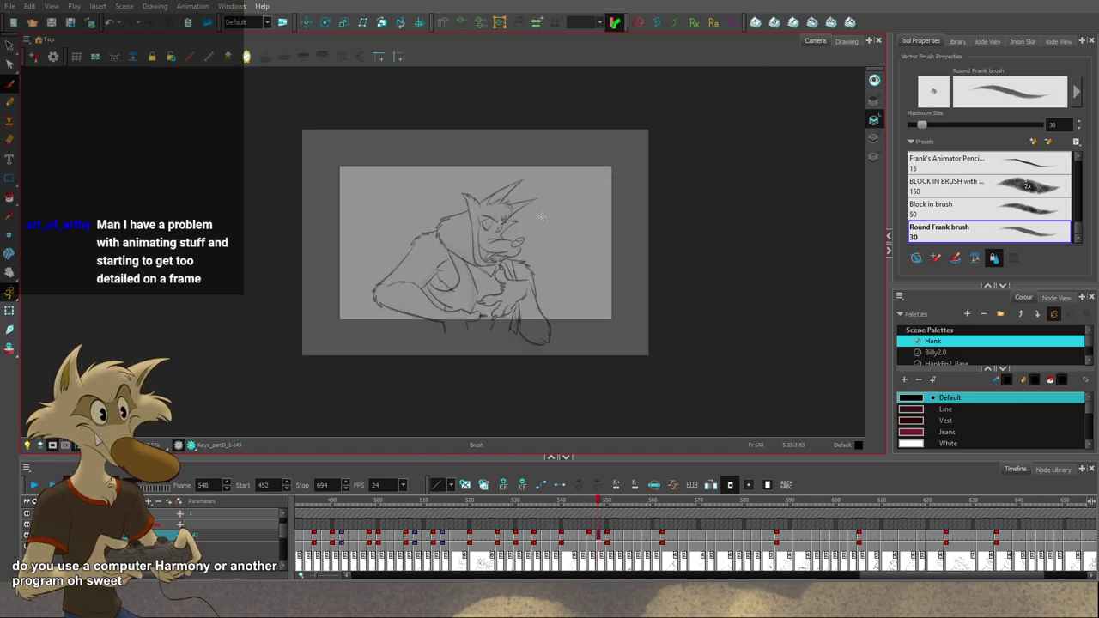
# Step: Step through frames 544 to 552 close up to examine the head and hand motion
pyautogui.scroll(5, 537, 223)
pyautogui.press('.')
pyautogui.press('.')
pyautogui.press('.')
pyautogui.press('.')
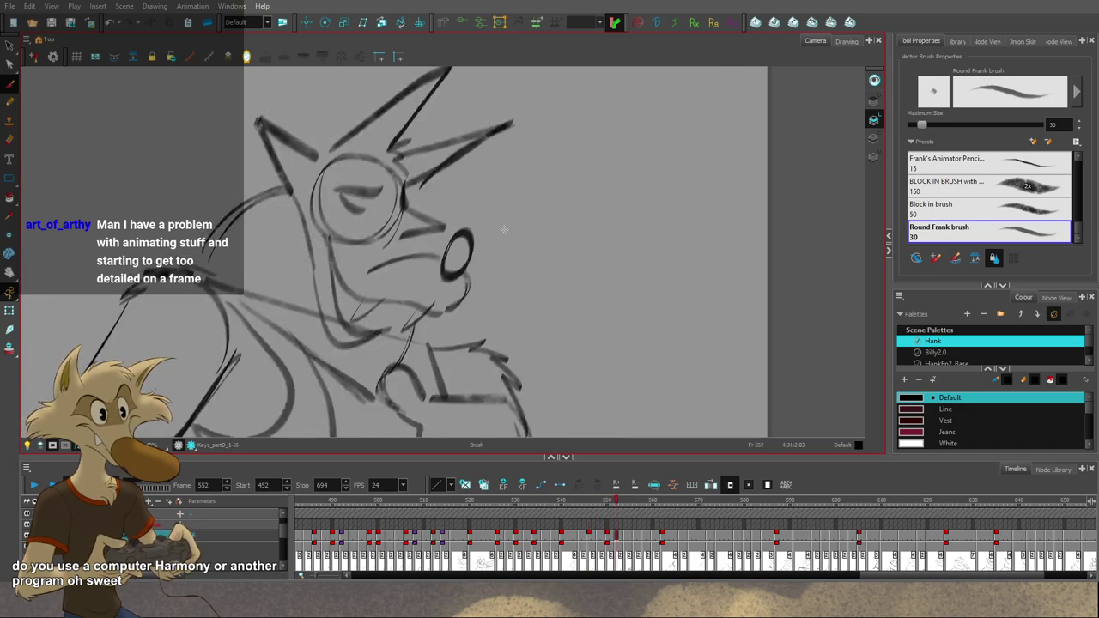
pyautogui.press(',')
pyautogui.press(',')
pyautogui.press(',')
pyautogui.press(',')
pyautogui.press(',')
pyautogui.press(',')
pyautogui.press(',')
pyautogui.press(',')
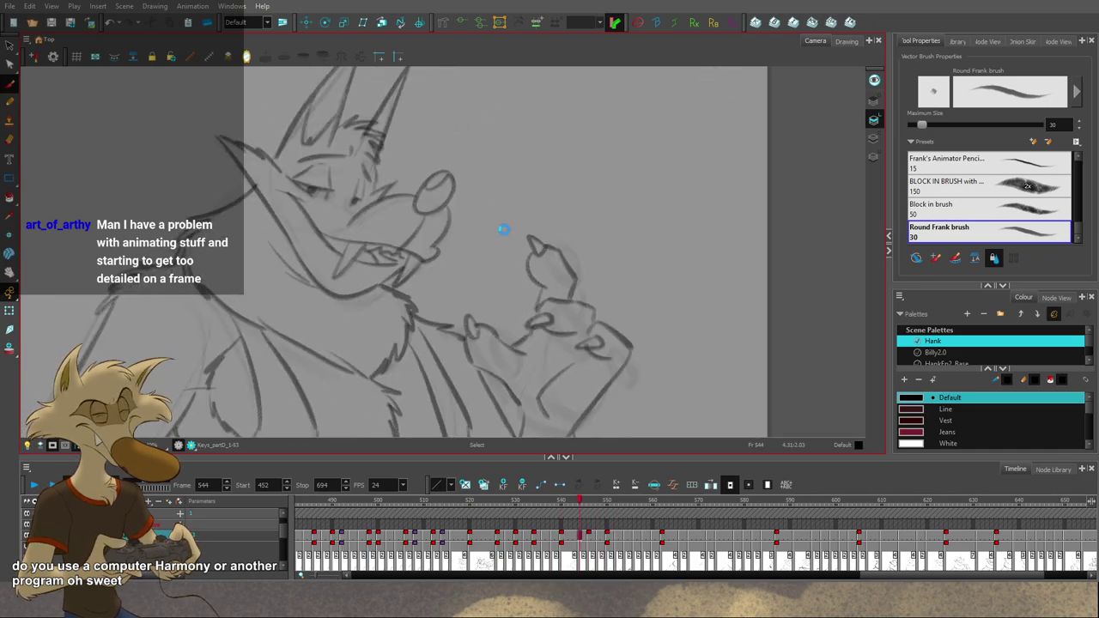
pyautogui.press('.')
pyautogui.press('.')
pyautogui.press('.')
pyautogui.press('.')
pyautogui.press('.')
pyautogui.press('.')
pyautogui.hotkey('alt', 'b')
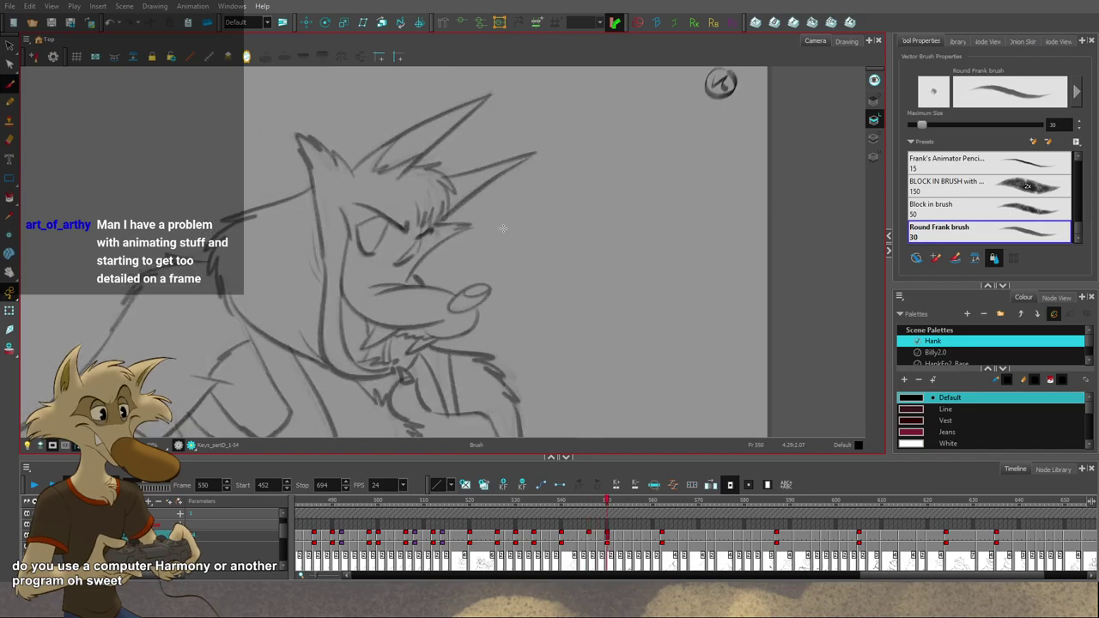
# Step: Flip repeatedly through the drawings around frame 550 to check the full pose in context
pyautogui.press('g')
pyautogui.scroll(-3, 503, 228)
pyautogui.press('g')
pyautogui.press('g')
pyautogui.press('f')
pyautogui.press('f')
pyautogui.press('f')
pyautogui.scroll(1, 457, 281)
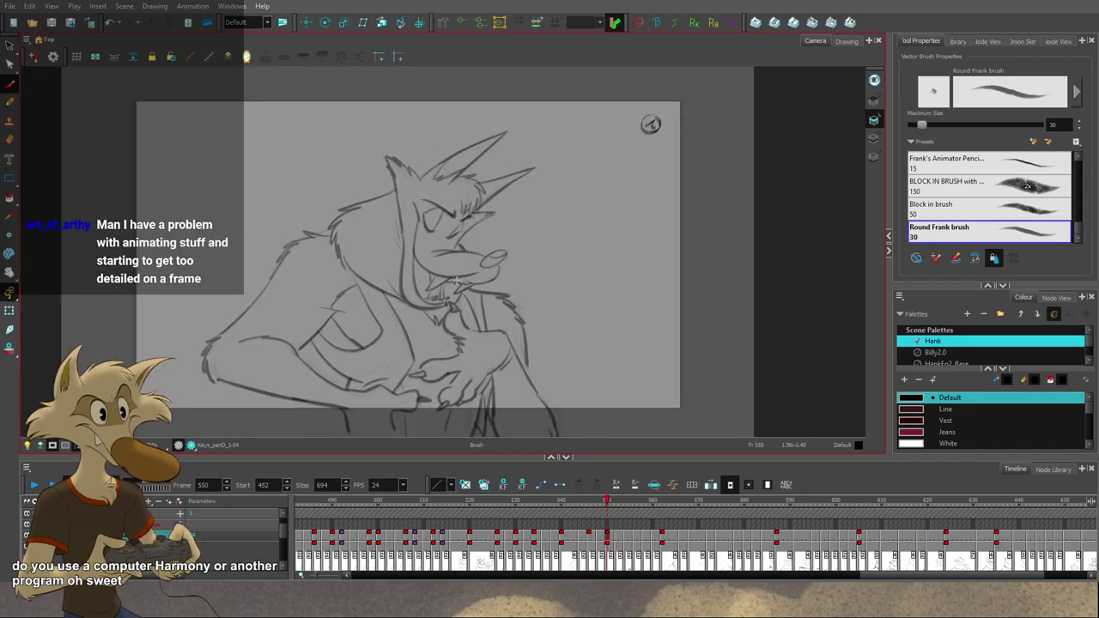
pyautogui.press('f')
pyautogui.press('f')
pyautogui.press('g')
pyautogui.press('g')
pyautogui.press('g')
pyautogui.press('g')
pyautogui.press('f')
pyautogui.press('f')
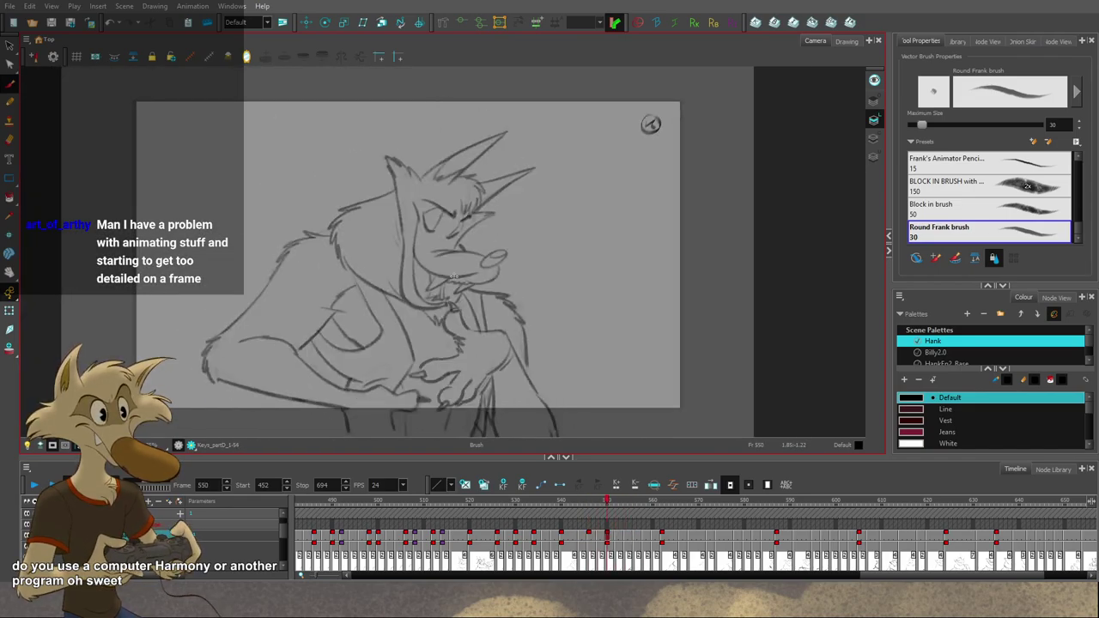
pyautogui.scroll(-2, 454, 276)
pyautogui.scroll(1, 454, 276)
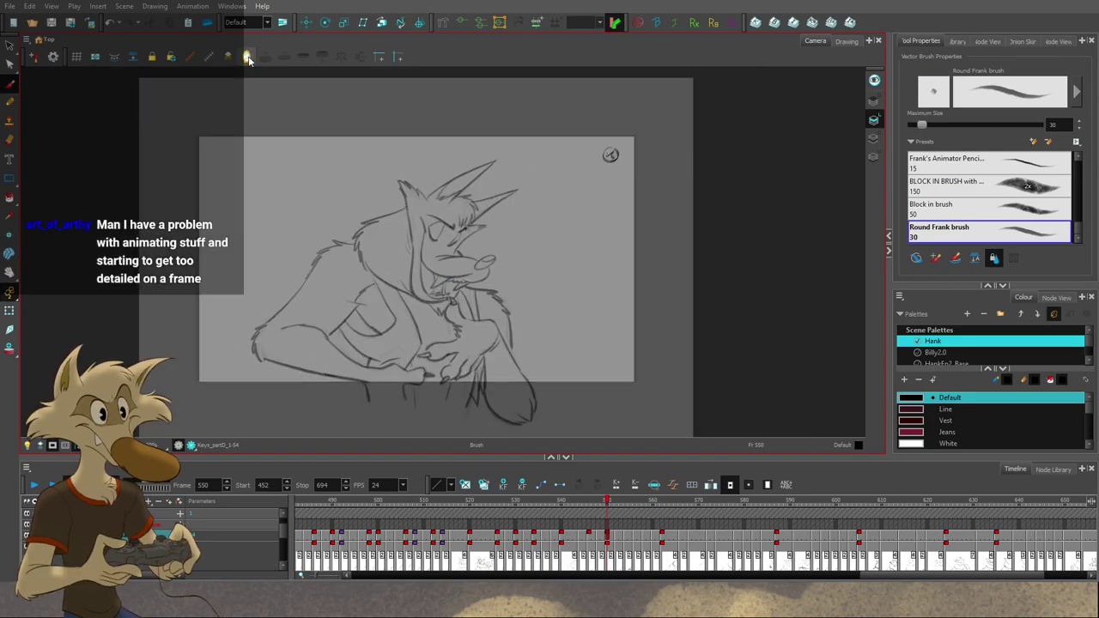
# Step: Toggle Mirror View off and on, and step back from frame 550 to 534 to review the drawings
pyautogui.click(247, 57)
pyautogui.click(247, 58)
pyautogui.press('f')
pyautogui.press('f')
pyautogui.press('f')
pyautogui.press('f')
pyautogui.press('f')
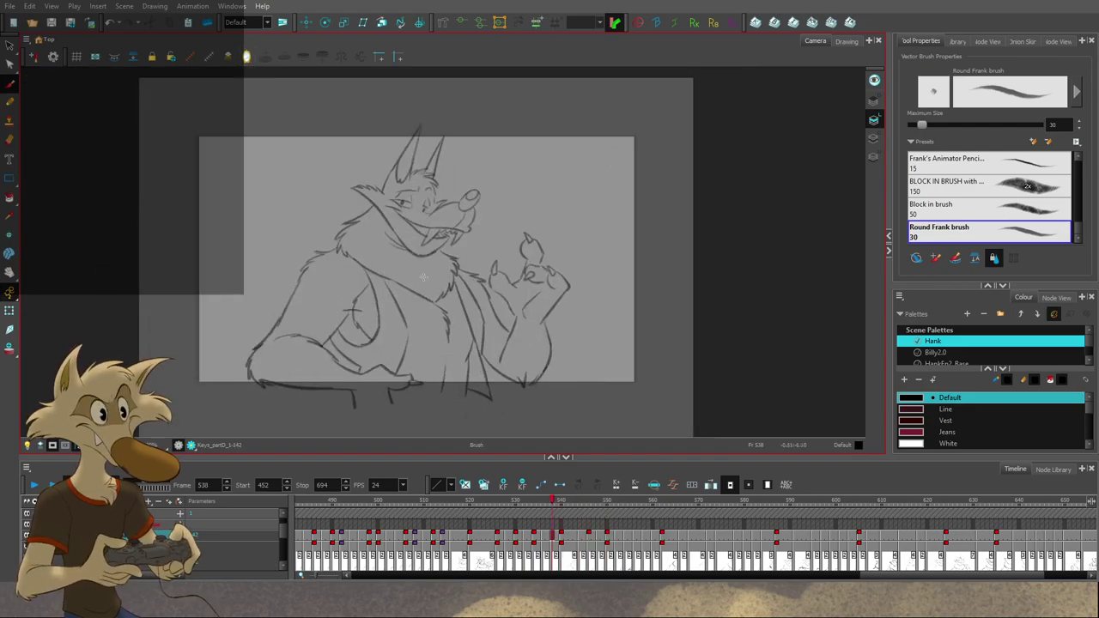
pyautogui.press(',')
pyautogui.press(',')
pyautogui.press(',')
pyautogui.press(',')
pyautogui.press(',')
pyautogui.press(',')
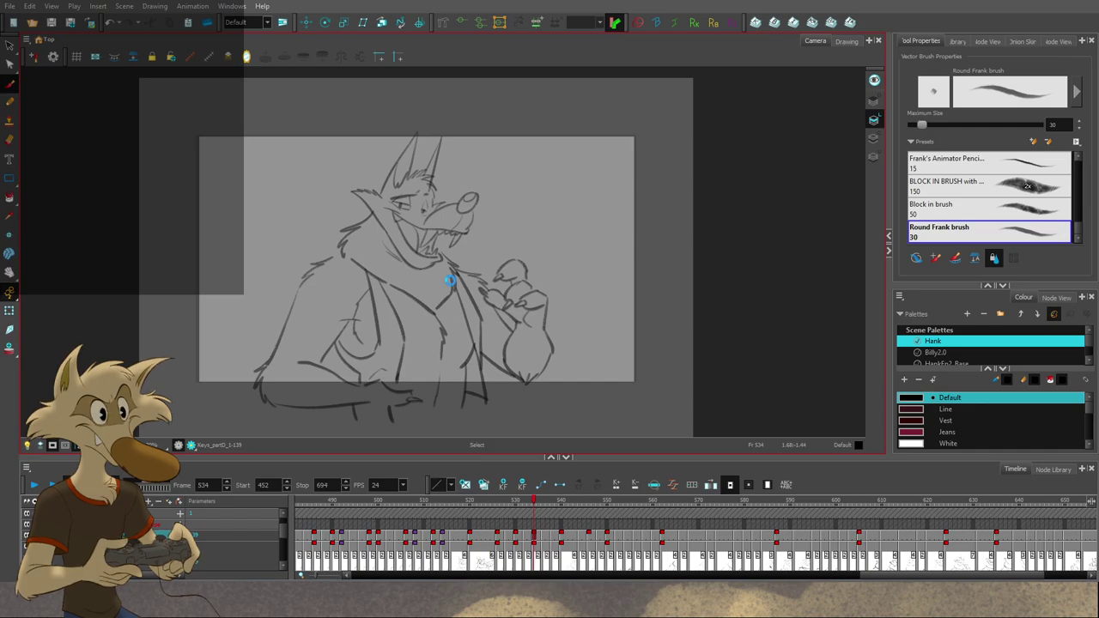
# Step: Flip forward from frame 534 past 552 and back to frame 546 to examine the wolf's head turn and arm motion
pyautogui.press('g')
pyautogui.press('g')
pyautogui.press('g')
pyautogui.press('g')
pyautogui.press('g')
pyautogui.press('g')
pyautogui.press('g')
pyautogui.press('g')
pyautogui.press('g')
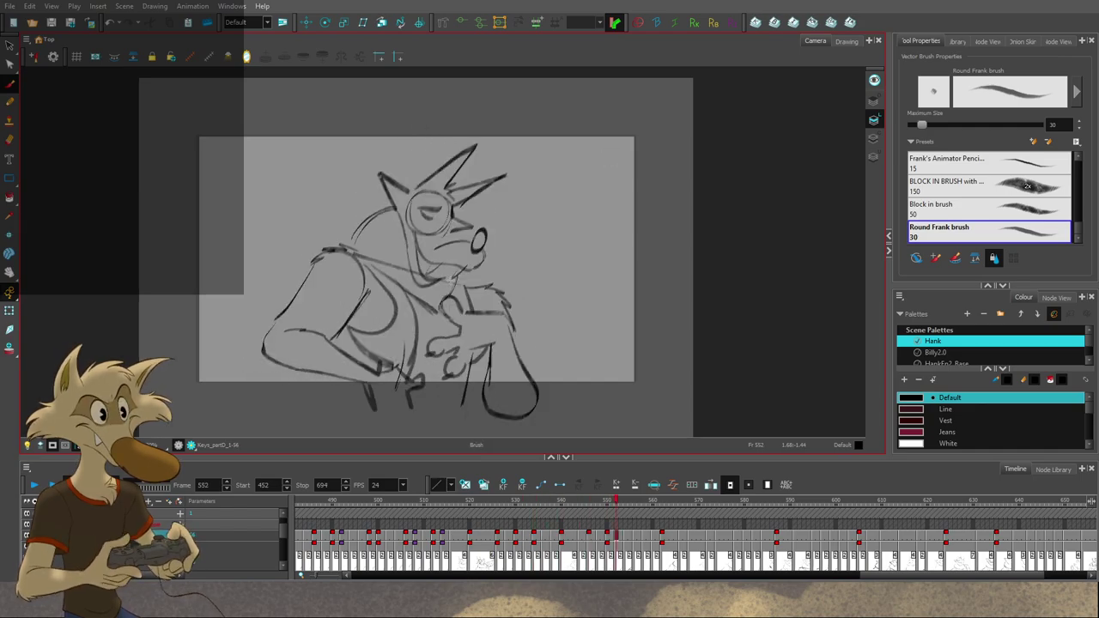
pyautogui.press('g')
pyautogui.press('g')
pyautogui.press('f')
pyautogui.press('f')
pyautogui.press('f')
pyautogui.press('f')
pyautogui.press('f')
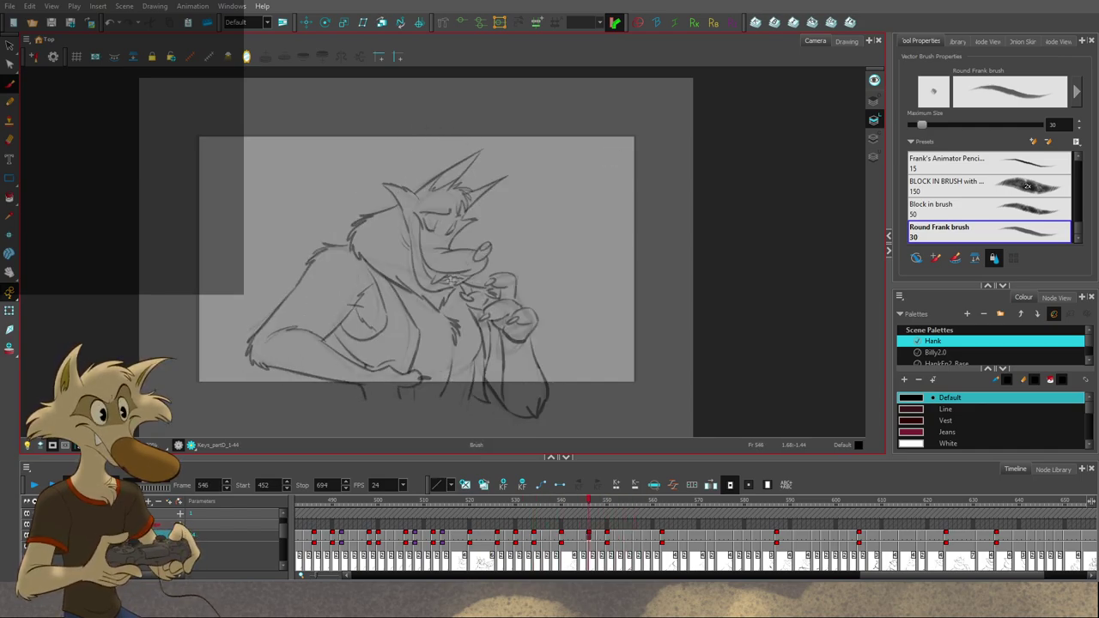
# Step: Flip back and forth among the drawings from frame 544 to 552 to review how the wolf's head and raised arm move
pyautogui.press('.')
pyautogui.press('.')
pyautogui.press('.')
pyautogui.press('.')
pyautogui.press('.')
pyautogui.press('.')
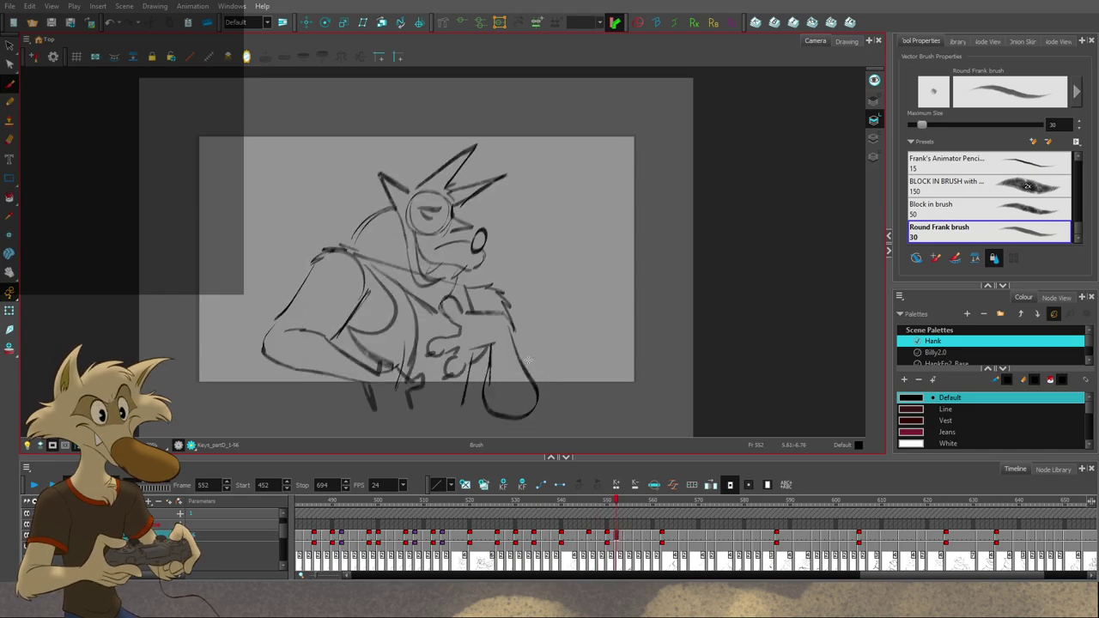
pyautogui.press('f')
pyautogui.press('g')
pyautogui.press('g')
pyautogui.press('f')
pyautogui.press('f')
pyautogui.press('f')
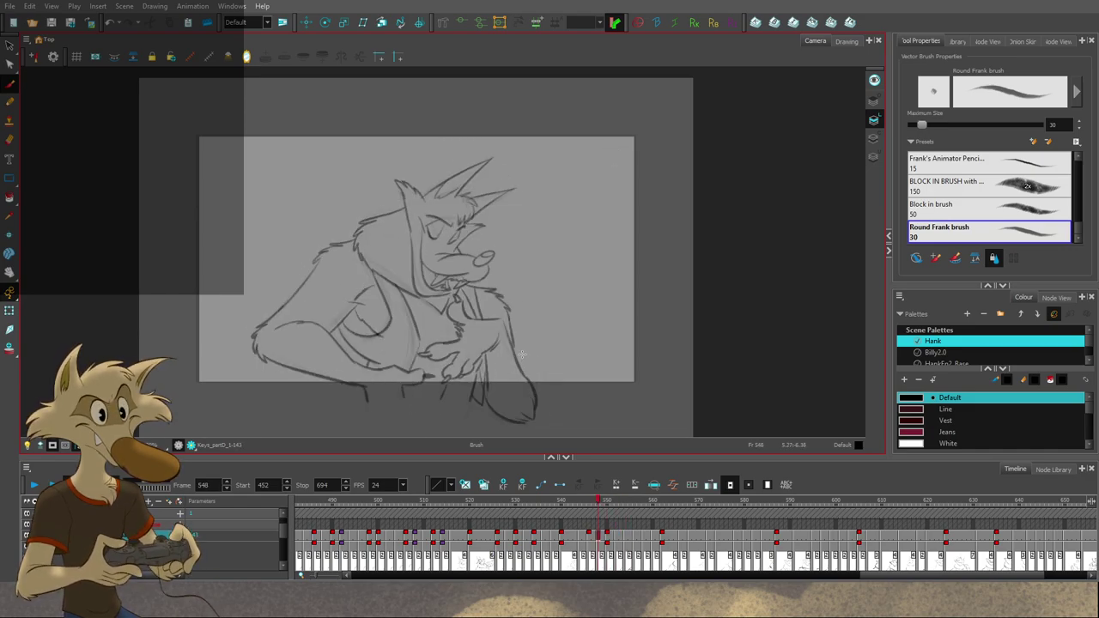
pyautogui.press('f')
pyautogui.press('g')
pyautogui.press('g')
pyautogui.press('f')
pyautogui.press('f')
pyautogui.press('f')
pyautogui.press('g')
pyautogui.press('g')
pyautogui.press('g')
pyautogui.press('f')
pyautogui.press('f')
pyautogui.press('f')
pyautogui.press('f')
pyautogui.press('g')
pyautogui.press('g')
pyautogui.press('f')
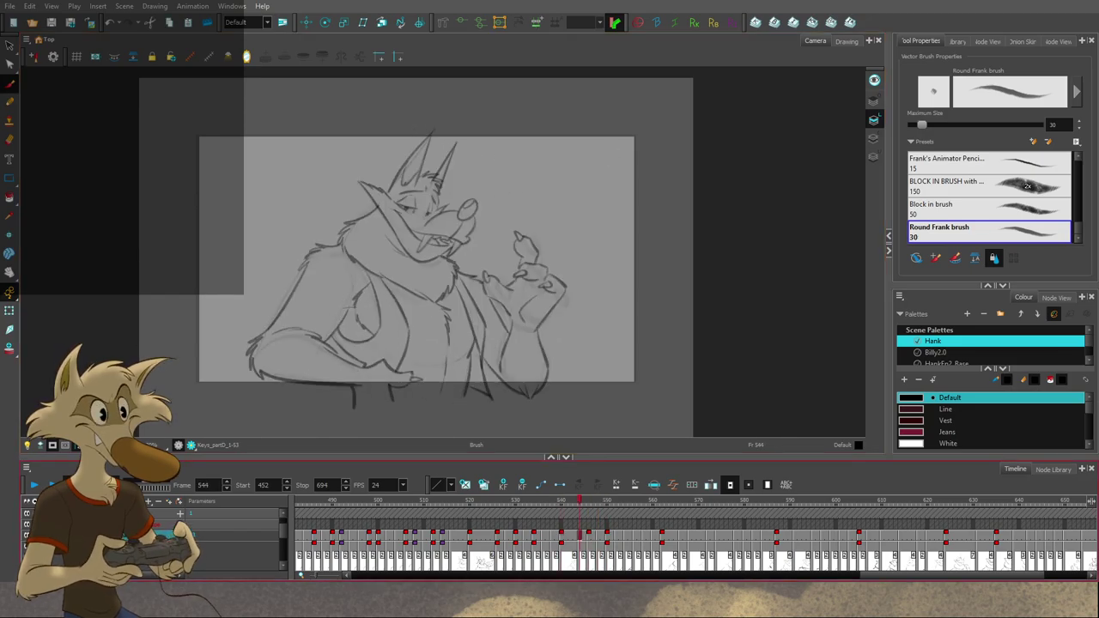
# Step: Examine the bent forearm's contour on frame 544 closely against the drawings from frame 540 to 548
pyautogui.scroll(2, 305, 391)
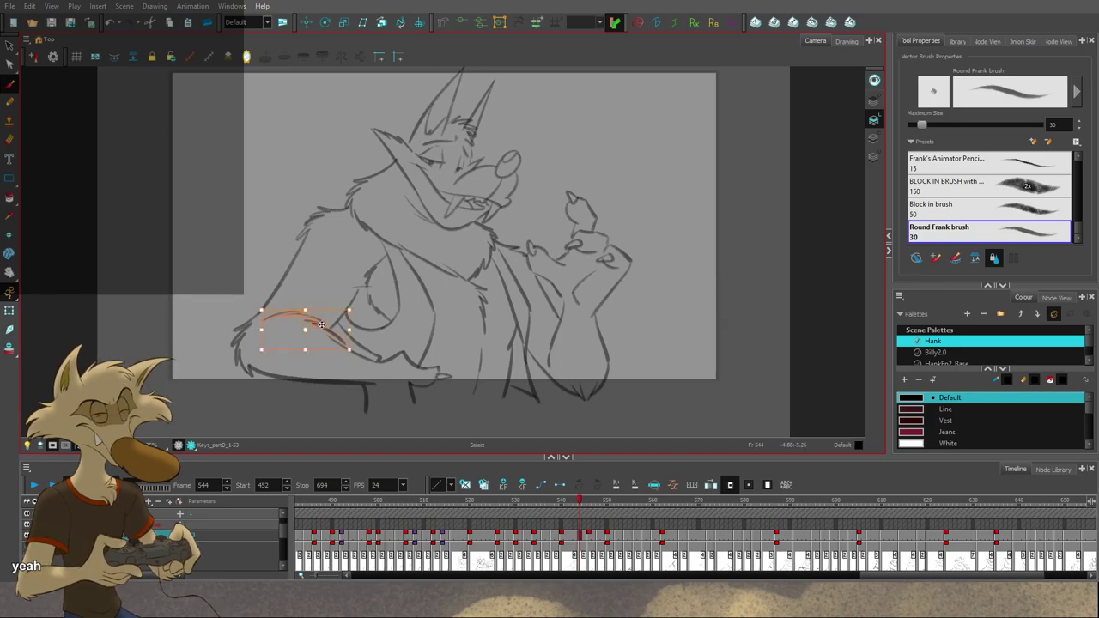
pyautogui.press('f')
pyautogui.press('g')
pyautogui.press('g')
pyautogui.press('g')
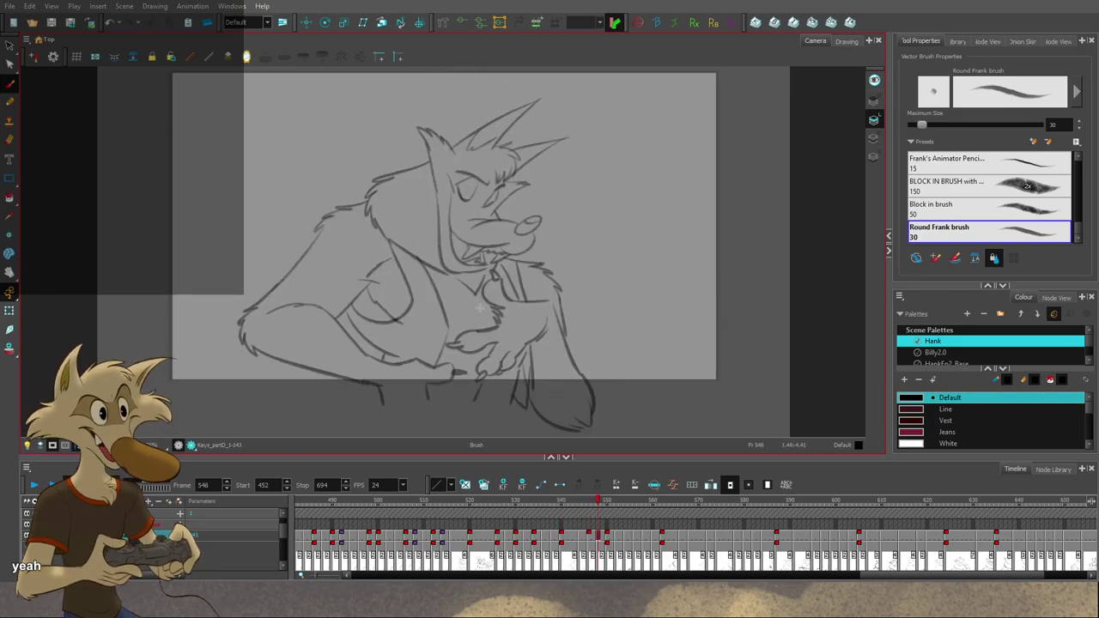
pyautogui.press(',')
pyautogui.press(',')
pyautogui.press(',')
pyautogui.press(',')
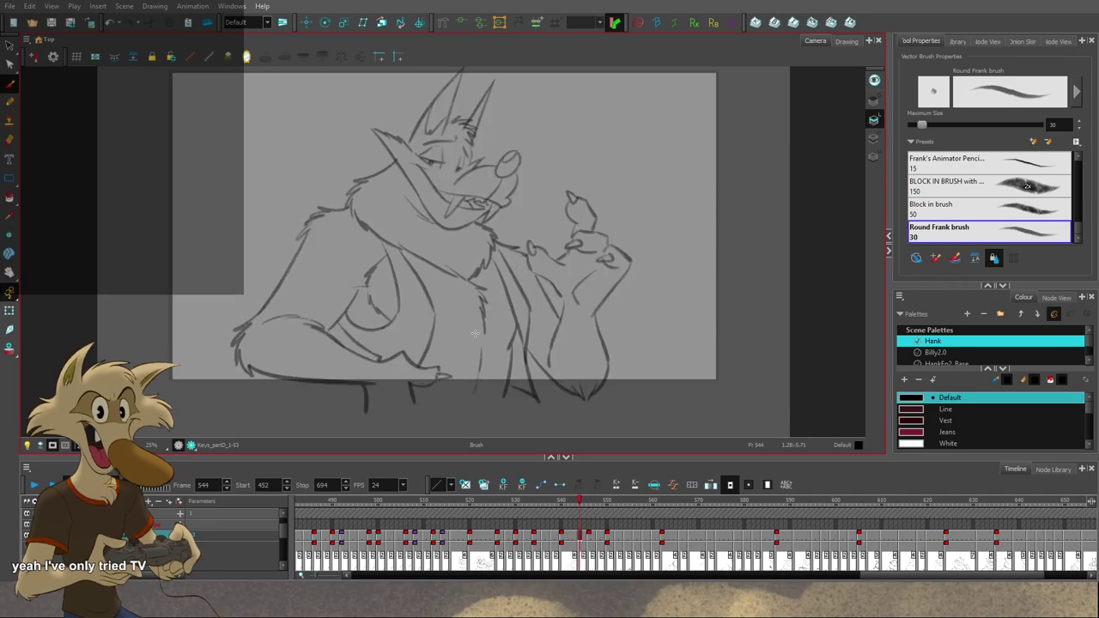
pyautogui.press(',')
pyautogui.press(',')
pyautogui.press(',')
pyautogui.press(',')
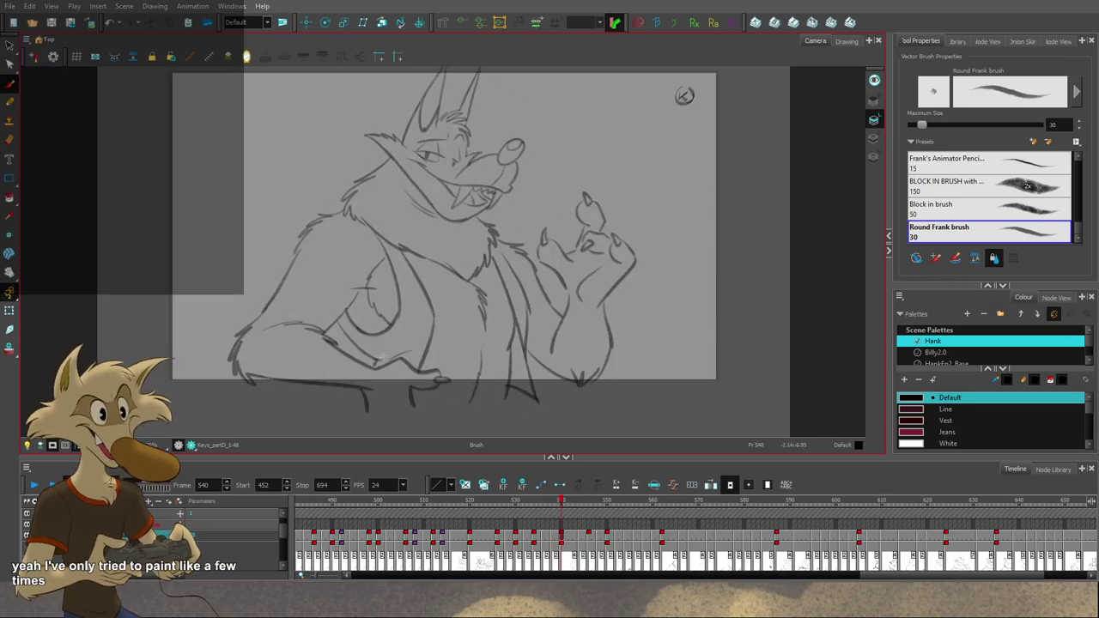
# Step: Redraw the bent forearm's lower contour line from the elbow fur to the waist on frame 544
pyautogui.press('.')
pyautogui.press('.')
pyautogui.press('.')
pyautogui.press('.')
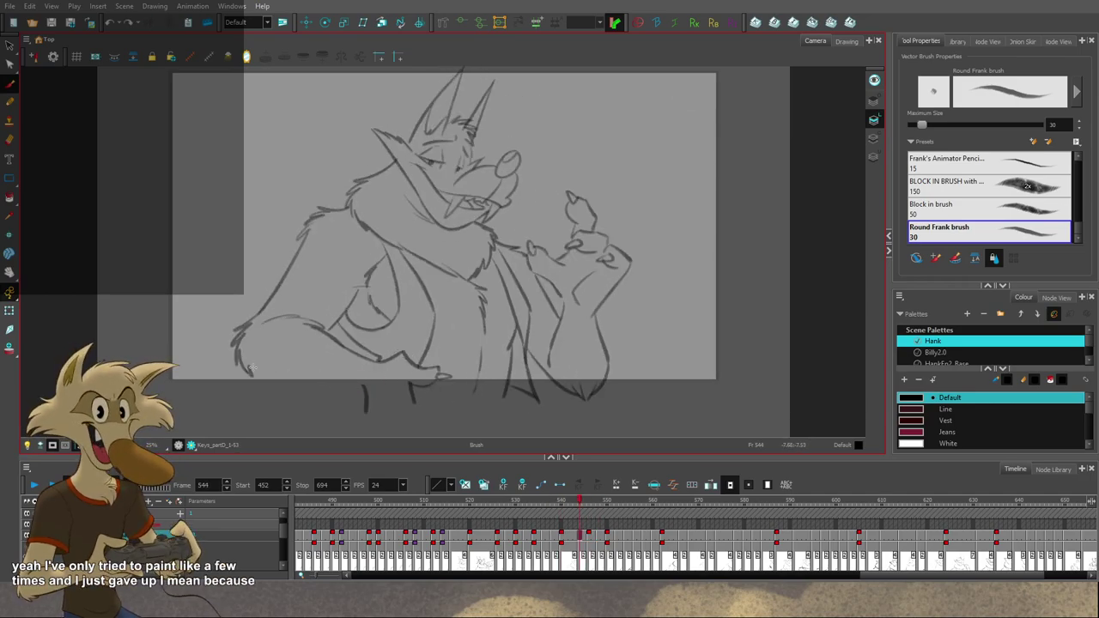
pyautogui.moveTo(253, 368); pyautogui.dragTo(352, 383)
pyautogui.hotkey('ctrl', 'z')
pyautogui.press('f')
pyautogui.press('g')
pyautogui.hotkey('ctrl', 'z')
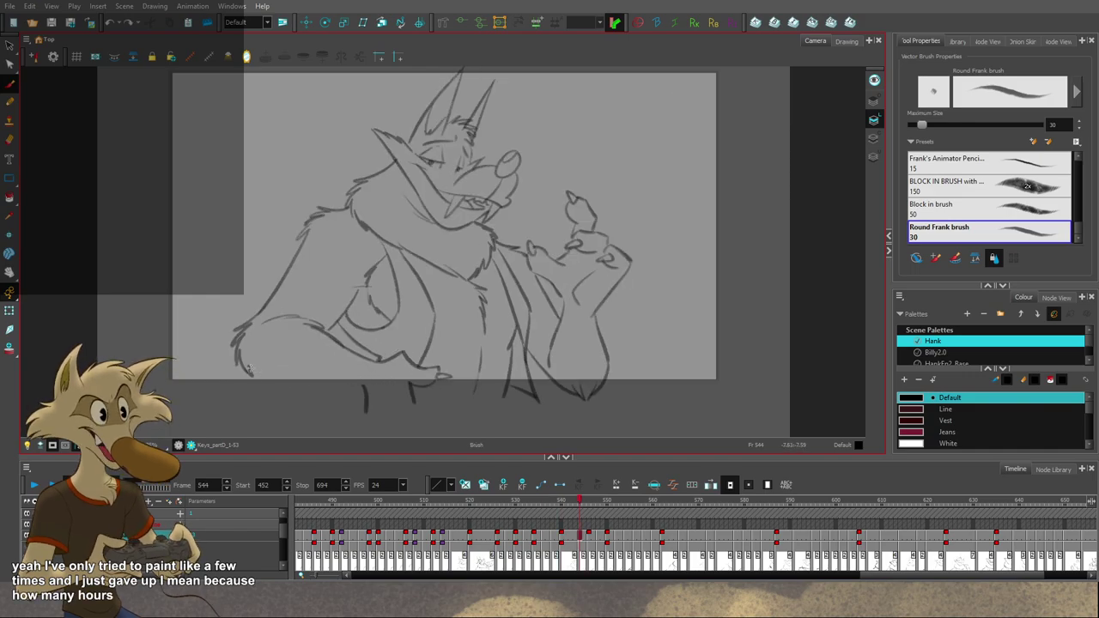
pyautogui.moveTo(249, 369); pyautogui.dragTo(400, 388)
pyautogui.press('.')
pyautogui.press(',')
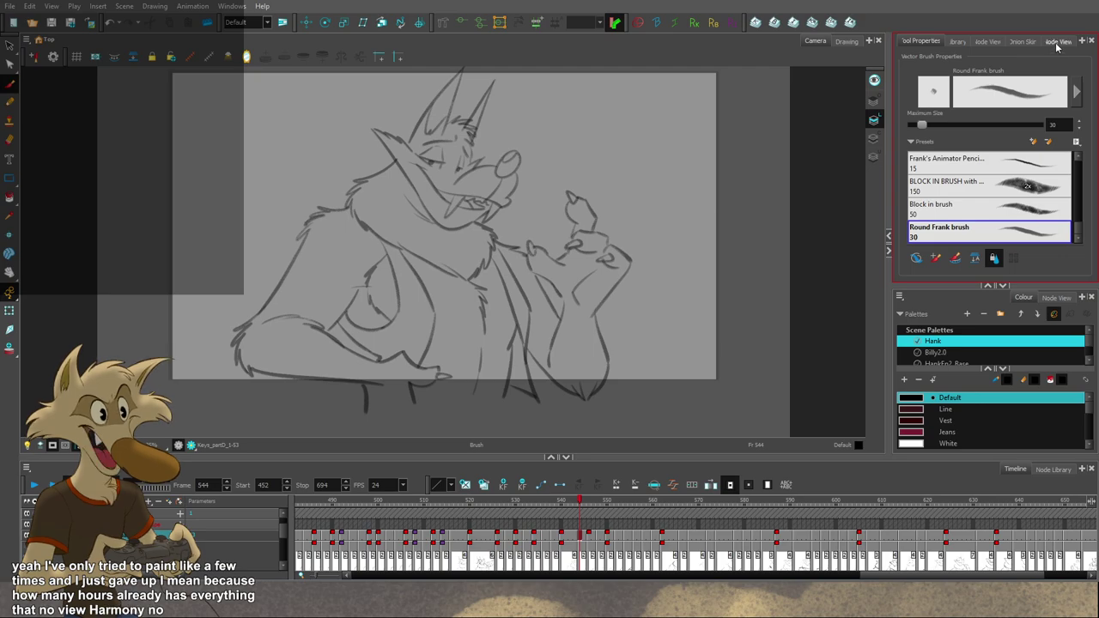
# Step: Look at the node network, return to the brush properties, and flip through the drawings from frame 540 to 548
pyautogui.click(1056, 43)
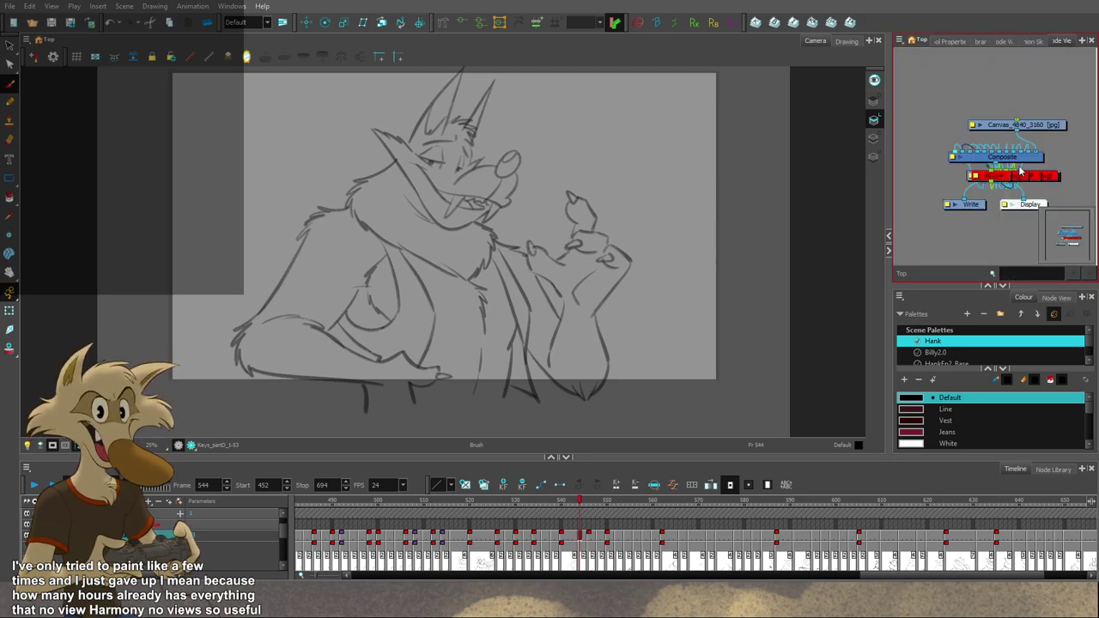
pyautogui.click(946, 42)
pyautogui.press('f')
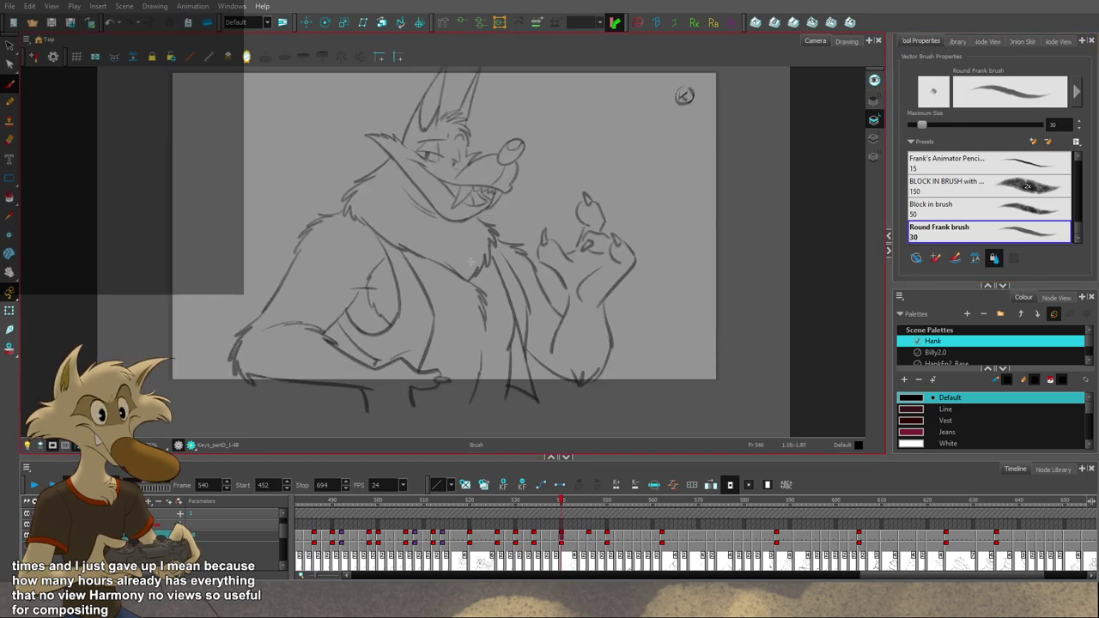
pyautogui.press('g')
pyautogui.press('g')
pyautogui.press('g')
pyautogui.press('f')
pyautogui.press('f')
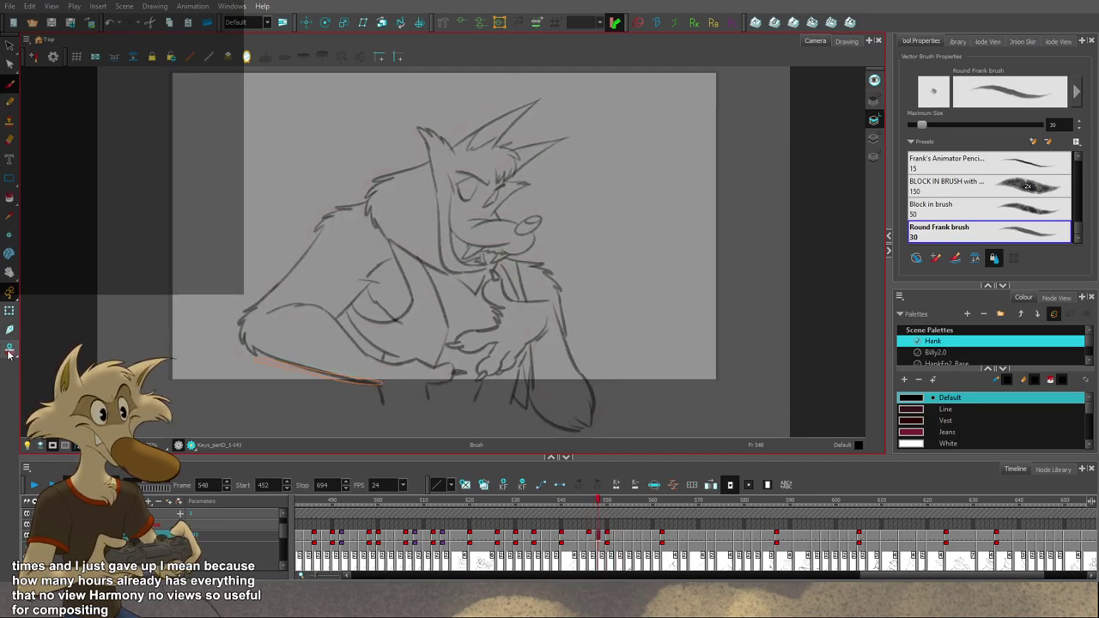
# Step: Turn on onion skin and compare the bent forearm's lines on frames 546 to 550
pyautogui.scroll(1, 267, 331)
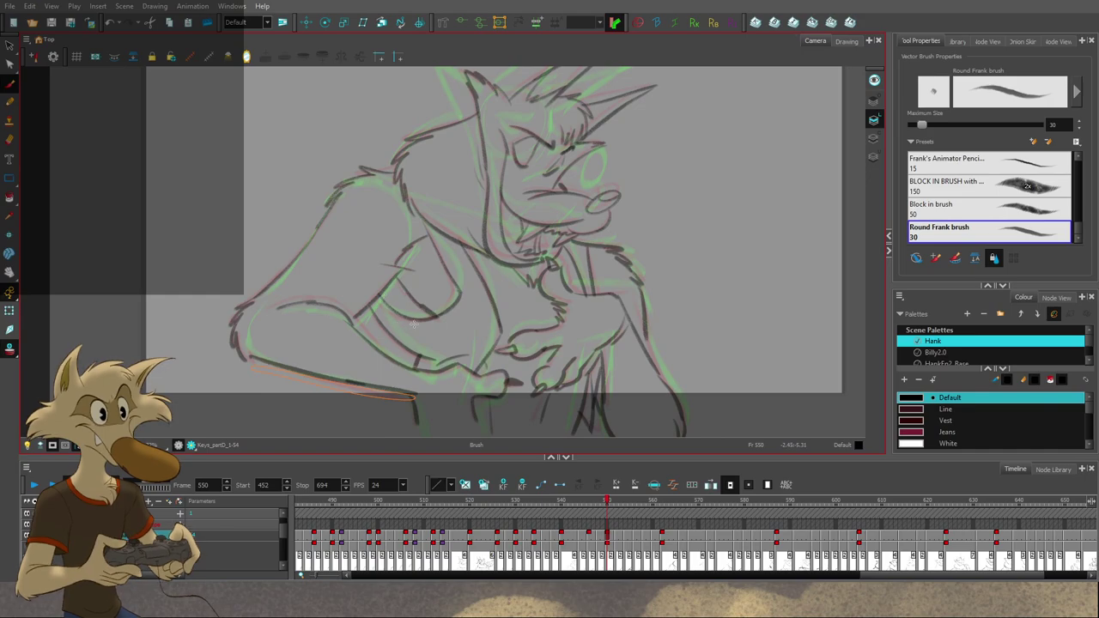
pyautogui.click(755, 24)
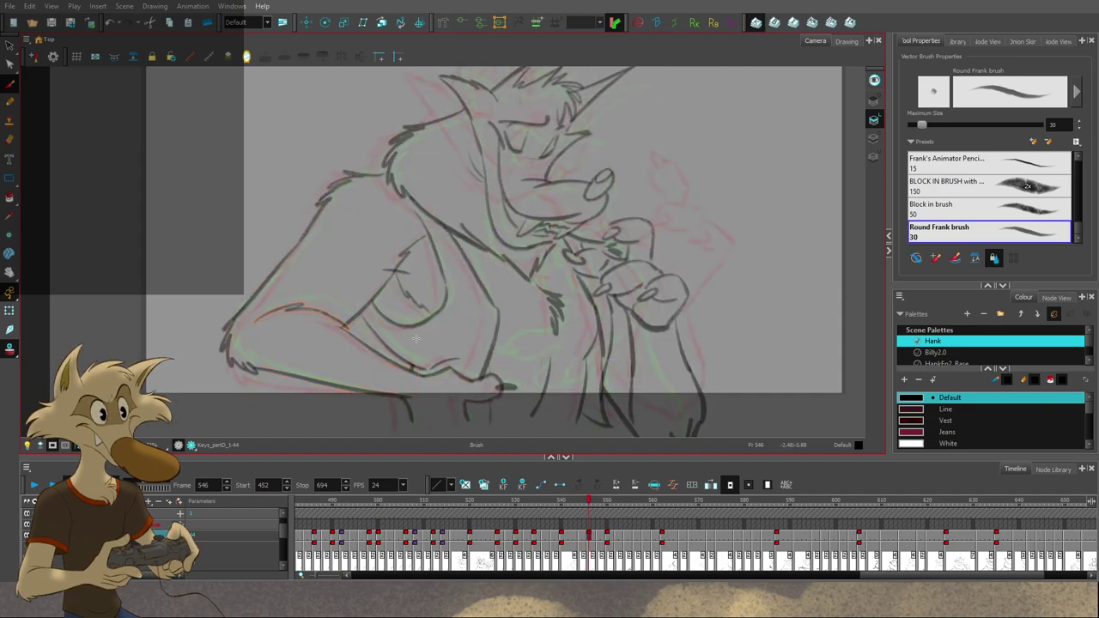
pyautogui.press('f')
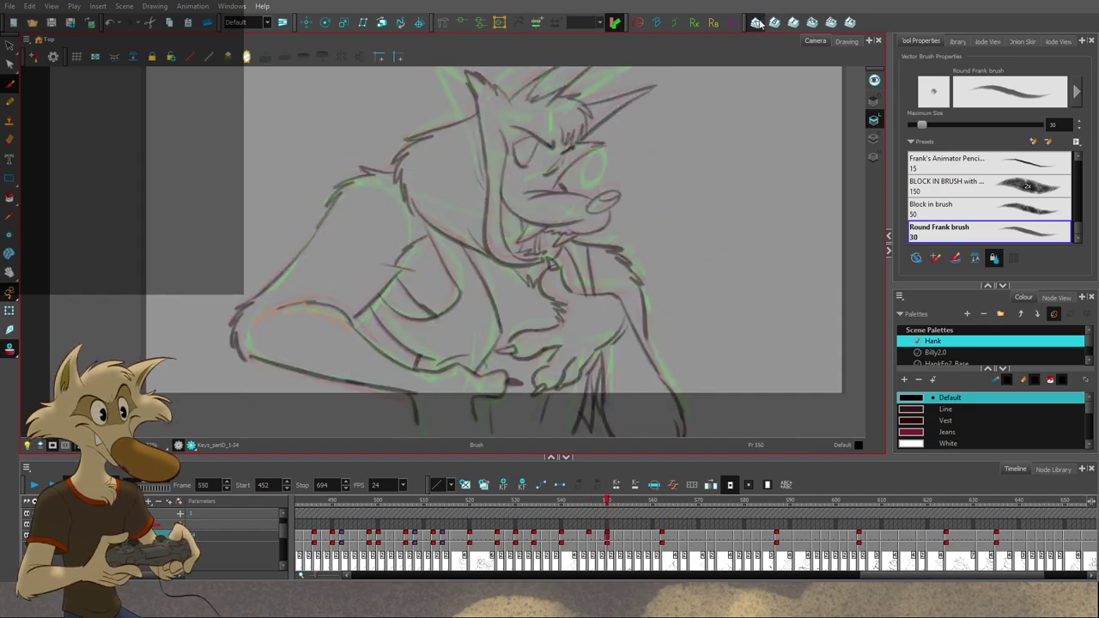
pyautogui.click(755, 24)
# Step: Redraw the upper and lower contour lines of the bent forearm on frame 548, following the onion skin
pyautogui.press(',')
pyautogui.press(',')
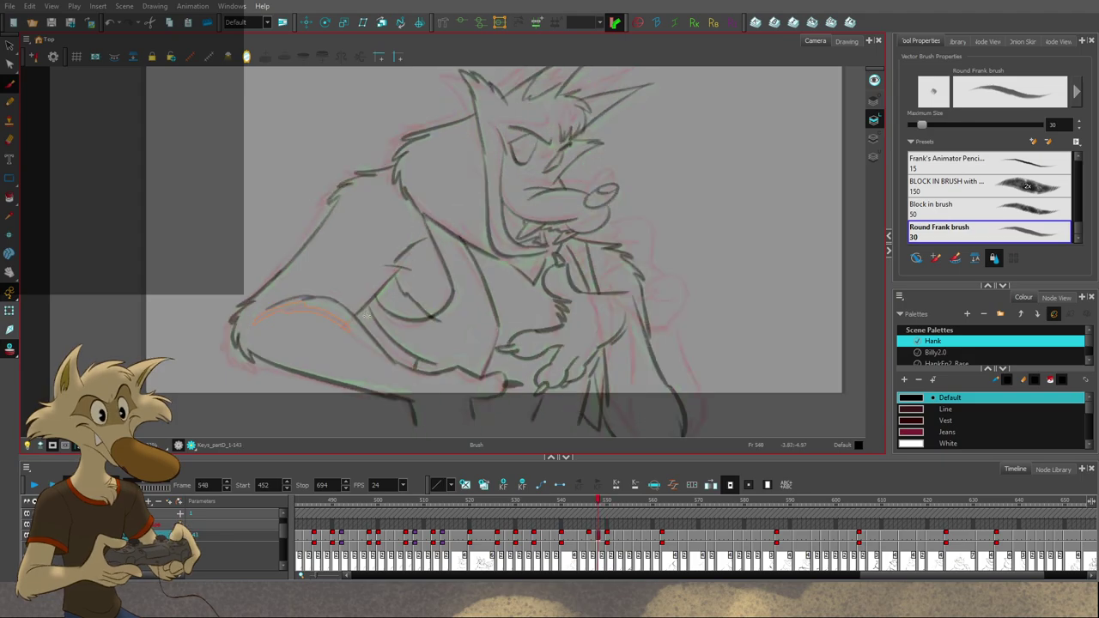
pyautogui.hotkey('alt', 'b')
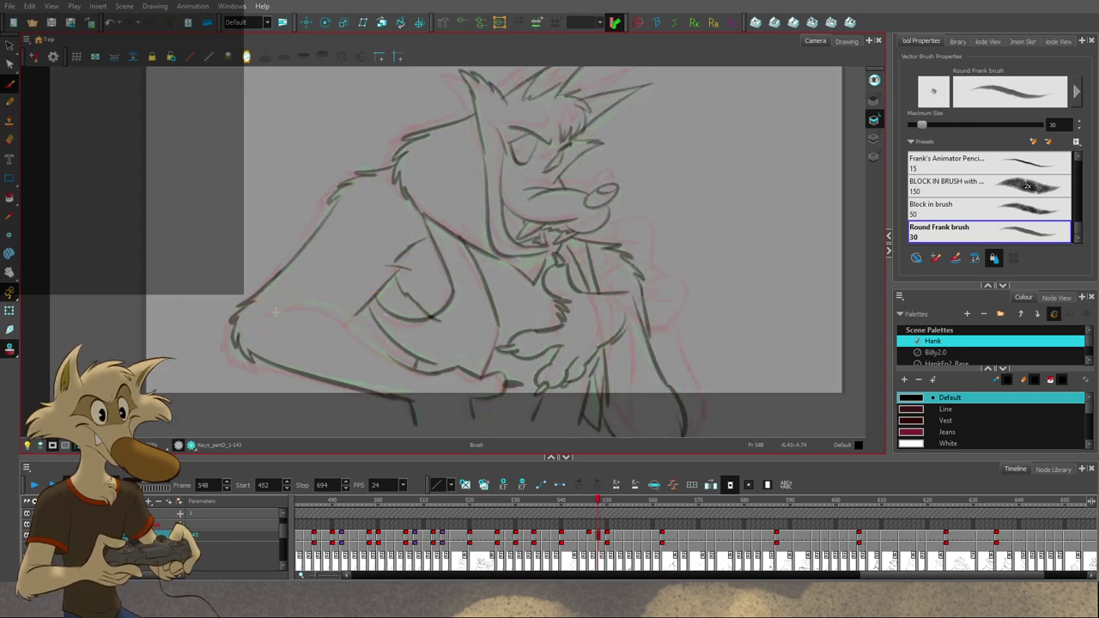
pyautogui.moveTo(265, 308)
pyautogui.mouseDown()
pyautogui.moveTo(337, 306)
pyautogui.moveTo(395, 361)
pyautogui.moveTo(384, 379)
pyautogui.mouseUp()
pyautogui.press('g')
pyautogui.press('f')
pyautogui.press('Delete')
pyautogui.moveTo(251, 357); pyautogui.dragTo(415, 394)
pyautogui.press('g')
pyautogui.press('f')
pyautogui.press('g')
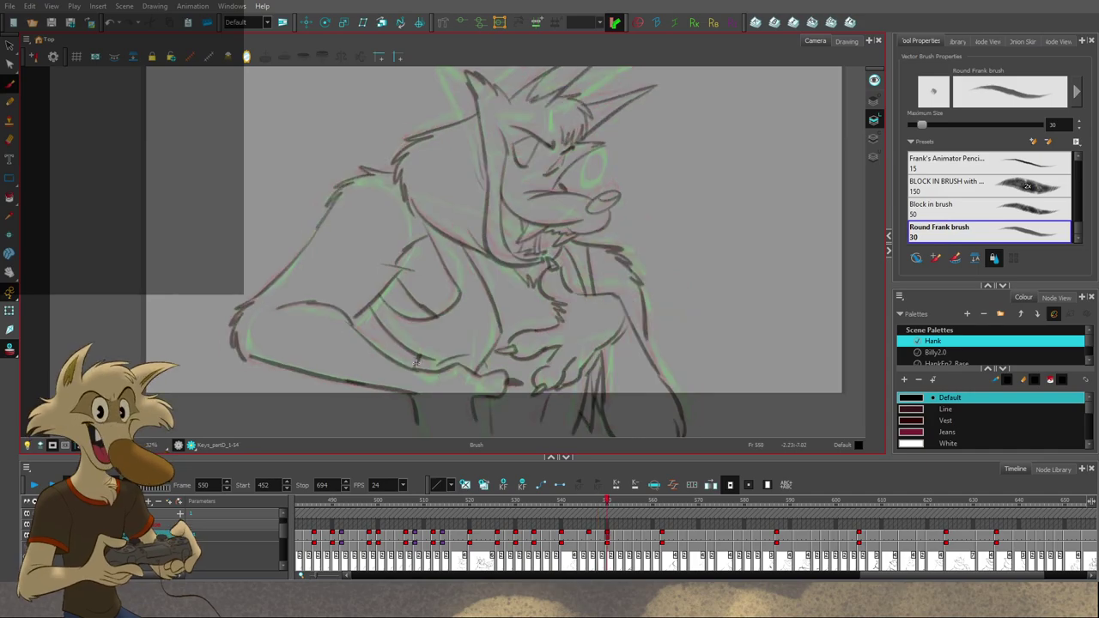
# Step: Flip repeatedly between frames 546, 548 and 550 to check the redrawn forearm against its neighbouring drawings
pyautogui.press('f')
pyautogui.press('g')
pyautogui.press('f')
pyautogui.press('f')
pyautogui.press('g')
pyautogui.press('g')
pyautogui.press('f')
pyautogui.press('f')
pyautogui.press('.')
pyautogui.press('.')
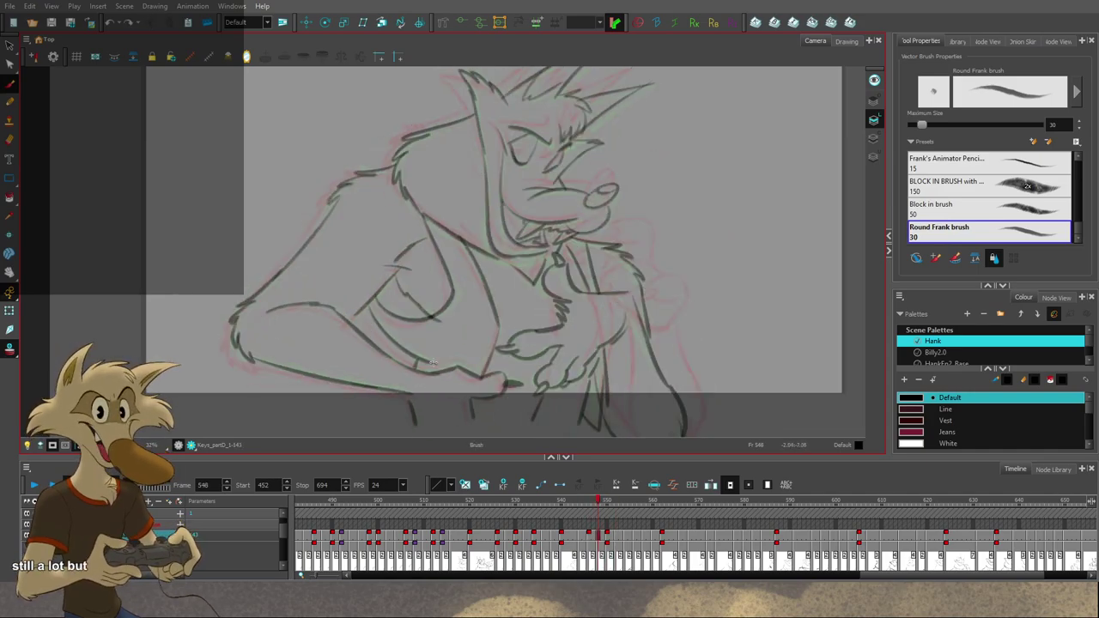
pyautogui.press(',')
pyautogui.press('.')
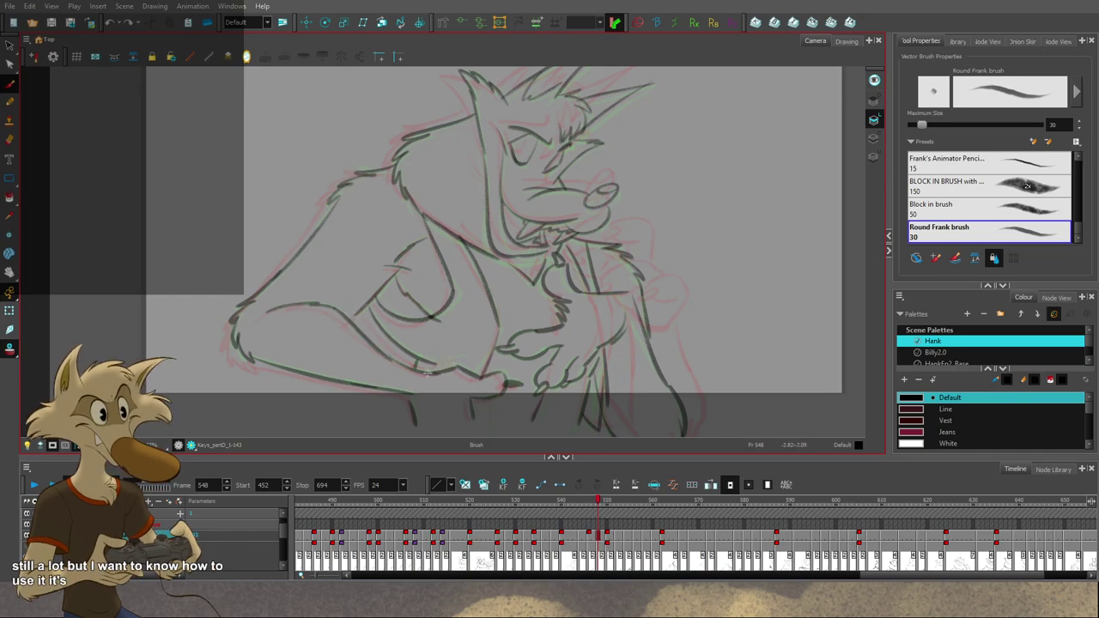
pyautogui.press('.')
pyautogui.press('.')
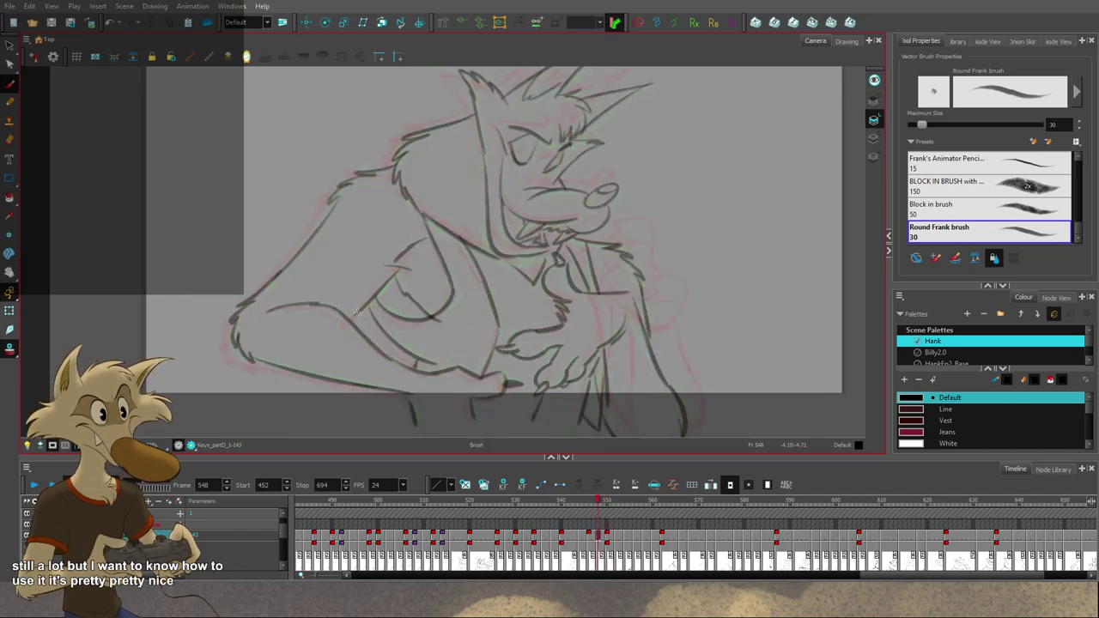
pyautogui.press('f')
pyautogui.press('f')
pyautogui.press('f')
pyautogui.press('g')
pyautogui.press('g')
pyautogui.press('g')
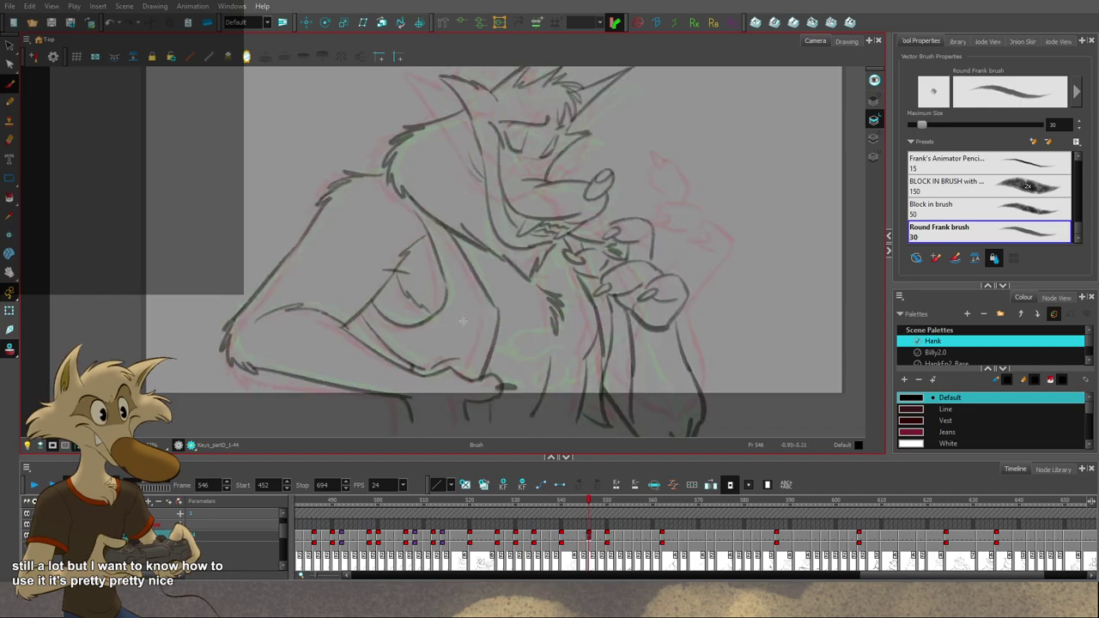
pyautogui.press(',')
pyautogui.press(',')
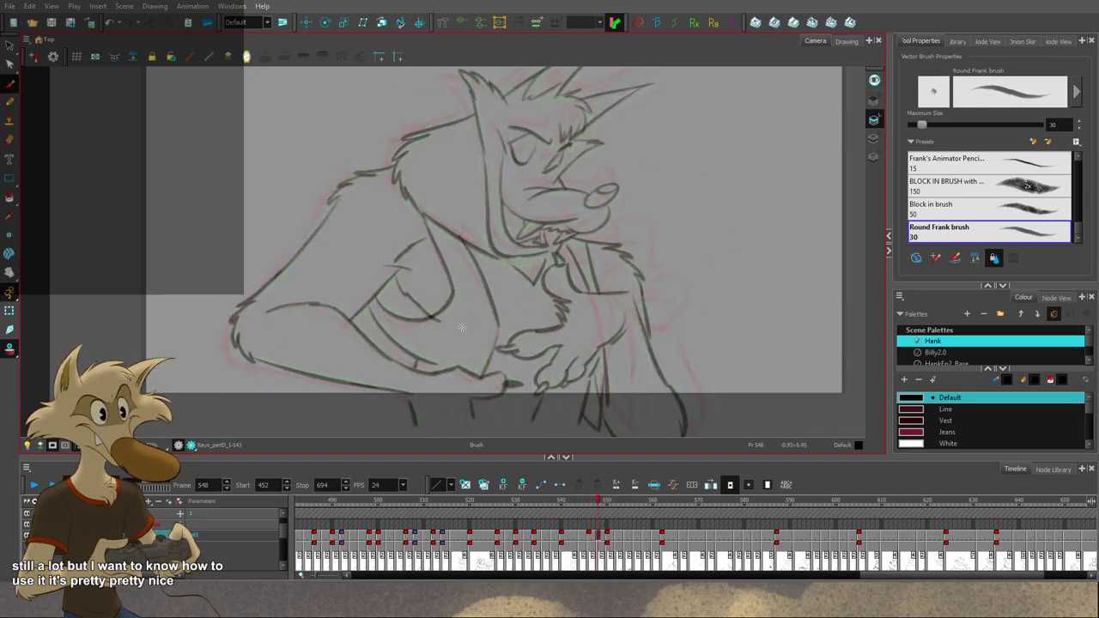
pyautogui.press('f')
pyautogui.press('f')
pyautogui.press('g')
pyautogui.press('g')
pyautogui.press('g')
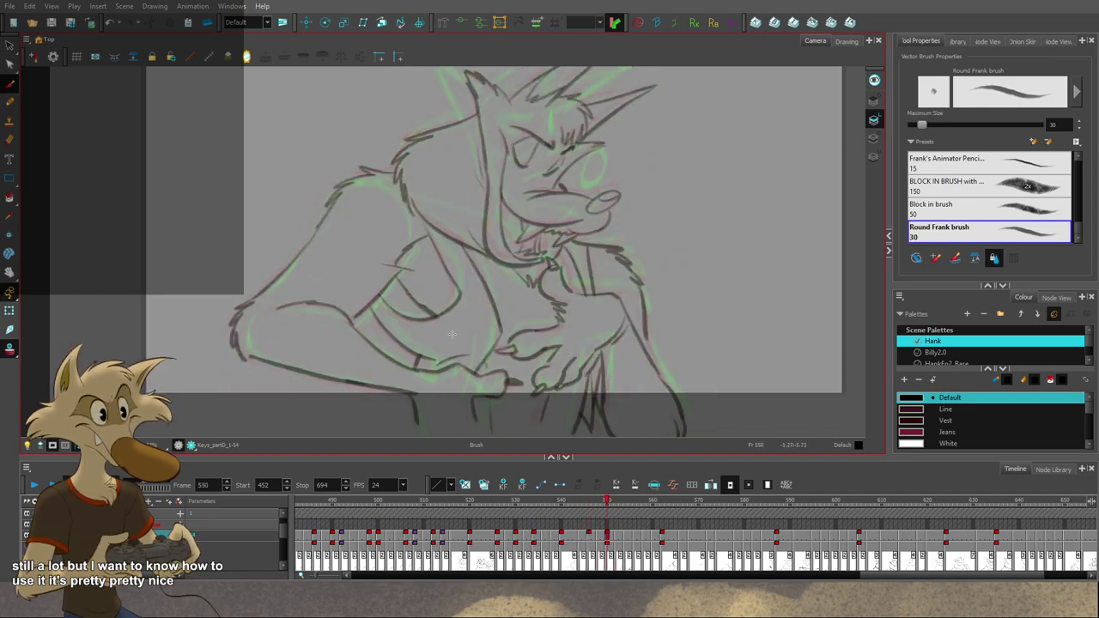
# Step: Step back to frame 540 and forward to frame 552 to review the full pose with onion skin on
pyautogui.press(',')
pyautogui.press(',')
pyautogui.press(',')
pyautogui.press(',')
pyautogui.press(',')
pyautogui.press(',')
pyautogui.press(',')
pyautogui.press(',')
pyautogui.press(',')
pyautogui.press(',')
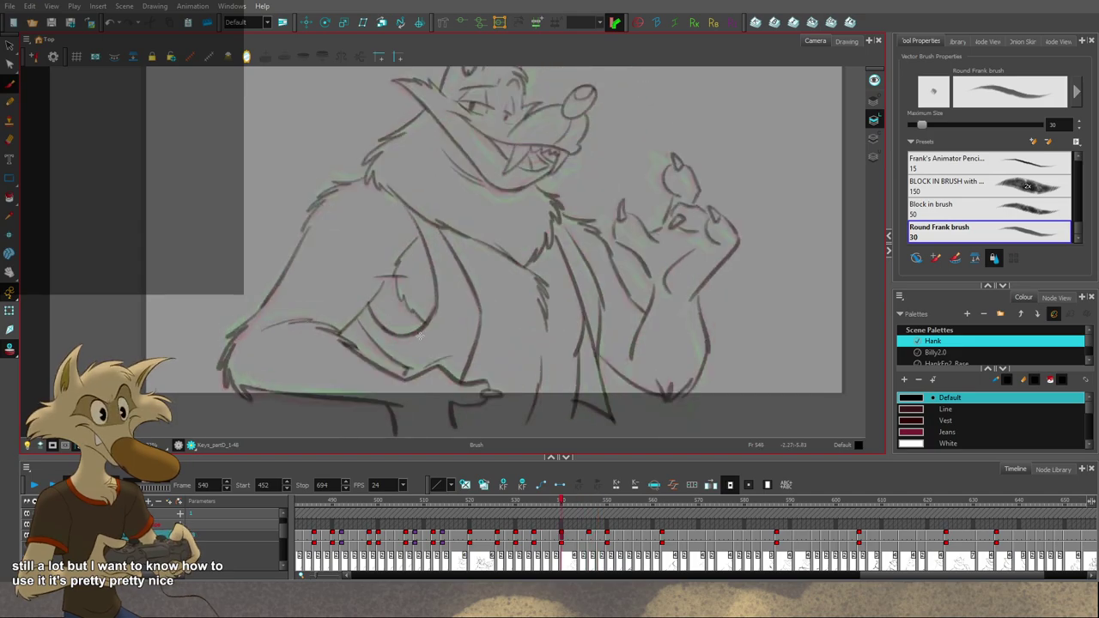
pyautogui.scroll(-3, 477, 322)
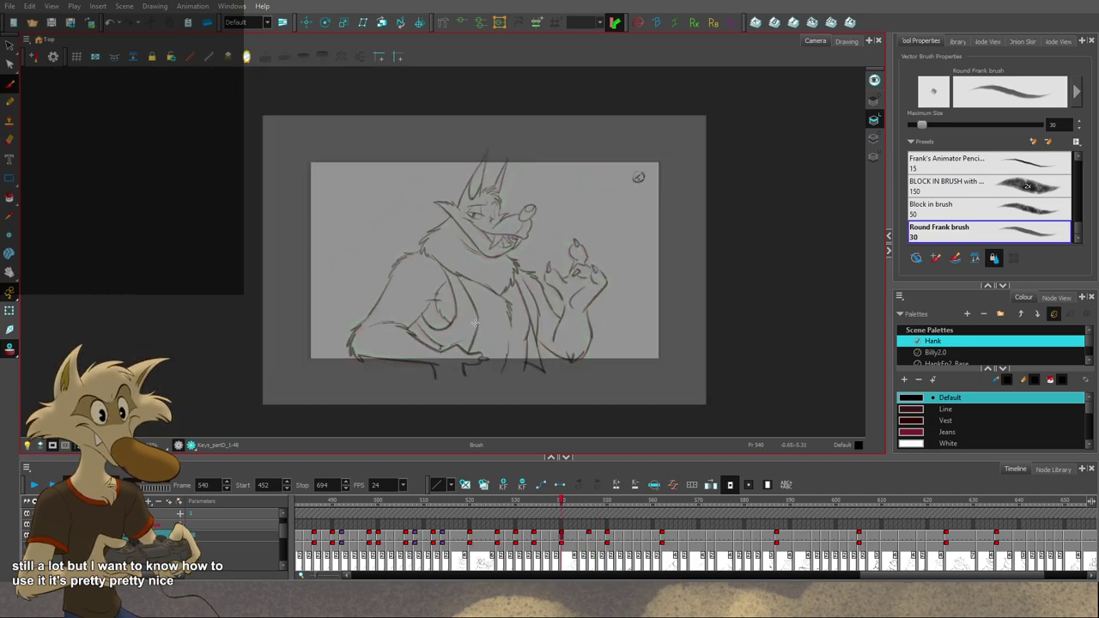
pyautogui.scroll(2, 473, 321)
pyautogui.press('.')
pyautogui.press('.')
pyautogui.press('.')
pyautogui.press('.')
pyautogui.press('.')
pyautogui.press('.')
pyautogui.press('.')
pyautogui.press('.')
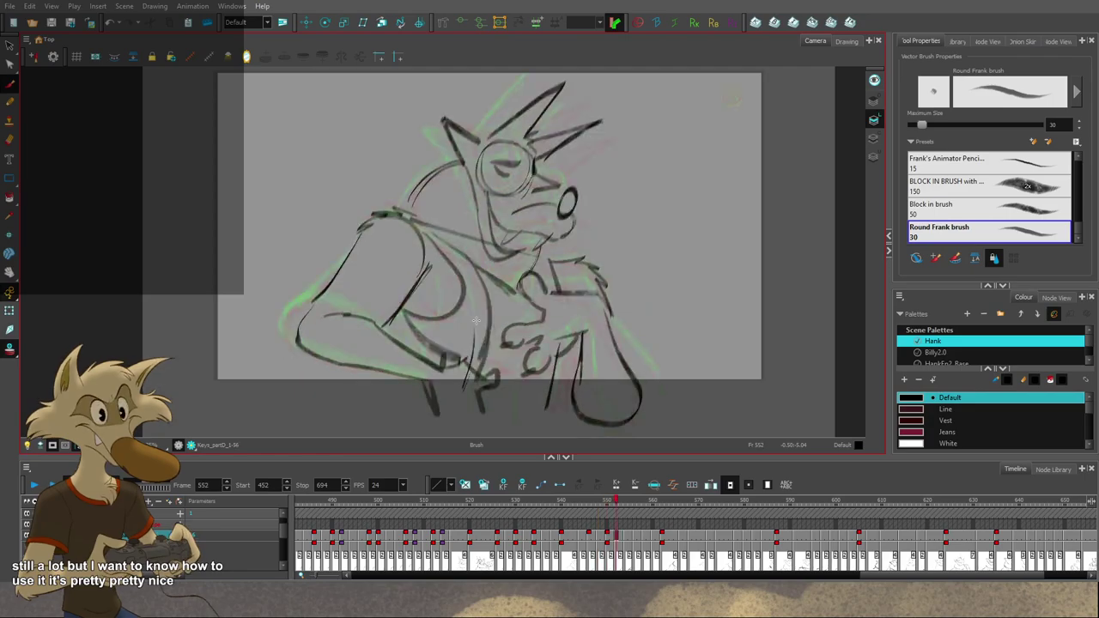
# Step: Step back from frame 552 to 534 to review the arm and head motion in reverse
pyautogui.hotkey('alt', 'b')
pyautogui.press(',')
pyautogui.press(',')
pyautogui.press(',')
pyautogui.press(',')
pyautogui.press(',')
pyautogui.press(',')
pyautogui.press(',')
pyautogui.press(',')
pyautogui.press(',')
pyautogui.press(',')
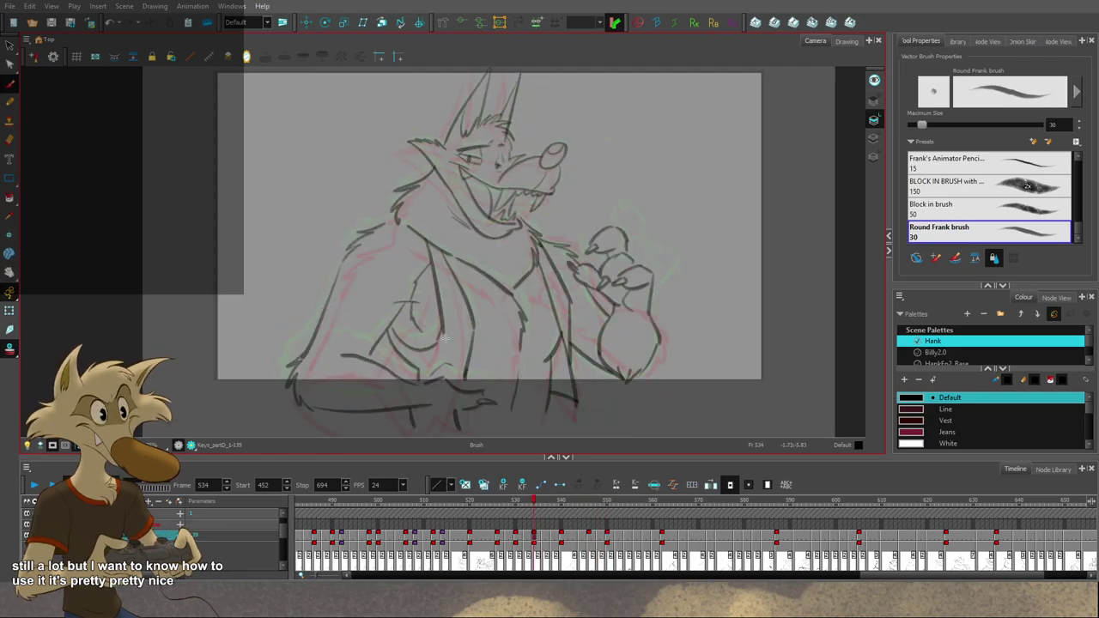
# Step: Inspect the bent forearm's upper line on frame 538 and step through the drawings up to frame 548
pyautogui.scroll(1, 438, 330)
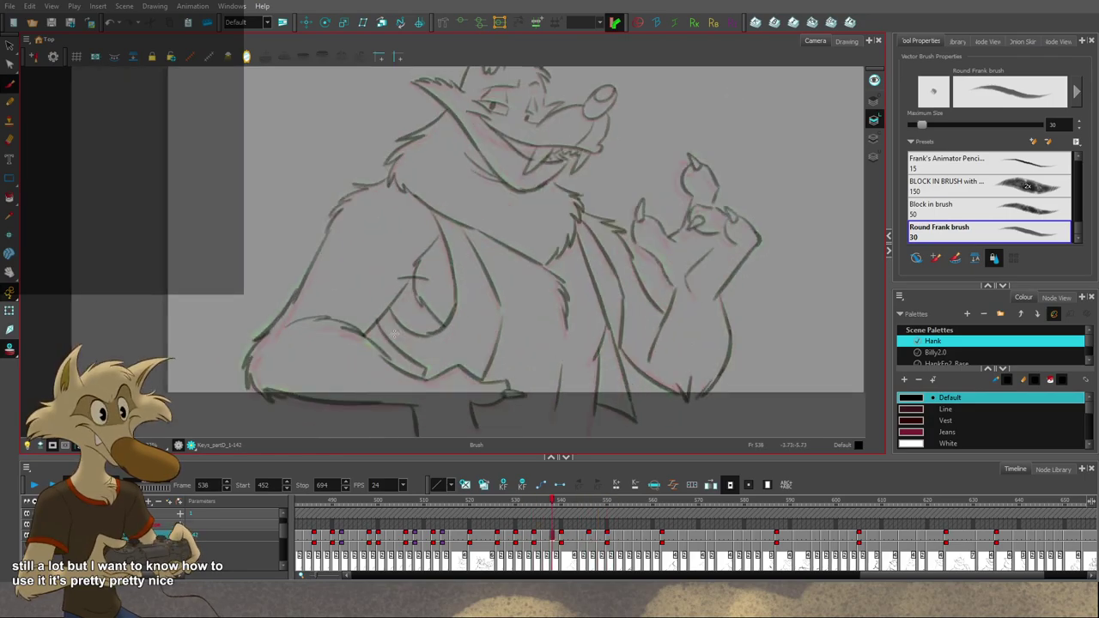
pyautogui.click(345, 316)
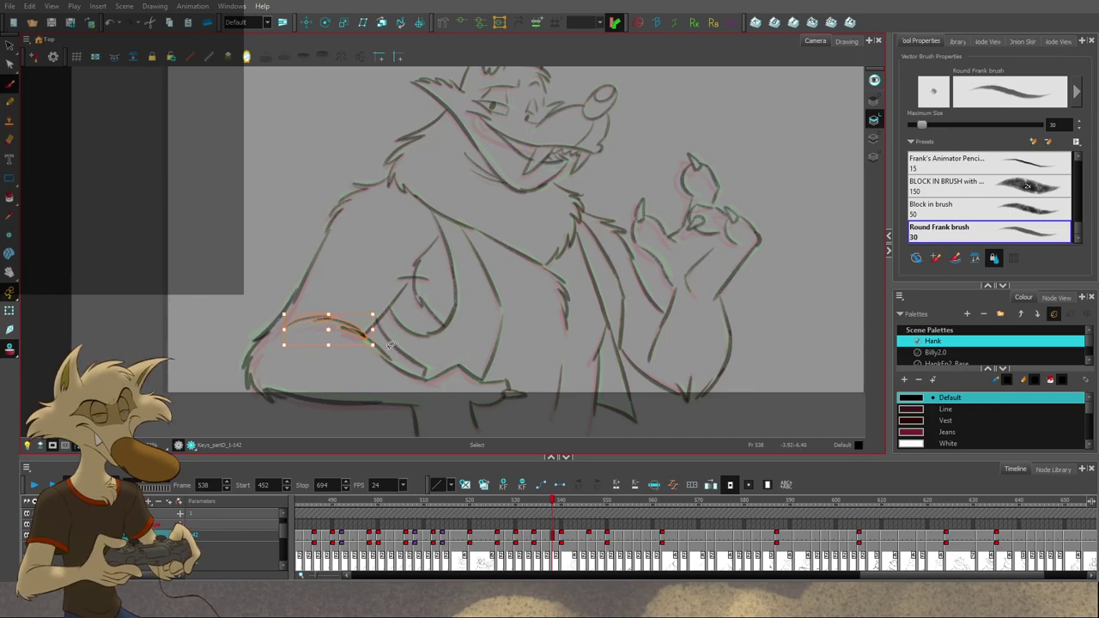
pyautogui.hotkey('alt', 'b')
pyautogui.press('.')
pyautogui.press('.')
pyautogui.press('.')
pyautogui.press('.')
pyautogui.press('.')
pyautogui.press('.')
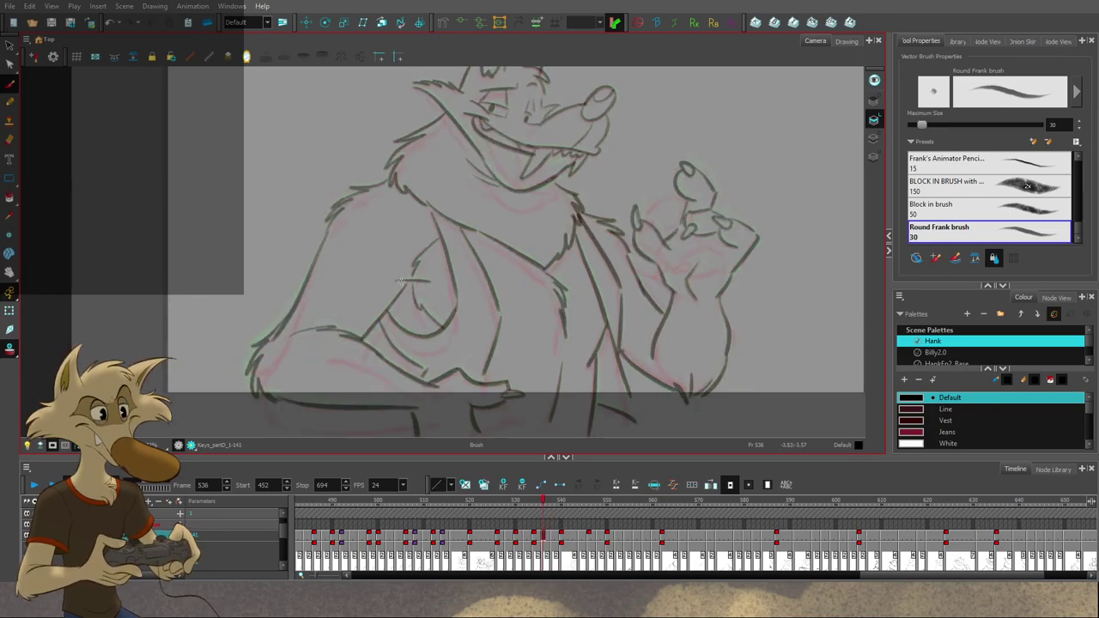
pyautogui.press('.')
pyautogui.press('.')
pyautogui.press('.')
pyautogui.press('.')
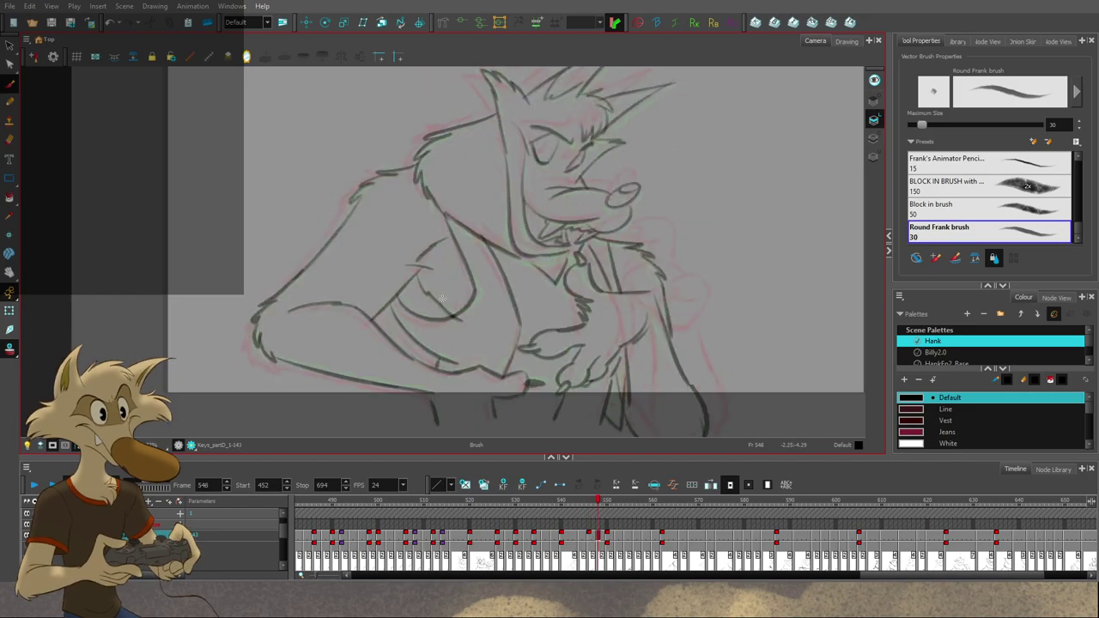
# Step: Flip from frame 548 back to 540 and forward again to frame 546 to check the forearm's continuity
pyautogui.press('f')
pyautogui.press('f')
pyautogui.press('f')
pyautogui.press('f')
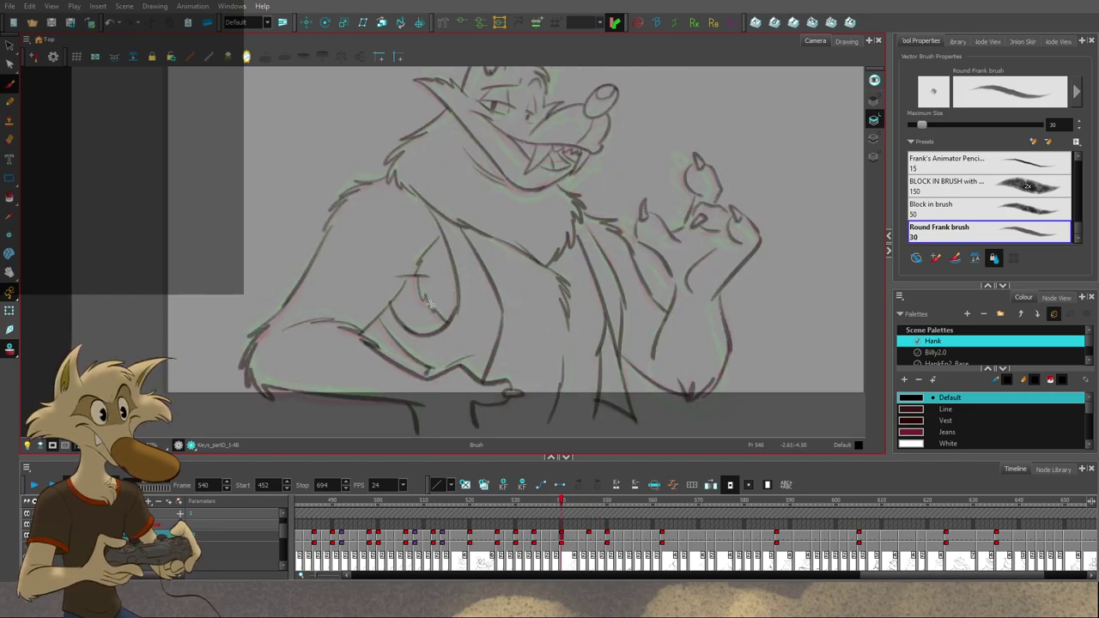
pyautogui.press('g')
pyautogui.press('g')
pyautogui.press('g')
pyautogui.press('g')
pyautogui.press(',')
pyautogui.press(',')
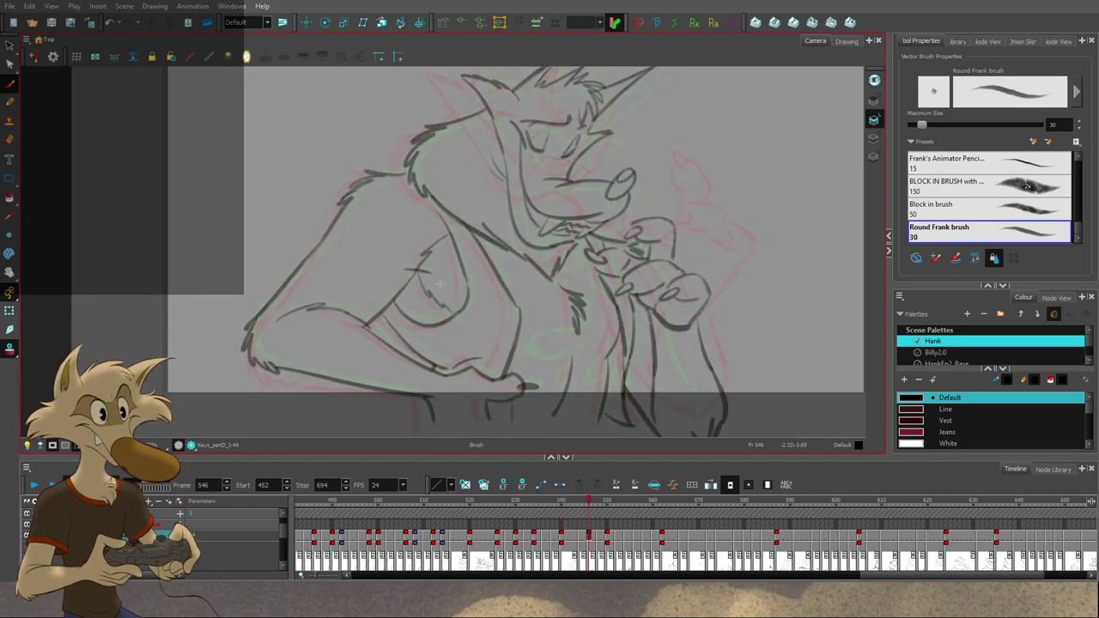
# Step: Redraw the outer line of the bent upper arm from shoulder to elbow on frame 546
pyautogui.hotkey('alt', 'b')
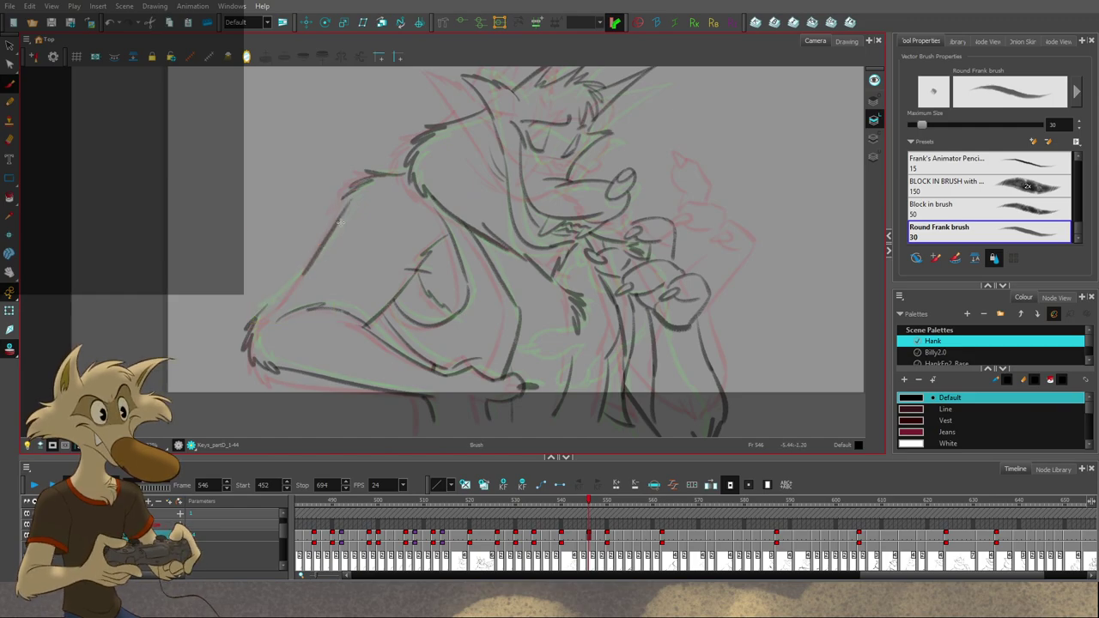
pyautogui.hotkey('ctrl', 'z')
pyautogui.moveTo(351, 204); pyautogui.dragTo(261, 318)
pyautogui.hotkey('ctrl', 'z')
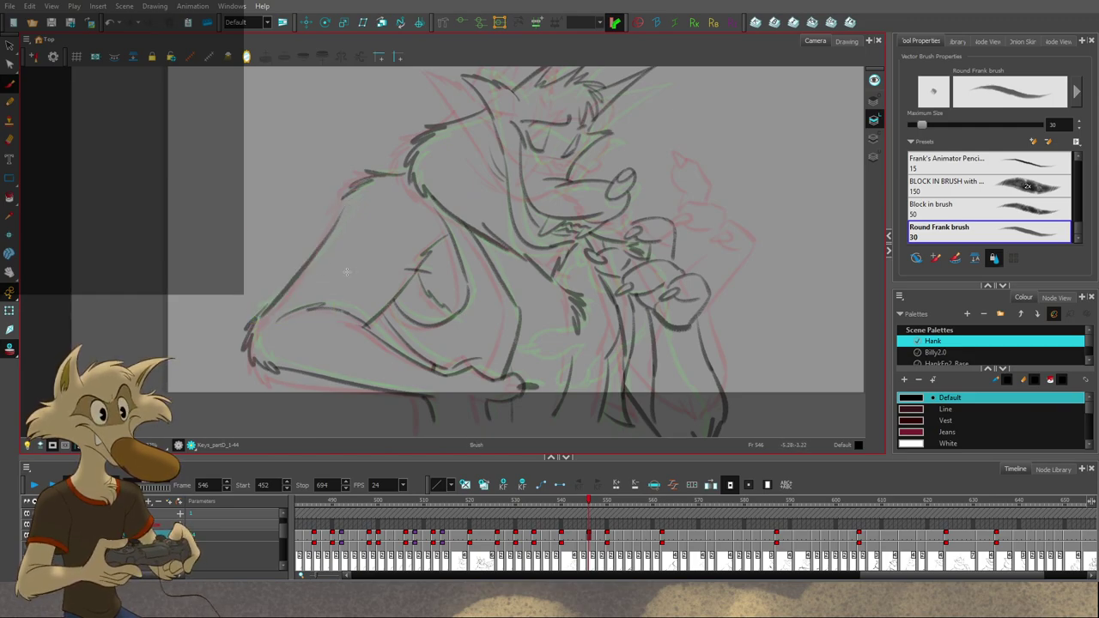
# Step: Flip between frame 546 and its neighbouring drawings to check the upper arm's outer line in motion
pyautogui.press('f')
pyautogui.press('f')
pyautogui.press('f')
pyautogui.press("'")
pyautogui.press('g')
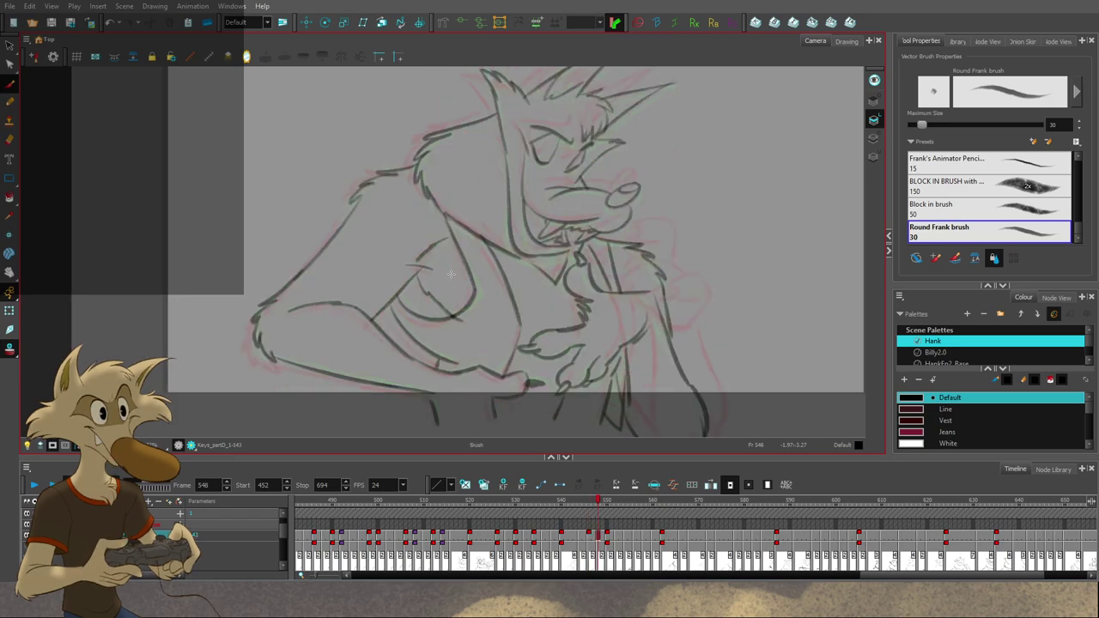
pyautogui.press('f')
pyautogui.press('f')
pyautogui.scroll(-1, 452, 274)
pyautogui.press('f')
pyautogui.press('f')
pyautogui.scroll(1, 408, 215)
pyautogui.press('g')
pyautogui.press('g')
pyautogui.press('g')
pyautogui.press(';')
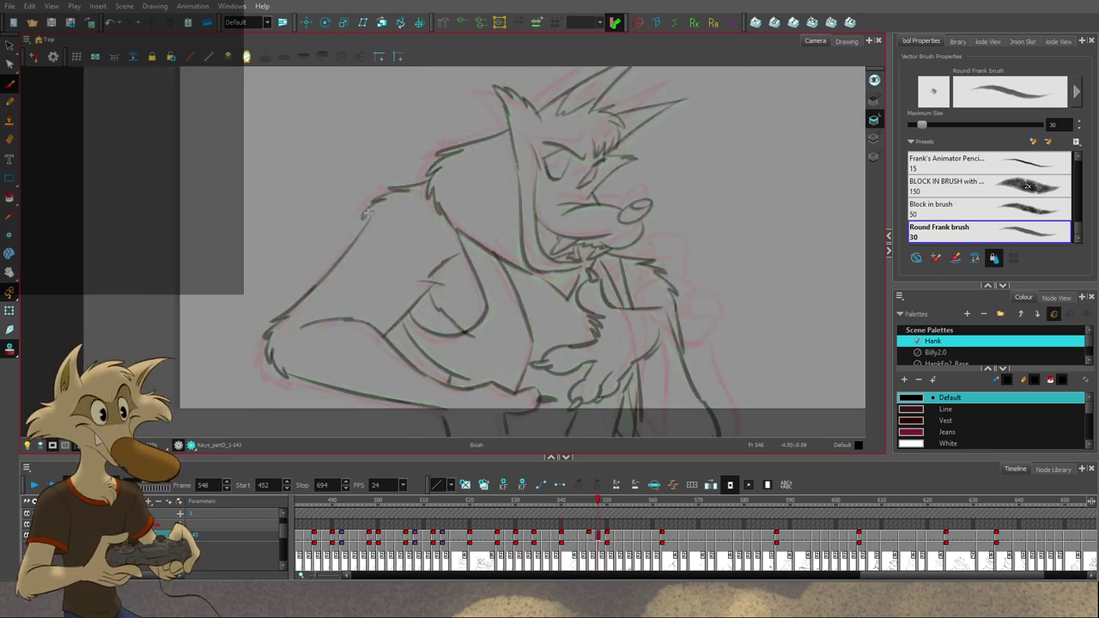
pyautogui.press("'")
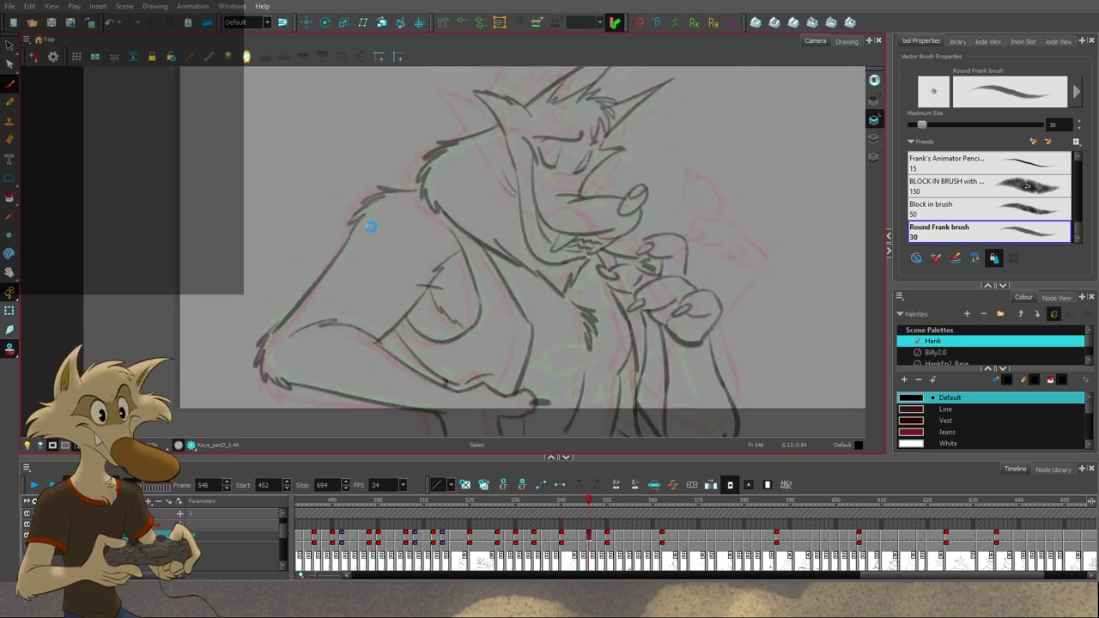
# Step: Compare the full pose on frames 546 and 548 by flipping back and forth between them
pyautogui.scroll(-1, 374, 253)
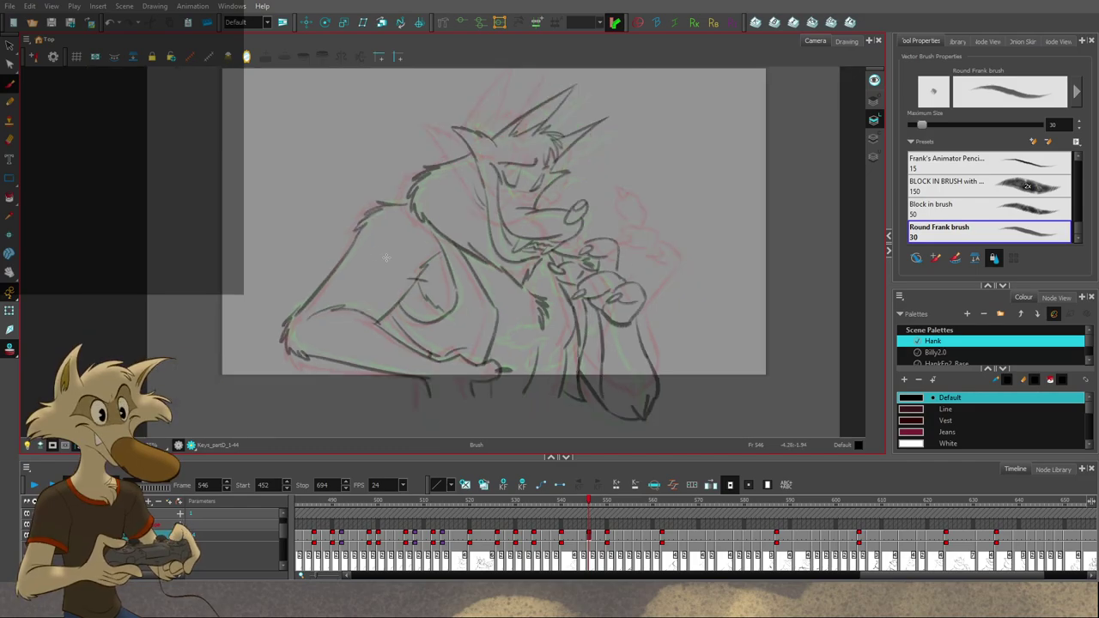
pyautogui.scroll(2, 388, 259)
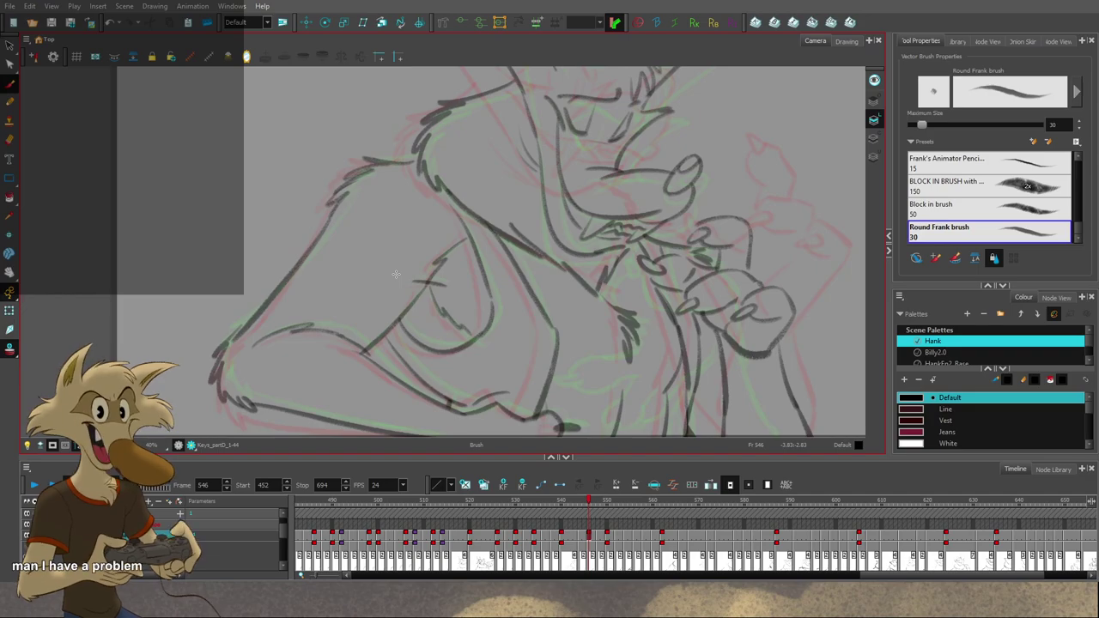
pyautogui.scroll(-5, 396, 274)
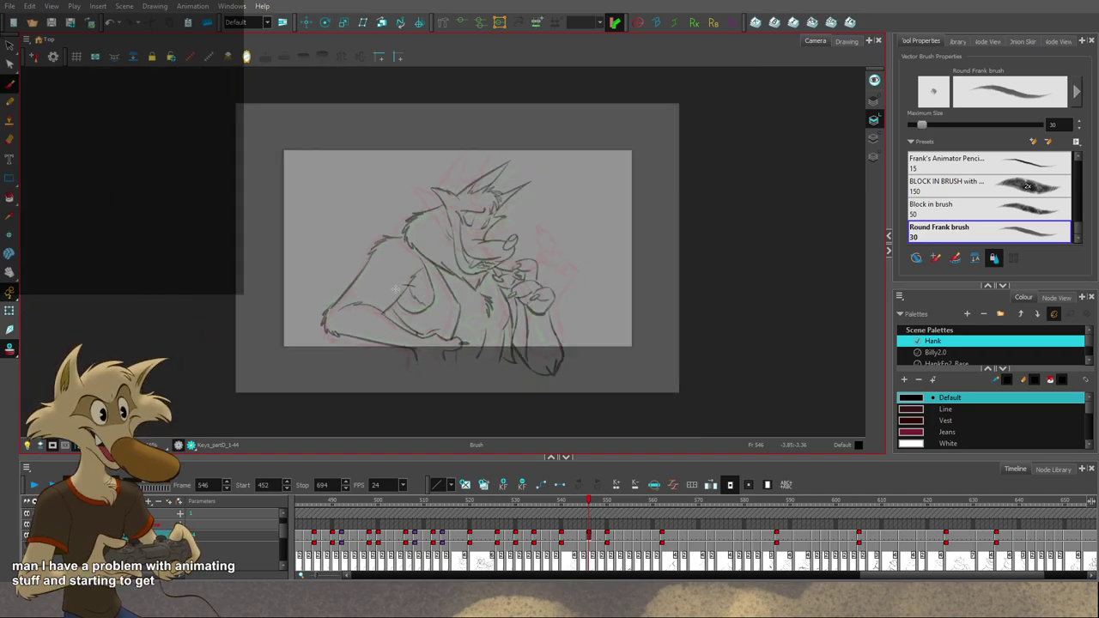
pyautogui.scroll(2, 419, 286)
pyautogui.press('f')
pyautogui.scroll(1, 433, 268)
pyautogui.press('g')
pyautogui.press('g')
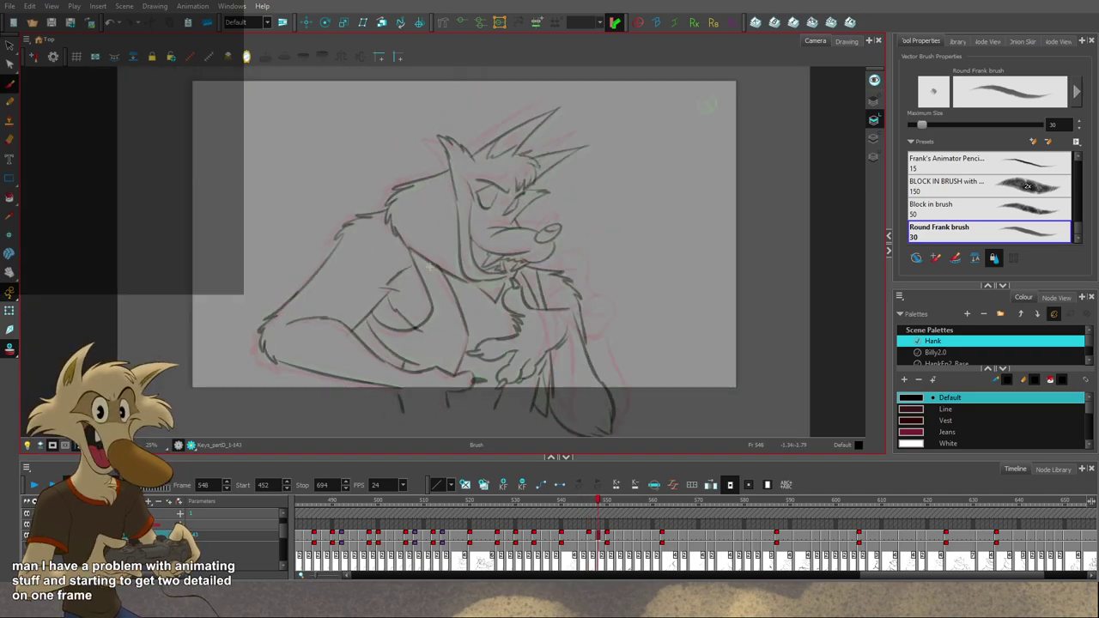
pyautogui.press('f')
pyautogui.press('g')
pyautogui.scroll(1, 492, 221)
pyautogui.press('g')
pyautogui.press(',')
pyautogui.press(',')
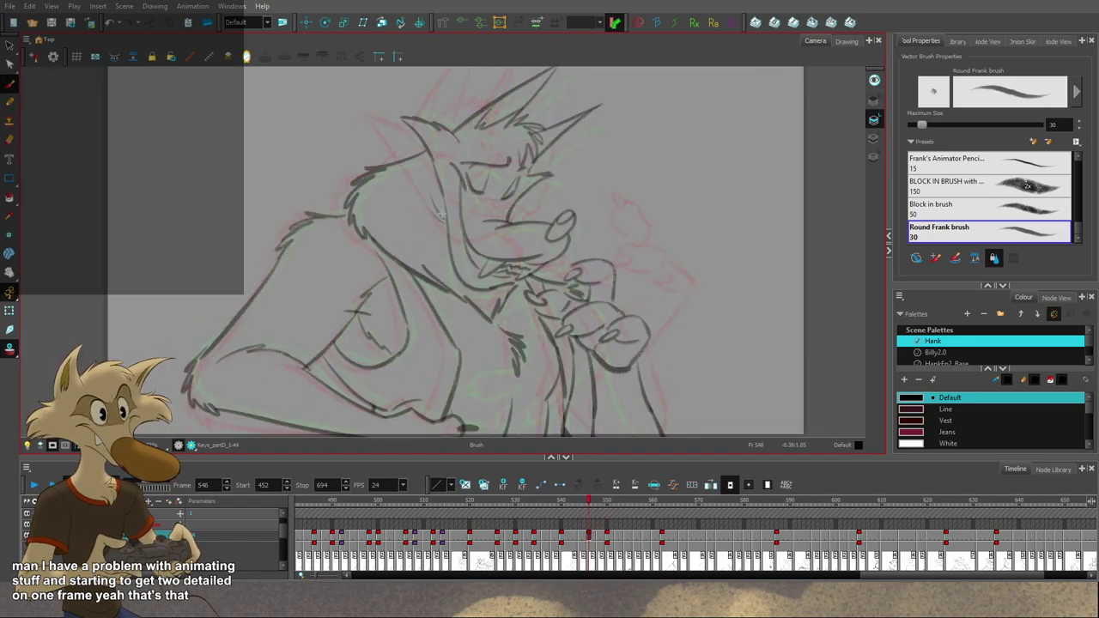
# Step: Flip forward to frame 550 and back to frame 548 to compare the head and torso drawings
pyautogui.press('f')
pyautogui.press('g')
pyautogui.press('g')
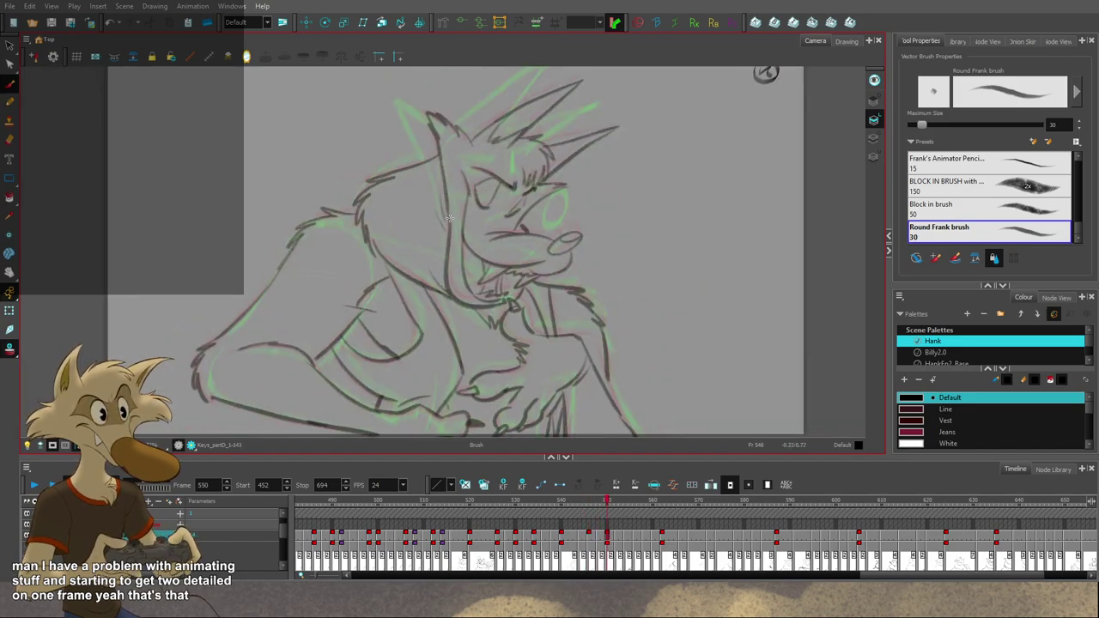
pyautogui.press('f')
pyautogui.press('f')
pyautogui.press('g')
pyautogui.press('g')
pyautogui.press(',')
pyautogui.press(',')
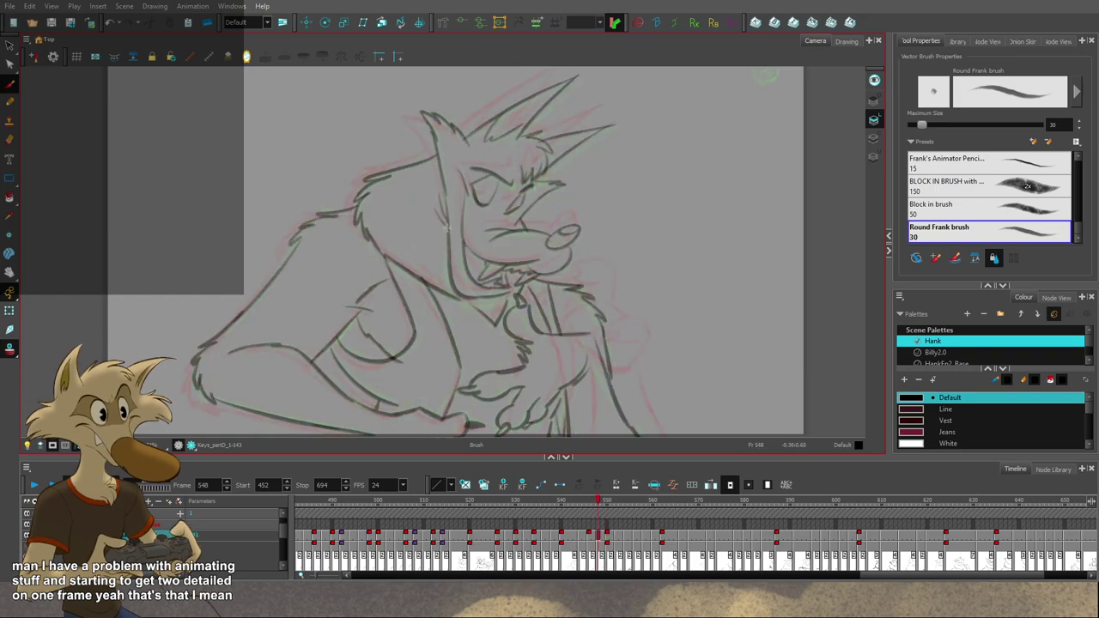
# Step: Examine the wolf's head on frame 548 and flip through the adjacent drawings back to frame 546
pyautogui.scroll(-3, 476, 230)
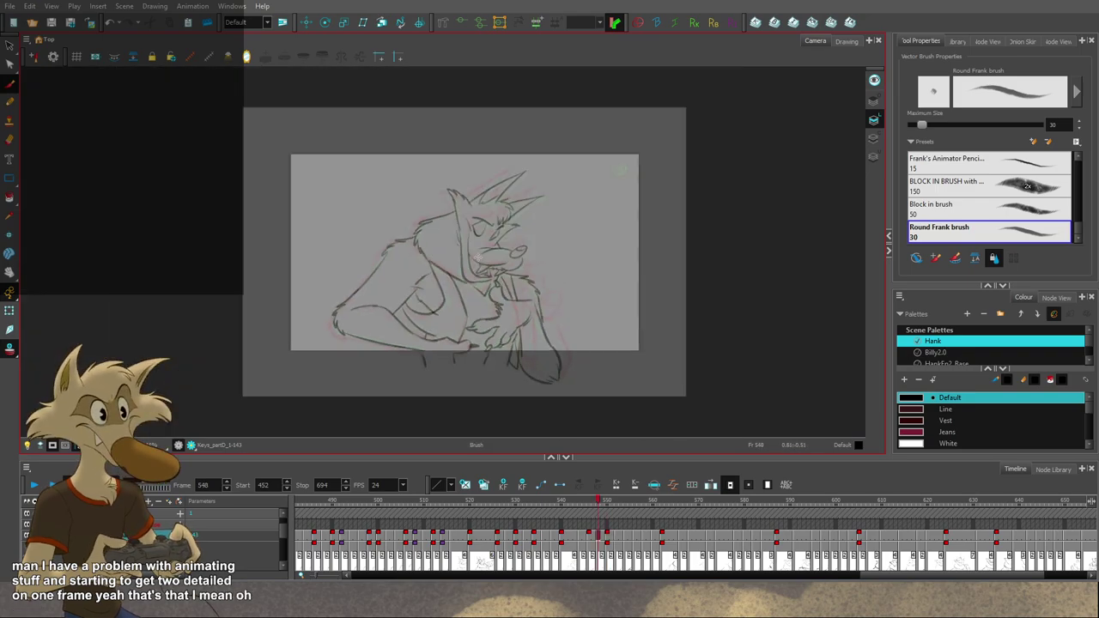
pyautogui.scroll(3, 510, 226)
pyautogui.scroll(1, 509, 226)
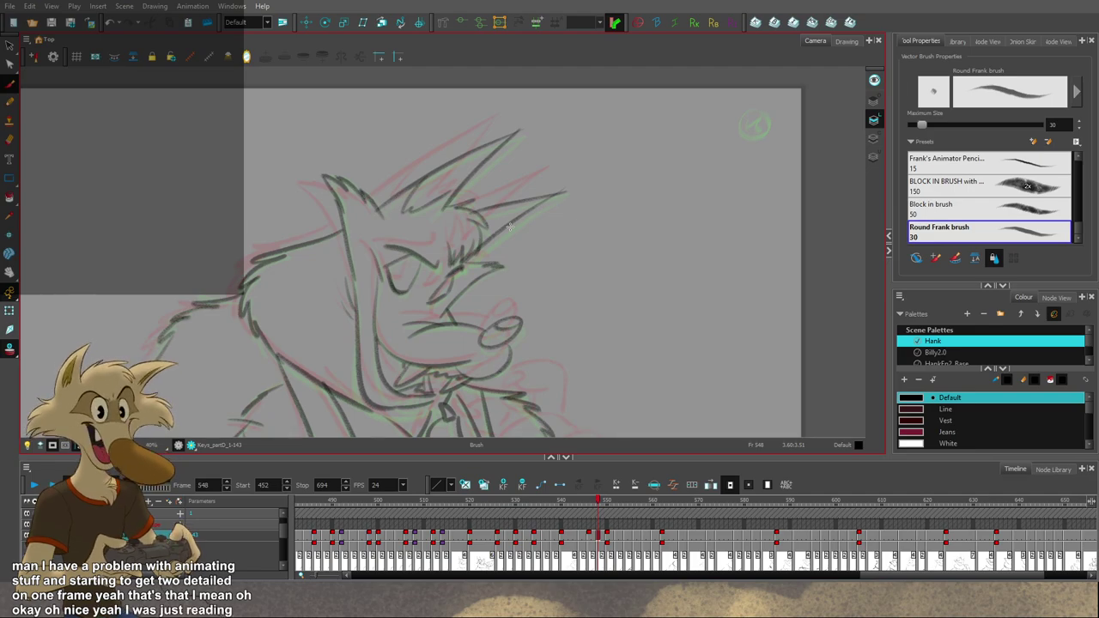
pyautogui.scroll(-2, 509, 226)
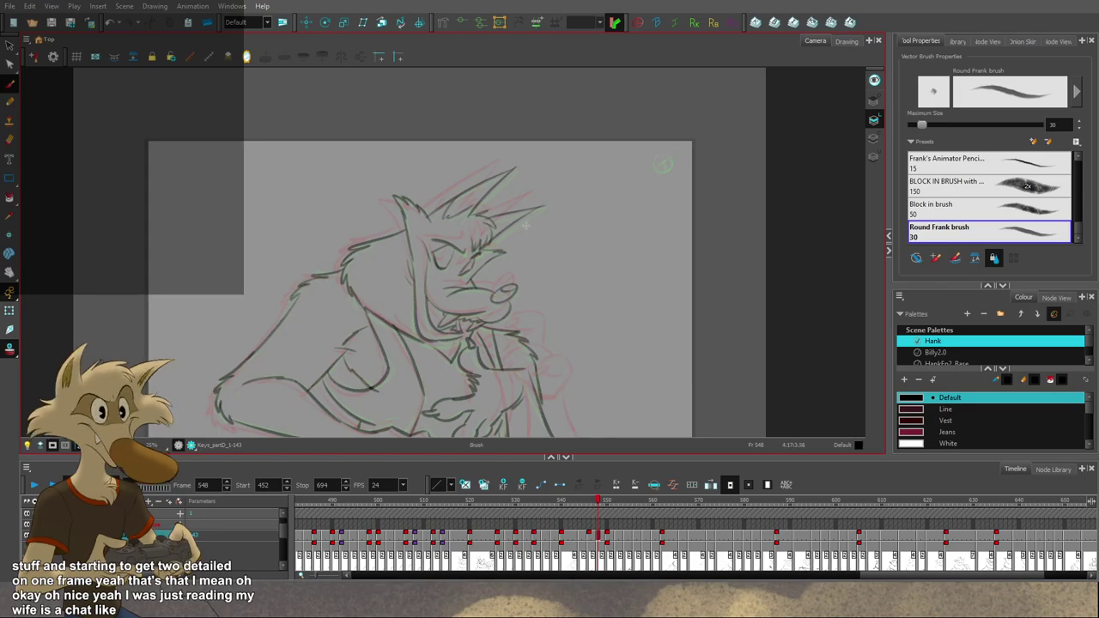
pyautogui.scroll(1, 526, 226)
pyautogui.press('f')
pyautogui.press('g')
pyautogui.press('g')
pyautogui.press('f')
pyautogui.press('f')
pyautogui.scroll(-1, 534, 227)
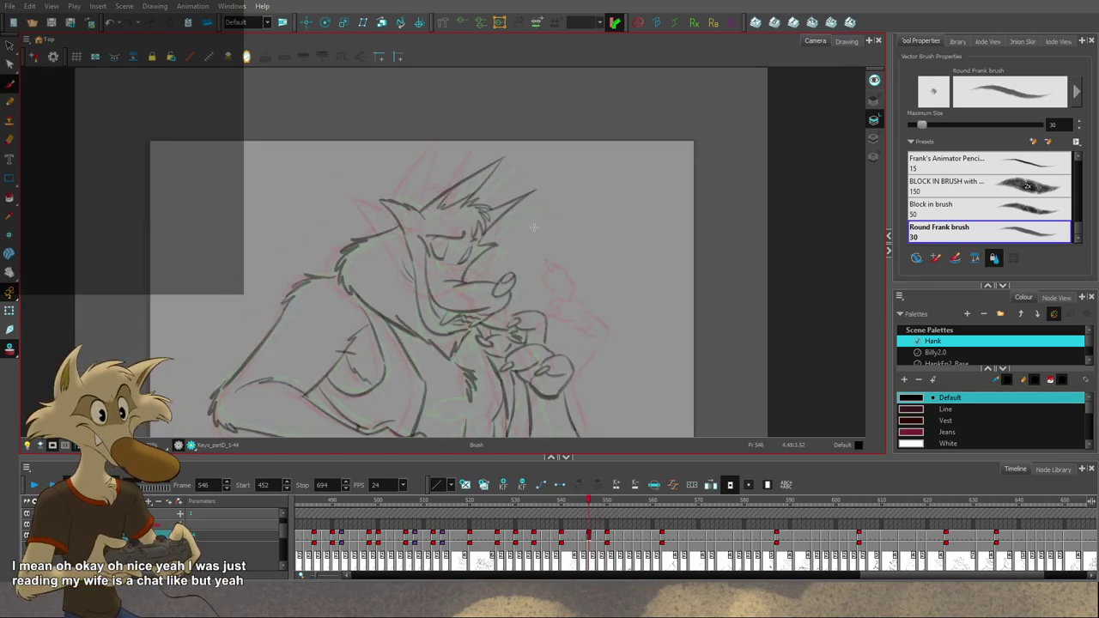
# Step: Delete the small fur strokes behind the long vertical line at the side of the head on frame 548
pyautogui.scroll(2, 533, 226)
pyautogui.press('.')
pyautogui.press('.')
pyautogui.press('.')
pyautogui.press('.')
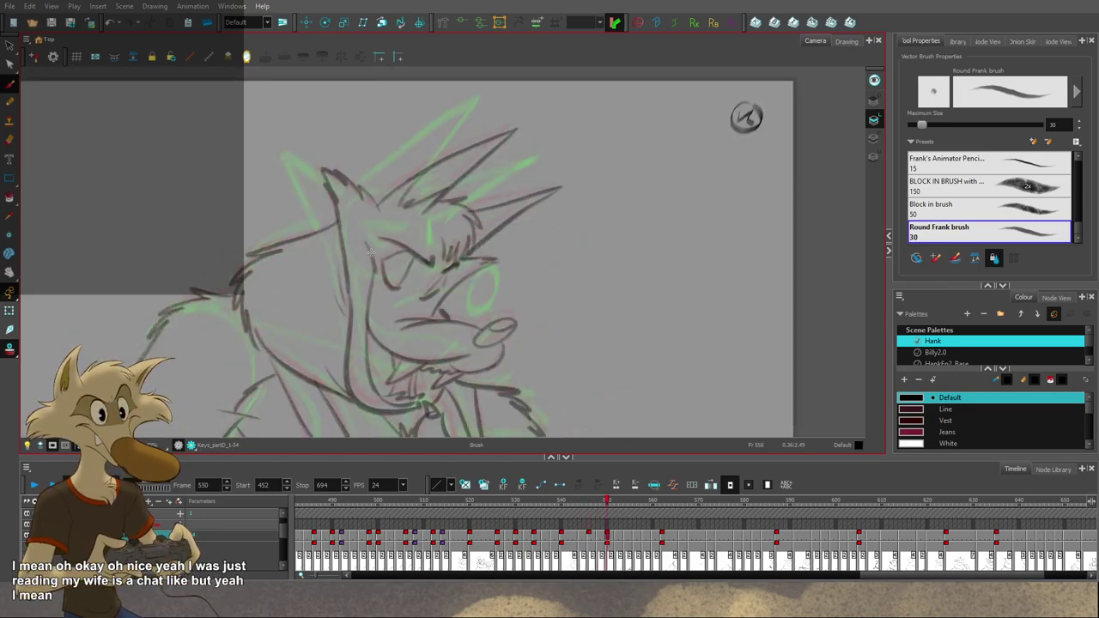
pyautogui.press('f')
pyautogui.press('s')
pyautogui.click(346, 287)
pyautogui.moveTo(343, 275)
pyautogui.mouseDown()
pyautogui.moveTo(337, 295)
pyautogui.moveTo(343, 272)
pyautogui.mouseUp()
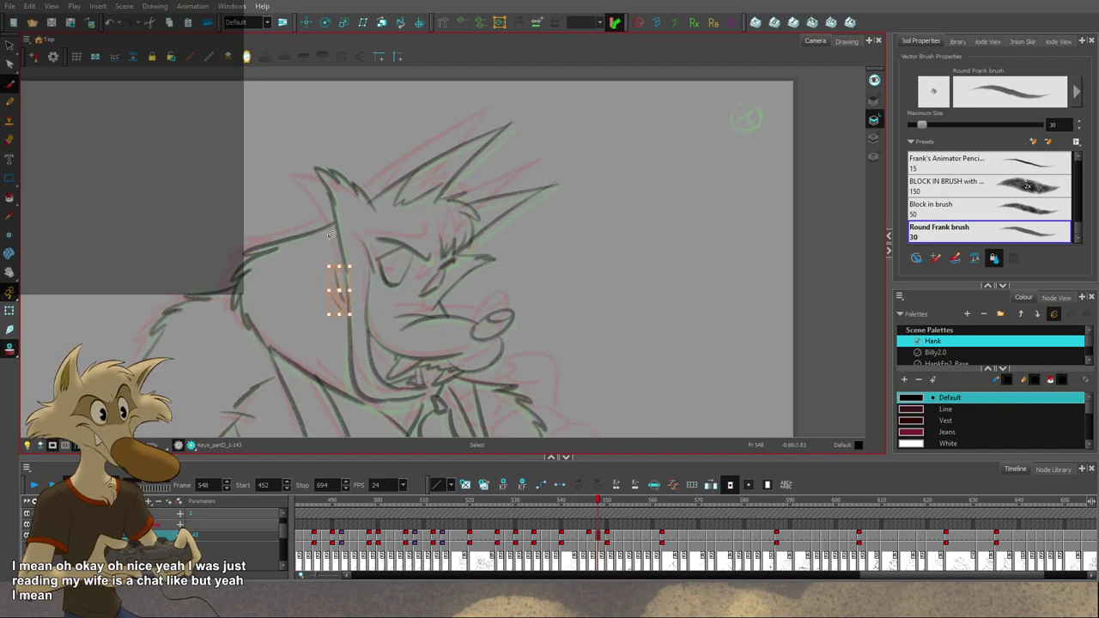
pyautogui.press('Delete')
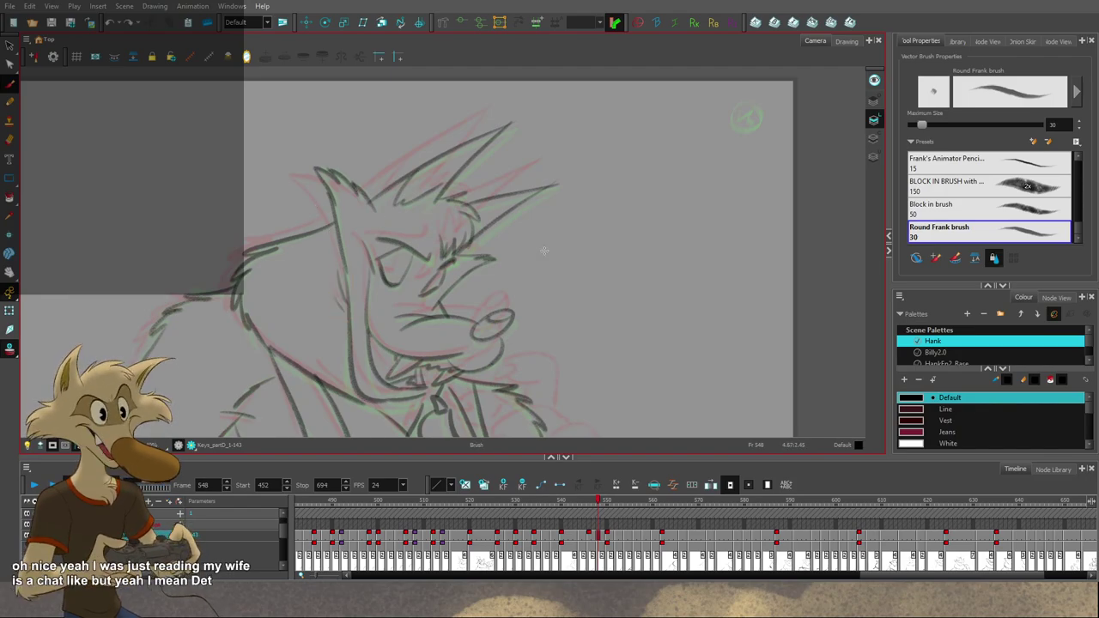
# Step: Step forward to frame 550 and examine the whole pose against the onion-skinned drawings
pyautogui.press('.')
pyautogui.scroll(-2, 544, 251)
pyautogui.press('.')
pyautogui.scroll(-2, 546, 288)
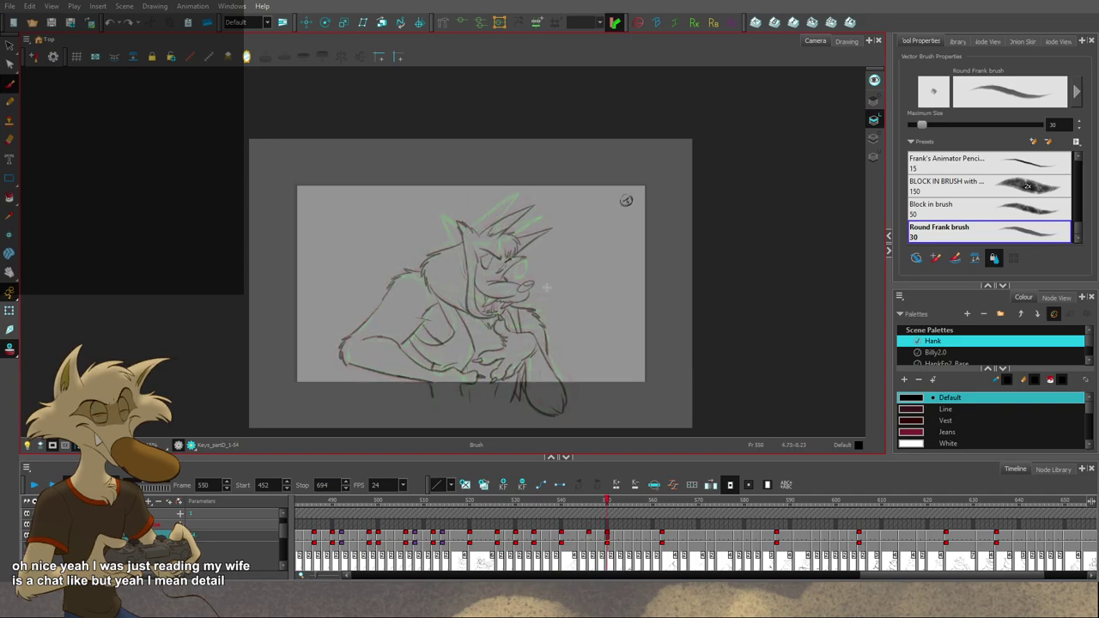
pyautogui.scroll(2, 550, 289)
pyautogui.hotkey('alt', 's')
pyautogui.scroll(2, 552, 287)
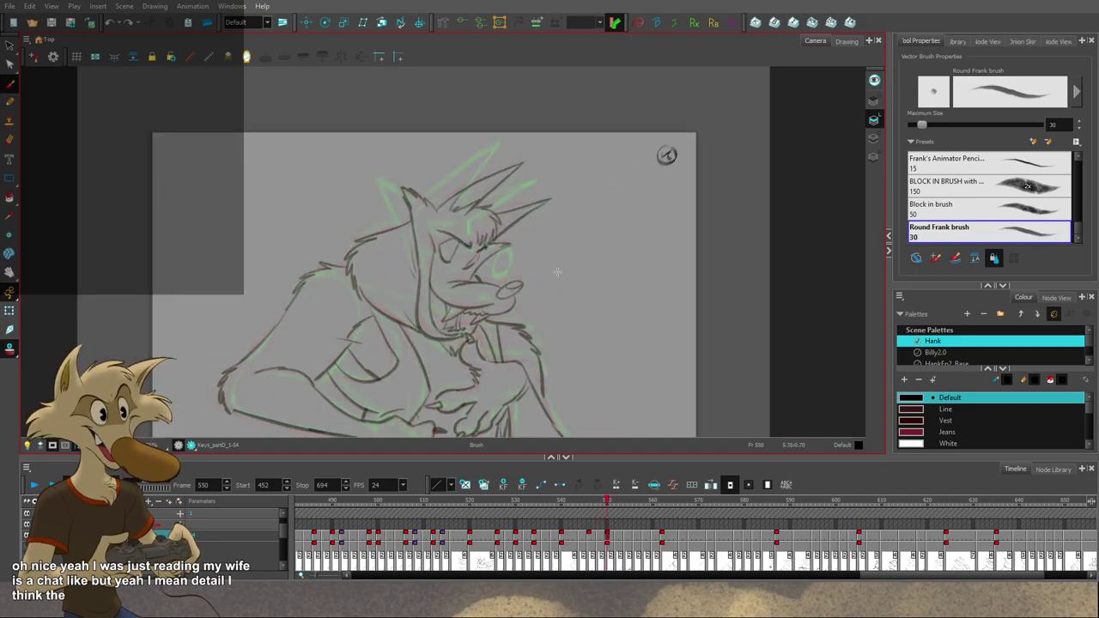
pyautogui.scroll(-1, 554, 309)
pyautogui.scroll(1, 547, 301)
pyautogui.scroll(-1, 545, 326)
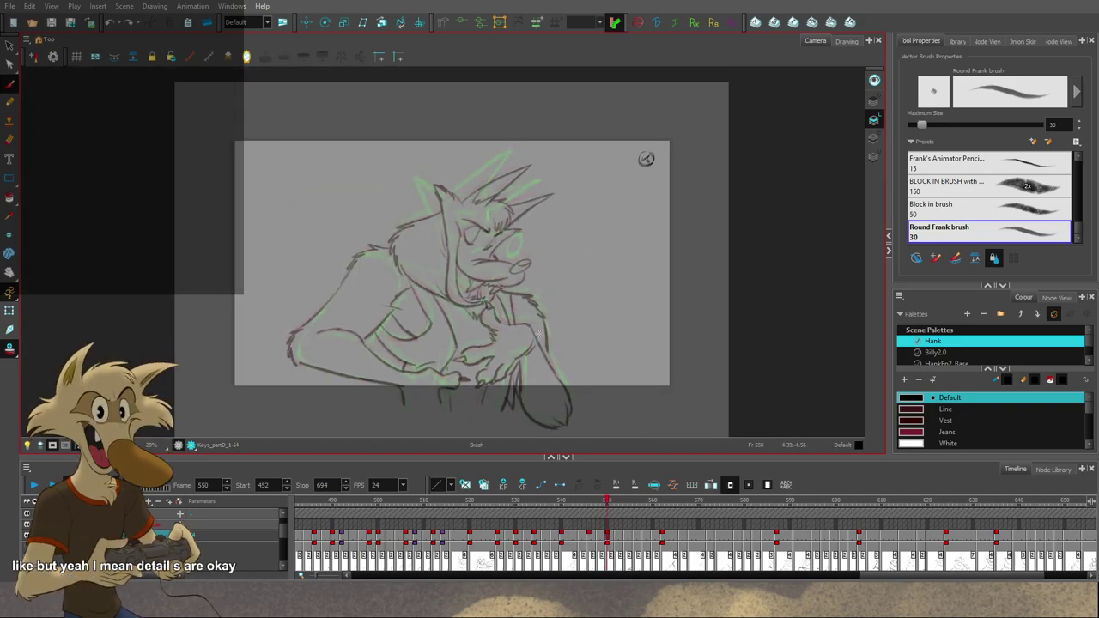
pyautogui.scroll(1, 537, 338)
pyautogui.hotkey('alt', 'b')
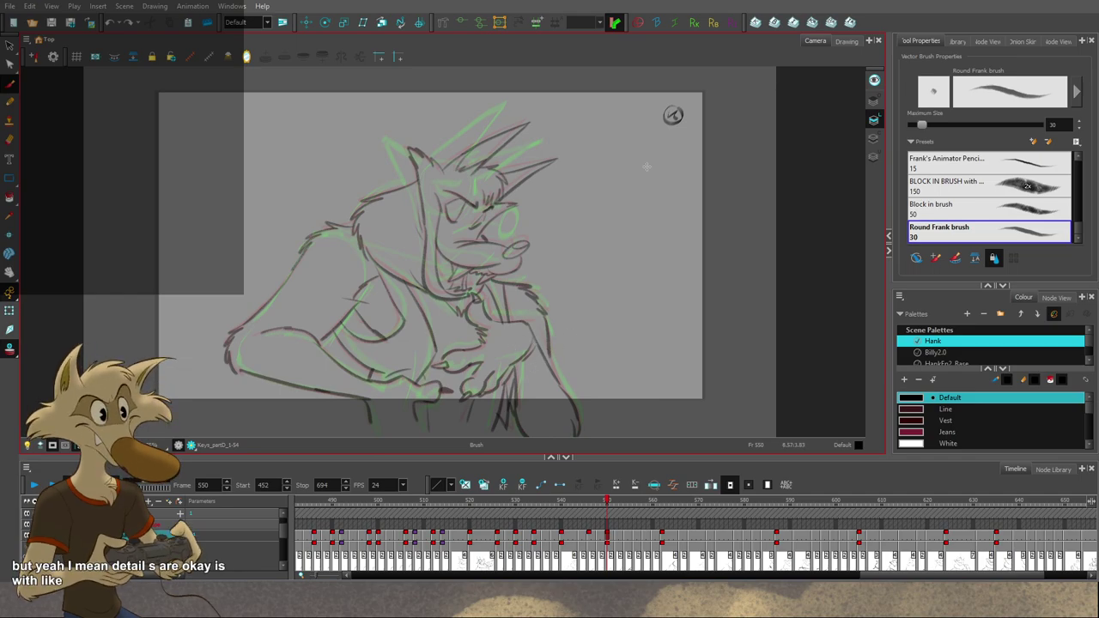
# Step: Restrict drawing flipping to key drawings and flip from frame 550 to the key on frame 562
pyautogui.press('f')
pyautogui.press('g')
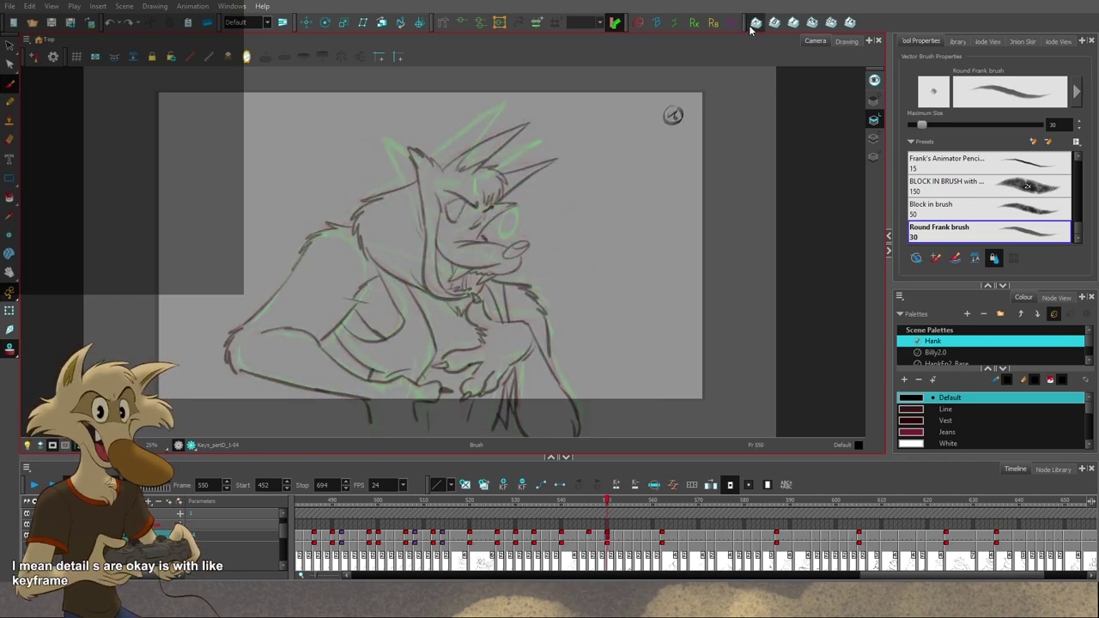
pyautogui.press('f')
pyautogui.press('g')
pyautogui.press('g')
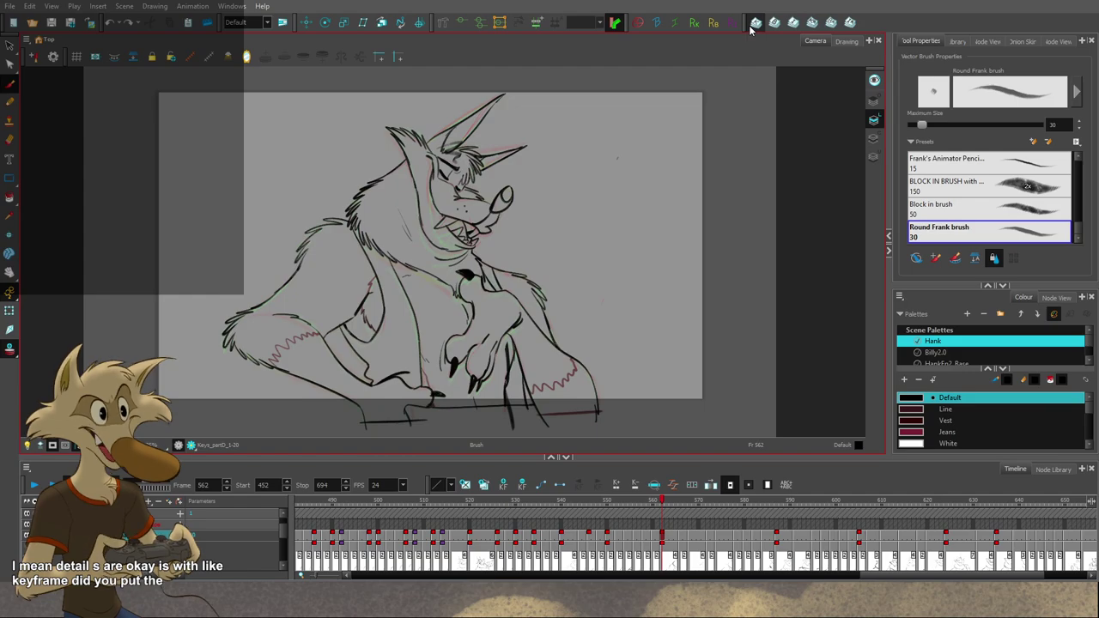
pyautogui.click(753, 24)
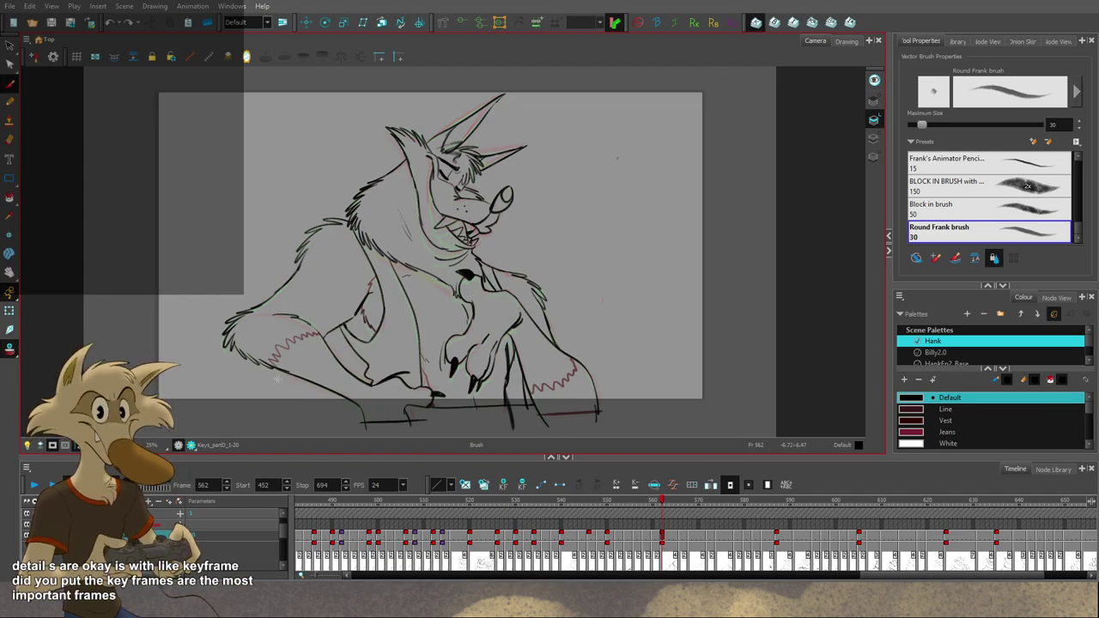
# Step: Inspect the fur, face and teeth details of the key drawing on frame 562
pyautogui.scroll(3, 389, 208)
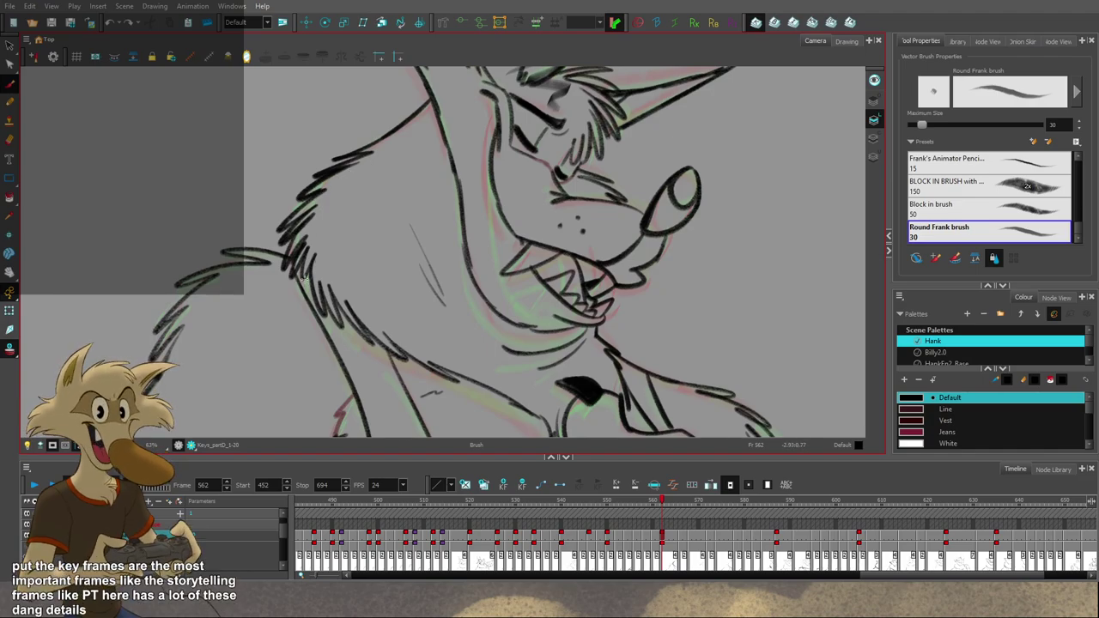
pyautogui.scroll(-5, 395, 355)
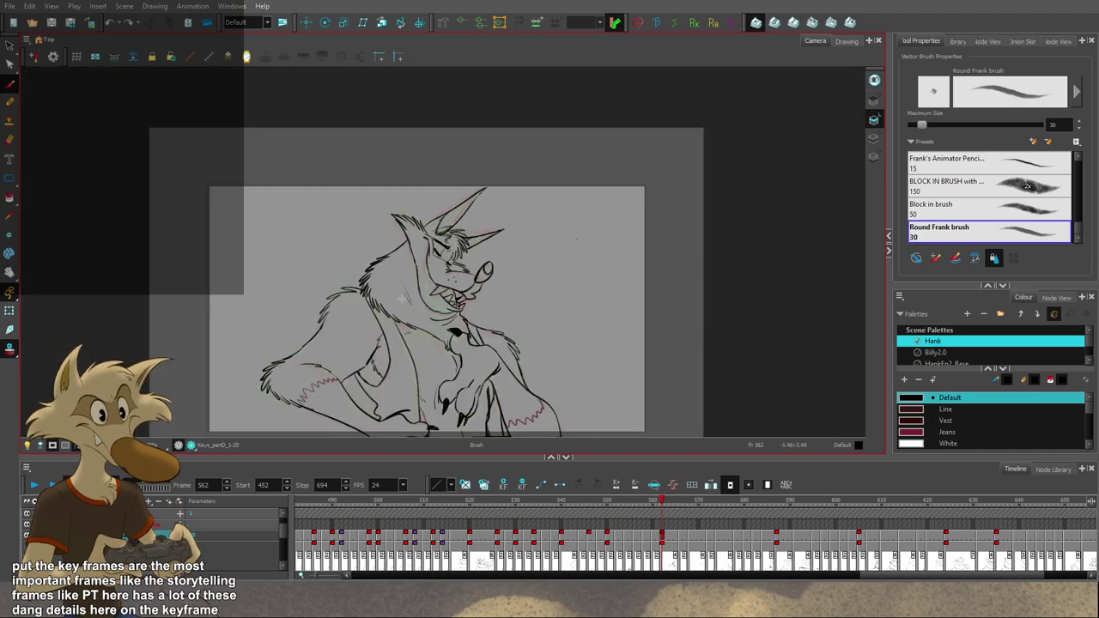
pyautogui.scroll(3, 446, 349)
pyautogui.scroll(-1, 469, 386)
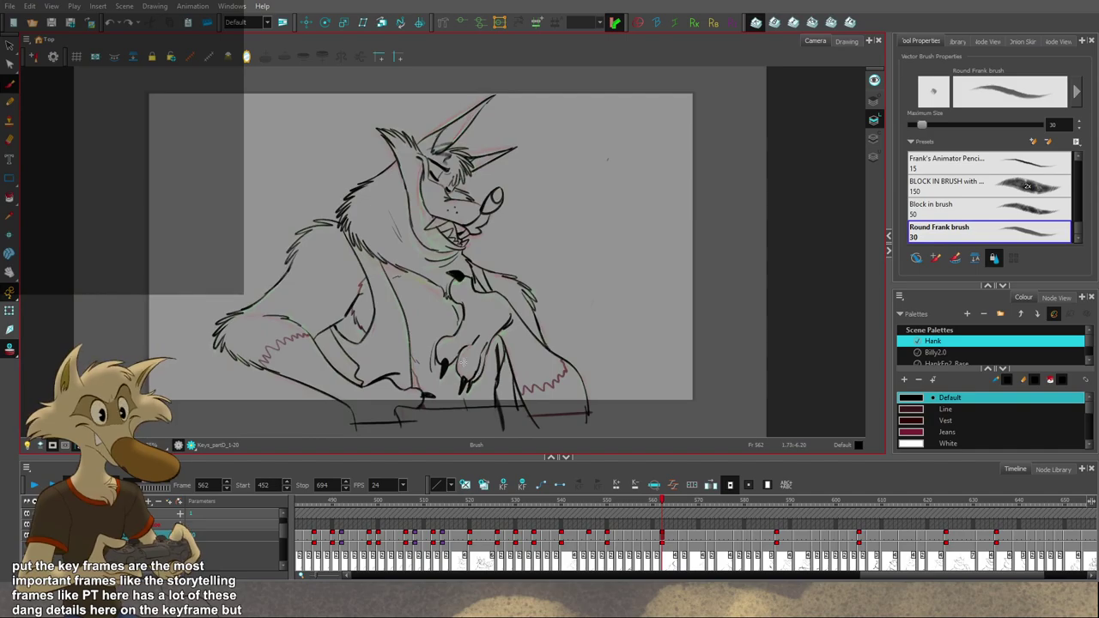
# Step: Flip back to the key drawing on frame 550 and lift the restriction to key drawings
pyautogui.press('f')
pyautogui.press('g')
pyautogui.press('f')
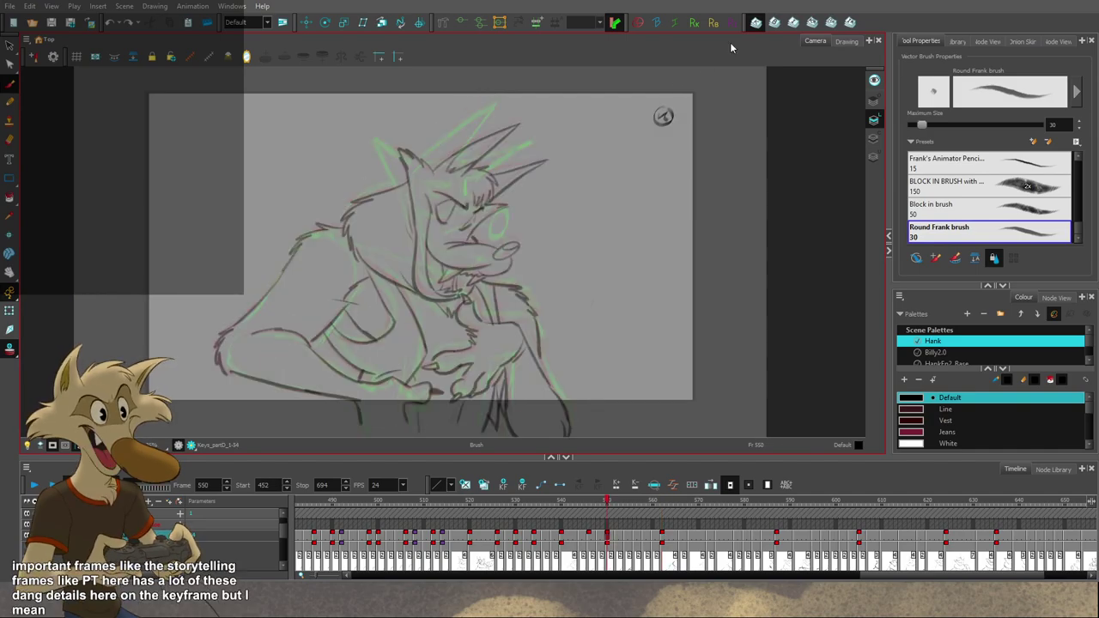
pyautogui.click(756, 25)
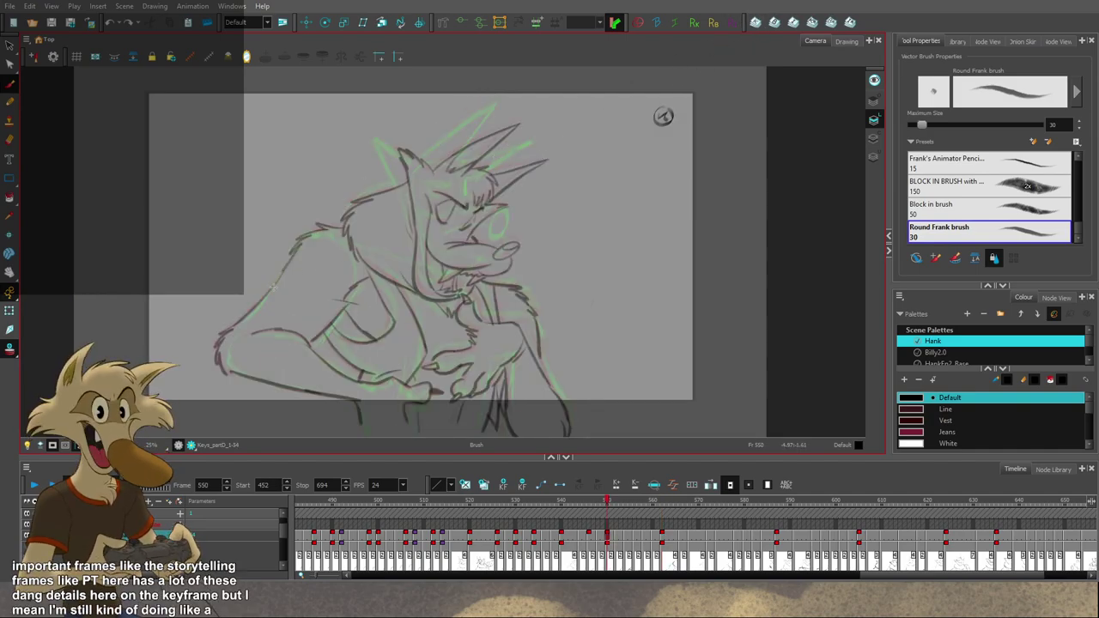
# Step: Flip between frames 548 and 550 with the onion skin off to compare the clean drawings
pyautogui.press('f')
pyautogui.press('f')
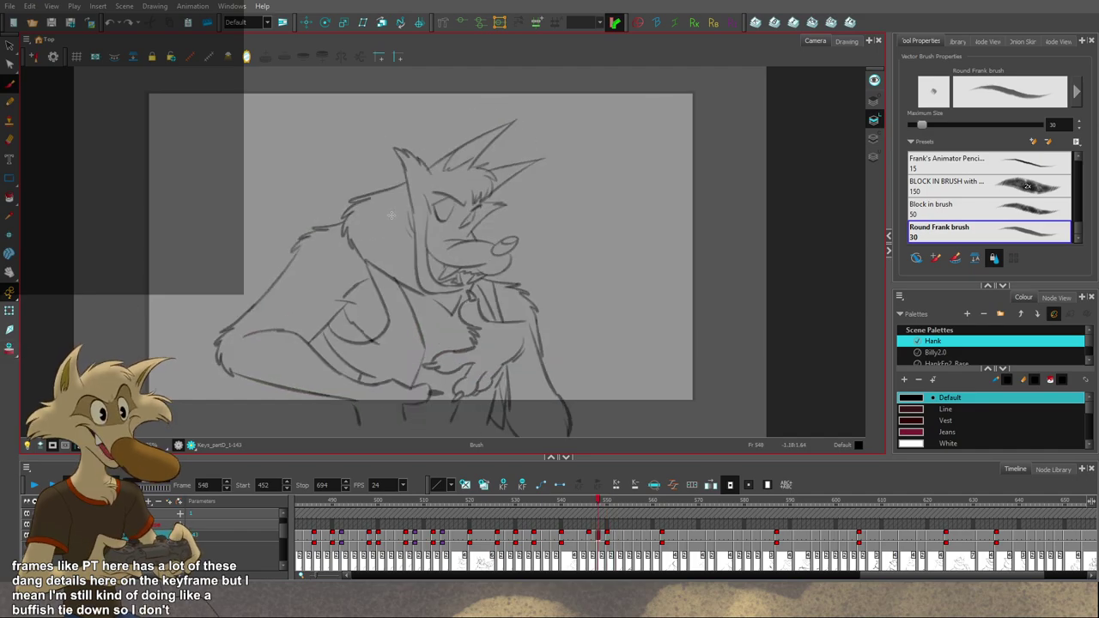
pyautogui.press('g')
pyautogui.press('g')
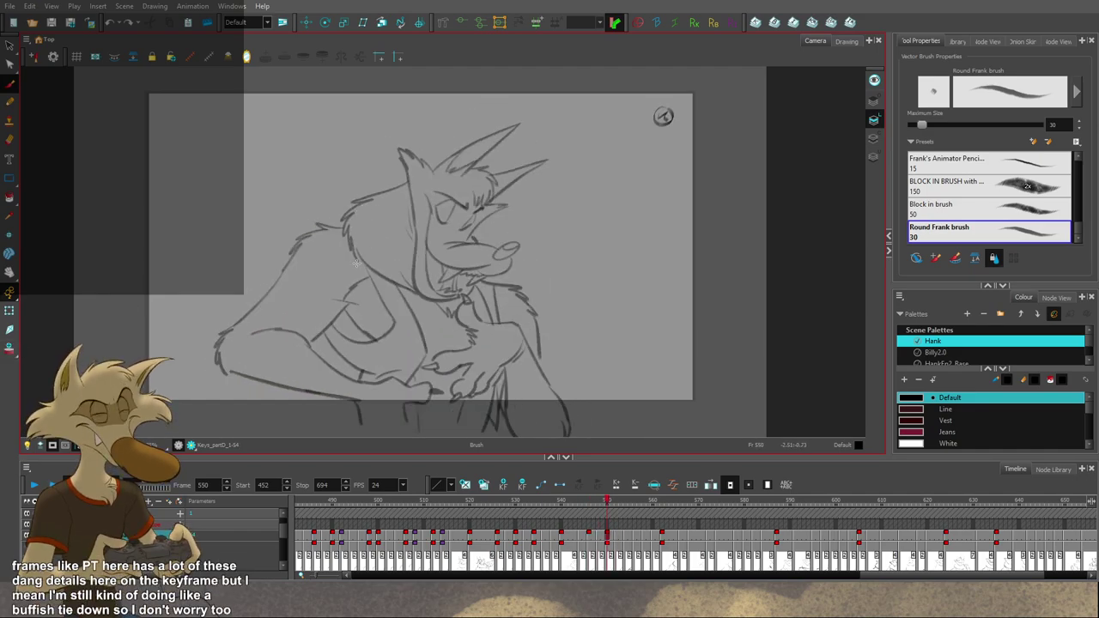
# Step: Flip forward through the rough drawings to frame 556 and back to frame 548 to review the motion
pyautogui.press('f')
pyautogui.press('g')
pyautogui.press('g')
pyautogui.press('g')
pyautogui.press('g')
pyautogui.press('g')
pyautogui.press('g')
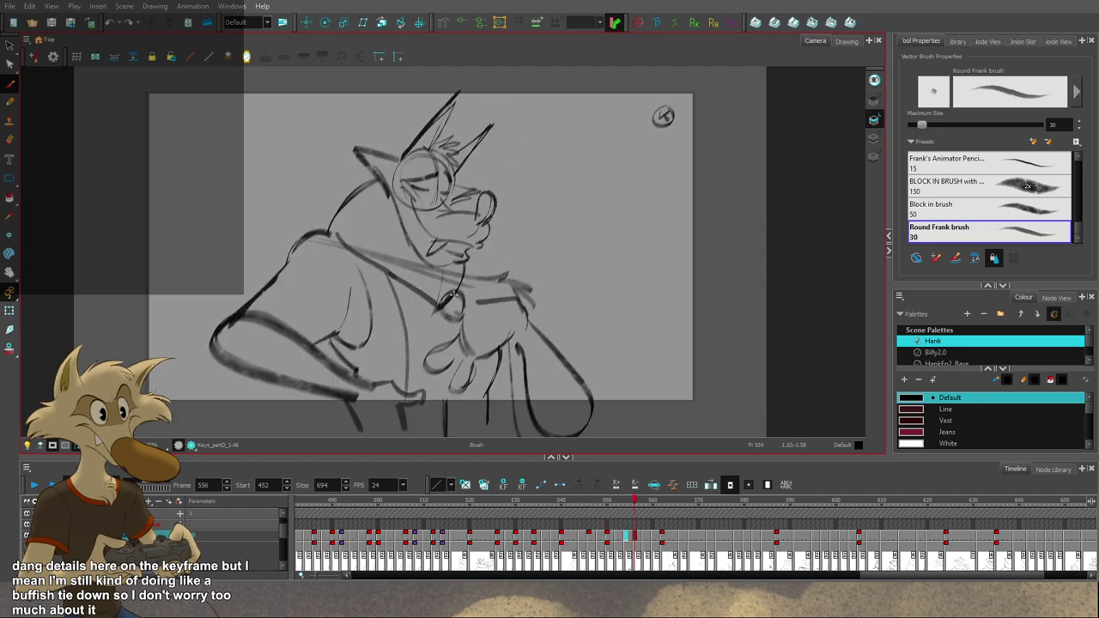
pyautogui.press('f')
pyautogui.press('f')
pyautogui.press('f')
pyautogui.press('f')
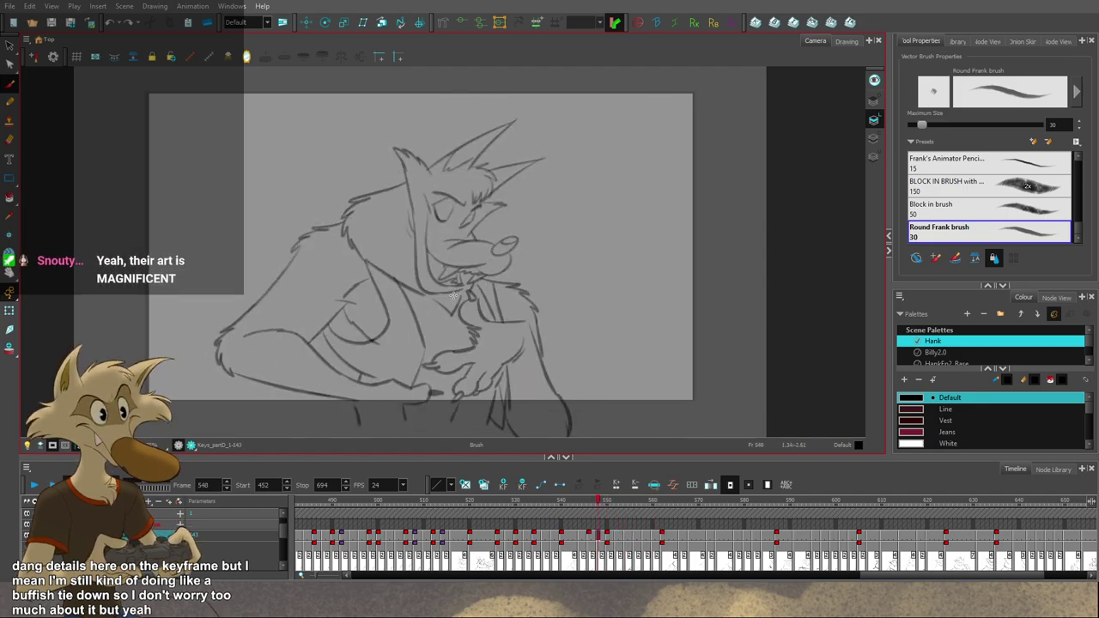
# Step: Flip back to frame 538 and forward to the key drawing on frame 562 to review the motion
pyautogui.press('f')
pyautogui.press('f')
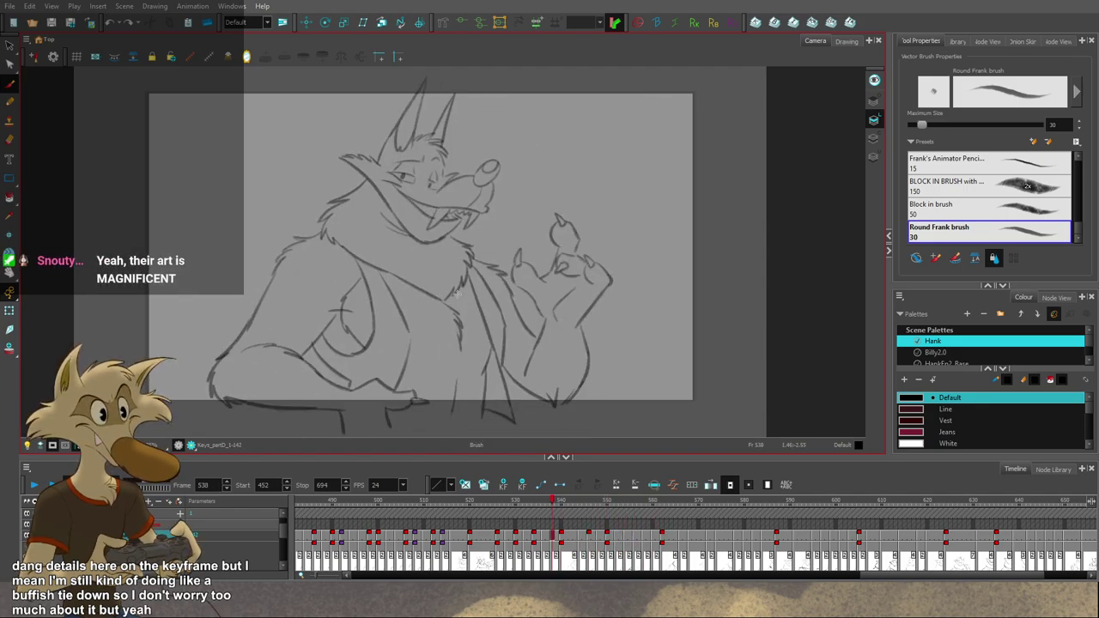
pyautogui.press('g')
pyautogui.press('g')
pyautogui.press('g')
pyautogui.press('g')
pyautogui.press('g')
pyautogui.press('g')
pyautogui.press('g')
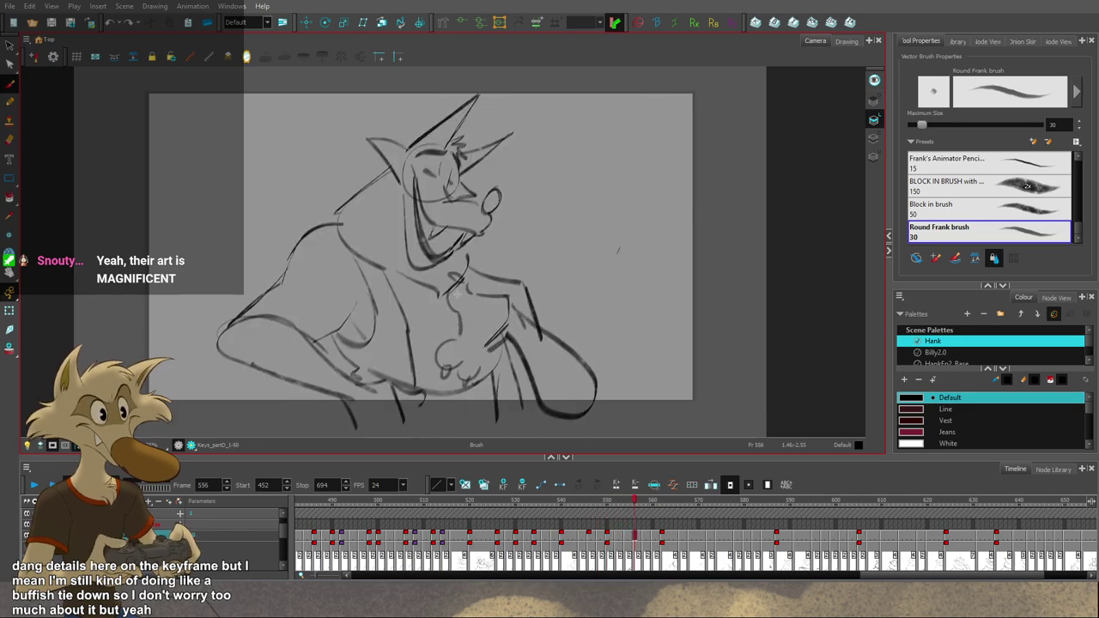
pyautogui.press('g')
pyautogui.press('g')
pyautogui.press('g')
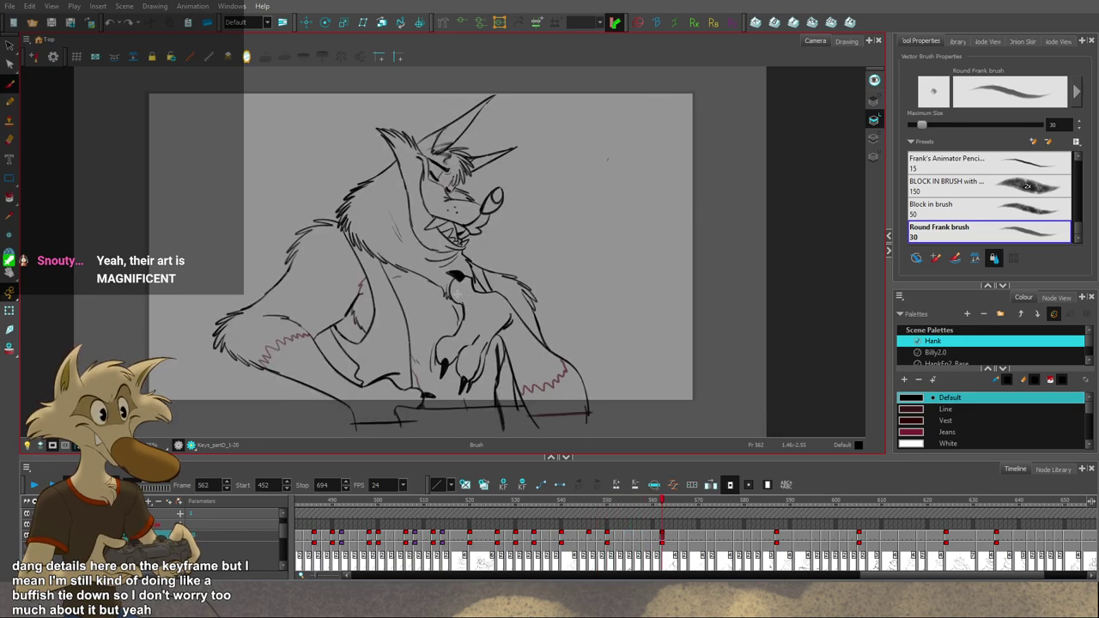
# Step: Flip back through the drawings from frame 562 to the key drawing on frame 540
pyautogui.press('f')
pyautogui.press('f')
pyautogui.press('f')
pyautogui.press('f')
pyautogui.press('f')
pyautogui.press('f')
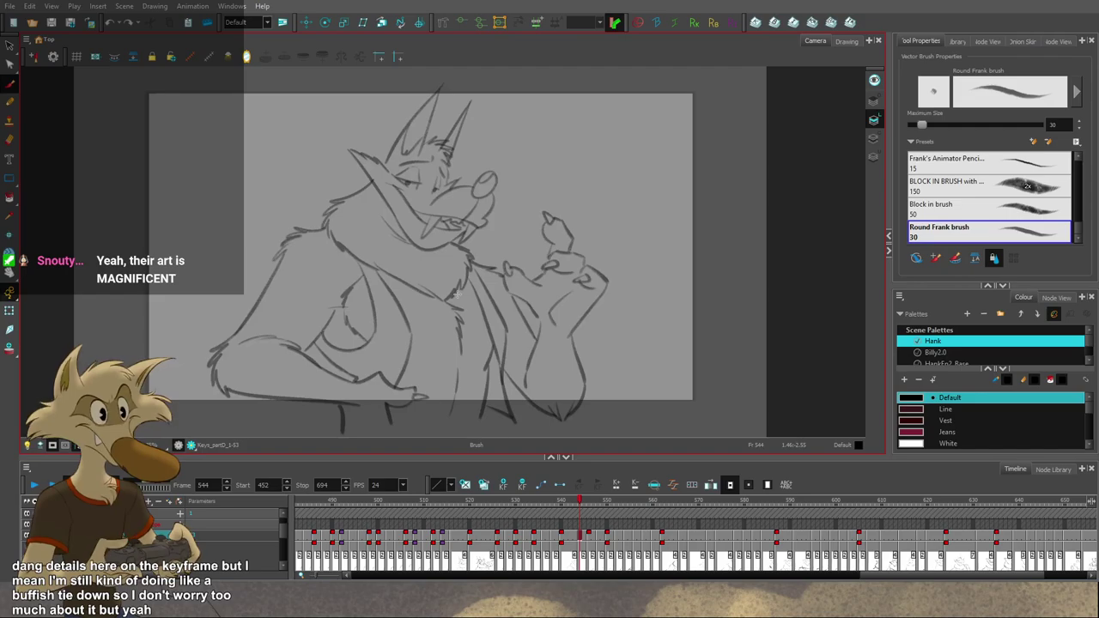
pyautogui.press('f')
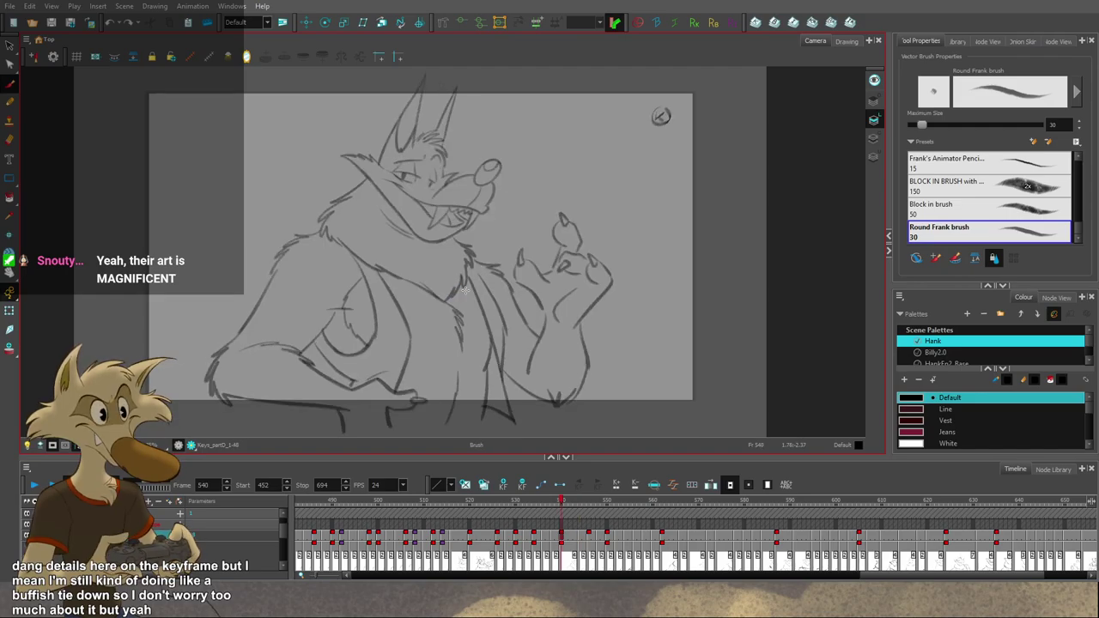
# Step: Try adding dense fur strokes along the back edge of the wolf's neck ruff on frame 540
pyautogui.scroll(3, 360, 200)
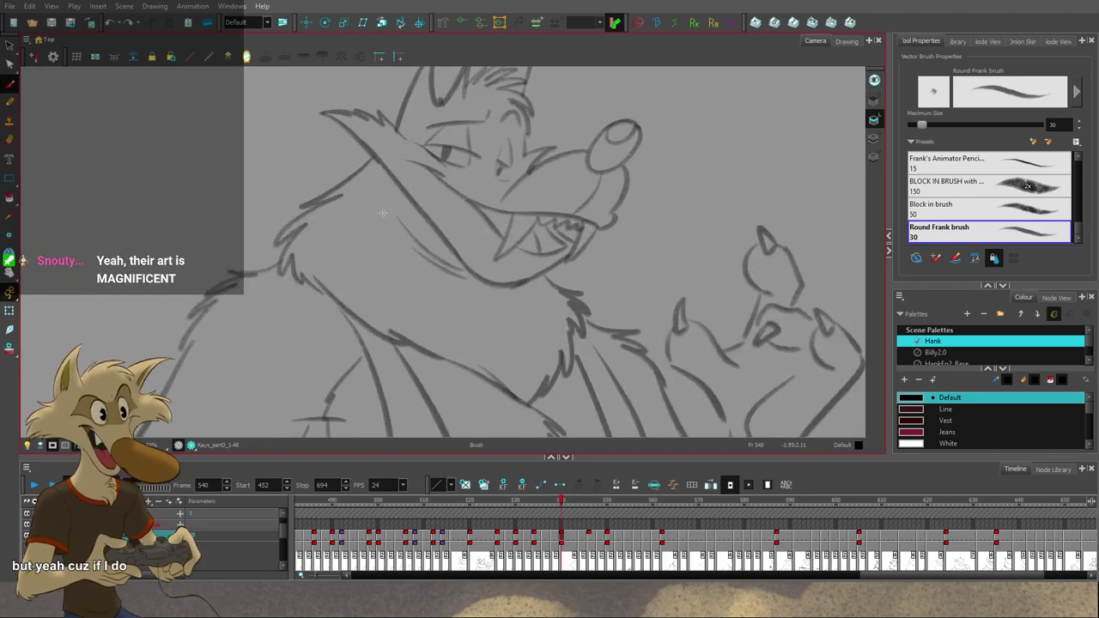
pyautogui.moveTo(383, 213)
pyautogui.mouseDown()
pyautogui.moveTo(329, 237)
pyautogui.moveTo(319, 265)
pyautogui.moveTo(347, 317)
pyautogui.mouseUp()
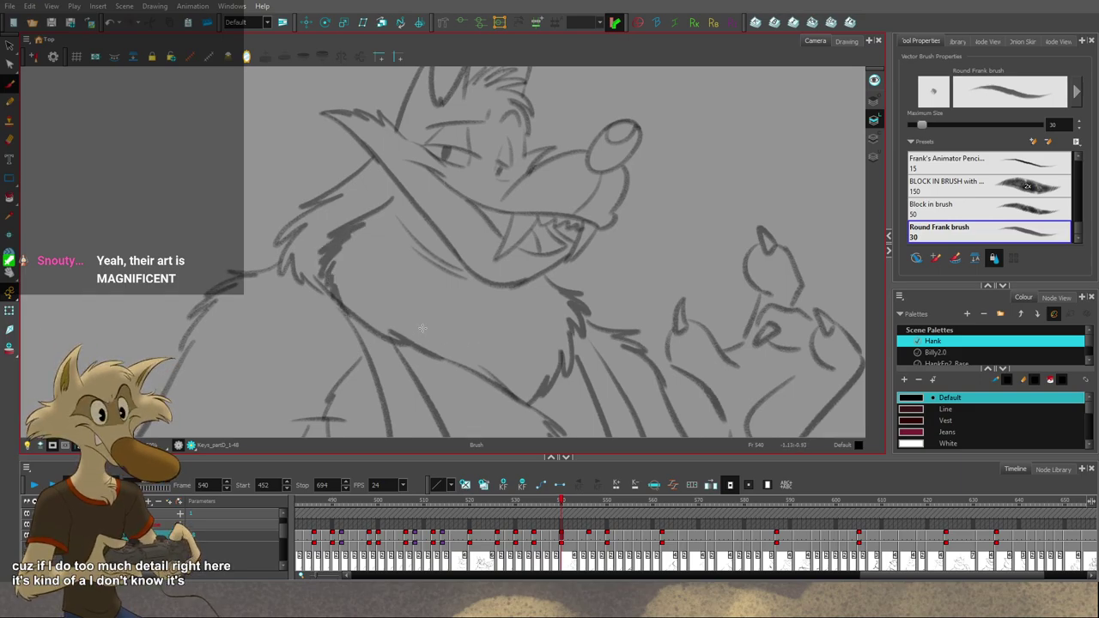
pyautogui.hotkey('ctrl', 'z')
pyautogui.scroll(-3, 440, 296)
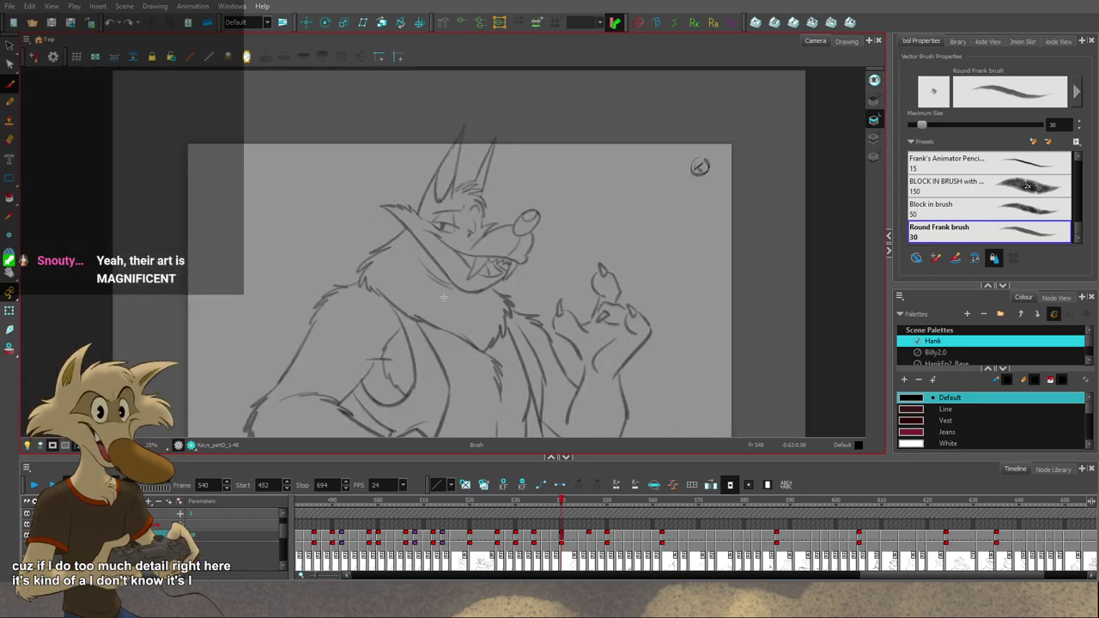
# Step: Inspect the neck fur on frame 540 and flip forward to the key drawing on frame 550
pyautogui.scroll(2, 442, 298)
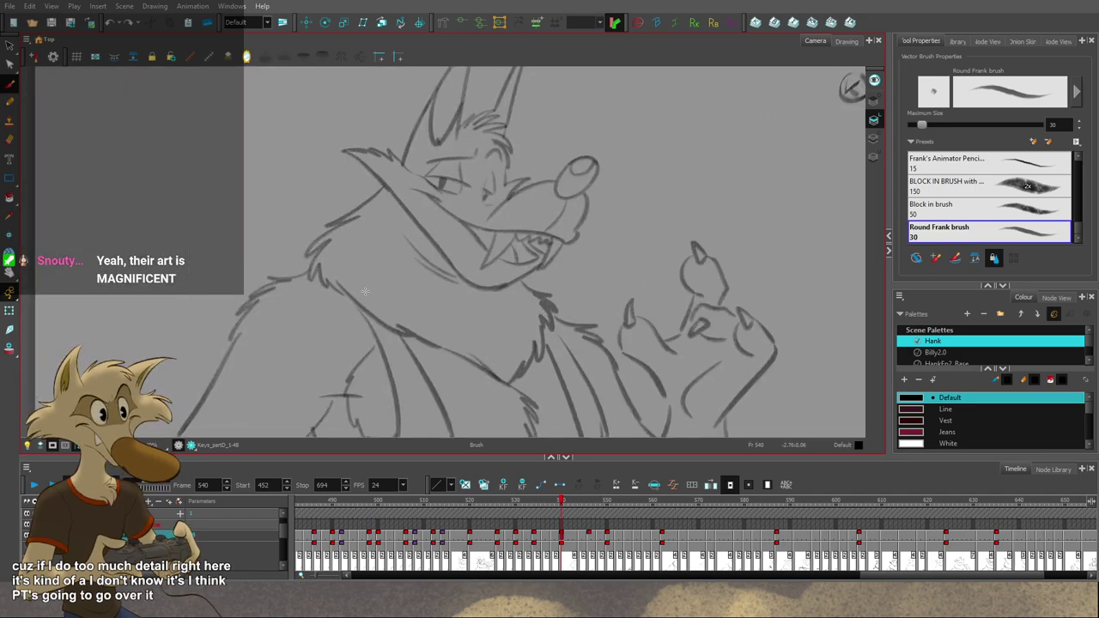
pyautogui.scroll(-4, 364, 291)
pyautogui.scroll(3, 410, 306)
pyautogui.press('g')
pyautogui.press('g')
pyautogui.press('g')
pyautogui.press('g')
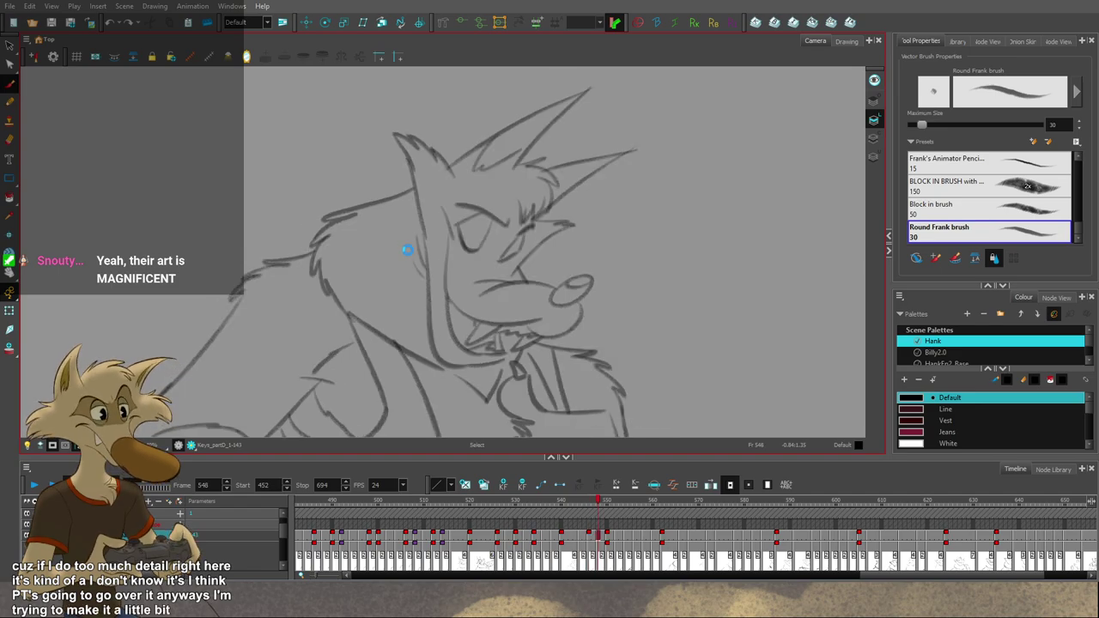
pyautogui.scroll(-4, 405, 247)
pyautogui.scroll(3, 416, 249)
pyautogui.press('g')
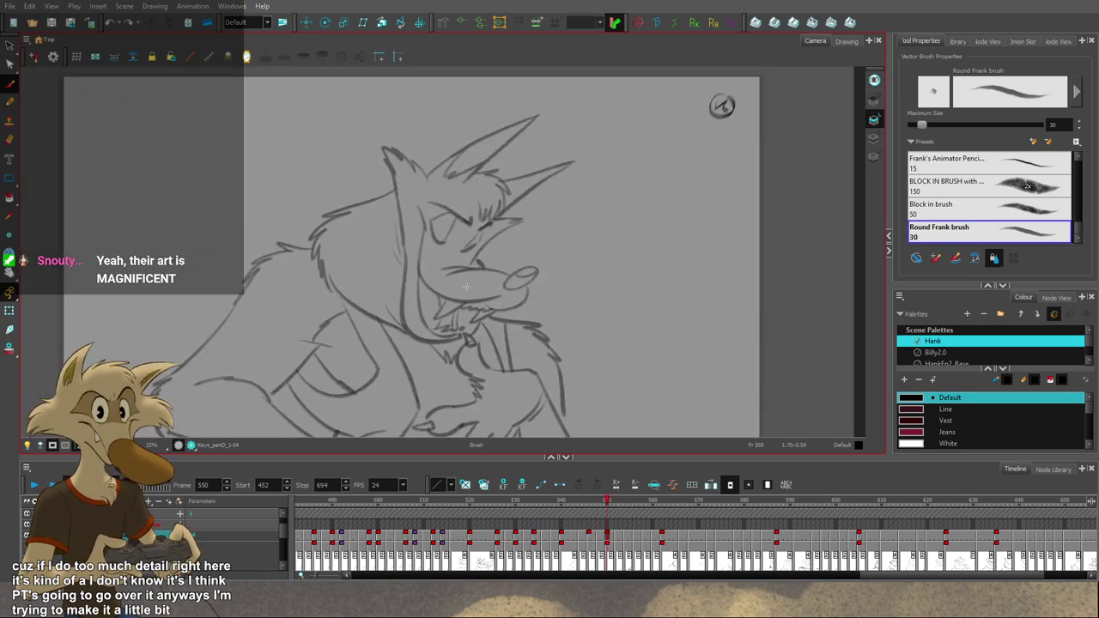
# Step: Flip back and forth between frames 546 and 550, ending on the drawing on frame 548
pyautogui.press('f')
pyautogui.press('f')
pyautogui.press('g')
pyautogui.press('g')
pyautogui.press('f')
pyautogui.press('f')
pyautogui.press('.')
pyautogui.press('.')
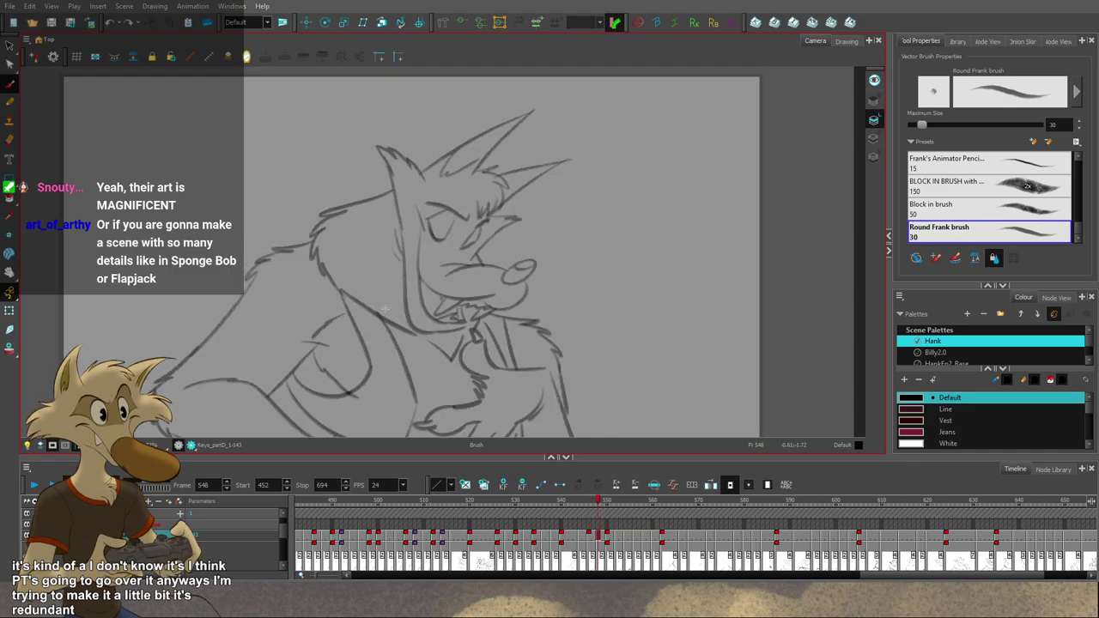
# Step: Go to the rough drawing on frame 552, check its pose in a mirrored view and restore the normal view
pyautogui.press('.')
pyautogui.press('.')
pyautogui.press('.')
pyautogui.press('.')
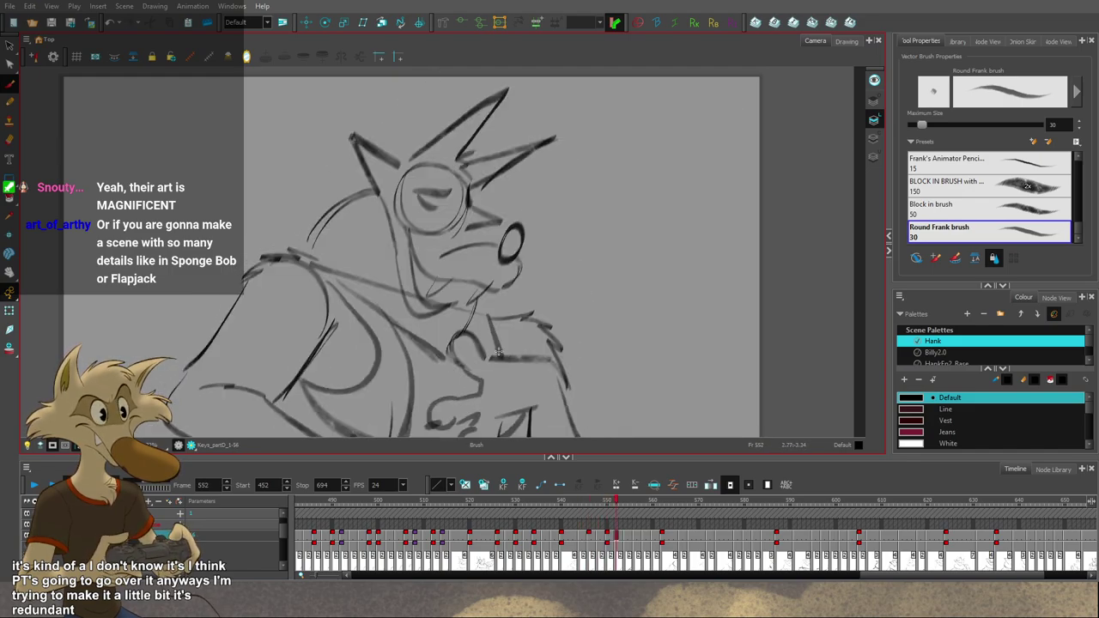
pyautogui.scroll(-2, 379, 299)
pyautogui.scroll(2, 425, 333)
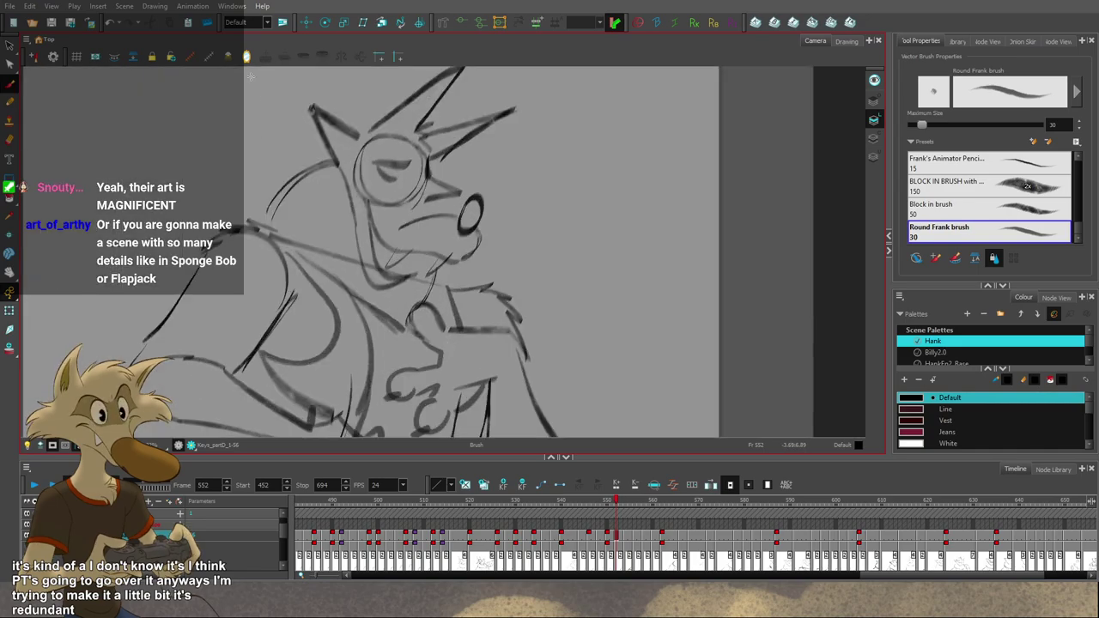
pyautogui.click(246, 56)
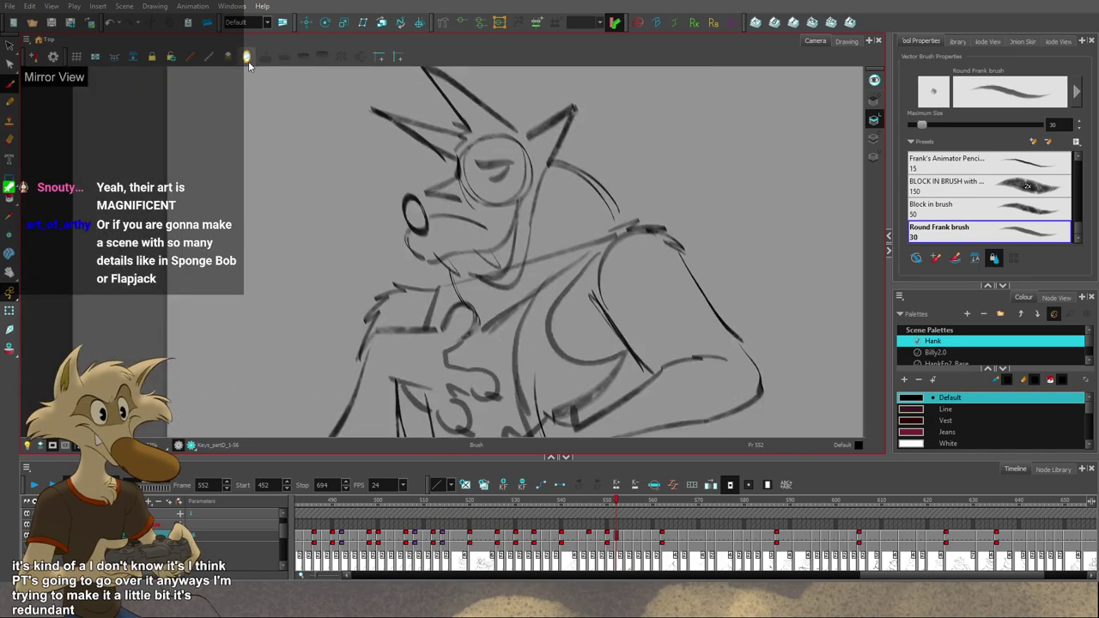
pyautogui.press('2')
pyautogui.click(246, 56)
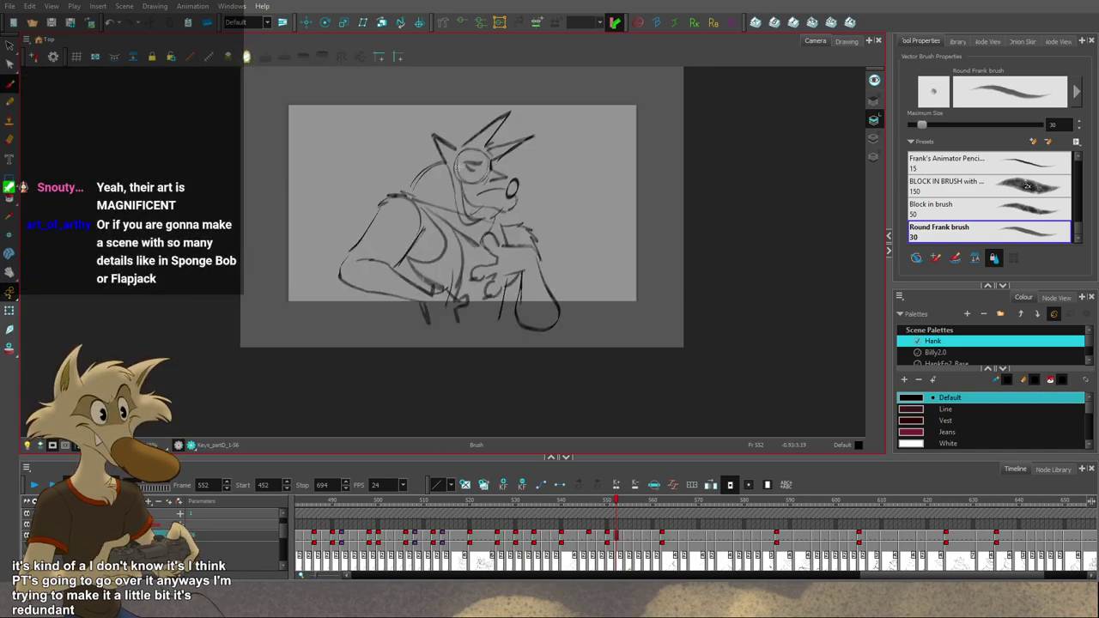
# Step: Flip forward to the rough drawing on frame 556 and back to frame 546 to review the pose changes
pyautogui.scroll(1, 280, 167)
pyautogui.press('g')
pyautogui.press('g')
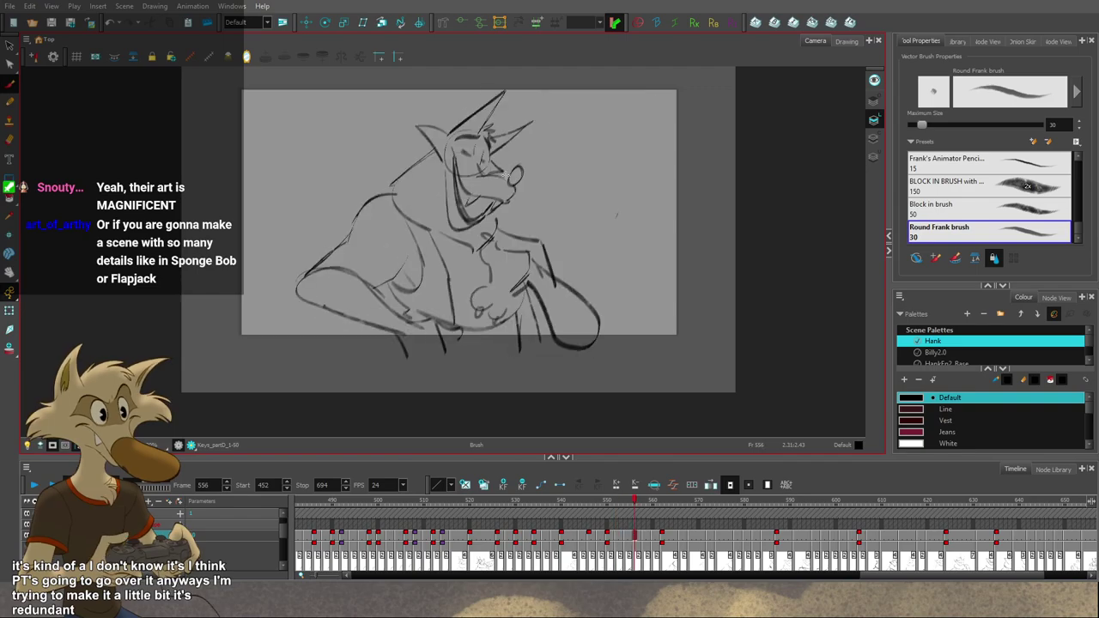
pyautogui.press('f')
pyautogui.press('f')
pyautogui.press('f')
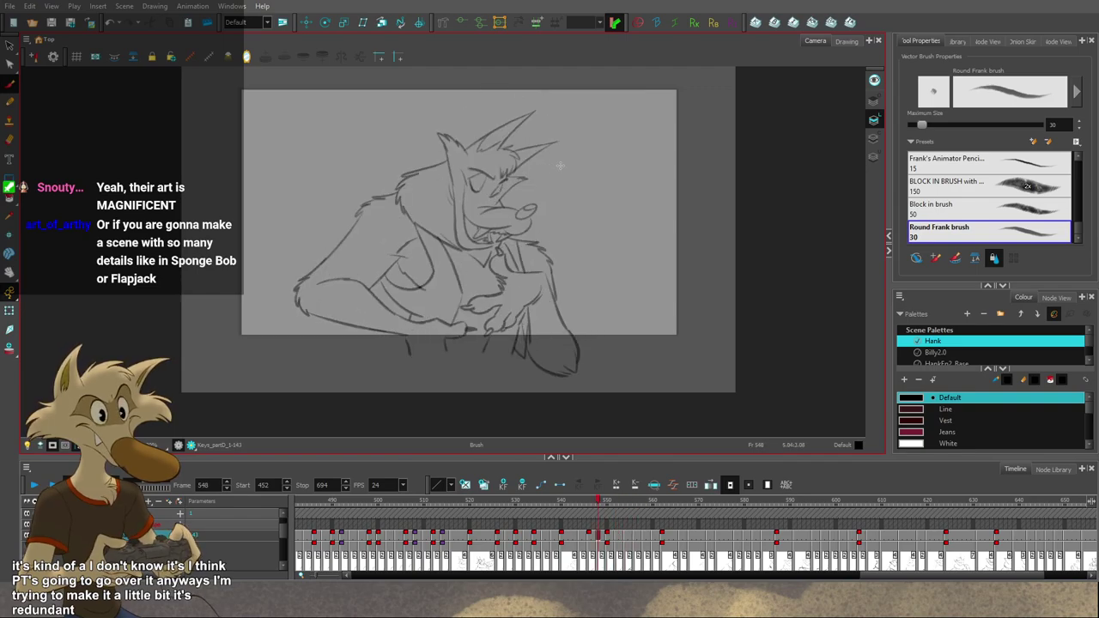
pyautogui.scroll(1, 558, 166)
pyautogui.press(',')
pyautogui.press(',')
pyautogui.press(',')
pyautogui.press(',')
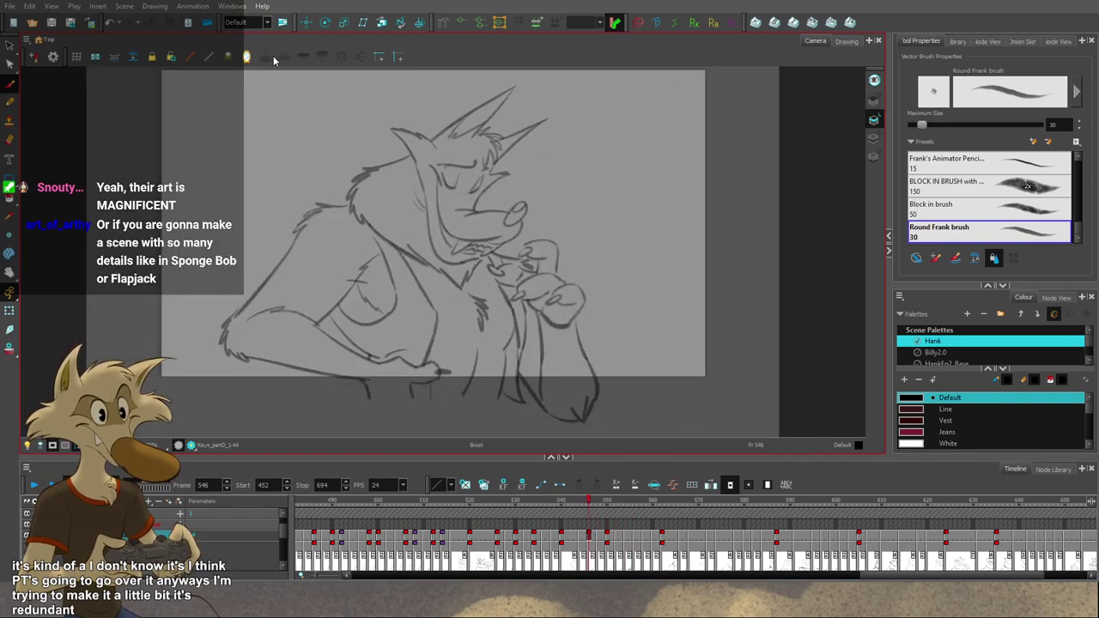
# Step: Mirror the view, add a short line below the wolf's chin on frame 550 and compare it with frame 548
pyautogui.click(247, 57)
pyautogui.press('.')
pyautogui.press('.')
pyautogui.press('.')
pyautogui.press('.')
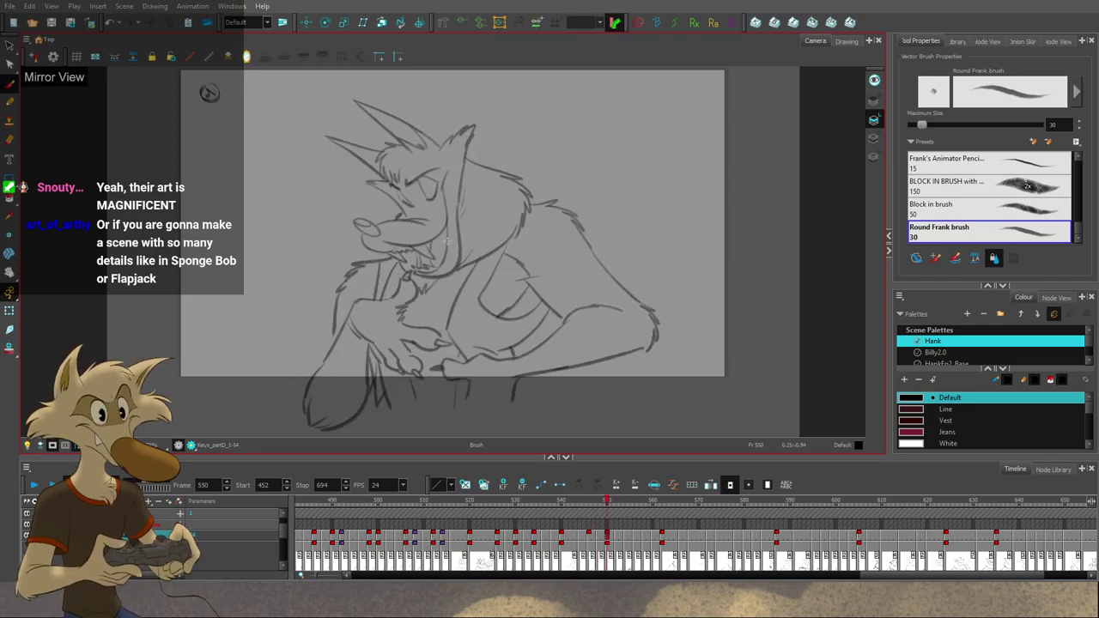
pyautogui.moveTo(419, 292); pyautogui.dragTo(438, 286)
pyautogui.press(',')
pyautogui.press(',')
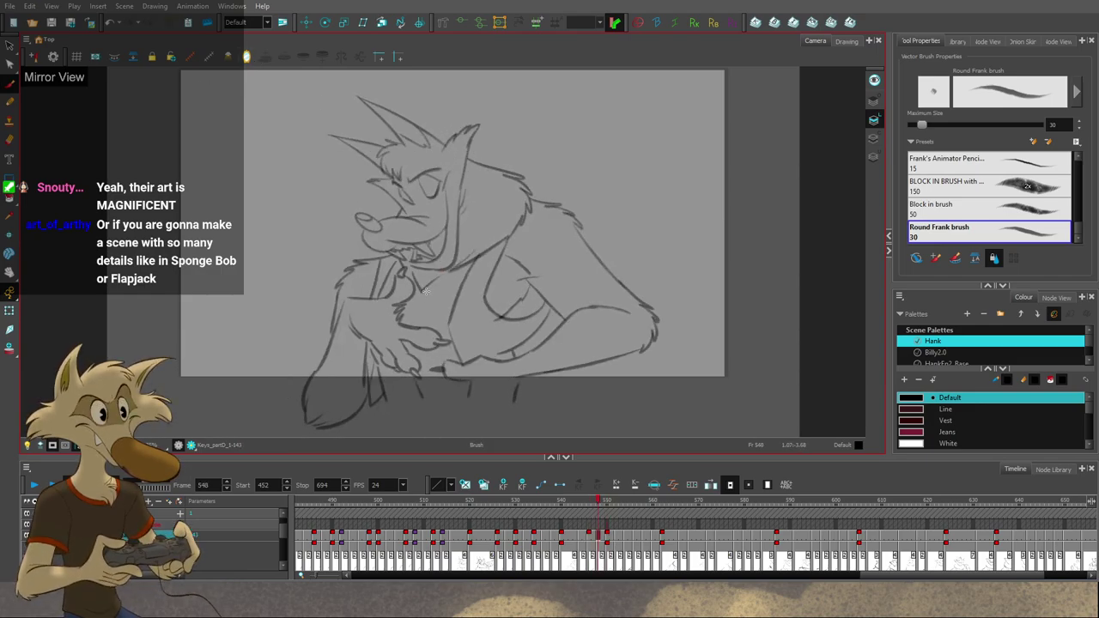
pyautogui.press('.')
pyautogui.press('.')
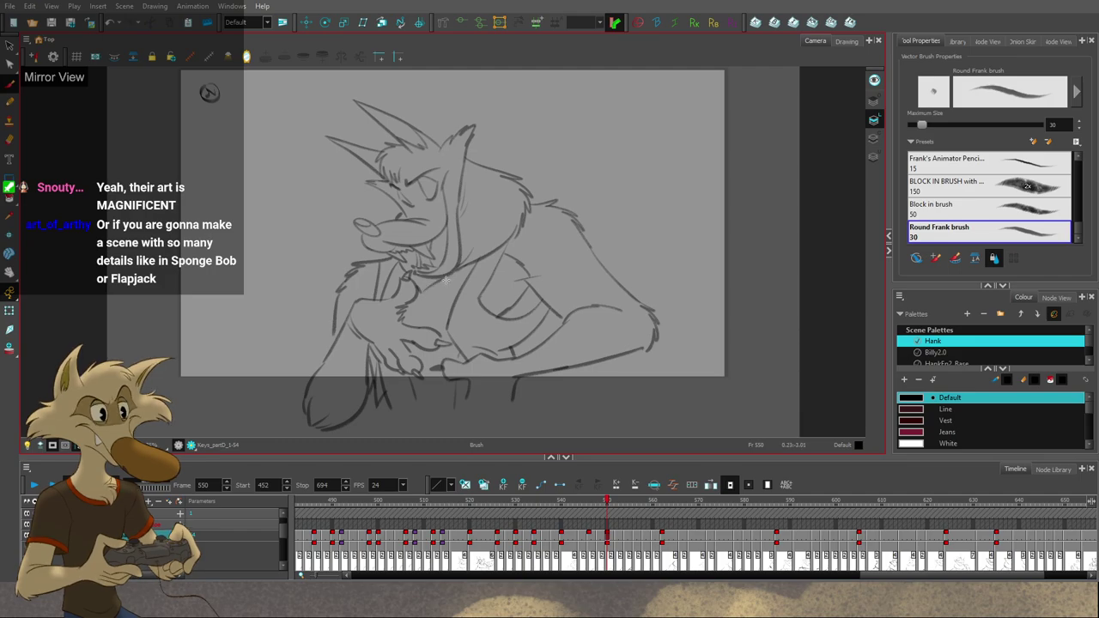
# Step: Flip repeatedly between frames 548 and 550 in the mirrored view to check the chin and chest lines
pyautogui.press(',')
pyautogui.press('.')
pyautogui.press(',')
pyautogui.press('.')
pyautogui.press(',')
pyautogui.press('.')
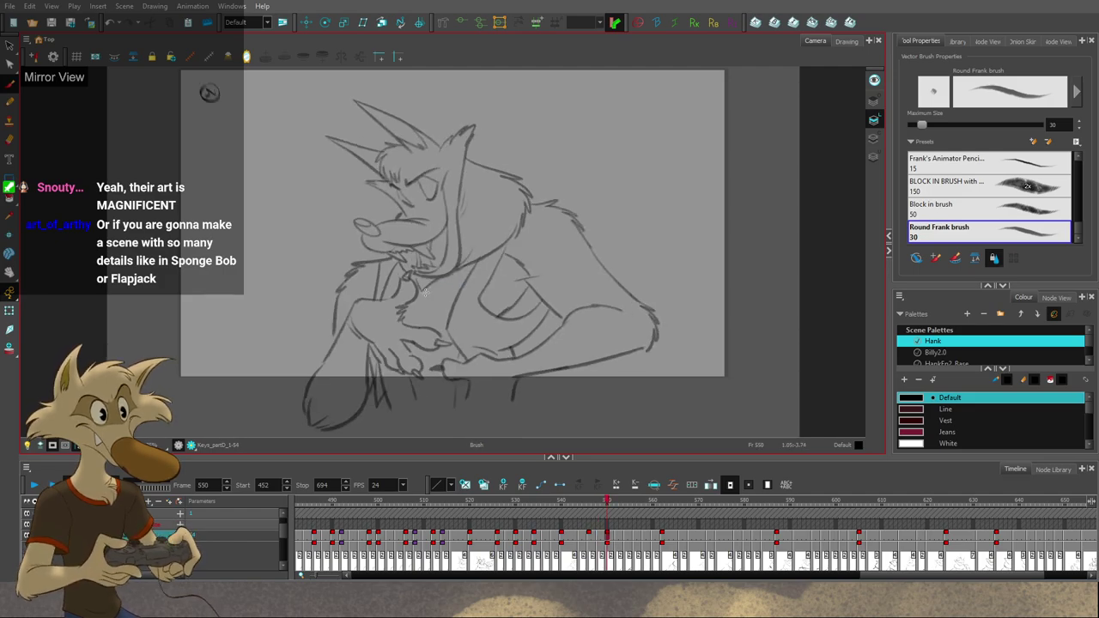
pyautogui.hotkey('alt', 'b')
pyautogui.press(',')
pyautogui.press('.')
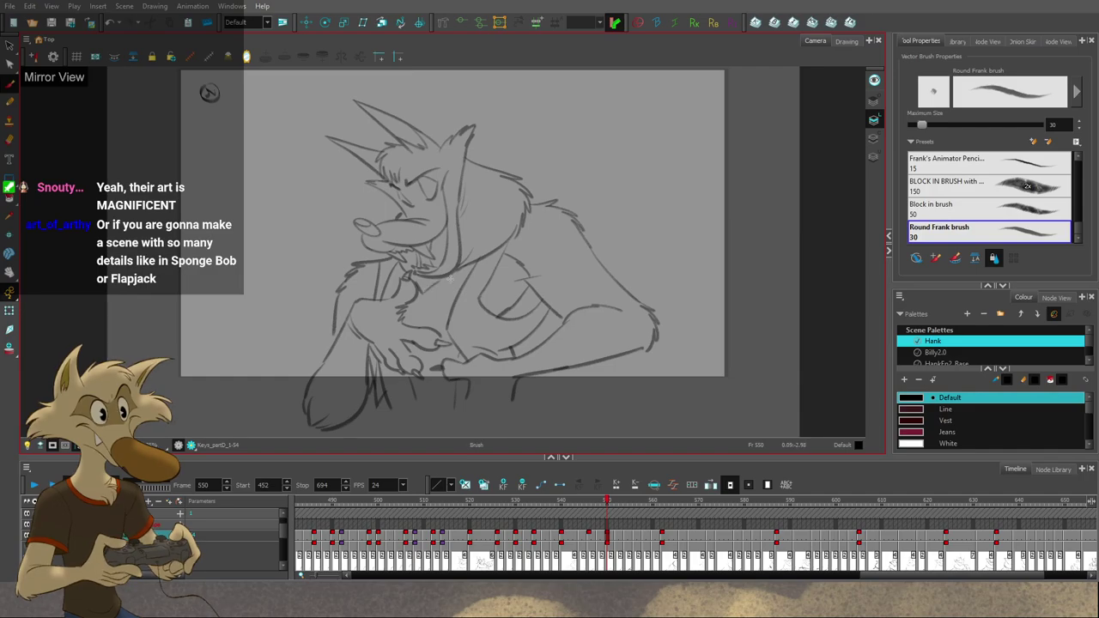
pyautogui.hotkey('alt', 'b')
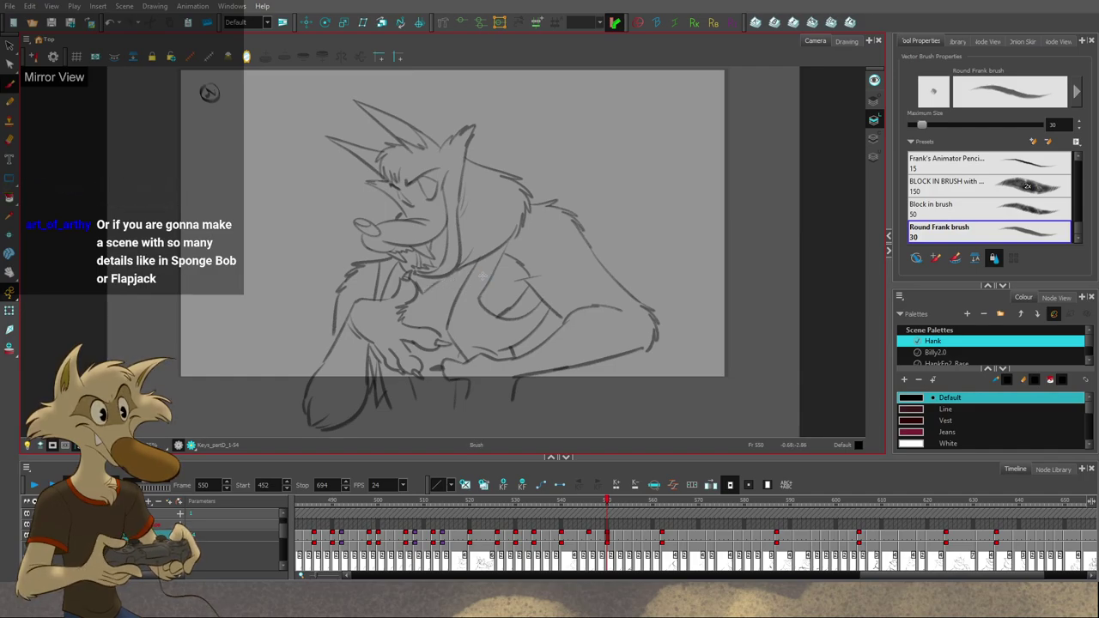
# Step: Examine the mirrored drawing on frame 550 at several magnifications and restore the unmirrored view
pyautogui.press('2')
pyautogui.press('2')
pyautogui.press('1')
pyautogui.press('1')
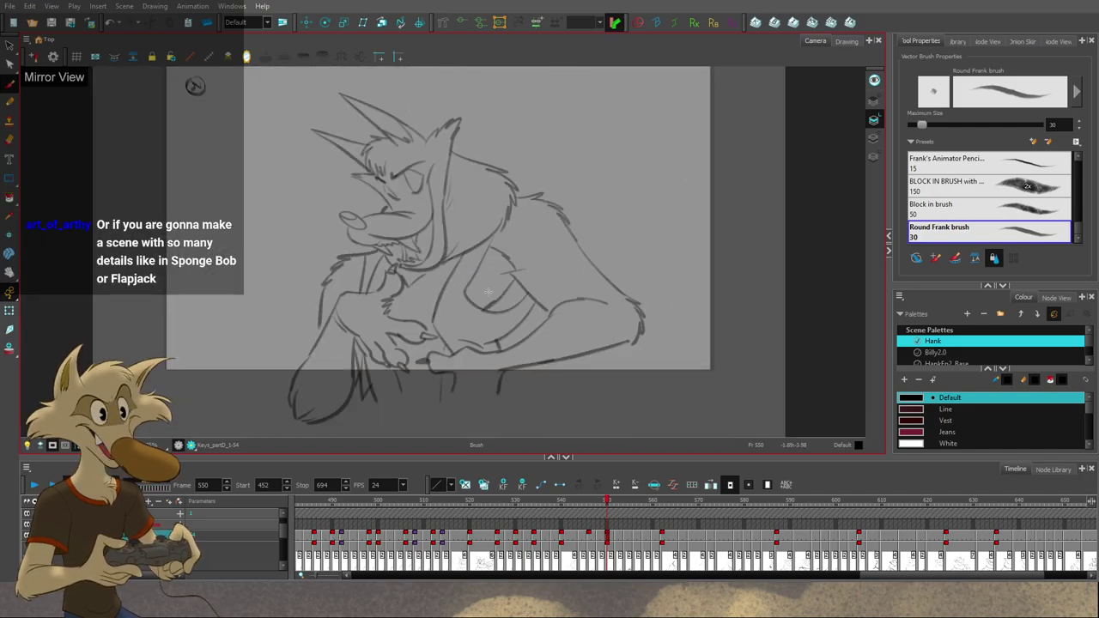
pyautogui.scroll(-2, 488, 291)
pyautogui.scroll(1, 477, 275)
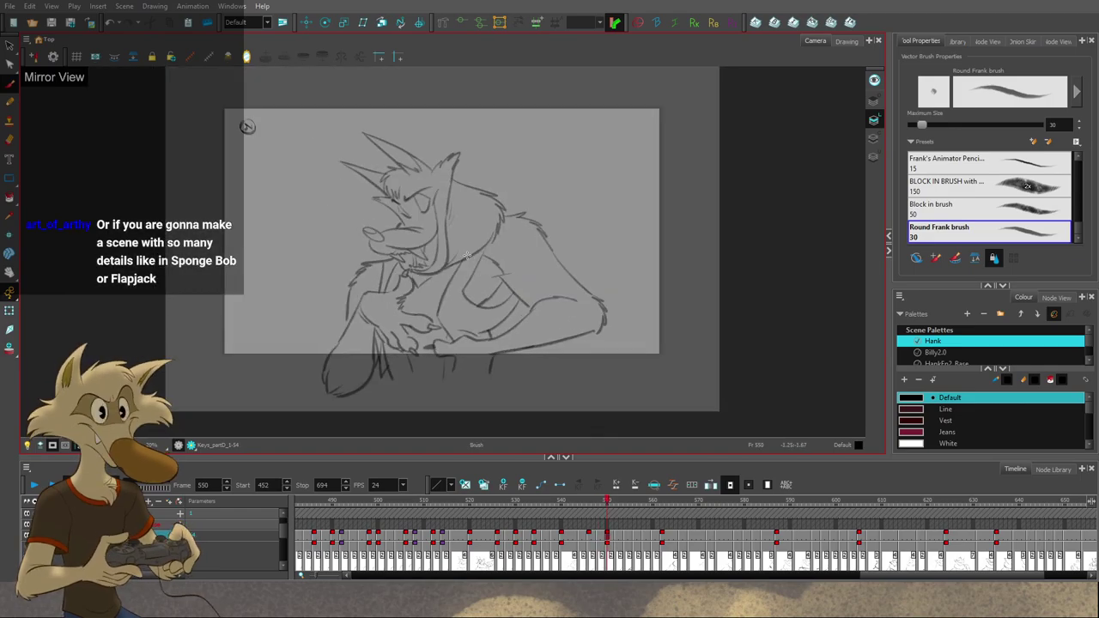
pyautogui.scroll(1, 468, 255)
pyautogui.scroll(1, 484, 281)
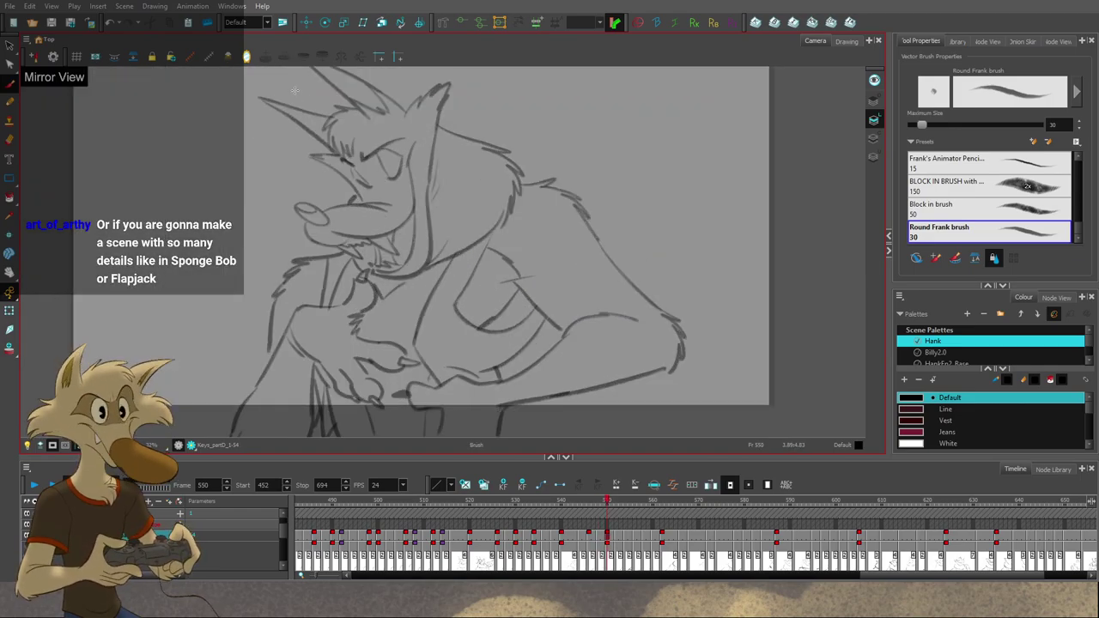
pyautogui.click(246, 57)
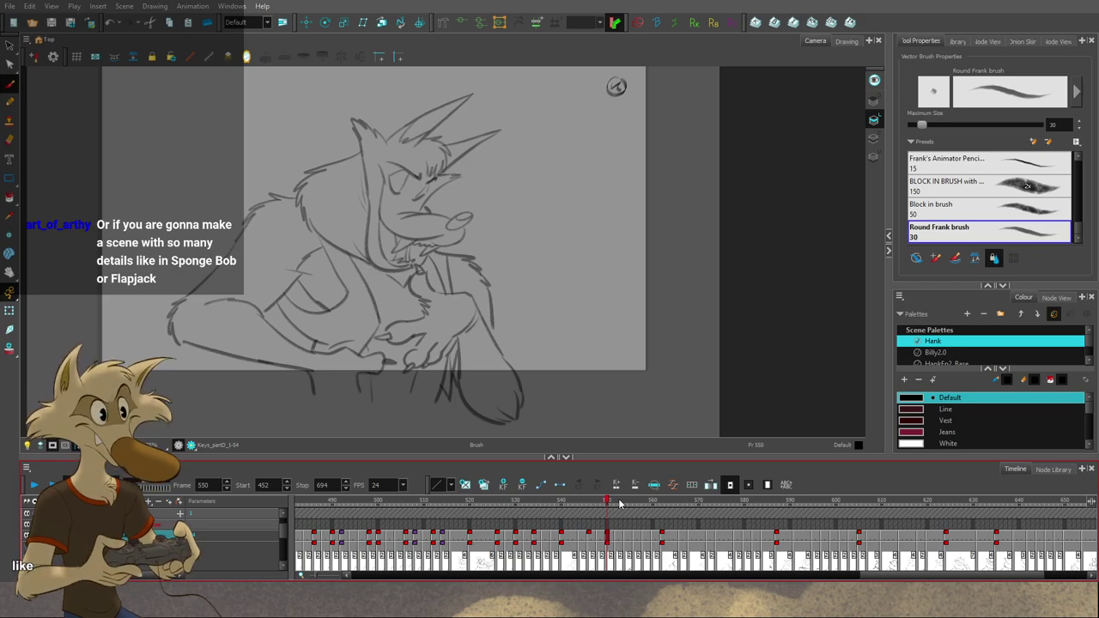
# Step: Inspect the line work on frame 550, flip back to frame 546 and forward to the rough drawing on frame 554
pyautogui.click(575, 361)
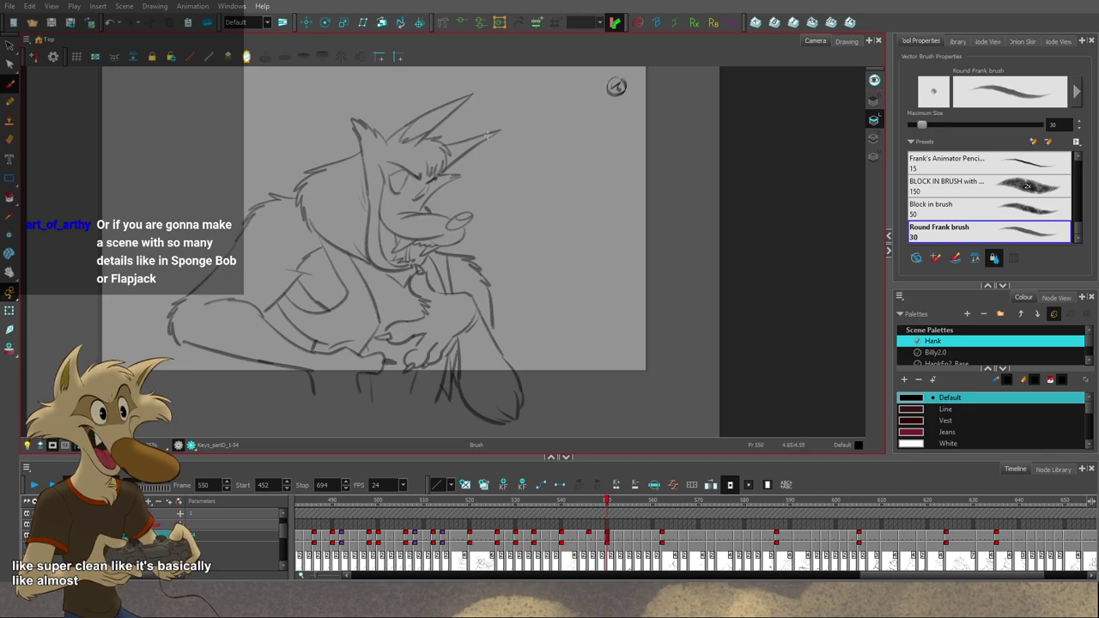
pyautogui.scroll(-1, 453, 202)
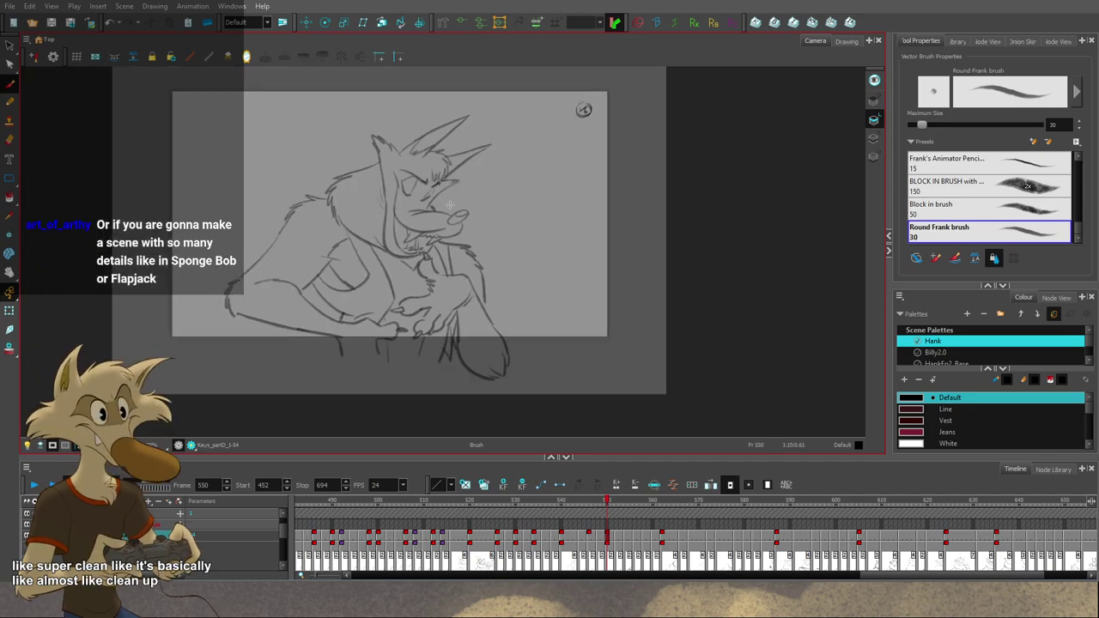
pyautogui.scroll(2, 441, 207)
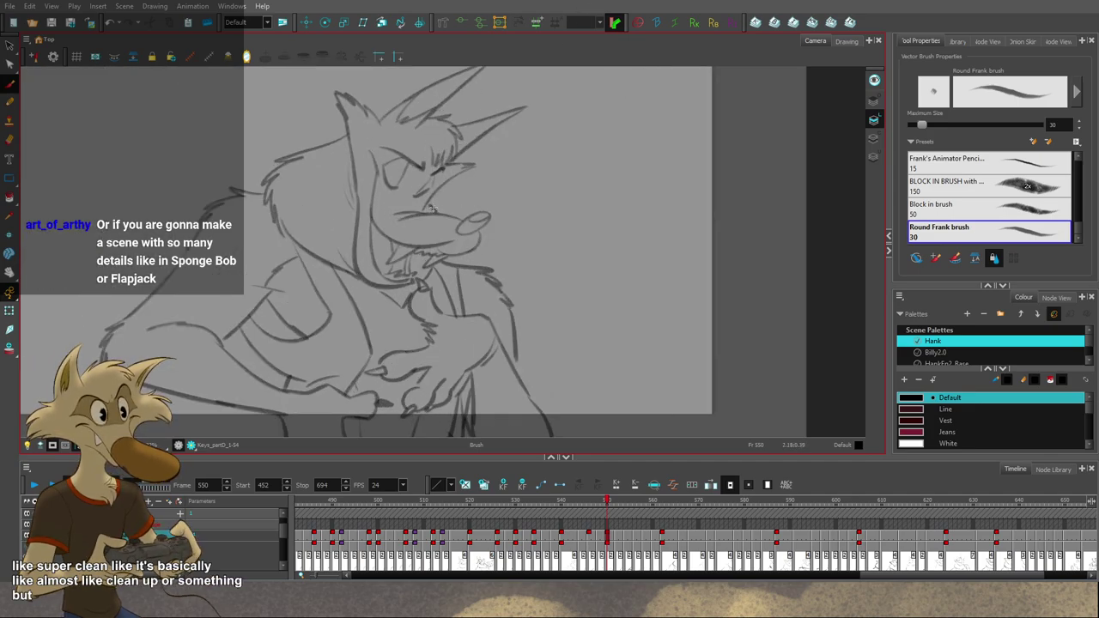
pyautogui.scroll(-2, 433, 208)
pyautogui.press('f')
pyautogui.press('f')
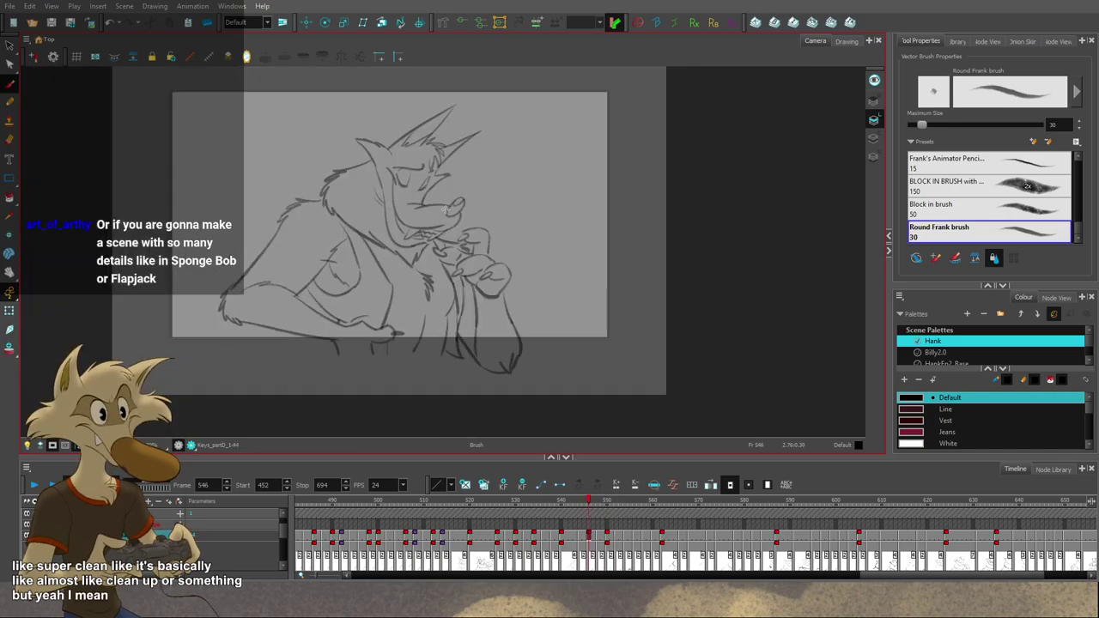
pyautogui.press('g')
pyautogui.press('g')
pyautogui.press('g')
pyautogui.press('.')
pyautogui.press('.')
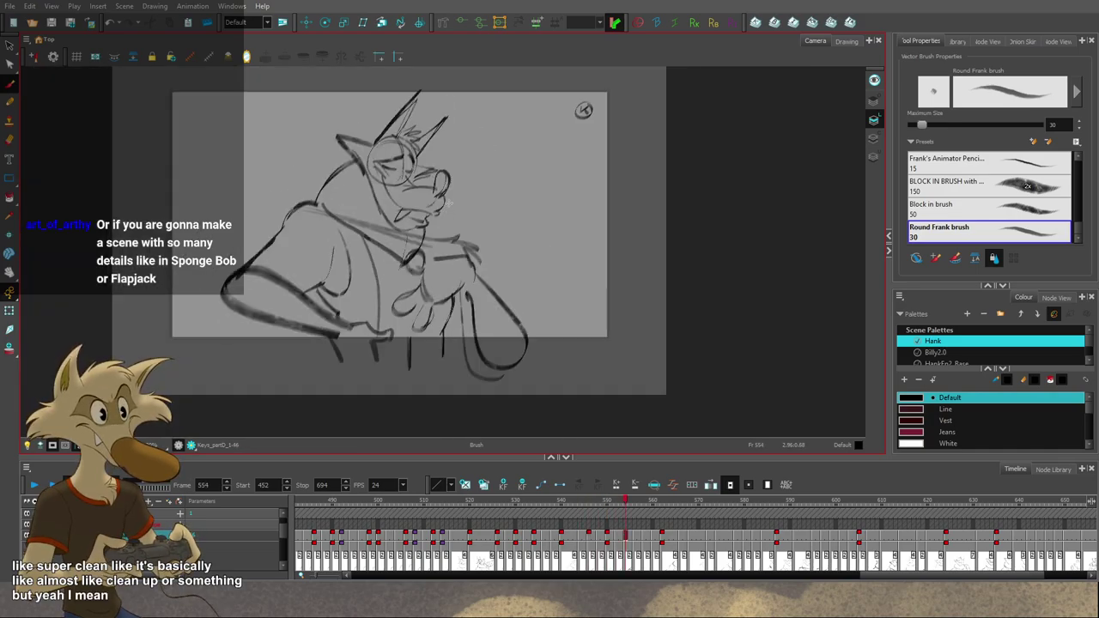
pyautogui.press('g')
pyautogui.press('f')
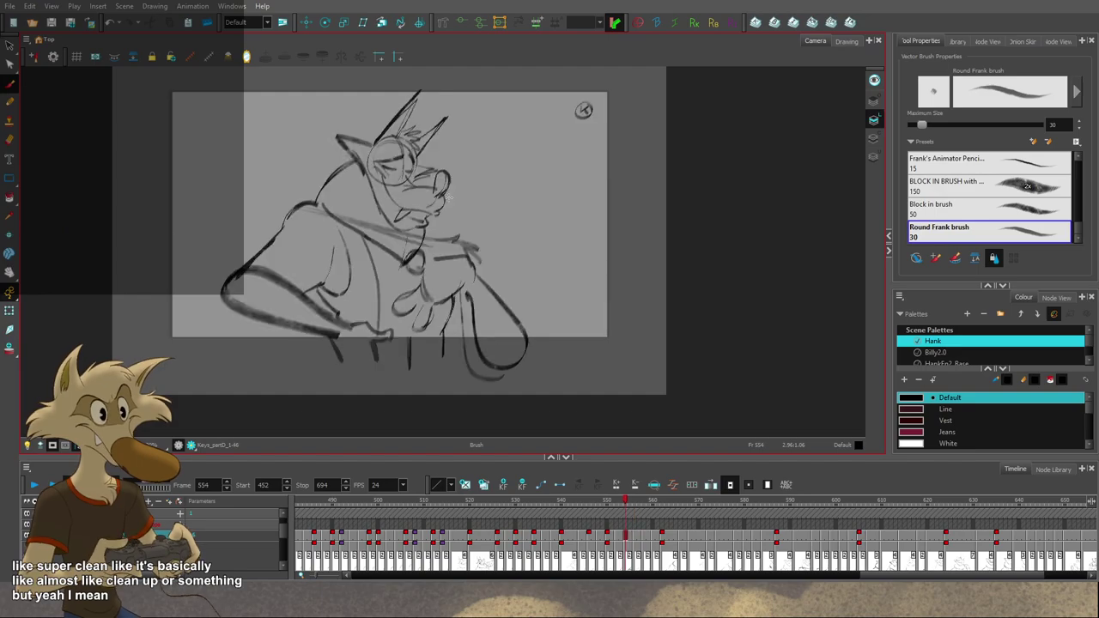
# Step: Examine the rough drawing on frame 554 and flip through its neighbours up to frame 558 to check the wolf's movement
pyautogui.scroll(-2, 449, 185)
pyautogui.scroll(2, 442, 172)
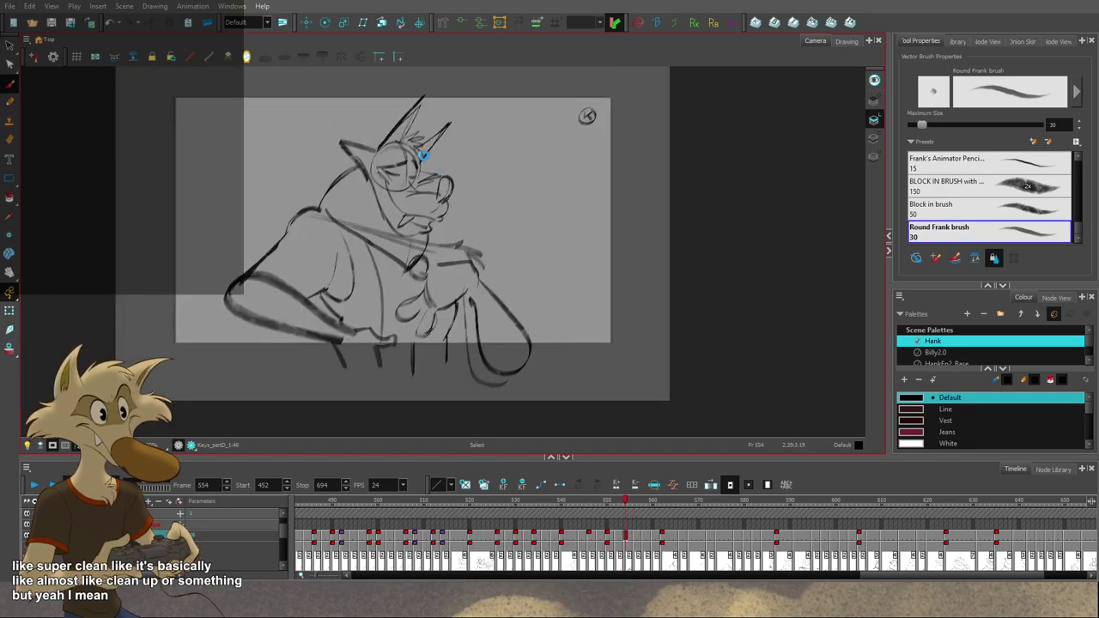
pyautogui.scroll(1, 420, 153)
pyautogui.press('f')
pyautogui.press('f')
pyautogui.press('f')
pyautogui.press('g')
pyautogui.press('g')
pyautogui.press('g')
pyautogui.press('g')
pyautogui.press('g')
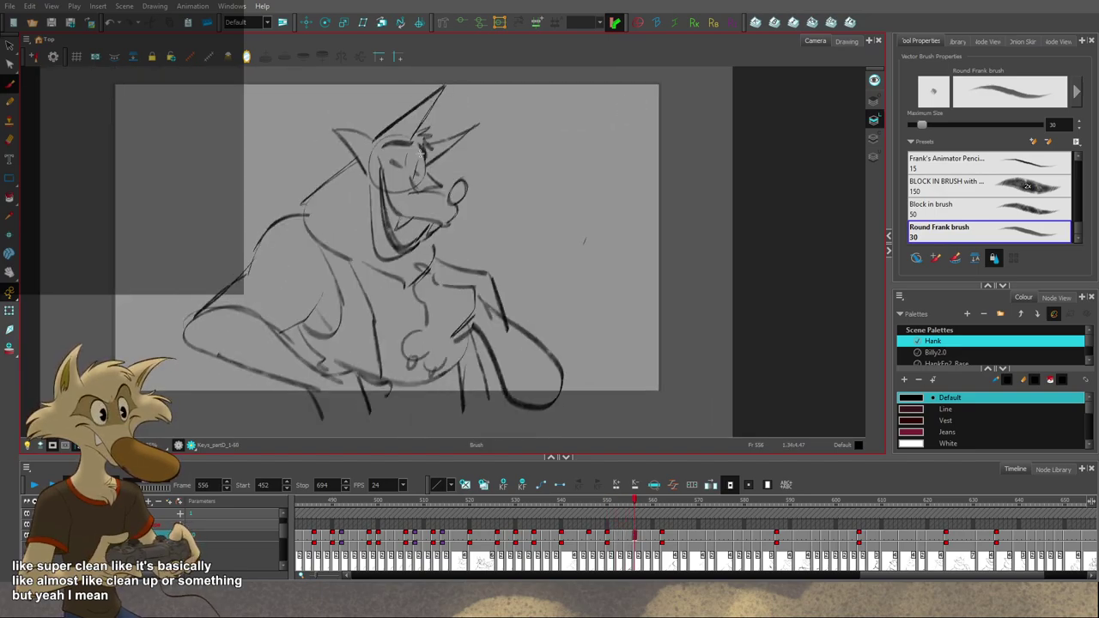
pyautogui.press('.')
pyautogui.press('.')
pyautogui.press('.')
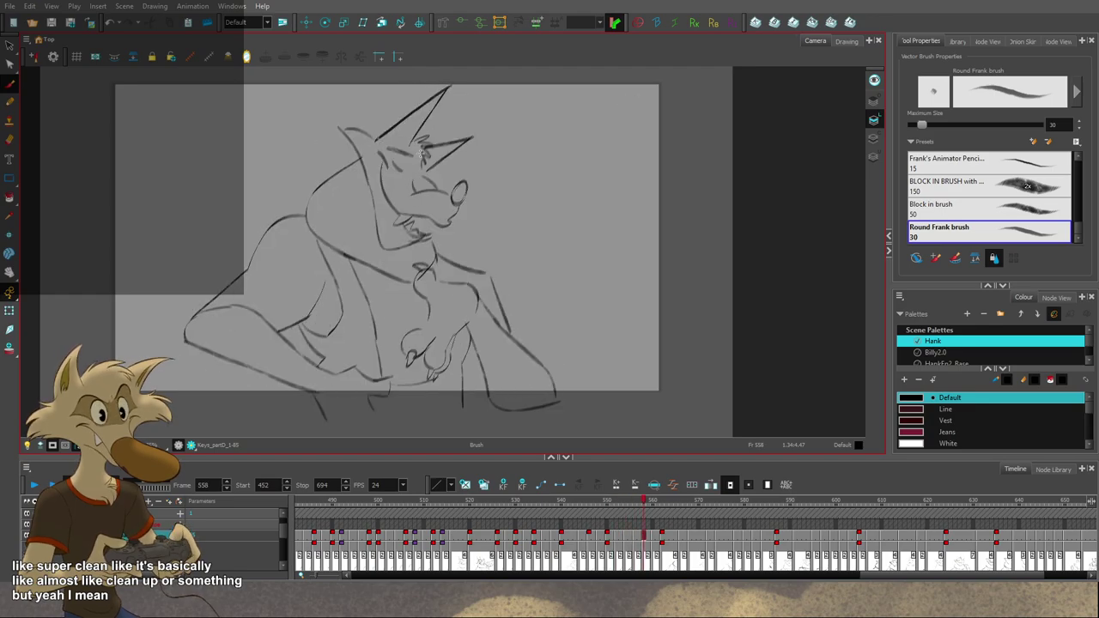
# Step: Flip back through the drawings to frame 552 and compare its pose with frame 554
pyautogui.press('.')
pyautogui.press(',')
pyautogui.press(',')
pyautogui.press(',')
pyautogui.press(',')
pyautogui.press(',')
pyautogui.press(',')
pyautogui.press(',')
pyautogui.press(',')
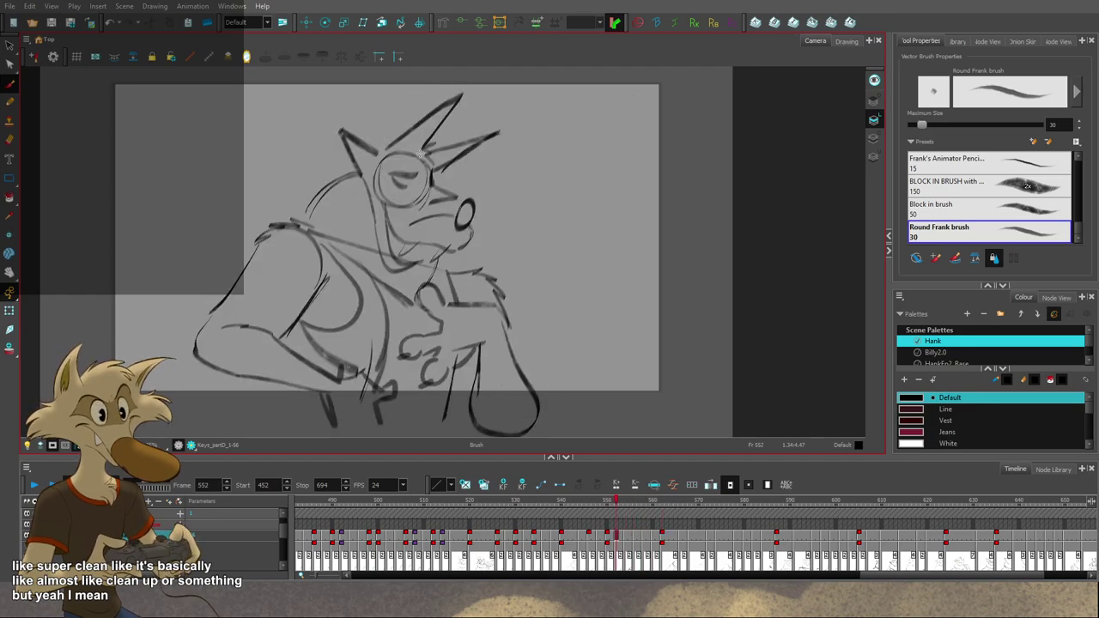
pyautogui.press('.')
pyautogui.press(',')
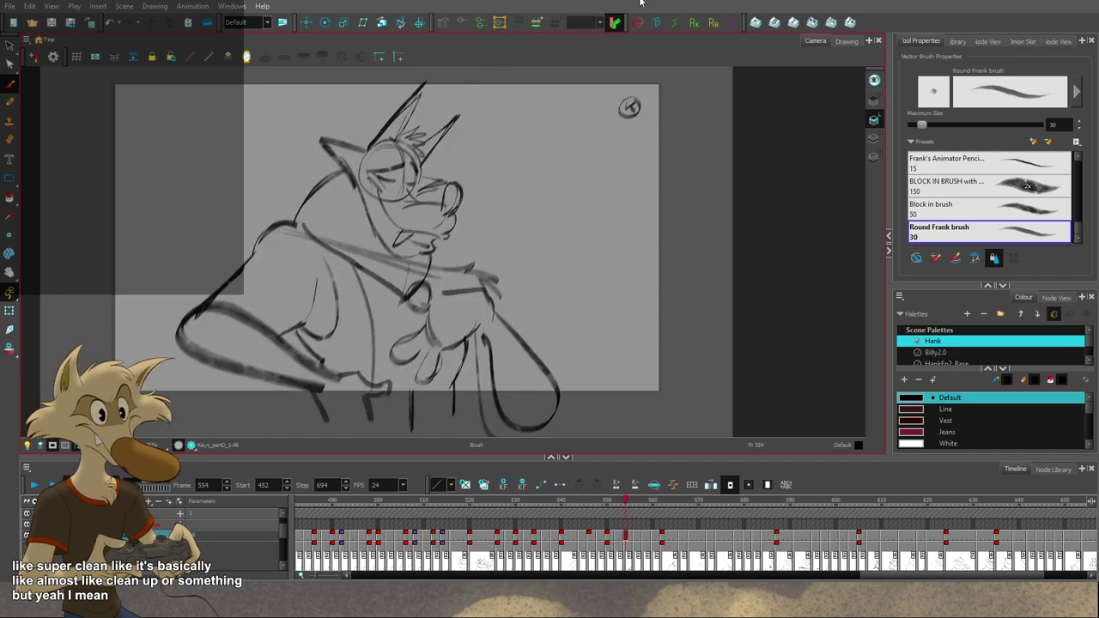
pyautogui.scroll(-1, 472, 233)
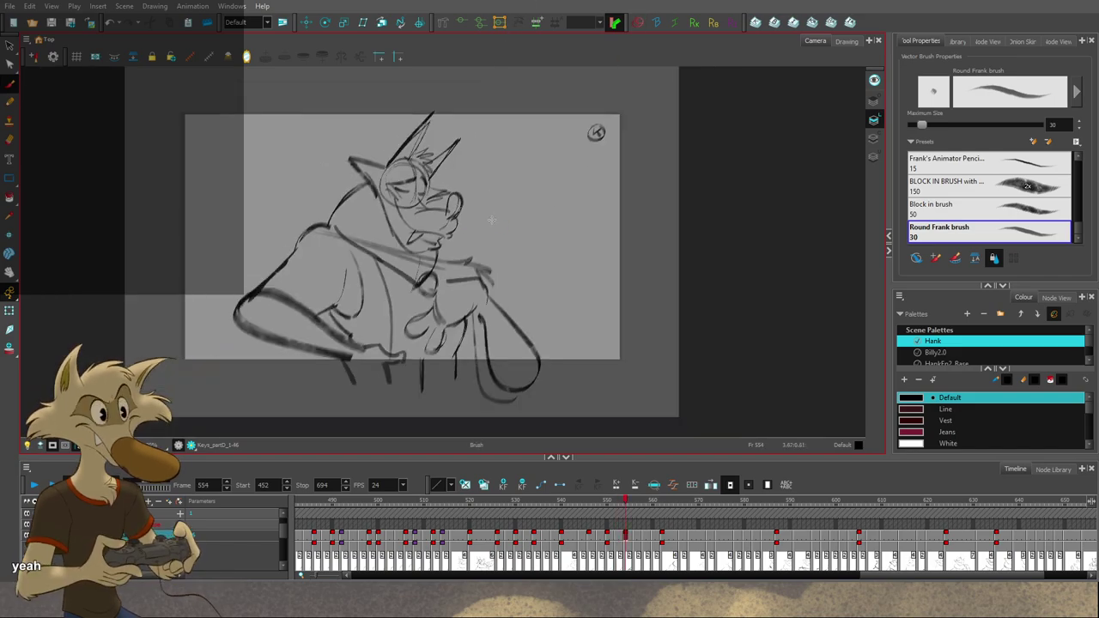
pyautogui.scroll(3, 603, 221)
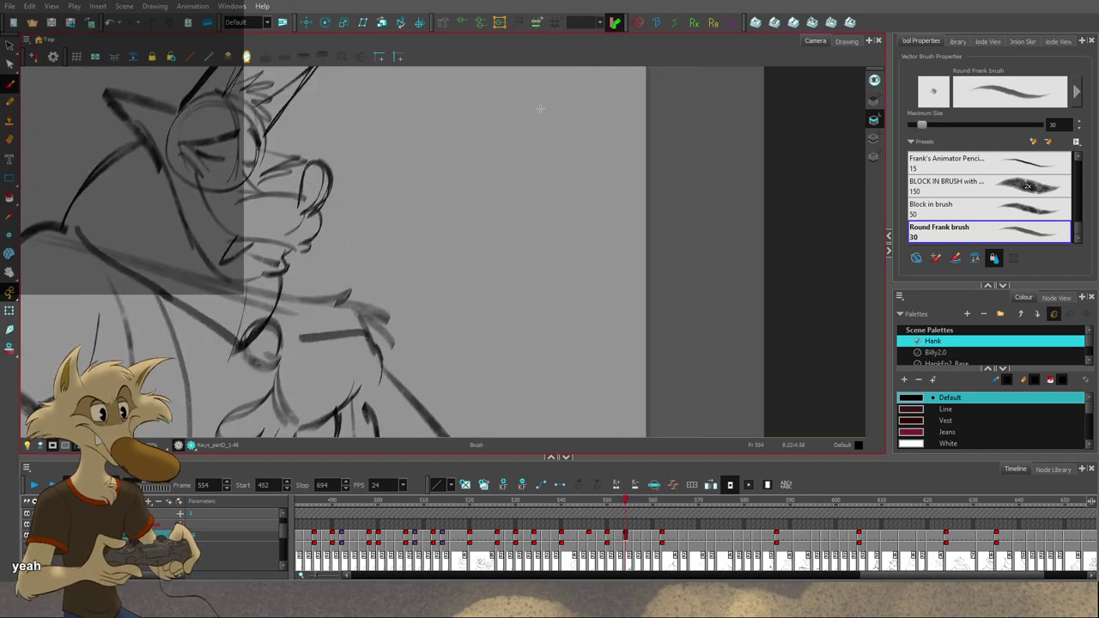
pyautogui.moveTo(539, 108); pyautogui.dragTo(478, 383)
pyautogui.moveTo(555, 132); pyautogui.dragTo(505, 324)
pyautogui.hotkey('ctrl', 'z')
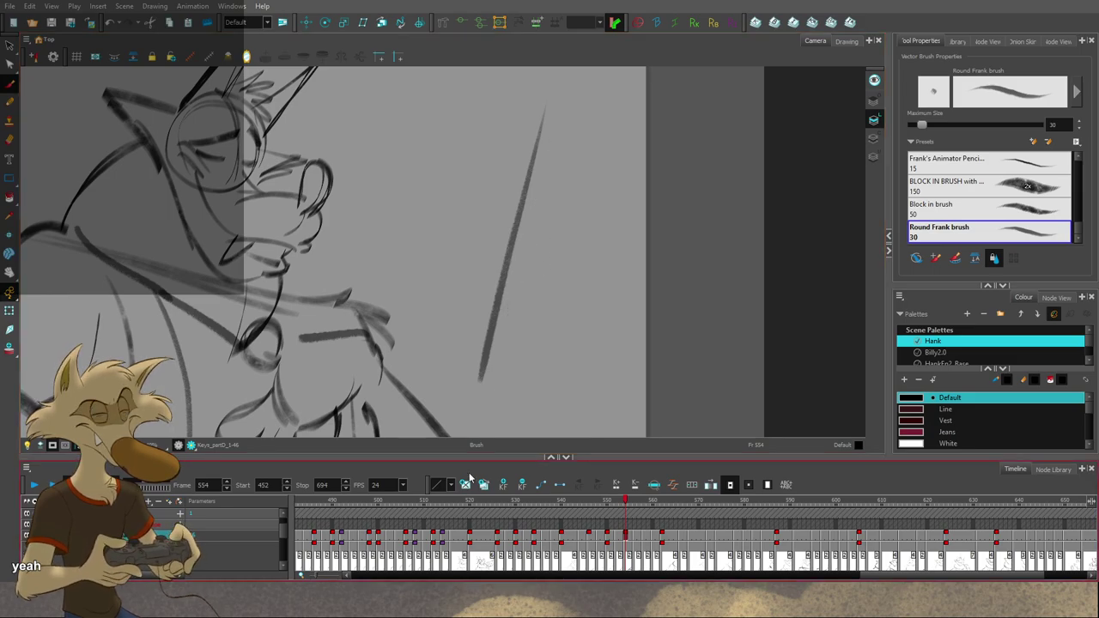
pyautogui.hotkey('ctrl', 'z')
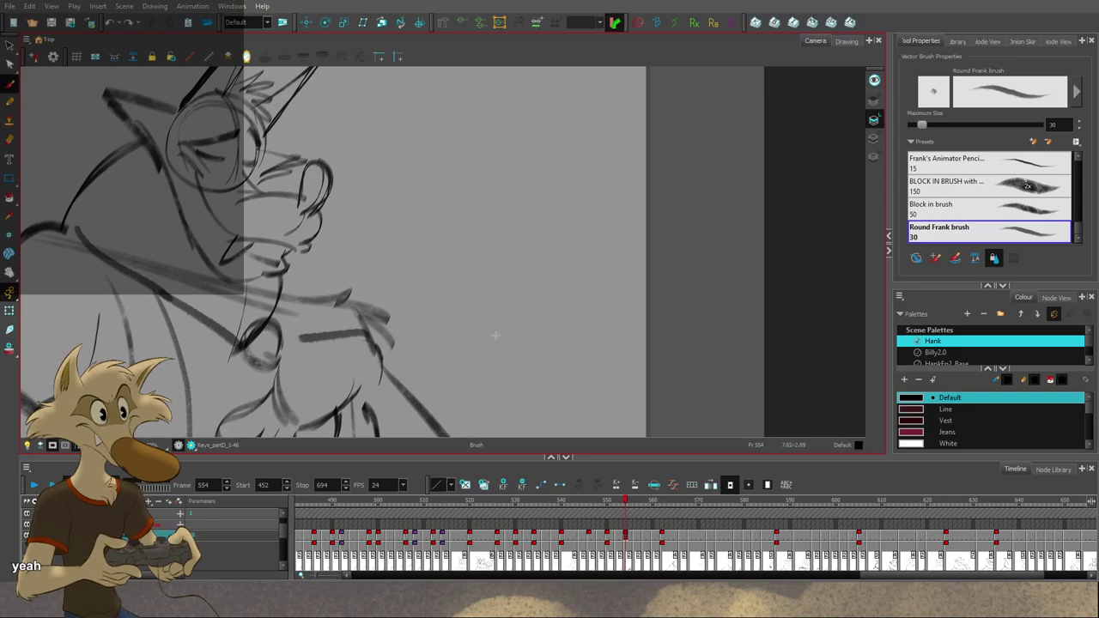
# Step: Delete the dark rough wolf strokes on frame 554, keeping the circled K mark, and return to the Brush tool
pyautogui.scroll(-4, 544, 333)
pyautogui.scroll(1, 466, 354)
pyautogui.press('f')
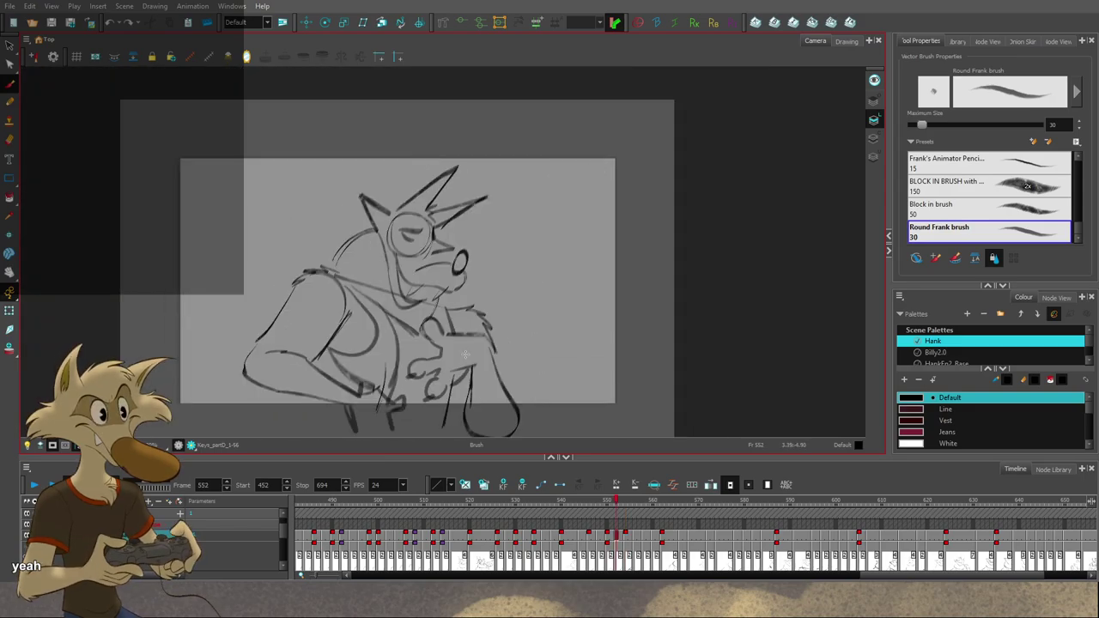
pyautogui.press('.')
pyautogui.press('.')
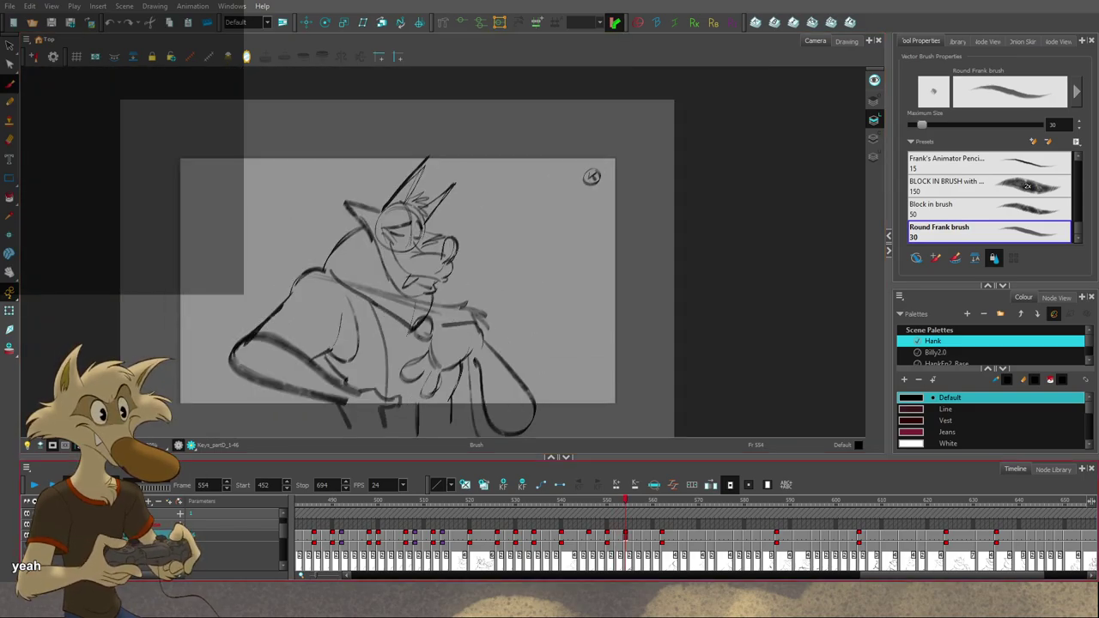
pyautogui.click(9, 46)
pyautogui.scroll(-2, 308, 177)
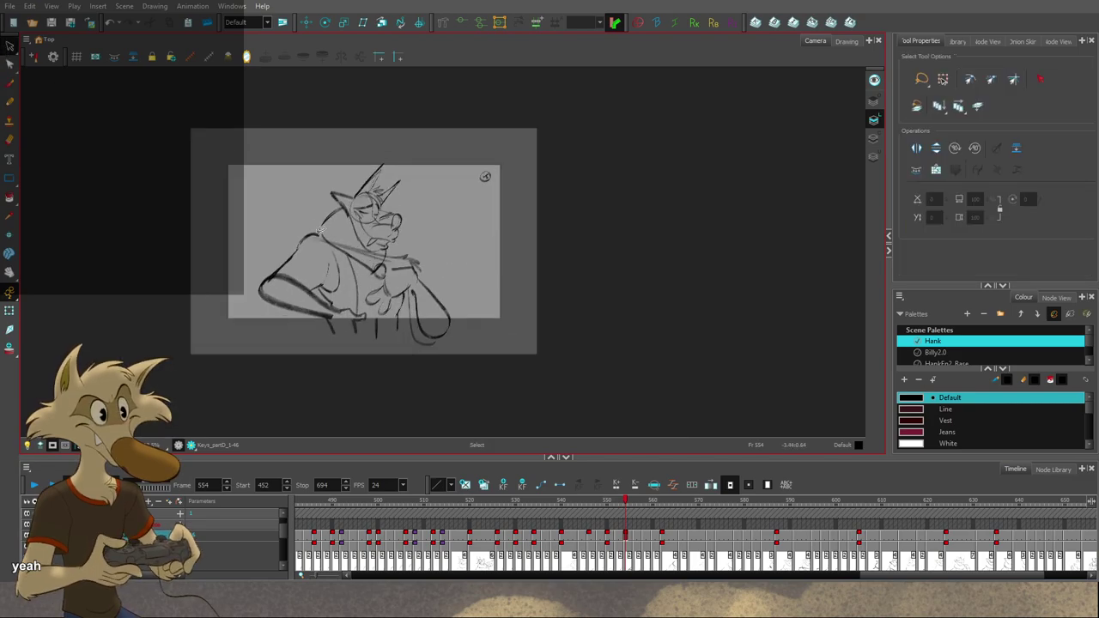
pyautogui.moveTo(319, 230)
pyautogui.mouseDown()
pyautogui.moveTo(419, 377)
pyautogui.moveTo(469, 248)
pyautogui.moveTo(335, 184)
pyautogui.mouseUp()
pyautogui.press('Delete')
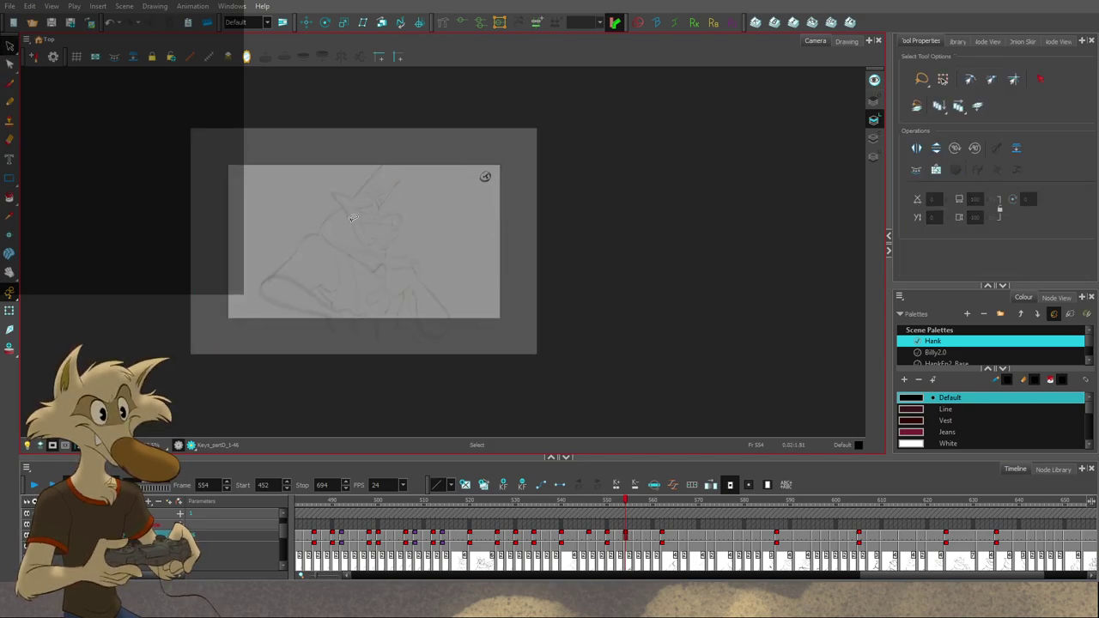
pyautogui.scroll(2, 352, 218)
pyautogui.hotkey('alt', 'b')
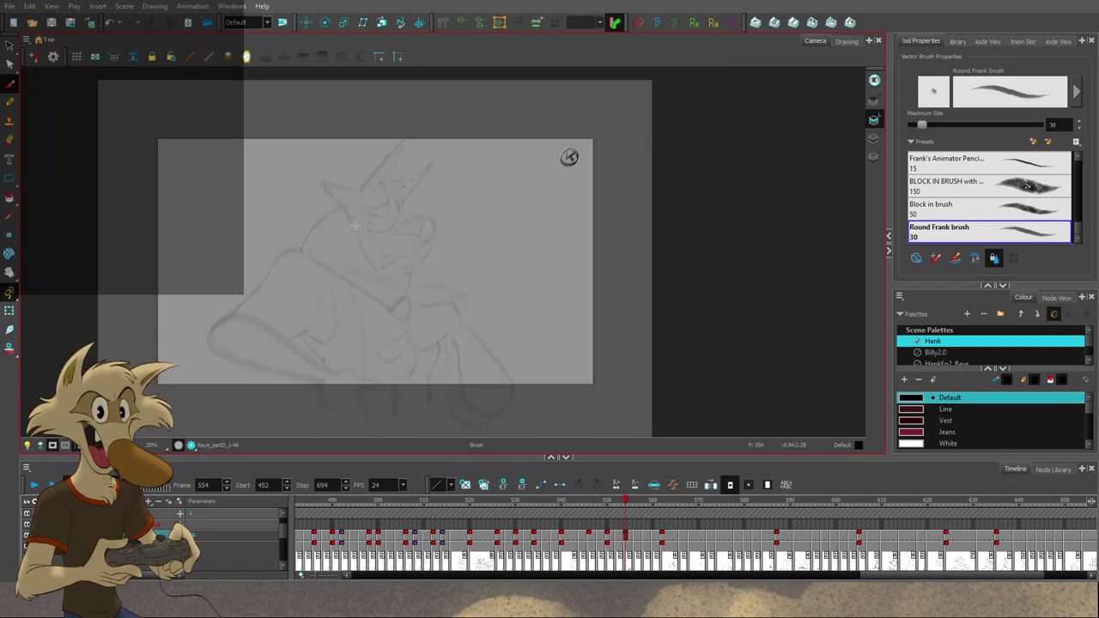
pyautogui.scroll(2, 354, 225)
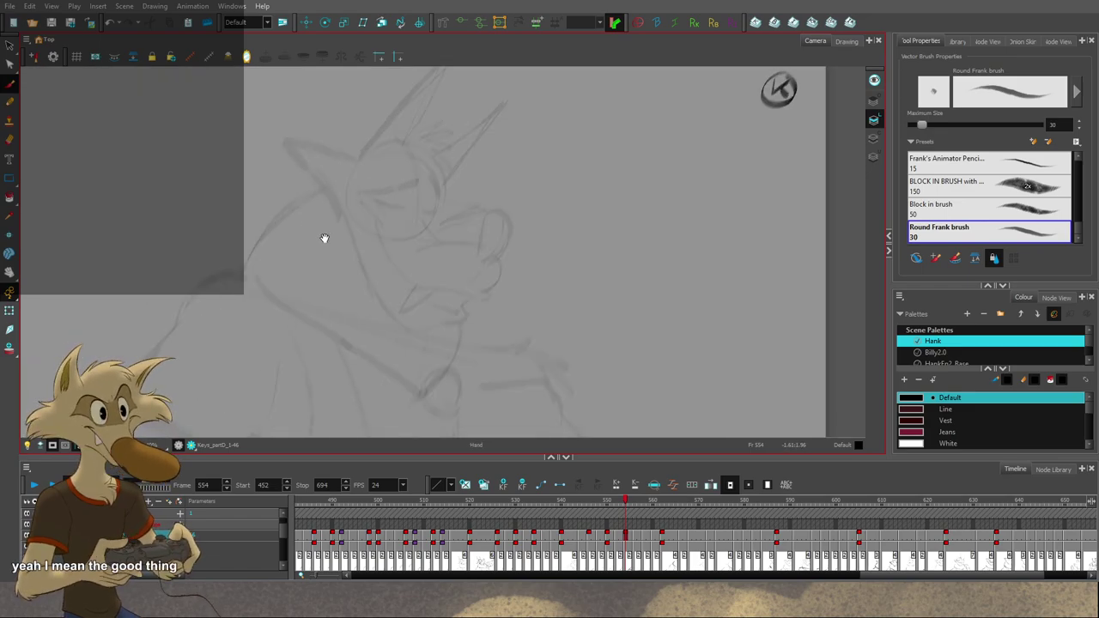
pyautogui.moveTo(324, 238); pyautogui.dragTo(418, 256)
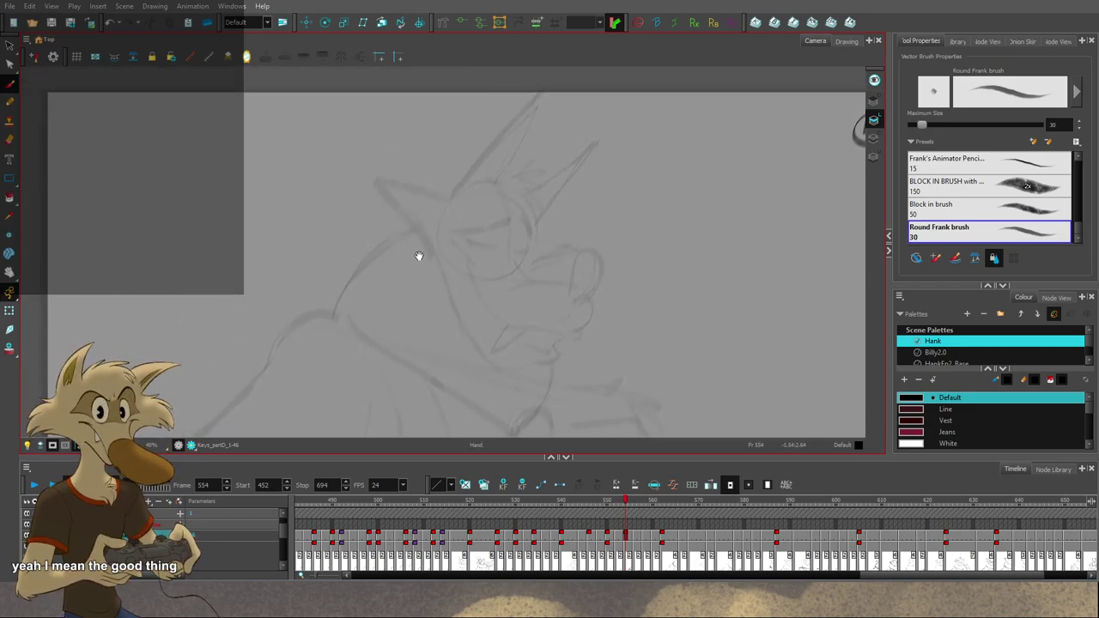
pyautogui.moveTo(325, 226); pyautogui.dragTo(352, 238)
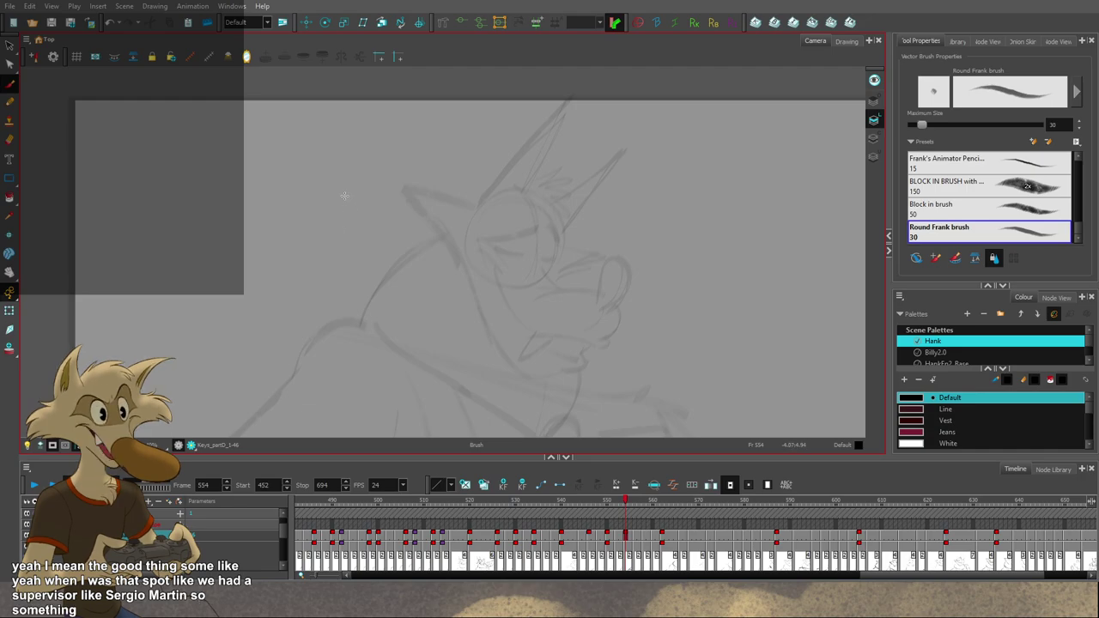
pyautogui.moveTo(313, 238); pyautogui.dragTo(355, 240)
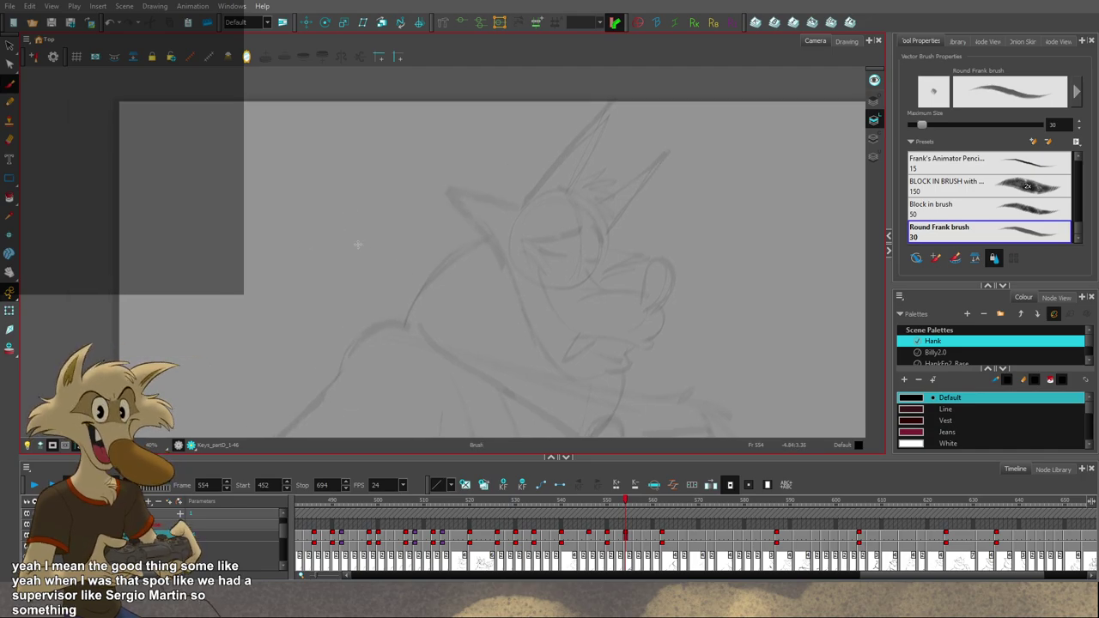
pyautogui.moveTo(387, 197); pyautogui.dragTo(315, 321)
pyautogui.hotkey('ctrl', 'z')
pyautogui.moveTo(376, 208); pyautogui.dragTo(317, 312)
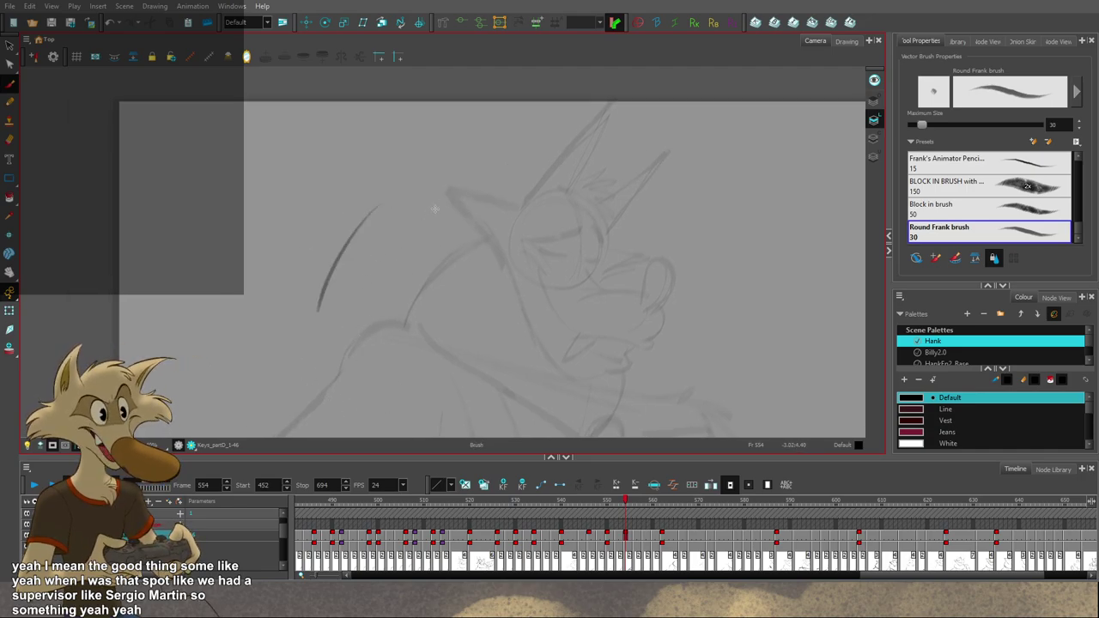
pyautogui.moveTo(447, 190); pyautogui.dragTo(321, 379)
pyautogui.hotkey('ctrl', 'z')
pyautogui.moveTo(421, 209)
pyautogui.mouseDown()
pyautogui.moveTo(390, 235)
pyautogui.moveTo(415, 221)
pyautogui.moveTo(351, 330)
pyautogui.mouseUp()
pyautogui.moveTo(429, 205)
pyautogui.mouseDown()
pyautogui.moveTo(367, 271)
pyautogui.moveTo(344, 333)
pyautogui.mouseUp()
pyautogui.hotkey('ctrl', 'z')
pyautogui.hotkey('ctrl', 'z')
pyautogui.hotkey('ctrl', 'z')
pyautogui.moveTo(419, 187); pyautogui.dragTo(317, 326)
pyautogui.hotkey('ctrl', 'z')
pyautogui.hotkey('ctrl', 'z')
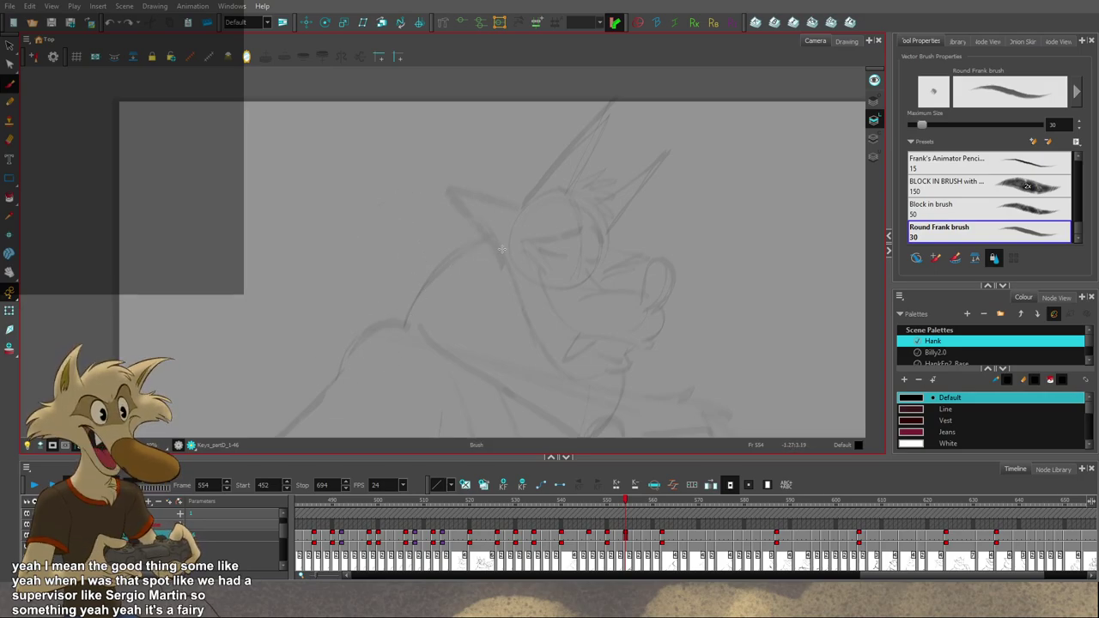
pyautogui.moveTo(490, 229); pyautogui.dragTo(399, 332)
pyautogui.hotkey('ctrl', 'z')
pyautogui.moveTo(488, 237); pyautogui.dragTo(405, 333)
pyautogui.moveTo(566, 301); pyautogui.dragTo(517, 310)
pyautogui.hotkey('ctrl', 'z')
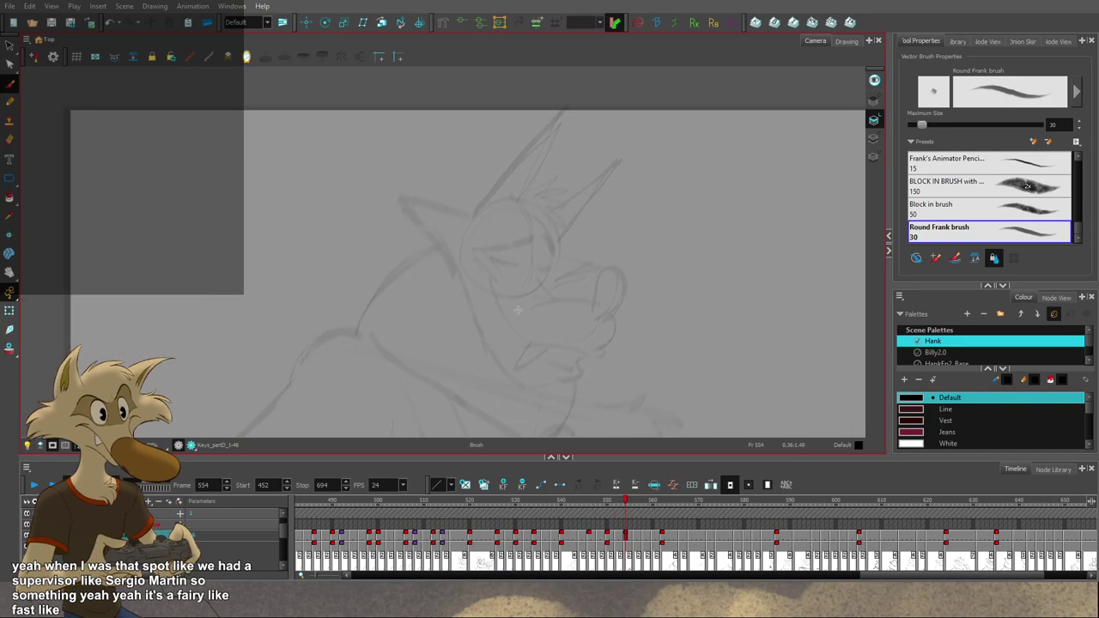
# Step: Flip between frames 552 and 554 to compare the wolf's head pose before redrawing it
pyautogui.press('f')
pyautogui.press('g')
pyautogui.press('f')
pyautogui.press('f')
pyautogui.press('g')
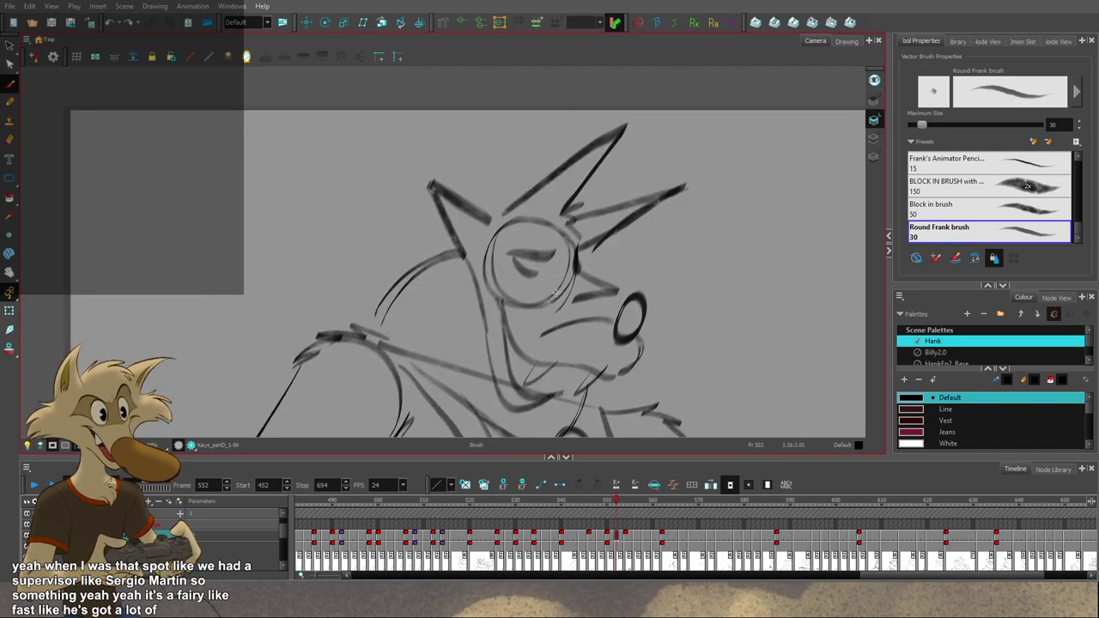
pyautogui.press('.')
pyautogui.press('.')
# Step: Try a line for the front edge of the wolf's taller ear on frame 554, following the faint rough
pyautogui.moveTo(504, 281); pyautogui.dragTo(456, 289)
pyautogui.moveTo(325, 206)
pyautogui.mouseDown()
pyautogui.moveTo(345, 220)
pyautogui.moveTo(407, 340)
pyautogui.mouseUp()
pyautogui.hotkey('ctrl', 'z')
pyautogui.moveTo(358, 218); pyautogui.dragTo(334, 230)
pyautogui.moveTo(485, 220); pyautogui.dragTo(434, 255)
pyautogui.press('f')
pyautogui.press('g')
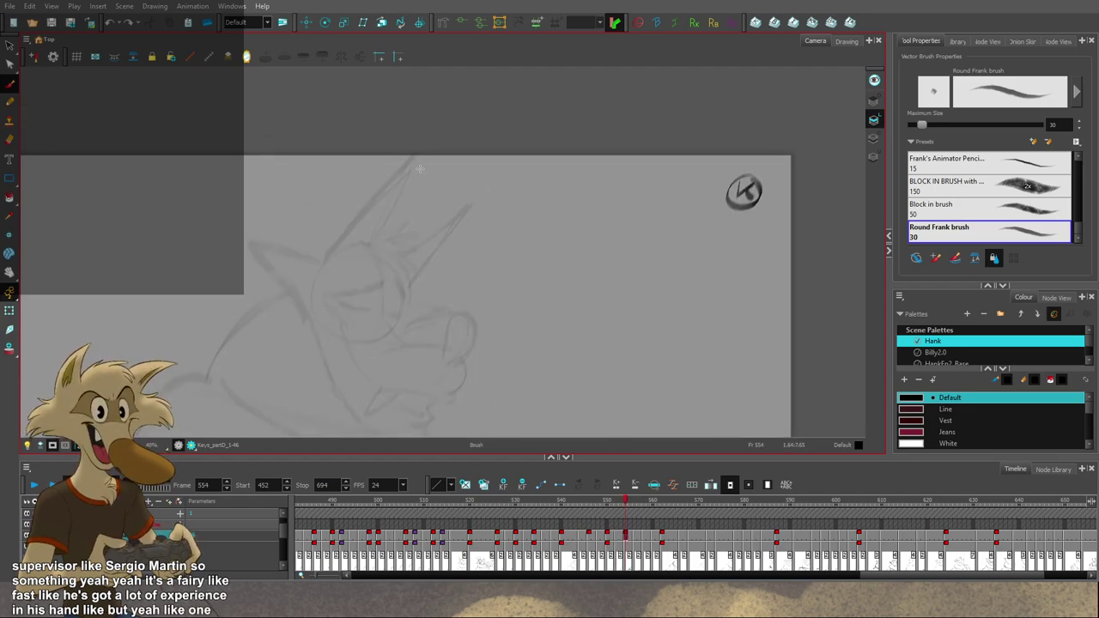
pyautogui.hotkey('ctrl', 'z')
pyautogui.moveTo(419, 163); pyautogui.dragTo(376, 249)
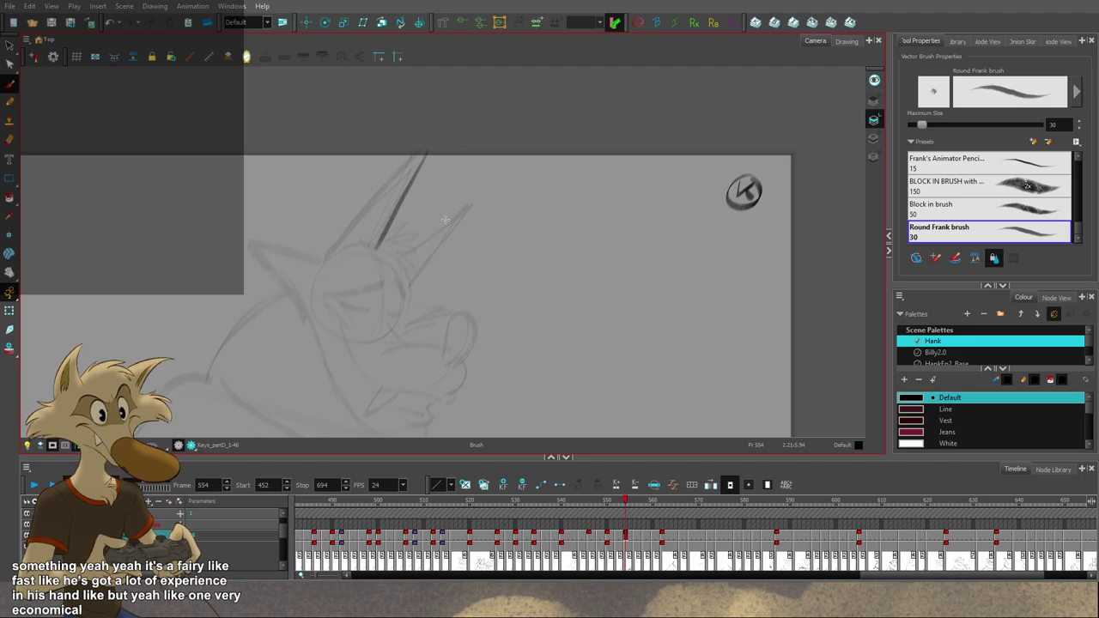
# Step: Flip through frames 548 to 554 to compare the ear's position with the earlier drawings
pyautogui.press('f')
pyautogui.press('f')
pyautogui.press('1')
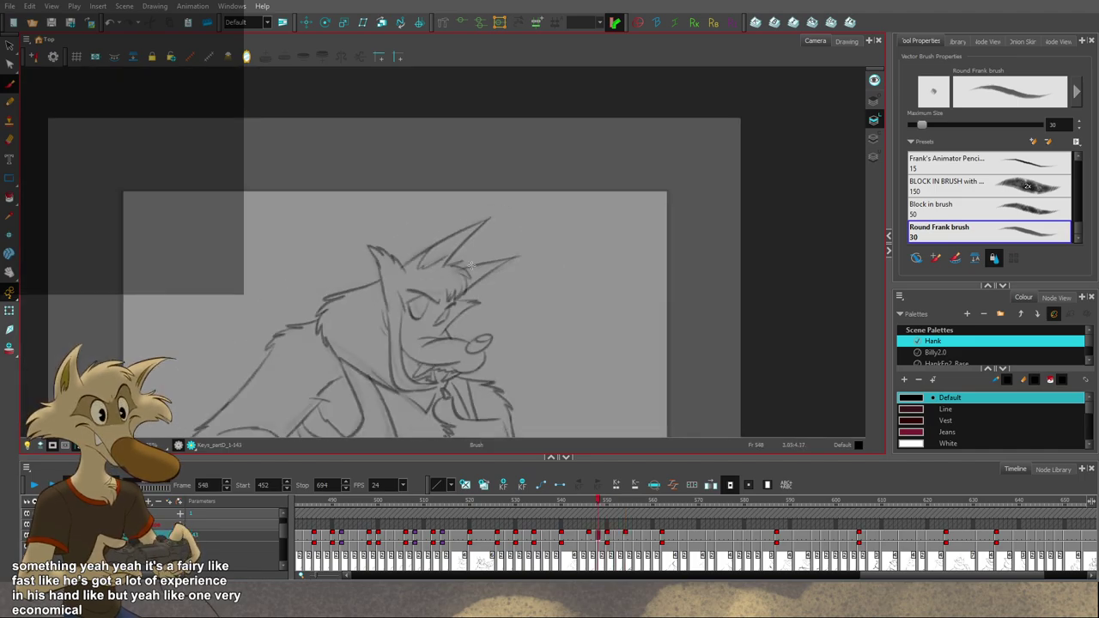
pyautogui.press('g')
pyautogui.press('g')
pyautogui.press('g')
pyautogui.press('f')
pyautogui.press('2')
pyautogui.press('f')
pyautogui.press('g')
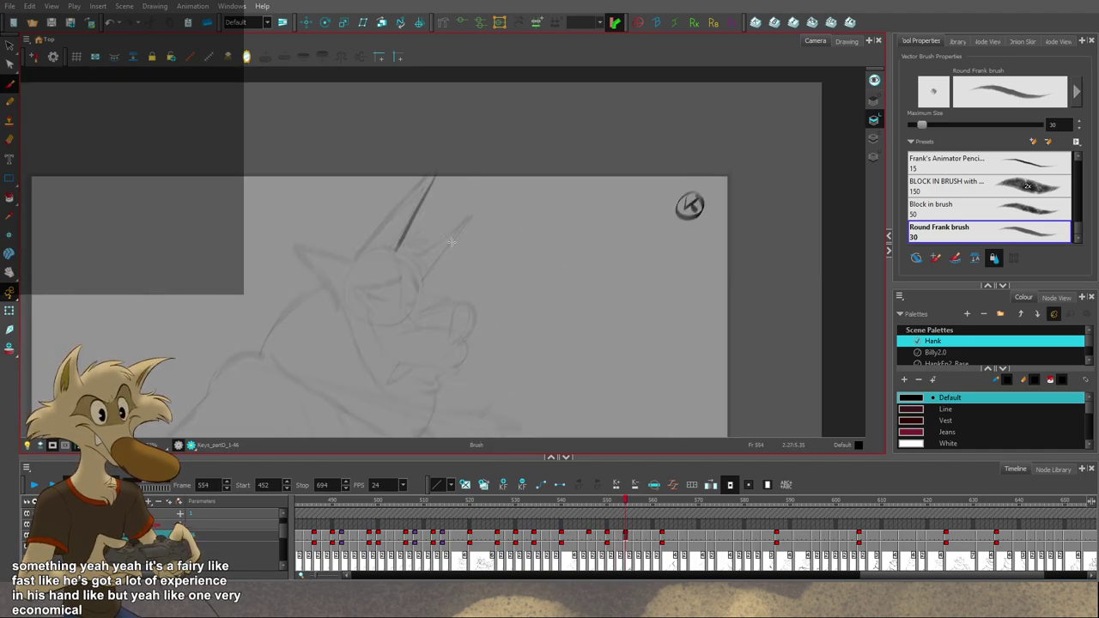
# Step: Redraw the wolf's taller ear on frame 554 as two edges meeting in a point above the camera frame
pyautogui.press('ctrl')
pyautogui.hotkey('ctrl', 'z')
pyautogui.moveTo(436, 175)
pyautogui.mouseDown()
pyautogui.moveTo(391, 255)
pyautogui.moveTo(355, 257)
pyautogui.mouseUp()
pyautogui.hotkey('ctrl', 'z')
pyautogui.hotkey('ctrl', 'z')
pyautogui.press('.')
pyautogui.press(',')
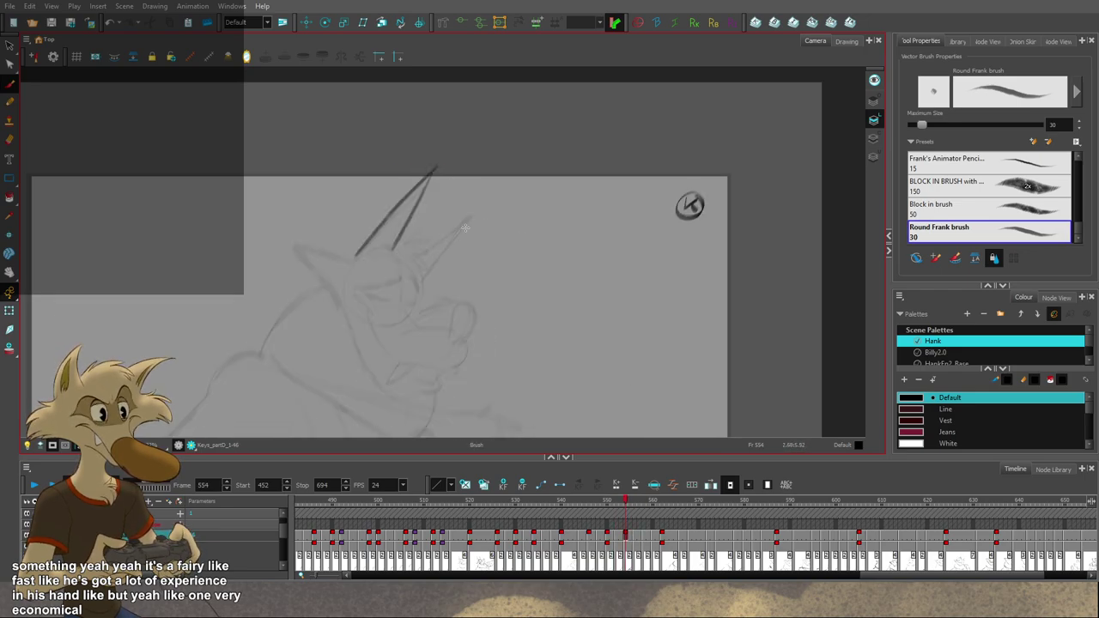
# Step: Draw the two edges of the wolf's shorter front ear on frame 554, checking the ear against frame 552
pyautogui.moveTo(471, 216); pyautogui.dragTo(423, 279)
pyautogui.hotkey('ctrl', 'z')
pyautogui.press('f')
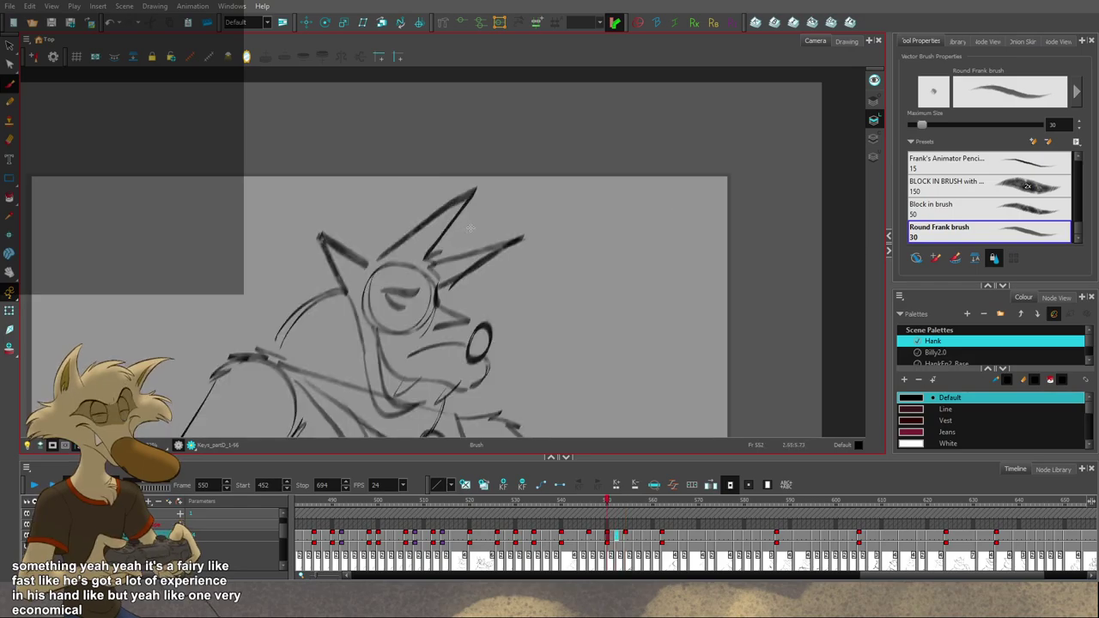
pyautogui.press('f')
pyautogui.press('g')
pyautogui.press('g')
pyautogui.moveTo(477, 207); pyautogui.dragTo(421, 253)
pyautogui.hotkey('ctrl', 'z')
pyautogui.hotkey('ctrl', 'z')
pyautogui.hotkey('ctrl', 'z')
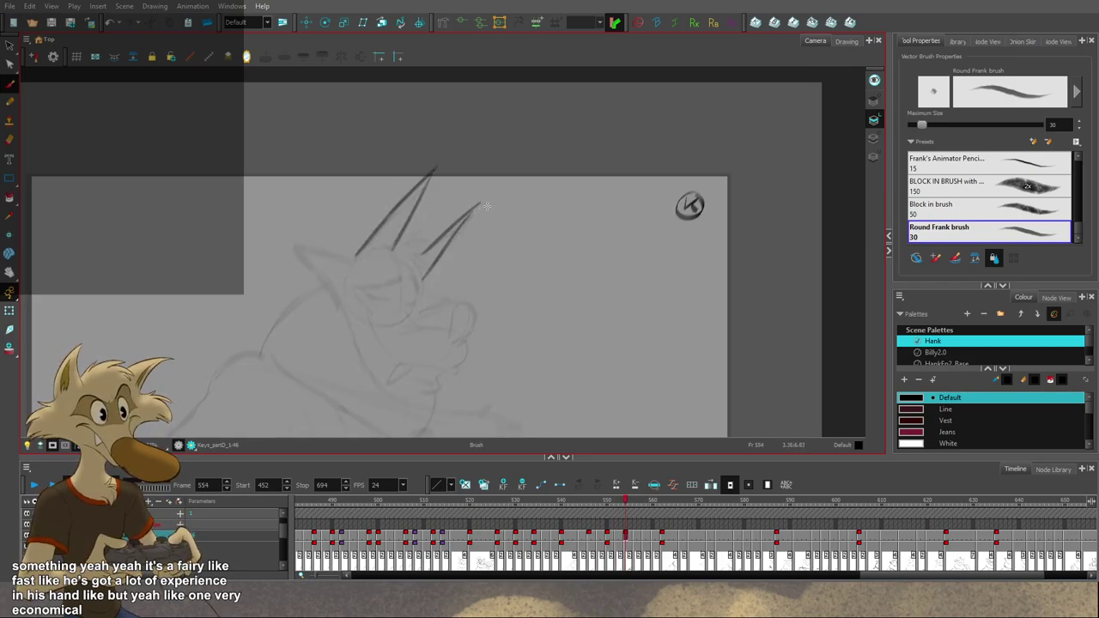
# Step: Flip repeatedly between frames 550 and 554 to check how both ears move
pyautogui.press('f')
pyautogui.press('g')
pyautogui.press('f')
pyautogui.press('f')
pyautogui.press('f')
pyautogui.press('g')
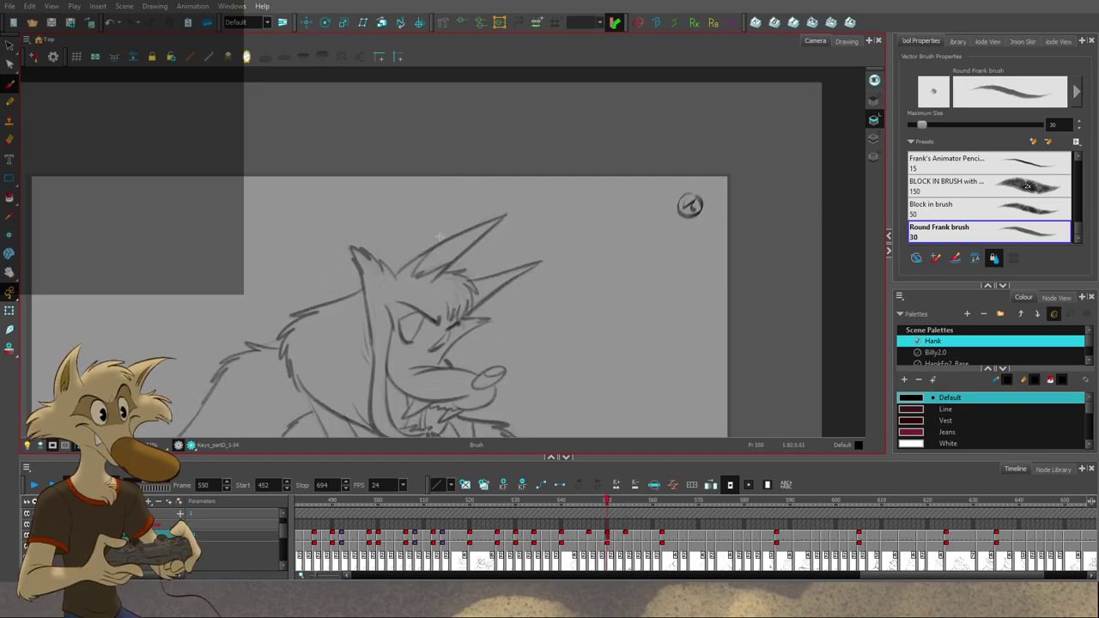
pyautogui.press('.')
pyautogui.press(',')
pyautogui.press('.')
pyautogui.press(',')
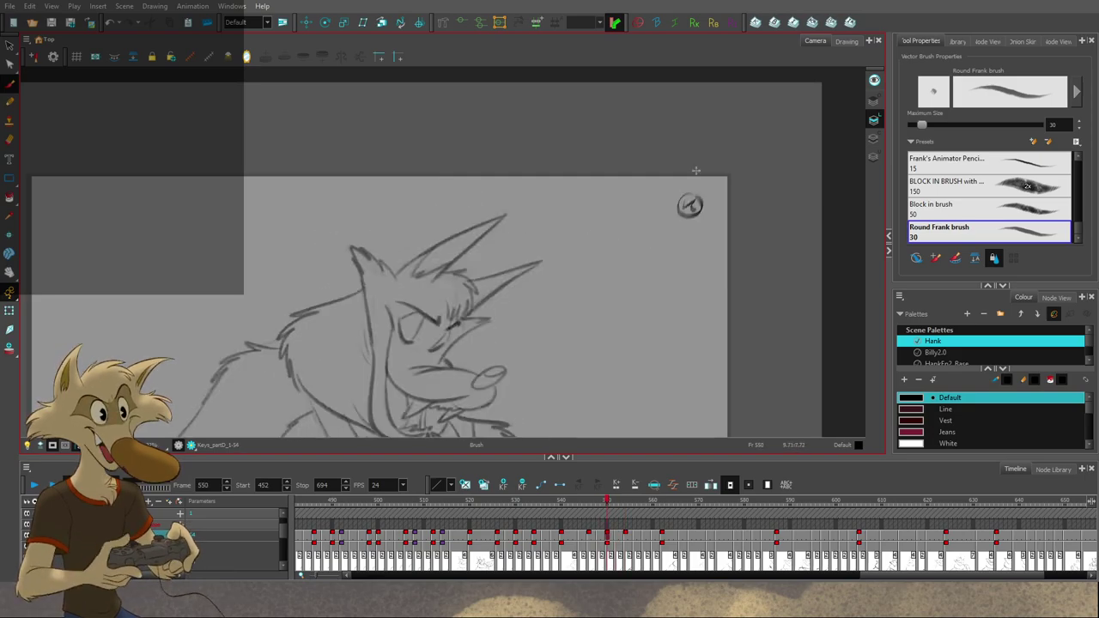
pyautogui.press('.')
pyautogui.press('.')
pyautogui.press('.')
pyautogui.press('.')
pyautogui.press('g')
pyautogui.press('f')
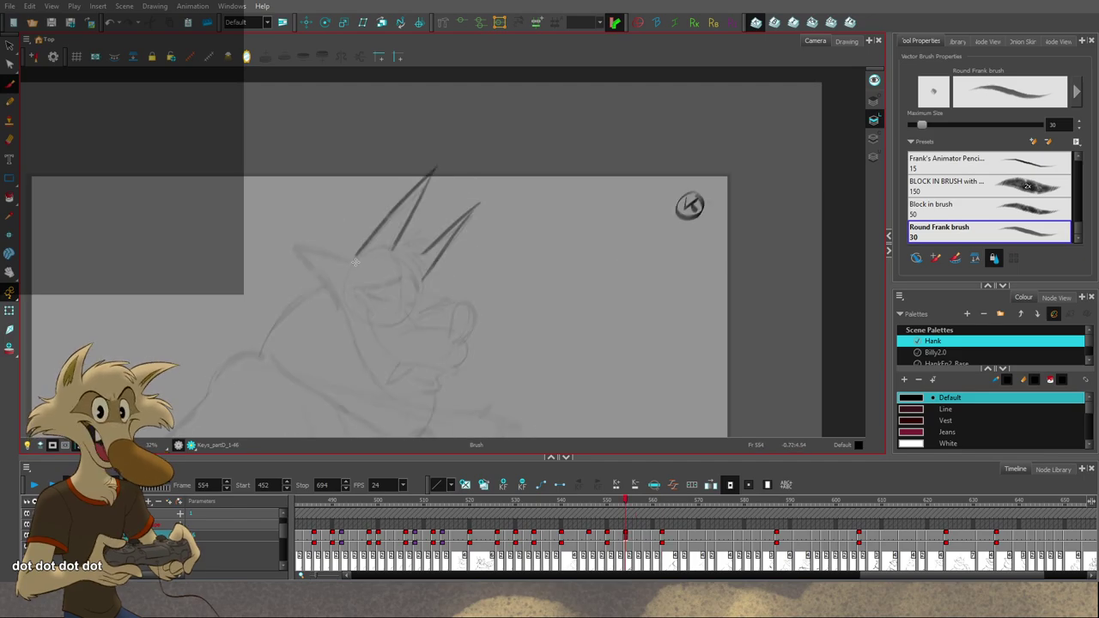
# Step: Draw the pointed fur tuft behind the wolf's head on frame 554 with a jagged upper edge and a curved lower edge
pyautogui.press('g')
pyautogui.press('f')
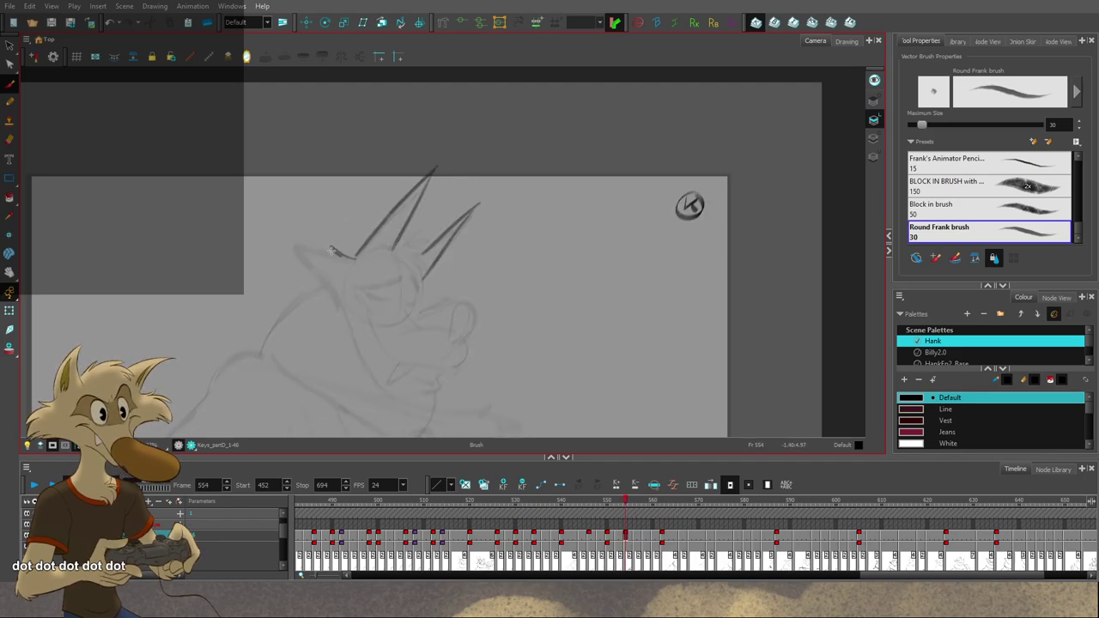
pyautogui.moveTo(317, 254)
pyautogui.mouseDown()
pyautogui.moveTo(287, 252)
pyautogui.moveTo(331, 289)
pyautogui.mouseUp()
pyautogui.press('g')
pyautogui.press('f')
pyautogui.press('g')
pyautogui.press('f')
pyautogui.press('f')
pyautogui.press('g')
pyautogui.press('g')
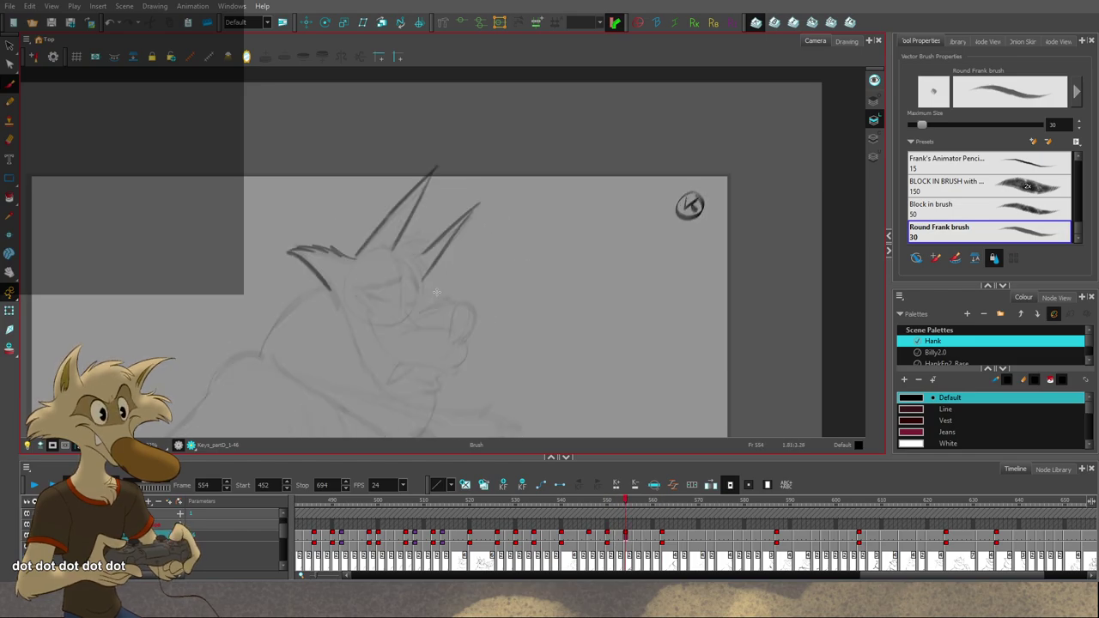
# Step: Try a few short hair strokes between the two ears on frame 554, comparing with frame 562
pyautogui.press(',')
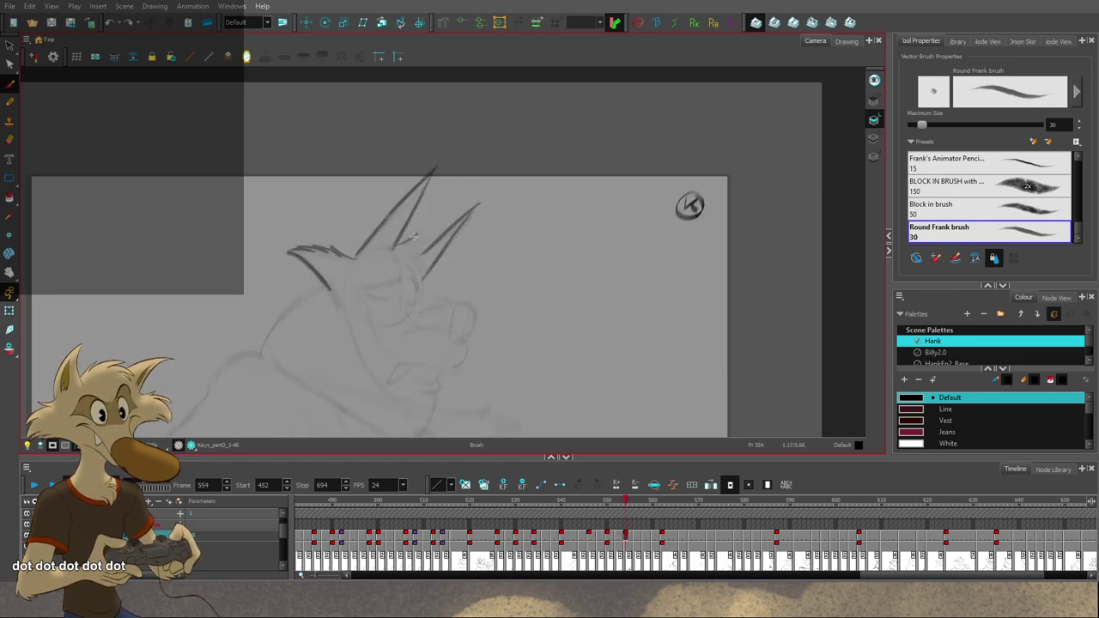
pyautogui.moveTo(408, 249); pyautogui.dragTo(432, 261)
pyautogui.moveTo(416, 253); pyautogui.dragTo(433, 273)
pyautogui.press('f')
pyautogui.press('g')
pyautogui.press('g')
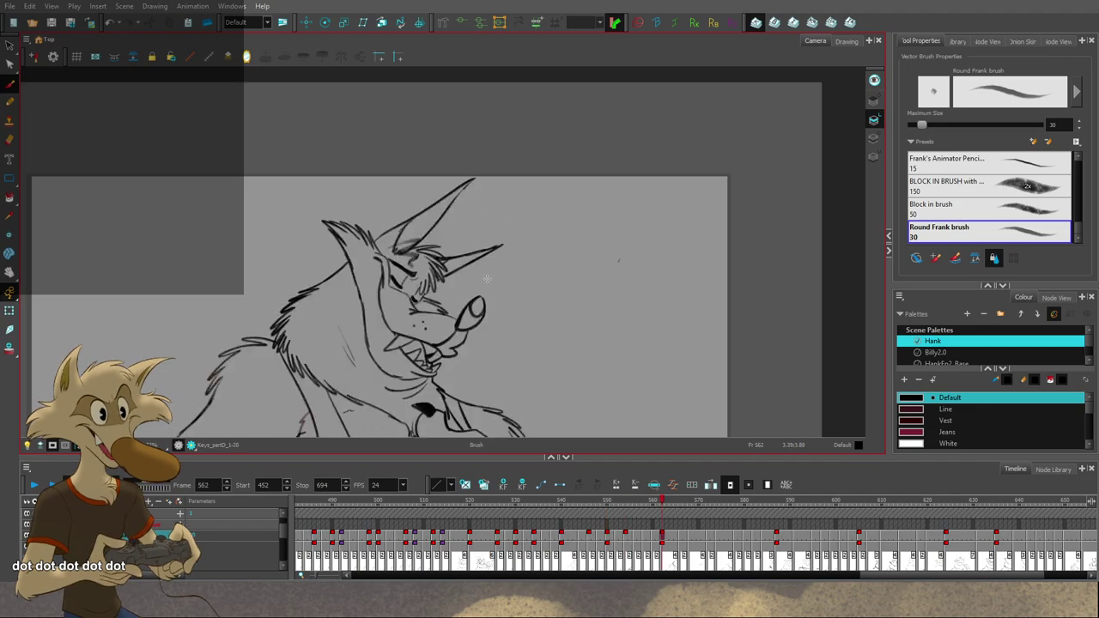
pyautogui.press('f')
# Step: Flip between frame 554 and its neighbouring frames to examine the ears and the fur behind the head
pyautogui.moveTo(502, 271); pyautogui.dragTo(482, 293)
pyautogui.press('.')
pyautogui.press(',')
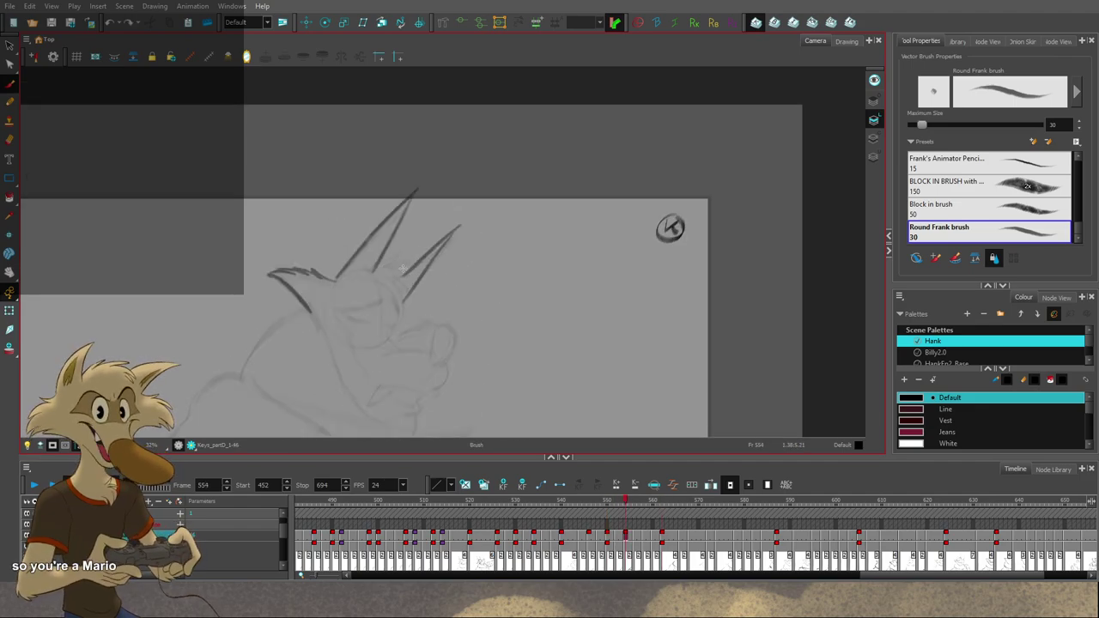
pyautogui.press('.')
pyautogui.press(',')
pyautogui.press('.')
pyautogui.press(',')
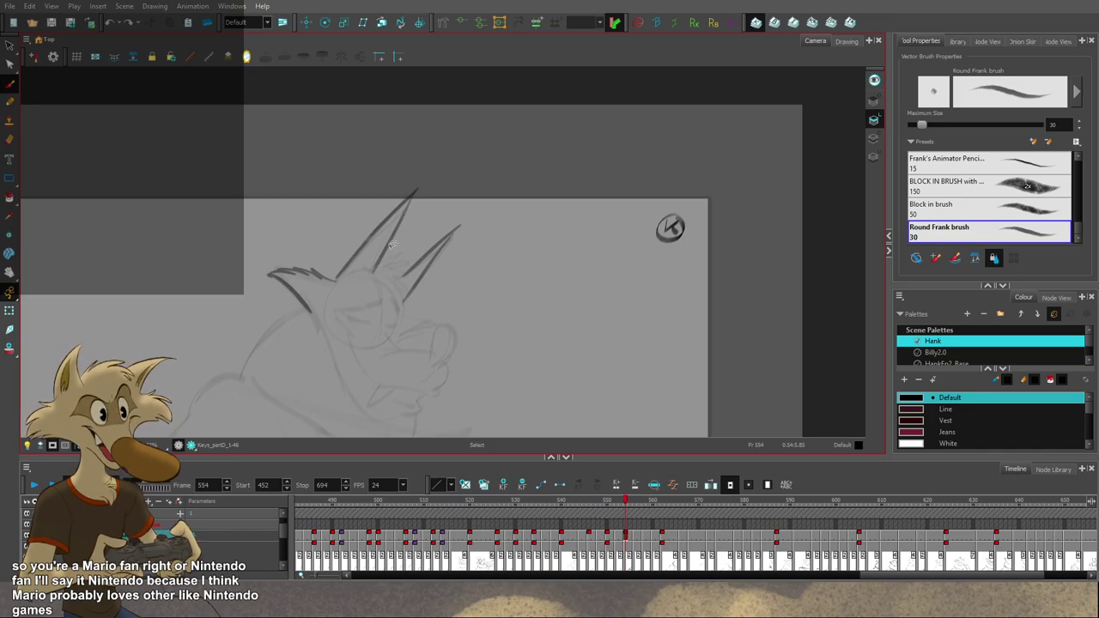
pyautogui.press('1')
pyautogui.press('2')
pyautogui.press('f')
pyautogui.press('2')
pyautogui.press('g')
pyautogui.press('g')
pyautogui.press('f')
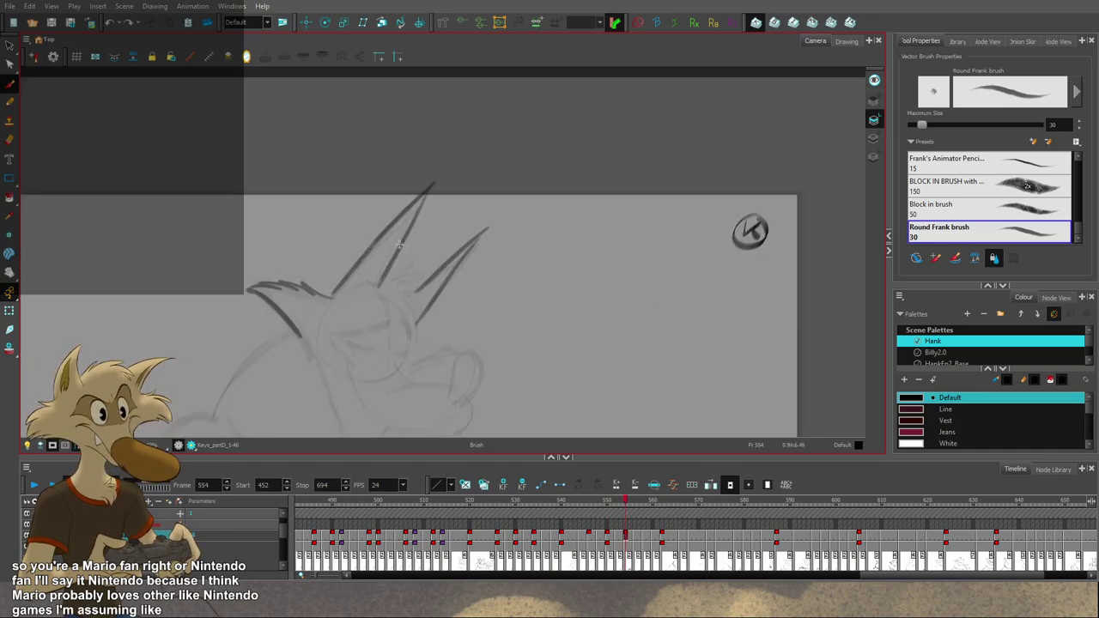
# Step: Try an inner line inside the wolf's taller ear on frame 554 and undo it
pyautogui.press('2')
pyautogui.press('g')
pyautogui.press('f')
pyautogui.press('g')
pyautogui.press('f')
pyautogui.hotkey('ctrl', 'z')
pyautogui.moveTo(375, 239)
pyautogui.mouseDown()
pyautogui.moveTo(297, 307)
pyautogui.moveTo(347, 315)
pyautogui.mouseUp()
pyautogui.hotkey('ctrl', 'z')
pyautogui.press('g')
pyautogui.press('f')
pyautogui.keyDown('ctrl'); pyautogui.click(364, 245); pyautogui.keyUp('ctrl')
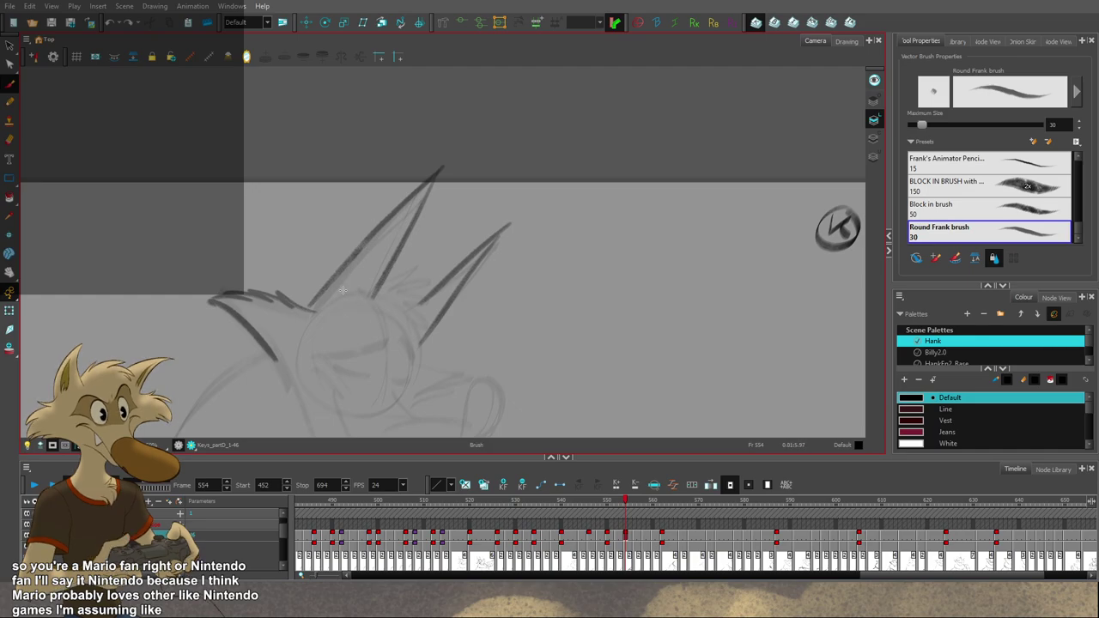
# Step: Draw the curved inner line of the taller ear and the jagged fur at its base on frame 554
pyautogui.press('f')
pyautogui.press('f')
pyautogui.press('g')
pyautogui.keyDown('ctrl'); pyautogui.click(364, 244); pyautogui.keyUp('ctrl')
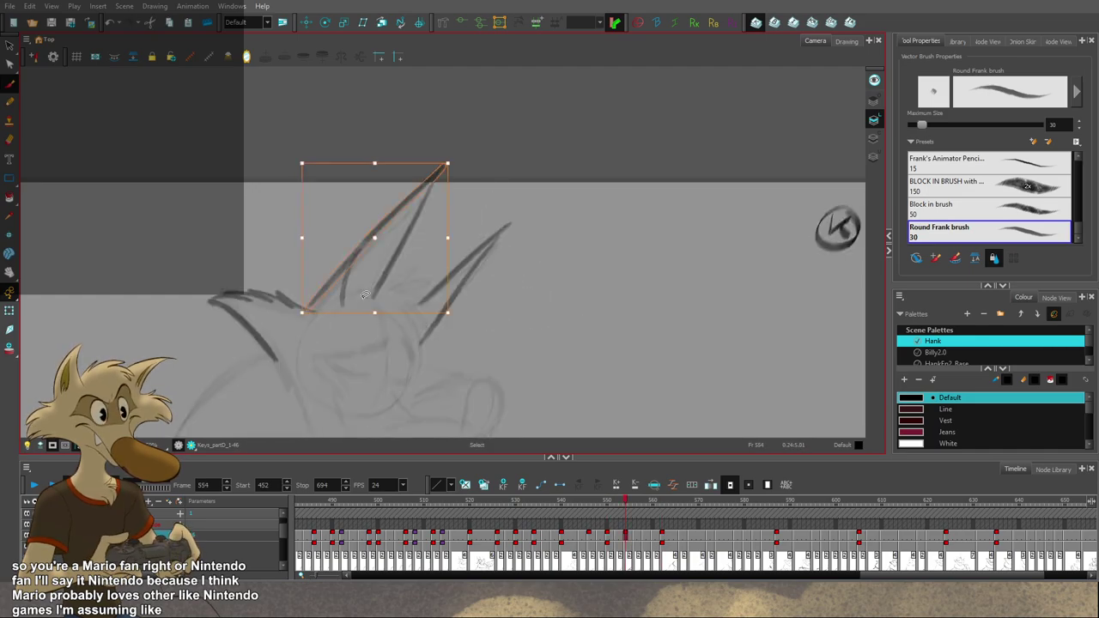
pyautogui.moveTo(348, 312); pyautogui.dragTo(397, 277)
pyautogui.press('Delete')
pyautogui.press('g')
pyautogui.press('f')
pyautogui.press('g')
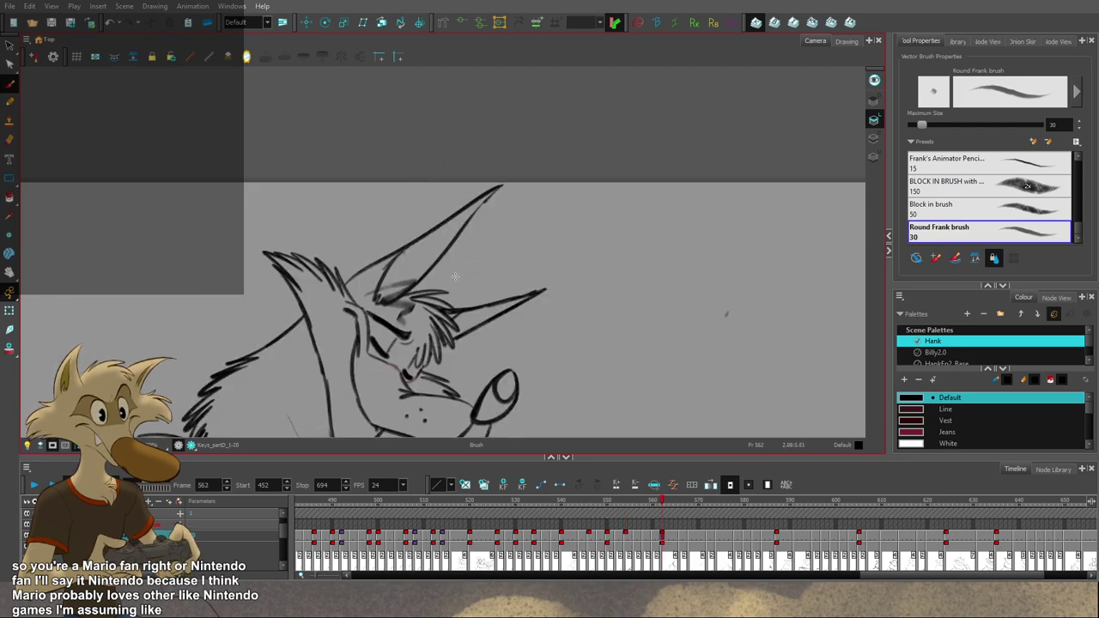
# Step: Try a first set of hair strokes rising from the taller ear's base on frame 554, and undo them
pyautogui.press('f')
pyautogui.press('g')
pyautogui.press('f')
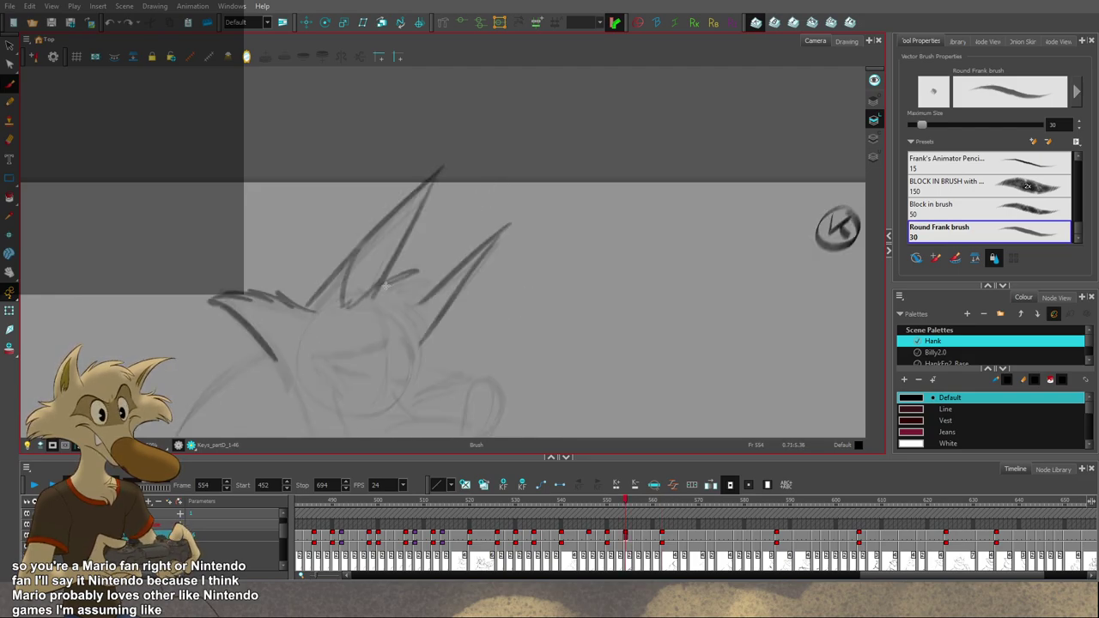
pyautogui.moveTo(441, 300); pyautogui.dragTo(422, 312)
pyautogui.moveTo(414, 305); pyautogui.dragTo(429, 318)
pyautogui.press('g')
pyautogui.press('f')
pyautogui.hotkey('ctrl', 'z')
pyautogui.hotkey('ctrl', 'z')
pyautogui.hotkey('ctrl', 'z')
pyautogui.hotkey('ctrl', 'z')
pyautogui.hotkey('ctrl', 'z')
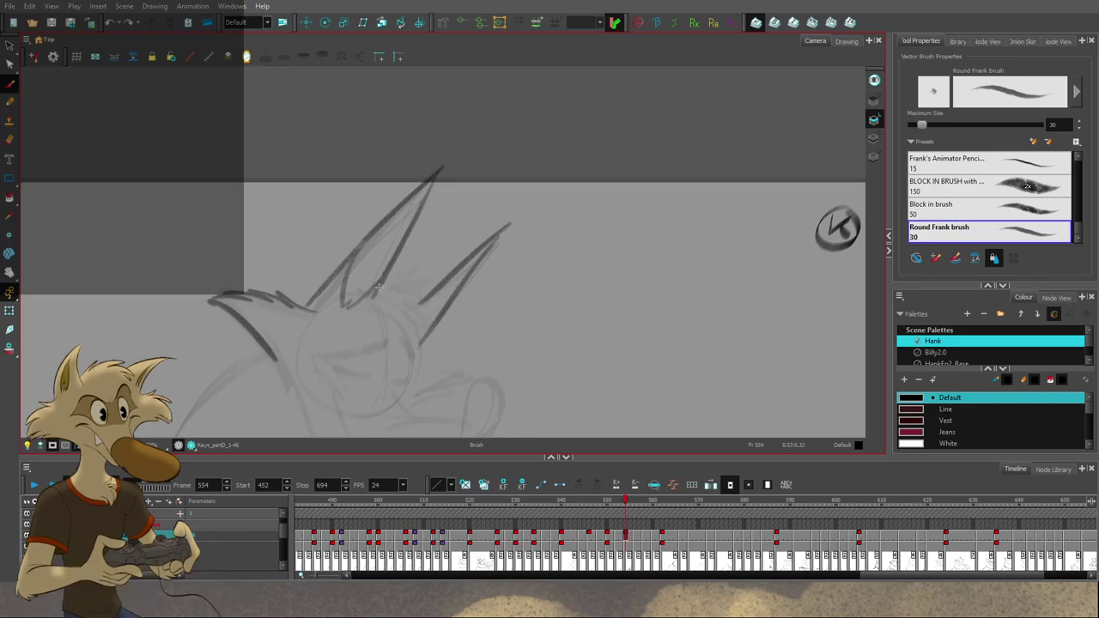
pyautogui.hotkey('ctrl', 'z')
pyautogui.hotkey('ctrl', 'z')
# Step: Try a layered hair tuft reaching from the taller ear across the front ear's base, comparing with frame 562
pyautogui.moveTo(414, 276)
pyautogui.mouseDown()
pyautogui.moveTo(384, 285)
pyautogui.moveTo(415, 268)
pyautogui.moveTo(407, 286)
pyautogui.moveTo(436, 283)
pyautogui.mouseUp()
pyautogui.moveTo(415, 286)
pyautogui.mouseDown()
pyautogui.moveTo(441, 298)
pyautogui.moveTo(418, 298)
pyautogui.mouseUp()
pyautogui.moveTo(421, 299); pyautogui.dragTo(436, 318)
pyautogui.press('g')
pyautogui.press('f')
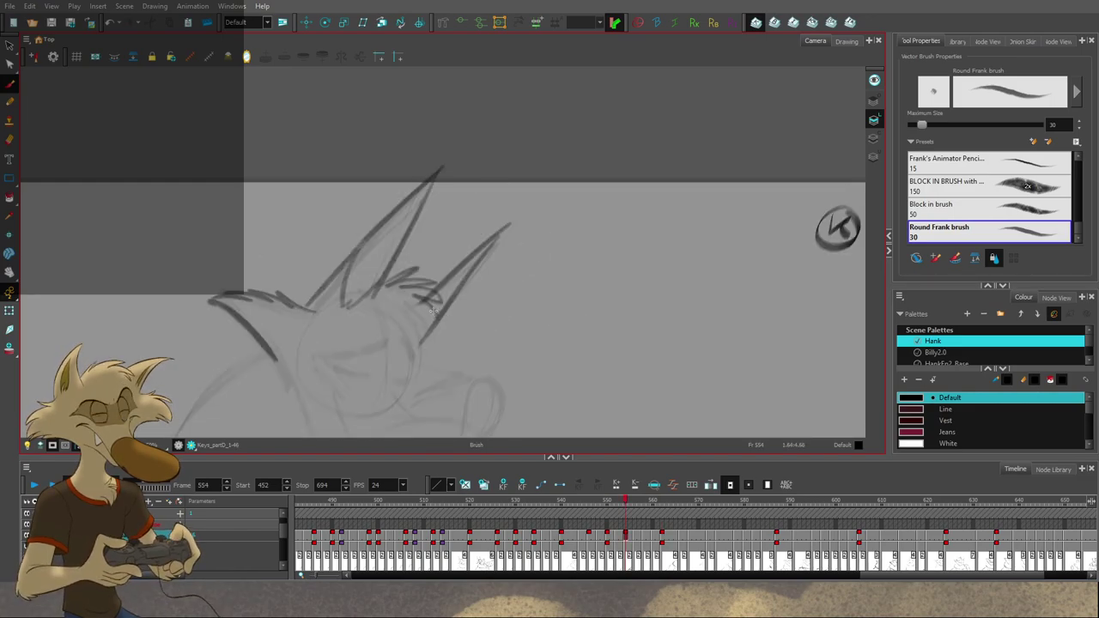
pyautogui.hotkey('ctrl', 'z')
pyautogui.moveTo(393, 275); pyautogui.dragTo(416, 267)
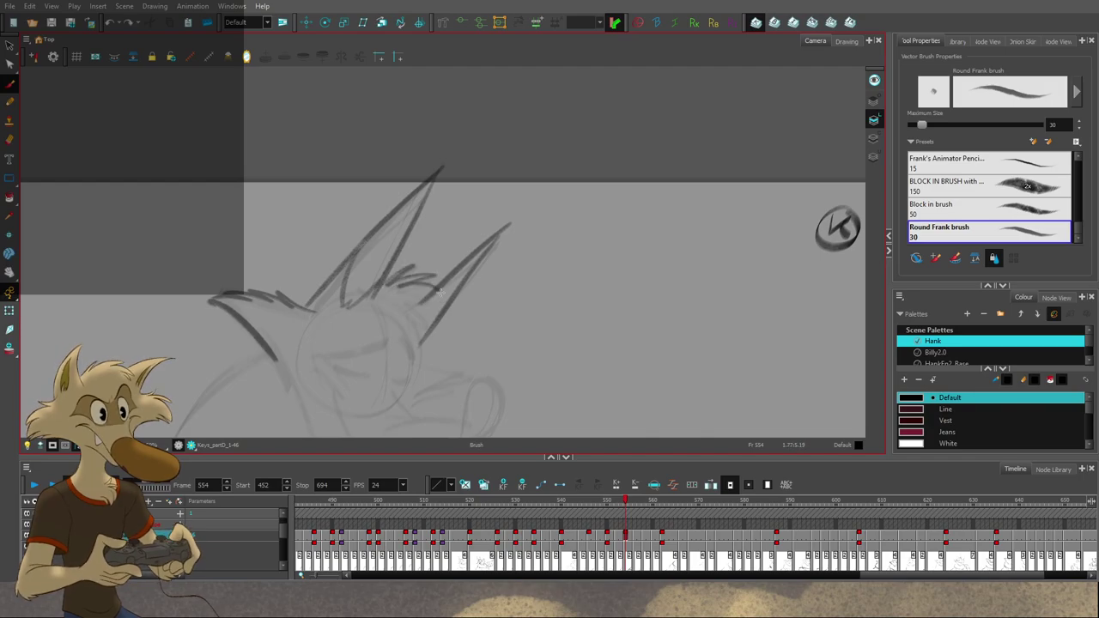
pyautogui.moveTo(413, 306); pyautogui.dragTo(428, 324)
pyautogui.press('f')
pyautogui.press('f')
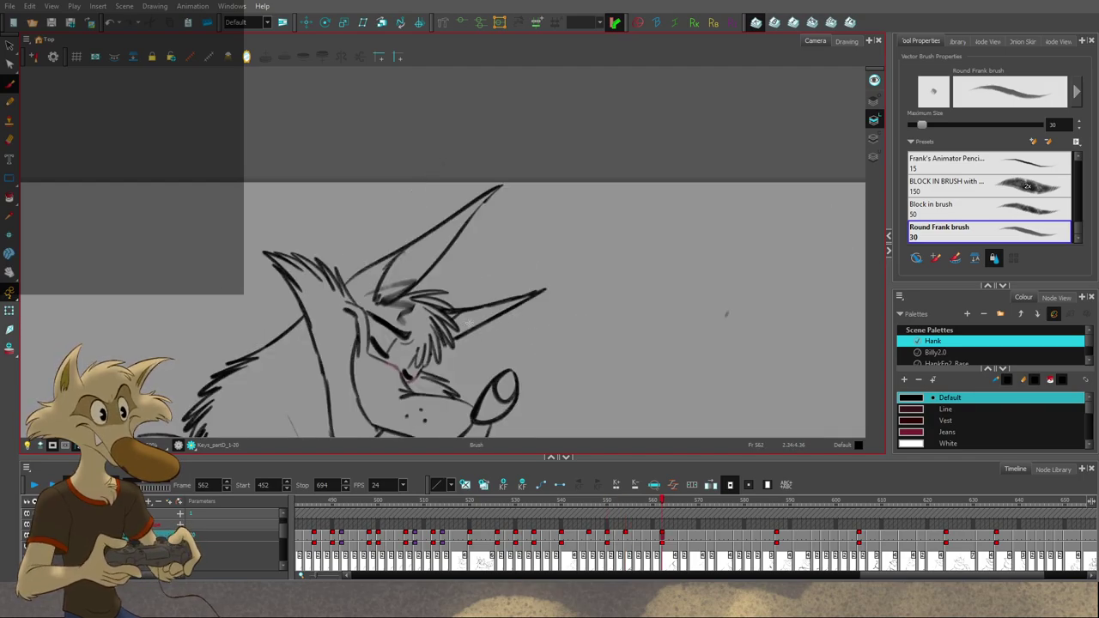
pyautogui.press('g')
pyautogui.press('g')
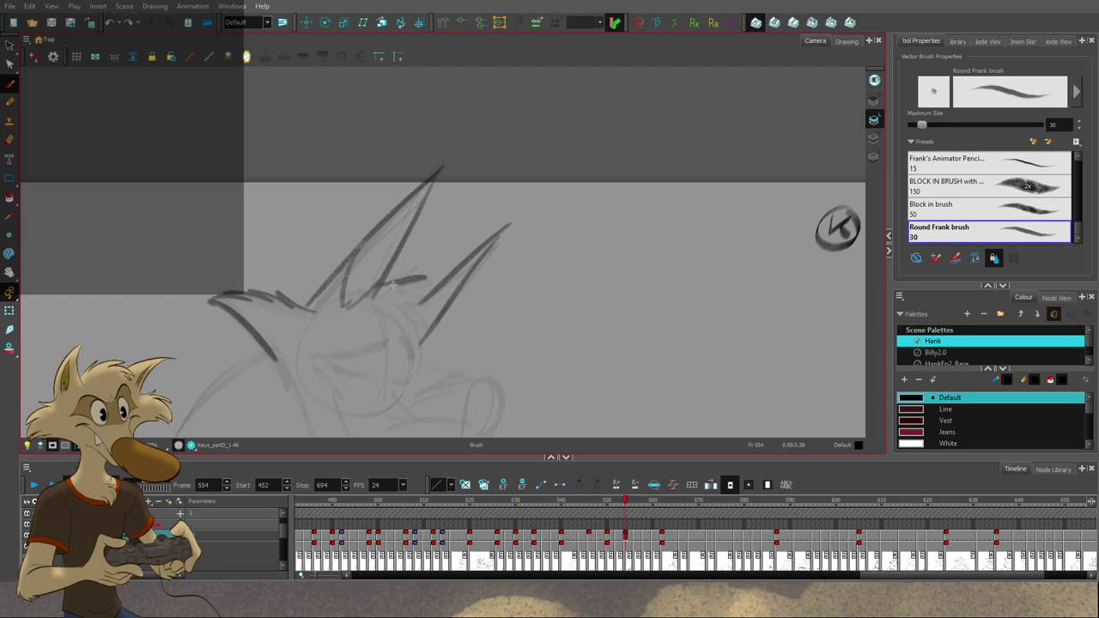
# Step: Redraw the hair on frame 554 as a tuft crossing between the ears and hanging in short strands over the forehead
pyautogui.moveTo(430, 303); pyautogui.dragTo(440, 332)
pyautogui.moveTo(439, 309); pyautogui.dragTo(422, 344)
pyautogui.moveTo(428, 315); pyautogui.dragTo(409, 357)
pyautogui.press('f')
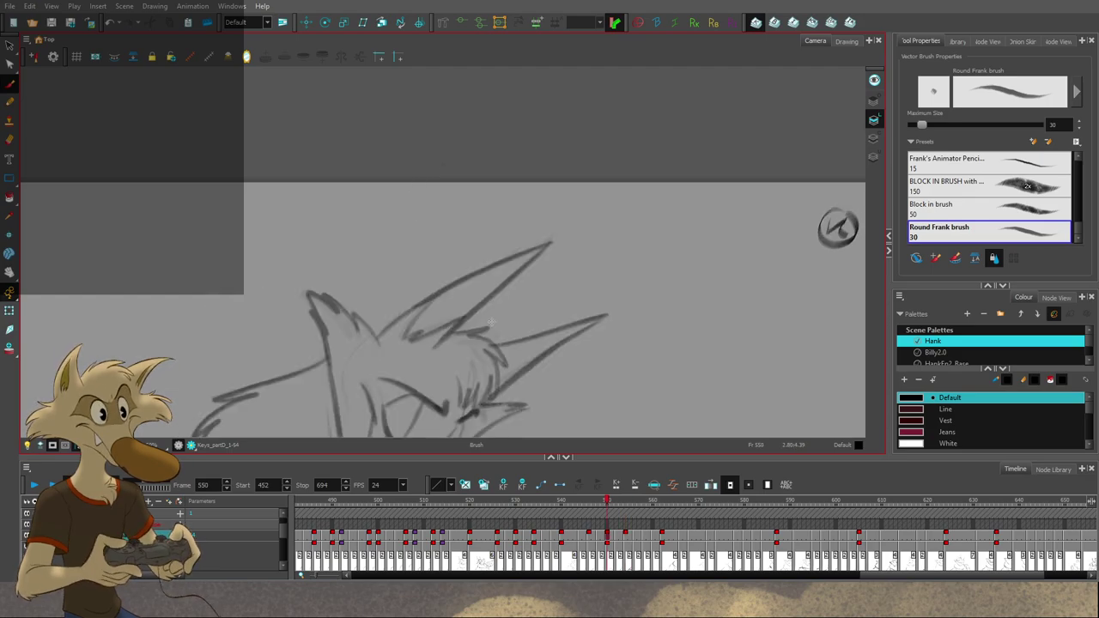
pyautogui.press('g')
pyautogui.press('g')
pyautogui.press('f')
pyautogui.press('g')
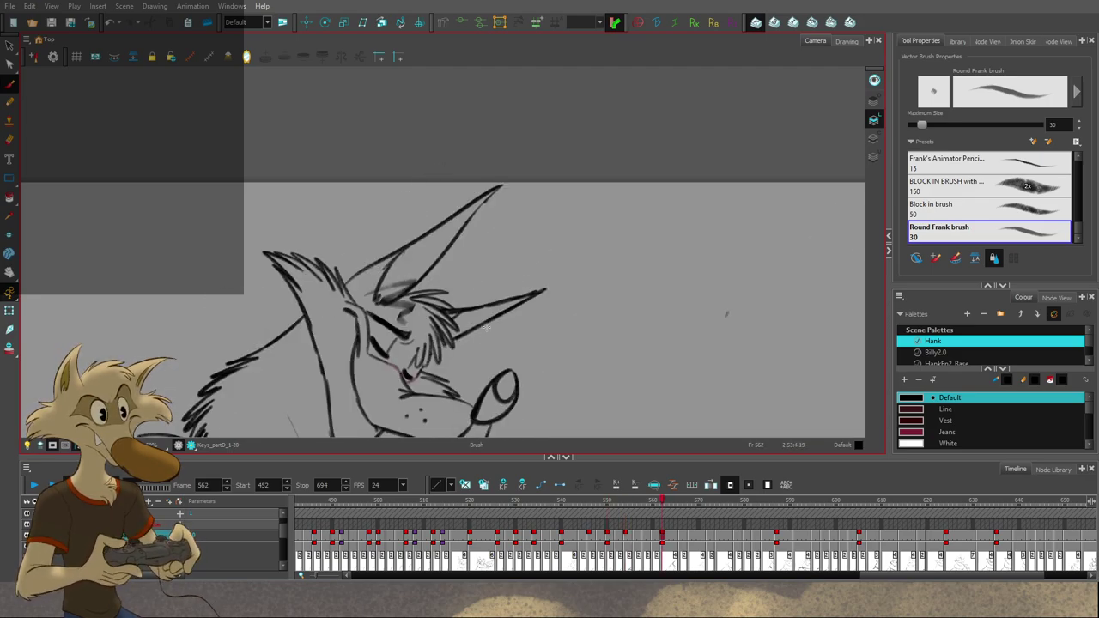
# Step: Flip through frames 540 to 562 to compare the wolf's head and hair across the drawings
pyautogui.press('f')
pyautogui.press('f')
pyautogui.scroll(-4, 451, 255)
pyautogui.press('g')
pyautogui.press('f')
pyautogui.press('f')
pyautogui.press('f')
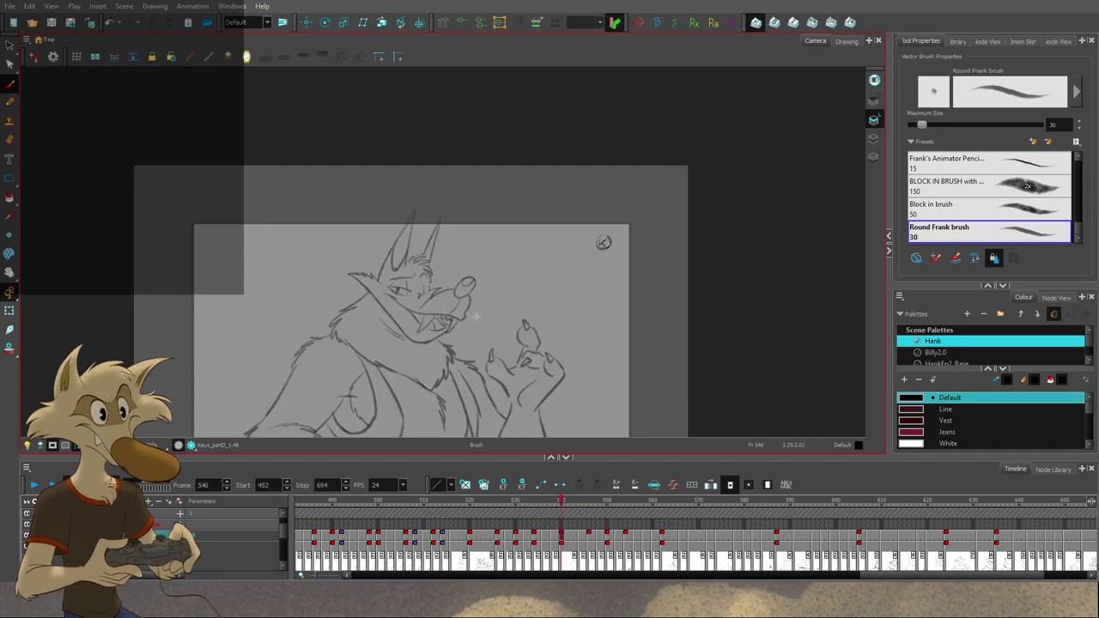
pyautogui.press('g')
pyautogui.press('g')
pyautogui.scroll(4, 478, 314)
pyautogui.press('f')
pyautogui.press('f')
pyautogui.press('f')
pyautogui.press('f')
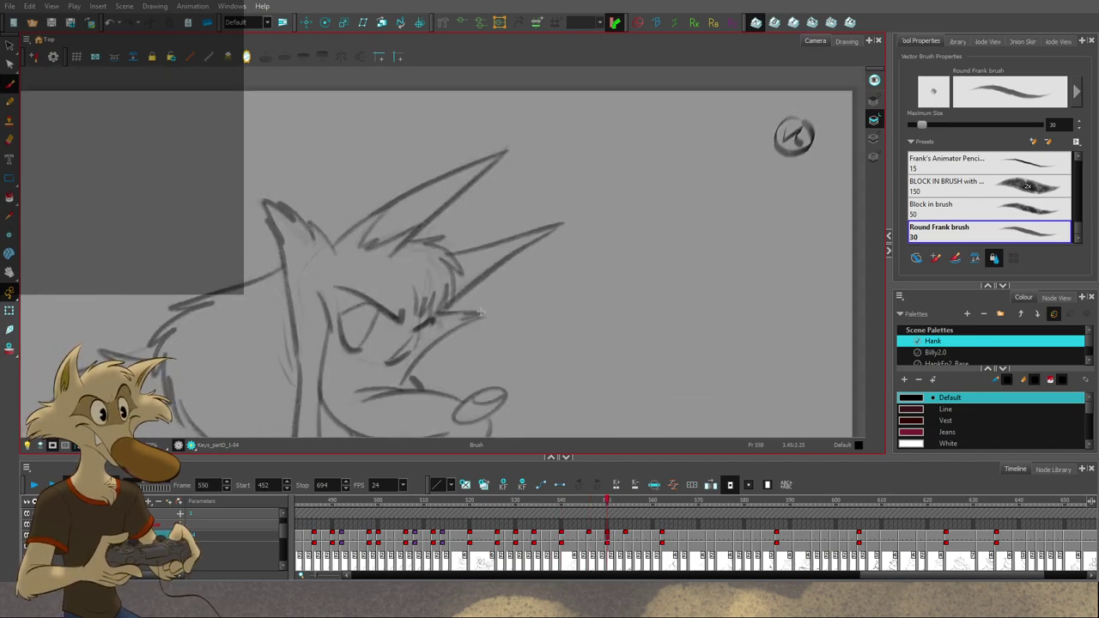
# Step: Draw the hair tuft between the ears and its short strands over the forehead on frame 546, reworking the last strokes
pyautogui.hotkey('ctrl', 'z')
pyautogui.hotkey('ctrl', 'z')
pyautogui.hotkey('ctrl', 'z')
pyautogui.hotkey('ctrl', 'z')
pyautogui.press('g')
pyautogui.press('f')
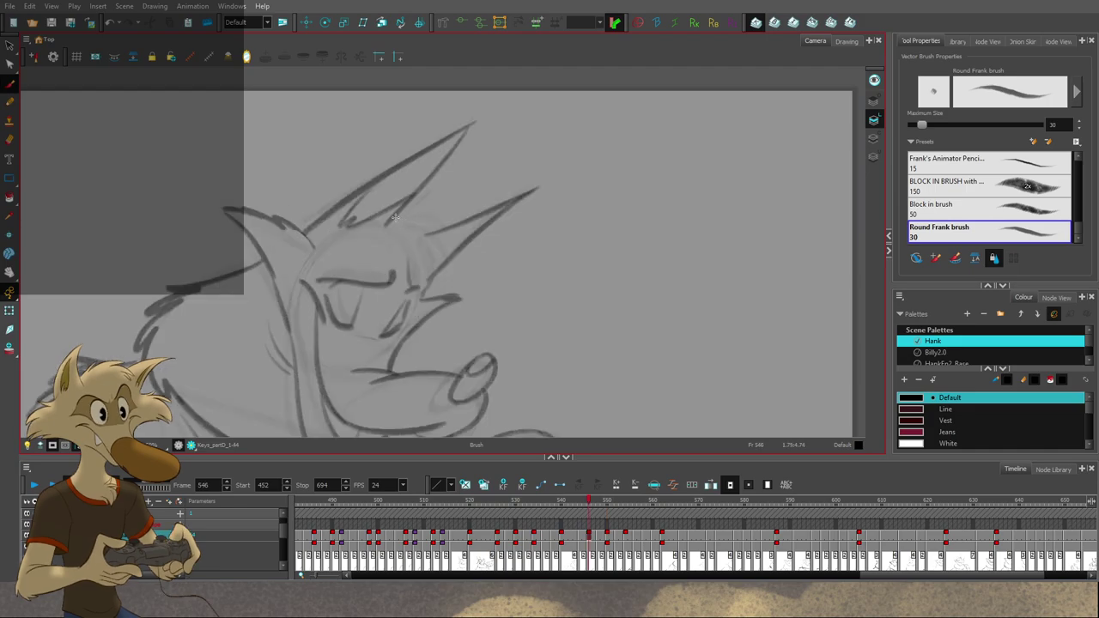
pyautogui.moveTo(394, 216); pyautogui.dragTo(440, 226)
pyautogui.moveTo(420, 226); pyautogui.dragTo(439, 240)
pyautogui.moveTo(429, 238)
pyautogui.mouseDown()
pyautogui.moveTo(438, 270)
pyautogui.moveTo(428, 252)
pyautogui.moveTo(440, 269)
pyautogui.moveTo(452, 260)
pyautogui.moveTo(422, 278)
pyautogui.moveTo(419, 263)
pyautogui.moveTo(405, 285)
pyautogui.mouseUp()
pyautogui.press('g')
pyautogui.press('f')
pyautogui.press('g')
pyautogui.press('f')
pyautogui.hotkey('ctrl', 'z')
pyautogui.hotkey('ctrl', 'z')
pyautogui.press('g')
pyautogui.press('f')
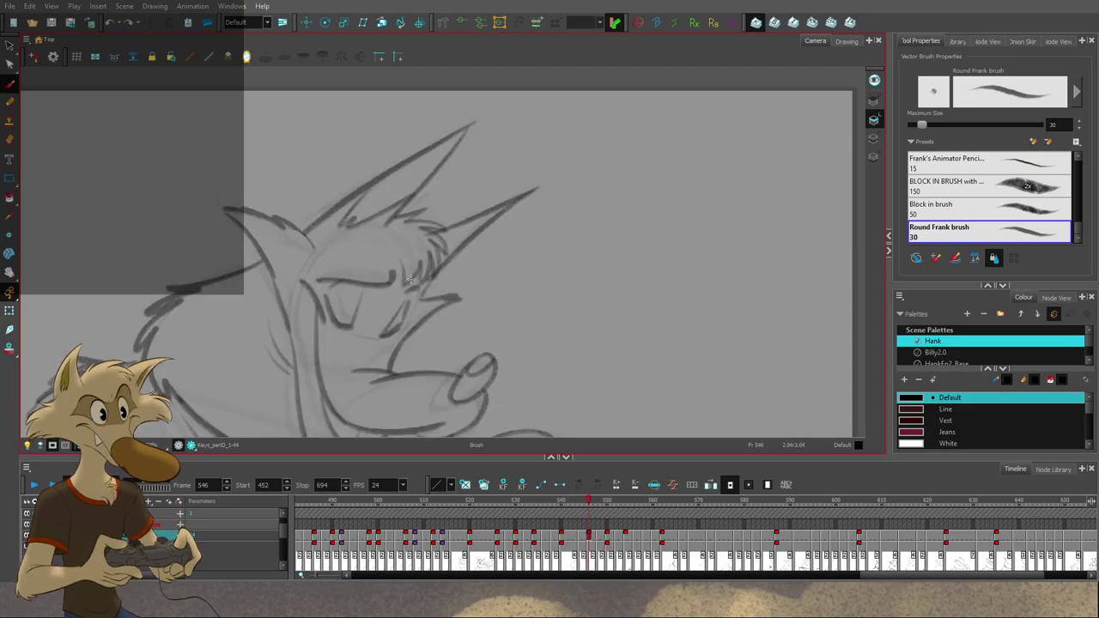
# Step: Flip repeatedly between frames 546, 550 and 554 to check how the hair tuft and ears move
pyautogui.press('g')
pyautogui.press('f')
pyautogui.press('g')
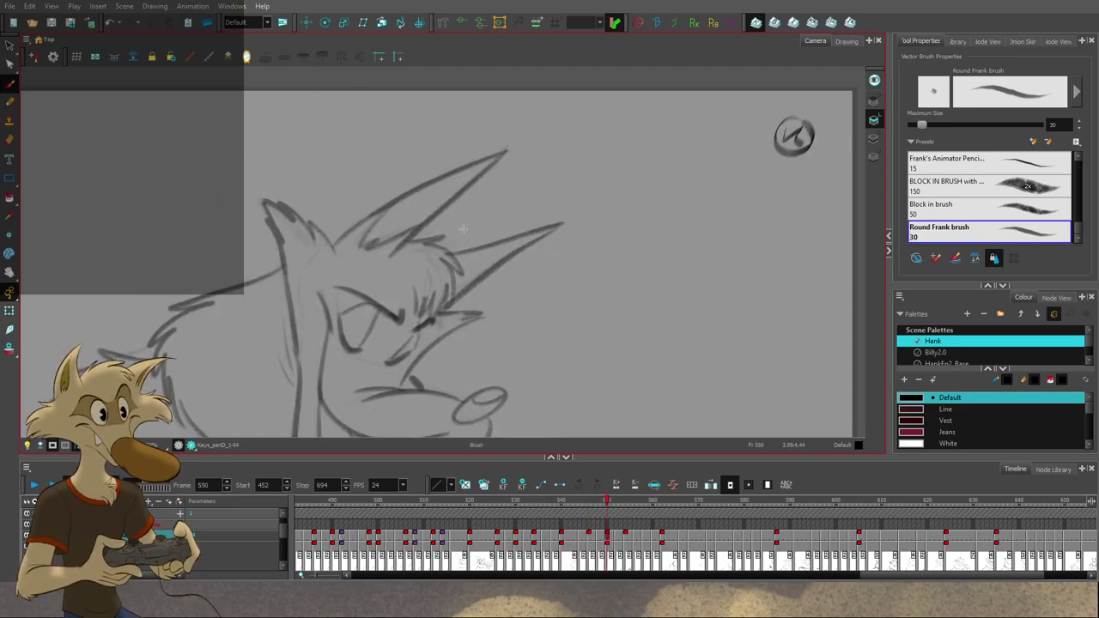
pyautogui.press('f')
pyautogui.press('g')
pyautogui.press('g')
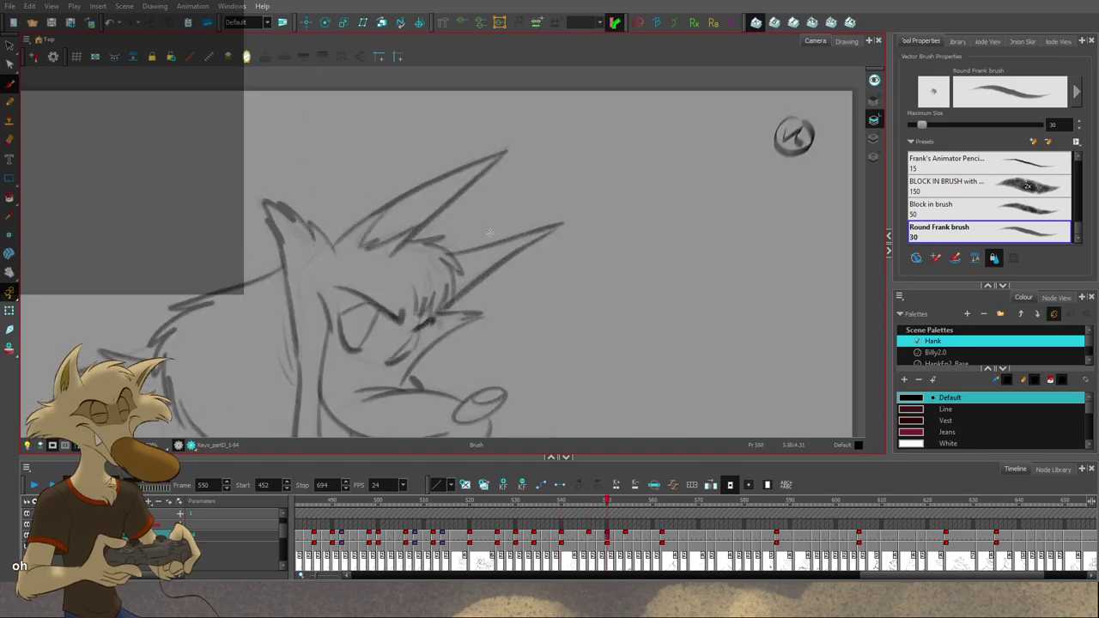
pyautogui.press('g')
pyautogui.press('g')
pyautogui.press('f')
pyautogui.press('f')
pyautogui.press('g')
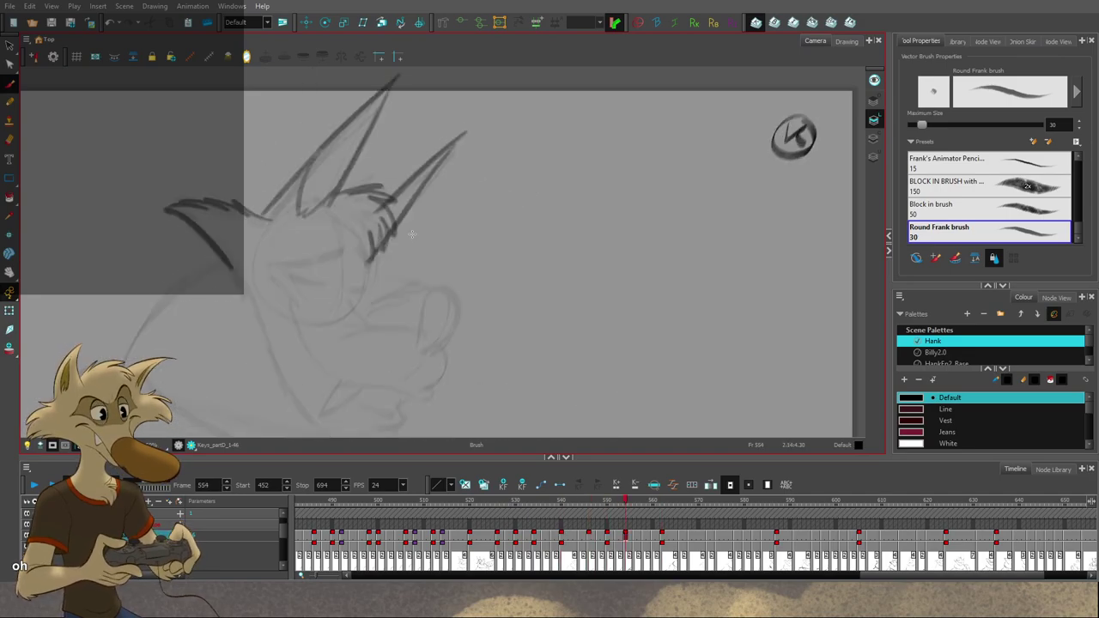
pyautogui.press('g')
pyautogui.press('f')
pyautogui.press('f')
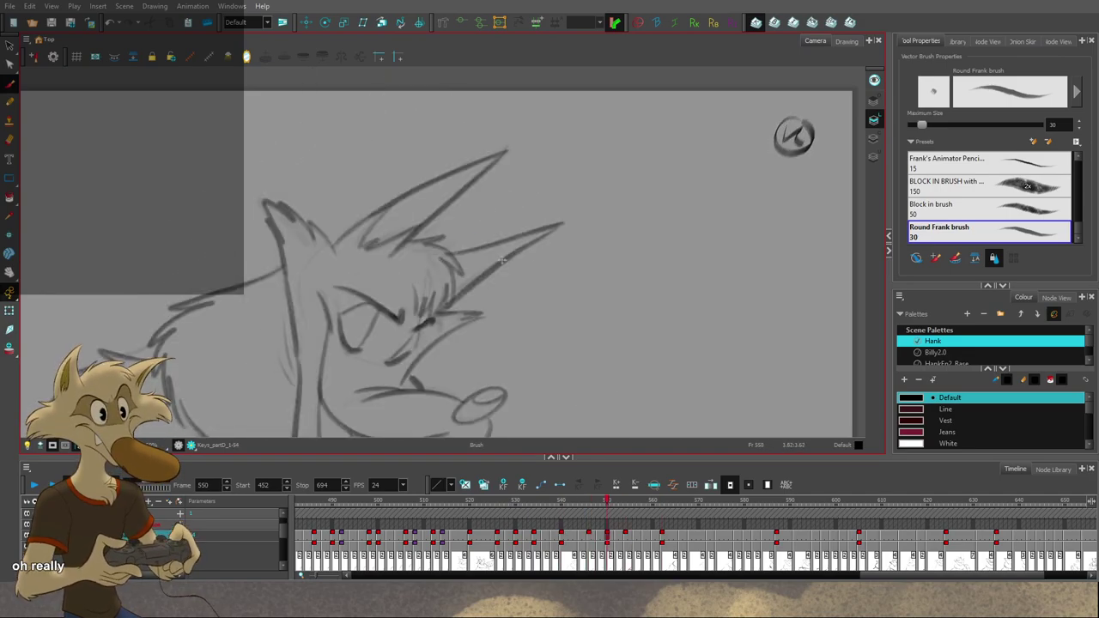
pyautogui.press('g')
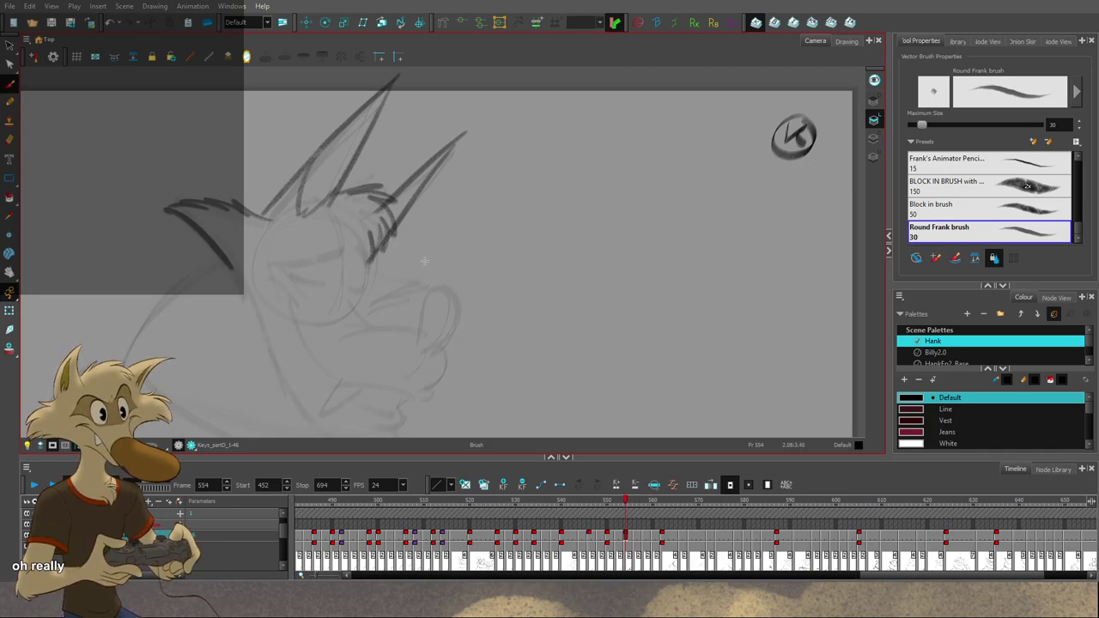
pyautogui.moveTo(473, 339)
pyautogui.mouseDown()
pyautogui.moveTo(599, 345)
pyautogui.moveTo(613, 324)
pyautogui.mouseUp()
pyautogui.press('f')
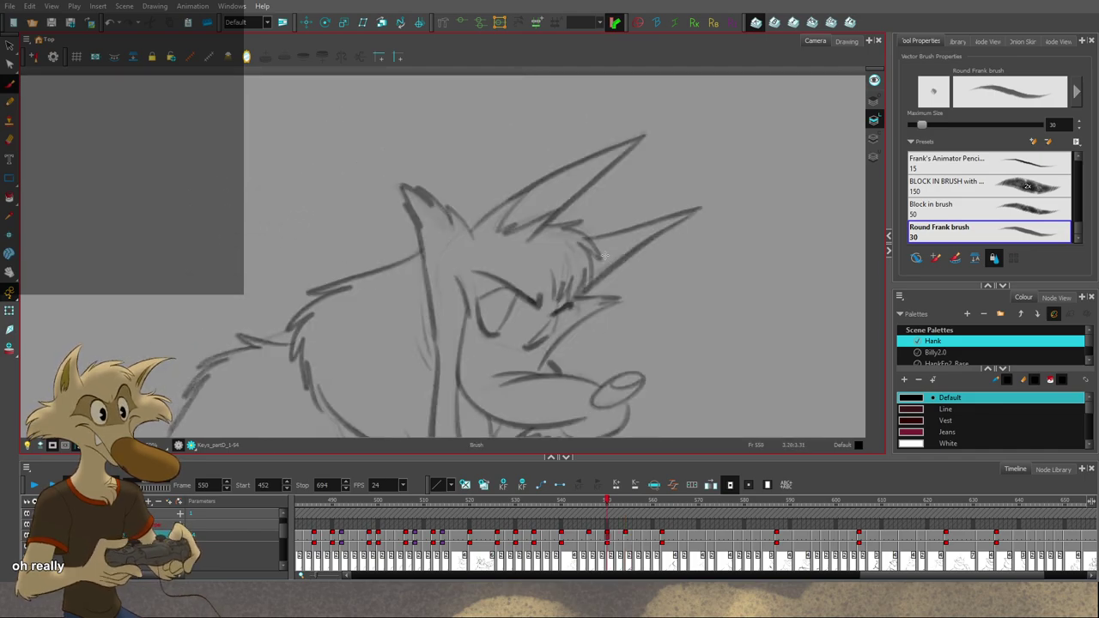
pyautogui.press('g')
pyautogui.press('g')
pyautogui.press('f')
pyautogui.press('f')
pyautogui.press('g')
# Step: Draw the pointed far brow tuft above the muzzle on frame 554, checking it against frame 562
pyautogui.moveTo(513, 245)
pyautogui.mouseDown()
pyautogui.moveTo(549, 254)
pyautogui.moveTo(557, 283)
pyautogui.moveTo(511, 295)
pyautogui.moveTo(553, 277)
pyautogui.moveTo(505, 292)
pyautogui.mouseUp()
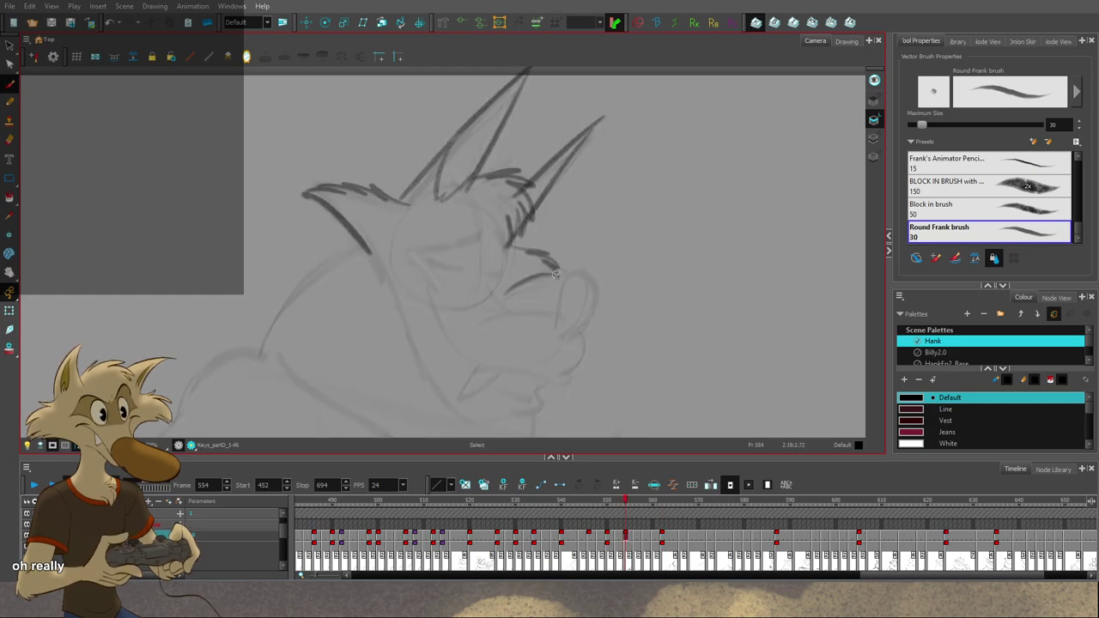
pyautogui.moveTo(593, 328); pyautogui.dragTo(575, 330)
pyautogui.press('g')
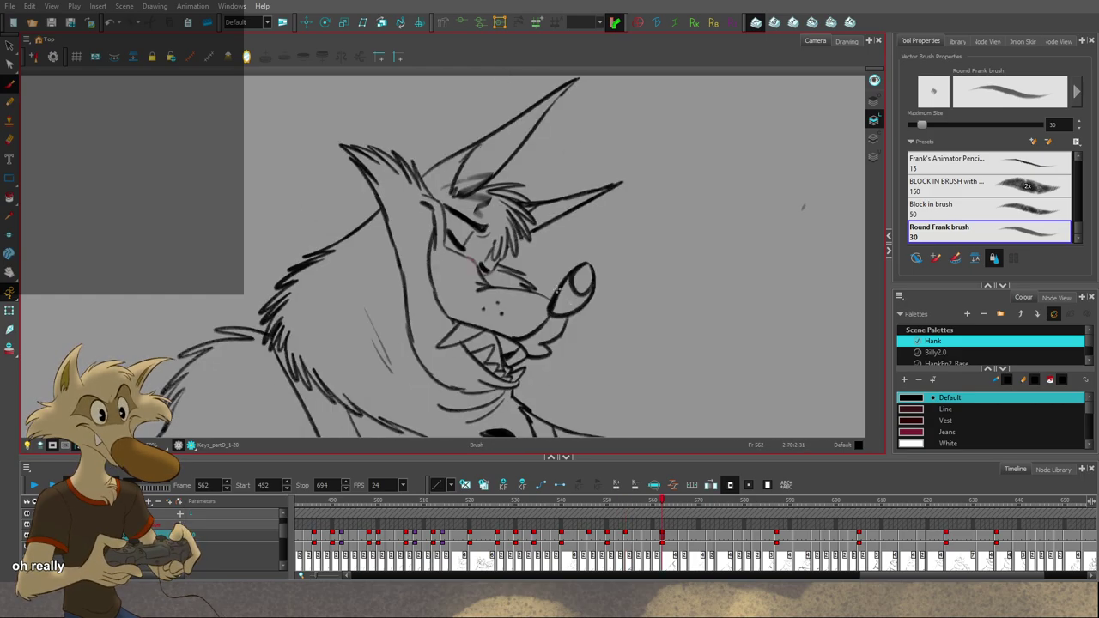
pyautogui.press('f')
pyautogui.press('f')
pyautogui.press('g')
pyautogui.press('g')
pyautogui.press('f')
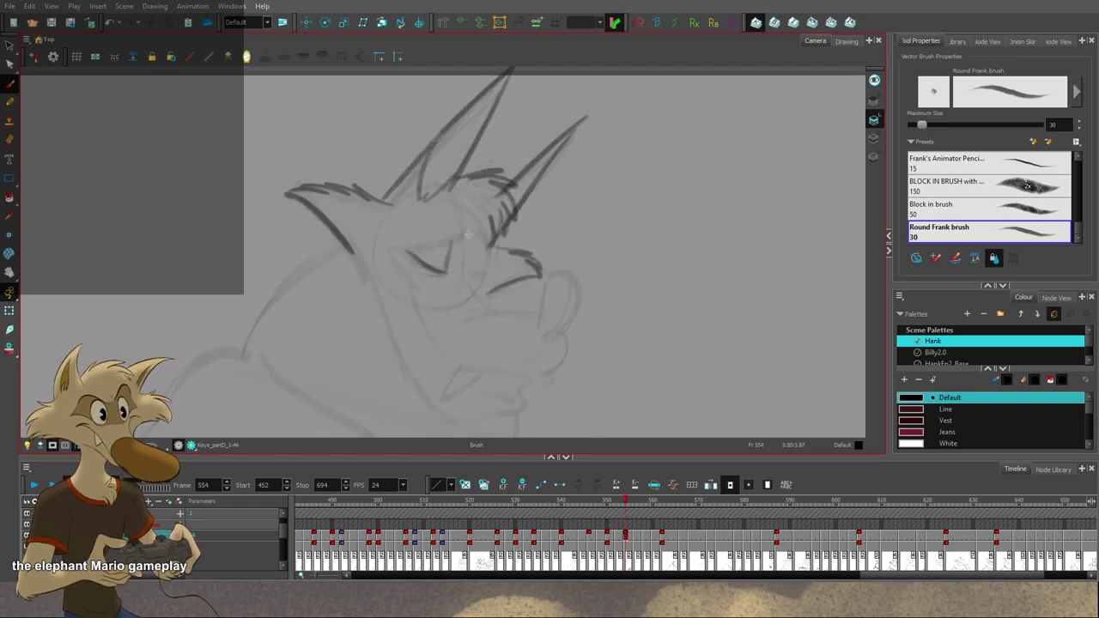
# Step: Draw the long near eyebrow and the line at the eye's outer corner on frame 554, comparing with frame 550
pyautogui.hotkey('ctrl', 'z')
pyautogui.moveTo(470, 236)
pyautogui.mouseDown()
pyautogui.moveTo(401, 241)
pyautogui.moveTo(468, 238)
pyautogui.mouseUp()
pyautogui.hotkey('ctrl', 'z')
pyautogui.hotkey('ctrl', 'z')
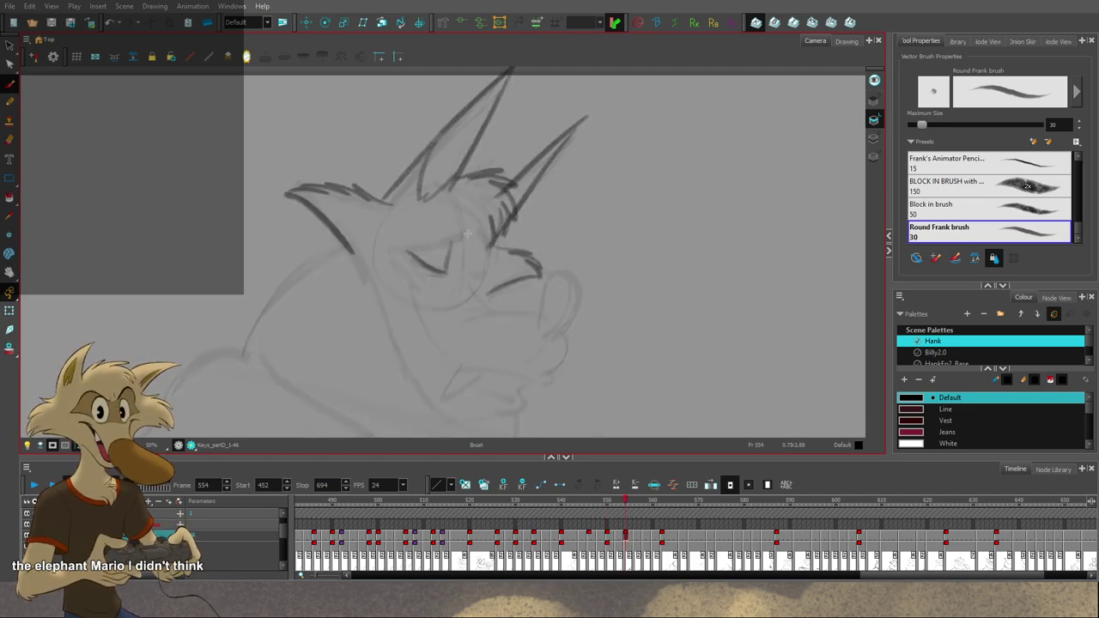
pyautogui.moveTo(392, 246); pyautogui.dragTo(470, 236)
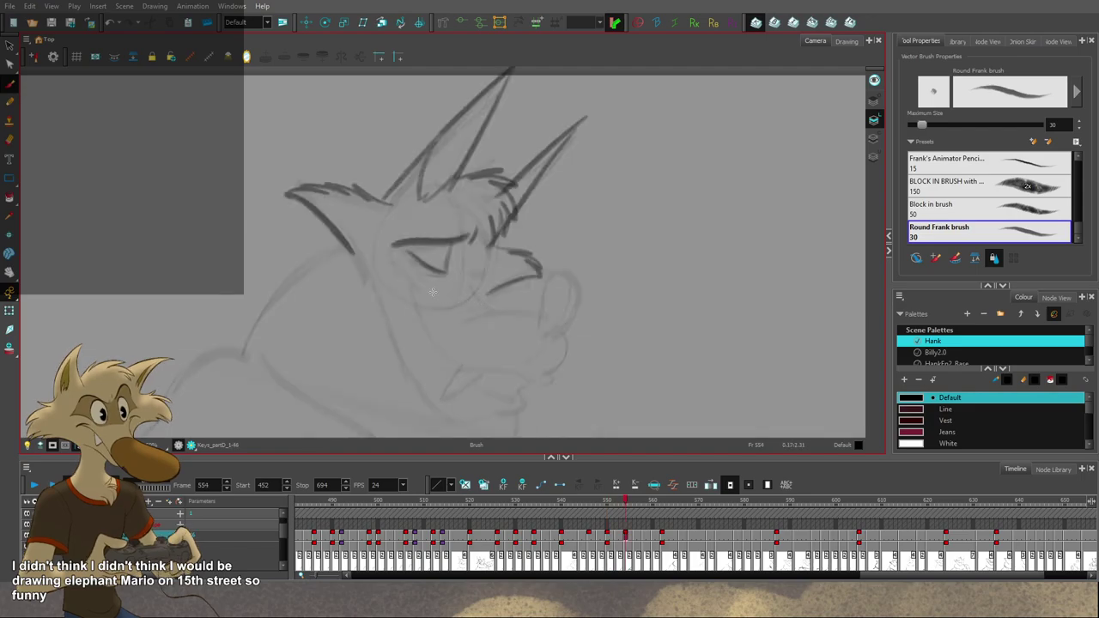
pyautogui.moveTo(381, 249); pyautogui.dragTo(411, 271)
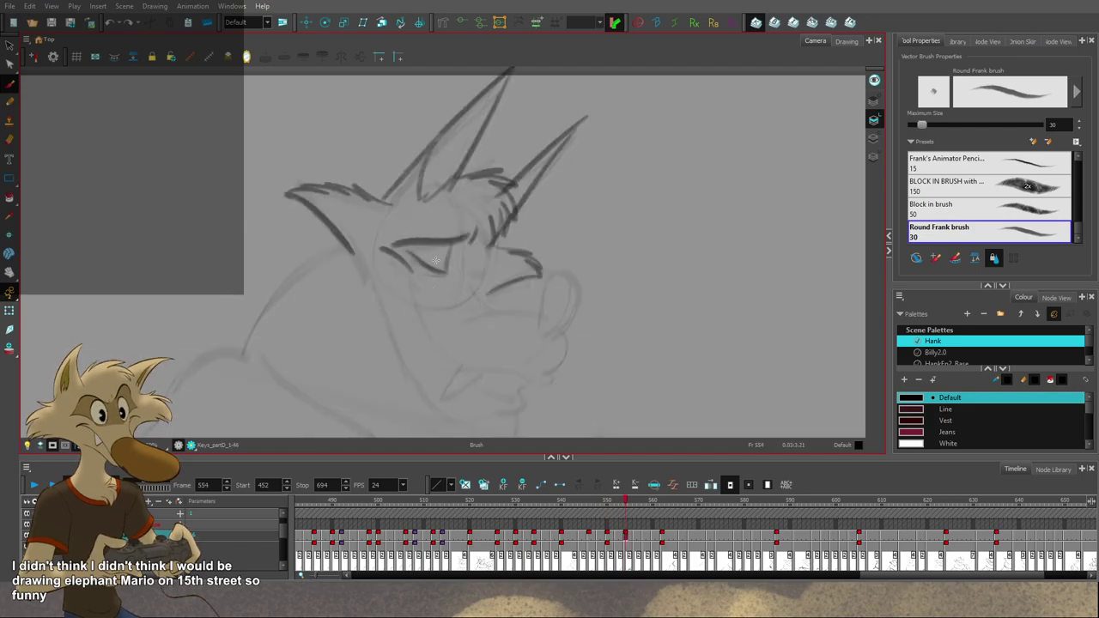
pyautogui.scroll(-7, 482, 269)
pyautogui.scroll(2, 509, 283)
pyautogui.press('f')
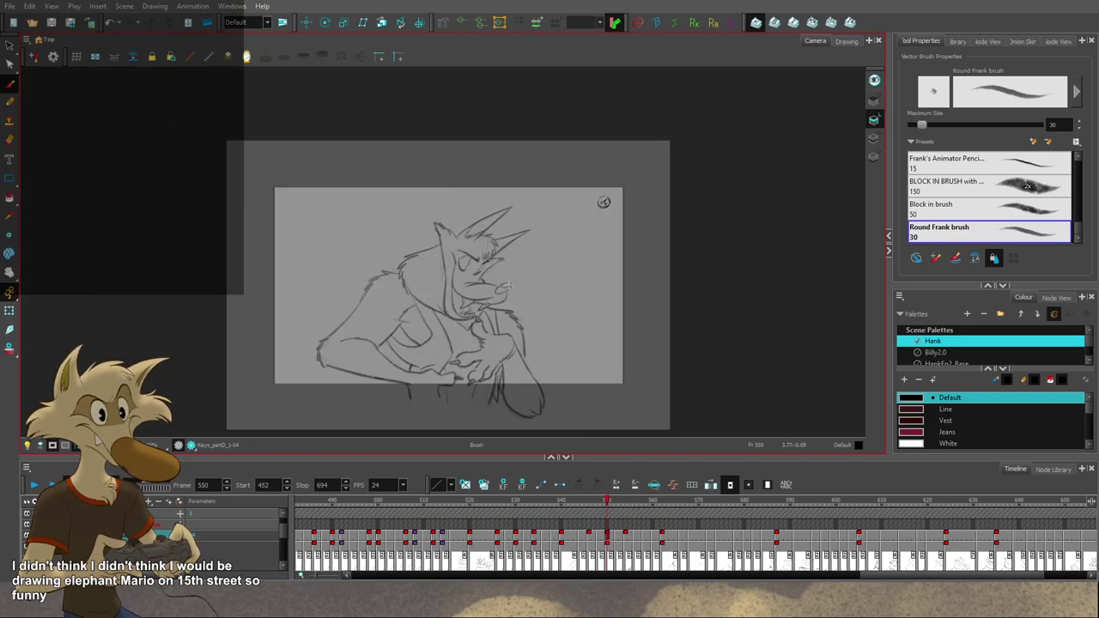
# Step: Mirror the view and flip repeatedly through frames 546, 550 and 554 to check how the head moves
pyautogui.press('g')
pyautogui.scroll(2, 488, 278)
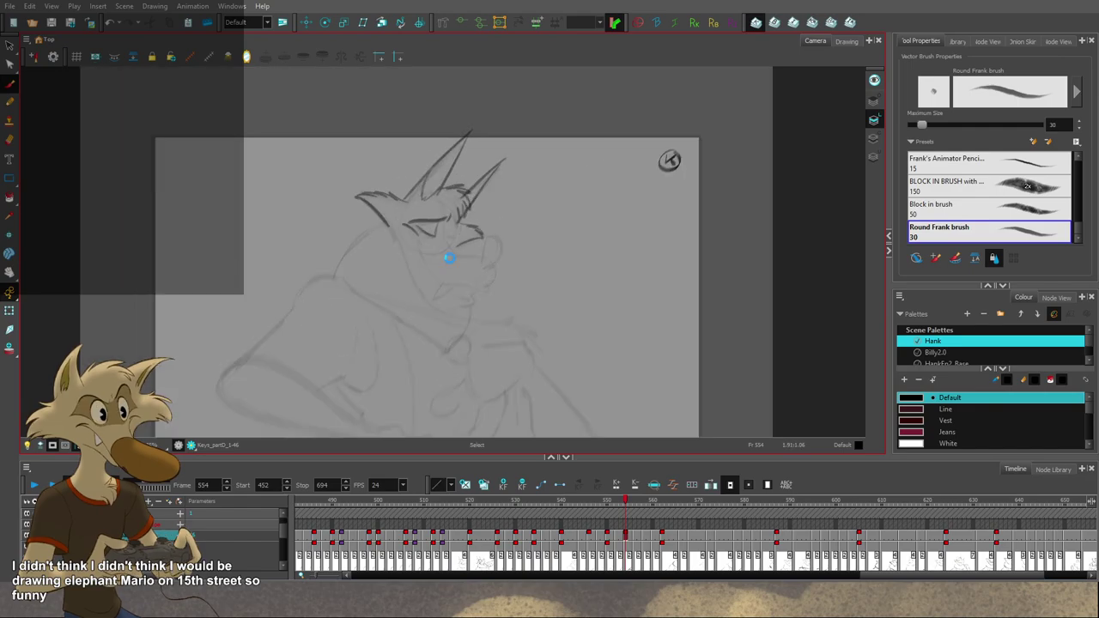
pyautogui.click(247, 57)
pyautogui.scroll(-2, 203, 152)
pyautogui.press('f')
pyautogui.press('f')
pyautogui.press('f')
pyautogui.press('f')
pyautogui.press('f')
pyautogui.press('f')
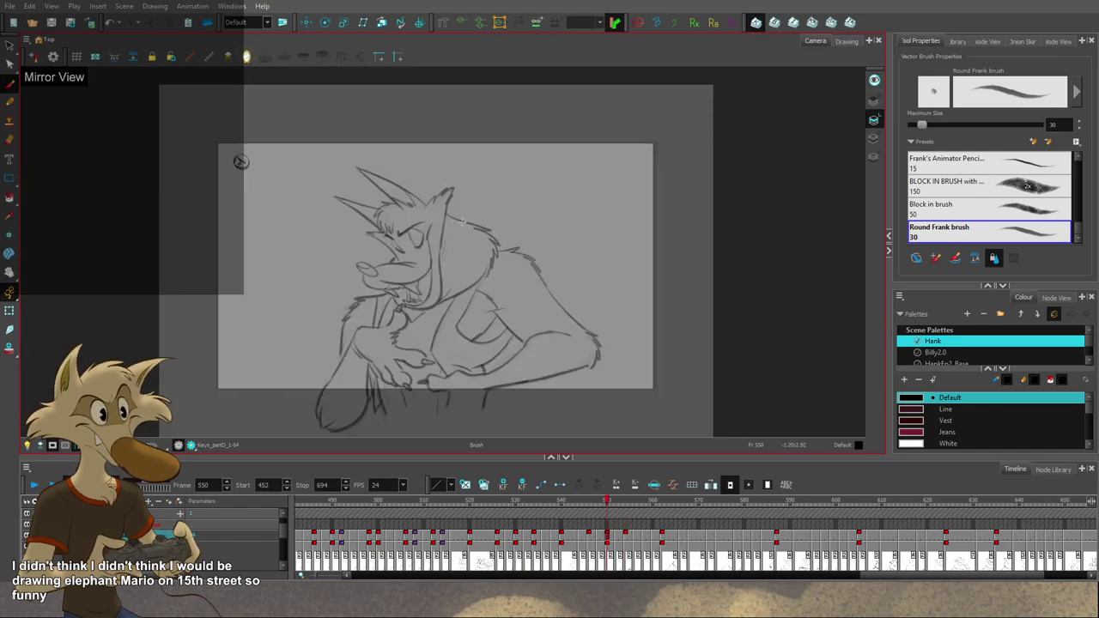
pyautogui.press('g')
pyautogui.press('g')
pyautogui.press('g')
pyautogui.press('g')
pyautogui.press('g')
pyautogui.press('g')
pyautogui.press('g')
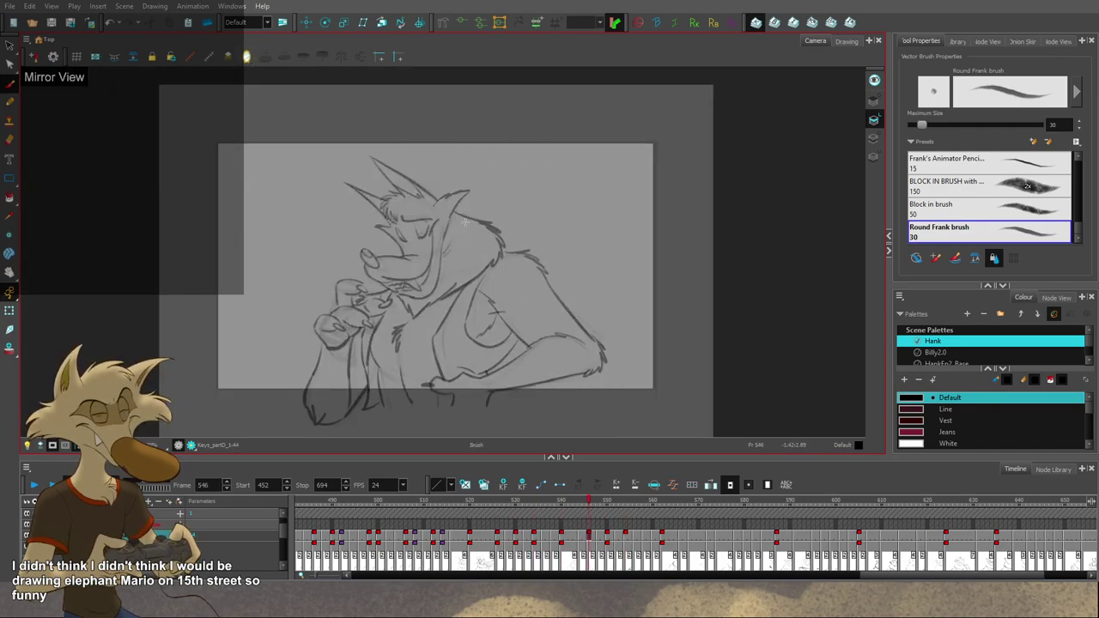
pyautogui.press('f')
pyautogui.press('f')
pyautogui.press('g')
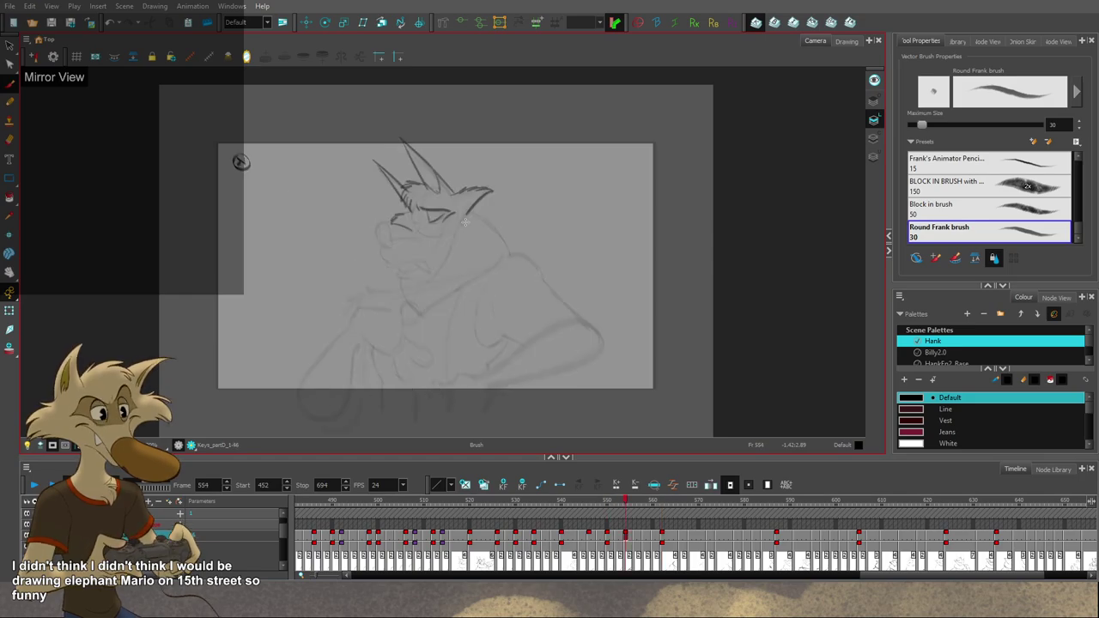
pyautogui.scroll(4, 463, 221)
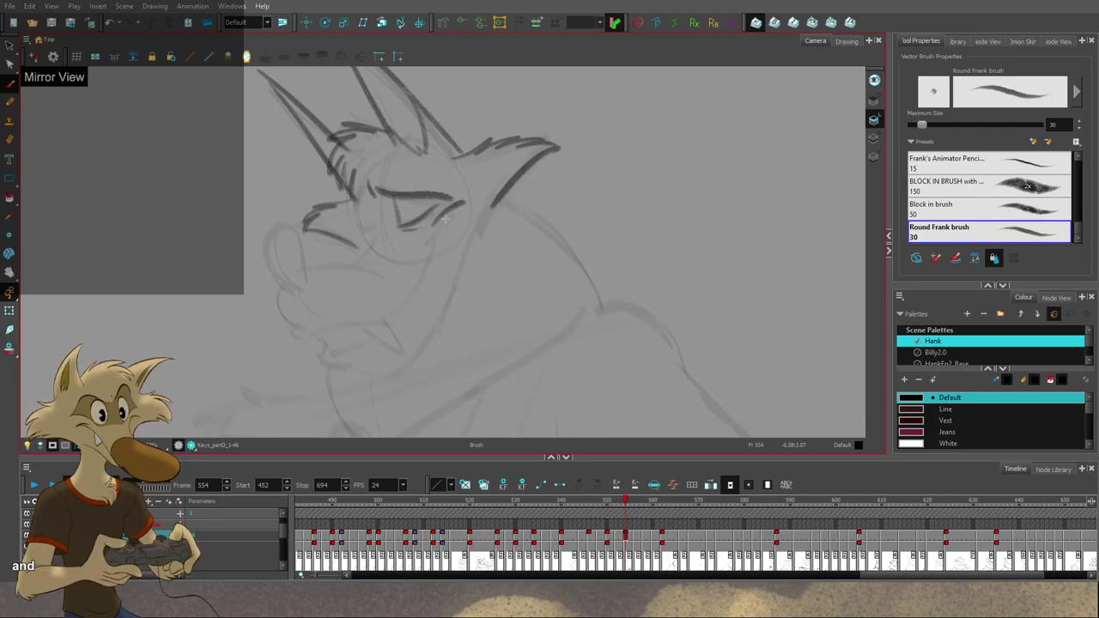
# Step: Draw the narrow far eye beside the forehead strands on frame 554, comparing the pose with frame 550
pyautogui.press('f')
pyautogui.press('1')
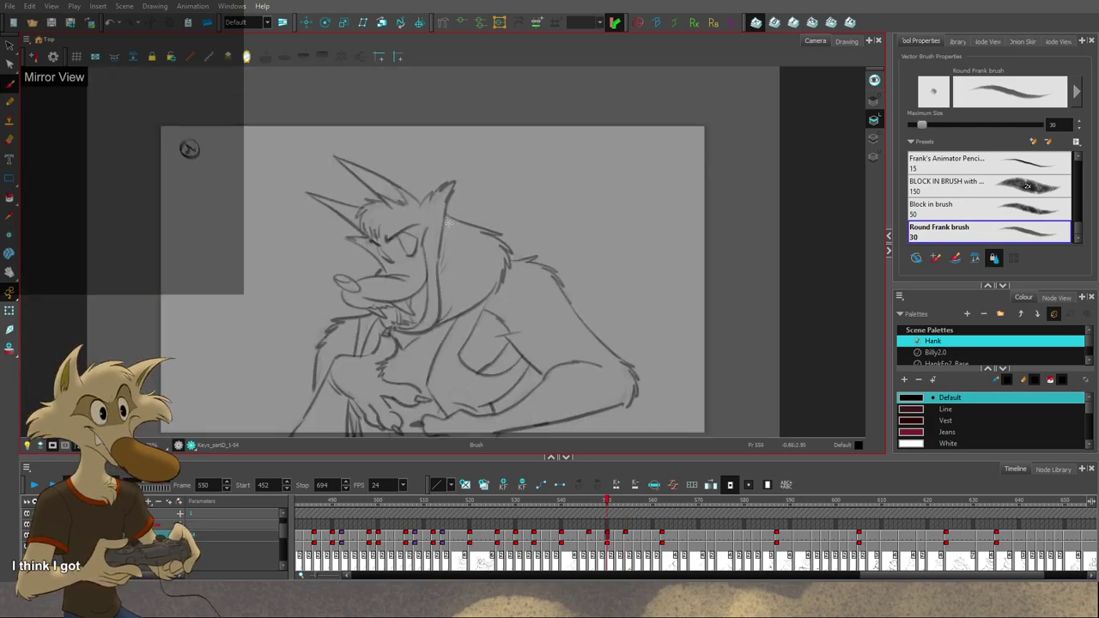
pyautogui.press('g')
pyautogui.press('g')
pyautogui.press('2')
pyautogui.press('f')
pyautogui.press('f')
pyautogui.press('g')
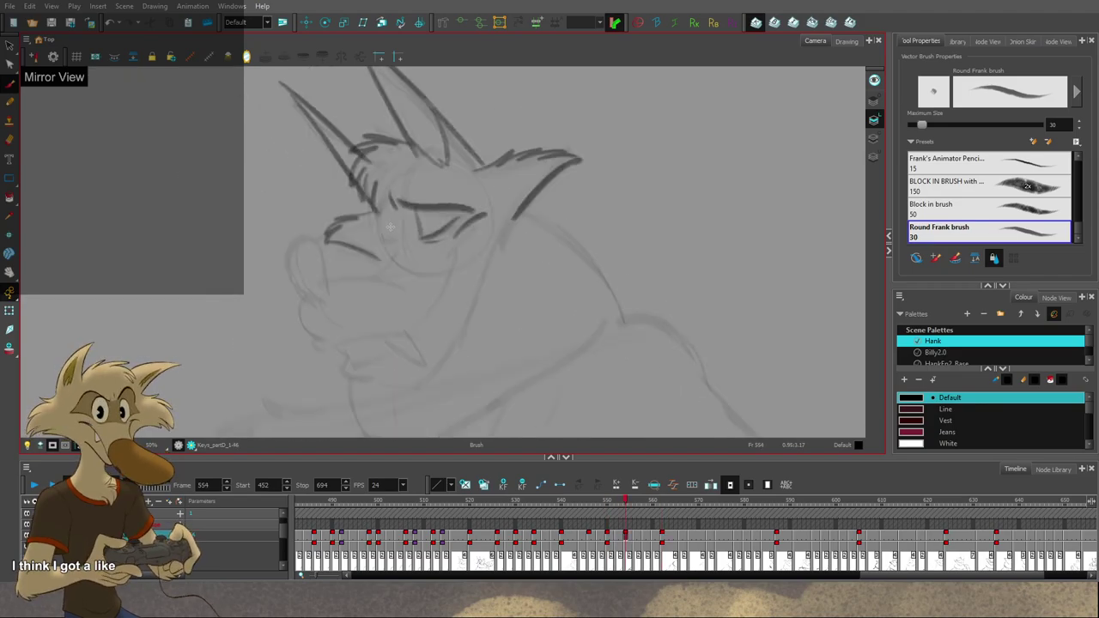
pyautogui.hotkey('ctrl', 'z')
pyautogui.moveTo(379, 207); pyautogui.dragTo(389, 231)
pyautogui.hotkey('ctrl', 'z')
pyautogui.hotkey('ctrl', 'z')
pyautogui.hotkey('ctrl', 'z')
pyautogui.hotkey('alt', 'b')
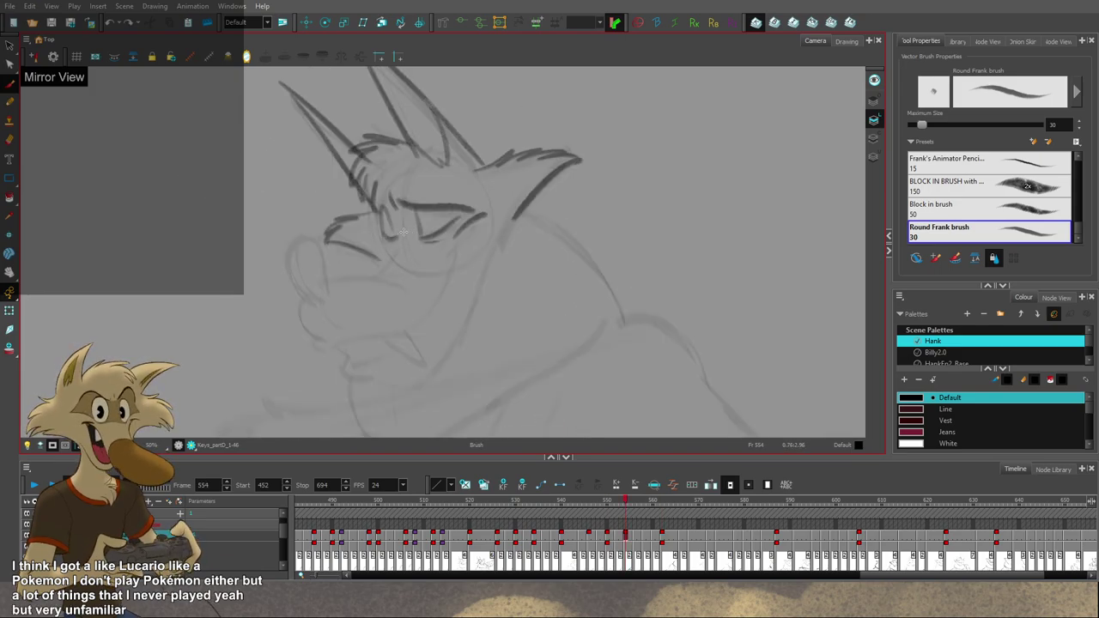
pyautogui.hotkey('alt', 'b')
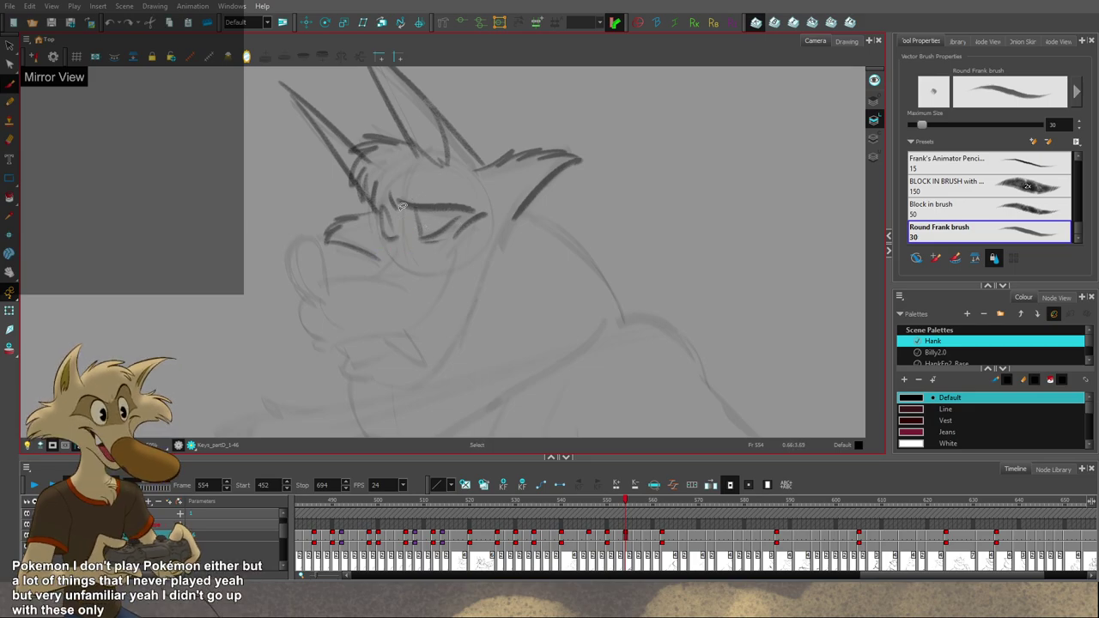
pyautogui.hotkey('alt', 'b')
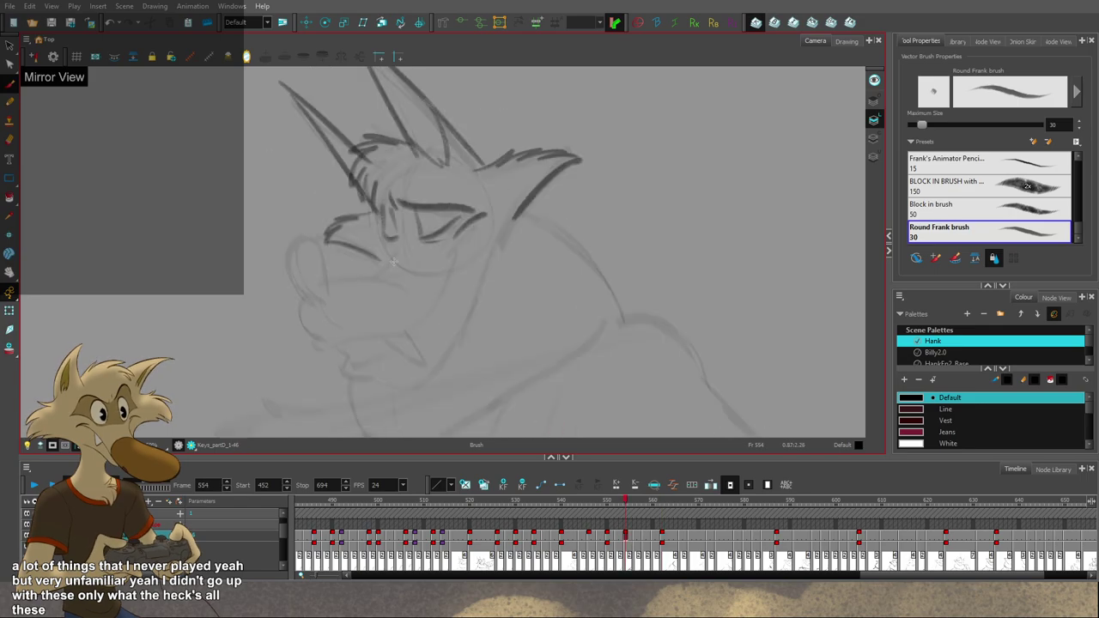
# Step: Draw the short diagonal crease running from below the far eye onto the muzzle on frame 554
pyautogui.hotkey('ctrl', 'z')
pyautogui.moveTo(398, 254); pyautogui.dragTo(369, 274)
pyautogui.hotkey('ctrl', 'z')
pyautogui.hotkey('ctrl', 'z')
# Step: Draw the curved cheek line from the near eye's outer corner down toward the mouth, checking against frame 550
pyautogui.press('f')
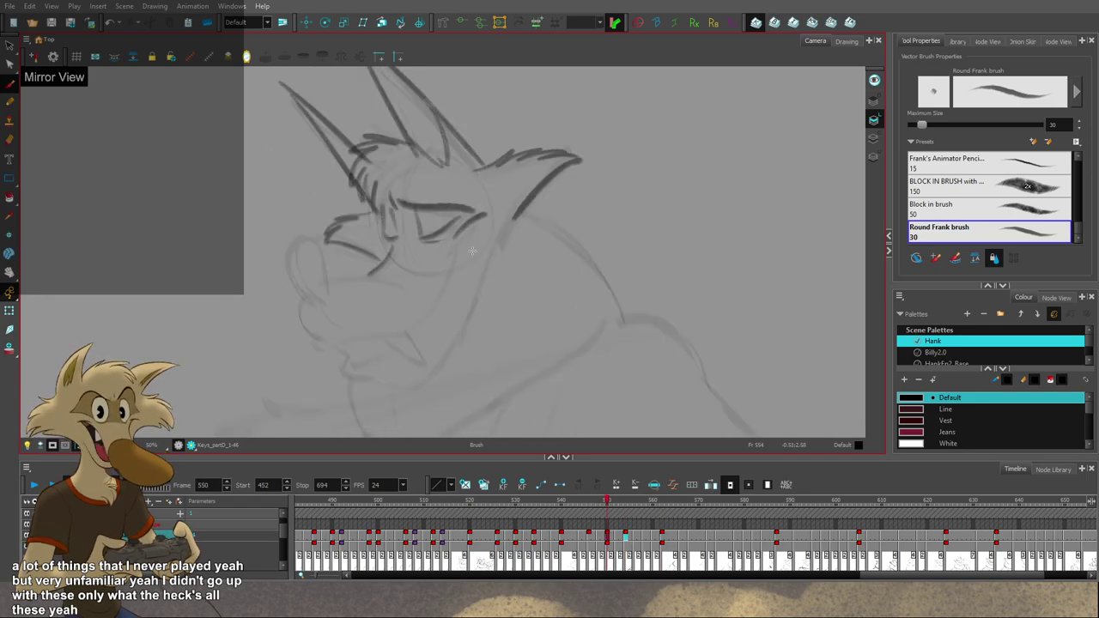
pyautogui.press('g')
pyautogui.press('g')
pyautogui.press('f')
pyautogui.moveTo(472, 228); pyautogui.dragTo(427, 316)
pyautogui.hotkey('ctrl', 'z')
pyautogui.hotkey('ctrl', 'z')
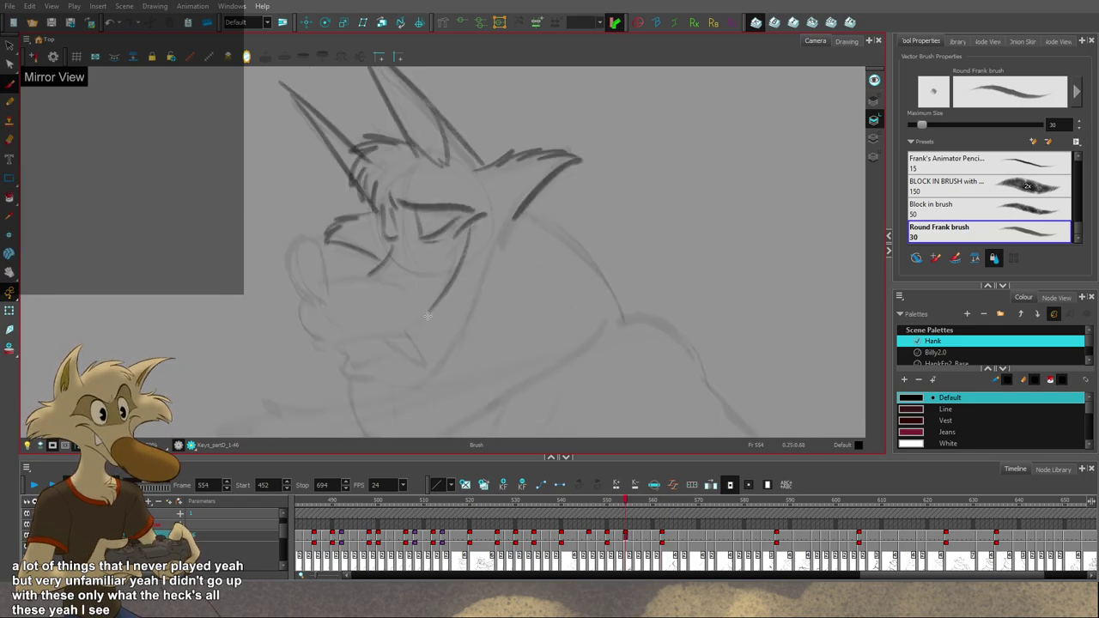
# Step: Draw the oval outline of the nose at the muzzle's tip on frame 554, checking it against the neighbouring drawings
pyautogui.press('g')
pyautogui.press('f')
pyautogui.press('f')
pyautogui.press('g')
pyautogui.press('g')
pyautogui.press('f')
pyautogui.moveTo(306, 293)
pyautogui.mouseDown()
pyautogui.moveTo(317, 299)
pyautogui.moveTo(291, 288)
pyautogui.moveTo(321, 299)
pyautogui.moveTo(291, 271)
pyautogui.mouseUp()
pyautogui.hotkey('ctrl', 'z')
pyautogui.hotkey('ctrl', 'z')
pyautogui.hotkey('ctrl', 'z')
pyautogui.hotkey('ctrl', 'z')
pyautogui.hotkey('ctrl', 'z')
pyautogui.hotkey('ctrl', 'z')
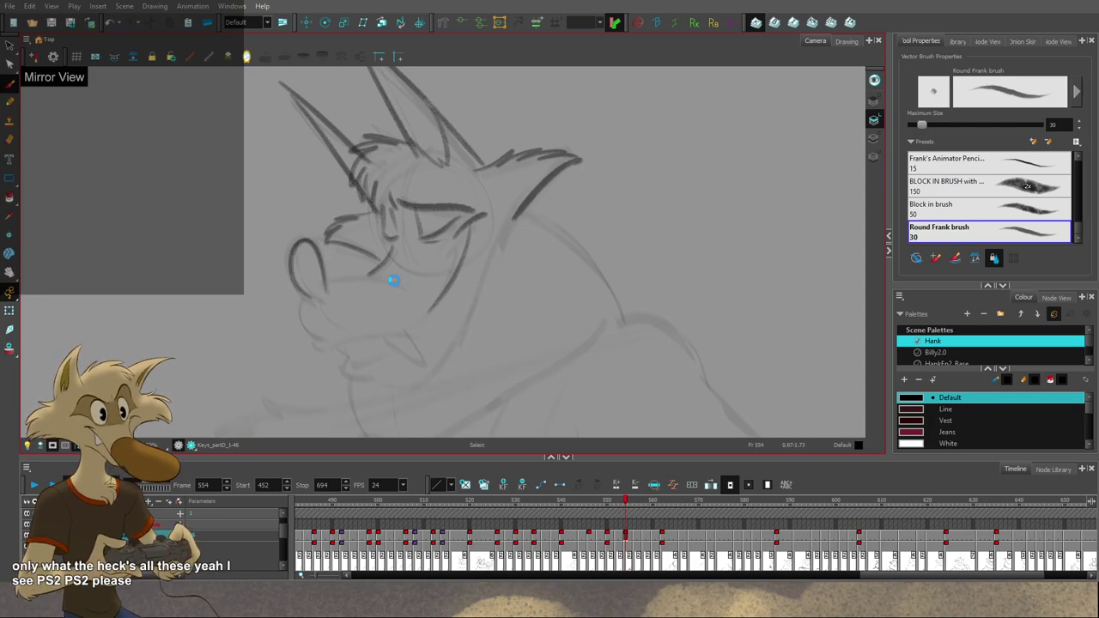
# Step: Add the highlight curve inside the nose on frame 554, comparing the nose with frame 562
pyautogui.press('f')
pyautogui.press('g')
pyautogui.press('g')
pyautogui.press('f')
pyautogui.press('f')
pyautogui.press('g')
pyautogui.press('g')
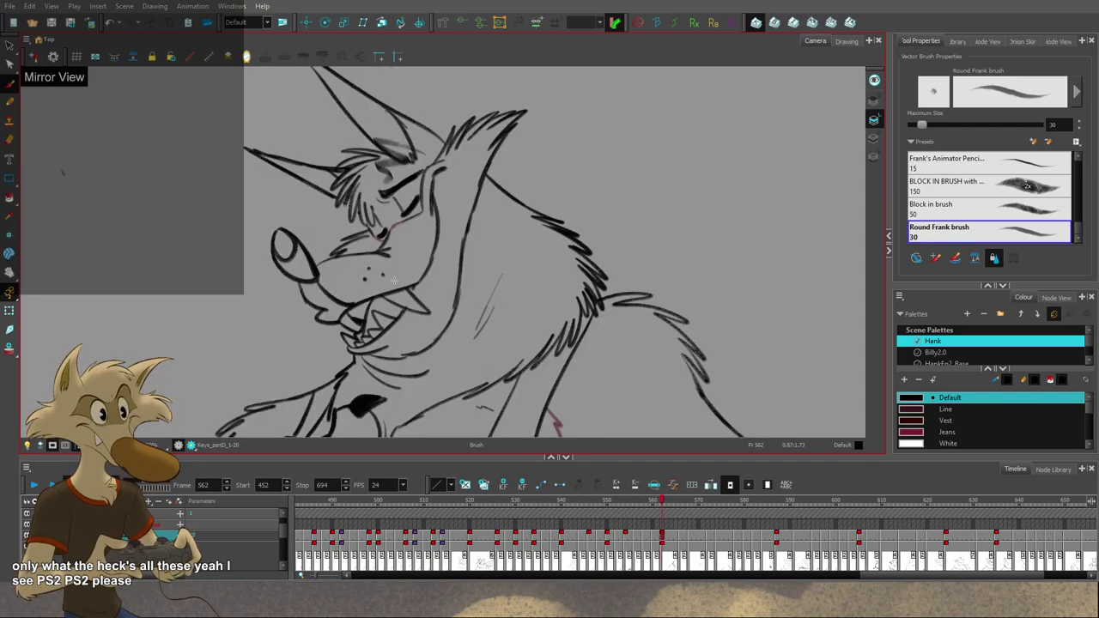
pyautogui.press(',')
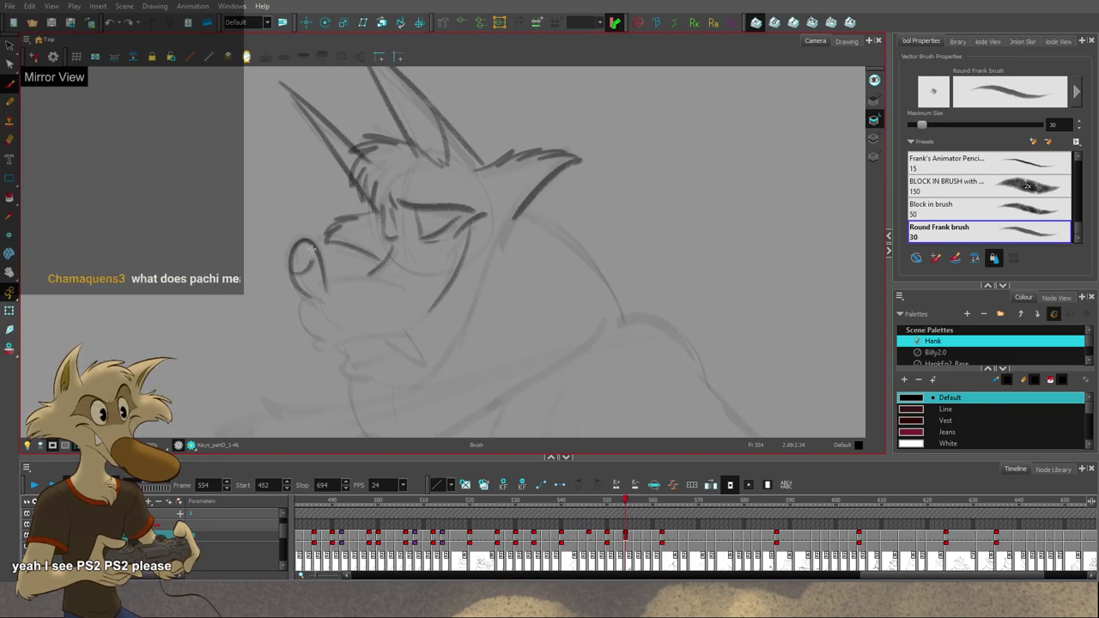
pyautogui.moveTo(312, 249); pyautogui.dragTo(314, 244)
pyautogui.press('f')
pyautogui.press('g')
pyautogui.press('g')
pyautogui.press('f')
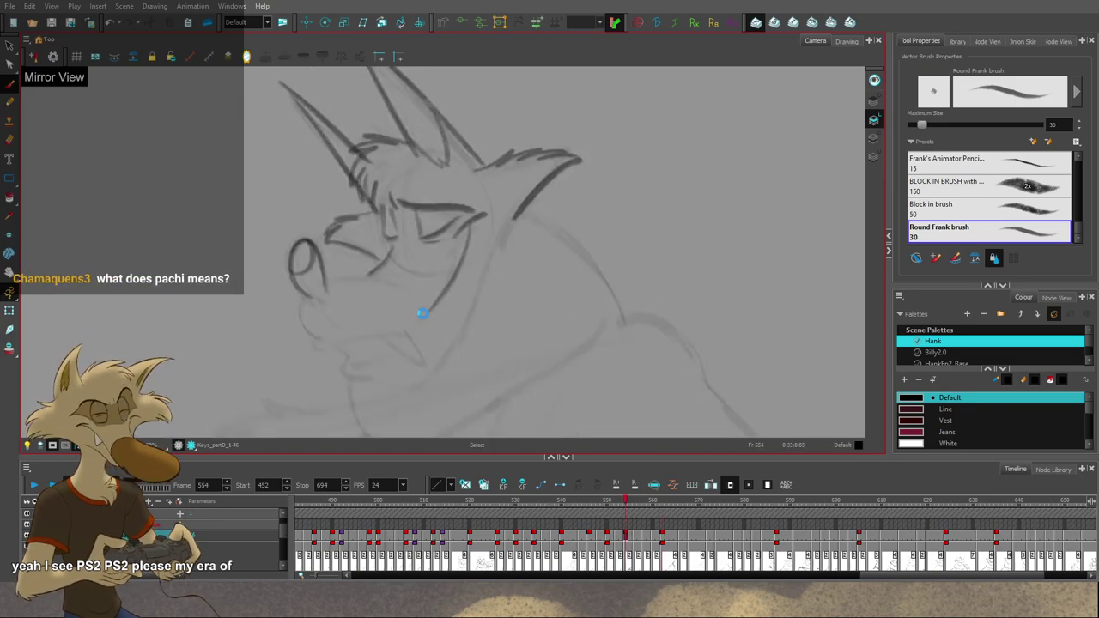
# Step: Close the nose's lower edge and draw the muzzle's upper line back toward the cheek on frame 554
pyautogui.moveTo(496, 315)
pyautogui.mouseDown()
pyautogui.moveTo(532, 312)
pyautogui.moveTo(503, 330)
pyautogui.mouseUp()
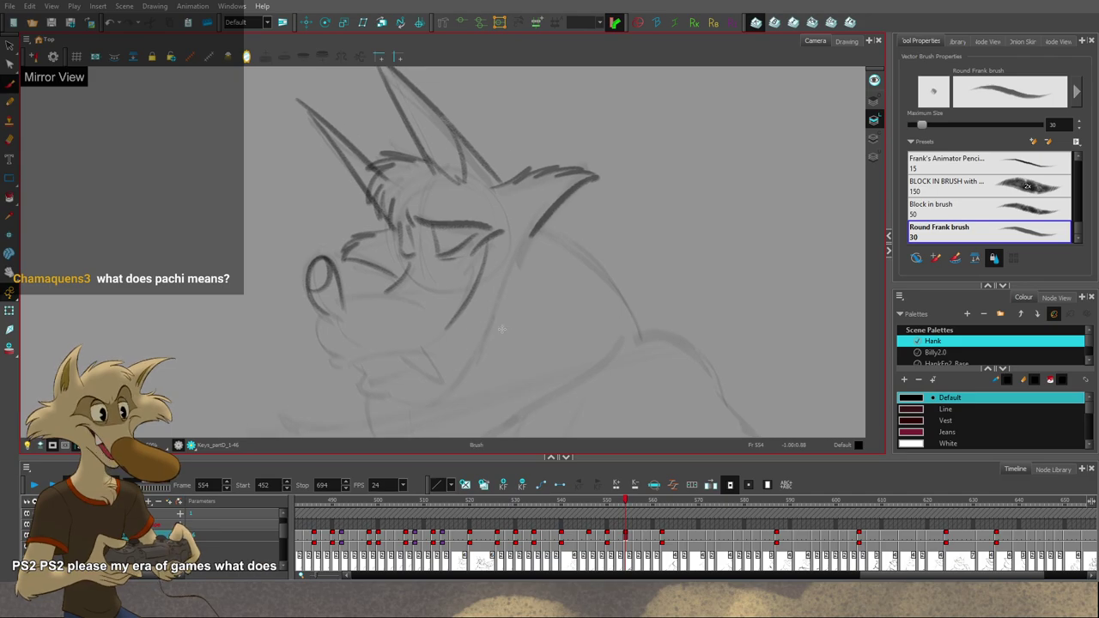
pyautogui.press('f')
pyautogui.press('g')
pyautogui.moveTo(320, 309)
pyautogui.mouseDown()
pyautogui.moveTo(342, 310)
pyautogui.moveTo(345, 296)
pyautogui.moveTo(424, 322)
pyautogui.mouseUp()
pyautogui.hotkey('ctrl', 'z')
pyautogui.hotkey('ctrl', 'z')
pyautogui.press('.')
pyautogui.press(',')
pyautogui.press(',')
pyautogui.press('.')
pyautogui.press('.')
pyautogui.press(',')
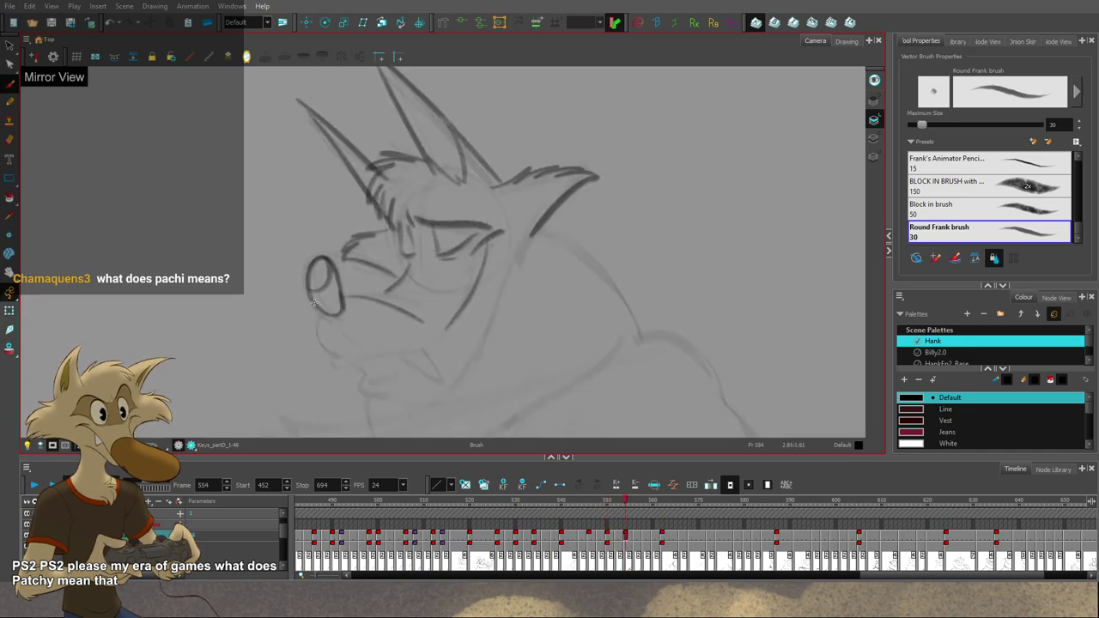
# Step: Draw the curved front of the upper lip below the nose on frame 554, comparing it with frame 550
pyautogui.hotkey('alt', 's')
pyautogui.moveTo(319, 314); pyautogui.dragTo(348, 355)
pyautogui.hotkey('ctrl', 'z')
pyautogui.press('f')
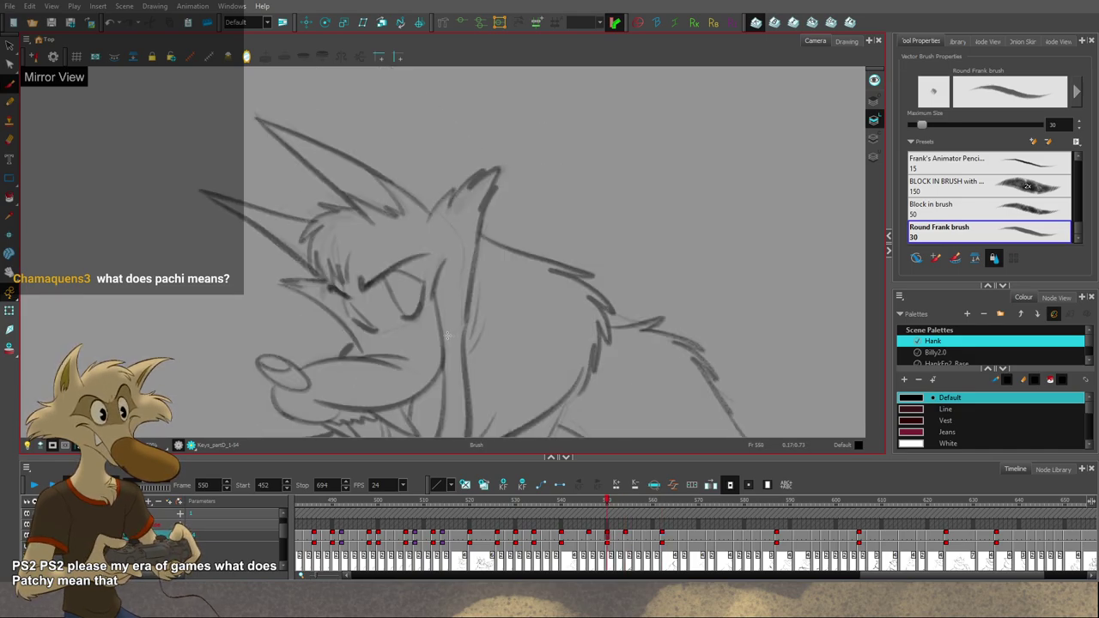
pyautogui.press('g')
pyautogui.press('g')
pyautogui.press(',')
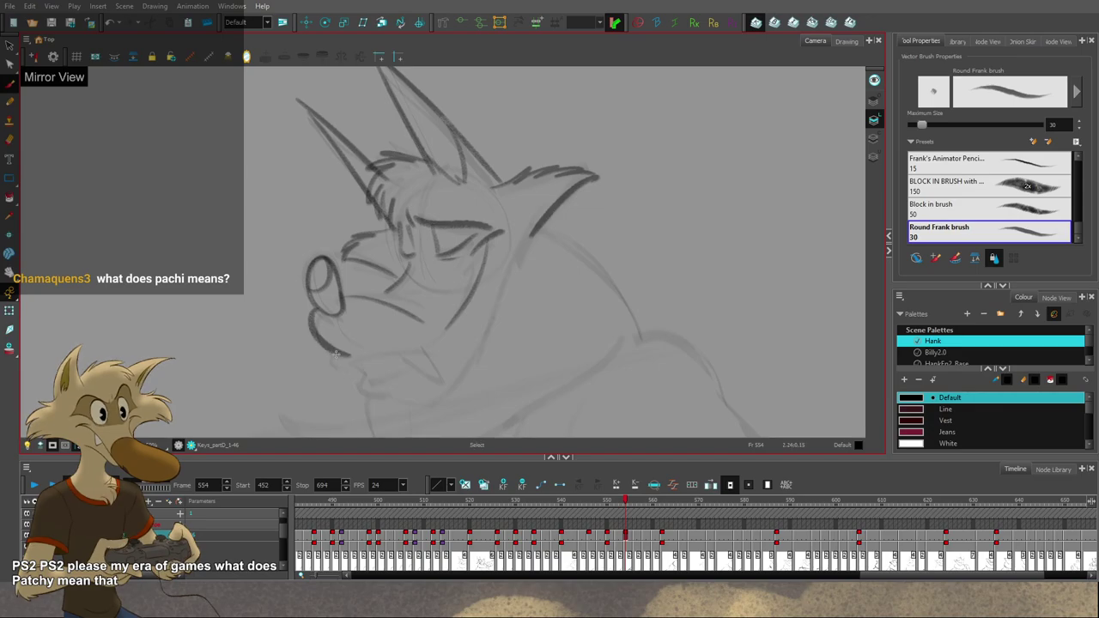
# Step: Draw the mouth line from the front lip up into the cheek line, reworking the stroke and checking frames 550 and 562
pyautogui.moveTo(357, 360); pyautogui.dragTo(422, 360)
pyautogui.press('.')
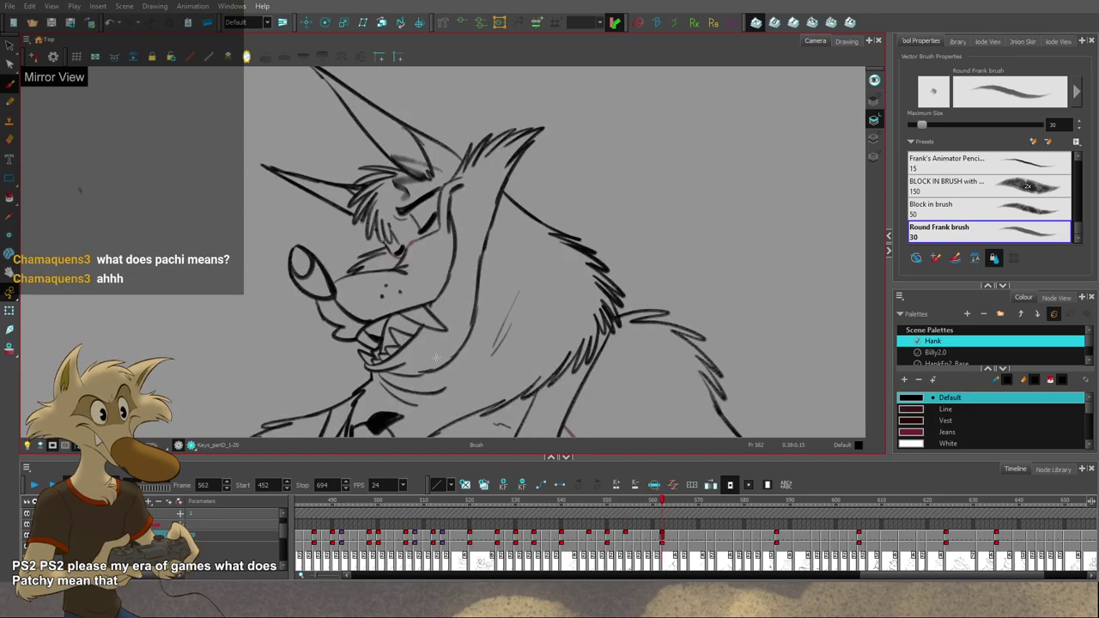
pyautogui.press(',')
pyautogui.hotkey('alt', 's')
pyautogui.hotkey('alt', 'b')
pyautogui.moveTo(352, 362); pyautogui.dragTo(444, 359)
pyautogui.press('f')
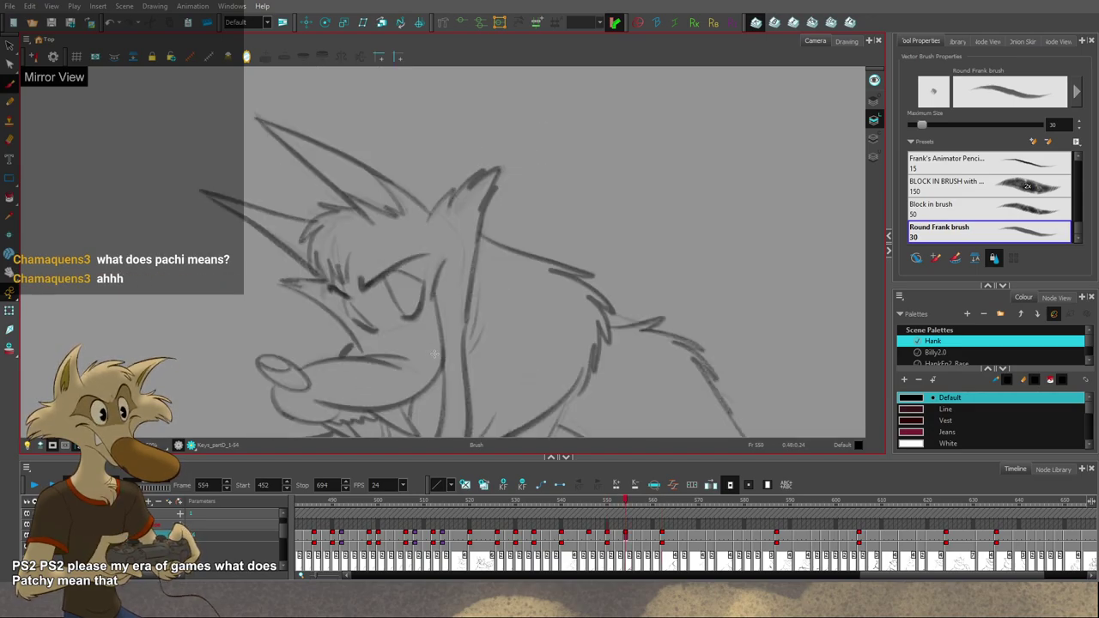
pyautogui.press('g')
pyautogui.press('g')
pyautogui.press('f')
pyautogui.hotkey('ctrl', 'z')
pyautogui.moveTo(358, 360); pyautogui.dragTo(420, 353)
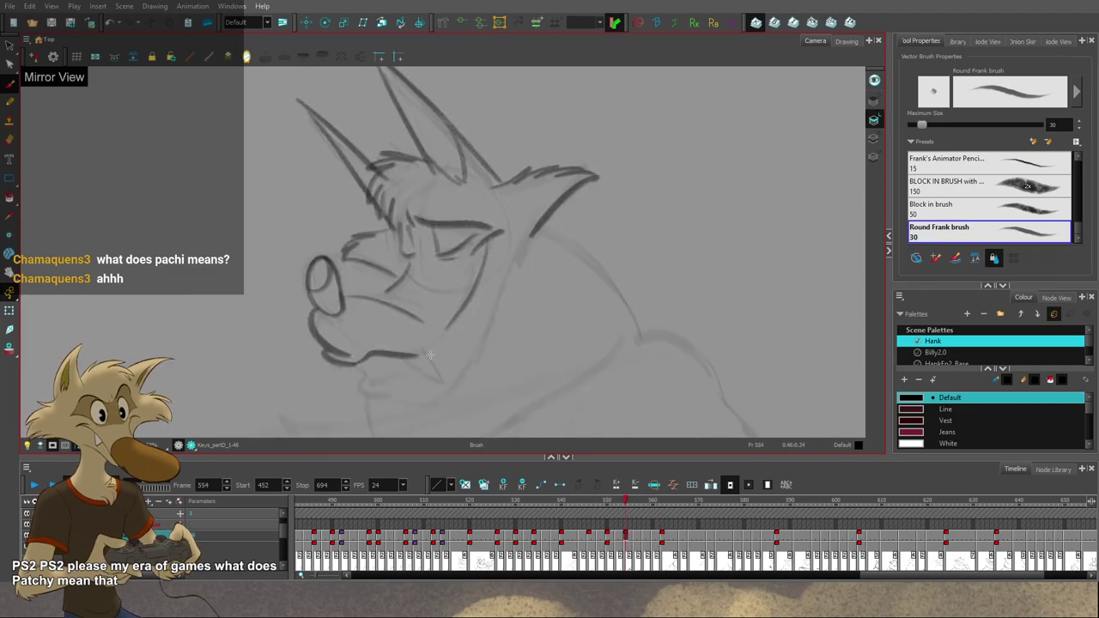
pyautogui.hotkey('ctrl', 'z')
pyautogui.moveTo(350, 363)
pyautogui.mouseDown()
pyautogui.moveTo(409, 356)
pyautogui.moveTo(449, 327)
pyautogui.mouseUp()
pyautogui.hotkey('ctrl', 'z')
pyautogui.moveTo(391, 357); pyautogui.dragTo(468, 306)
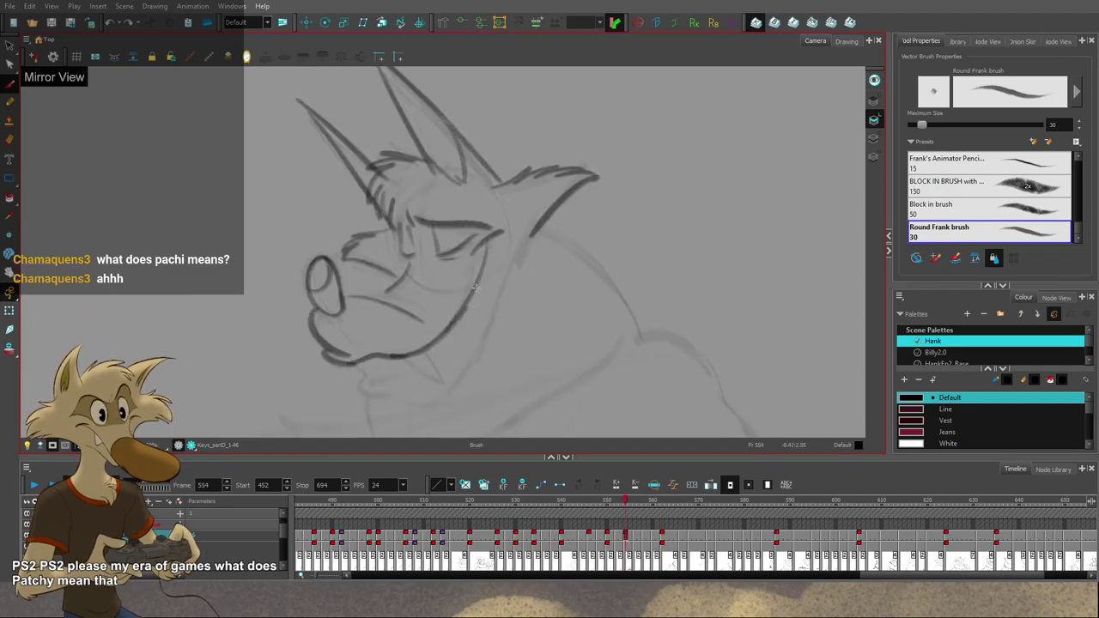
# Step: Remove the cheek end of the muzzle's upper line and redraw it with short strokes, checking against frame 562
pyautogui.hotkey('alt', 's')
pyautogui.click(429, 322)
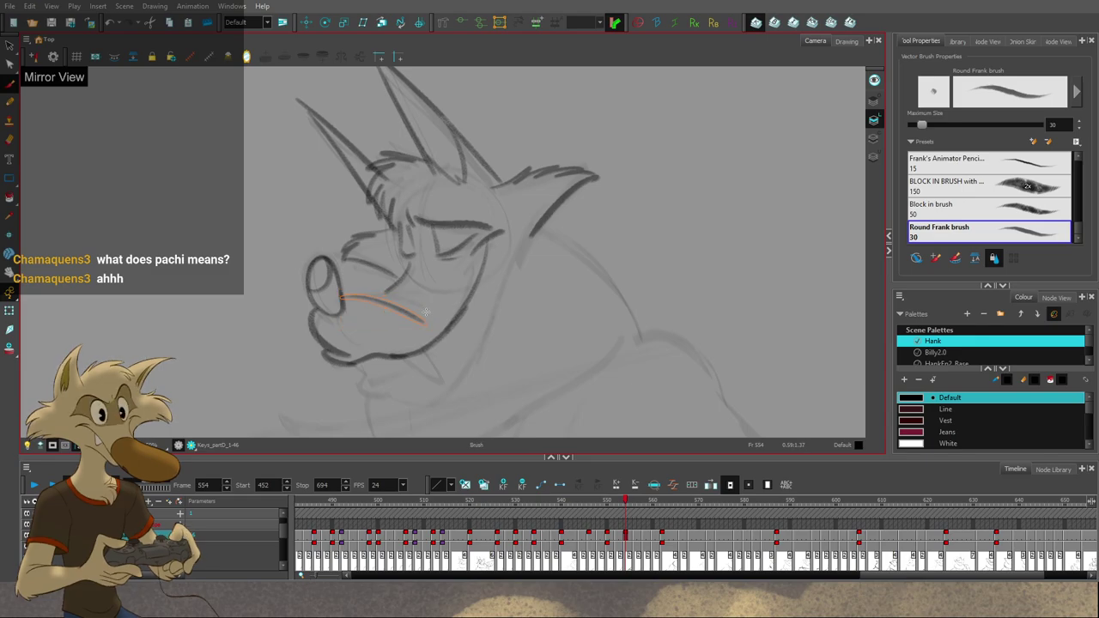
pyautogui.hotkey('alt', 's')
pyautogui.click(427, 318)
pyautogui.press('Delete')
pyautogui.press('g')
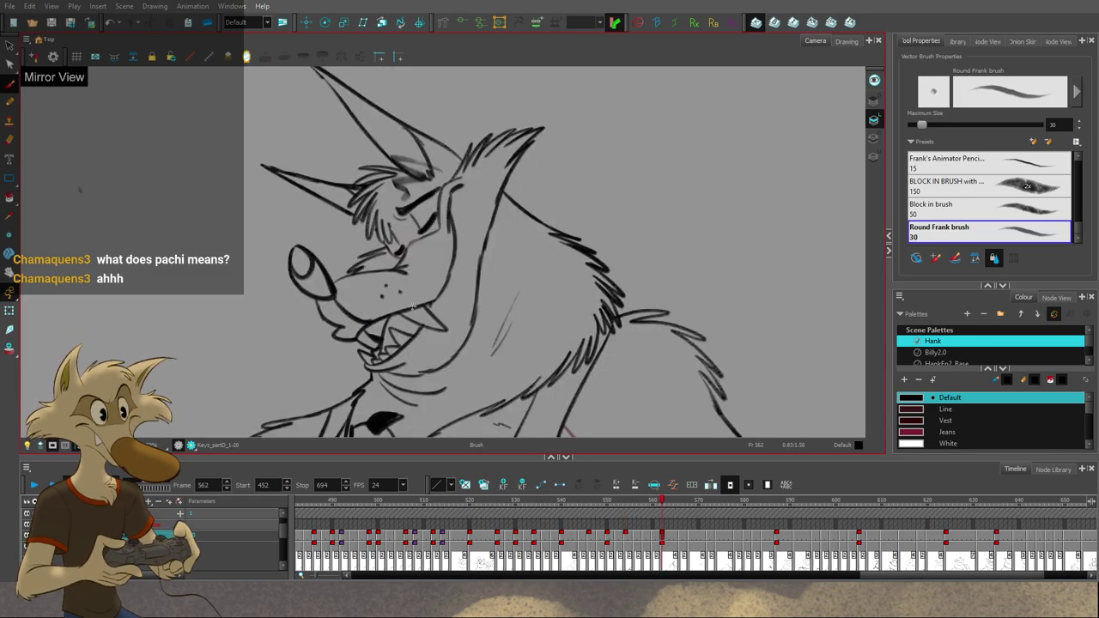
pyautogui.press('f')
pyautogui.moveTo(389, 298); pyautogui.dragTo(422, 306)
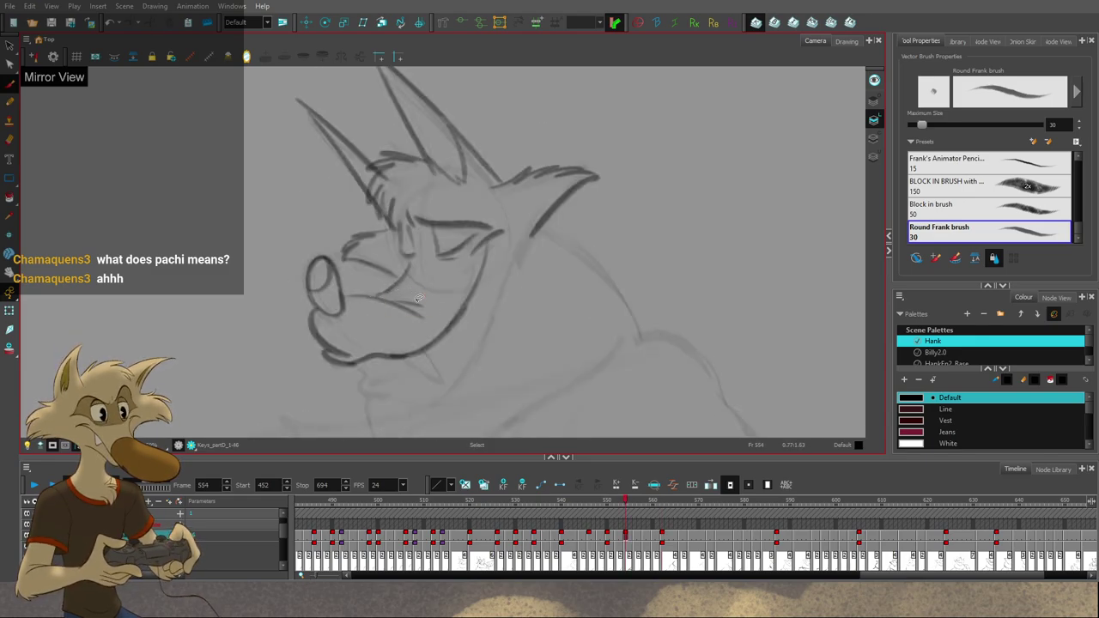
pyautogui.hotkey('alt', 'b')
# Step: Draw the small line under the nose and the short lower lip stroke beneath the mouth, flipping to frame 562 for reference
pyautogui.press('.')
pyautogui.press(',')
pyautogui.press('.')
pyautogui.press(',')
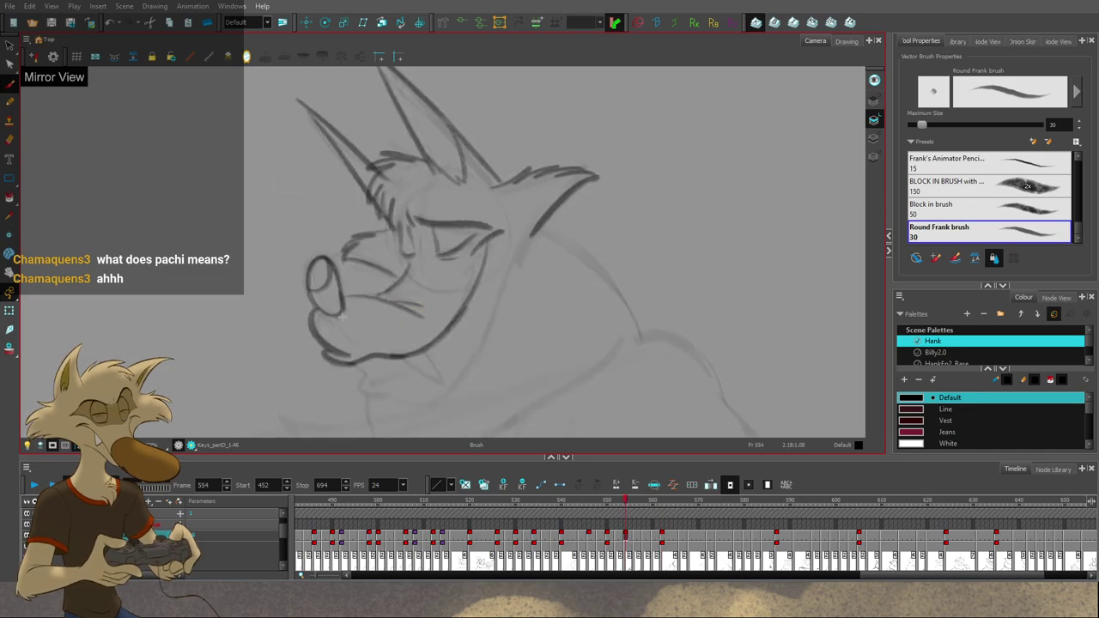
pyautogui.press('.')
pyautogui.press(',')
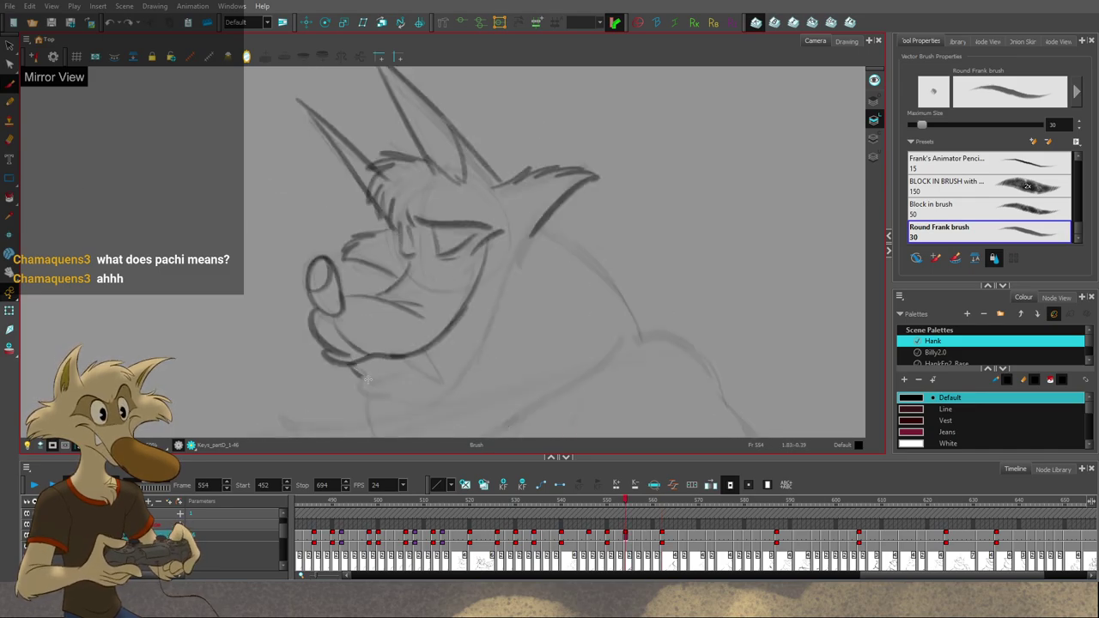
pyautogui.press('.')
pyautogui.press(',')
# Step: Draw the pointed fang hanging below the mouth line on frame 554
pyautogui.hotkey('ctrl', 'z')
pyautogui.moveTo(396, 354)
pyautogui.mouseDown()
pyautogui.moveTo(435, 383)
pyautogui.moveTo(420, 349)
pyautogui.moveTo(441, 383)
pyautogui.moveTo(427, 355)
pyautogui.mouseUp()
pyautogui.hotkey('ctrl', 'z')
pyautogui.hotkey('ctrl', 'z')
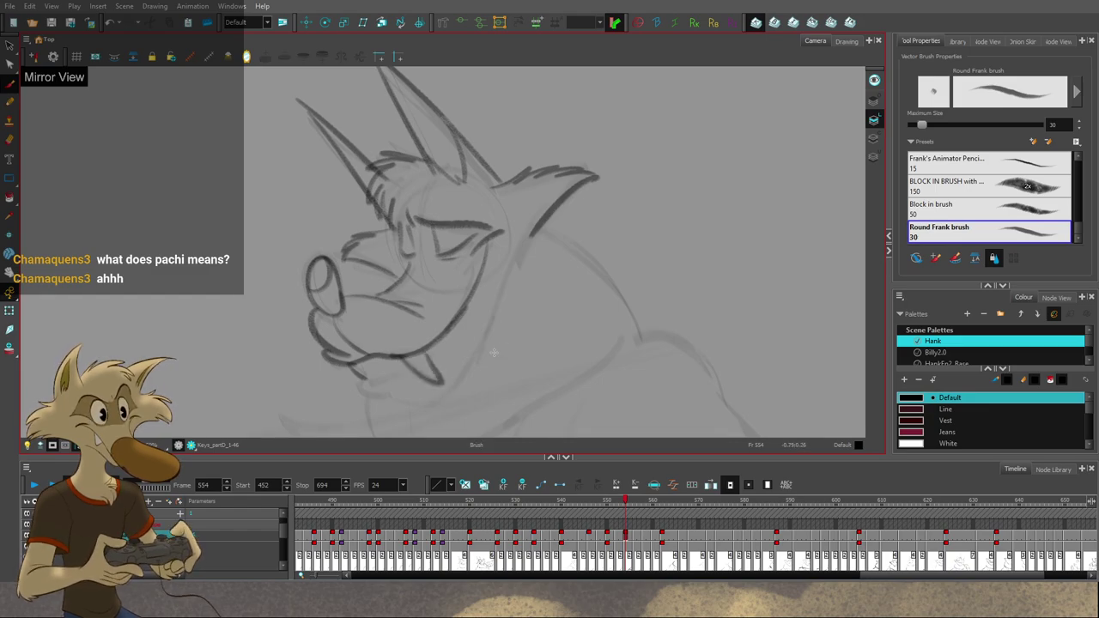
# Step: Unmirror the view and flip repeatedly between frames 550, 554 and 562 to check the redrawn face in motion
pyautogui.scroll(-3, 493, 352)
pyautogui.click(248, 58)
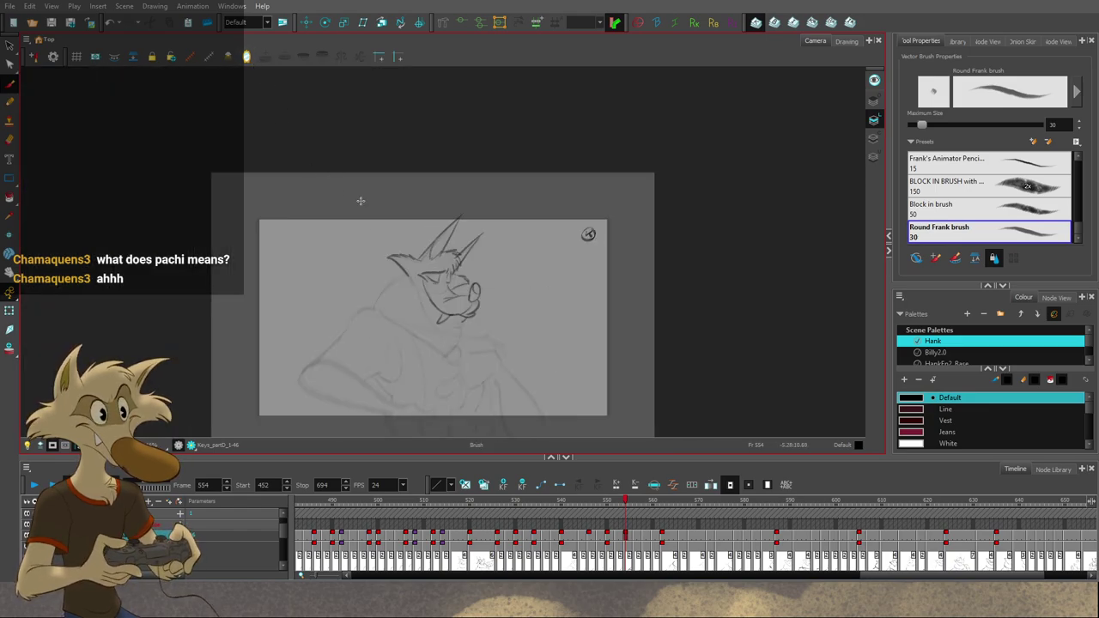
pyautogui.scroll(-2, 403, 241)
pyautogui.press('f')
pyautogui.scroll(1, 451, 288)
pyautogui.press('f')
pyautogui.press('g')
pyautogui.press('g')
pyautogui.press('g')
pyautogui.press('g')
pyautogui.press('g')
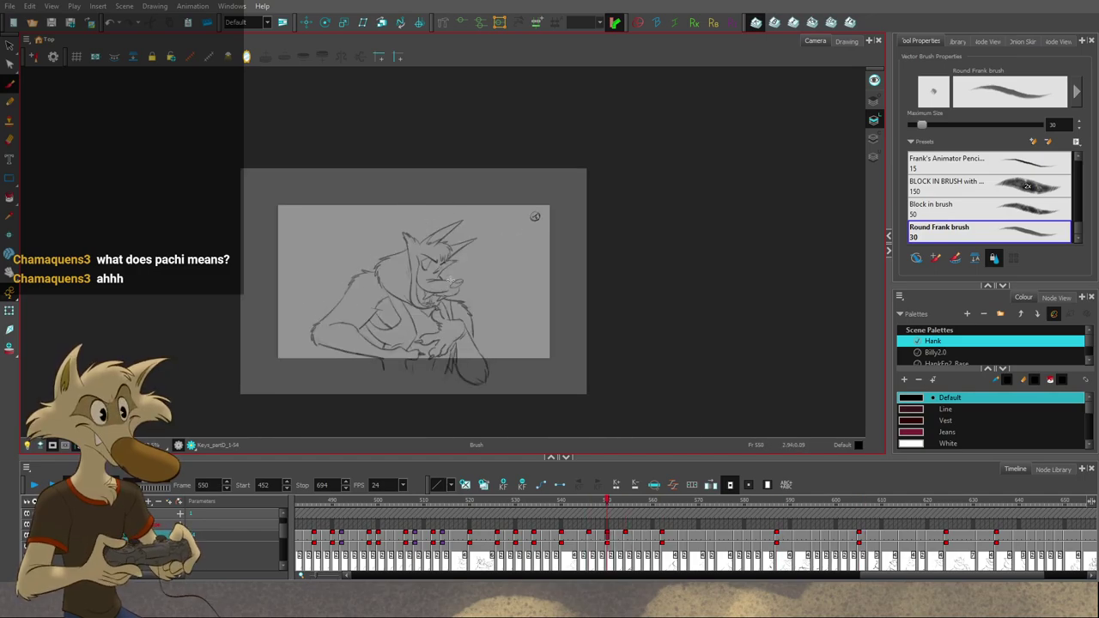
pyautogui.press('Return')
pyautogui.scroll(2, 457, 271)
pyautogui.press('f')
pyautogui.press('f')
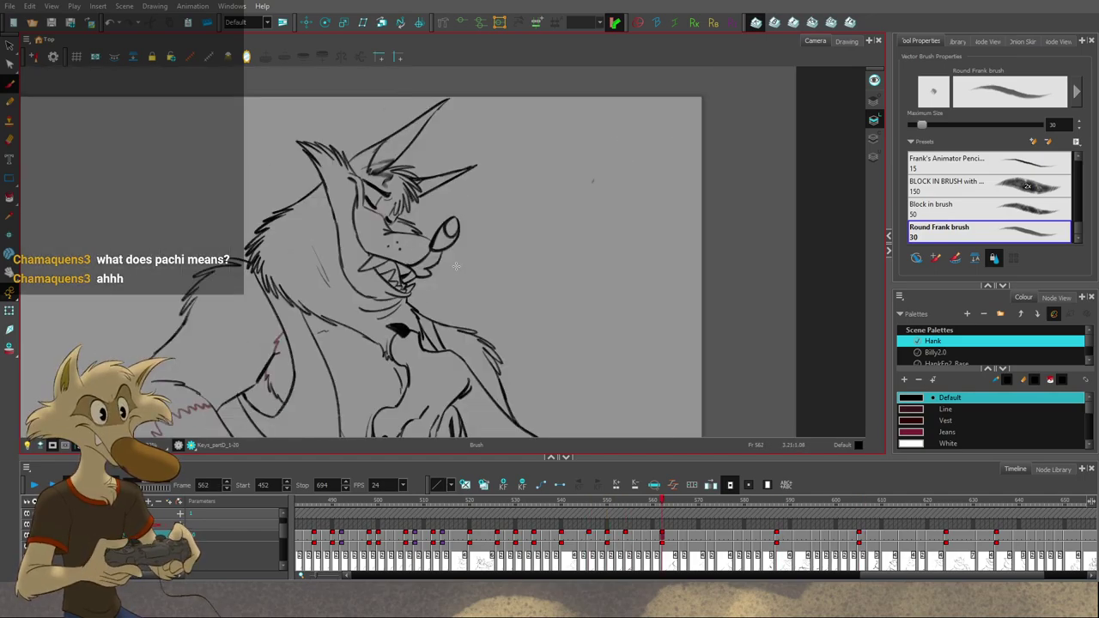
pyautogui.press('g')
pyautogui.press('.')
pyautogui.press('.')
pyautogui.press('.')
pyautogui.press('.')
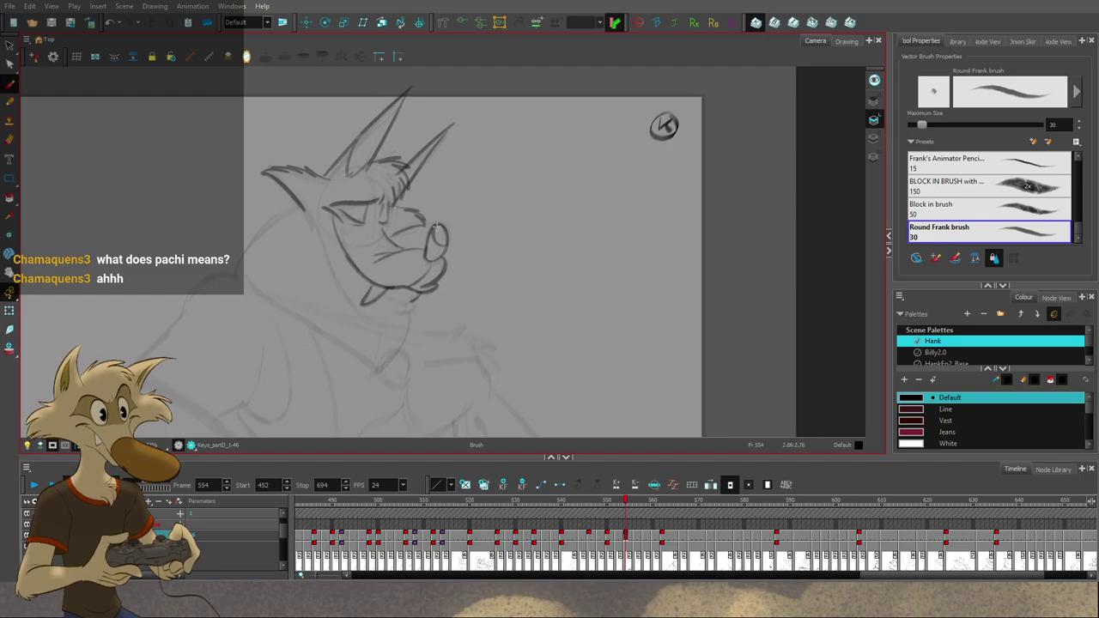
pyautogui.press('g')
pyautogui.press('f')
pyautogui.press('f')
pyautogui.press('g')
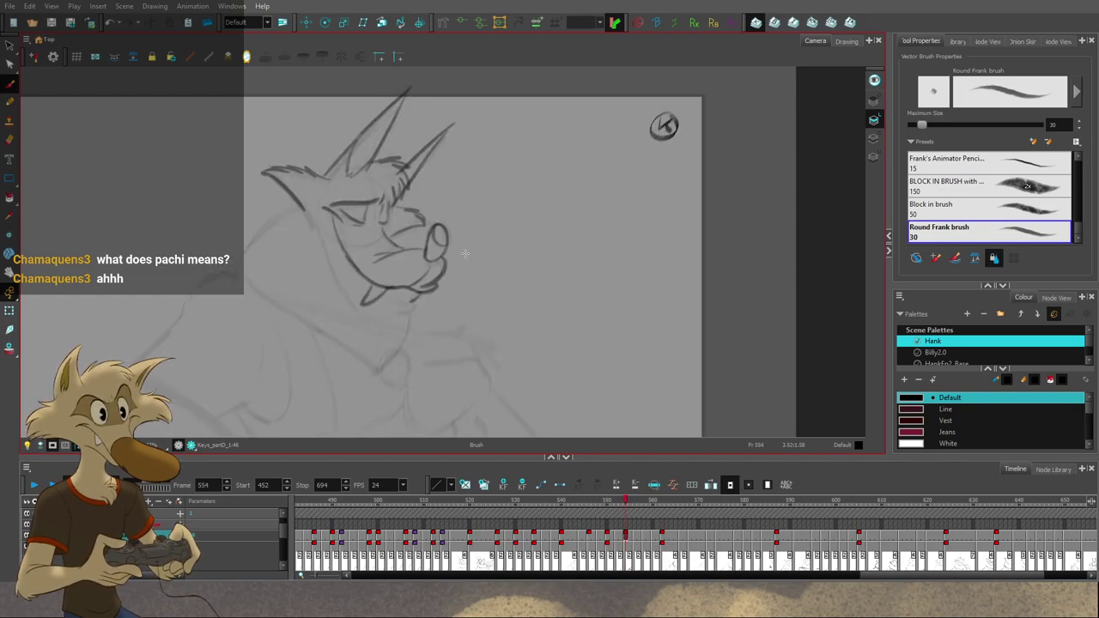
# Step: Redraw the short slanted stroke of the far eye on frame 550, checking against frames 540 to 554
pyautogui.press('f')
pyautogui.moveTo(422, 254); pyautogui.dragTo(405, 270)
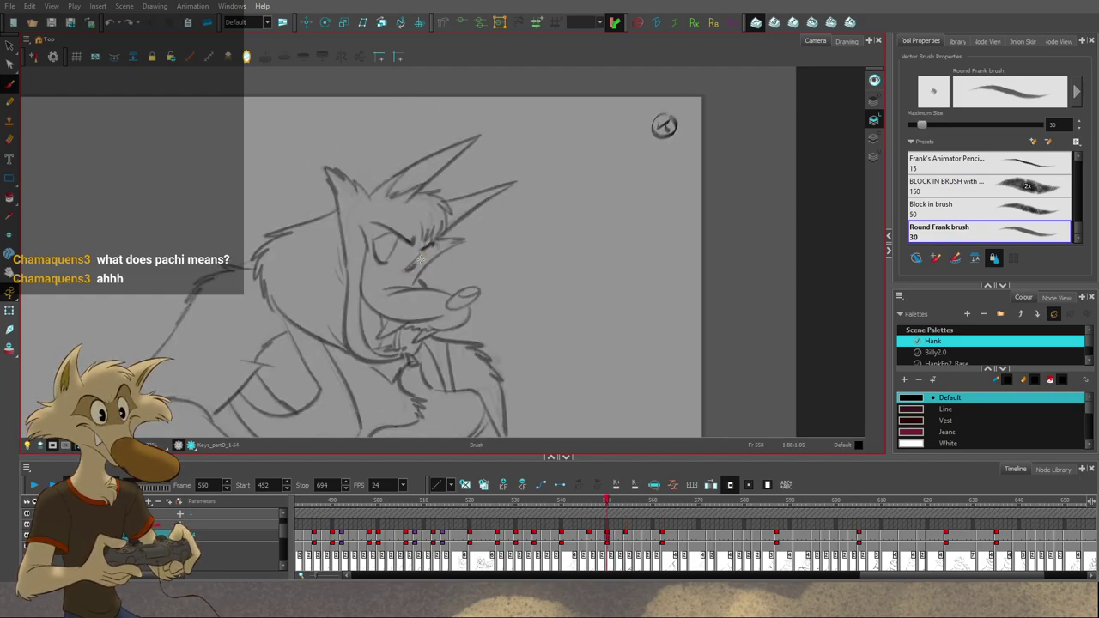
pyautogui.hotkey('ctrl', 'z')
pyautogui.moveTo(416, 261); pyautogui.dragTo(405, 271)
pyautogui.press('.')
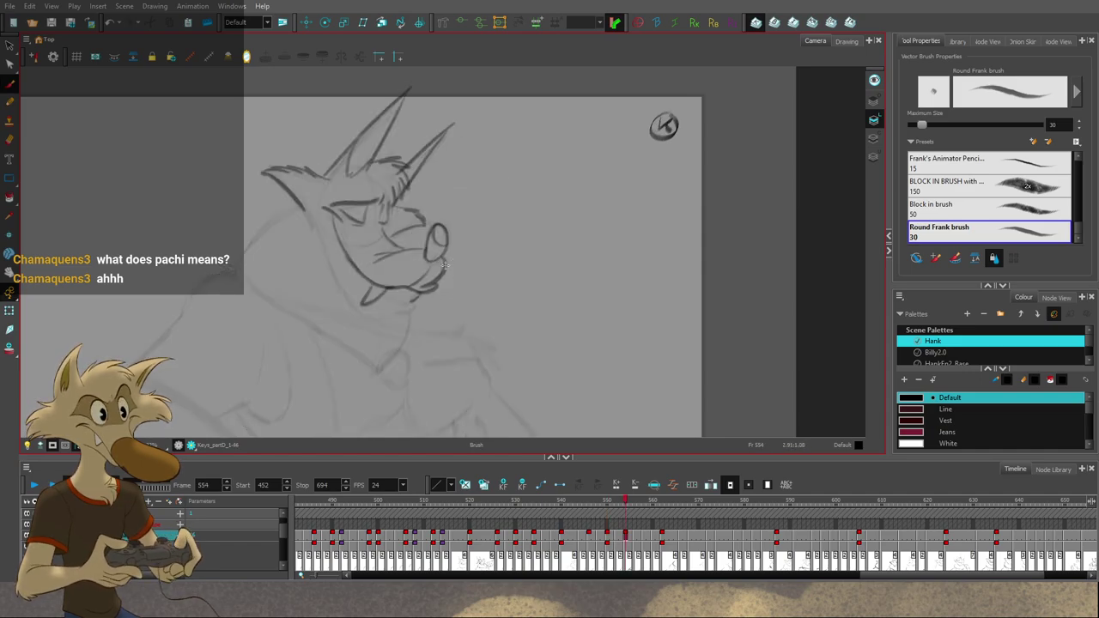
pyautogui.press(',')
pyautogui.press('f')
pyautogui.press('f')
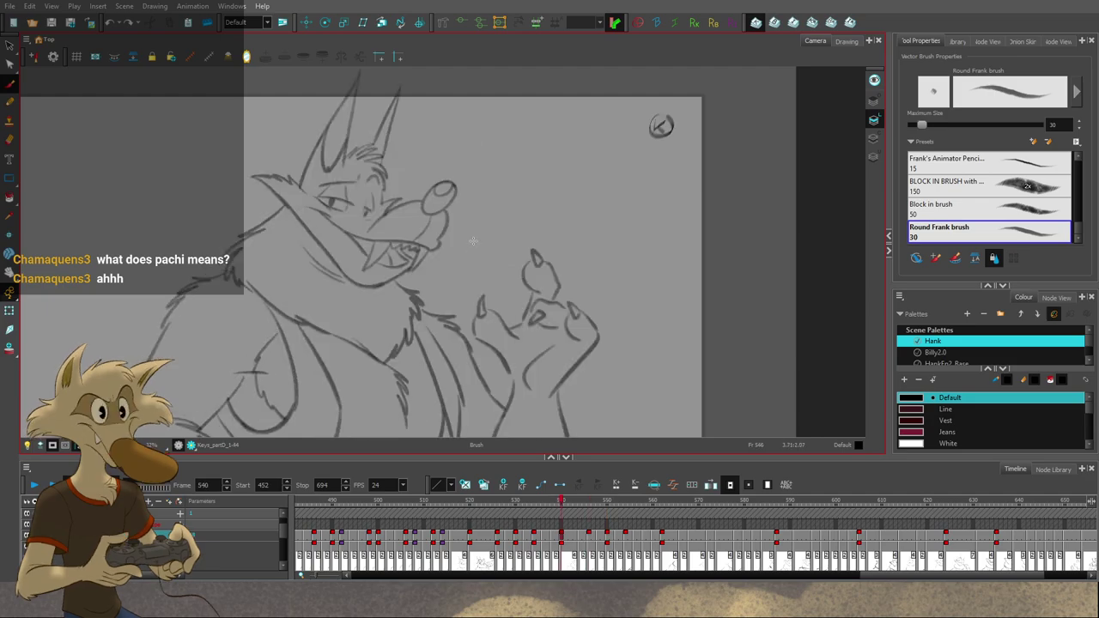
pyautogui.press('g')
pyautogui.press('g')
# Step: Redraw the top edge of the far cheek tuft on frame 550 and check it against the neighbouring drawings
pyautogui.hotkey('ctrl', 'z')
pyautogui.moveTo(439, 238); pyautogui.dragTo(462, 246)
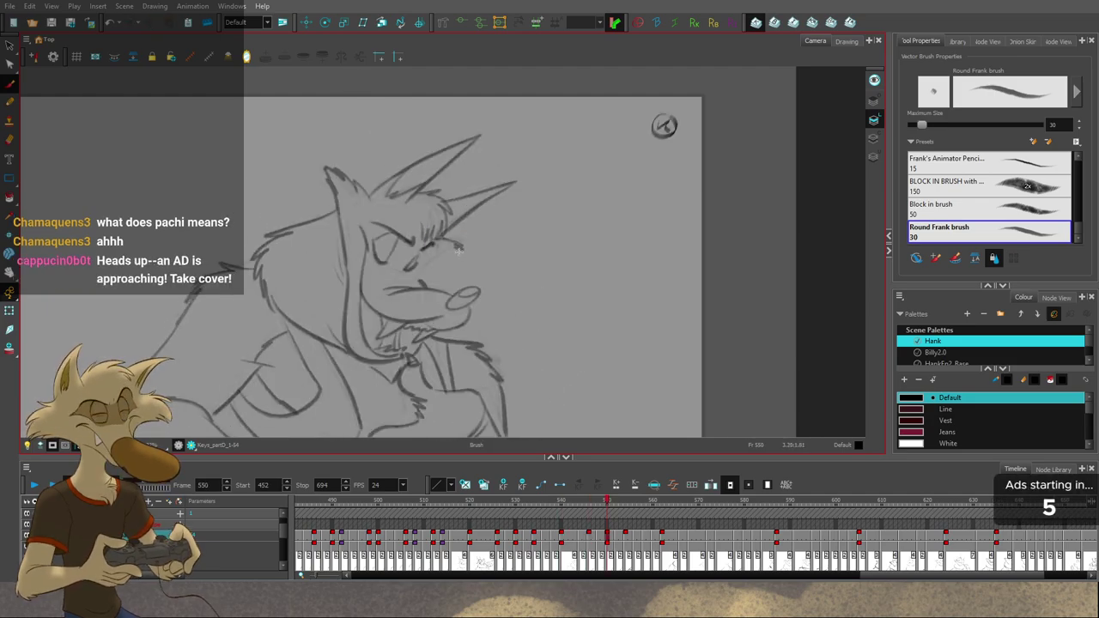
pyautogui.press('.')
pyautogui.press(',')
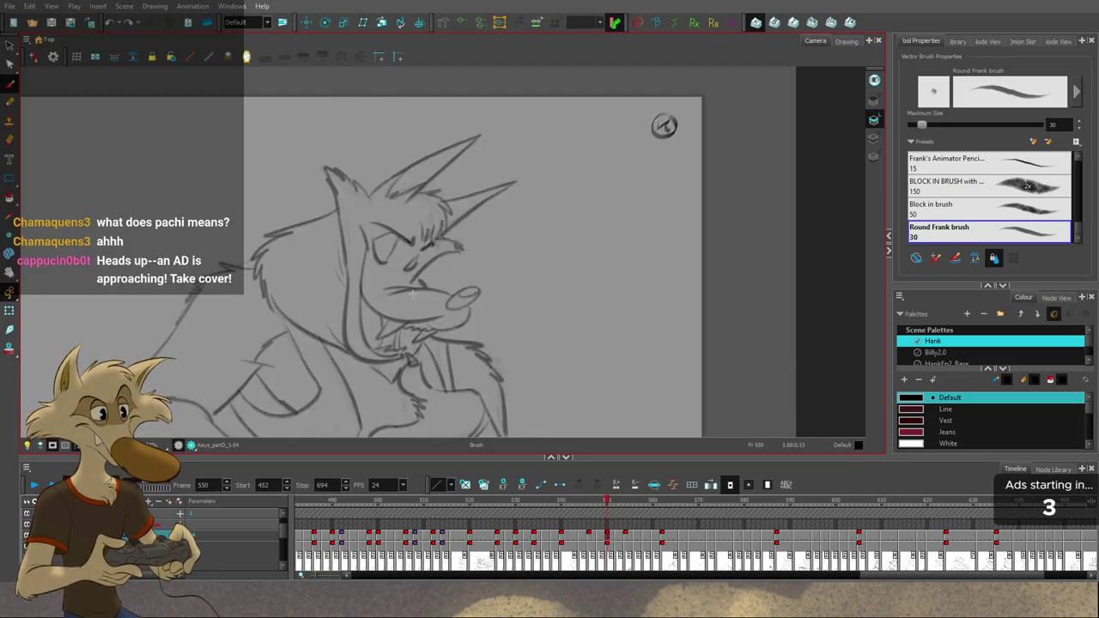
pyautogui.press('g')
pyautogui.press('f')
pyautogui.press('f')
pyautogui.press('g')
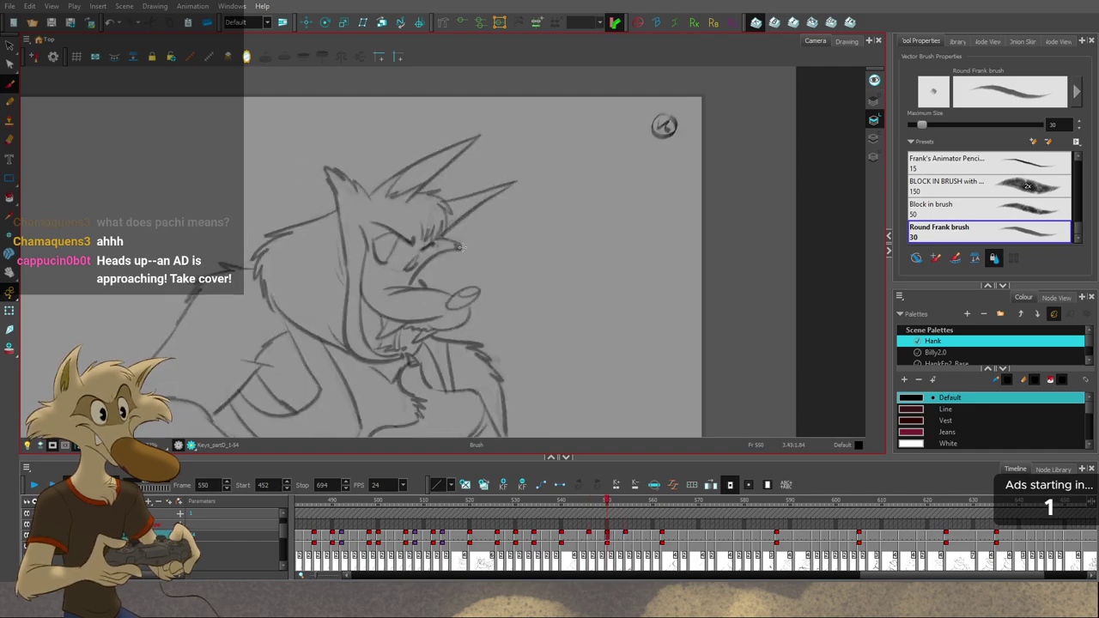
pyautogui.press('g')
# Step: Redraw the curved far cheek line under the tuft on frame 550, sweeping from its tip back towards the muzzle
pyautogui.press(',')
pyautogui.press(',')
pyautogui.press(',')
pyautogui.press(',')
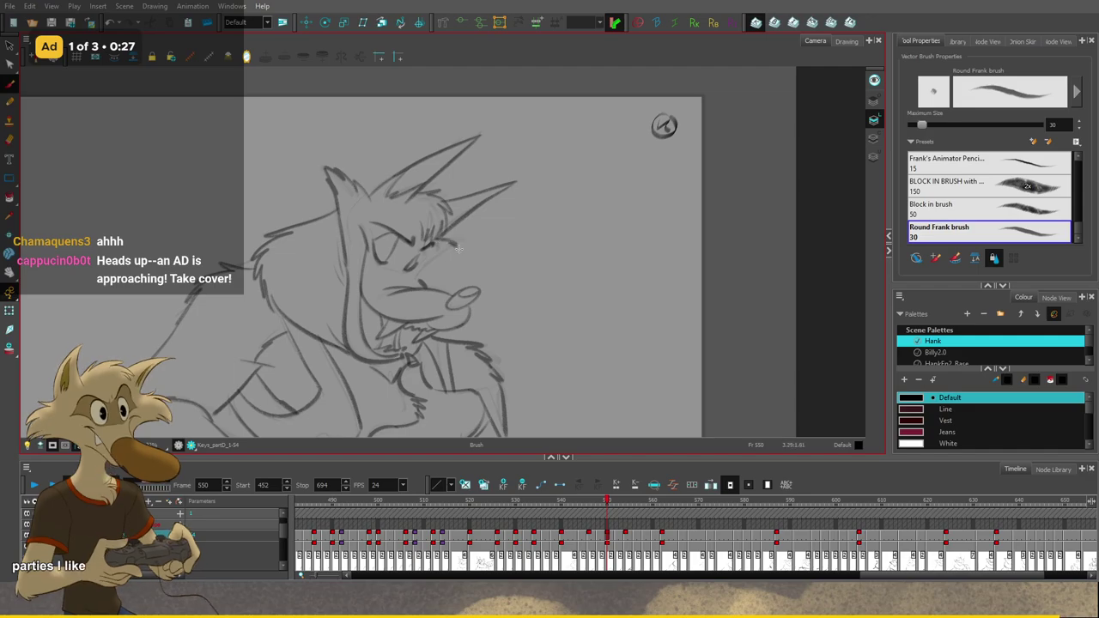
pyautogui.press('g')
pyautogui.moveTo(458, 249); pyautogui.dragTo(427, 273)
pyautogui.press('f')
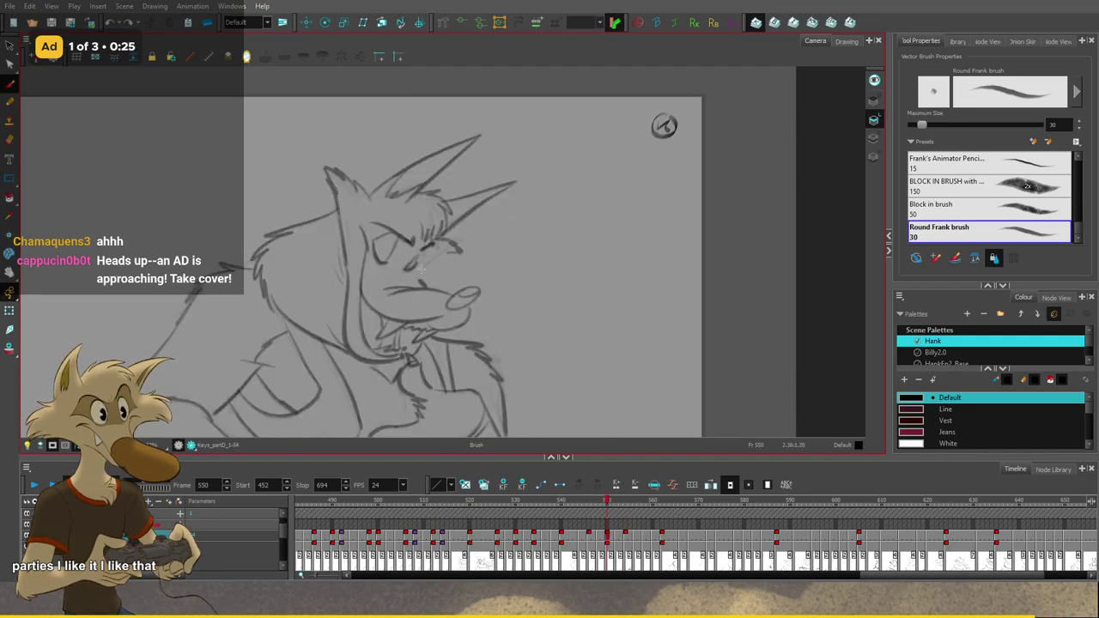
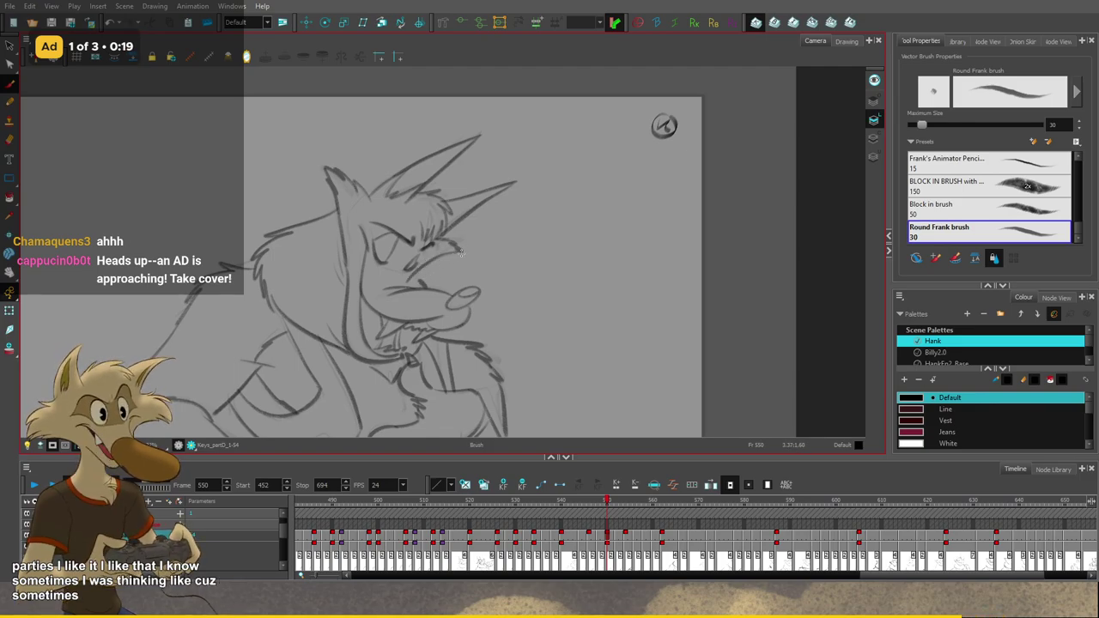
# Step: Extend the lower end of the far cheek line down to the top of the muzzle on frame 550 and adjust it
pyautogui.scroll(2, 509, 234)
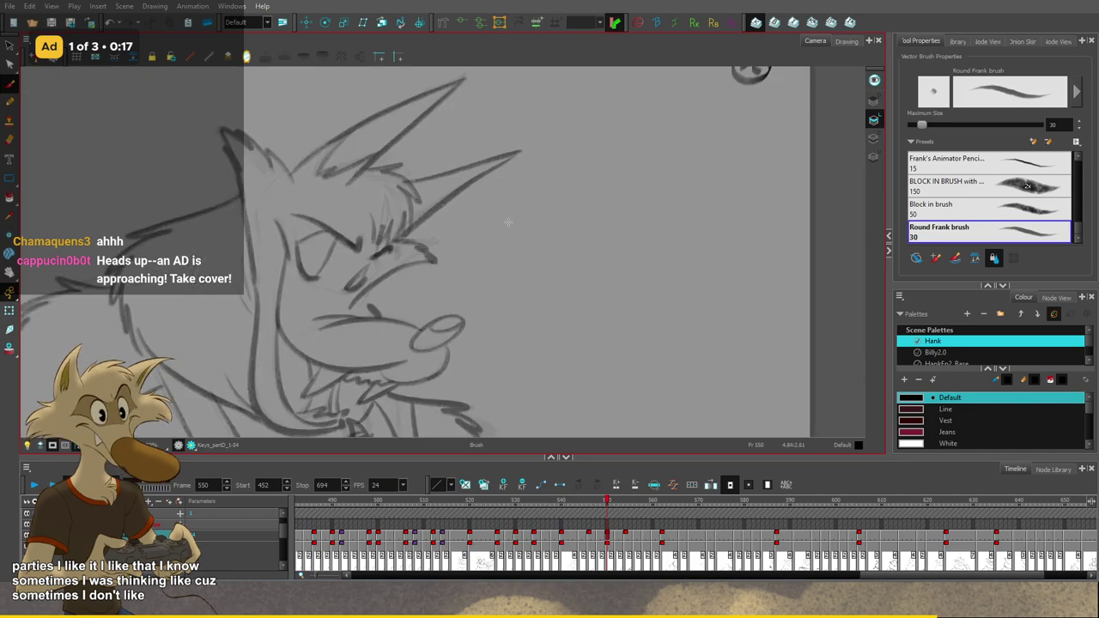
pyautogui.moveTo(353, 296); pyautogui.dragTo(356, 318)
pyautogui.hotkey('ctrl', 'z')
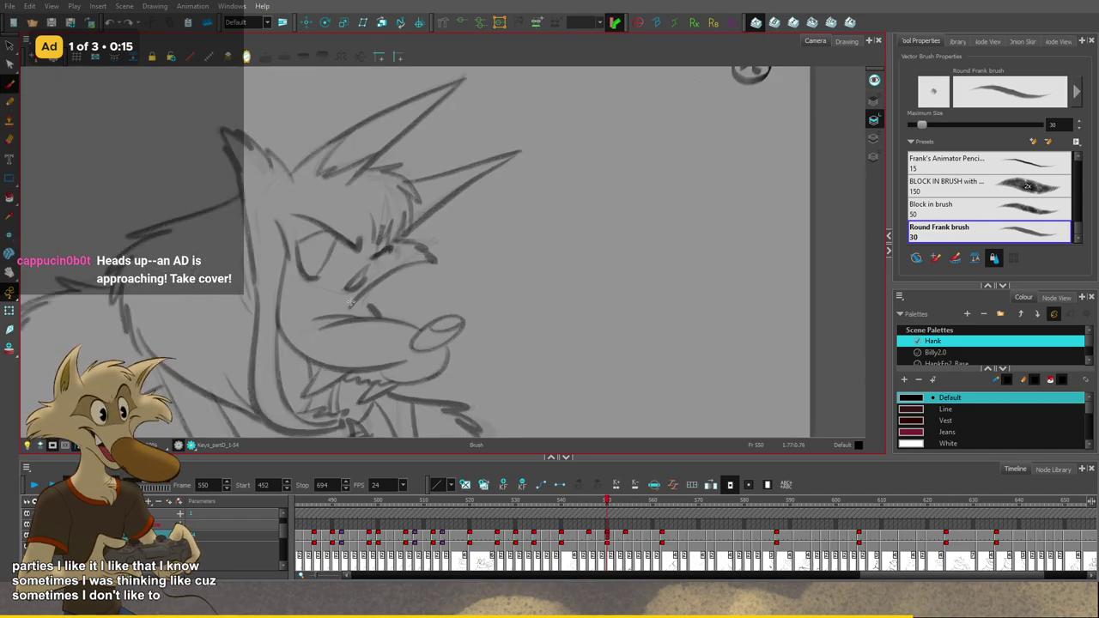
pyautogui.hotkey('alt', 's')
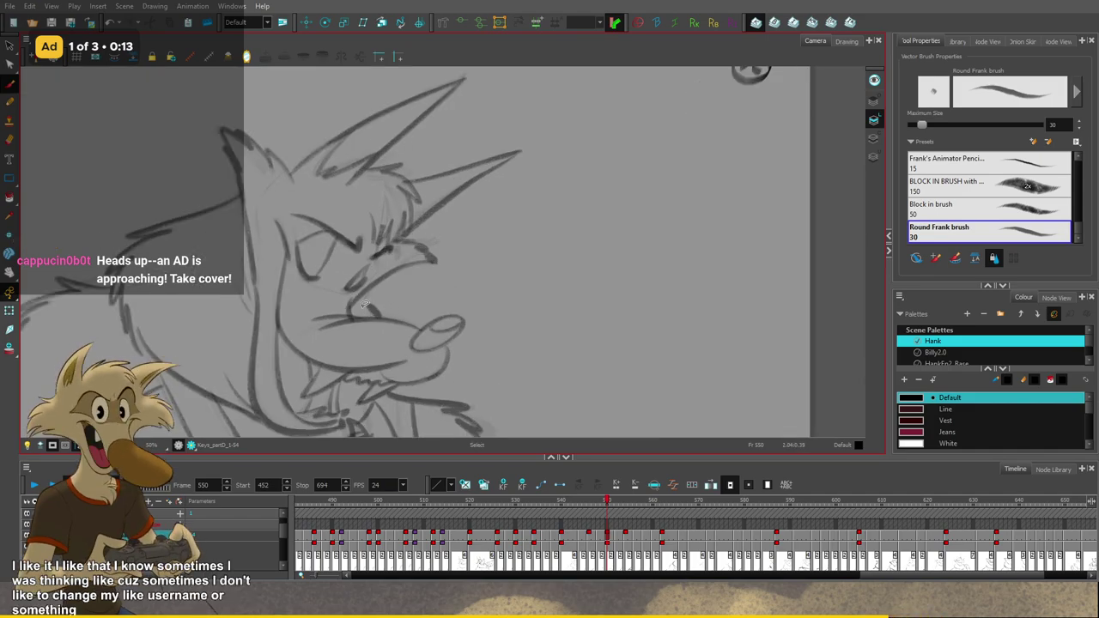
pyautogui.click(355, 296)
pyautogui.hotkey('alt', 'b')
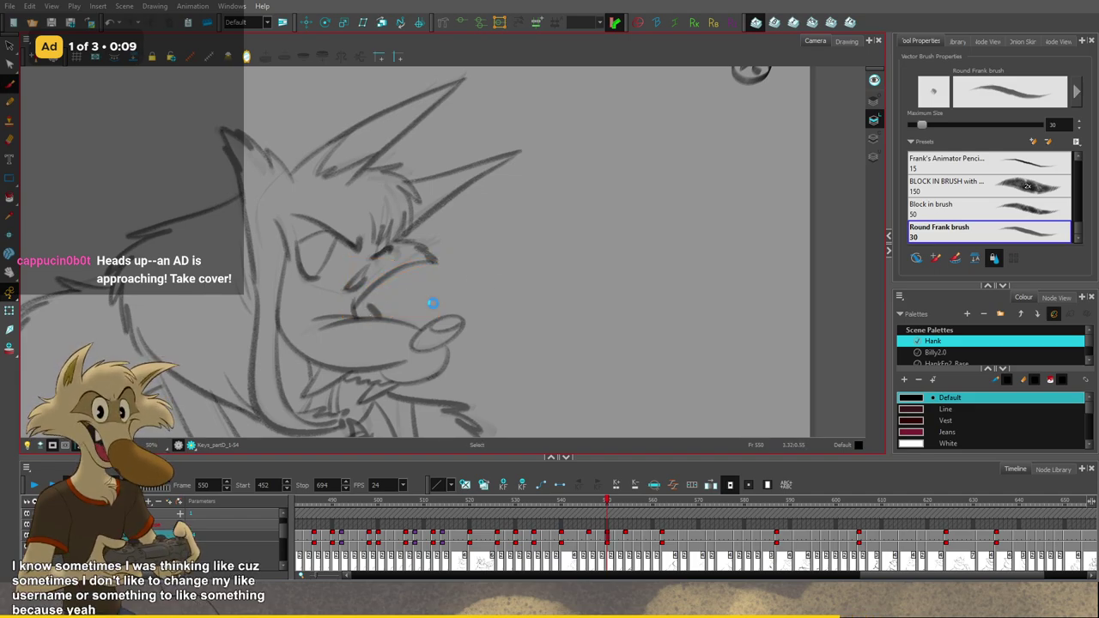
# Step: Flip repeatedly between frame 550 and its neighbouring drawings to check the far cheek in motion
pyautogui.scroll(-5, 434, 311)
pyautogui.press('f')
pyautogui.scroll(3, 436, 314)
pyautogui.press('g')
pyautogui.press('g')
pyautogui.press('f')
pyautogui.press('f')
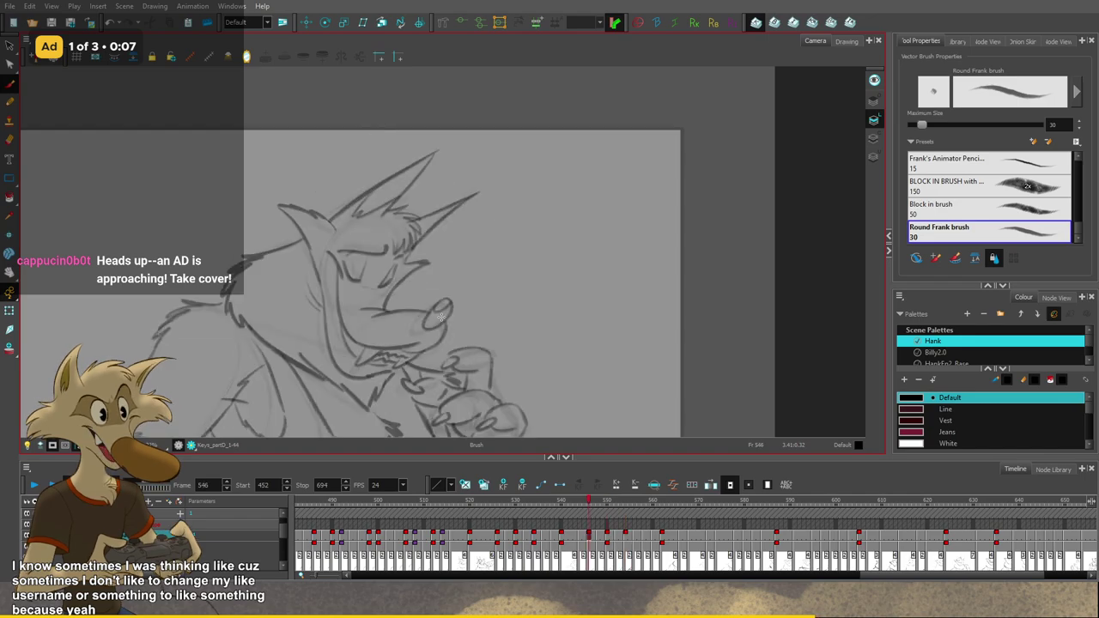
pyautogui.press('g')
pyautogui.press('f')
pyautogui.press('g')
pyautogui.press('f')
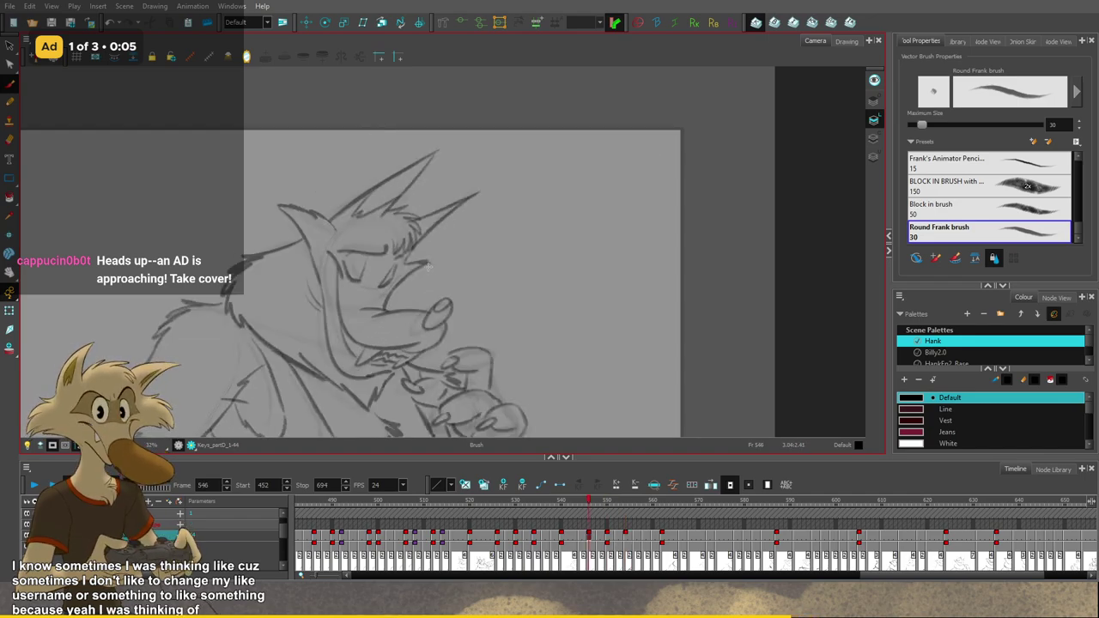
# Step: Delete the far cheek tuft's stroke on frame 546 and redraw the tuft with shorter strokes
pyautogui.hotkey('alt', 's')
pyautogui.click(431, 261)
pyautogui.press('Delete')
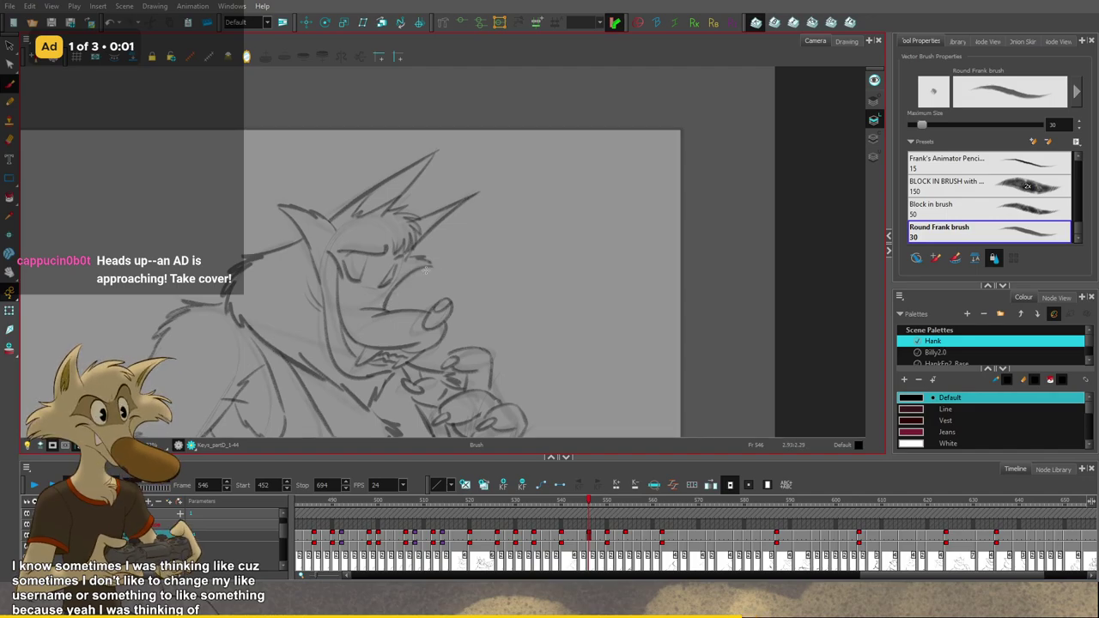
pyautogui.moveTo(525, 309); pyautogui.dragTo(541, 312)
pyautogui.hotkey('alt', 'b')
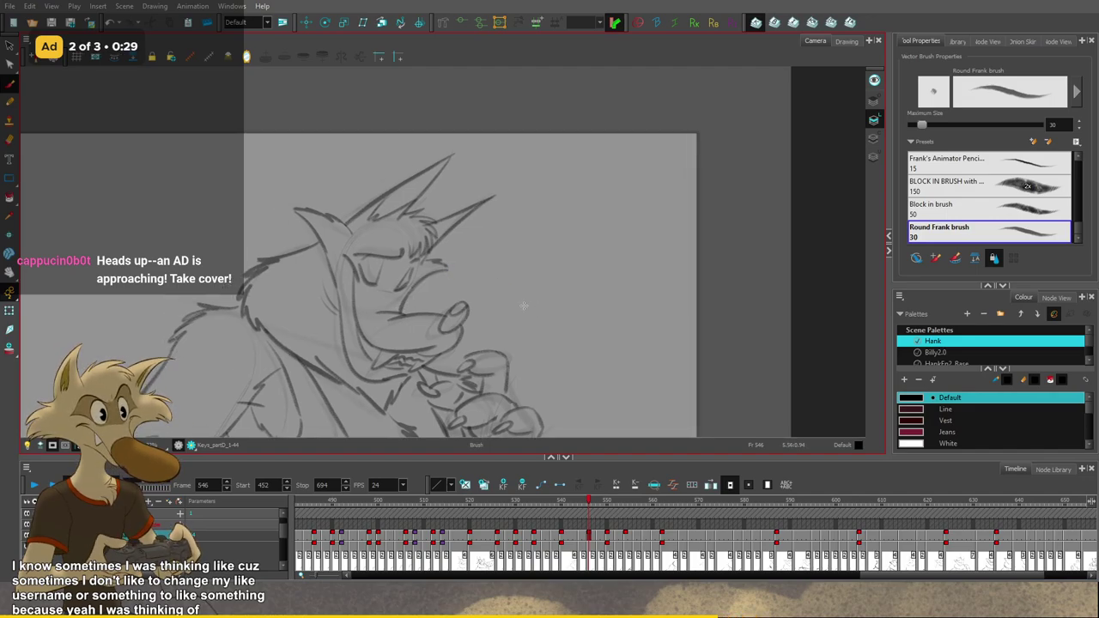
# Step: Flip and step between frames 546, 550 and 554 to check how the cheek tuft and head move
pyautogui.press('f')
pyautogui.press('g')
pyautogui.press('g')
pyautogui.press('.')
pyautogui.press('.')
pyautogui.press('.')
pyautogui.press('.')
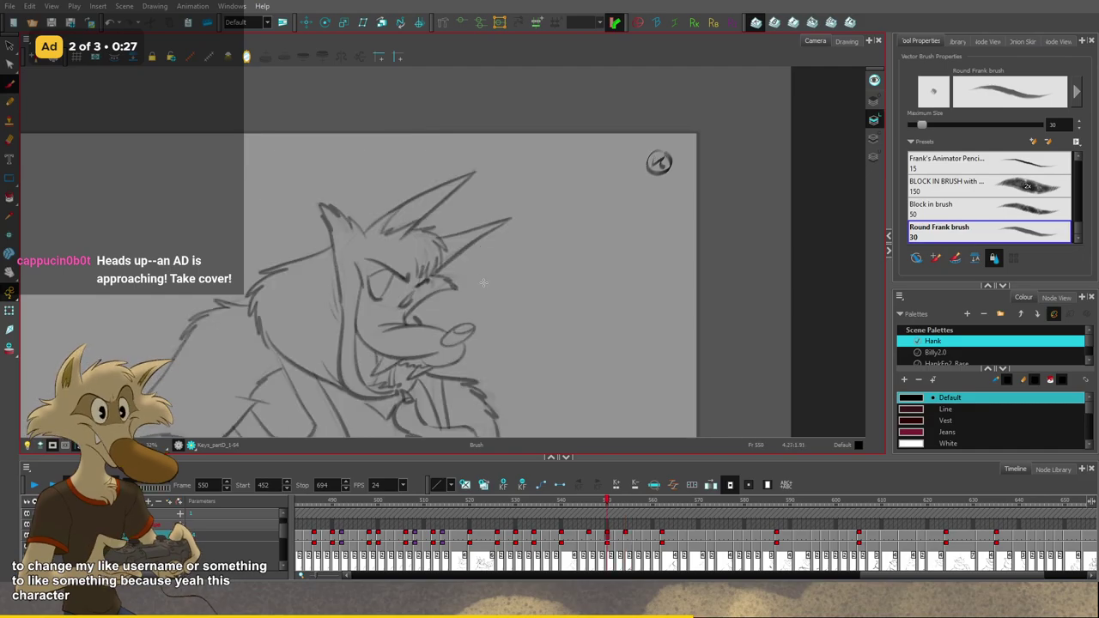
pyautogui.press('f')
pyautogui.press('f')
pyautogui.press('g')
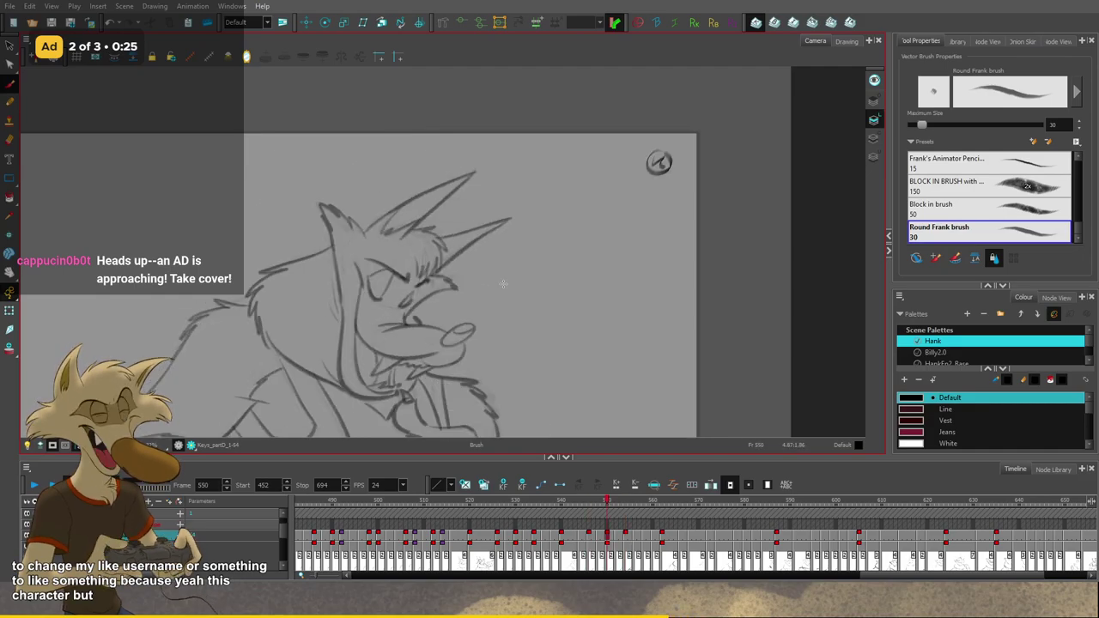
pyautogui.scroll(-2, 506, 299)
pyautogui.scroll(2, 495, 328)
pyautogui.press('f')
pyautogui.press('g')
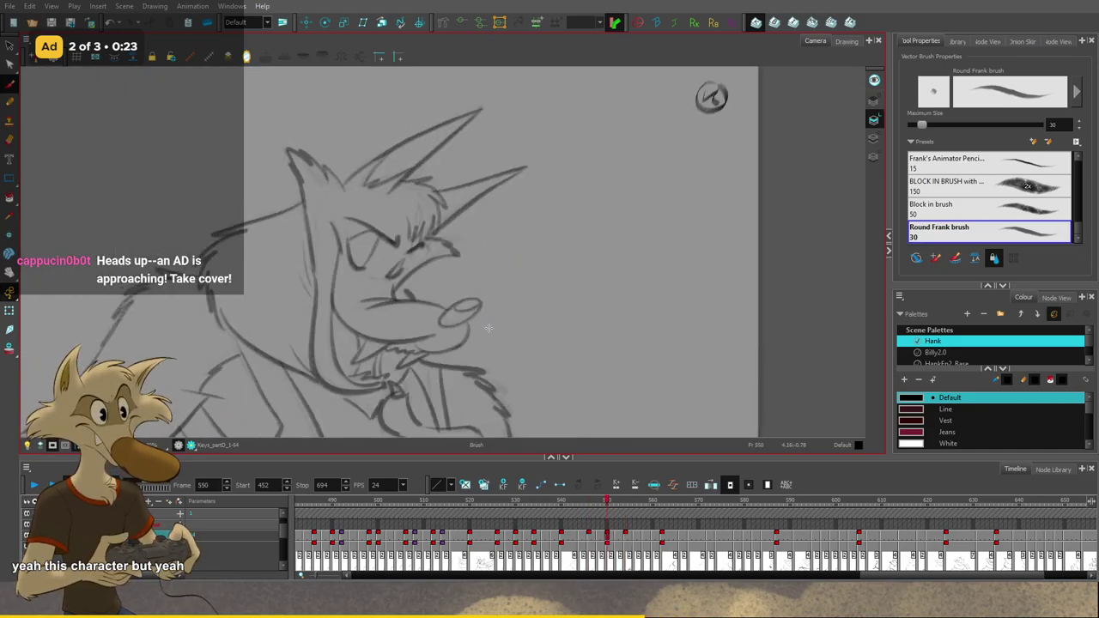
pyautogui.press('f')
pyautogui.press('g')
pyautogui.press('g')
pyautogui.press(',')
pyautogui.press(',')
pyautogui.press(',')
pyautogui.press(',')
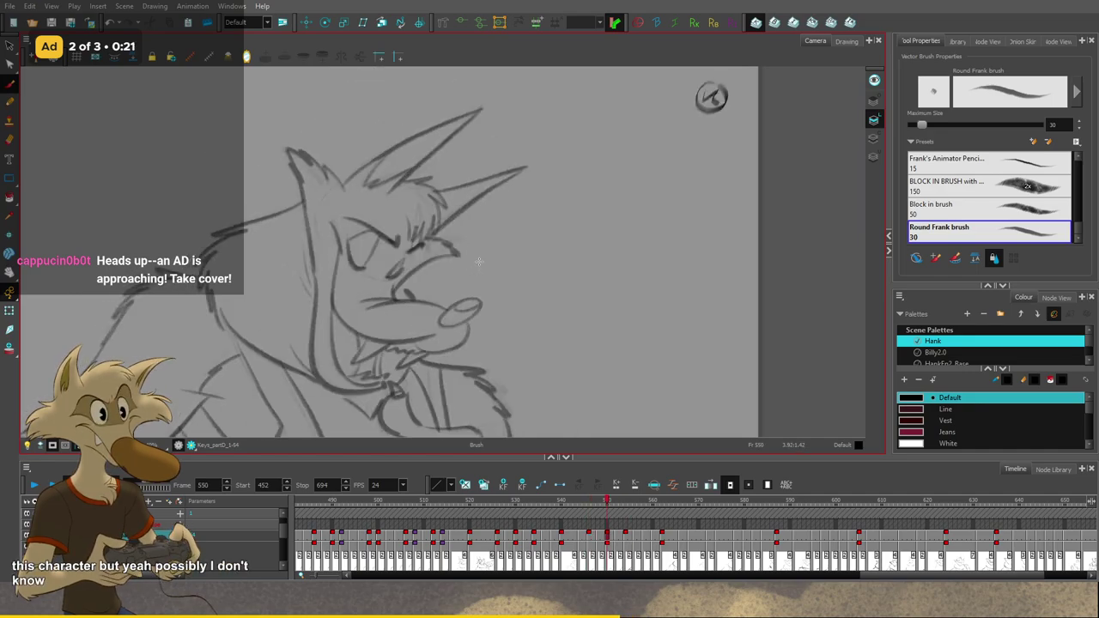
pyautogui.press('f')
pyautogui.press('g')
pyautogui.press('g')
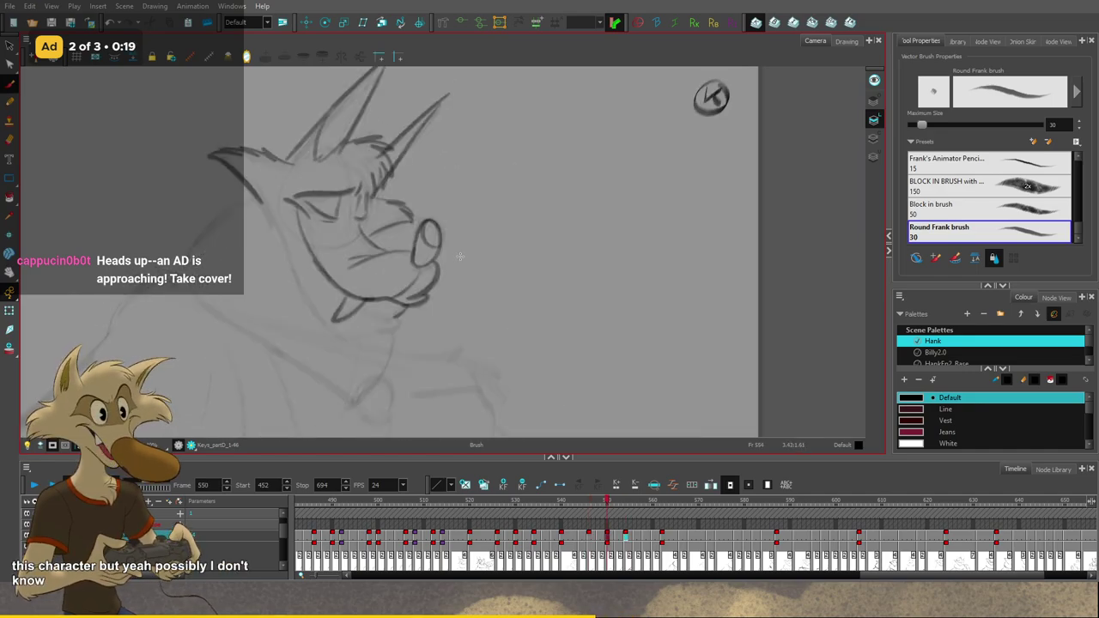
pyautogui.press('f')
pyautogui.press('space')
pyautogui.moveTo(494, 260)
pyautogui.mouseDown()
pyautogui.moveTo(501, 245)
pyautogui.moveTo(493, 279)
pyautogui.moveTo(512, 303)
pyautogui.mouseUp()
pyautogui.press('space')
pyautogui.press('f')
pyautogui.press('f')
pyautogui.press('.')
pyautogui.press('.')
pyautogui.press('.')
pyautogui.press('.')
pyautogui.press('.')
pyautogui.press('.')
pyautogui.press('.')
pyautogui.press('.')
pyautogui.press('.')
pyautogui.press('.')
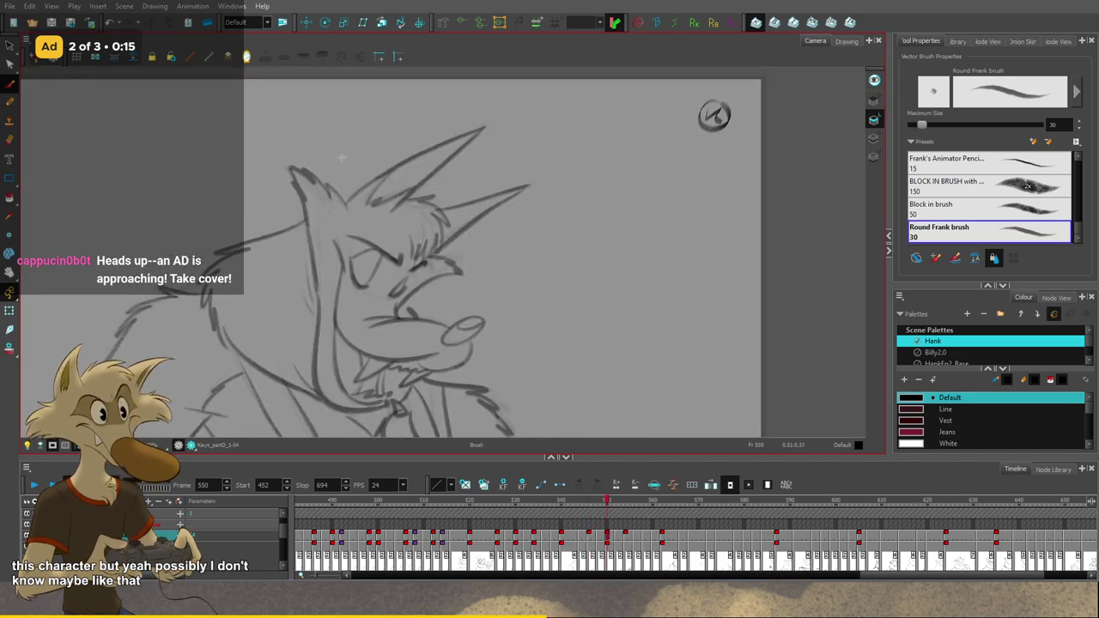
# Step: Mirror the view and step through frames 534 to 554 to examine the head turn from the opposite side
pyautogui.click(278, 67)
pyautogui.scroll(-3, 418, 188)
pyautogui.press('f')
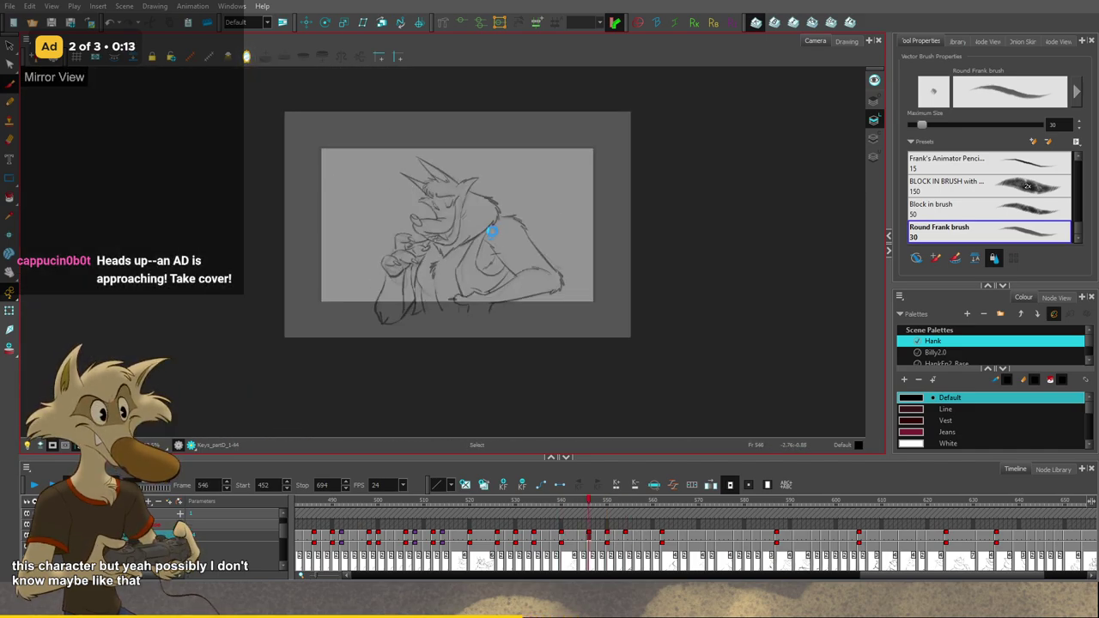
pyautogui.scroll(3, 491, 230)
pyautogui.press('.')
pyautogui.press('.')
pyautogui.press('.')
pyautogui.press('.')
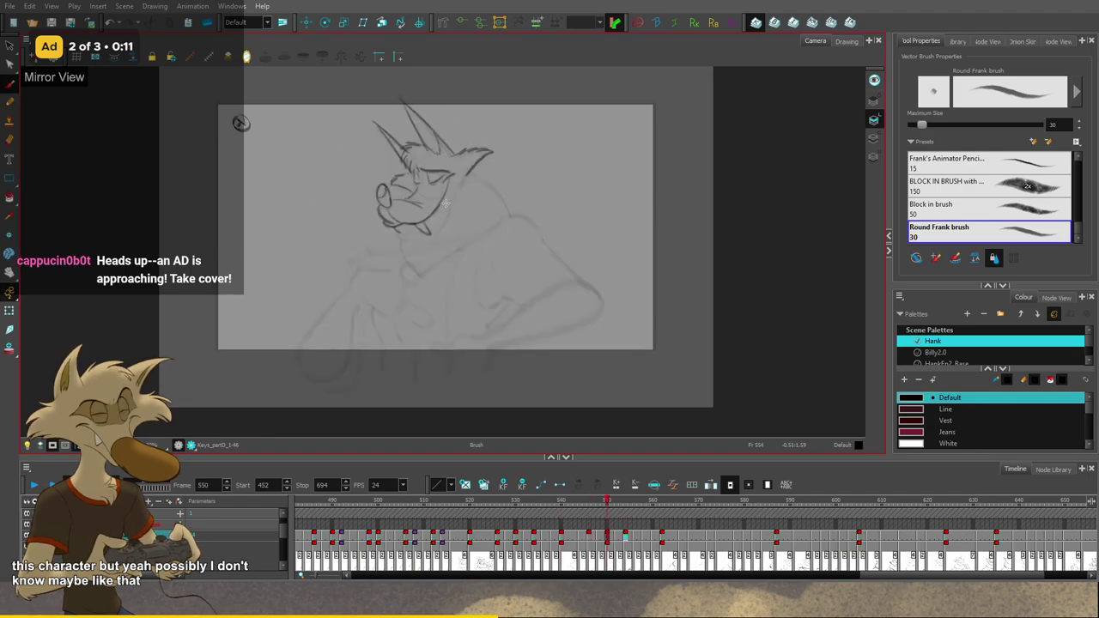
pyautogui.press(',')
pyautogui.press(',')
pyautogui.press(',')
pyautogui.press(',')
pyautogui.press(',')
pyautogui.press(',')
pyautogui.press(',')
pyautogui.press(',')
pyautogui.press(',')
pyautogui.press(',')
pyautogui.press(',')
pyautogui.press(',')
pyautogui.press(',')
pyautogui.press(',')
pyautogui.press(',')
pyautogui.press(',')
pyautogui.scroll(2, 444, 203)
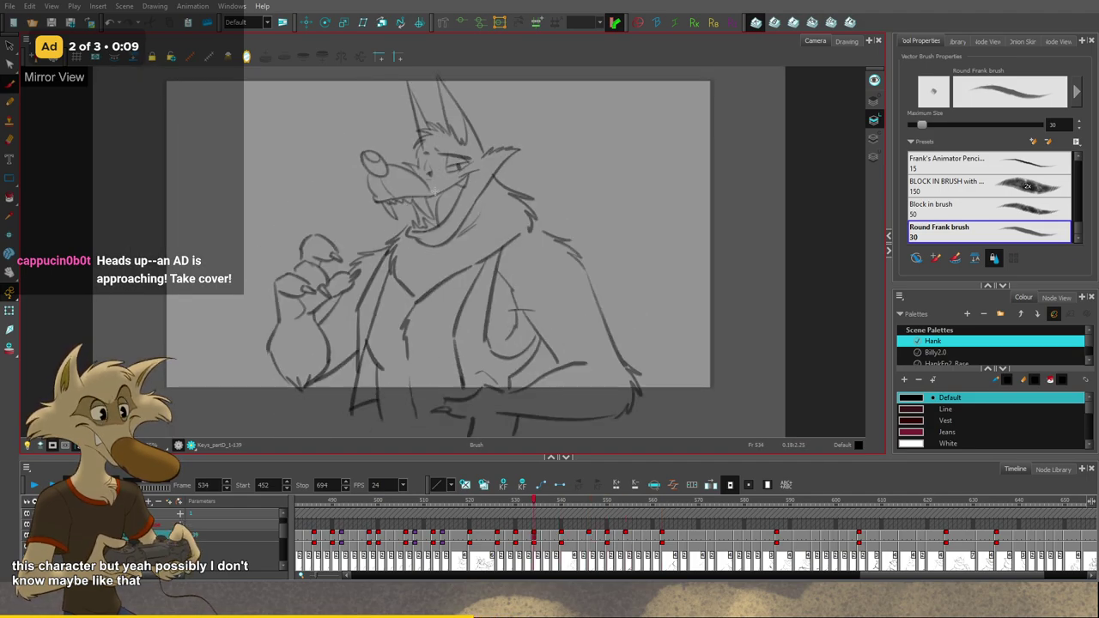
pyautogui.press('.')
pyautogui.press('.')
pyautogui.press('.')
pyautogui.press('.')
pyautogui.press('.')
pyautogui.press('.')
pyautogui.press('.')
pyautogui.press('.')
pyautogui.press('.')
pyautogui.press('.')
pyautogui.press('.')
pyautogui.press('.')
pyautogui.press('.')
pyautogui.press('.')
pyautogui.press('.')
pyautogui.press('.')
pyautogui.scroll(3, 418, 189)
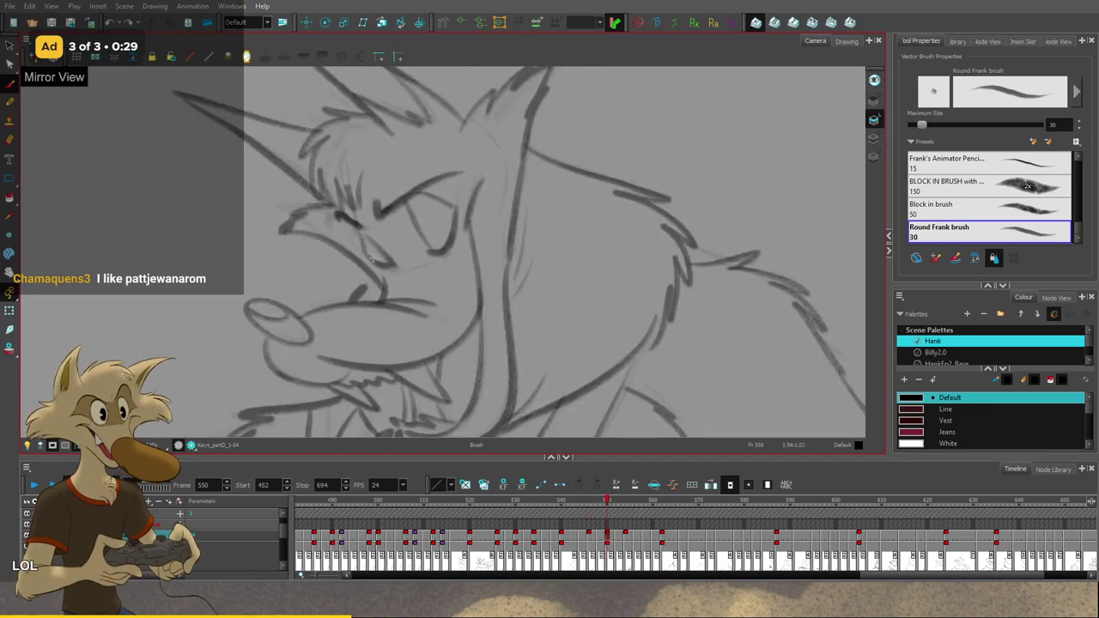
# Step: Redraw the far brow as a short thick arc above the far eye on frame 550
pyautogui.press('f')
pyautogui.press('g')
pyautogui.hotkey('ctrl', 'z')
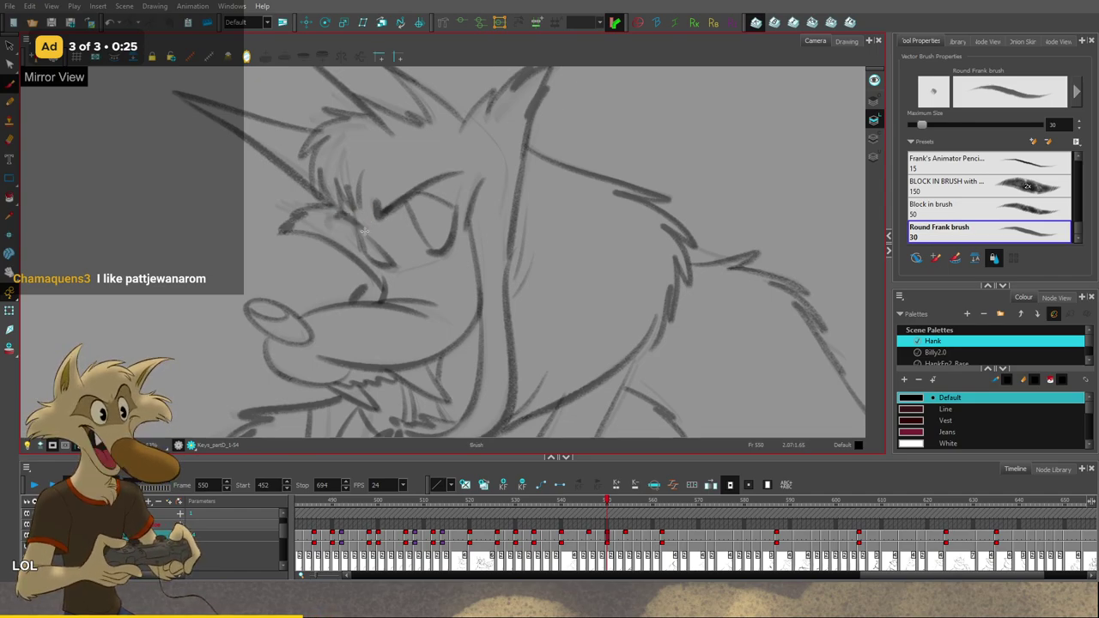
pyautogui.hotkey('ctrl', 'z')
pyautogui.moveTo(334, 215); pyautogui.dragTo(366, 235)
pyautogui.hotkey('ctrl', 'z')
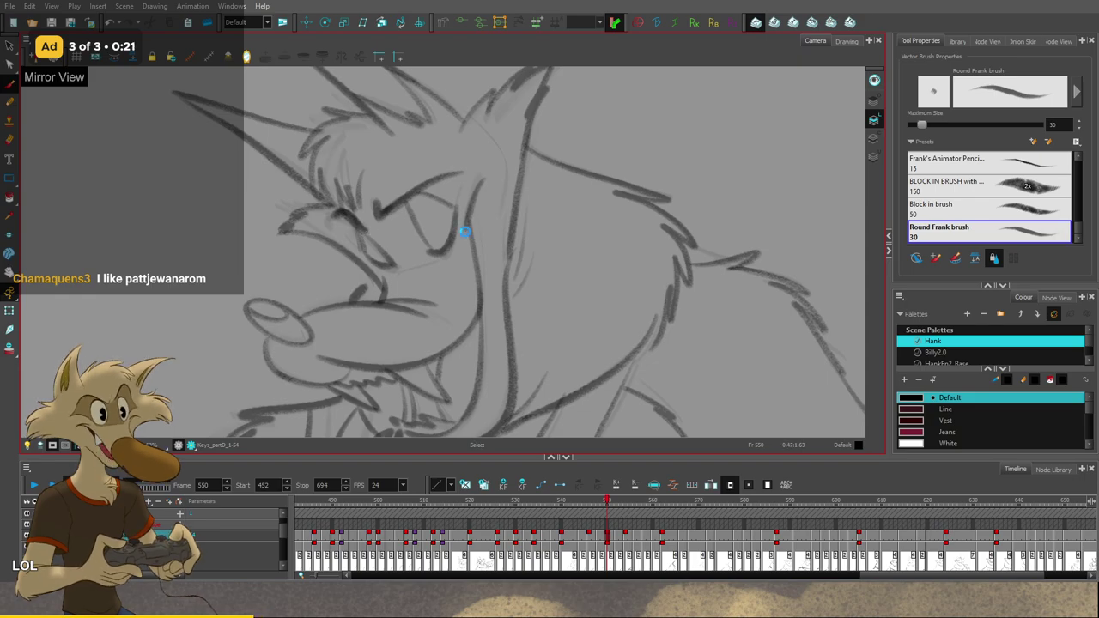
# Step: Unmirror the view and flip between frames 546, 550 and 554 to check the redrawn far brow
pyautogui.scroll(-3, 466, 259)
pyautogui.scroll(2, 433, 249)
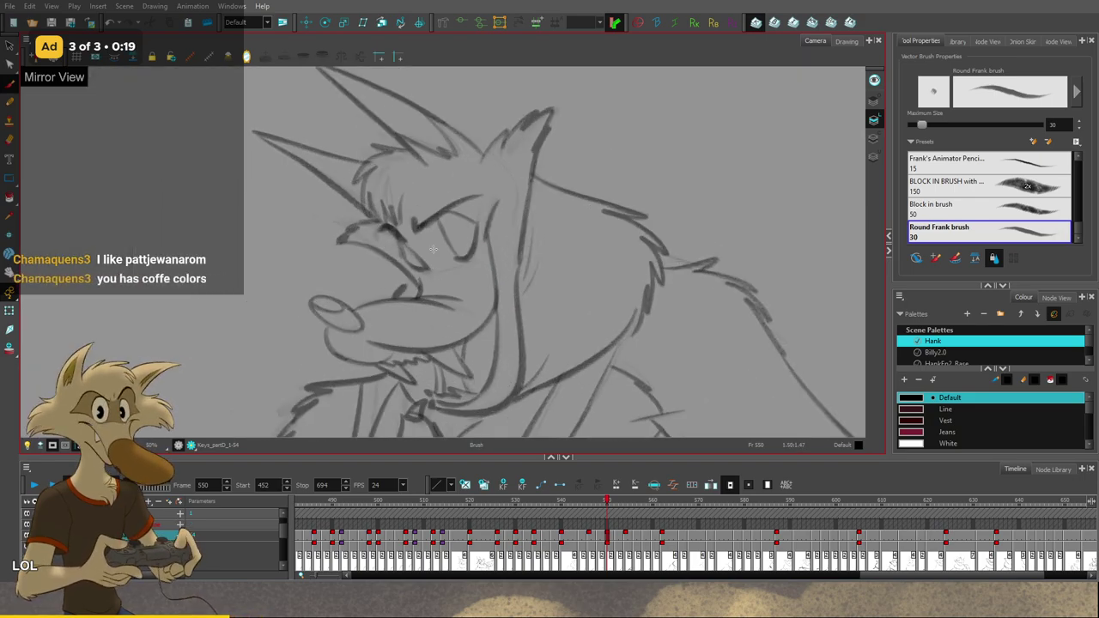
pyautogui.scroll(2, 434, 249)
pyautogui.scroll(-4, 476, 225)
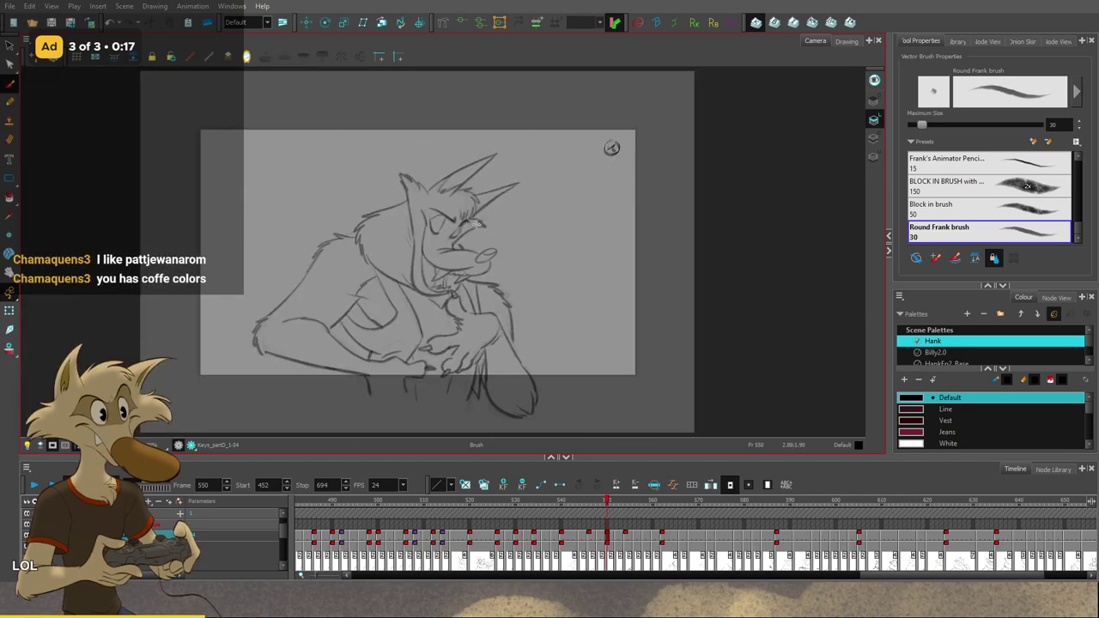
pyautogui.scroll(3, 476, 225)
pyautogui.scroll(1, 473, 224)
pyautogui.press('f')
pyautogui.press('g')
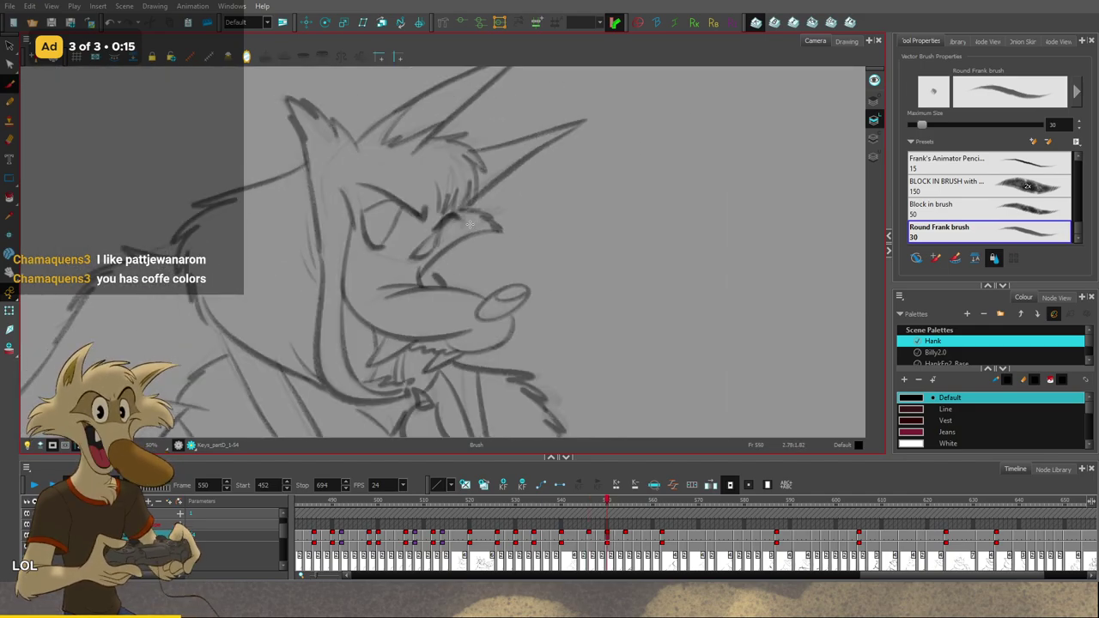
pyautogui.press('g')
pyautogui.press('f')
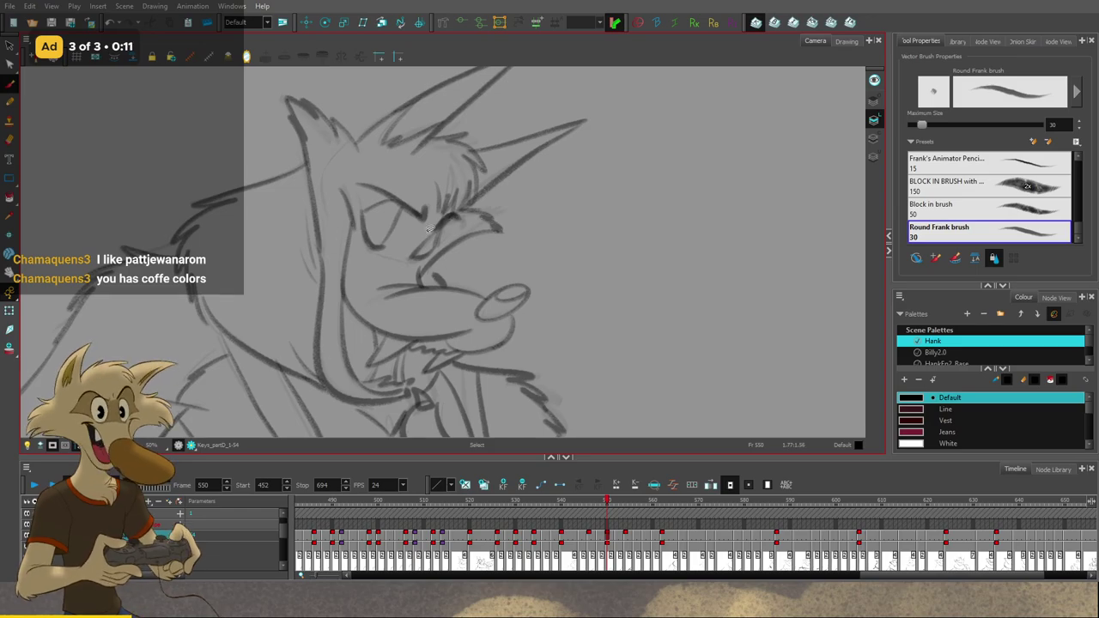
pyautogui.scroll(-4, 432, 229)
pyautogui.press('f')
pyautogui.scroll(3, 453, 231)
pyautogui.press('g')
pyautogui.press('g')
pyautogui.scroll(1, 456, 231)
pyautogui.press('f')
pyautogui.press('f')
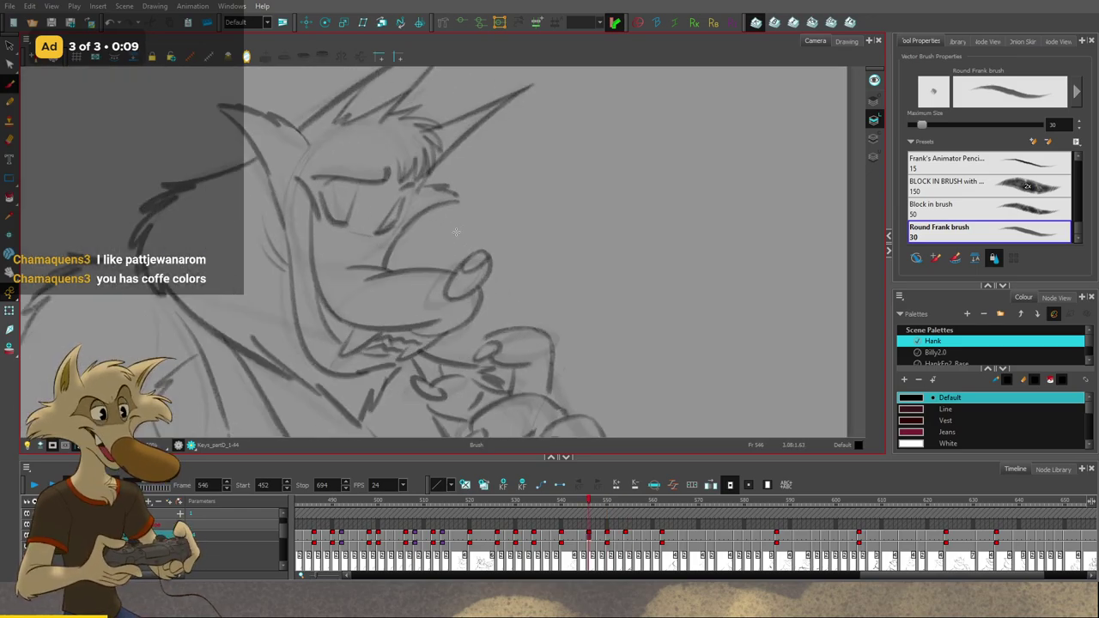
pyautogui.press('g')
pyautogui.press('f')
pyautogui.press('g')
pyautogui.press('g')
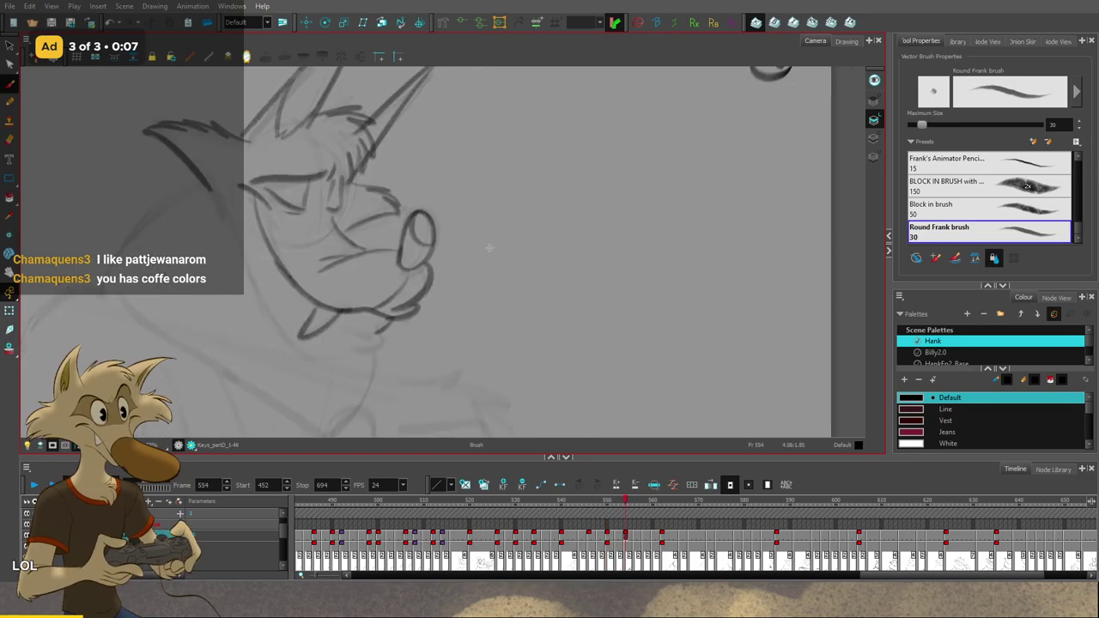
# Step: Flip between frames 550 and 554 to compare the far brow, eye and cheek in the head turn
pyautogui.press(',')
pyautogui.press(',')
pyautogui.press(',')
pyautogui.press(',')
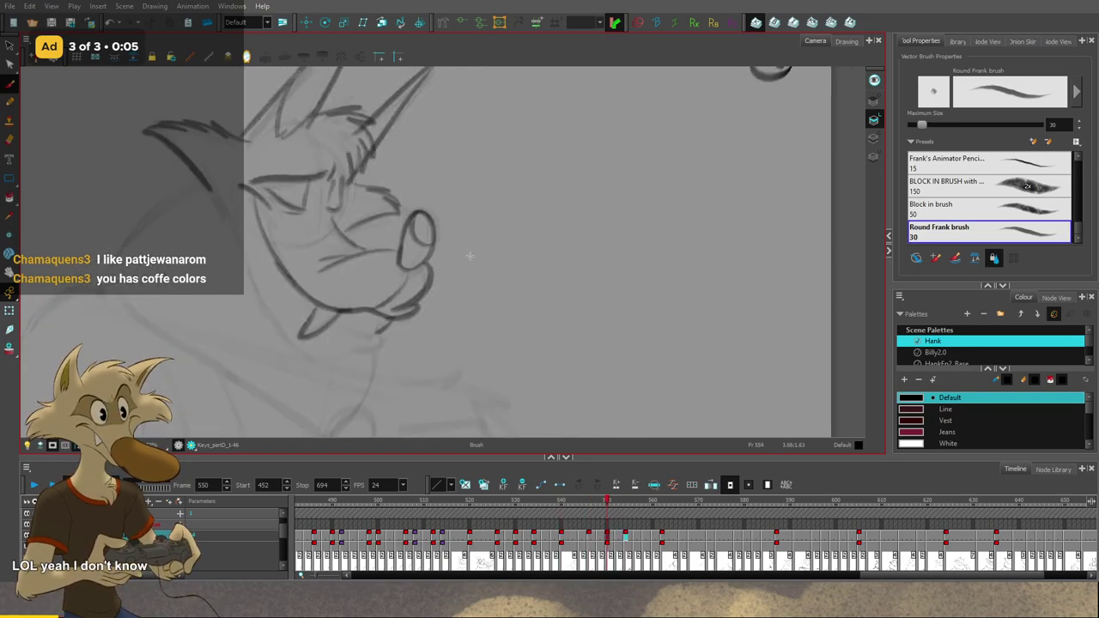
pyautogui.press('f')
pyautogui.press('g')
pyautogui.press('g')
pyautogui.press('f')
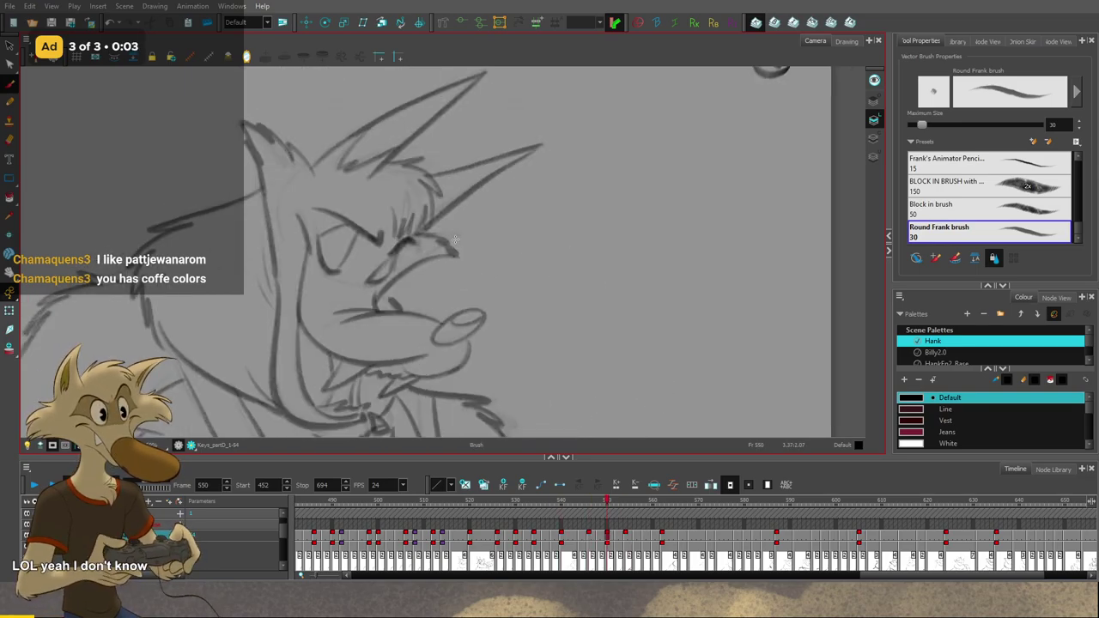
pyautogui.press('f')
pyautogui.press('f')
pyautogui.press('g')
pyautogui.press('g')
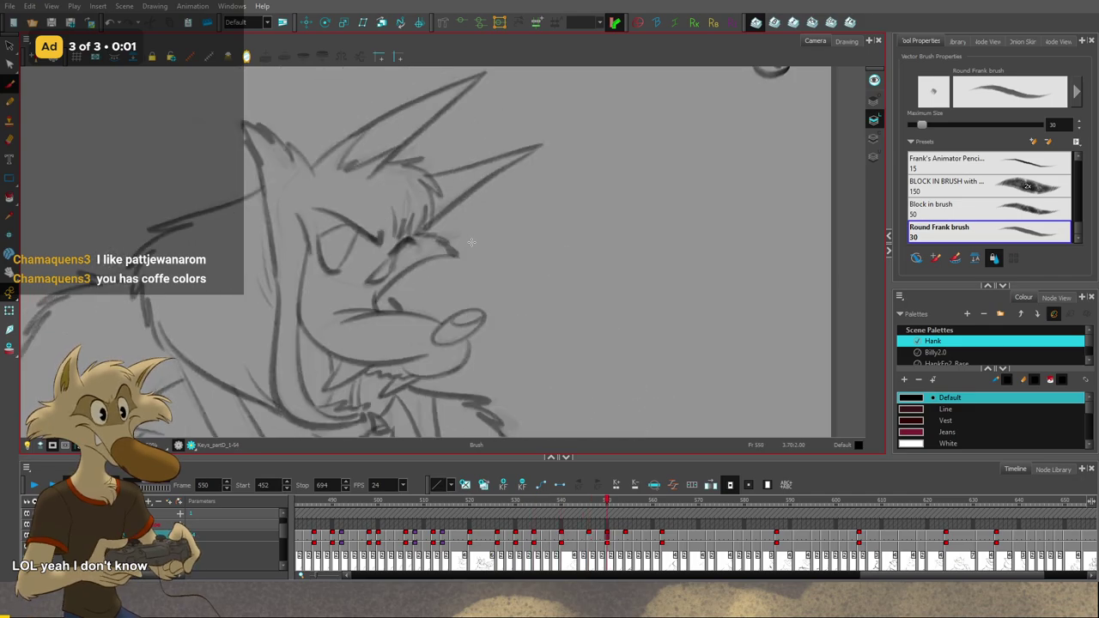
pyautogui.moveTo(489, 260); pyautogui.dragTo(533, 268)
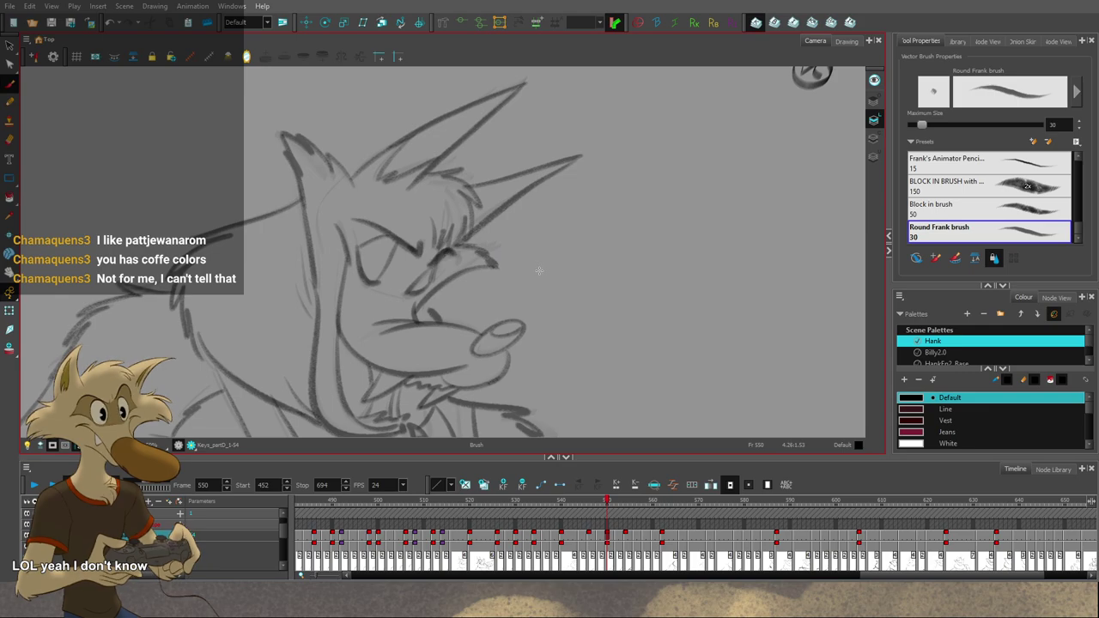
pyautogui.press('f')
pyautogui.press('g')
pyautogui.press('g')
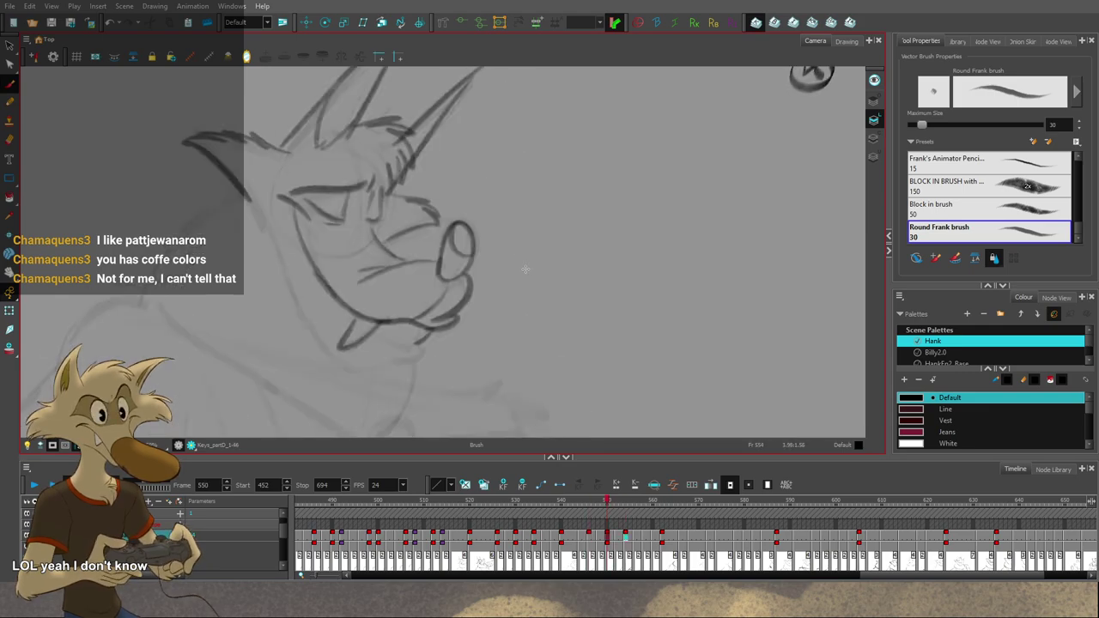
pyautogui.press('f')
pyautogui.press('f')
pyautogui.press('g')
pyautogui.press('g')
# Step: Flip and step through the drawings around frames 546 to 554 to examine the whole figure's movement
pyautogui.press('2')
pyautogui.press('2')
pyautogui.press('2')
pyautogui.press('2')
pyautogui.press('2')
pyautogui.press('2')
pyautogui.press('2')
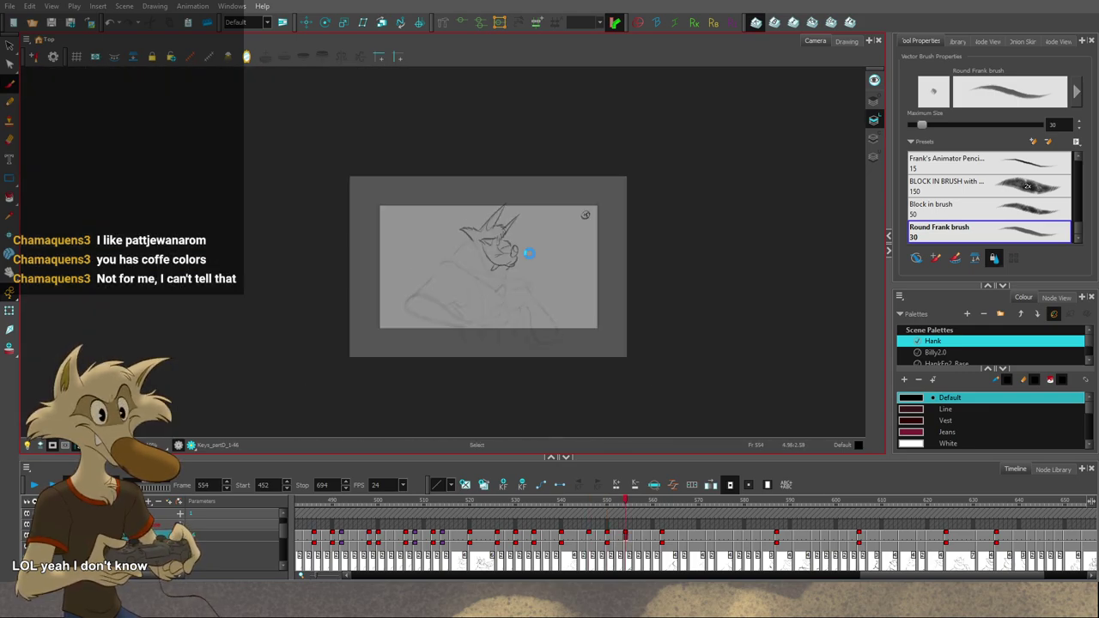
pyautogui.press('1')
pyautogui.press('1')
pyautogui.press('g')
pyautogui.press('f')
pyautogui.press('f')
pyautogui.press('f')
pyautogui.press('g')
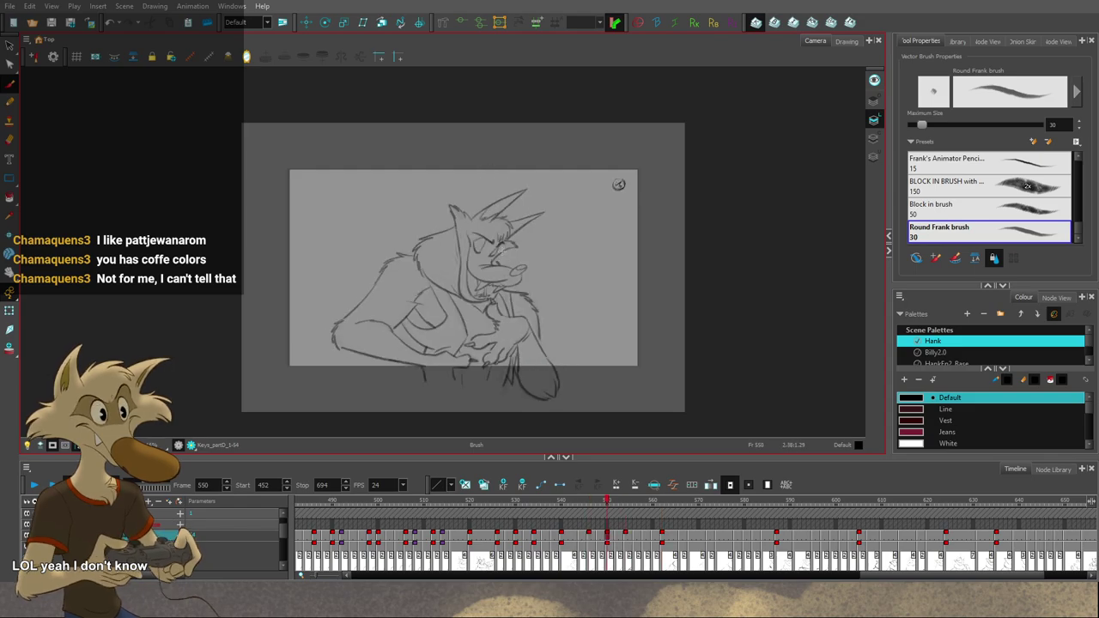
pyautogui.press('f')
pyautogui.press('f')
pyautogui.press('f')
pyautogui.press('f')
pyautogui.press('f')
pyautogui.press('f')
pyautogui.press('f')
pyautogui.press('f')
pyautogui.press('.')
pyautogui.press('.')
pyautogui.press('.')
pyautogui.press('.')
pyautogui.press('.')
pyautogui.press('.')
pyautogui.press('.')
pyautogui.press('.')
pyautogui.press('.')
pyautogui.press('.')
pyautogui.press('.')
pyautogui.press('.')
pyautogui.press('.')
pyautogui.press('.')
pyautogui.press('.')
pyautogui.press('.')
pyautogui.press('.')
pyautogui.press('.')
pyautogui.press('.')
pyautogui.press('.')
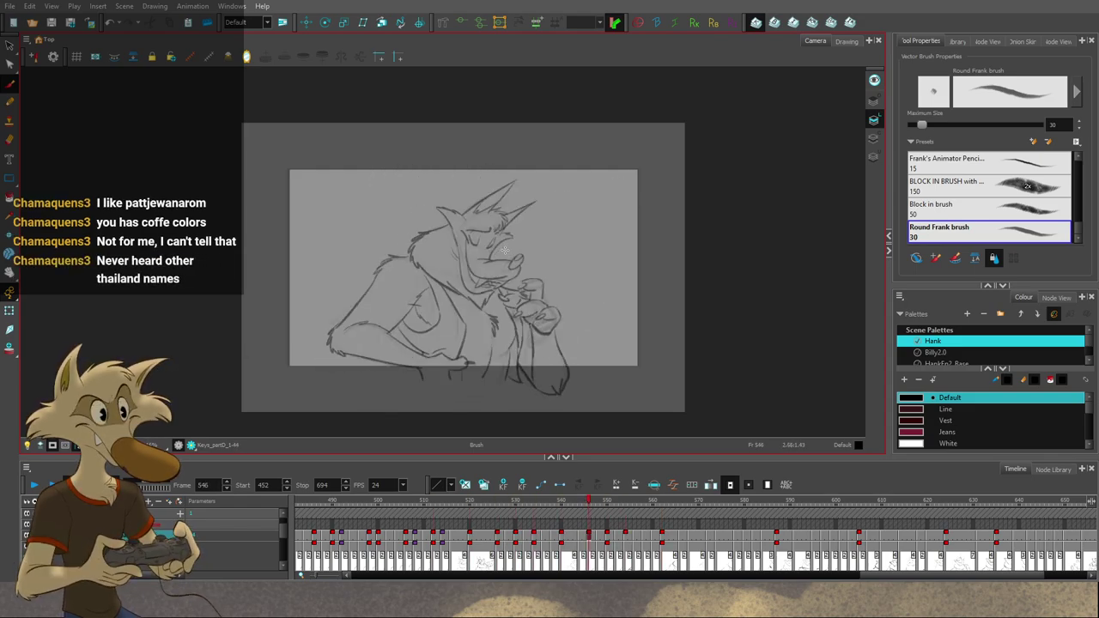
pyautogui.press(',')
pyautogui.press(',')
pyautogui.press(',')
pyautogui.press(',')
pyautogui.press(',')
pyautogui.press(',')
pyautogui.press(',')
pyautogui.press(',')
pyautogui.press(',')
pyautogui.press(',')
pyautogui.press(',')
pyautogui.press(',')
pyautogui.press(',')
pyautogui.press(',')
# Step: Step from frame 546 to 554 and back to 550 to examine the face up close
pyautogui.scroll(6, 511, 248)
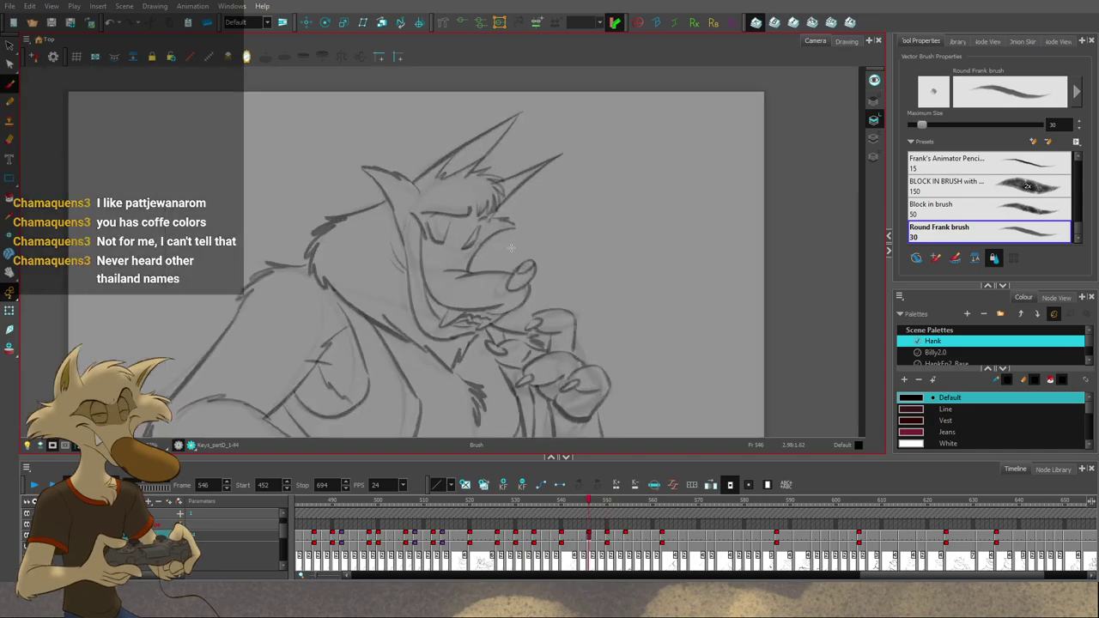
pyautogui.scroll(2, 510, 248)
pyautogui.press('.')
pyautogui.press('.')
pyautogui.press('.')
pyautogui.press('.')
pyautogui.press('.')
pyautogui.press('.')
pyautogui.press('.')
pyautogui.press('.')
pyautogui.press('.')
pyautogui.press('.')
pyautogui.press('.')
pyautogui.press('.')
pyautogui.press('.')
pyautogui.press('.')
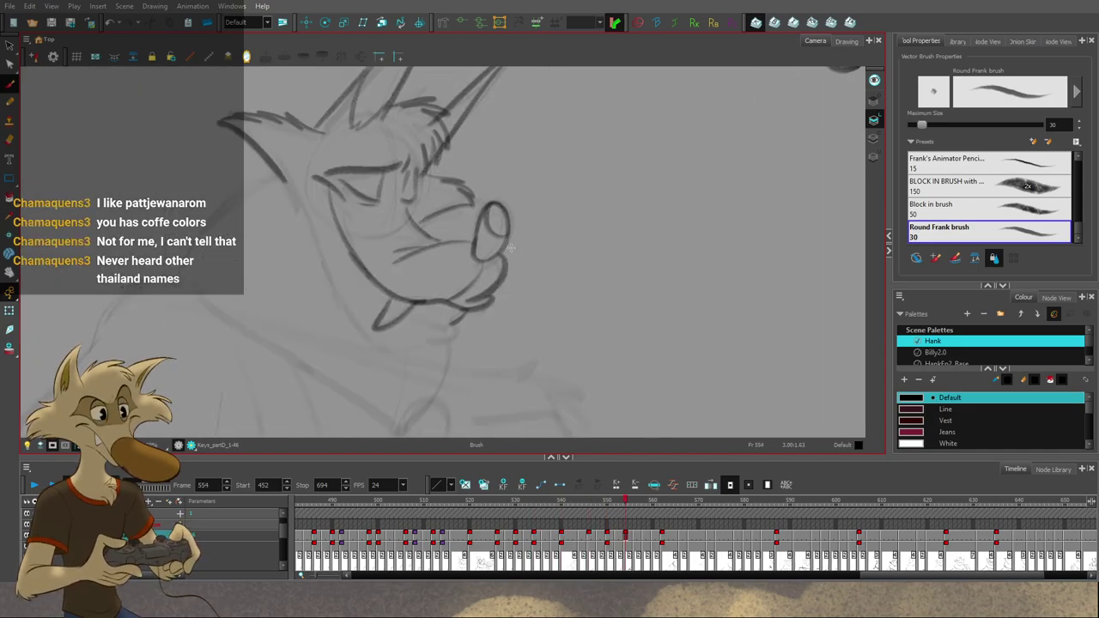
pyautogui.press(',')
pyautogui.press(',')
pyautogui.press(',')
pyautogui.press(',')
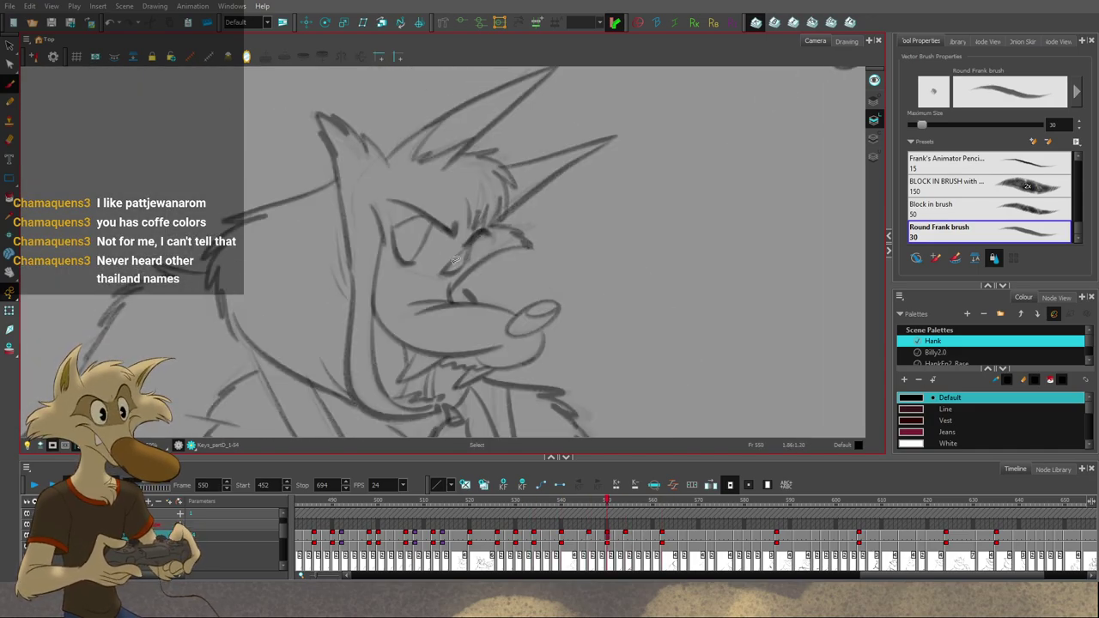
# Step: Redraw the short face contour line running down beside the near eye on frame 550
pyautogui.hotkey('alt', 'b')
pyautogui.hotkey('alt', 's')
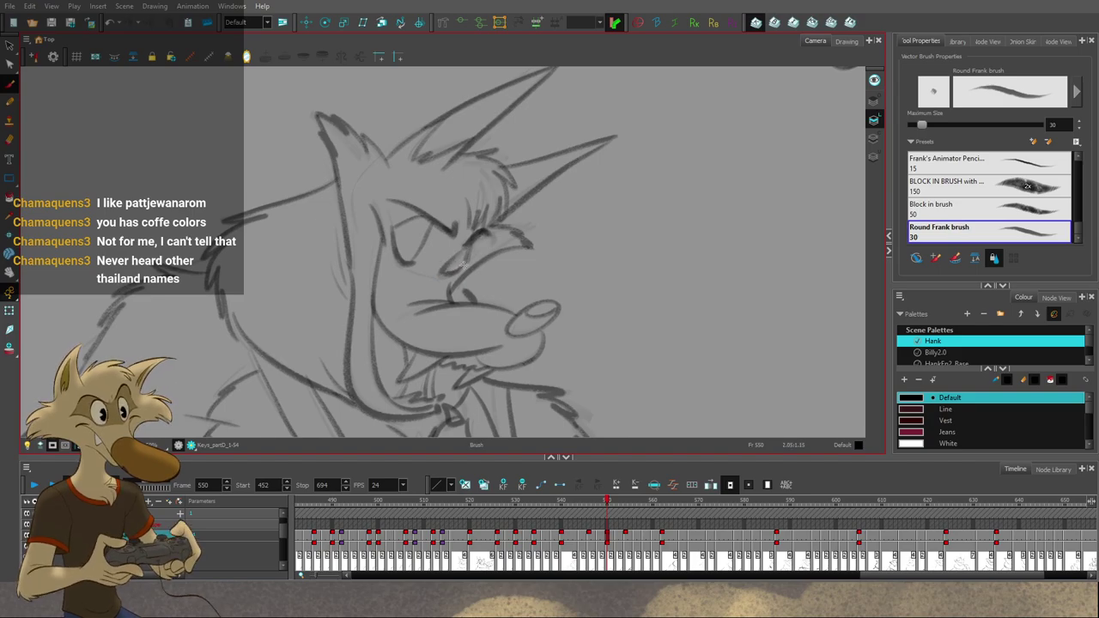
pyautogui.moveTo(561, 261); pyautogui.dragTo(531, 275)
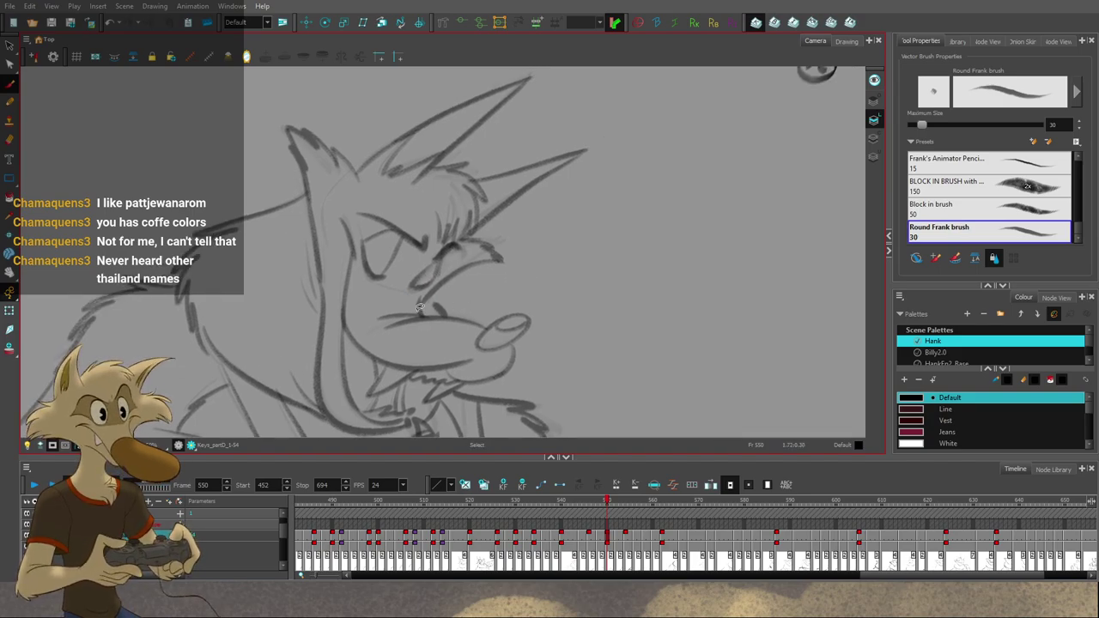
pyautogui.hotkey('alt', 's')
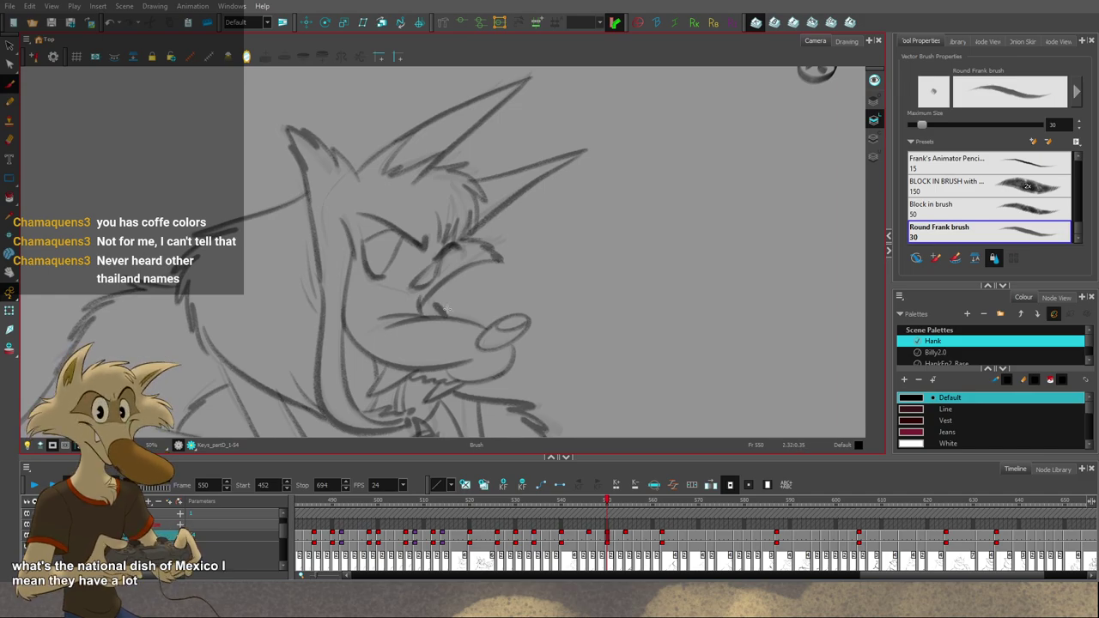
pyautogui.hotkey('alt', 's')
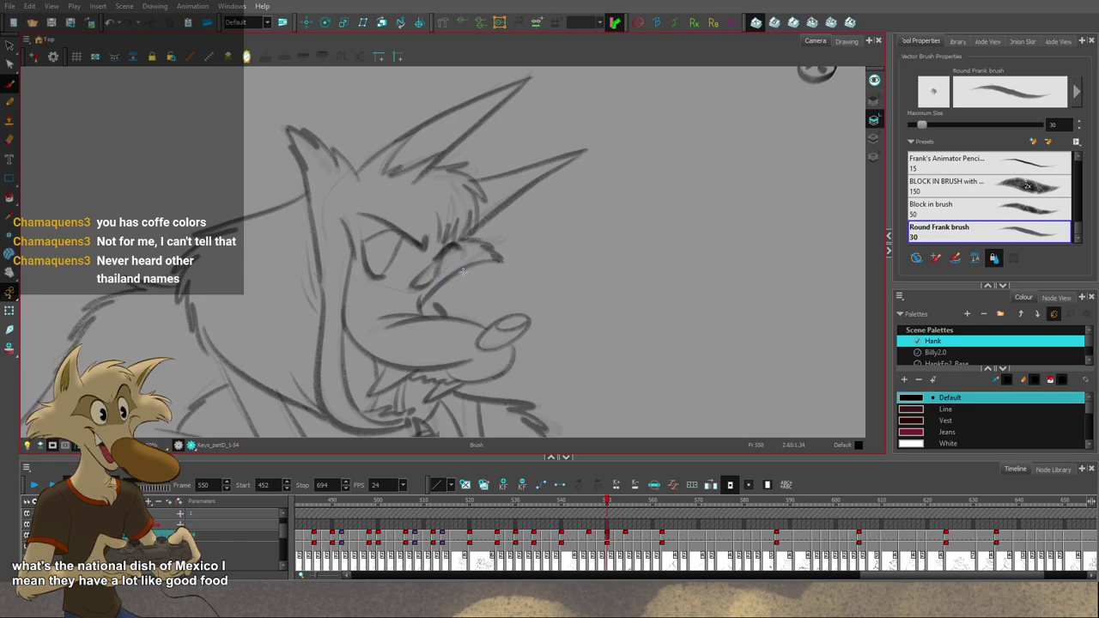
pyautogui.press('f')
pyautogui.press('g')
pyautogui.moveTo(356, 256)
pyautogui.mouseDown()
pyautogui.moveTo(345, 226)
pyautogui.moveTo(355, 265)
pyautogui.mouseUp()
pyautogui.hotkey('ctrl', 'z')
pyautogui.hotkey('ctrl', 'z')
pyautogui.moveTo(345, 223); pyautogui.dragTo(356, 267)
pyautogui.hotkey('ctrl', 'z')
pyautogui.hotkey('ctrl', 'z')
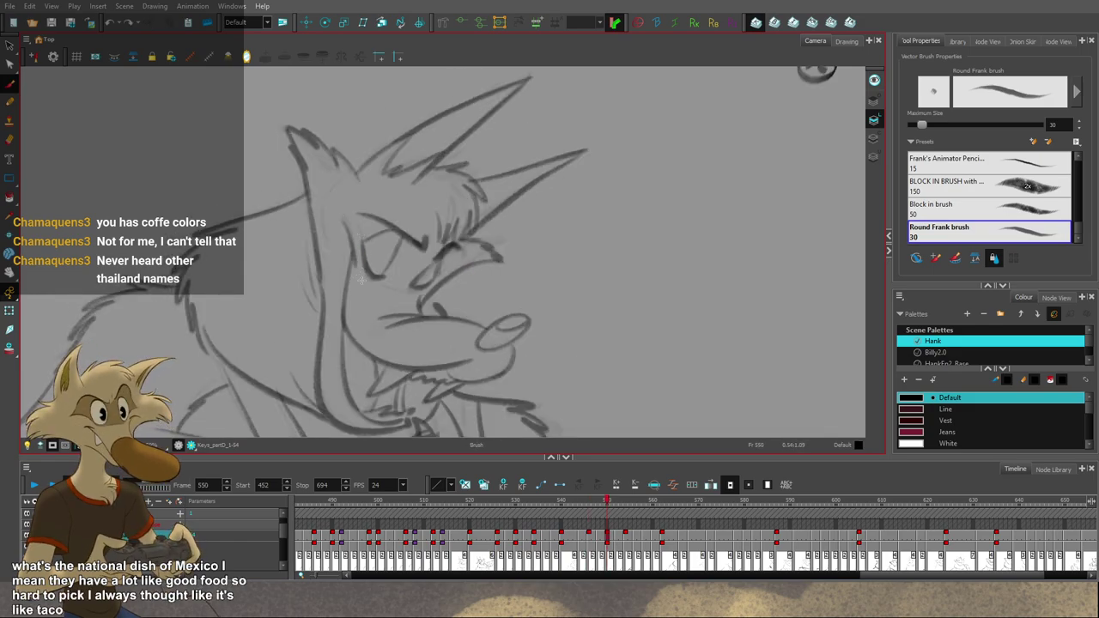
pyautogui.hotkey('ctrl', 'z')
pyautogui.hotkey('ctrl', 'z')
pyautogui.moveTo(346, 223); pyautogui.dragTo(356, 268)
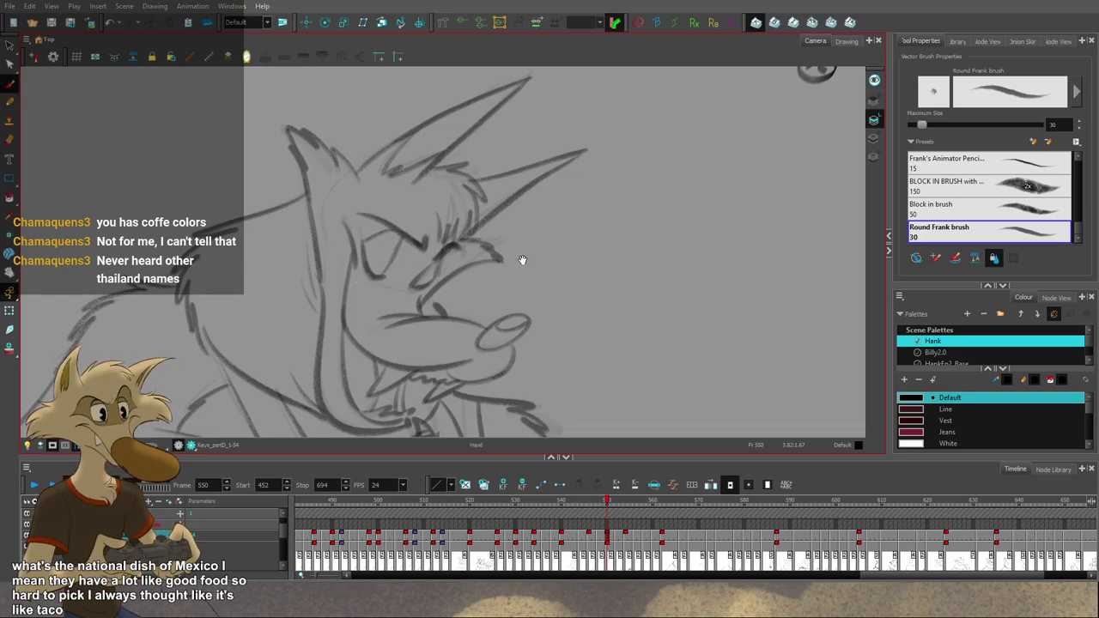
# Step: Flip between frame 550 and its neighbouring drawings to check the revised face contour
pyautogui.moveTo(522, 260); pyautogui.dragTo(498, 256)
pyautogui.press('f')
pyautogui.press('g')
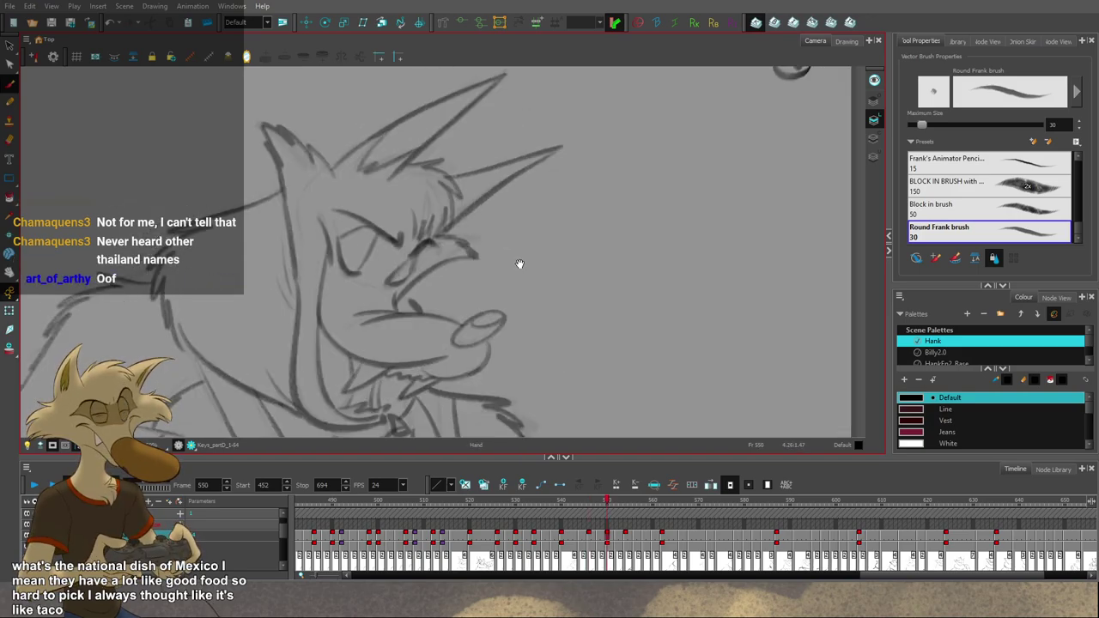
pyautogui.press(',')
pyautogui.press(',')
pyautogui.press(',')
pyautogui.press(',')
pyautogui.press('.')
pyautogui.press('.')
pyautogui.press('.')
pyautogui.press('.')
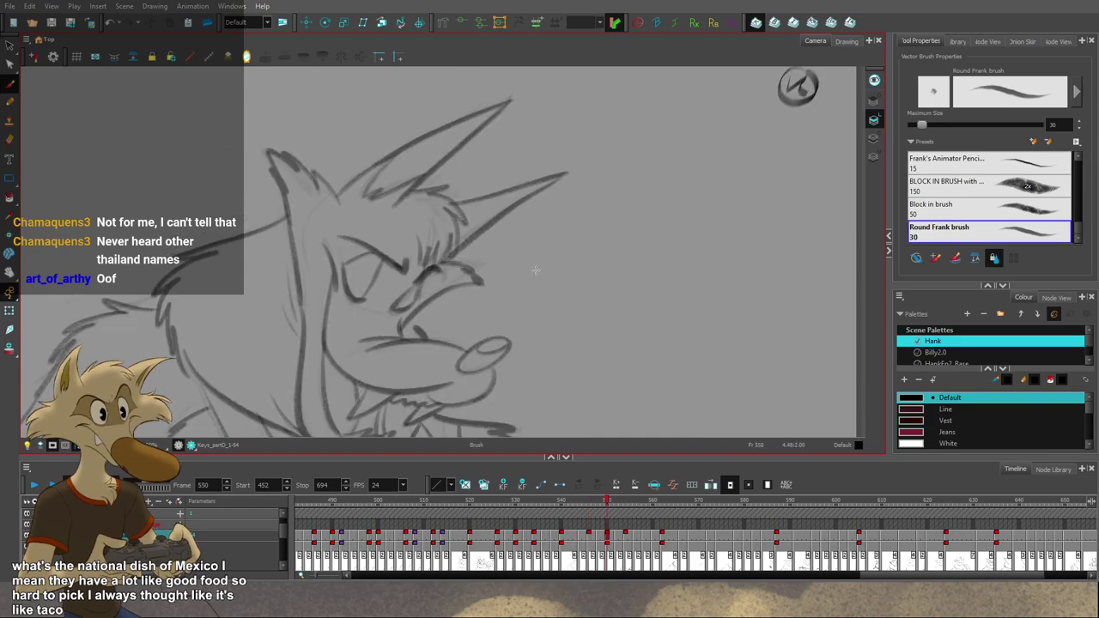
# Step: Mirror the view and step through frames 540 to 550 to examine the head from the opposite side
pyautogui.scroll(-2, 530, 269)
pyautogui.scroll(3, 506, 278)
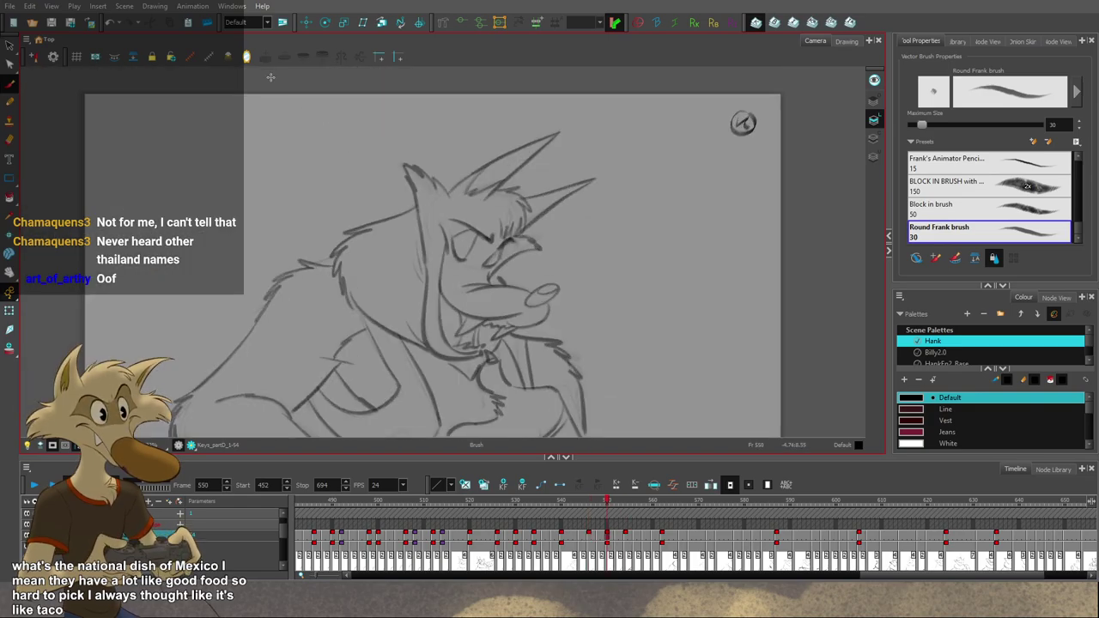
pyautogui.click(247, 58)
pyautogui.scroll(-2, 467, 214)
pyautogui.press('f')
pyautogui.scroll(3, 470, 212)
pyautogui.press('.')
pyautogui.press('.')
pyautogui.press('.')
pyautogui.press('.')
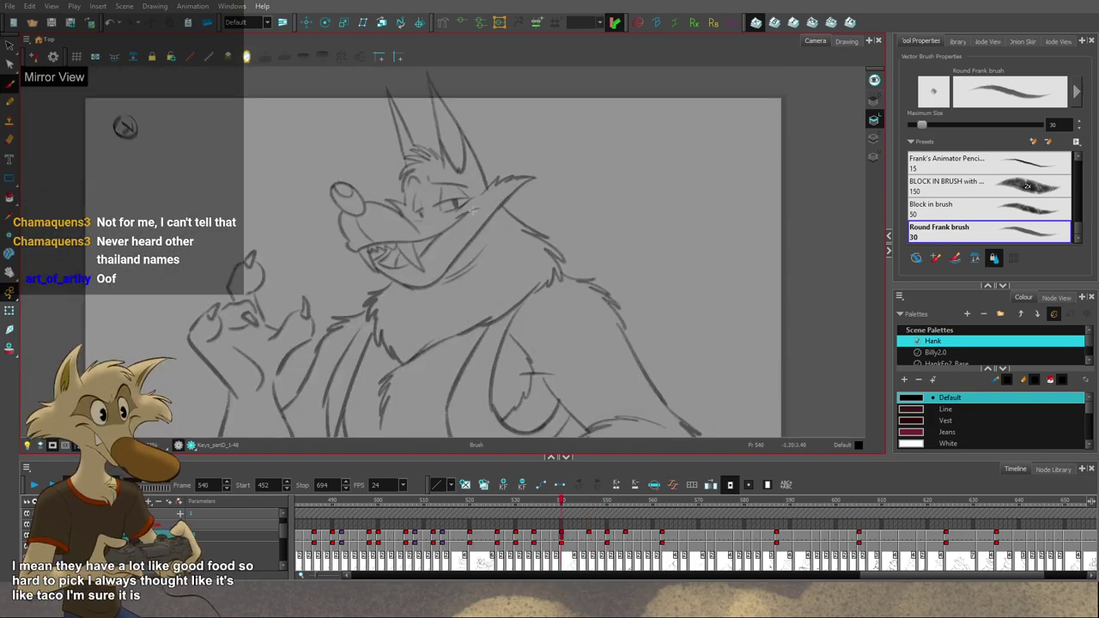
# Step: Try to replace the pointed cheek tuft behind the head on frame 550 with freshly drawn strokes
pyautogui.press('Delete')
pyautogui.moveTo(448, 152)
pyautogui.mouseDown()
pyautogui.moveTo(475, 186)
pyautogui.moveTo(430, 233)
pyautogui.moveTo(486, 164)
pyautogui.mouseUp()
pyautogui.hotkey('ctrl', 'z')
pyautogui.moveTo(491, 161); pyautogui.dragTo(462, 170)
pyautogui.moveTo(403, 201); pyautogui.dragTo(482, 162)
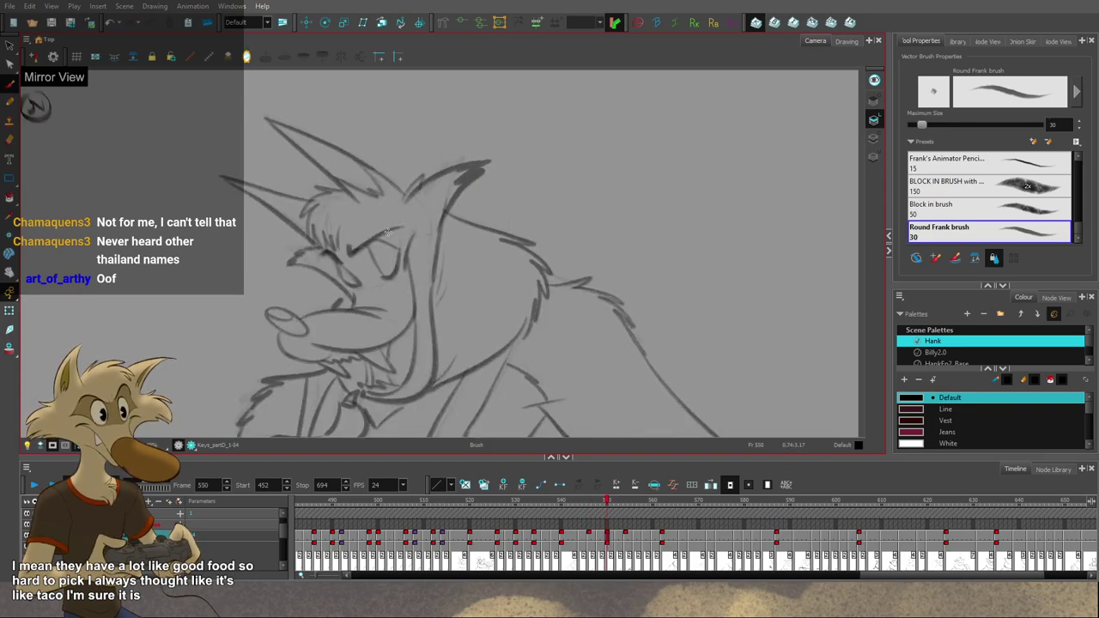
# Step: Flip between frame 550 and its neighbouring drawings in the mirrored view to check the redrawn cheek tuft
pyautogui.scroll(-3, 388, 230)
pyautogui.scroll(1, 405, 230)
pyautogui.press('f')
pyautogui.press('f')
pyautogui.press('g')
pyautogui.press('g')
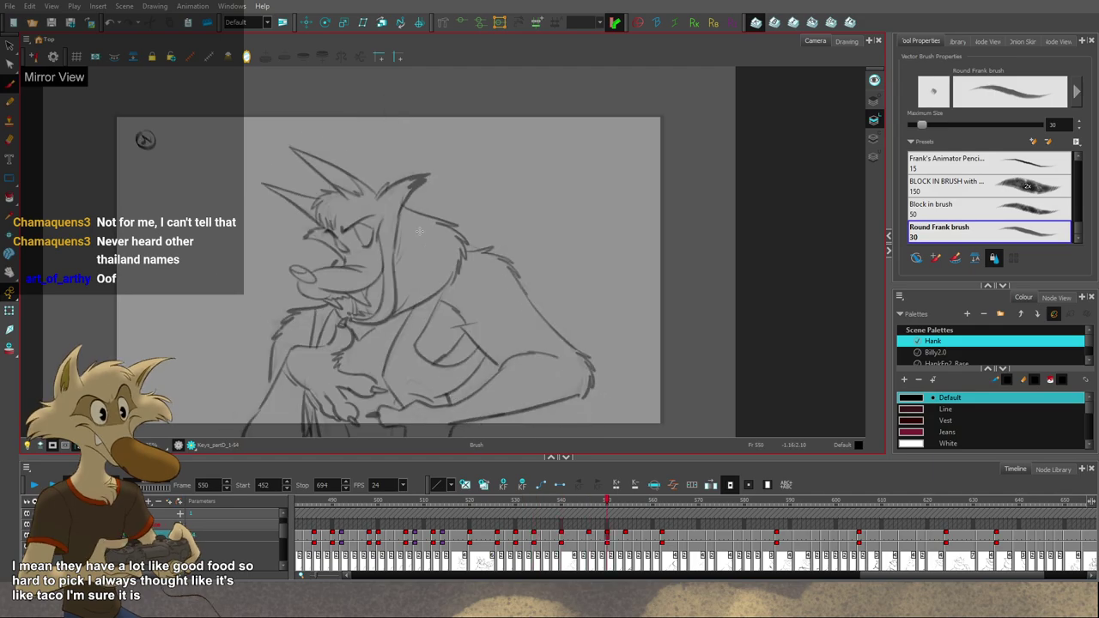
pyautogui.press('g')
pyautogui.press('g')
pyautogui.press('g')
pyautogui.press('g')
pyautogui.press('f')
pyautogui.press('f')
pyautogui.press('f')
pyautogui.press('f')
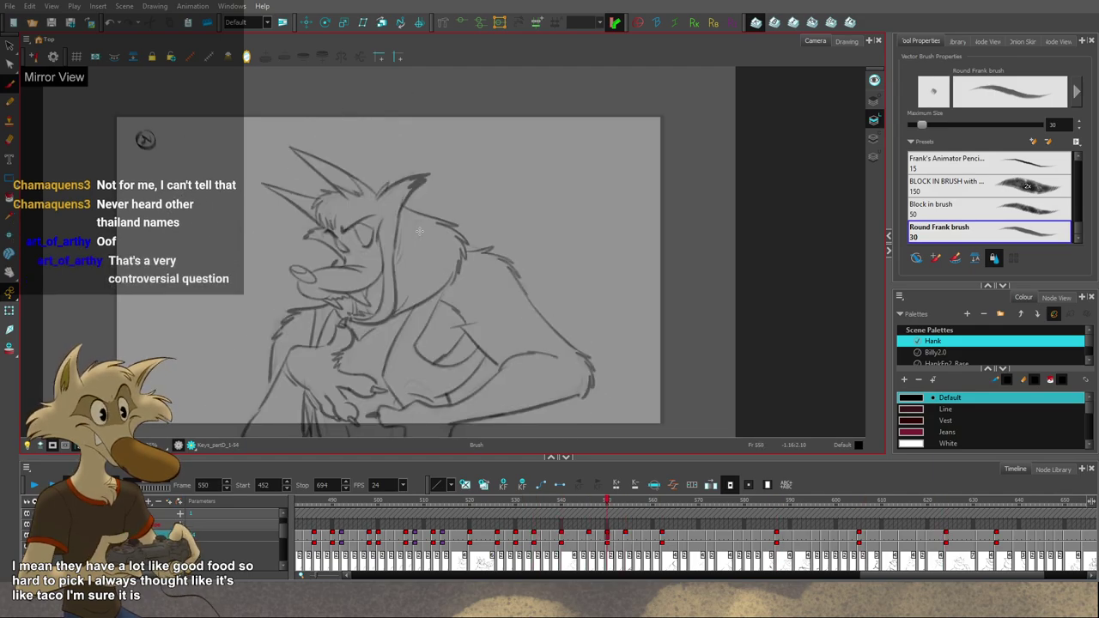
# Step: Replace the pointed cheek tuft behind the head on frame 550 with a smaller, furry tuft
pyautogui.scroll(2, 409, 228)
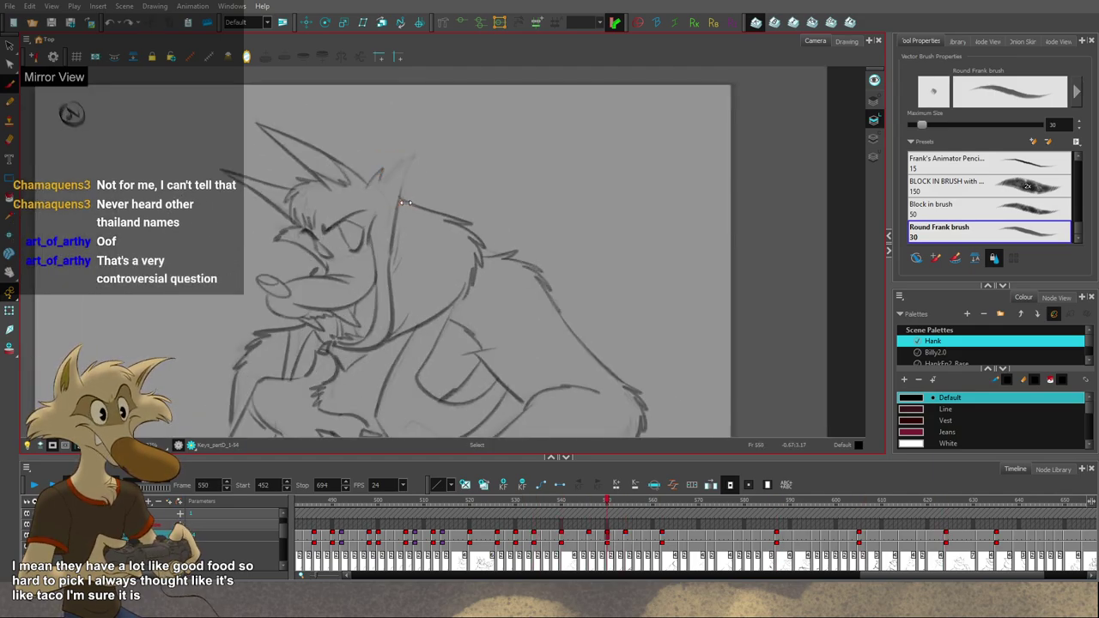
pyautogui.moveTo(371, 187)
pyautogui.mouseDown()
pyautogui.moveTo(399, 203)
pyautogui.moveTo(412, 175)
pyautogui.moveTo(386, 182)
pyautogui.moveTo(388, 170)
pyautogui.mouseUp()
pyautogui.hotkey('ctrl', 'z')
pyautogui.press('Delete')
# Step: Flip between frame 550 and its neighbouring drawings in the mirrored view to check the smaller cheek tuft
pyautogui.press('f')
pyautogui.press('f')
pyautogui.press('g')
pyautogui.press('g')
pyautogui.press('1')
pyautogui.press('1')
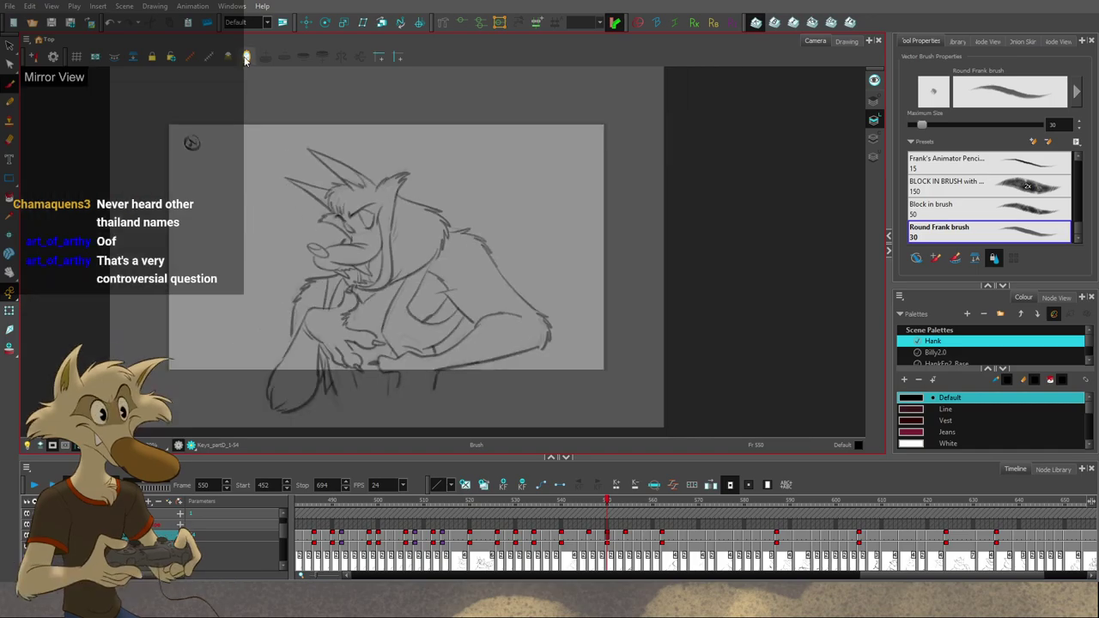
# Step: Restore the unmirrored view and step back and forth through frames 526 to 562 to review the head's movement
pyautogui.press('4')
pyautogui.press('1')
pyautogui.press('f')
pyautogui.press('f')
pyautogui.press('g')
pyautogui.press('g')
pyautogui.press('g')
pyautogui.press('g')
pyautogui.press('g')
pyautogui.press('g')
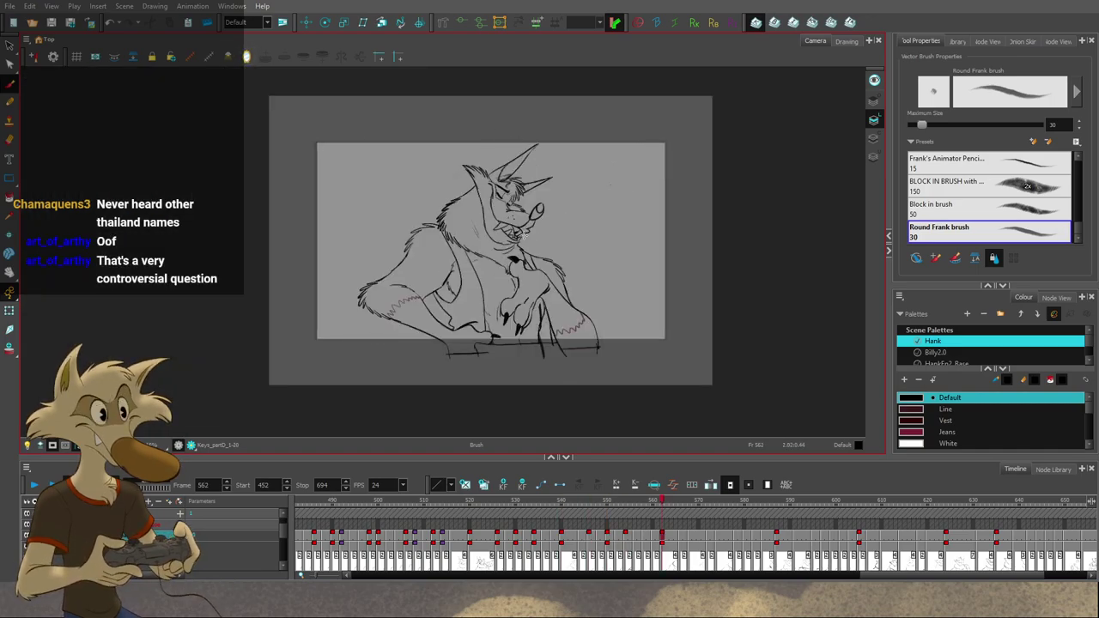
pyautogui.press('f')
pyautogui.press('f')
pyautogui.press('f')
pyautogui.press('f')
pyautogui.press('f')
pyautogui.press('f')
pyautogui.press('f')
pyautogui.press('f')
pyautogui.press('f')
pyautogui.press('f')
pyautogui.press('g')
pyautogui.press('g')
pyautogui.press('g')
pyautogui.press('g')
pyautogui.press('g')
pyautogui.press('g')
pyautogui.press('g')
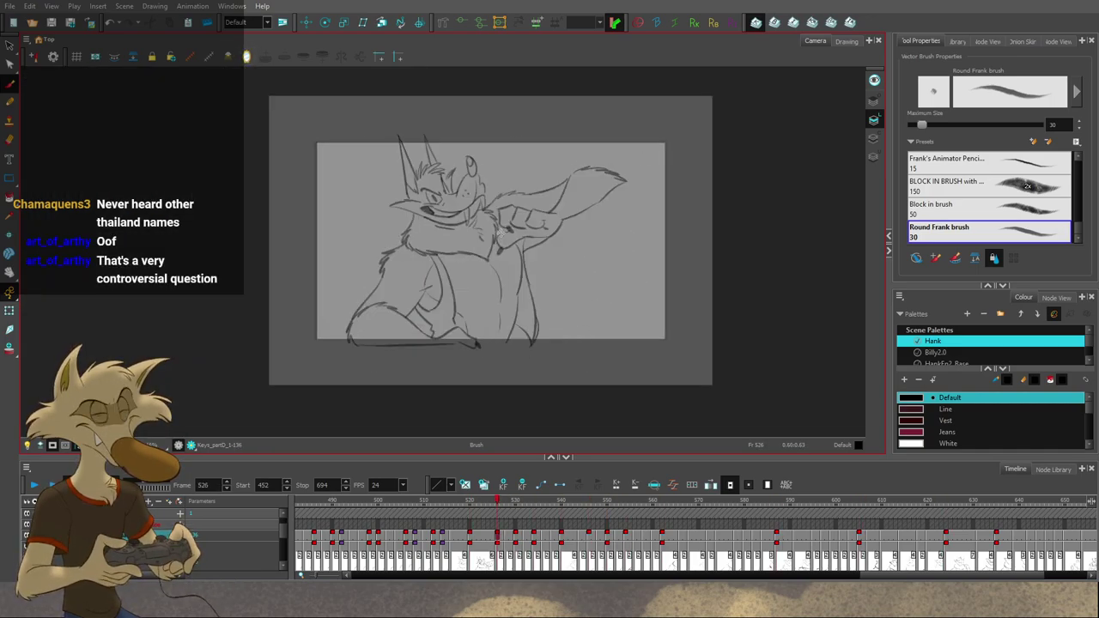
# Step: Try to transform the selected cheek tuft on frame 550 and compare it with the neighbouring drawing
pyautogui.press('f')
pyautogui.press('2')
pyautogui.press('2')
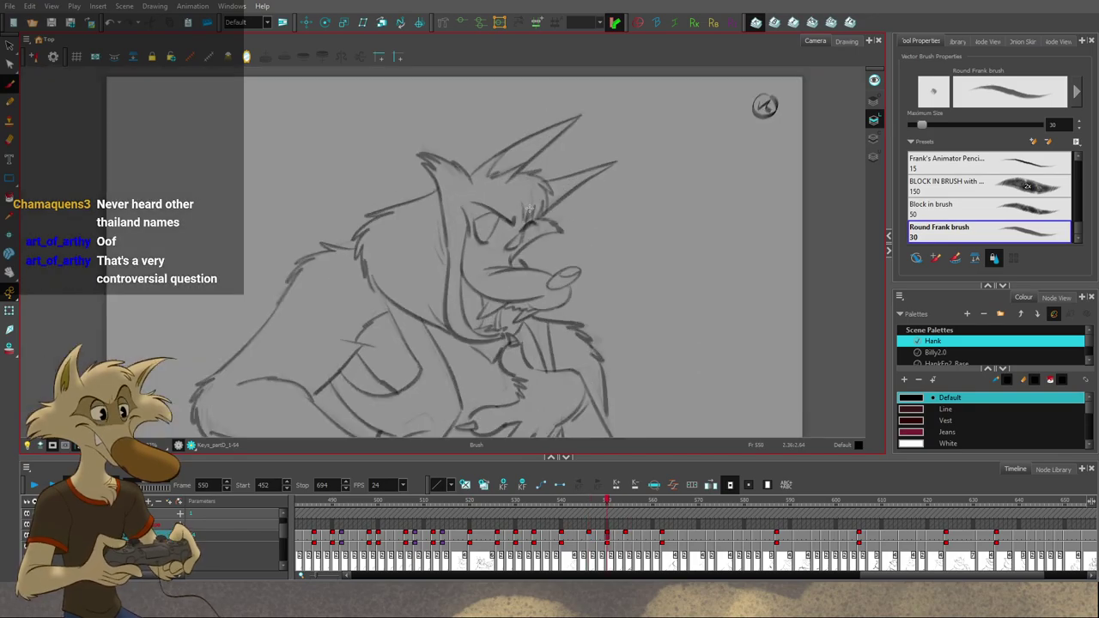
pyautogui.hotkey('ctrl', 'z')
pyautogui.hotkey('ctrl', 'z')
pyautogui.hotkey('ctrl', 'z')
pyautogui.press('1')
pyautogui.press('1')
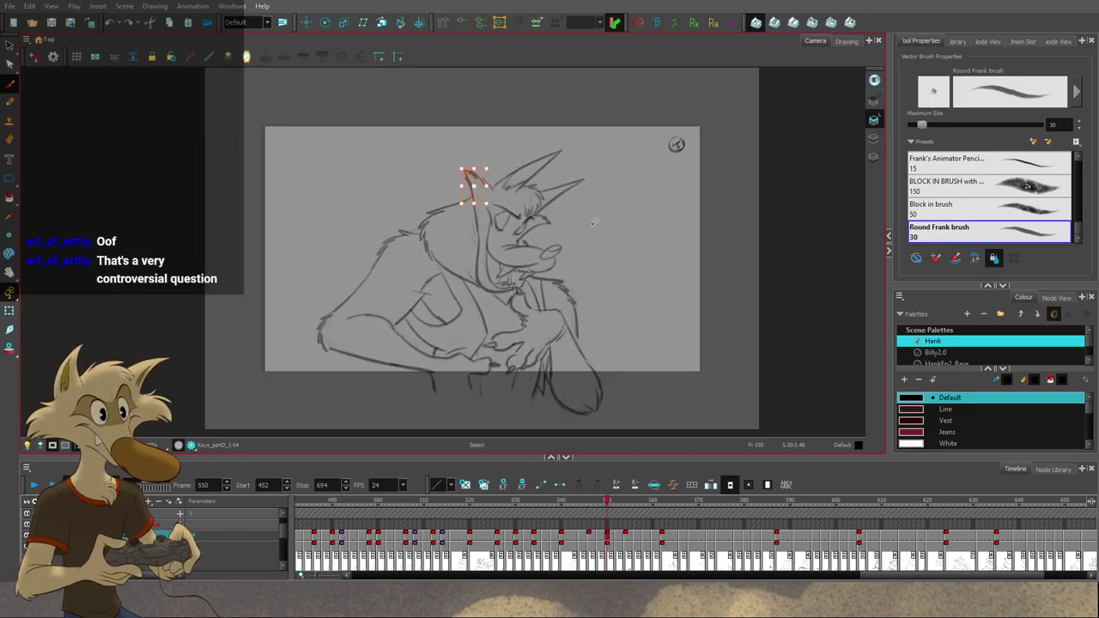
pyautogui.press('Escape')
pyautogui.press('1')
pyautogui.press('1')
pyautogui.press('f')
pyautogui.press('g')
pyautogui.press('2')
pyautogui.press('2')
# Step: Select the cheek tuft strokes on frame 550 and shift them slightly up and closer to the head
pyautogui.scroll(1, 559, 223)
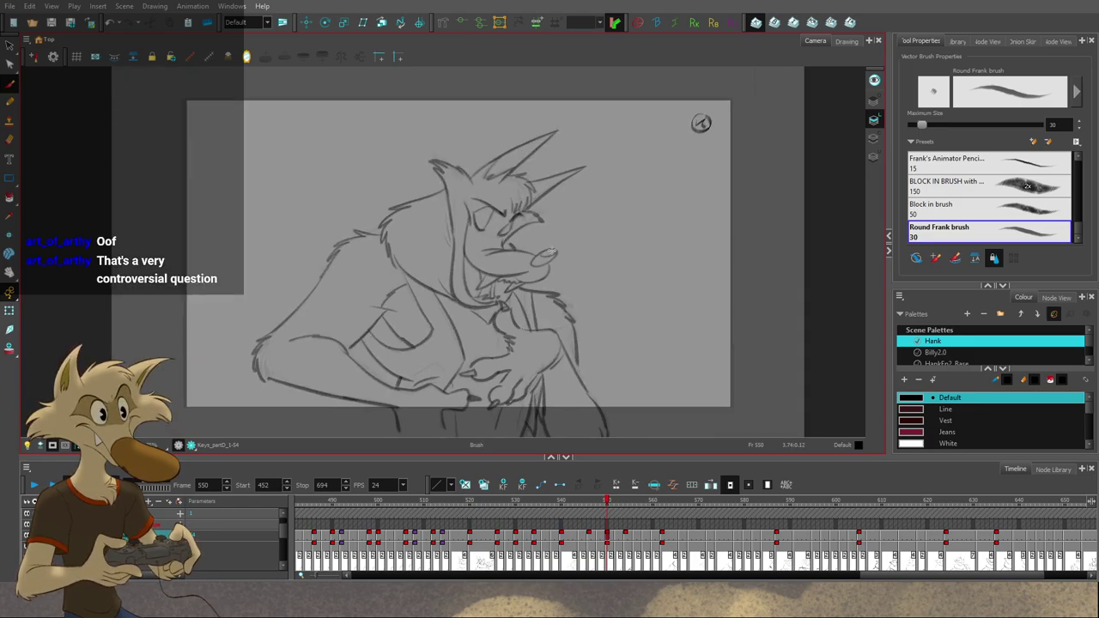
pyautogui.scroll(1, 552, 250)
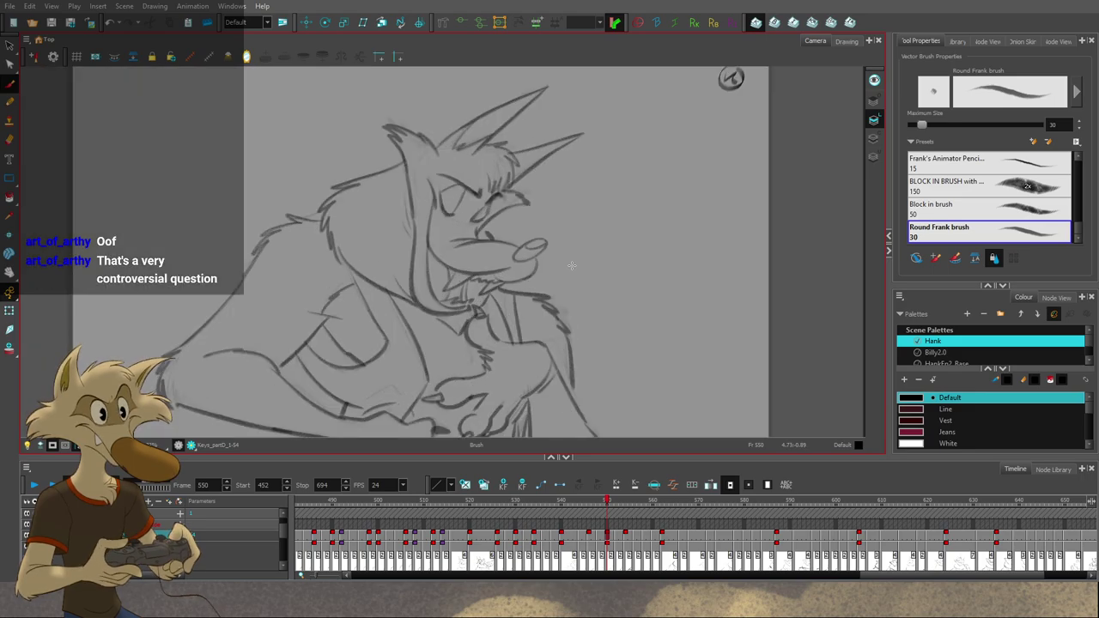
pyautogui.scroll(-1, 572, 266)
pyautogui.press('g')
pyautogui.press('f')
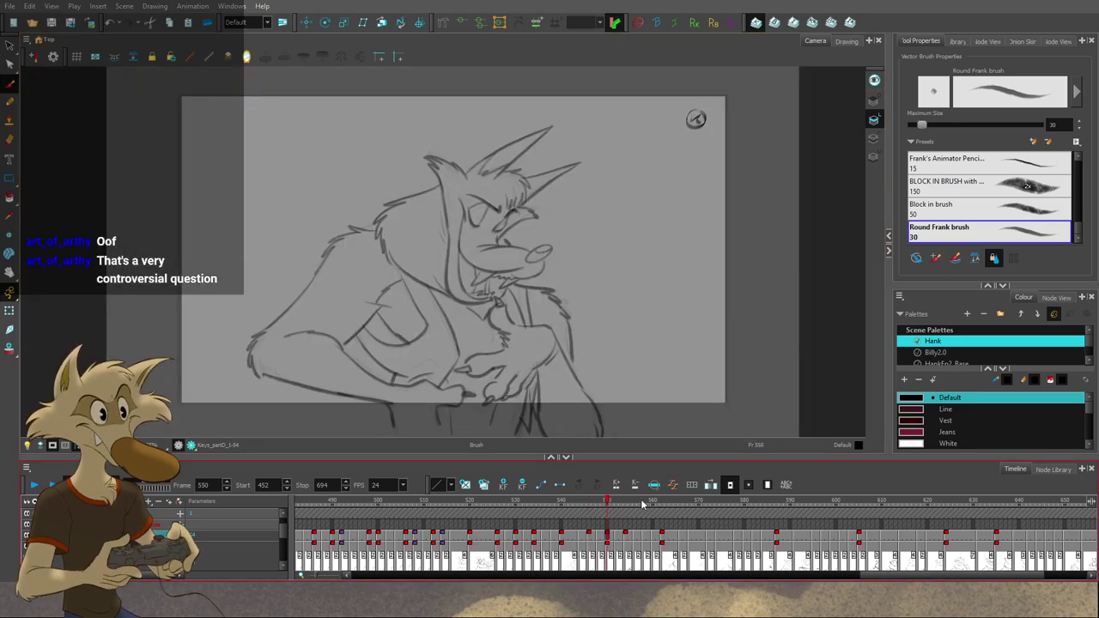
pyautogui.moveTo(613, 506)
pyautogui.mouseDown()
pyautogui.moveTo(591, 506)
pyautogui.moveTo(606, 512)
pyautogui.mouseUp()
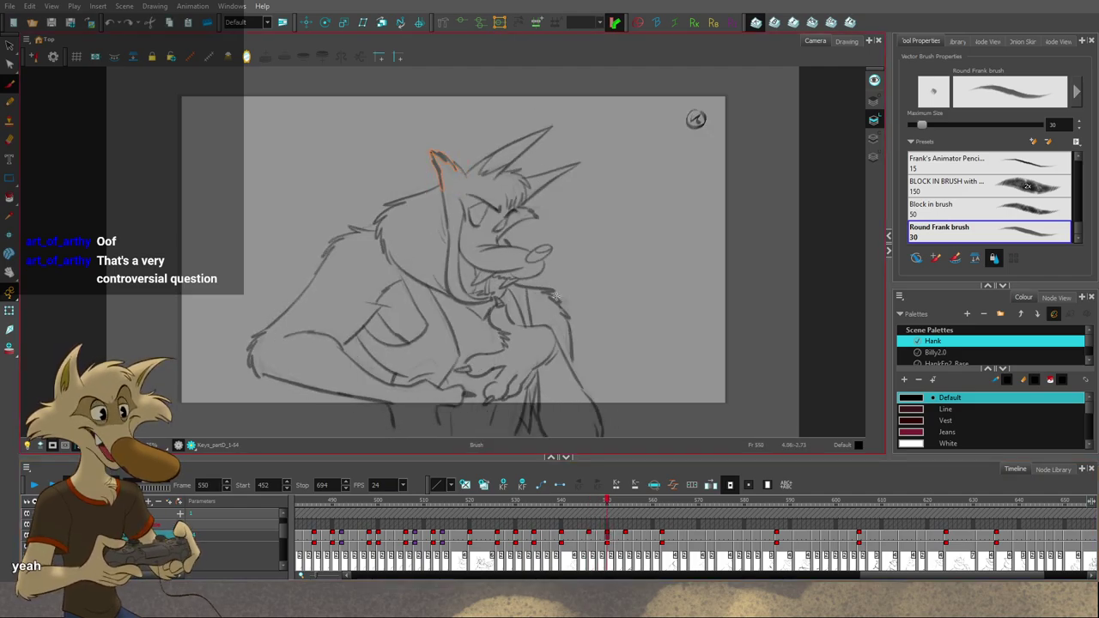
# Step: Flip between frame 550 and the drawings on frames 552 and 554 to check the shifted cheek tuft
pyautogui.press('f')
pyautogui.press('g')
pyautogui.press('1')
pyautogui.press('1')
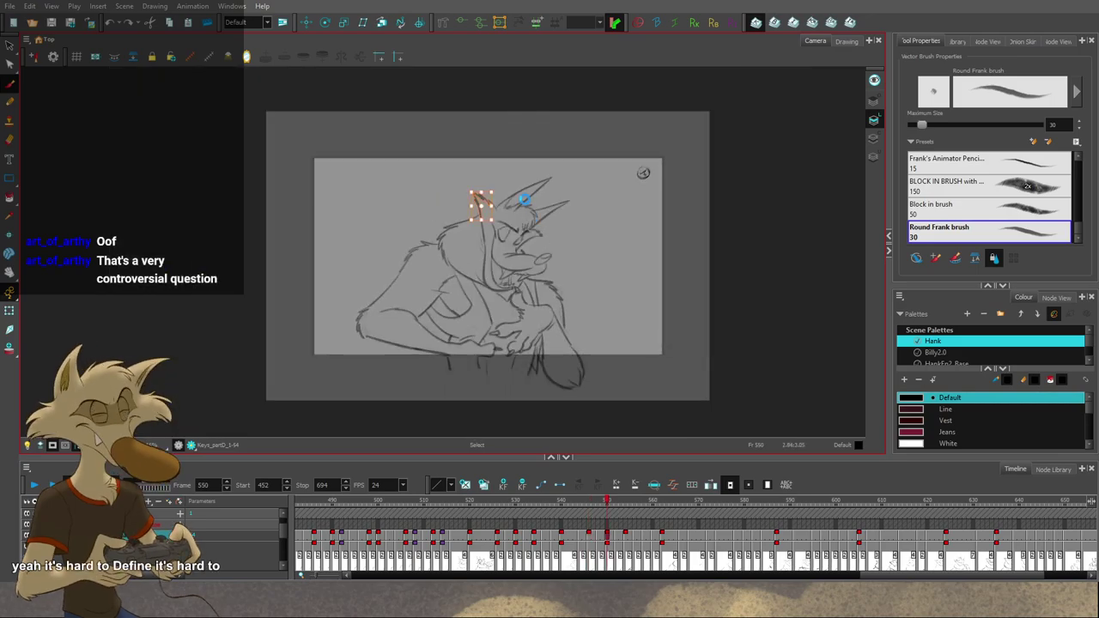
pyautogui.press('2')
pyautogui.press('2')
pyautogui.press('g')
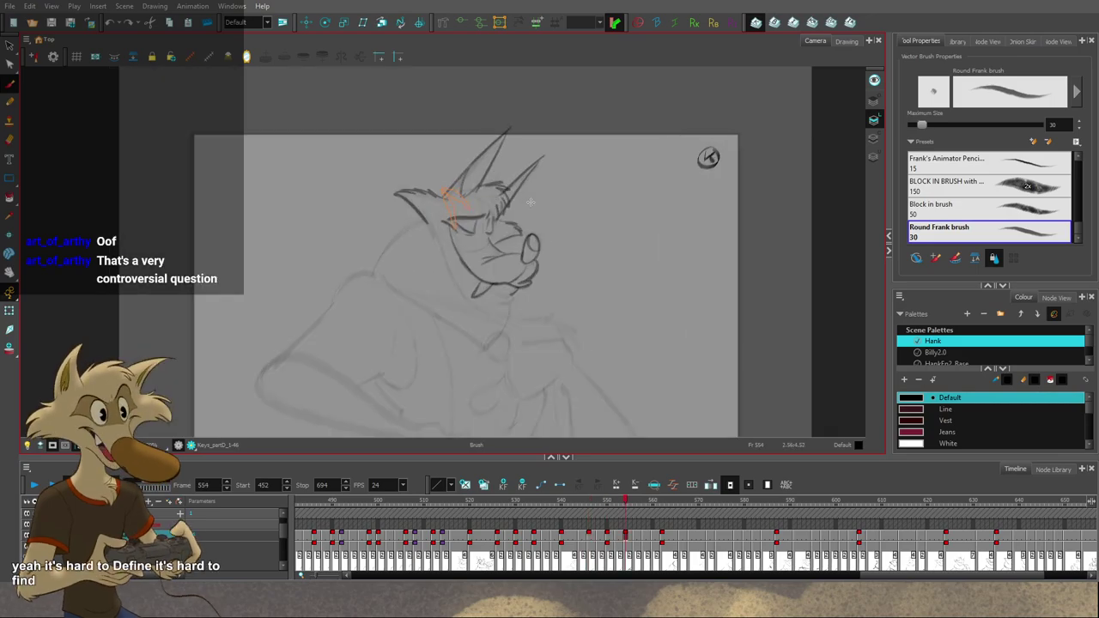
pyautogui.press('f')
pyautogui.press('f')
pyautogui.press('g')
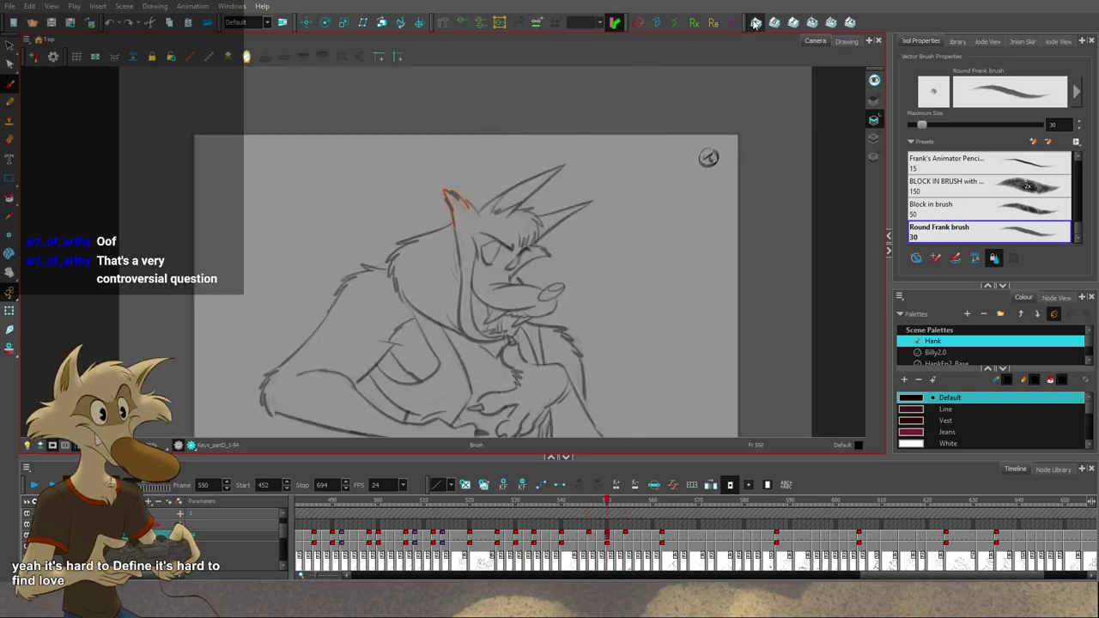
pyautogui.press('g')
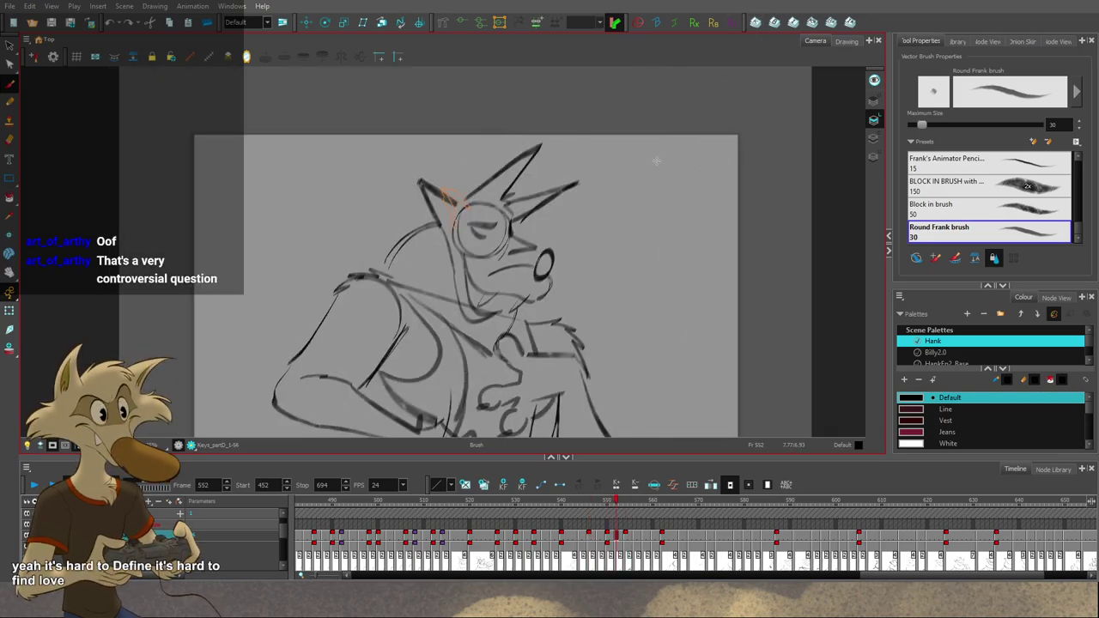
pyautogui.press('g')
pyautogui.press('f')
pyautogui.press('g')
pyautogui.press('g')
# Step: Flip between frames 548 and 550 to compare the position of the cheek tuft up close
pyautogui.press(',')
pyautogui.press(',')
pyautogui.press(',')
pyautogui.press(',')
pyautogui.press(',')
pyautogui.press(',')
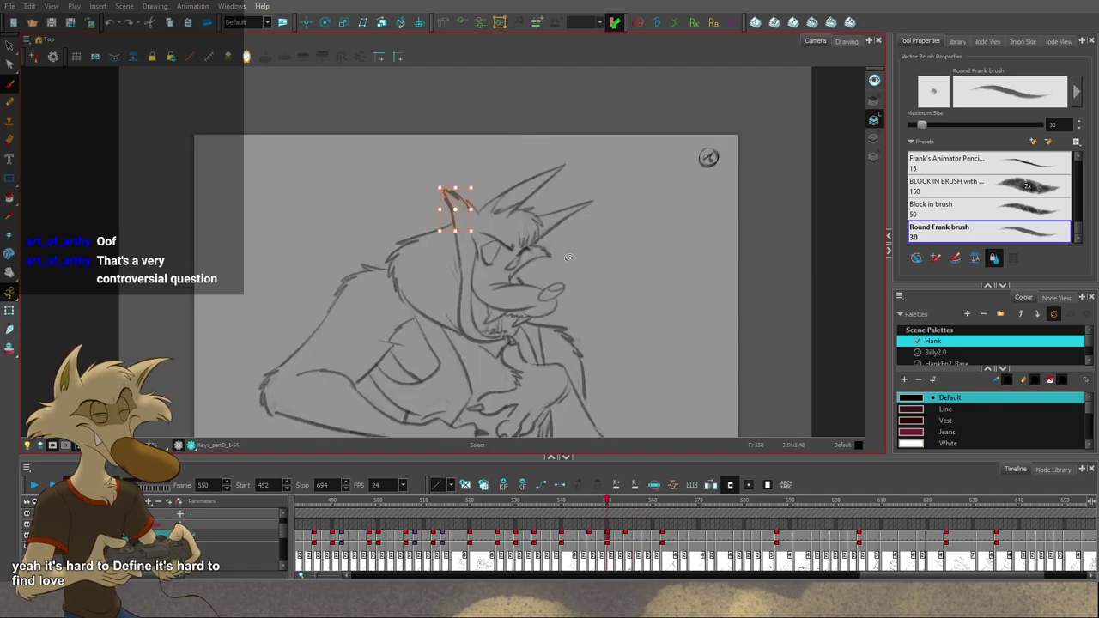
pyautogui.scroll(-2, 566, 256)
pyautogui.hotkey('alt', 'b')
pyautogui.press(',')
pyautogui.press(',')
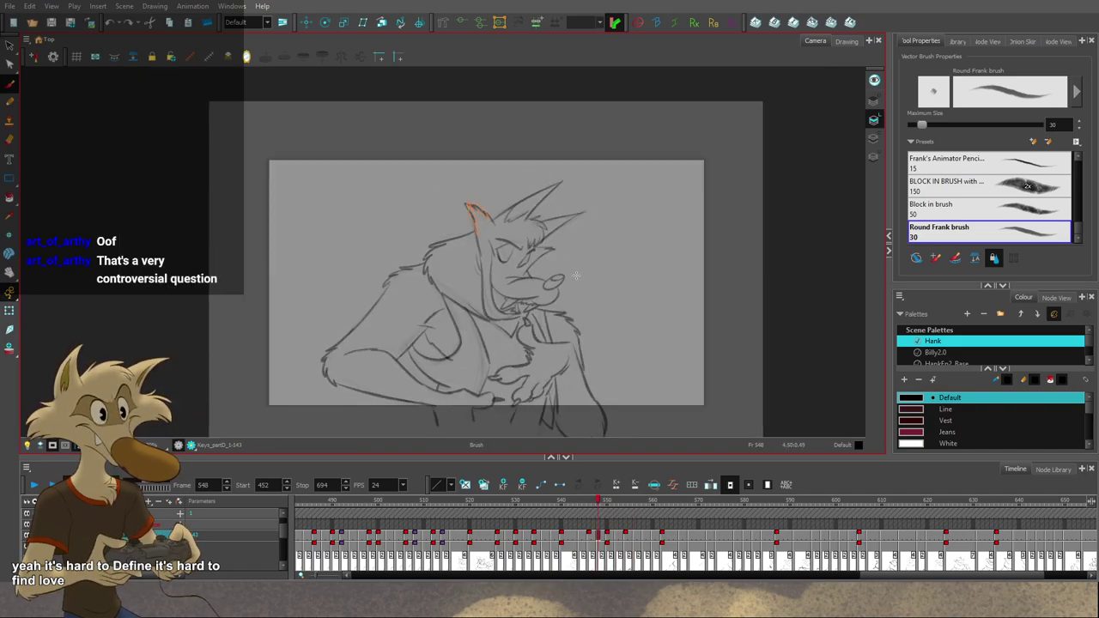
pyautogui.scroll(2, 576, 275)
pyautogui.press('g')
pyautogui.press('f')
pyautogui.press('g')
pyautogui.scroll(1, 545, 296)
pyautogui.press('f')
pyautogui.press('g')
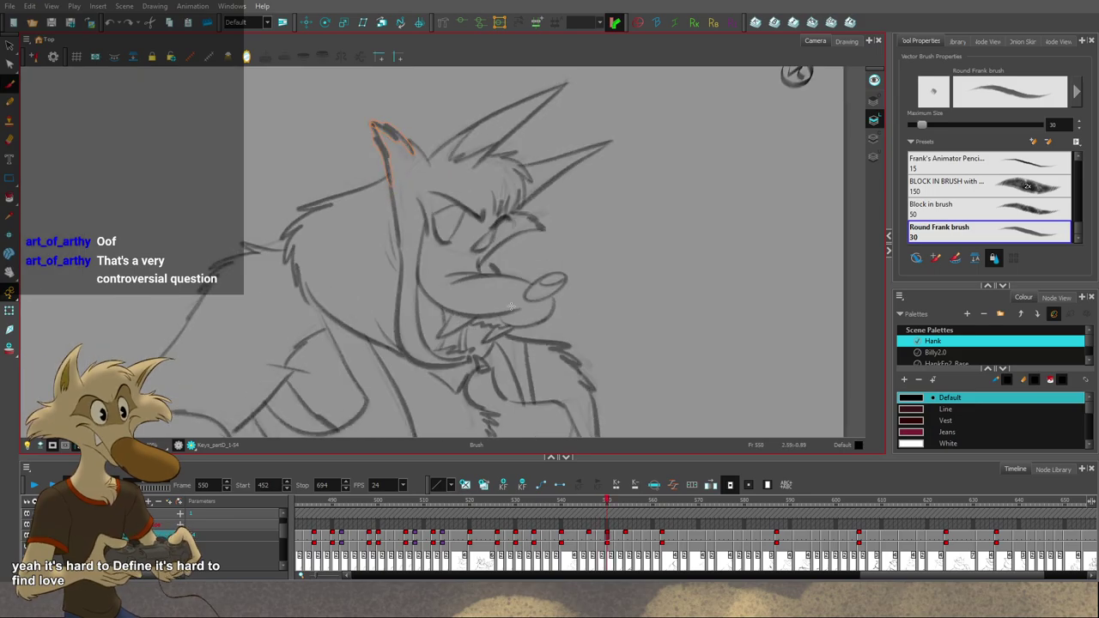
# Step: Mirror the view and flip through frames 546 to 550 to compare the cheek tuft and face
pyautogui.hotkey('alt', 's')
pyautogui.click(246, 57)
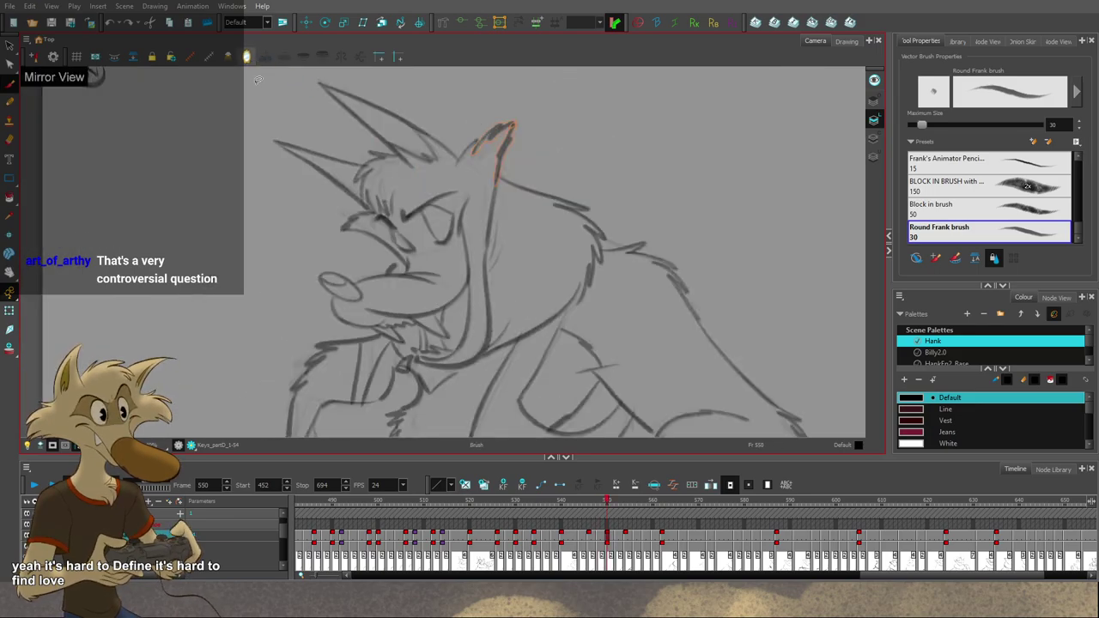
pyautogui.scroll(-2, 394, 299)
pyautogui.scroll(3, 394, 299)
pyautogui.hotkey('alt', 'b')
pyautogui.press('f')
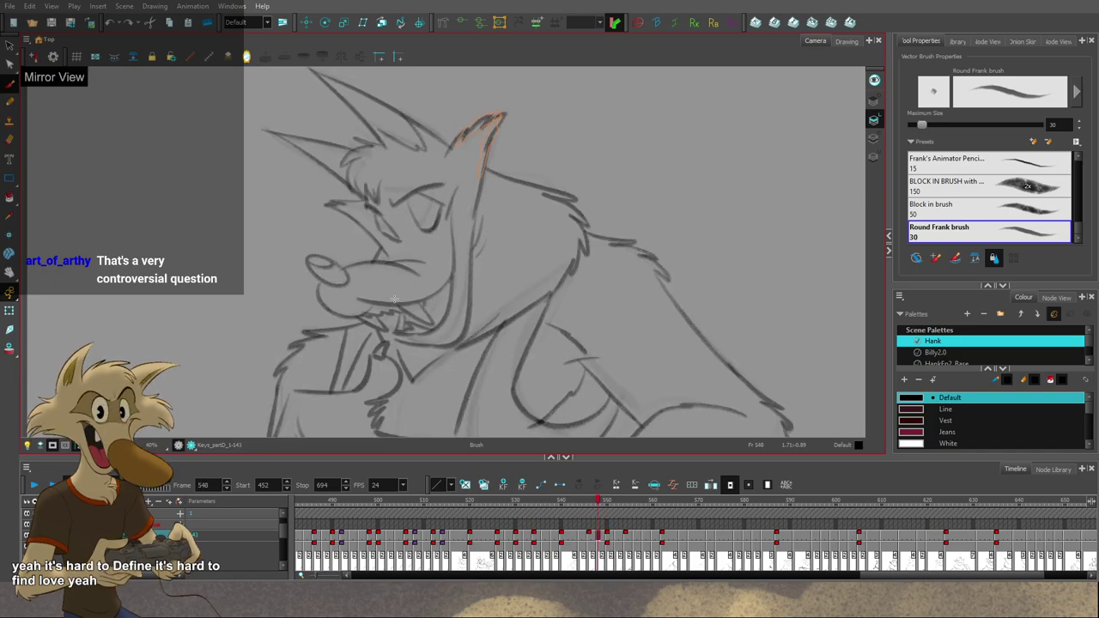
pyautogui.press('g')
pyautogui.press('g')
pyautogui.press('f')
pyautogui.press('f')
pyautogui.press('f')
pyautogui.press('g')
pyautogui.press(',')
pyautogui.press(',')
pyautogui.press(',')
pyautogui.press(',')
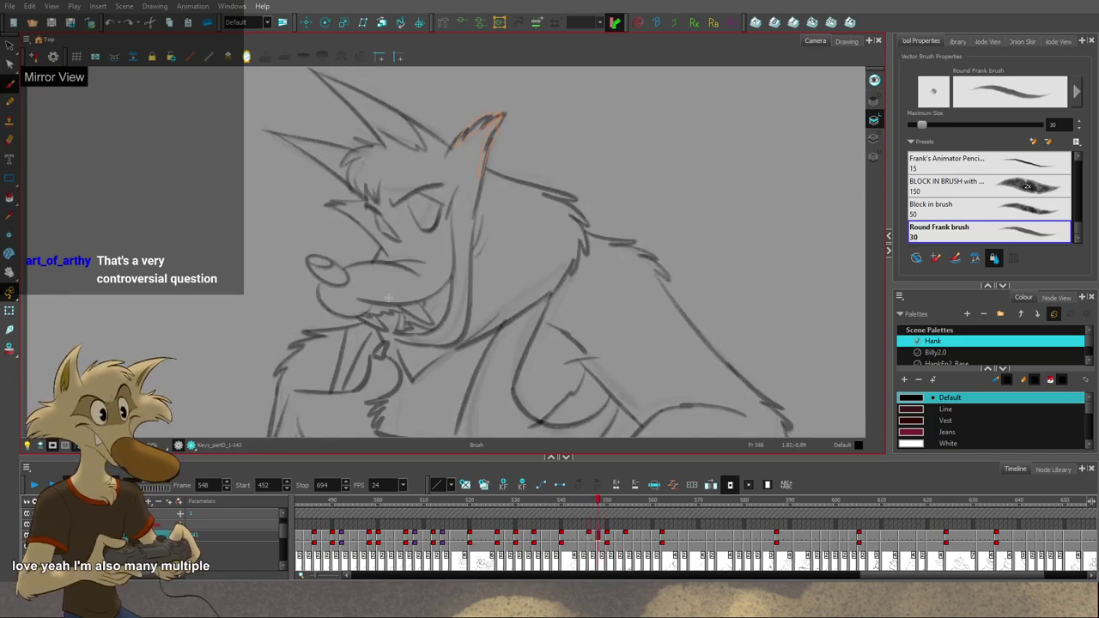
pyautogui.press('g')
pyautogui.press('g')
pyautogui.press('g')
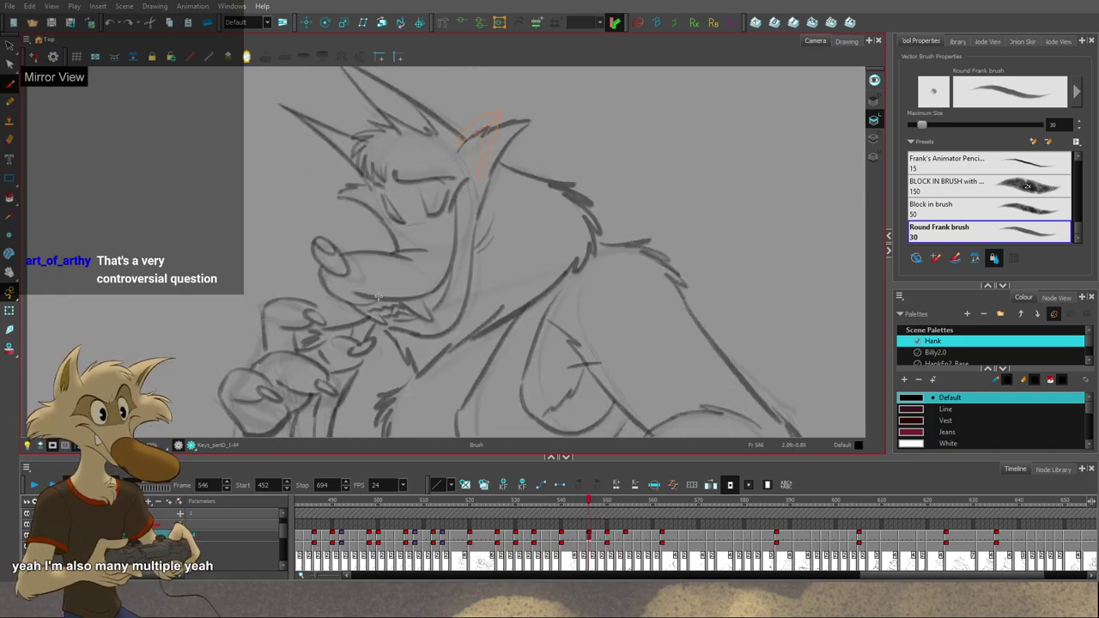
pyautogui.press('f')
pyautogui.press('f')
pyautogui.press('g')
pyautogui.press('g')
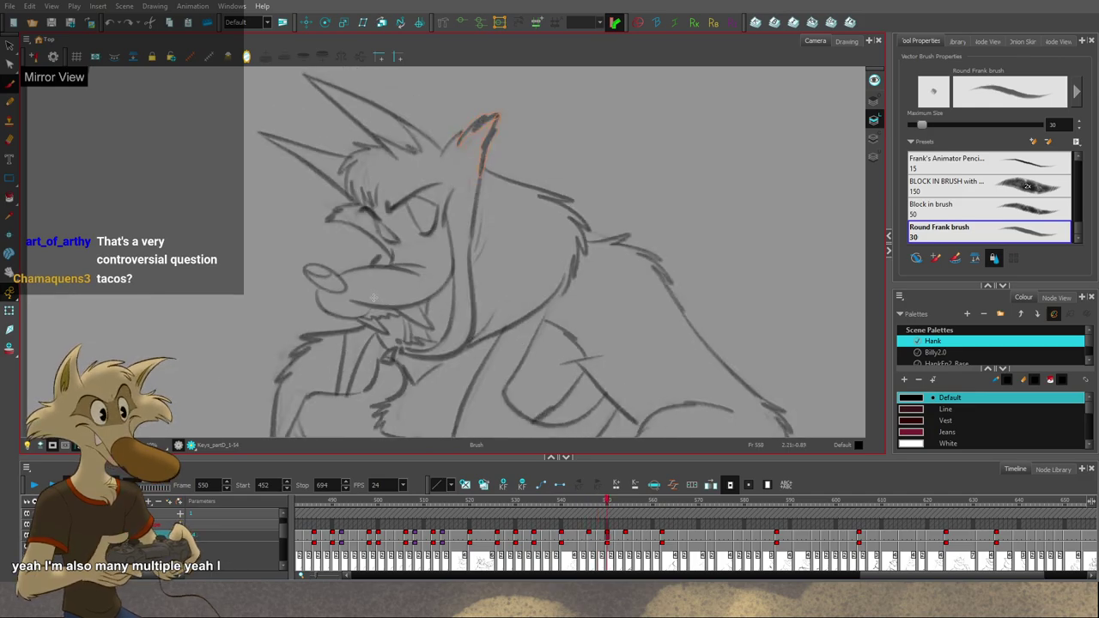
pyautogui.press('f')
pyautogui.press('f')
pyautogui.press('f')
pyautogui.press('g')
pyautogui.press('g')
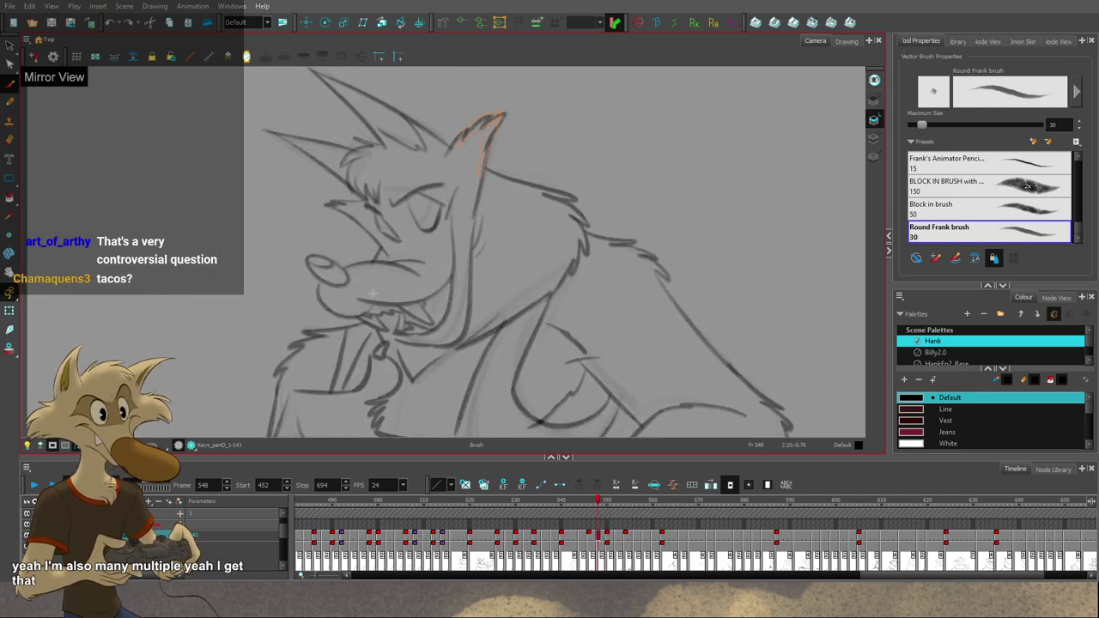
pyautogui.press('f')
# Step: Compare the selected lower muzzle line with the drawing on frame 546 and clear the selection
pyautogui.press('2')
pyautogui.press('f')
pyautogui.press('g')
pyautogui.hotkey('ctrl', 'a')
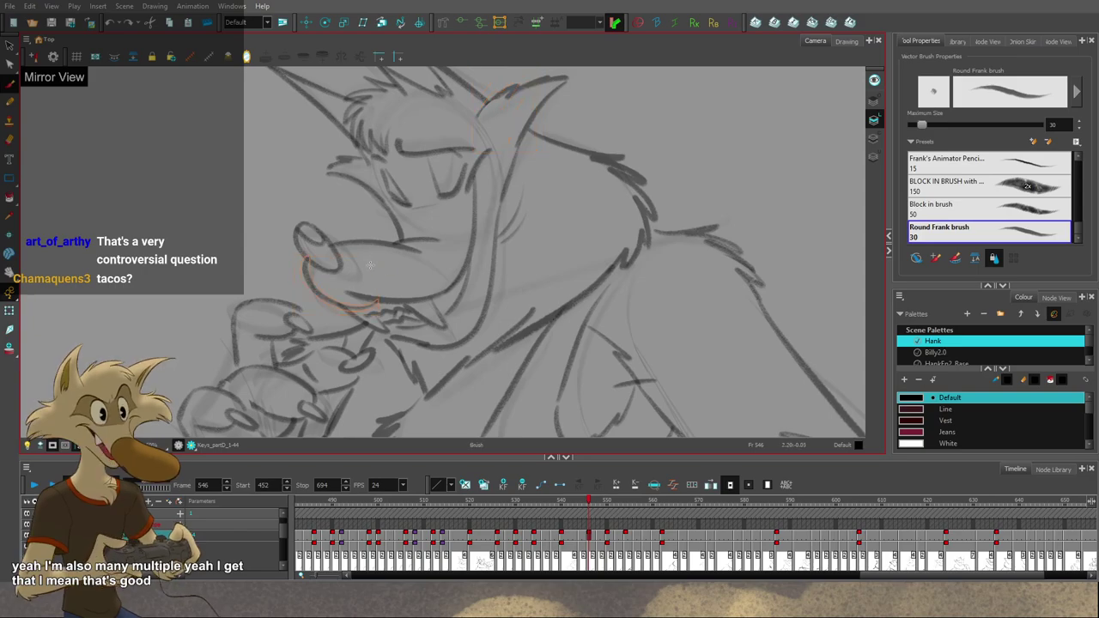
pyautogui.hotkey('alt', 'b')
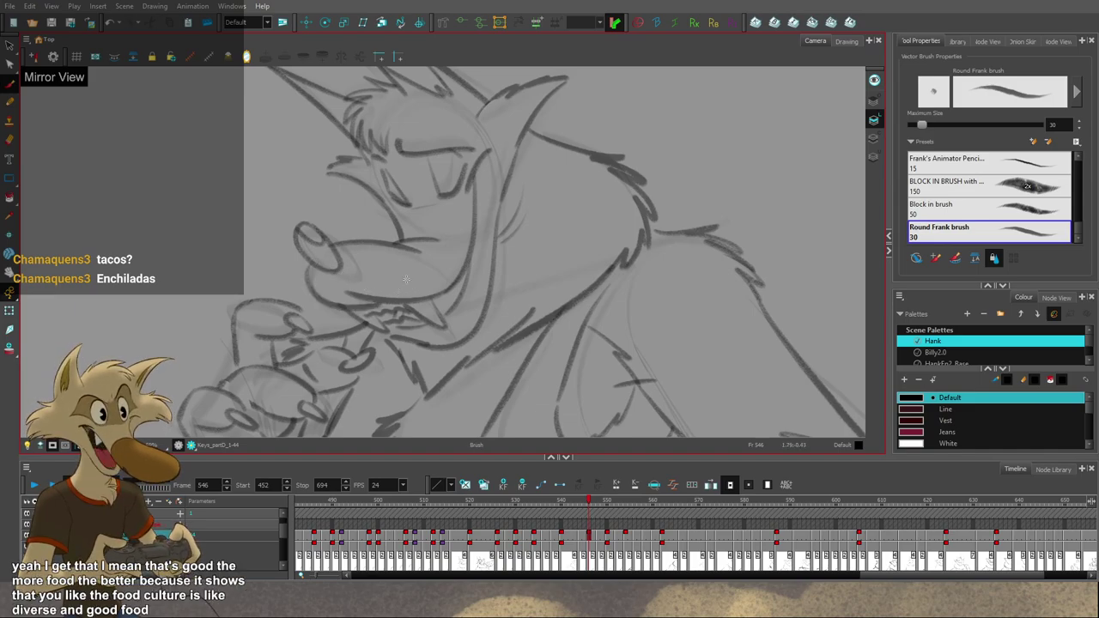
# Step: Flip between frames 548 and 550 in the mirrored view to compare the muzzle and head shapes
pyautogui.scroll(-5, 468, 282)
pyautogui.scroll(4, 473, 285)
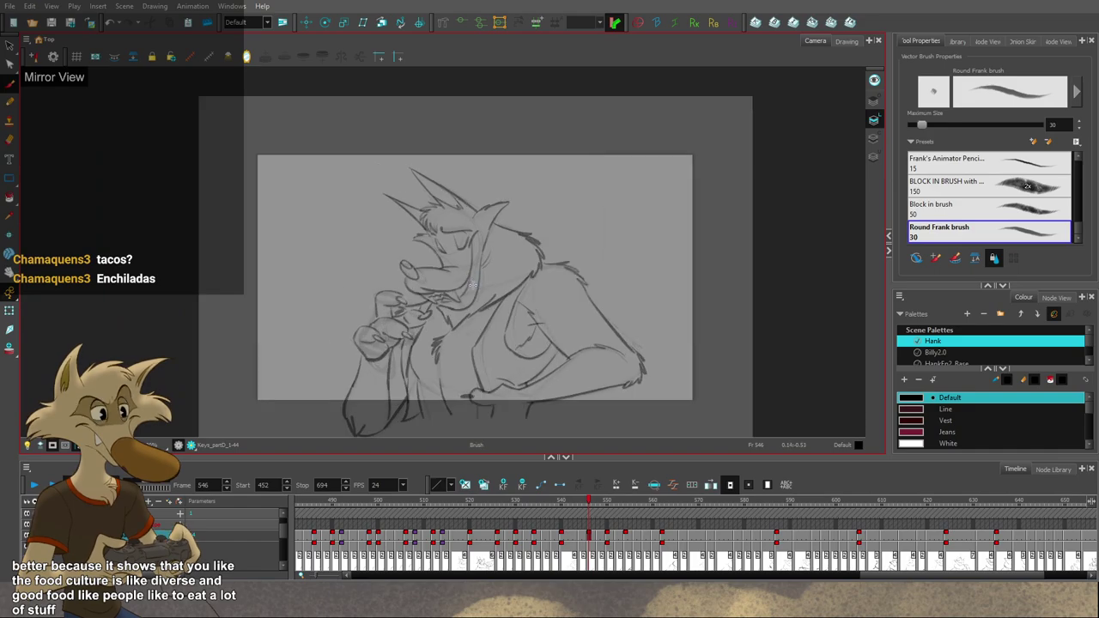
pyautogui.press('g')
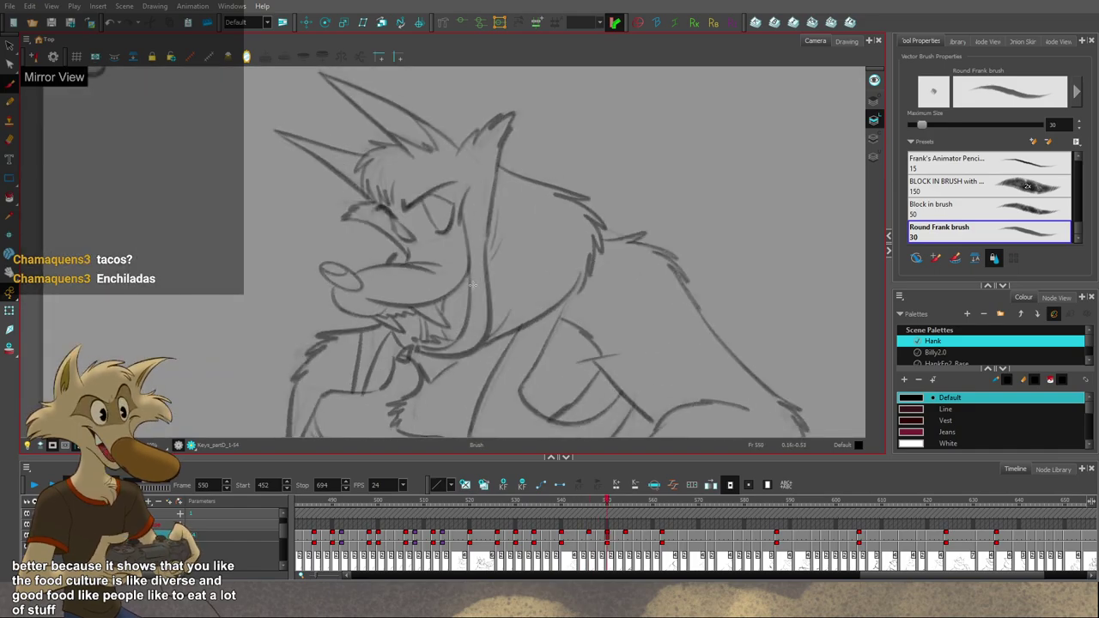
pyautogui.press('f')
pyautogui.press('g')
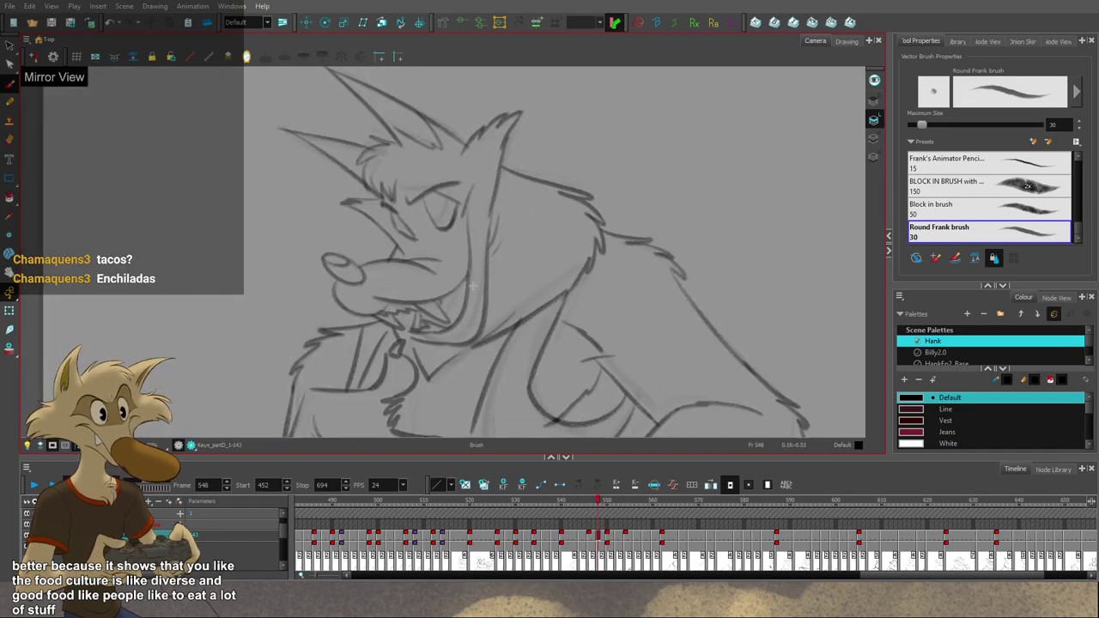
pyautogui.press('g')
pyautogui.press('f')
pyautogui.press('f')
pyautogui.press('.')
pyautogui.press('.')
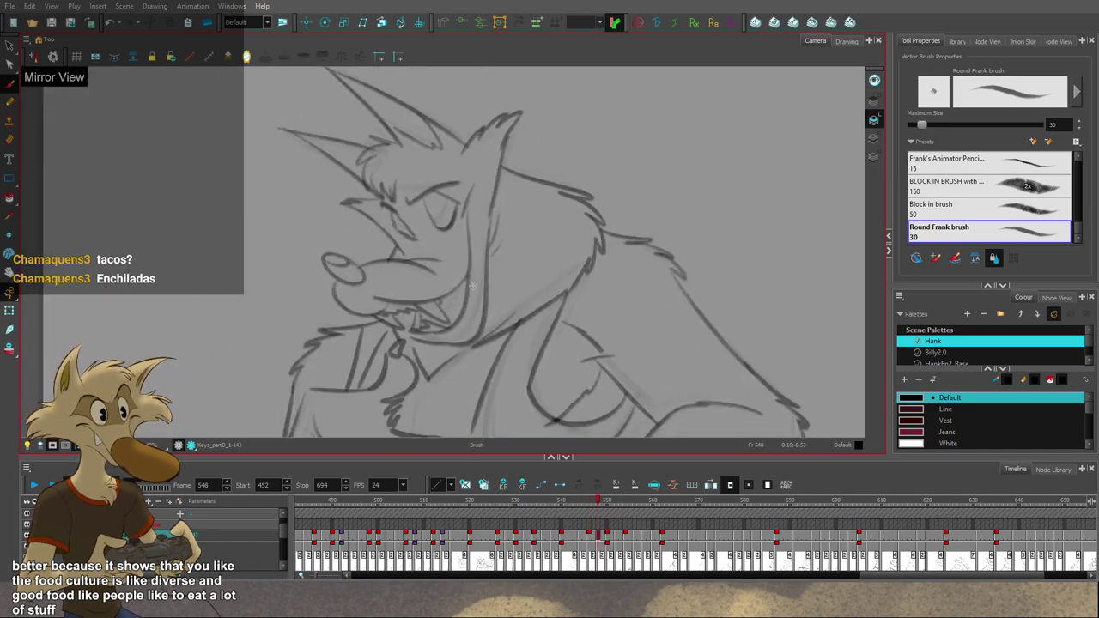
# Step: Step back and forth through frames 540 to 550 in the mirrored view to check the head's downward turn
pyautogui.scroll(-2, 472, 287)
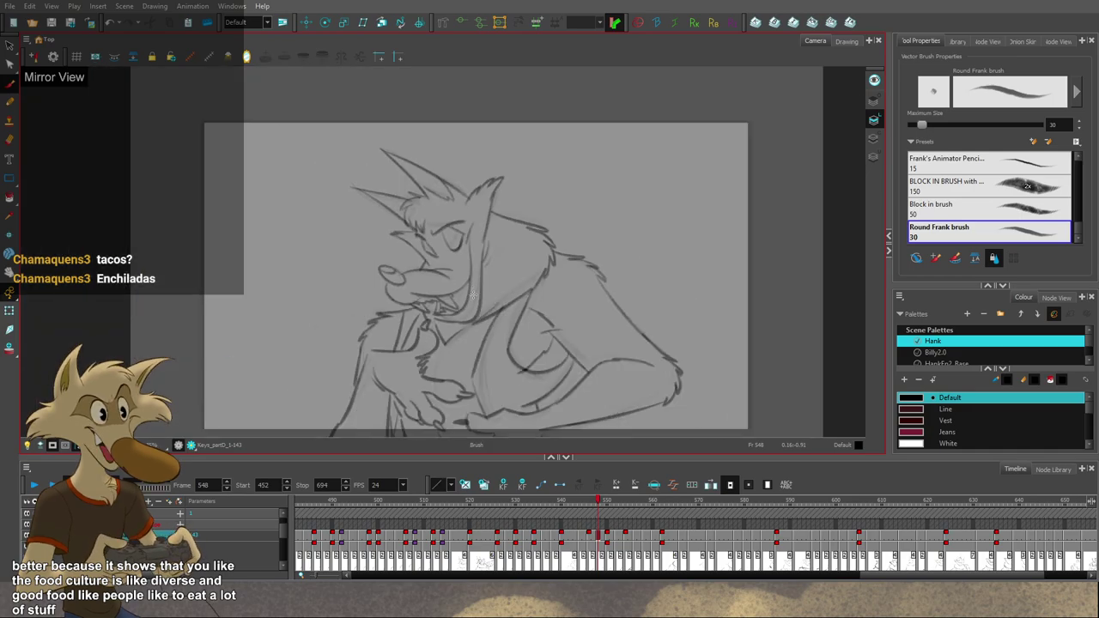
pyautogui.scroll(1, 473, 308)
pyautogui.scroll(-1, 473, 308)
pyautogui.scroll(1, 473, 310)
pyautogui.press(',')
pyautogui.press(',')
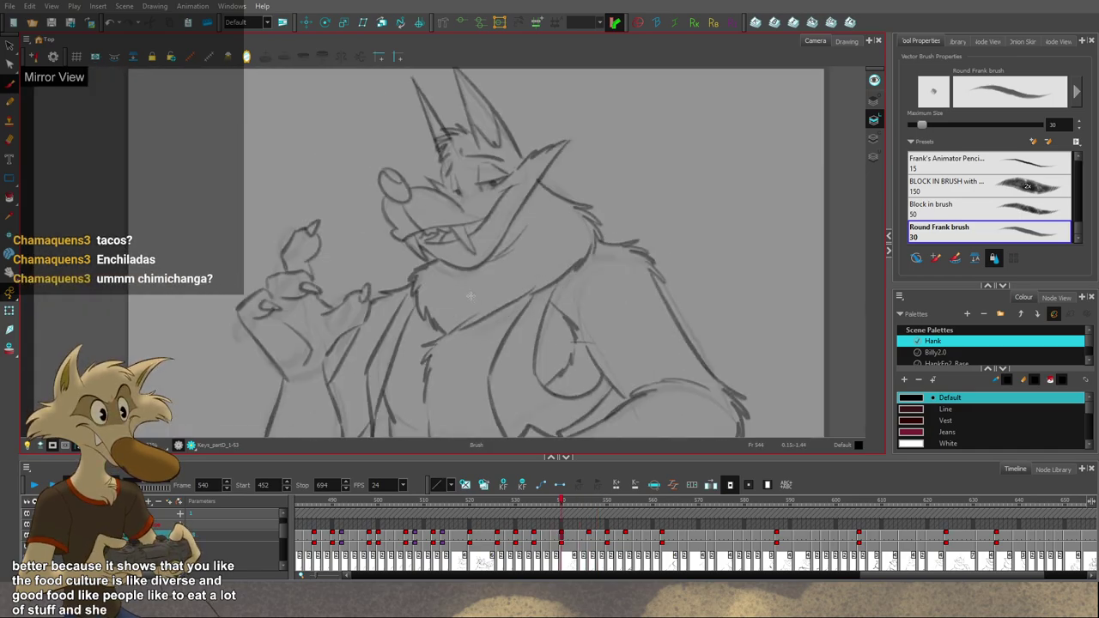
pyautogui.press('f')
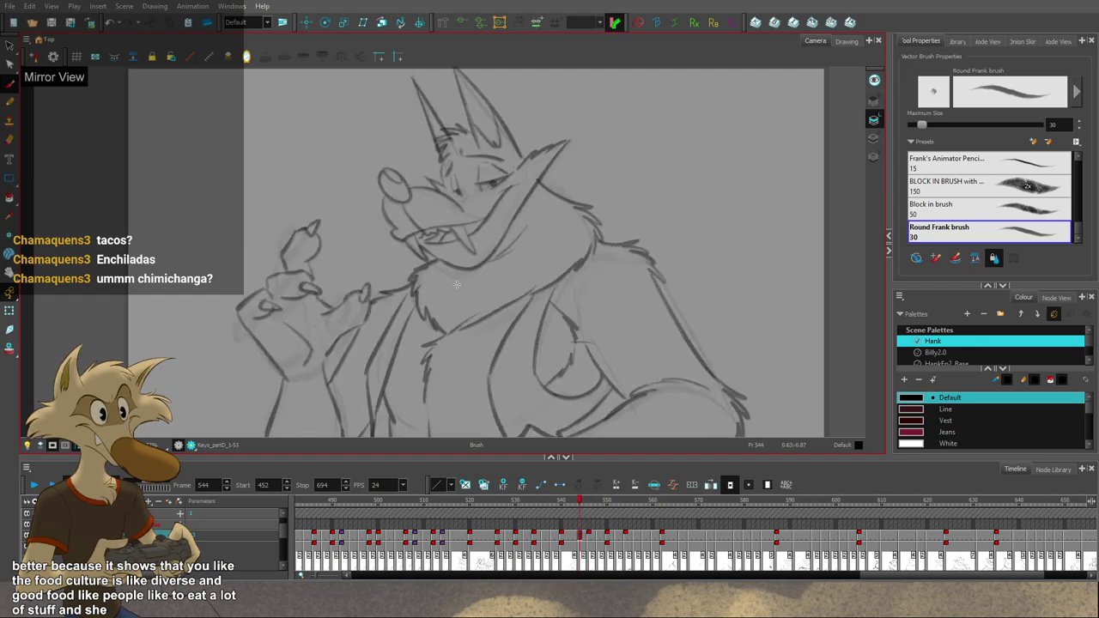
pyautogui.press('g')
pyautogui.press('g')
pyautogui.press('g')
pyautogui.press('f')
pyautogui.press('f')
pyautogui.press('g')
pyautogui.press('g')
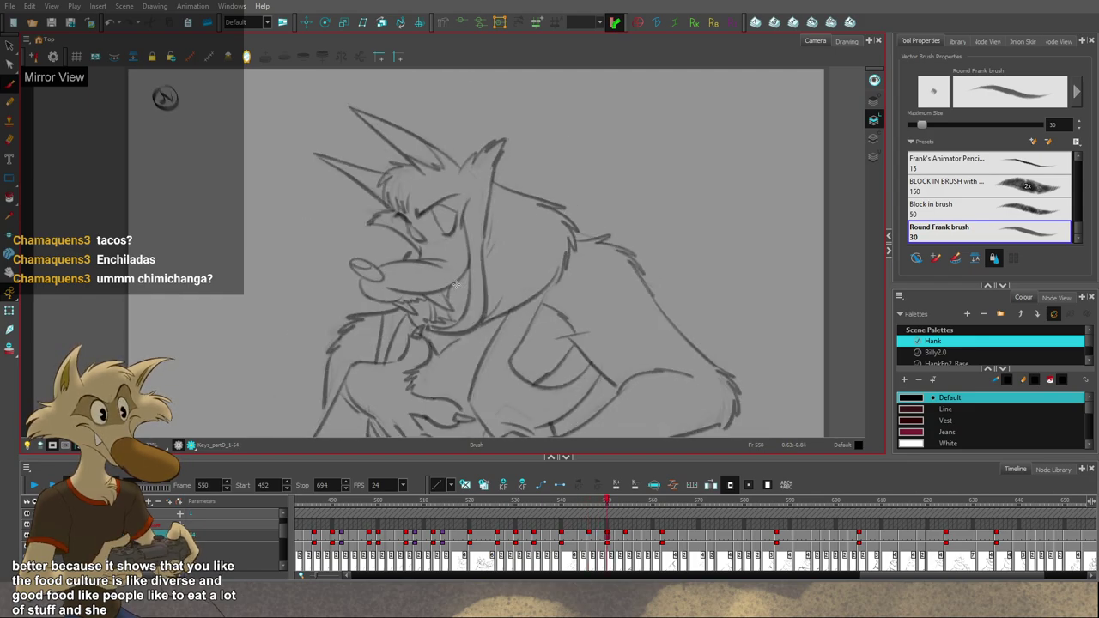
pyautogui.press('f')
pyautogui.press('f')
pyautogui.press('f')
pyautogui.press('f')
pyautogui.press('f')
pyautogui.press('g')
pyautogui.press('g')
pyautogui.press('g')
pyautogui.press('.')
pyautogui.press('.')
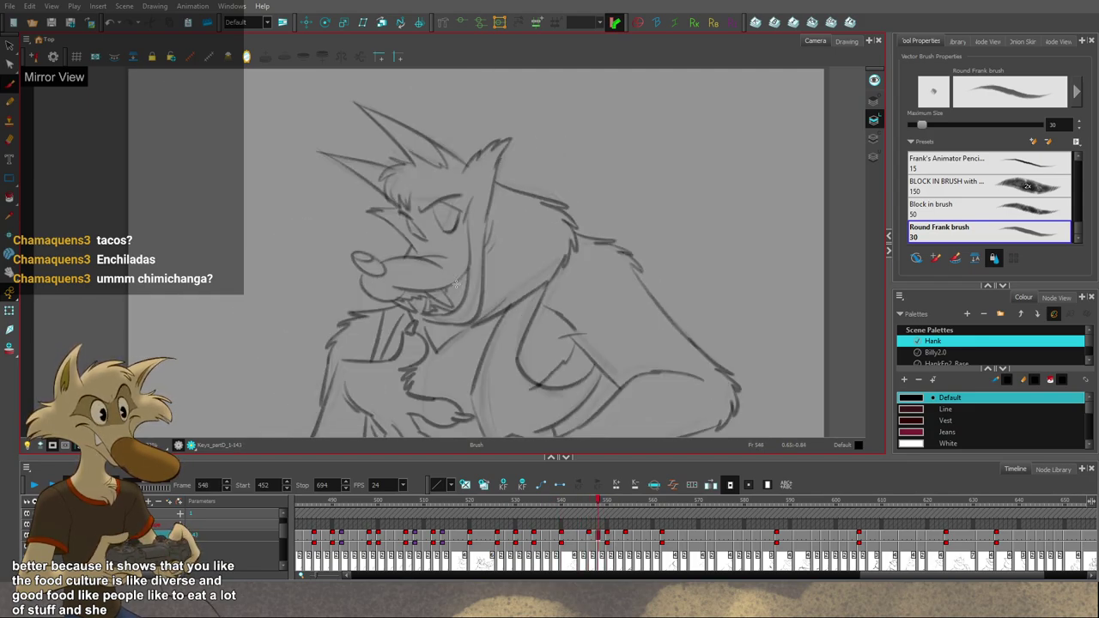
pyautogui.scroll(2, 455, 283)
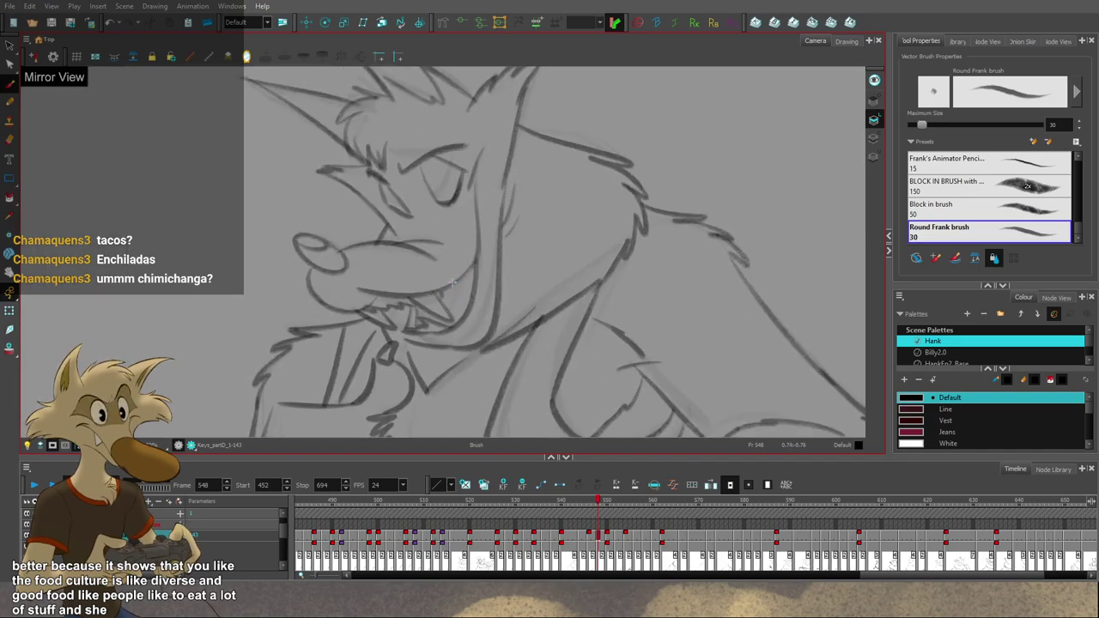
# Step: Restore the unmirrored view and flip through frames 540 to 548 to check the head and arm movement
pyautogui.scroll(-4, 455, 273)
pyautogui.press(',')
pyautogui.press(',')
pyautogui.press(',')
pyautogui.press(',')
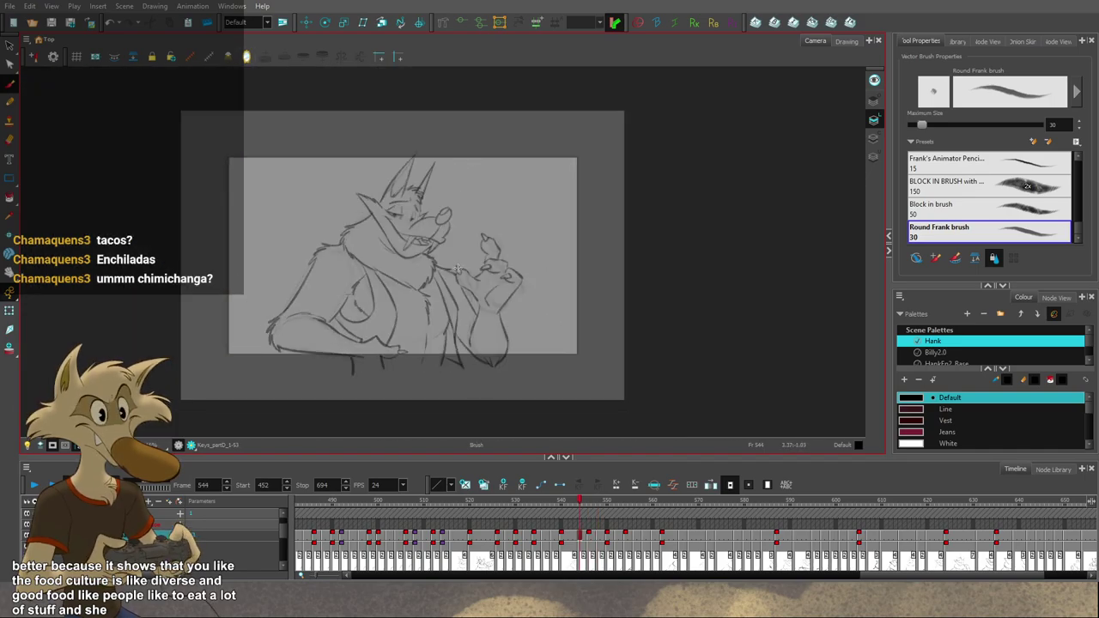
pyautogui.press('f')
pyautogui.press('f')
pyautogui.press('f')
pyautogui.press('f')
pyautogui.press('g')
pyautogui.press('g')
pyautogui.press('g')
pyautogui.press('g')
pyautogui.press('g')
pyautogui.press('g')
pyautogui.press('g')
pyautogui.press('g')
pyautogui.press('f')
pyautogui.press('f')
pyautogui.press('f')
pyautogui.press('f')
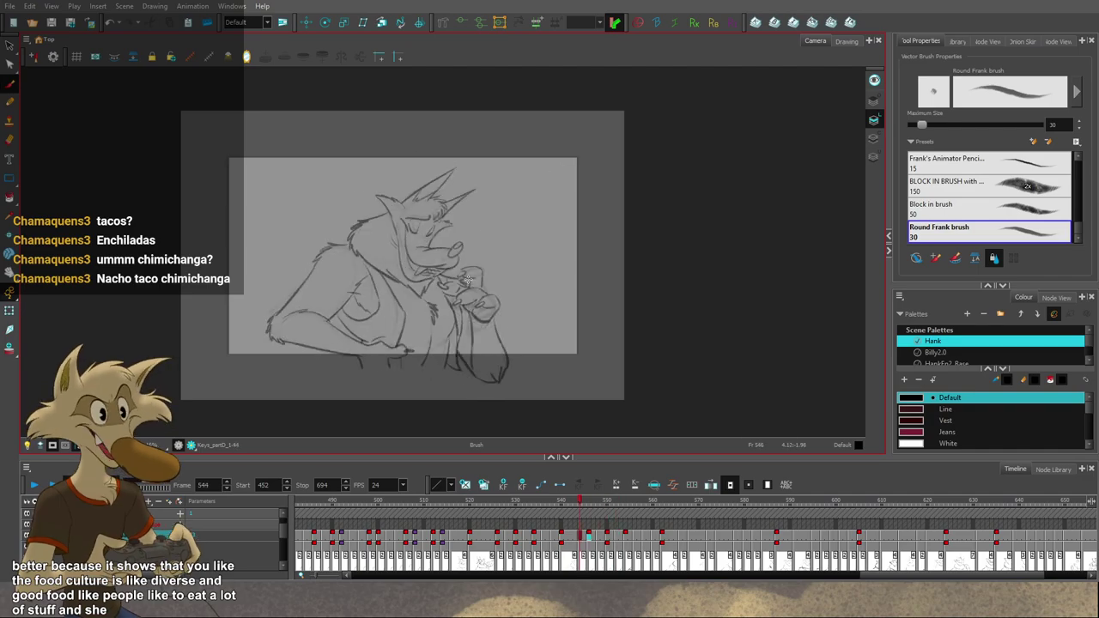
# Step: Step forward to frame 552 and examine the rough pose drawn there
pyautogui.press('.')
pyautogui.press('.')
pyautogui.press('.')
pyautogui.press('.')
pyautogui.press('.')
pyautogui.press('.')
pyautogui.scroll(1, 464, 274)
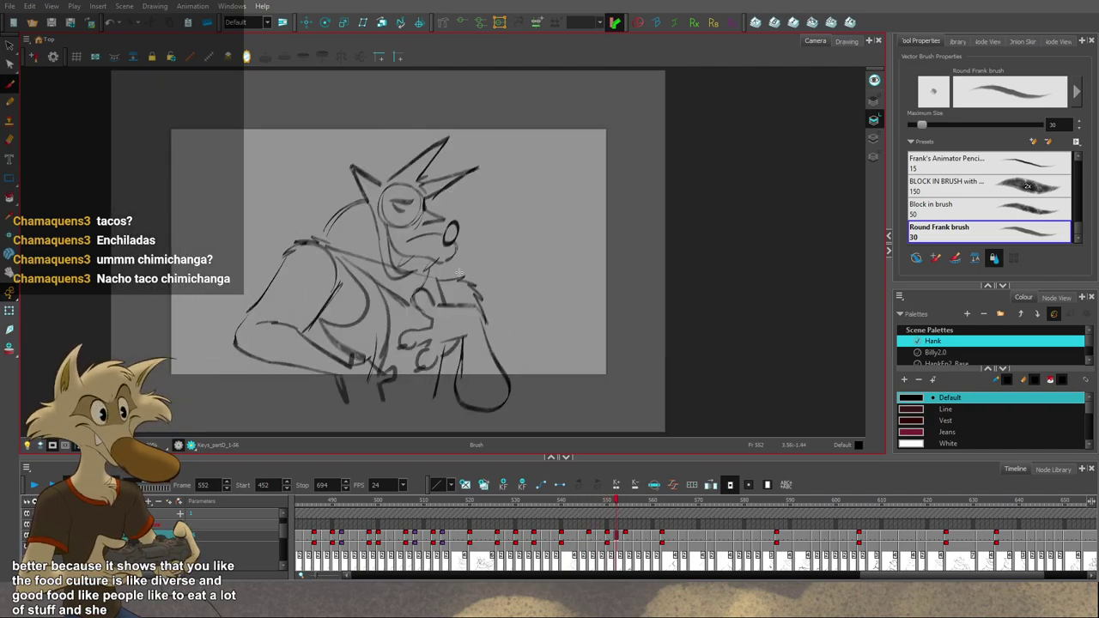
pyautogui.scroll(1, 458, 272)
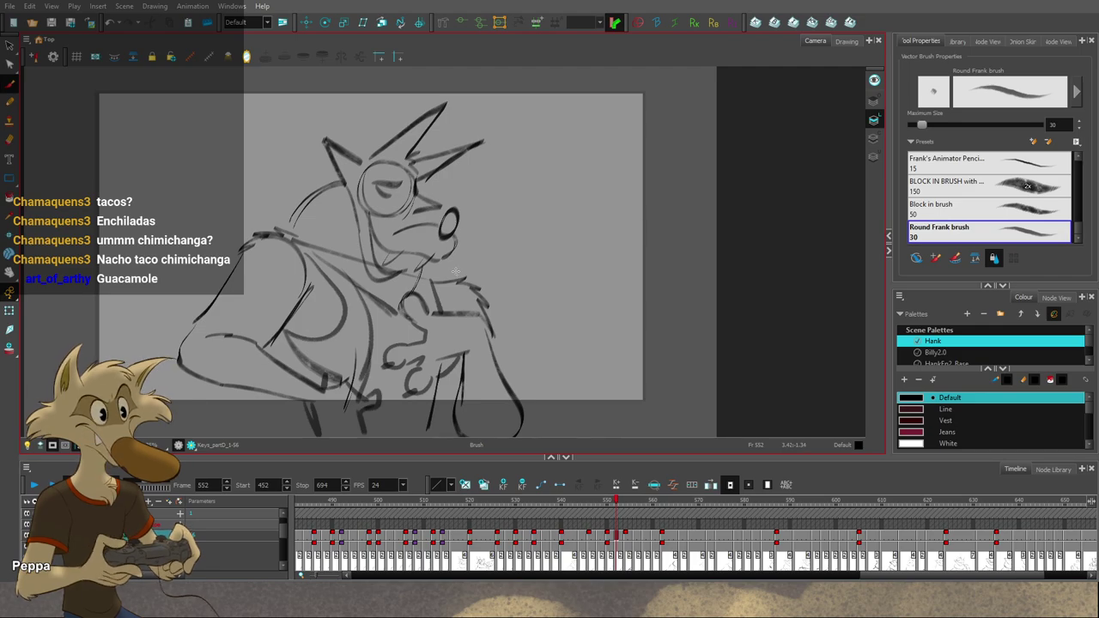
pyautogui.scroll(-2, 456, 270)
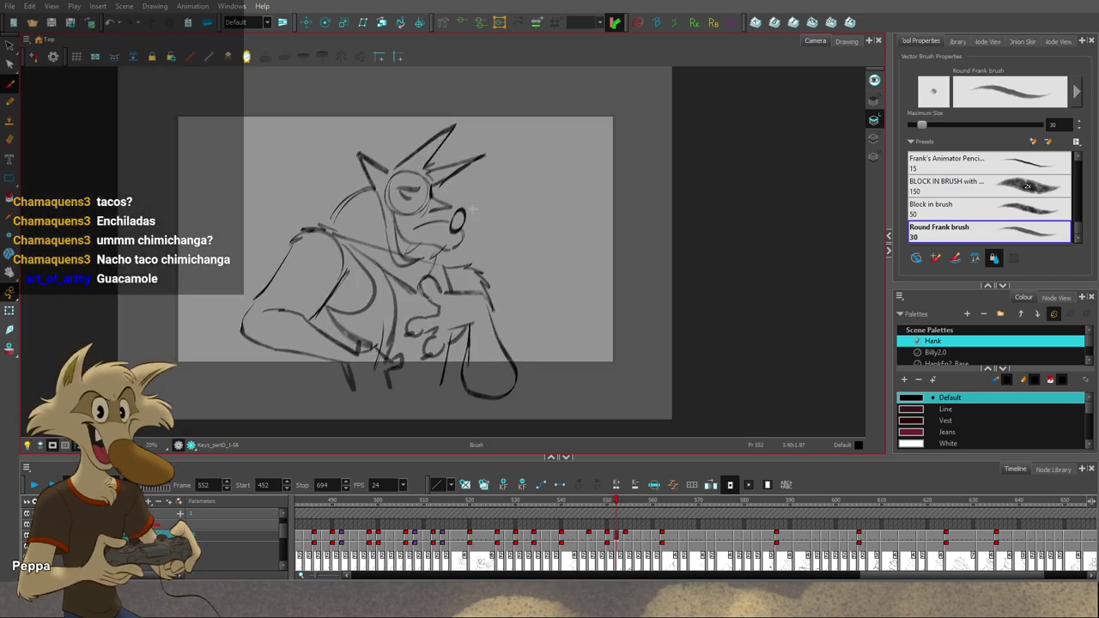
# Step: Flip through frames 548 to 554 to compare the head and arm poses, ending on frame 548
pyautogui.press('f')
pyautogui.press('f')
pyautogui.press('f')
pyautogui.press('f')
pyautogui.press('f')
pyautogui.press('f')
pyautogui.press('g')
pyautogui.press('g')
pyautogui.press('g')
pyautogui.press('g')
pyautogui.press('g')
pyautogui.press('g')
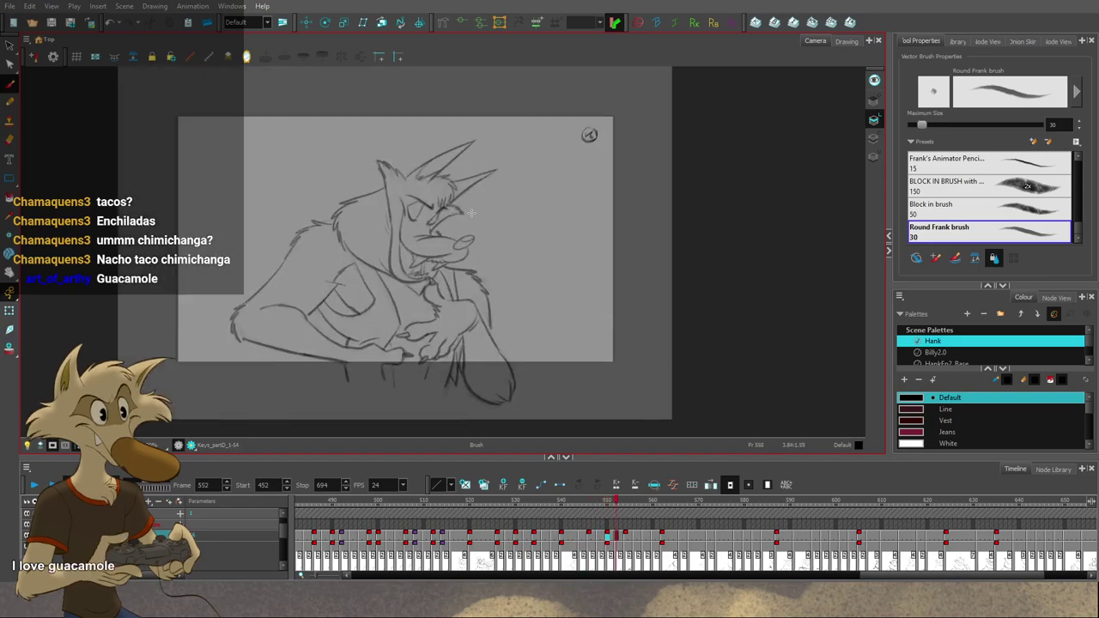
pyautogui.press('g')
pyautogui.press('f')
pyautogui.press('f')
pyautogui.press('f')
pyautogui.scroll(1, 470, 215)
pyautogui.press('g')
pyautogui.press('g')
pyautogui.press('g')
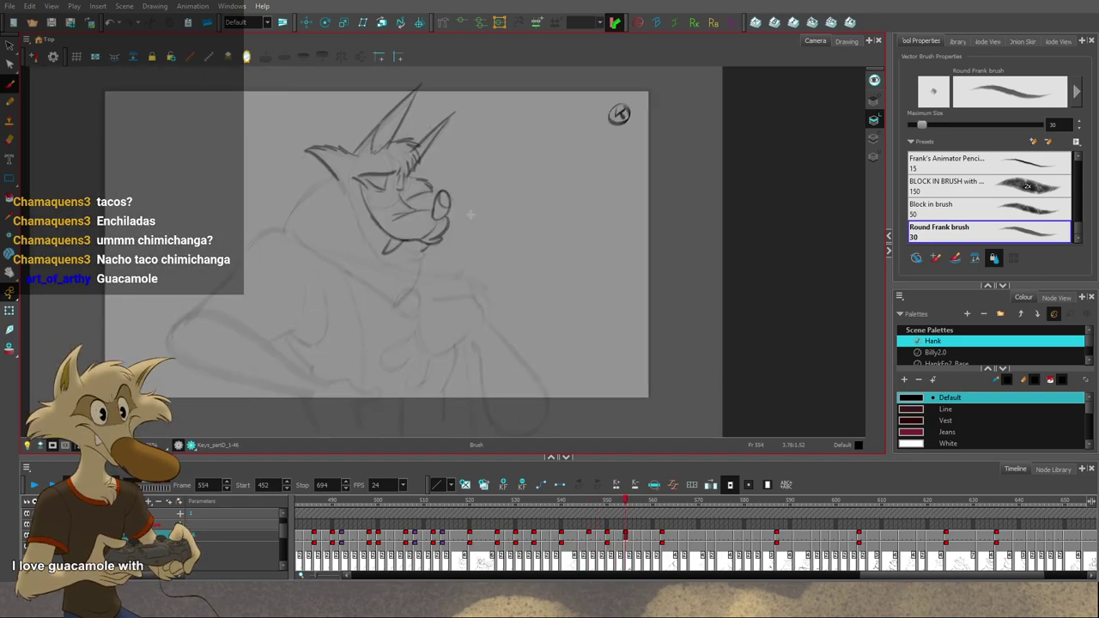
pyautogui.press(',')
pyautogui.press(',')
pyautogui.press(',')
pyautogui.press(',')
pyautogui.press(',')
pyautogui.press(',')
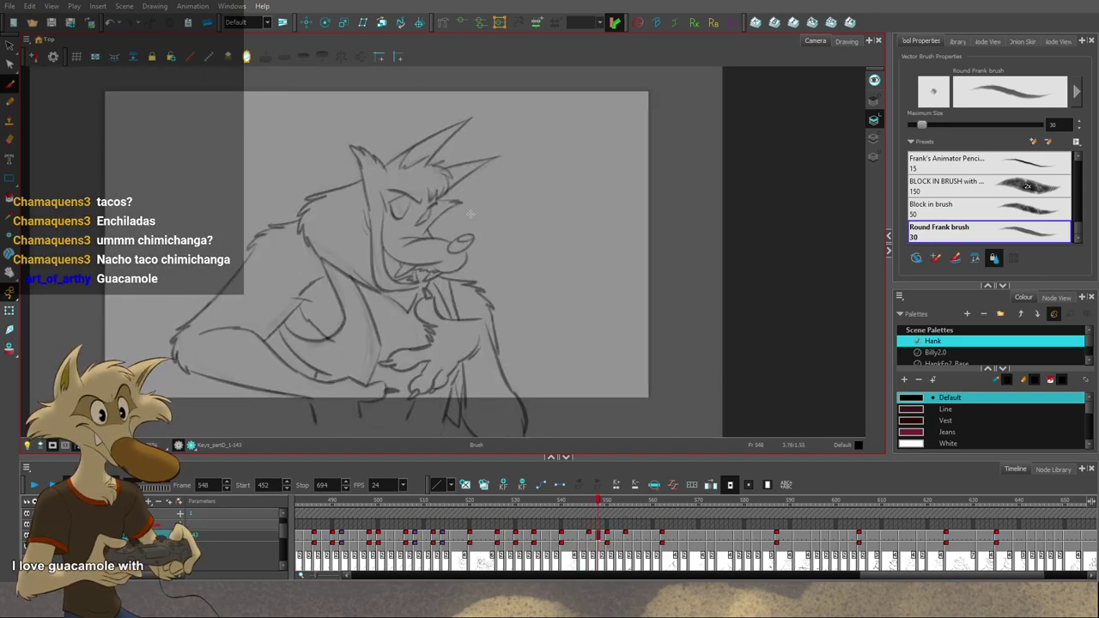
pyautogui.scroll(-2, 470, 214)
pyautogui.scroll(1, 440, 220)
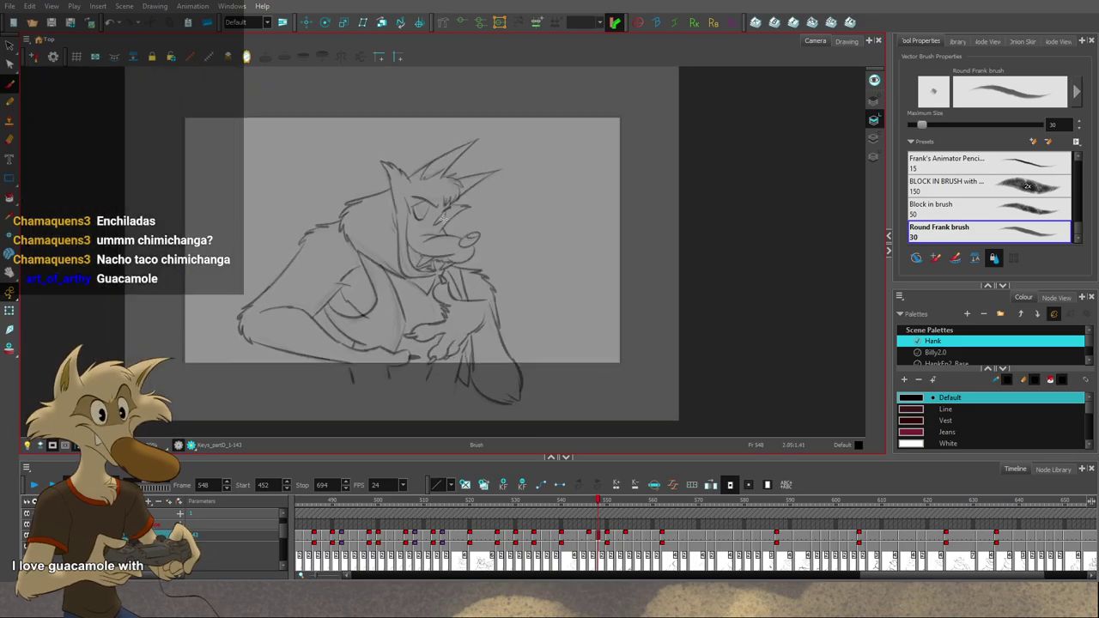
pyautogui.scroll(1, 443, 213)
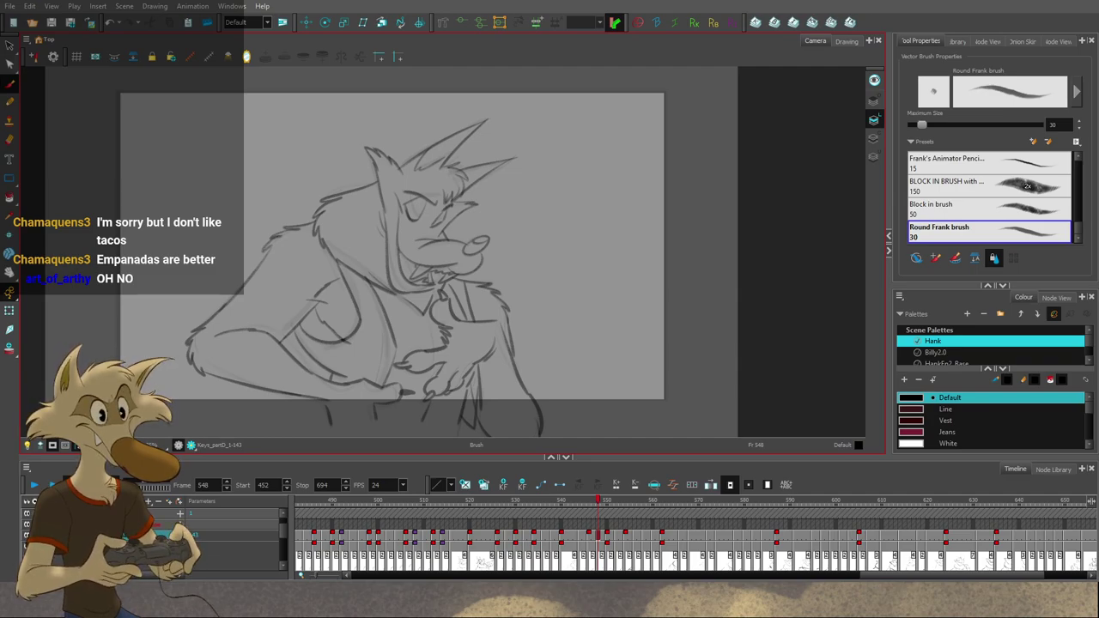
# Step: Compare the arm and hand on frame 548 with the drawings on frames 544 and 546
pyautogui.scroll(-3, 335, 191)
pyautogui.scroll(1, 349, 192)
pyautogui.press('f')
pyautogui.press('f')
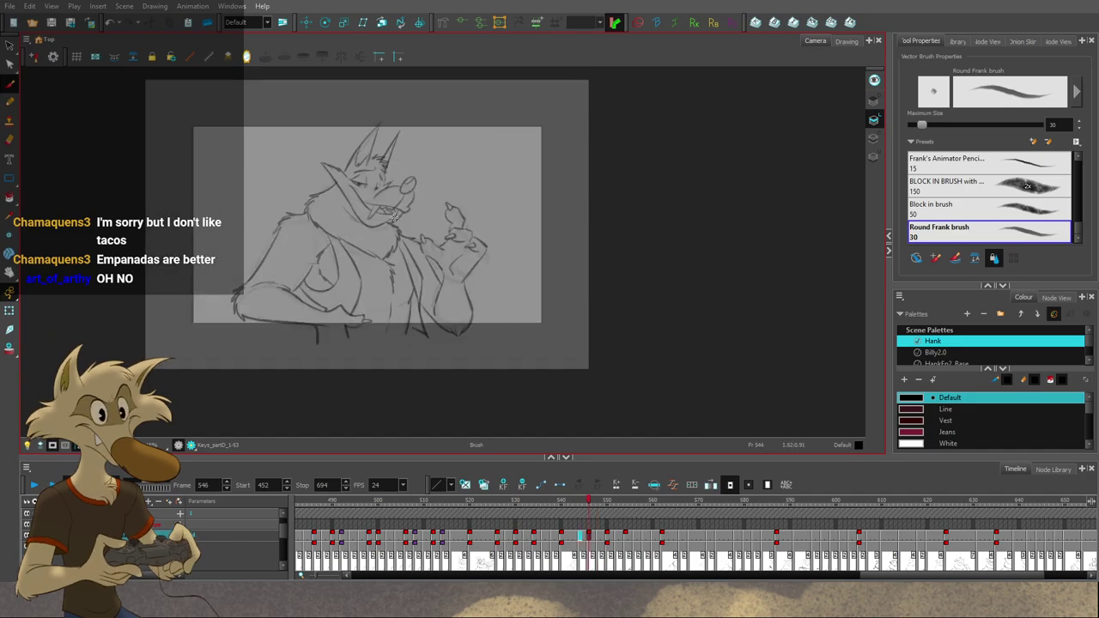
pyautogui.scroll(1, 393, 219)
pyautogui.press('g')
pyautogui.press('g')
pyautogui.press('g')
pyautogui.press(',')
pyautogui.press(',')
pyautogui.scroll(2, 394, 220)
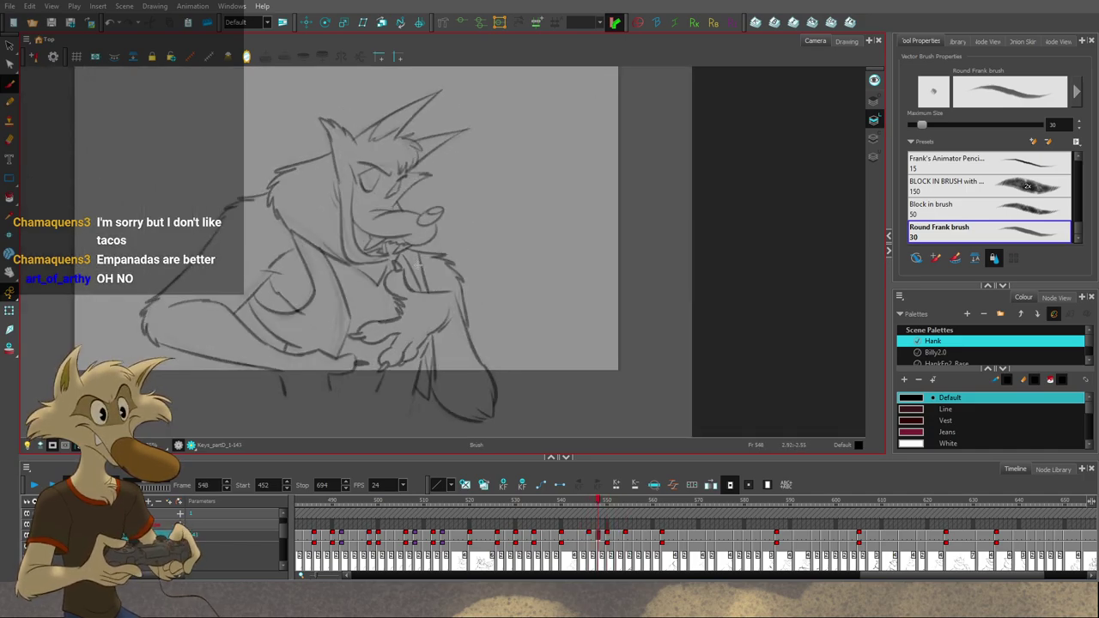
# Step: Delete the outer forearm line above the elbow on frame 548 and redraw its upper part, checking it against frame 550
pyautogui.click(471, 339)
pyautogui.press('Delete')
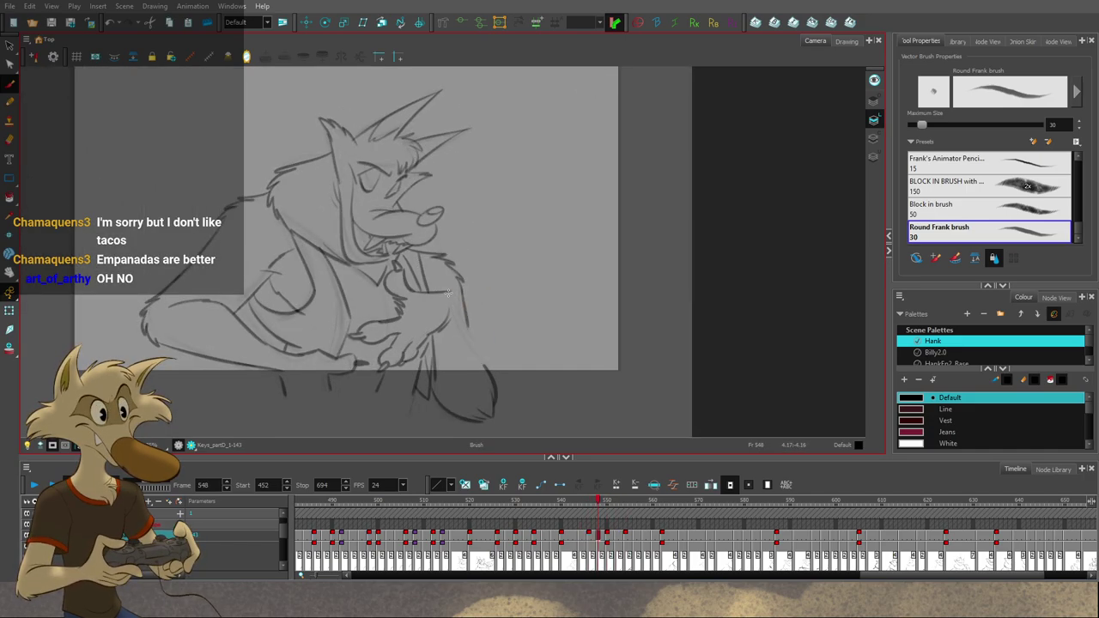
pyautogui.moveTo(448, 295); pyautogui.dragTo(479, 356)
pyautogui.hotkey('ctrl', 'z')
pyautogui.press('.')
pyautogui.press('.')
pyautogui.press(',')
pyautogui.press(',')
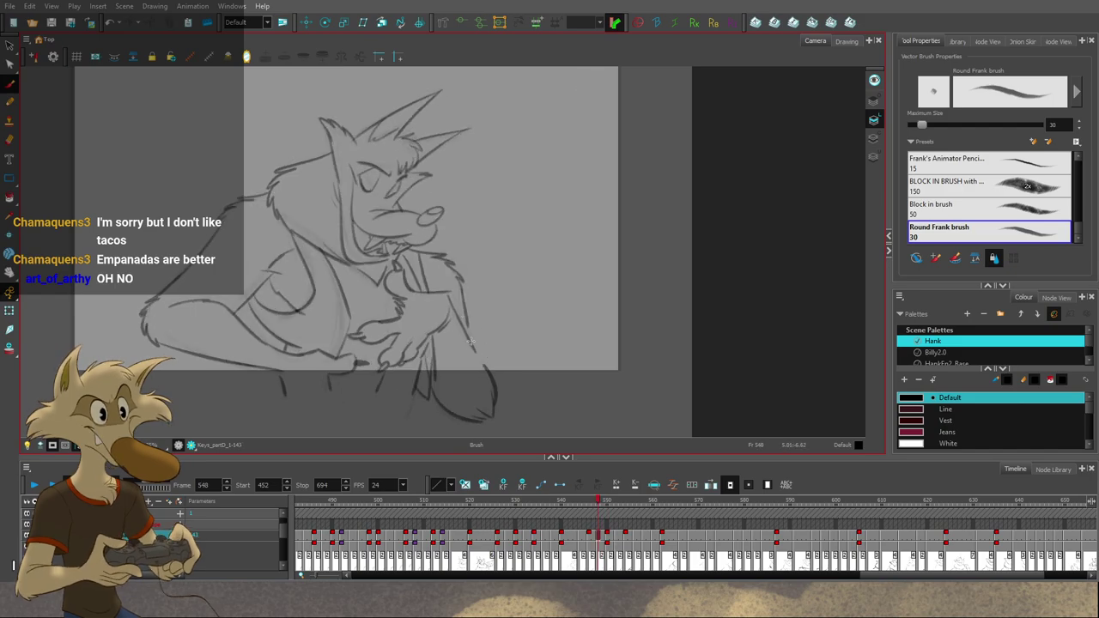
# Step: Finish the forearm line down to the elbow on frame 548 to match the arm on frame 550
pyautogui.press('.')
pyautogui.press('.')
pyautogui.press(',')
pyautogui.press(',')
pyautogui.hotkey('alt', 'e')
pyautogui.press('.')
pyautogui.press('.')
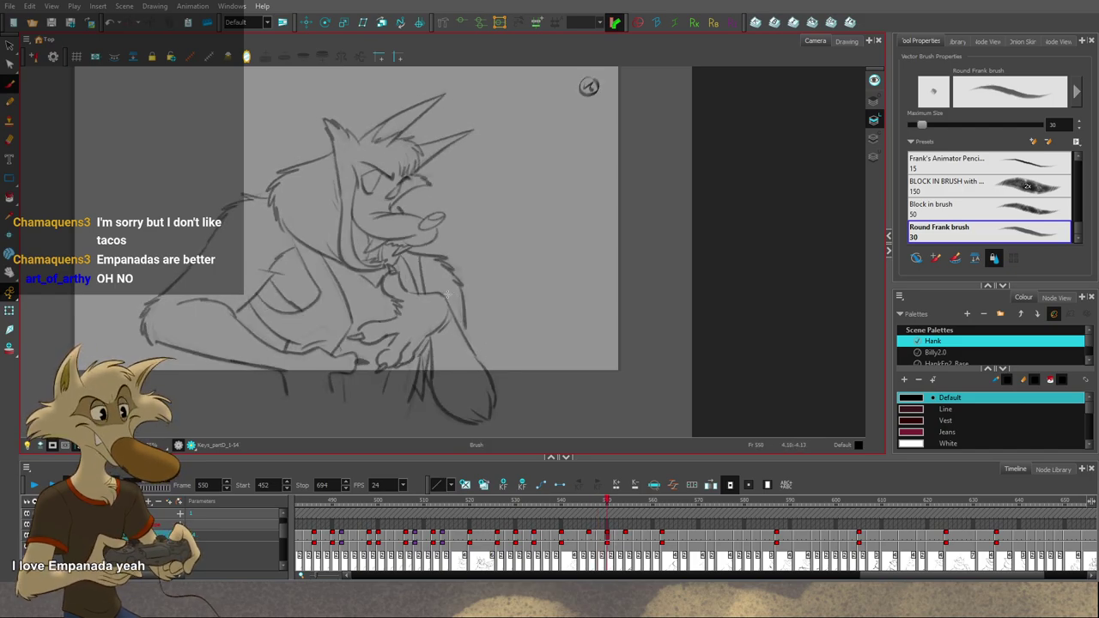
pyautogui.hotkey('alt', 'b')
pyautogui.press(',')
pyautogui.press(',')
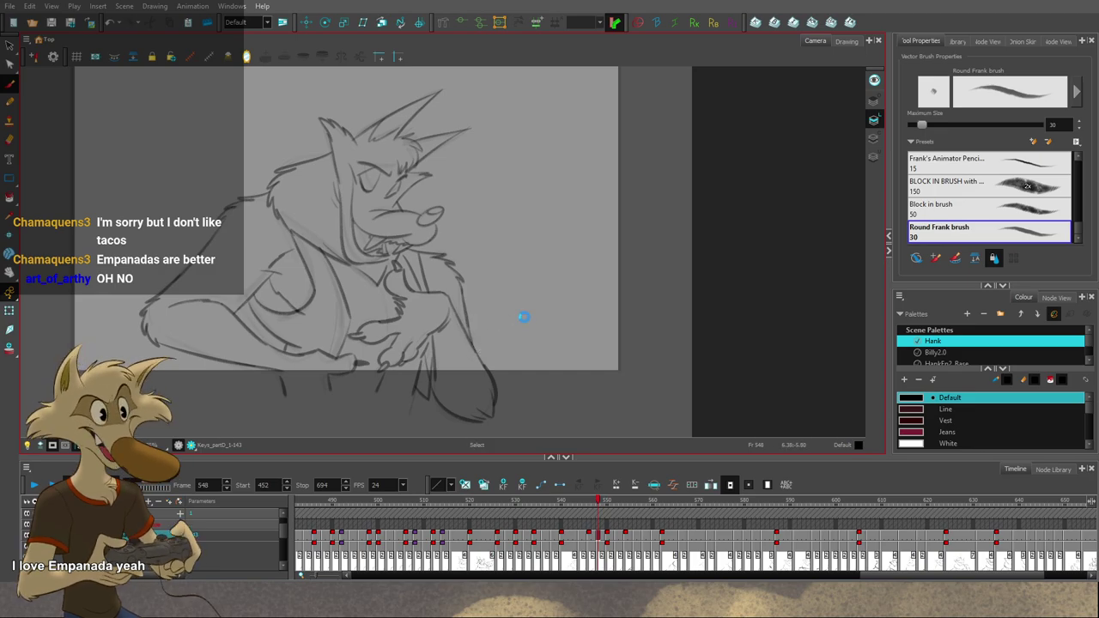
# Step: Flip through frames 544 to 548 in the full view to check the lowering forearm and hand
pyautogui.press('space')
pyautogui.moveTo(547, 292); pyautogui.dragTo(613, 301)
pyautogui.press('g')
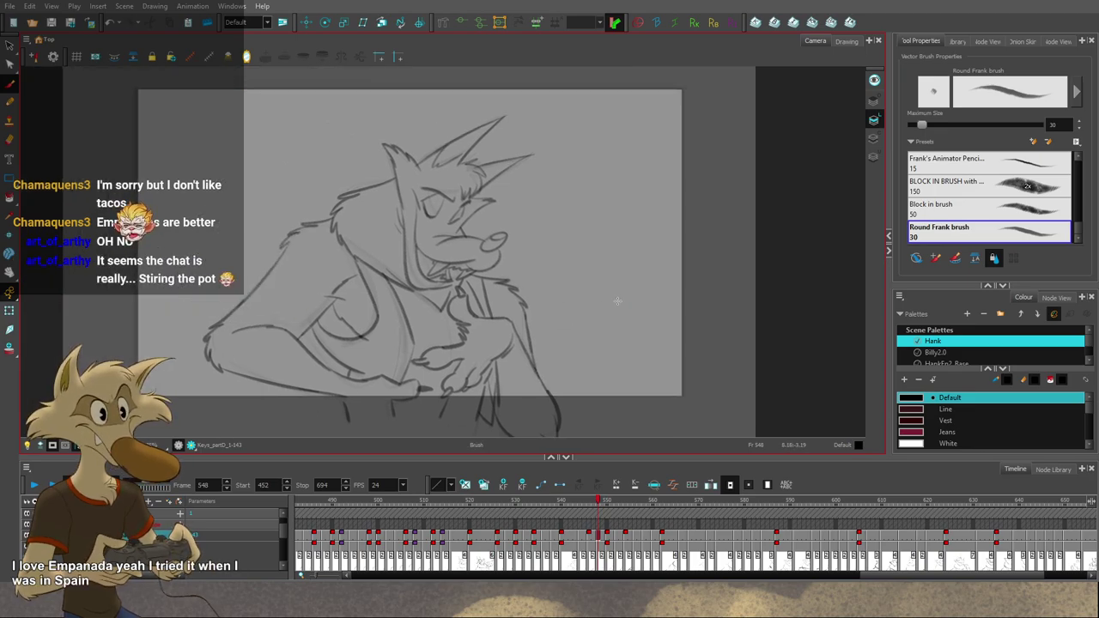
pyautogui.press('f')
pyautogui.press('f')
pyautogui.press('1')
pyautogui.press('g')
pyautogui.press('g')
pyautogui.press('f')
pyautogui.press('f')
pyautogui.press('f')
pyautogui.press('f')
pyautogui.press('f')
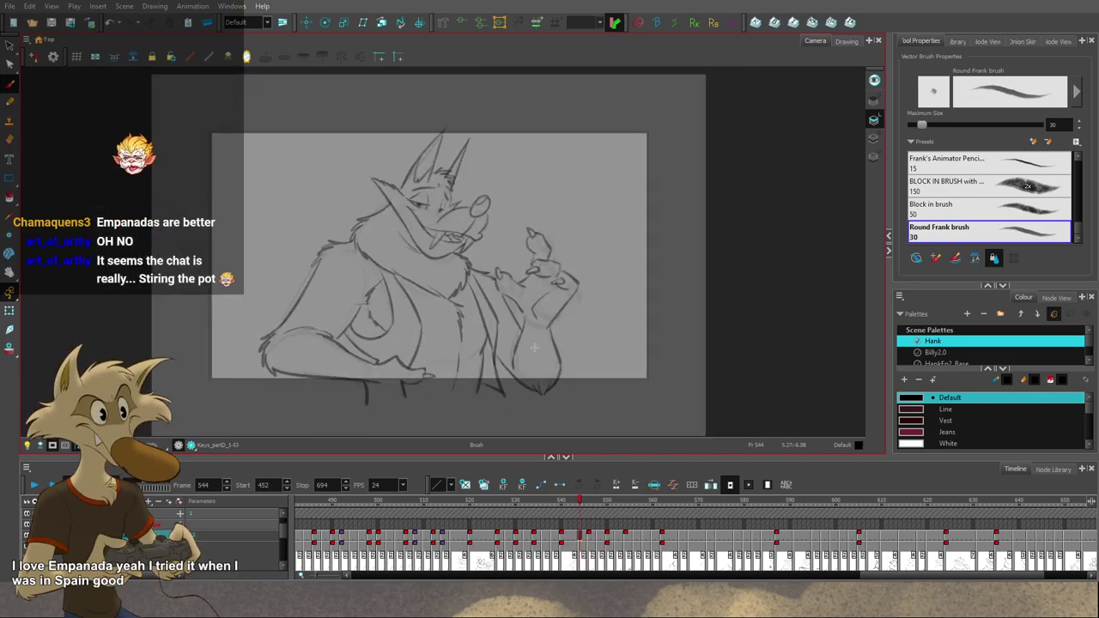
# Step: Flip back and forth through frames 540 to 546 to compare the size of the raised hand
pyautogui.press('g')
pyautogui.press('g')
pyautogui.press('g')
pyautogui.press('g')
pyautogui.press('f')
pyautogui.press('f')
pyautogui.press('f')
pyautogui.press('f')
pyautogui.press('g')
pyautogui.press('g')
pyautogui.press('g')
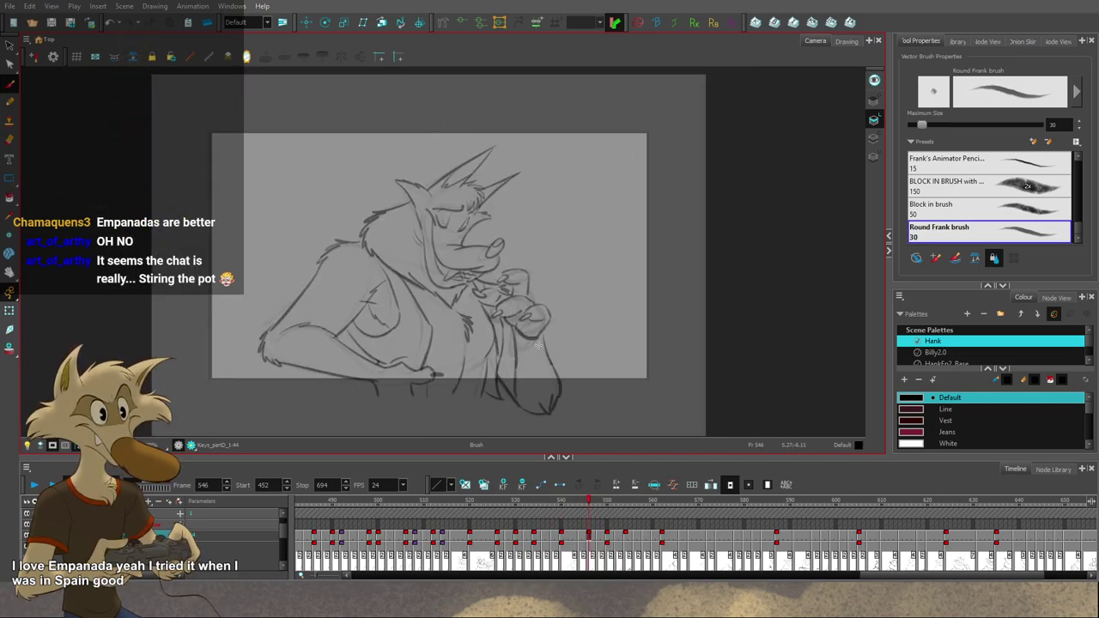
pyautogui.press('f')
pyautogui.press('f')
pyautogui.press('f')
pyautogui.press('f')
pyautogui.press('.')
pyautogui.press('.')
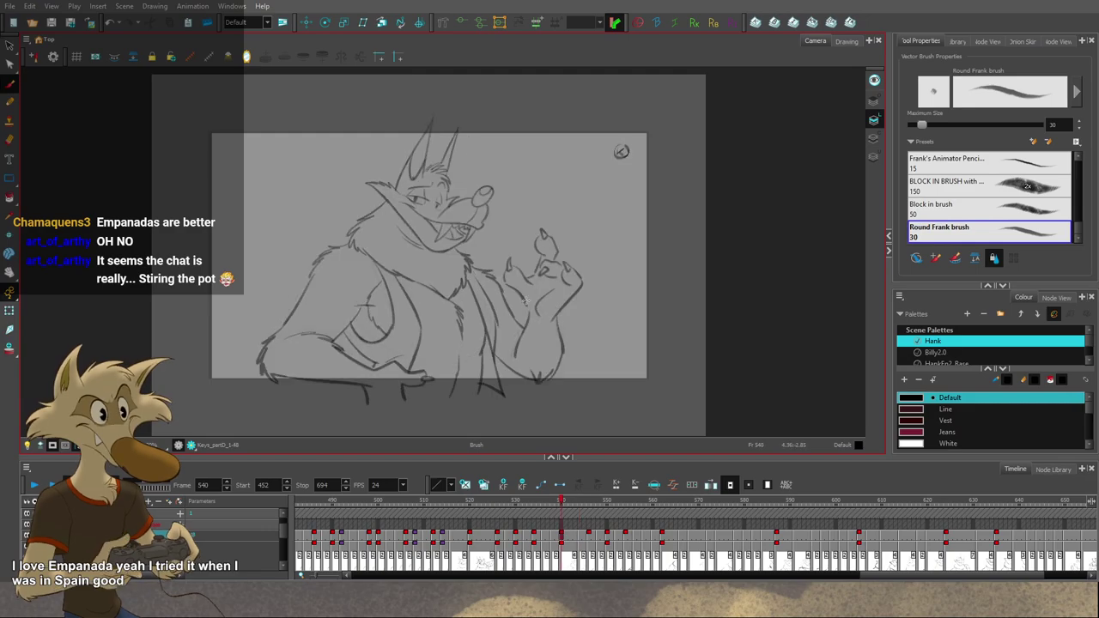
# Step: Lasso the raised hand on frame 544 and scale it down slightly toward the wrist
pyautogui.click(9, 46)
pyautogui.press('2')
pyautogui.press('g')
pyautogui.press('2')
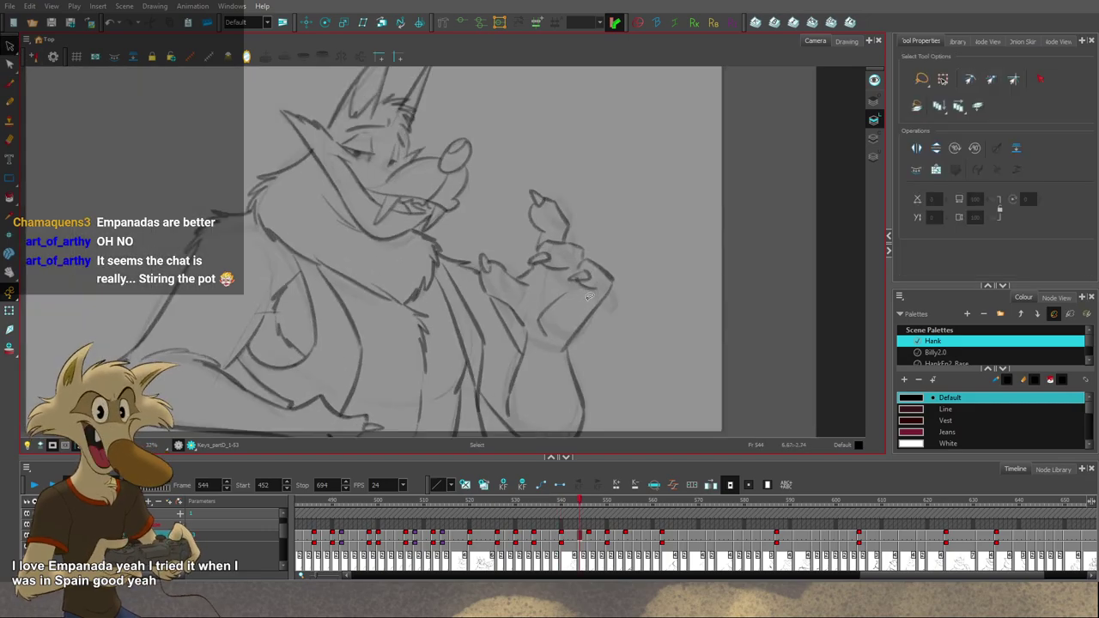
pyautogui.press('g')
pyautogui.moveTo(582, 170)
pyautogui.mouseDown()
pyautogui.moveTo(485, 251)
pyautogui.moveTo(487, 286)
pyautogui.moveTo(520, 313)
pyautogui.moveTo(611, 325)
pyautogui.moveTo(562, 185)
pyautogui.mouseUp()
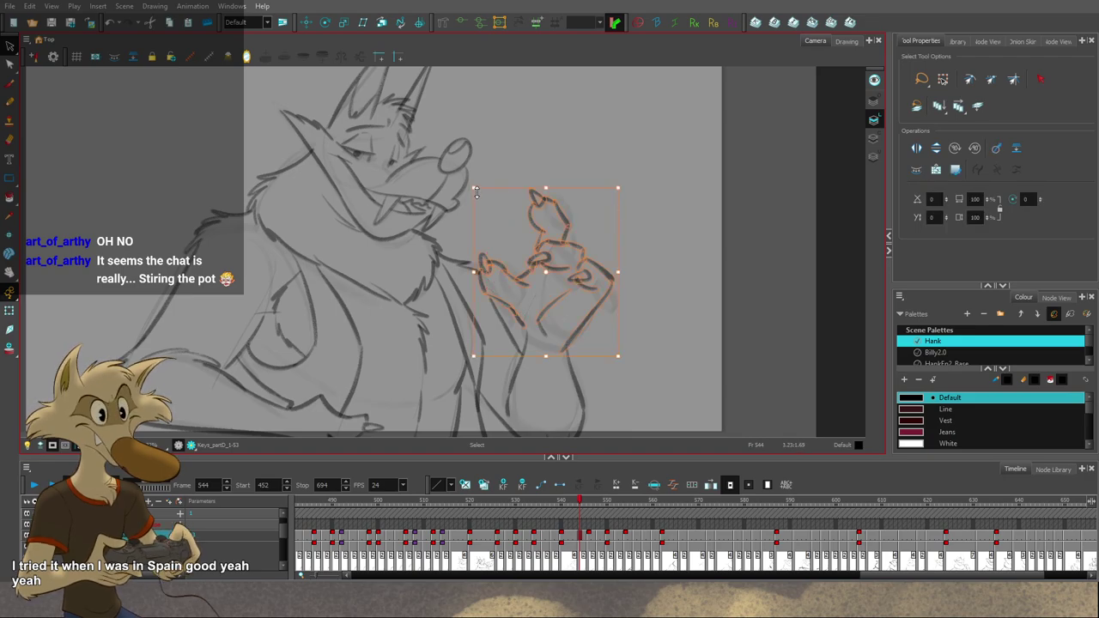
pyautogui.moveTo(639, 296)
pyautogui.mouseDown()
pyautogui.moveTo(588, 296)
pyautogui.moveTo(540, 325)
pyautogui.mouseUp()
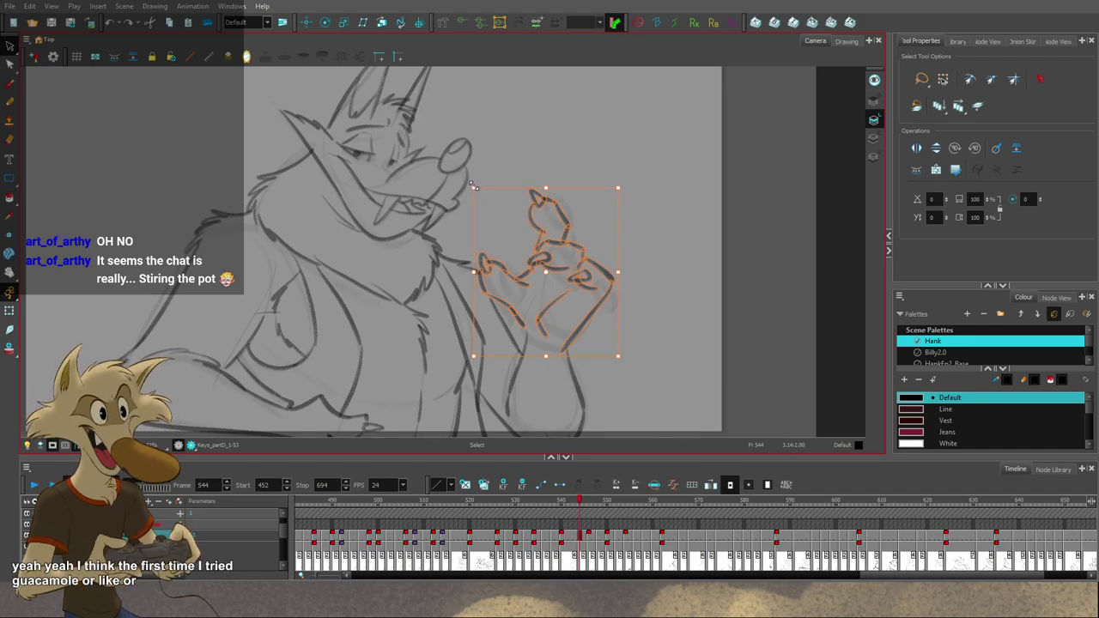
pyautogui.moveTo(473, 187); pyautogui.dragTo(485, 203)
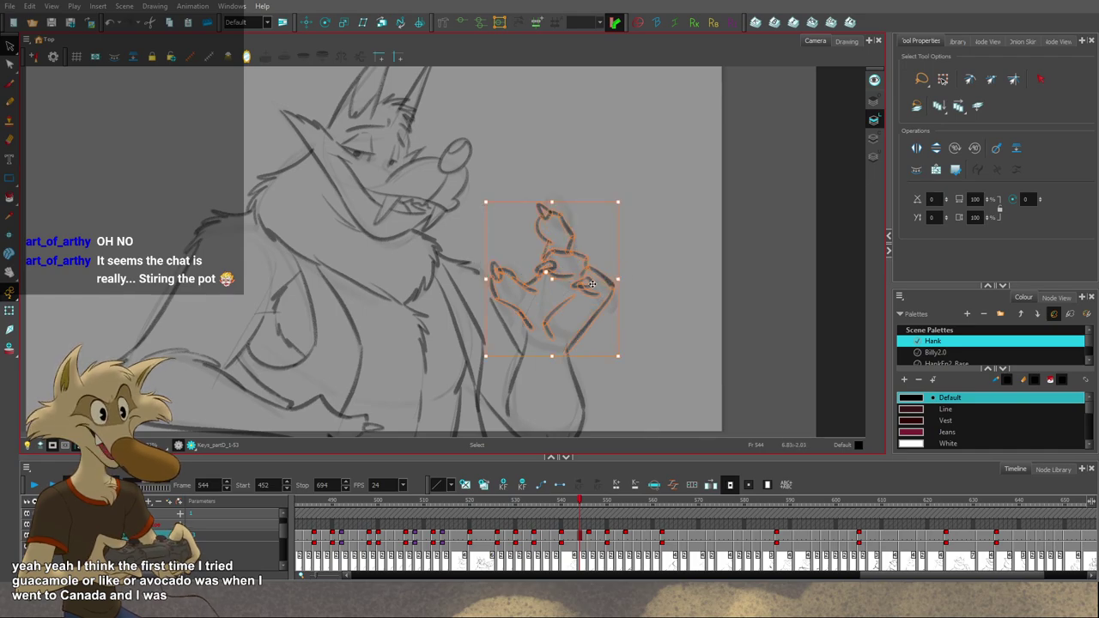
# Step: Clear the selection and compare the resized hand on frame 544 with the hands on frames 540 and 546
pyautogui.press('.')
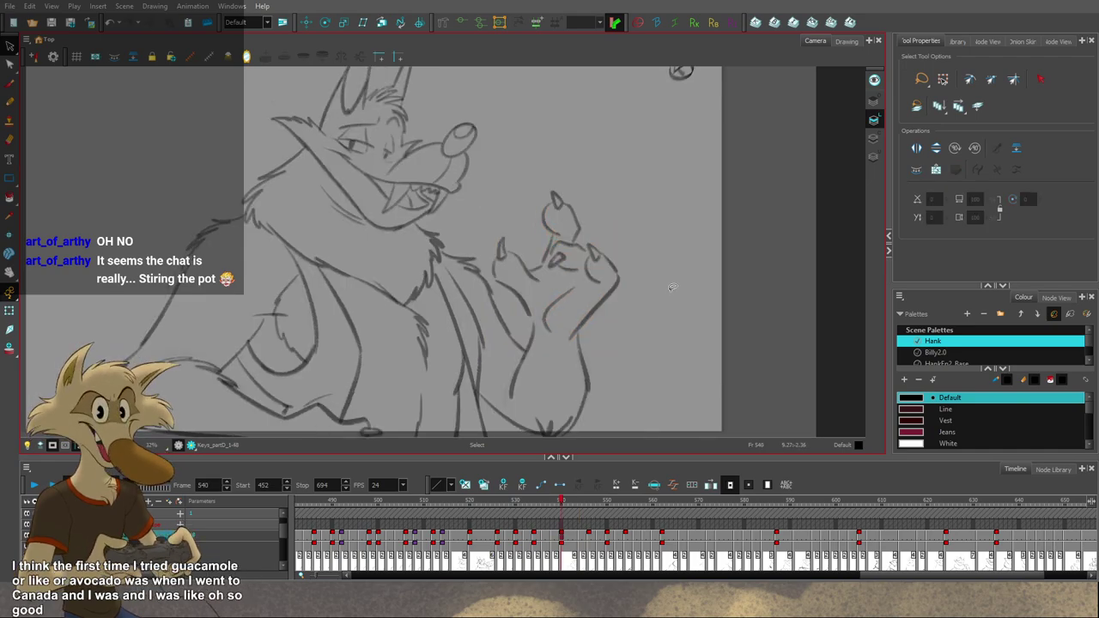
pyautogui.press('.')
pyautogui.press('.')
pyautogui.press('.')
pyautogui.scroll(-2, 581, 293)
pyautogui.press(',')
pyautogui.press(',')
pyautogui.scroll(2, 587, 311)
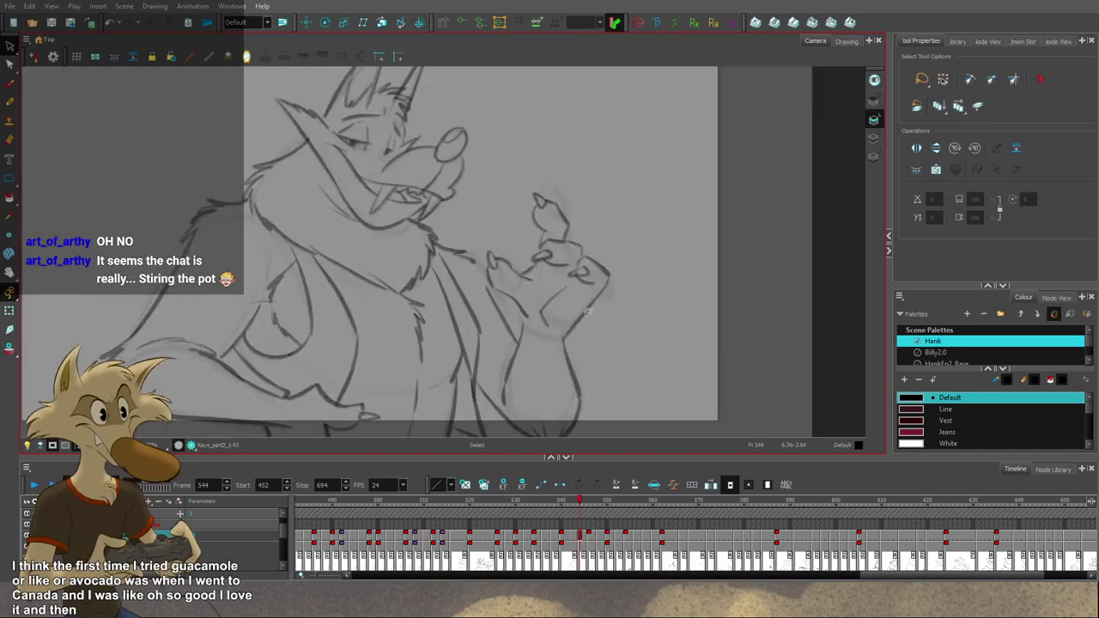
pyautogui.press('.')
pyautogui.press('.')
pyautogui.press(',')
pyautogui.press(',')
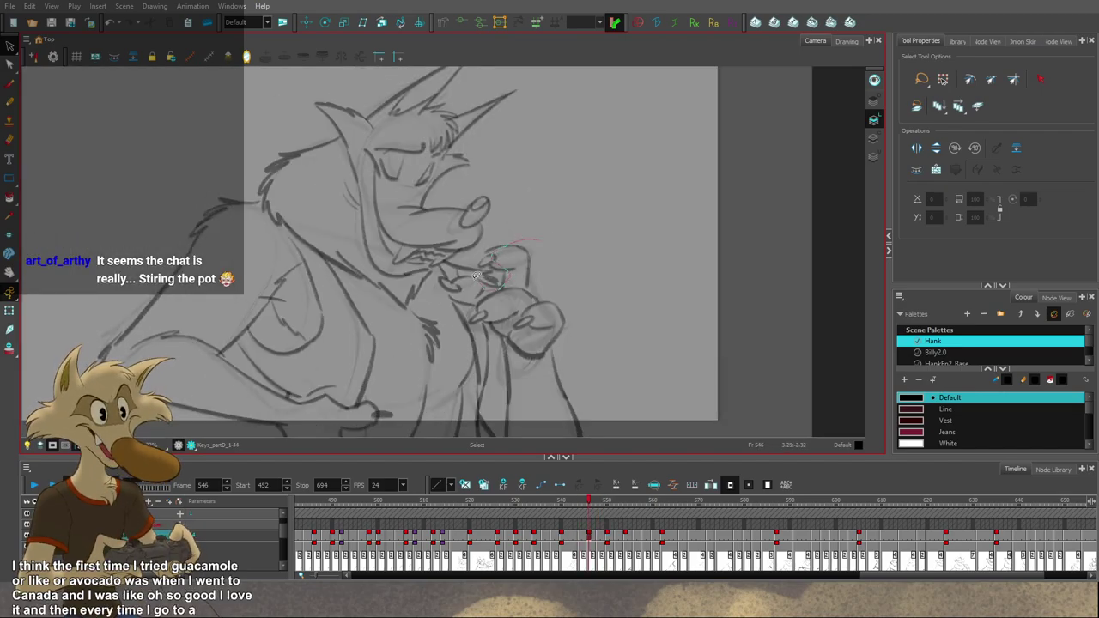
# Step: Lasso the curled hand on frame 546, scale it down slightly, and clear the selection
pyautogui.moveTo(468, 284)
pyautogui.mouseDown()
pyautogui.moveTo(499, 314)
pyautogui.moveTo(494, 323)
pyautogui.moveTo(515, 327)
pyautogui.moveTo(538, 354)
pyautogui.moveTo(584, 304)
pyautogui.mouseUp()
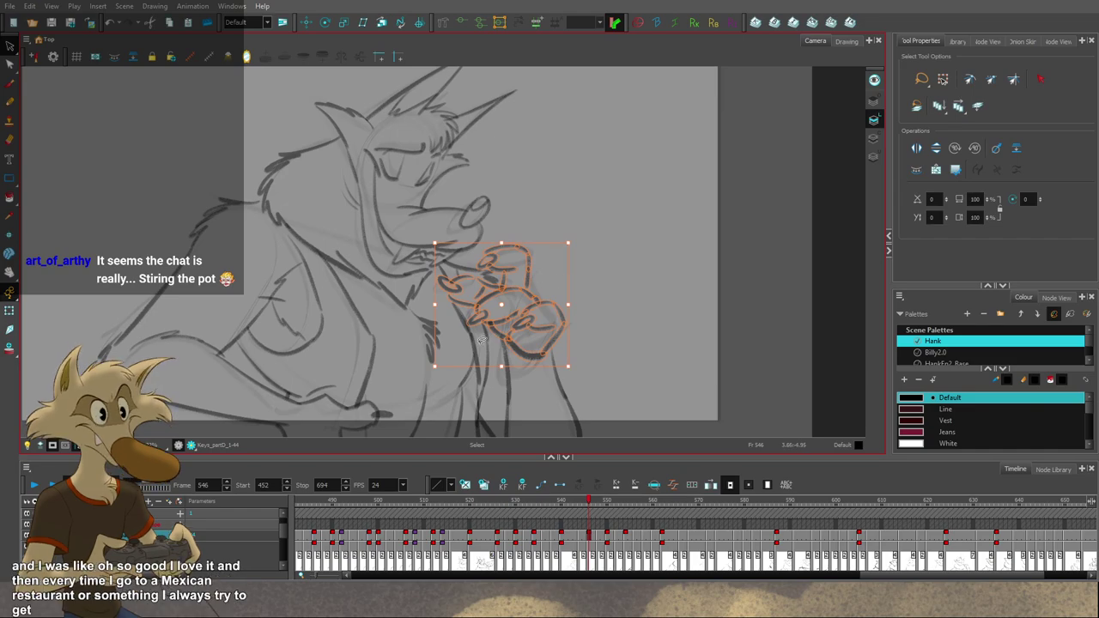
pyautogui.moveTo(435, 367); pyautogui.dragTo(438, 365)
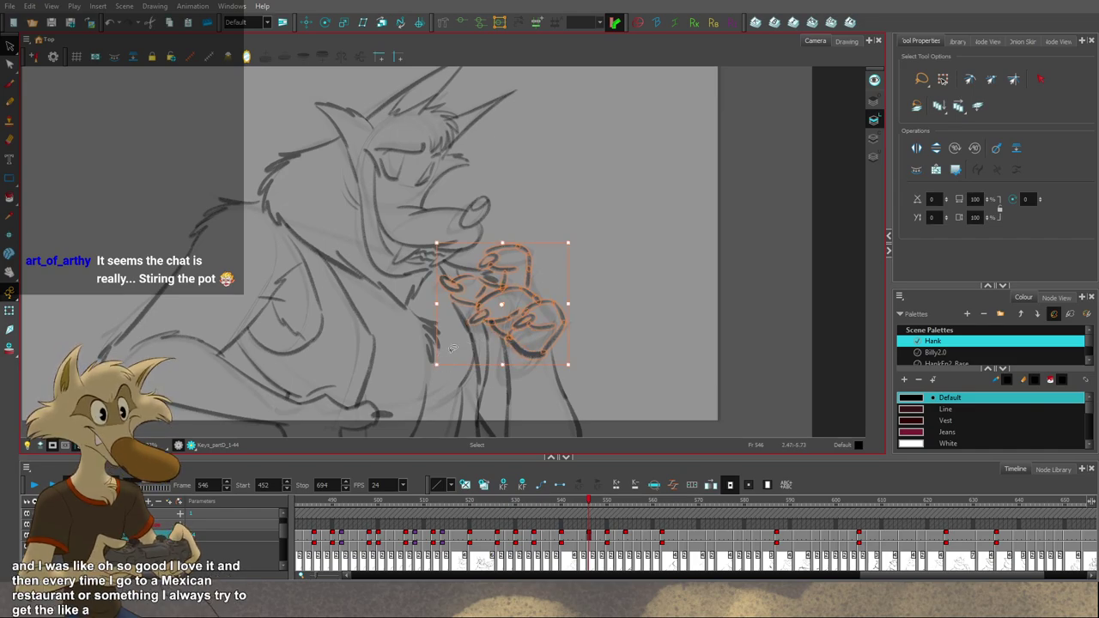
pyautogui.moveTo(437, 244); pyautogui.dragTo(444, 255)
pyautogui.click(505, 226)
pyautogui.scroll(-2, 538, 319)
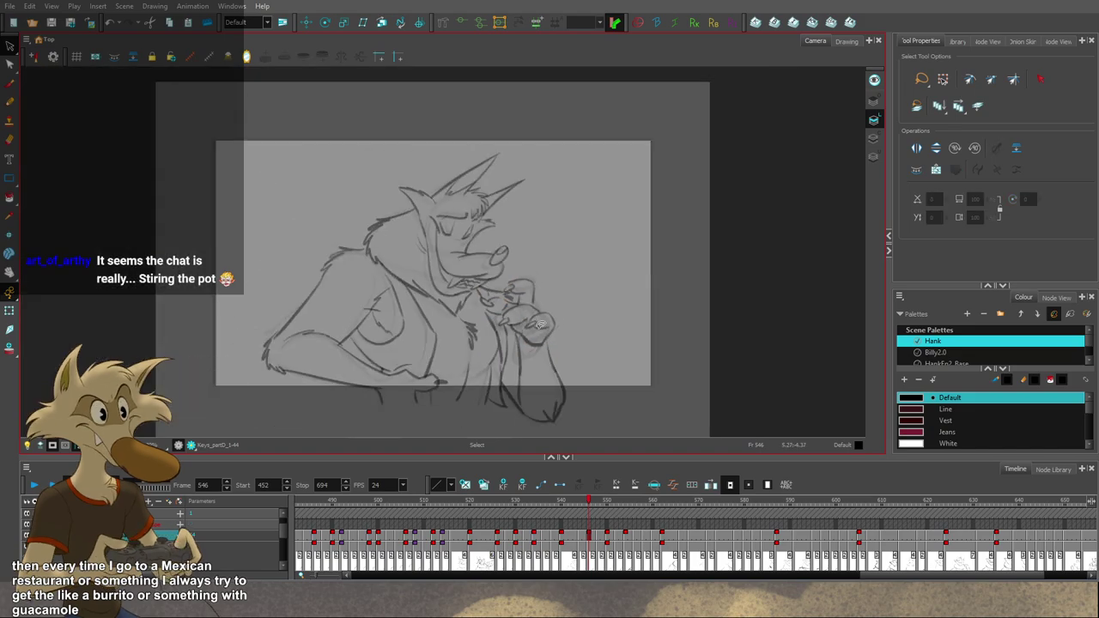
# Step: Flip through frames 540 to 546 to check the resized hands in motion
pyautogui.press(',')
pyautogui.press(',')
pyautogui.press('g')
pyautogui.press('g')
pyautogui.press('f')
pyautogui.press('f')
pyautogui.press('f')
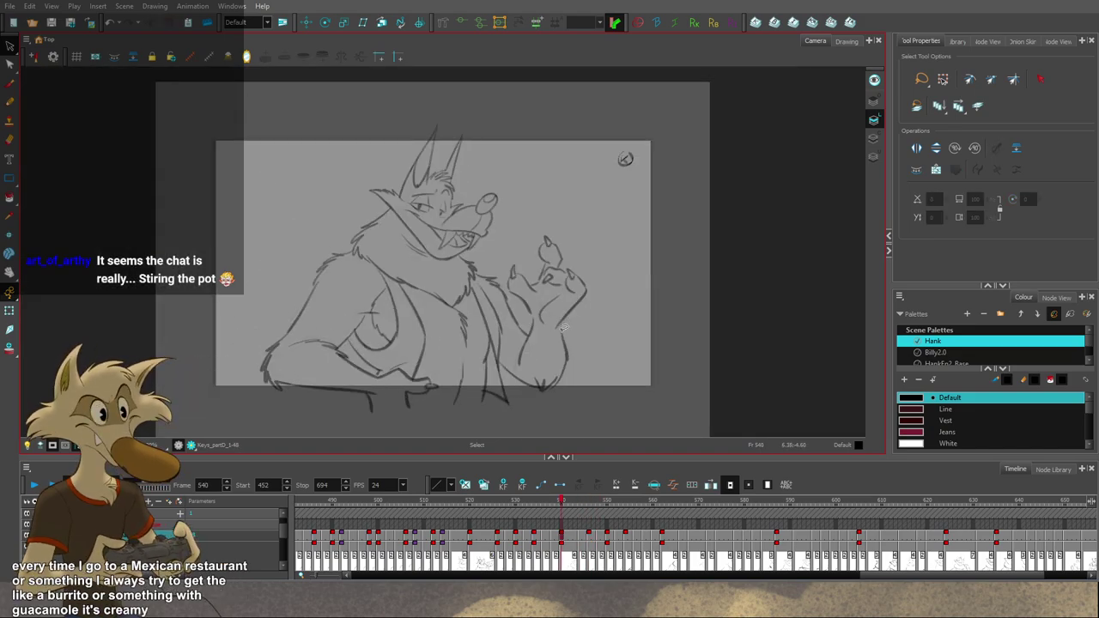
pyautogui.press('g')
pyautogui.press('g')
pyautogui.press('f')
pyautogui.press('f')
pyautogui.press('g')
pyautogui.press('f')
pyautogui.scroll(2, 563, 338)
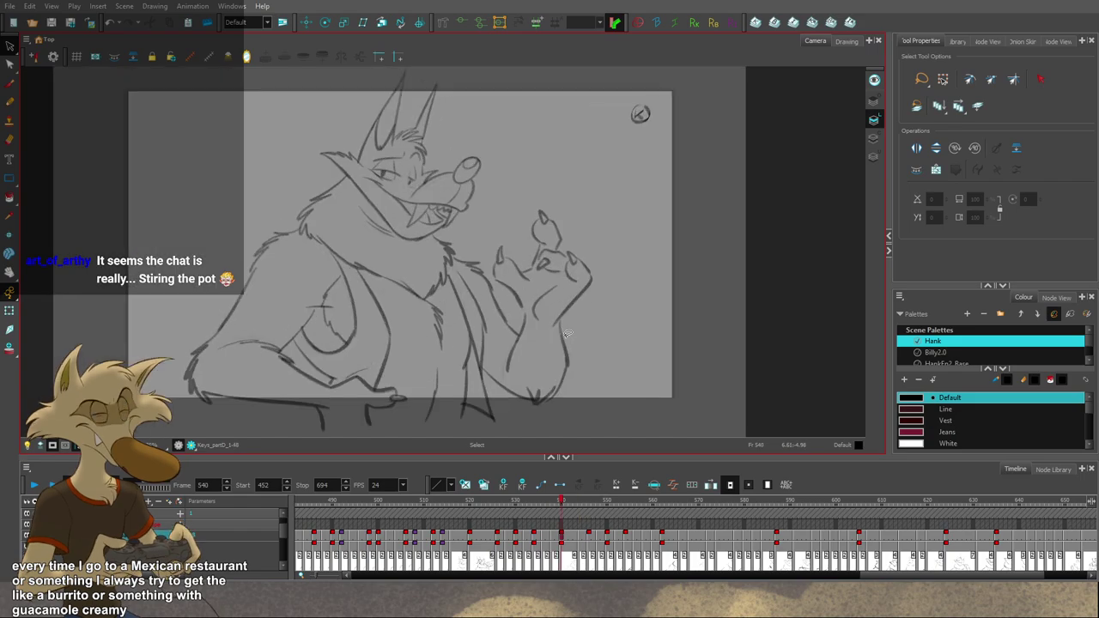
# Step: Compare the raised hand and forearm on frame 544 with the neighbouring drawings, ending on a closer view of frame 544
pyautogui.press('g')
pyautogui.press('g')
pyautogui.press('f')
pyautogui.scroll(2, 562, 343)
pyautogui.press('f')
pyautogui.scroll(-1, 563, 348)
pyautogui.press('f')
pyautogui.scroll(1, 564, 352)
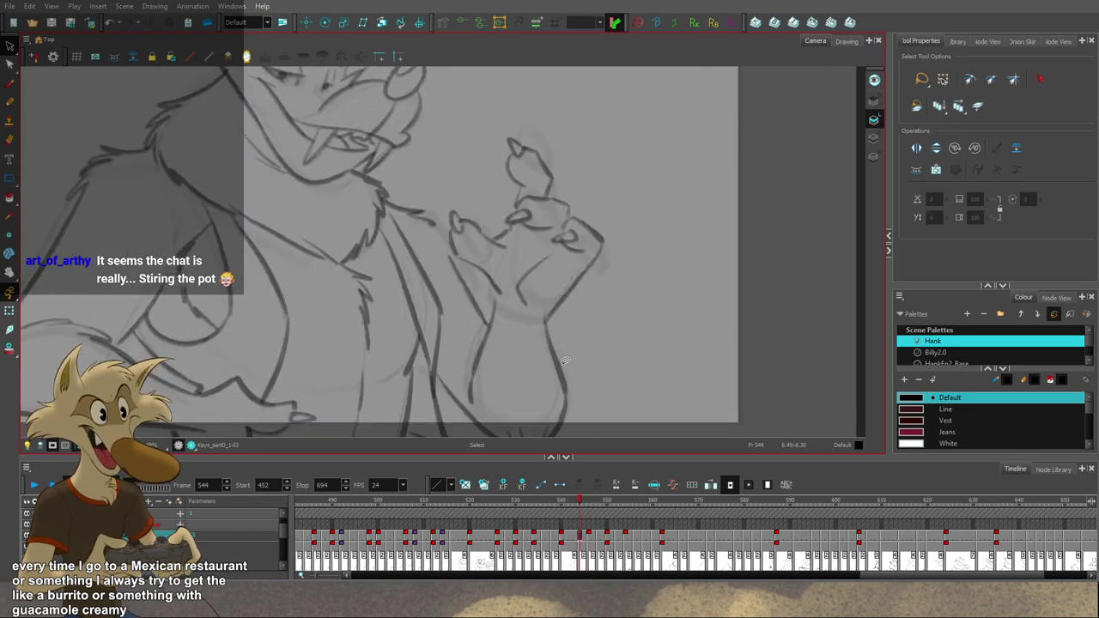
# Step: Compare the raised arm and hand by flipping between the drawings at frames 540 and 544
pyautogui.scroll(-2, 568, 361)
pyautogui.press('g')
pyautogui.press('g')
pyautogui.press('g')
pyautogui.press('g')
pyautogui.scroll(2, 569, 367)
pyautogui.press('f')
pyautogui.press('f')
pyautogui.press('g')
pyautogui.press('f')
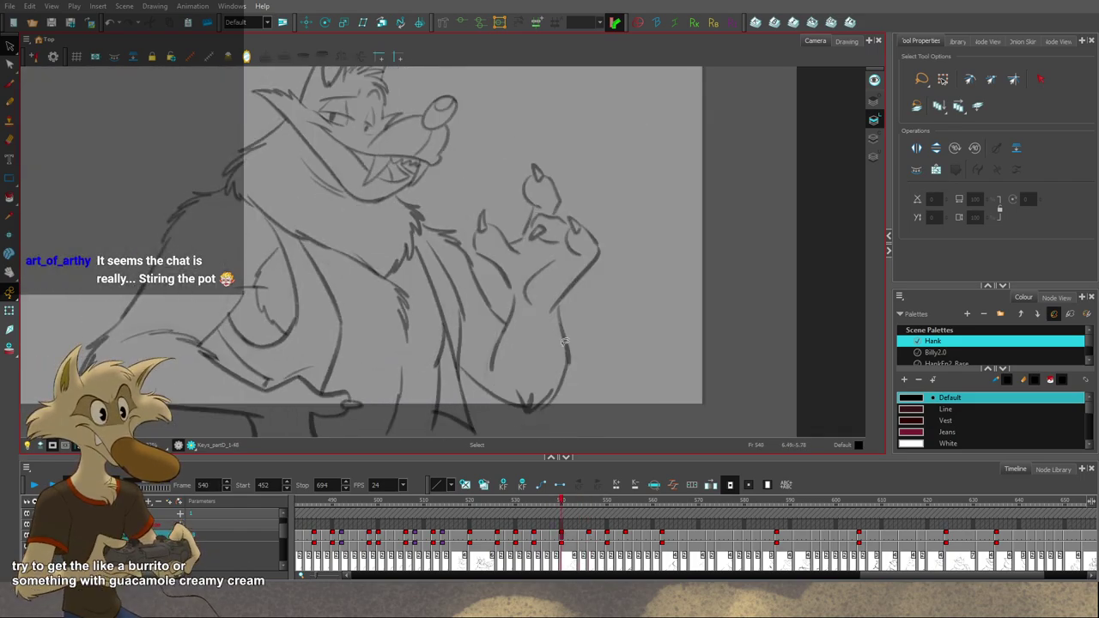
pyautogui.press('g')
pyautogui.press('f')
pyautogui.press('g')
pyautogui.press('g')
pyautogui.press('f')
# Step: Select the raised forearm's two side lines on frame 544 and adjust them against the drawing at frame 540
pyautogui.moveTo(566, 344)
pyautogui.mouseDown()
pyautogui.moveTo(511, 311)
pyautogui.moveTo(495, 351)
pyautogui.mouseUp()
pyautogui.moveTo(574, 360); pyautogui.dragTo(544, 305)
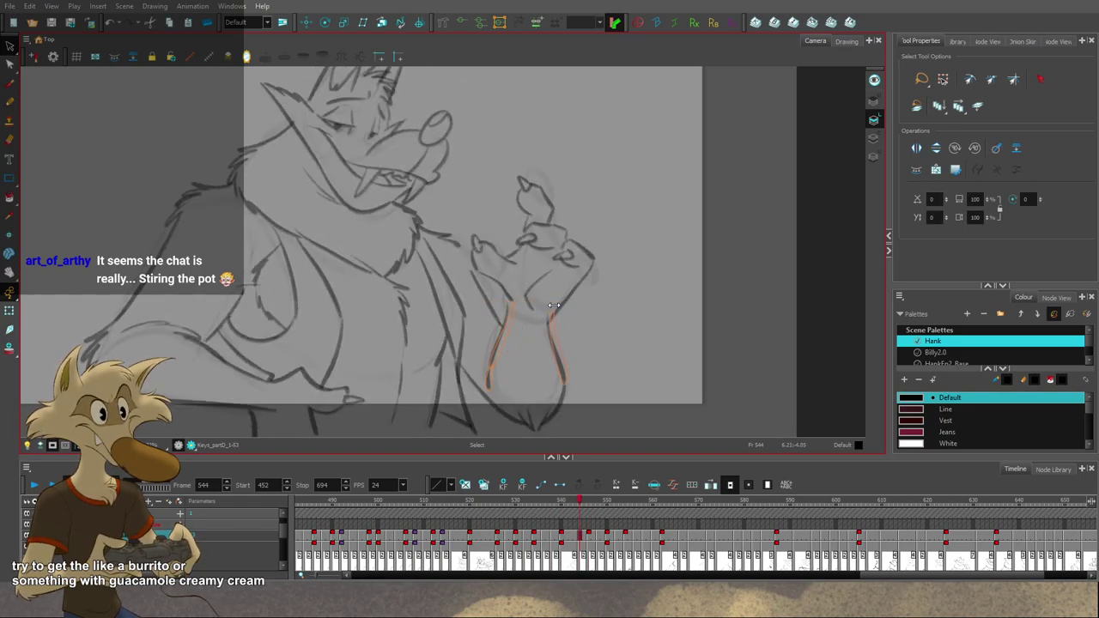
pyautogui.press('f')
pyautogui.press('g')
pyautogui.press('g')
pyautogui.press('f')
pyautogui.press('f')
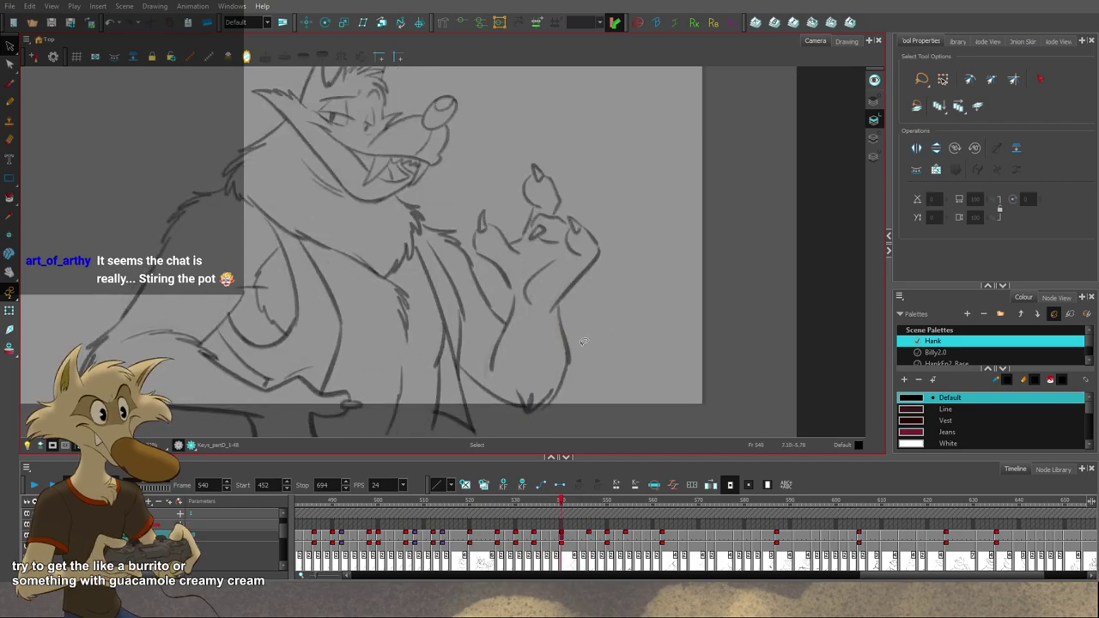
pyautogui.press('g')
pyautogui.click(566, 350)
# Step: Undo the last stroke and redraw the short shoulder line above the raised arm on frame 544 with the Round Frank brush
pyautogui.scroll(-4, 569, 350)
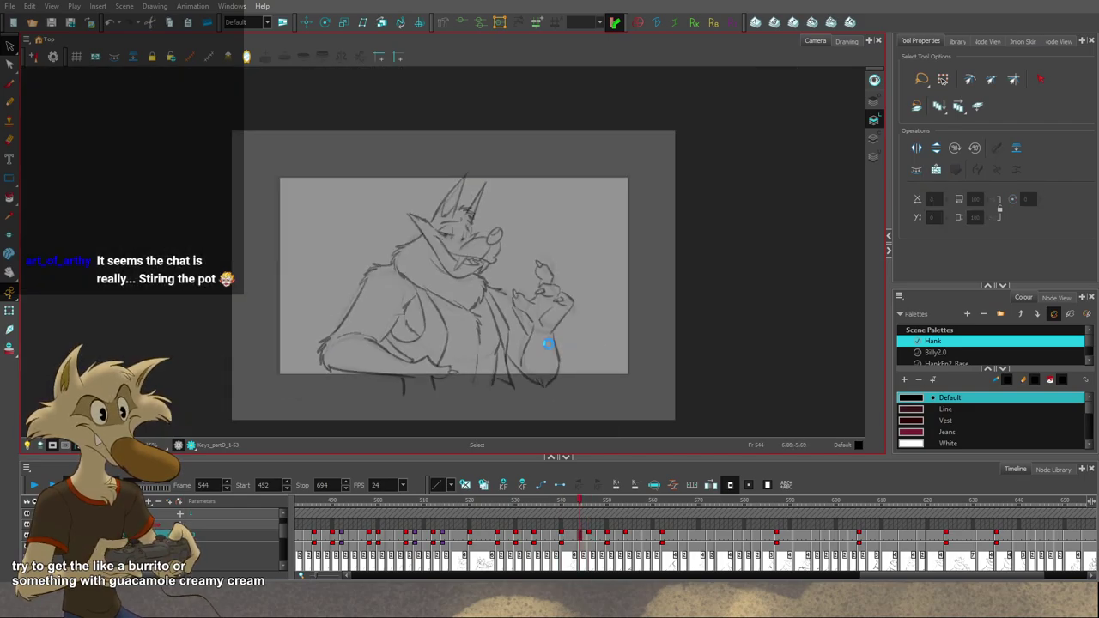
pyautogui.scroll(3, 546, 344)
pyautogui.hotkey('alt', 'b')
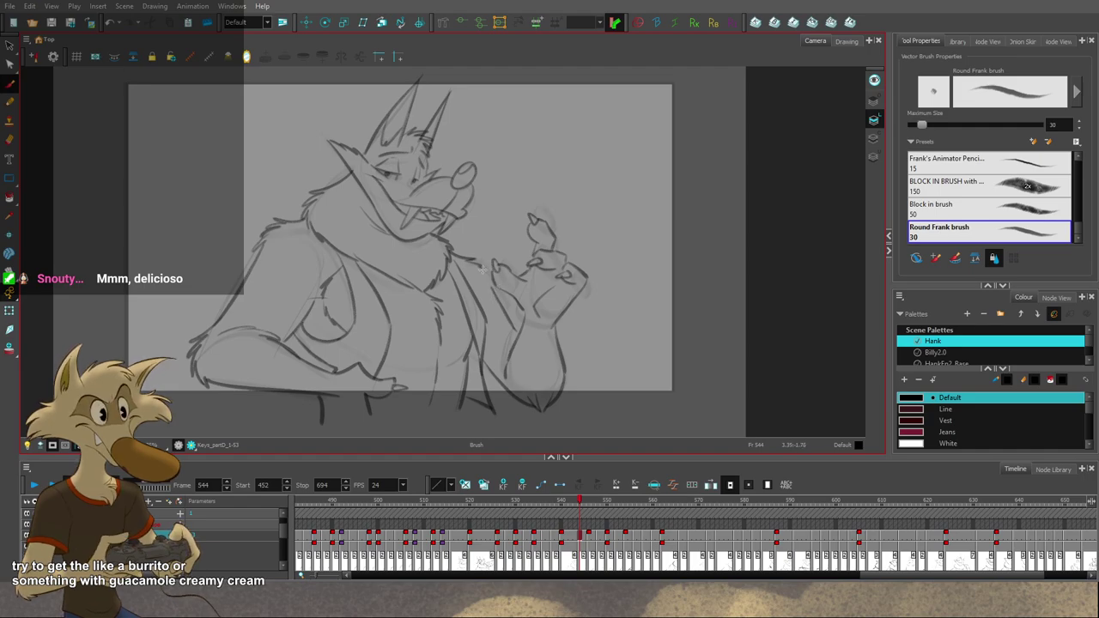
pyautogui.hotkey('ctrl', 'z')
pyautogui.moveTo(483, 267); pyautogui.dragTo(494, 286)
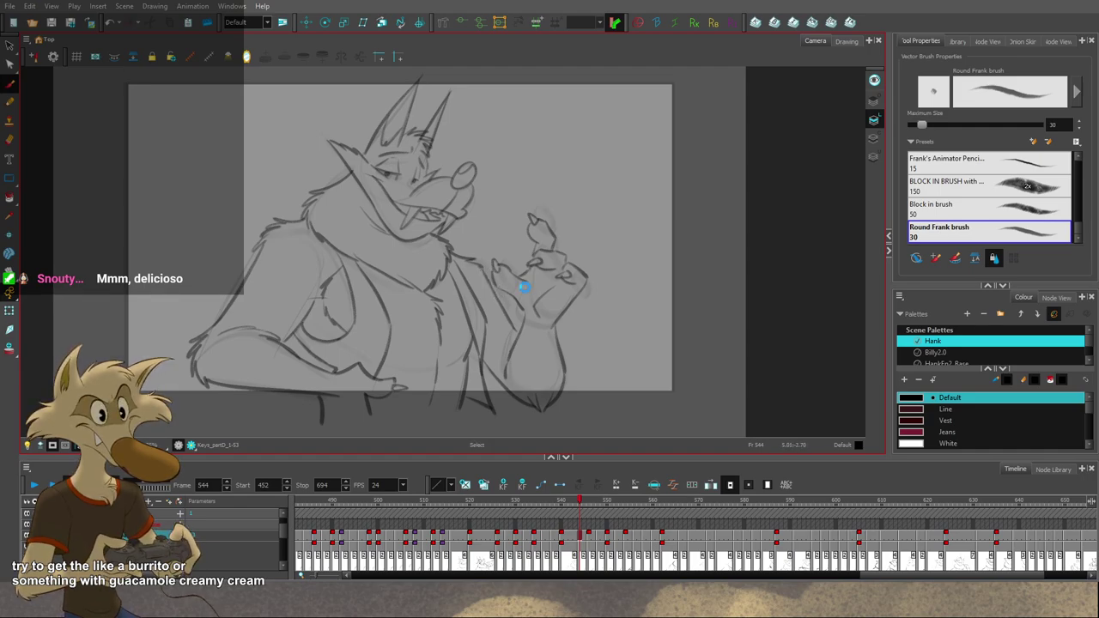
# Step: Flip through the wolf drawings from frame 540 to 550 to check the motion of the raised arm
pyautogui.scroll(-3, 524, 292)
pyautogui.press('f')
pyautogui.press('f')
pyautogui.press('f')
pyautogui.press('f')
pyautogui.press('f')
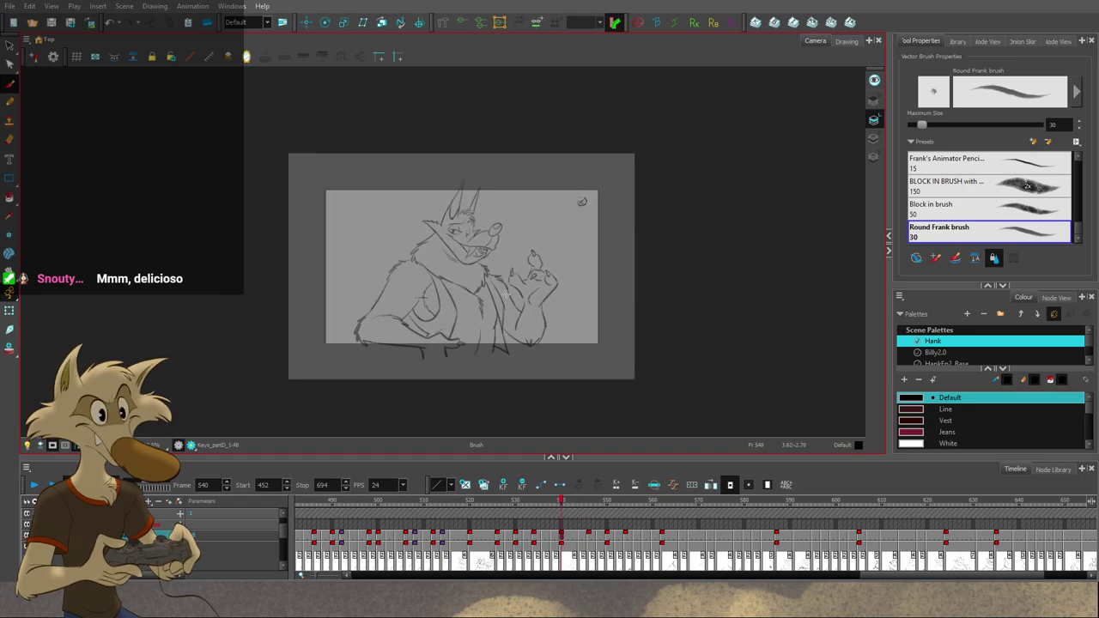
pyautogui.press('f')
pyautogui.press('f')
pyautogui.press('g')
pyautogui.press('g')
pyautogui.press('g')
pyautogui.press('g')
pyautogui.press('g')
pyautogui.press('g')
pyautogui.press('g')
pyautogui.press('g')
pyautogui.press('g')
pyautogui.press('g')
pyautogui.press('g')
pyautogui.press('g')
pyautogui.press('g')
pyautogui.press('g')
pyautogui.press('g')
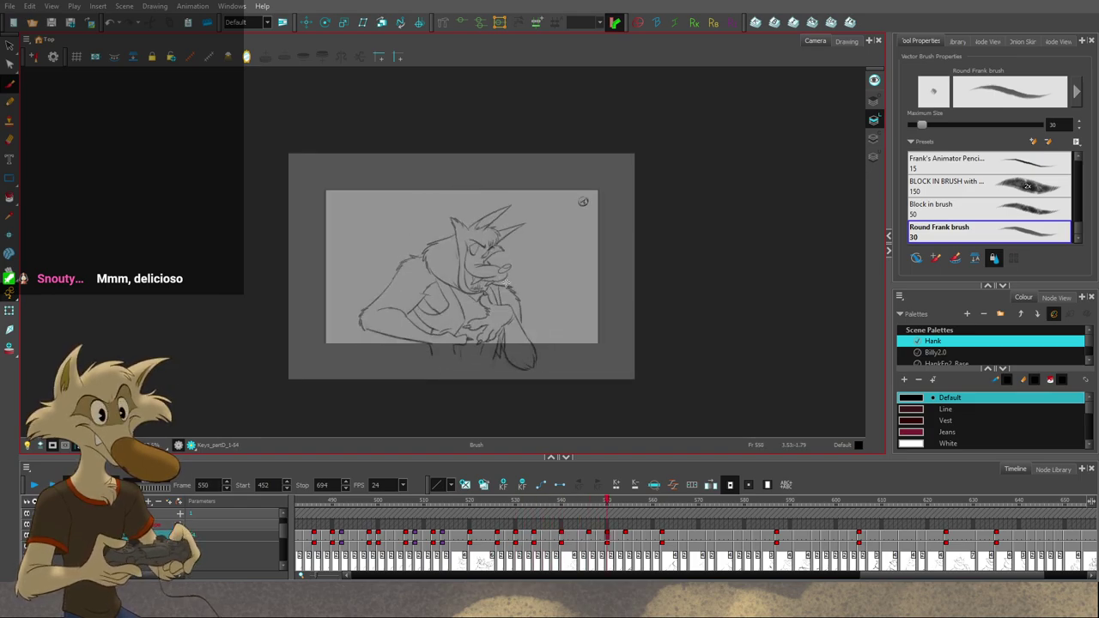
# Step: Play back the animation and go to the wolf drawing at frame 568
pyautogui.click(33, 486)
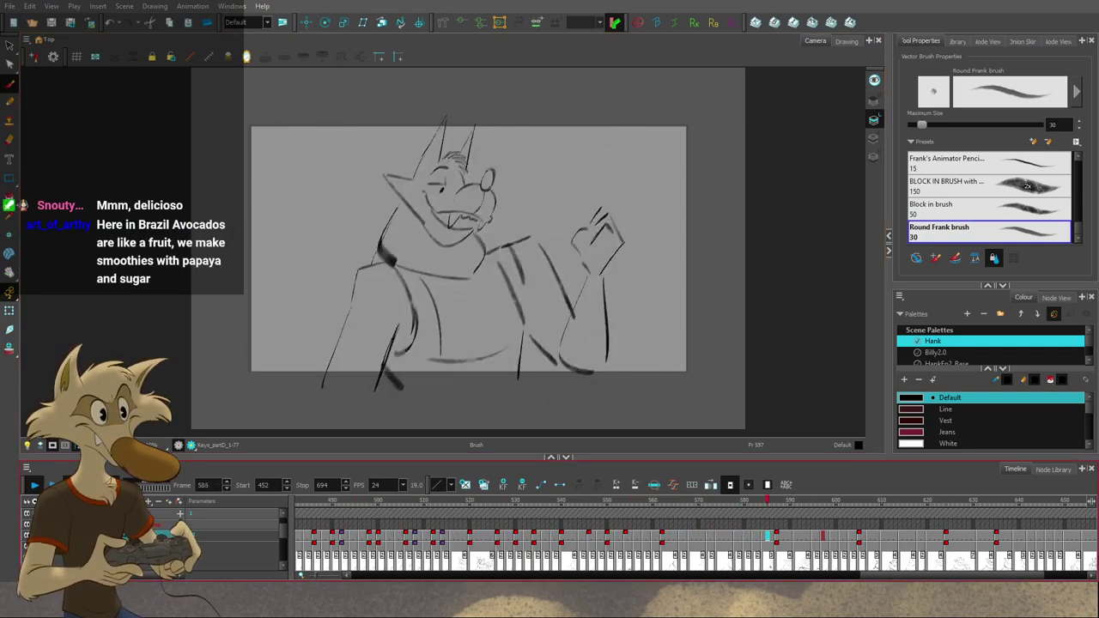
pyautogui.click(689, 500)
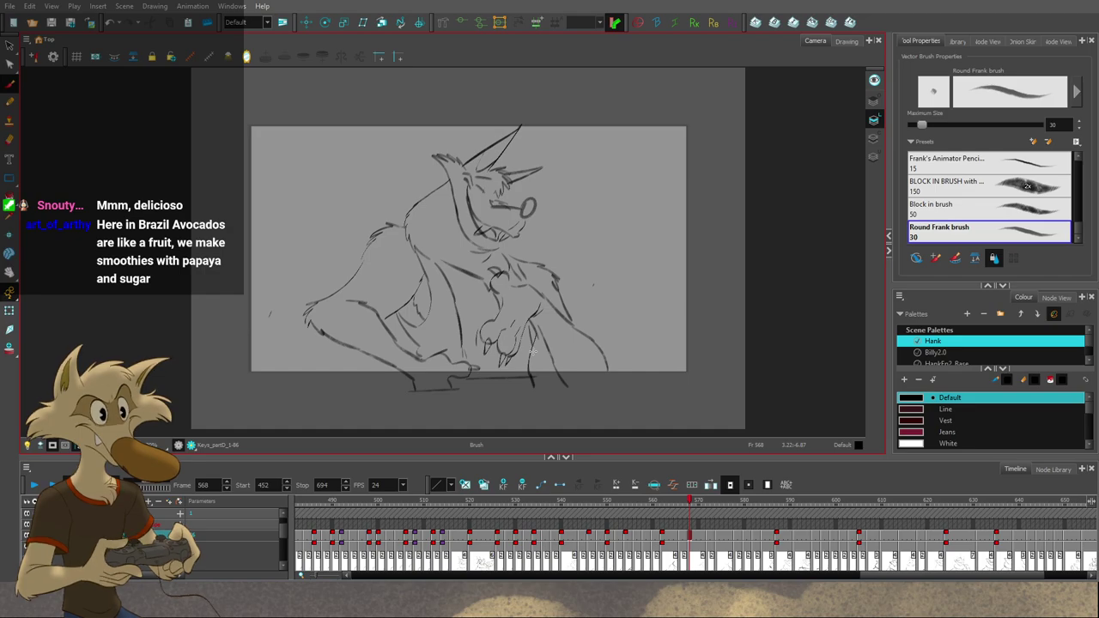
pyautogui.scroll(2, 529, 331)
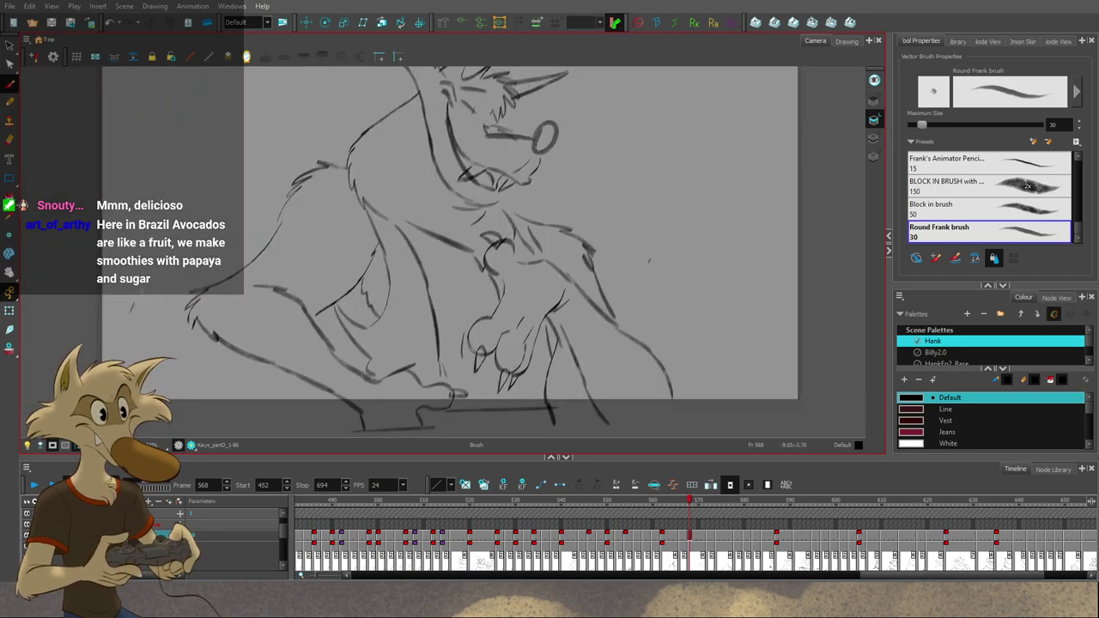
pyautogui.scroll(-1, 369, 319)
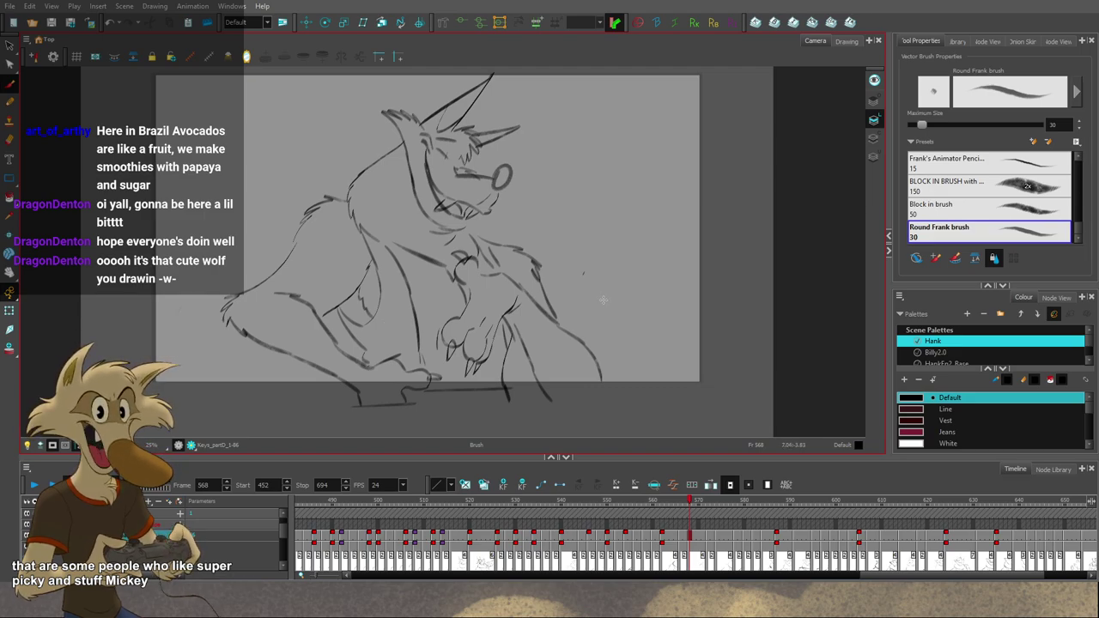
# Step: Select and delete the stray dot in the empty area beside the wolf's arm on frame 568
pyautogui.moveTo(537, 246); pyautogui.dragTo(550, 256)
pyautogui.press('s')
pyautogui.hotkey('alt', 'b')
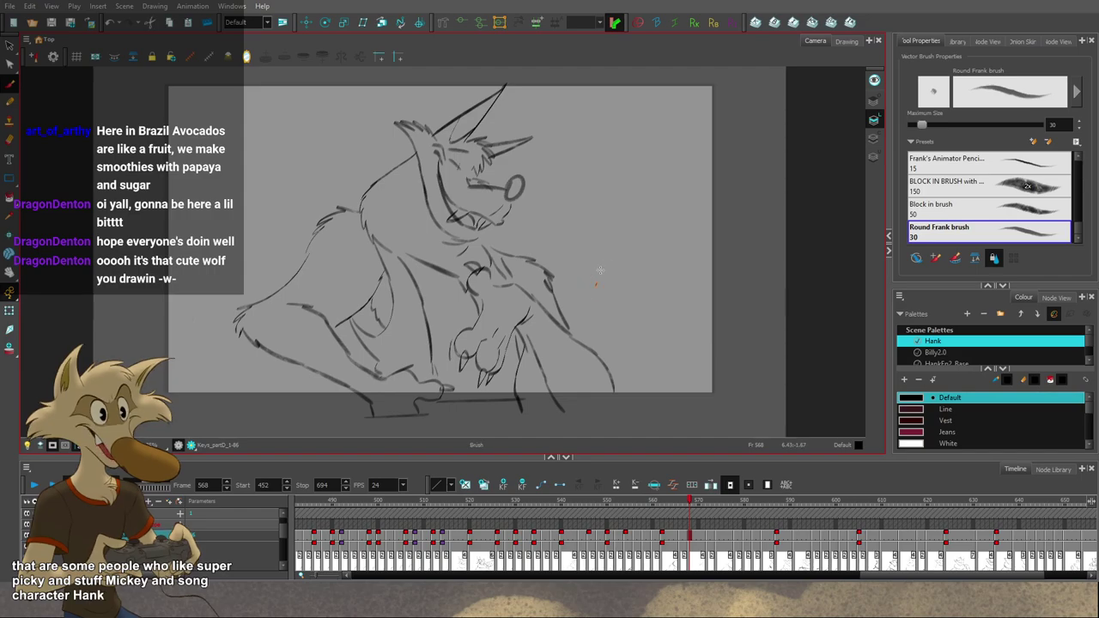
# Step: Scrub back along the timeline, play the sequence again and go to frame 564
pyautogui.moveTo(629, 498); pyautogui.dragTo(467, 497)
pyautogui.press('Return')
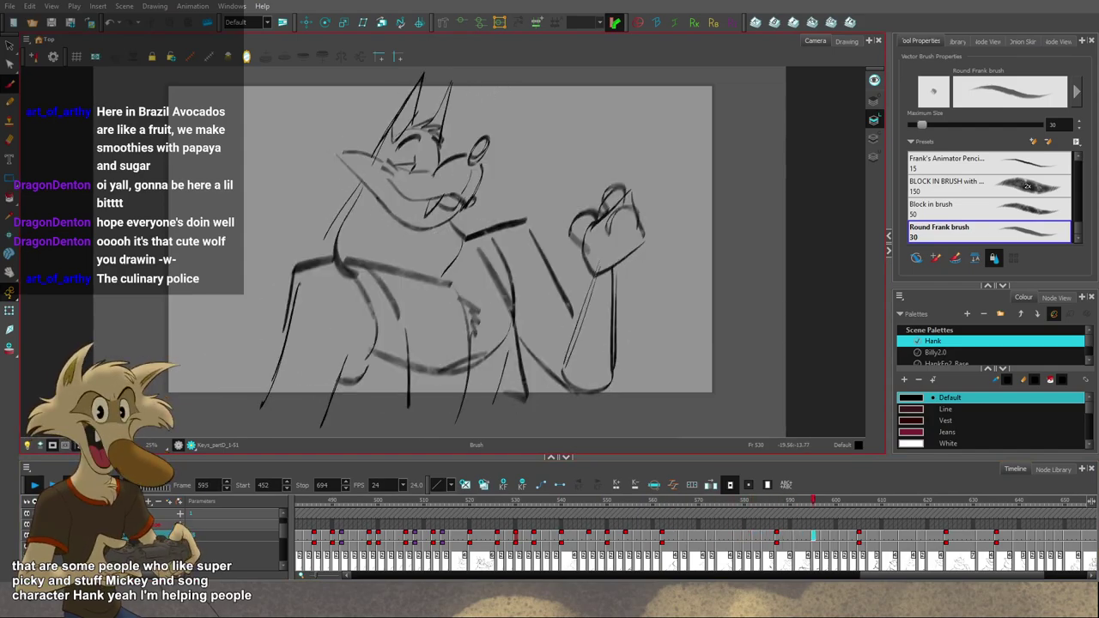
pyautogui.moveTo(612, 504)
pyautogui.mouseDown()
pyautogui.moveTo(709, 514)
pyautogui.moveTo(674, 513)
pyautogui.mouseUp()
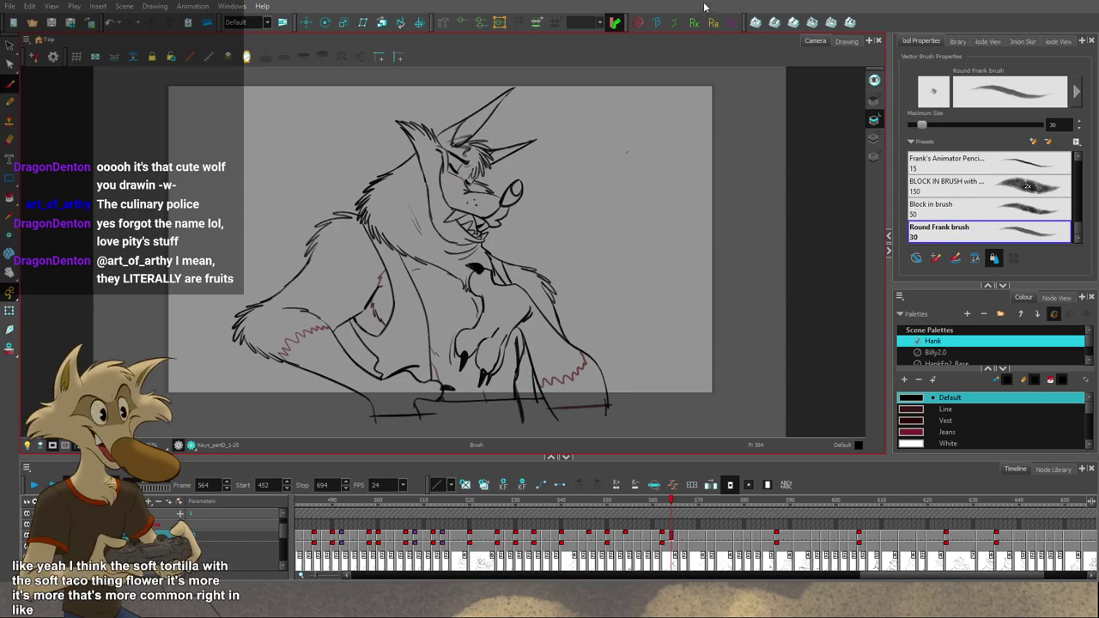
# Step: Step through the wolf drawings between frames 560 and 574 to check how the pose changes
pyautogui.scroll(-2, 623, 191)
pyautogui.scroll(3, 591, 184)
pyautogui.press('f')
pyautogui.press('f')
pyautogui.press('f')
pyautogui.press('f')
pyautogui.press('f')
pyautogui.press('f')
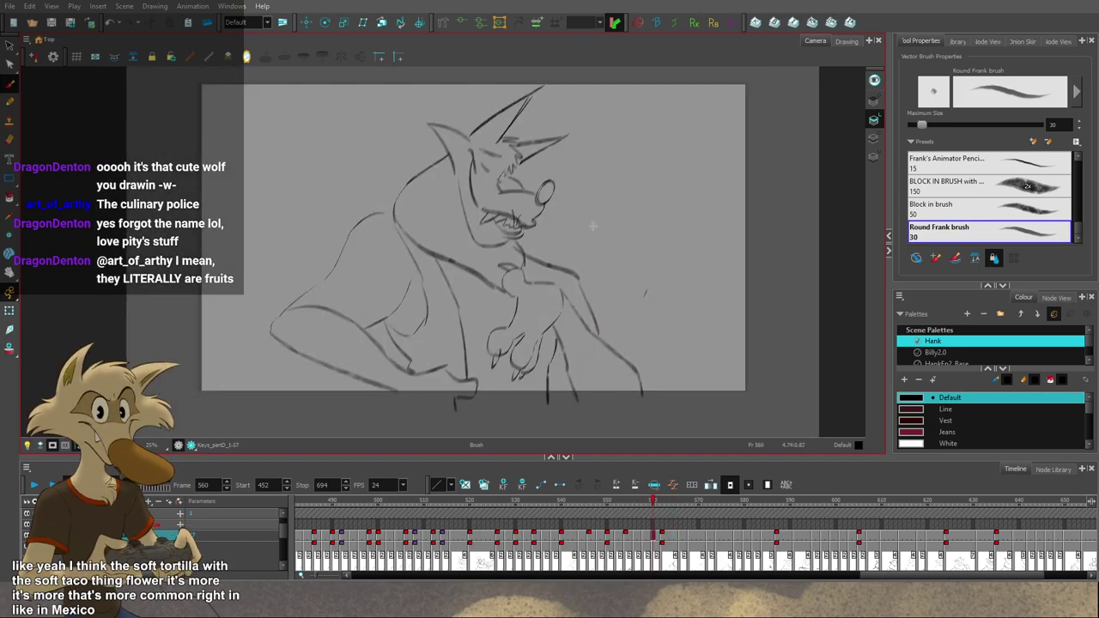
pyautogui.press('g')
pyautogui.press('g')
pyautogui.press('.')
pyautogui.press('.')
pyautogui.press('.')
pyautogui.press('.')
pyautogui.press('.')
pyautogui.press('.')
pyautogui.press('.')
pyautogui.press('.')
pyautogui.press('.')
pyautogui.press('.')
pyautogui.press('.')
pyautogui.press('.')
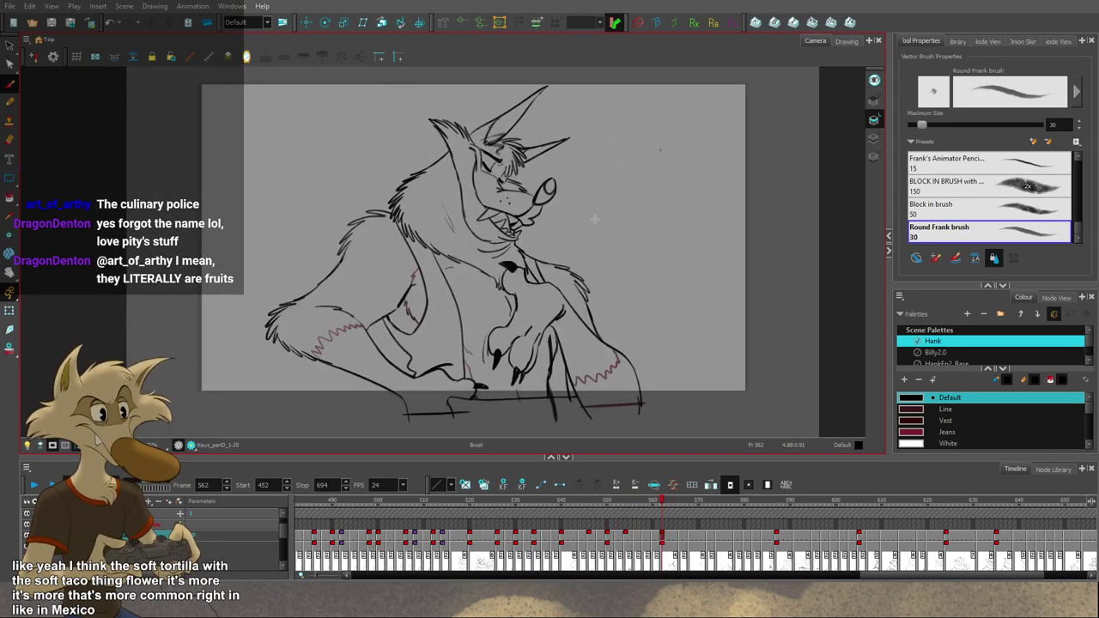
pyautogui.press('g')
pyautogui.press('g')
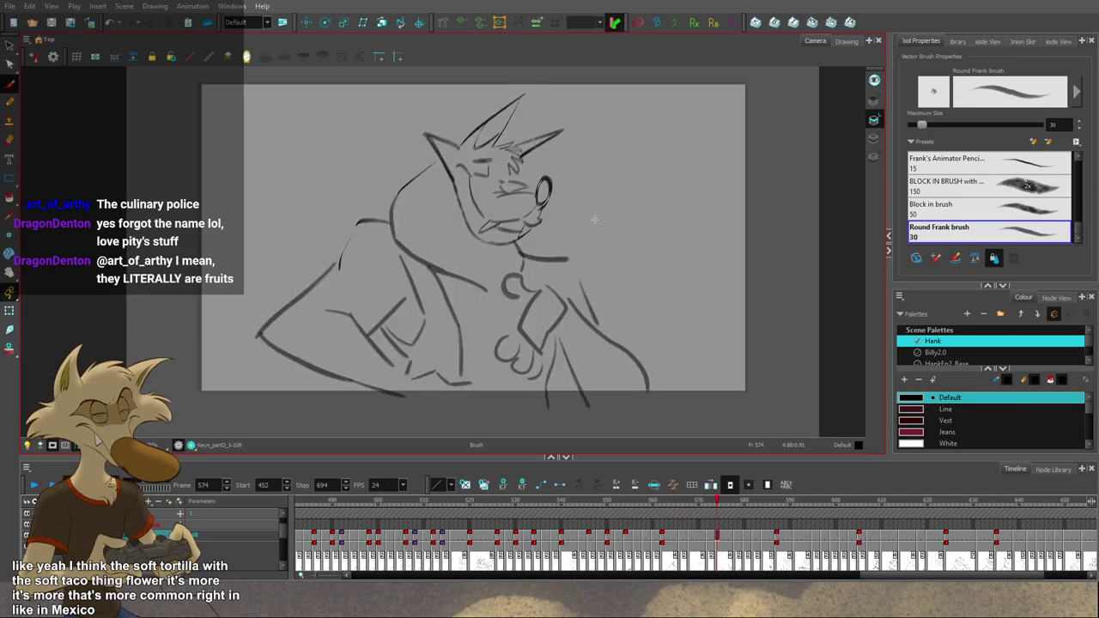
# Step: Flip back and forth around the drawings at frames 572 and 574 to compare the head and nose
pyautogui.press('f')
pyautogui.press('f')
pyautogui.press('f')
pyautogui.press('g')
pyautogui.press('g')
pyautogui.press(',')
pyautogui.press(',')
pyautogui.press(',')
pyautogui.press(',')
pyautogui.press(',')
pyautogui.press(',')
pyautogui.press(',')
pyautogui.press(',')
pyautogui.press(',')
pyautogui.press(',')
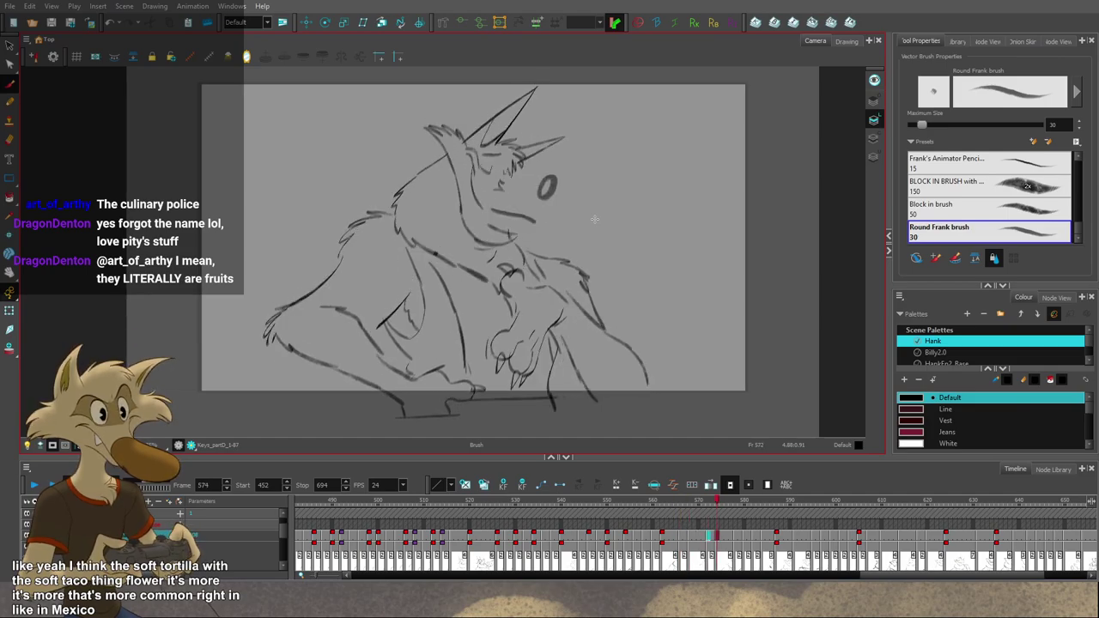
# Step: Compare the nose and muzzle between the drawings at frames 568 and 572
pyautogui.press('.')
pyautogui.press('.')
pyautogui.press('.')
pyautogui.press('.')
pyautogui.press('.')
pyautogui.press('.')
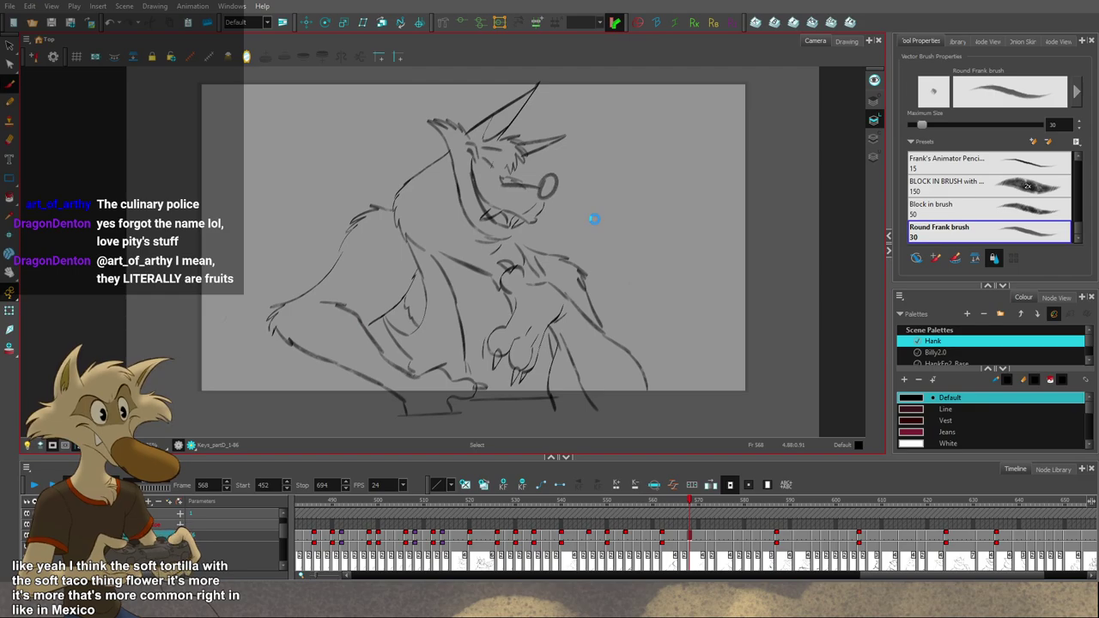
pyautogui.press('.')
pyautogui.press('.')
pyautogui.press('.')
pyautogui.press('.')
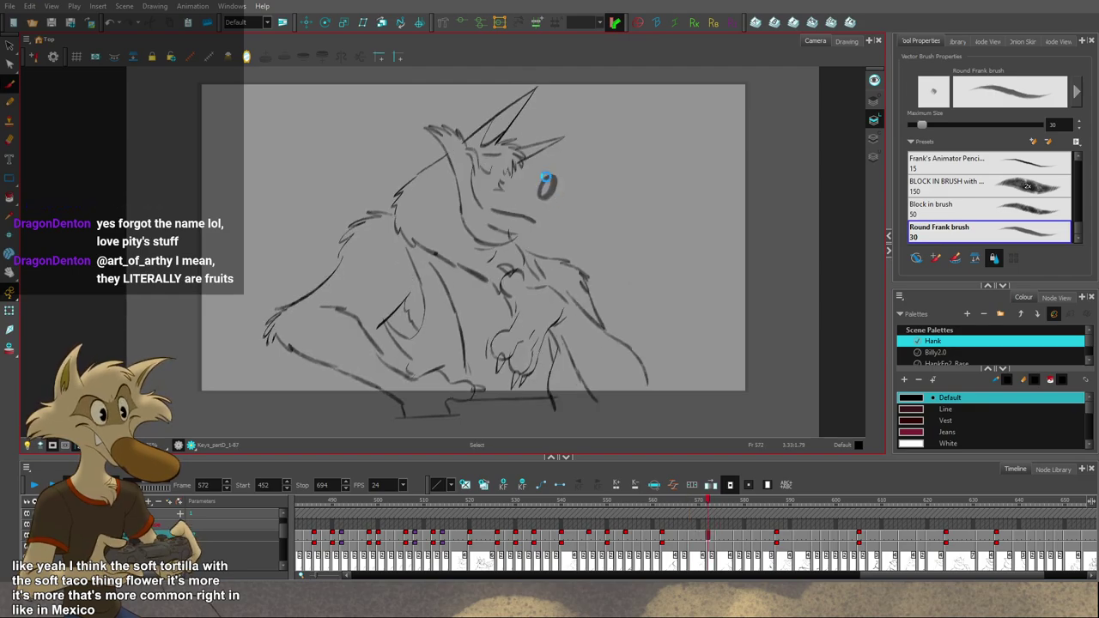
pyautogui.scroll(3, 554, 180)
pyautogui.press(',')
pyautogui.press(',')
pyautogui.press(',')
pyautogui.press(',')
pyautogui.scroll(-2, 554, 178)
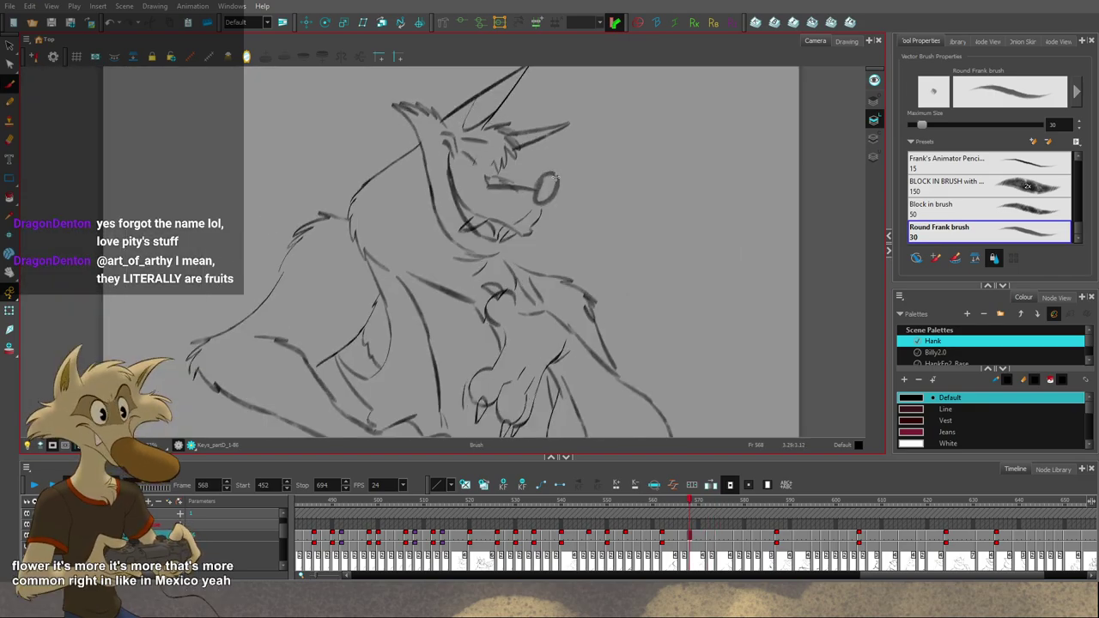
# Step: Move the nose oval on frame 572 slightly down and closer to the face, using frame 568 as reference
pyautogui.scroll(3, 563, 176)
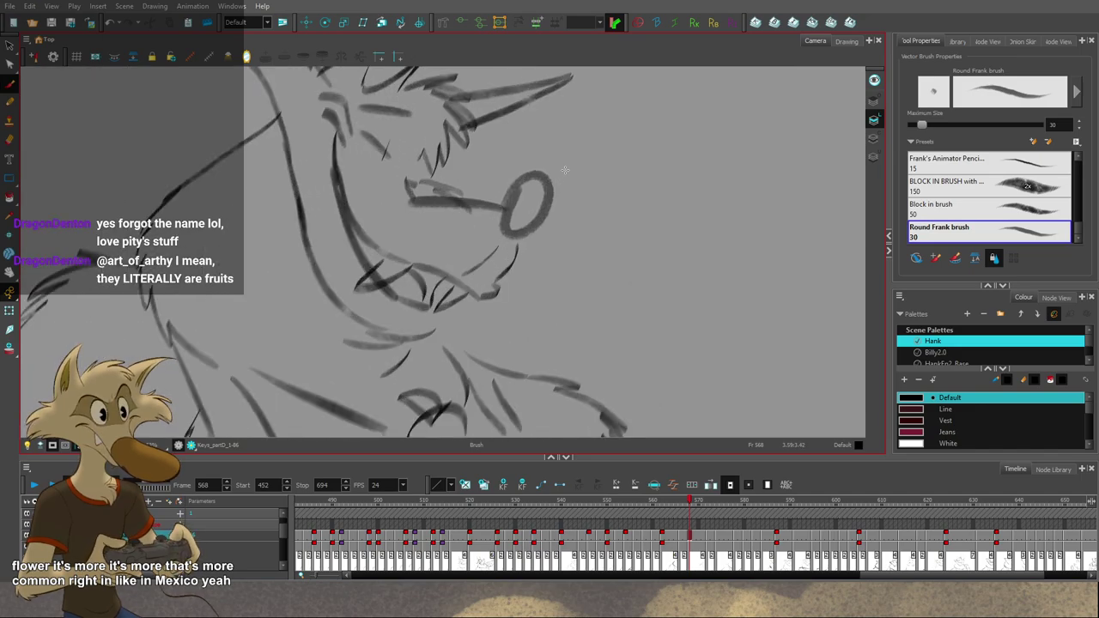
pyautogui.press('.')
pyautogui.press(',')
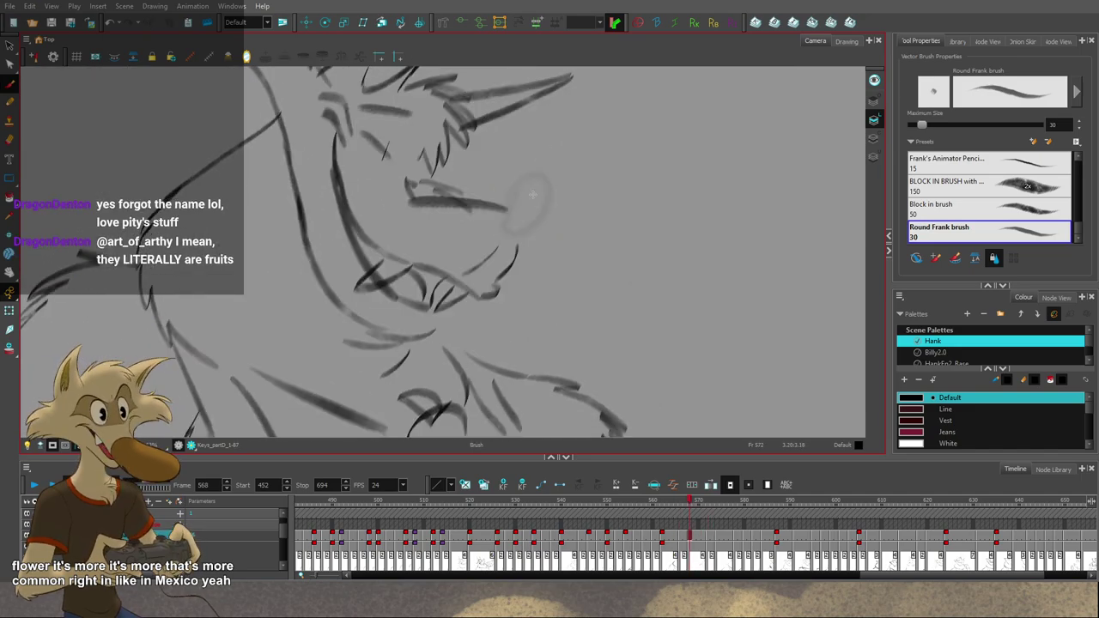
pyautogui.press('.')
pyautogui.press(',')
pyautogui.moveTo(515, 184); pyautogui.dragTo(509, 195)
pyautogui.press('.')
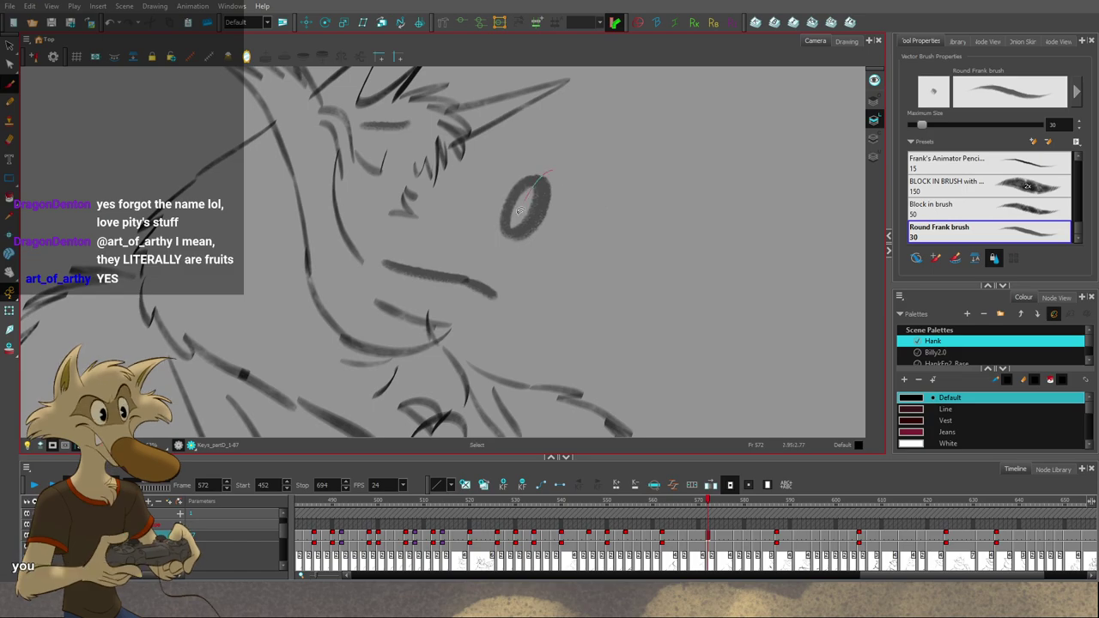
pyautogui.press('.')
pyautogui.press('.')
pyautogui.press('.')
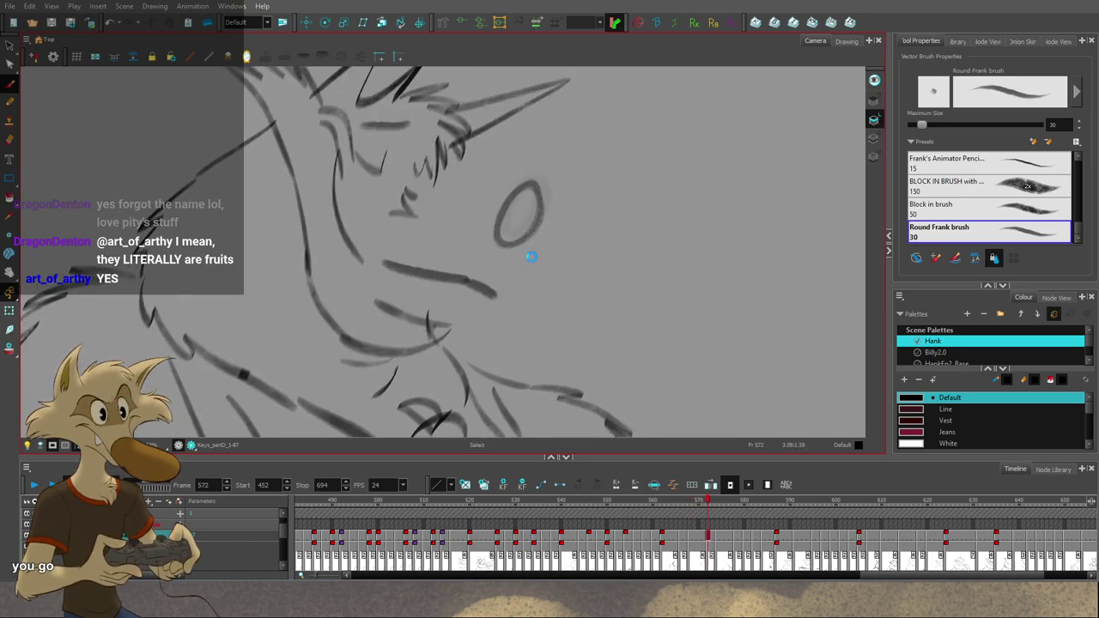
pyautogui.scroll(-4, 529, 255)
pyautogui.hotkey('alt', 'b')
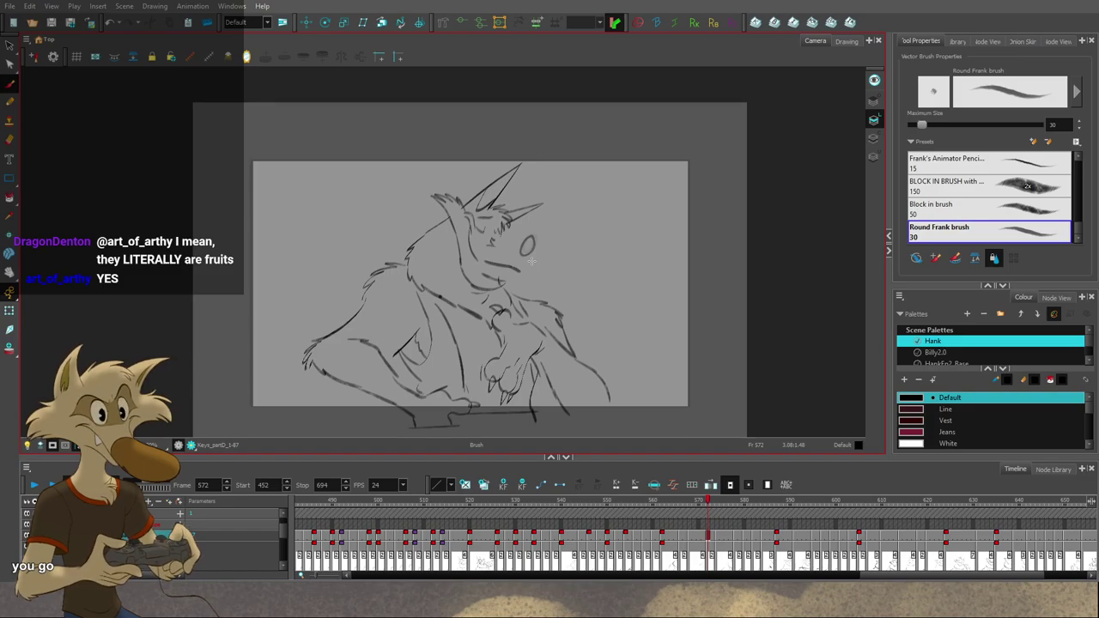
# Step: Check the repositioned nose on frame 572 by flipping between it and frame 568
pyautogui.press(',')
pyautogui.press(',')
pyautogui.press(',')
pyautogui.press(',')
pyautogui.scroll(4, 530, 257)
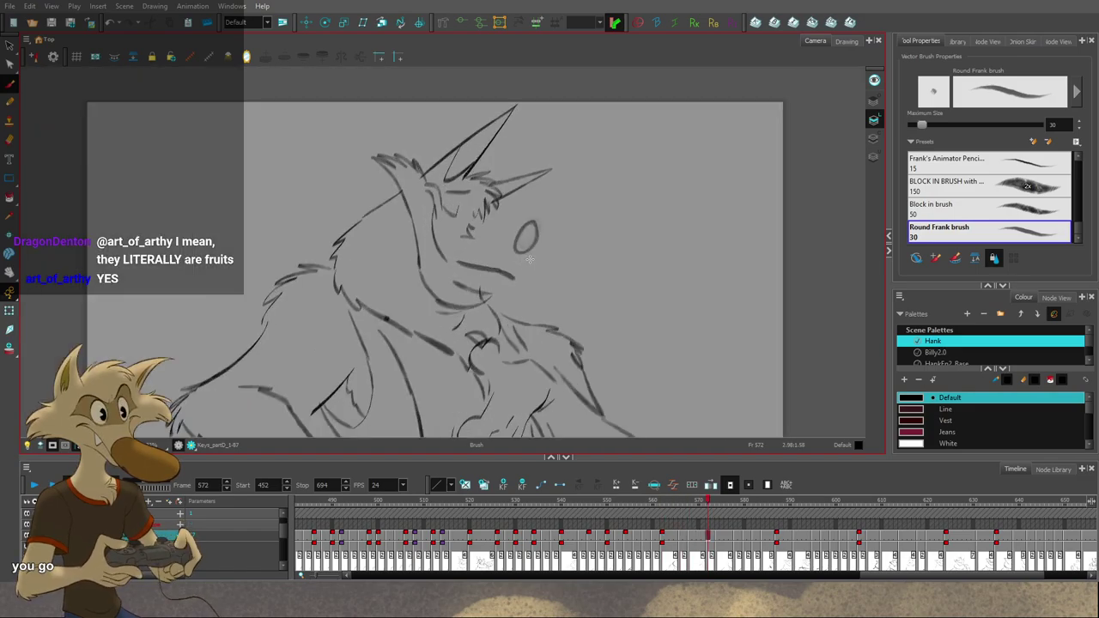
pyautogui.press('.')
pyautogui.press('.')
pyautogui.press('.')
pyautogui.press('.')
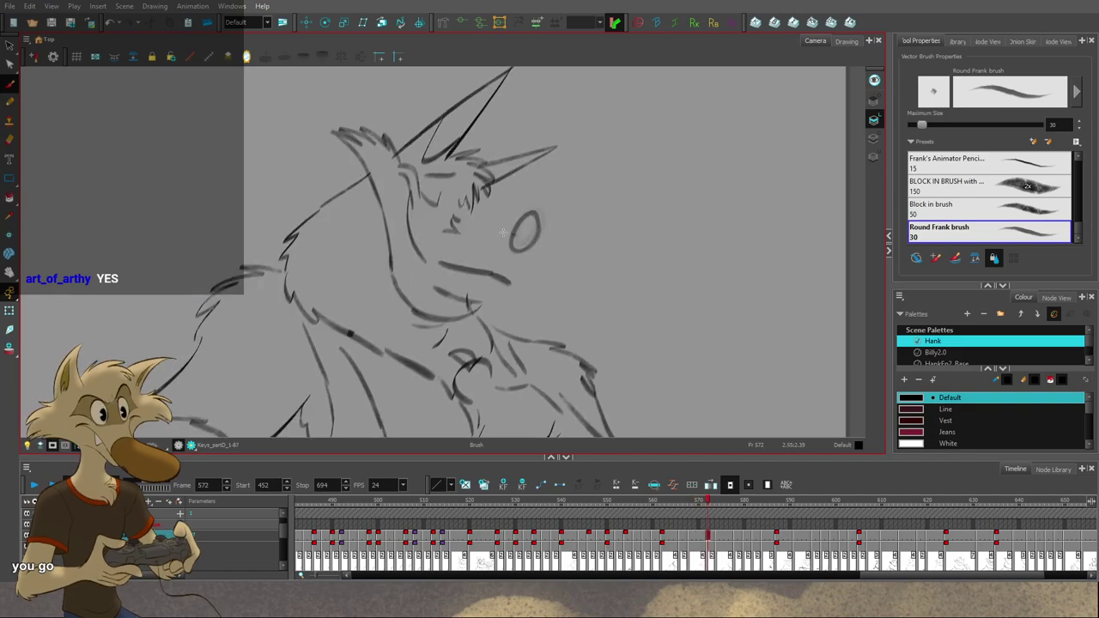
pyautogui.press(',')
pyautogui.press(',')
pyautogui.press(',')
pyautogui.press(',')
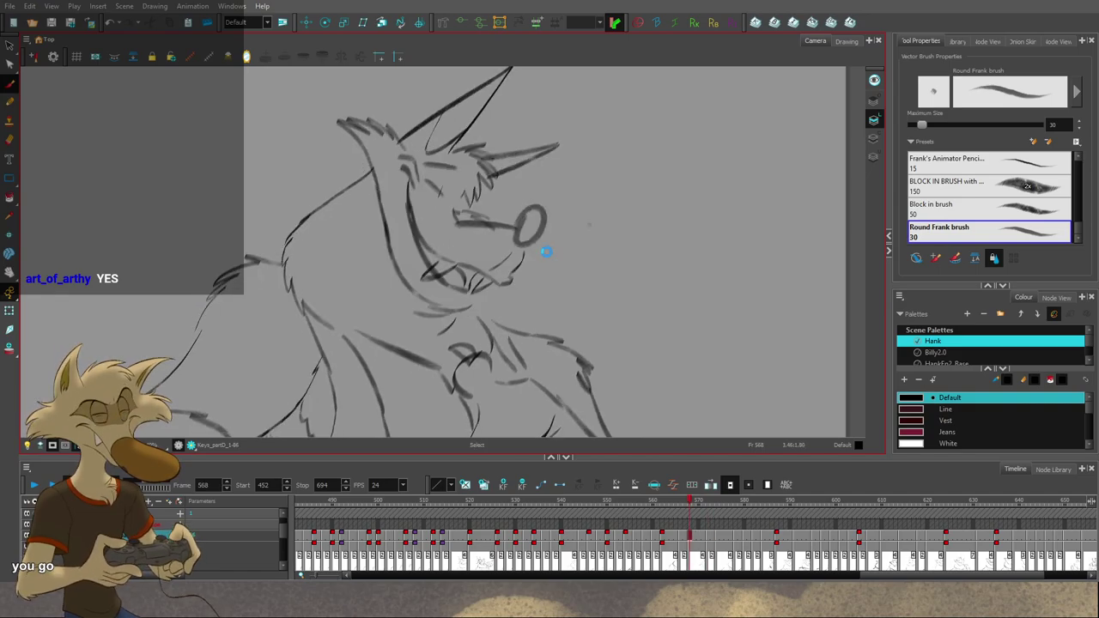
# Step: Step forward through the drawings from frame 568 to 580 to review the head movement
pyautogui.scroll(-5, 546, 250)
pyautogui.scroll(4, 555, 266)
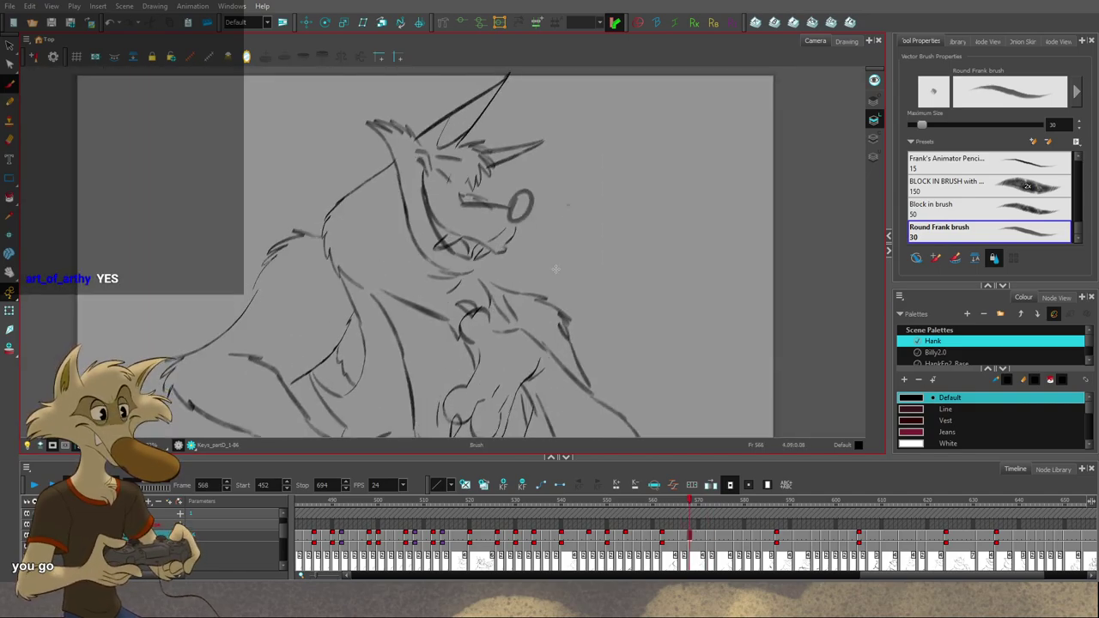
pyautogui.press('.')
pyautogui.press('.')
pyautogui.press('.')
pyautogui.press('.')
pyautogui.press('.')
pyautogui.press('.')
pyautogui.press('.')
pyautogui.press('.')
pyautogui.press('.')
pyautogui.press('.')
pyautogui.press('.')
pyautogui.press('.')
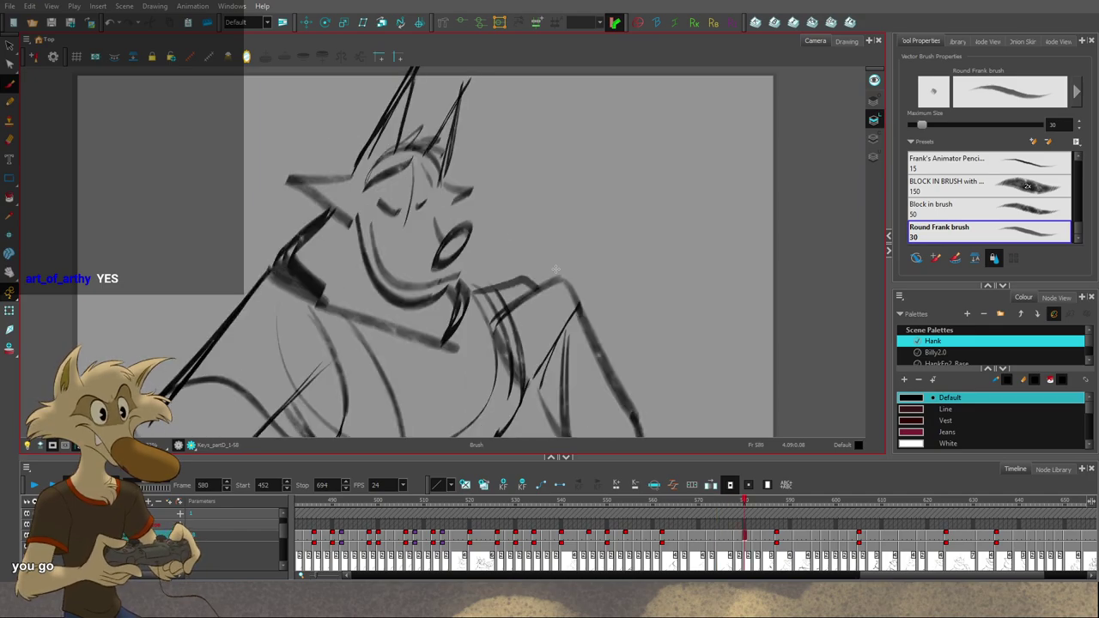
# Step: Step back through the drawings from frame 580 to 538 to review the head and arm movement
pyautogui.press(',')
pyautogui.press(',')
pyautogui.press(',')
pyautogui.press(',')
pyautogui.press(',')
pyautogui.press(',')
pyautogui.press(',')
pyautogui.press(',')
pyautogui.press(',')
pyautogui.press(',')
pyautogui.press(',')
pyautogui.press(',')
pyautogui.press(',')
pyautogui.press(',')
pyautogui.press(',')
pyautogui.press(',')
pyautogui.press(',')
pyautogui.press(',')
pyautogui.press(',')
pyautogui.press(',')
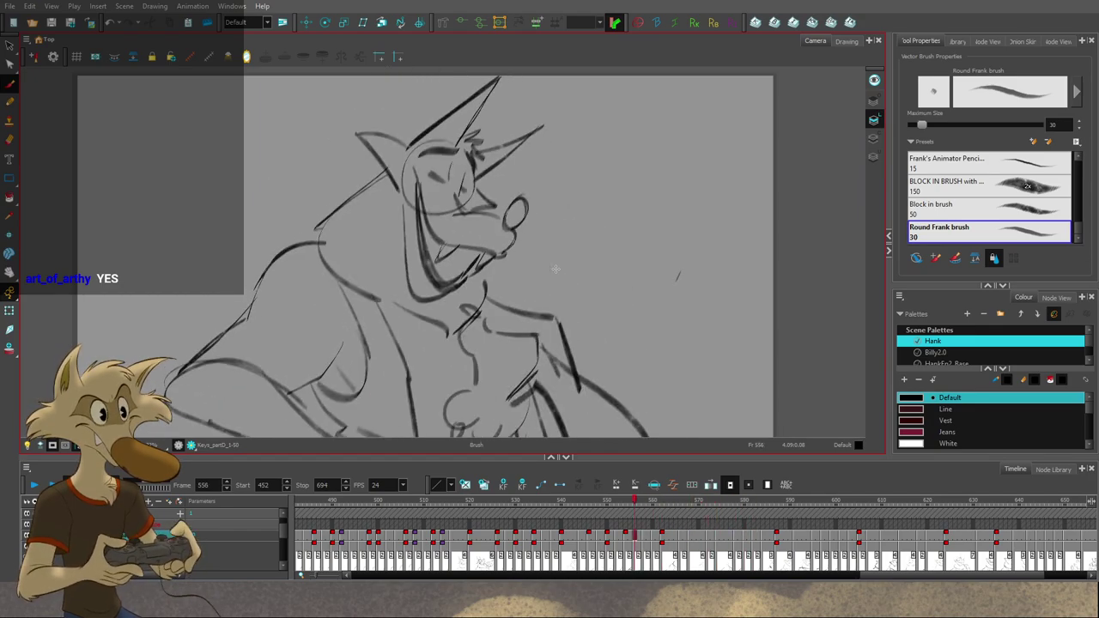
pyautogui.press(',')
pyautogui.press(',')
pyautogui.press(',')
pyautogui.press(',')
pyautogui.press(',')
pyautogui.press(',')
pyautogui.press(',')
pyautogui.press(',')
pyautogui.press(',')
pyautogui.press(',')
pyautogui.press(',')
pyautogui.press(',')
pyautogui.press(',')
pyautogui.press(',')
pyautogui.press(',')
pyautogui.press(',')
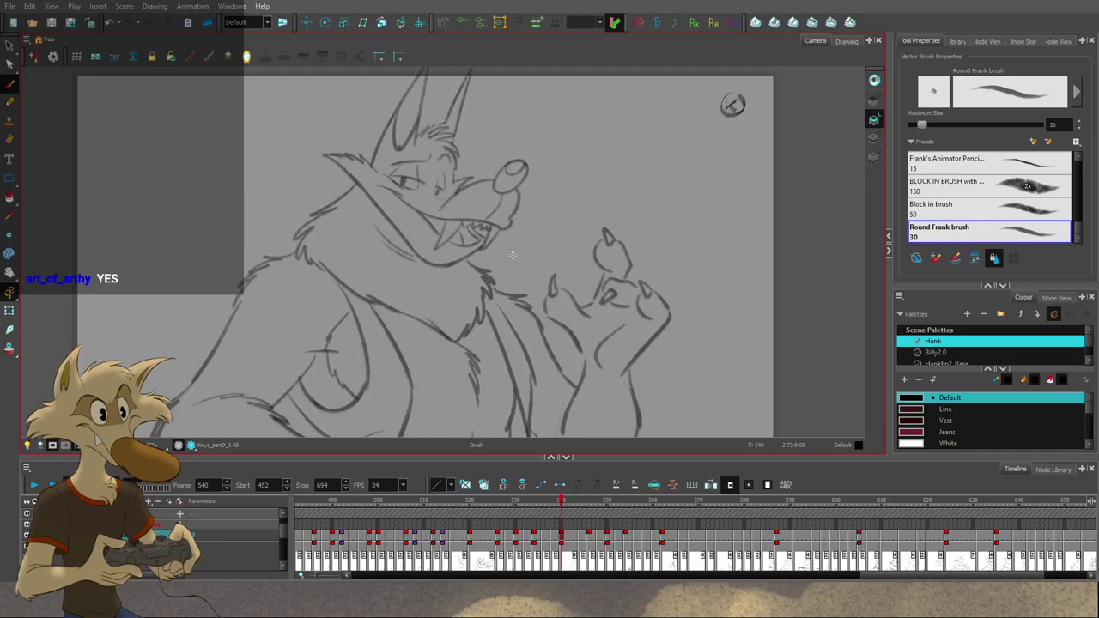
pyautogui.press(',')
pyautogui.press(',')
# Step: Add a short vertical brush stroke to the wolf's far eye on frame 538, using frame 536 as reference
pyautogui.press('f')
pyautogui.press('g')
pyautogui.press('2')
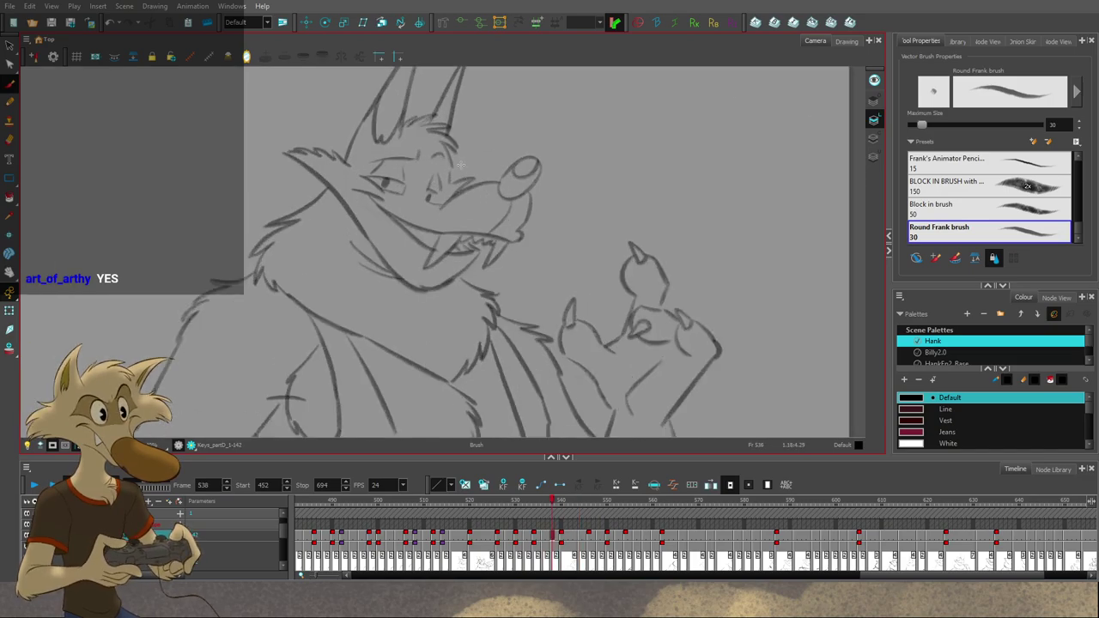
pyautogui.press('g')
pyautogui.press('f')
pyautogui.press('f')
pyautogui.press('.')
pyautogui.press('.')
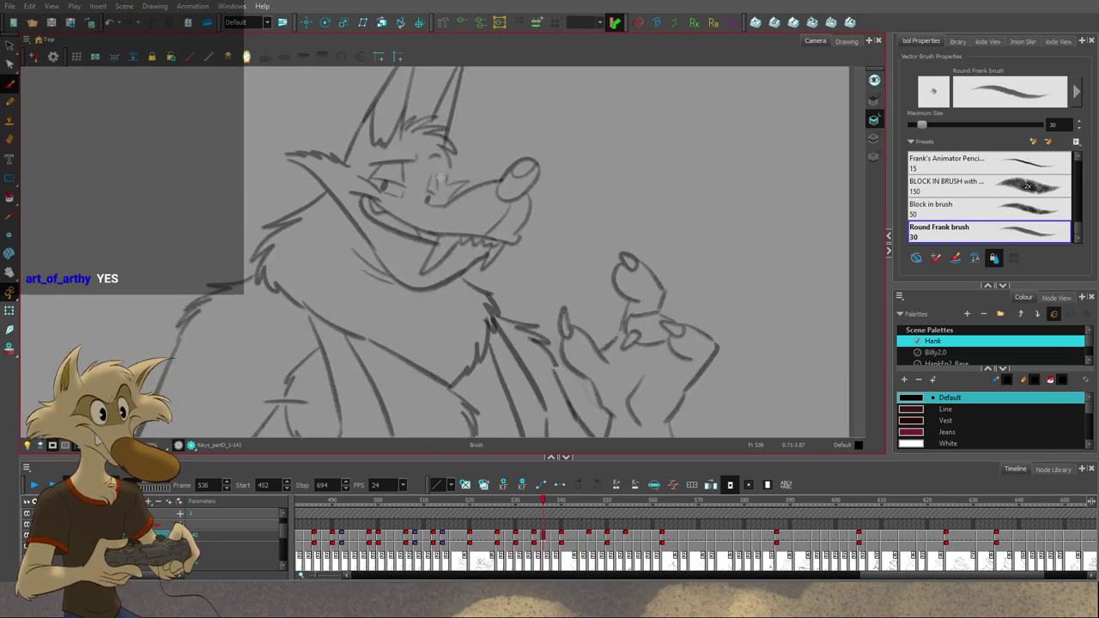
pyautogui.press('f')
pyautogui.press('g')
pyautogui.moveTo(437, 180); pyautogui.dragTo(436, 196)
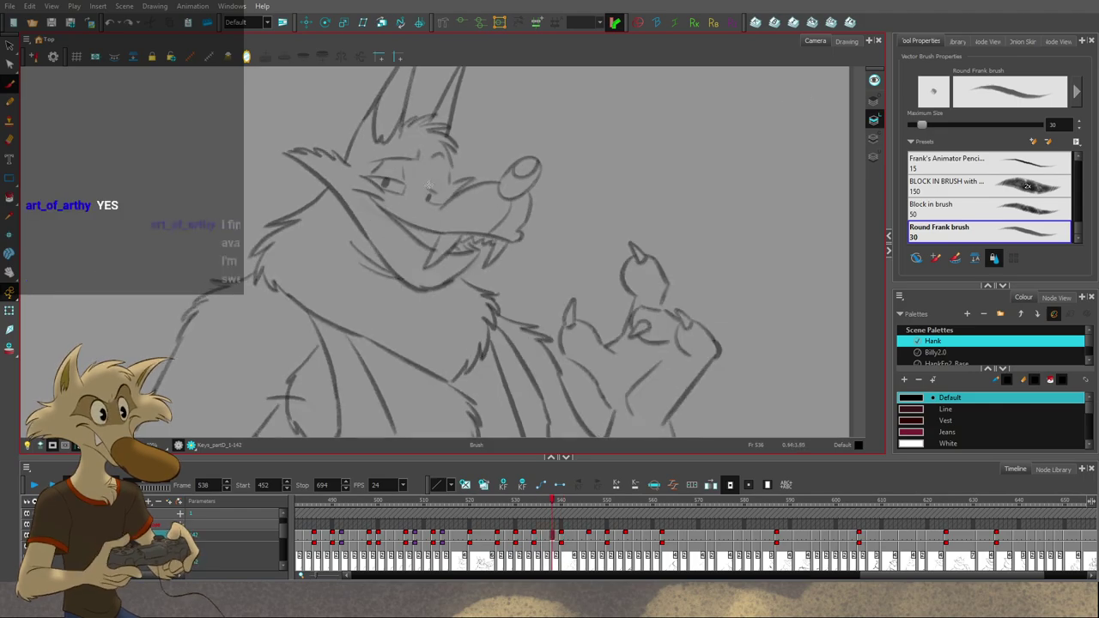
# Step: Check the far eye on frame 538 by flipping repeatedly between it and frame 536
pyautogui.press('f')
pyautogui.press('g')
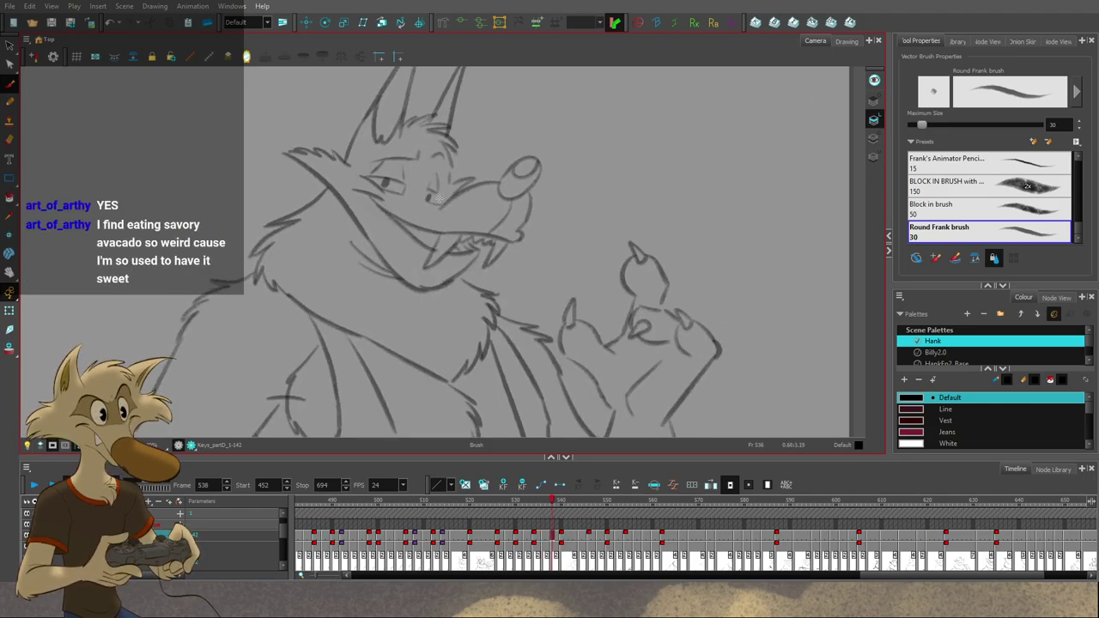
pyautogui.press('f')
pyautogui.press('g')
pyautogui.press('f')
pyautogui.press('g')
pyautogui.press('f')
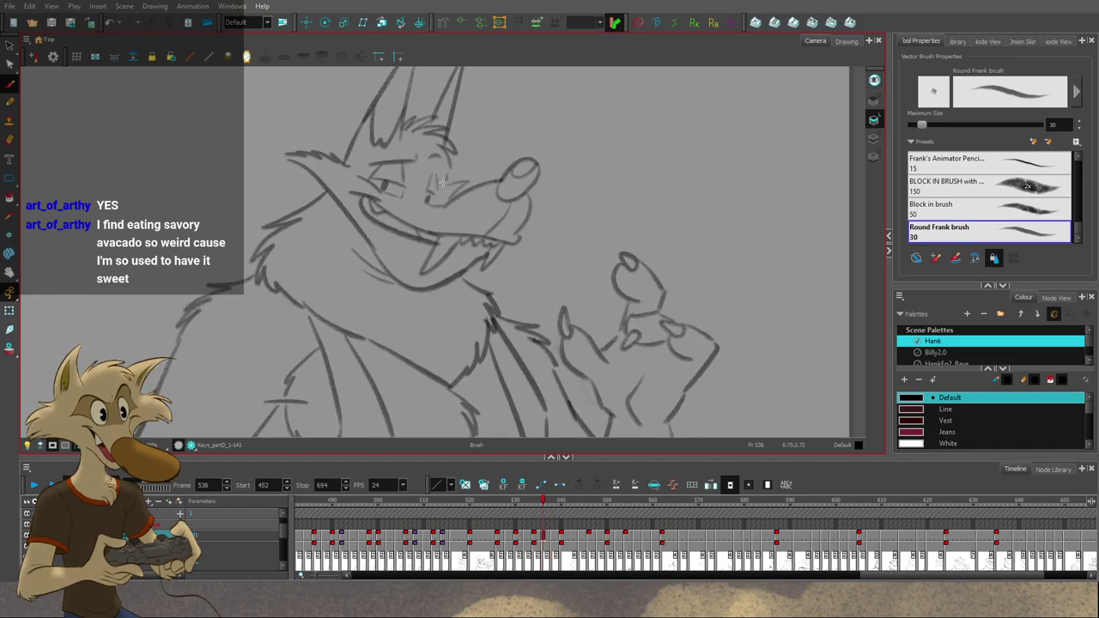
pyautogui.press('g')
pyautogui.press('g')
pyautogui.press('f')
pyautogui.press('f')
pyautogui.press('g')
pyautogui.press('g')
pyautogui.press('f')
pyautogui.press('f')
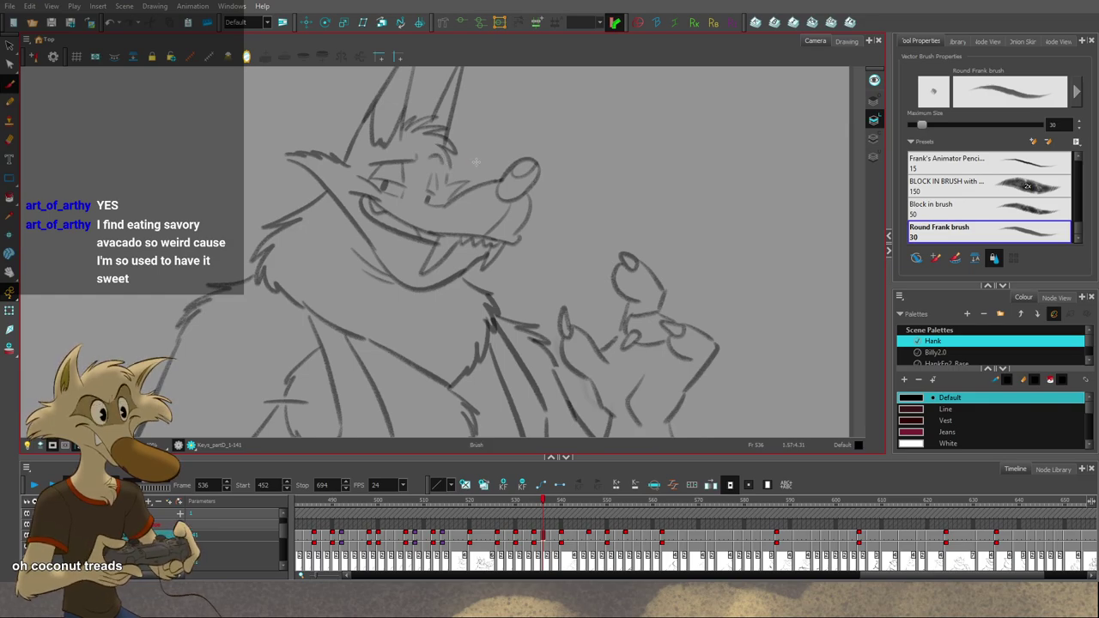
# Step: Compare the whole pose and the head across the drawings from frame 532 to 538
pyautogui.scroll(-5, 472, 187)
pyautogui.scroll(5, 472, 189)
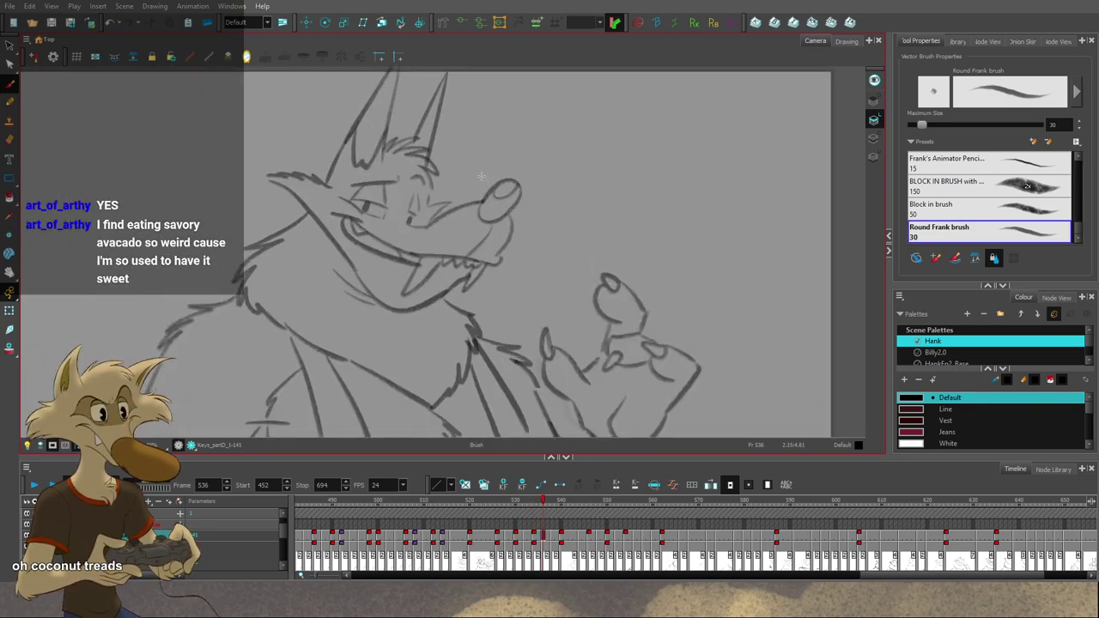
pyautogui.scroll(-3, 481, 176)
pyautogui.scroll(2, 479, 179)
pyautogui.press('f')
pyautogui.press('f')
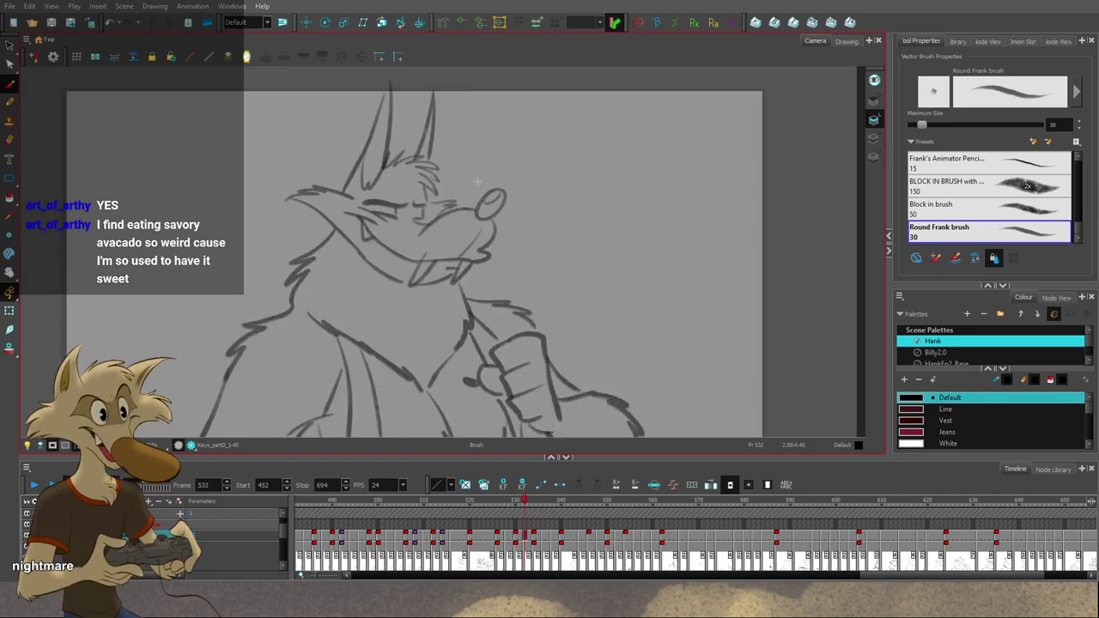
pyautogui.press('g')
pyautogui.press('g')
pyautogui.press('g')
pyautogui.scroll(-1, 479, 180)
pyautogui.press('f')
pyautogui.press('f')
pyautogui.press('g')
pyautogui.press('g')
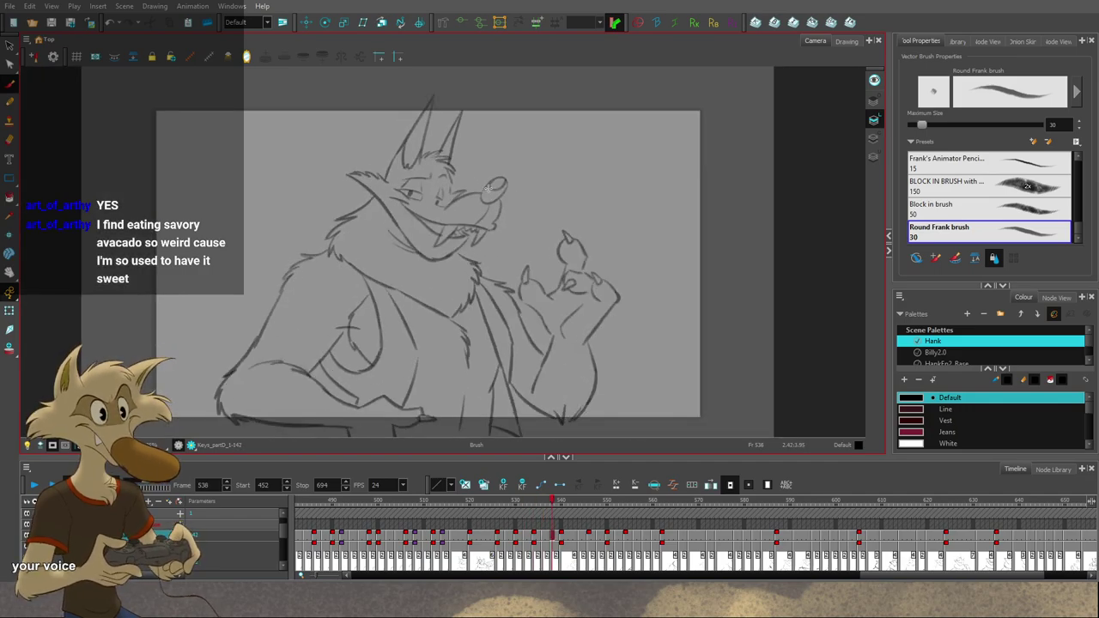
pyautogui.scroll(-2, 492, 185)
pyautogui.press('f')
pyautogui.press('f')
pyautogui.scroll(2, 488, 186)
pyautogui.press('g')
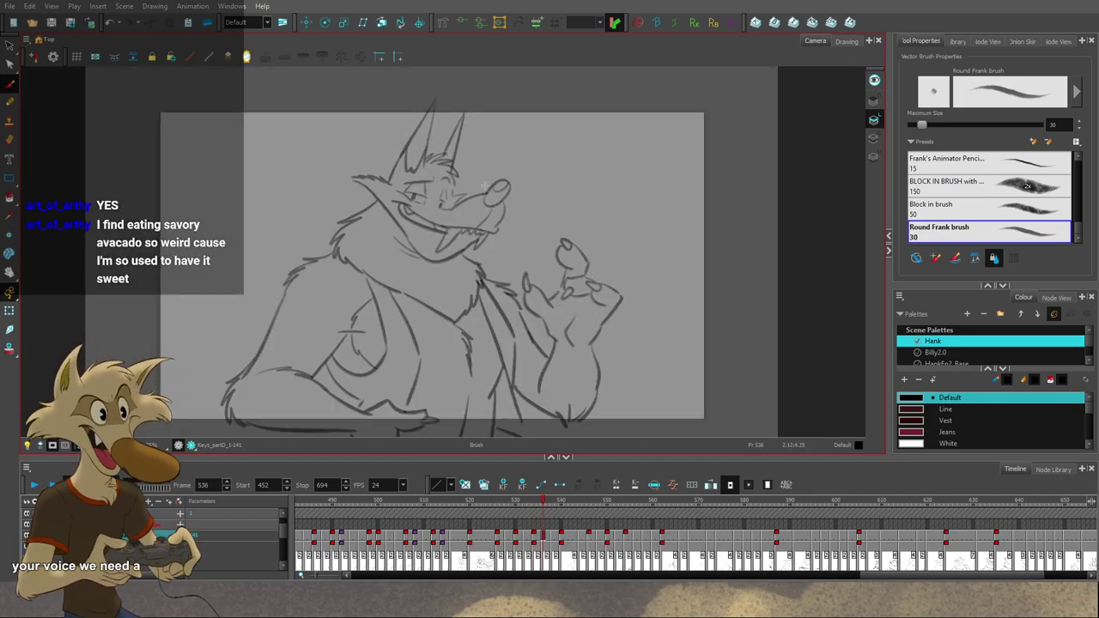
pyautogui.press('g')
pyautogui.scroll(-1, 485, 187)
pyautogui.press('g')
pyautogui.scroll(2, 485, 186)
pyautogui.press(',')
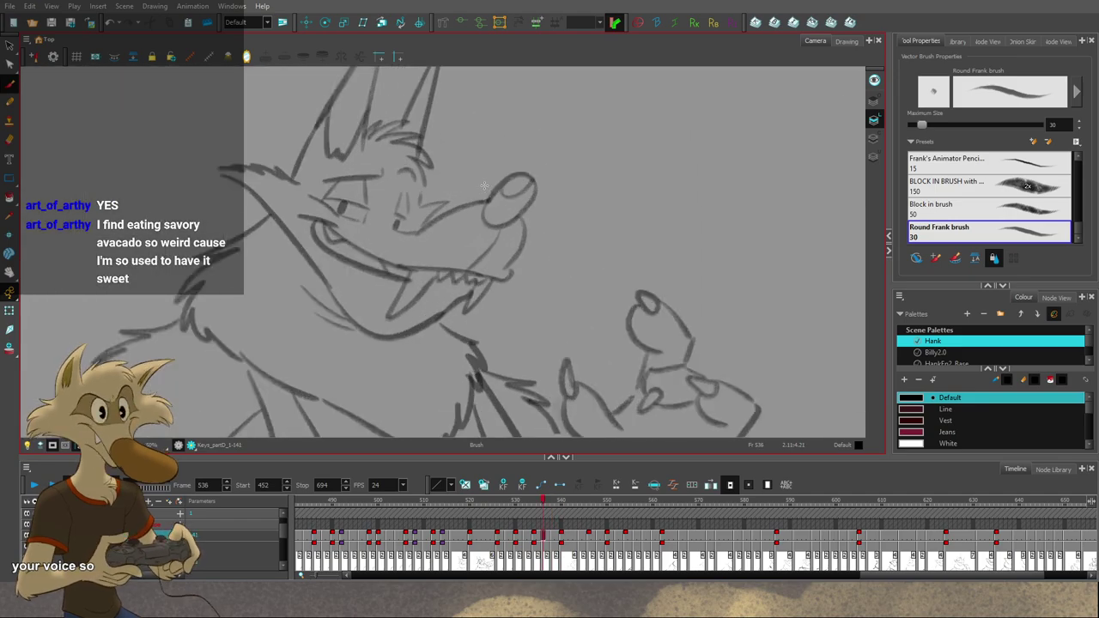
# Step: Compare the muzzle on frames 536 and 538 and select the line along the muzzle's bridge on frame 538
pyautogui.press(',')
pyautogui.press('f')
pyautogui.press('g')
pyautogui.press('g')
pyautogui.press('f')
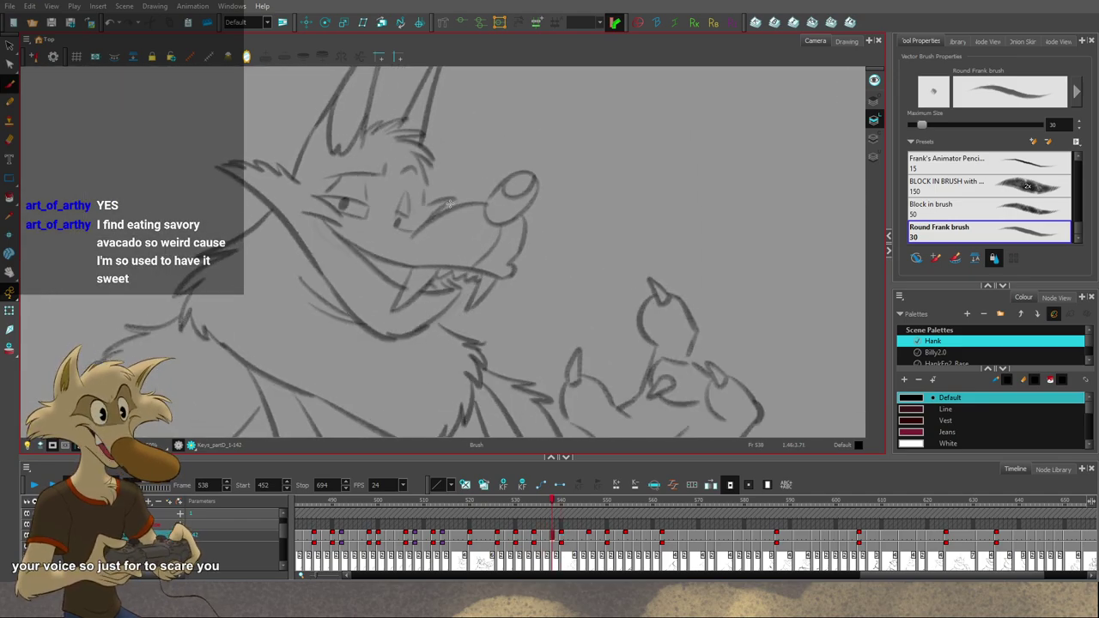
pyautogui.keyDown('ctrl'); pyautogui.click(462, 201); pyautogui.keyUp('ctrl')
pyautogui.click(511, 168)
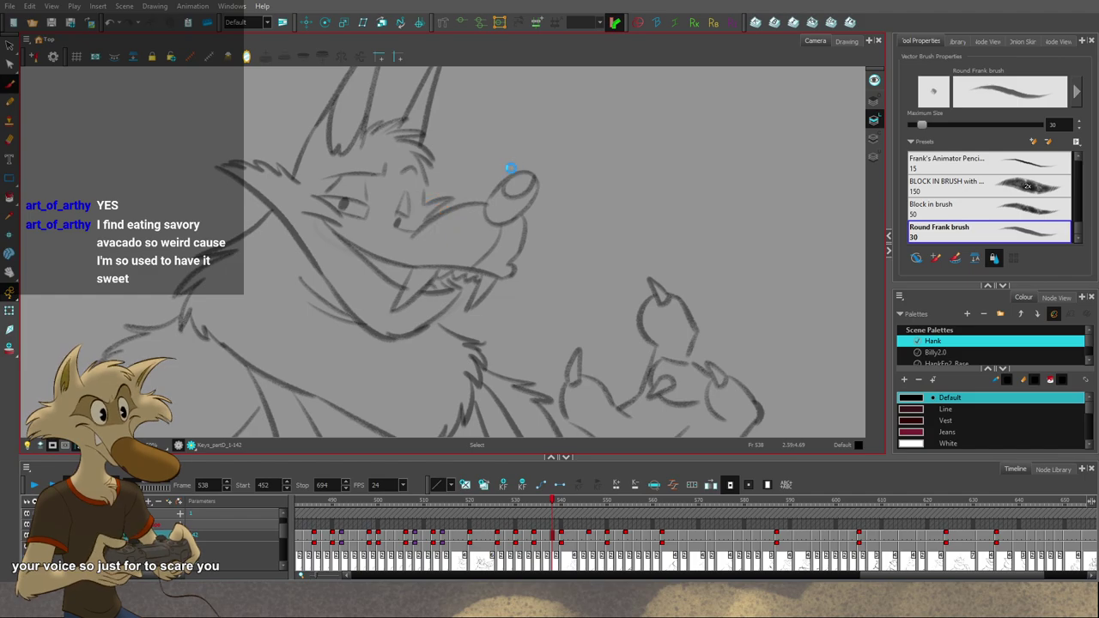
# Step: Step forward from frame 536 to the drawing at frame 548 and compare its face with the neighbouring drawings
pyautogui.scroll(-2, 511, 180)
pyautogui.press('.')
pyautogui.press('.')
pyautogui.press('.')
pyautogui.press('.')
pyautogui.press('.')
pyautogui.press('.')
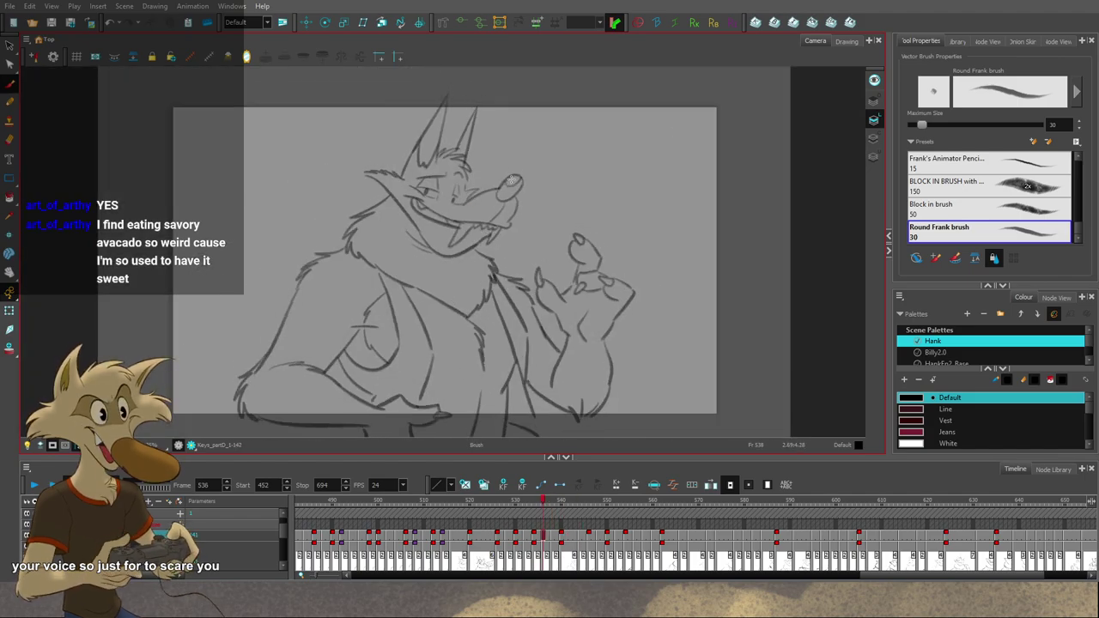
pyautogui.press('.')
pyautogui.press('.')
pyautogui.press('.')
pyautogui.press('.')
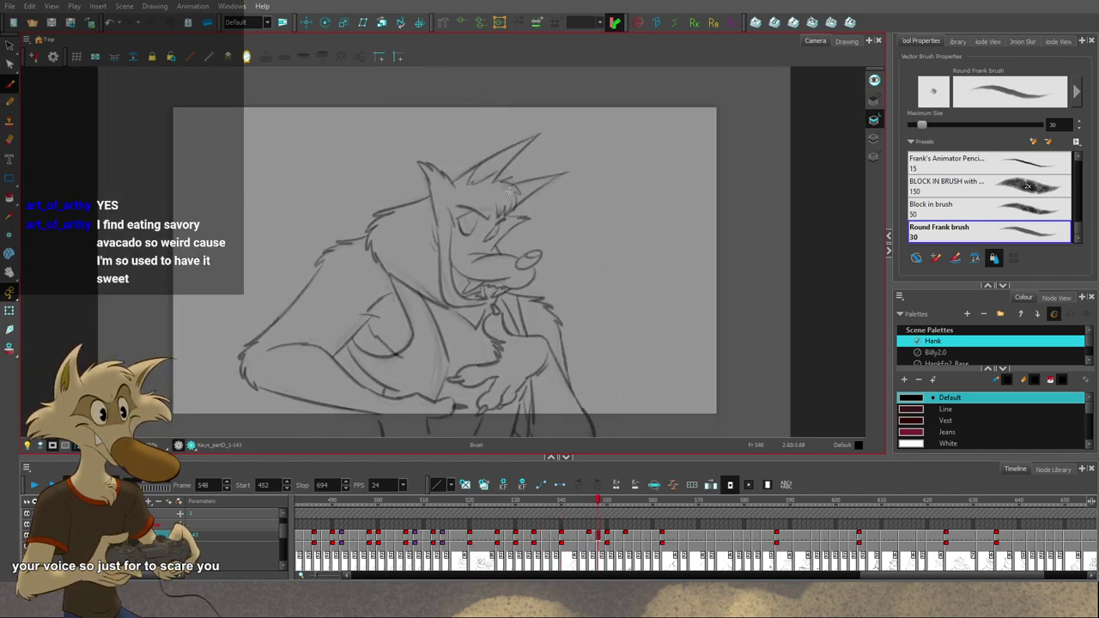
pyautogui.press('.')
pyautogui.press('.')
pyautogui.press(',')
pyautogui.press(',')
pyautogui.scroll(2, 506, 208)
pyautogui.press(',')
pyautogui.press('.')
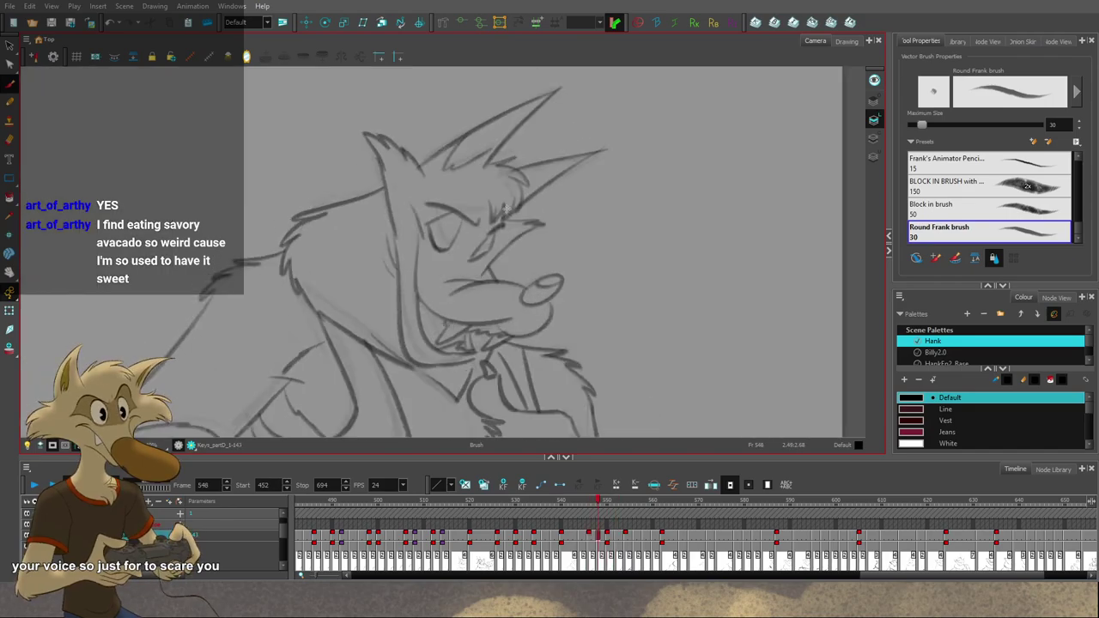
pyautogui.press(',')
pyautogui.press('.')
# Step: Delete the selected far-eye line on frame 548, try a short replacement stroke and undo it
pyautogui.keyDown('ctrl'); pyautogui.click(481, 250); pyautogui.keyUp('ctrl')
pyautogui.press('Delete')
pyautogui.press(',')
pyautogui.press('.')
pyautogui.moveTo(493, 235)
pyautogui.mouseDown()
pyautogui.moveTo(473, 256)
pyautogui.moveTo(493, 240)
pyautogui.mouseUp()
pyautogui.hotkey('ctrl', 'z')
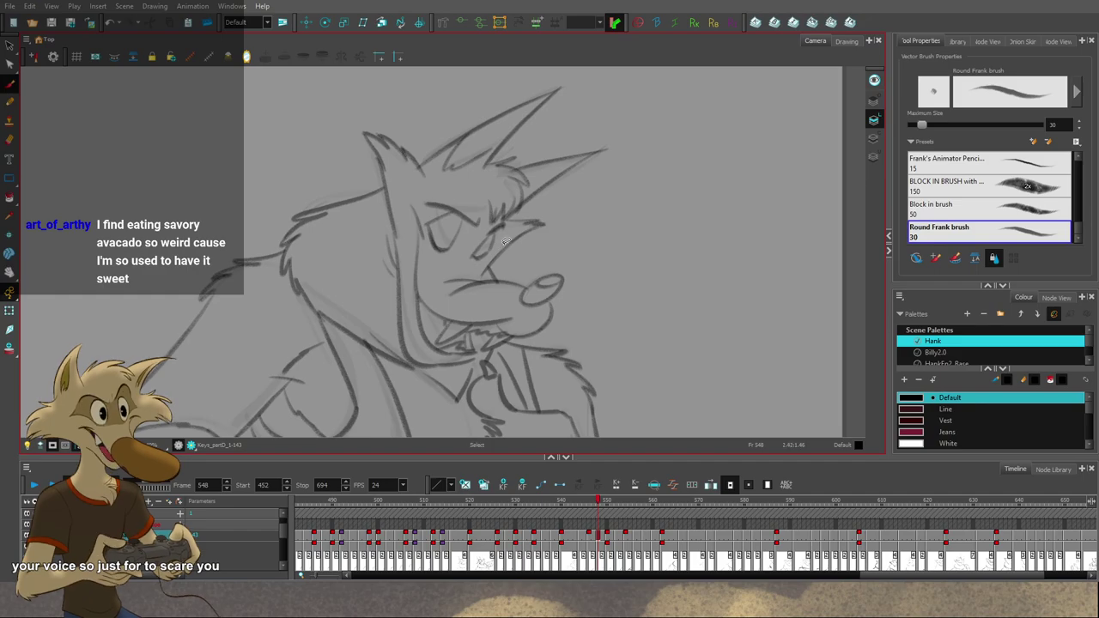
# Step: Compare the far eye and brow between the drawings at frames 548 and 550
pyautogui.press('g')
pyautogui.press('f')
pyautogui.press('f')
pyautogui.press('2')
pyautogui.press('g')
pyautogui.press('g')
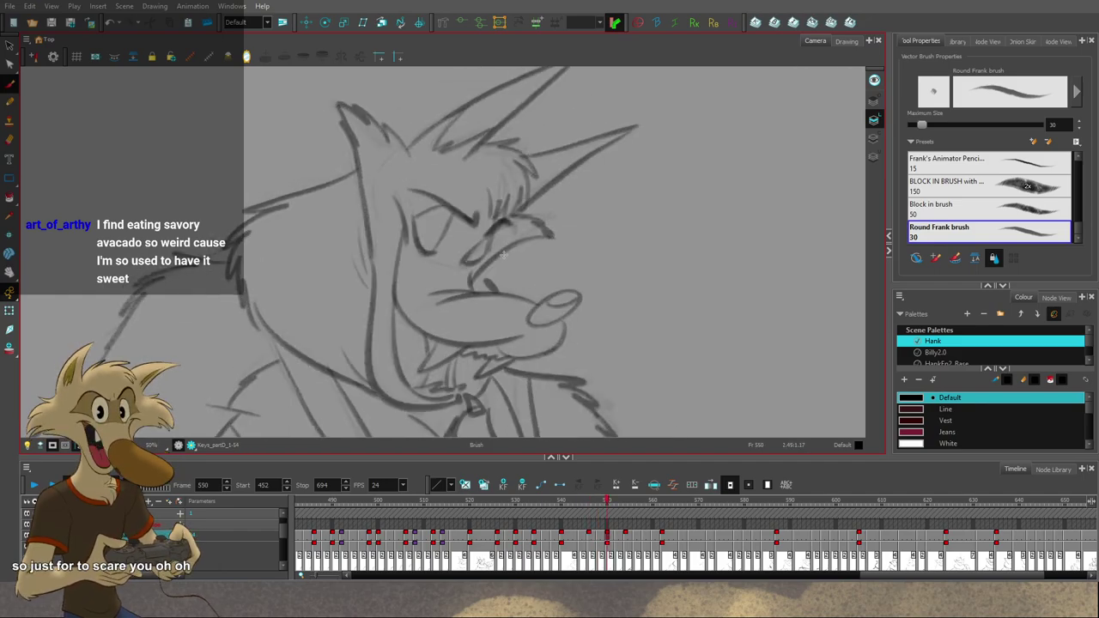
pyautogui.press('f')
pyautogui.scroll(2, 501, 215)
pyautogui.scroll(-2, 490, 237)
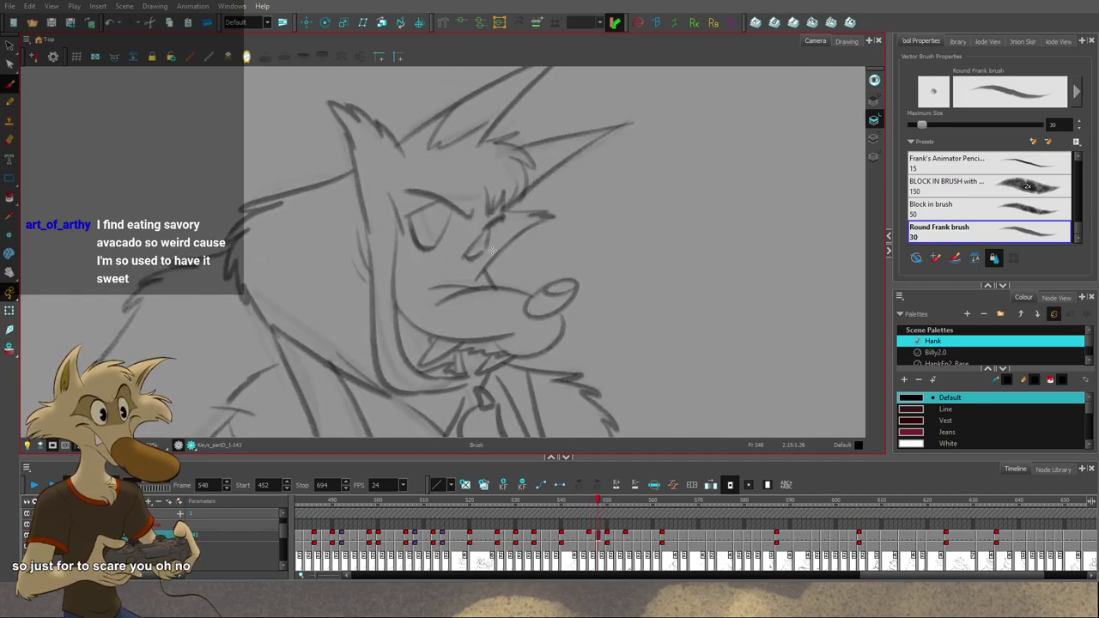
pyautogui.press('g')
pyautogui.press('f')
# Step: Adjust the lower line of the far eye on frame 548 and return to the Brush tool
pyautogui.press('s')
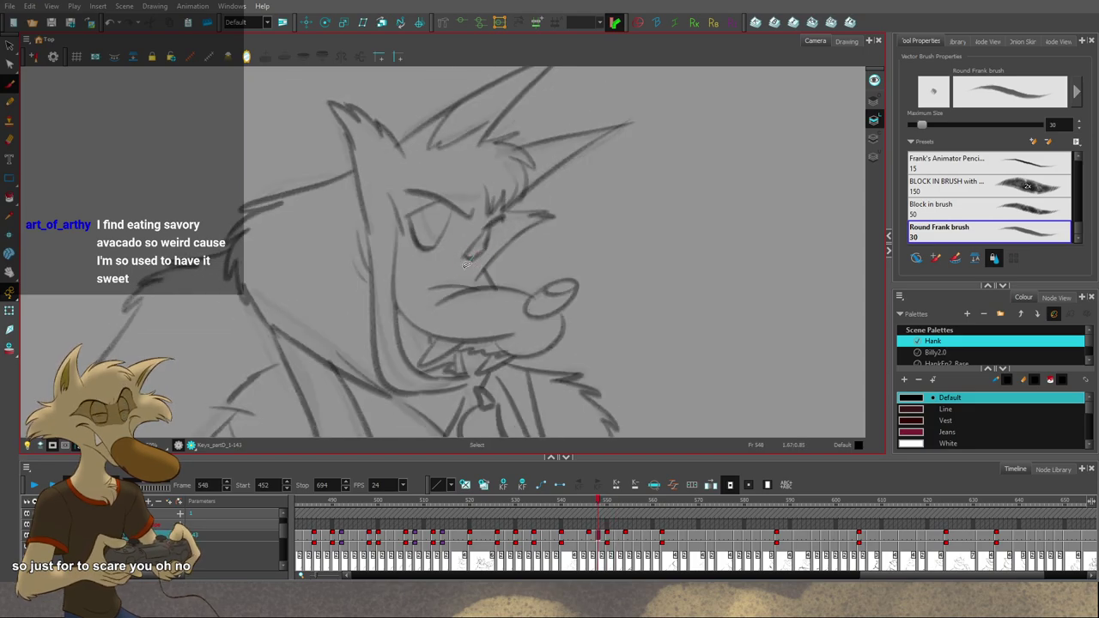
pyautogui.click(481, 258)
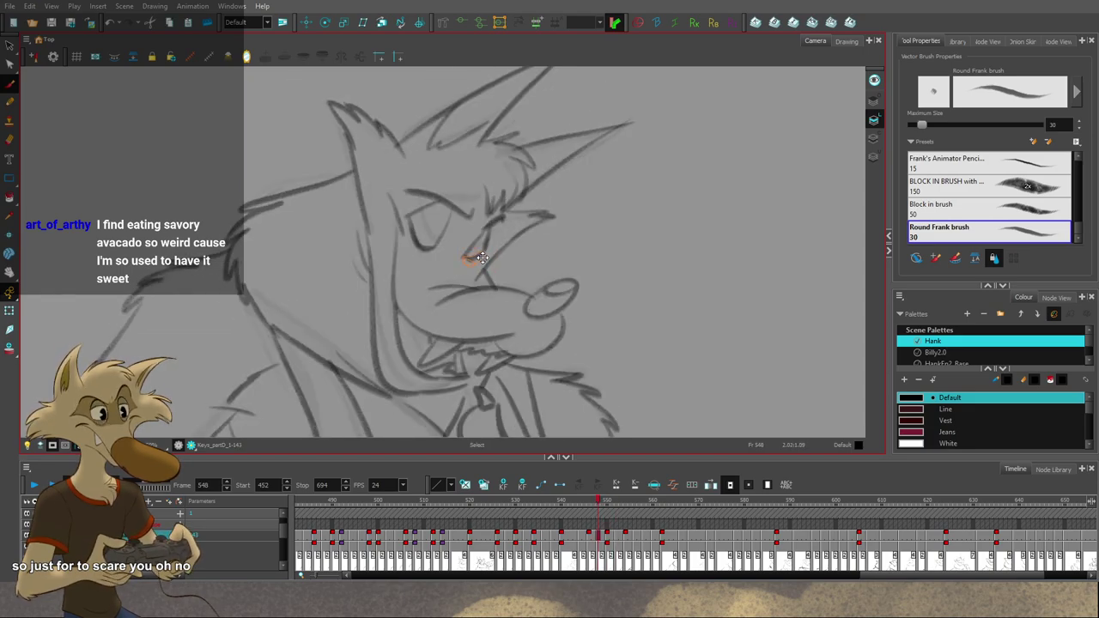
pyautogui.hotkey('alt', 'b')
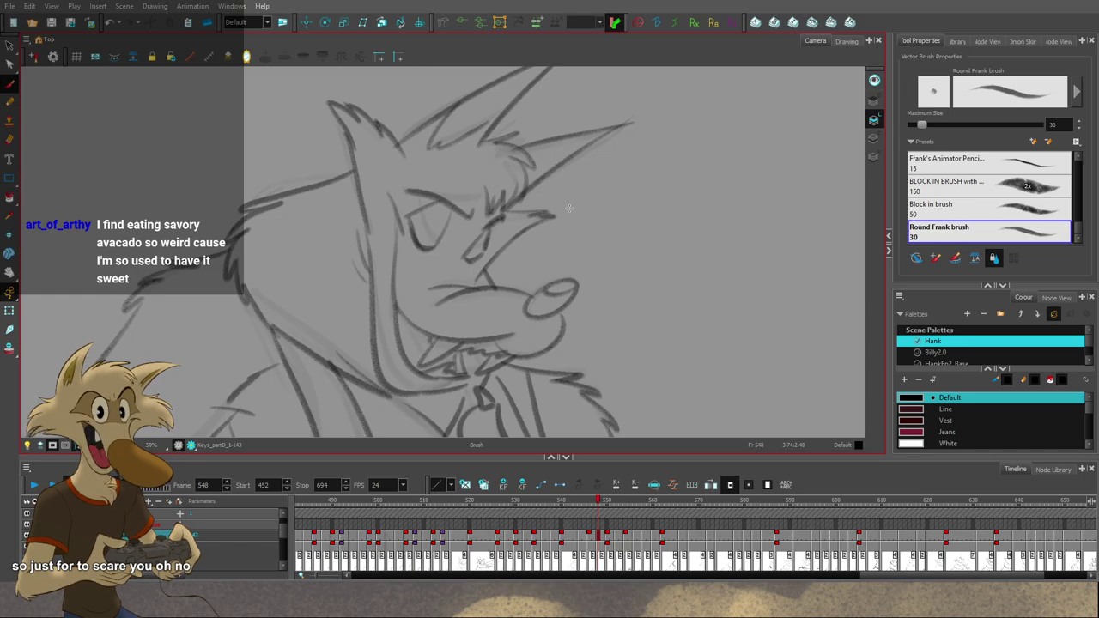
# Step: Check the full pose by flipping between the drawing at frame 548 and its neighbour at frame 550
pyautogui.press('1')
pyautogui.press('1')
pyautogui.press('1')
pyautogui.press('1')
pyautogui.press('2')
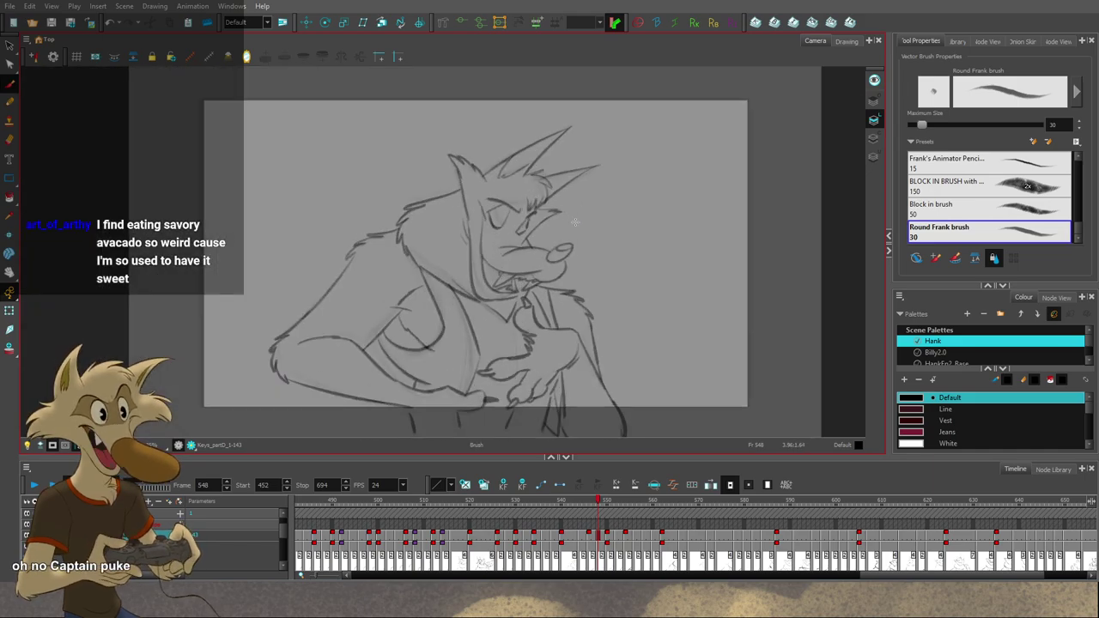
pyautogui.press('f')
pyautogui.press('g')
pyautogui.press('g')
pyautogui.press('g')
pyautogui.press('g')
pyautogui.press('f')
pyautogui.press('f')
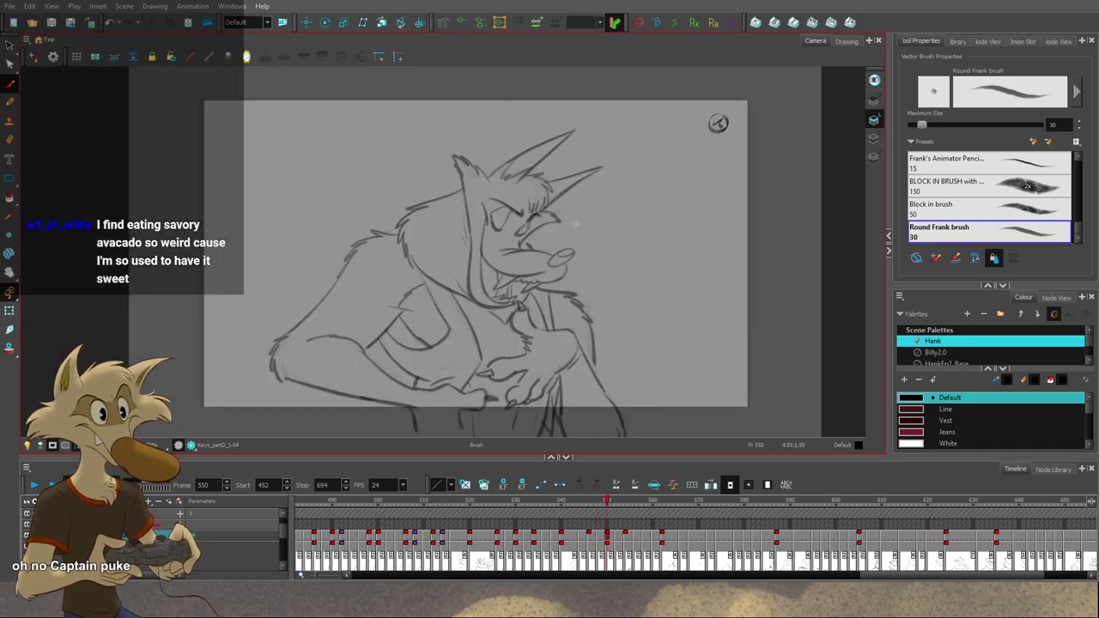
pyautogui.press('f')
pyautogui.press('g')
pyautogui.press('g')
pyautogui.press('g')
pyautogui.press('f')
pyautogui.press('f')
pyautogui.press('f')
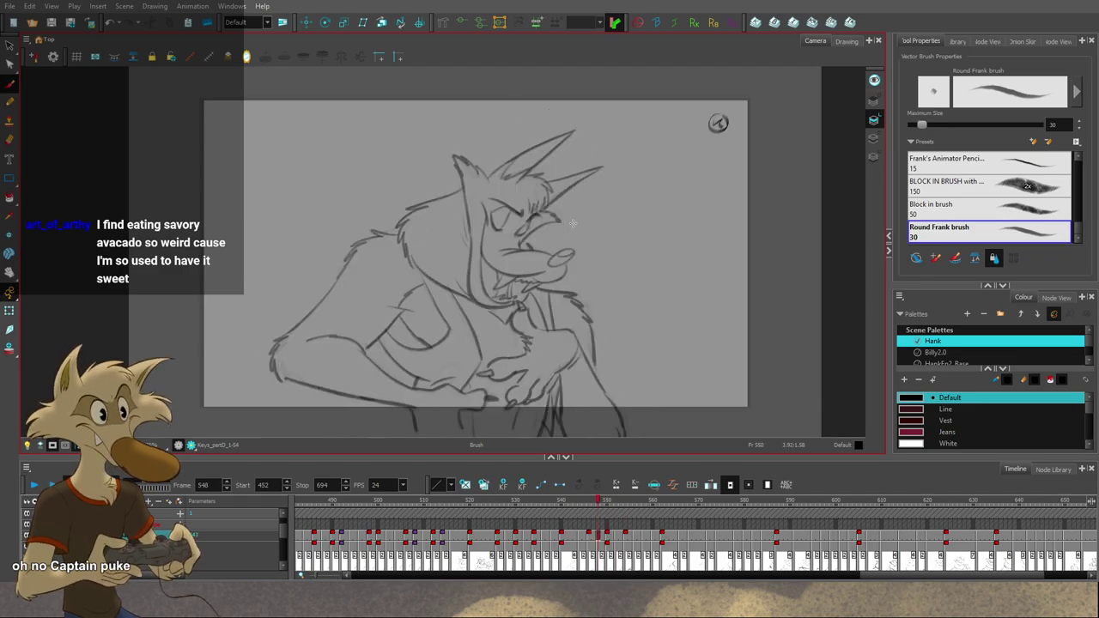
# Step: Step through the rough drawings between frames 548 and 556 to review the pose change, ending on frame 554
pyautogui.press('.')
pyautogui.press('.')
pyautogui.press('.')
pyautogui.press('.')
pyautogui.press('.')
pyautogui.press('.')
pyautogui.press('.')
pyautogui.press('.')
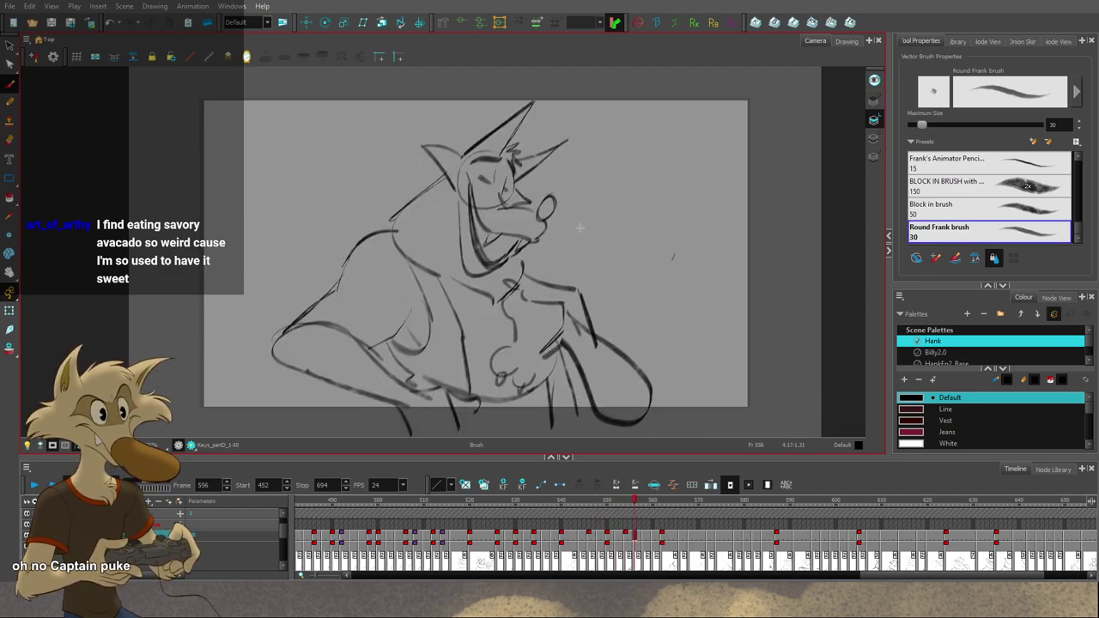
pyautogui.press(',')
pyautogui.press(',')
pyautogui.press(',')
pyautogui.press(',')
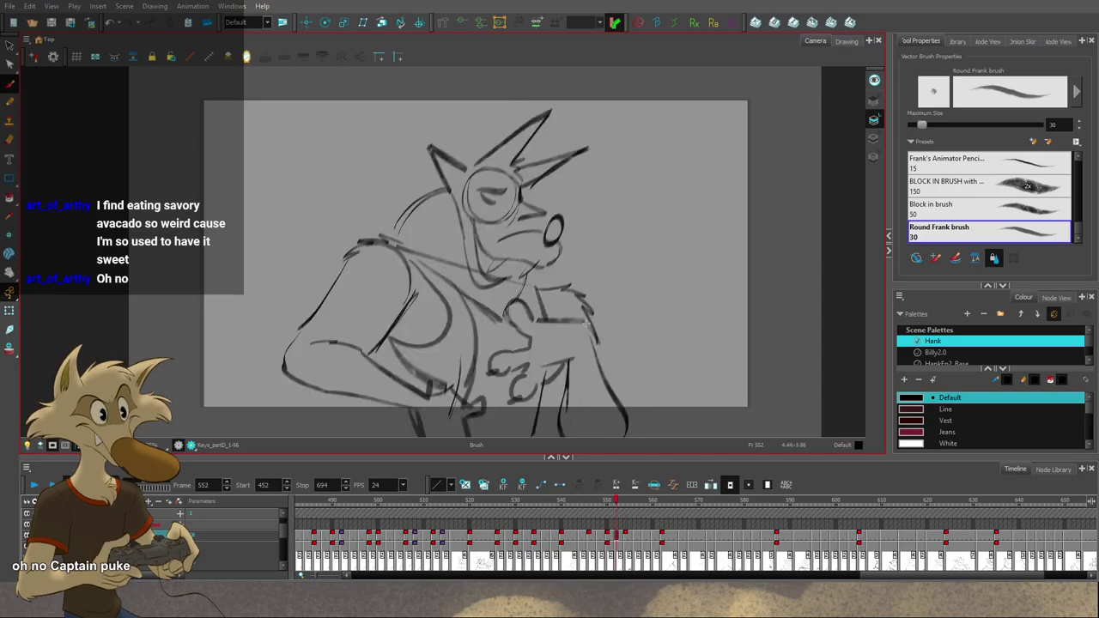
pyautogui.press('.')
pyautogui.press('.')
# Step: Compare the drawing at frame 554 with its neighbouring drawings, focusing on the raised hand
pyautogui.click(755, 22)
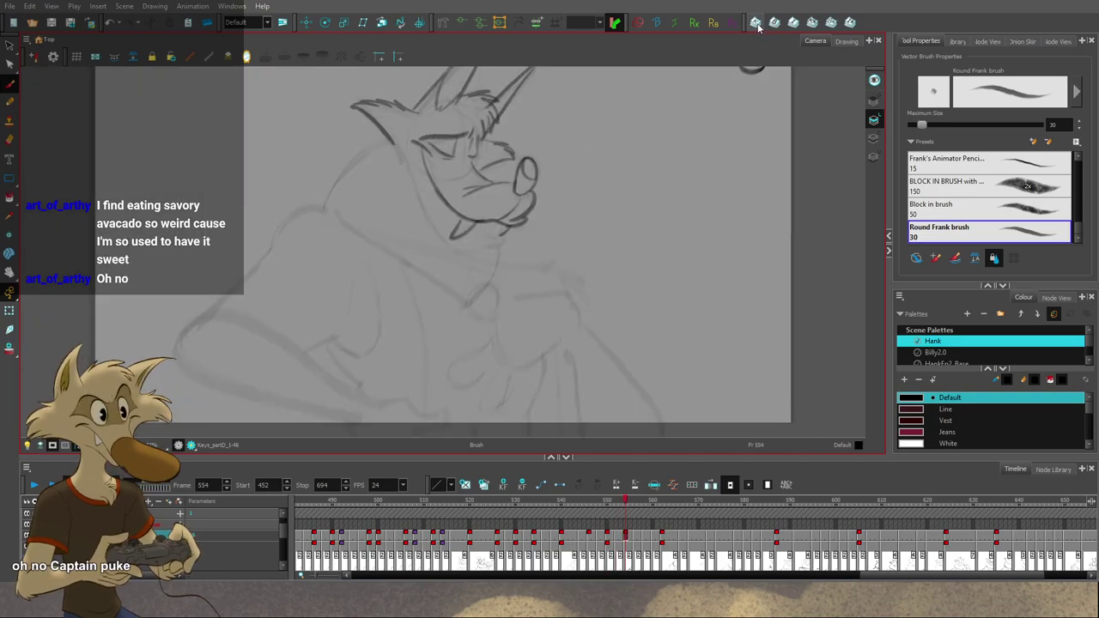
pyautogui.press(',')
pyautogui.press(',')
pyautogui.press(',')
pyautogui.press(',')
pyautogui.press('.')
pyautogui.press('.')
pyautogui.press('.')
pyautogui.press('.')
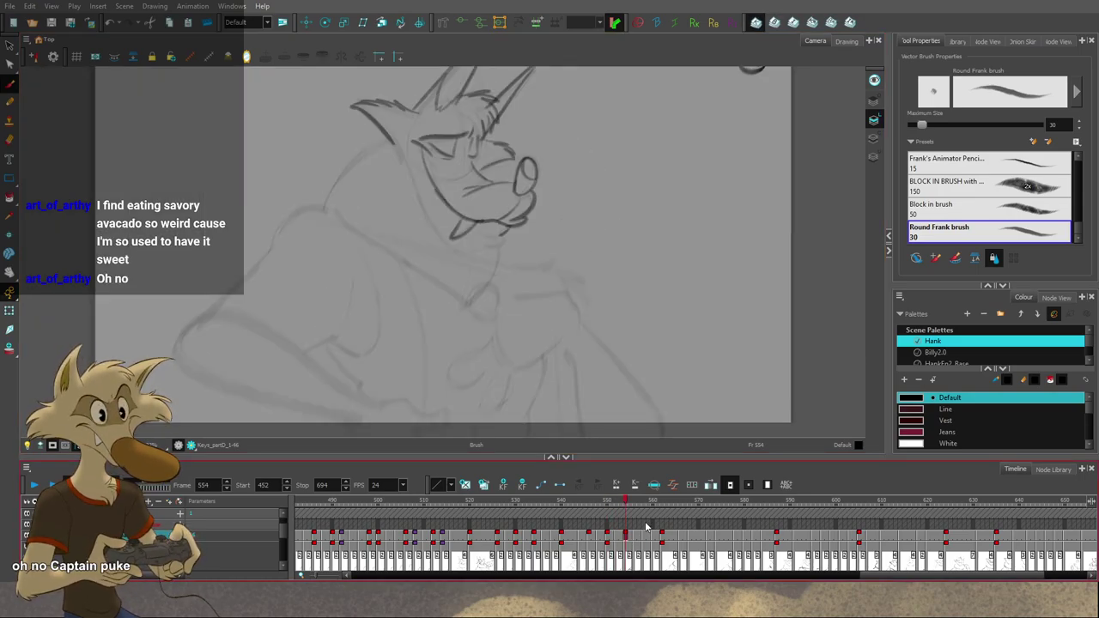
pyautogui.press('f')
pyautogui.press('g')
pyautogui.press('f')
pyautogui.press('g')
pyautogui.press(',')
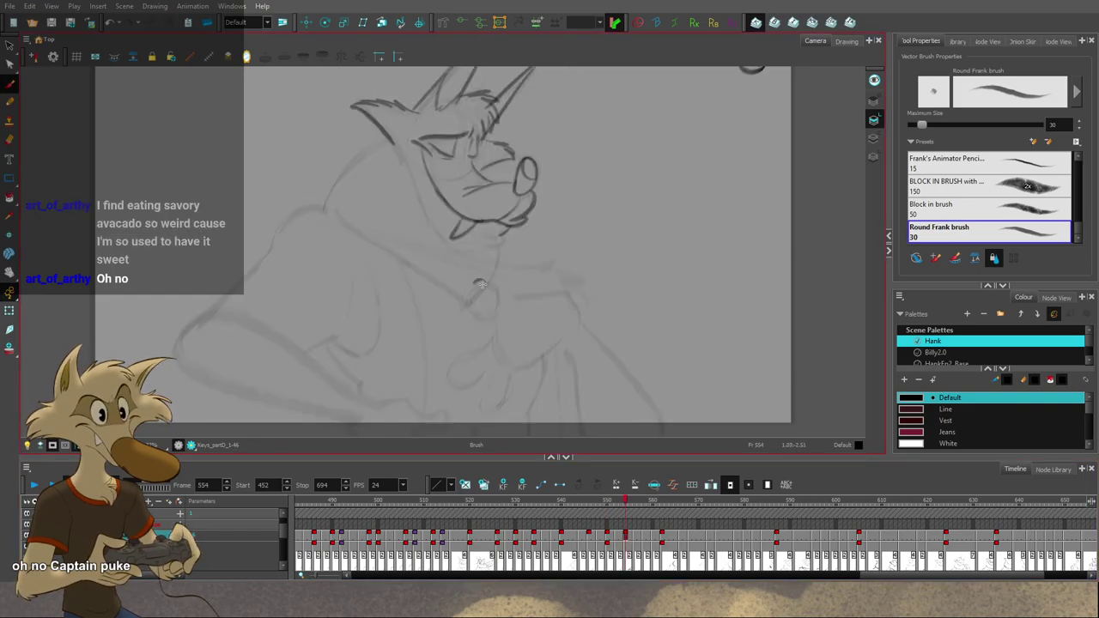
# Step: Draw the thumb's claw and a short upper thumb line over the rough hand on frame 554, checking against the neighbouring keys
pyautogui.hotkey('ctrl', 'z')
pyautogui.moveTo(492, 284); pyautogui.dragTo(512, 296)
pyautogui.press('f')
pyautogui.press('g')
pyautogui.hotkey('ctrl', 'z')
pyautogui.hotkey('ctrl', 'z')
pyautogui.press('f')
pyautogui.press('g')
pyautogui.hotkey('ctrl', 'z')
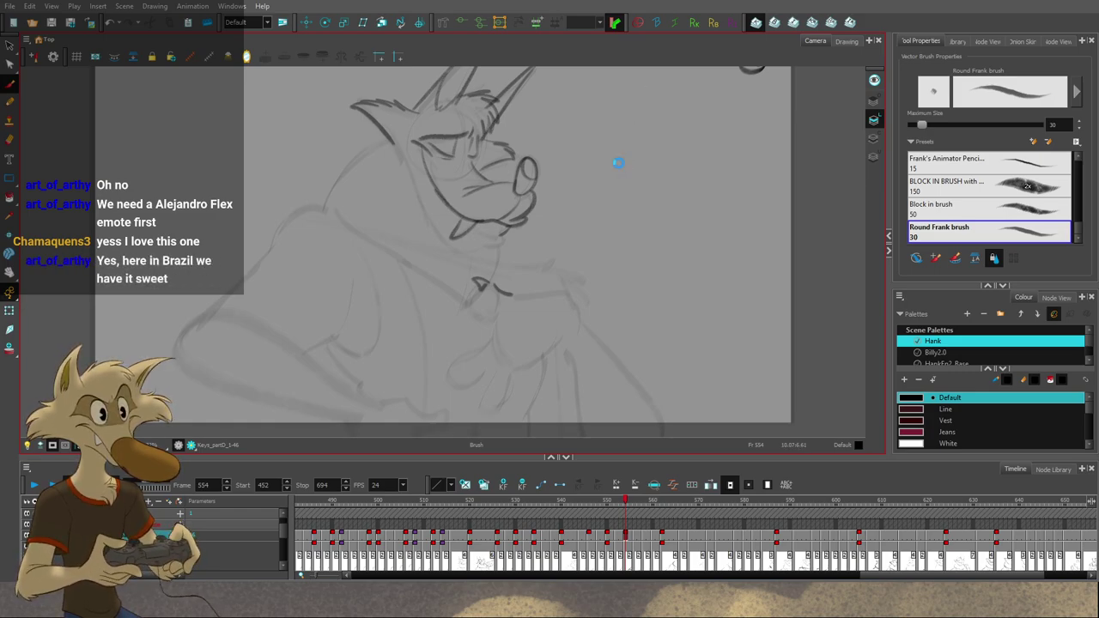
pyautogui.press('f')
pyautogui.press('g')
pyautogui.press('f')
pyautogui.press('g')
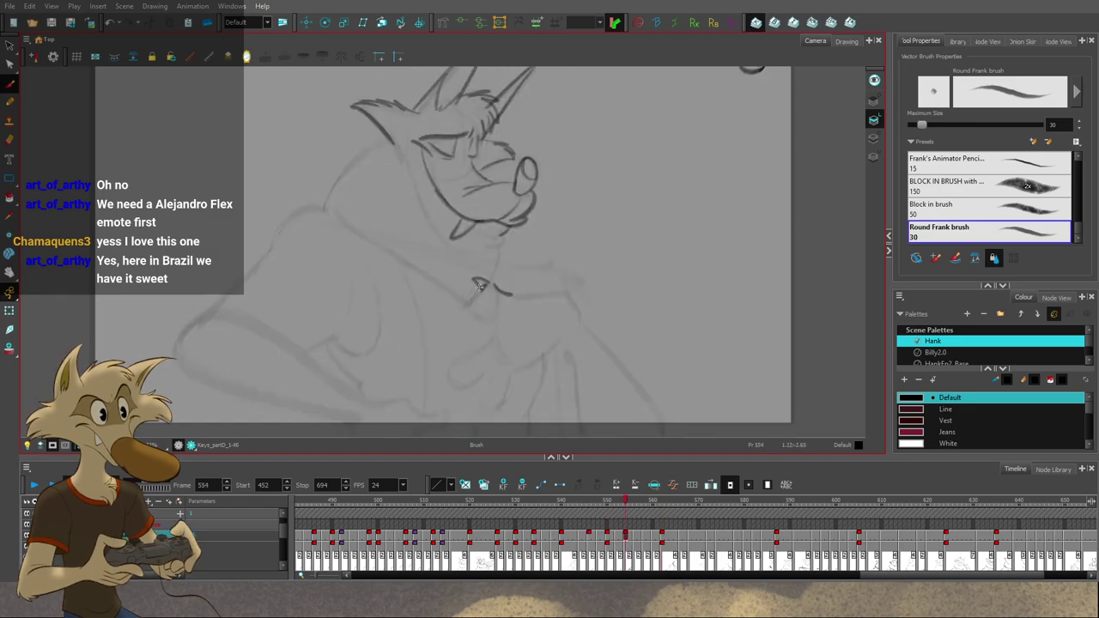
# Step: Draw the curved lower outline of the thumb from the claw toward the wrist on frame 554
pyautogui.hotkey('ctrl', 'z')
pyautogui.moveTo(477, 289); pyautogui.dragTo(495, 312)
pyautogui.press('f')
pyautogui.press('f')
pyautogui.press('g')
pyautogui.press('g')
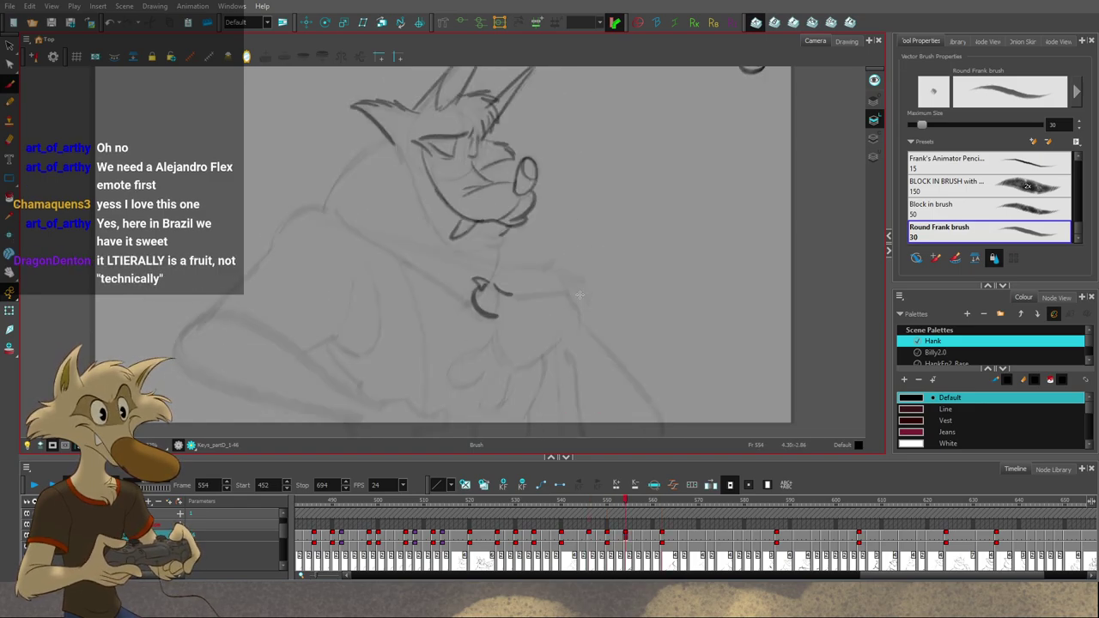
# Step: Compare the thumb's shape and position between the key drawings at frames 554 and 550
pyautogui.press('g')
pyautogui.press('f')
pyautogui.press('f')
pyautogui.press('g')
pyautogui.press('g')
pyautogui.press('f')
pyautogui.press('f')
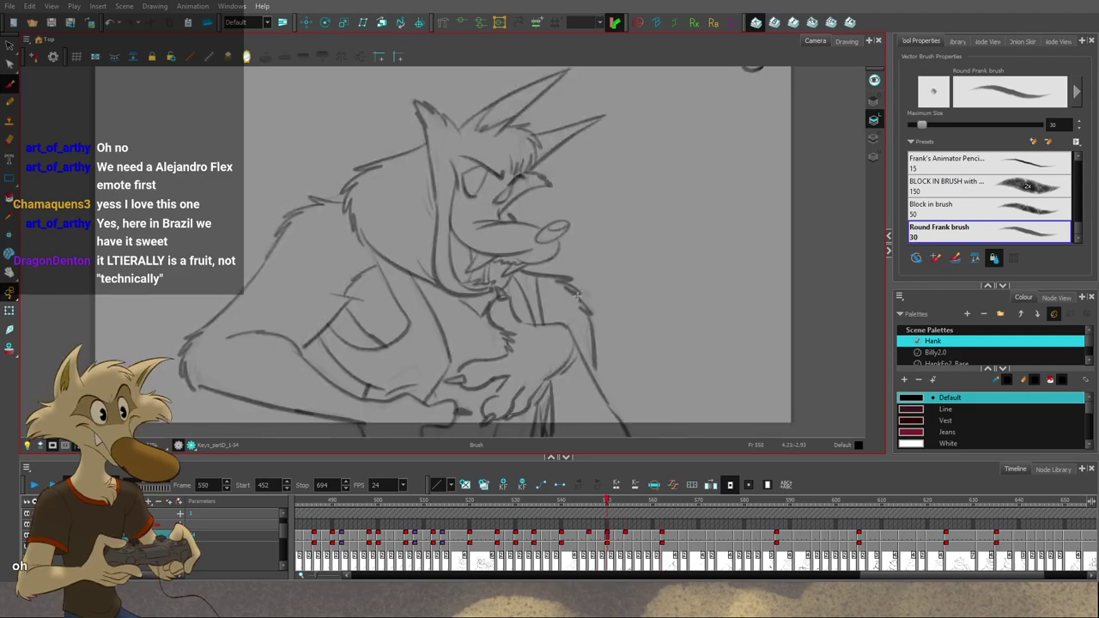
pyautogui.press('g')
pyautogui.press('g')
pyautogui.press('f')
pyautogui.press('f')
# Step: Delete the thumb's inner line on the frame 550 drawing and redraw it with the Brush tool
pyautogui.keyDown('ctrl'); pyautogui.click(520, 310); pyautogui.keyUp('ctrl')
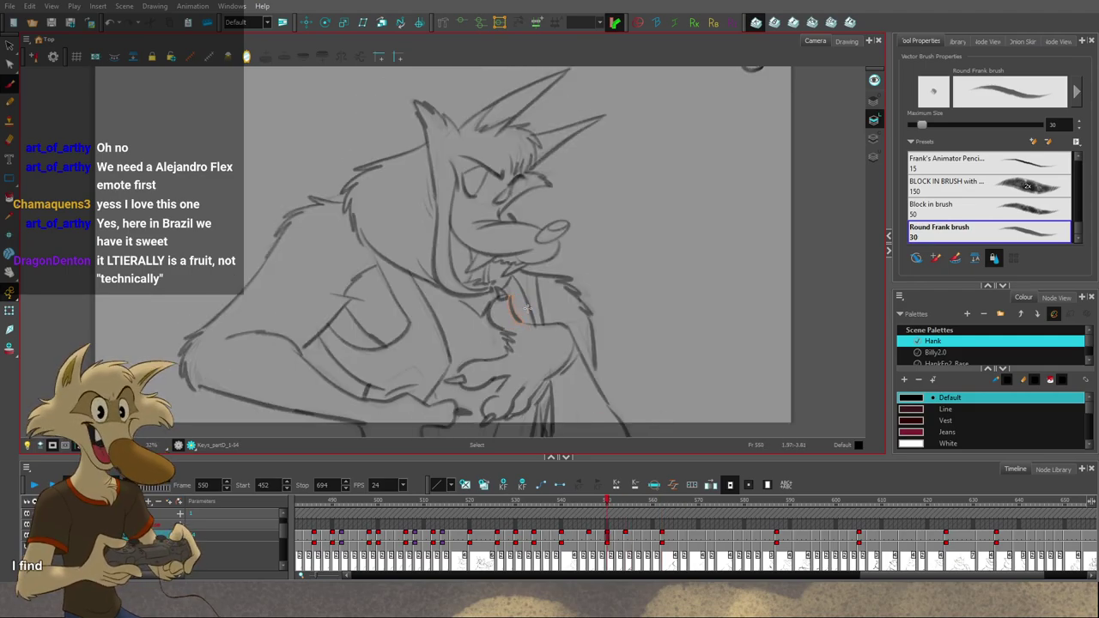
pyautogui.press('Delete')
pyautogui.hotkey('alt', 'b')
pyautogui.hotkey('alt', 'b')
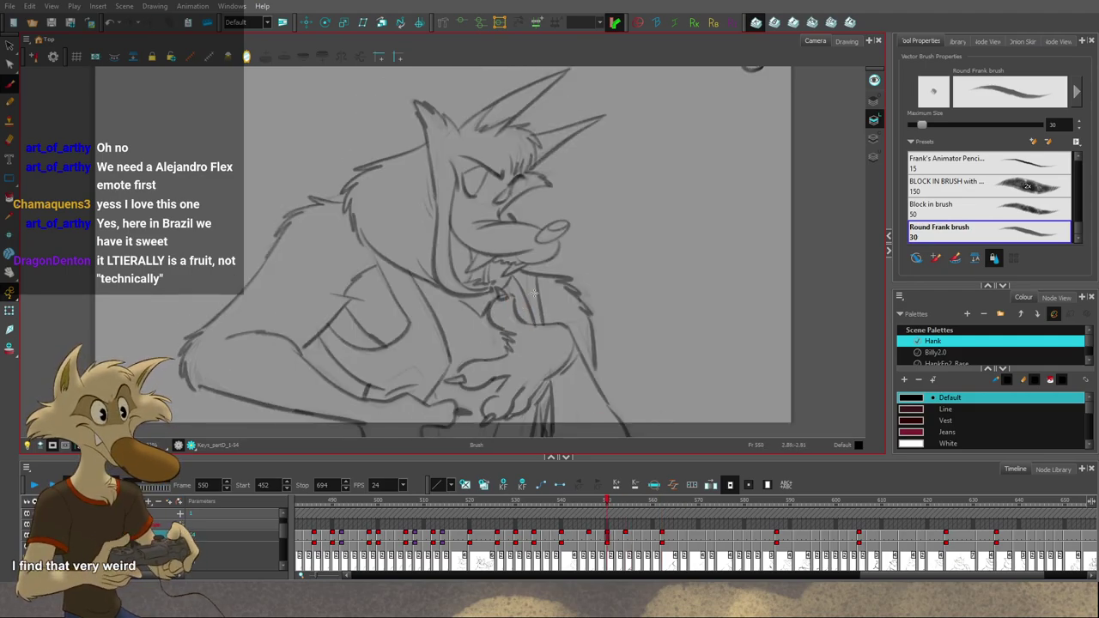
# Step: Redraw the upper thumb line on frame 554, using the key drawings at frames 550 and 562 as reference
pyautogui.press('g')
pyautogui.press('f')
pyautogui.press('g')
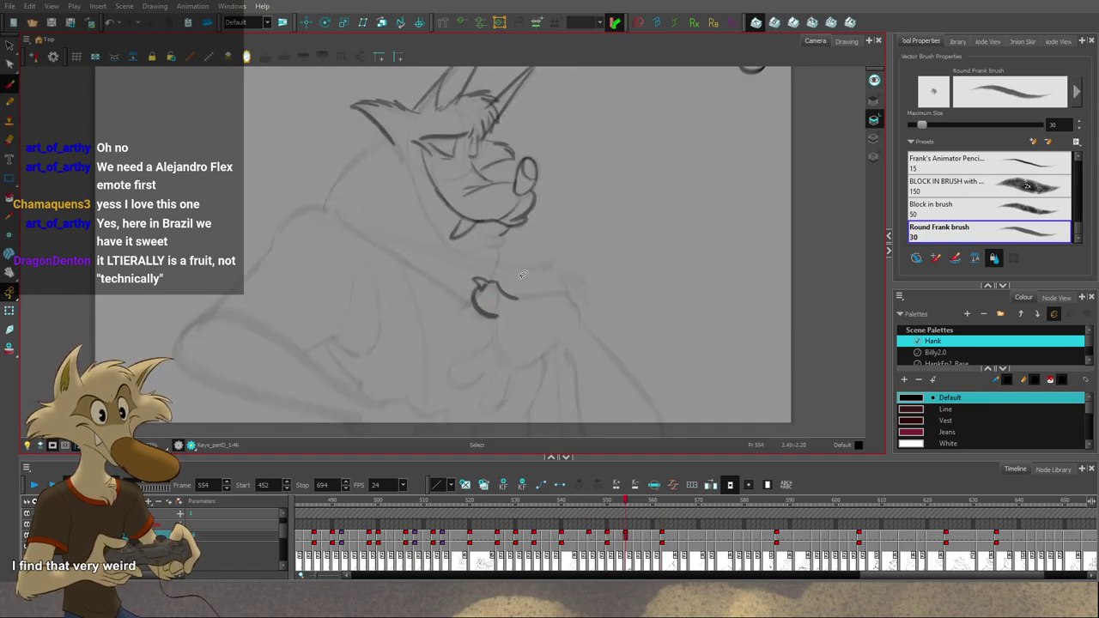
pyautogui.moveTo(574, 310); pyautogui.dragTo(560, 299)
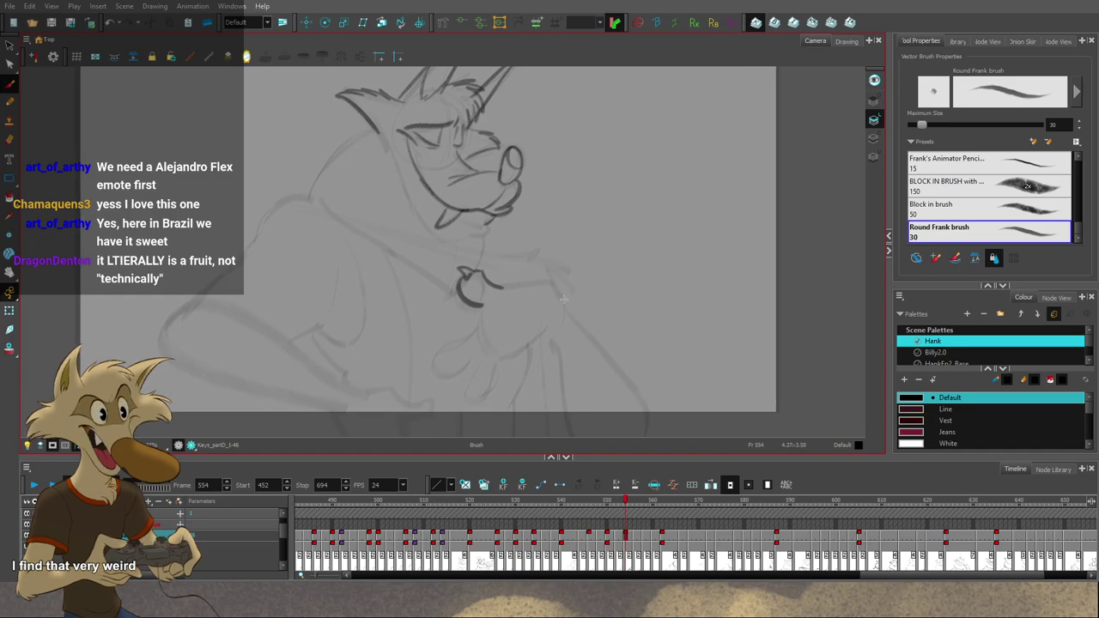
pyautogui.press('f')
pyautogui.press('g')
pyautogui.press('g')
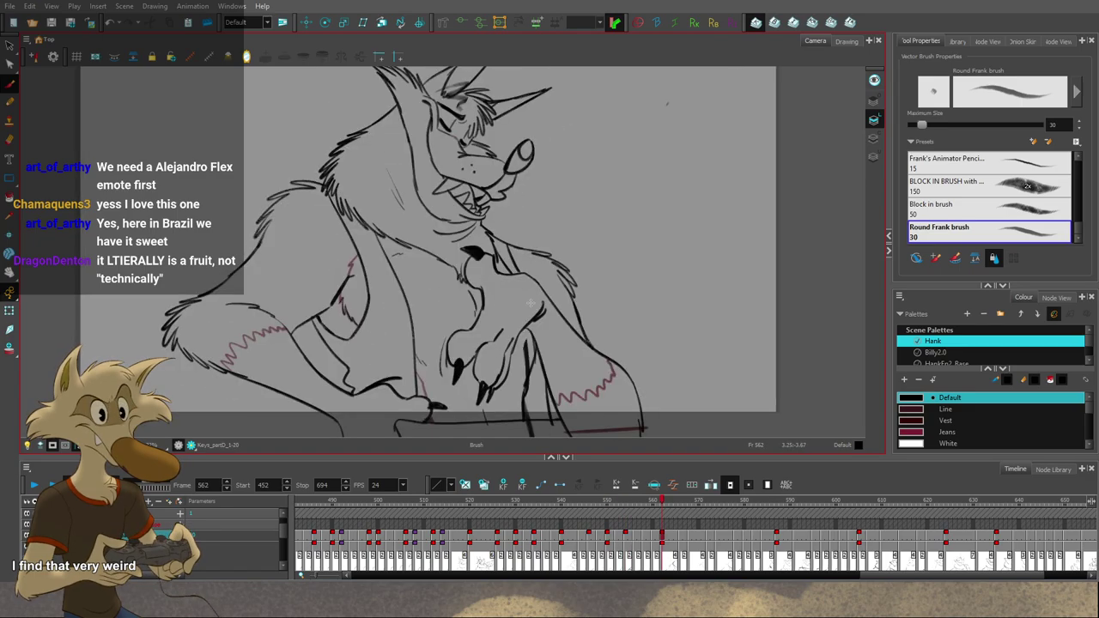
pyautogui.press('f')
pyautogui.press('f')
pyautogui.press('g')
pyautogui.hotkey('ctrl', 'z')
pyautogui.moveTo(483, 272); pyautogui.dragTo(499, 289)
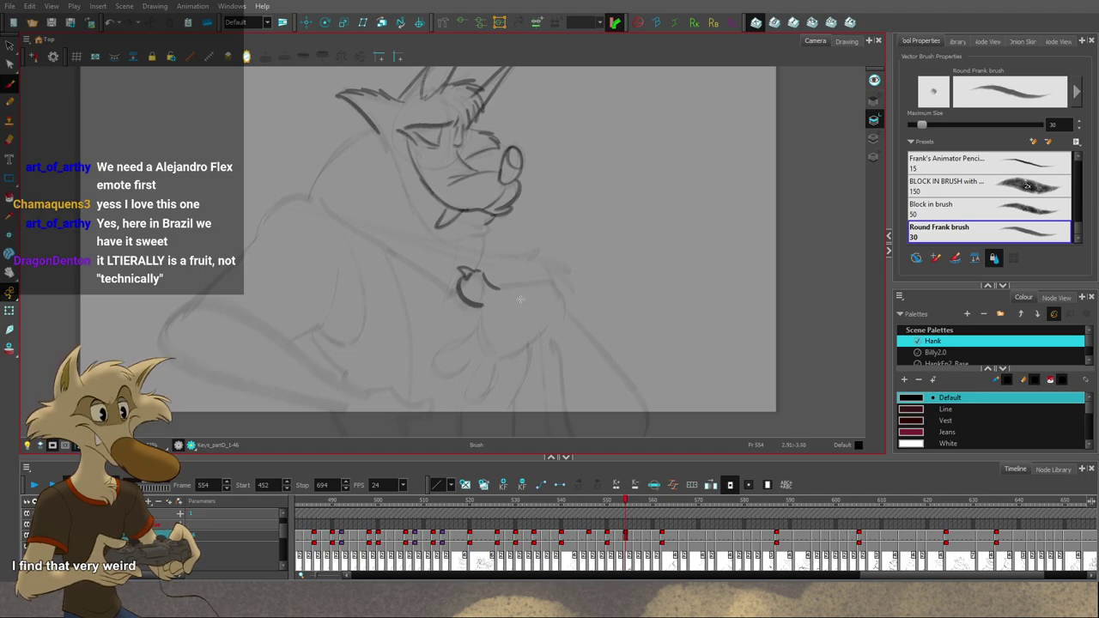
# Step: Check how the thumb and wrist move between the drawings at frames 550 and 554
pyautogui.moveTo(515, 314); pyautogui.dragTo(522, 304)
pyautogui.press('f')
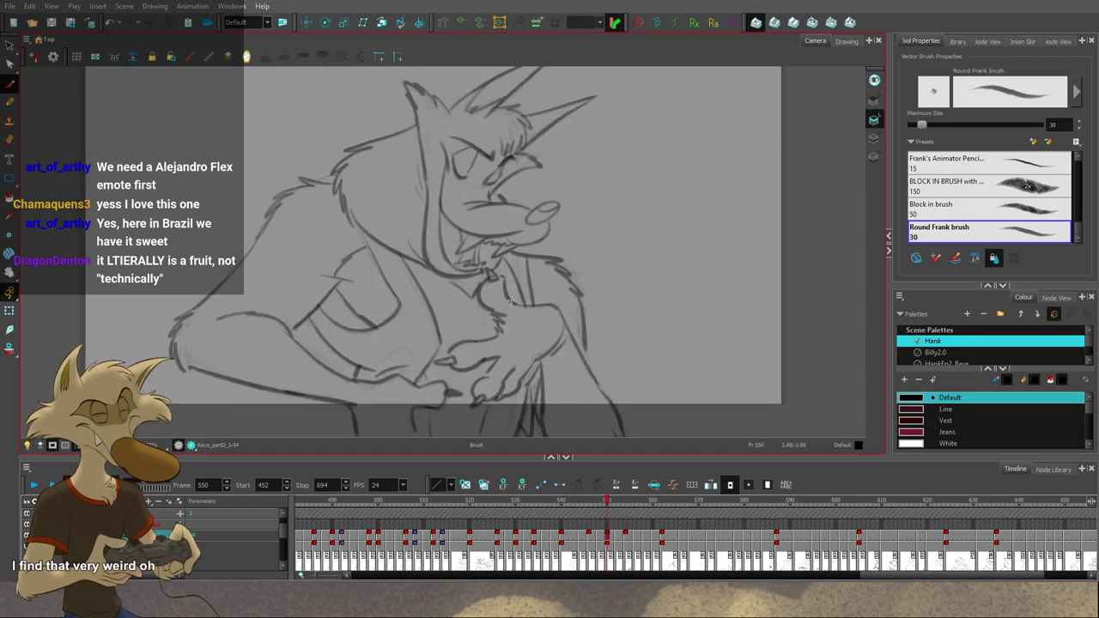
pyautogui.press('g')
pyautogui.press('g')
pyautogui.press('f')
pyautogui.press('f')
pyautogui.press('g')
pyautogui.press('g')
pyautogui.press('f')
pyautogui.press('f')
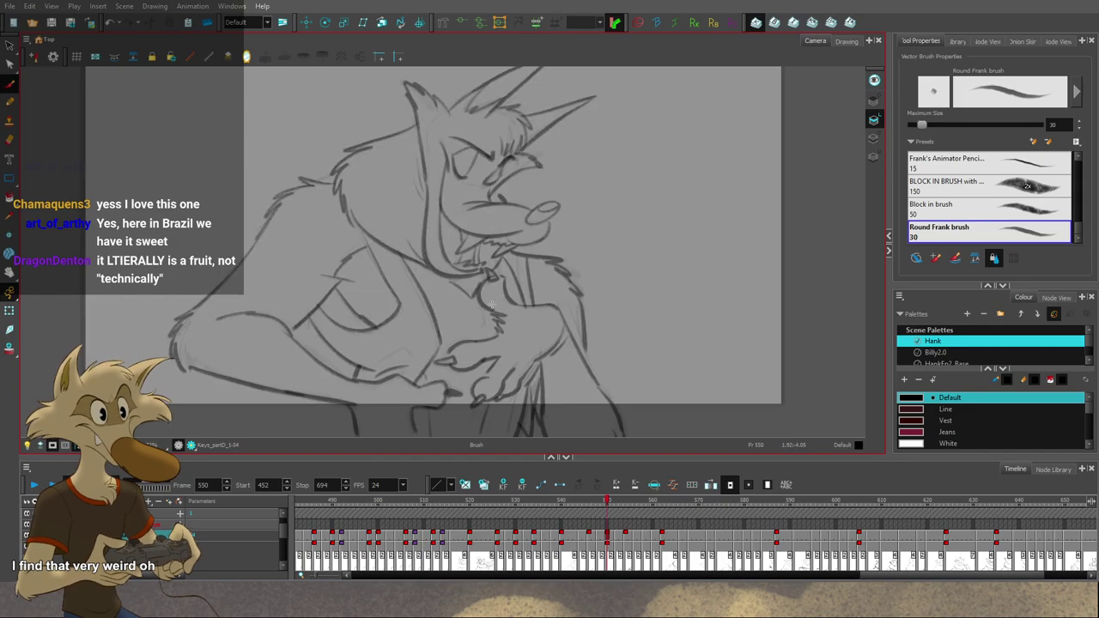
pyautogui.press('g')
pyautogui.press('g')
pyautogui.press('f')
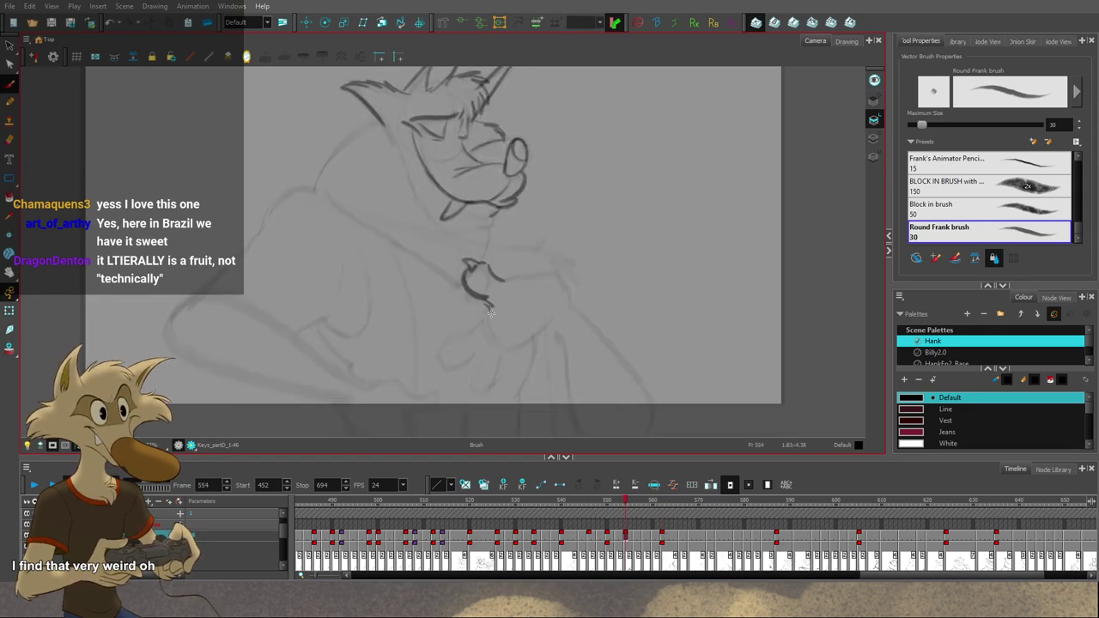
# Step: Redraw the jagged fur strokes below the thumb on frame 554
pyautogui.press('f')
pyautogui.press('g')
pyautogui.press('g')
pyautogui.press('f')
pyautogui.hotkey('ctrl', 'z')
pyautogui.moveTo(490, 306); pyautogui.dragTo(487, 321)
pyautogui.press('g')
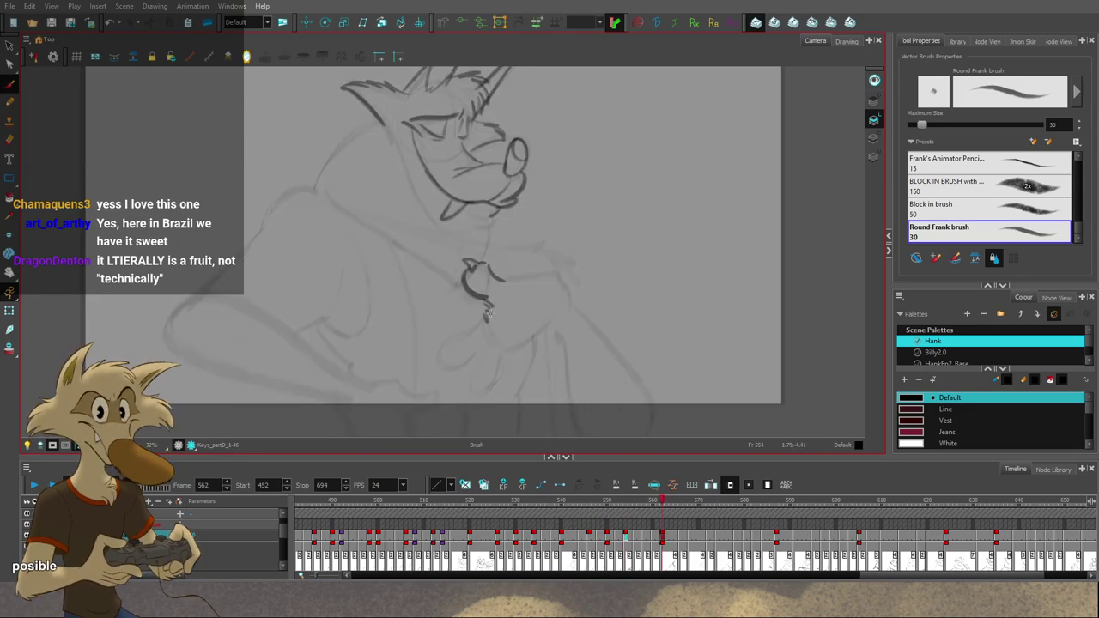
# Step: Compare the new thumb and fur lines on frame 554 with the hands at frames 550 and 562
pyautogui.press('f')
pyautogui.press('f')
pyautogui.press('g')
pyautogui.press('g')
pyautogui.press('f')
pyautogui.press('f')
pyautogui.press('g')
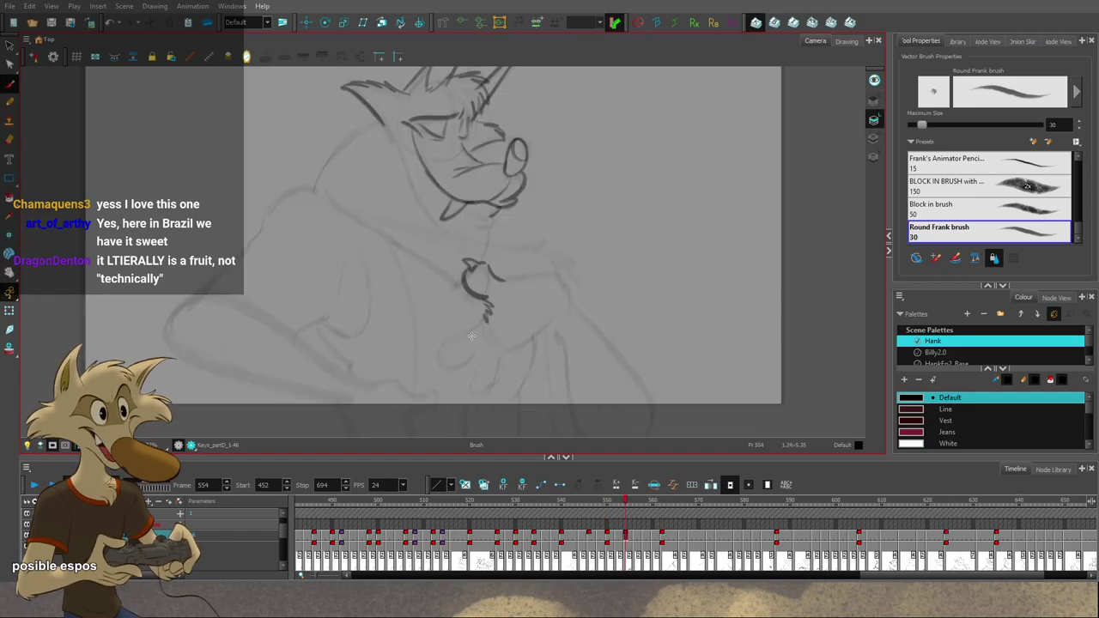
pyautogui.press('g')
pyautogui.press('f')
pyautogui.press('g')
pyautogui.press('f')
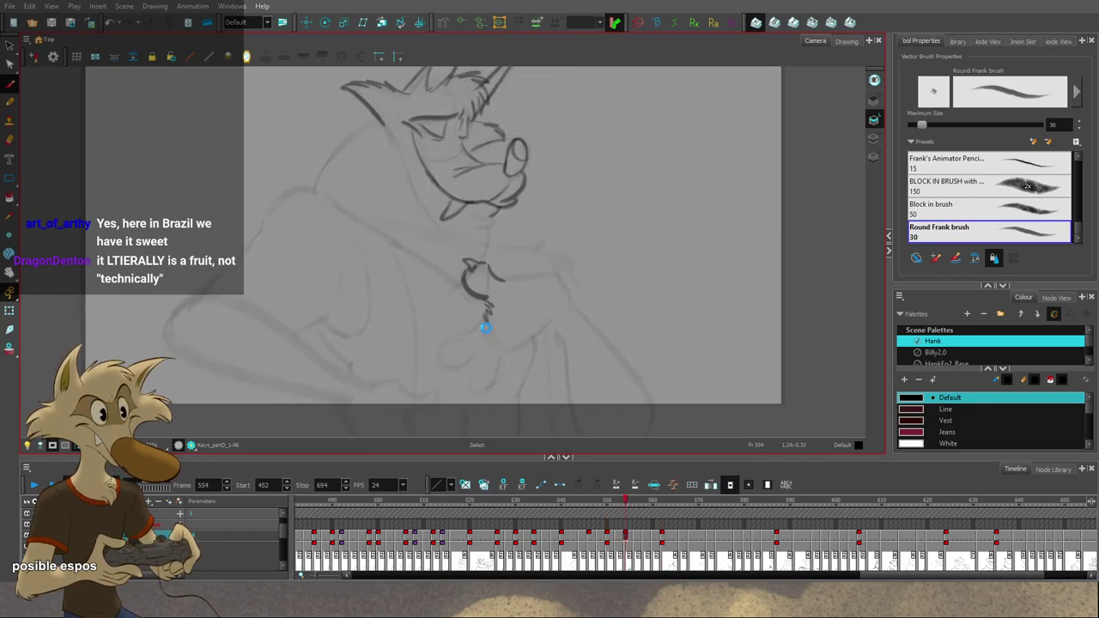
pyautogui.press('f')
pyautogui.press('f')
pyautogui.press('f')
pyautogui.press('f')
pyautogui.press('g')
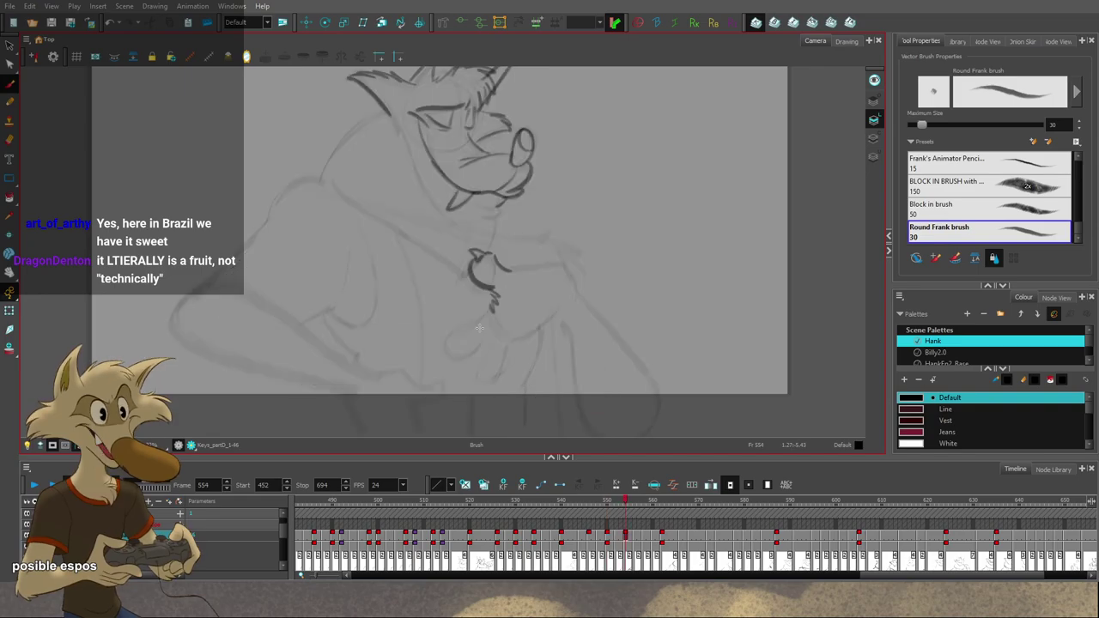
# Step: Draw the curved upper outline and claw of the first finger on frame 554, matching the finger at frame 562
pyautogui.press('f')
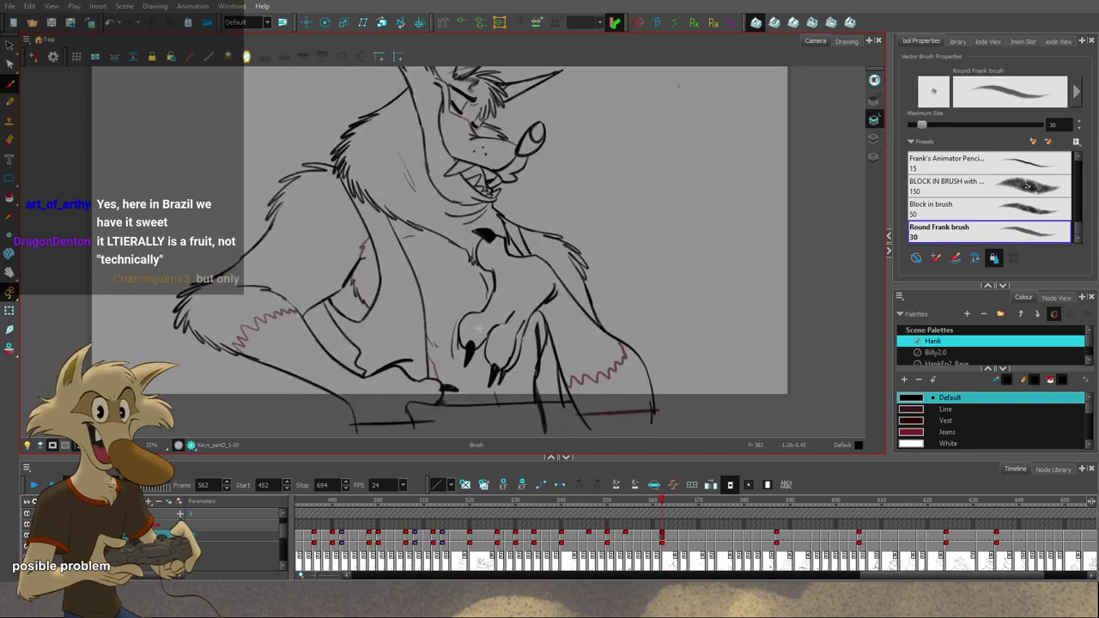
pyautogui.press('g')
pyautogui.hotkey('ctrl', 'z')
pyautogui.moveTo(474, 326)
pyautogui.mouseDown()
pyautogui.moveTo(448, 333)
pyautogui.moveTo(443, 351)
pyautogui.moveTo(453, 354)
pyautogui.mouseUp()
pyautogui.press('g')
pyautogui.press('f')
pyautogui.press('f')
pyautogui.press('g')
pyautogui.press('f')
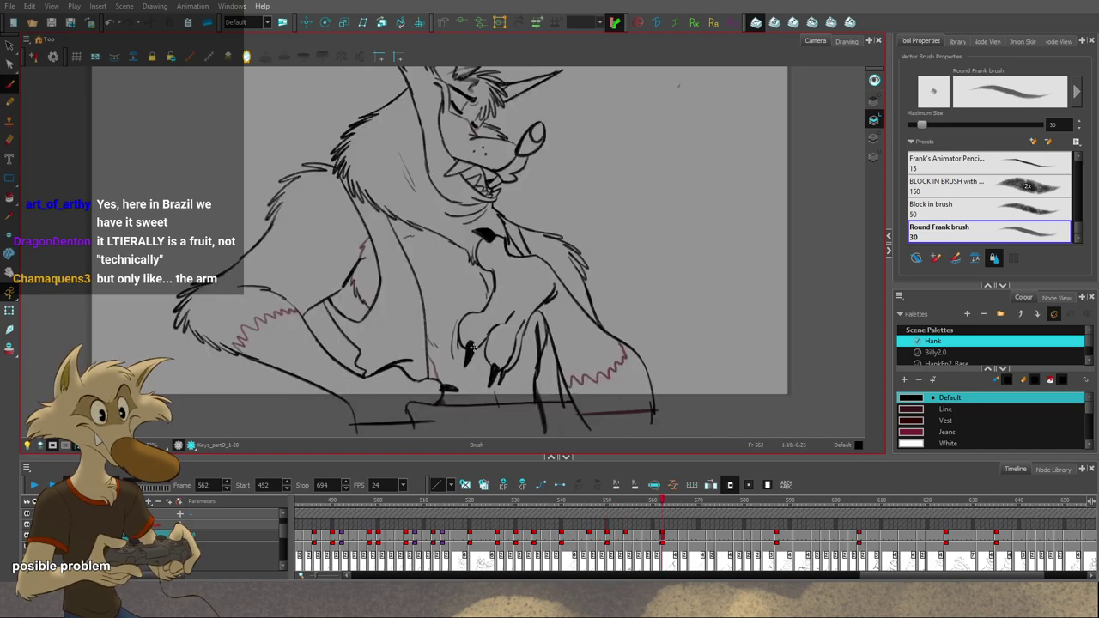
pyautogui.press('g')
pyautogui.press('f')
pyautogui.press('g')
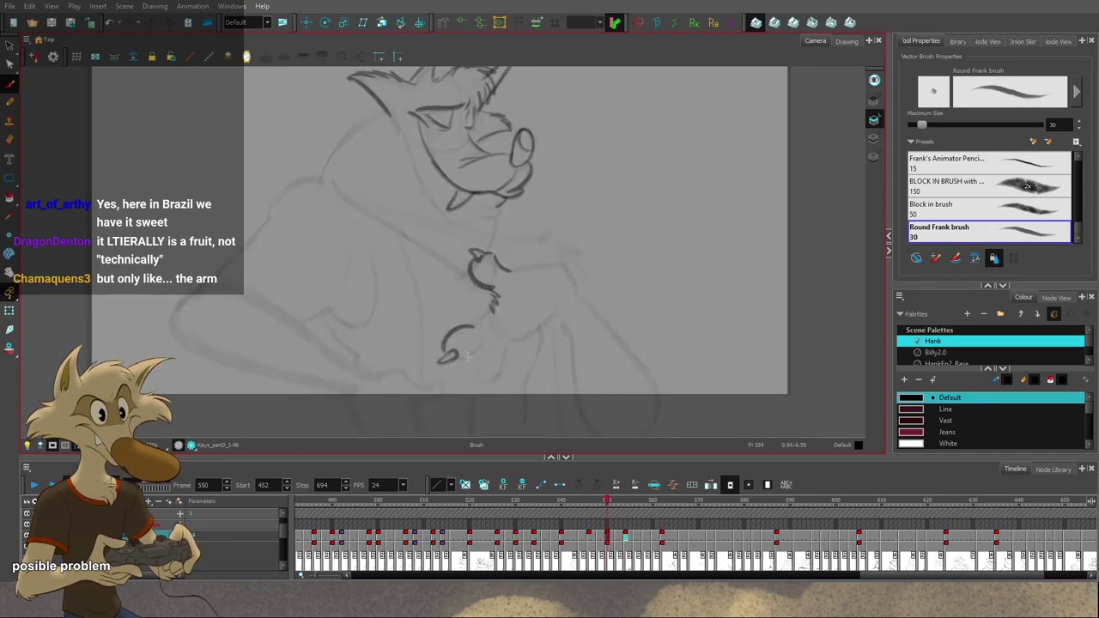
# Step: Draw the underside of the first finger from its claw back toward the palm on frame 554
pyautogui.press('f')
pyautogui.press('g')
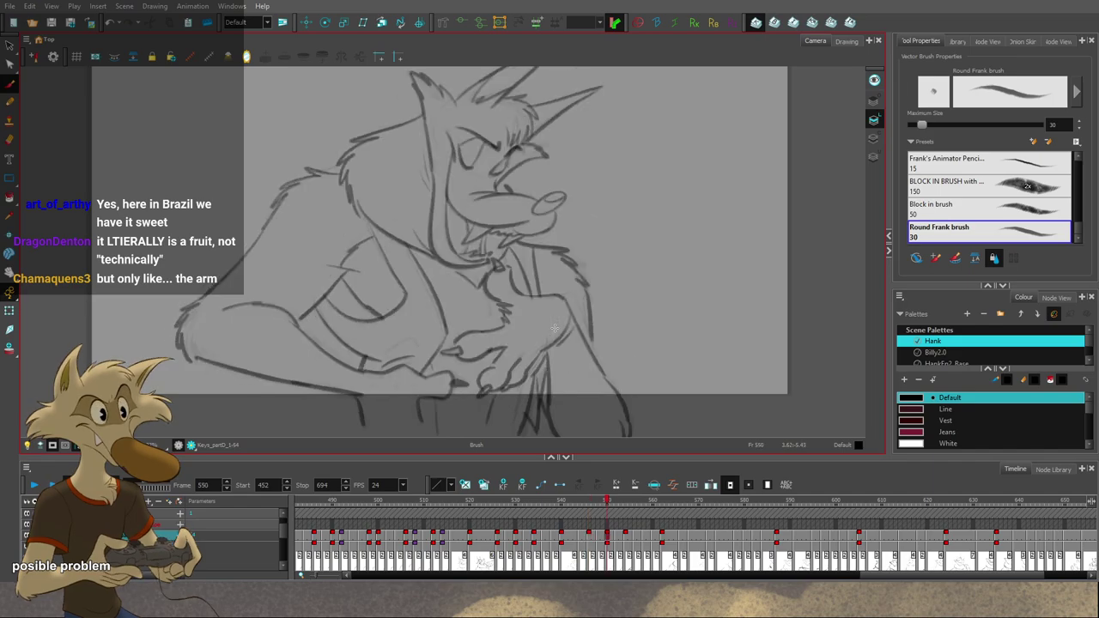
pyautogui.press('g')
pyautogui.press('g')
pyautogui.press('f')
pyautogui.moveTo(501, 337); pyautogui.dragTo(522, 316)
pyautogui.press('g')
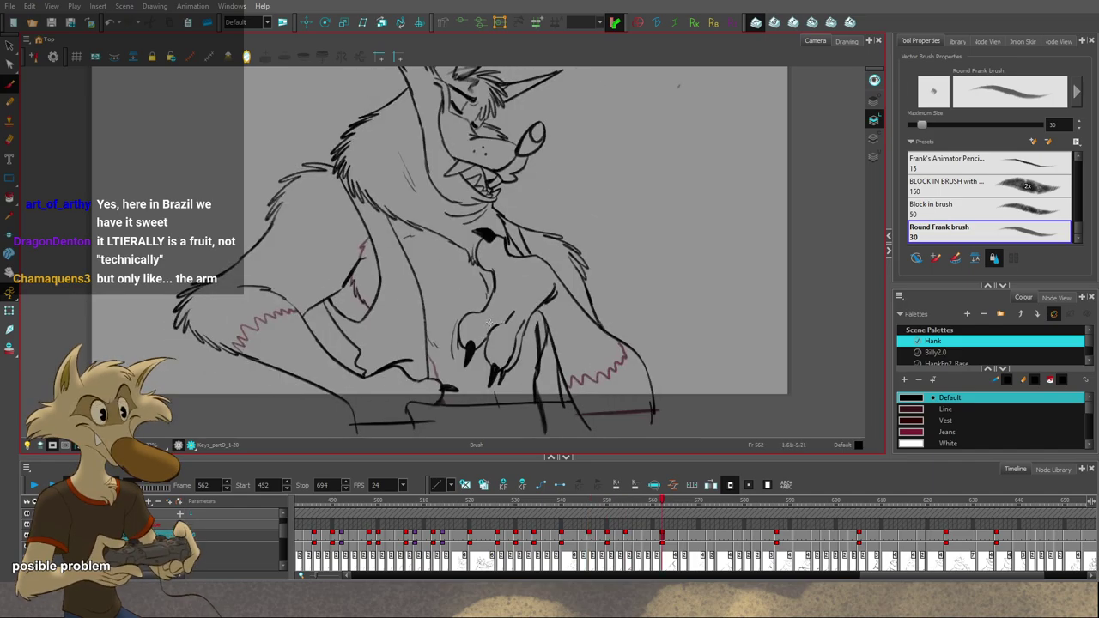
# Step: Compare the first finger on frame 554 with the key drawings at frames 550 and 562, undoing the last stroke
pyautogui.press('f')
pyautogui.press('g')
pyautogui.press('f')
pyautogui.press('f')
pyautogui.press('g')
pyautogui.press('g')
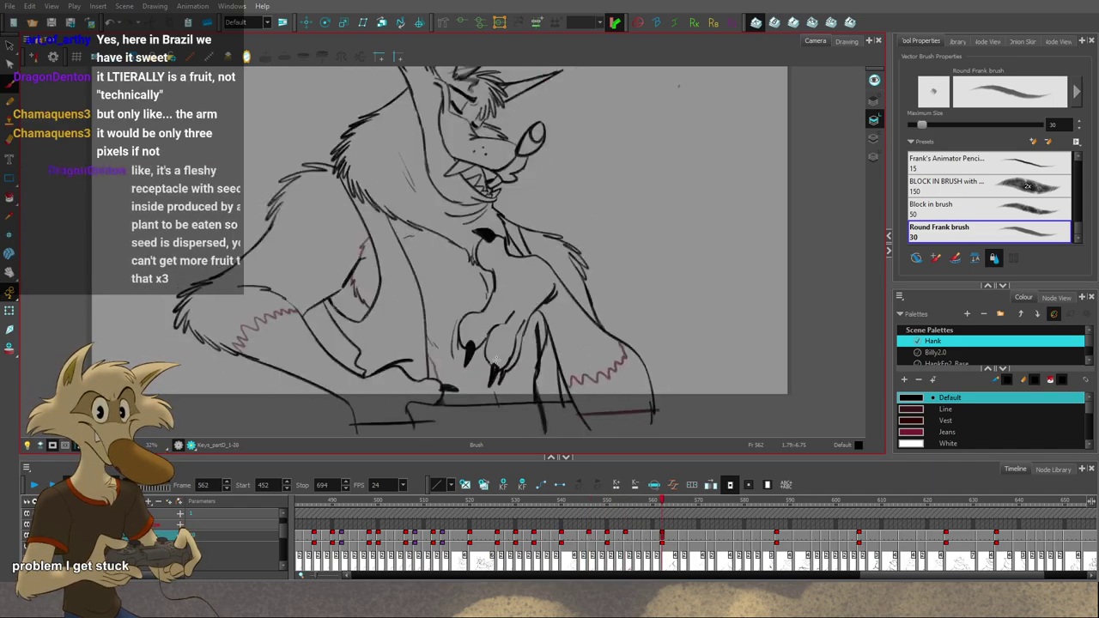
pyautogui.press('f')
pyautogui.press('f')
pyautogui.press('f')
pyautogui.press('g')
pyautogui.hotkey('ctrl', 'z')
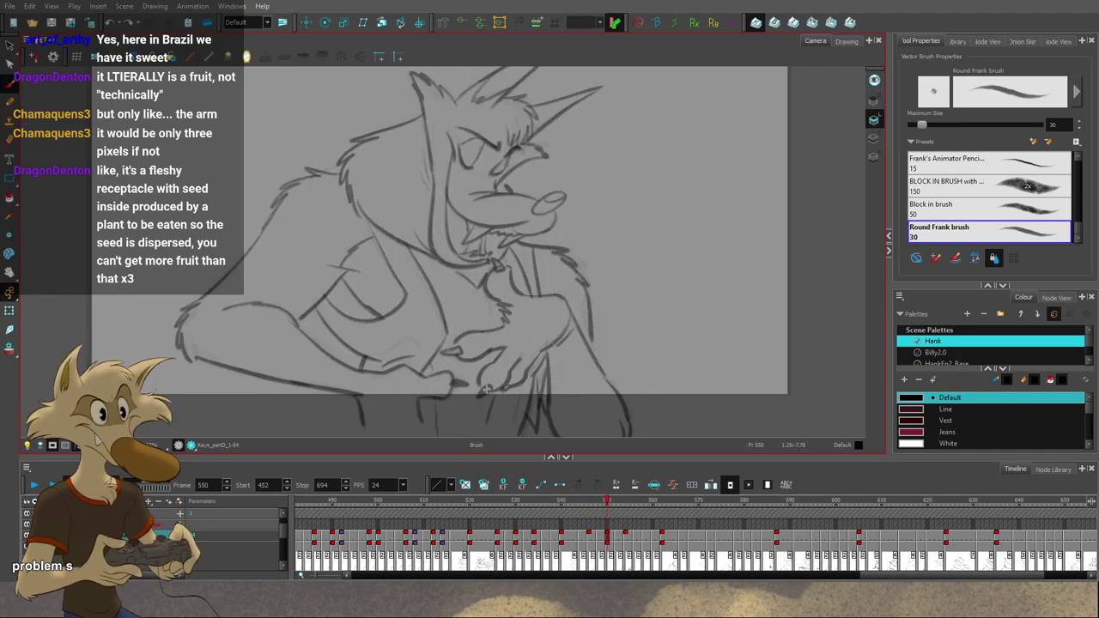
pyautogui.press('space')
pyautogui.moveTo(563, 342); pyautogui.dragTo(561, 326)
pyautogui.press('g')
pyautogui.press('g')
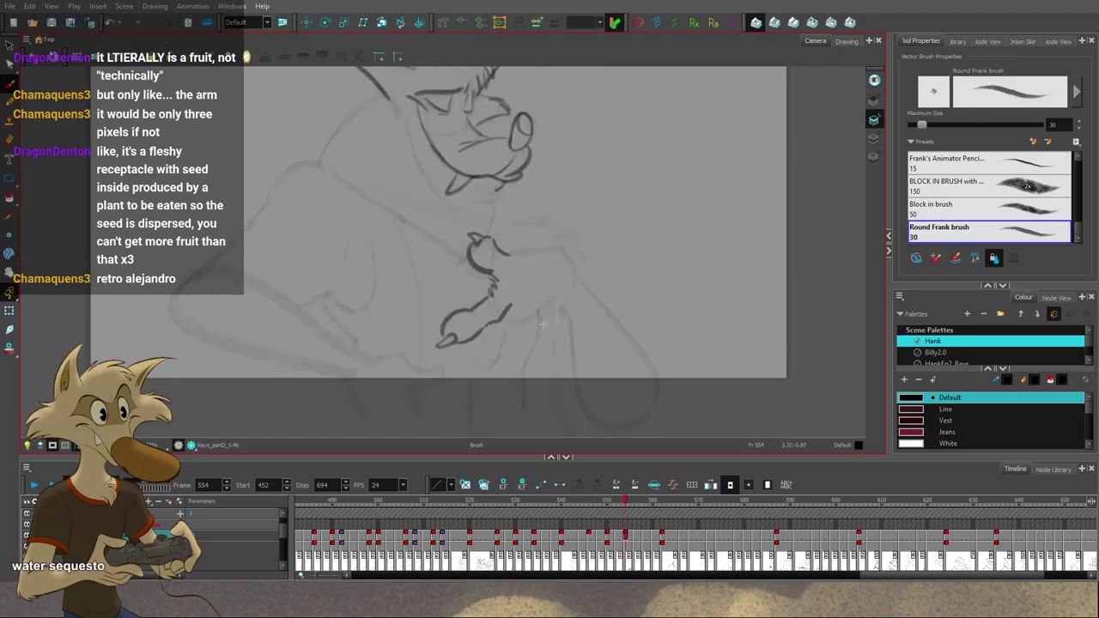
# Step: Examine the remaining finger positions by flipping between the key drawings at frames 554, 550 and 540
pyautogui.press('f')
pyautogui.press('f')
pyautogui.press('g')
pyautogui.press('g')
pyautogui.press('f')
pyautogui.press('f')
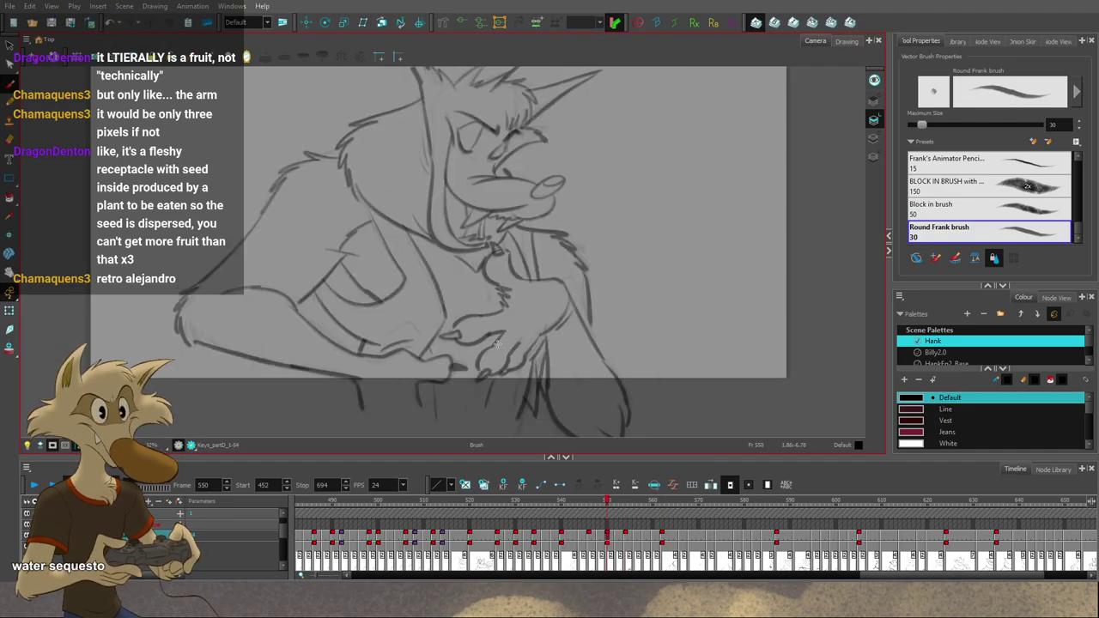
pyautogui.press('f')
pyautogui.press('f')
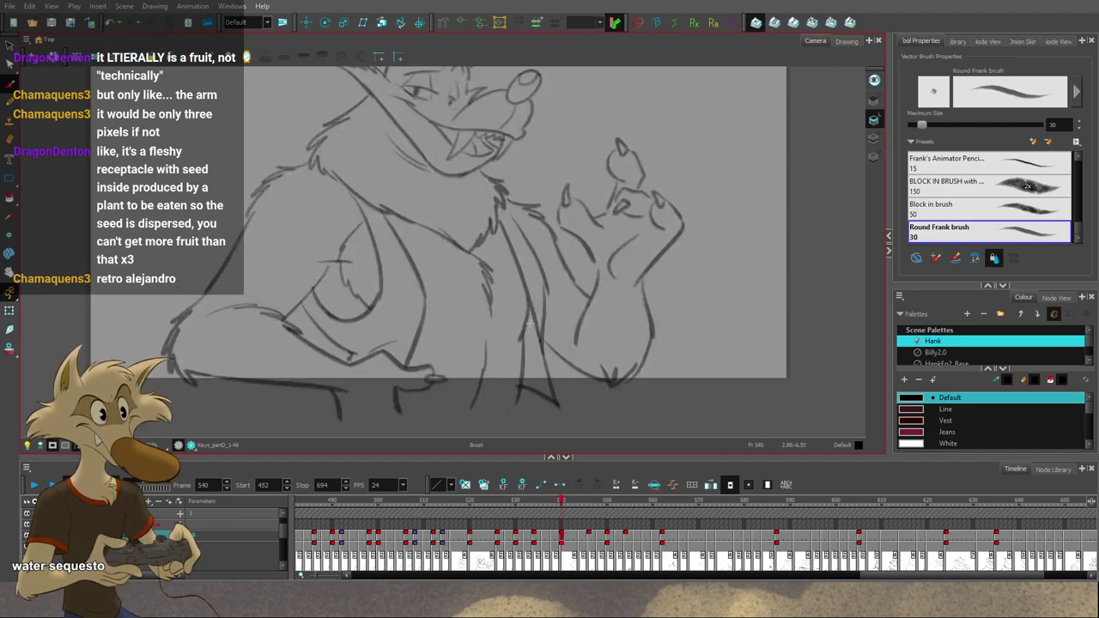
pyautogui.press('g')
pyautogui.press('g')
pyautogui.press('g')
pyautogui.press('f')
pyautogui.press('g')
pyautogui.press('f')
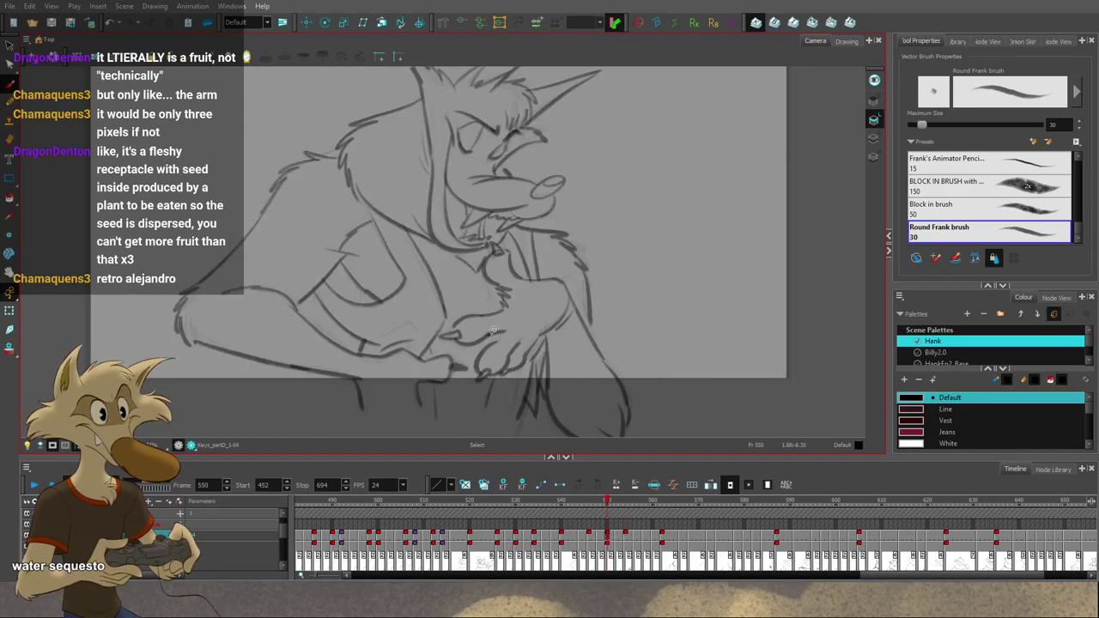
pyautogui.press('g')
pyautogui.press('f')
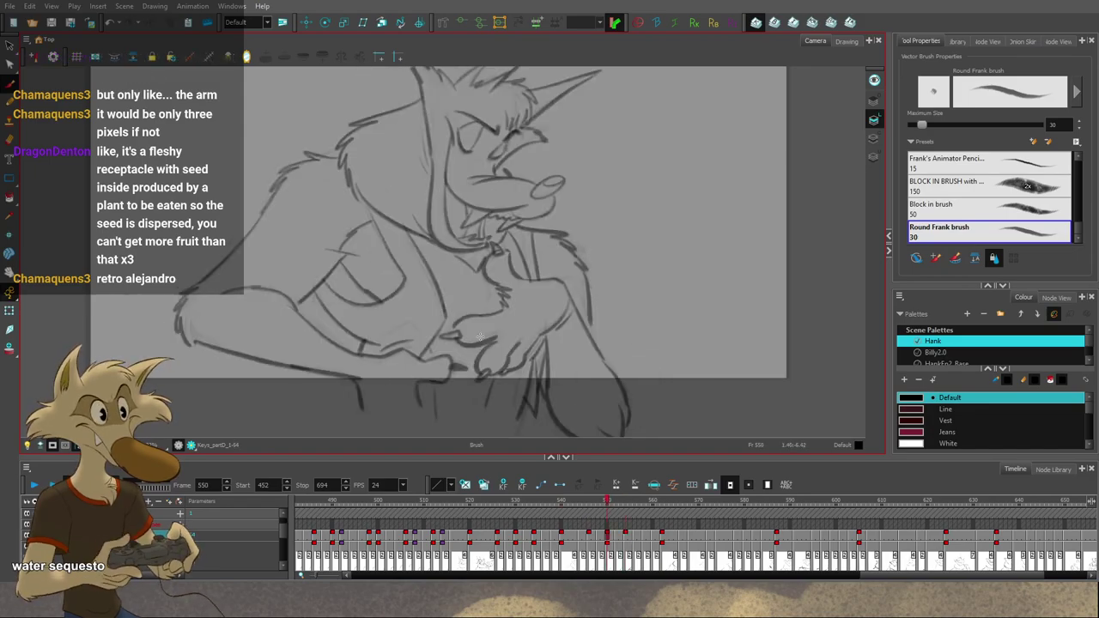
# Step: Redraw the underside of the first finger on frame 554 and check it against the key drawing at frame 550
pyautogui.hotkey('ctrl', 'z')
pyautogui.moveTo(454, 339); pyautogui.dragTo(496, 337)
pyautogui.press('g')
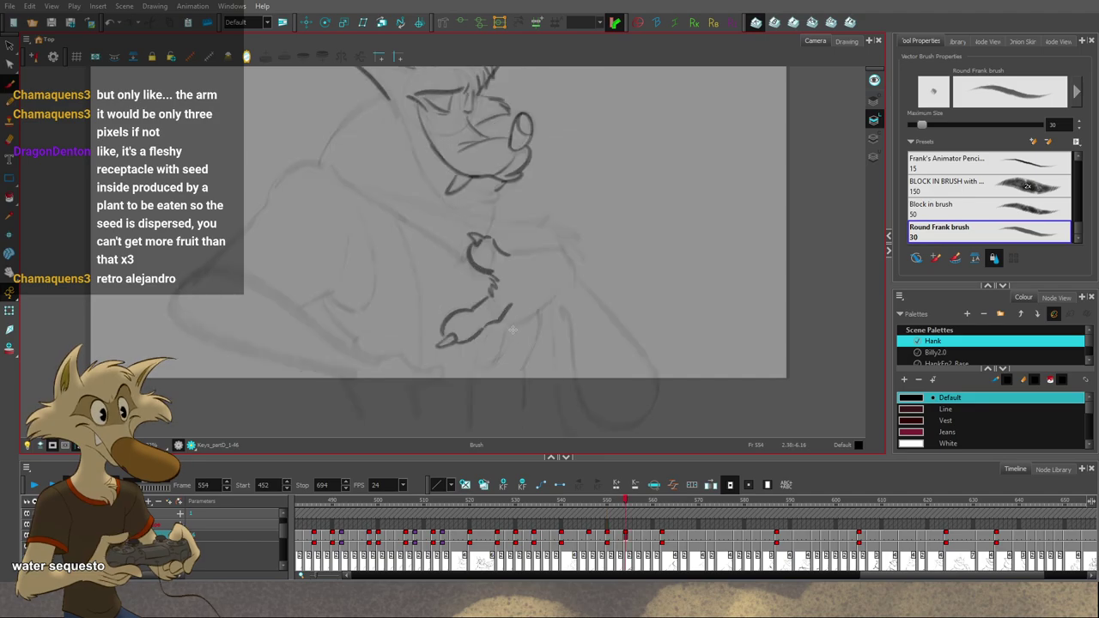
pyautogui.press('f')
pyautogui.press('f')
pyautogui.press('g')
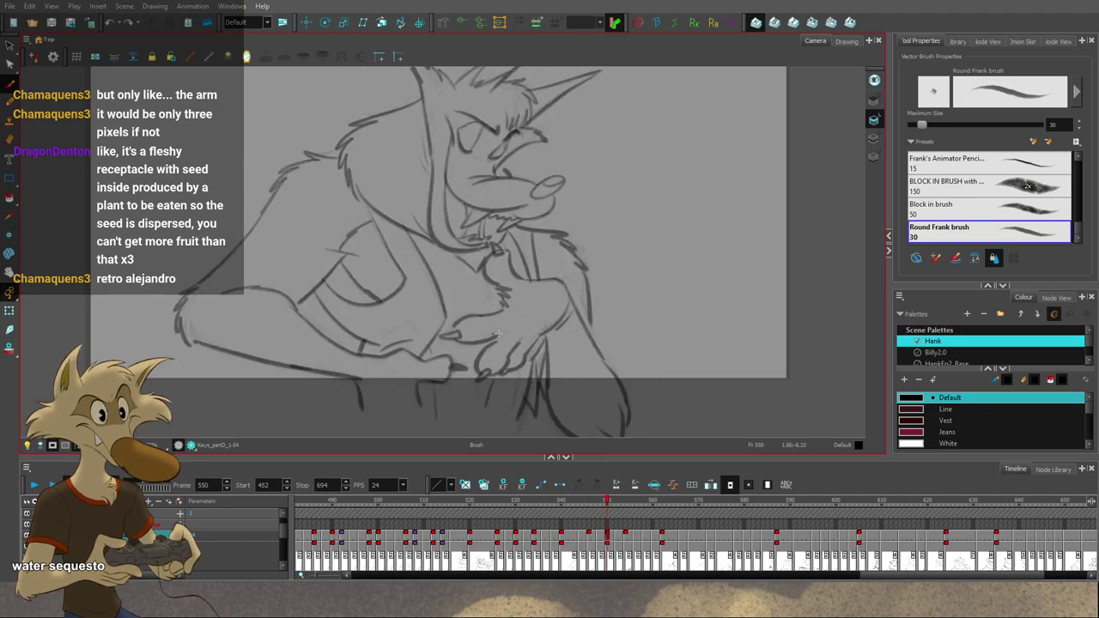
pyautogui.hotkey('alt', 's')
pyautogui.hotkey('alt', 'b')
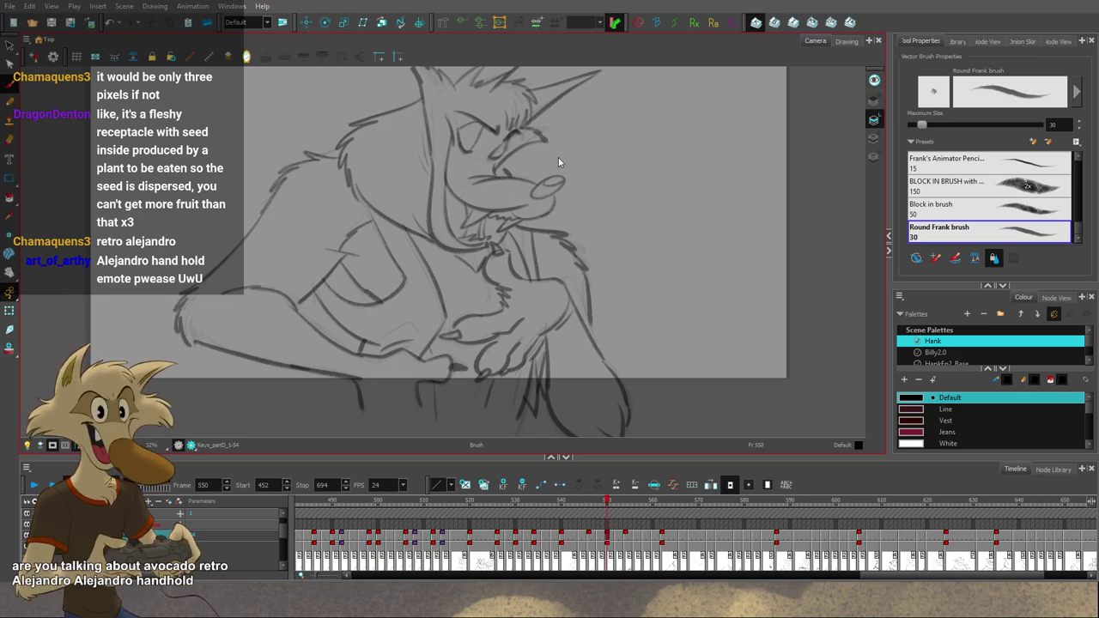
# Step: Compare the hand pose on frame 554 by flipping between its neighbouring key drawings
pyautogui.press('f')
pyautogui.press('f')
pyautogui.press('g')
pyautogui.press('g')
pyautogui.press('g')
pyautogui.press('f')
pyautogui.press('f')
pyautogui.press('g')
pyautogui.press('g')
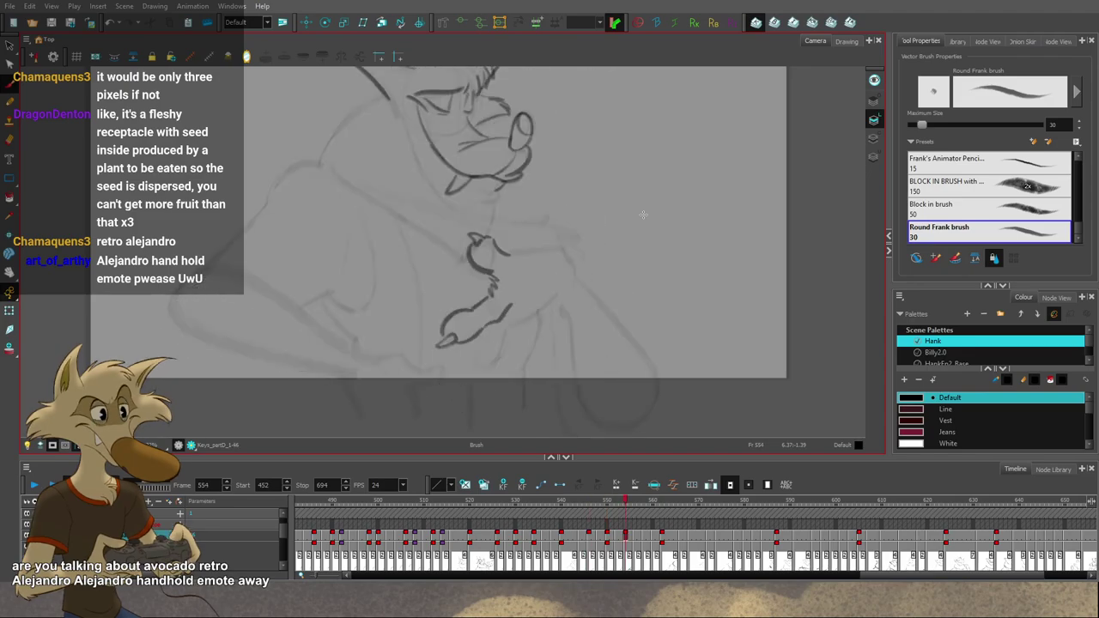
pyautogui.press('f')
pyautogui.press('g')
pyautogui.press('g')
# Step: Examine the hand's motion by stepping frame by frame through the frames leading up to frame 554
pyautogui.press(',')
pyautogui.press(',')
pyautogui.press(',')
pyautogui.press(',')
pyautogui.press(',')
pyautogui.press(',')
pyautogui.press(',')
pyautogui.press(',')
pyautogui.press(',')
pyautogui.press(',')
pyautogui.press(',')
pyautogui.press(',')
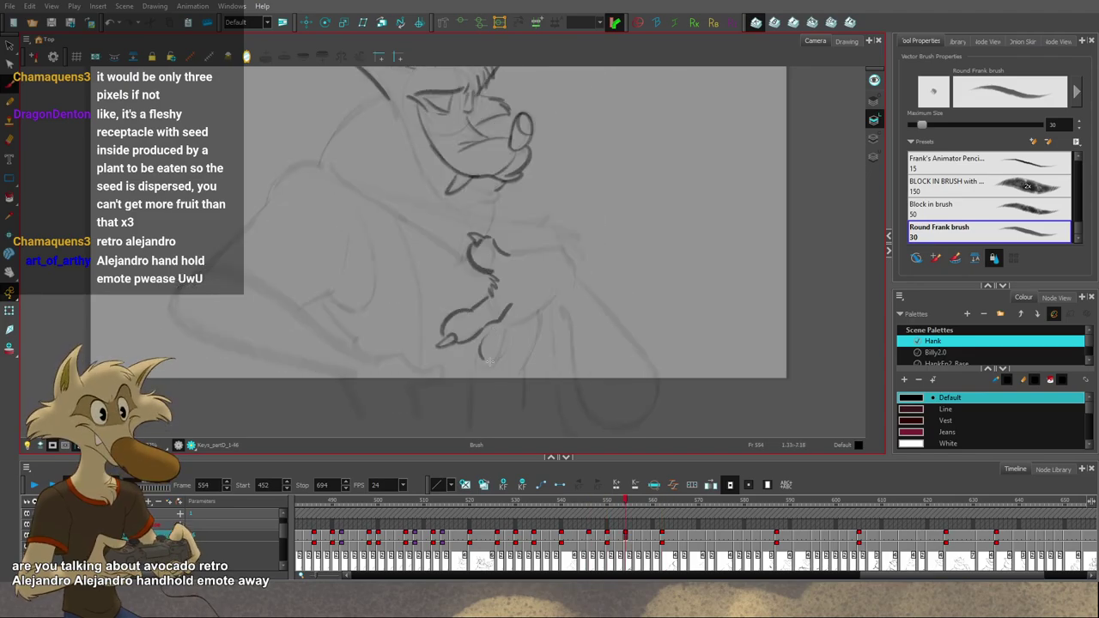
pyautogui.press('.')
pyautogui.press('.')
pyautogui.press('.')
pyautogui.press('.')
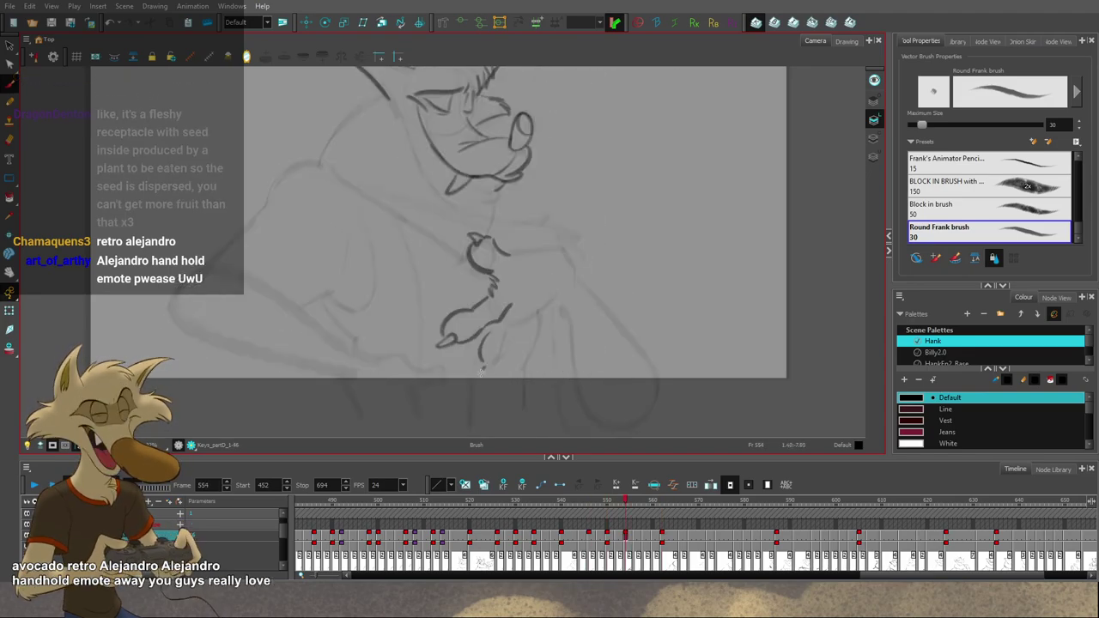
# Step: Draw the second finger with its claw and its edge back to the palm on frame 554, checking against frame 550
pyautogui.hotkey('ctrl', 'z')
pyautogui.moveTo(488, 332); pyautogui.dragTo(479, 372)
pyautogui.press('f')
pyautogui.press('g')
pyautogui.hotkey('ctrl', 'z')
pyautogui.moveTo(482, 360)
pyautogui.mouseDown()
pyautogui.moveTo(525, 321)
pyautogui.moveTo(512, 356)
pyautogui.moveTo(541, 311)
pyautogui.mouseUp()
pyautogui.press('f')
pyautogui.press('g')
pyautogui.hotkey('ctrl', 'z')
pyautogui.press('f')
pyautogui.press('g')
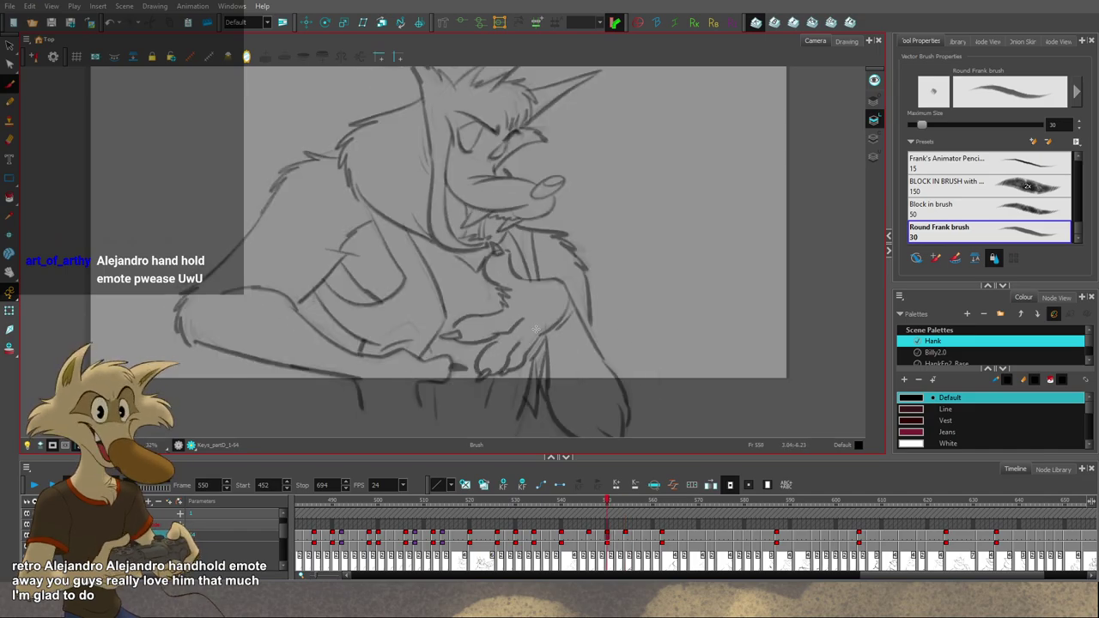
pyautogui.press('f')
pyautogui.press('g')
# Step: Draw the top edge of the hand from the thumb to the wrist and a short wrist line on frame 554
pyautogui.hotkey('ctrl', 'z')
pyautogui.moveTo(510, 264); pyautogui.dragTo(547, 247)
pyautogui.hotkey('ctrl', 'z')
pyautogui.press('f')
pyautogui.press('f')
pyautogui.press('g')
pyautogui.press('g')
pyautogui.press('g')
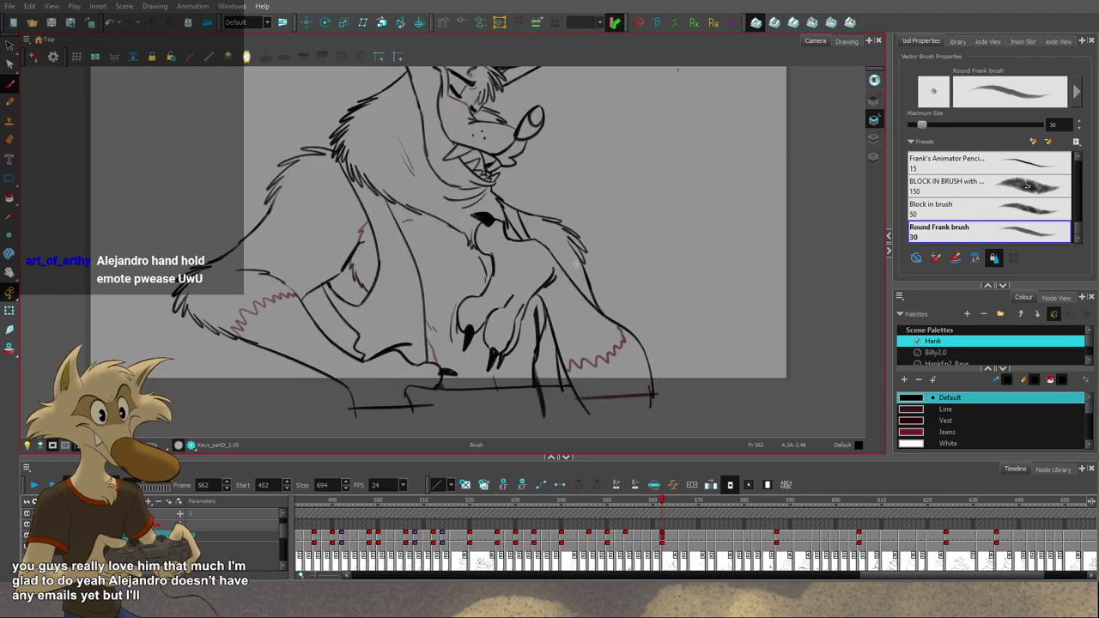
pyautogui.moveTo(552, 270); pyautogui.dragTo(558, 288)
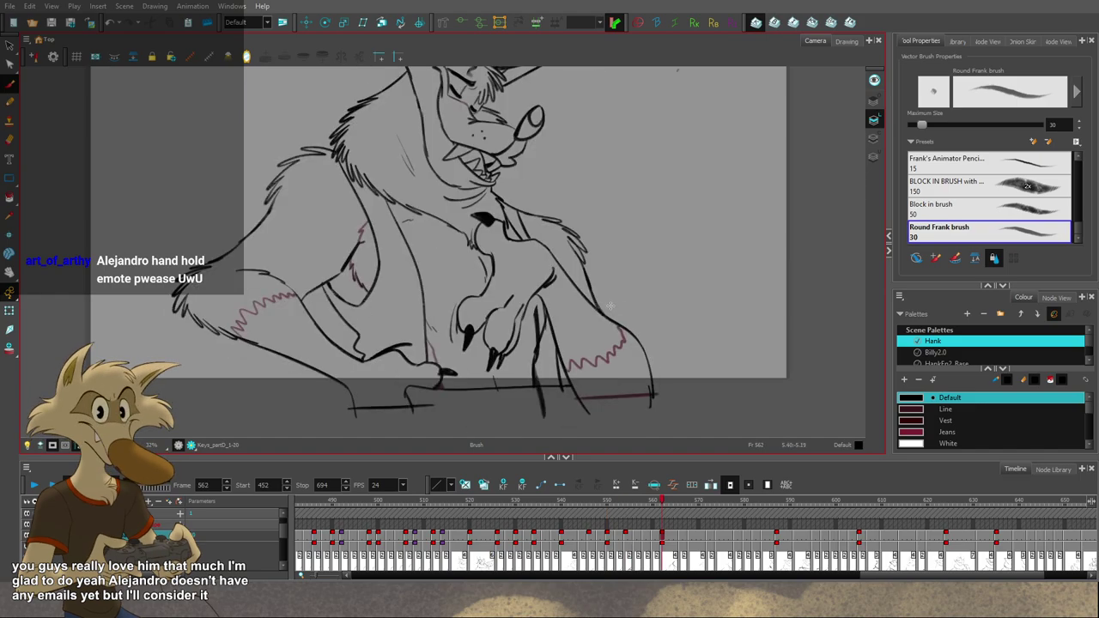
# Step: Draw the upper edge of the forearm from the wrist down toward the elbow on frame 554, comparing with frame 562
pyautogui.moveTo(557, 271); pyautogui.dragTo(644, 370)
pyautogui.hotkey('ctrl', 'z')
pyautogui.hotkey('ctrl', 'z')
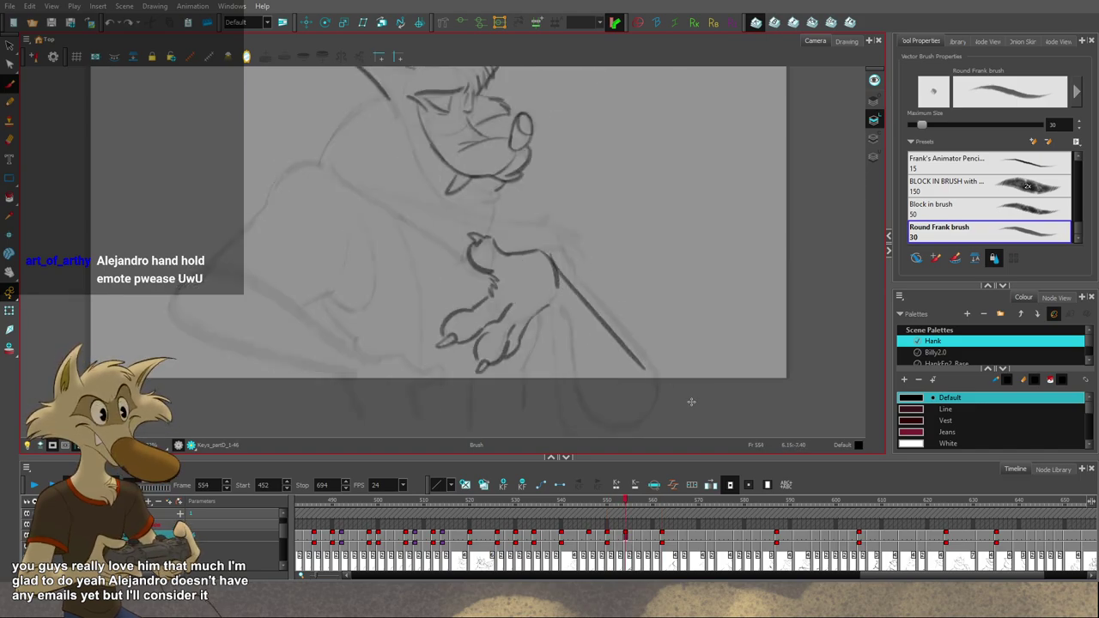
pyautogui.press('g')
pyautogui.press('f')
pyautogui.press('f')
pyautogui.press('g')
pyautogui.press('g')
pyautogui.press('f')
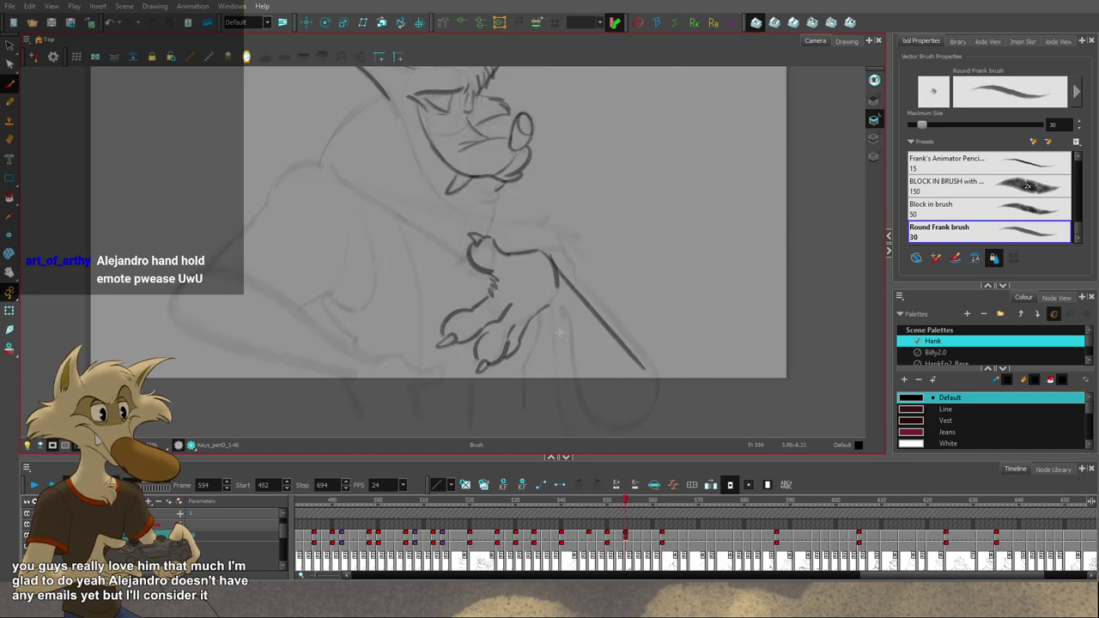
pyautogui.hotkey('ctrl', 'z')
pyautogui.moveTo(543, 316)
pyautogui.mouseDown()
pyautogui.moveTo(562, 350)
pyautogui.moveTo(558, 369)
pyautogui.moveTo(591, 405)
pyautogui.moveTo(567, 381)
pyautogui.mouseUp()
pyautogui.hotkey('ctrl', 'z')
pyautogui.press('f')
pyautogui.press('g')
pyautogui.press('g')
pyautogui.press('f')
pyautogui.hotkey('ctrl', 'z')
pyautogui.hotkey('ctrl', 'z')
pyautogui.hotkey('ctrl', 'z')
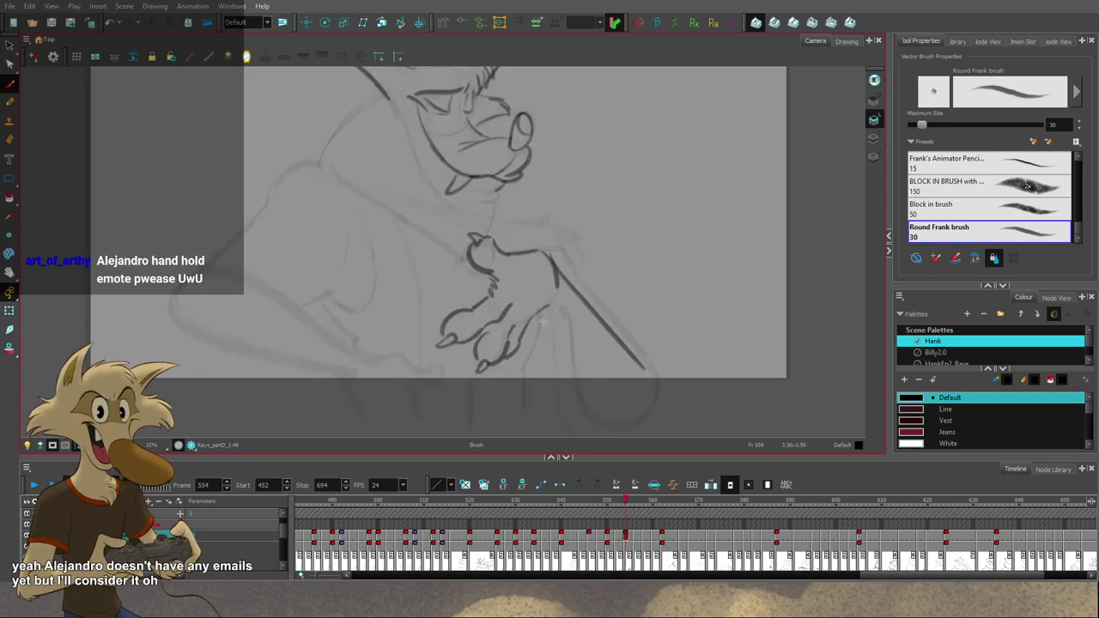
# Step: Draw the underside of the forearm from the palm down toward the elbow on frame 554
pyautogui.moveTo(540, 314)
pyautogui.mouseDown()
pyautogui.moveTo(572, 383)
pyautogui.moveTo(603, 415)
pyautogui.mouseUp()
pyautogui.press('f')
pyautogui.press('g')
pyautogui.hotkey('ctrl', 'z')
pyautogui.moveTo(569, 380); pyautogui.dragTo(600, 421)
pyautogui.press('g')
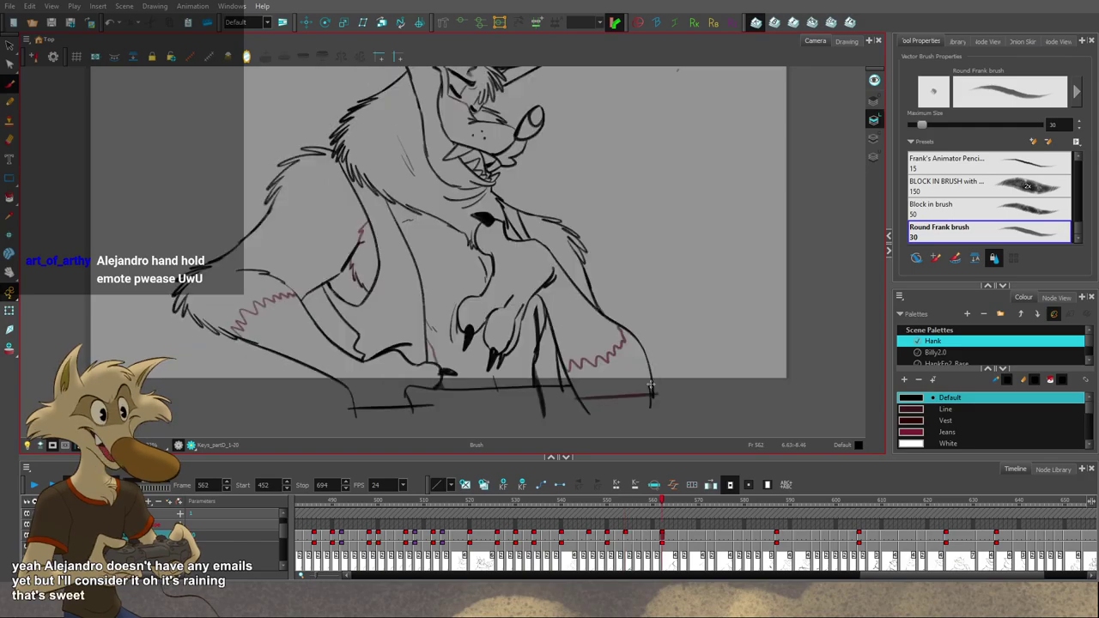
# Step: Extend the forearm's upper edge around the elbow and redraw it with a gentle curve on frame 554
pyautogui.press('f')
pyautogui.moveTo(642, 366); pyautogui.dragTo(657, 408)
pyautogui.press('g')
pyautogui.press('f')
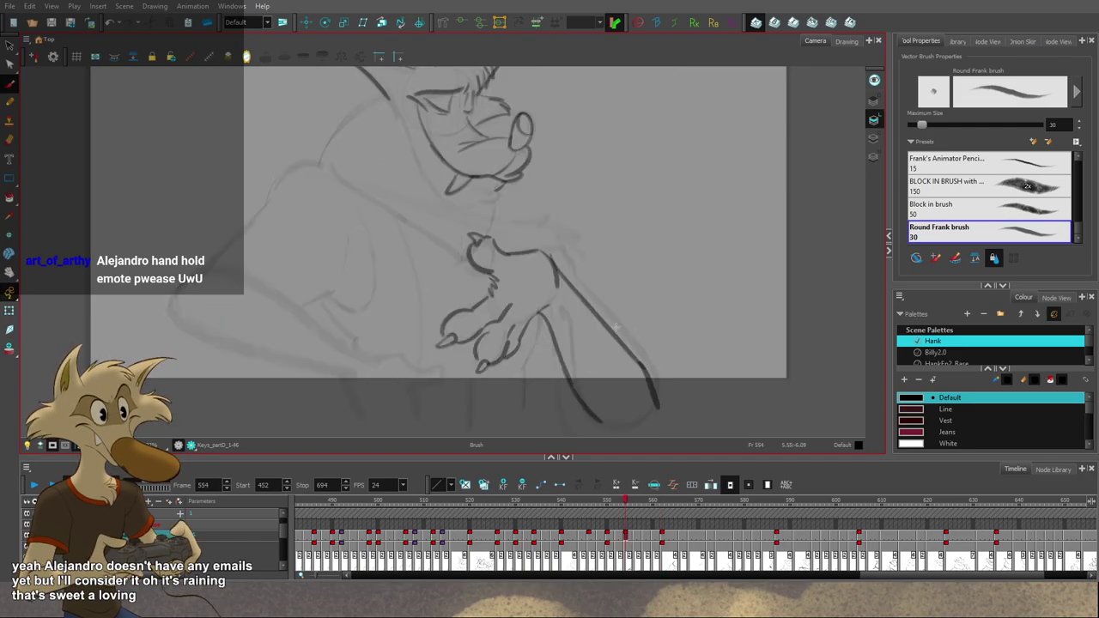
pyautogui.hotkey('ctrl', 'z')
pyautogui.hotkey('ctrl', 'z')
pyautogui.moveTo(564, 282)
pyautogui.mouseDown()
pyautogui.moveTo(653, 380)
pyautogui.moveTo(643, 385)
pyautogui.moveTo(612, 329)
pyautogui.moveTo(637, 363)
pyautogui.mouseUp()
pyautogui.hotkey('ctrl', 'z')
pyautogui.hotkey('ctrl', 'z')
# Step: Draw the cheek line from the ear down to the chin on frame 554, comparing it with the neighbouring key drawings
pyautogui.scroll(2, 635, 375)
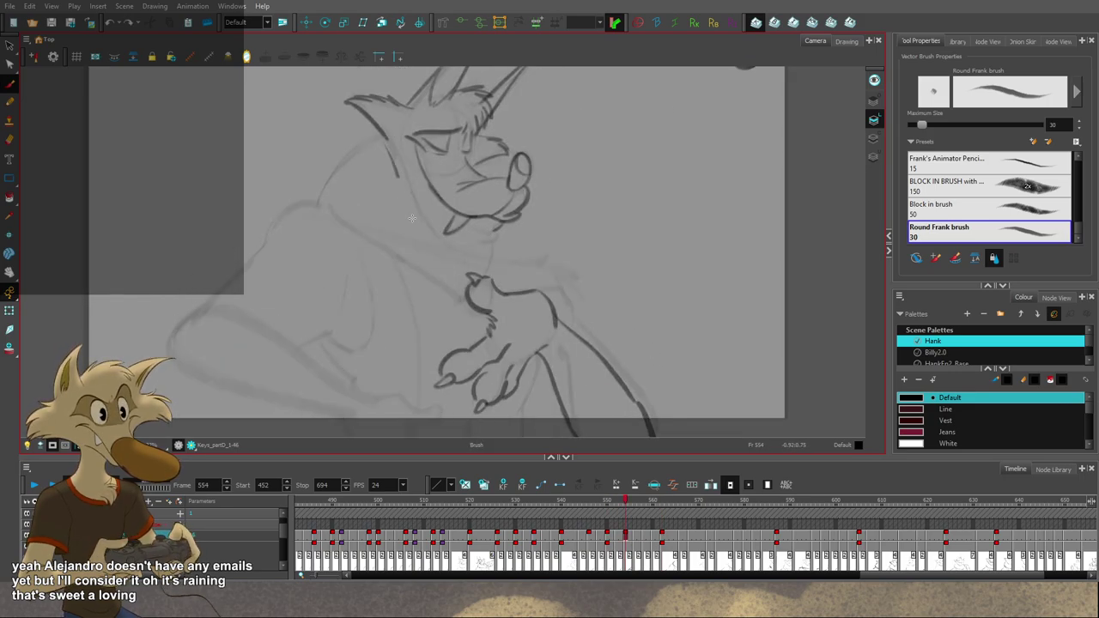
pyautogui.moveTo(395, 155); pyautogui.dragTo(451, 238)
pyautogui.hotkey('ctrl', 'z')
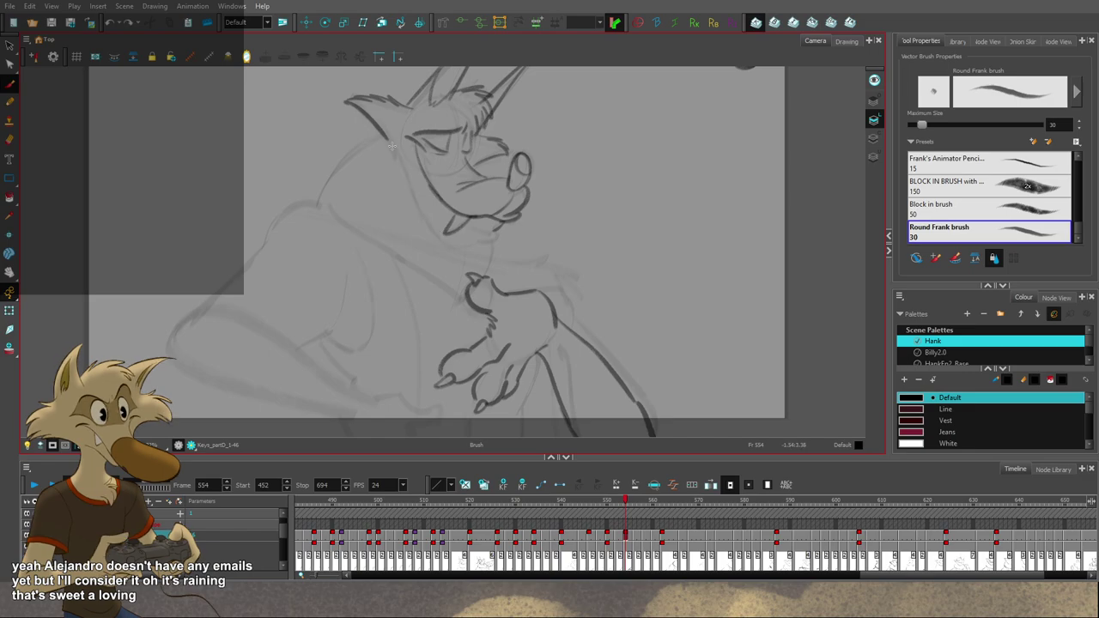
pyautogui.moveTo(388, 140)
pyautogui.mouseDown()
pyautogui.moveTo(456, 241)
pyautogui.moveTo(421, 208)
pyautogui.moveTo(446, 234)
pyautogui.moveTo(489, 226)
pyautogui.moveTo(423, 212)
pyautogui.moveTo(440, 235)
pyautogui.moveTo(489, 227)
pyautogui.mouseUp()
pyautogui.hotkey('ctrl', 'z')
pyautogui.press('g')
pyautogui.press('f')
pyautogui.press('f')
pyautogui.press('g')
pyautogui.press('g')
pyautogui.press('f')
pyautogui.hotkey('ctrl', 'z')
pyautogui.hotkey('ctrl', 'z')
pyautogui.hotkey('alt', 's')
pyautogui.click(428, 212)
pyautogui.hotkey('alt', 'b')
pyautogui.hotkey('ctrl', 'z')
pyautogui.press('g')
pyautogui.press('f')
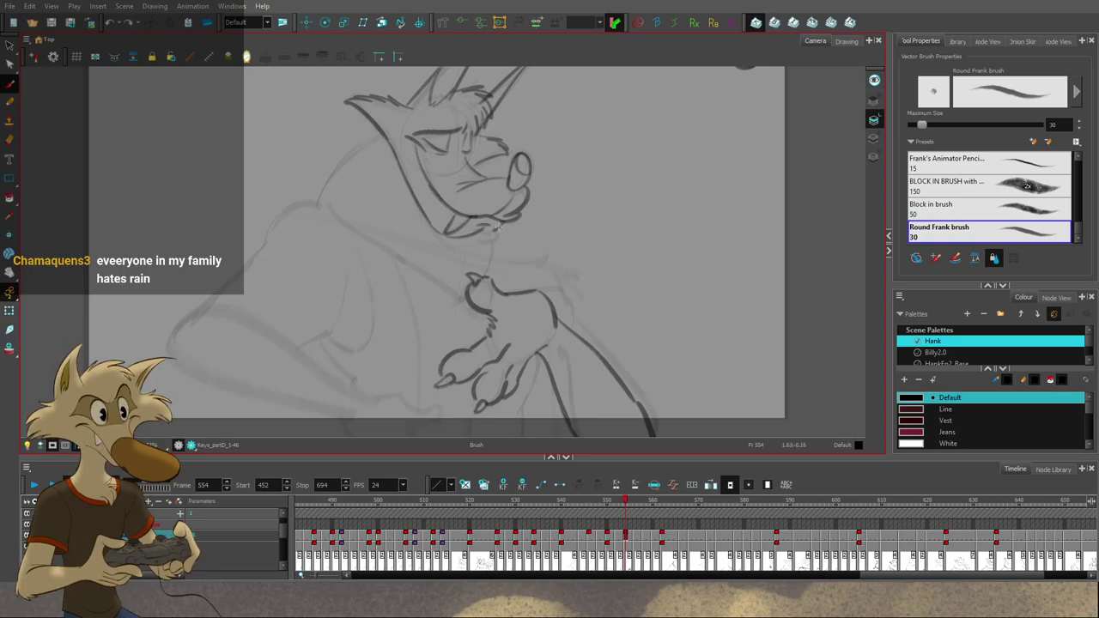
# Step: Draw the small teeth and lower mouth line beside the fang on frame 554, and save the scene
pyautogui.press('f')
pyautogui.press('g')
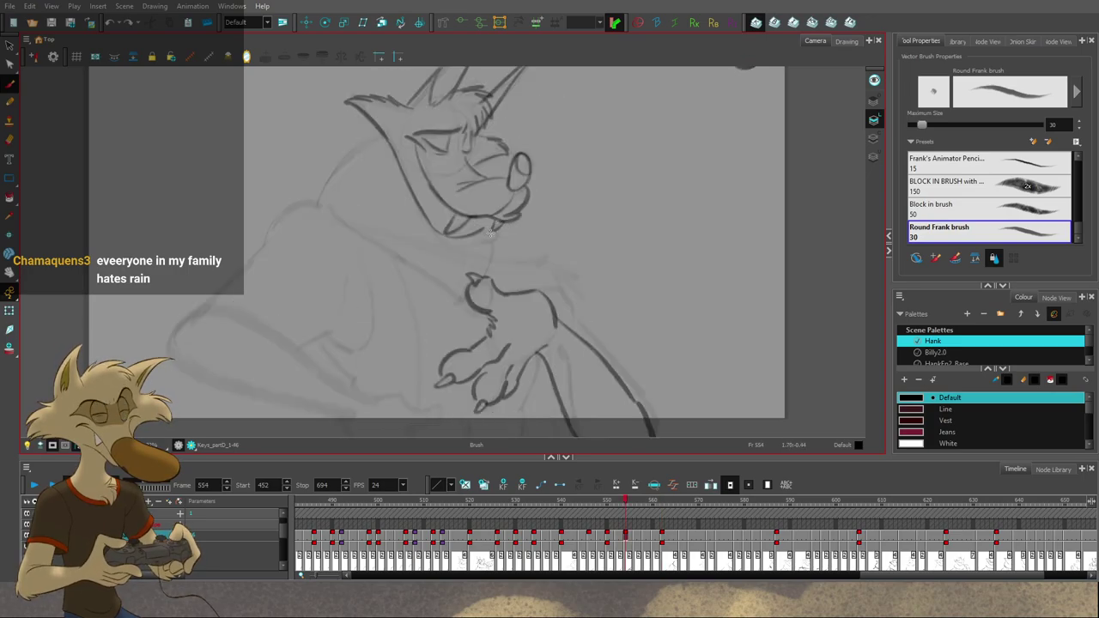
pyautogui.press('f')
pyautogui.press('f')
pyautogui.press('g')
pyautogui.press('g')
pyautogui.press('g')
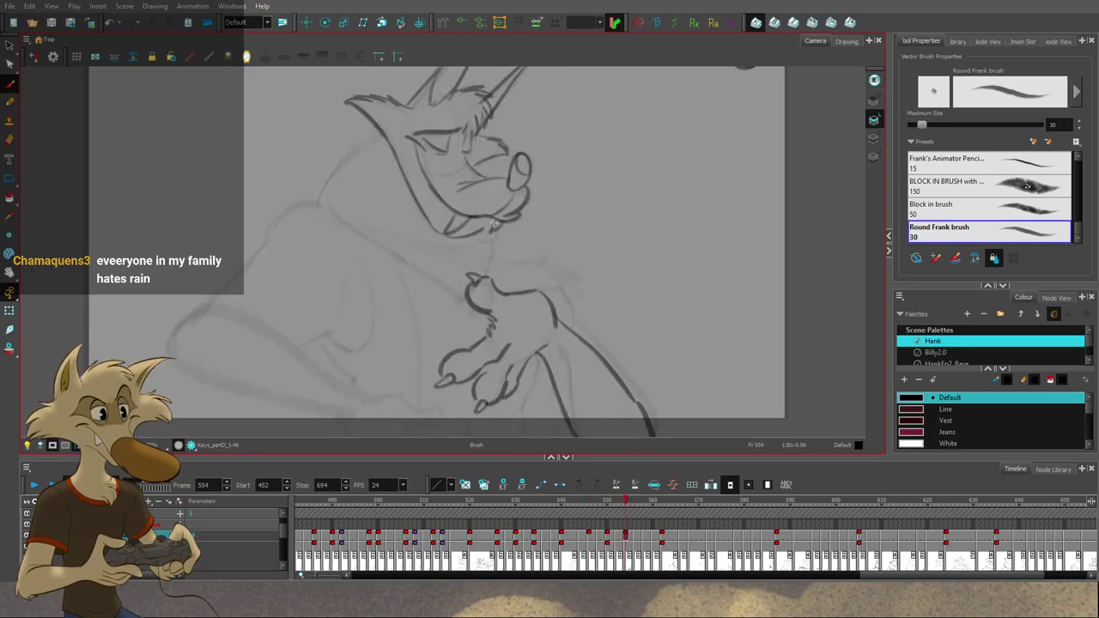
pyautogui.press('f')
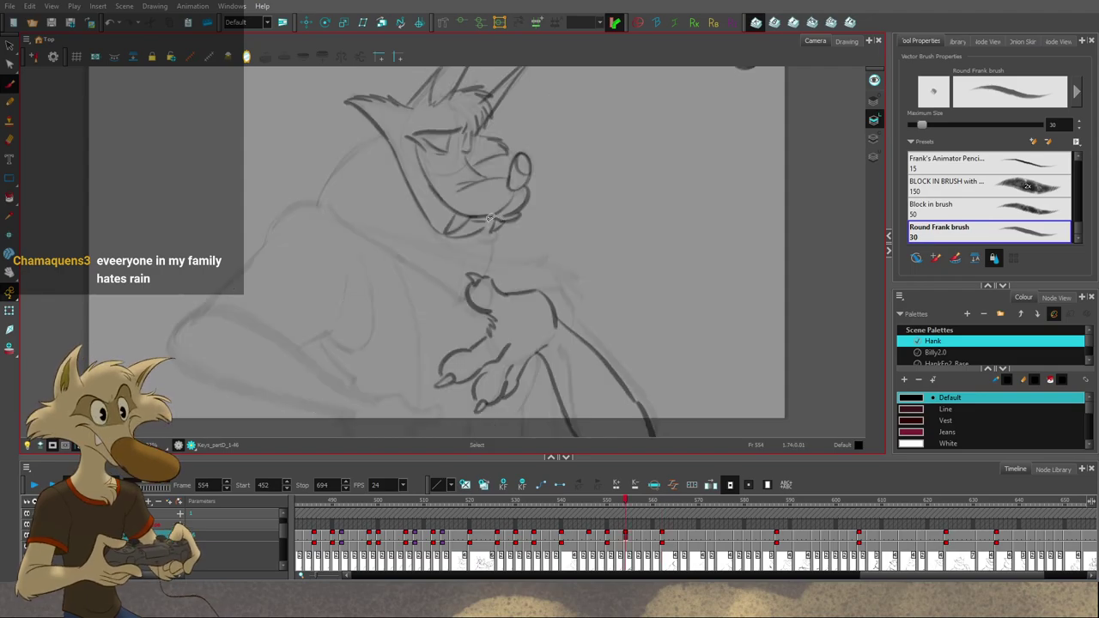
pyautogui.moveTo(476, 224); pyautogui.dragTo(496, 224)
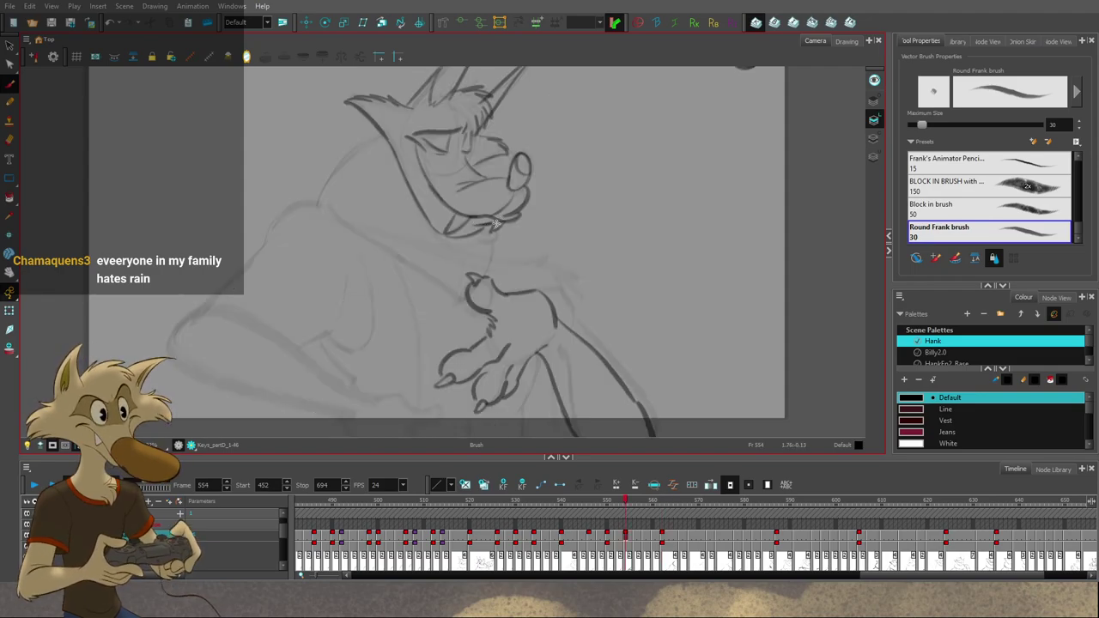
pyautogui.hotkey('ctrl', 's')
# Step: Compare the wolf's head on frame 554 with the key drawings at frames 546, 550 and 562
pyautogui.scroll(-3, 502, 241)
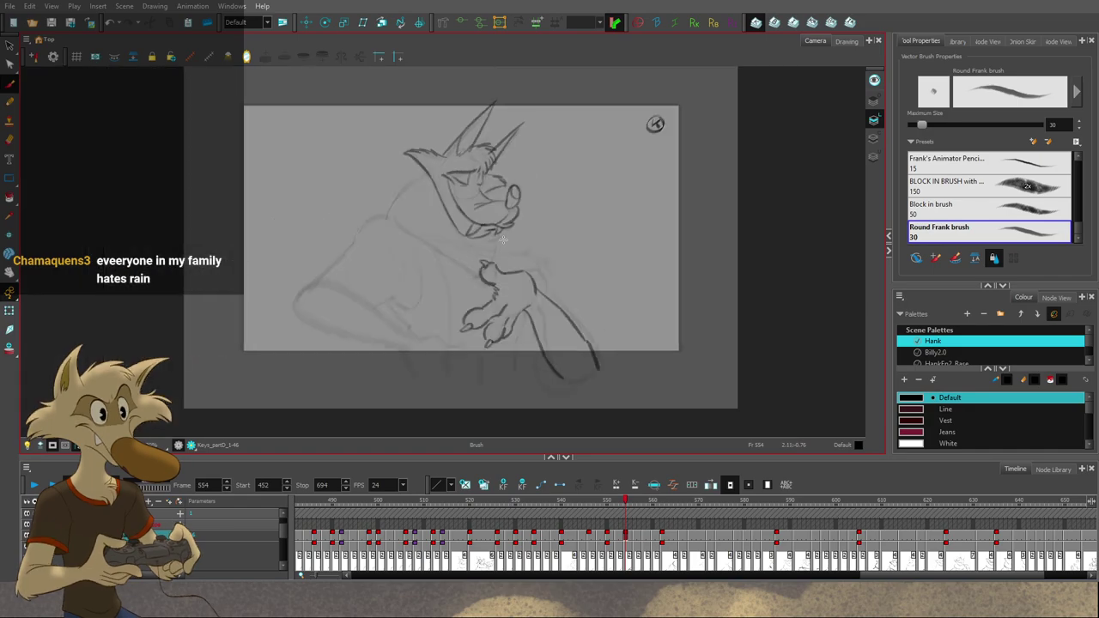
pyautogui.scroll(1, 502, 240)
pyautogui.scroll(2, 471, 179)
pyautogui.press('f')
pyautogui.press('f')
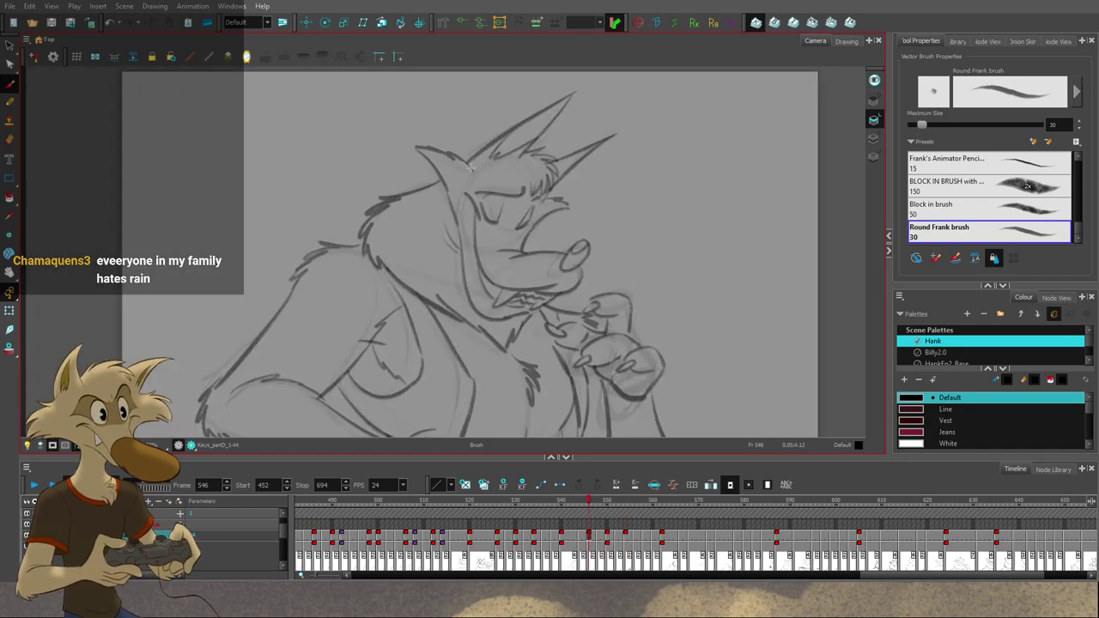
pyautogui.press('g')
pyautogui.press('g')
pyautogui.press('g')
pyautogui.scroll(1, 472, 168)
pyautogui.press('f')
pyautogui.press('f')
pyautogui.press('.')
pyautogui.press('.')
pyautogui.press('.')
pyautogui.press('.')
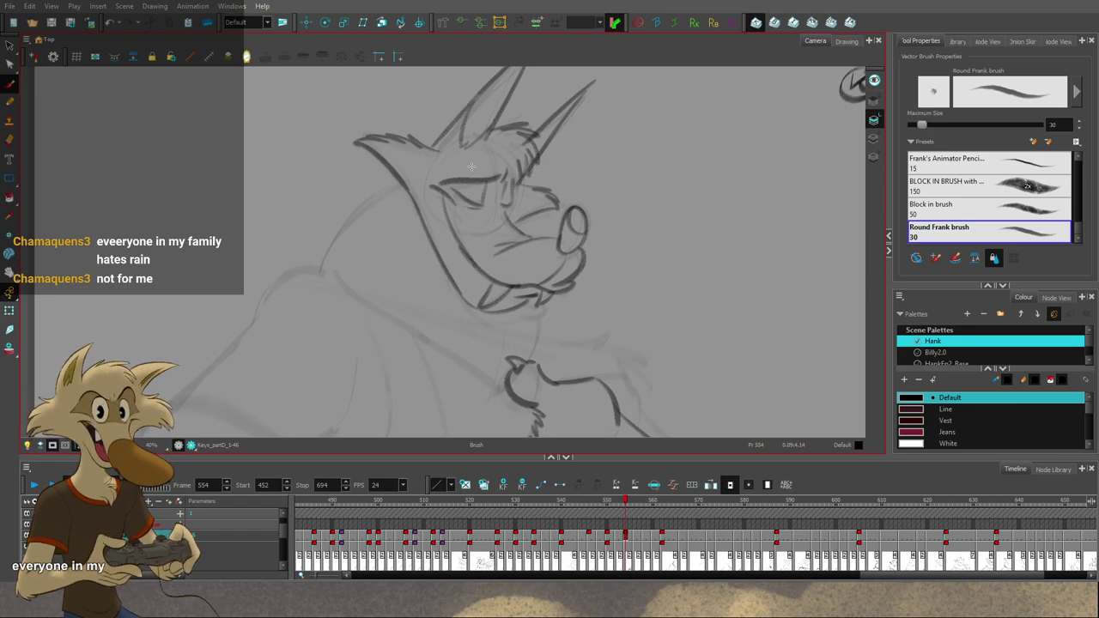
pyautogui.press('f')
pyautogui.press('f')
pyautogui.press('g')
pyautogui.press('g')
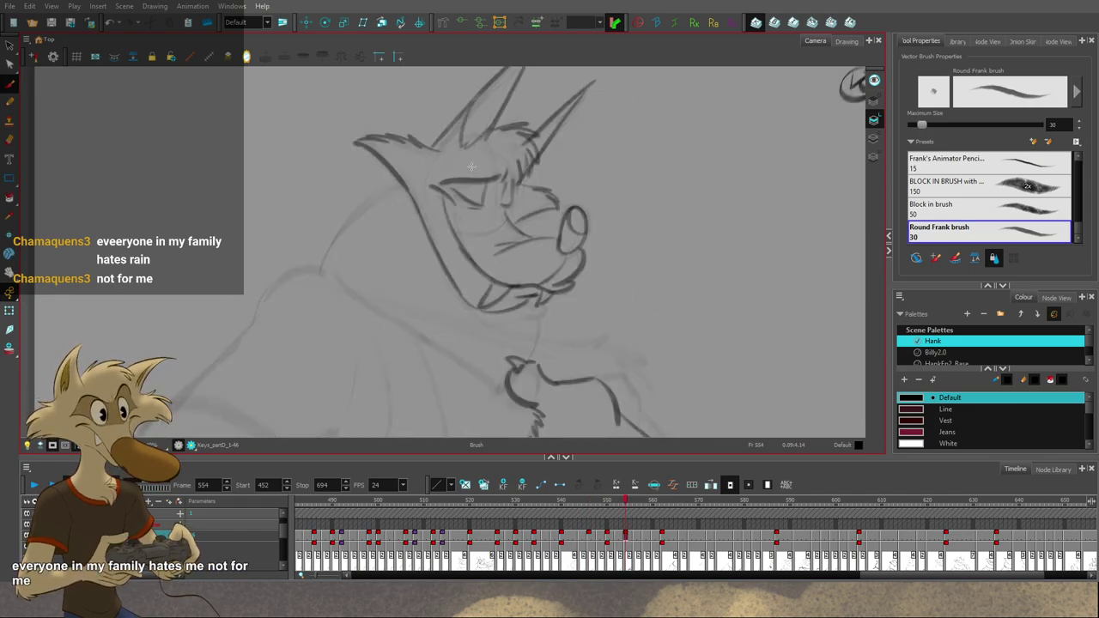
pyautogui.press('g')
pyautogui.press('f')
# Step: Check the head's movement by stepping frame by frame back and forth between frames 550 and 554
pyautogui.press(',')
pyautogui.press(',')
pyautogui.press(',')
pyautogui.press(',')
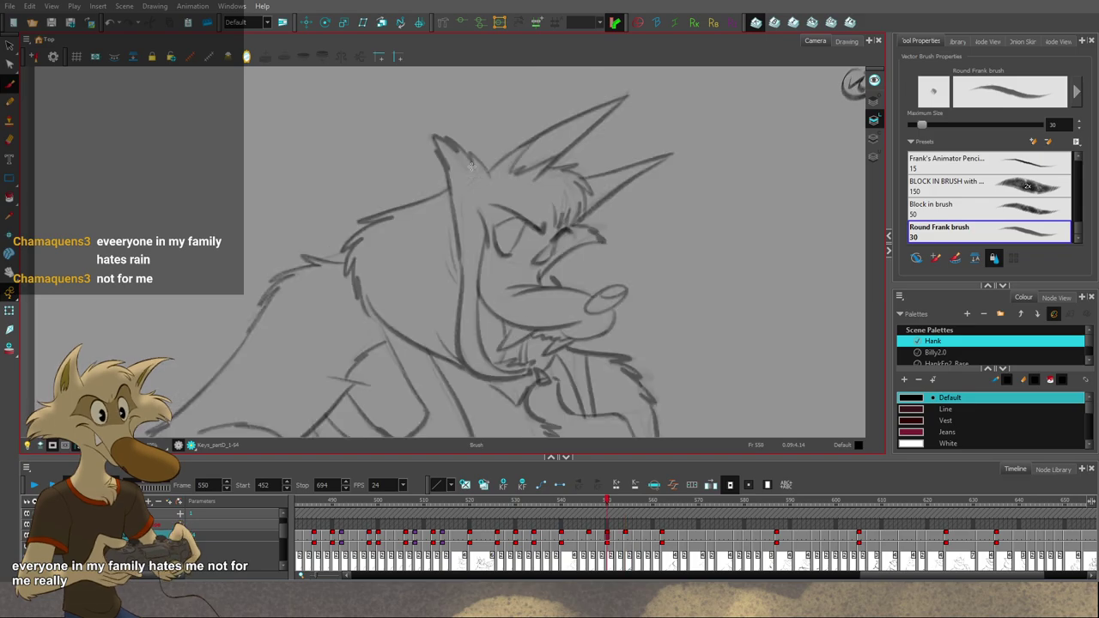
pyautogui.press('.')
pyautogui.press('.')
pyautogui.press('.')
pyautogui.press('.')
pyautogui.press(',')
pyautogui.press(',')
pyautogui.press(',')
pyautogui.press(',')
pyautogui.press('.')
pyautogui.press('.')
pyautogui.press('.')
pyautogui.press('.')
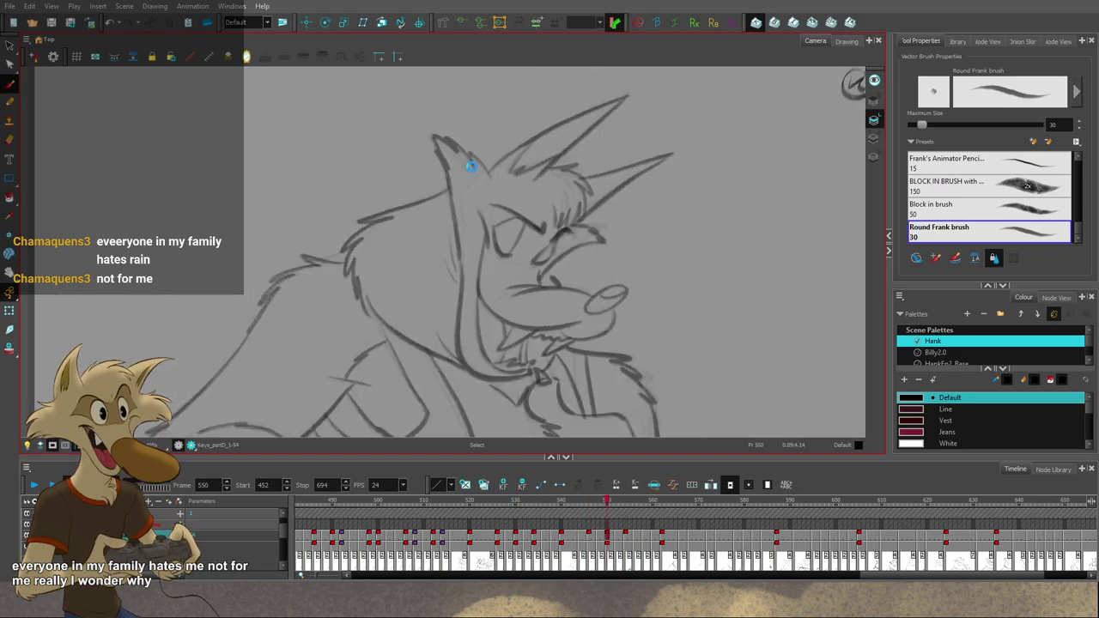
# Step: Draw the fur line down the back of the neck from behind the ear on frame 554, comparing it with frame 550
pyautogui.press(',')
pyautogui.press(',')
pyautogui.press(',')
pyautogui.press(',')
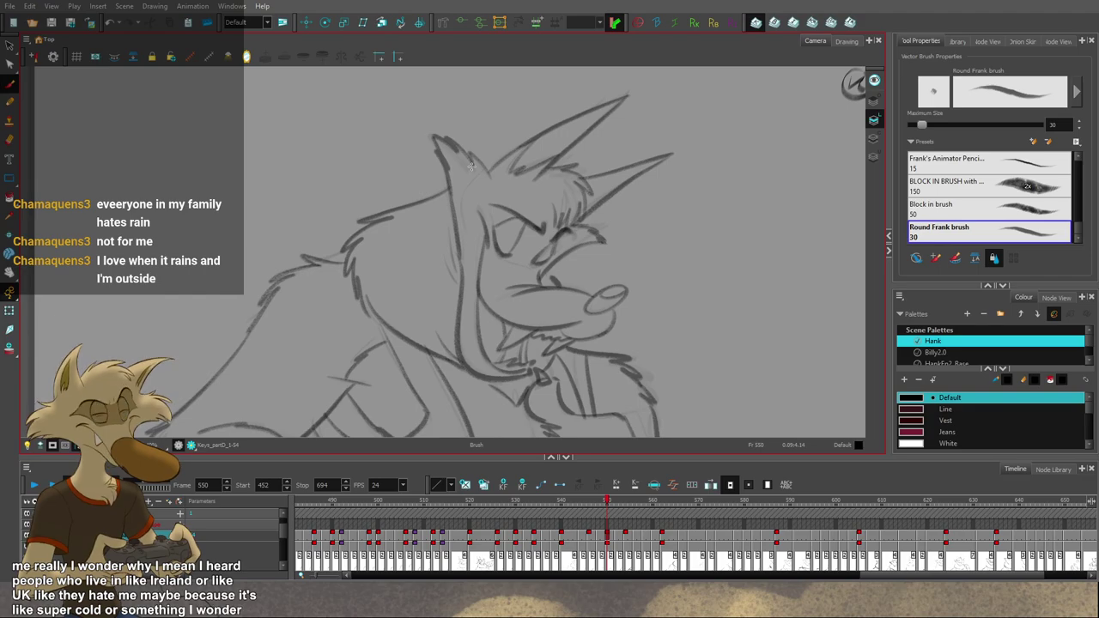
pyautogui.press('g')
pyautogui.press('g')
pyautogui.press('f')
pyautogui.press('f')
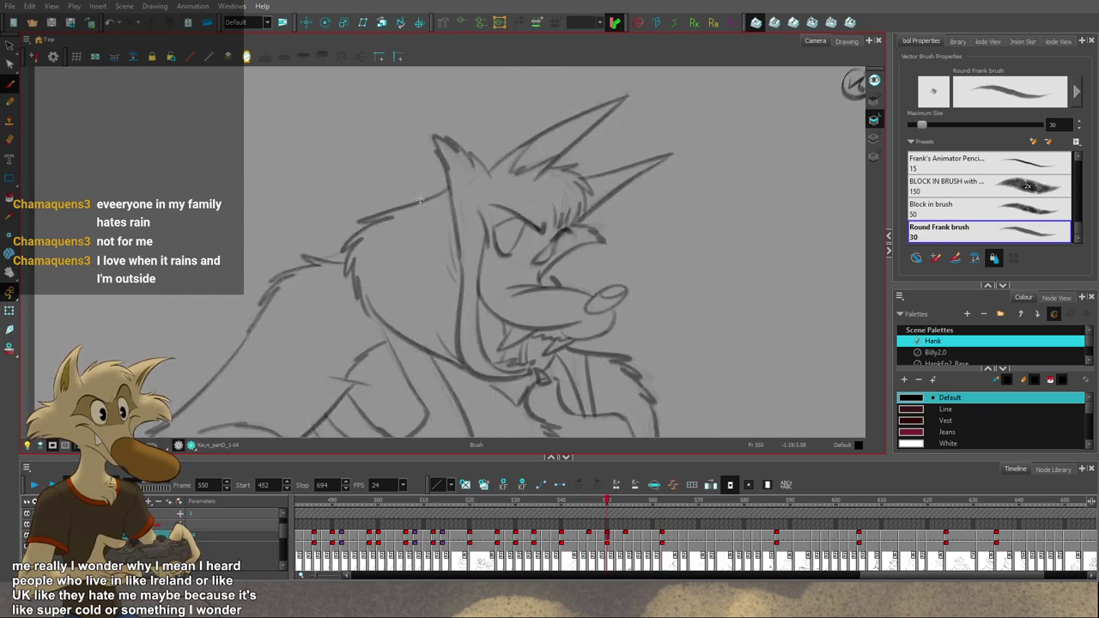
pyautogui.press('g')
pyautogui.press('f')
pyautogui.press('g')
pyautogui.moveTo(404, 183)
pyautogui.mouseDown()
pyautogui.moveTo(353, 209)
pyautogui.moveTo(337, 237)
pyautogui.moveTo(333, 261)
pyautogui.moveTo(351, 294)
pyautogui.mouseUp()
# Step: Compare the neck and overall pose on frame 554 with the key drawings at frames 546 and 550
pyautogui.press('f')
pyautogui.press('f')
pyautogui.press('f')
pyautogui.press('f')
pyautogui.scroll(-3, 451, 334)
pyautogui.press('g')
pyautogui.press('g')
pyautogui.press('g')
pyautogui.press('g')
pyautogui.press('g')
pyautogui.press('g')
pyautogui.press('g')
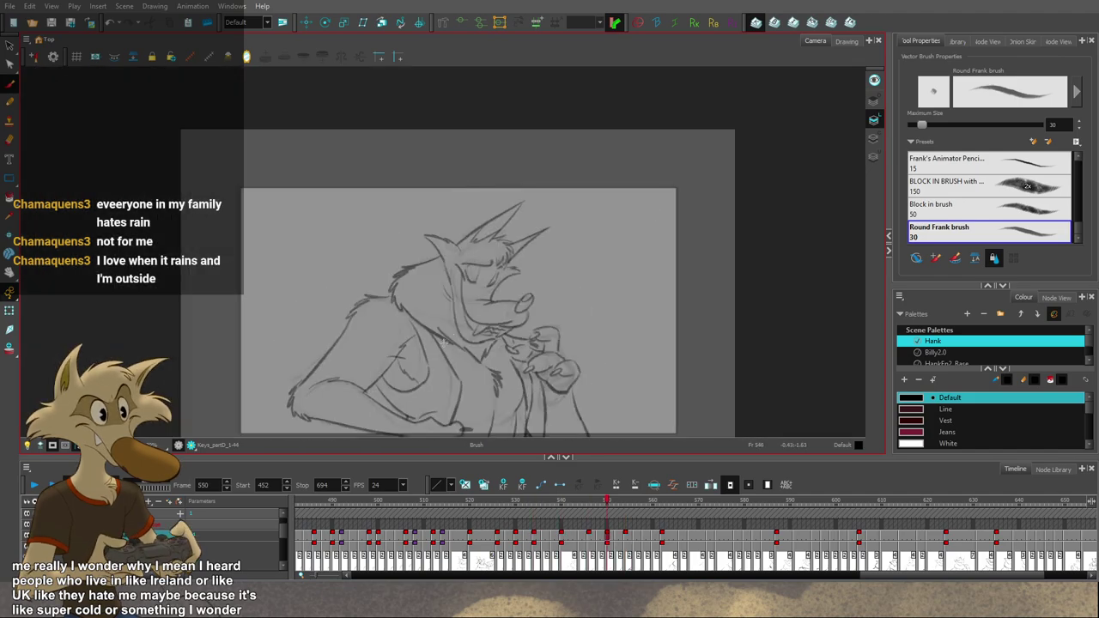
pyautogui.scroll(-1, 454, 336)
pyautogui.press('f')
pyautogui.press('f')
pyautogui.press('f')
pyautogui.scroll(3, 454, 336)
pyautogui.press('f')
pyautogui.press('g')
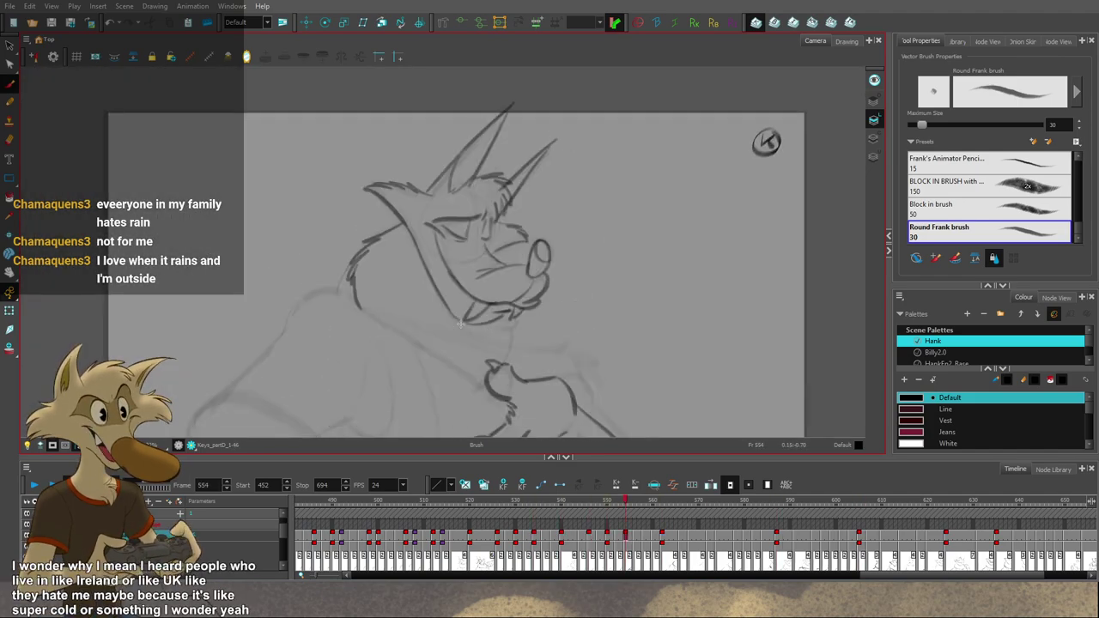
# Step: Rework the back-of-neck fur line on frame 554 so it bulges further out behind the head
pyautogui.press('f')
pyautogui.press('g')
pyautogui.press('s')
pyautogui.moveTo(407, 215)
pyautogui.mouseDown()
pyautogui.moveTo(390, 305)
pyautogui.moveTo(376, 314)
pyautogui.mouseUp()
pyautogui.press('f')
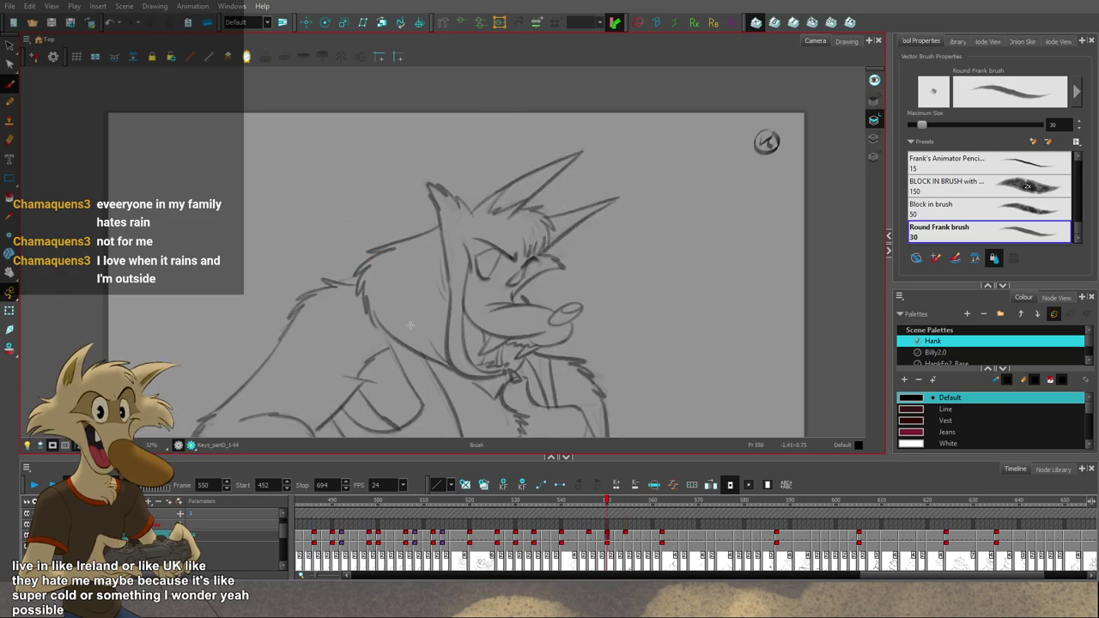
pyautogui.press('g')
pyautogui.press('g')
pyautogui.press('f')
pyautogui.press('e')
pyautogui.press(',')
pyautogui.press('.')
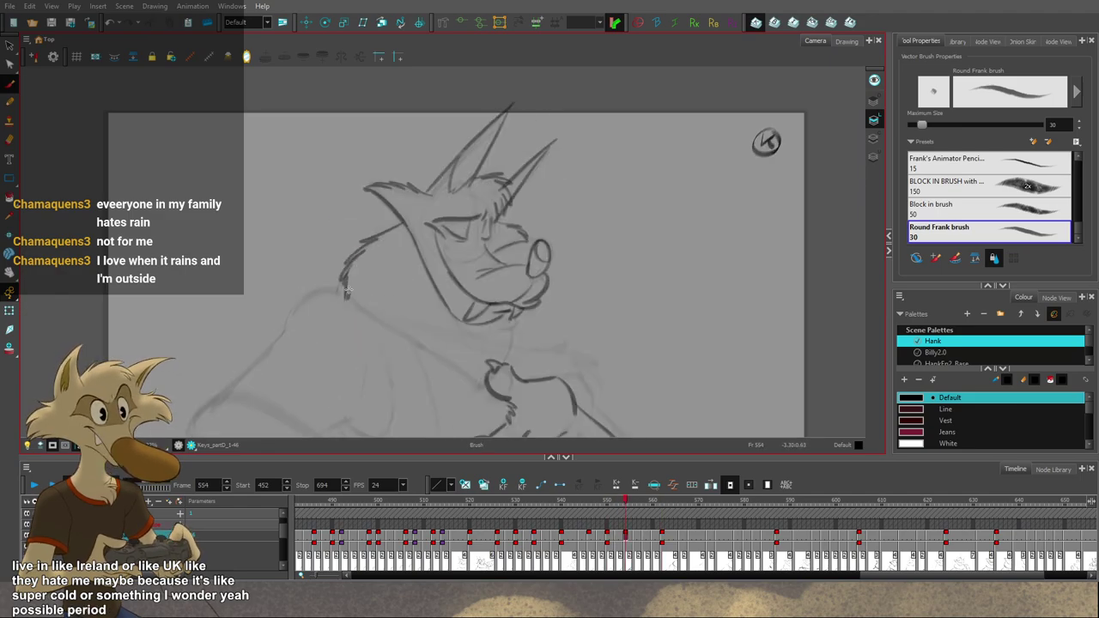
# Step: Extend the neck fur on frame 554 with a short line curving from the nape toward the chest
pyautogui.hotkey('alt', 's')
pyautogui.hotkey('alt', 'b')
pyautogui.moveTo(347, 294); pyautogui.dragTo(373, 320)
pyautogui.press('f')
pyautogui.press('g')
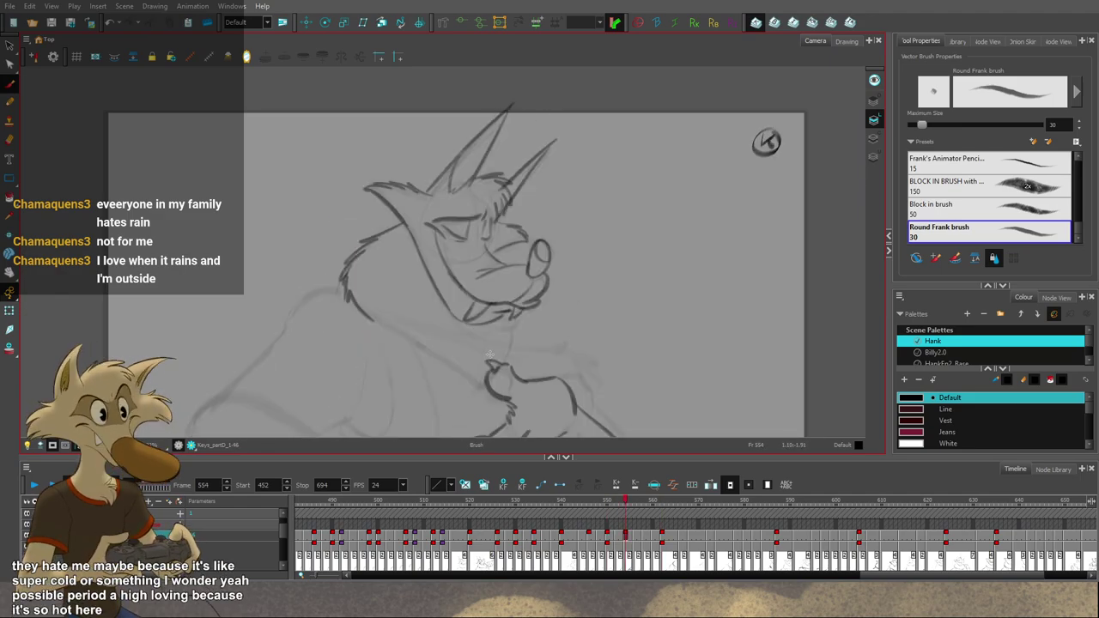
# Step: Draw the short curved lines beneath the jaw on frame 554, comparing them with the neighbouring key drawings
pyautogui.press('g')
pyautogui.press('f')
pyautogui.press('f')
pyautogui.press('g')
pyautogui.press(',')
pyautogui.press('.')
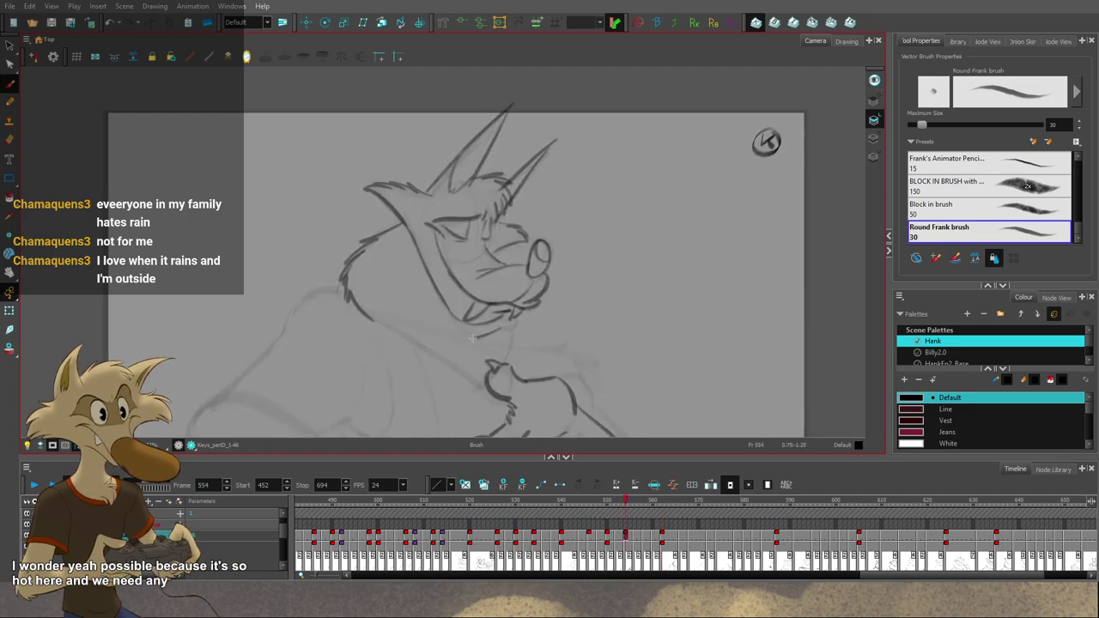
pyautogui.press('f')
pyautogui.press('g')
pyautogui.press('g')
pyautogui.press('f')
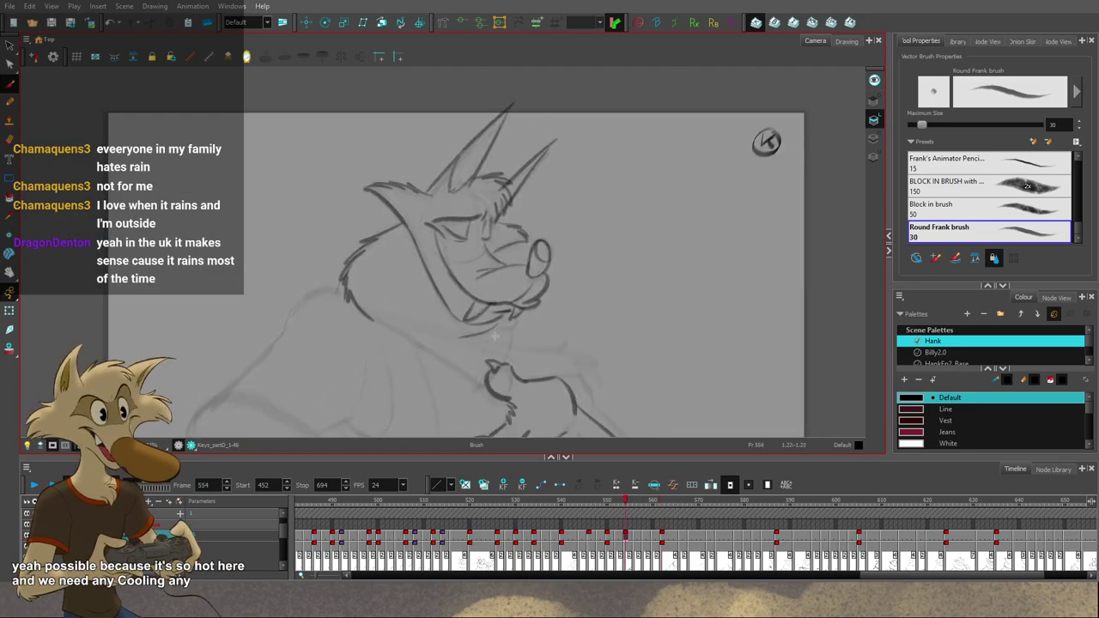
pyautogui.press('g')
pyautogui.press(',')
# Step: Draw the jagged throat fur running down from the chin on frame 554, comparing it with frame 562
pyautogui.hotkey('alt', 's')
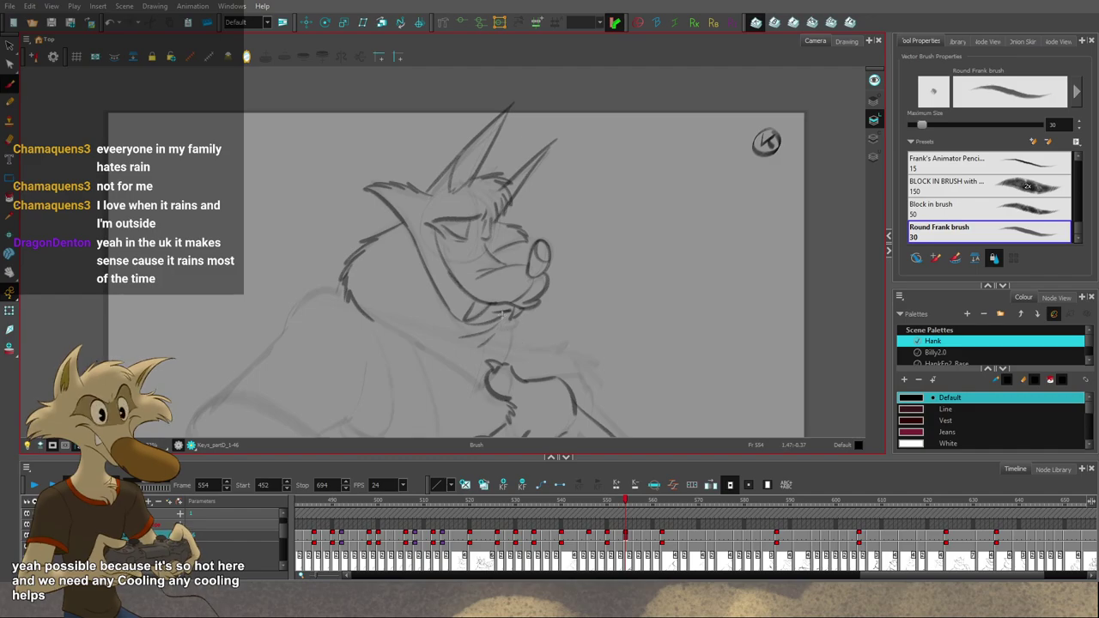
pyautogui.press('f')
pyautogui.press('g')
pyautogui.press('g')
pyautogui.press('f')
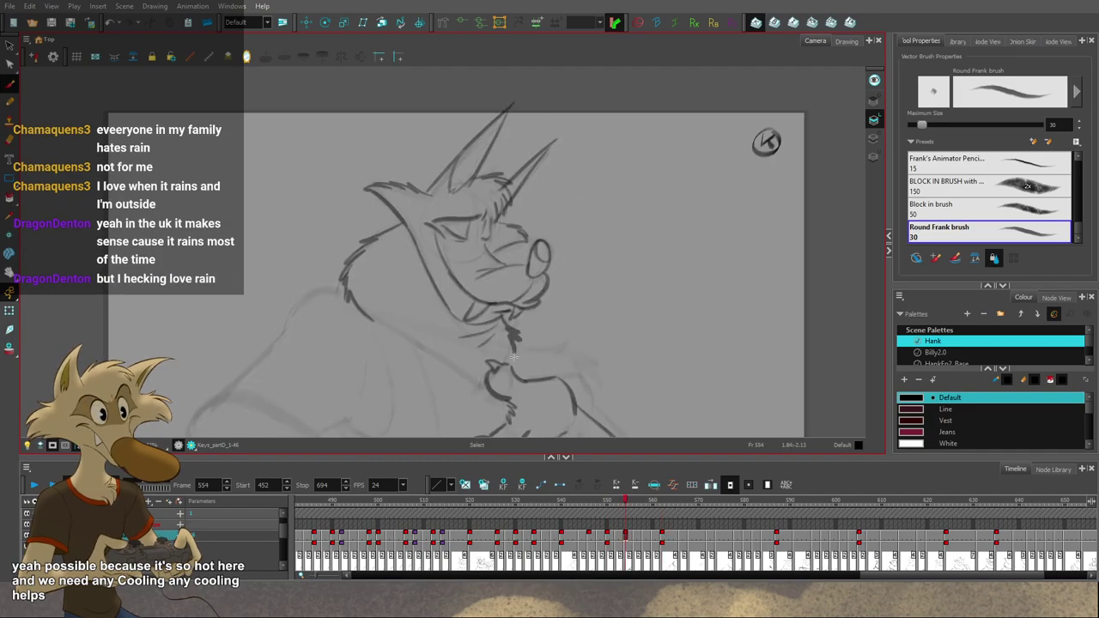
pyautogui.press('g')
pyautogui.press(',')
pyautogui.press('.')
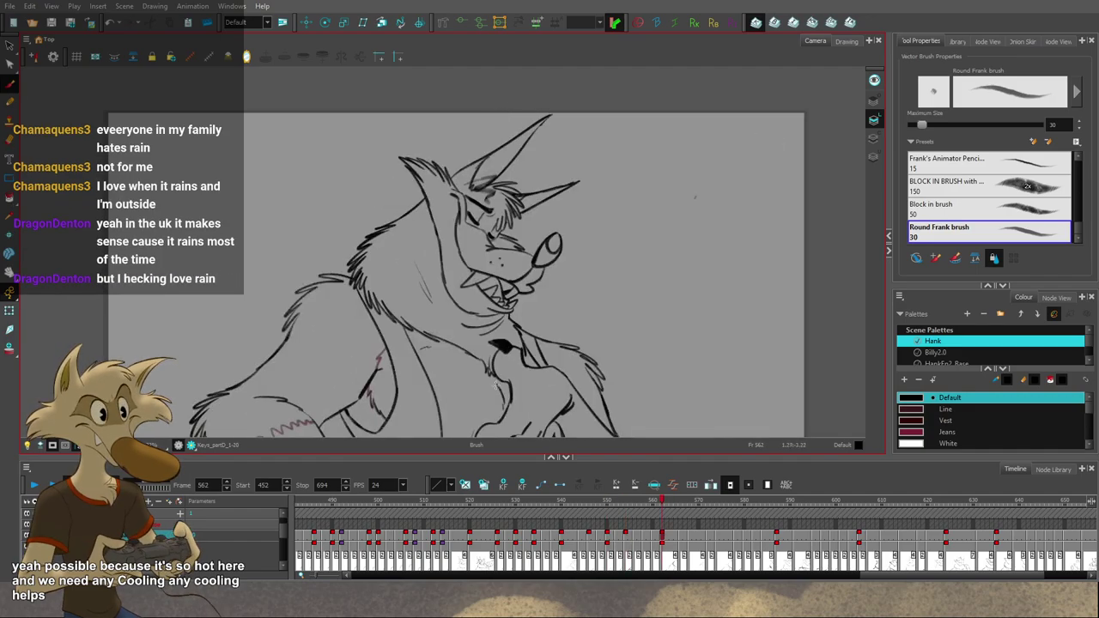
# Step: Undo the last stroke and draw the long fur line across the chest down to the hand on frame 554
pyautogui.press(',')
pyautogui.hotkey('ctrl', 'z')
pyautogui.moveTo(367, 308); pyautogui.dragTo(484, 380)
pyautogui.press('g')
pyautogui.press('f')
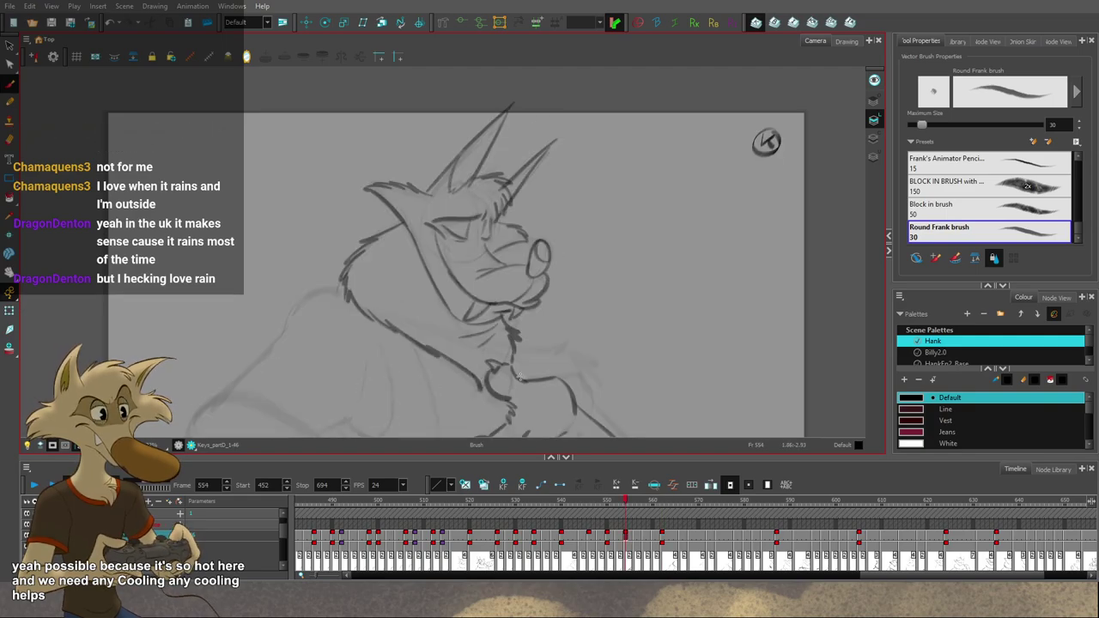
# Step: Step through the key drawings from frame 554 up to frame 605 to review the arm and body poses
pyautogui.press('f')
pyautogui.press('f')
pyautogui.press('f')
pyautogui.press('1')
pyautogui.press('1')
pyautogui.press('1')
pyautogui.press('g')
pyautogui.press('g')
pyautogui.press('g')
pyautogui.press('g')
pyautogui.press('g')
pyautogui.press('g')
pyautogui.press('1')
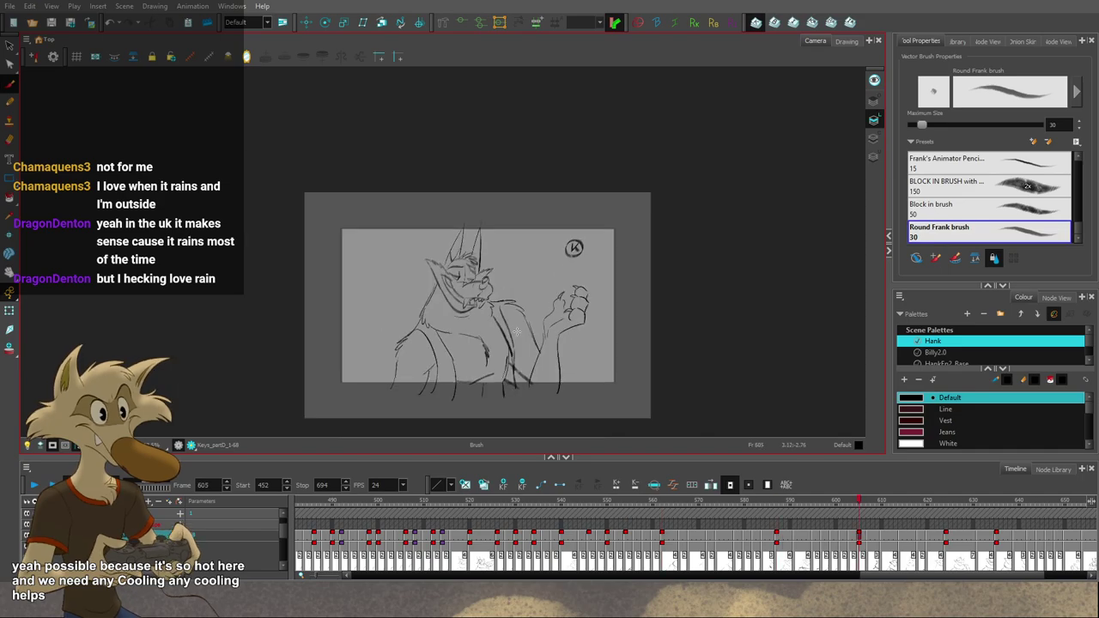
pyautogui.press('f')
pyautogui.press('f')
pyautogui.press('.')
pyautogui.press('.')
pyautogui.scroll(2, 516, 340)
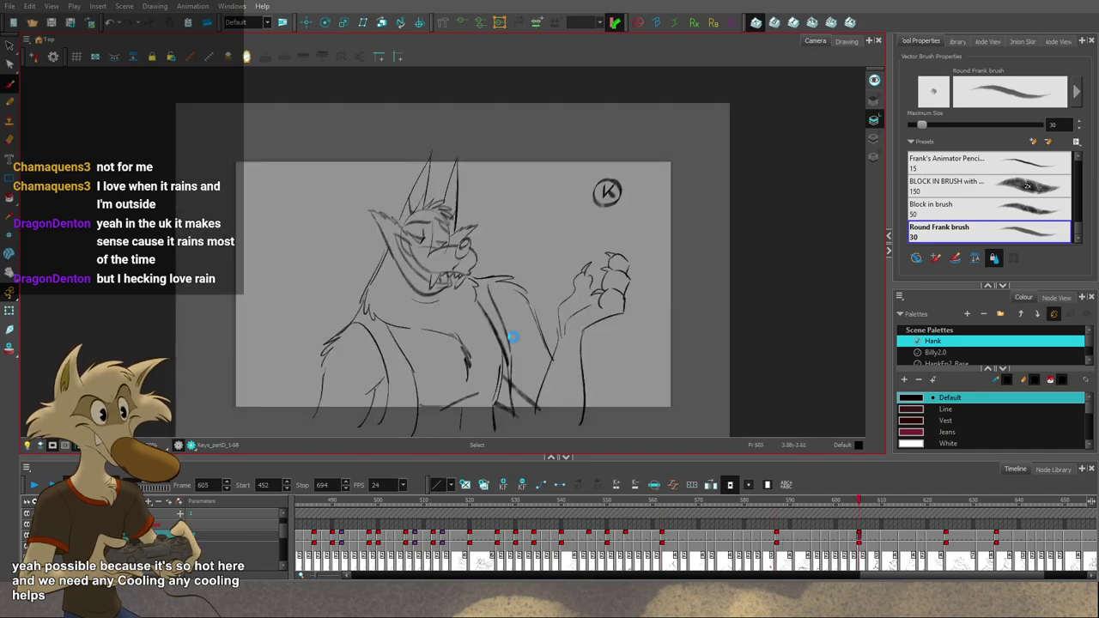
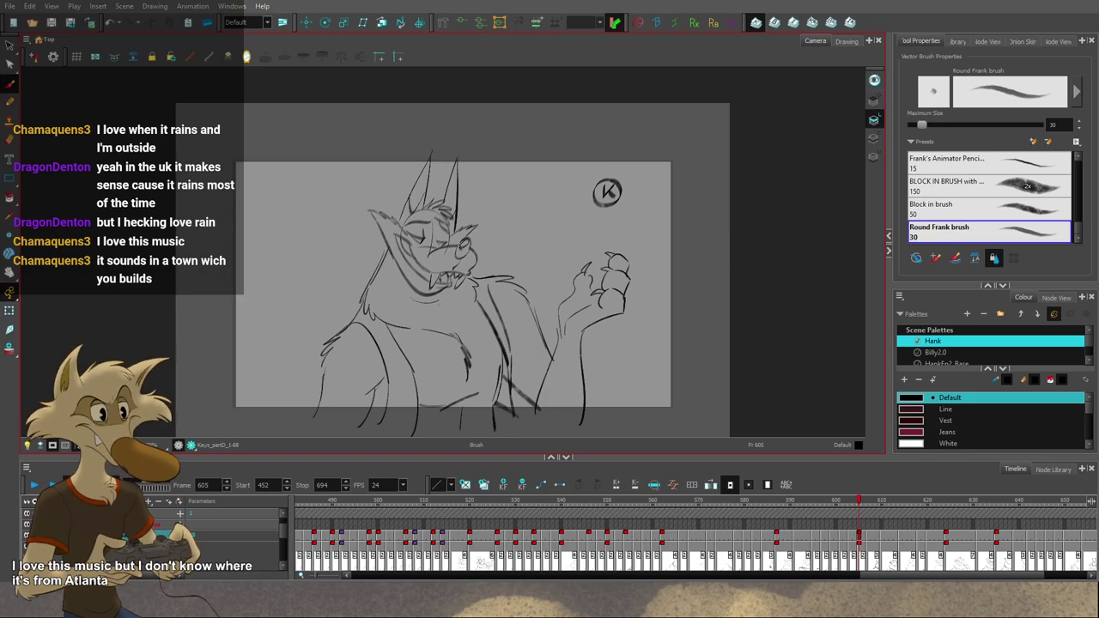
# Step: Compare the full pose on frame 554 with the key drawings at frames 550 and 562
pyautogui.scroll(-3, 394, 188)
pyautogui.scroll(2, 424, 219)
pyautogui.press('f')
pyautogui.press('f')
pyautogui.press('f')
pyautogui.press('f')
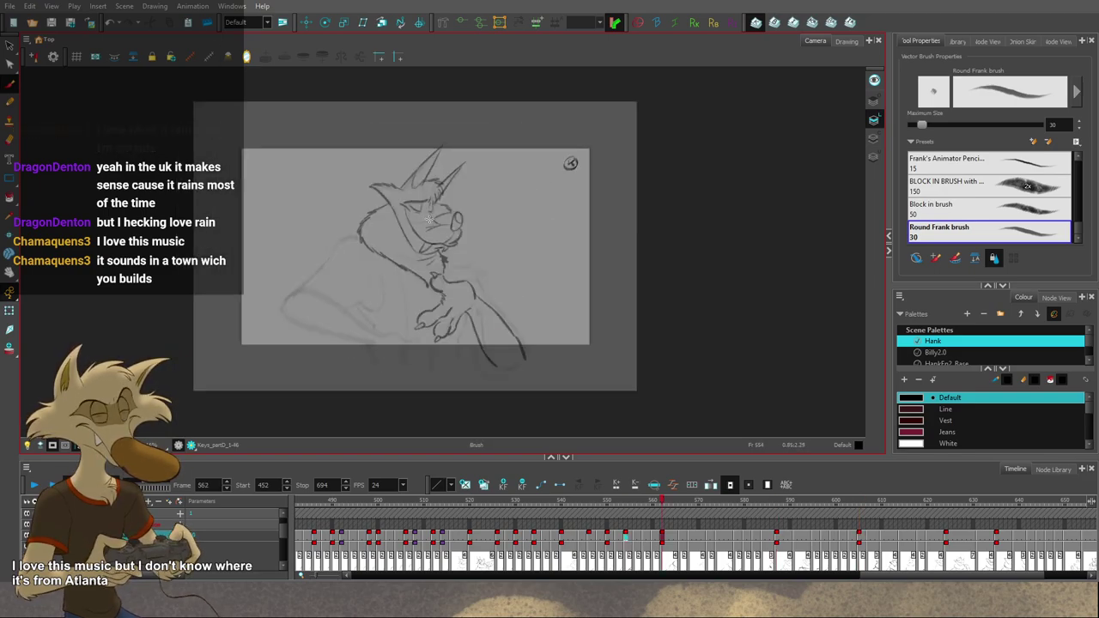
pyautogui.press('g')
pyautogui.press('f')
pyautogui.press('f')
pyautogui.press('f')
pyautogui.press('g')
pyautogui.press('g')
pyautogui.press('g')
pyautogui.press('g')
pyautogui.press('g')
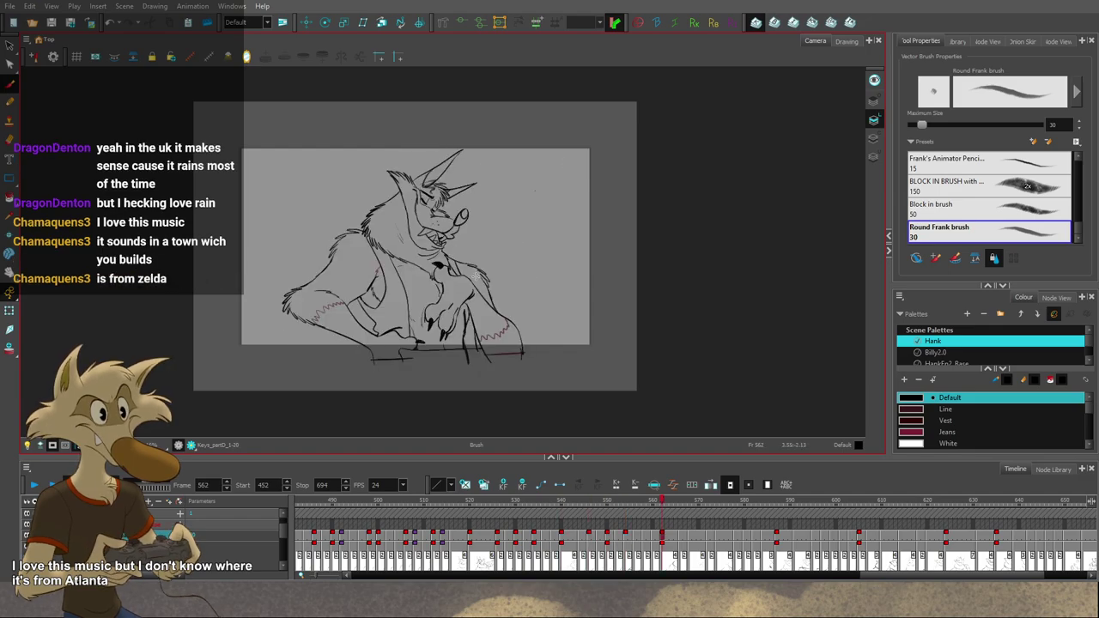
pyautogui.scroll(1, 478, 280)
pyautogui.press('f')
pyautogui.press('f')
pyautogui.press('f')
pyautogui.press('f')
pyautogui.press('f')
pyautogui.press('f')
pyautogui.scroll(1, 455, 266)
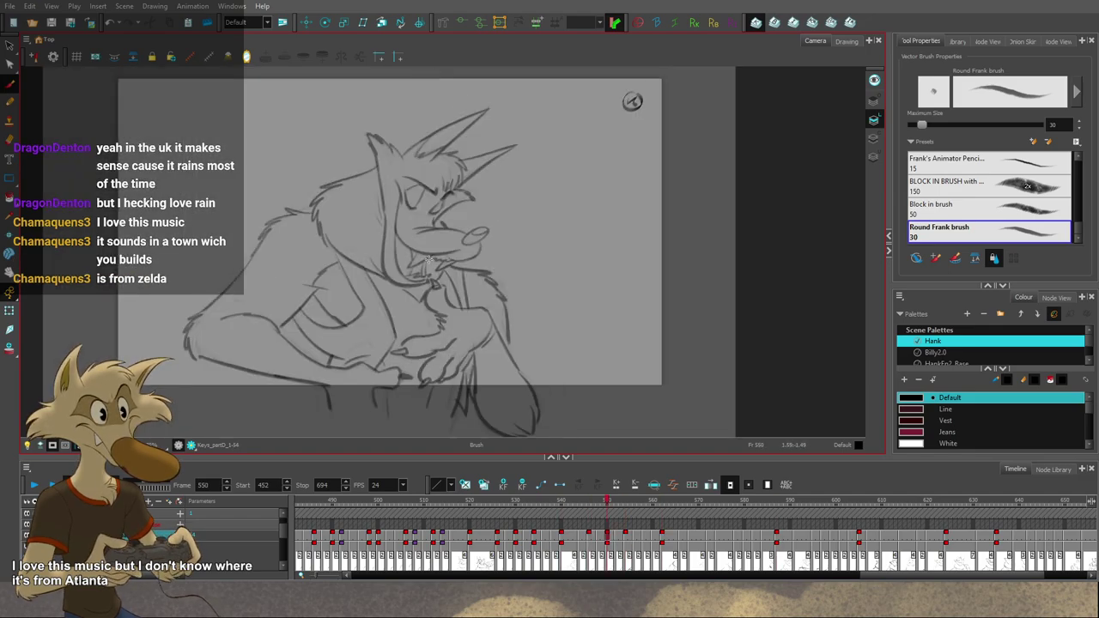
# Step: Draw the shoulder fur line on frame 554 from the back of the neck down toward the upper arm, checking it against frame 550
pyautogui.press('g')
pyautogui.press('g')
pyautogui.press('g')
pyautogui.press('g')
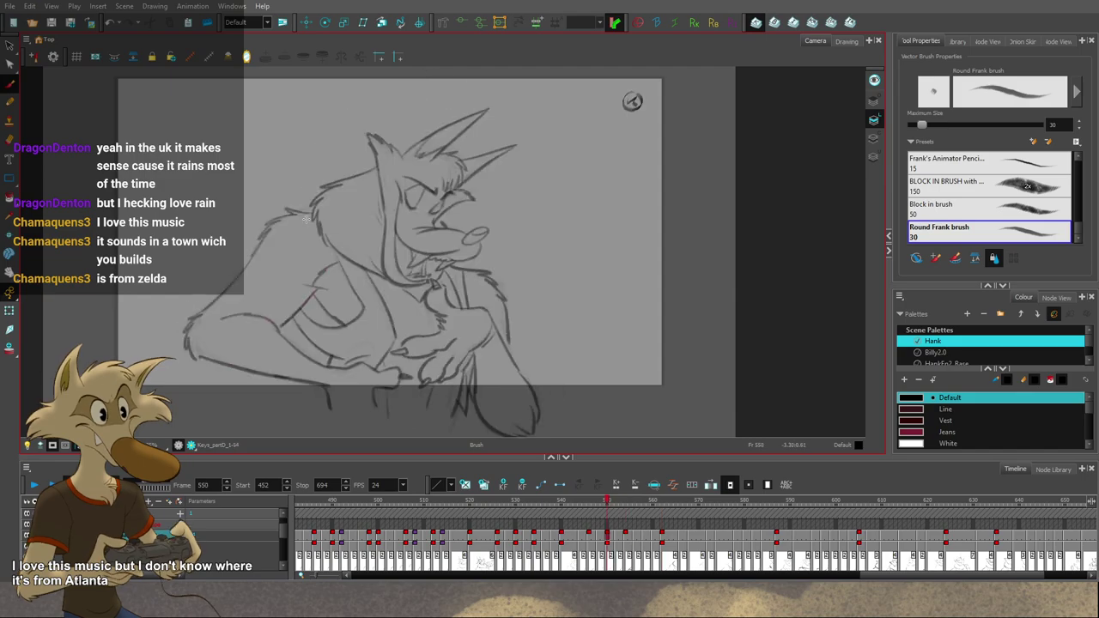
pyautogui.hotkey('ctrl', 'z')
pyautogui.press('g')
pyautogui.press('f')
pyautogui.press('f')
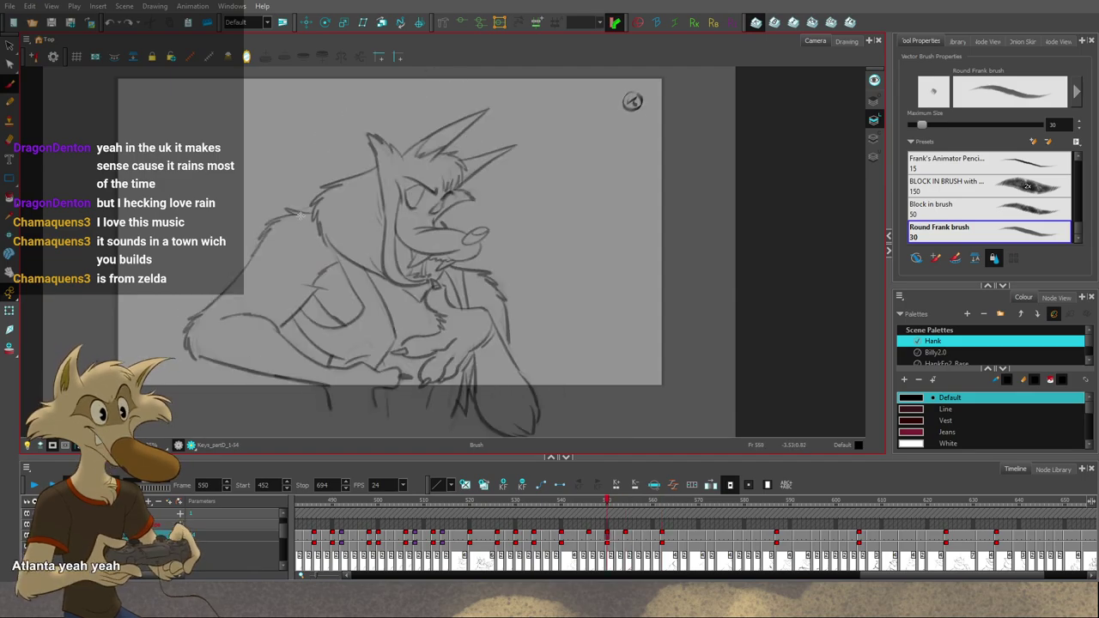
pyautogui.press('g')
pyautogui.hotkey('alt', 'b')
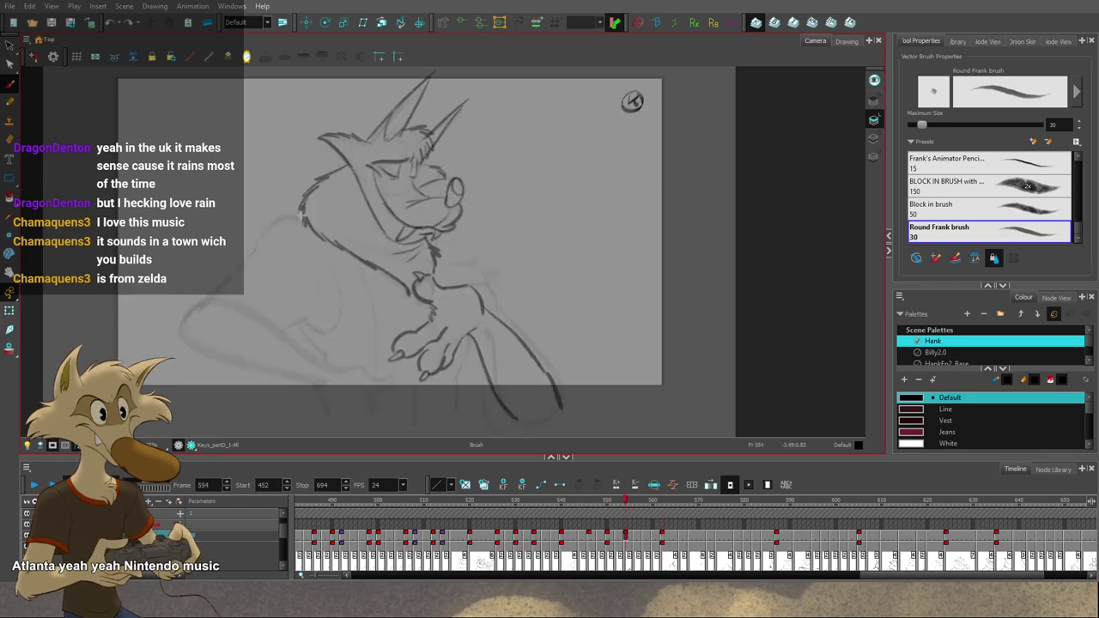
pyautogui.moveTo(300, 216)
pyautogui.mouseDown()
pyautogui.moveTo(265, 224)
pyautogui.moveTo(245, 261)
pyautogui.mouseUp()
pyautogui.press('f')
pyautogui.press('g')
pyautogui.press('g')
pyautogui.press('f')
pyautogui.press('f')
pyautogui.press('g')
# Step: Select the new shoulder fur strokes on frame 554 and adjust their placement
pyautogui.hotkey('alt', 's')
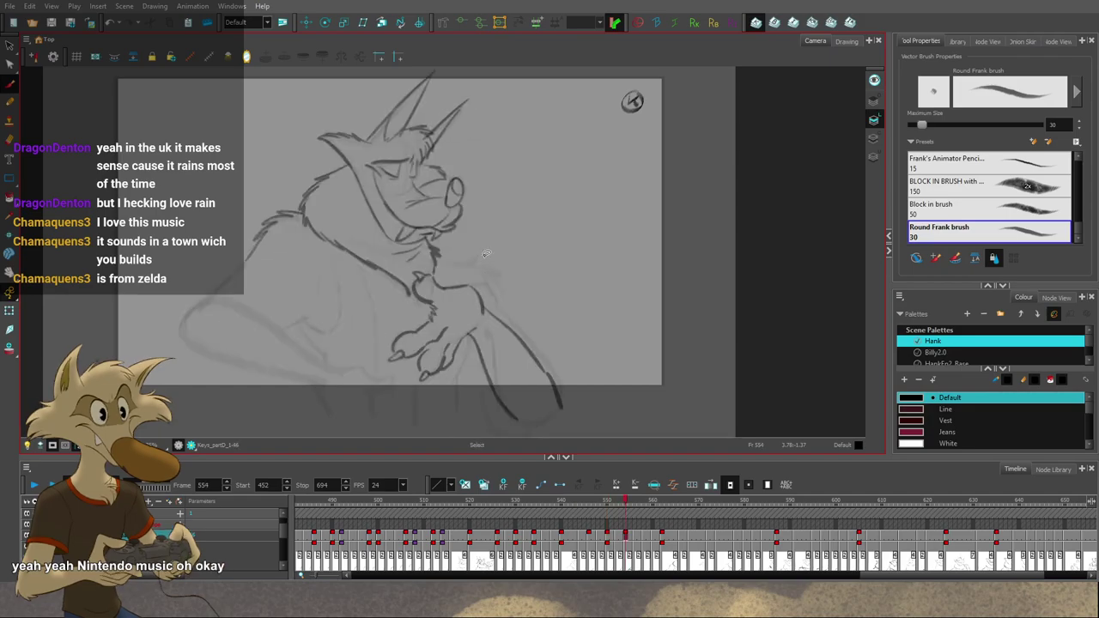
pyautogui.click(266, 224)
pyautogui.moveTo(265, 224); pyautogui.dragTo(268, 220)
pyautogui.click(292, 186)
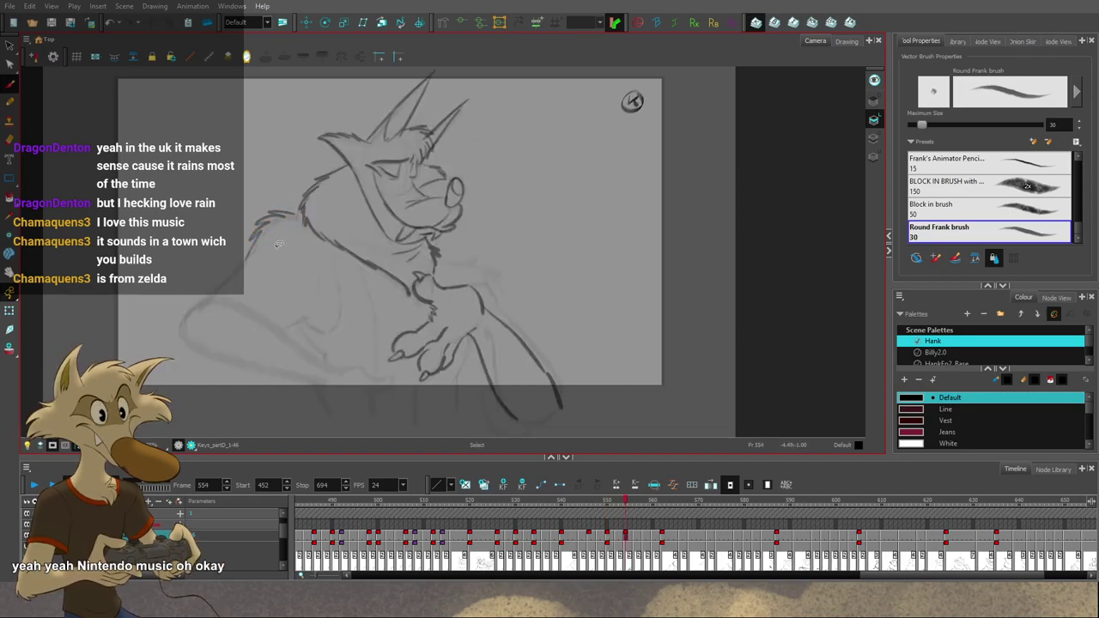
pyautogui.hotkey('ctrl', 'z')
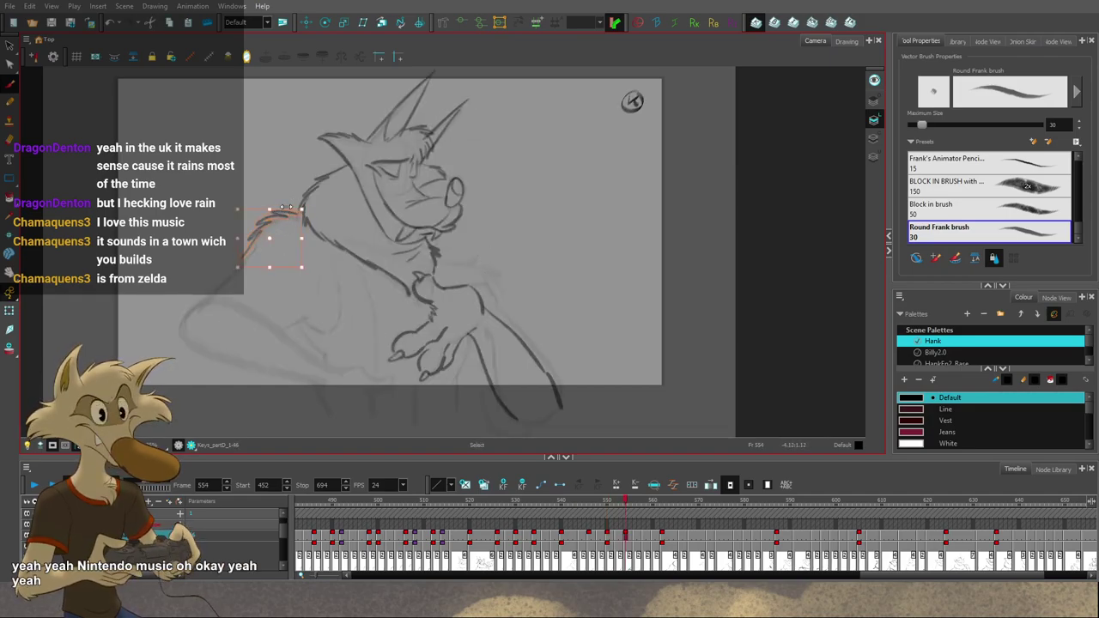
pyautogui.click(296, 186)
pyautogui.hotkey('alt', 'b')
# Step: Try to draw the outer arm line from the shoulder down toward the elbow on frame 554
pyautogui.press('f')
pyautogui.press('g')
pyautogui.press('g')
pyautogui.press('f')
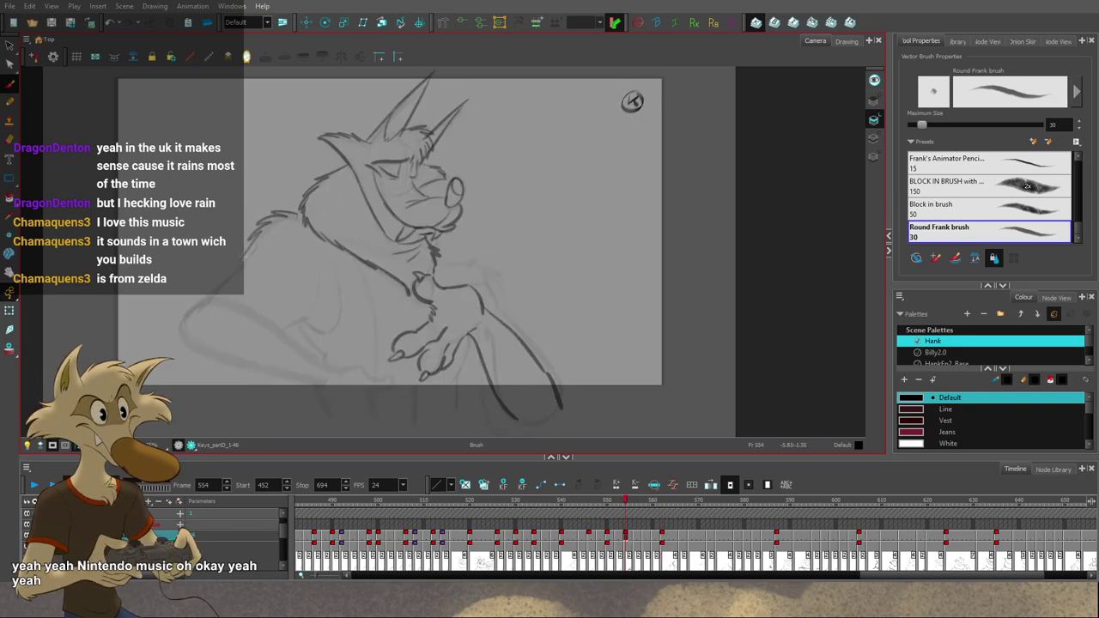
pyautogui.hotkey('ctrl', 'z')
pyautogui.moveTo(245, 255); pyautogui.dragTo(188, 316)
pyautogui.hotkey('ctrl', 'z')
pyautogui.press('f')
pyautogui.press('f')
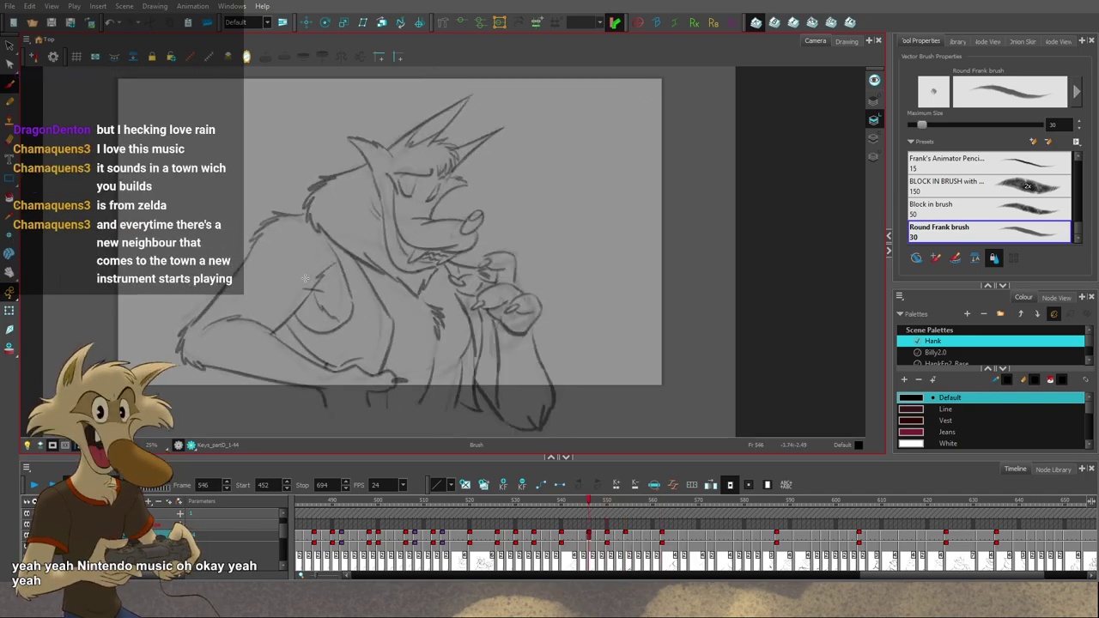
# Step: Play back the animation, and compare the key drawings around frames 546 and 550
pyautogui.press('Return')
pyautogui.scroll(-2, 305, 277)
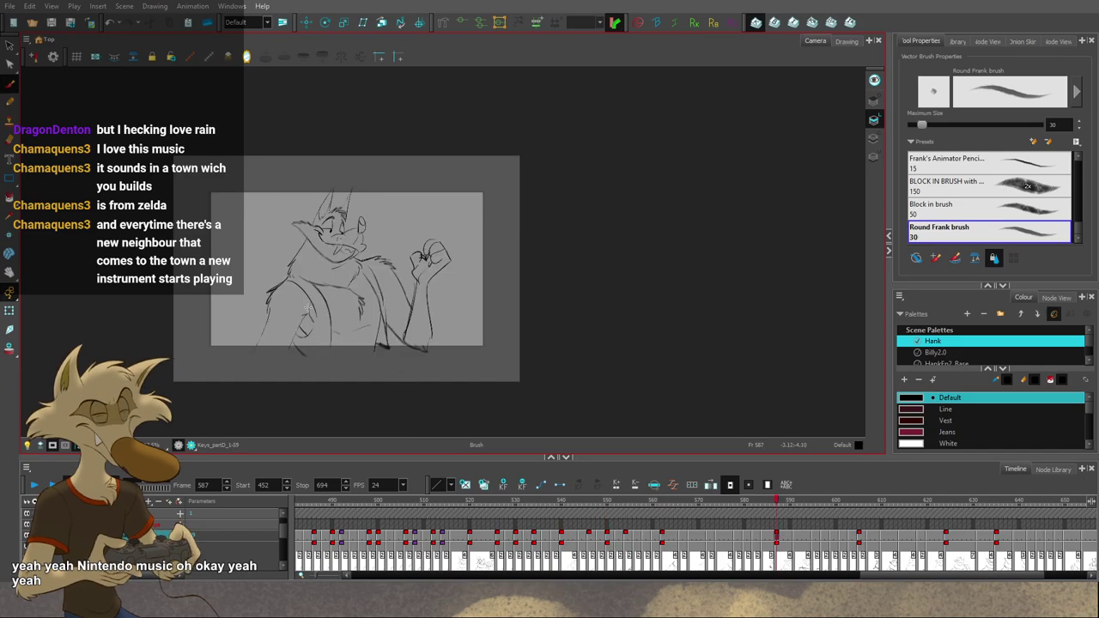
pyautogui.press('Return')
pyautogui.scroll(2, 305, 309)
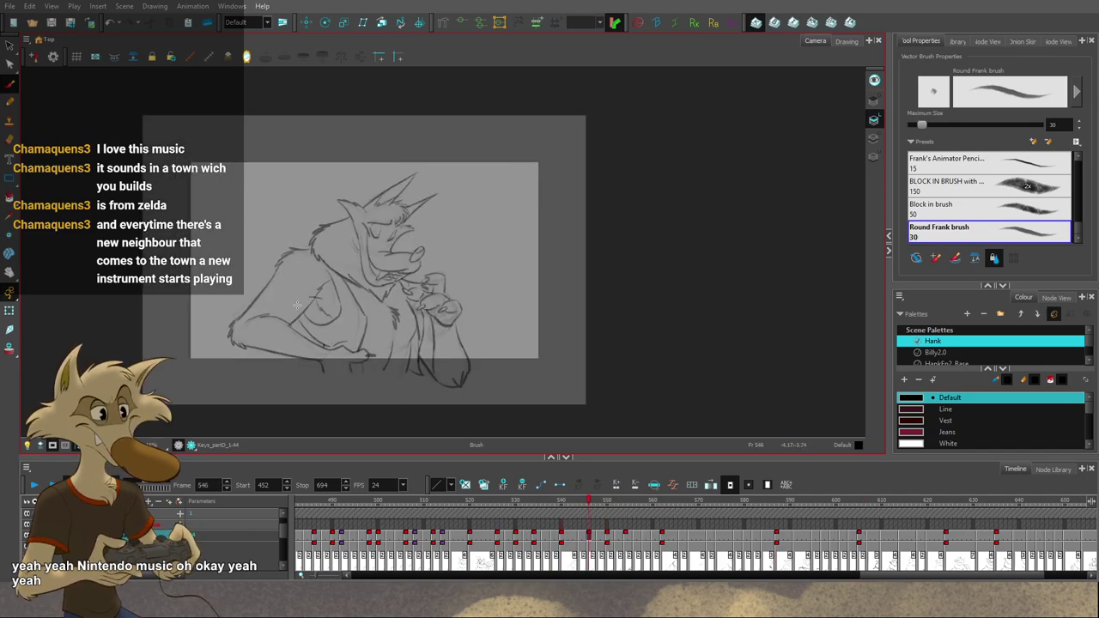
pyautogui.press('g')
pyautogui.press('g')
pyautogui.press('g')
pyautogui.press('f')
pyautogui.press('f')
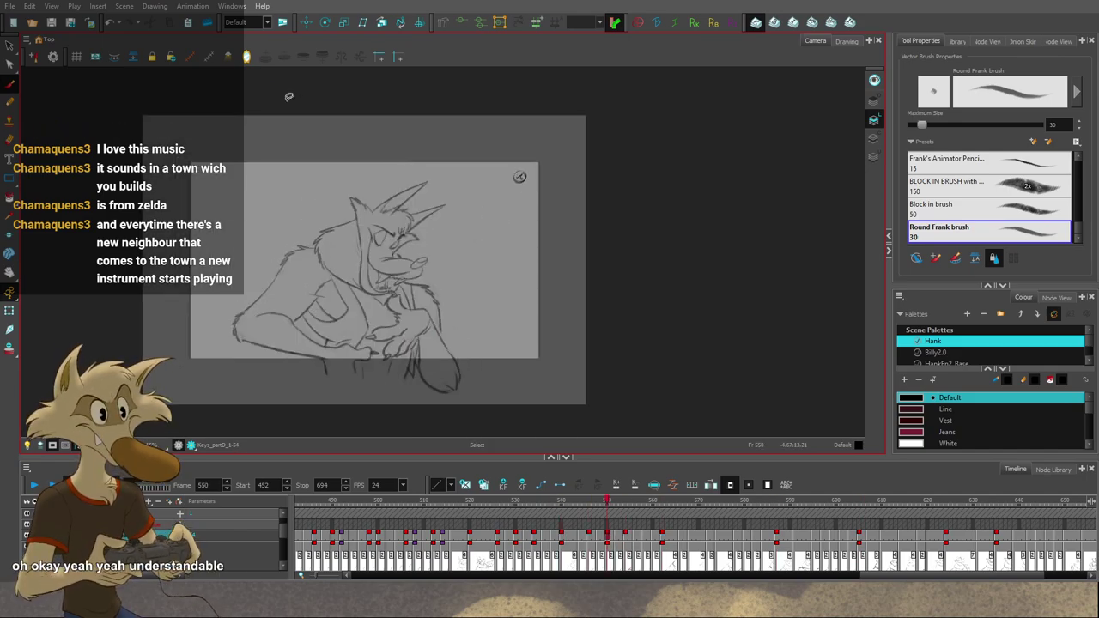
# Step: Mirror the camera view and flip through the wolf's key drawings between frames 534 and 550
pyautogui.click(247, 58)
pyautogui.press('f')
pyautogui.press('f')
pyautogui.scroll(-2, 449, 237)
pyautogui.press('f')
pyautogui.press('f')
pyautogui.press('g')
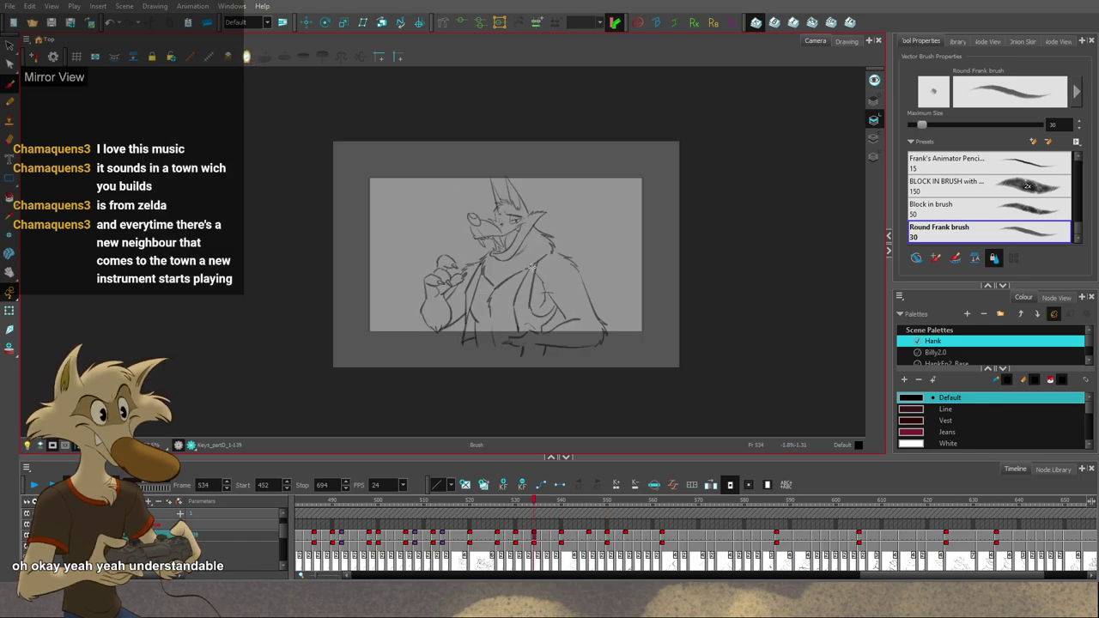
pyautogui.press('g')
pyautogui.press('g')
pyautogui.press('g')
pyautogui.press('f')
pyautogui.press('f')
pyautogui.scroll(2, 590, 288)
pyautogui.press('g')
pyautogui.press('g')
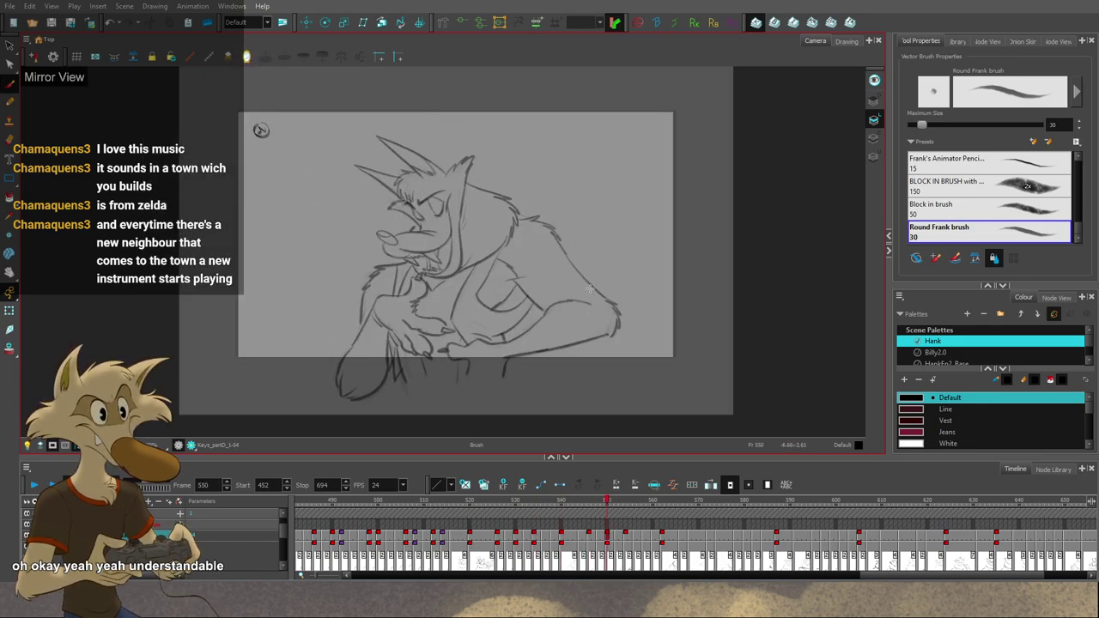
# Step: Compare the arm pose across frames 540, 546 and 550 in the mirrored view
pyautogui.press('g')
pyautogui.press('g')
pyautogui.press('g')
pyautogui.press('f')
pyautogui.press('f')
pyautogui.press('f')
pyautogui.press('f')
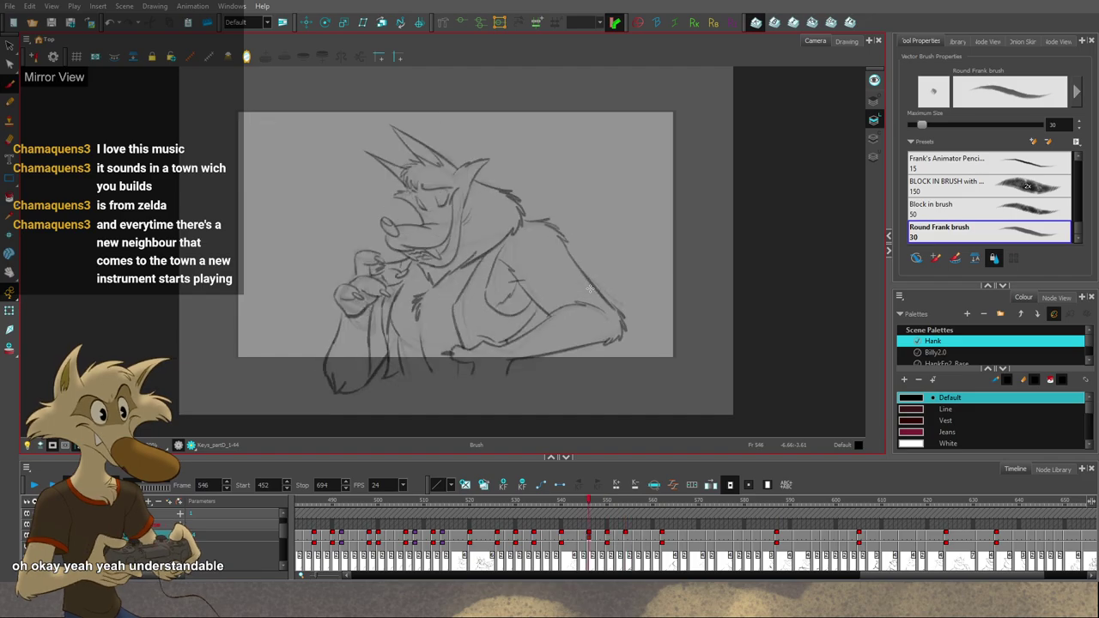
pyautogui.press('f')
pyautogui.press('f')
pyautogui.press('g')
pyautogui.press('g')
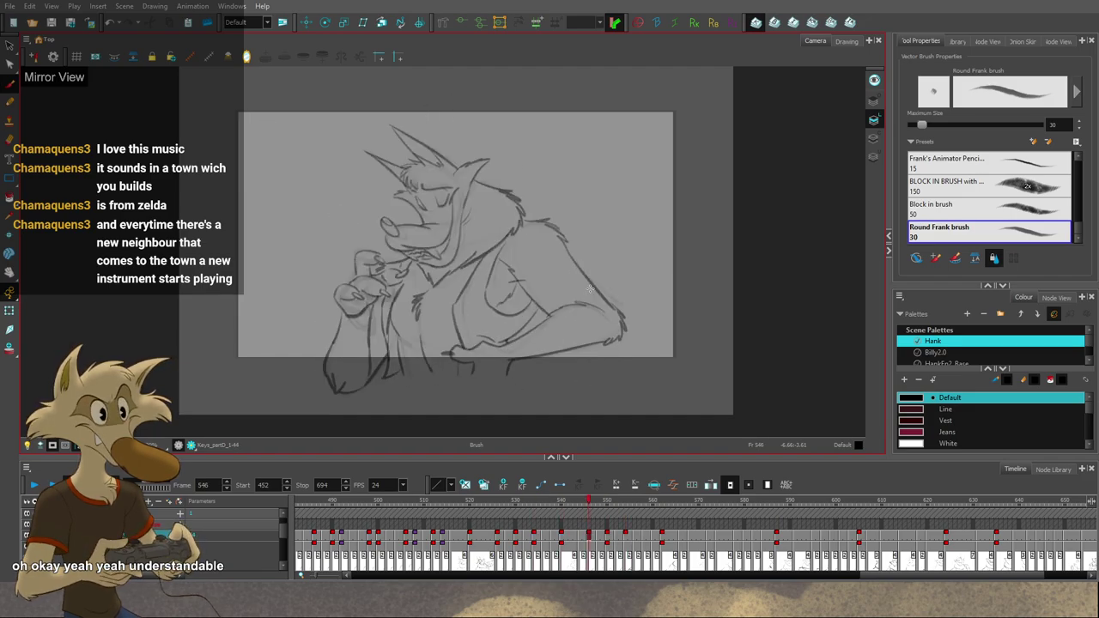
pyautogui.press(';')
pyautogui.scroll(1, 592, 292)
pyautogui.press("'")
pyautogui.press(';')
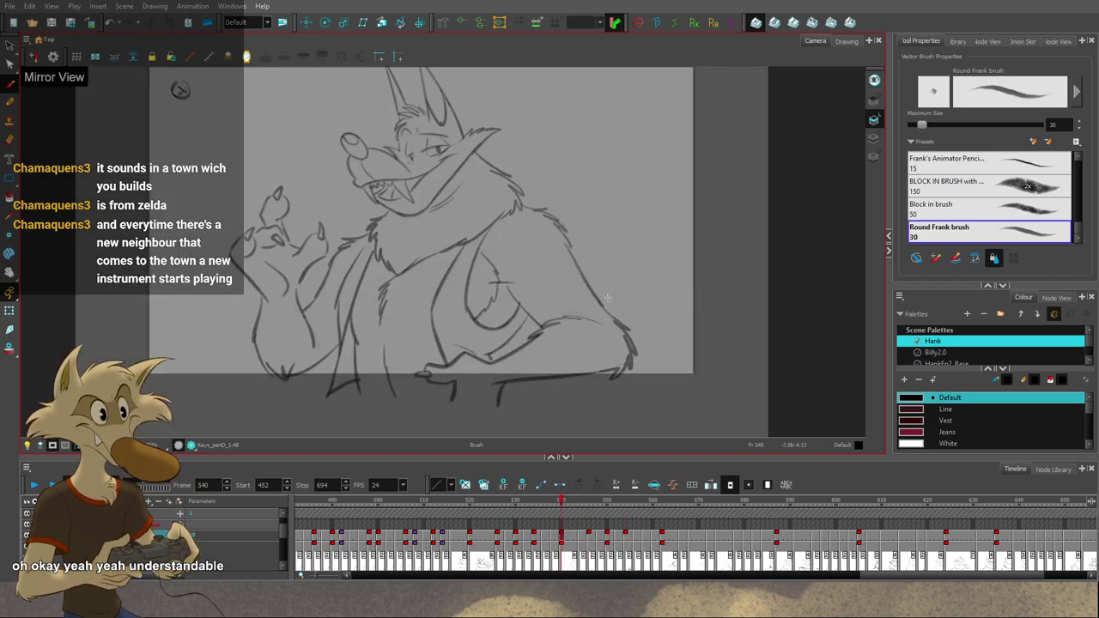
pyautogui.press("'")
# Step: Try to replace the upper forearm line on frame 546, checking it against frames 540 and 550
pyautogui.hotkey('alt', 's')
pyautogui.click(587, 312)
pyautogui.click(618, 322)
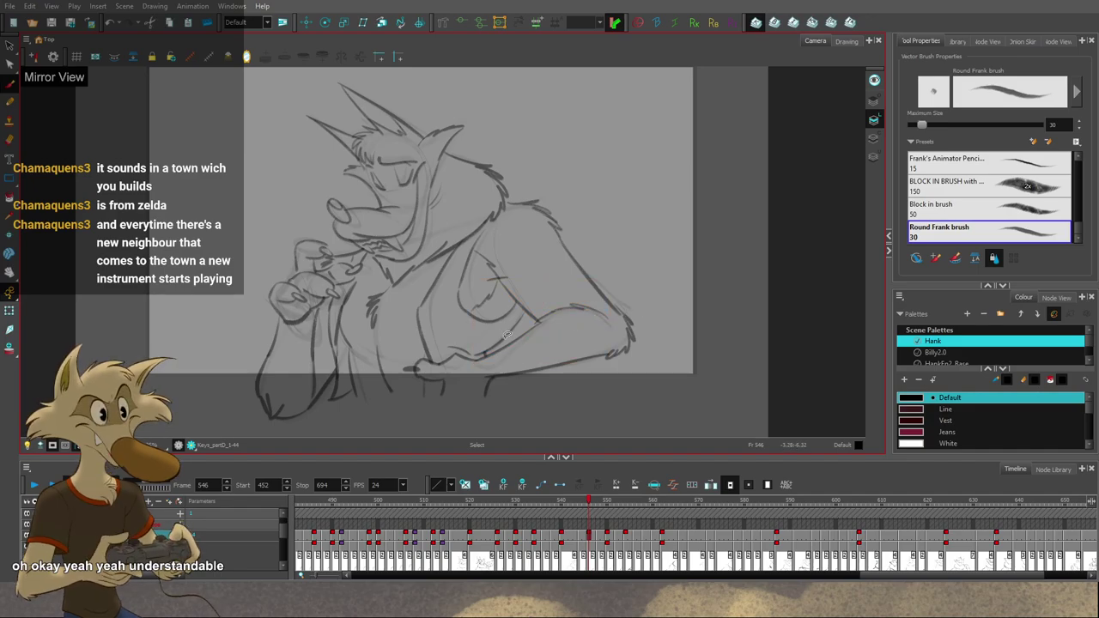
pyautogui.moveTo(505, 340); pyautogui.dragTo(598, 336)
pyautogui.hotkey('alt', 'b')
pyautogui.press(';')
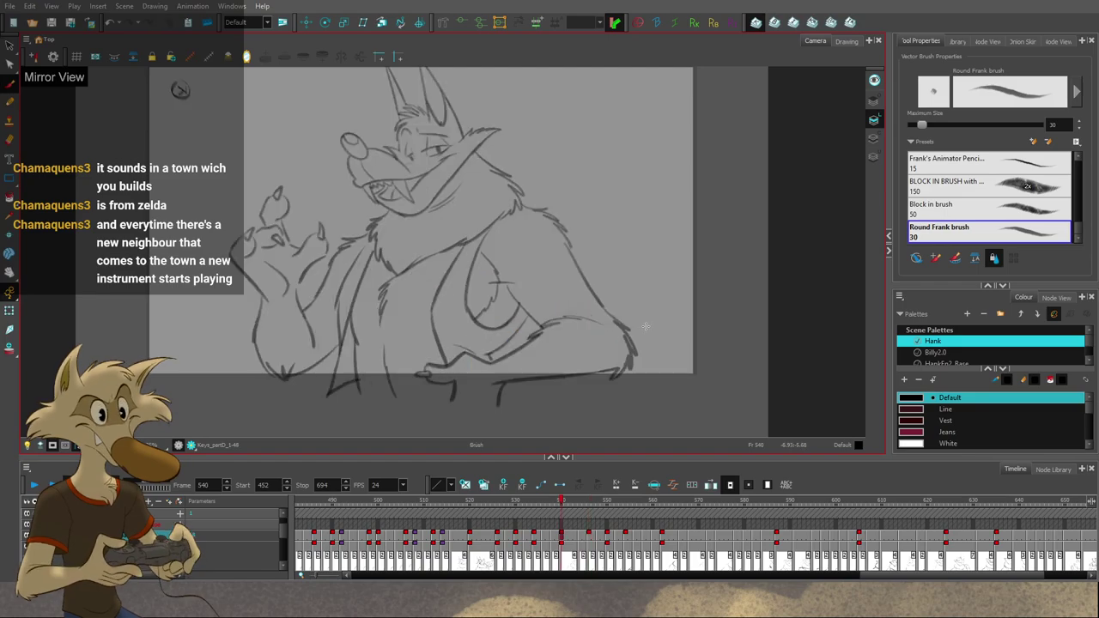
pyautogui.press("'")
pyautogui.press(';')
pyautogui.press("'")
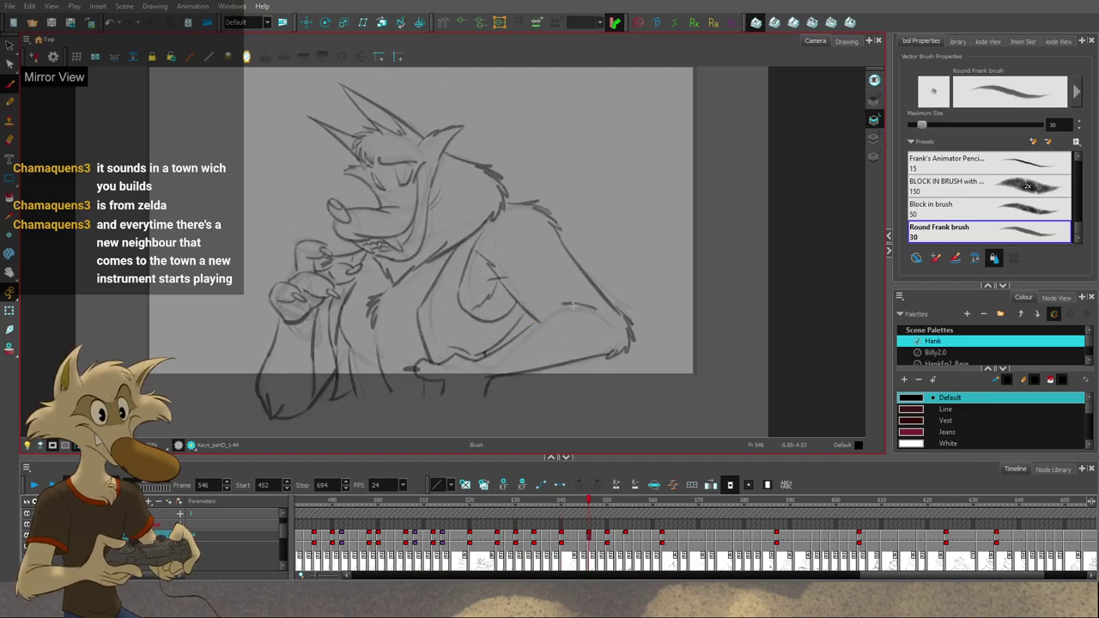
pyautogui.press(';')
pyautogui.press("'")
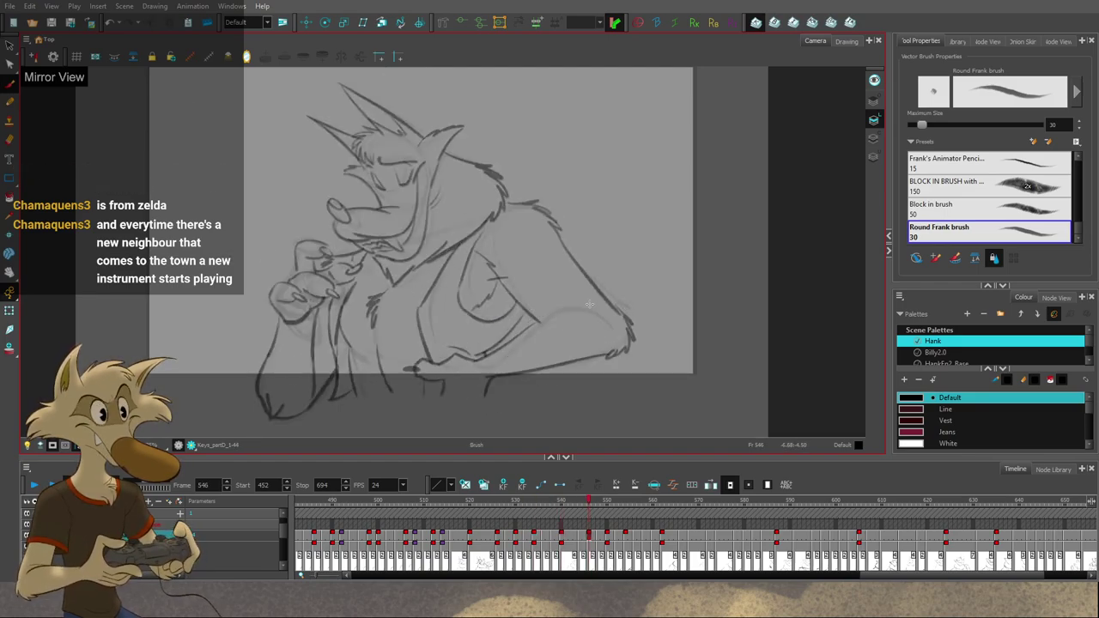
pyautogui.press(';')
pyautogui.press("'")
pyautogui.press("'")
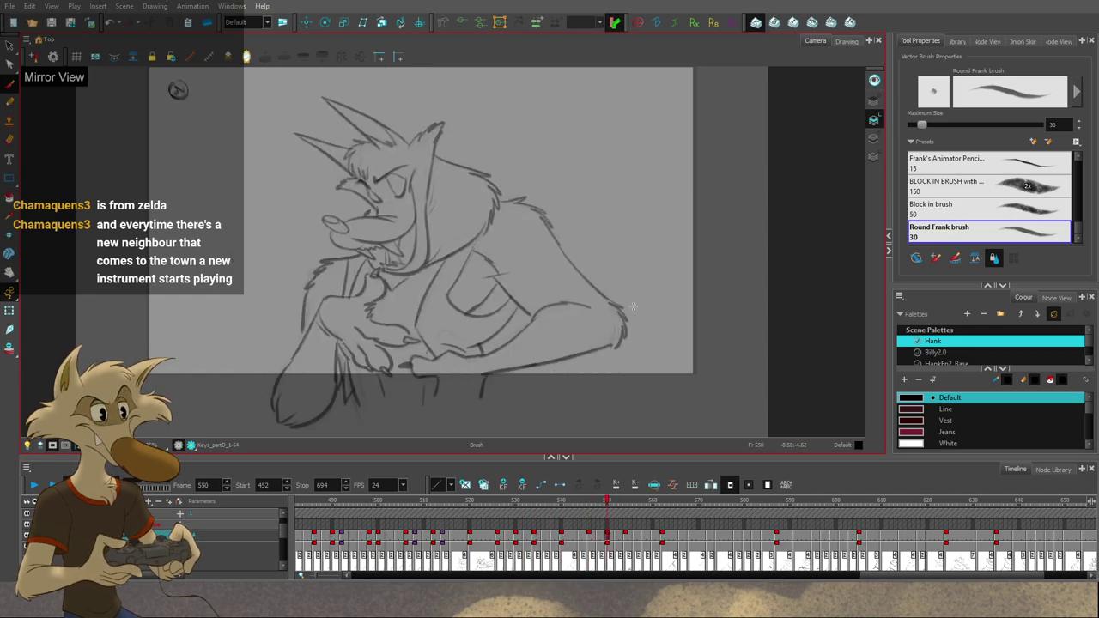
# Step: Try to replace the upper forearm line on frame 550 with a higher curve, using frames 540 and 546 as reference
pyautogui.moveTo(543, 327); pyautogui.dragTo(521, 342)
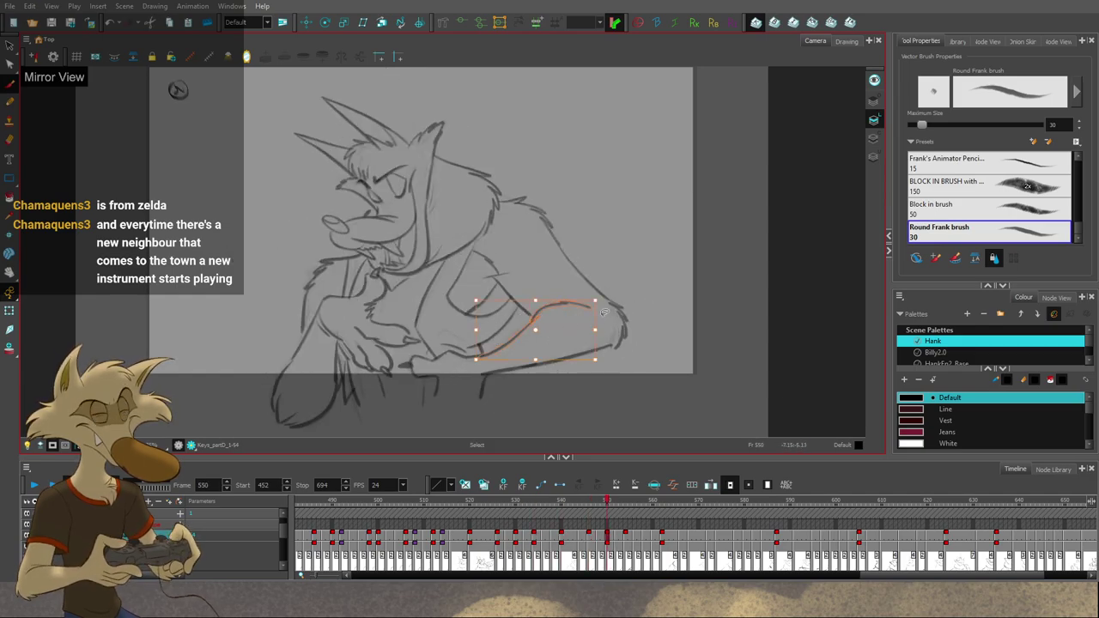
pyautogui.moveTo(596, 314); pyautogui.dragTo(596, 303)
pyautogui.press(';')
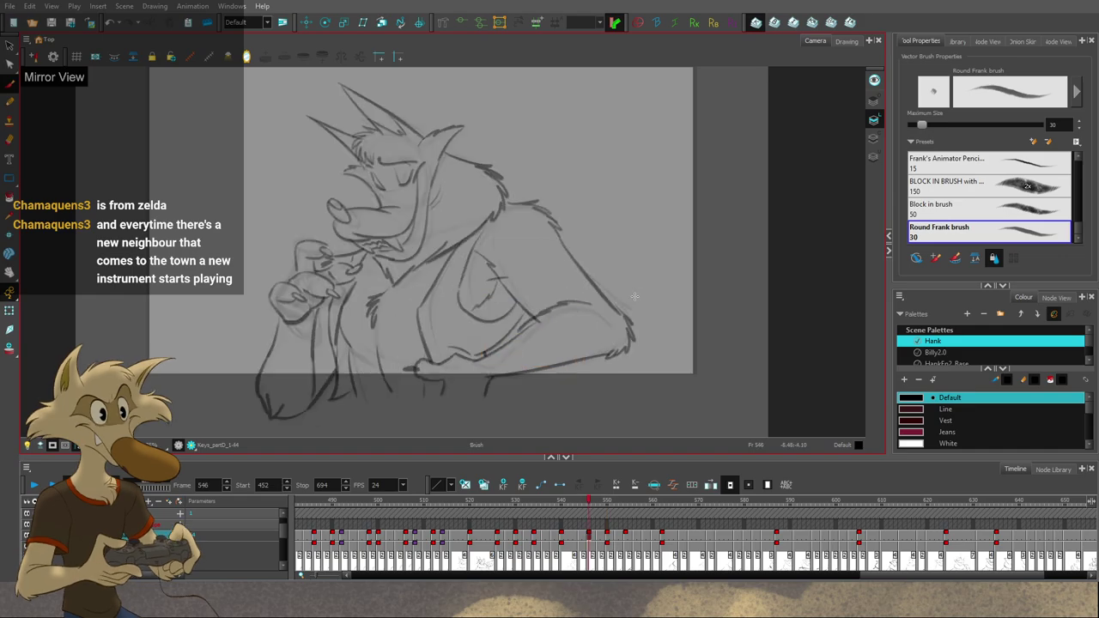
pyautogui.press(';')
pyautogui.press("'")
pyautogui.press("'")
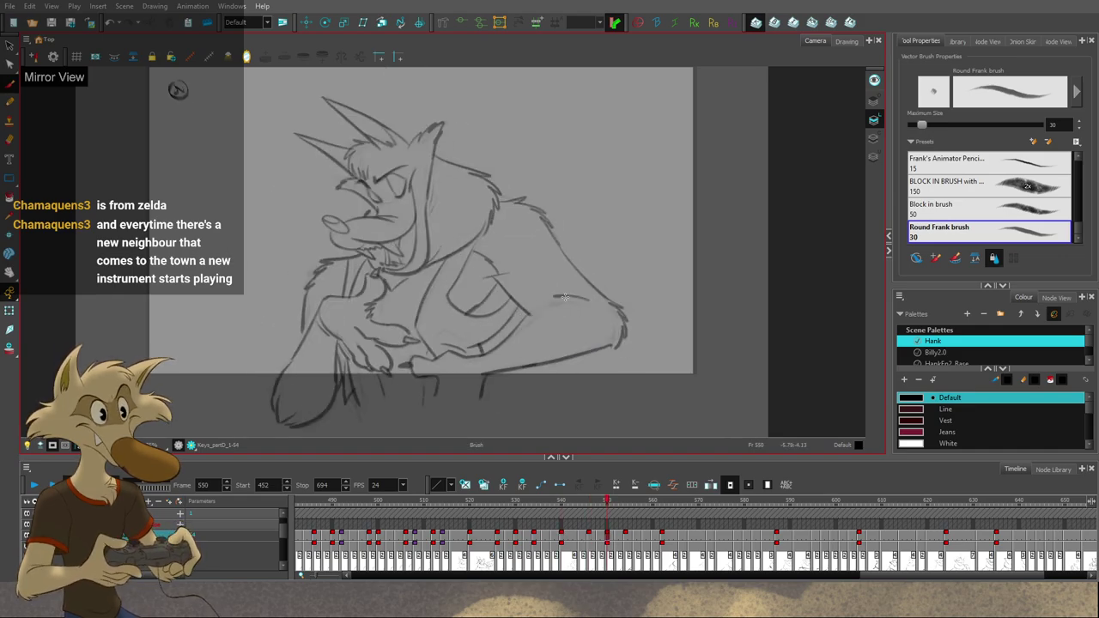
# Step: Flip repeatedly through the key drawings from frame 534 to 562 to examine how the forearm moves
pyautogui.press(';')
pyautogui.press(';')
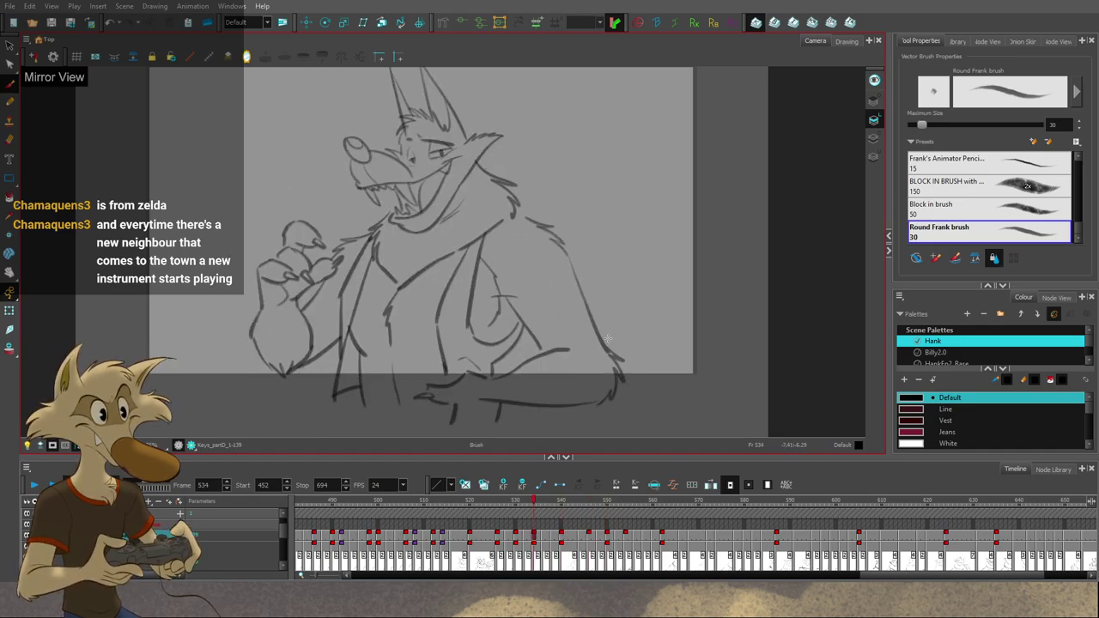
pyautogui.press("'")
pyautogui.press("'")
pyautogui.press("'")
pyautogui.press("'")
pyautogui.press(';')
pyautogui.press("'")
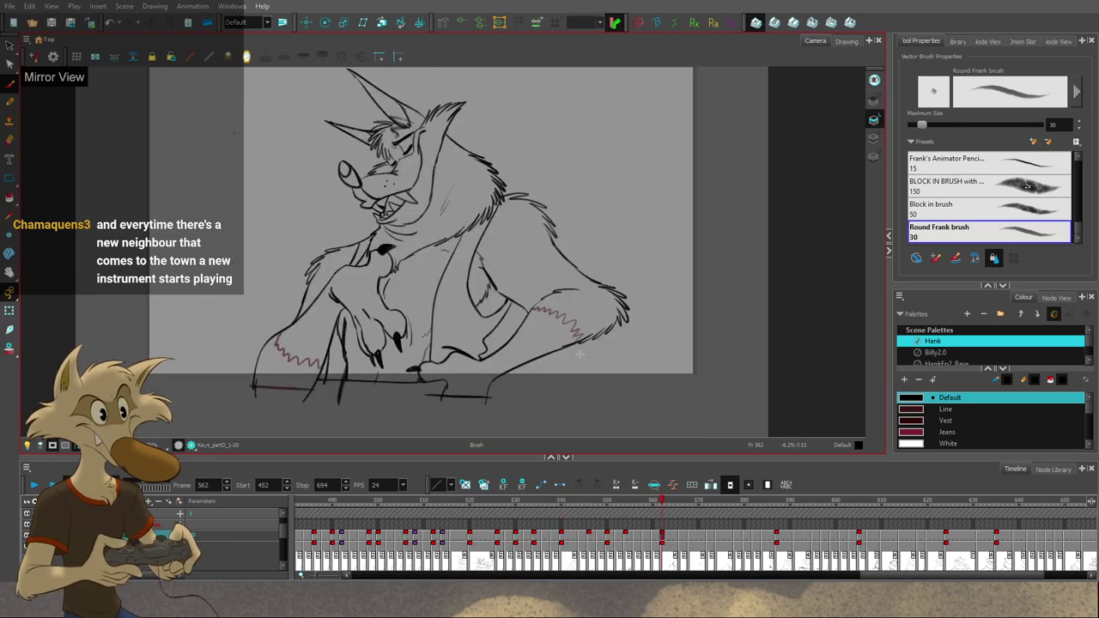
pyautogui.press(';')
pyautogui.press(';')
pyautogui.press(';')
pyautogui.press(';')
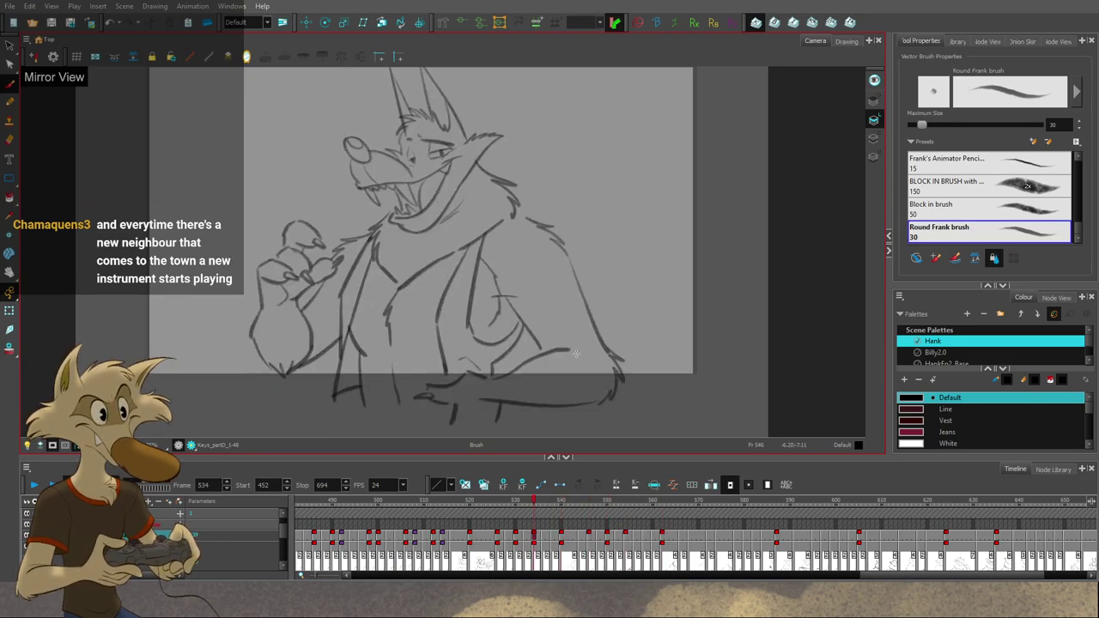
pyautogui.press("'")
pyautogui.press("'")
pyautogui.press("'")
pyautogui.press("'")
pyautogui.press("'")
pyautogui.press("'")
pyautogui.press("'")
pyautogui.press("'")
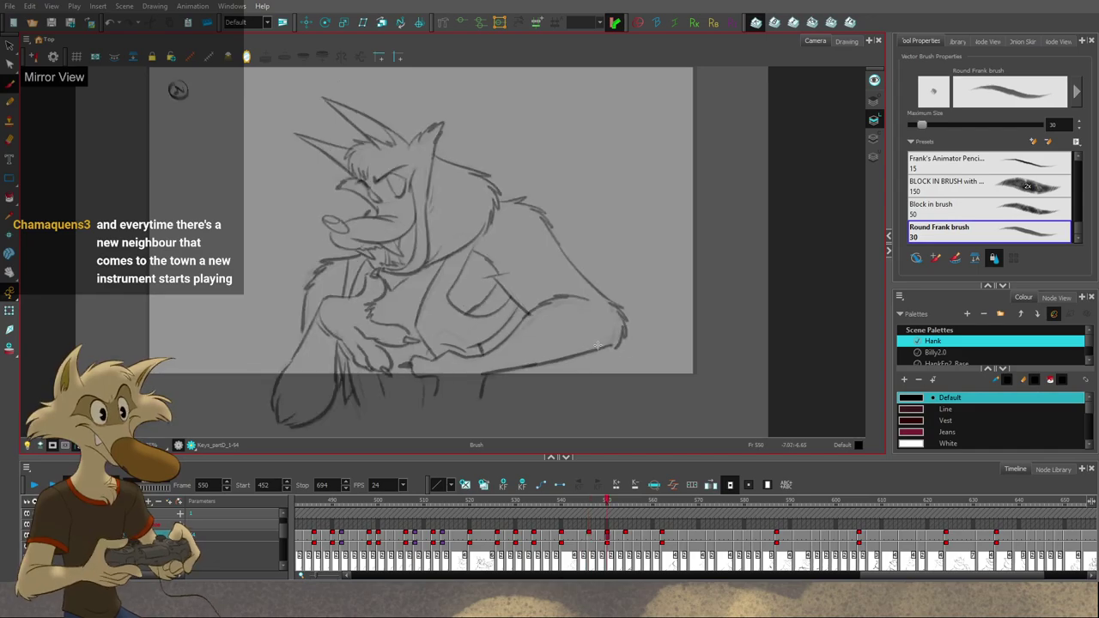
# Step: Compare the elbow and forearm placement on frames 534, 546 and 550
pyautogui.press(';')
pyautogui.press(';')
pyautogui.press(';')
pyautogui.press(';')
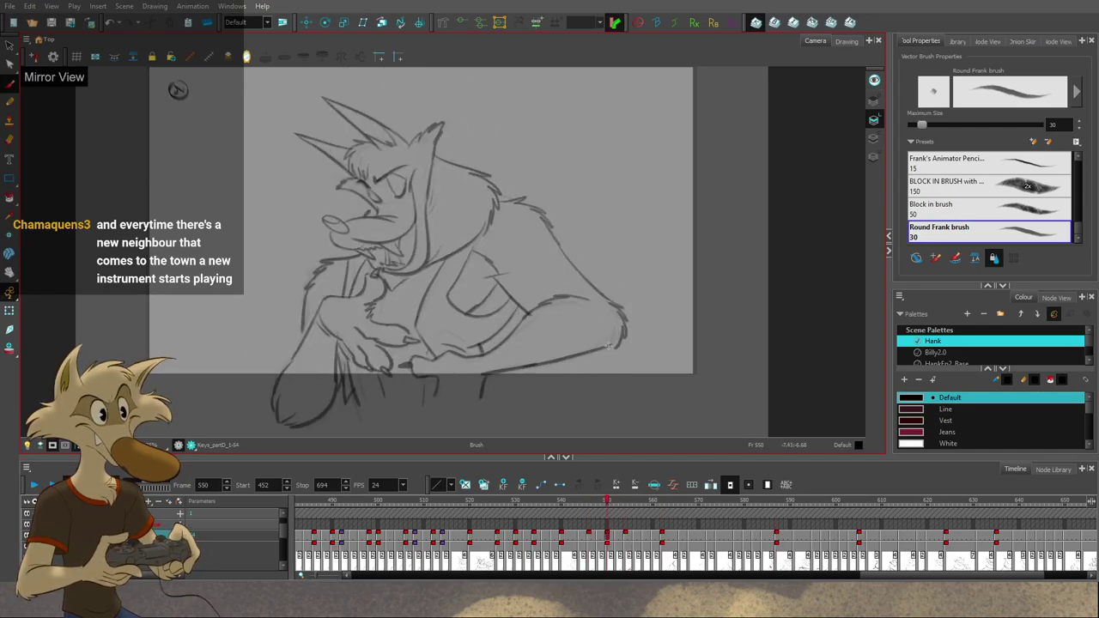
pyautogui.press(';')
pyautogui.press(';')
pyautogui.press(';')
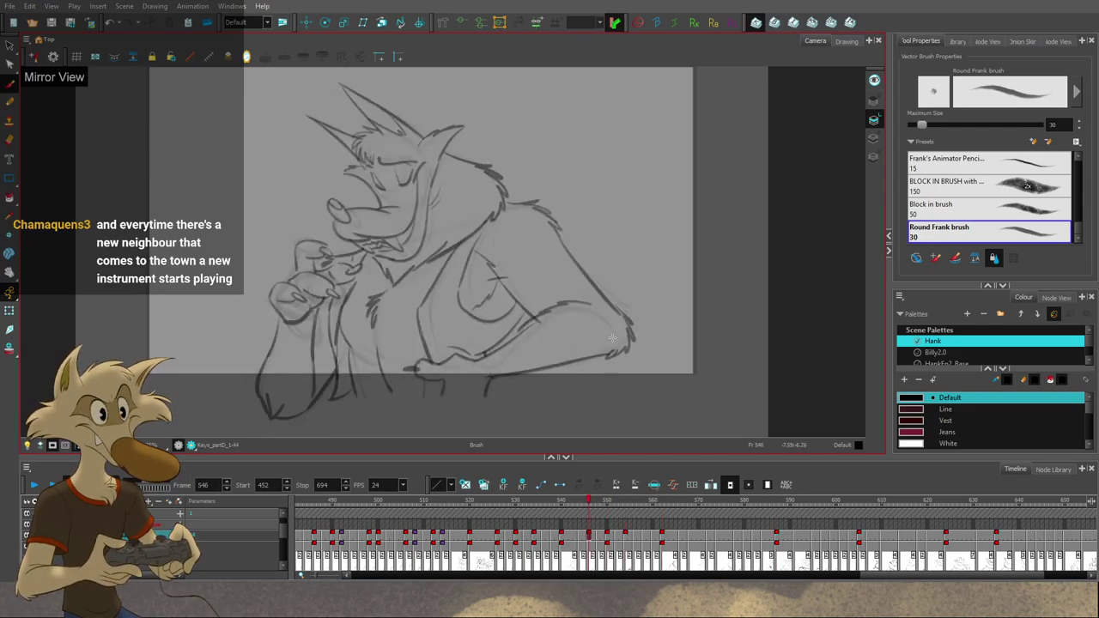
pyautogui.hotkey('alt', 'b')
pyautogui.press(';')
pyautogui.press(';')
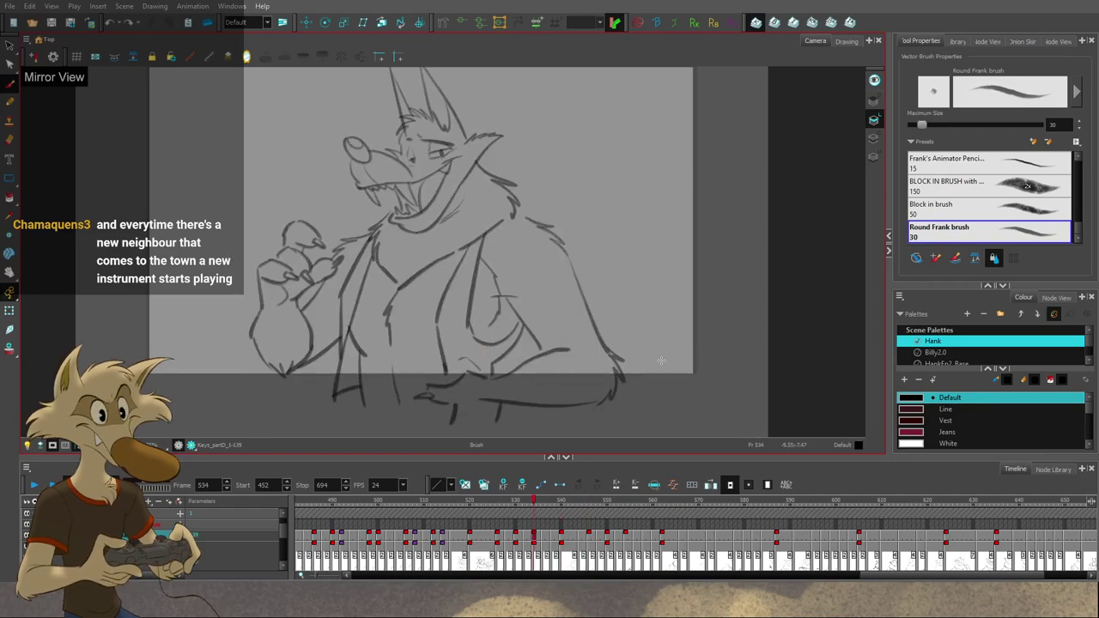
pyautogui.press("'")
pyautogui.press("'")
pyautogui.press("'")
pyautogui.press(';')
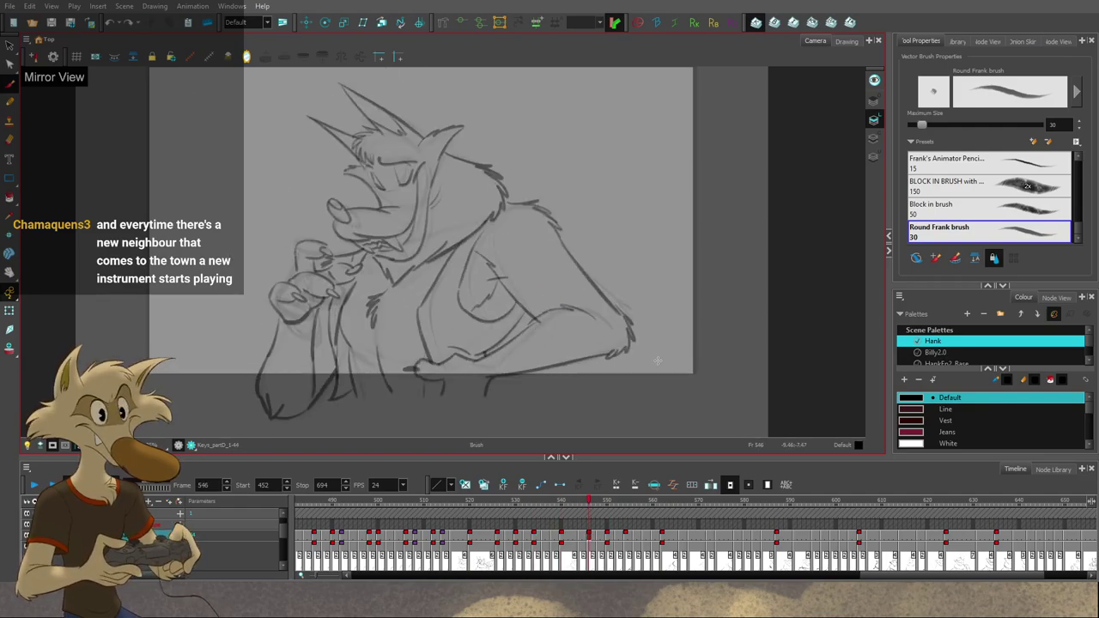
# Step: Select the upper forearm line on frame 546, nudge it slightly left and down, and compare it with neighbouring keys
pyautogui.press('ctrl')
pyautogui.press('Left')
pyautogui.press('Left')
pyautogui.press('Down')
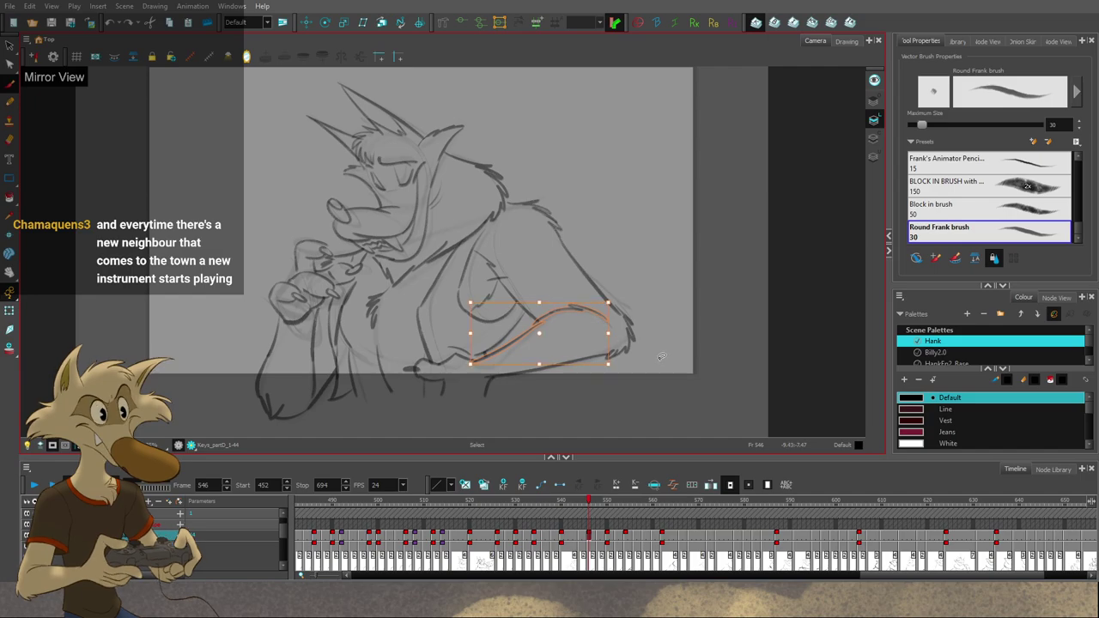
pyautogui.press('f')
pyautogui.press('g')
pyautogui.press('g')
pyautogui.press('f')
pyautogui.press('f')
pyautogui.press('g')
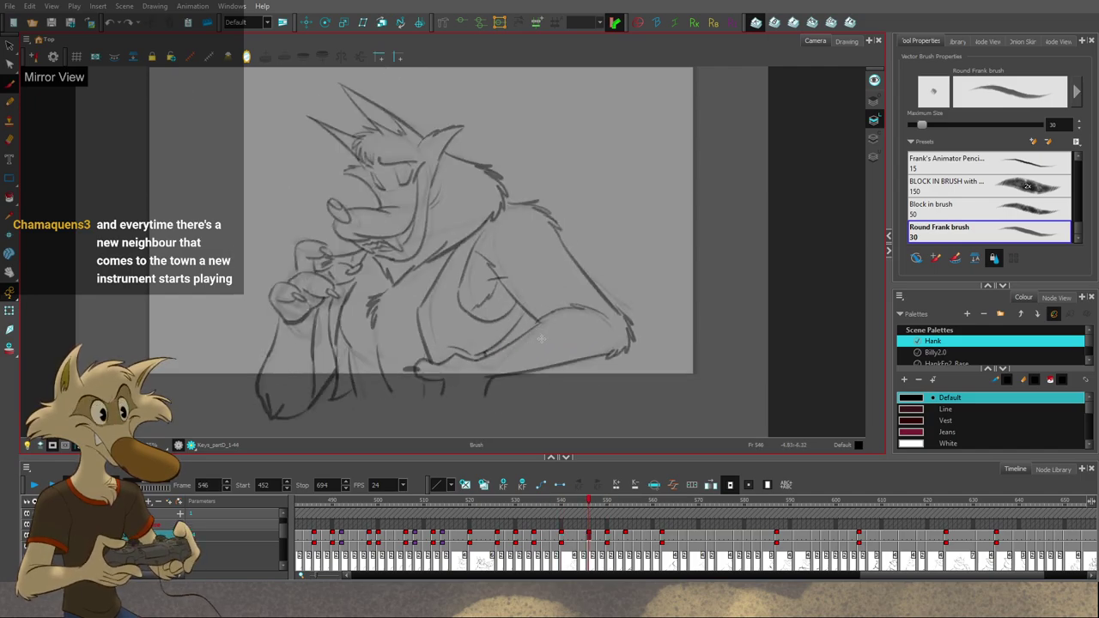
# Step: Try a new stroke along the inner end of the upper forearm line on frame 546, then undo it
pyautogui.press('g')
pyautogui.press('f')
pyautogui.press('g')
pyautogui.press('f')
pyautogui.moveTo(481, 360); pyautogui.dragTo(516, 340)
pyautogui.hotkey('ctrl', 'z')
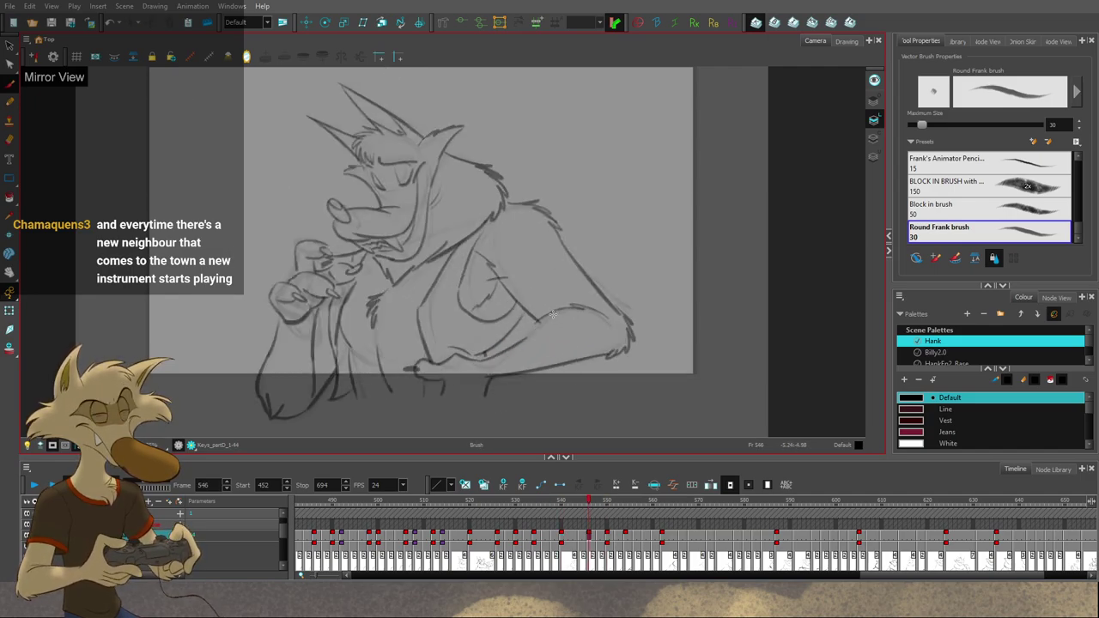
# Step: Redraw the upper forearm line on frame 546 as one curve toward the elbow, checking it against frame 550
pyautogui.press('g')
pyautogui.press(';')
pyautogui.press("'")
pyautogui.press(';')
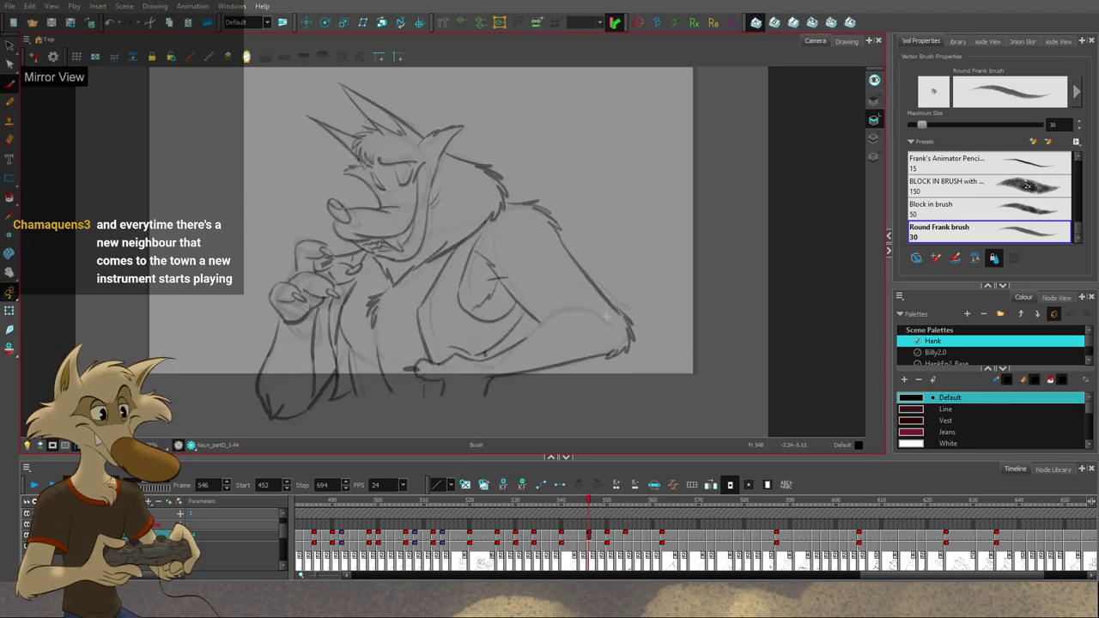
pyautogui.press("'")
pyautogui.press(';')
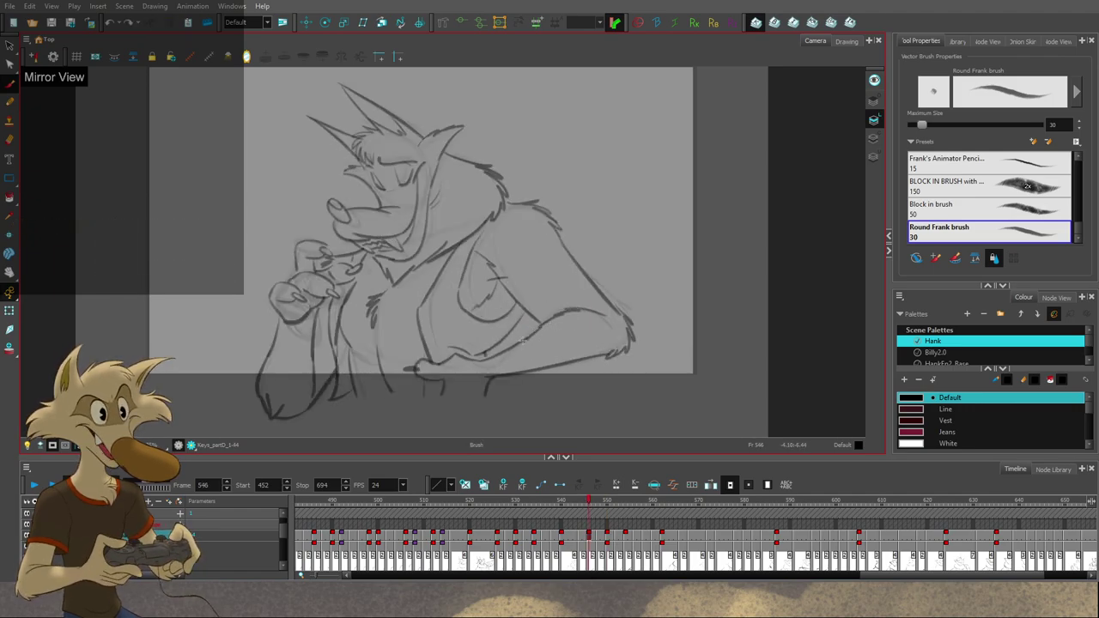
pyautogui.press("'")
pyautogui.press(';')
pyautogui.press("'")
pyautogui.press(';')
pyautogui.hotkey('alt', 'b')
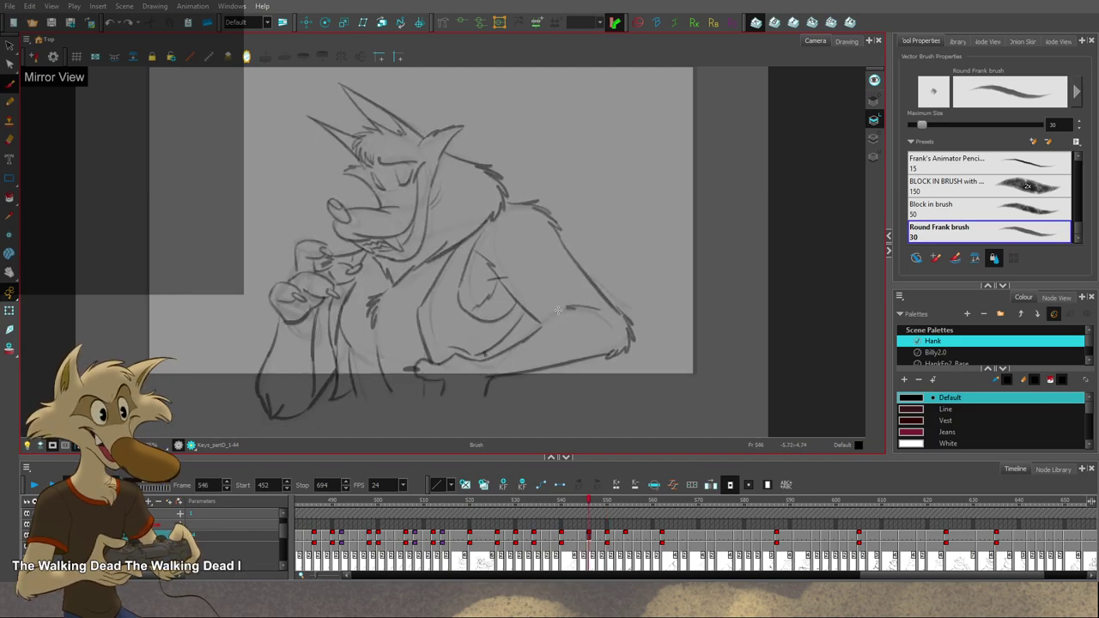
# Step: Rework the forearm curve on frame 546 where it bends toward the elbow, using frame 550 as reference
pyautogui.press("'")
pyautogui.press(';')
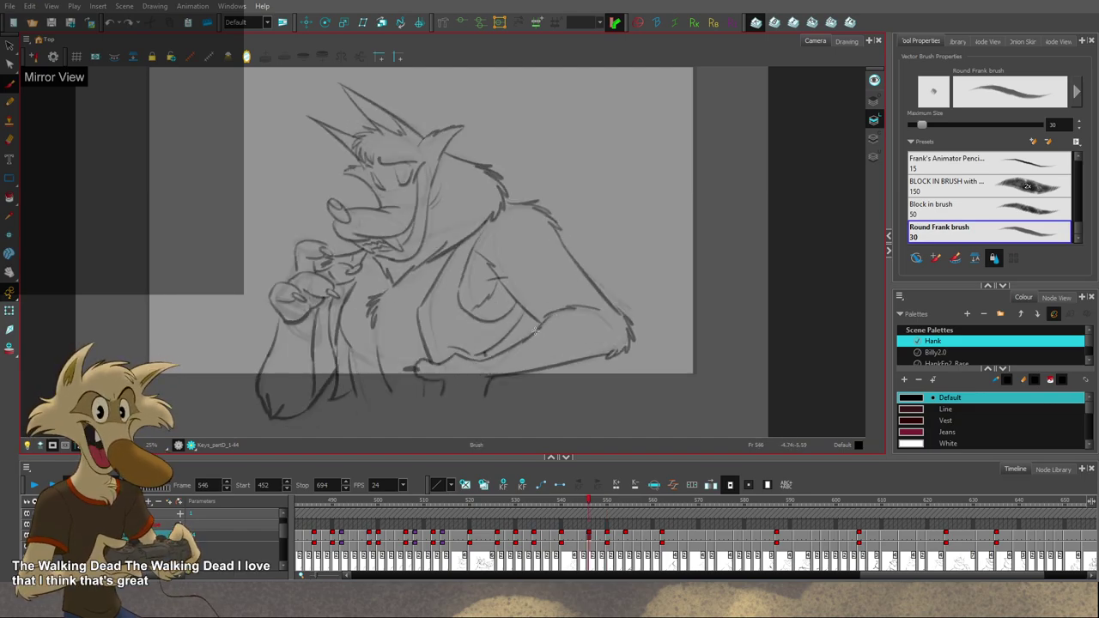
pyautogui.press("'")
pyautogui.press(';')
pyautogui.press("'")
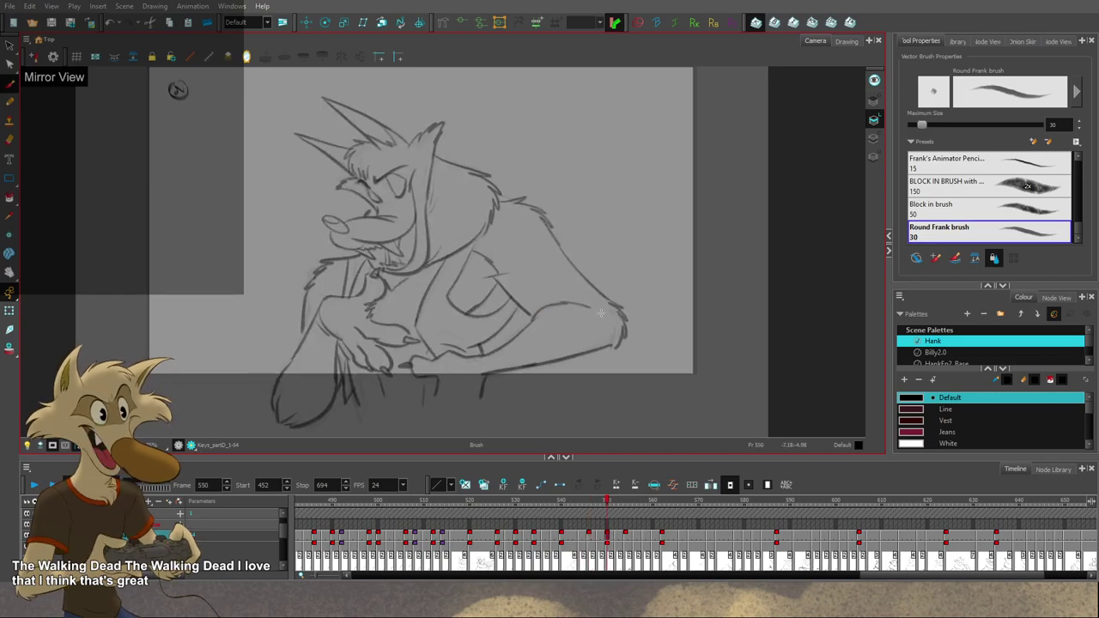
pyautogui.press(';')
pyautogui.moveTo(591, 309); pyautogui.dragTo(556, 314)
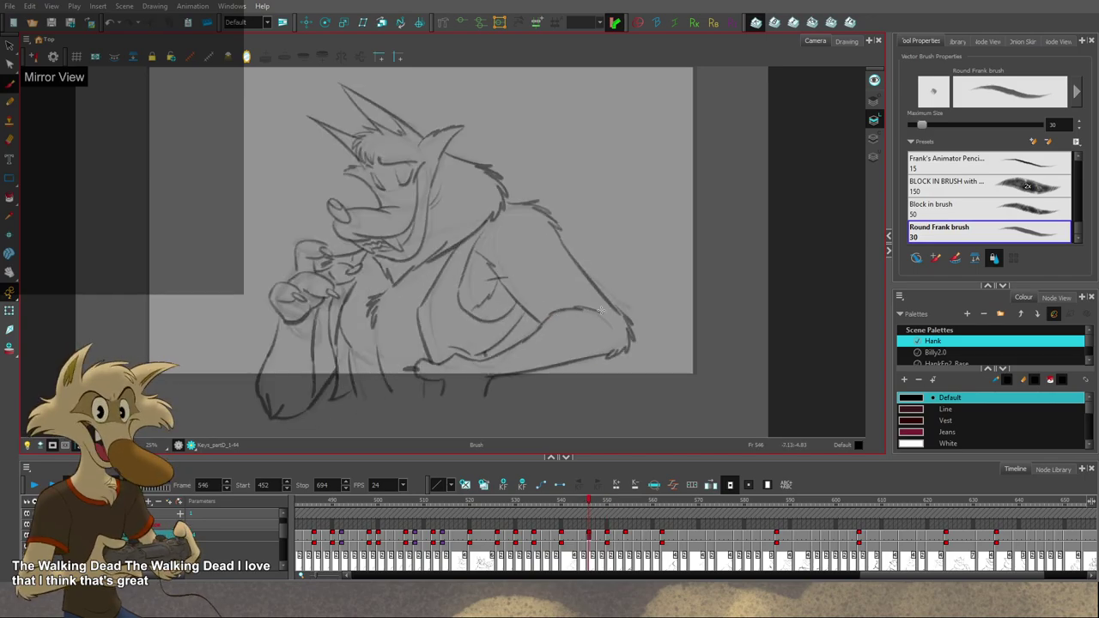
# Step: Flip back and forth between frame 546 and its neighbouring keys to check the new forearm line in motion
pyautogui.press('f')
pyautogui.press('g')
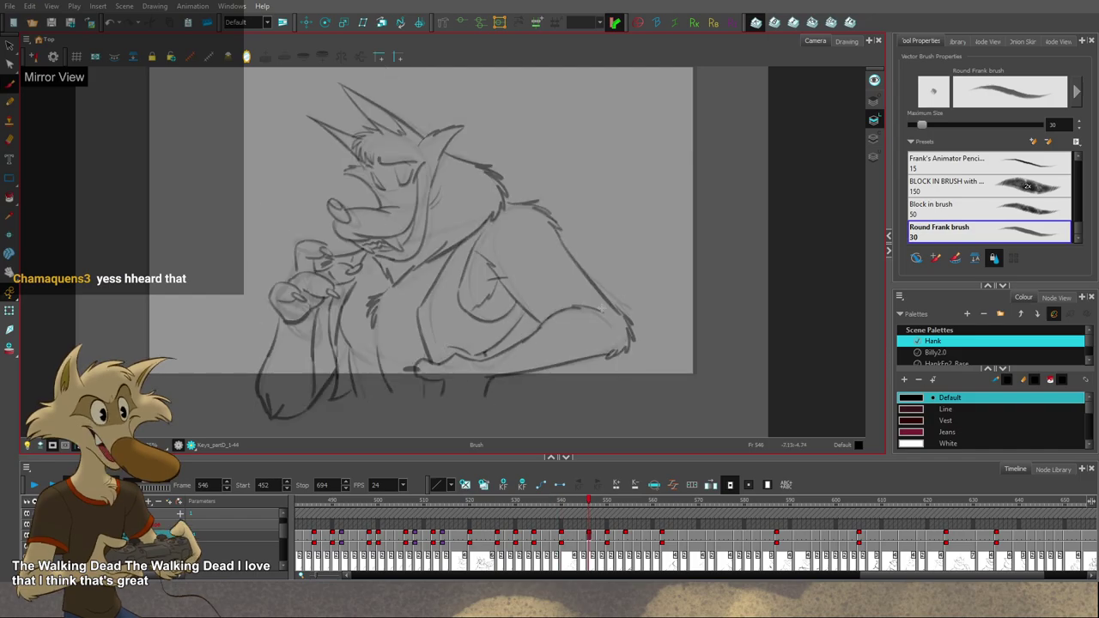
pyautogui.press('g')
pyautogui.press('g')
pyautogui.press('f')
pyautogui.press('f')
pyautogui.press('f')
pyautogui.press('f')
pyautogui.press("'")
pyautogui.press("'")
pyautogui.press("'")
pyautogui.press("'")
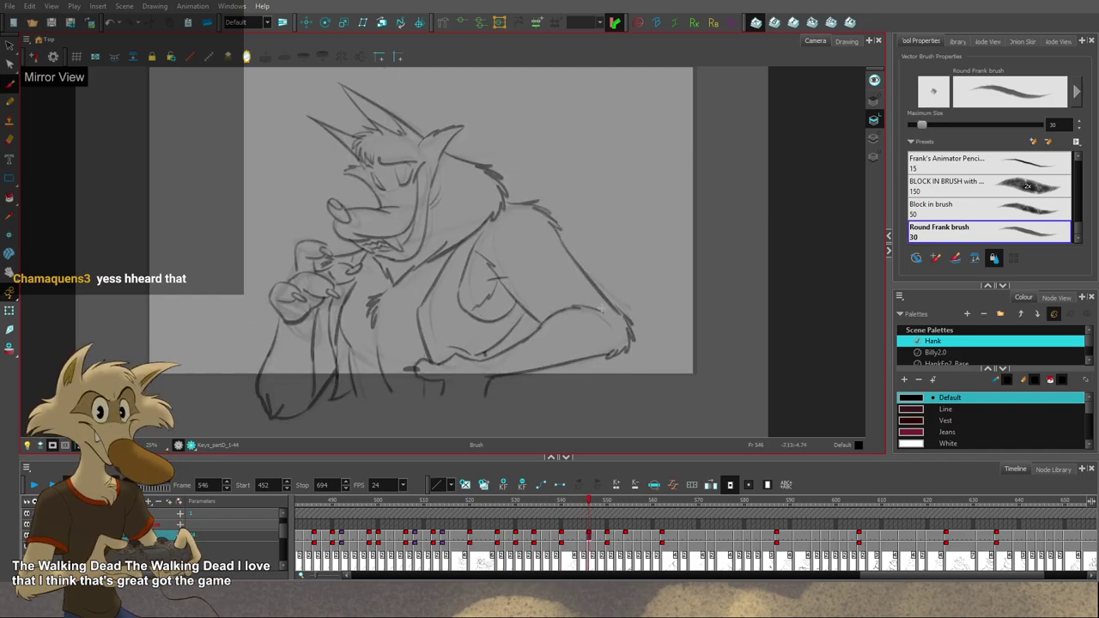
# Step: Replace the top of the forearm line on frame 546 with a cleaner curve running toward the elbow
pyautogui.press('[')
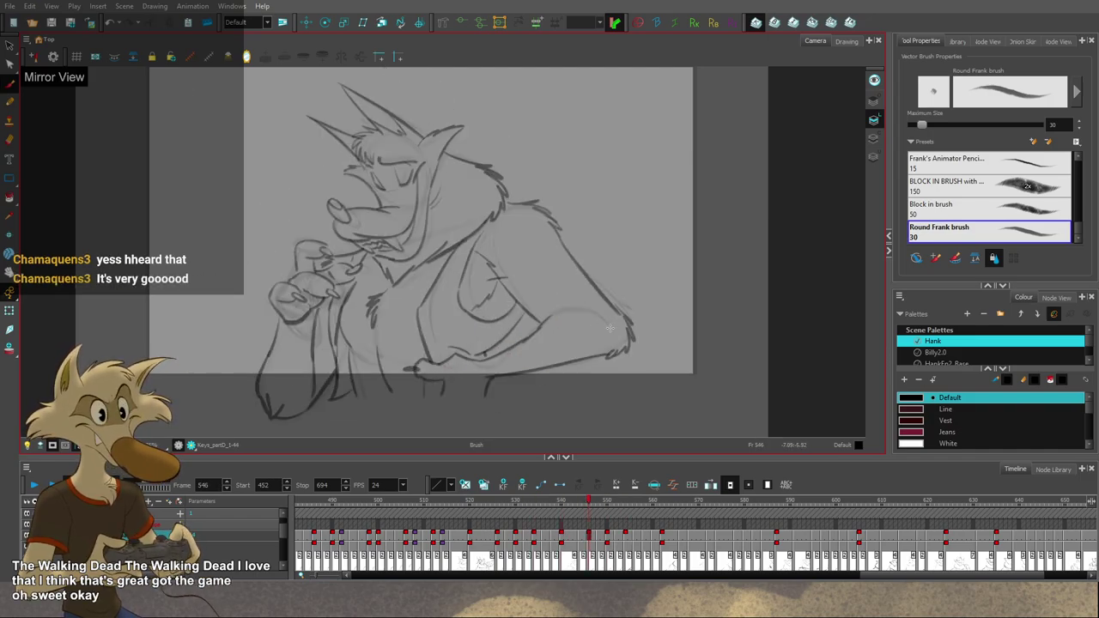
pyautogui.press(';')
pyautogui.press(';')
pyautogui.press(';')
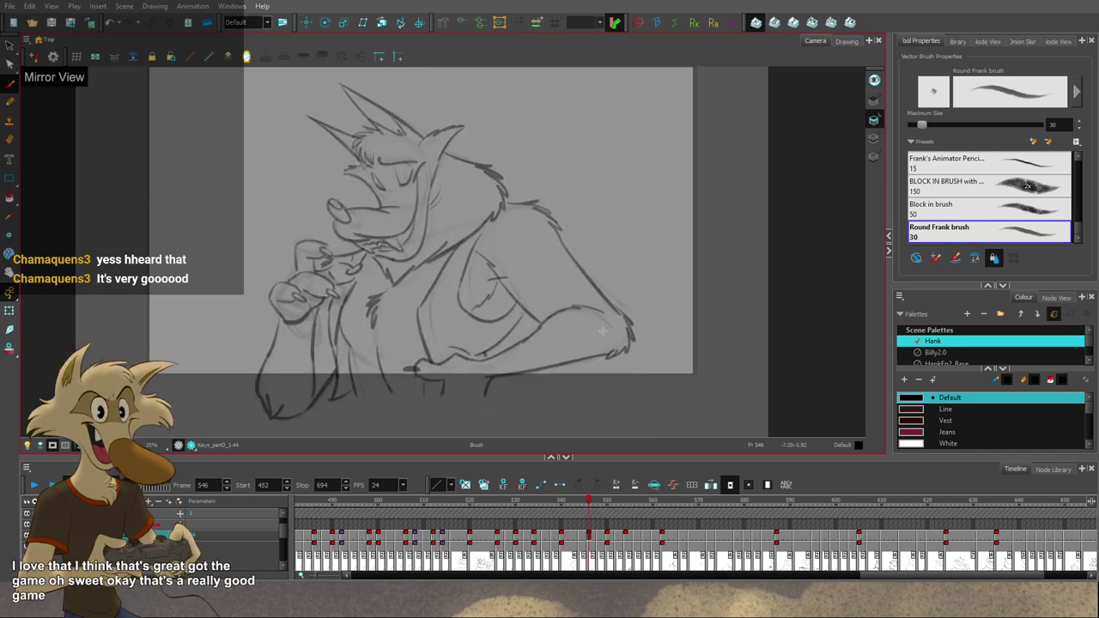
# Step: Redraw the upper forearm line on frame 540 as a continuous curve from the vest toward the elbow
pyautogui.moveTo(580, 321); pyautogui.dragTo(560, 325)
pyautogui.press('g')
pyautogui.press('f')
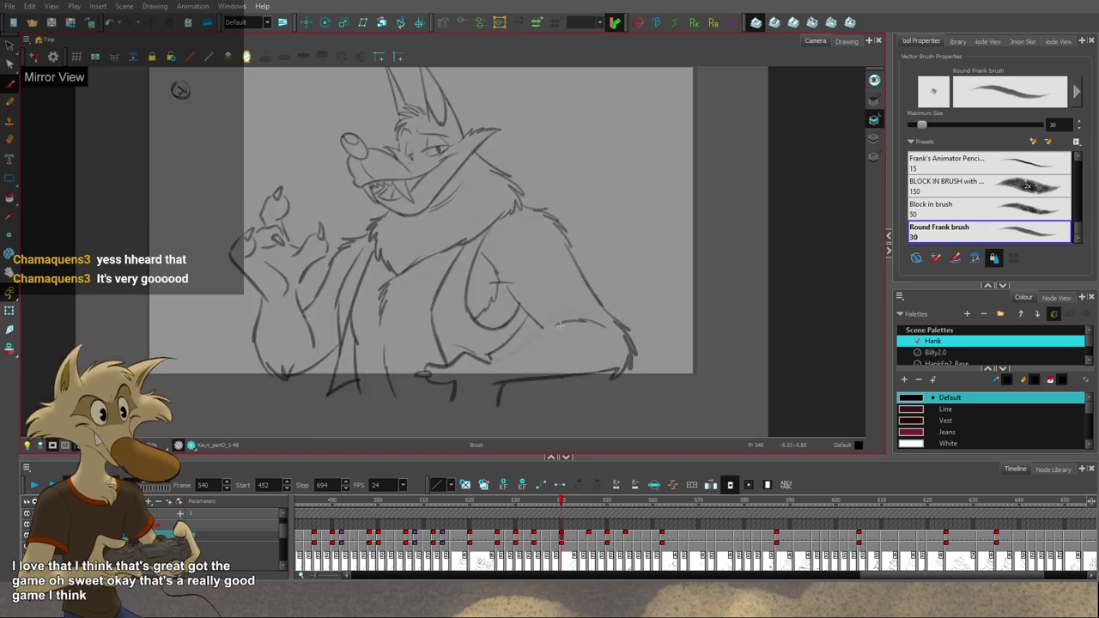
pyautogui.press("'")
pyautogui.press("'")
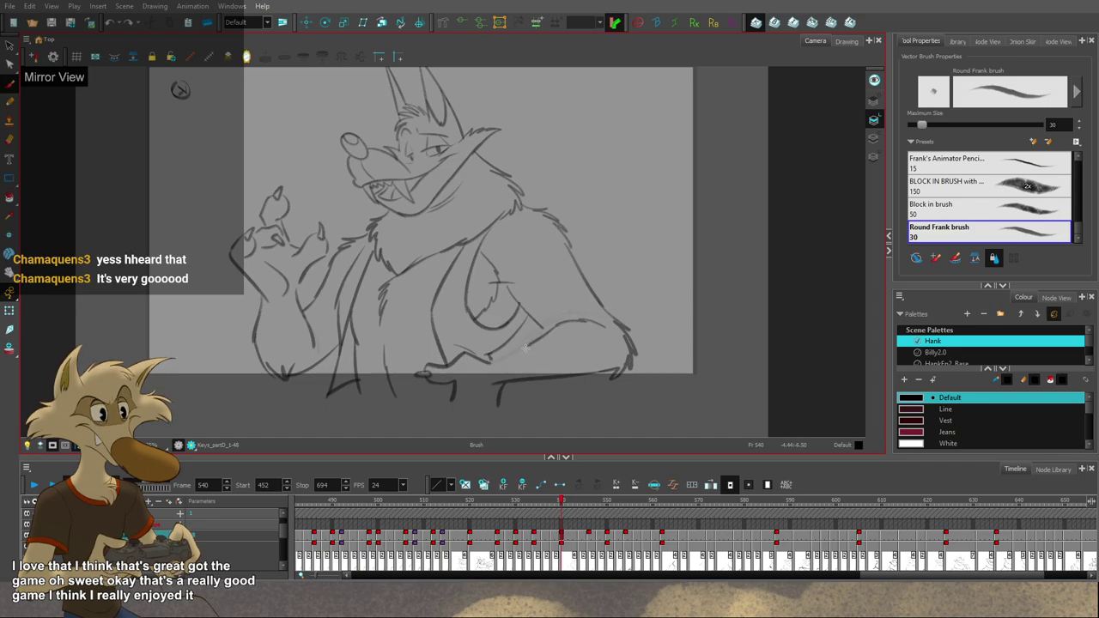
pyautogui.press("'")
pyautogui.press(';')
pyautogui.press(';')
pyautogui.press(';')
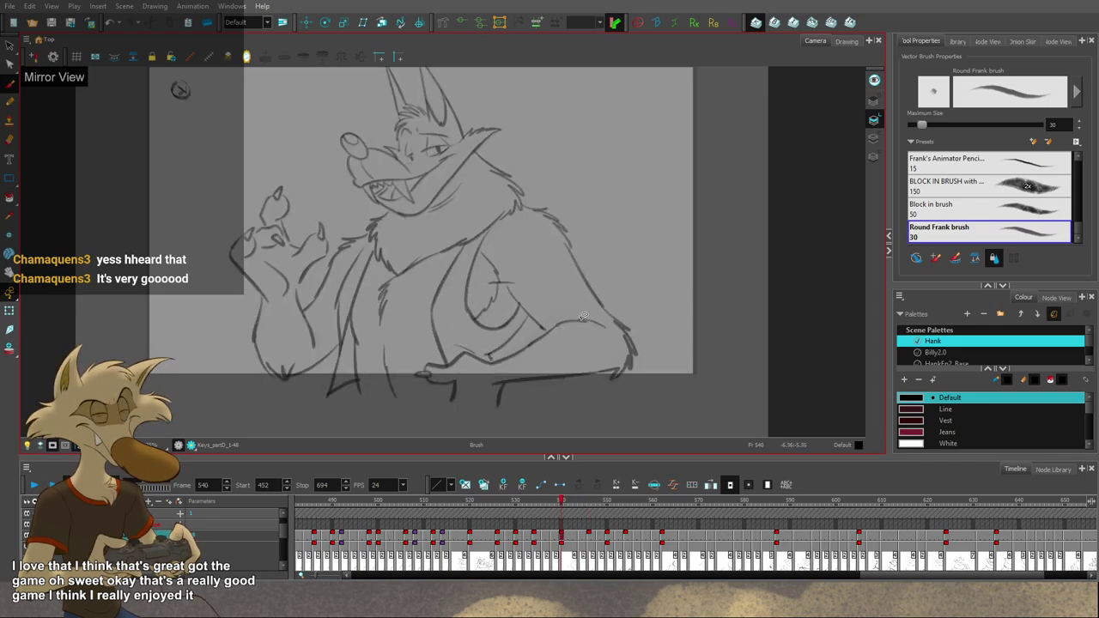
pyautogui.scroll(-2, 573, 320)
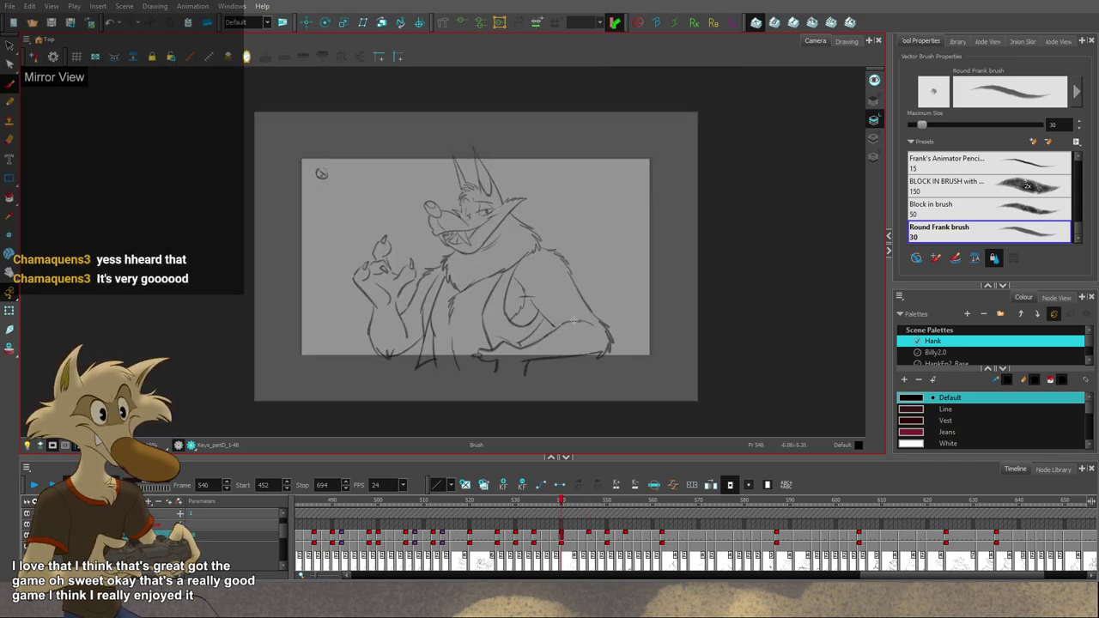
pyautogui.scroll(1, 574, 321)
pyautogui.scroll(2, 580, 323)
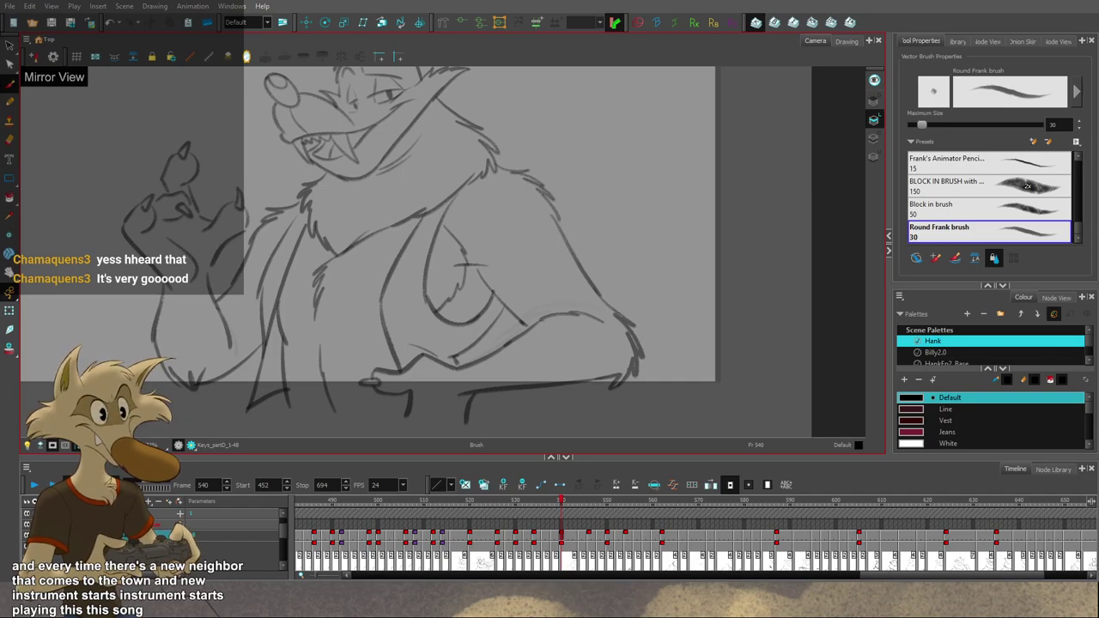
pyautogui.scroll(-4, 507, 247)
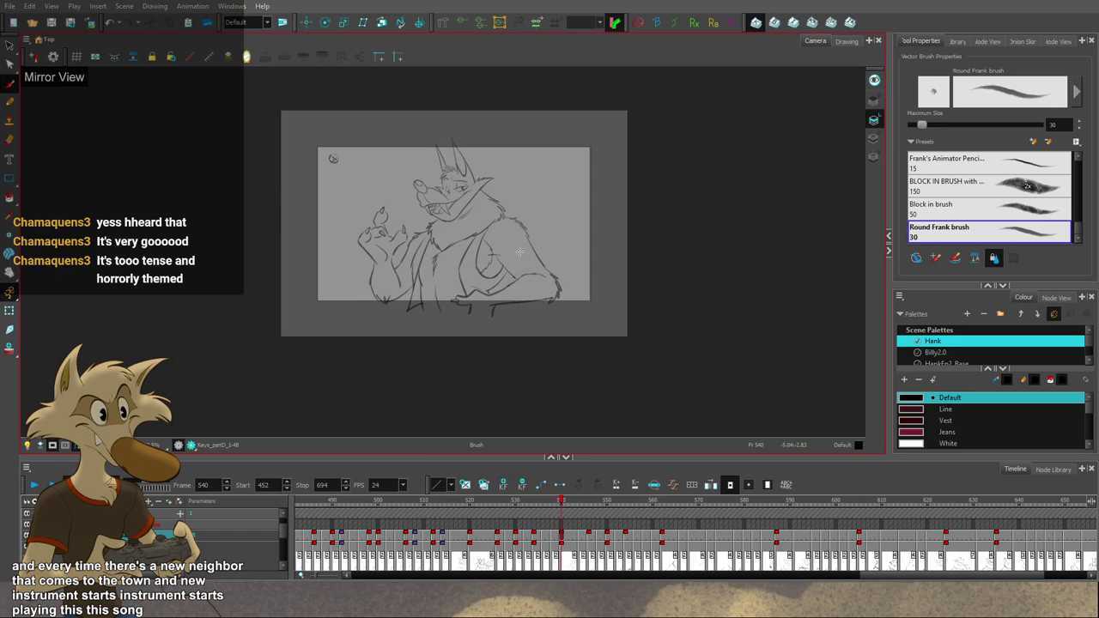
pyautogui.scroll(3, 518, 251)
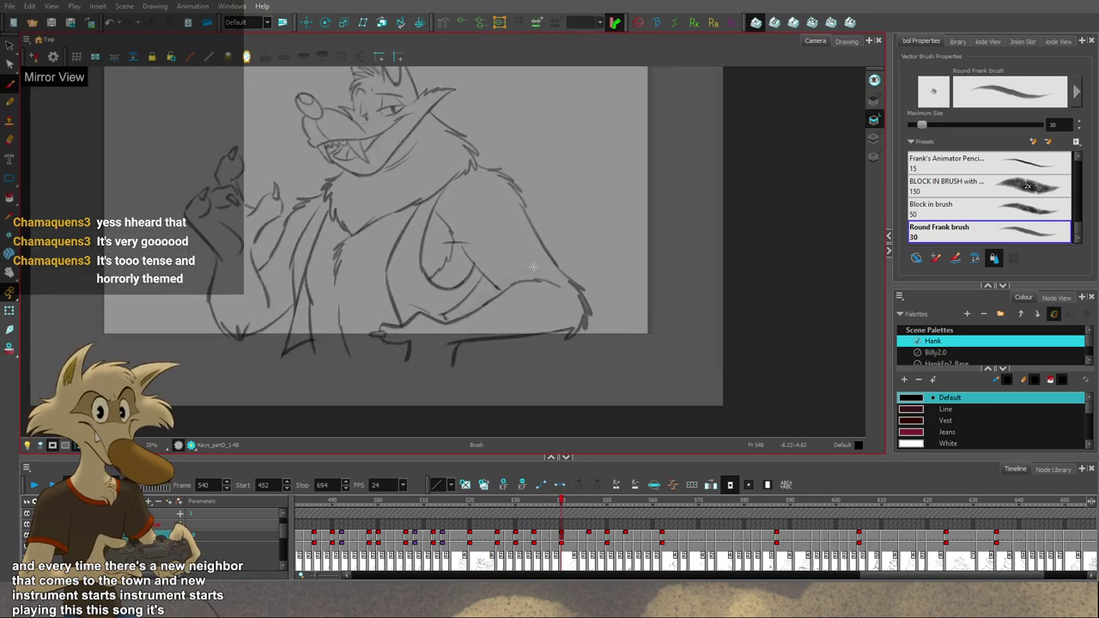
pyautogui.scroll(2, 533, 267)
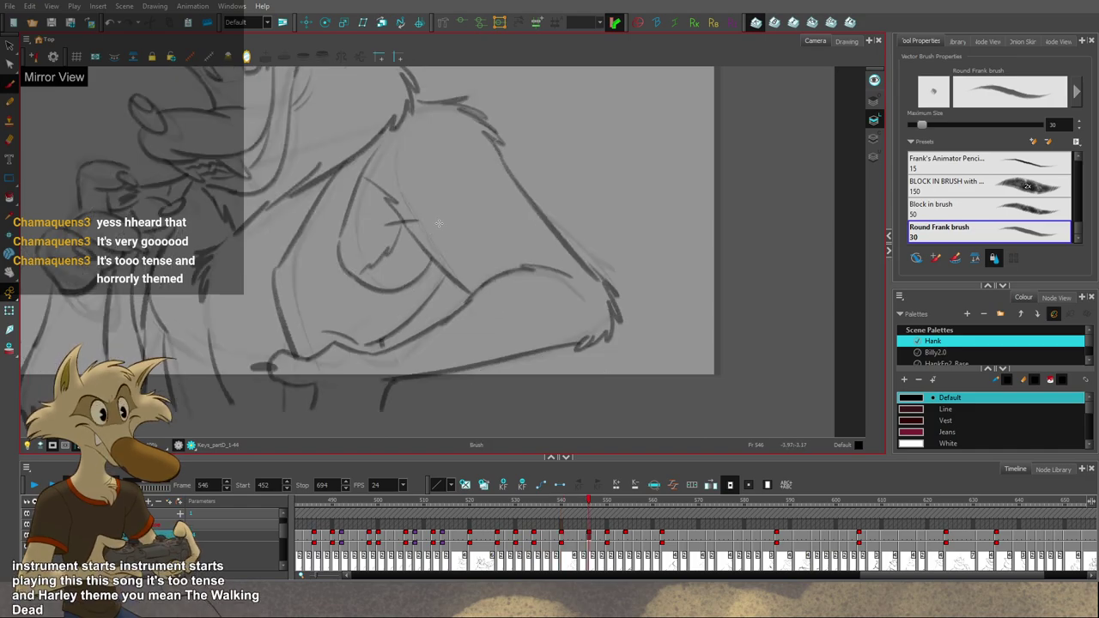
# Step: Rework the upper arm's inner line beside the vest on frames 546 and 540, touch up the elbow on frame 540 and save
pyautogui.hotkey('ctrl', 'z')
pyautogui.moveTo(416, 230); pyautogui.dragTo(430, 252)
pyautogui.hotkey('ctrl', 'z')
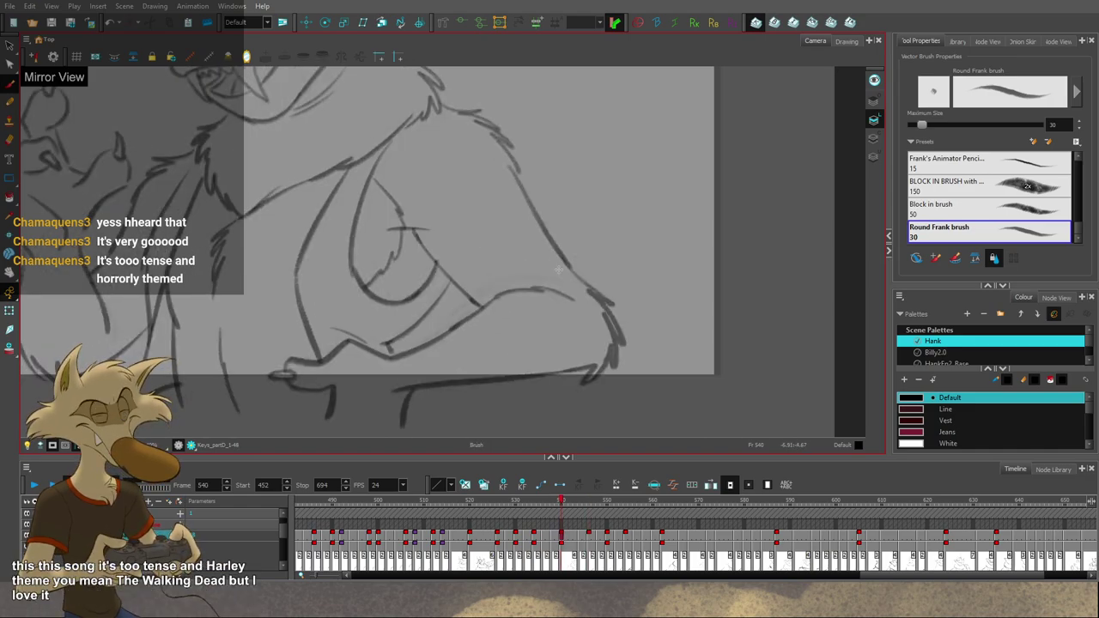
pyautogui.hotkey('ctrl', 's')
pyautogui.hotkey('alt', 'b')
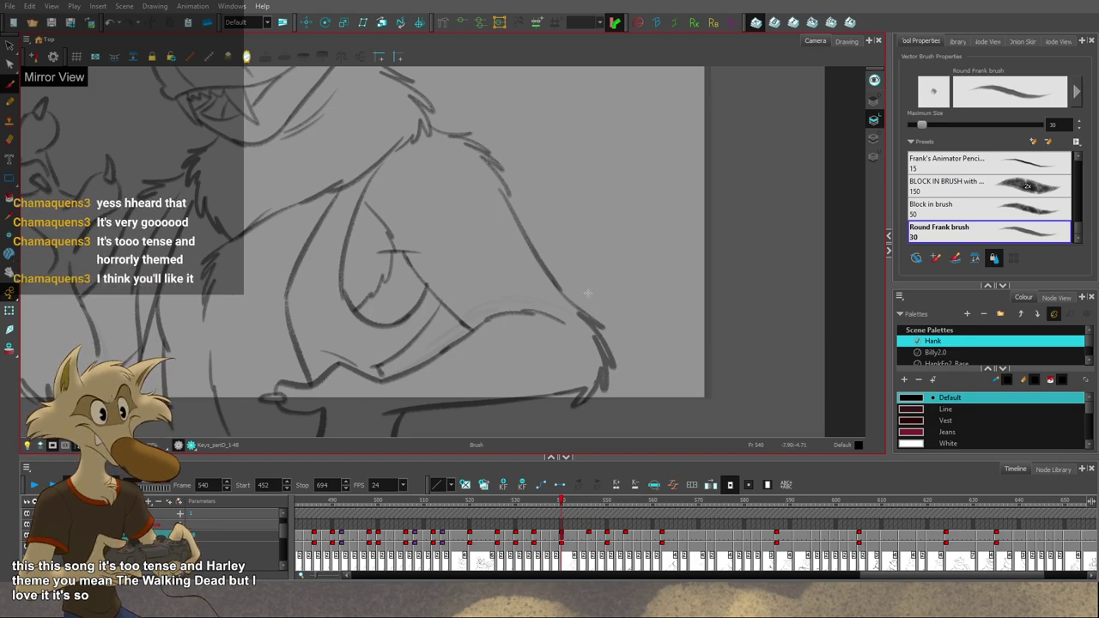
pyautogui.moveTo(583, 294)
pyautogui.mouseDown()
pyautogui.moveTo(596, 303)
pyautogui.moveTo(598, 286)
pyautogui.moveTo(591, 300)
pyautogui.moveTo(573, 290)
pyautogui.mouseUp()
# Step: Turn off the mirrored view, redraw the end of the upper arm's inner line above the forearm on frame 534 and save
pyautogui.click(247, 57)
pyautogui.press('f')
pyautogui.press('g')
pyautogui.press('f')
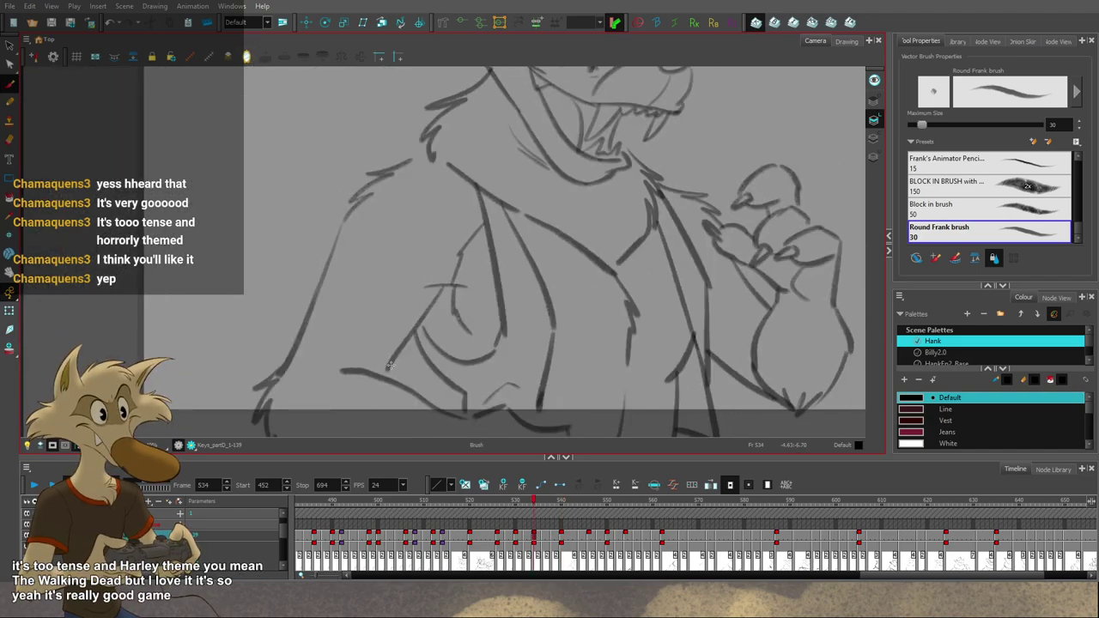
pyautogui.hotkey('ctrl', 'z')
pyautogui.moveTo(391, 364); pyautogui.dragTo(383, 376)
pyautogui.hotkey('ctrl', 's')
pyautogui.hotkey('alt', 'b')
pyautogui.scroll(-5, 450, 330)
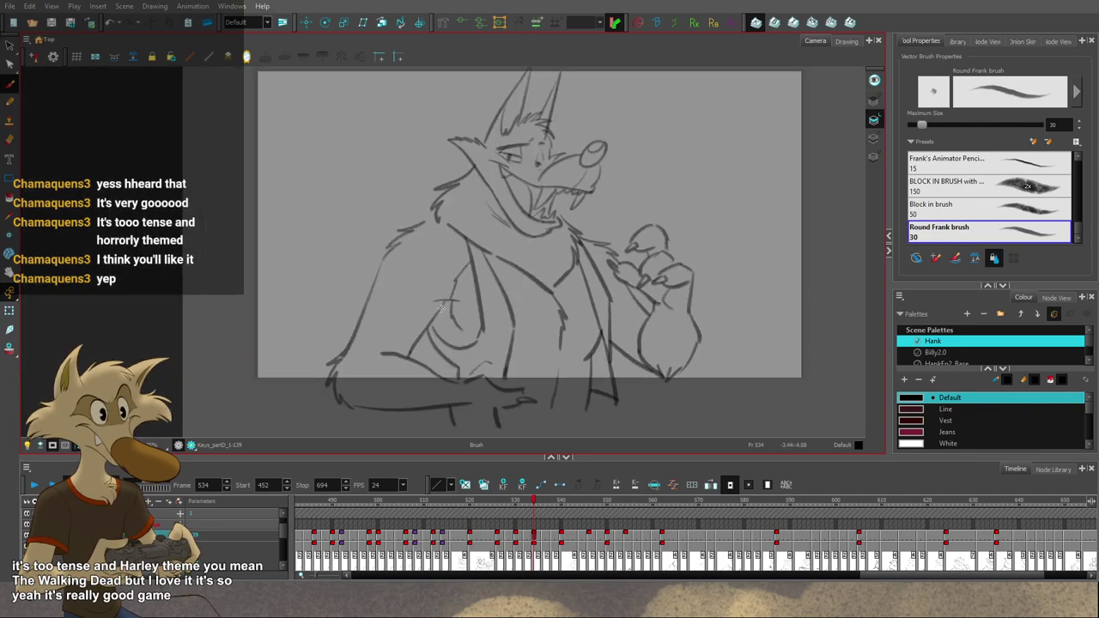
pyautogui.scroll(3, 425, 266)
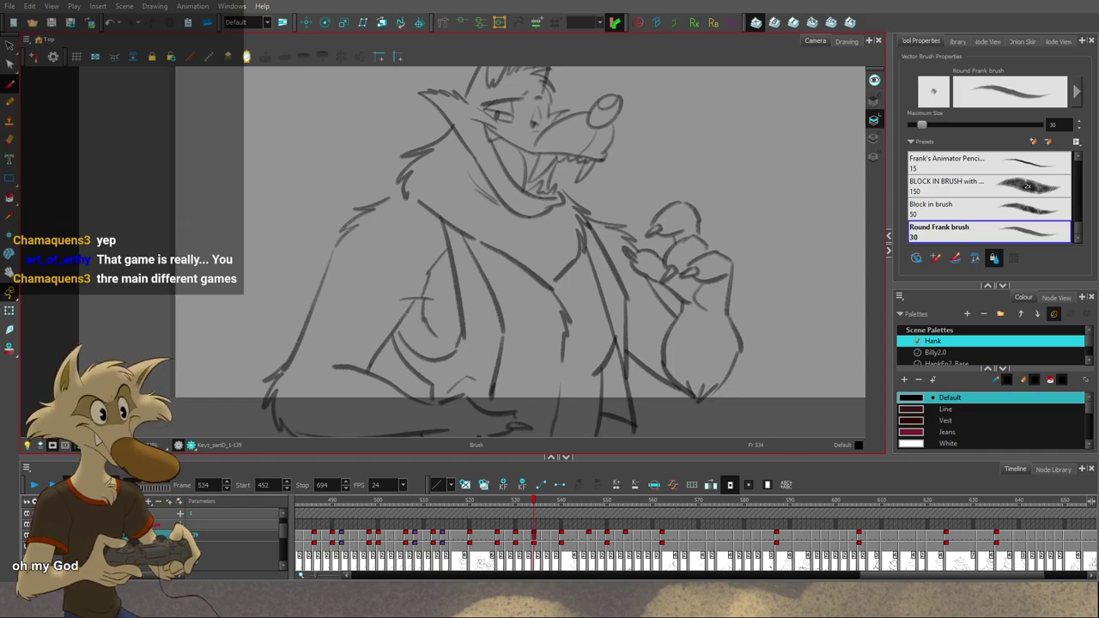
# Step: Redraw the fur line at the back of the neck above the shoulder on frame 534
pyautogui.scroll(-3, 609, 186)
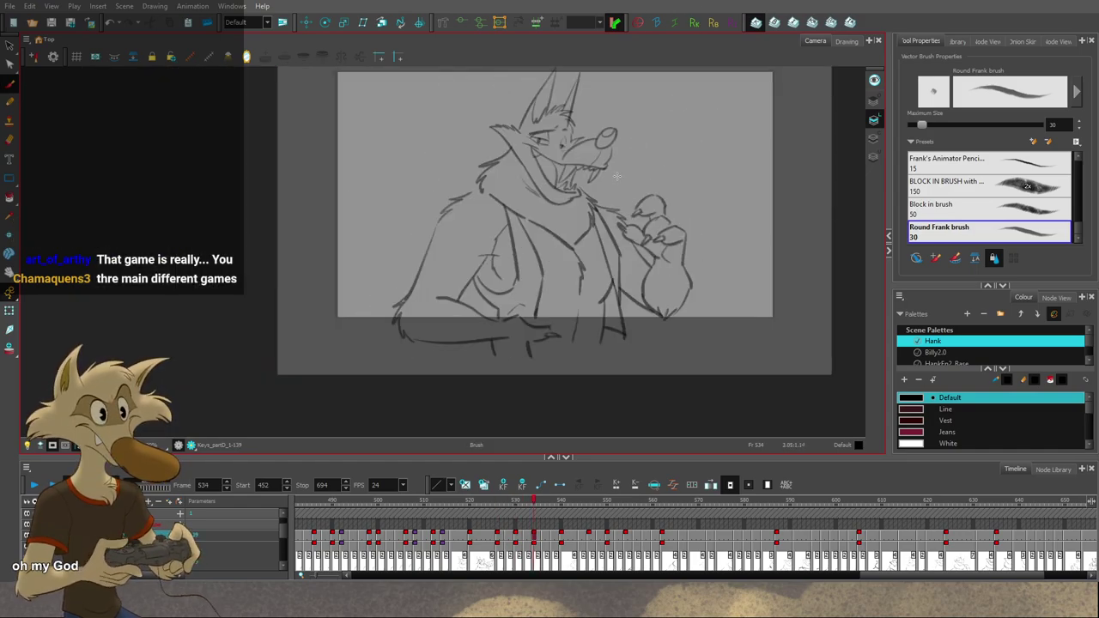
pyautogui.scroll(2, 617, 176)
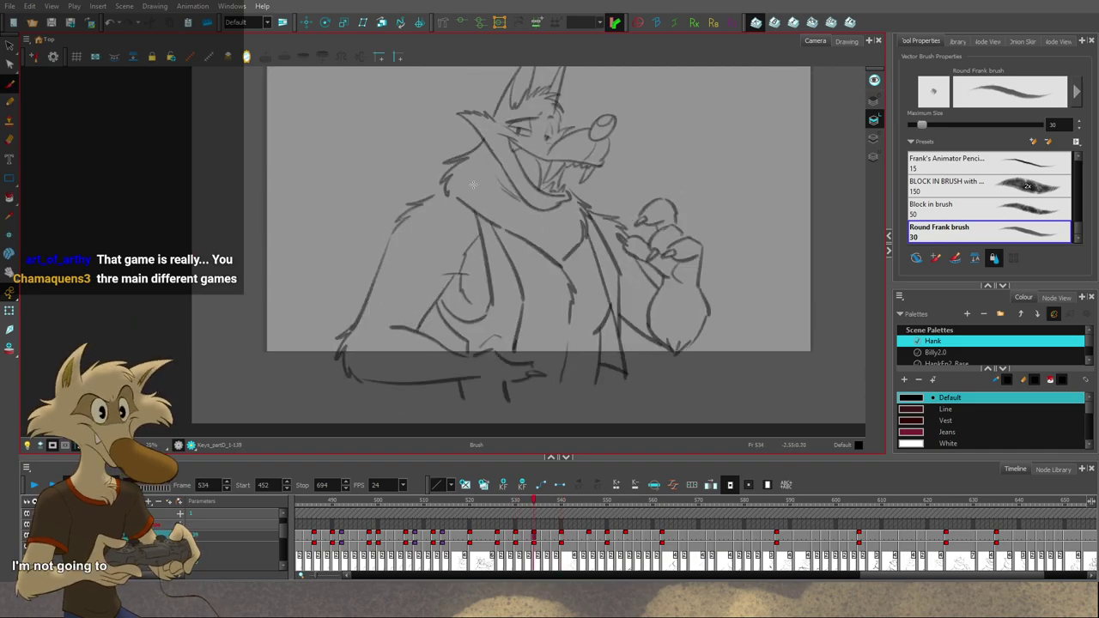
pyautogui.moveTo(446, 183); pyautogui.dragTo(451, 203)
pyautogui.press('g')
pyautogui.press('f')
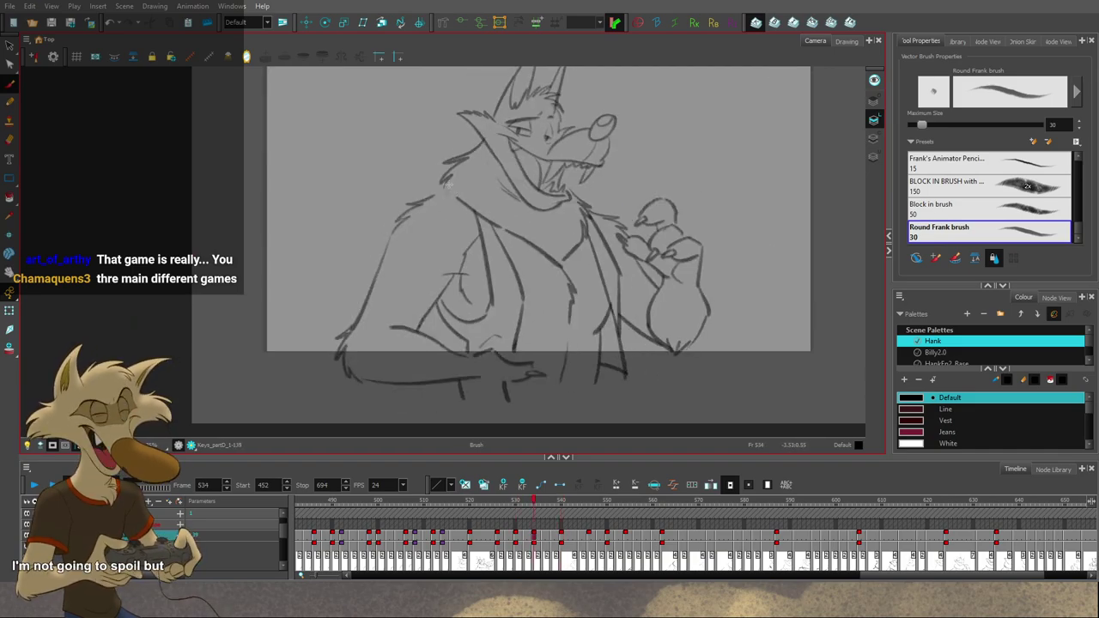
pyautogui.hotkey('alt', 's')
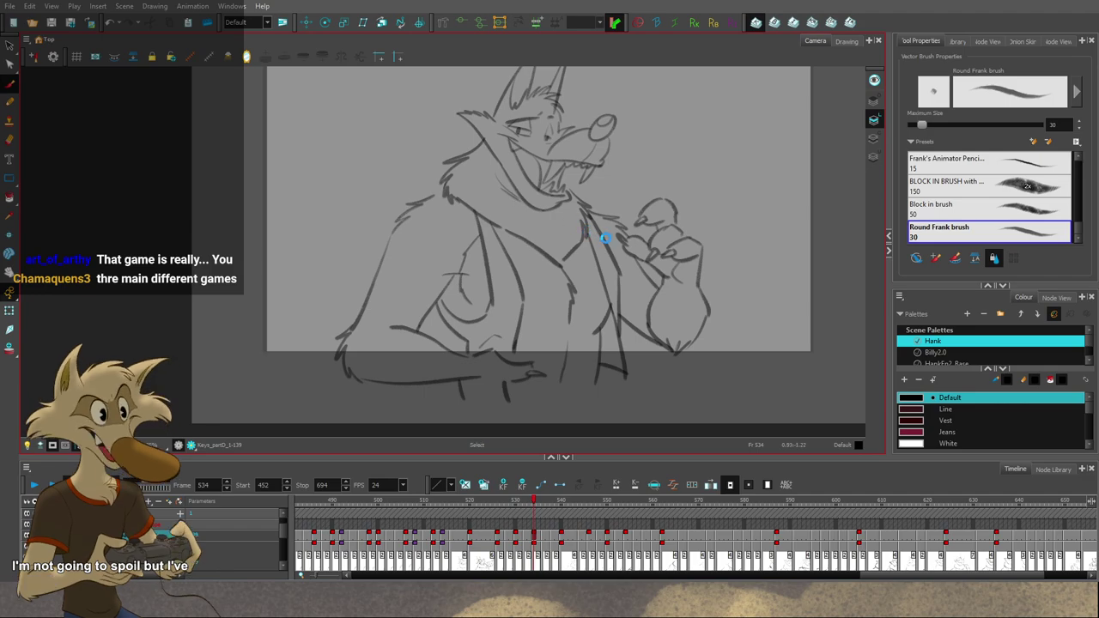
# Step: Flip between frame 534 and its neighbouring keys to check the reworked neck fur in motion
pyautogui.press('f')
pyautogui.press('g')
pyautogui.press('g')
pyautogui.press('f')
pyautogui.press('g')
pyautogui.press('f')
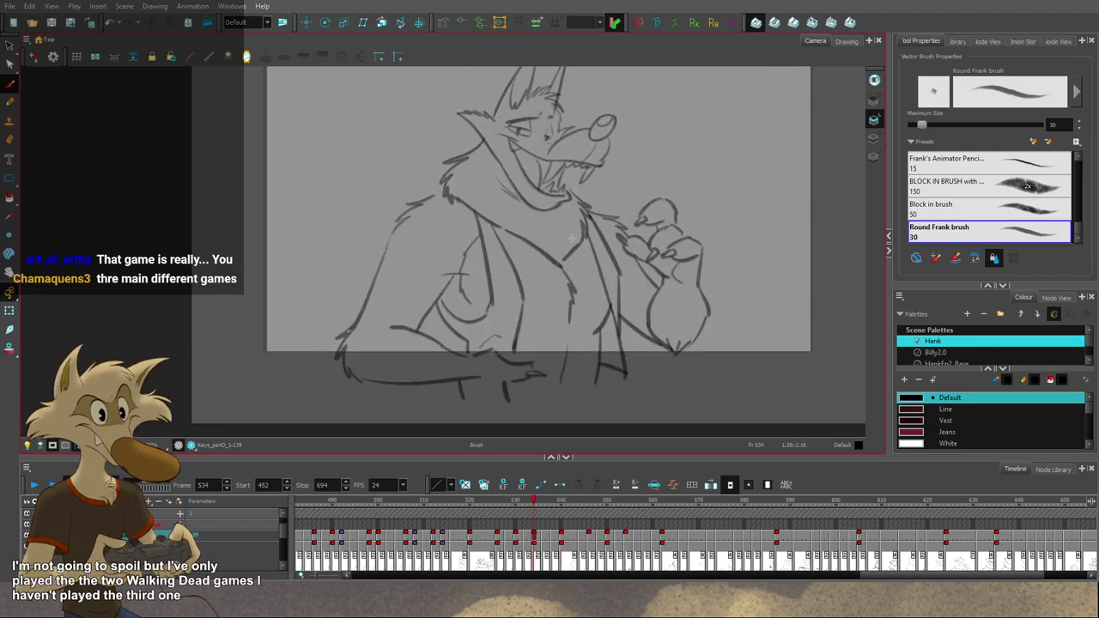
pyautogui.press('space')
pyautogui.moveTo(608, 251); pyautogui.dragTo(586, 277)
pyautogui.press('g')
pyautogui.press('f')
pyautogui.press('g')
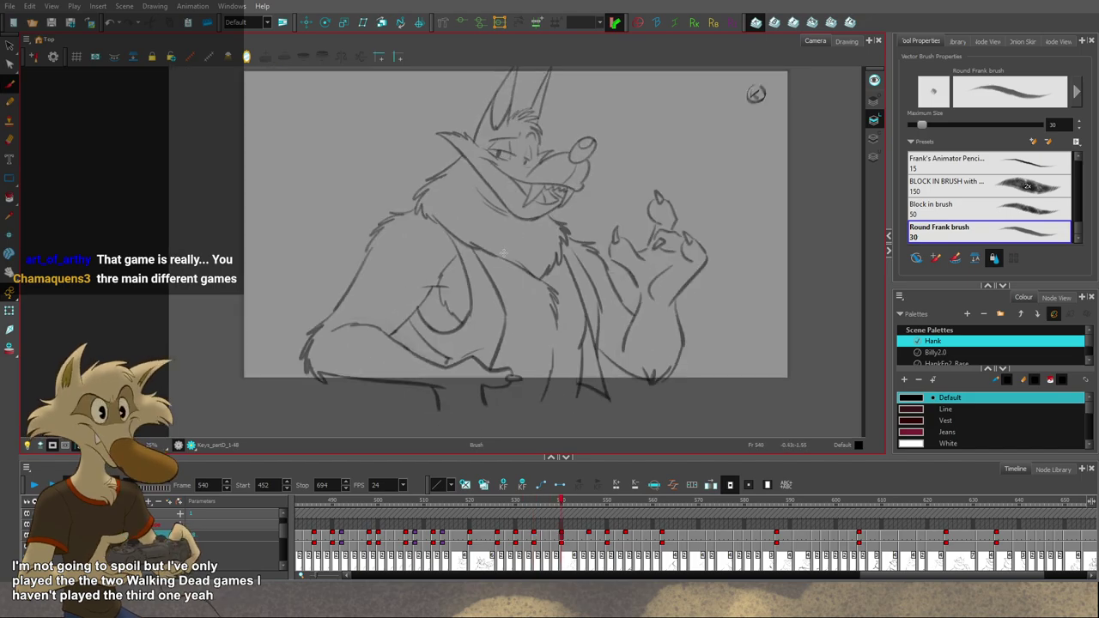
pyautogui.press('f')
# Step: Select the neck fur stroke on frame 534 and compare its placement with the neighbouring keys, including frame 530
pyautogui.hotkey('alt', 's')
pyautogui.click(445, 223)
pyautogui.hotkey('alt', 'b')
pyautogui.hotkey('alt', 's')
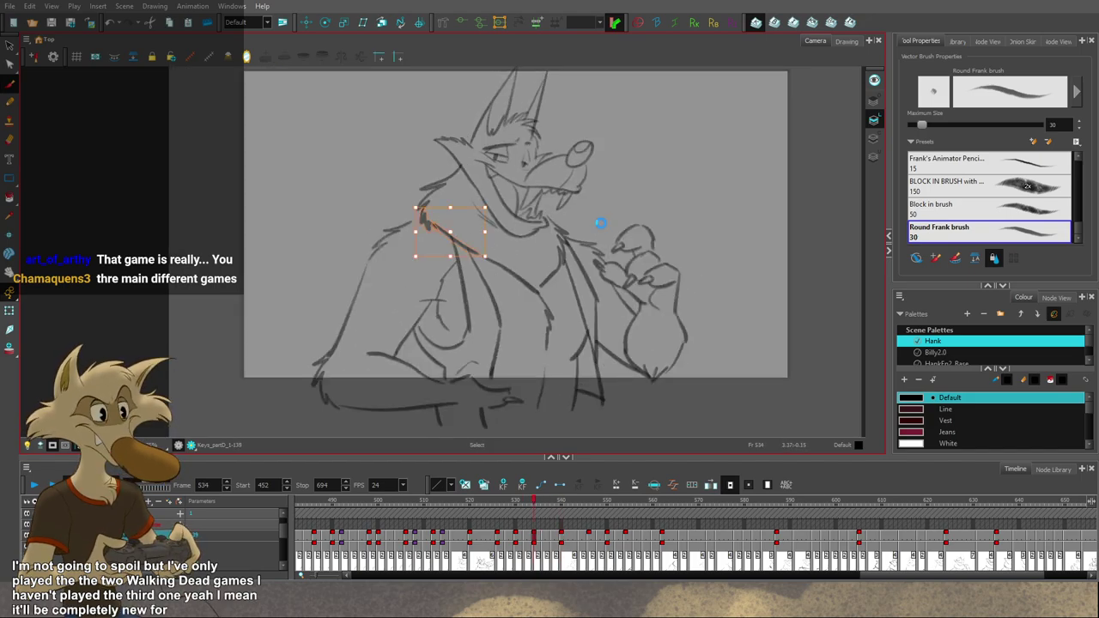
pyautogui.hotkey('alt', 'b')
pyautogui.press('g')
pyautogui.press('f')
pyautogui.press('g')
pyautogui.press('f')
pyautogui.press('f')
pyautogui.press('f')
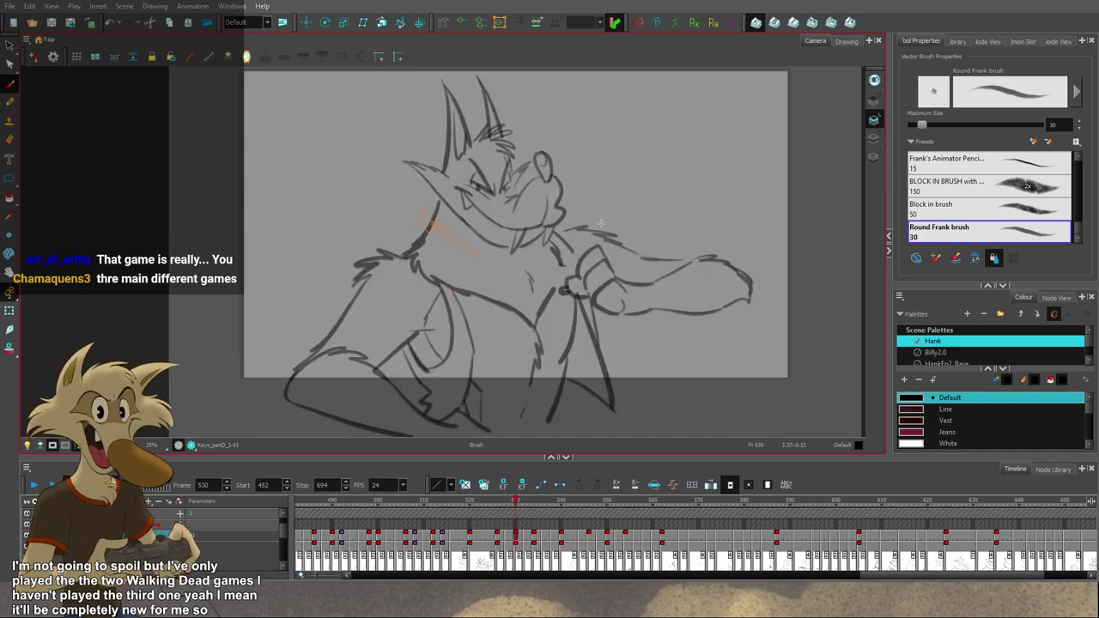
pyautogui.scroll(3, 604, 221)
pyautogui.press('g')
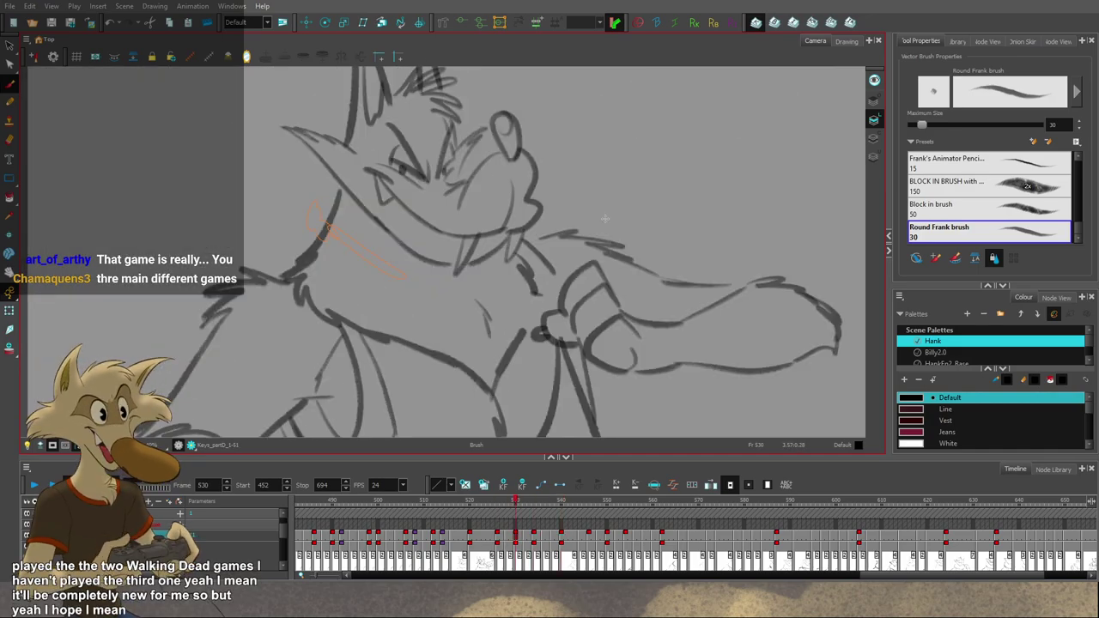
# Step: Redraw the large fang hanging from the middle of the mouth line on frame 530
pyautogui.press('g')
pyautogui.press('f')
pyautogui.hotkey('alt', 's')
pyautogui.hotkey('alt', 'b')
pyautogui.moveTo(462, 240); pyautogui.dragTo(448, 279)
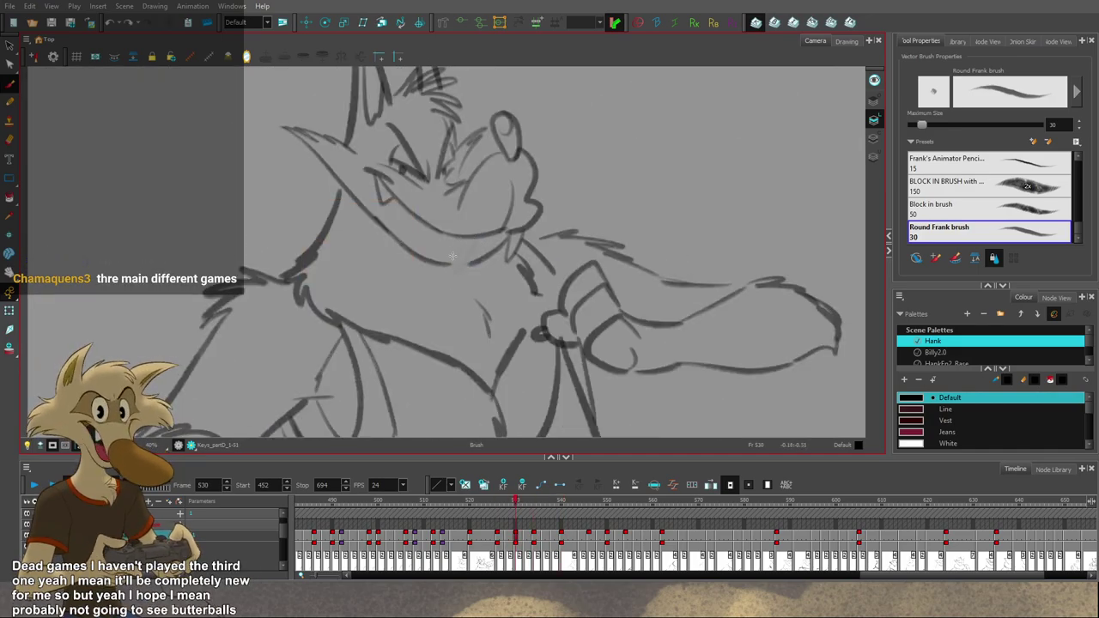
pyautogui.press('g')
pyautogui.press('f')
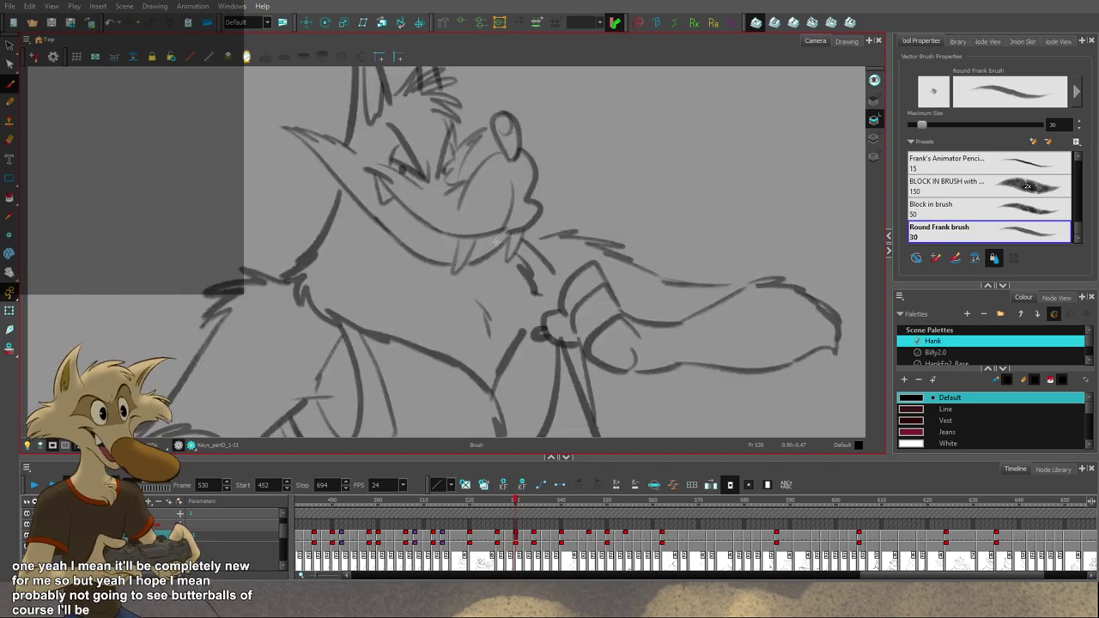
# Step: Draw a row of small teeth between the two front fangs on frame 530 and save
pyautogui.press('f')
pyautogui.press('g')
pyautogui.hotkey('alt', 's')
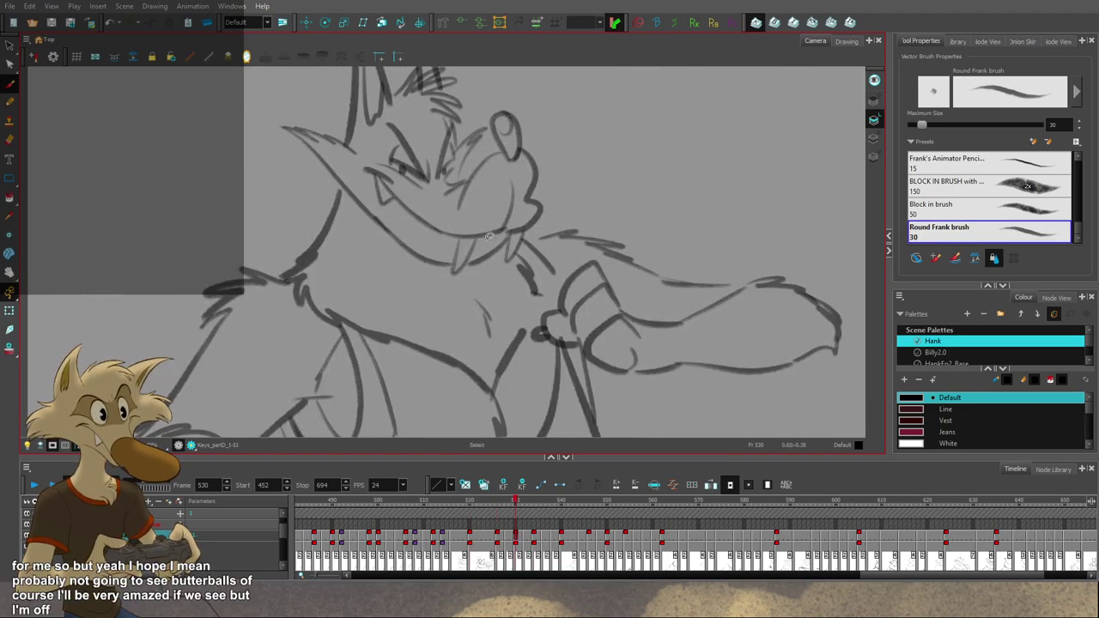
pyautogui.moveTo(496, 240); pyautogui.dragTo(510, 238)
pyautogui.hotkey('ctrl', 's')
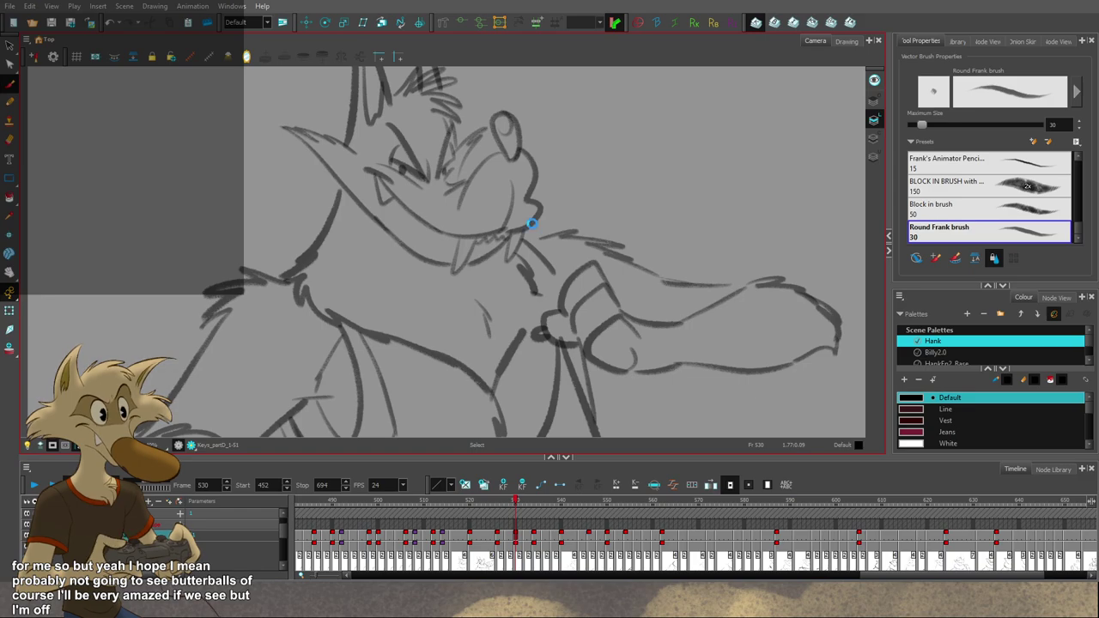
# Step: Flip between frame 530 and its neighbouring keys to check the new teeth in motion
pyautogui.press('g')
pyautogui.press('1')
pyautogui.press('f')
pyautogui.press('f')
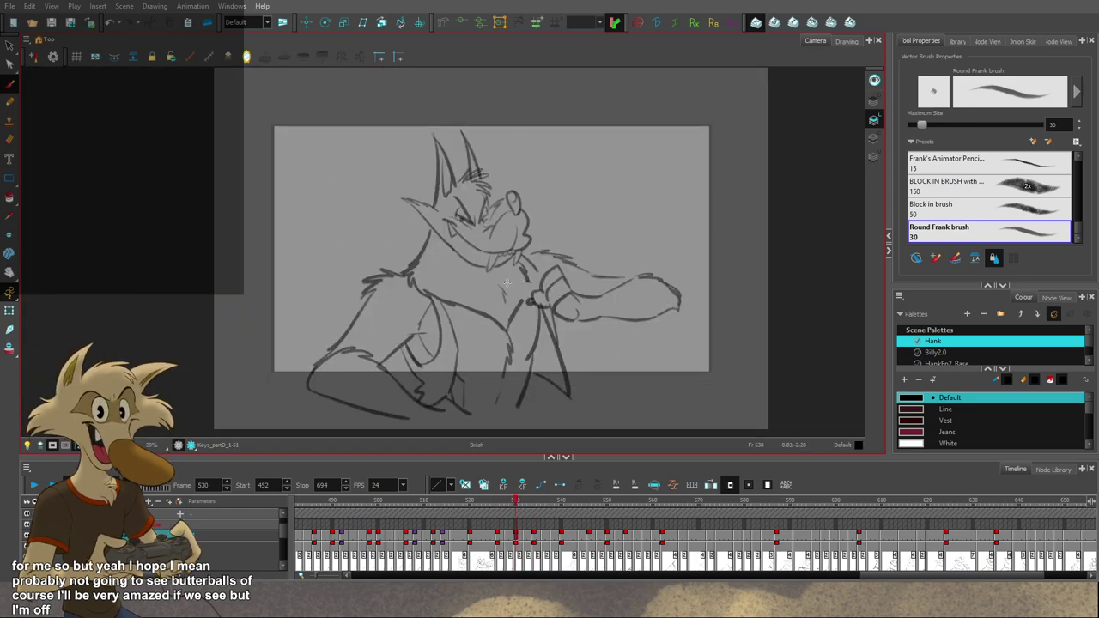
pyautogui.press('2')
pyautogui.press('2')
pyautogui.press('f')
pyautogui.press('g')
pyautogui.press('g')
pyautogui.press('f')
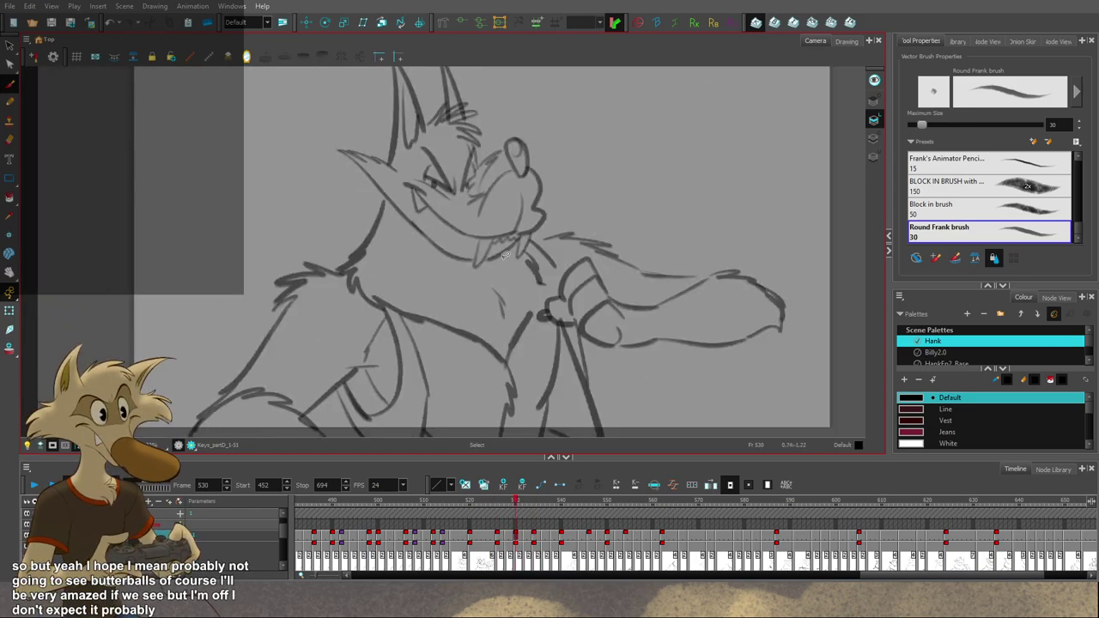
# Step: Rework the lower jaw line where it meets the fangs on frame 530
pyautogui.hotkey('alt', 'b')
pyautogui.moveTo(496, 261); pyautogui.dragTo(522, 242)
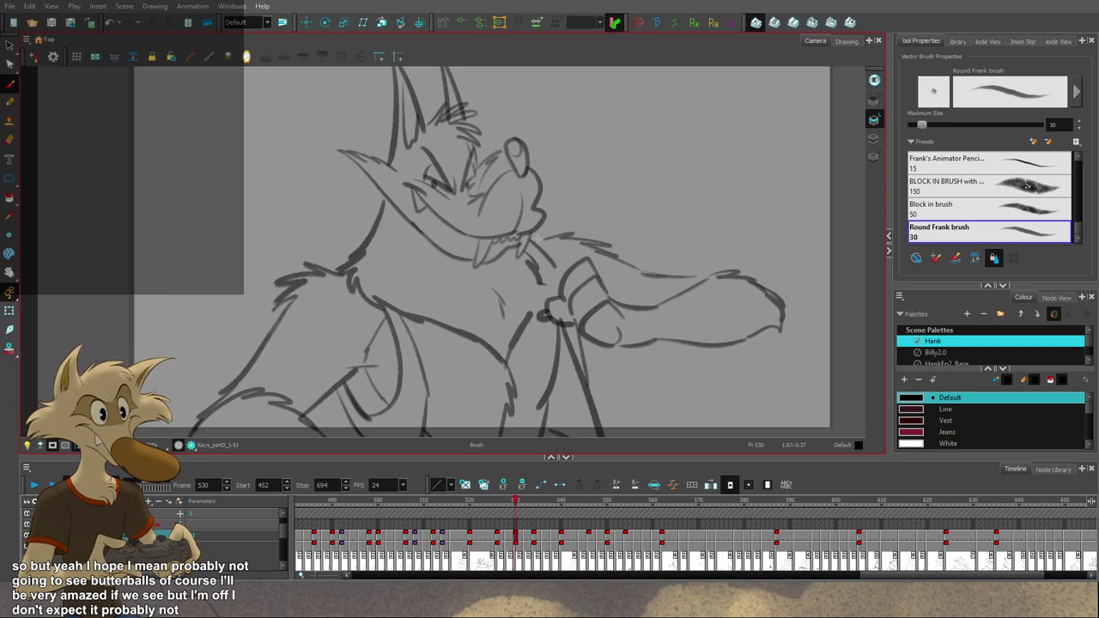
pyautogui.hotkey('ctrl', 'z')
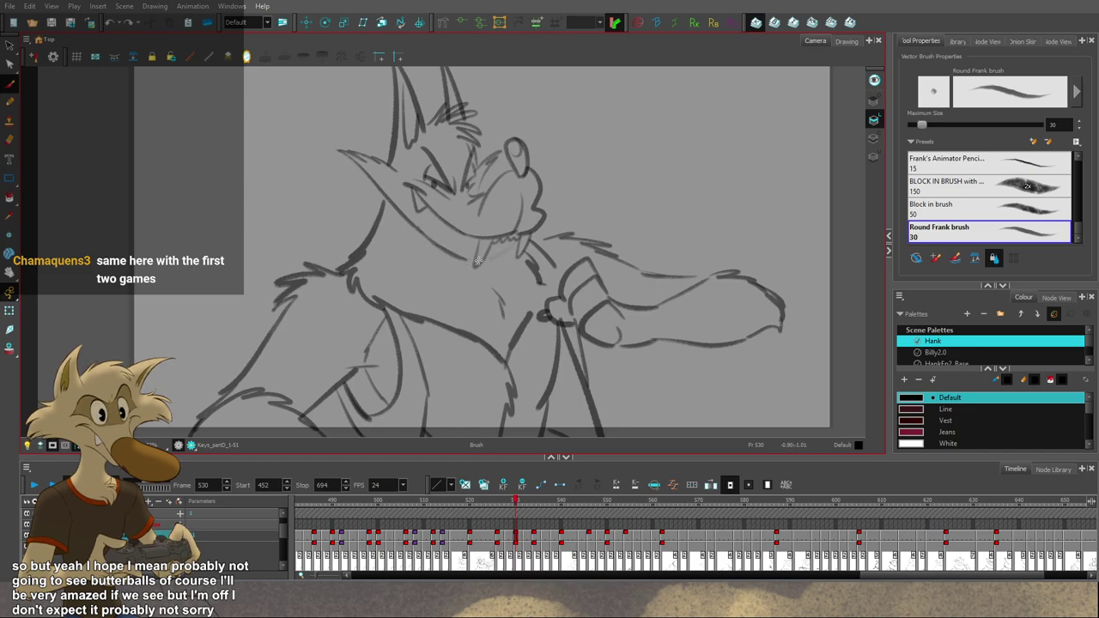
pyautogui.moveTo(480, 263); pyautogui.dragTo(513, 247)
pyautogui.hotkey('ctrl', 'z')
pyautogui.hotkey('ctrl', 'z')
pyautogui.hotkey('ctrl', 'z')
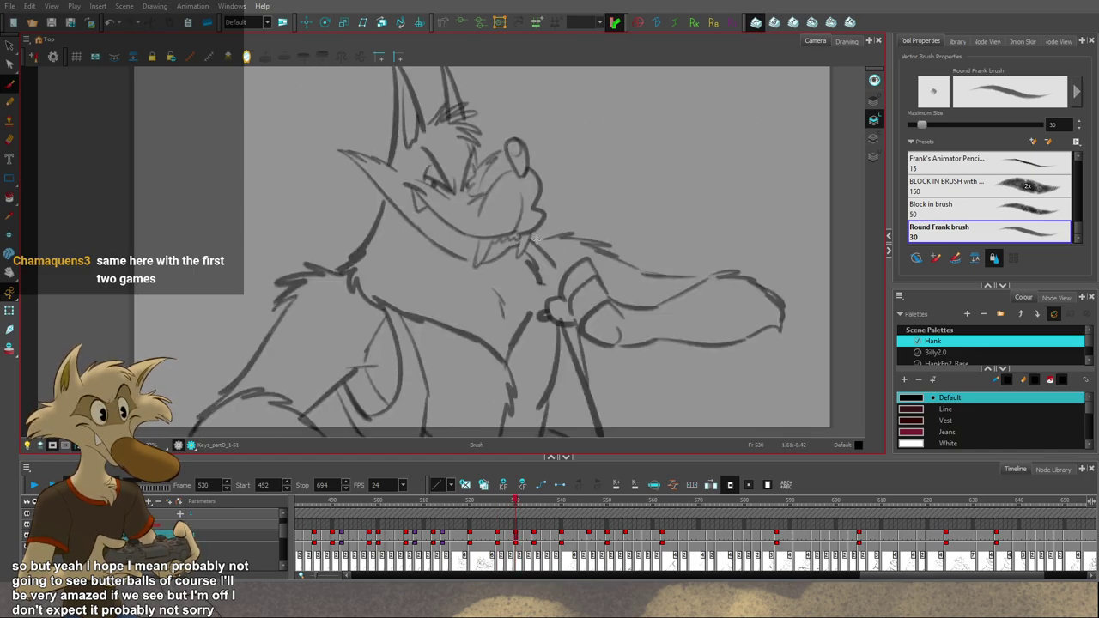
# Step: Mirror the view and flip through the keys around frames 530 to 546 to check the poses in motion
pyautogui.scroll(-2, 532, 240)
pyautogui.scroll(1, 536, 277)
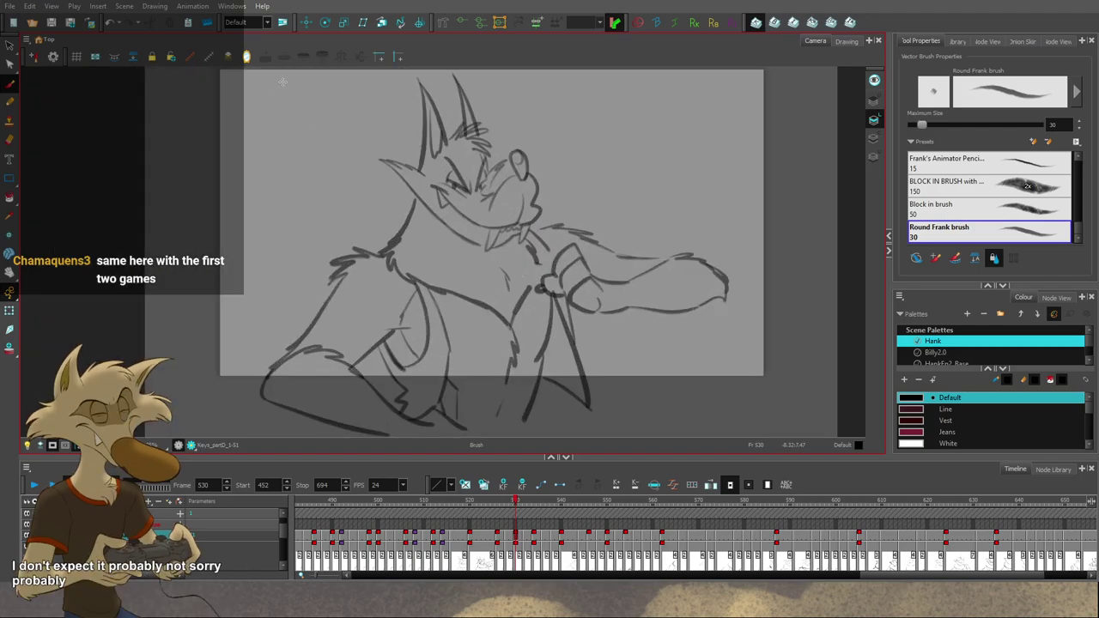
pyautogui.click(247, 57)
pyautogui.scroll(-3, 347, 197)
pyautogui.scroll(2, 380, 221)
pyautogui.scroll(-1, 379, 221)
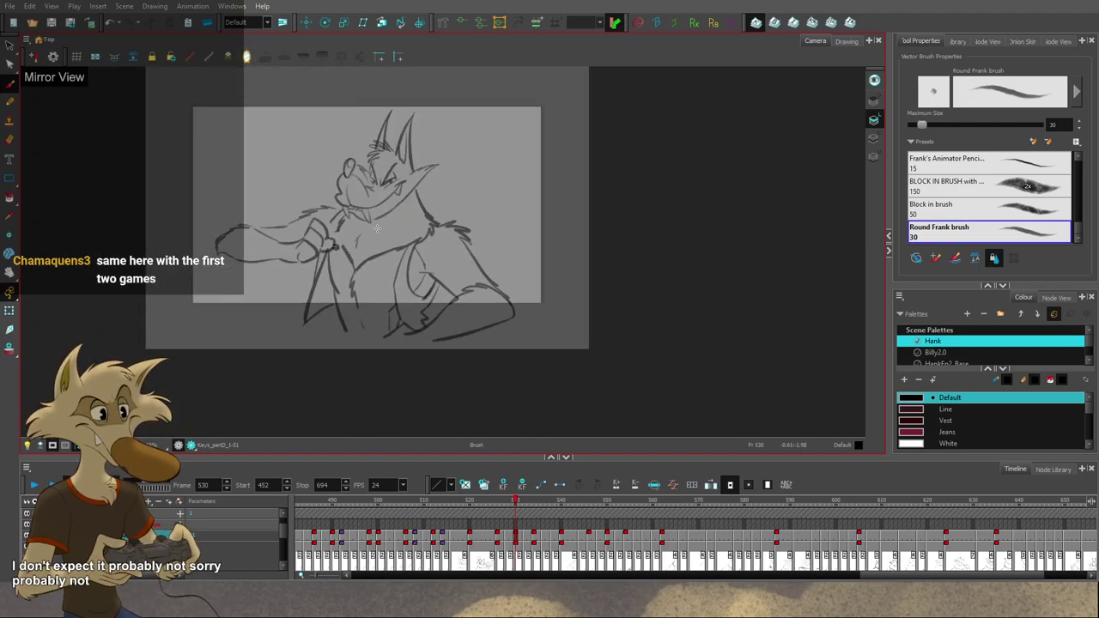
pyautogui.scroll(2, 353, 204)
pyautogui.press('f')
pyautogui.press('f')
pyautogui.press('f')
pyautogui.press('g')
pyautogui.press('g')
pyautogui.press('g')
pyautogui.press('g')
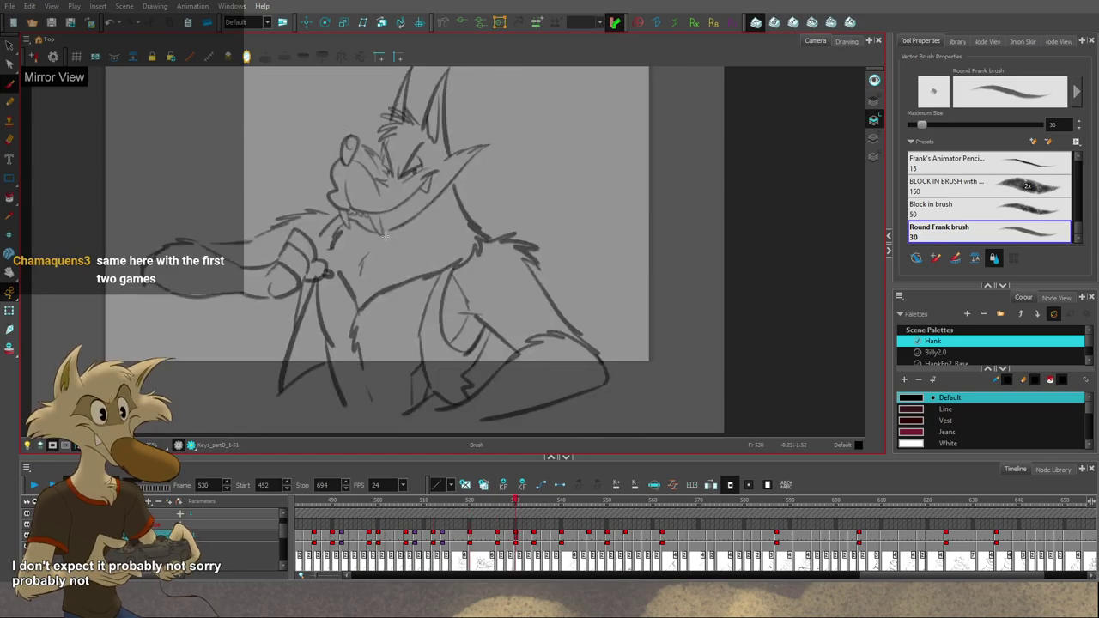
pyautogui.press('f')
pyautogui.scroll(-2, 414, 250)
pyautogui.press('g')
pyautogui.press('g')
pyautogui.scroll(3, 386, 199)
pyautogui.press('g')
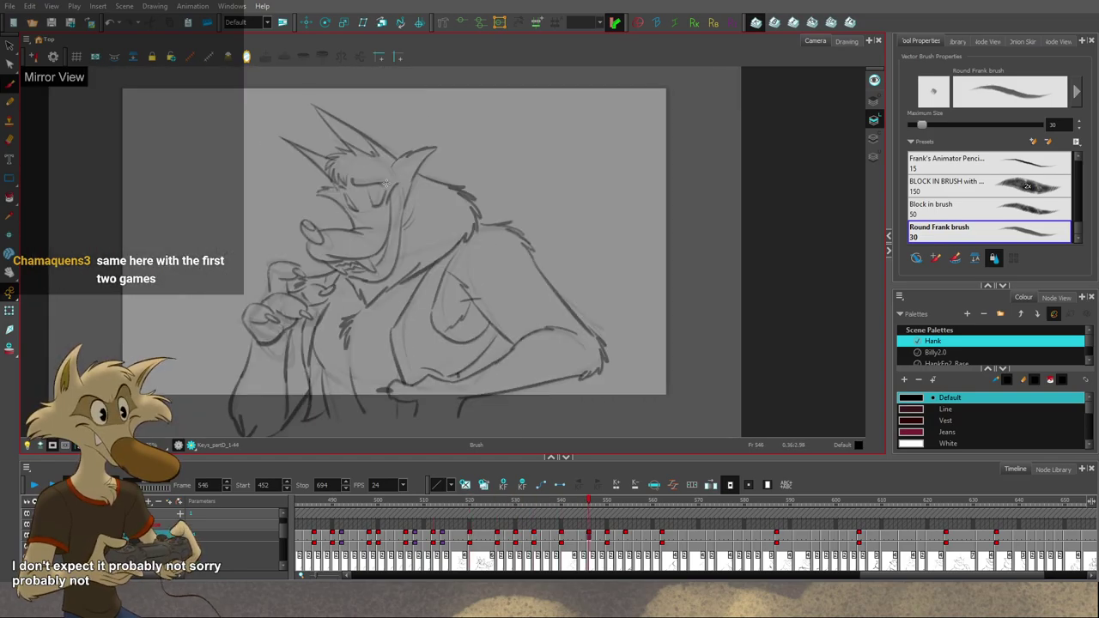
# Step: Flip between the keys from frame 534 to 546 to compare the head poses
pyautogui.press('f')
pyautogui.press('f')
pyautogui.scroll(1, 386, 183)
pyautogui.press('g')
pyautogui.press('g')
pyautogui.press('f')
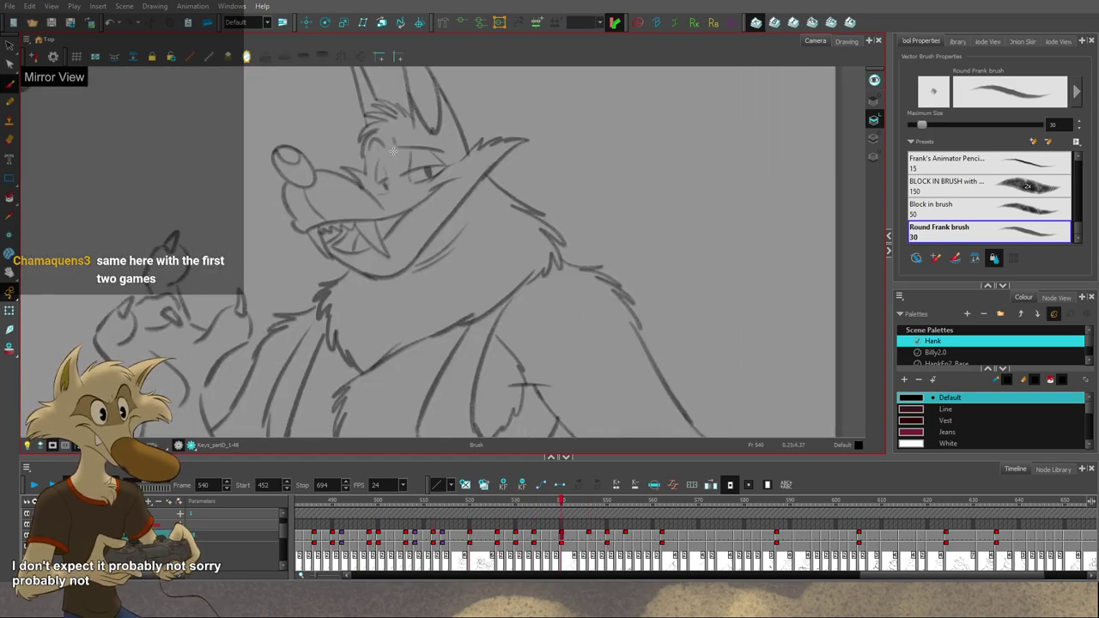
pyautogui.scroll(1, 392, 139)
pyautogui.press('g')
pyautogui.press('f')
# Step: Rework the far brow lines above the muzzle on frame 534, checking them against the neighbouring keys
pyautogui.moveTo(419, 178)
pyautogui.mouseDown()
pyautogui.moveTo(411, 212)
pyautogui.moveTo(364, 205)
pyautogui.moveTo(354, 220)
pyautogui.mouseUp()
pyautogui.press('s')
pyautogui.hotkey('alt', 'b')
pyautogui.press('g')
pyautogui.press('f')
pyautogui.press('f')
pyautogui.press('s')
pyautogui.press('g')
pyautogui.press('f')
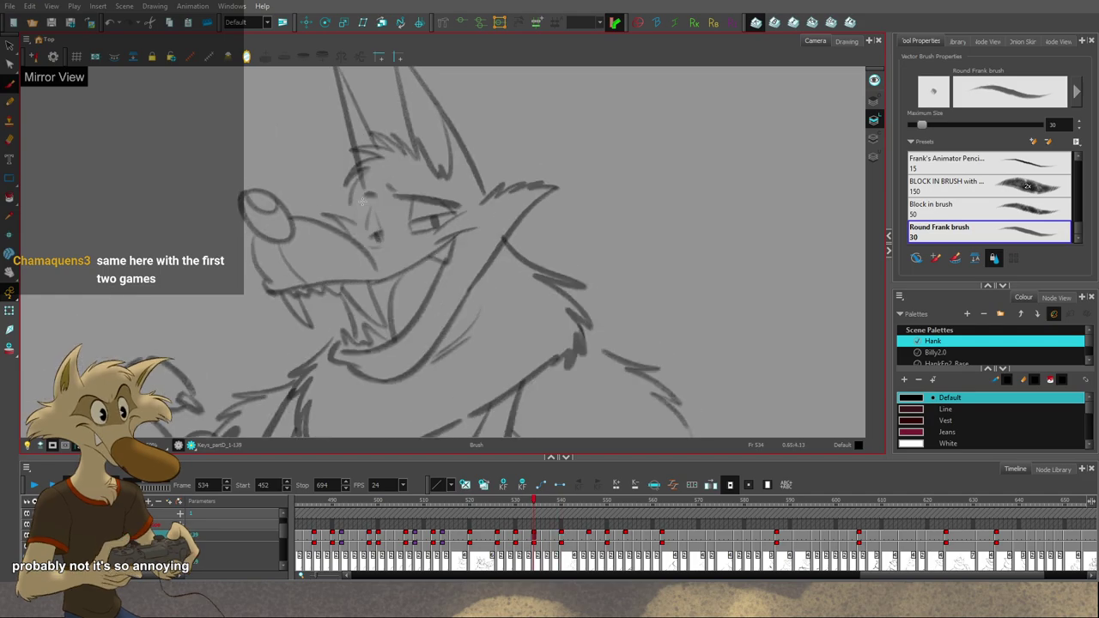
pyautogui.press('g')
pyautogui.press('f')
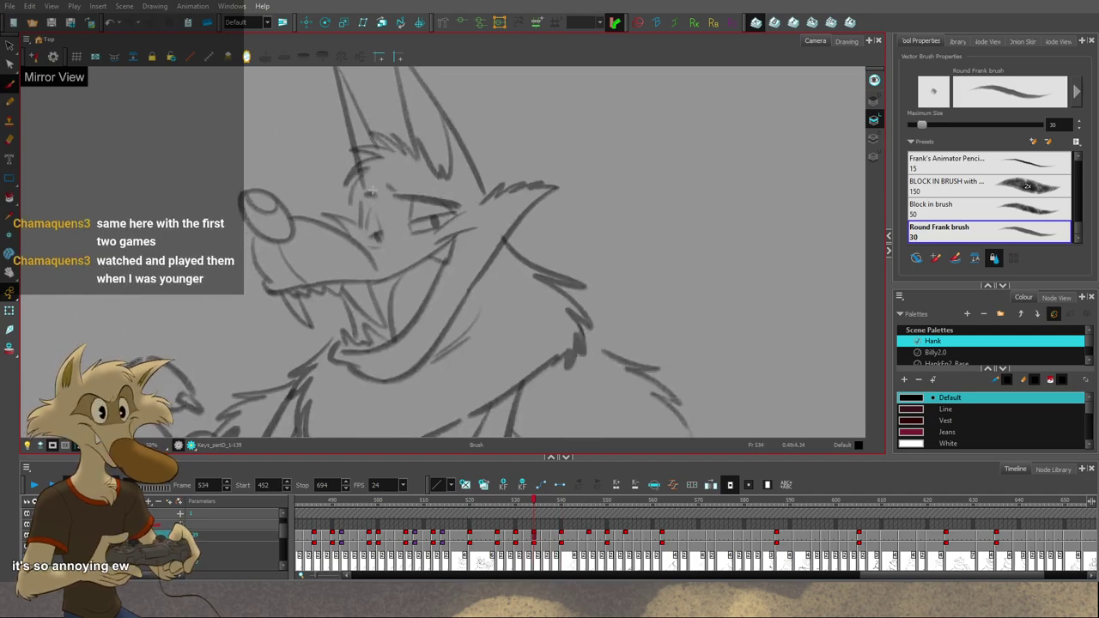
# Step: Redraw the far-side fur tuft lines between the nose and the brow on frame 530
pyautogui.press('f')
pyautogui.press('g')
pyautogui.press('f')
pyautogui.press('f')
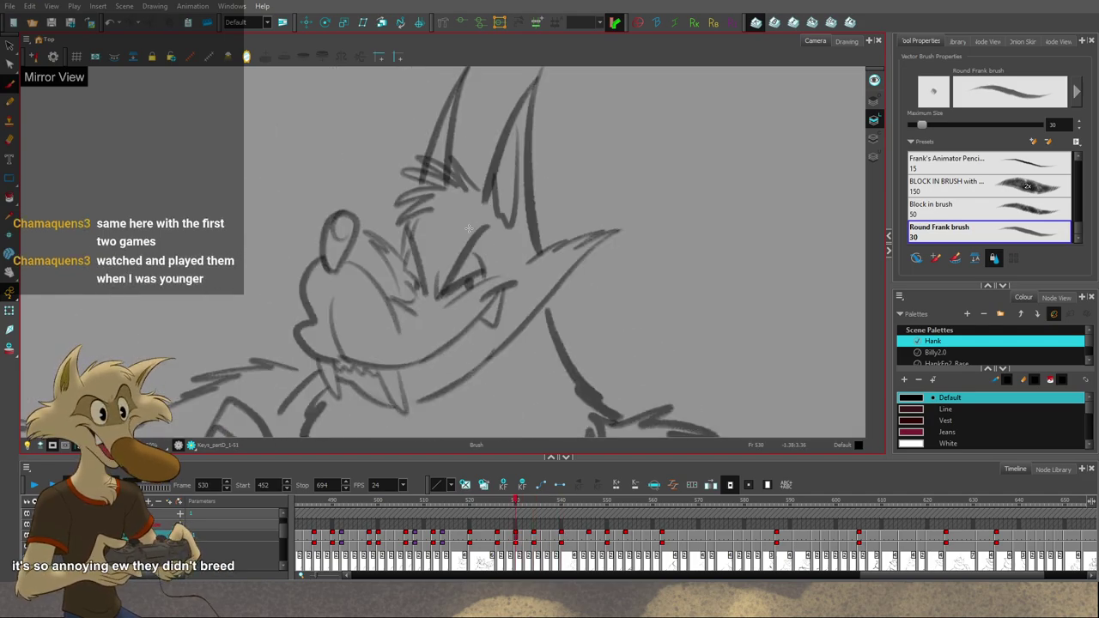
pyautogui.press('f')
pyautogui.press('f')
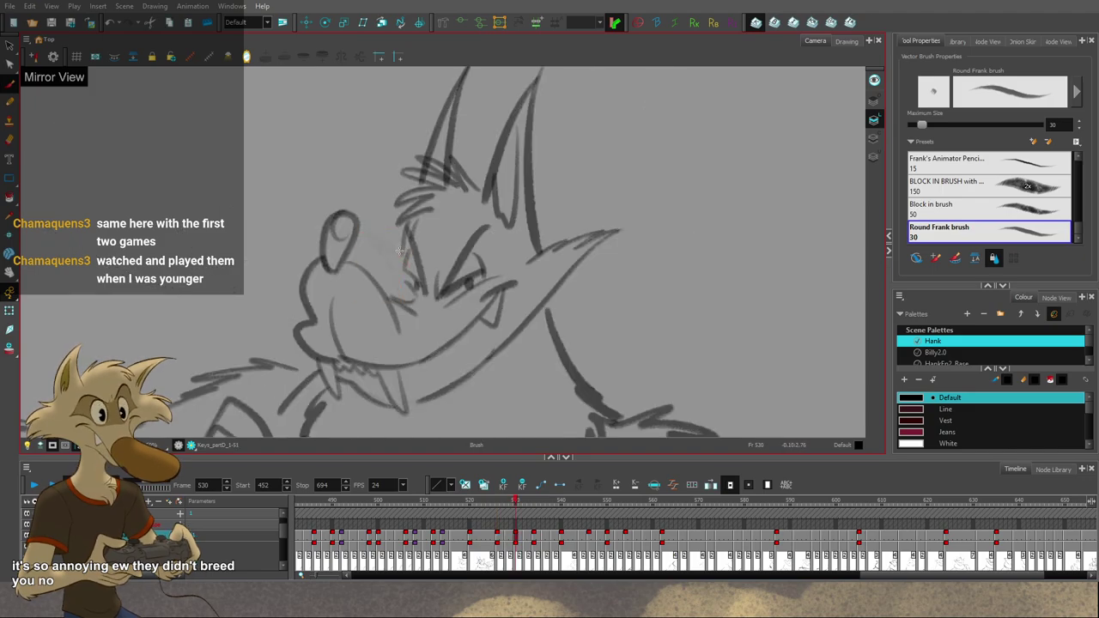
pyautogui.press('g')
pyautogui.press('f')
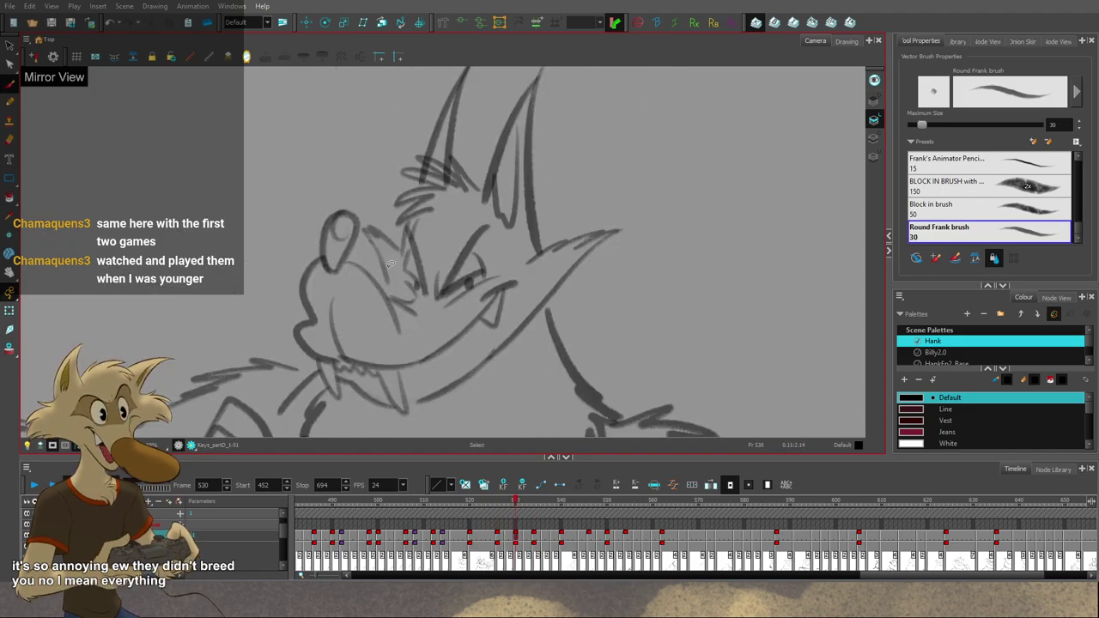
pyautogui.press('g')
pyautogui.press('f')
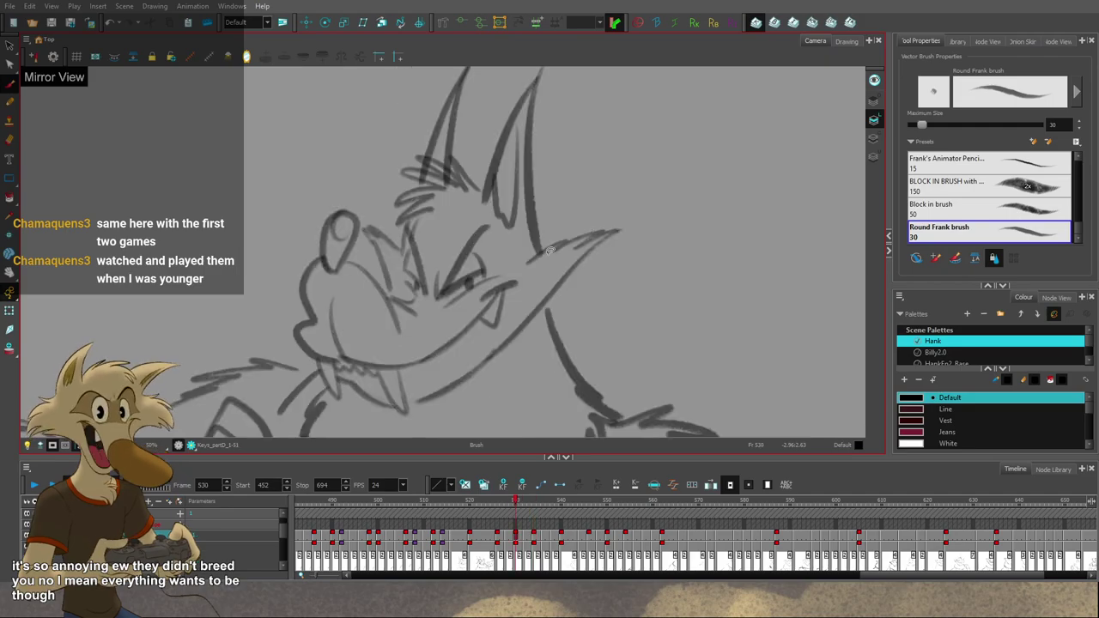
# Step: Draw the pupil in the far eye beside the muzzle on frame 530
pyautogui.scroll(-4, 549, 273)
pyautogui.scroll(5, 511, 222)
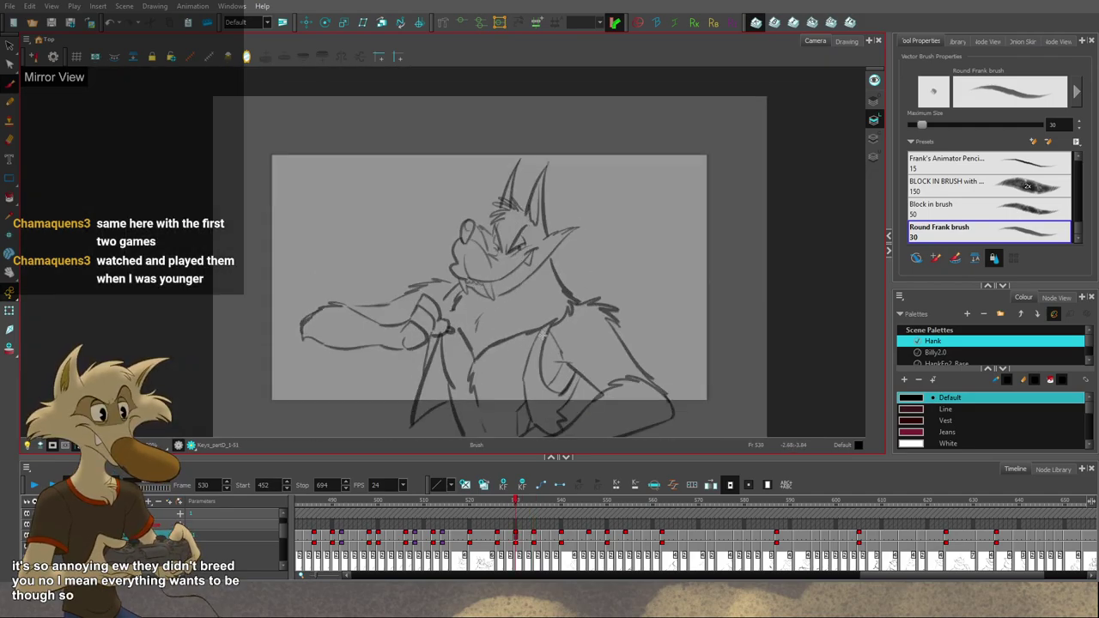
pyautogui.scroll(3, 511, 223)
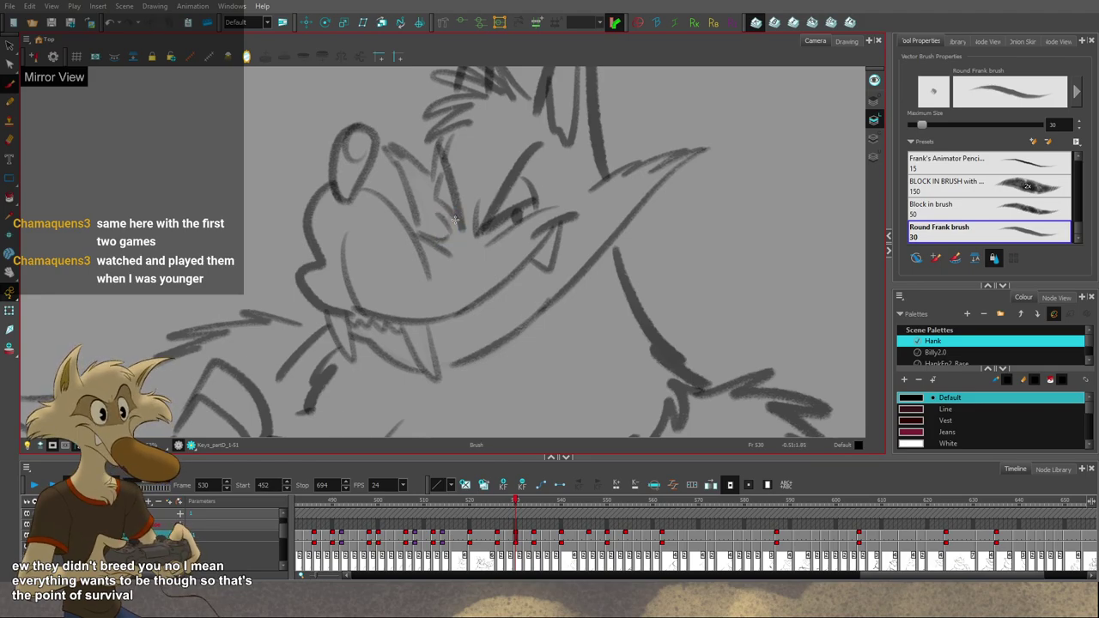
pyautogui.hotkey('alt', 's')
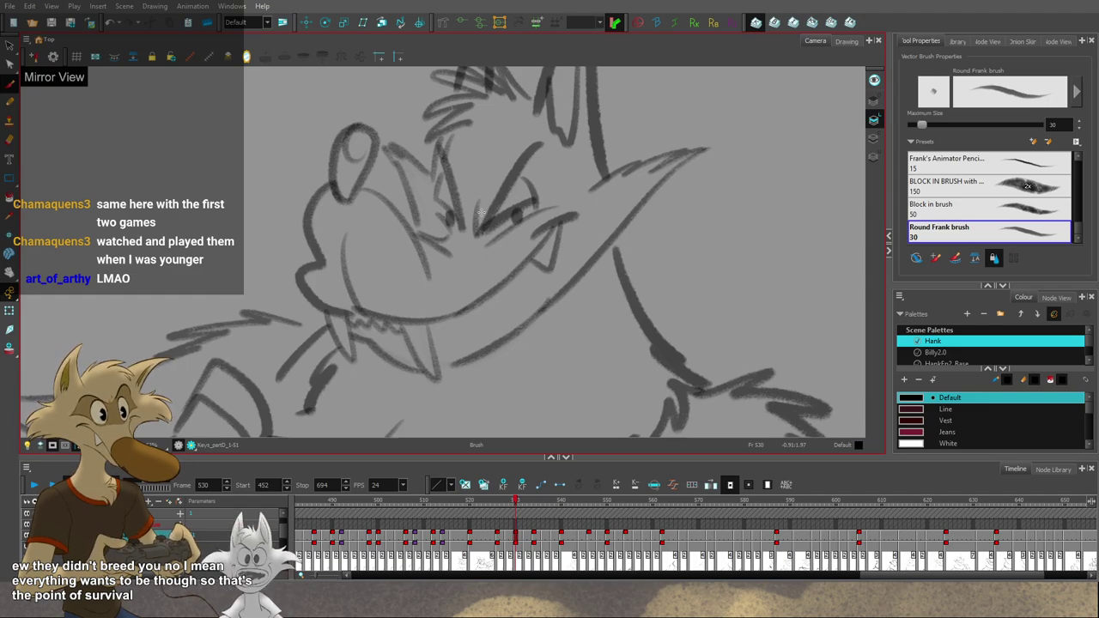
# Step: Replace the short thick stroke under the front fang with a longer neck fur line on frame 530
pyautogui.scroll(-2, 480, 210)
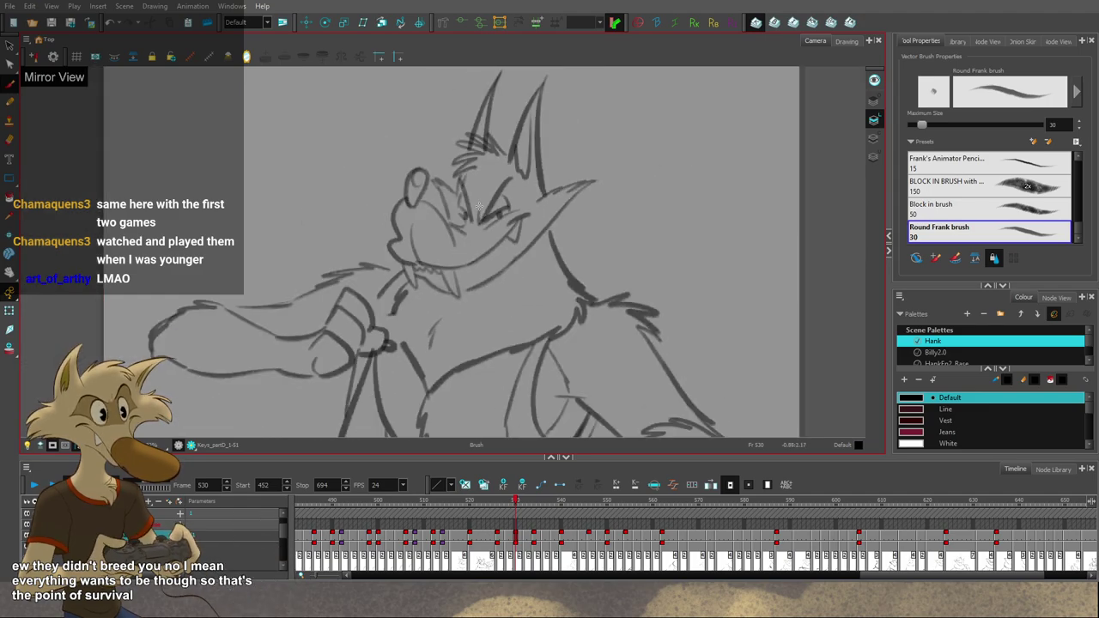
pyautogui.scroll(-2, 484, 214)
pyautogui.scroll(2, 509, 233)
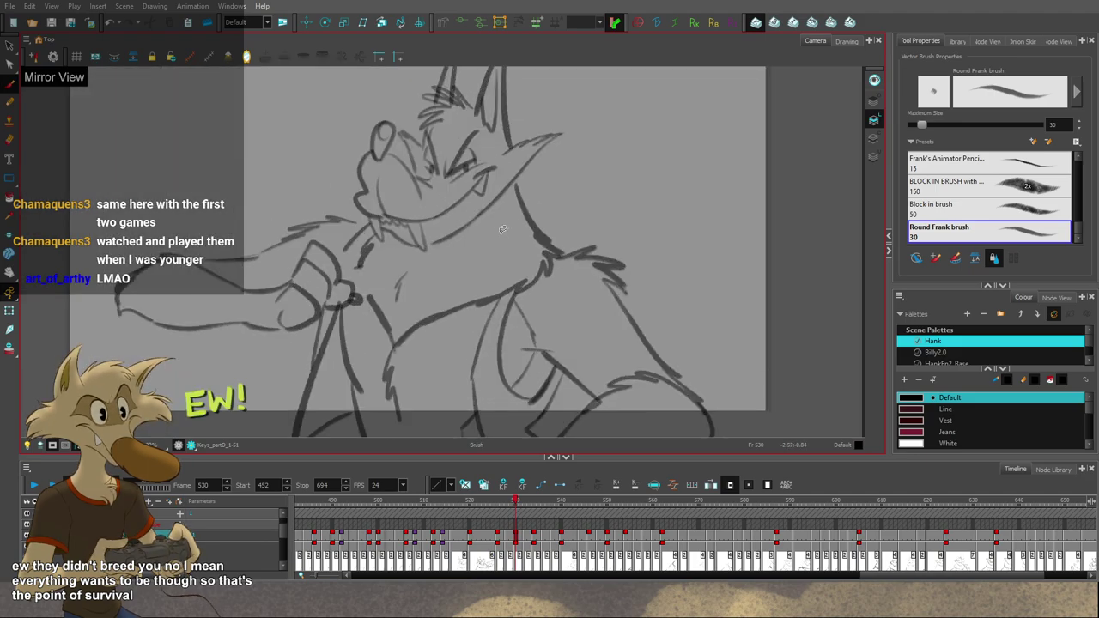
pyautogui.hotkey('alt', 's')
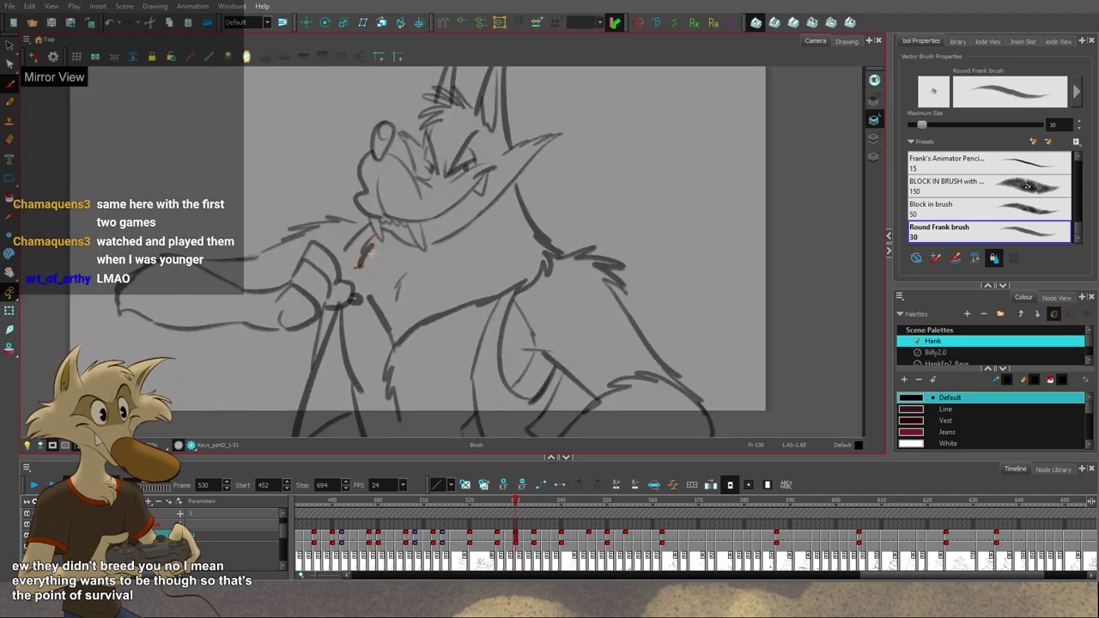
pyautogui.hotkey('alt', 'b')
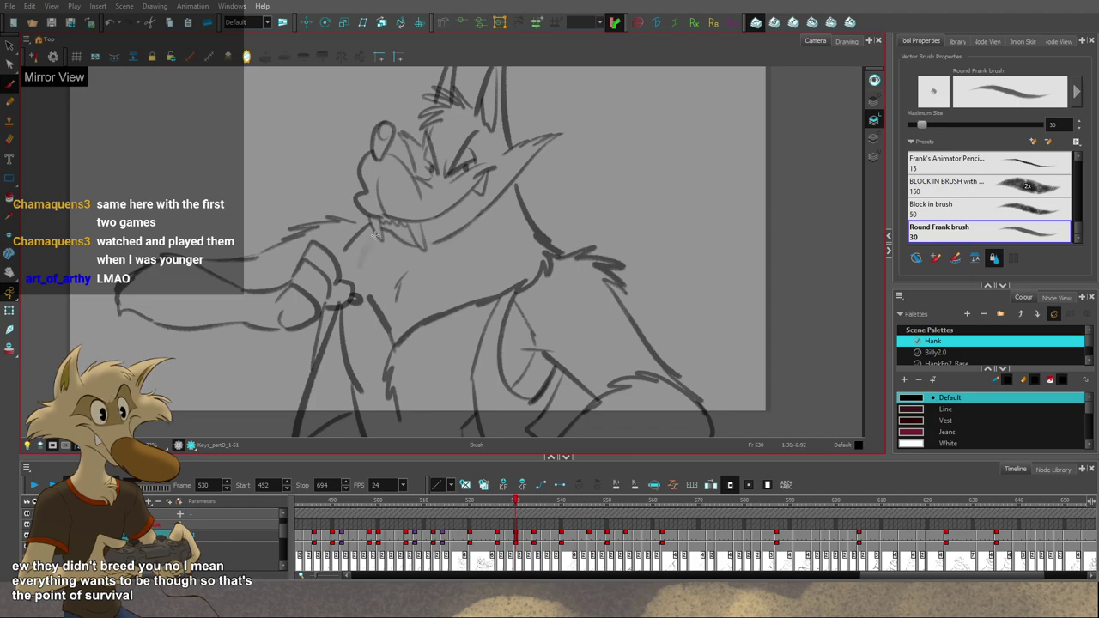
pyautogui.scroll(2, 395, 264)
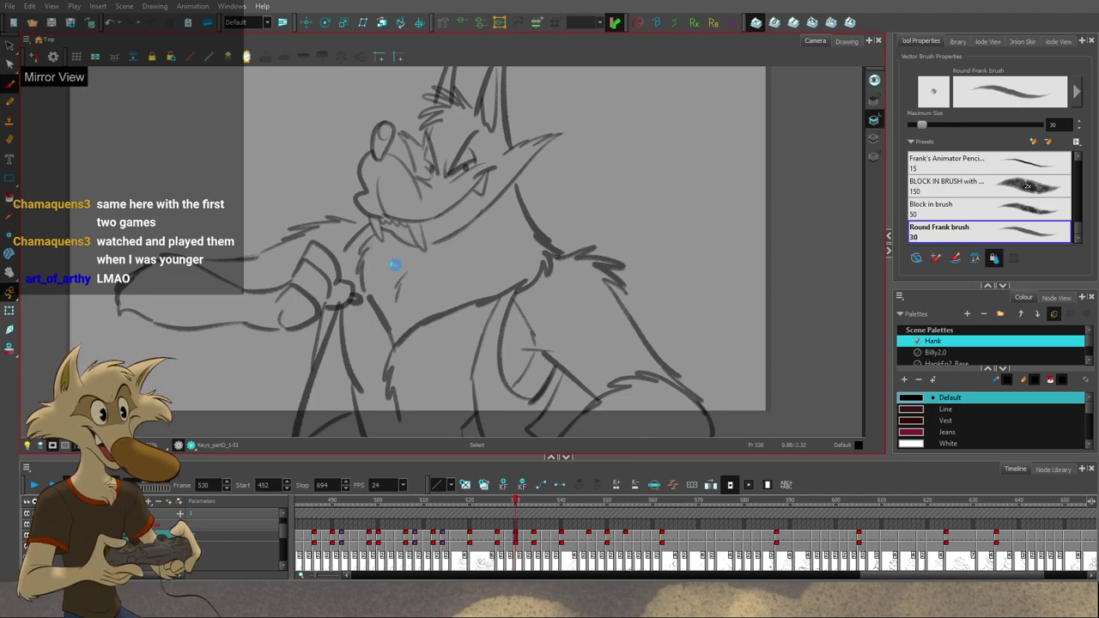
# Step: Replace the thick lower neck fur line with a thinner one running down to the chest point on frame 530 and save
pyautogui.scroll(-3, 380, 270)
pyautogui.scroll(4, 392, 283)
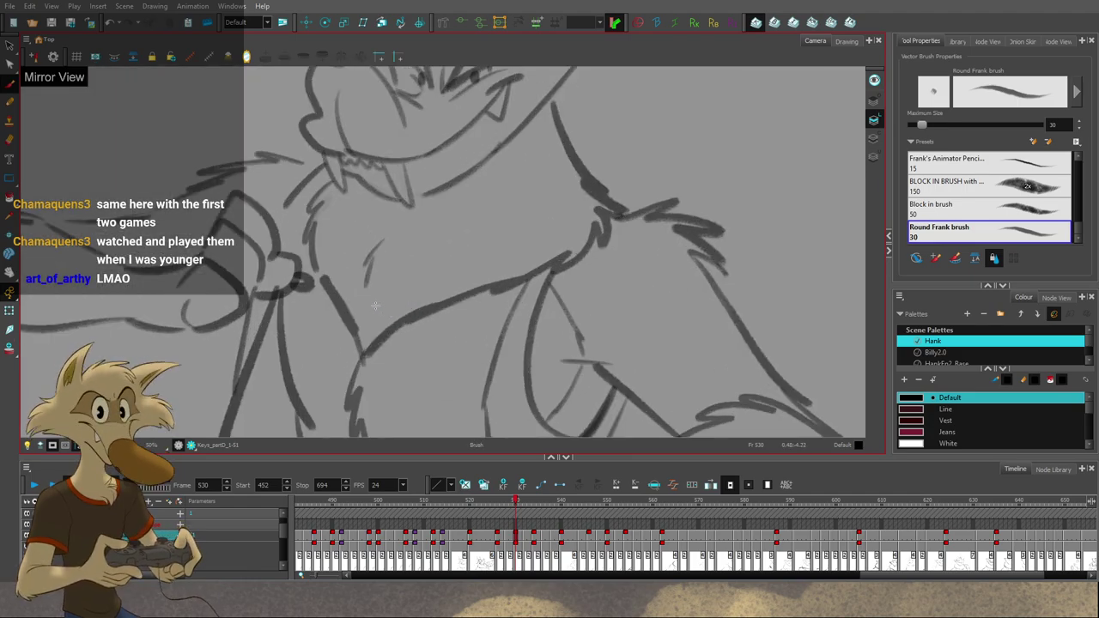
pyautogui.hotkey('alt', 's')
pyautogui.click(350, 323)
pyautogui.press('Delete')
pyautogui.hotkey('alt', 'b')
pyautogui.moveTo(321, 270)
pyautogui.mouseDown()
pyautogui.moveTo(347, 315)
pyautogui.moveTo(334, 280)
pyautogui.moveTo(315, 268)
pyautogui.moveTo(349, 317)
pyautogui.mouseUp()
pyautogui.hotkey('ctrl', 'z')
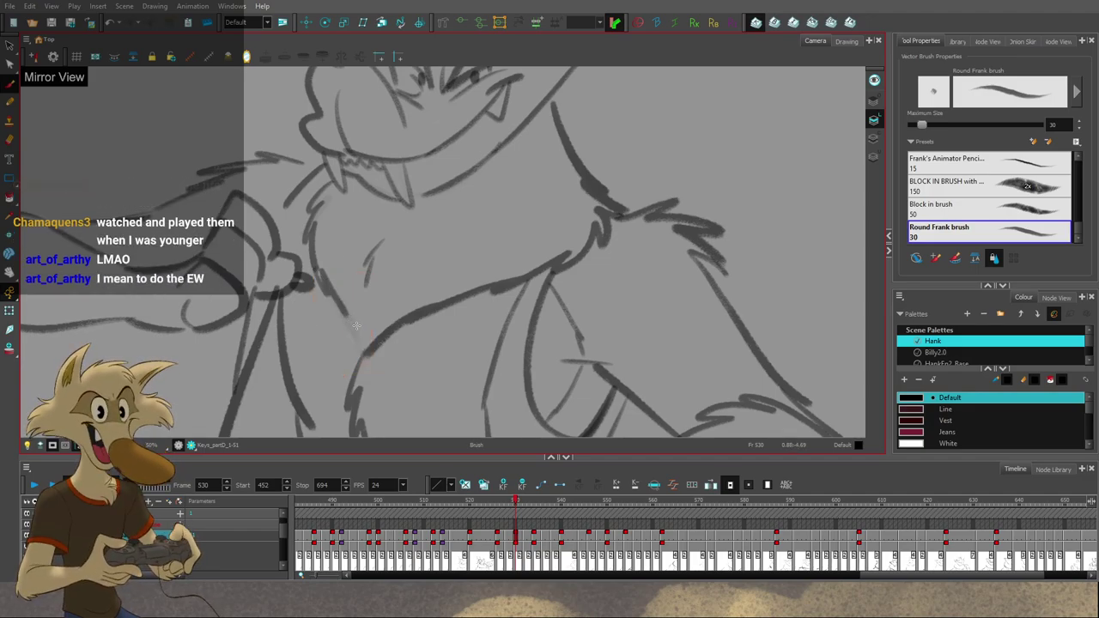
pyautogui.press('g')
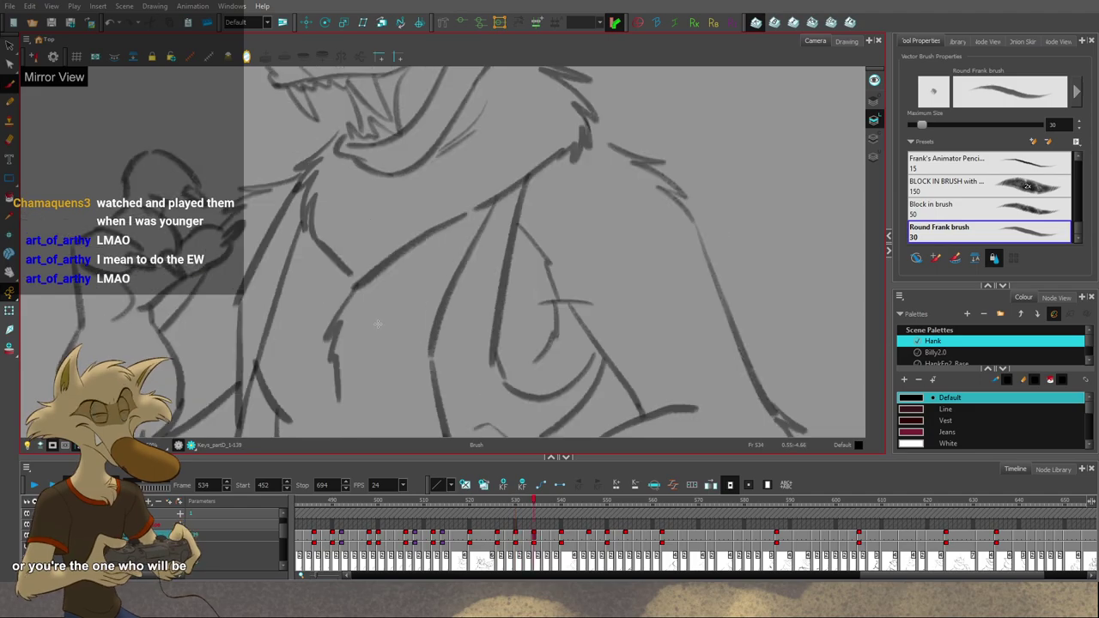
pyautogui.press('f')
pyautogui.moveTo(346, 318); pyautogui.dragTo(364, 353)
pyautogui.hotkey('ctrl', 'z')
pyautogui.hotkey('ctrl', 's')
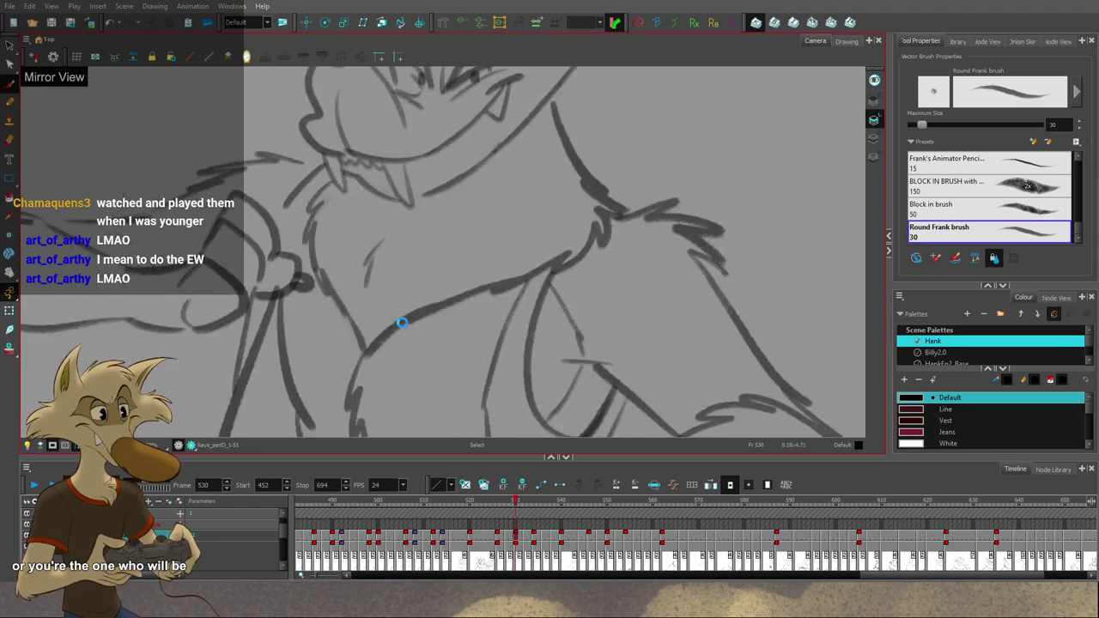
# Step: Flip through the keys between frames 520 and 540 to check the neck fur in motion
pyautogui.hotkey('alt', 'b')
pyautogui.scroll(-8, 401, 315)
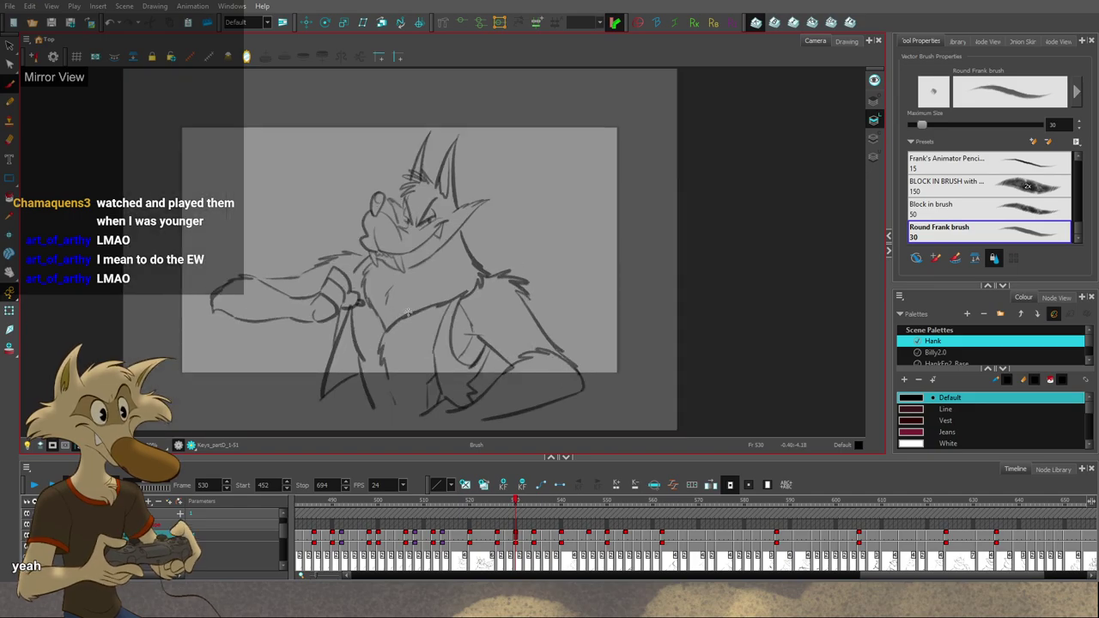
pyautogui.scroll(-2, 421, 307)
pyautogui.press('g')
pyautogui.press('g')
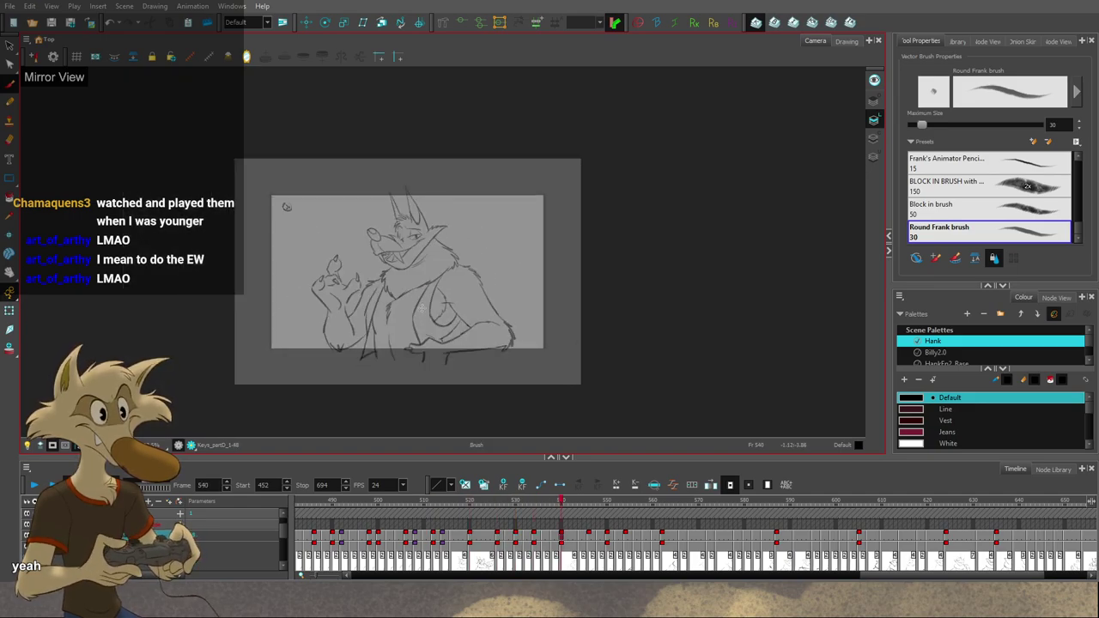
pyautogui.press('f')
pyautogui.scroll(2, 421, 307)
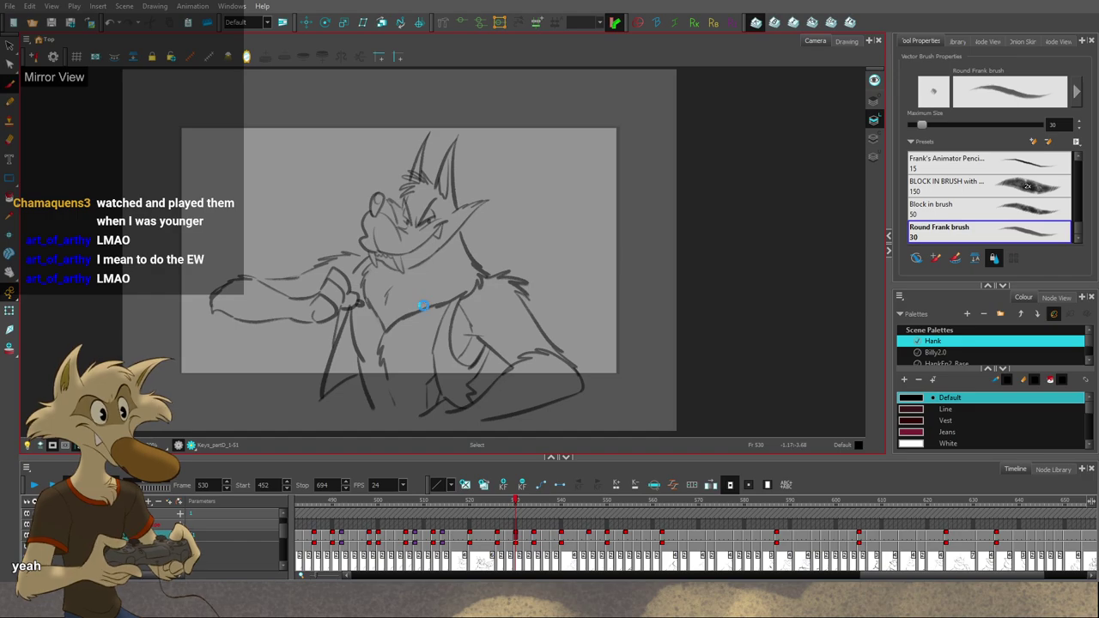
pyautogui.scroll(2, 424, 305)
pyautogui.press('f')
pyautogui.press('f')
pyautogui.press('g')
pyautogui.press('f')
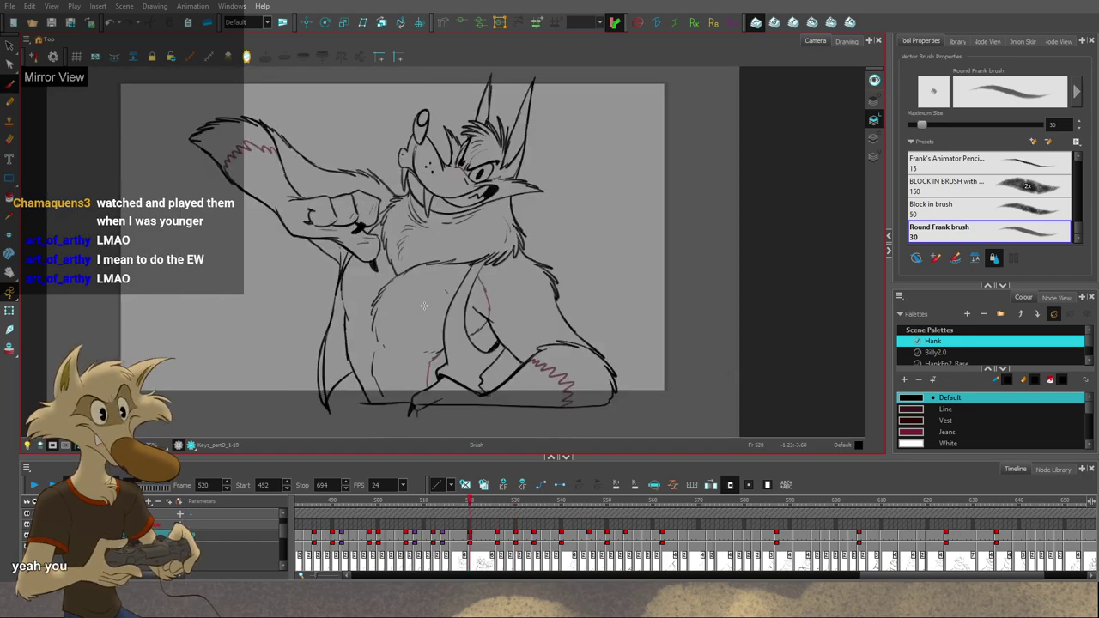
pyautogui.press('g')
pyautogui.press('g')
pyautogui.press('g')
# Step: Step forward through the drawings to frame 605 and back to frame 546 to review the motion
pyautogui.press('.')
pyautogui.press('.')
pyautogui.press('.')
pyautogui.press('.')
pyautogui.press('.')
pyautogui.press('.')
pyautogui.press('.')
pyautogui.press('.')
pyautogui.press('.')
pyautogui.press('.')
pyautogui.press('.')
pyautogui.press('.')
pyautogui.press('.')
pyautogui.press('.')
pyautogui.press('.')
pyautogui.press('.')
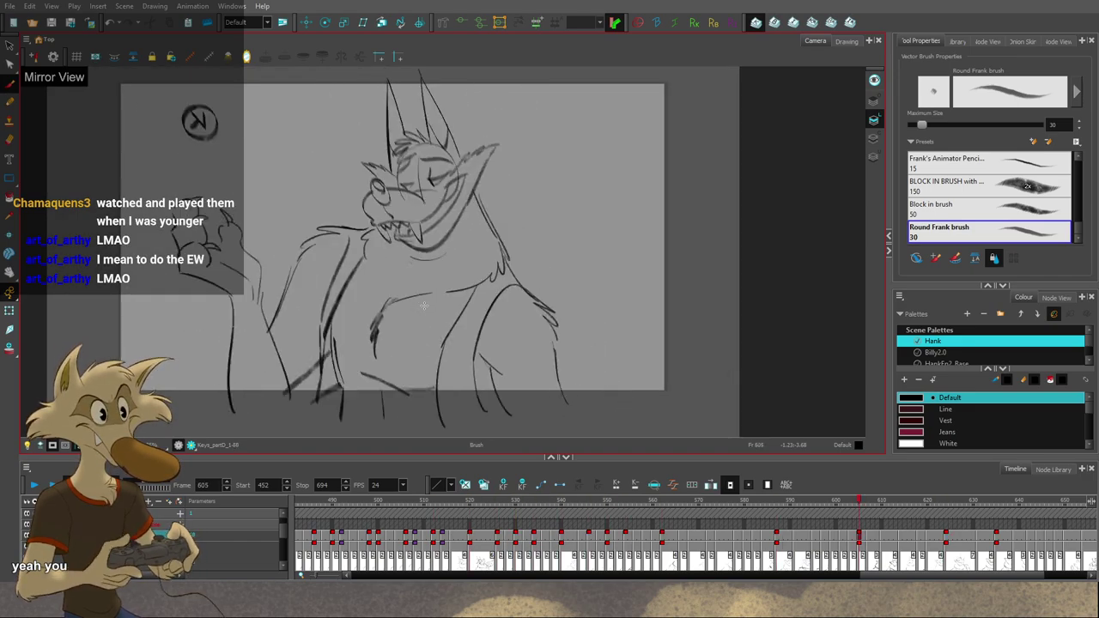
pyautogui.press(',')
pyautogui.press(',')
pyautogui.press(',')
pyautogui.press(',')
pyautogui.scroll(-2, 462, 273)
pyautogui.scroll(2, 413, 277)
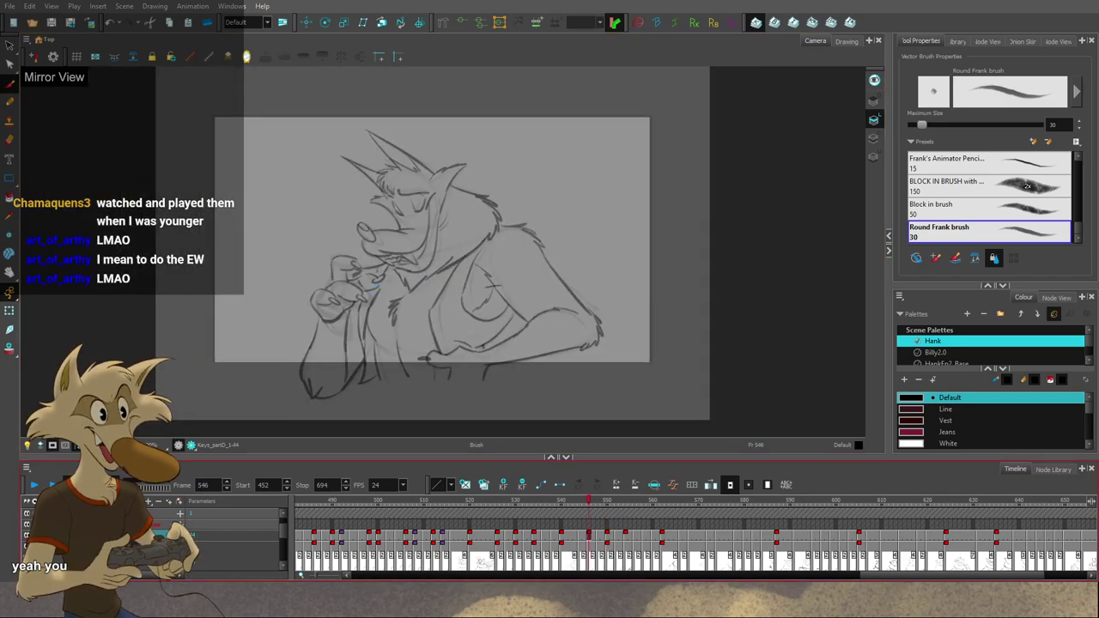
# Step: Return the view to its unmirrored orientation and step through the drawings around frame 546 to check the poses
pyautogui.click(246, 57)
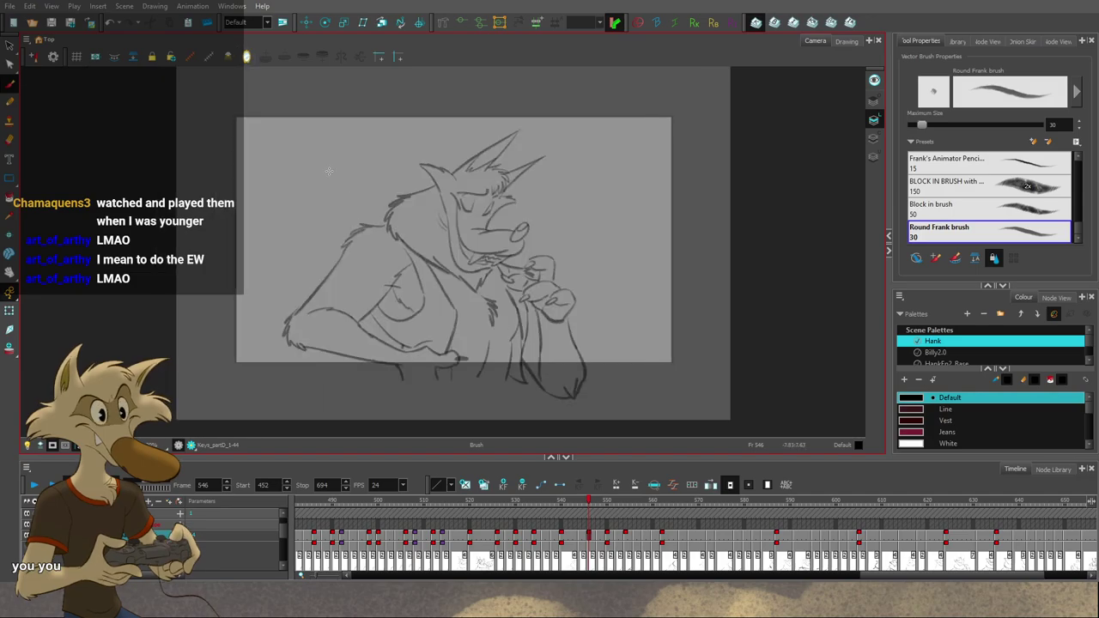
pyautogui.press('f')
pyautogui.press('f')
pyautogui.press('f')
pyautogui.press('.')
pyautogui.press('.')
pyautogui.press('.')
pyautogui.press('.')
pyautogui.press('.')
pyautogui.press('.')
pyautogui.press('.')
pyautogui.press('.')
pyautogui.press('.')
pyautogui.press('.')
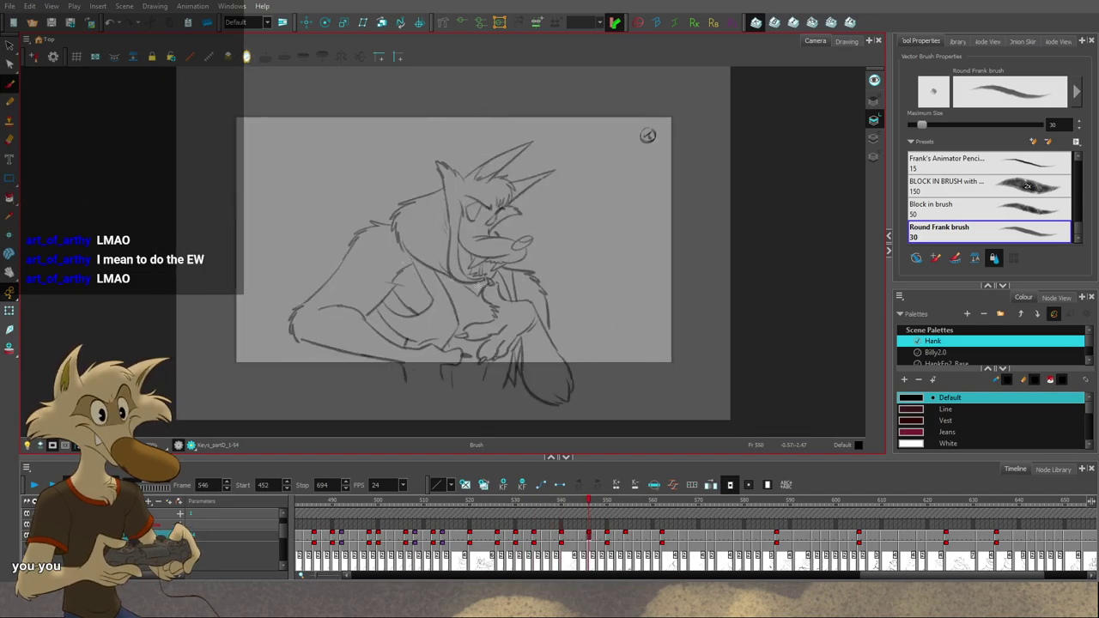
pyautogui.scroll(2, 599, 326)
pyautogui.press('.')
pyautogui.press('.')
pyautogui.press('.')
pyautogui.press('.')
pyautogui.press('.')
pyautogui.press('.')
# Step: Remove the thick line under the palm of the raised hand on frame 546 and redraw it thinner
pyautogui.scroll(1, 599, 326)
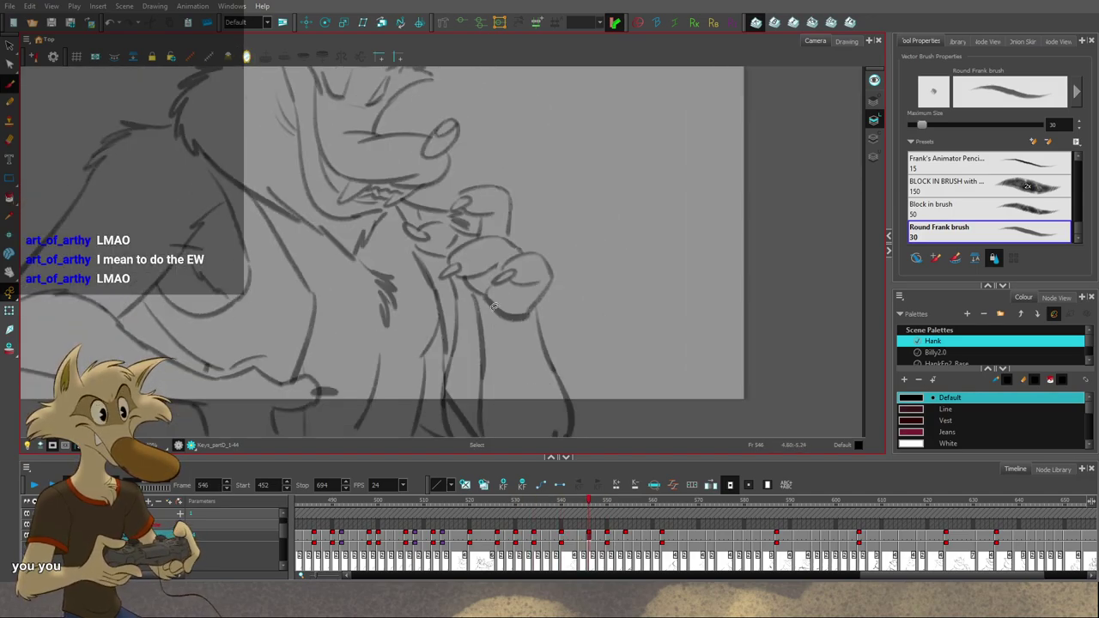
pyautogui.hotkey('alt', 'b')
pyautogui.hotkey('ctrl', 'z')
pyautogui.press('f')
pyautogui.press('g')
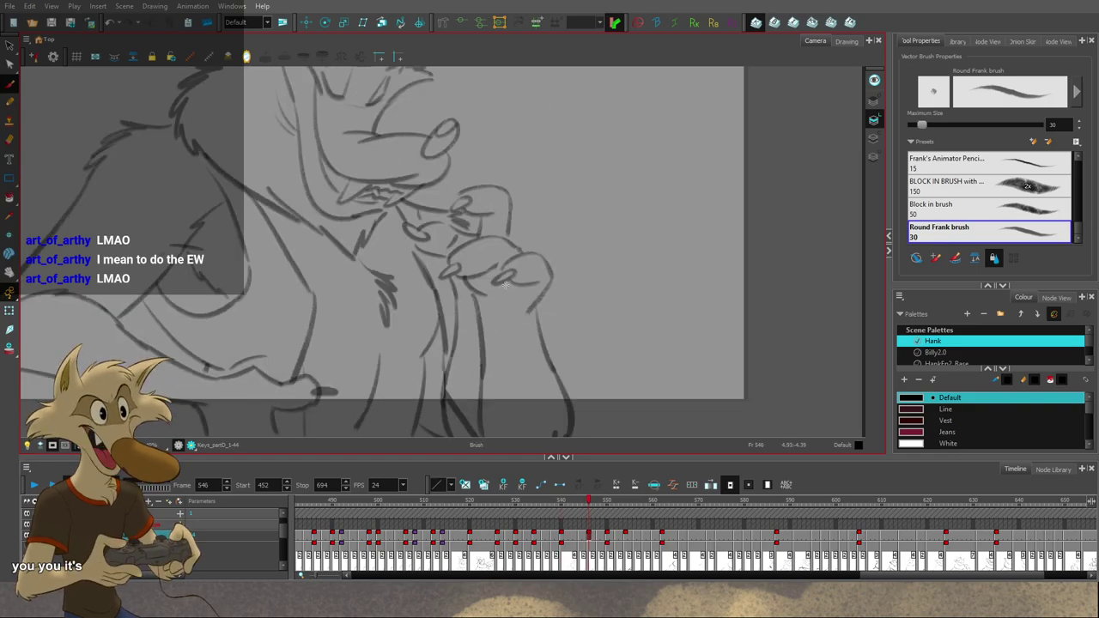
pyautogui.press(',')
pyautogui.press(',')
pyautogui.press(',')
pyautogui.press(',')
pyautogui.press(',')
pyautogui.press(',')
# Step: Redraw the palm edge line between the lower finger and the wrist on frame 546
pyautogui.hotkey('alt', 's')
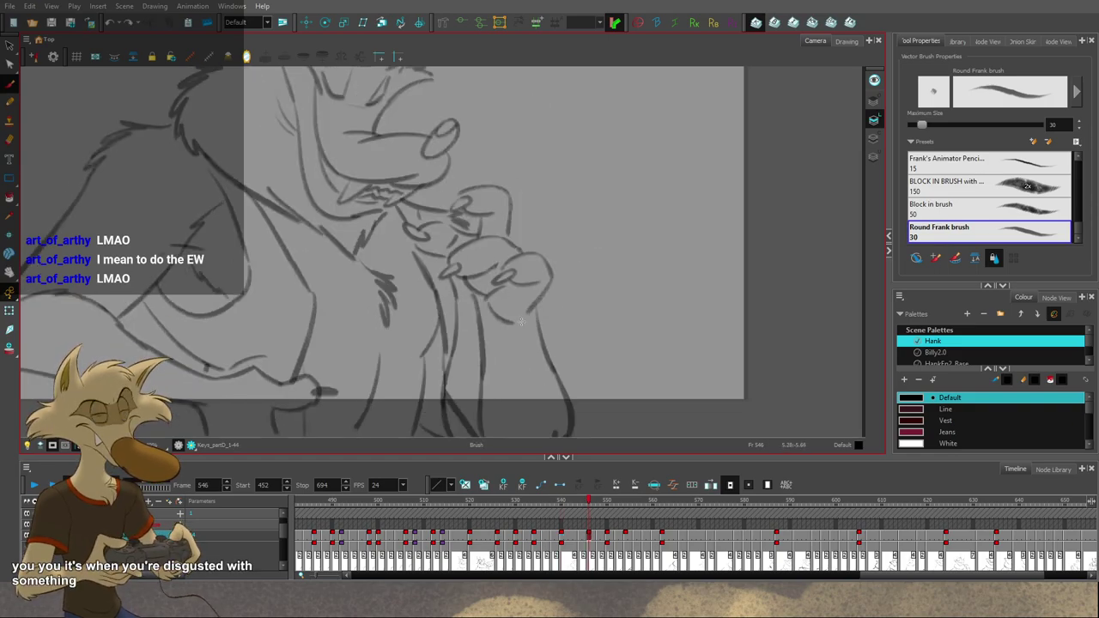
pyautogui.click(480, 290)
pyautogui.hotkey('alt', 'b')
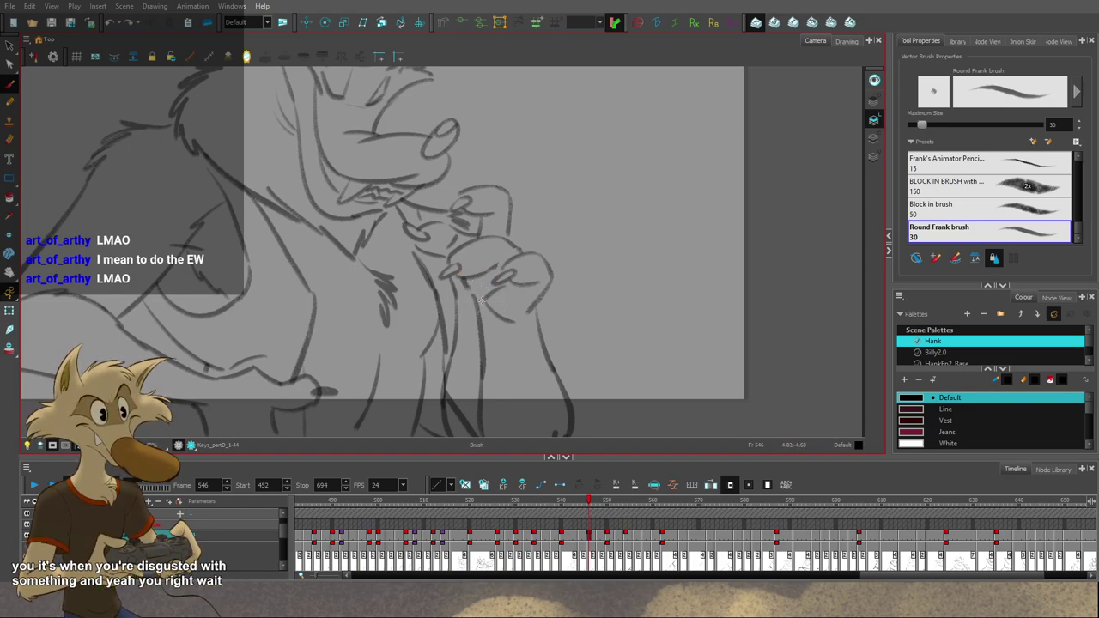
pyautogui.hotkey('alt', 's')
pyautogui.hotkey('alt', 'b')
pyautogui.moveTo(461, 278); pyautogui.dragTo(487, 299)
pyautogui.hotkey('ctrl', 'z')
pyautogui.hotkey('alt', 's')
pyautogui.hotkey('alt', 'b')
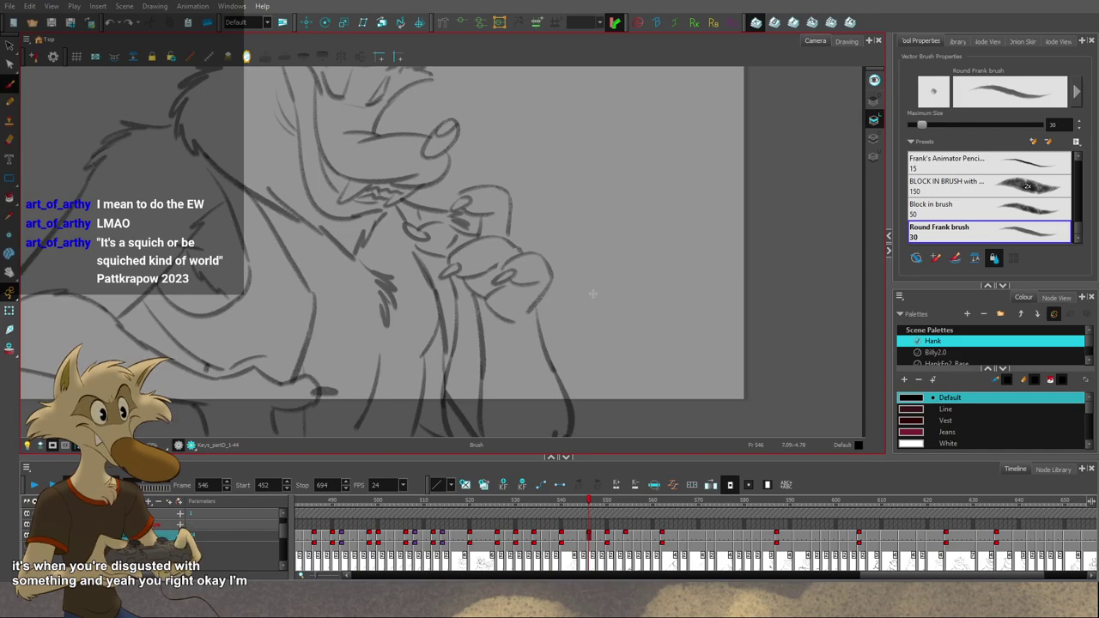
# Step: Select the palm edge line on frame 546 and flip through the drawings between frames 534 and 550 to check the poses
pyautogui.keyDown('ctrl'); pyautogui.click(503, 310); pyautogui.keyUp('ctrl')
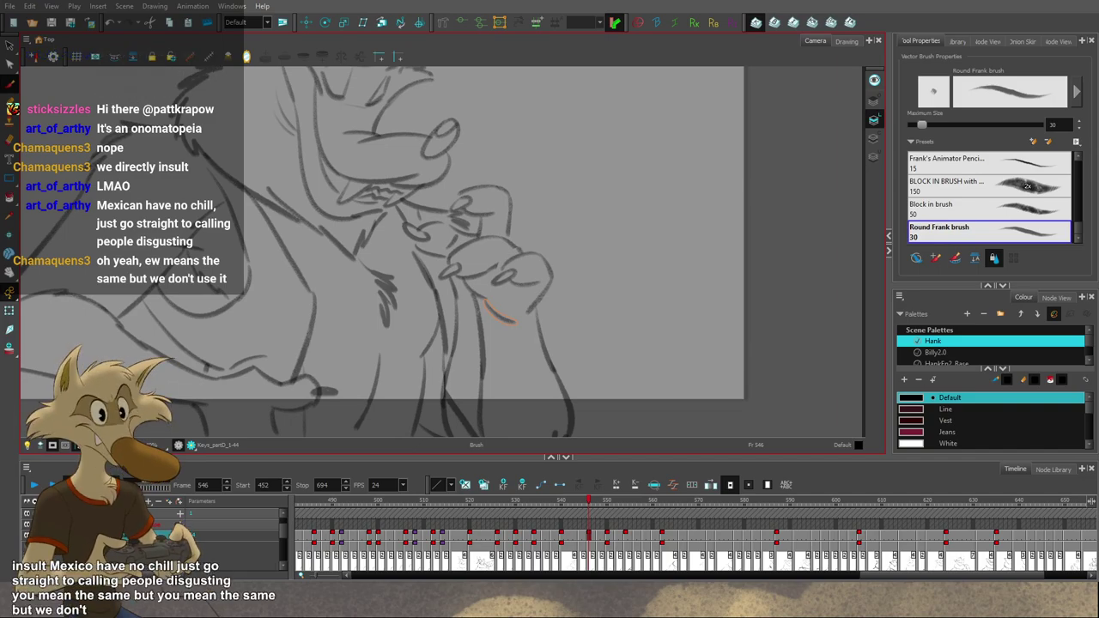
pyautogui.scroll(-3, 435, 174)
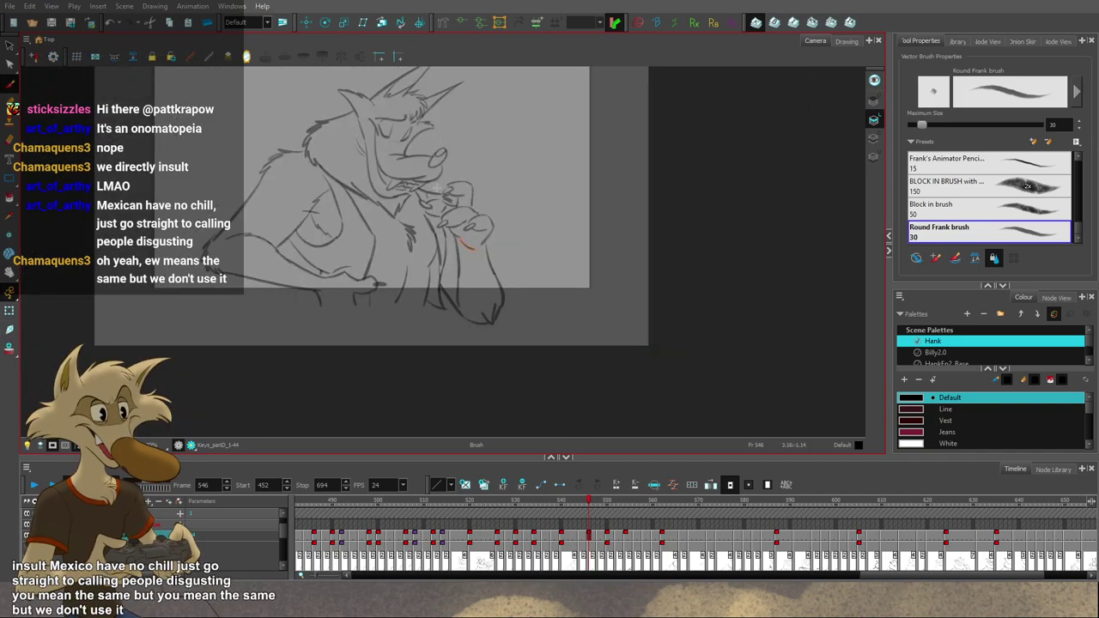
pyautogui.scroll(-1, 440, 197)
pyautogui.scroll(3, 401, 122)
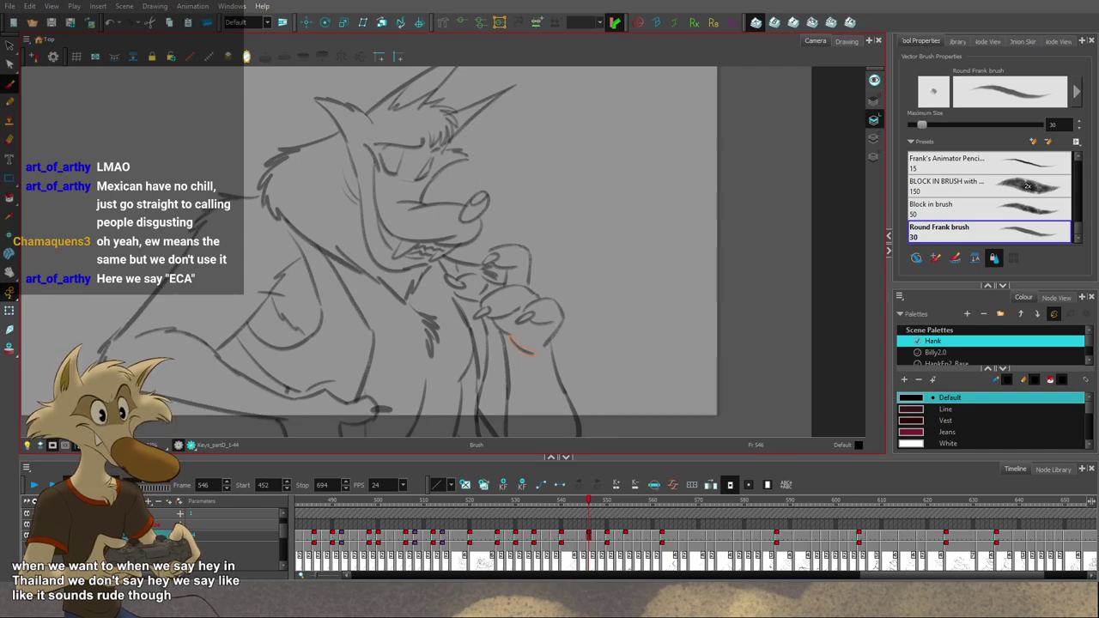
pyautogui.scroll(-3, 446, 137)
pyautogui.press('.')
pyautogui.press('.')
pyautogui.press('.')
pyautogui.press('.')
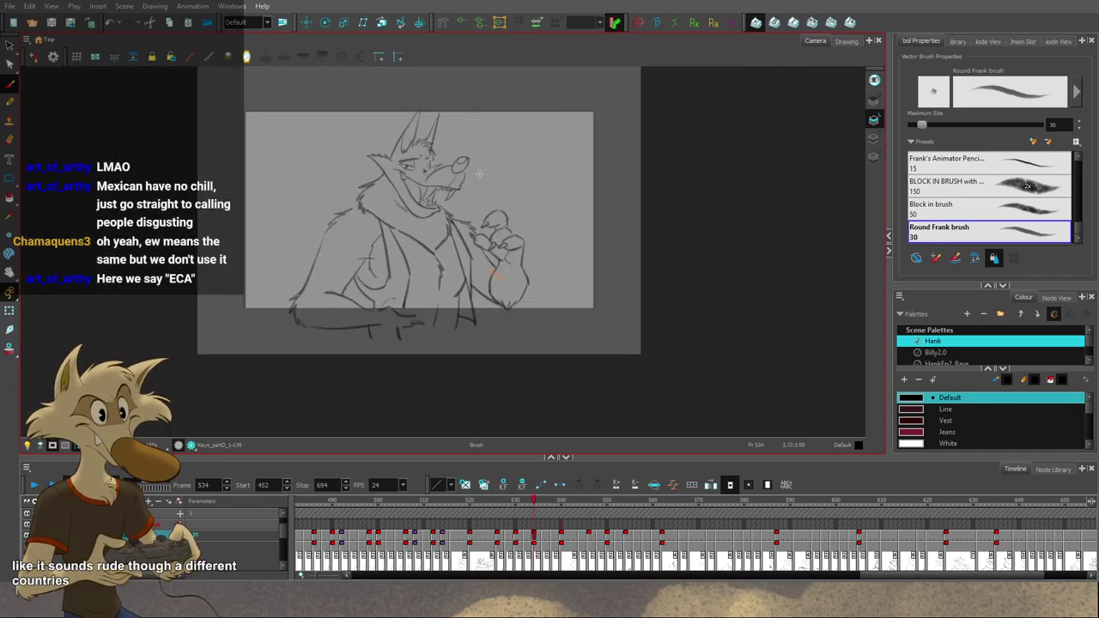
pyautogui.press('.')
pyautogui.press('.')
pyautogui.press('.')
pyautogui.press('.')
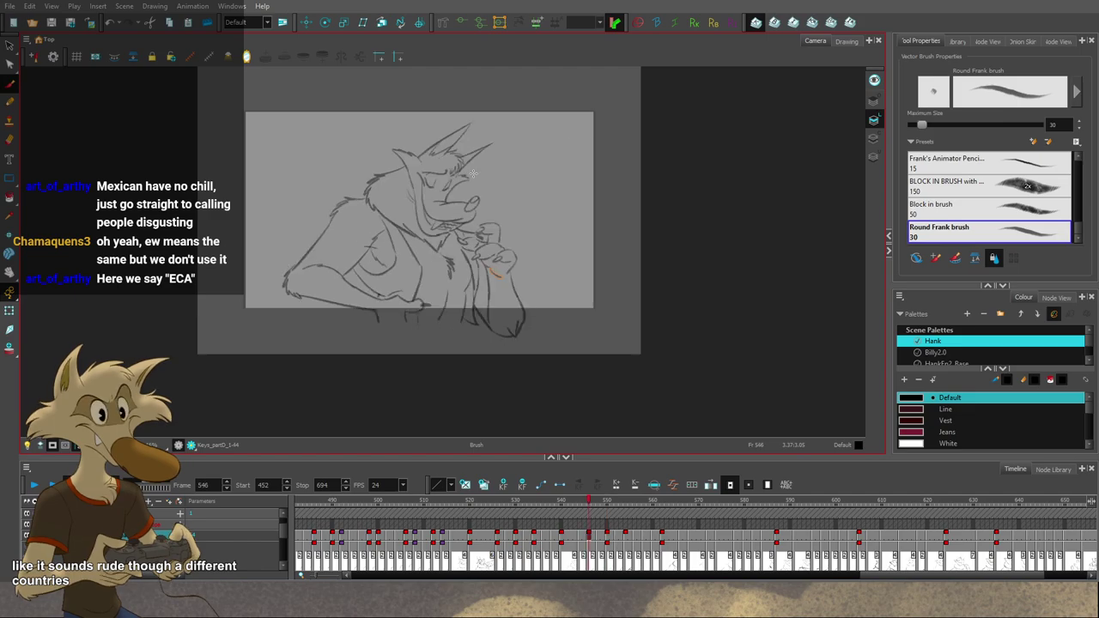
pyautogui.press(',')
pyautogui.press(',')
pyautogui.press(',')
pyautogui.press(',')
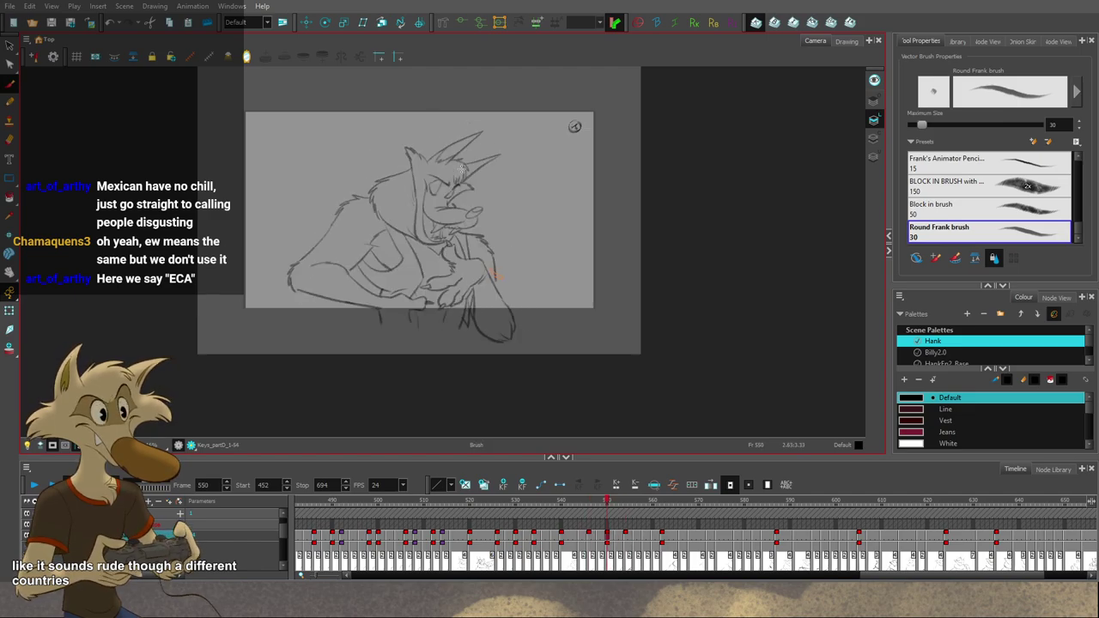
# Step: Go to frame 554 to examine the wolf's head and lowered hand, and save the scene
pyautogui.scroll(3, 461, 169)
pyautogui.press('.')
pyautogui.press('.')
pyautogui.press('.')
pyautogui.press('.')
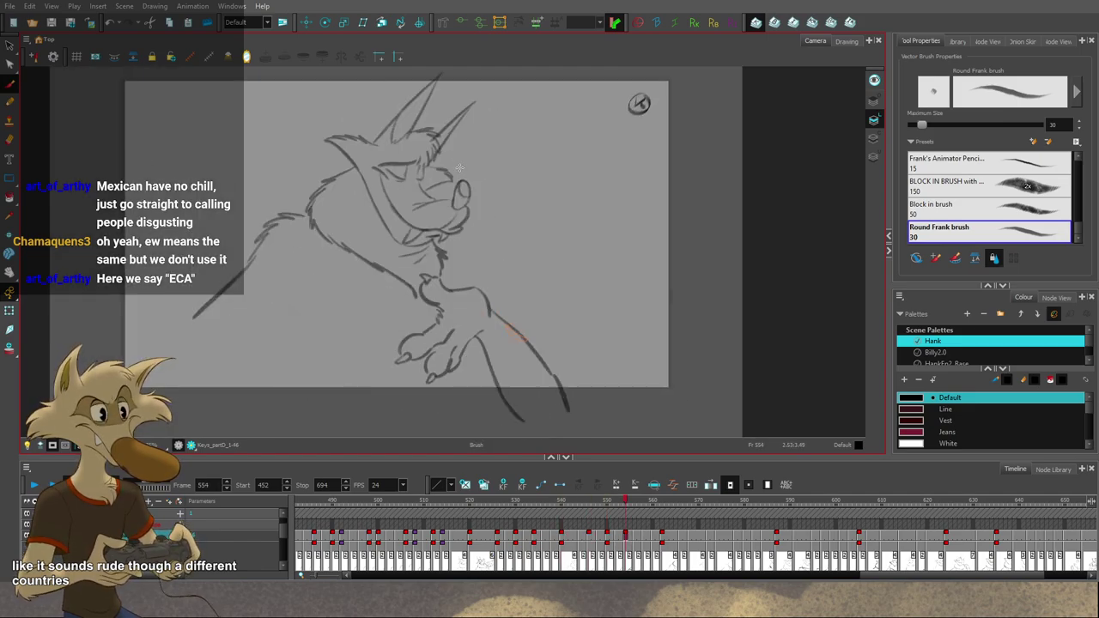
pyautogui.scroll(-3, 459, 168)
pyautogui.scroll(2, 459, 165)
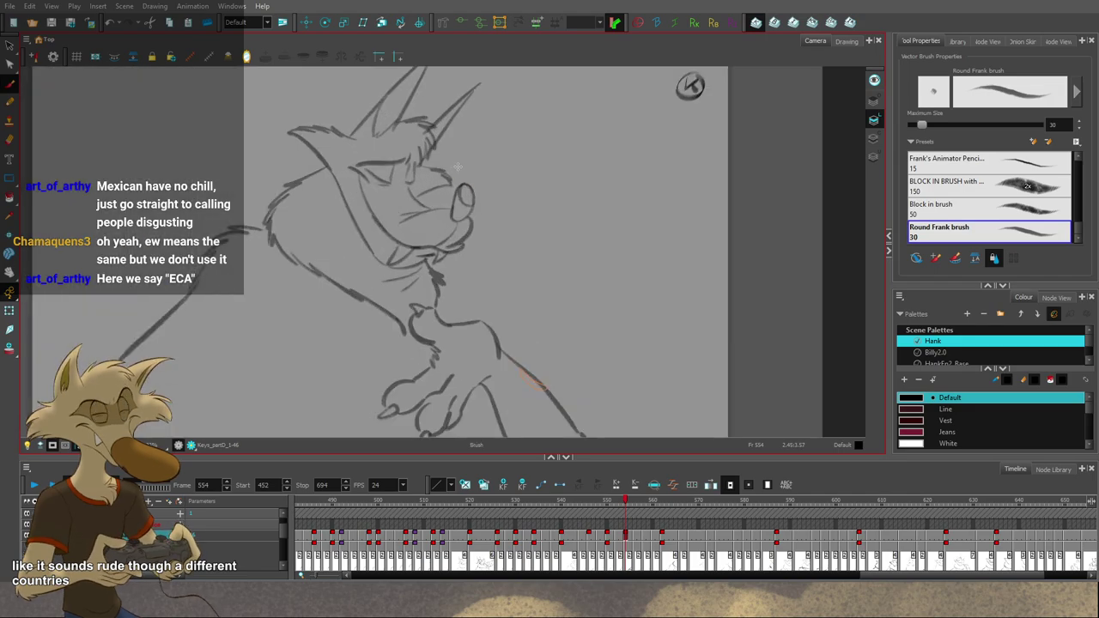
pyautogui.scroll(-1, 464, 188)
pyautogui.scroll(1, 468, 224)
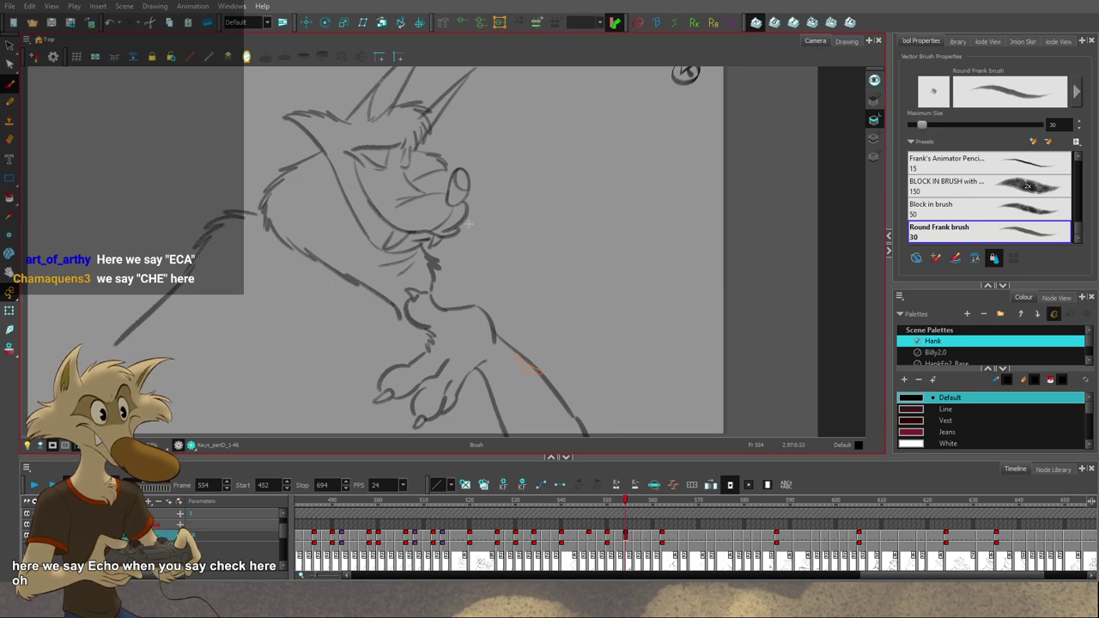
pyautogui.scroll(-2, 481, 168)
pyautogui.hotkey('ctrl', 's')
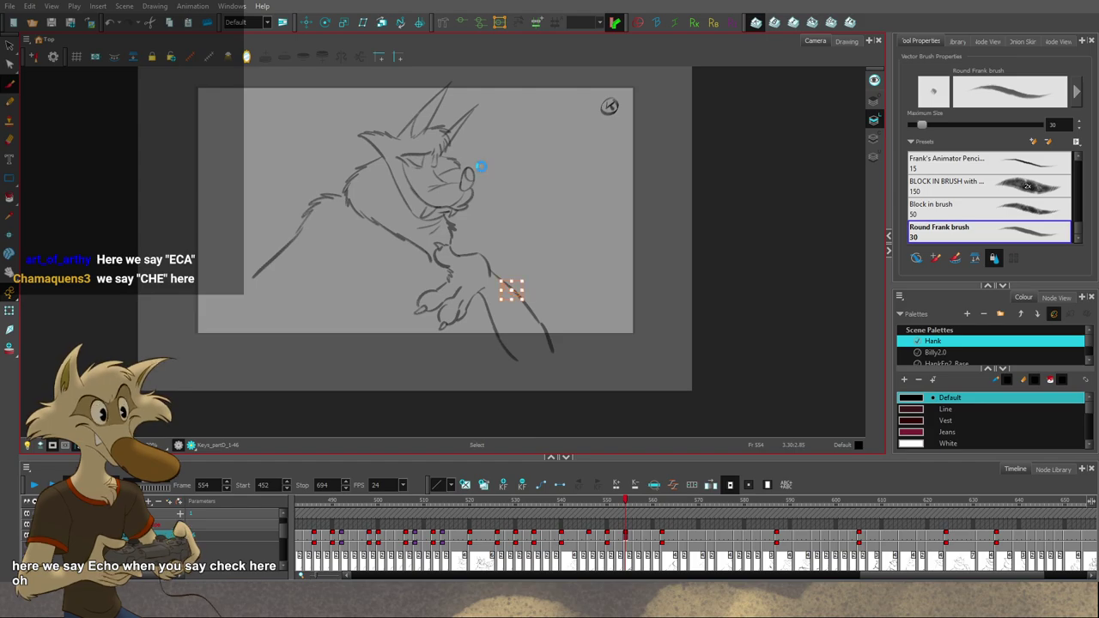
# Step: Flip back and forth through the key drawings between frames 540 and 587 to compare the poses
pyautogui.scroll(-2, 481, 167)
pyautogui.press('f')
pyautogui.press('f')
pyautogui.press('f')
pyautogui.scroll(2, 462, 174)
pyautogui.press('g')
pyautogui.press('g')
pyautogui.press('g')
pyautogui.press('g')
pyautogui.press('g')
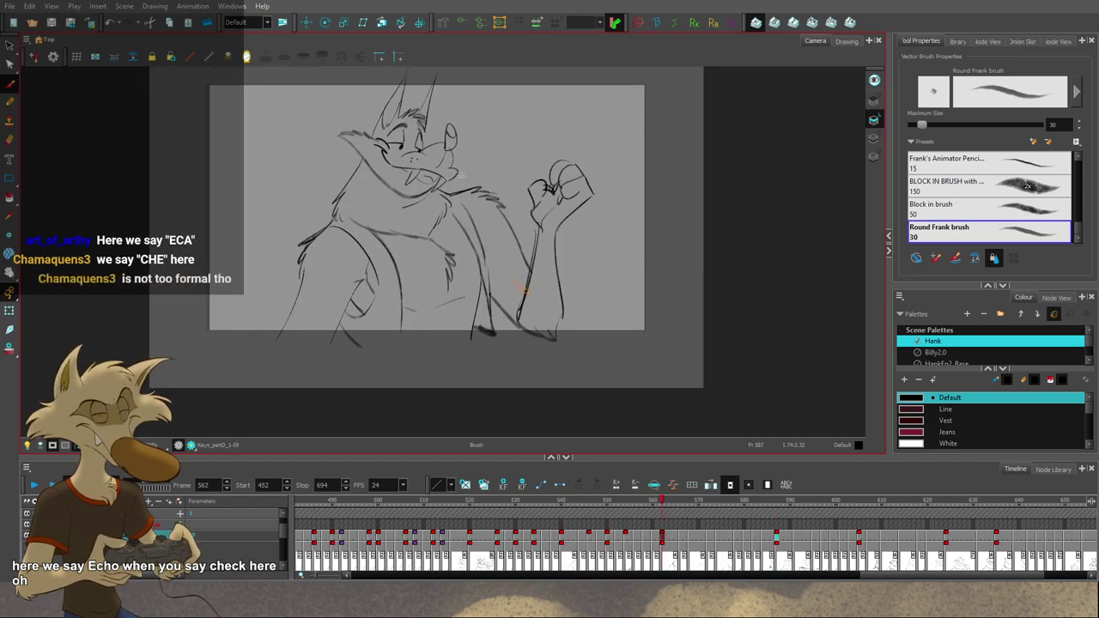
pyautogui.scroll(-2, 455, 204)
pyautogui.press('f')
pyautogui.press('f')
pyautogui.press('f')
pyautogui.press('f')
# Step: Play back the animation from frame 540, stop it and move the playhead to frame 518
pyautogui.click(34, 486)
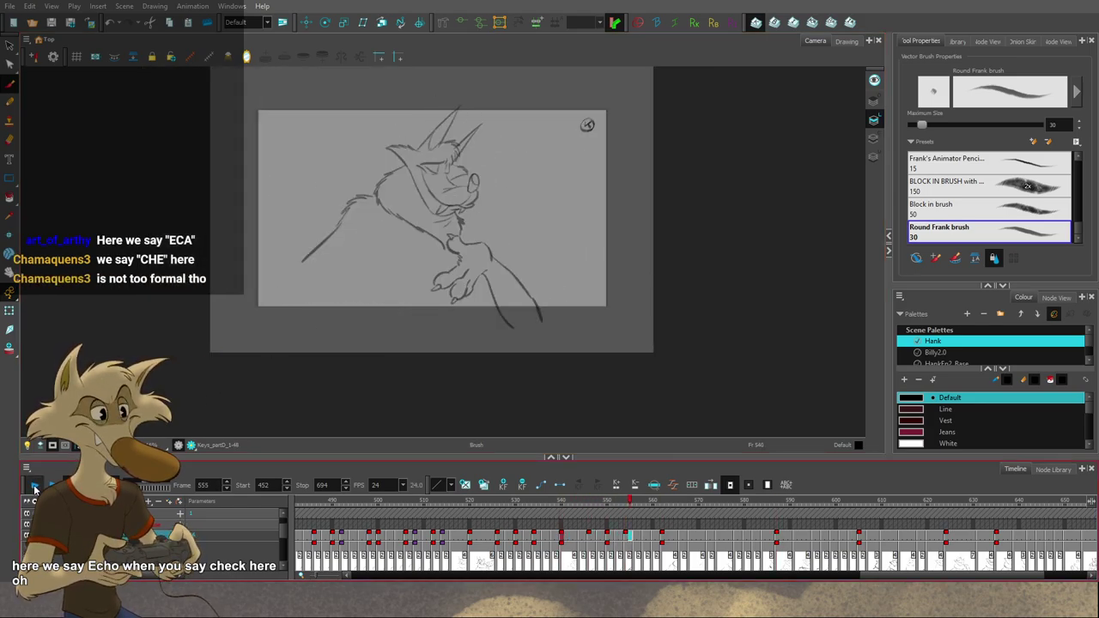
pyautogui.click(35, 487)
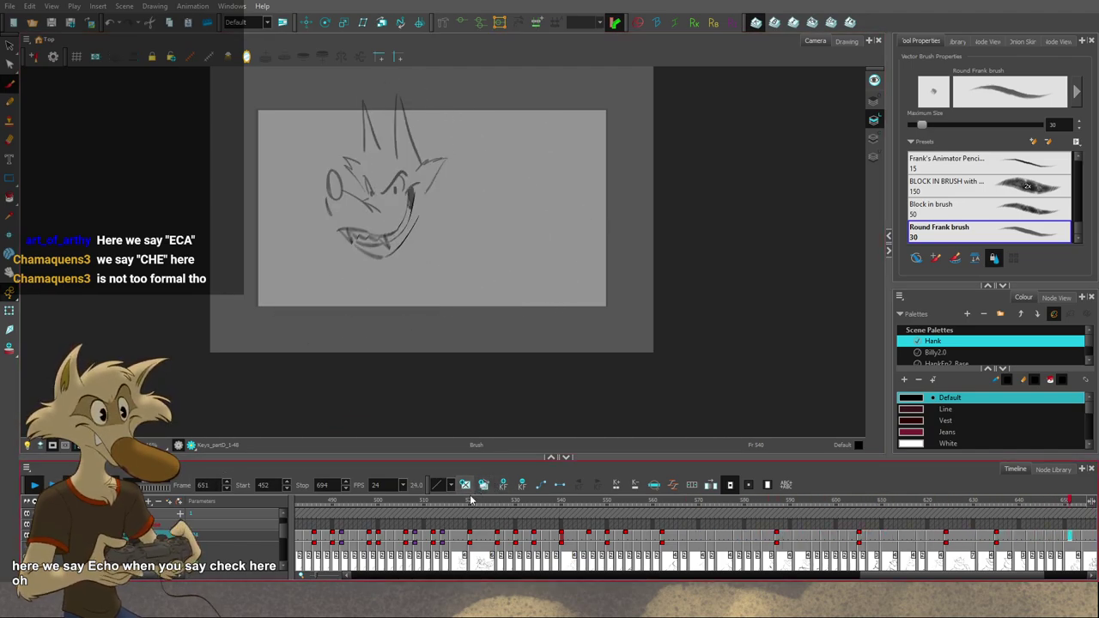
pyautogui.moveTo(470, 500)
pyautogui.mouseDown()
pyautogui.moveTo(626, 505)
pyautogui.moveTo(461, 503)
pyautogui.mouseUp()
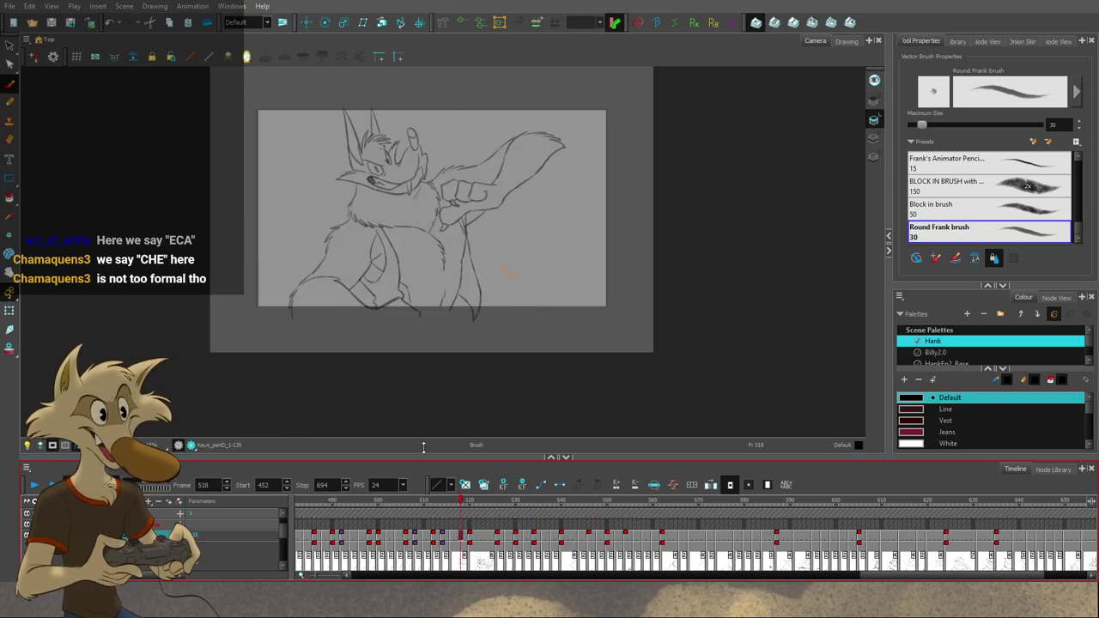
# Step: Flip repeatedly between the drawings on frames 518 and 520 to compare the rough pose with the cleaned-up one
pyautogui.scroll(-2, 480, 352)
pyautogui.scroll(2, 451, 327)
pyautogui.scroll(-1, 464, 294)
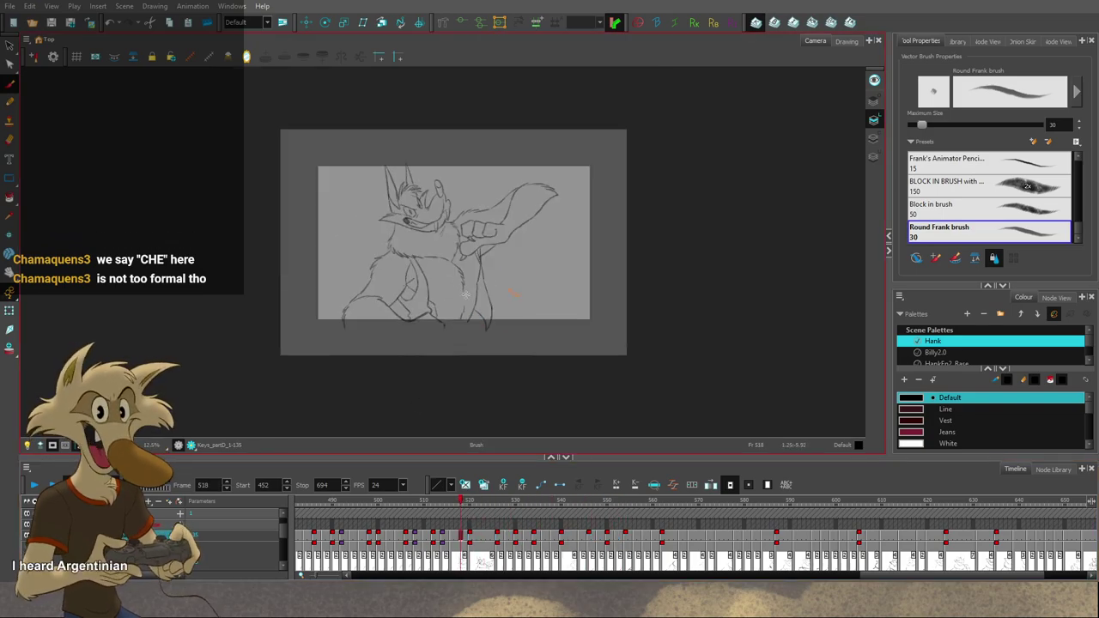
pyautogui.scroll(4, 465, 295)
pyautogui.press('.')
pyautogui.press('.')
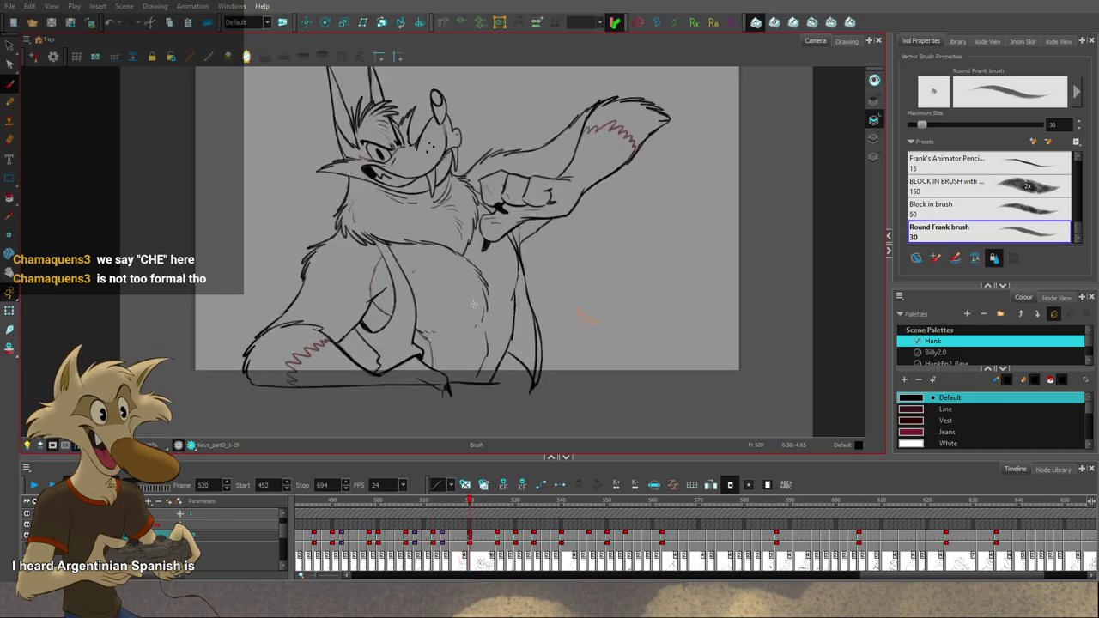
pyautogui.press(',')
pyautogui.press(',')
pyautogui.press(',')
pyautogui.press(',')
pyautogui.press('.')
pyautogui.press('.')
pyautogui.press('.')
pyautogui.press('.')
pyautogui.press(',')
pyautogui.press(',')
pyautogui.press(',')
pyautogui.press(',')
pyautogui.press('.')
pyautogui.press('.')
pyautogui.press('.')
pyautogui.press('.')
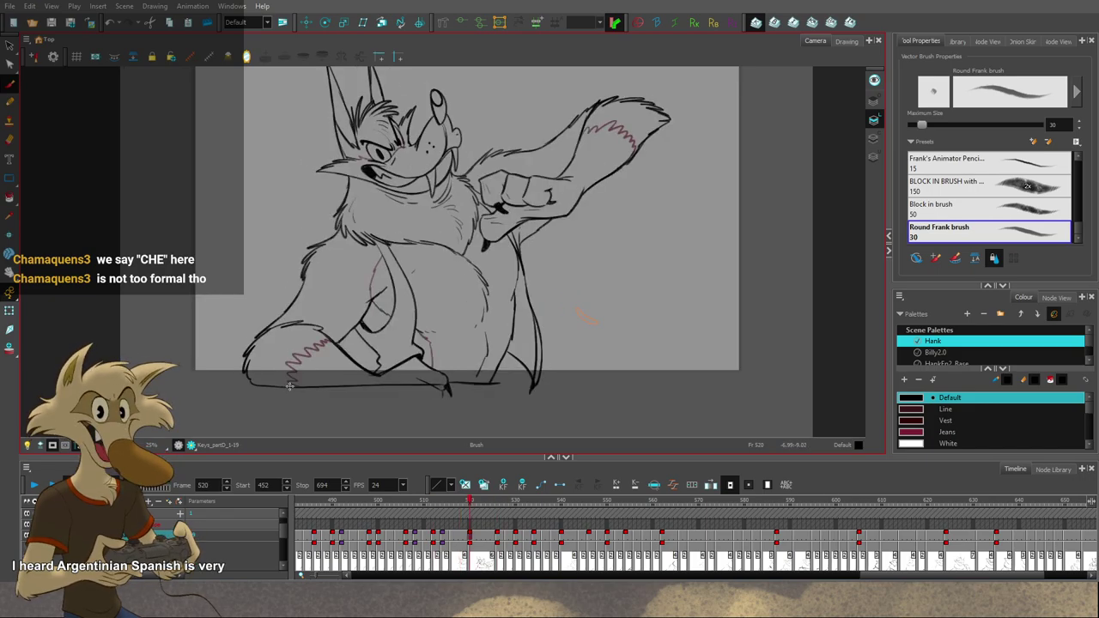
# Step: Step forward from frame 520 through frame 526 to frame 530 to follow the arm's movement
pyautogui.press('.')
pyautogui.press('.')
pyautogui.press('.')
pyautogui.press('.')
pyautogui.press('.')
pyautogui.press('.')
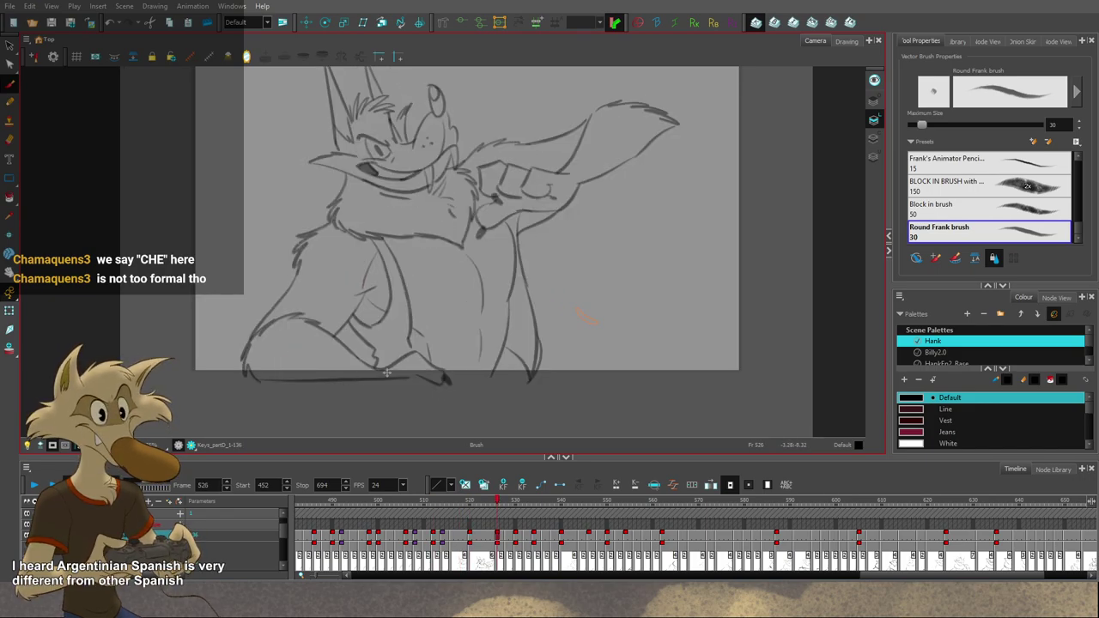
pyautogui.press('.')
pyautogui.press('.')
pyautogui.press('.')
pyautogui.press('.')
# Step: Flip between the drawings on frames 526 and 530 to compare the head, brow and arm positions
pyautogui.scroll(-3, 429, 364)
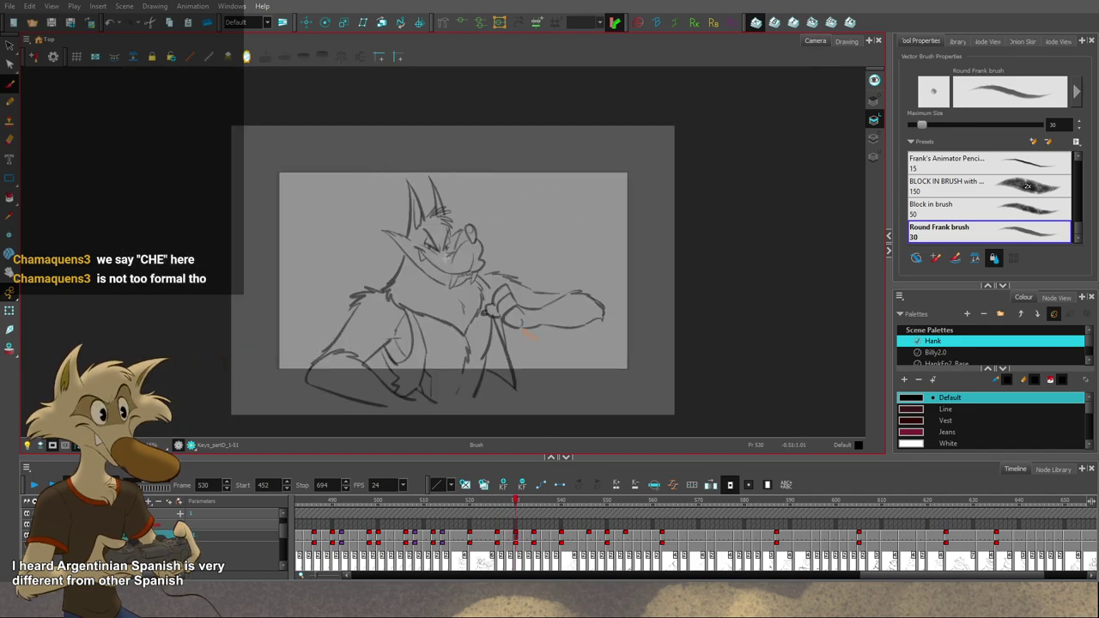
pyautogui.press(',')
pyautogui.press(',')
pyautogui.press(',')
pyautogui.press(',')
pyautogui.scroll(3, 471, 238)
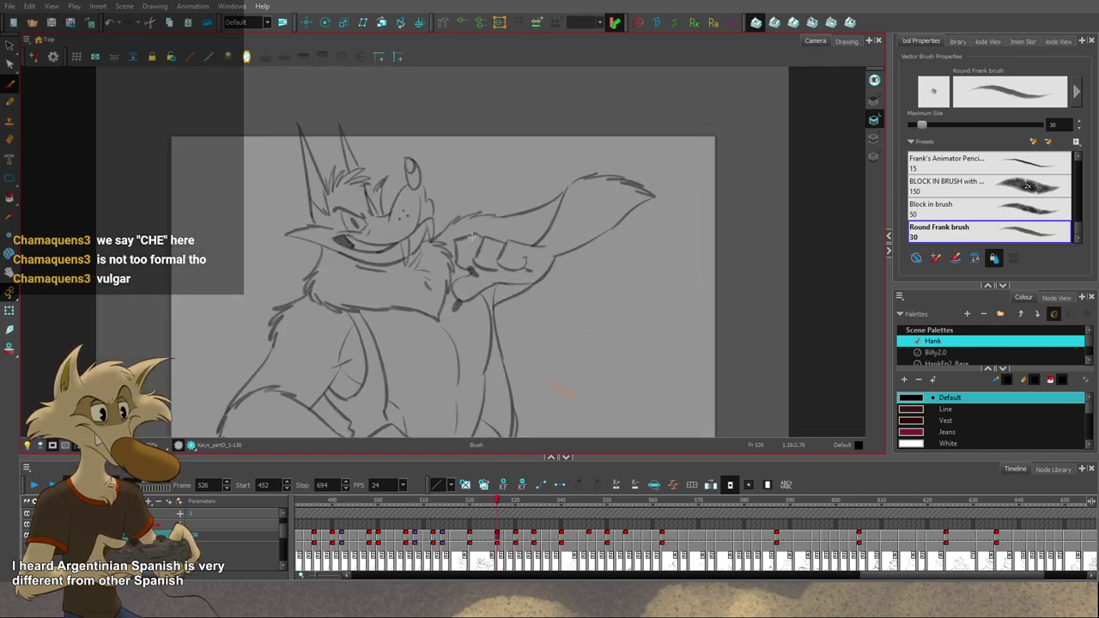
pyautogui.press('.')
pyautogui.press('.')
pyautogui.press('.')
pyautogui.press('.')
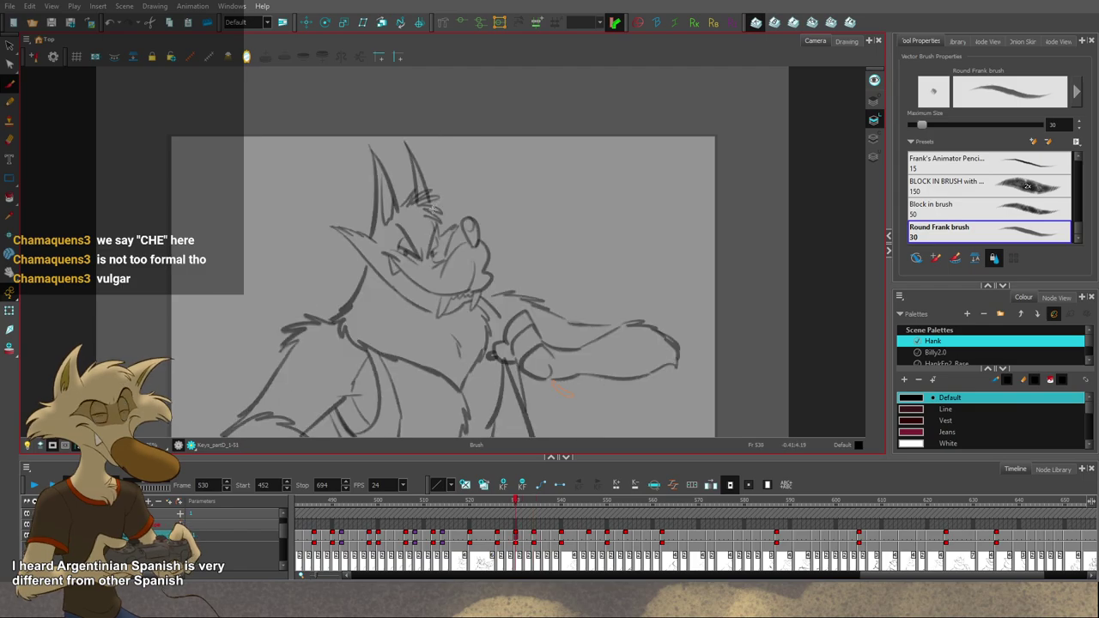
pyautogui.press(',')
pyautogui.press(',')
pyautogui.press(',')
pyautogui.press(',')
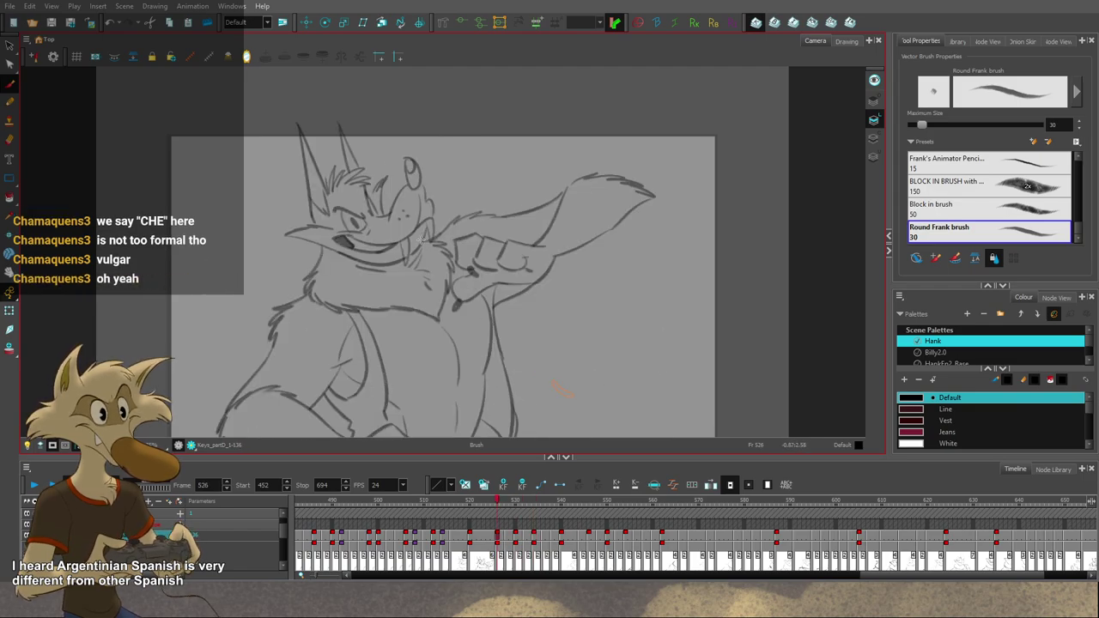
pyautogui.press('.')
pyautogui.press('.')
pyautogui.press('.')
pyautogui.press('.')
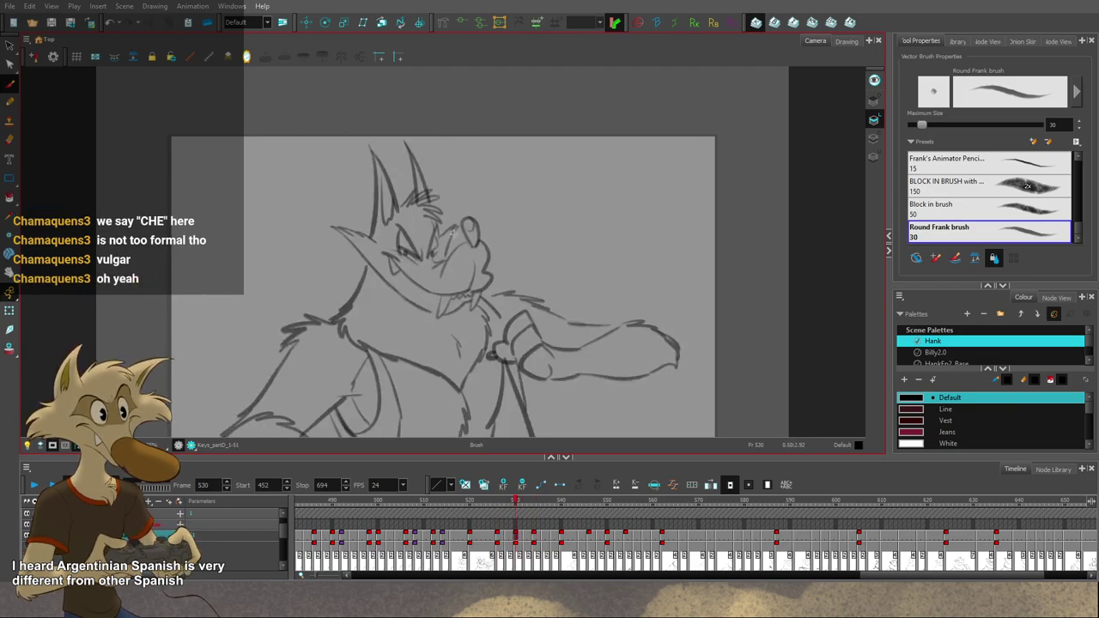
pyautogui.press('.')
pyautogui.press(',')
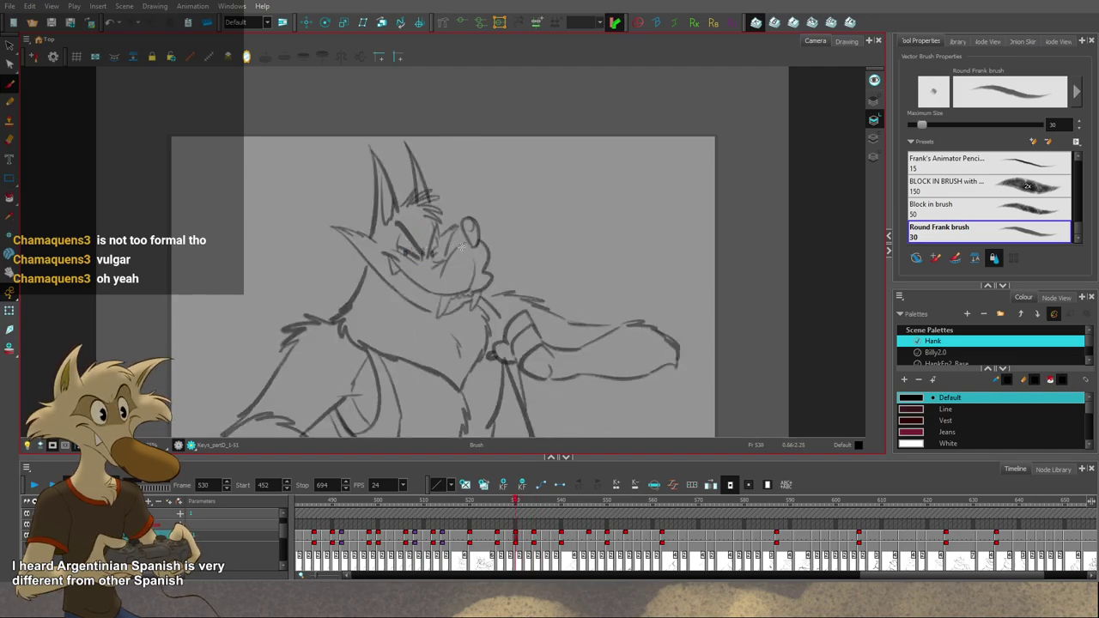
pyautogui.press('f')
pyautogui.press('g')
pyautogui.press('g')
pyautogui.press('g')
pyautogui.press('f')
pyautogui.press('f')
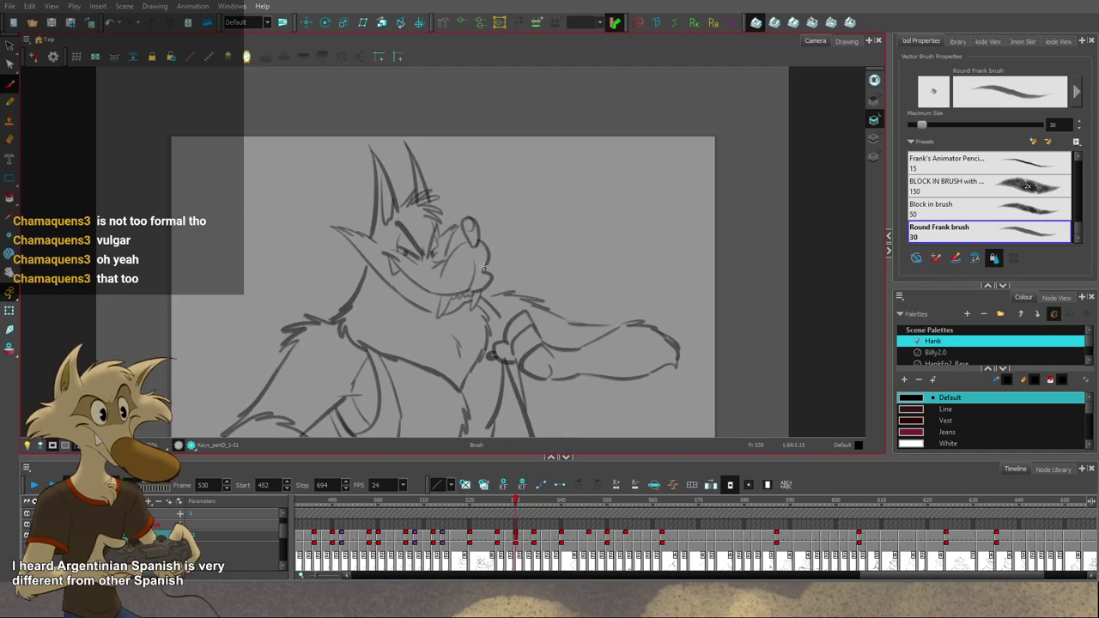
pyautogui.press('1')
pyautogui.press('1')
pyautogui.press('f')
pyautogui.press('g')
pyautogui.press('2')
pyautogui.hotkey('alt', 's')
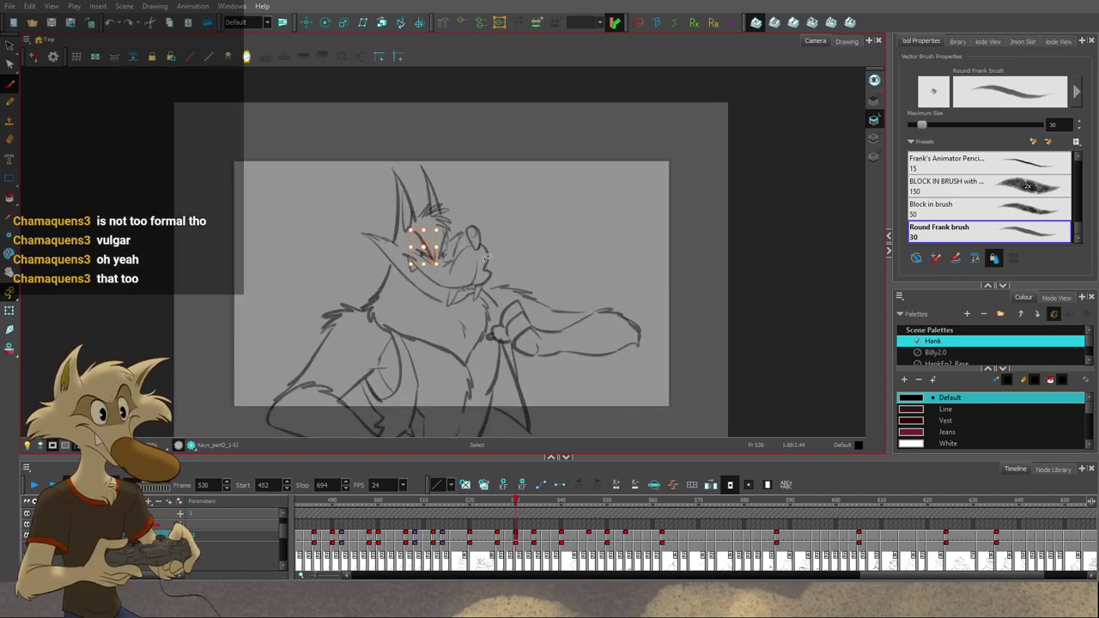
pyautogui.press('Escape')
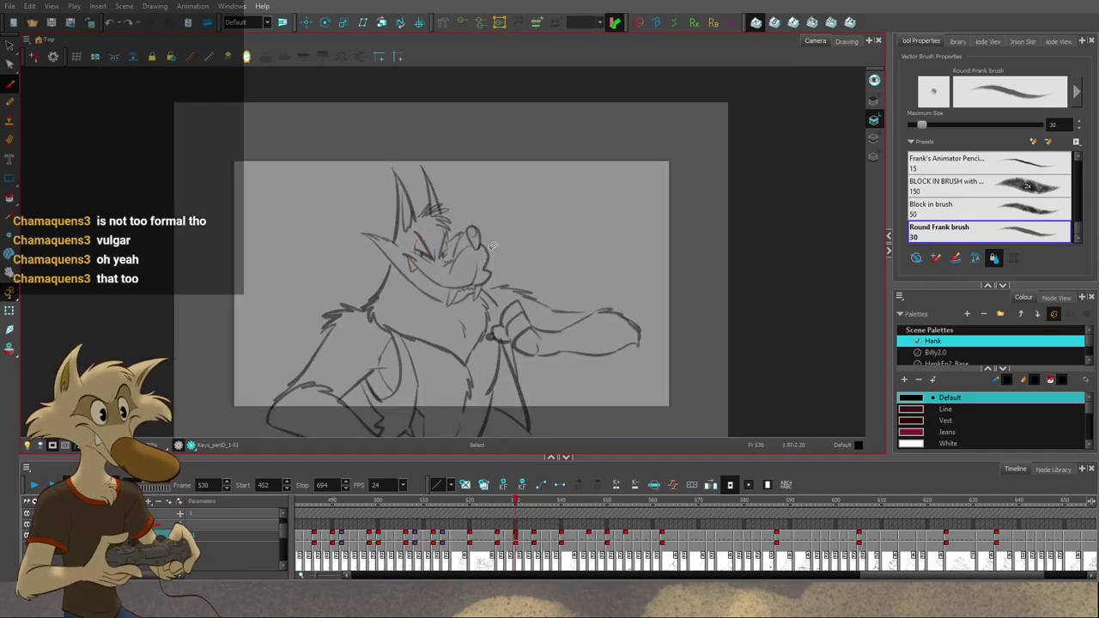
pyautogui.press('1')
pyautogui.press('2')
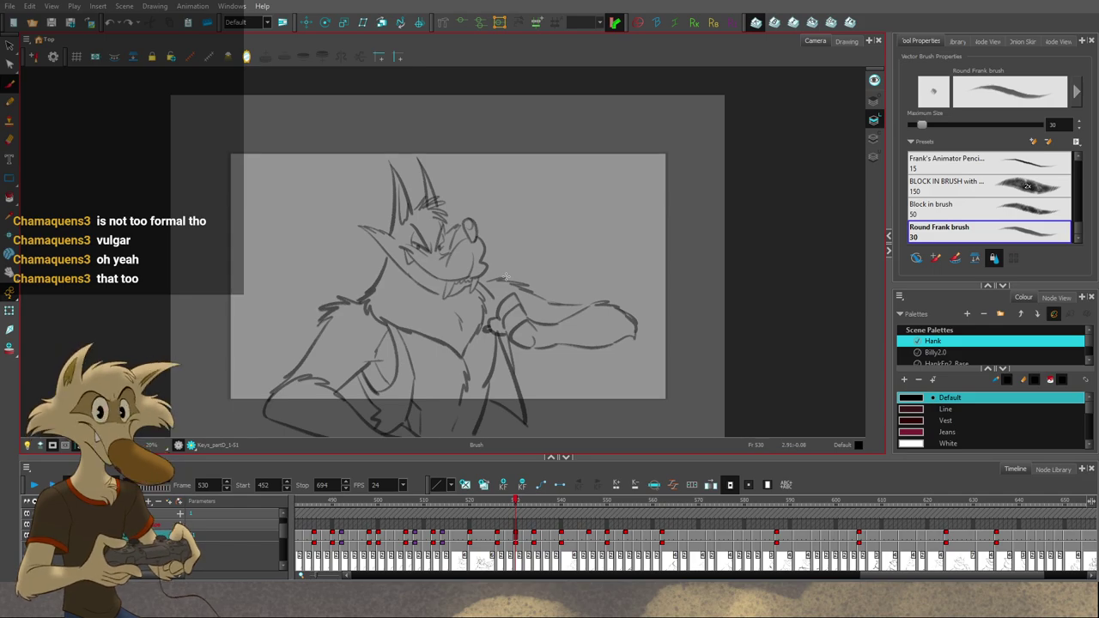
# Step: Compare the ears and head on frame 530 with the neighbouring drawings on frames 526 and 534
pyautogui.press('f')
pyautogui.scroll(2, 467, 197)
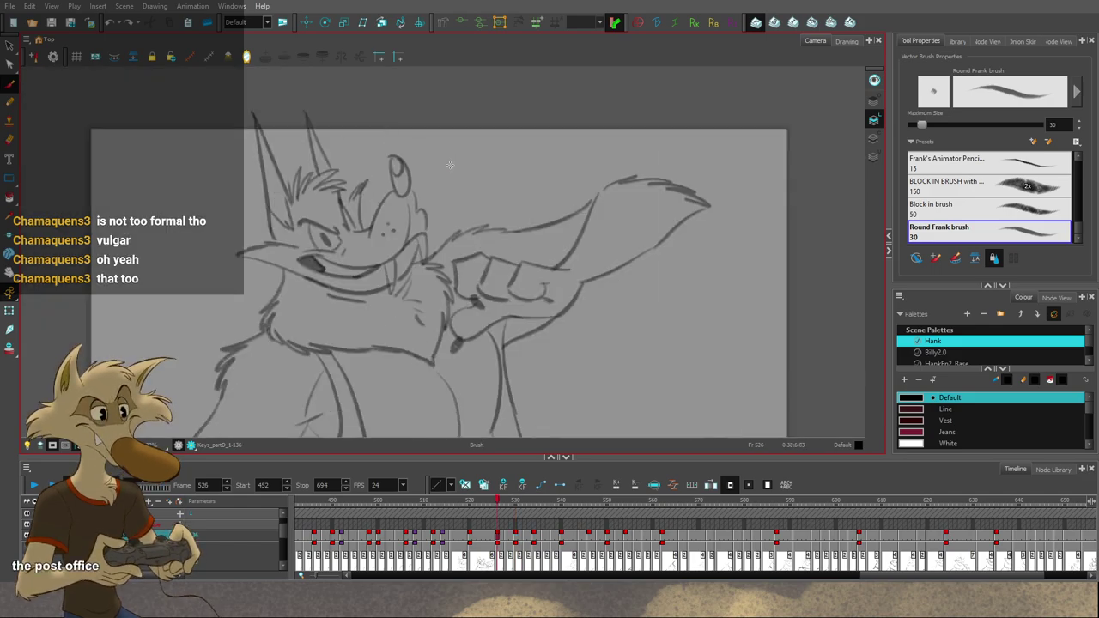
pyautogui.scroll(-2, 449, 178)
pyautogui.press('g')
pyautogui.press('g')
pyautogui.press('f')
pyautogui.press('f')
pyautogui.scroll(2, 450, 204)
pyautogui.press('g')
pyautogui.press('g')
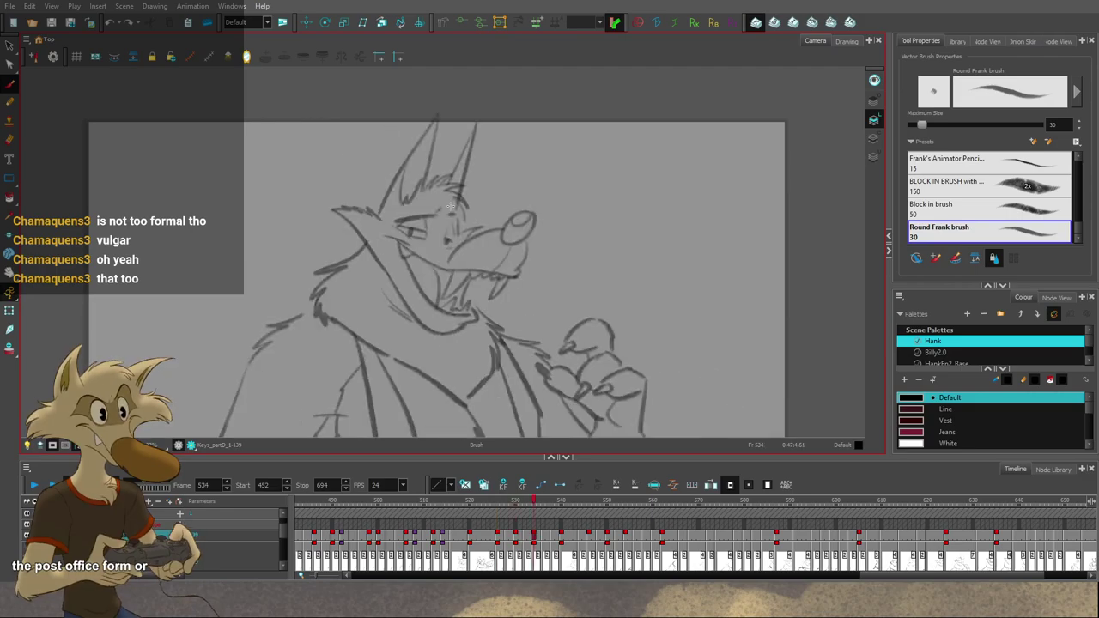
pyautogui.press(',')
pyautogui.press(',')
pyautogui.press(',')
pyautogui.press(',')
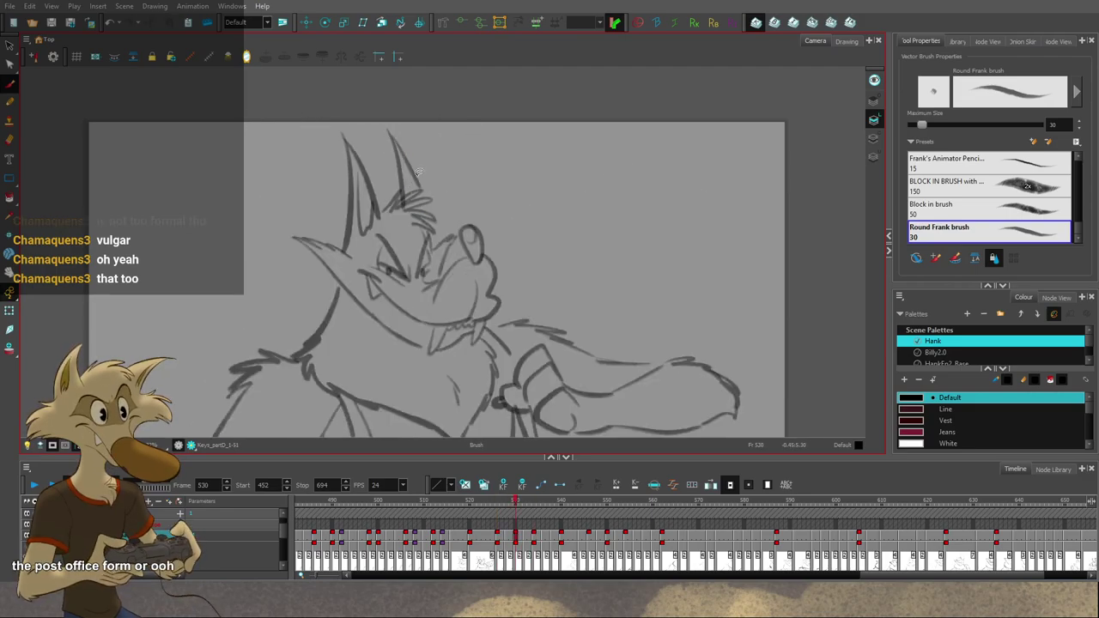
# Step: Undo the last trial strokes on the wolf's far ear on frame 530 and return to the brush
pyautogui.hotkey('ctrl', 'z')
pyautogui.moveTo(390, 133); pyautogui.dragTo(411, 187)
pyautogui.hotkey('ctrl', 'z')
pyautogui.hotkey('ctrl', 'z')
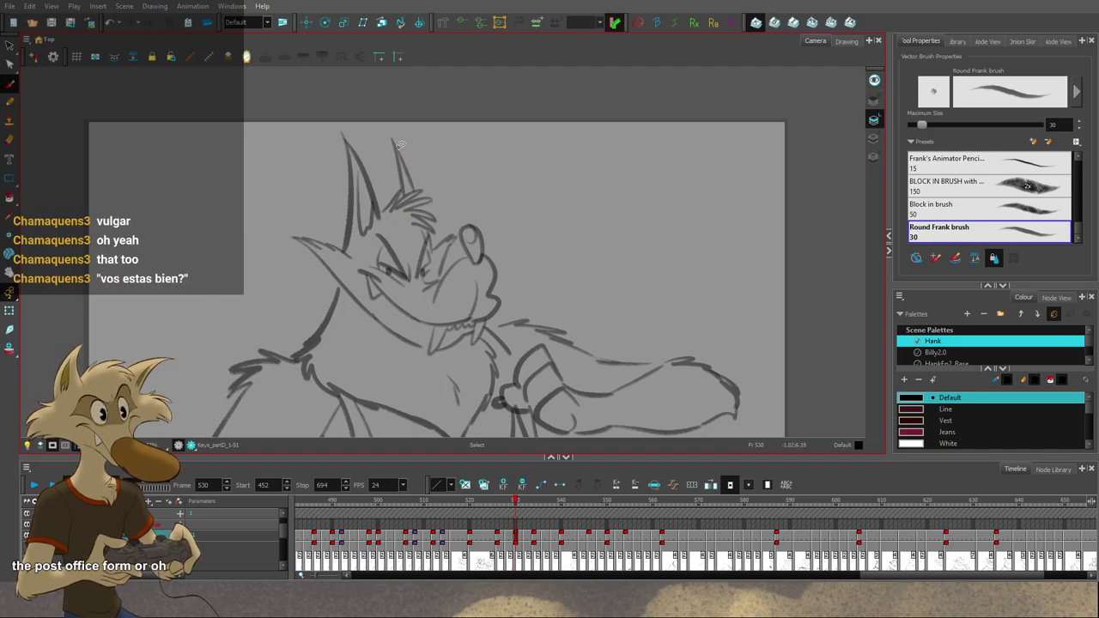
pyautogui.hotkey('alt', 'b')
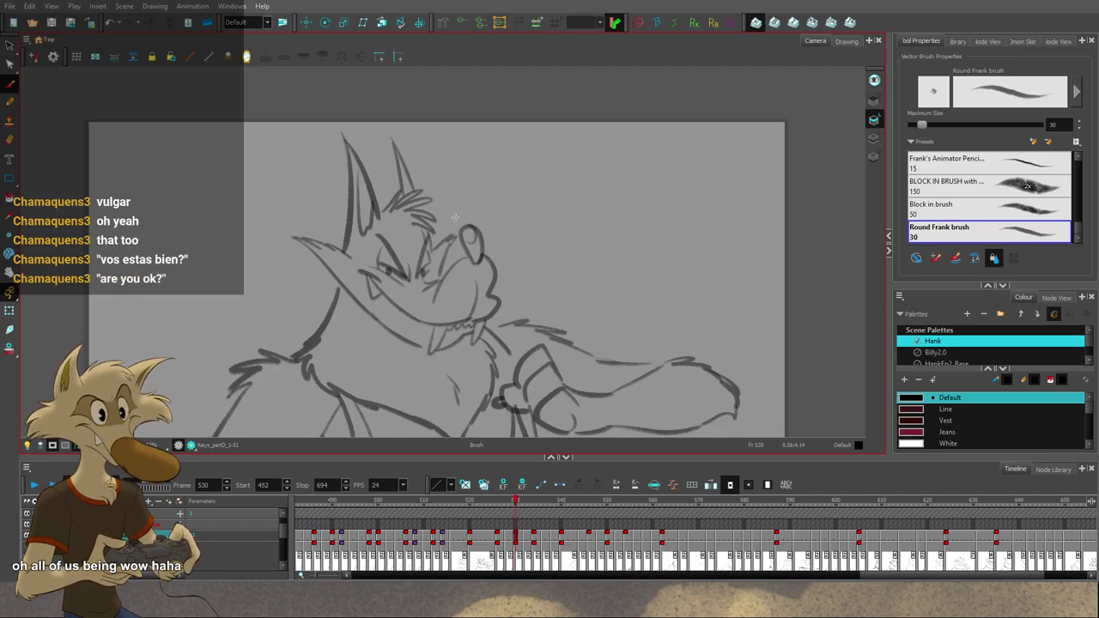
# Step: Add a short stroke inside the base of the near ear on frame 530 and check it against neighbouring drawings
pyautogui.scroll(-3, 455, 219)
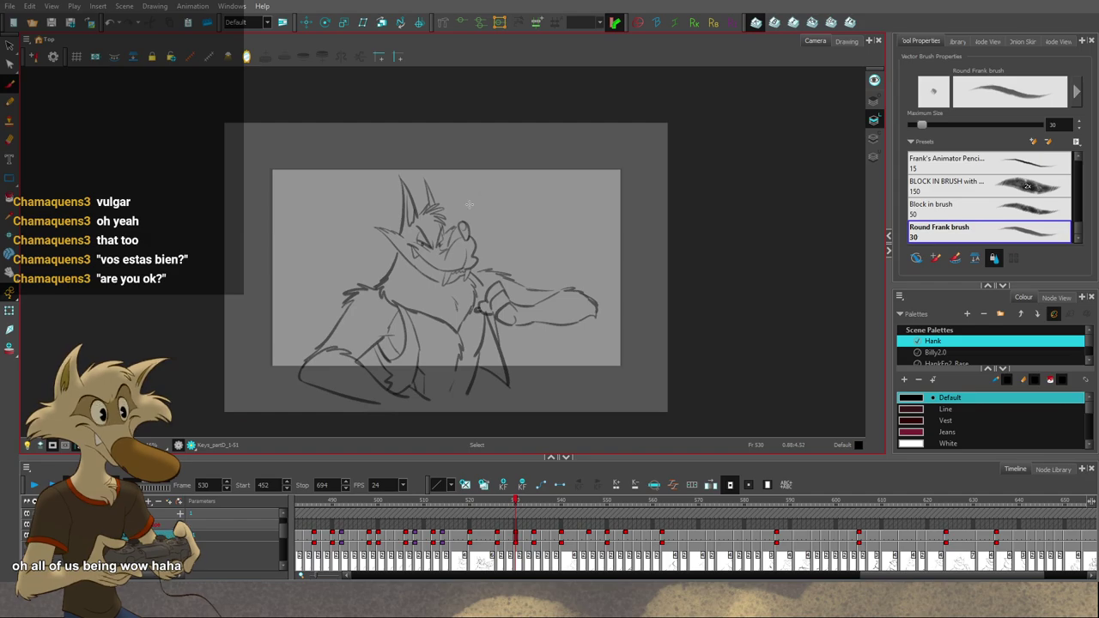
pyautogui.scroll(4, 468, 204)
pyautogui.scroll(-2, 468, 204)
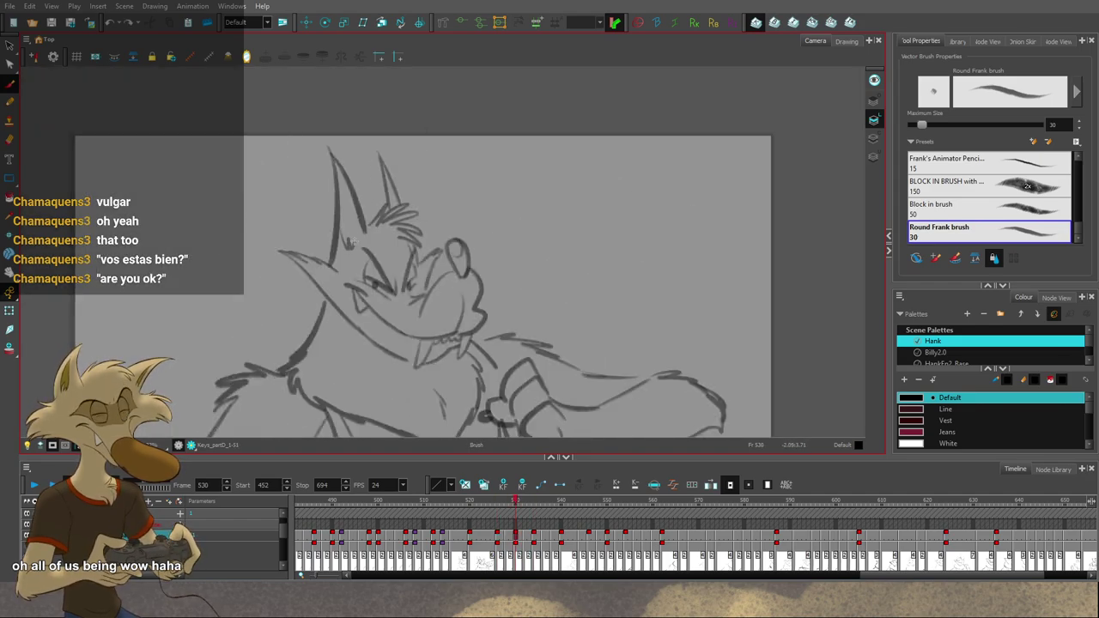
pyautogui.moveTo(352, 243); pyautogui.dragTo(360, 214)
pyautogui.press('f')
pyautogui.press('g')
pyautogui.press('g')
pyautogui.press('f')
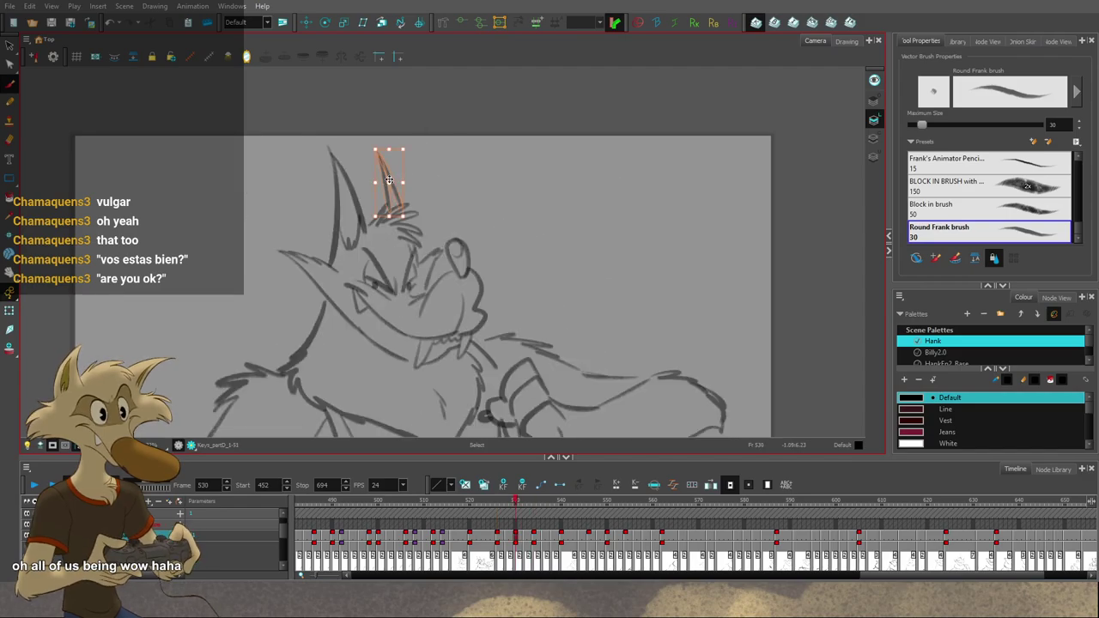
# Step: Nudge the selected far ear slightly upward on frame 530, deselect it and return to the brush
pyautogui.moveTo(388, 150); pyautogui.dragTo(391, 143)
pyautogui.click(432, 142)
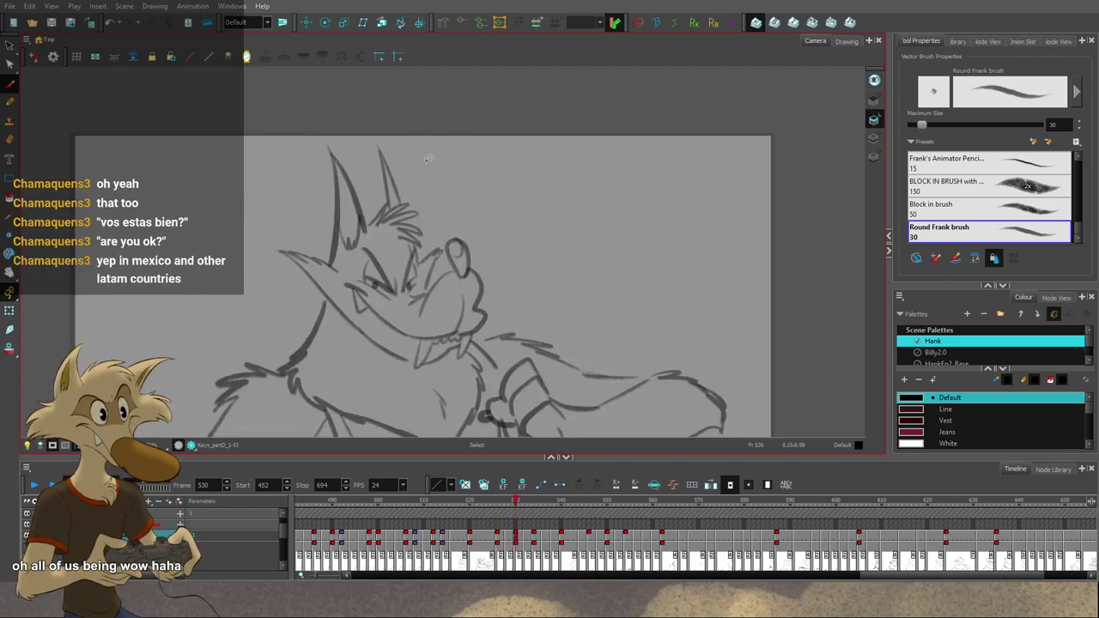
pyautogui.scroll(-3, 425, 162)
pyautogui.hotkey('alt', 'b')
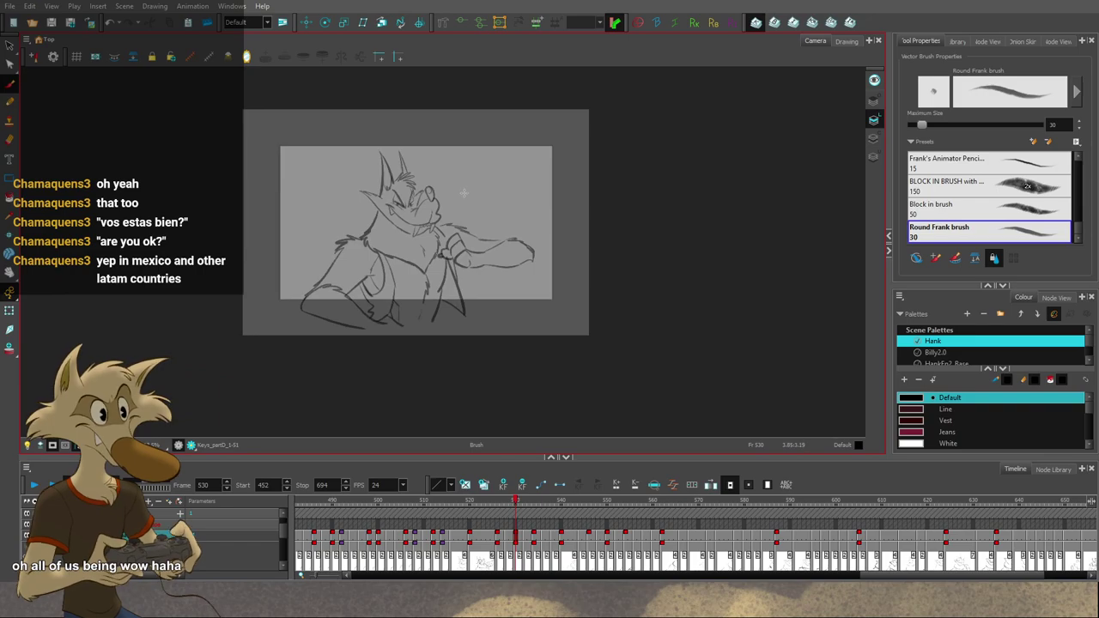
# Step: Flip through the drawings on frames 530, 534 and 540 to compare the head, ear and arm poses
pyautogui.scroll(1, 464, 193)
pyautogui.scroll(1, 435, 180)
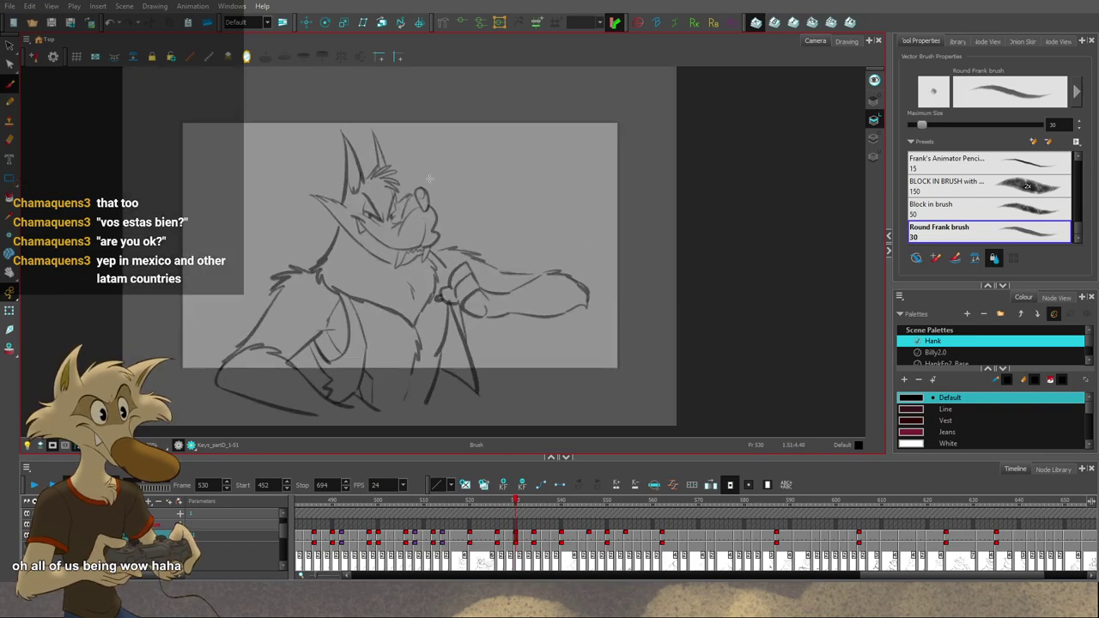
pyautogui.press('f')
pyautogui.press('g')
pyautogui.press('g')
pyautogui.press('f')
pyautogui.press('g')
pyautogui.press('g')
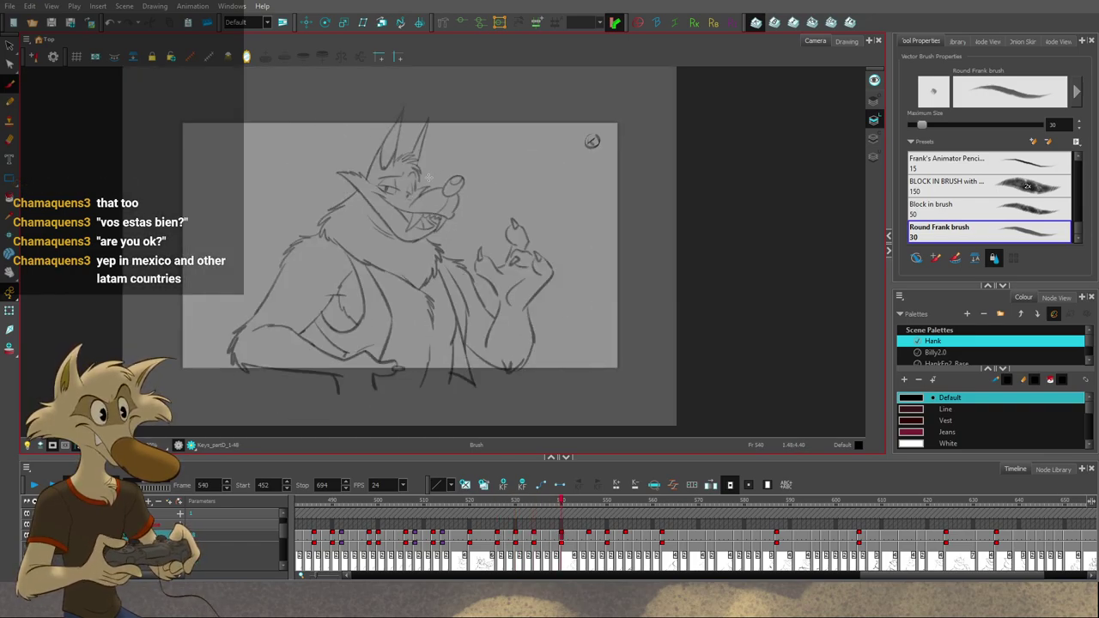
pyautogui.press('f')
pyautogui.press('f')
pyautogui.press('g')
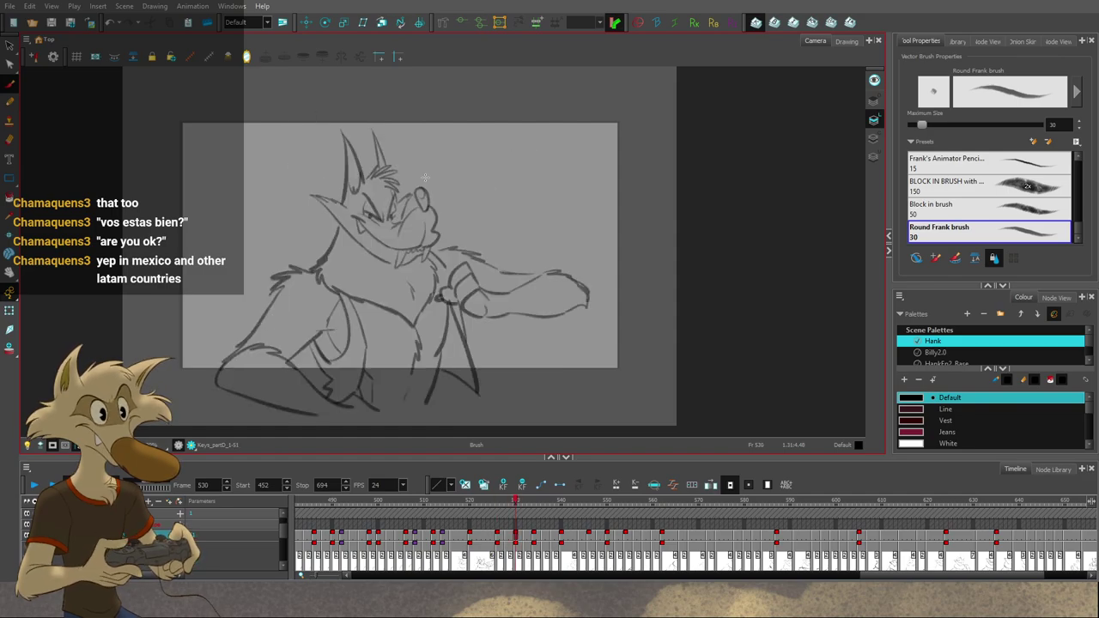
pyautogui.press('f')
pyautogui.press('g')
pyautogui.press('f')
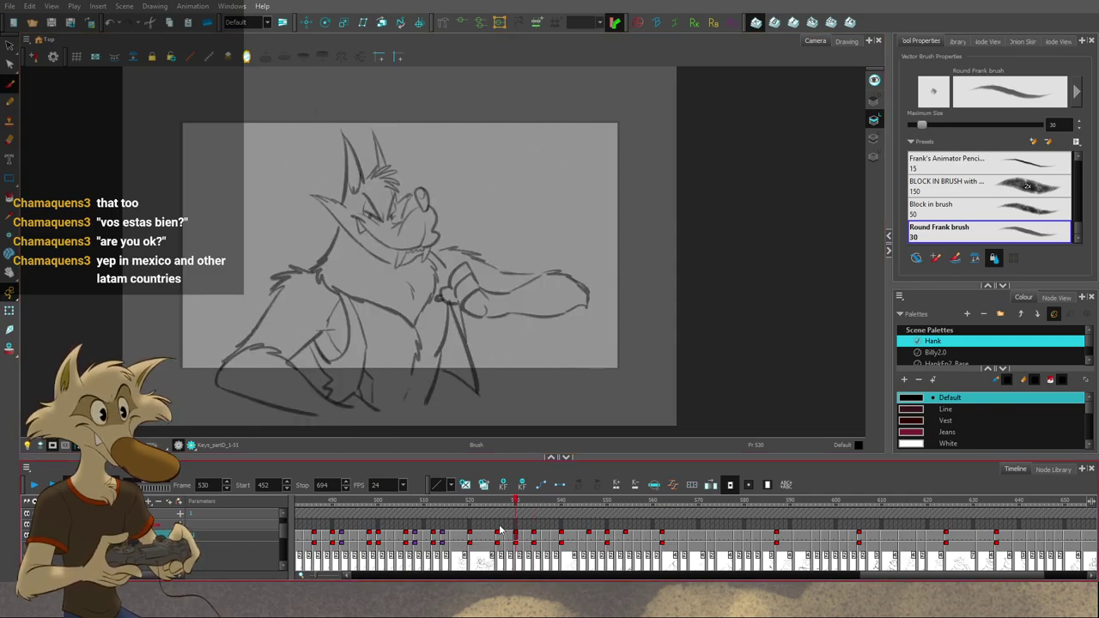
# Step: Scrub around frame 530 and flip through to frame 540 to check the wolf's movement
pyautogui.moveTo(502, 507); pyautogui.dragTo(520, 518)
pyautogui.press('f')
pyautogui.press('g')
pyautogui.scroll(1, 392, 207)
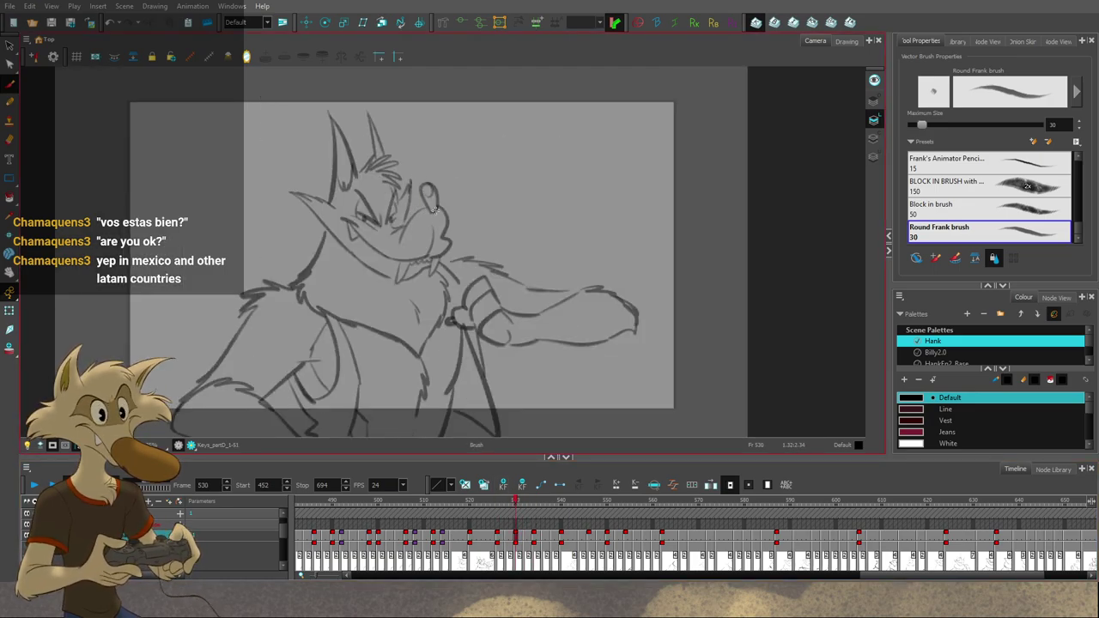
pyautogui.press('f')
pyautogui.press('g')
pyautogui.press('g')
pyautogui.scroll(-1, 438, 226)
pyautogui.press('f')
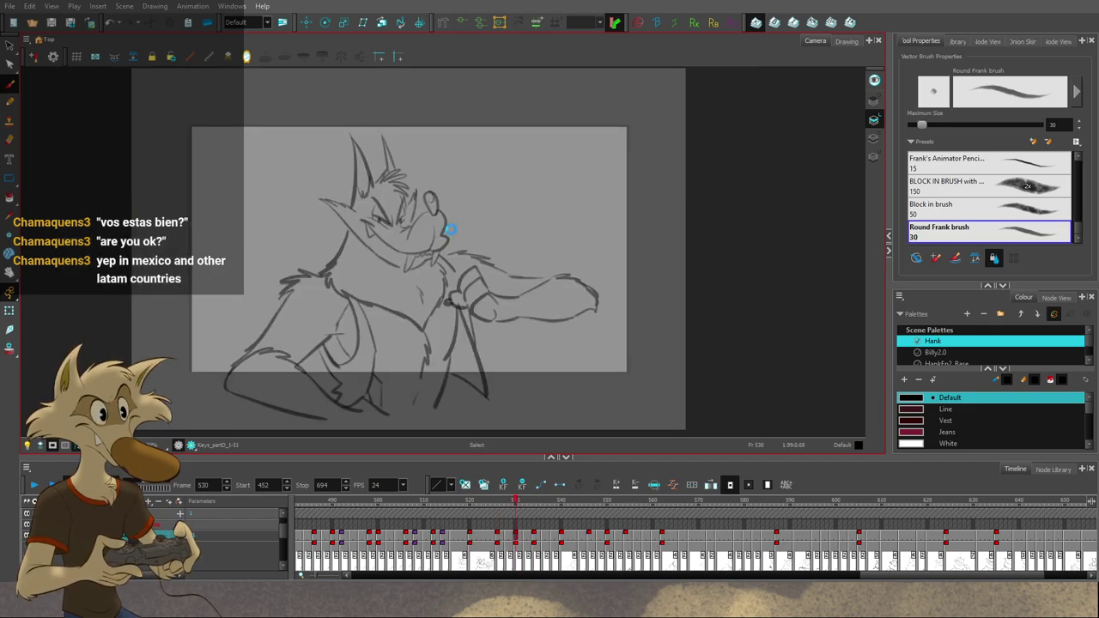
pyautogui.scroll(-1, 450, 230)
pyautogui.press('g')
pyautogui.press('g')
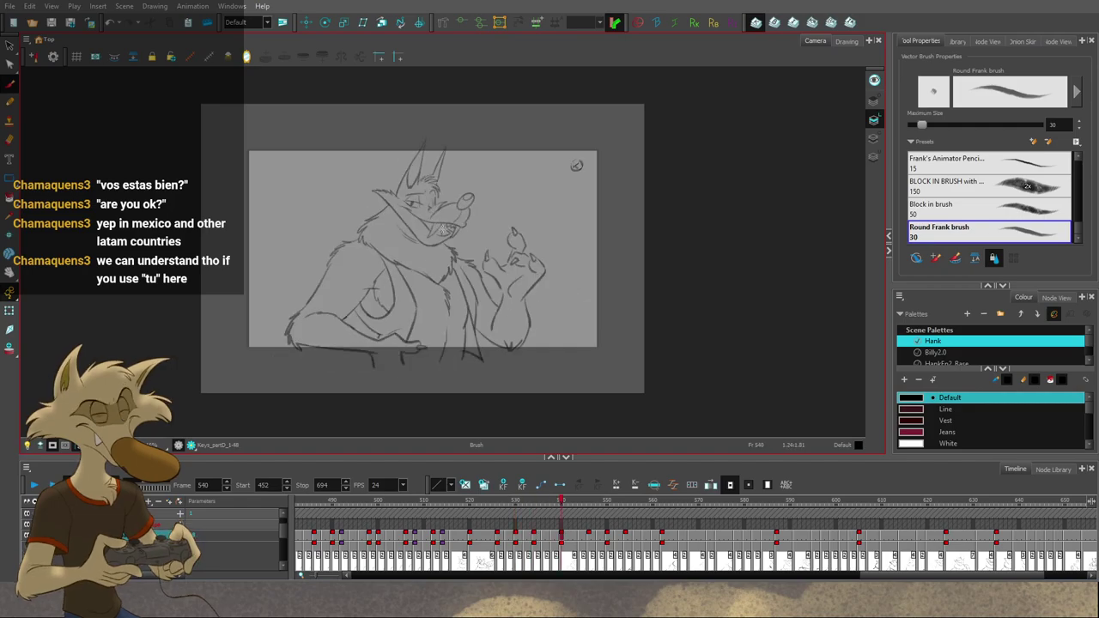
# Step: Play the animation from frame 502 and stop at frame 551
pyautogui.moveTo(398, 502); pyautogui.dragTo(387, 501)
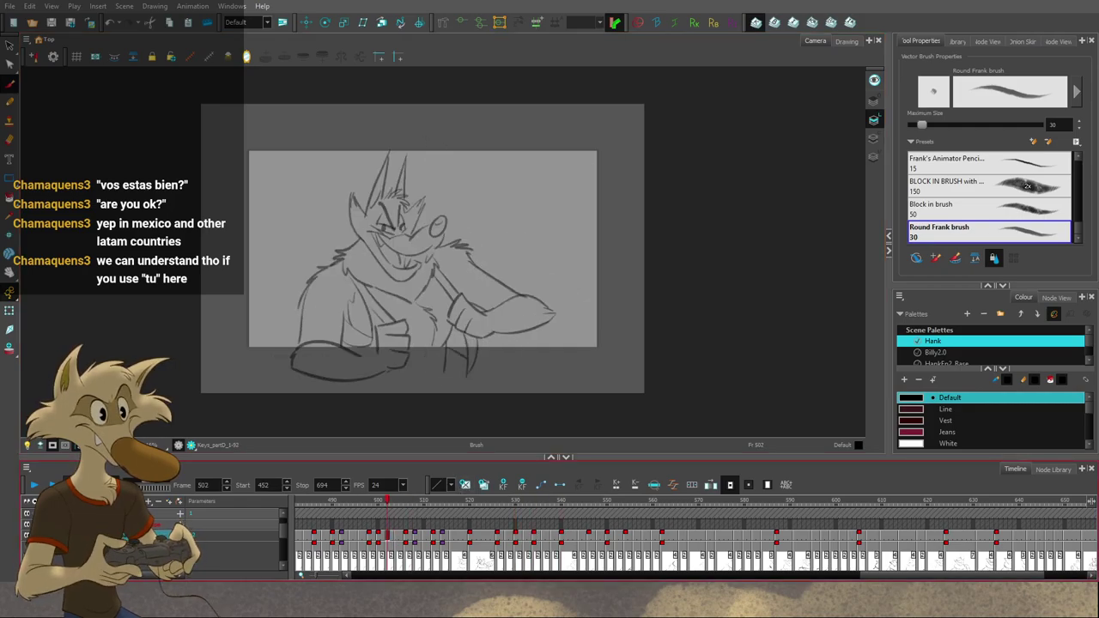
pyautogui.click(34, 485)
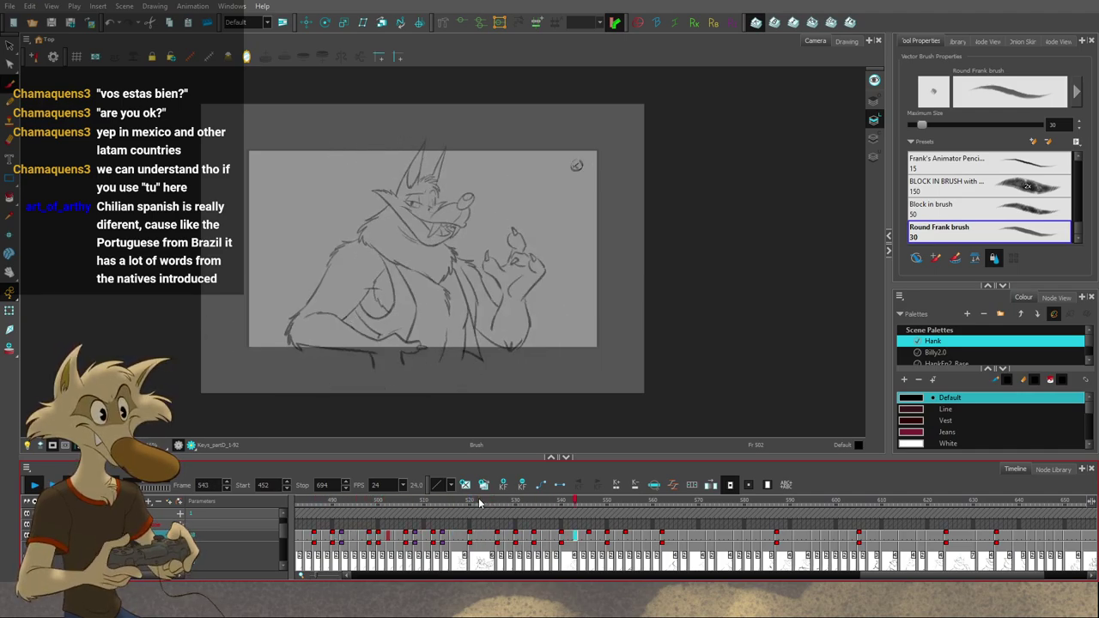
pyautogui.click(613, 504)
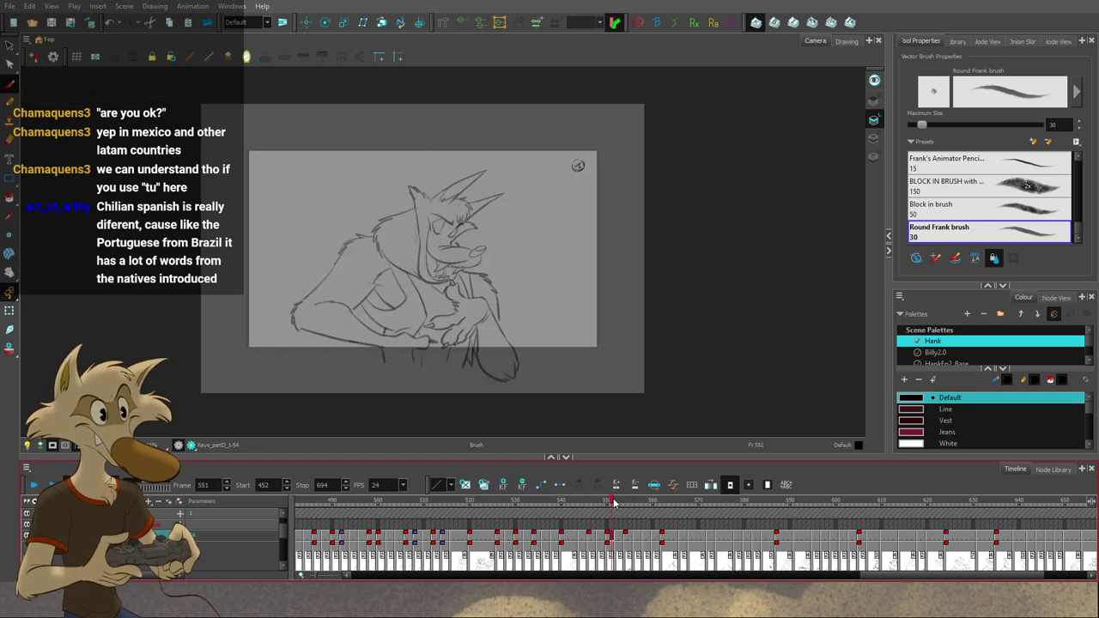
# Step: Compare the drawings on frames 550 and 554, and examine the unfinished bent arm on frame 554
pyautogui.moveTo(612, 504)
pyautogui.mouseDown()
pyautogui.moveTo(589, 508)
pyautogui.moveTo(627, 514)
pyautogui.mouseUp()
pyautogui.scroll(2, 427, 361)
pyautogui.press('f')
pyautogui.press('f')
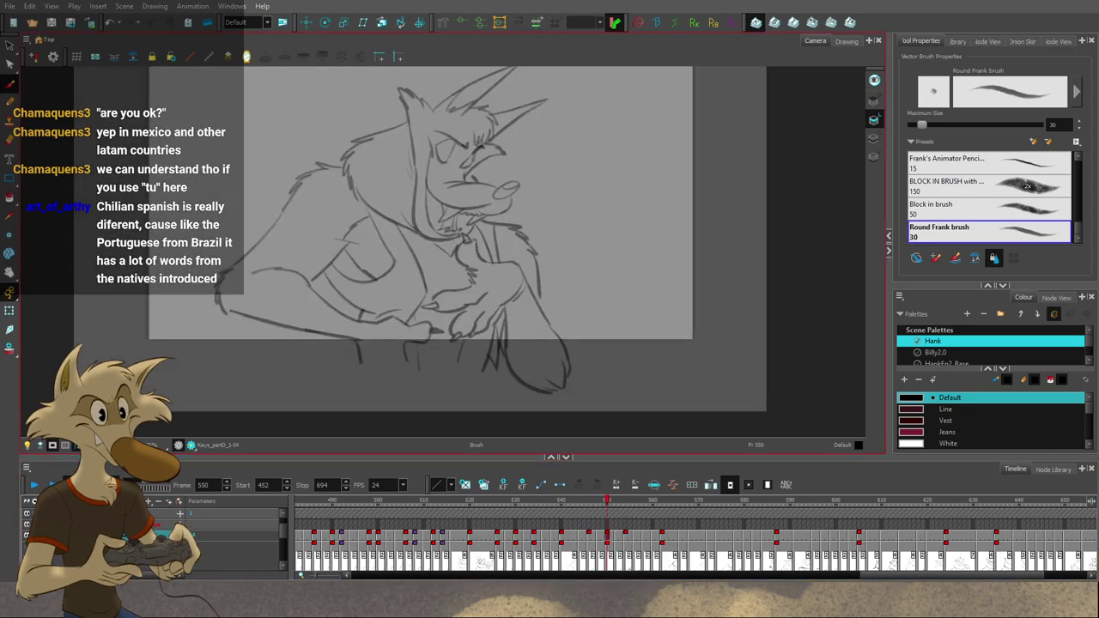
pyautogui.click(625, 505)
pyautogui.scroll(-3, 434, 369)
pyautogui.scroll(2, 345, 339)
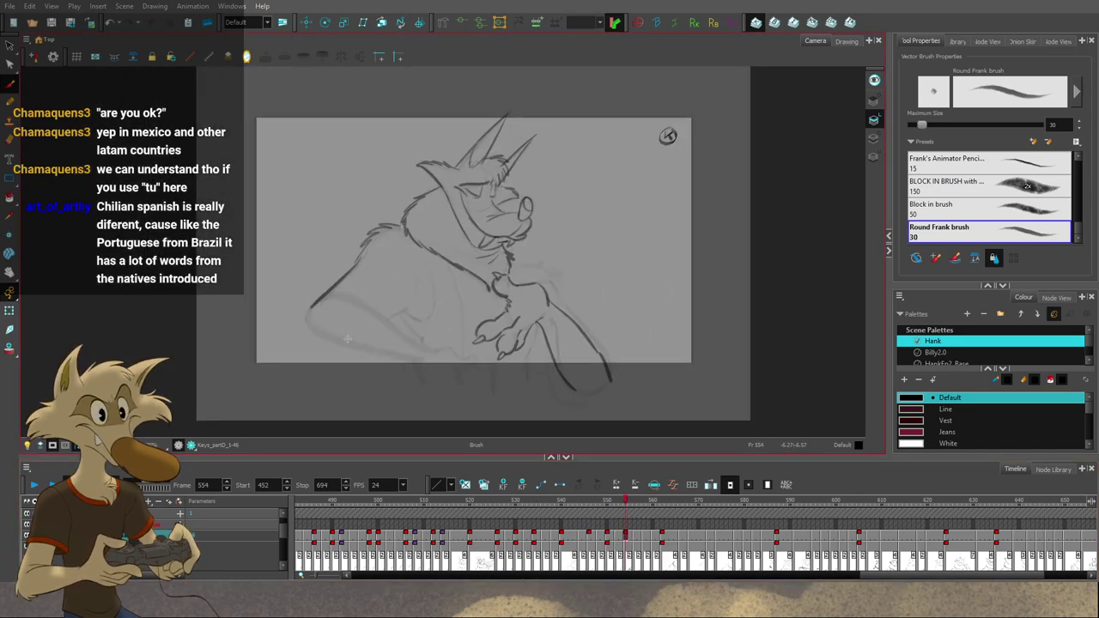
pyautogui.scroll(1, 342, 339)
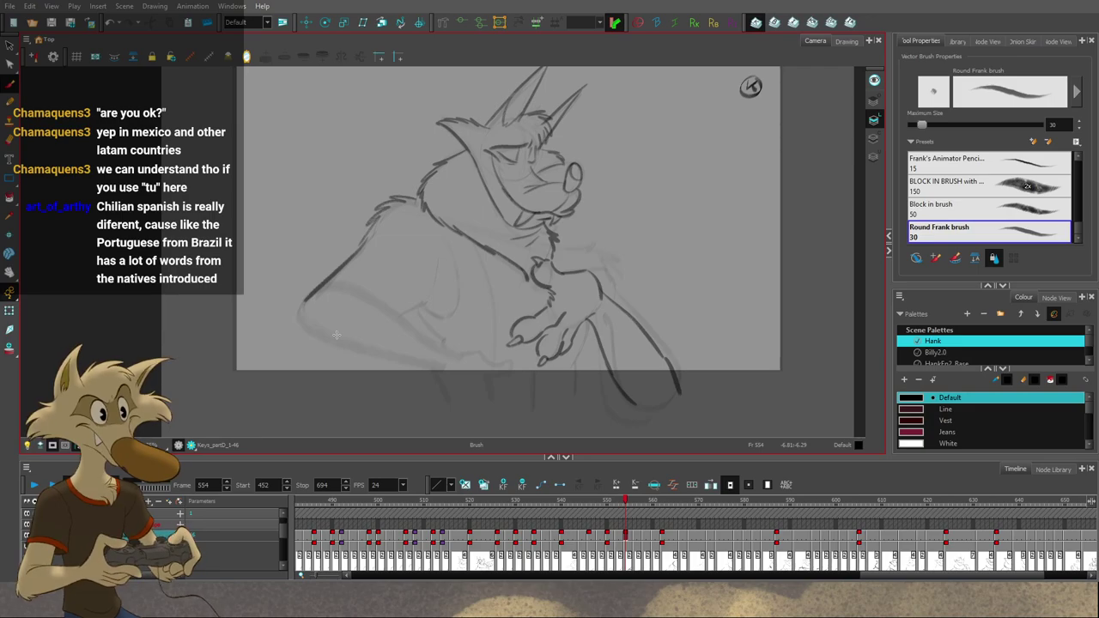
pyautogui.scroll(-1, 336, 334)
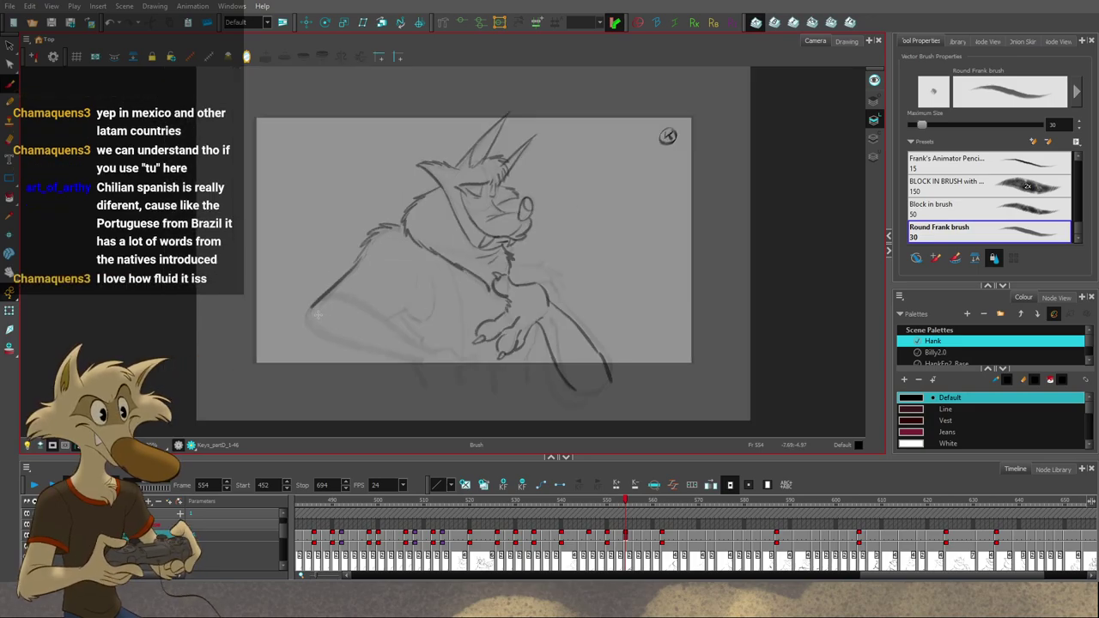
pyautogui.scroll(1, 316, 316)
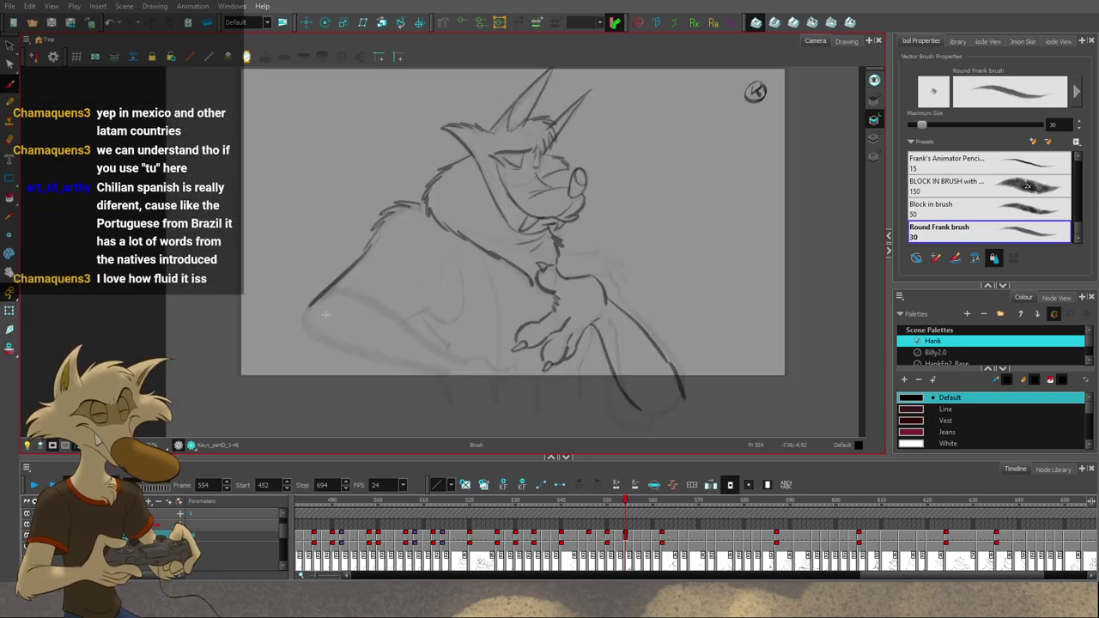
pyautogui.scroll(1, 343, 316)
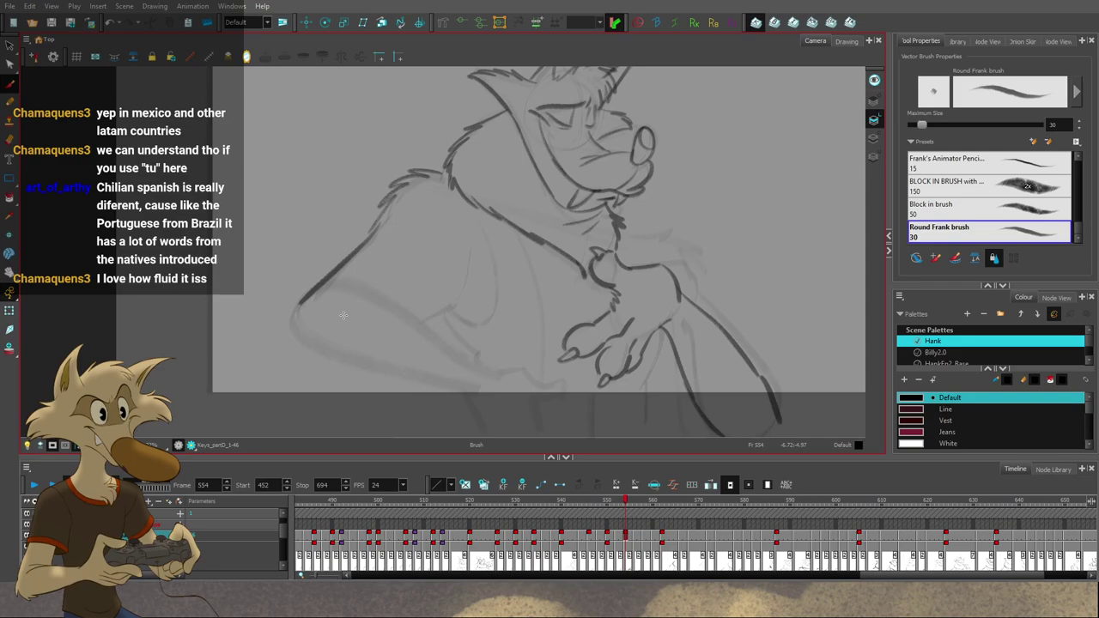
# Step: Draw the upper contour of the bent forearm on frame 554, checking it against the drawings on frames 550 and 562
pyautogui.press('f')
pyautogui.press('g')
pyautogui.press('g')
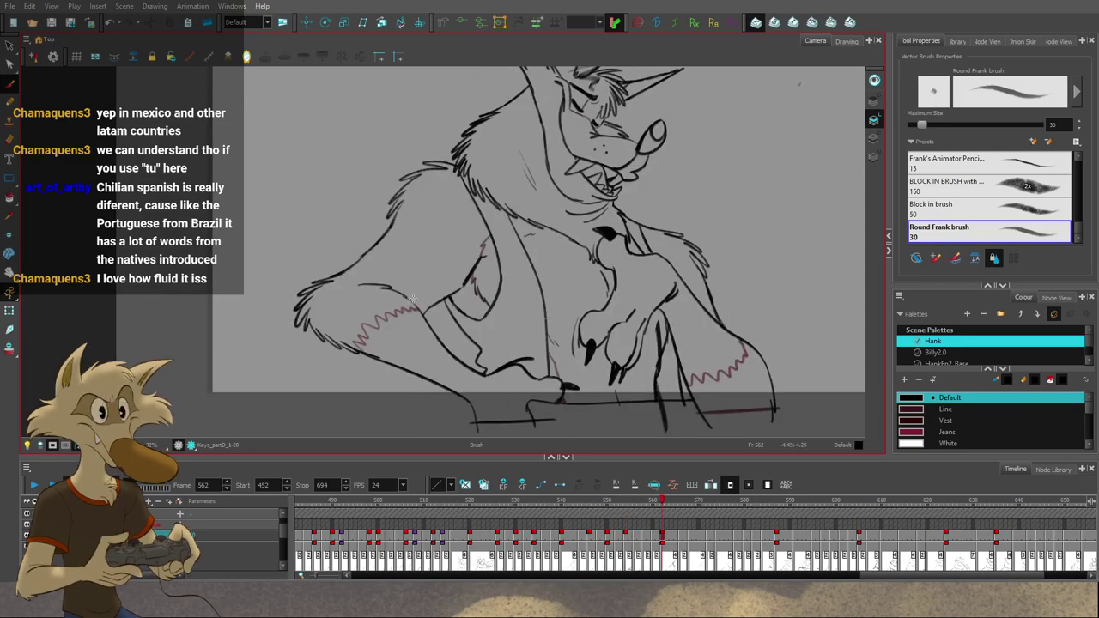
pyautogui.press('f')
pyautogui.press('f')
pyautogui.press('g')
pyautogui.moveTo(347, 297); pyautogui.dragTo(378, 295)
pyautogui.press('.')
pyautogui.press('.')
pyautogui.press('.')
pyautogui.press('.')
pyautogui.press('.')
pyautogui.press('.')
pyautogui.press('.')
pyautogui.press('.')
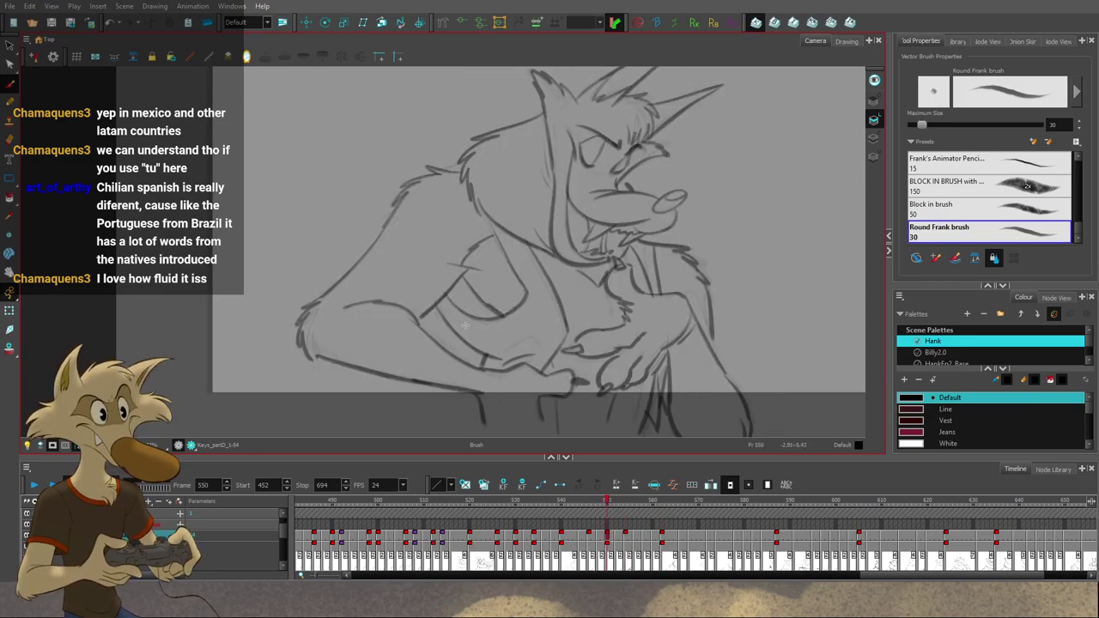
pyautogui.press(',')
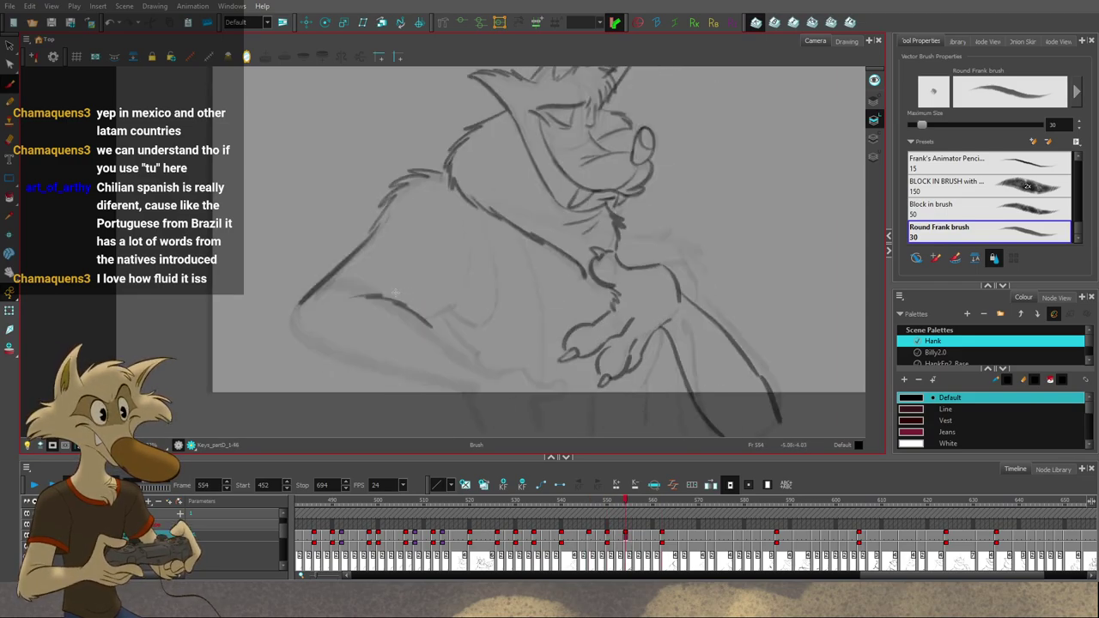
pyautogui.press('.')
# Step: Flip between frames 546, 550 and 554 to compare the bent arm, armpit and vest lines
pyautogui.moveTo(692, 332); pyautogui.dragTo(673, 342)
pyautogui.press('f')
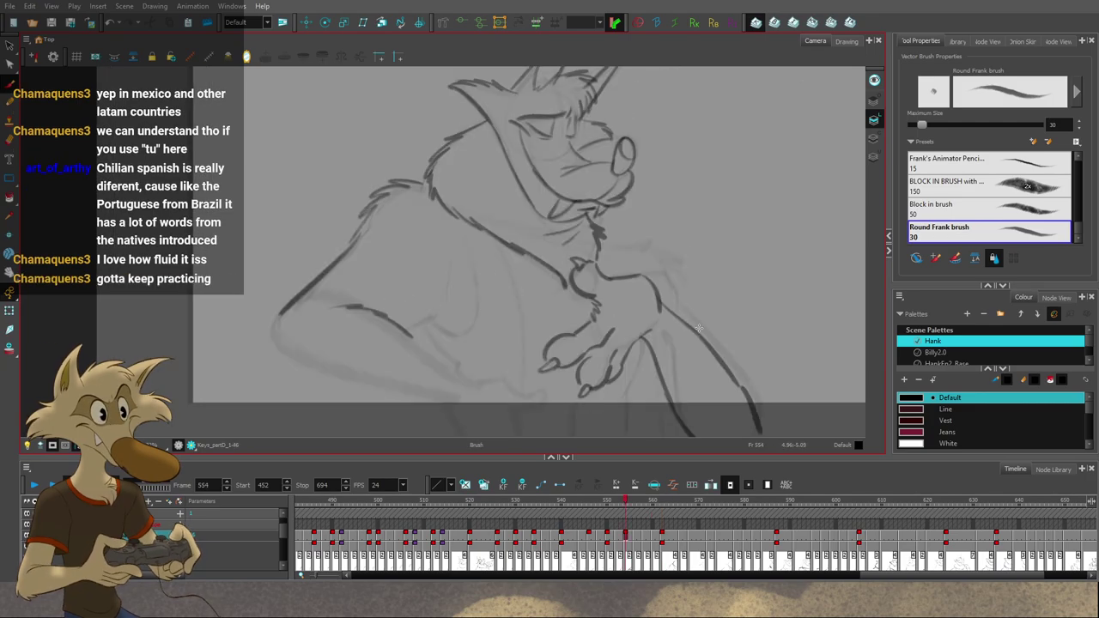
pyautogui.press('g')
pyautogui.press('f')
pyautogui.press('f')
pyautogui.press('g')
pyautogui.press('f')
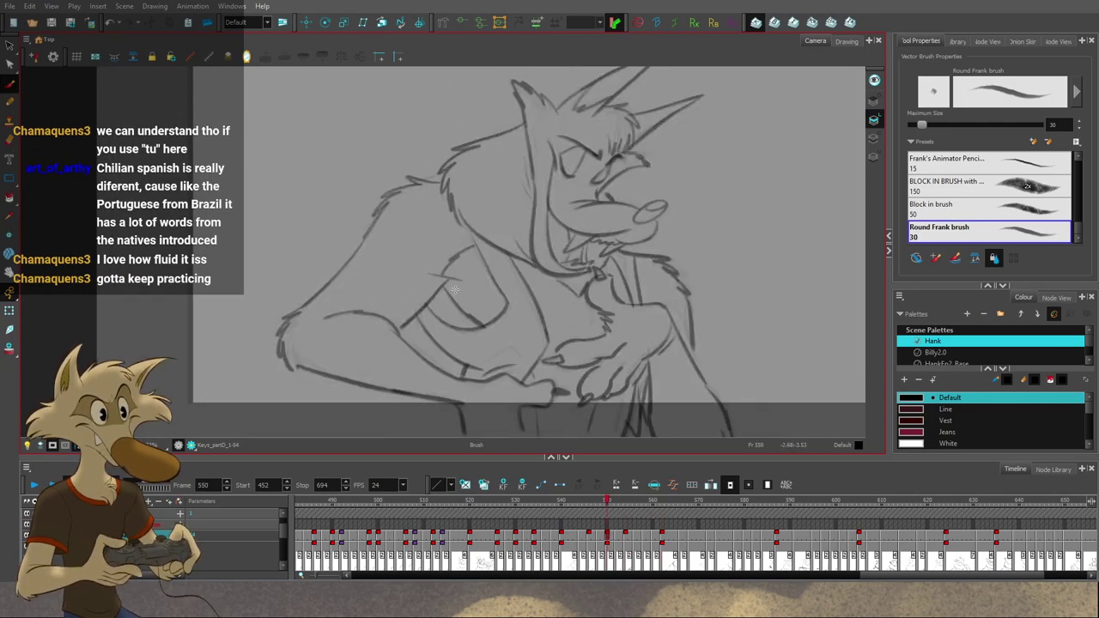
pyautogui.press('g')
pyautogui.press('g')
pyautogui.press('f')
pyautogui.press('f')
pyautogui.press('f')
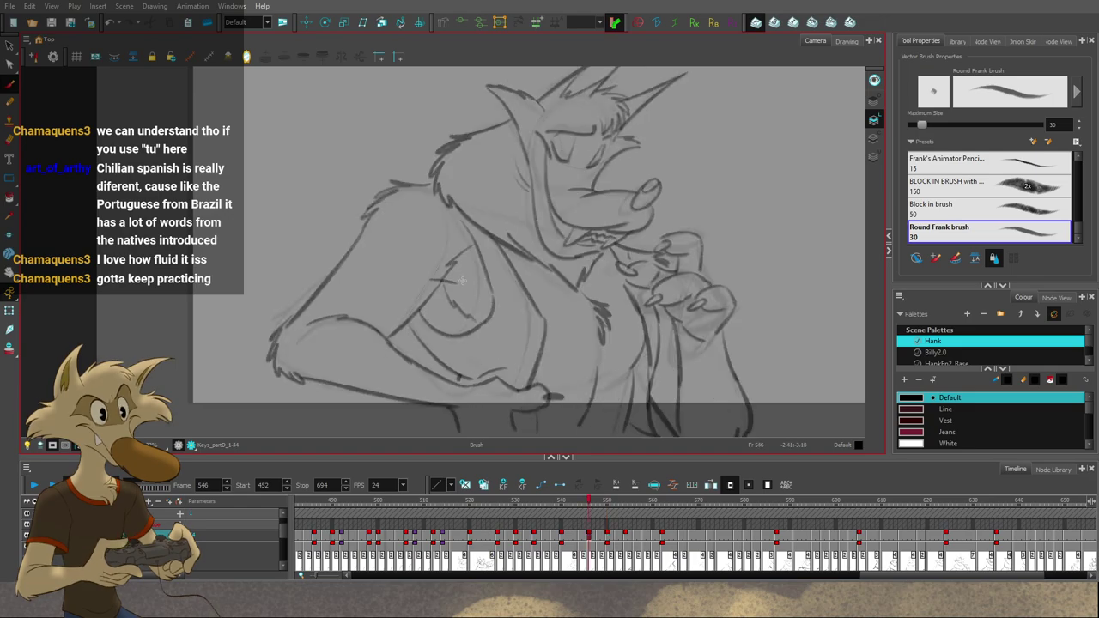
pyautogui.press('f')
pyautogui.press('f')
pyautogui.press('g')
pyautogui.press('g')
pyautogui.press('g')
# Step: Draw the curved inner upper-arm line from the armpit down to the forearm on frame 554
pyautogui.press('.')
pyautogui.press('.')
pyautogui.press('.')
pyautogui.press('.')
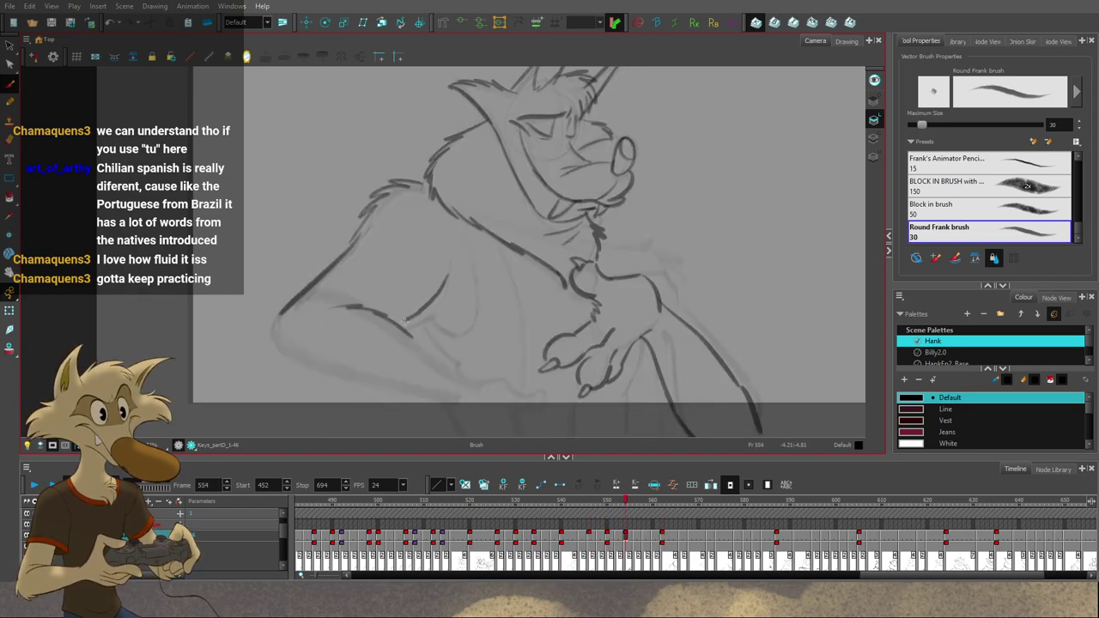
pyautogui.press('.')
pyautogui.press(',')
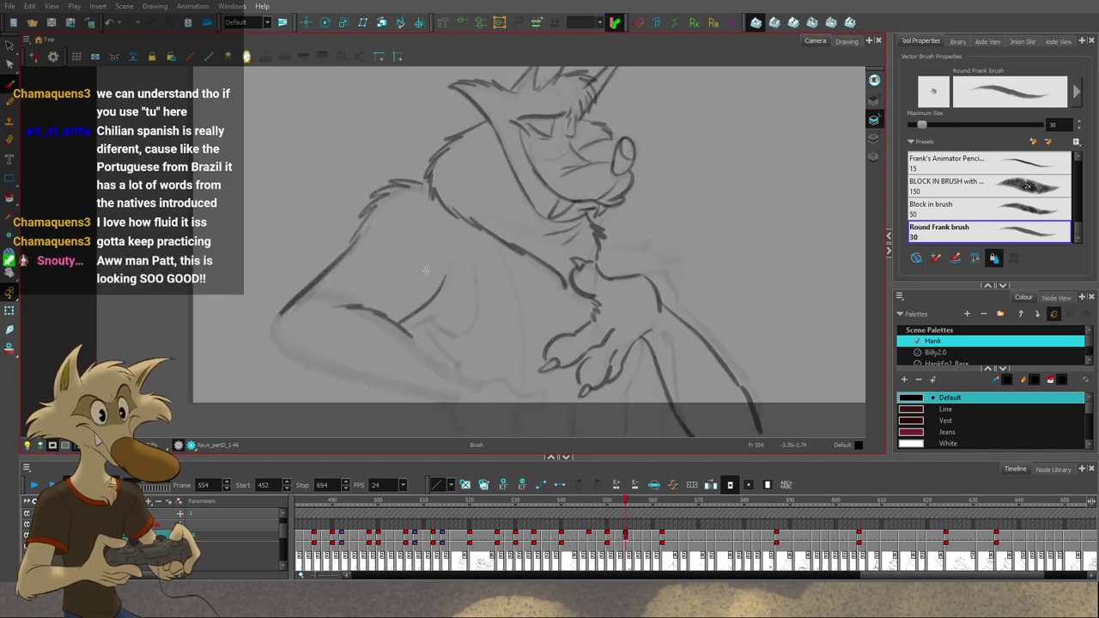
# Step: Draw the short crossing line at the armpit on frame 554
pyautogui.moveTo(423, 268); pyautogui.dragTo(463, 280)
pyautogui.press('.')
pyautogui.press(',')
pyautogui.hotkey('ctrl', 'z')
# Step: Try a vest edge line beside the armpit on frame 554, compare it with neighbouring drawings, and undo it
pyautogui.moveTo(463, 240)
pyautogui.mouseDown()
pyautogui.moveTo(437, 263)
pyautogui.moveTo(445, 256)
pyautogui.moveTo(488, 299)
pyautogui.mouseUp()
pyautogui.press('f')
pyautogui.press('g')
pyautogui.press('f')
pyautogui.press('.')
pyautogui.press('.')
pyautogui.press('.')
pyautogui.press('.')
pyautogui.press('f')
pyautogui.press('g')
pyautogui.hotkey('ctrl', 'z')
# Step: Redraw the vest edge line running down from the neck fur beside the armpit on frame 554
pyautogui.moveTo(464, 224); pyautogui.dragTo(483, 289)
pyautogui.press('f')
pyautogui.press('g')
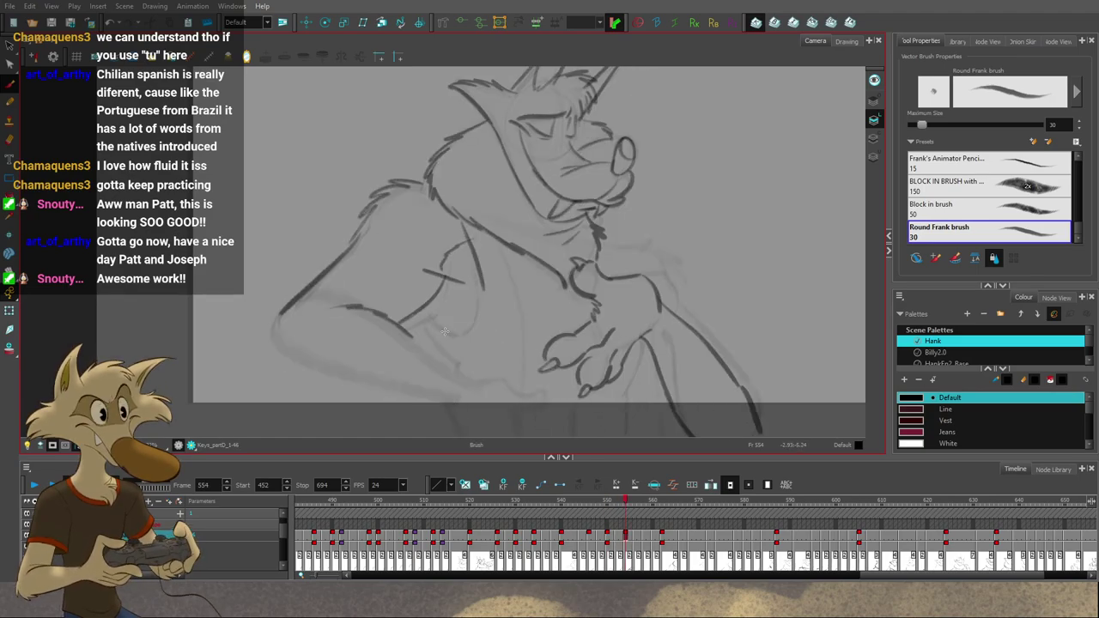
pyautogui.press(',')
pyautogui.press('.')
pyautogui.press(',')
pyautogui.press('.')
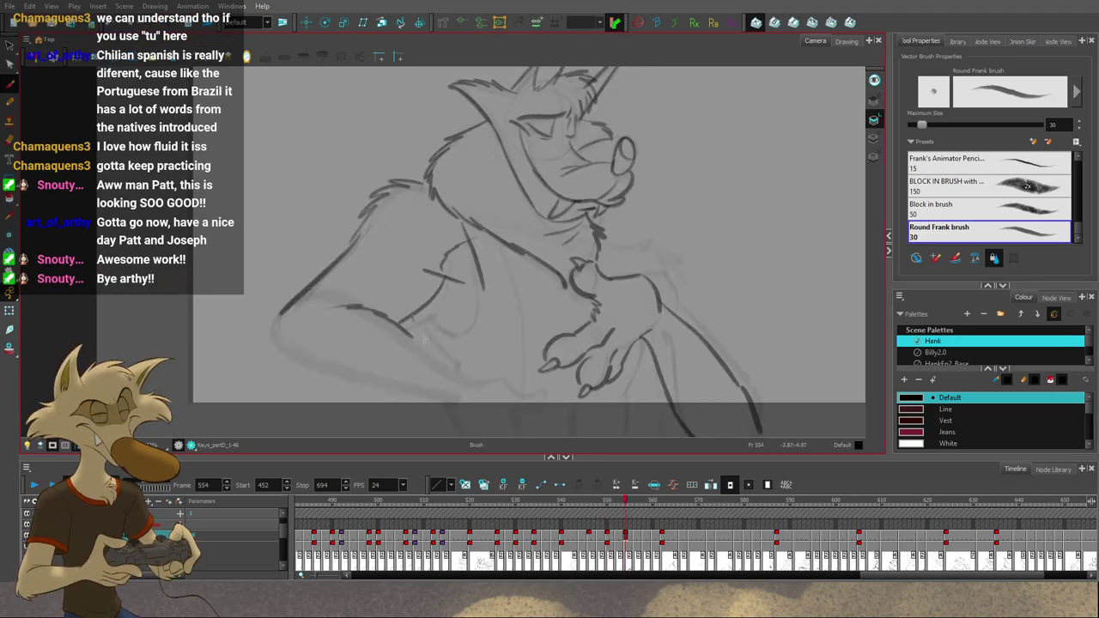
# Step: Draw the curved lower armhole line of the vest from the inner arm along the forearm on frame 554
pyautogui.moveTo(412, 322); pyautogui.dragTo(470, 367)
pyautogui.press('space')
pyautogui.moveTo(544, 346); pyautogui.dragTo(543, 349)
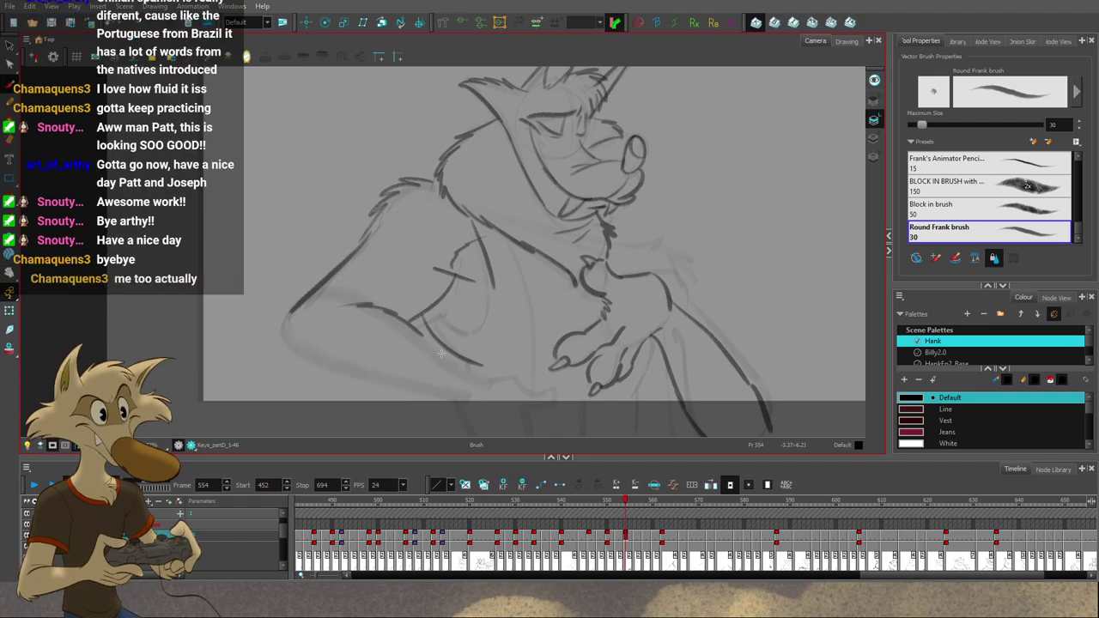
pyautogui.press('f')
pyautogui.press('g')
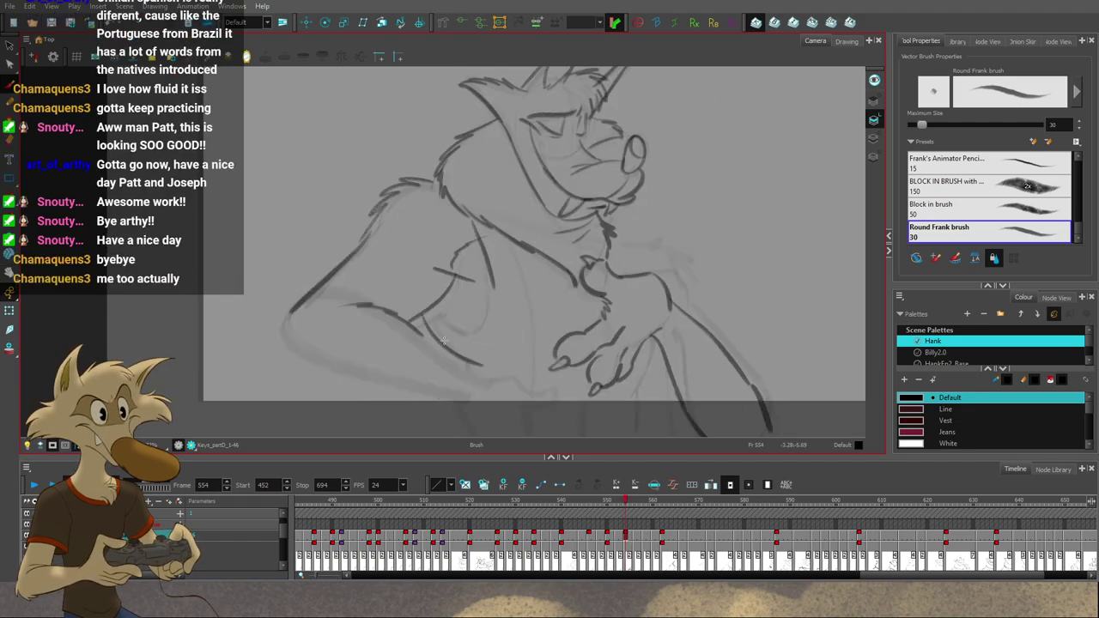
# Step: Redraw the forearm's upper edge line running just below the vest armhole on frame 554
pyautogui.press('f')
pyautogui.press('g')
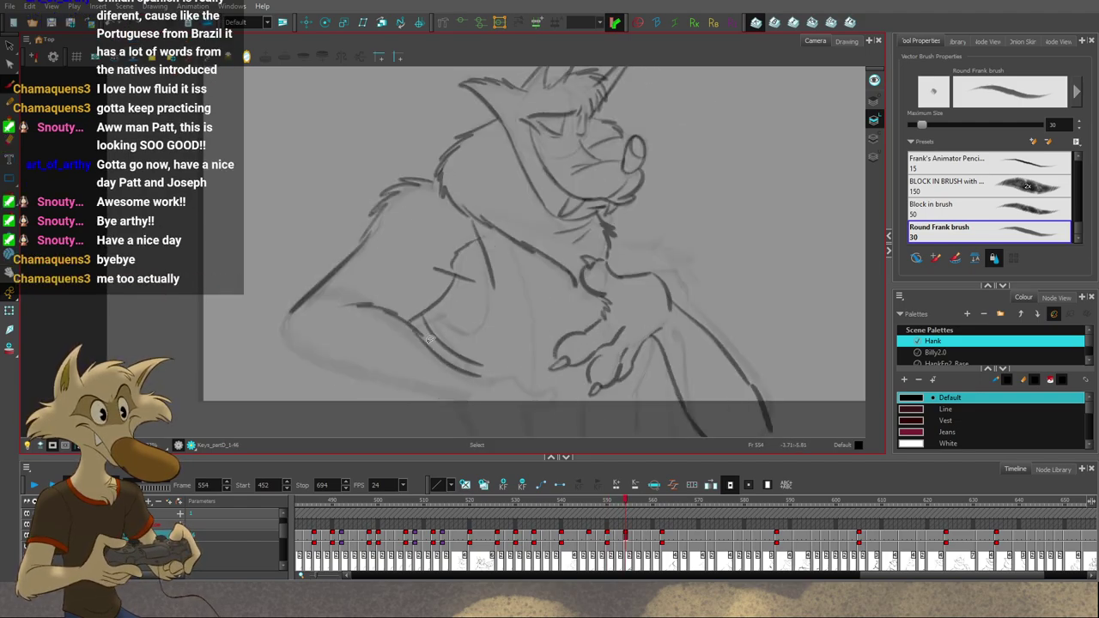
pyautogui.hotkey('ctrl', 'z')
pyautogui.moveTo(429, 339); pyautogui.dragTo(473, 378)
pyautogui.press('f')
pyautogui.press('g')
pyautogui.press('g')
pyautogui.press('f')
pyautogui.press('f')
pyautogui.press('g')
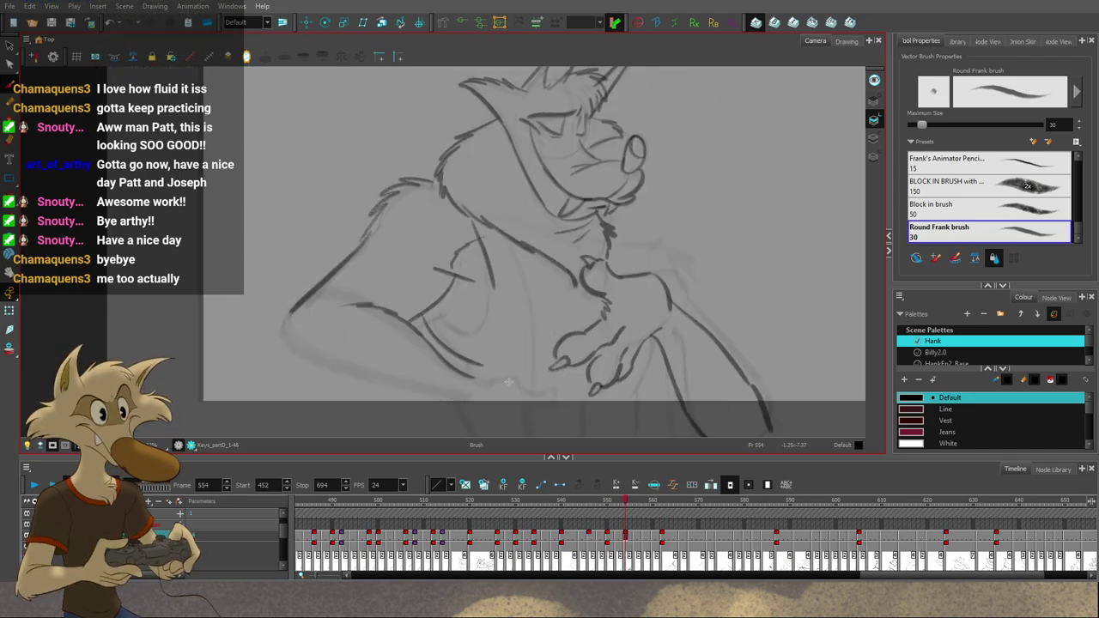
# Step: Draw the curved wrist line continuing from the end of the forearm's upper edge on frame 554
pyautogui.press('.')
pyautogui.press('.')
pyautogui.press('.')
pyautogui.press('.')
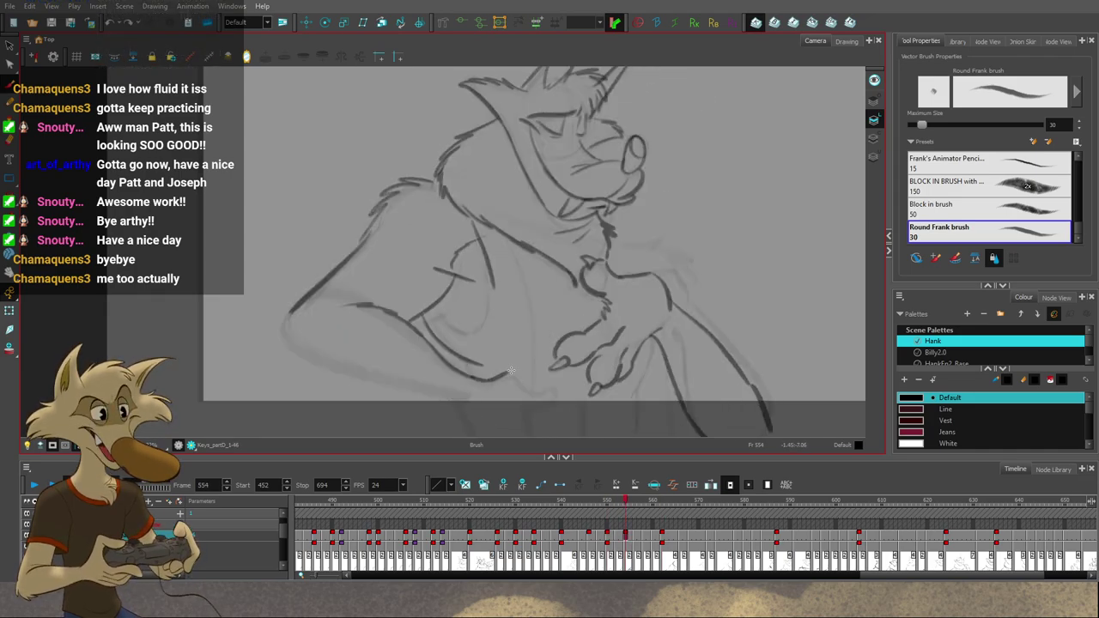
pyautogui.press('f')
pyautogui.press('g')
pyautogui.press('g')
pyautogui.press('f')
pyautogui.press('f')
pyautogui.press('g')
# Step: Draw the top contour of the lower hand from the wrist to the fingertip, checking it against frame 550
pyautogui.moveTo(511, 370)
pyautogui.mouseDown()
pyautogui.moveTo(529, 385)
pyautogui.moveTo(554, 380)
pyautogui.mouseUp()
pyautogui.press(',')
pyautogui.press('.')
pyautogui.press('f')
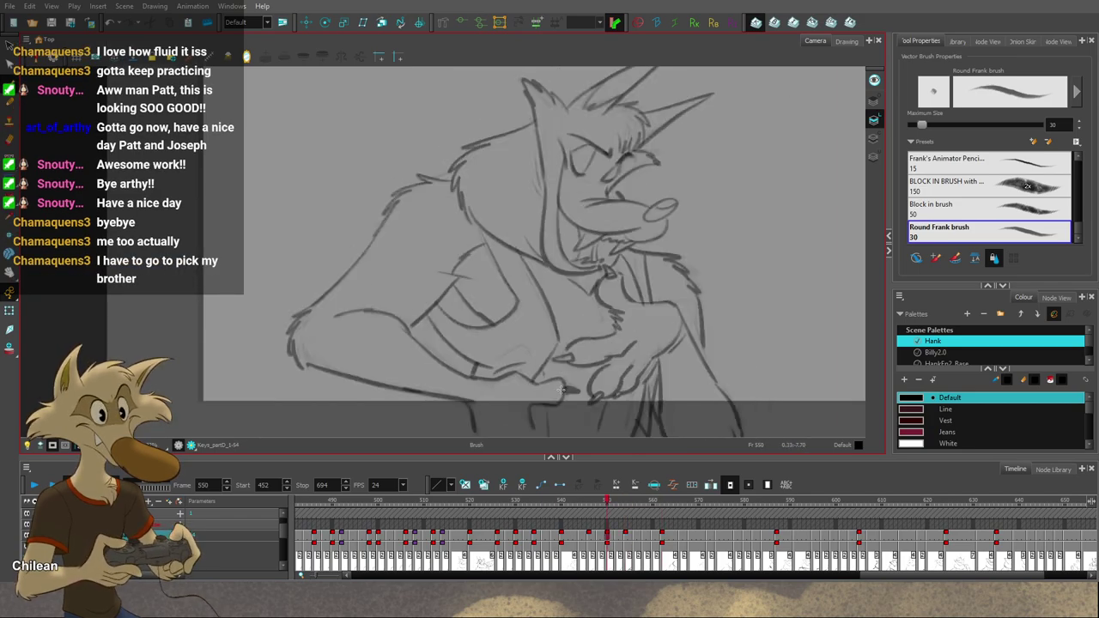
pyautogui.press('g')
pyautogui.press('g')
pyautogui.press('f')
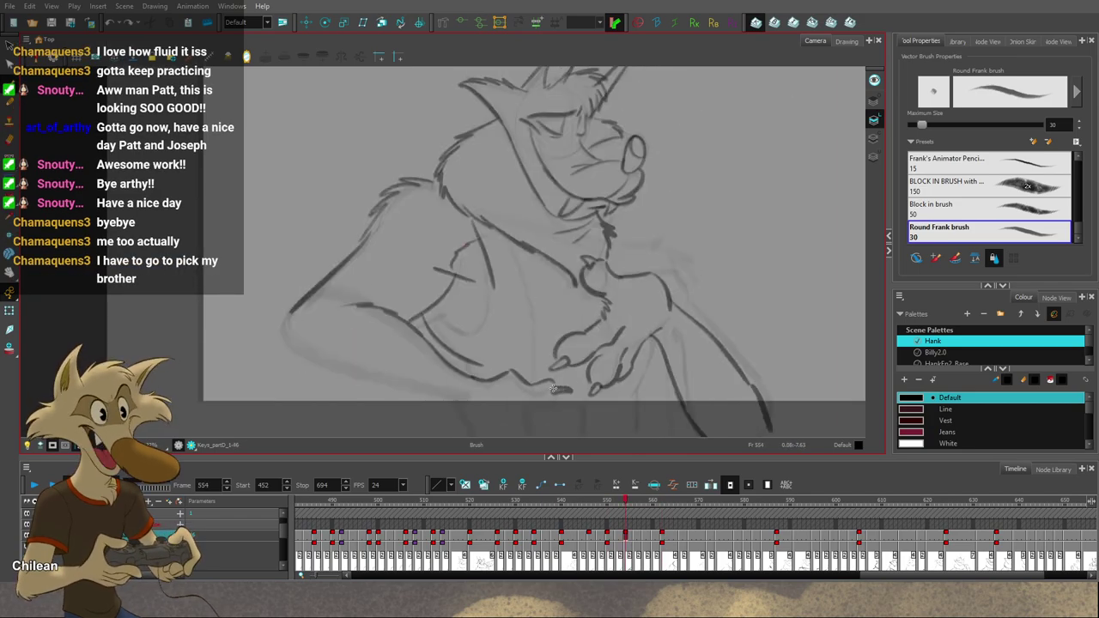
# Step: Redraw the small claw at the lower hand's fingertip on frame 554, comparing it with the neighbouring key drawings
pyautogui.press(',')
pyautogui.press('.')
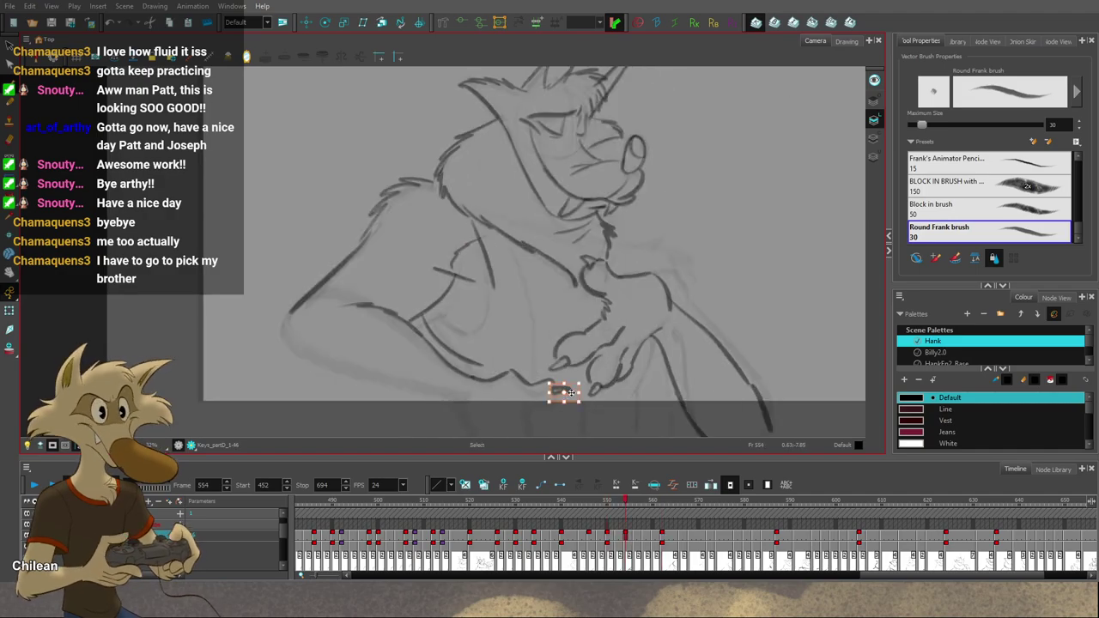
pyautogui.hotkey('ctrl', 'z')
pyautogui.press('g')
pyautogui.press('f')
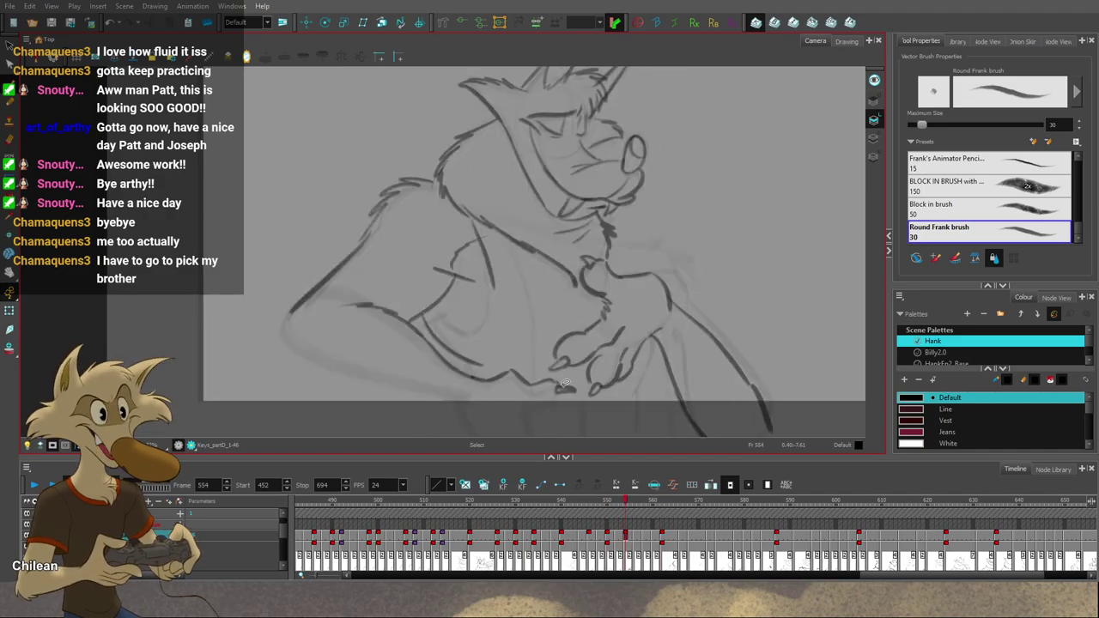
pyautogui.hotkey('ctrl', 'z')
pyautogui.press('g')
pyautogui.press('f')
pyautogui.press('g')
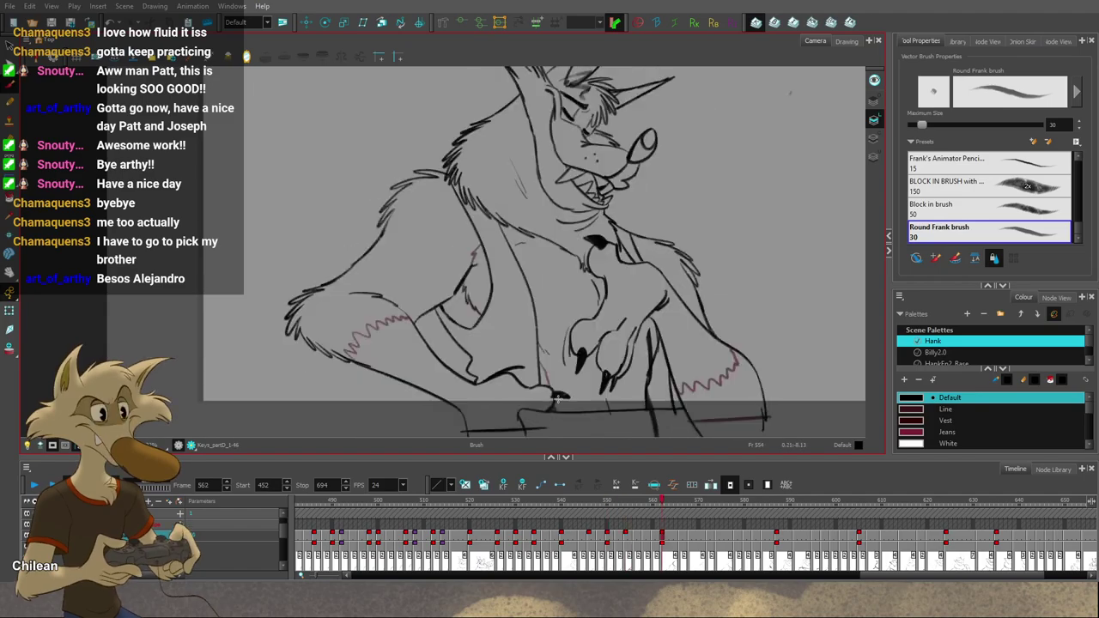
pyautogui.press('f')
# Step: Refine the fingertip claw and draw the underside of the lower hand on frame 554
pyautogui.hotkey('alt', 's')
pyautogui.press('g')
pyautogui.press('f')
pyautogui.press('g')
pyautogui.press('f')
pyautogui.press('g')
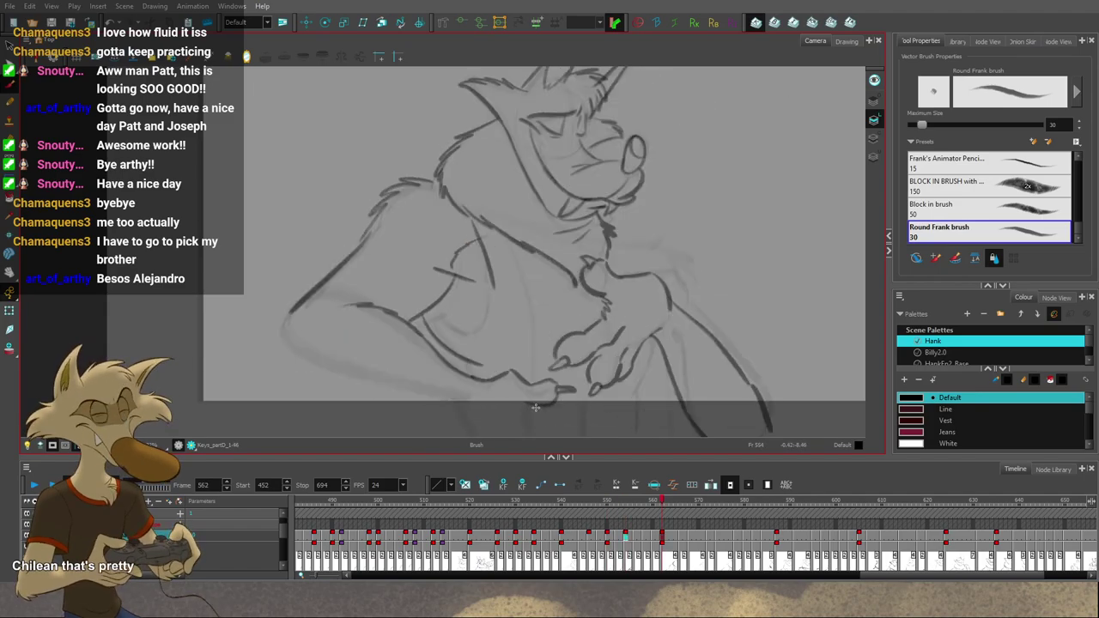
# Step: Draw the short lines running down beneath the forearm and lower hand on frame 554
pyautogui.press('g')
pyautogui.press('f')
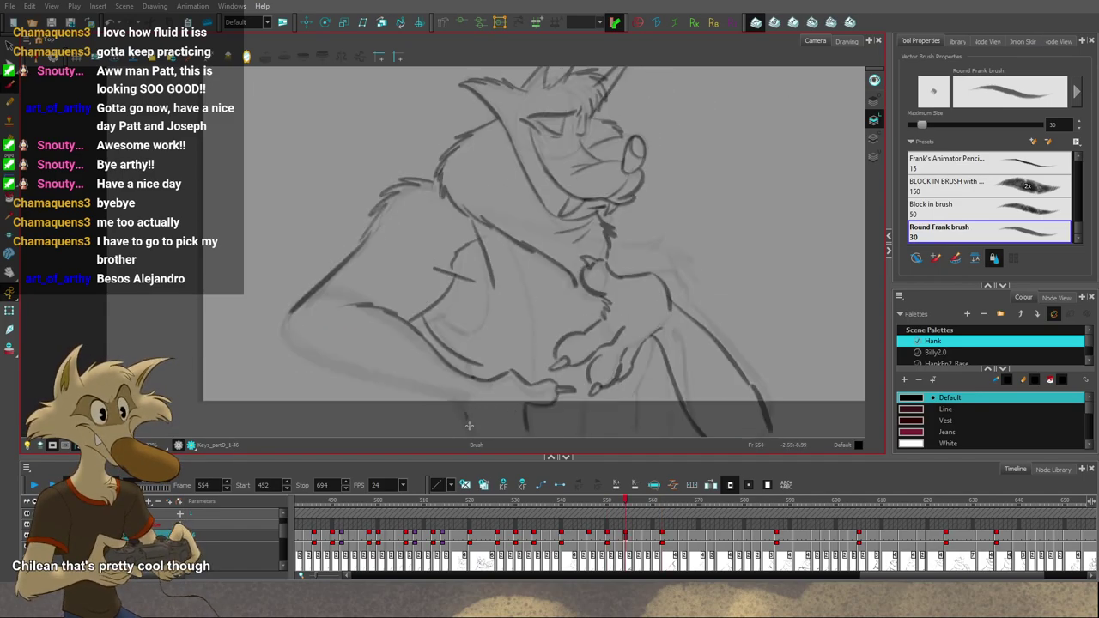
pyautogui.moveTo(551, 387); pyautogui.dragTo(579, 392)
pyautogui.press('g')
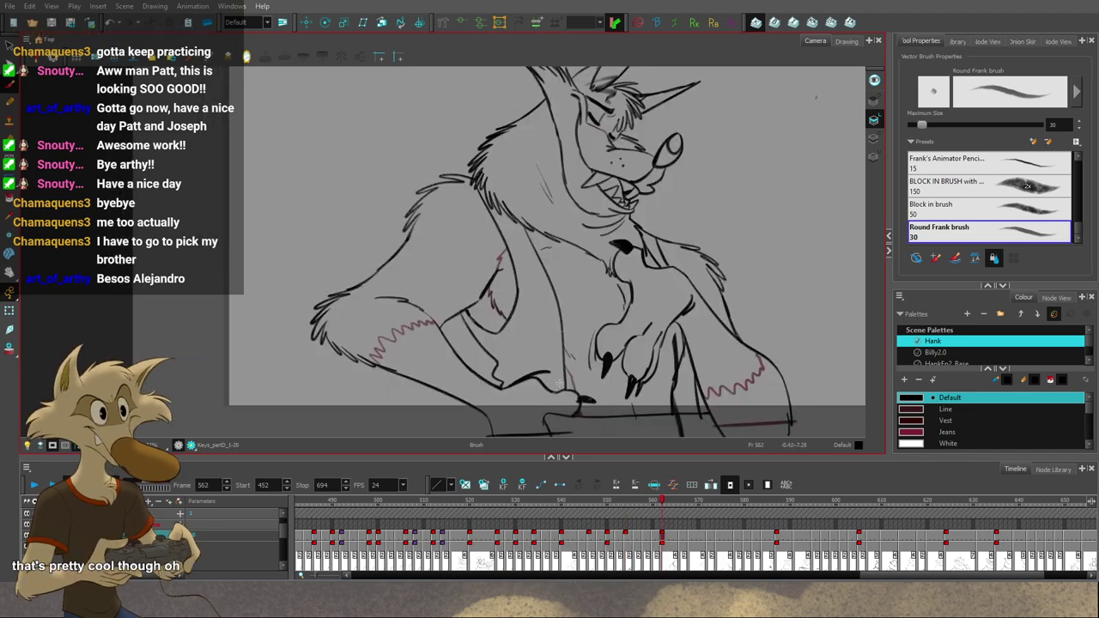
# Step: Erase the sharp end of the elbow line and draw fur tufts around the elbow on frame 554
pyautogui.press('f')
pyautogui.press('g')
pyautogui.press('f')
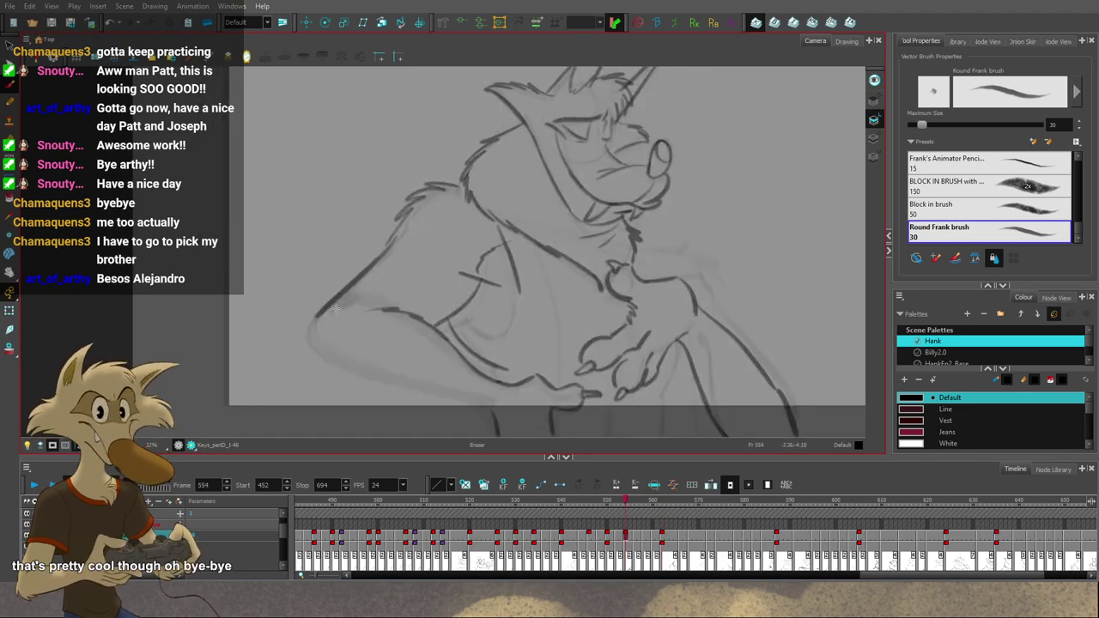
pyautogui.press('g')
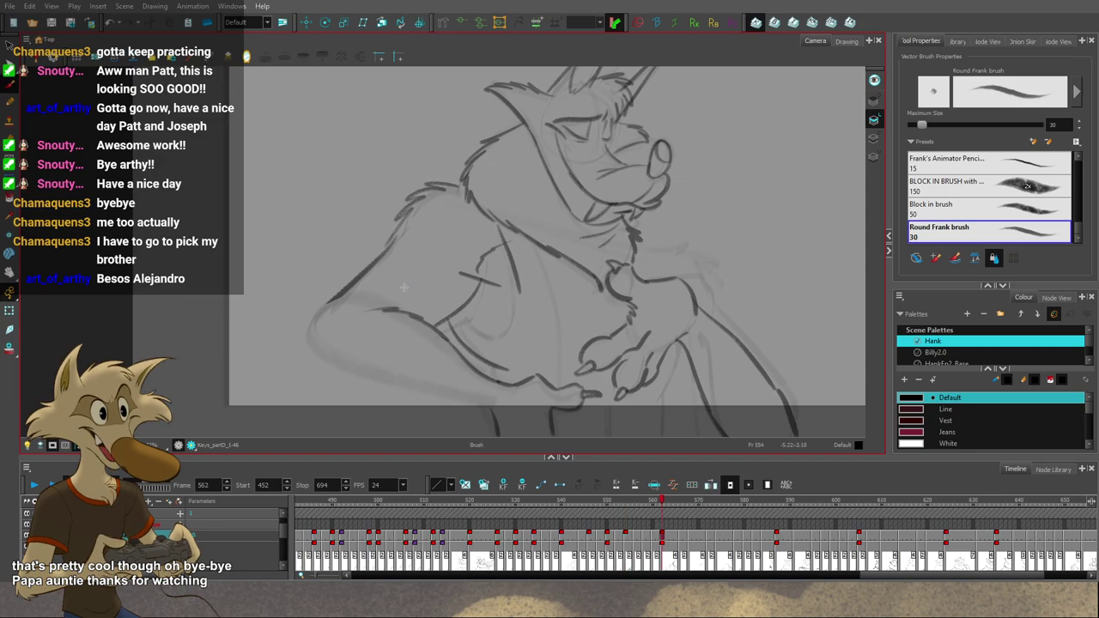
pyautogui.press('f')
pyautogui.press('f')
pyautogui.press('g')
pyautogui.press('g')
pyautogui.press('f')
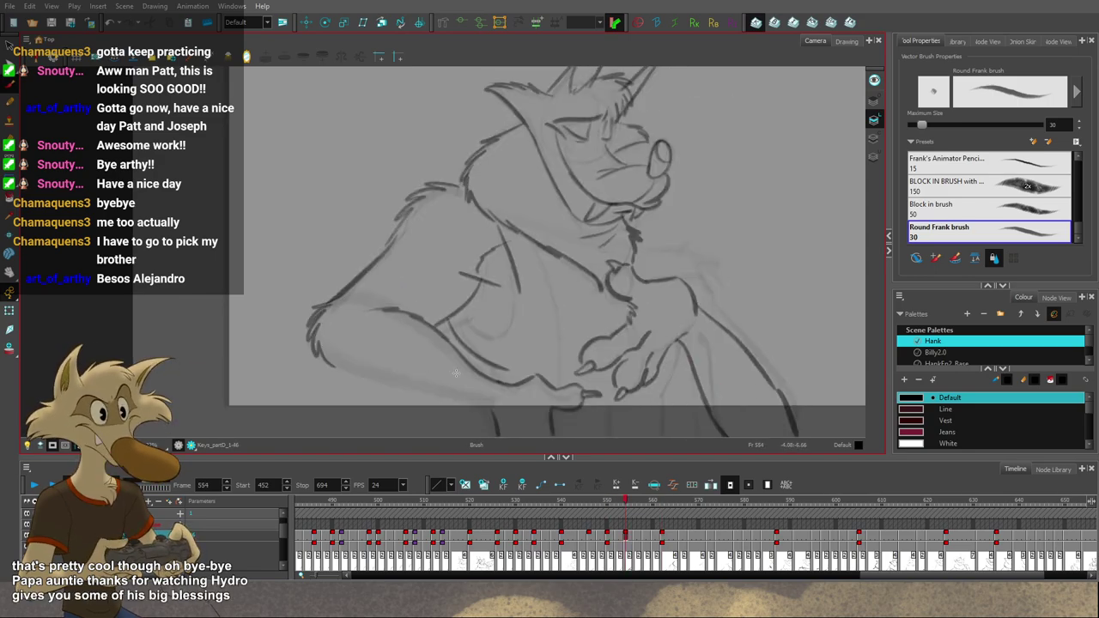
# Step: Draw the forearm's underside line starting from the elbow fur on frame 554, redoing the first stroke
pyautogui.press('g')
pyautogui.press('f')
pyautogui.press('f')
pyautogui.press('g')
pyautogui.press('g')
pyautogui.press('f')
pyautogui.moveTo(335, 356); pyautogui.dragTo(443, 398)
pyautogui.hotkey('ctrl', 'z')
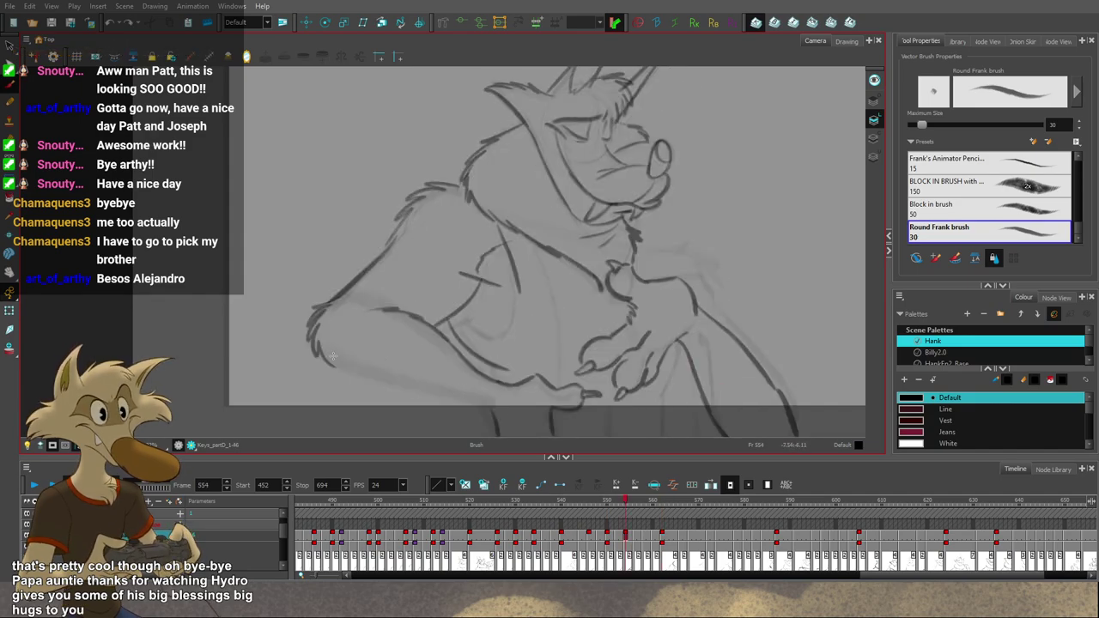
pyautogui.moveTo(333, 357); pyautogui.dragTo(424, 391)
pyautogui.press('g')
pyautogui.press('f')
pyautogui.press('f')
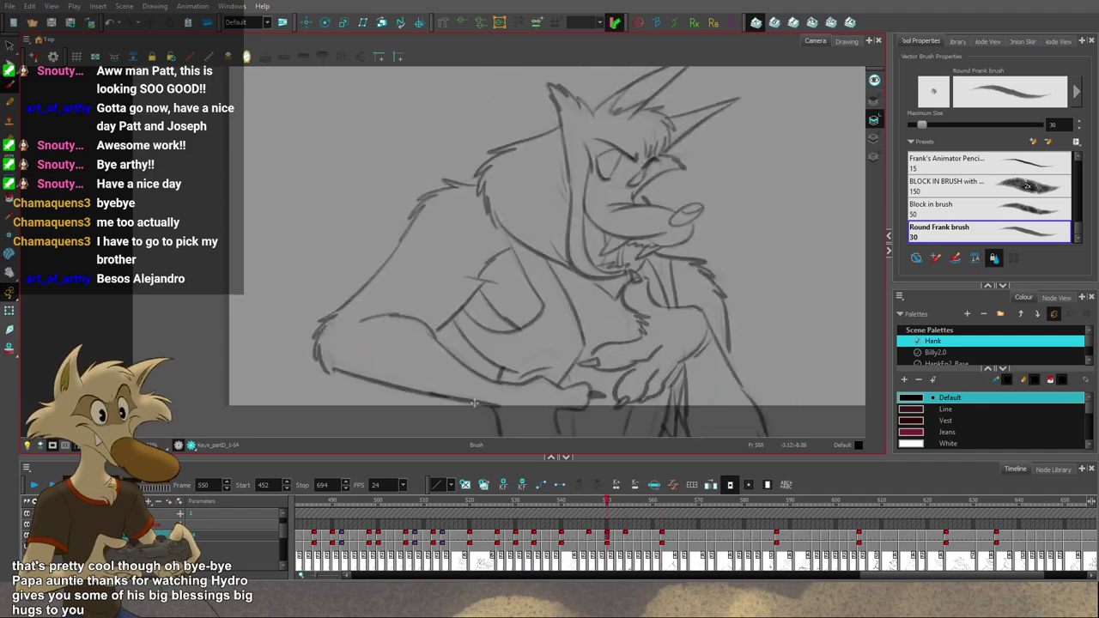
# Step: Extend the forearm's underside line to the wrist on frame 554 and check it against frame 550
pyautogui.press('g')
pyautogui.press('g')
pyautogui.press('f')
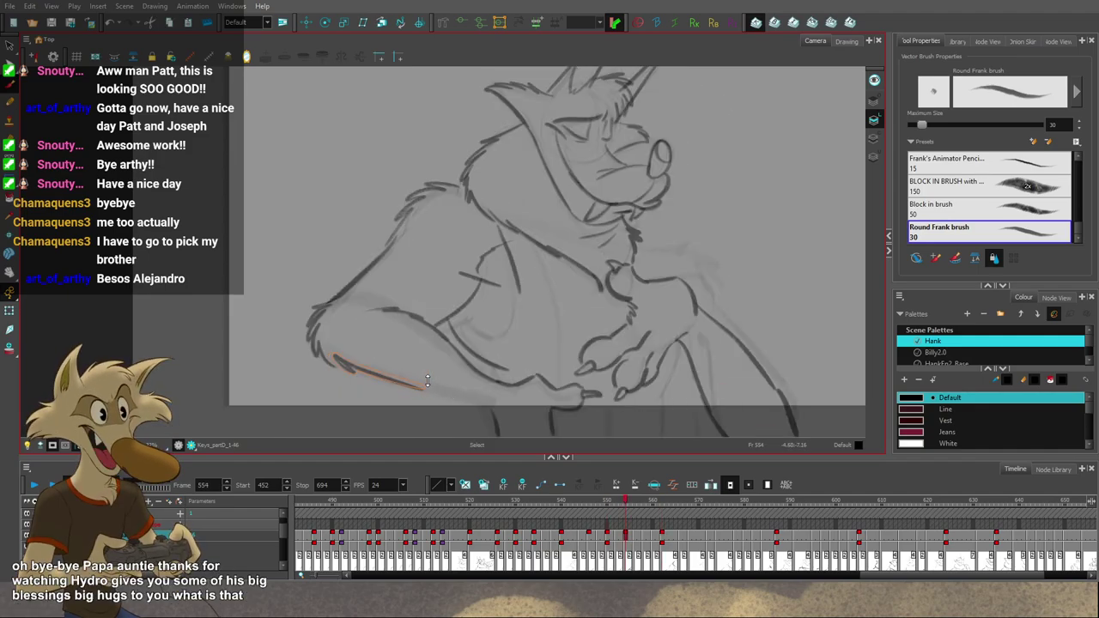
pyautogui.hotkey('alt', 'b')
pyautogui.moveTo(435, 391); pyautogui.dragTo(496, 405)
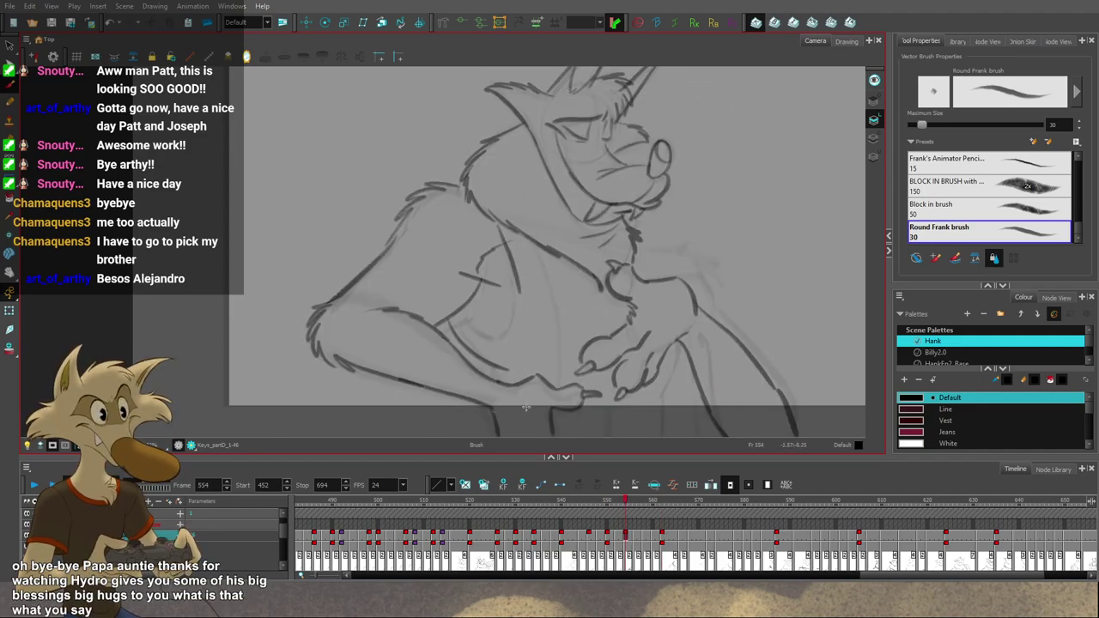
pyautogui.hotkey('alt', 's')
pyautogui.press('f')
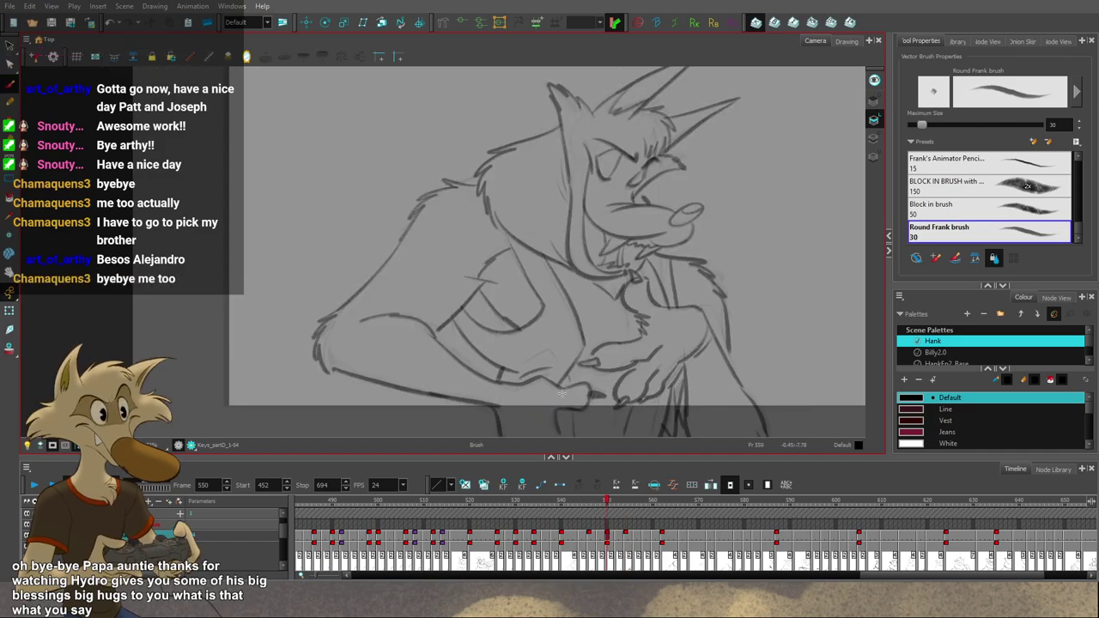
pyautogui.press('g')
pyautogui.hotkey('alt', 'b')
pyautogui.scroll(-3, 558, 369)
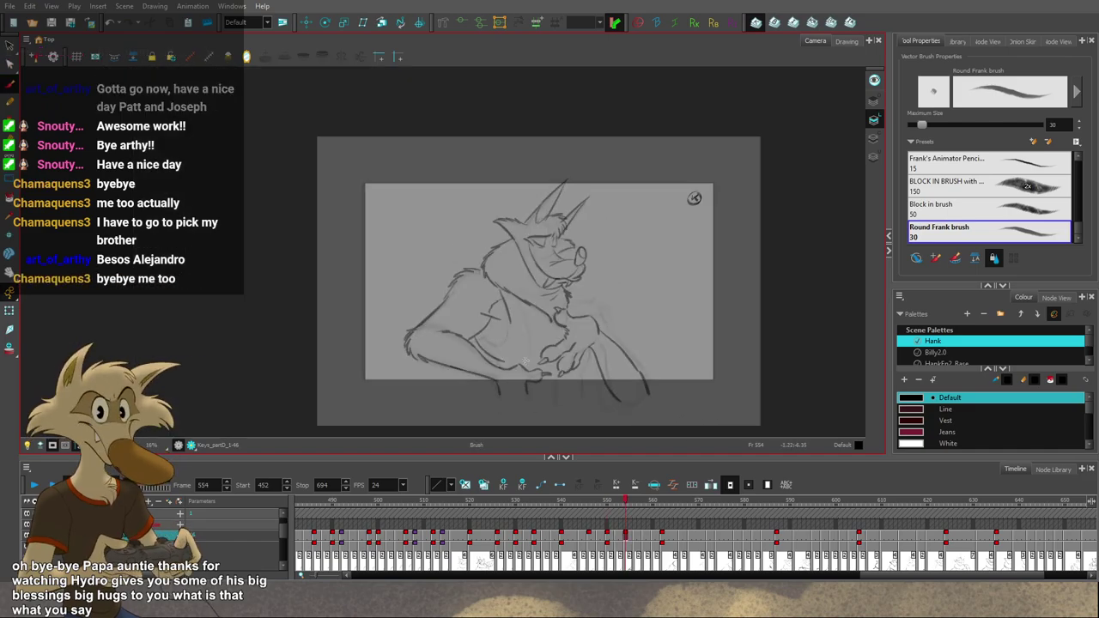
# Step: Draw the short crossing line between the vest's lower armhole line and the forearm on frame 554
pyautogui.scroll(4, 578, 362)
pyautogui.press('f')
pyautogui.press('g')
pyautogui.press('f')
pyautogui.press('g')
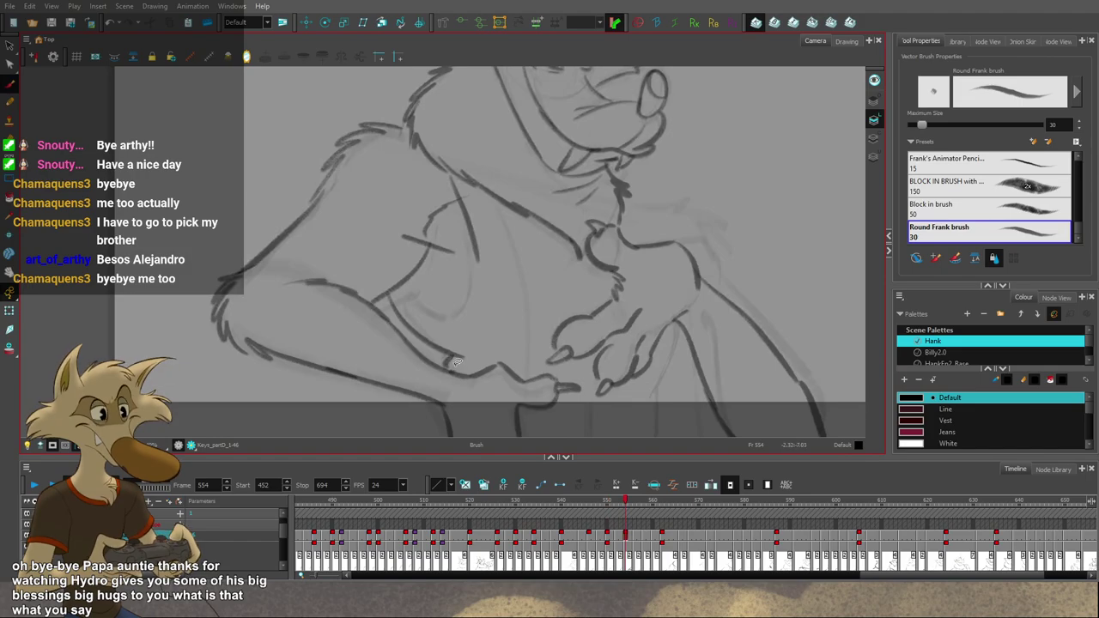
pyautogui.hotkey('ctrl', 'z')
pyautogui.press('f')
pyautogui.press('g')
pyautogui.press('g')
pyautogui.press('f')
pyautogui.press('f')
pyautogui.press('g')
# Step: Draw the lower curve of the armhole from the inner arm across the vest on frame 554
pyautogui.hotkey('ctrl', 'z')
pyautogui.moveTo(437, 312)
pyautogui.mouseDown()
pyautogui.moveTo(397, 287)
pyautogui.moveTo(460, 314)
pyautogui.mouseUp()
pyautogui.press('g')
pyautogui.press('f')
pyautogui.hotkey('alt', 's')
pyautogui.moveTo(546, 315); pyautogui.dragTo(529, 333)
pyautogui.hotkey('alt', 'b')
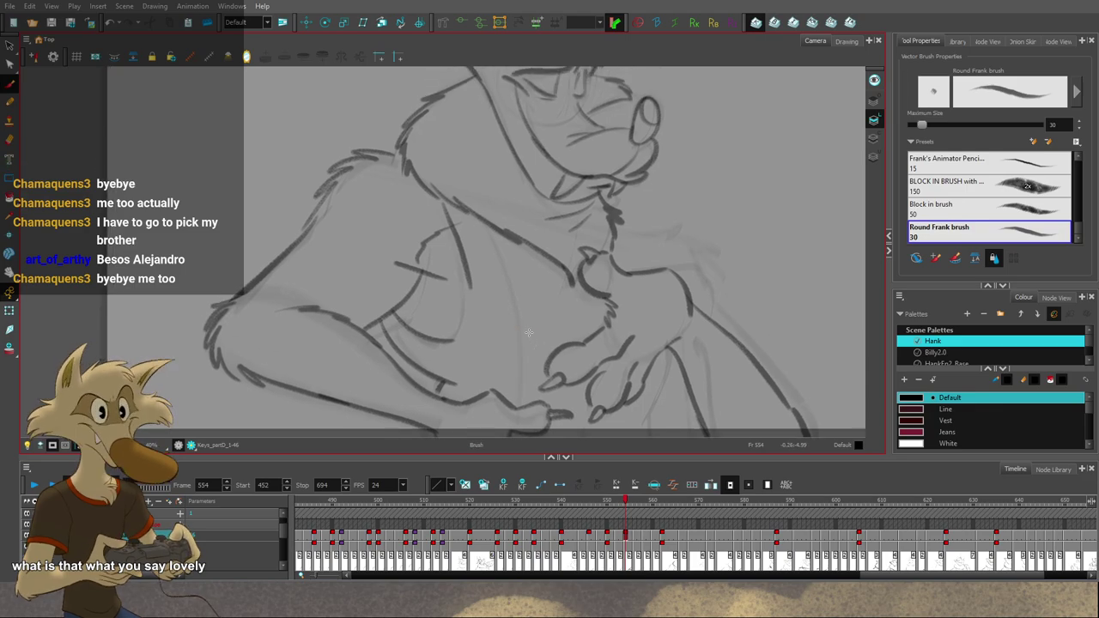
# Step: Extend the vest's armhole edge down in a curve to meet the armhole's lower line on frame 554
pyautogui.press('g')
pyautogui.press('f')
pyautogui.press('f')
pyautogui.press('g')
pyautogui.moveTo(470, 288); pyautogui.dragTo(456, 341)
pyautogui.hotkey('ctrl', 'z')
pyautogui.hotkey('ctrl', 'z')
pyautogui.press('f')
pyautogui.press('g')
pyautogui.press('g')
pyautogui.press('f')
pyautogui.press('f')
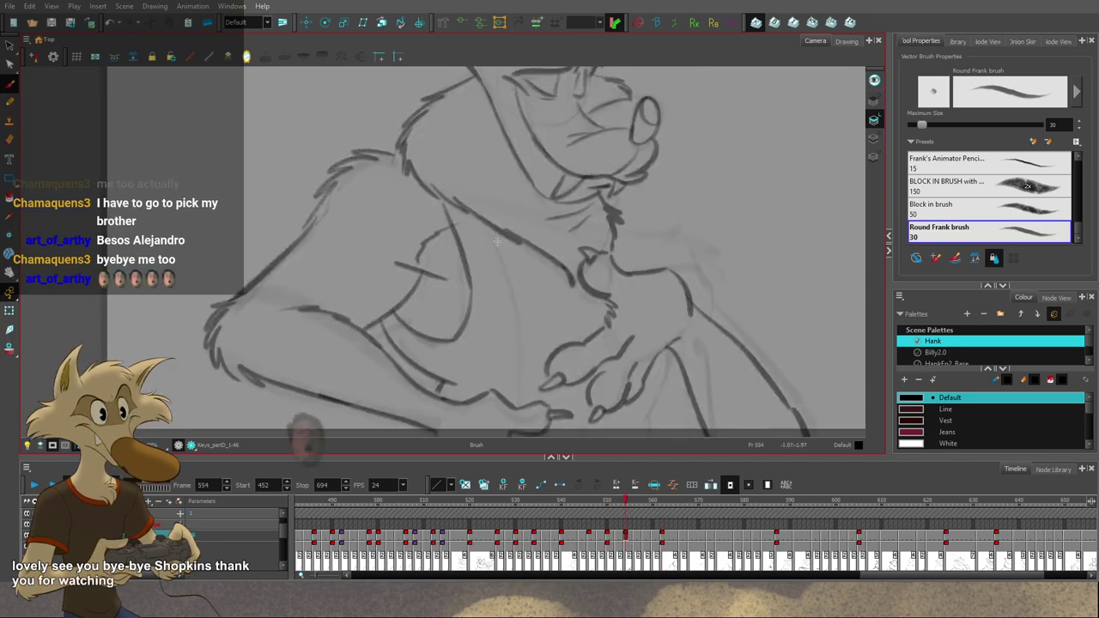
# Step: Try a vest front edge line down from the neck fur, compare it with frame 550, and undo it
pyautogui.press('g')
pyautogui.hotkey('ctrl', 'z')
pyautogui.moveTo(486, 225); pyautogui.dragTo(518, 325)
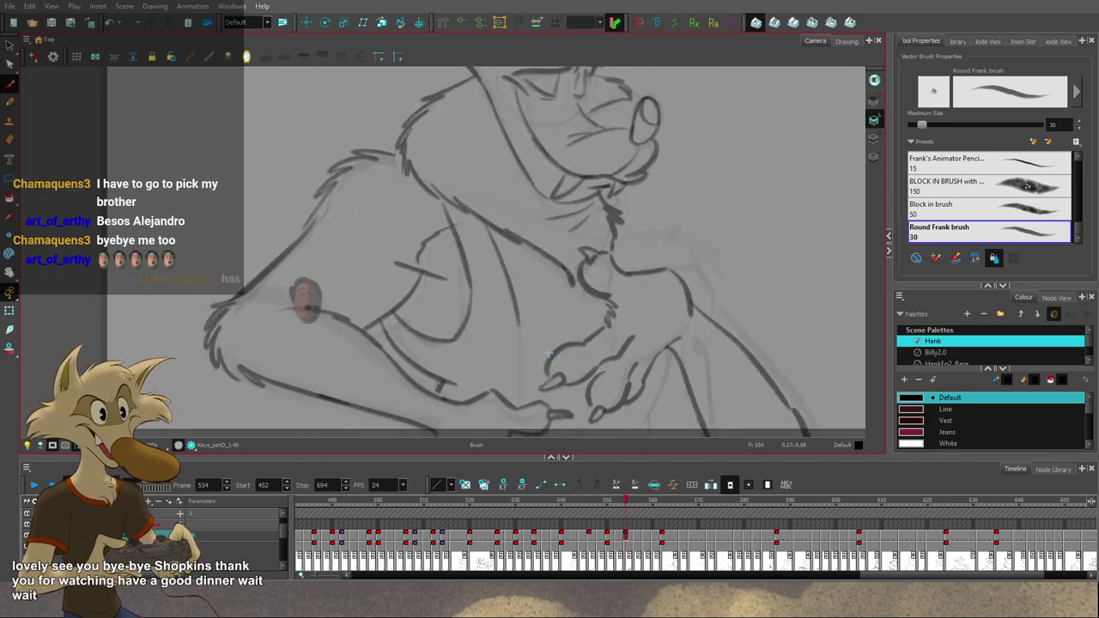
pyautogui.press('f')
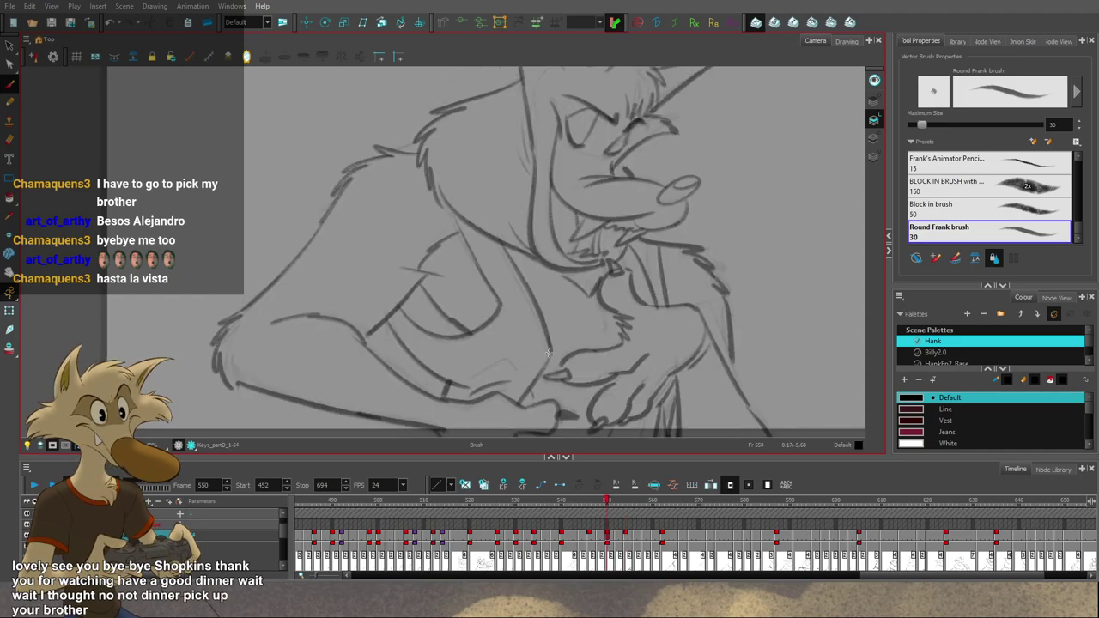
pyautogui.press('g')
pyautogui.press('g')
pyautogui.press('f')
pyautogui.press('f')
pyautogui.press('g')
pyautogui.press('g')
pyautogui.press('f')
pyautogui.hotkey('ctrl', 'z')
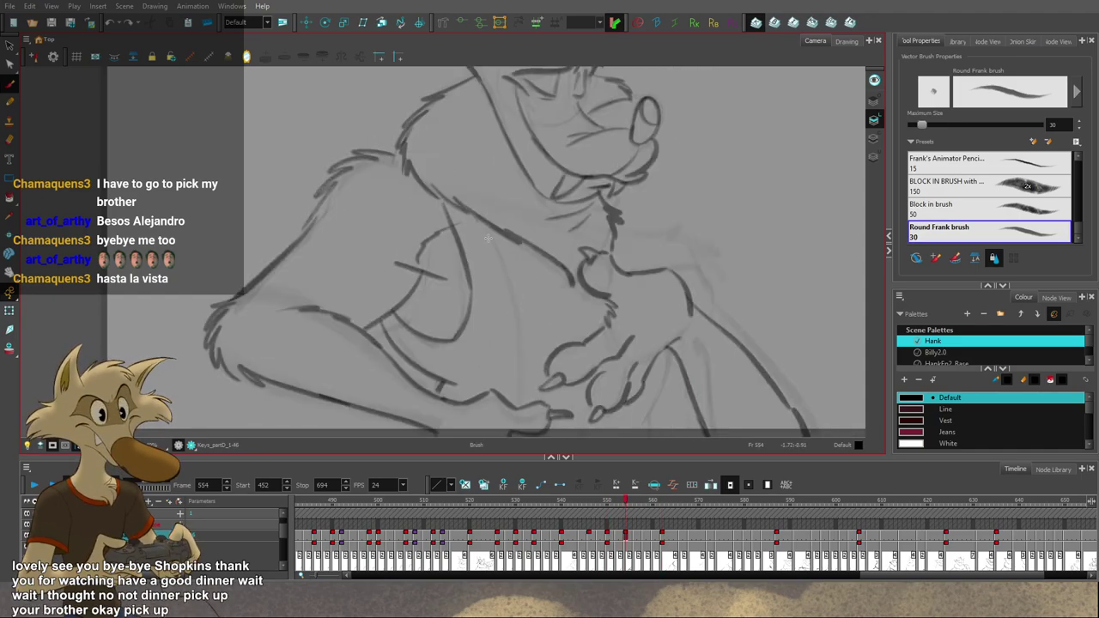
# Step: Redraw the vest's front edge line running down the chest from the neck fur on frame 554
pyautogui.hotkey('ctrl', 'z')
pyautogui.moveTo(486, 225)
pyautogui.mouseDown()
pyautogui.moveTo(524, 303)
pyautogui.moveTo(531, 402)
pyautogui.mouseUp()
pyautogui.hotkey('ctrl', 'z')
pyautogui.press('f')
pyautogui.press('g')
pyautogui.press('g')
pyautogui.press('f')
pyautogui.press('f')
pyautogui.press('f')
pyautogui.press('g')
pyautogui.press('g')
pyautogui.press('g')
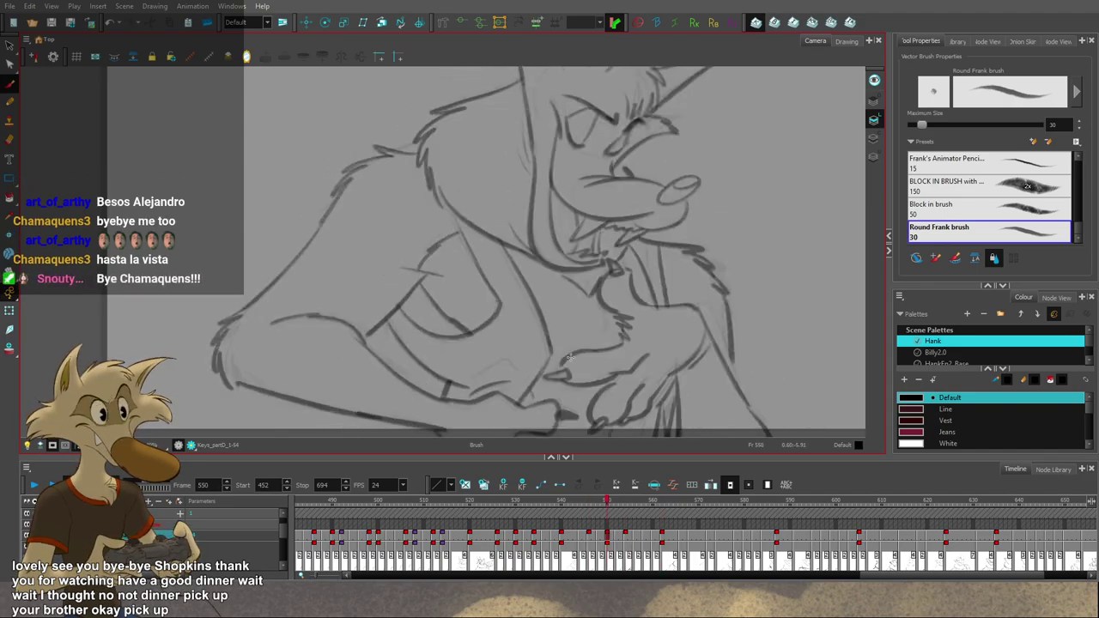
# Step: Draw the lower part of the vest's front edge from the chest down to the lower hand on frame 554
pyautogui.press('f')
pyautogui.hotkey('ctrl', 'z')
pyautogui.moveTo(527, 321); pyautogui.dragTo(516, 414)
pyautogui.hotkey('ctrl', 'z')
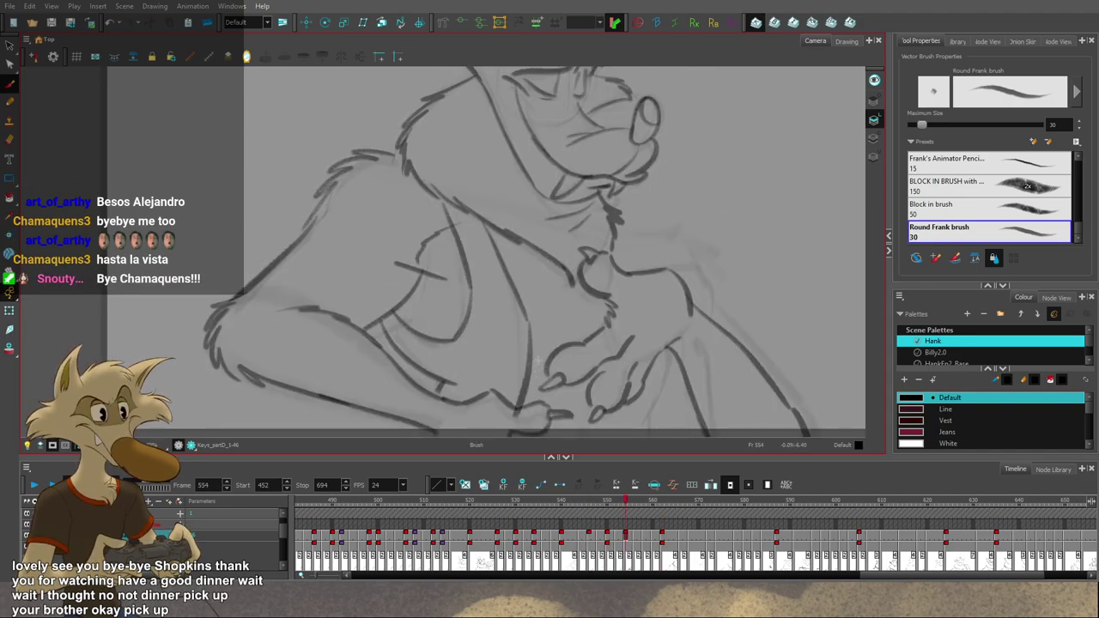
# Step: Draw the slanting body line inside the armhole from the armpit to the vest edge on frame 554, and save the scene
pyautogui.press('f')
pyautogui.press('g')
pyautogui.press('g')
pyautogui.press('f')
pyautogui.press('f')
pyautogui.press('g')
pyautogui.moveTo(422, 283); pyautogui.dragTo(461, 333)
pyautogui.hotkey('ctrl', 'z')
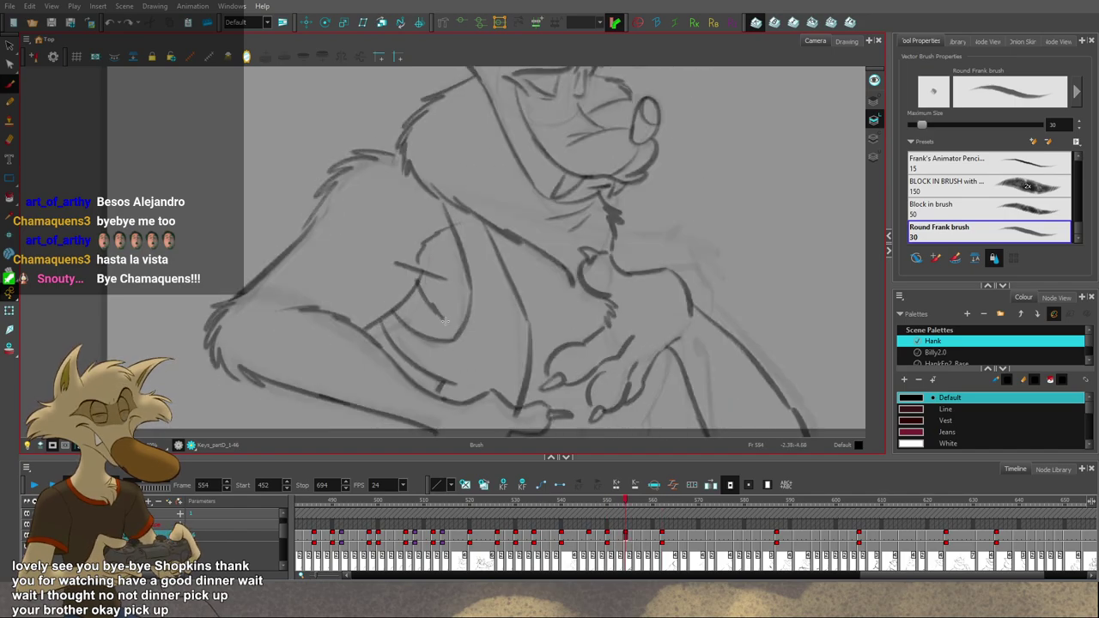
pyautogui.hotkey('ctrl', 's')
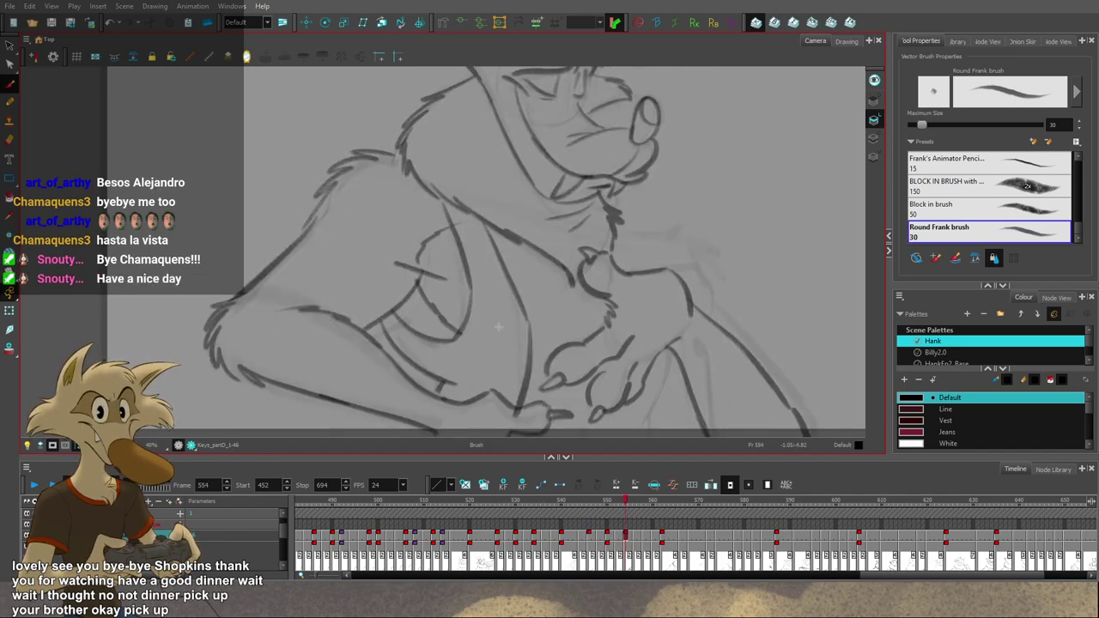
# Step: Examine frame 554 as a whole and compare its far shoulder and arm area with the neighbouring key drawings
pyautogui.scroll(-5, 500, 326)
pyautogui.scroll(4, 561, 319)
pyautogui.press('f')
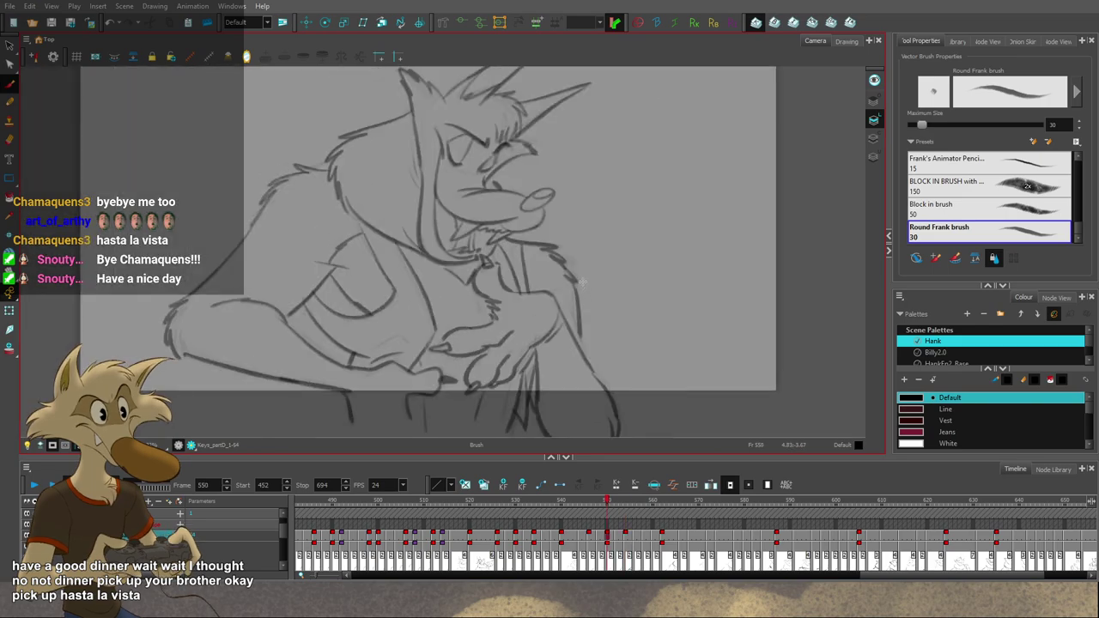
pyautogui.press('f')
pyautogui.press('g')
pyautogui.press('g')
pyautogui.press('f')
pyautogui.press('g')
pyautogui.press('f')
pyautogui.press('g')
pyautogui.press('f')
pyautogui.press('g')
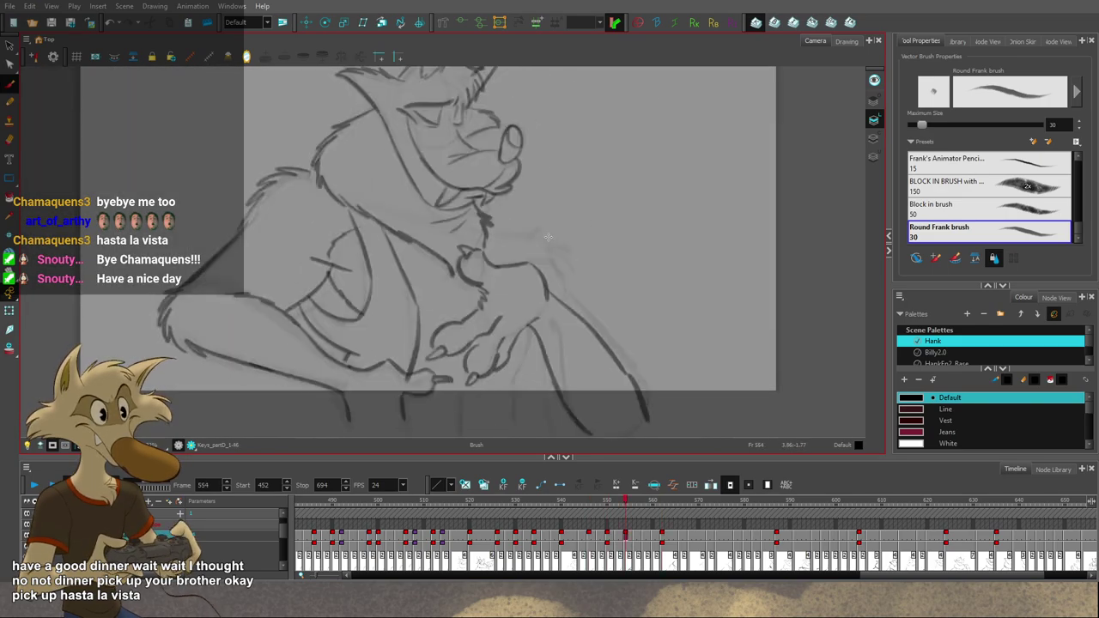
pyautogui.press('f')
pyautogui.press('g')
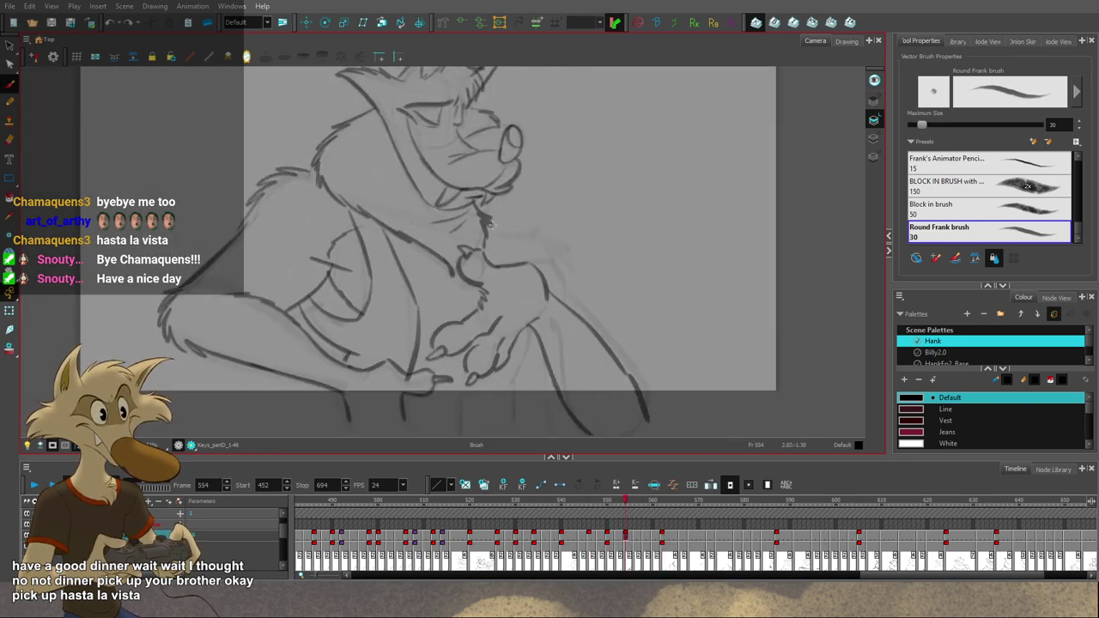
# Step: Flip back and forth through the key drawings between frames 540 and 554 to compare the arm, hand and head poses
pyautogui.hotkey('alt', 'b')
pyautogui.press('f')
pyautogui.press('g')
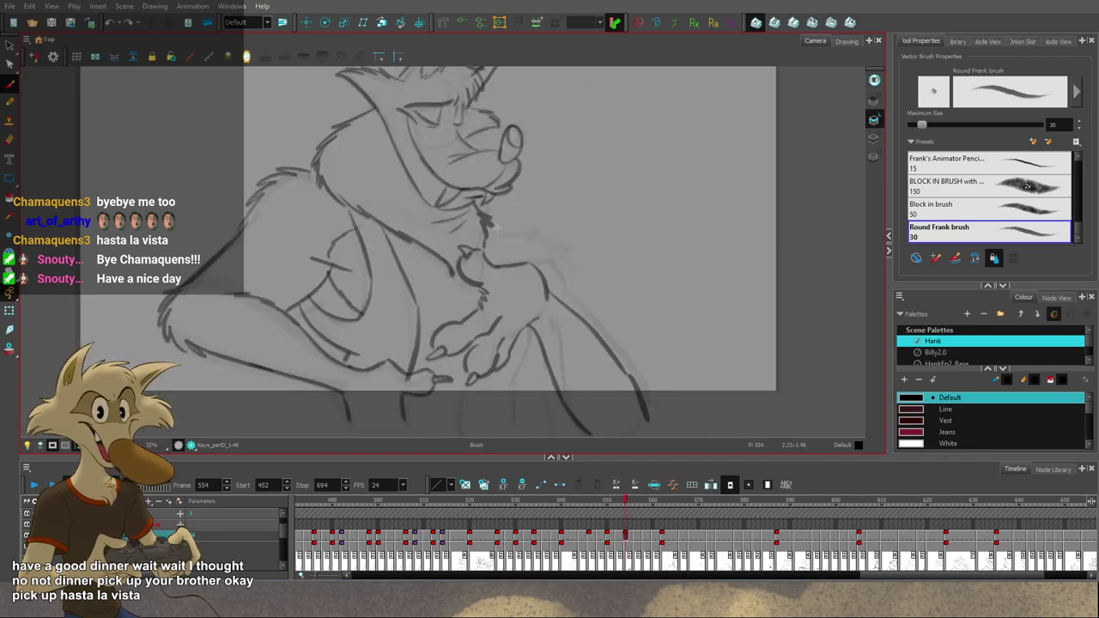
pyautogui.press('f')
pyautogui.press('f')
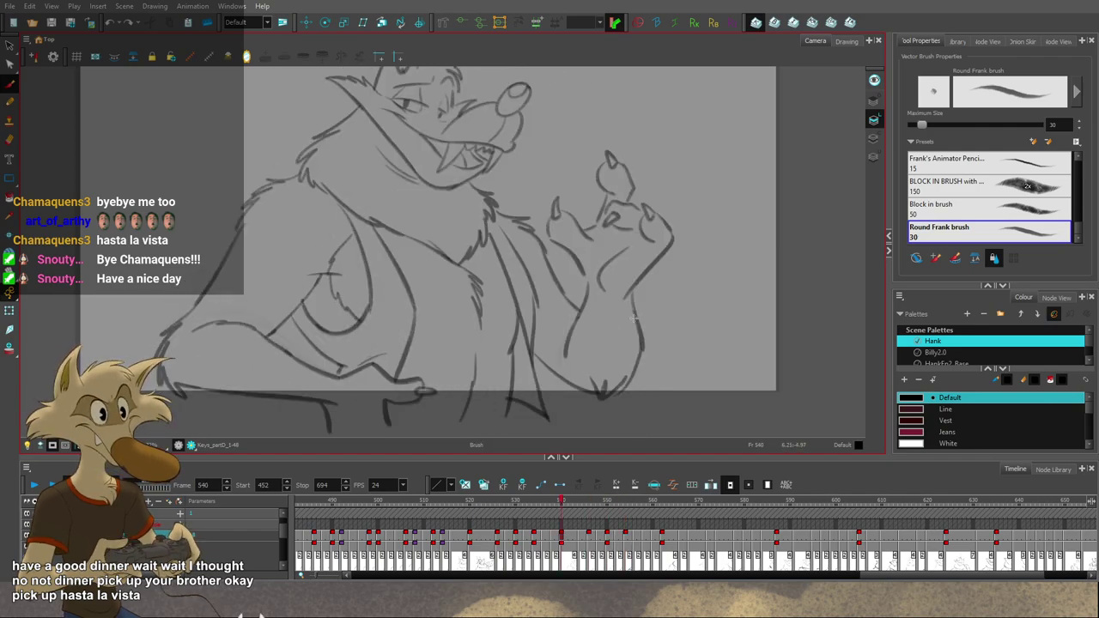
pyautogui.press('g')
pyautogui.press('g')
pyautogui.press('g')
pyautogui.press('f')
pyautogui.press('f')
pyautogui.press('f')
pyautogui.press('1')
pyautogui.press('g')
pyautogui.press('f')
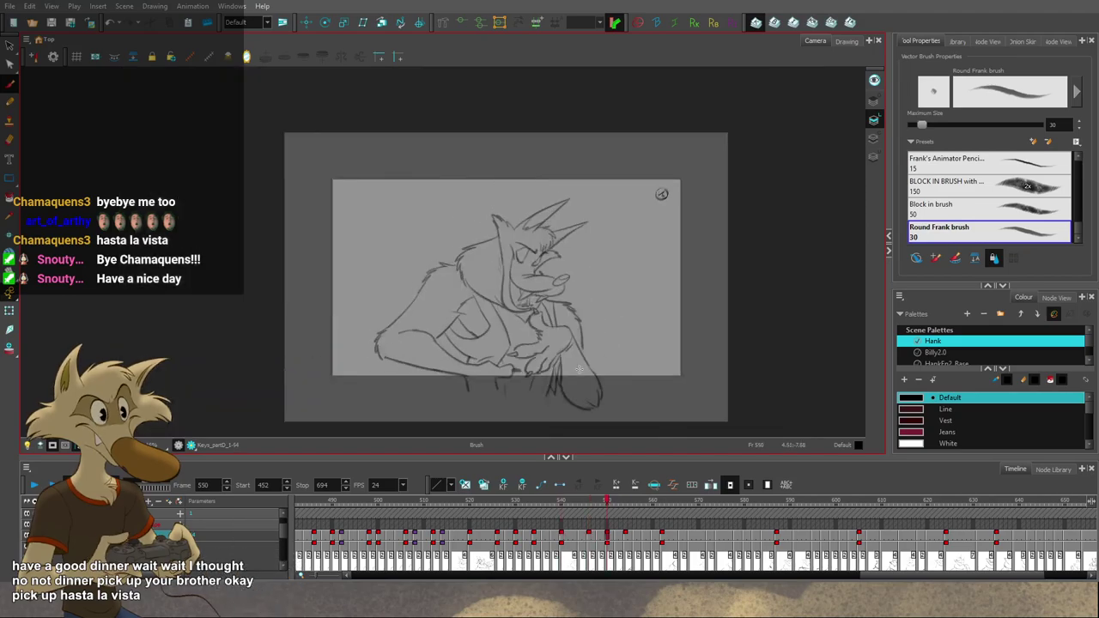
pyautogui.press('f')
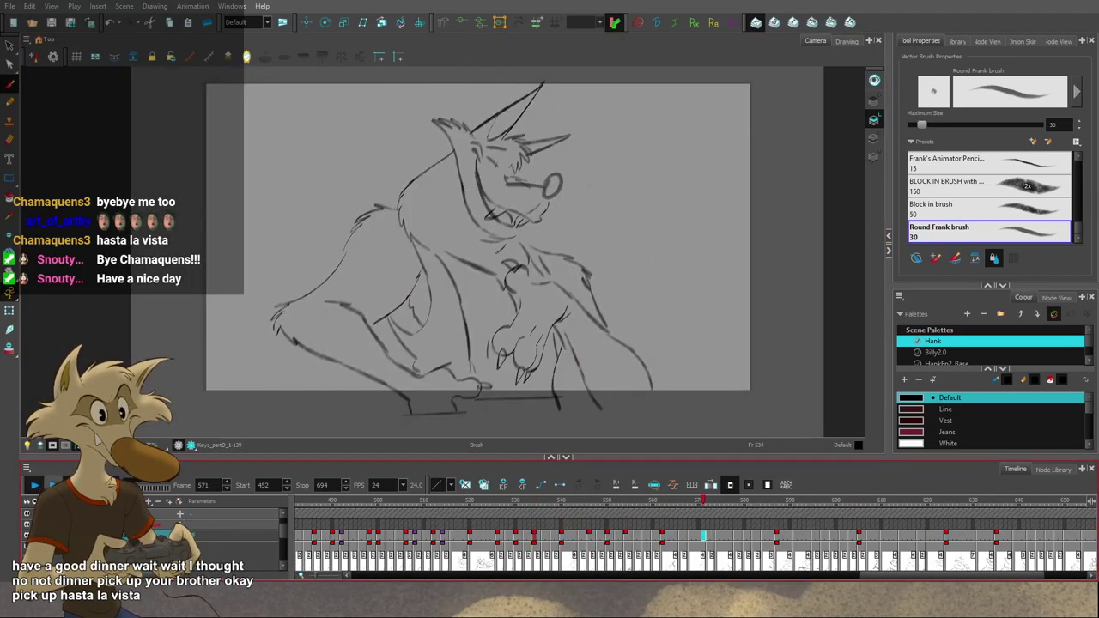
# Step: Play the animation back from frame 543 and stop on frame 550 to check the motion into the hand pose
pyautogui.click(576, 503)
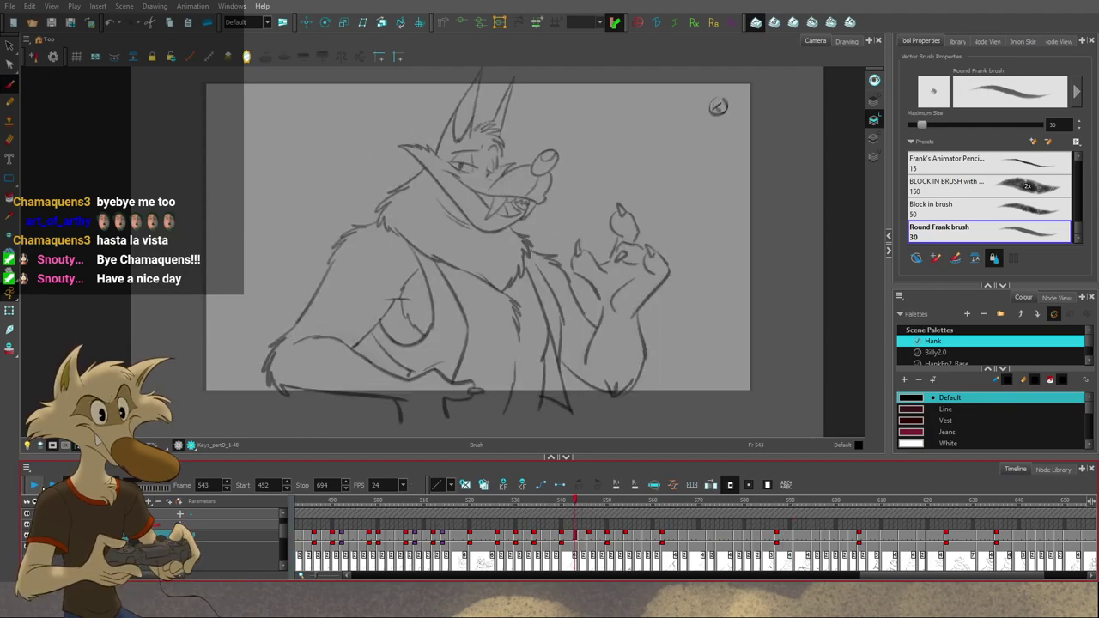
pyautogui.click(37, 487)
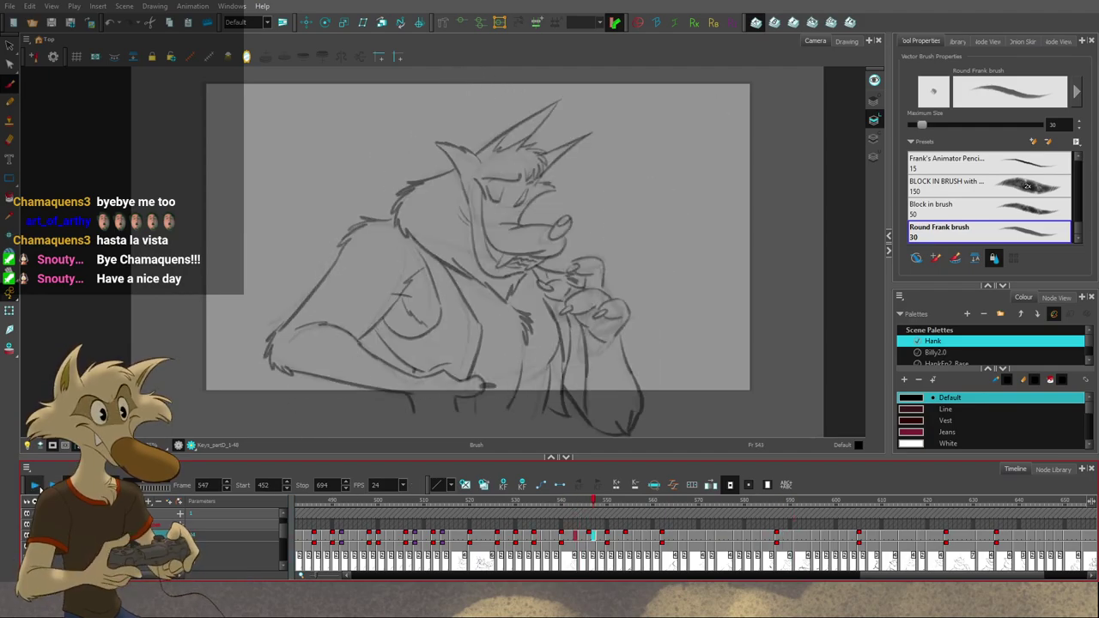
pyautogui.click(608, 500)
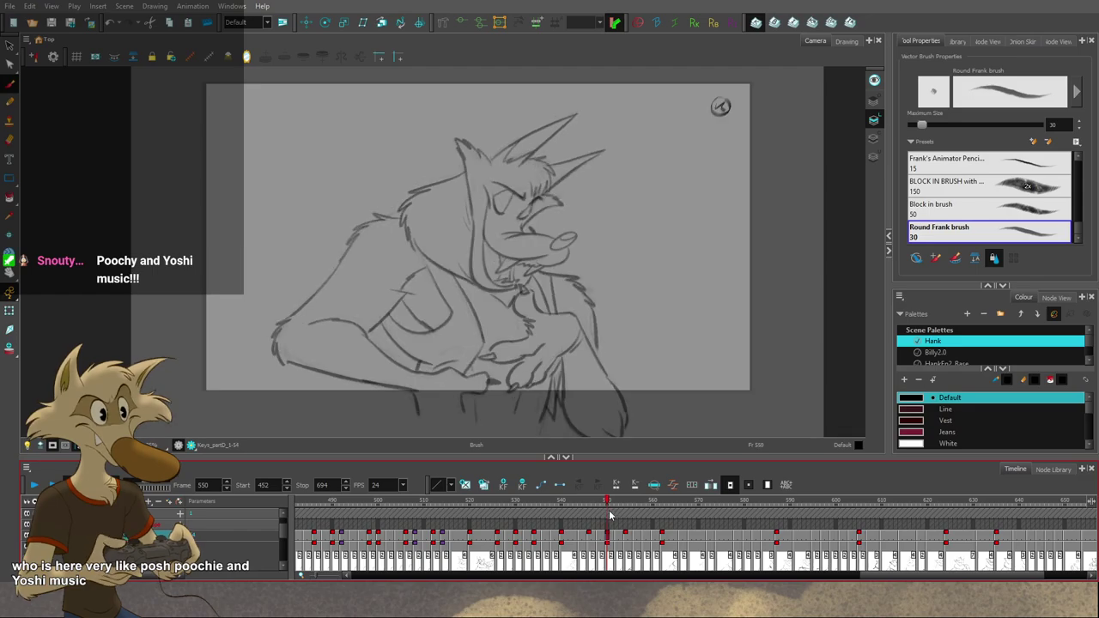
# Step: Try to draw a new cheek line beside the wolf's mouth corner on frame 555
pyautogui.moveTo(610, 515); pyautogui.dragTo(630, 524)
pyautogui.scroll(2, 547, 189)
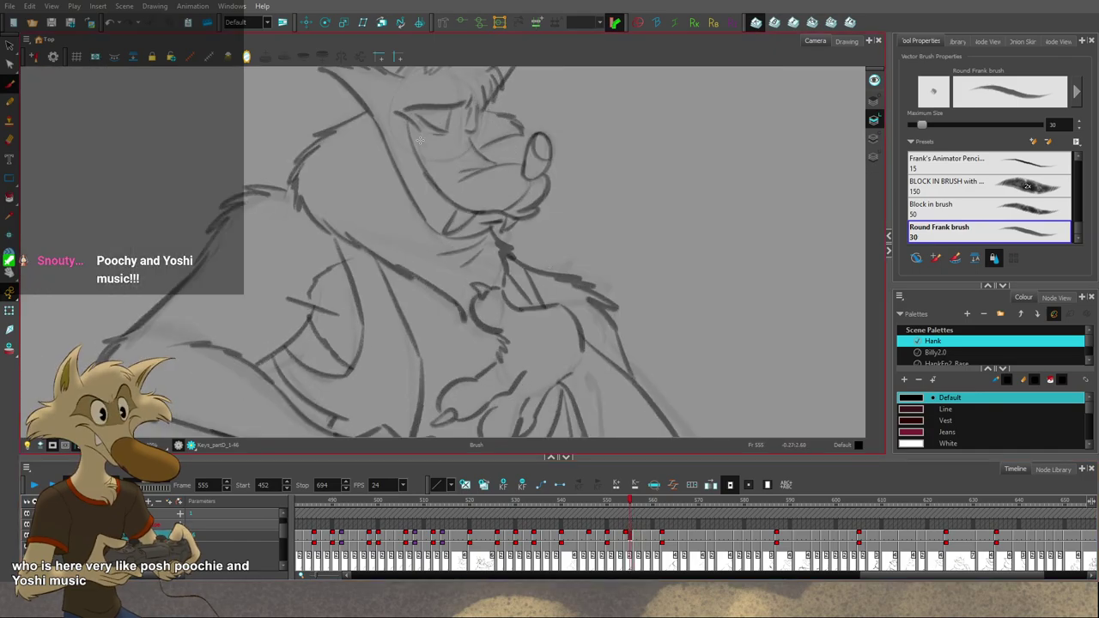
pyautogui.moveTo(401, 124); pyautogui.dragTo(417, 177)
pyautogui.hotkey('ctrl', 'z')
pyautogui.moveTo(400, 126)
pyautogui.mouseDown()
pyautogui.moveTo(434, 185)
pyautogui.moveTo(415, 175)
pyautogui.moveTo(437, 191)
pyautogui.mouseUp()
pyautogui.hotkey('ctrl', 'z')
# Step: Compare the whole pose on frame 554 with the preceding key drawings, checking how the head and muzzle change
pyautogui.scroll(-5, 492, 250)
pyautogui.scroll(2, 482, 210)
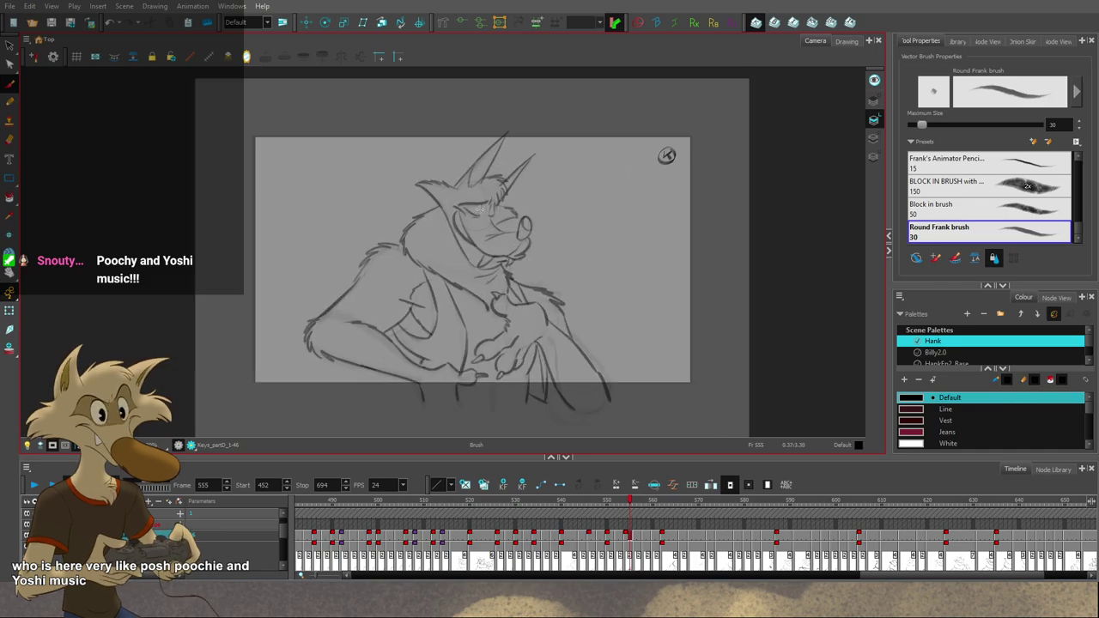
pyautogui.press('f')
pyautogui.press('f')
pyautogui.press('f')
pyautogui.press('f')
pyautogui.press('g')
pyautogui.press('g')
pyautogui.press('g')
pyautogui.press('g')
pyautogui.scroll(2, 489, 215)
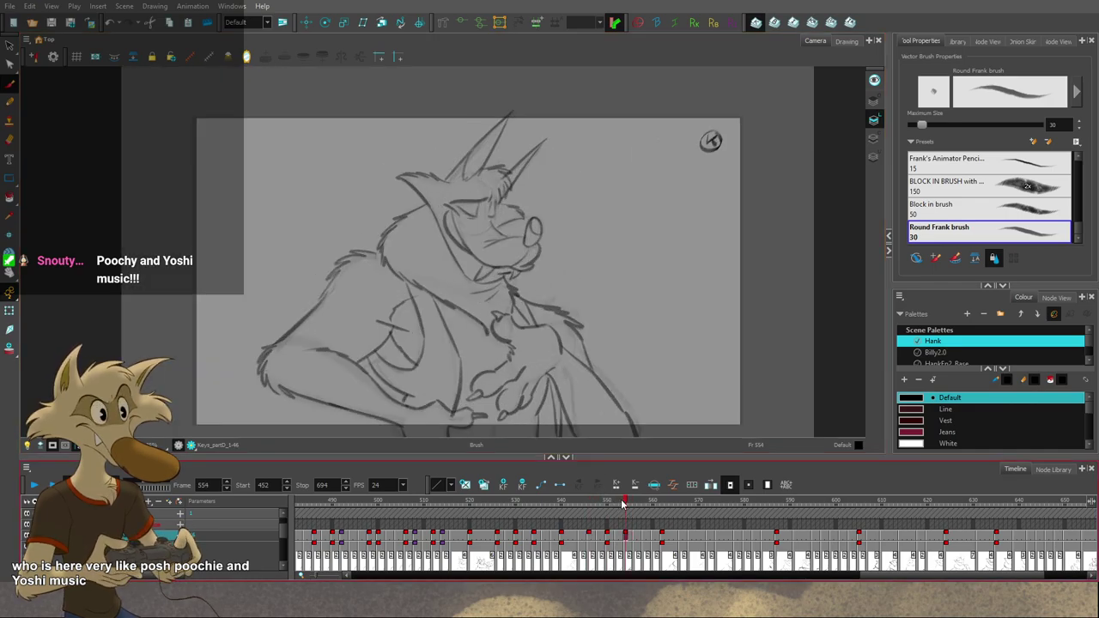
# Step: Adjust the face line running from the ear to the chin, together with the small stroke under the mouth, on frame 555
pyautogui.moveTo(623, 503); pyautogui.dragTo(629, 503)
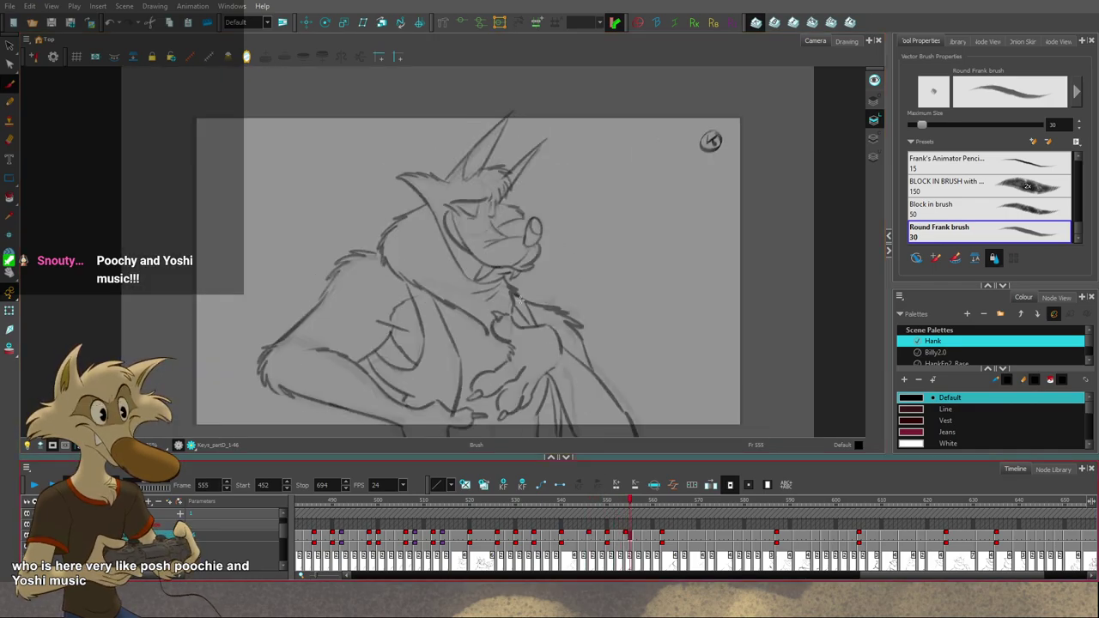
pyautogui.scroll(2, 498, 277)
pyautogui.hotkey('alt', 's')
pyautogui.click(436, 238)
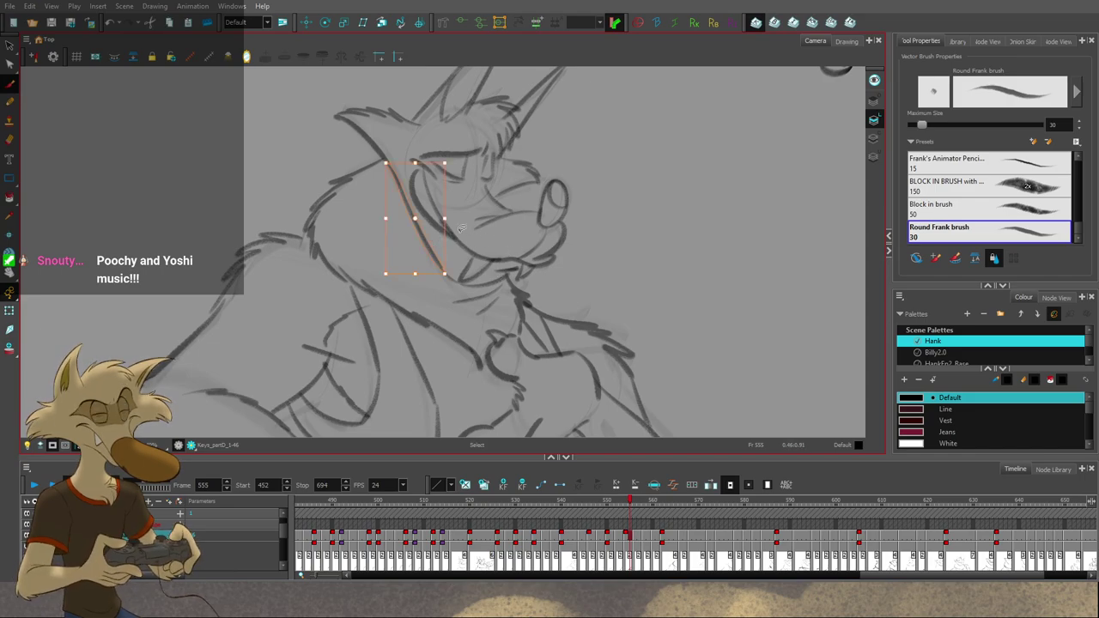
pyautogui.keyDown('shift'); pyautogui.click(454, 282); pyautogui.keyUp('shift')
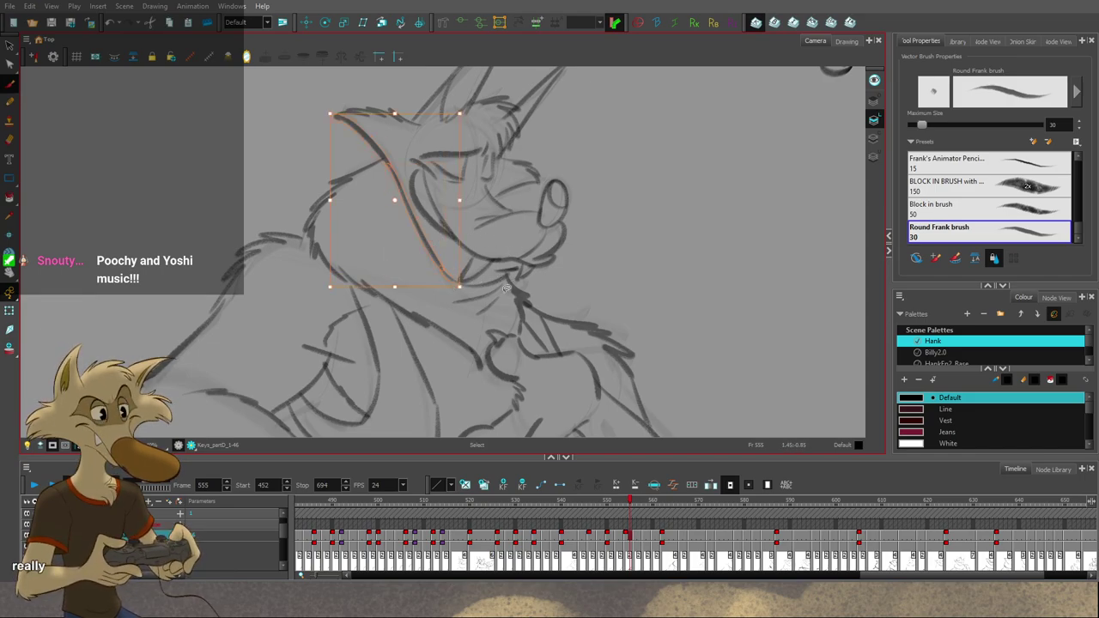
pyautogui.keyDown('shift'); pyautogui.click(509, 274); pyautogui.keyUp('shift')
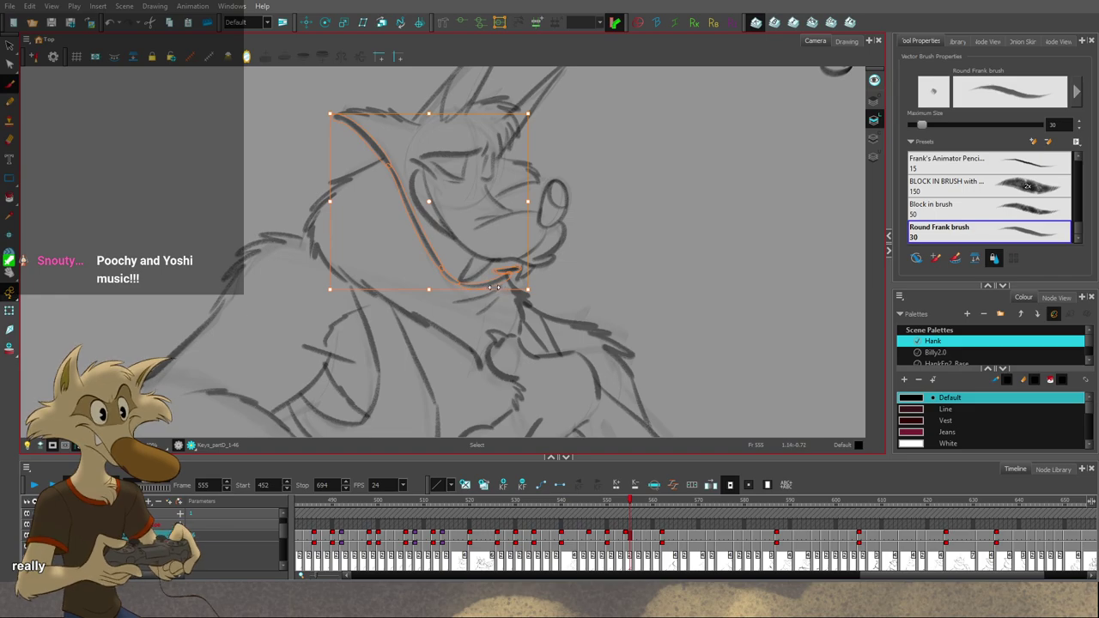
pyautogui.moveTo(496, 288); pyautogui.dragTo(495, 277)
pyautogui.click(573, 268)
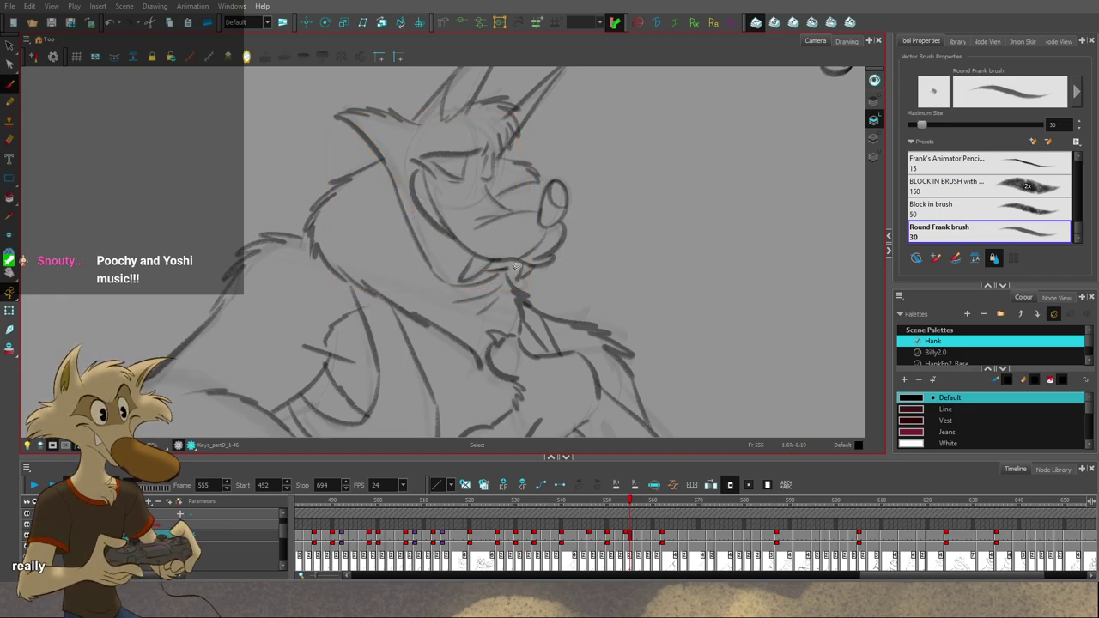
pyautogui.click(509, 271)
pyautogui.click(547, 255)
pyautogui.hotkey('alt', 'b')
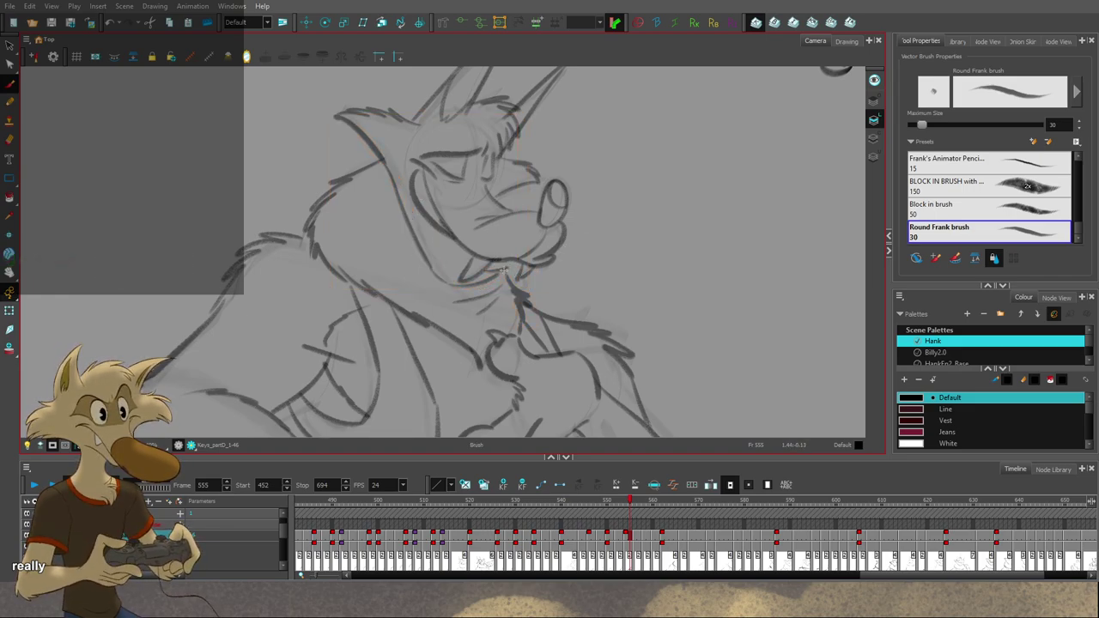
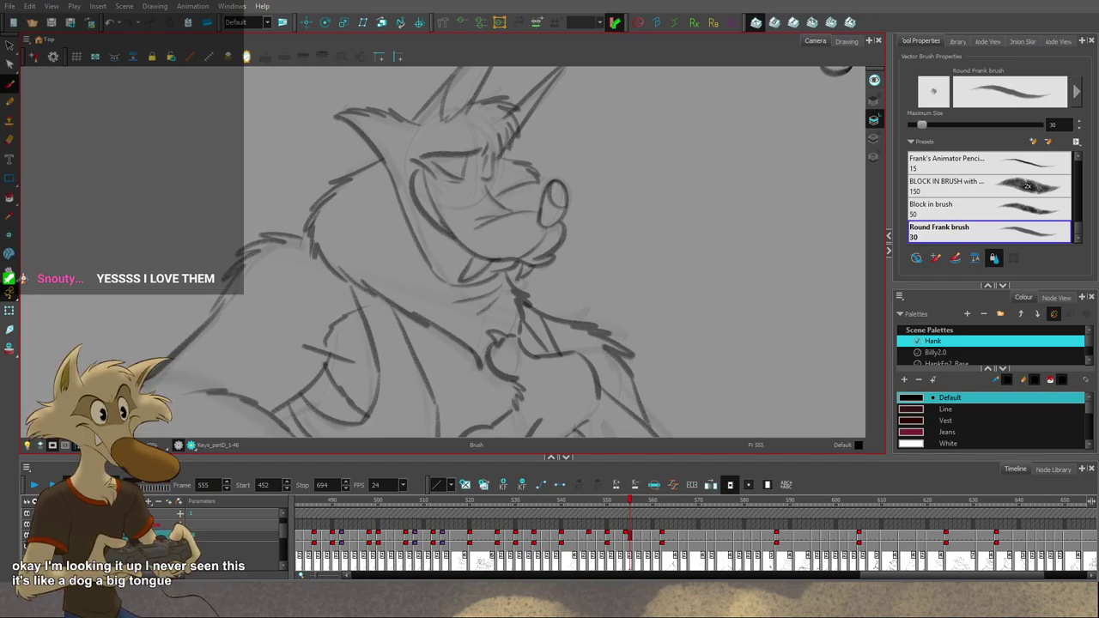
# Step: Compare frame 554 with the frame 550 key, and draw a short curved stroke at the cheek end of the mouth on frame 554
pyautogui.press('f')
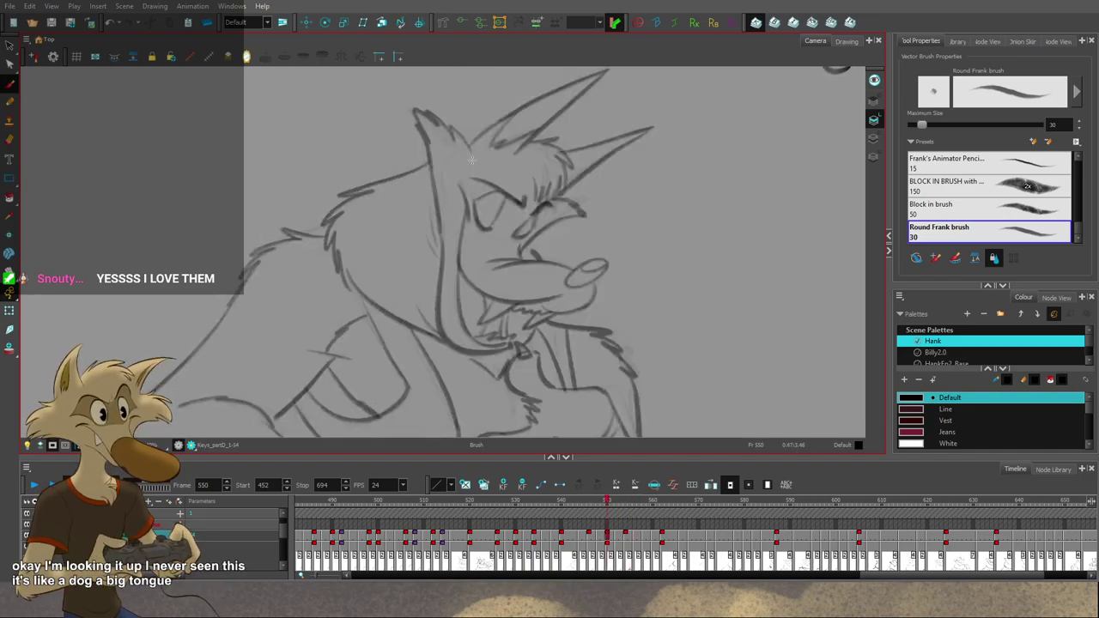
pyautogui.press('g')
pyautogui.press('g')
pyautogui.press('f')
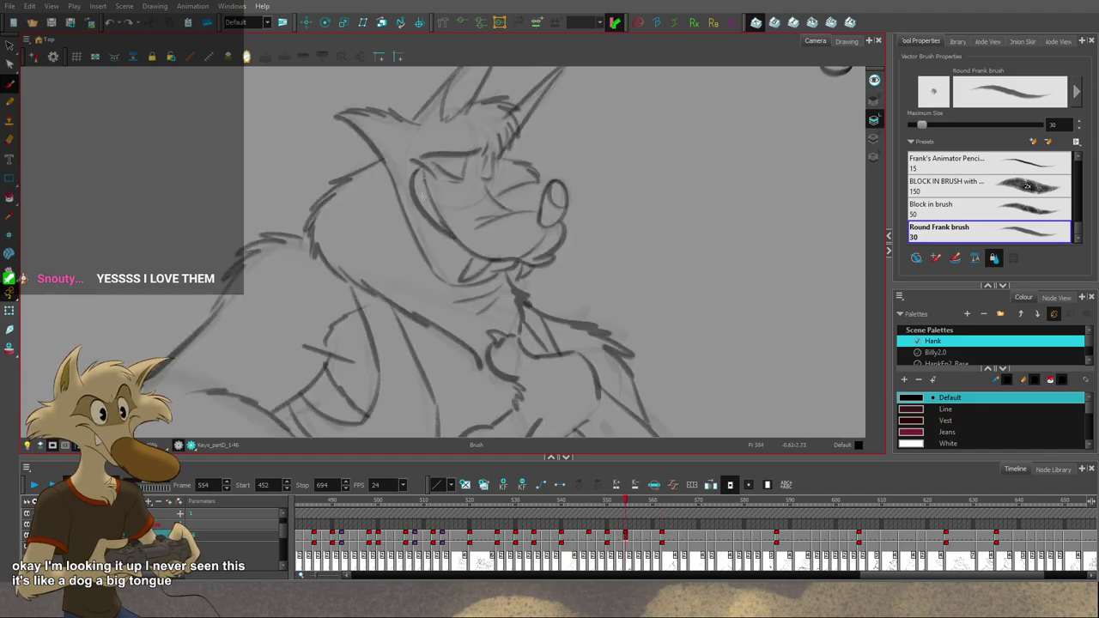
pyautogui.moveTo(424, 176); pyautogui.dragTo(425, 206)
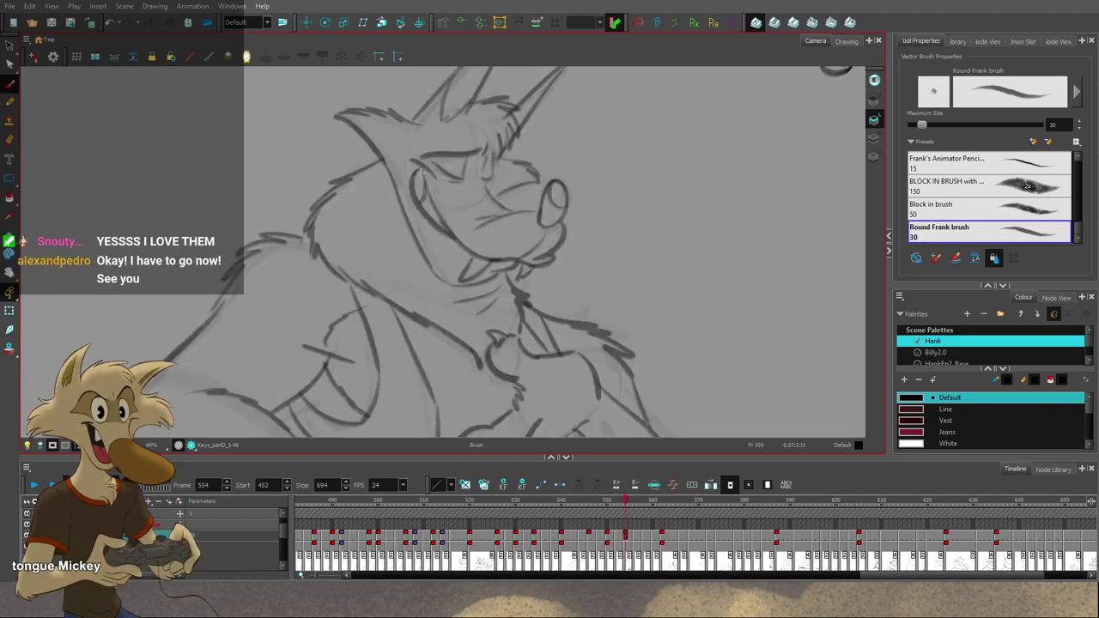
# Step: Darken the inner corner of the wolf's mouth with the Round Frank brush on the frame 554 drawing
pyautogui.hotkey('alt', 's')
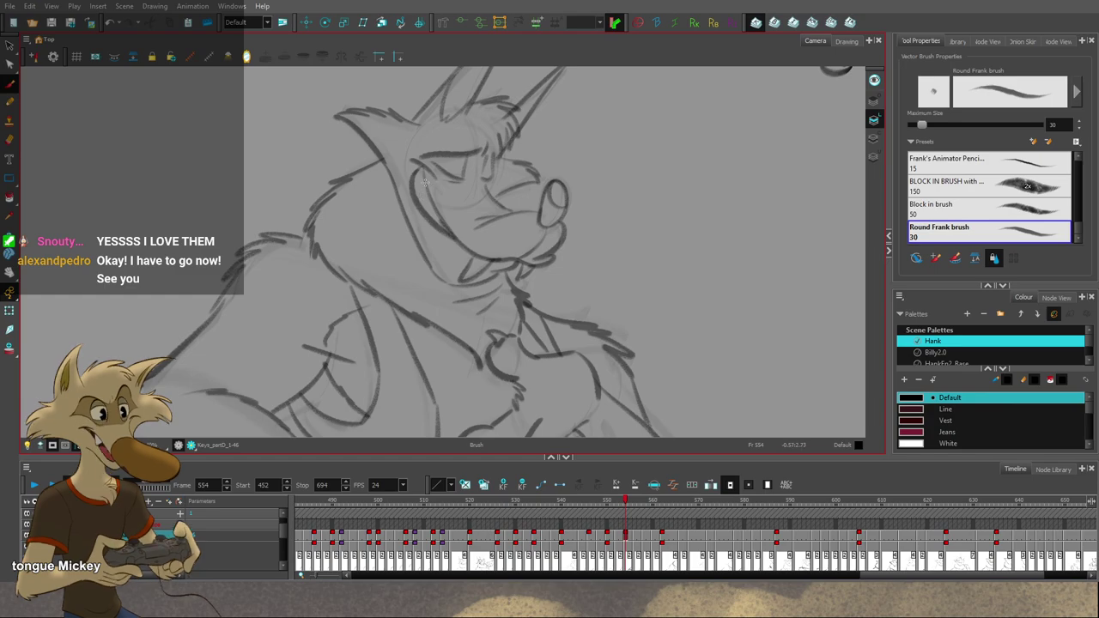
pyautogui.moveTo(425, 186)
pyautogui.mouseDown()
pyautogui.moveTo(416, 192)
pyautogui.moveTo(417, 171)
pyautogui.moveTo(427, 203)
pyautogui.mouseUp()
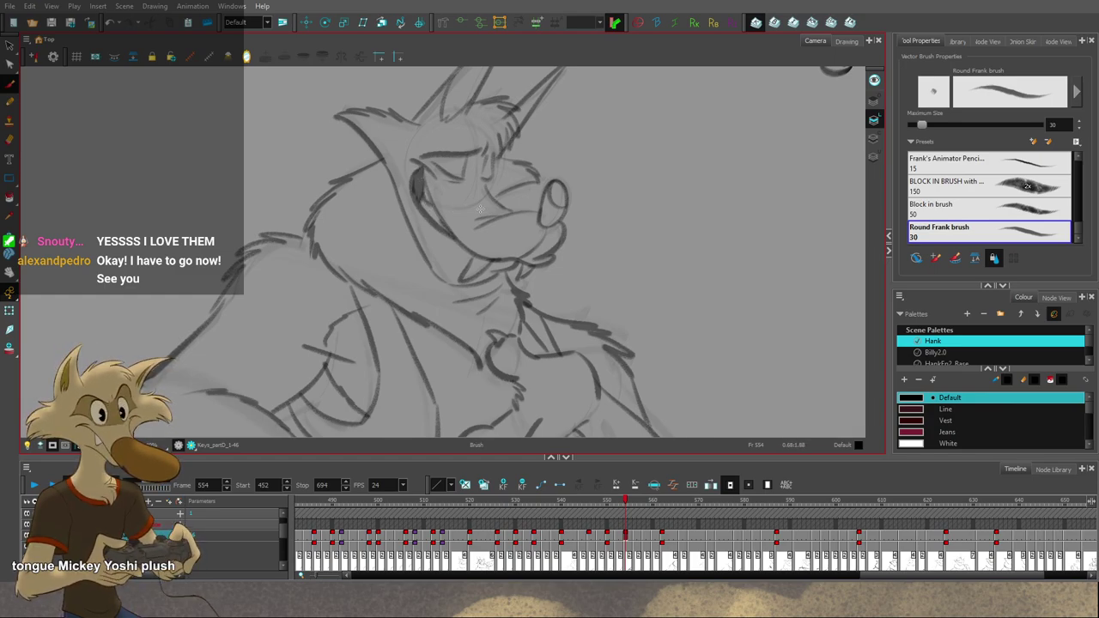
pyautogui.scroll(-5, 479, 208)
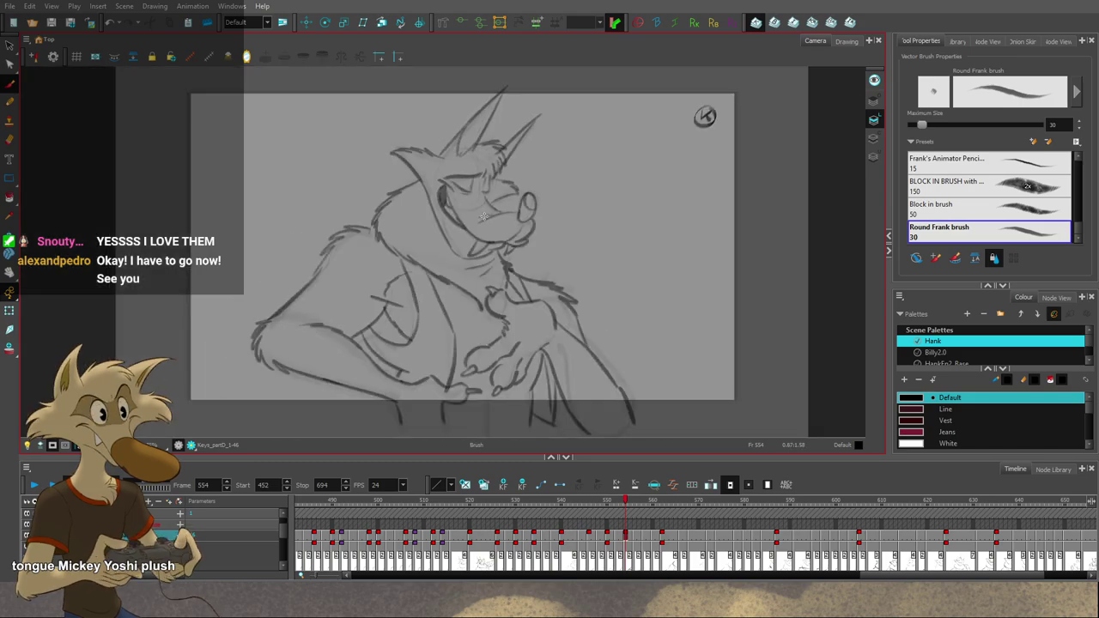
pyautogui.scroll(3, 496, 237)
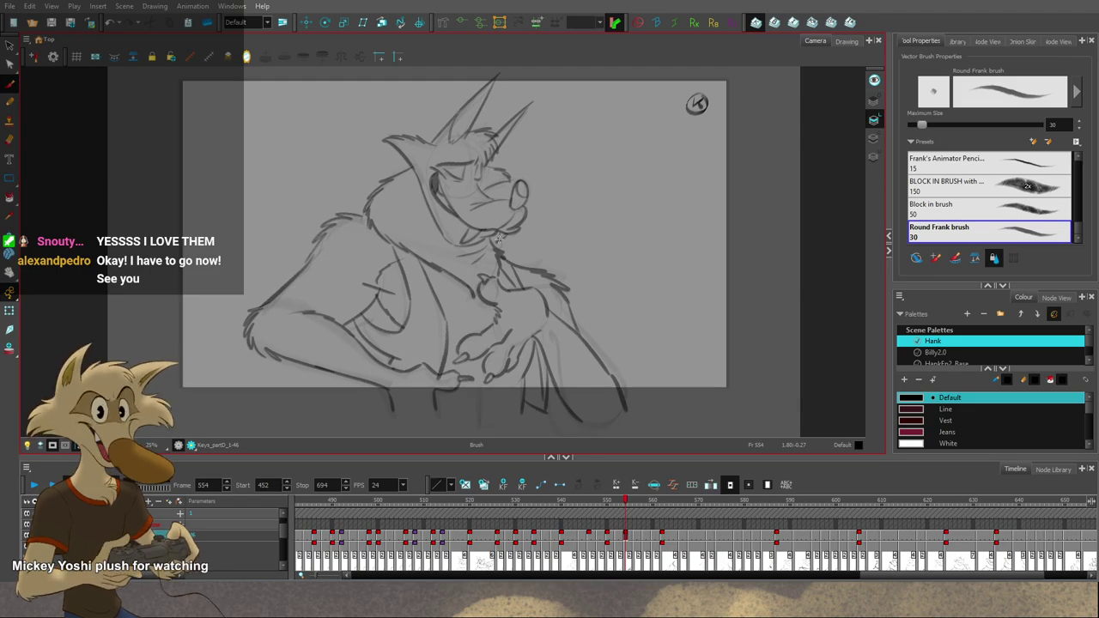
pyautogui.scroll(-2, 498, 239)
pyautogui.scroll(-2, 519, 249)
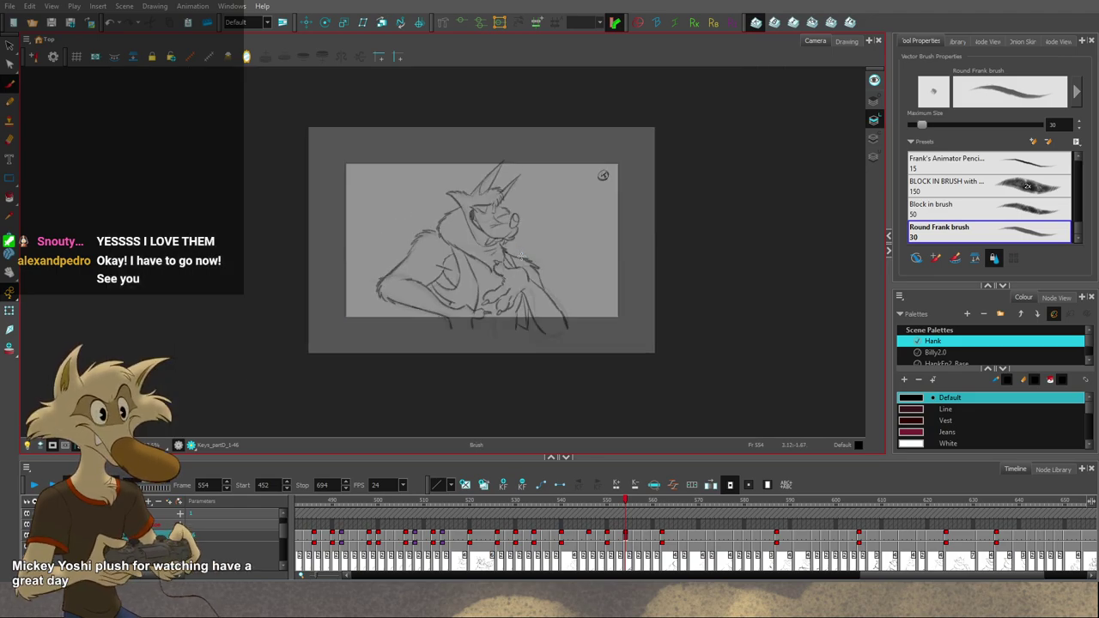
# Step: Compare the frame 554 pose with the key drawings at frames 550 and 562
pyautogui.scroll(3, 540, 268)
pyautogui.press('f')
pyautogui.scroll(-2, 520, 290)
pyautogui.press('f')
pyautogui.press('g')
pyautogui.press('g')
pyautogui.press('g')
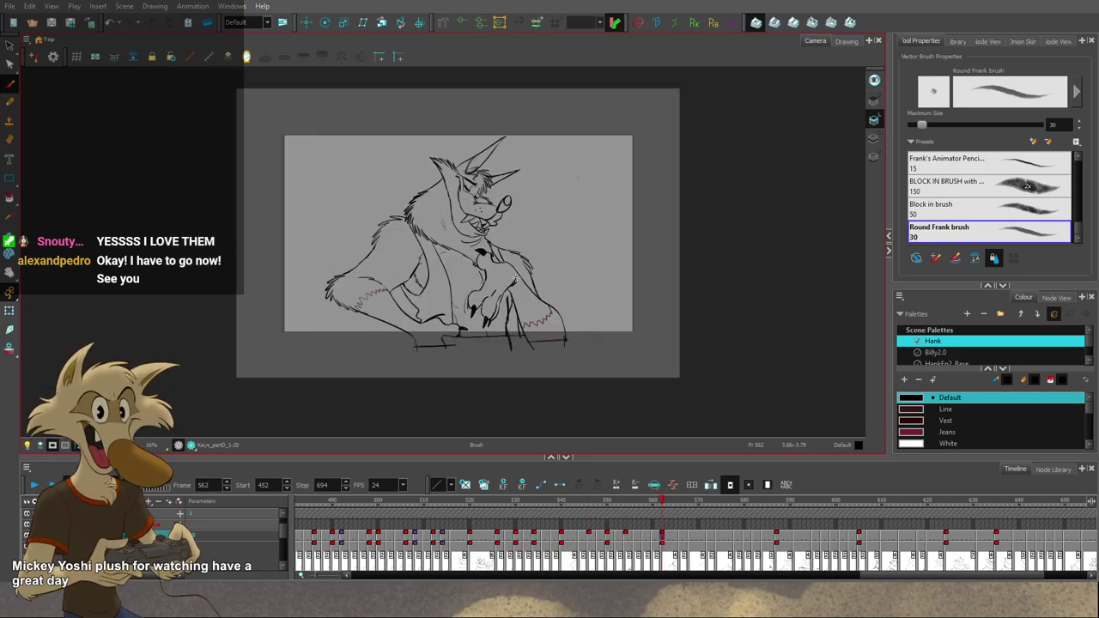
pyautogui.press('f')
pyautogui.press('f')
pyautogui.scroll(5, 506, 262)
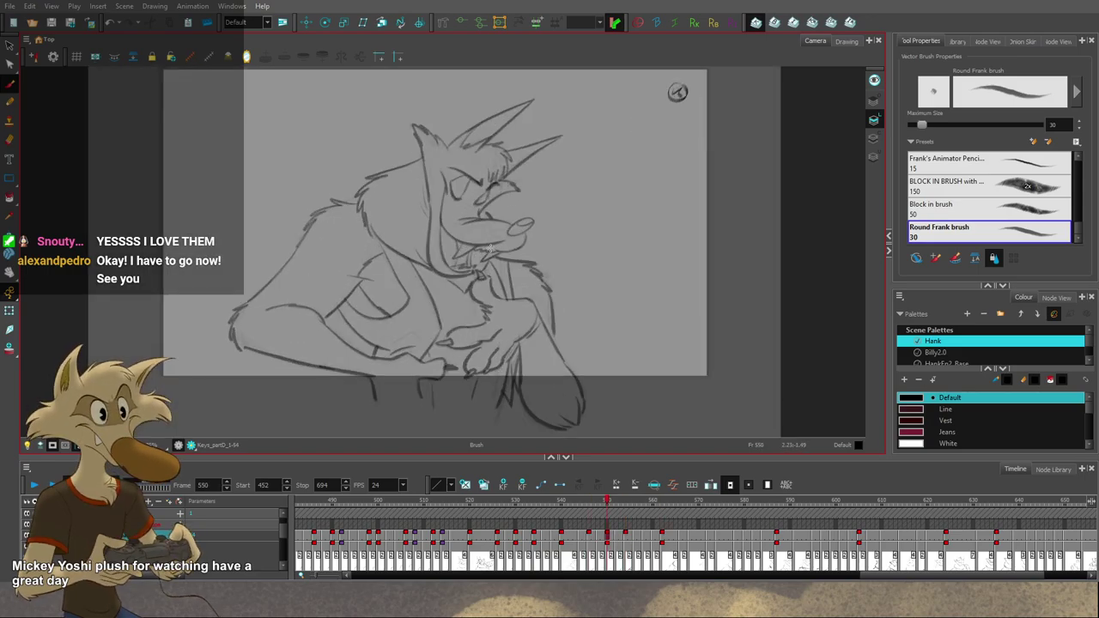
pyautogui.scroll(-2, 491, 247)
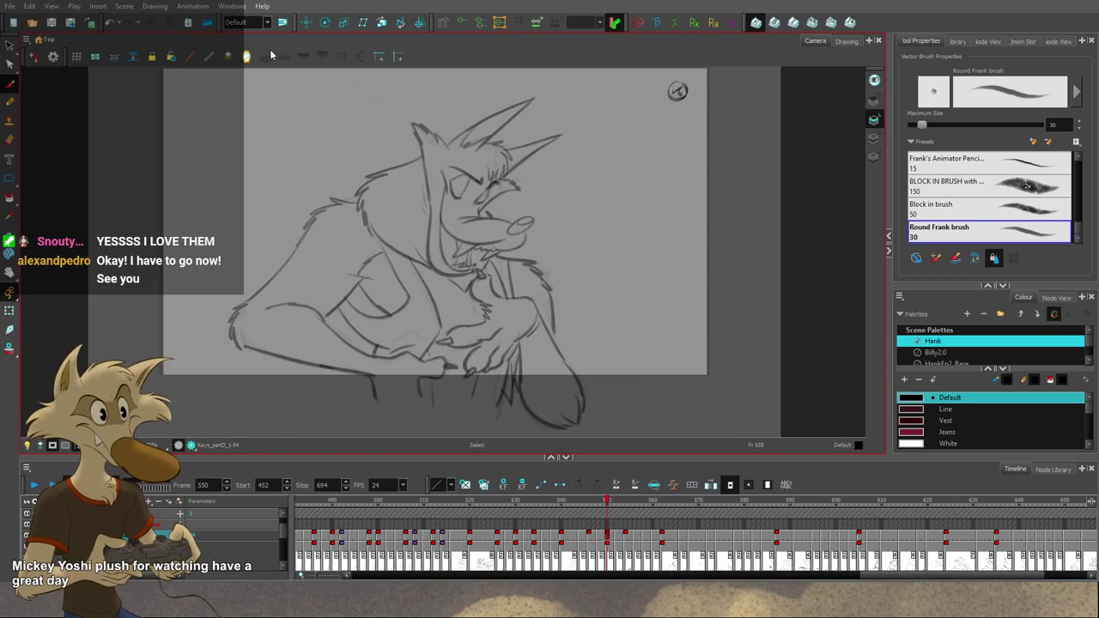
# Step: Mirror the camera view and compare the key drawings at frames 546 and 550
pyautogui.click(247, 58)
pyautogui.press(',')
pyautogui.press(',')
pyautogui.press(',')
pyautogui.press(',')
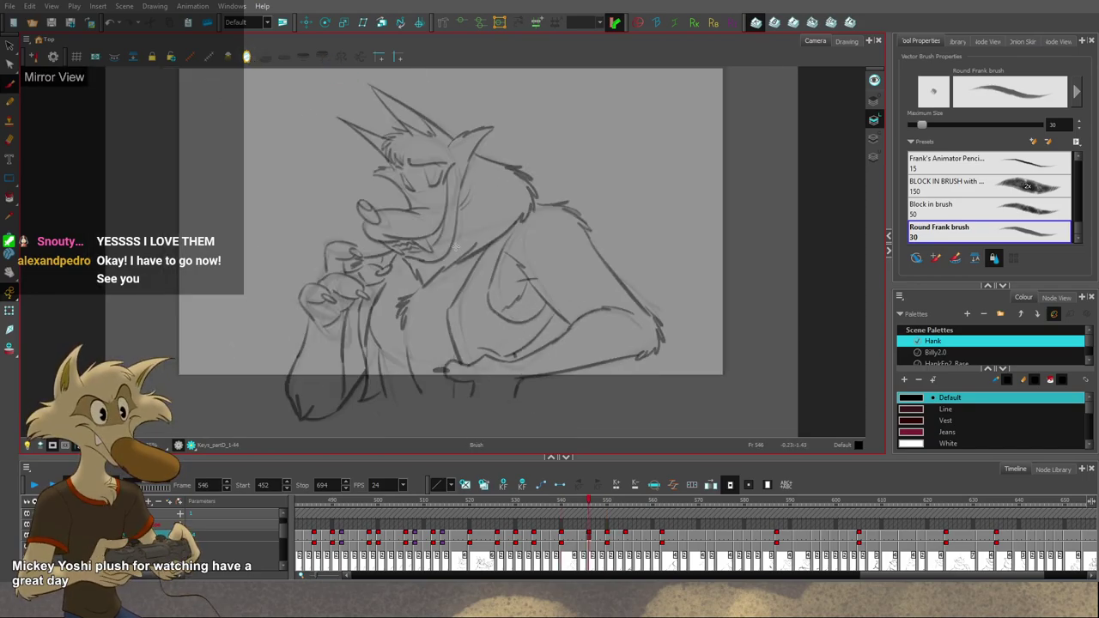
pyautogui.scroll(2, 435, 239)
pyautogui.press('.')
pyautogui.press('.')
pyautogui.press('.')
pyautogui.press('.')
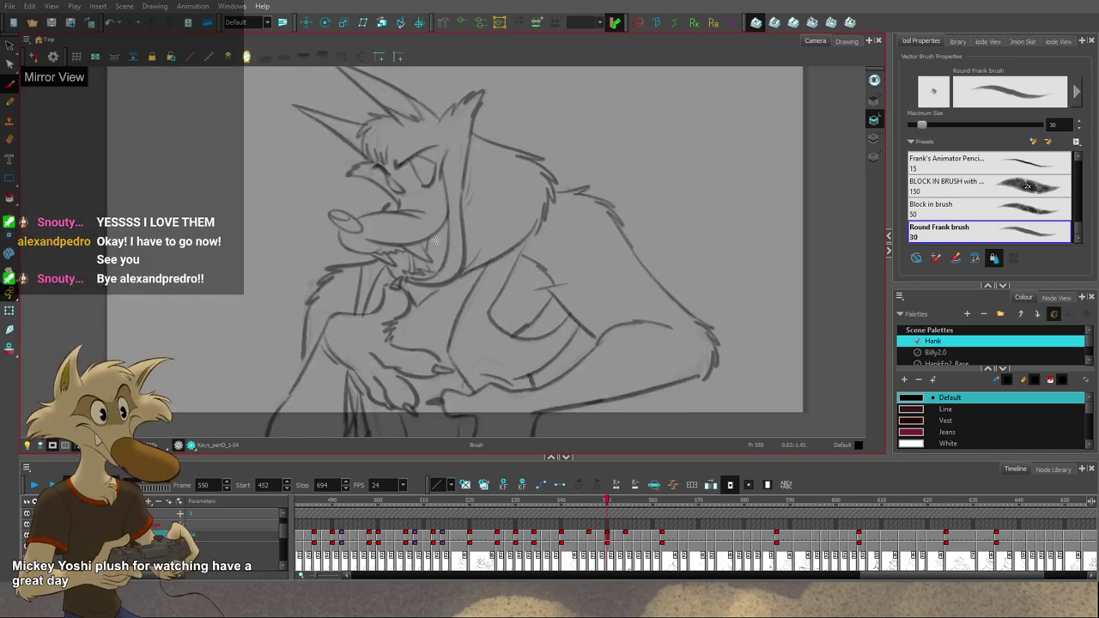
pyautogui.scroll(-3, 441, 245)
pyautogui.scroll(1, 441, 245)
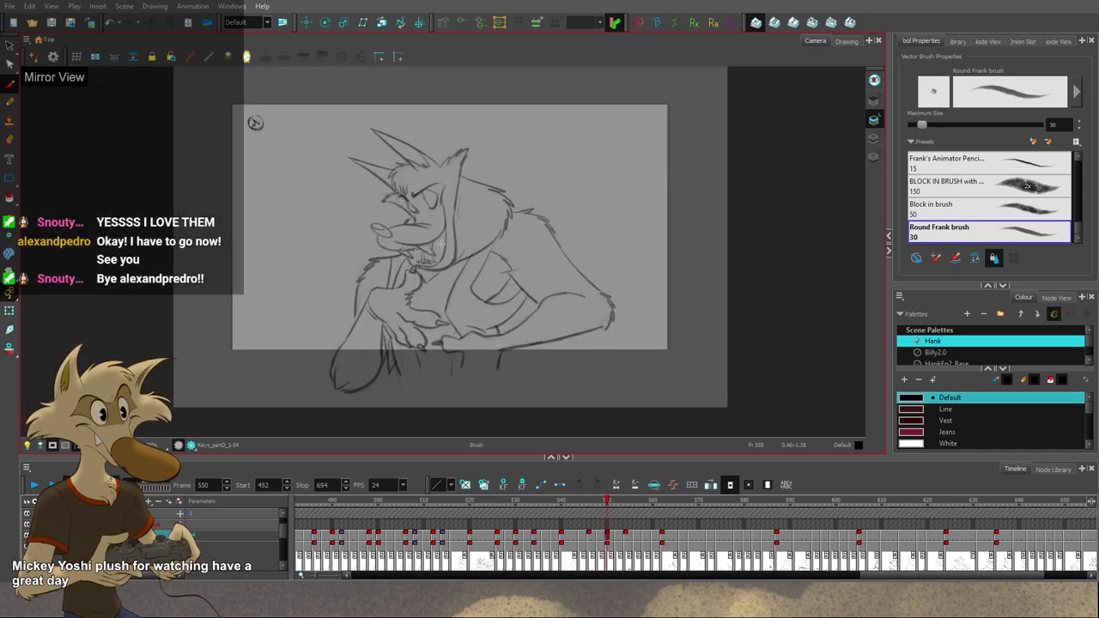
# Step: Examine the mirrored poses from frame 550 through the inked key at frame 562
pyautogui.press('g')
pyautogui.press('g')
pyautogui.press('f')
pyautogui.press('f')
pyautogui.press('.')
pyautogui.press('.')
pyautogui.press('.')
pyautogui.press('.')
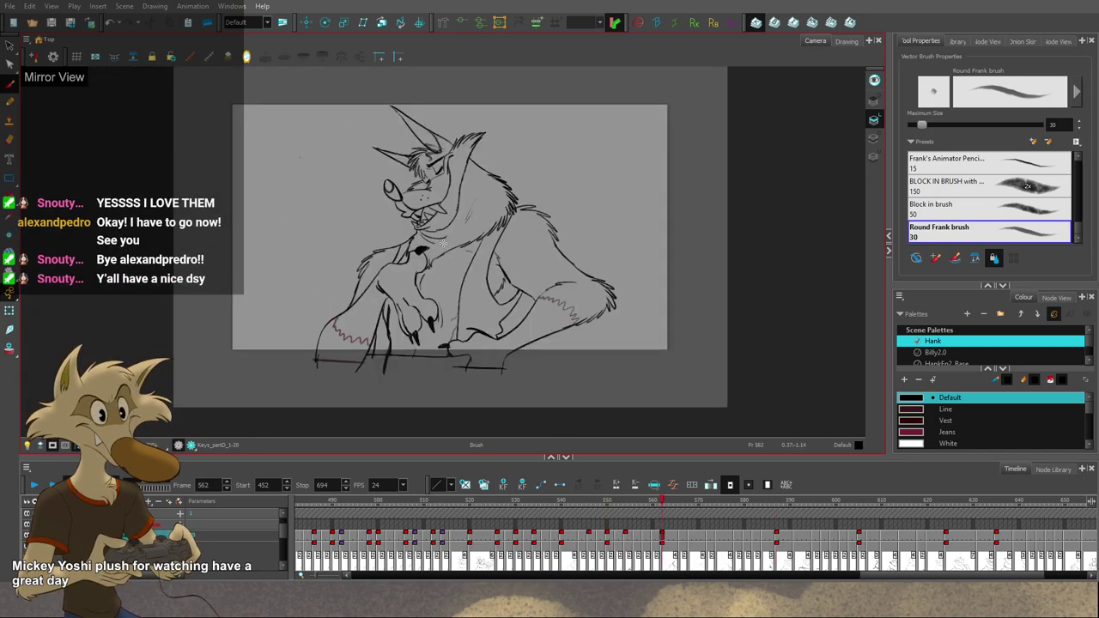
# Step: Flip back through the key drawings to frame 530 and restore the unmirrored view
pyautogui.hotkey('alt', 's')
pyautogui.scroll(-1, 442, 244)
pyautogui.press('f')
pyautogui.press('f')
pyautogui.press('f')
pyautogui.press('f')
pyautogui.press('f')
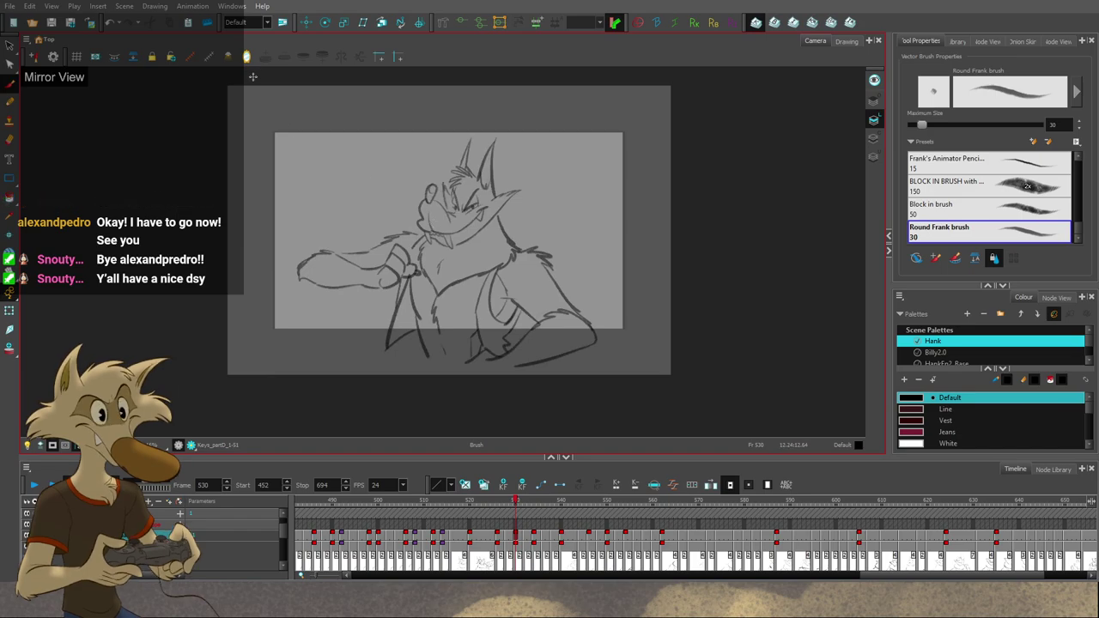
pyautogui.click(249, 59)
pyautogui.click(250, 60)
pyautogui.click(250, 60)
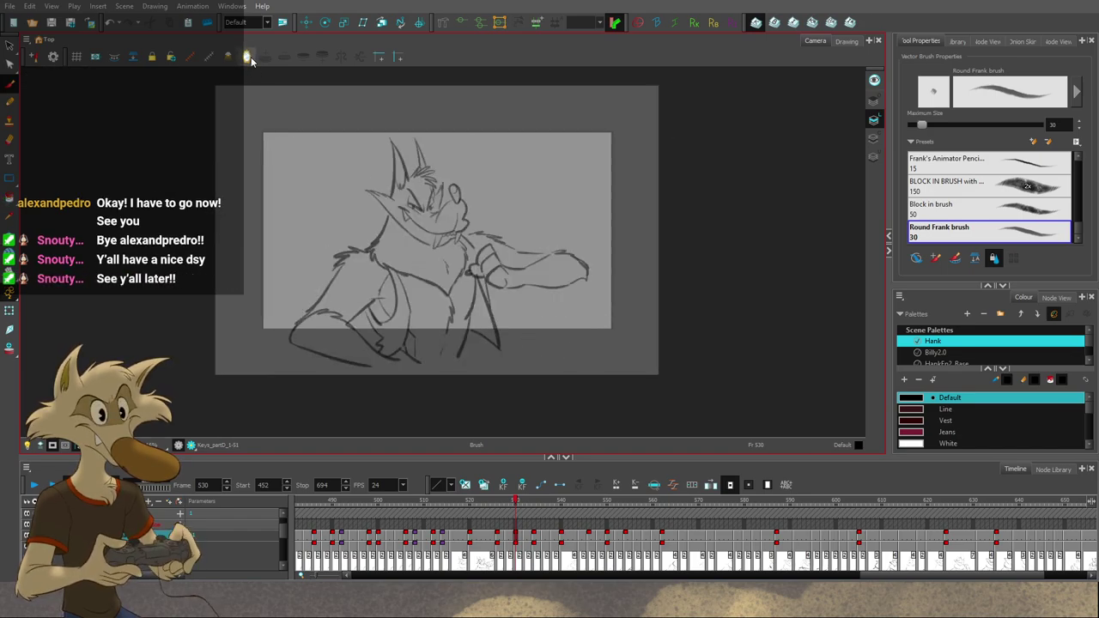
# Step: Review the key poses from frame 530 through frame 587, returning to the frame 554 drawing
pyautogui.press('.')
pyautogui.press('.')
pyautogui.press('.')
pyautogui.press('.')
pyautogui.press('.')
pyautogui.press('.')
pyautogui.press('.')
pyautogui.press('.')
pyautogui.press('.')
pyautogui.press('.')
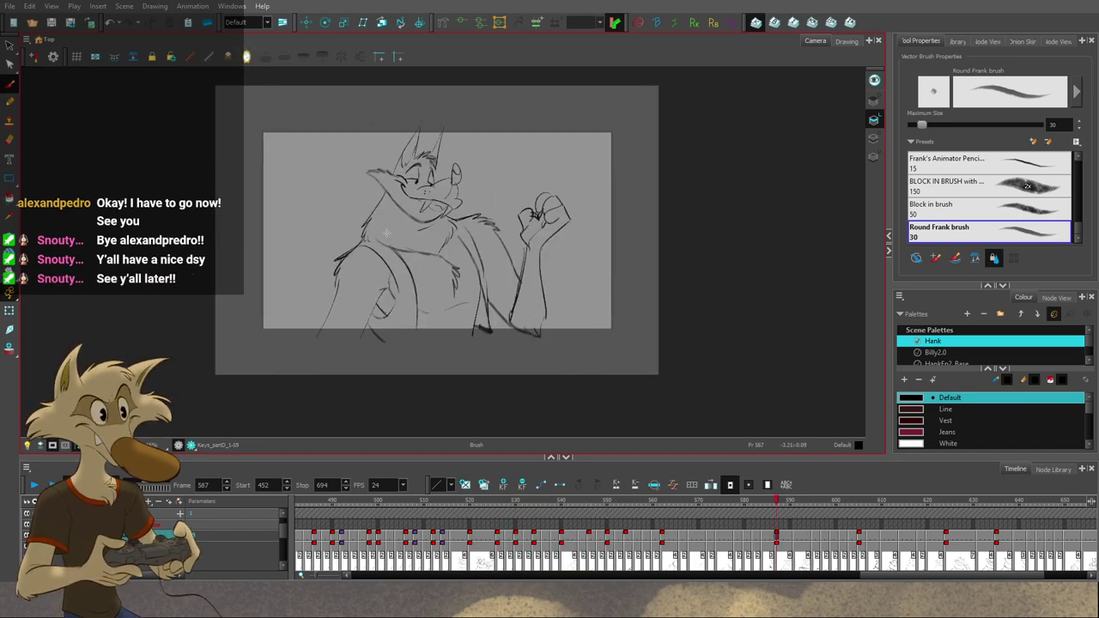
pyautogui.press('.')
pyautogui.press('.')
pyautogui.press('.')
pyautogui.press('.')
pyautogui.press('.')
pyautogui.press('.')
pyautogui.press('.')
pyautogui.press('.')
pyautogui.press('.')
pyautogui.press('.')
pyautogui.press('.')
pyautogui.press('.')
pyautogui.press('.')
pyautogui.press('.')
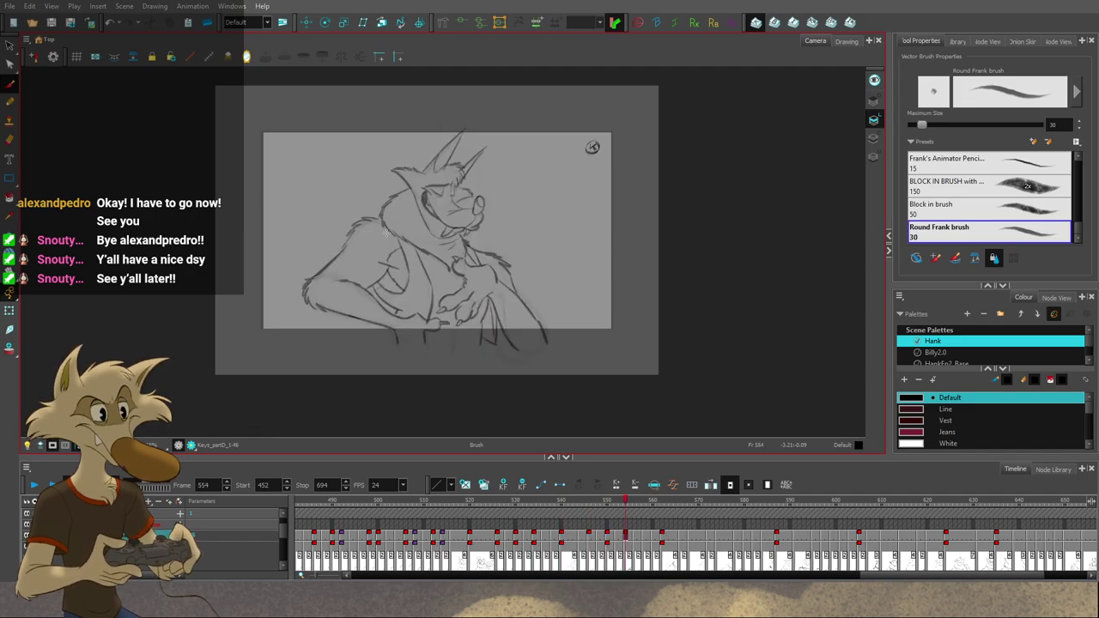
# Step: Mirror the view again and check the frame 554 pose against the drawing at frame 550
pyautogui.scroll(2, 448, 290)
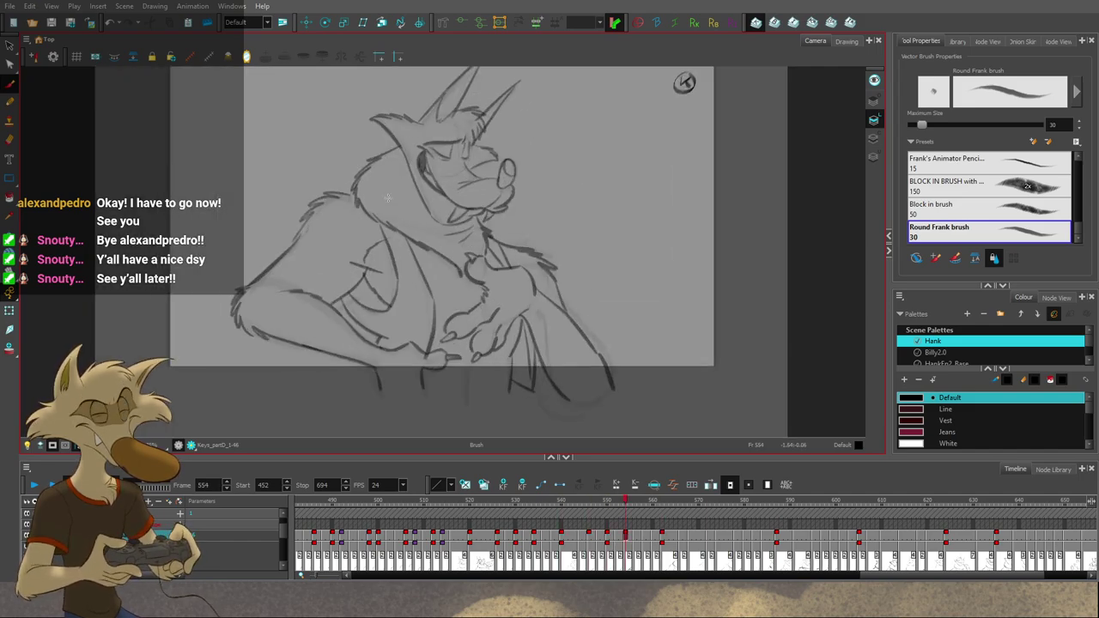
pyautogui.click(250, 60)
pyautogui.press(',')
pyautogui.press(',')
pyautogui.press(',')
pyautogui.press(',')
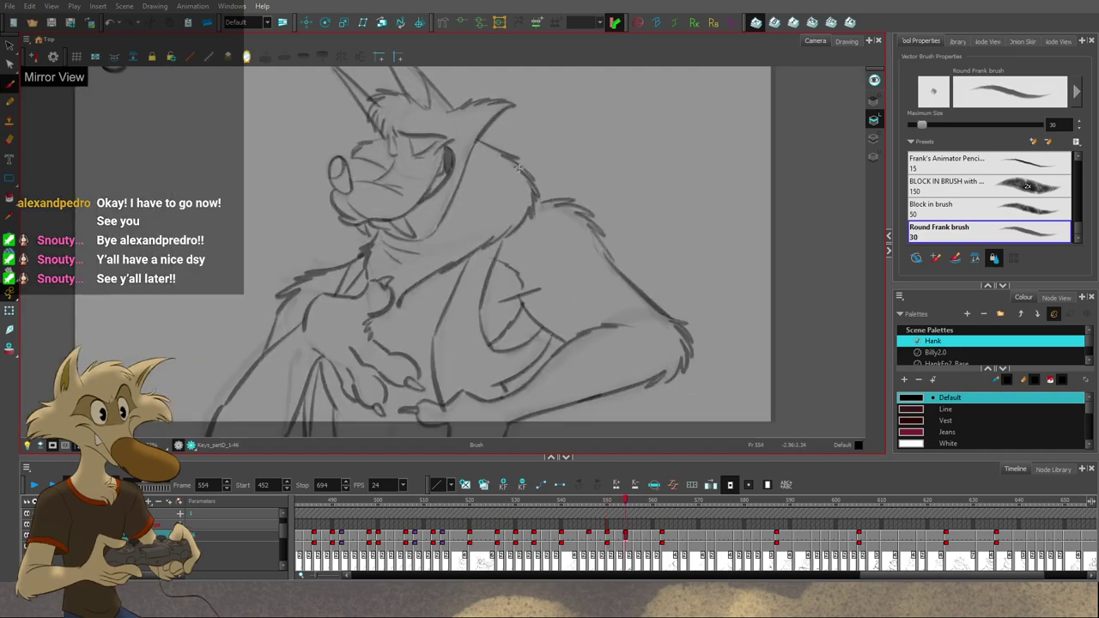
pyautogui.scroll(2, 519, 167)
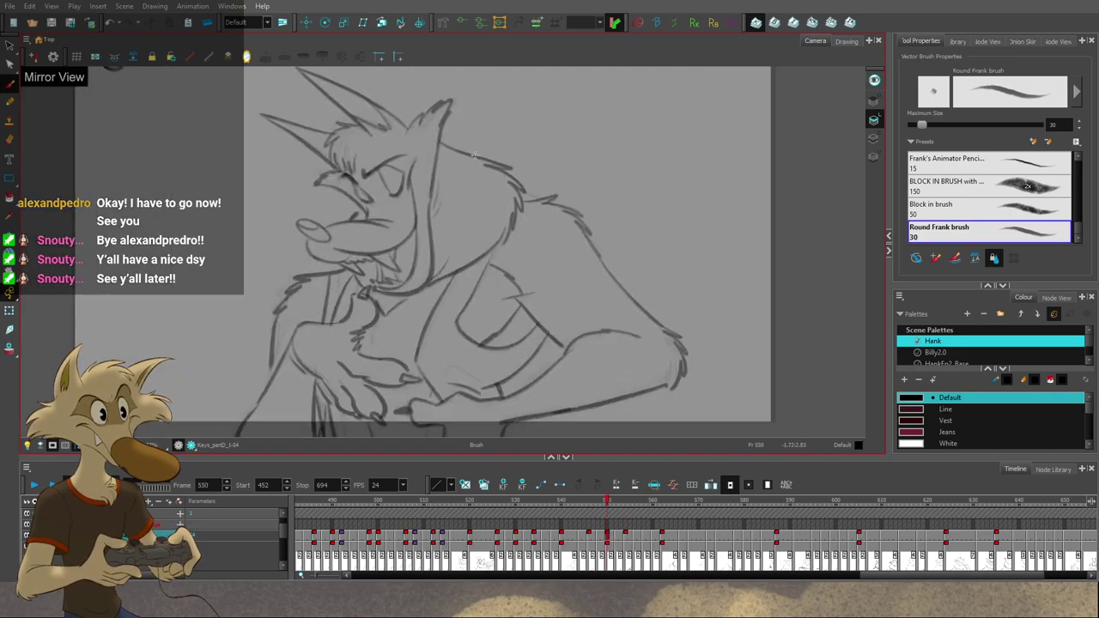
pyautogui.press('g')
pyautogui.press('f')
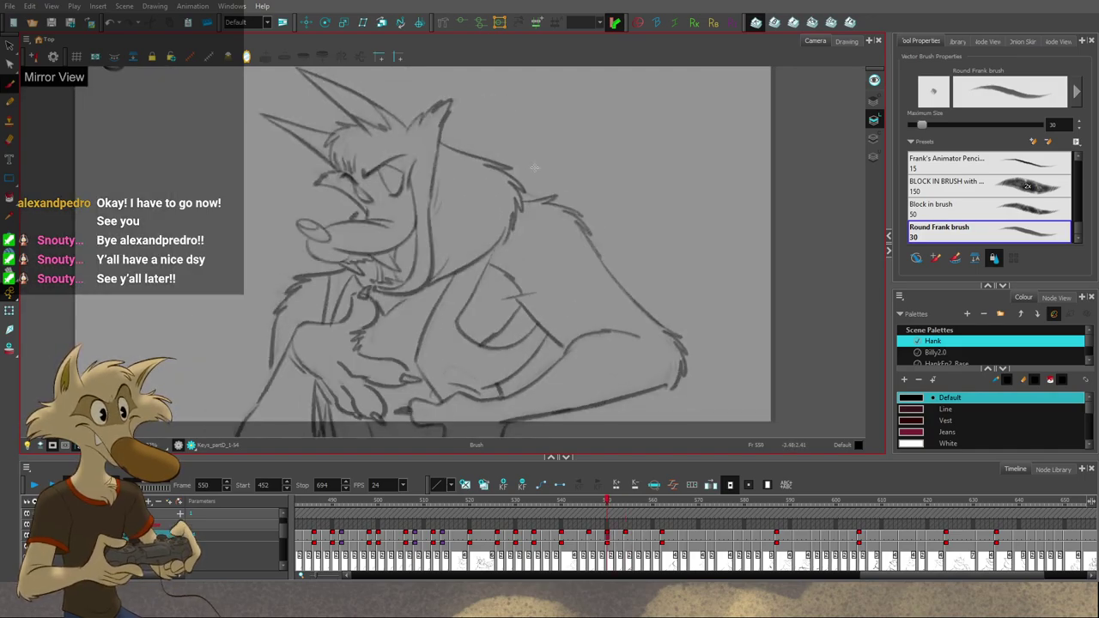
pyautogui.press('g')
pyautogui.press('f')
pyautogui.press('.')
pyautogui.press('.')
pyautogui.press('.')
pyautogui.press('.')
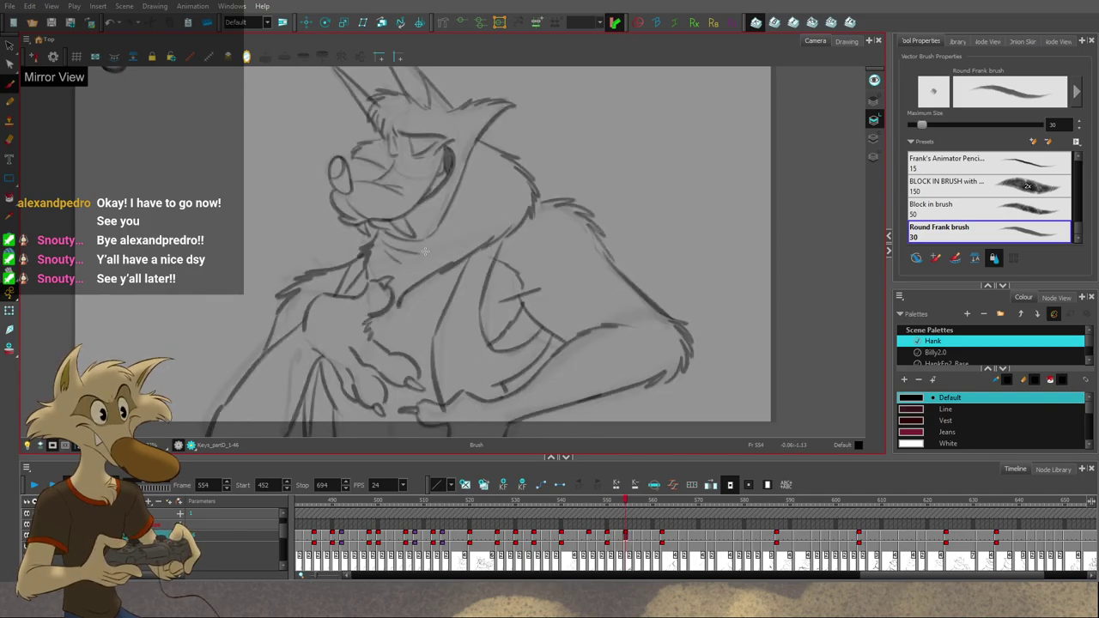
# Step: Flip repeatedly between the mirrored drawings at frames 550 and 554 to examine how the torso and vest move
pyautogui.press(',')
pyautogui.press('.')
pyautogui.scroll(-2, 446, 240)
pyautogui.press(',')
pyautogui.press('.')
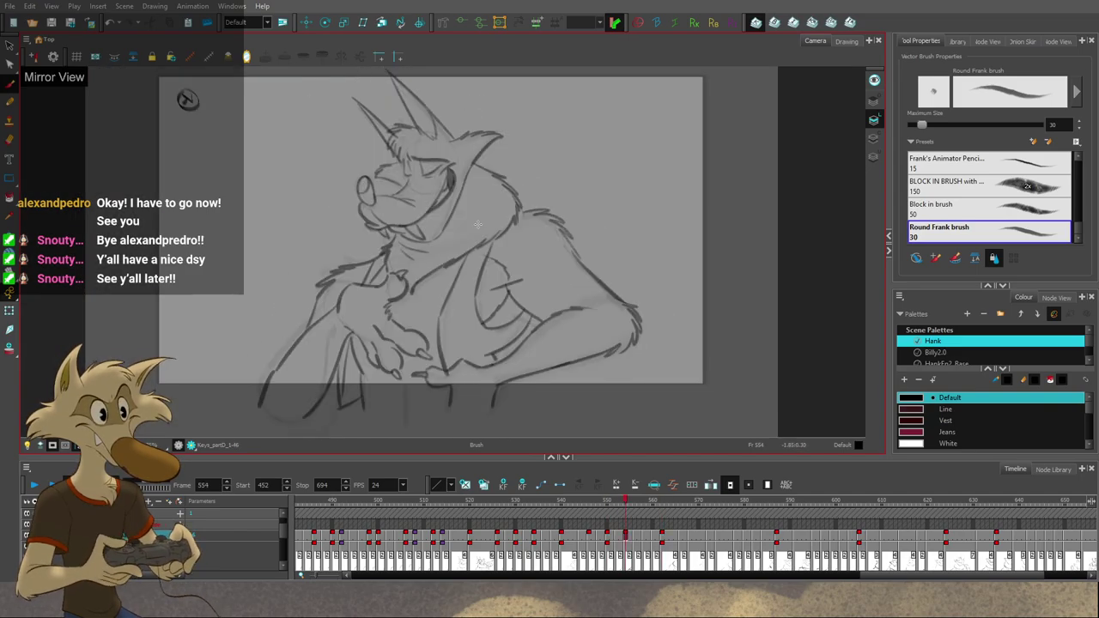
pyautogui.press(',')
pyautogui.press('.')
pyautogui.scroll(2, 498, 249)
pyautogui.press(',')
pyautogui.press('.')
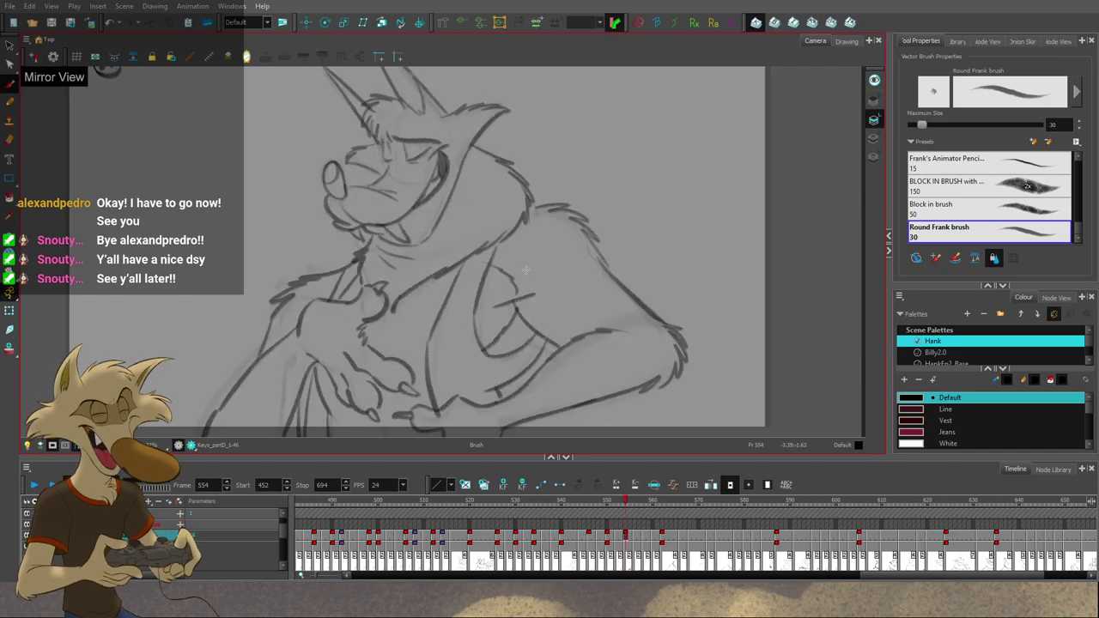
pyautogui.press(',')
pyautogui.press(',')
pyautogui.press(',')
pyautogui.press(',')
pyautogui.press(',')
pyautogui.press('.')
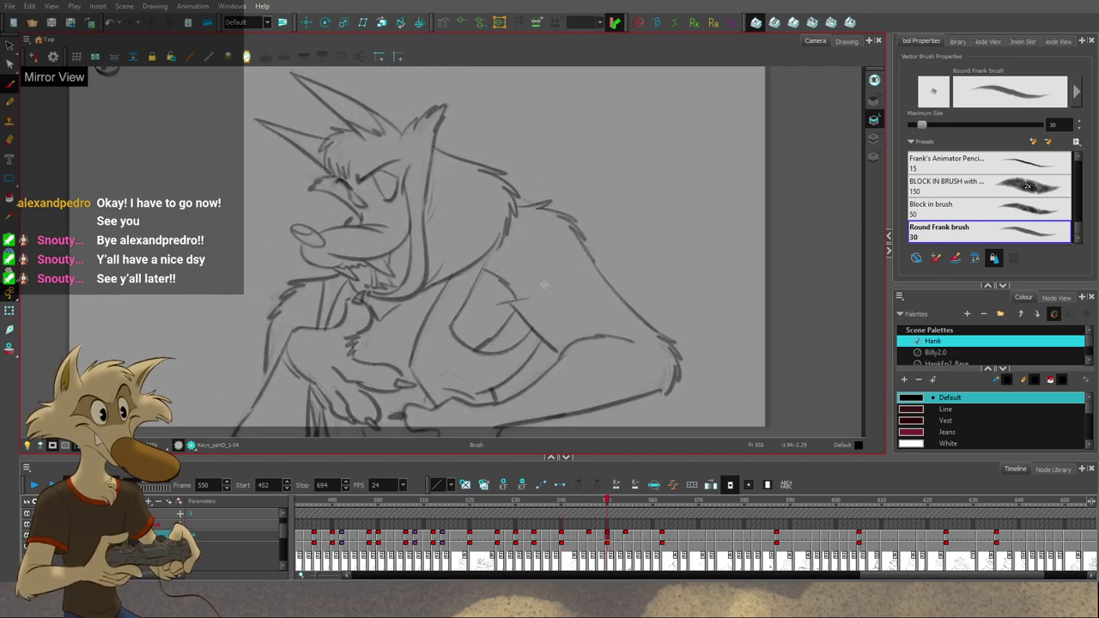
# Step: Touch up the upper edge of the vest's armhole on the frame 550 drawing
pyautogui.hotkey('alt', 's')
pyautogui.click(515, 283)
pyautogui.hotkey('alt', 'b')
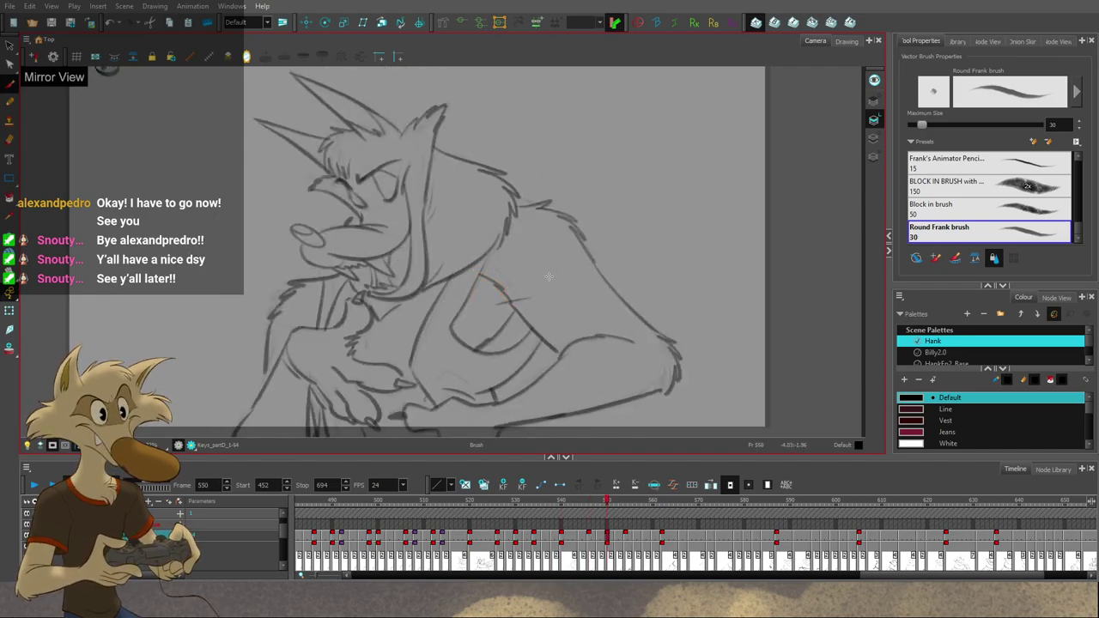
# Step: Examine the armhole across the neighbouring drawings, comparing frame 550 with frame 546
pyautogui.press('.')
pyautogui.press('.')
pyautogui.press('.')
pyautogui.press('.')
pyautogui.press('.')
pyautogui.press('.')
pyautogui.press('.')
pyautogui.press('.')
pyautogui.press('.')
pyautogui.press('.')
pyautogui.press('.')
pyautogui.press('.')
pyautogui.press(',')
pyautogui.press(',')
pyautogui.press(',')
pyautogui.press(',')
pyautogui.press(',')
pyautogui.press(',')
pyautogui.press(',')
pyautogui.press(',')
pyautogui.press(',')
pyautogui.press(',')
pyautogui.press(',')
pyautogui.press(',')
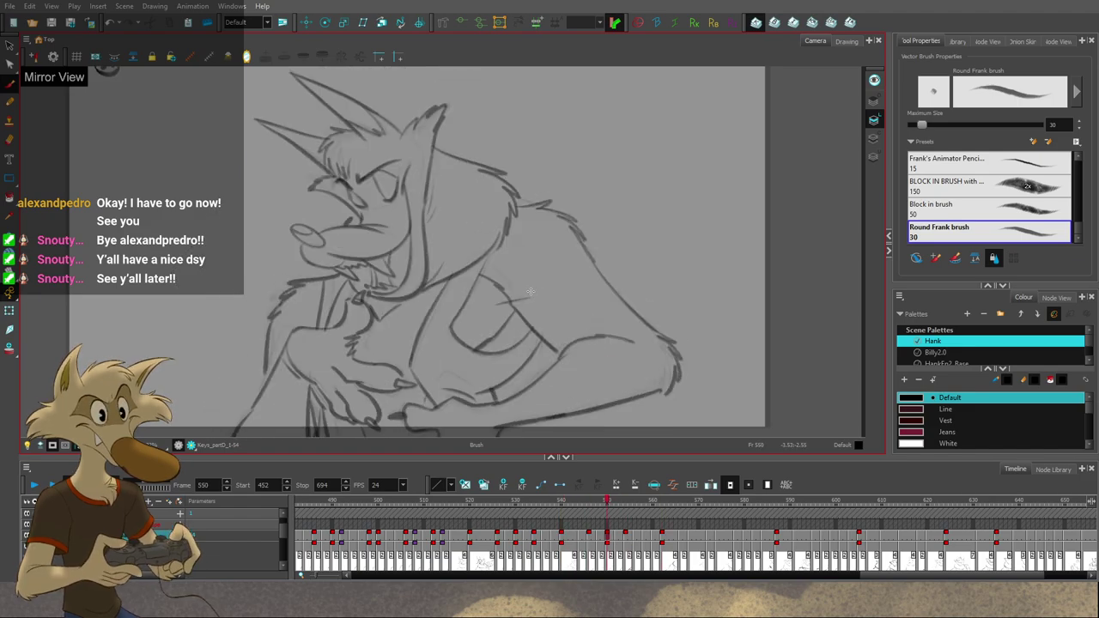
pyautogui.press(',')
pyautogui.press(',')
pyautogui.press(',')
pyautogui.press(',')
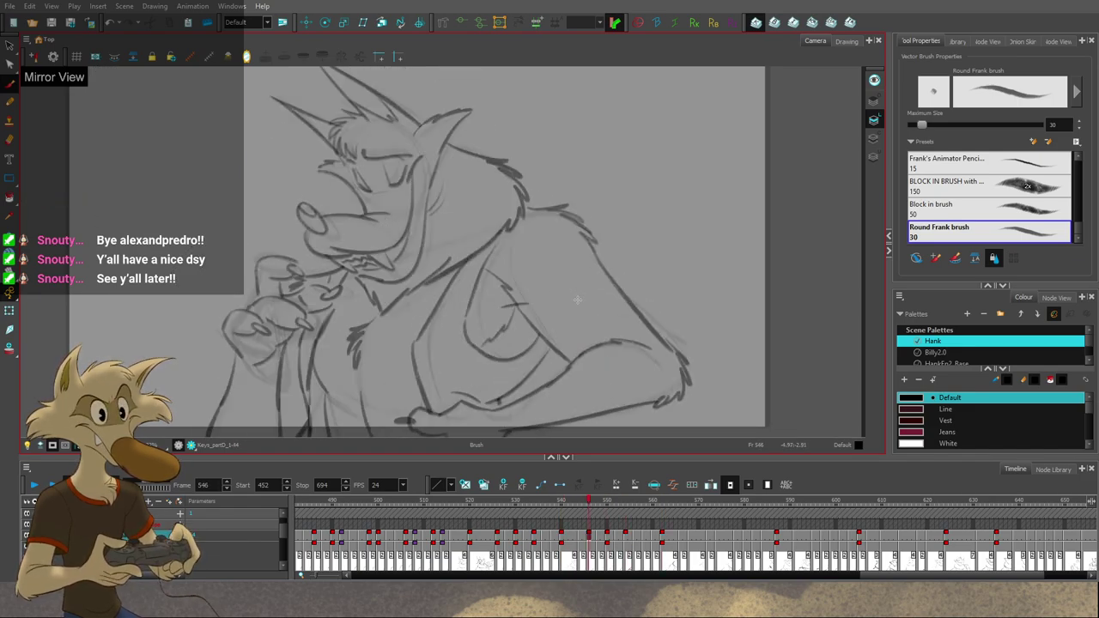
pyautogui.press('.')
pyautogui.press('.')
pyautogui.press('.')
pyautogui.press('.')
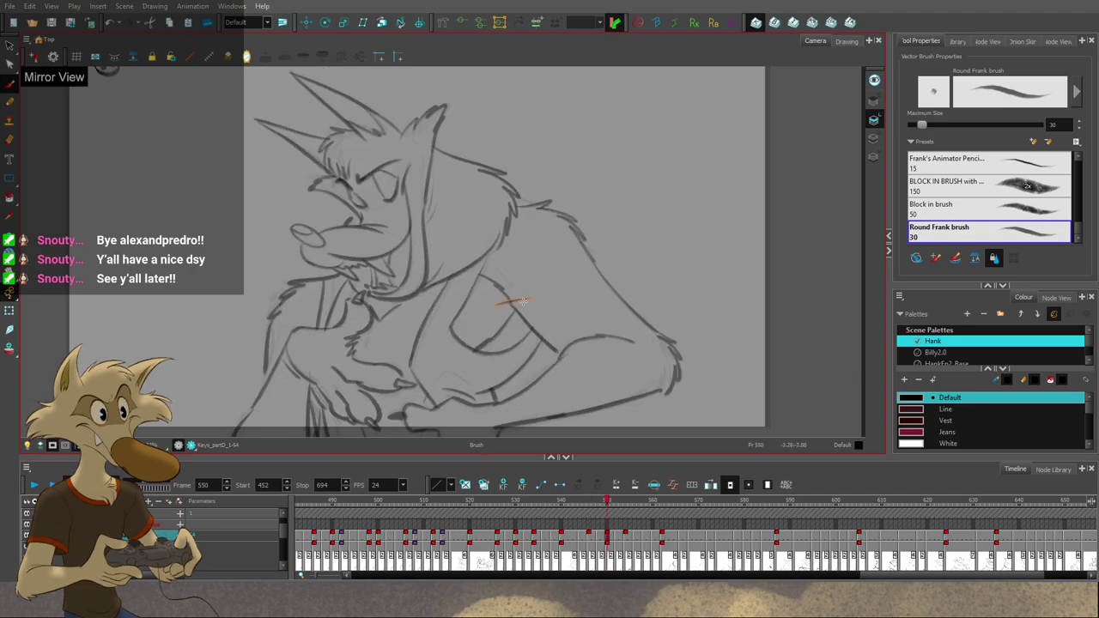
# Step: Remove the line crossing the vest's armhole on the frame 550 drawing, checking it against frame 546
pyautogui.press('.')
pyautogui.press('.')
pyautogui.press('.')
pyautogui.press('.')
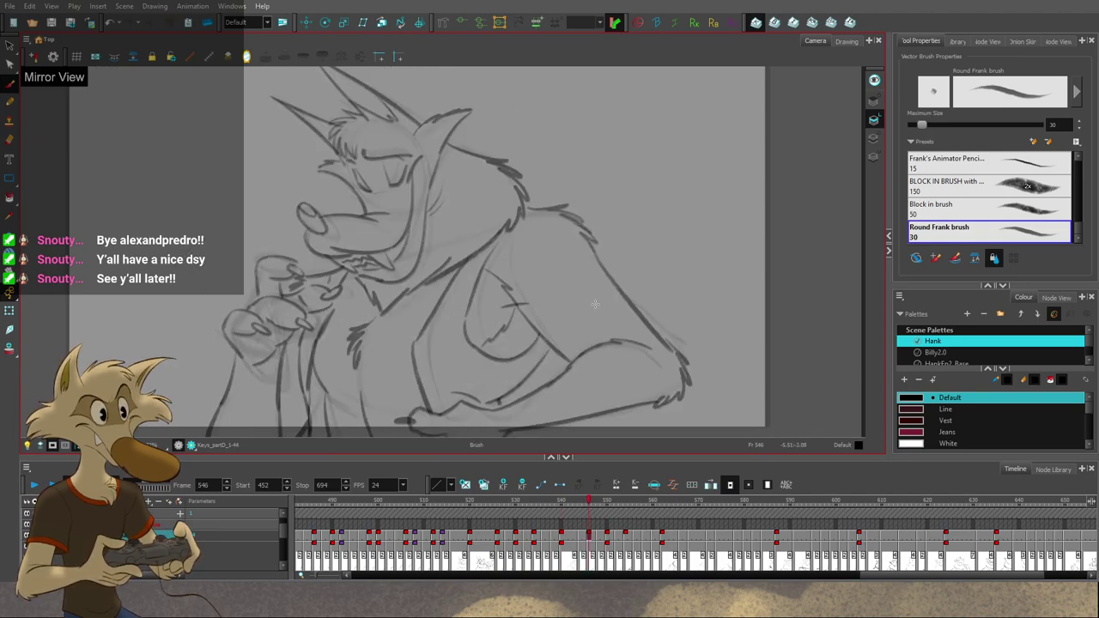
pyautogui.moveTo(495, 300); pyautogui.dragTo(529, 297)
pyautogui.press('f')
pyautogui.press('f')
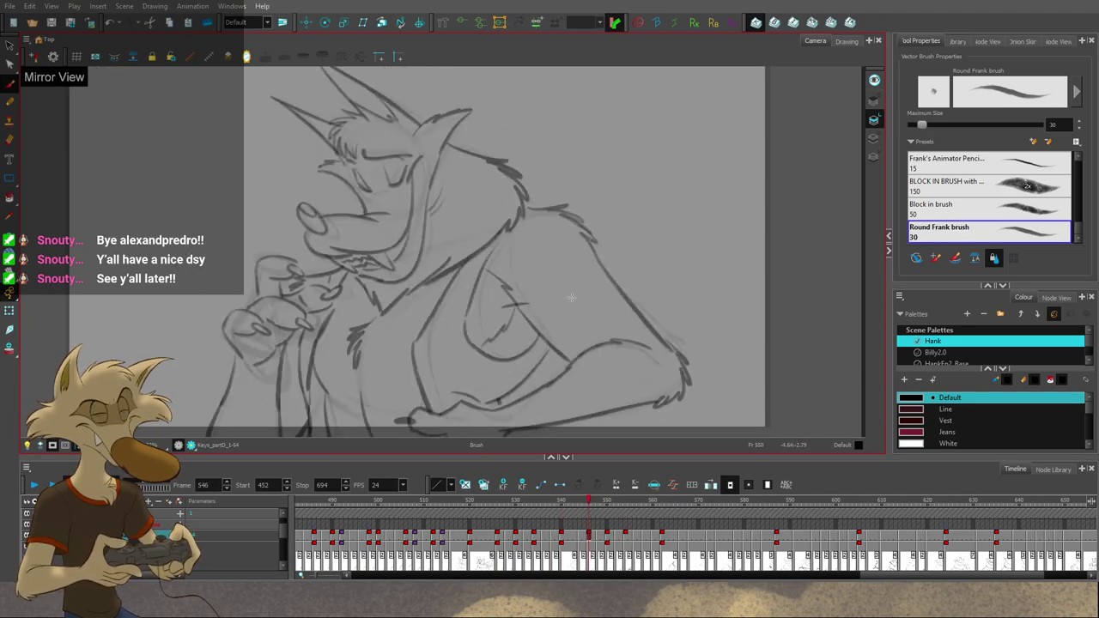
# Step: Remove the line crossing the armhole on the frame 554 drawing, using the inked key at frame 562 for comparison
pyautogui.press('g')
pyautogui.press('g')
pyautogui.press('g')
pyautogui.press('f')
pyautogui.press('g')
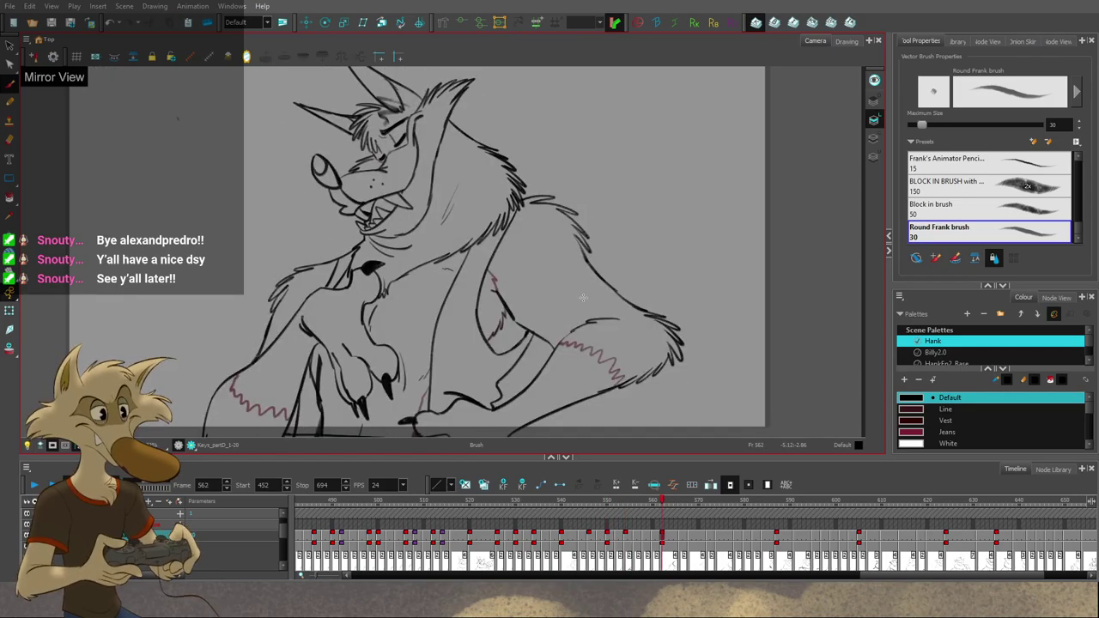
pyautogui.press('f')
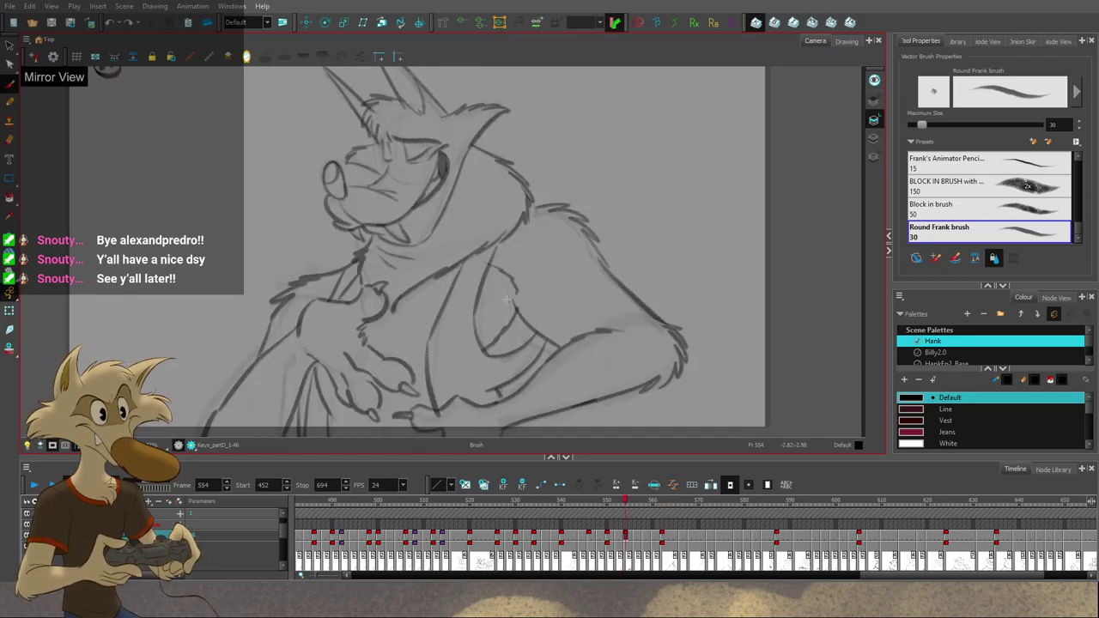
pyautogui.press('f')
pyautogui.press('f')
pyautogui.press('g')
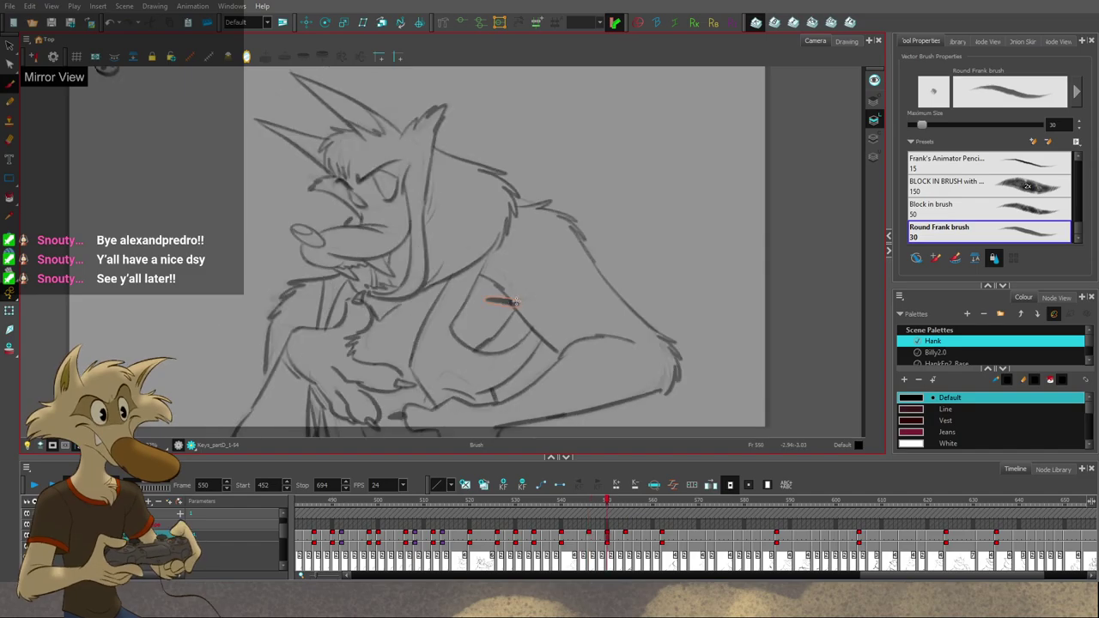
# Step: Draw a short mark just inside the upper armhole on the frame 550 drawing and check it against adjacent drawings
pyautogui.moveTo(493, 300); pyautogui.dragTo(518, 302)
pyautogui.press('f')
pyautogui.press('f')
pyautogui.press('g')
pyautogui.press('g')
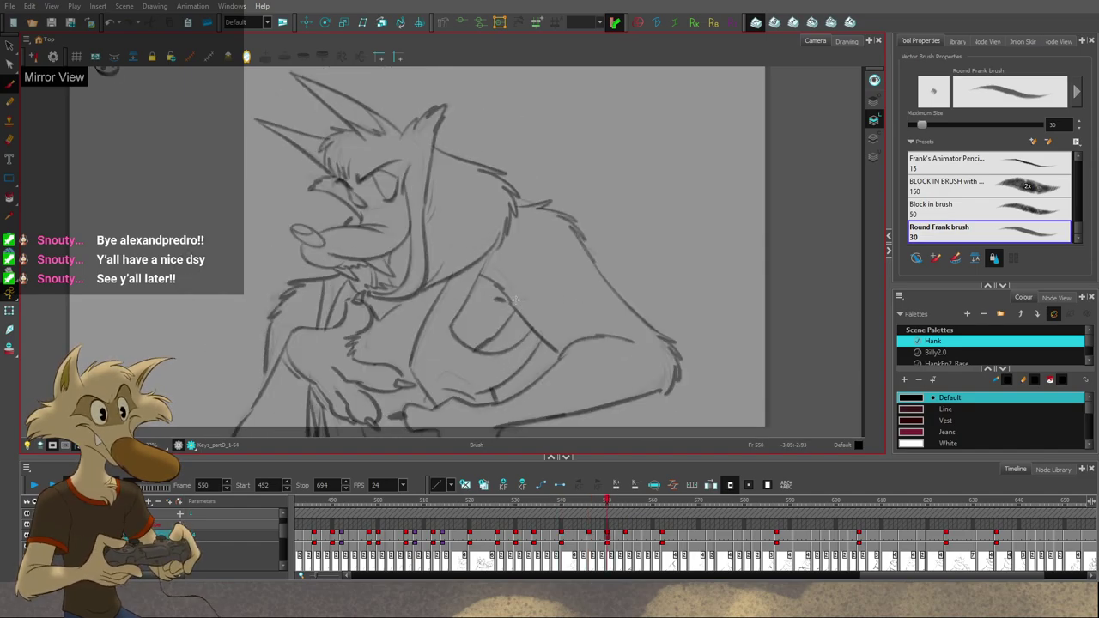
# Step: Draw a short mark across the upper edge of the vest's armhole on the frame 554 drawing
pyautogui.press('.')
pyautogui.press('.')
pyautogui.press('.')
pyautogui.press('.')
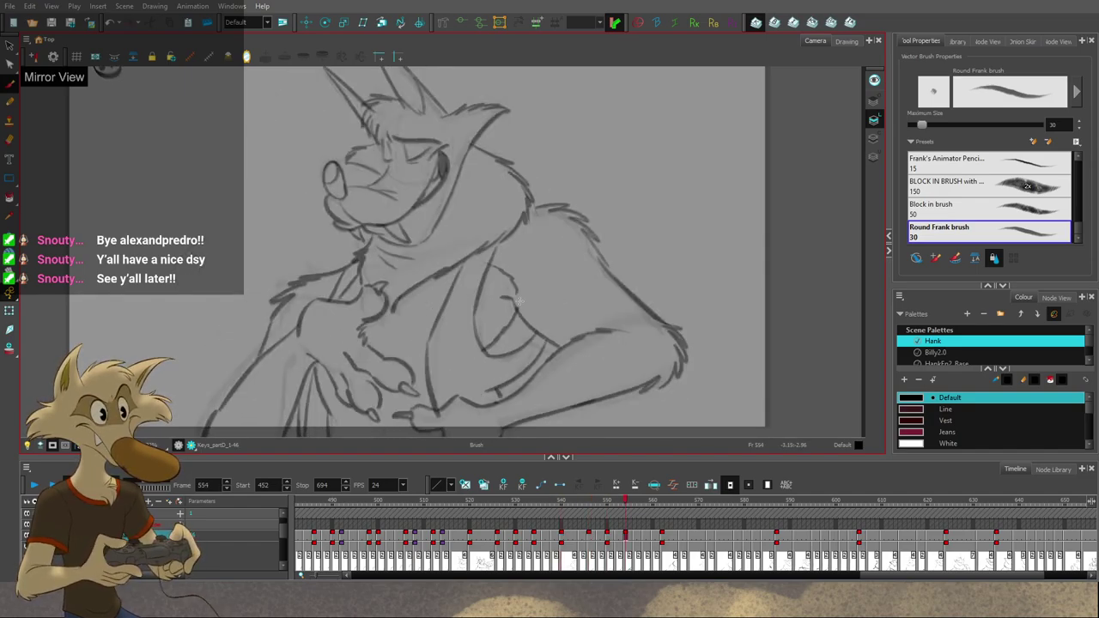
pyautogui.moveTo(505, 298); pyautogui.dragTo(525, 302)
pyautogui.hotkey('alt', 's')
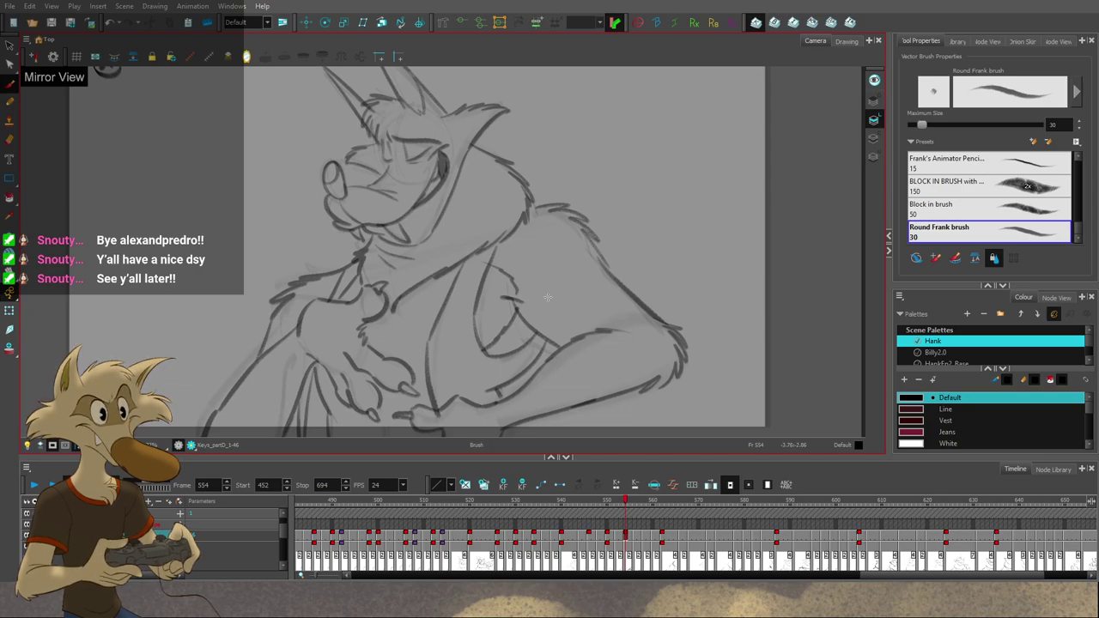
# Step: Flip the mirrored camera view back horizontally while showing the whole frame 554 drawing
pyautogui.scroll(-2, 547, 297)
pyautogui.scroll(1, 548, 297)
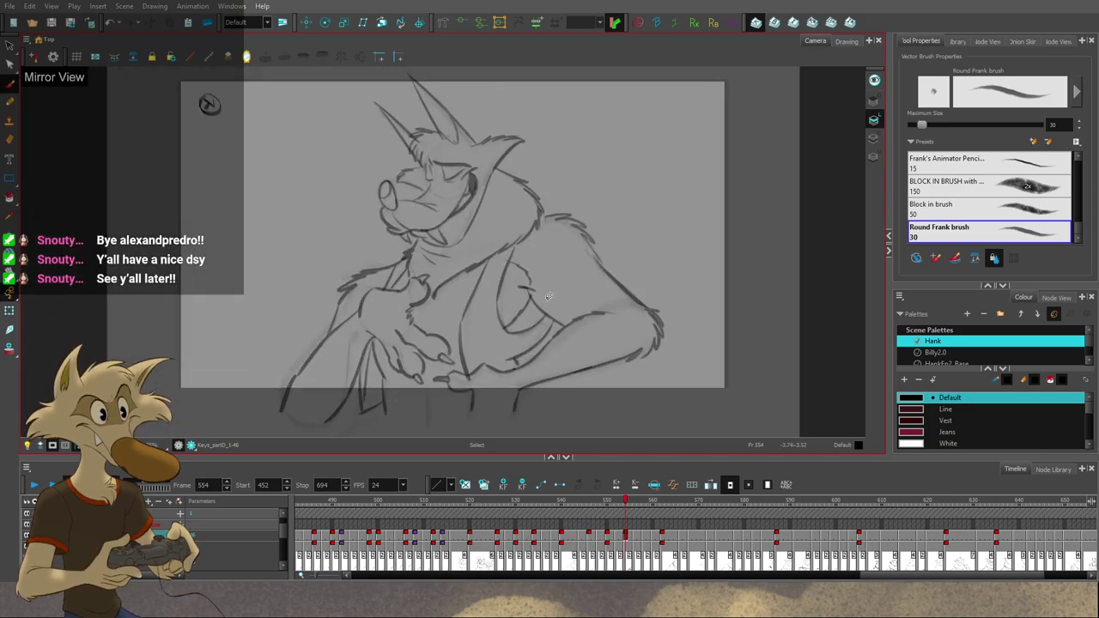
pyautogui.hotkey('alt', 'b')
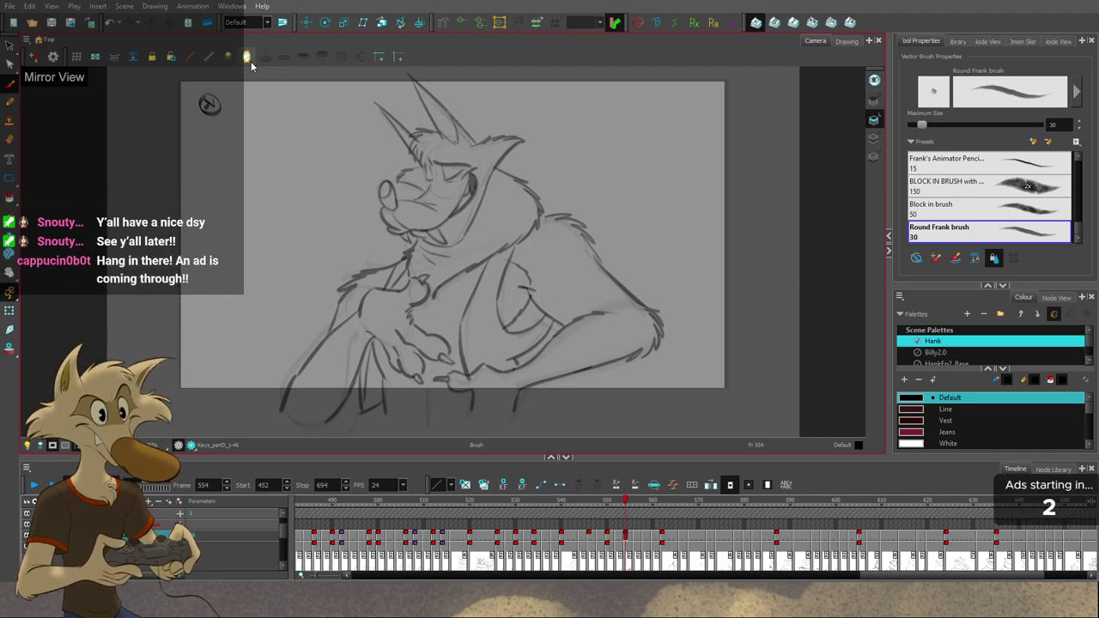
pyautogui.click(247, 57)
# Step: Examine the purple-marked drawings between frames 443 and 461 in the timeline
pyautogui.moveTo(893, 575); pyautogui.dragTo(801, 572)
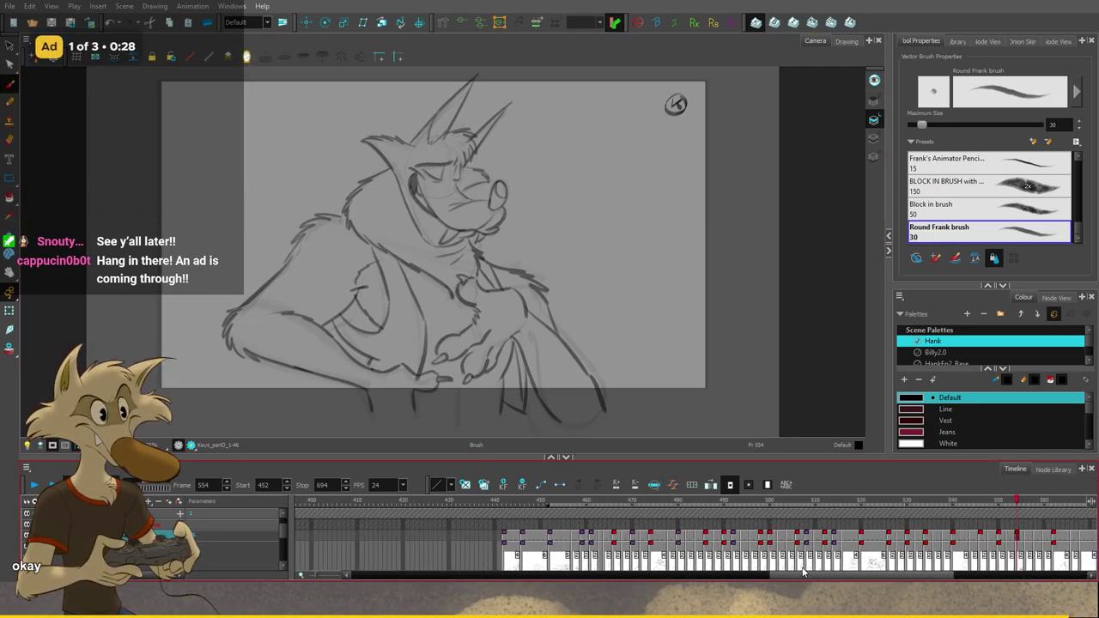
pyautogui.moveTo(512, 536); pyautogui.dragTo(586, 543)
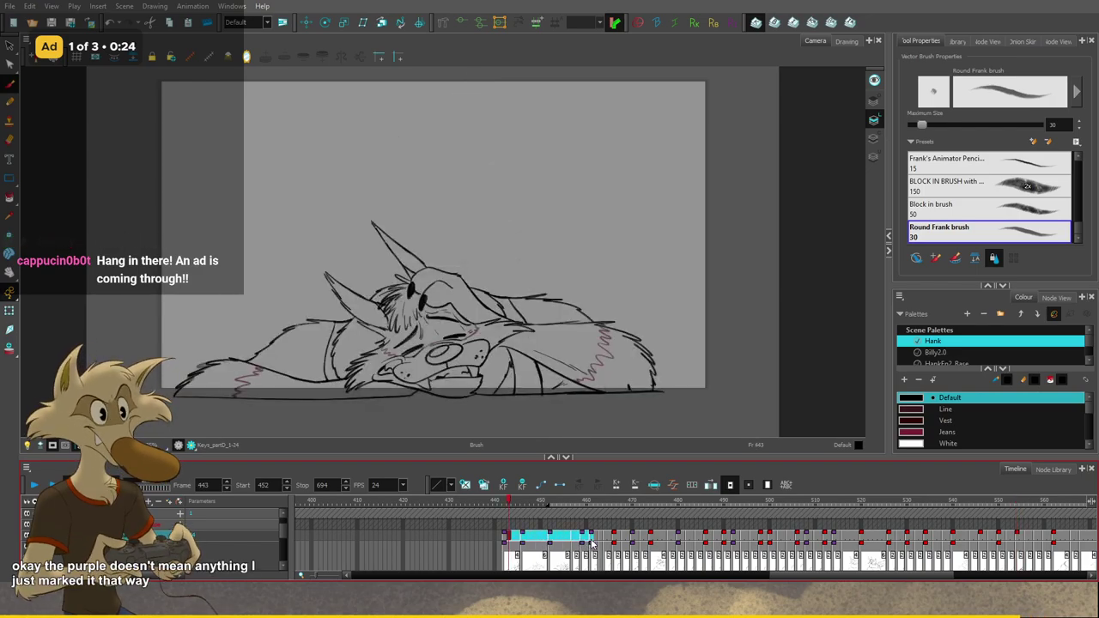
pyautogui.click(599, 541)
pyautogui.click(584, 540)
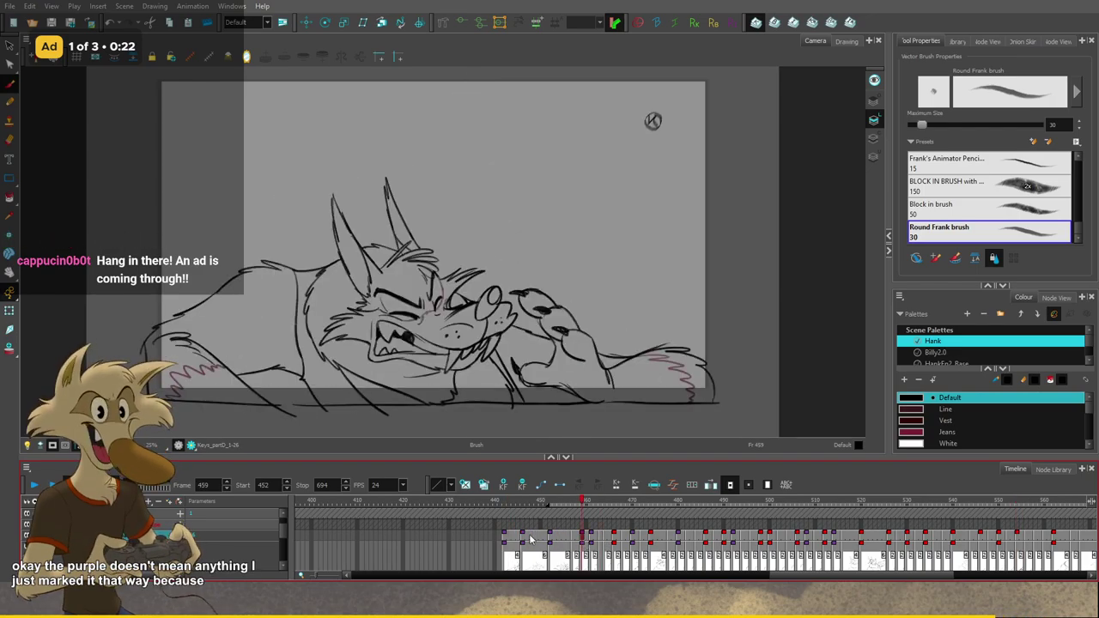
pyautogui.moveTo(512, 537); pyautogui.dragTo(590, 542)
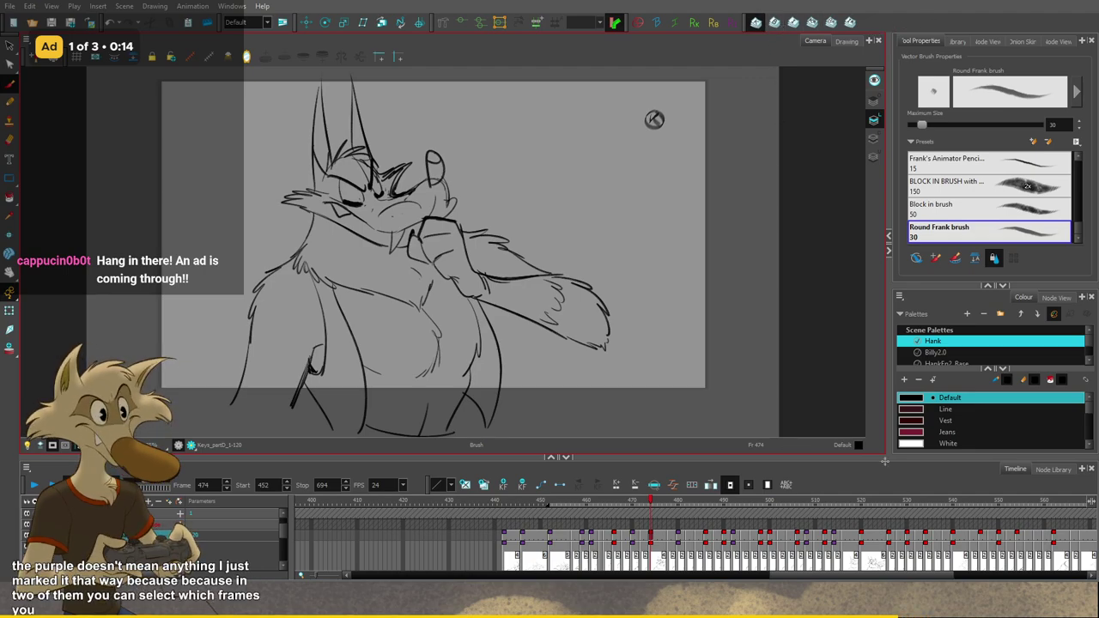
# Step: Flip back through the red-marked key drawings from frame 540 past frame 520 to frame 506
pyautogui.click(953, 526)
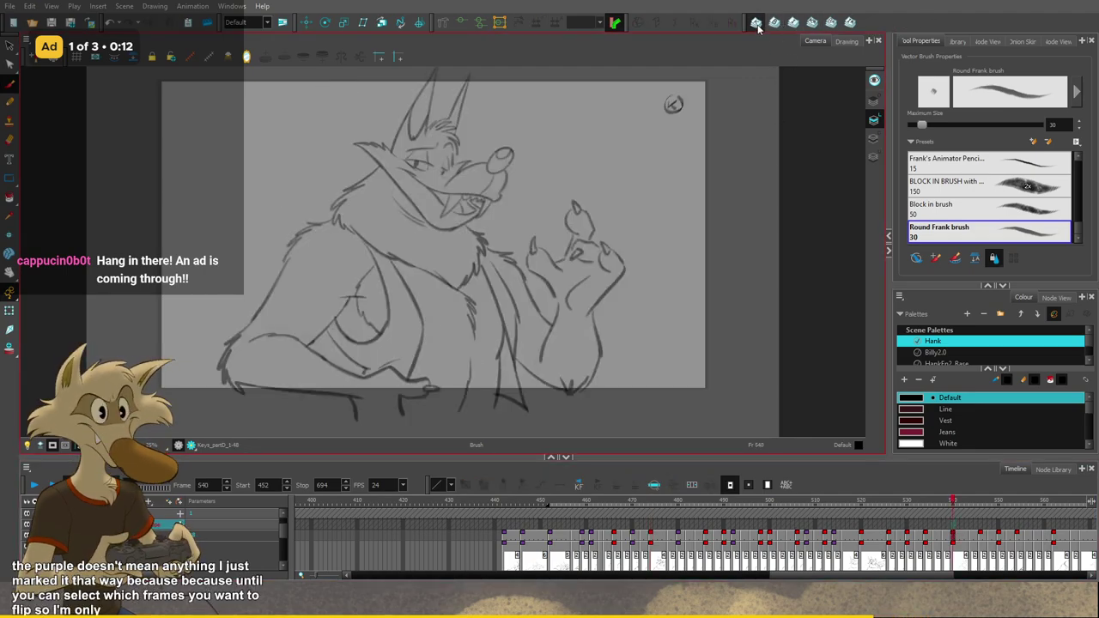
pyautogui.click(953, 536)
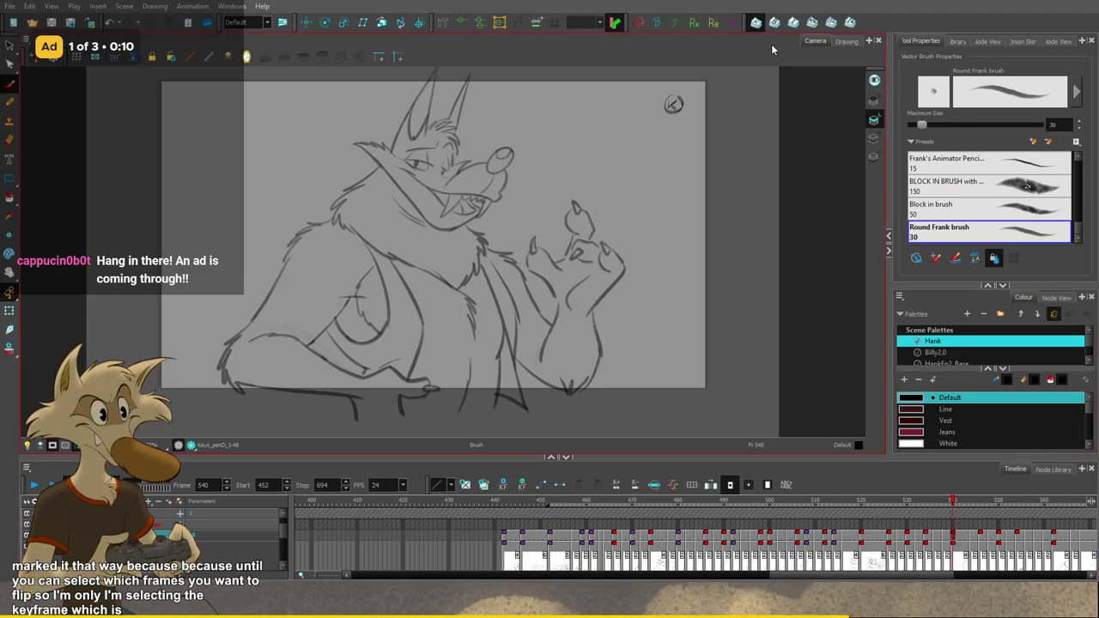
pyautogui.press('f')
pyautogui.press('f')
pyautogui.press('f')
pyautogui.press('f')
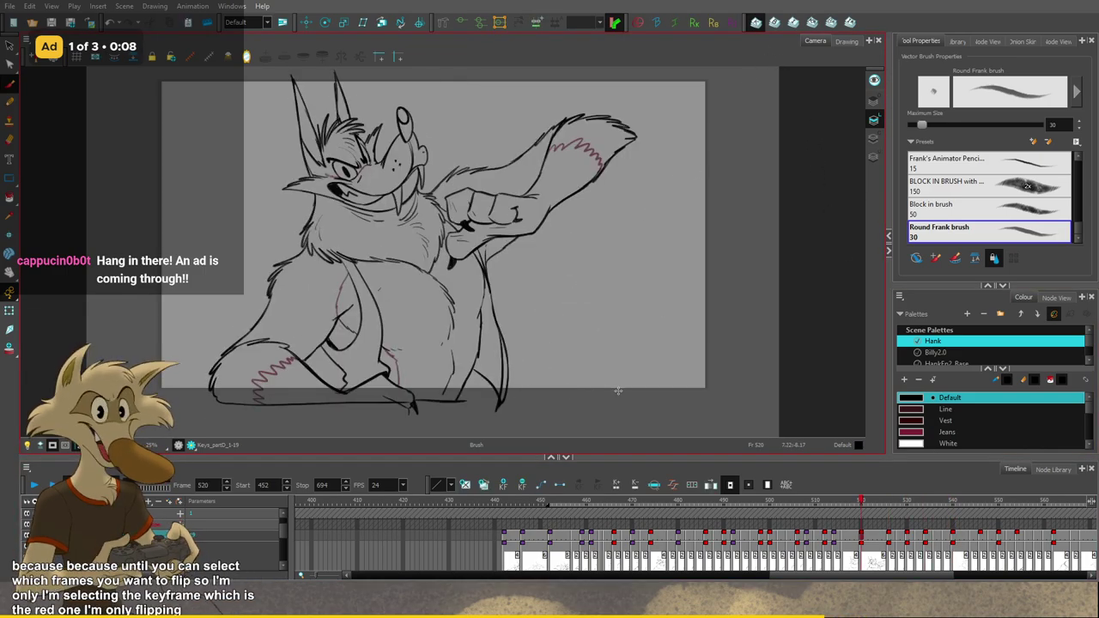
pyautogui.press(',')
pyautogui.press(',')
pyautogui.press(',')
pyautogui.press(',')
pyautogui.press(',')
pyautogui.press(',')
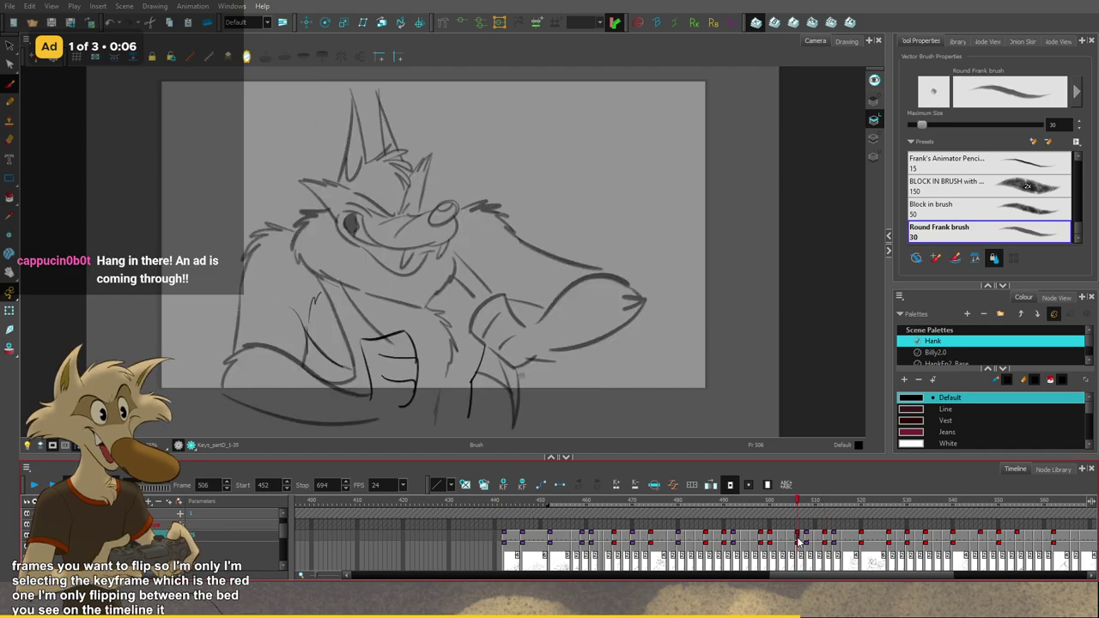
pyautogui.press('.')
pyautogui.press('.')
pyautogui.press('.')
pyautogui.press('.')
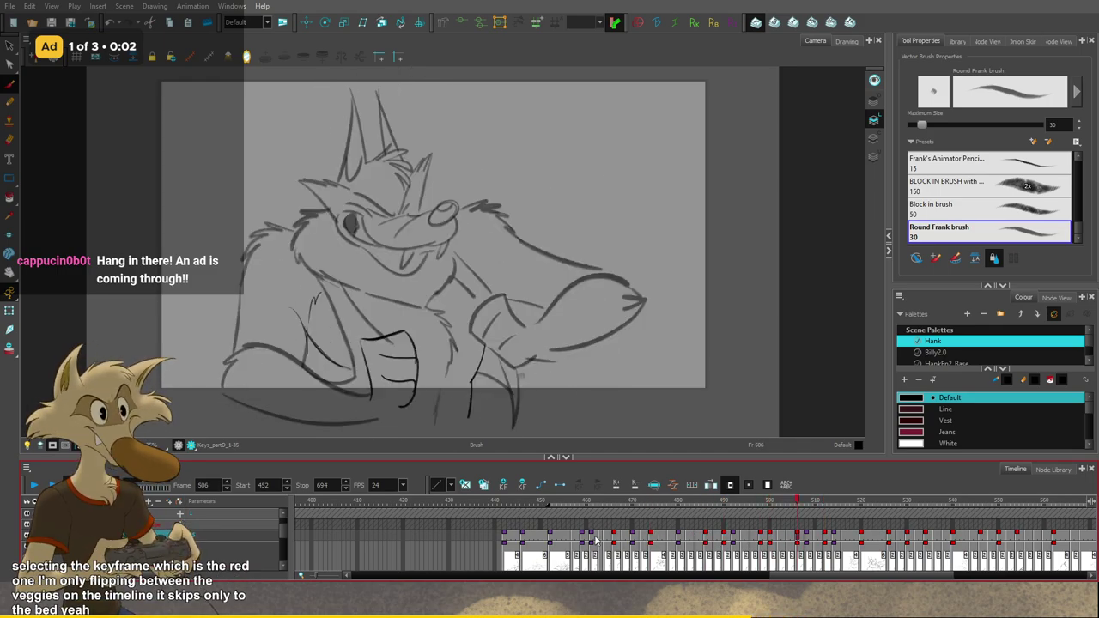
# Step: Mark the drawings from frame 443 through about frame 514 purple and test flipping around frame 520
pyautogui.moveTo(509, 537); pyautogui.dragTo(831, 540)
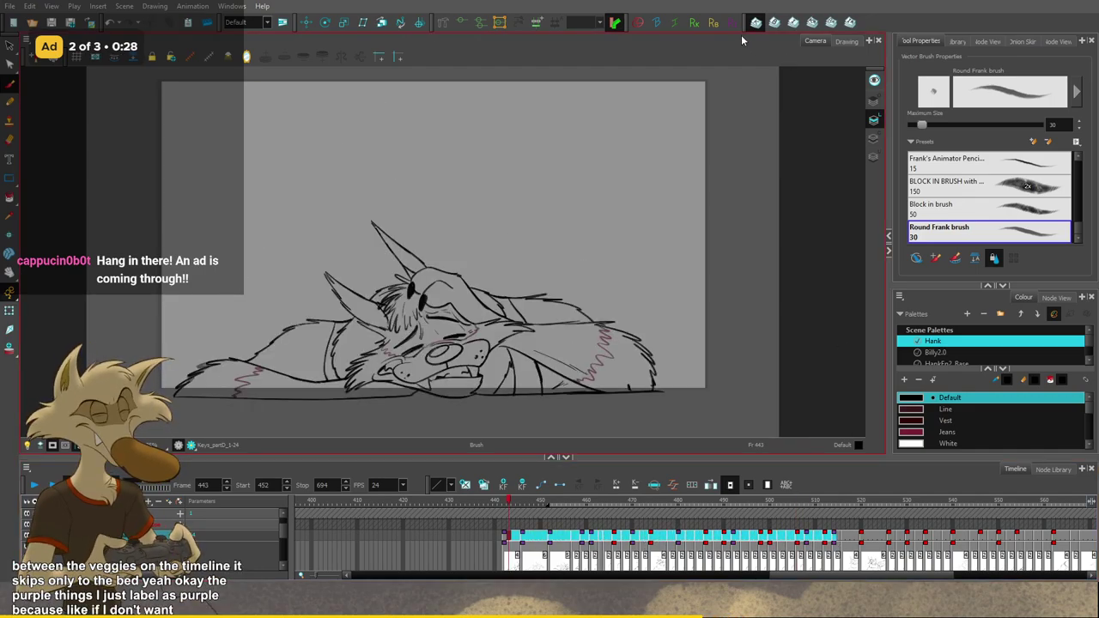
pyautogui.click(865, 541)
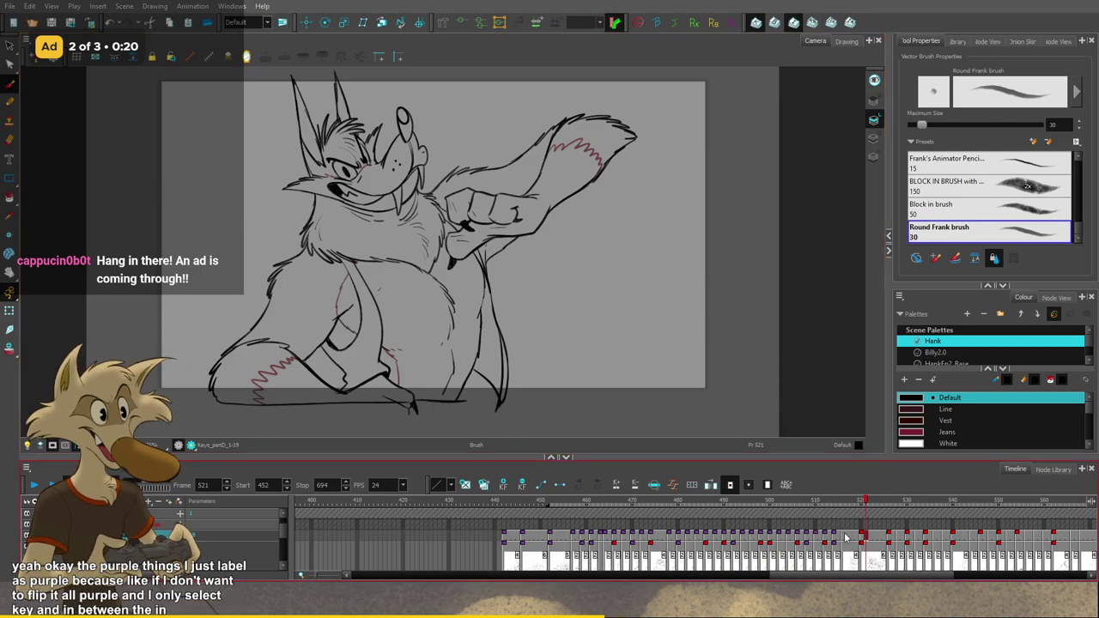
pyautogui.press('f')
pyautogui.press('f')
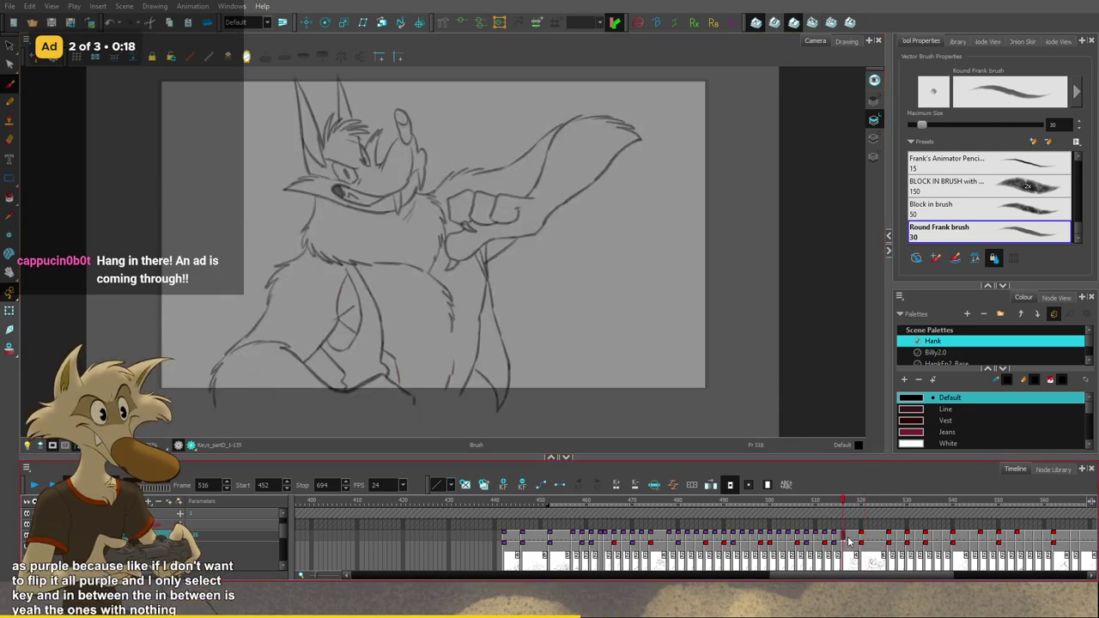
pyautogui.press('g')
pyautogui.press('g')
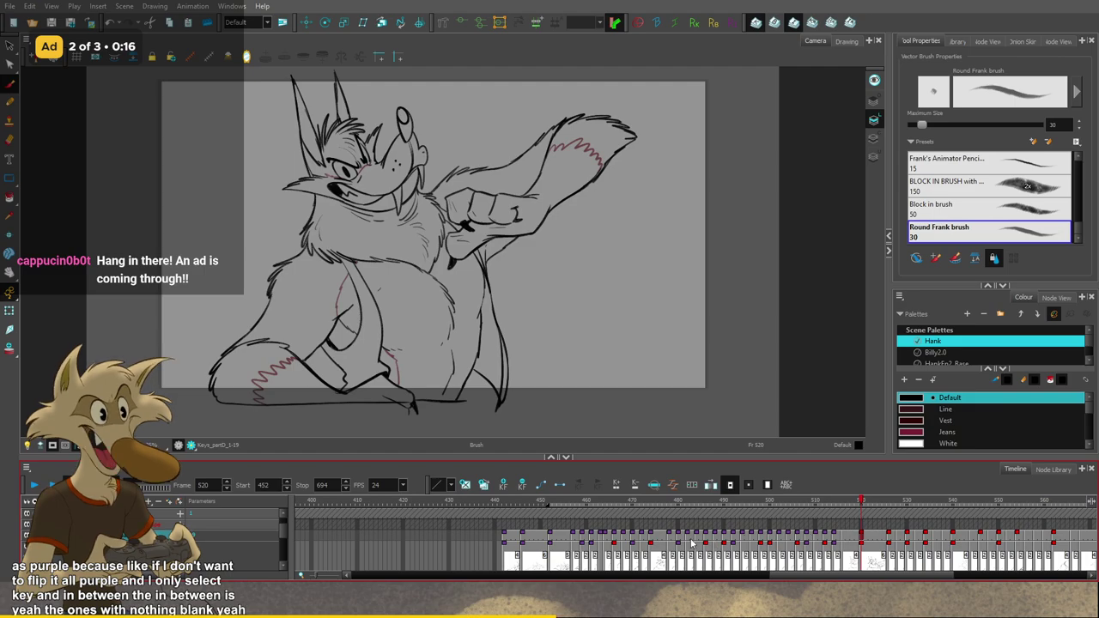
pyautogui.press(',')
pyautogui.press('.')
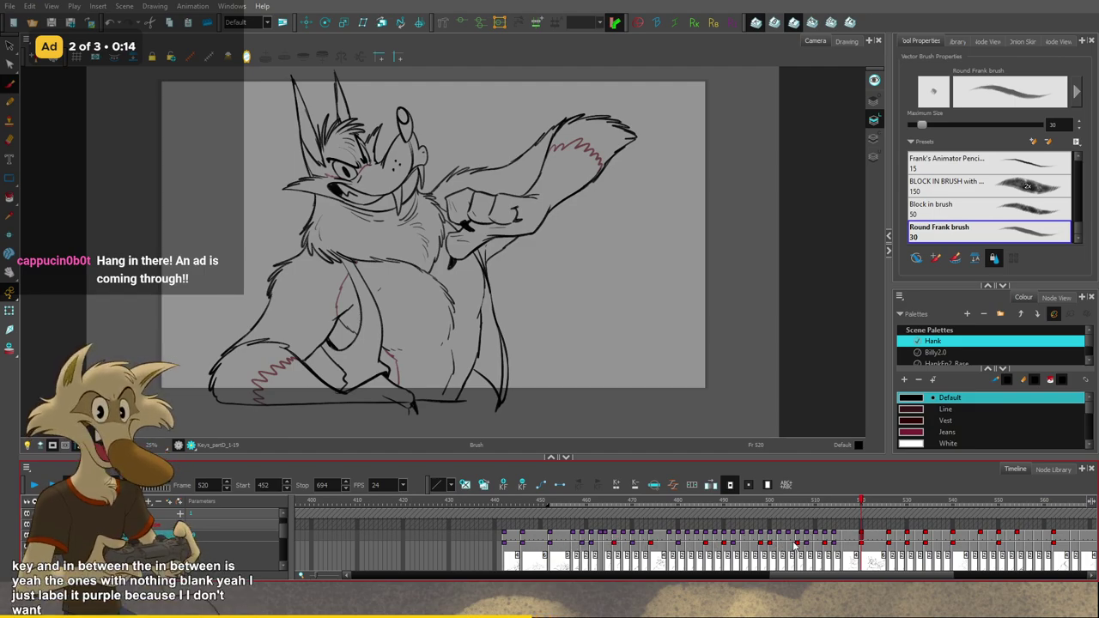
# Step: Test key flipping across the sequence around frames 674 to 678, and undo the purple marking of the earlier drawings
pyautogui.press('g')
pyautogui.press('g')
pyautogui.press('g')
pyautogui.press('f')
pyautogui.press('f')
pyautogui.press('f')
pyautogui.press('f')
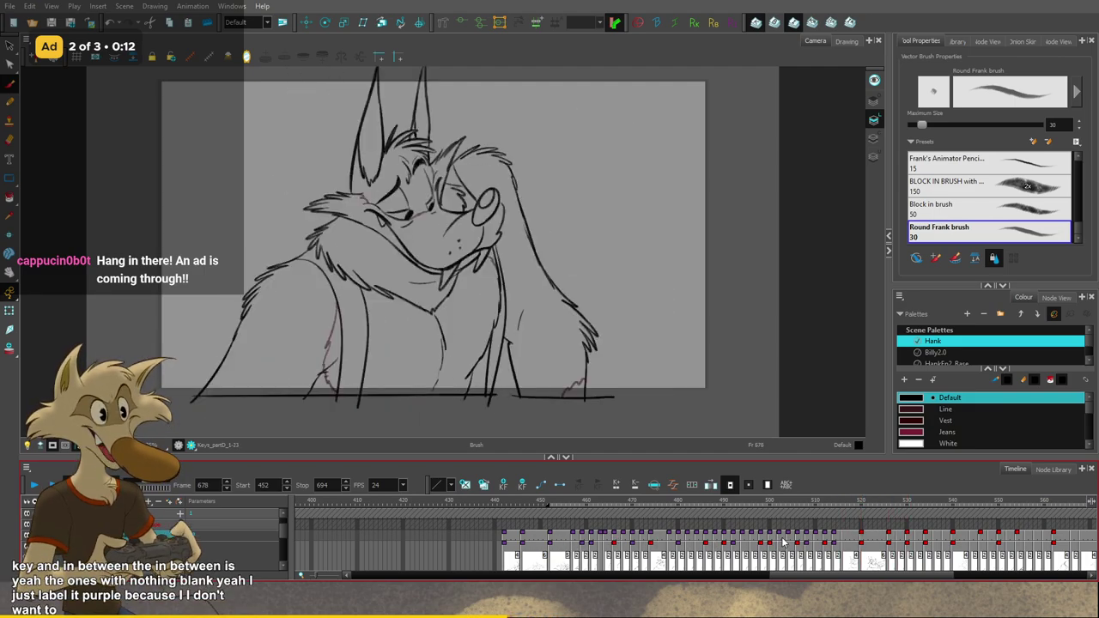
pyautogui.press('g')
pyautogui.press('g')
pyautogui.press('g')
pyautogui.press('f')
pyautogui.press('f')
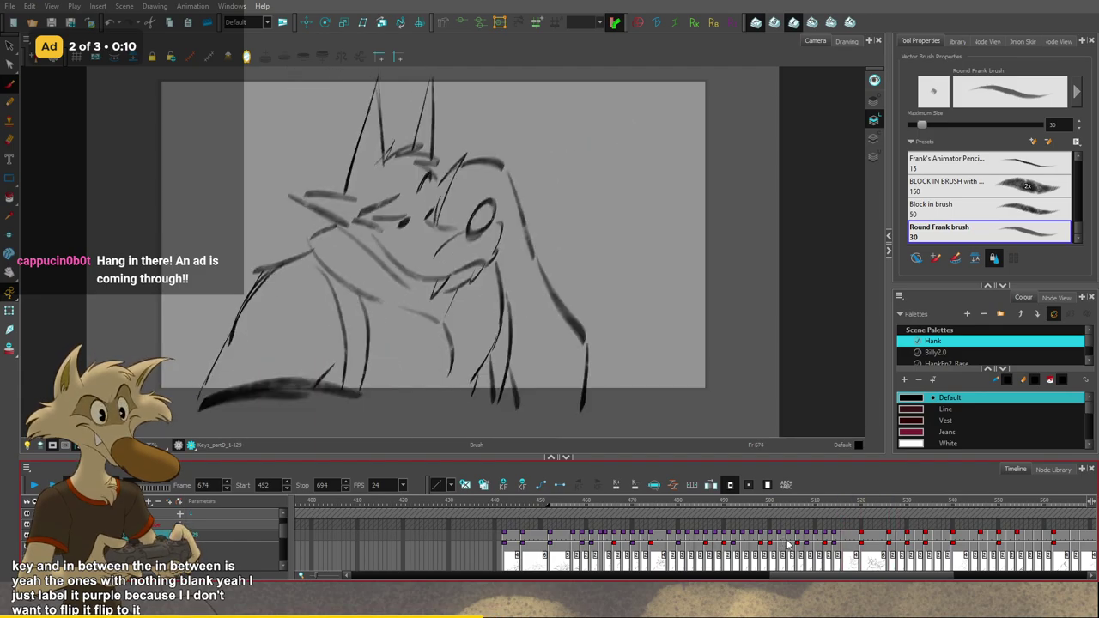
pyautogui.press('Return')
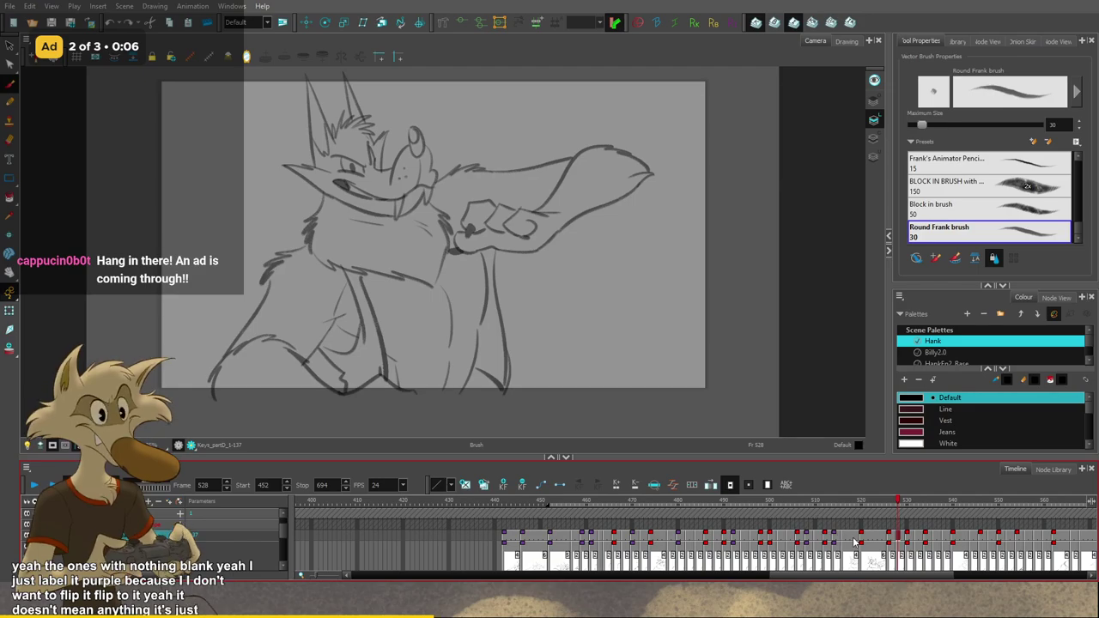
# Step: Examine the drawings from frame 515 through frame 536, comparing the red-marked keys
pyautogui.click(839, 540)
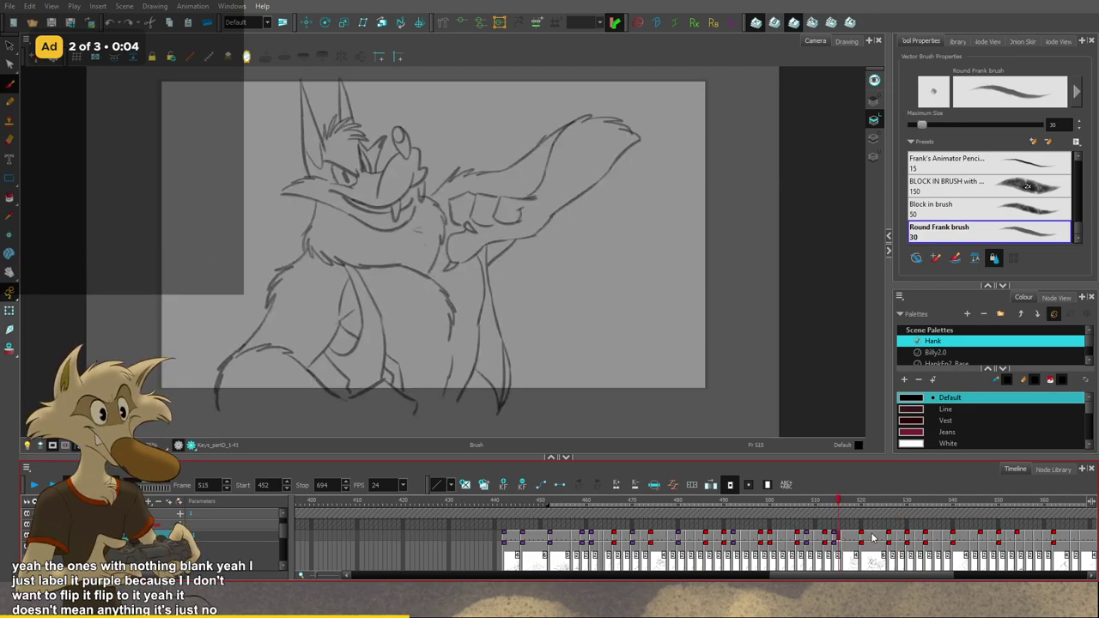
pyautogui.click(865, 539)
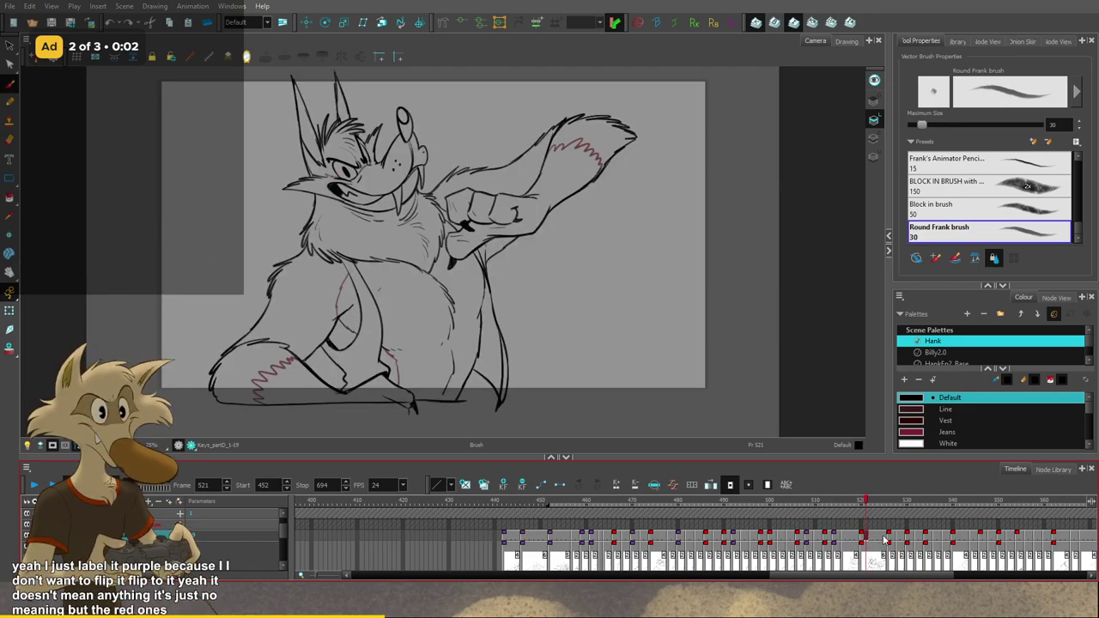
pyautogui.click(889, 540)
pyautogui.click(907, 542)
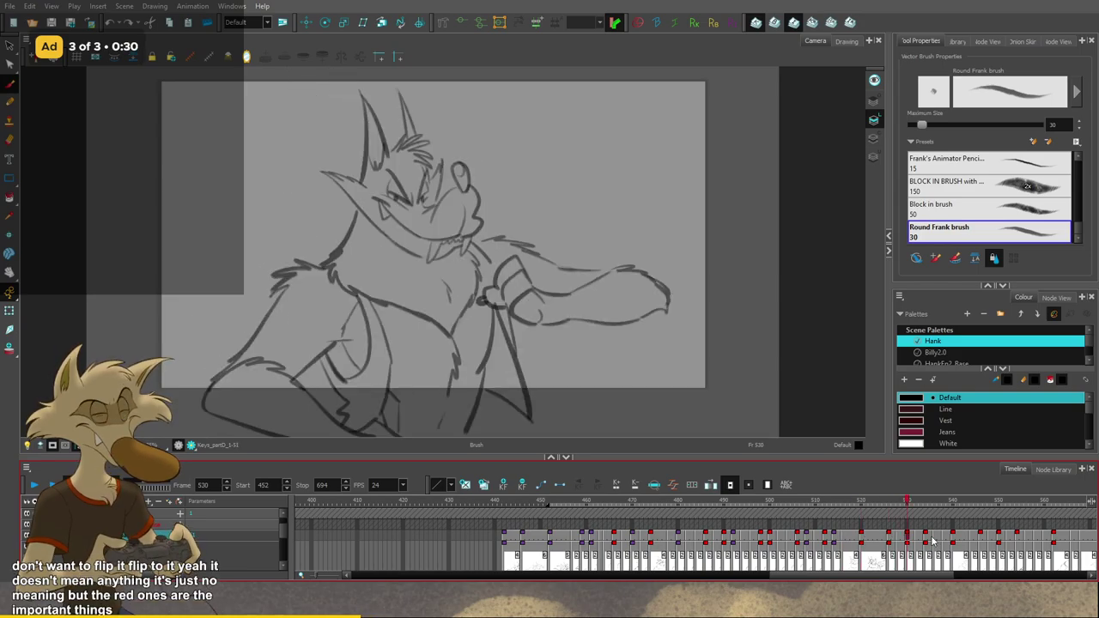
pyautogui.moveTo(933, 539)
pyautogui.mouseDown()
pyautogui.moveTo(925, 574)
pyautogui.moveTo(958, 574)
pyautogui.mouseUp()
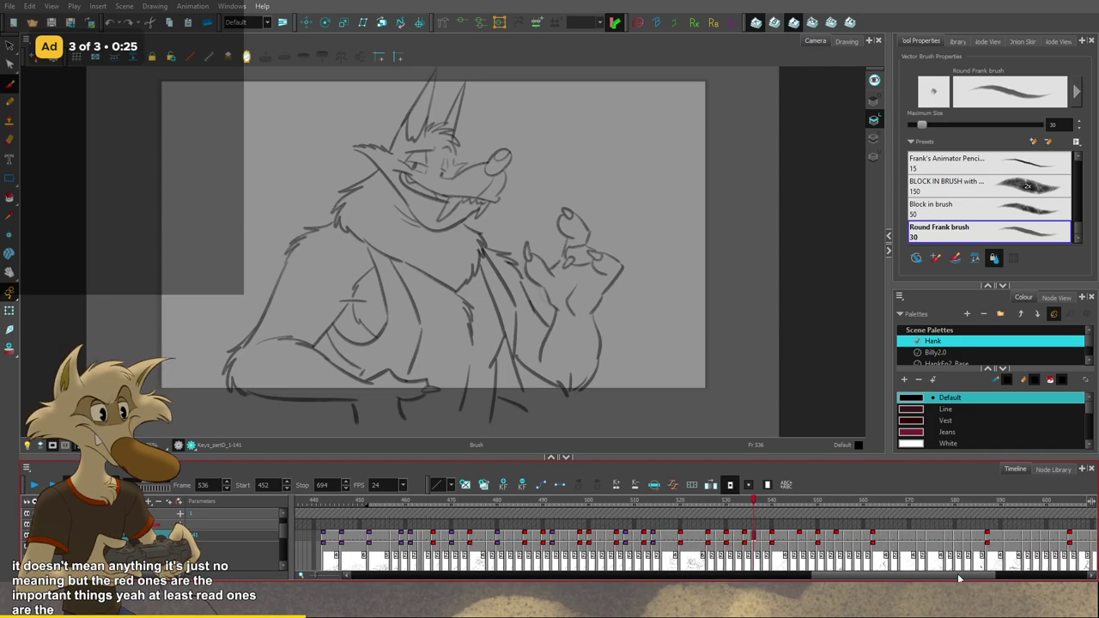
# Step: Step through the drawings between frames 532 and 544 to compare keys and breakdowns with the unmarked in-betweens
pyautogui.click(749, 538)
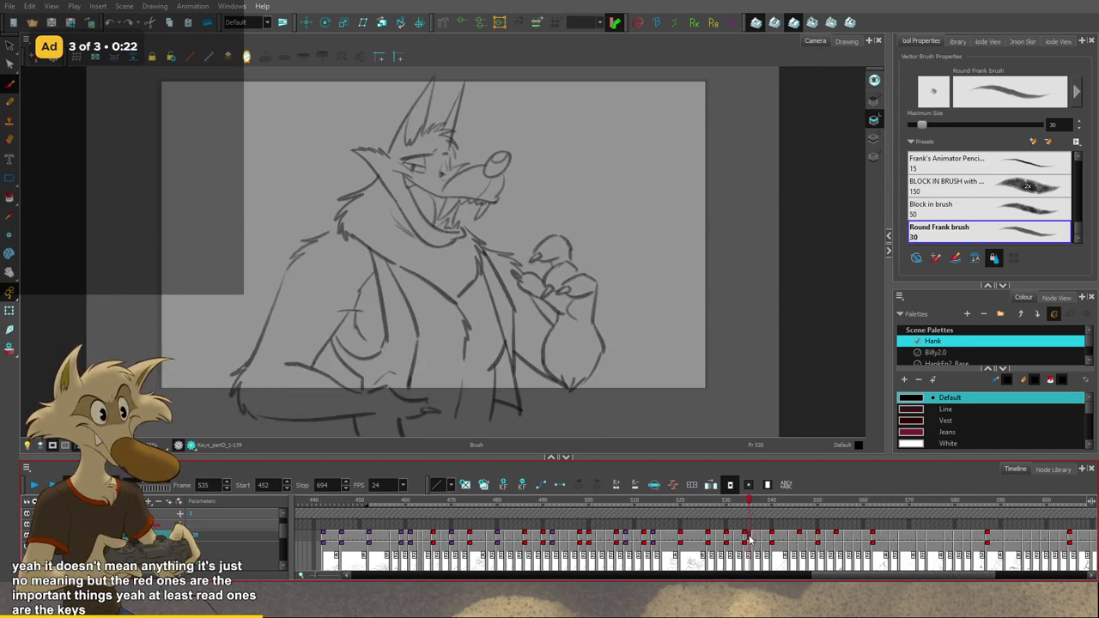
pyautogui.press(',')
pyautogui.press(',')
pyautogui.press(',')
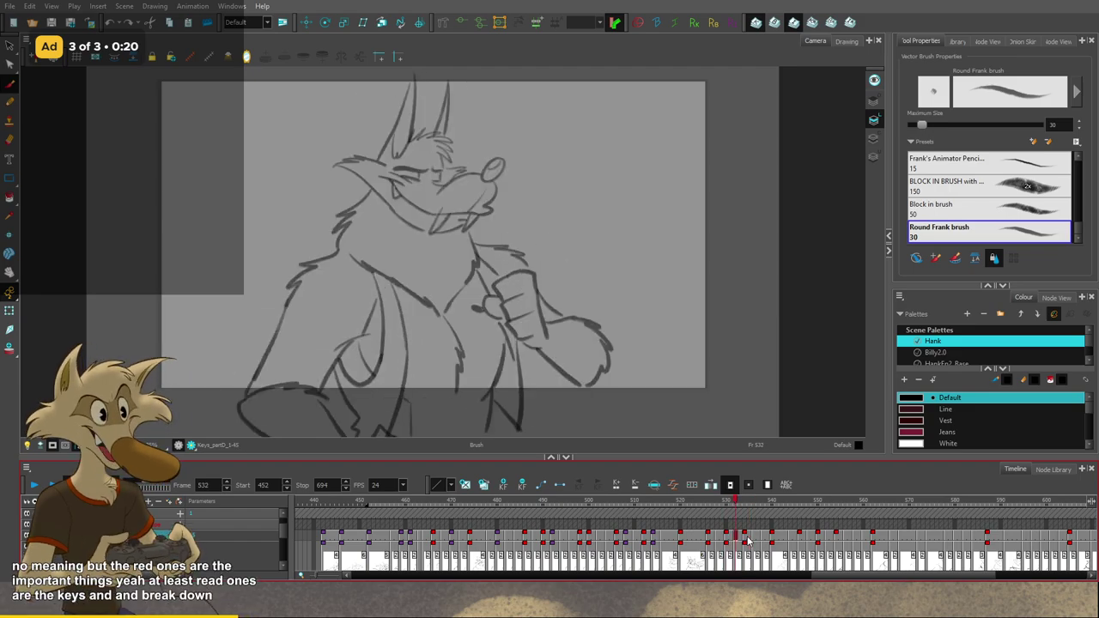
pyautogui.press('.')
pyautogui.press('.')
pyautogui.press('.')
pyautogui.press('.')
pyautogui.press('.')
pyautogui.press('.')
pyautogui.press('.')
pyautogui.press('.')
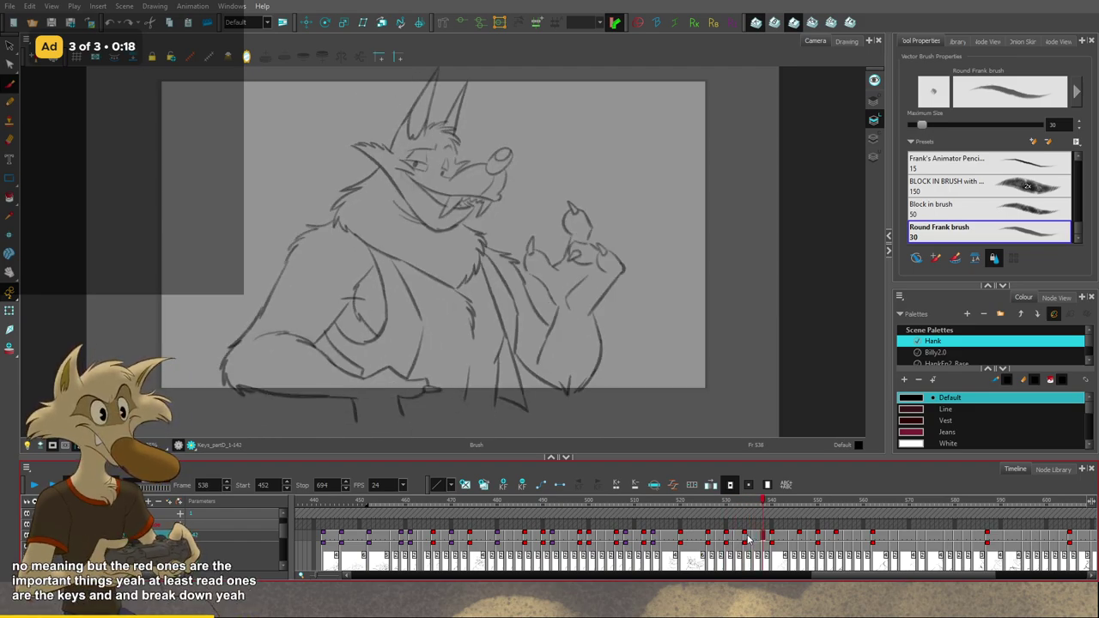
pyautogui.press('.')
pyautogui.press('.')
pyautogui.press('.')
pyautogui.press('.')
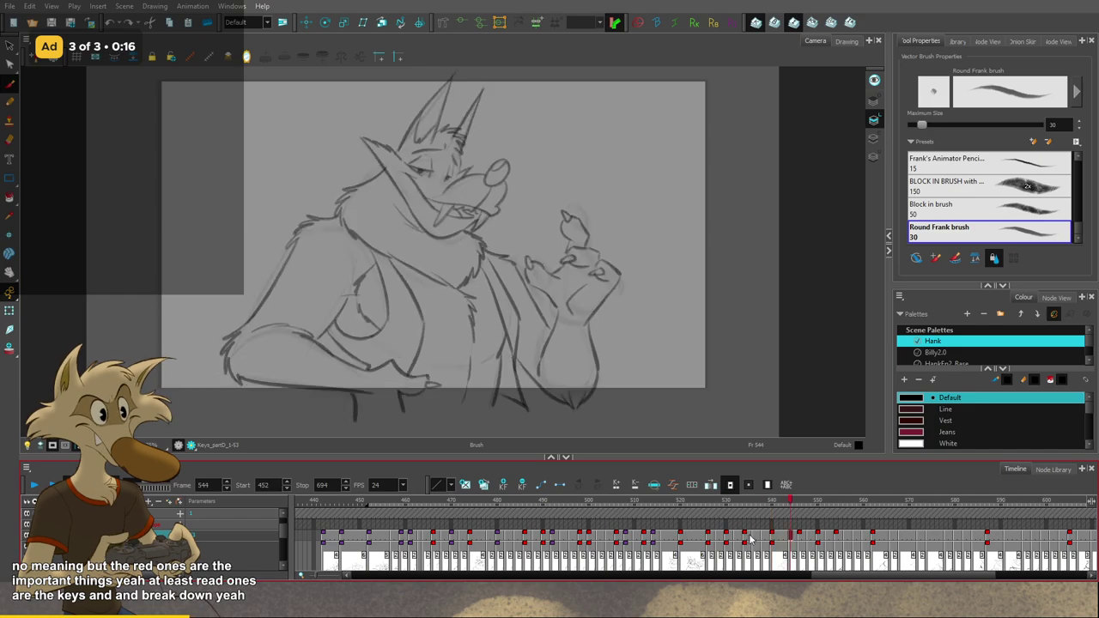
# Step: Examine individual drawings back along the timeline from frame 538, including frames 532, 515, 509, 493 and 480
pyautogui.click(764, 542)
pyautogui.click(757, 540)
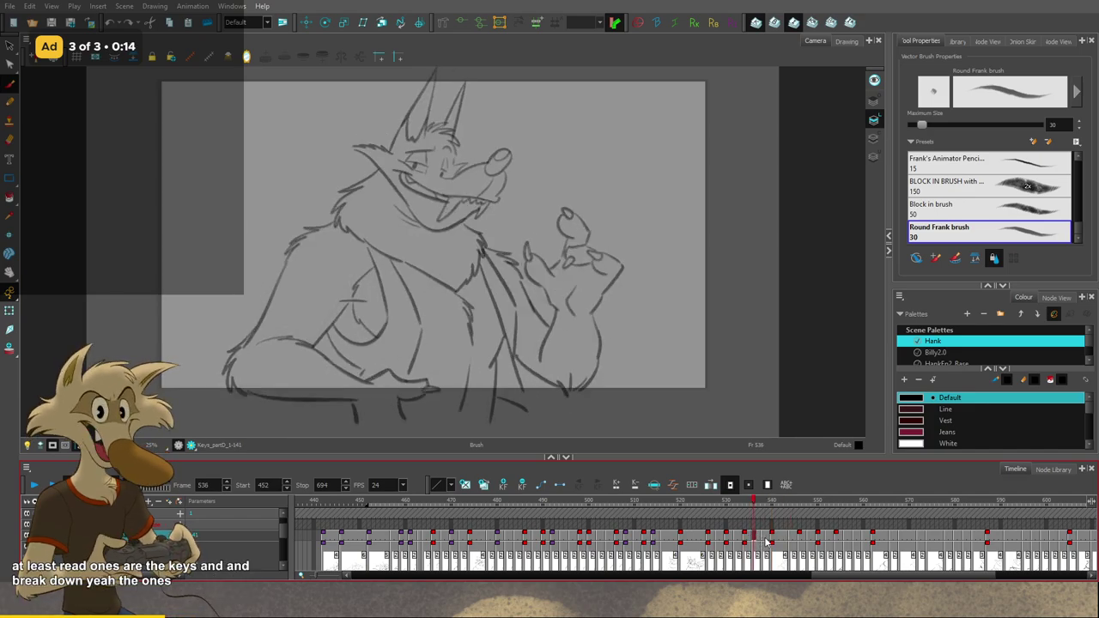
pyautogui.click(764, 543)
pyautogui.click(736, 540)
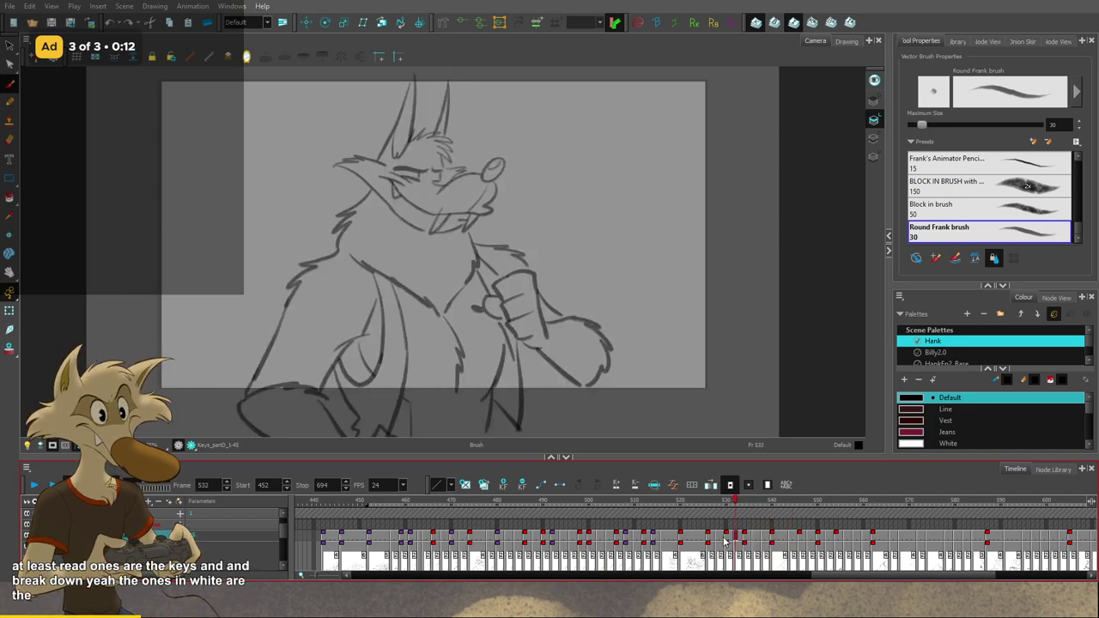
pyautogui.click(724, 540)
pyautogui.moveTo(721, 502); pyautogui.dragTo(657, 539)
pyautogui.click(690, 533)
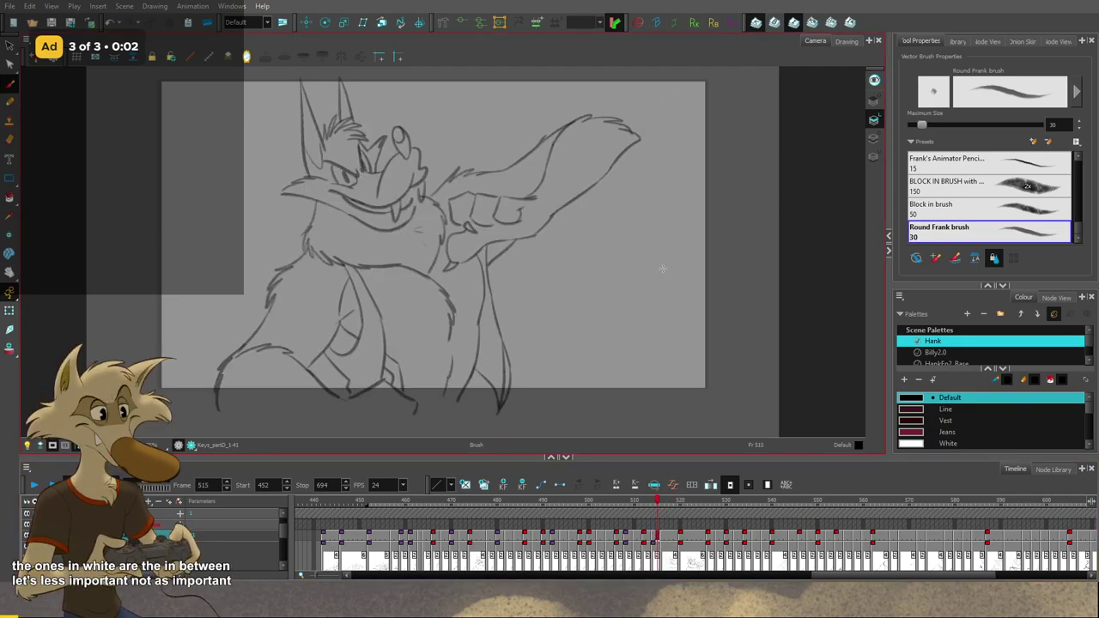
pyautogui.click(640, 500)
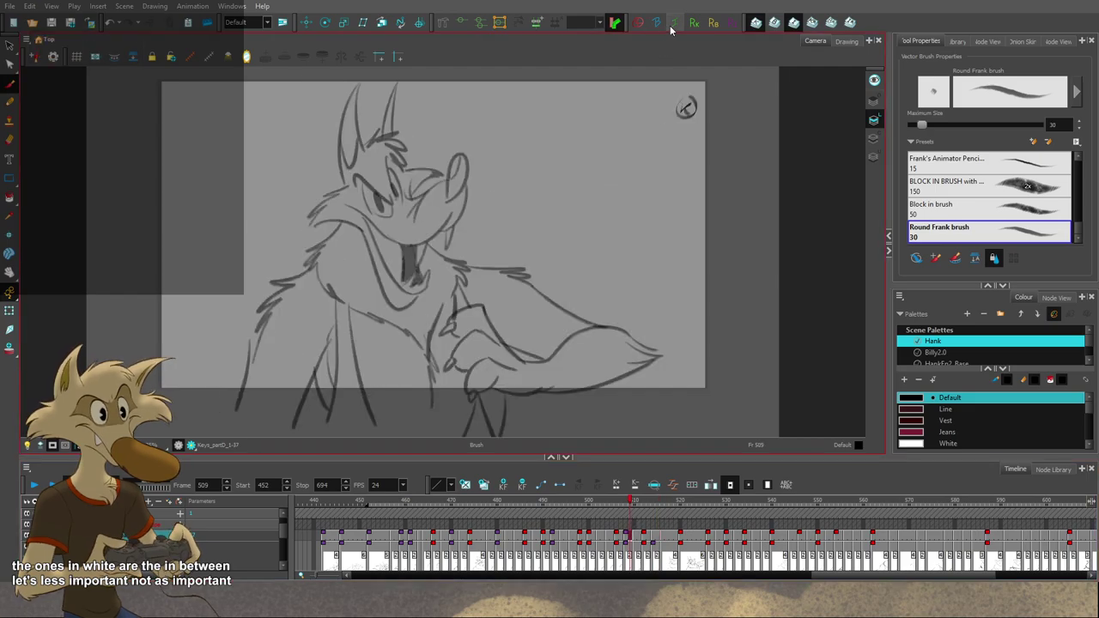
pyautogui.click(556, 534)
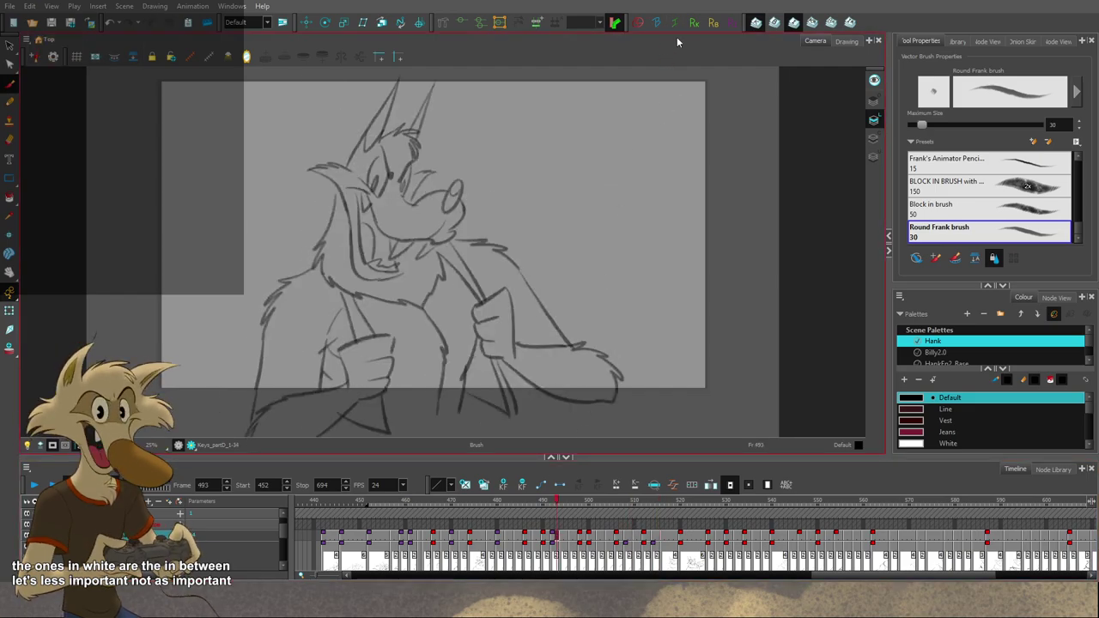
pyautogui.click(496, 538)
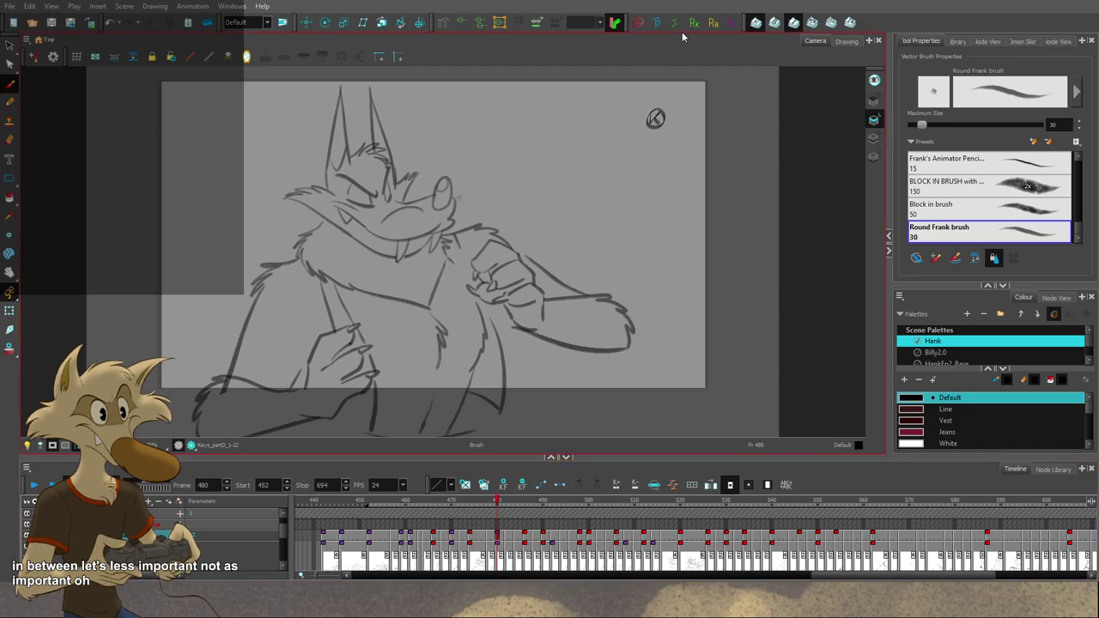
# Step: Clear the purple marking from the exposed drawings between about frames 446 and 462
pyautogui.click(460, 538)
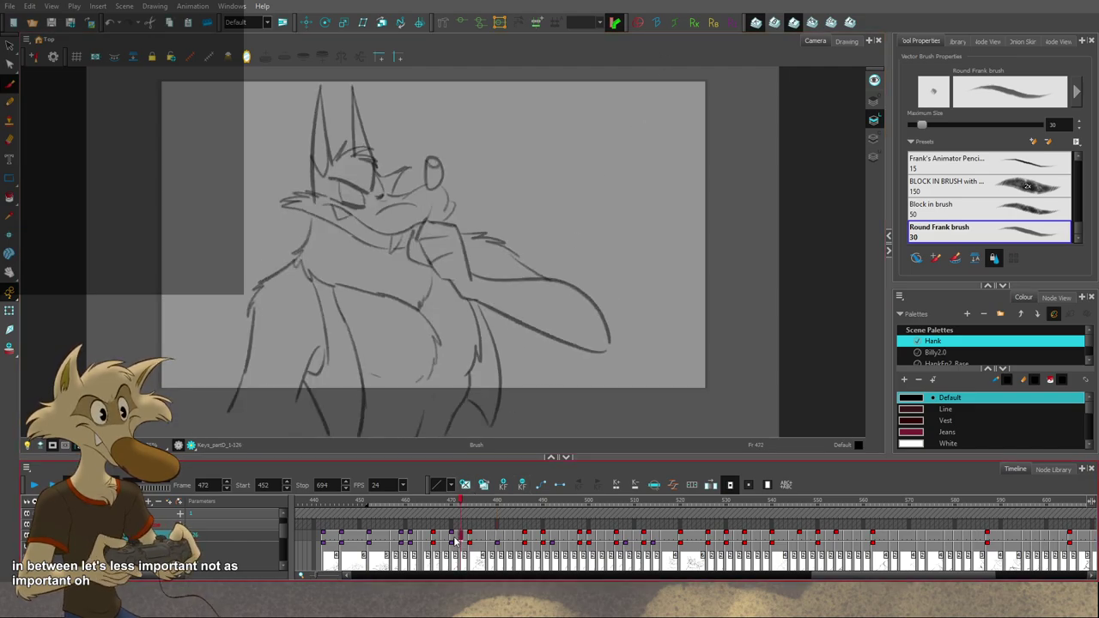
pyautogui.click(456, 539)
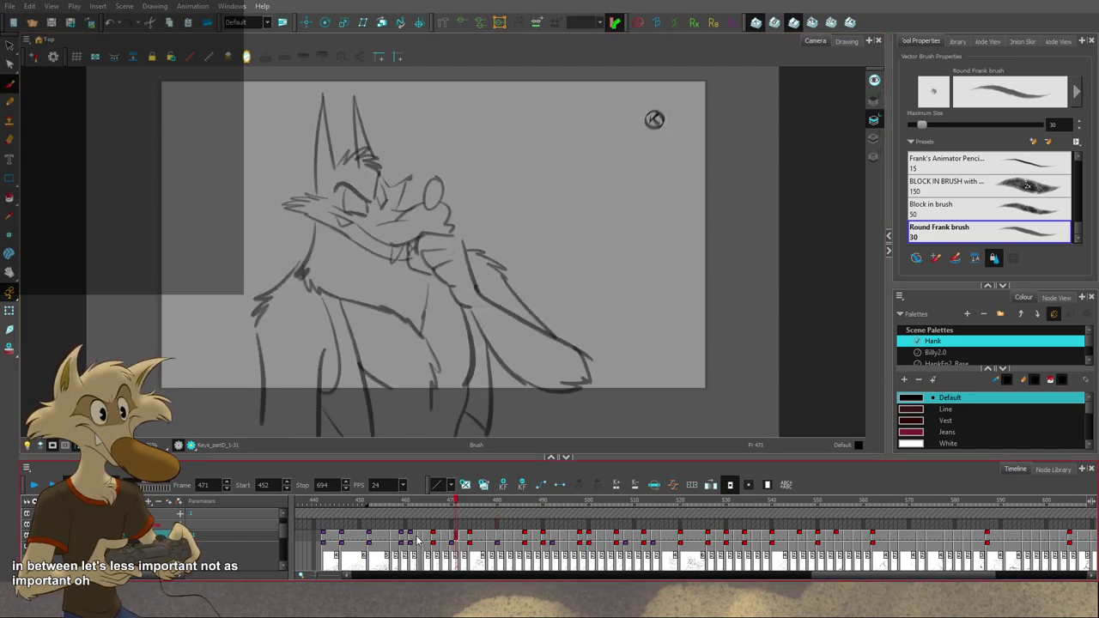
pyautogui.moveTo(418, 541); pyautogui.dragTo(340, 539)
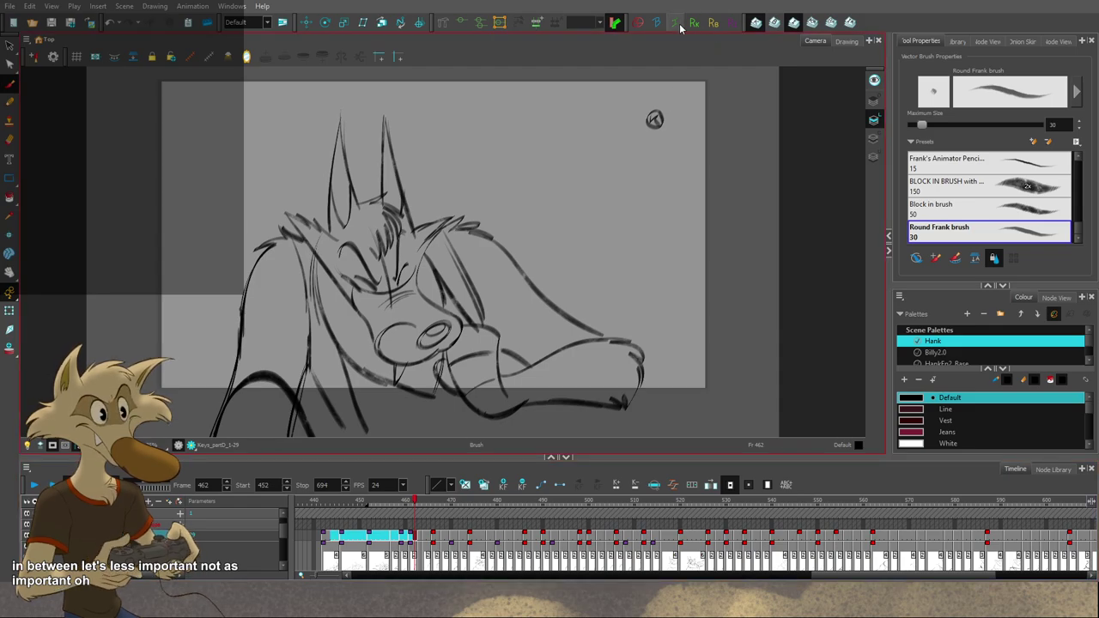
# Step: Examine the drawings and marked keys from frame 489 through frame 498
pyautogui.click(541, 538)
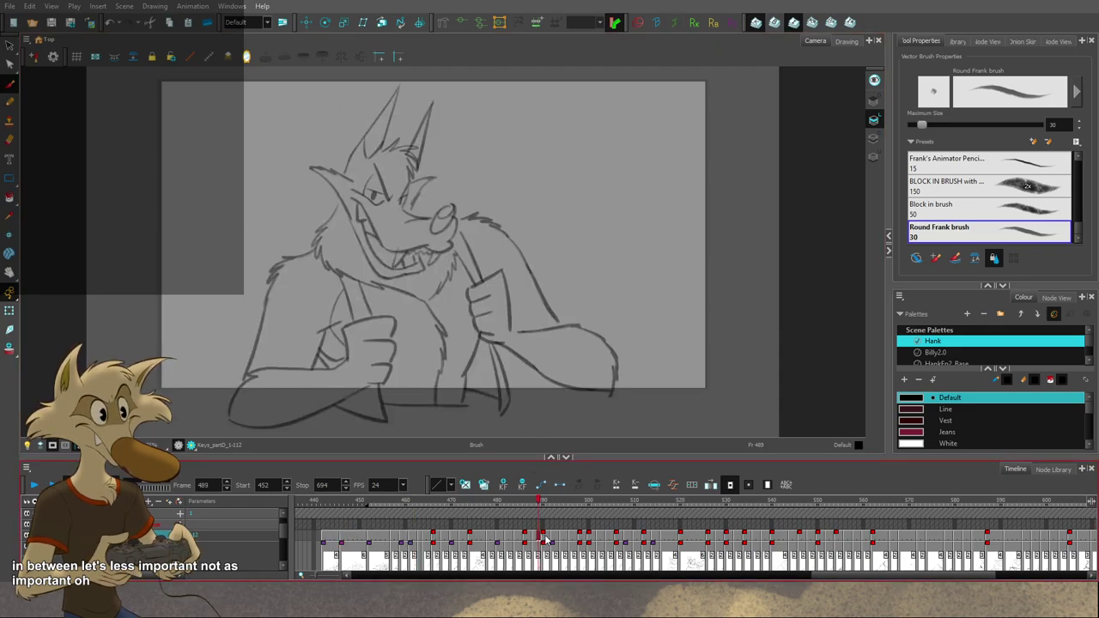
pyautogui.click(544, 538)
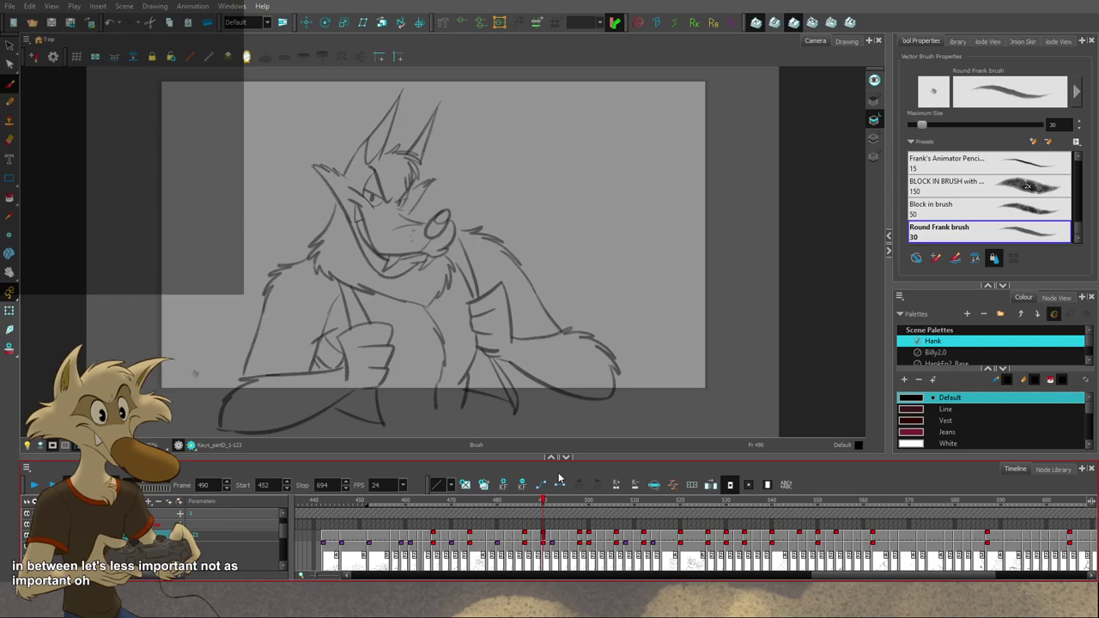
pyautogui.press('g')
pyautogui.press('g')
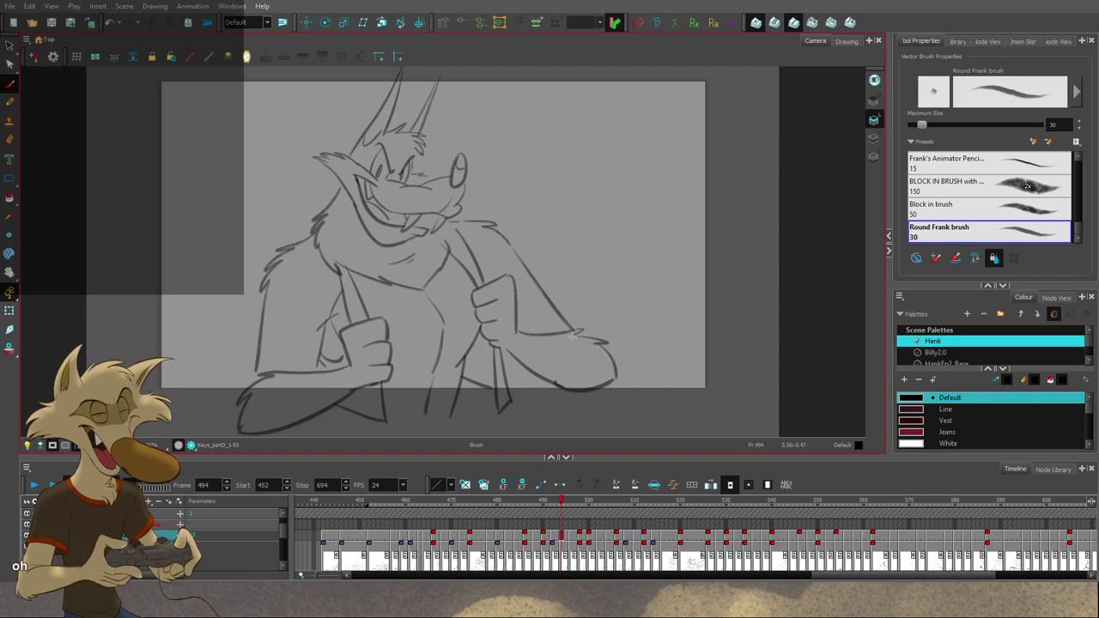
pyautogui.scroll(-2, 573, 335)
pyautogui.press('g')
pyautogui.press('g')
# Step: Write a circled K in the empty area beside the wolf's head on the frame 498 drawing
pyautogui.scroll(3, 582, 280)
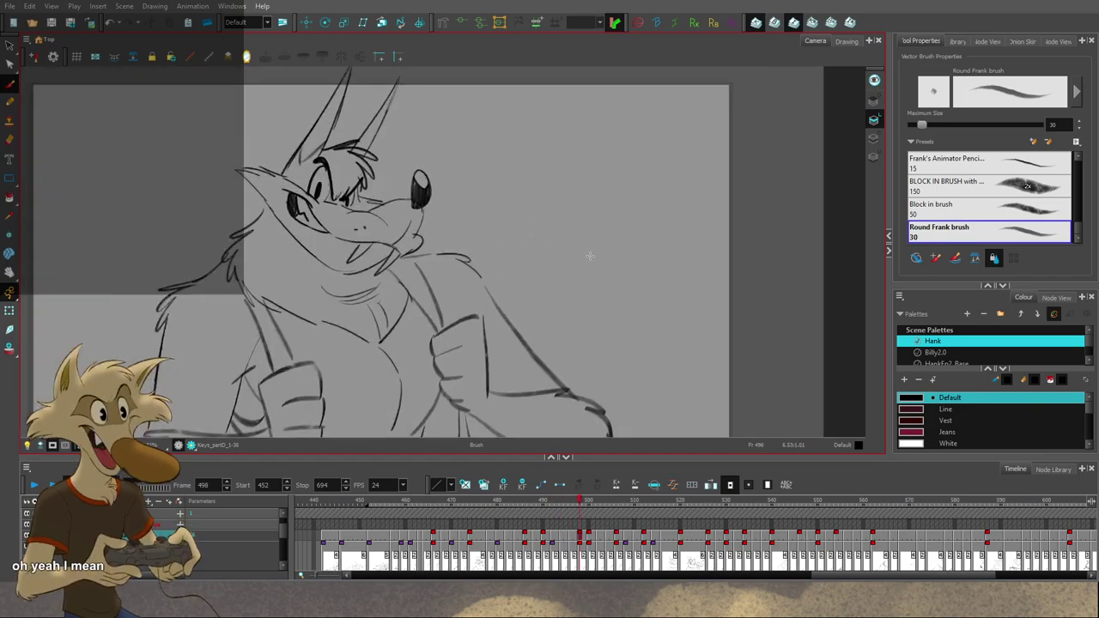
pyautogui.scroll(2, 589, 255)
pyautogui.moveTo(573, 125)
pyautogui.mouseDown()
pyautogui.moveTo(570, 159)
pyautogui.moveTo(606, 166)
pyautogui.mouseUp()
pyautogui.moveTo(608, 115); pyautogui.dragTo(628, 118)
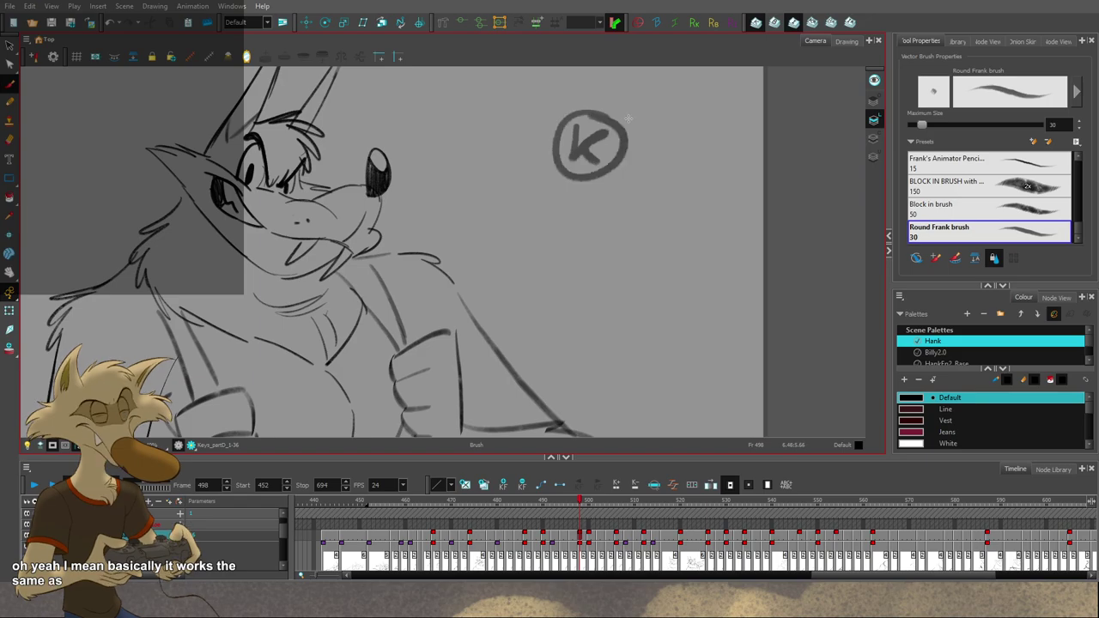
pyautogui.scroll(-3, 628, 120)
pyautogui.scroll(2, 630, 152)
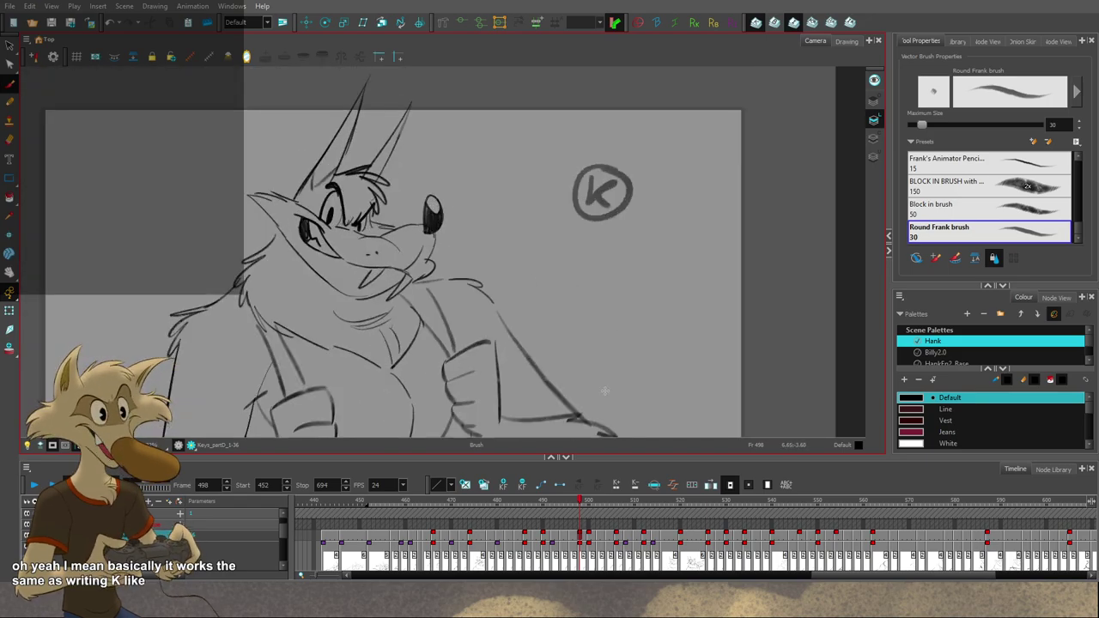
# Step: Compare the drawings at frames 496 and 498, and delete the circled K from the key
pyautogui.click(573, 539)
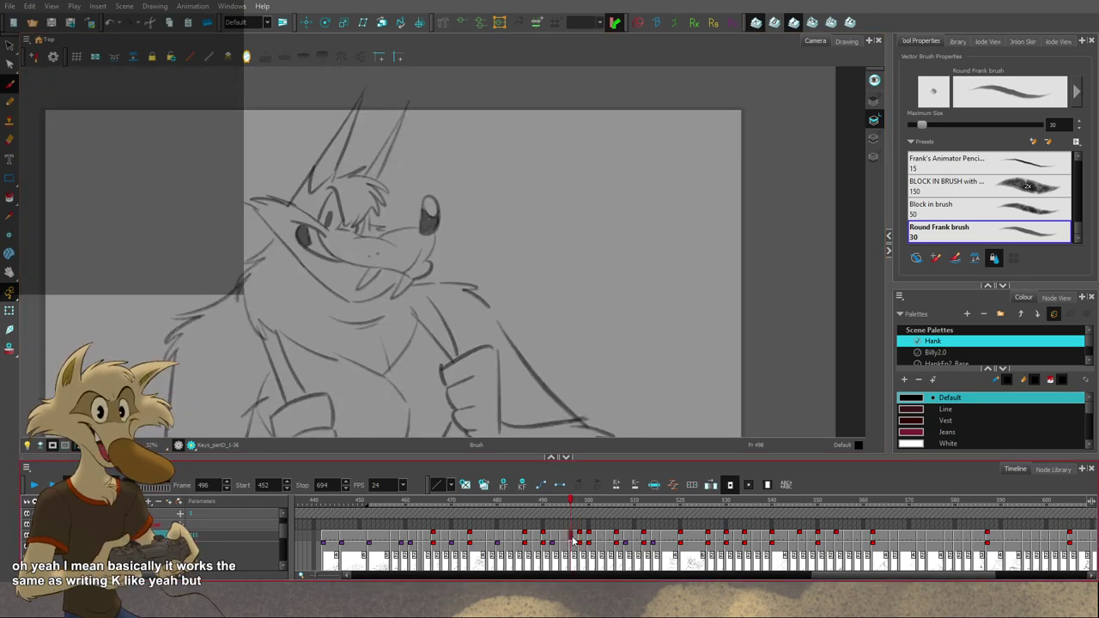
pyautogui.click(580, 539)
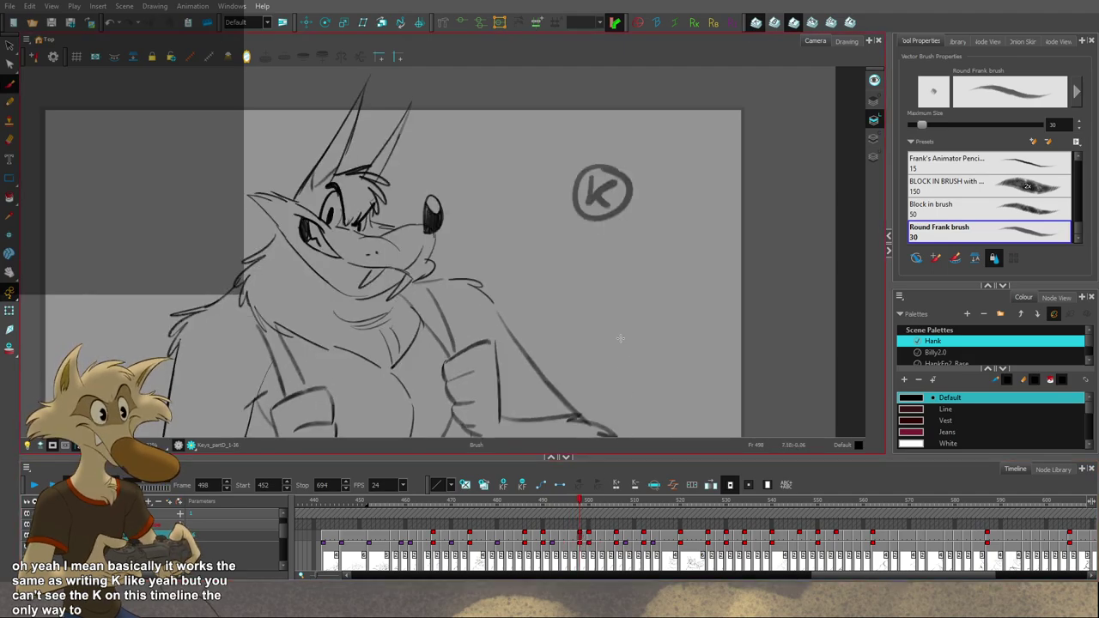
pyautogui.click(585, 540)
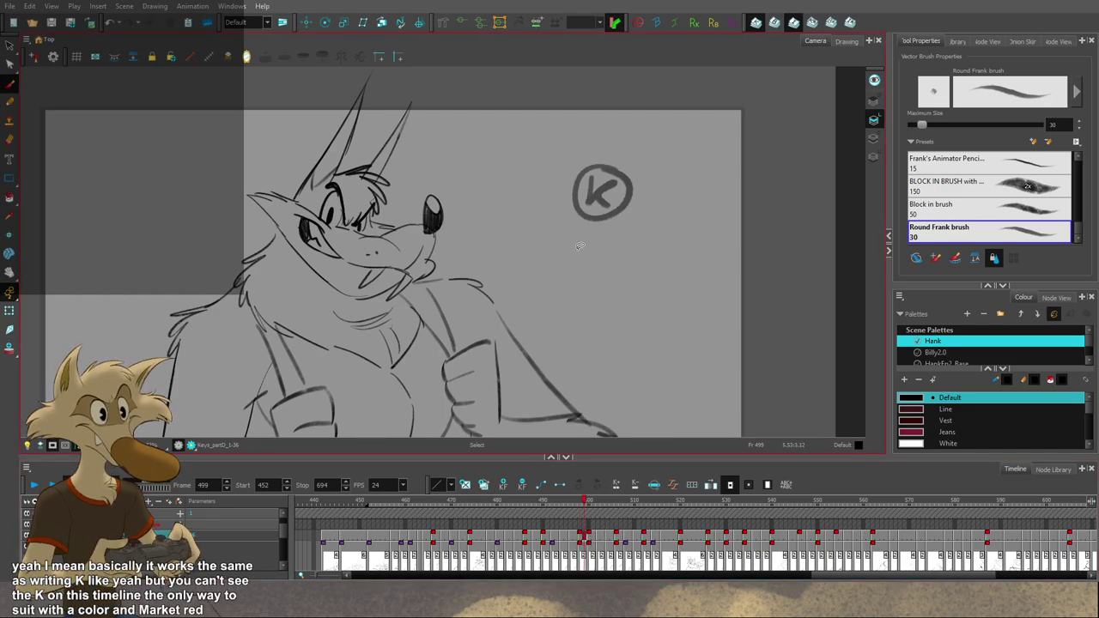
pyautogui.moveTo(580, 247); pyautogui.dragTo(618, 209)
pyautogui.press('Delete')
pyautogui.scroll(-2, 602, 282)
pyautogui.scroll(1, 576, 313)
# Step: Flip between the drawings at frames 496 and 498 and on through the marked keys to frame 526
pyautogui.press('f')
pyautogui.press('f')
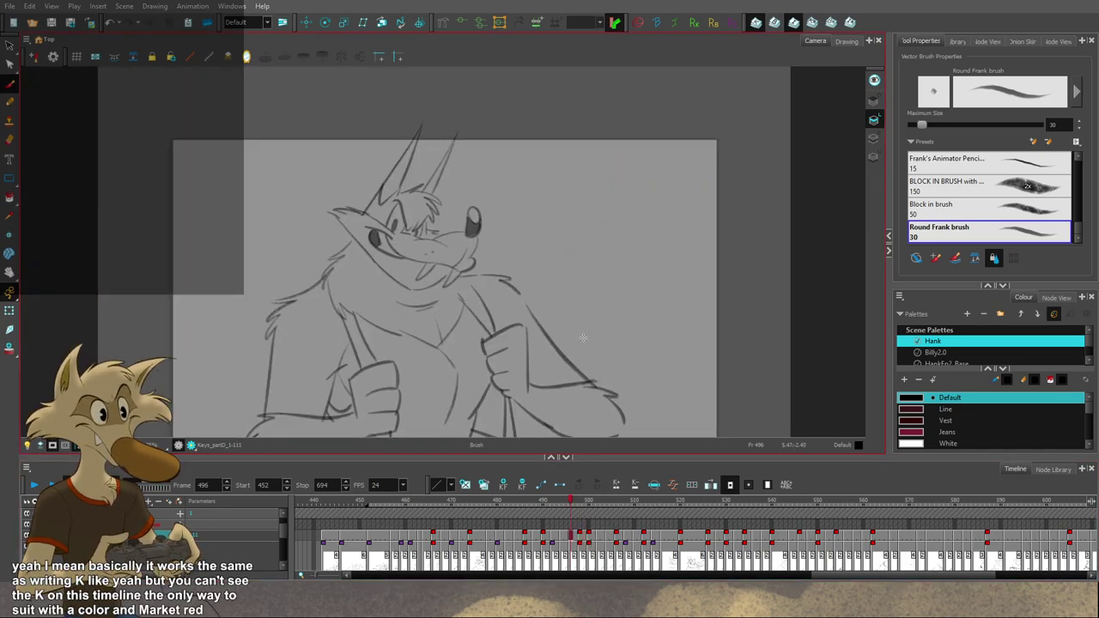
pyautogui.press('g')
pyautogui.press('g')
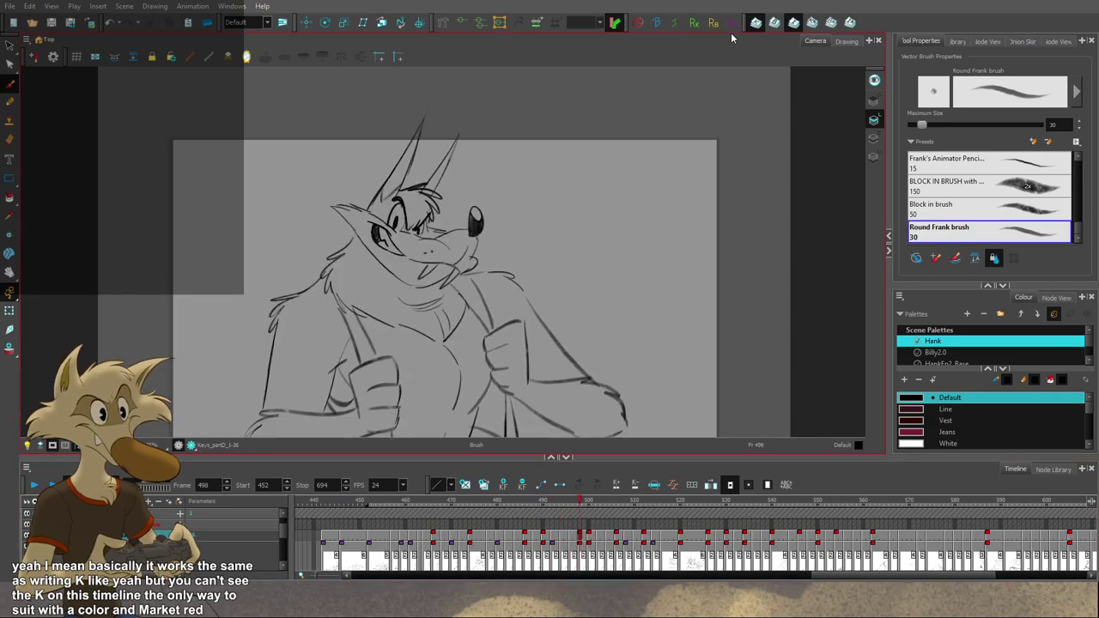
pyautogui.press('g')
pyautogui.press('g')
pyautogui.press('g')
pyautogui.scroll(-2, 673, 155)
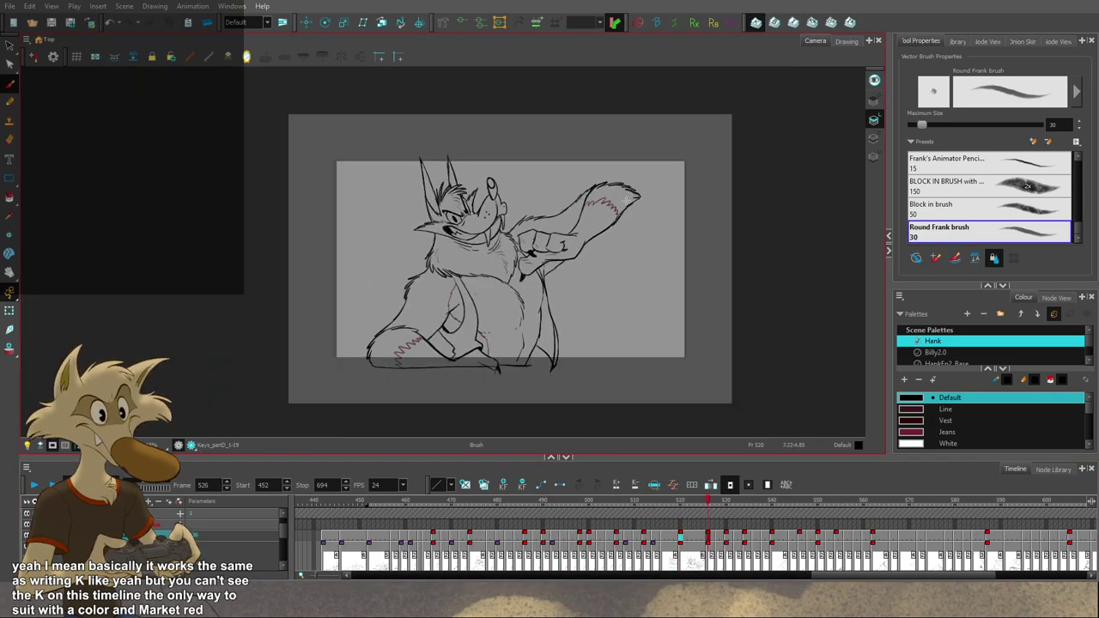
# Step: Step through the drawings from frame 526 to frame 550 to review the motion
pyautogui.press('.')
pyautogui.press('.')
pyautogui.press('.')
pyautogui.press('.')
pyautogui.press('.')
pyautogui.press('.')
pyautogui.press('.')
pyautogui.press('.')
pyautogui.press('.')
pyautogui.press('.')
pyautogui.press('.')
pyautogui.press('.')
pyautogui.press('.')
pyautogui.press('.')
pyautogui.press('.')
pyautogui.press('.')
pyautogui.press('.')
pyautogui.press('.')
pyautogui.press('.')
pyautogui.press('.')
pyautogui.press('.')
pyautogui.press('.')
pyautogui.press('.')
pyautogui.press('.')
pyautogui.press('.')
pyautogui.press('.')
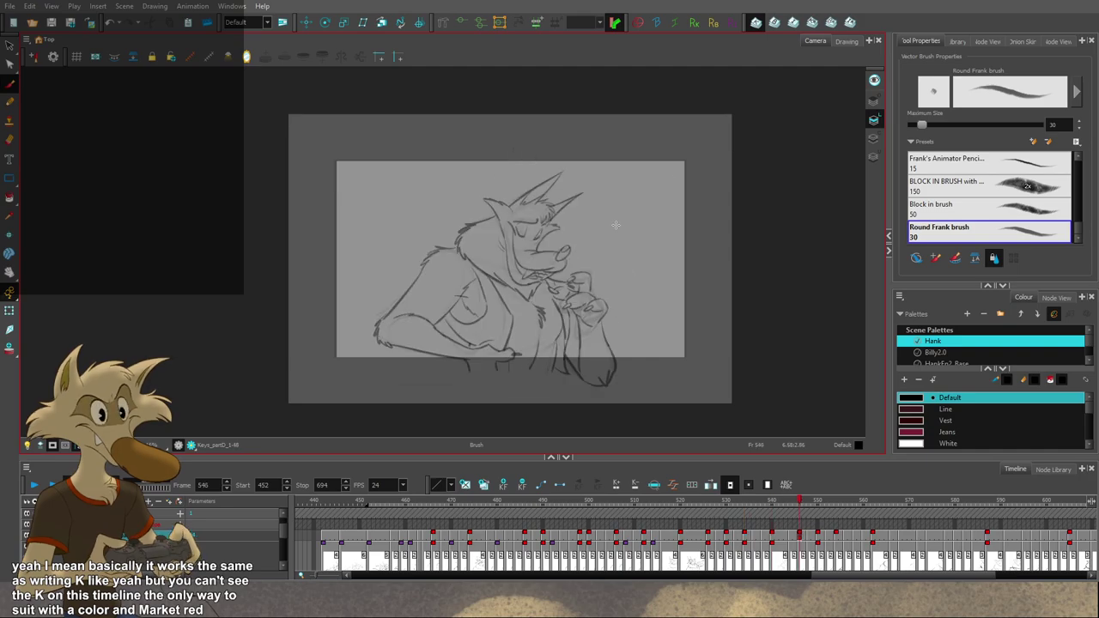
pyautogui.scroll(2, 599, 241)
pyautogui.press('.')
pyautogui.press('.')
pyautogui.press('.')
pyautogui.press('.')
pyautogui.press('.')
pyautogui.press('.')
pyautogui.press('.')
pyautogui.press('.')
pyautogui.press('.')
pyautogui.press('.')
pyautogui.press('.')
pyautogui.press('.')
pyautogui.press('.')
pyautogui.press('.')
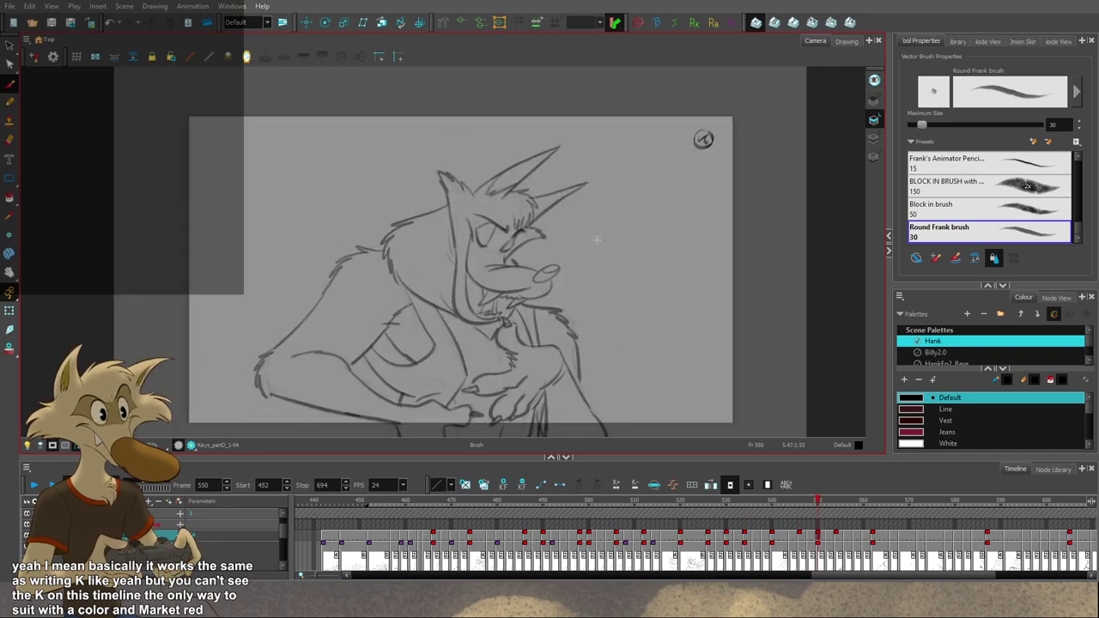
# Step: Flip between the key drawings at frames 550, 554 and 562 to compare the wolf's poses
pyautogui.press('g')
pyautogui.press('f')
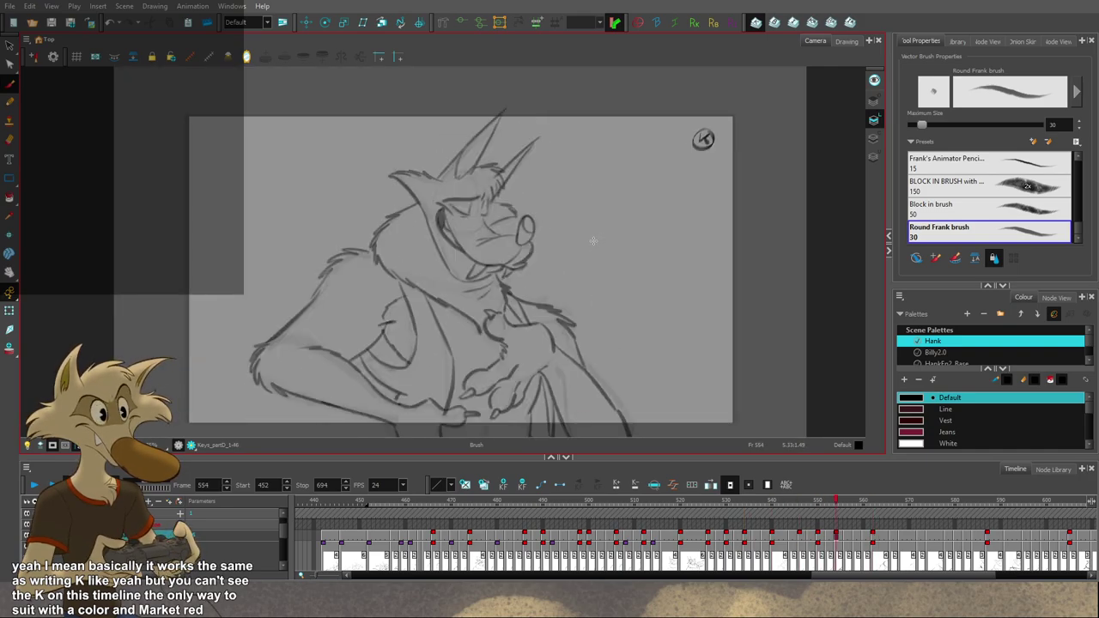
pyautogui.press('g')
pyautogui.press('f')
pyautogui.press('g')
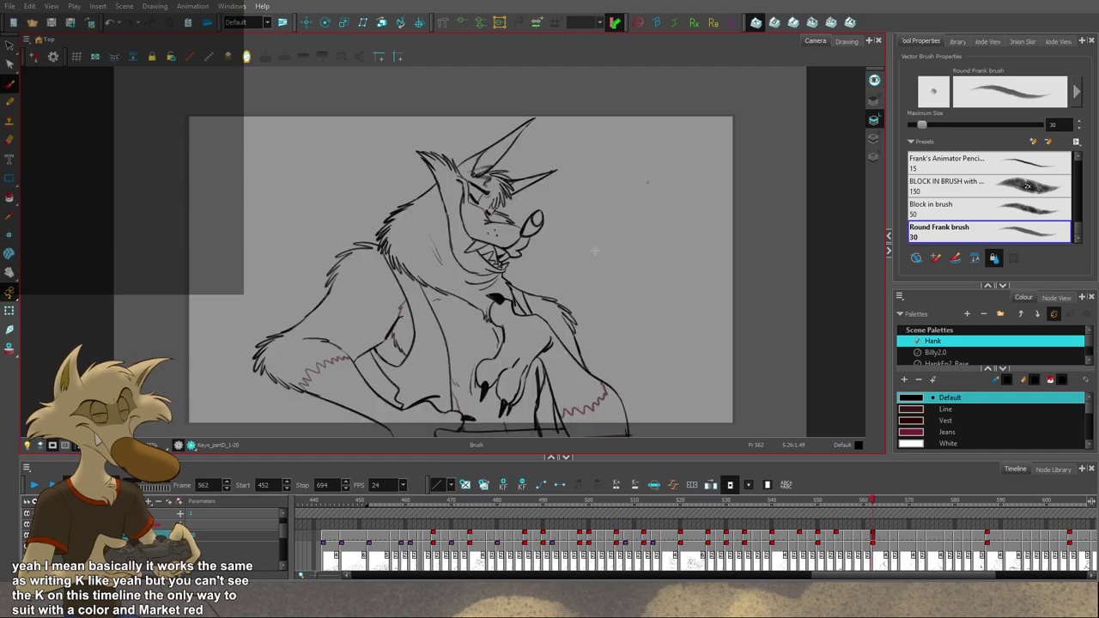
pyautogui.moveTo(865, 507)
pyautogui.mouseDown()
pyautogui.moveTo(826, 506)
pyautogui.moveTo(838, 504)
pyautogui.mouseUp()
pyautogui.press('f')
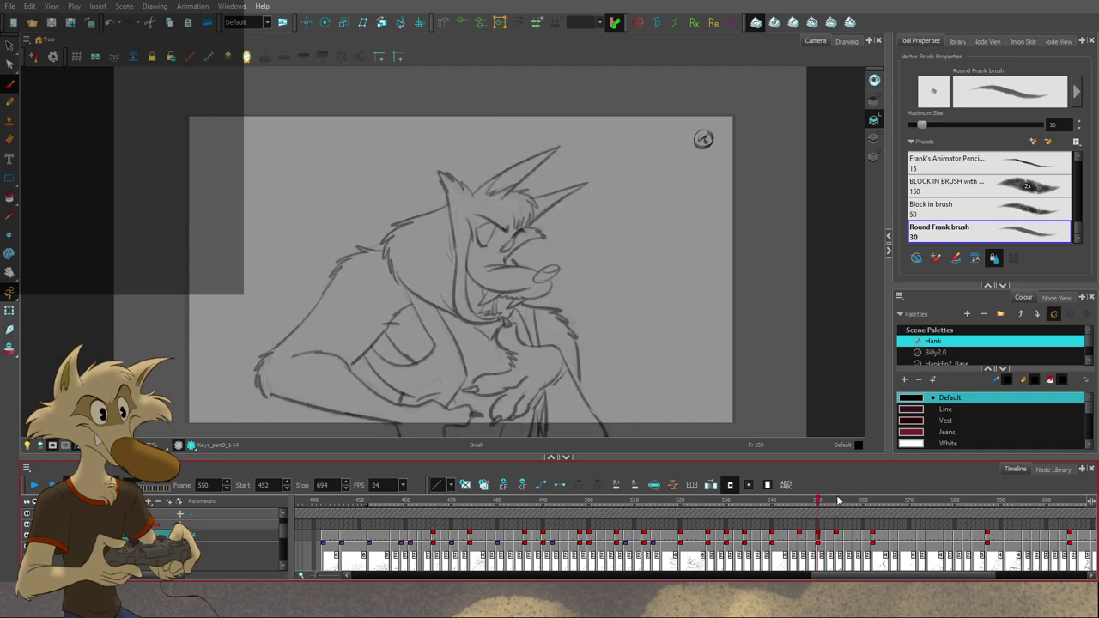
# Step: Examine how the wolf's elbow and resting arm shift across the keys from frame 550 to frame 562
pyautogui.press('g')
pyautogui.scroll(-3, 654, 296)
pyautogui.press('f')
pyautogui.scroll(2, 642, 361)
pyautogui.press('g')
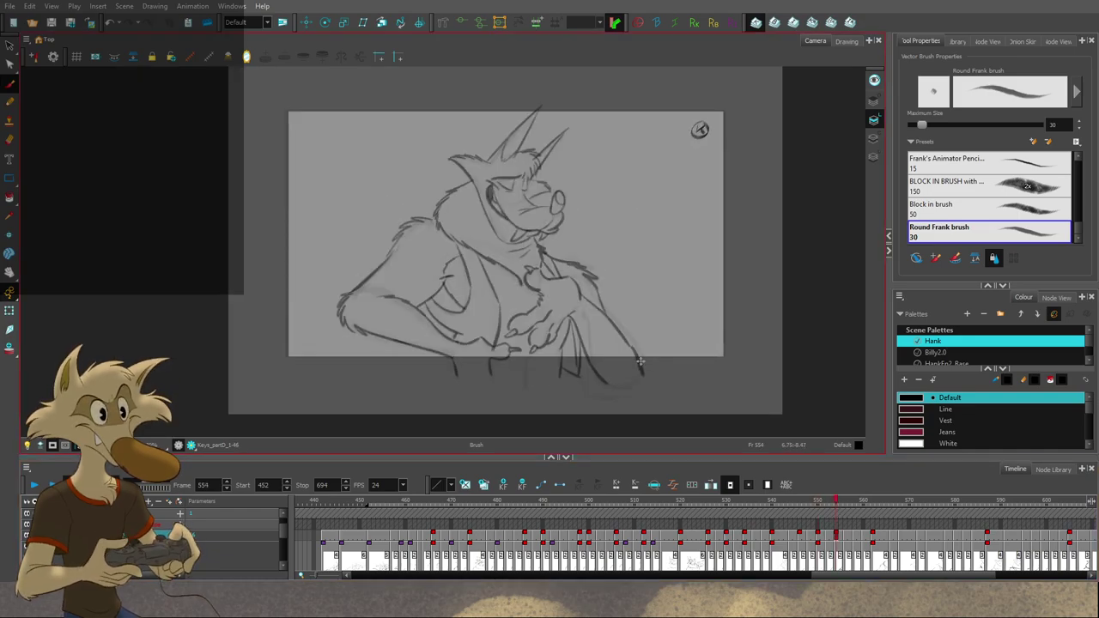
pyautogui.press('g')
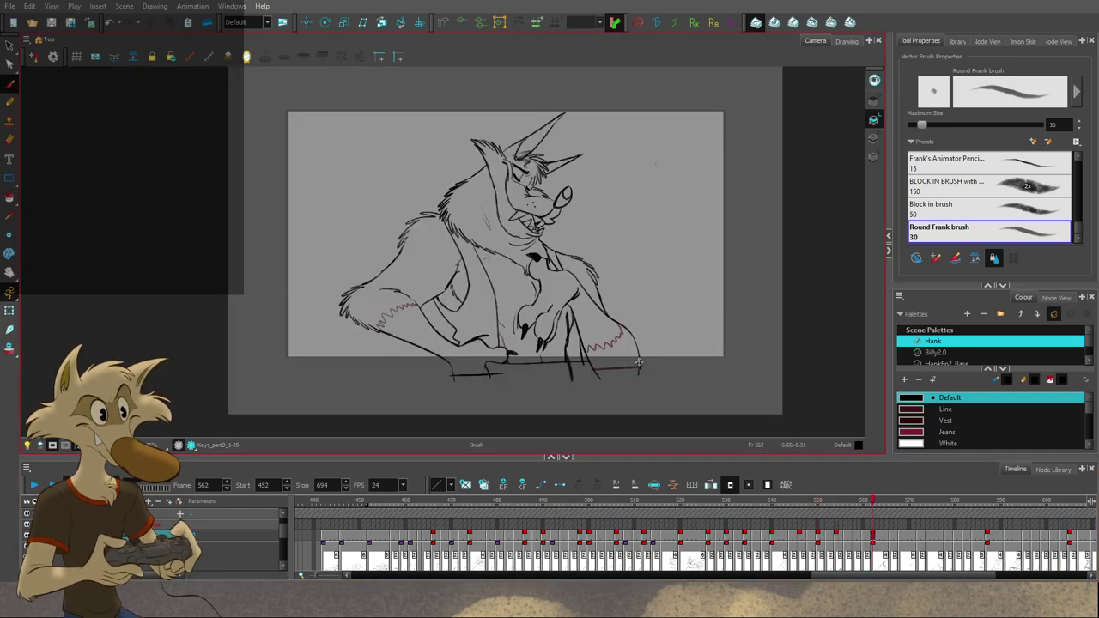
pyautogui.press('f')
pyautogui.press('f')
pyautogui.press('g')
pyautogui.press('g')
pyautogui.press('f')
pyautogui.press('f')
pyautogui.scroll(1, 634, 360)
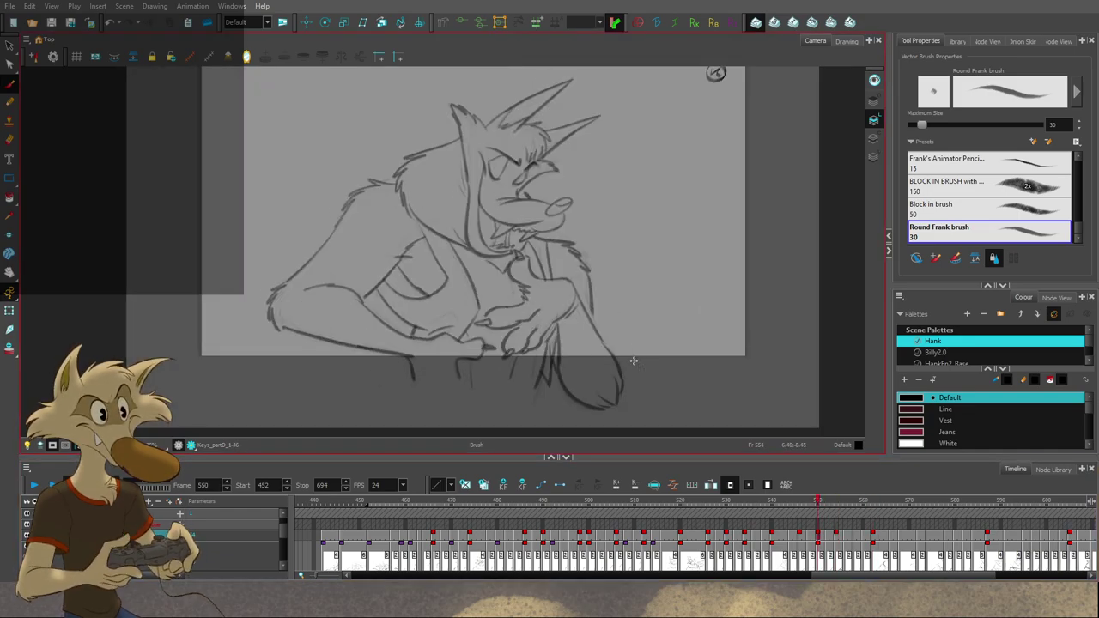
pyautogui.press('.')
pyautogui.press('.')
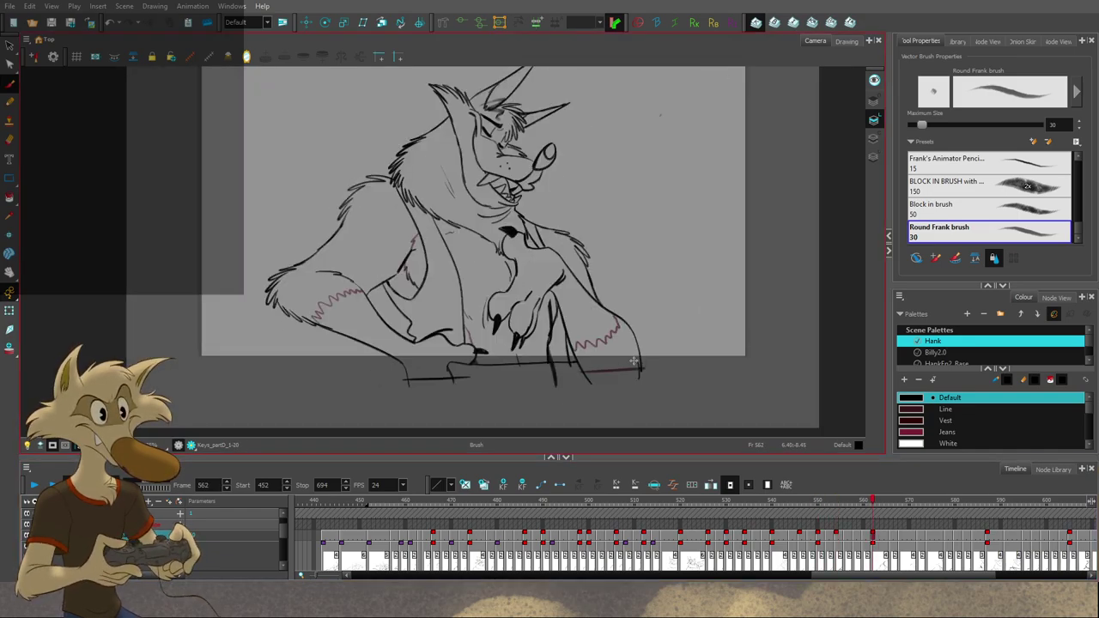
pyautogui.press('.')
pyautogui.press('.')
pyautogui.press('g')
pyautogui.press('f')
# Step: Try a new outline stroke along the wolf's elbow and undo it
pyautogui.moveTo(607, 319)
pyautogui.mouseDown()
pyautogui.moveTo(632, 347)
pyautogui.moveTo(608, 321)
pyautogui.moveTo(646, 383)
pyautogui.mouseUp()
pyautogui.hotkey('ctrl', 'z')
pyautogui.hotkey('ctrl', 'z')
# Step: Step back and forth through the drawings around frames 554 and 562 to check the arm's movement
pyautogui.press(',')
pyautogui.press(',')
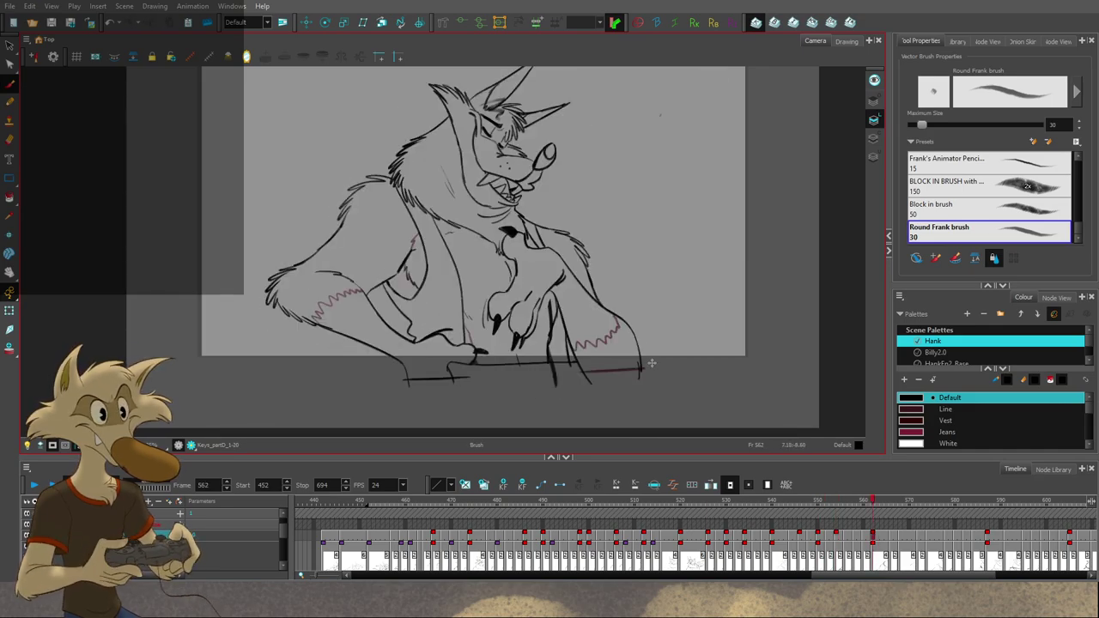
pyautogui.press(',')
pyautogui.press(',')
pyautogui.press(',')
pyautogui.press(',')
pyautogui.press(',')
pyautogui.press(',')
pyautogui.press('.')
pyautogui.press('.')
pyautogui.press('.')
pyautogui.press('.')
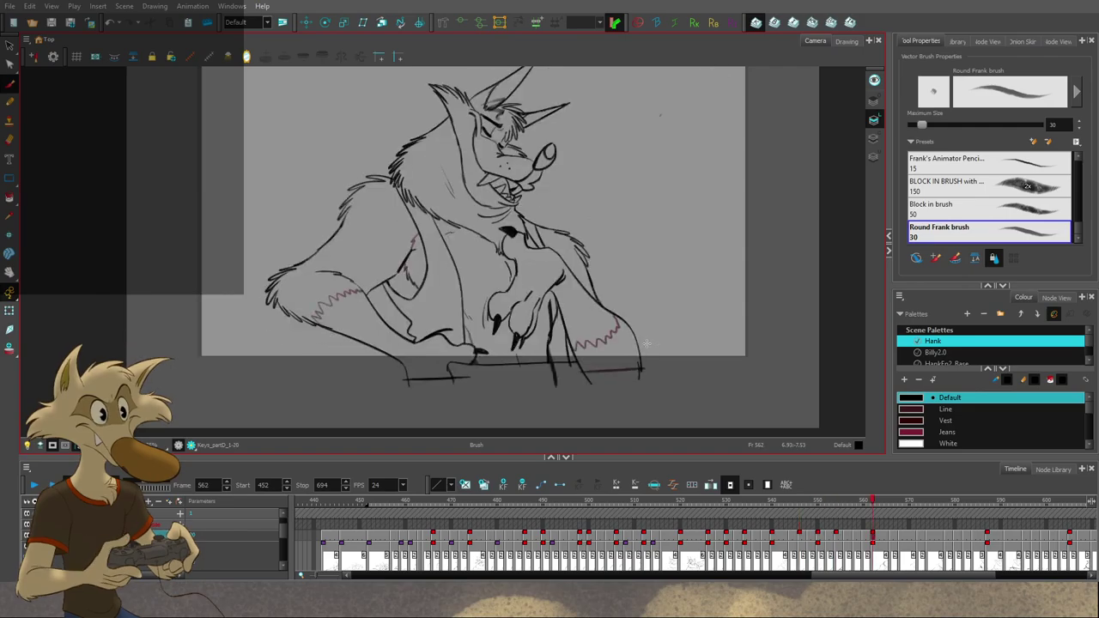
pyautogui.press('.')
pyautogui.press('.')
pyautogui.press('.')
pyautogui.press('.')
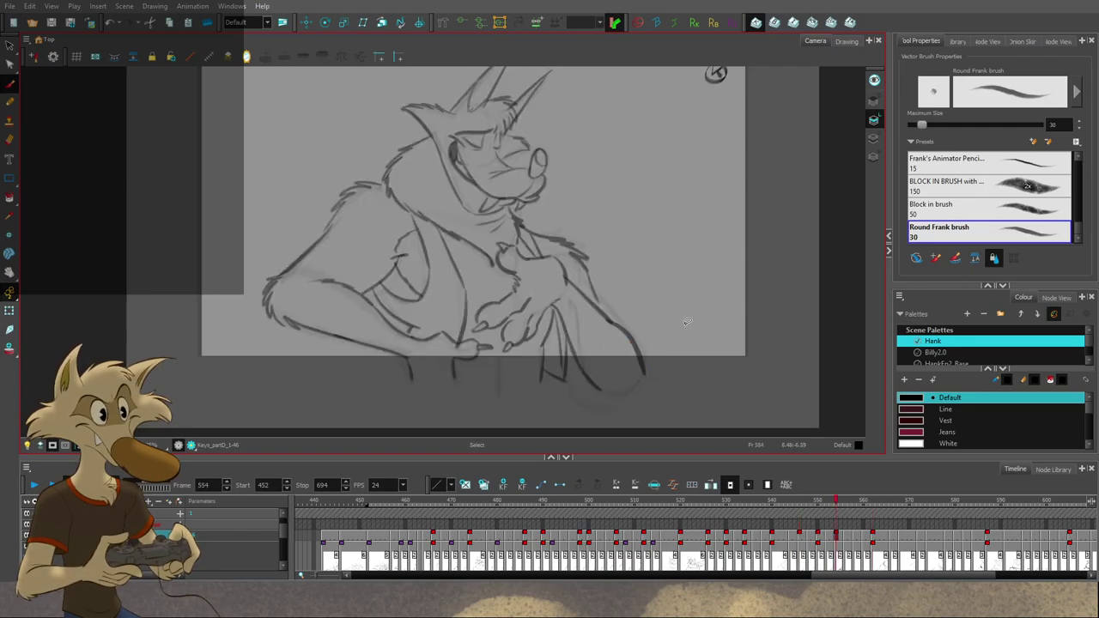
# Step: Flip repeatedly through the keys between frames 540 and 562 to check the flow of the whole gesture
pyautogui.scroll(-2, 679, 332)
pyautogui.scroll(2, 667, 297)
pyautogui.press('f')
pyautogui.press('f')
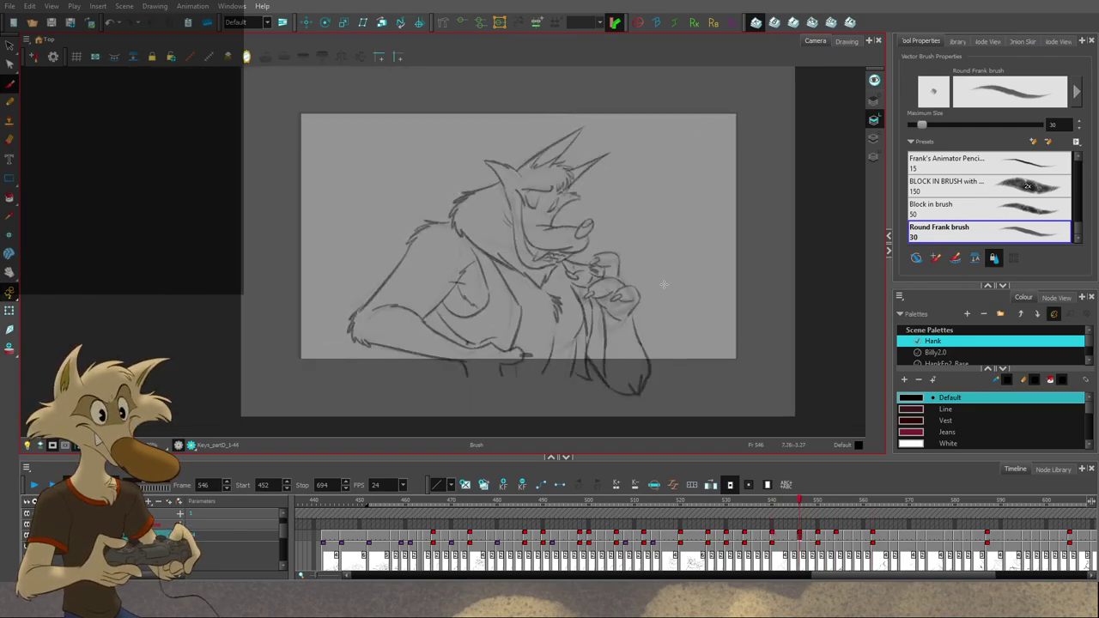
pyautogui.press('g')
pyautogui.press('g')
pyautogui.press('g')
pyautogui.press('g')
pyautogui.press('f')
pyautogui.press('f')
pyautogui.press('f')
pyautogui.press('f')
pyautogui.press('f')
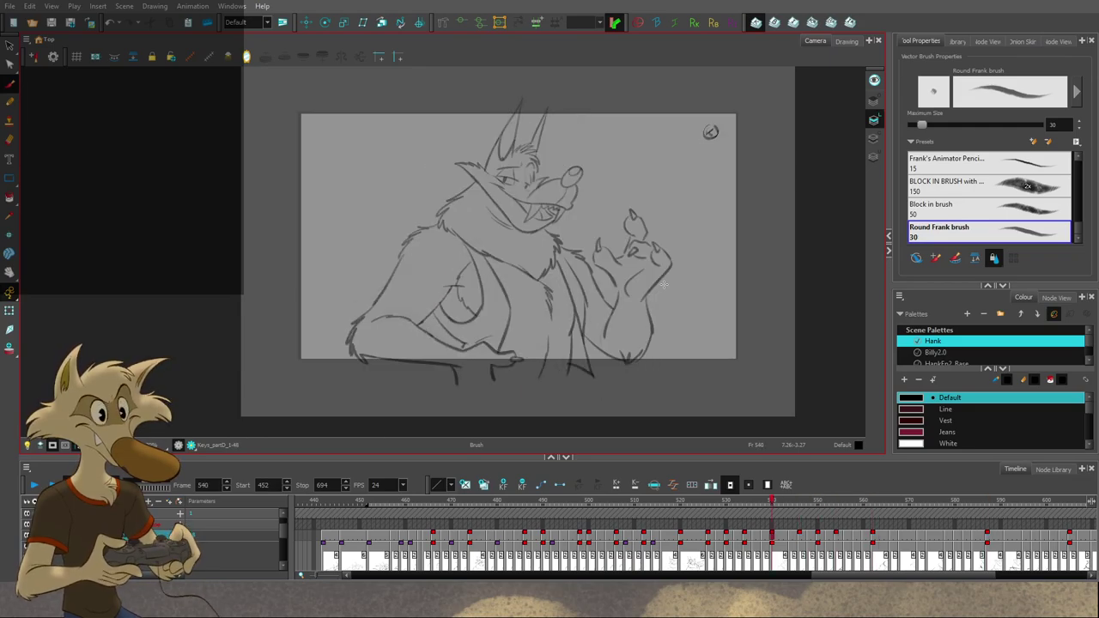
pyautogui.press('g')
pyautogui.press('g')
pyautogui.press('g')
pyautogui.press('g')
pyautogui.press('f')
pyautogui.press('f')
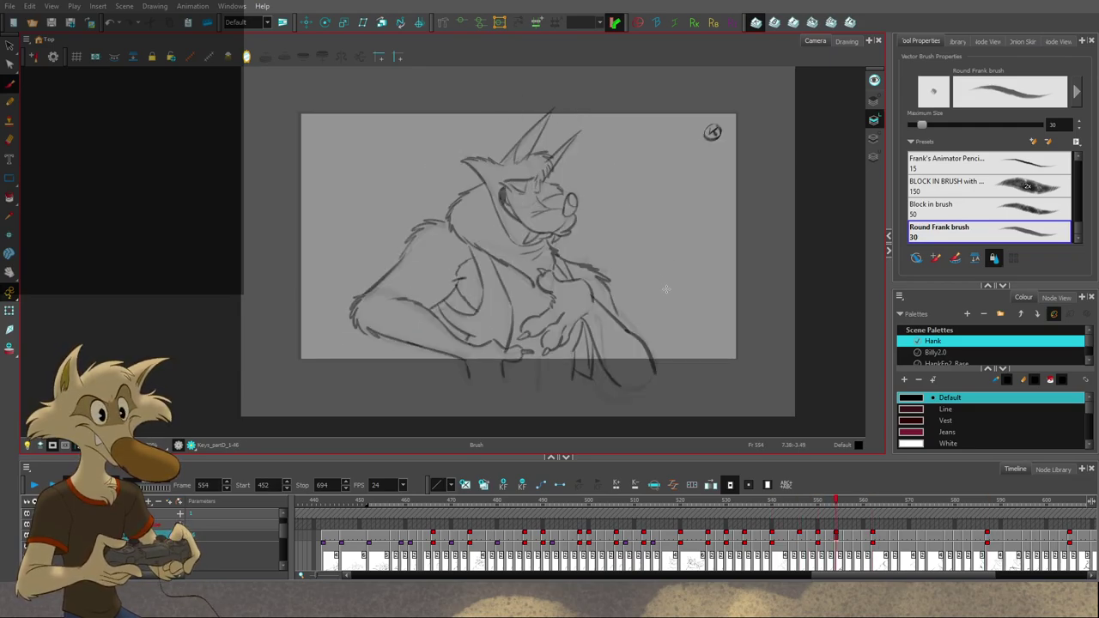
# Step: Save the scene while comparing the keys at frames 554 and 562
pyautogui.press('g')
pyautogui.hotkey('ctrl', 's')
pyautogui.scroll(1, 541, 228)
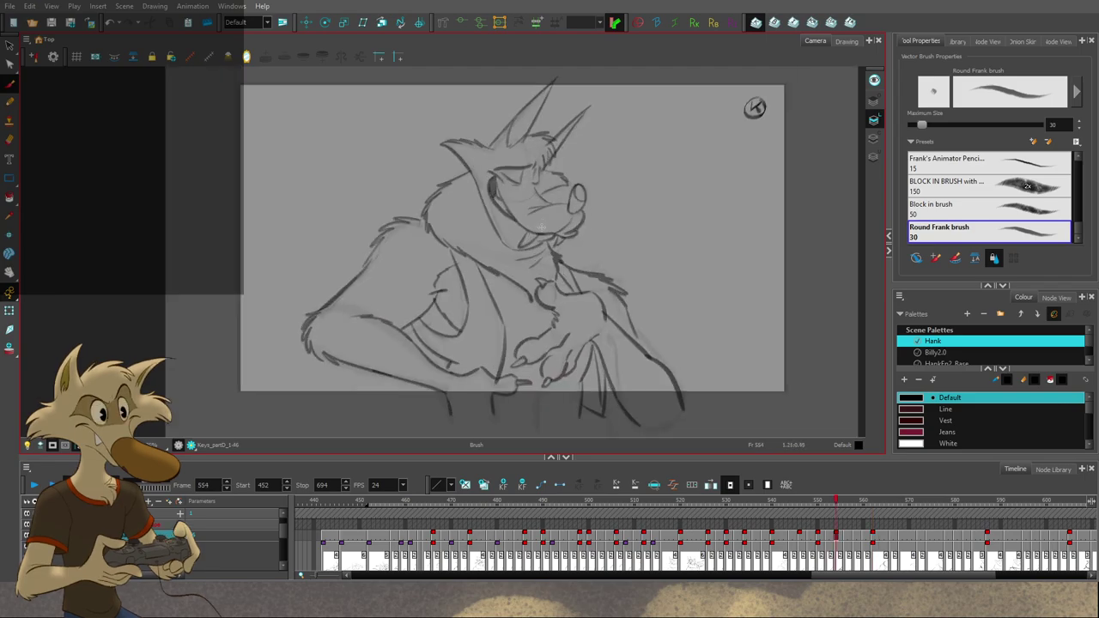
pyautogui.press('g')
pyautogui.press('f')
pyautogui.hotkey('ctrl', 's')
pyautogui.press('g')
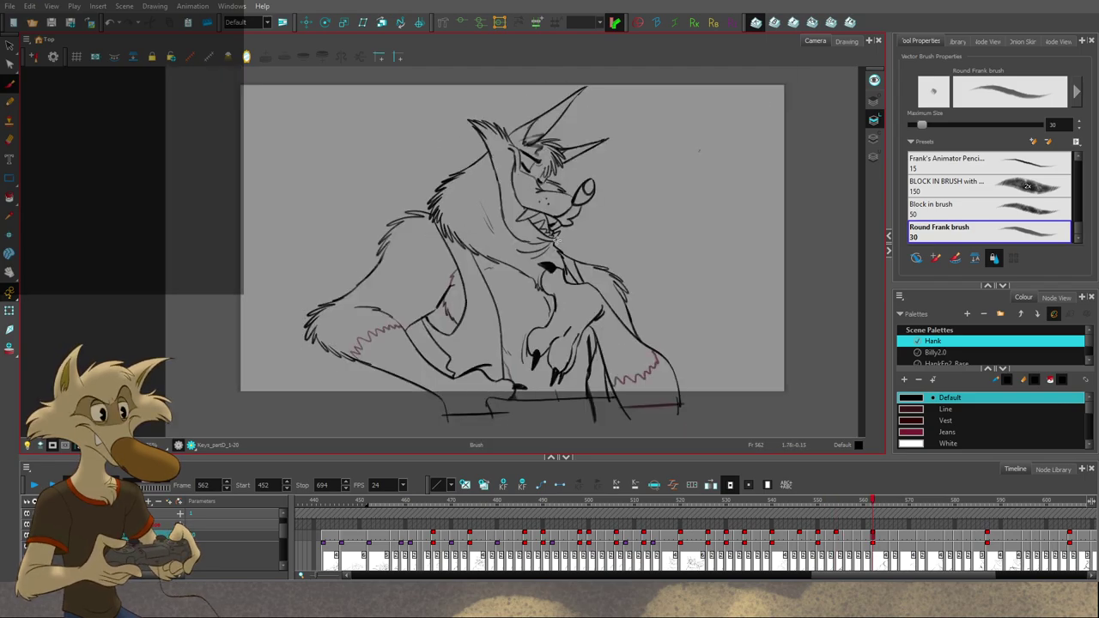
# Step: Compare the wolf's muzzle and mouth up close between the frame 554 key and its neighbouring keys
pyautogui.scroll(1, 556, 242)
pyautogui.press('f')
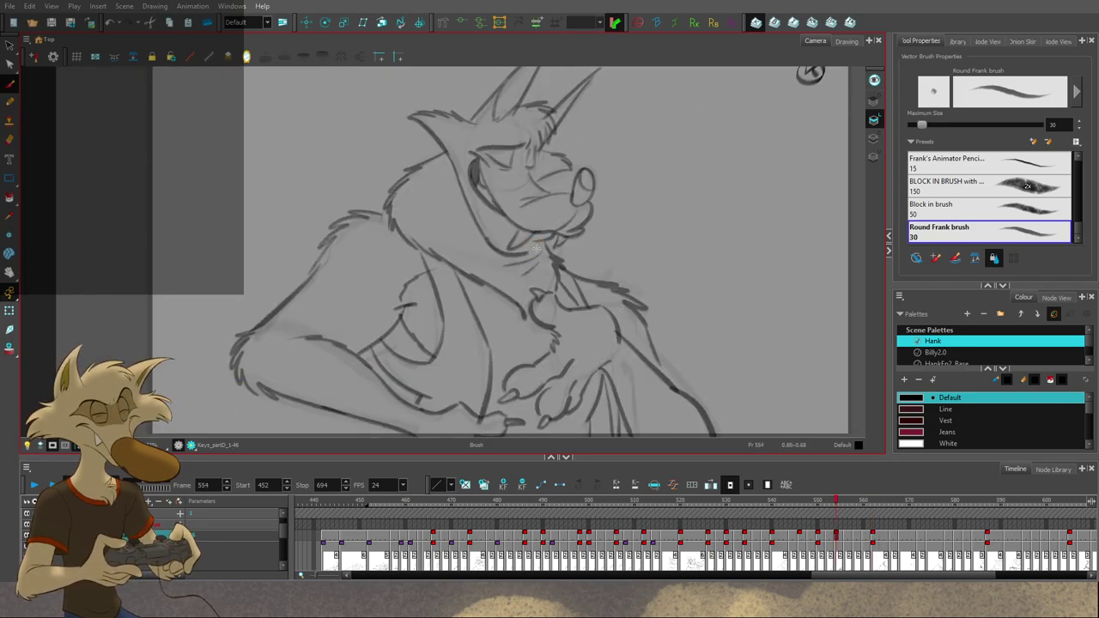
pyautogui.hotkey('alt', 'b')
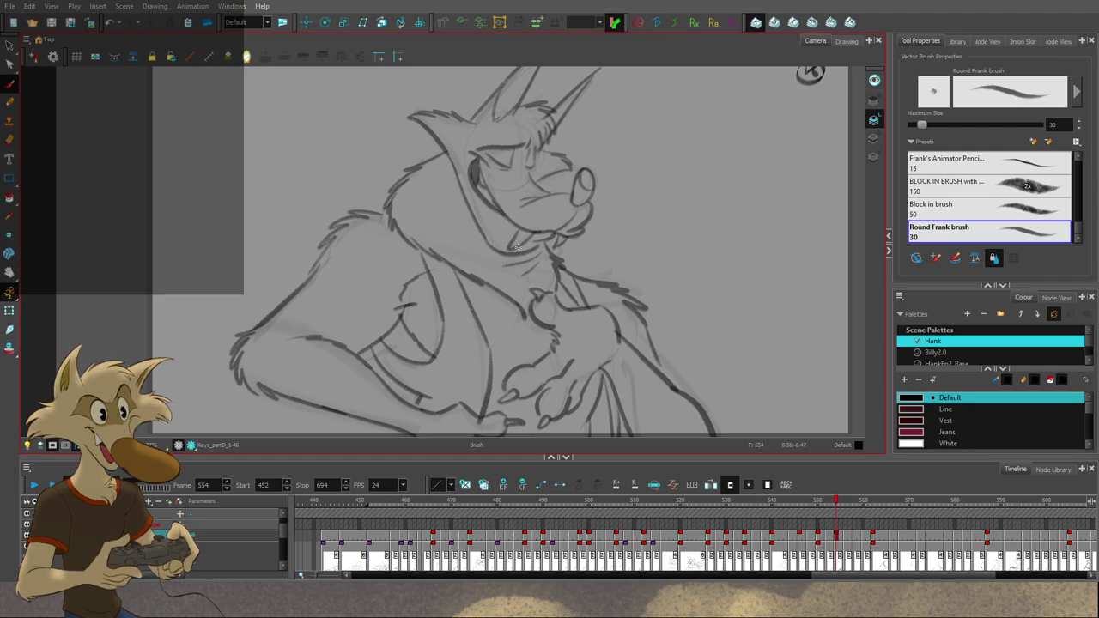
pyautogui.press('f')
pyautogui.press('g')
pyautogui.press('g')
pyautogui.press('f')
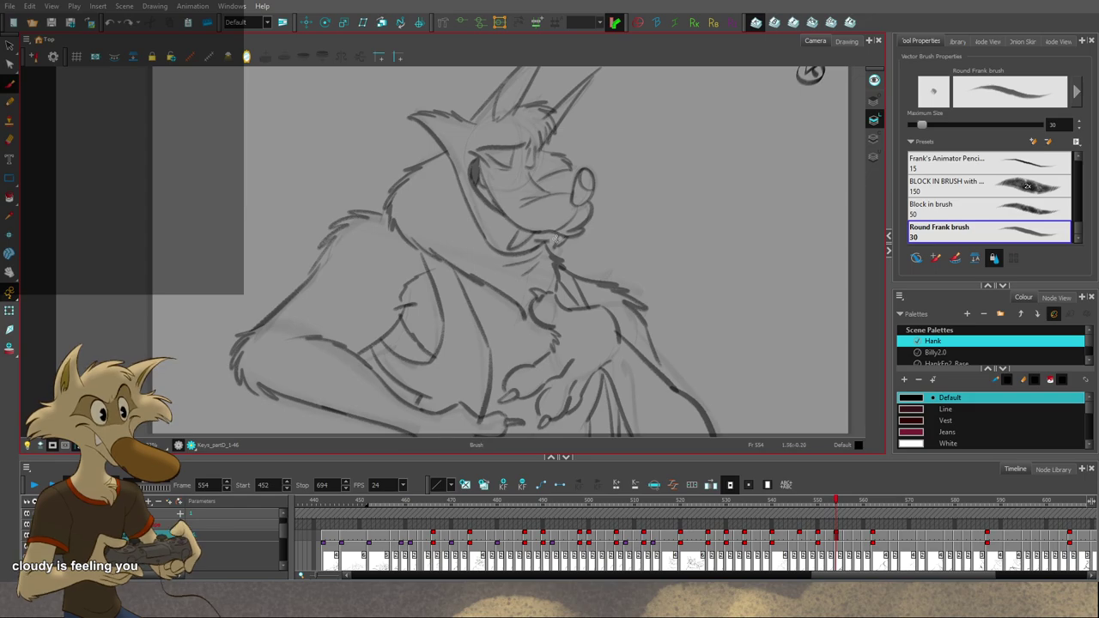
# Step: Flip between the frame 554 key and its neighbouring drawings to check how the wolf's mouth and muzzle move
pyautogui.press('g')
pyautogui.press('f')
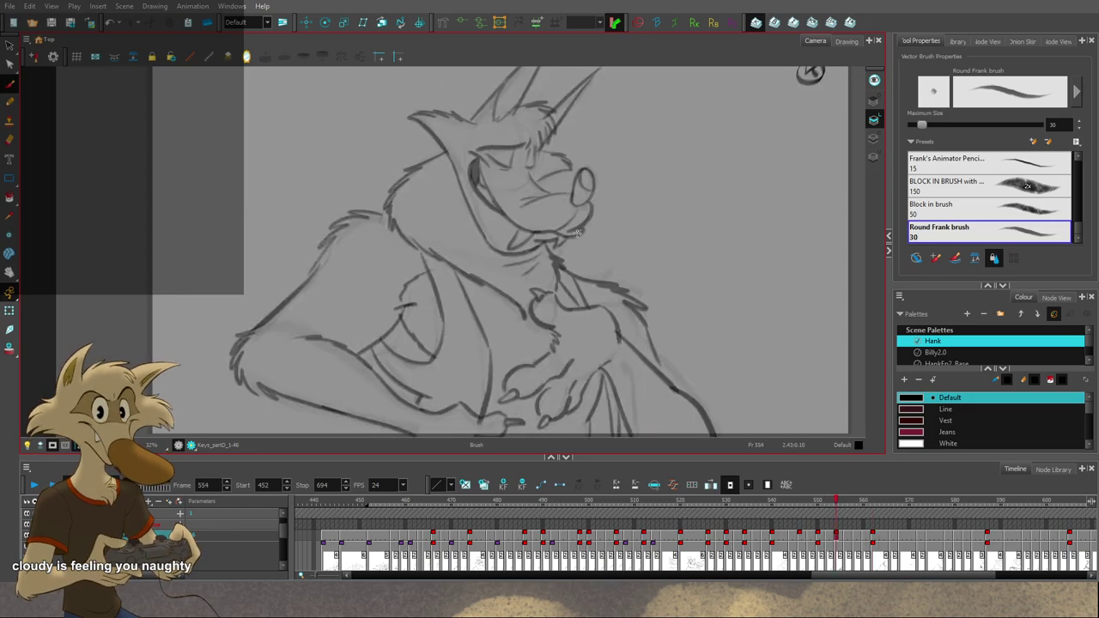
pyautogui.scroll(-2, 577, 233)
pyautogui.press('f')
pyautogui.press('g')
pyautogui.scroll(2, 606, 222)
pyautogui.press('g')
pyautogui.press('f')
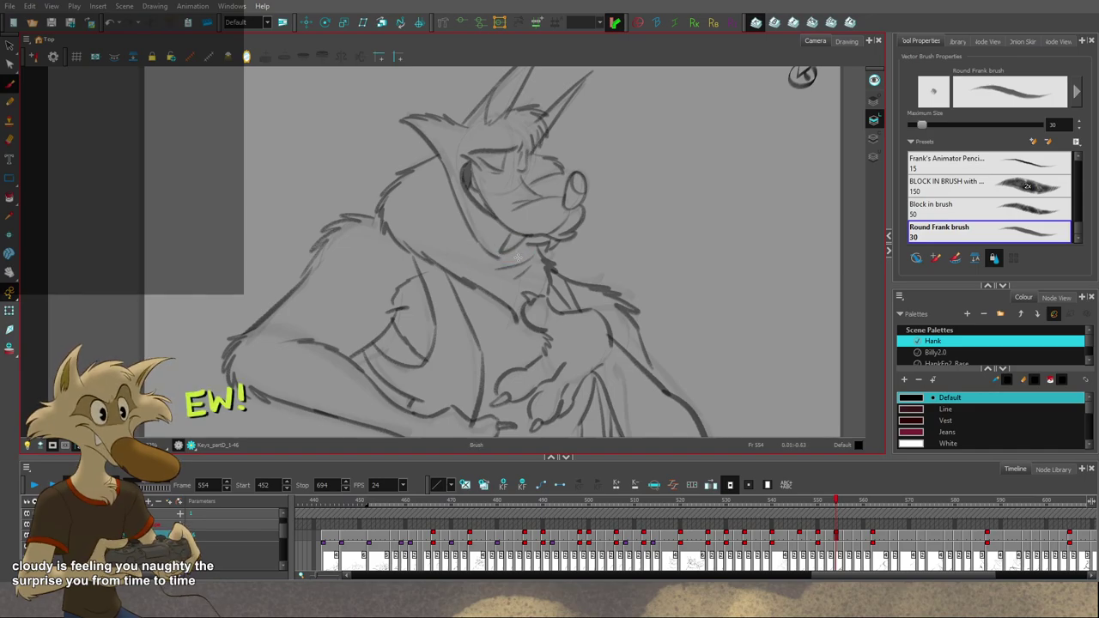
pyautogui.press('g')
pyautogui.press('f')
# Step: Touch up the wolf's lower lip line on the frame 554 key and check the whole pose
pyautogui.moveTo(526, 246); pyautogui.dragTo(574, 236)
pyautogui.scroll(-5, 576, 250)
pyautogui.press('g')
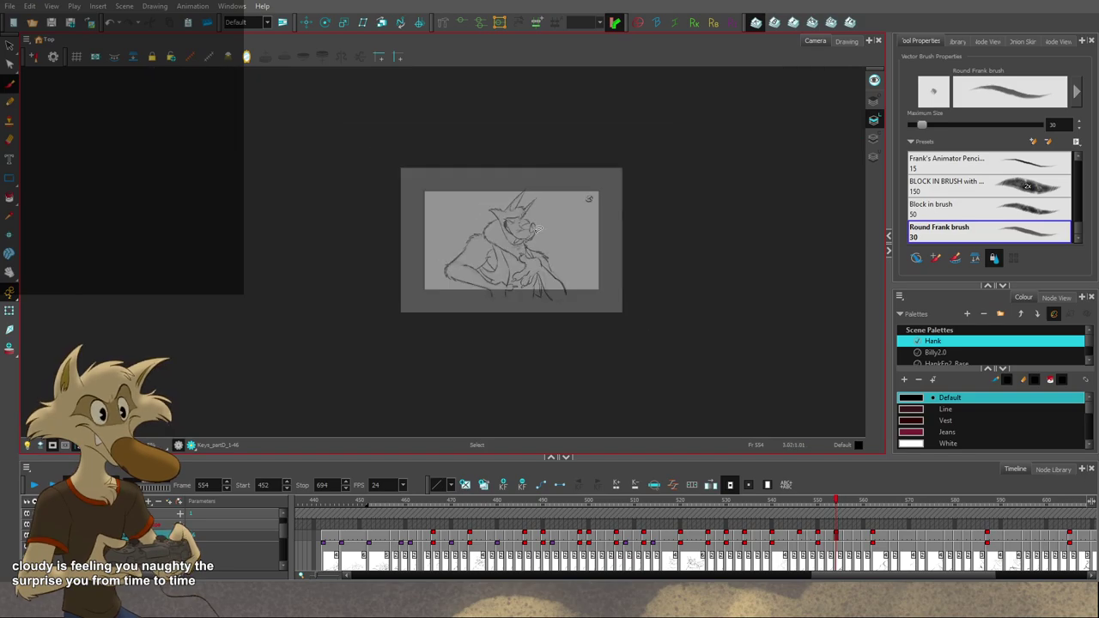
pyautogui.scroll(2, 537, 240)
pyautogui.hotkey('alt', 'b')
pyautogui.press('f')
pyautogui.scroll(1, 537, 240)
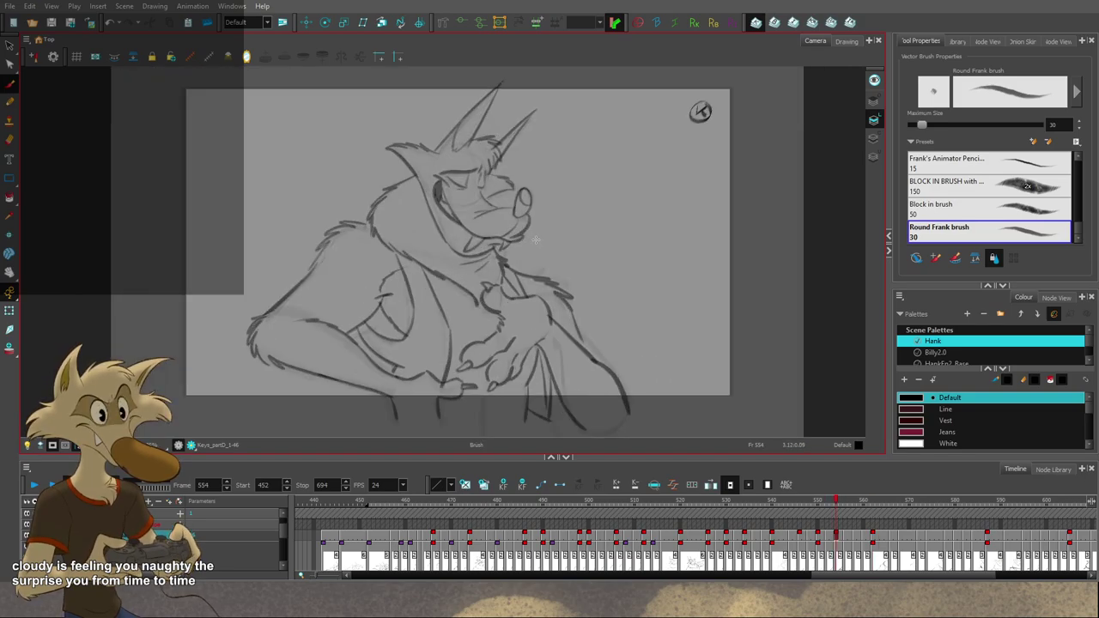
# Step: Mark the rough open-mouthed wolf drawing at frame 556 as a key drawing
pyautogui.moveTo(832, 504)
pyautogui.mouseDown()
pyautogui.moveTo(817, 504)
pyautogui.moveTo(875, 513)
pyautogui.moveTo(838, 513)
pyautogui.moveTo(848, 514)
pyautogui.mouseUp()
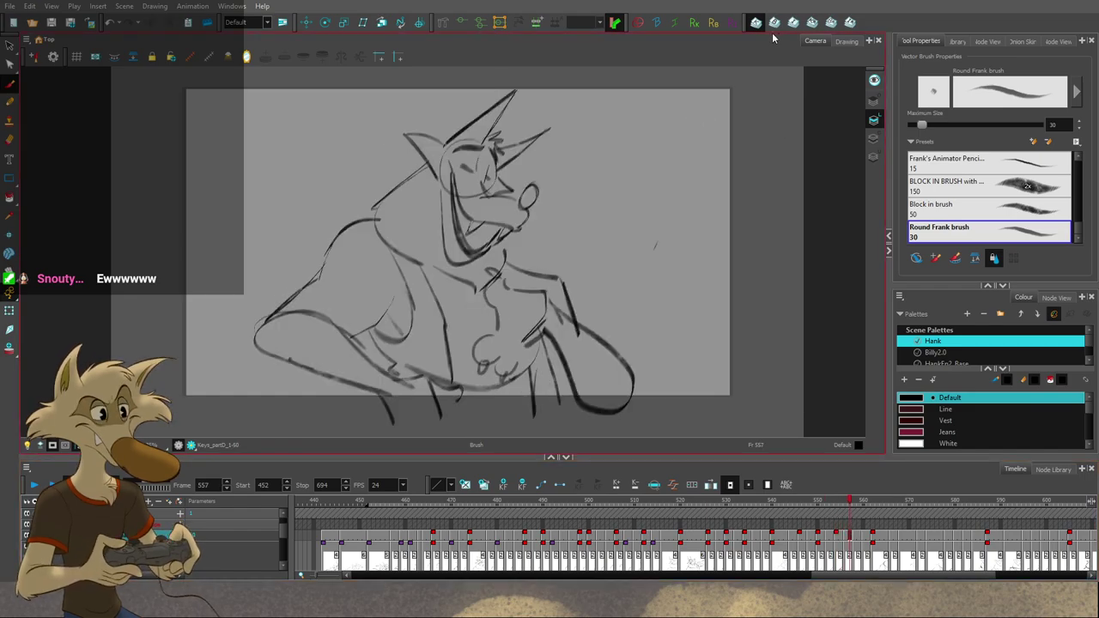
pyautogui.click(642, 23)
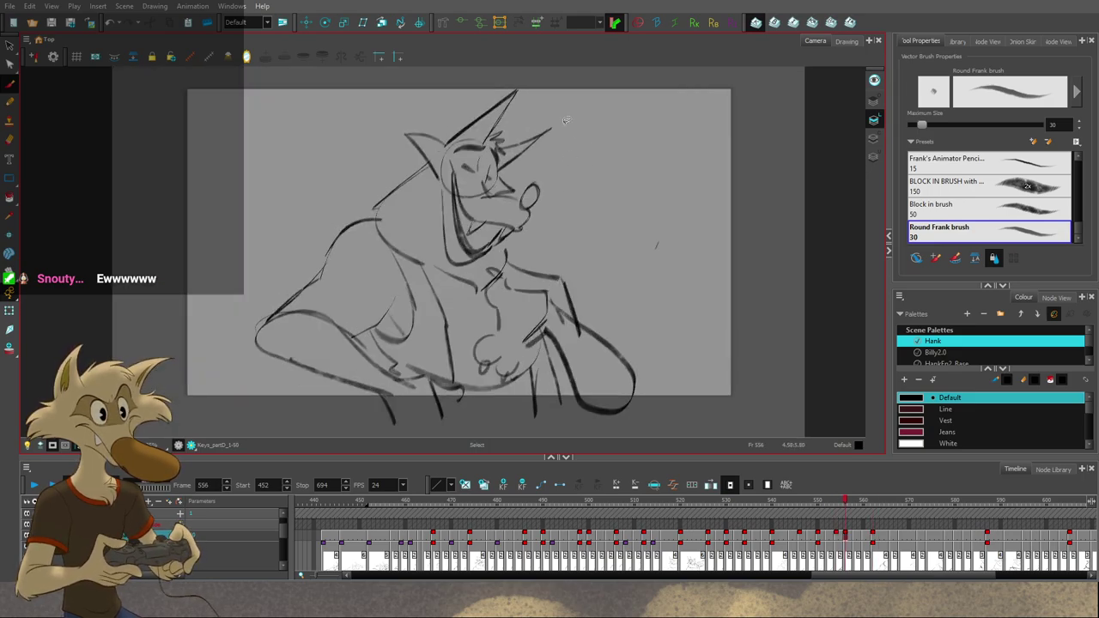
pyautogui.hotkey('alt', 's')
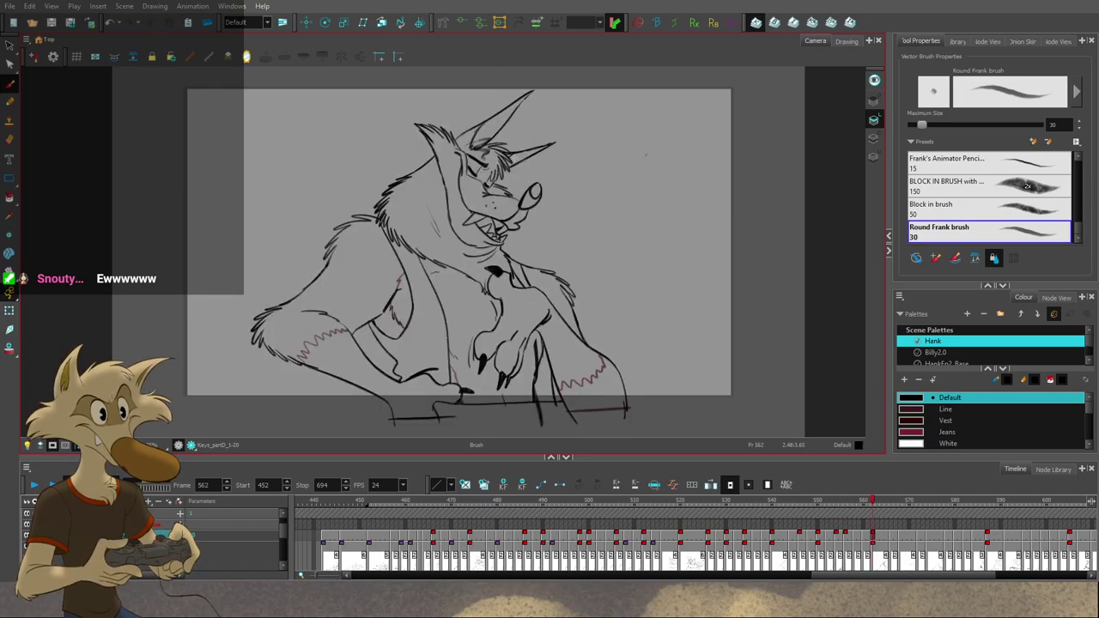
# Step: Draw the wolf's closed eyelid over the faded rough at frame 556, comparing it with the frame 562 key
pyautogui.scroll(1, 497, 141)
pyautogui.scroll(1, 497, 141)
pyautogui.press('g')
pyautogui.press('g')
pyautogui.press('f')
pyautogui.press('f')
pyautogui.press('g')
pyautogui.press('g')
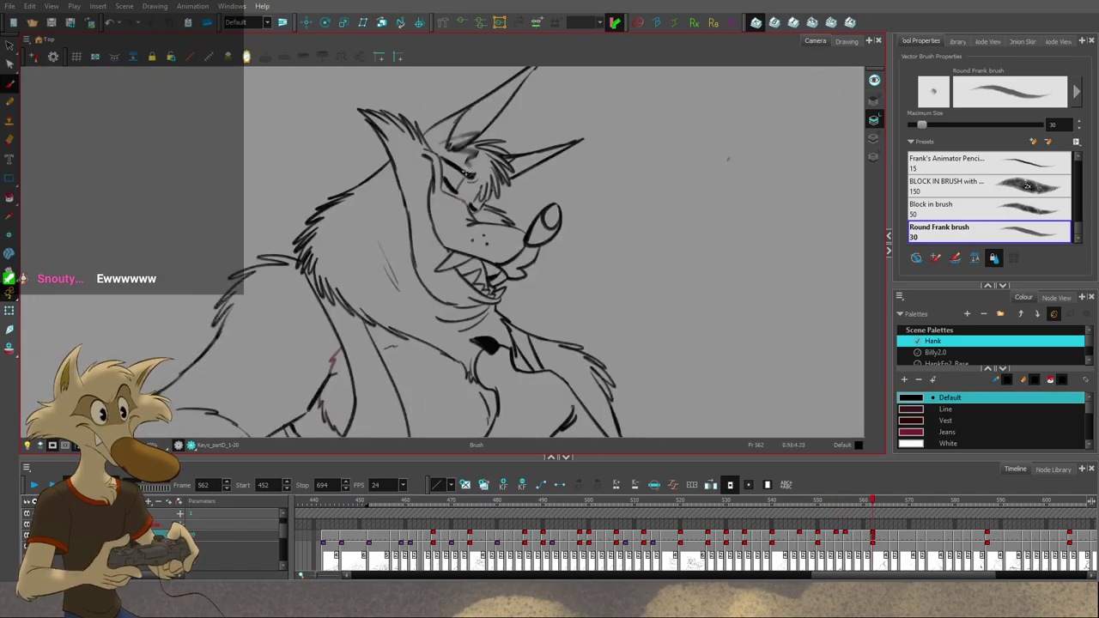
pyautogui.press('f')
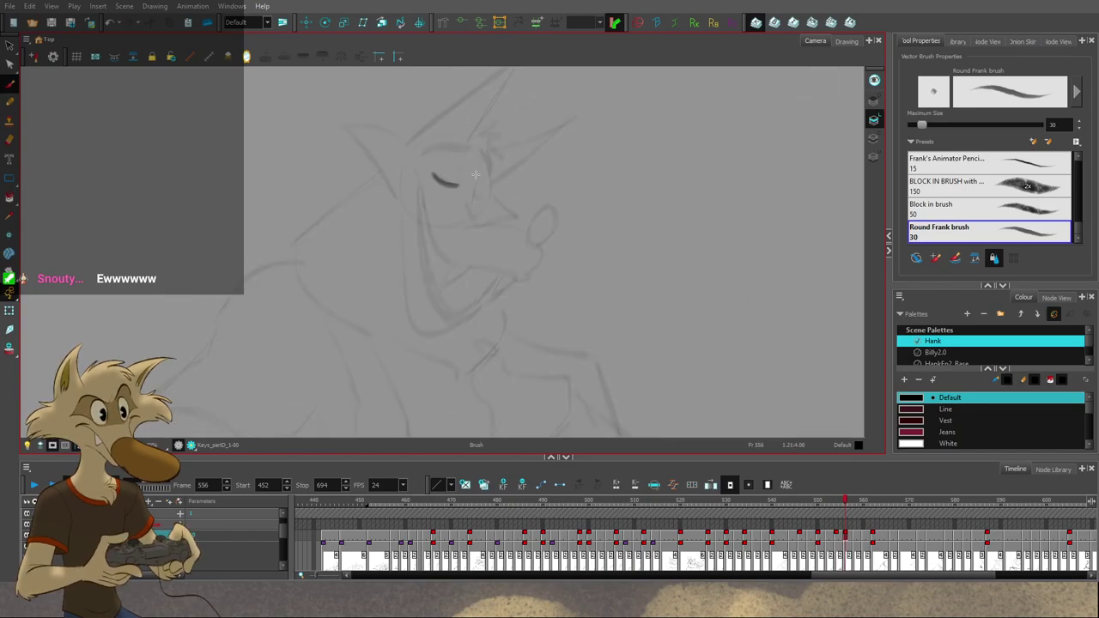
# Step: Draw the wolf's brow lines and complete the closed eye at frame 556, undoing unsatisfactory strokes
pyautogui.moveTo(472, 148)
pyautogui.mouseDown()
pyautogui.moveTo(422, 156)
pyautogui.moveTo(478, 156)
pyautogui.mouseUp()
pyautogui.hotkey('ctrl', 'z')
pyautogui.hotkey('ctrl', 'z')
pyautogui.press('f')
pyautogui.press('g')
pyautogui.press('f')
pyautogui.press('.')
pyautogui.press('.')
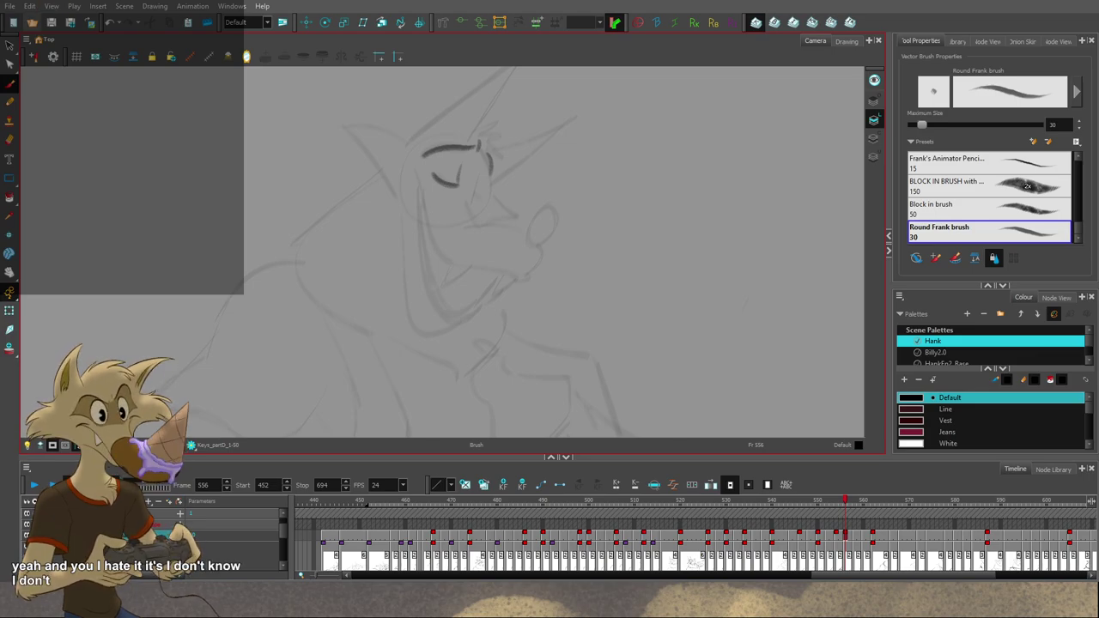
# Step: Compare the new eye and brow at frame 556 with the keys at frames 554 and 562
pyautogui.scroll(-4, 435, 218)
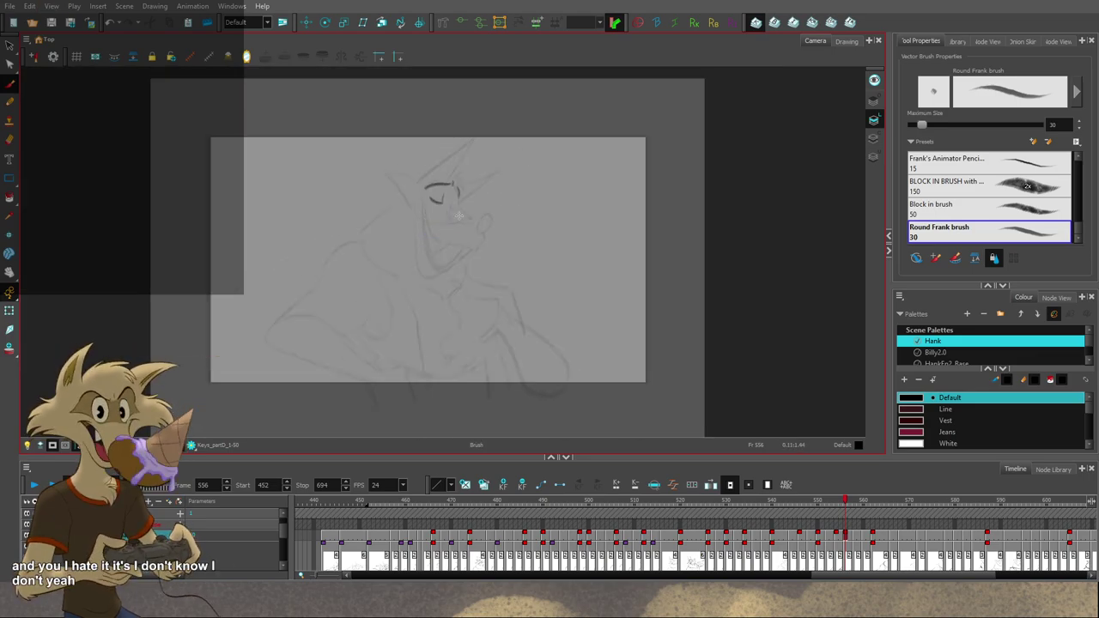
pyautogui.press('f')
pyautogui.press('f')
pyautogui.scroll(4, 522, 201)
pyautogui.press('g')
pyautogui.press('g')
pyautogui.press('g')
pyautogui.press('f')
pyautogui.press('f')
pyautogui.press('g')
pyautogui.press('g')
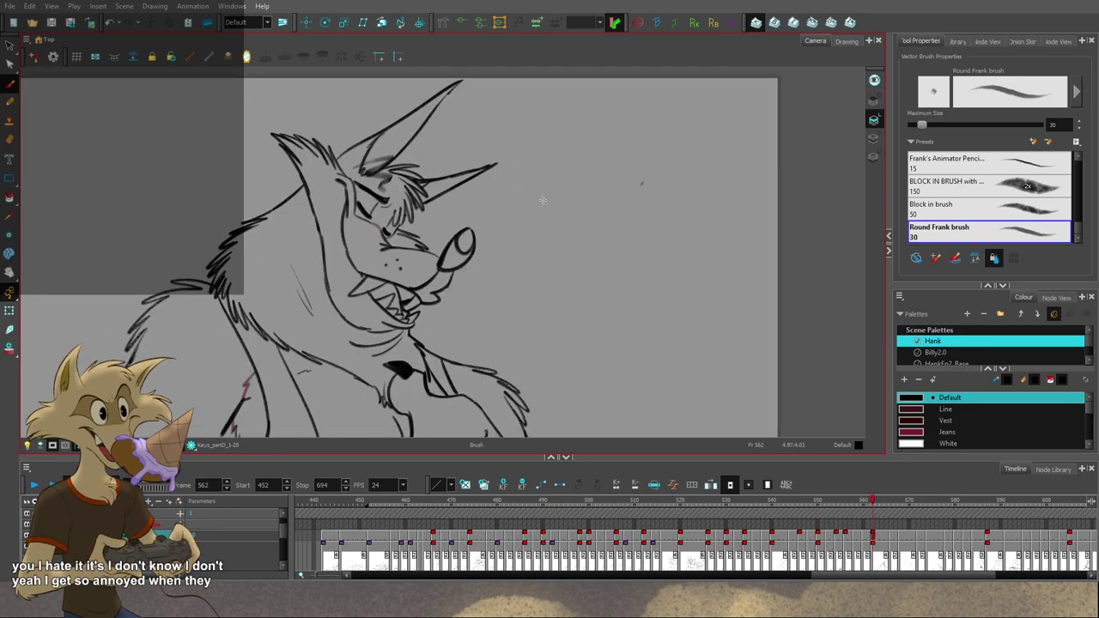
# Step: Draw the wolf's oval nose outline at frame 556, redoing strokes while flipping to the neighbouring keys
pyautogui.press('f')
pyautogui.press('g')
pyautogui.press('f')
pyautogui.hotkey('ctrl', 'z')
pyautogui.moveTo(469, 230)
pyautogui.mouseDown()
pyautogui.moveTo(442, 263)
pyautogui.moveTo(463, 264)
pyautogui.moveTo(442, 267)
pyautogui.mouseUp()
pyautogui.press('g')
pyautogui.press('f')
pyautogui.hotkey('ctrl', 'z')
pyautogui.hotkey('ctrl', 'z')
pyautogui.press('g')
pyautogui.press('f')
pyautogui.press('g')
pyautogui.press('f')
pyautogui.hotkey('ctrl', 'z')
pyautogui.press('g')
pyautogui.press('f')
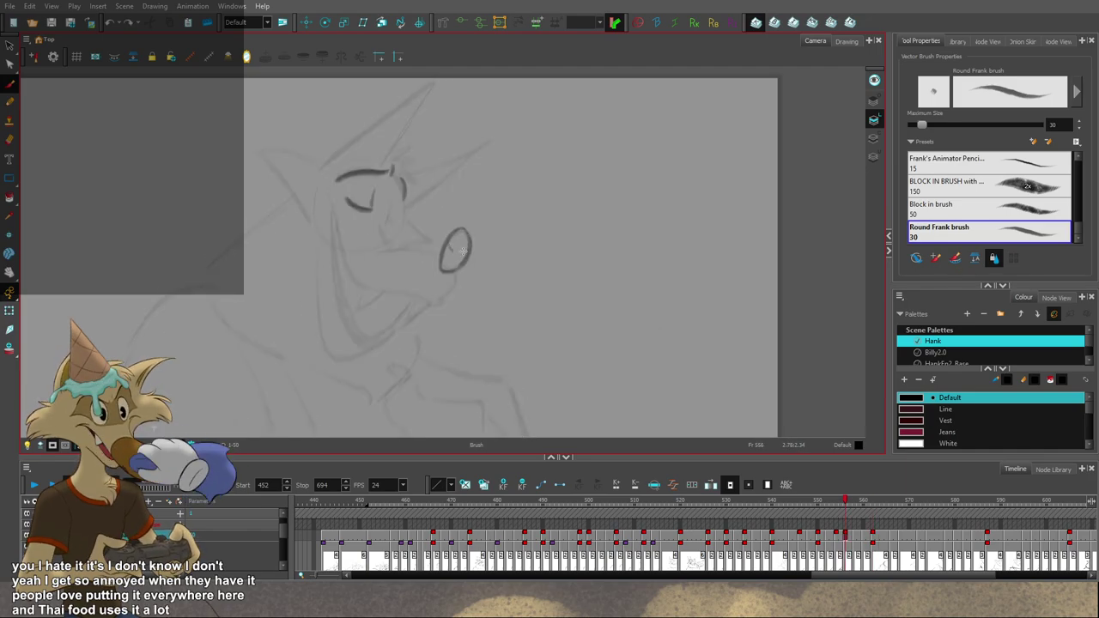
# Step: Add the curved highlight line inside the wolf's nose at frame 556, checking it against the adjacent key
pyautogui.press('g')
pyautogui.press('f')
pyautogui.hotkey('alt', 's')
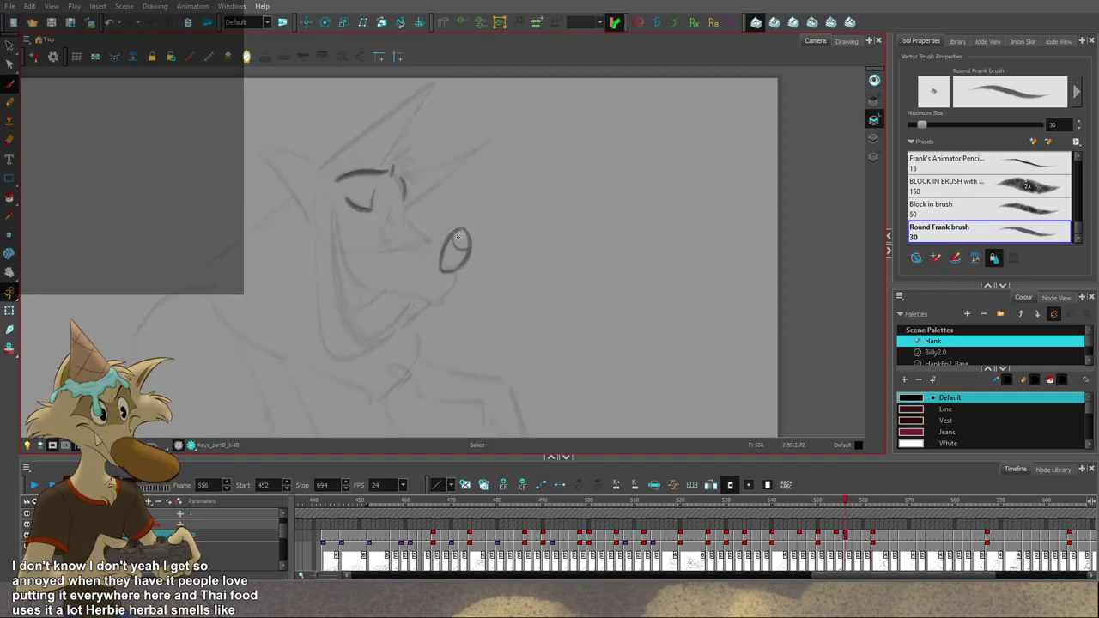
pyautogui.press('g')
pyautogui.press('f')
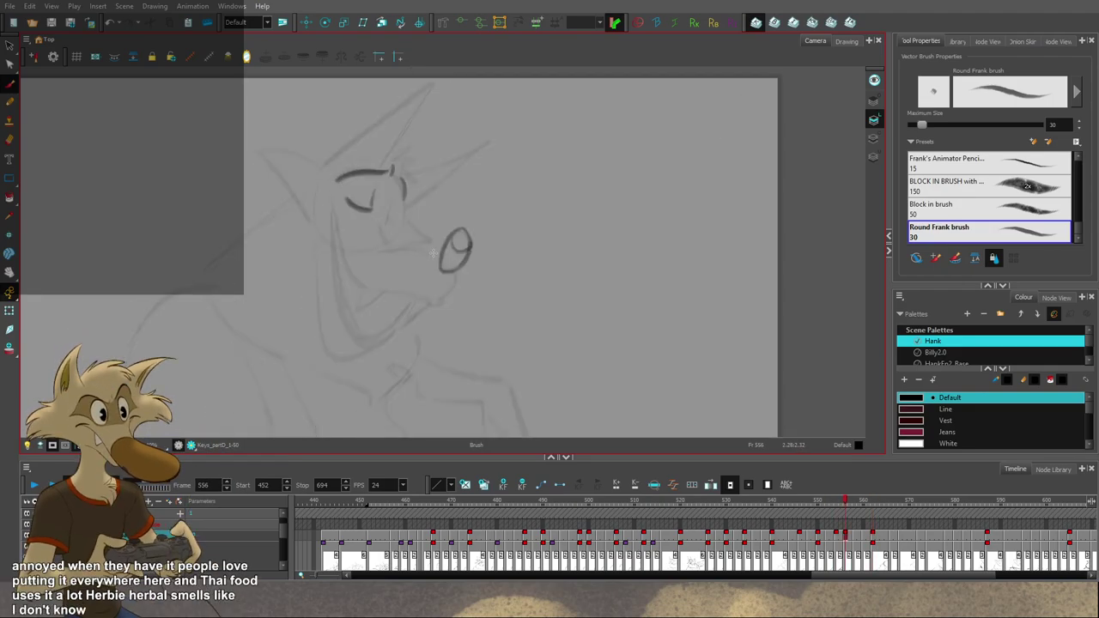
# Step: Draw the top line of the muzzle from the nose back to the eye, with a crease at its inner end
pyautogui.moveTo(439, 250); pyautogui.dragTo(376, 256)
pyautogui.press('g')
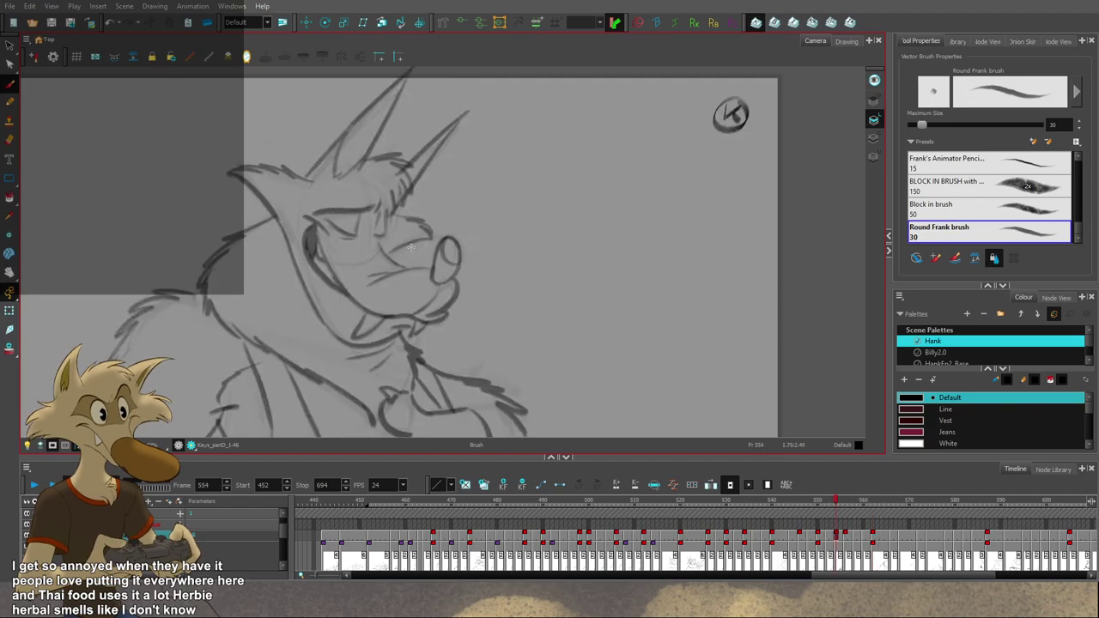
pyautogui.press('f')
pyautogui.press('g')
pyautogui.press('f')
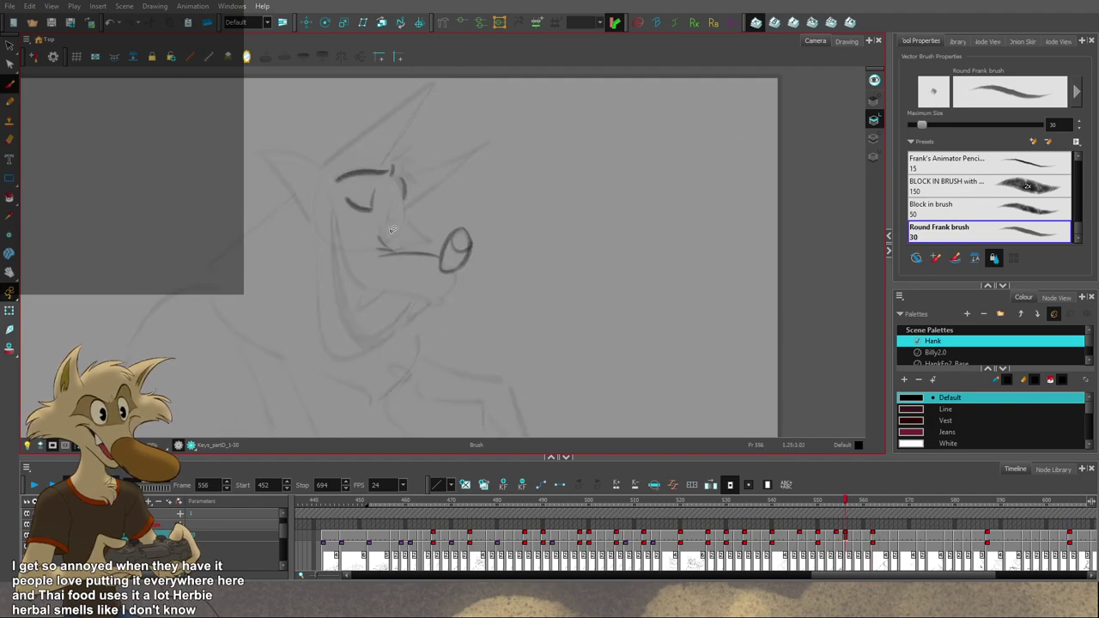
pyautogui.press('g')
pyautogui.press('f')
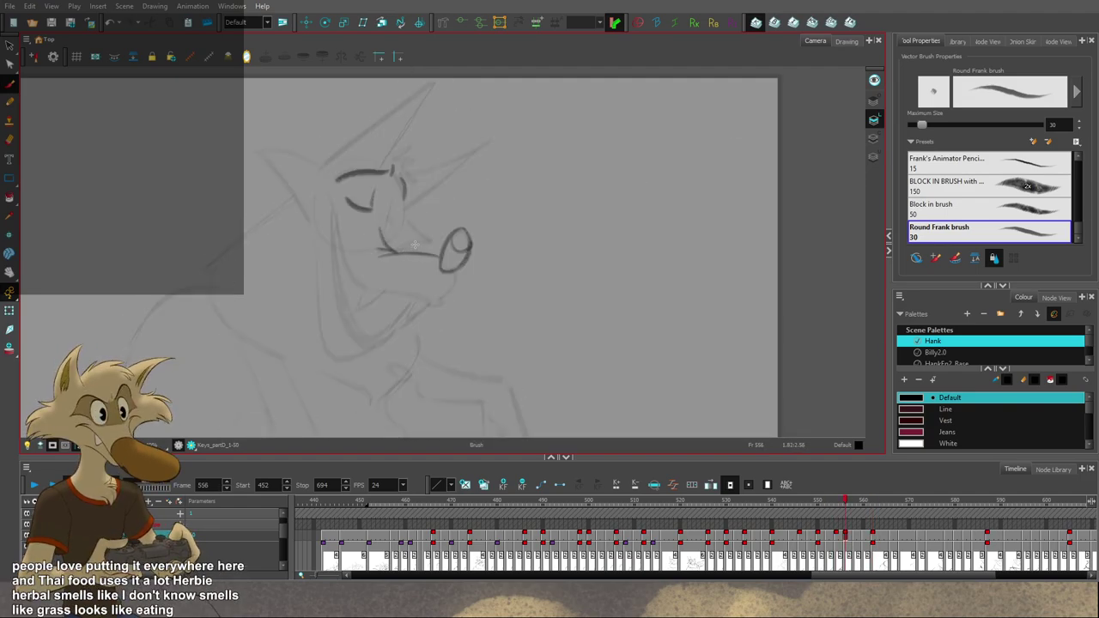
# Step: Flip through the keys at frames 554, 556 and 562 to check the muzzle line's movement
pyautogui.press(',')
pyautogui.press(',')
pyautogui.press('g')
pyautogui.press('g')
pyautogui.press('f')
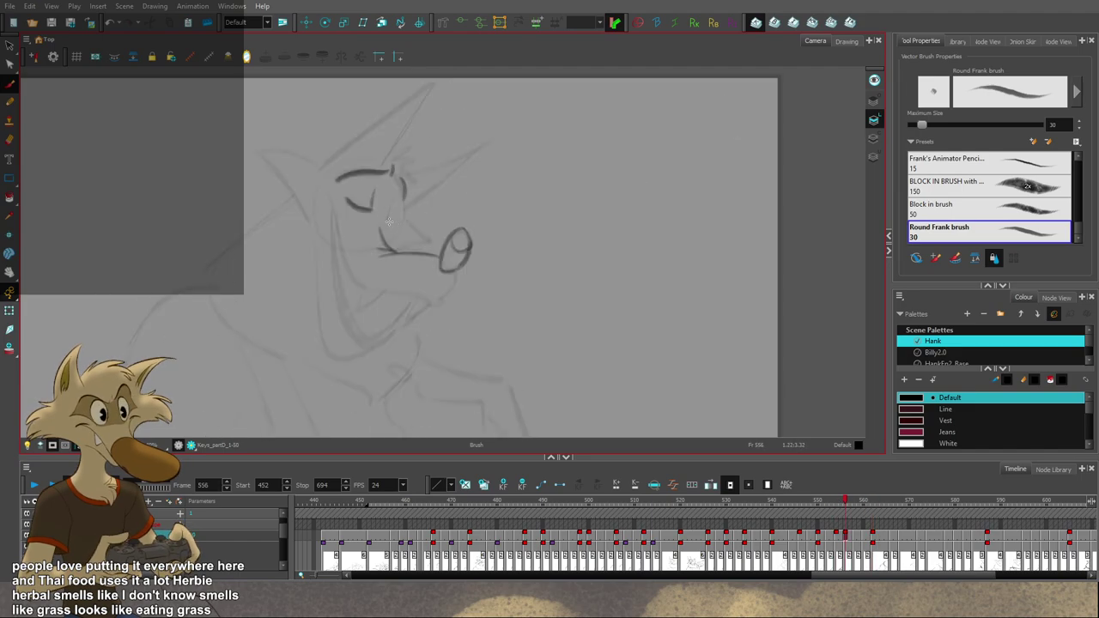
pyautogui.press('g')
pyautogui.press('f')
pyautogui.press('f')
pyautogui.press('g')
pyautogui.press('g')
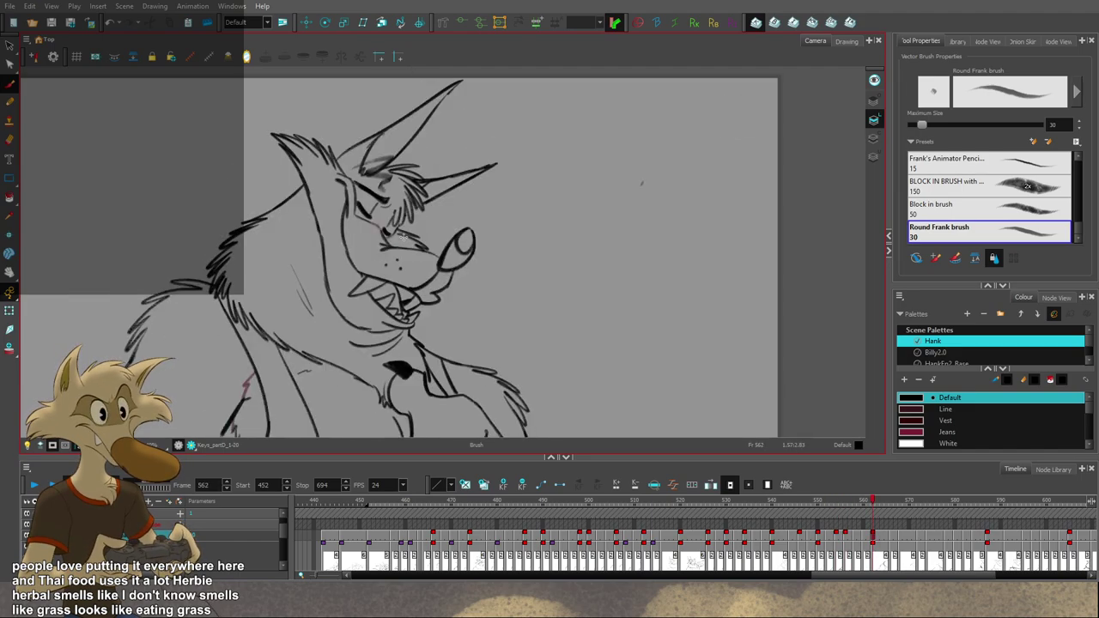
# Step: Rework the inner end of the muzzle line and add a short stroke for the far eye at frame 556
pyautogui.press('f')
pyautogui.moveTo(380, 247)
pyautogui.mouseDown()
pyautogui.moveTo(399, 252)
pyautogui.moveTo(388, 237)
pyautogui.moveTo(385, 261)
pyautogui.moveTo(371, 246)
pyautogui.mouseUp()
pyautogui.press('f')
pyautogui.press('g')
pyautogui.press('g')
pyautogui.press('f')
# Step: Draw the front of the muzzle curving down from the wolf's nose at frame 556
pyautogui.moveTo(458, 274); pyautogui.dragTo(439, 298)
pyautogui.hotkey('ctrl', 'z')
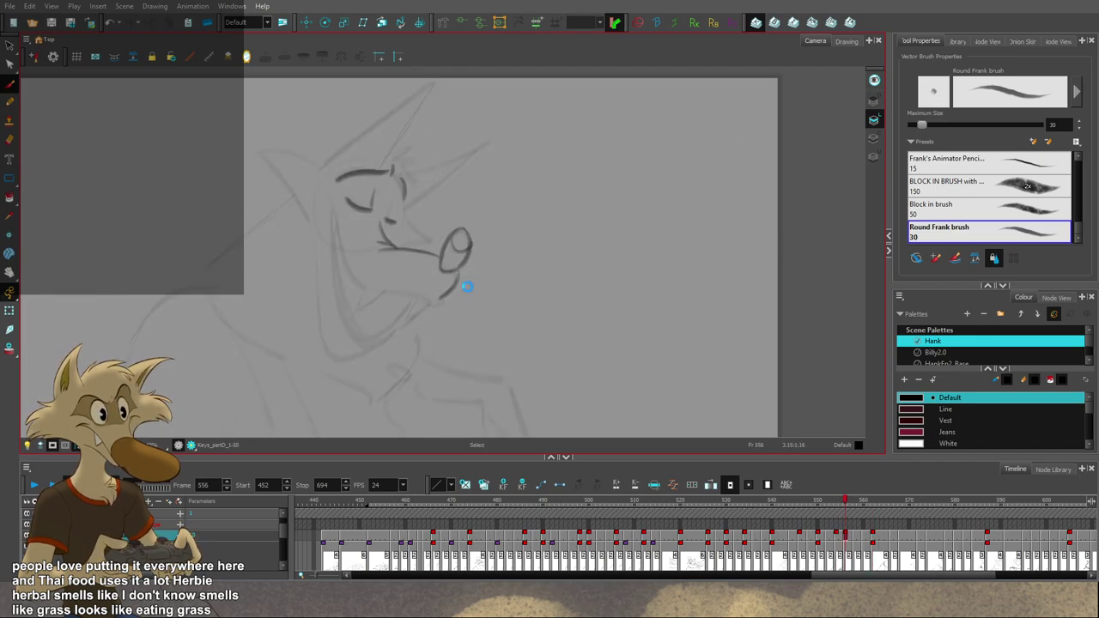
pyautogui.scroll(-3, 467, 276)
pyautogui.scroll(3, 457, 268)
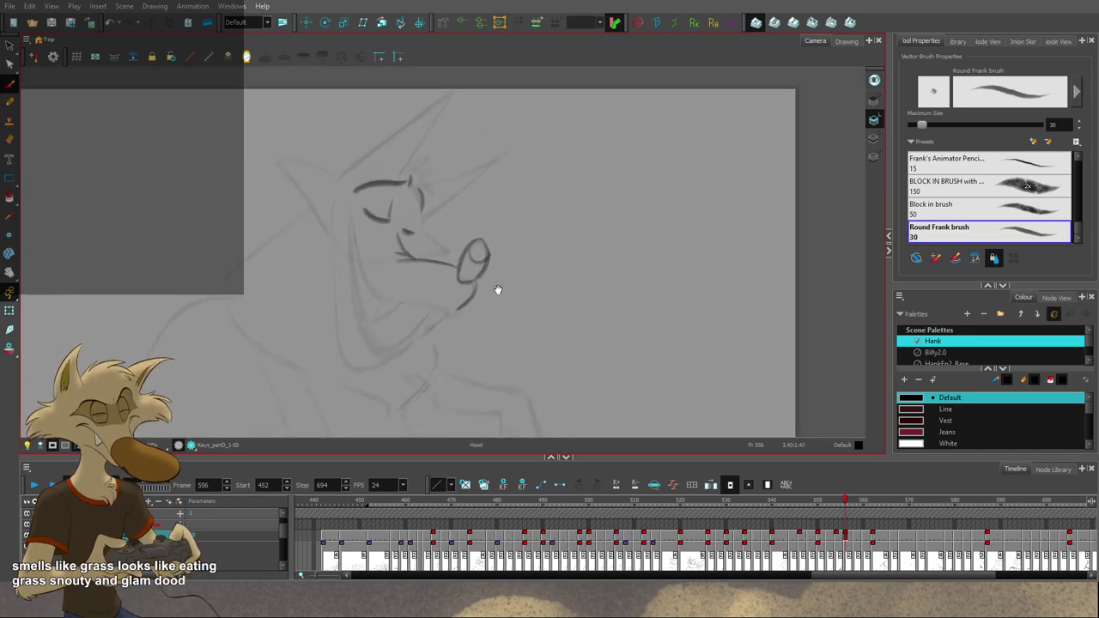
# Step: Draw the wolf's lip at the lower front of the muzzle at frame 556, redoing strokes against the neighbouring key
pyautogui.moveTo(496, 289)
pyautogui.mouseDown()
pyautogui.moveTo(500, 317)
pyautogui.moveTo(435, 342)
pyautogui.mouseUp()
pyautogui.hotkey('ctrl', 'z')
pyautogui.press('f')
pyautogui.press('g')
pyautogui.hotkey('ctrl', 'z')
pyautogui.press('f')
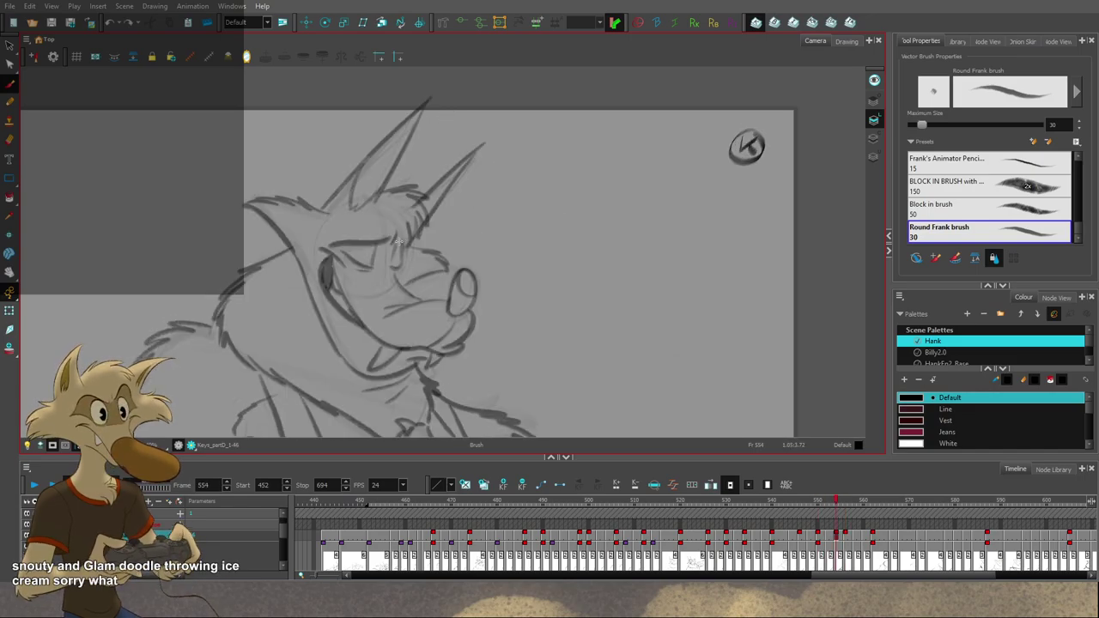
# Step: Try a curved cheek stroke behind the wolf's closed eye at frame 556, comparing it with the adjacent keys
pyautogui.press('f')
pyautogui.press('g')
pyautogui.press('g')
pyautogui.press('f')
pyautogui.press('g')
pyautogui.press('g')
pyautogui.press('f')
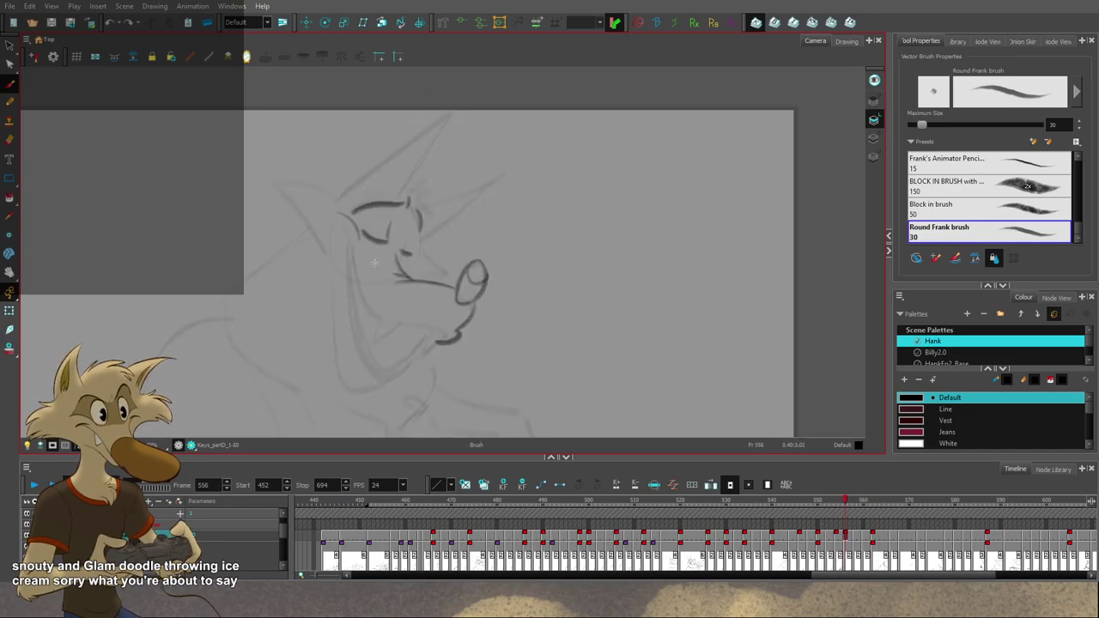
pyautogui.hotkey('ctrl', 'z')
# Step: Draw the cheek crease behind the closed eye at frame 556, checking it against the frame 562 key
pyautogui.moveTo(347, 214); pyautogui.dragTo(362, 245)
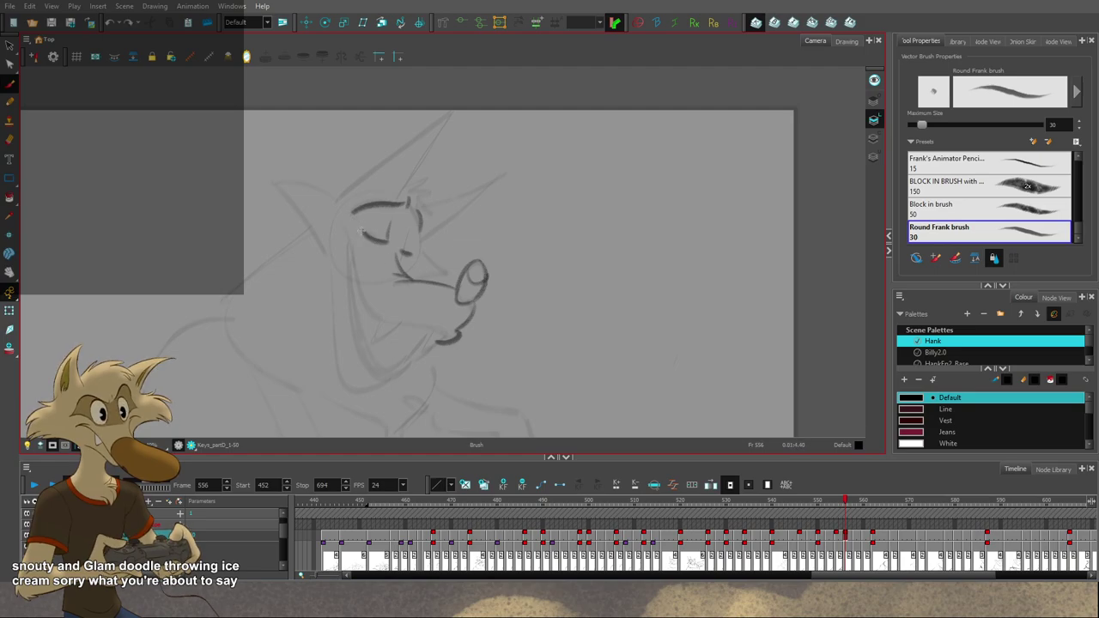
pyautogui.press('g')
pyautogui.press('f')
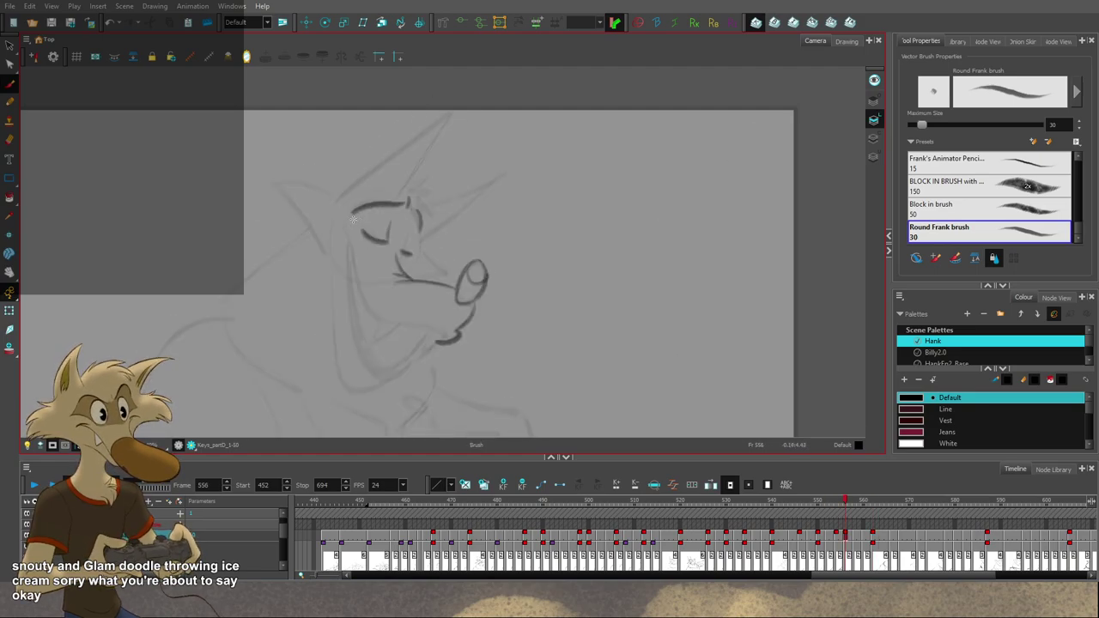
pyautogui.moveTo(341, 223); pyautogui.dragTo(353, 233)
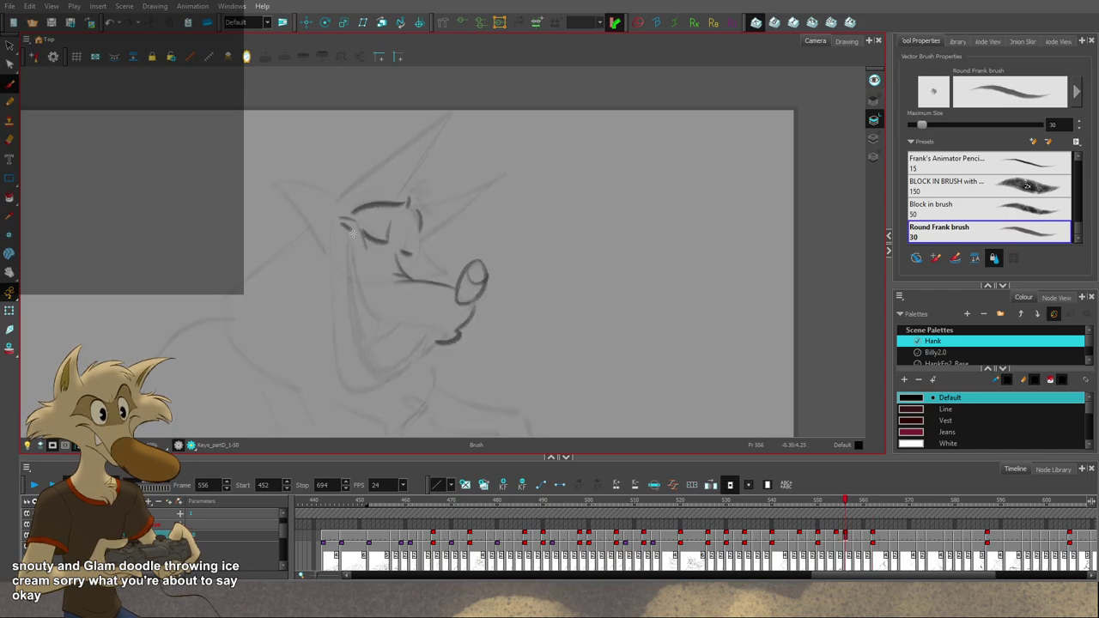
pyautogui.press('g')
pyautogui.press('f')
pyautogui.press('g')
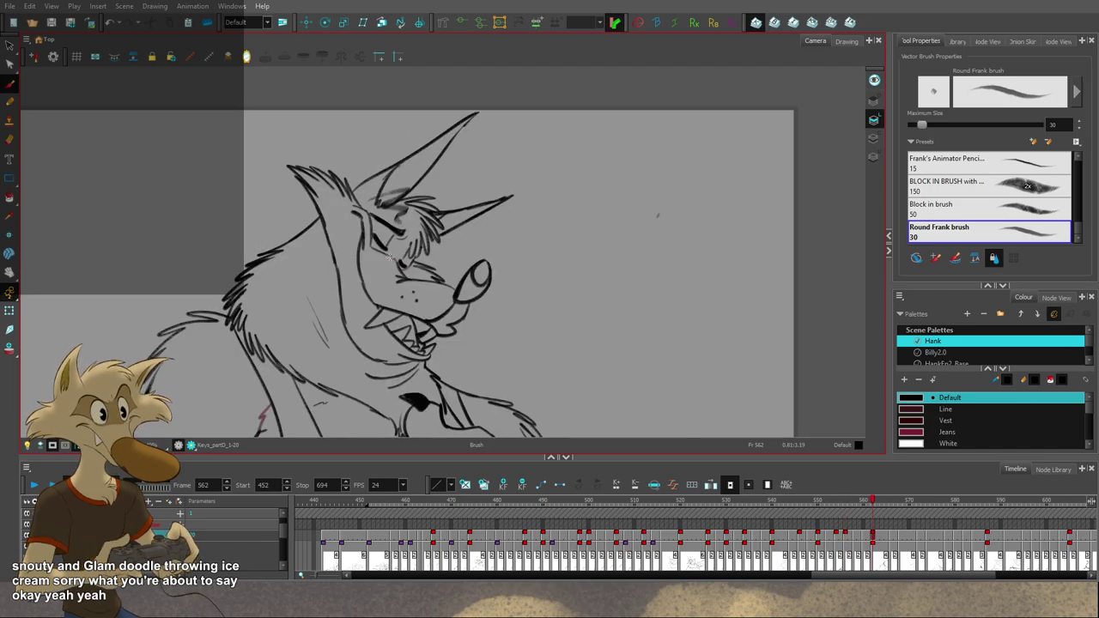
pyautogui.press('f')
pyautogui.press('g')
pyautogui.press('f')
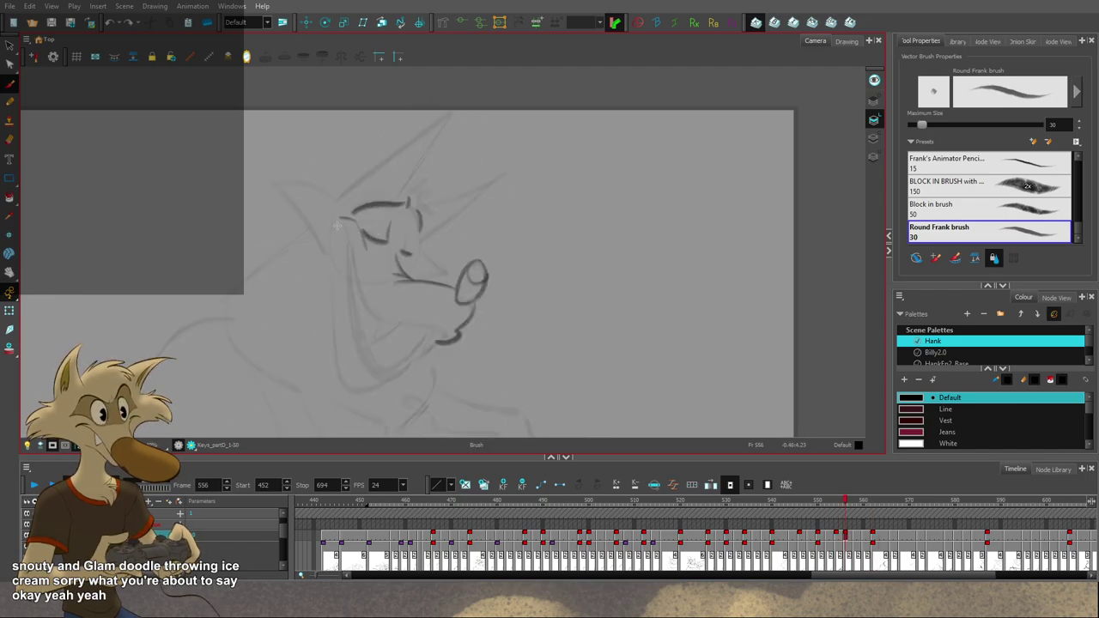
# Step: Draw the upper mouth line from the cheek crease down to the front lip at frame 556
pyautogui.press('g')
pyautogui.press('f')
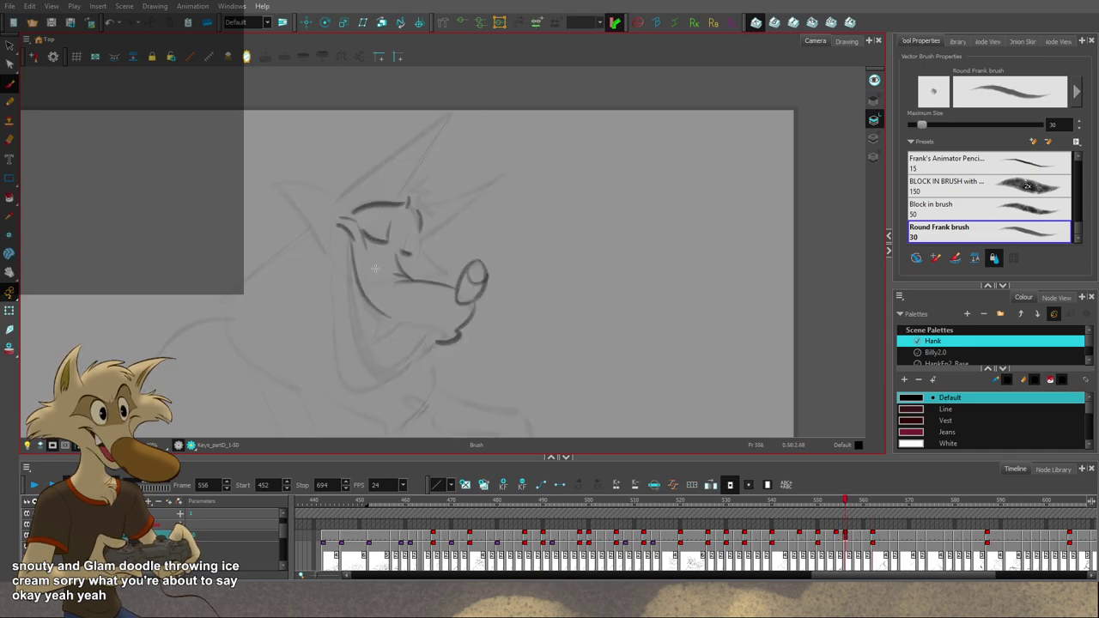
pyautogui.press('f')
pyautogui.press('g')
pyautogui.press('g')
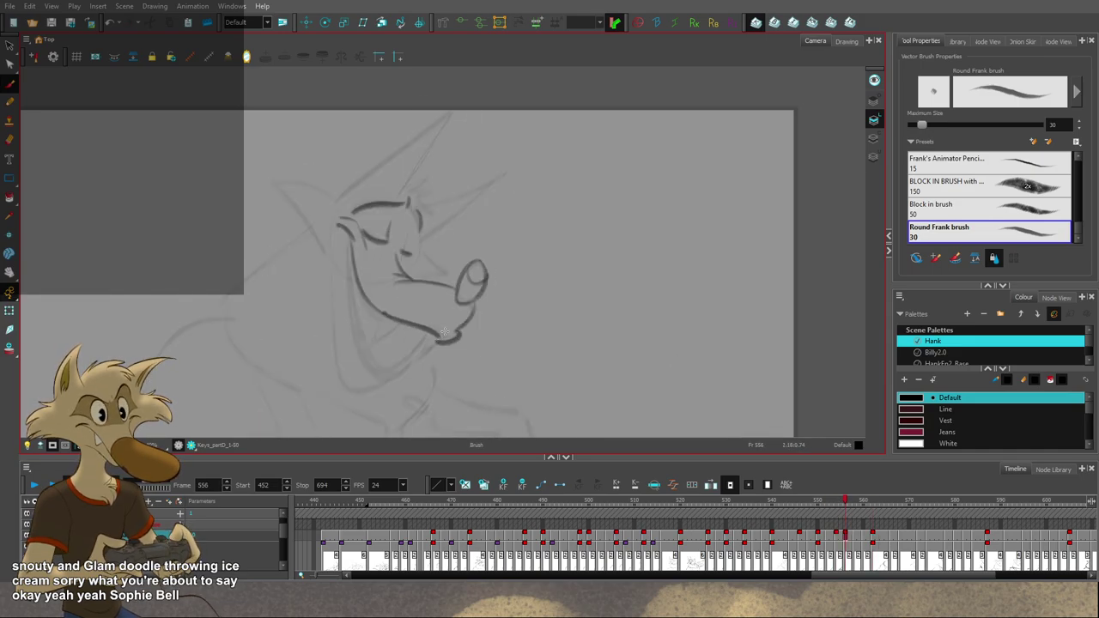
# Step: Delete the upper mouth line and redraw it as a smoother curve from the cheek to the front lip
pyautogui.hotkey('alt', 's')
pyautogui.click(364, 291)
pyautogui.press('Delete')
pyautogui.press('g')
pyautogui.press('f')
pyautogui.hotkey('alt', 'b')
pyautogui.moveTo(351, 245)
pyautogui.mouseDown()
pyautogui.moveTo(391, 320)
pyautogui.moveTo(441, 340)
pyautogui.mouseUp()
pyautogui.press('g')
pyautogui.press('f')
pyautogui.hotkey('alt', 's')
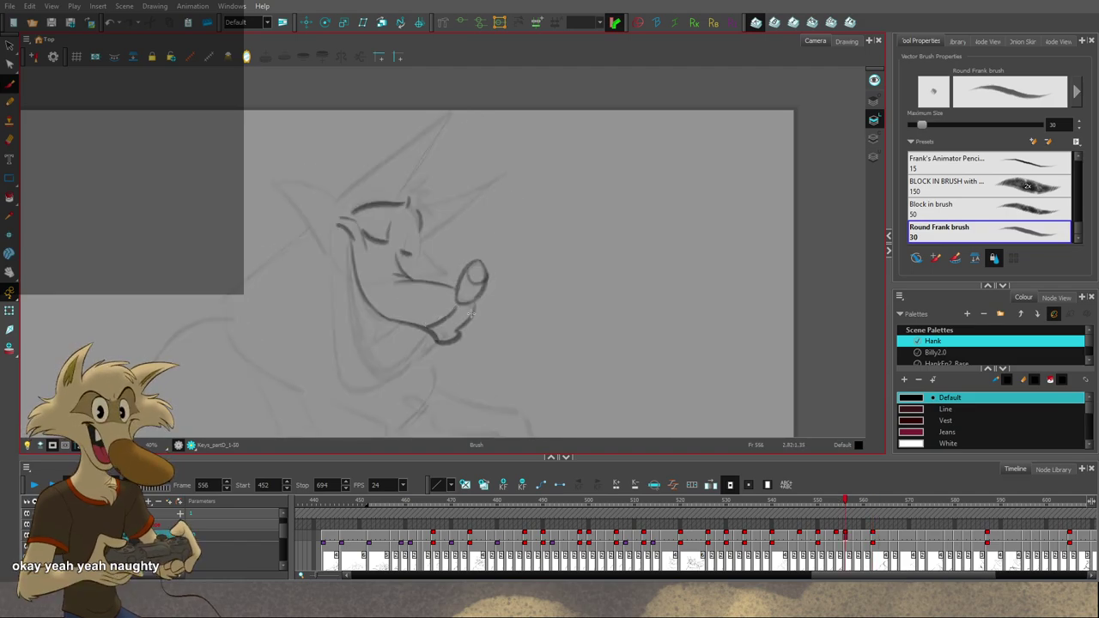
# Step: Draw the front lip line below the wolf's nose at frame 556, checking it against the frame 554 and 562 keys
pyautogui.moveTo(507, 319); pyautogui.dragTo(517, 303)
pyautogui.press('g')
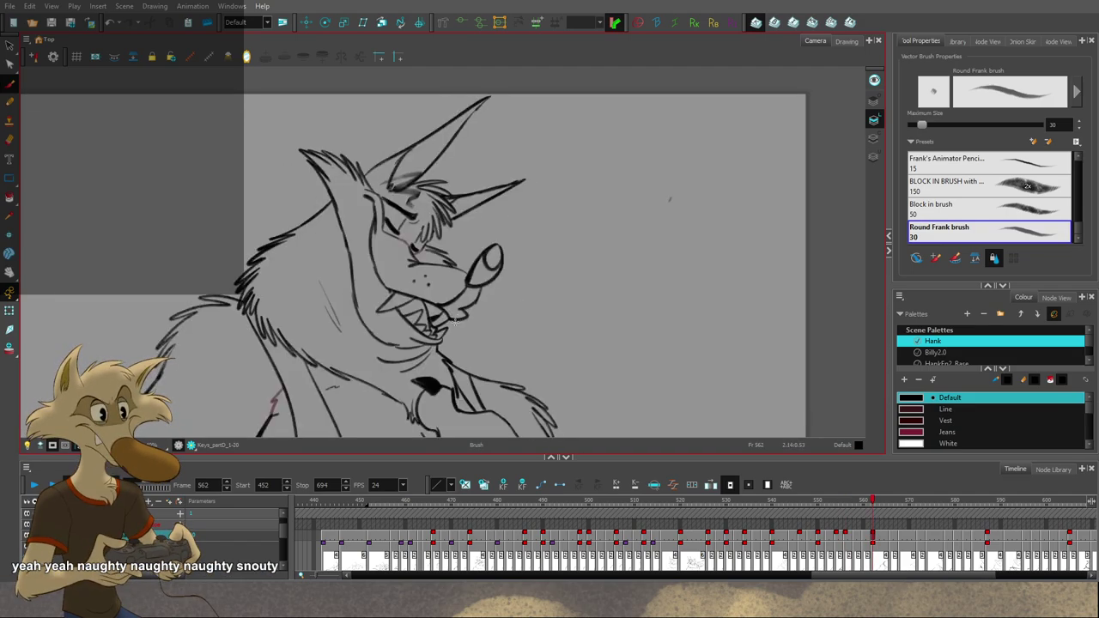
pyautogui.press('f')
pyautogui.press('f')
pyautogui.press('g')
pyautogui.press('f')
pyautogui.press('g')
pyautogui.press('g')
# Step: Sketch the upper fang at the back of the mouth at frame 556, matching it to the adjacent keys
pyautogui.hotkey('alt', 's')
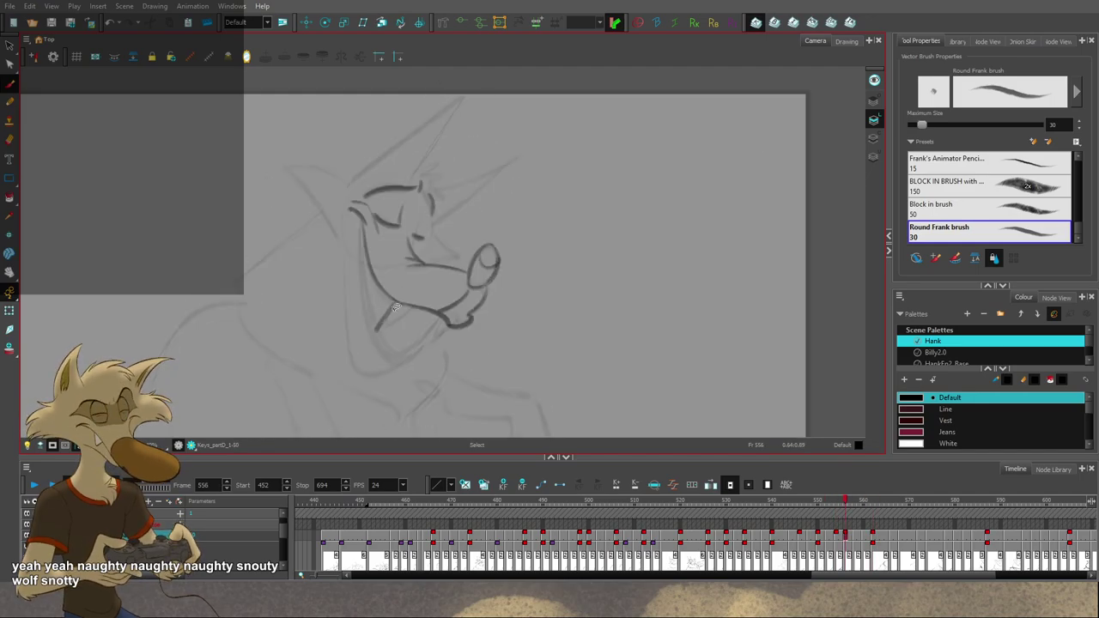
pyautogui.press('g')
pyautogui.press('f')
pyautogui.press('f')
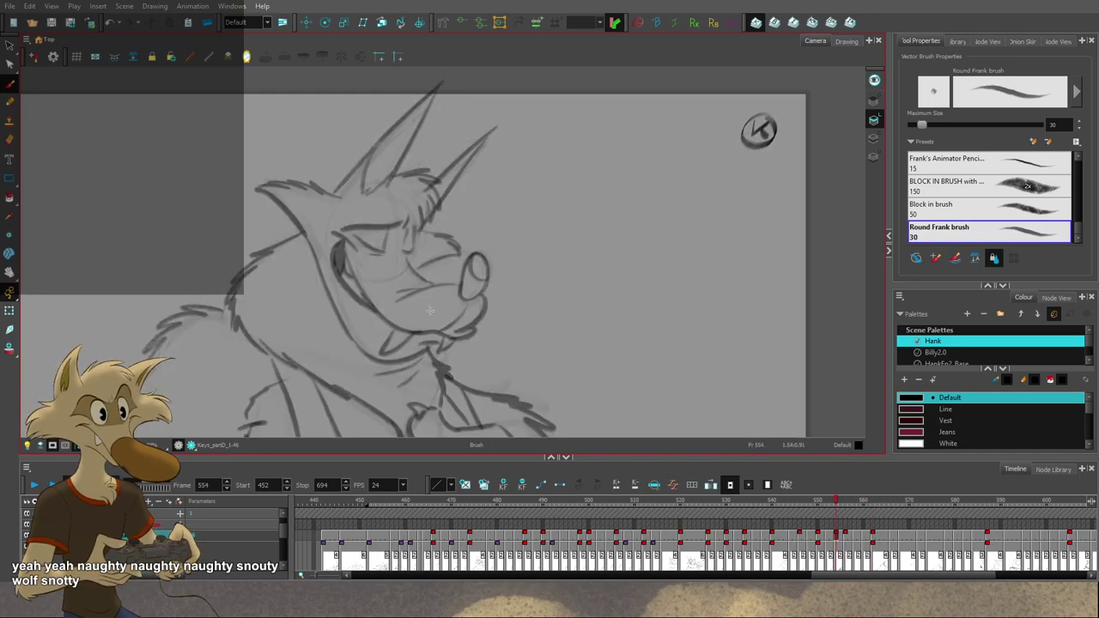
pyautogui.press('g')
pyautogui.press('g')
pyautogui.press('f')
pyautogui.hotkey('alt', 's')
# Step: Adjust the shape and position of the back fang's strokes at frame 556 and compare it with the frame 562 key
pyautogui.click(382, 315)
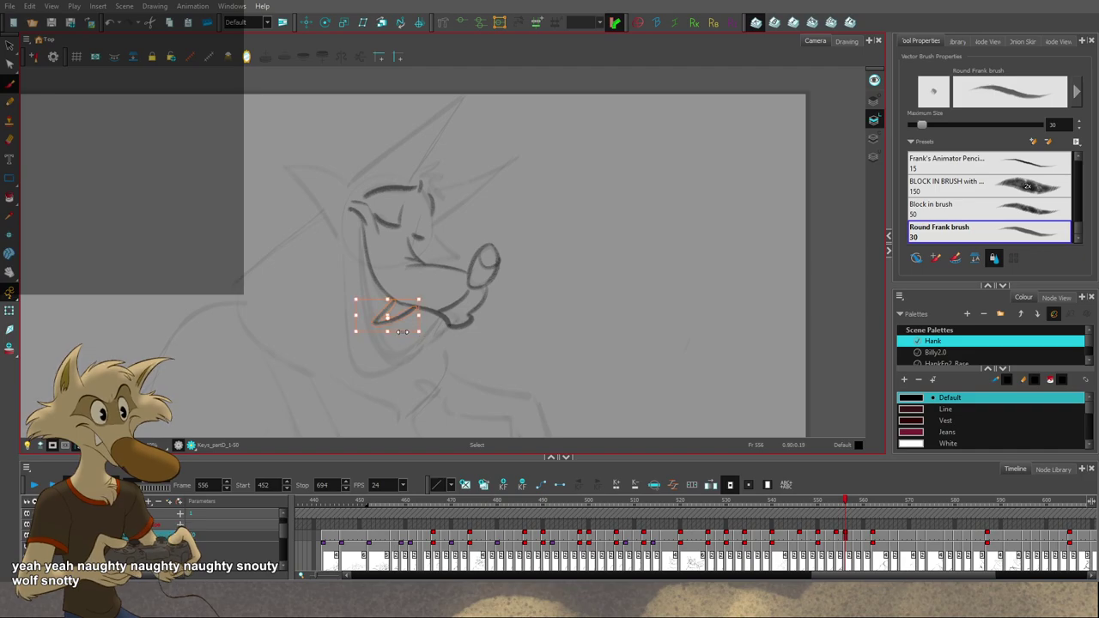
pyautogui.moveTo(356, 333); pyautogui.dragTo(358, 337)
pyautogui.press('Delete')
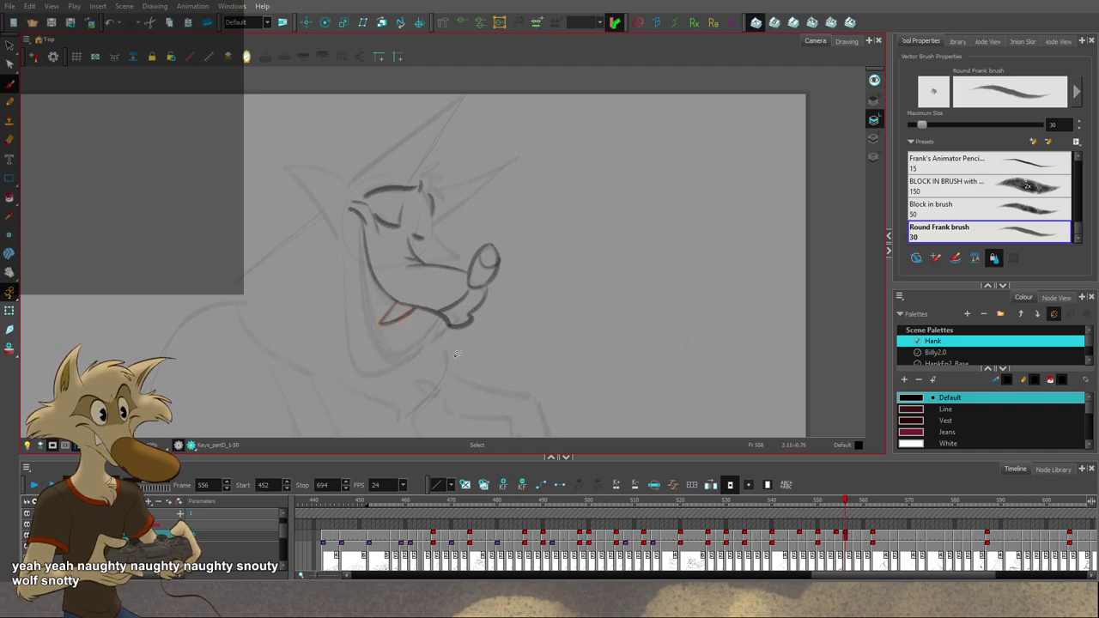
pyautogui.hotkey('alt', 'b')
pyautogui.press('f')
pyautogui.press('g')
pyautogui.press('g')
pyautogui.press('f')
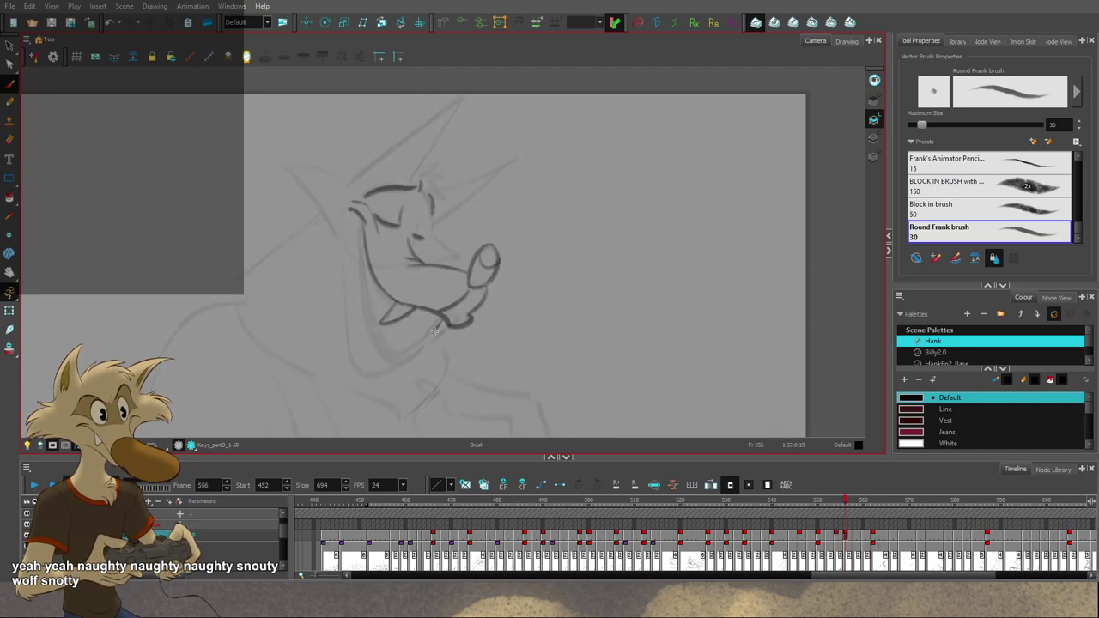
# Step: Draw the short strokes just below the front lip at frame 556, flipping against the frame 562 key
pyautogui.moveTo(444, 320); pyautogui.dragTo(496, 346)
pyautogui.press('g')
pyautogui.press('f')
pyautogui.press('g')
pyautogui.press('f')
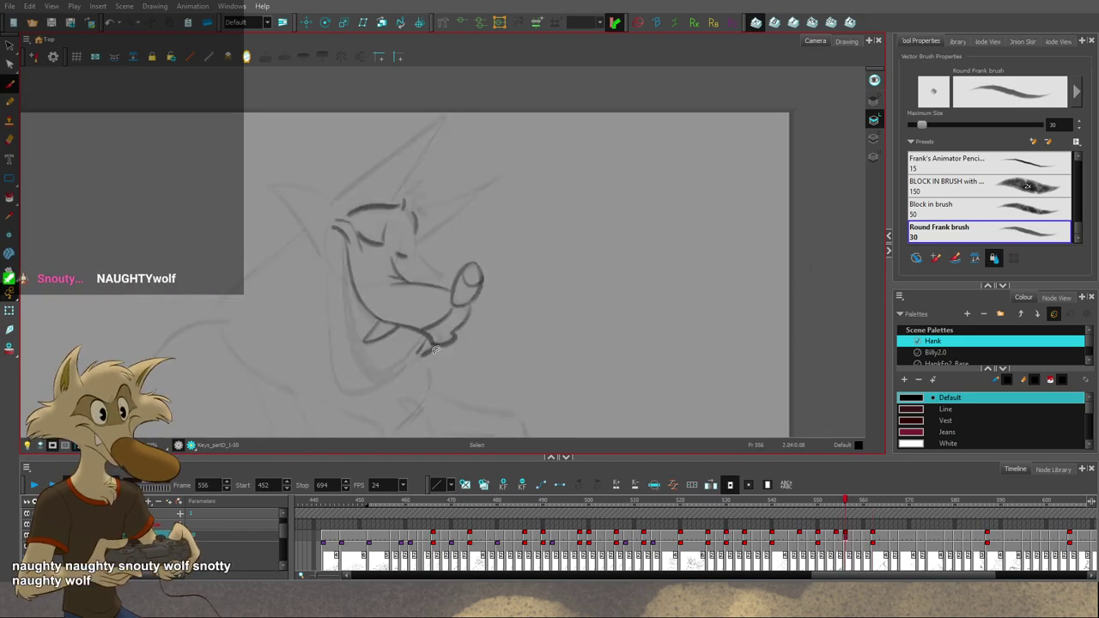
# Step: Remove the stray scribble strokes over the wolf's forehead on the frame 562 key
pyautogui.press('g')
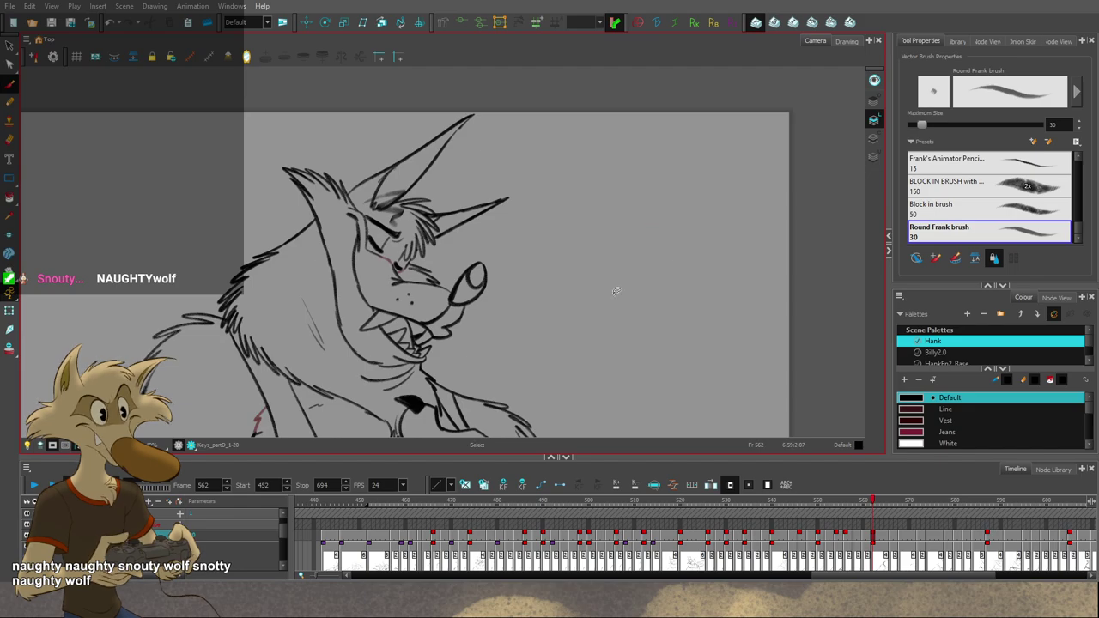
pyautogui.hotkey('alt', 'b')
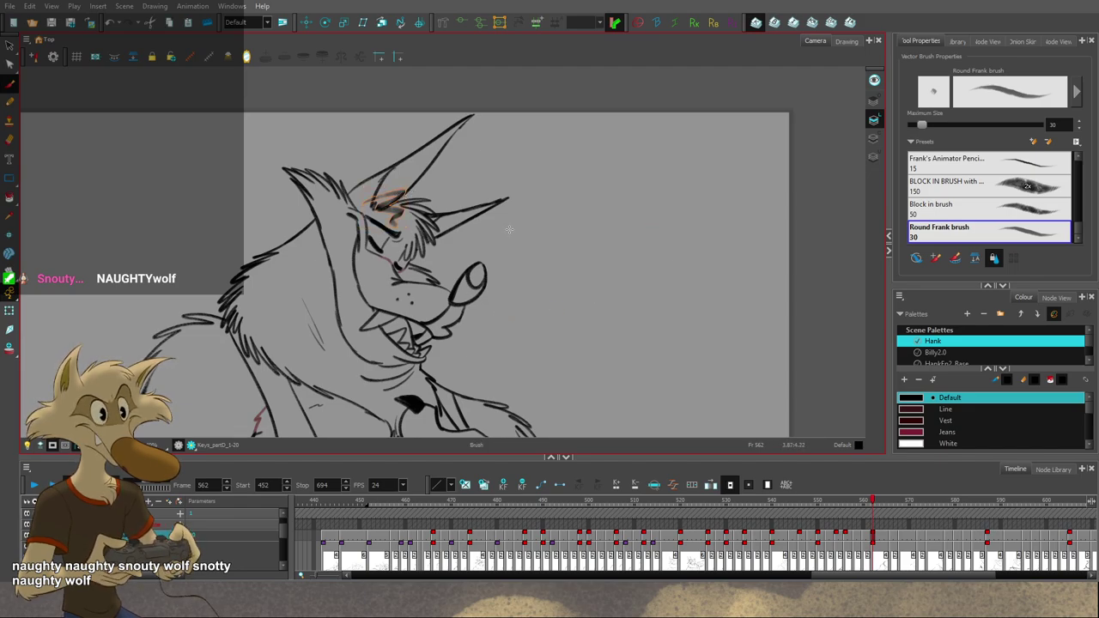
pyautogui.press('f')
pyautogui.press('g')
pyautogui.press('f')
pyautogui.press('g')
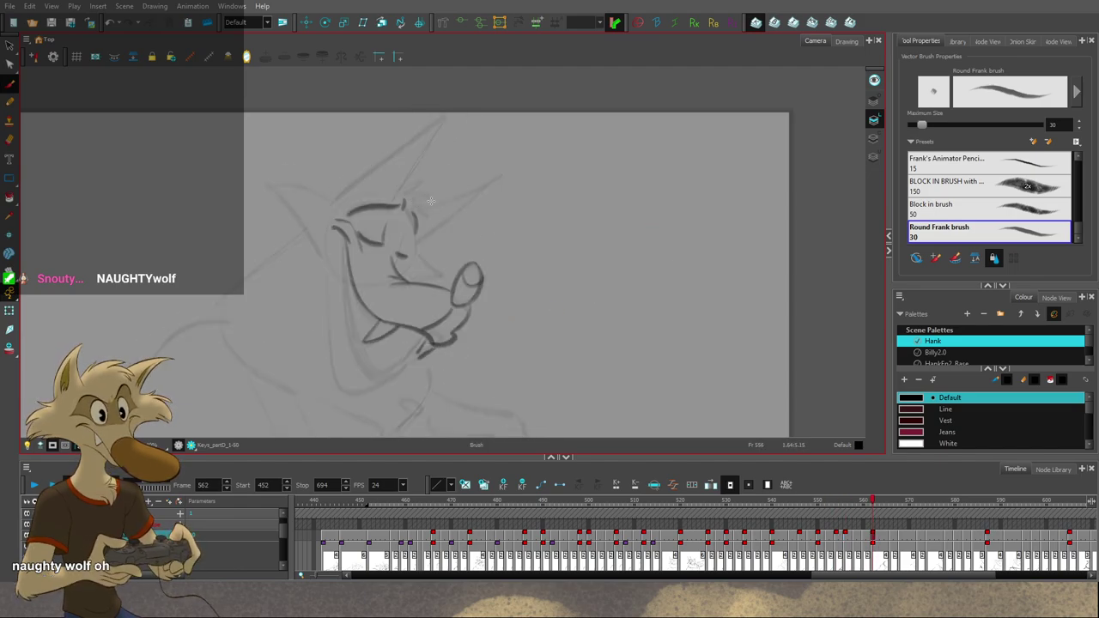
# Step: Draw the jagged hair tuft over the forehead at frame 556, comparing its shape with the frame 554 and 562 keys
pyautogui.moveTo(419, 207)
pyautogui.mouseDown()
pyautogui.moveTo(432, 232)
pyautogui.moveTo(412, 249)
pyautogui.mouseUp()
pyautogui.press('g')
pyautogui.press('f')
pyautogui.press('g')
pyautogui.press('f')
pyautogui.press('g')
pyautogui.press('f')
pyautogui.press('f')
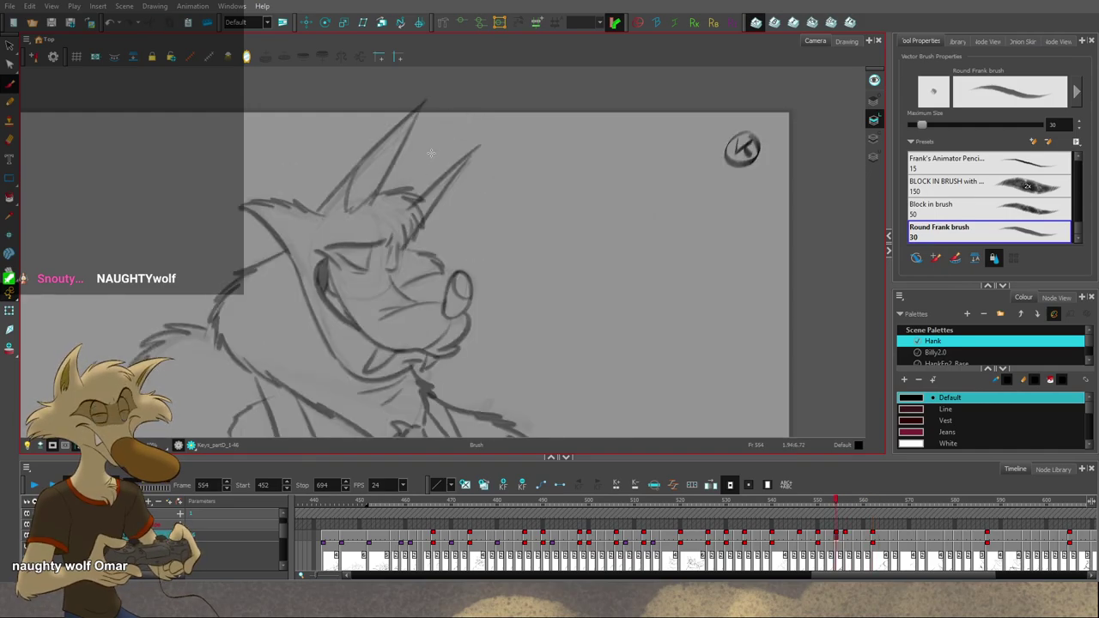
pyautogui.press('g')
# Step: Draw the near ear's front edge from its tip down to the hair tuft at frame 556
pyautogui.moveTo(444, 147); pyautogui.dragTo(385, 220)
pyautogui.press('g')
pyautogui.press('f')
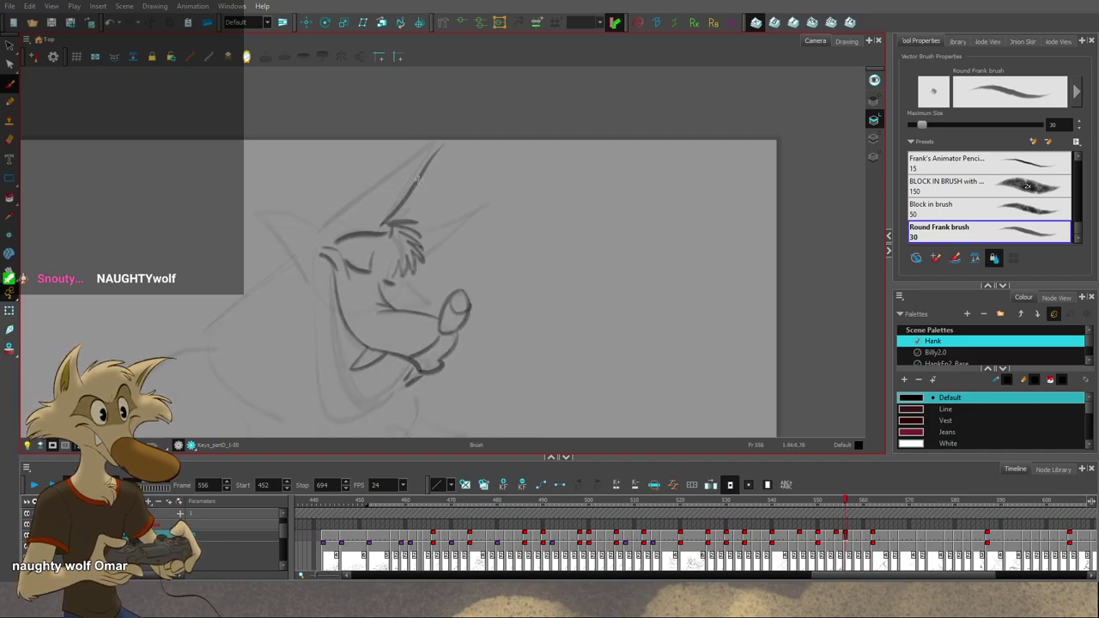
pyautogui.moveTo(413, 184); pyautogui.dragTo(380, 226)
pyautogui.press('g')
pyautogui.press('f')
# Step: Try strokes for the near ear's back edge from the tip to the head at frame 556, undoing the unwanted ones
pyautogui.moveTo(444, 140); pyautogui.dragTo(323, 225)
pyautogui.hotkey('ctrl', 'z')
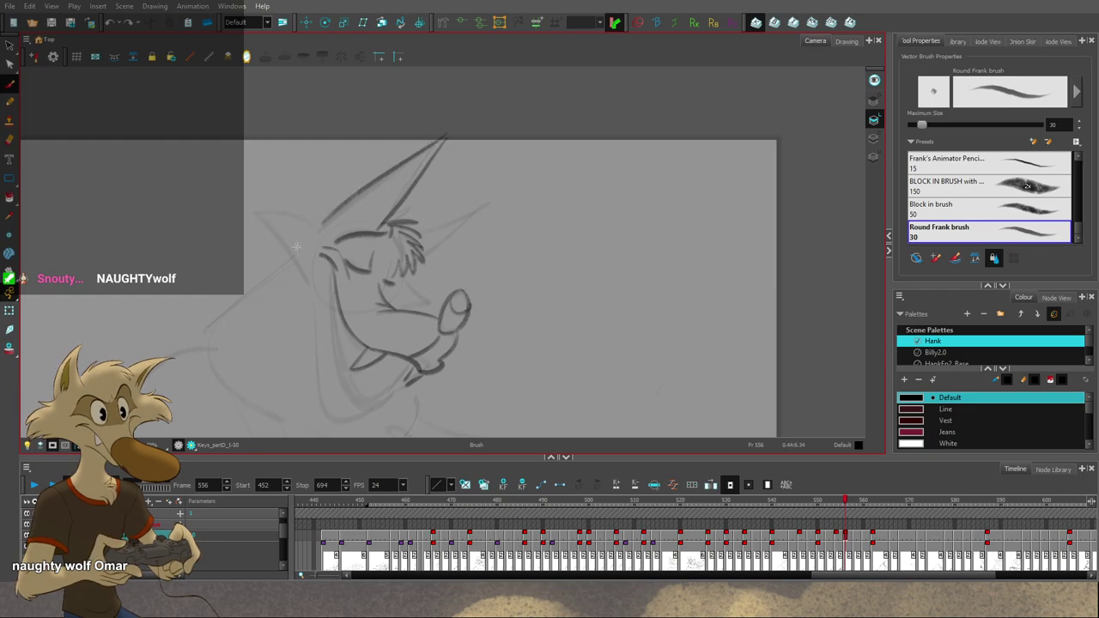
pyautogui.hotkey('ctrl', 'z')
pyautogui.hotkey('alt', 'b')
pyautogui.moveTo(443, 140); pyautogui.dragTo(318, 234)
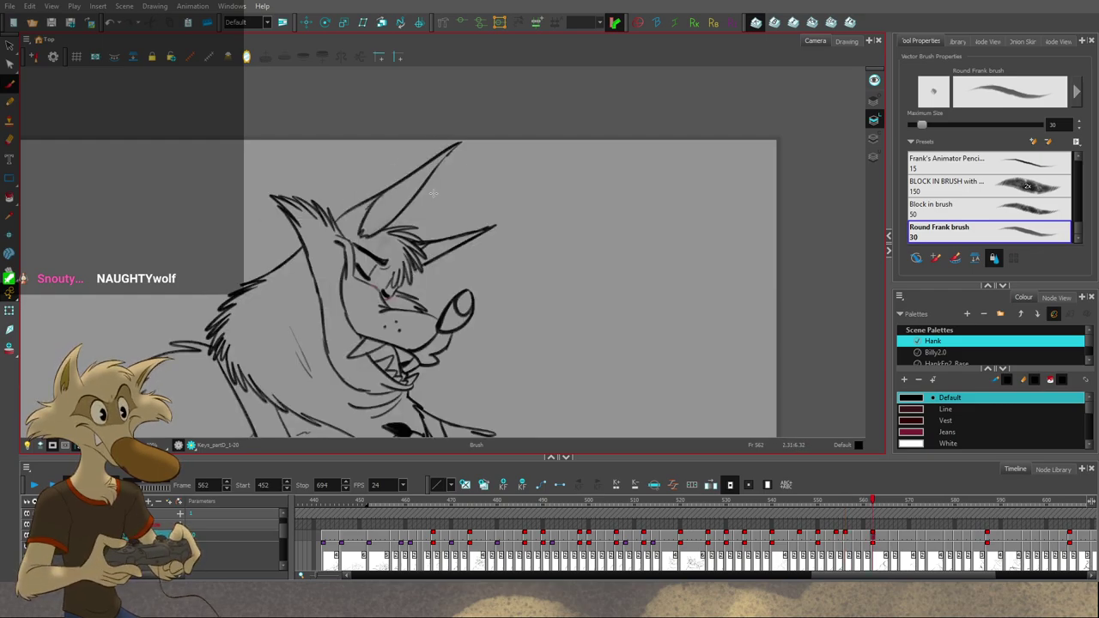
pyautogui.hotkey('ctrl', 'z')
# Step: Draw the near ear's back edge and inner fold at frame 556, checking them against the frame 554 and 562 keys
pyautogui.moveTo(443, 143)
pyautogui.mouseDown()
pyautogui.moveTo(323, 226)
pyautogui.moveTo(361, 231)
pyautogui.mouseUp()
pyautogui.press('g')
pyautogui.press('f')
pyautogui.press('g')
pyautogui.press('f')
pyautogui.press('f')
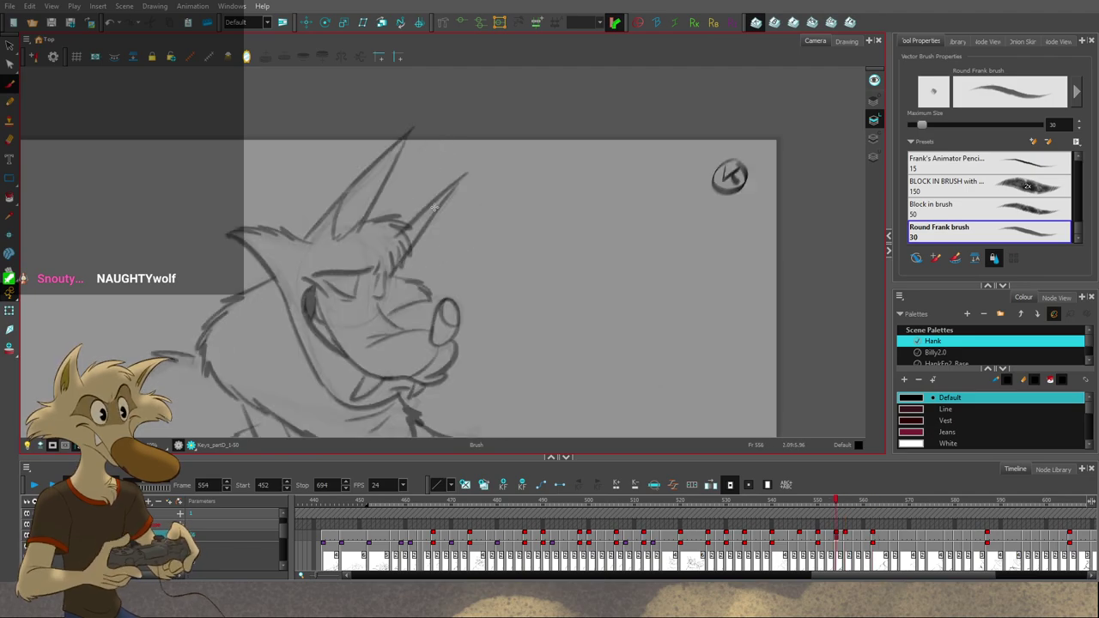
pyautogui.press('g')
pyautogui.press('g')
pyautogui.press('g')
pyautogui.press('f')
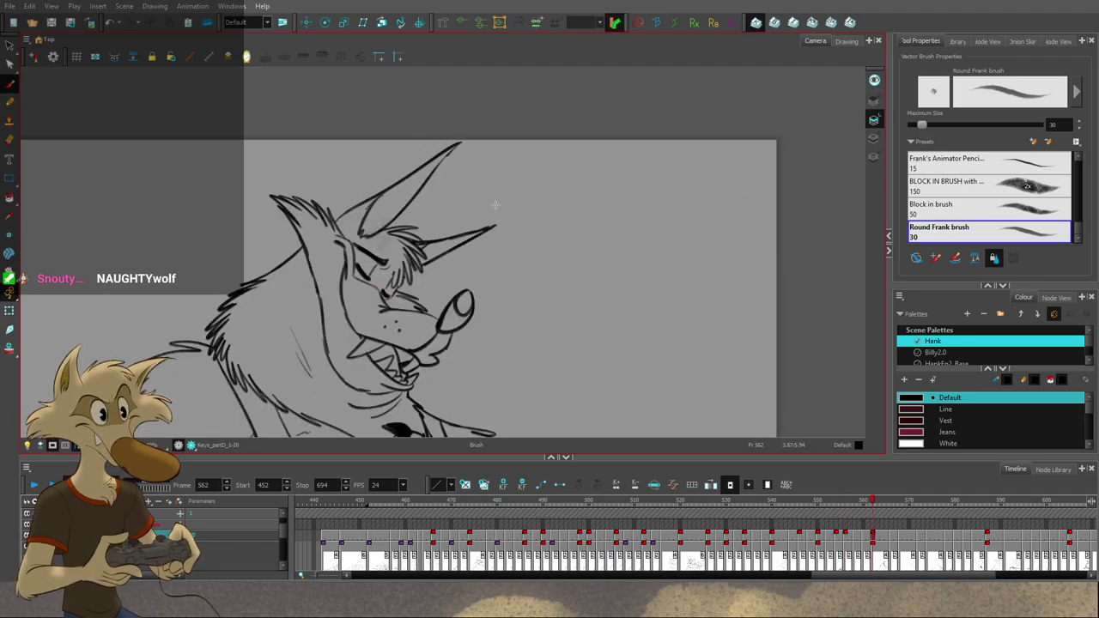
# Step: Draw the far ear's upper and lower edges meeting at a point at frame 556, matching the frame 562 key
pyautogui.press('g')
pyautogui.press('f')
pyautogui.press('g')
pyautogui.press('f')
pyautogui.press('g')
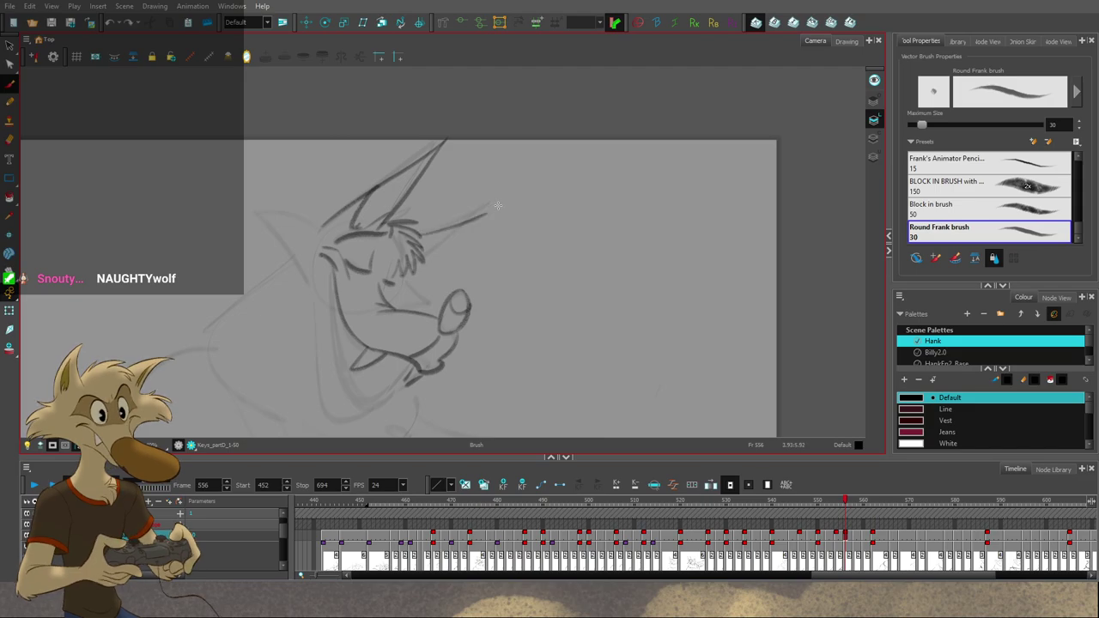
pyautogui.press('f')
pyautogui.press('g')
pyautogui.press('f')
pyautogui.press('g')
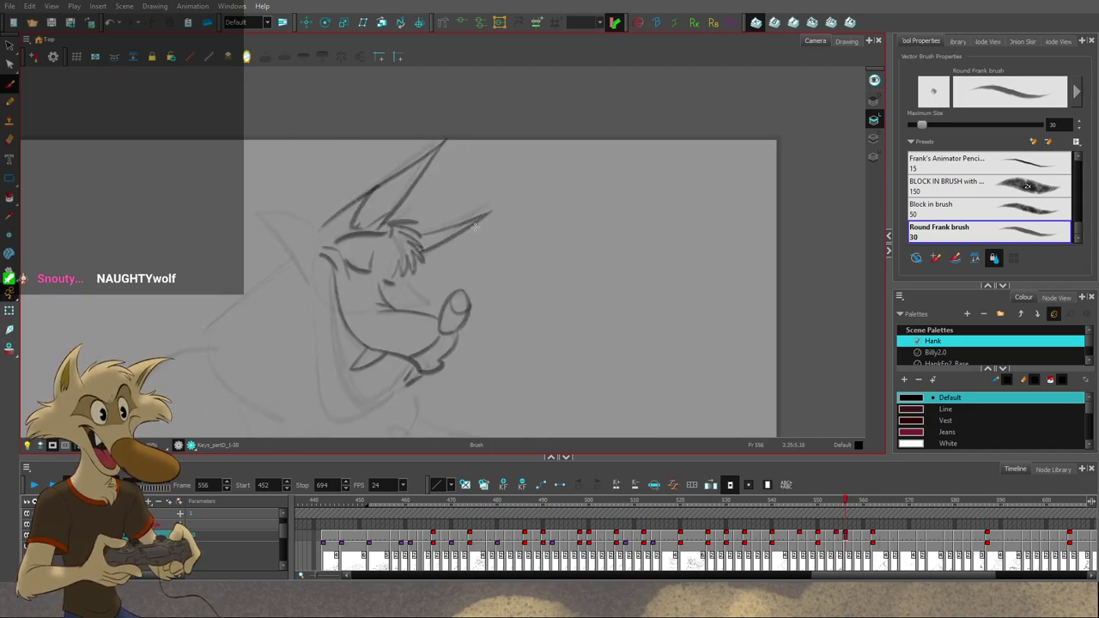
# Step: Save the scene and compare the redrawn ears with the keys through frame 587
pyautogui.press('g')
pyautogui.moveTo(433, 250); pyautogui.dragTo(492, 279)
pyautogui.press('f')
pyautogui.press('f')
pyautogui.press('g')
pyautogui.hotkey('ctrl', 's')
pyautogui.press('g')
pyautogui.press('g')
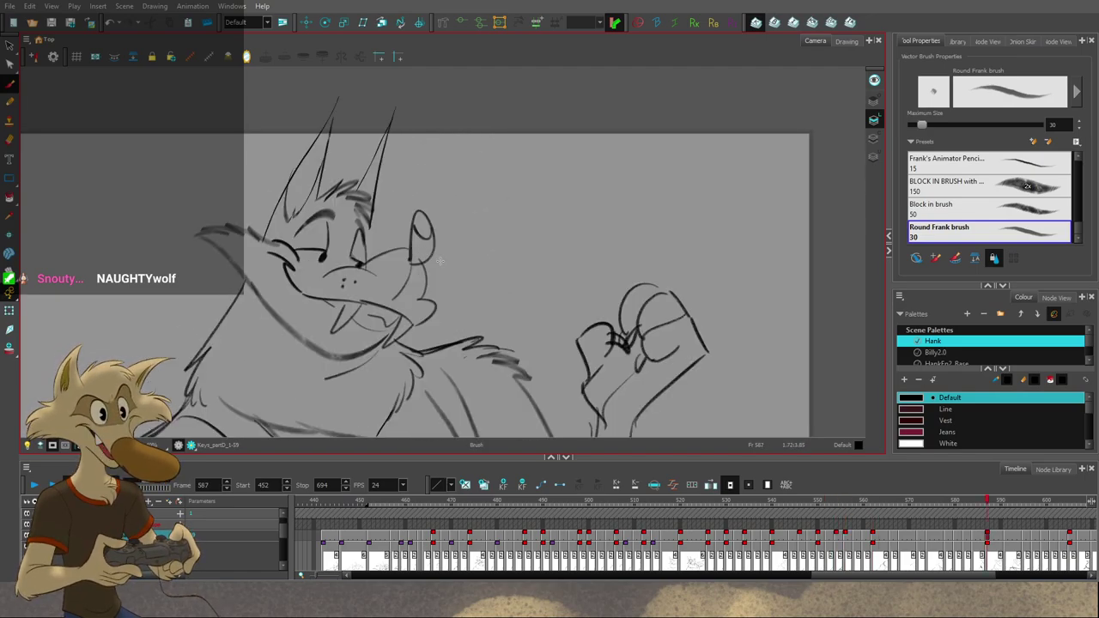
# Step: Draw the tufted fur along the top of the ruff behind the near ear at frame 556, redrawing the last stroke
pyautogui.press('f')
pyautogui.press('f')
pyautogui.press('g')
pyautogui.press('f')
pyautogui.moveTo(364, 224); pyautogui.dragTo(341, 204)
pyautogui.moveTo(340, 215); pyautogui.dragTo(294, 211)
pyautogui.press('g')
pyautogui.press('g')
pyautogui.hotkey('ctrl', 'z')
pyautogui.moveTo(367, 229)
pyautogui.mouseDown()
pyautogui.moveTo(334, 202)
pyautogui.moveTo(344, 218)
pyautogui.moveTo(283, 218)
pyautogui.mouseUp()
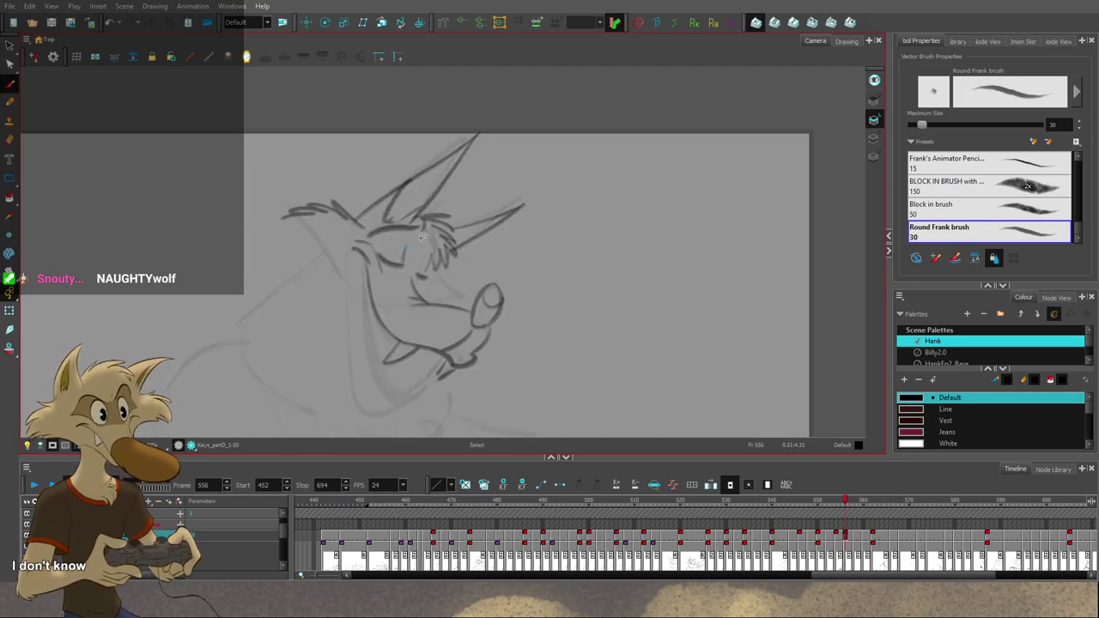
pyautogui.press('g')
pyautogui.press('f')
pyautogui.press('g')
pyautogui.press('g')
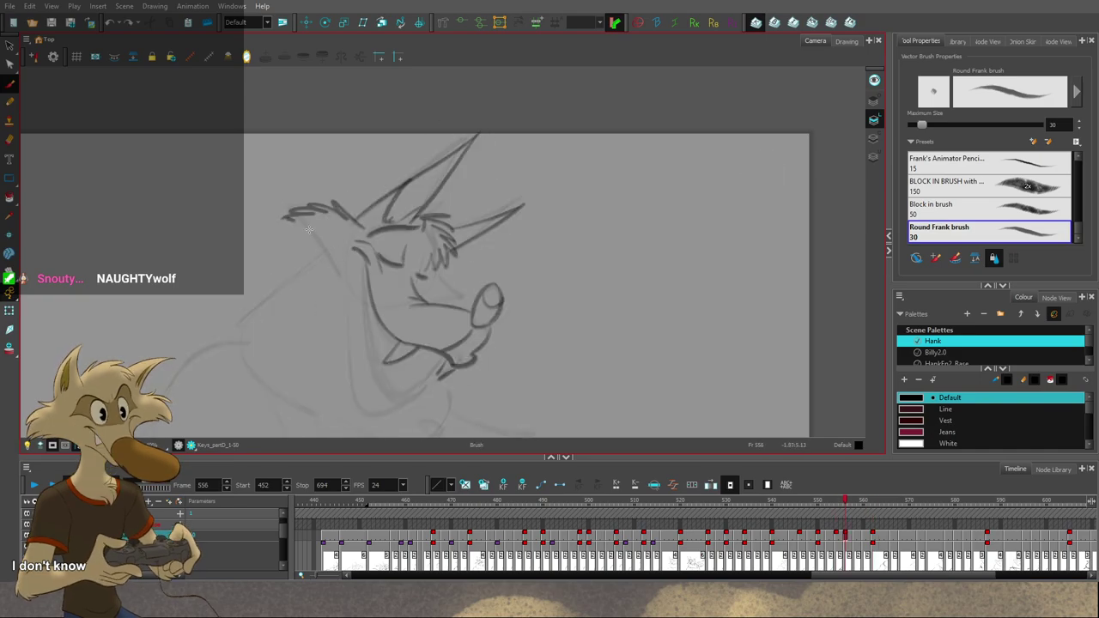
# Step: Draw the ruff's lower edge as a long curve from its pointed tip down the neck at frame 556, replacing the first attempt
pyautogui.moveTo(284, 216); pyautogui.dragTo(343, 286)
pyautogui.hotkey('ctrl', 'z')
pyautogui.hotkey('ctrl', 'z')
pyautogui.moveTo(286, 223); pyautogui.dragTo(348, 314)
pyautogui.press('g')
pyautogui.press('g')
pyautogui.press('g')
pyautogui.press('g')
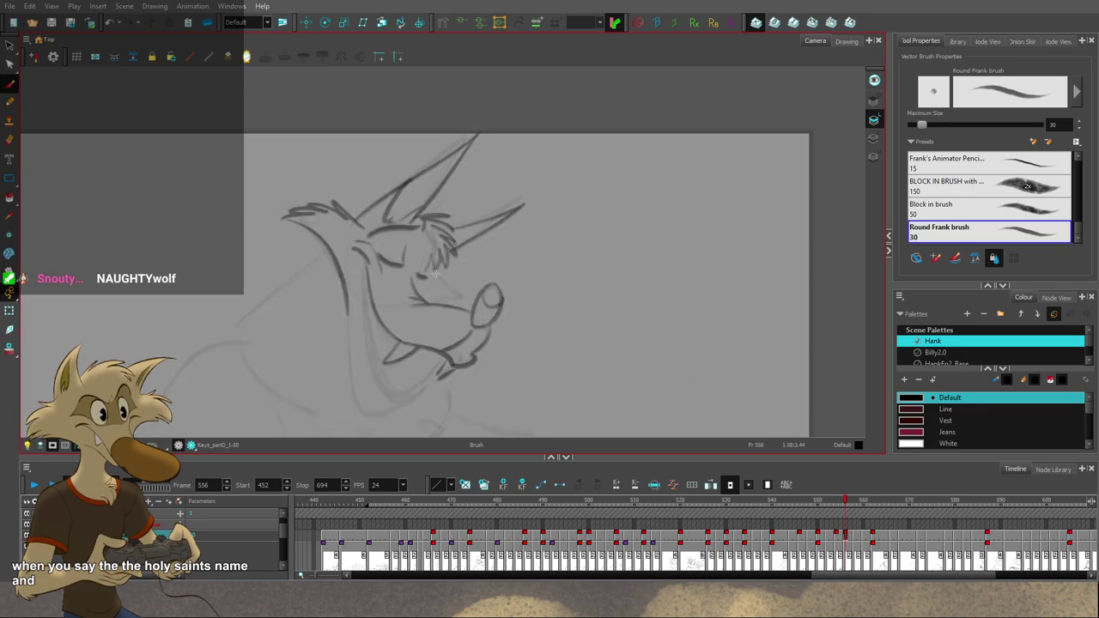
# Step: Draw the far-cheek fur strokes above the muzzle at frame 556, redoing a stroke and comparing with the adjacent keys
pyautogui.moveTo(429, 274); pyautogui.dragTo(458, 283)
pyautogui.moveTo(436, 282)
pyautogui.mouseDown()
pyautogui.moveTo(462, 300)
pyautogui.moveTo(418, 303)
pyautogui.moveTo(433, 304)
pyautogui.mouseUp()
pyautogui.press('g')
pyautogui.press('f')
pyautogui.hotkey('ctrl', 'z')
pyautogui.press('g')
pyautogui.press('f')
pyautogui.press('f')
pyautogui.press('g')
pyautogui.press('g')
pyautogui.press('f')
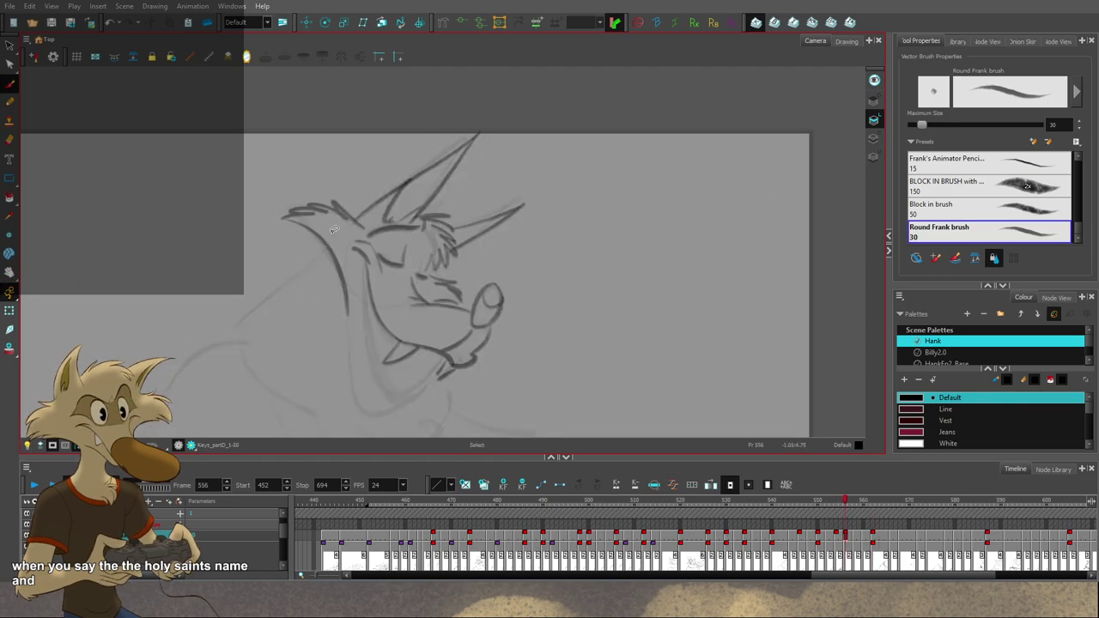
# Step: Extend the lower end of the ruff's neck curve slightly downward at frame 556
pyautogui.keyDown('ctrl'); pyautogui.click(343, 289); pyautogui.keyUp('ctrl')
pyautogui.moveTo(351, 321); pyautogui.dragTo(351, 331)
pyautogui.press('g')
pyautogui.press('f')
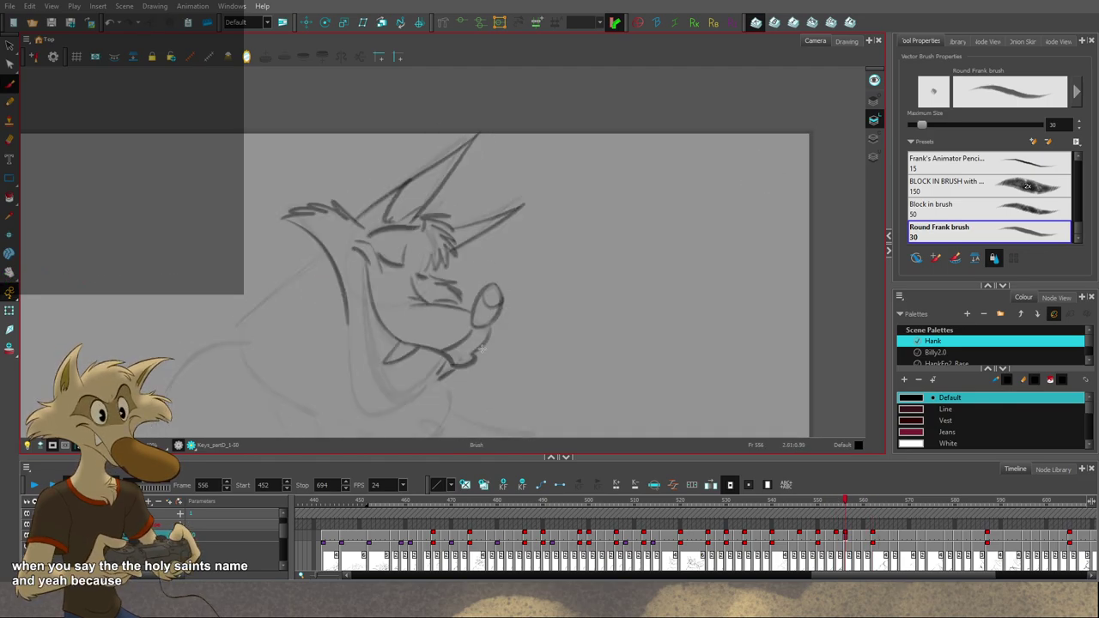
# Step: Examine the frame 556 head against the frame 554 and 562 poses for consistent shapes and motion
pyautogui.moveTo(489, 276); pyautogui.dragTo(488, 257)
pyautogui.press('f')
pyautogui.press('g')
pyautogui.press('g')
pyautogui.press('f')
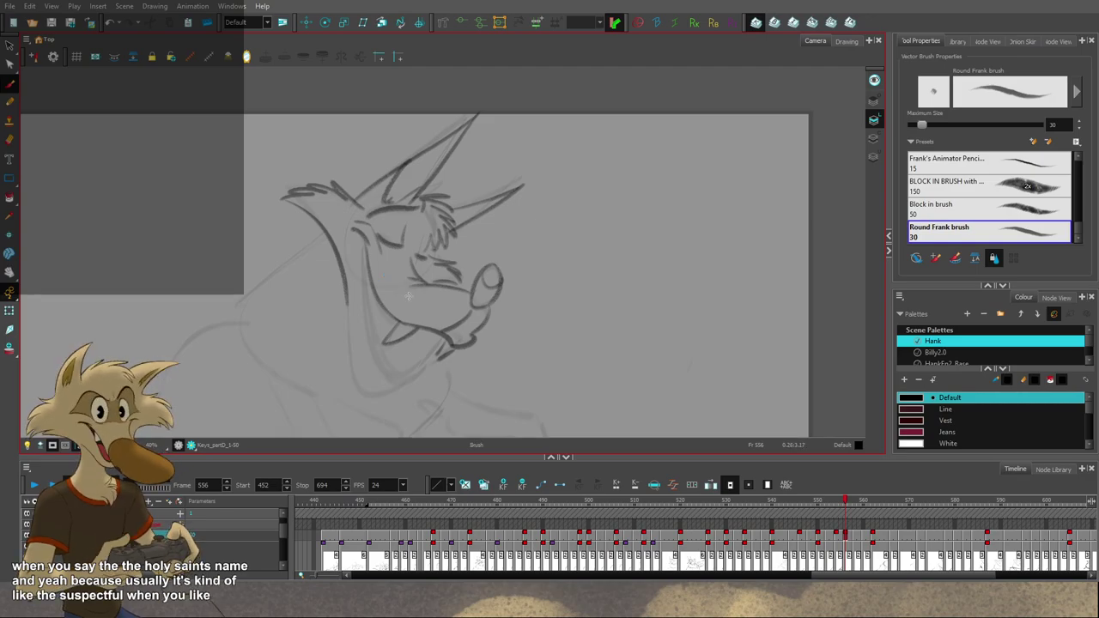
pyautogui.scroll(-2, 409, 295)
pyautogui.scroll(2, 436, 324)
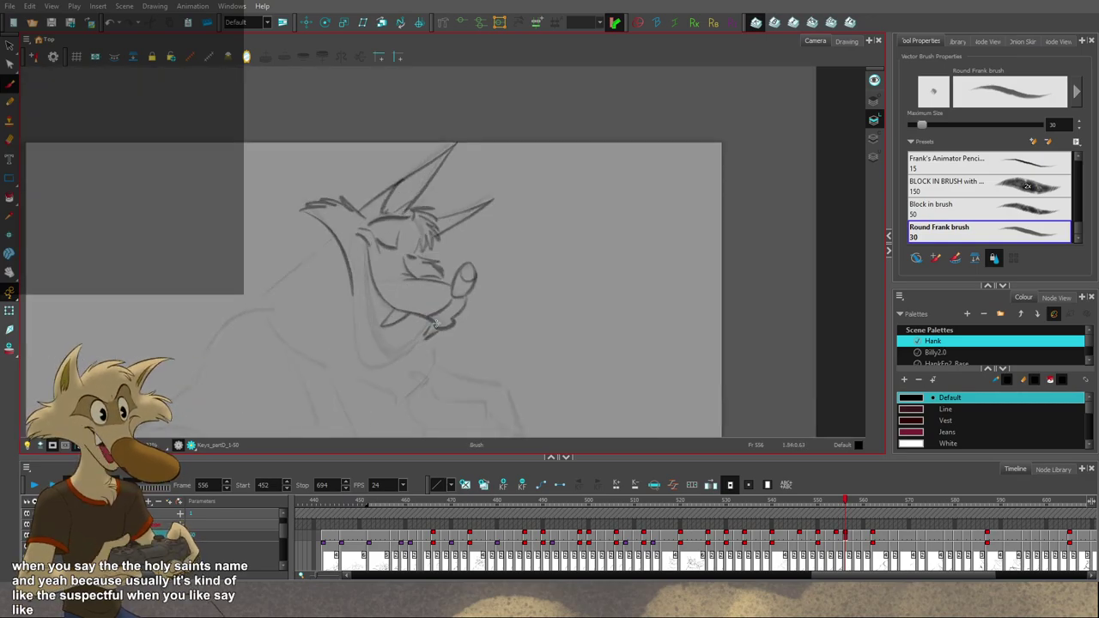
pyautogui.press('g')
pyautogui.press('f')
pyautogui.press('f')
pyautogui.press('g')
pyautogui.press('g')
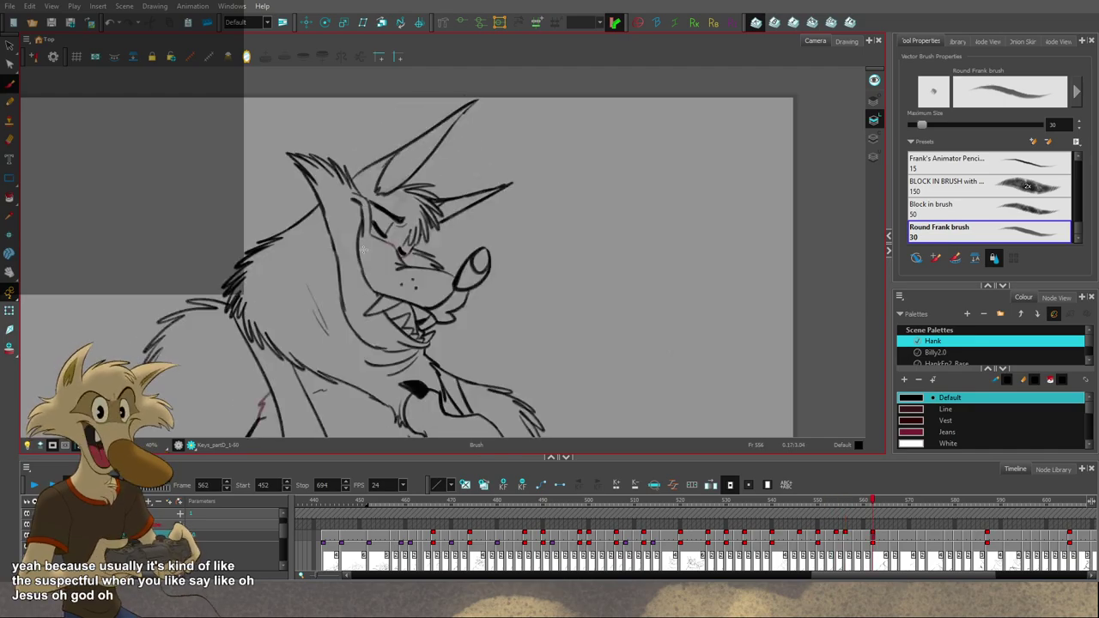
# Step: Try the lower jaw line from the back of the cheek downward at frame 556 and undo the attempts
pyautogui.press('f')
pyautogui.moveTo(347, 219); pyautogui.dragTo(356, 312)
pyautogui.hotkey('ctrl', 'z')
pyautogui.moveTo(346, 221); pyautogui.dragTo(354, 340)
pyautogui.hotkey('ctrl', 'z')
pyautogui.hotkey('ctrl', 'z')
pyautogui.hotkey('ctrl', 'z')
pyautogui.hotkey('ctrl', 'z')
# Step: Draw the lower jaw line at frame 556 from the back of the cheek, curving under the mouth toward the chin
pyautogui.press('g')
pyautogui.press('f')
pyautogui.press('f')
pyautogui.press('.')
pyautogui.press('.')
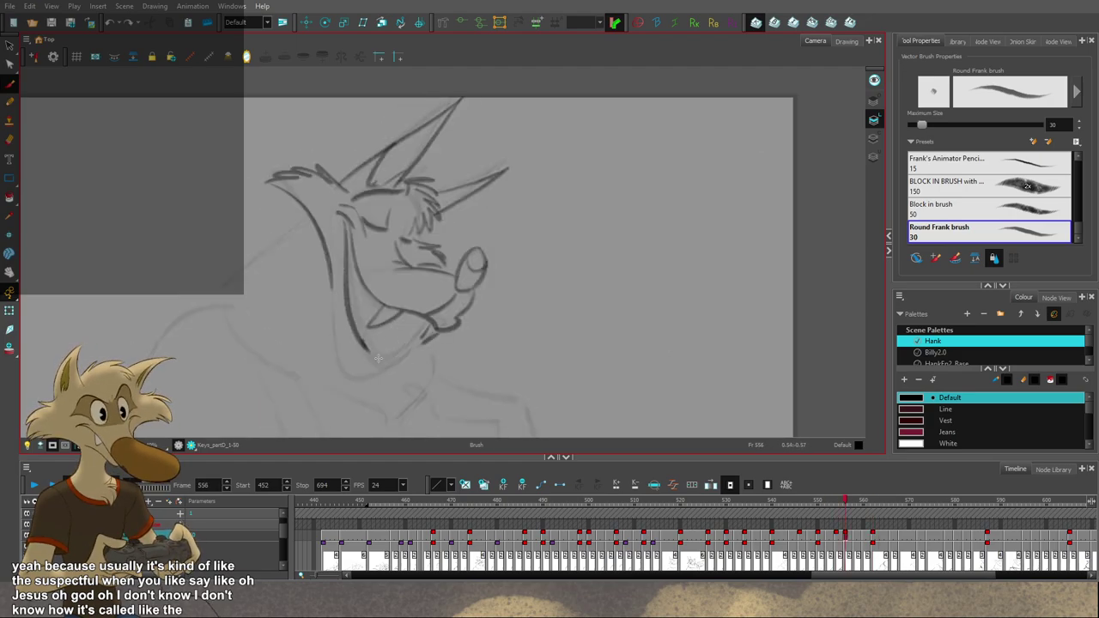
pyautogui.hotkey('ctrl', 'z')
pyautogui.moveTo(357, 335); pyautogui.dragTo(403, 343)
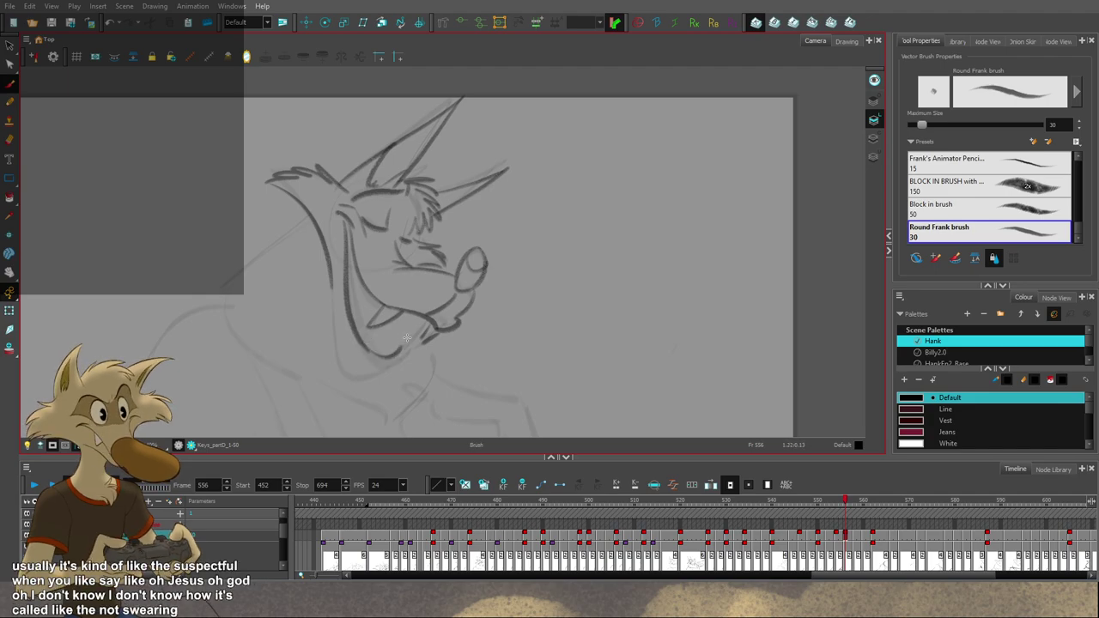
# Step: Compare the new jaw line at frame 556 with the jaws on the frame 554 and 562 keys
pyautogui.press('g')
pyautogui.press('f')
pyautogui.press('f')
pyautogui.press('g')
pyautogui.press('g')
pyautogui.press('f')
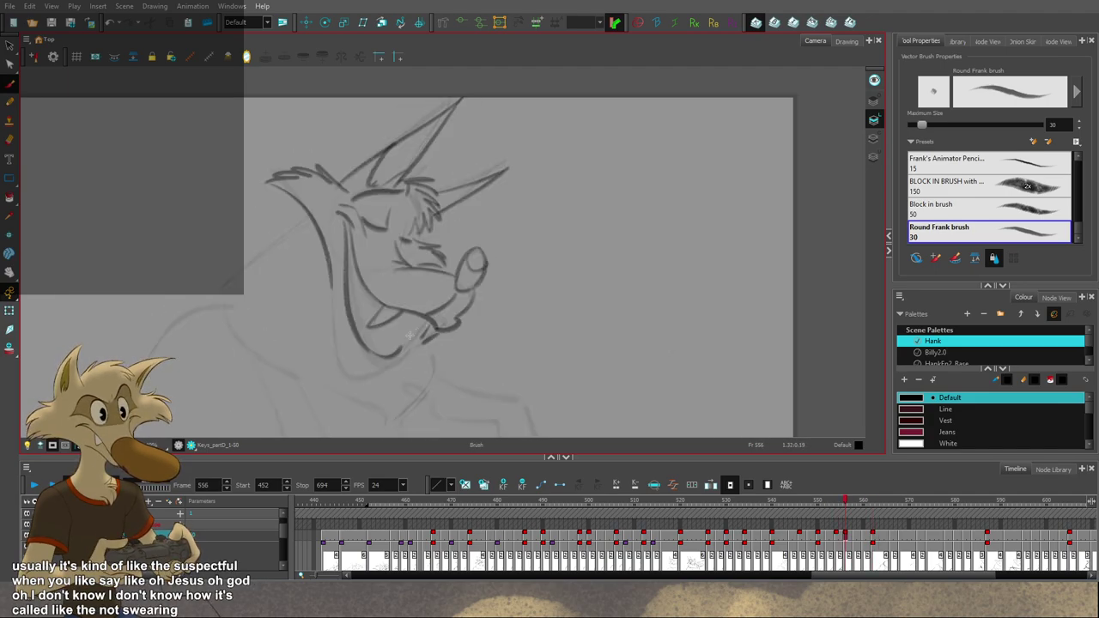
pyautogui.press(',')
pyautogui.press('.')
pyautogui.press(',')
pyautogui.press(',')
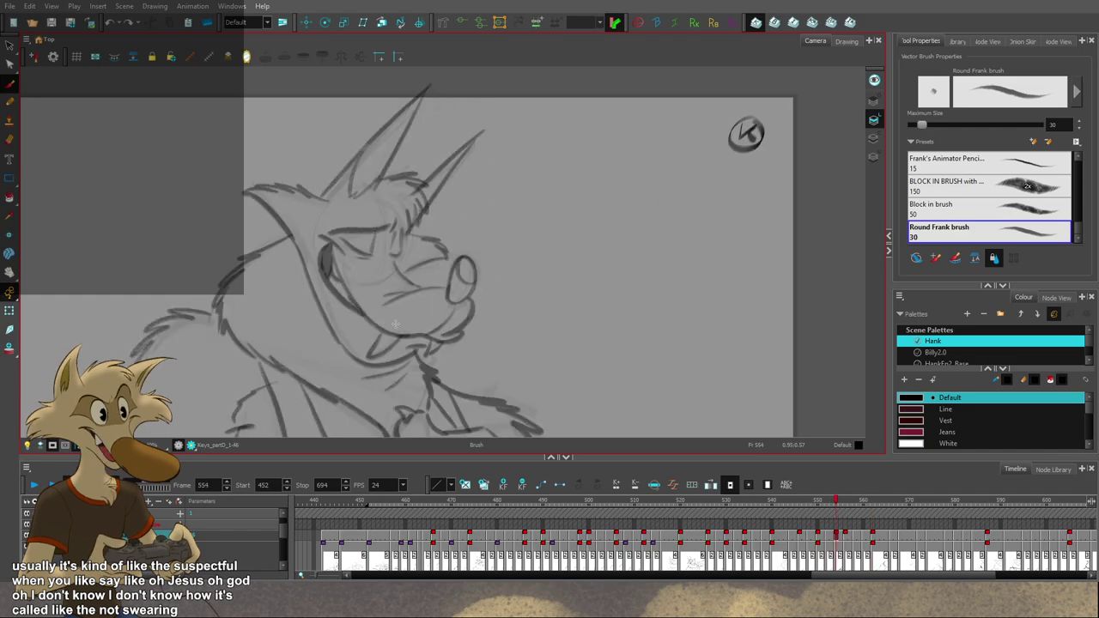
# Step: Draw a small lower tooth at the back of the open jaw at frame 556 and compare it with the neighbouring keys
pyautogui.press('.')
pyautogui.press('.')
pyautogui.moveTo(411, 364)
pyautogui.mouseDown()
pyautogui.moveTo(415, 373)
pyautogui.moveTo(391, 353)
pyautogui.mouseUp()
pyautogui.press('g')
pyautogui.press(',')
pyautogui.press(',')
pyautogui.press(',')
pyautogui.press(',')
pyautogui.press(',')
pyautogui.press(',')
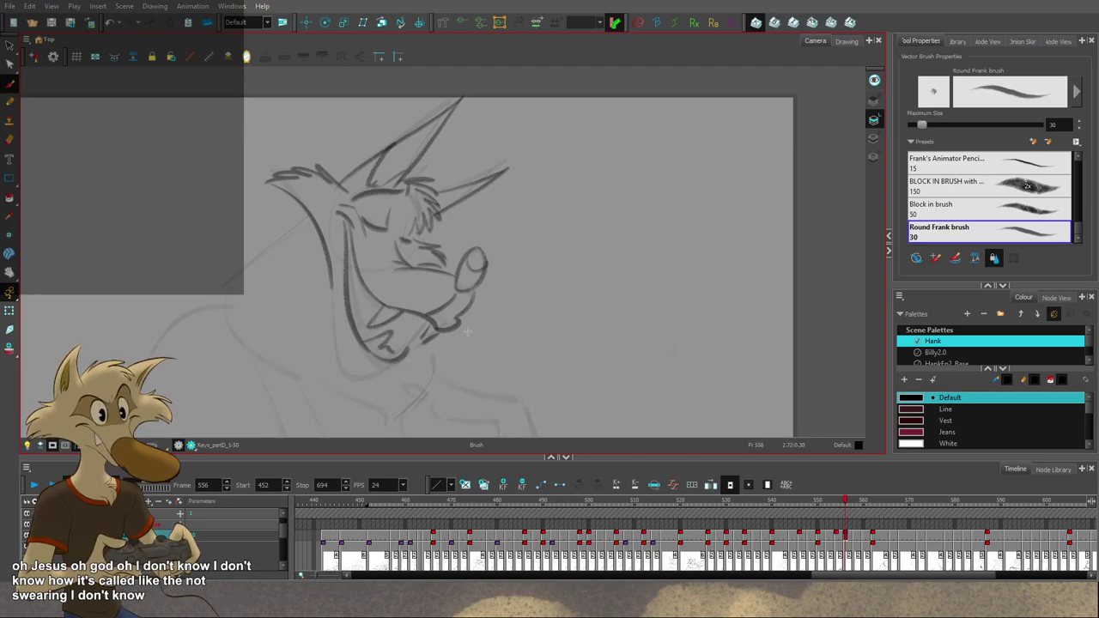
# Step: Review the full-figure poses backward from frame 556 to the frame 540 key
pyautogui.scroll(-6, 468, 327)
pyautogui.scroll(3, 464, 327)
pyautogui.press('f')
pyautogui.press('f')
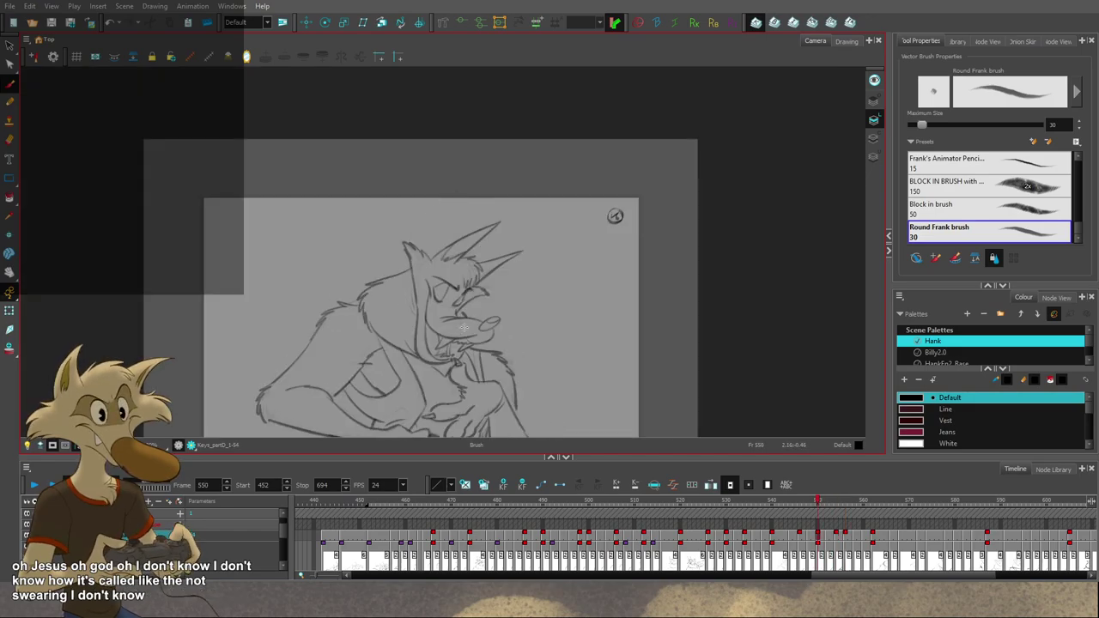
pyautogui.press(',')
pyautogui.press(',')
pyautogui.press(',')
pyautogui.press(',')
pyautogui.press(',')
pyautogui.press(',')
pyautogui.press(',')
pyautogui.press(',')
pyautogui.press(',')
pyautogui.press(',')
pyautogui.scroll(-1, 463, 327)
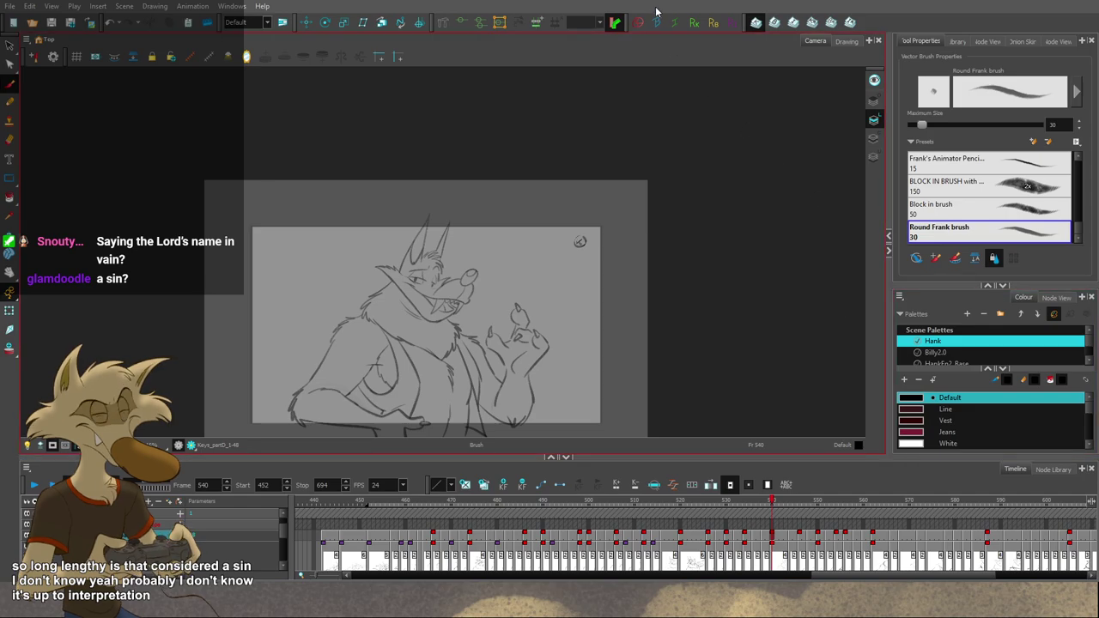
# Step: Examine the earlier full-figure poses from frame 540 back to frame 512
pyautogui.scroll(-3, 603, 137)
pyautogui.scroll(2, 568, 215)
pyautogui.scroll(2, 472, 203)
pyautogui.press('f')
pyautogui.press('f')
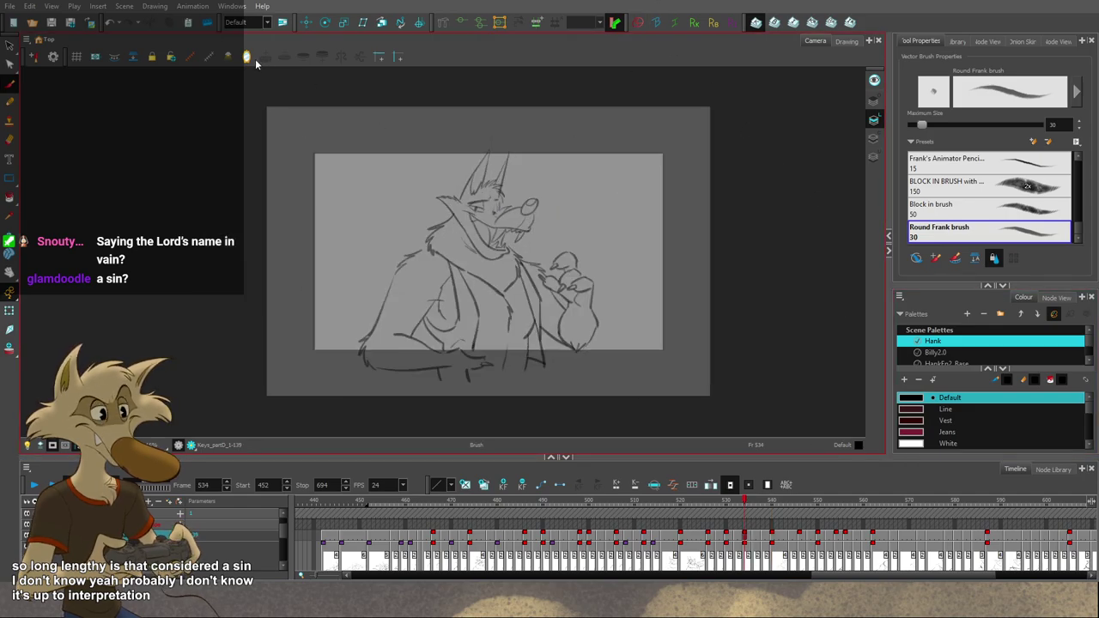
pyautogui.click(248, 58)
pyautogui.click(248, 60)
pyautogui.press('f')
pyautogui.press('f')
pyautogui.press('f')
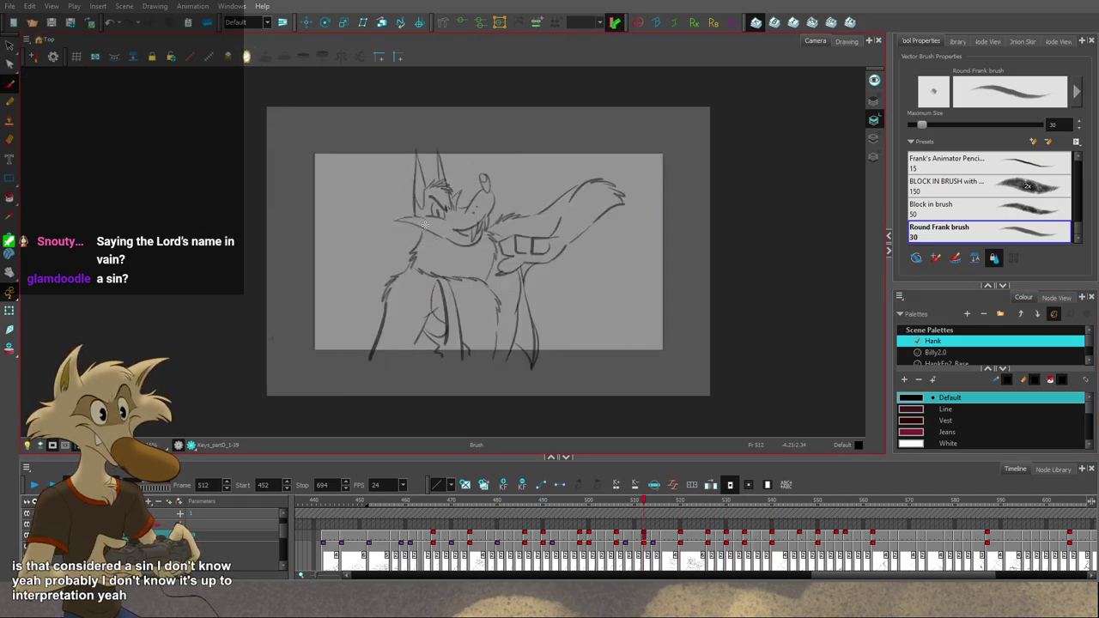
# Step: Review the motion forward from frame 512 toward the crouched poses around frame 552
pyautogui.scroll(-2, 429, 238)
pyautogui.press('g')
pyautogui.press('g')
pyautogui.press('g')
pyautogui.press('g')
pyautogui.press('g')
pyautogui.press('g')
pyautogui.press('g')
pyautogui.scroll(2, 515, 244)
pyautogui.press('f')
pyautogui.press('f')
pyautogui.press('f')
pyautogui.press('f')
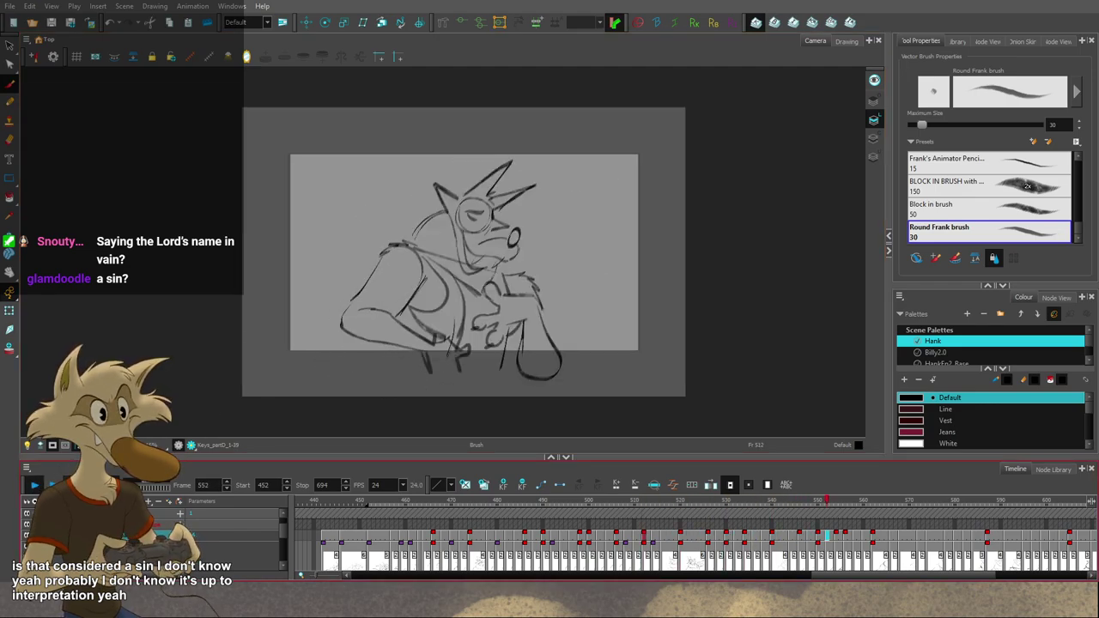
# Step: Check the flow of the full-figure poses between frames 550 and 562, ending on the frame 556 head
pyautogui.click(797, 504)
pyautogui.press('g')
pyautogui.press('g')
pyautogui.press('g')
pyautogui.press('g')
pyautogui.press('g')
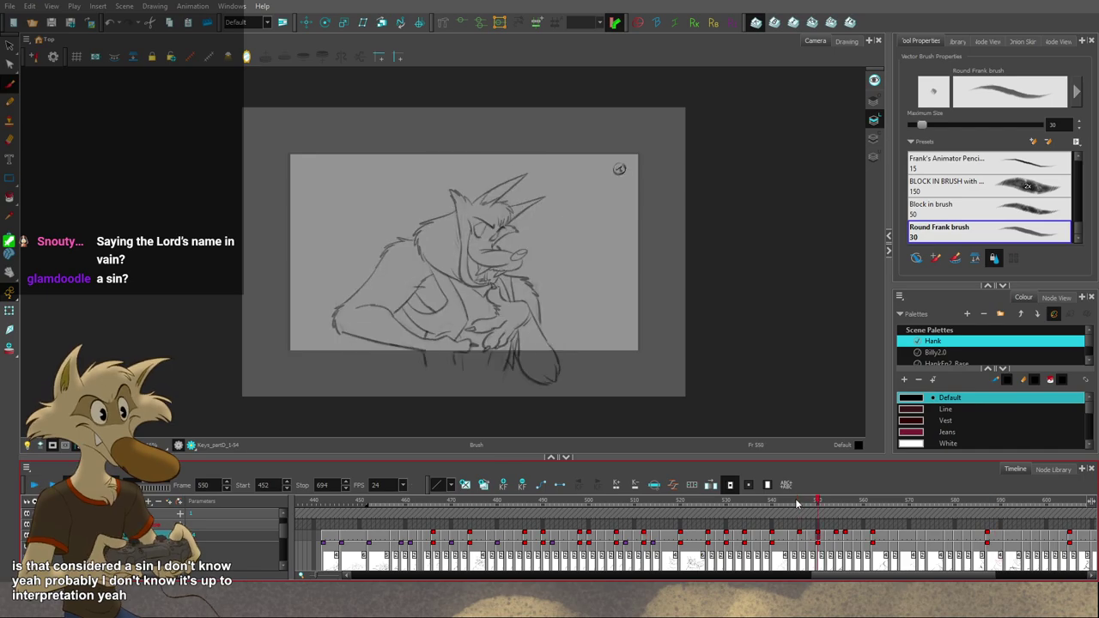
pyautogui.press('f')
pyautogui.press('f')
pyautogui.press('f')
pyautogui.press('g')
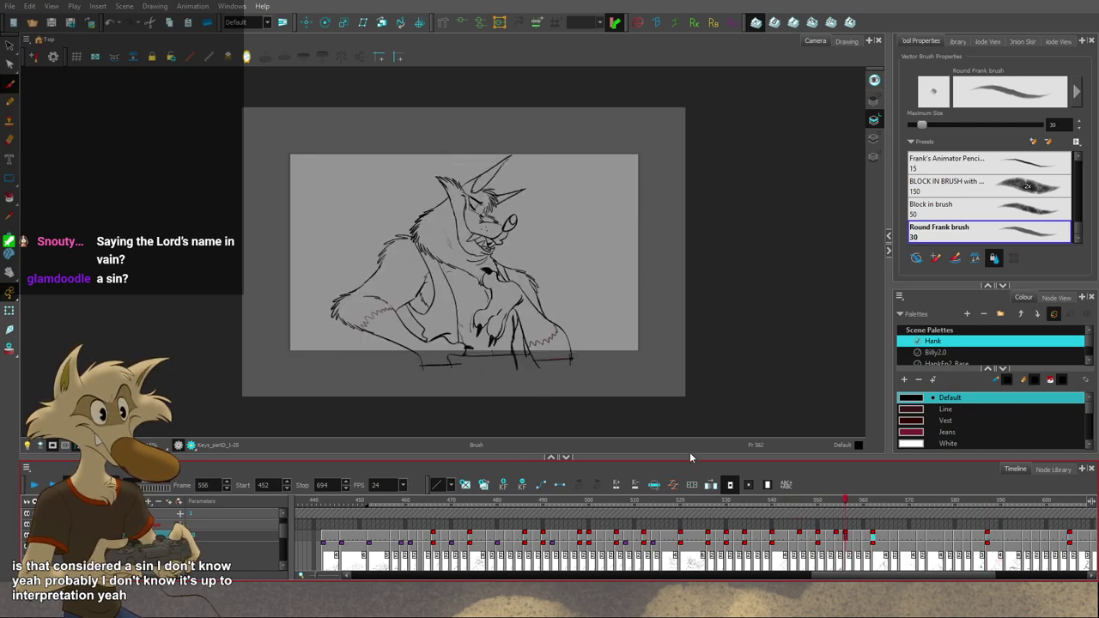
pyautogui.scroll(4, 479, 172)
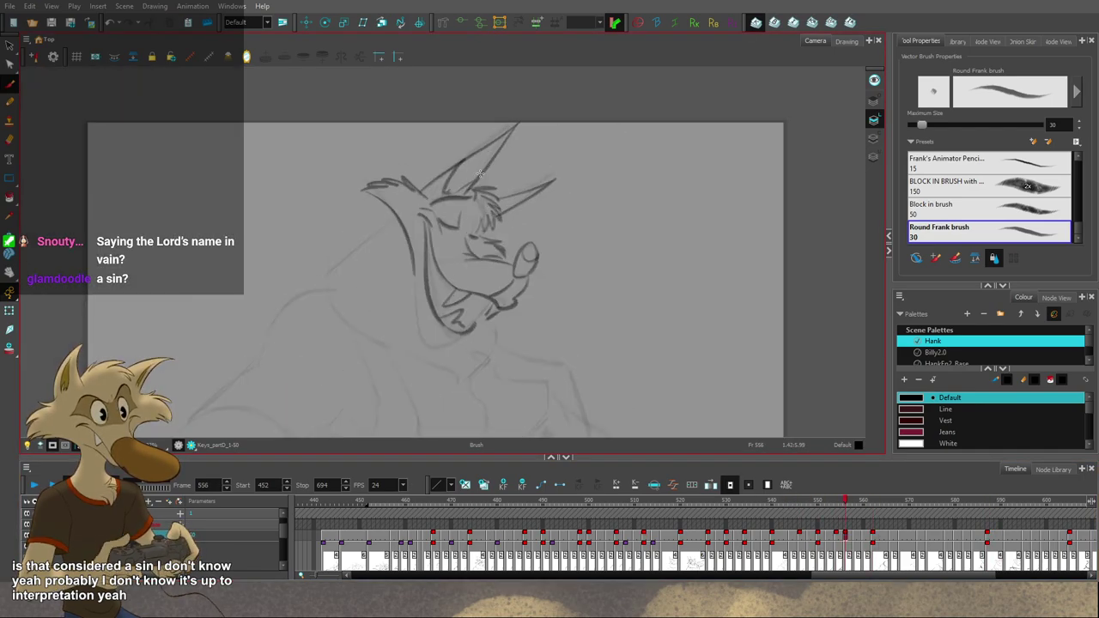
pyautogui.scroll(1, 479, 172)
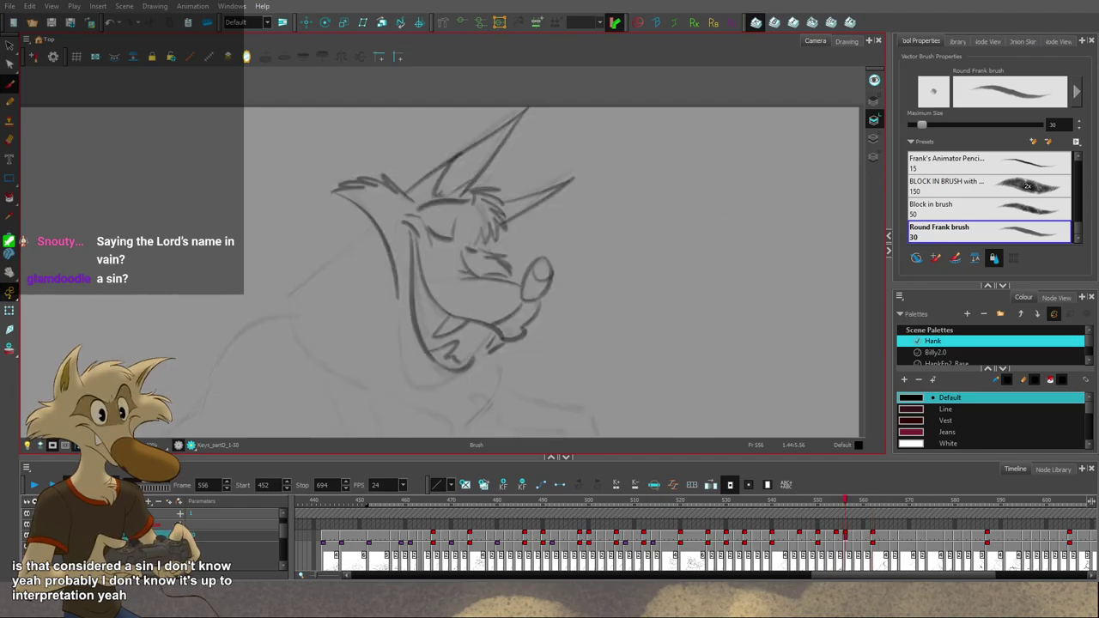
# Step: Try a forehead line above the brow at frame 556, compare it with the neighbouring keys, and remove it
pyautogui.click(27, 536)
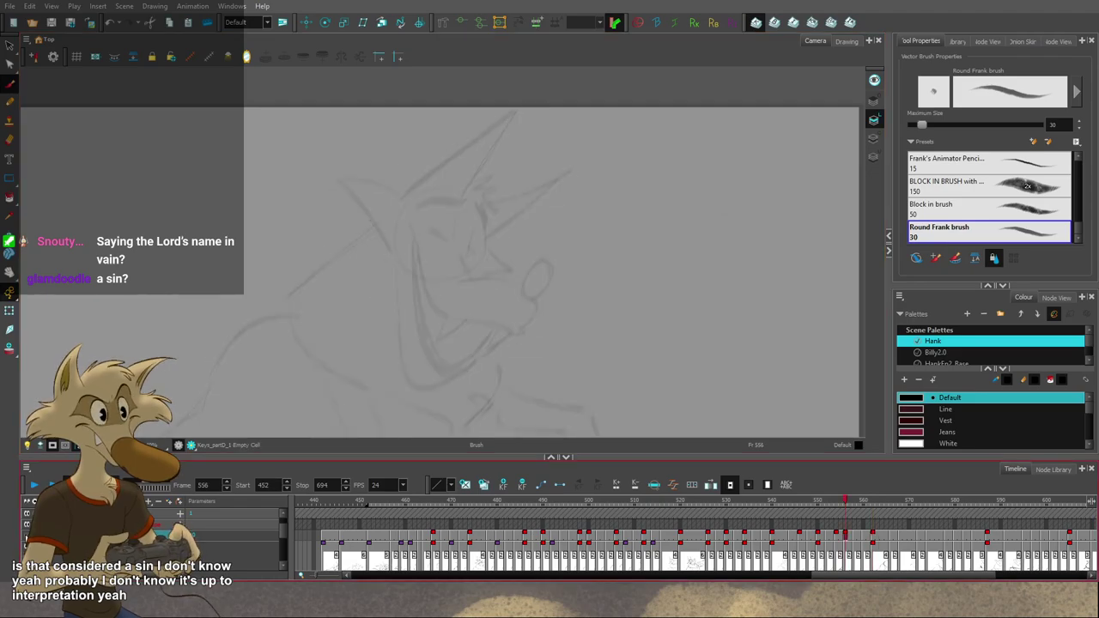
pyautogui.hotkey('ctrl', 'z')
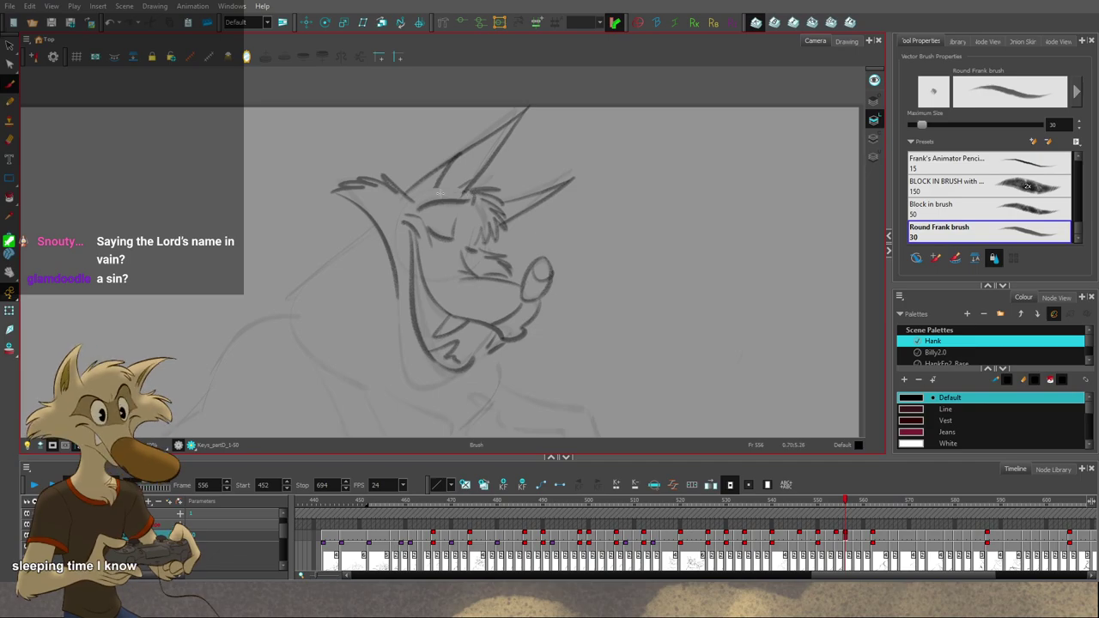
pyautogui.hotkey('ctrl', 'z')
pyautogui.moveTo(458, 159); pyautogui.dragTo(452, 185)
pyautogui.press('f')
pyautogui.press('g')
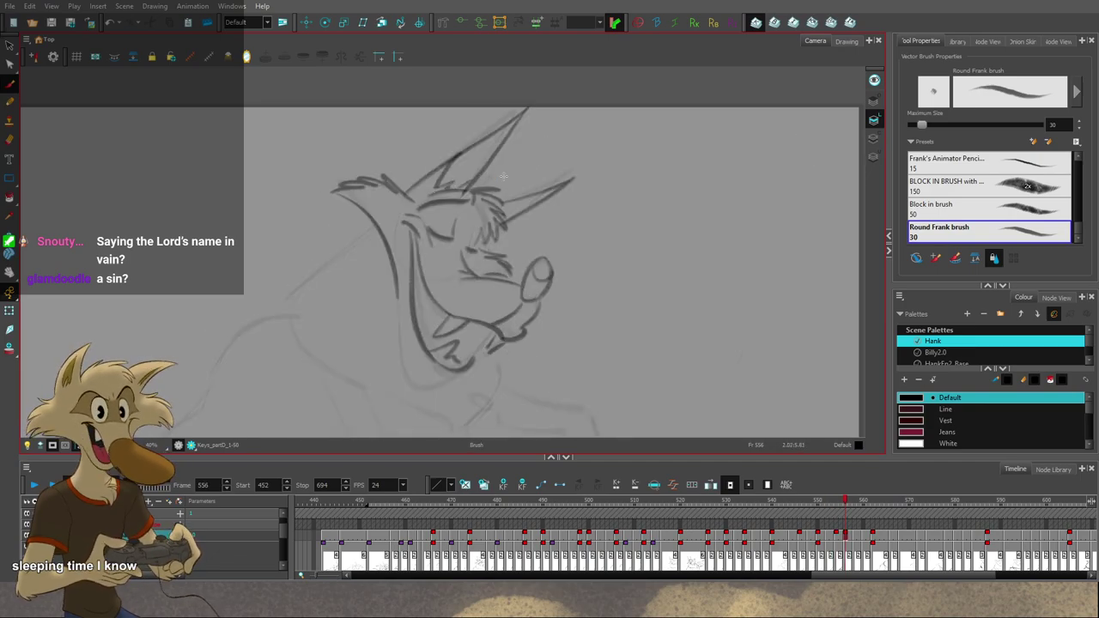
pyautogui.moveTo(509, 187); pyautogui.dragTo(483, 192)
pyautogui.press('Delete')
pyautogui.press('g')
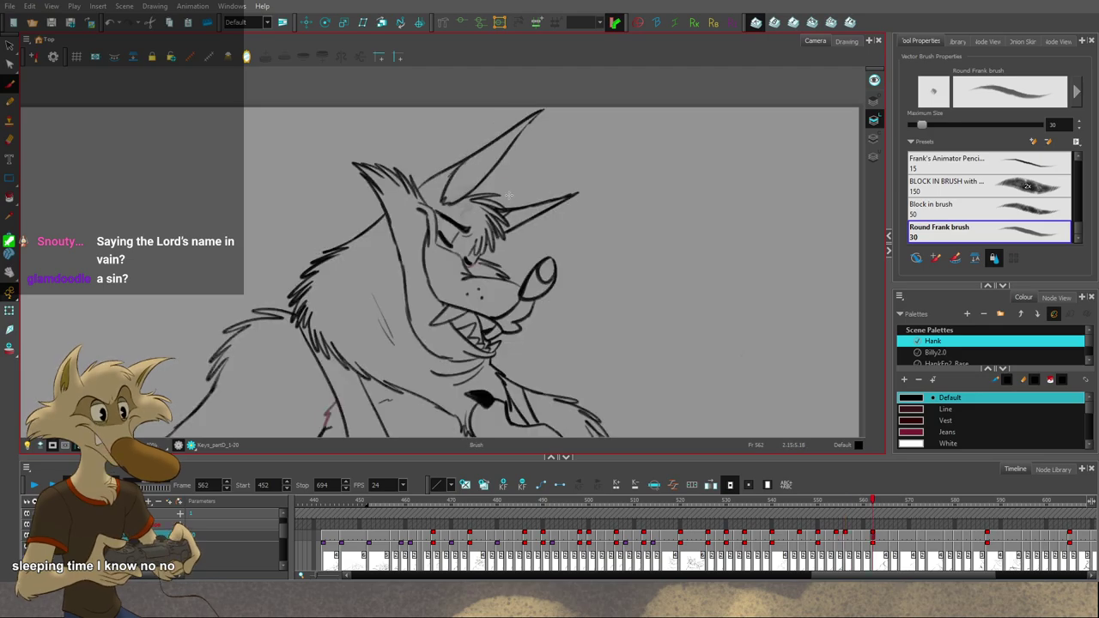
pyautogui.press('f')
pyautogui.press('f')
pyautogui.press('g')
pyautogui.press('g')
pyautogui.press('f')
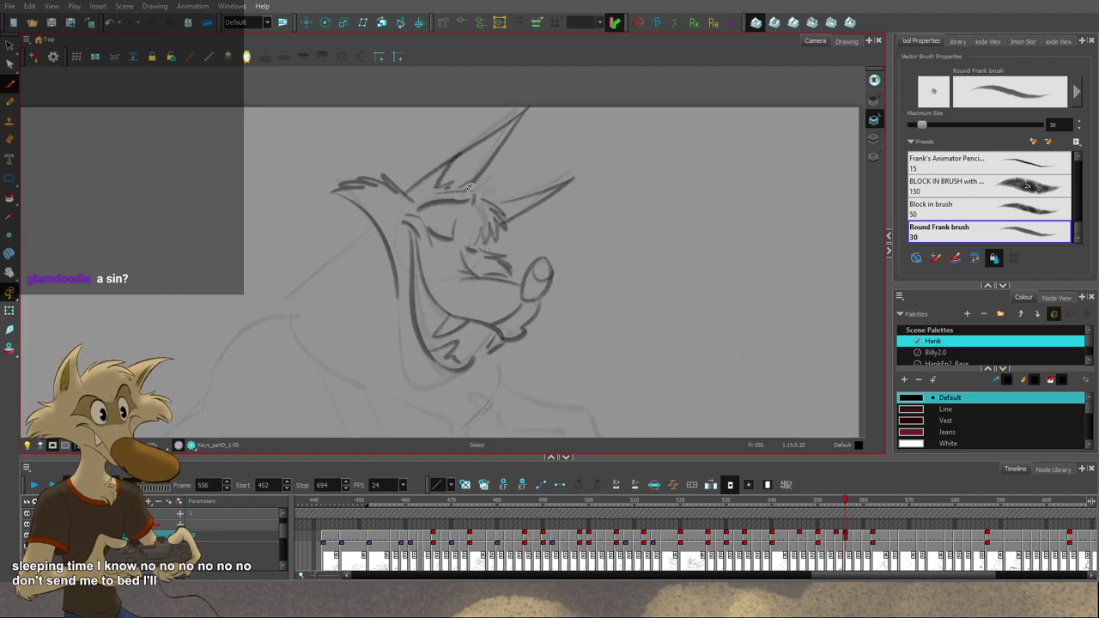
pyautogui.press('.')
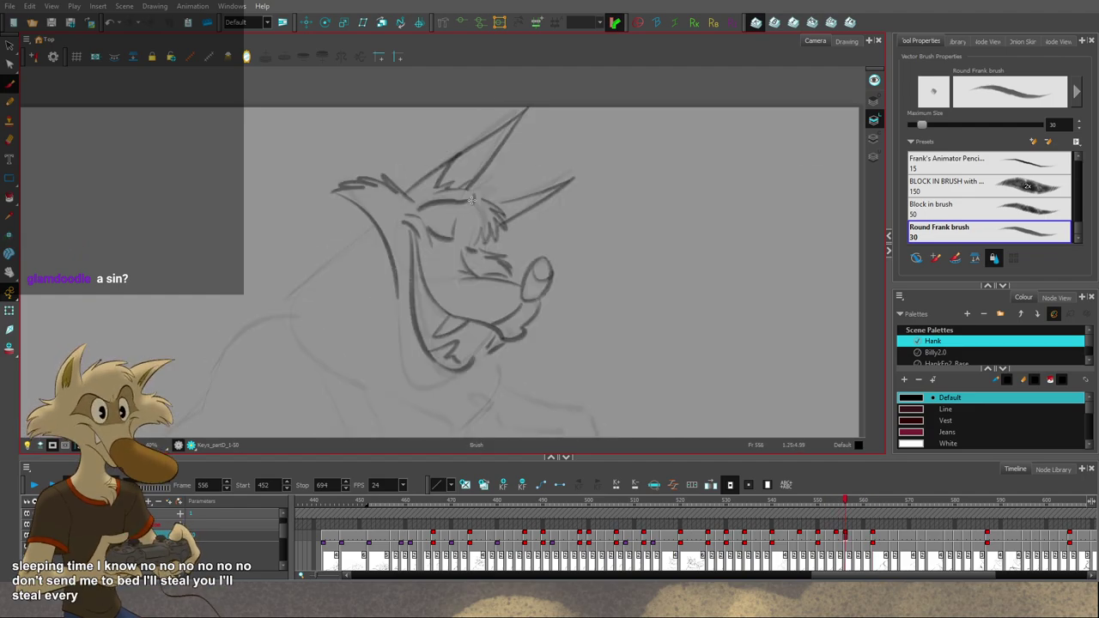
pyautogui.press('.')
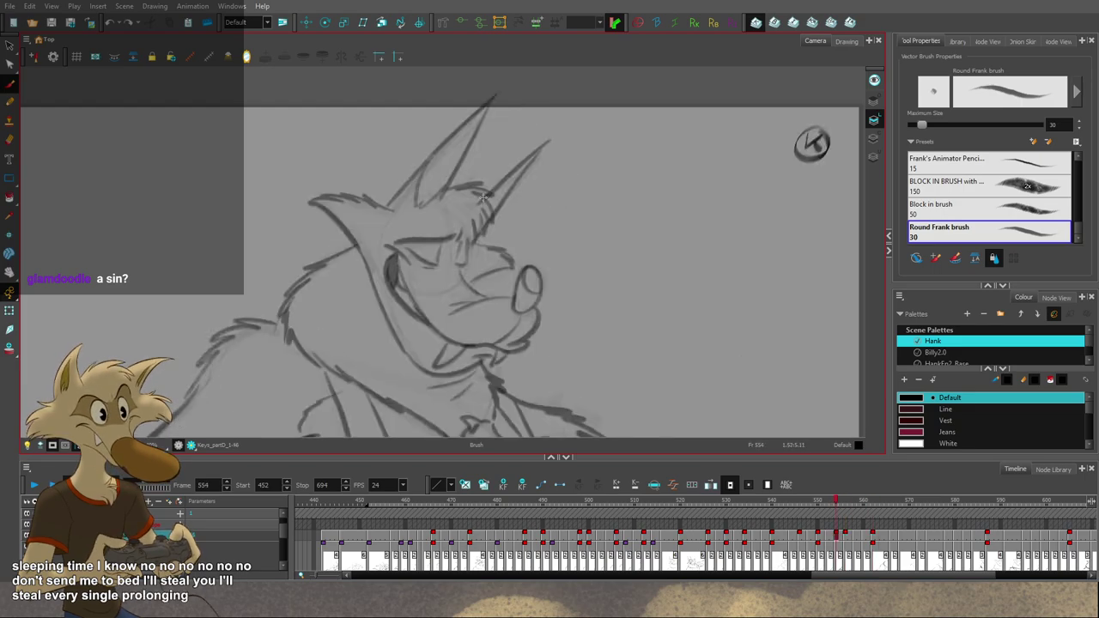
# Step: Redraw the curved brow line above the closed eye at frame 556
pyautogui.press('.')
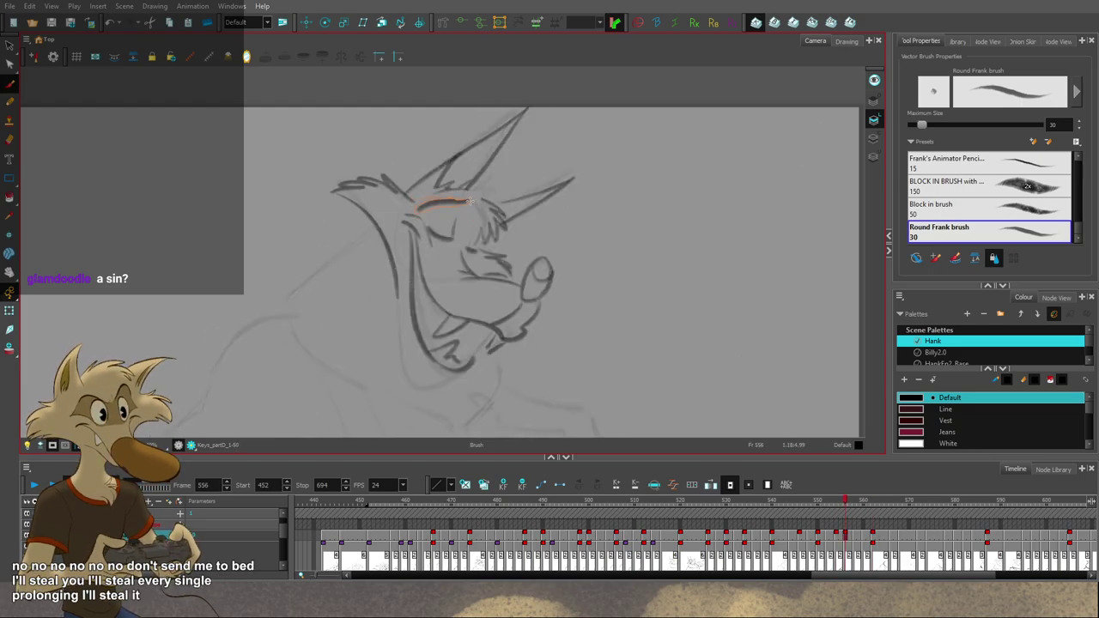
pyautogui.hotkey('ctrl', 'z')
pyautogui.moveTo(416, 209); pyautogui.dragTo(469, 201)
pyautogui.hotkey('ctrl', 'z')
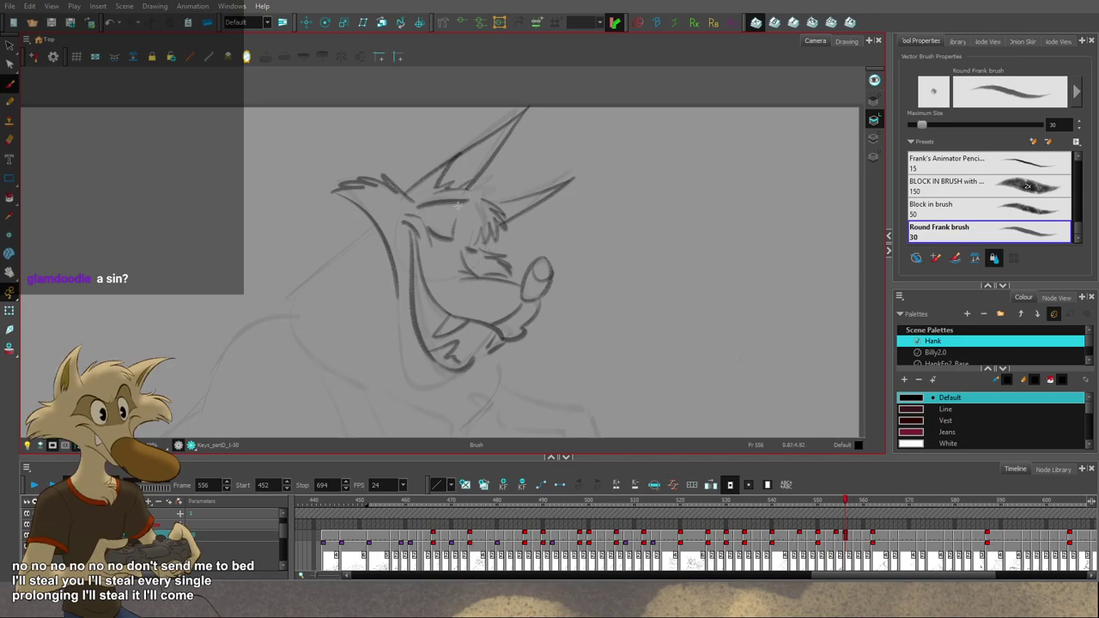
pyautogui.hotkey('alt', 's')
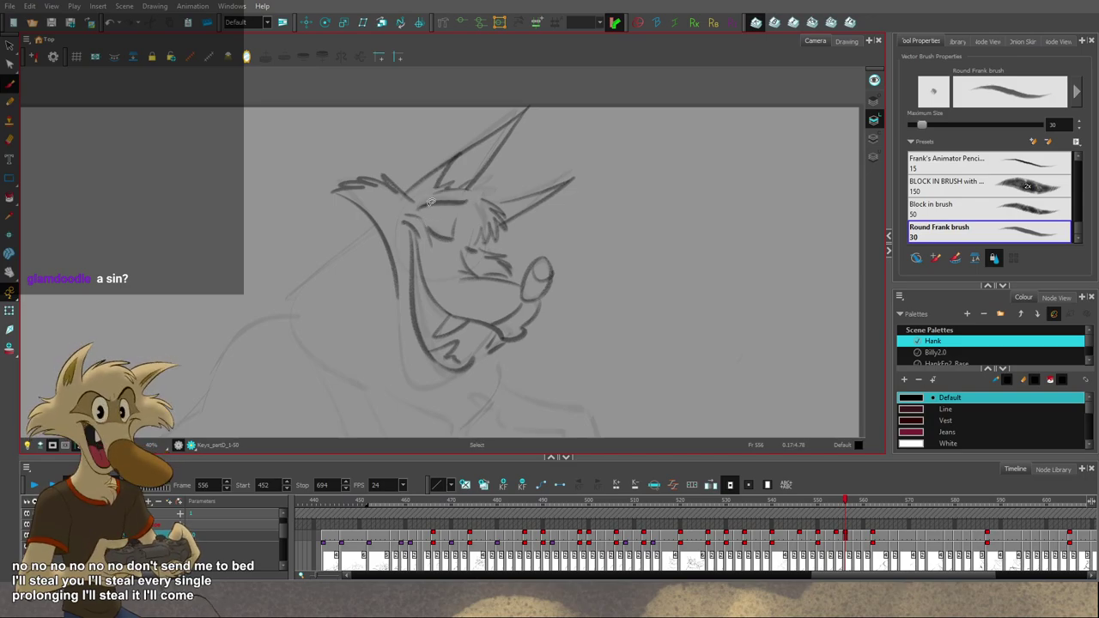
# Step: Compare the reworked brow at frame 556 with the brows on the frame 554 and 562 heads
pyautogui.press('f')
pyautogui.press('g')
pyautogui.press('g')
pyautogui.press('f')
pyautogui.press('g')
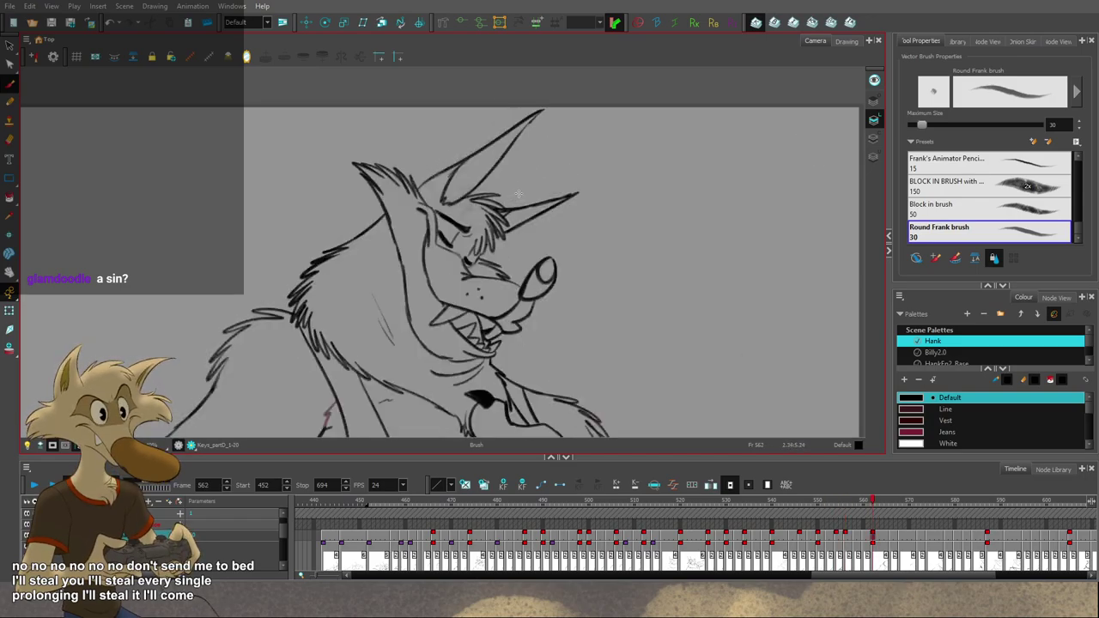
pyautogui.press(',')
pyautogui.press('.')
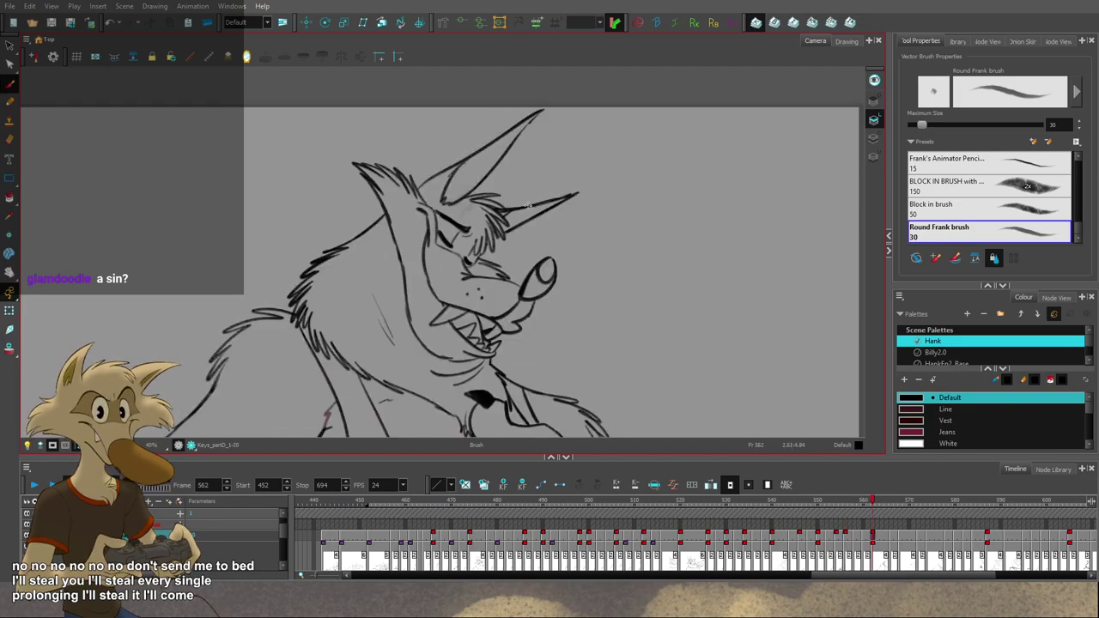
pyautogui.press(',')
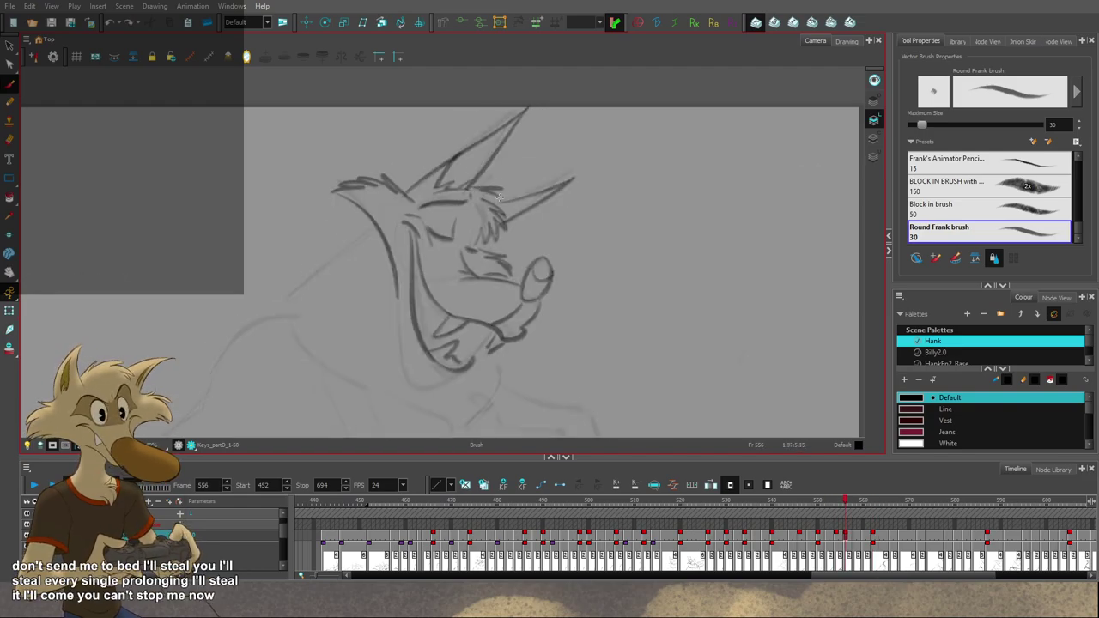
pyautogui.press('f')
pyautogui.press('g')
pyautogui.press('g')
pyautogui.press('f')
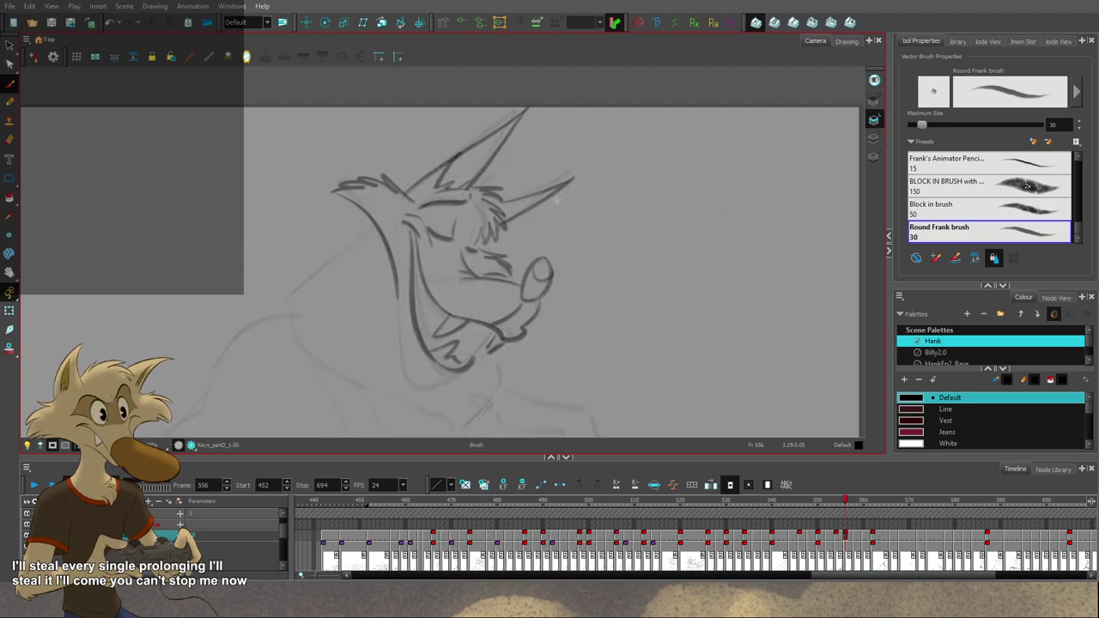
# Step: Draw a short hair stroke on top of the forehead tuft at frame 556 and check it against the neighbouring keys
pyautogui.moveTo(475, 189); pyautogui.dragTo(498, 203)
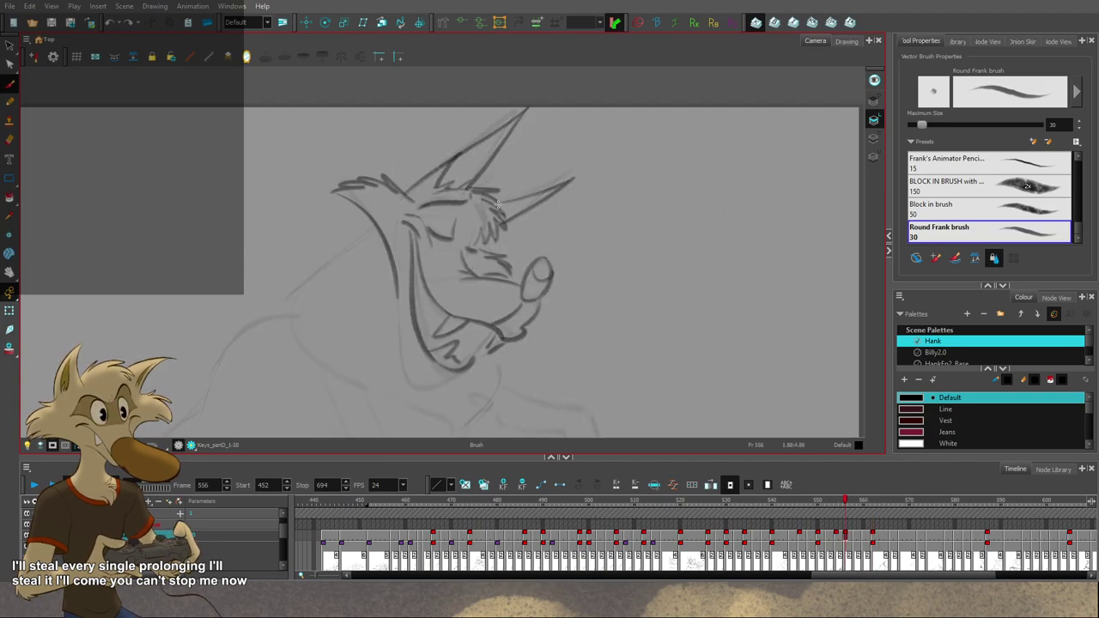
pyautogui.press('g')
pyautogui.press('f')
pyautogui.press('f')
pyautogui.press('g')
pyautogui.press('g')
pyautogui.press('f')
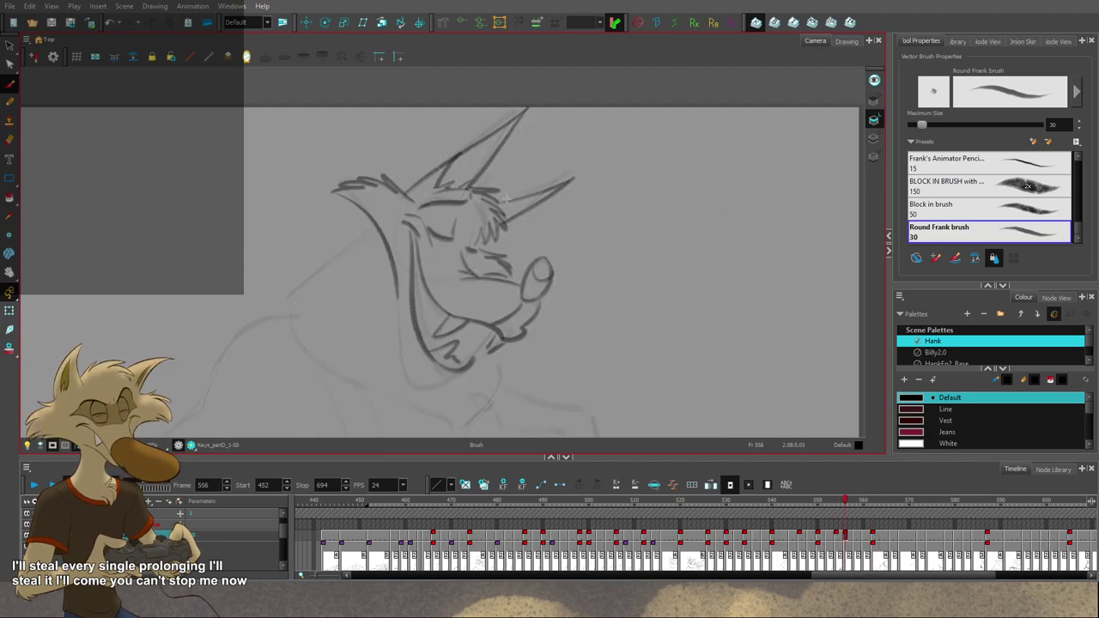
# Step: Remove the rough lower tooth at frame 556 and begin a replacement stroke inside the back of the jaw
pyautogui.moveTo(579, 214); pyautogui.dragTo(587, 189)
pyautogui.press('g')
pyautogui.press('f')
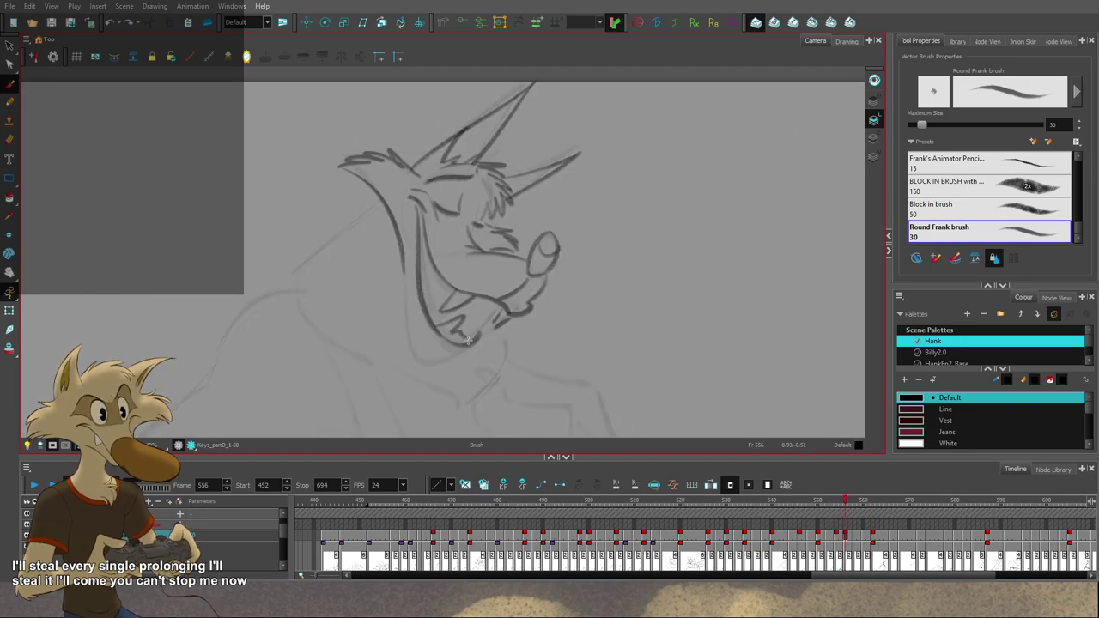
pyautogui.press('Delete')
pyautogui.press('g')
pyautogui.press('f')
pyautogui.moveTo(430, 323); pyautogui.dragTo(447, 323)
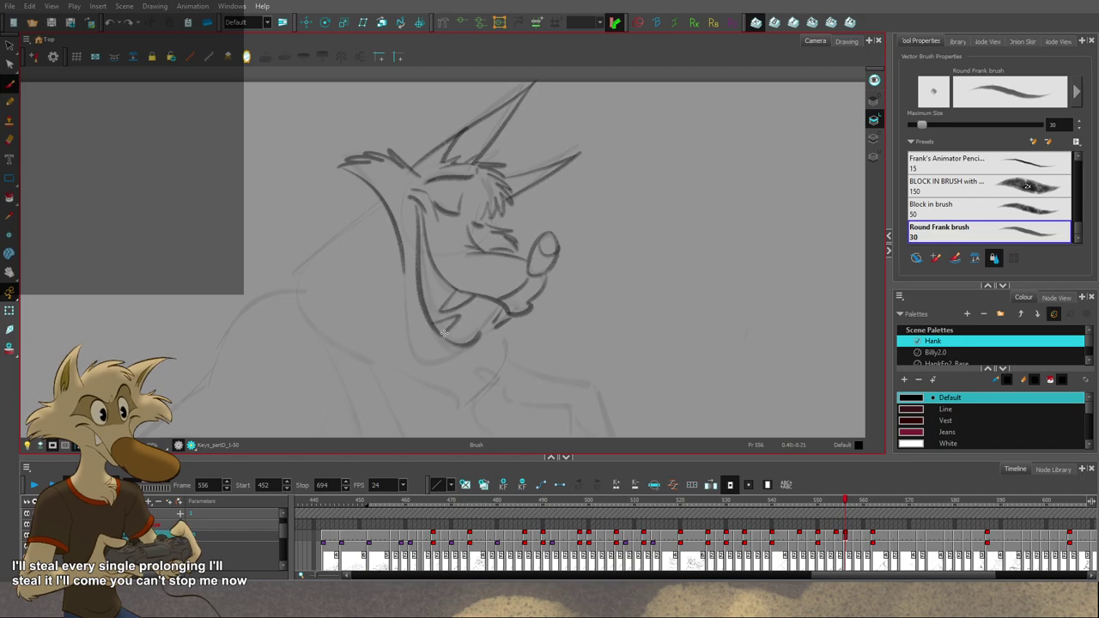
pyautogui.press('.')
pyautogui.press(',')
pyautogui.hotkey('alt', 's')
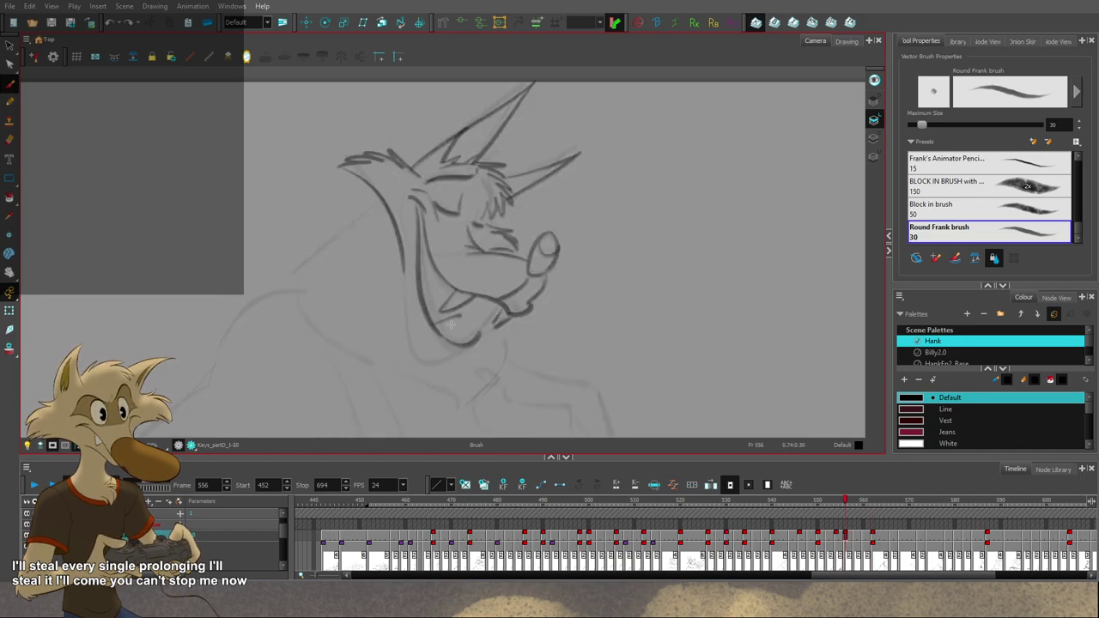
# Step: Draw a zigzag row of lower teeth along the inside of the open jaw at frame 556
pyautogui.press('.')
pyautogui.press(',')
pyautogui.press('.')
pyautogui.press(',')
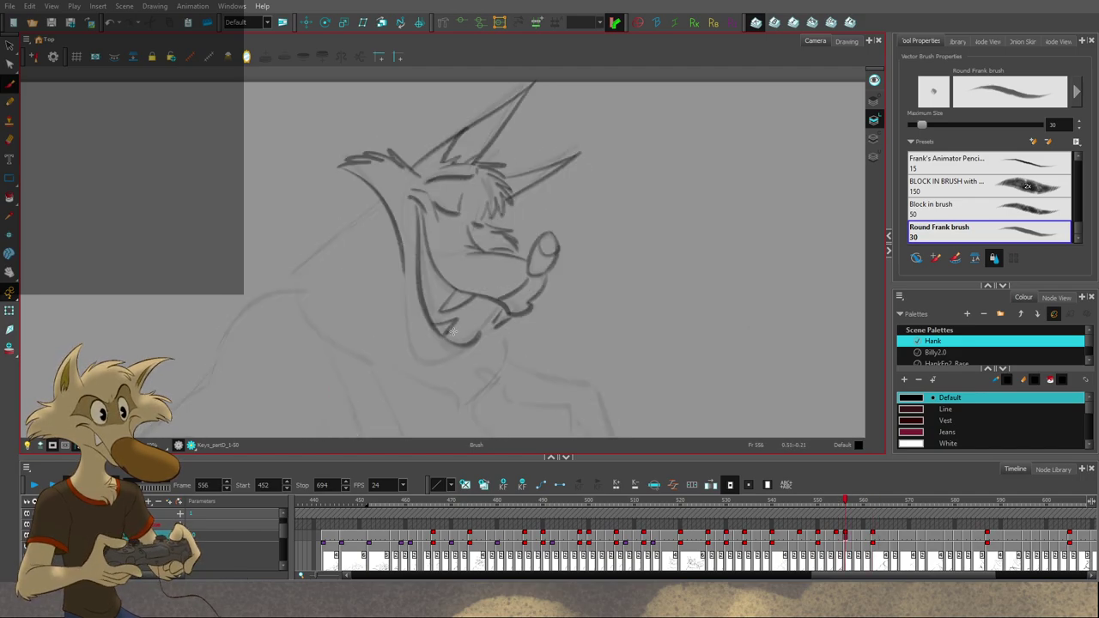
pyautogui.press('.')
pyautogui.press(',')
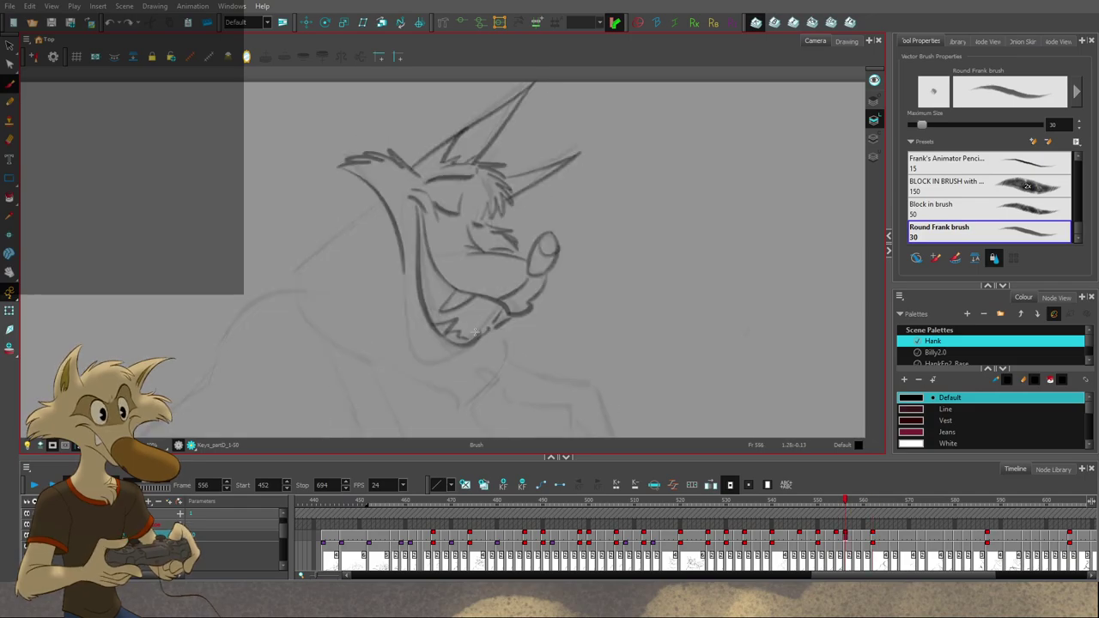
pyautogui.press('.')
pyautogui.press(',')
pyautogui.press('.')
pyautogui.press(',')
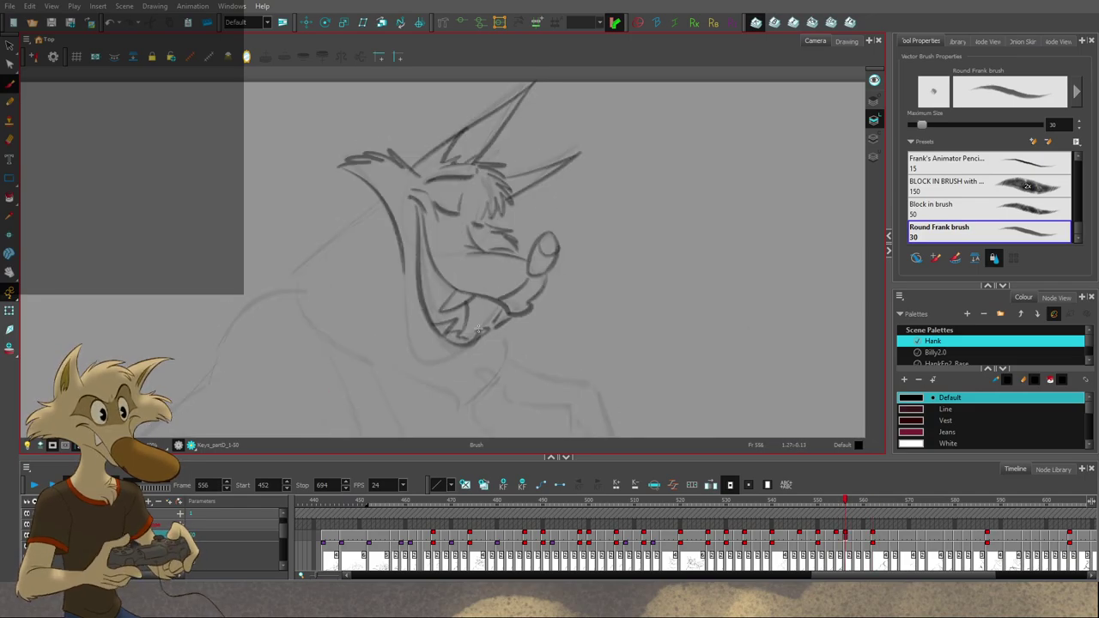
# Step: Add a tooth stroke near the front of the lower jaw at frame 556 and compare the mouth with the frame 562 key
pyautogui.moveTo(487, 306); pyautogui.dragTo(479, 326)
pyautogui.press('g')
pyautogui.press('f')
pyautogui.press('f')
pyautogui.press('g')
pyautogui.press('g')
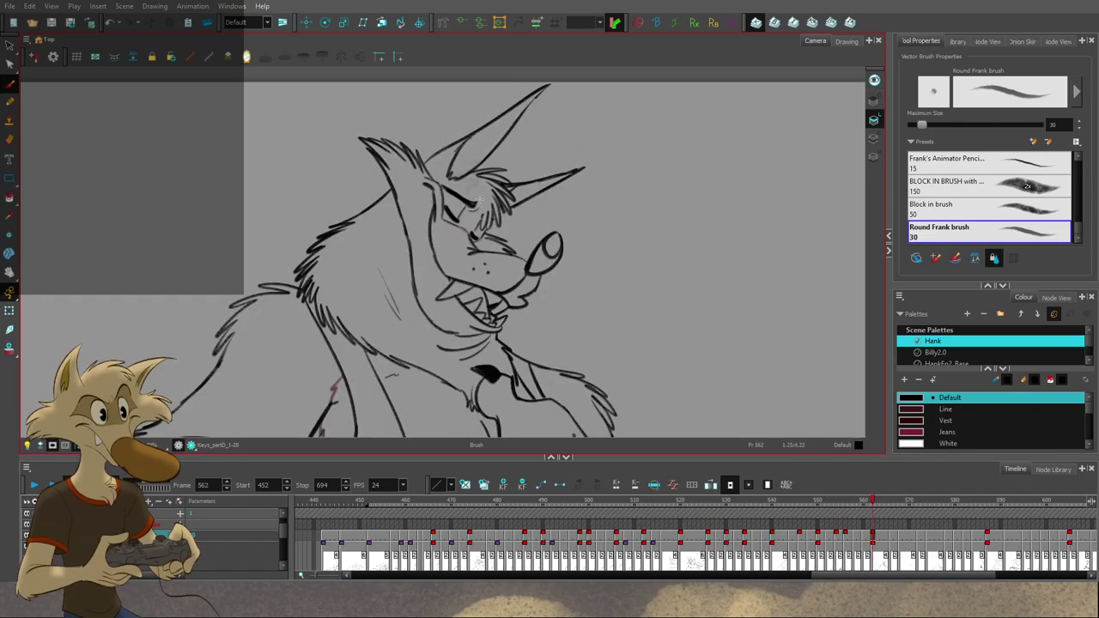
pyautogui.press('f')
pyautogui.press('.')
pyautogui.press(',')
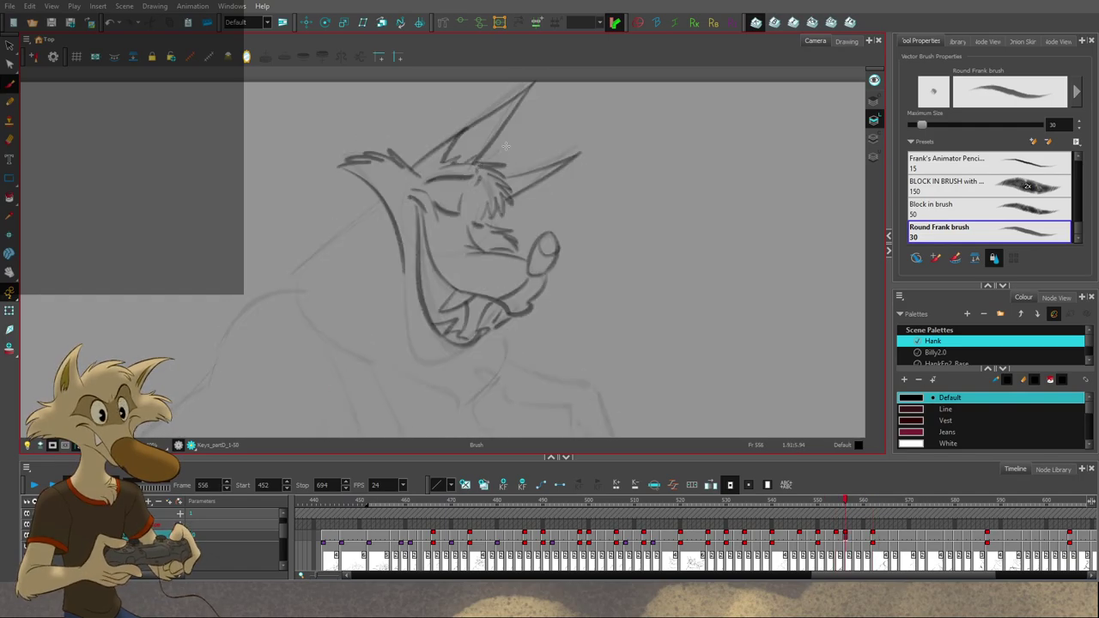
# Step: Add spiky hair strokes to the forehead tuft beside the far ear at frame 556, checking them against the neighbouring poses
pyautogui.press('g')
pyautogui.press('f')
pyautogui.moveTo(493, 167)
pyautogui.mouseDown()
pyautogui.moveTo(514, 190)
pyautogui.moveTo(513, 179)
pyautogui.mouseUp()
pyautogui.press('f')
pyautogui.press('g')
pyautogui.press('g')
pyautogui.press(',')
pyautogui.moveTo(498, 176); pyautogui.dragTo(512, 190)
pyautogui.press('g')
pyautogui.press('f')
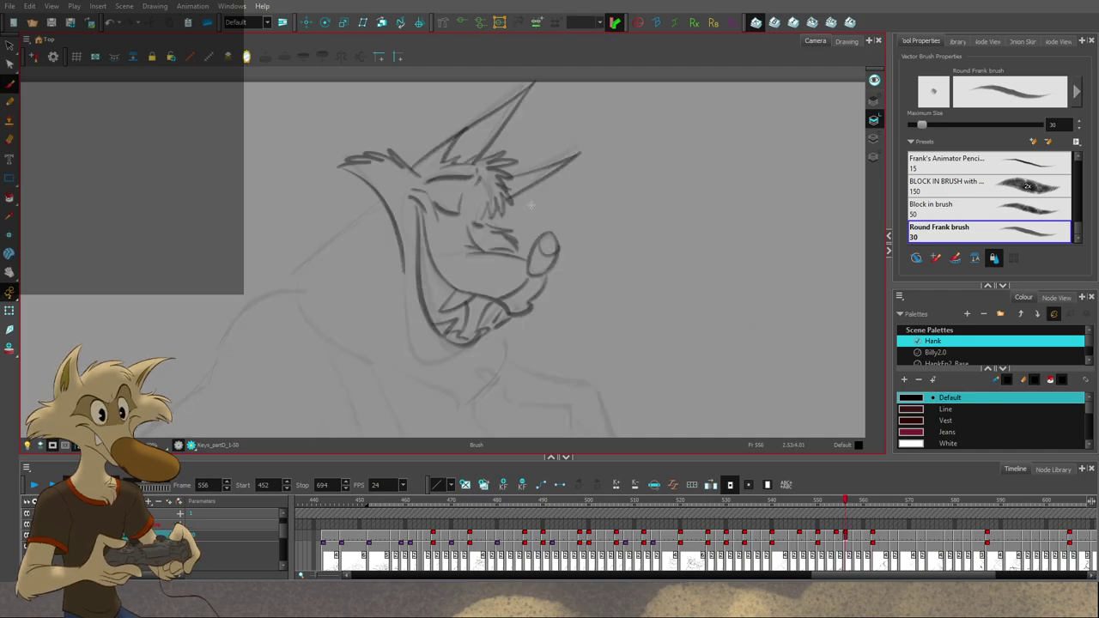
# Step: Stretch the near ear's tip upward and outward at frame 556, checking the pose against the neighbouring keys
pyautogui.press('f')
pyautogui.press('g')
pyautogui.press('g')
pyautogui.press('f')
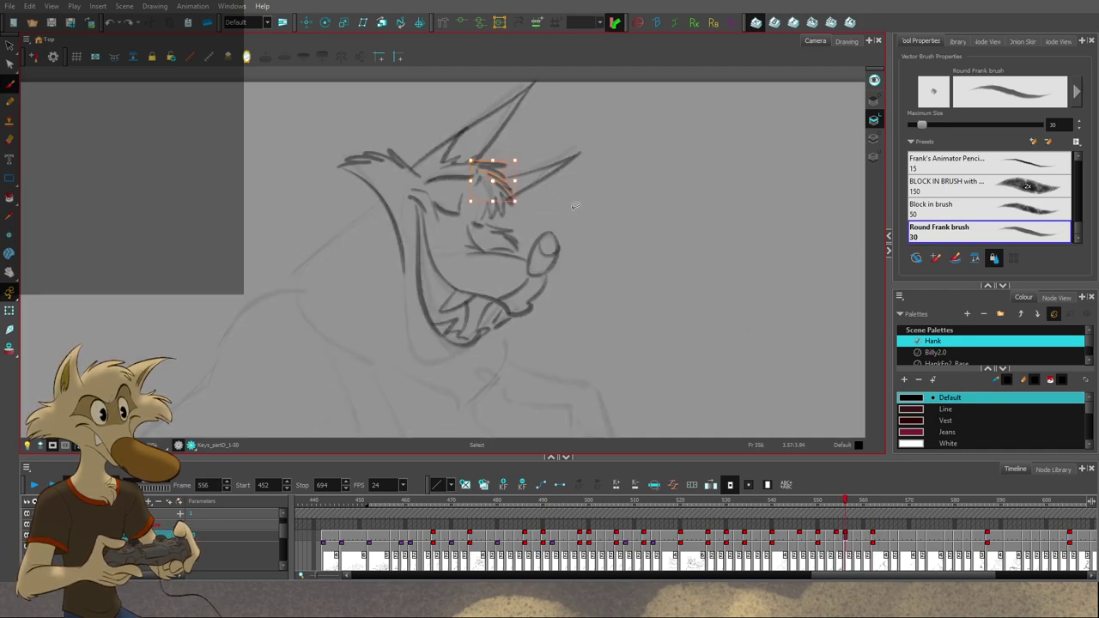
pyautogui.press('.')
pyautogui.press(',')
pyautogui.hotkey('alt', 's')
pyautogui.click(530, 101)
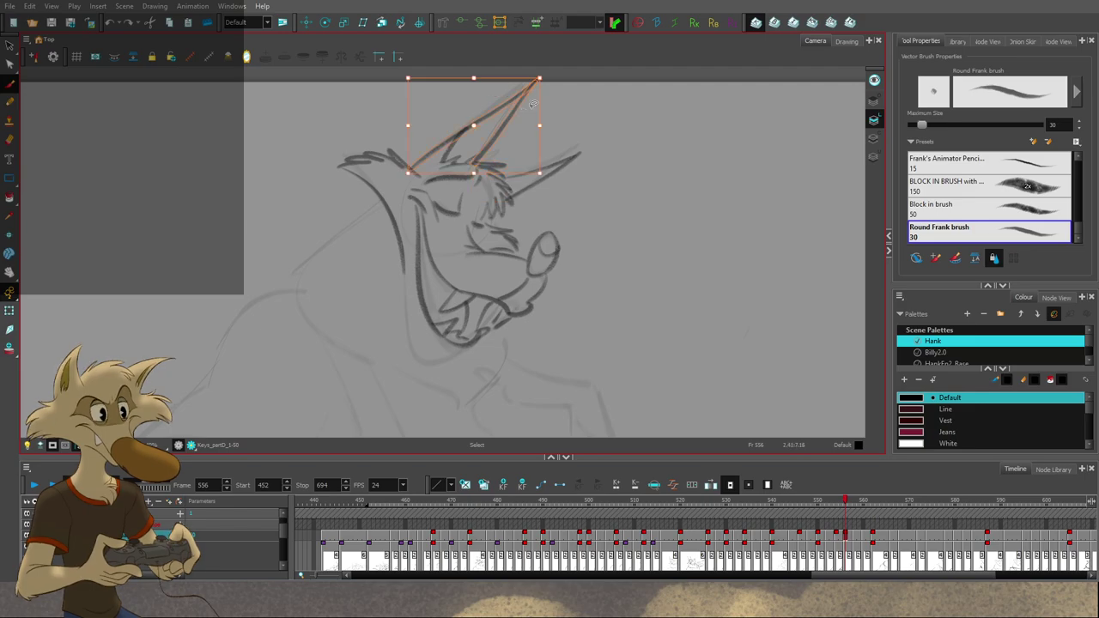
pyautogui.moveTo(508, 122); pyautogui.dragTo(518, 107)
pyautogui.hotkey('alt', 'b')
pyautogui.press('g')
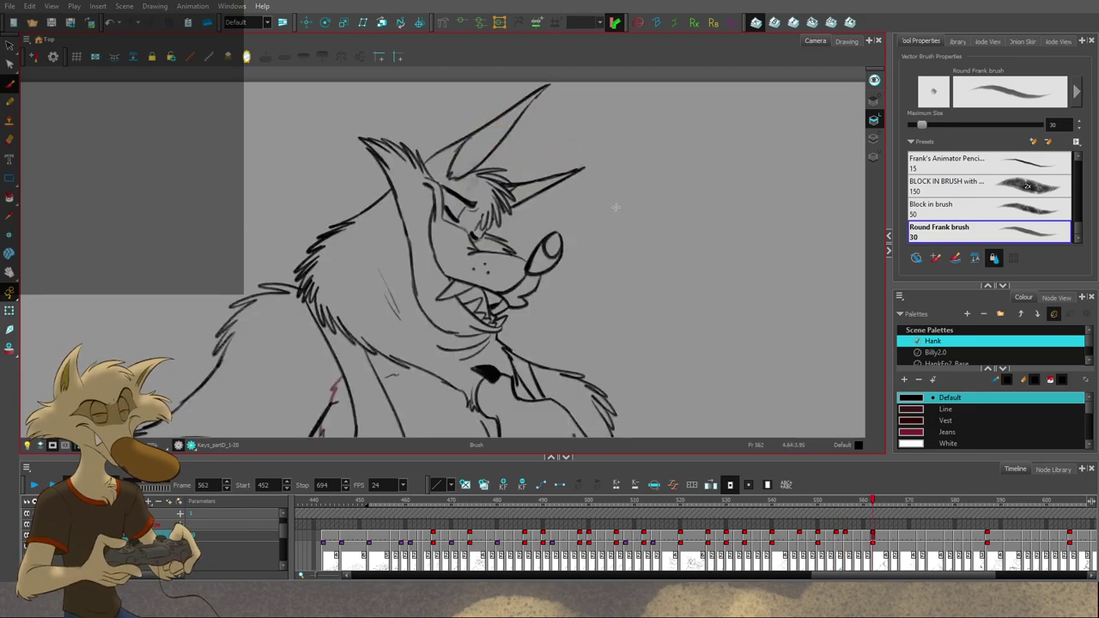
# Step: Extend the far ear's tip upward and outward at frame 556 to match the near ear
pyautogui.press('f')
pyautogui.press('.')
pyautogui.press(',')
pyautogui.press('.')
pyautogui.press(',')
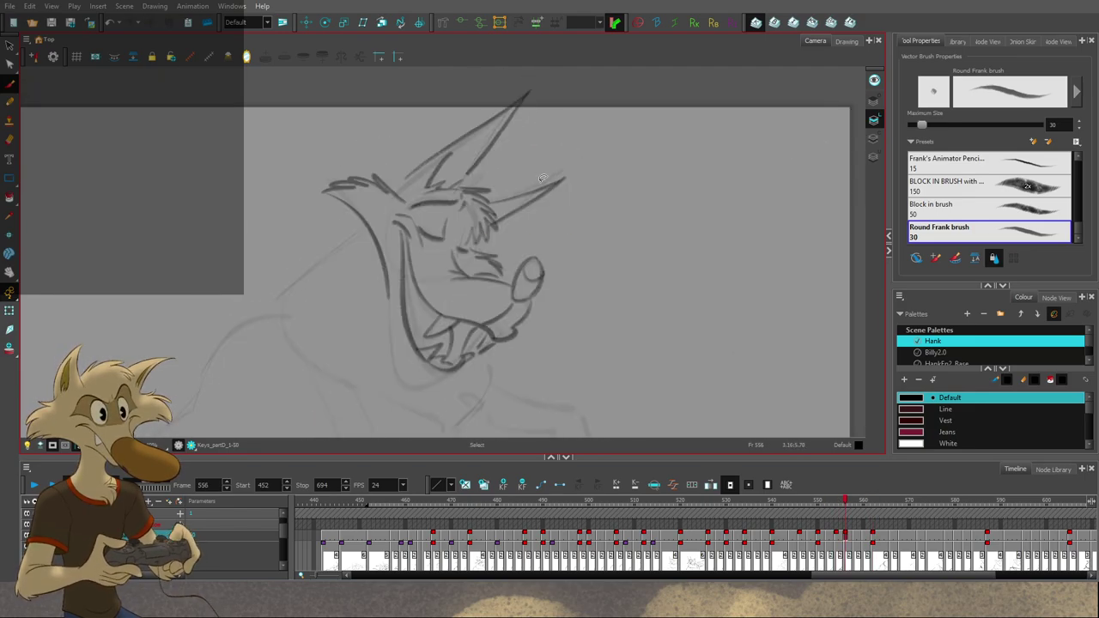
pyautogui.hotkey('alt', 's')
pyautogui.click(549, 187)
pyautogui.moveTo(550, 187); pyautogui.dragTo(557, 177)
pyautogui.hotkey('alt', 'b')
pyautogui.press('.')
pyautogui.press(',')
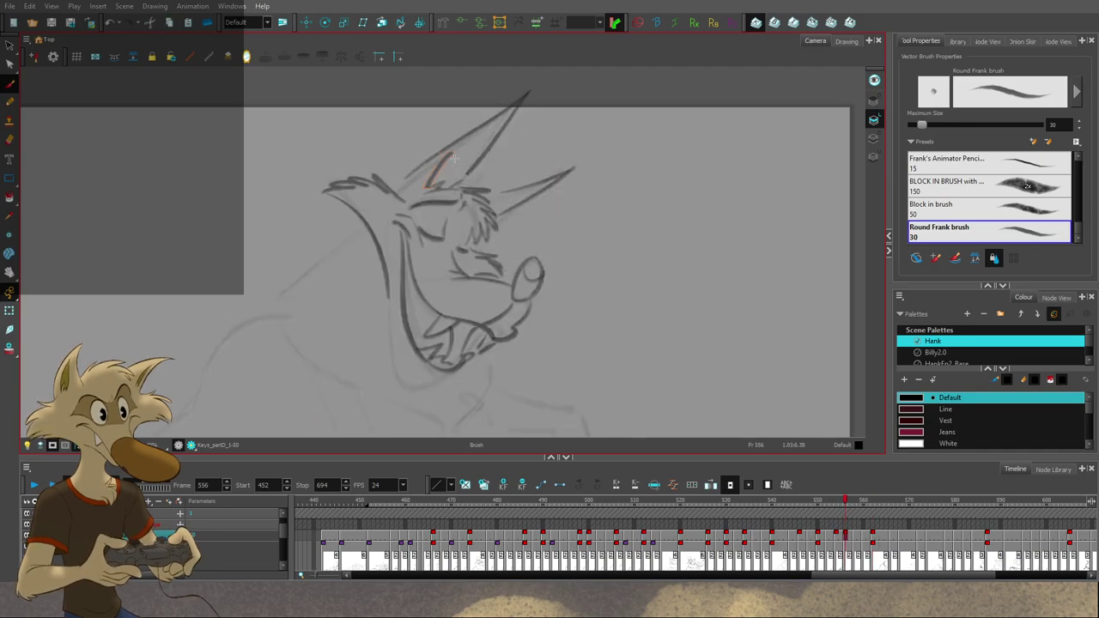
# Step: Draw the spiky inner fur lines at the base of the near ear at frame 556
pyautogui.press('.')
pyautogui.press(',')
pyautogui.hotkey('alt', 's')
pyautogui.press('.')
pyautogui.press(',')
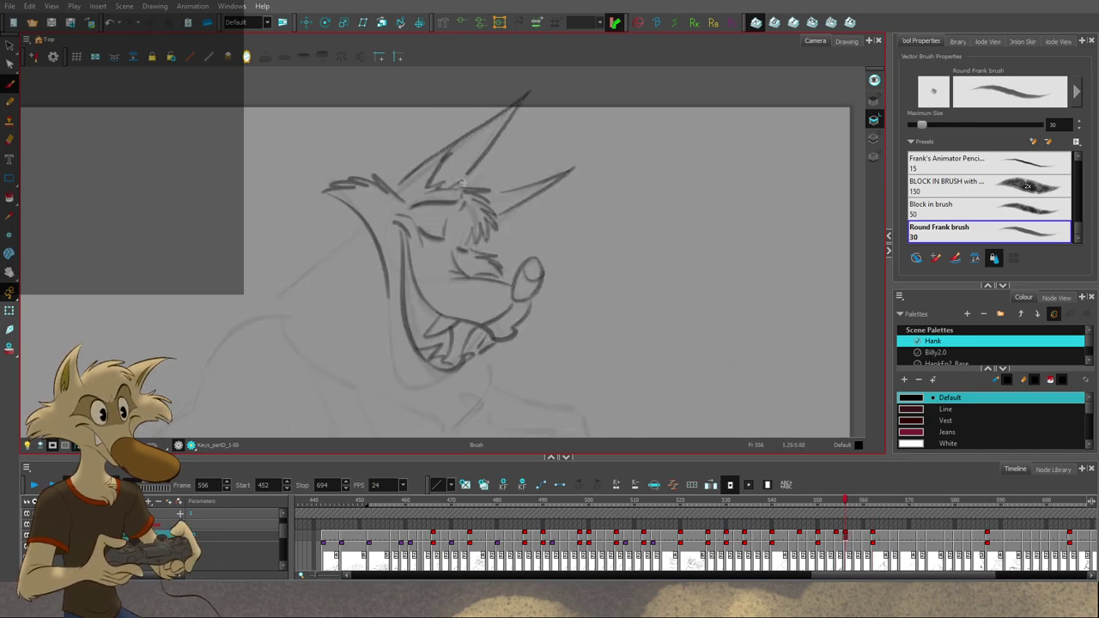
# Step: Reshape the pointed fur tuft and back cheek line behind the face at frame 556
pyautogui.press('.')
pyautogui.press(',')
pyautogui.click(392, 172)
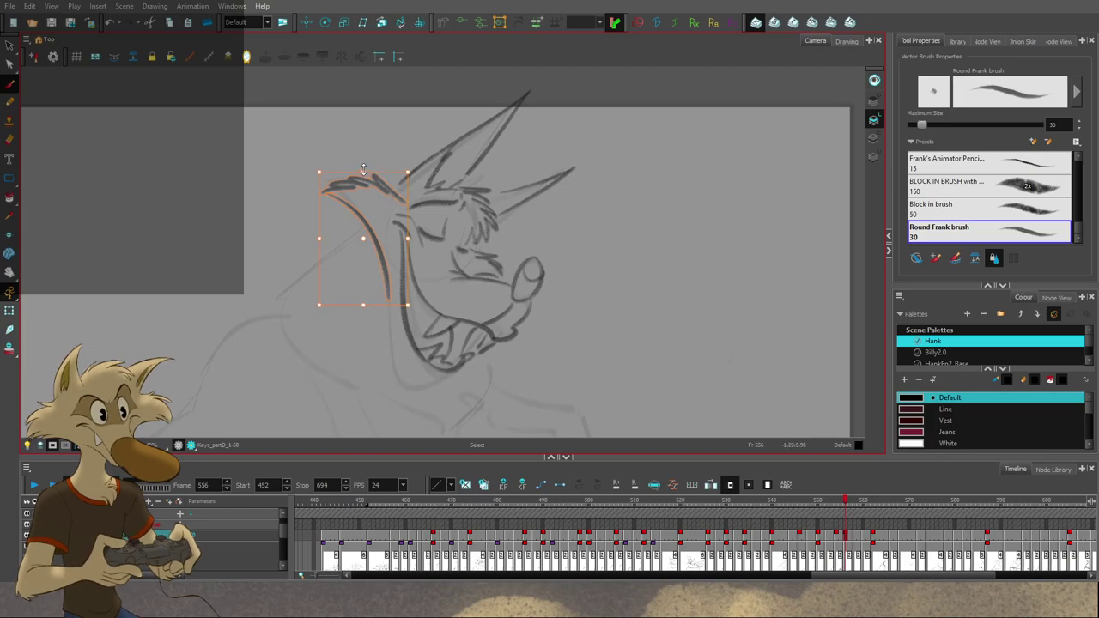
pyautogui.hotkey('alt', 'b')
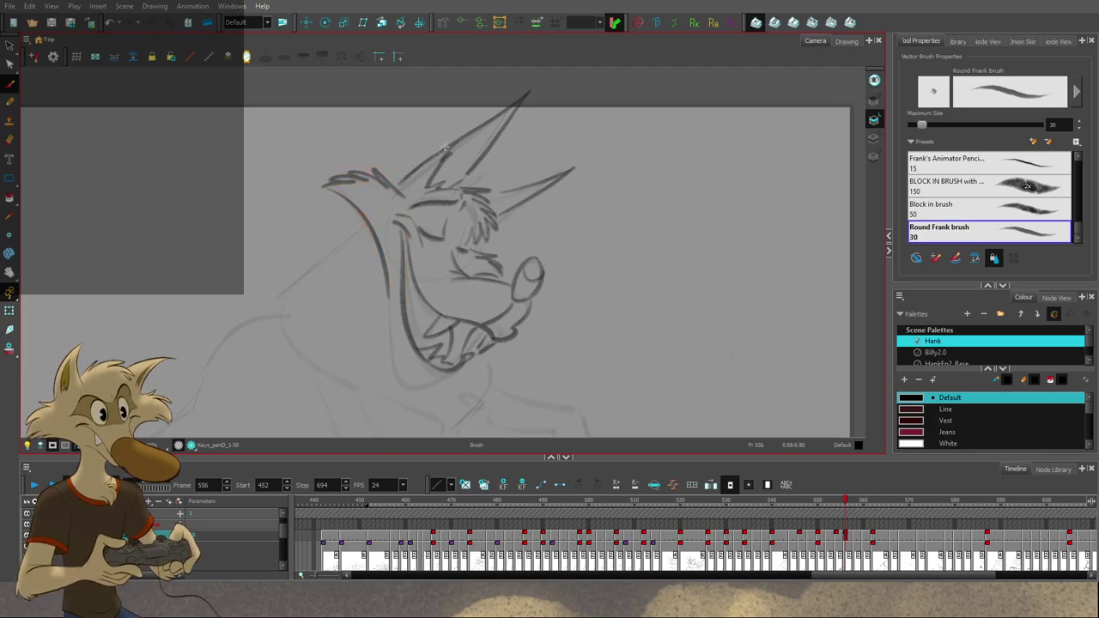
# Step: Check the adjusted frame 556 head against the neighbouring keys and save the scene
pyautogui.scroll(-2, 474, 211)
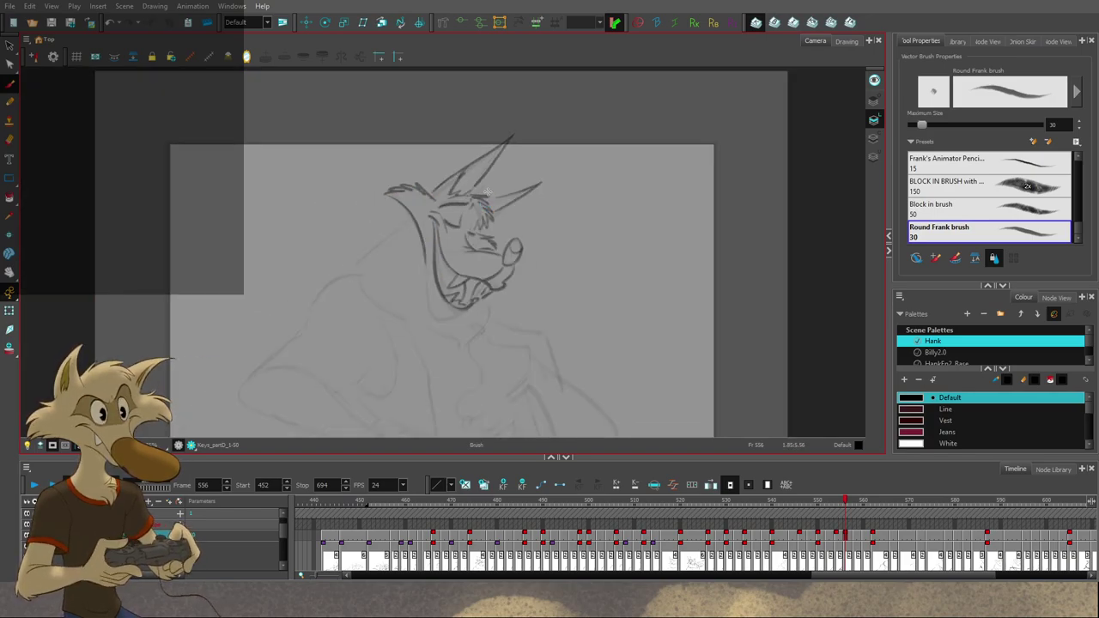
pyautogui.scroll(1, 486, 194)
pyautogui.press('f')
pyautogui.press('f')
pyautogui.press('g')
pyautogui.press('g')
pyautogui.press('g')
pyautogui.press('f')
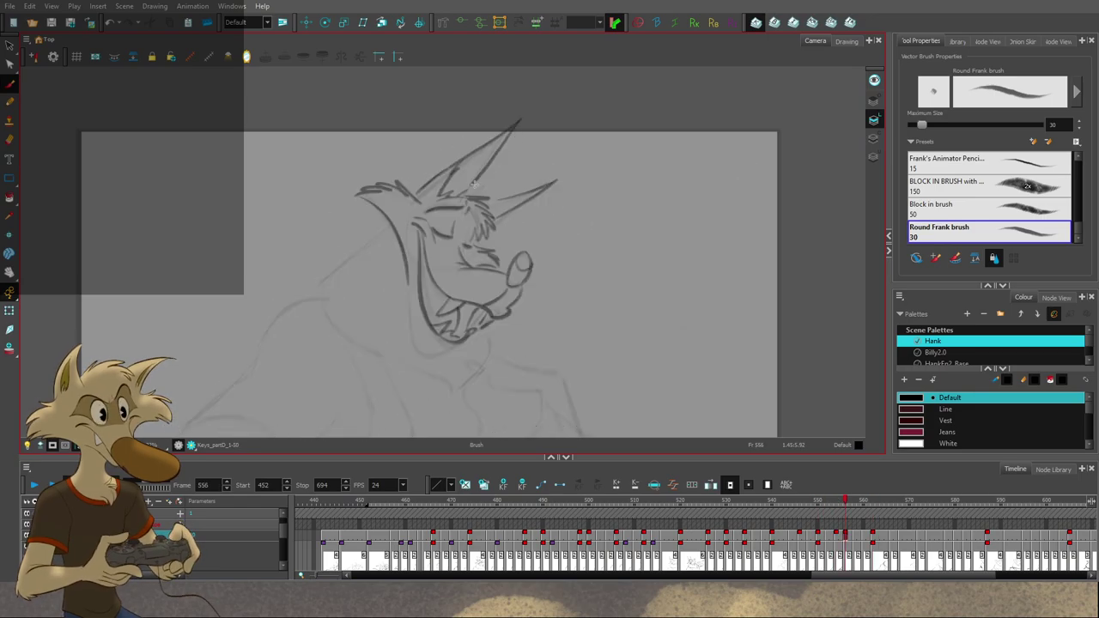
pyautogui.hotkey('ctrl', 's')
# Step: Compare the whole frame 556 head with the clean wolf drawing at frame 562
pyautogui.scroll(-1, 495, 172)
pyautogui.press('f')
pyautogui.press('g')
pyautogui.press('g')
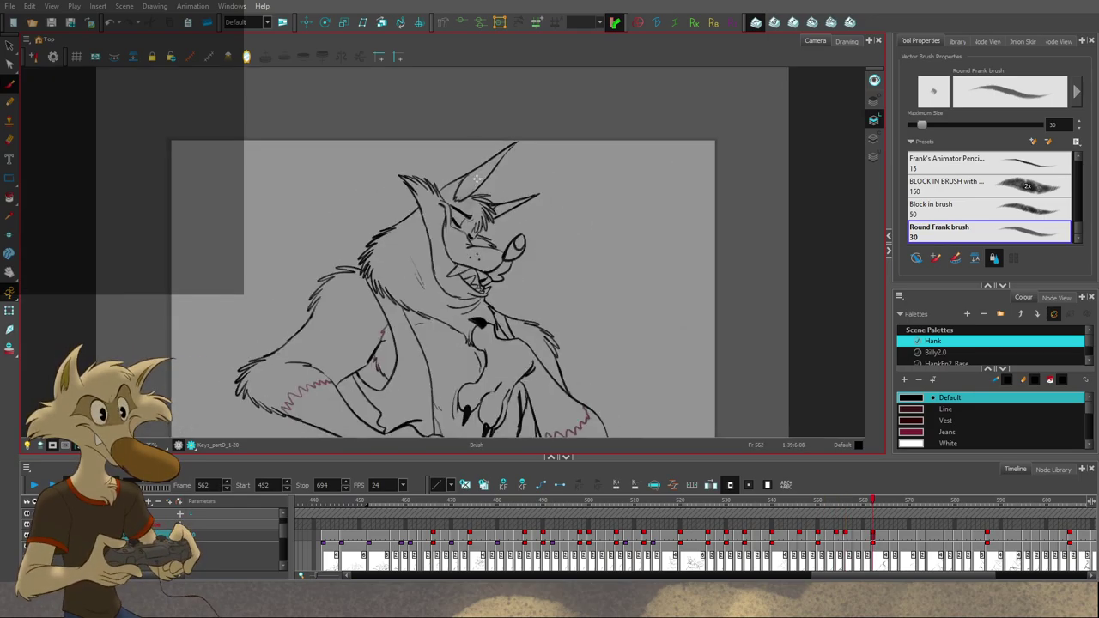
pyautogui.press('f')
pyautogui.scroll(1, 471, 182)
pyautogui.scroll(2, 471, 182)
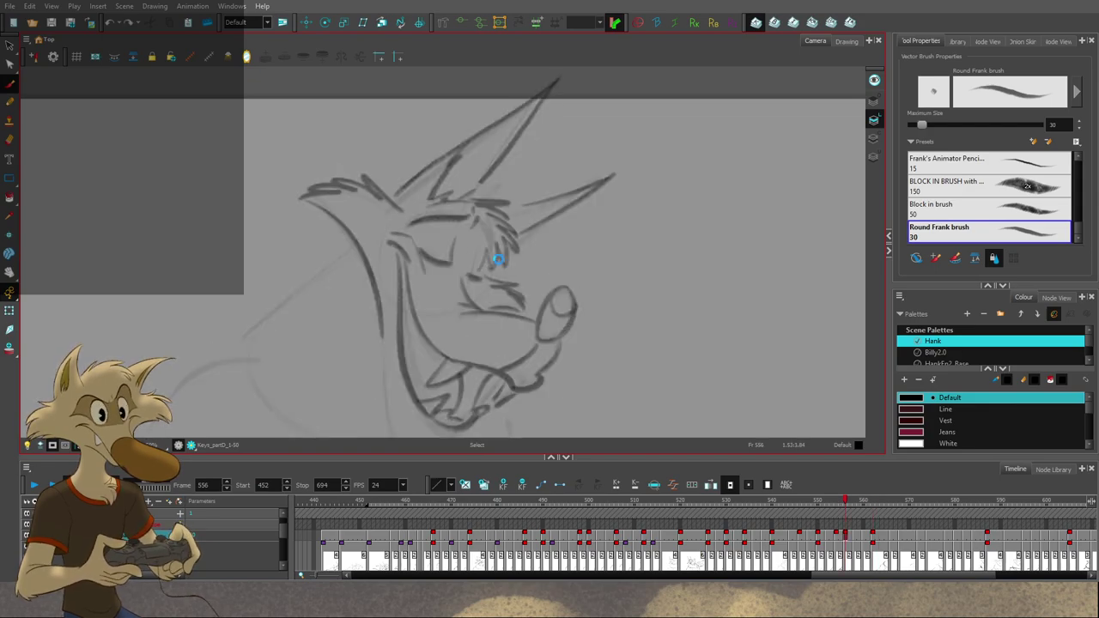
pyautogui.scroll(-4, 500, 256)
pyautogui.scroll(2, 506, 282)
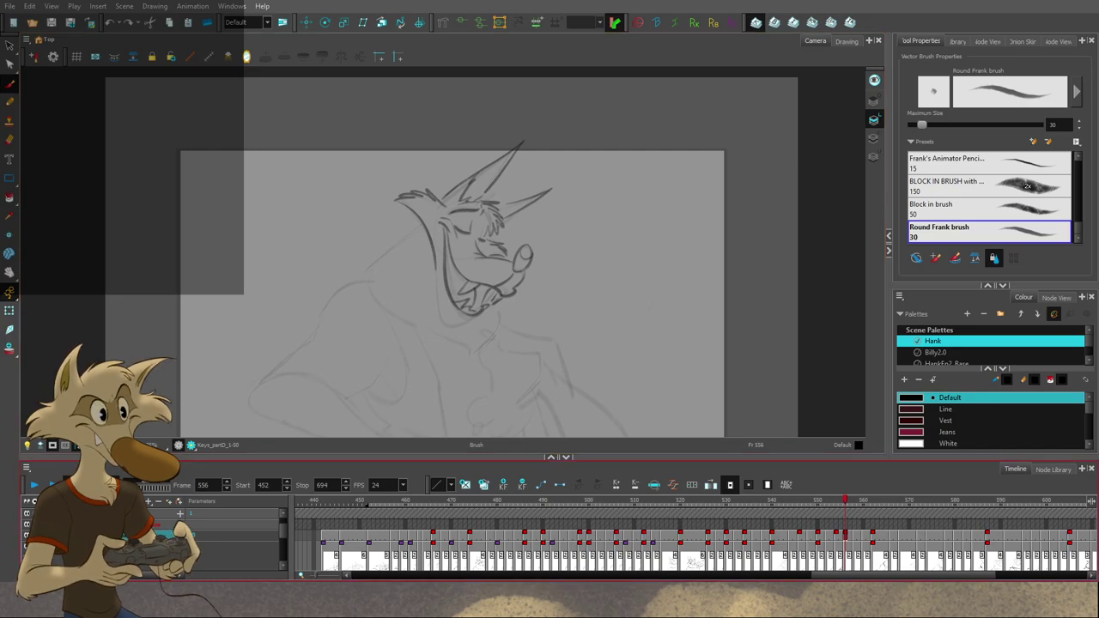
pyautogui.press('Delete')
pyautogui.scroll(2, 385, 360)
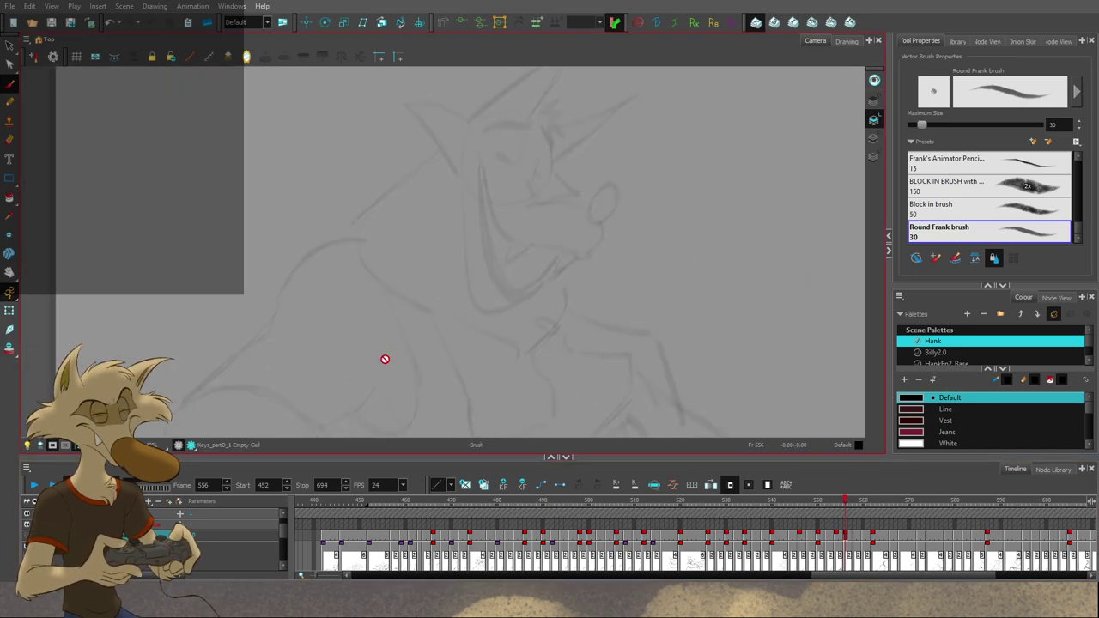
pyautogui.scroll(-2, 385, 359)
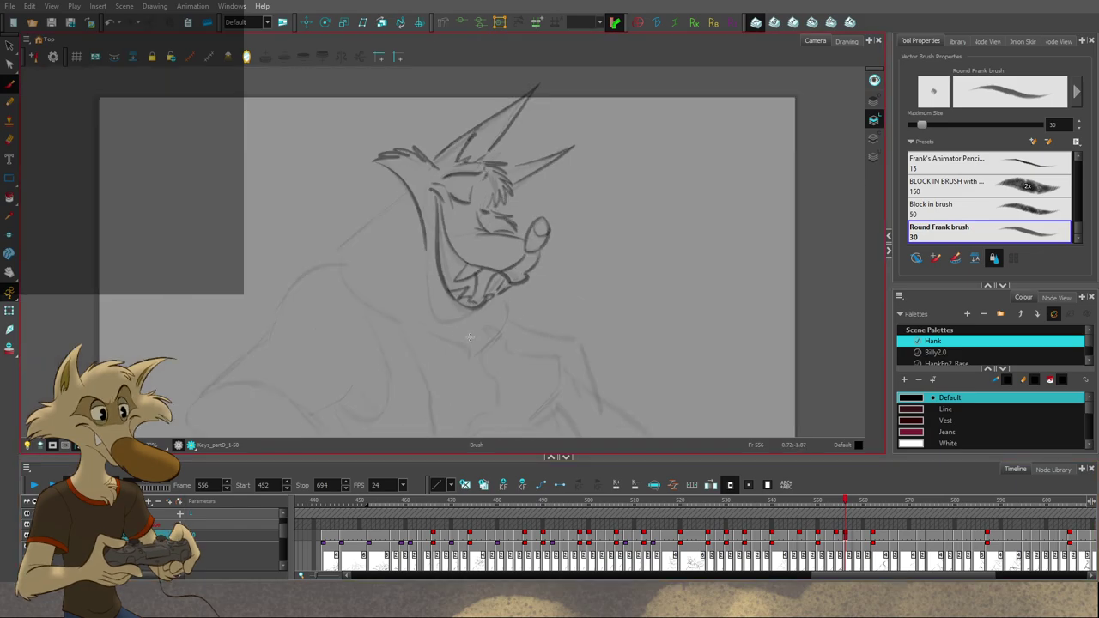
# Step: Examine the finished linework of the frame 562 key against the rough laughing face at frame 556
pyautogui.press('f')
pyautogui.press('g')
pyautogui.press('g')
pyautogui.scroll(1, 526, 228)
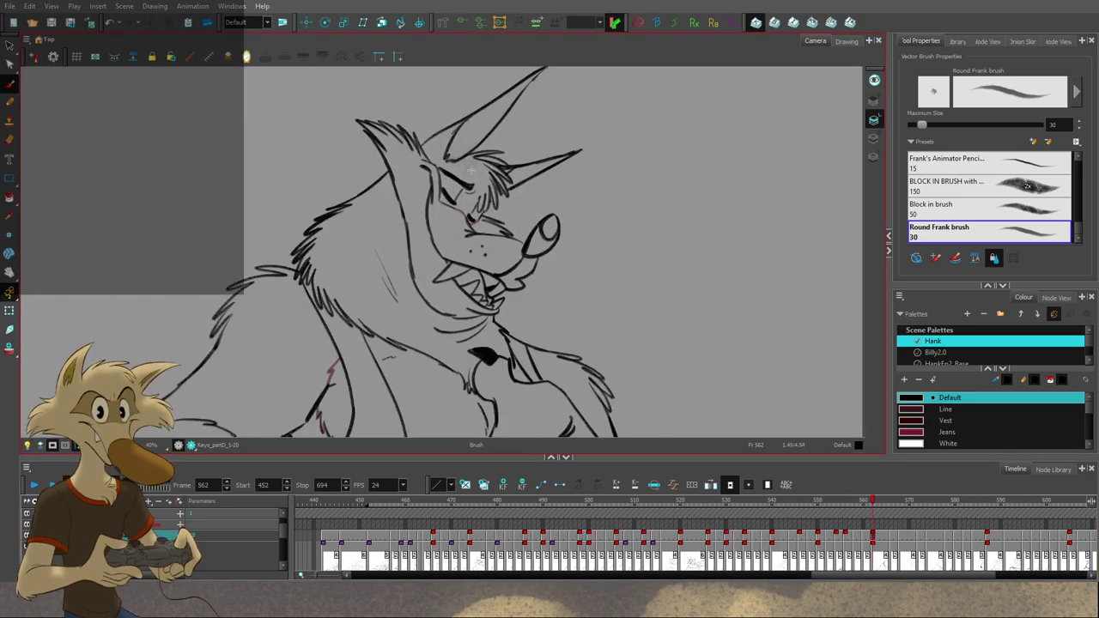
pyautogui.scroll(-1, 462, 270)
pyautogui.scroll(1, 501, 275)
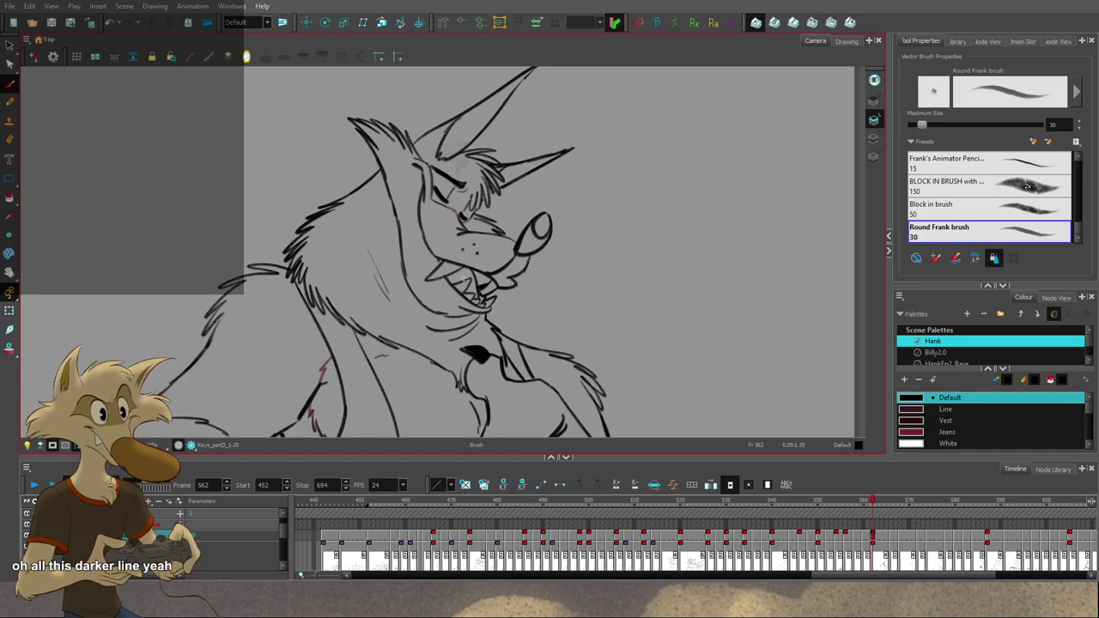
pyautogui.scroll(1, 506, 258)
pyautogui.scroll(-2, 522, 307)
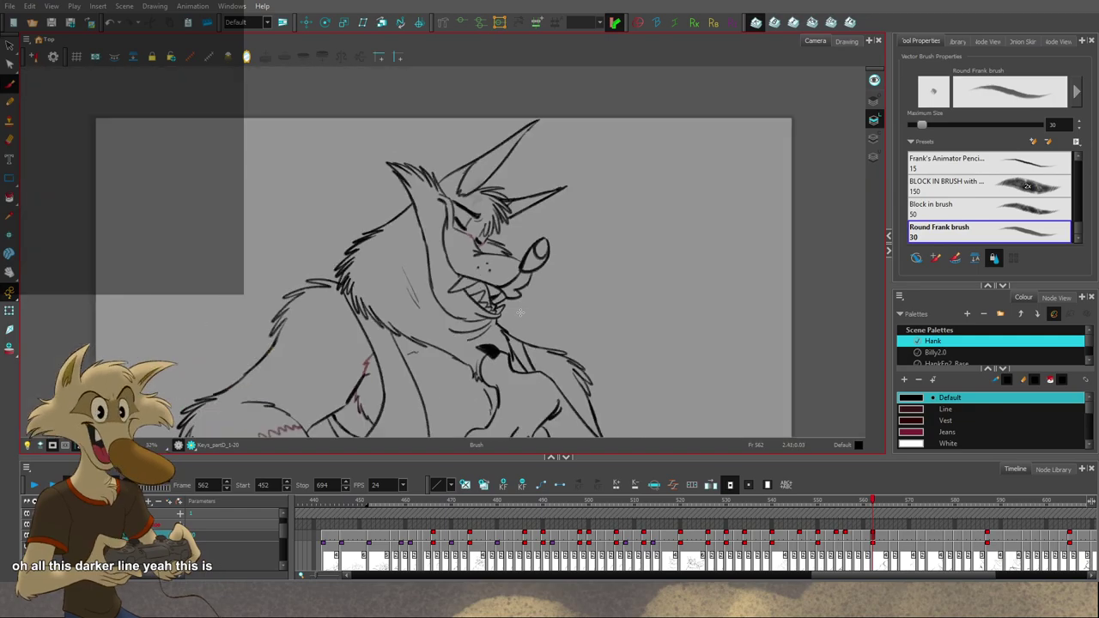
pyautogui.scroll(3, 498, 288)
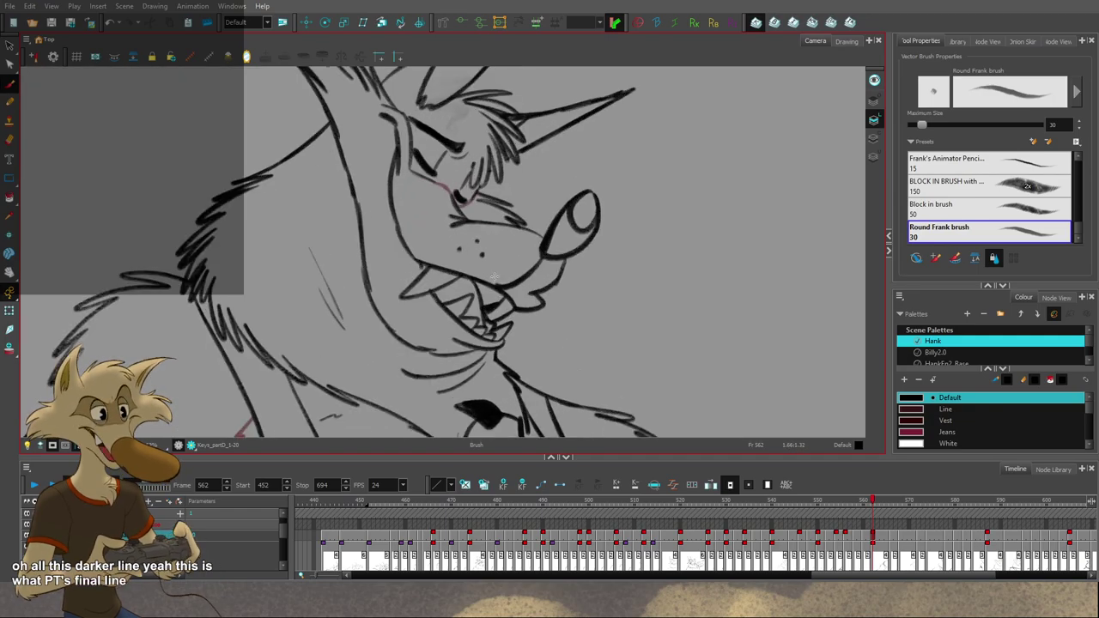
pyautogui.scroll(-3, 494, 280)
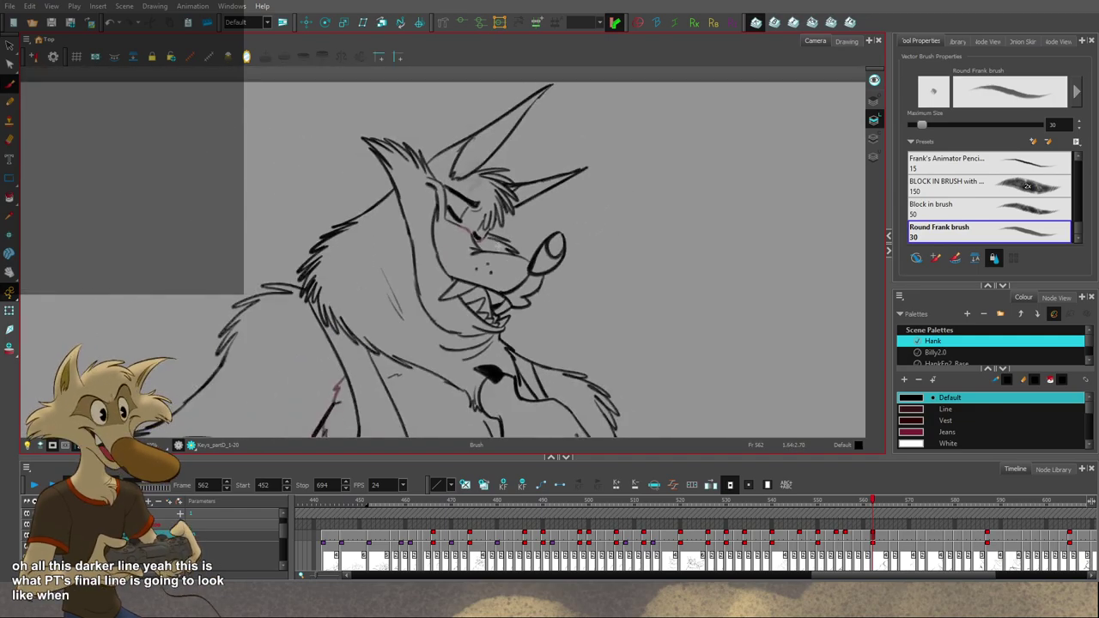
pyautogui.scroll(1, 496, 244)
pyautogui.scroll(-2, 500, 252)
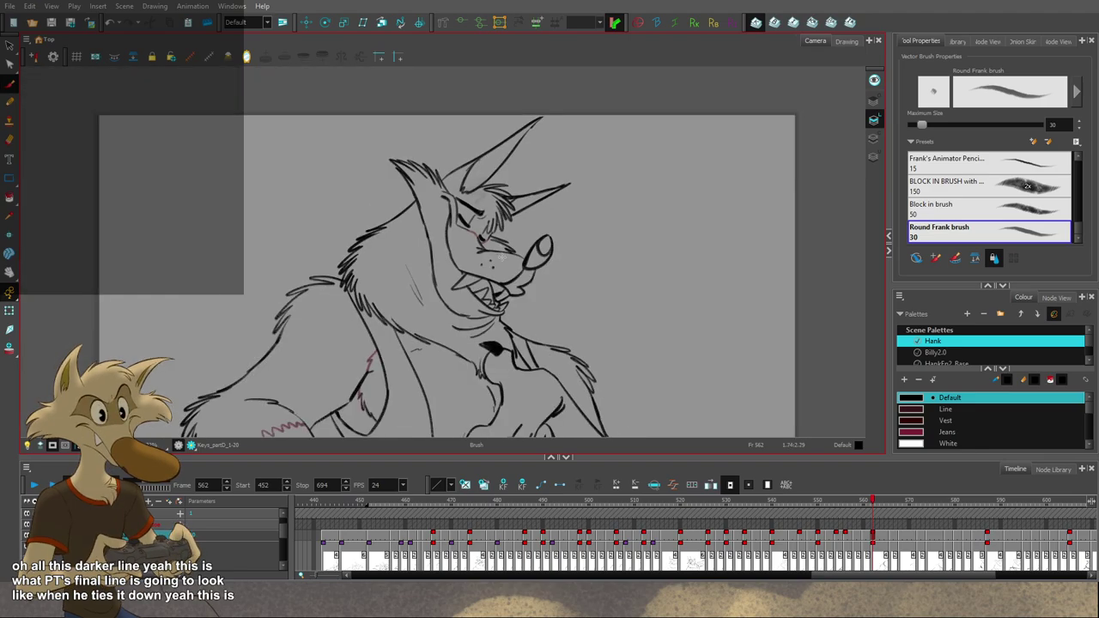
pyautogui.scroll(4, 500, 255)
pyautogui.press('f')
pyautogui.scroll(-3, 504, 256)
pyautogui.scroll(1, 503, 256)
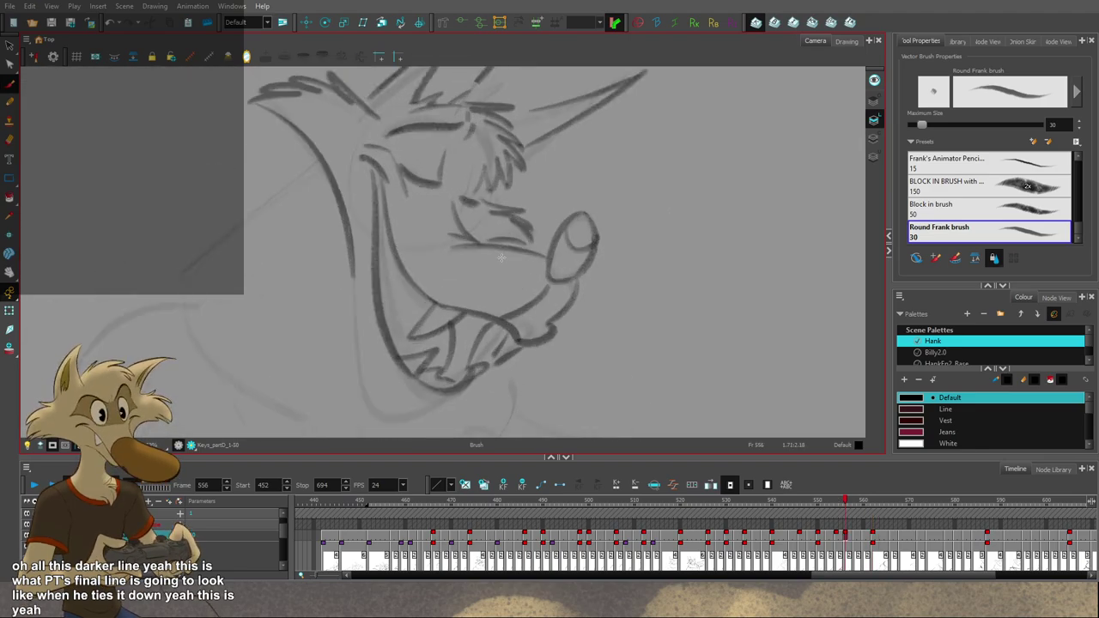
pyautogui.press('g')
pyautogui.press('f')
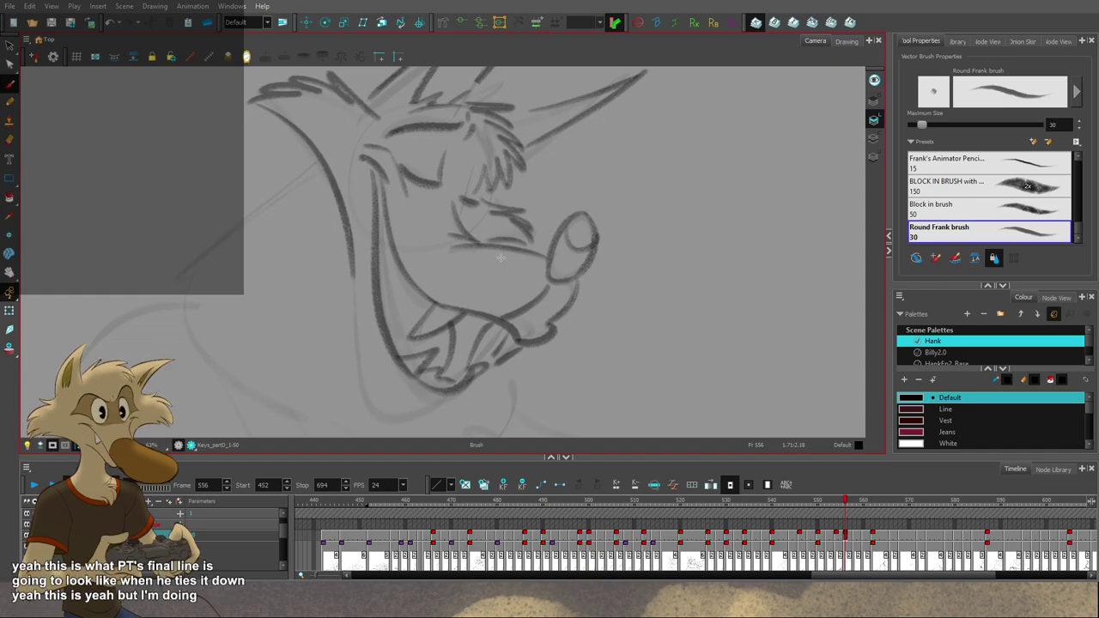
# Step: Step frame by frame between 556 and 562 to review how the head moves from one key to the other
pyautogui.press('.')
pyautogui.press('.')
pyautogui.press('.')
pyautogui.press('.')
pyautogui.press('.')
pyautogui.press('.')
pyautogui.scroll(-4, 501, 257)
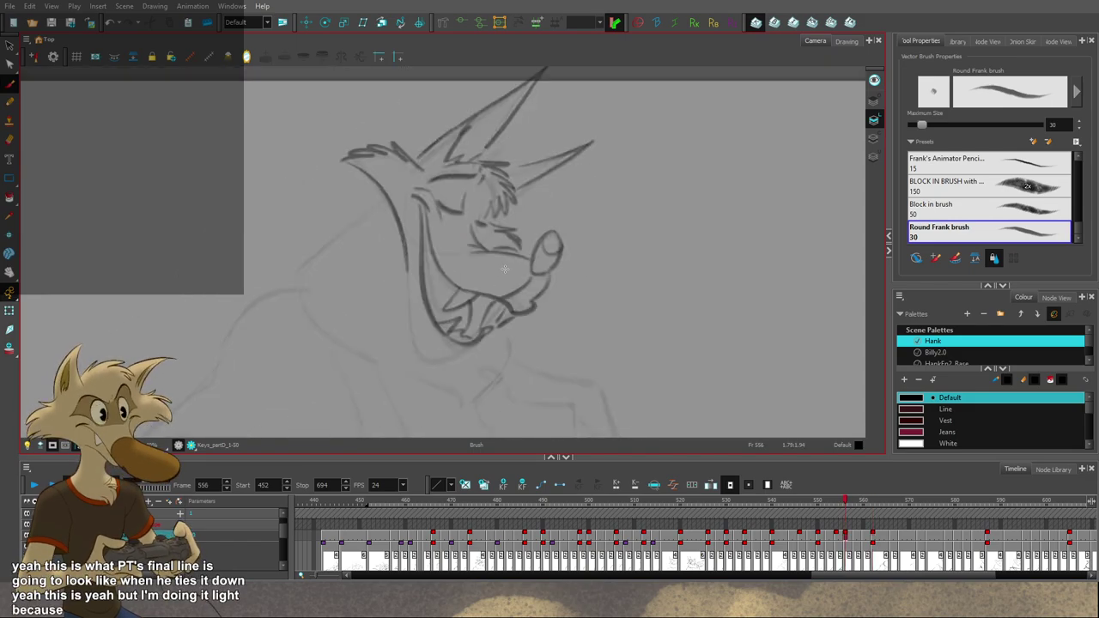
pyautogui.scroll(3, 524, 282)
pyautogui.press('f')
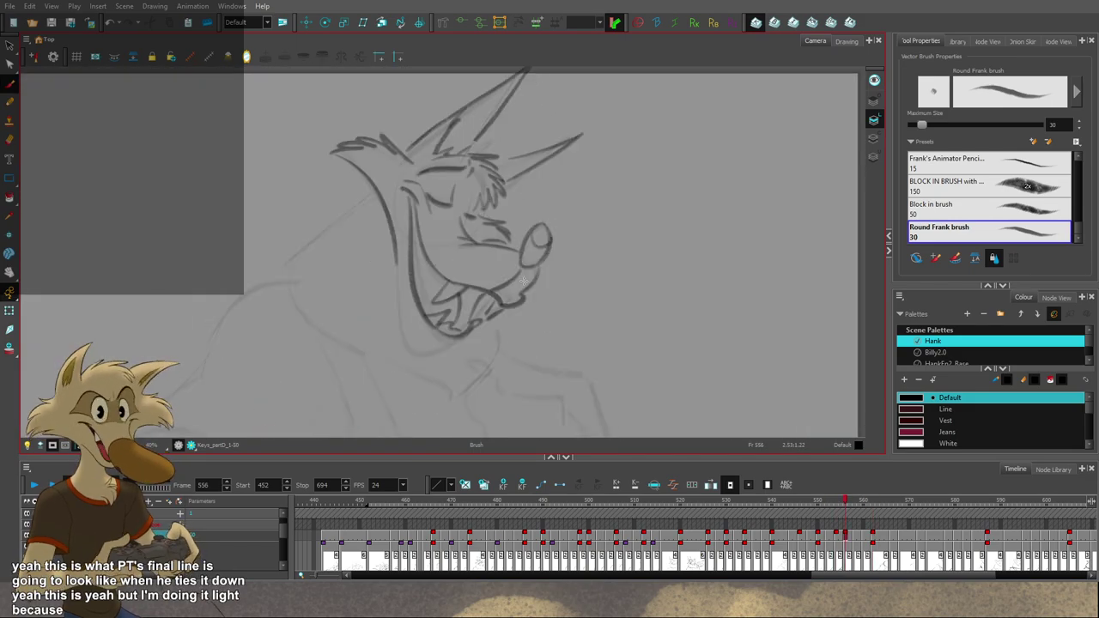
pyautogui.press('.')
pyautogui.press('.')
pyautogui.press('.')
pyautogui.press('.')
pyautogui.press('.')
pyautogui.press('.')
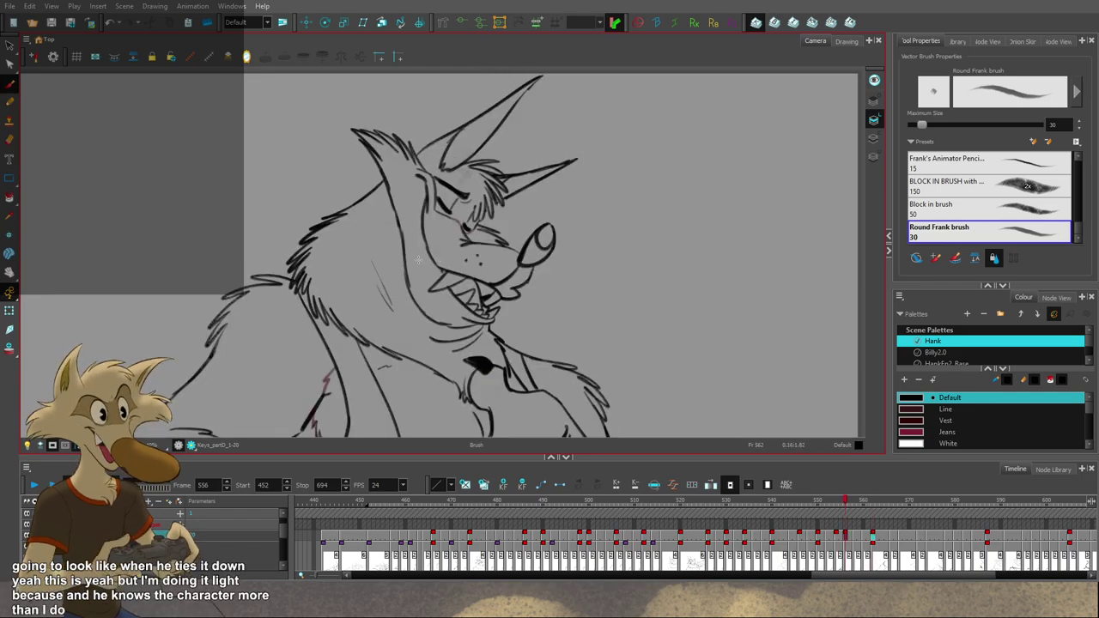
pyautogui.press(',')
pyautogui.press(',')
pyautogui.press(',')
pyautogui.press(',')
pyautogui.press(',')
pyautogui.press(',')
pyautogui.hotkey('alt', 's')
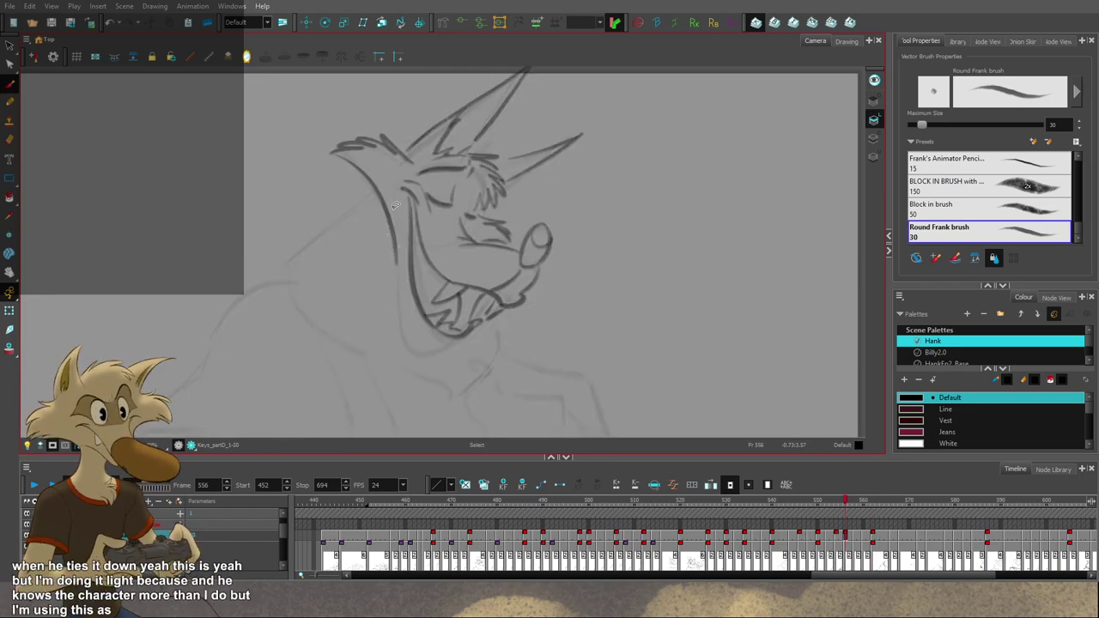
pyautogui.click(396, 251)
pyautogui.moveTo(400, 269)
pyautogui.mouseDown()
pyautogui.moveTo(411, 340)
pyautogui.moveTo(451, 354)
pyautogui.mouseUp()
pyautogui.press('Escape')
pyautogui.hotkey('alt', 'b')
pyautogui.press('g')
pyautogui.press('f')
pyautogui.hotkey('ctrl', 'z')
pyautogui.hotkey('ctrl', 'z')
pyautogui.hotkey('ctrl', 'z')
# Step: Draw the outer jaw contour from the back cheek line down and around under the open mouth at frame 556
pyautogui.moveTo(390, 267)
pyautogui.mouseDown()
pyautogui.moveTo(463, 347)
pyautogui.moveTo(453, 353)
pyautogui.mouseUp()
pyautogui.hotkey('ctrl', 'z')
pyautogui.hotkey('ctrl', 'z')
pyautogui.moveTo(390, 260)
pyautogui.mouseDown()
pyautogui.moveTo(481, 324)
pyautogui.moveTo(453, 345)
pyautogui.mouseUp()
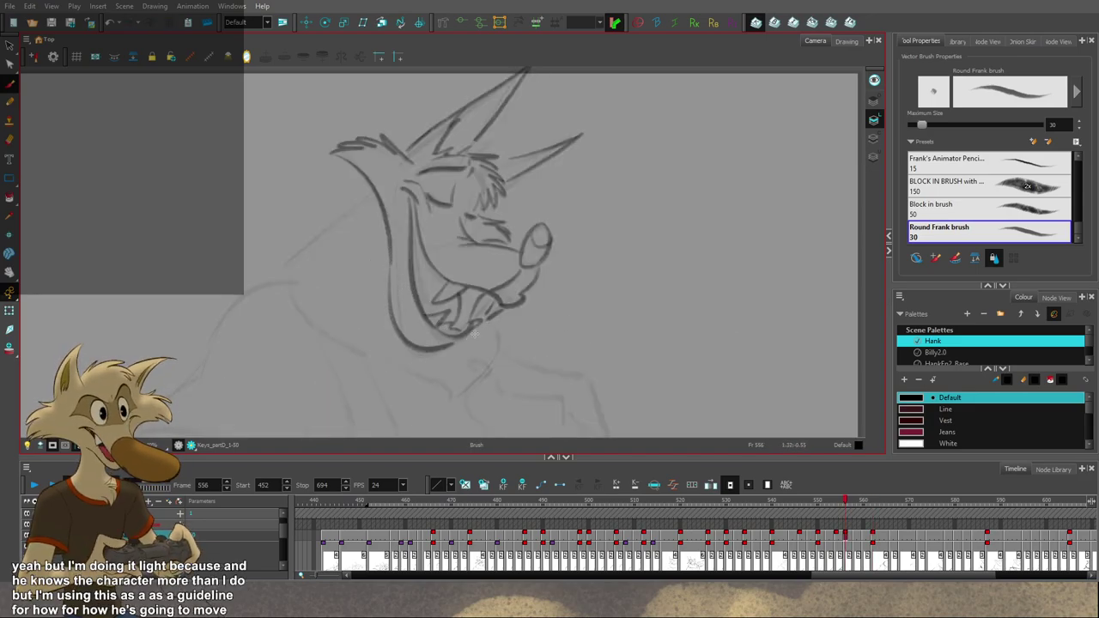
pyautogui.press('g')
pyautogui.press('f')
pyautogui.press('g')
pyautogui.press('f')
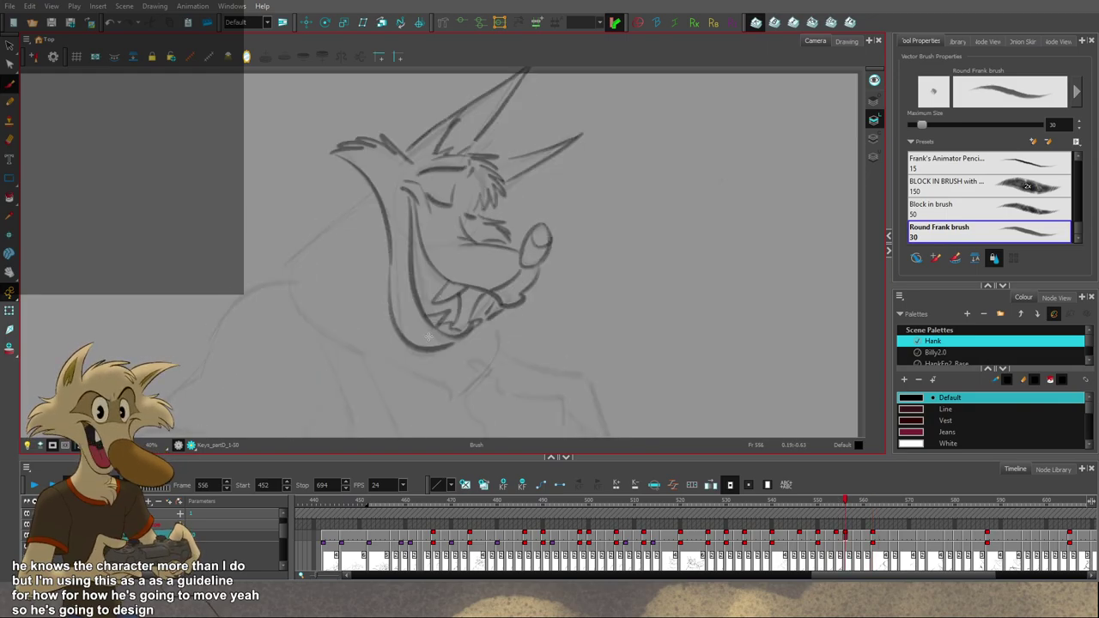
# Step: Add a short chin stroke at the front of the lower jaw at frame 556, comparing it with frame 562
pyautogui.press('g')
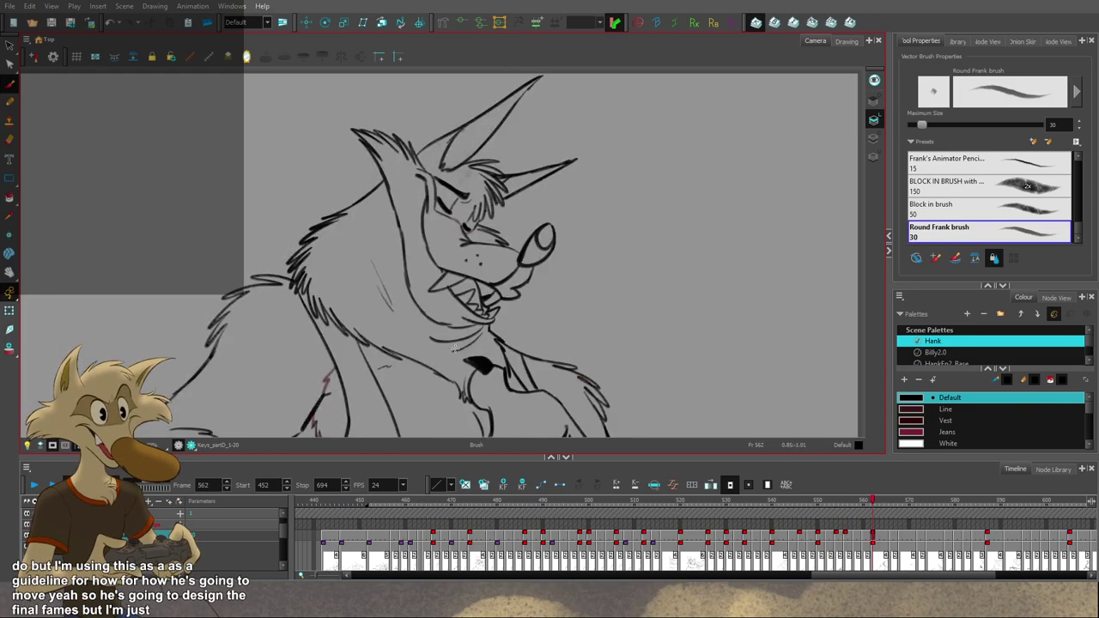
pyautogui.press('f')
pyautogui.press('e')
pyautogui.moveTo(440, 344); pyautogui.dragTo(473, 336)
pyautogui.press('g')
pyautogui.press('f')
pyautogui.press('g')
pyautogui.press('f')
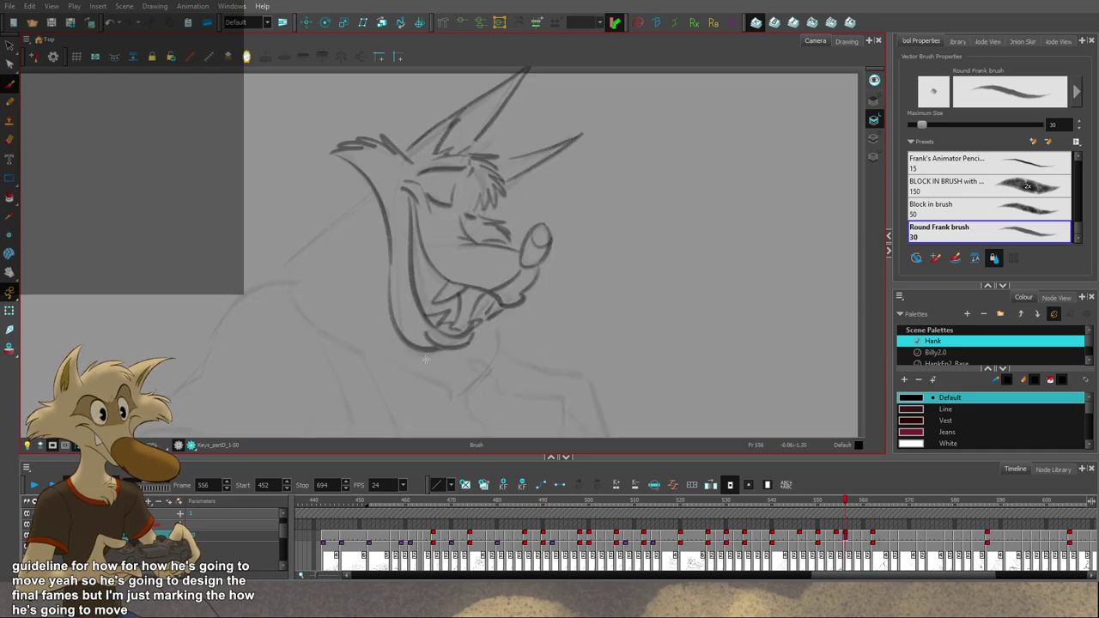
# Step: Add light neck fold strokes beneath the chin at frame 556, matching the folds of the frame 562 key
pyautogui.press('g')
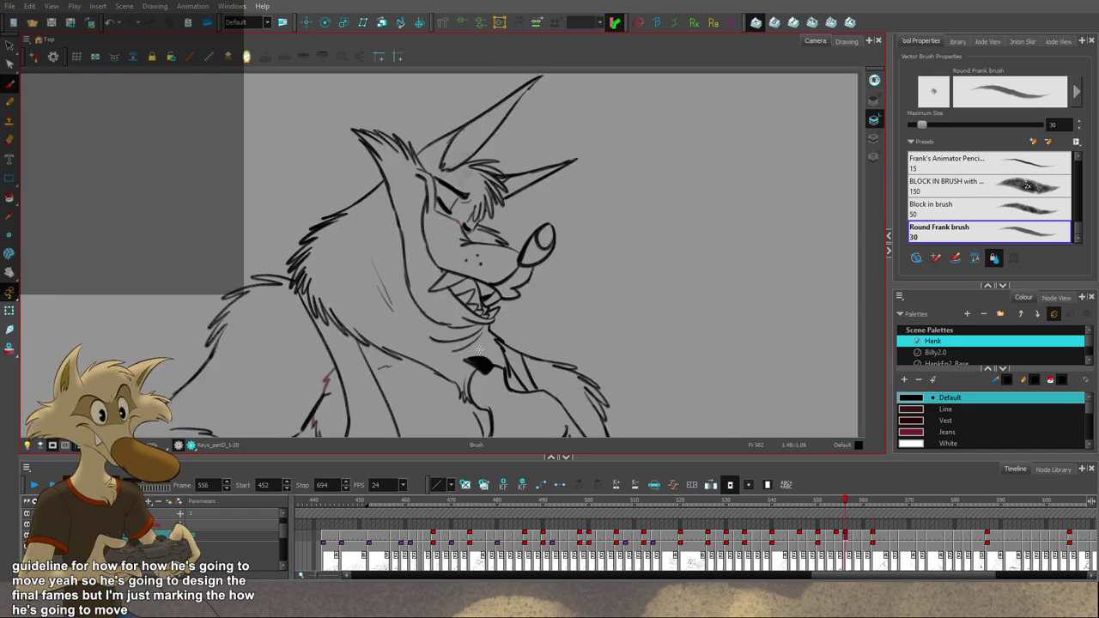
pyautogui.press('f')
pyautogui.press('g')
pyautogui.press('f')
pyautogui.press('g')
pyautogui.press('f')
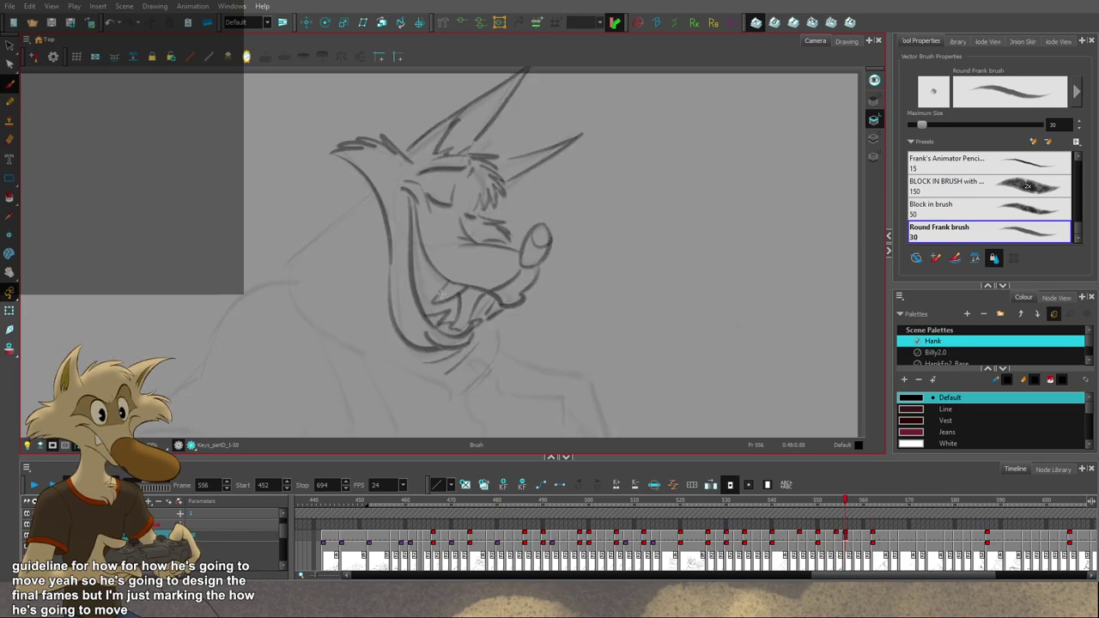
pyautogui.press('g')
pyautogui.press('f')
pyautogui.press('g')
pyautogui.press('f')
# Step: Draw the back of the neck with a jagged fur edge from the cheek tuft to the shoulder at frame 556
pyautogui.moveTo(372, 189)
pyautogui.mouseDown()
pyautogui.moveTo(320, 225)
pyautogui.moveTo(288, 271)
pyautogui.moveTo(293, 300)
pyautogui.mouseUp()
pyautogui.hotkey('ctrl', 'z')
pyautogui.press('g')
pyautogui.press('f')
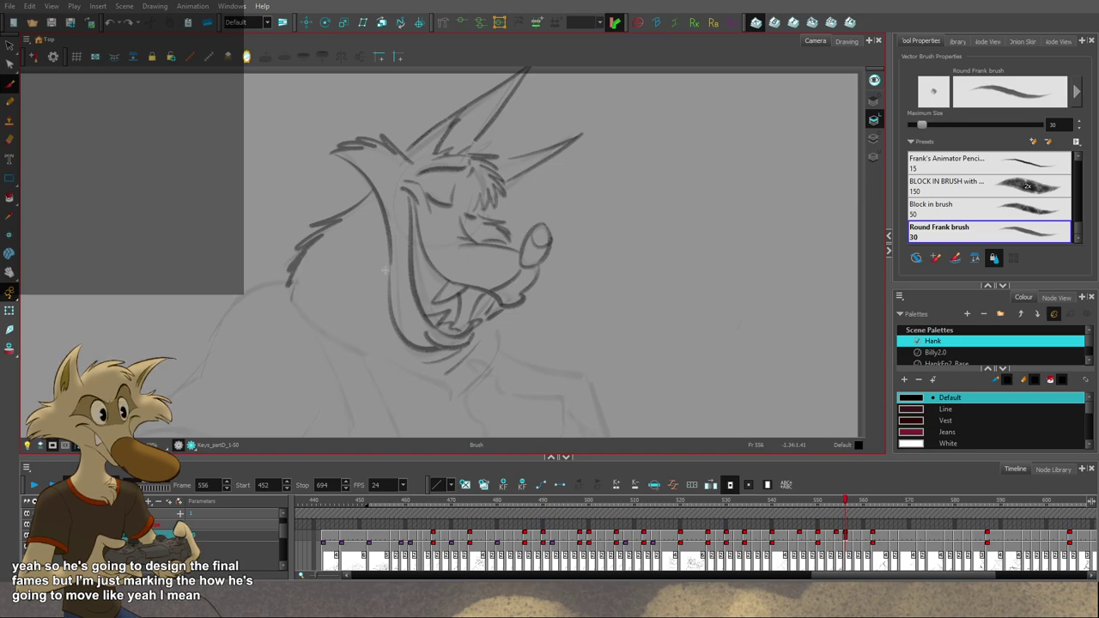
pyautogui.press('g')
pyautogui.press('f')
pyautogui.press('f')
pyautogui.press('g')
pyautogui.press('g')
pyautogui.press('f')
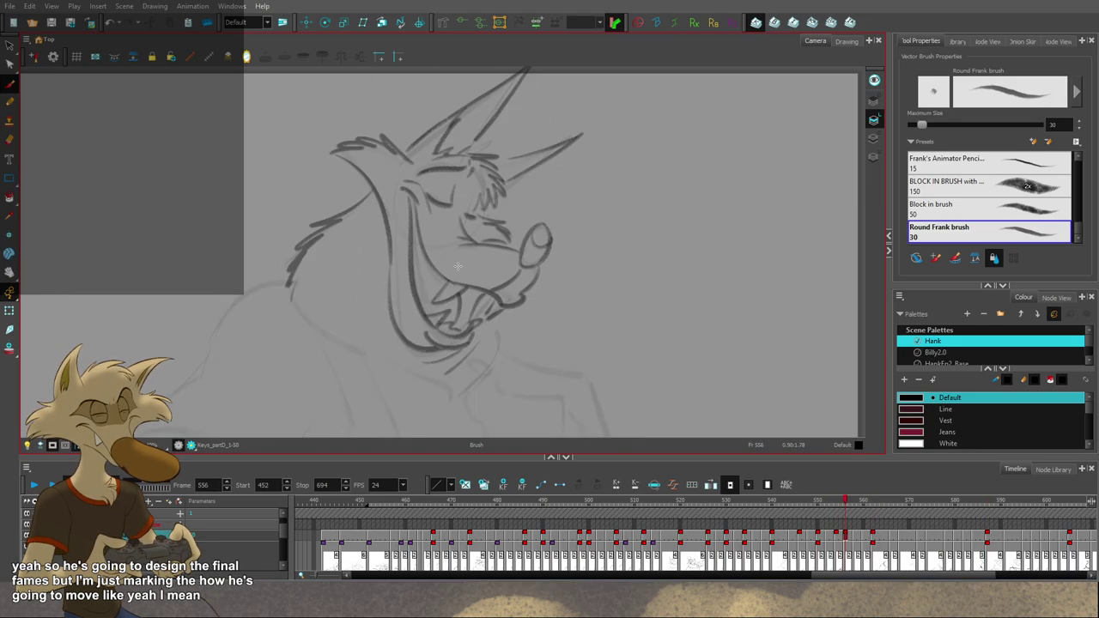
# Step: Compare the head and neck at frame 556 with the finished key at frame 562, including the area under the chin
pyautogui.scroll(-4, 456, 262)
pyautogui.scroll(5, 483, 287)
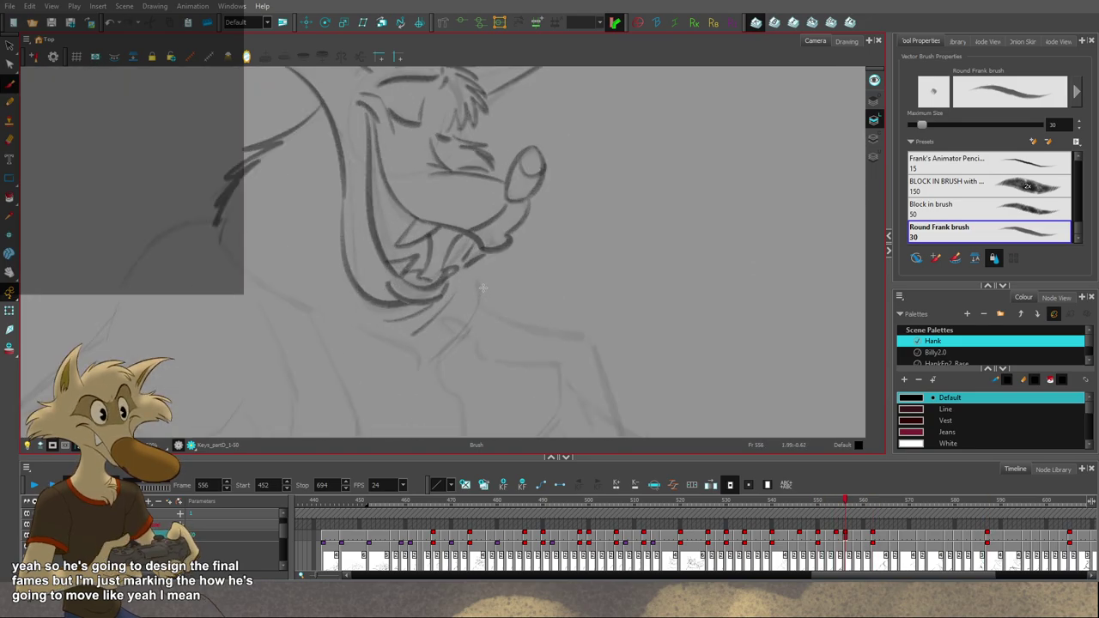
pyautogui.press('g')
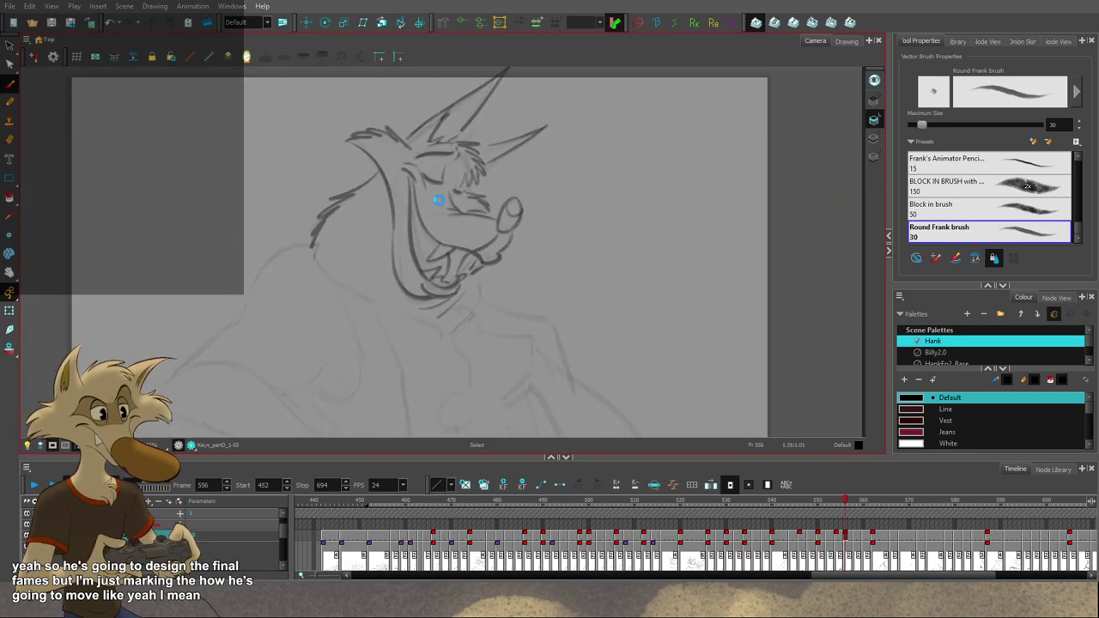
pyautogui.scroll(4, 432, 204)
pyautogui.press('f')
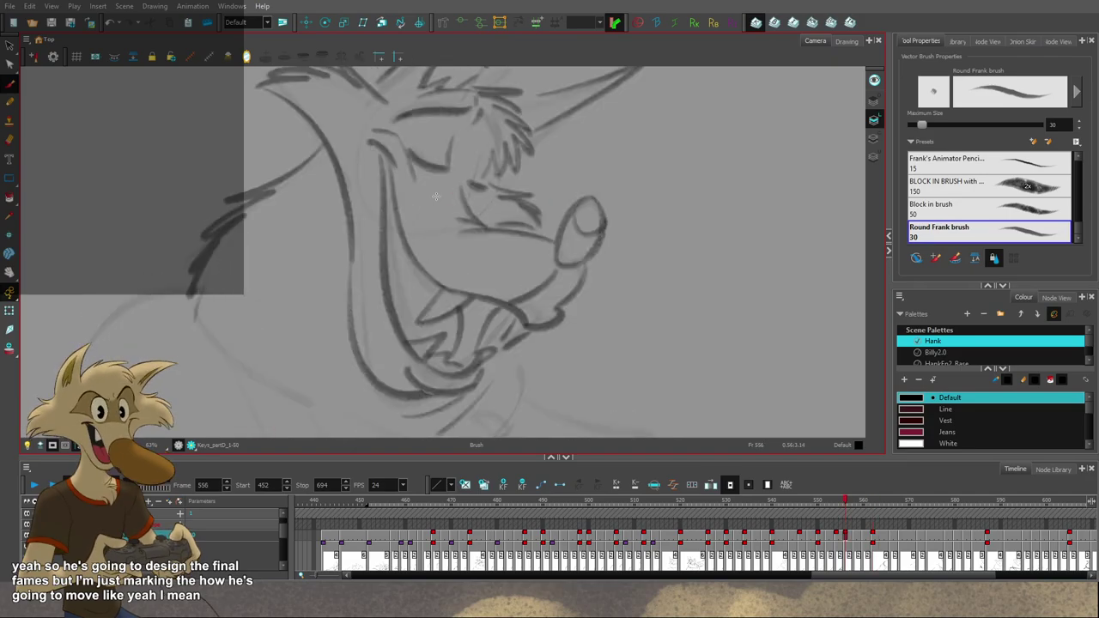
pyautogui.press('g')
pyautogui.scroll(-3, 435, 197)
pyautogui.scroll(2, 435, 197)
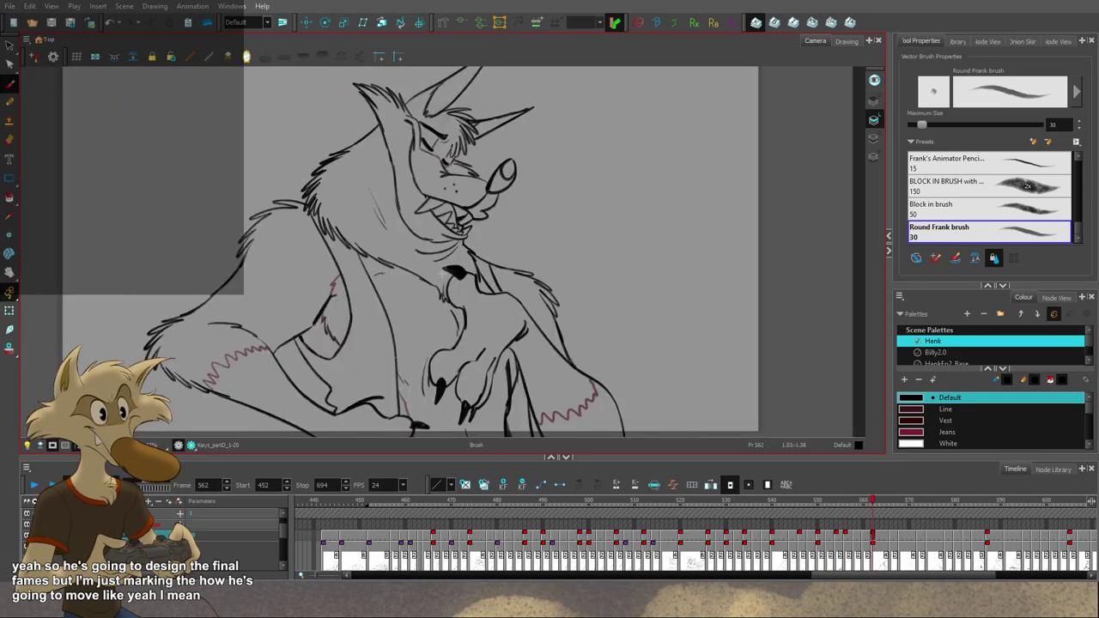
pyautogui.scroll(1, 442, 273)
pyautogui.press('f')
pyautogui.press('f')
pyautogui.press('g')
pyautogui.press('g')
pyautogui.press('f')
pyautogui.press('f')
pyautogui.press('g')
pyautogui.press('g')
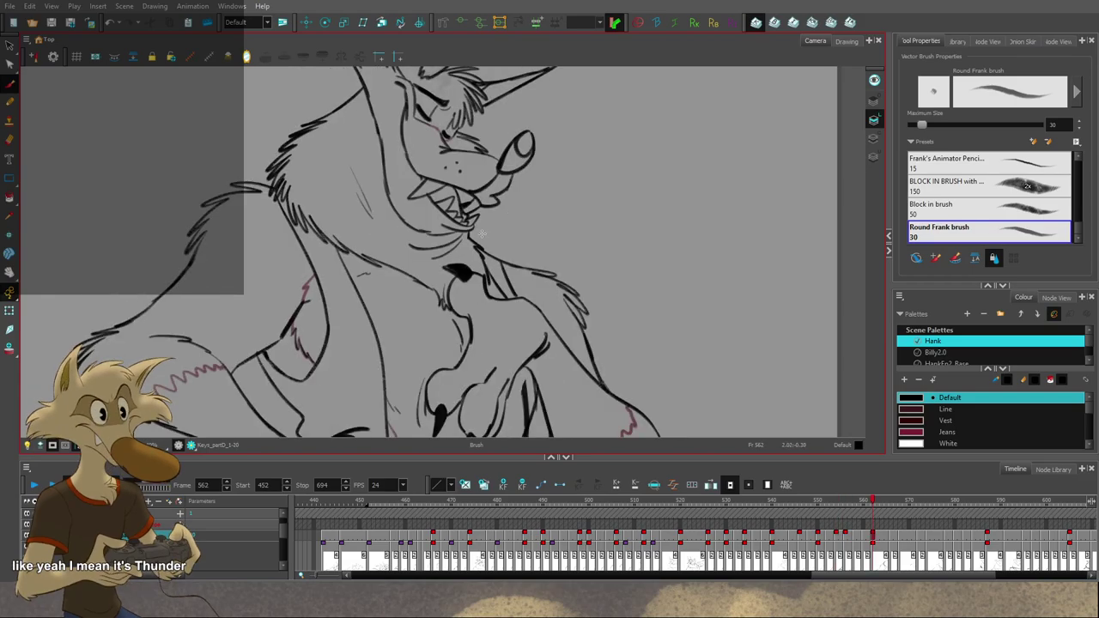
pyautogui.press('f')
pyautogui.press('g')
pyautogui.press('f')
pyautogui.press('g')
pyautogui.press('f')
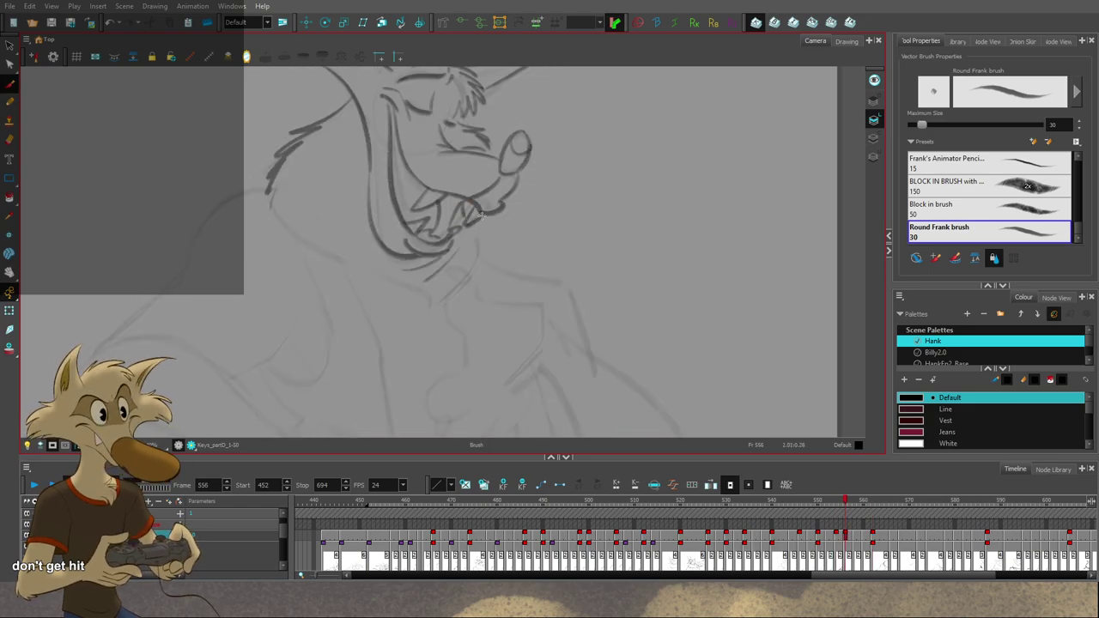
pyautogui.press('f')
pyautogui.press('g')
pyautogui.press('g')
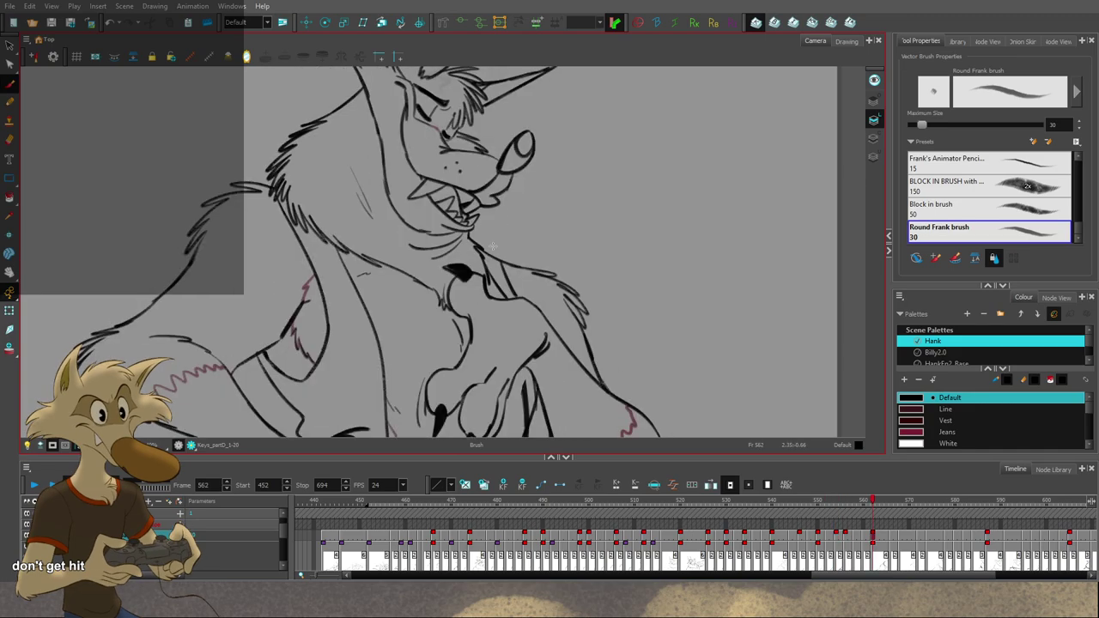
# Step: Draw the short jagged fur edge at the front of the neck, below the chin, at frame 556
pyautogui.press('f')
pyautogui.hotkey('ctrl', 'z')
pyautogui.moveTo(468, 231)
pyautogui.mouseDown()
pyautogui.moveTo(489, 262)
pyautogui.moveTo(480, 244)
pyautogui.moveTo(470, 285)
pyautogui.mouseUp()
pyautogui.press('f')
pyautogui.press('g')
pyautogui.press('g')
pyautogui.press('f')
pyautogui.hotkey('ctrl', 'z')
pyautogui.press('f')
pyautogui.press('g')
pyautogui.press('f')
pyautogui.press('g')
pyautogui.press('g')
# Step: Draw the lower neck fur outline from the back of the neck down to its point on the chest at frame 556
pyautogui.press(',')
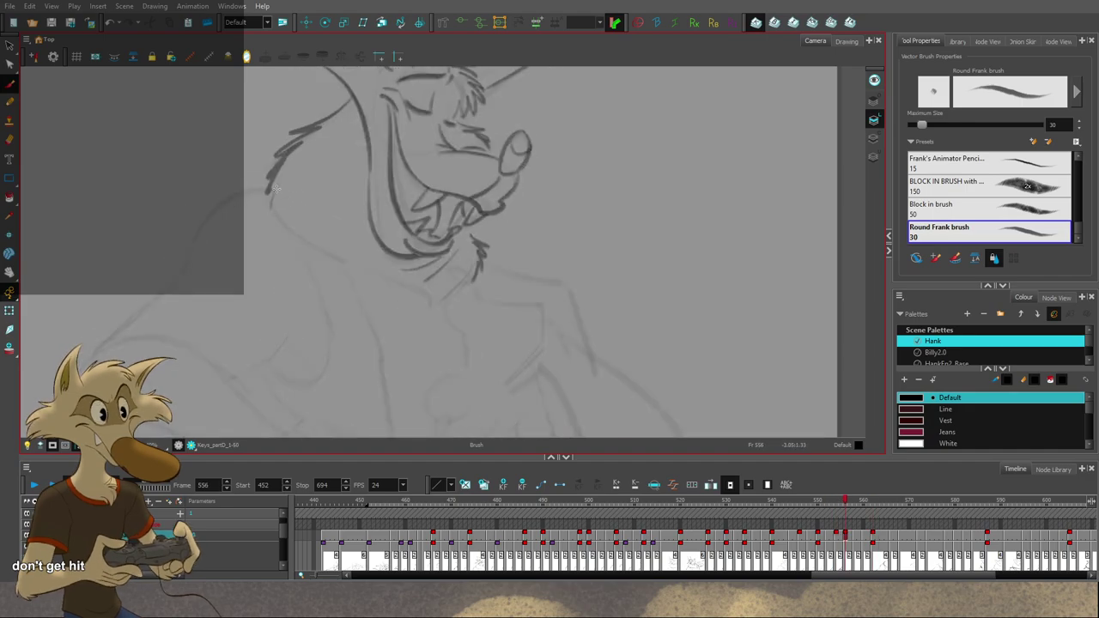
pyautogui.press(',')
pyautogui.press('.')
pyautogui.press('.')
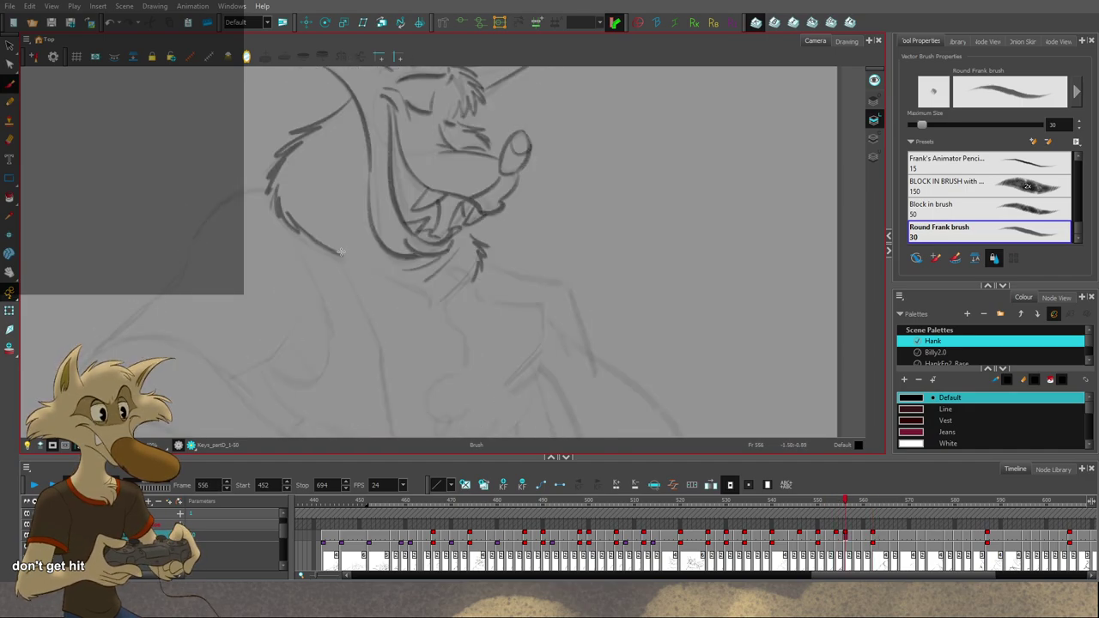
pyautogui.press(',')
pyautogui.press('.')
pyautogui.moveTo(372, 263); pyautogui.dragTo(424, 293)
pyautogui.hotkey('ctrl', 'z')
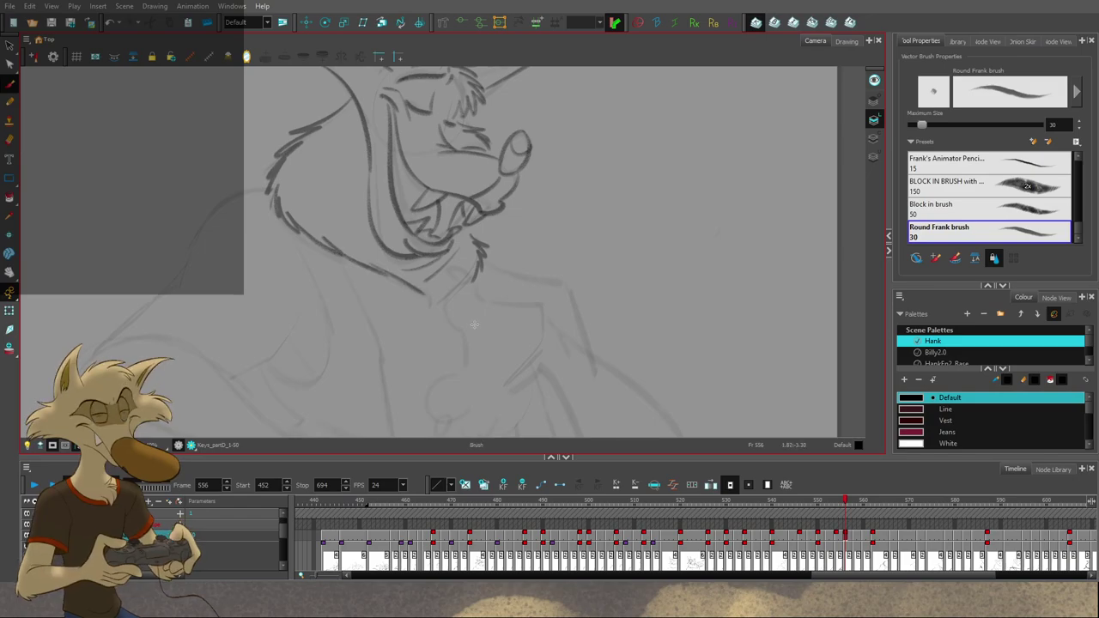
pyautogui.hotkey('ctrl', 'z')
pyautogui.moveTo(371, 262); pyautogui.dragTo(429, 298)
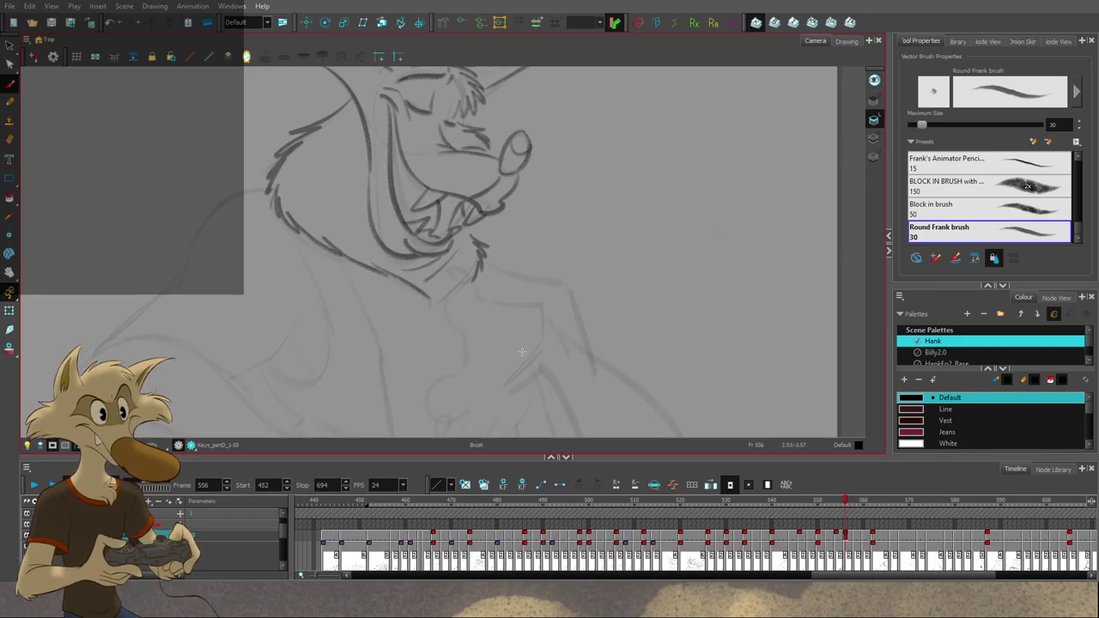
pyautogui.scroll(-2, 520, 351)
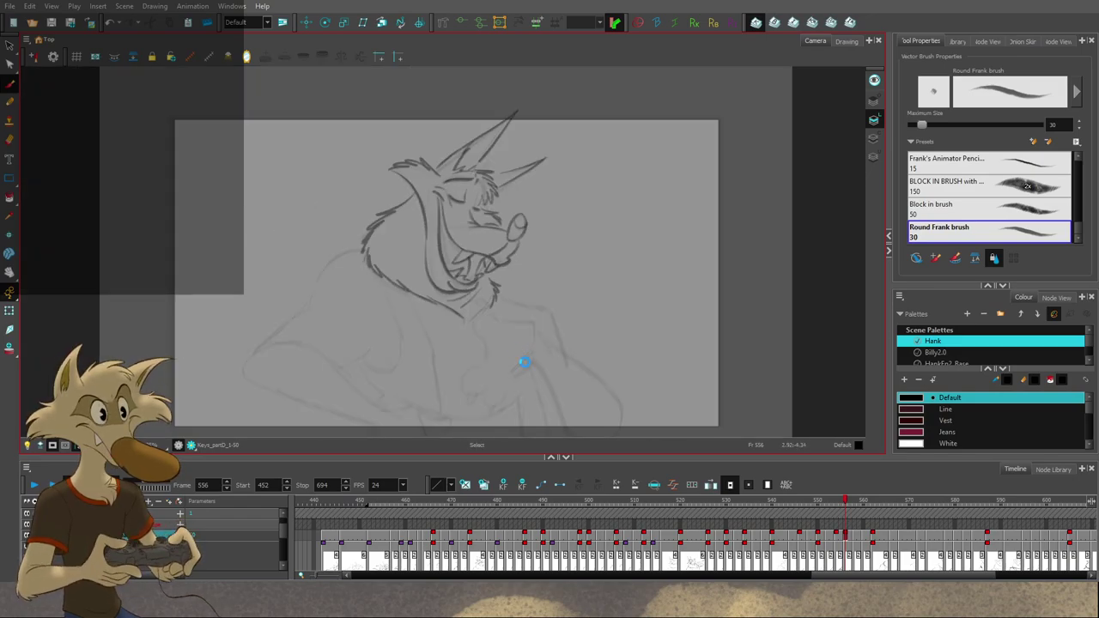
pyautogui.scroll(2, 522, 358)
pyautogui.press('f')
pyautogui.press('g')
pyautogui.press('g')
# Step: Rework the thumb tip and its claw on the raised hand at frame 554, checking it against the neighbouring keys
pyautogui.press(',')
pyautogui.press(',')
pyautogui.press(',')
pyautogui.press(',')
pyautogui.press(',')
pyautogui.press(',')
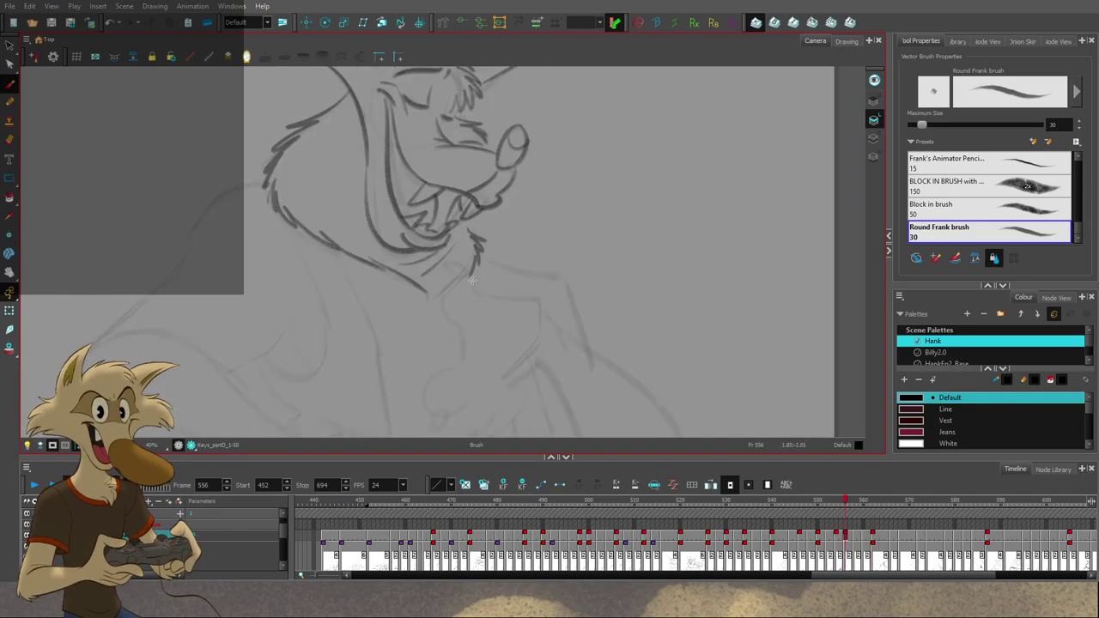
pyautogui.press(',')
pyautogui.press(',')
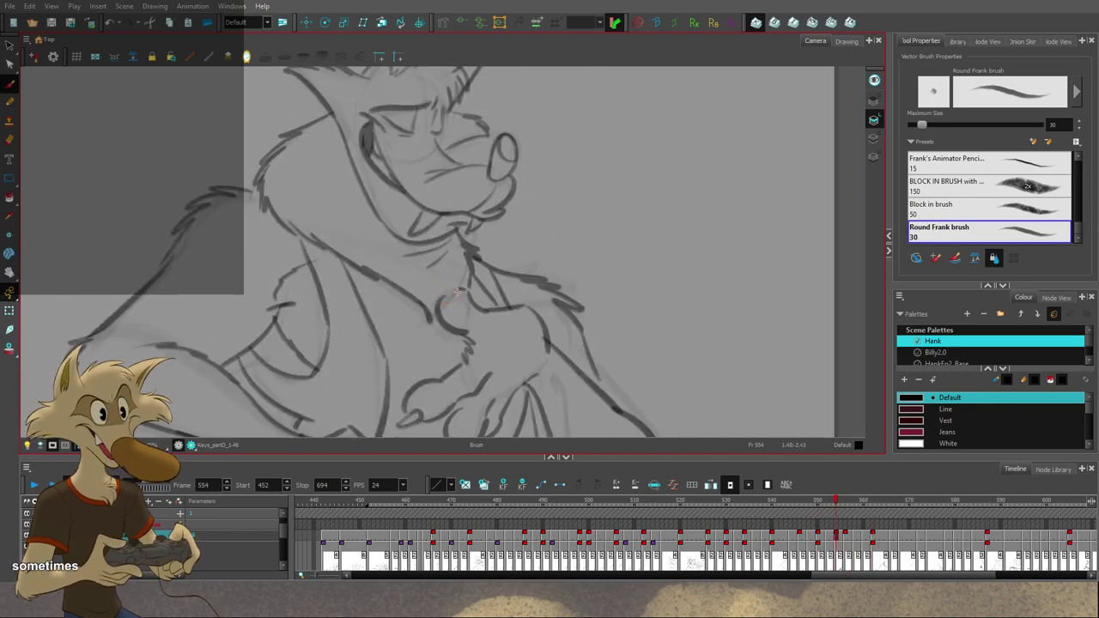
pyautogui.press('f')
pyautogui.press('g')
pyautogui.press('g')
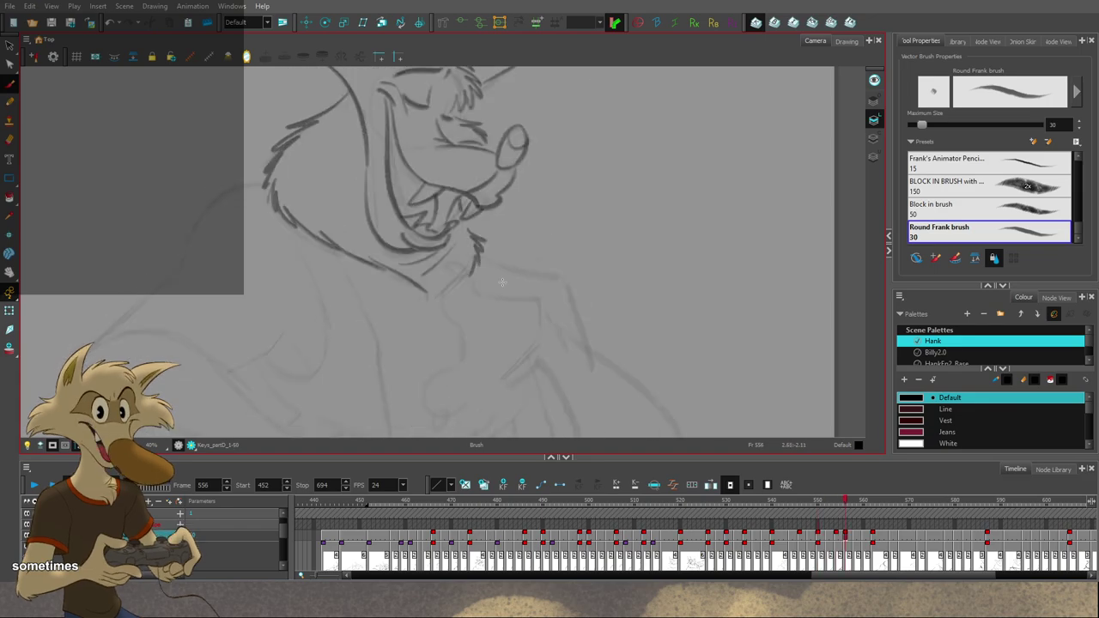
# Step: Draw the raised hand's thumb and its claw below the neck at frame 556, following the pose at frame 562
pyautogui.press('g')
pyautogui.press('f')
pyautogui.moveTo(466, 274)
pyautogui.mouseDown()
pyautogui.moveTo(435, 271)
pyautogui.moveTo(454, 286)
pyautogui.moveTo(472, 269)
pyautogui.moveTo(461, 311)
pyautogui.moveTo(472, 313)
pyautogui.moveTo(448, 285)
pyautogui.moveTo(444, 297)
pyautogui.moveTo(461, 318)
pyautogui.mouseUp()
pyautogui.press('f')
pyautogui.press('g')
pyautogui.press('g')
pyautogui.press('f')
pyautogui.hotkey('ctrl', 'z')
pyautogui.hotkey('ctrl', 'z')
pyautogui.hotkey('ctrl', 'z')
pyautogui.press('f')
pyautogui.press('g')
pyautogui.press('g')
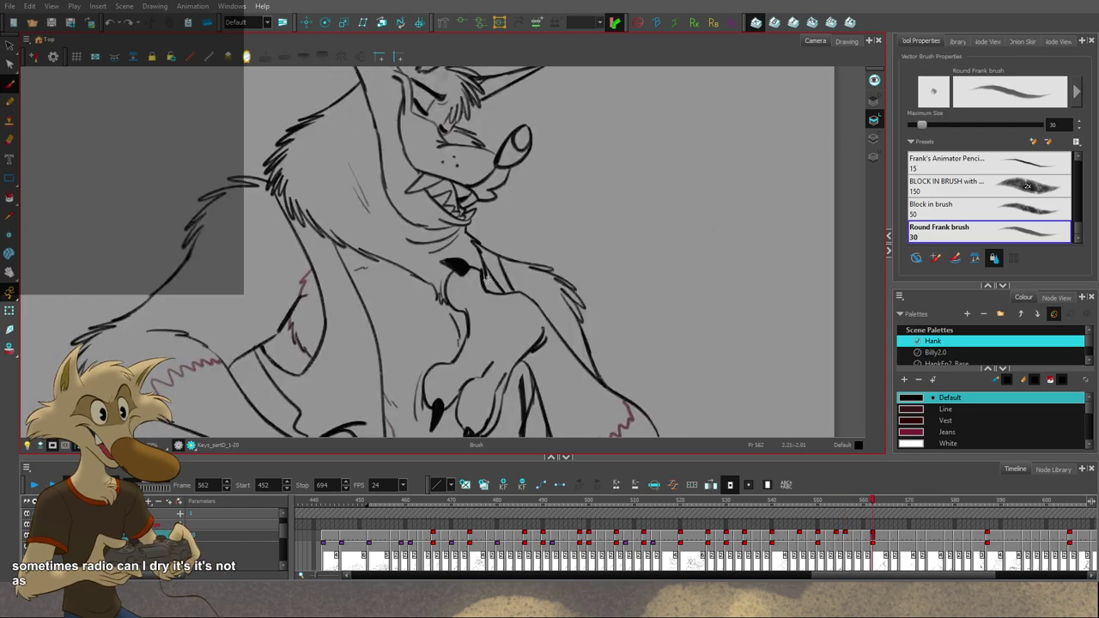
# Step: Draw the upper edge of the raised hand from the thumb claw out toward the wrist at frame 556
pyautogui.press('f')
pyautogui.moveTo(479, 279); pyautogui.dragTo(490, 299)
pyautogui.hotkey('ctrl', 'z')
pyautogui.press('.')
pyautogui.press(',')
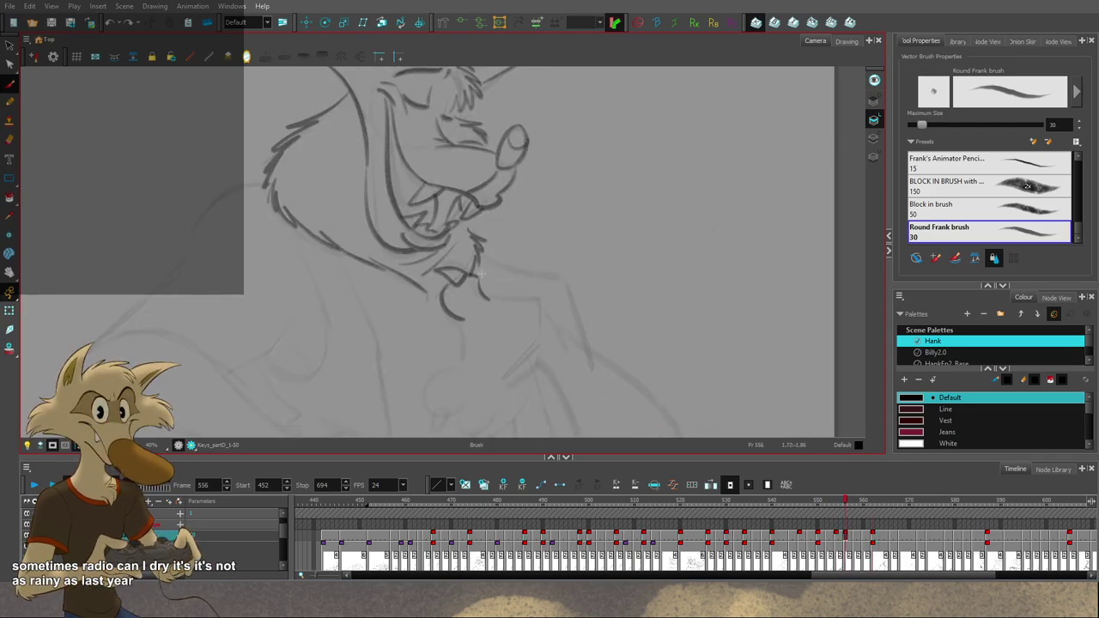
pyautogui.press('.')
pyautogui.press(',')
pyautogui.press('.')
pyautogui.press(',')
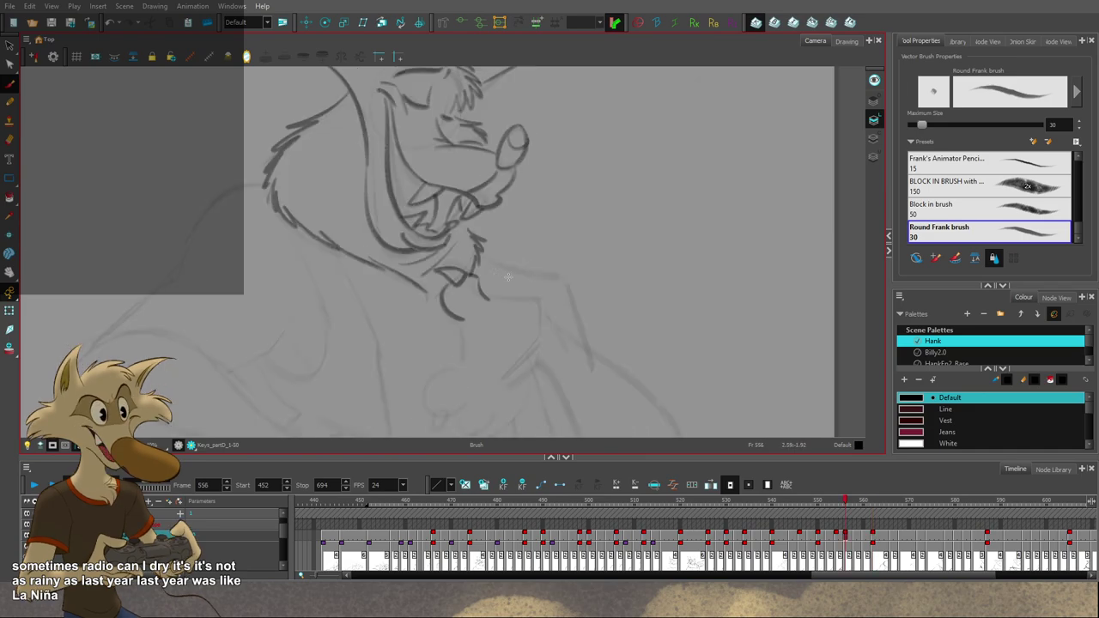
pyautogui.moveTo(585, 299); pyautogui.dragTo(561, 285)
pyautogui.press('g')
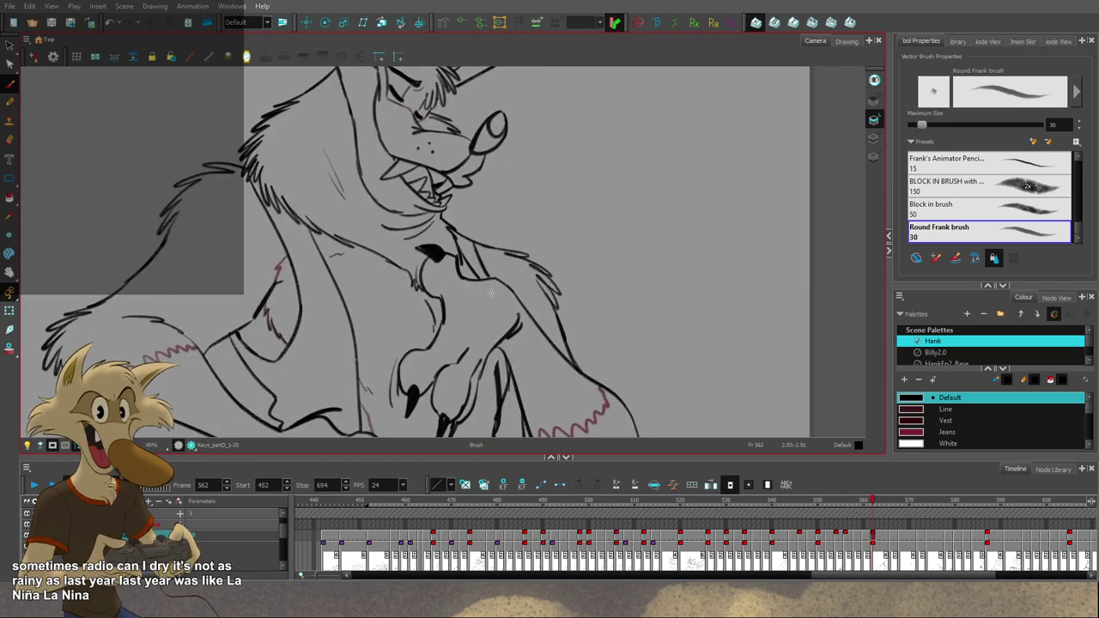
pyautogui.press(',')
pyautogui.press('.')
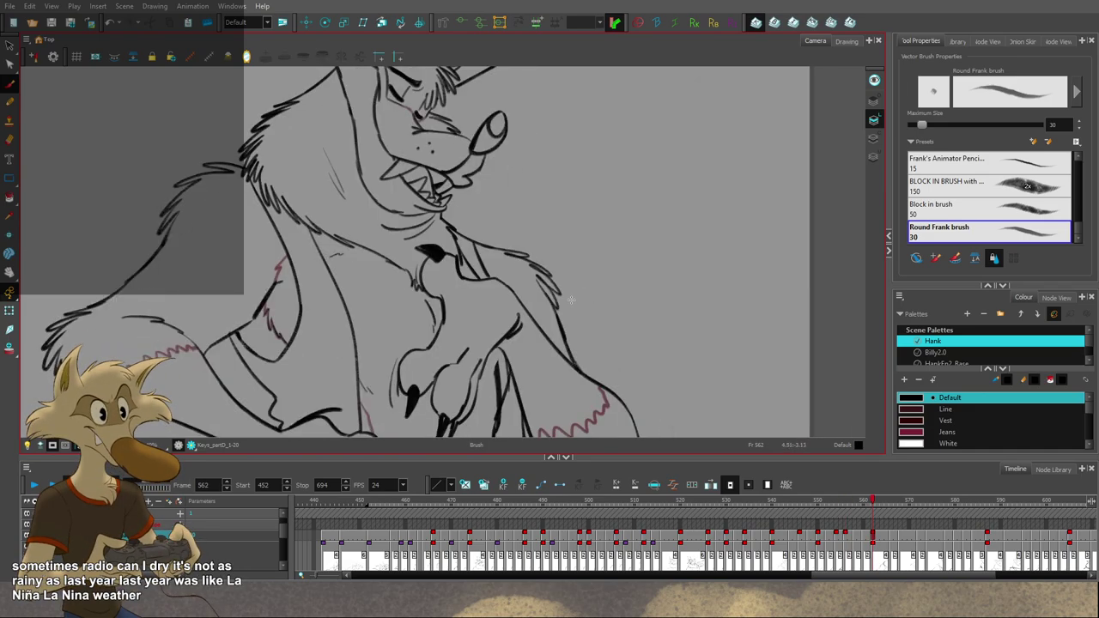
pyautogui.moveTo(571, 299); pyautogui.dragTo(551, 289)
pyautogui.press(',')
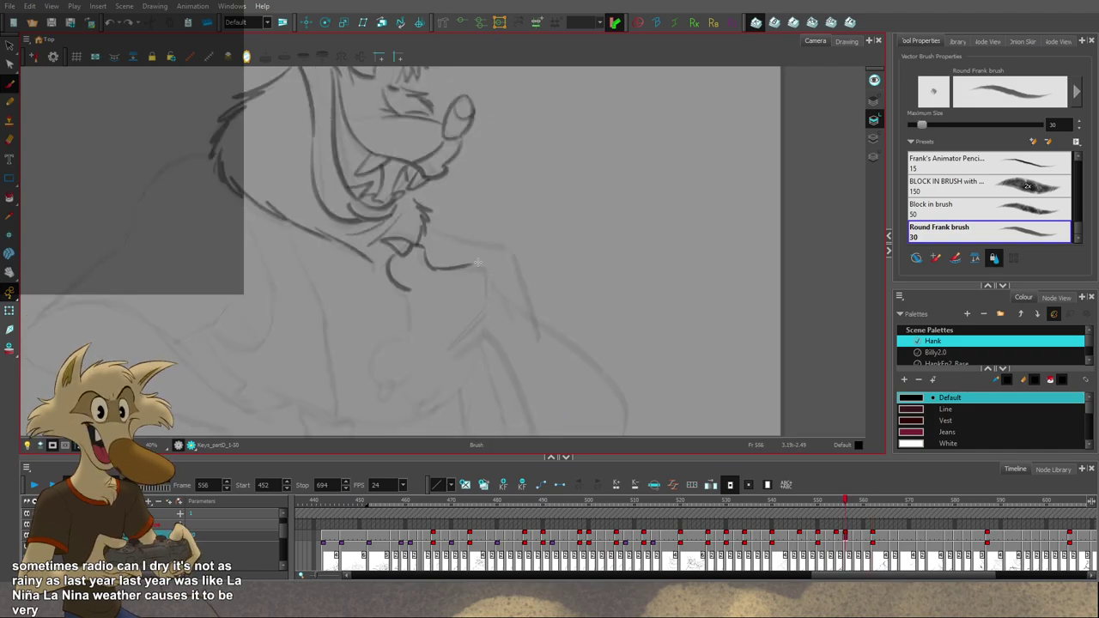
pyautogui.moveTo(434, 268); pyautogui.dragTo(469, 266)
# Step: Compare the raised hand's shape and position across frames 554, 556 and 562
pyautogui.press('g')
pyautogui.press('f')
pyautogui.press('f')
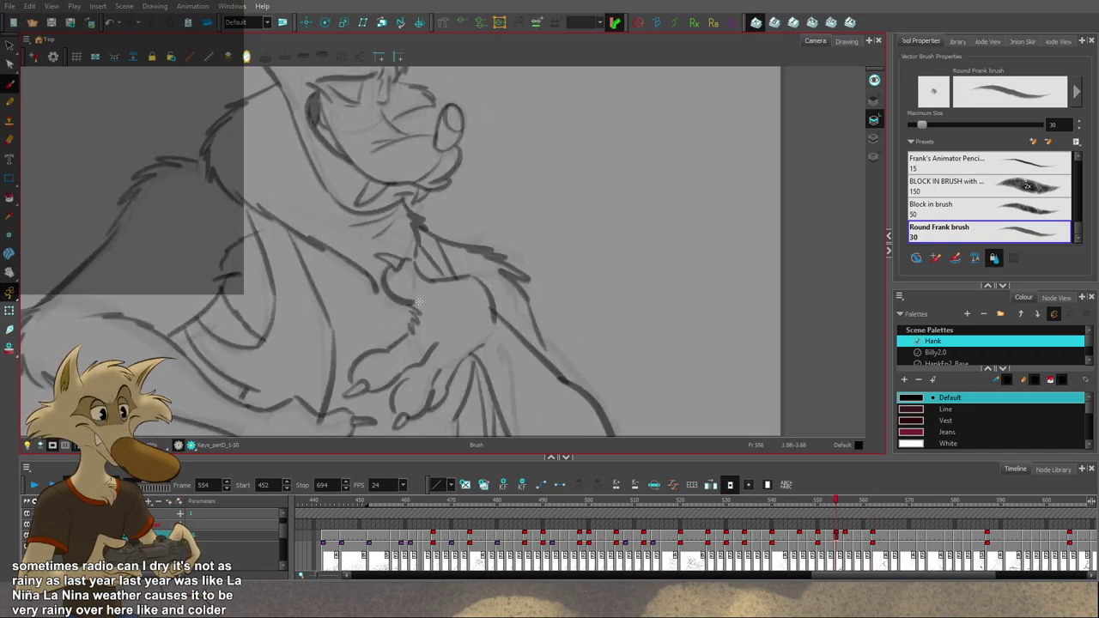
pyautogui.press('g')
pyautogui.press('g')
pyautogui.press('f')
pyautogui.press('.')
pyautogui.press('.')
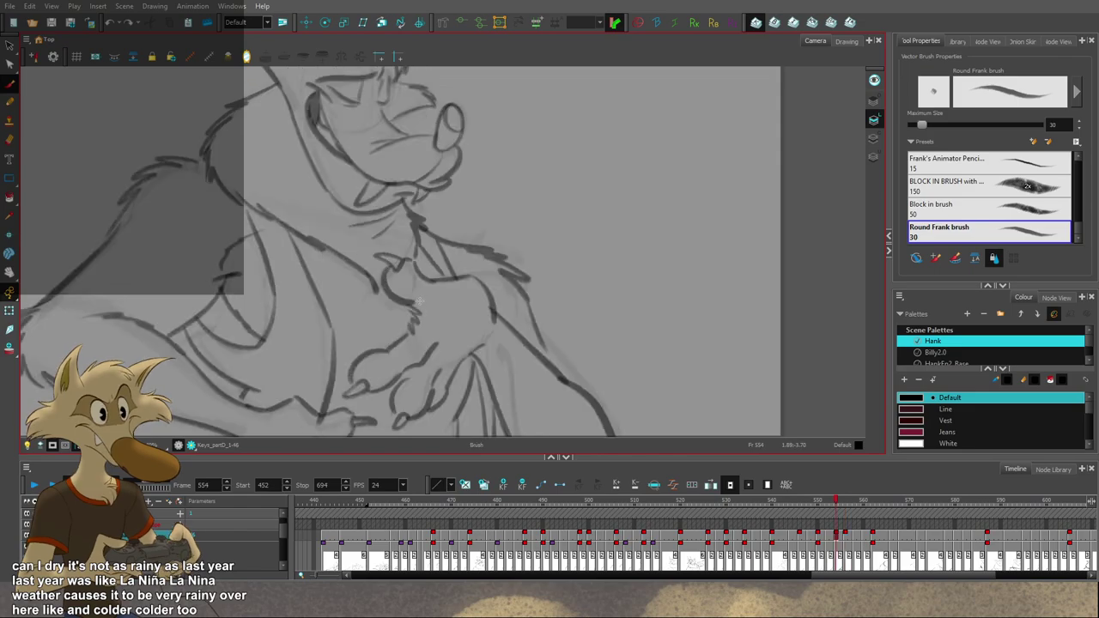
pyautogui.press(',')
pyautogui.press(',')
pyautogui.press('.')
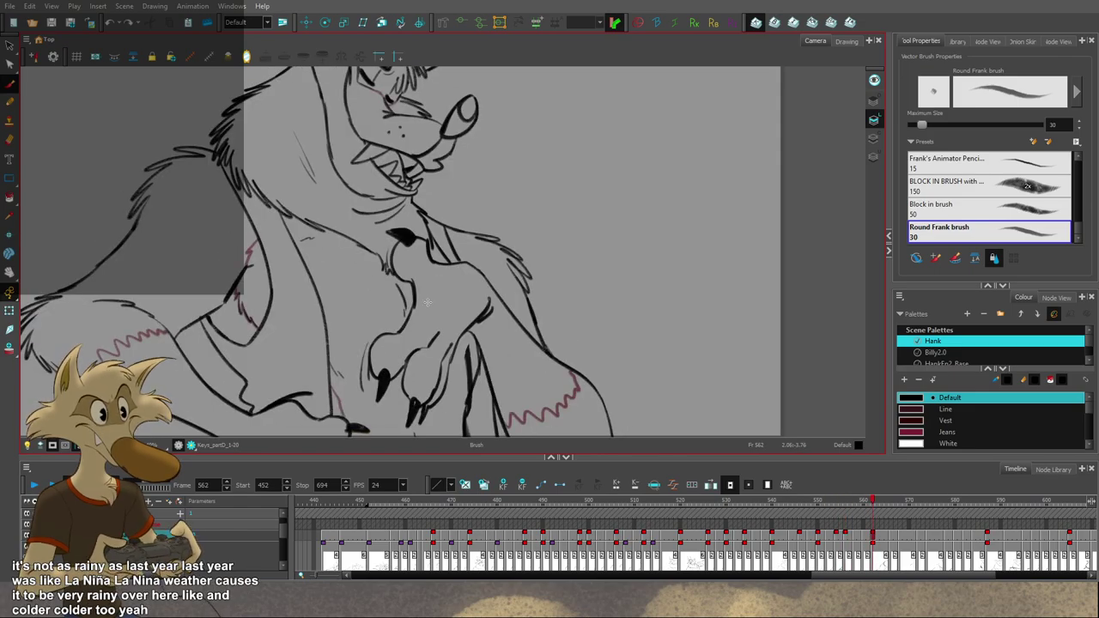
# Step: Replace the jagged fur on the raised hand's edge below the thumb with a plain line at frame 554
pyautogui.press(',')
pyautogui.press(',')
pyautogui.press('.')
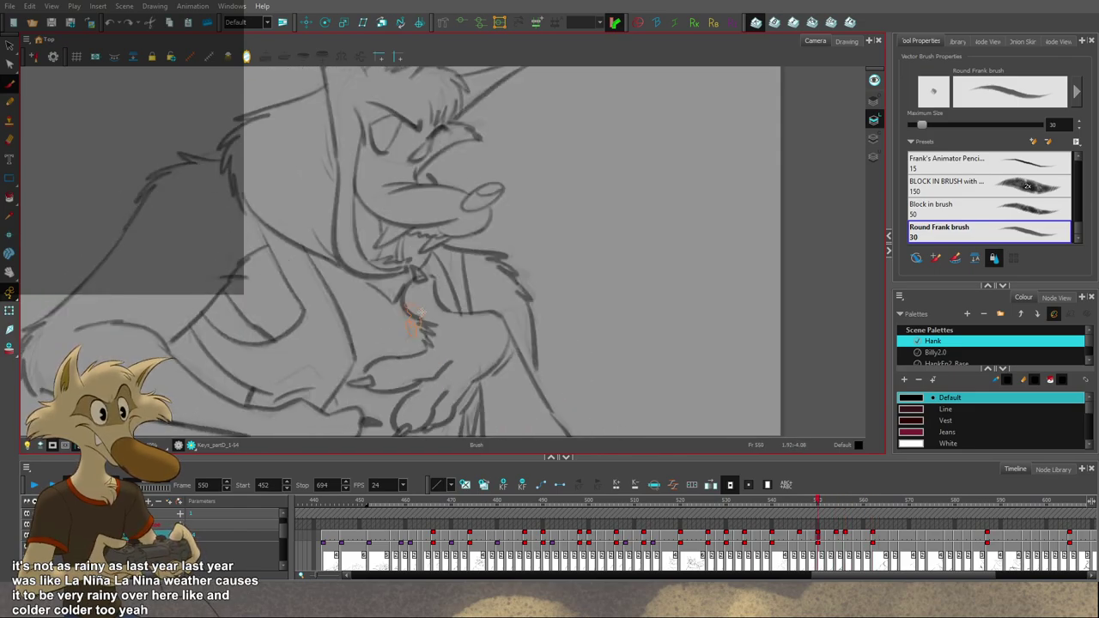
pyautogui.press(',')
pyautogui.press('.')
pyautogui.press(',')
pyautogui.press(',')
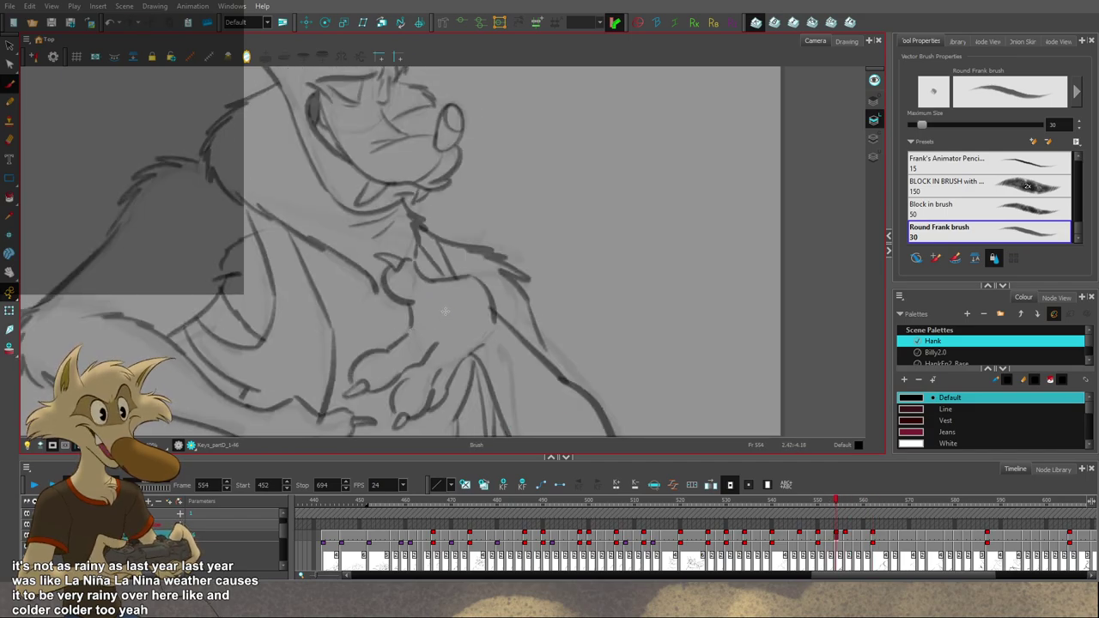
# Step: Check the raised hand's movement between frame 556 and its neighbouring keys in the wider pose
pyautogui.scroll(-3, 445, 313)
pyautogui.press(',')
pyautogui.press('.')
pyautogui.scroll(2, 448, 335)
pyautogui.press('.')
pyautogui.press(',')
pyautogui.press('.')
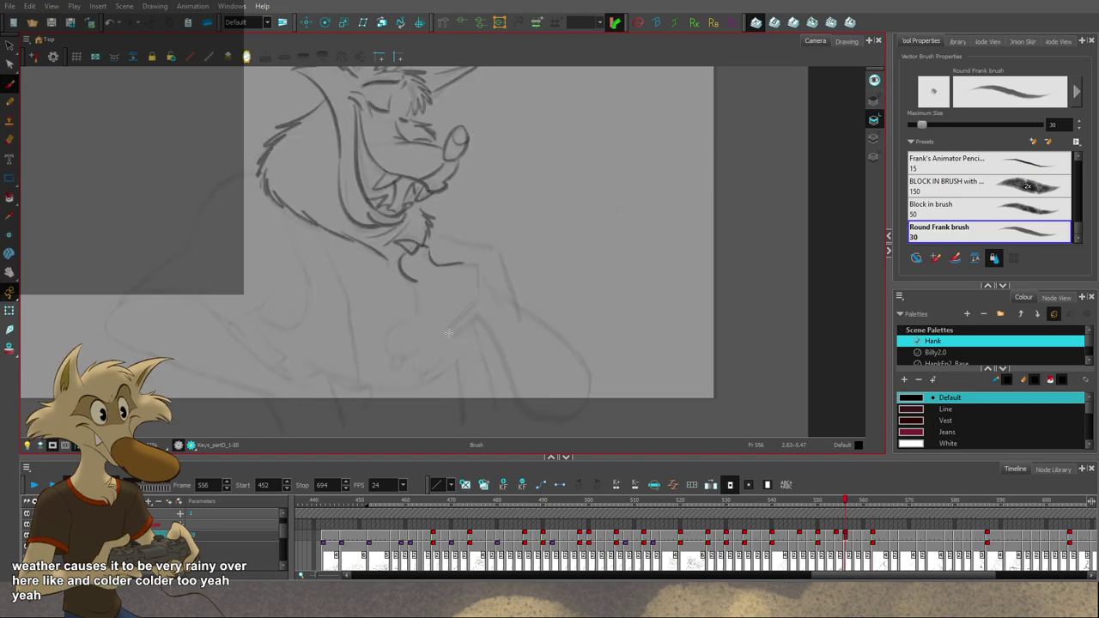
pyautogui.scroll(-1, 449, 333)
pyautogui.scroll(1, 449, 333)
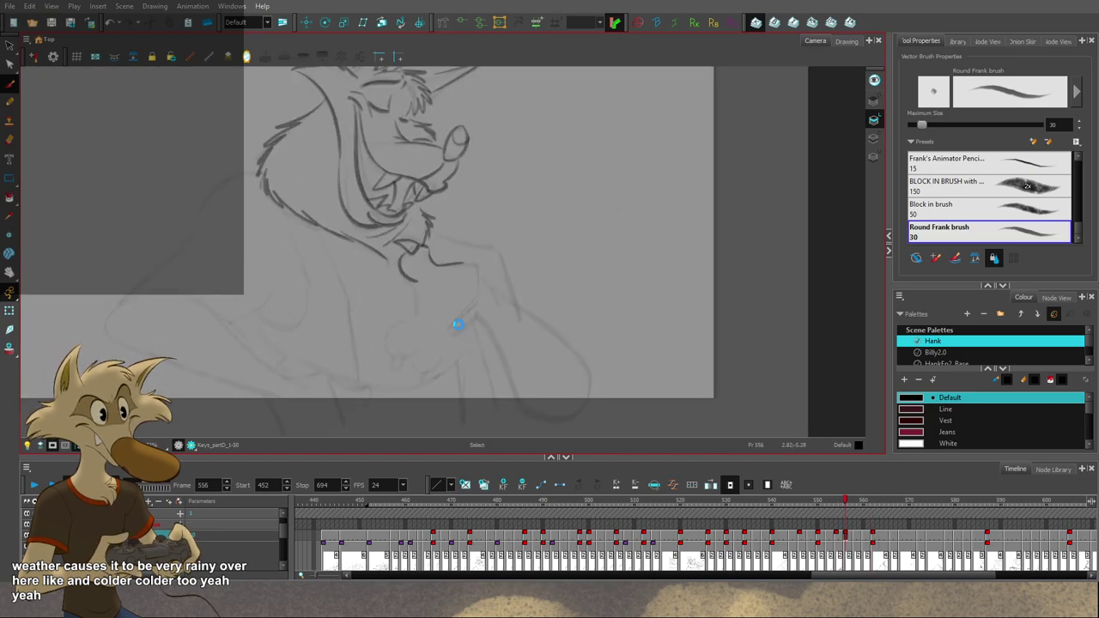
pyautogui.press(',')
pyautogui.press(',')
pyautogui.press('.')
pyautogui.press('.')
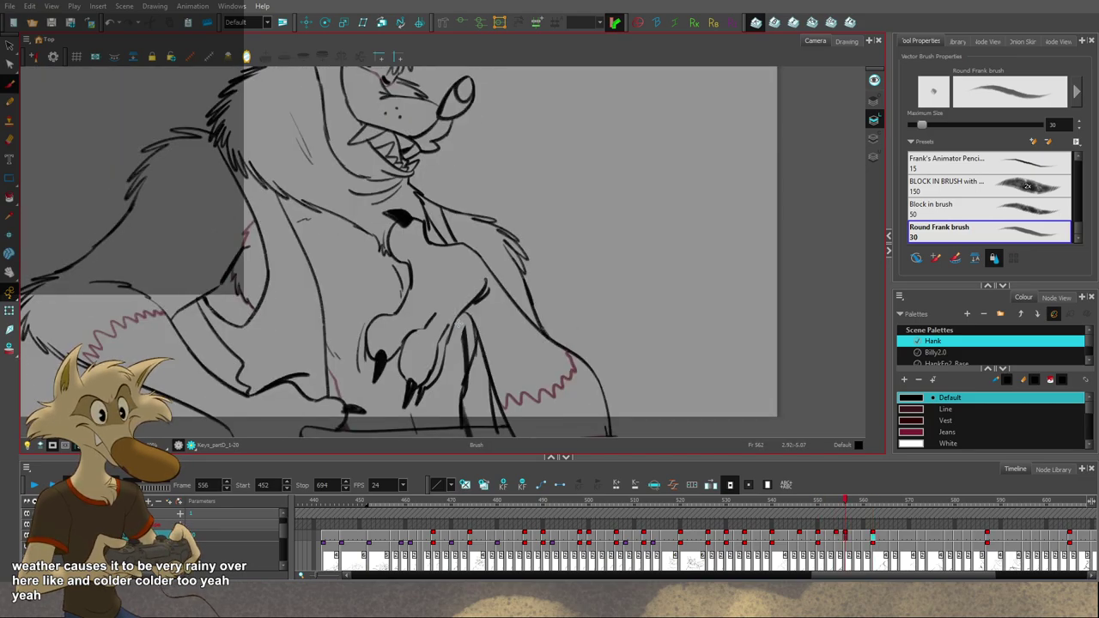
# Step: Draw the short palm edge stroke running down from the thumb at frame 556, matching the hand at frame 554
pyautogui.press('g')
pyautogui.press('f')
pyautogui.press('f')
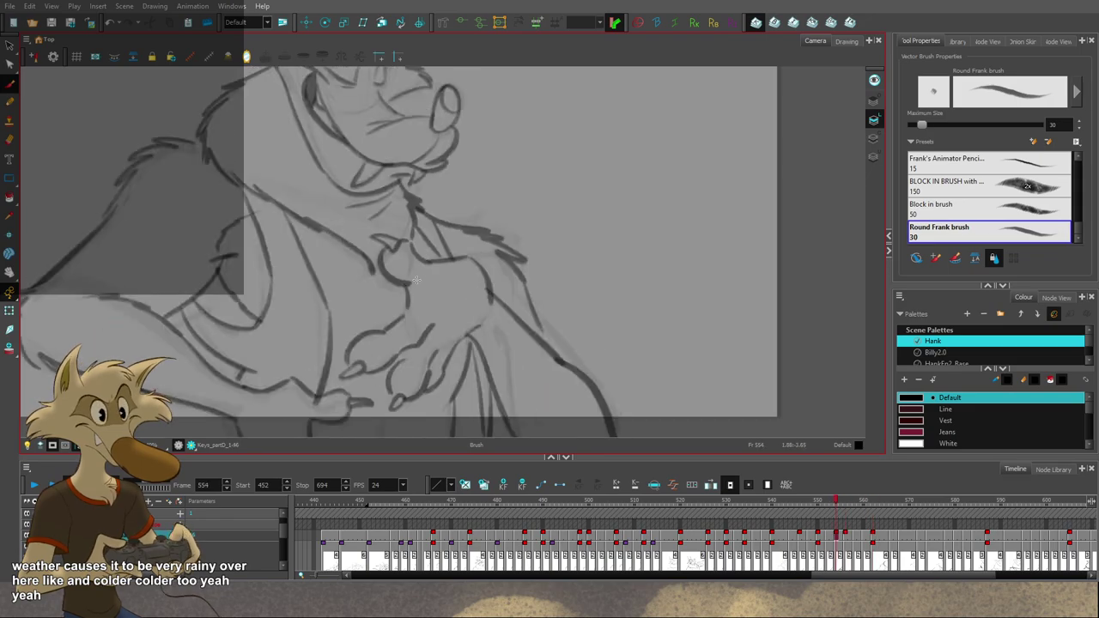
pyautogui.press('g')
pyautogui.moveTo(405, 270); pyautogui.dragTo(410, 297)
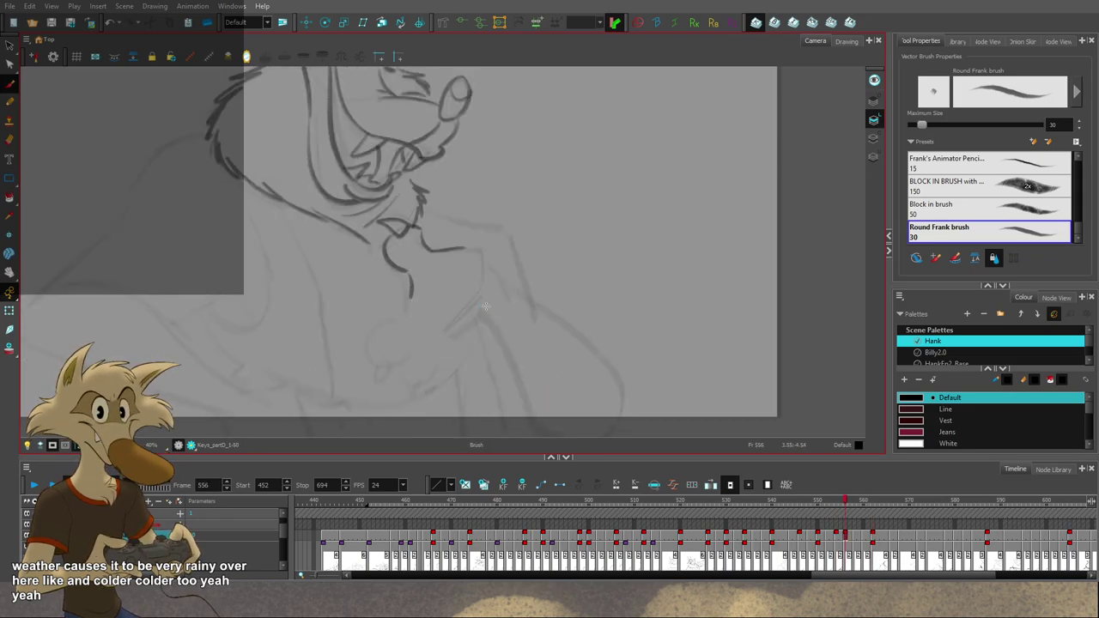
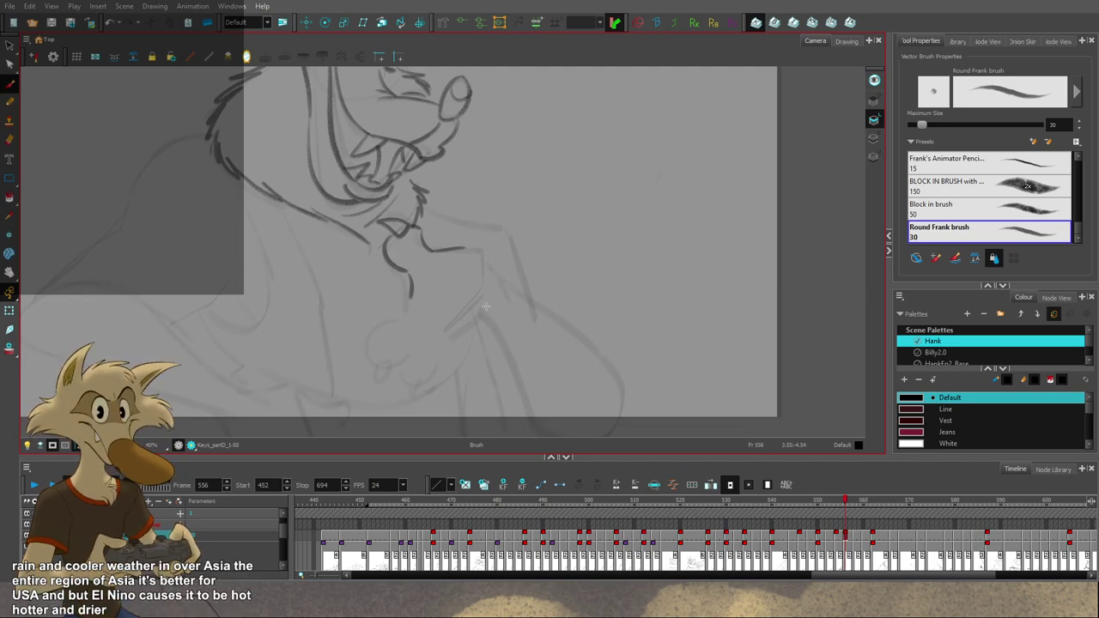
# Step: Compare the raised hand at frame 556 with the neighbouring keys, in both the wide and the close view
pyautogui.press('1')
pyautogui.press('1')
pyautogui.press('2')
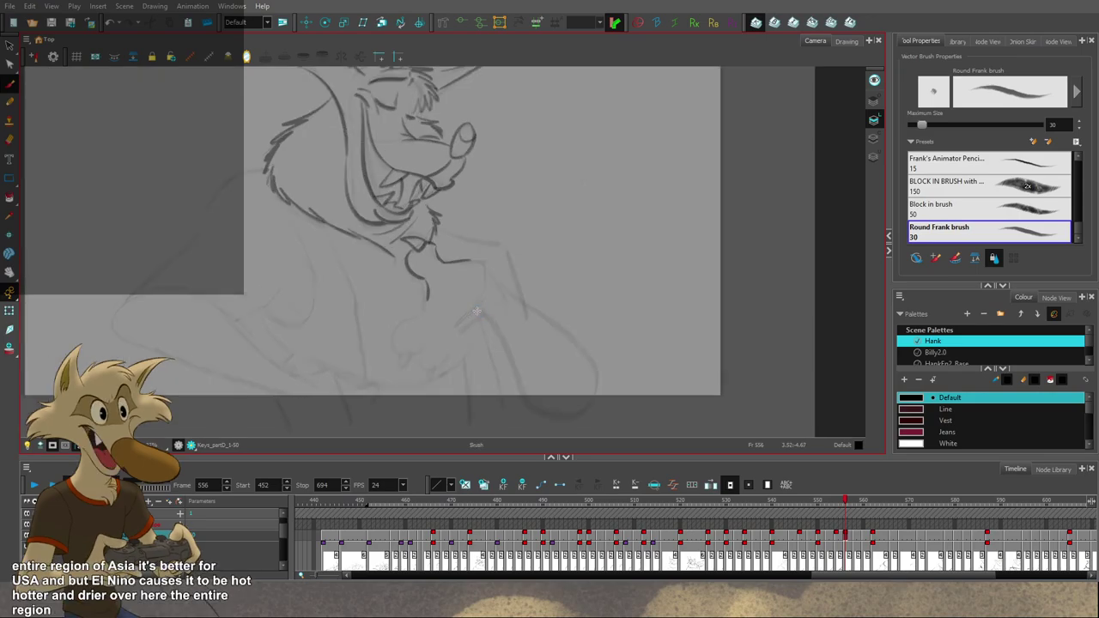
pyautogui.press('2')
pyautogui.press('f')
pyautogui.press('g')
pyautogui.press('g')
pyautogui.press('f')
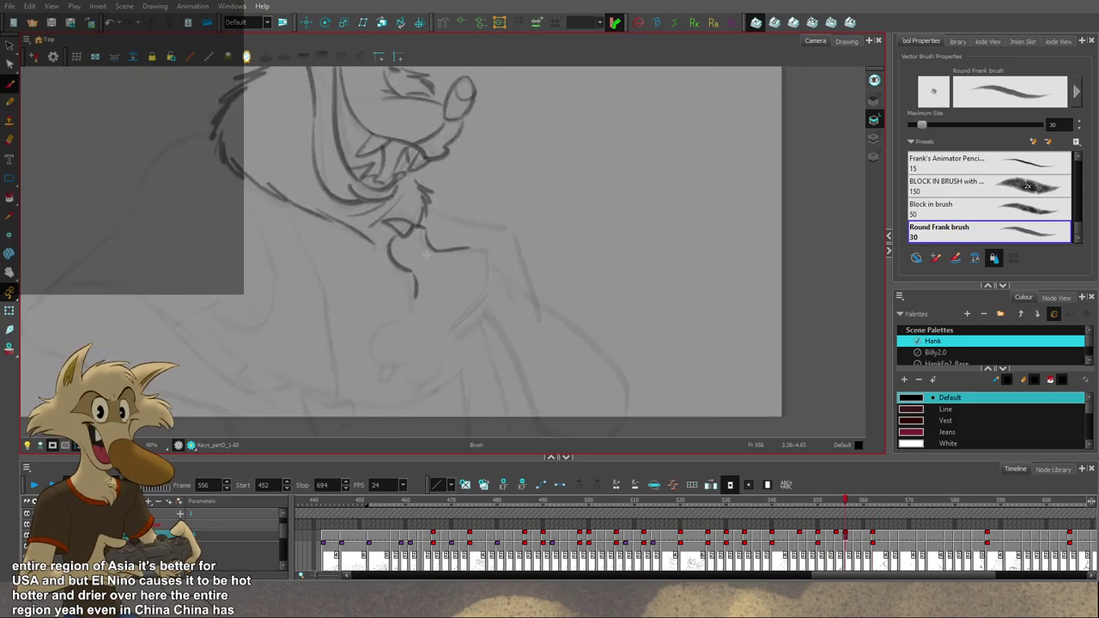
pyautogui.press('f')
pyautogui.press('g')
pyautogui.press('g')
pyautogui.press('f')
# Step: Redraw the palm edge below the thumb at frame 556 as a smooth curve bending inward, using frame 562 as reference
pyautogui.hotkey('ctrl', 'z')
pyautogui.press('g')
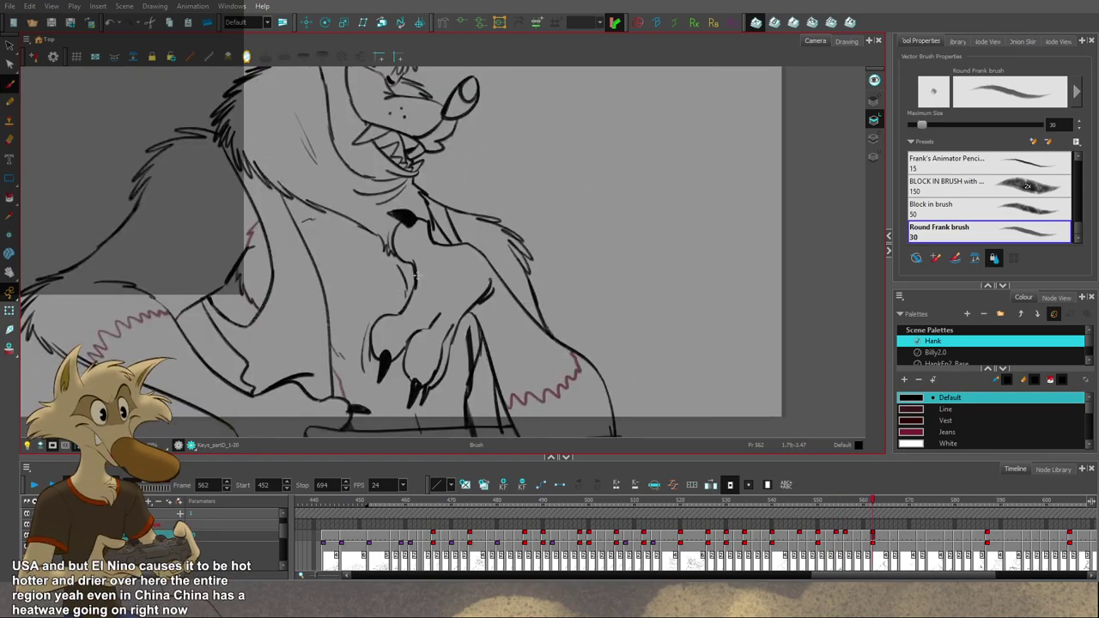
pyautogui.press('f')
pyautogui.moveTo(413, 267)
pyautogui.mouseDown()
pyautogui.moveTo(407, 313)
pyautogui.moveTo(378, 356)
pyautogui.mouseUp()
pyautogui.hotkey('ctrl', 'z')
pyautogui.press('g')
pyautogui.press('f')
pyautogui.press('f')
pyautogui.press('g')
pyautogui.press('g')
pyautogui.press('f')
pyautogui.hotkey('ctrl', 'z')
pyautogui.hotkey('ctrl', 'z')
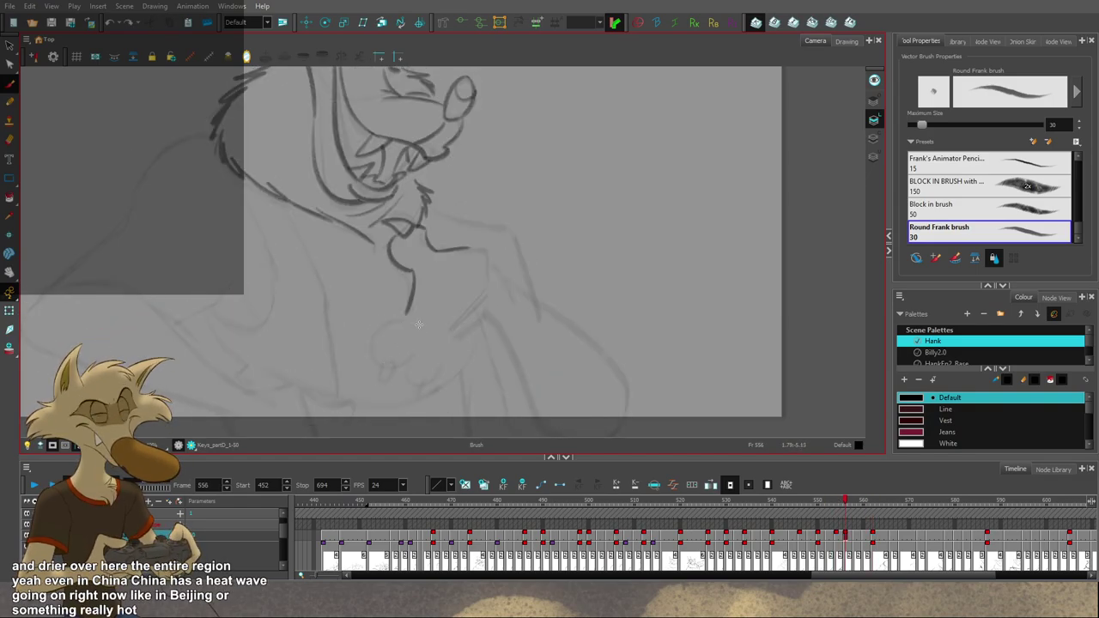
# Step: Extend the palm edge curve at frame 556 down to the knuckle of the first finger
pyautogui.press('f')
pyautogui.press('g')
pyautogui.press('g')
pyautogui.press(',')
pyautogui.press(',')
pyautogui.press(',')
pyautogui.press(',')
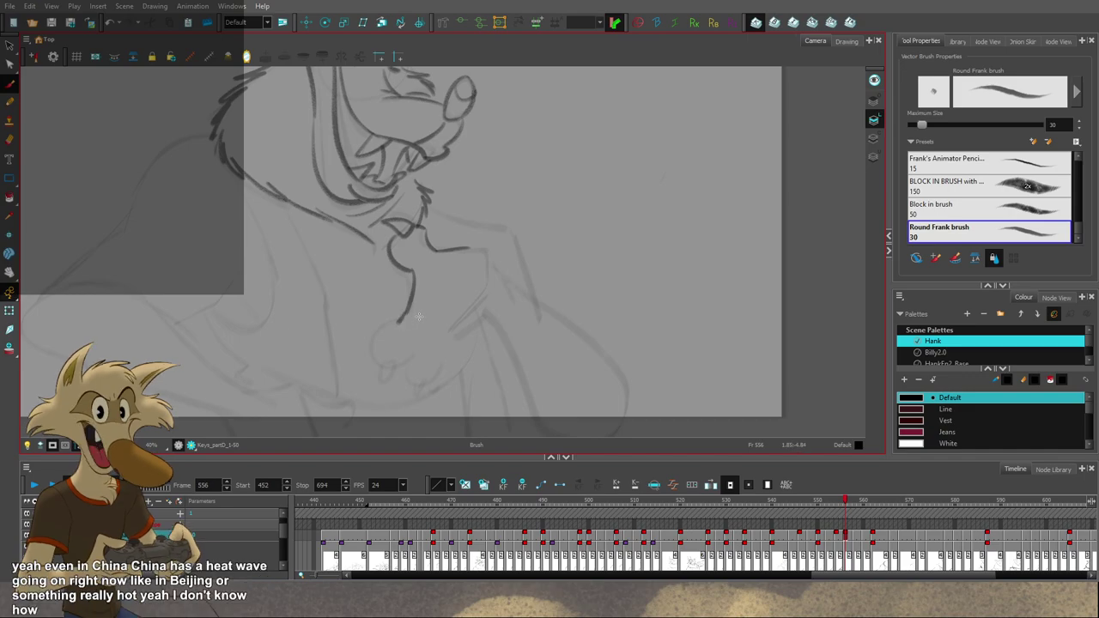
# Step: Draw the rounded outline of the first finger, starting from the lower end of the palm edge at frame 556
pyautogui.press(',')
pyautogui.press(',')
pyautogui.press(',')
pyautogui.press(',')
pyautogui.press('.')
pyautogui.press('.')
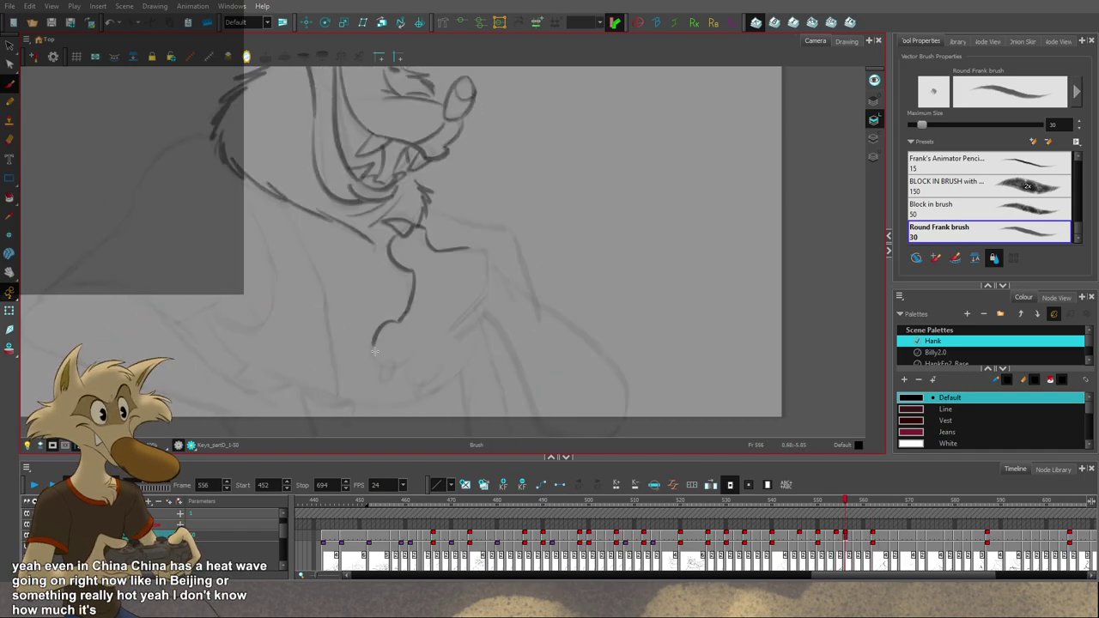
pyautogui.hotkey('ctrl', 'z')
pyautogui.moveTo(400, 326); pyautogui.dragTo(380, 364)
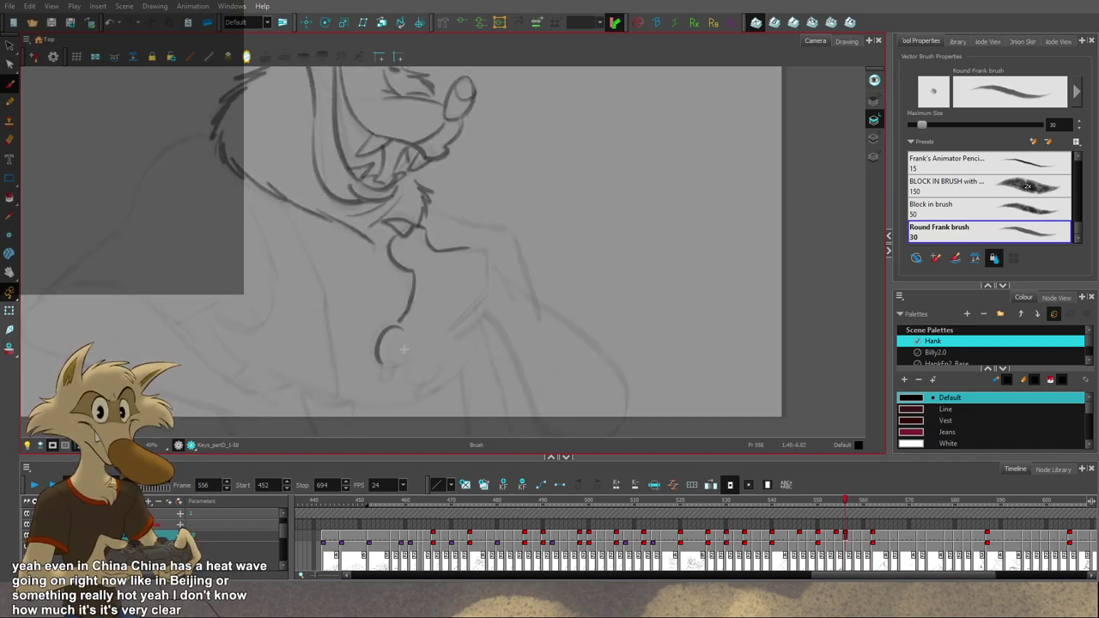
pyautogui.press('g')
pyautogui.press('f')
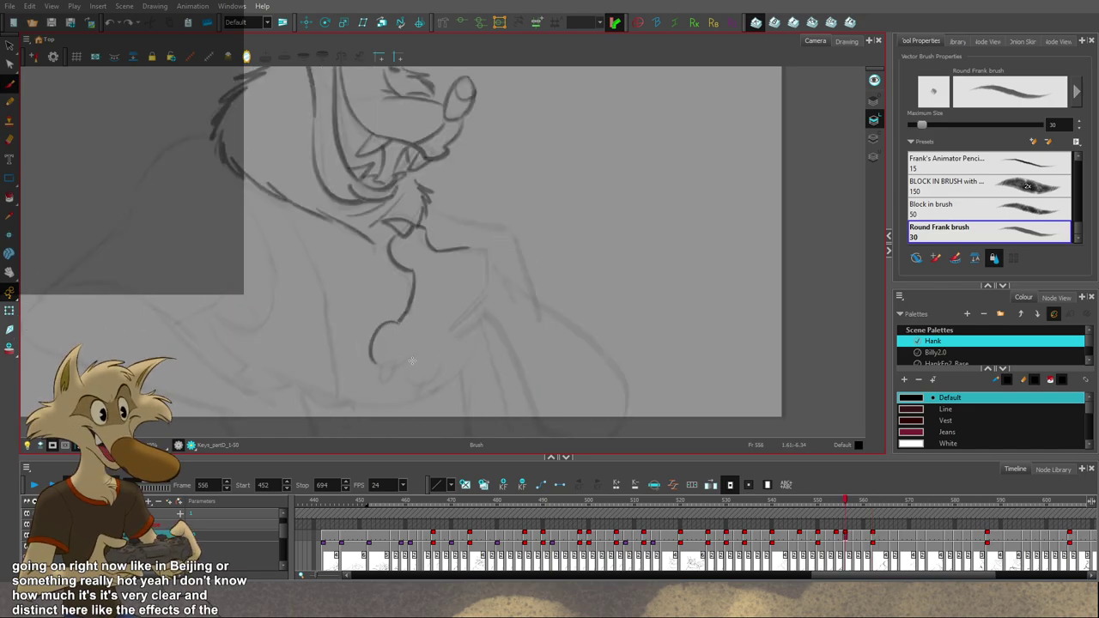
# Step: Add the pointed claw and short underside line to the first finger at frame 556, following frame 562
pyautogui.press('g')
pyautogui.press('f')
pyautogui.moveTo(381, 361); pyautogui.dragTo(379, 376)
pyautogui.press('.')
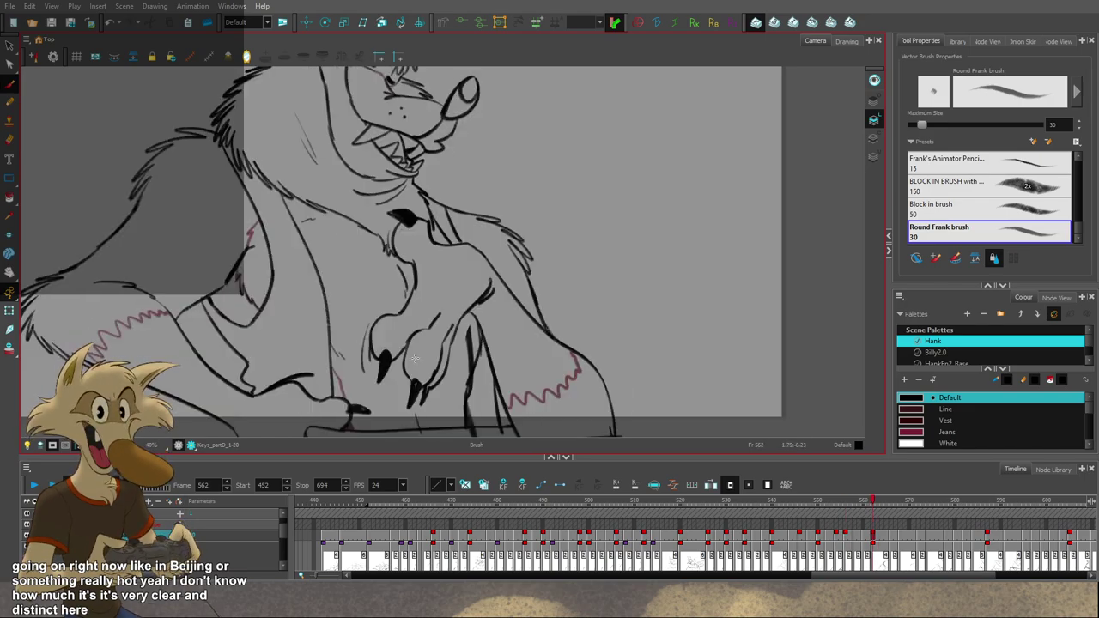
pyautogui.press(',')
pyautogui.press('g')
pyautogui.press('f')
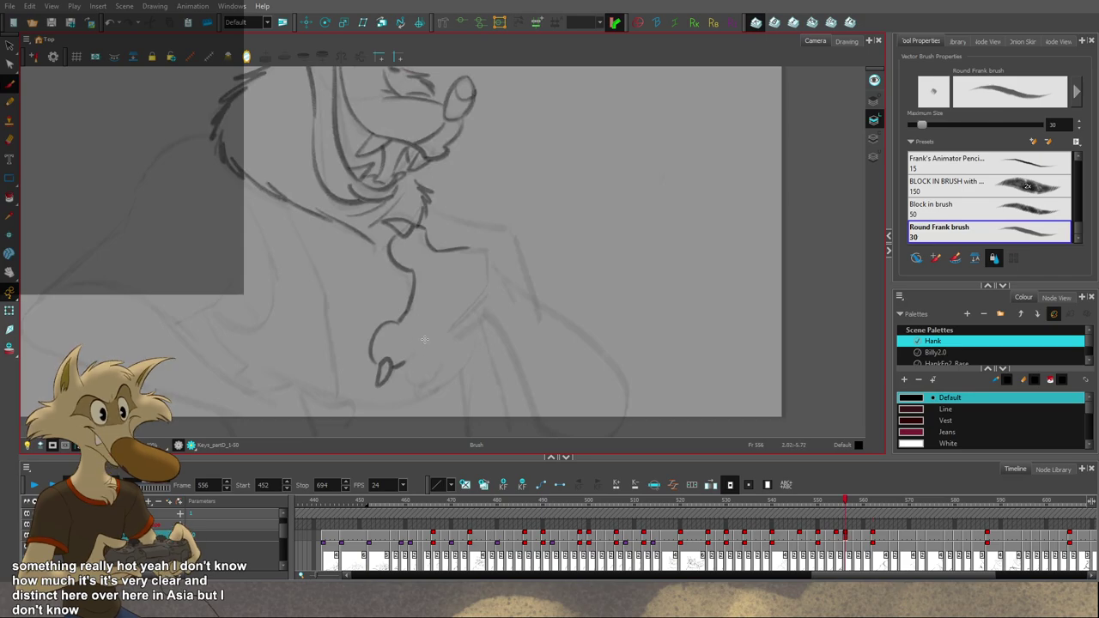
# Step: Draw the second finger's curved outline and pointed claw beside the first finger at frame 556
pyautogui.press('.')
pyautogui.press(',')
pyautogui.press('g')
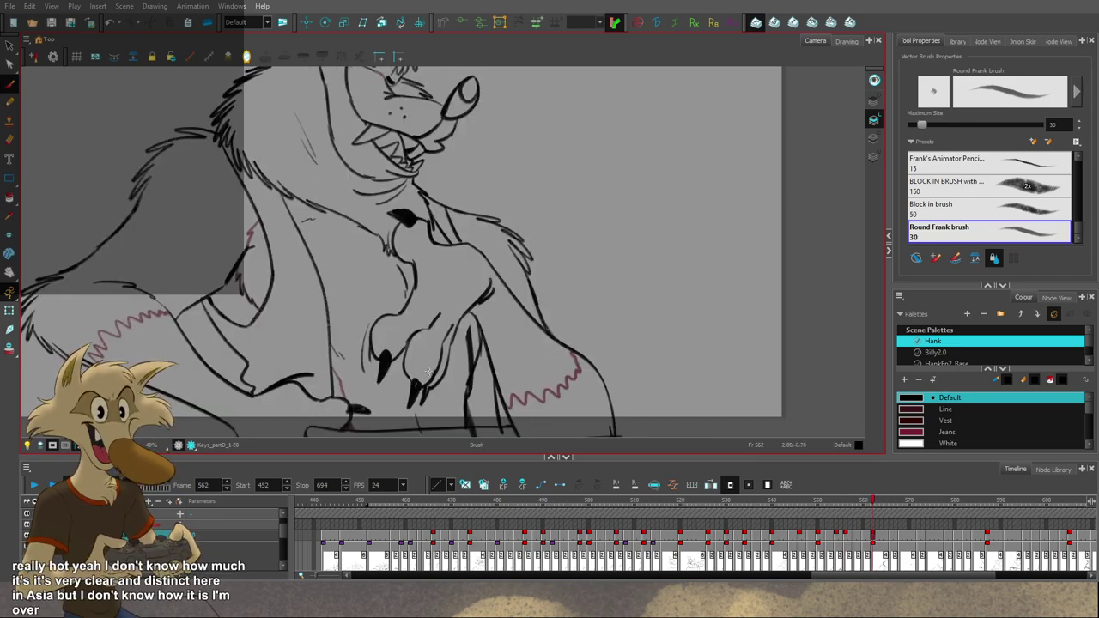
pyautogui.press('f')
pyautogui.hotkey('ctrl', 'z')
pyautogui.moveTo(426, 337)
pyautogui.mouseDown()
pyautogui.moveTo(413, 411)
pyautogui.moveTo(426, 391)
pyautogui.mouseUp()
pyautogui.hotkey('ctrl', 'z')
pyautogui.press('g')
pyautogui.press('f')
pyautogui.hotkey('ctrl', 'z')
pyautogui.press('g')
pyautogui.press('f')
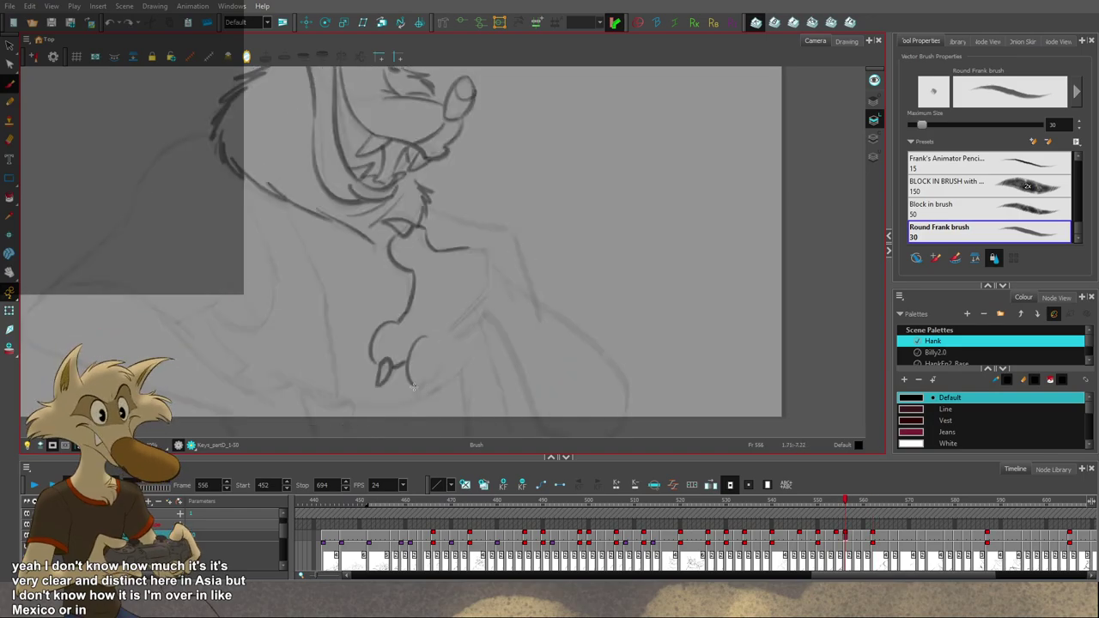
pyautogui.press('.')
pyautogui.press(',')
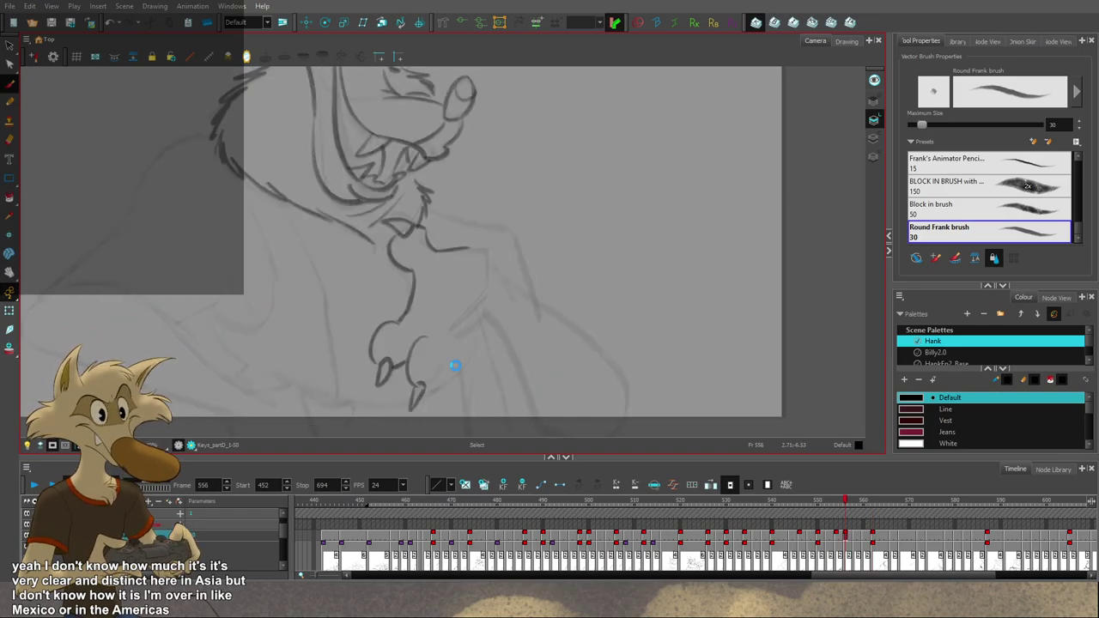
# Step: Check the raised hand's pose at frame 556 against the keys at frames 562, 587 and 605 in the full view
pyautogui.press('1')
pyautogui.press('1')
pyautogui.press('1')
pyautogui.press('1')
pyautogui.press('1')
pyautogui.press('f')
pyautogui.press('f')
pyautogui.press('g')
pyautogui.press('g')
pyautogui.press('g')
pyautogui.press('g')
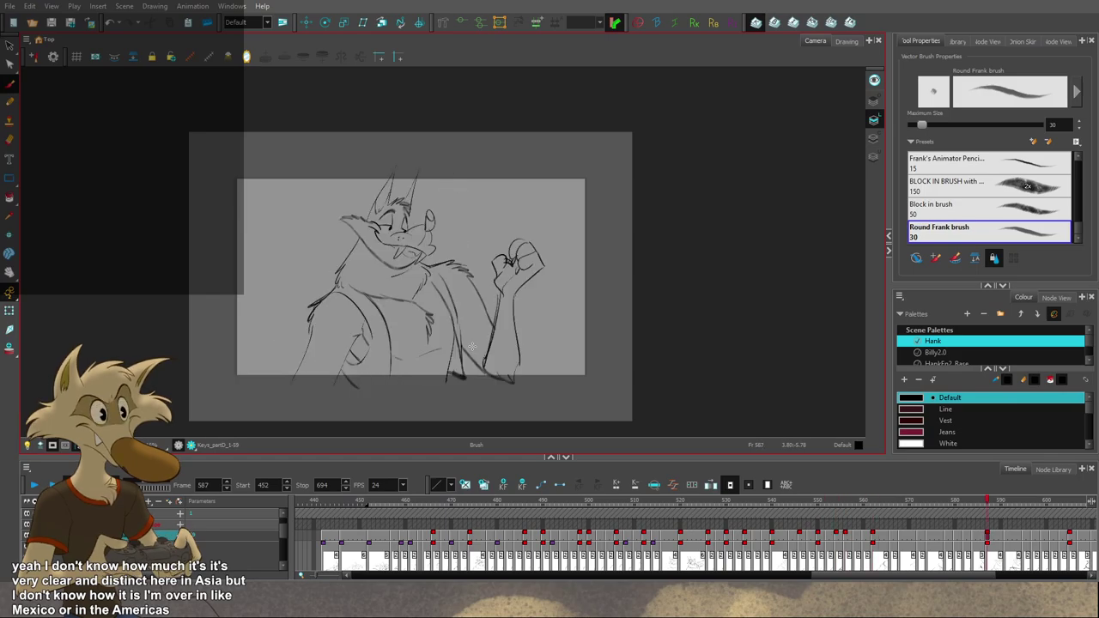
pyautogui.scroll(-2, 471, 346)
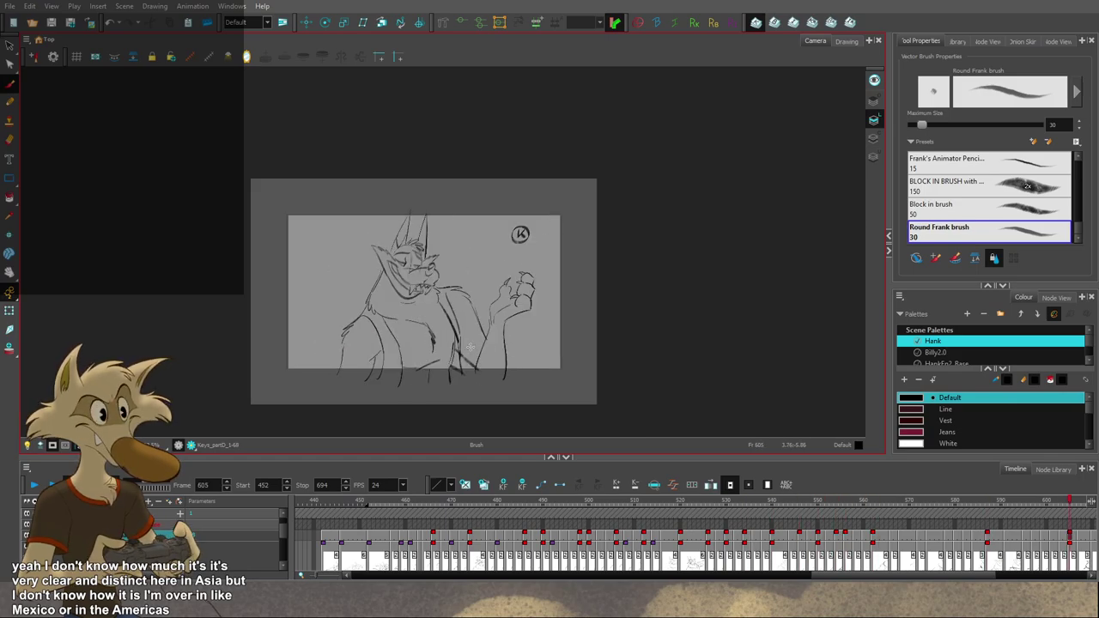
pyautogui.press('f')
pyautogui.press('f')
pyautogui.press('f')
pyautogui.scroll(5, 464, 350)
pyautogui.press('g')
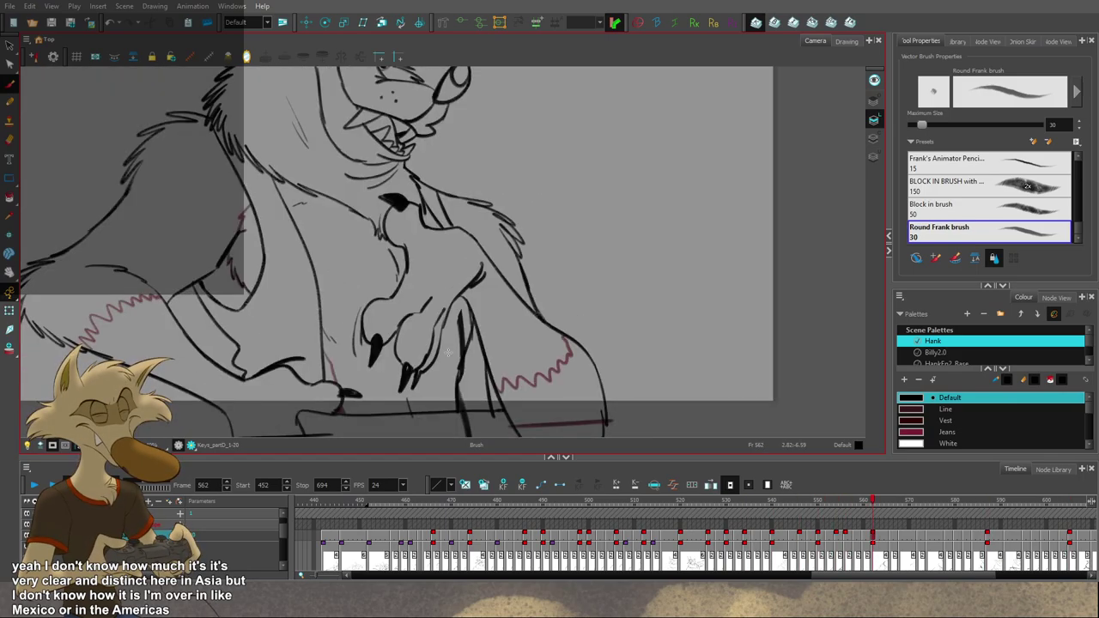
pyautogui.press('f')
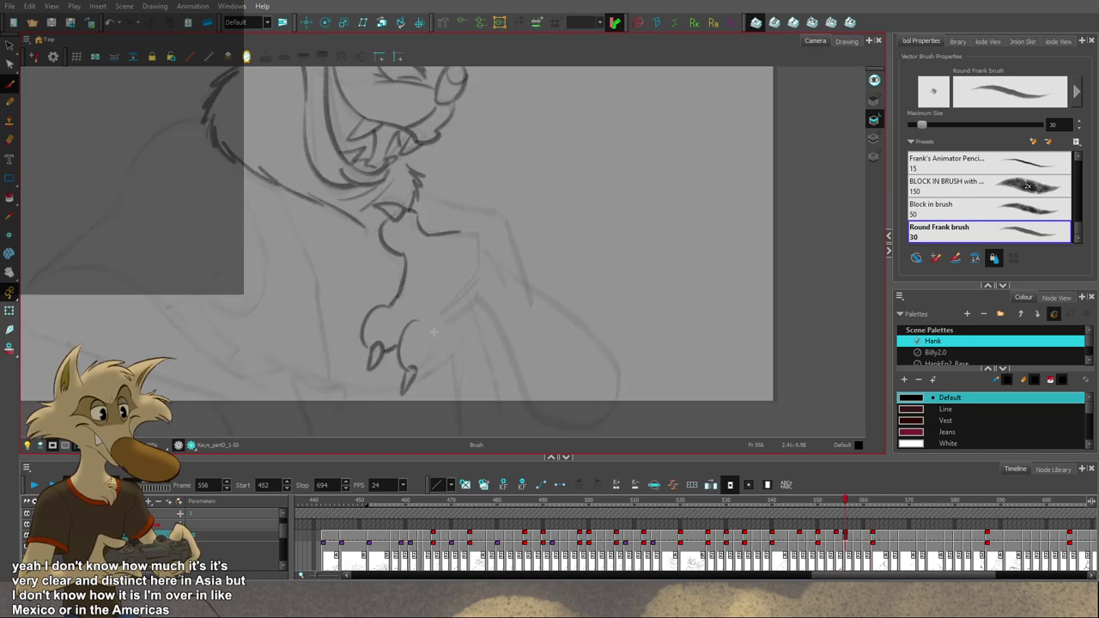
# Step: Replace the second finger's outline at frame 556 with an inner contour running up into the palm and a separate outer contour
pyautogui.press('g')
pyautogui.press('f')
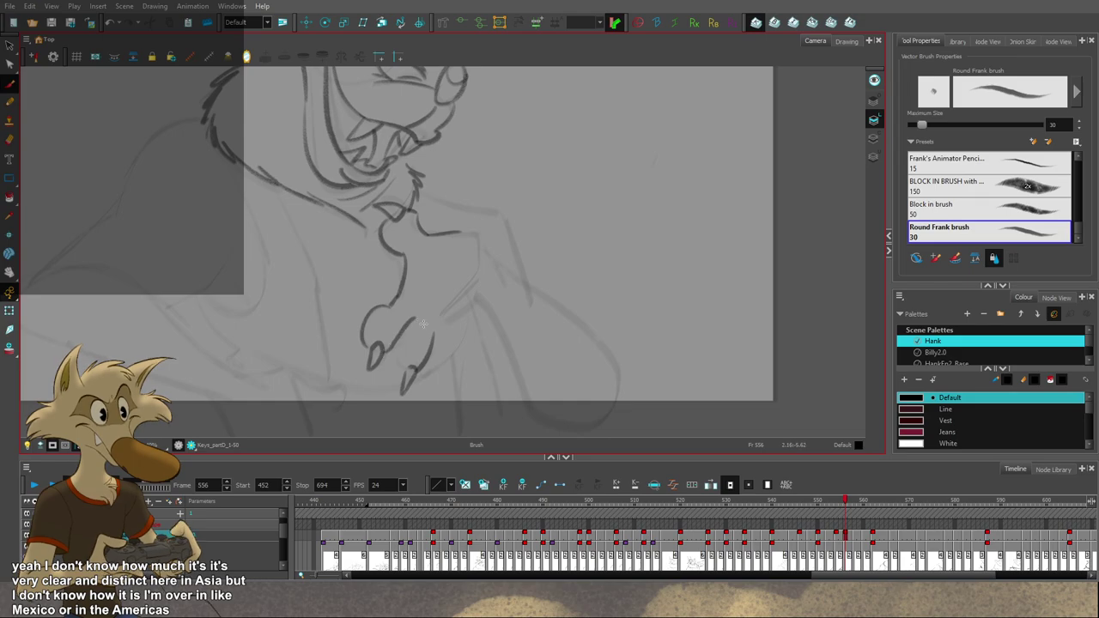
pyautogui.press('g')
pyautogui.moveTo(411, 323)
pyautogui.mouseDown()
pyautogui.moveTo(428, 307)
pyautogui.moveTo(402, 365)
pyautogui.mouseUp()
pyautogui.press('f')
pyautogui.press('g')
pyautogui.press('f')
pyautogui.hotkey('ctrl', 'z')
pyautogui.press('g')
pyautogui.press('f')
pyautogui.hotkey('ctrl', 'z')
pyautogui.press('g')
pyautogui.press('f')
pyautogui.keyDown('ctrl'); pyautogui.click(413, 369); pyautogui.keyUp('ctrl')
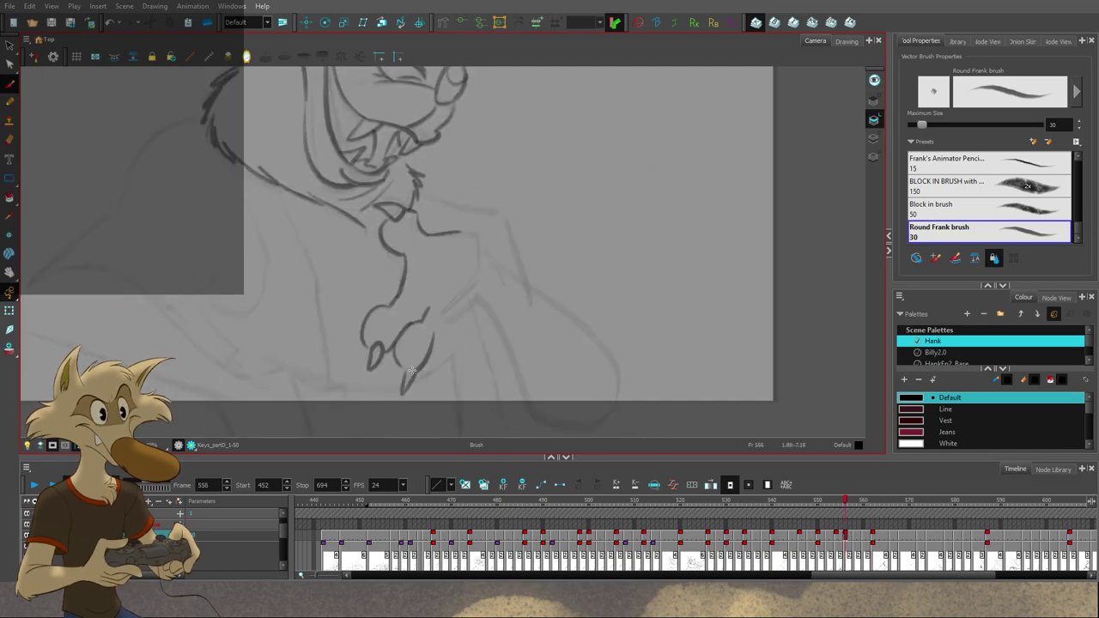
# Step: Redraw the second finger's claw at frame 556 and add a short fingertip line across its base
pyautogui.press('.')
pyautogui.press('.')
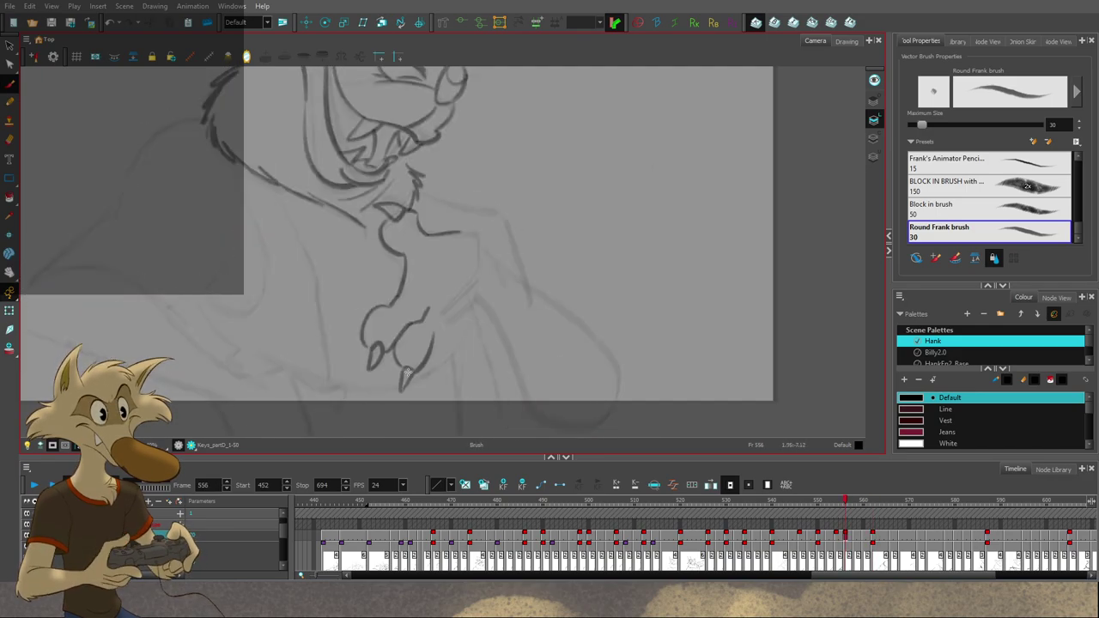
pyautogui.hotkey('ctrl', 'z')
pyautogui.moveTo(415, 370); pyautogui.dragTo(400, 394)
pyautogui.press('g')
pyautogui.press('f')
pyautogui.press('g')
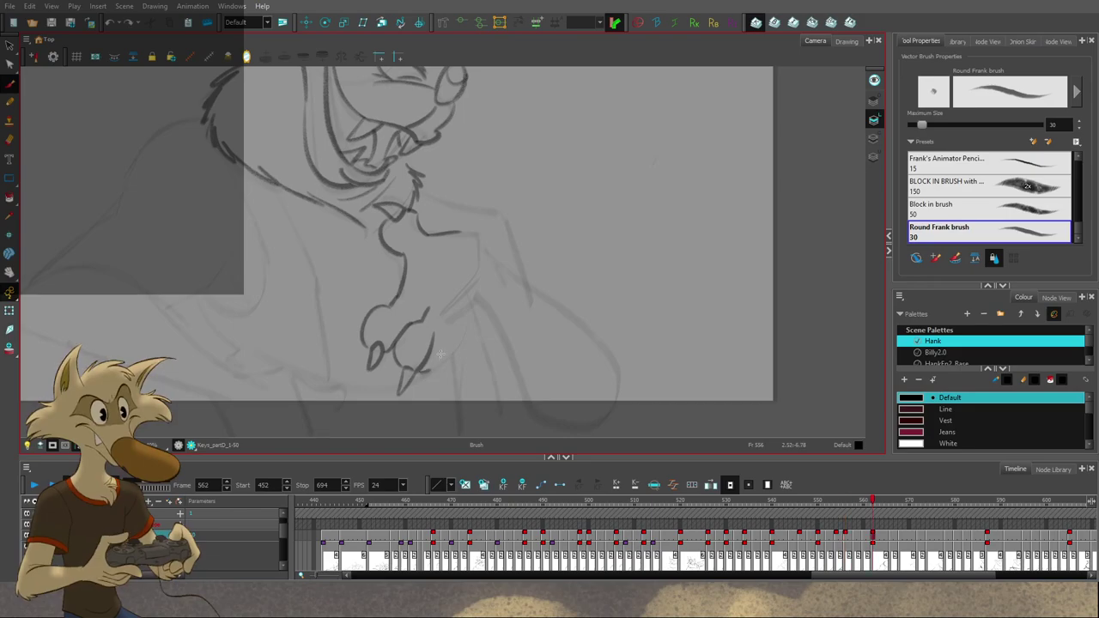
pyautogui.press('f')
pyautogui.press('g')
pyautogui.press('f')
# Step: Delete the second finger's claw and redraw it smaller, with the next finger's claw tip beside it at frame 556
pyautogui.moveTo(436, 360); pyautogui.dragTo(422, 389)
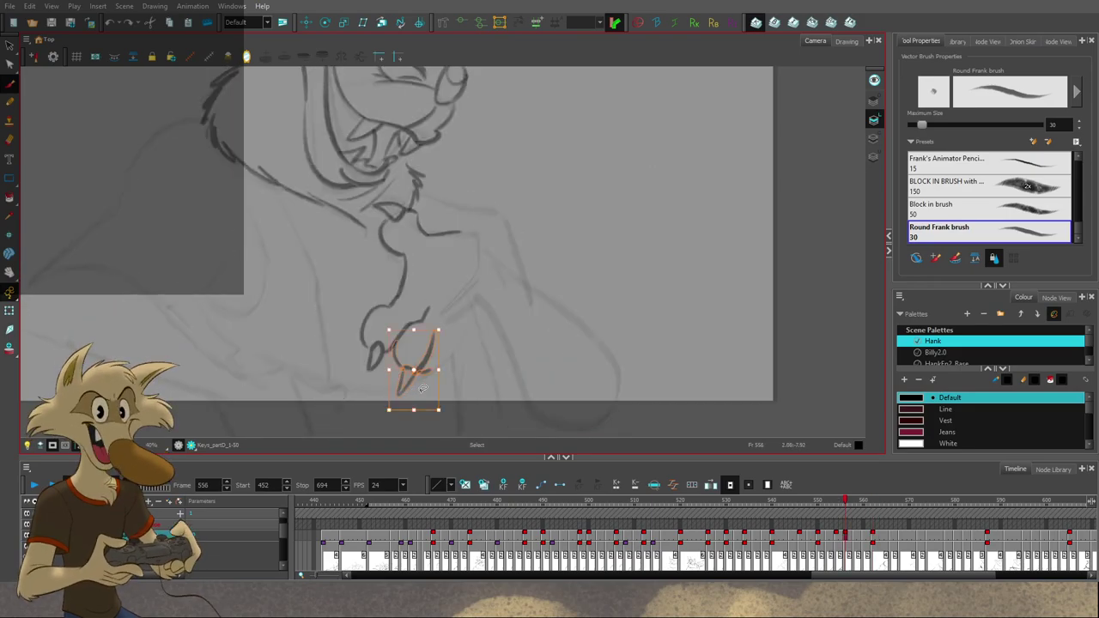
pyautogui.press('Delete')
pyautogui.hotkey('alt', 'b')
pyautogui.press('.')
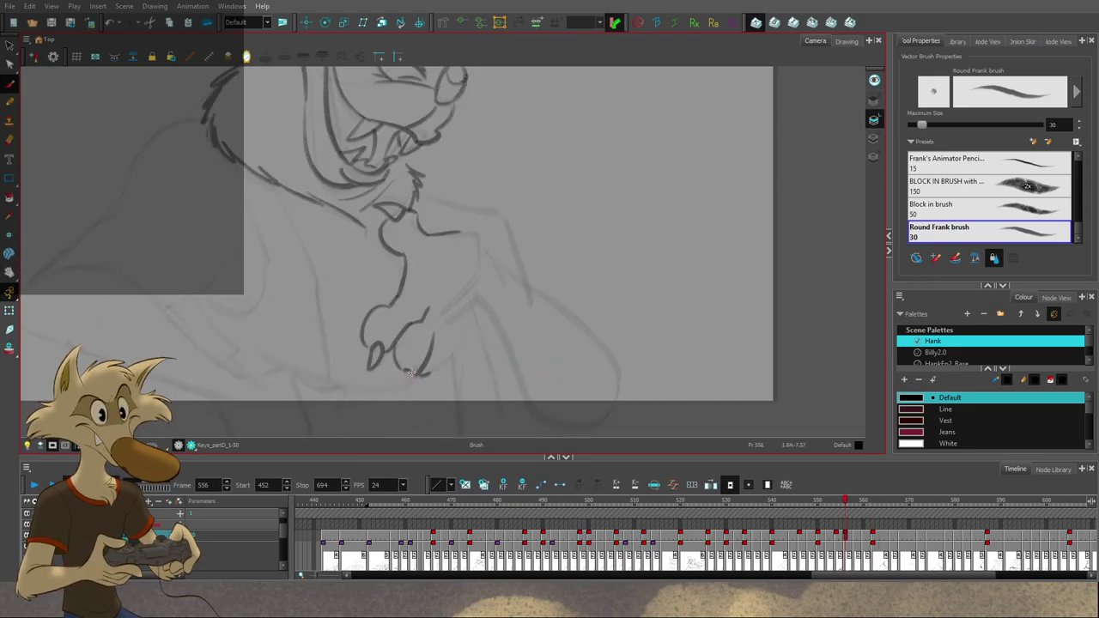
pyautogui.press('g')
pyautogui.press('f')
pyautogui.moveTo(404, 371); pyautogui.dragTo(399, 394)
pyautogui.moveTo(414, 372); pyautogui.dragTo(400, 395)
pyautogui.press('g')
pyautogui.press('f')
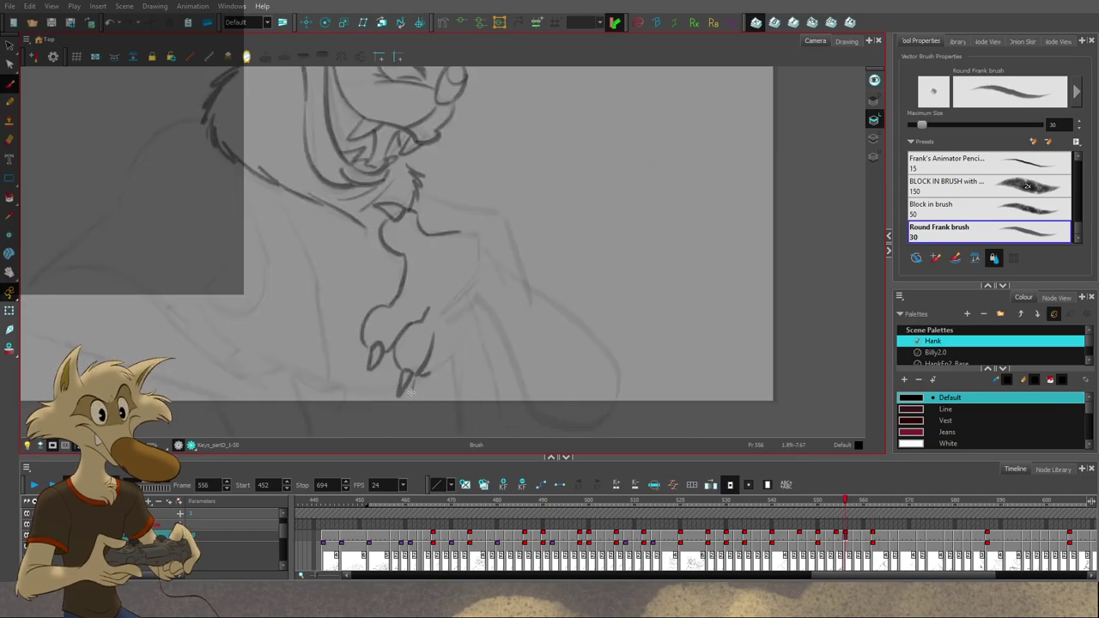
pyautogui.hotkey('ctrl', 'z')
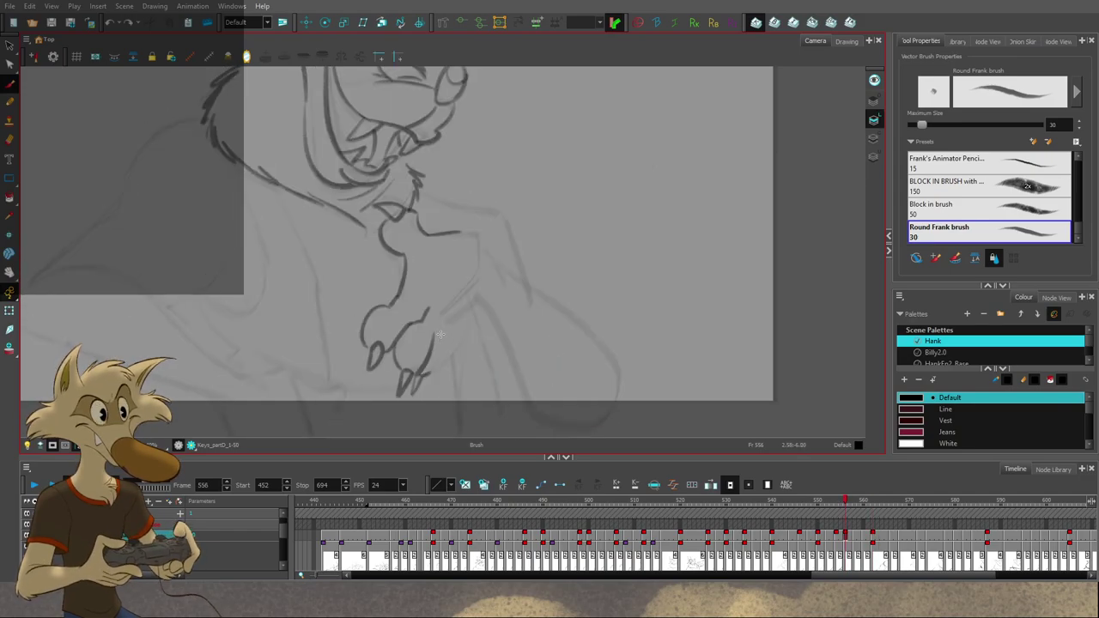
# Step: Draw the outer edge of the hand from the last claw up to the wrist at frame 556
pyautogui.press('g')
pyautogui.moveTo(422, 375); pyautogui.dragTo(478, 277)
pyautogui.press('f')
pyautogui.press('g')
pyautogui.press('f')
pyautogui.hotkey('ctrl', 'z')
pyautogui.press('g')
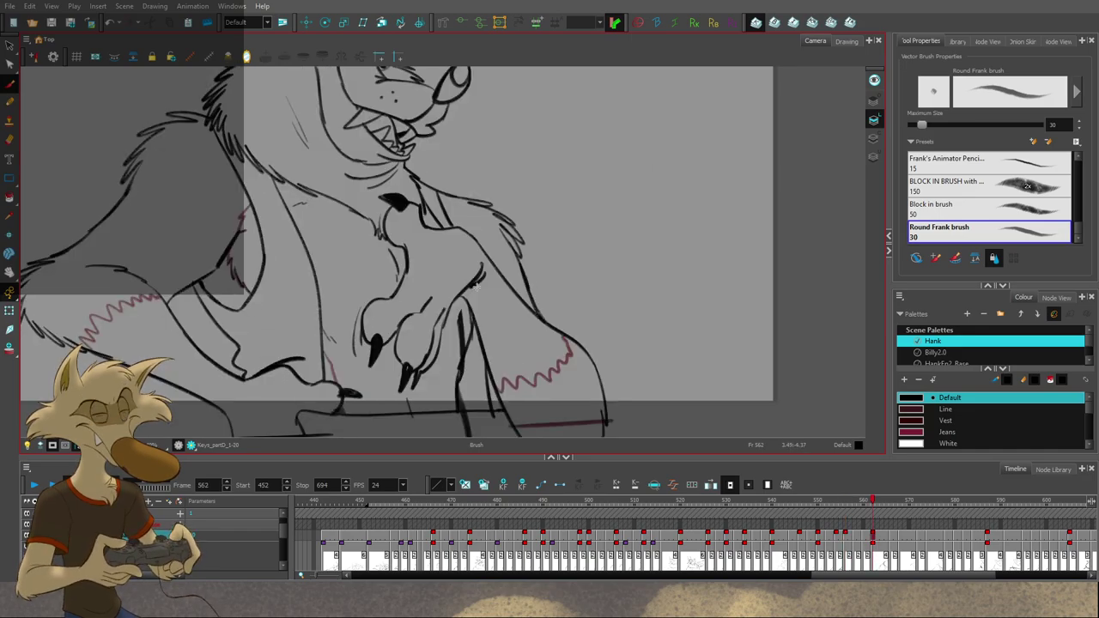
pyautogui.press('f')
pyautogui.moveTo(448, 317); pyautogui.dragTo(483, 268)
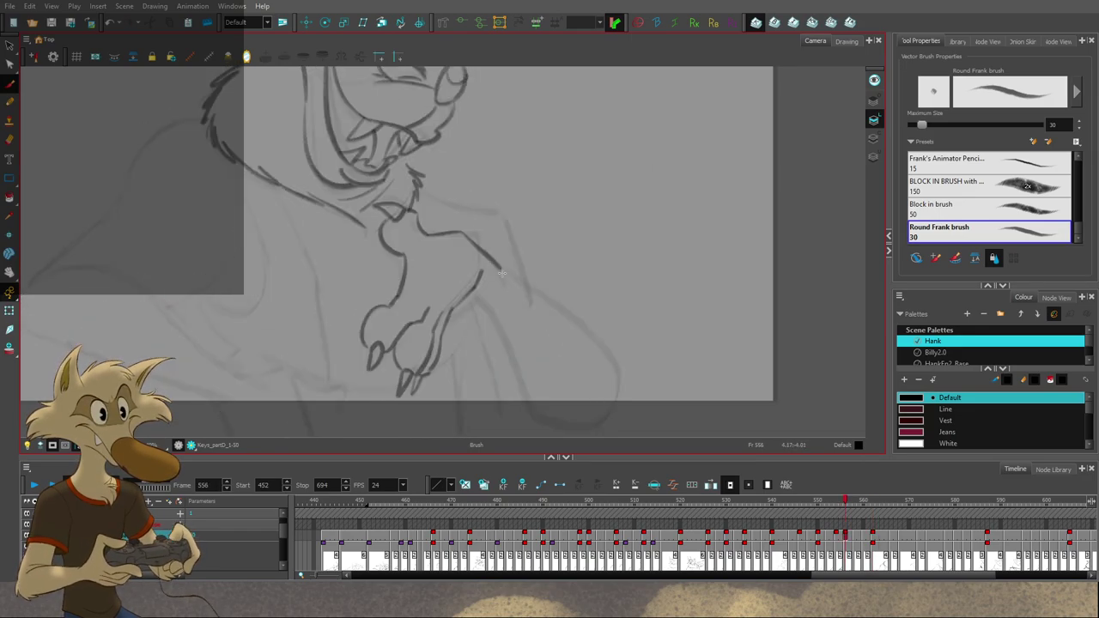
# Step: Draw the forearm's upper edge running down from the back of the hand and add the wrist crease stroke at frame 556
pyautogui.moveTo(460, 231); pyautogui.dragTo(539, 316)
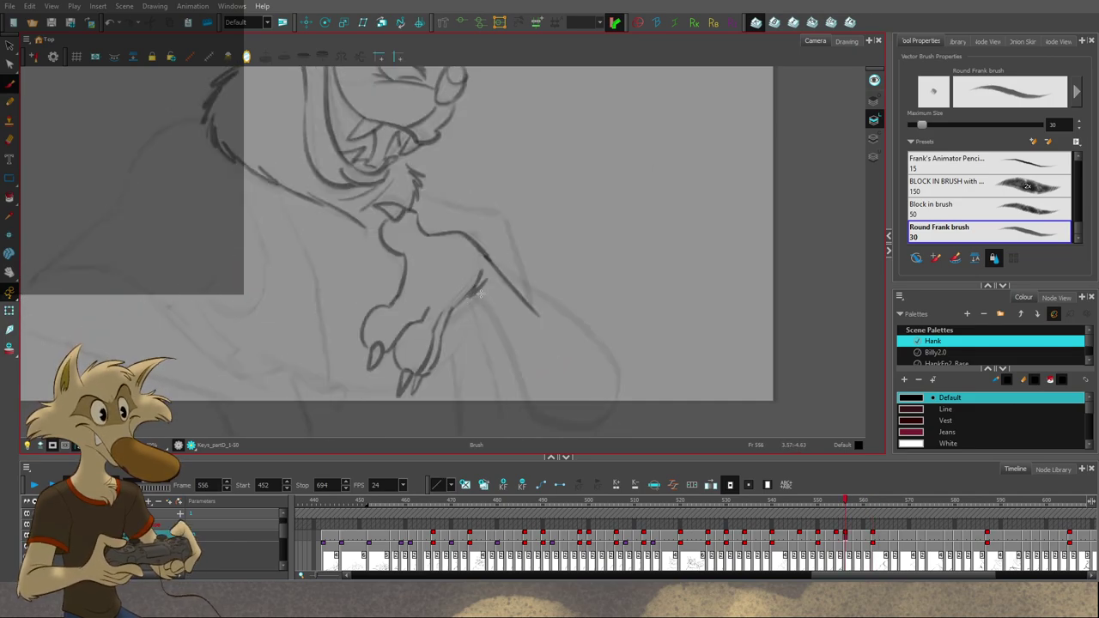
pyautogui.hotkey('ctrl', 'z')
pyautogui.moveTo(485, 281); pyautogui.dragTo(465, 299)
pyautogui.press('g')
pyautogui.press('f')
pyautogui.press('g')
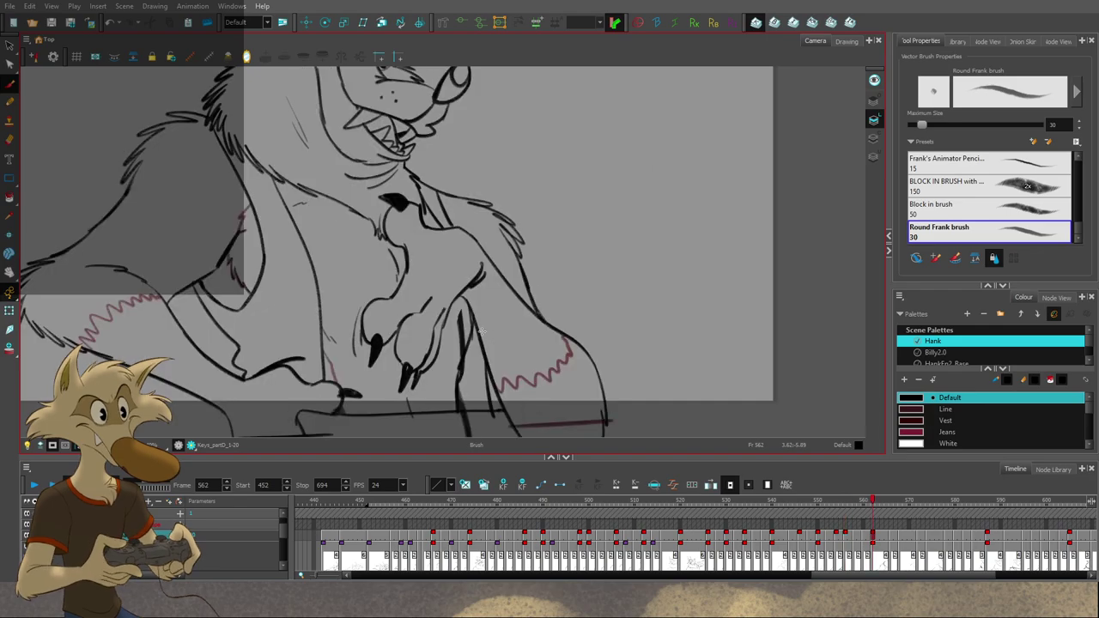
# Step: Draw the forearm's underside from the wrist, curving down toward the elbow over the rough at frame 556
pyautogui.press('f')
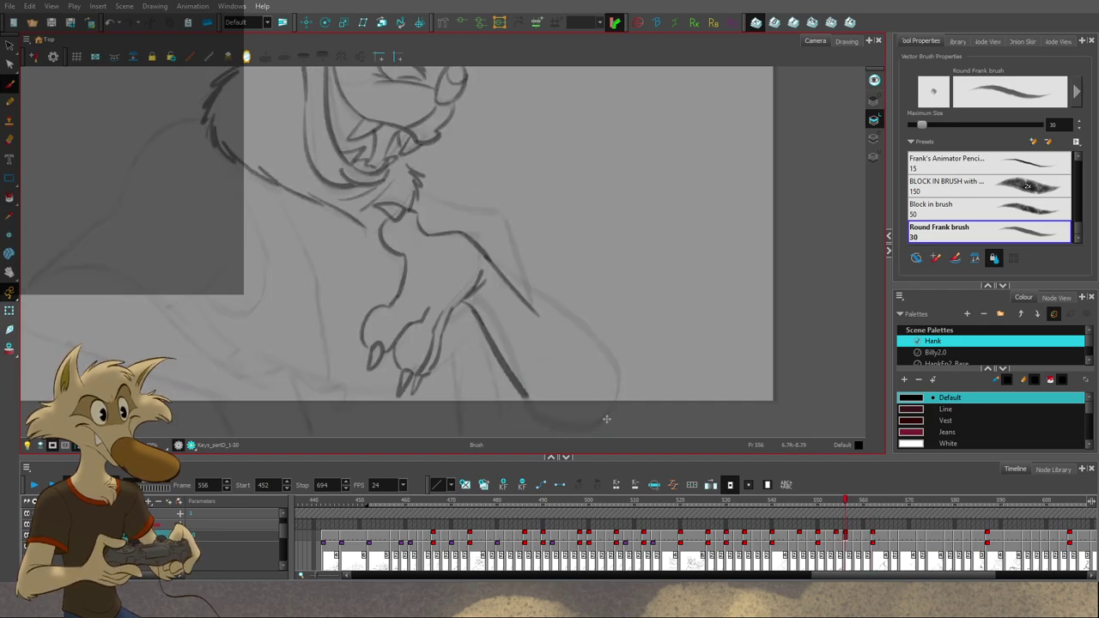
pyautogui.press('g')
pyautogui.press('f')
pyautogui.hotkey('ctrl', 'z')
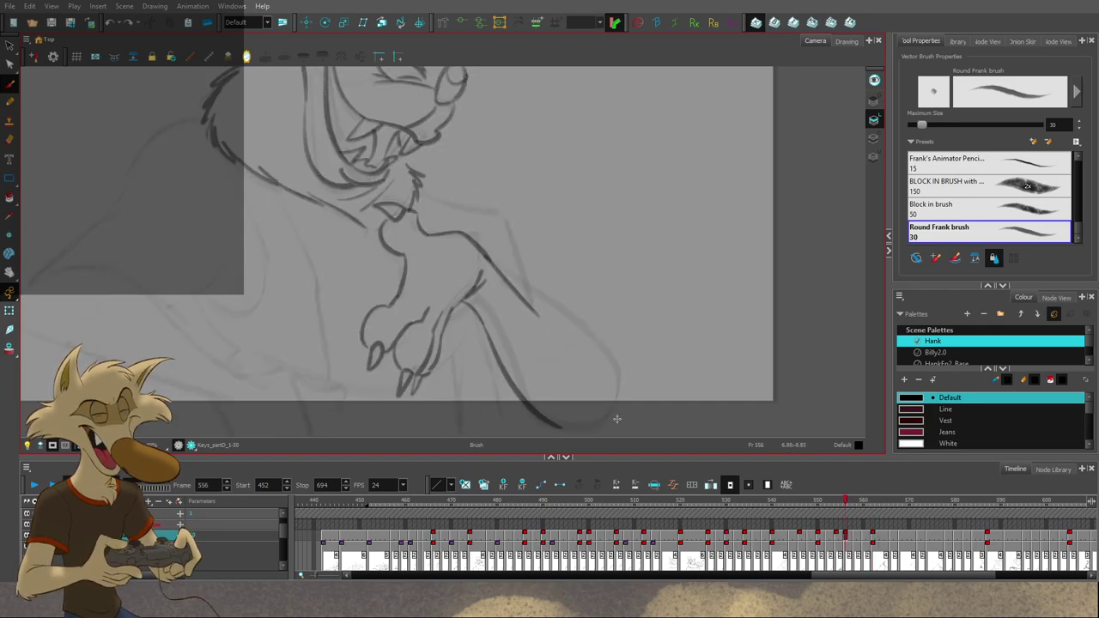
# Step: Compare the forearm at frame 556 with the arm in the neighbouring keys, back to frame 550
pyautogui.press('g')
pyautogui.press('f')
pyautogui.press('f')
pyautogui.press('g')
pyautogui.press('g')
pyautogui.press('f')
pyautogui.press('f')
pyautogui.press('f')
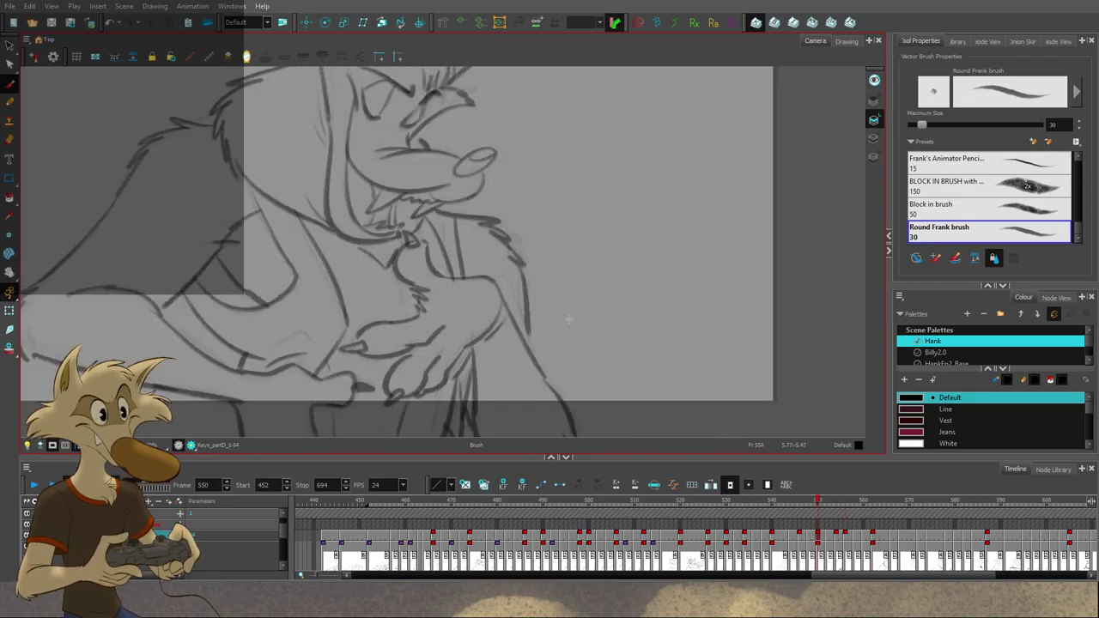
pyautogui.press('g')
pyautogui.press('g')
pyautogui.press('f')
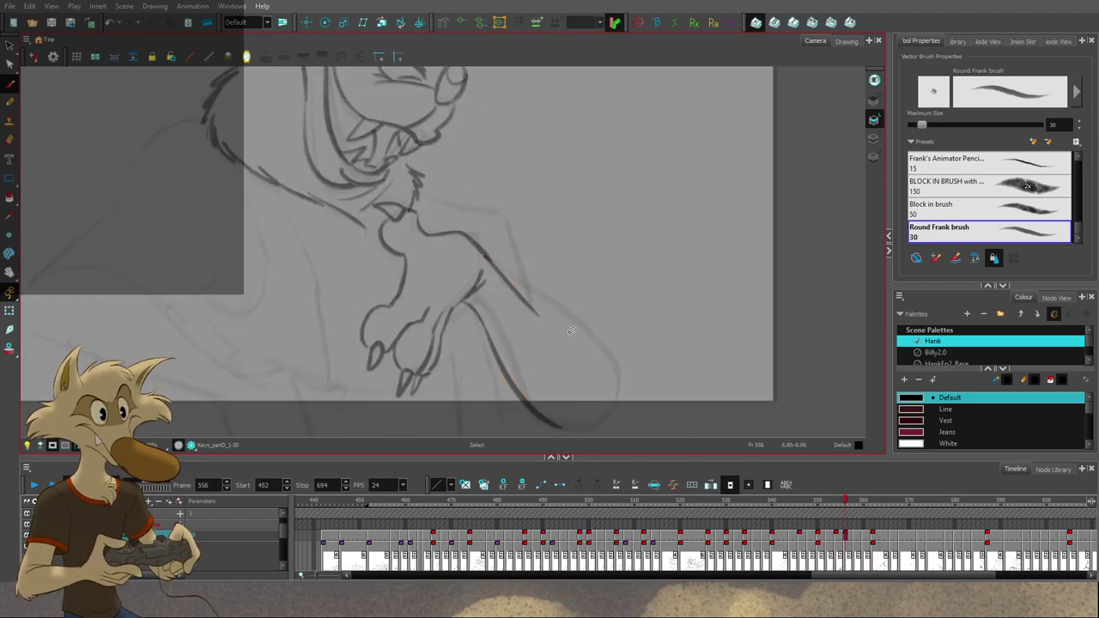
# Step: Delete the lower part of the forearm's underside at frame 556 and redraw it as a straighter, steeper line
pyautogui.press('Delete')
pyautogui.hotkey('alt', 'b')
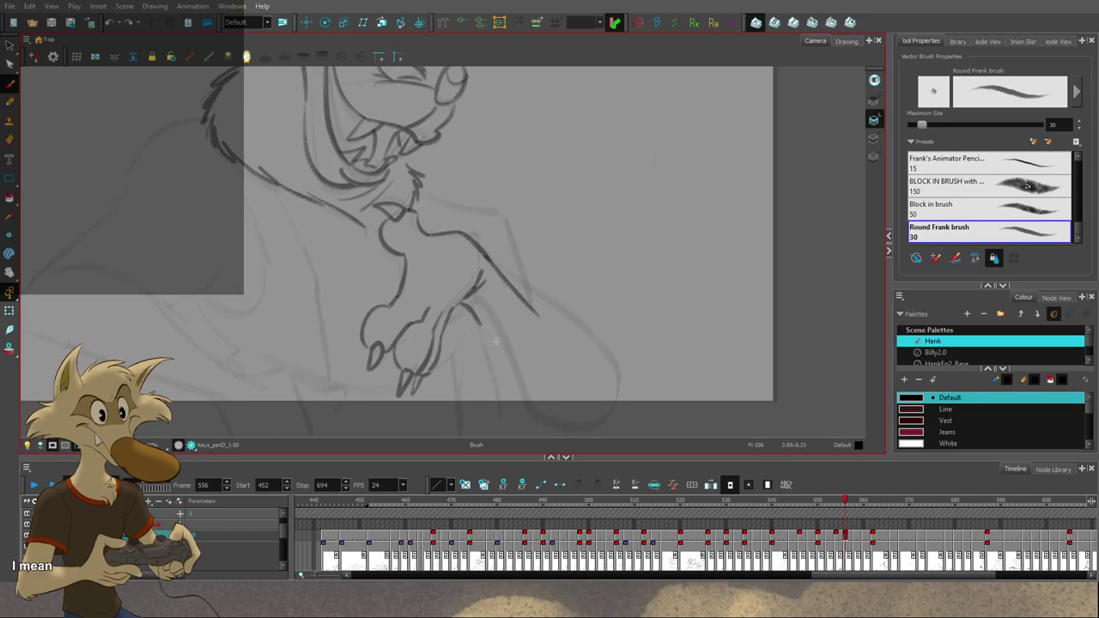
pyautogui.moveTo(499, 349); pyautogui.dragTo(501, 376)
pyautogui.press('g')
pyautogui.press('f')
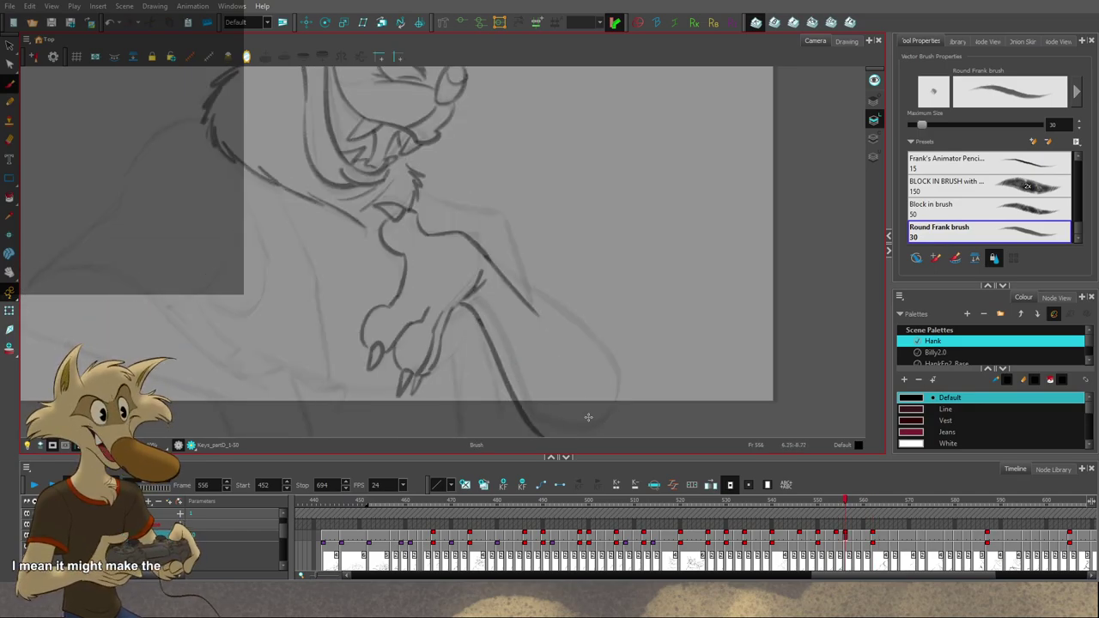
# Step: Compare the redrawn forearm at frame 556 with the arm in the neighbouring keys
pyautogui.press('g')
pyautogui.press('f')
pyautogui.press('g')
pyautogui.press('g')
pyautogui.press('f')
pyautogui.press('f')
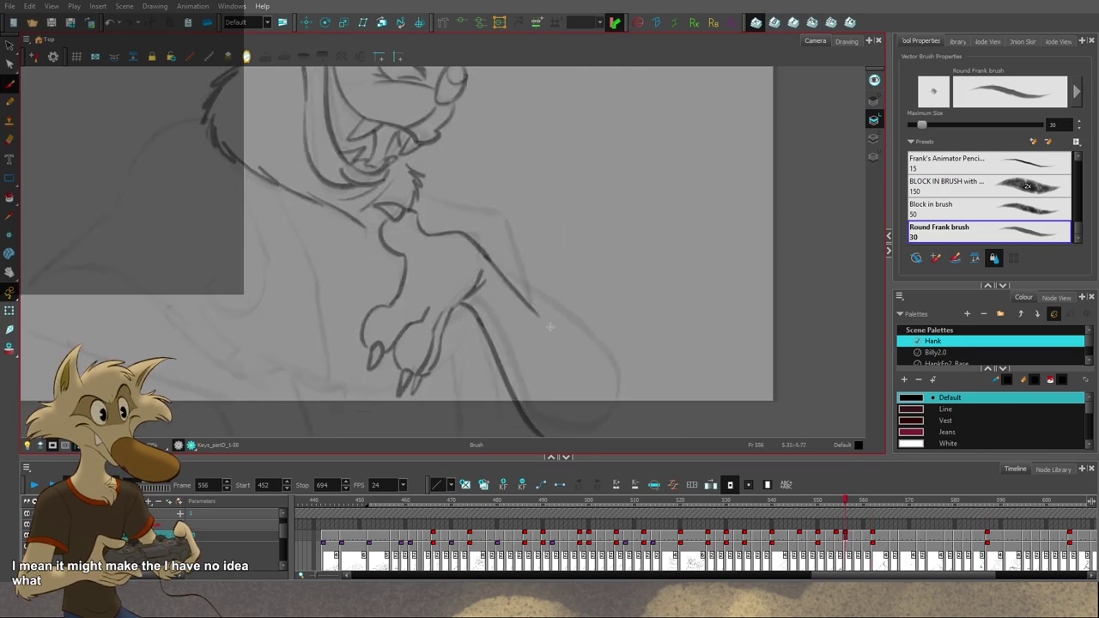
pyautogui.press('f')
pyautogui.press('g')
pyautogui.press('g')
pyautogui.press('f')
# Step: Select and slightly adjust the forearm's underside stroke at frame 556, checking it against the neighbouring keys
pyautogui.hotkey('alt', 's')
pyautogui.moveTo(501, 321); pyautogui.dragTo(499, 308)
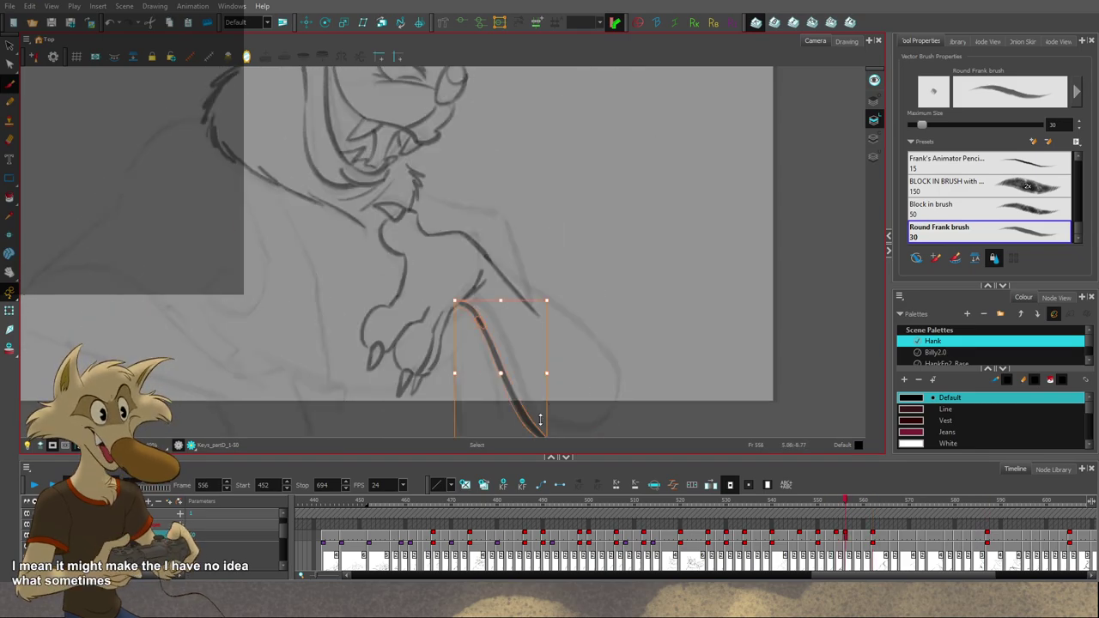
pyautogui.moveTo(567, 415); pyautogui.dragTo(551, 371)
pyautogui.hotkey('alt', 'b')
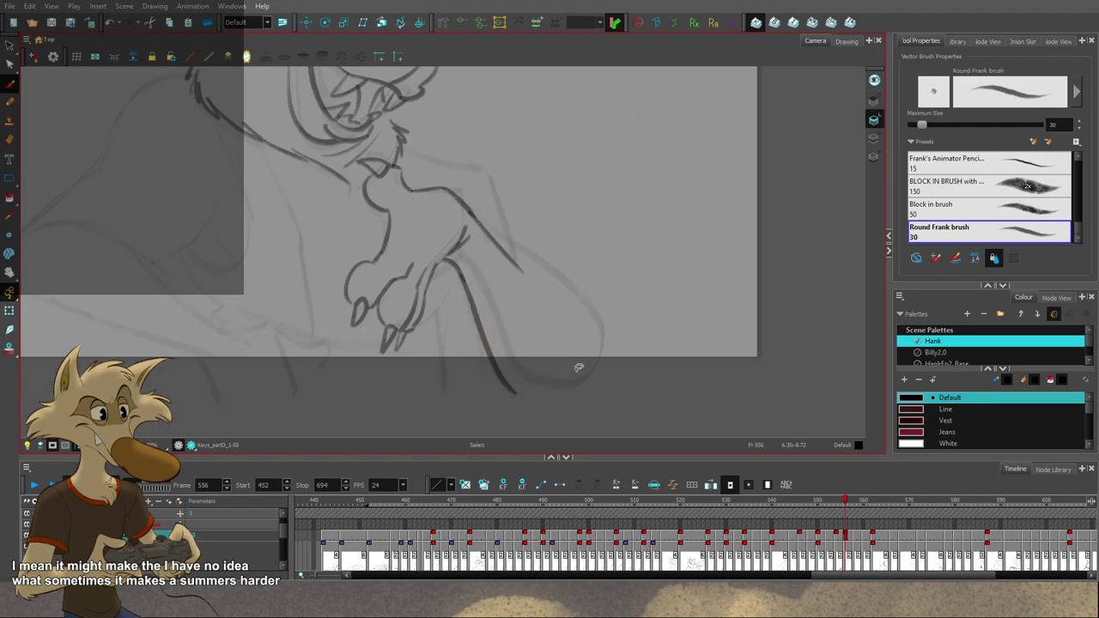
pyautogui.press('g')
pyautogui.press('f')
pyautogui.press('f')
pyautogui.press('g')
pyautogui.press('g')
pyautogui.press('f')
pyautogui.press('f')
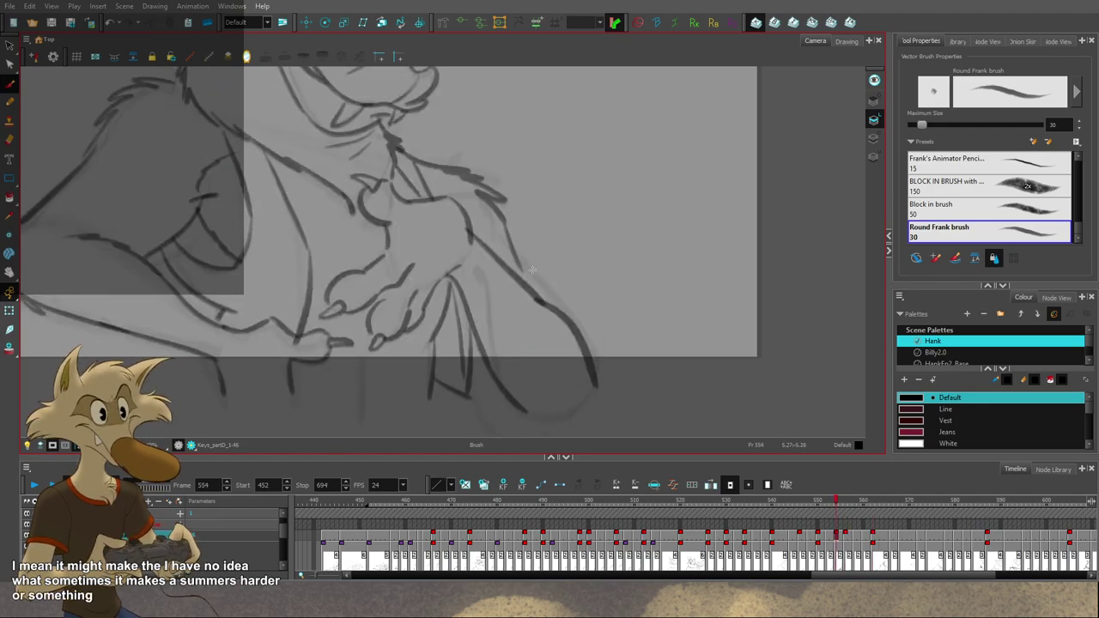
# Step: Extend the forearm's upper edge at frame 556 outward and curve it down around the elbow, replacing the rejected attempts
pyautogui.press('g')
pyautogui.press('g')
pyautogui.press('f')
pyautogui.moveTo(520, 268); pyautogui.dragTo(570, 293)
pyautogui.hotkey('ctrl', 'z')
pyautogui.moveTo(520, 270)
pyautogui.mouseDown()
pyautogui.moveTo(555, 278)
pyautogui.moveTo(597, 357)
pyautogui.mouseUp()
pyautogui.press('g')
pyautogui.press('f')
pyautogui.hotkey('ctrl', 'z')
pyautogui.moveTo(586, 316); pyautogui.dragTo(590, 400)
pyautogui.moveTo(623, 327); pyautogui.dragTo(619, 371)
pyautogui.press('g')
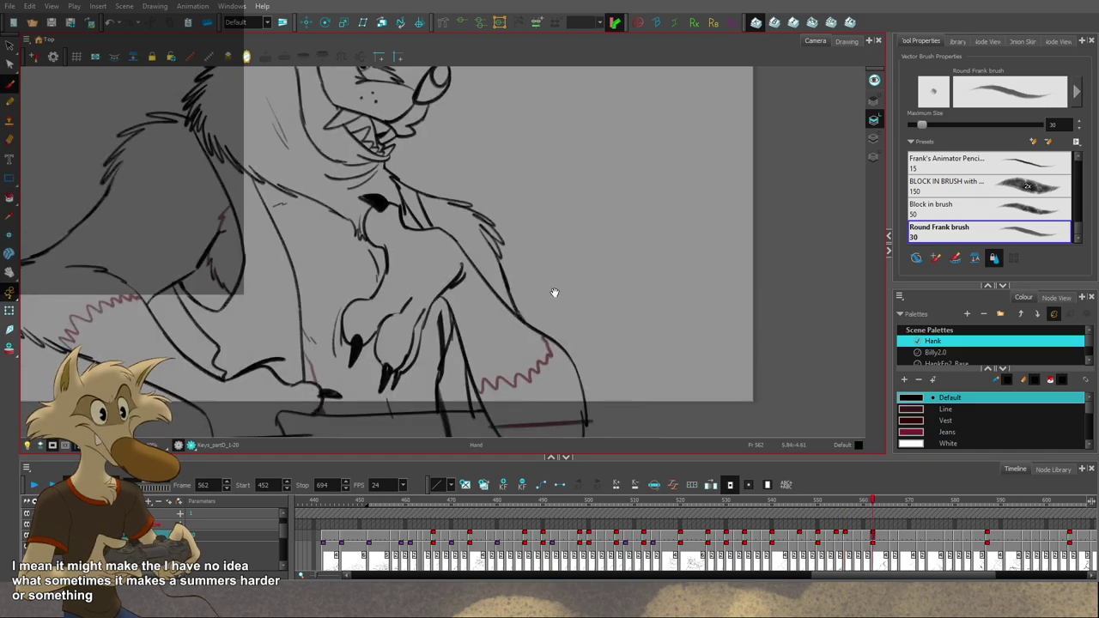
# Step: Compare the raised arm and shoulder at frame 556 with the cleaner key at frame 562
pyautogui.moveTo(554, 293); pyautogui.dragTo(553, 322)
pyautogui.press('f')
pyautogui.press('g')
pyautogui.press('f')
pyautogui.press('f')
pyautogui.press('g')
pyautogui.press('g')
pyautogui.press('f')
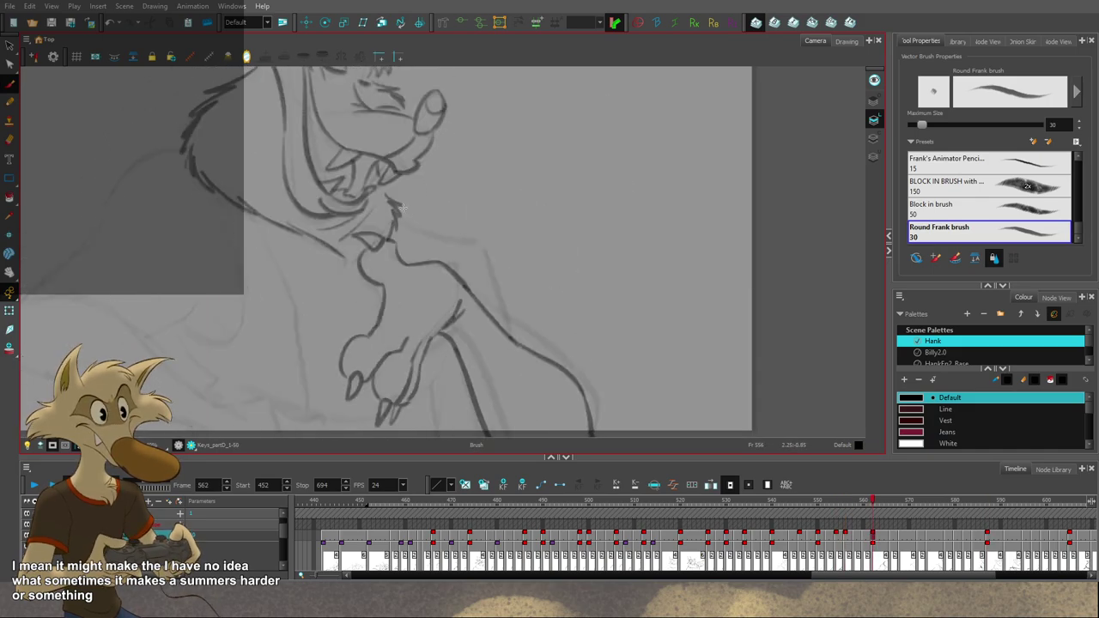
pyautogui.press('g')
pyautogui.press('f')
pyautogui.press('f')
pyautogui.press('g')
pyautogui.press('g')
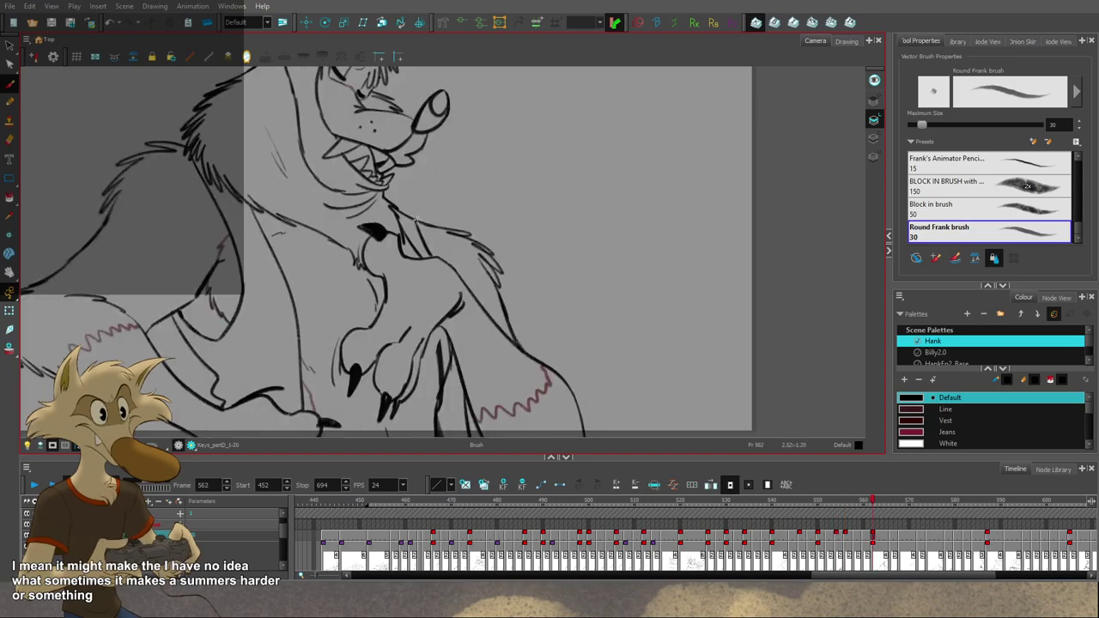
# Step: Draw the top line of the shoulder at frame 556, running outward from the fur tuft below the chin
pyautogui.press('f')
pyautogui.press('g')
pyautogui.press('f')
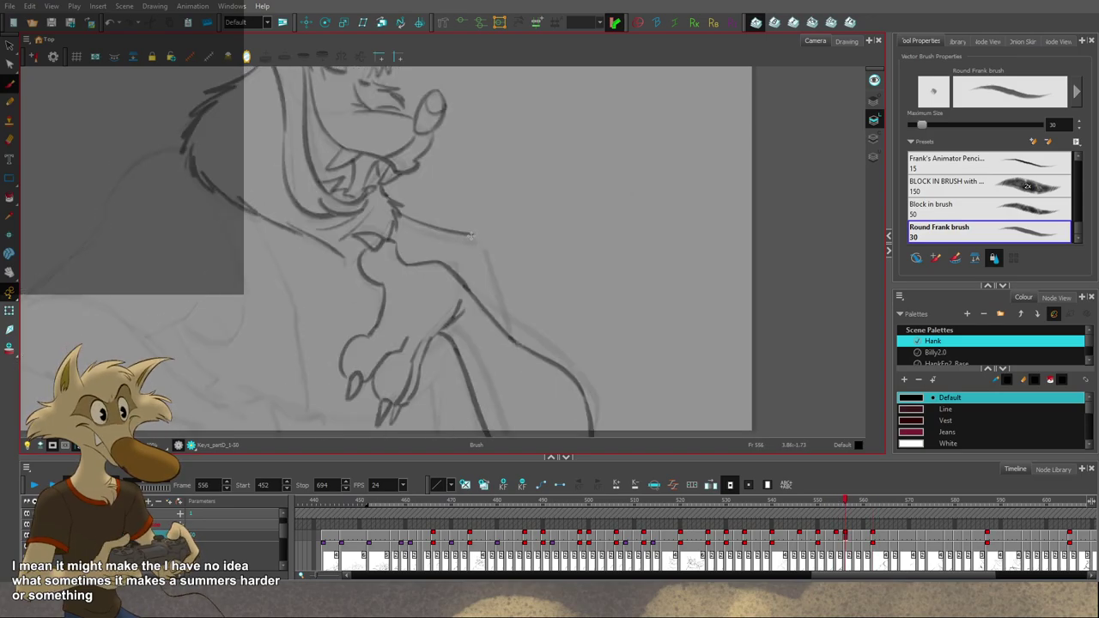
pyautogui.press('g')
pyautogui.press('f')
pyautogui.press('g')
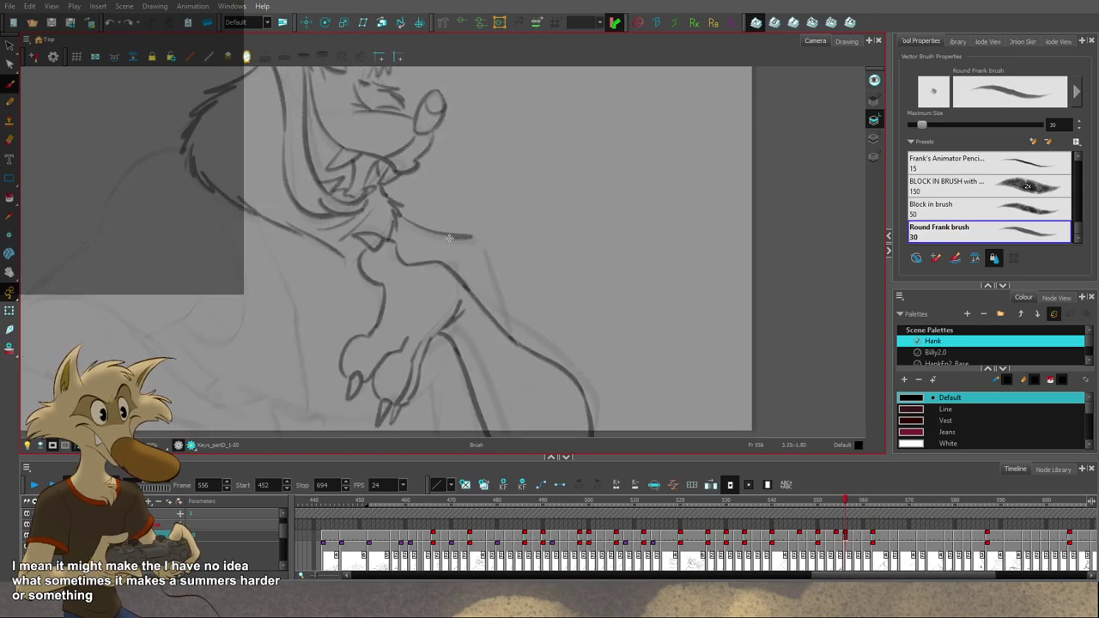
# Step: Add fur tufts to the shoulder at frame 556 and draw the upper arm's outer edge down to the forearm
pyautogui.moveTo(471, 246); pyautogui.dragTo(494, 263)
pyautogui.press('g')
pyautogui.press('f')
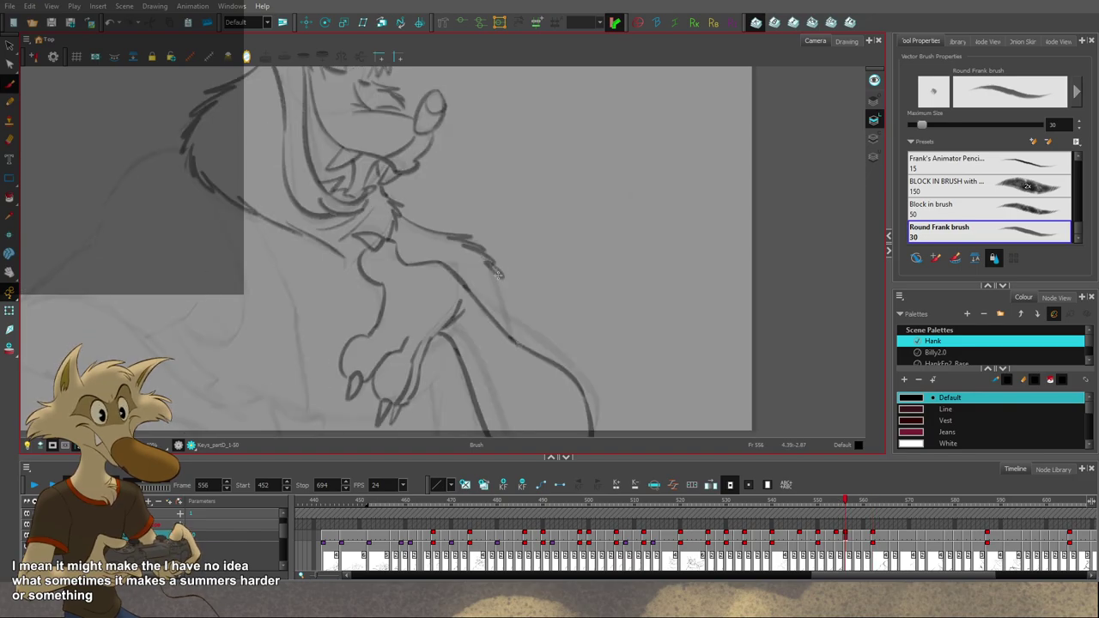
pyautogui.press('g')
pyautogui.press('g')
pyautogui.press('g')
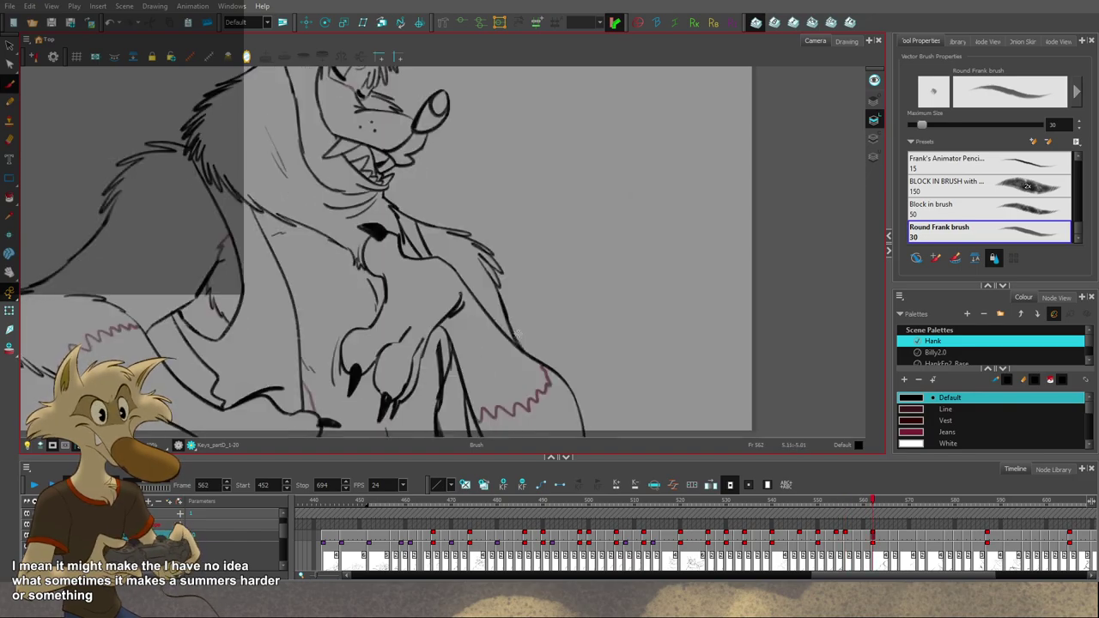
pyautogui.press('f')
pyautogui.press('f')
pyautogui.press('f')
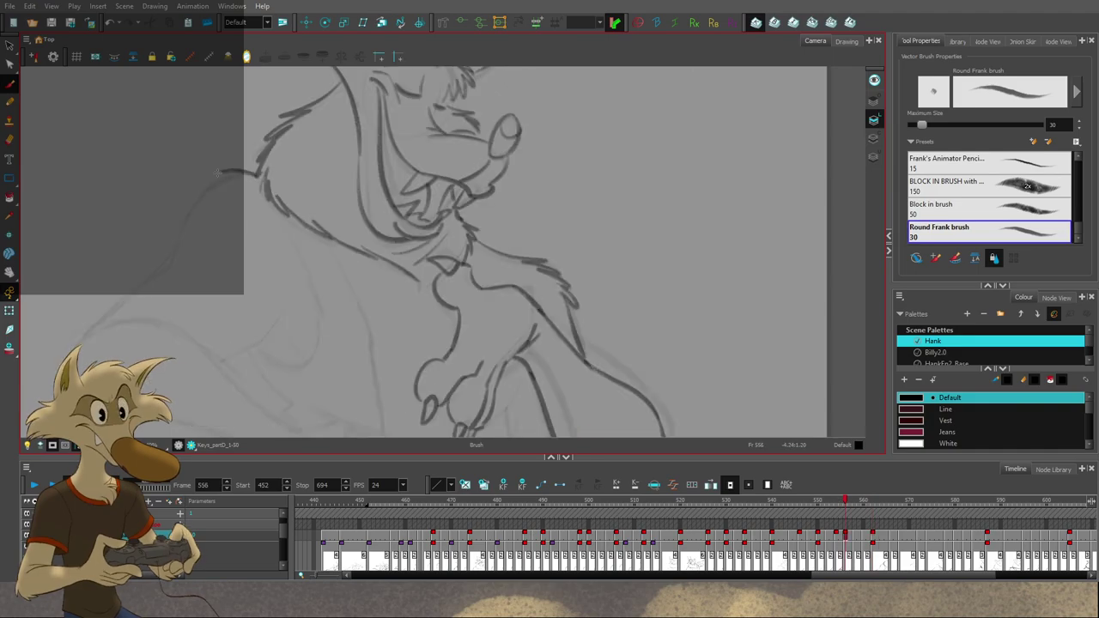
# Step: Draw the furry top of the other shoulder behind the neck at frame 556, using frame 562 as reference
pyautogui.press('f')
pyautogui.press('g')
pyautogui.press('g')
pyautogui.press('2')
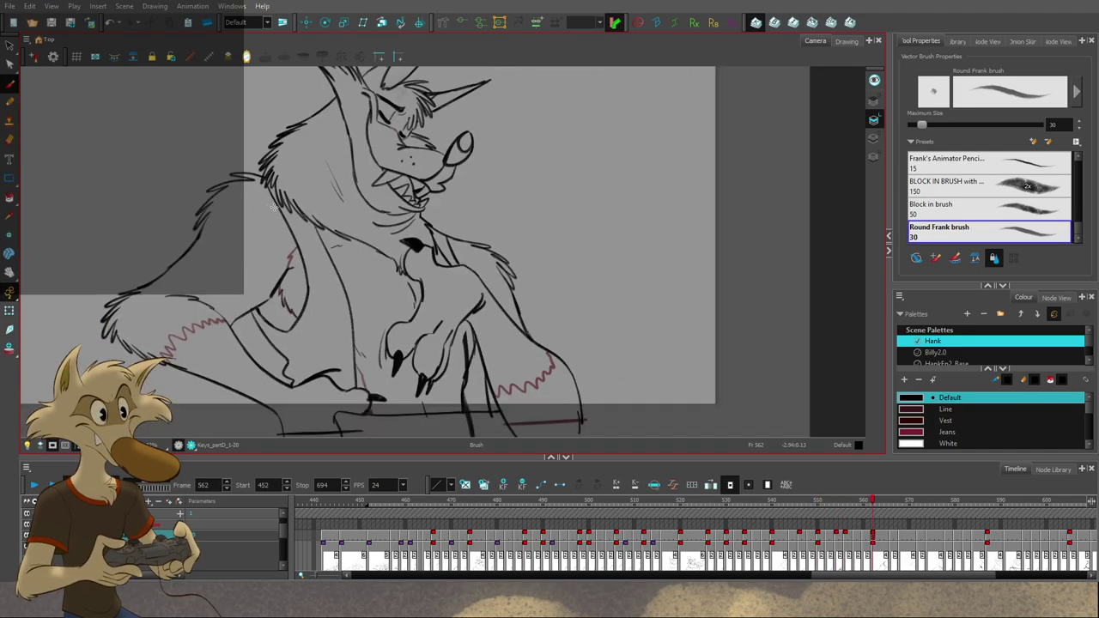
# Step: Check the whole pose back to frame 546 and mirror the camera view
pyautogui.press('2')
pyautogui.press('f')
pyautogui.press('f')
pyautogui.press('f')
pyautogui.press('2')
pyautogui.press('2')
pyautogui.press('f')
pyautogui.scroll(5, 271, 198)
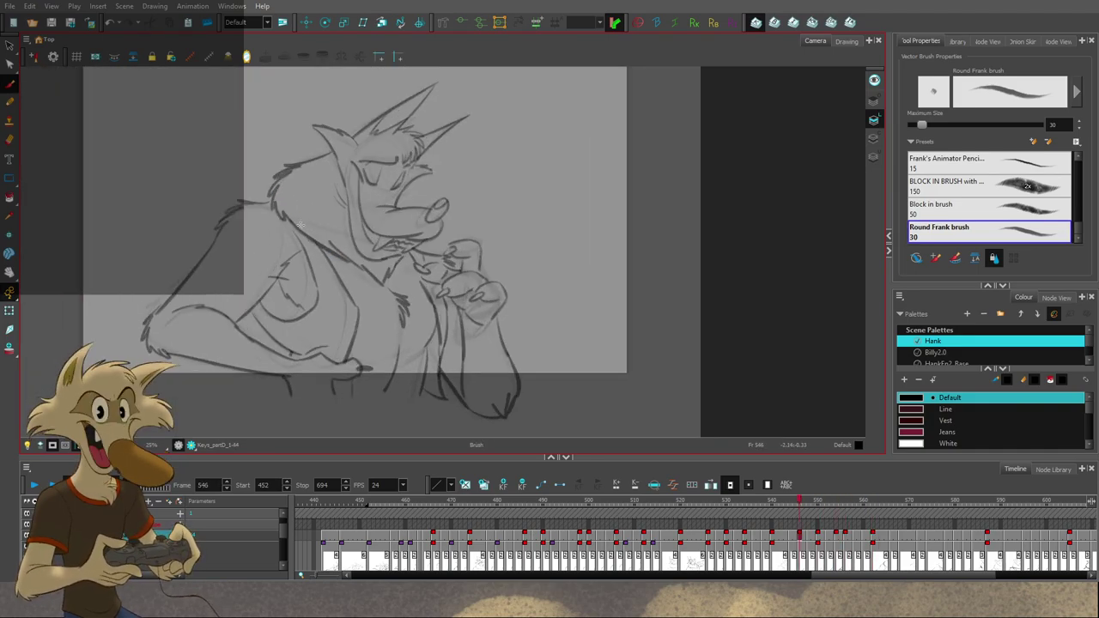
pyautogui.click(246, 58)
pyautogui.scroll(-6, 266, 154)
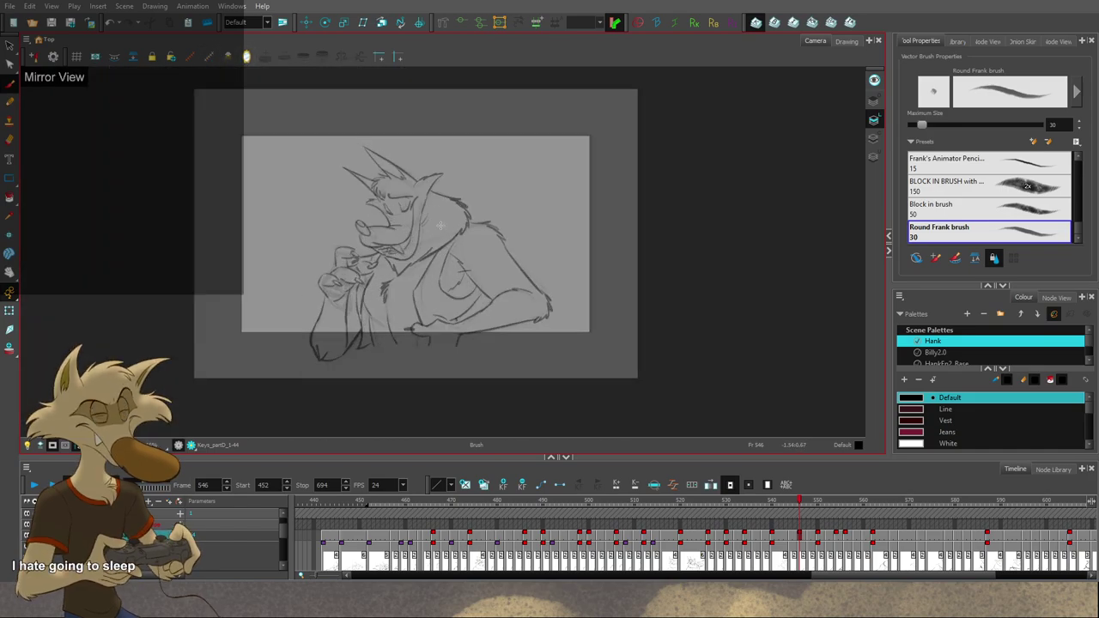
pyautogui.scroll(2, 463, 236)
# Step: Review the mirrored wolf poses from frame 546 through frame 562, ending on frame 556
pyautogui.press('f')
pyautogui.press('f')
pyautogui.press('g')
pyautogui.press('g')
pyautogui.press('g')
pyautogui.press('g')
pyautogui.press('g')
pyautogui.press('g')
pyautogui.press('g')
pyautogui.press('g')
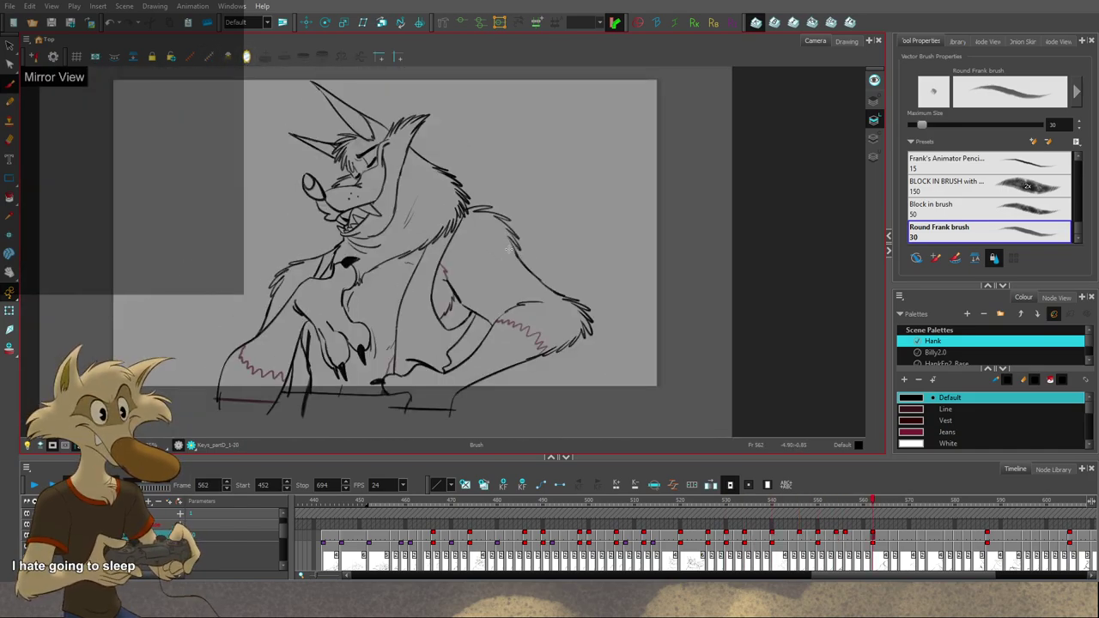
pyautogui.scroll(-1, 508, 250)
pyautogui.press('f')
pyautogui.press('f')
pyautogui.press('f')
pyautogui.press('f')
pyautogui.press('f')
pyautogui.press('f')
pyautogui.press('f')
pyautogui.press('f')
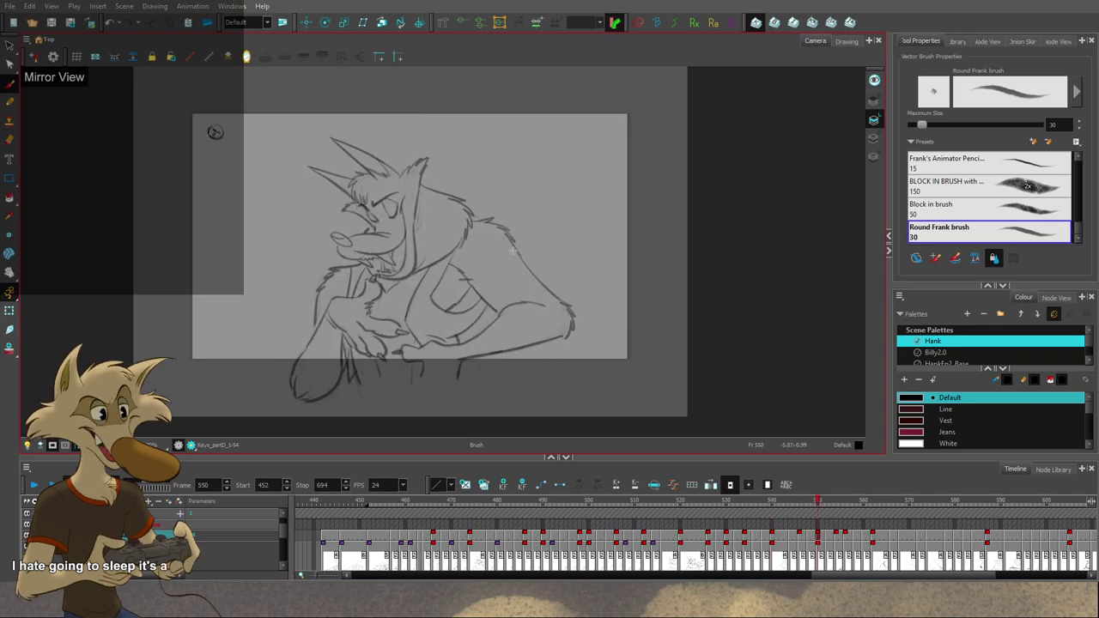
pyautogui.press('g')
pyautogui.press('g')
pyautogui.press('g')
pyautogui.press('g')
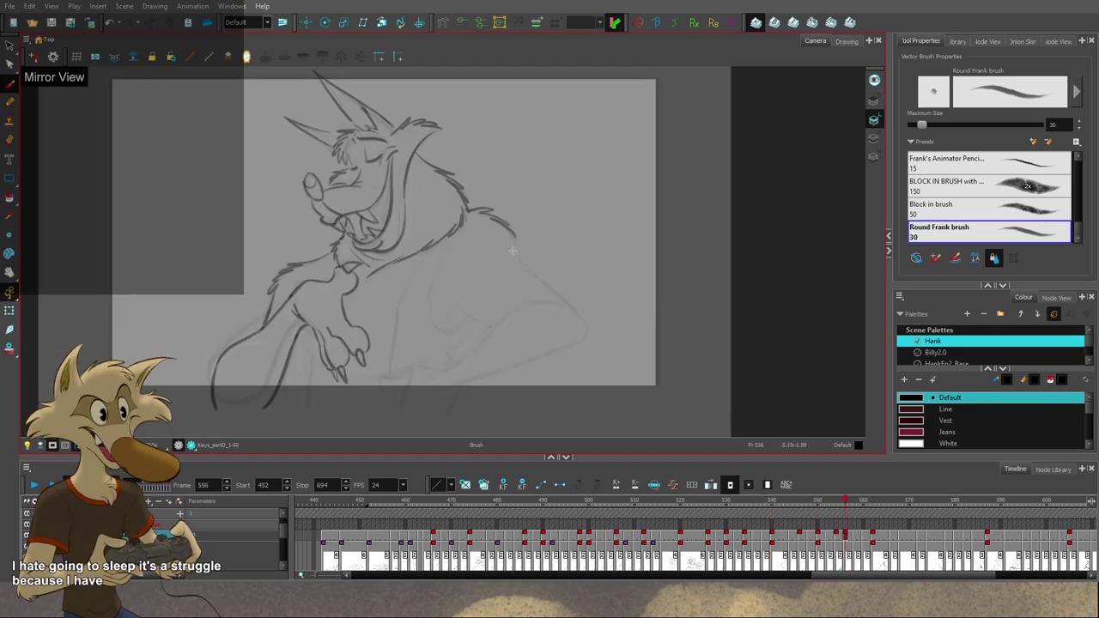
pyautogui.press('f')
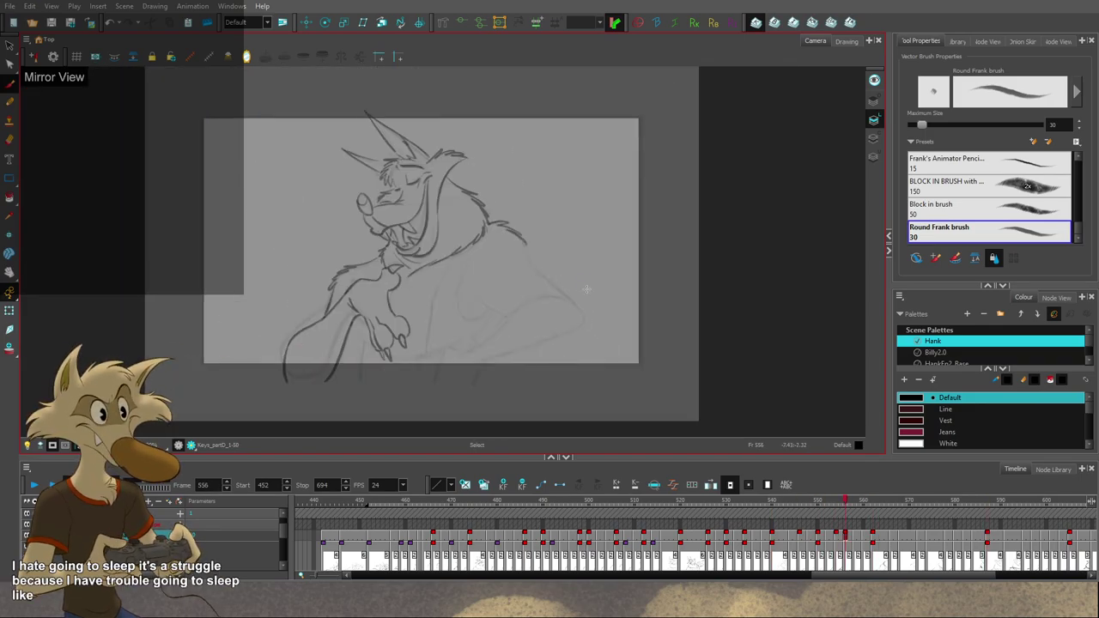
# Step: Compare the bent arm's rough at frame 556 with the same arm at frames 554 and 562
pyautogui.scroll(3, 587, 289)
pyautogui.press('f')
pyautogui.press('g')
pyautogui.press('g')
pyautogui.press('f')
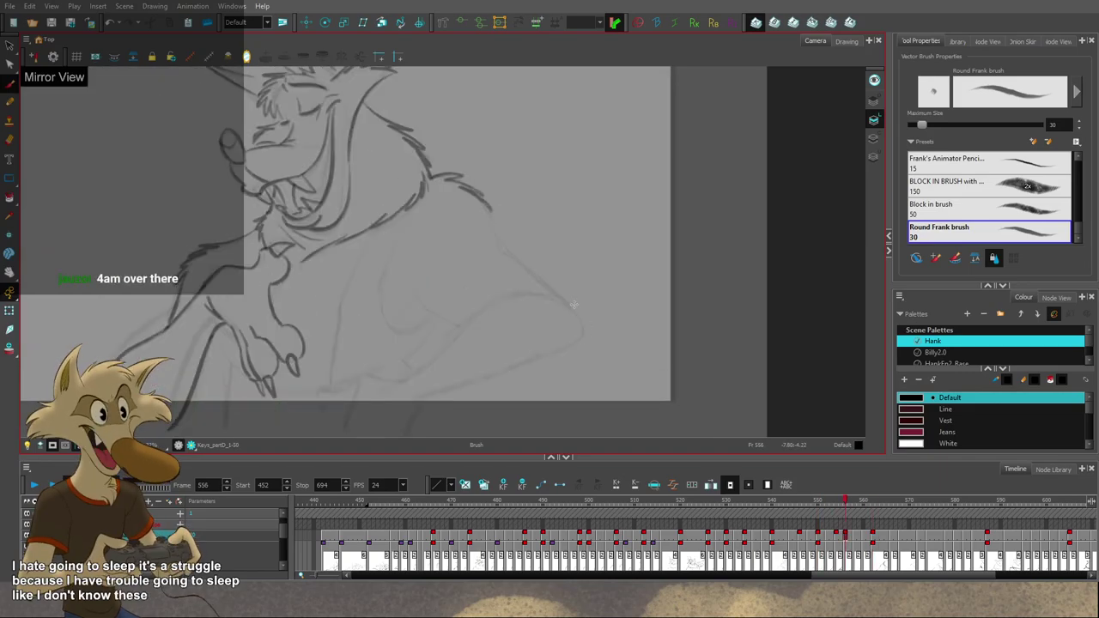
pyautogui.press('f')
pyautogui.press('f')
pyautogui.press('g')
pyautogui.press('g')
pyautogui.press('g')
pyautogui.press('f')
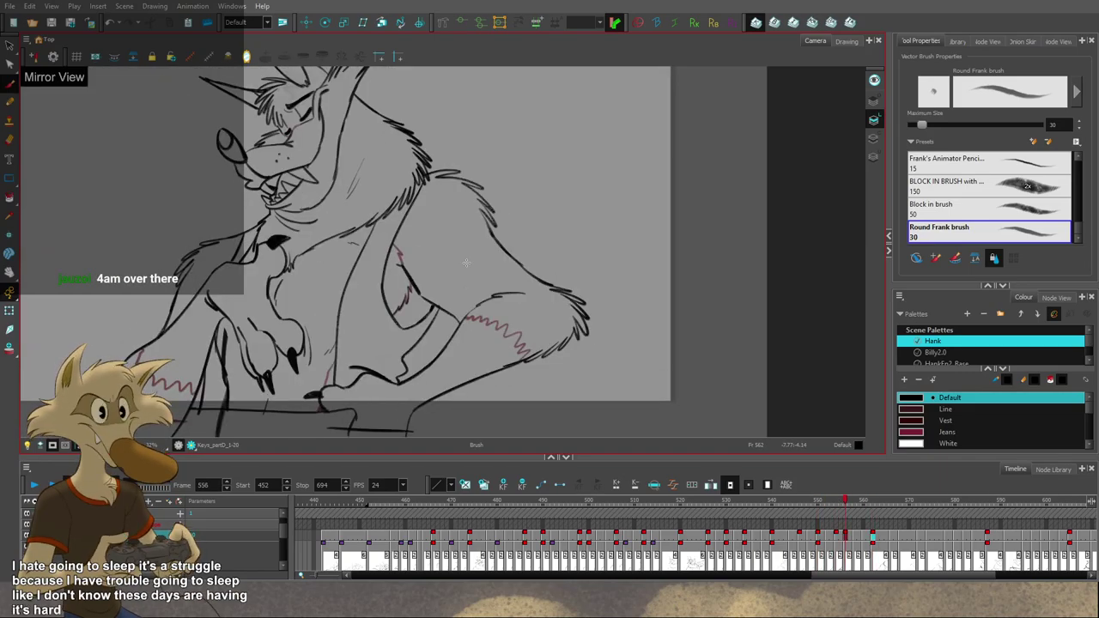
pyautogui.press('f')
pyautogui.press('g')
pyautogui.press('f')
pyautogui.press('g')
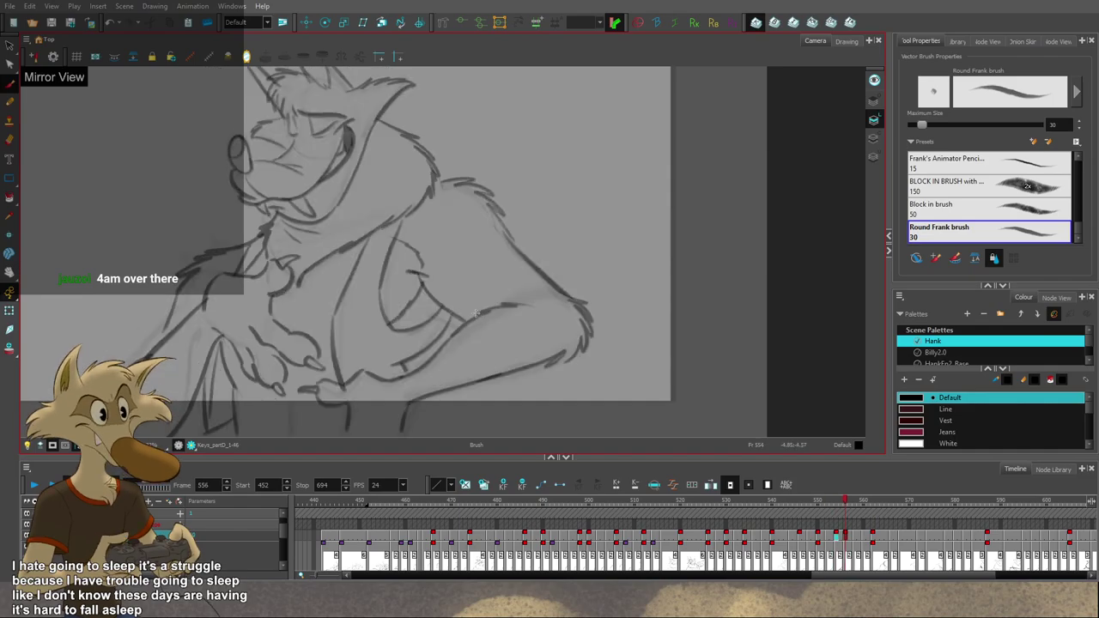
# Step: Draw the bent arm's inner upper-arm edge at frame 556, from the armpit down to the crook of the elbow
pyautogui.press('f')
pyautogui.moveTo(410, 268); pyautogui.dragTo(425, 294)
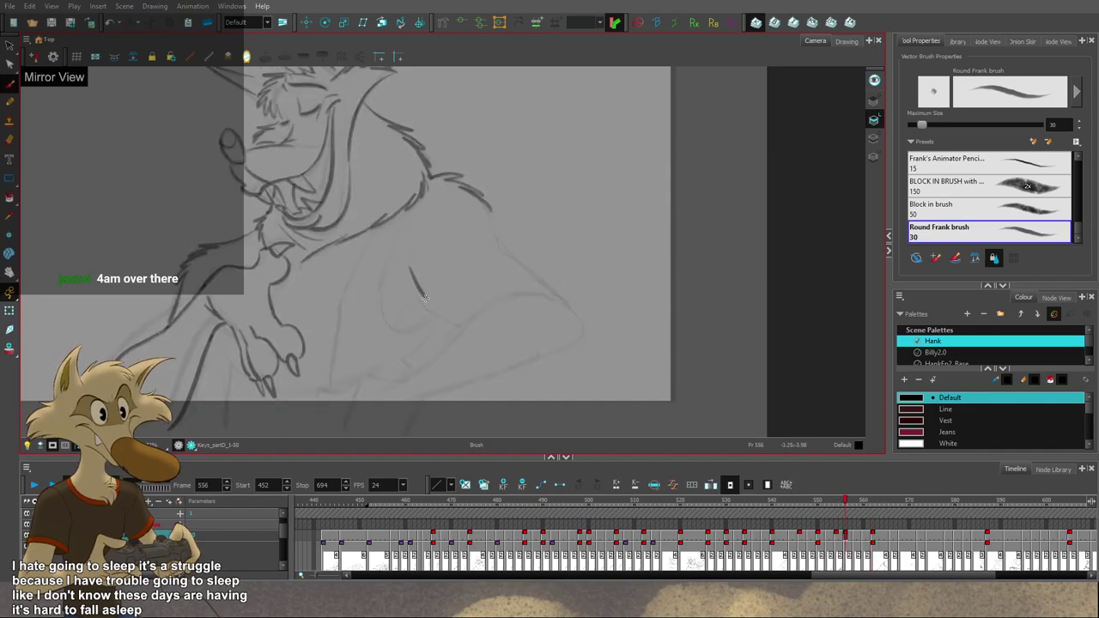
pyautogui.moveTo(508, 308); pyautogui.dragTo(518, 289)
pyautogui.press('g')
pyautogui.press('g')
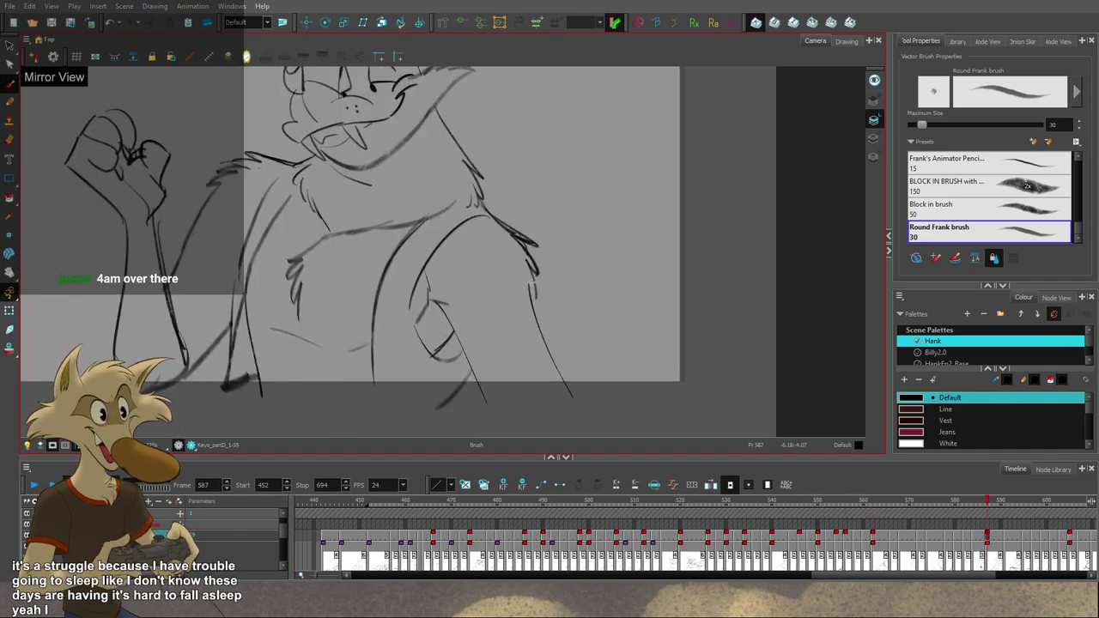
pyautogui.press('f')
pyautogui.press('f')
pyautogui.press('g')
pyautogui.press('f')
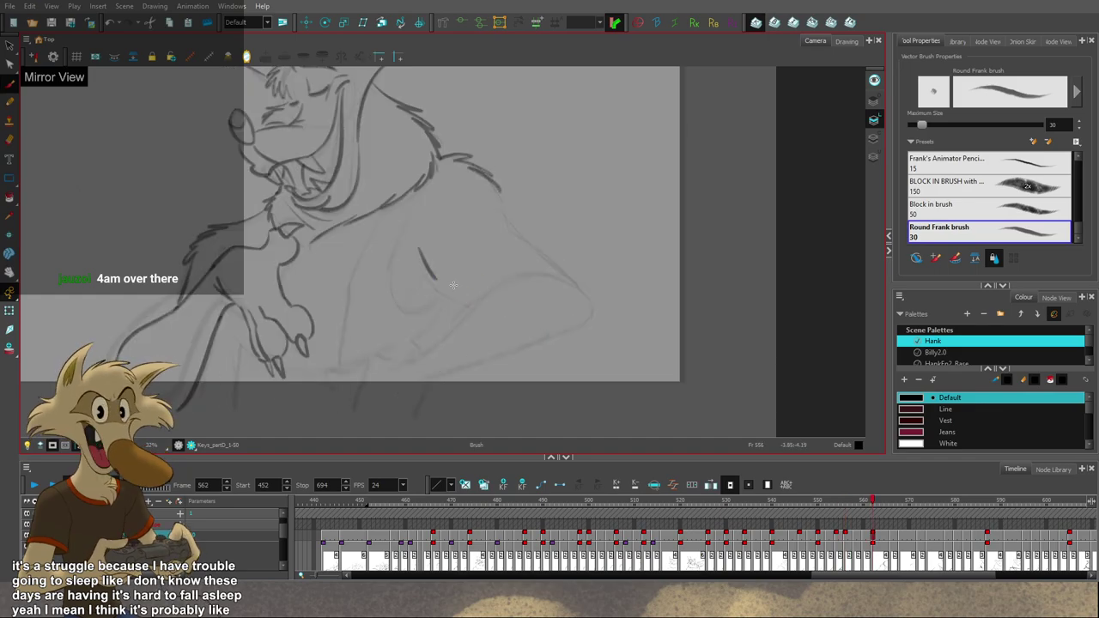
pyautogui.press('f')
pyautogui.moveTo(435, 277); pyautogui.dragTo(472, 302)
pyautogui.press('g')
pyautogui.press('f')
pyautogui.press('f')
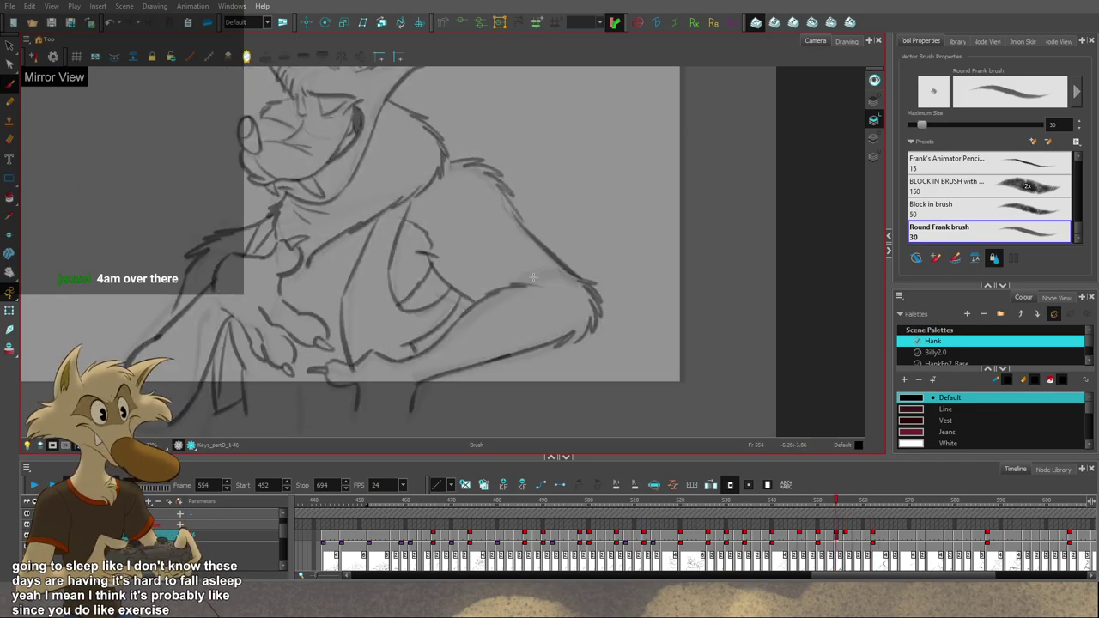
# Step: Add a short stroke at the crook of the elbow at frame 556 to start the resting forearm's inner edge
pyautogui.press('g')
pyautogui.press('g')
pyautogui.press('f')
pyautogui.press('g')
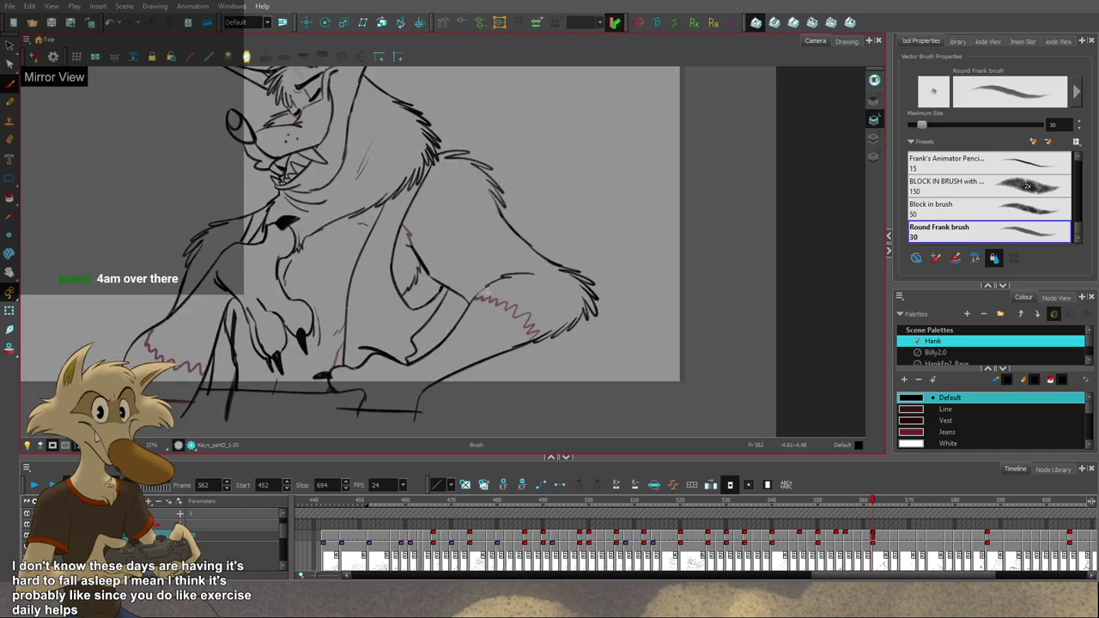
pyautogui.press('f')
pyautogui.press('g')
pyautogui.press('f')
pyautogui.moveTo(458, 323); pyautogui.dragTo(473, 303)
pyautogui.press('g')
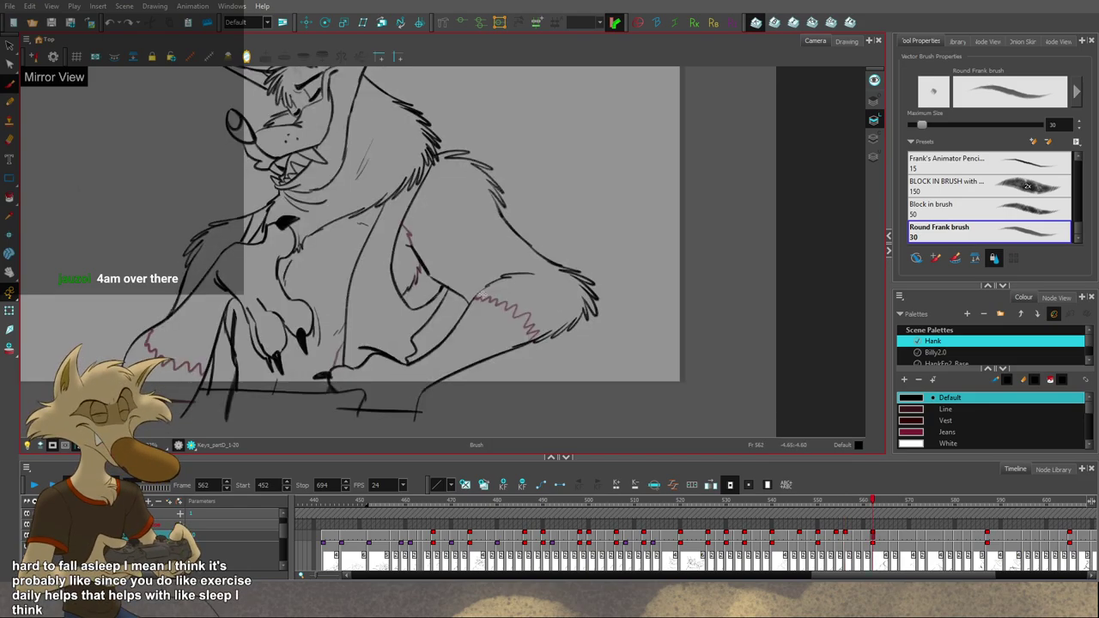
# Step: Compare the resting forearm and elbow crook at frame 556 with the keys from frame 550 to 562
pyautogui.press('f')
pyautogui.press('g')
pyautogui.press('f')
pyautogui.press('f')
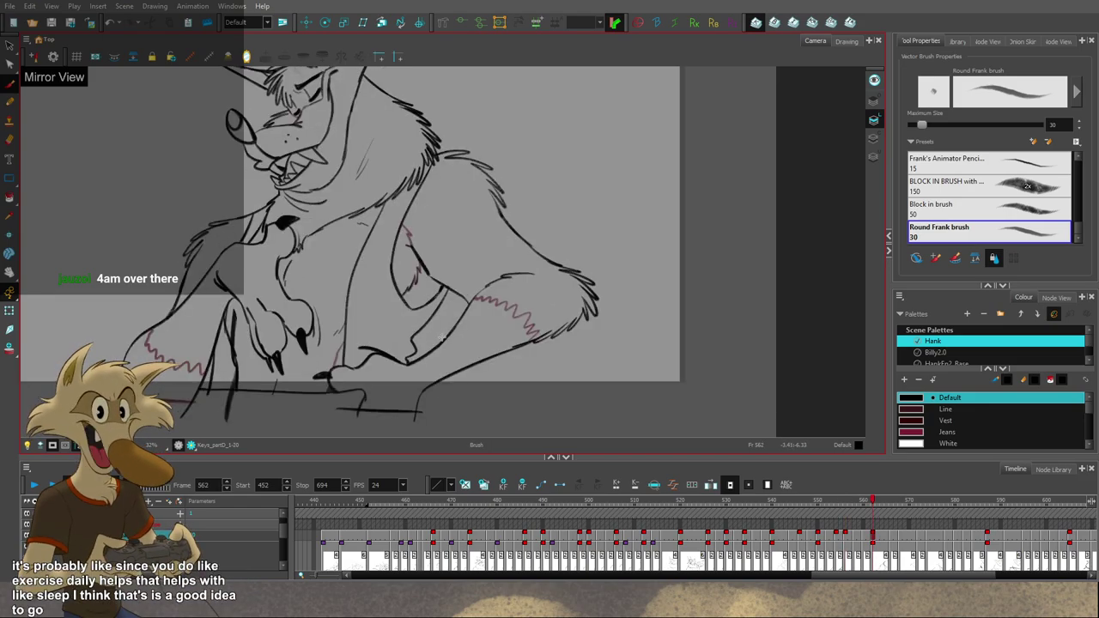
pyautogui.press('g')
pyautogui.press('f')
pyautogui.press('g')
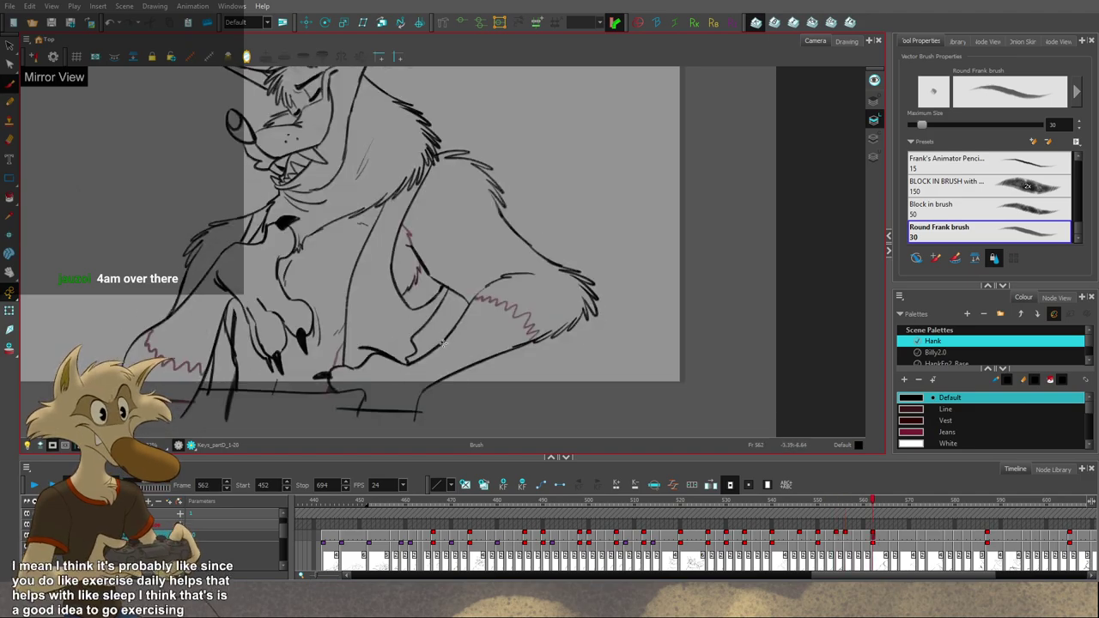
pyautogui.press('g')
pyautogui.press('f')
pyautogui.press('f')
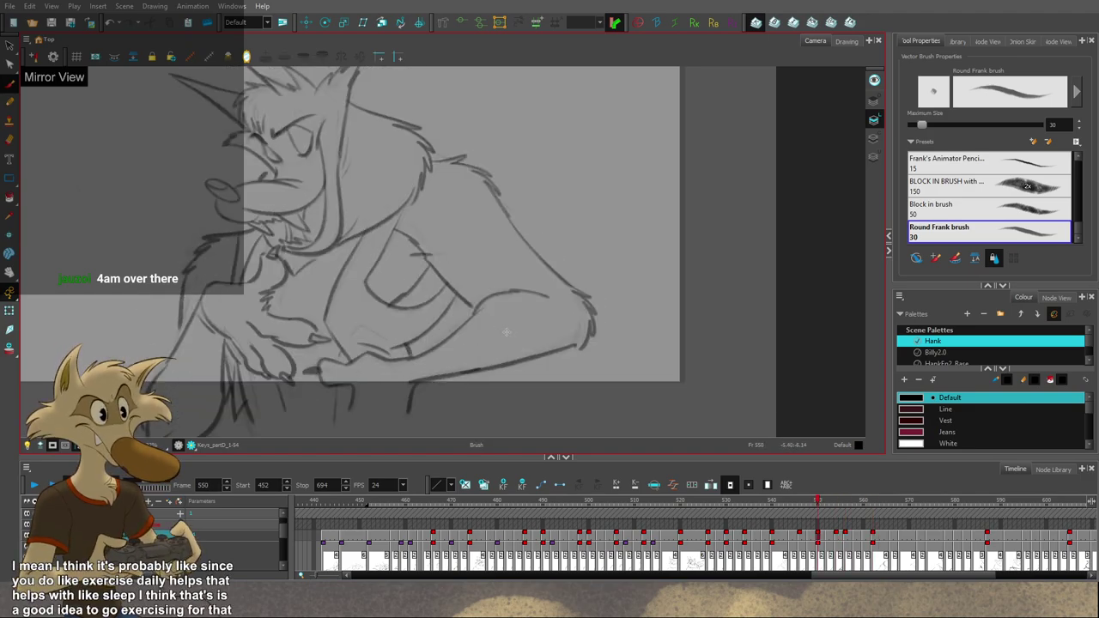
# Step: Compare the bent arm's elbow and outer contour across the keys from frame 550 to 562
pyautogui.press('g')
pyautogui.press('g')
pyautogui.press('g')
pyautogui.press('g')
pyautogui.press('f')
pyautogui.press('f')
pyautogui.press('f')
pyautogui.press('g')
pyautogui.press('g')
pyautogui.press('f')
pyautogui.press('f')
pyautogui.press('f')
pyautogui.press('f')
pyautogui.press('f')
pyautogui.press('f')
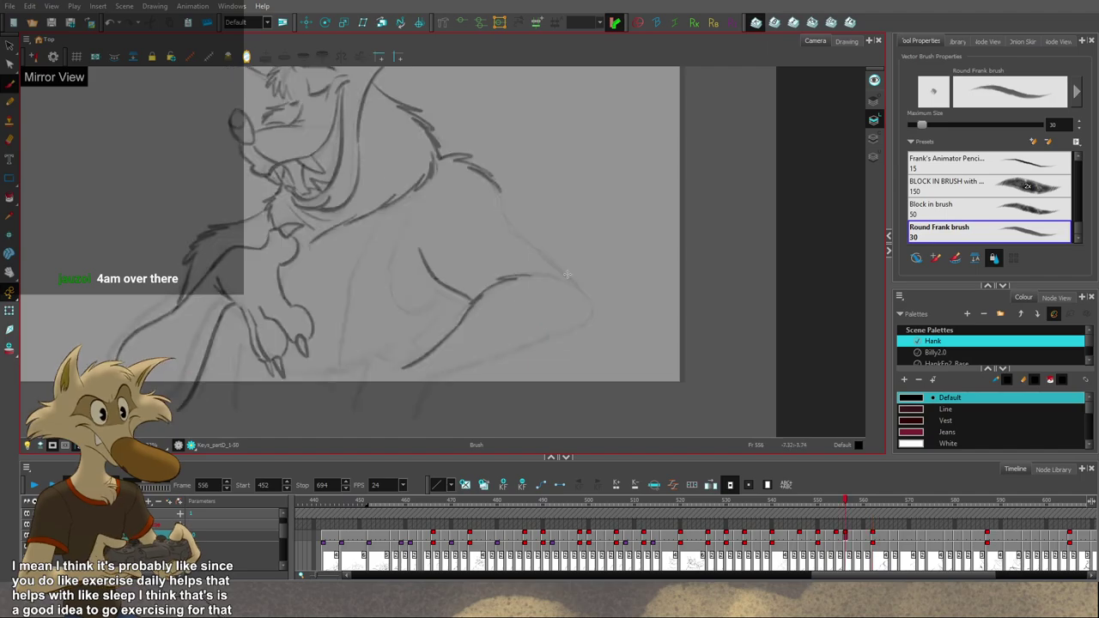
pyautogui.press('g')
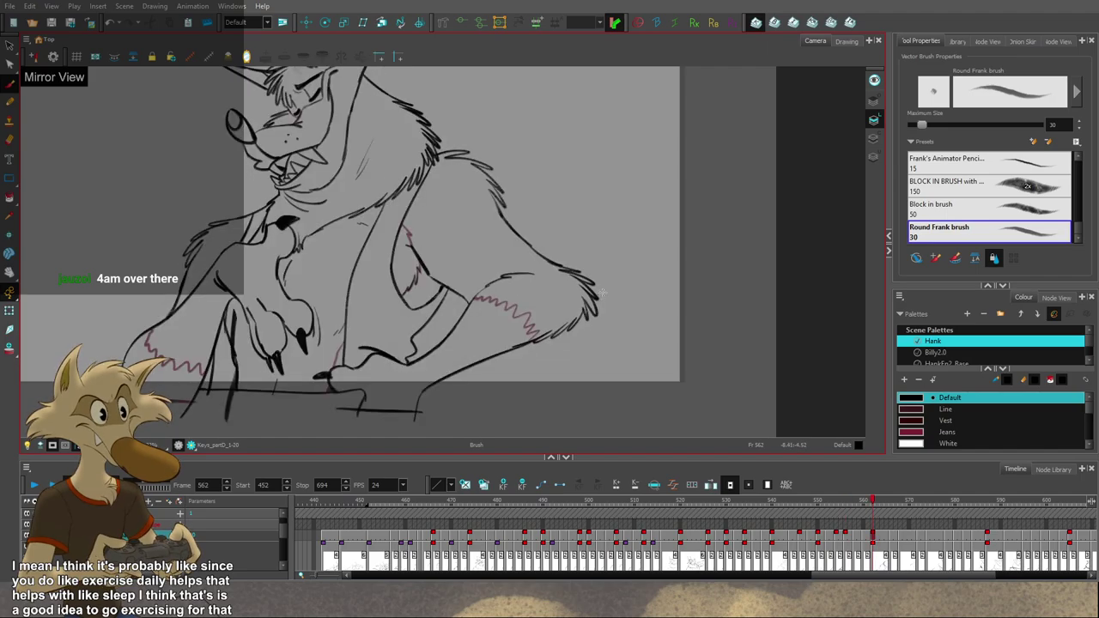
pyautogui.press('f')
pyautogui.press('g')
pyautogui.press('f')
# Step: Draw the bent arm's furry elbow tip at frame 556 and begin the forearm's underside
pyautogui.hotkey('ctrl', 'z')
pyautogui.hotkey('ctrl', 'z')
pyautogui.hotkey('ctrl', 'z')
pyautogui.moveTo(563, 271); pyautogui.dragTo(589, 277)
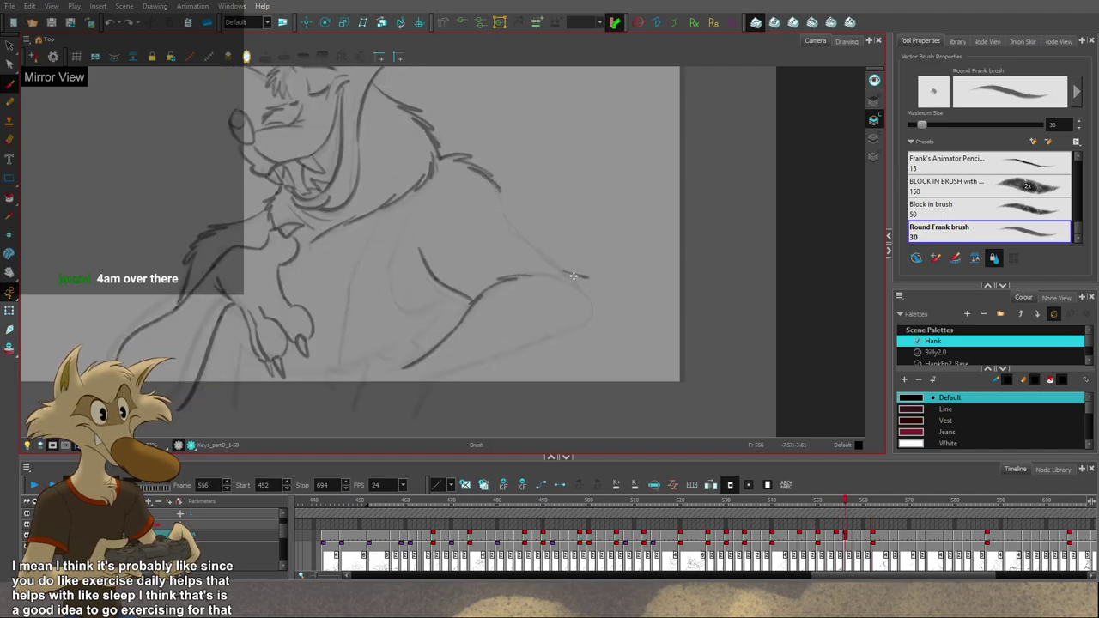
pyautogui.moveTo(583, 320); pyautogui.dragTo(559, 339)
pyautogui.press('g')
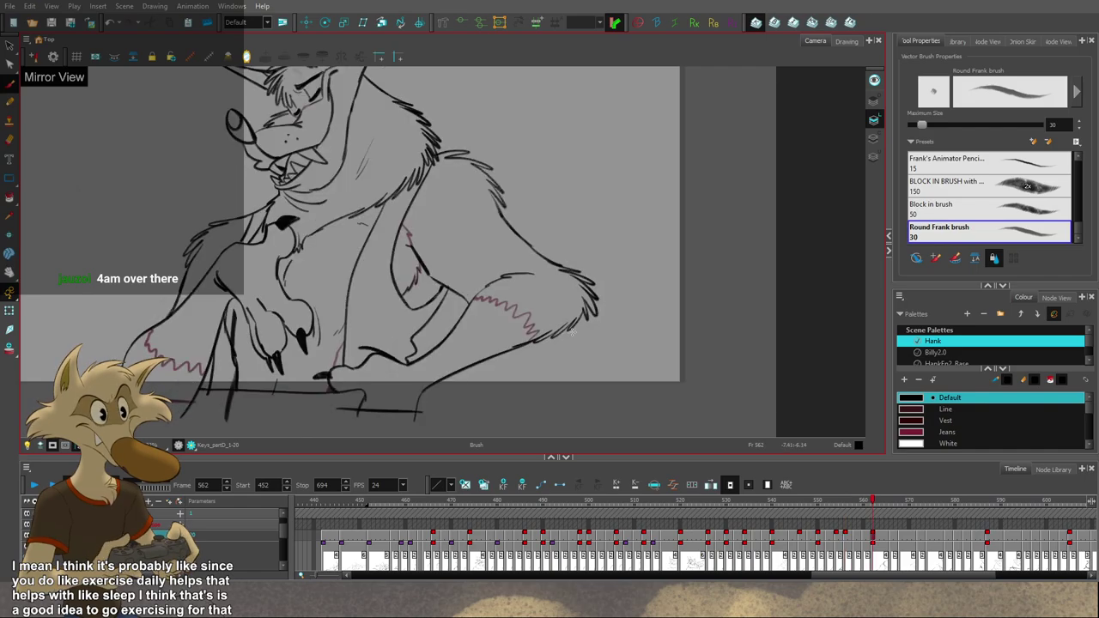
pyautogui.press('f')
pyautogui.press('g')
pyautogui.press('f')
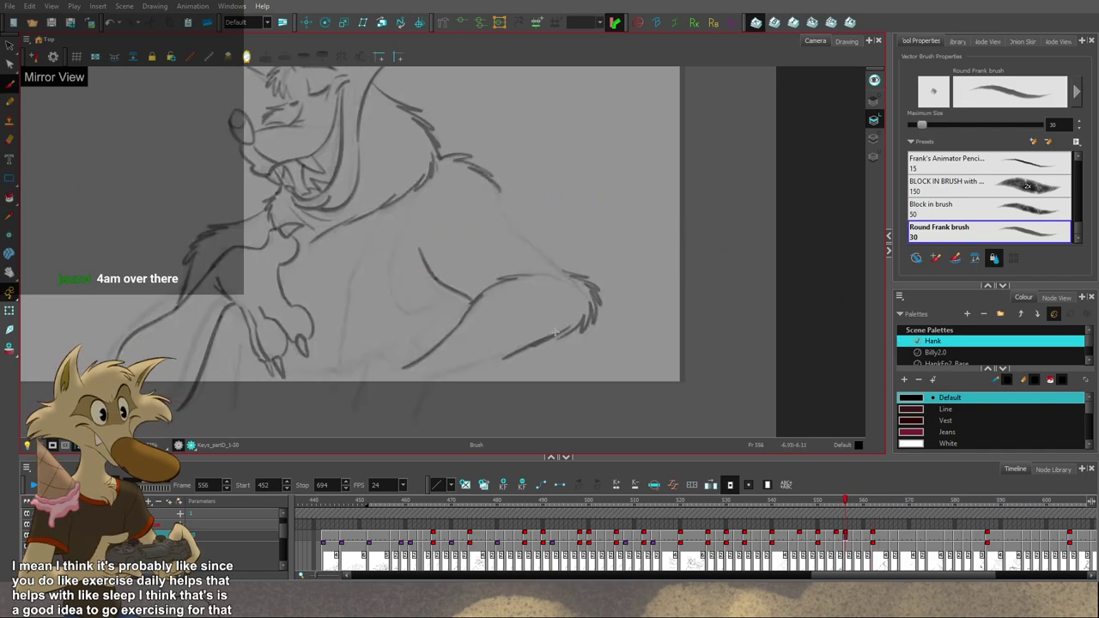
# Step: Extend the resting forearm's underside to the wrist at frame 556 and continue the edge down below the camera frame
pyautogui.press('g')
pyautogui.press('f')
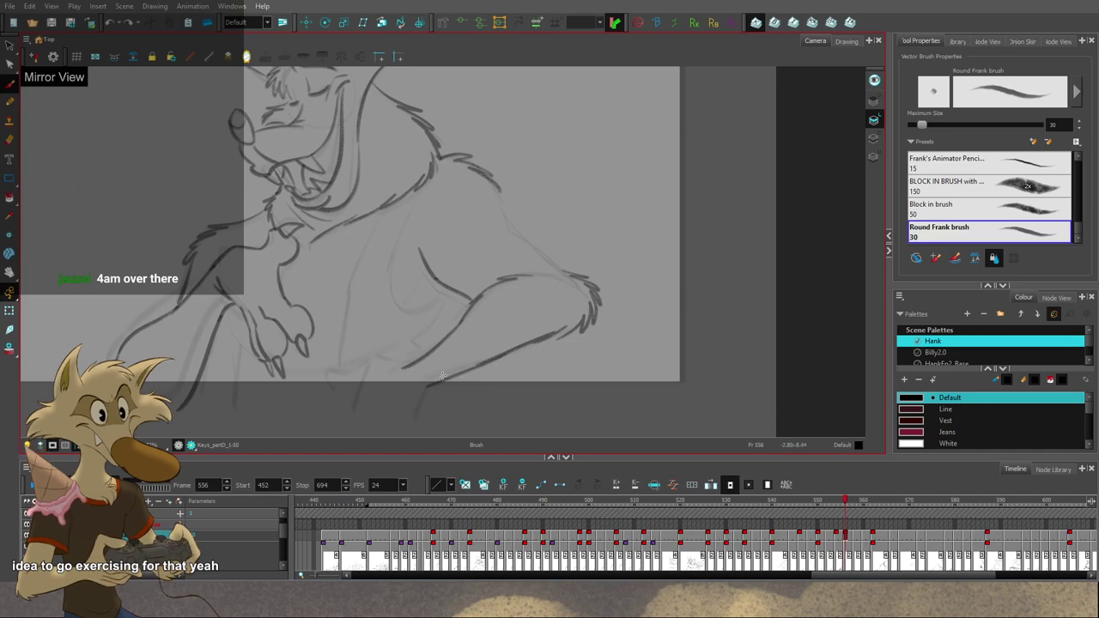
pyautogui.press('g')
pyautogui.press('f')
pyautogui.moveTo(416, 421); pyautogui.dragTo(429, 385)
pyautogui.press('g')
pyautogui.press('f')
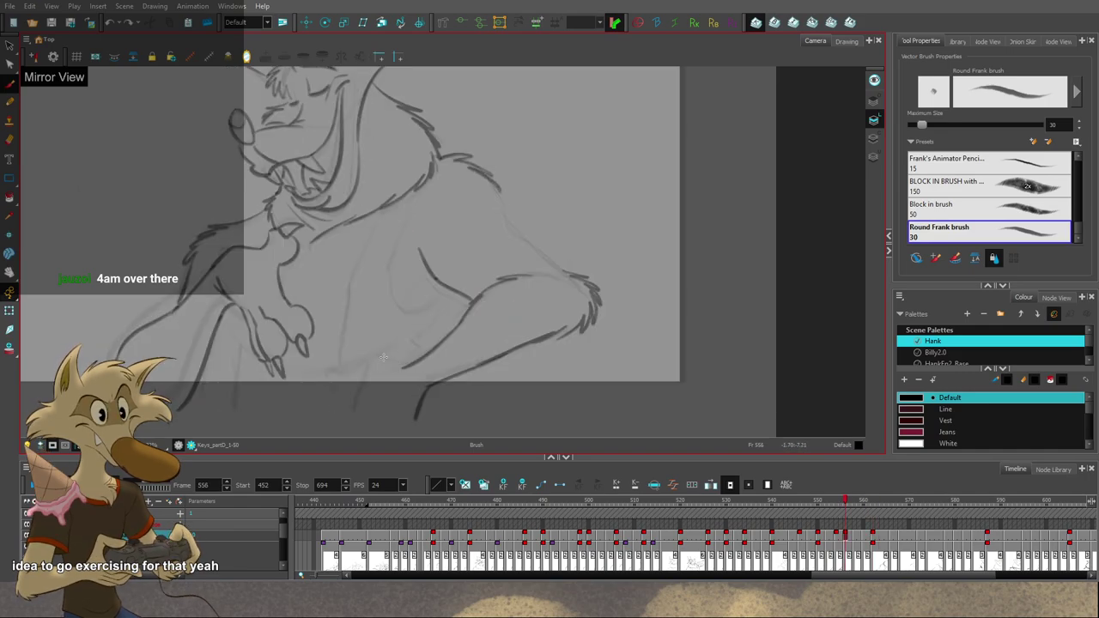
# Step: Draw the resting hand's upper contour at frame 556, from the wrist bump to the rounded thumb tip
pyautogui.press('g')
pyautogui.press('f')
pyautogui.press('g')
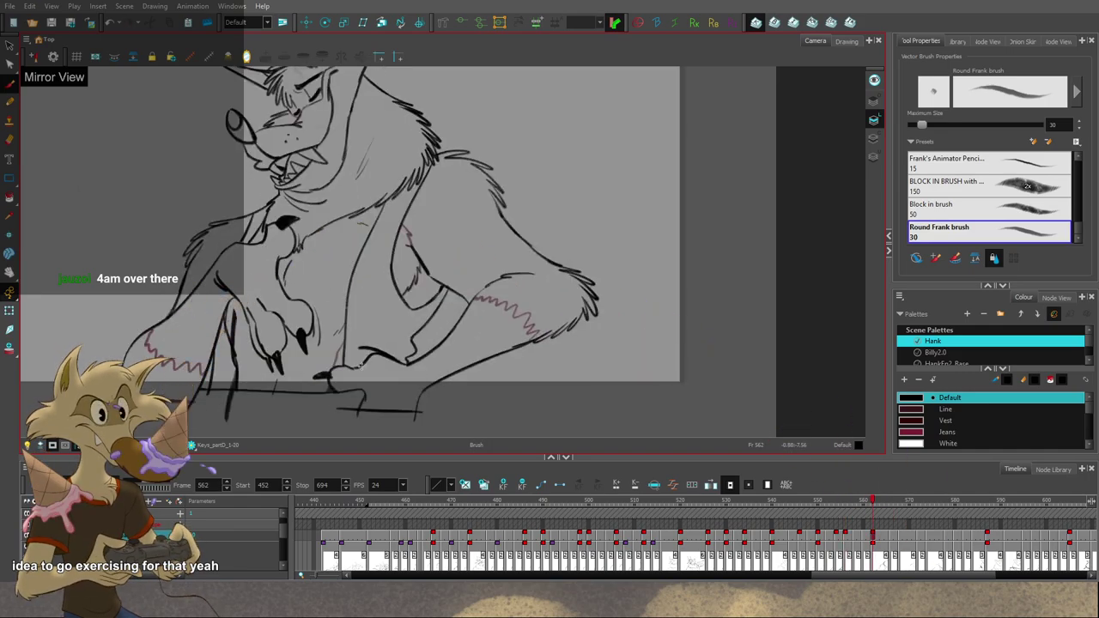
pyautogui.press('f')
pyautogui.press('g')
pyautogui.press('f')
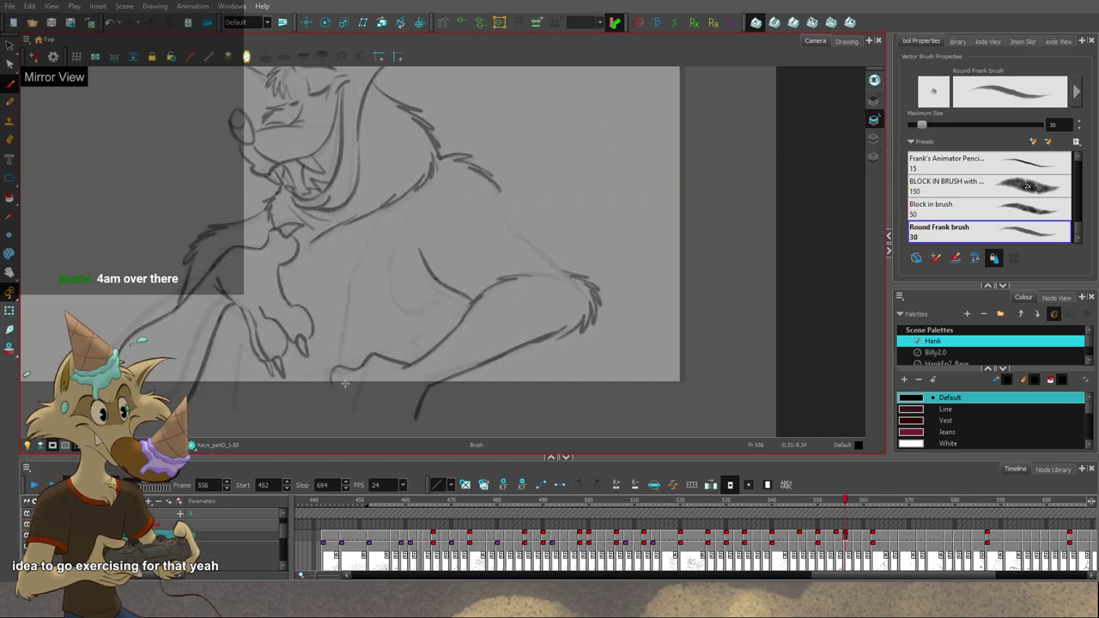
pyautogui.press('g')
pyautogui.press('f')
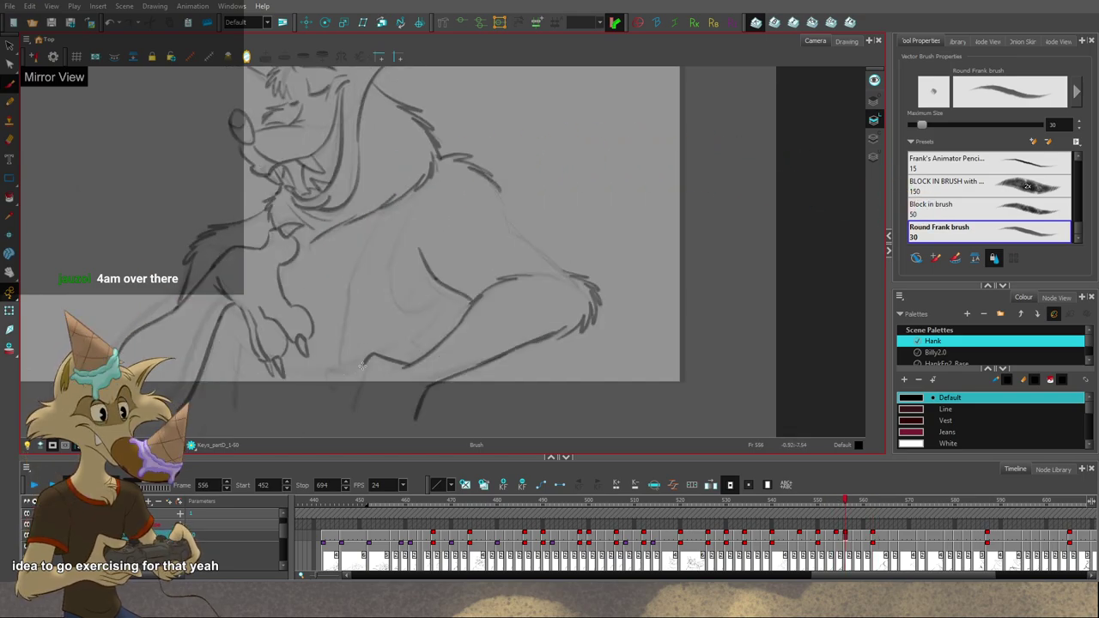
pyautogui.press('g')
pyautogui.press('f')
pyautogui.press('g')
pyautogui.press('f')
pyautogui.press('g')
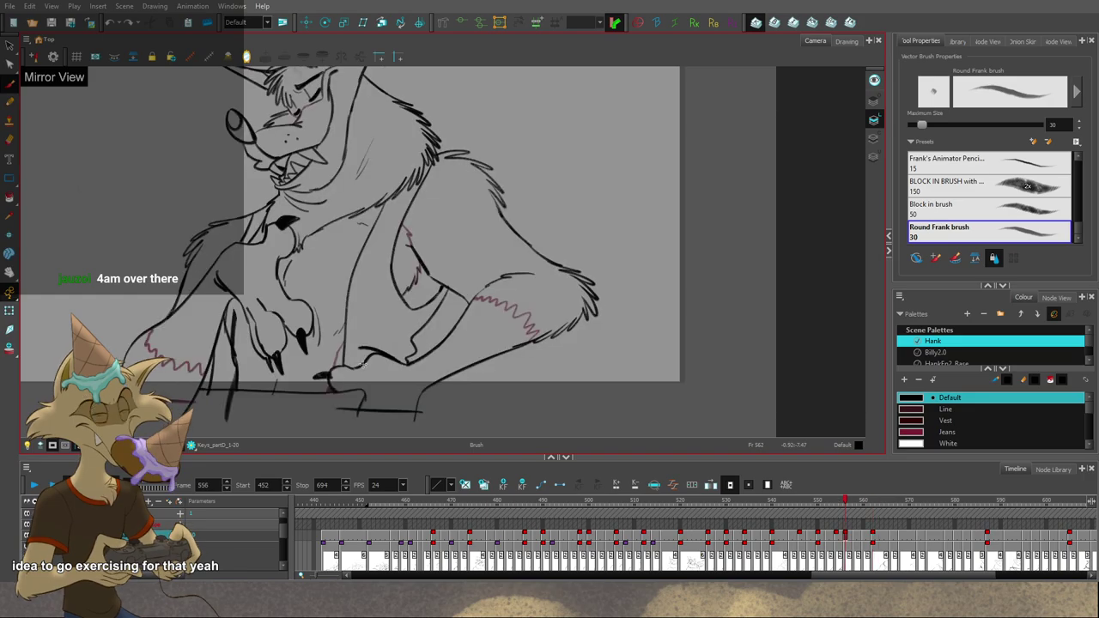
pyautogui.press('f')
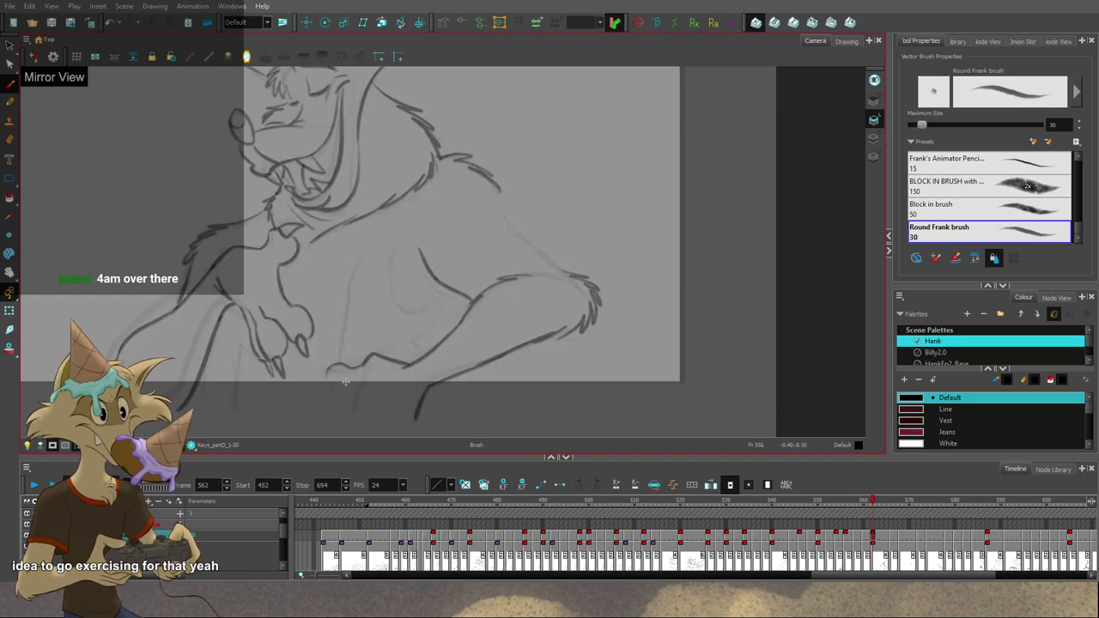
# Step: Draw the pointed claw at the tip of the resting hand's thumb at frame 556
pyautogui.press('f')
pyautogui.press('g')
pyautogui.press('f')
pyautogui.press('f')
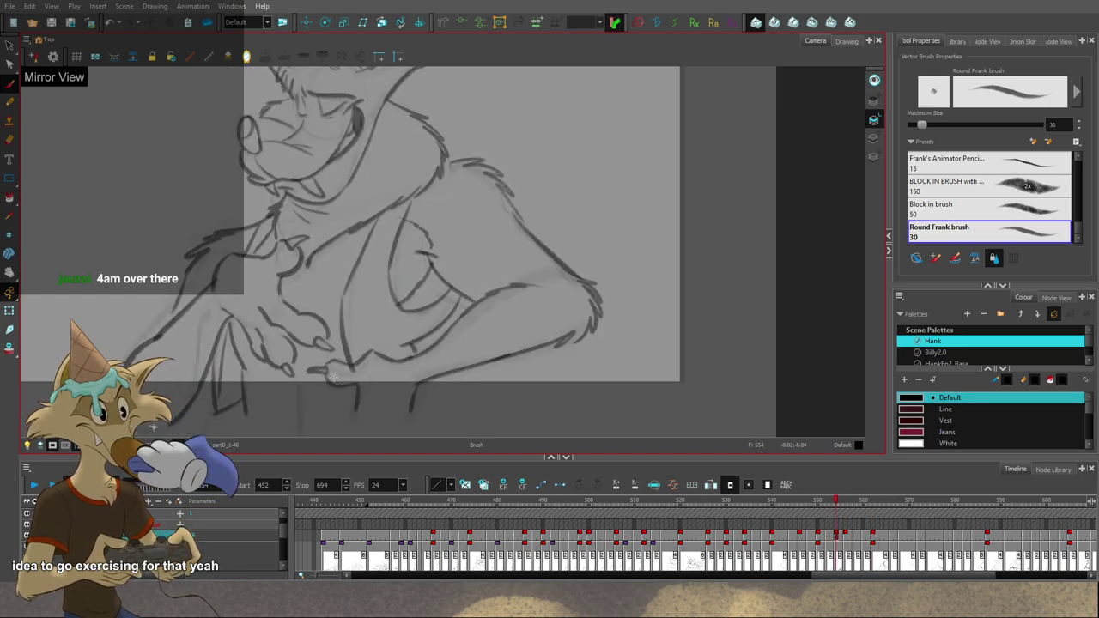
pyautogui.press('g')
pyautogui.press('f')
pyautogui.press('g')
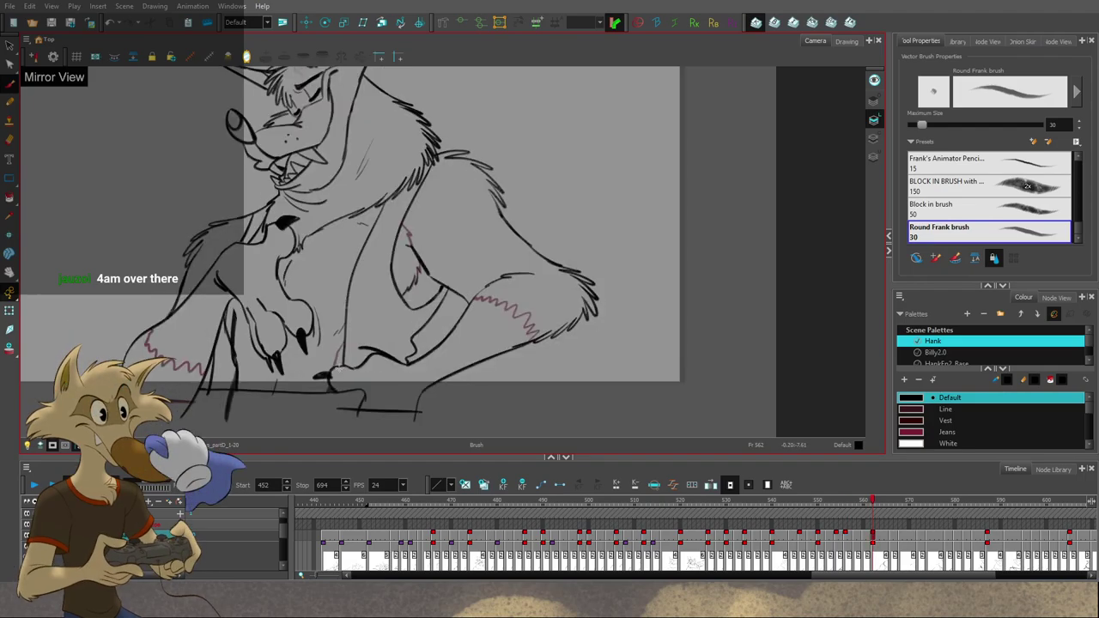
pyautogui.press('f')
pyautogui.press('g')
pyautogui.press('f')
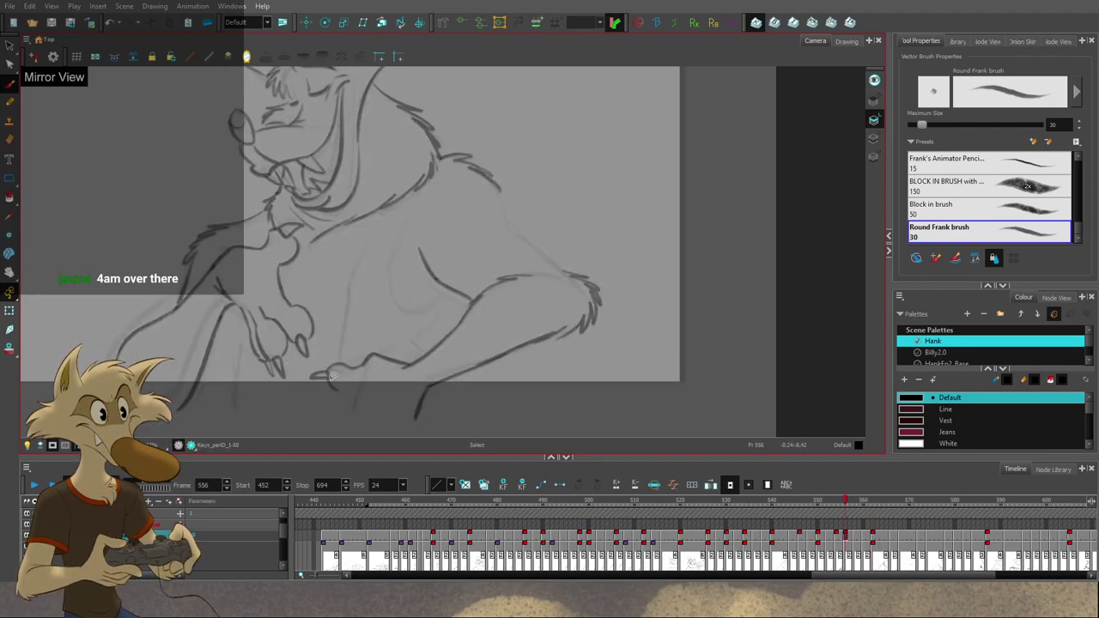
# Step: Draw the thumb's underside at frame 556 and curve the resting hand's inner edge downward
pyautogui.hotkey('alt', 'b')
pyautogui.press('g')
pyautogui.press('f')
pyautogui.press('g')
pyautogui.press('f')
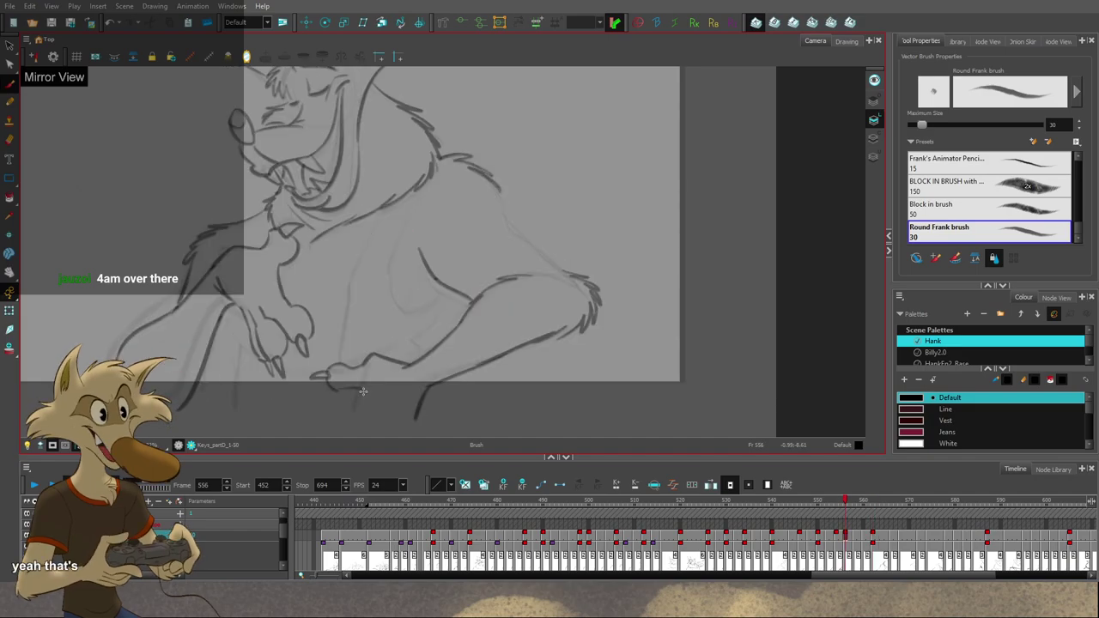
pyautogui.press('g')
pyautogui.press('f')
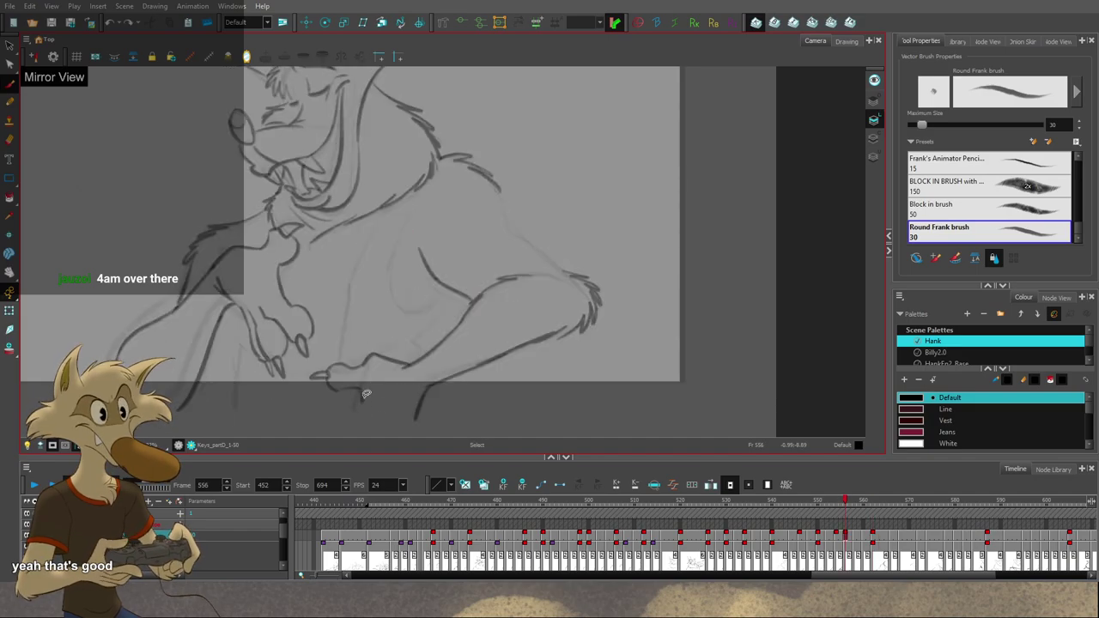
# Step: Close off the resting hand at frame 556 with a straight baseline below the camera frame, and save the scene
pyautogui.press('g')
pyautogui.press('f')
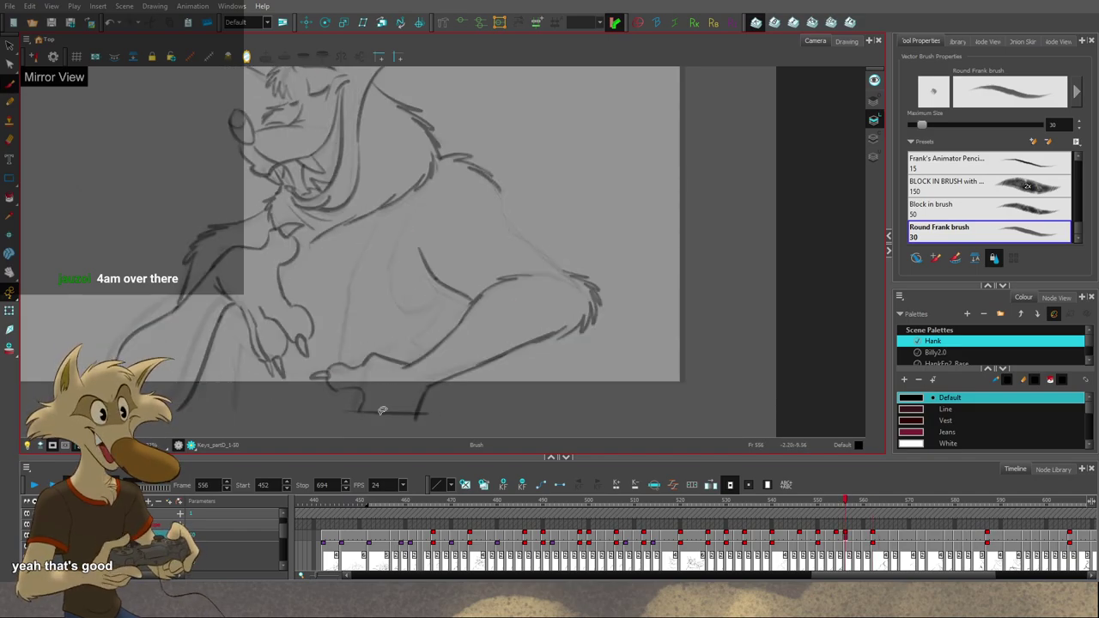
pyautogui.moveTo(479, 393); pyautogui.dragTo(525, 388)
pyautogui.press('g')
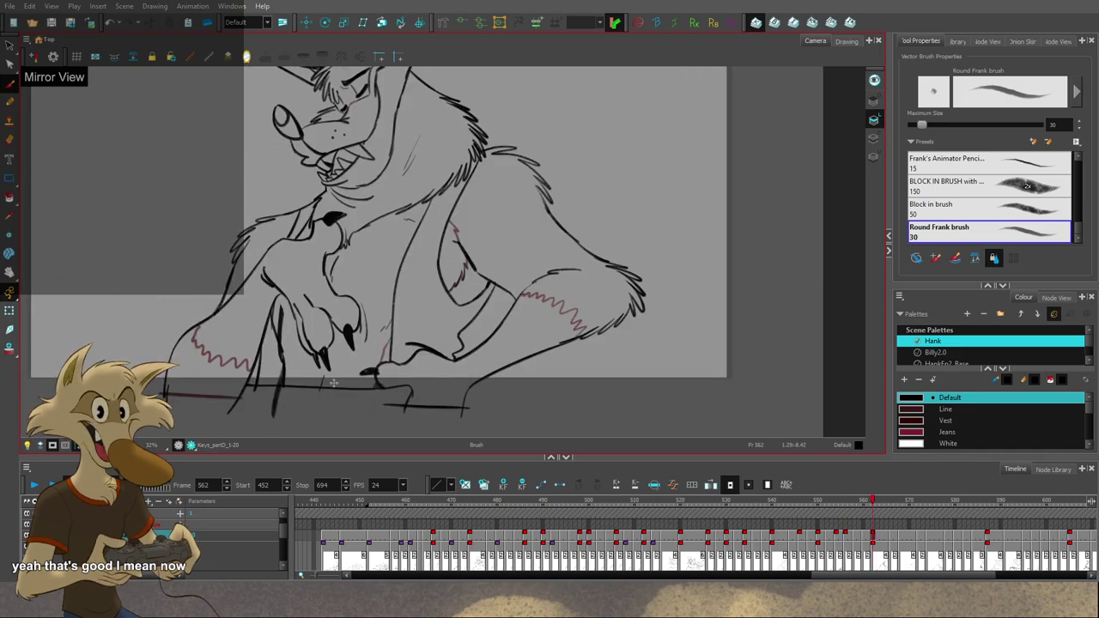
pyautogui.press('f')
pyautogui.moveTo(345, 381); pyautogui.dragTo(376, 382)
pyautogui.hotkey('ctrl', 's')
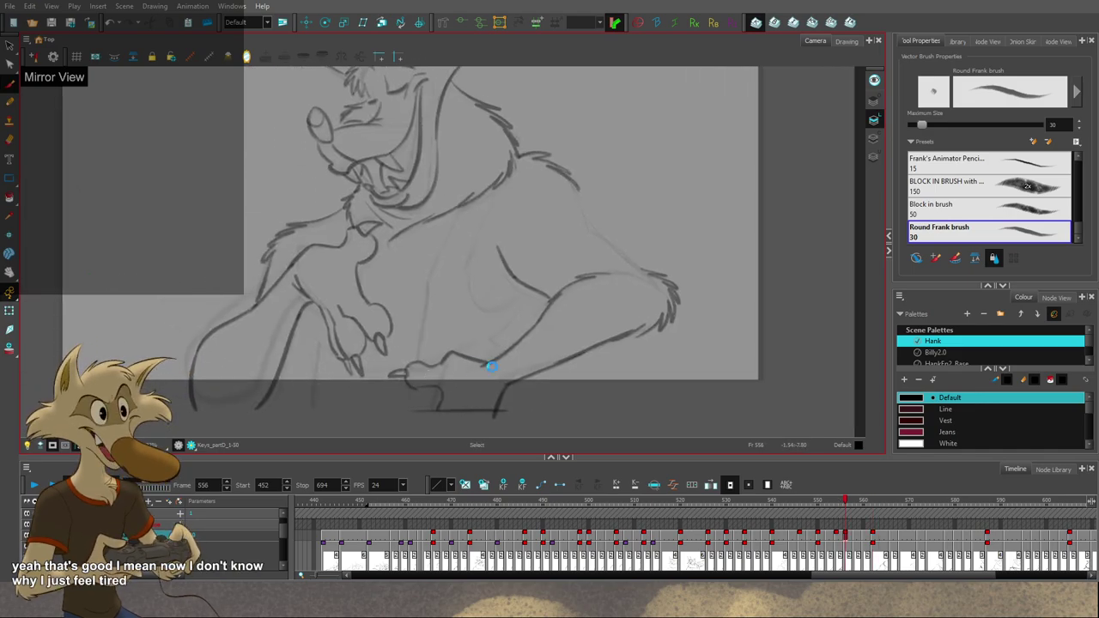
# Step: Compare the waist area inside the bent arm at frame 556 with frames 554 and 562
pyautogui.moveTo(572, 343); pyautogui.dragTo(592, 346)
pyautogui.press('g')
pyautogui.press('f')
pyautogui.press('f')
pyautogui.press('g')
pyautogui.press('g')
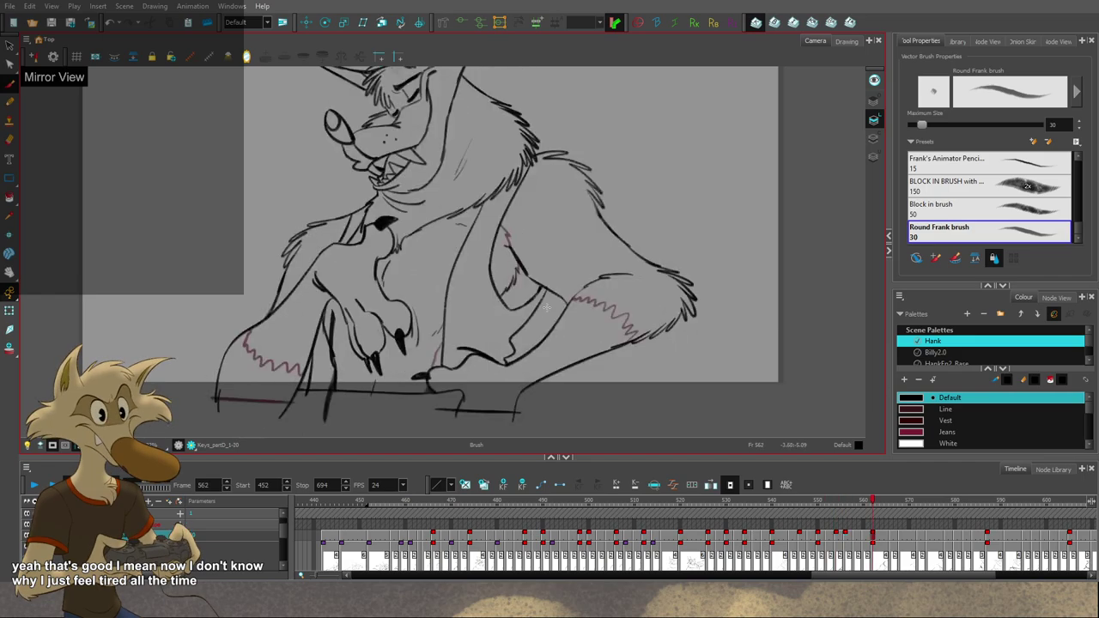
pyautogui.press('f')
pyautogui.press('f')
pyautogui.press('g')
pyautogui.press('g')
pyautogui.press('f')
pyautogui.press('f')
pyautogui.press('g')
pyautogui.press('g')
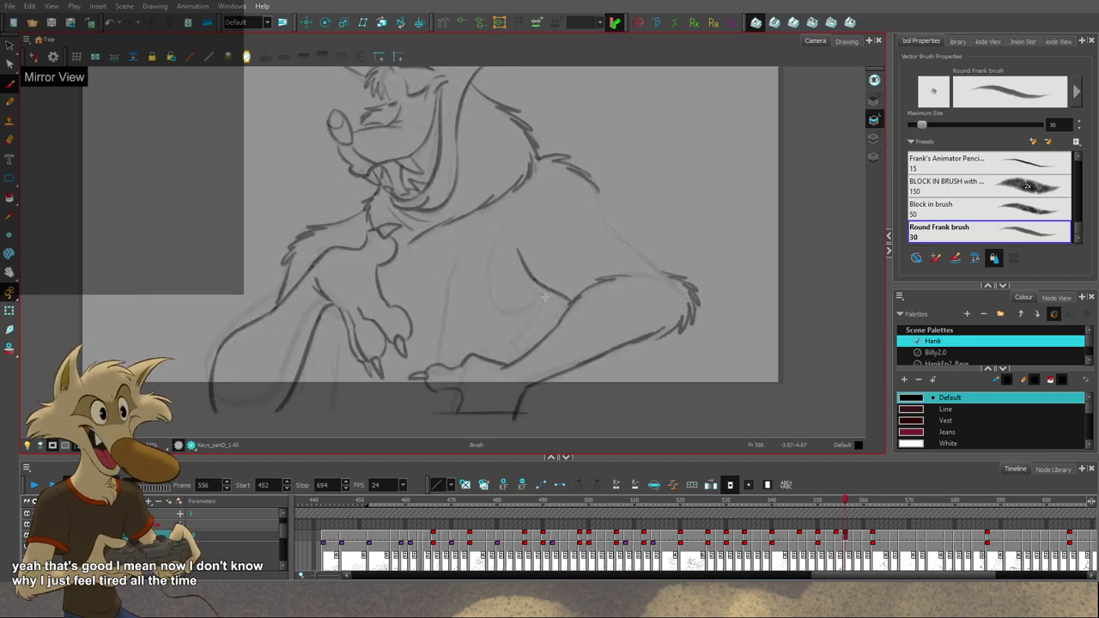
# Step: Draw the waist edge inside the bent arm at frame 556, from the elbow crook to a small notch above the wrist
pyautogui.press('f')
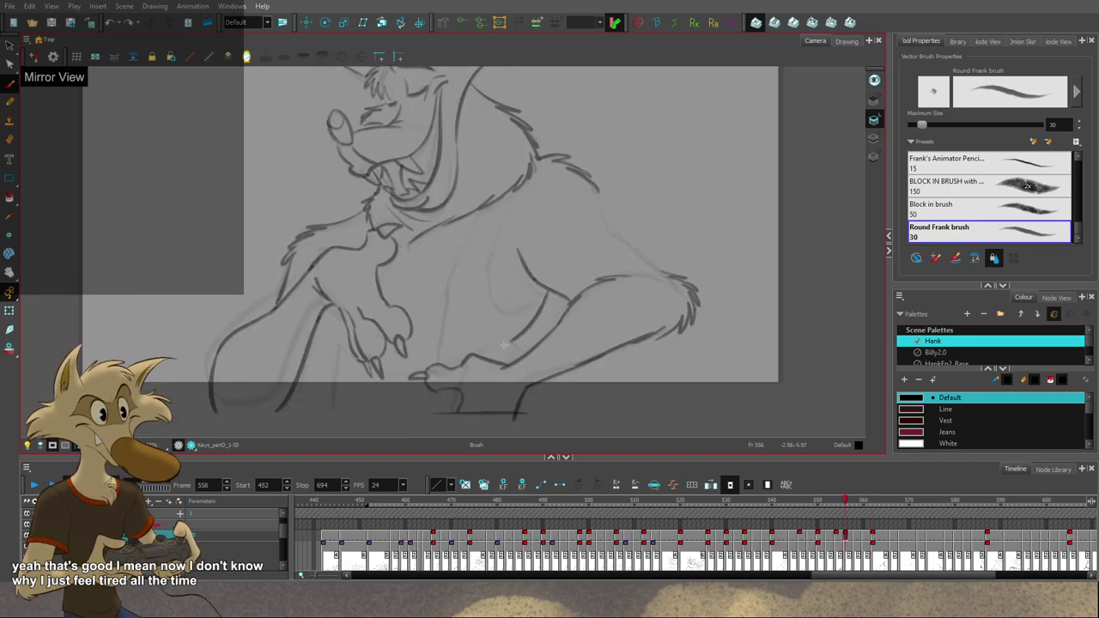
pyautogui.press('f')
pyautogui.press('g')
pyautogui.press('g')
pyautogui.press('g')
pyautogui.press('g')
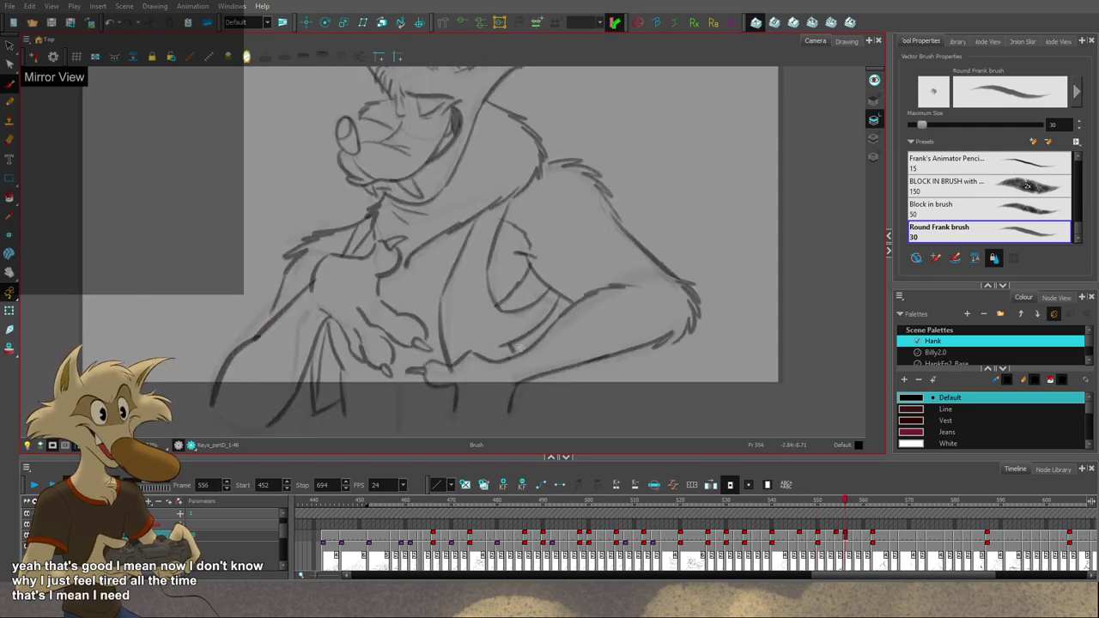
pyautogui.press('f')
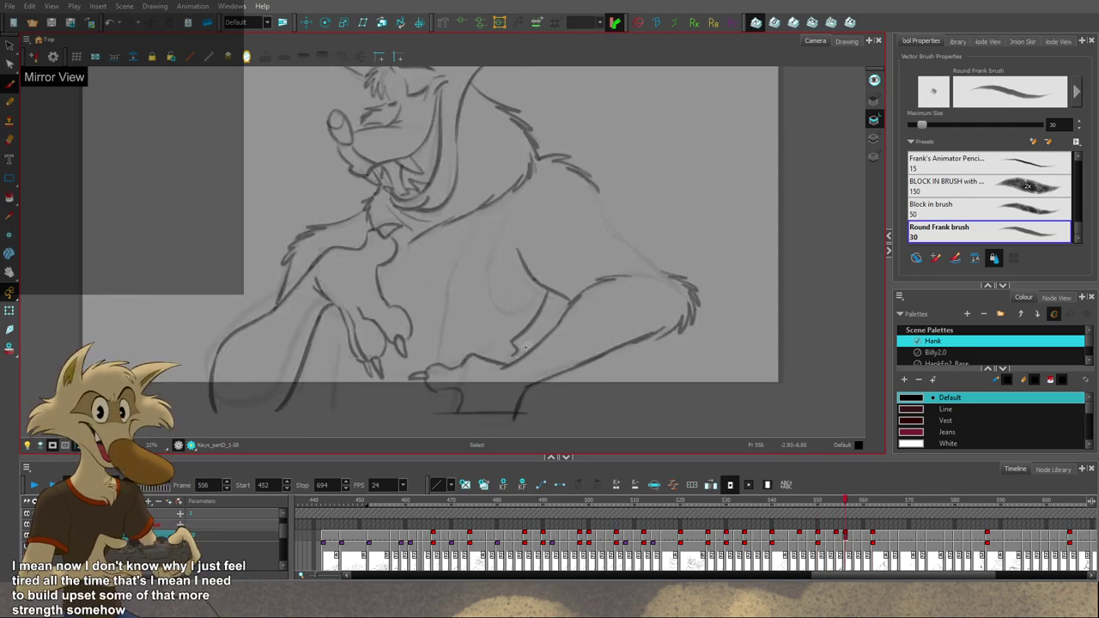
# Step: Compare the resting forearm and waist edge at frame 556 with the same lines at frames 554 and 562
pyautogui.moveTo(566, 354); pyautogui.dragTo(572, 363)
pyautogui.press('f')
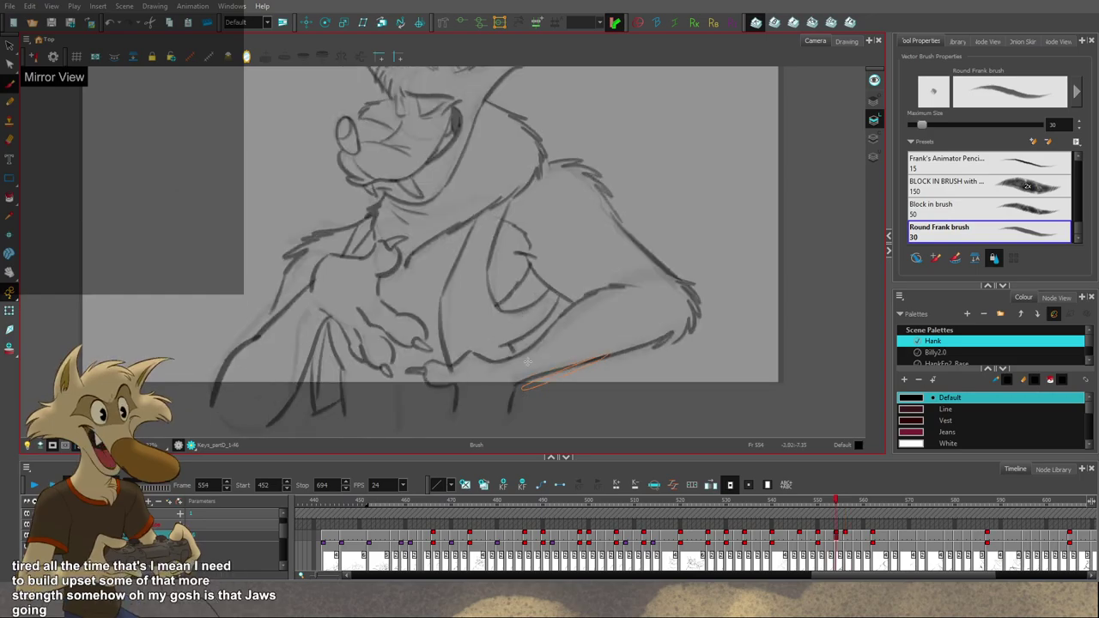
pyautogui.press('g')
pyautogui.press('g')
pyautogui.press('f')
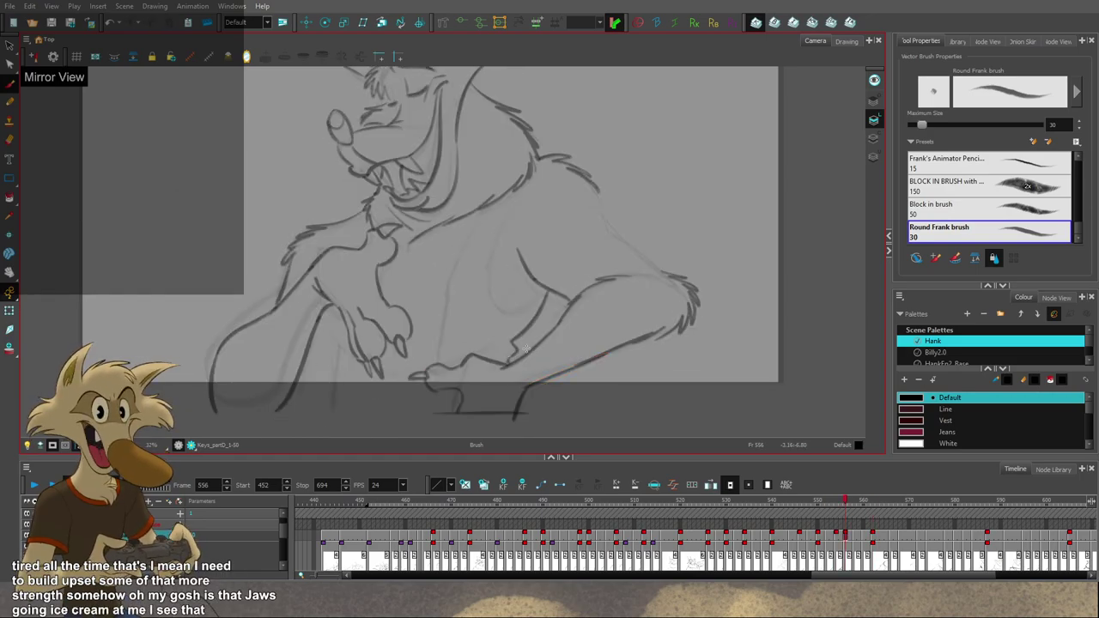
pyautogui.press('g')
pyautogui.press('f')
pyautogui.press('f')
pyautogui.press('g')
pyautogui.press('g')
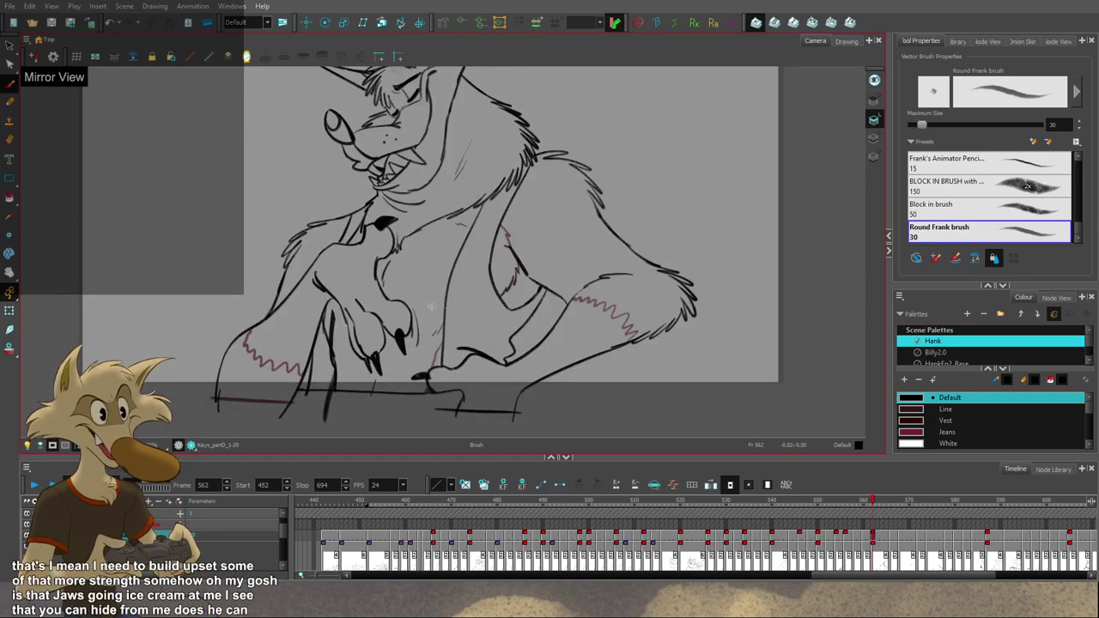
# Step: Replace the long line descending beneath the raised forearm at frame 562 with a new one angled toward the claws
pyautogui.keyDown('ctrl'); pyautogui.click(332, 367); pyautogui.keyUp('ctrl')
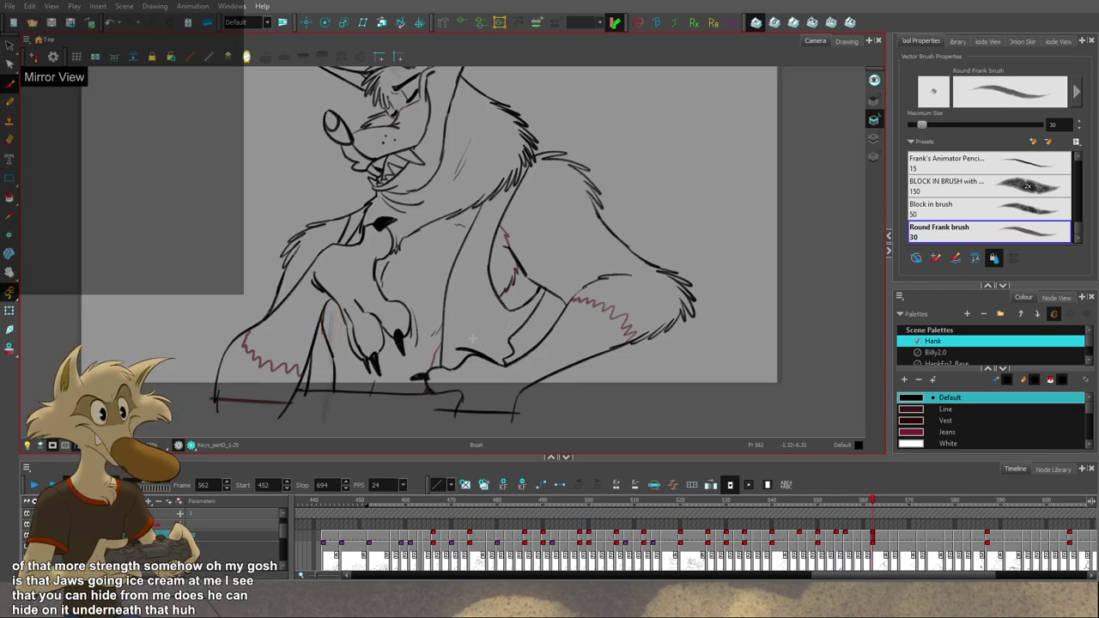
pyautogui.press('f')
pyautogui.press('g')
pyautogui.press('f')
pyautogui.press('g')
# Step: Draw the matching line at frame 556, descending from beneath the raised forearm beside the hanging claws
pyautogui.press('f')
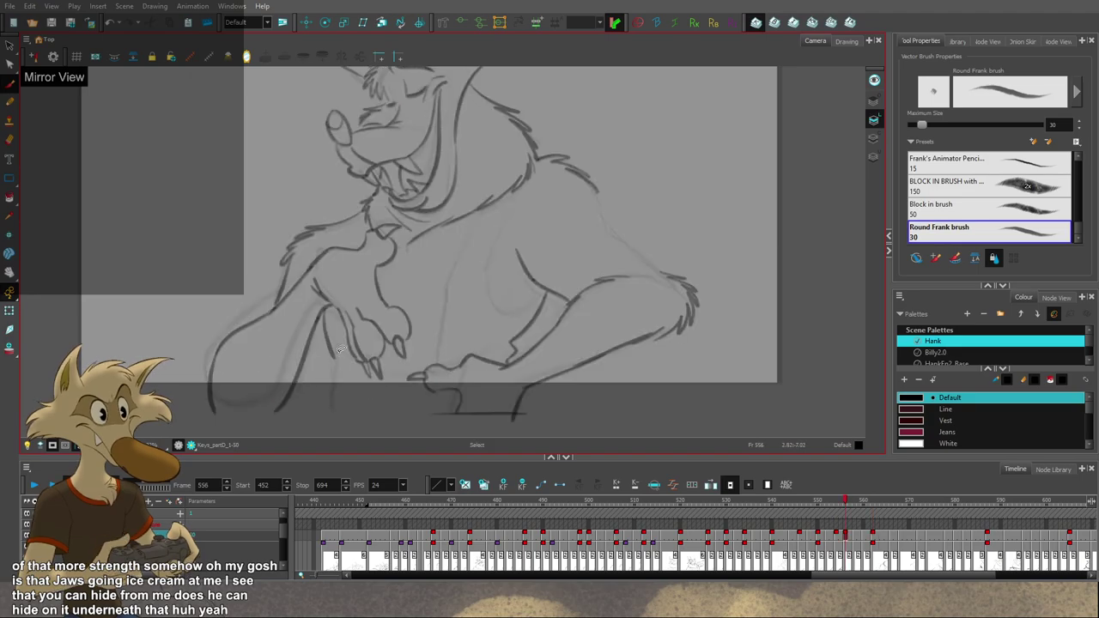
pyautogui.press('f')
pyautogui.press('g')
pyautogui.press('g')
pyautogui.press('f')
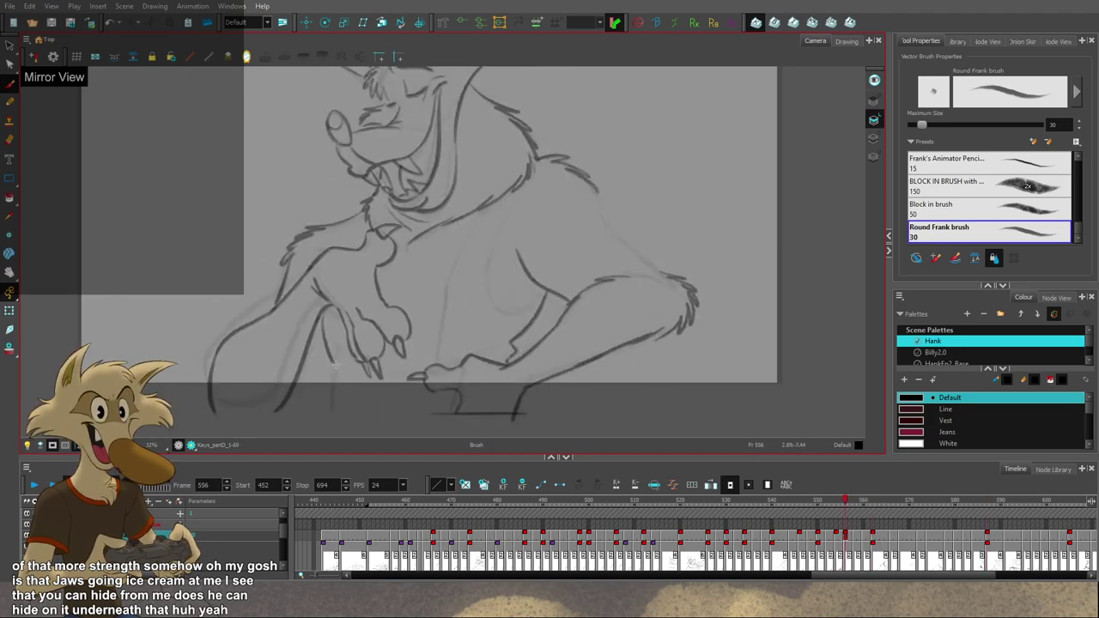
pyautogui.moveTo(333, 356); pyautogui.dragTo(335, 391)
# Step: Add a second, shorter vertical line beneath the raised forearm at frame 556, checking it against frame 554
pyautogui.press('f')
pyautogui.press('g')
pyautogui.press('f')
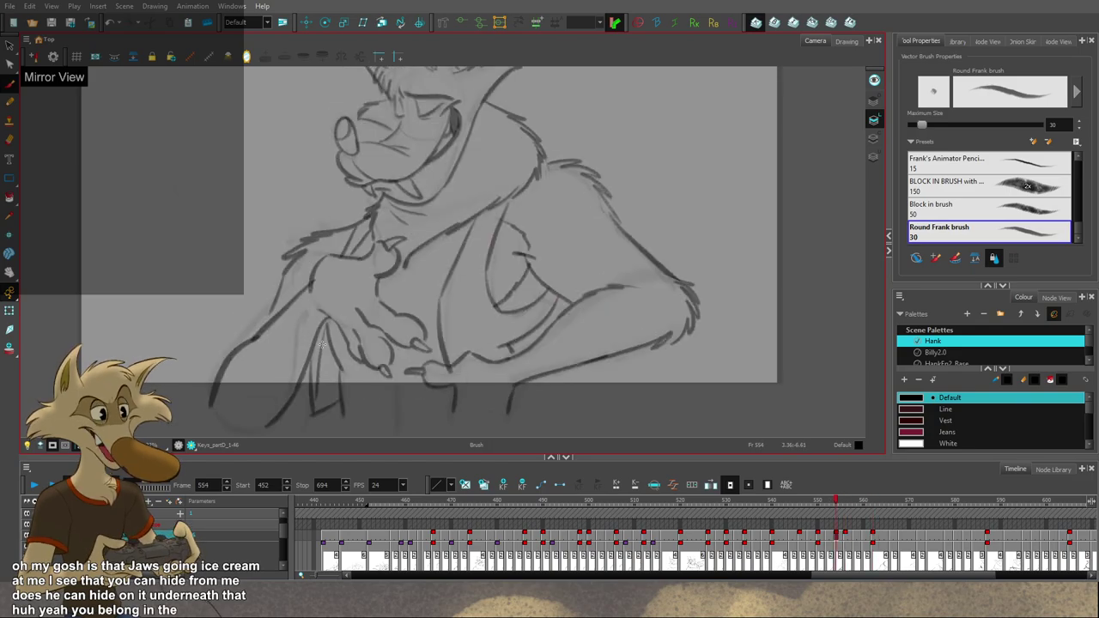
pyautogui.press('g')
pyautogui.press('f')
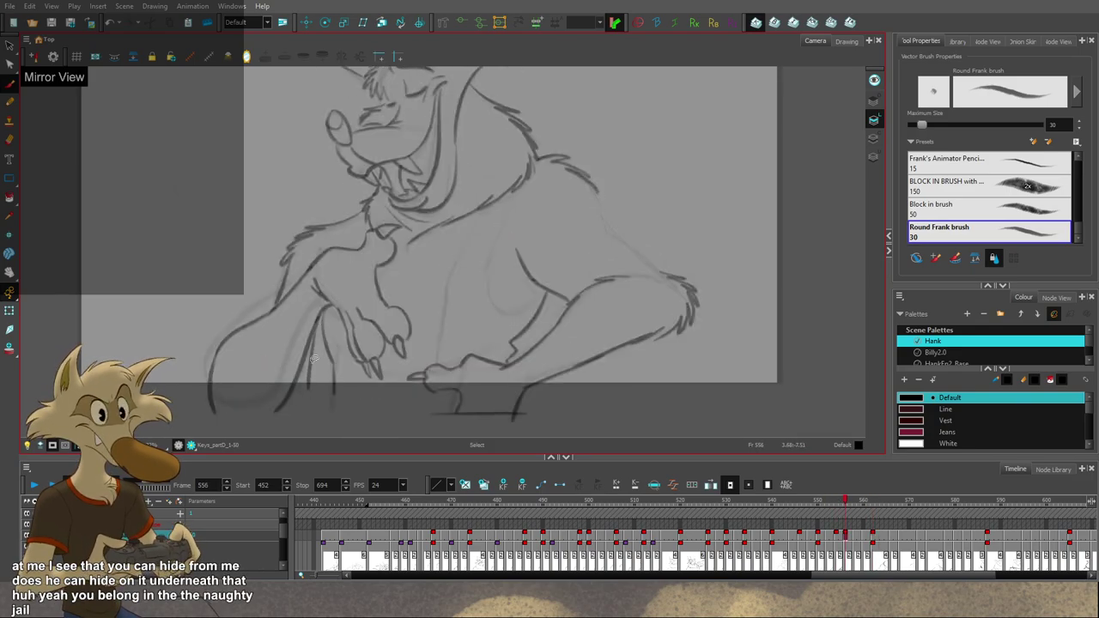
pyautogui.press('f')
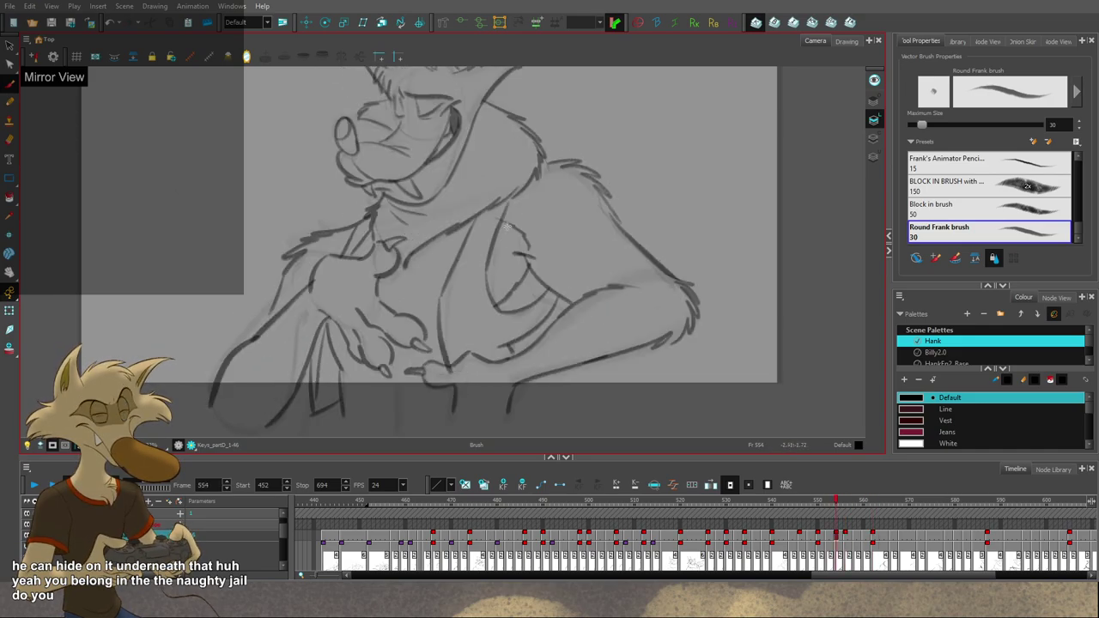
# Step: Draw the vest's front edge and the curved armhole outline over the rough sketch on frame 556
pyautogui.press('f')
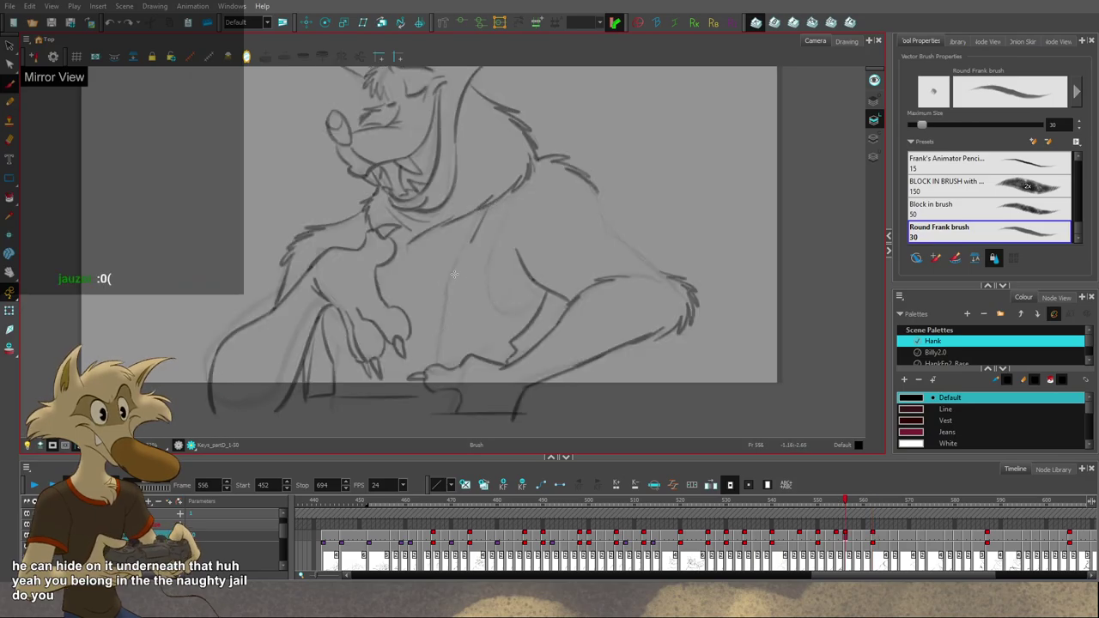
pyautogui.press('g')
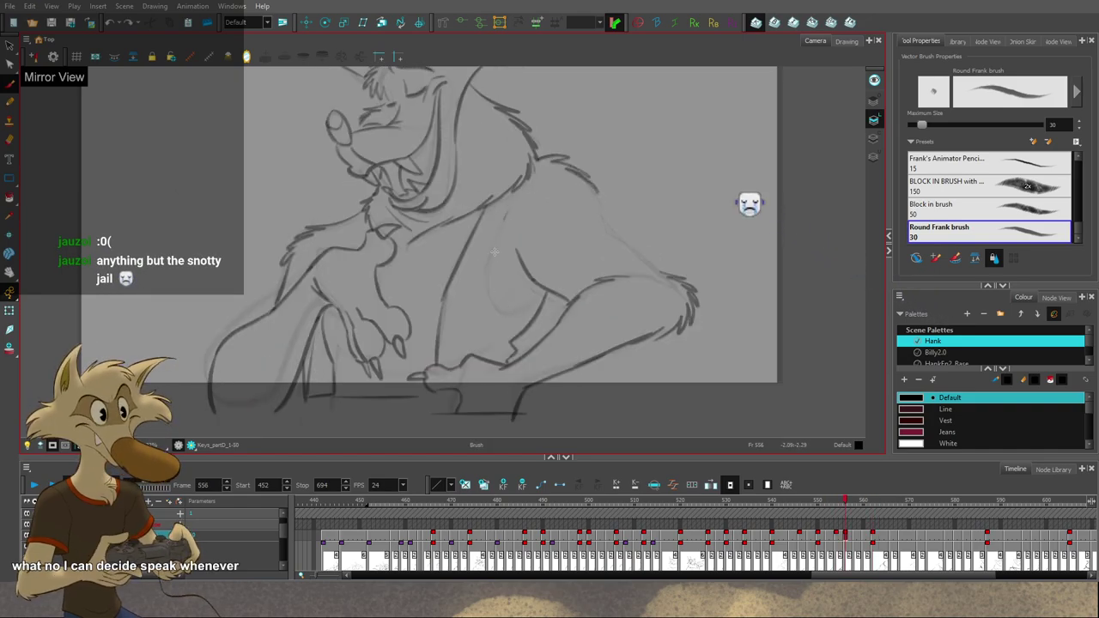
pyautogui.press(',')
pyautogui.press(',')
pyautogui.press('.')
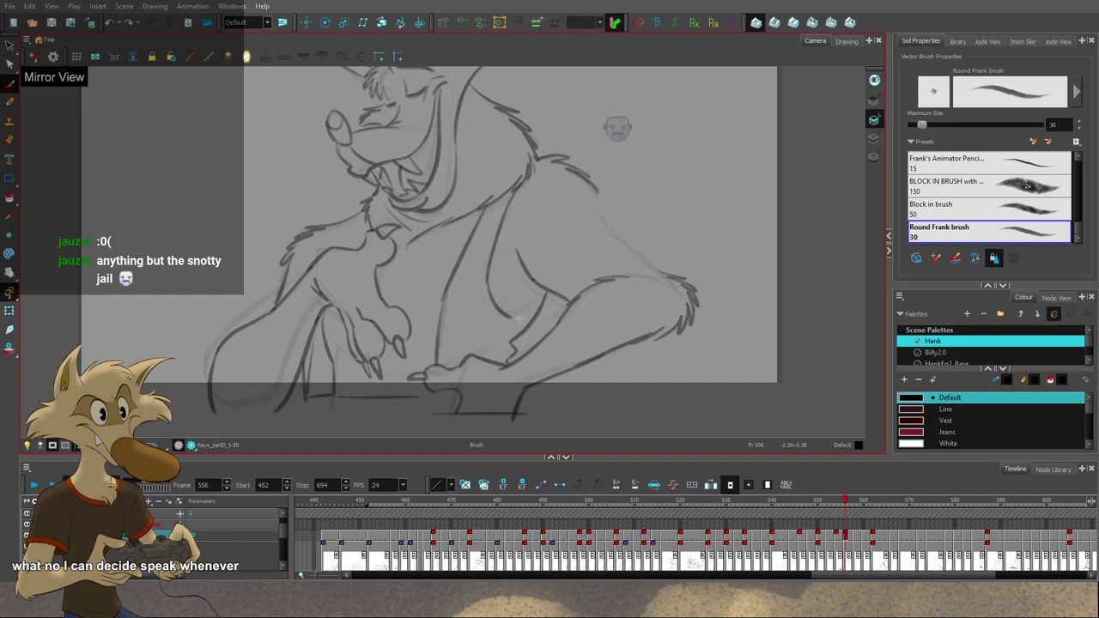
pyautogui.press('.')
pyautogui.moveTo(513, 313)
pyautogui.mouseDown()
pyautogui.moveTo(535, 298)
pyautogui.moveTo(509, 313)
pyautogui.moveTo(545, 282)
pyautogui.moveTo(516, 275)
pyautogui.moveTo(503, 299)
pyautogui.mouseUp()
# Step: Complete the vest's armhole lines on the frame 556 drawing, checking them against the neighbouring drawings
pyautogui.press('f')
pyautogui.press('g')
pyautogui.press('g')
pyautogui.press('f')
pyautogui.press('f')
pyautogui.press('g')
pyautogui.press('g')
pyautogui.press('f')
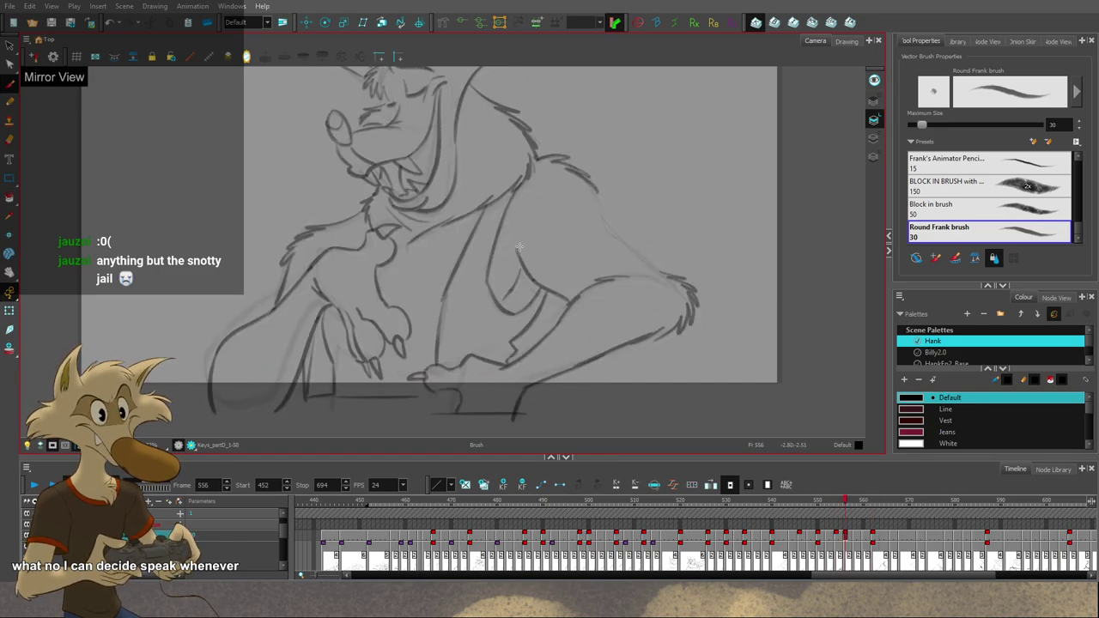
pyautogui.press(',')
pyautogui.press('.')
pyautogui.press(',')
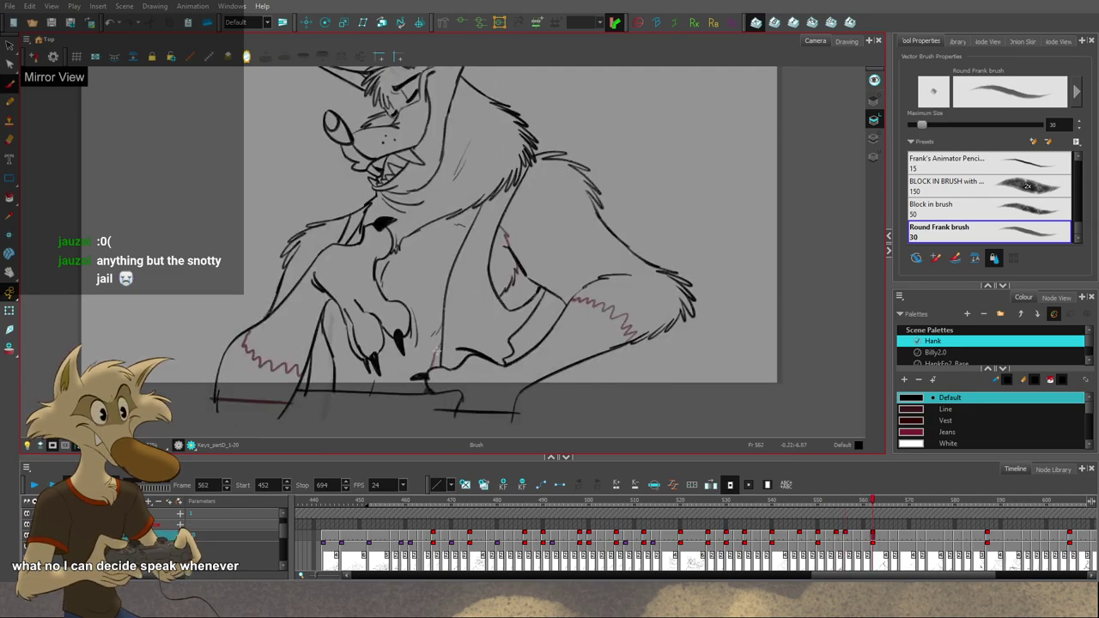
# Step: Add the vest's strap edge beside the raised paw on frame 556, comparing it with frames 554 and 562
pyautogui.press('.')
pyautogui.press('g')
pyautogui.press('f')
pyautogui.press('g')
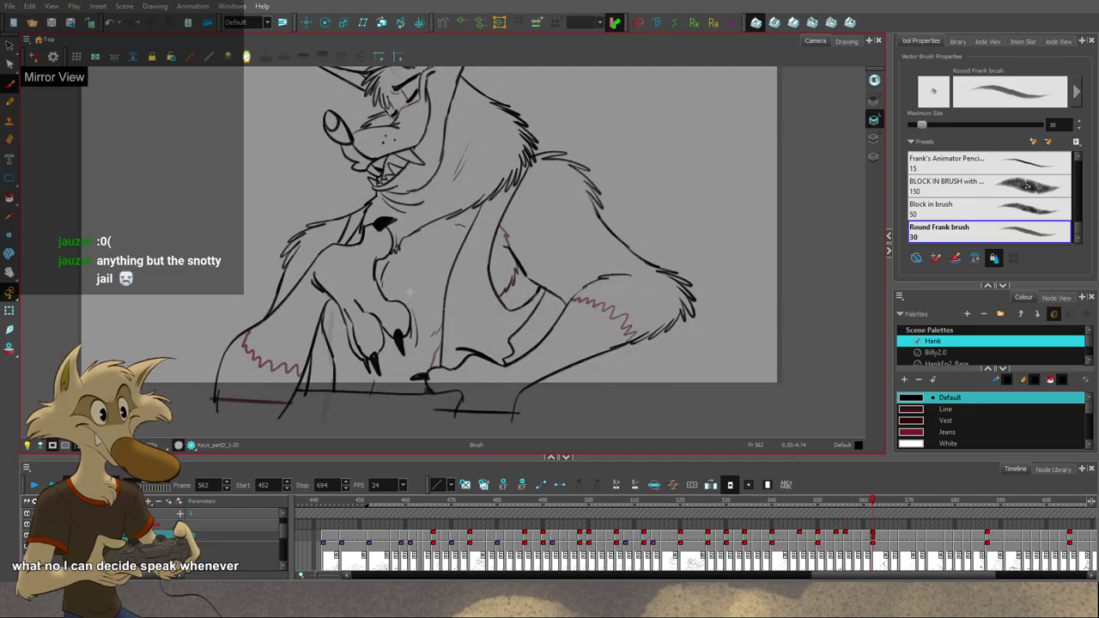
pyautogui.press('f')
pyautogui.press('g')
pyautogui.press(',')
pyautogui.press('.')
pyautogui.press(',')
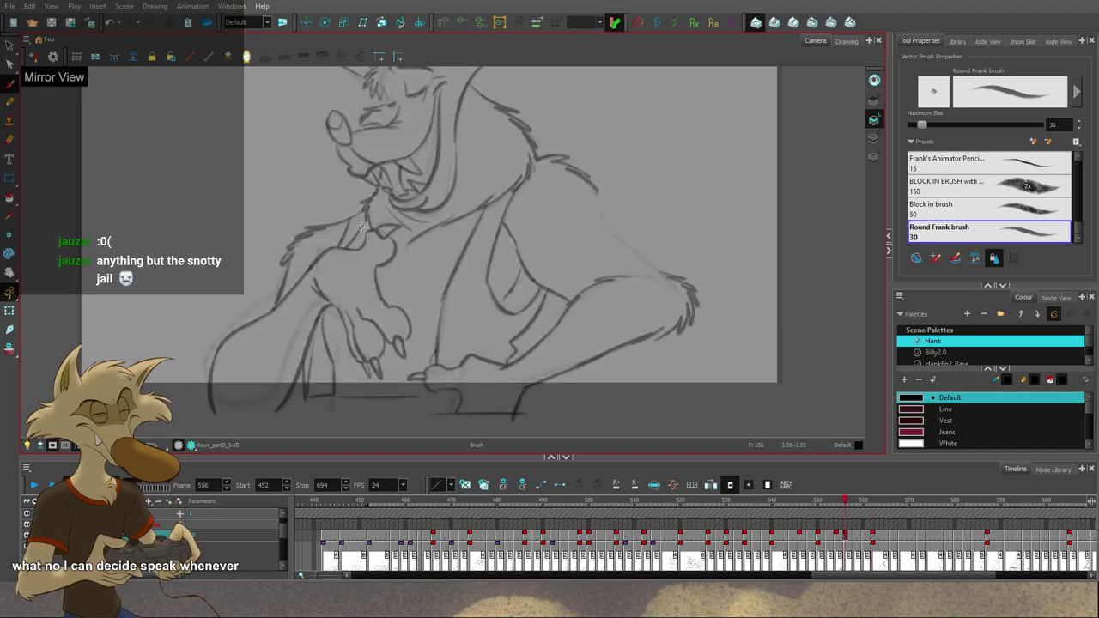
pyautogui.press(',')
pyautogui.press(',')
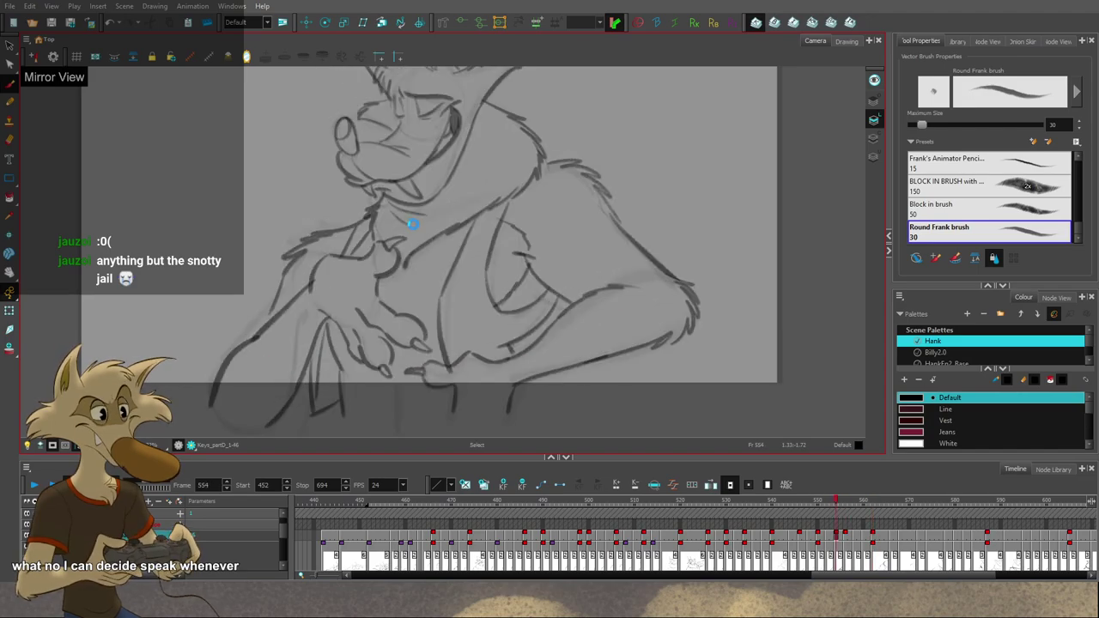
# Step: Examine the whole character's poses by flipping through the key drawings between frames 534 and 554
pyautogui.scroll(-3, 413, 227)
pyautogui.scroll(2, 396, 215)
pyautogui.scroll(-1, 263, 364)
pyautogui.press('f')
pyautogui.press('f')
pyautogui.press('f')
pyautogui.press('f')
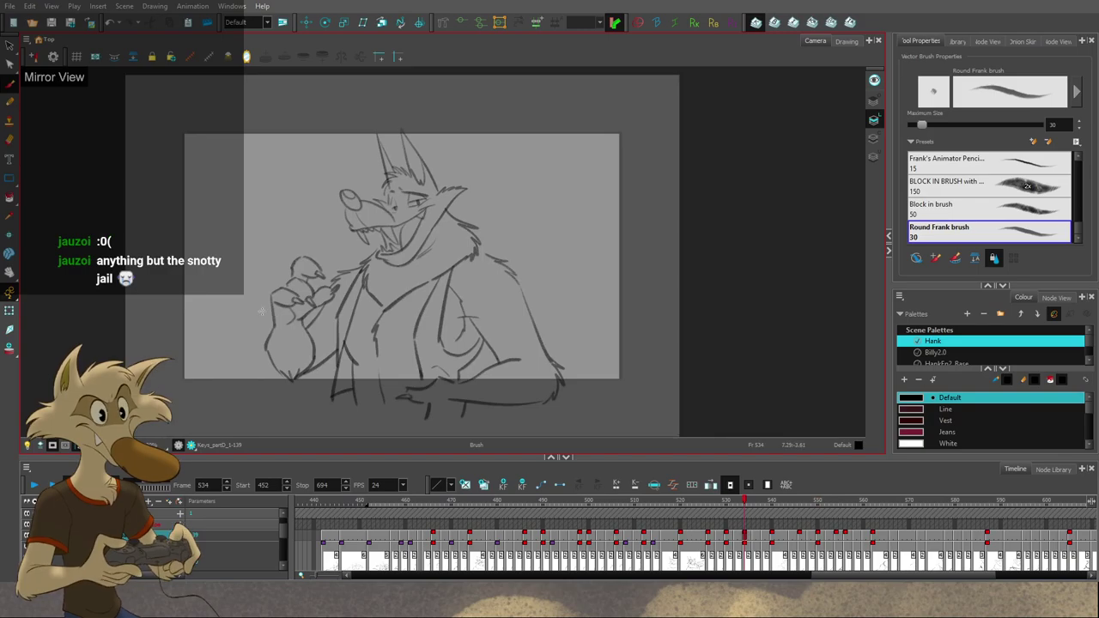
pyautogui.press('f')
pyautogui.scroll(1, 293, 311)
pyautogui.press('g')
pyautogui.press('g')
pyautogui.press('g')
pyautogui.press('g')
pyautogui.press('g')
pyautogui.press('g')
pyautogui.press('g')
pyautogui.press('g')
pyautogui.press('g')
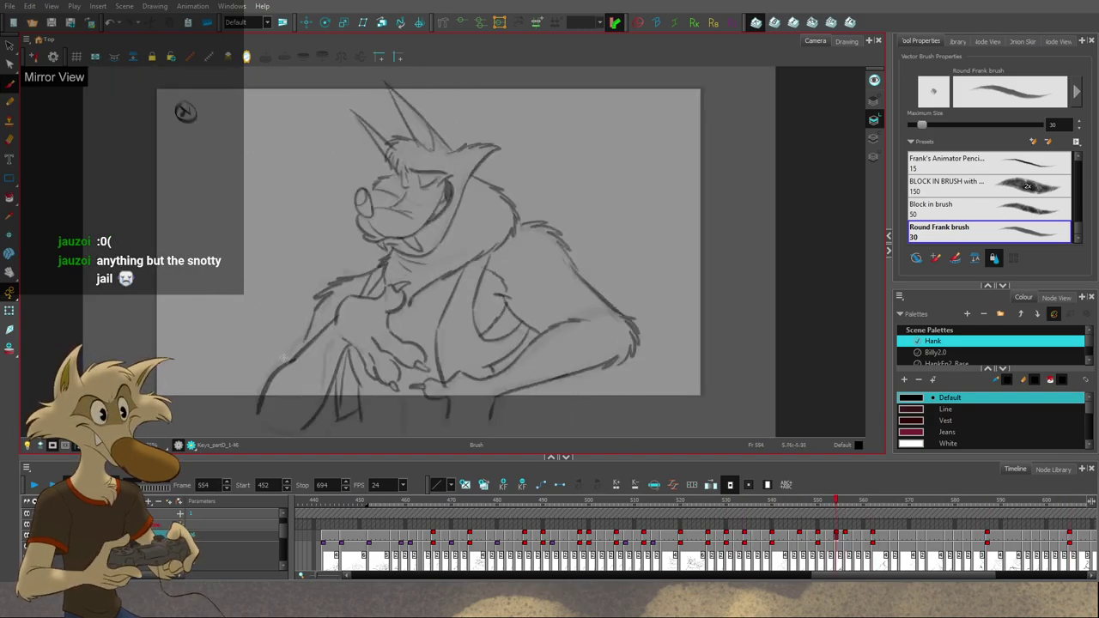
# Step: Play back the animation and examine the character's head on frames 554 to 562
pyautogui.press('f')
pyautogui.press('f')
pyautogui.press('f')
pyautogui.press('f')
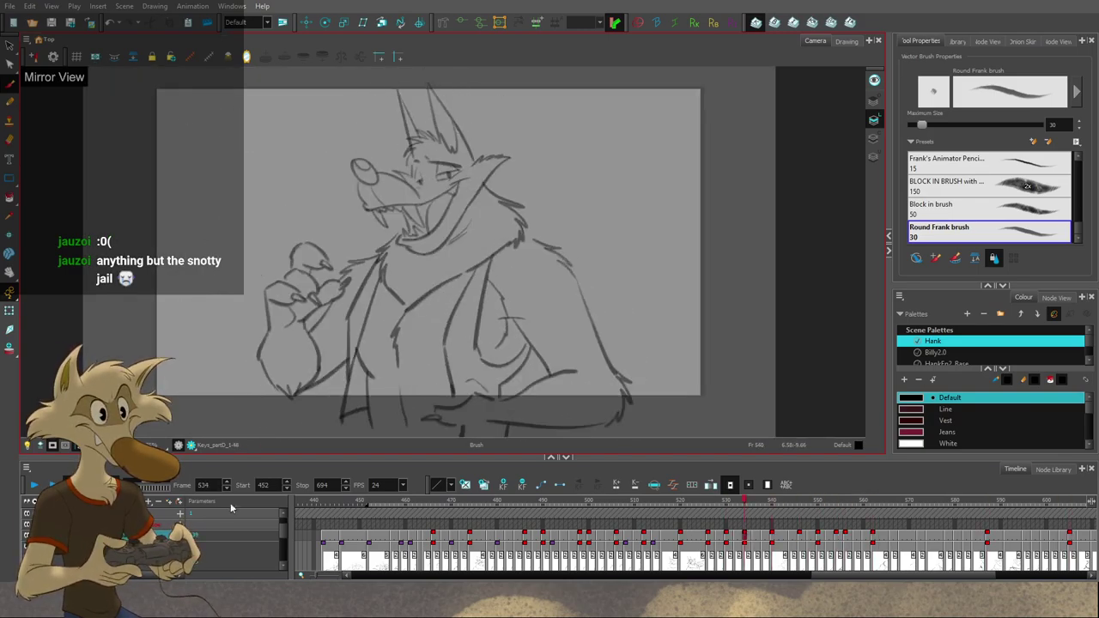
pyautogui.press('f')
pyautogui.click(32, 488)
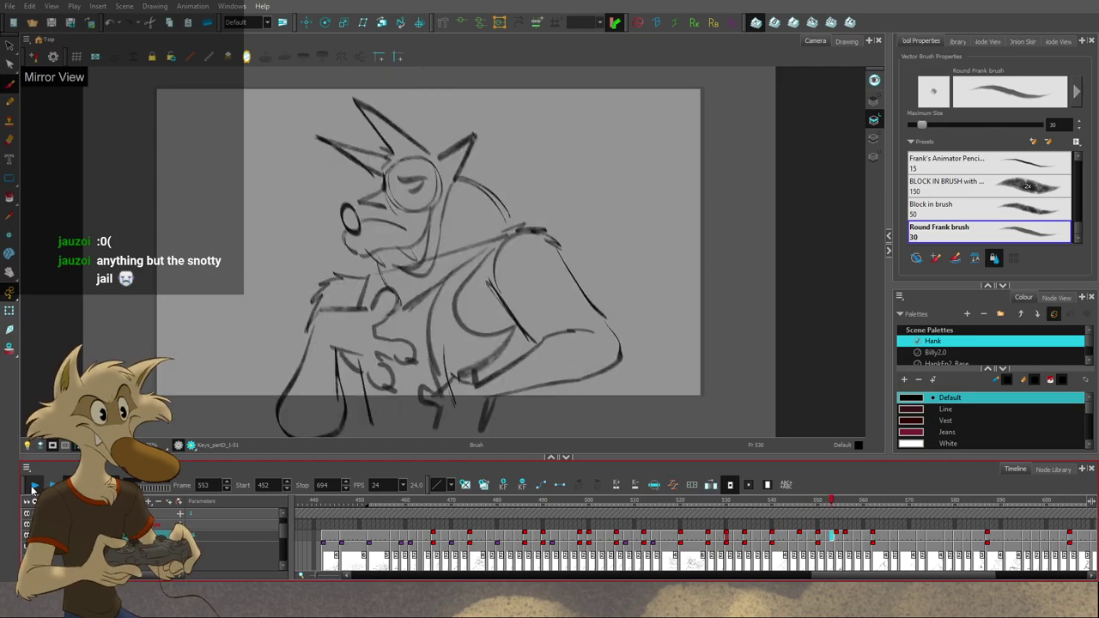
pyautogui.moveTo(845, 507)
pyautogui.mouseDown()
pyautogui.moveTo(877, 515)
pyautogui.moveTo(835, 513)
pyautogui.mouseUp()
pyautogui.scroll(4, 413, 182)
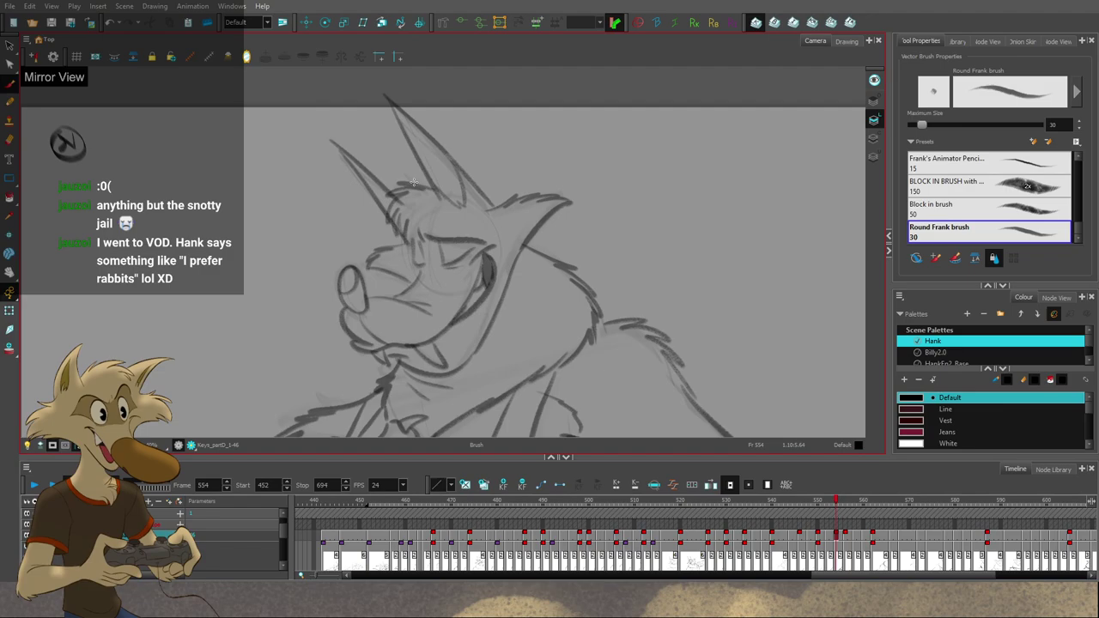
pyautogui.press('.')
pyautogui.press('.')
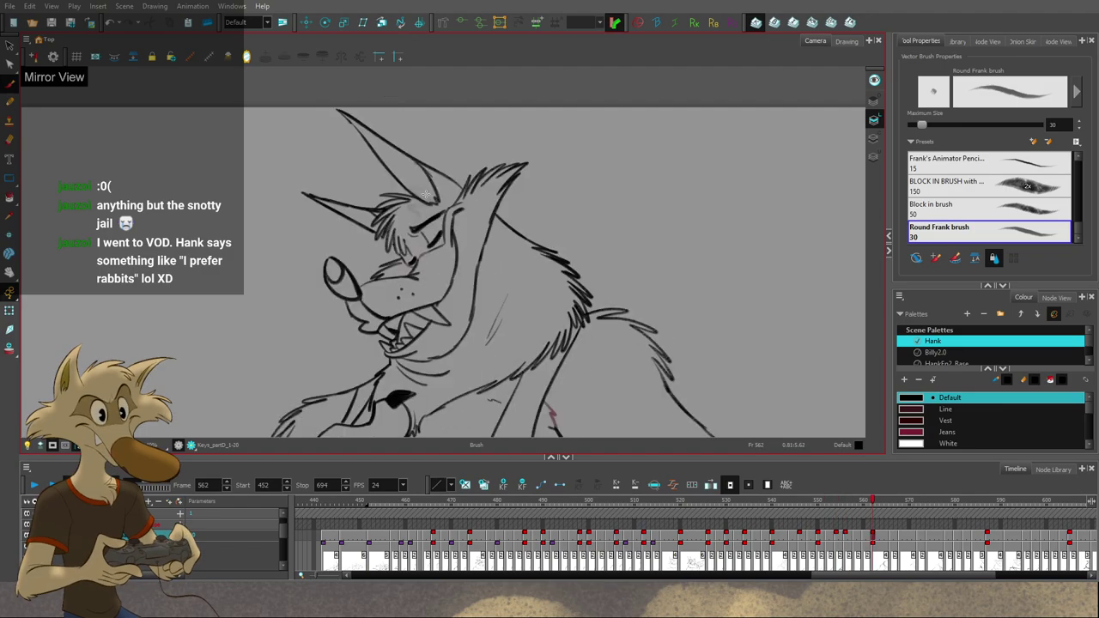
# Step: Try clearing the character drawing from frame 556
pyautogui.press('Delete')
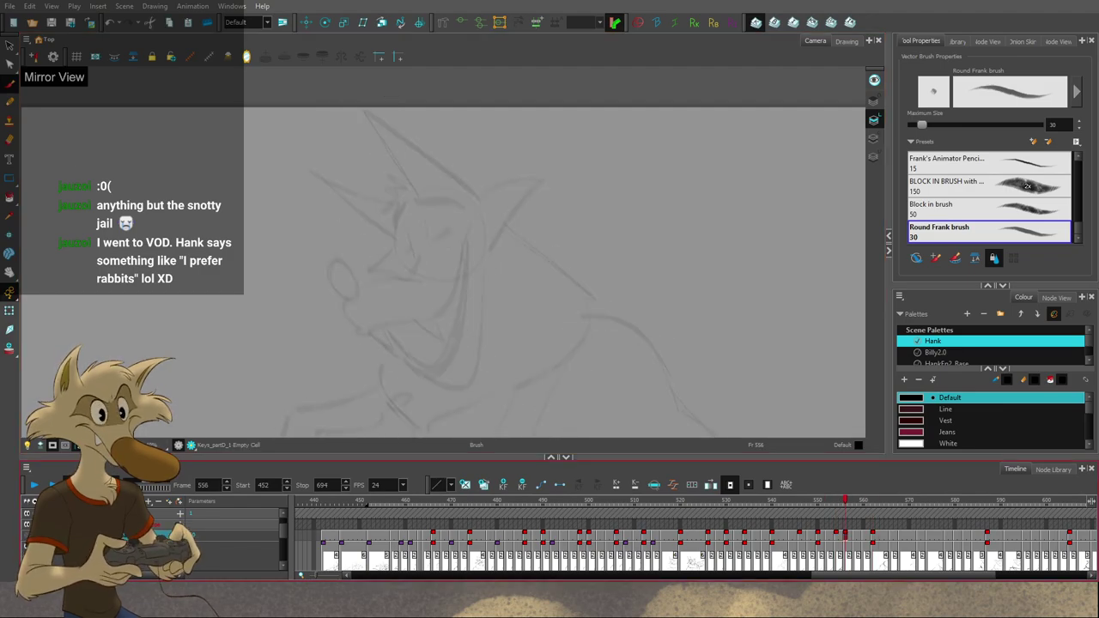
pyautogui.hotkey('ctrl', 'z')
pyautogui.hotkey('ctrl', 'shift', 'z')
pyautogui.hotkey('ctrl', 'z')
pyautogui.hotkey('ctrl', 'shift', 'z')
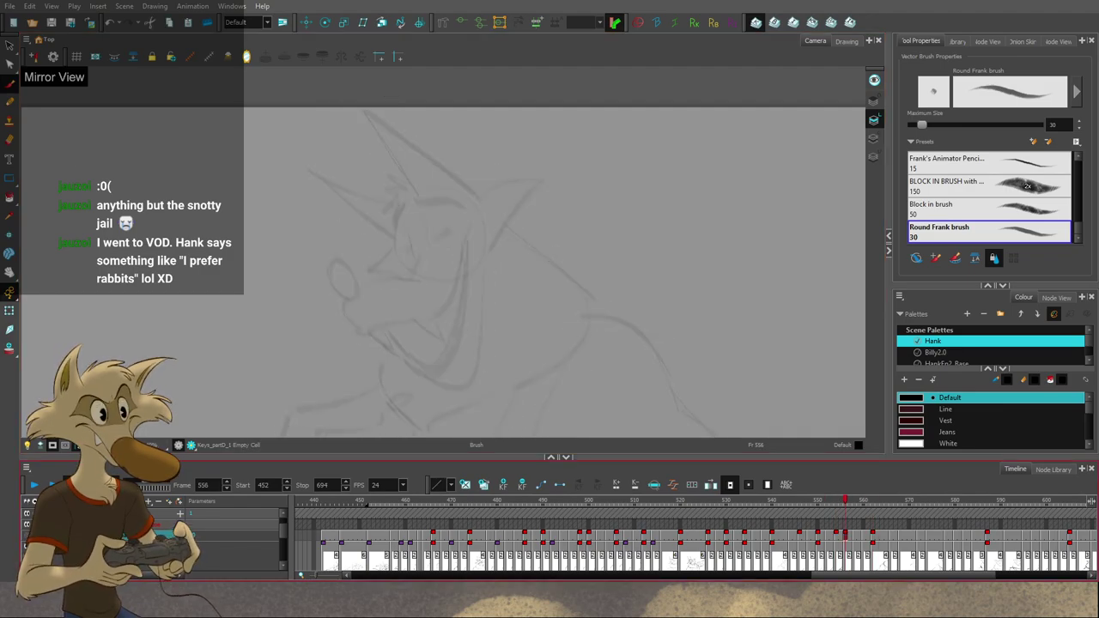
pyautogui.hotkey('ctrl', 'z')
# Step: Compare the ears and head across the drawings on frames 554, 556 and 562
pyautogui.press('f')
pyautogui.press('g')
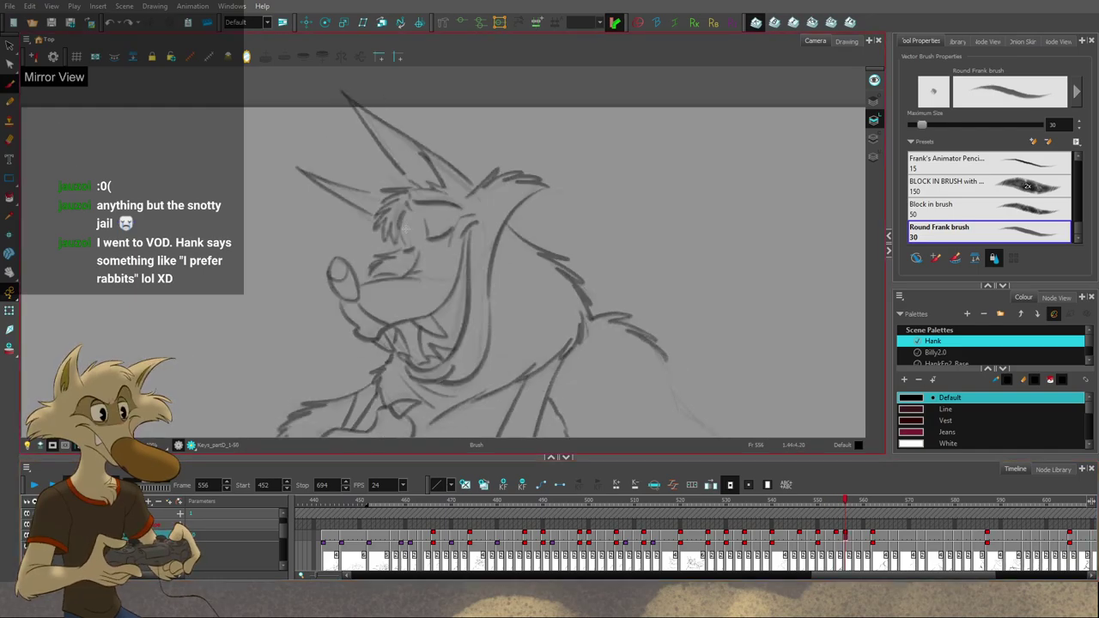
pyautogui.press('f')
pyautogui.press('g')
pyautogui.press('g')
pyautogui.press('f')
pyautogui.press('f')
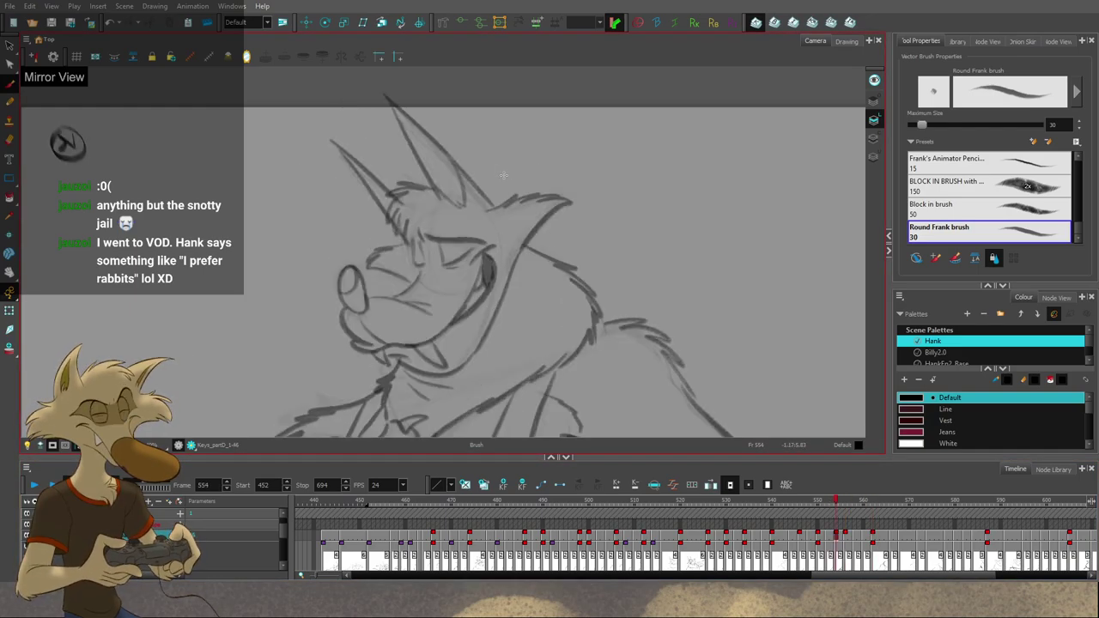
pyautogui.press('g')
pyautogui.press('g')
pyautogui.press('f')
pyautogui.press('f')
pyautogui.press('g')
pyautogui.press('g')
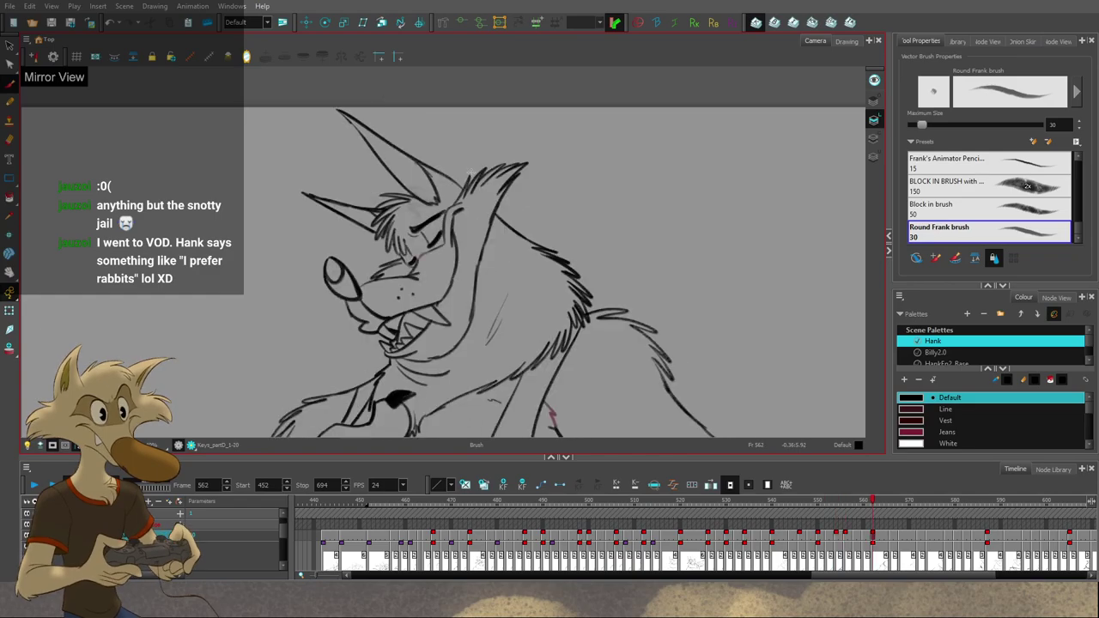
pyautogui.press('f')
pyautogui.press('g')
pyautogui.press('f')
pyautogui.press('f')
pyautogui.press('g')
# Step: Adjust both ears on the frame 556 drawing so their tips sit slightly lower
pyautogui.press('s')
pyautogui.moveTo(423, 132)
pyautogui.mouseDown()
pyautogui.moveTo(386, 161)
pyautogui.moveTo(479, 152)
pyautogui.moveTo(452, 174)
pyautogui.mouseUp()
pyautogui.click(463, 139)
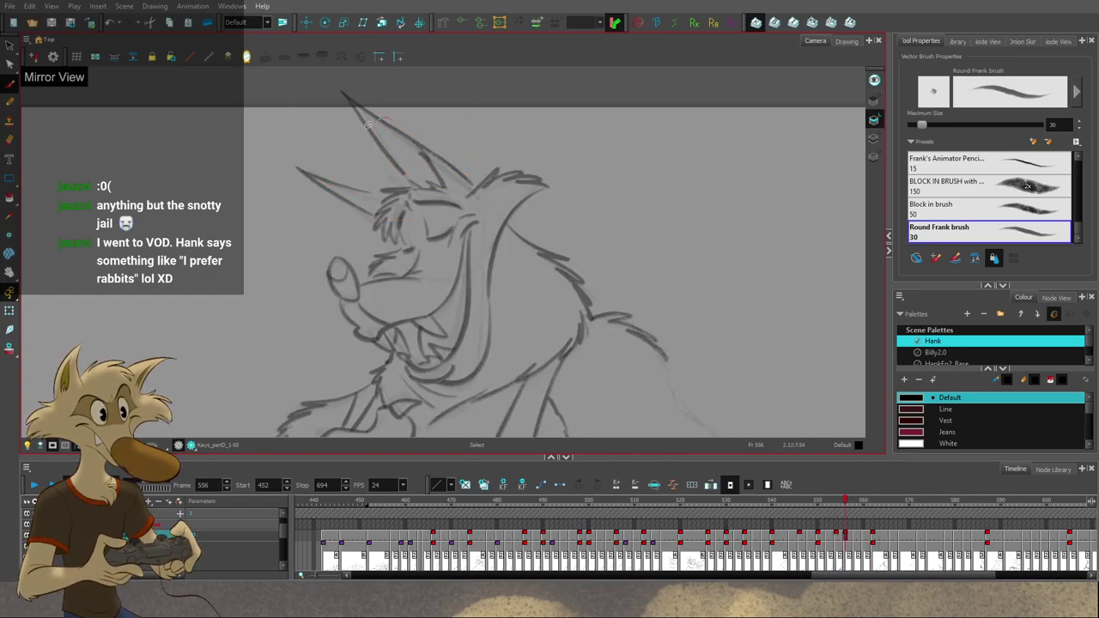
pyautogui.moveTo(322, 225)
pyautogui.mouseDown()
pyautogui.moveTo(459, 124)
pyautogui.moveTo(419, 165)
pyautogui.moveTo(453, 183)
pyautogui.mouseUp()
pyautogui.hotkey('alt', 'b')
pyautogui.press('f')
pyautogui.press('g')
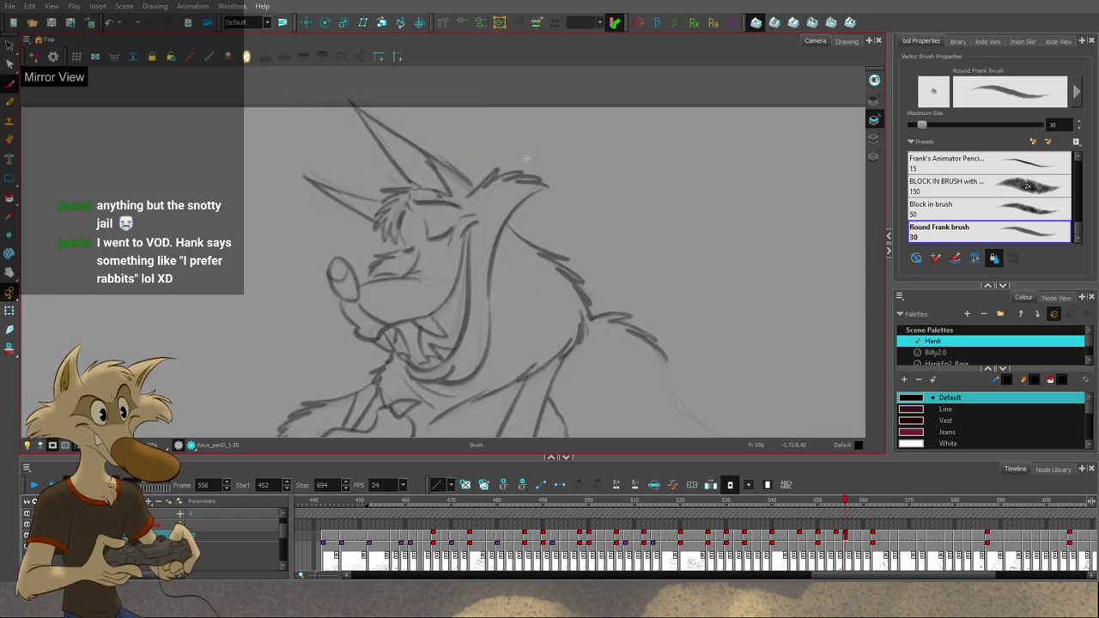
# Step: Delete the stray stroke near the base of the ears on the frame 556 drawing
pyautogui.press('f')
pyautogui.press('g')
pyautogui.hotkey('alt', 's')
pyautogui.click(445, 194)
pyautogui.press('Delete')
pyautogui.hotkey('alt', 'b')
# Step: Check the adjusted ears on frame 556 against the adjacent key drawings
pyautogui.press('g')
pyautogui.press('f')
pyautogui.press('f')
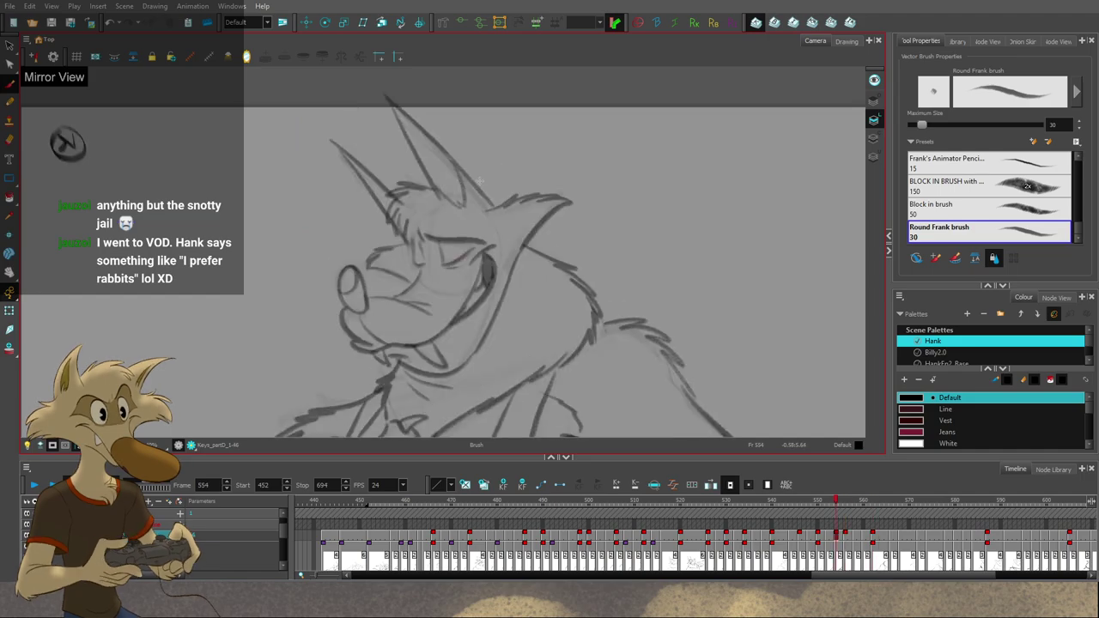
pyautogui.press('.')
pyautogui.press(',')
pyautogui.press('.')
pyautogui.press(',')
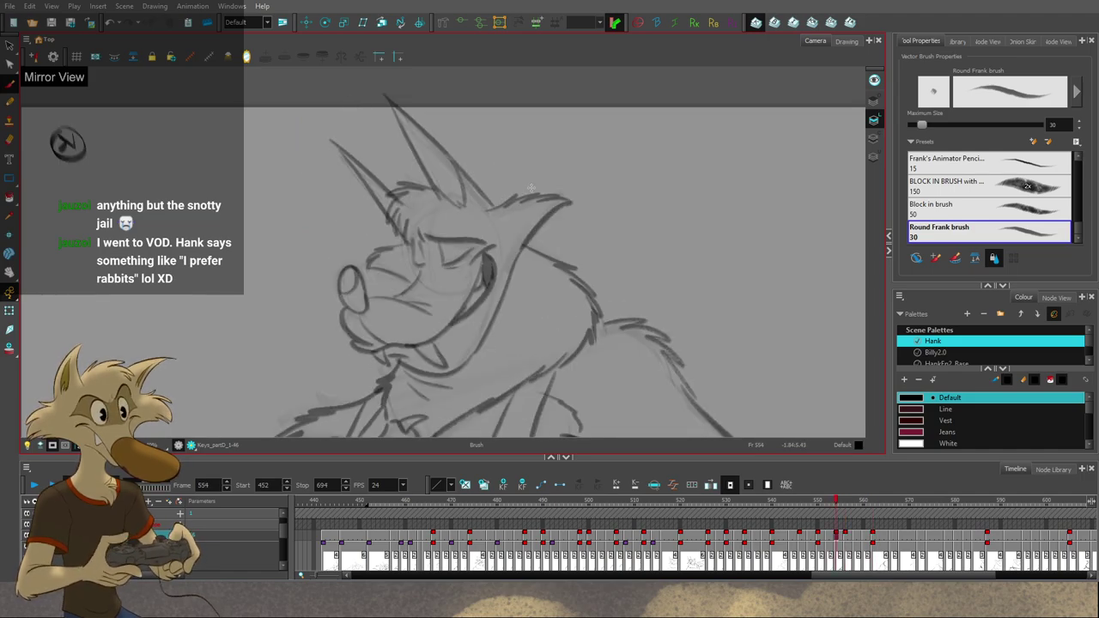
pyautogui.press('.')
pyautogui.press('.')
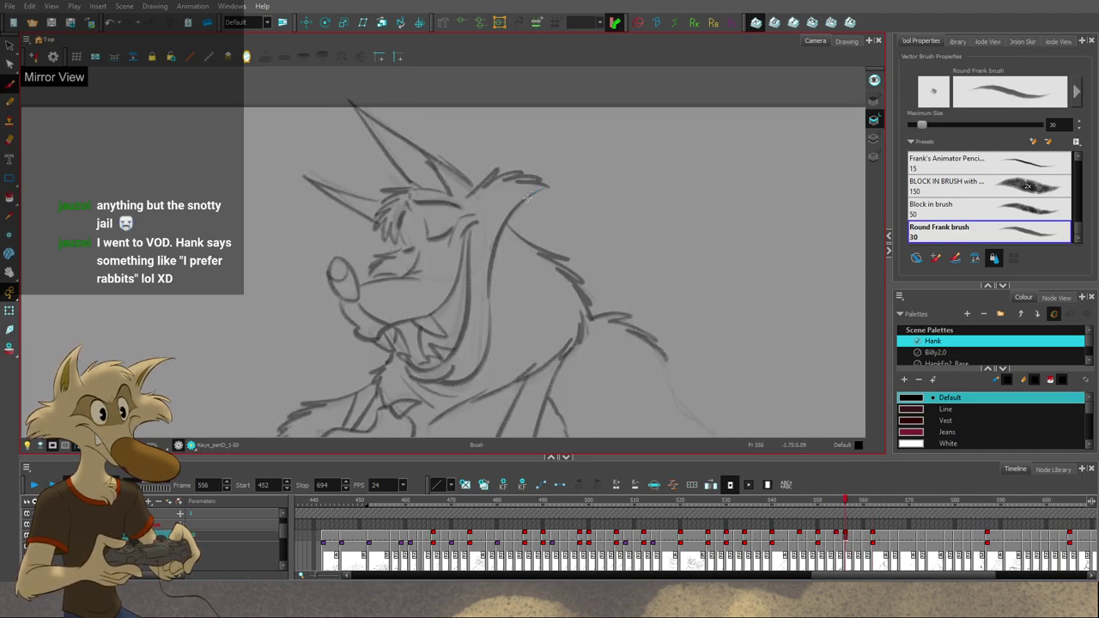
pyautogui.press(',')
pyautogui.press('.')
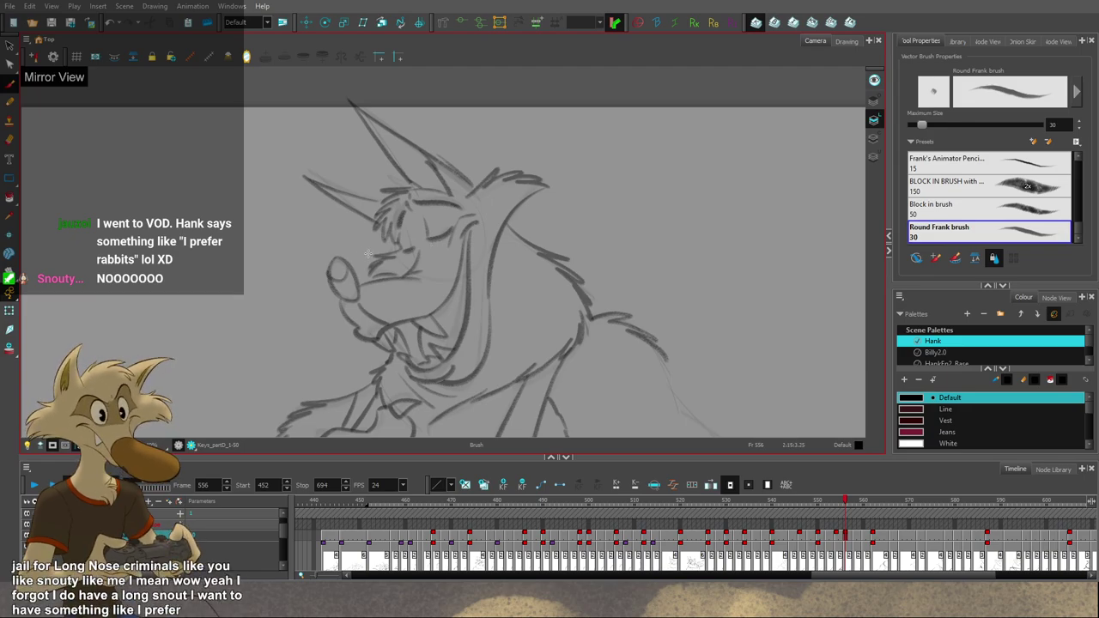
# Step: Play back the animation from frame 465 with the whole camera frame in view
pyautogui.scroll(-6, 367, 265)
pyautogui.scroll(3, 382, 287)
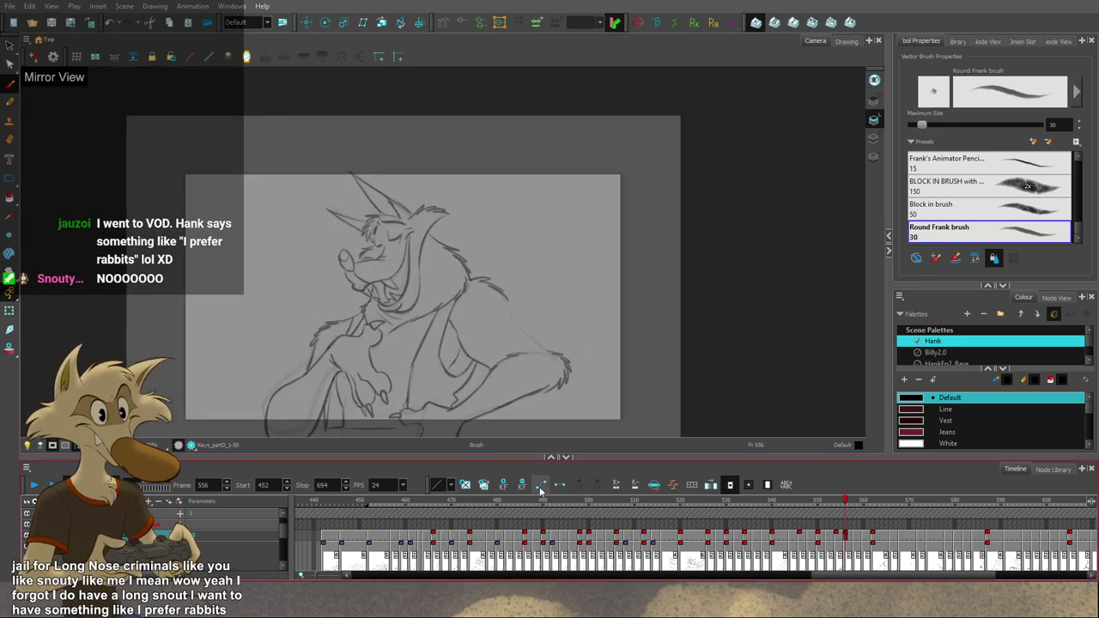
pyautogui.moveTo(546, 502); pyautogui.dragTo(428, 502)
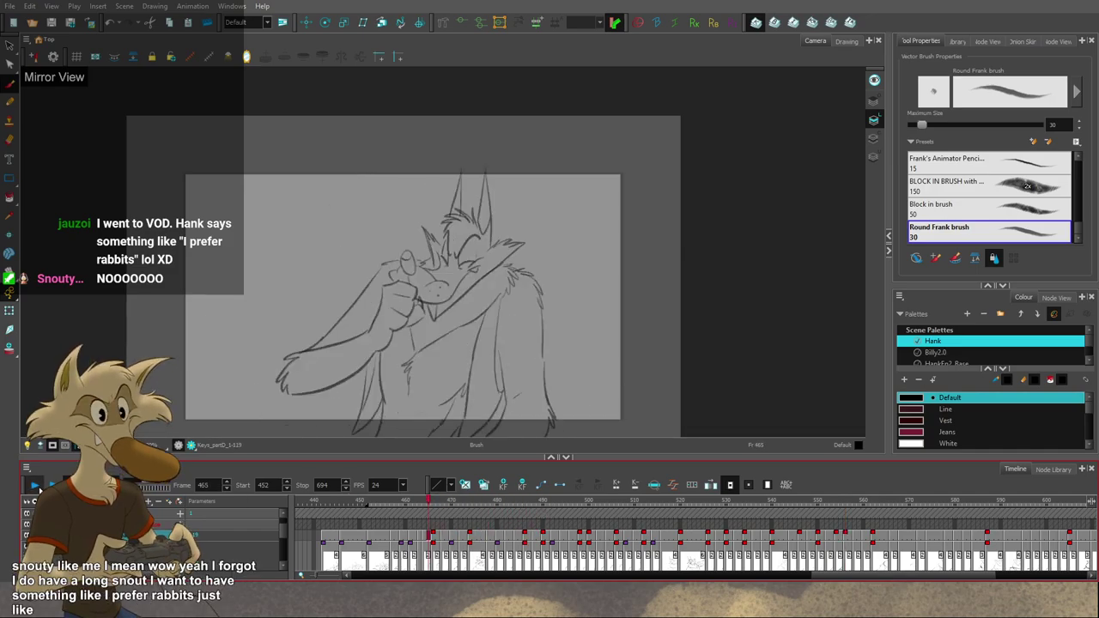
pyautogui.click(34, 486)
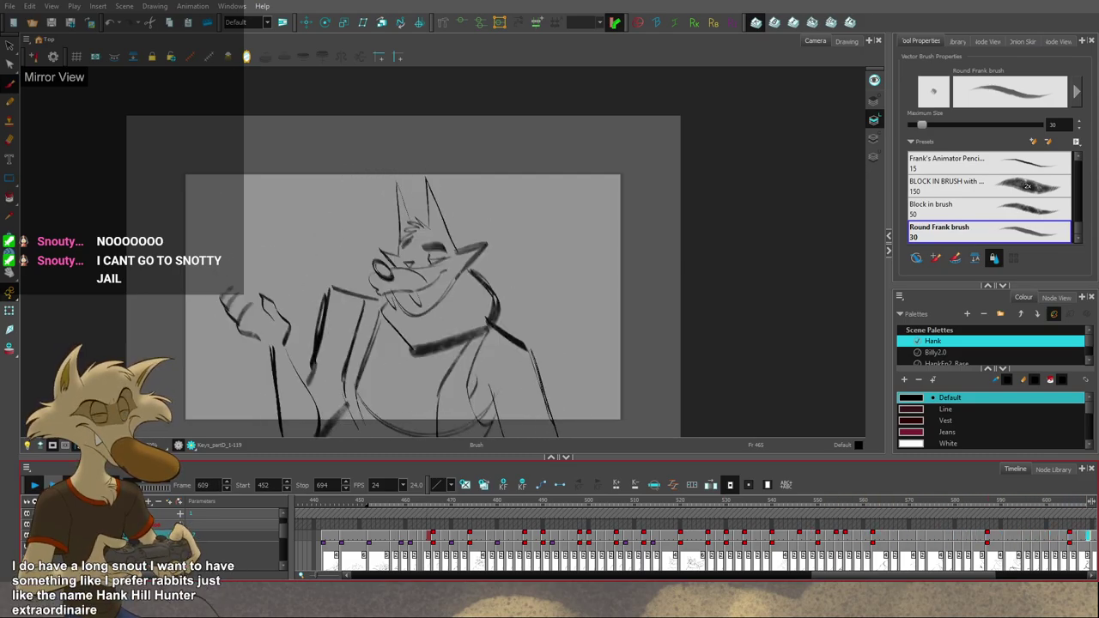
# Step: Stop playback, return to frame 516 and play the animation again from there
pyautogui.click(730, 502)
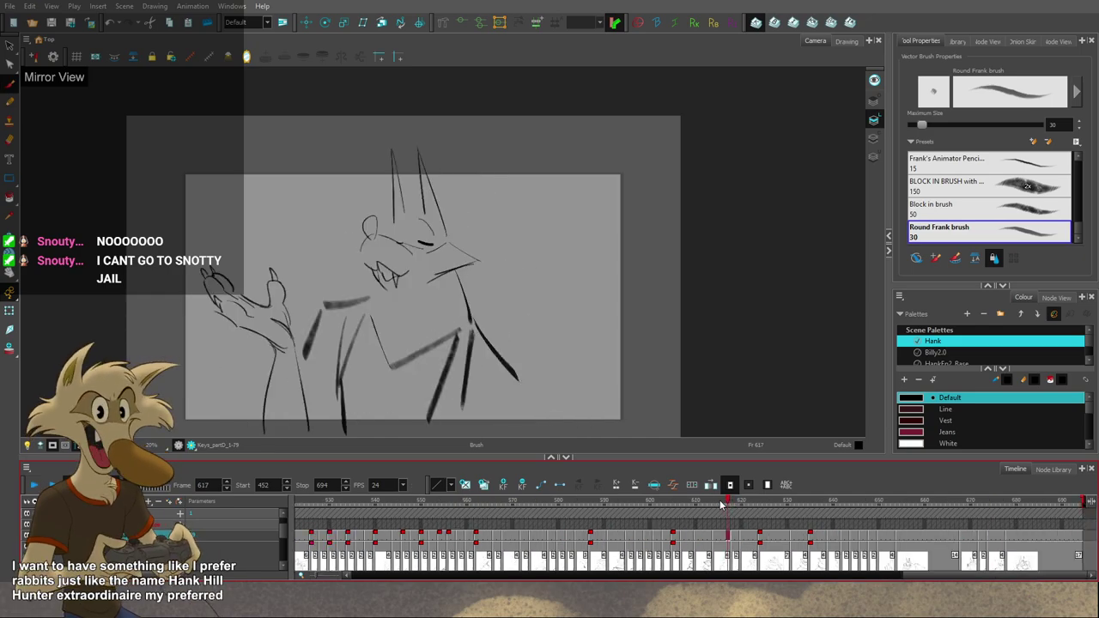
pyautogui.moveTo(718, 504); pyautogui.dragTo(513, 508)
pyautogui.moveTo(961, 576); pyautogui.dragTo(916, 576)
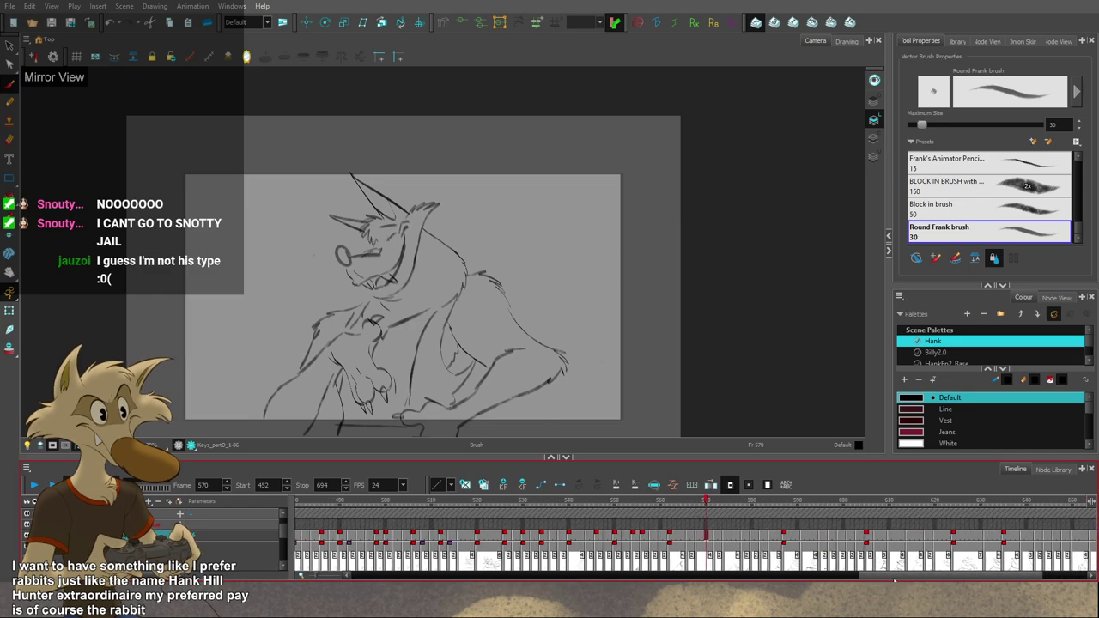
pyautogui.moveTo(616, 504); pyautogui.dragTo(457, 508)
pyautogui.click(34, 487)
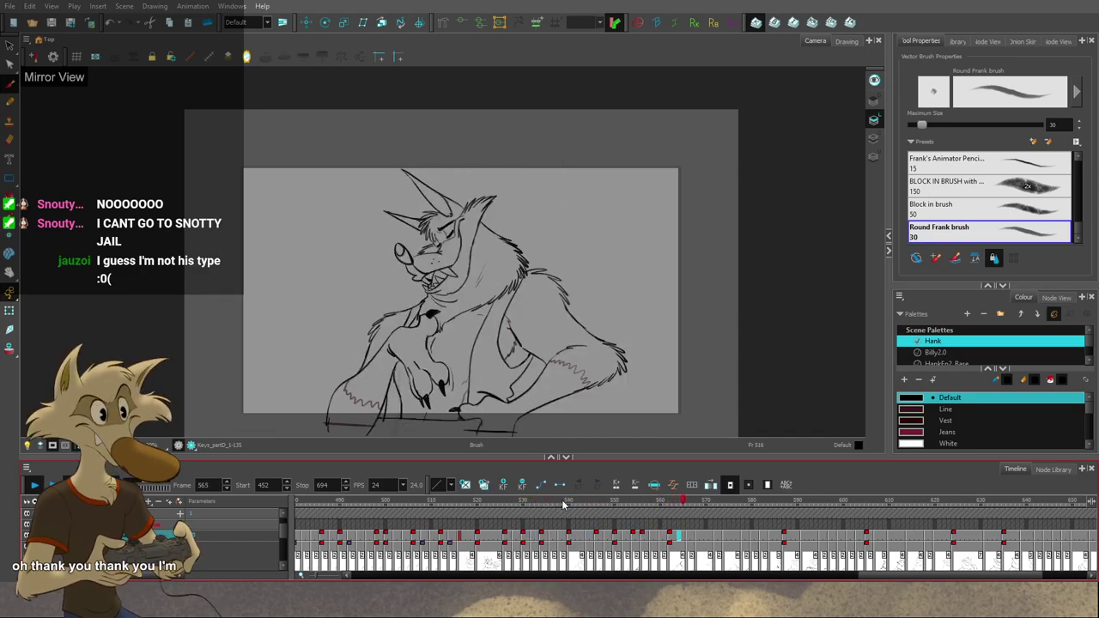
# Step: Stop at the rough drawing on frame 553 and mirror the camera view
pyautogui.moveTo(567, 504)
pyautogui.mouseDown()
pyautogui.moveTo(684, 519)
pyautogui.moveTo(615, 522)
pyautogui.moveTo(669, 529)
pyautogui.moveTo(620, 534)
pyautogui.moveTo(627, 529)
pyautogui.mouseUp()
pyautogui.scroll(-2, 481, 302)
pyautogui.scroll(1, 468, 331)
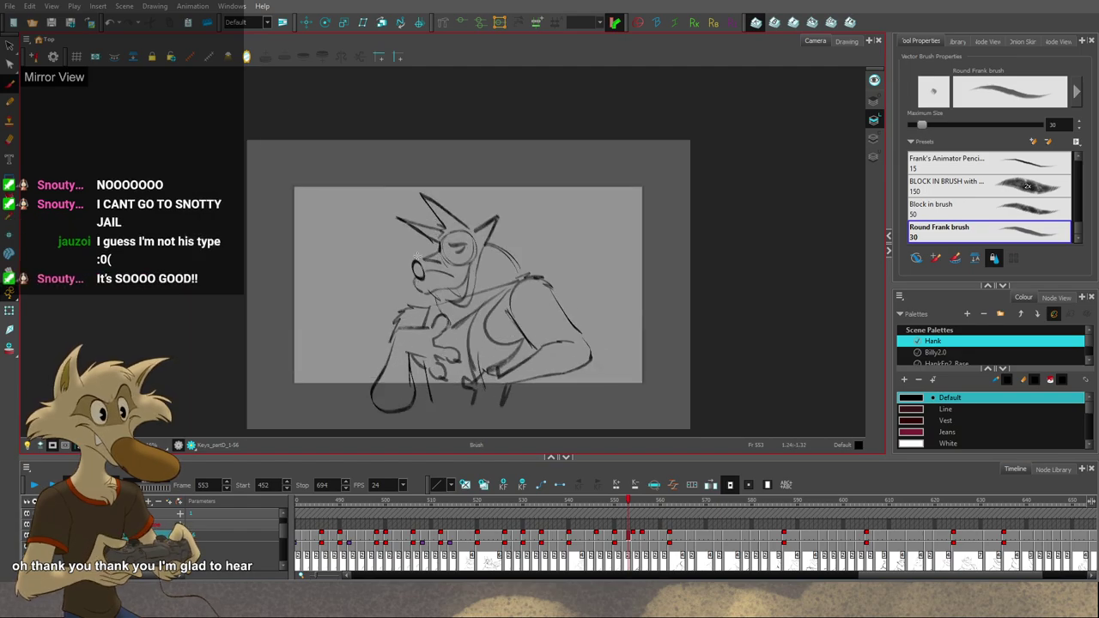
pyautogui.click(247, 57)
pyautogui.scroll(-2, 429, 268)
pyautogui.scroll(2, 440, 294)
# Step: Examine the mirrored poses by flipping through the drawings between frames 546 and 556
pyautogui.press('f')
pyautogui.press('f')
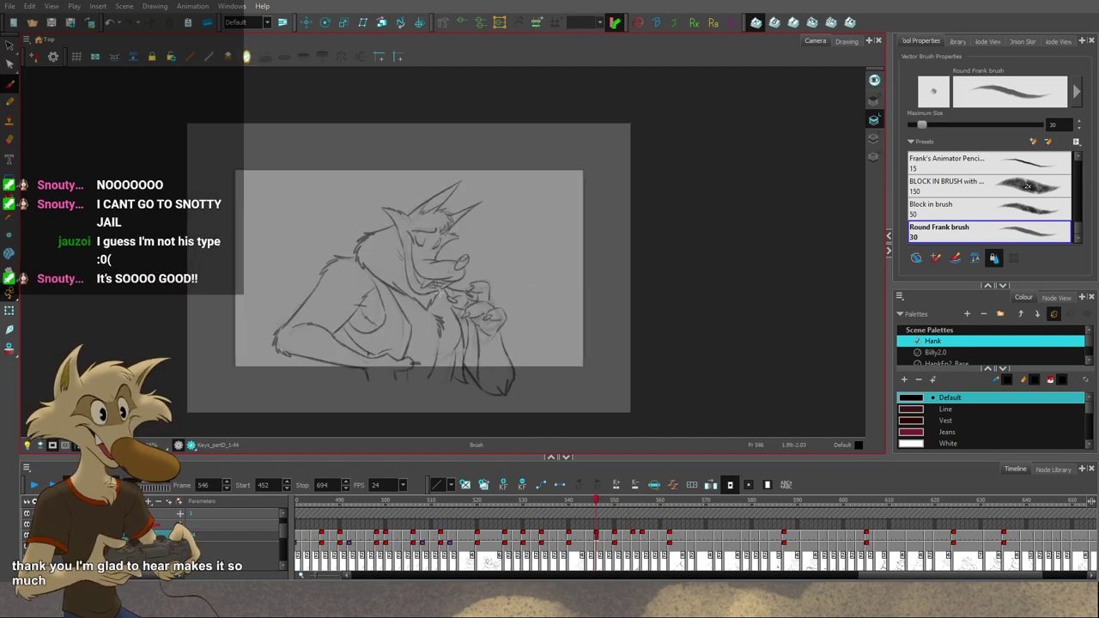
pyautogui.press('g')
pyautogui.press('g')
pyautogui.press('g')
pyautogui.scroll(2, 438, 308)
pyautogui.press('f')
pyautogui.press('f')
pyautogui.press('g')
pyautogui.press('g')
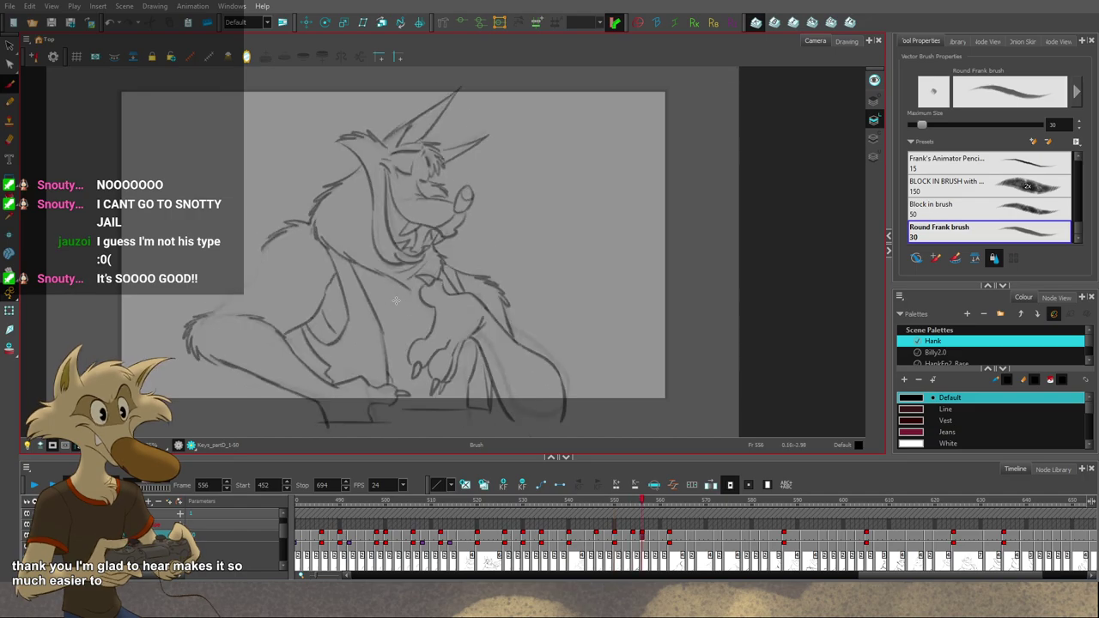
pyautogui.press('f')
pyautogui.scroll(-1, 400, 302)
pyautogui.press('f')
pyautogui.scroll(1, 305, 307)
pyautogui.press('.')
pyautogui.press('.')
pyautogui.press('.')
pyautogui.press('.')
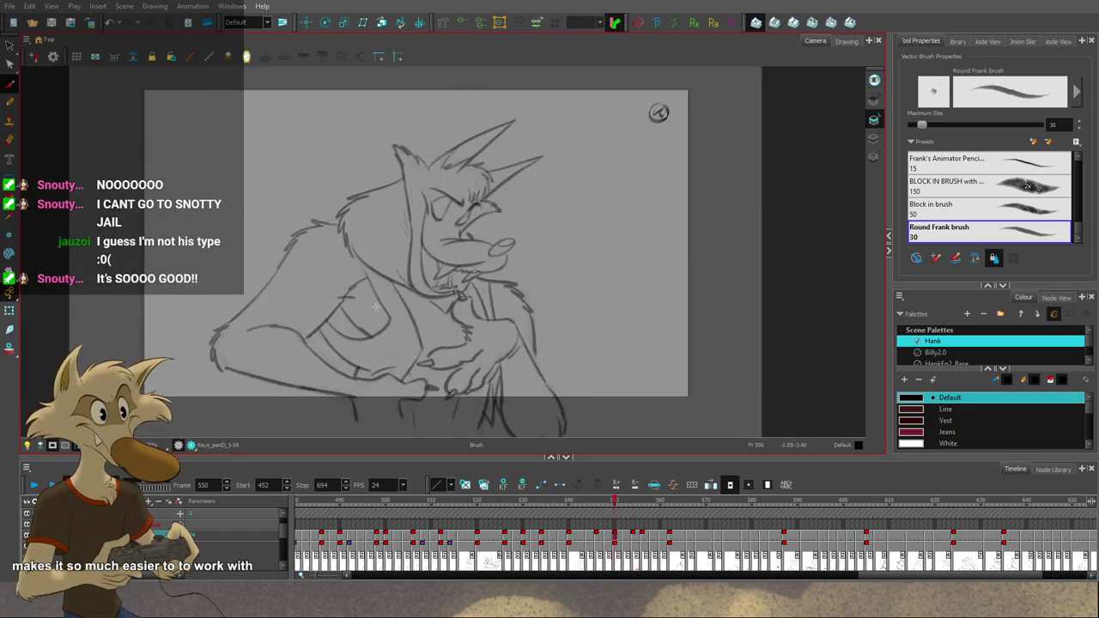
# Step: Redraw the back contour of the wolf's shoulder and upper arm on frame 556
pyautogui.scroll(1, 283, 283)
pyautogui.press('g')
pyautogui.moveTo(263, 236); pyautogui.dragTo(216, 298)
pyautogui.hotkey('ctrl', 'z')
pyautogui.press('g')
pyautogui.press('f')
pyautogui.hotkey('ctrl', 'z')
pyautogui.moveTo(261, 236); pyautogui.dragTo(199, 302)
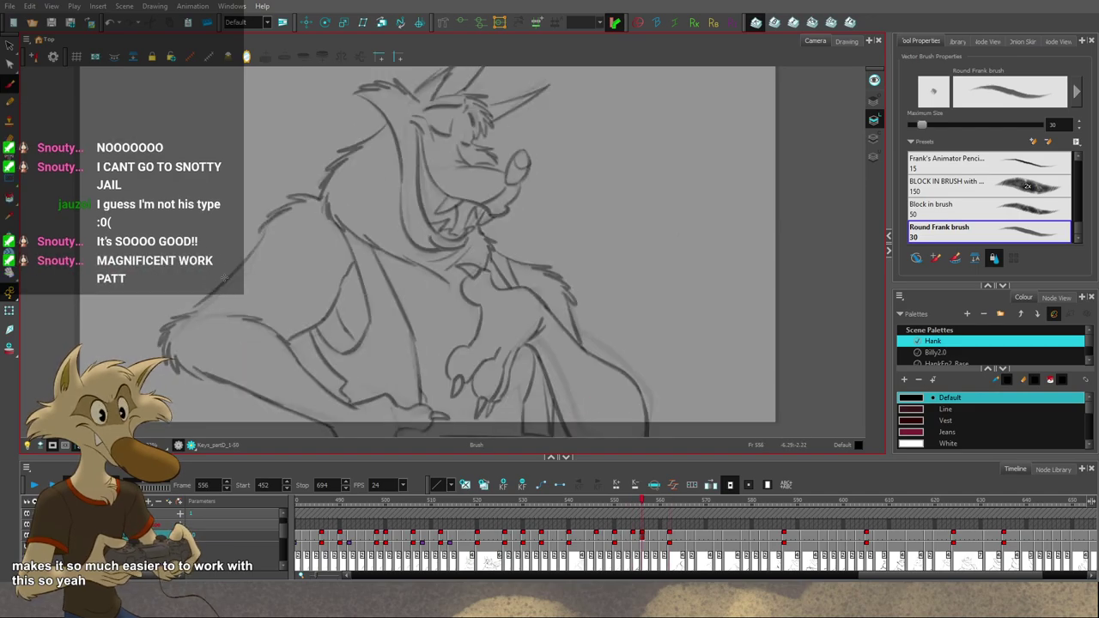
# Step: Flip through the key drawings around frames 554 and 556 and forward to frame 587 to check the motion
pyautogui.press('f')
pyautogui.press('g')
pyautogui.press('g')
pyautogui.press(',')
pyautogui.press(',')
pyautogui.press(',')
pyautogui.press(',')
pyautogui.press(',')
pyautogui.press(',')
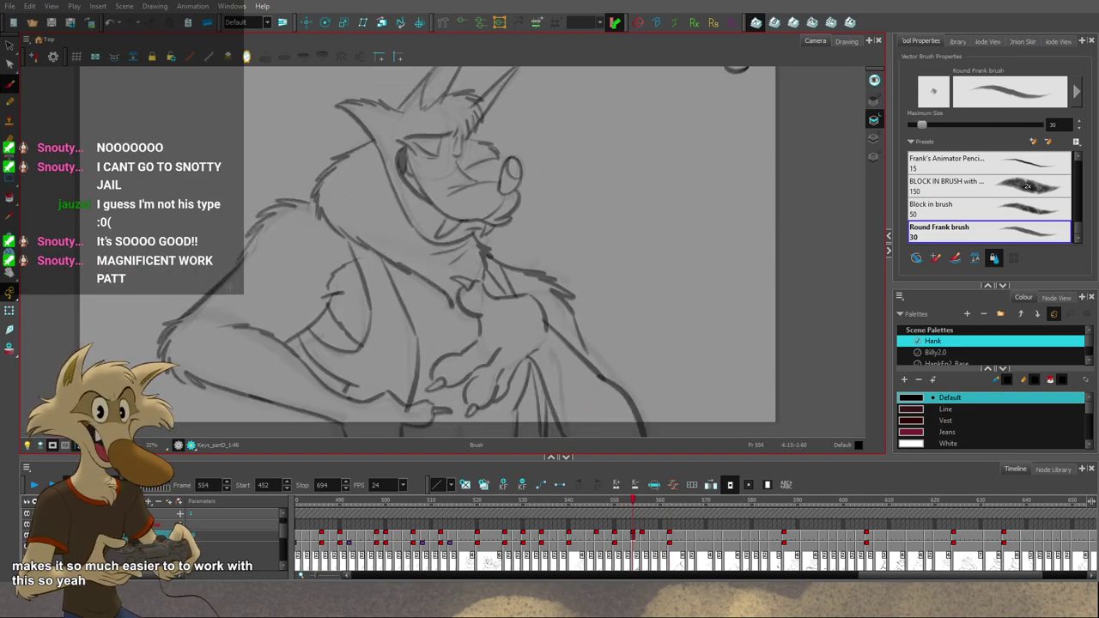
pyautogui.press('.')
pyautogui.press('.')
pyautogui.press('.')
pyautogui.press('.')
pyautogui.press('.')
pyautogui.press('.')
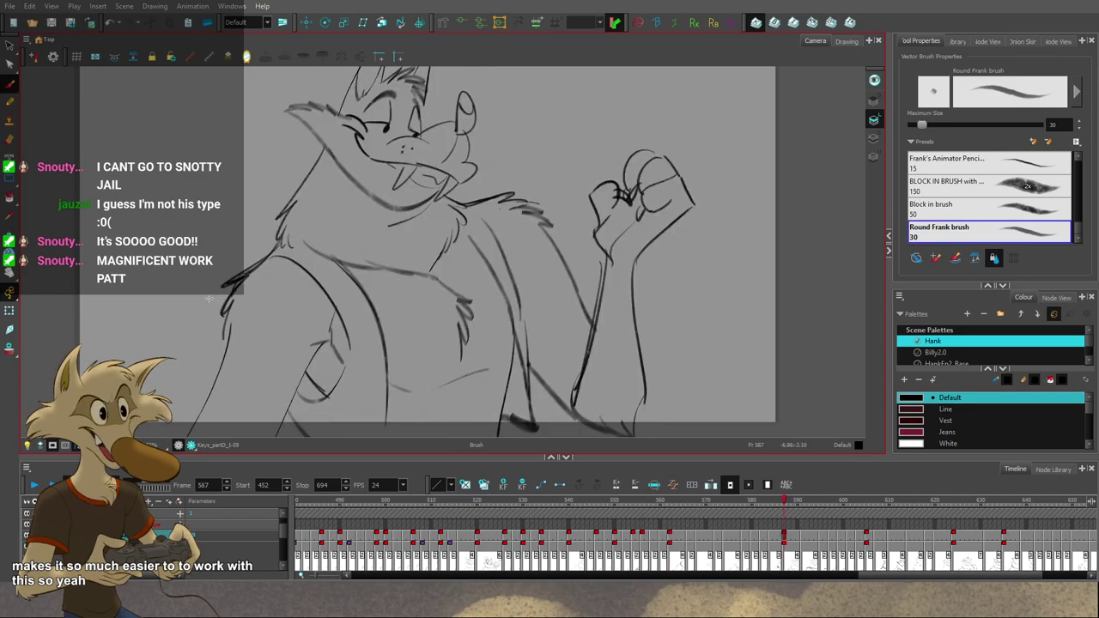
# Step: Examine the poses from frame 562 back to frame 550 by flipping through the drawings
pyautogui.press('1')
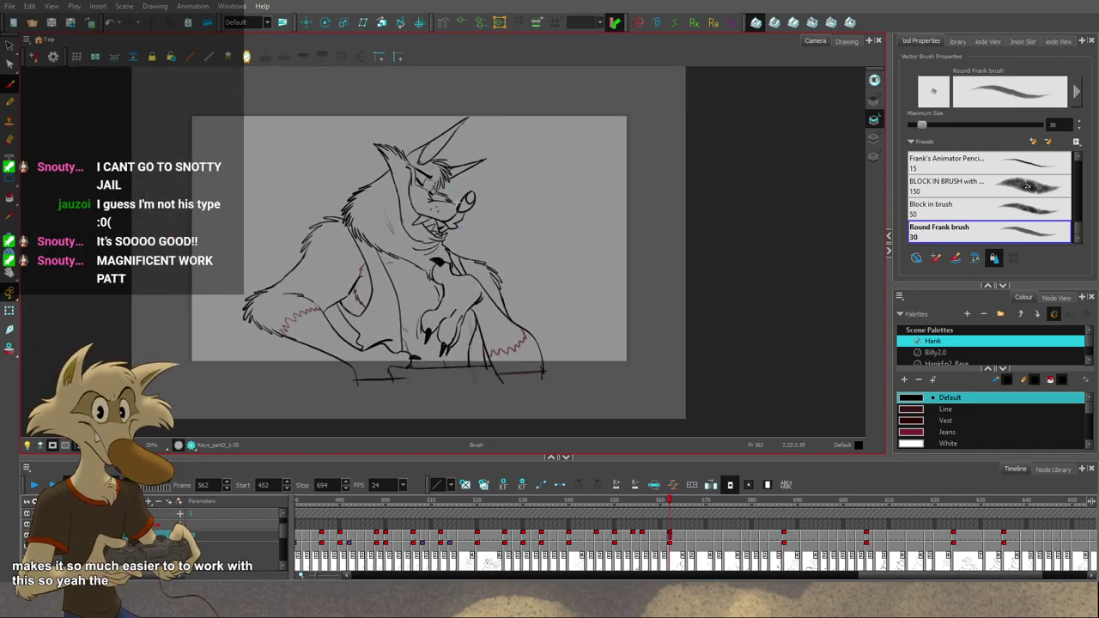
pyautogui.press('2')
pyautogui.press(',')
pyautogui.press(',')
pyautogui.press(',')
pyautogui.press(',')
pyautogui.press(',')
pyautogui.press(',')
pyautogui.press(',')
pyautogui.press(',')
pyautogui.press(',')
pyautogui.press(',')
pyautogui.press(',')
pyautogui.press(',')
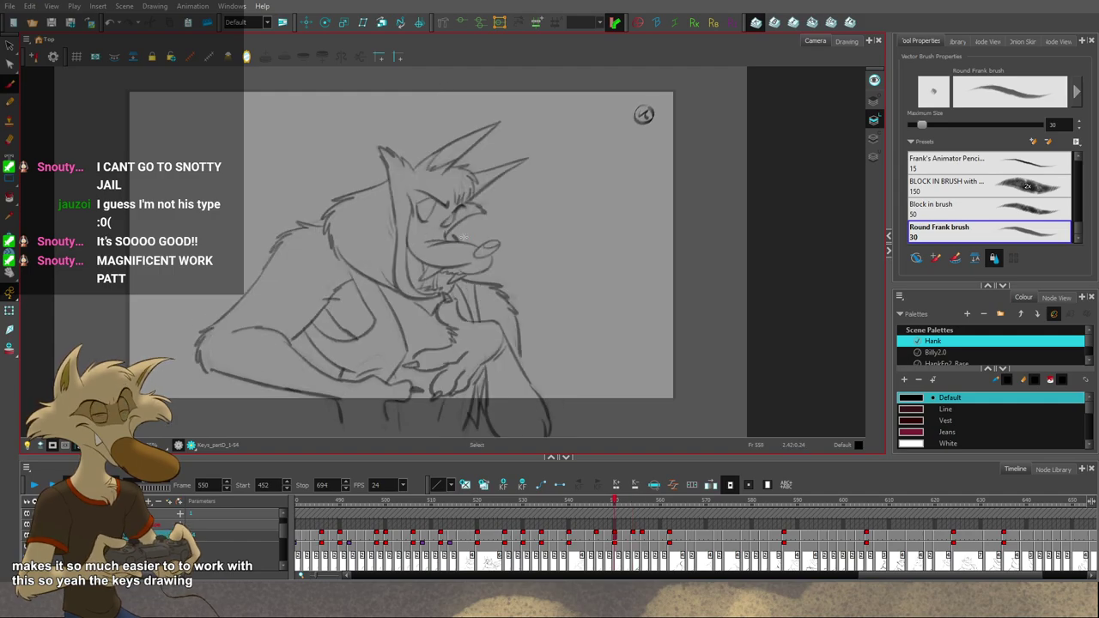
# Step: Draw the wolf's upper eyelid beneath the angry brow on frame 550 and adjust its strokes
pyautogui.hotkey('alt', 'b')
pyautogui.press('2')
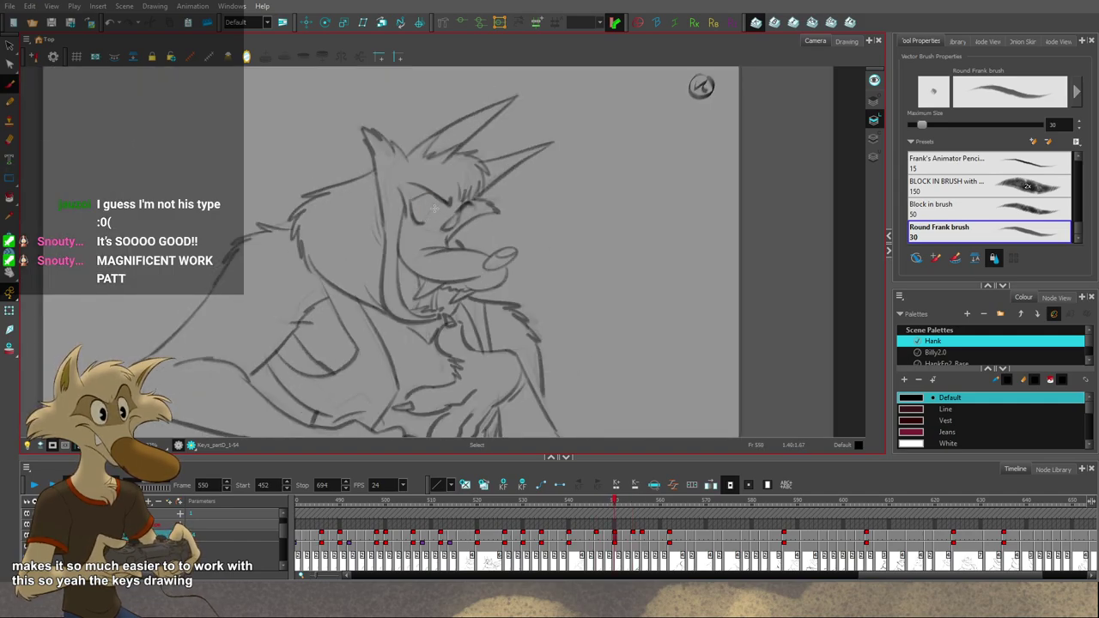
pyautogui.moveTo(430, 198); pyautogui.dragTo(435, 203)
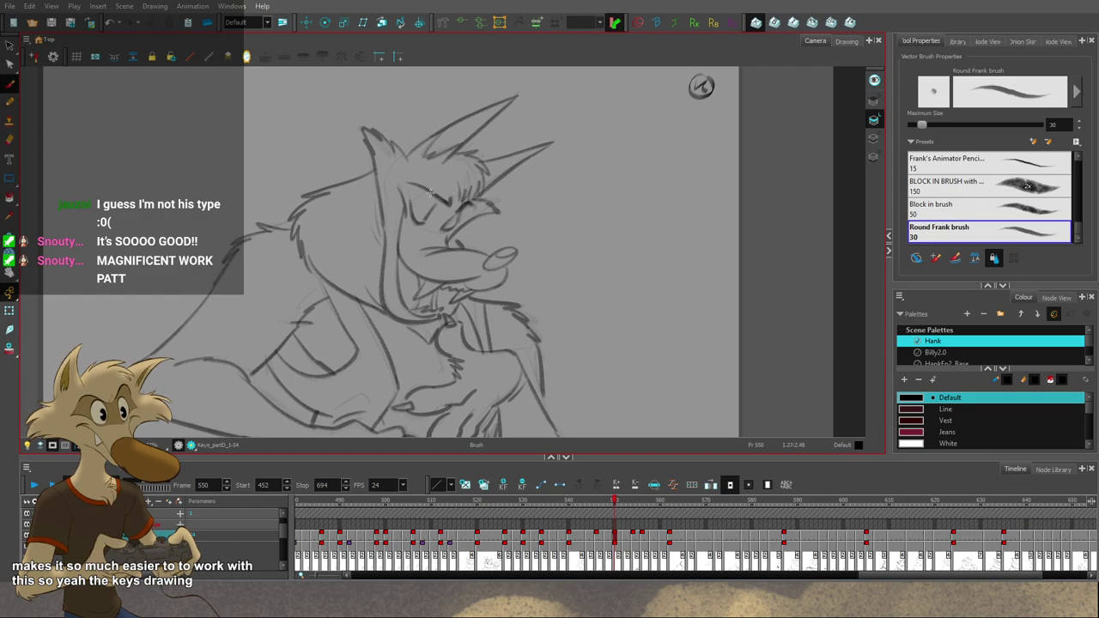
pyautogui.hotkey('alt', 's')
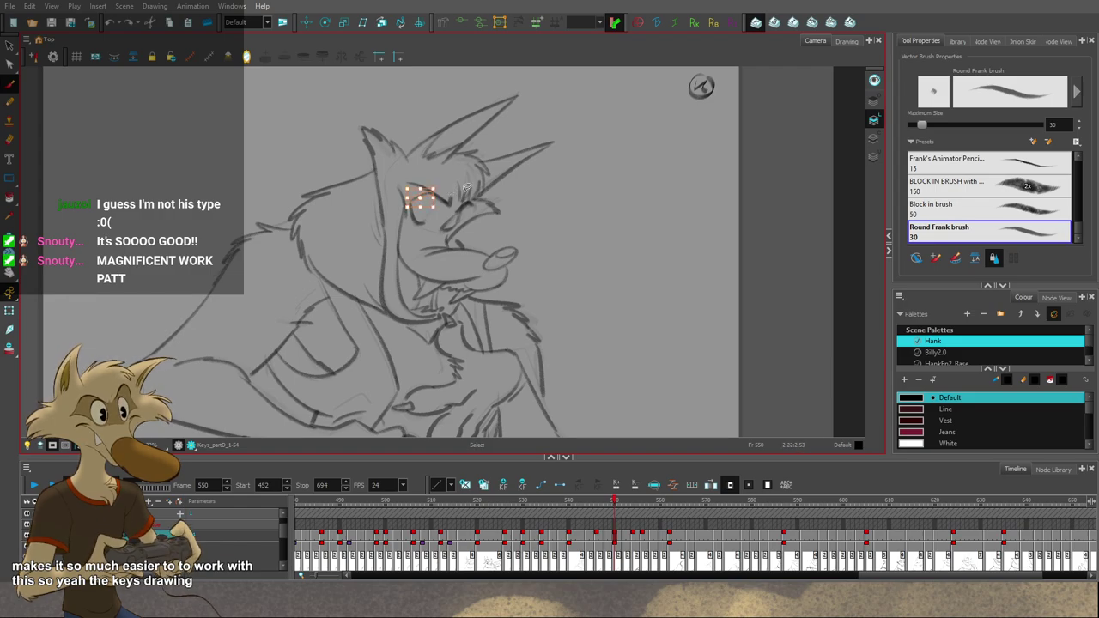
pyautogui.press('1')
pyautogui.press('1')
pyautogui.press('1')
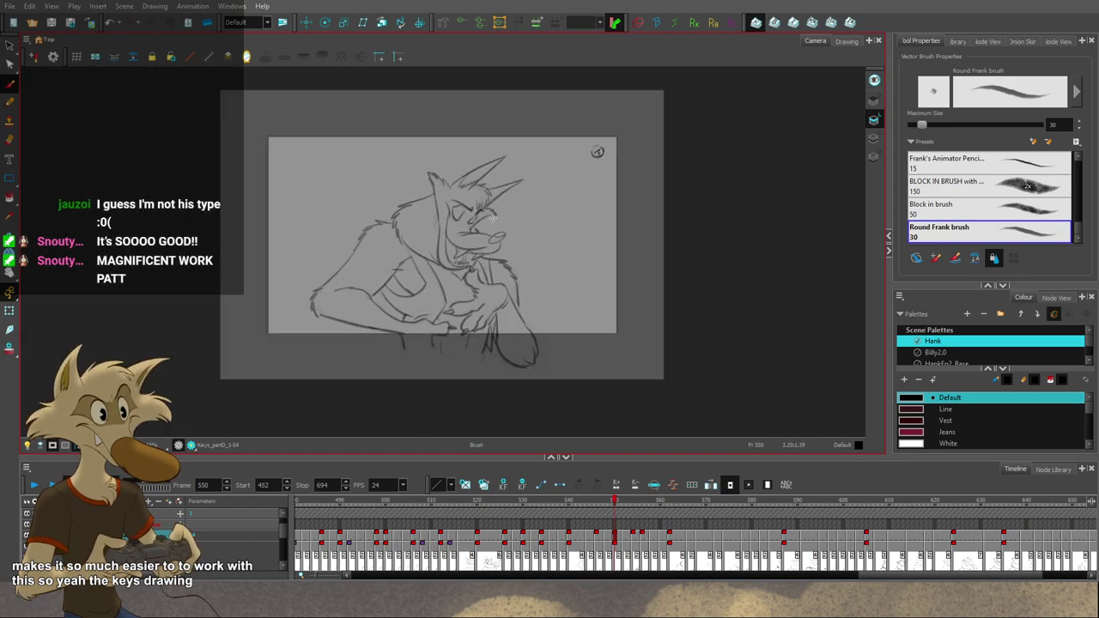
# Step: Inspect the revised eye on frame 550 and save the scene
pyautogui.press('2')
pyautogui.press('2')
pyautogui.press('2')
pyautogui.hotkey('ctrl', 's')
pyautogui.press('1')
pyautogui.press('2')
pyautogui.hotkey('alt', 'b')
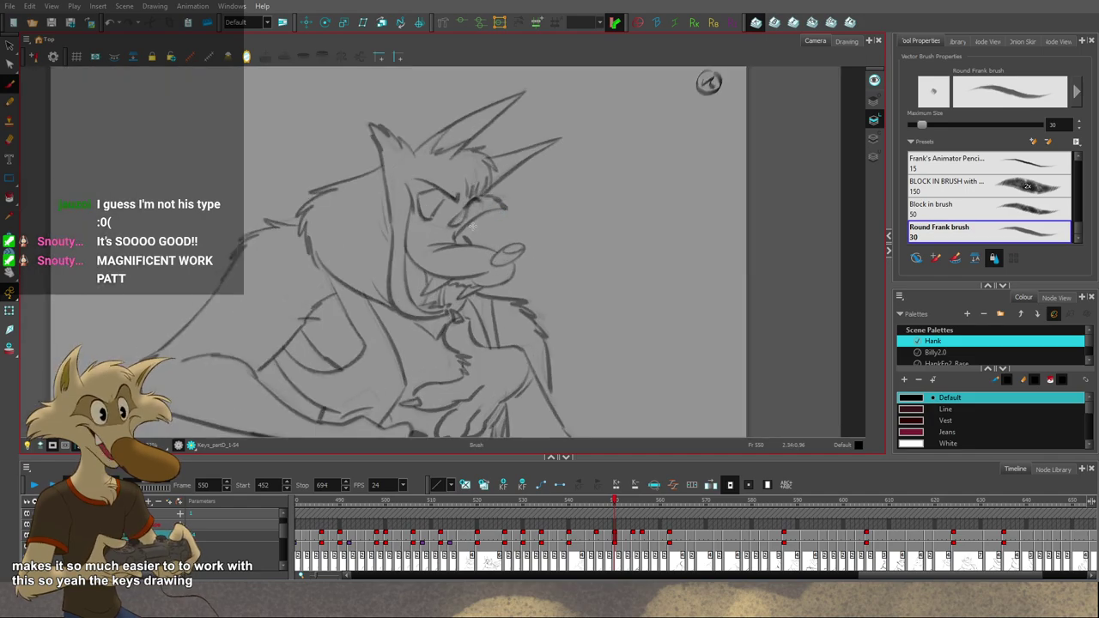
# Step: Compare the frame 550 drawing with the preceding poses back to frame 534
pyautogui.press('g')
pyautogui.press('g')
pyautogui.press('f')
pyautogui.press('f')
pyautogui.press('f')
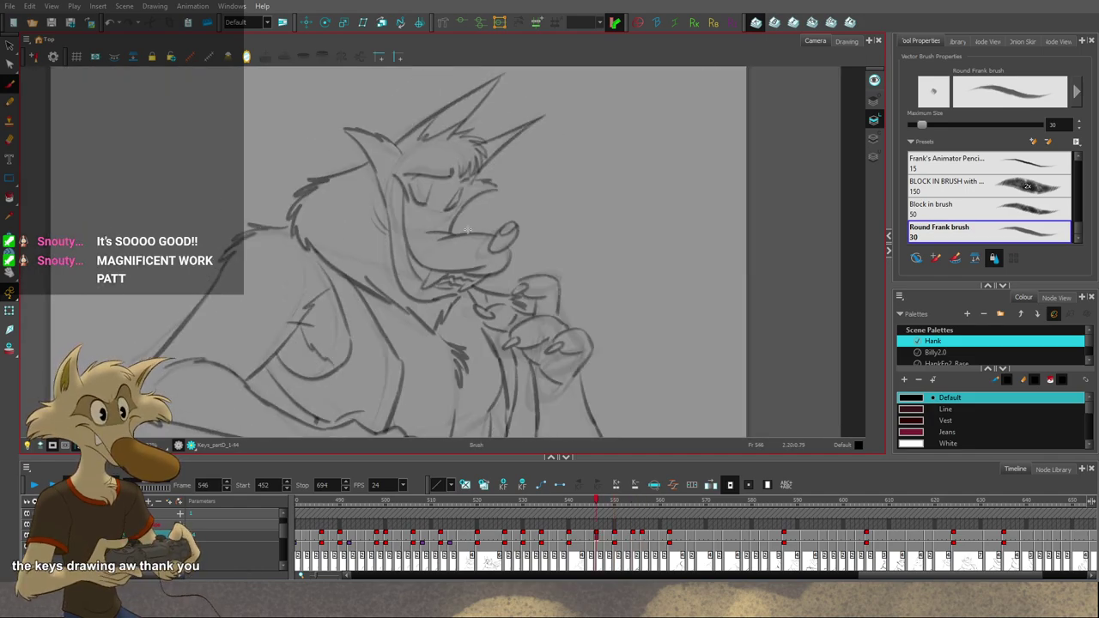
pyautogui.press('g')
pyautogui.press(',')
pyautogui.press(',')
pyautogui.press(',')
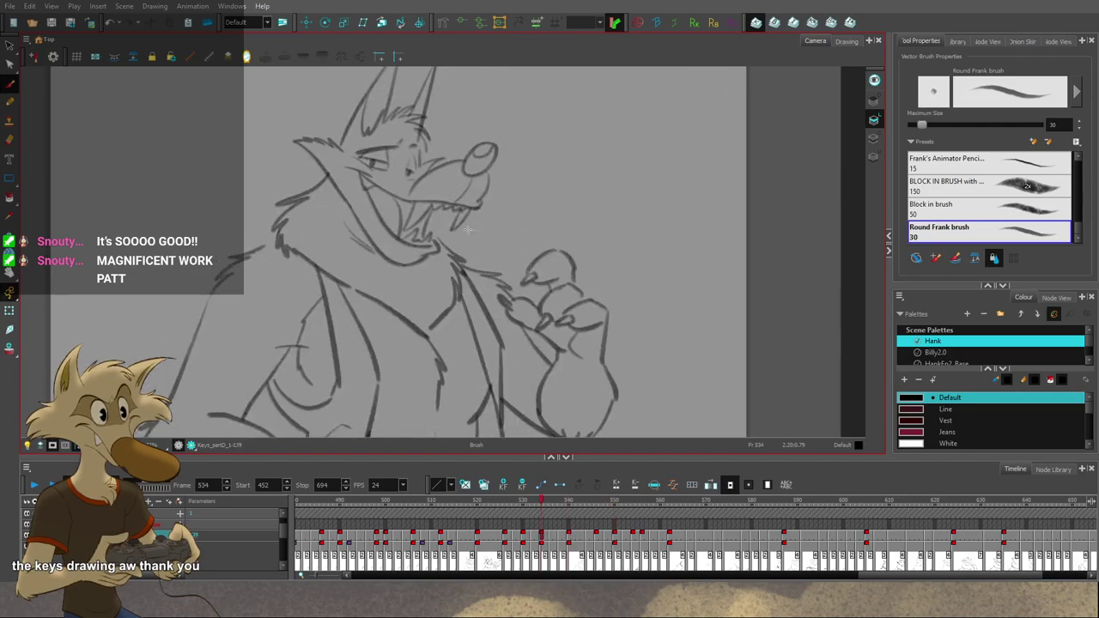
# Step: Flip back and forth through the poses between frames 534 and 556 to check the head and hand motion
pyautogui.press('.')
pyautogui.press(',')
pyautogui.press(',')
pyautogui.press(',')
pyautogui.press(',')
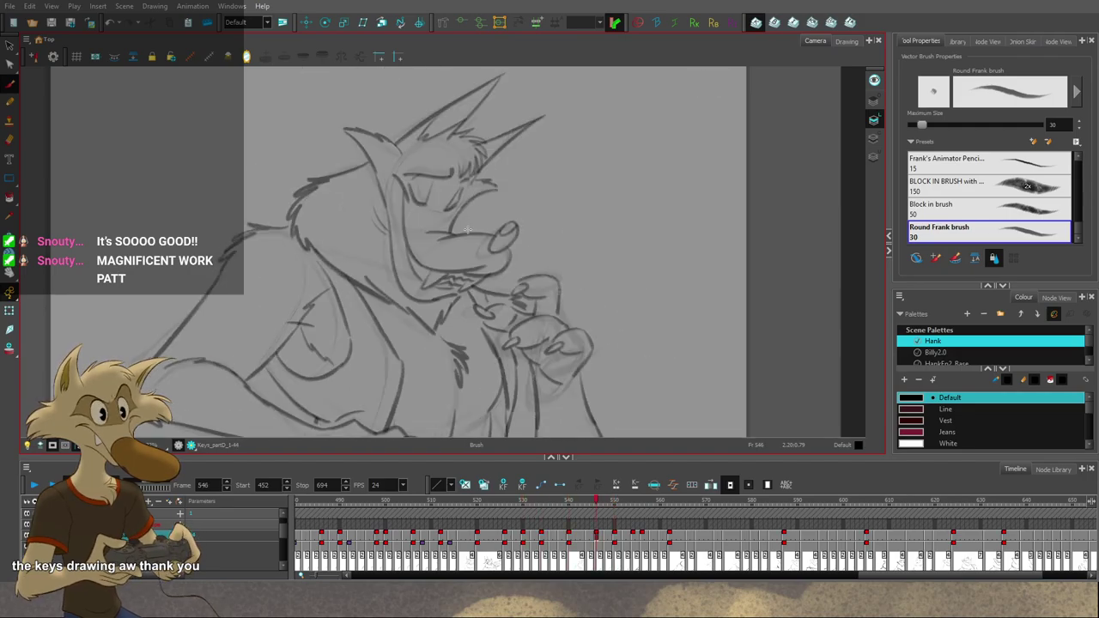
pyautogui.press('.')
pyautogui.press('.')
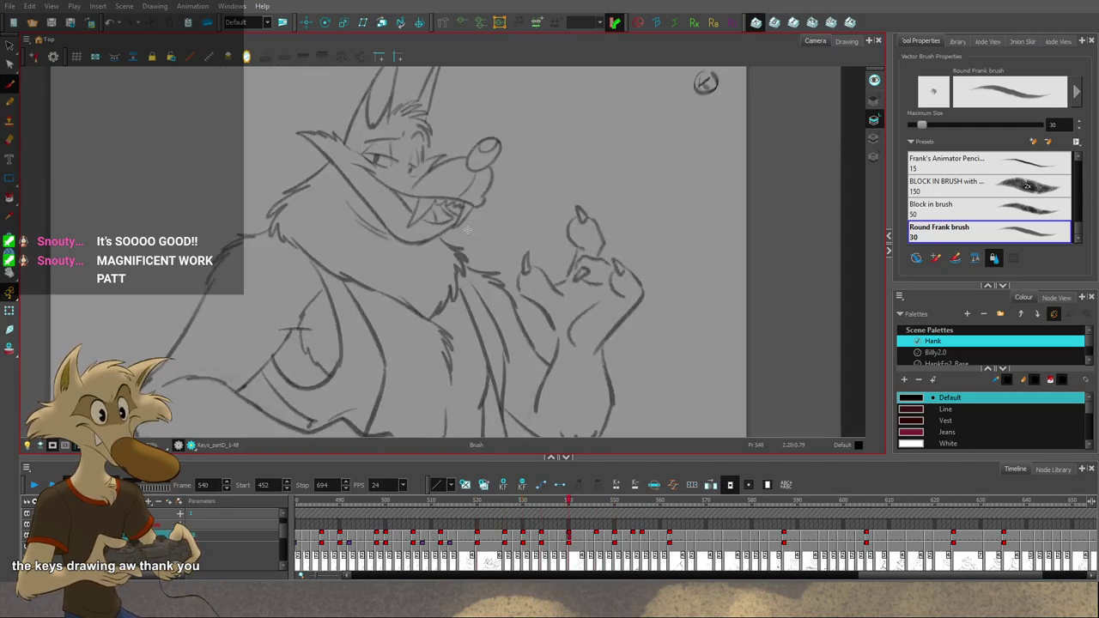
pyautogui.press('.')
pyautogui.press(',')
pyautogui.press(',')
pyautogui.press('.')
pyautogui.press('.')
pyautogui.press('.')
pyautogui.press('.')
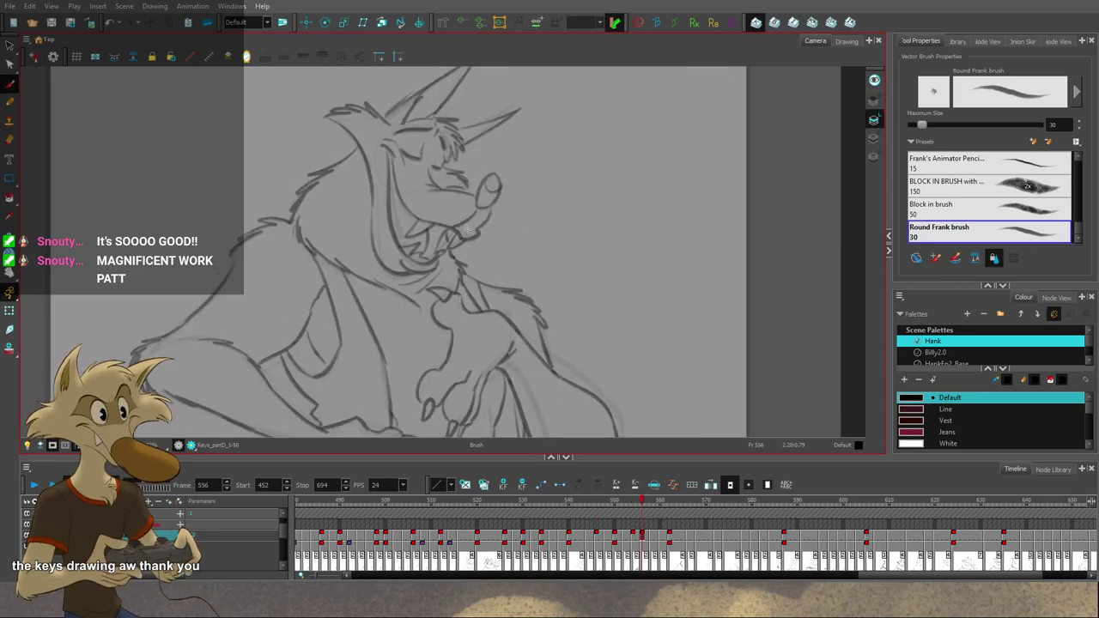
# Step: Redraw the wolf's near closed eye on frame 556, comparing it with the neighbouring key drawings
pyautogui.press('g')
pyautogui.press('f')
pyautogui.press('f')
pyautogui.press('g')
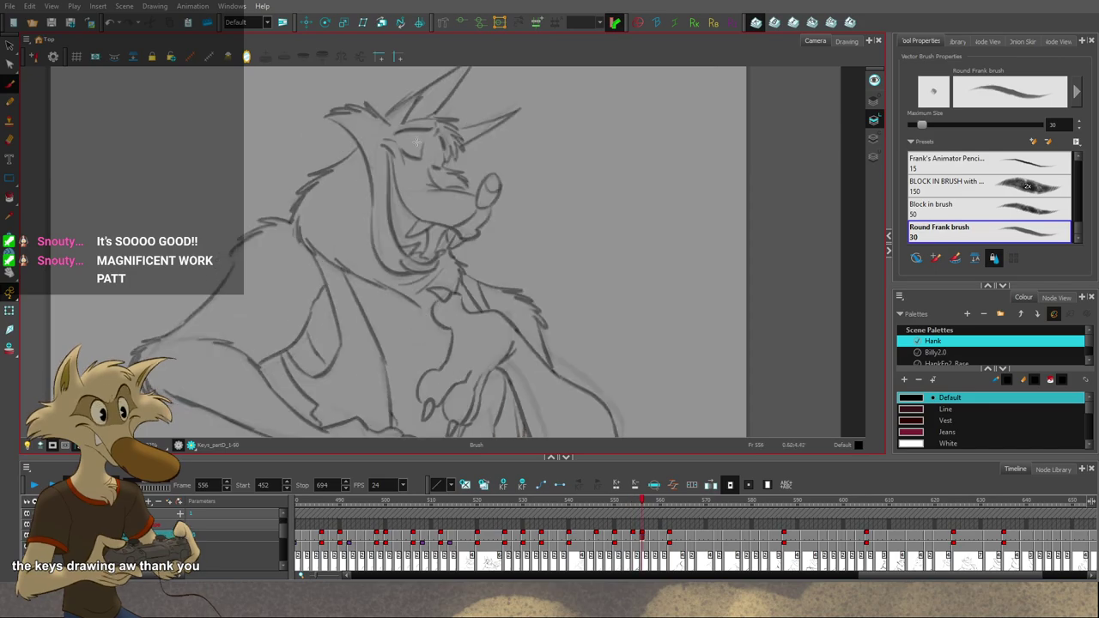
pyautogui.press(',')
pyautogui.press('.')
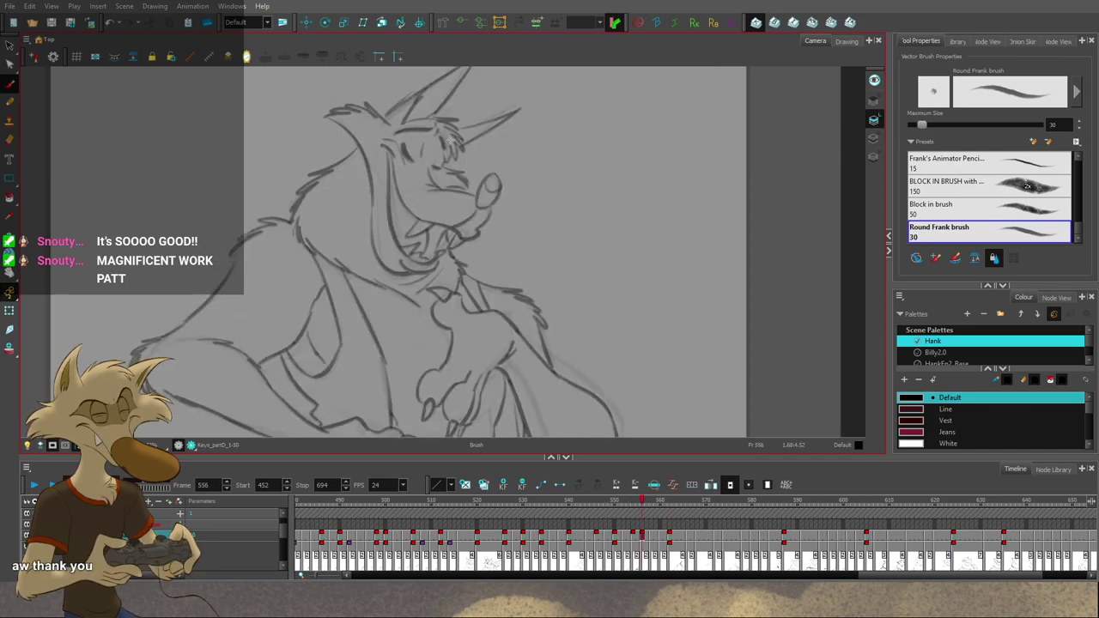
pyautogui.press(',')
pyautogui.press('.')
pyautogui.press(',')
pyautogui.press('.')
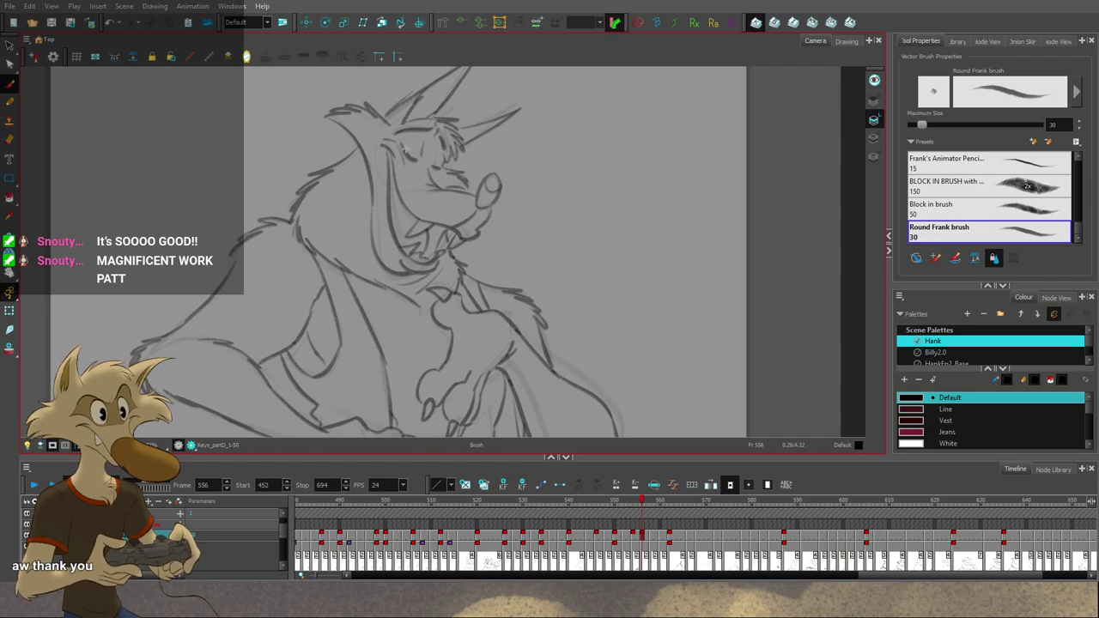
pyautogui.press('f')
pyautogui.press('f')
pyautogui.press('g')
pyautogui.press('g')
pyautogui.press('g')
pyautogui.press('f')
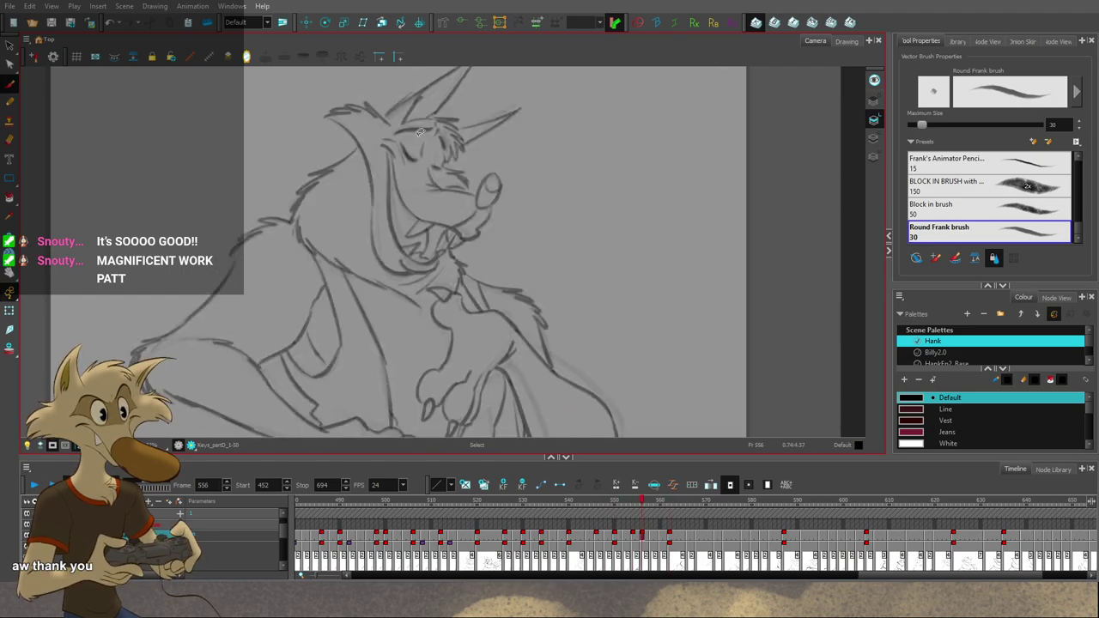
# Step: Nudge the brow stroke above the near eye on frame 556 and compare it with frame 562
pyautogui.press('s')
pyautogui.click(435, 131)
pyautogui.moveTo(434, 133); pyautogui.dragTo(434, 131)
pyautogui.press('g')
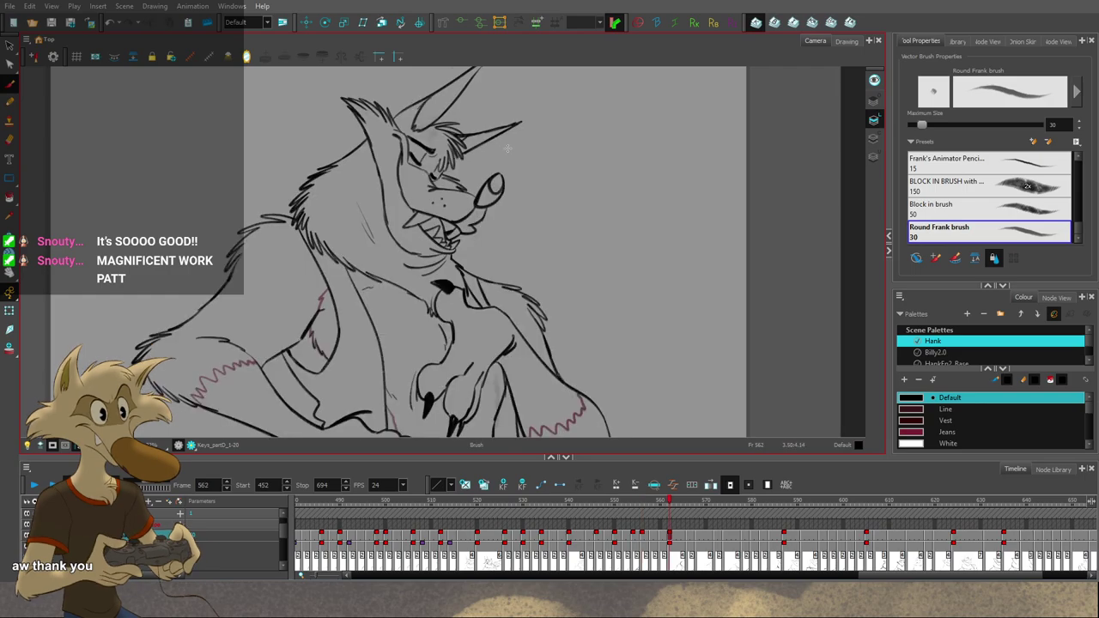
pyautogui.press('f')
pyautogui.press(',')
pyautogui.press('.')
pyautogui.hotkey('alt', 's')
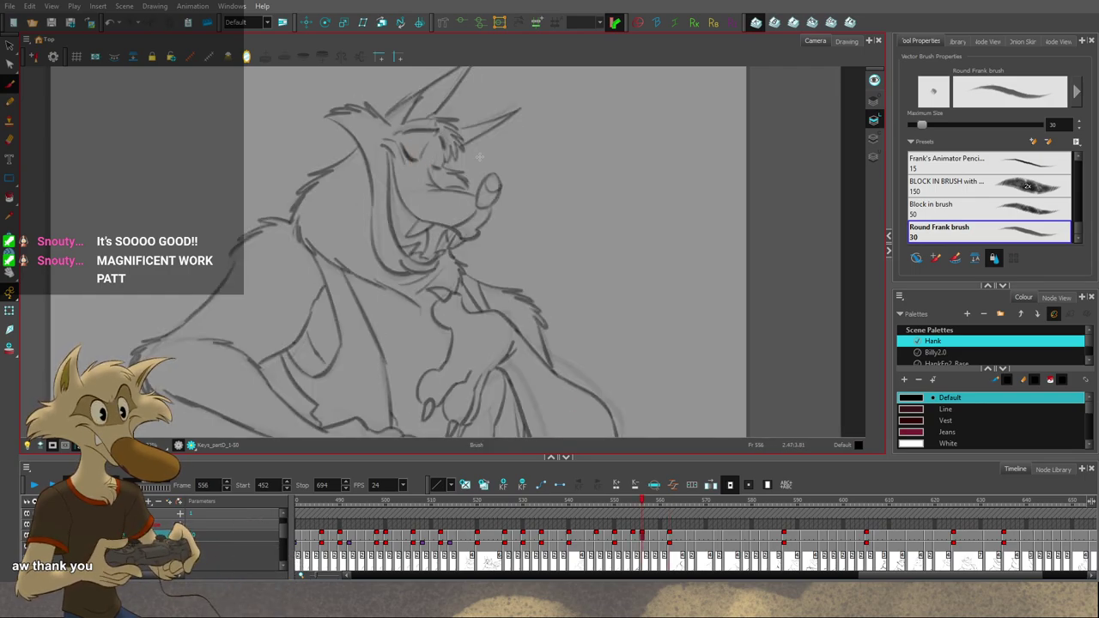
# Step: Step through the frames between 556 and 562 and back to compare the two face drawings
pyautogui.press('.')
pyautogui.press('.')
pyautogui.press('.')
pyautogui.press('.')
pyautogui.press('.')
pyautogui.press('.')
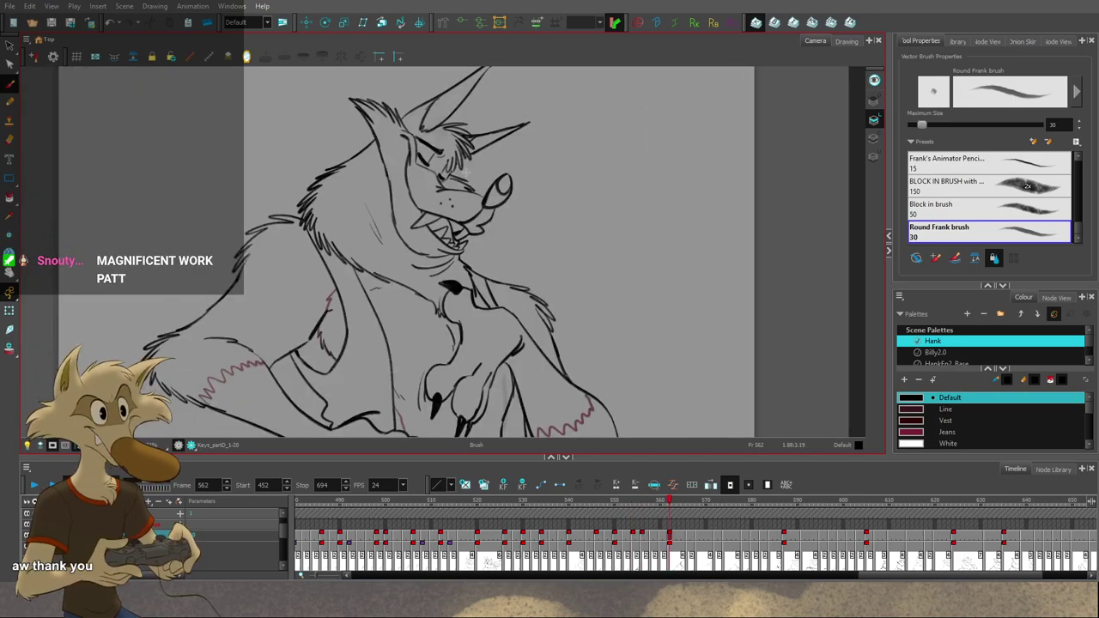
pyautogui.press(',')
pyautogui.press(',')
pyautogui.press(',')
pyautogui.press(',')
pyautogui.press(',')
pyautogui.press(',')
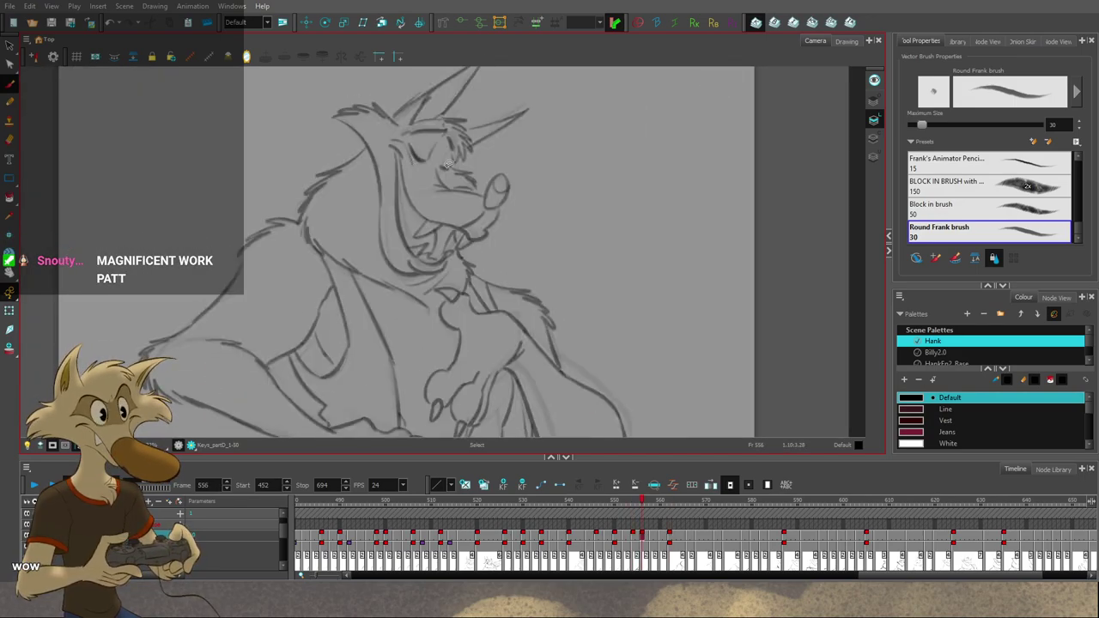
# Step: Try to sketch the far eye beside the muzzle bridge on frame 556, using frame 562 as reference
pyautogui.hotkey('alt', 'b')
pyautogui.press('g')
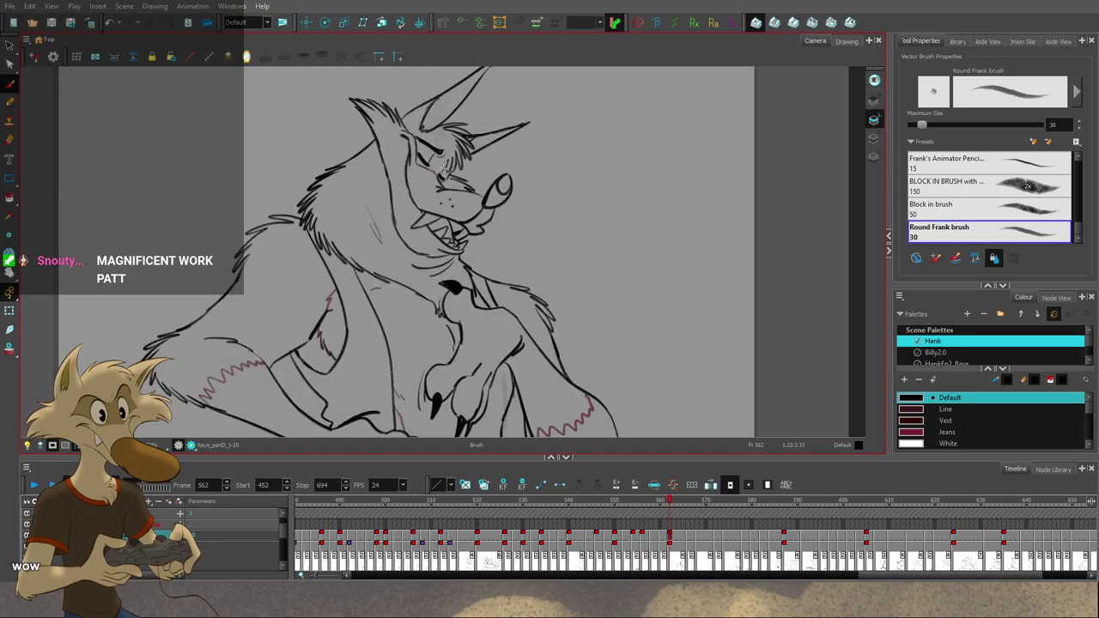
pyautogui.press('f')
pyautogui.moveTo(445, 169); pyautogui.dragTo(446, 169)
pyautogui.hotkey('ctrl', 'z')
pyautogui.press('g')
pyautogui.press('f')
pyautogui.press('f')
pyautogui.press('g')
pyautogui.press('g')
pyautogui.press('f')
pyautogui.hotkey('ctrl', 'z')
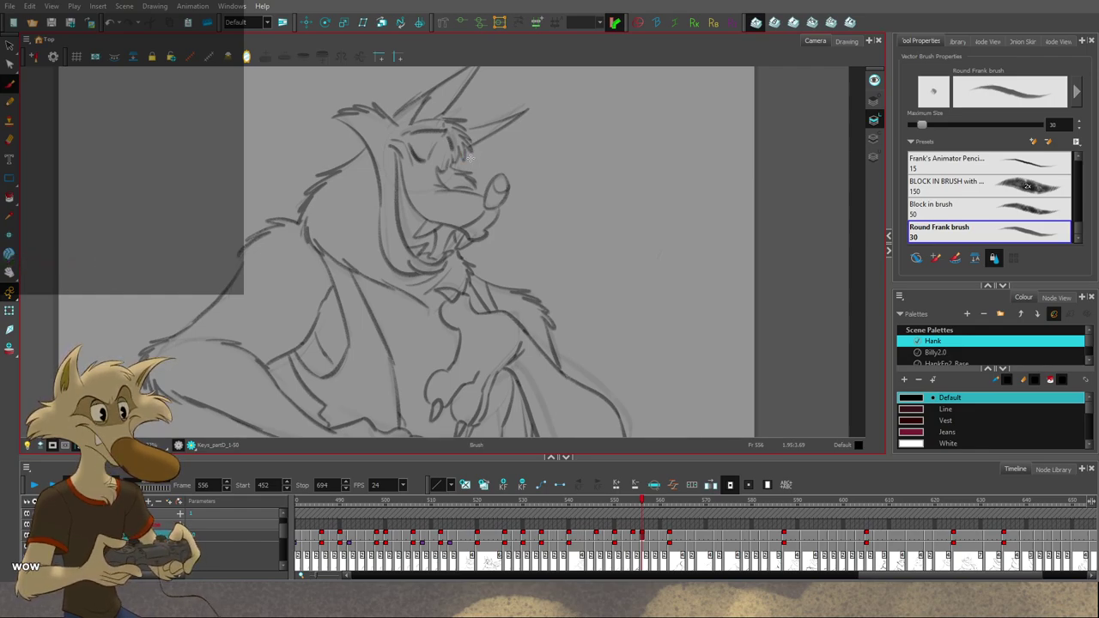
# Step: Adjust the far eye strokes beneath the hair tuft on frame 556, comparing them with the frame 554 drawing
pyautogui.hotkey('alt', 's')
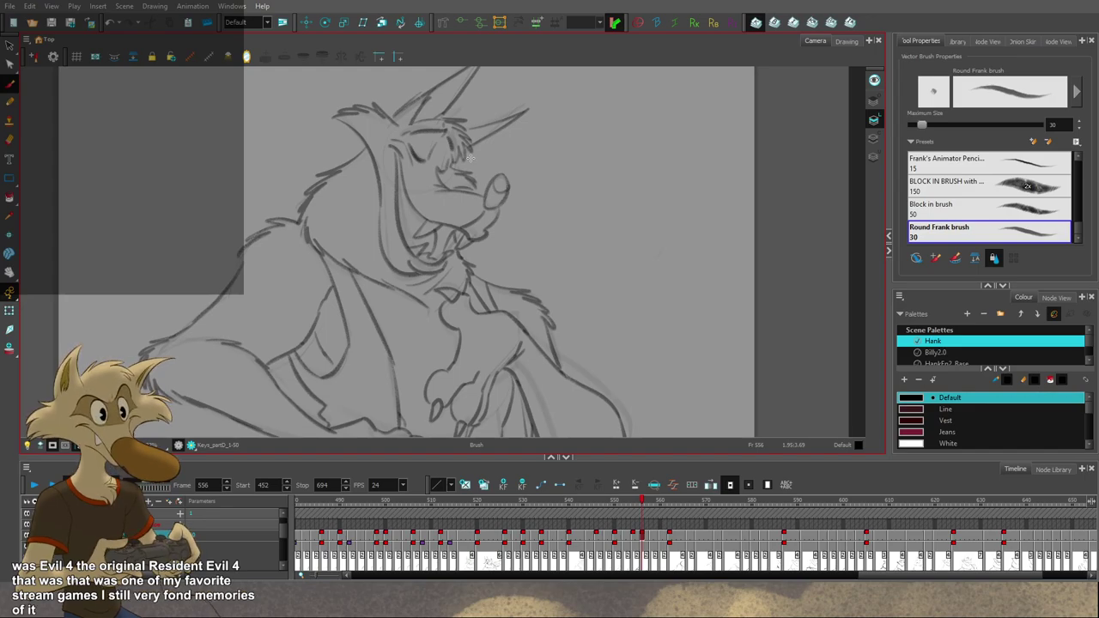
pyautogui.scroll(-2, 471, 157)
pyautogui.scroll(3, 467, 175)
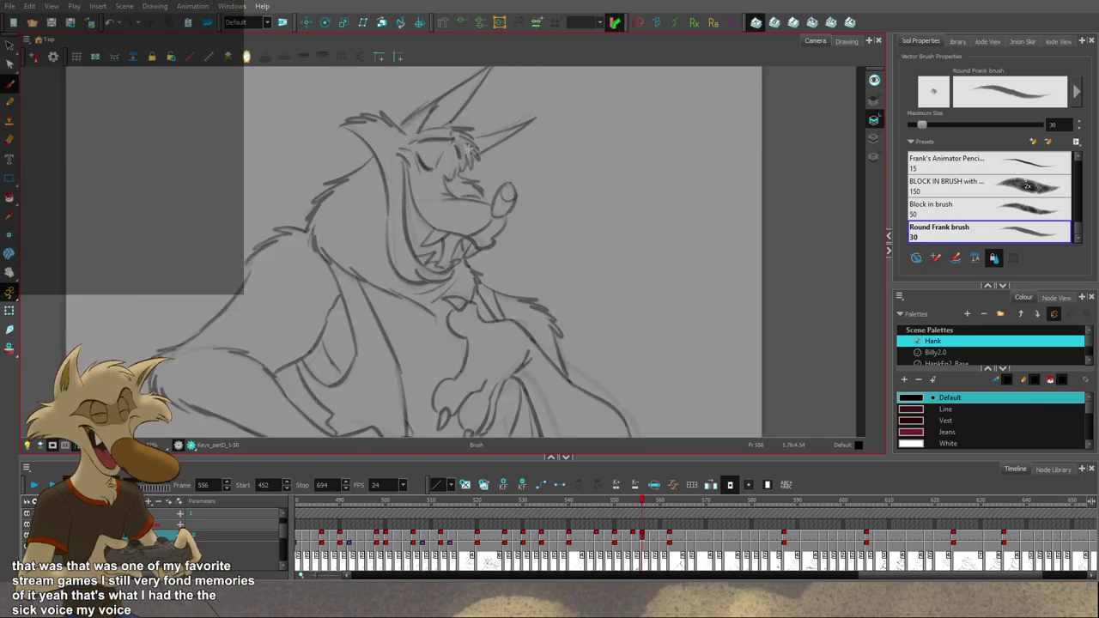
pyautogui.scroll(-3, 470, 149)
pyautogui.scroll(5, 469, 148)
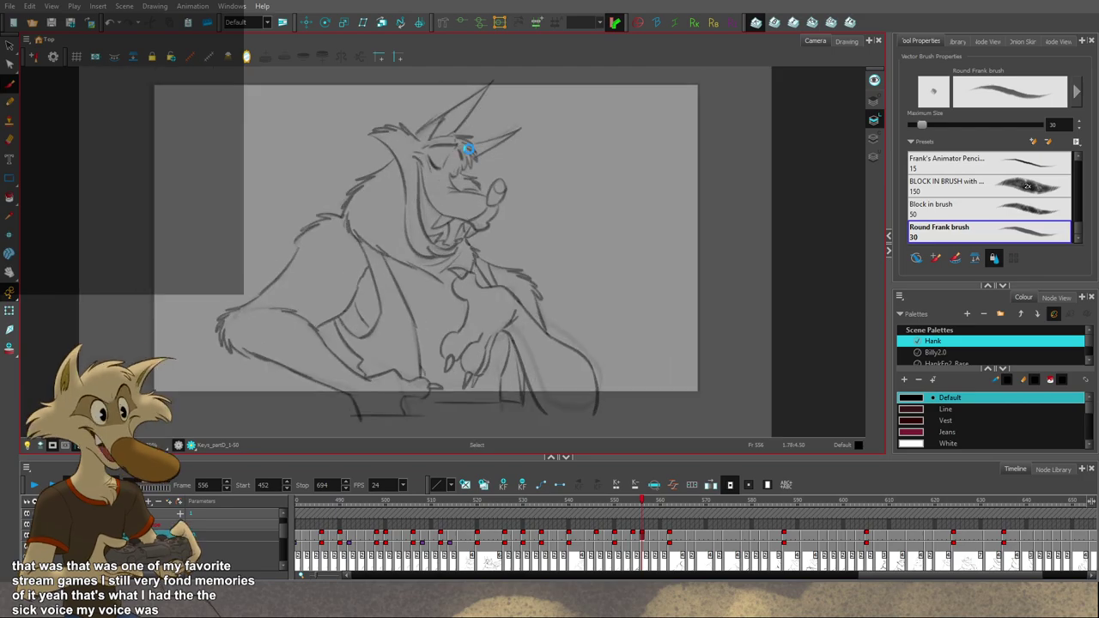
pyautogui.press('f')
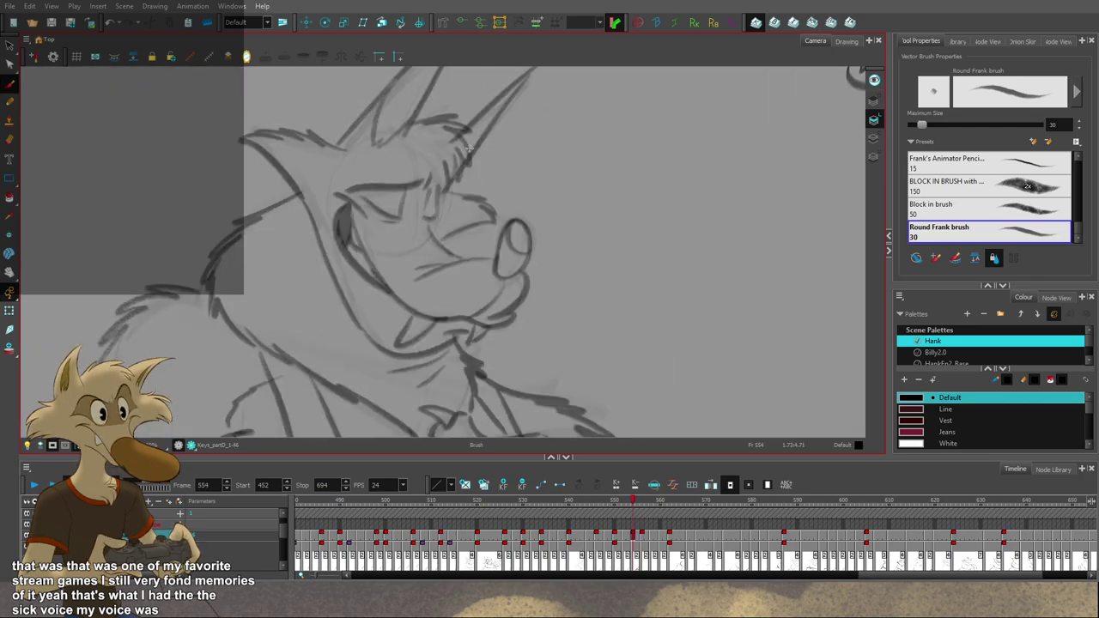
pyautogui.press('.')
pyautogui.press('.')
pyautogui.press(',')
pyautogui.press(',')
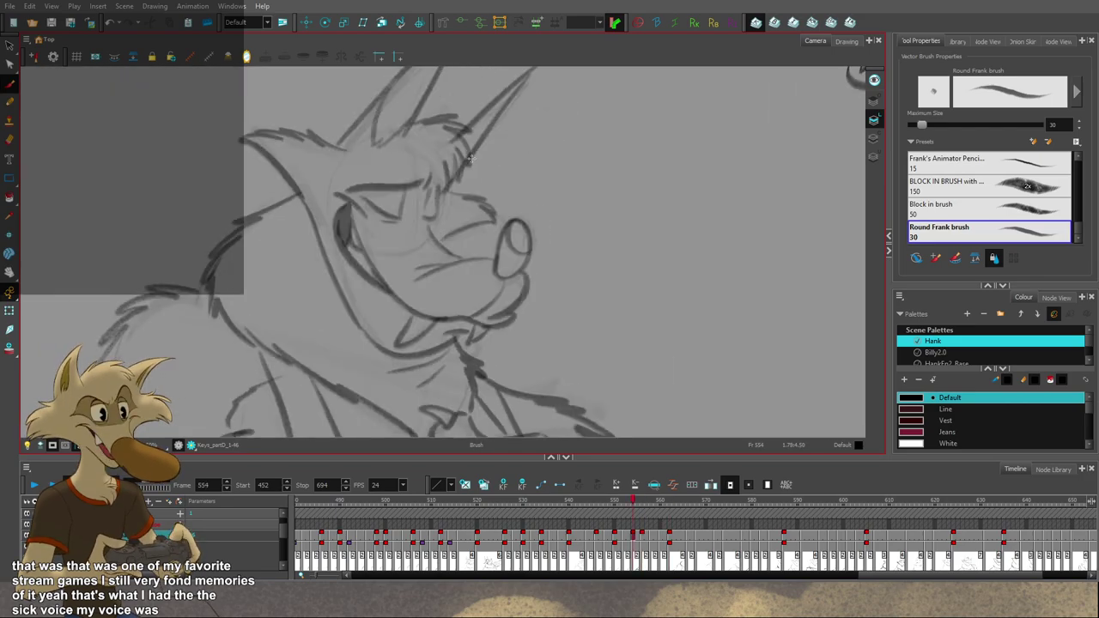
pyautogui.press('.')
pyautogui.press('.')
pyautogui.hotkey('alt', 'b')
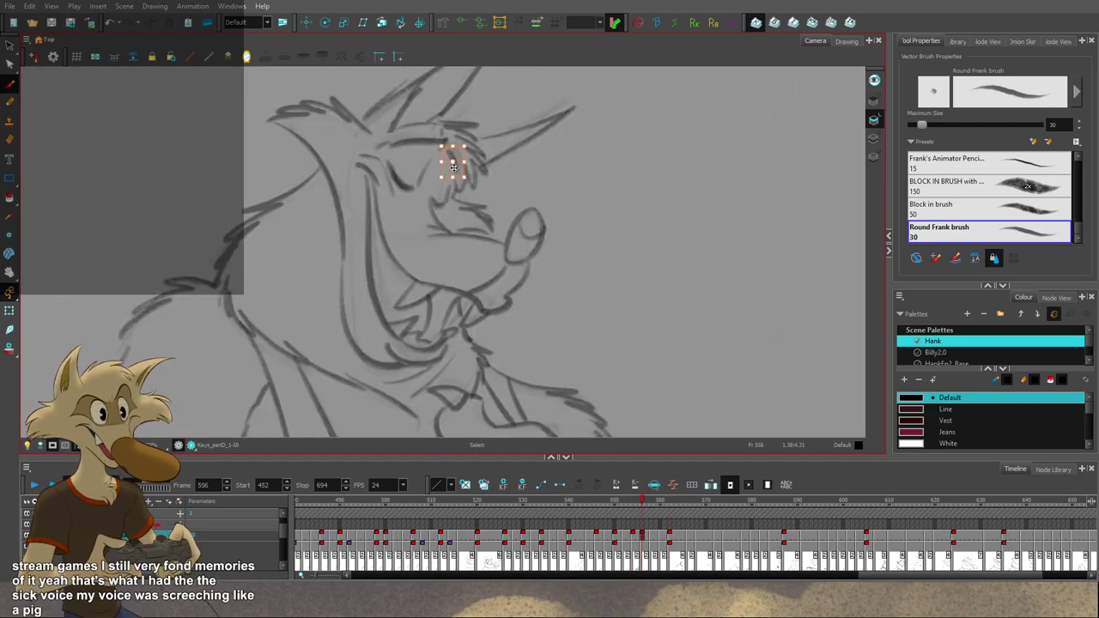
pyautogui.hotkey('alt', 's')
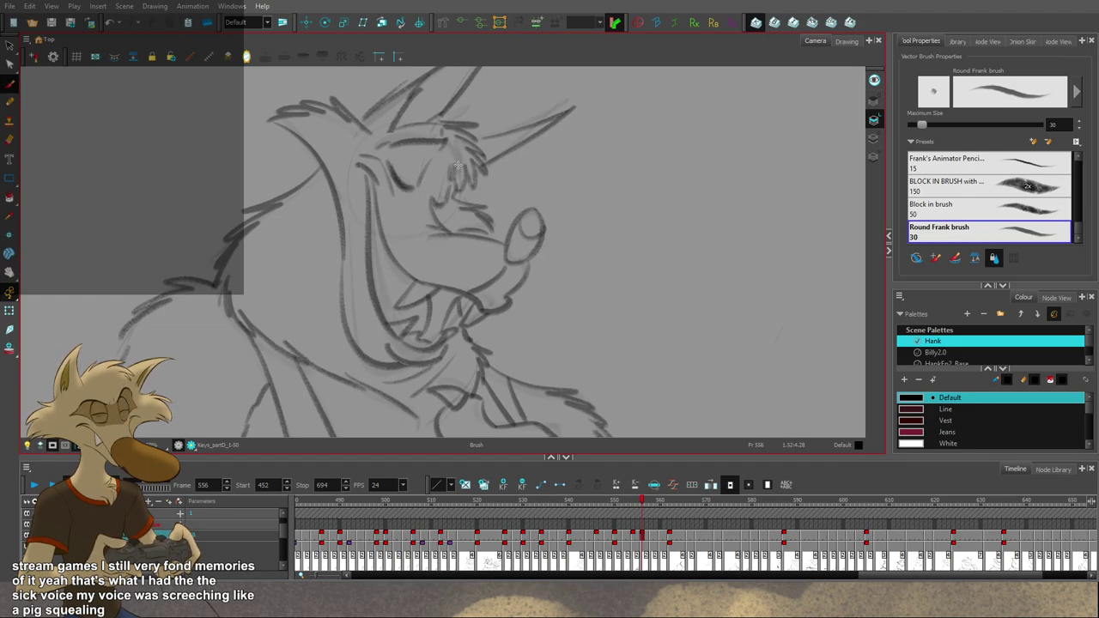
# Step: Compare the face with frame 554, and remove the rough upper teeth strokes from the open mouth on frame 556
pyautogui.scroll(-3, 454, 176)
pyautogui.scroll(-1, 453, 186)
pyautogui.scroll(2, 453, 193)
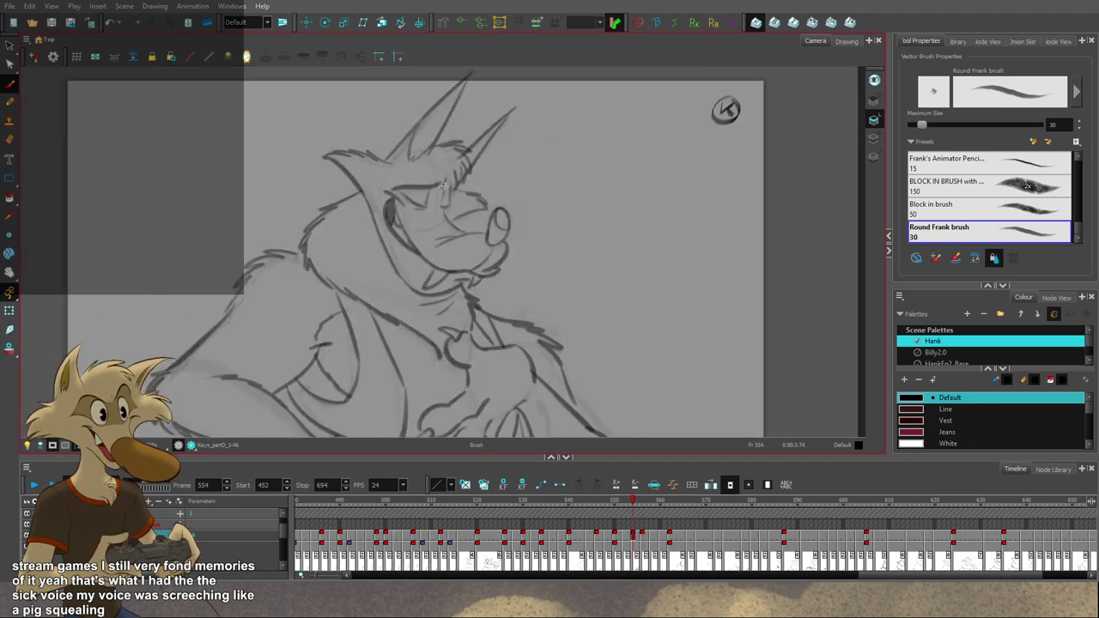
pyautogui.scroll(-1, 455, 202)
pyautogui.press('g')
pyautogui.press('f')
pyautogui.scroll(2, 459, 206)
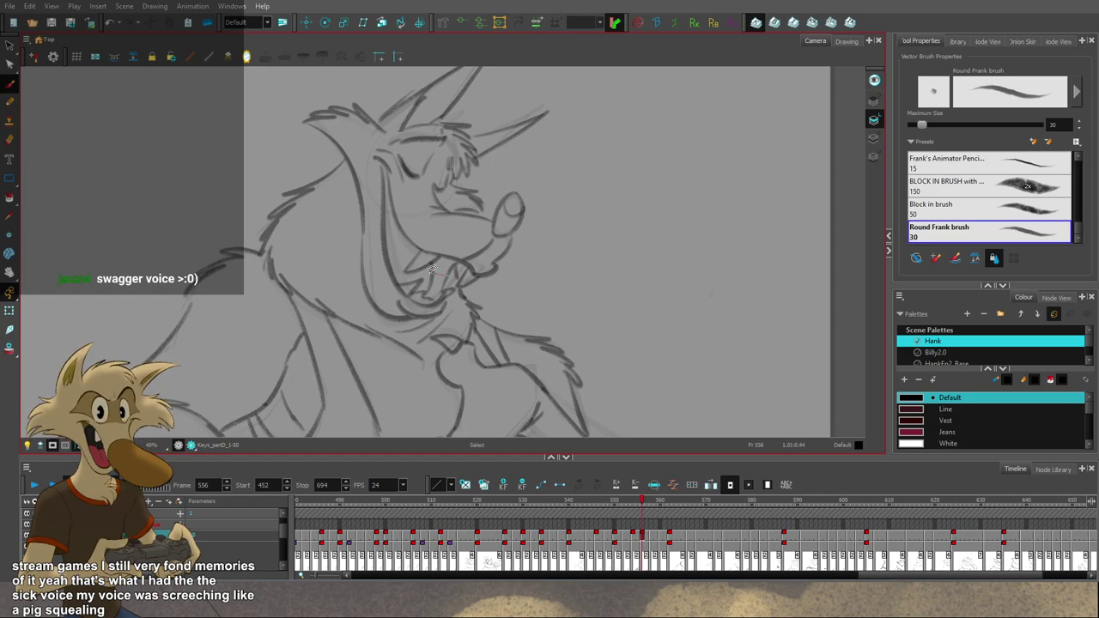
pyautogui.hotkey('alt', 'b')
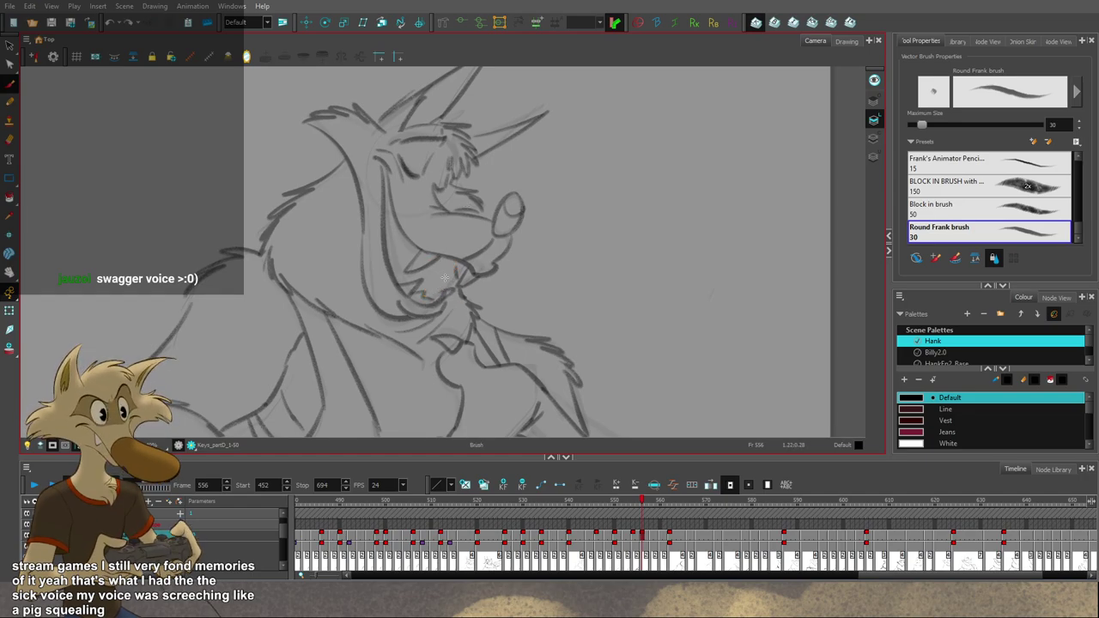
# Step: Select the inner mouth and lower teeth strokes on frame 556 and adjust their shape within the open jaw
pyautogui.press('g')
pyautogui.press('f')
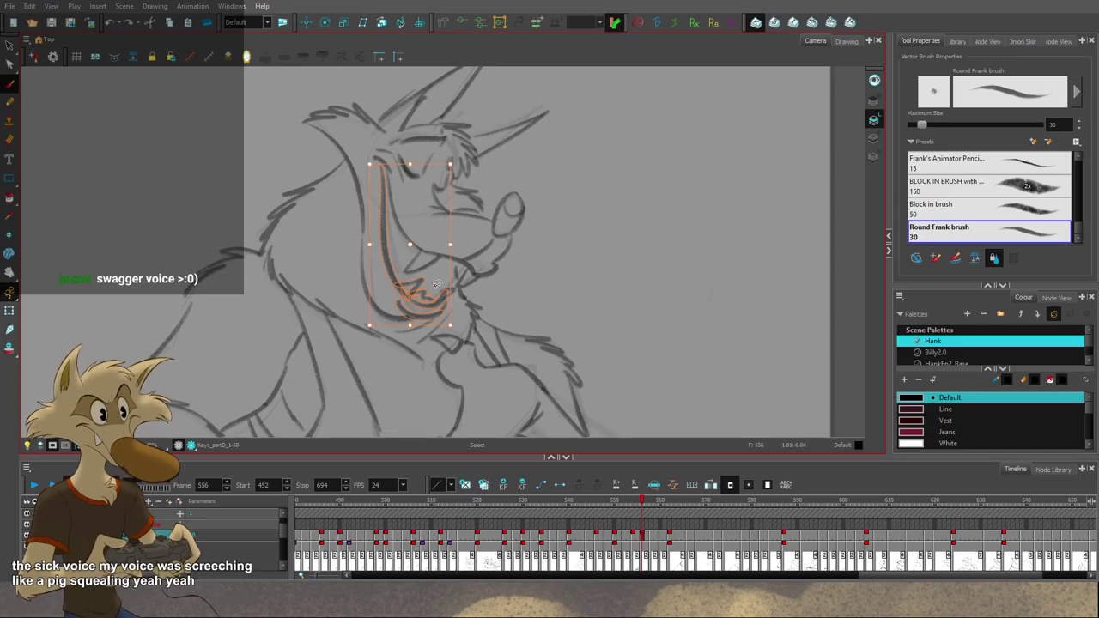
pyautogui.moveTo(466, 324); pyautogui.dragTo(464, 319)
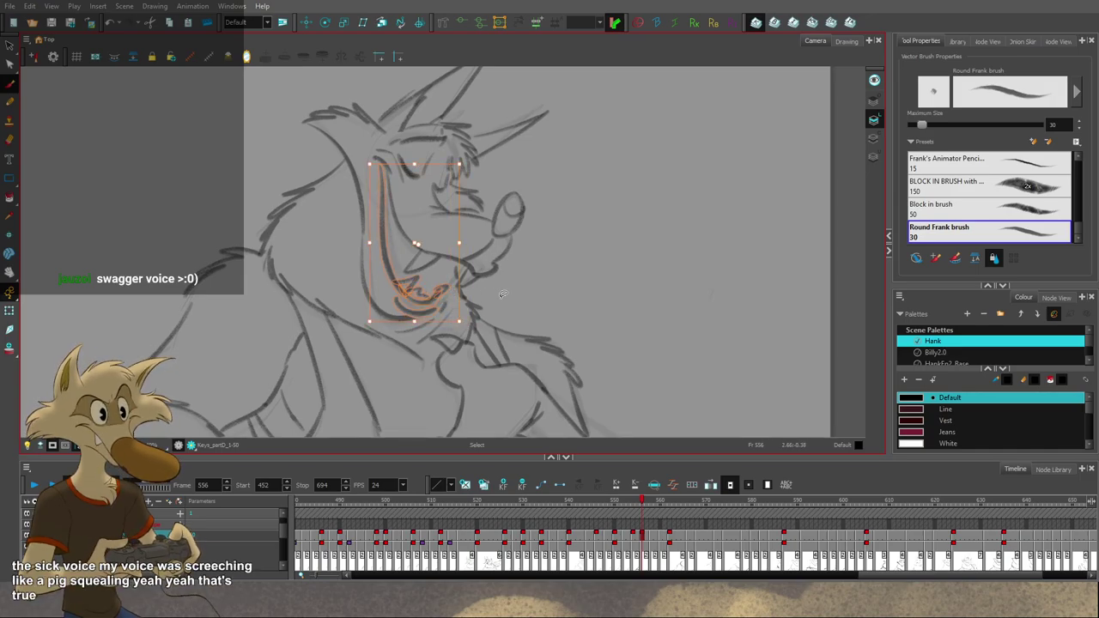
pyautogui.click(503, 294)
pyautogui.hotkey('alt', 'b')
pyautogui.press('g')
pyautogui.press('f')
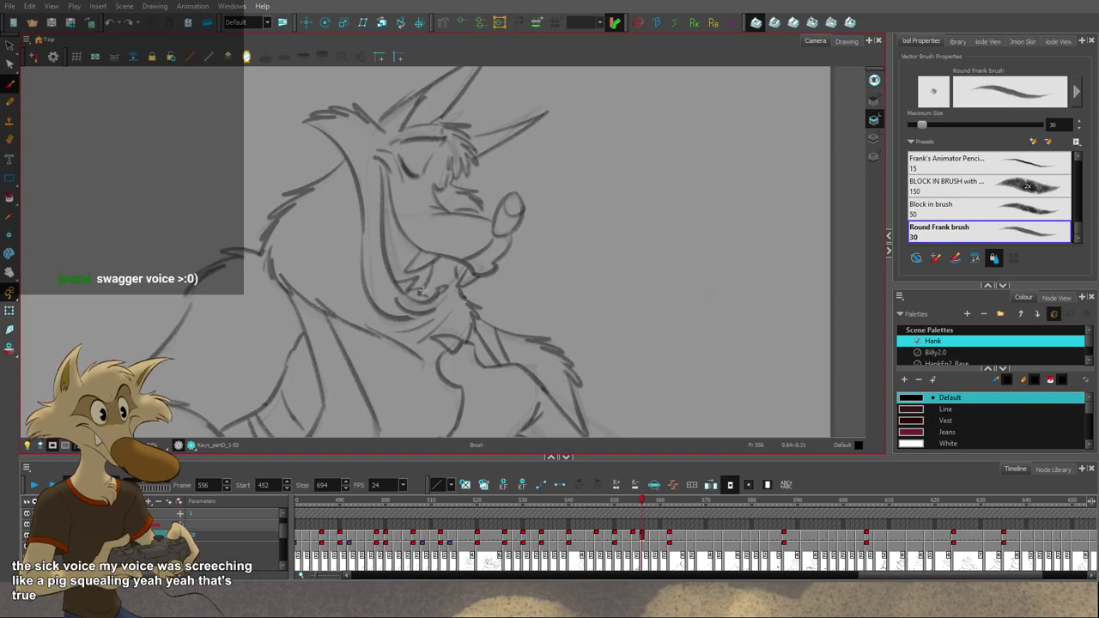
# Step: Sketch pointed lower teeth and the gum line beneath them inside the open mouth on frame 556
pyautogui.moveTo(445, 279); pyautogui.dragTo(436, 270)
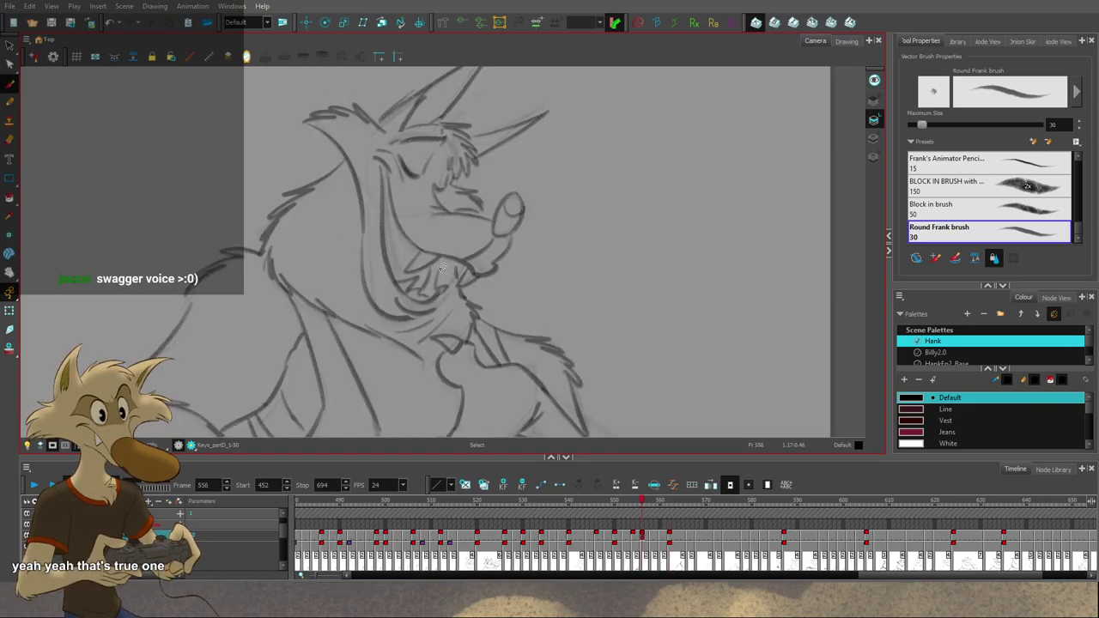
pyautogui.hotkey('alt', 'b')
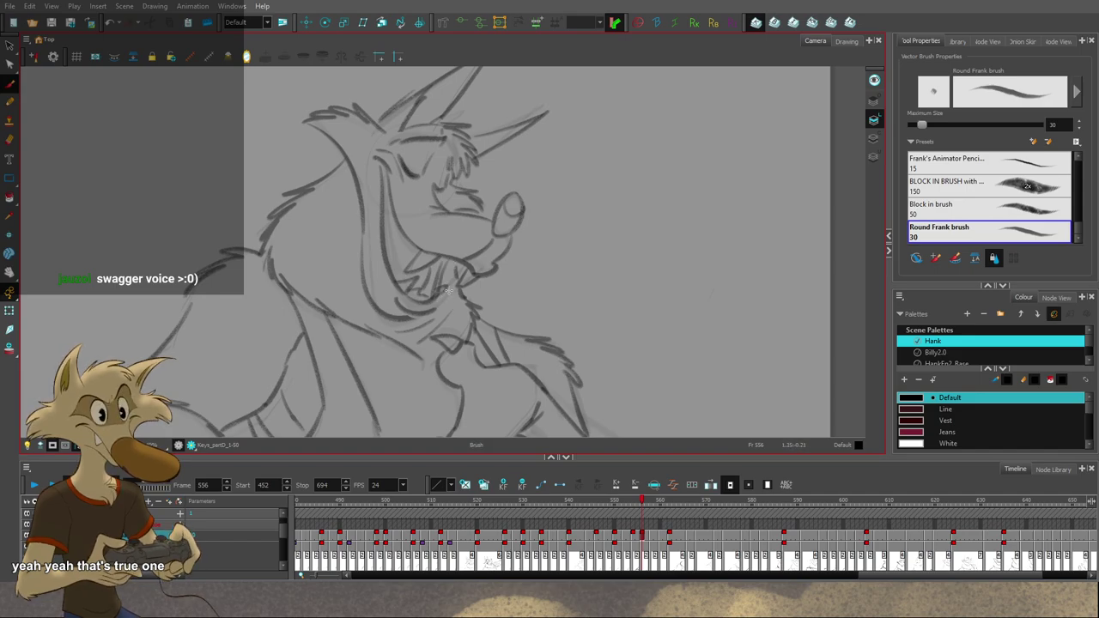
pyautogui.hotkey('ctrl', 'z')
pyautogui.moveTo(432, 299)
pyautogui.mouseDown()
pyautogui.moveTo(442, 268)
pyautogui.moveTo(439, 295)
pyautogui.mouseUp()
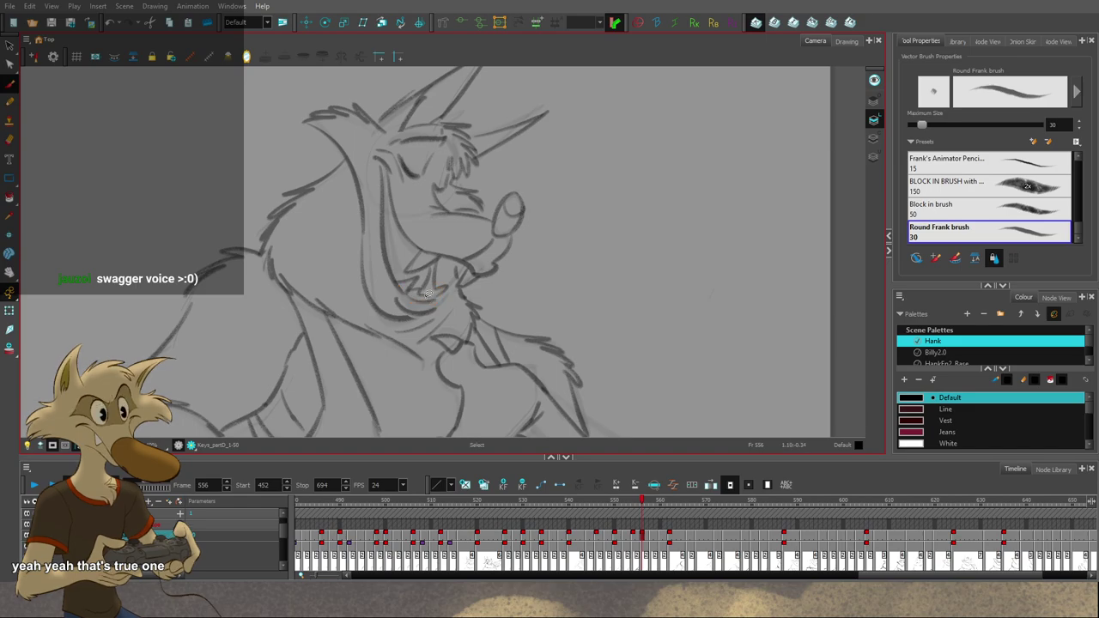
pyautogui.hotkey('ctrl', 'z')
pyautogui.hotkey('ctrl', 'z')
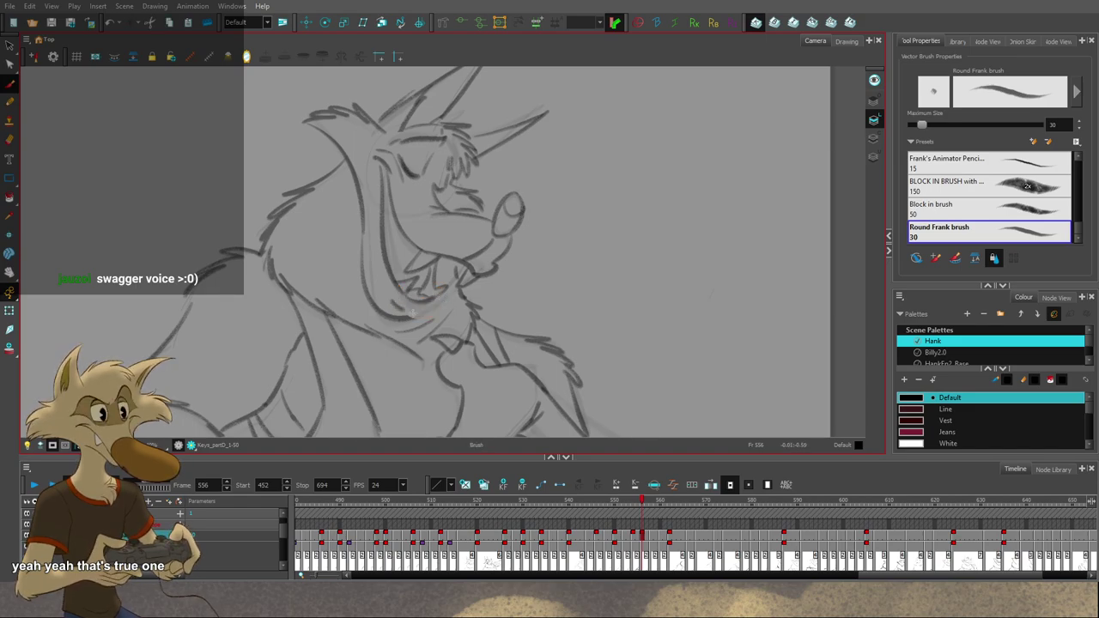
pyautogui.hotkey('ctrl', 'z')
pyautogui.moveTo(392, 300)
pyautogui.mouseDown()
pyautogui.moveTo(437, 309)
pyautogui.moveTo(441, 292)
pyautogui.moveTo(434, 310)
pyautogui.moveTo(438, 296)
pyautogui.mouseUp()
pyautogui.hotkey('ctrl', 'z')
pyautogui.hotkey('ctrl', 'z')
pyautogui.hotkey('ctrl', 'z')
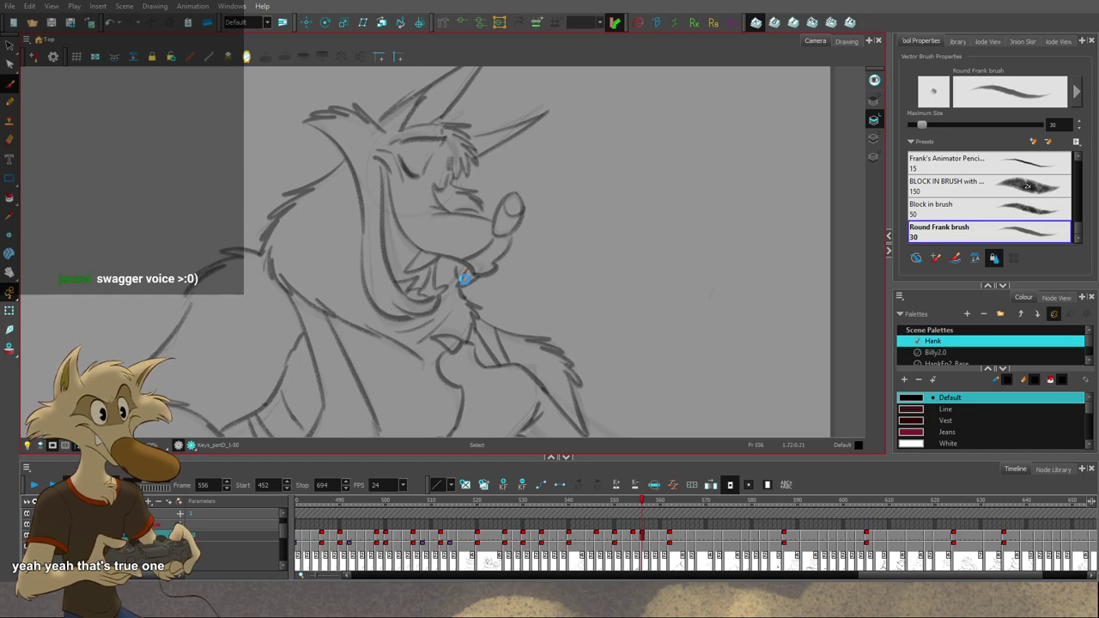
# Step: Compare the whole pose on frame 556 with its neighbouring key drawings
pyautogui.scroll(-5, 460, 281)
pyautogui.scroll(-2, 459, 295)
pyautogui.scroll(2, 457, 309)
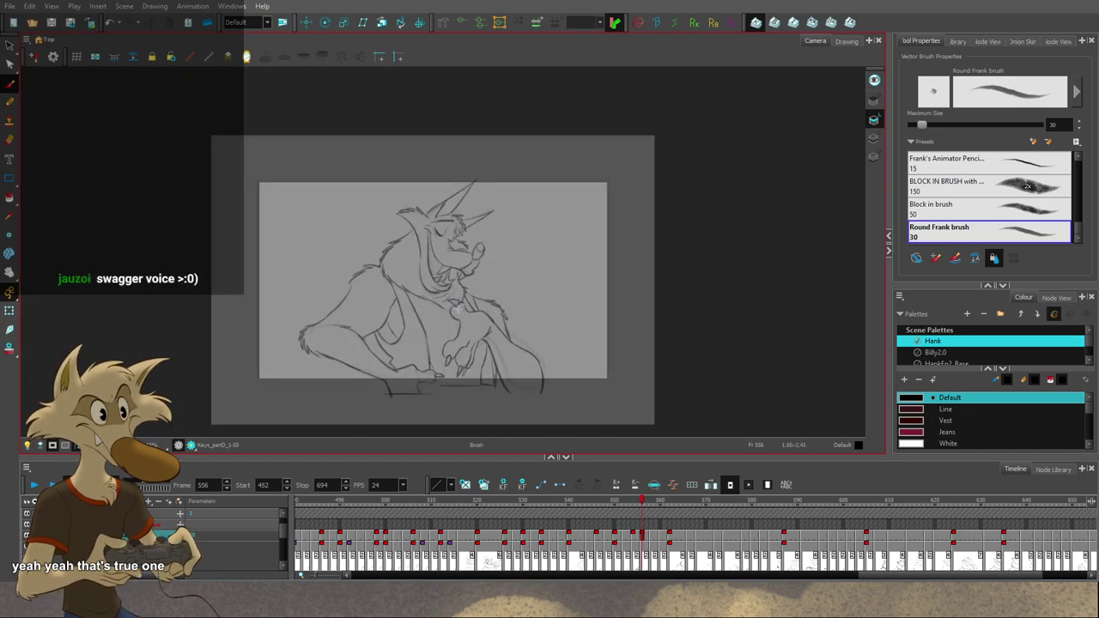
pyautogui.scroll(2, 455, 311)
pyautogui.press('f')
pyautogui.press('g')
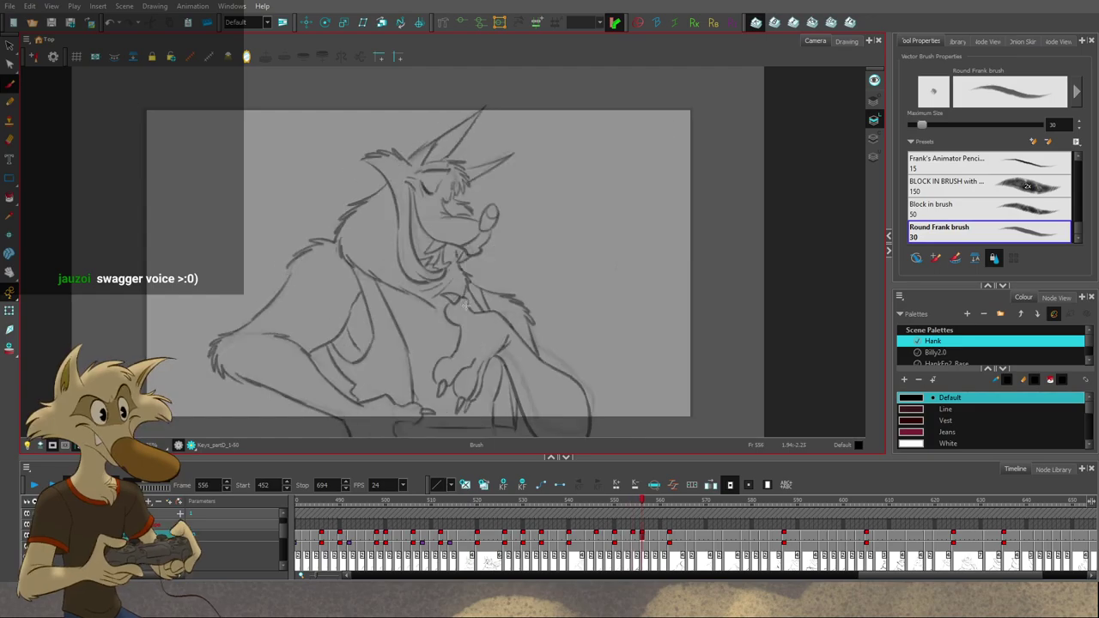
pyautogui.scroll(-3, 469, 295)
pyautogui.scroll(3, 474, 301)
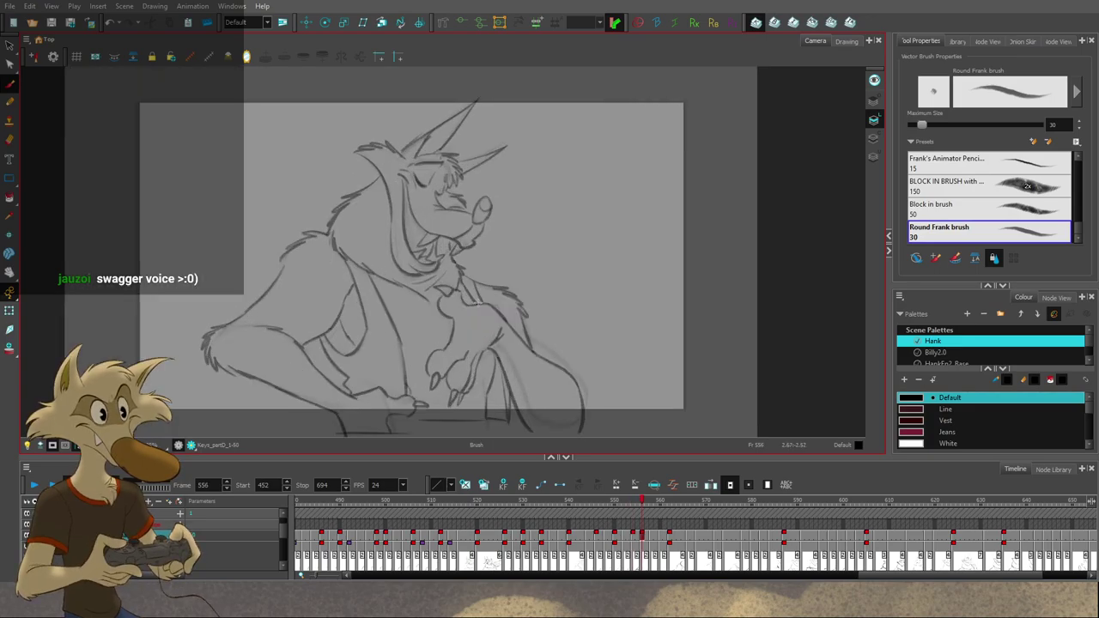
pyautogui.press('g')
pyautogui.press('f')
pyautogui.press('f')
pyautogui.scroll(1, 478, 303)
pyautogui.press('g')
pyautogui.press('g')
pyautogui.press('f')
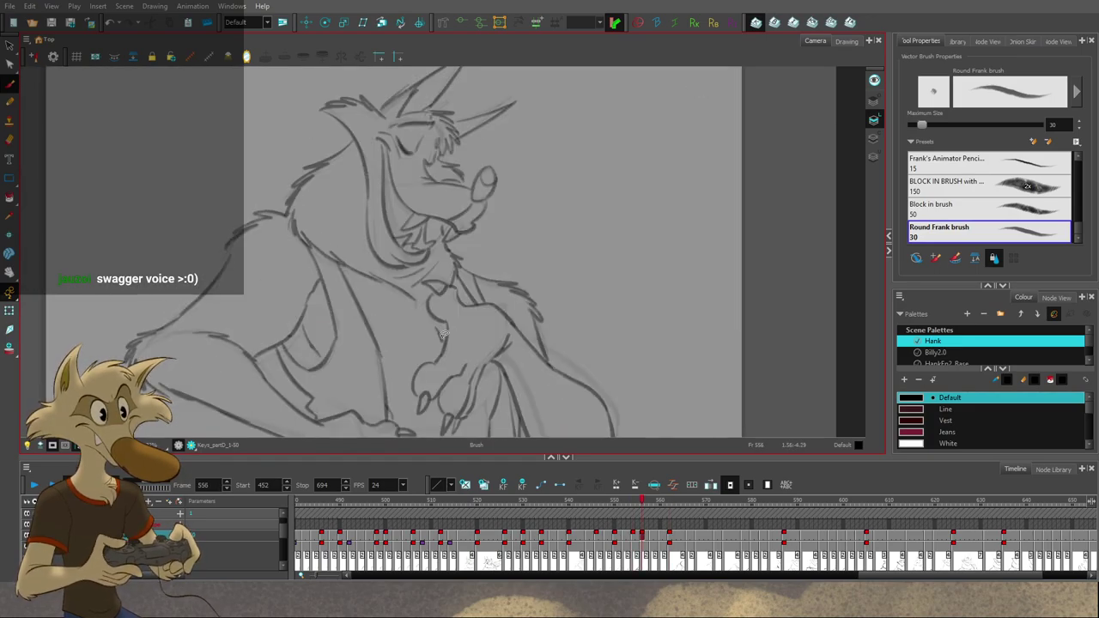
pyautogui.moveTo(496, 308); pyautogui.dragTo(497, 275)
pyautogui.press('g')
pyautogui.press(',')
pyautogui.press(',')
pyautogui.press(',')
pyautogui.press(',')
pyautogui.press(',')
pyautogui.press(',')
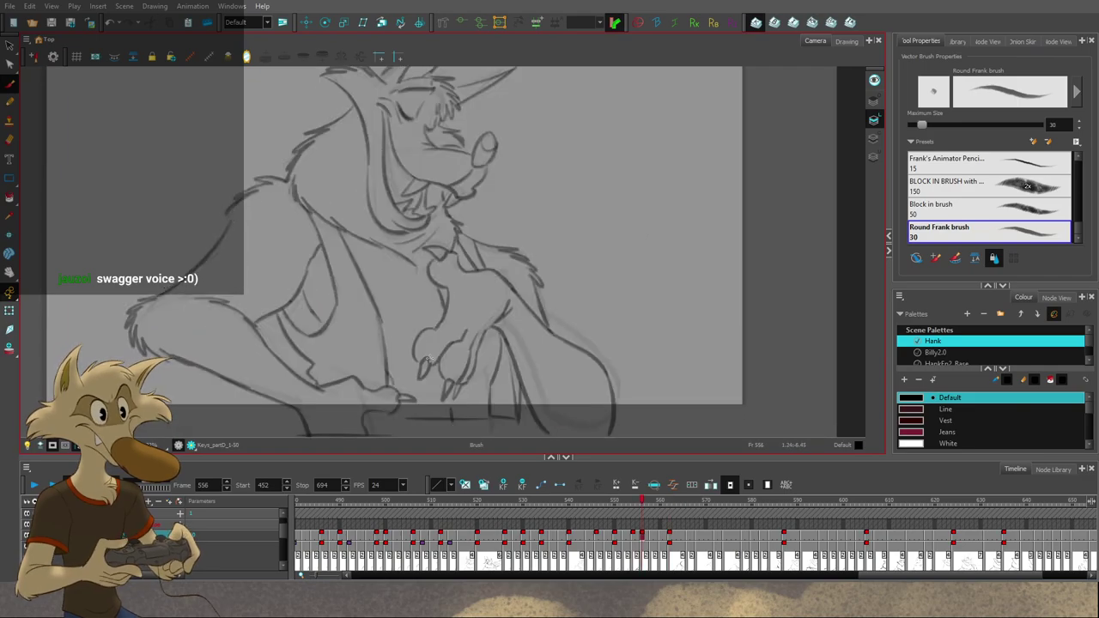
# Step: Try a stroke along the outer side of the raised hand's fingers on frame 556
pyautogui.press('g')
pyautogui.press('f')
pyautogui.moveTo(414, 336); pyautogui.dragTo(406, 371)
pyautogui.hotkey('ctrl', 'z')
pyautogui.hotkey('ctrl', 'z')
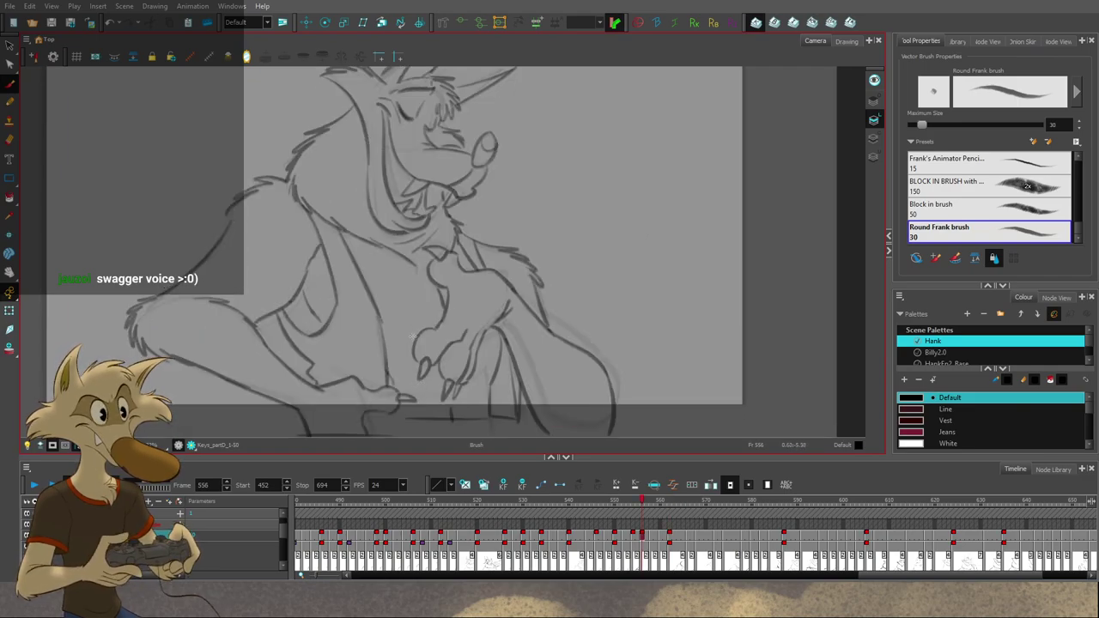
# Step: Compare the full pose on frame 556 with the inked key drawing at frame 562
pyautogui.scroll(-2, 450, 350)
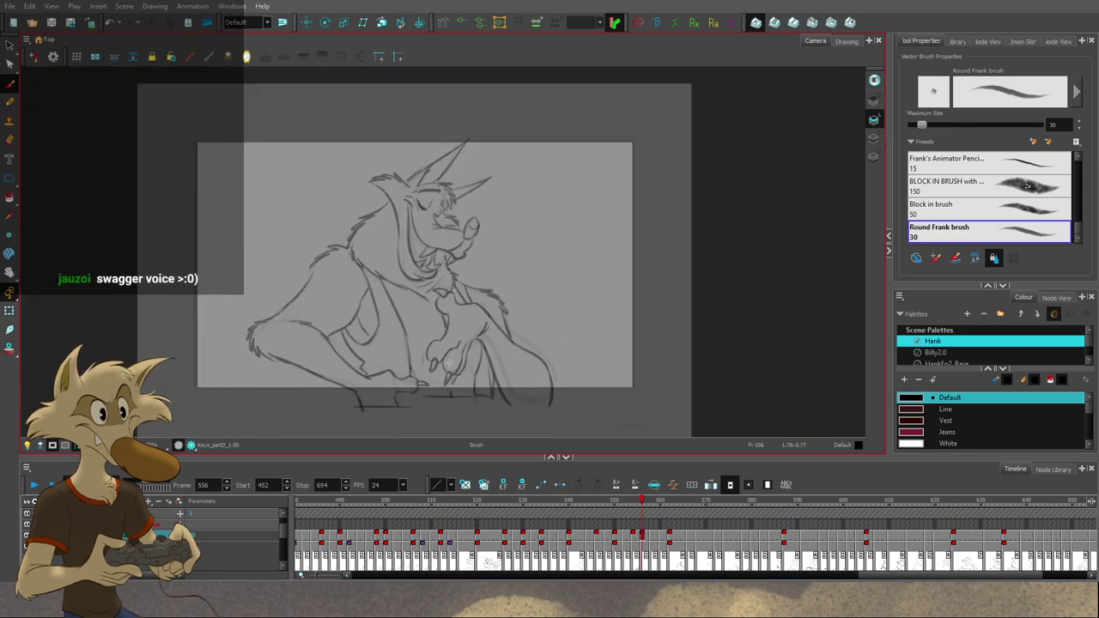
pyautogui.scroll(3, 449, 310)
pyautogui.press('f')
pyautogui.press('g')
pyautogui.press('f')
pyautogui.press('.')
pyautogui.press('.')
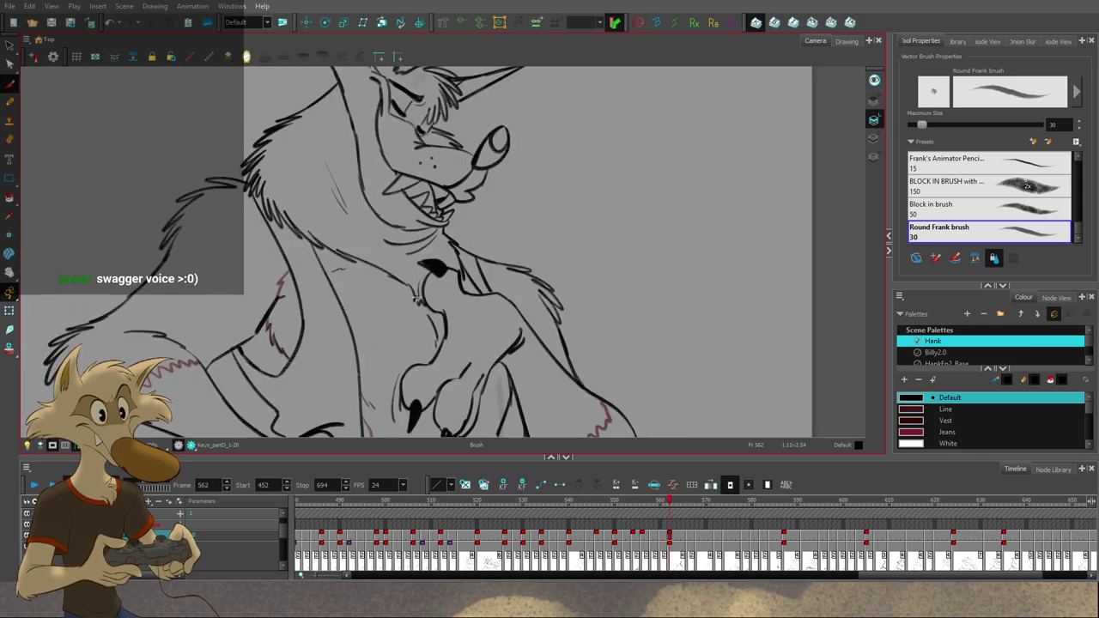
pyautogui.scroll(-5, 455, 292)
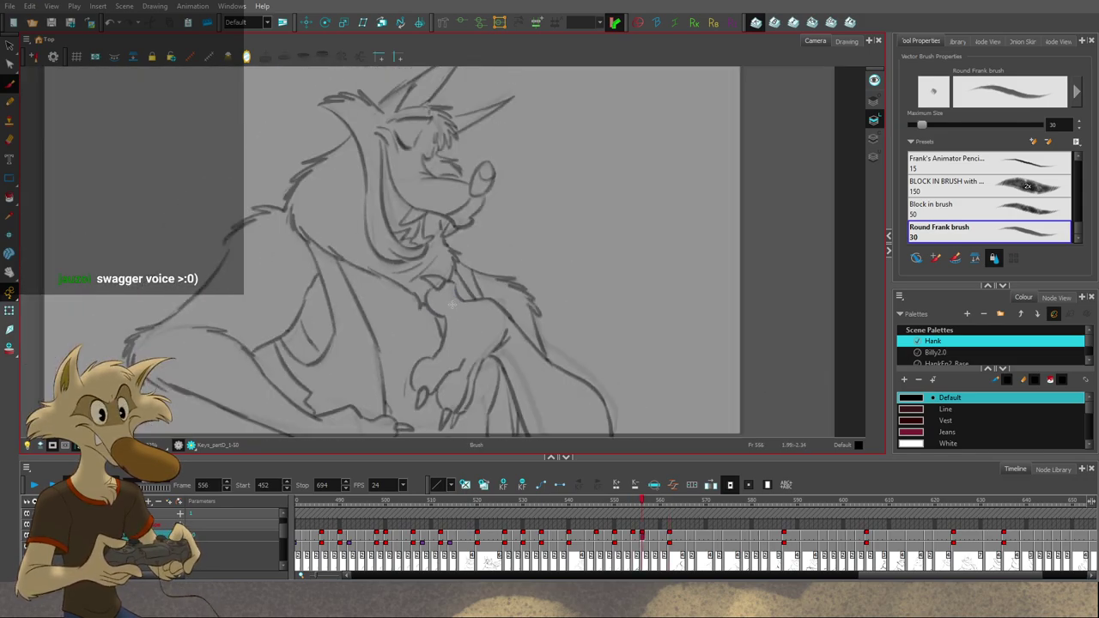
pyautogui.press('.')
pyautogui.press('.')
pyautogui.press('.')
pyautogui.press('.')
pyautogui.press('.')
pyautogui.press('.')
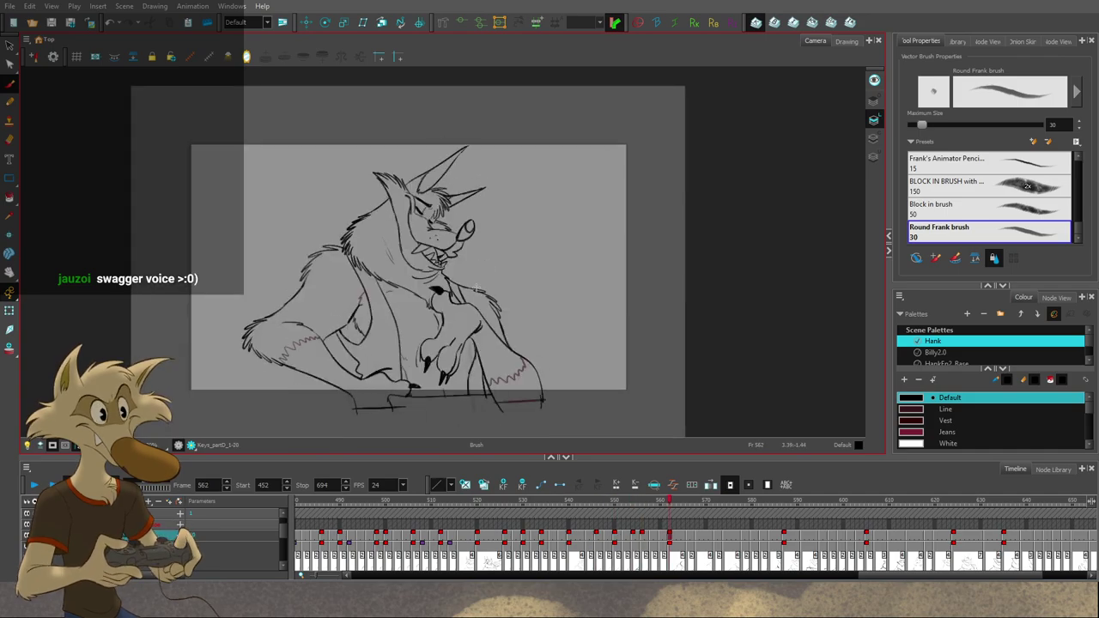
# Step: Step from frame 562 back to frame 550 and forward again to examine the gesture's motion
pyautogui.press(',')
pyautogui.press(',')
pyautogui.press(',')
pyautogui.press(',')
pyautogui.press(',')
pyautogui.press(',')
pyautogui.press(',')
pyautogui.press(',')
pyautogui.press(',')
pyautogui.press(',')
pyautogui.press(',')
pyautogui.press(',')
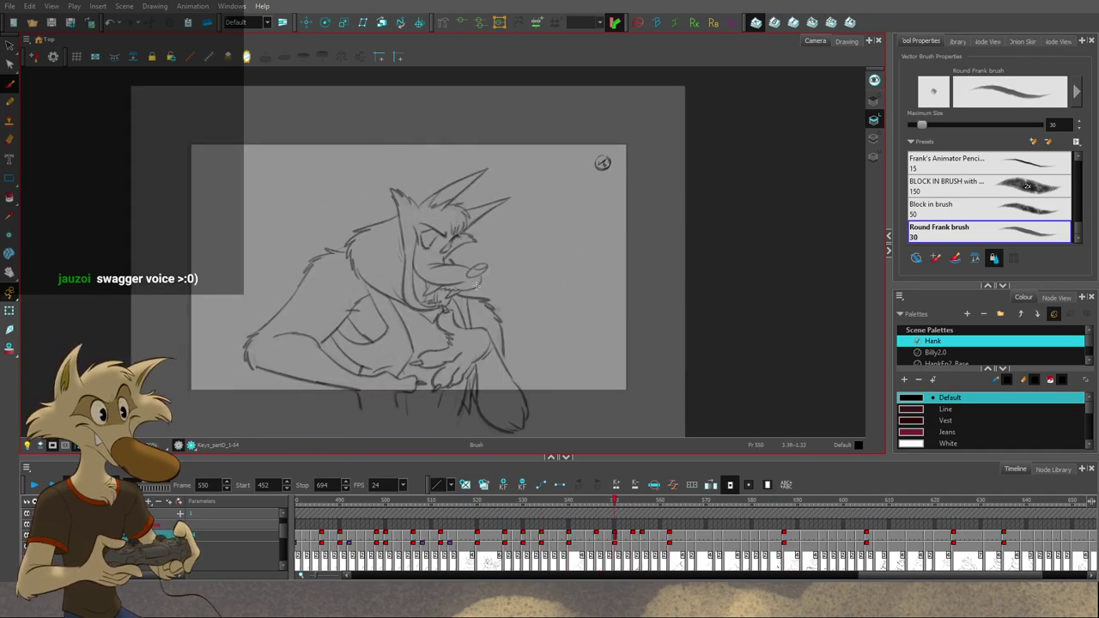
pyautogui.press('.')
pyautogui.press('.')
pyautogui.press('.')
pyautogui.press('.')
pyautogui.press('.')
pyautogui.press('.')
pyautogui.press('.')
pyautogui.press('.')
pyautogui.press('.')
pyautogui.press('.')
pyautogui.press('.')
pyautogui.press('.')
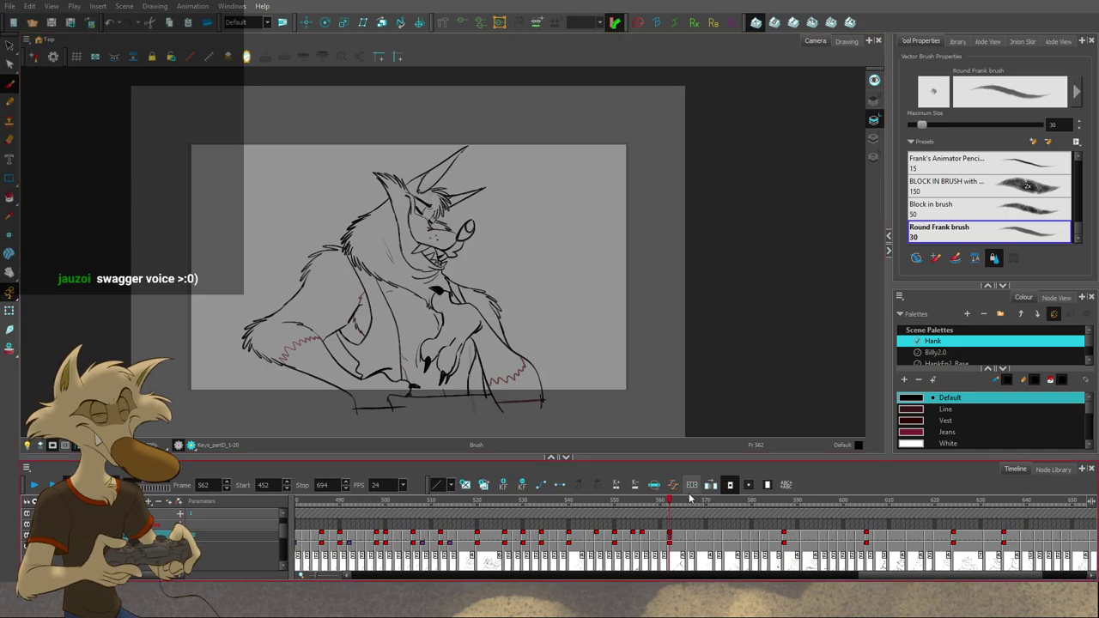
# Step: Replace the rough drawing at frame 558 with an empty drawing and turn on the onion skin
pyautogui.moveTo(661, 502)
pyautogui.mouseDown()
pyautogui.moveTo(617, 507)
pyautogui.moveTo(664, 512)
pyautogui.moveTo(652, 515)
pyautogui.mouseUp()
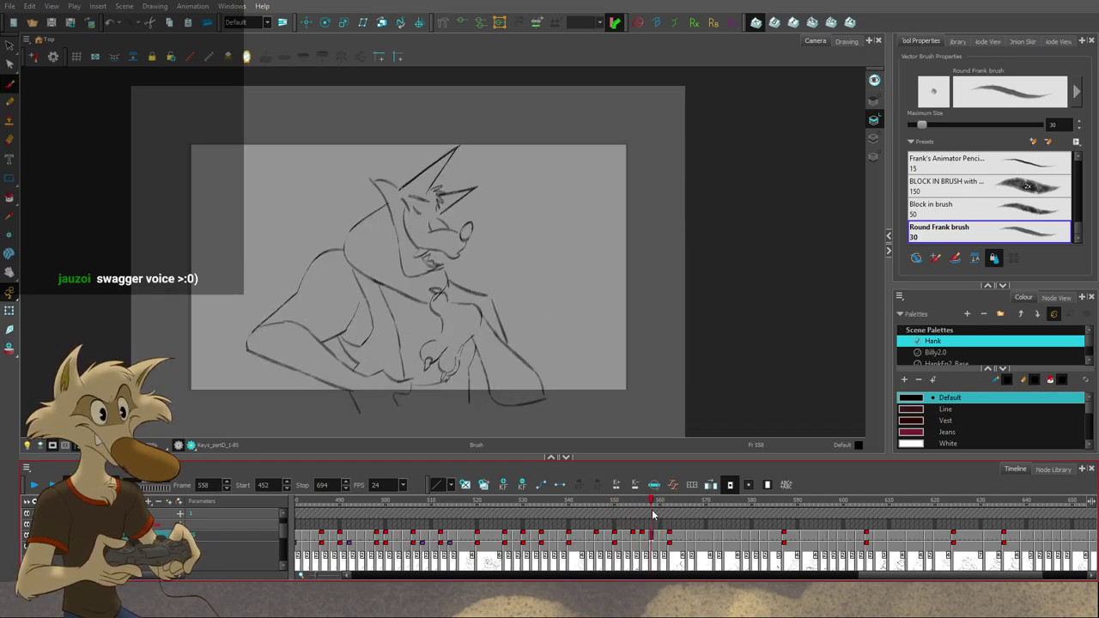
pyautogui.click(465, 486)
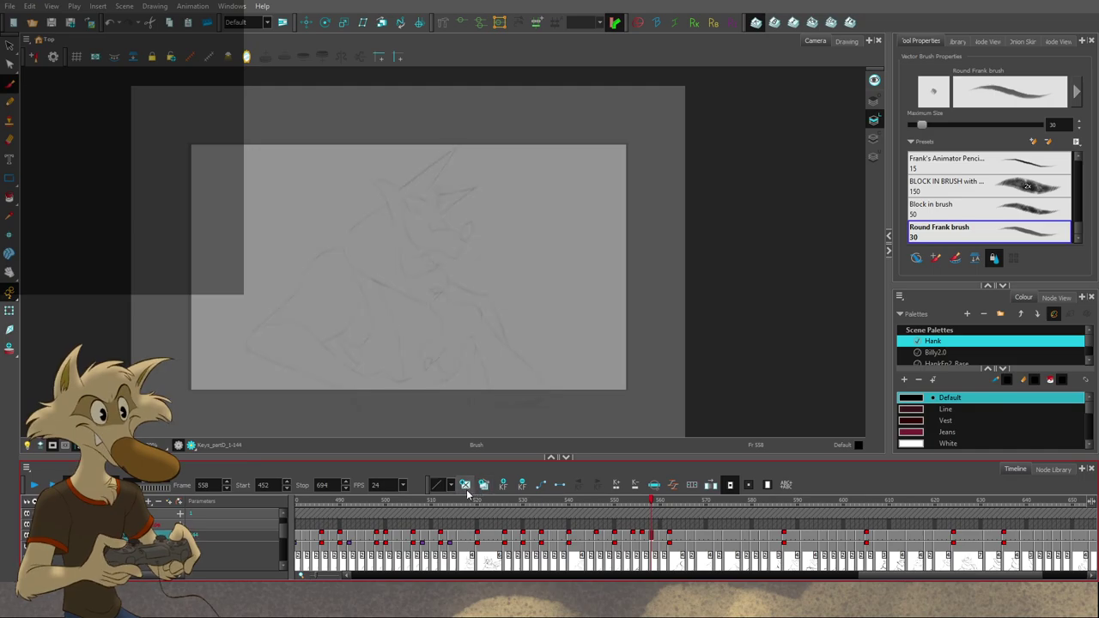
pyautogui.scroll(3, 452, 190)
pyautogui.hotkey('alt', 'o')
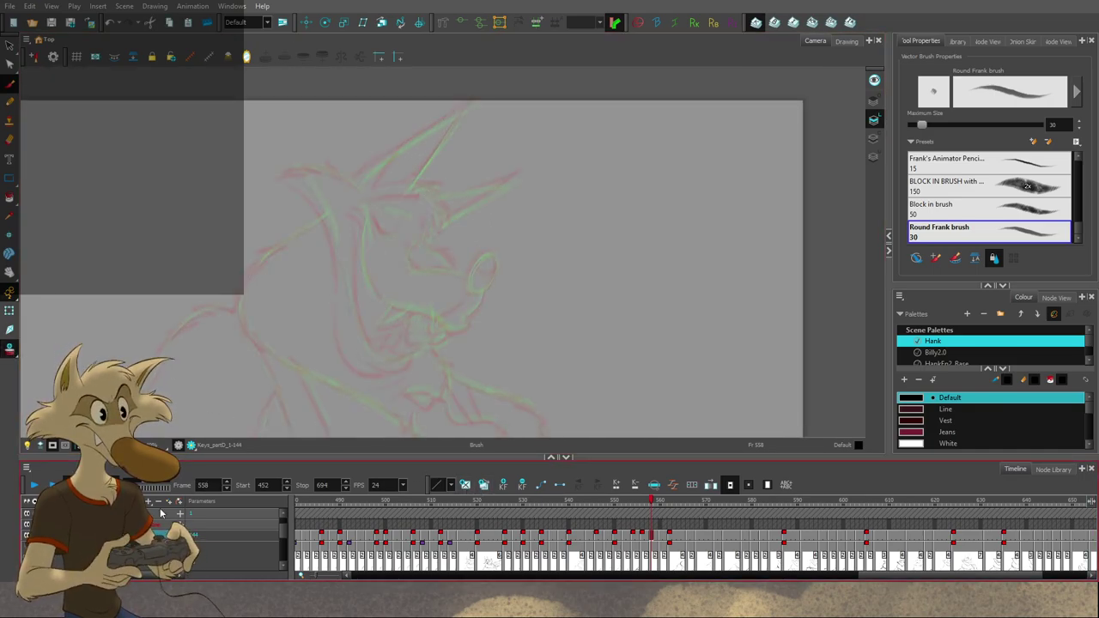
# Step: Flip between frame 558 and the surrounding drawings with the onion skin to study the in-between position
pyautogui.press('g')
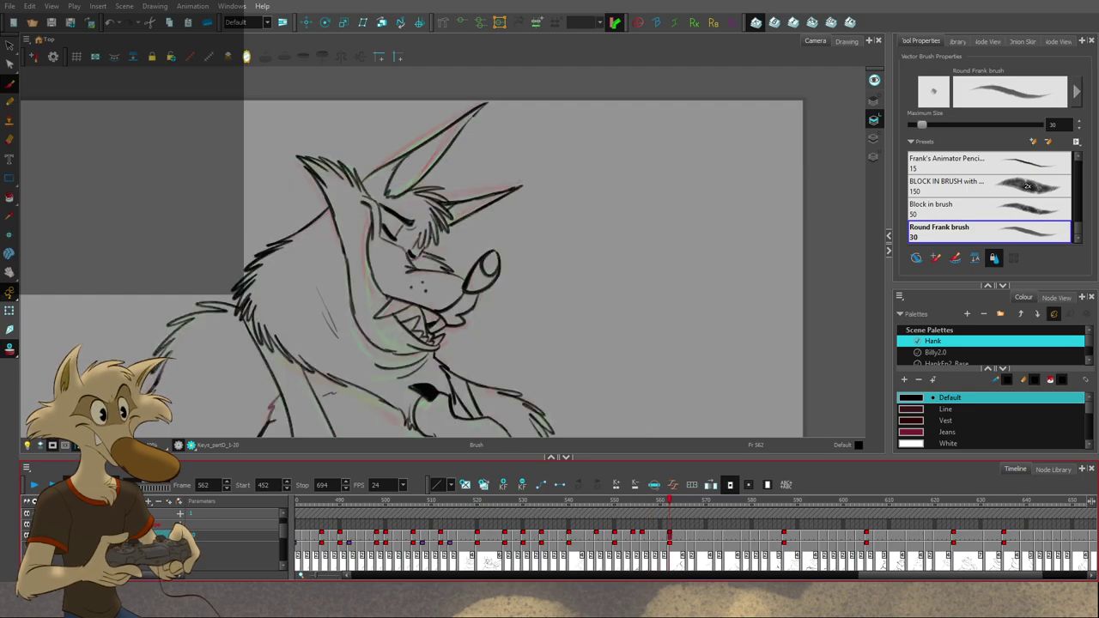
pyautogui.press('f')
pyautogui.press('f')
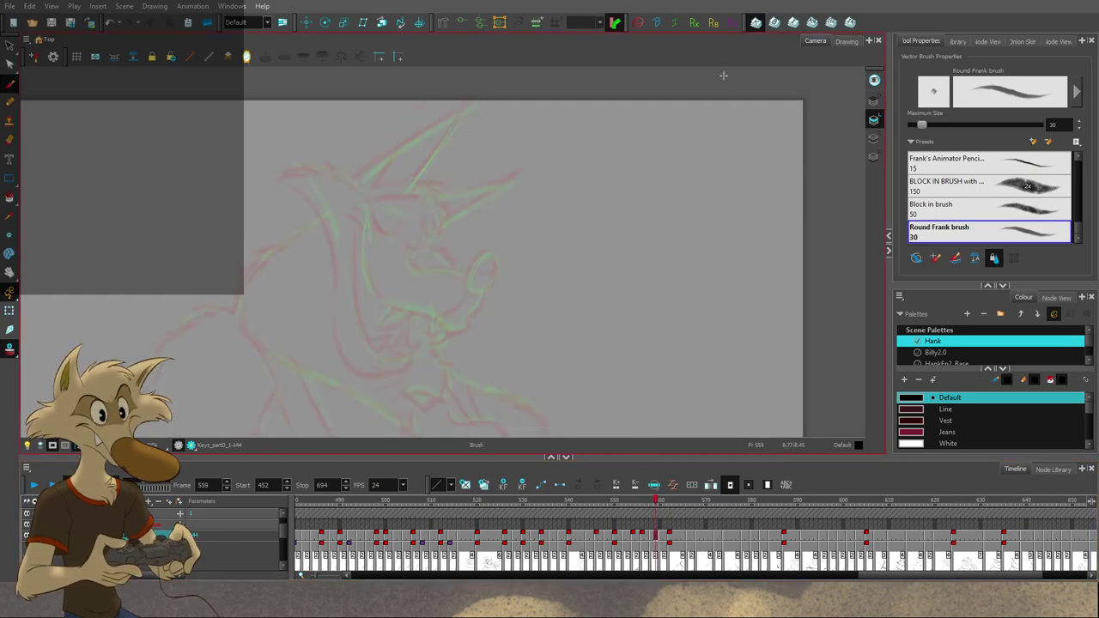
pyautogui.press('f')
pyautogui.press('g')
pyautogui.press('g')
pyautogui.press('g')
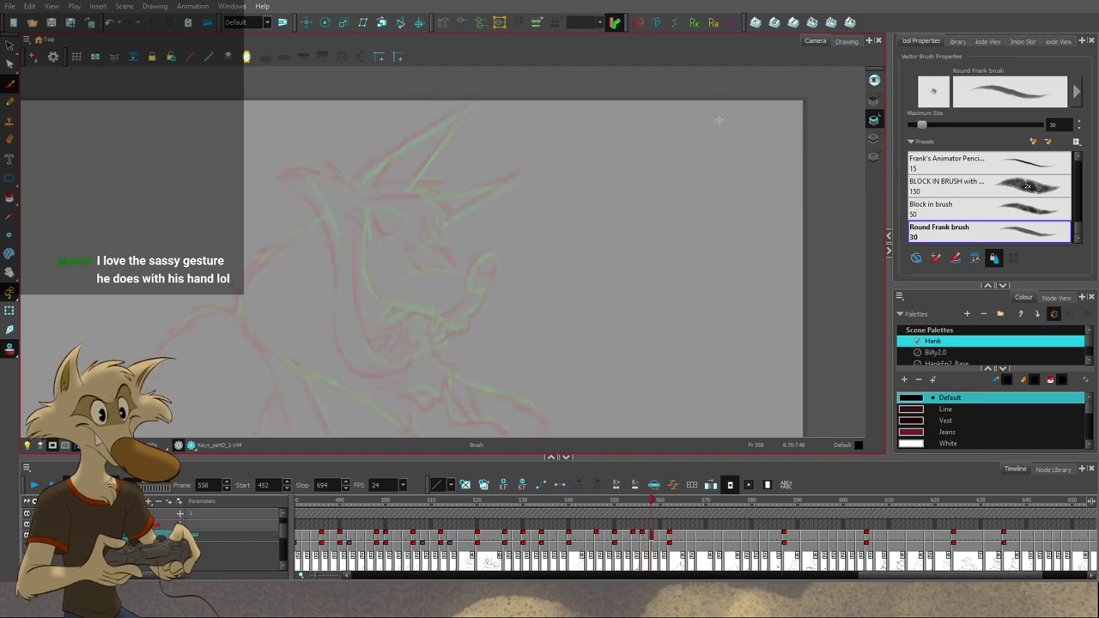
pyautogui.press('f')
pyautogui.scroll(-3, 587, 296)
pyautogui.press('g')
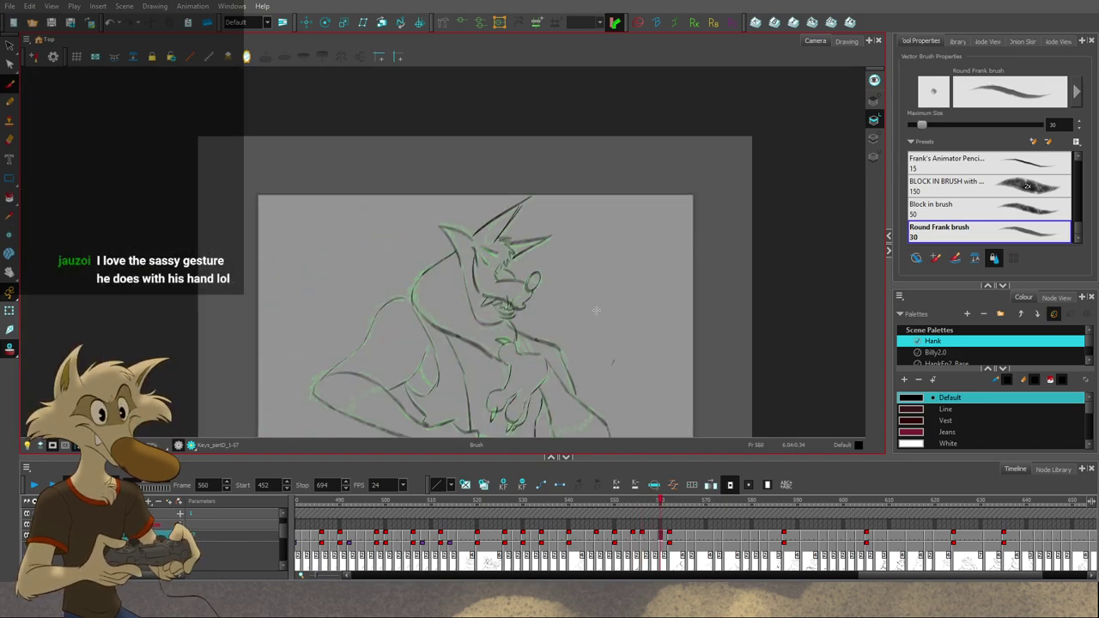
# Step: Clear the rough drawing at frame 560 so the onion skin on frame 558 shows the frame 562 key
pyautogui.scroll(-2, 595, 311)
pyautogui.scroll(2, 591, 369)
pyautogui.click(655, 539)
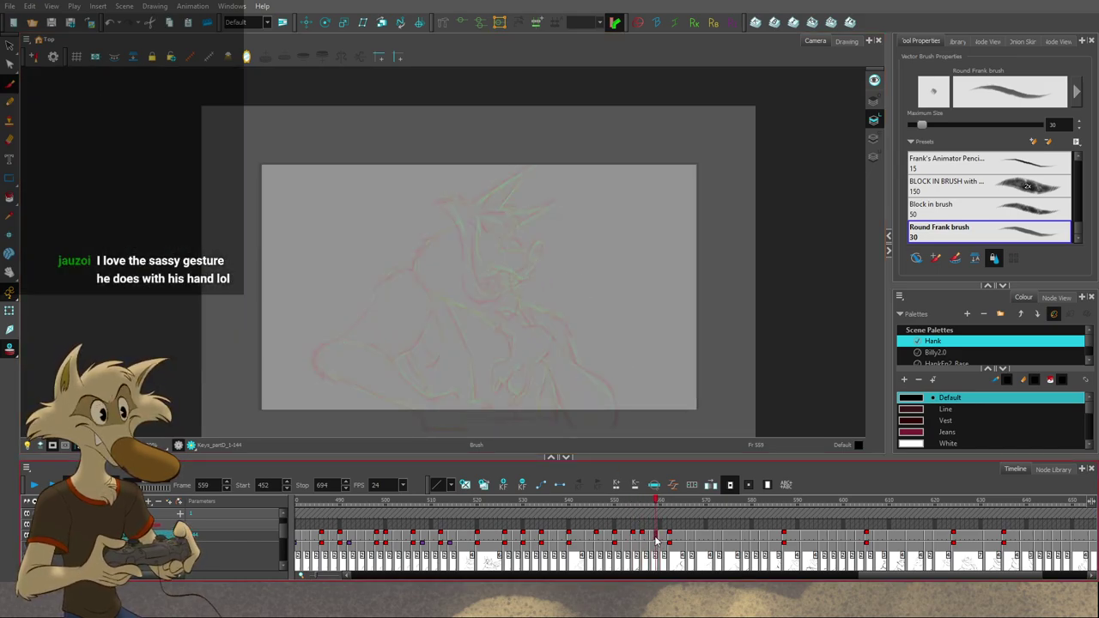
pyautogui.click(661, 542)
pyautogui.press('f')
pyautogui.press('f')
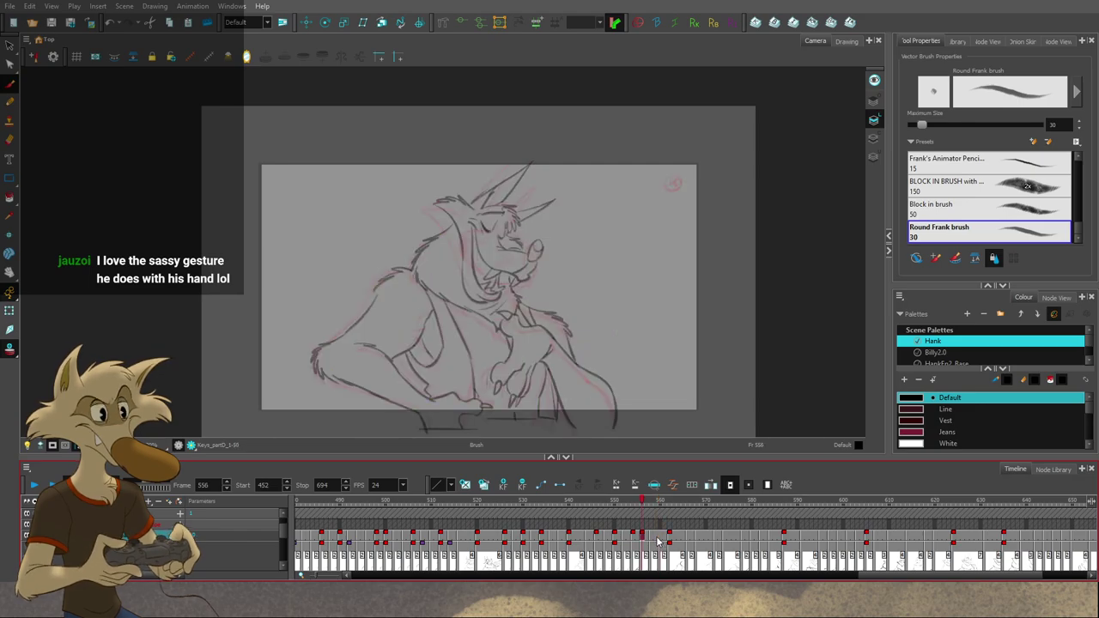
pyautogui.press('g')
# Step: Draw the front edge of the tall ear on frame 558, from its tip down to the hair
pyautogui.scroll(2, 496, 264)
pyautogui.scroll(-2, 536, 240)
pyautogui.scroll(2, 558, 148)
pyautogui.scroll(1, 557, 148)
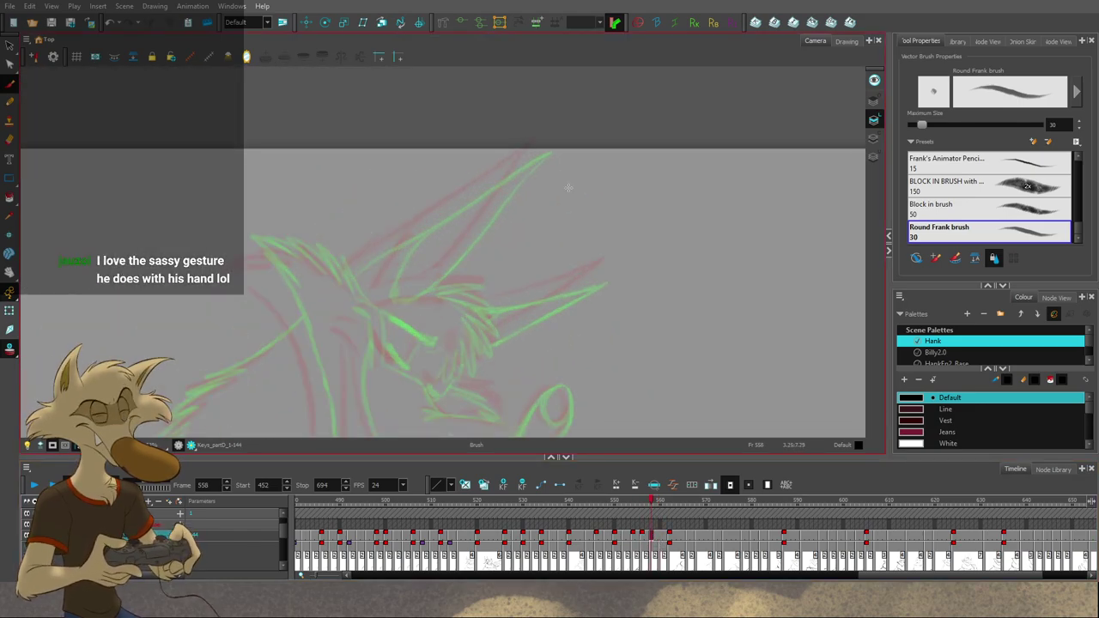
pyautogui.moveTo(542, 151); pyautogui.dragTo(452, 259)
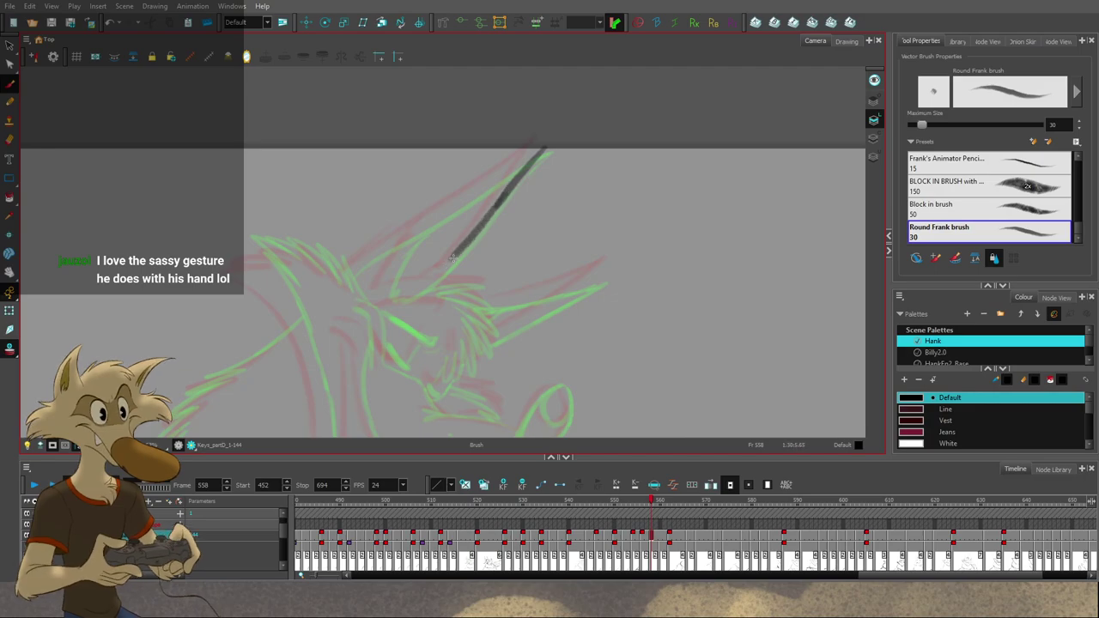
pyautogui.hotkey('ctrl', 'z')
pyautogui.moveTo(499, 202)
pyautogui.mouseDown()
pyautogui.moveTo(437, 274)
pyautogui.moveTo(465, 248)
pyautogui.moveTo(452, 263)
pyautogui.mouseUp()
pyautogui.hotkey('ctrl', 'z')
pyautogui.hotkey('ctrl', 'z')
pyautogui.moveTo(460, 255); pyautogui.dragTo(421, 293)
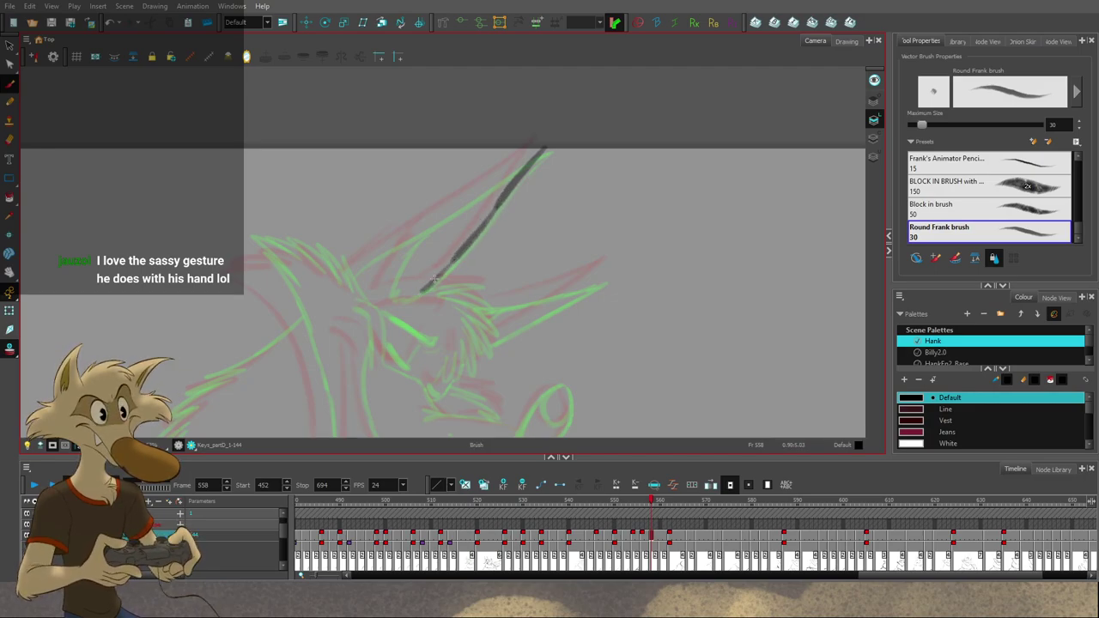
# Step: Draw the back edge of the tall ear on frame 558, from its tip to the top of the head
pyautogui.moveTo(534, 156); pyautogui.dragTo(407, 241)
pyautogui.hotkey('ctrl', 'z')
pyautogui.hotkey('ctrl', 'z')
pyautogui.moveTo(472, 199)
pyautogui.mouseDown()
pyautogui.moveTo(415, 233)
pyautogui.moveTo(475, 191)
pyautogui.moveTo(359, 265)
pyautogui.mouseUp()
pyautogui.hotkey('ctrl', 'z')
# Step: Draw the upper and lower edges of the shorter far ear on frame 558, checking them against the neighbouring keys
pyautogui.moveTo(615, 278)
pyautogui.mouseDown()
pyautogui.moveTo(494, 342)
pyautogui.moveTo(553, 295)
pyautogui.moveTo(513, 306)
pyautogui.moveTo(584, 285)
pyautogui.moveTo(524, 298)
pyautogui.mouseUp()
pyautogui.hotkey('ctrl', 'z')
pyautogui.hotkey('ctrl', 'z')
pyautogui.hotkey('ctrl', 'z')
pyautogui.hotkey('ctrl', 'z')
pyautogui.moveTo(561, 290)
pyautogui.mouseDown()
pyautogui.moveTo(488, 304)
pyautogui.moveTo(471, 280)
pyautogui.moveTo(448, 295)
pyautogui.moveTo(496, 306)
pyautogui.moveTo(498, 327)
pyautogui.mouseUp()
pyautogui.hotkey('ctrl', 'z')
pyautogui.press('g')
pyautogui.press('f')
pyautogui.hotkey('ctrl', 'z')
# Step: Sketch the spiky hair tuft over the forehead on frame 558, flipping to the neighbouring keys for placement
pyautogui.press('g')
pyautogui.press('f')
pyautogui.press('g')
pyautogui.press('f')
pyautogui.hotkey('ctrl', 'z')
pyautogui.moveTo(469, 308)
pyautogui.mouseDown()
pyautogui.moveTo(498, 328)
pyautogui.moveTo(475, 371)
pyautogui.mouseUp()
pyautogui.press('g')
pyautogui.press('f')
pyautogui.press('g')
pyautogui.press('f')
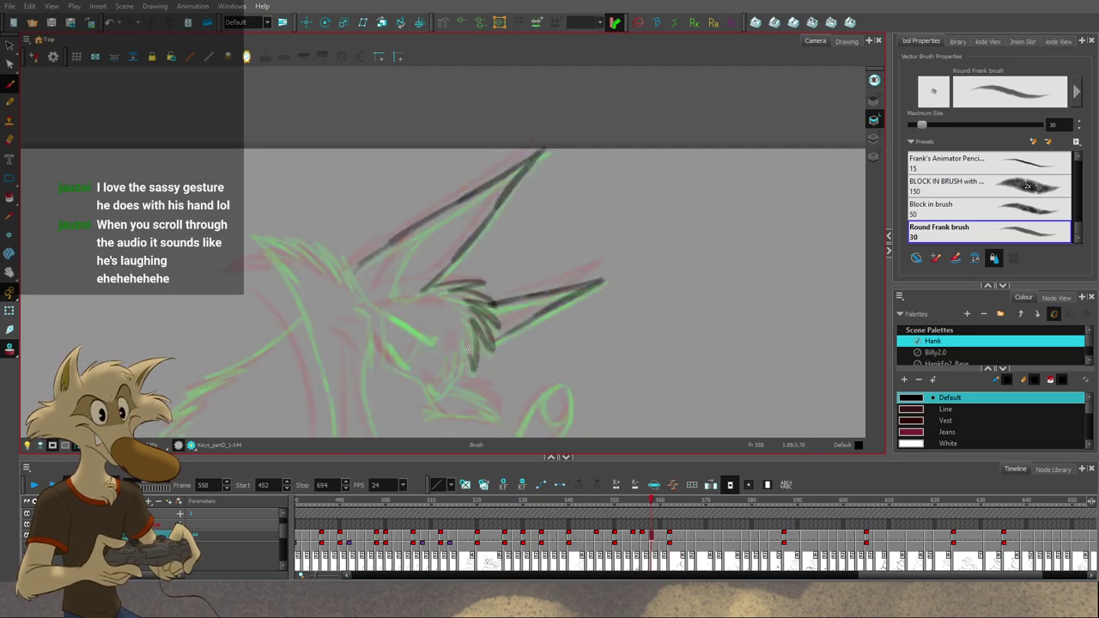
pyautogui.moveTo(465, 333); pyautogui.dragTo(457, 375)
pyautogui.press('g')
pyautogui.press('f')
# Step: Draw the slanted brow and the small far-eye mark at the muzzle bridge on frame 558
pyautogui.moveTo(380, 308)
pyautogui.mouseDown()
pyautogui.moveTo(436, 336)
pyautogui.moveTo(453, 365)
pyautogui.moveTo(441, 392)
pyautogui.mouseUp()
pyautogui.hotkey('ctrl', 'z')
pyautogui.hotkey('ctrl', 'z')
pyautogui.press('g')
pyautogui.press('f')
pyautogui.press('g')
pyautogui.press('f')
pyautogui.hotkey('ctrl', 'z')
# Step: Draw the curved near-eye stroke beneath the brow on frame 558
pyautogui.press('g')
pyautogui.press('f')
pyautogui.hotkey('ctrl', 'z')
pyautogui.moveTo(379, 339); pyautogui.dragTo(406, 366)
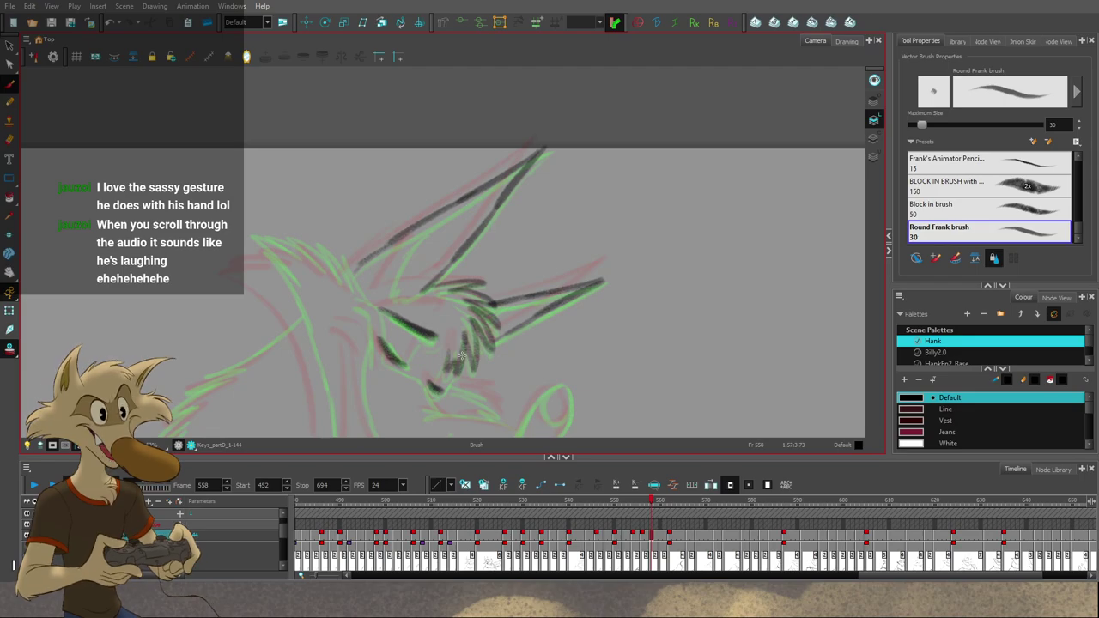
pyautogui.scroll(-3, 465, 342)
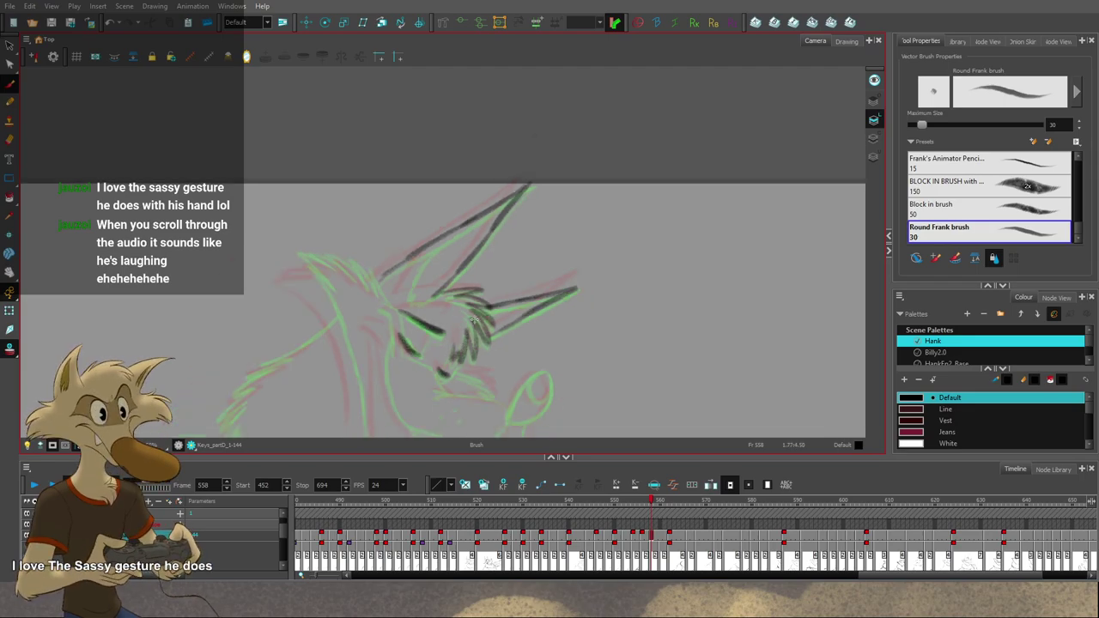
# Step: Scrub the timeline and flip through the drawings around frame 558 to review the head's motion
pyautogui.scroll(3, 462, 351)
pyautogui.scroll(2, 461, 349)
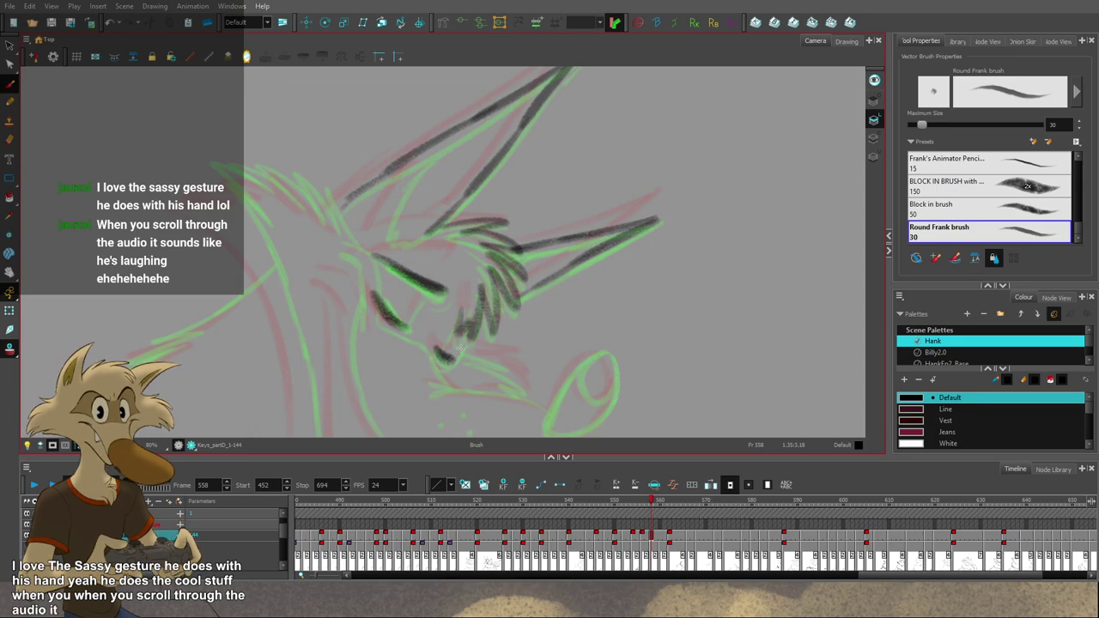
pyautogui.scroll(-3, 461, 343)
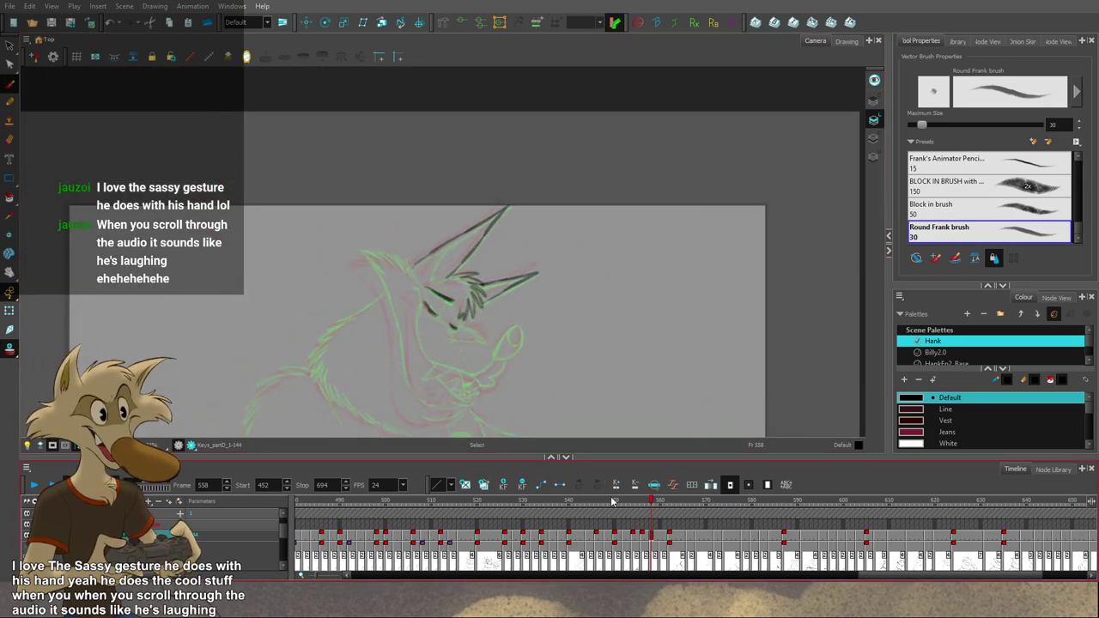
pyautogui.click(624, 504)
pyautogui.moveTo(624, 503)
pyautogui.mouseDown()
pyautogui.moveTo(712, 518)
pyautogui.moveTo(611, 508)
pyautogui.moveTo(679, 513)
pyautogui.mouseUp()
pyautogui.scroll(-2, 614, 343)
pyautogui.press('f')
pyautogui.press('f')
pyautogui.press('f')
pyautogui.press('f')
pyautogui.press('f')
pyautogui.scroll(2, 519, 385)
pyautogui.press('g')
pyautogui.press('g')
pyautogui.press('g')
pyautogui.press('g')
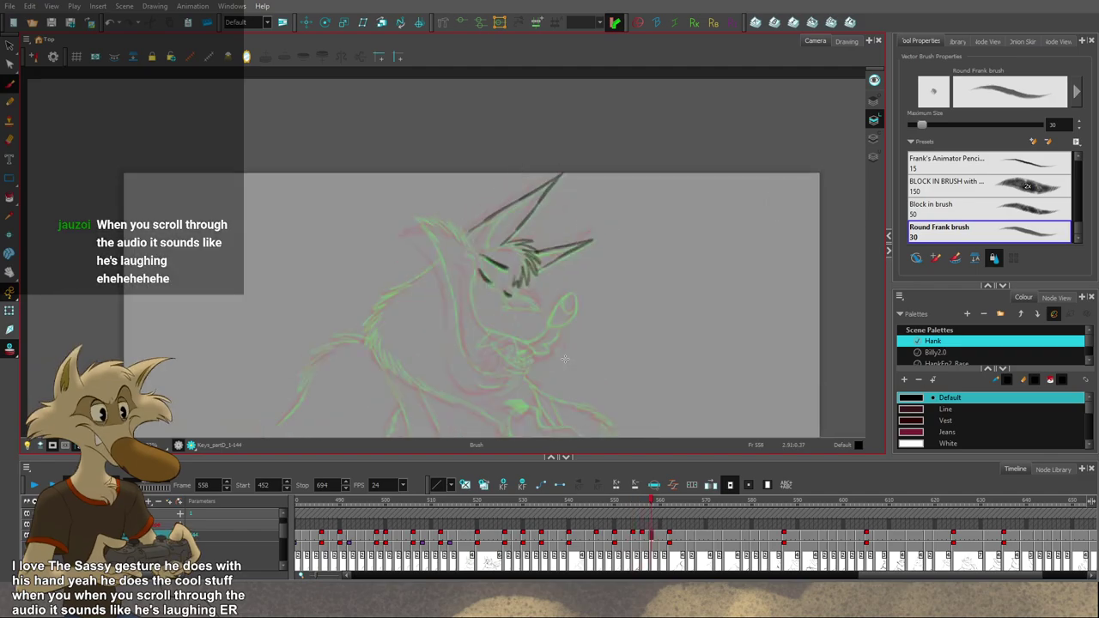
# Step: Draw the outline of the nose on frame 558, flipping to the neighbouring keys for placement
pyautogui.scroll(1, 564, 358)
pyautogui.press('f')
pyautogui.press('f')
pyautogui.press('f')
pyautogui.press('g')
pyautogui.press('g')
pyautogui.press('g')
pyautogui.press(',')
pyautogui.press(',')
pyautogui.press(',')
pyautogui.press(',')
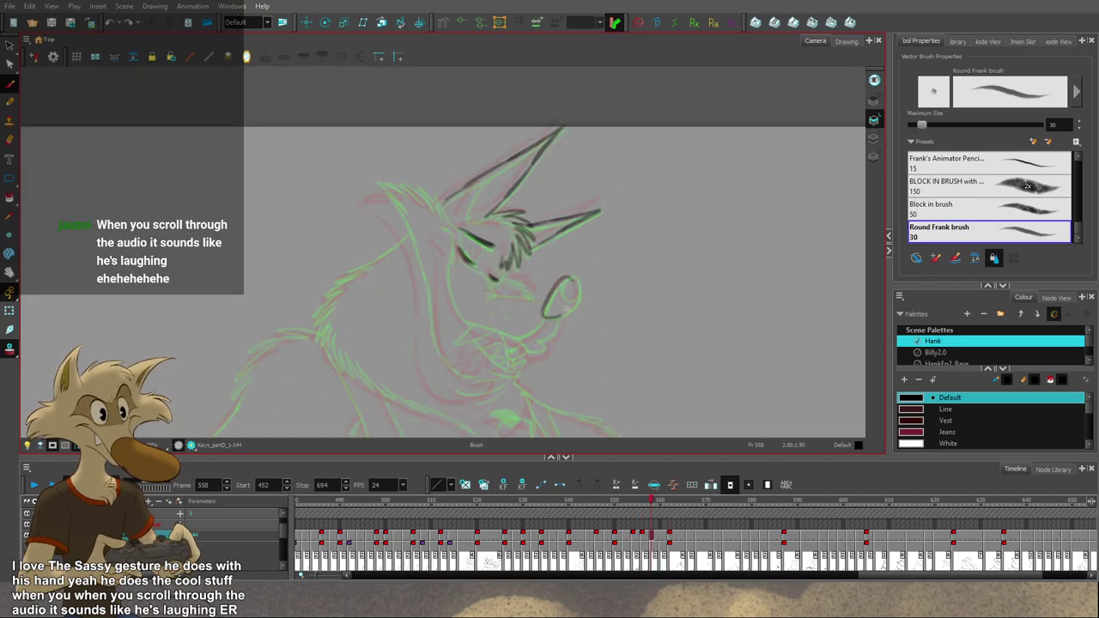
pyautogui.moveTo(575, 283); pyautogui.dragTo(575, 313)
pyautogui.press('f')
pyautogui.press('g')
pyautogui.press('g')
pyautogui.press('f')
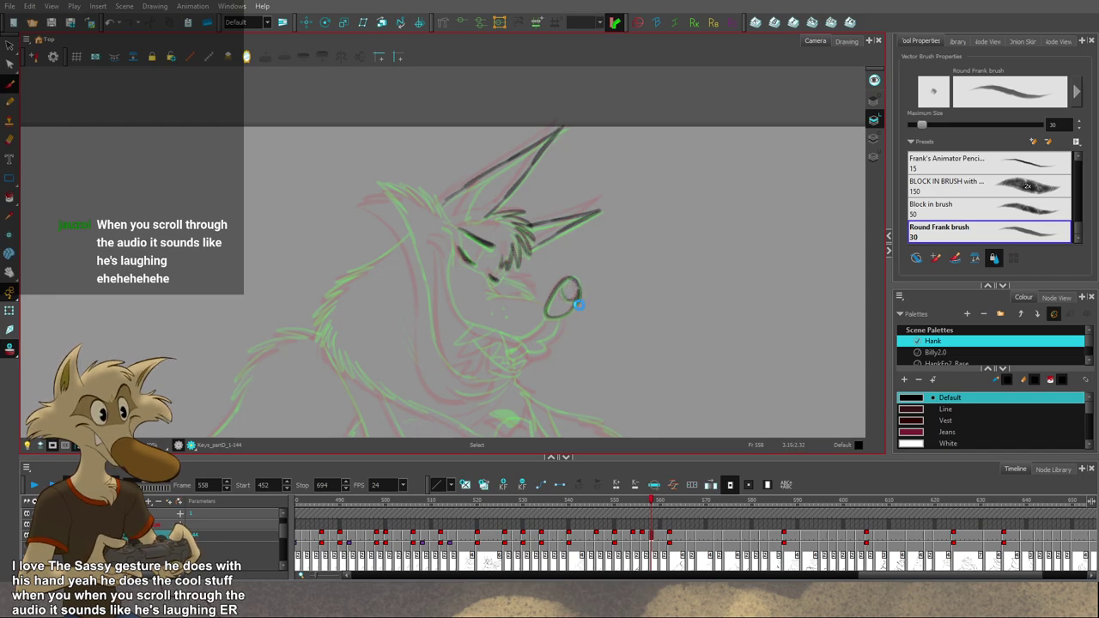
# Step: Complete the nose on frame 558 with its inner oval highlight, comparing it with frame 556
pyautogui.moveTo(592, 309); pyautogui.dragTo(581, 331)
pyautogui.press('f')
pyautogui.press('g')
pyautogui.press('g')
pyautogui.press('f')
pyautogui.press('f')
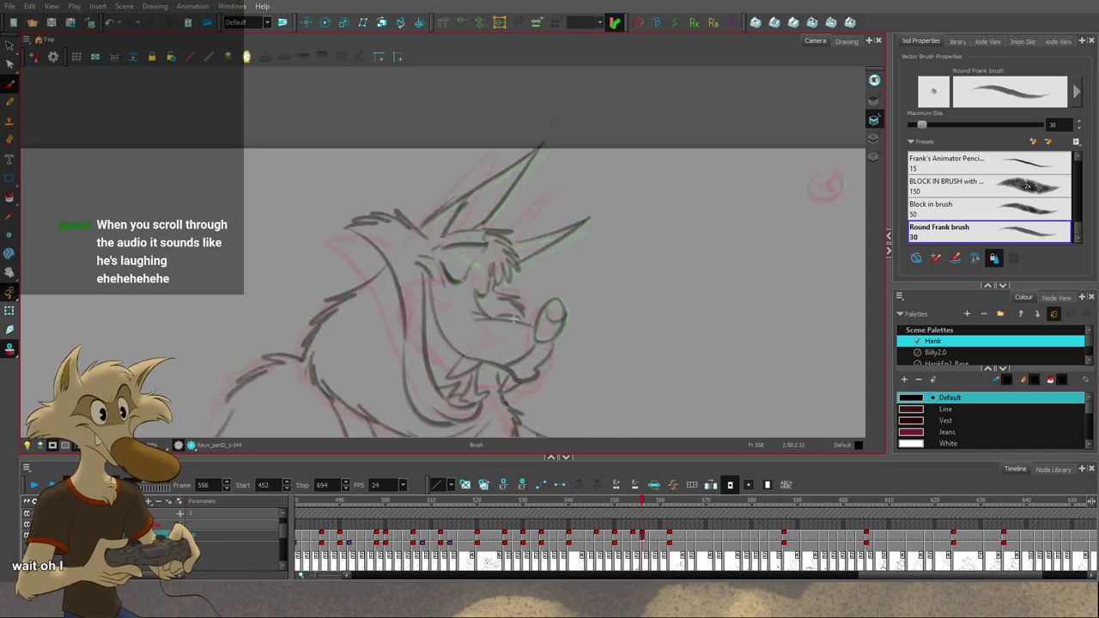
pyautogui.press('g')
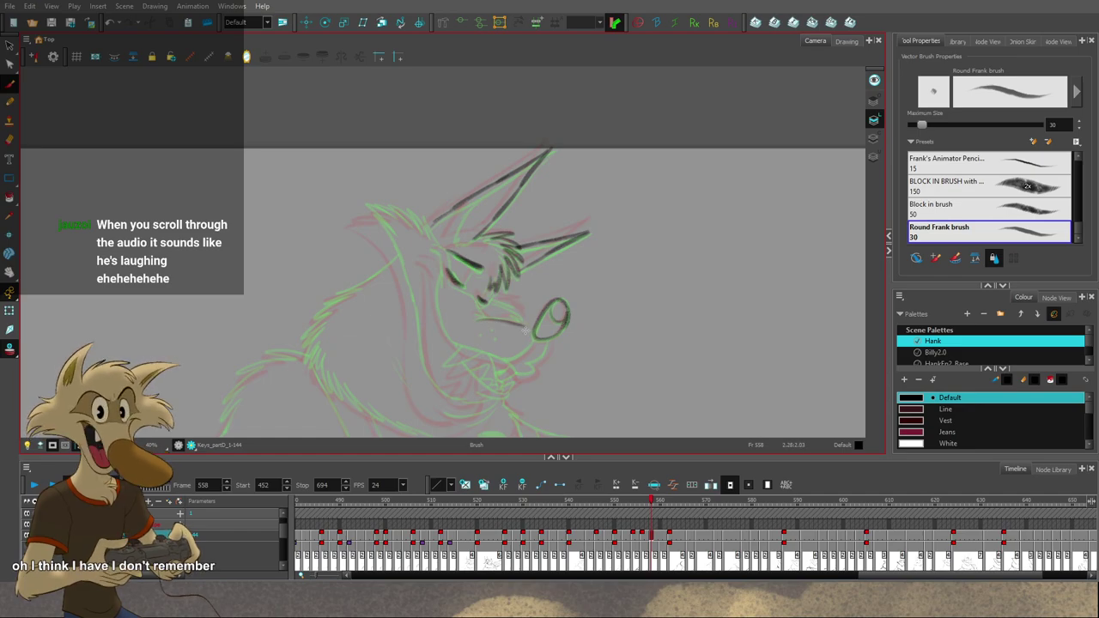
# Step: Undo the first muzzle stroke and redraw the muzzle's upper line running to the nose on frame 558
pyautogui.hotkey('ctrl', 'z')
pyautogui.moveTo(513, 323)
pyautogui.mouseDown()
pyautogui.moveTo(478, 321)
pyautogui.moveTo(535, 327)
pyautogui.mouseUp()
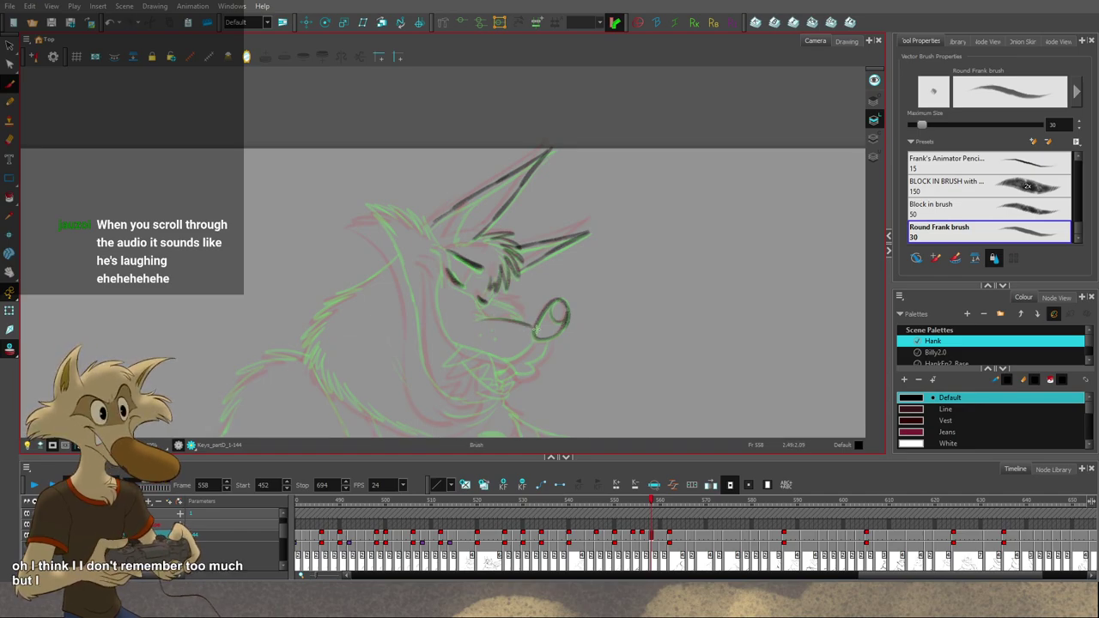
pyautogui.press('f')
pyautogui.press('g')
pyautogui.press('g')
pyautogui.press('f')
pyautogui.press('f')
pyautogui.press('g')
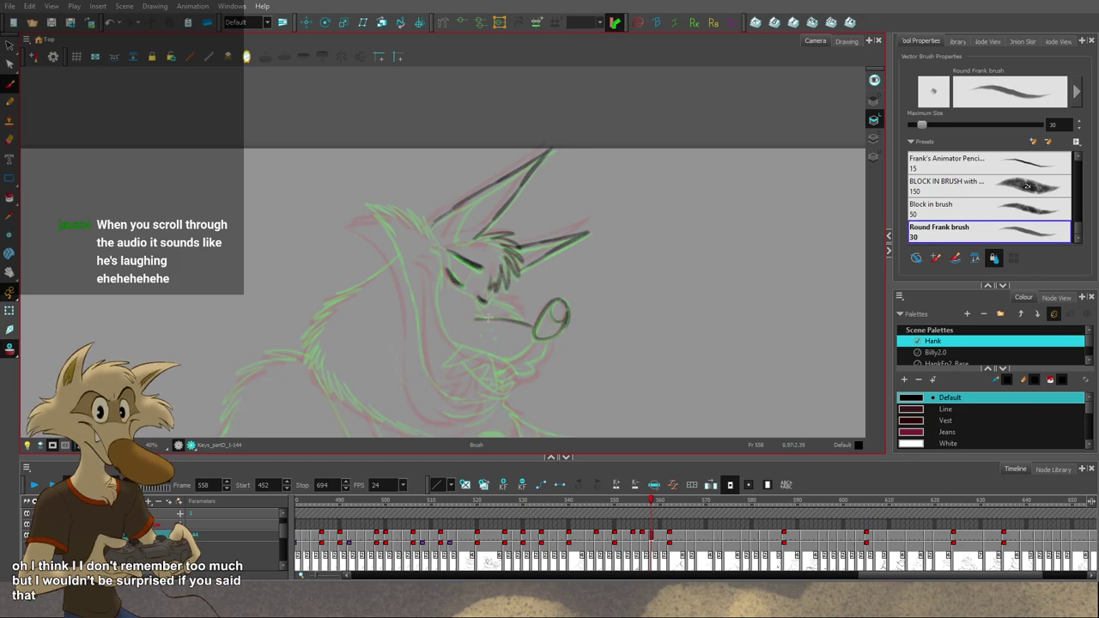
# Step: Add the short crease strokes at the back end of the muzzle line on frame 558
pyautogui.press('.')
pyautogui.press(',')
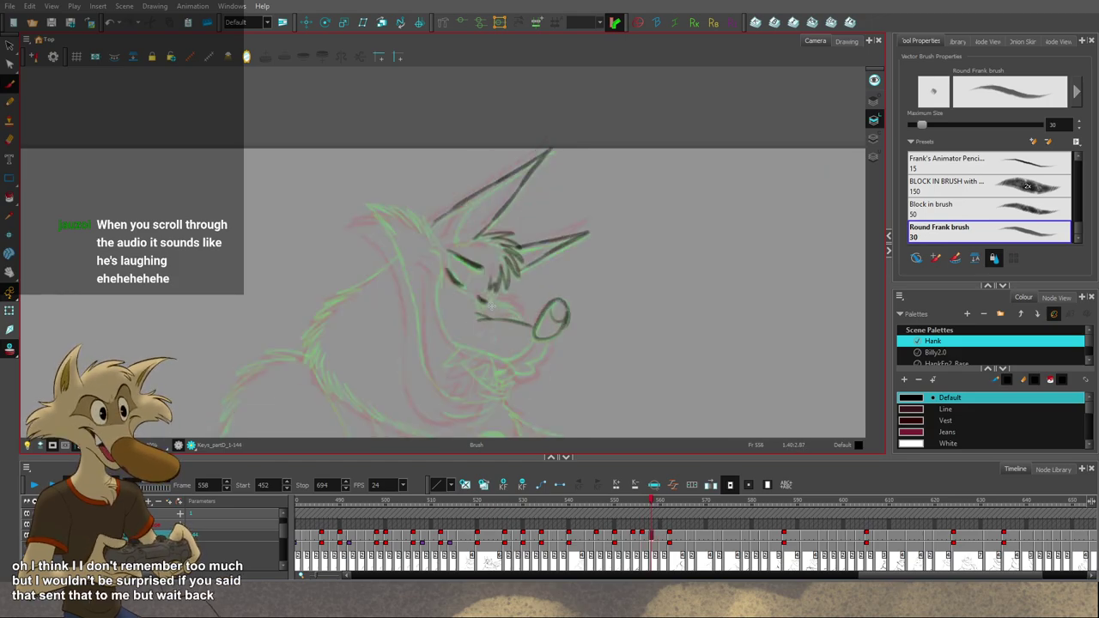
pyautogui.press('.')
pyautogui.press(',')
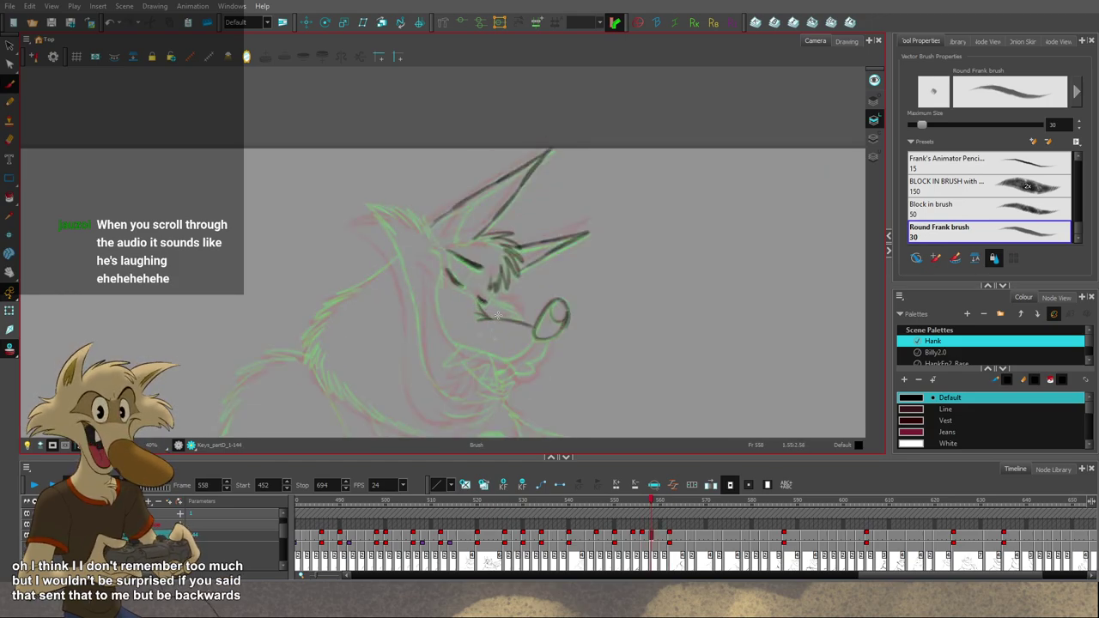
pyautogui.moveTo(482, 314); pyautogui.dragTo(479, 320)
# Step: Draw the lip and chin curve beneath the nose on frame 558, checking against the 562 key
pyautogui.press('f')
pyautogui.press('g')
pyautogui.press('g')
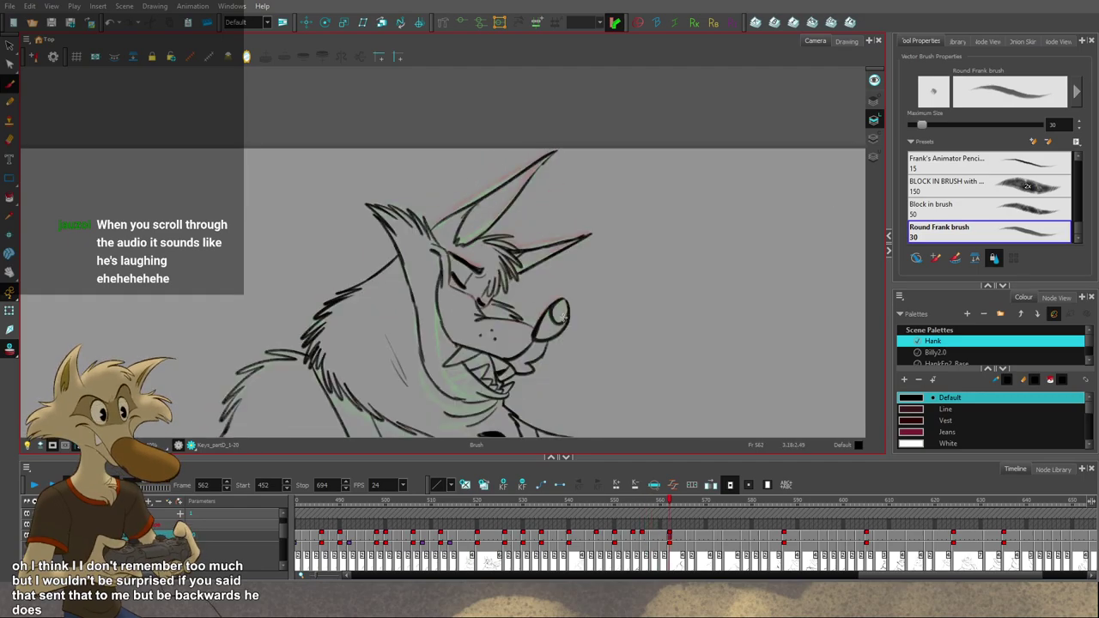
pyautogui.press('f')
pyautogui.press('f')
pyautogui.press('g')
pyautogui.press('g')
pyautogui.press('f')
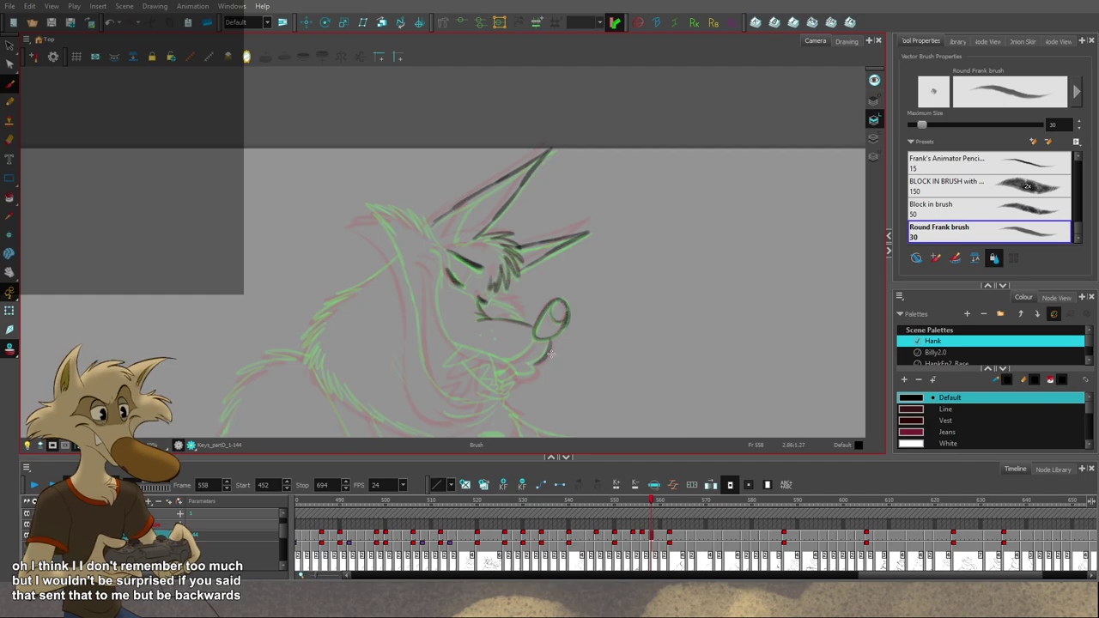
pyautogui.press('g')
pyautogui.press('f')
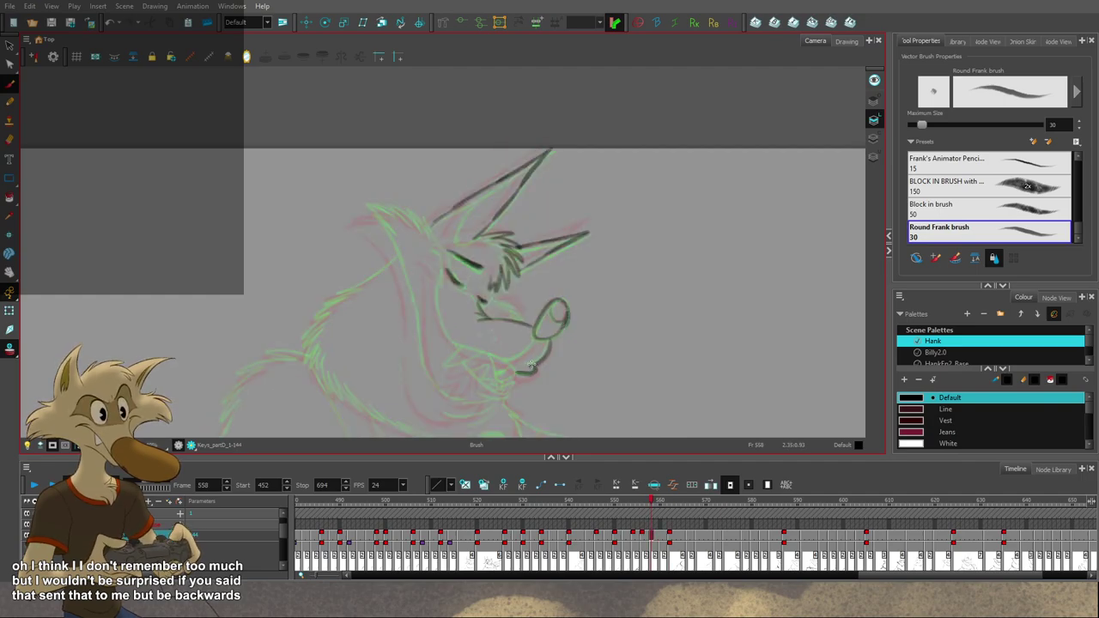
# Step: Flip and step through frames 554 to 562 to compare the jaw and chin positions between poses
pyautogui.press('f')
pyautogui.press('f')
pyautogui.press('g')
pyautogui.press('g')
pyautogui.press('g')
pyautogui.press('f')
pyautogui.press('f')
pyautogui.press('f')
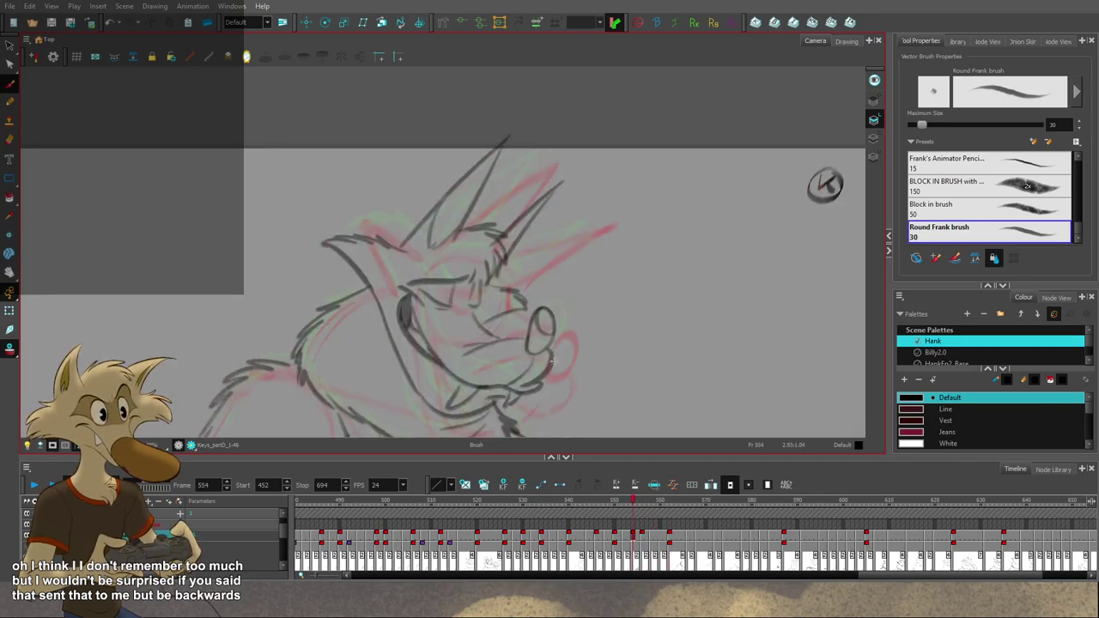
pyautogui.press('.')
pyautogui.press('.')
pyautogui.press('.')
pyautogui.press('.')
pyautogui.press('.')
pyautogui.press('.')
pyautogui.press('.')
pyautogui.press('.')
pyautogui.press('f')
pyautogui.press('f')
pyautogui.press('f')
pyautogui.press('1')
pyautogui.press('1')
pyautogui.press('1')
pyautogui.press('1')
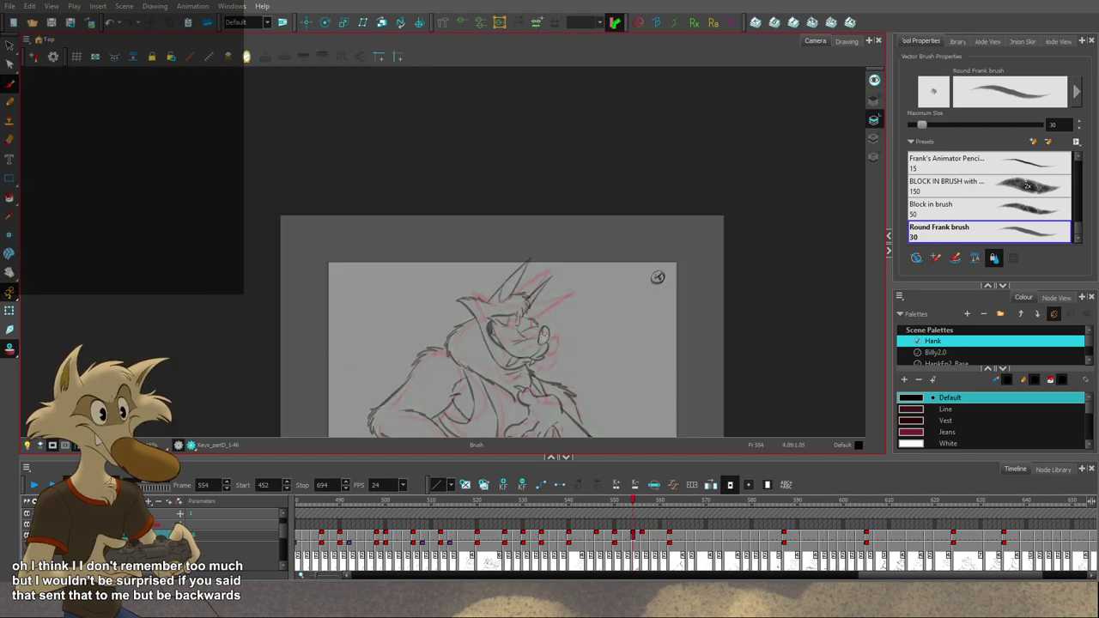
pyautogui.press('f')
pyautogui.press('f')
pyautogui.press('2')
pyautogui.press('2')
pyautogui.press('g')
pyautogui.press('g')
pyautogui.press('.')
pyautogui.press('.')
pyautogui.press('.')
pyautogui.press('.')
pyautogui.press('.')
pyautogui.press('.')
pyautogui.press('.')
pyautogui.press('.')
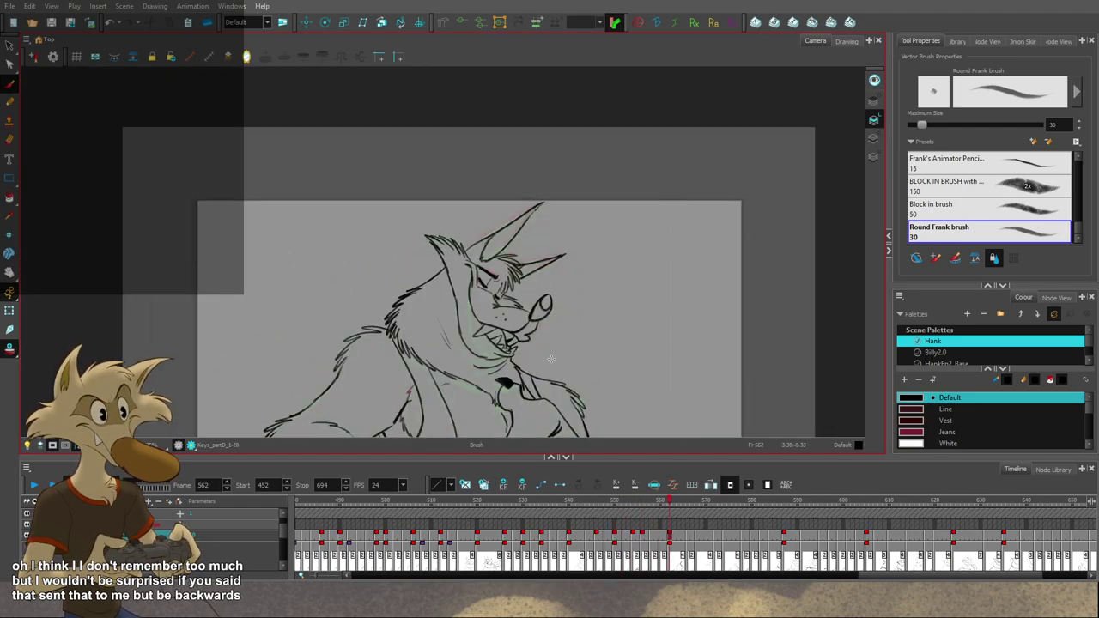
# Step: Alternate between the 556 and 562 keys to compare their mouth shapes
pyautogui.scroll(2, 549, 359)
pyautogui.press(',')
pyautogui.press(',')
pyautogui.press(',')
pyautogui.press(',')
pyautogui.press(',')
pyautogui.press(',')
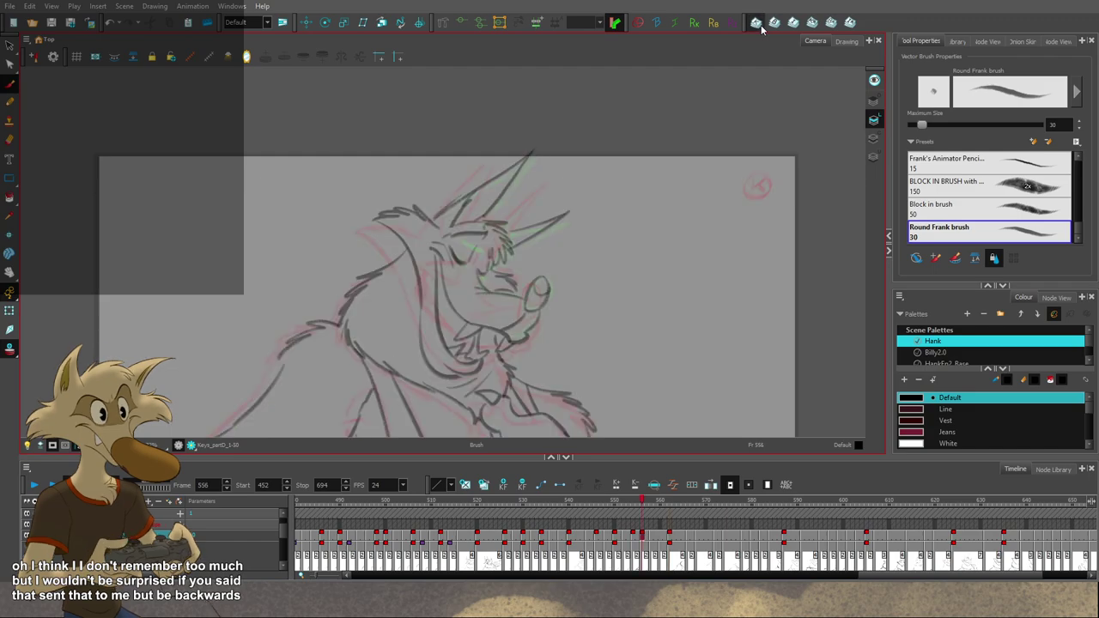
pyautogui.press('g')
pyautogui.press('f')
pyautogui.press('g')
pyautogui.press('f')
pyautogui.scroll(1, 533, 300)
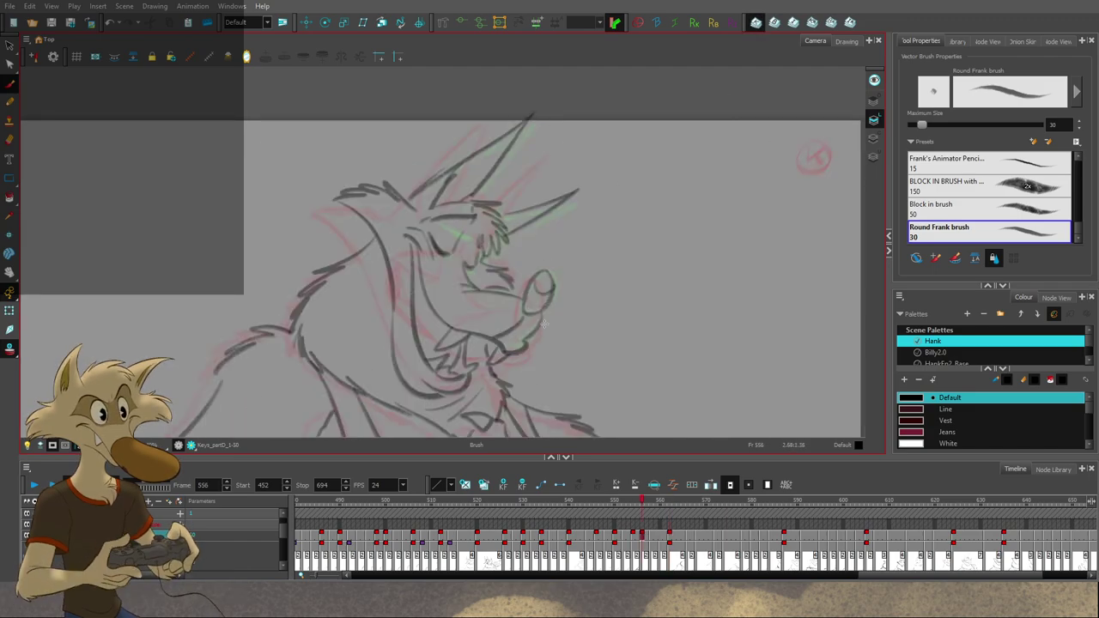
pyautogui.press('.')
pyautogui.press('.')
pyautogui.press('.')
pyautogui.press('.')
pyautogui.press('.')
pyautogui.press('.')
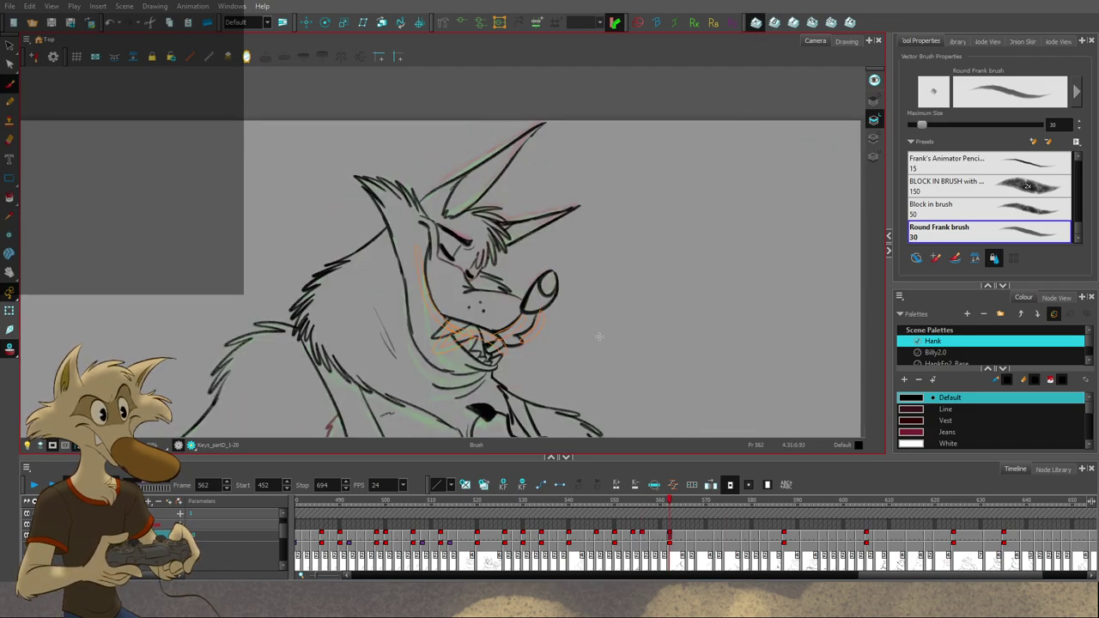
pyautogui.press(',')
pyautogui.press(',')
pyautogui.press(',')
pyautogui.press(',')
pyautogui.press(',')
pyautogui.press(',')
pyautogui.press('.')
pyautogui.press('.')
pyautogui.press('.')
pyautogui.press('.')
pyautogui.press('.')
pyautogui.press('.')
pyautogui.press(',')
pyautogui.press(',')
pyautogui.press(',')
pyautogui.press(',')
pyautogui.press(',')
pyautogui.press(',')
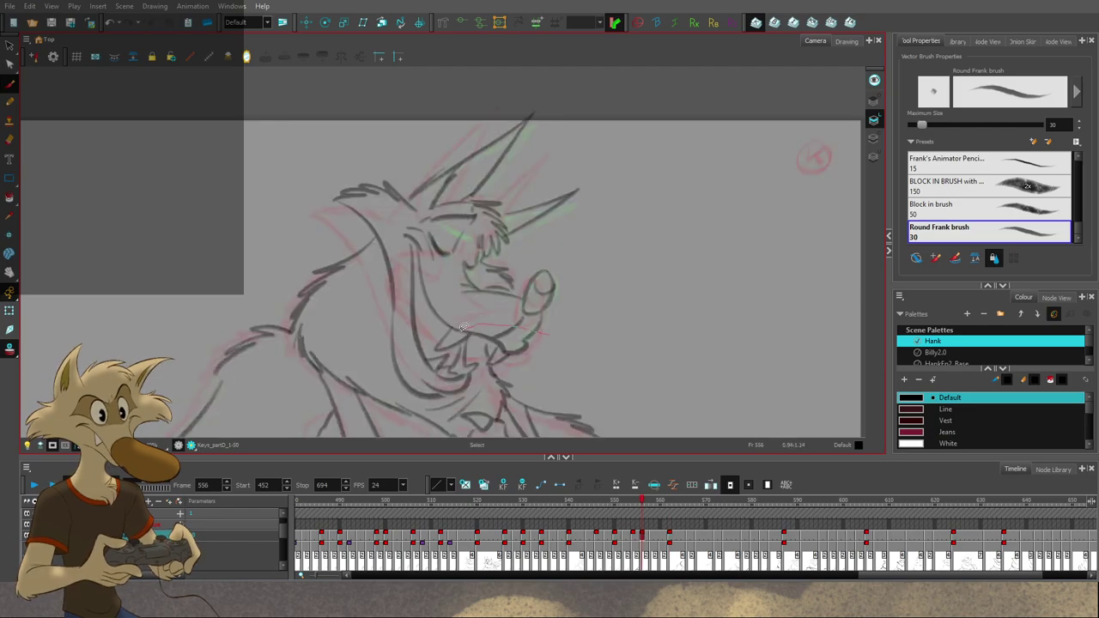
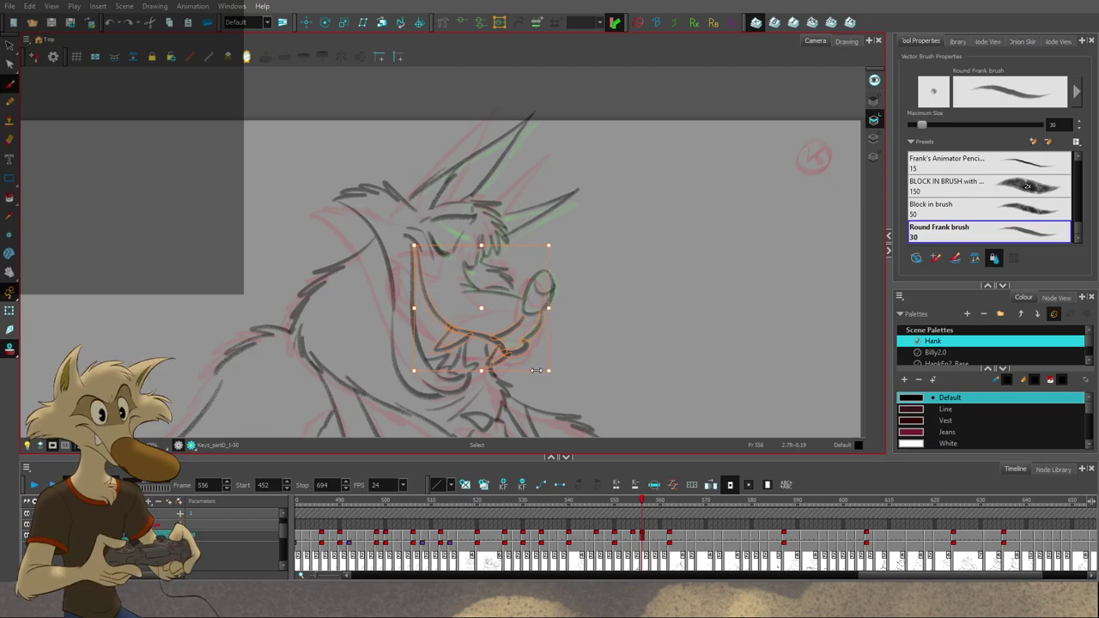
# Step: Scale the selected jaw and mouth lines on frame 556 slightly smaller, raising their lower edge
pyautogui.moveTo(484, 370); pyautogui.dragTo(488, 360)
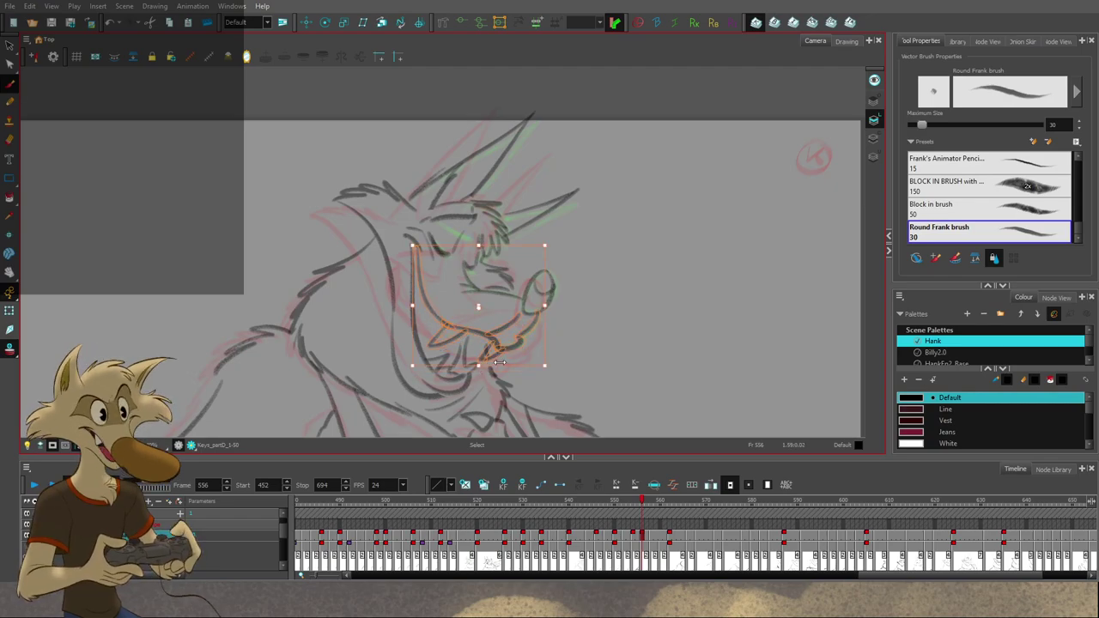
pyautogui.hotkey('alt', 'b')
pyautogui.press('g')
pyautogui.press('f')
pyautogui.press('f')
pyautogui.press('g')
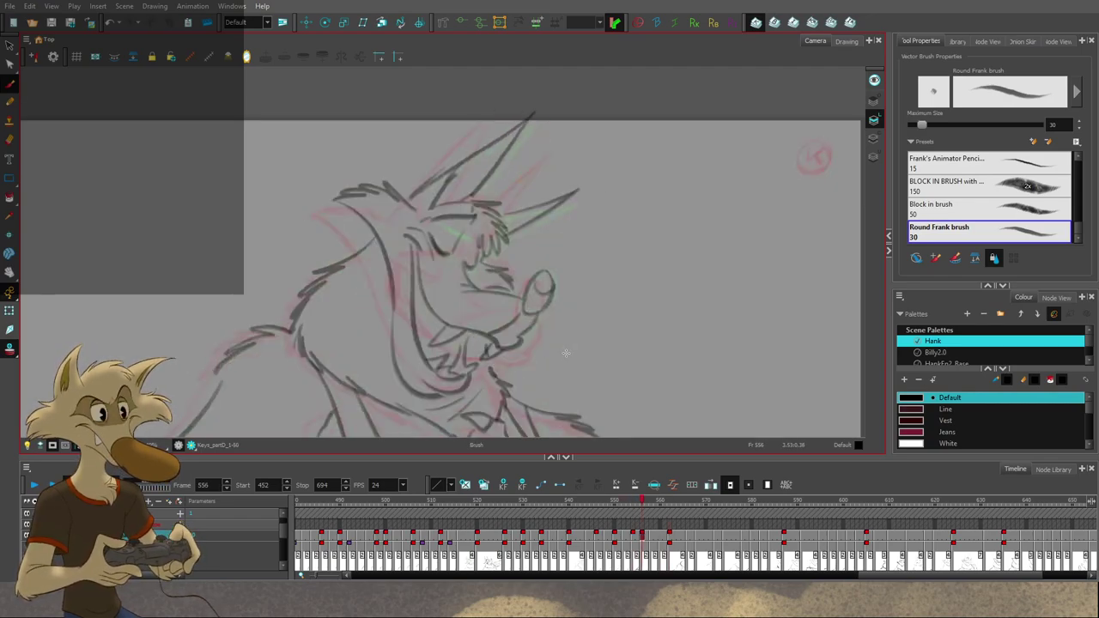
# Step: Flip between frame 556 and the neighbouring keys to check the reshaped mouth in motion
pyautogui.press('f')
pyautogui.press('f')
pyautogui.press('.')
pyautogui.press('.')
pyautogui.press('.')
pyautogui.press('.')
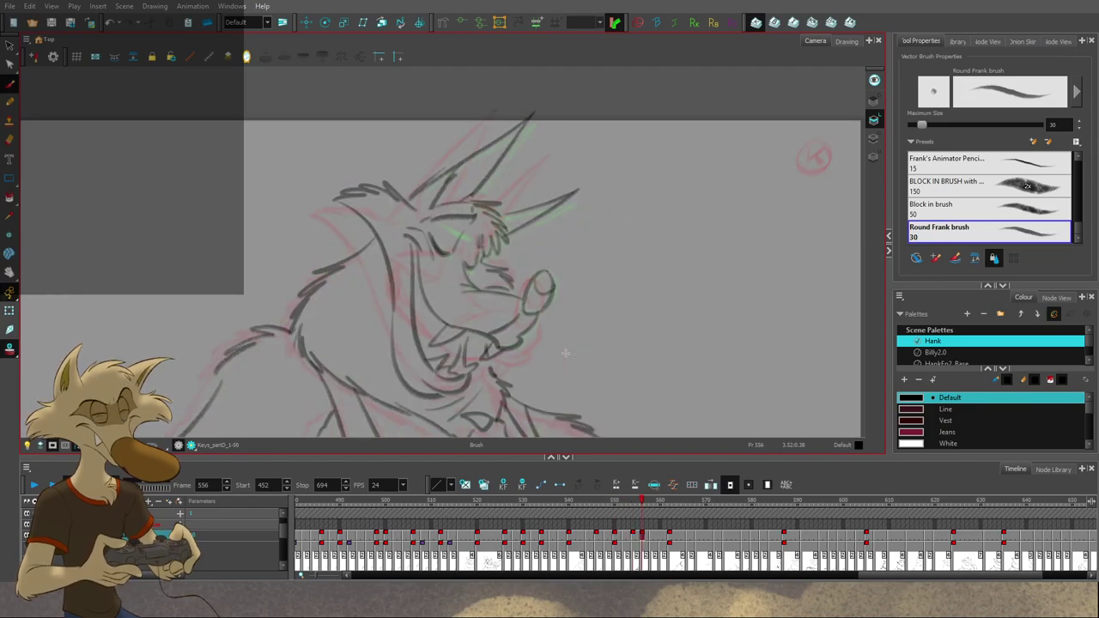
pyautogui.press('g')
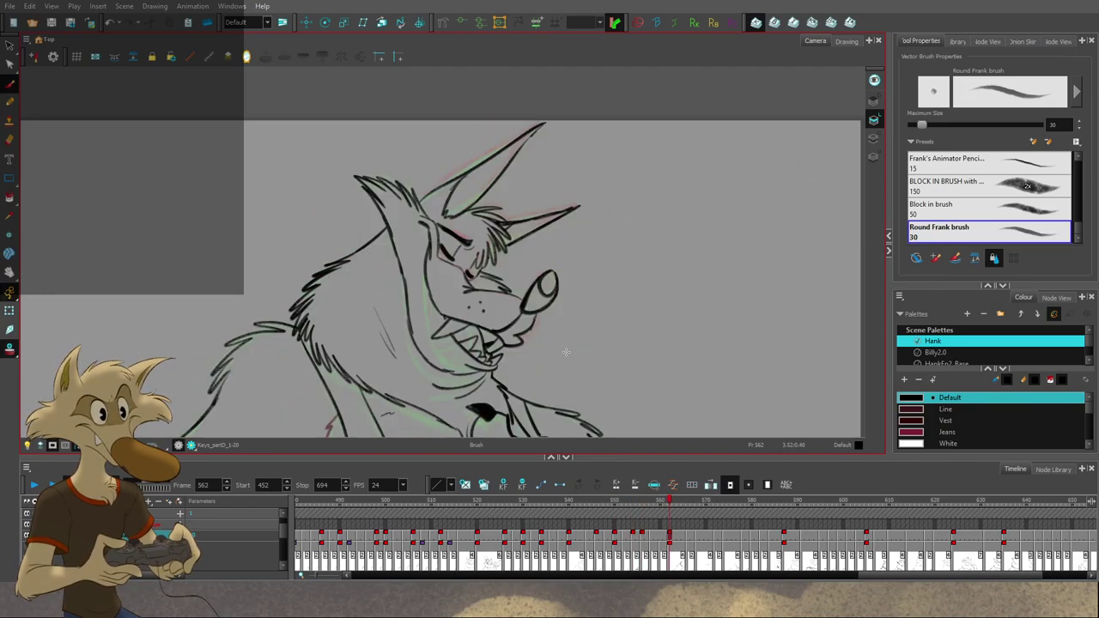
pyautogui.press('f')
pyautogui.press('f')
pyautogui.press('g')
pyautogui.press('g')
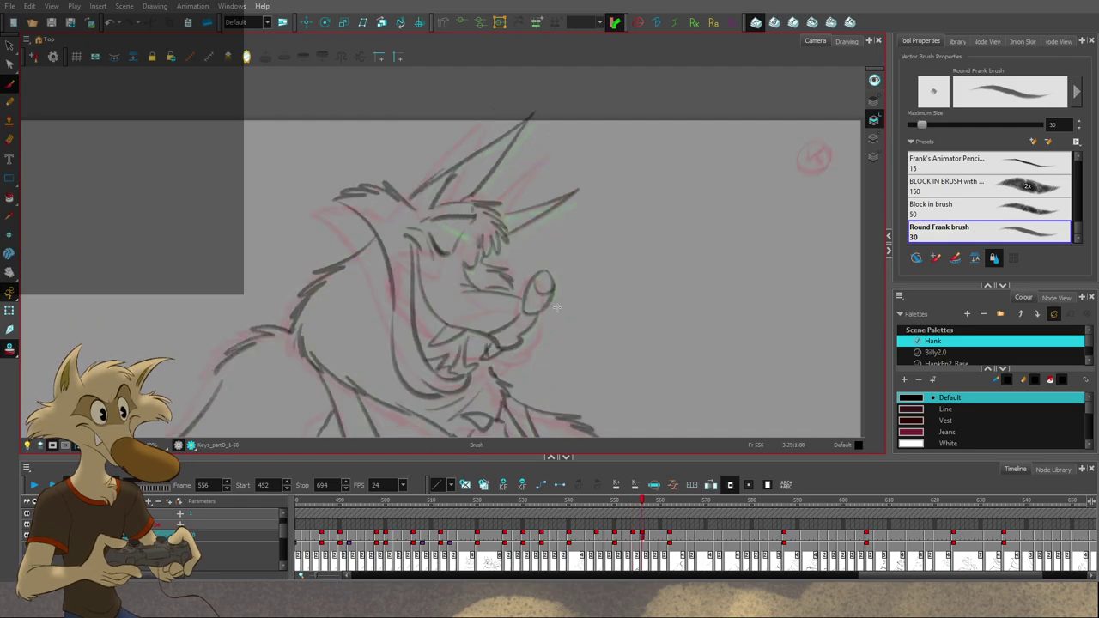
# Step: Transform the mouth and lower muzzle lines on frame 554, comparing the pose with frame 556
pyautogui.press('g')
pyautogui.press('f')
pyautogui.press('f')
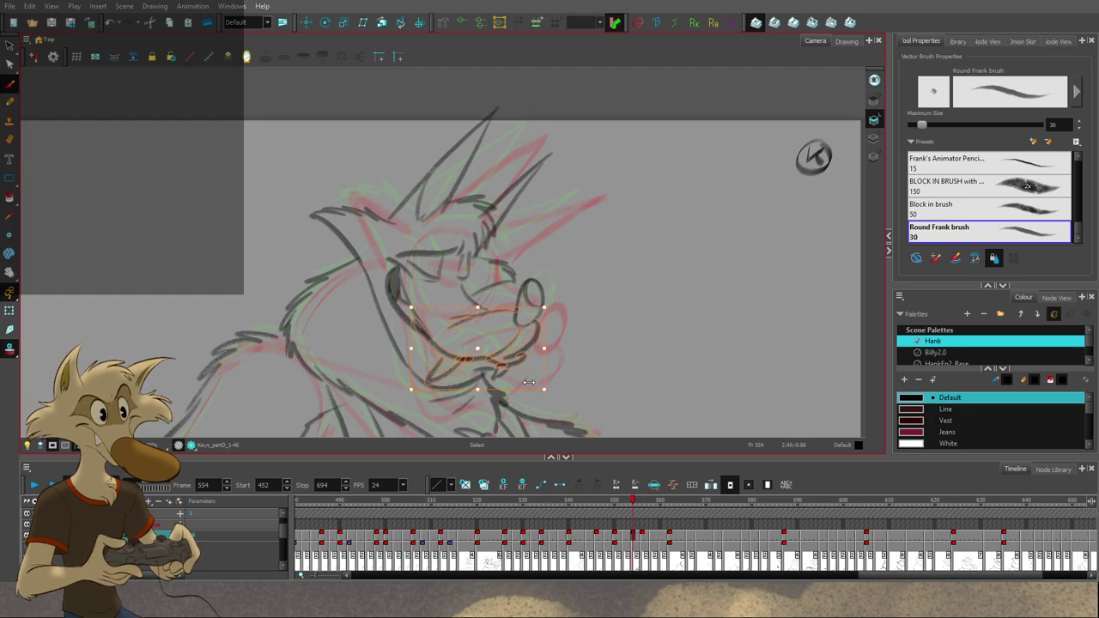
pyautogui.scroll(-3, 527, 352)
pyautogui.scroll(2, 530, 343)
pyautogui.press('f')
pyautogui.press('g')
pyautogui.press('g')
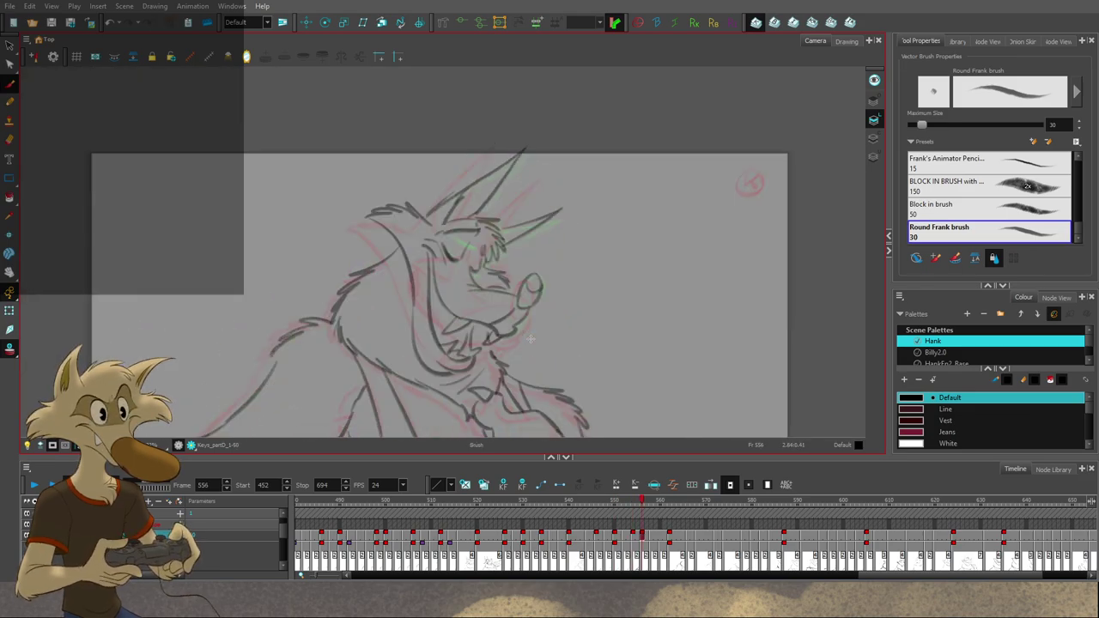
# Step: Compare the mouth on the 556 drawing with the 562 key, and check the same area on frame 554
pyautogui.press('.')
pyautogui.press('.')
pyautogui.press('.')
pyautogui.press('.')
pyautogui.press('.')
pyautogui.press('.')
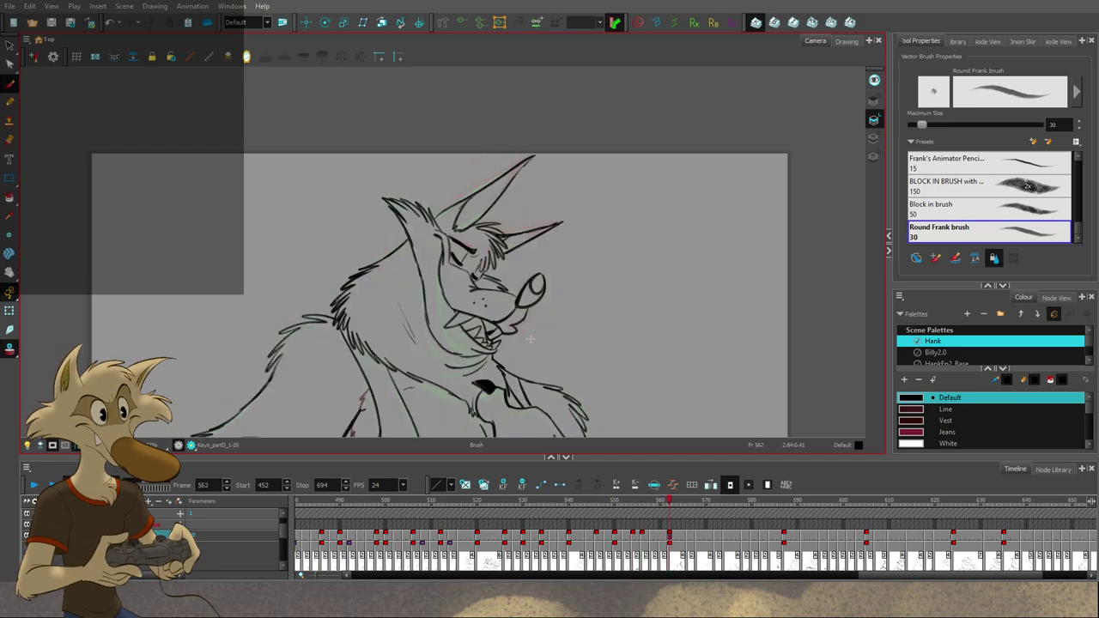
pyautogui.press(',')
pyautogui.press(',')
pyautogui.press(',')
pyautogui.press(',')
pyautogui.press(',')
pyautogui.press(',')
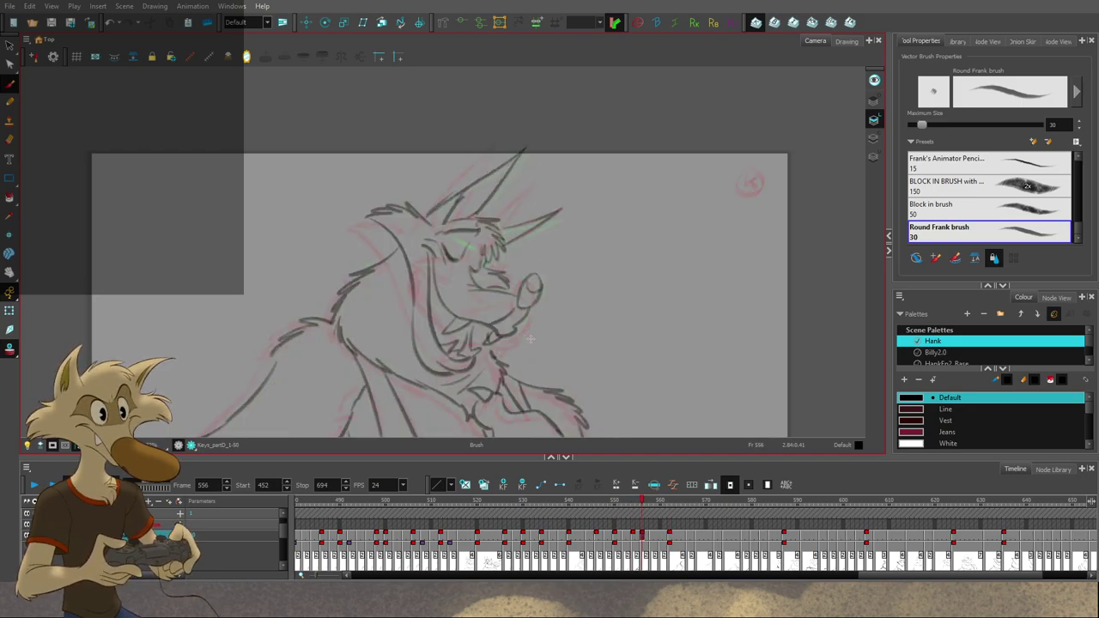
pyautogui.press('g')
pyautogui.press('f')
pyautogui.press('f')
pyautogui.press('f')
pyautogui.press('g')
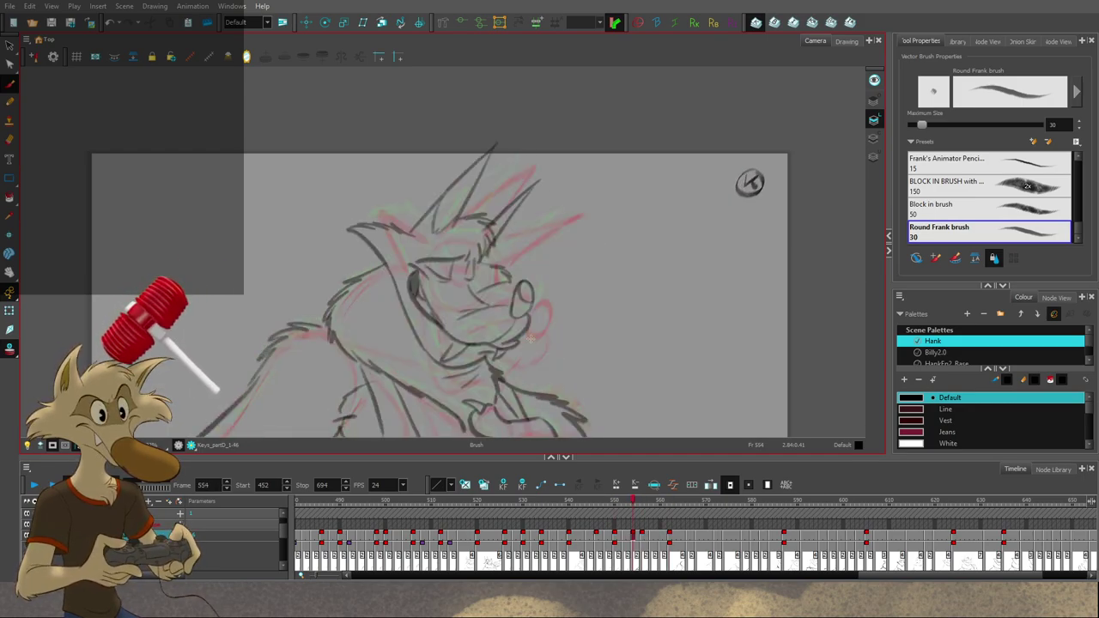
# Step: Adjust the mouth lines on frame 554 against frame 556 and clean up the small strokes under the lower lip
pyautogui.press('s')
pyautogui.click(528, 328)
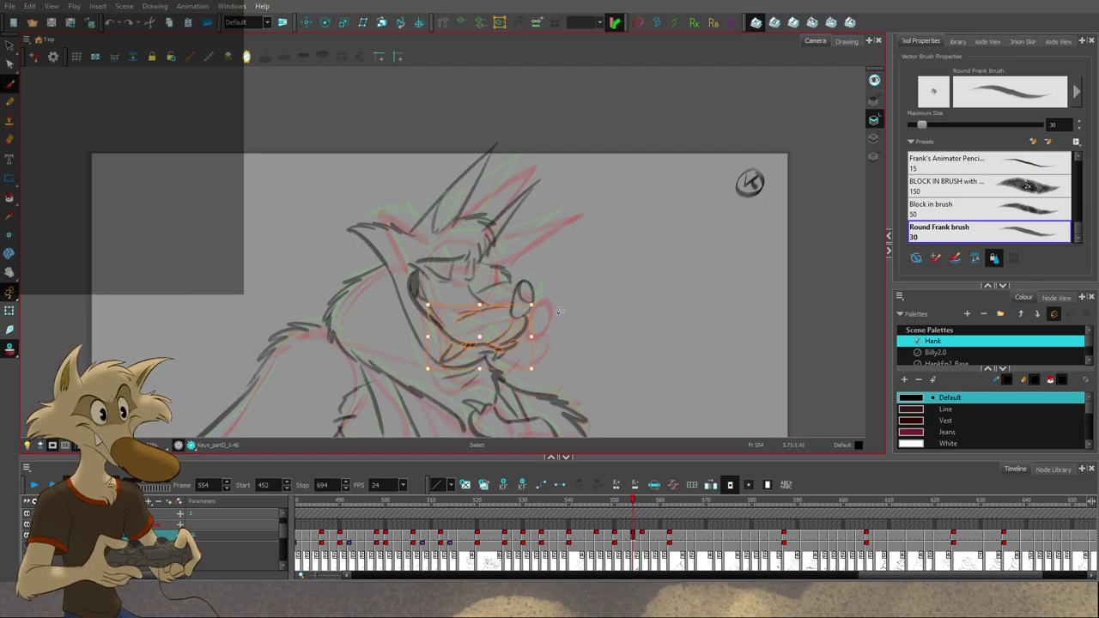
pyautogui.click(561, 318)
pyautogui.press('g')
pyautogui.press('f')
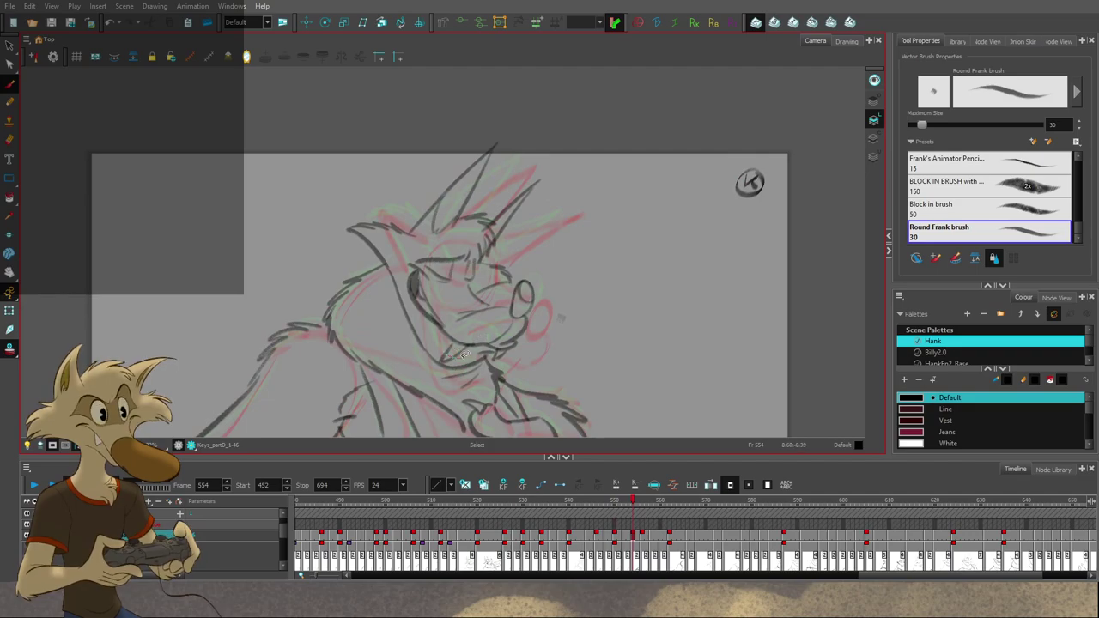
pyautogui.click(465, 354)
pyautogui.press('g')
pyautogui.press('f')
pyautogui.click(512, 354)
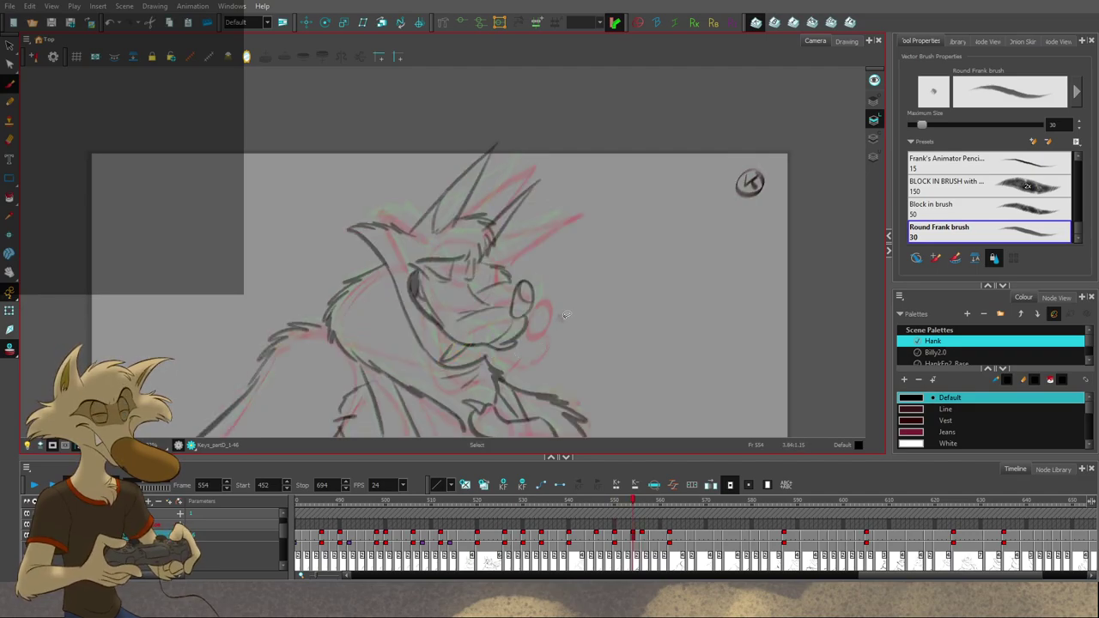
# Step: Touch up the chin stroke on frame 554 and adjust the jaw curve directly beneath the mouth
pyautogui.hotkey('alt', 'b')
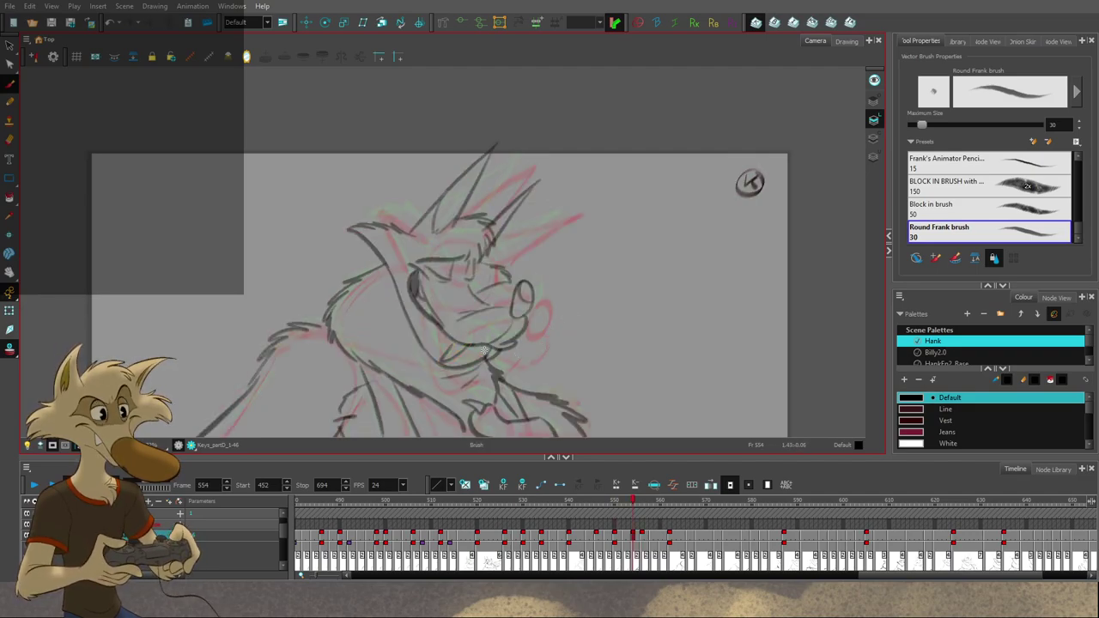
pyautogui.press('g')
pyautogui.press('f')
pyautogui.keyDown('ctrl'); pyautogui.click(485, 367); pyautogui.keyUp('ctrl')
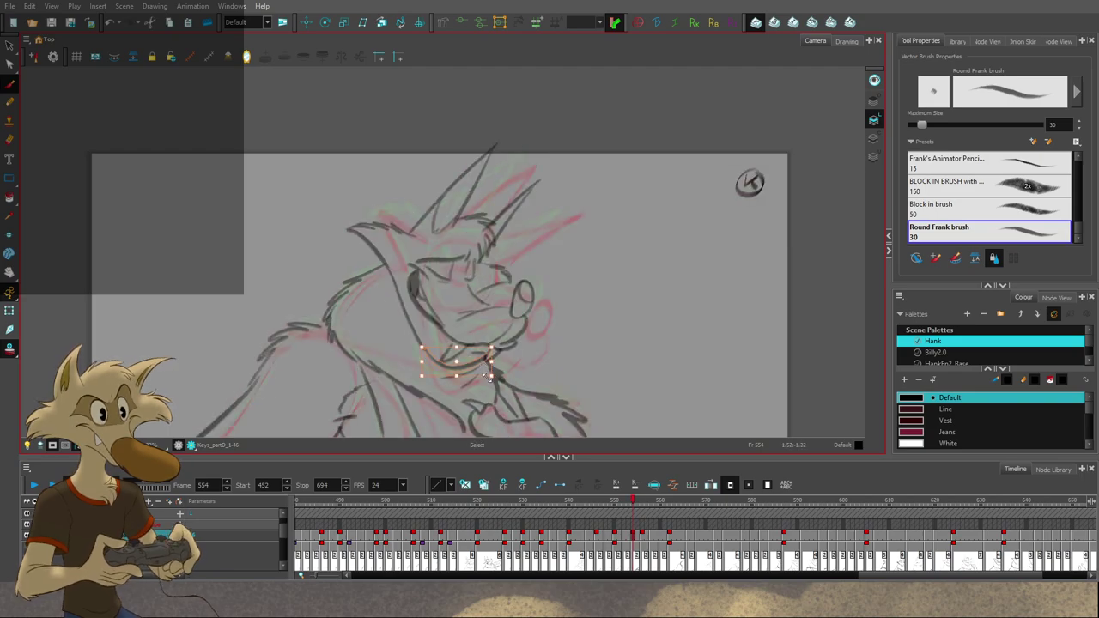
pyautogui.hotkey('alt', 'b')
# Step: Flip through the drawings from frame 550 to 562 to check the adjusted jaw in motion
pyautogui.press(',')
pyautogui.press(',')
pyautogui.press(',')
pyautogui.press(',')
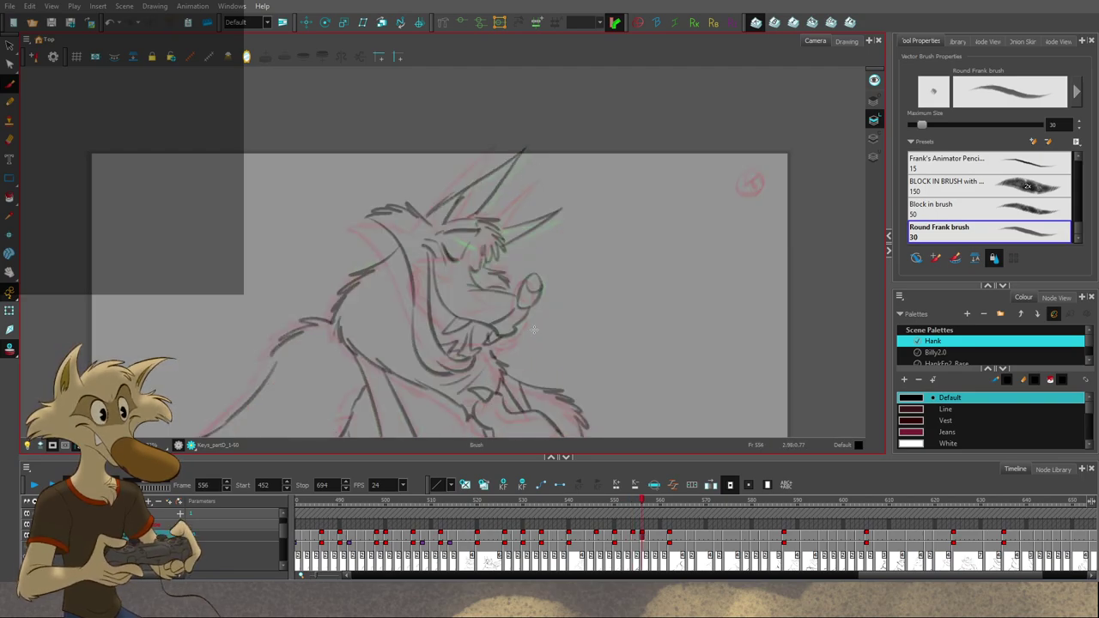
pyautogui.press('.')
pyautogui.press('.')
pyautogui.press('.')
pyautogui.press('.')
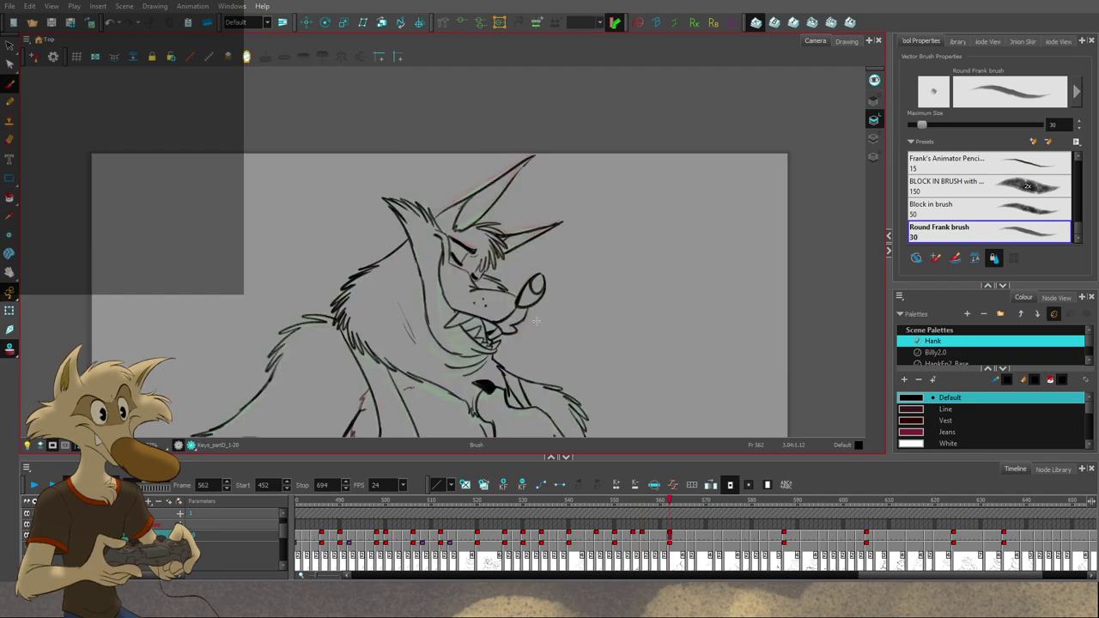
pyautogui.press('.')
pyautogui.press(',')
pyautogui.press('.')
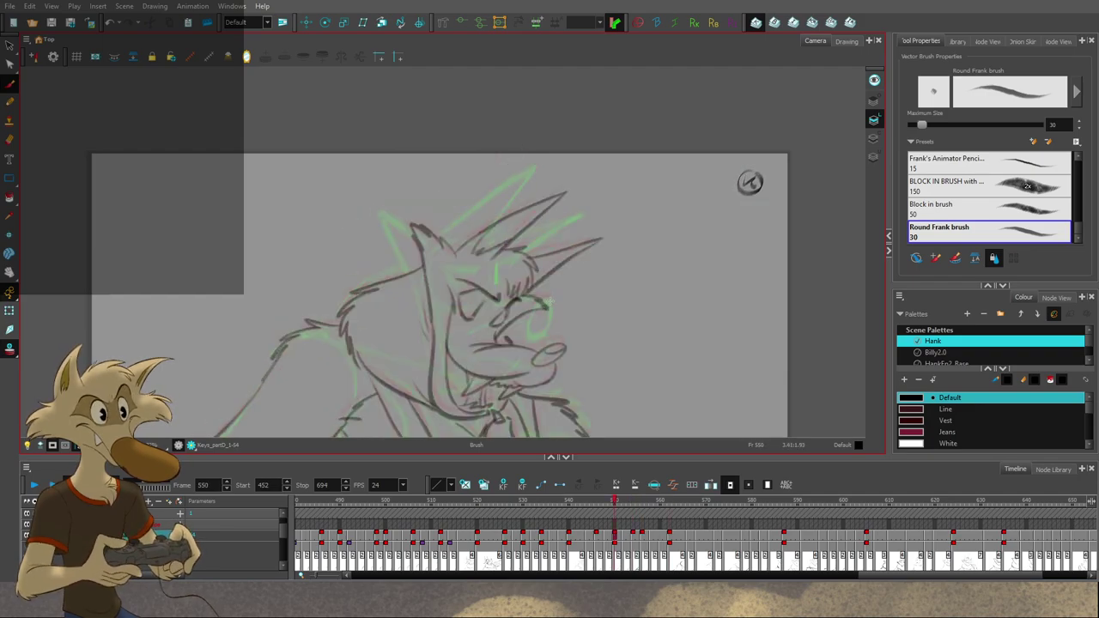
pyautogui.press('.')
# Step: Alternate between frames 554 and 556 to compare the placement of the eyes, nose bridge and muzzle
pyautogui.press('g')
pyautogui.press('f')
pyautogui.press('f')
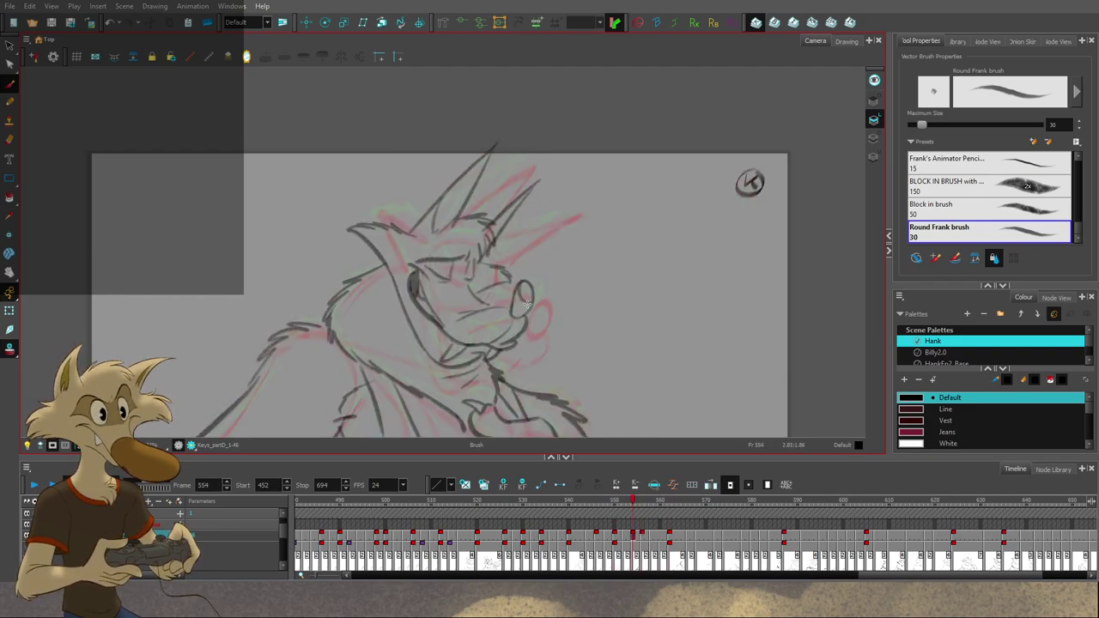
pyautogui.press('g')
pyautogui.press(',')
pyautogui.press(',')
pyautogui.press('g')
pyautogui.press('f')
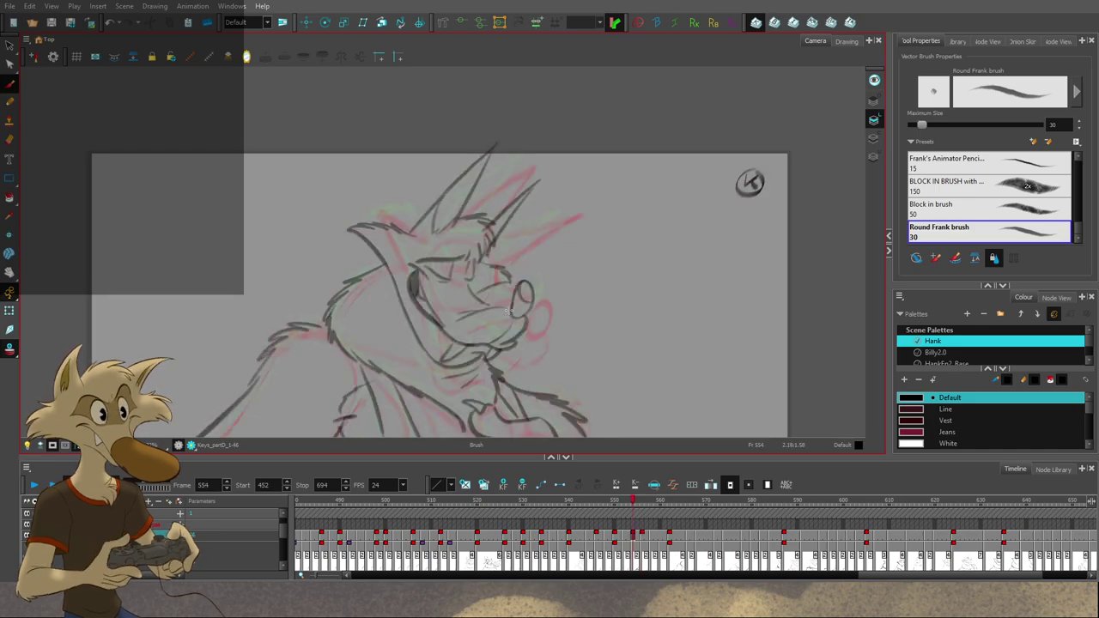
pyautogui.press('g')
pyautogui.press('f')
pyautogui.press('f')
pyautogui.press('g')
pyautogui.press('g')
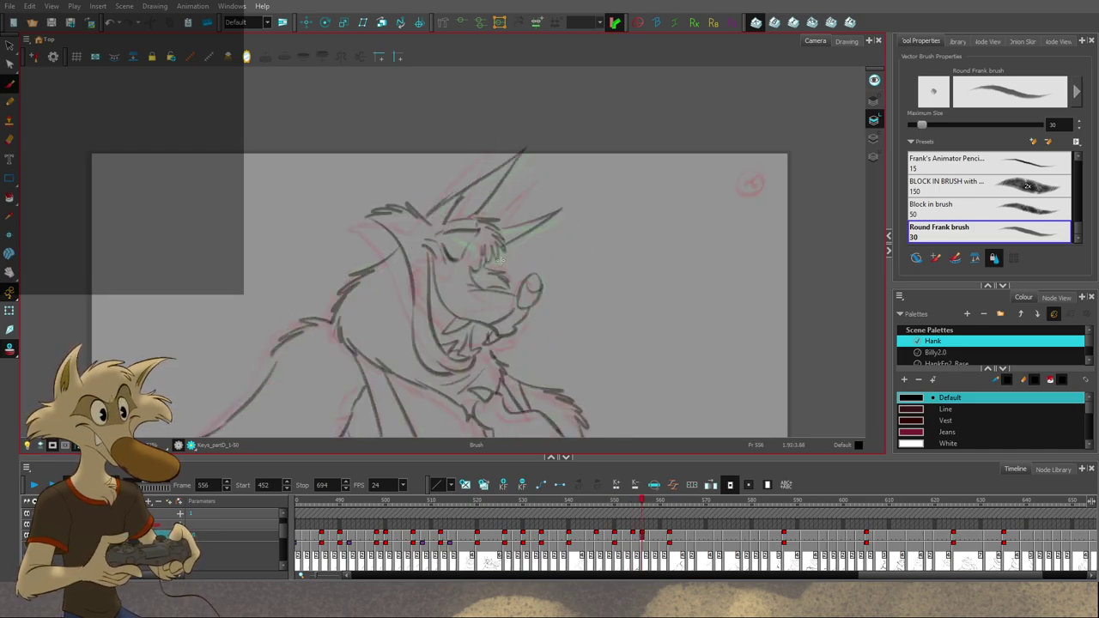
# Step: Rework the short lines between the eyes at the nose bridge on frame 554
pyautogui.press('f')
pyautogui.moveTo(453, 248)
pyautogui.mouseDown()
pyautogui.moveTo(447, 282)
pyautogui.moveTo(474, 278)
pyautogui.mouseUp()
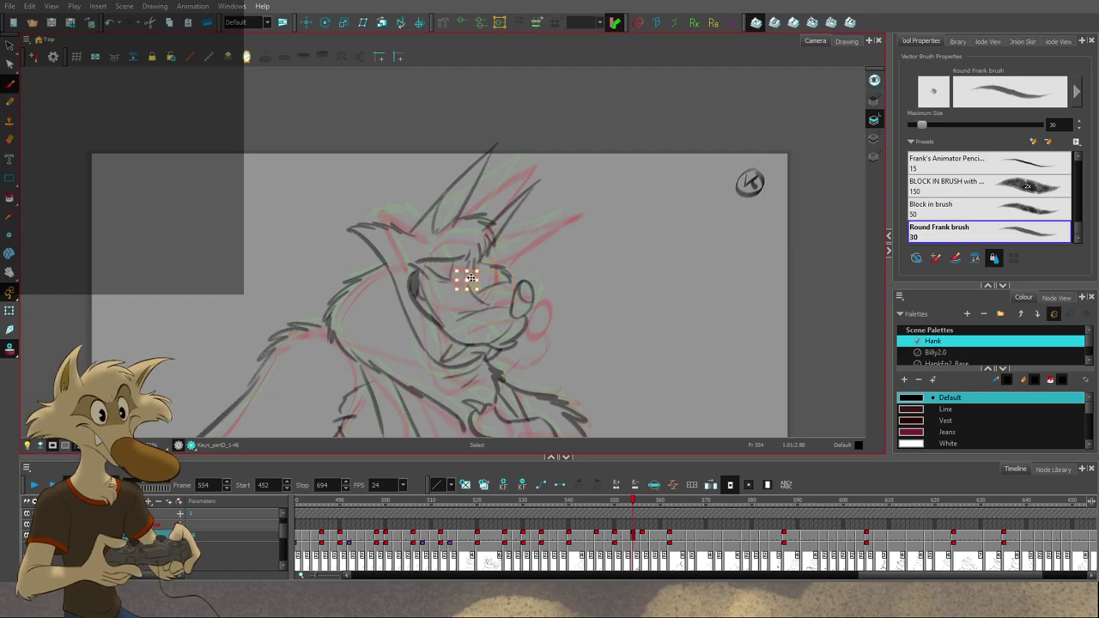
pyautogui.hotkey('alt', 'b')
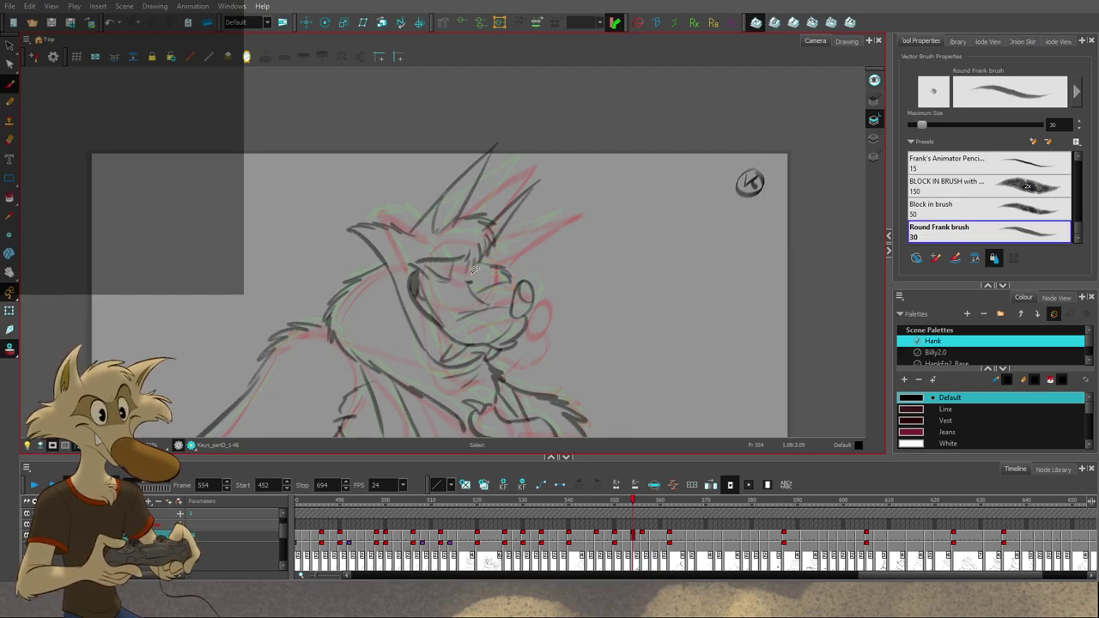
pyautogui.hotkey('alt', 'b')
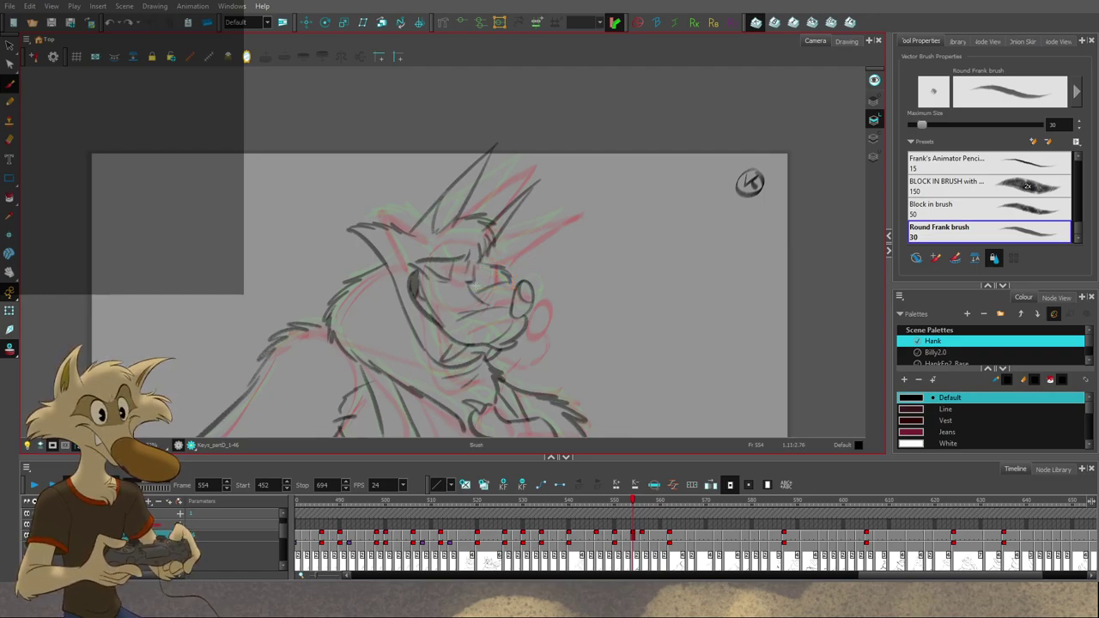
pyautogui.hotkey('alt', 'b')
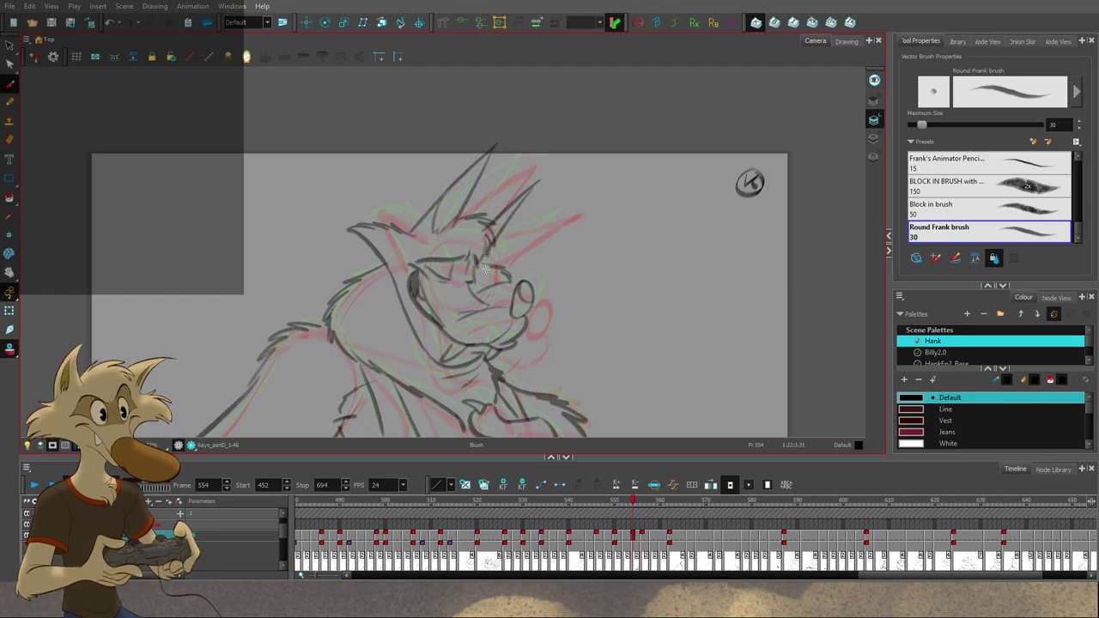
# Step: Flip between frames 550, 554 and 556 to examine how the ears and brow move
pyautogui.press('f')
pyautogui.press('g')
pyautogui.press('g')
pyautogui.press('f')
pyautogui.press('g')
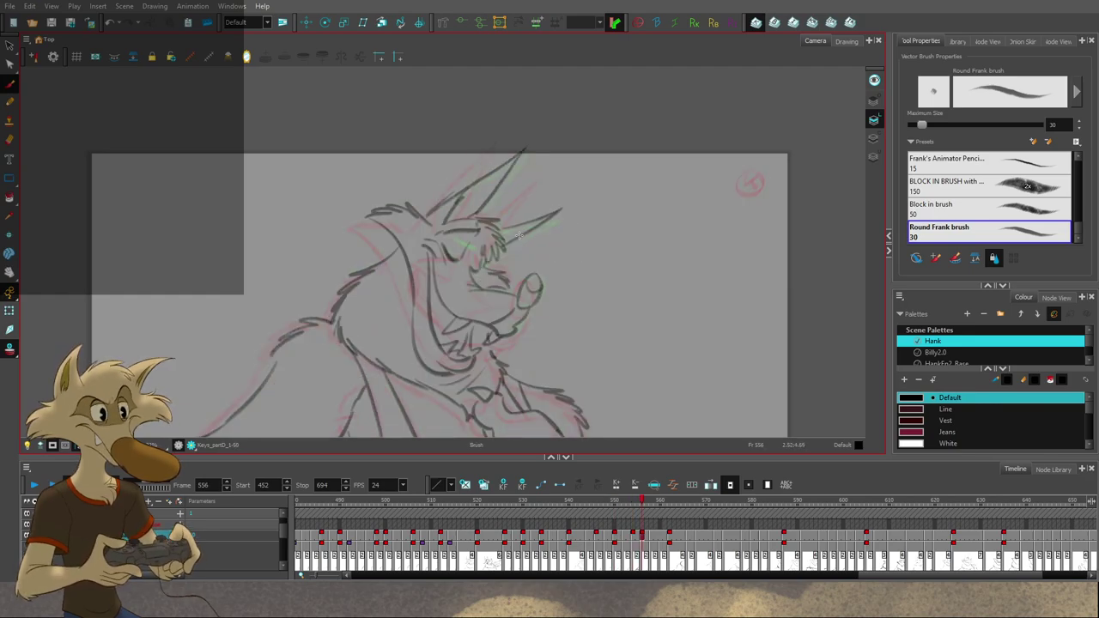
pyautogui.press('f')
pyautogui.press('f')
pyautogui.press('g')
pyautogui.press('g')
pyautogui.press('f')
pyautogui.press('f')
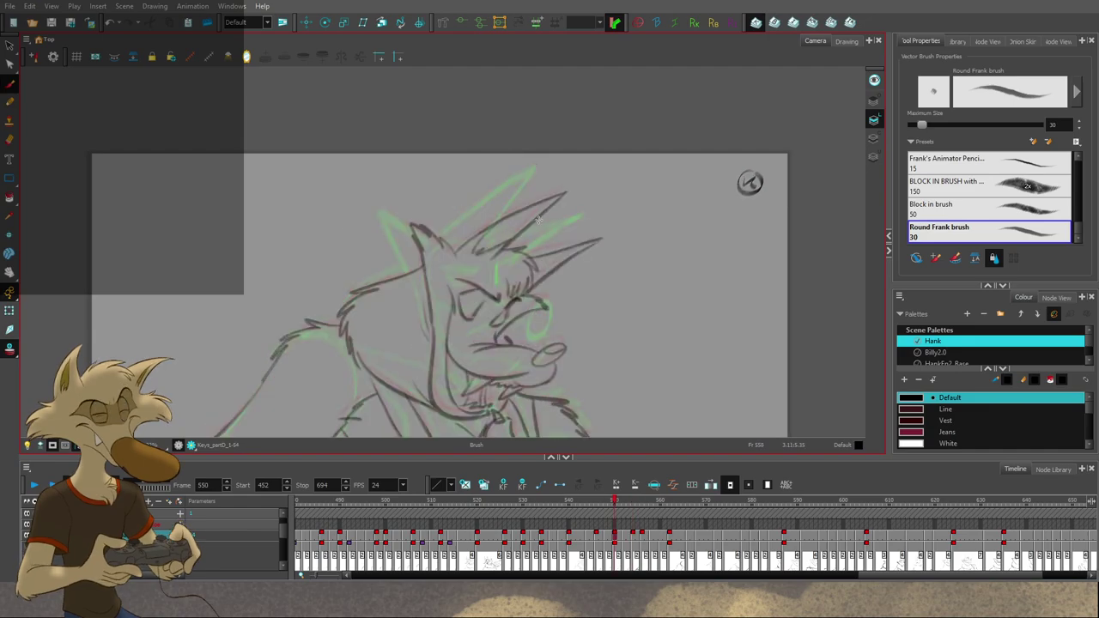
pyautogui.press('g')
pyautogui.press('g')
# Step: Select both ears with the nearby hair lines on frame 554 and shift them slightly down
pyautogui.press('f')
pyautogui.hotkey('alt', 's')
pyautogui.moveTo(436, 222); pyautogui.dragTo(425, 202)
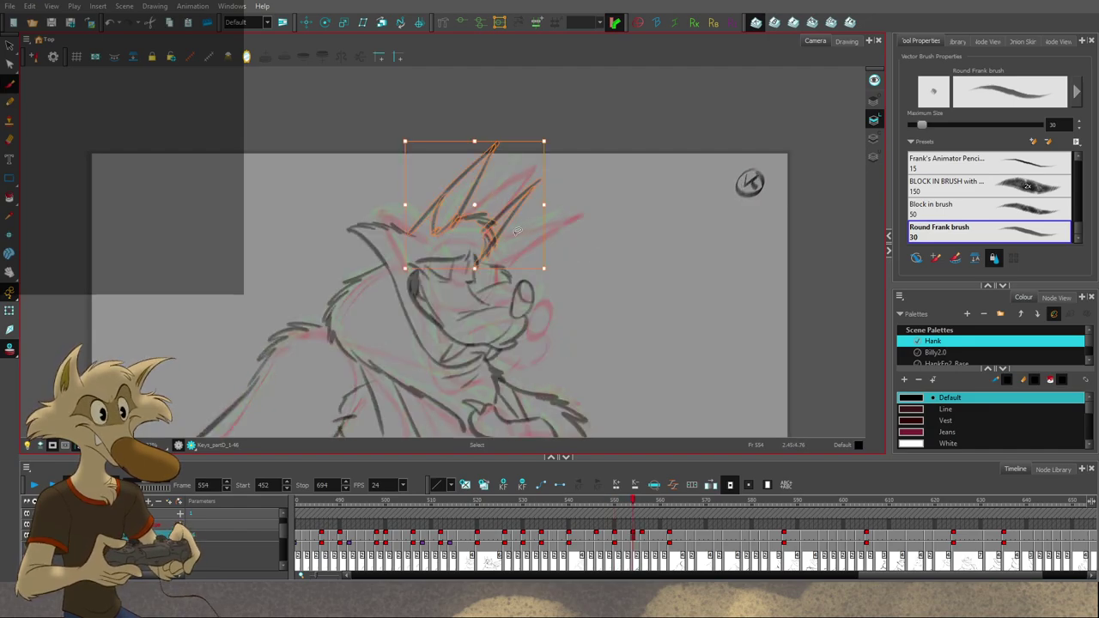
pyautogui.moveTo(489, 249); pyautogui.dragTo(486, 255)
pyautogui.hotkey('alt', 'b')
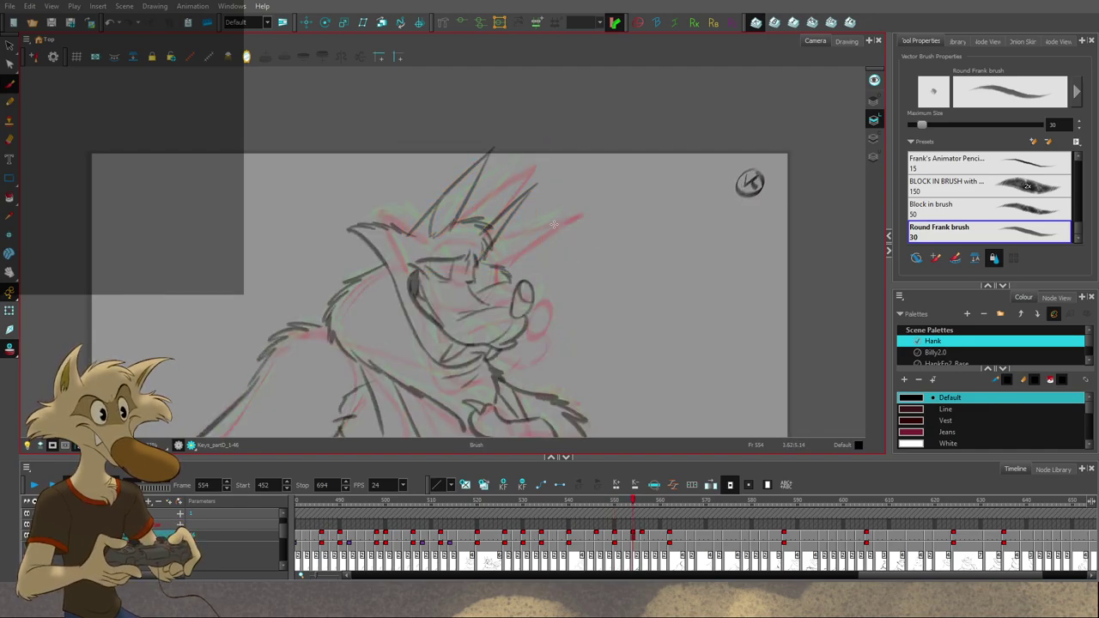
# Step: Review the whole figure across the 550 to 562 drawings to check the repositioned ears
pyautogui.press('1')
pyautogui.press('1')
pyautogui.press('1')
pyautogui.press('2')
pyautogui.press('2')
pyautogui.press('.')
pyautogui.press('.')
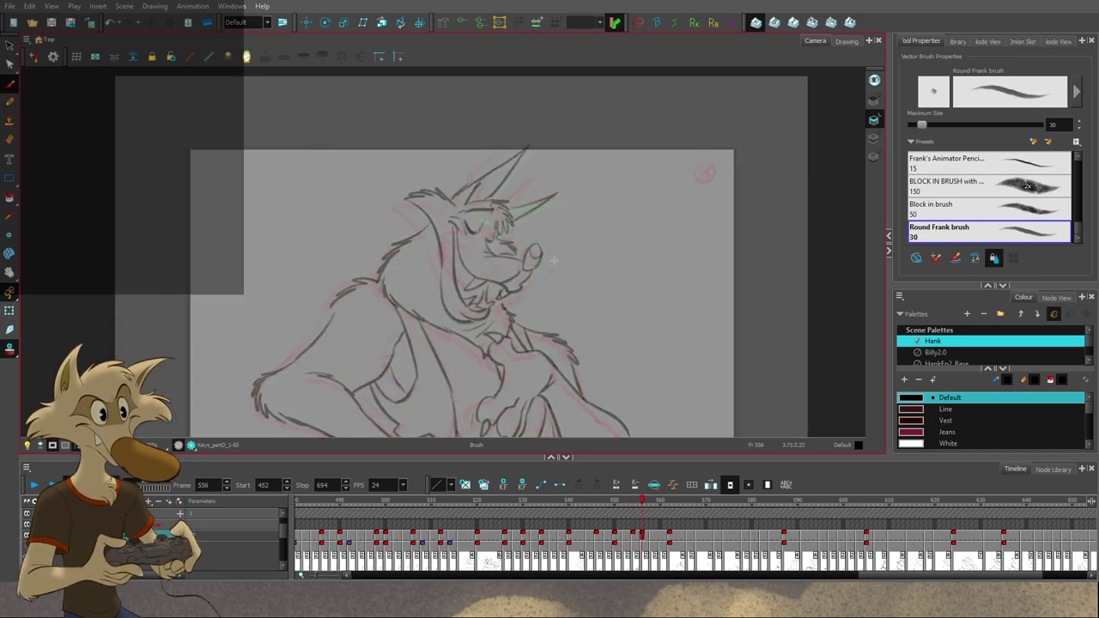
pyautogui.press(',')
pyautogui.press(',')
pyautogui.press(',')
pyautogui.press(',')
pyautogui.press(',')
pyautogui.press(',')
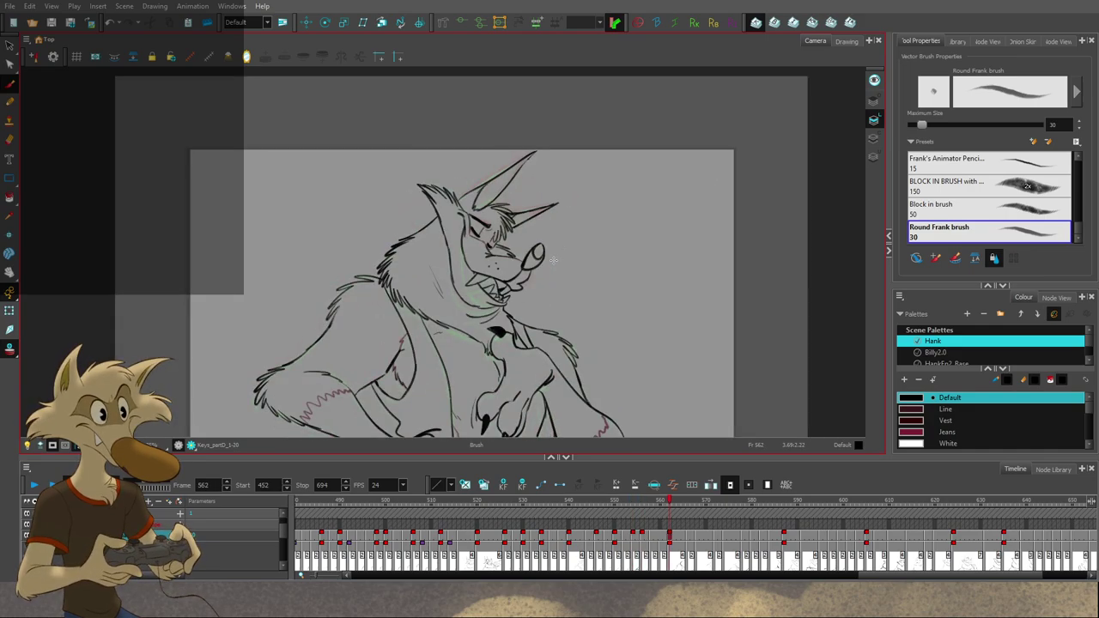
pyautogui.scroll(-1, 553, 259)
pyautogui.press('.')
pyautogui.press('.')
pyautogui.press('.')
pyautogui.press('.')
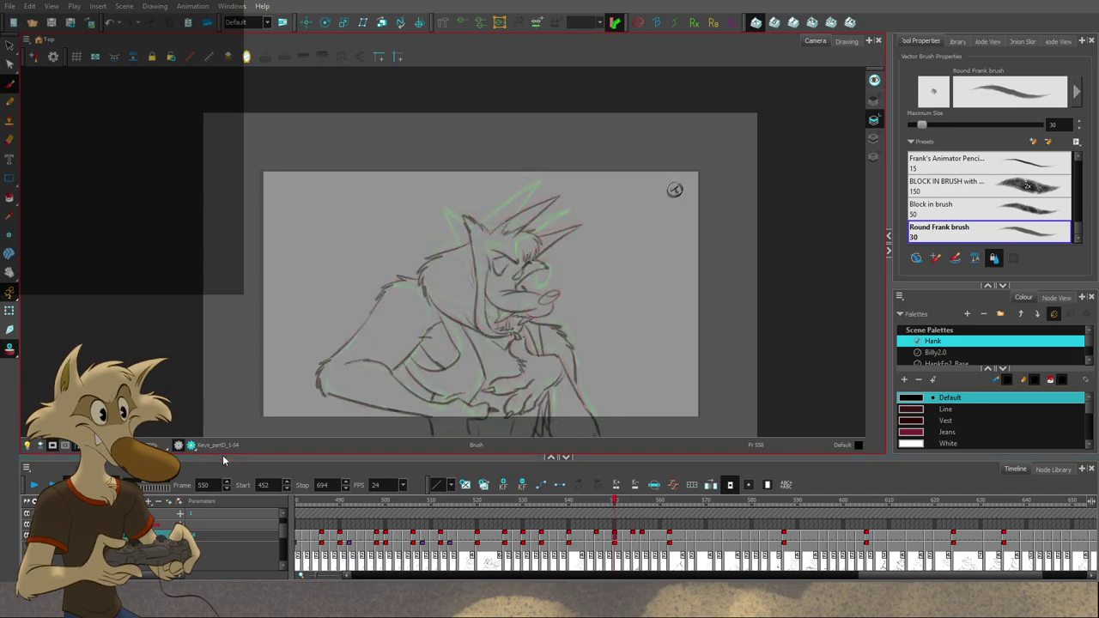
# Step: Play back the scene and scrub from about frame 543 to 554 to review the head movement
pyautogui.click(34, 486)
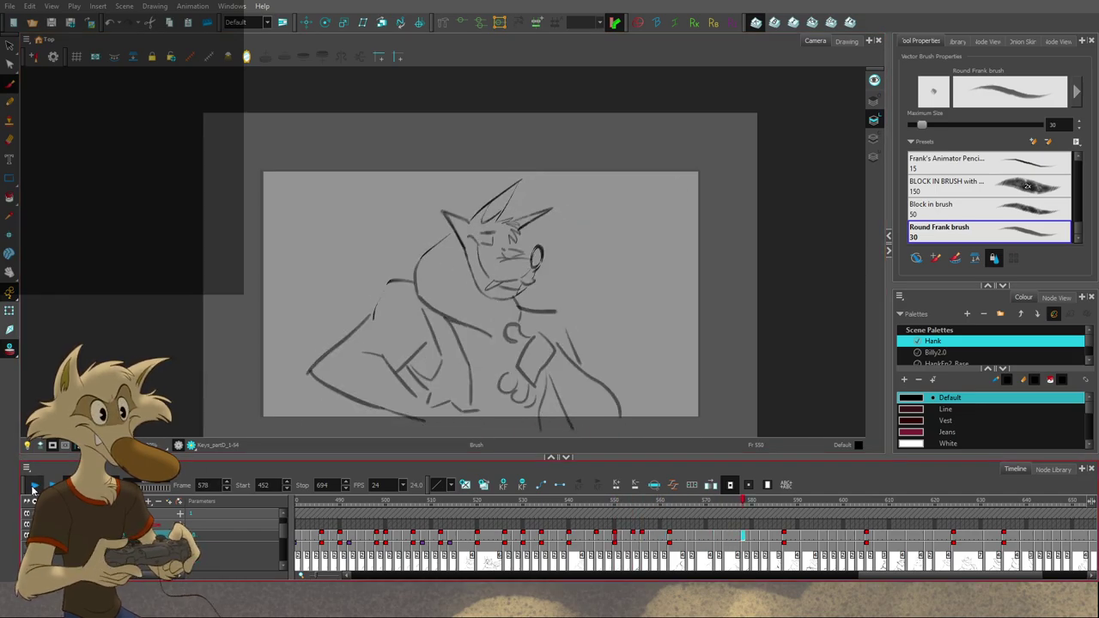
pyautogui.click(582, 505)
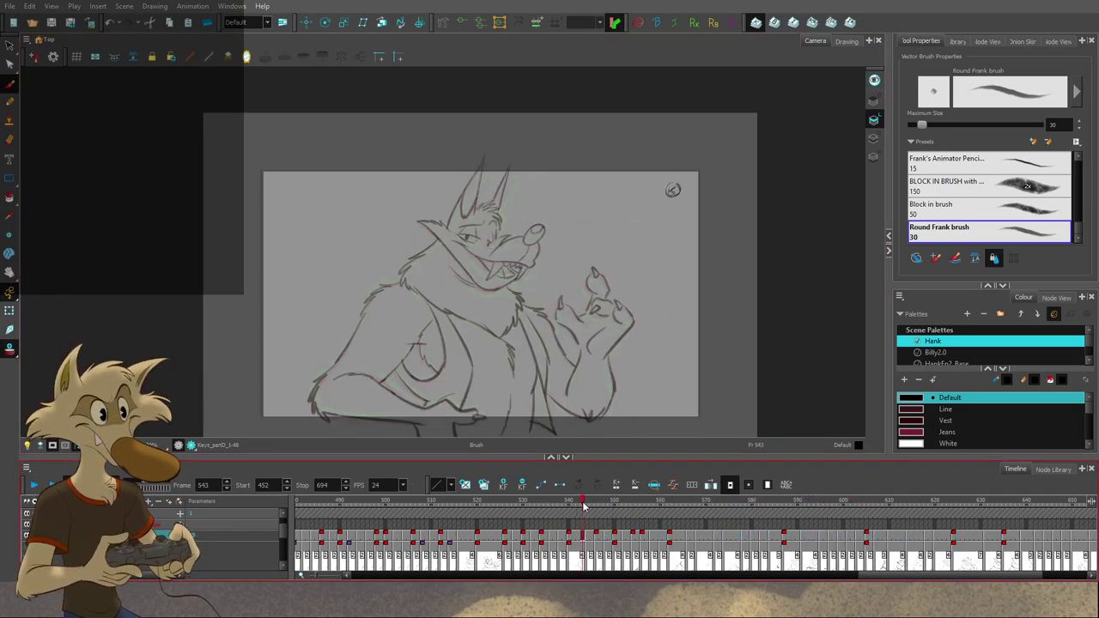
pyautogui.moveTo(584, 505)
pyautogui.mouseDown()
pyautogui.moveTo(654, 516)
pyautogui.moveTo(635, 518)
pyautogui.mouseUp()
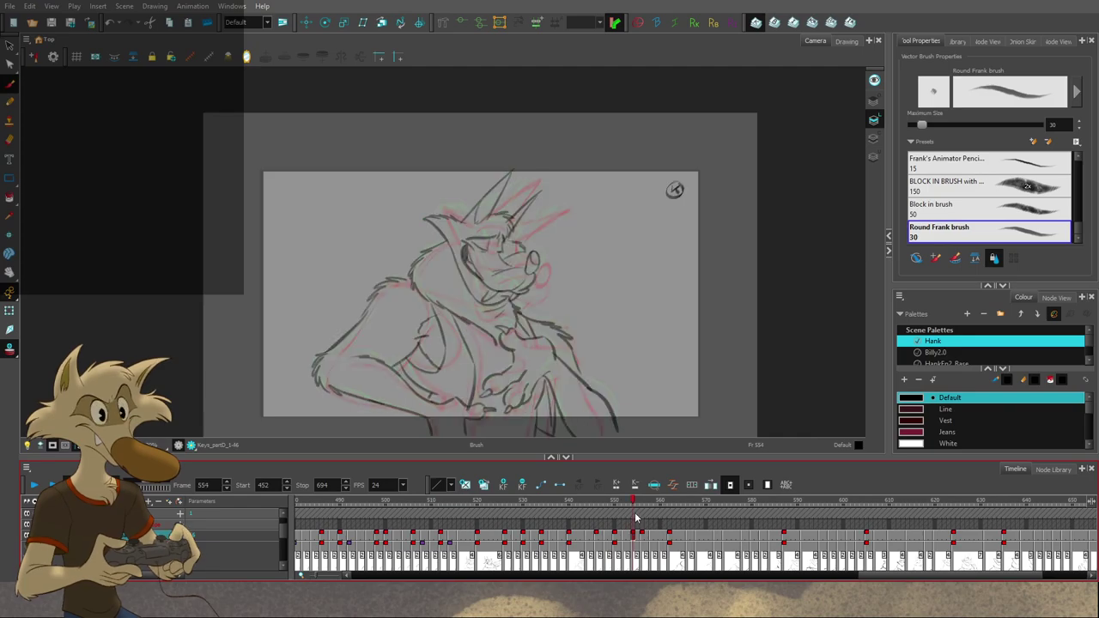
# Step: Compare the head and forehead hair on frame 556 with the neighbouring 554 and 562 drawings
pyautogui.press('s')
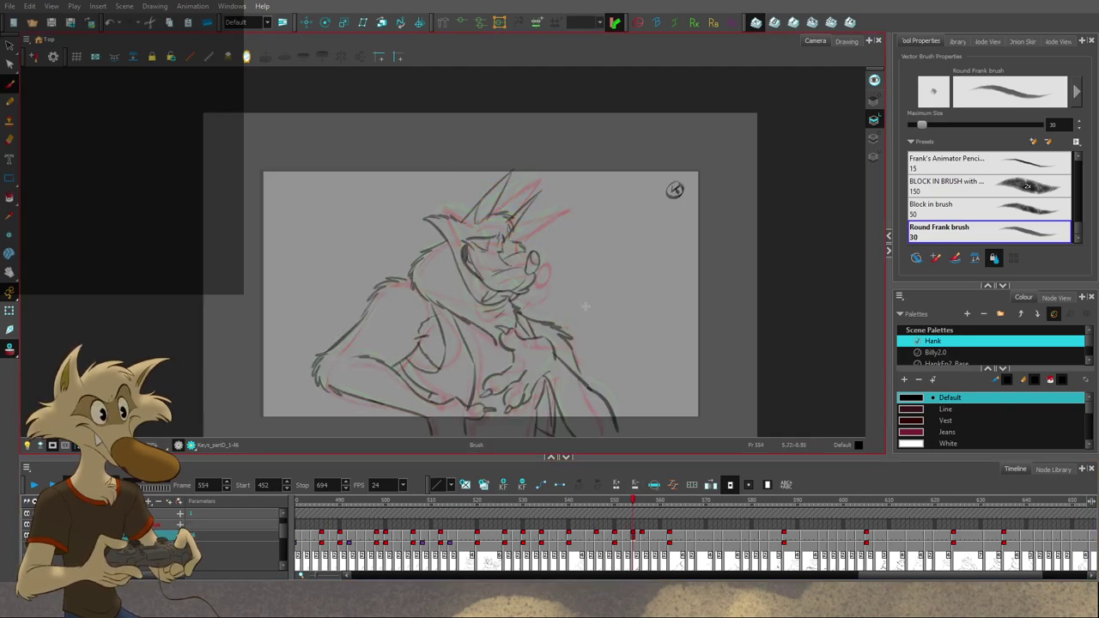
pyautogui.press('f')
pyautogui.press('g')
pyautogui.press('g')
pyautogui.press('g')
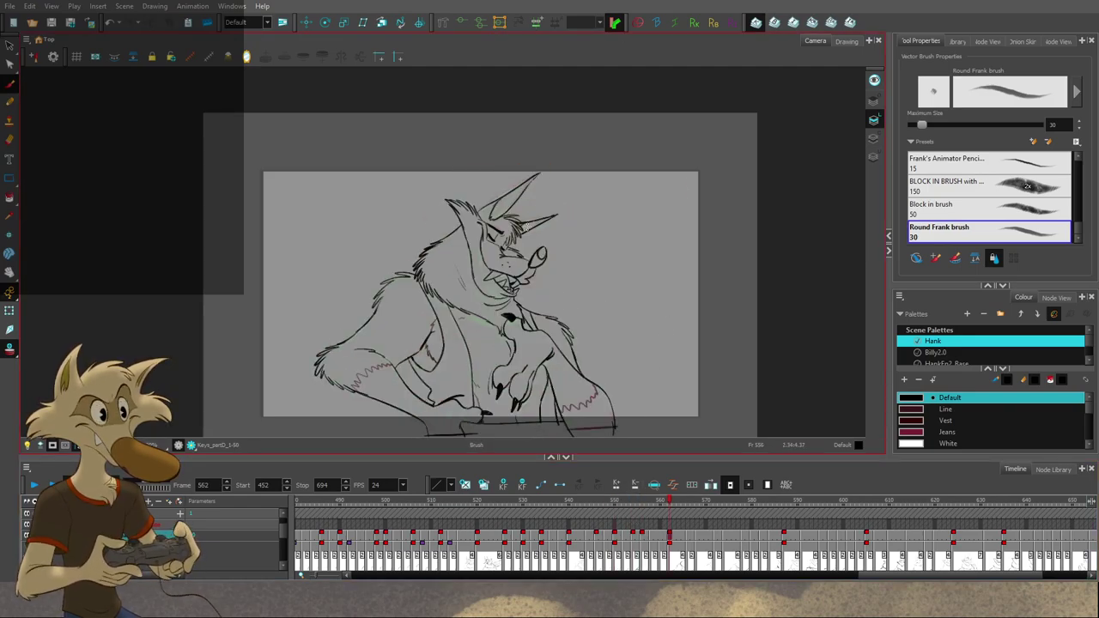
pyautogui.scroll(1, 523, 228)
pyautogui.scroll(1, 524, 227)
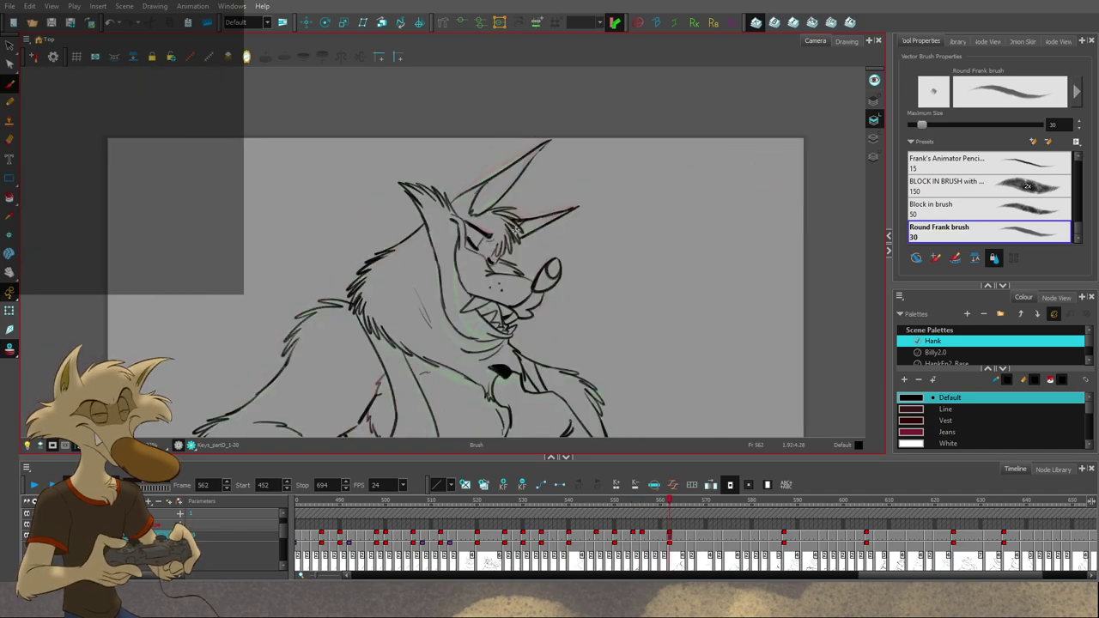
pyautogui.press('f')
pyautogui.press('g')
pyautogui.press('f')
# Step: Select the forehead hair tuft strokes on frame 556 and squash them slightly from above
pyautogui.scroll(1, 517, 229)
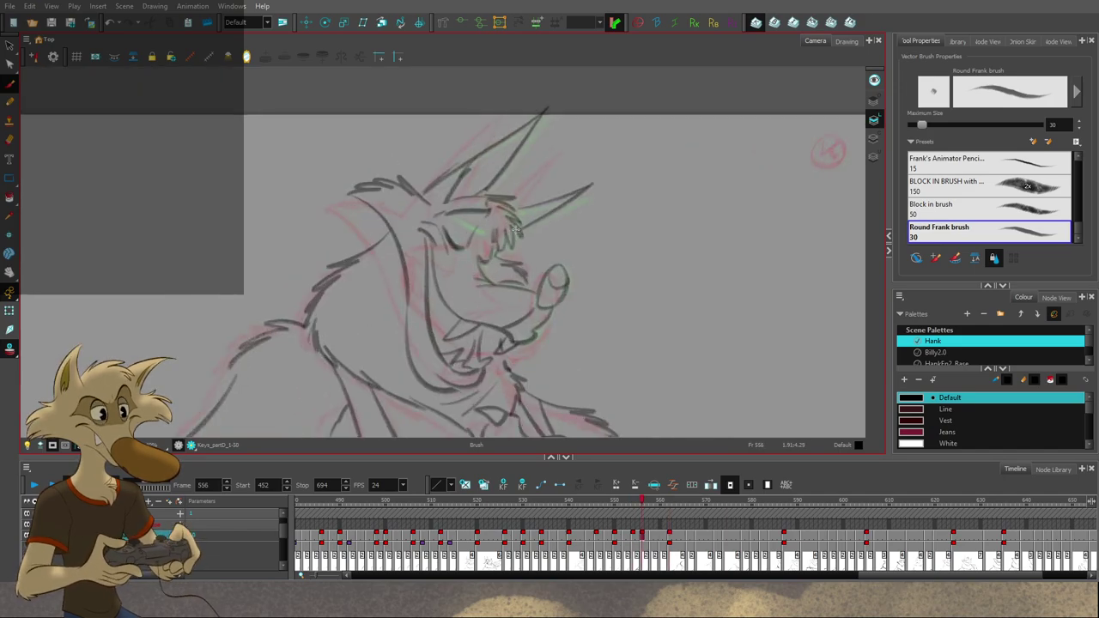
pyautogui.press('g')
pyautogui.press('f')
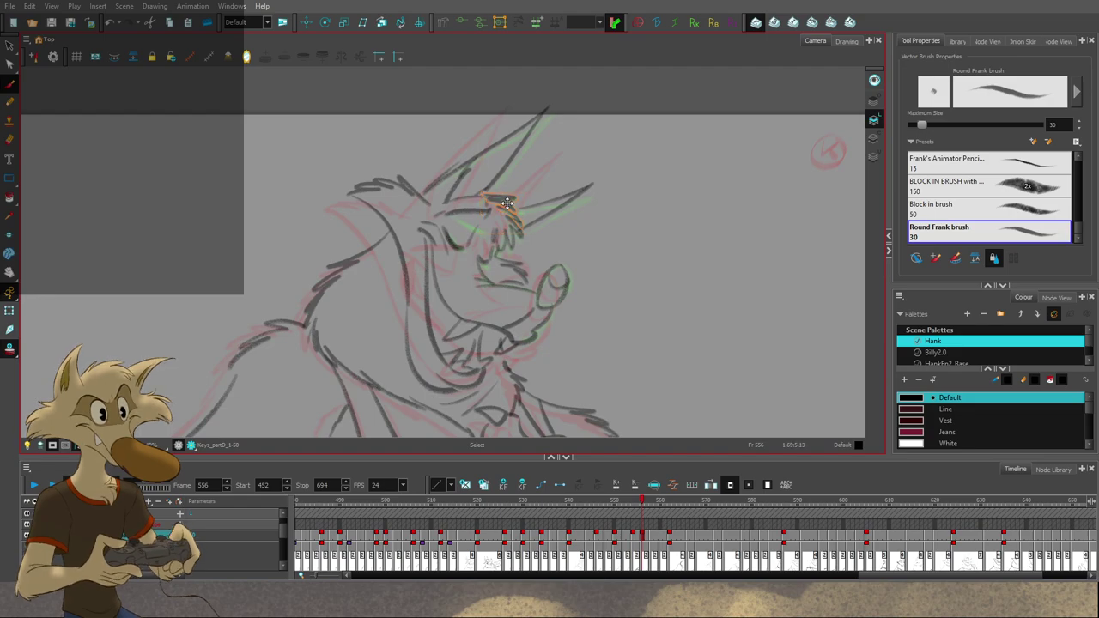
pyautogui.moveTo(523, 237); pyautogui.dragTo(519, 249)
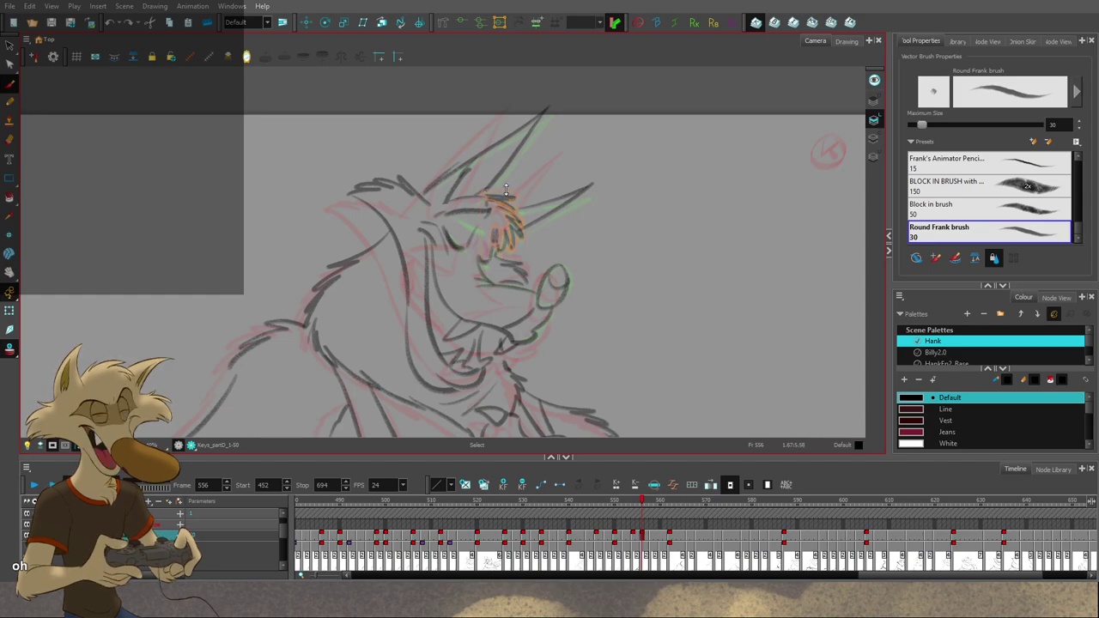
pyautogui.click(505, 189)
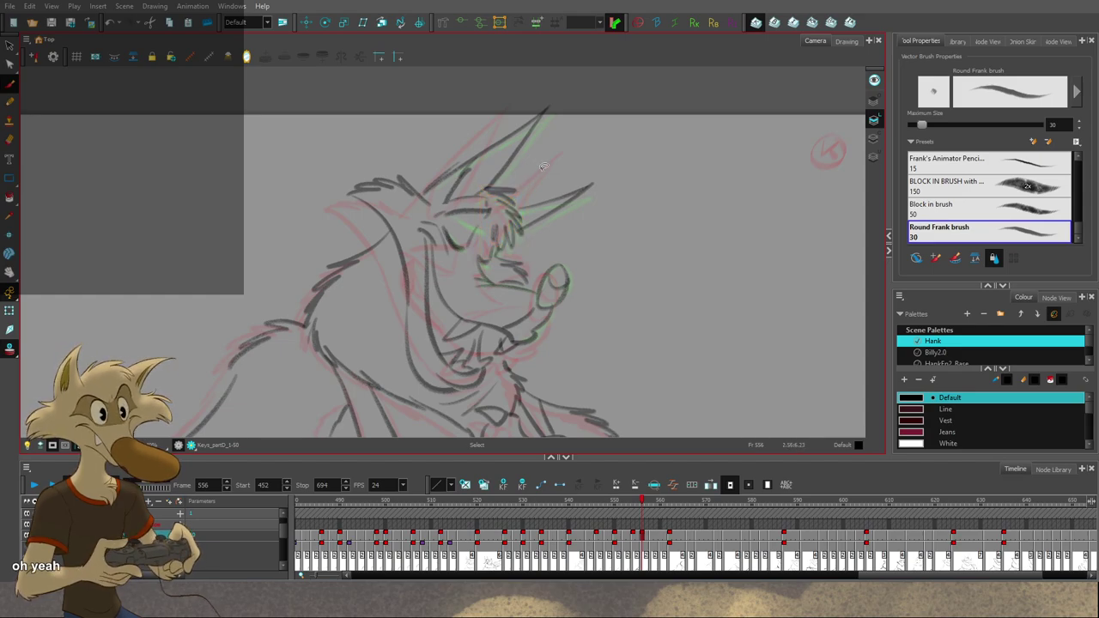
# Step: Compare the forehead hair on frames 556 and 562, and squash the tuft on frame 556 slightly from below
pyautogui.hotkey('alt', 'b')
pyautogui.scroll(-2, 554, 175)
pyautogui.press('f')
pyautogui.press('g')
pyautogui.press('g')
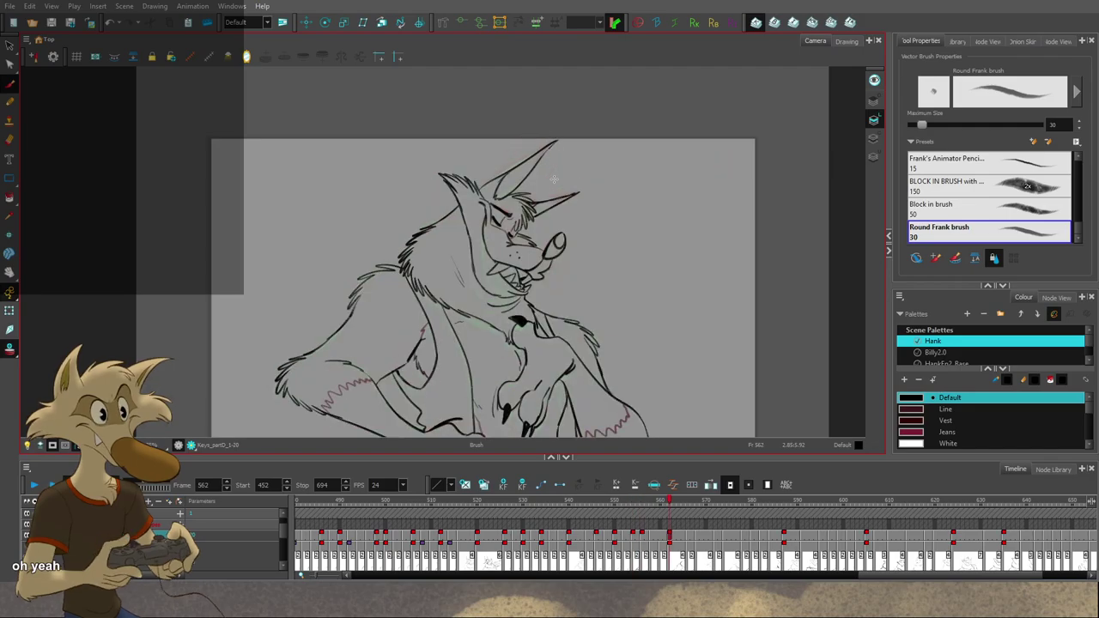
pyautogui.press('f')
pyautogui.scroll(1, 556, 191)
pyautogui.hotkey('alt', 's')
pyautogui.scroll(1, 556, 190)
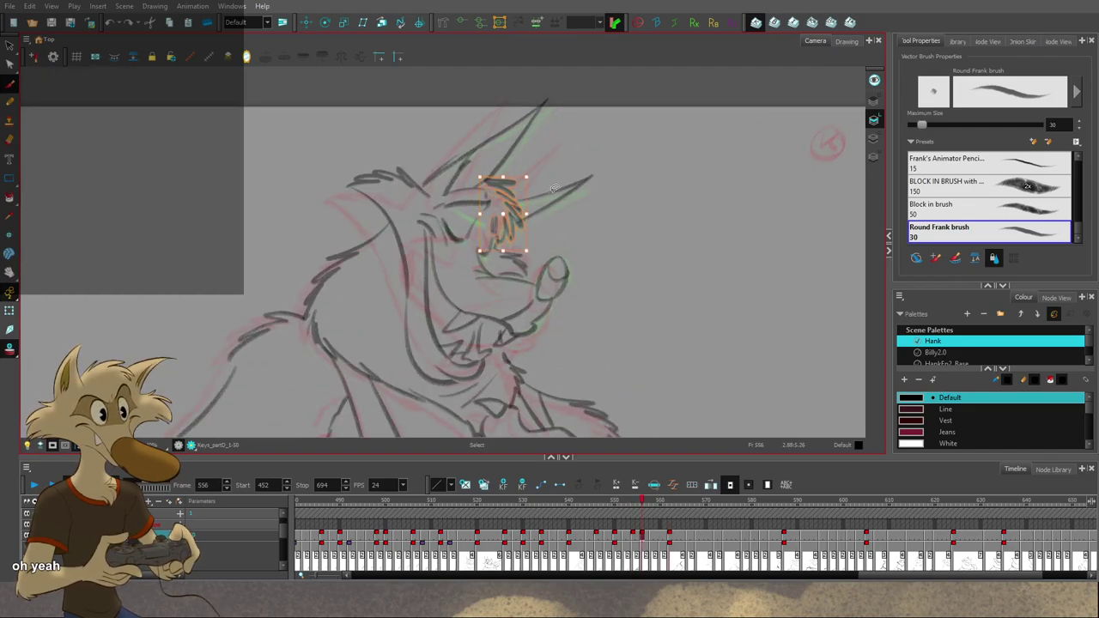
pyautogui.moveTo(503, 247); pyautogui.dragTo(505, 244)
pyautogui.hotkey('alt', 'b')
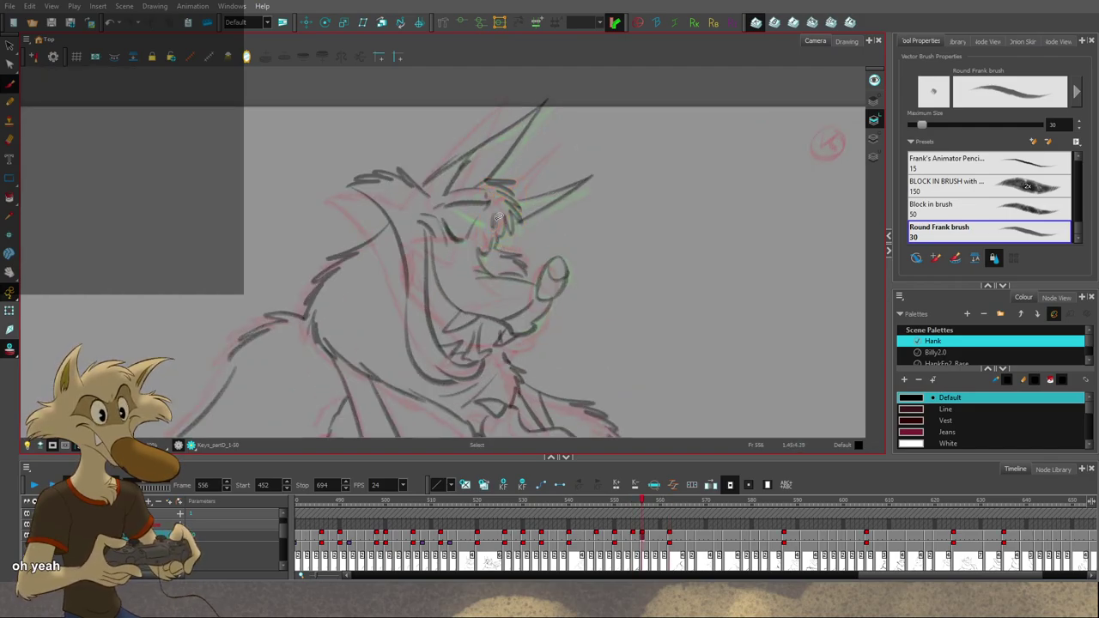
# Step: Check the adjusted forehead hair on frame 556 up close and within the whole figure
pyautogui.hotkey('alt', 's')
pyautogui.hotkey('alt', 'b')
pyautogui.press('f')
pyautogui.press('g')
pyautogui.hotkey('alt', 's')
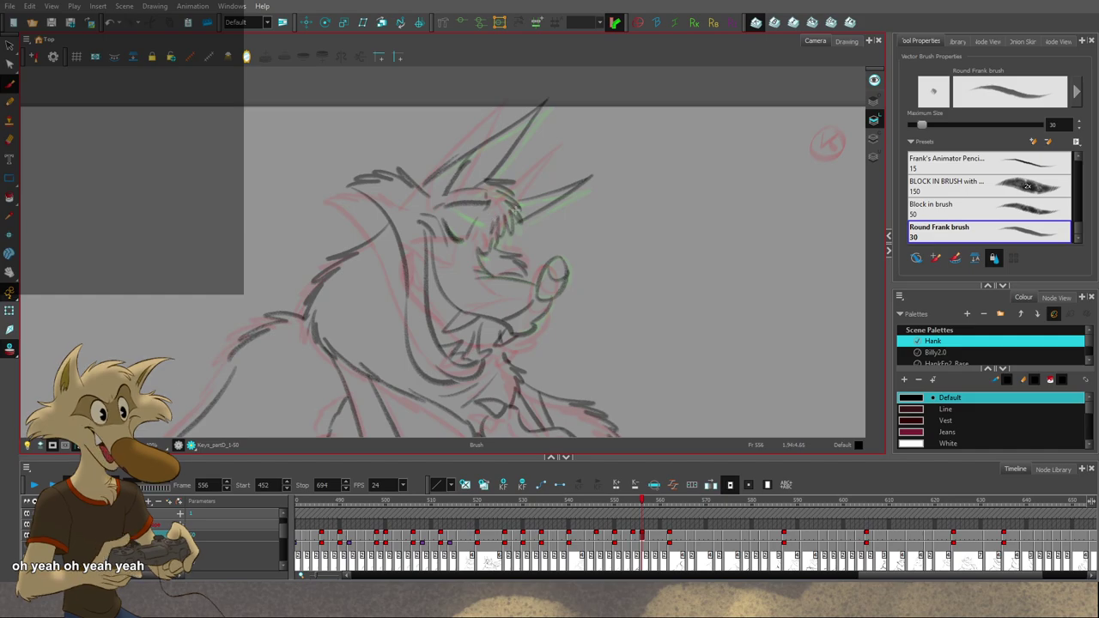
pyautogui.hotkey('alt', 'b')
pyautogui.scroll(-2, 475, 286)
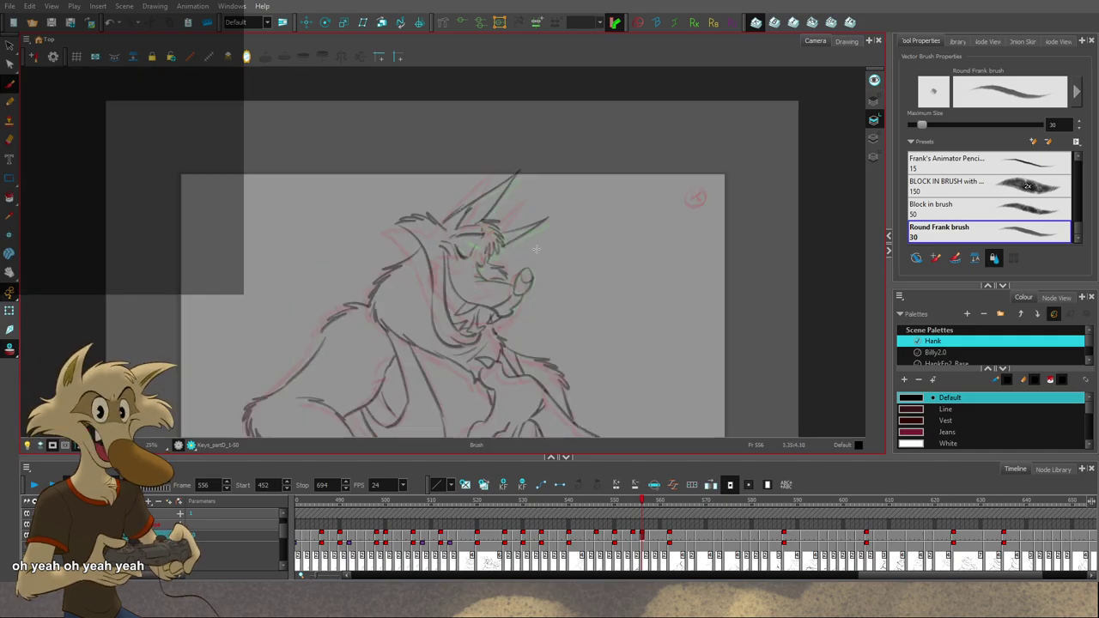
pyautogui.scroll(-2, 528, 263)
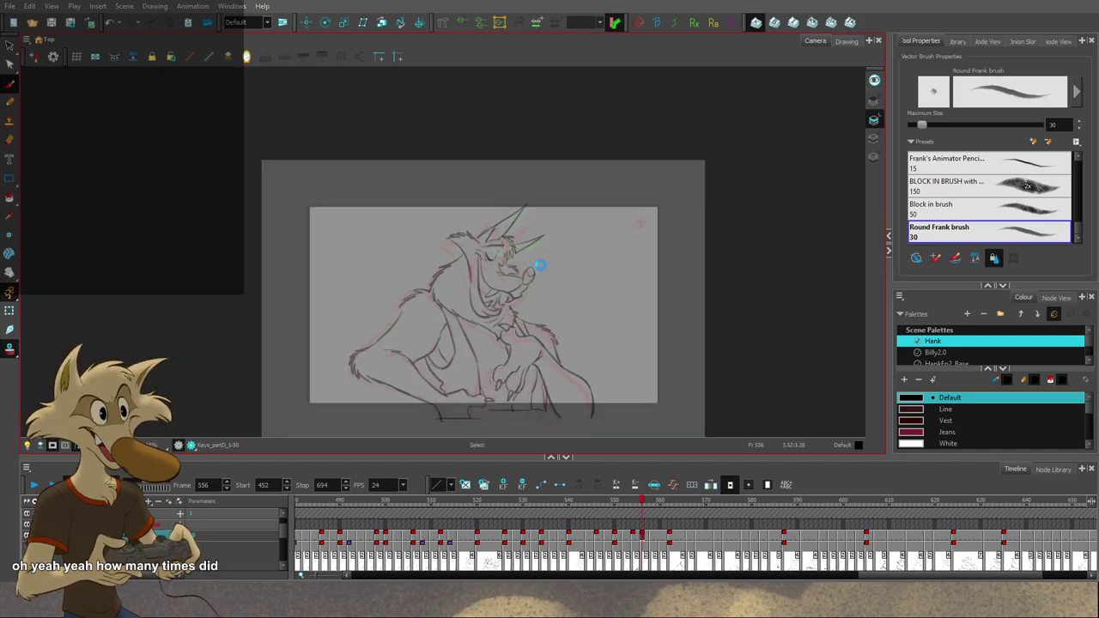
pyautogui.scroll(4, 532, 253)
pyautogui.scroll(-2, 533, 247)
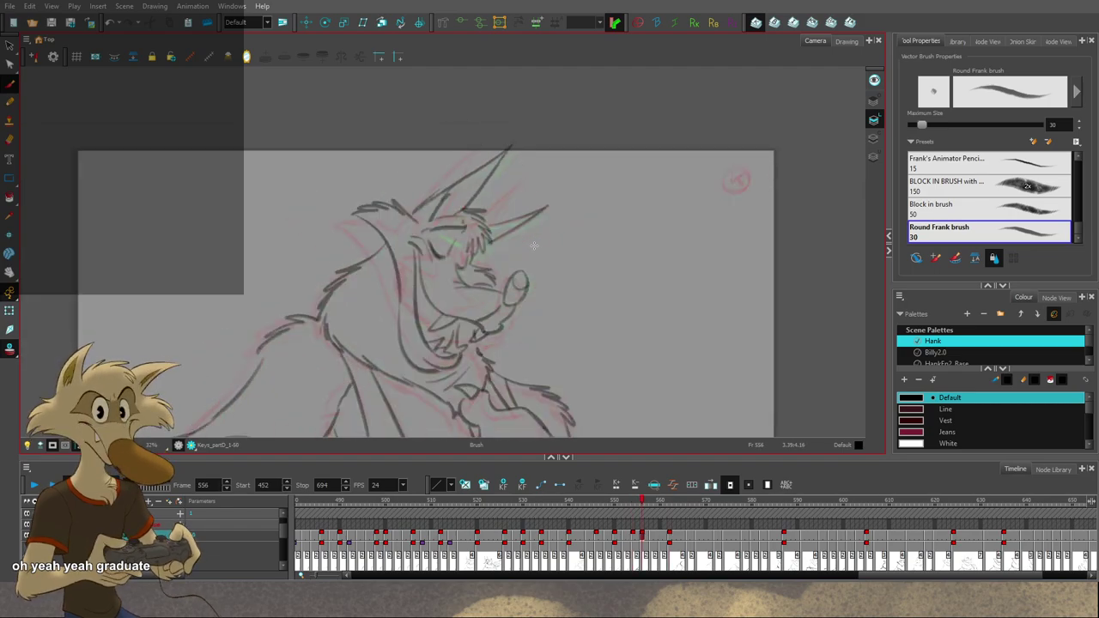
# Step: Flip between the 556 and 562 drawings to compare the head, ears and forehead hair
pyautogui.scroll(2, 530, 247)
pyautogui.press('f')
pyautogui.scroll(2, 529, 246)
pyautogui.press('g')
pyautogui.press('g')
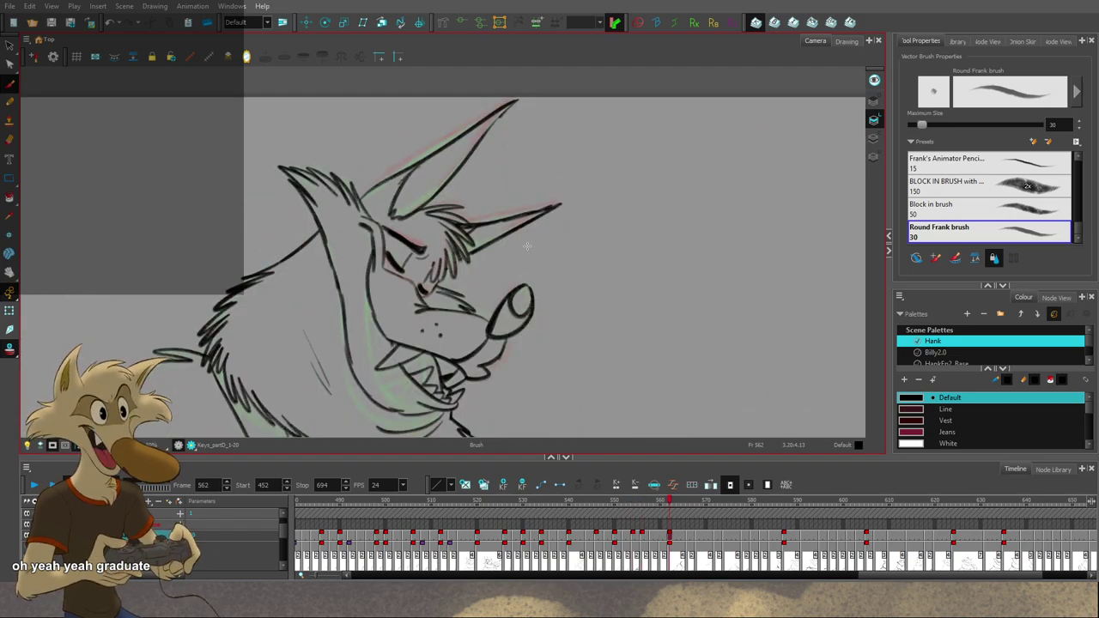
pyautogui.press('f')
pyautogui.press('f')
pyautogui.press('g')
pyautogui.press('g')
pyautogui.press('f')
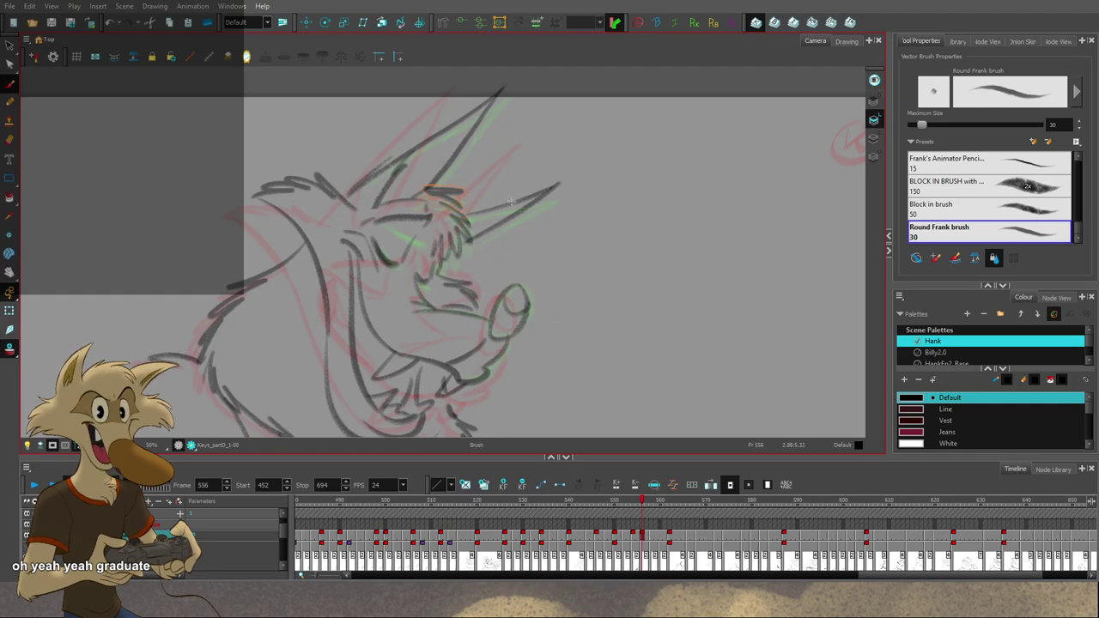
pyautogui.press('g')
pyautogui.press('f')
pyautogui.press('g')
pyautogui.press('f')
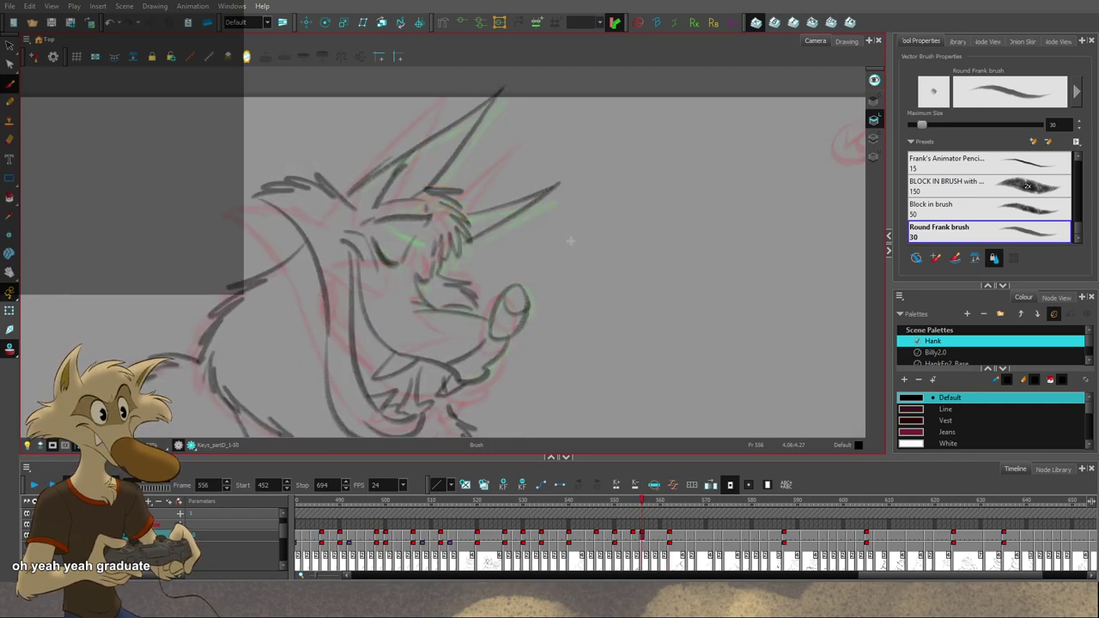
# Step: Flip through the 554, 556 and 562 drawings to examine how the head moves between poses
pyautogui.press('f')
pyautogui.press('g')
pyautogui.press('g')
pyautogui.press('f')
pyautogui.press('f')
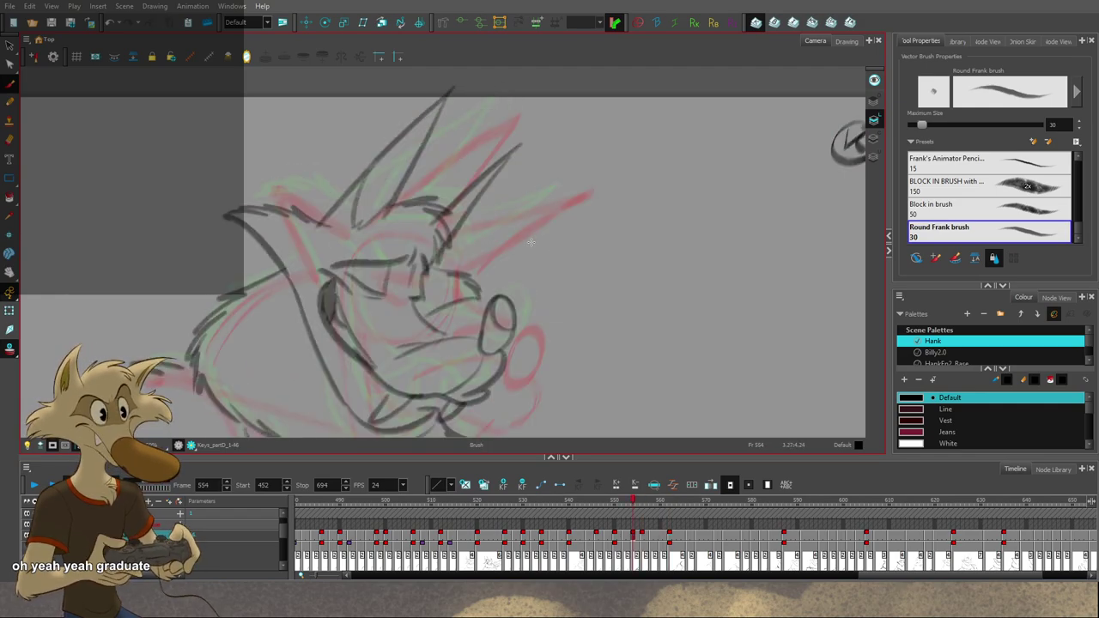
pyautogui.press('g')
pyautogui.press('g')
pyautogui.press('f')
pyautogui.press('f')
pyautogui.press('g')
pyautogui.press('g')
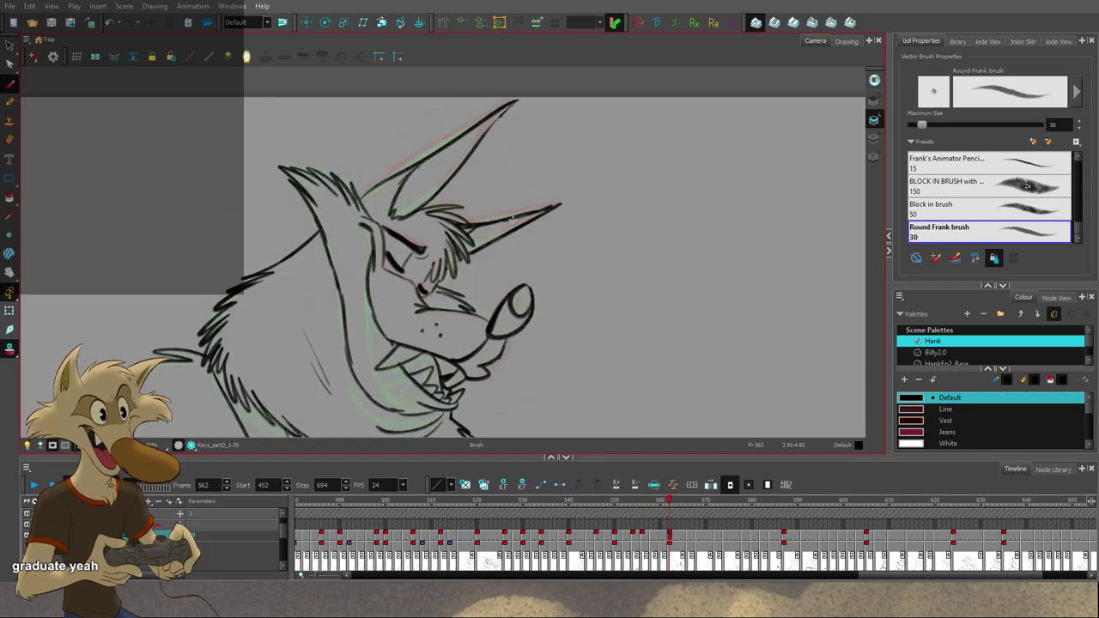
pyautogui.press('f')
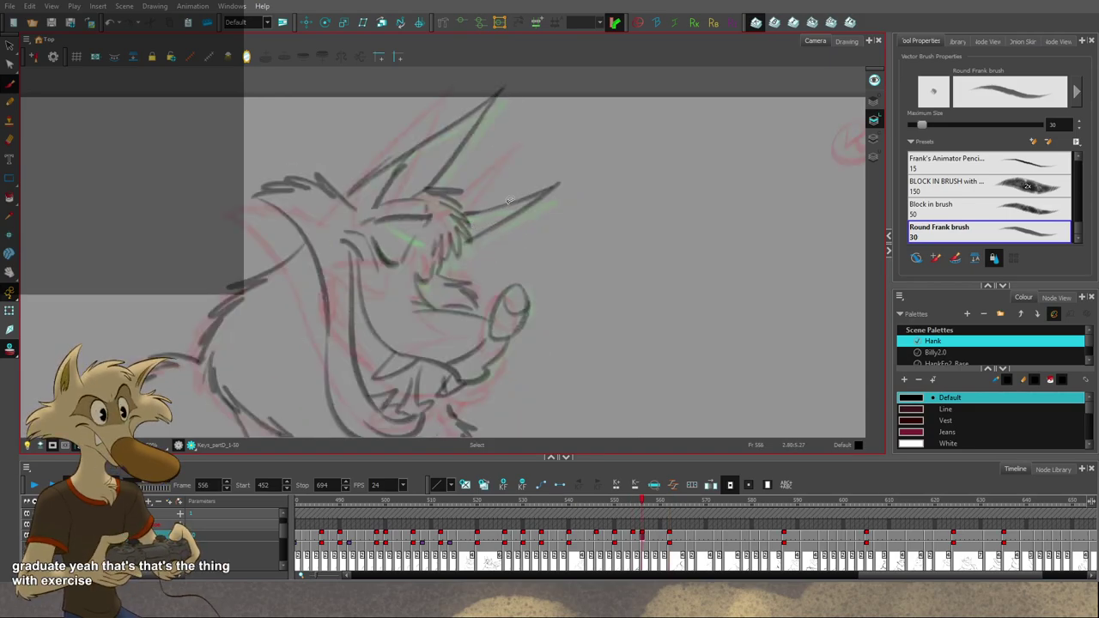
pyautogui.moveTo(553, 238); pyautogui.dragTo(537, 252)
pyautogui.press('g')
pyautogui.press('f')
pyautogui.press('g')
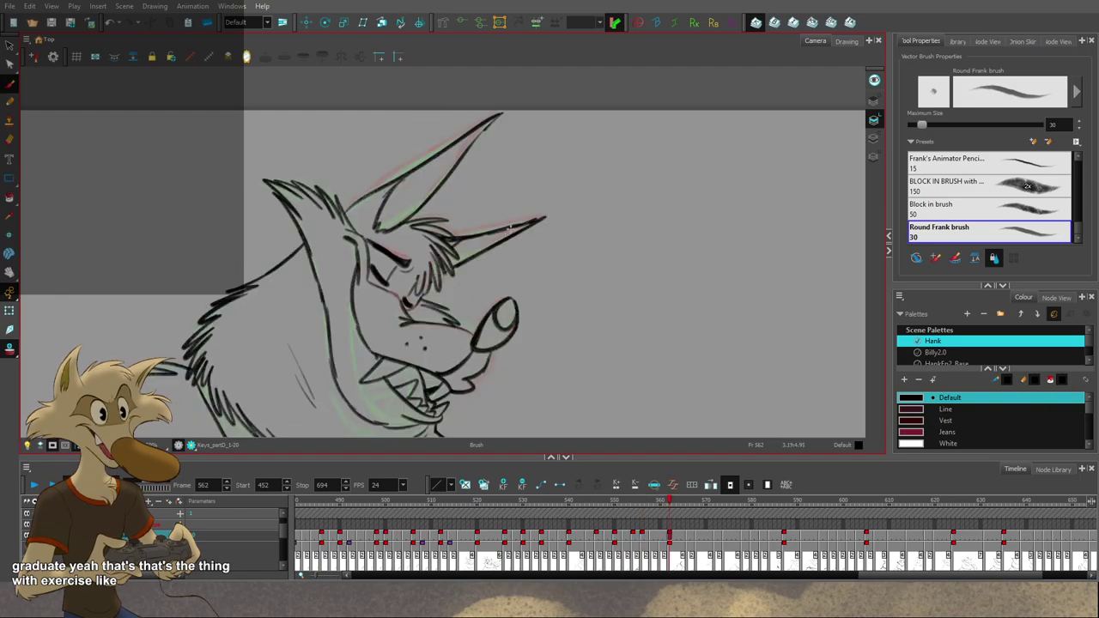
pyautogui.press('f')
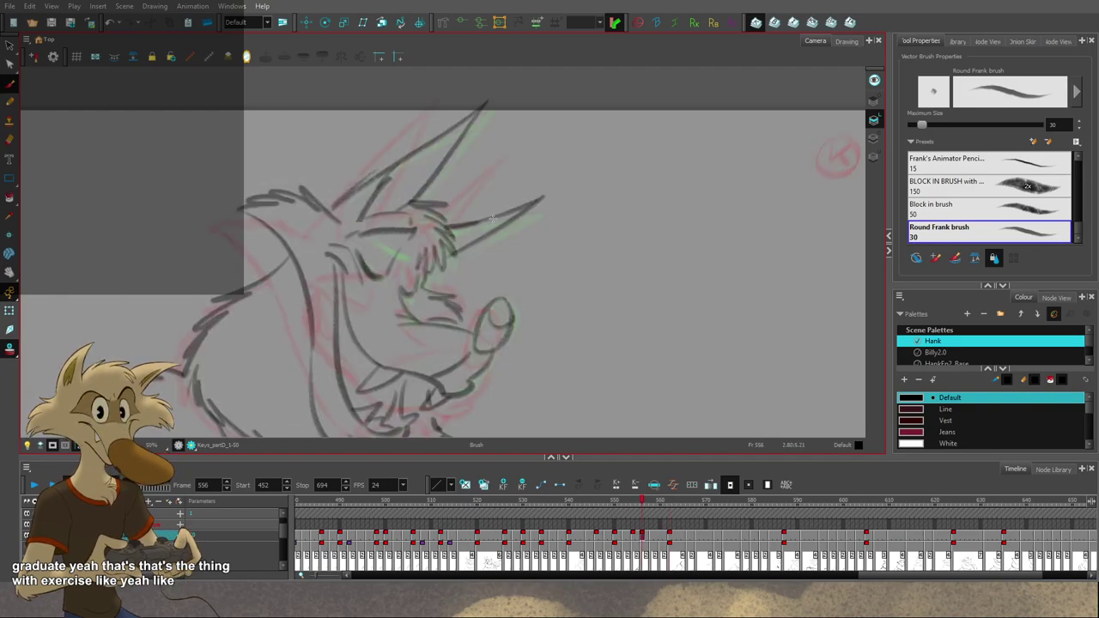
pyautogui.moveTo(543, 265); pyautogui.dragTo(542, 294)
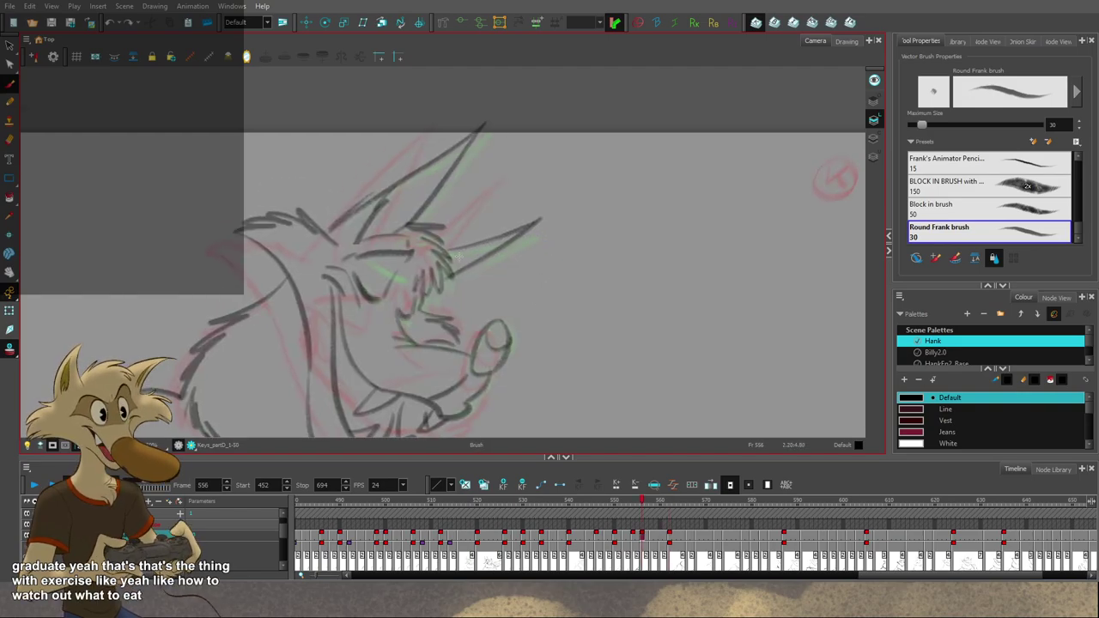
pyautogui.scroll(-6, 502, 230)
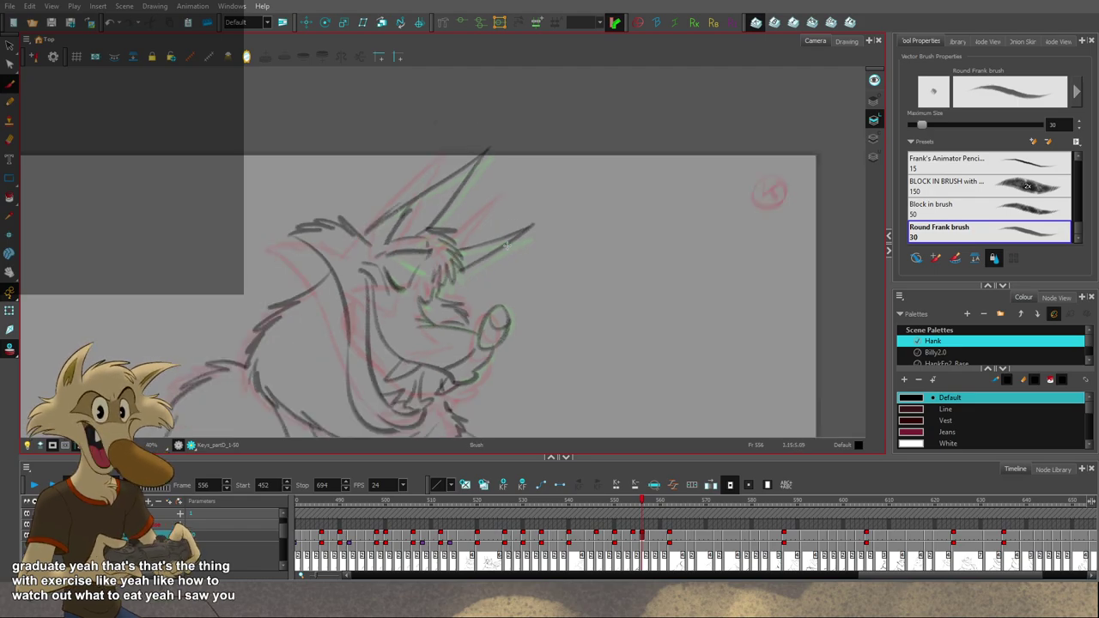
pyautogui.scroll(4, 503, 236)
# Step: Mirror the camera view and flip through the drawings up to frame 562 to check the whole figure
pyautogui.click(246, 57)
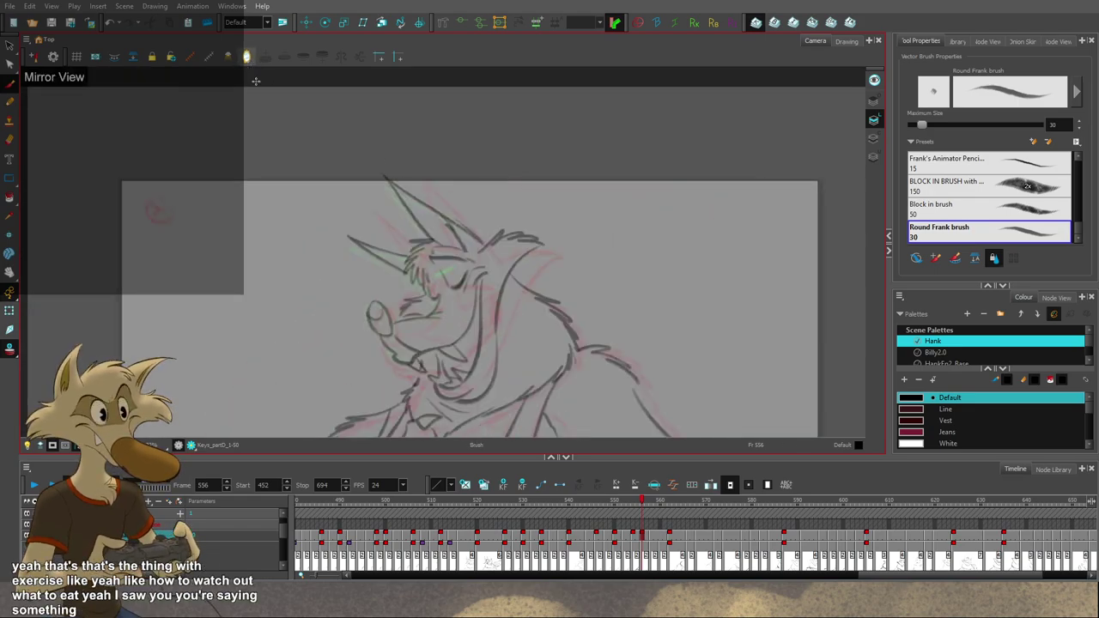
pyautogui.scroll(-5, 440, 219)
pyautogui.scroll(3, 455, 235)
pyautogui.press('f')
pyautogui.press('f')
pyautogui.press('g')
pyautogui.press('g')
pyautogui.press('g')
pyautogui.press('g')
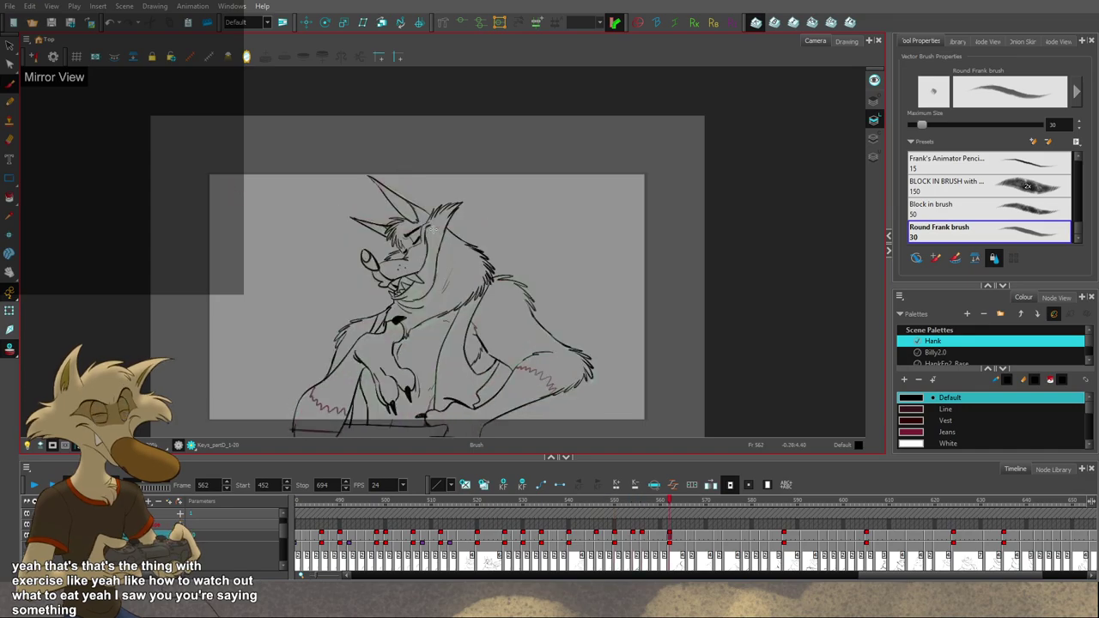
pyautogui.press('f')
pyautogui.press('f')
pyautogui.press('f')
pyautogui.press('f')
pyautogui.press('g')
pyautogui.press('g')
pyautogui.press('g')
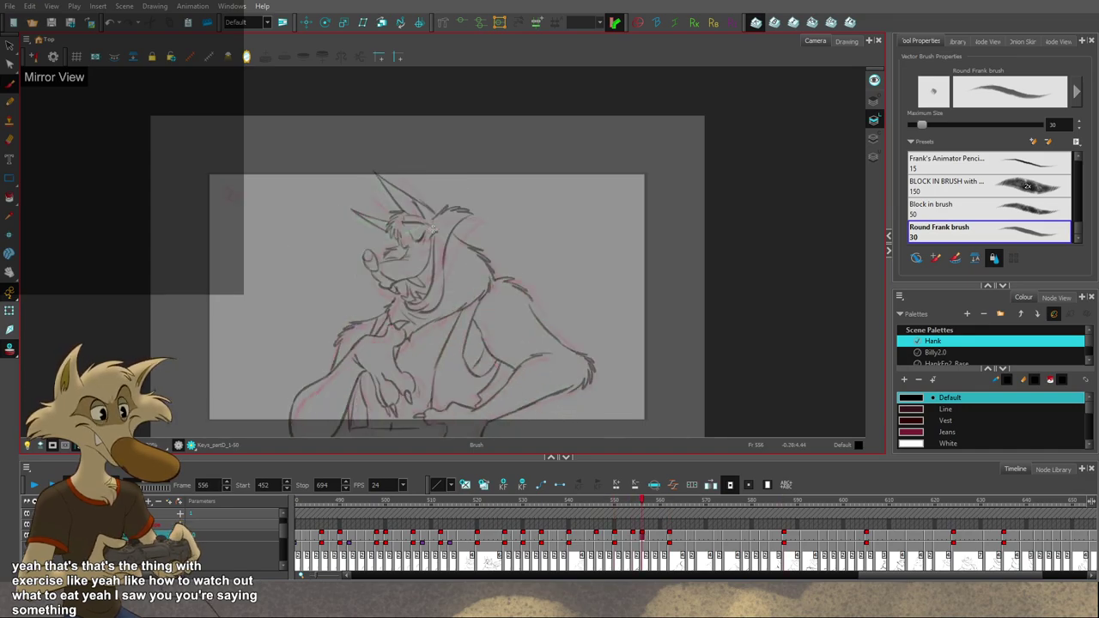
pyautogui.press('f')
pyautogui.press('f')
pyautogui.press('f')
pyautogui.scroll(1, 429, 225)
pyautogui.press('g')
pyautogui.press('g')
pyautogui.press('g')
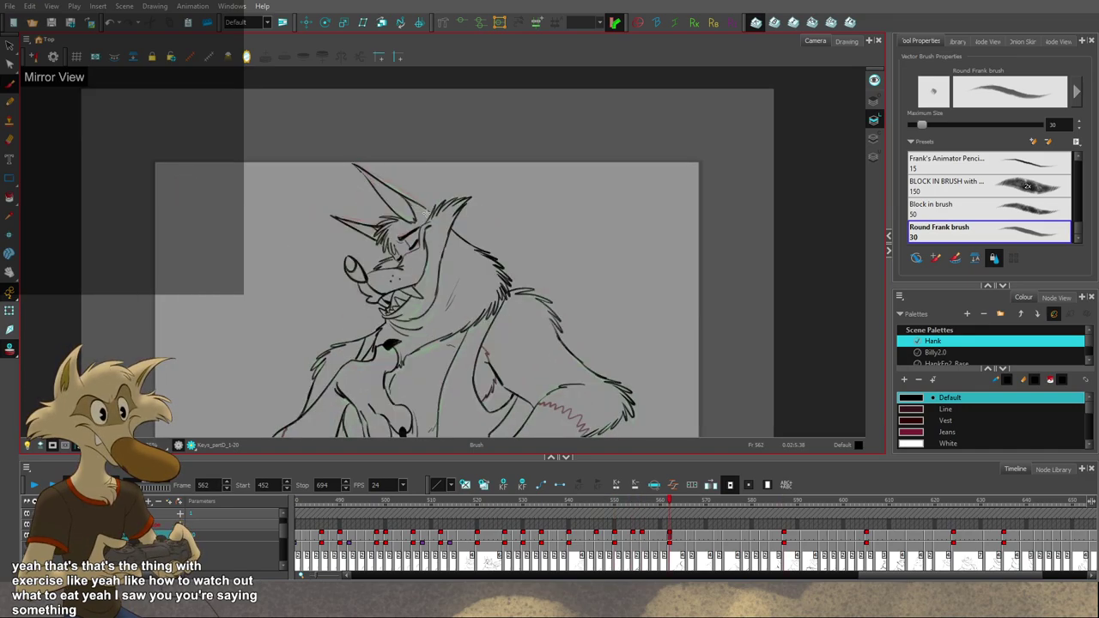
# Step: Examine the mirrored head and ears across the 554, 556 and 562 drawings
pyautogui.scroll(1, 428, 219)
pyautogui.press('f')
pyautogui.press('f')
pyautogui.press('f')
pyautogui.press('g')
pyautogui.scroll(1, 427, 212)
pyautogui.press('g')
pyautogui.press('g')
pyautogui.press('f')
pyautogui.press('f')
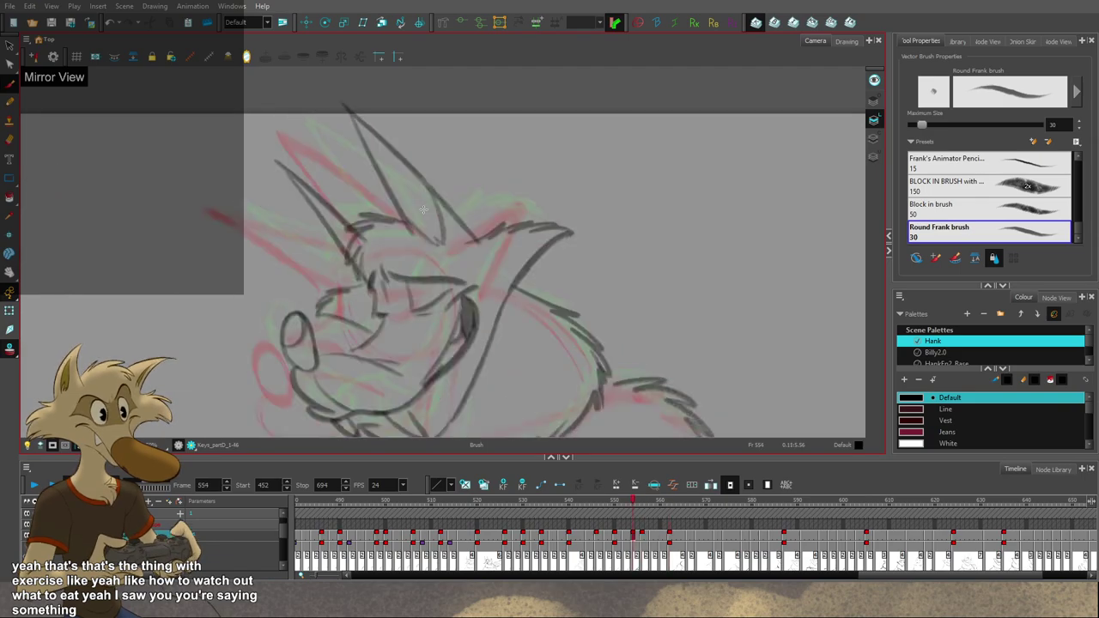
pyautogui.press('g')
pyautogui.press('f')
pyautogui.press('g')
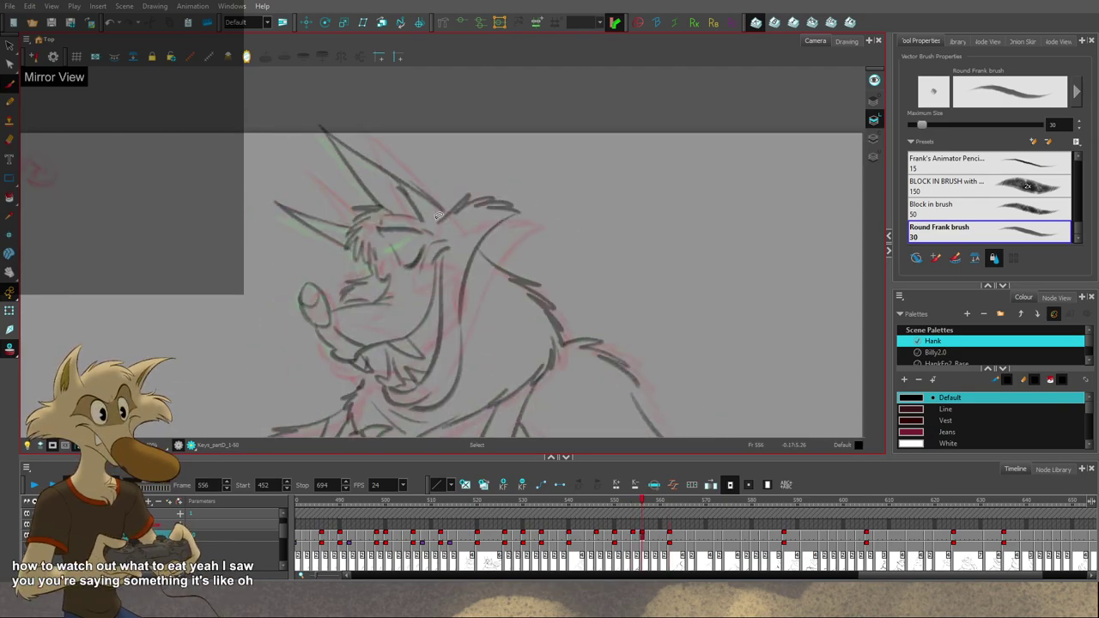
pyautogui.press('f')
pyautogui.press('f')
pyautogui.press('g')
pyautogui.press('g')
pyautogui.press('g')
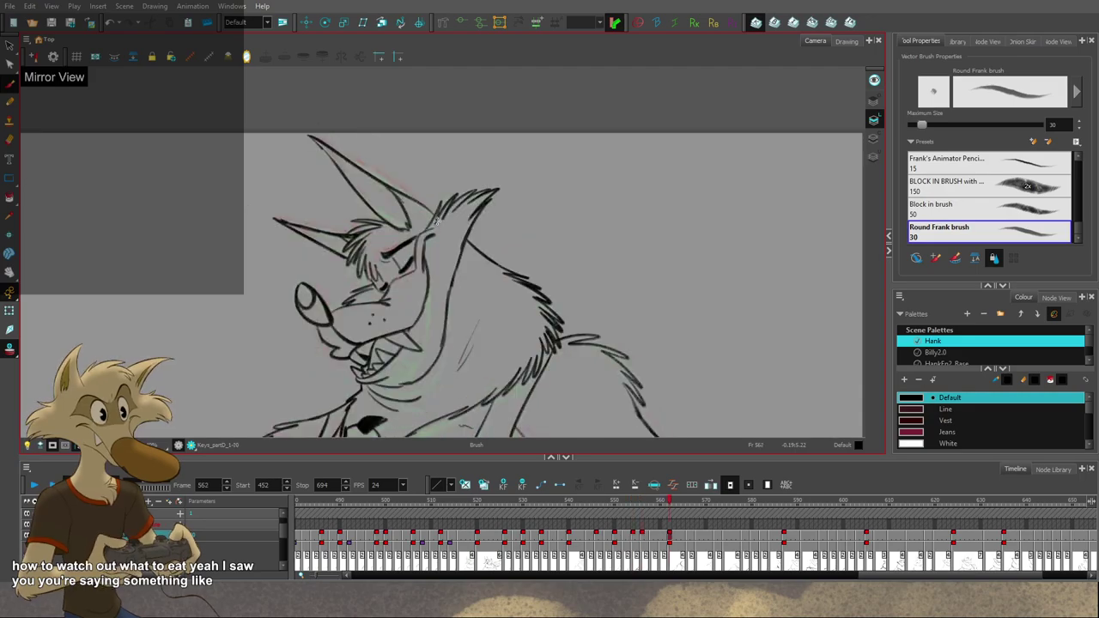
# Step: Compare the mirrored hair on top of the head on frame 554 with the following drawings
pyautogui.press('f')
pyautogui.press('f')
pyautogui.press('g')
pyautogui.press('g')
pyautogui.press('f')
pyautogui.press('f')
pyautogui.scroll(1, 439, 221)
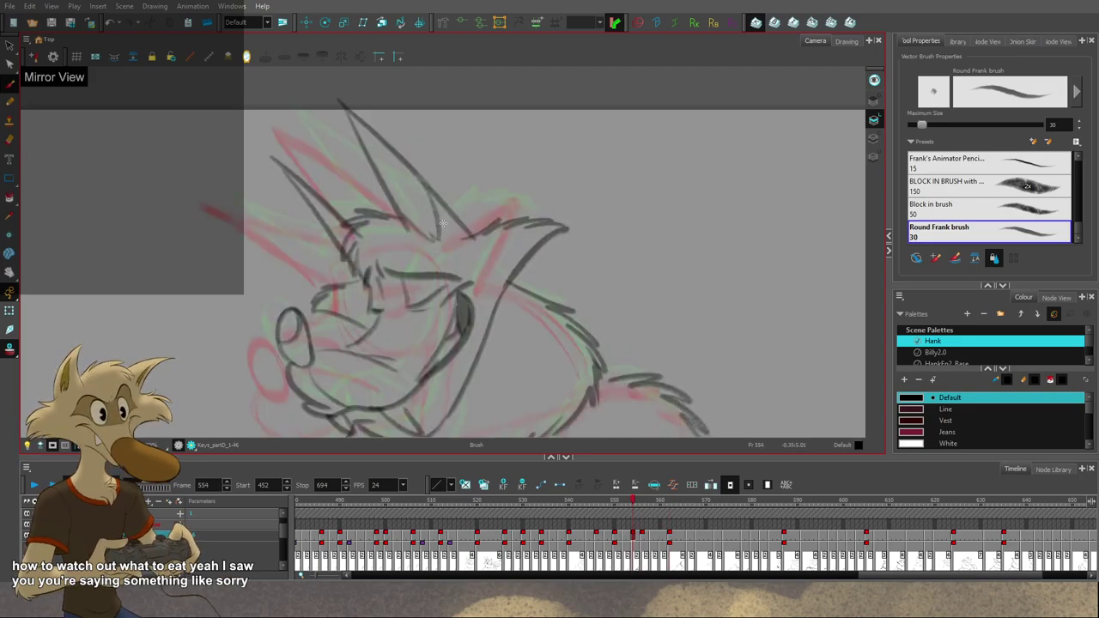
pyautogui.scroll(1, 443, 223)
pyautogui.press('f')
pyautogui.press('f')
pyautogui.press('g')
pyautogui.press('g')
pyautogui.press('g')
pyautogui.press('f')
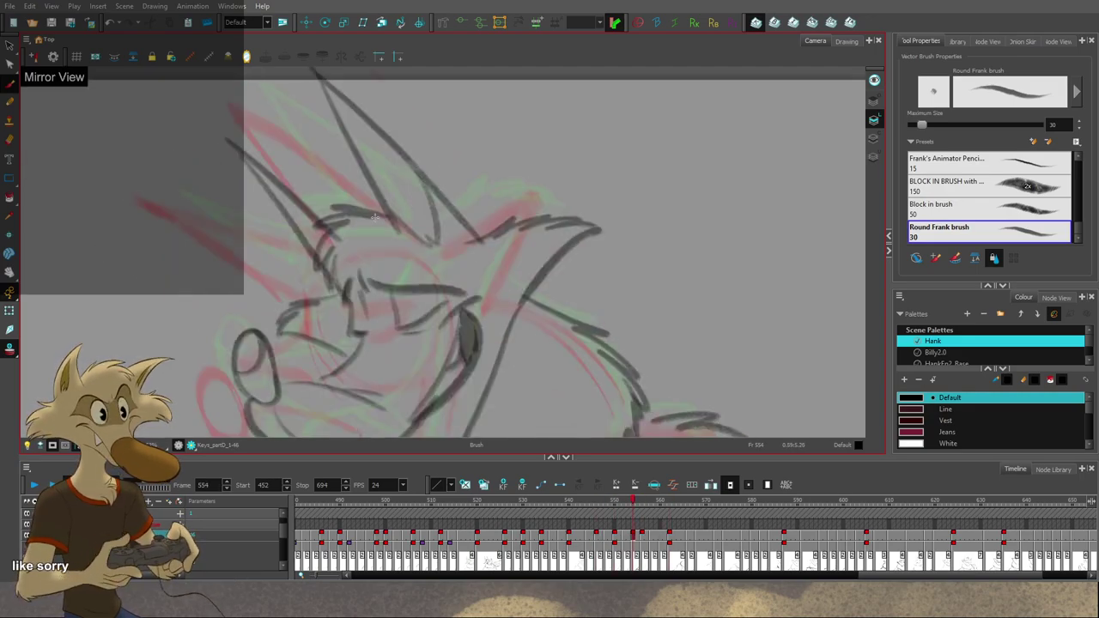
# Step: Sketch short hair strokes along the top of the head on frame 554, undoing the strokes that miss
pyautogui.press('g')
pyautogui.press('f')
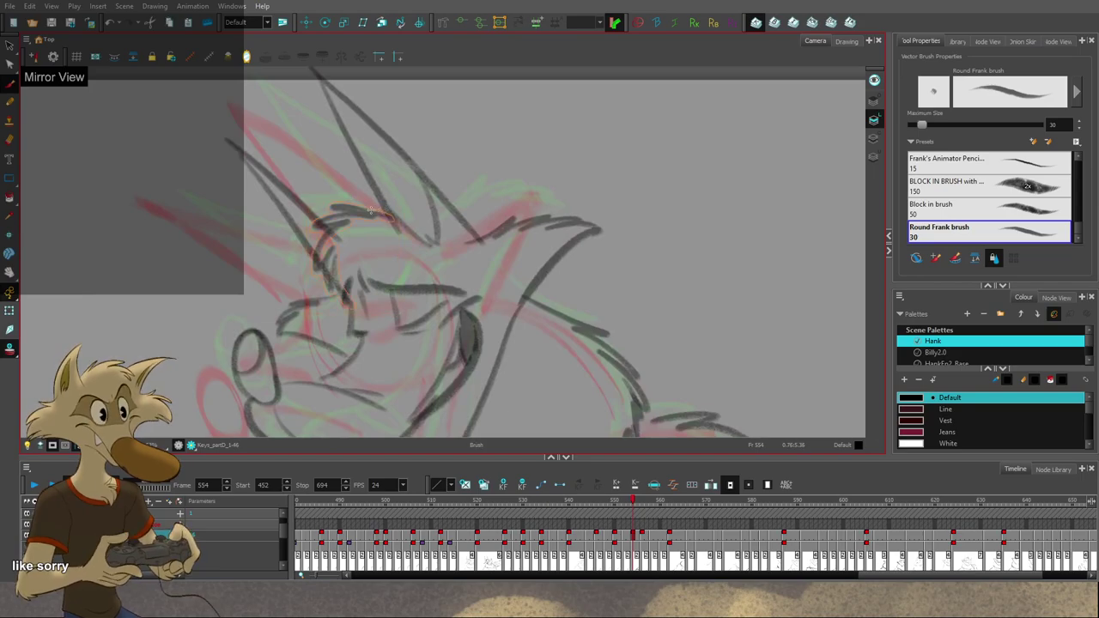
pyautogui.moveTo(330, 205)
pyautogui.mouseDown()
pyautogui.moveTo(389, 228)
pyautogui.moveTo(350, 196)
pyautogui.mouseUp()
pyautogui.moveTo(369, 205)
pyautogui.mouseDown()
pyautogui.moveTo(330, 204)
pyautogui.moveTo(325, 216)
pyautogui.mouseUp()
pyautogui.hotkey('ctrl', 'z')
pyautogui.hotkey('ctrl', 'z')
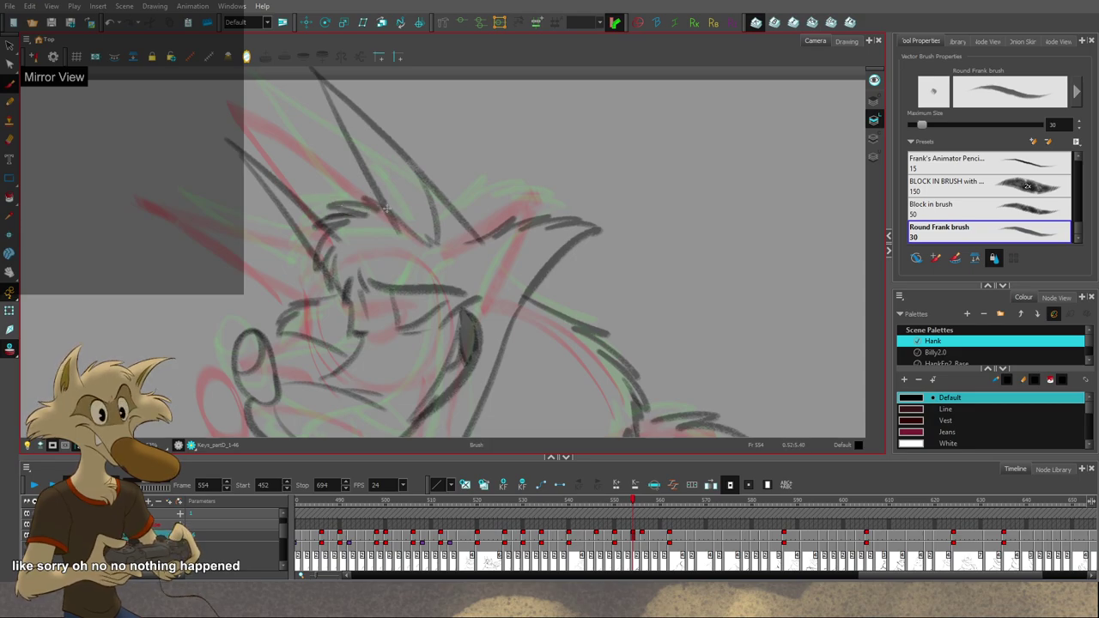
# Step: Review the mirrored whole figure across the neighbouring drawings to check the hair on frame 554
pyautogui.press('f')
pyautogui.press('f')
pyautogui.press('g')
pyautogui.press('g')
pyautogui.press('g')
pyautogui.press('1')
pyautogui.press('1')
pyautogui.press('1')
pyautogui.press('1')
pyautogui.press('1')
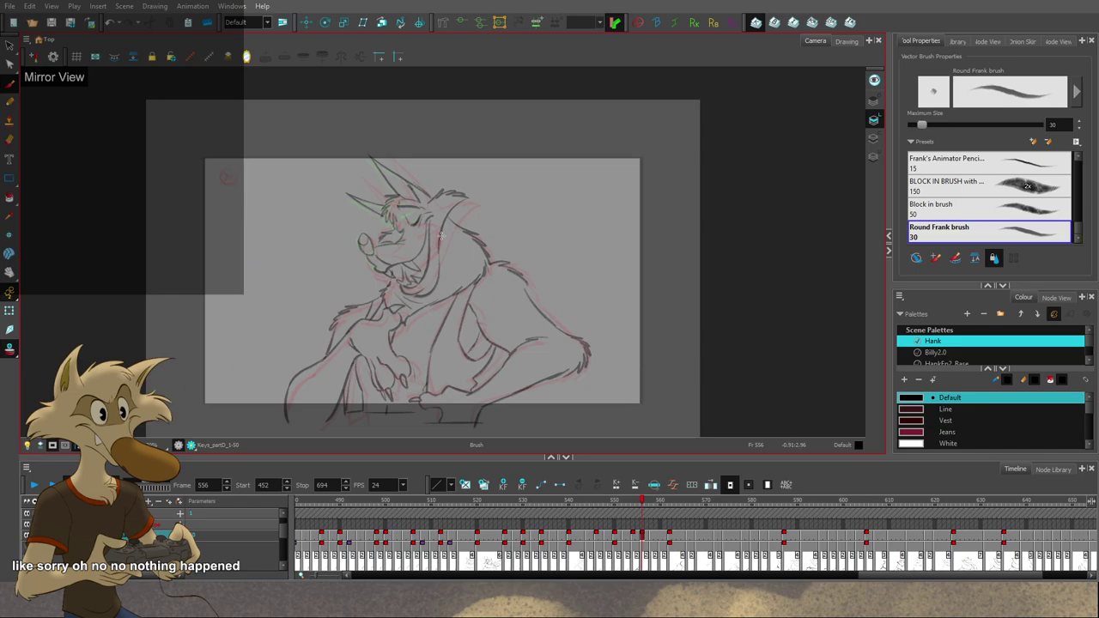
pyautogui.press('2')
pyautogui.press('2')
# Step: Turn off the mirrored view and flip through the drawings around frames 554 and 556 to check the poses
pyautogui.click(247, 57)
pyautogui.press('1')
pyautogui.press('2')
pyautogui.press('f')
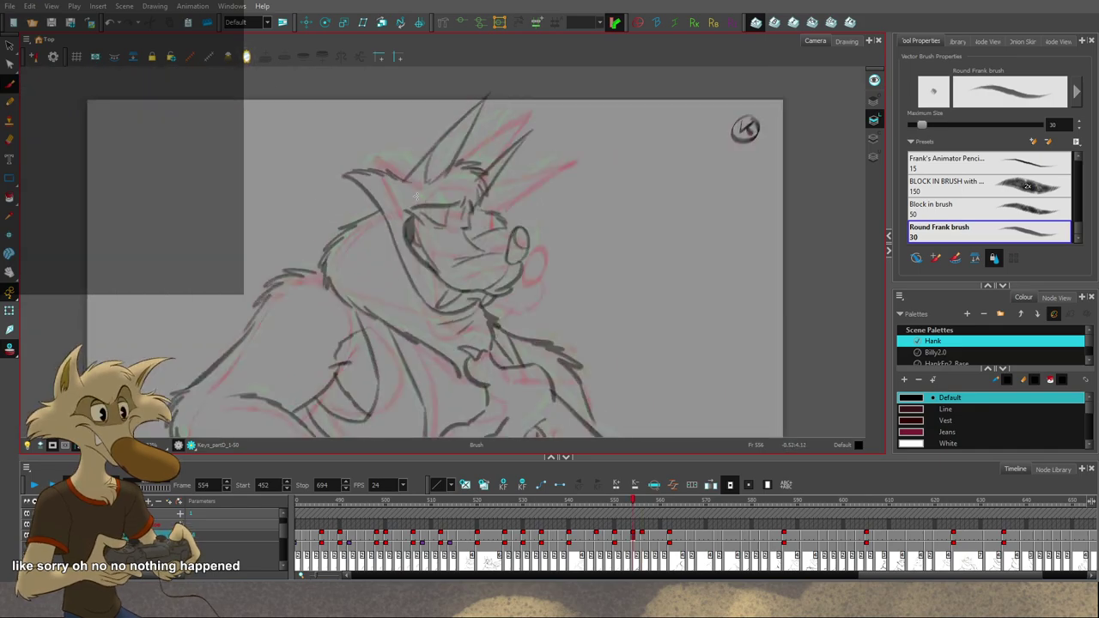
pyautogui.press('f')
pyautogui.press('1')
pyautogui.press('g')
pyautogui.press('g')
pyautogui.press('g')
pyautogui.press('f')
pyautogui.press('f')
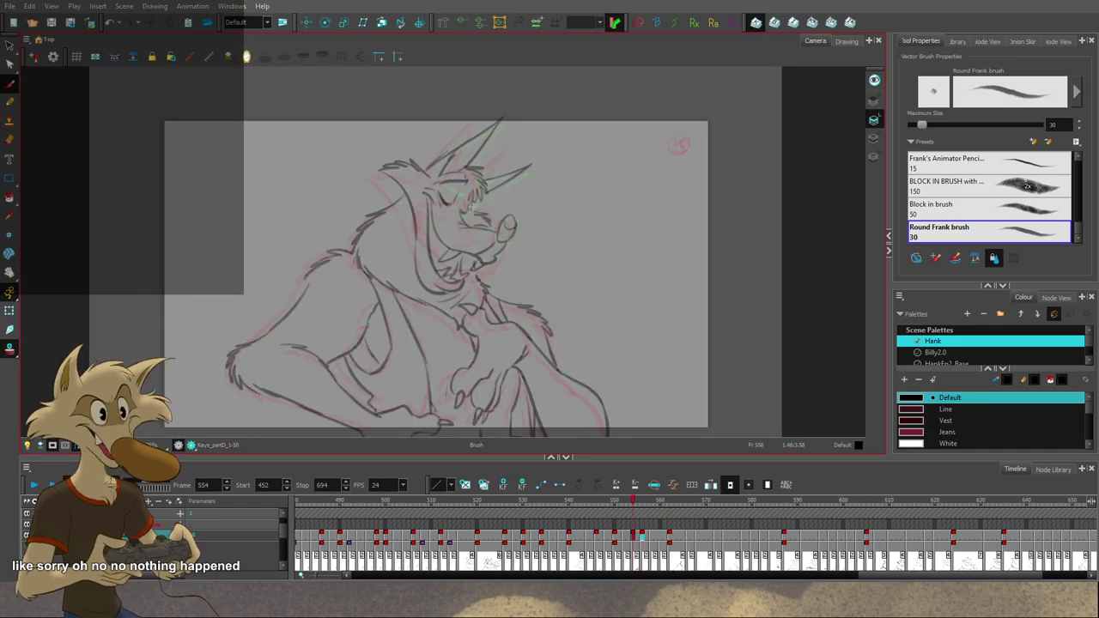
# Step: Compare the 554 and 556 drawings once more and save the scene
pyautogui.press('g')
pyautogui.press('g')
pyautogui.press('f')
pyautogui.press('g')
pyautogui.press('f')
pyautogui.press('f')
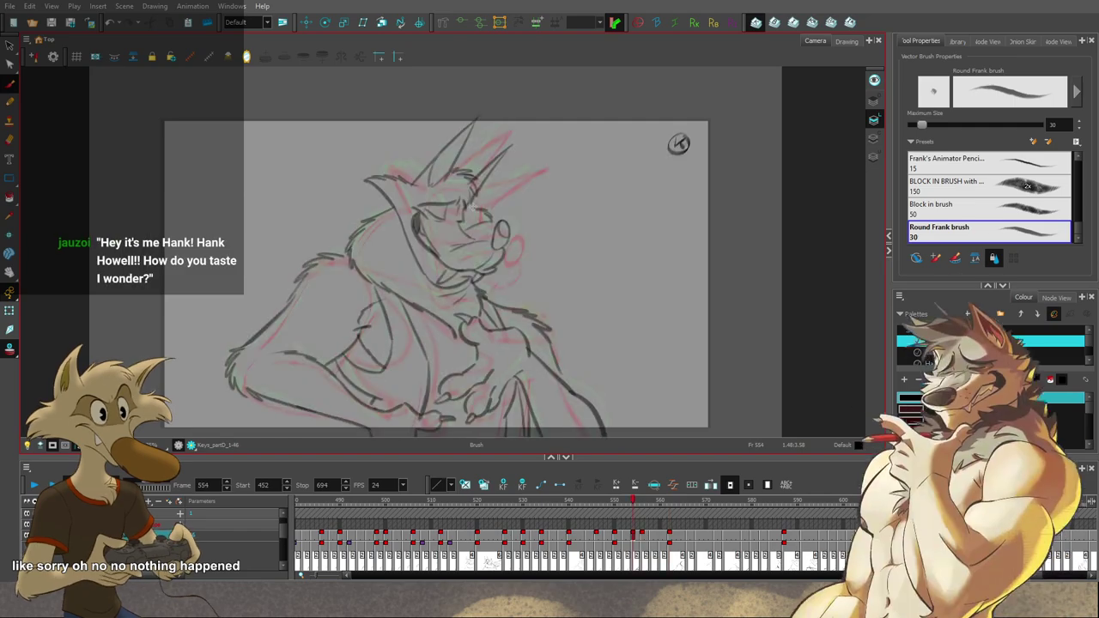
pyautogui.press('g')
pyautogui.hotkey('ctrl', 's')
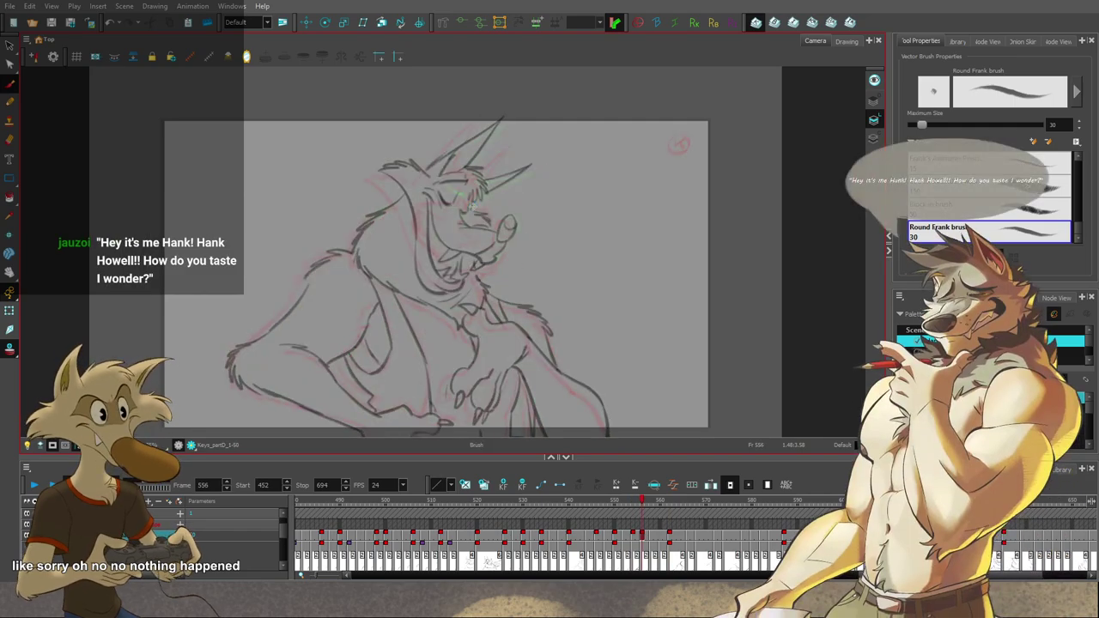
# Step: Flip through the drawings from frame 556 back to 540 to check how the whole figure moves
pyautogui.scroll(-1, 471, 204)
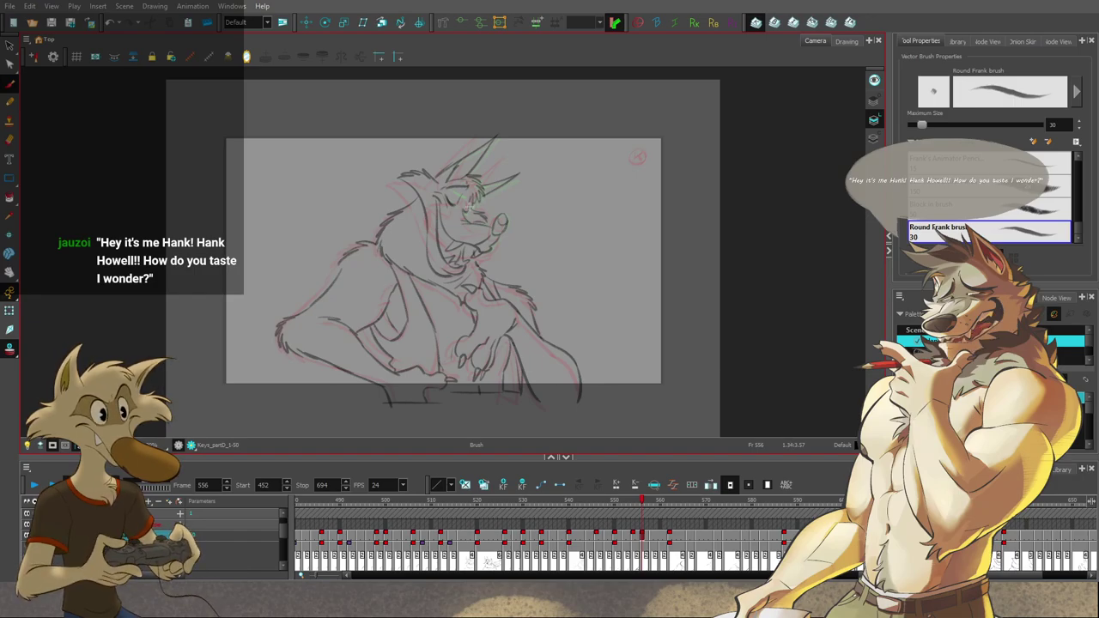
pyautogui.press('f')
pyautogui.press('f')
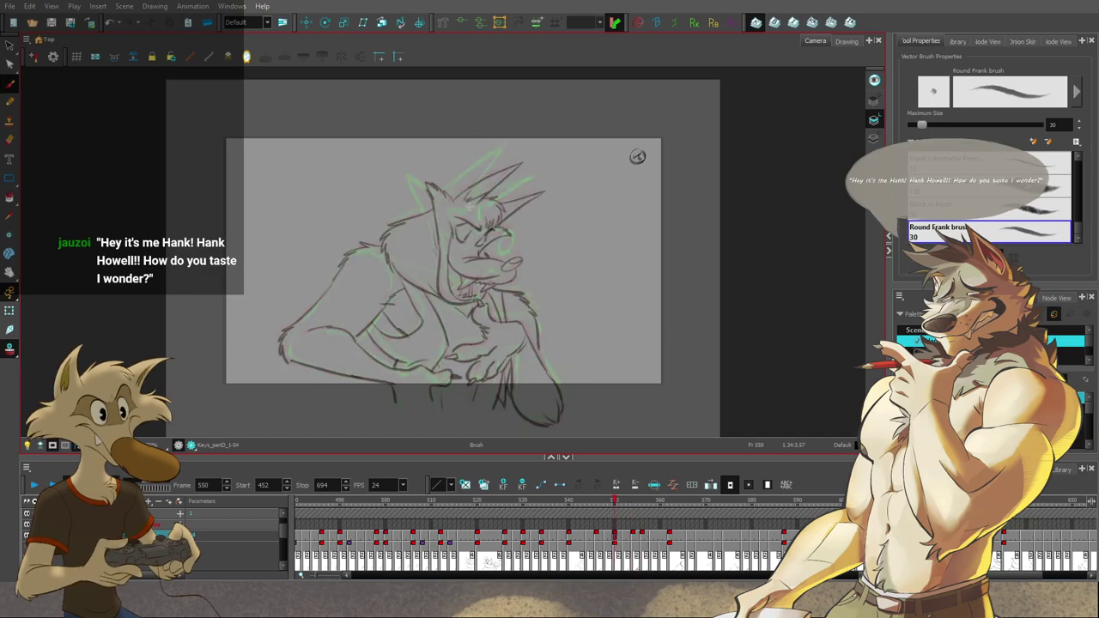
pyautogui.press('.')
pyautogui.press('.')
pyautogui.press('.')
pyautogui.press('.')
pyautogui.press('.')
pyautogui.press('.')
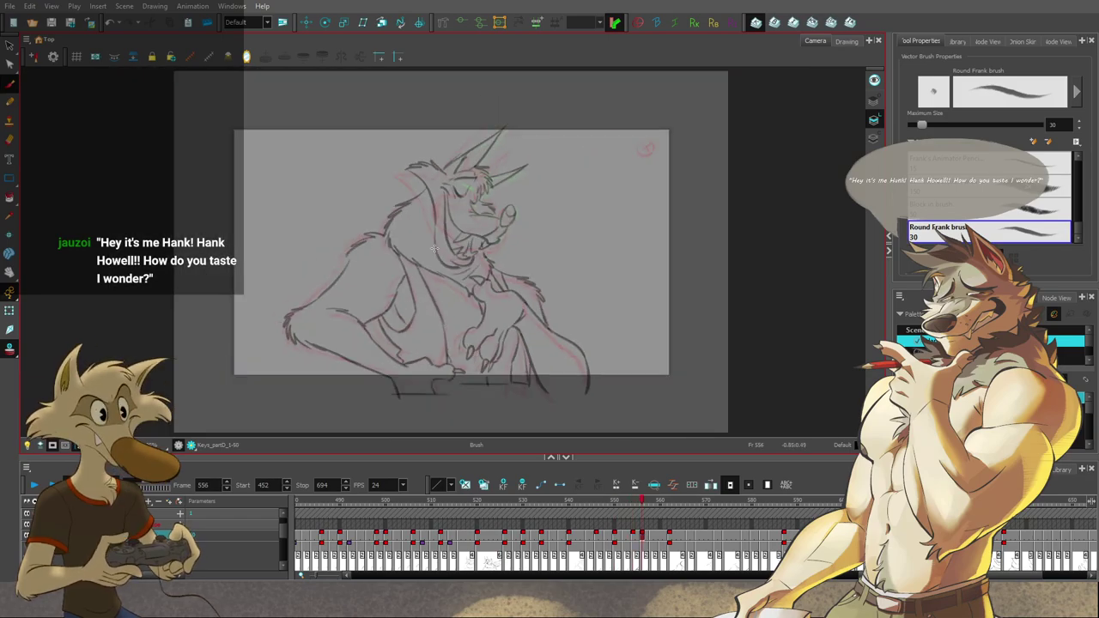
pyautogui.press(',')
pyautogui.press(',')
pyautogui.press(',')
pyautogui.press(',')
pyautogui.press(',')
pyautogui.press(',')
pyautogui.press(',')
pyautogui.press(',')
pyautogui.press(',')
pyautogui.press(',')
pyautogui.press(',')
pyautogui.press(',')
pyautogui.press(',')
pyautogui.press(',')
pyautogui.press(',')
pyautogui.press(',')
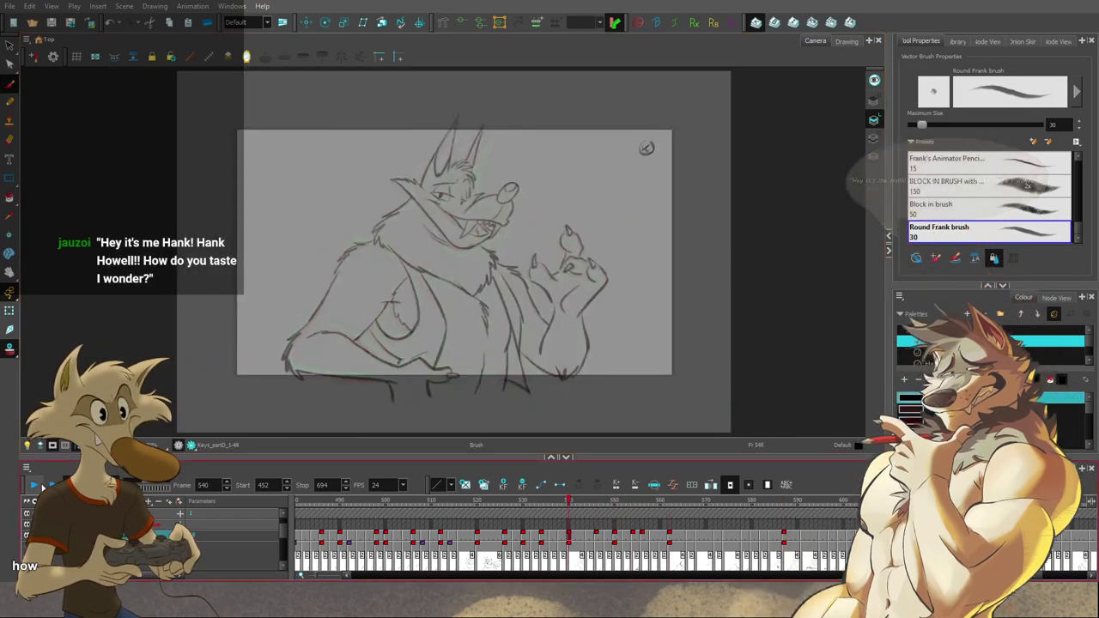
# Step: Play the animation from frame 540, then step through the drawings up to 556 to review the motion
pyautogui.click(36, 486)
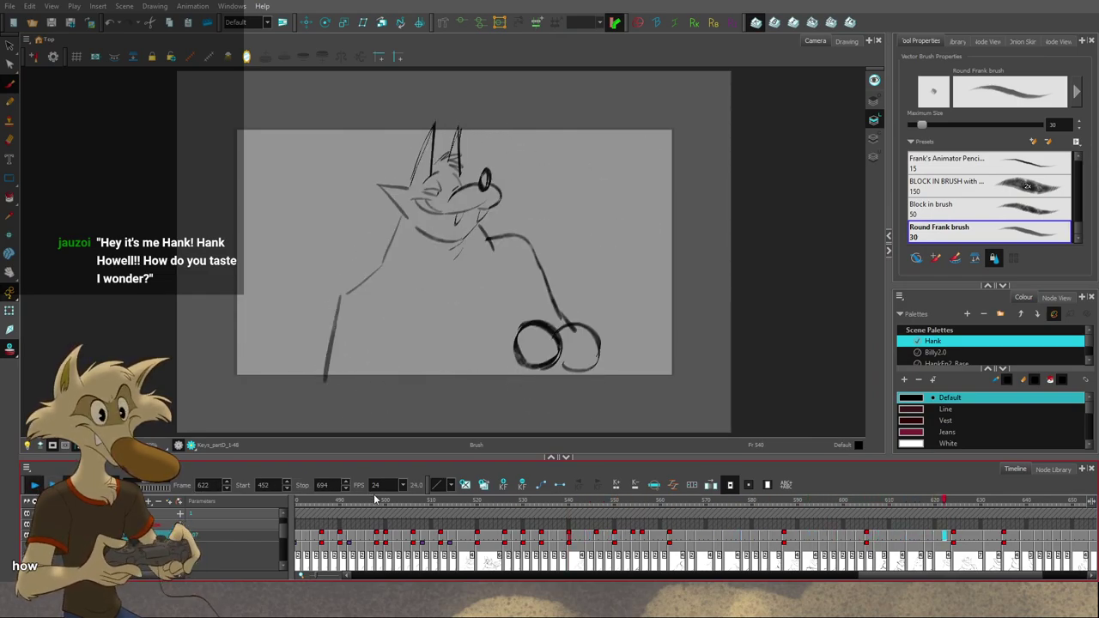
pyautogui.click(530, 506)
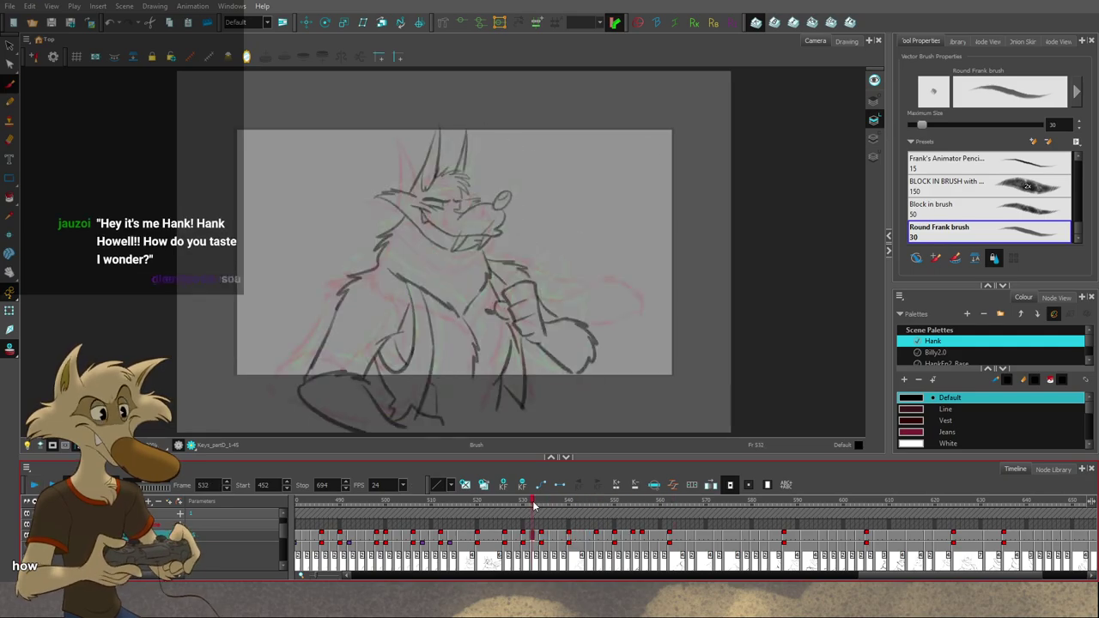
pyautogui.click(618, 504)
pyautogui.press('.')
pyautogui.press('.')
pyautogui.press('.')
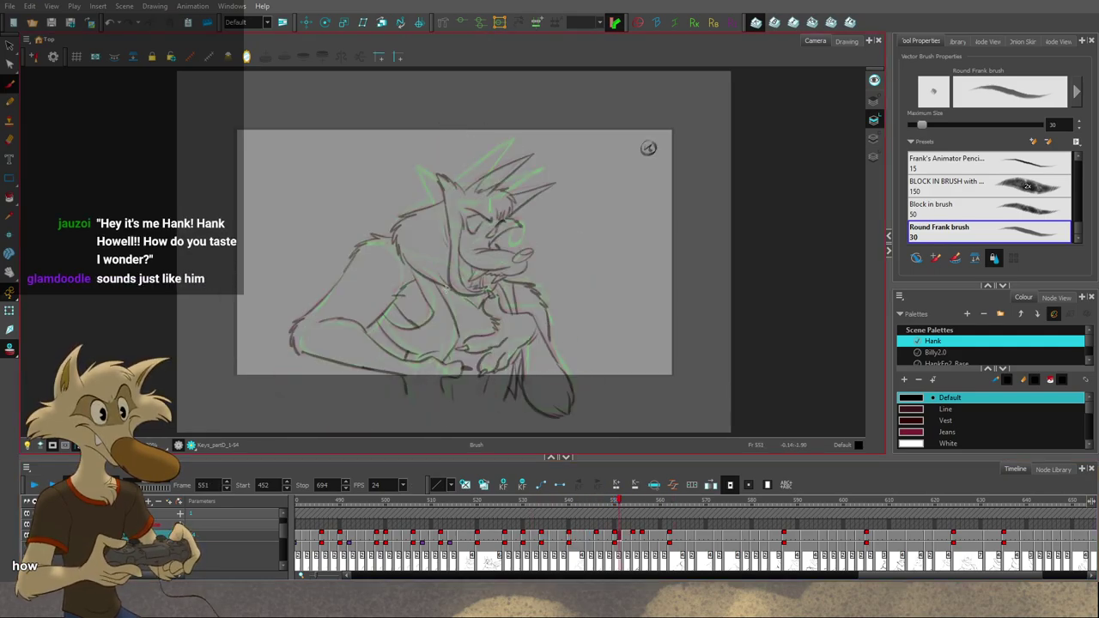
pyautogui.press('.')
pyautogui.press('.')
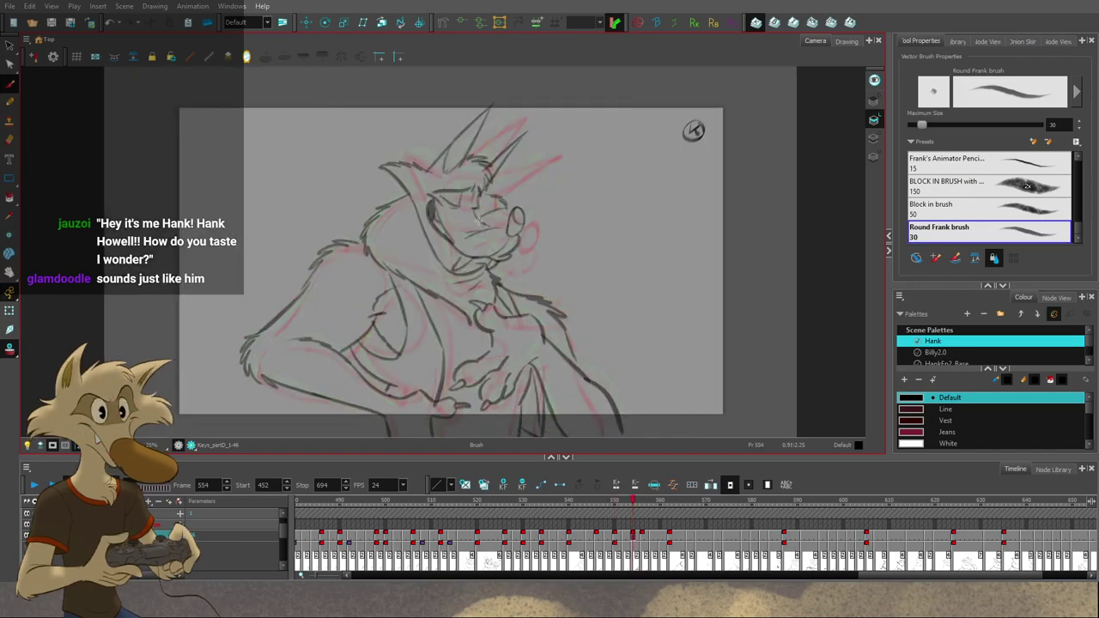
pyautogui.scroll(1, 496, 247)
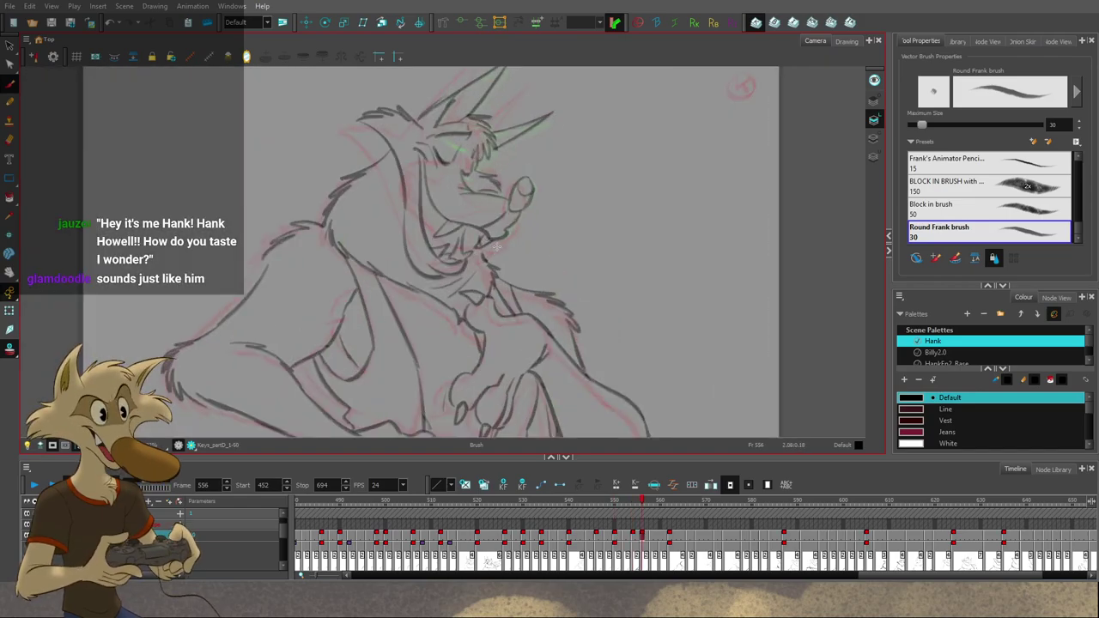
pyautogui.scroll(-1, 496, 247)
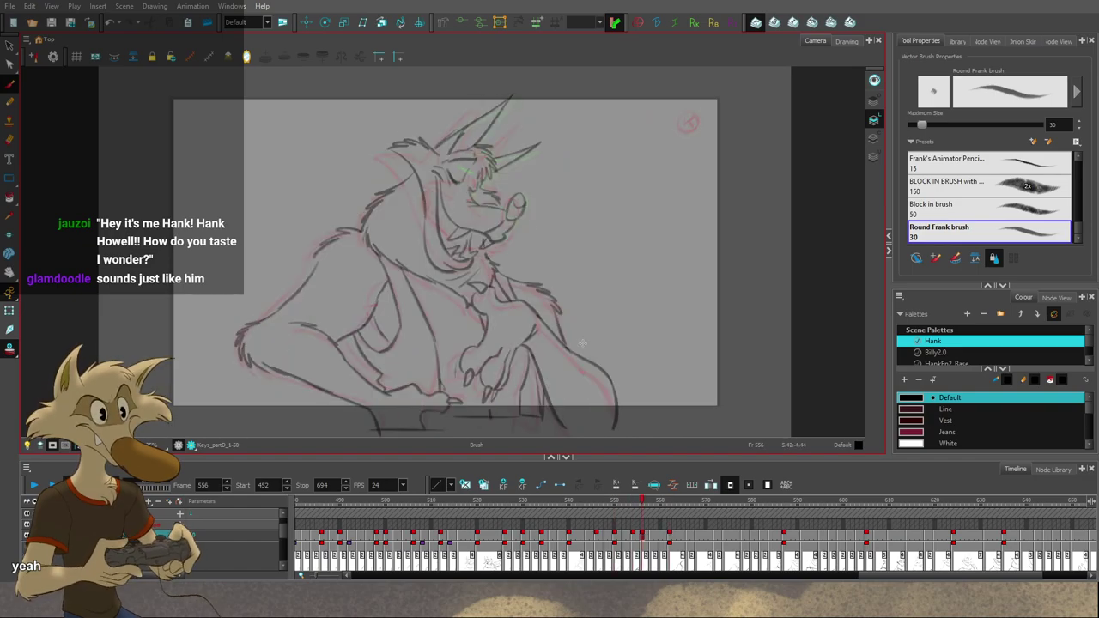
# Step: Go to the frame 558 in-between and compare its head with the 562 drawing
pyautogui.click(655, 536)
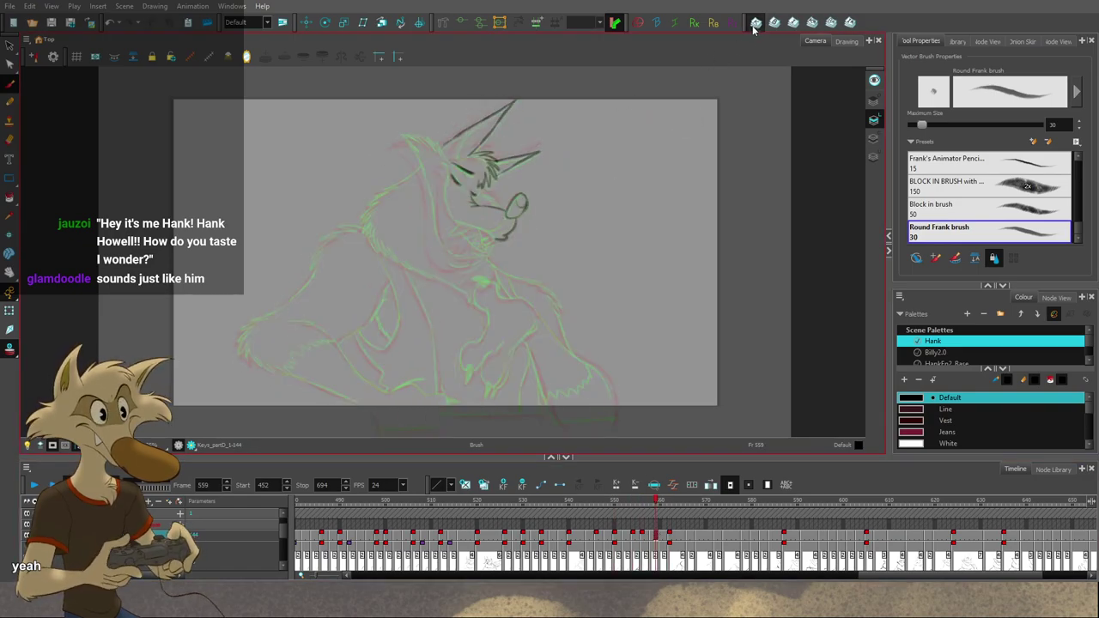
pyautogui.scroll(2, 540, 152)
pyautogui.press('.')
pyautogui.press('.')
pyautogui.press('.')
pyautogui.press('.')
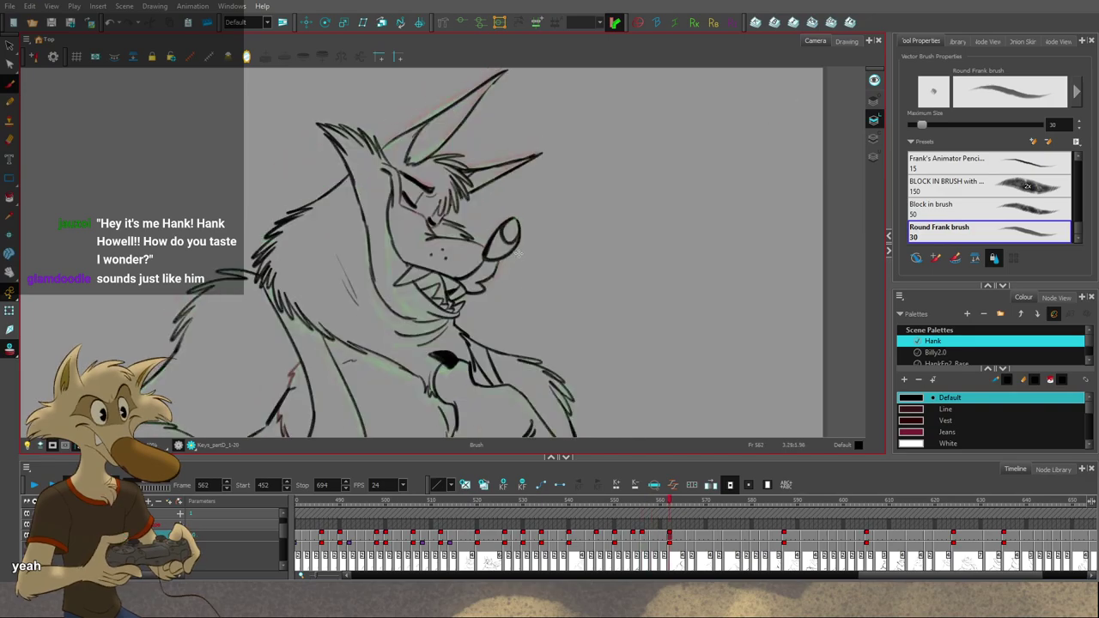
pyautogui.press(',')
pyautogui.press(',')
pyautogui.press(',')
pyautogui.press(',')
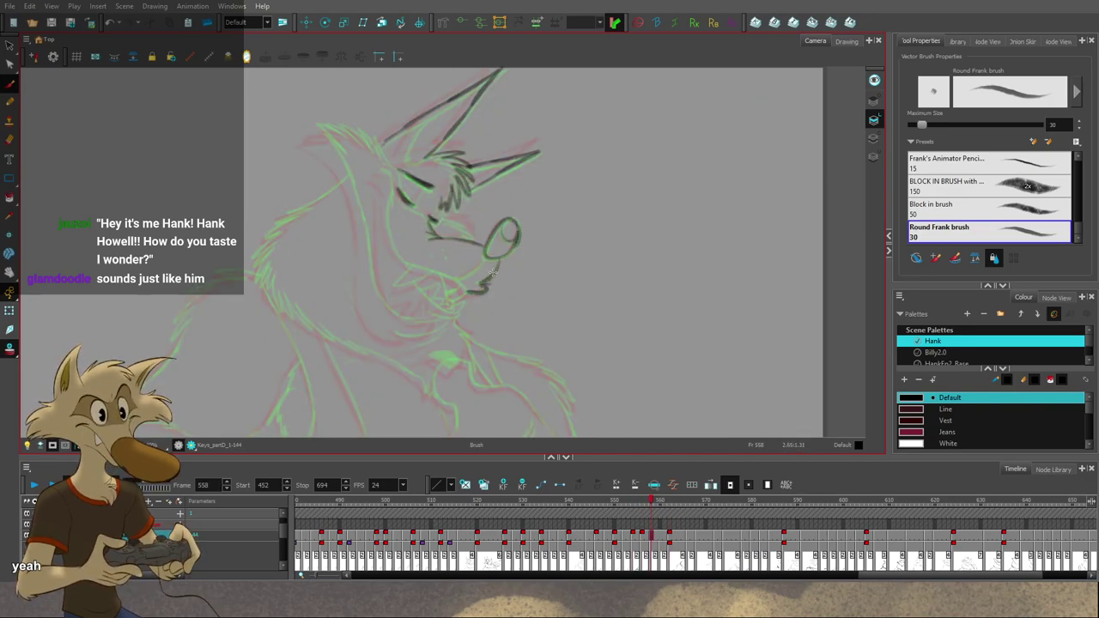
# Step: Undo the lip stroke below the nose on frame 558 and redraw it with a small jagged edge
pyautogui.hotkey('ctrl', 'z')
pyautogui.press(',')
pyautogui.press(',')
pyautogui.press('.')
pyautogui.press('.')
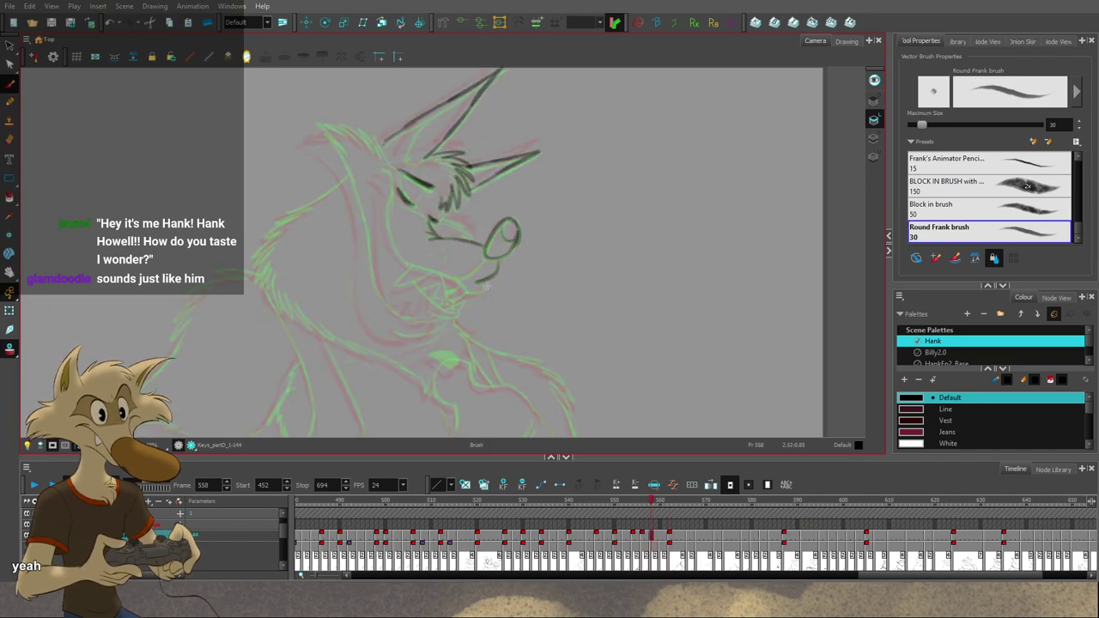
pyautogui.press('.')
pyautogui.press(',')
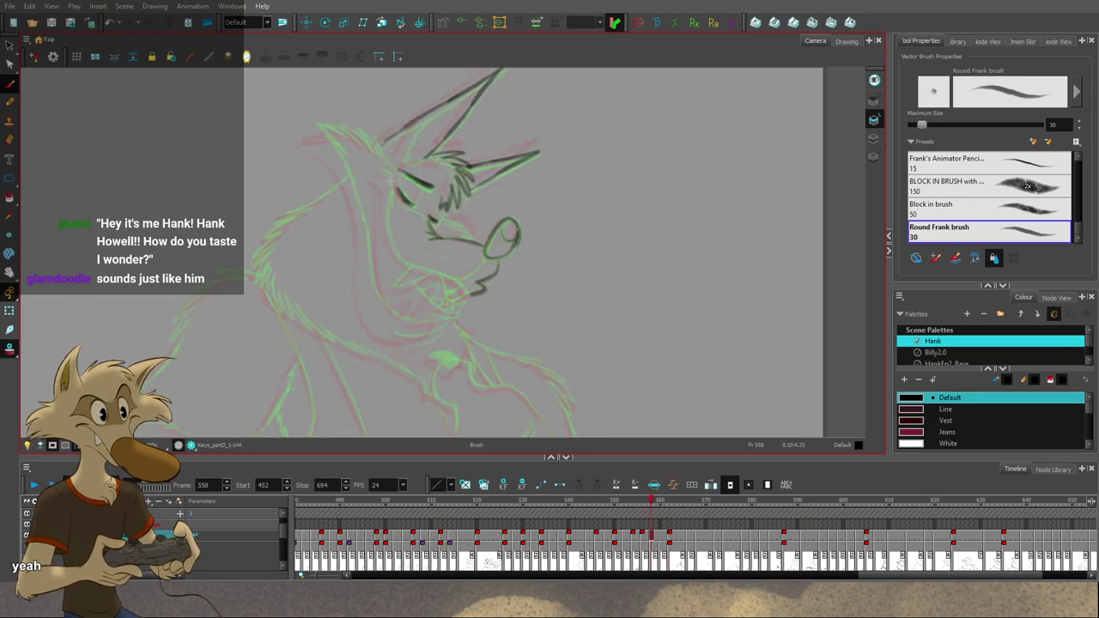
# Step: Sketch the curved cheek line from beside the eye down toward the mouth on frame 558
pyautogui.moveTo(387, 177)
pyautogui.mouseDown()
pyautogui.moveTo(390, 235)
pyautogui.moveTo(420, 274)
pyautogui.mouseUp()
pyautogui.press('f')
pyautogui.press('g')
pyautogui.press('g')
pyautogui.press('f')
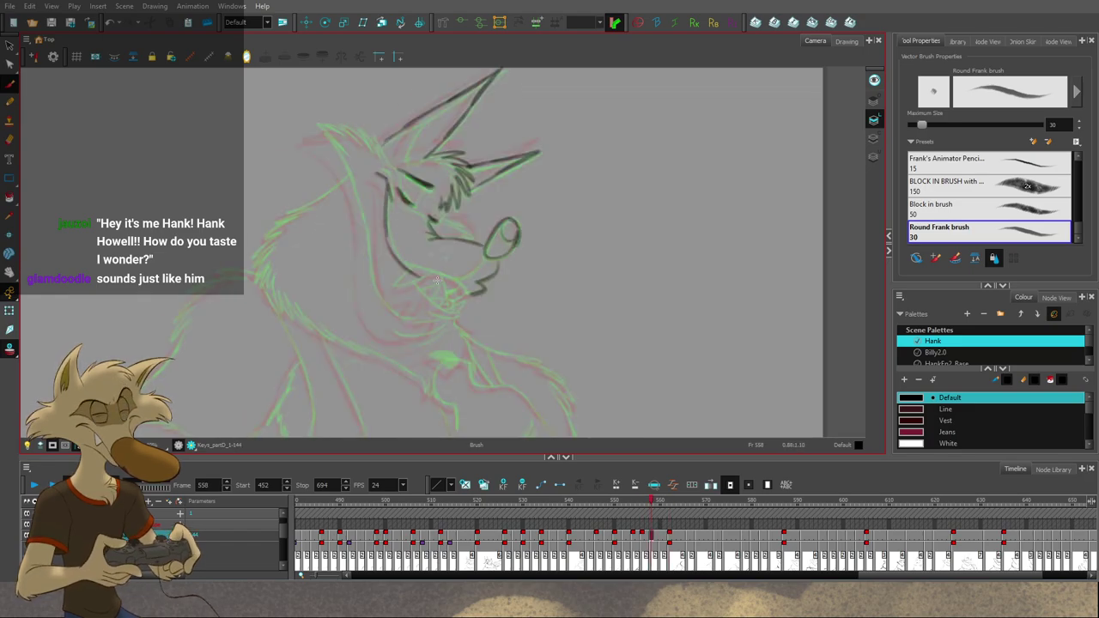
# Step: Extend the cheek line into the upper mouth line up to the front lip, undoing strokes that miss
pyautogui.hotkey('ctrl', 'z')
pyautogui.moveTo(389, 233); pyautogui.dragTo(435, 273)
pyautogui.hotkey('ctrl', 'z')
pyautogui.hotkey('ctrl', 'z')
pyautogui.hotkey('ctrl', 'z')
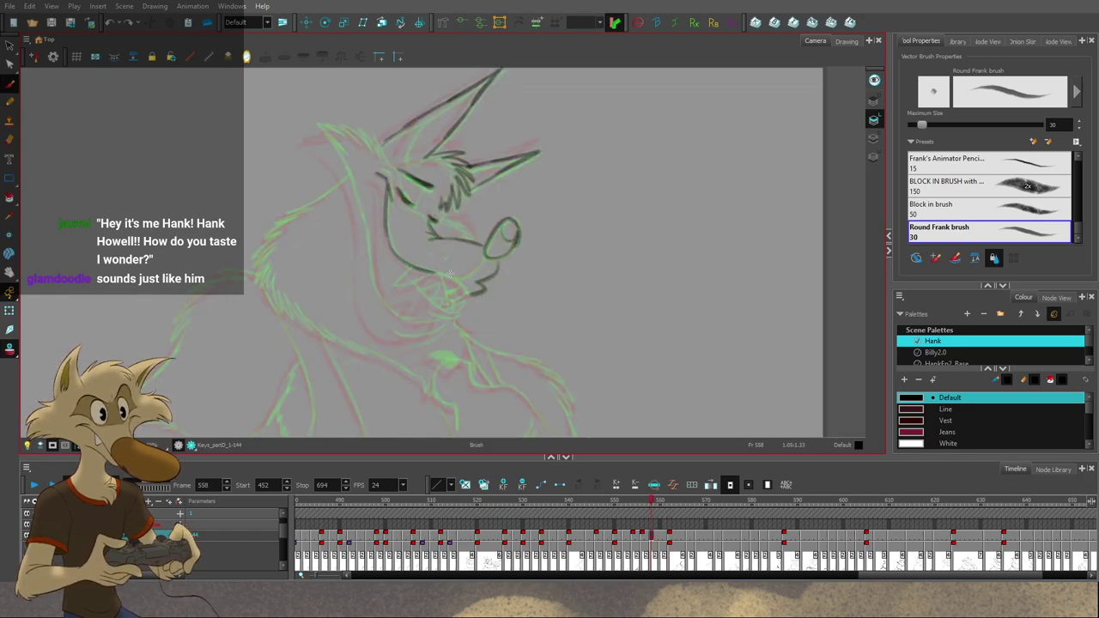
pyautogui.hotkey('ctrl', 'z')
pyautogui.moveTo(388, 234); pyautogui.dragTo(471, 294)
pyautogui.hotkey('ctrl', 'z')
pyautogui.hotkey('ctrl', 'z')
pyautogui.hotkey('ctrl', 'z')
pyautogui.hotkey('ctrl', 'z')
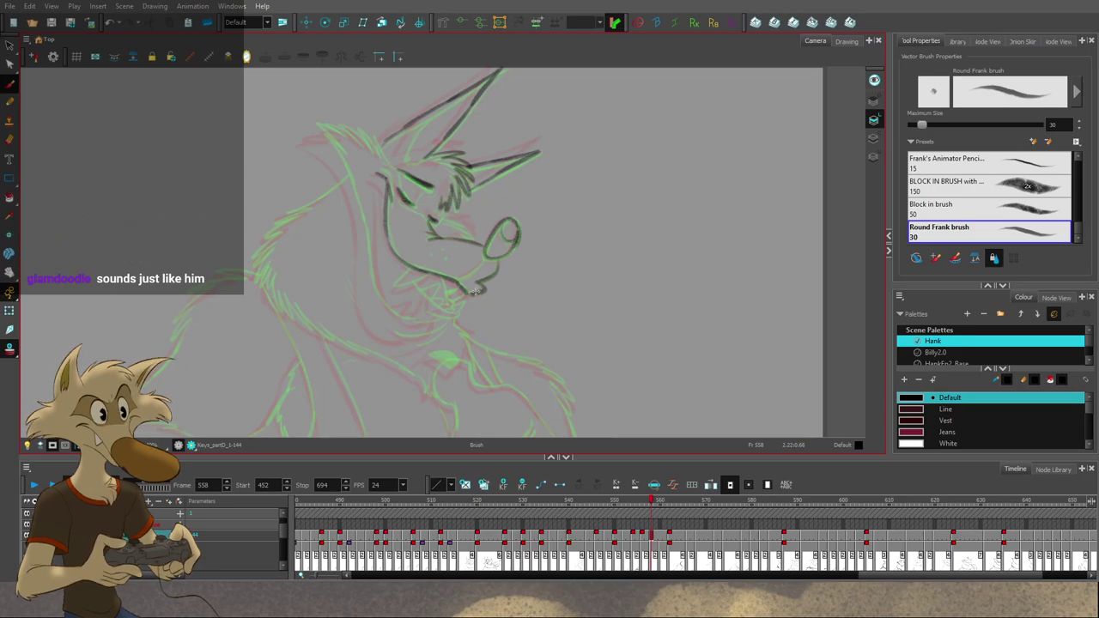
pyautogui.press('g')
pyautogui.press('f')
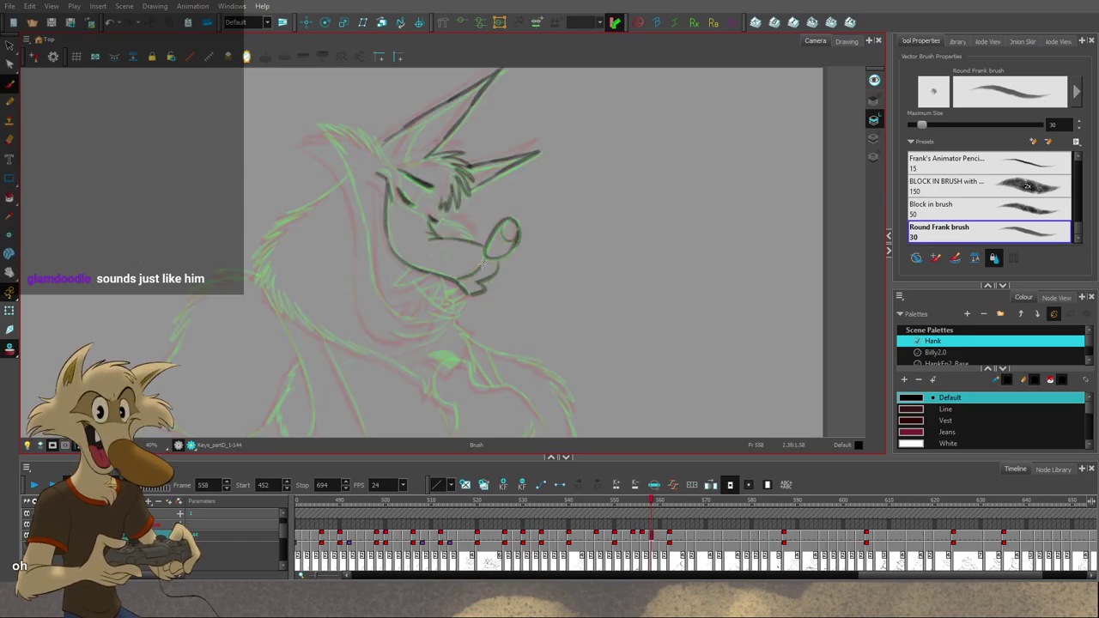
# Step: Add the small whisker dots on the muzzle on frame 558, checking them against the neighbouring drawings
pyautogui.moveTo(512, 265); pyautogui.dragTo(494, 307)
pyautogui.press('g')
pyautogui.press('f')
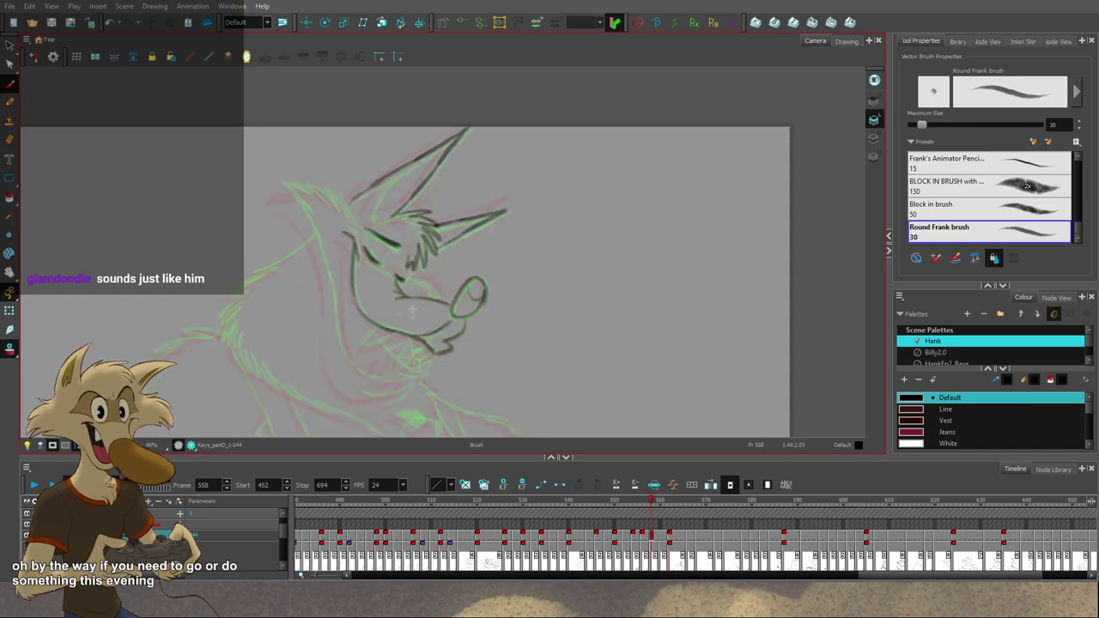
pyautogui.press('f')
pyautogui.press('g')
pyautogui.press('g')
pyautogui.press('f')
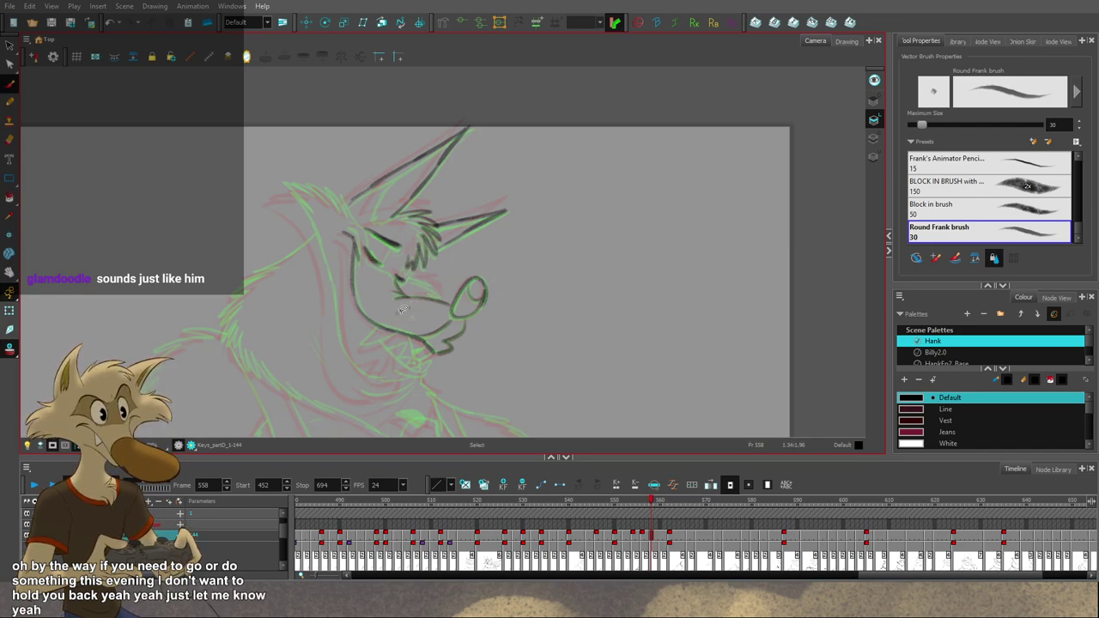
pyautogui.moveTo(511, 307); pyautogui.dragTo(556, 353)
pyautogui.press('f')
pyautogui.press('g')
pyautogui.press('f')
pyautogui.press('g')
pyautogui.press('g')
pyautogui.press('f')
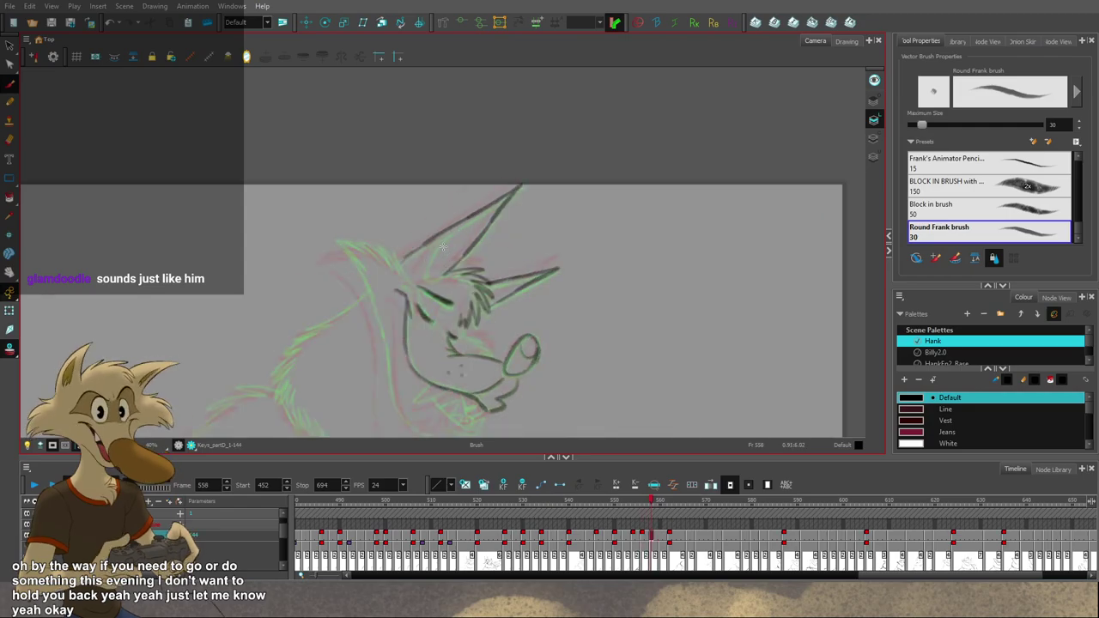
# Step: Draw the inner edge line of the larger ear down to its base on frame 558, matching the 562 drawing
pyautogui.press('f')
pyautogui.press('g')
pyautogui.moveTo(442, 236); pyautogui.dragTo(421, 278)
pyautogui.hotkey('ctrl', 'z')
pyautogui.press('f')
pyautogui.press('g')
pyautogui.press('.')
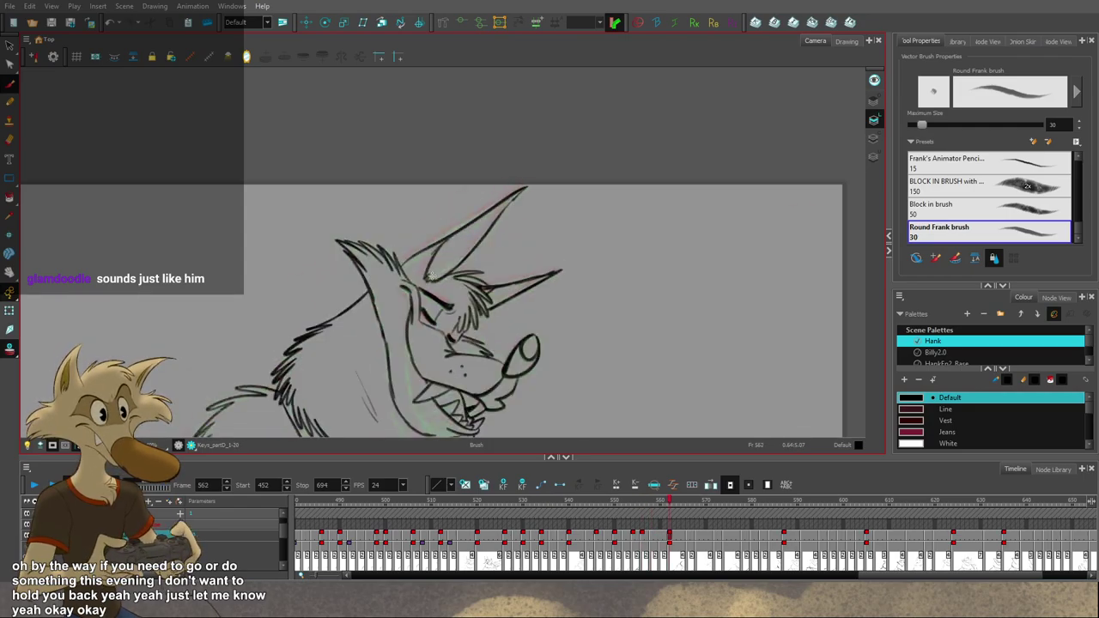
pyautogui.press(',')
pyautogui.press('g')
pyautogui.press('f')
pyautogui.hotkey('ctrl', 'z')
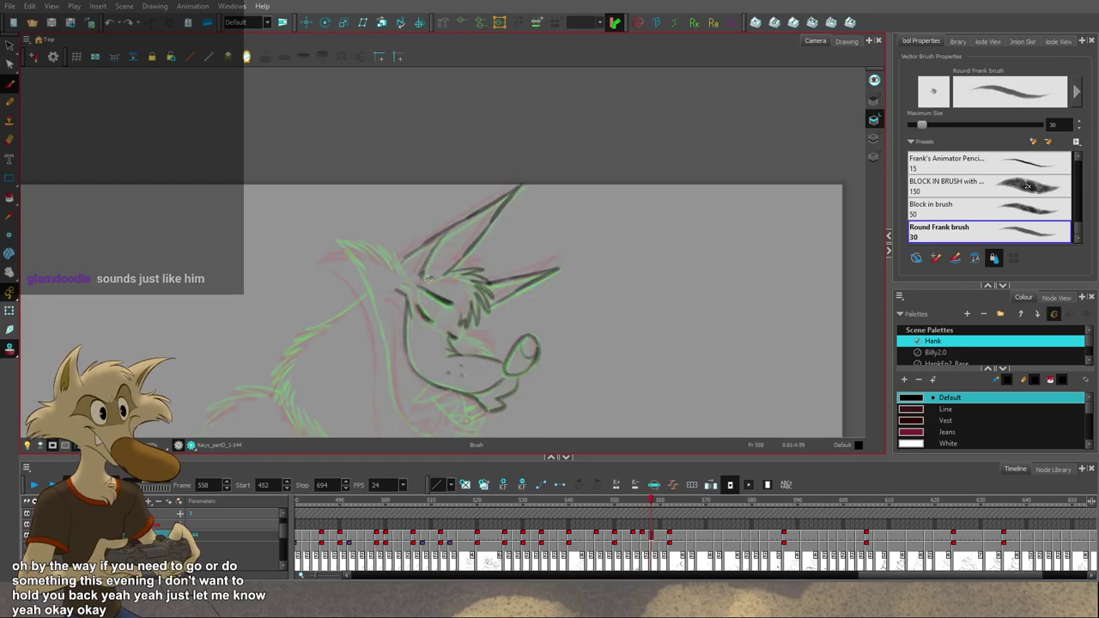
# Step: Sketch the short fur strokes from the ear base back to the tip of the pointed cheek tuft on frame 558
pyautogui.press('g')
pyautogui.press('f')
pyautogui.press('f')
pyautogui.press('.')
pyautogui.press('.')
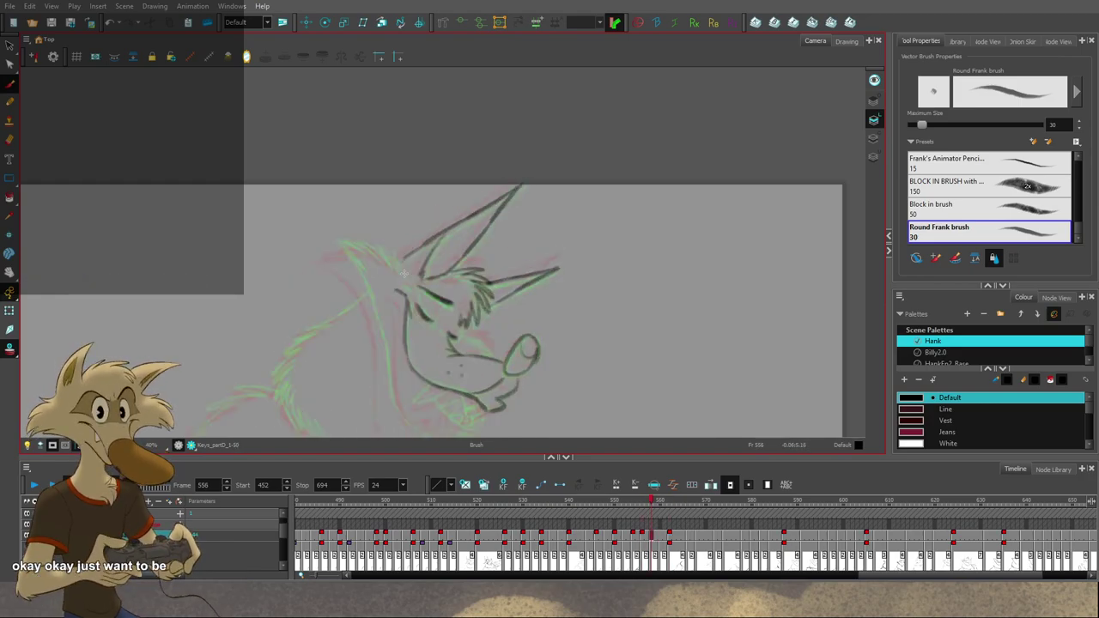
pyautogui.press('.')
pyautogui.press(',')
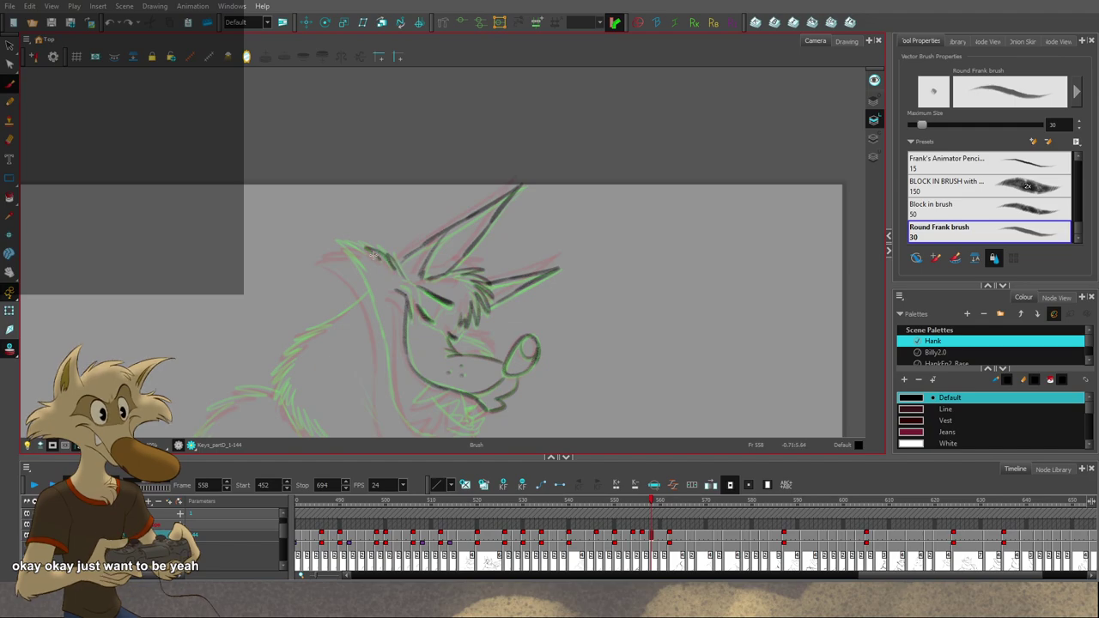
pyautogui.press('g')
pyautogui.press('f')
pyautogui.press('f')
pyautogui.press('g')
pyautogui.press('g')
pyautogui.press('f')
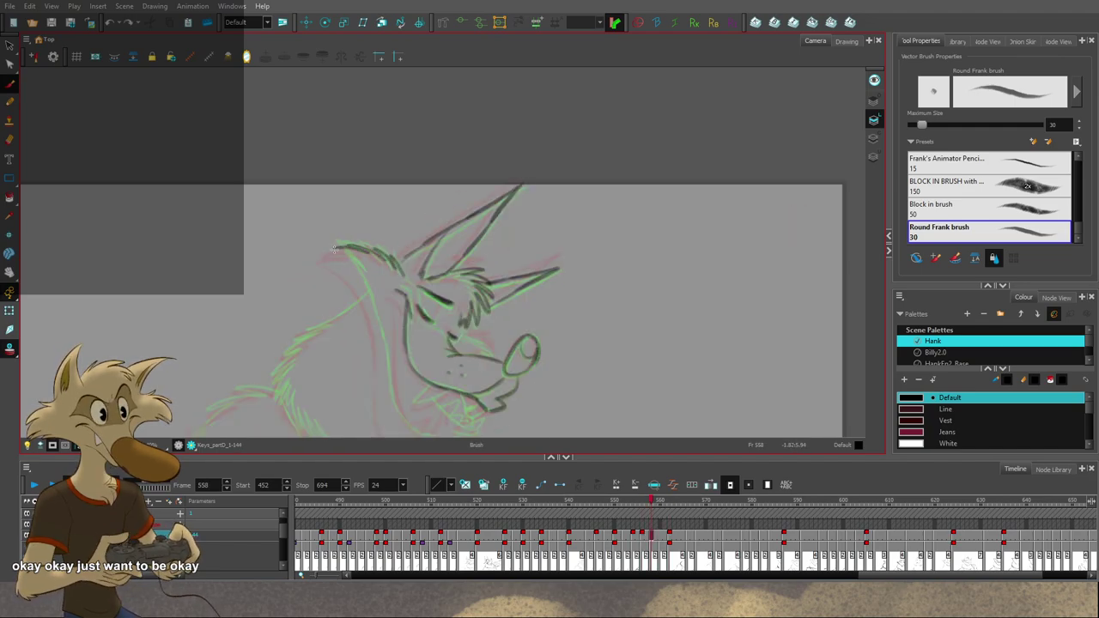
# Step: Draw the lower edge of the pointed cheek tuft on frame 558, retrying the stroke from its tip
pyautogui.press('.')
pyautogui.press(',')
pyautogui.hotkey('ctrl', 'z')
pyautogui.moveTo(336, 248); pyautogui.dragTo(383, 331)
pyautogui.hotkey('ctrl', 'z')
pyautogui.hotkey('ctrl', 'z')
pyautogui.moveTo(335, 248); pyautogui.dragTo(376, 305)
pyautogui.hotkey('ctrl', 'z')
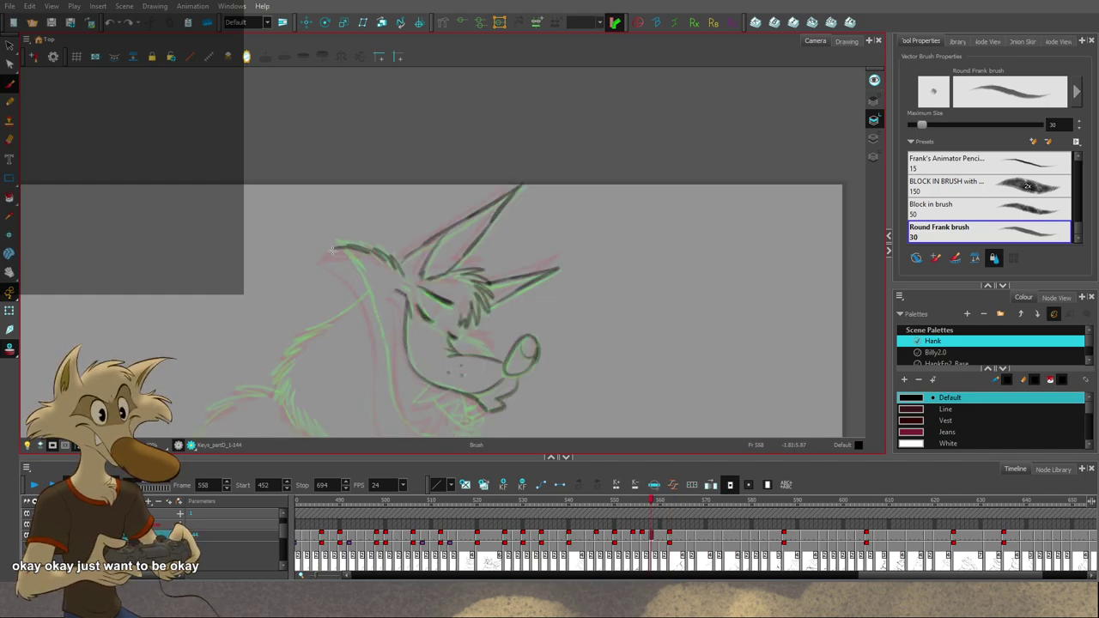
pyautogui.moveTo(336, 248); pyautogui.dragTo(371, 304)
pyautogui.hotkey('ctrl', 'z')
pyautogui.click(368, 248)
pyautogui.moveTo(330, 261)
pyautogui.mouseDown()
pyautogui.moveTo(324, 253)
pyautogui.moveTo(369, 291)
pyautogui.mouseUp()
pyautogui.press('g')
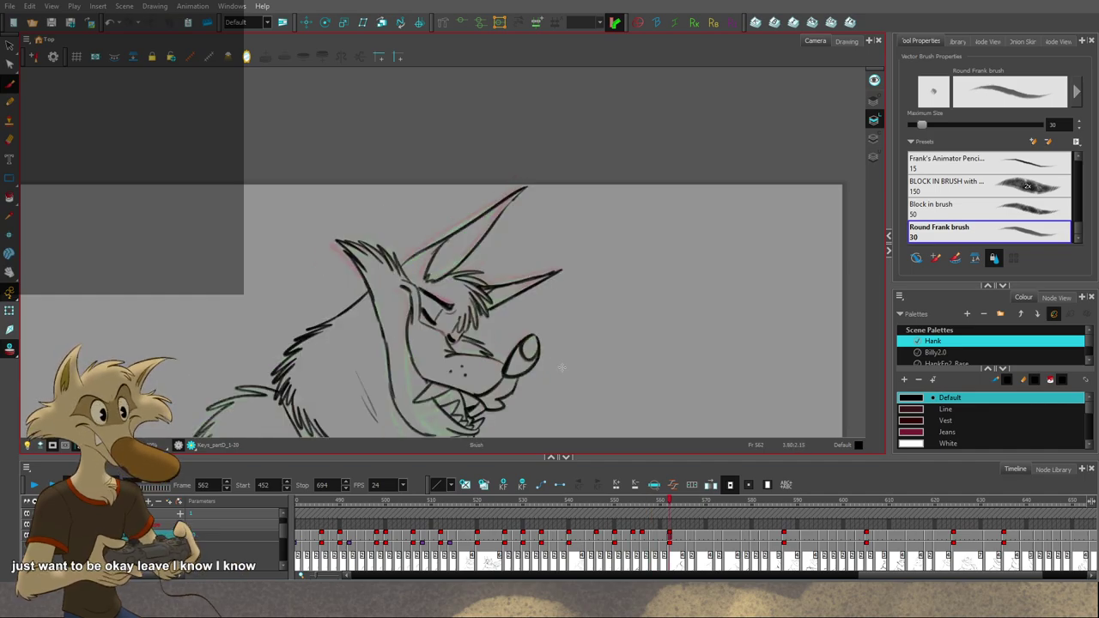
# Step: Compare the head on frame 558 with the 556 and 562 drawings
pyautogui.press('f')
pyautogui.scroll(-4, 545, 345)
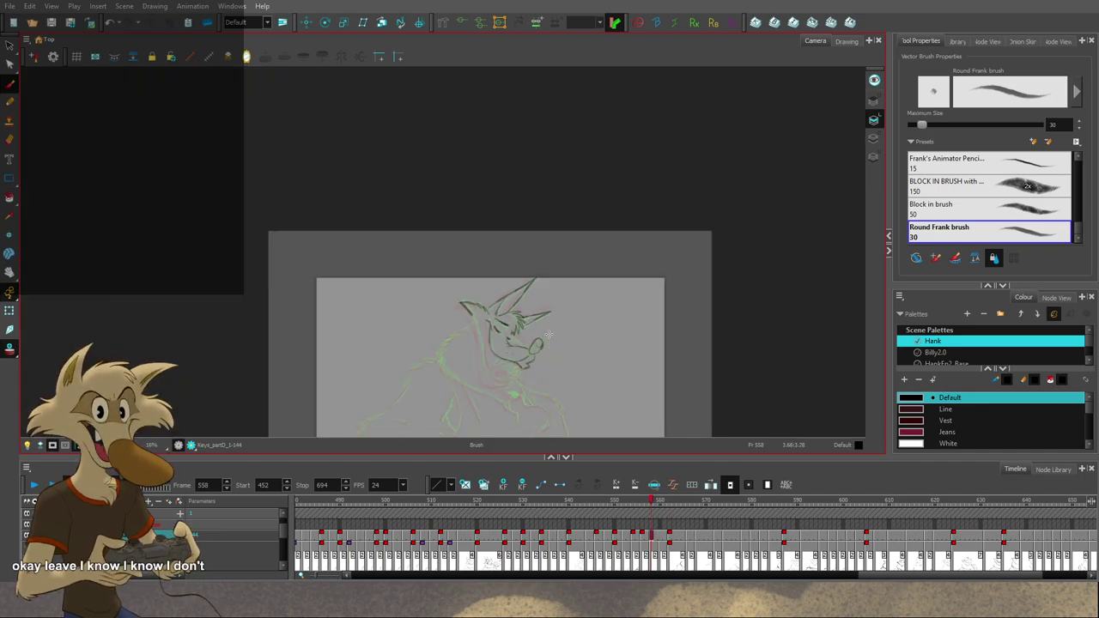
pyautogui.scroll(3, 545, 369)
pyautogui.press('g')
pyautogui.press('f')
pyautogui.scroll(1, 532, 381)
pyautogui.press('g')
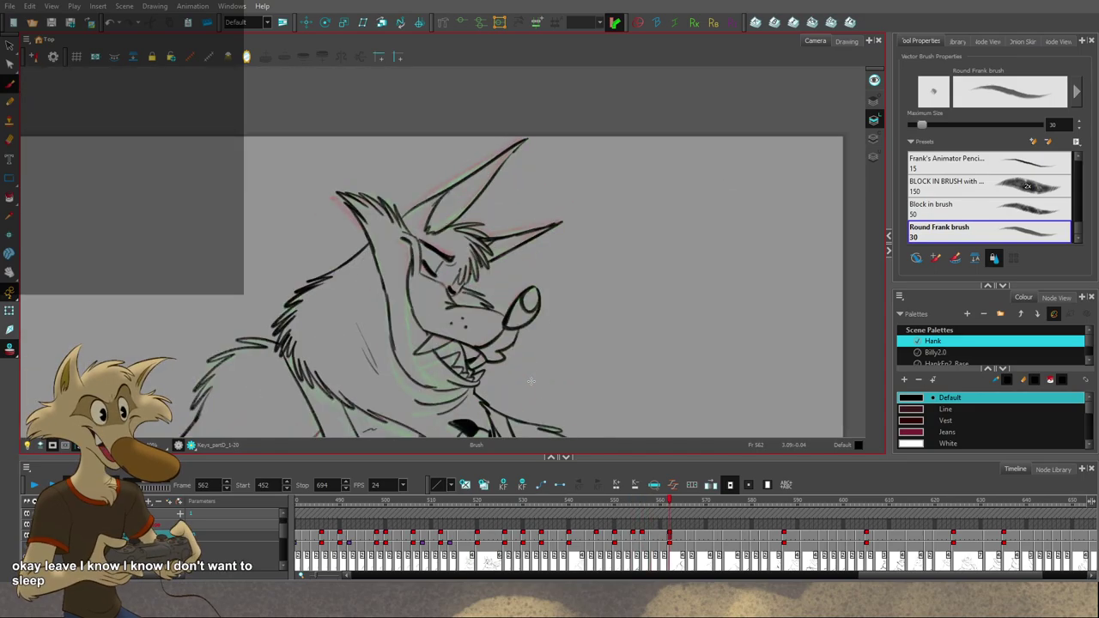
pyautogui.press('f')
pyautogui.press('f')
pyautogui.press('g')
pyautogui.press('g')
pyautogui.press('f')
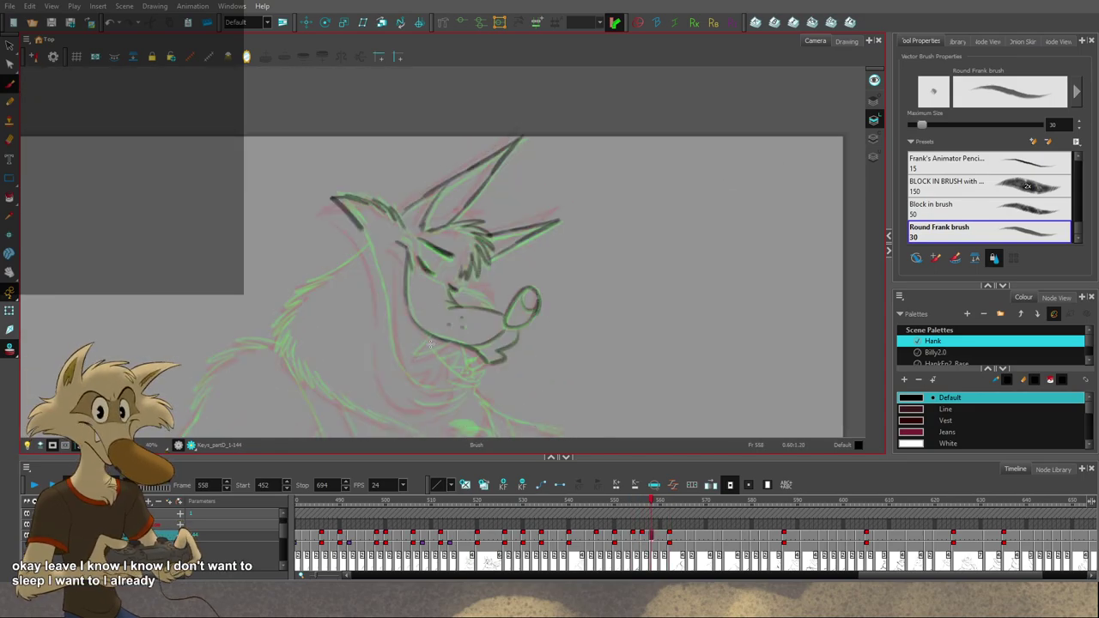
# Step: Sketch the large fang below the mouth line on frame 558, undoing the strokes that miss
pyautogui.hotkey('ctrl', 'z')
pyautogui.moveTo(434, 336)
pyautogui.mouseDown()
pyautogui.moveTo(415, 354)
pyautogui.moveTo(455, 343)
pyautogui.mouseUp()
pyautogui.hotkey('ctrl', 'z')
pyautogui.press('g')
pyautogui.press('f')
pyautogui.hotkey('ctrl', 'z')
pyautogui.hotkey('ctrl', 'z')
pyautogui.hotkey('ctrl', 'z')
pyautogui.press('g')
pyautogui.press('f')
pyautogui.press('f')
pyautogui.press('g')
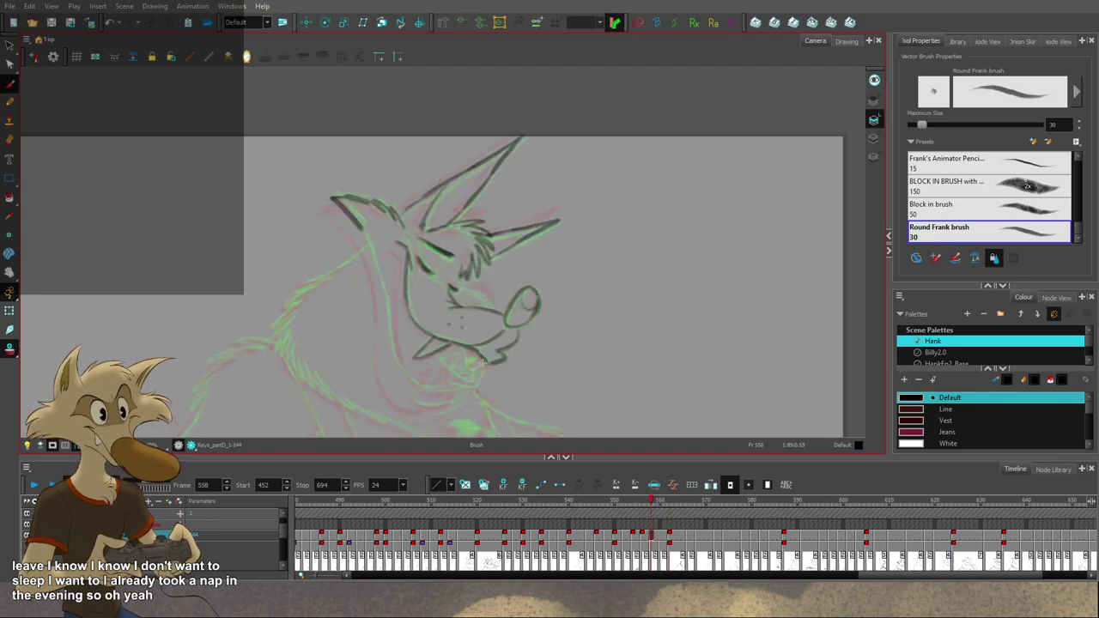
# Step: Sketch the front fang below the mouth line on frame 556 after checking it against the frame 558 drawing
pyautogui.press('g')
pyautogui.press('f')
pyautogui.press('f')
pyautogui.press('f')
pyautogui.press('g')
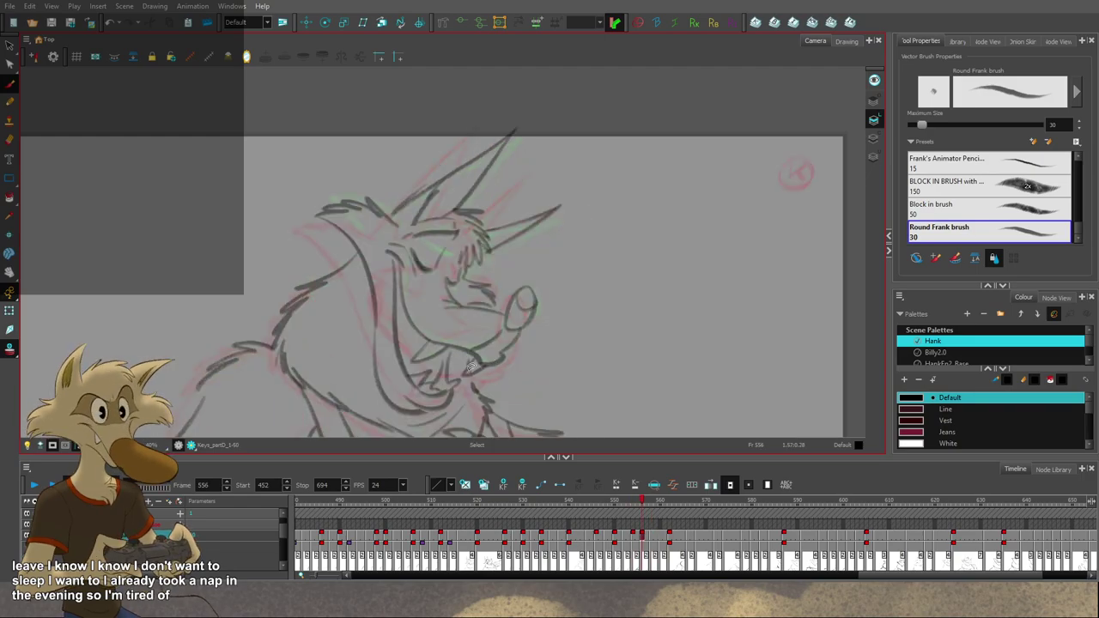
pyautogui.hotkey('alt', 'b')
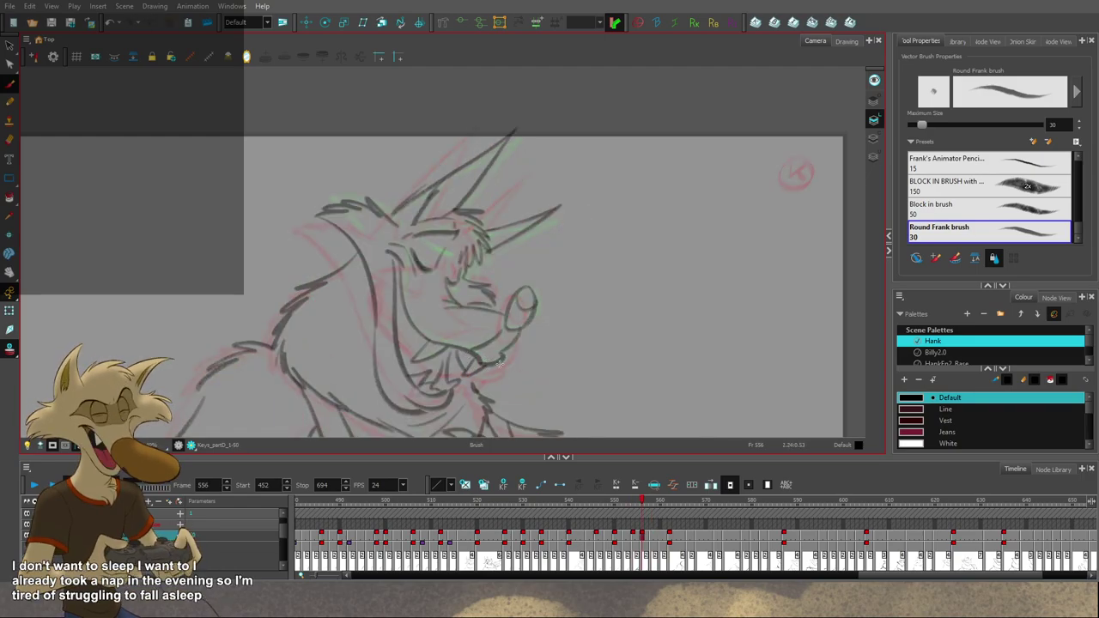
# Step: Compare the mouth and fang on frame 556 with the 558 and 562 drawings
pyautogui.press('f')
pyautogui.press('g')
pyautogui.press('g')
pyautogui.press('g')
pyautogui.press('f')
pyautogui.press('f')
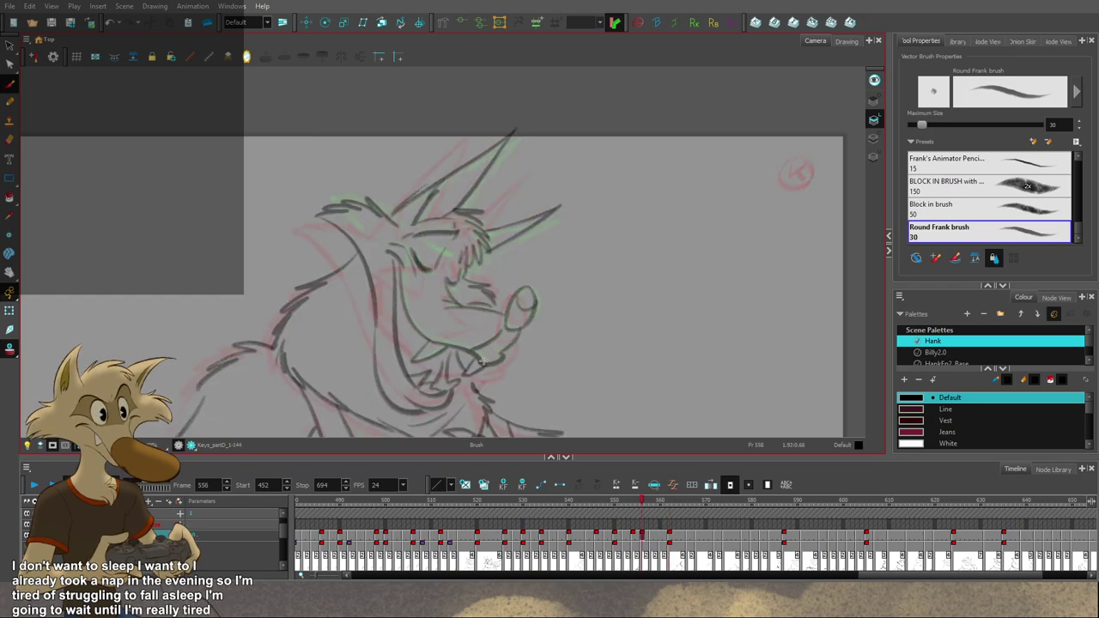
pyautogui.press('g')
pyautogui.press(',')
pyautogui.press(',')
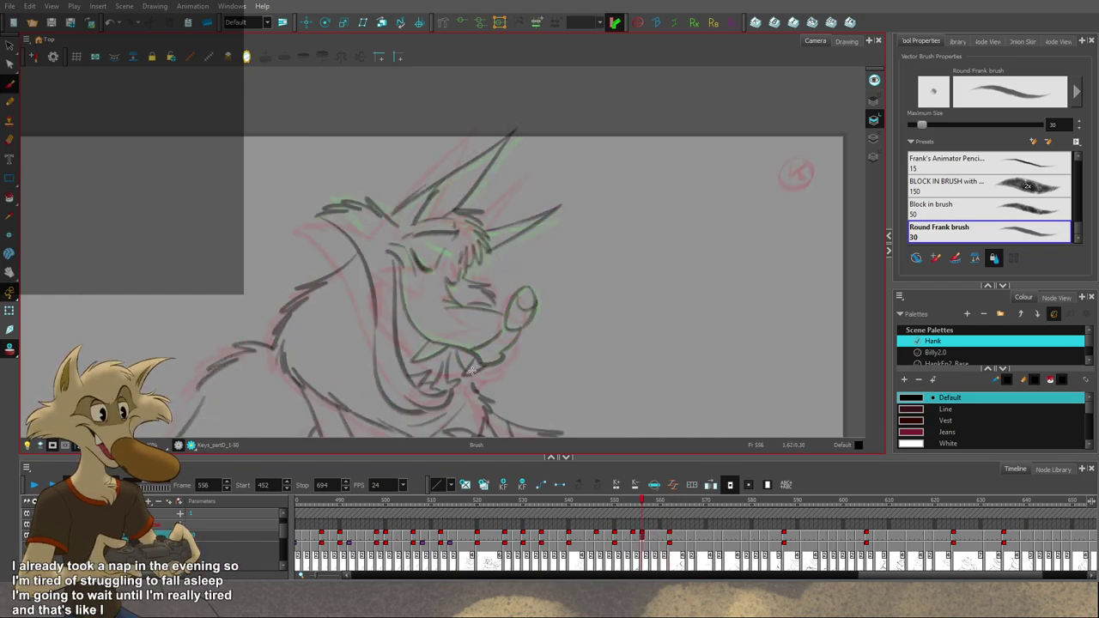
# Step: Refine the teeth strokes in the open mouth on frame 556
pyautogui.moveTo(512, 364); pyautogui.dragTo(532, 354)
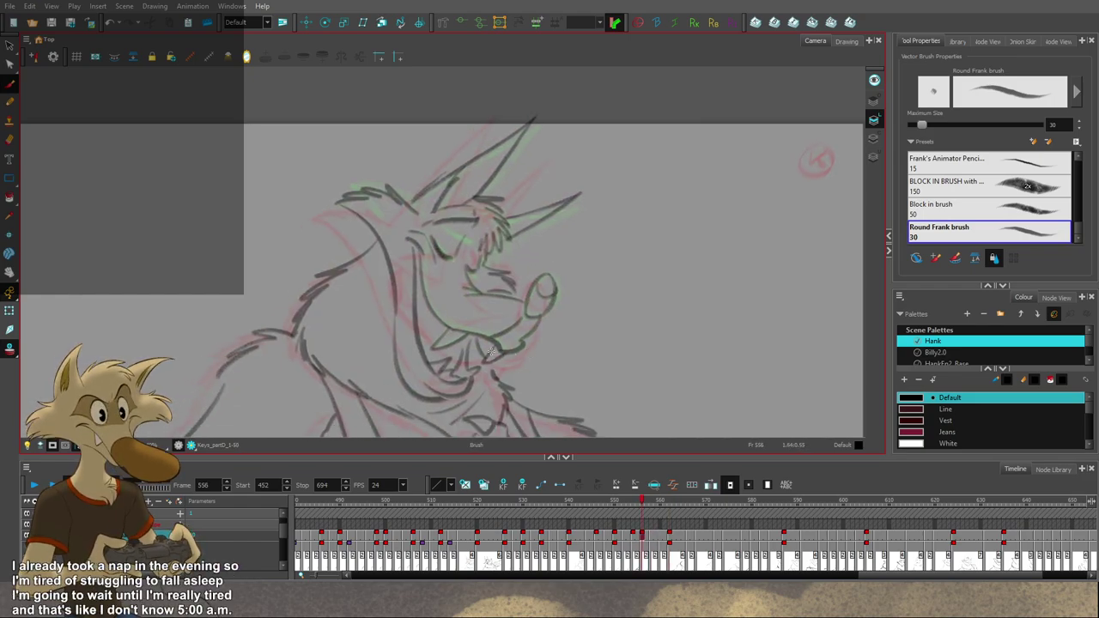
pyautogui.press('f')
pyautogui.press('g')
pyautogui.moveTo(458, 370); pyautogui.dragTo(462, 358)
pyautogui.hotkey('alt', 'b')
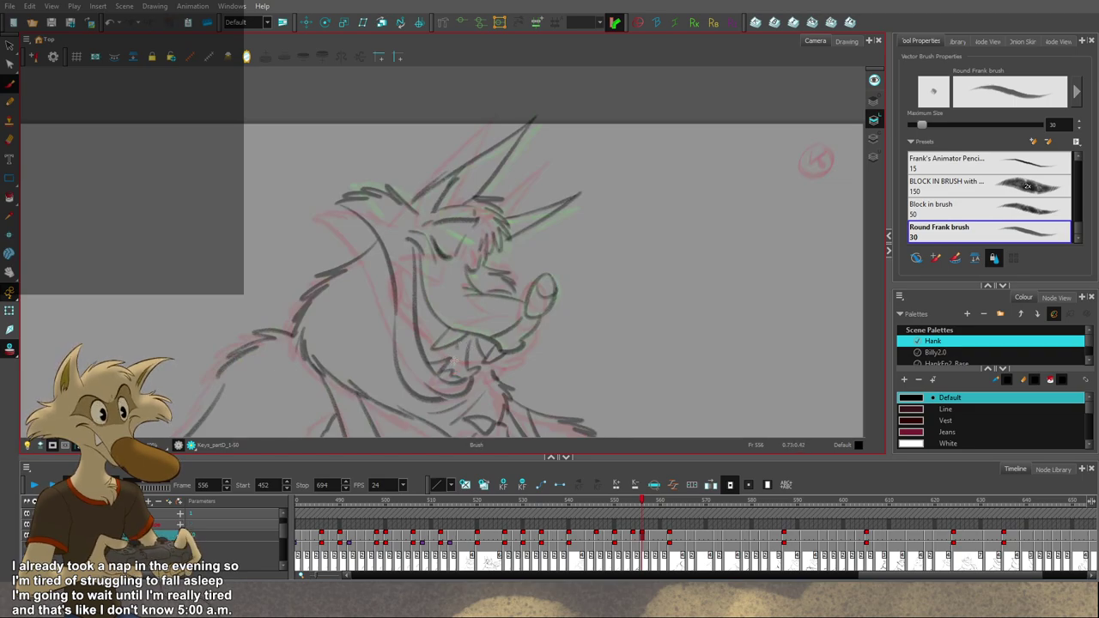
# Step: Flip through frames 556, 558 and 562 to examine how the head and mouth move
pyautogui.press('f')
pyautogui.press('g')
pyautogui.press('g')
pyautogui.press('g')
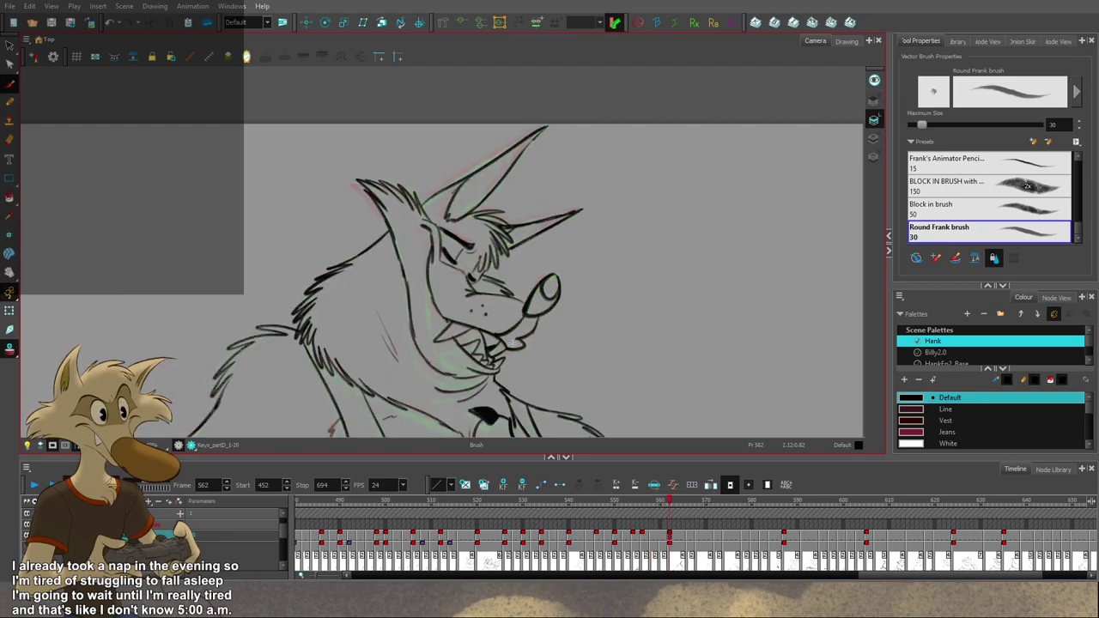
pyautogui.press('f')
pyautogui.press('f')
pyautogui.press('g')
pyautogui.press('g')
pyautogui.press('f')
pyautogui.press('f')
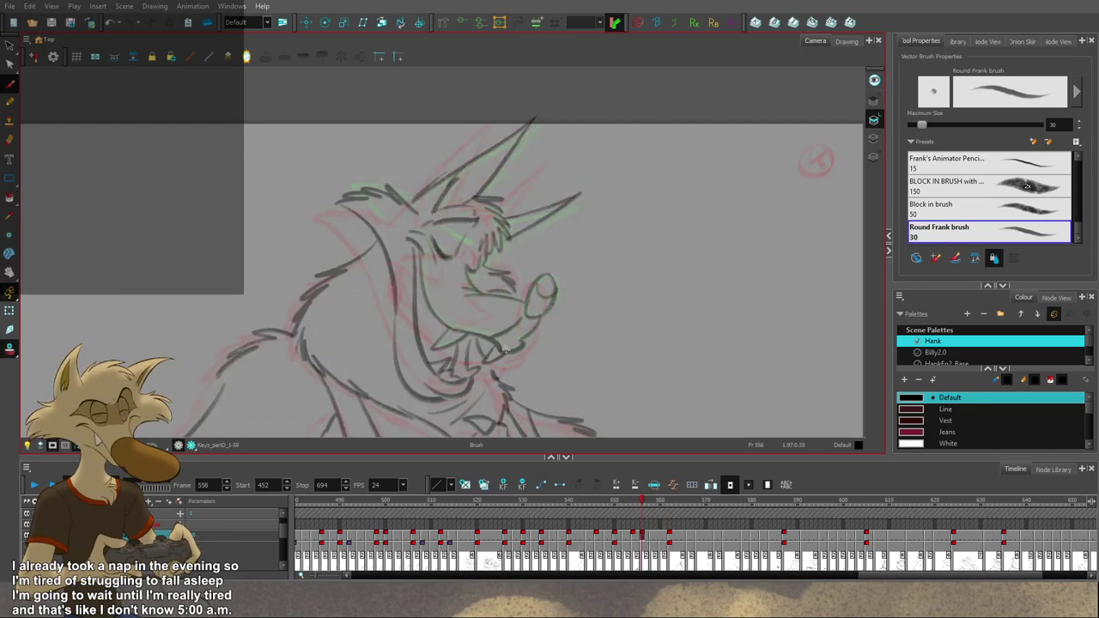
pyautogui.press('g')
pyautogui.press('.')
pyautogui.press(',')
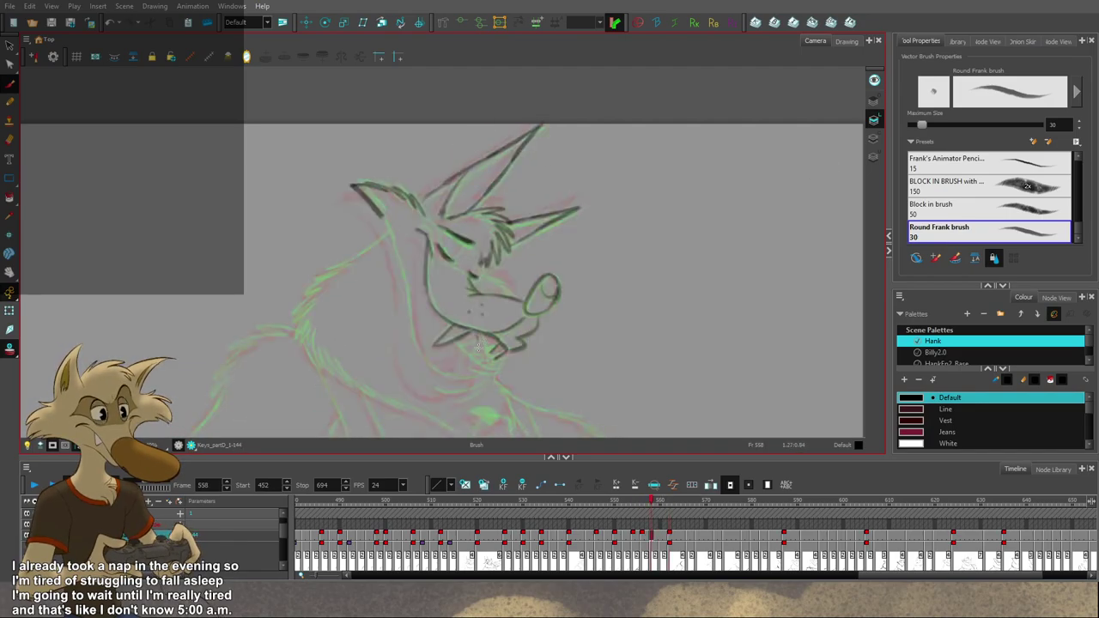
# Step: Play back the animation from frame 548 to review the wolf's head movement
pyautogui.scroll(-4, 517, 341)
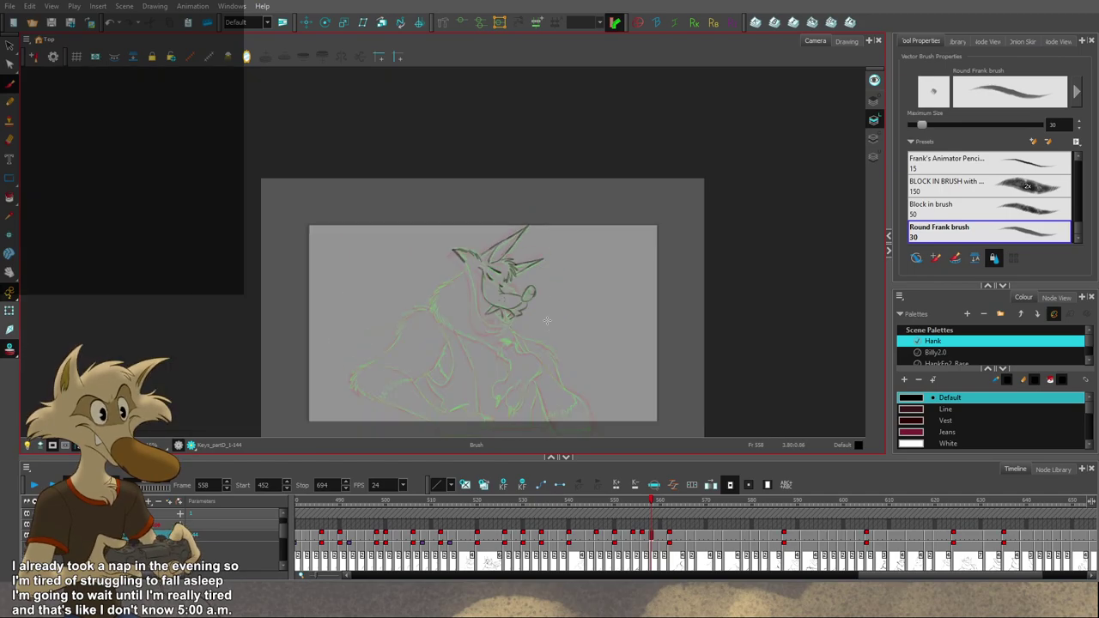
pyautogui.scroll(3, 554, 334)
pyautogui.scroll(-3, 561, 334)
pyautogui.scroll(3, 577, 351)
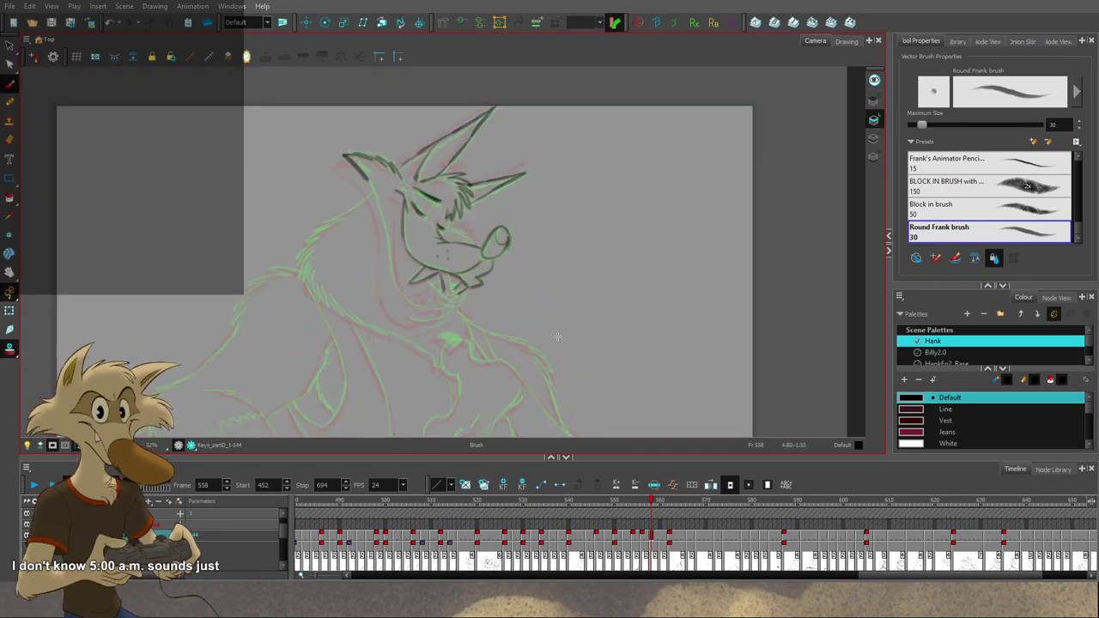
pyautogui.press('f')
pyautogui.press('f')
pyautogui.press('f')
pyautogui.press('f')
pyautogui.press('f')
pyautogui.click(37, 488)
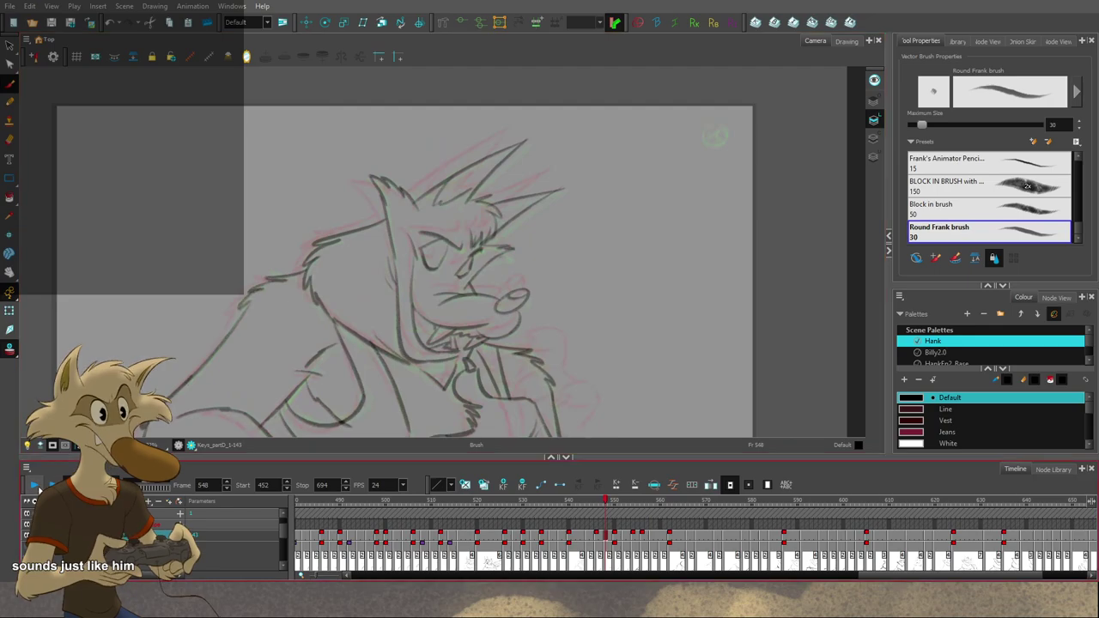
pyautogui.click(34, 486)
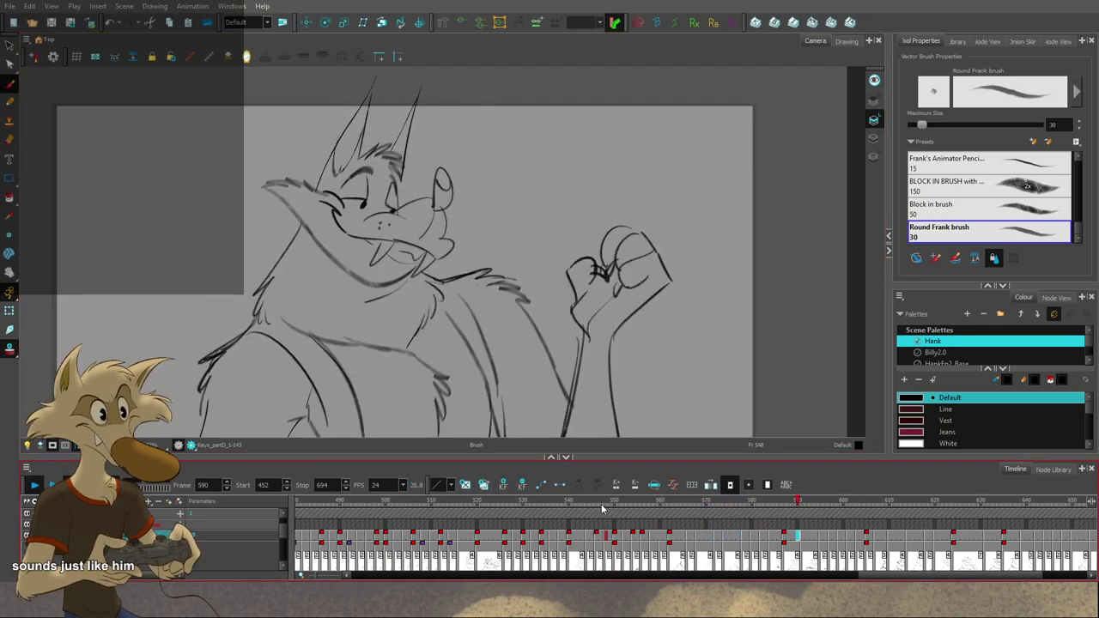
# Step: Step back and forth through the poses between frames 574 and 562 to examine the head's motion
pyautogui.click(677, 505)
pyautogui.press('g')
pyautogui.press('g')
pyautogui.press('g')
pyautogui.press('g')
pyautogui.press('g')
pyautogui.press('g')
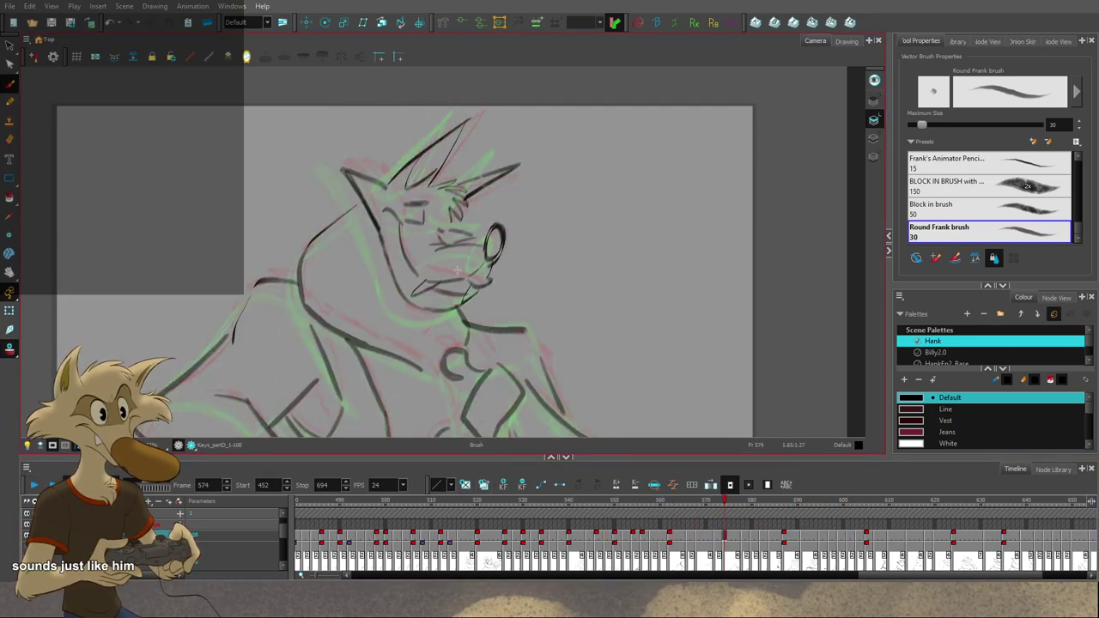
pyautogui.press('f')
pyautogui.press('f')
pyautogui.scroll(2, 469, 275)
pyautogui.press('f')
pyautogui.press('f')
pyautogui.press('f')
pyautogui.press('f')
pyautogui.press('f')
pyautogui.press('g')
pyautogui.press('g')
pyautogui.press('g')
pyautogui.press('g')
pyautogui.press('g')
pyautogui.press('f')
pyautogui.press('f')
pyautogui.press('f')
pyautogui.press('f')
pyautogui.press('f')
pyautogui.press('f')
pyautogui.press('f')
pyautogui.press('f')
pyautogui.press('f')
pyautogui.press('f')
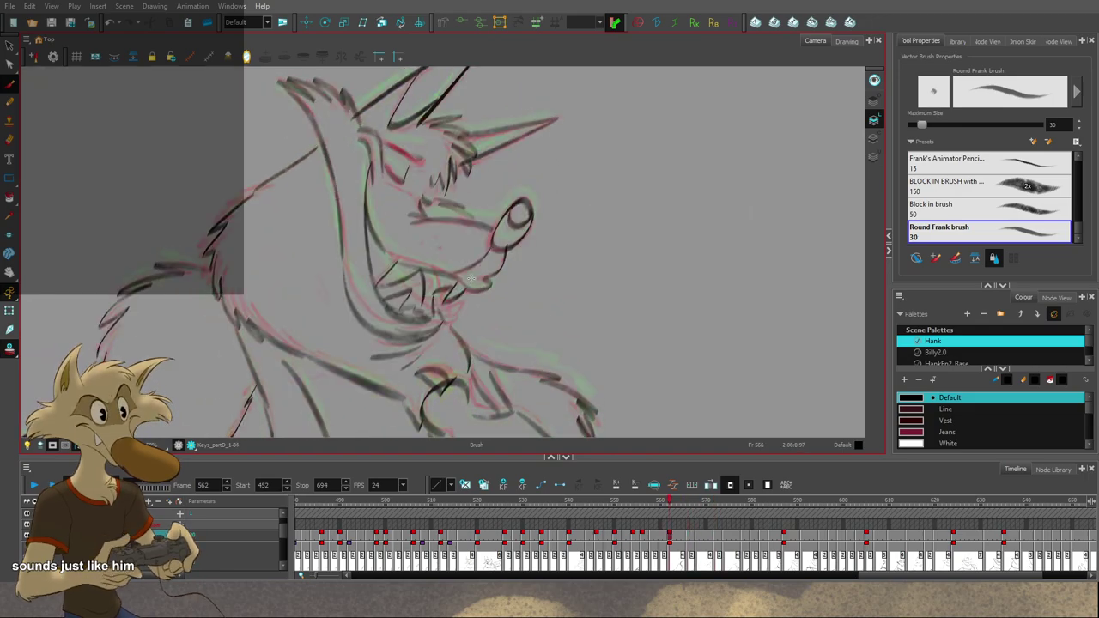
# Step: Compare the muzzle and teeth on frame 562 with the neighbouring drawings
pyautogui.press('.')
pyautogui.press('.')
pyautogui.press('.')
pyautogui.press('.')
pyautogui.press('.')
pyautogui.press('.')
pyautogui.press('.')
pyautogui.press('.')
pyautogui.press('.')
pyautogui.press('.')
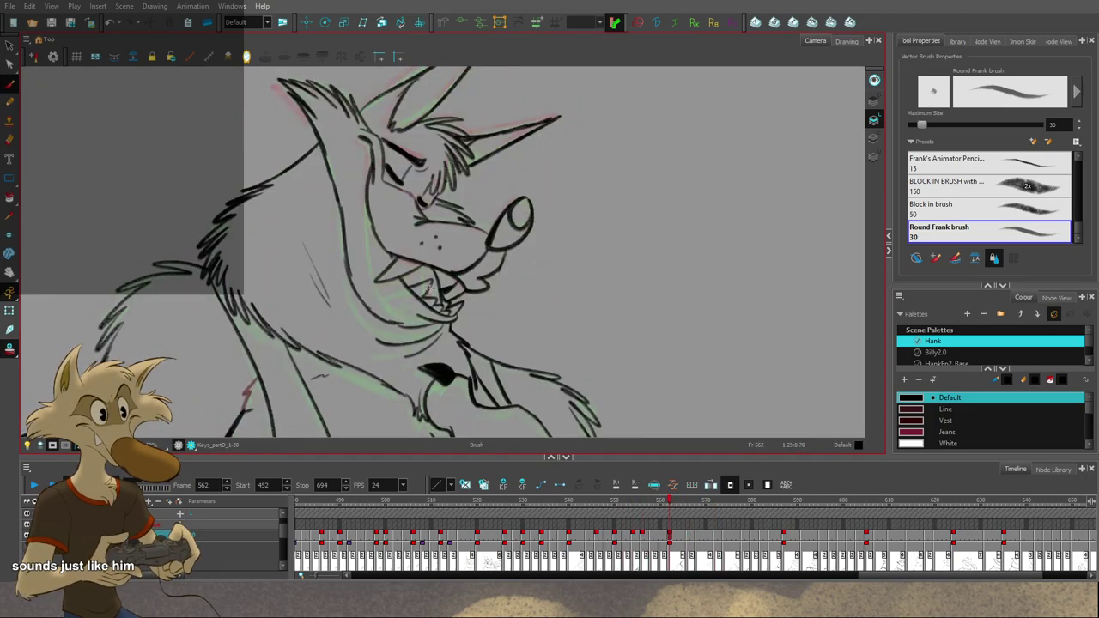
pyautogui.press(',')
pyautogui.press(',')
pyautogui.press(',')
pyautogui.press(',')
pyautogui.press('g')
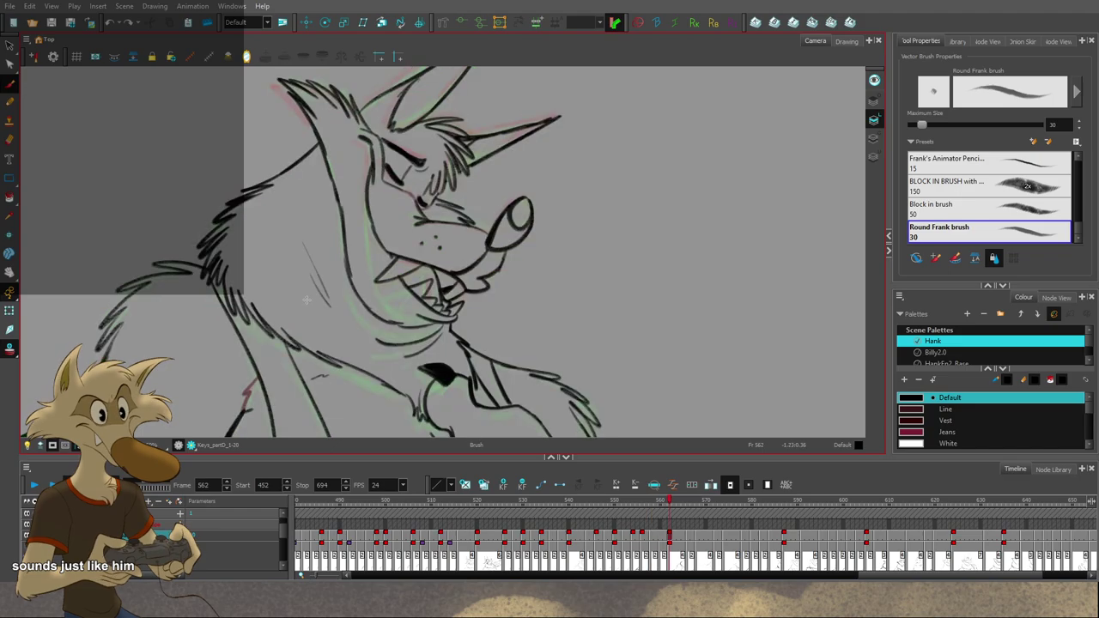
# Step: Sketch the pointed teeth behind the large fang on frame 558, checking them against the adjacent drawings
pyautogui.press('f')
pyautogui.press('f')
pyautogui.press('g')
pyautogui.press('g')
pyautogui.press('f')
pyautogui.moveTo(417, 302); pyautogui.dragTo(423, 294)
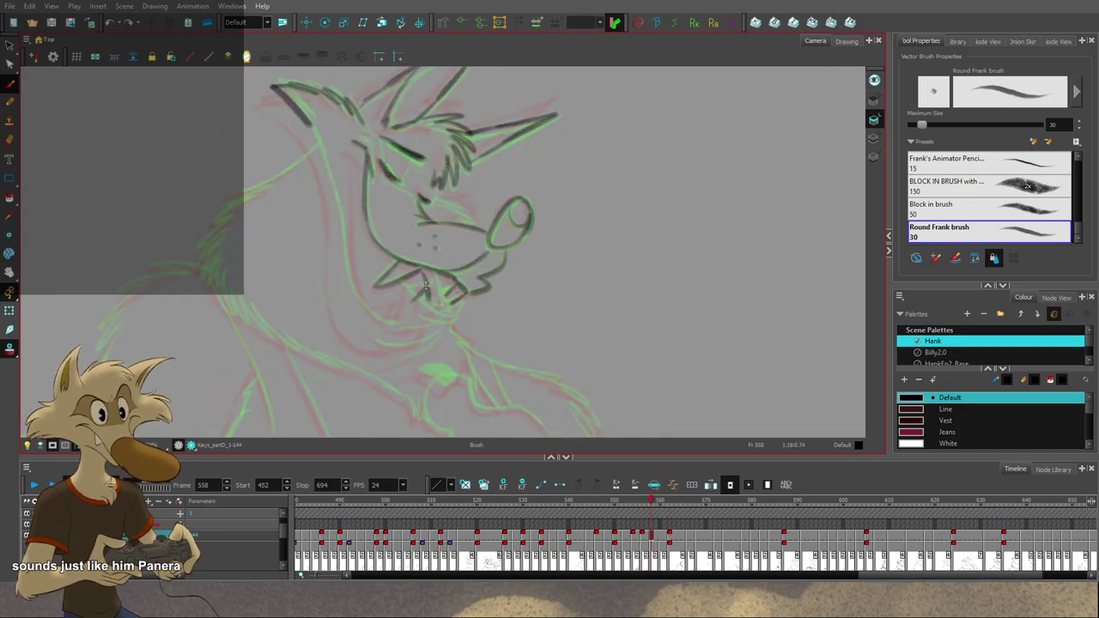
pyautogui.moveTo(426, 285); pyautogui.dragTo(413, 308)
pyautogui.press('f')
pyautogui.press('g')
pyautogui.press('g')
pyautogui.press('f')
pyautogui.press('f')
pyautogui.press('g')
pyautogui.press('g')
pyautogui.press('f')
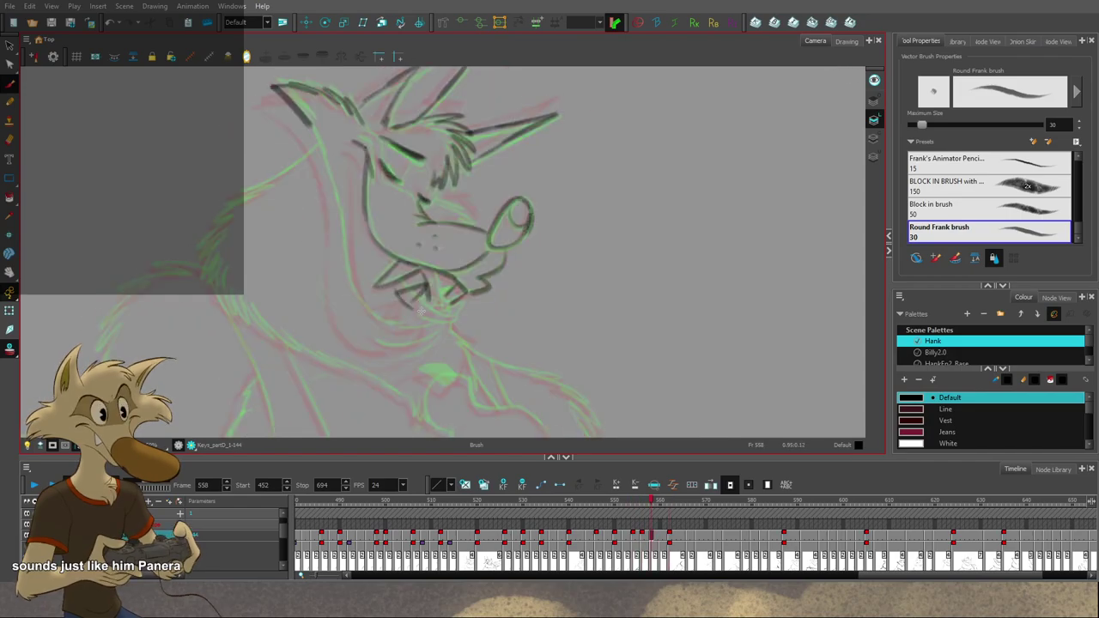
# Step: Draw the lower jaw line and its front lip beneath the teeth on frame 558, matching the 562 pose
pyautogui.press('.')
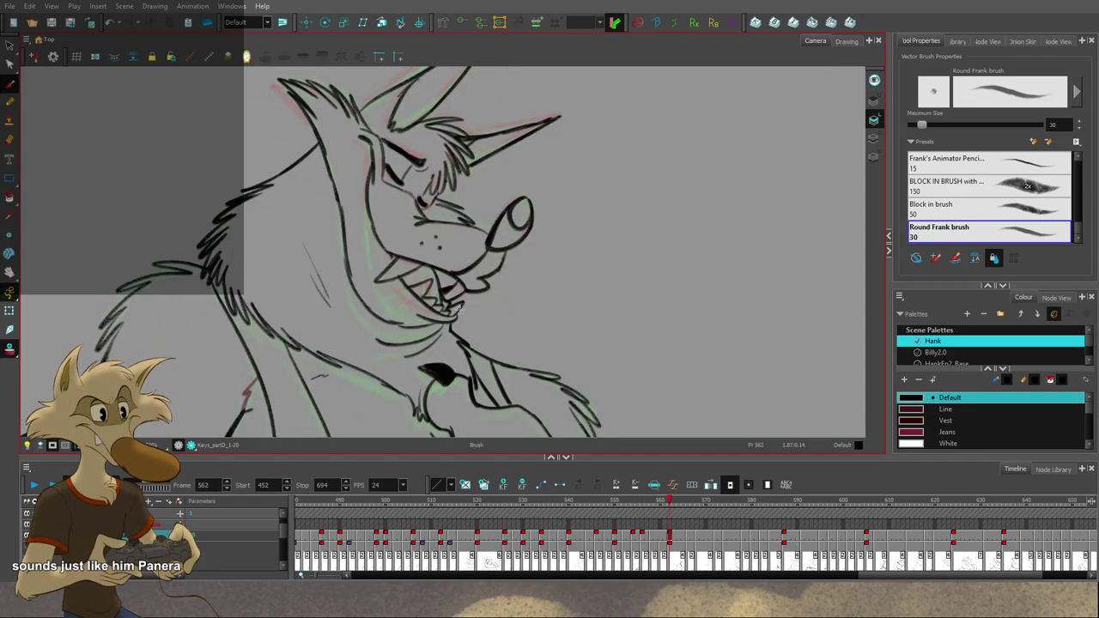
pyautogui.press('.')
pyautogui.press(',')
pyautogui.press(',')
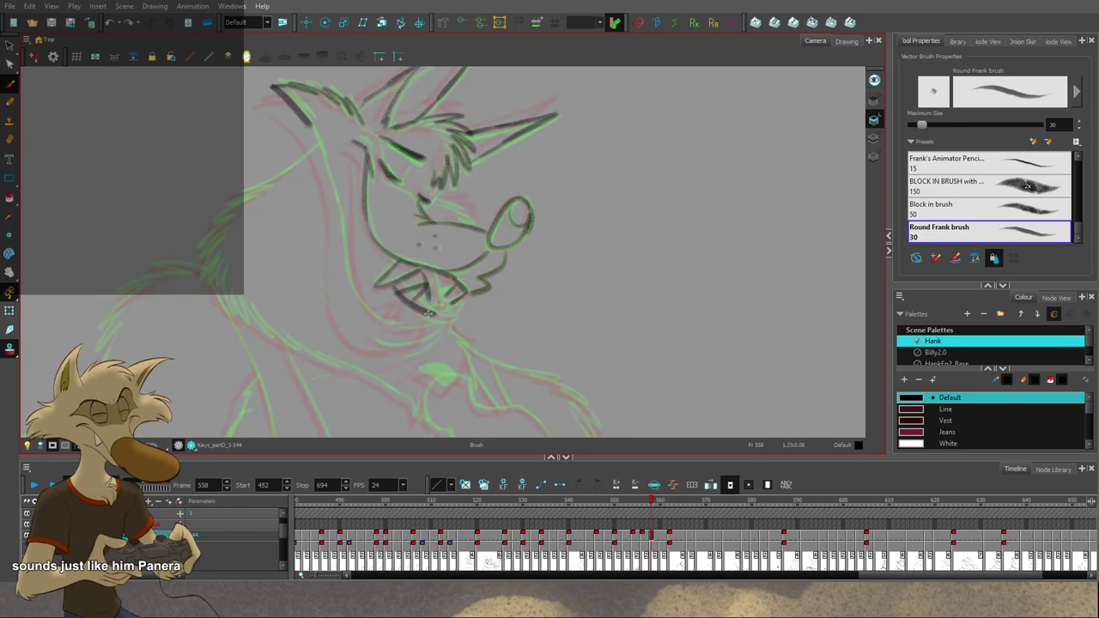
pyautogui.press('.')
pyautogui.press(',')
pyautogui.press('.')
pyautogui.press(',')
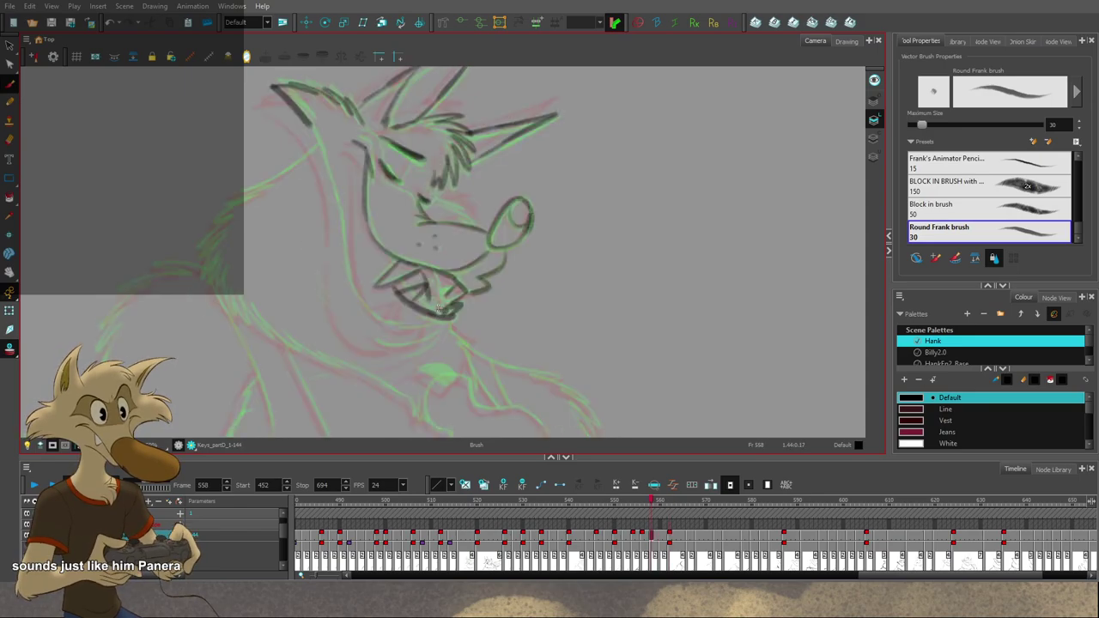
# Step: Add the remaining small tooth strokes inside the mouth on frame 558
pyautogui.press('.')
pyautogui.press(',')
pyautogui.press('.')
pyautogui.press(',')
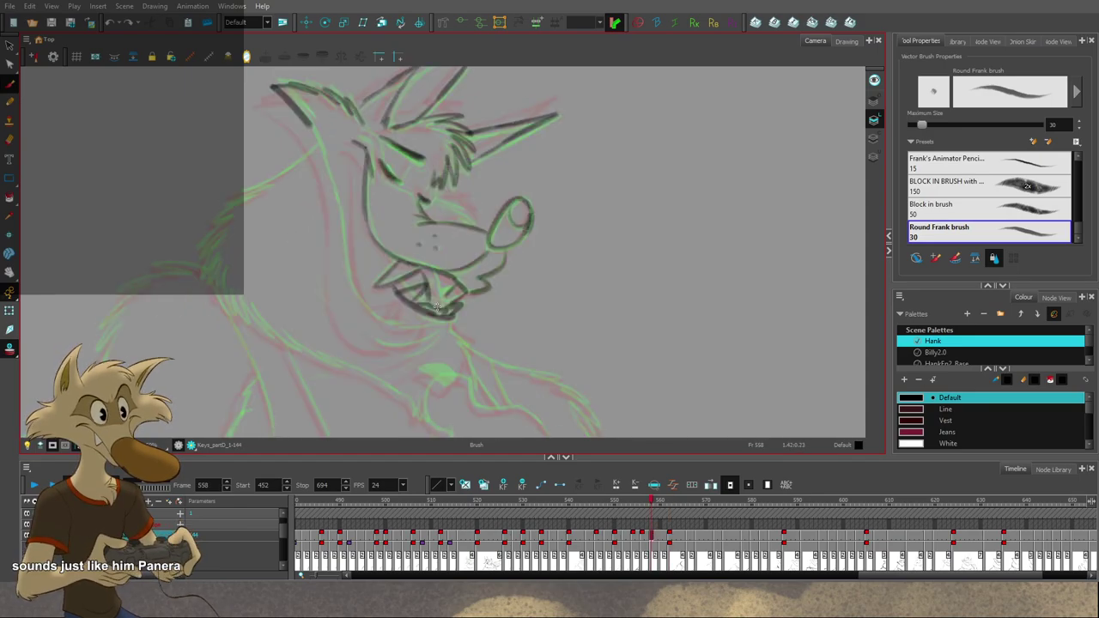
pyautogui.press('.')
pyautogui.press(',')
# Step: Draw the long cheek line from the back ear down past the mouth on frame 558, undoing the strokes that miss
pyautogui.moveTo(301, 121)
pyautogui.mouseDown()
pyautogui.moveTo(321, 148)
pyautogui.moveTo(344, 261)
pyautogui.mouseUp()
pyautogui.hotkey('ctrl', 'z')
pyautogui.moveTo(328, 176)
pyautogui.mouseDown()
pyautogui.moveTo(343, 256)
pyautogui.moveTo(376, 332)
pyautogui.mouseUp()
pyautogui.press('.')
pyautogui.press(',')
pyautogui.hotkey('ctrl', 'z')
# Step: Draw the curve of the cheek line under the lower jaw on frame 558, retrying it until it fits
pyautogui.moveTo(342, 261)
pyautogui.mouseDown()
pyautogui.moveTo(360, 318)
pyautogui.moveTo(378, 332)
pyautogui.moveTo(434, 326)
pyautogui.mouseUp()
pyautogui.hotkey('ctrl', 'z')
pyautogui.hotkey('ctrl', 'z')
pyautogui.press('.')
pyautogui.press(',')
pyautogui.hotkey('ctrl', 'z')
pyautogui.press('.')
pyautogui.press(',')
pyautogui.hotkey('ctrl', 'z')
# Step: Draw the top of the neck running back from the cheek line on frame 558, retrying the stroke
pyautogui.press('g')
pyautogui.press('f')
pyautogui.press('g')
pyautogui.press('f')
pyautogui.moveTo(316, 151); pyautogui.dragTo(261, 186)
pyautogui.hotkey('ctrl', 'z')
pyautogui.hotkey('ctrl', 'z')
# Step: Sketch the furry back of the neck down to the shoulder on frame 558
pyautogui.press('g')
pyautogui.moveTo(309, 154)
pyautogui.mouseDown()
pyautogui.moveTo(234, 196)
pyautogui.moveTo(202, 242)
pyautogui.moveTo(201, 270)
pyautogui.moveTo(218, 297)
pyautogui.moveTo(260, 329)
pyautogui.mouseUp()
pyautogui.press('f')
pyautogui.hotkey('ctrl', 'z')
pyautogui.press('.')
pyautogui.press(',')
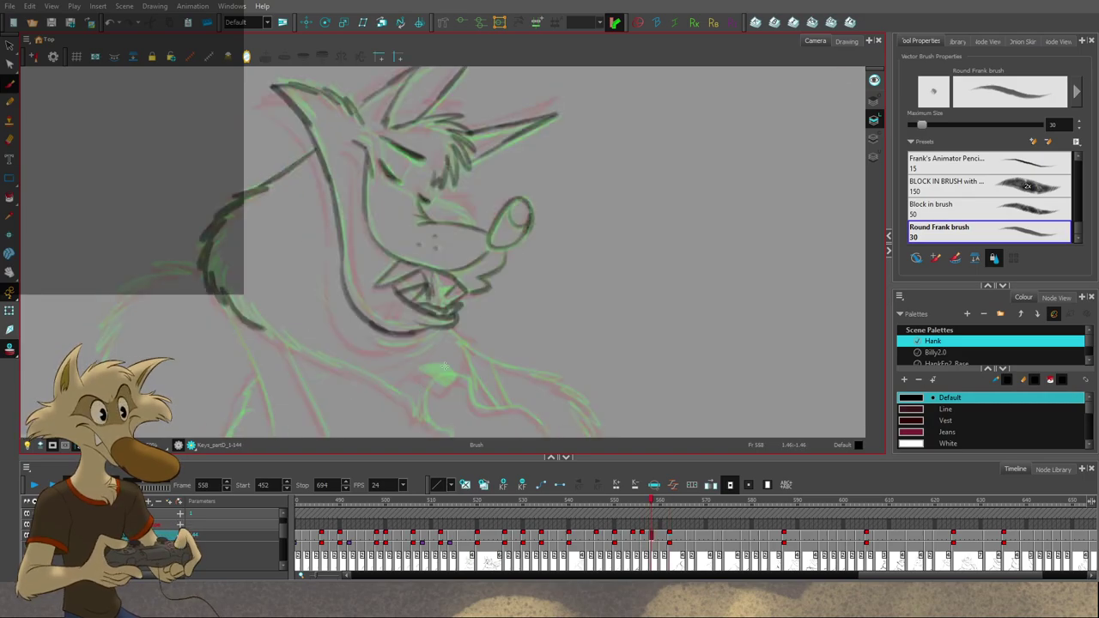
# Step: Draw the curved neck fold beneath the lower jaw on frame 558
pyautogui.press('.')
pyautogui.press(',')
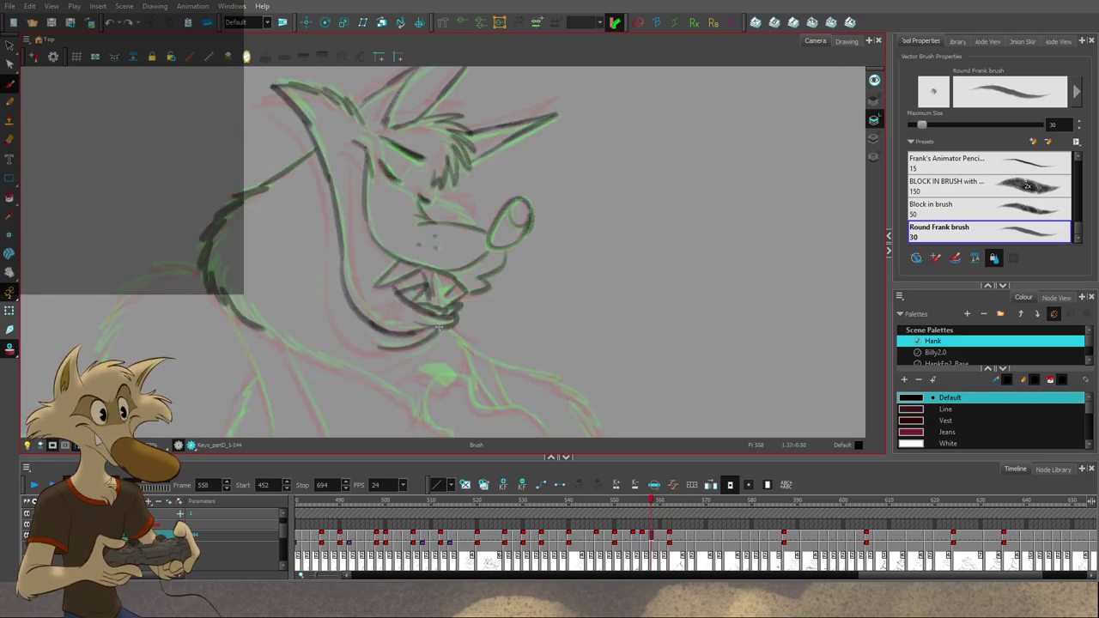
pyautogui.press('.')
pyautogui.press(',')
# Step: Draw the furry front edge of the neck and the line running forward from it on frame 558
pyautogui.moveTo(442, 327)
pyautogui.mouseDown()
pyautogui.moveTo(467, 347)
pyautogui.moveTo(473, 380)
pyautogui.moveTo(417, 370)
pyautogui.moveTo(452, 376)
pyautogui.moveTo(479, 405)
pyautogui.moveTo(530, 352)
pyautogui.mouseUp()
pyautogui.press('.')
pyautogui.press(',')
pyautogui.press('.')
pyautogui.press(',')
# Step: Draw the clawed fingertip, the hand outline below the neck and the adjoining arm edge on frame 558, retrying the first strokes
pyautogui.moveTo(434, 358)
pyautogui.mouseDown()
pyautogui.moveTo(451, 383)
pyautogui.moveTo(432, 382)
pyautogui.moveTo(463, 401)
pyautogui.moveTo(445, 402)
pyautogui.moveTo(501, 359)
pyautogui.moveTo(459, 383)
pyautogui.mouseUp()
pyautogui.hotkey('ctrl', 'z')
pyautogui.hotkey('ctrl', 'z')
pyautogui.moveTo(462, 344); pyautogui.dragTo(446, 404)
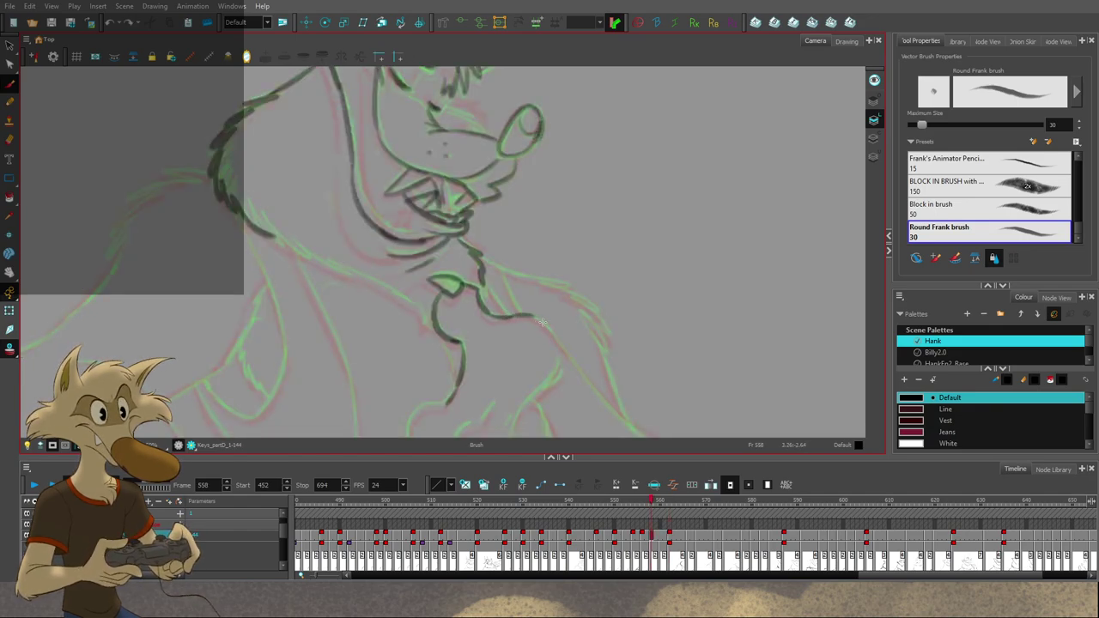
pyautogui.moveTo(527, 315)
pyautogui.mouseDown()
pyautogui.moveTo(555, 337)
pyautogui.moveTo(572, 309)
pyautogui.moveTo(564, 332)
pyautogui.mouseUp()
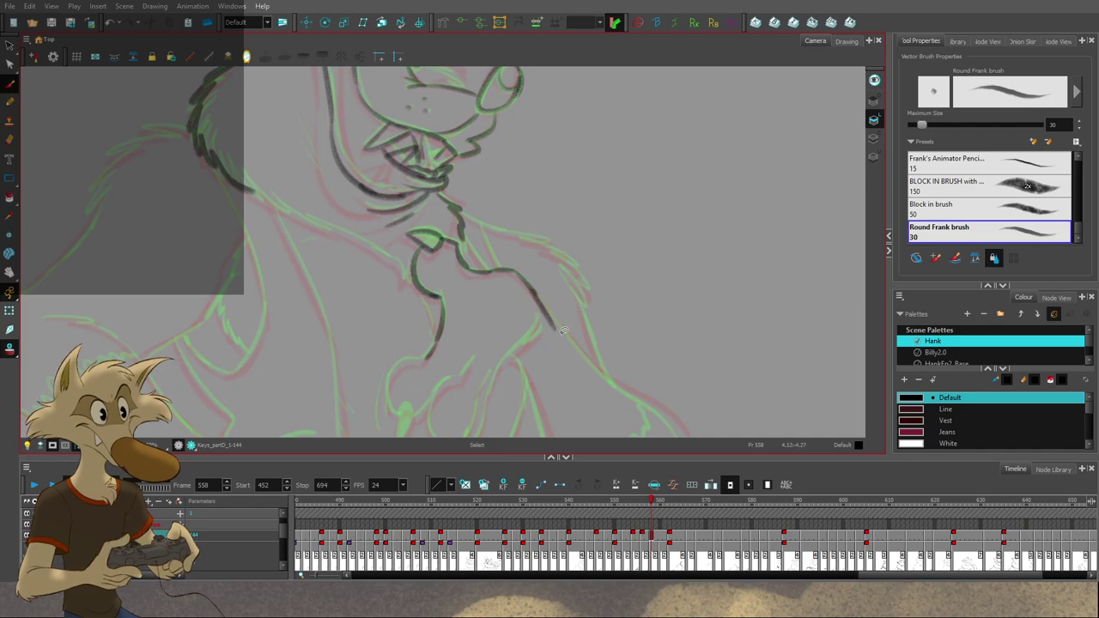
pyautogui.moveTo(614, 374); pyautogui.dragTo(647, 361)
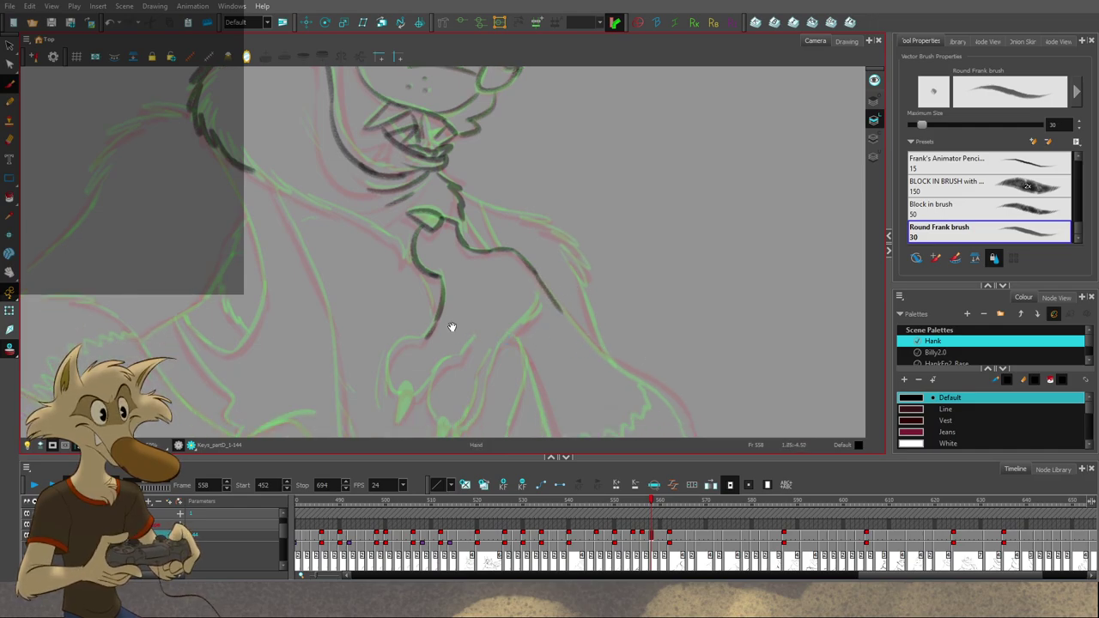
# Step: Sketch the furry shoulder curve behind the neck on frame 558, checking neighbouring drawings and retrying strokes
pyautogui.moveTo(387, 309); pyautogui.dragTo(568, 377)
pyautogui.press('g')
pyautogui.press('f')
pyautogui.moveTo(375, 181)
pyautogui.mouseDown()
pyautogui.moveTo(318, 179)
pyautogui.moveTo(328, 186)
pyautogui.moveTo(290, 208)
pyautogui.moveTo(327, 202)
pyautogui.moveTo(274, 243)
pyautogui.moveTo(249, 308)
pyautogui.moveTo(305, 285)
pyautogui.mouseUp()
pyautogui.hotkey('ctrl', 'z')
pyautogui.hotkey('ctrl', 'z')
pyautogui.hotkey('ctrl', 'z')
pyautogui.hotkey('ctrl', 'z')
pyautogui.hotkey('ctrl', 'z')
# Step: Draw the outer edge of the rear upper arm from the shoulder fur down toward the elbow on frame 558
pyautogui.moveTo(306, 238)
pyautogui.mouseDown()
pyautogui.moveTo(248, 304)
pyautogui.moveTo(276, 287)
pyautogui.moveTo(280, 279)
pyautogui.moveTo(216, 333)
pyautogui.mouseUp()
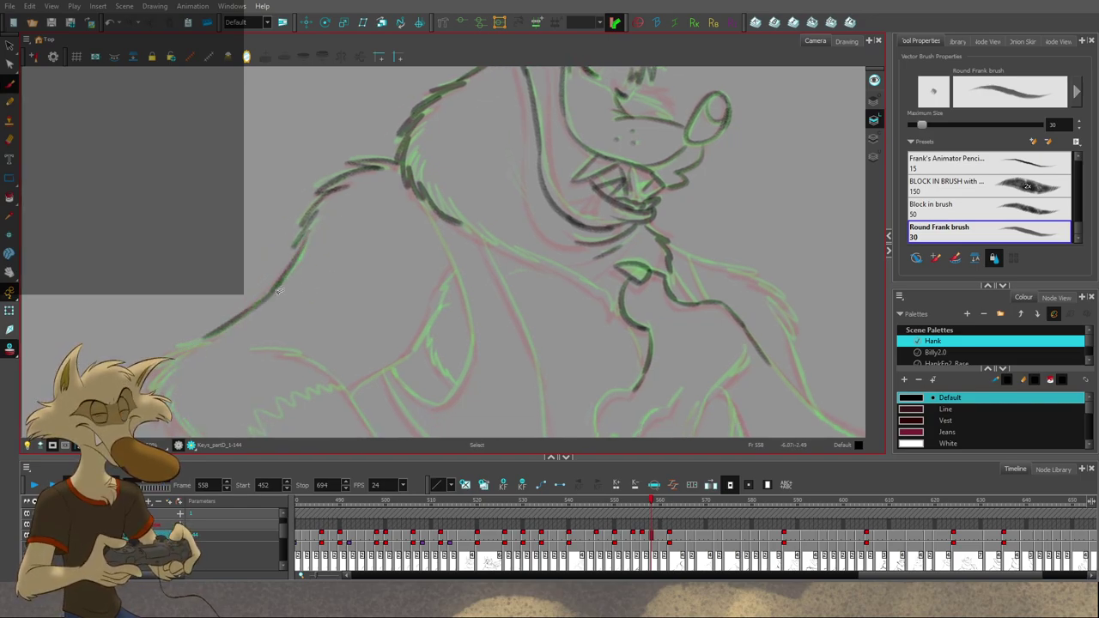
pyautogui.hotkey('ctrl', 'z')
pyautogui.moveTo(278, 287); pyautogui.dragTo(223, 328)
pyautogui.hotkey('ctrl', 'z')
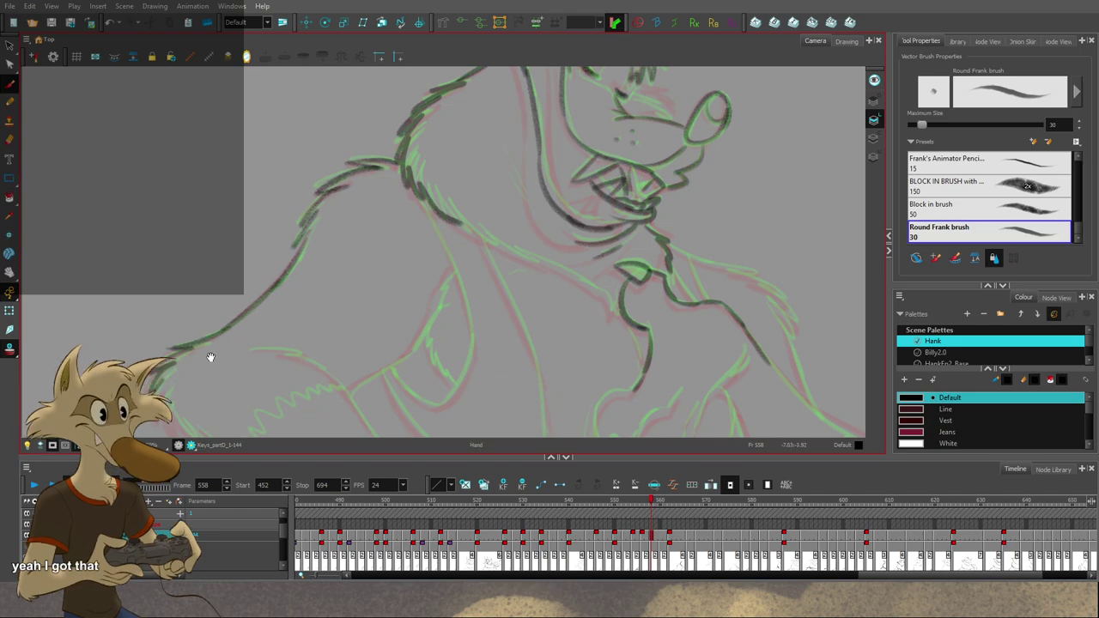
# Step: Add the fur tufts around the rear elbow on frame 558, flipping through neighbouring frames to compare
pyautogui.moveTo(210, 356); pyautogui.dragTo(217, 325)
pyautogui.moveTo(376, 363)
pyautogui.mouseDown()
pyautogui.moveTo(381, 342)
pyautogui.moveTo(364, 339)
pyautogui.mouseUp()
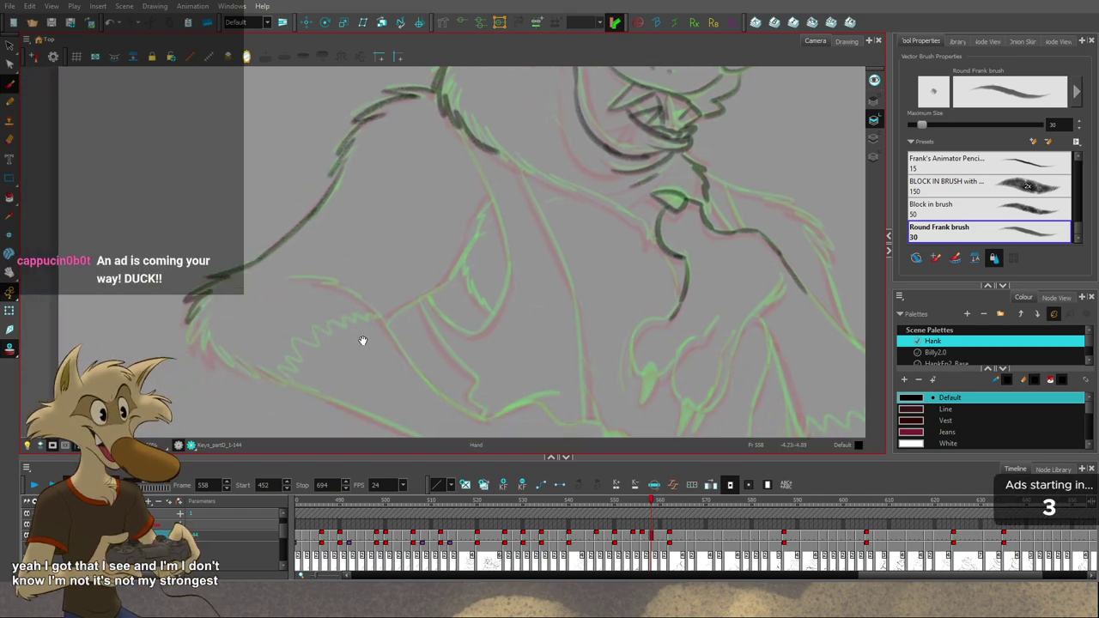
pyautogui.press('g')
pyautogui.press('f')
pyautogui.press('f')
pyautogui.press('.')
pyautogui.press('.')
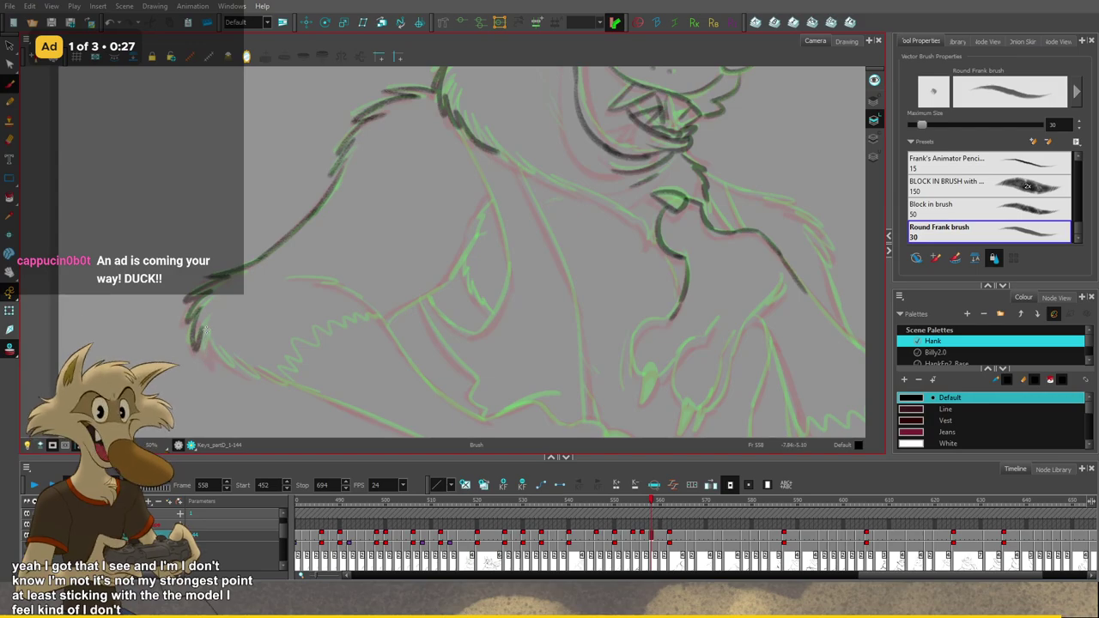
pyautogui.press('.')
pyautogui.press('.')
pyautogui.press('.')
pyautogui.press('.')
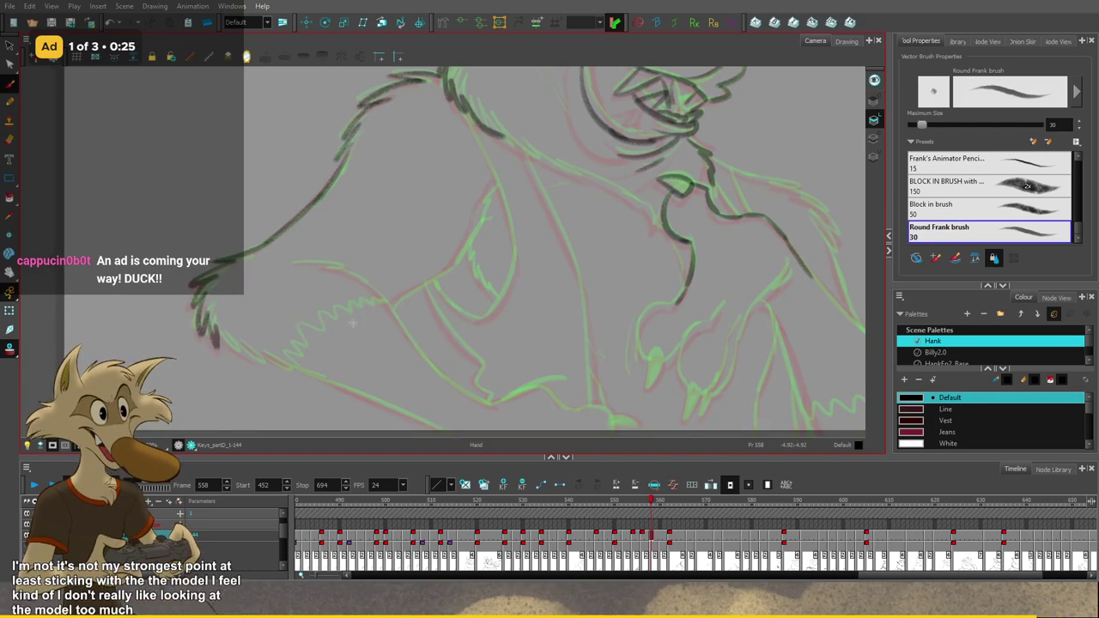
pyautogui.press(',')
pyautogui.press(',')
pyautogui.press(',')
pyautogui.press(',')
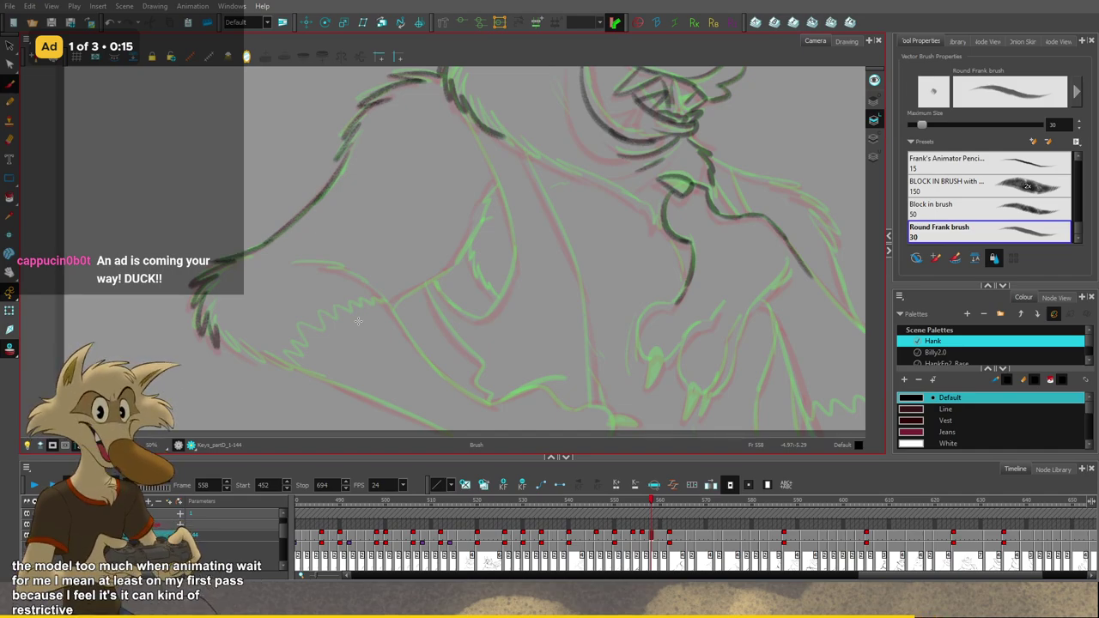
# Step: Draw the furry underside of the rear elbow and the lower forearm edge on frame 558, retrying strokes
pyautogui.hotkey('ctrl', 'z')
pyautogui.moveTo(220, 334)
pyautogui.mouseDown()
pyautogui.moveTo(252, 358)
pyautogui.moveTo(348, 391)
pyautogui.mouseUp()
pyautogui.hotkey('ctrl', 'z')
pyautogui.hotkey('ctrl', 'z')
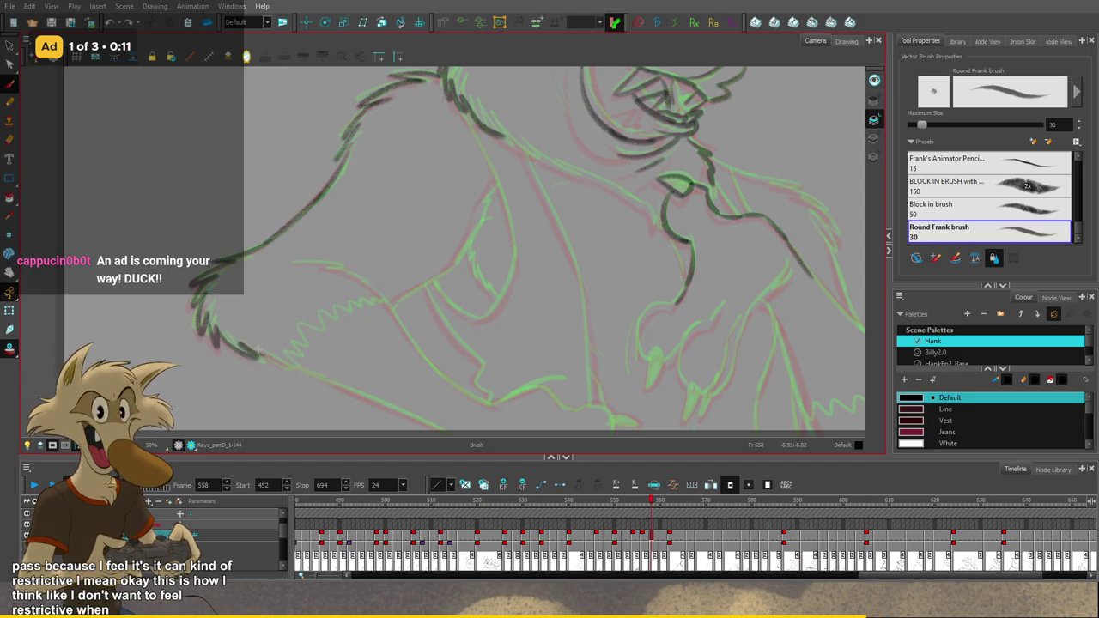
pyautogui.press('space')
pyautogui.moveTo(411, 327); pyautogui.dragTo(400, 336)
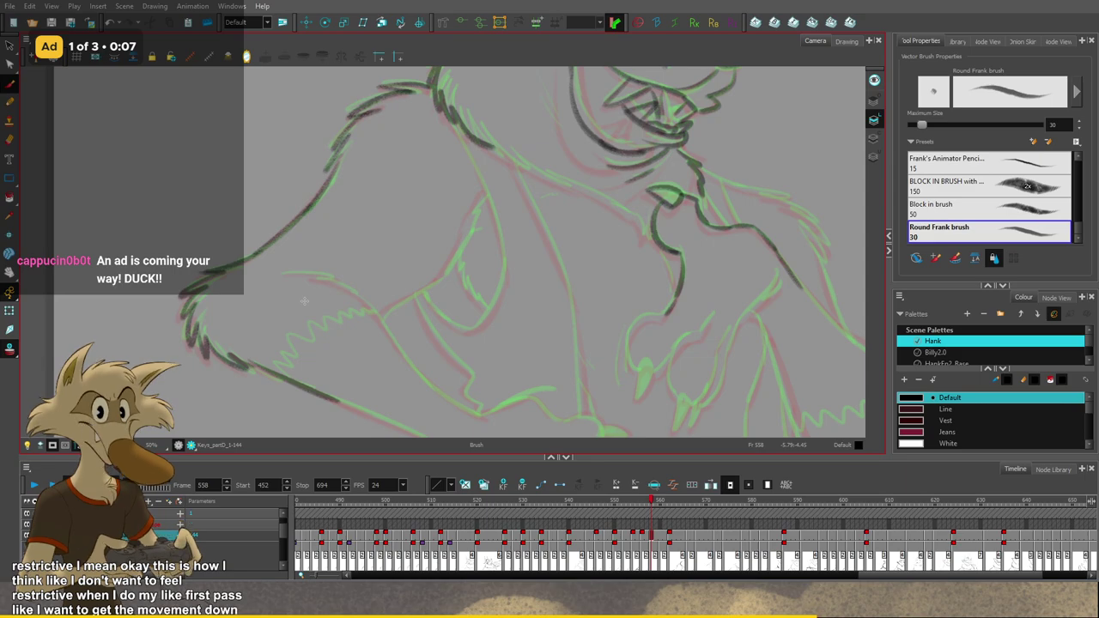
# Step: Switch to the rough-pass drawings on Keys_partD_1 and go back from frame 558 to frame 540 to examine the poses
pyautogui.scroll(-4, 304, 300)
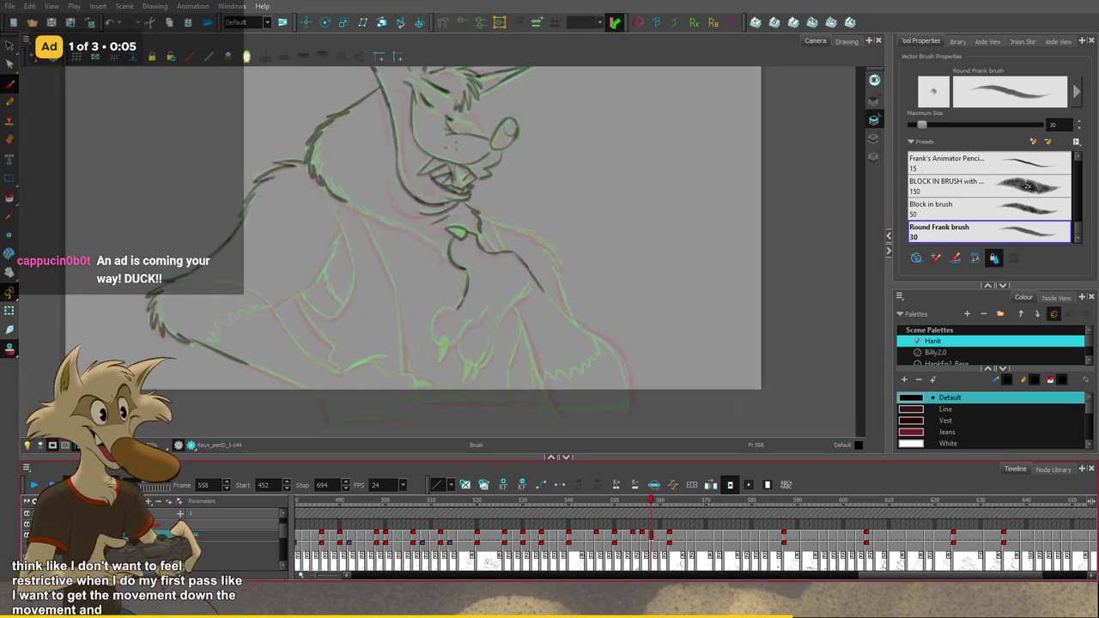
pyautogui.press('d')
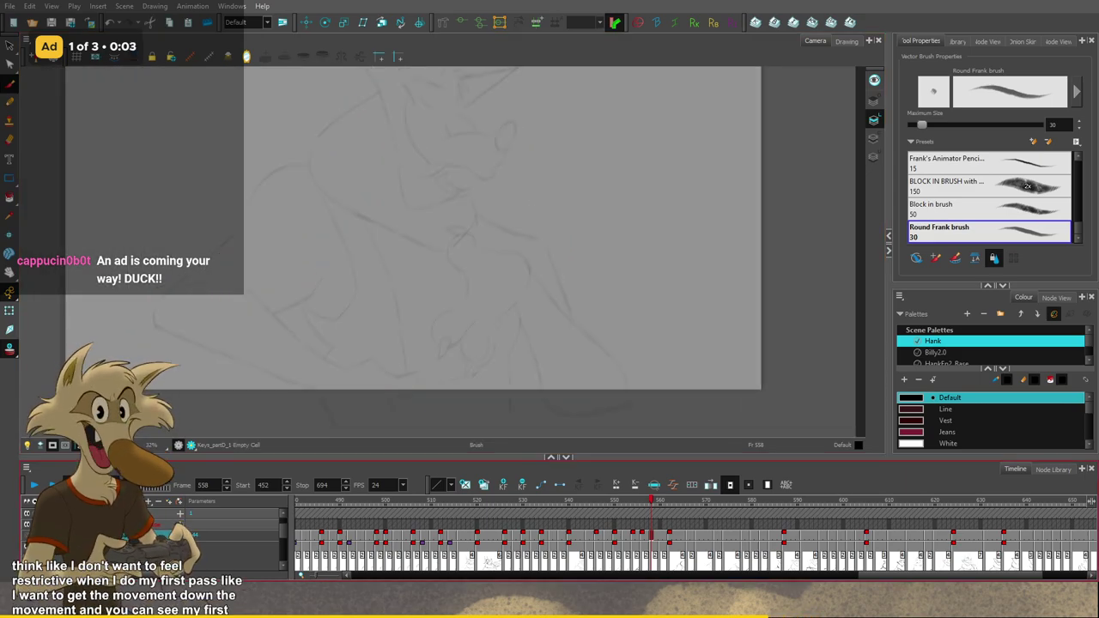
pyautogui.moveTo(397, 257); pyautogui.dragTo(386, 314)
pyautogui.scroll(-1, 386, 314)
pyautogui.scroll(2, 400, 293)
pyautogui.scroll(-1, 441, 241)
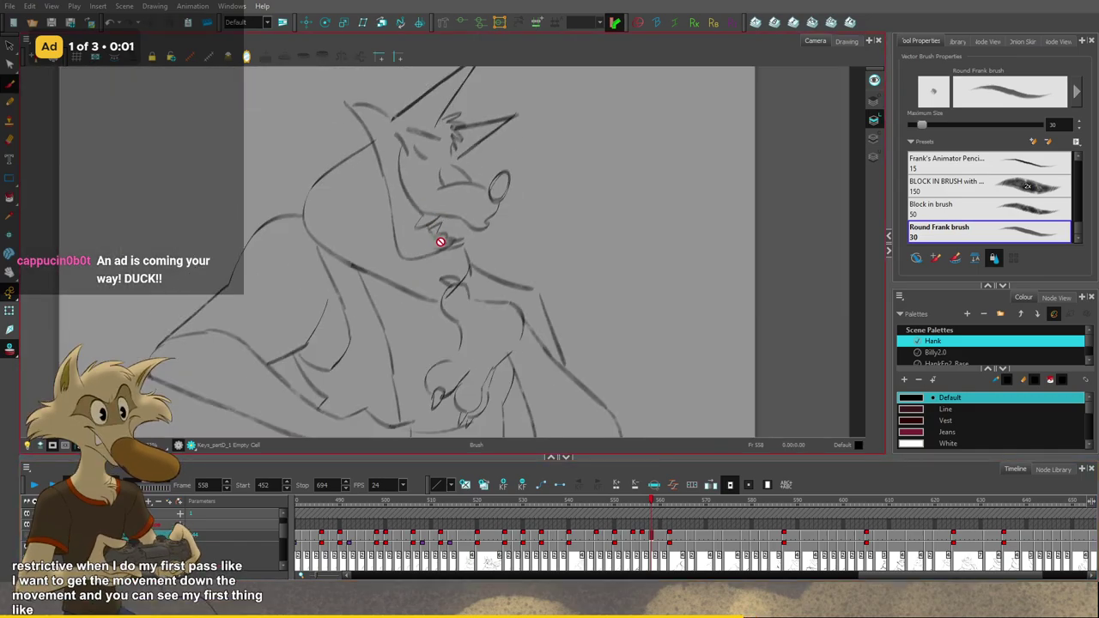
pyautogui.press('f')
pyautogui.press('f')
pyautogui.scroll(-1, 428, 191)
pyautogui.press('f')
pyautogui.press('f')
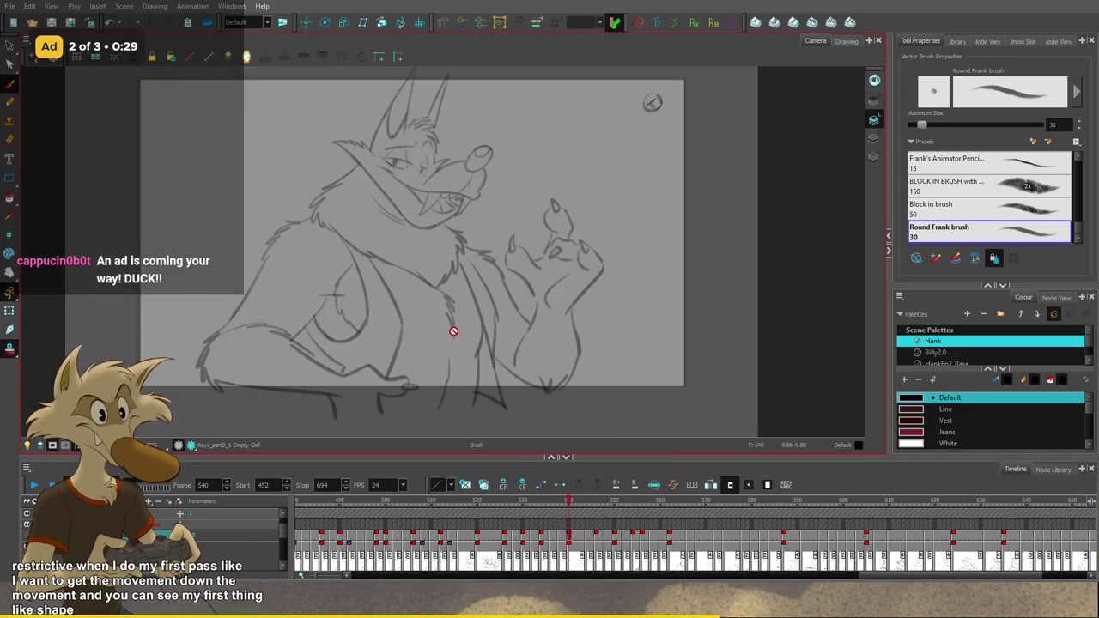
pyautogui.press('f')
pyautogui.press('g')
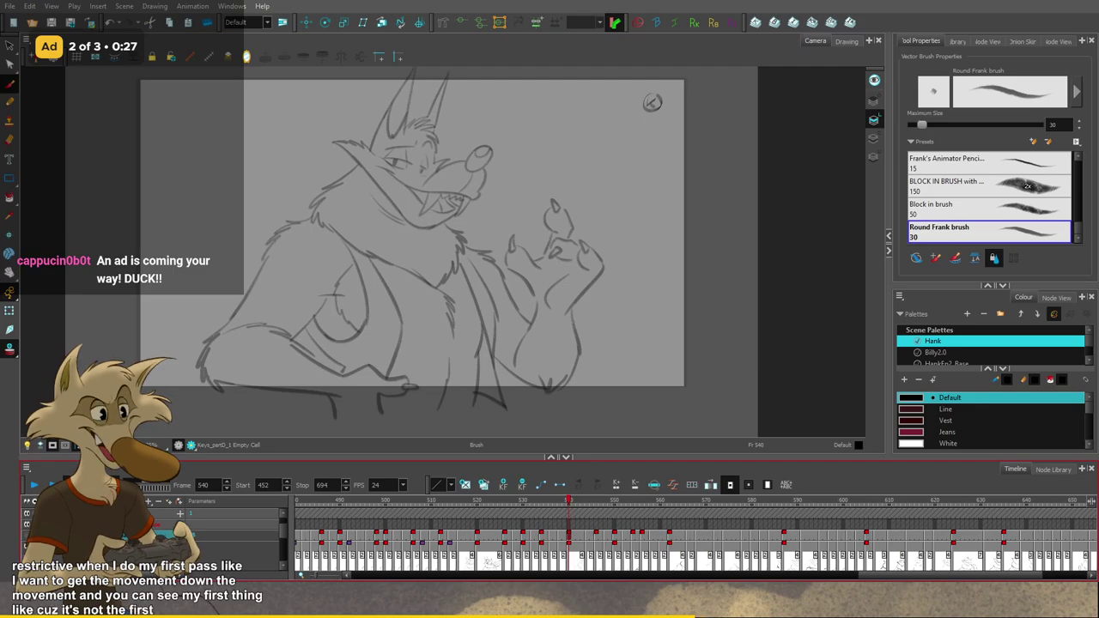
# Step: Step forward through the rough pass from frame 540 to frame 597 and examine the wolf's movement
pyautogui.press('.')
pyautogui.press('.')
pyautogui.press('.')
pyautogui.press('.')
pyautogui.press('.')
pyautogui.press('.')
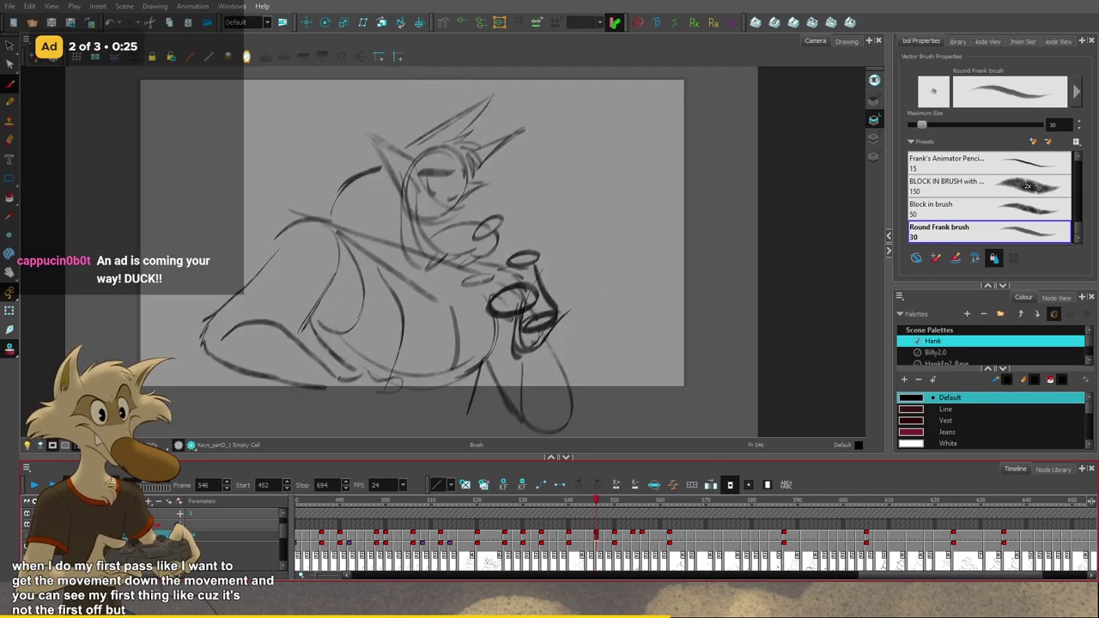
pyautogui.press('.')
pyautogui.press('.')
pyautogui.press('.')
pyautogui.press('.')
pyautogui.press('.')
pyautogui.press('.')
pyautogui.press('.')
pyautogui.press('.')
pyautogui.press('.')
pyautogui.press('.')
pyautogui.press('.')
pyautogui.press('.')
pyautogui.press('.')
pyautogui.press('.')
pyautogui.press('.')
pyautogui.press('.')
pyautogui.press('.')
pyautogui.press('.')
pyautogui.press('.')
pyautogui.press('.')
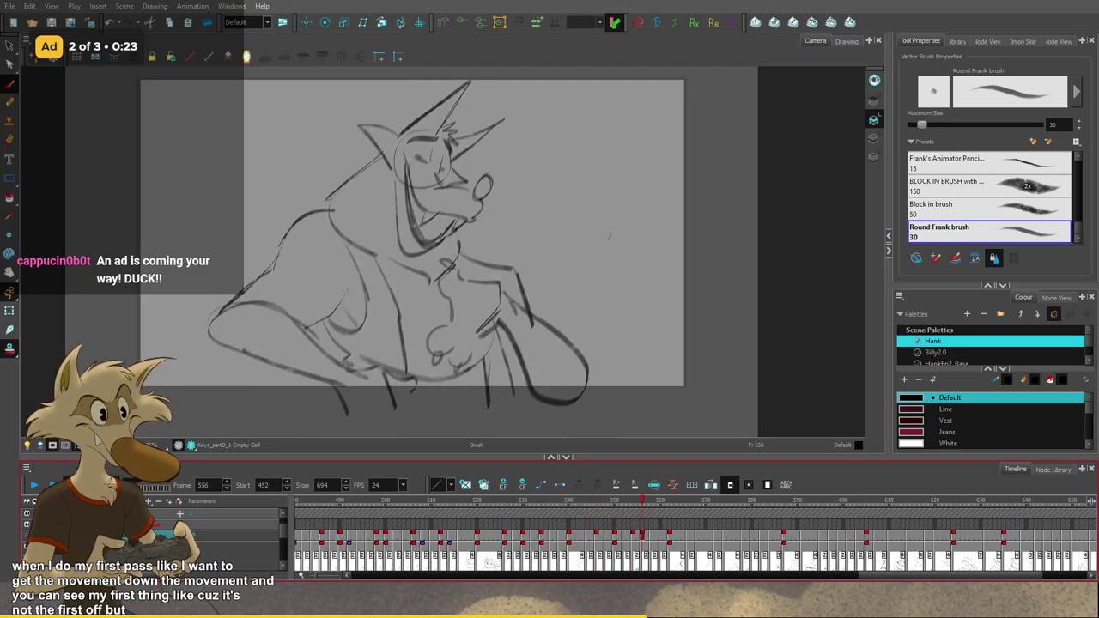
pyautogui.press('.')
pyautogui.press('.')
pyautogui.press('.')
pyautogui.press('.')
pyautogui.press('.')
pyautogui.press('.')
pyautogui.press('.')
pyautogui.press('.')
pyautogui.press('.')
pyautogui.press('.')
pyautogui.press('.')
pyautogui.press('.')
pyautogui.press('.')
pyautogui.press('.')
pyautogui.press('.')
pyautogui.press('.')
pyautogui.press('.')
pyautogui.press('.')
pyautogui.press('.')
pyautogui.press('.')
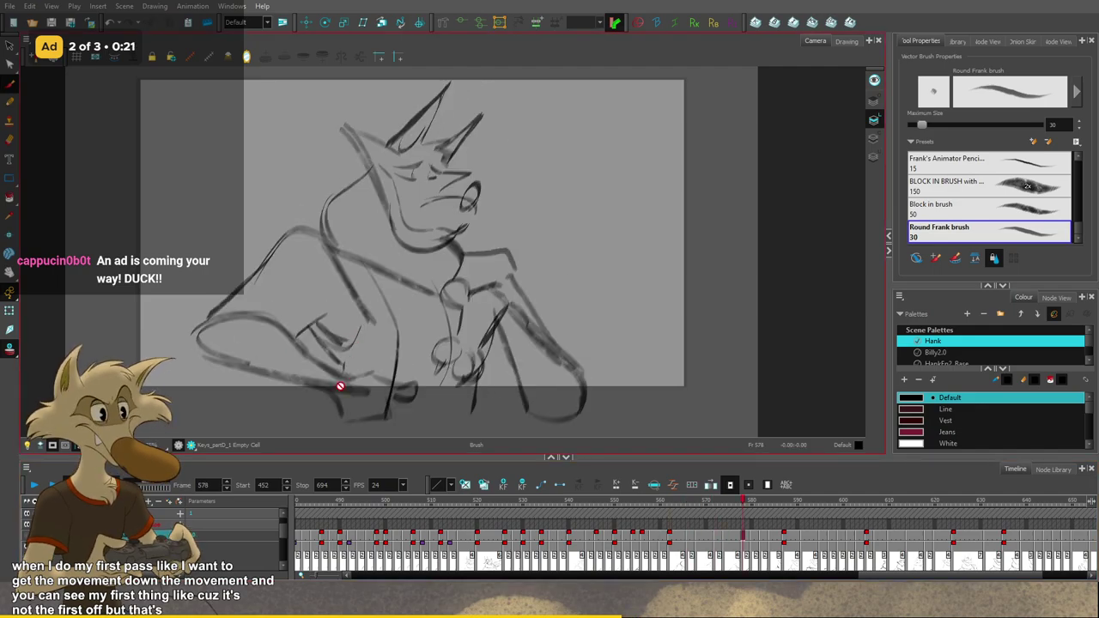
pyautogui.press('.')
pyautogui.press('.')
pyautogui.press('.')
pyautogui.press('.')
pyautogui.press('.')
pyautogui.press('.')
pyautogui.press('.')
pyautogui.press('.')
pyautogui.press('.')
pyautogui.press('.')
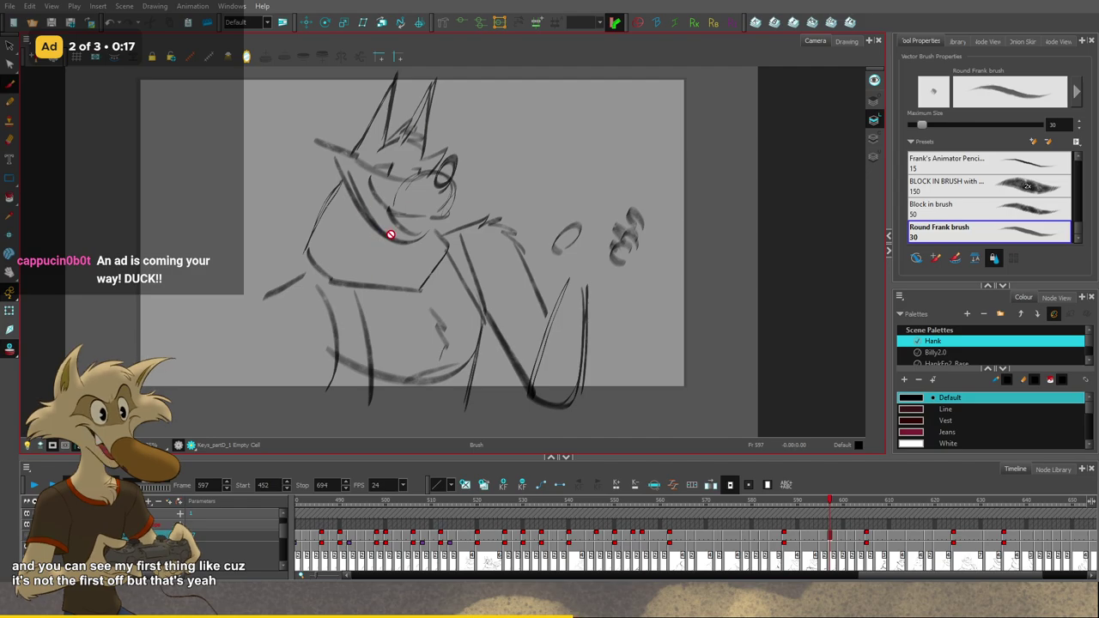
pyautogui.scroll(-1, 546, 296)
pyautogui.scroll(1, 458, 278)
pyautogui.scroll(1, 427, 294)
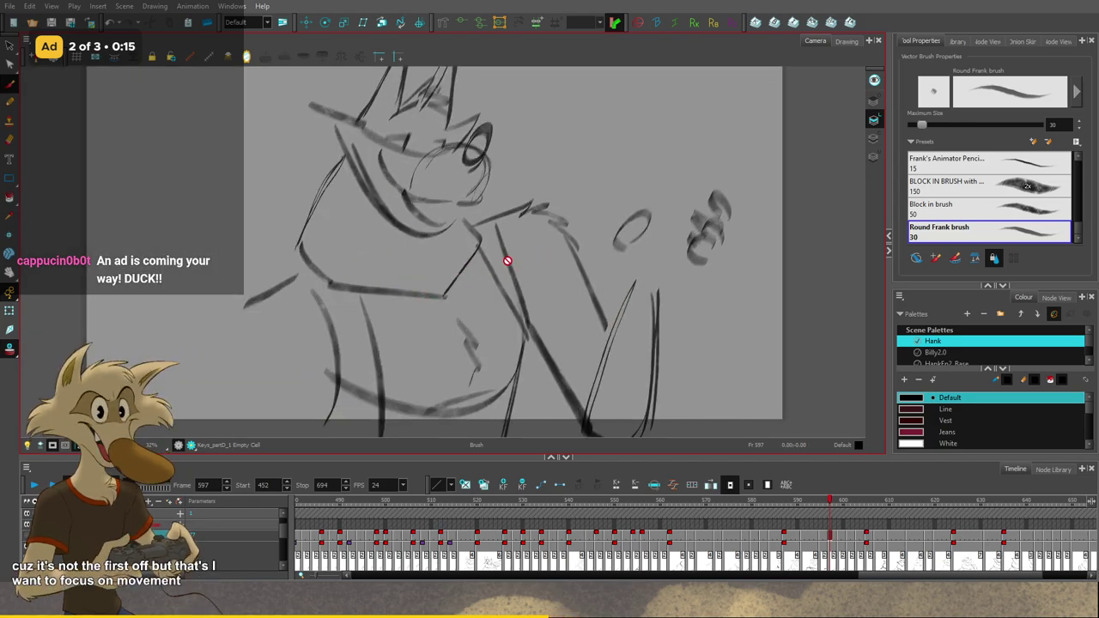
pyautogui.scroll(-1, 517, 282)
pyautogui.scroll(1, 427, 307)
pyautogui.scroll(-2, 447, 324)
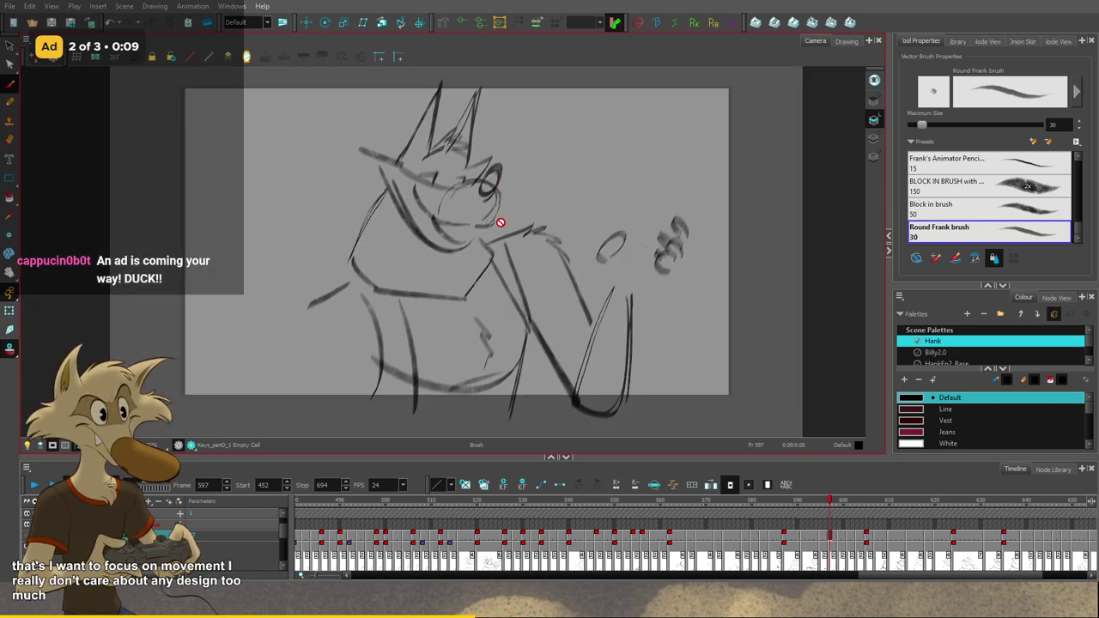
# Step: Jump ahead through the rough drawings from frame 597 to frame 624, examining the key poses
pyautogui.press('g')
pyautogui.press('g')
pyautogui.press('g')
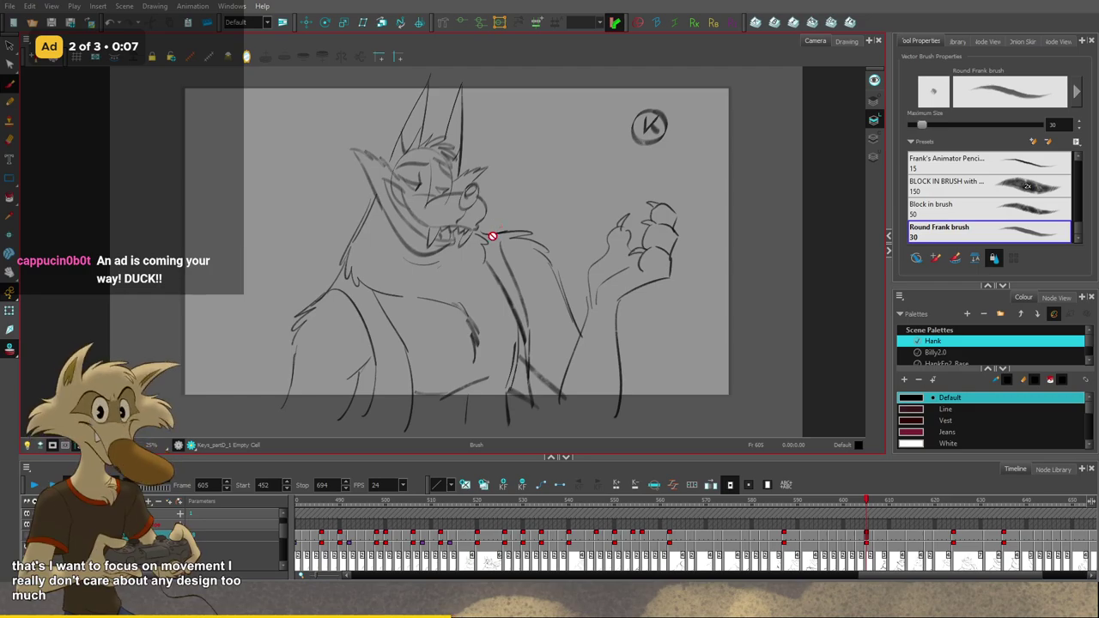
pyautogui.press('g')
pyautogui.press('g')
pyautogui.press('g')
pyautogui.press('g')
pyautogui.press('g')
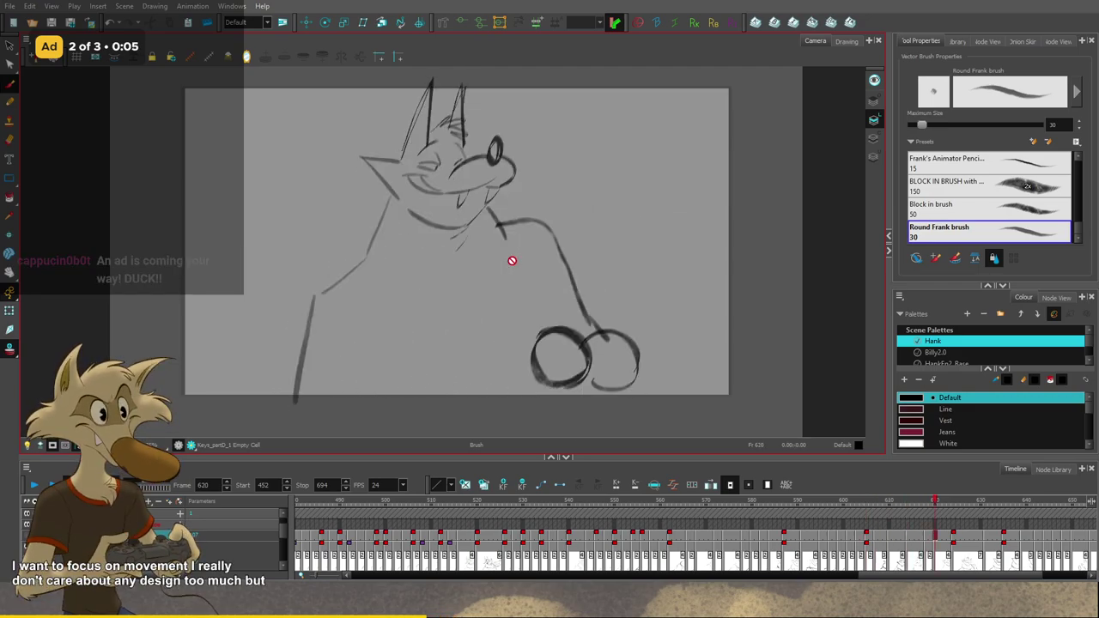
pyautogui.press('g')
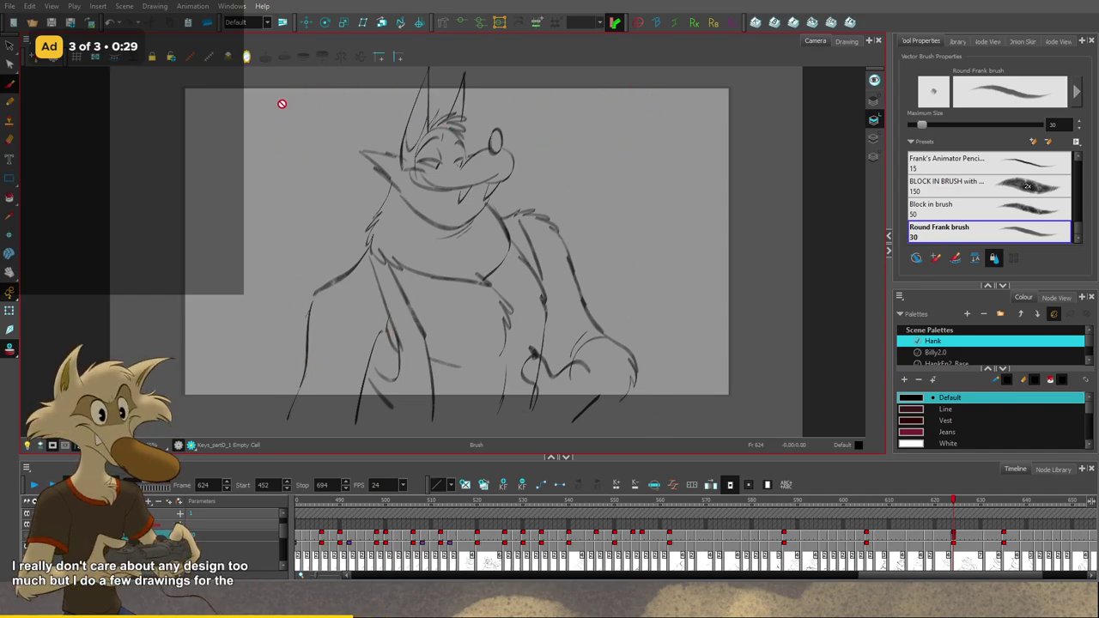
# Step: Step on through the rough pass to frame 646 and back to frame 639 to examine the later poses
pyautogui.press('.')
pyautogui.press('.')
pyautogui.press('.')
pyautogui.press('.')
pyautogui.press('.')
pyautogui.press('.')
pyautogui.press('.')
pyautogui.press('.')
pyautogui.press('.')
pyautogui.press('.')
pyautogui.press('.')
pyautogui.press('.')
pyautogui.press('.')
pyautogui.press('.')
pyautogui.press('.')
pyautogui.press('.')
pyautogui.press('.')
pyautogui.press('.')
pyautogui.press('.')
pyautogui.press('.')
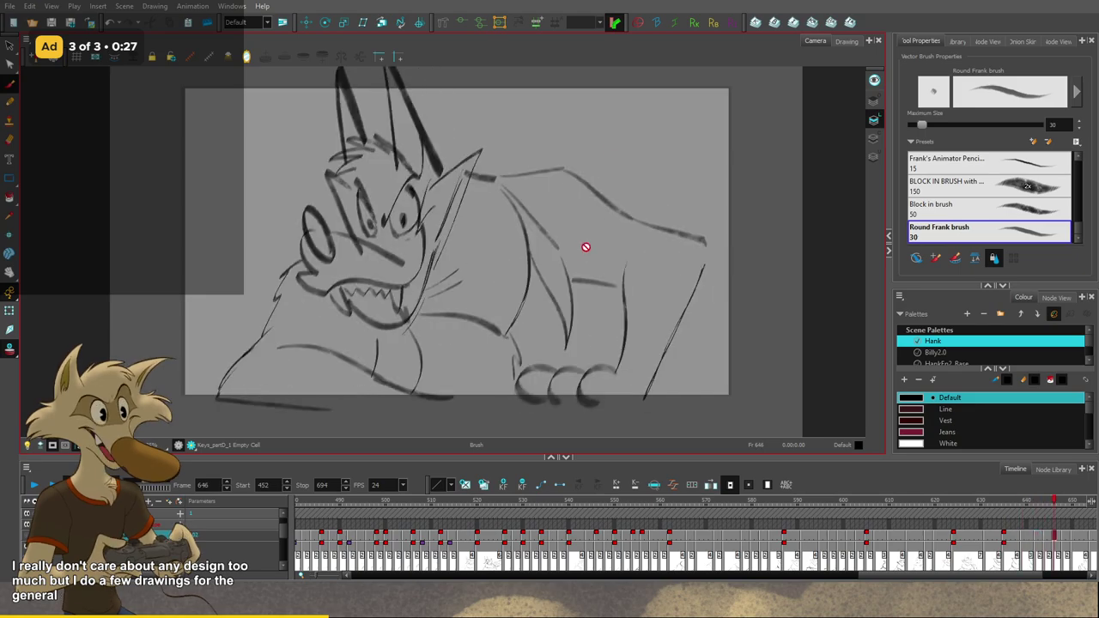
pyautogui.press(',')
pyautogui.press(',')
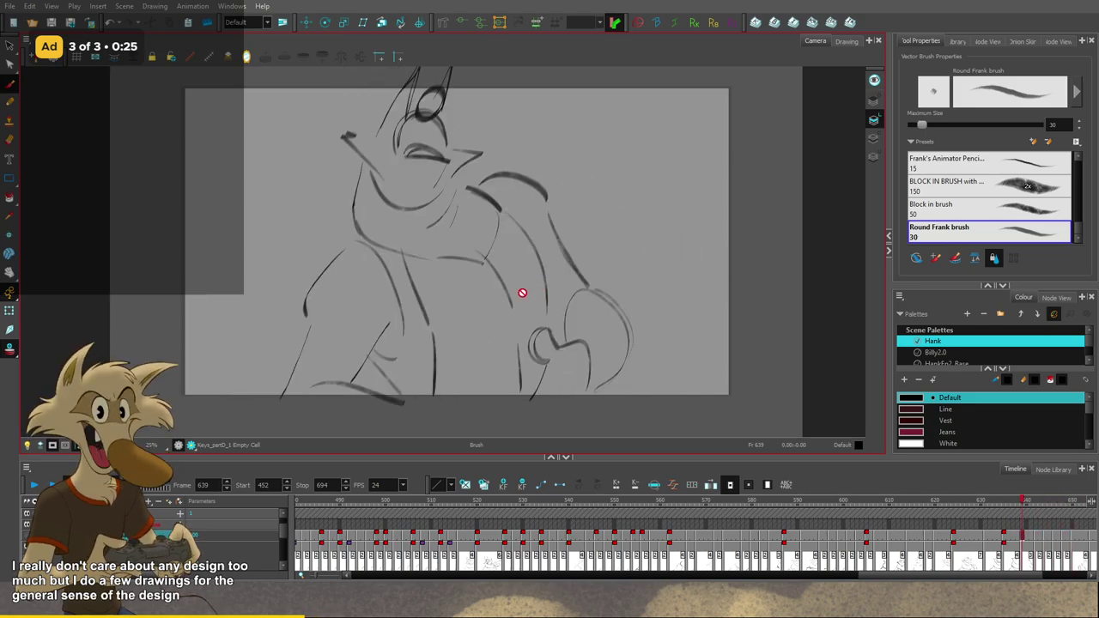
# Step: Scrub the timeline back to frame 537 and examine the tied-down wolf drawing with its onion skin
pyautogui.moveTo(673, 508); pyautogui.dragTo(525, 515)
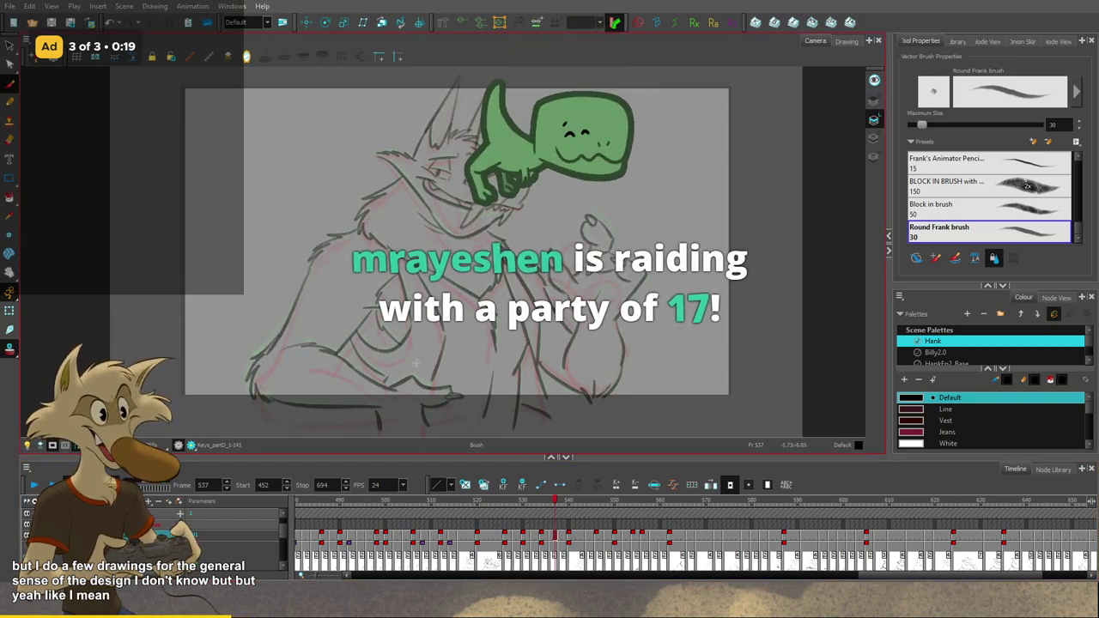
pyautogui.scroll(-2, 448, 381)
pyautogui.scroll(1, 450, 374)
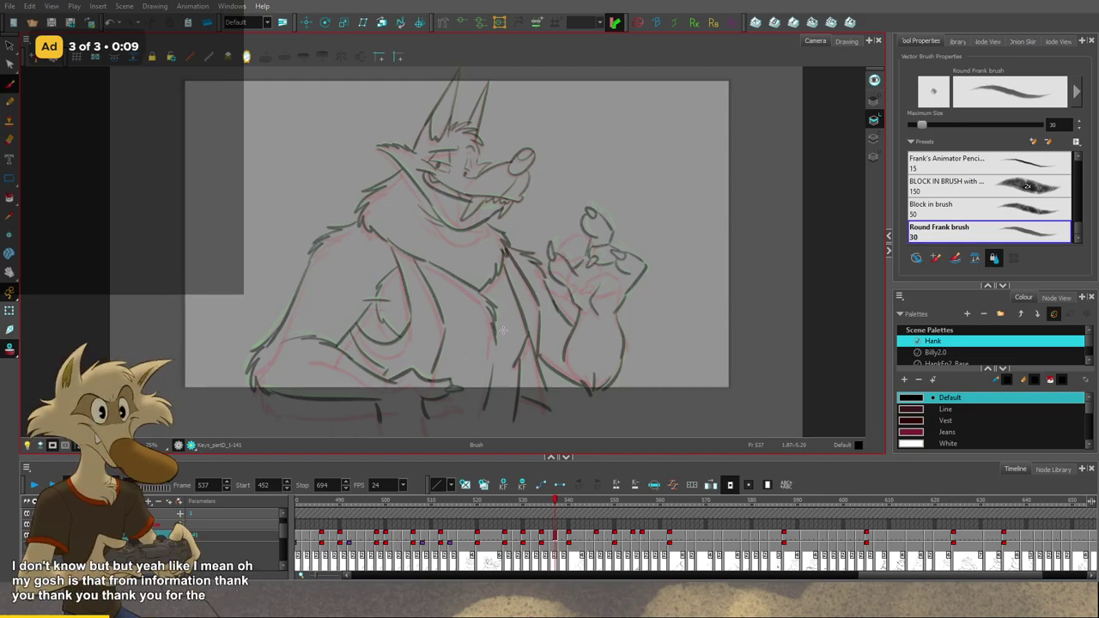
pyautogui.scroll(1, 503, 330)
pyautogui.scroll(-1, 504, 330)
pyautogui.scroll(1, 504, 331)
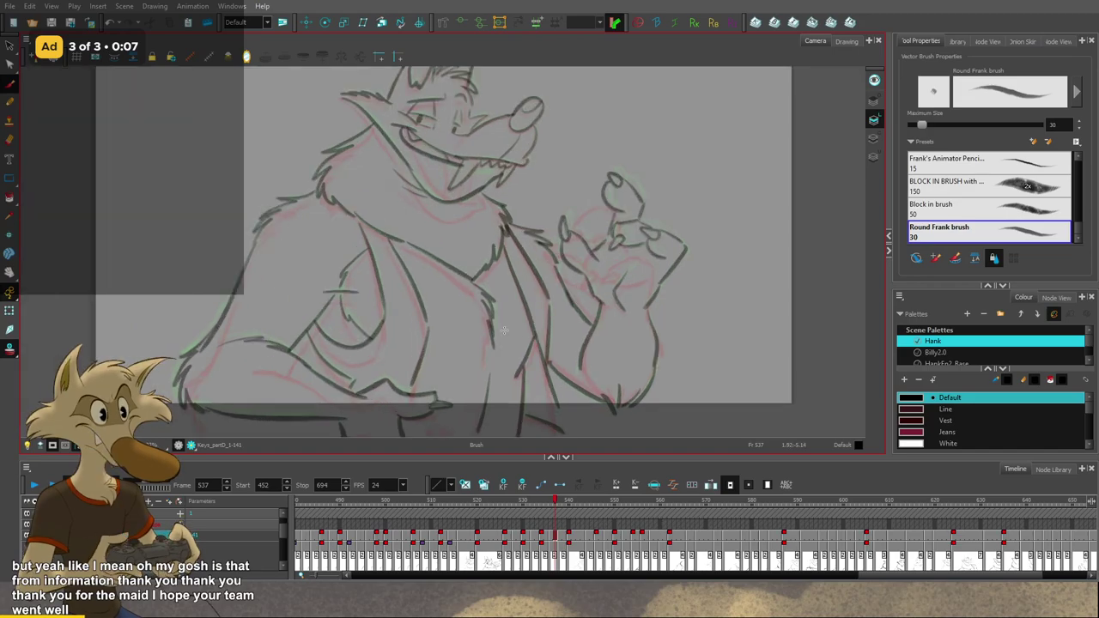
pyautogui.scroll(-1, 505, 330)
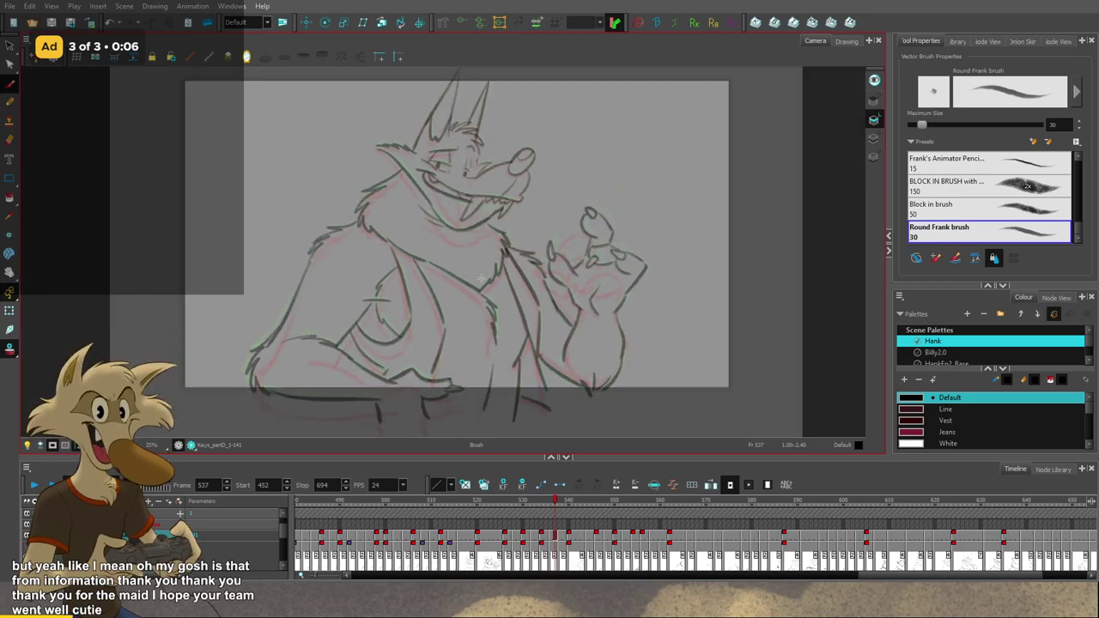
# Step: Scrub the timeline back to frame 527, make the camera view slightly taller, and save the scene
pyautogui.scroll(1, 424, 251)
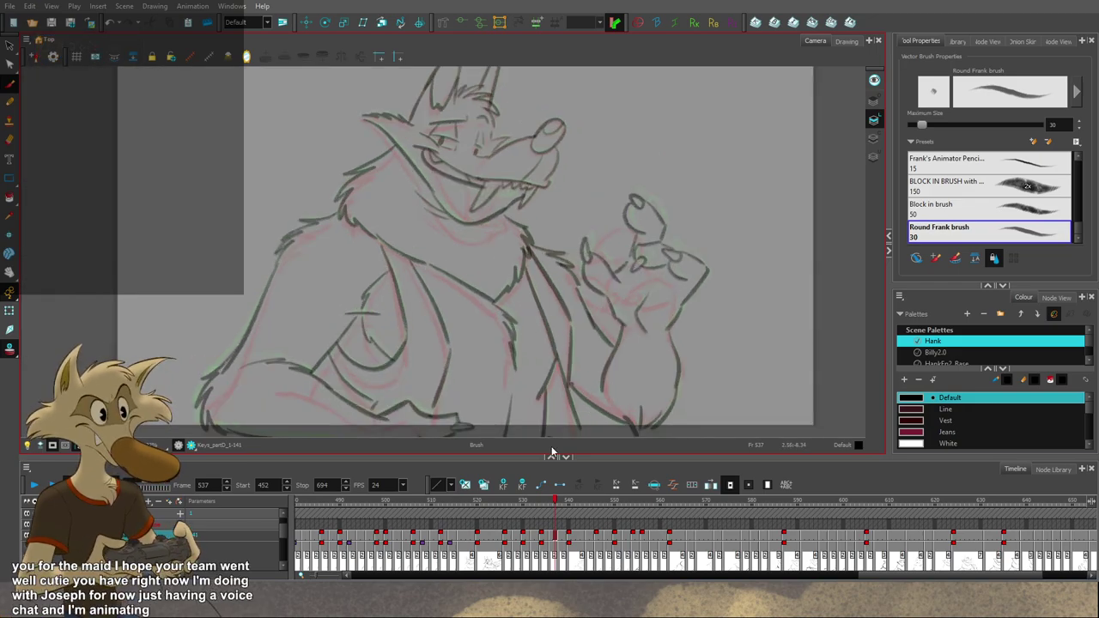
pyautogui.moveTo(554, 503); pyautogui.dragTo(509, 505)
pyautogui.scroll(-2, 528, 370)
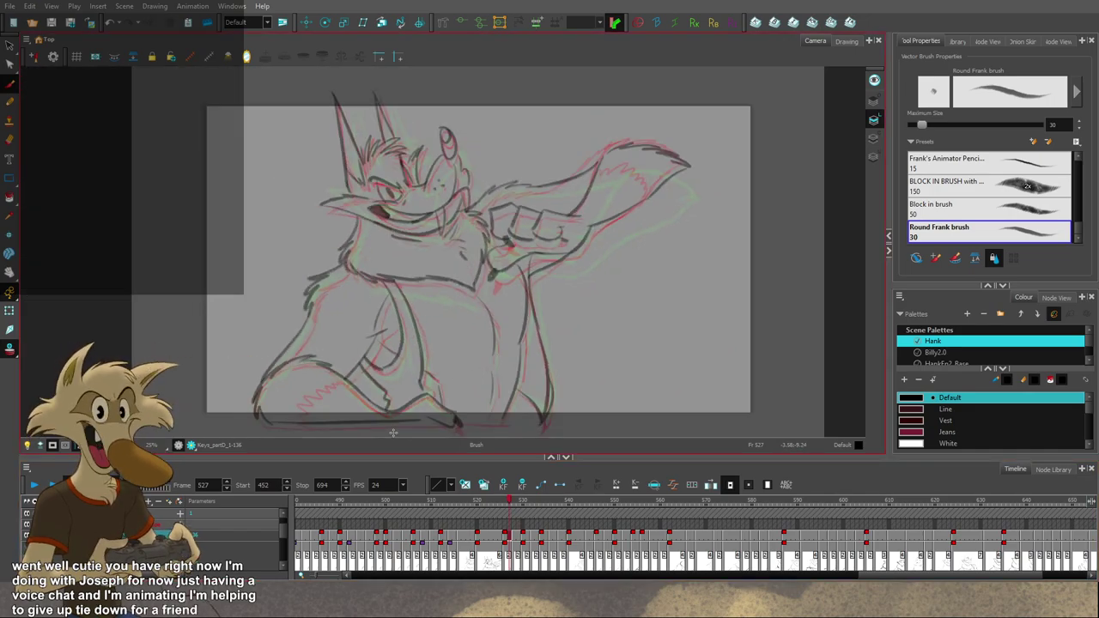
pyautogui.moveTo(455, 459); pyautogui.dragTo(455, 471)
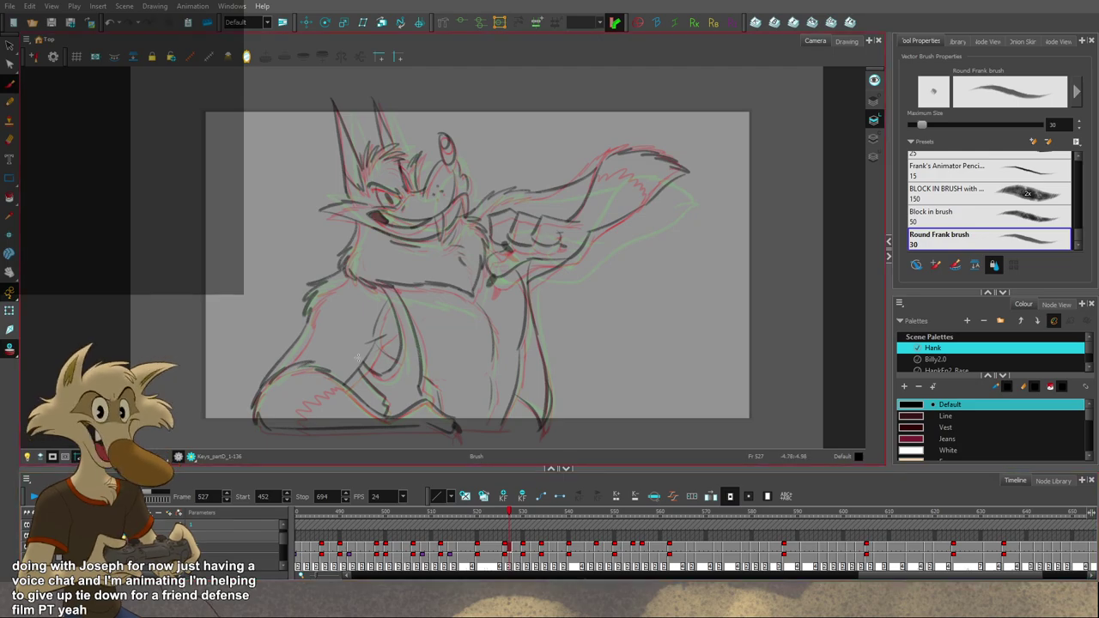
pyautogui.hotkey('ctrl', 's')
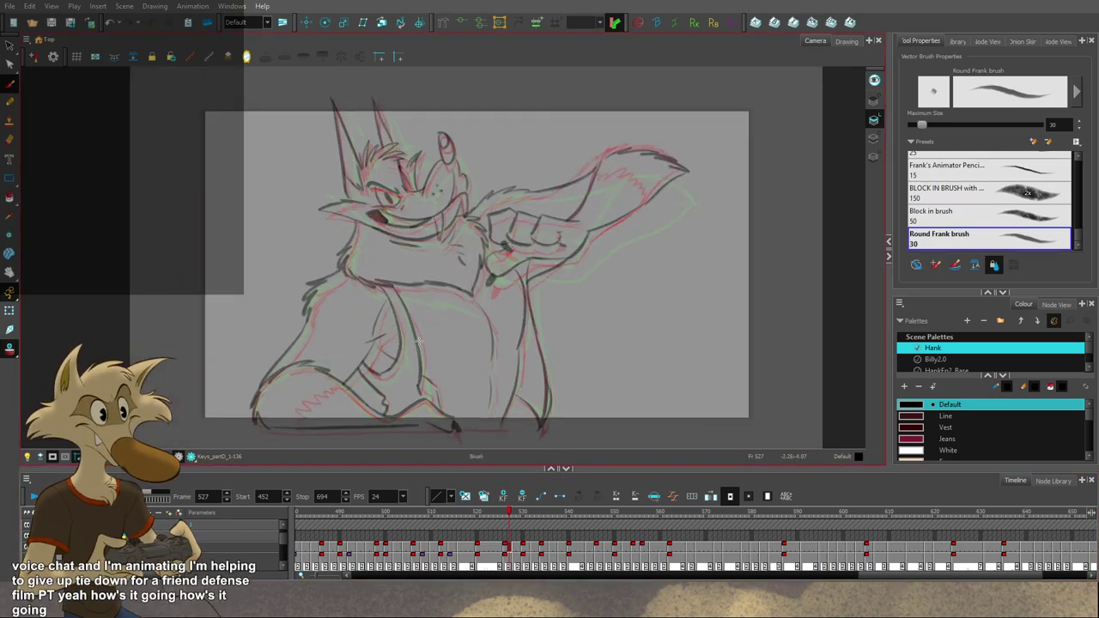
# Step: Turn off the onion skin and step back through the pointing poses to frame 512
pyautogui.click(12, 350)
pyautogui.press('f')
pyautogui.press('f')
pyautogui.press('f')
pyautogui.press('f')
pyautogui.press('f')
pyautogui.press('f')
pyautogui.press('f')
pyautogui.press('f')
pyautogui.press('f')
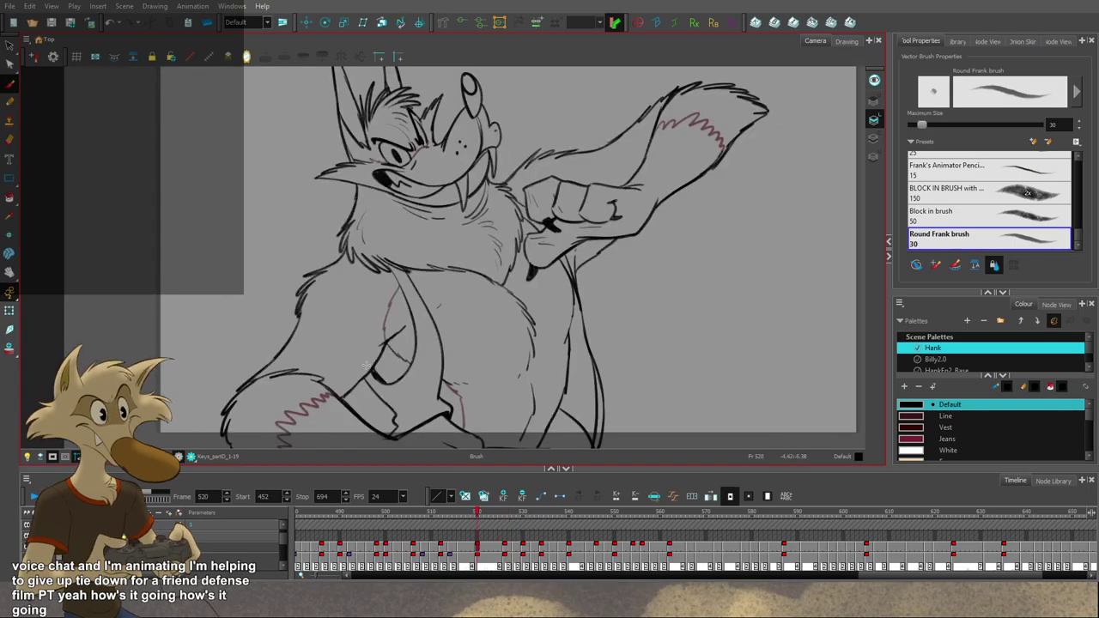
pyautogui.press('.')
pyautogui.press('.')
pyautogui.press('.')
pyautogui.press('.')
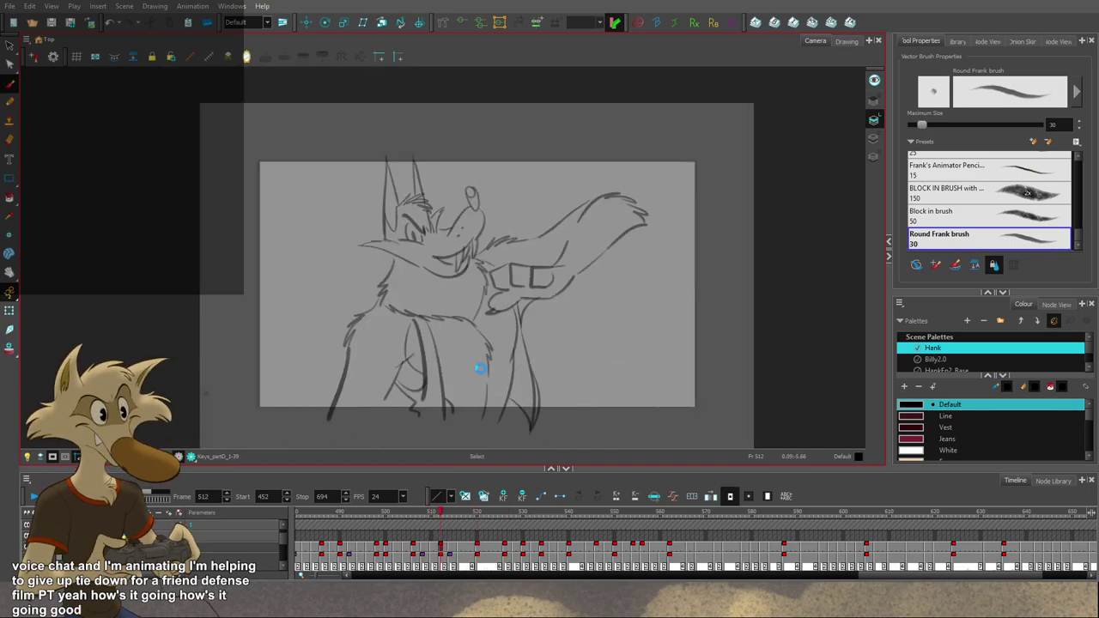
# Step: Step back through the rough drawings from frame 512 to frame 494, examining the arm's movement
pyautogui.scroll(1, 477, 369)
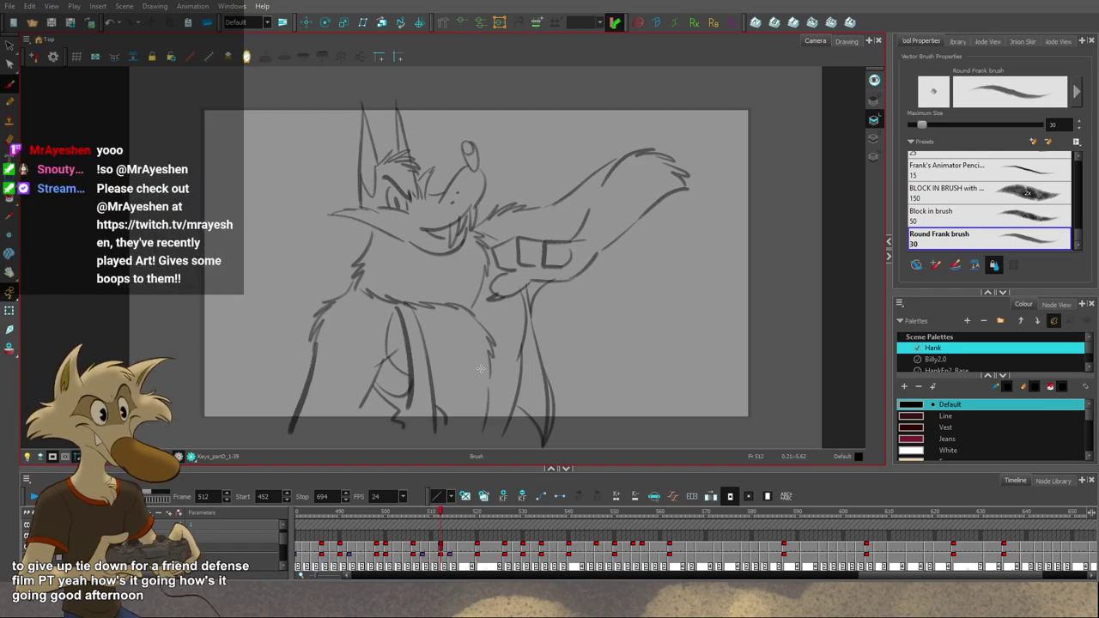
pyautogui.press(',')
pyautogui.press(',')
pyautogui.press(',')
pyautogui.press(',')
pyautogui.press(',')
pyautogui.press(',')
pyautogui.press(',')
pyautogui.press(',')
pyautogui.press(',')
pyautogui.press(',')
pyautogui.press(',')
pyautogui.press(',')
pyautogui.press(',')
pyautogui.press(',')
pyautogui.press(',')
pyautogui.press(',')
pyautogui.press(',')
pyautogui.press(',')
pyautogui.press(',')
pyautogui.press(',')
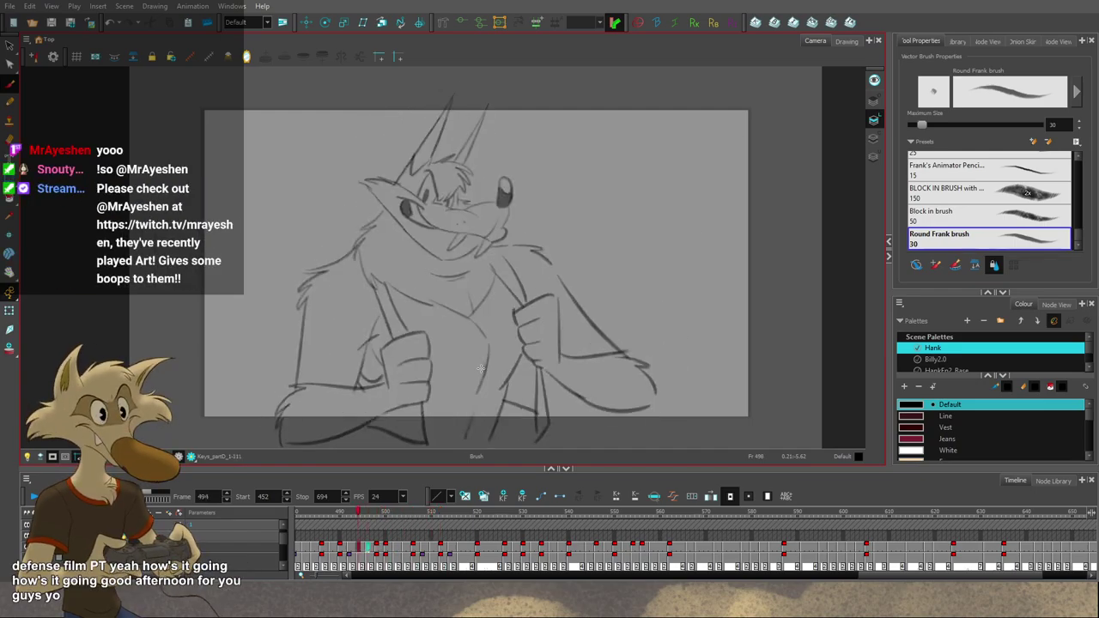
# Step: Continue stepping back from frame 494 to the key pose at frame 480
pyautogui.press(',')
pyautogui.press(',')
pyautogui.press(',')
pyautogui.press(',')
pyautogui.press(',')
pyautogui.press(',')
pyautogui.press(',')
pyautogui.press(',')
pyautogui.press(',')
pyautogui.press(',')
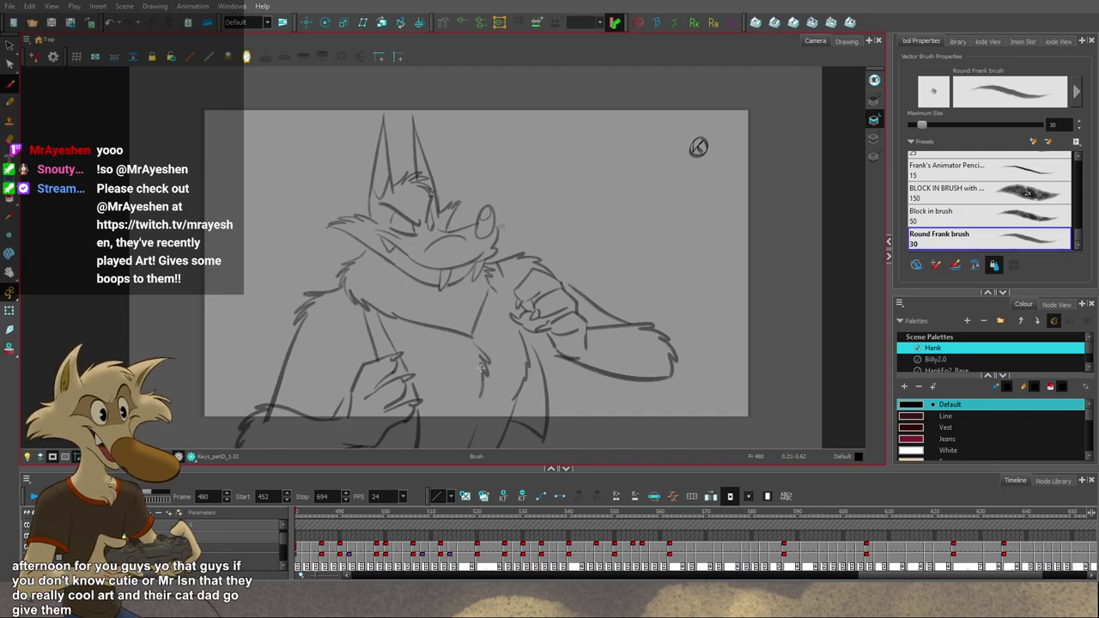
# Step: Flip between the drawings around frames 472 and 482 to compare the wolf's poses
pyautogui.press('1')
pyautogui.press('2')
pyautogui.press('g')
pyautogui.press('g')
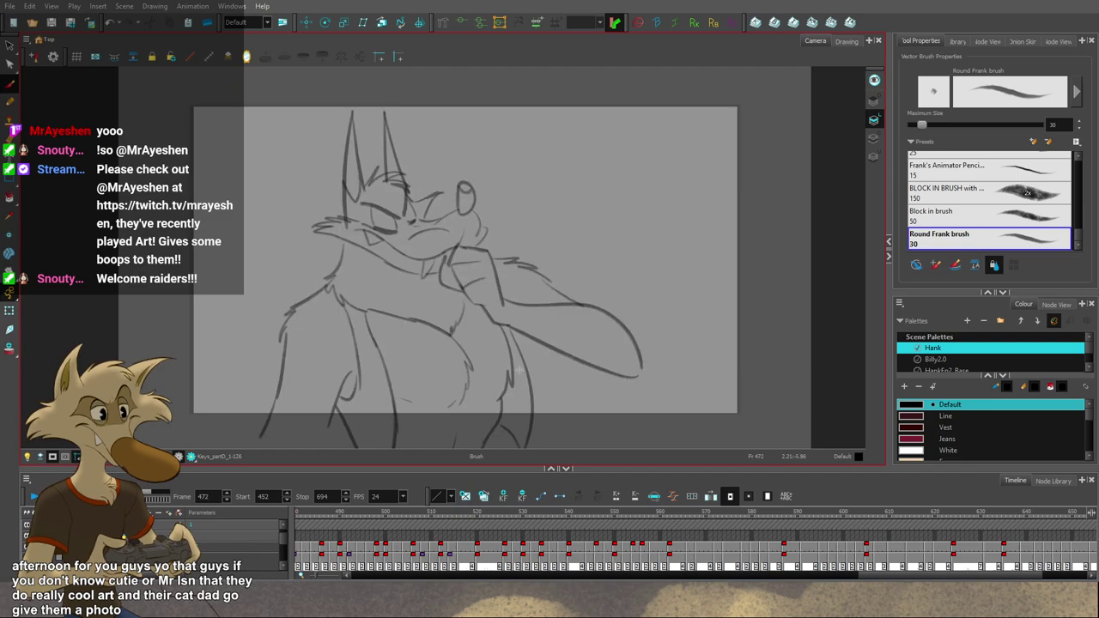
pyautogui.press('f')
pyautogui.press('f')
pyautogui.press('g')
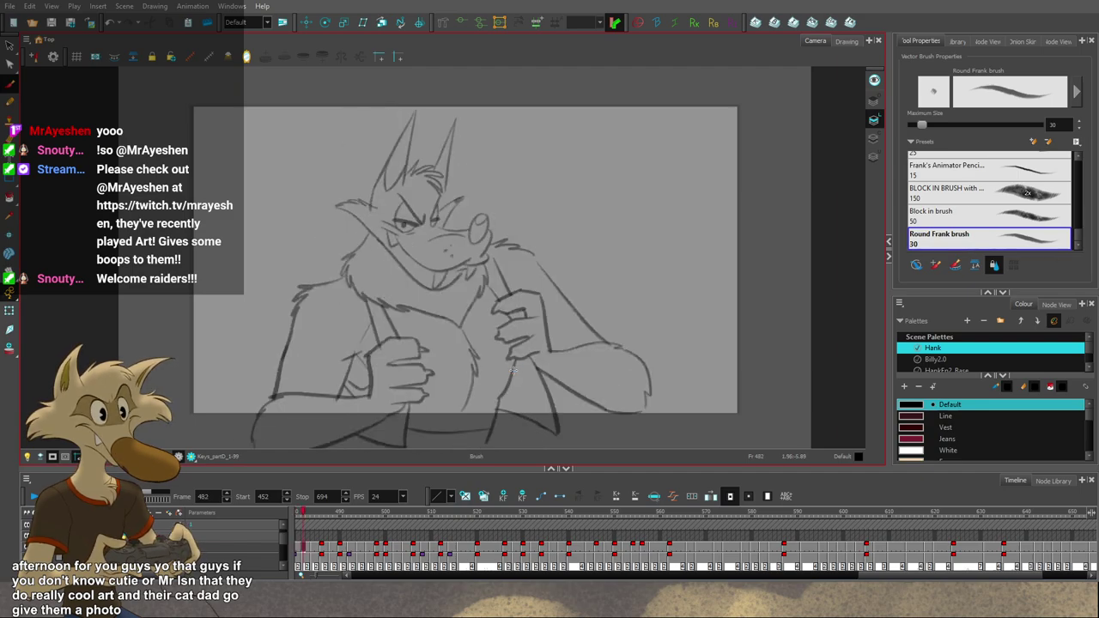
# Step: Step back from frame 482 to frame 468 to examine the wolf's hand-to-chin poses
pyautogui.press(',')
pyautogui.press(',')
pyautogui.press(',')
pyautogui.press(',')
pyautogui.press(',')
pyautogui.press(',')
pyautogui.press(',')
pyautogui.press(',')
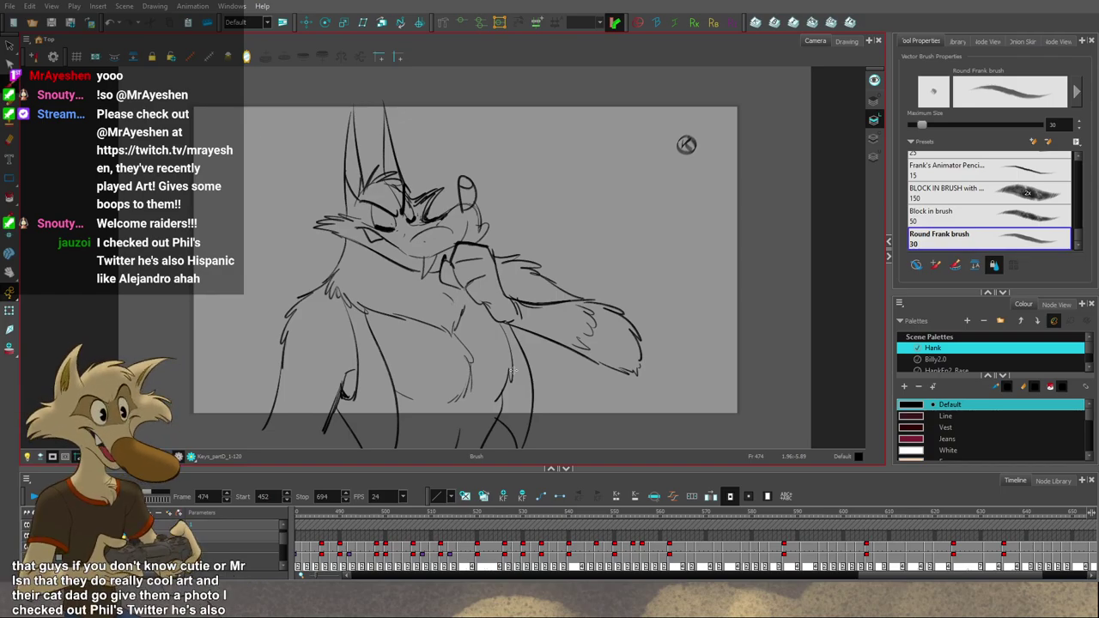
pyautogui.press(',')
pyautogui.press(',')
pyautogui.press(',')
pyautogui.press(',')
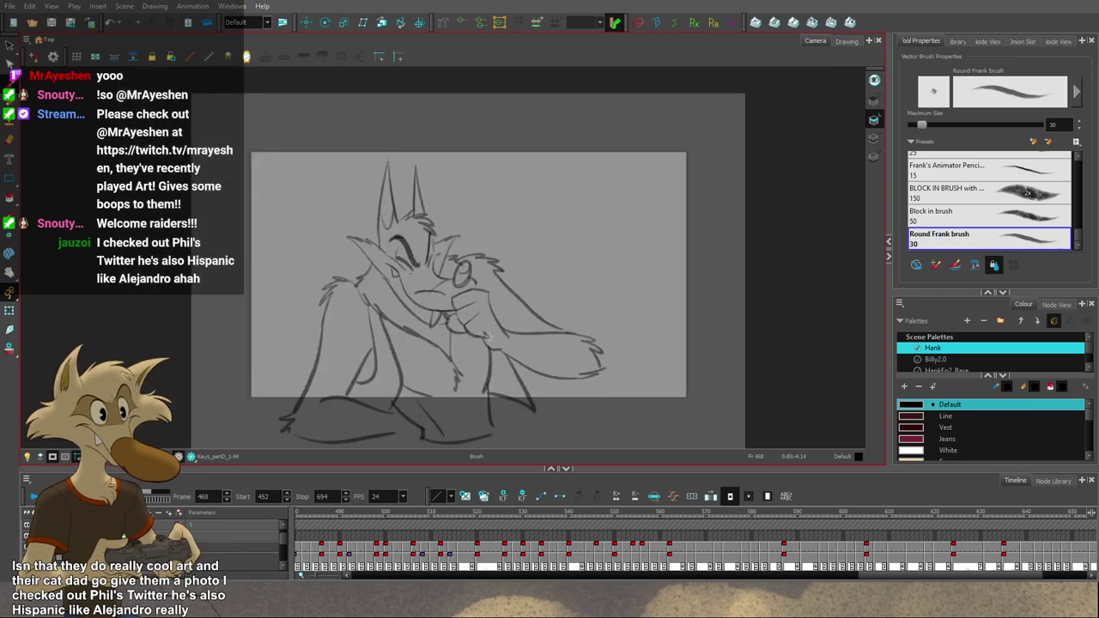
# Step: Play the rough animation from frame 510, then return to the drawings around frame 538
pyautogui.click(431, 549)
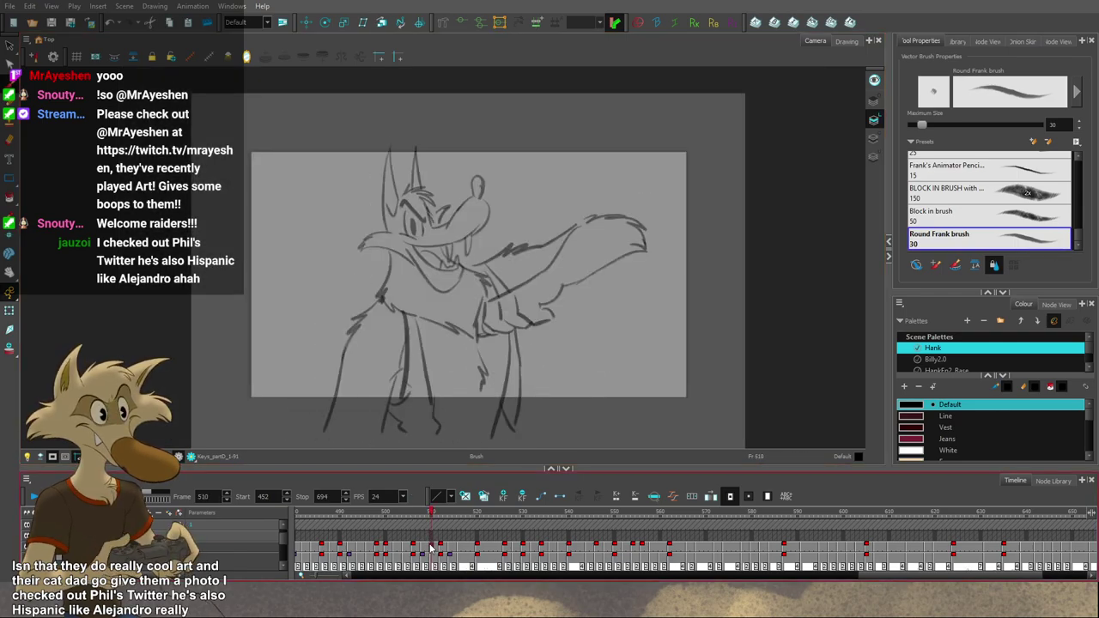
pyautogui.click(34, 496)
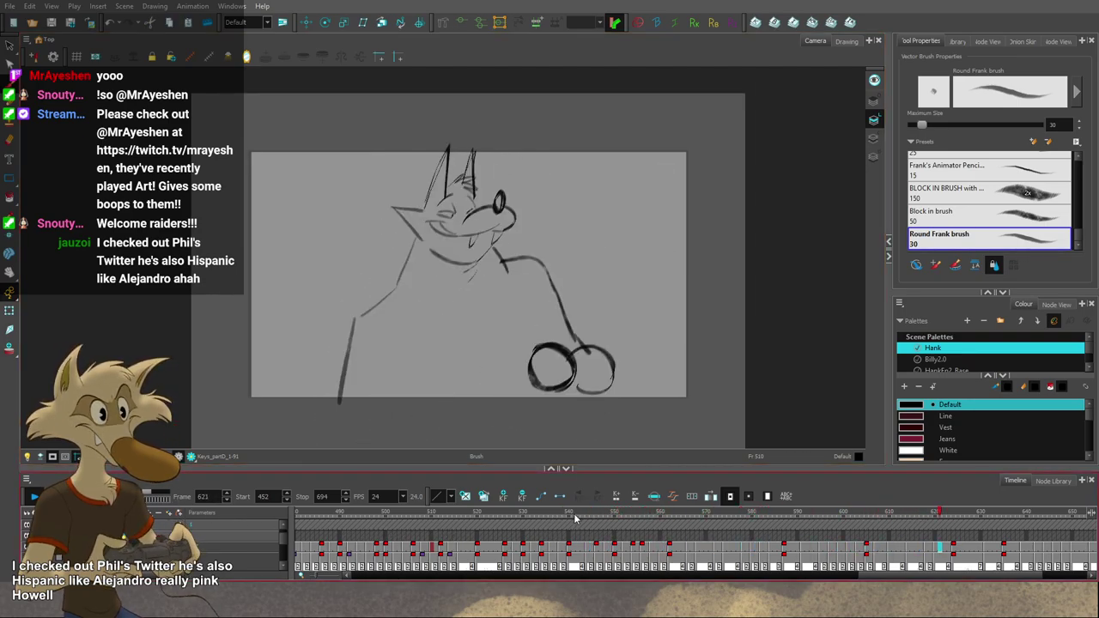
pyautogui.click(518, 513)
pyautogui.moveTo(517, 518); pyautogui.dragTo(392, 532)
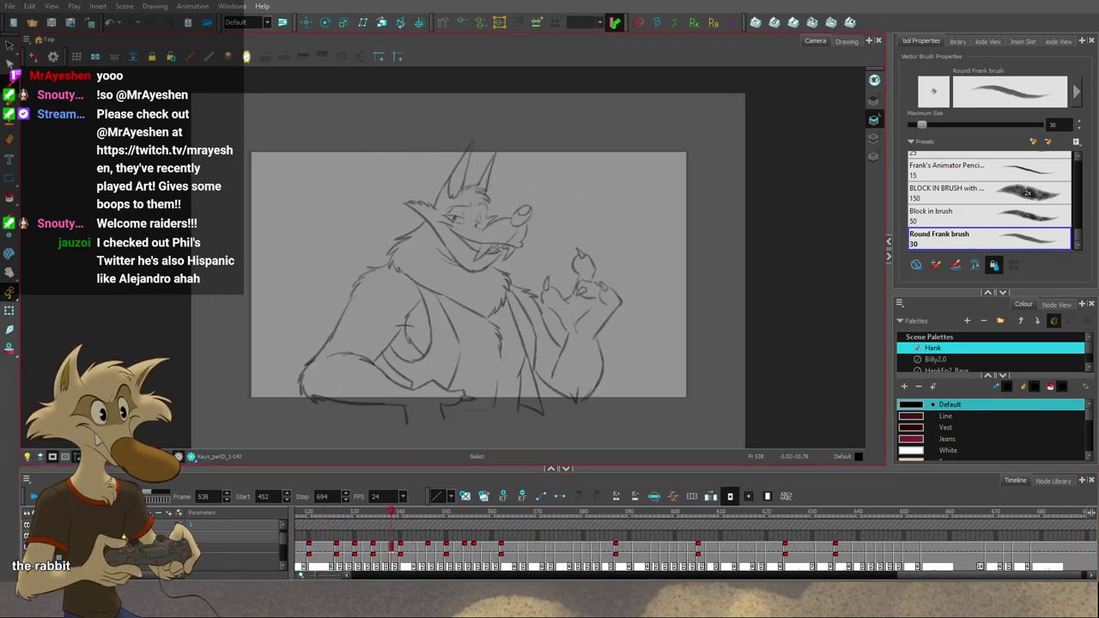
# Step: Step forward from frame 538 to the key pose at frame 550 and examine the drawings
pyautogui.press('g')
pyautogui.press('g')
pyautogui.press('g')
pyautogui.press('g')
pyautogui.press('g')
pyautogui.press('g')
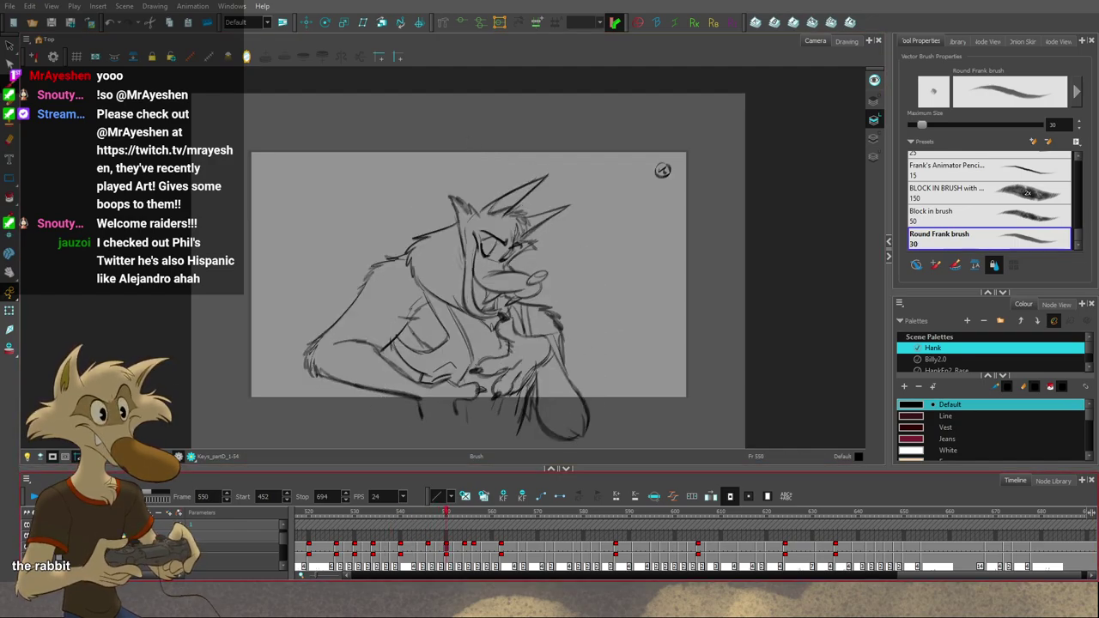
pyautogui.press(',')
pyautogui.press('.')
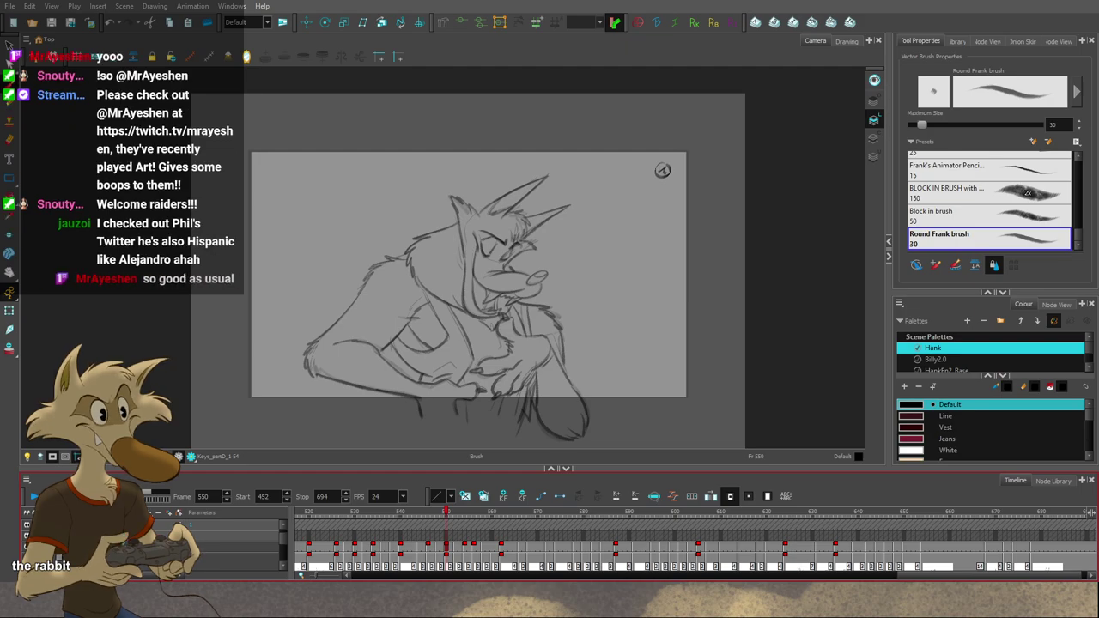
pyautogui.scroll(-1, 696, 545)
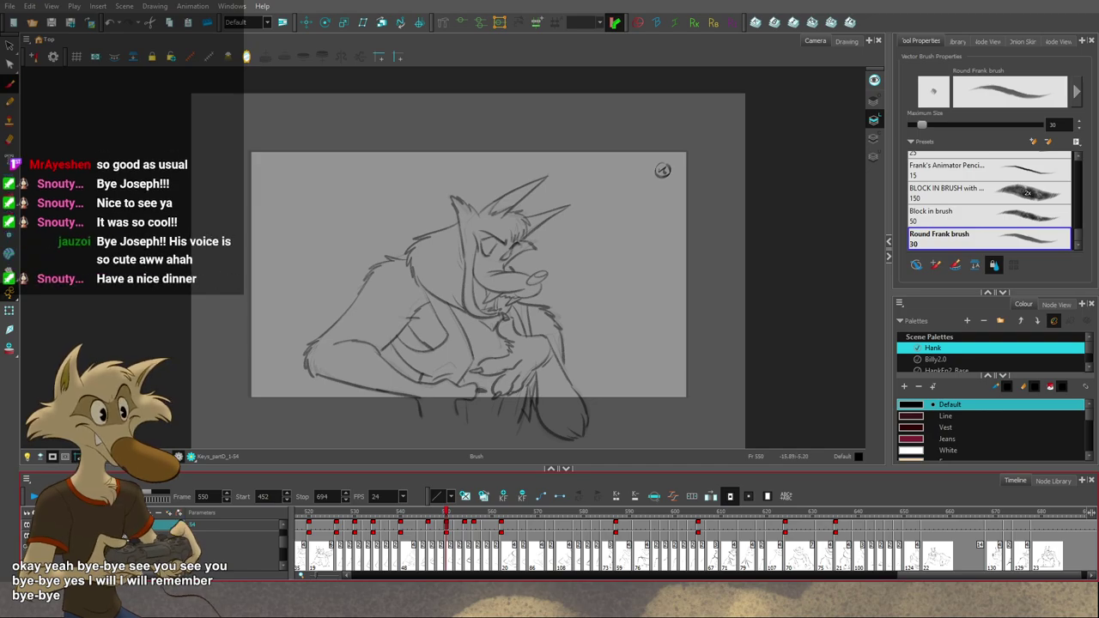
pyautogui.scroll(1, 517, 191)
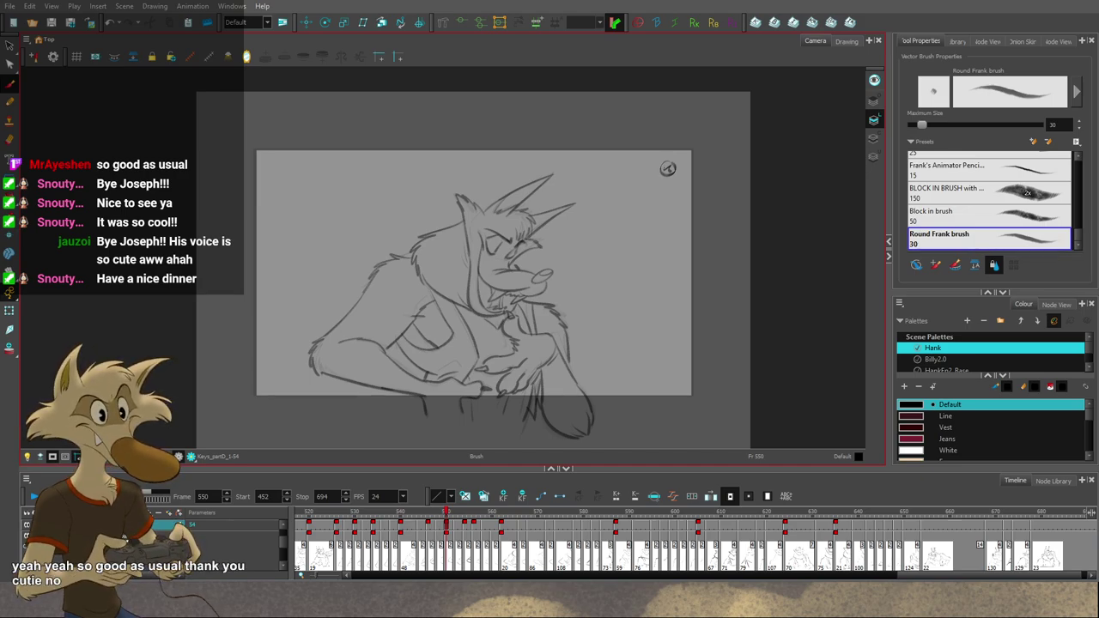
pyautogui.scroll(-2, 619, 159)
pyautogui.scroll(2, 571, 189)
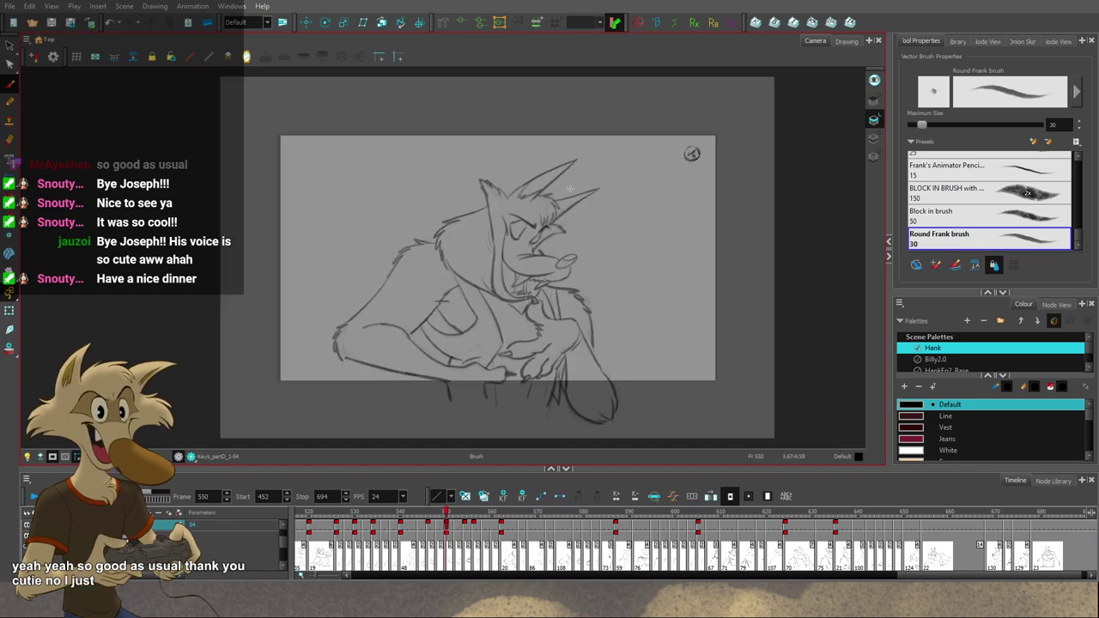
pyautogui.scroll(-1, 572, 197)
pyautogui.scroll(2, 562, 225)
pyautogui.scroll(-1, 594, 243)
pyautogui.scroll(1, 620, 294)
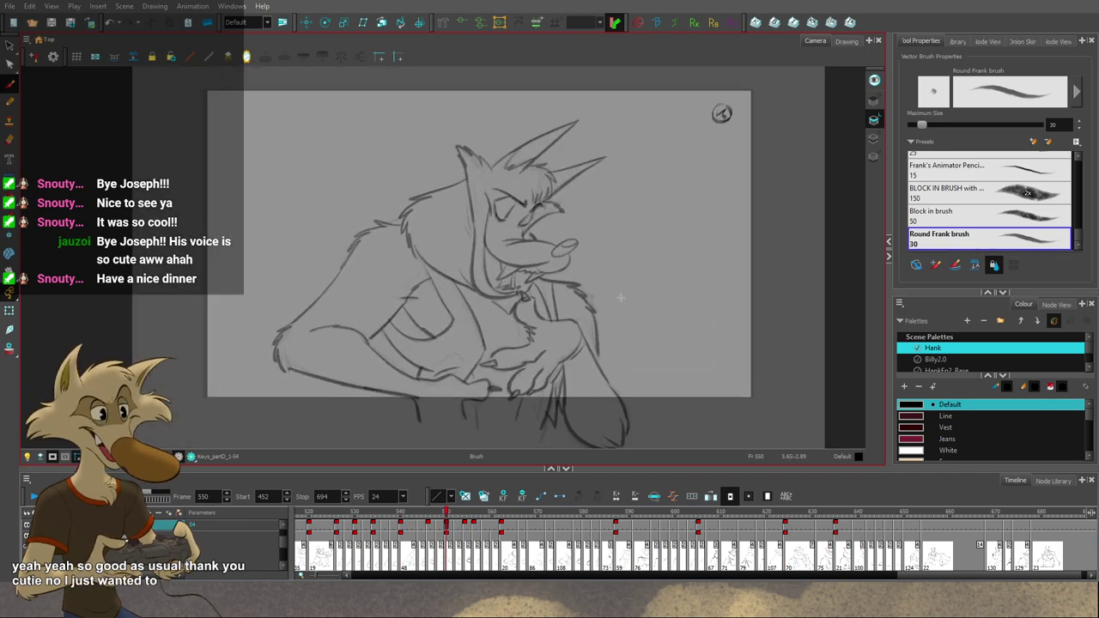
pyautogui.scroll(-1, 621, 298)
pyautogui.scroll(1, 644, 329)
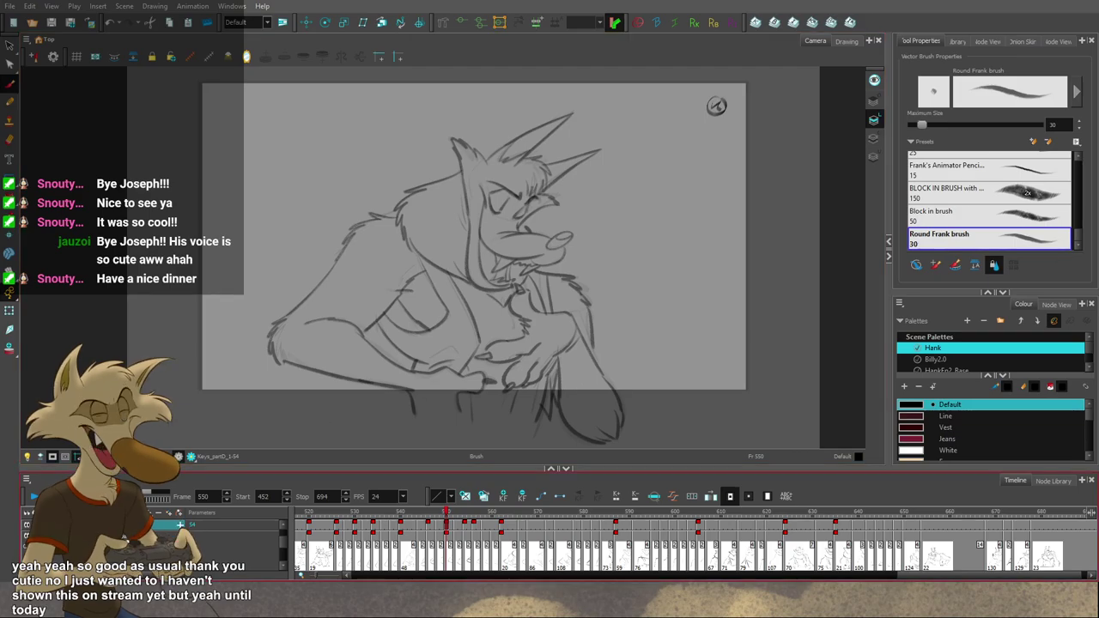
# Step: Flip between the rough drawings at frames 544, 550 and 552 to compare the leaning pose
pyautogui.press('.')
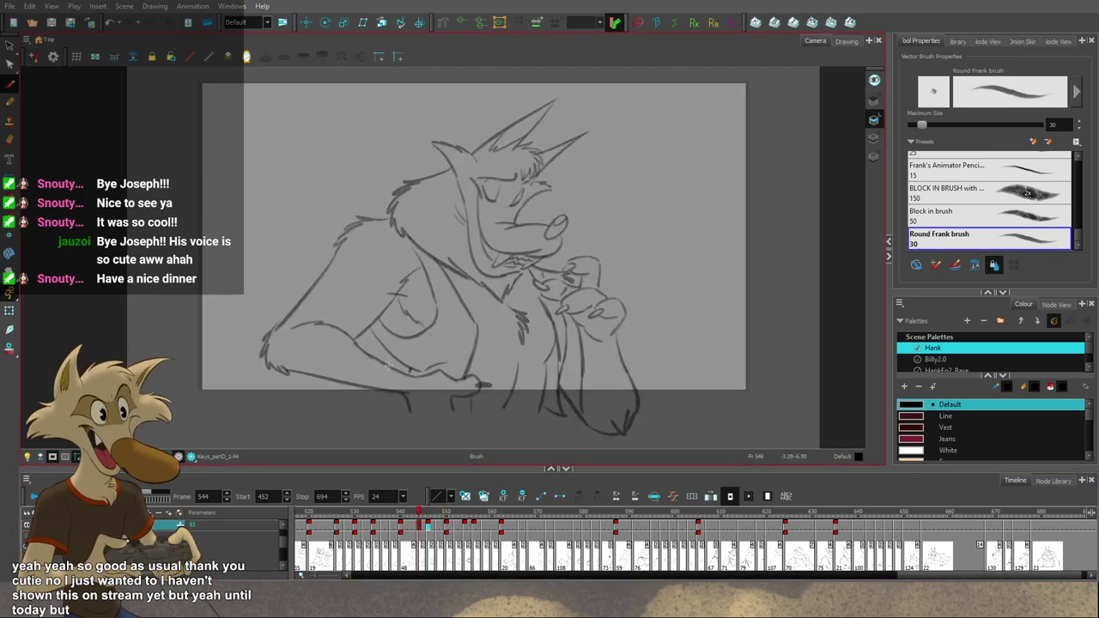
pyautogui.press('.')
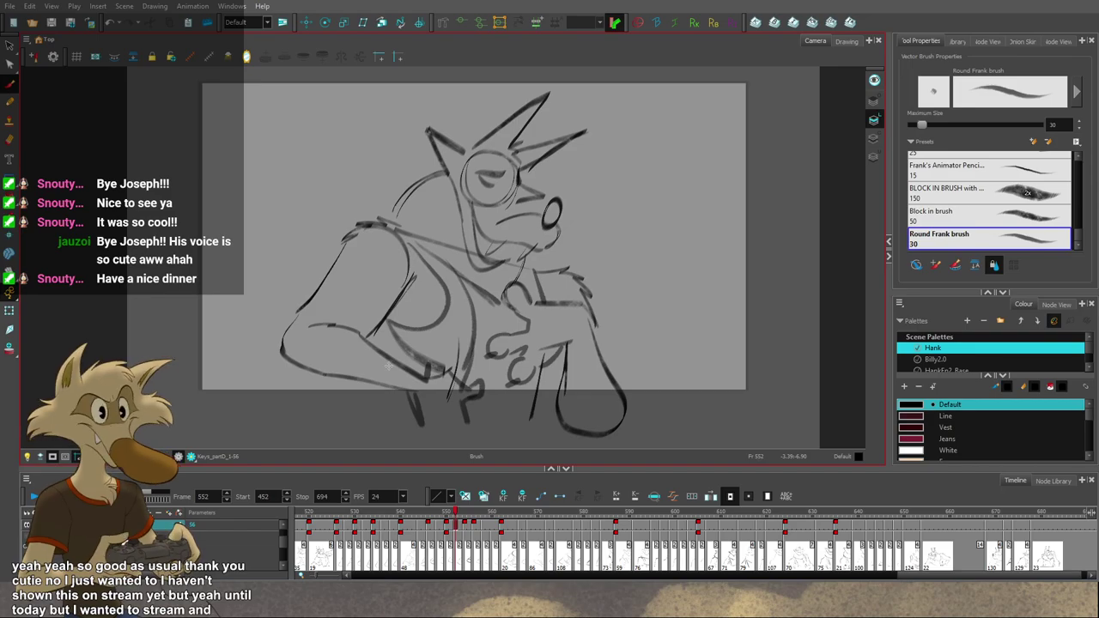
pyautogui.press('f')
pyautogui.press('f')
pyautogui.press('f')
pyautogui.press('g')
pyautogui.press('g')
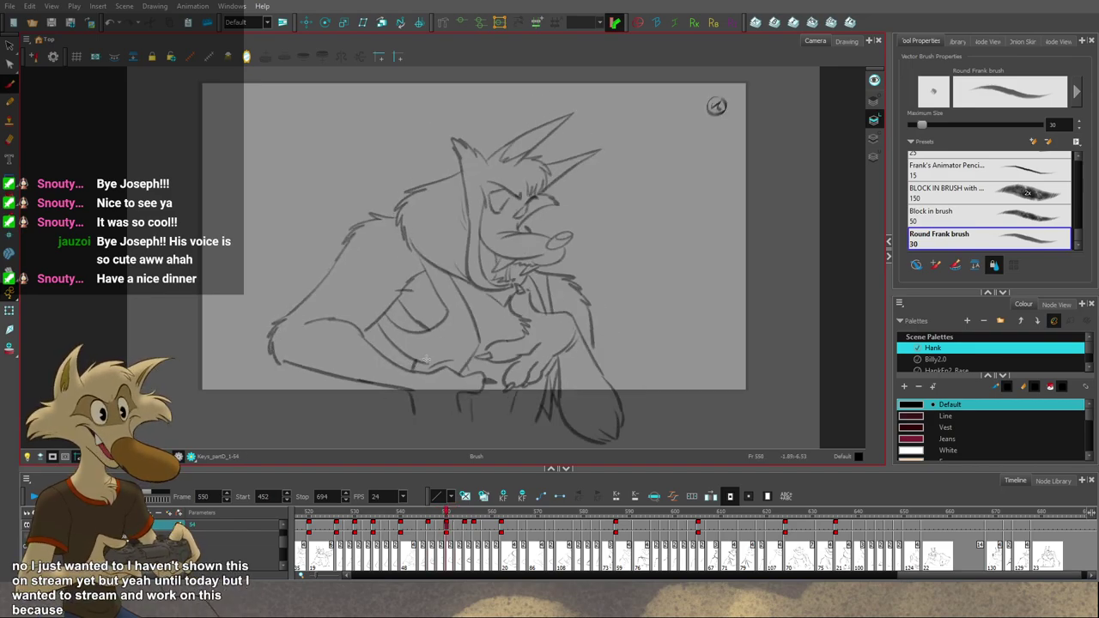
# Step: Step ahead to the tied-down pose at frame 562 and return to the unfinished in-between at frame 558
pyautogui.press('.')
pyautogui.press('.')
pyautogui.press('.')
pyautogui.press('.')
pyautogui.press('g')
pyautogui.press('g')
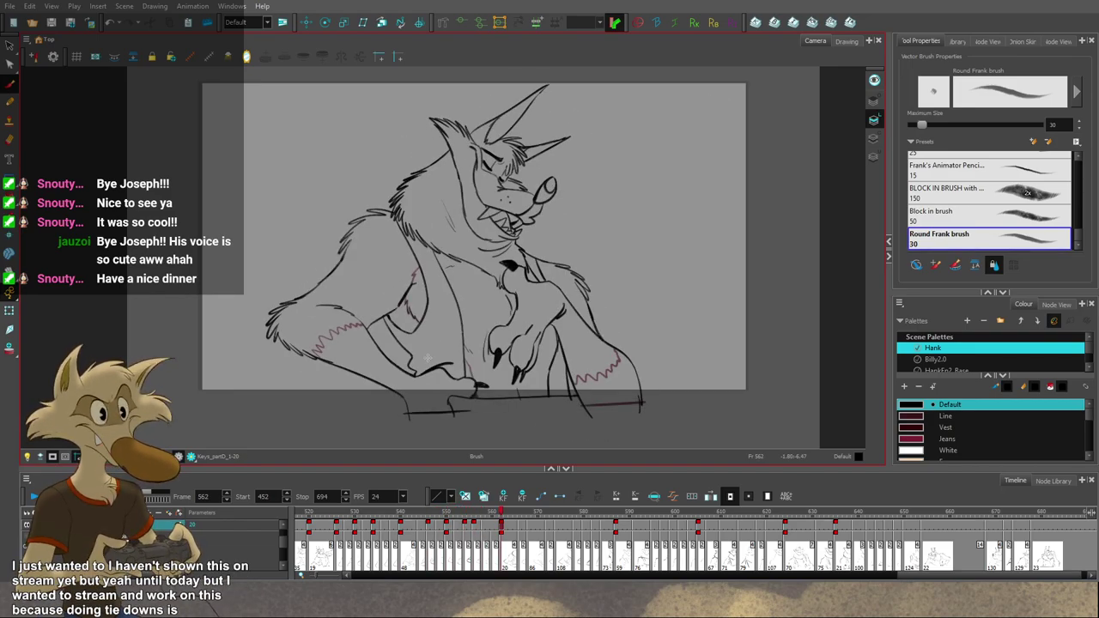
pyautogui.click(474, 512)
pyautogui.press('g')
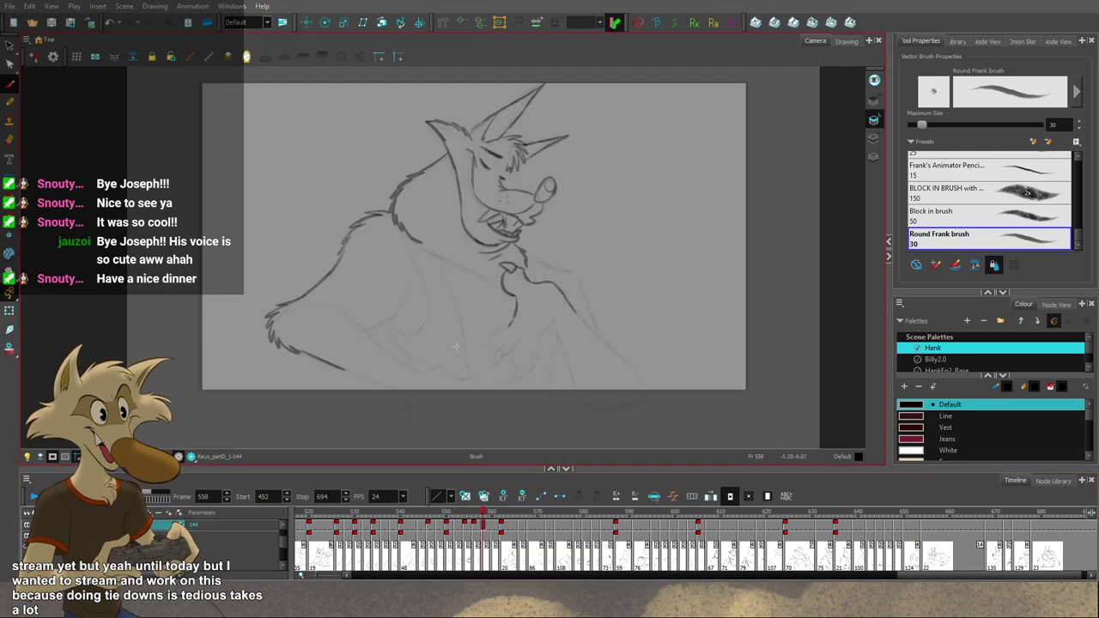
# Step: Compare the wolf's hand on the in-between at frame 558 with the 556 pose up close
pyautogui.press('f')
pyautogui.press('2')
pyautogui.press('2')
pyautogui.press('g')
pyautogui.press('g')
pyautogui.press('f')
pyautogui.press('f')
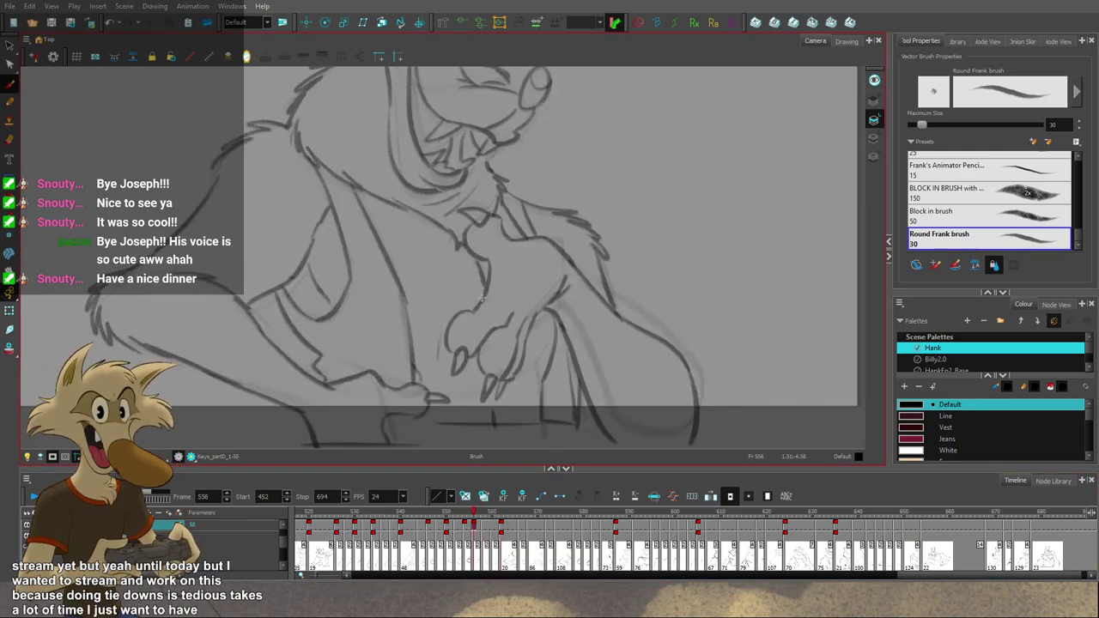
# Step: Draw the upper curve of the hanging hand's first finger at frame 558, redoing the stroke and checking it against frame 556
pyautogui.press('g')
pyautogui.press('g')
pyautogui.press('f')
pyautogui.moveTo(478, 305); pyautogui.dragTo(448, 328)
pyautogui.hotkey('ctrl', 'z')
pyautogui.press(',')
pyautogui.press('.')
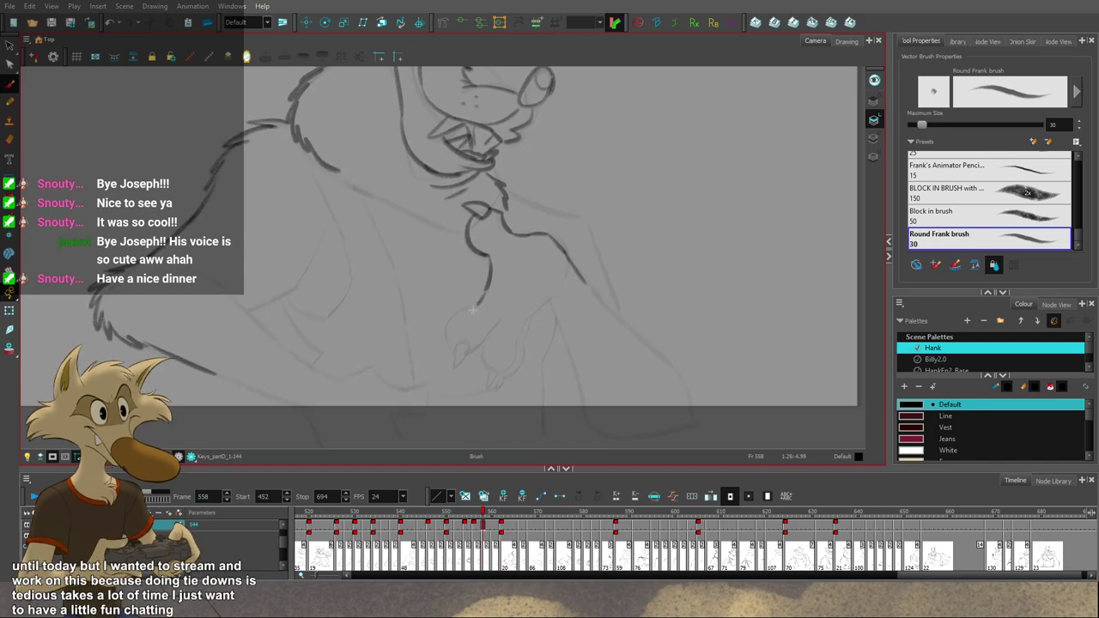
pyautogui.press(',')
pyautogui.press('.')
pyautogui.press(',')
pyautogui.press('.')
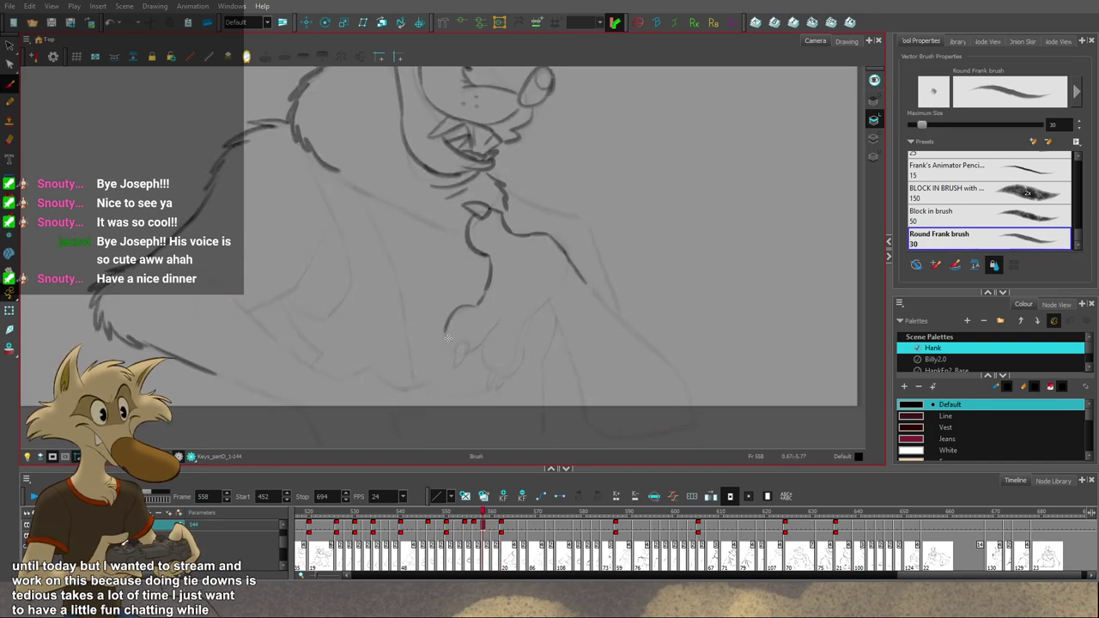
# Step: Extend the first finger's outline down to its tip and draw the claw's outer edge, checking against frame 556
pyautogui.press(',')
pyautogui.press('.')
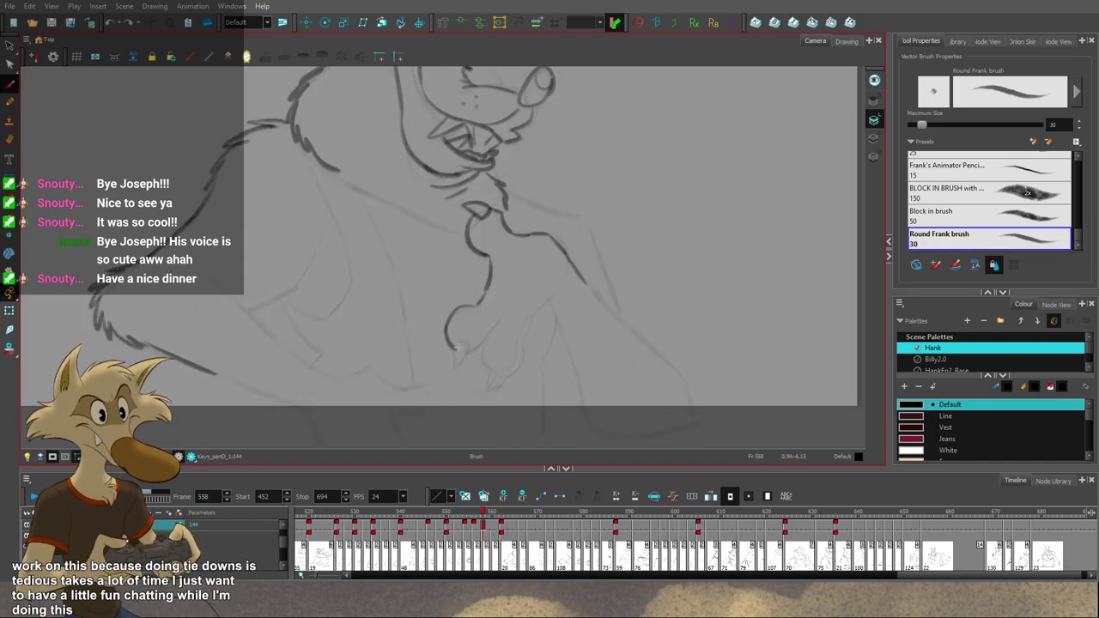
pyautogui.press(',')
pyautogui.press('.')
pyautogui.press(',')
pyautogui.press('.')
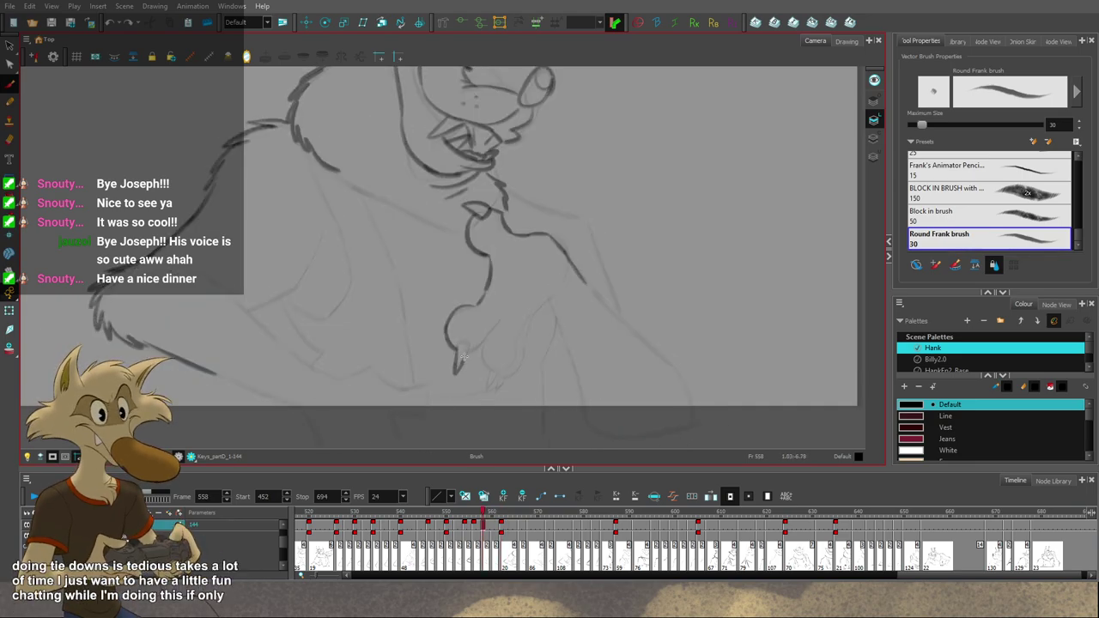
# Step: Close the first finger's claw at frame 558 and draw the line where the second finger begins, checking against frame 562
pyautogui.moveTo(463, 356); pyautogui.dragTo(468, 344)
pyautogui.press('g')
pyautogui.press('f')
pyautogui.press('g')
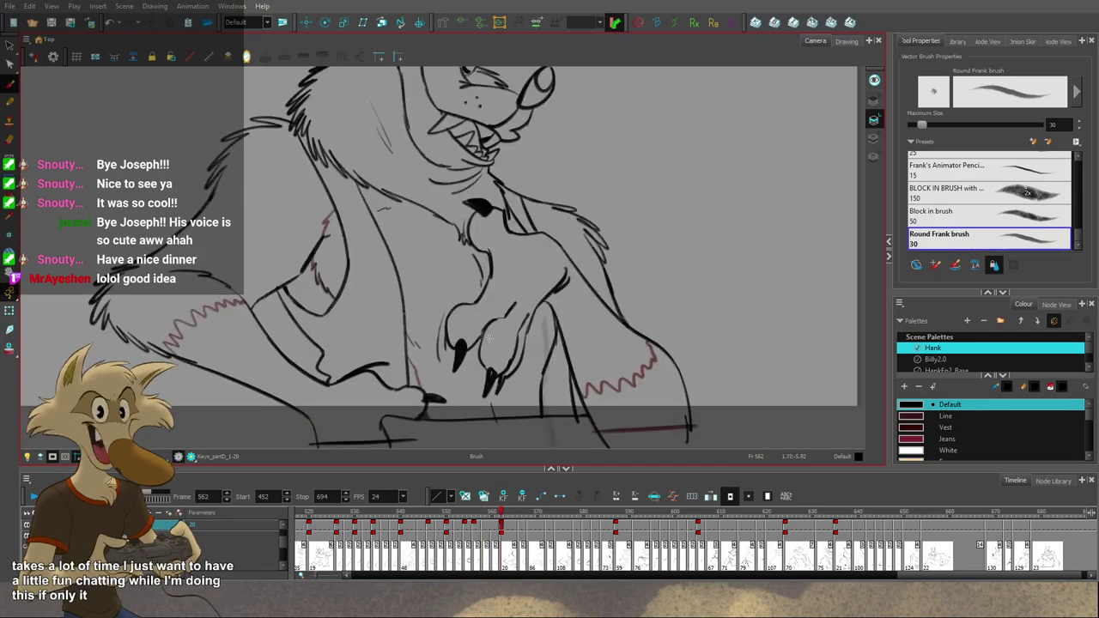
pyautogui.press(',')
pyautogui.press('.')
pyautogui.press(',')
pyautogui.press('.')
pyautogui.press(',')
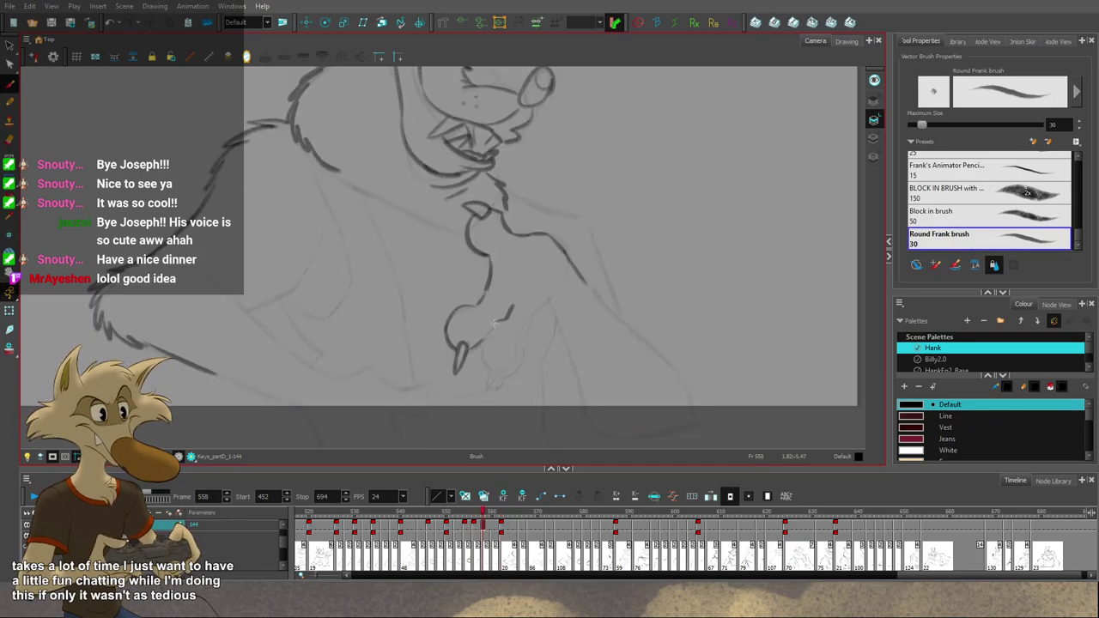
# Step: Draw the second finger's outer curve down to its tip and start its claw, flipping against the 562 pose
pyautogui.press('.')
pyautogui.press(',')
pyautogui.press('.')
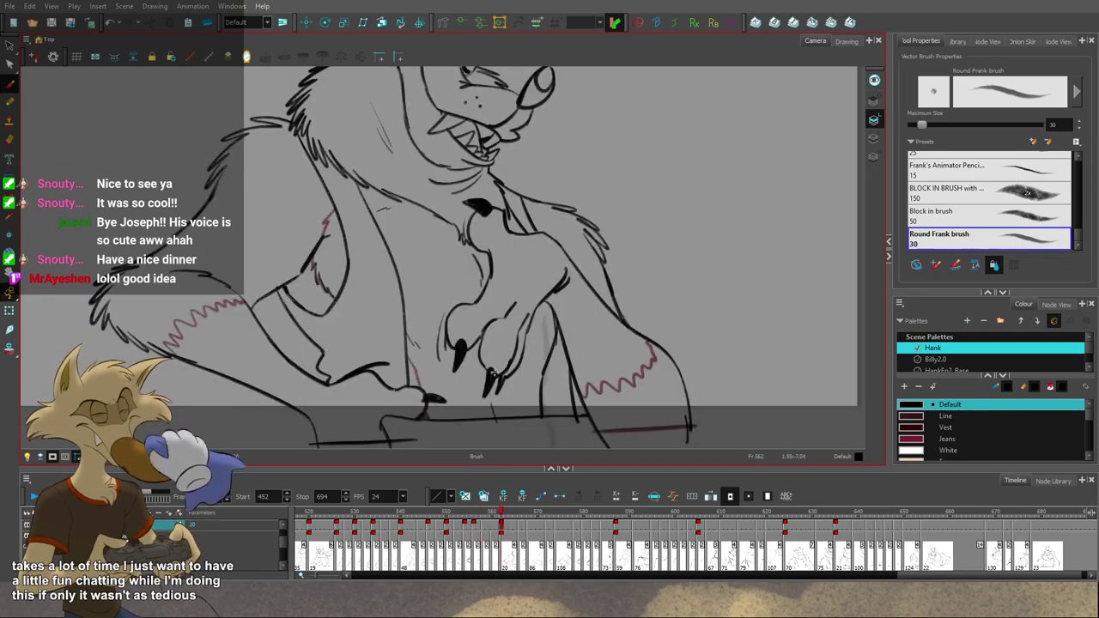
pyautogui.press(',')
pyautogui.press('.')
pyautogui.press(',')
pyautogui.moveTo(489, 372); pyautogui.dragTo(489, 385)
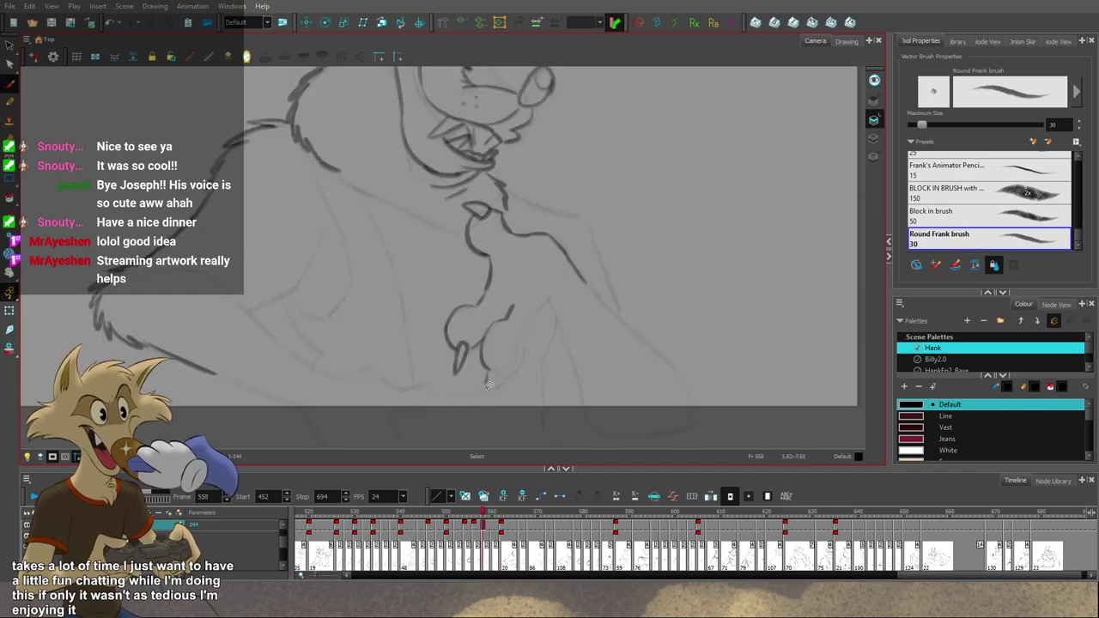
# Step: Finish the second finger's claw and draw the finger's inner edge, comparing with the 562 pose
pyautogui.press('.')
pyautogui.press(',')
pyautogui.press('.')
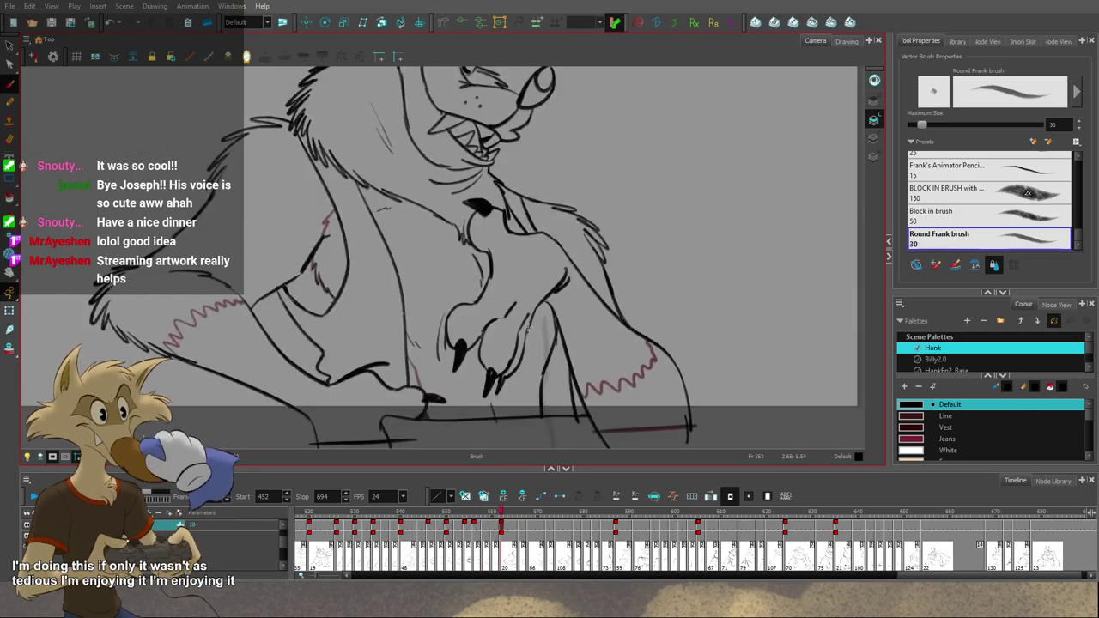
pyautogui.press(',')
pyautogui.moveTo(529, 312); pyautogui.dragTo(514, 361)
pyautogui.press('.')
pyautogui.press(',')
pyautogui.press('.')
pyautogui.press(',')
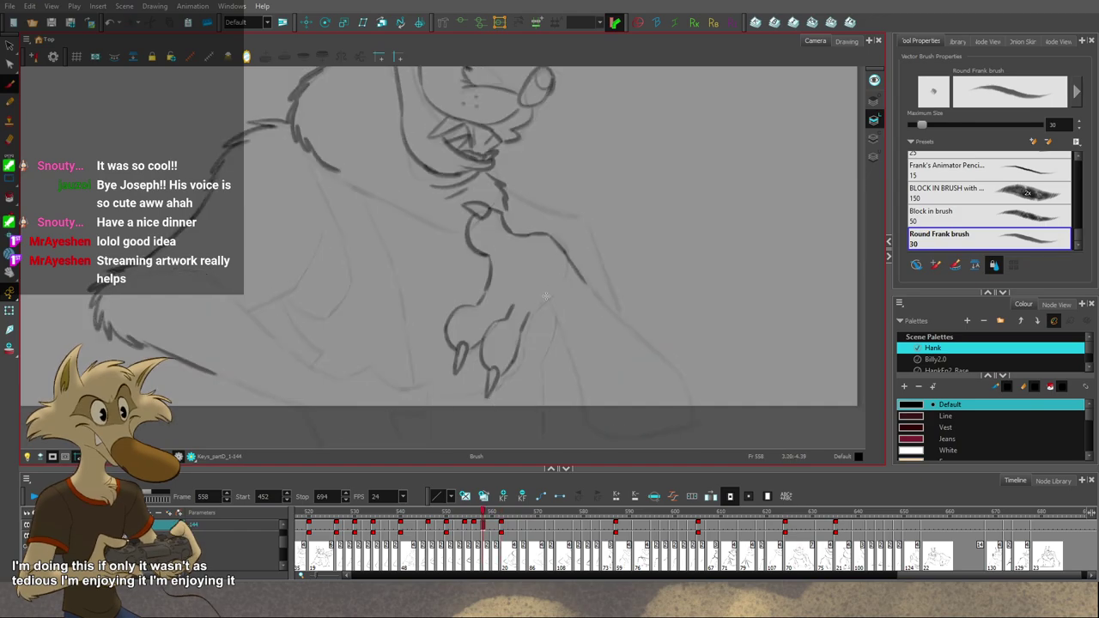
# Step: Draw the edge of the third finger beside the second one at frame 558, checking it against frame 562
pyautogui.moveTo(535, 309); pyautogui.dragTo(518, 361)
pyautogui.press('.')
pyautogui.press(',')
pyautogui.press('.')
pyautogui.press(',')
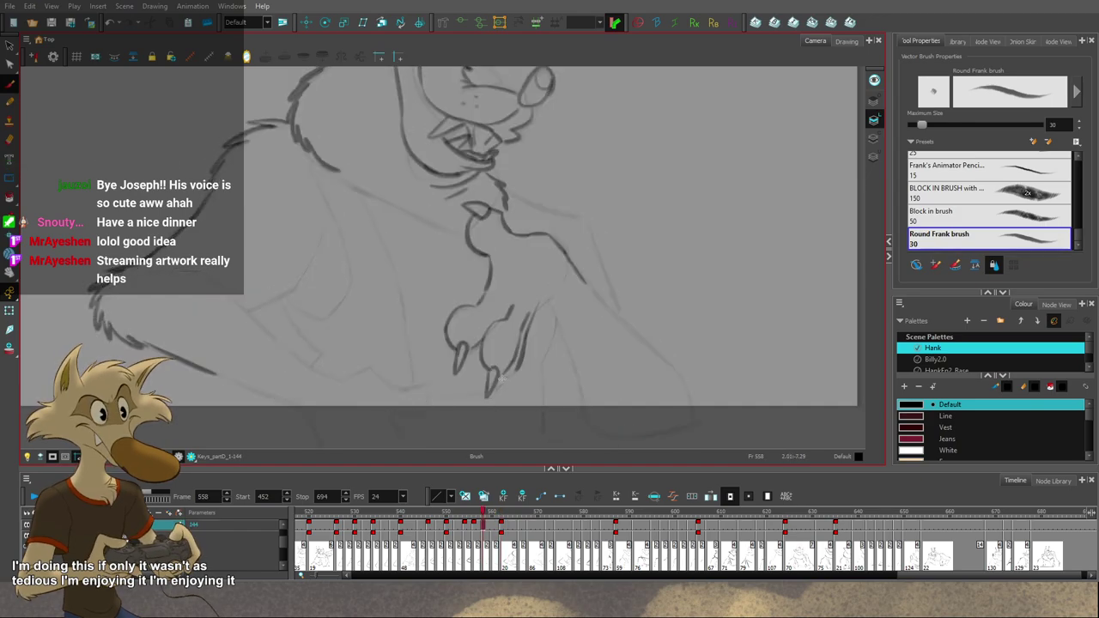
pyautogui.press('.')
pyautogui.press(',')
pyautogui.press('.')
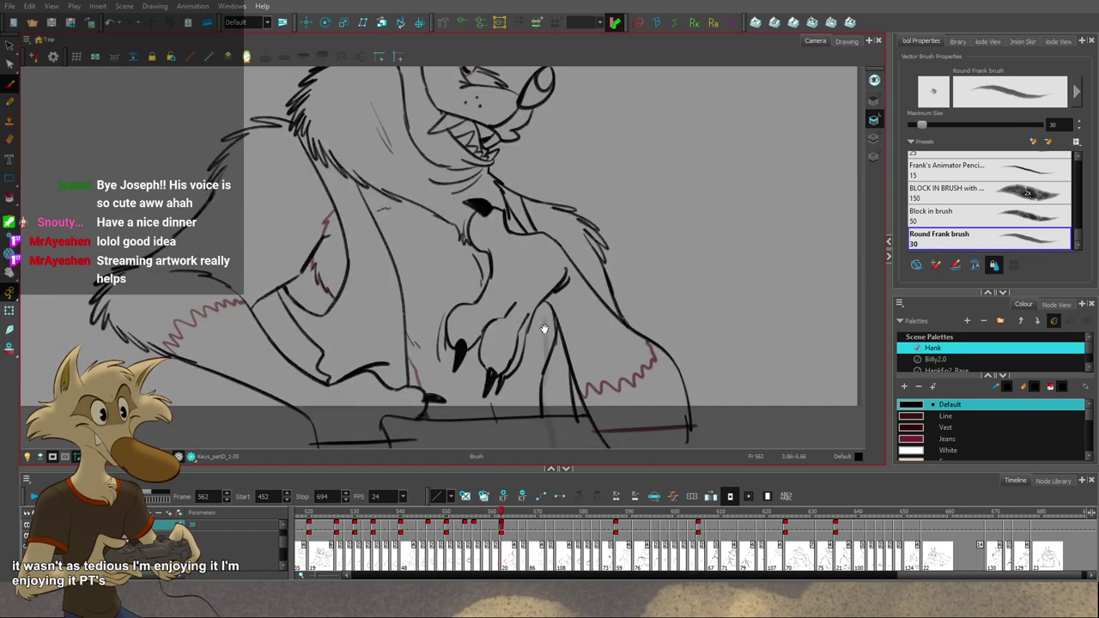
# Step: Add the third finger's claw and work on the hand's back edge, undoing the last stroke and comparing with frame 562
pyautogui.moveTo(542, 328); pyautogui.dragTo(519, 364)
pyautogui.press(',')
pyautogui.press('.')
pyautogui.press(',')
pyautogui.press('.')
pyautogui.press(',')
pyautogui.moveTo(542, 307)
pyautogui.mouseDown()
pyautogui.moveTo(511, 346)
pyautogui.moveTo(528, 331)
pyautogui.mouseUp()
pyautogui.hotkey('ctrl', 'z')
pyautogui.press('.')
pyautogui.press(',')
pyautogui.press('.')
pyautogui.press(',')
# Step: Draw the long leg line running from beneath the hand down past the frame's lower edge, then thicken it
pyautogui.moveTo(601, 316); pyautogui.dragTo(562, 304)
pyautogui.press('g')
pyautogui.press('f')
pyautogui.press('g')
pyautogui.press('f')
pyautogui.moveTo(464, 299); pyautogui.dragTo(514, 429)
pyautogui.press('.')
pyautogui.press(',')
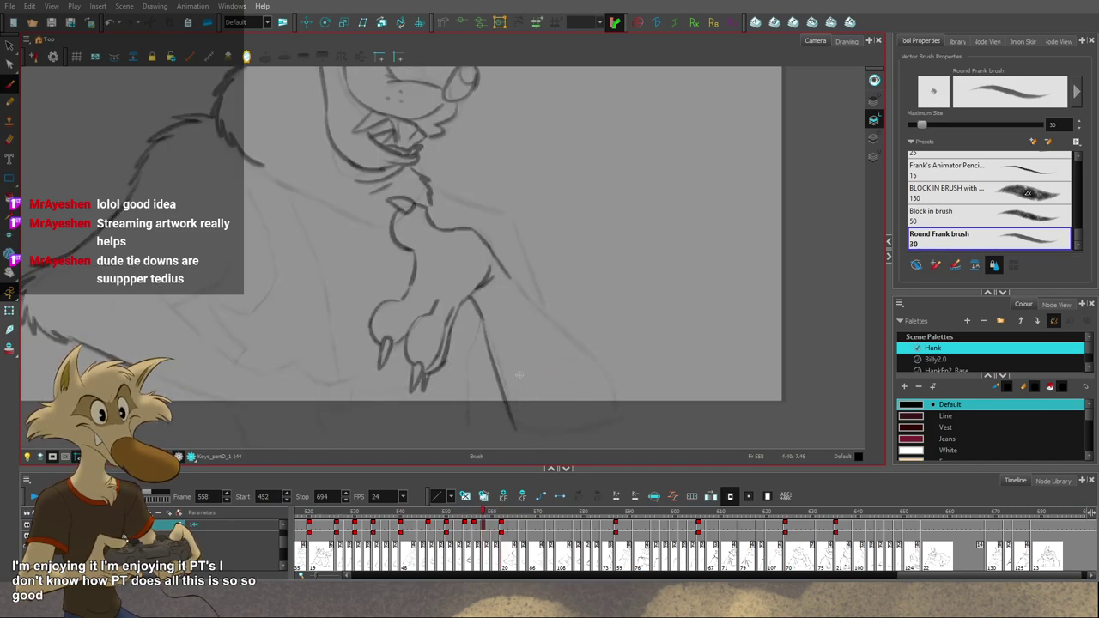
pyautogui.moveTo(483, 314); pyautogui.dragTo(520, 436)
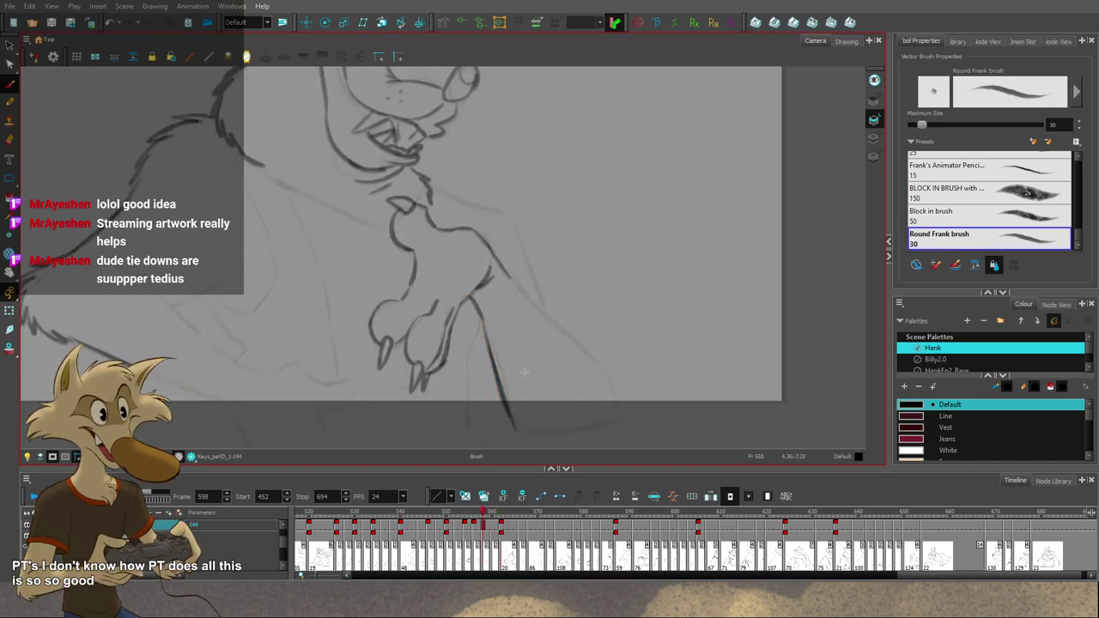
pyautogui.press('space')
pyautogui.moveTo(568, 360); pyautogui.dragTo(555, 359)
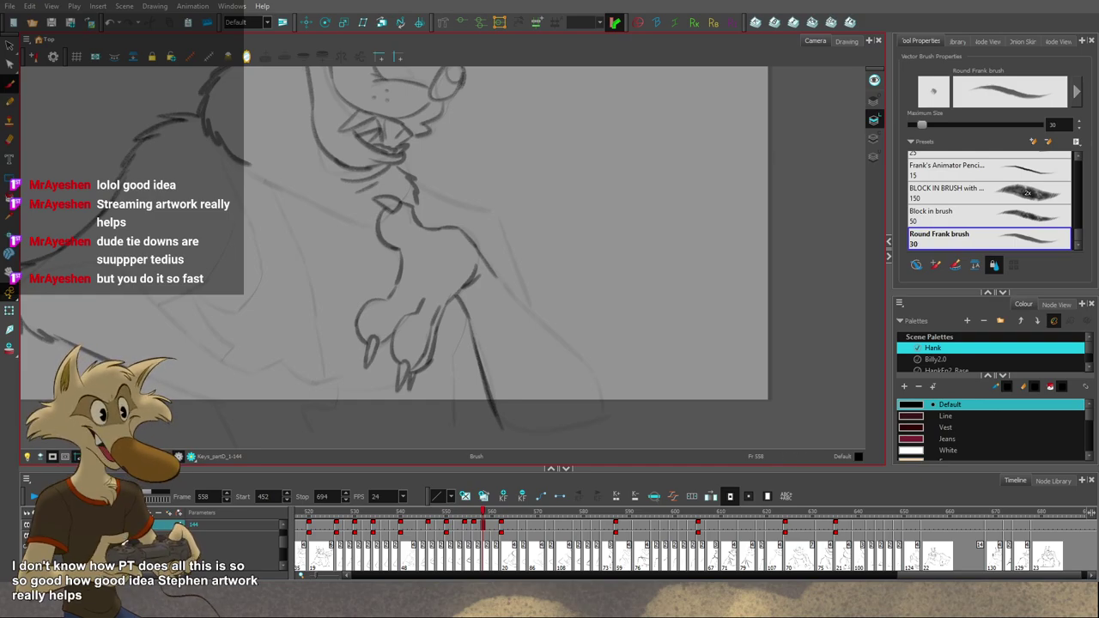
# Step: Hide the tie-down layer so that only the rough drawing of the whole wolf shows at frame 558
pyautogui.scroll(-4, 544, 167)
pyautogui.scroll(3, 574, 144)
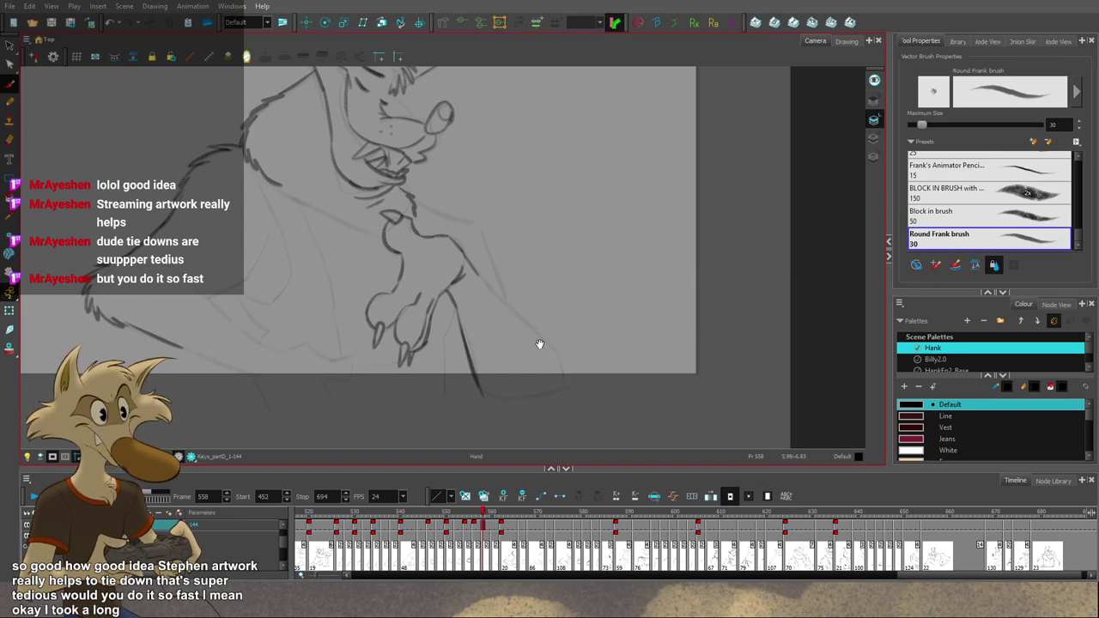
pyautogui.moveTo(539, 345); pyautogui.dragTo(532, 369)
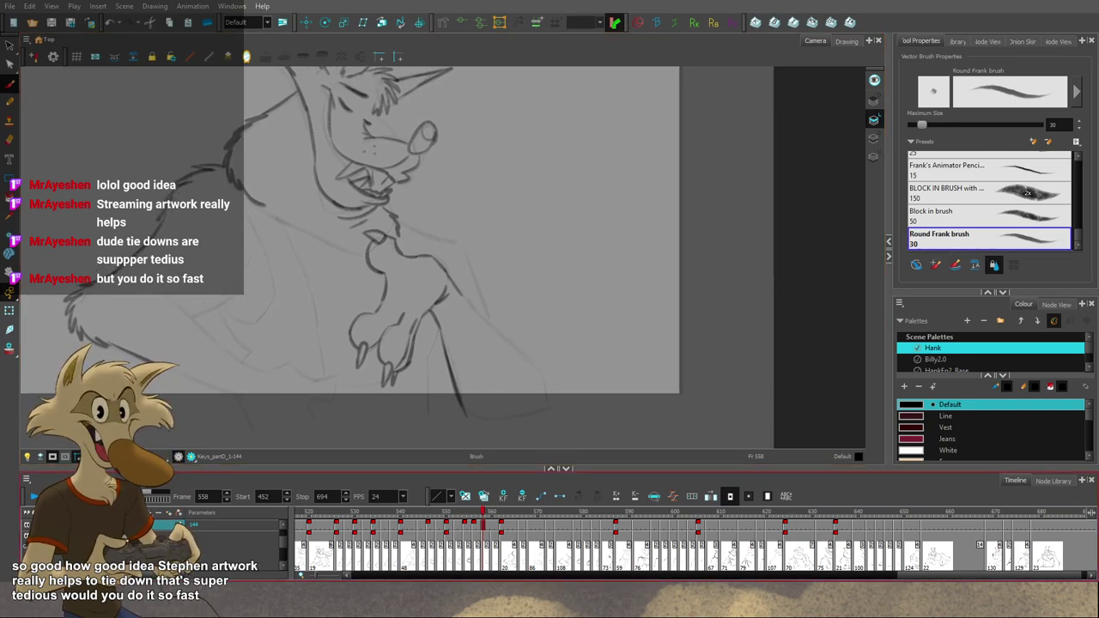
pyautogui.click(26, 524)
pyautogui.click(125, 538)
pyautogui.scroll(-3, 248, 413)
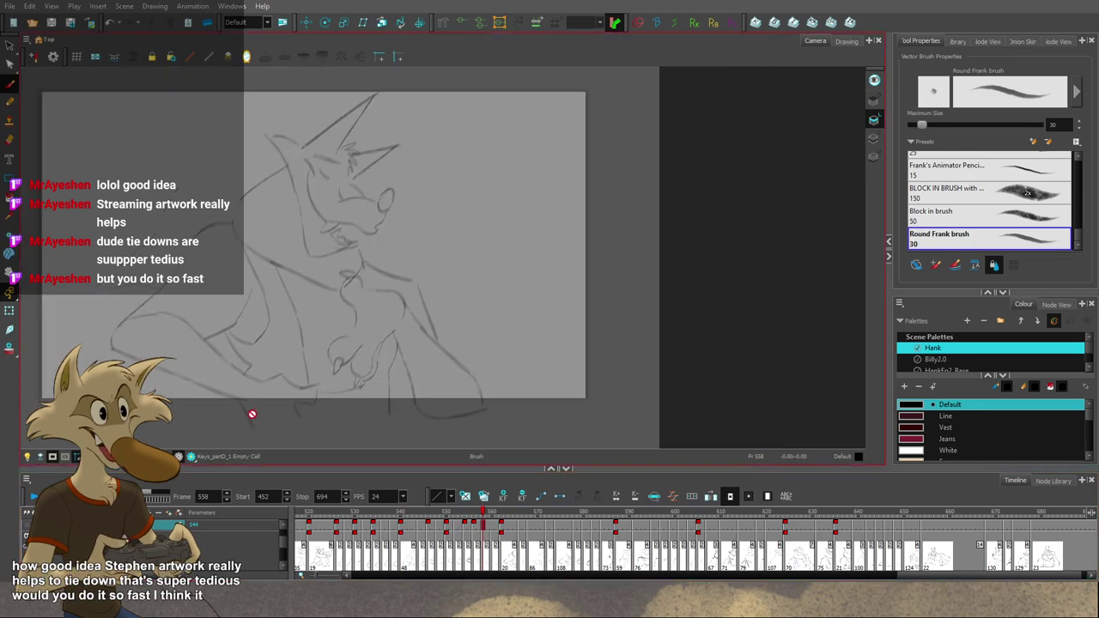
pyautogui.scroll(4, 249, 391)
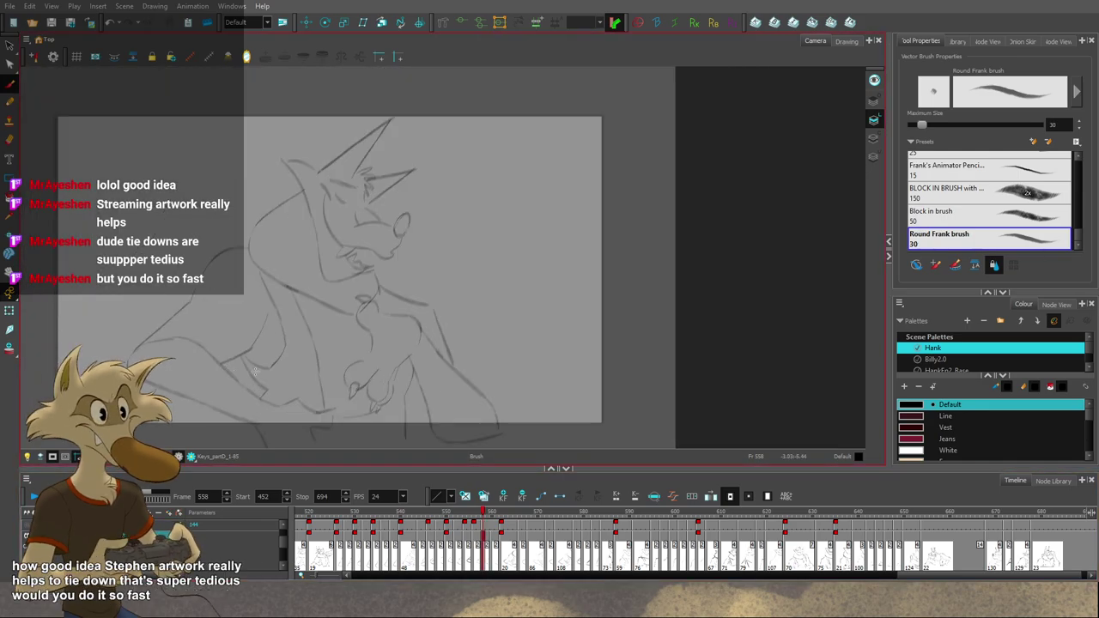
pyautogui.scroll(1, 249, 391)
pyautogui.scroll(-1, 249, 391)
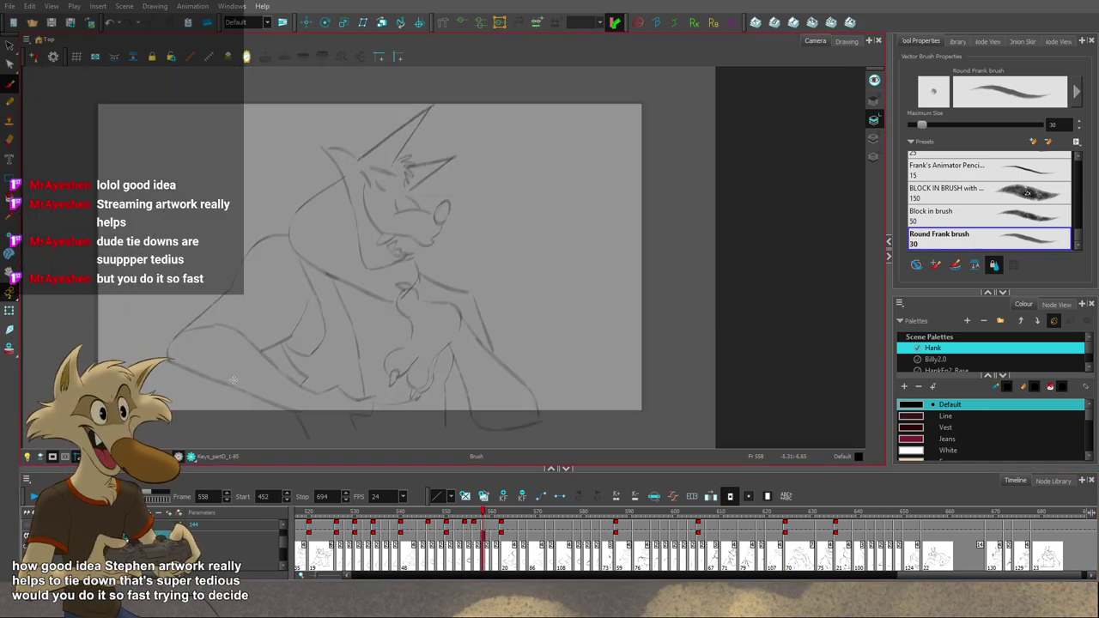
# Step: Flip backward through the rough drawings from frame 558 to the pose at frame 528
pyautogui.press('f')
pyautogui.press('f')
pyautogui.press('f')
pyautogui.press('f')
pyautogui.press('f')
pyautogui.press('f')
pyautogui.press('f')
pyautogui.press(',')
pyautogui.press(',')
pyautogui.press(',')
pyautogui.press(',')
pyautogui.press(',')
pyautogui.press(',')
pyautogui.press(',')
pyautogui.press(',')
pyautogui.press(',')
pyautogui.press(',')
pyautogui.press(',')
pyautogui.press(',')
pyautogui.press(',')
pyautogui.press(',')
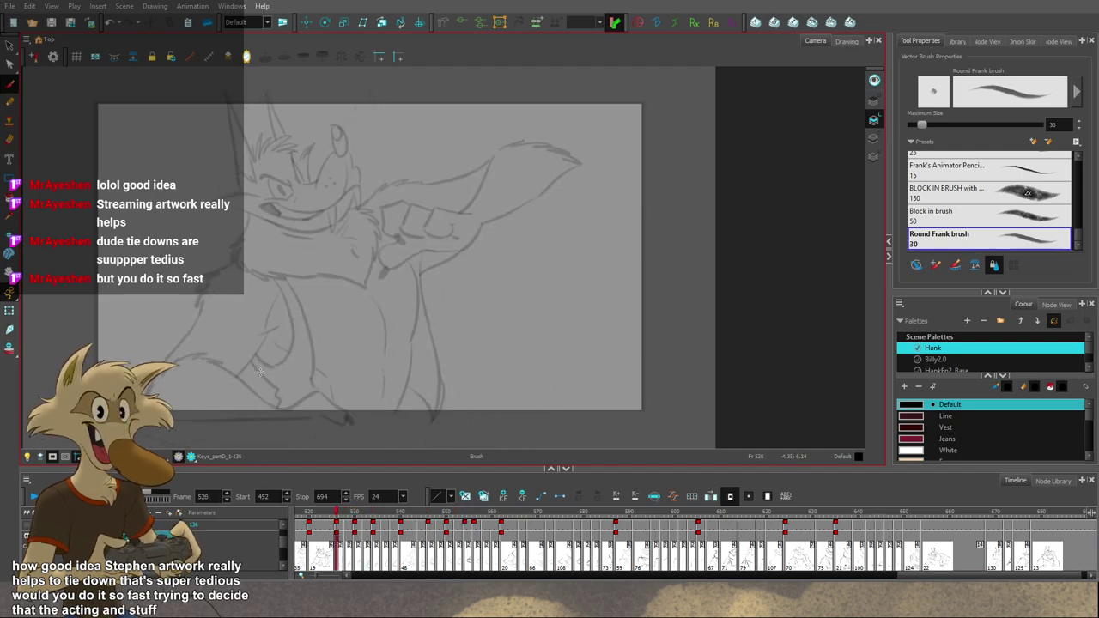
# Step: Step forward through the rough drawings from frame 528 to frame 668 to review the acting
pyautogui.press('g')
pyautogui.press('g')
pyautogui.press('g')
pyautogui.press('g')
pyautogui.press('g')
pyautogui.press('g')
pyautogui.press('g')
pyautogui.press('g')
pyautogui.press('g')
pyautogui.press('g')
pyautogui.press('g')
pyautogui.press('g')
pyautogui.press('g')
pyautogui.press('g')
pyautogui.press('g')
pyautogui.press('g')
pyautogui.press('g')
pyautogui.press('g')
pyautogui.press('g')
pyautogui.press('g')
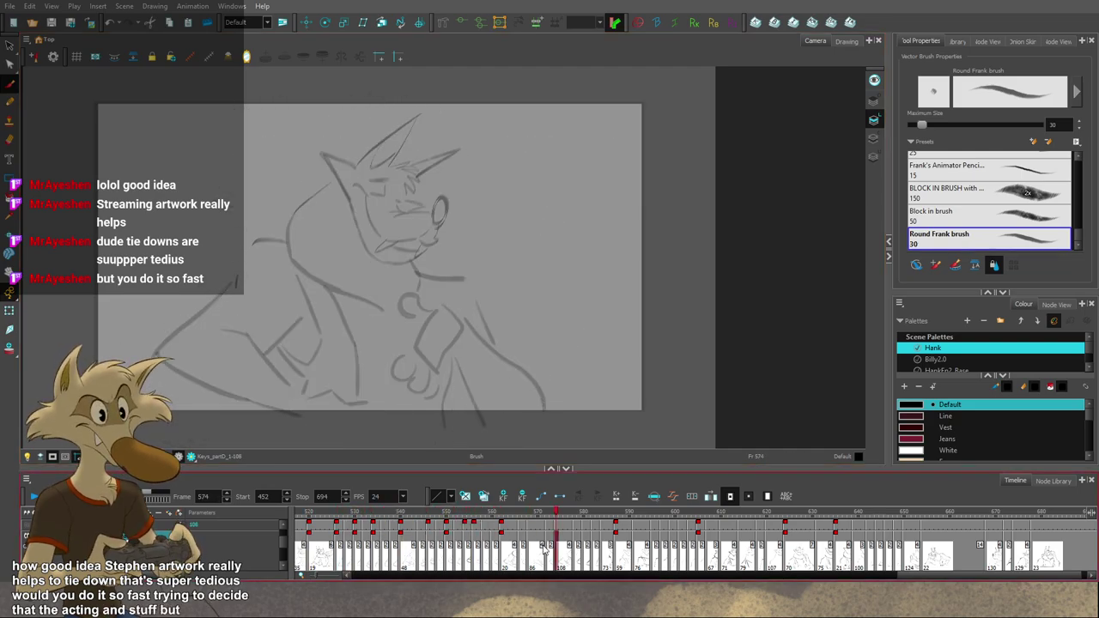
pyautogui.press('.')
pyautogui.press('.')
pyautogui.press('.')
pyautogui.press('.')
pyautogui.press('.')
pyautogui.press('.')
pyautogui.press('.')
pyautogui.press('.')
pyautogui.press('.')
pyautogui.press('.')
pyautogui.press('.')
pyautogui.press('.')
pyautogui.press('.')
pyautogui.press('.')
pyautogui.press('.')
pyautogui.press('.')
pyautogui.press('.')
pyautogui.press('.')
pyautogui.press('.')
pyautogui.press('.')
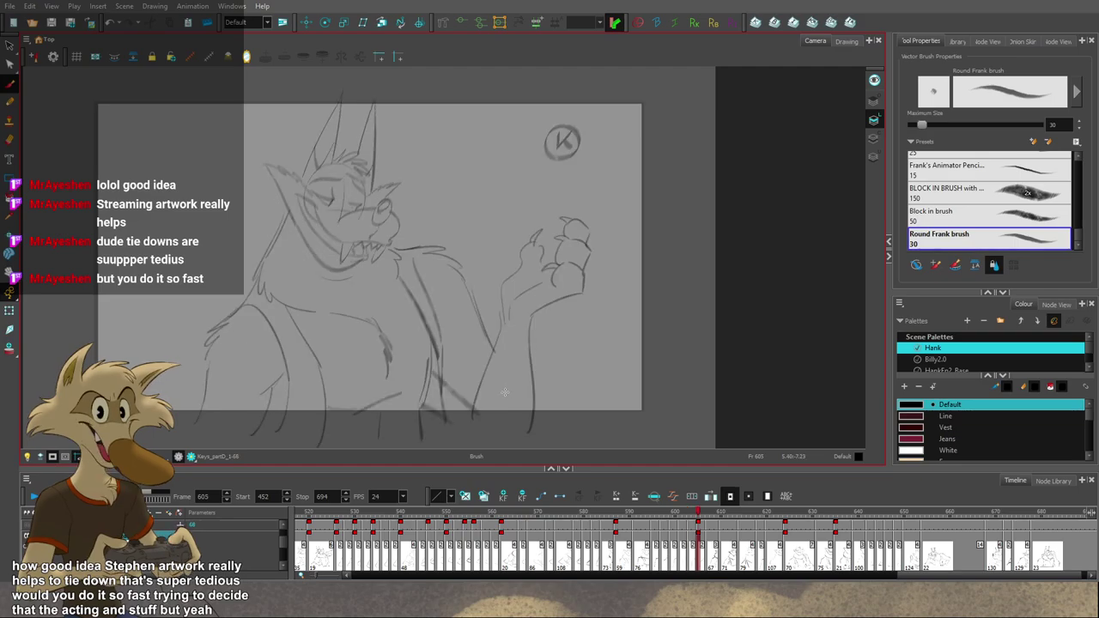
pyautogui.press('.')
pyautogui.press('.')
pyautogui.press('.')
pyautogui.press('.')
pyautogui.press('.')
pyautogui.press('.')
pyautogui.press('.')
pyautogui.press('.')
pyautogui.press('.')
pyautogui.press('.')
pyautogui.press('.')
pyautogui.press('.')
pyautogui.press('.')
pyautogui.press('.')
pyautogui.press('.')
pyautogui.press('.')
pyautogui.press('.')
pyautogui.press('.')
pyautogui.press('.')
pyautogui.press('.')
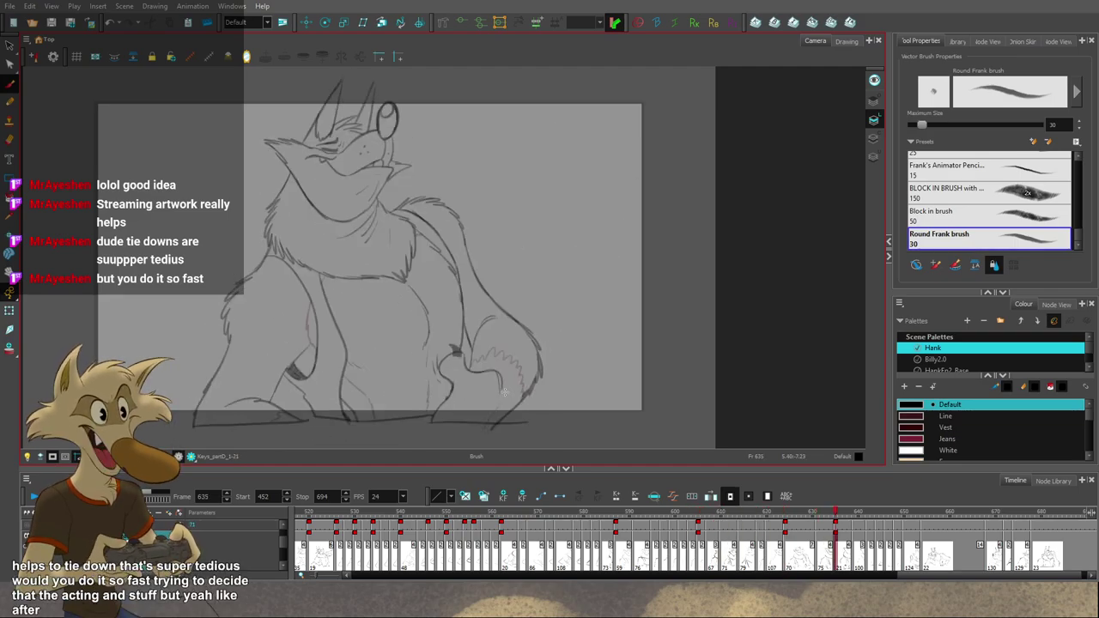
pyautogui.press('.')
pyautogui.press('.')
pyautogui.press('.')
pyautogui.press('.')
pyautogui.press('.')
pyautogui.press('.')
pyautogui.press('.')
pyautogui.press('.')
pyautogui.press('.')
pyautogui.press('.')
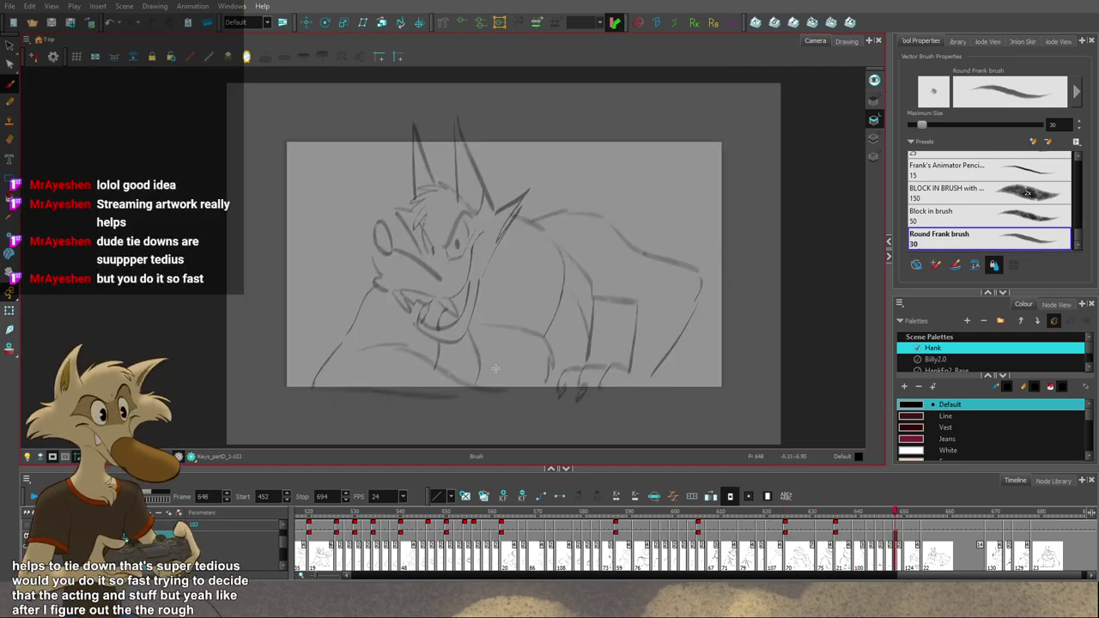
pyautogui.press('g')
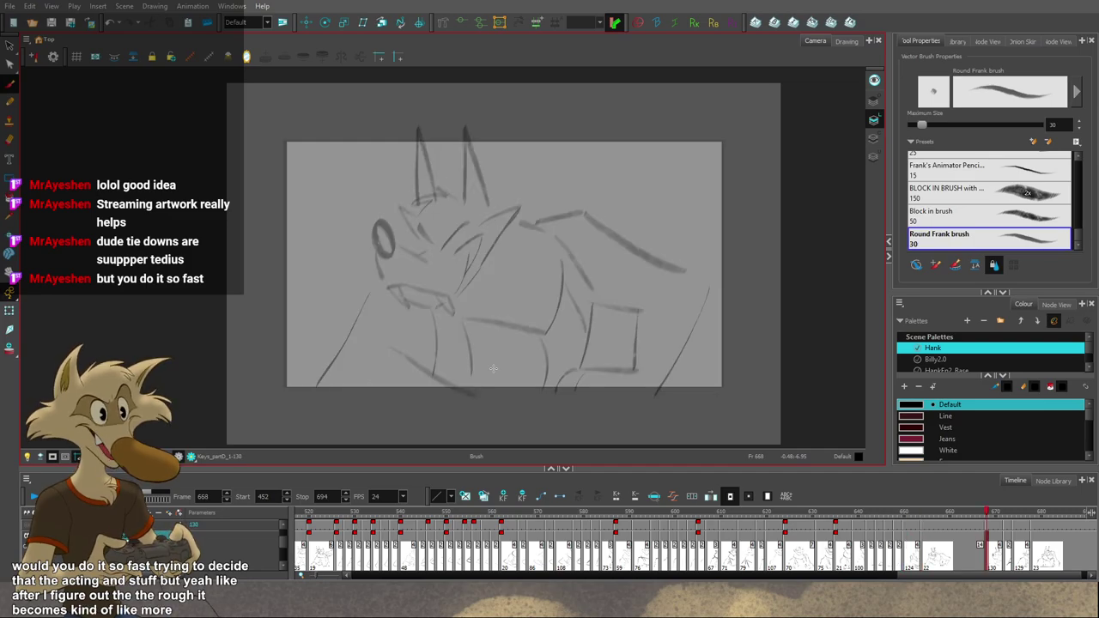
# Step: Flip back through the rough drawings from frame 668 past frame 642 to the wolf's tied-down pose at frame 552
pyautogui.press('f')
pyautogui.press('g')
pyautogui.press('g')
pyautogui.press('g')
pyautogui.press('g')
pyautogui.press('g')
pyautogui.press('f')
pyautogui.press('f')
pyautogui.press('f')
pyautogui.press('f')
pyautogui.press('f')
pyautogui.press('f')
pyautogui.press('f')
pyautogui.press('f')
pyautogui.press('f')
pyautogui.press('f')
pyautogui.press('f')
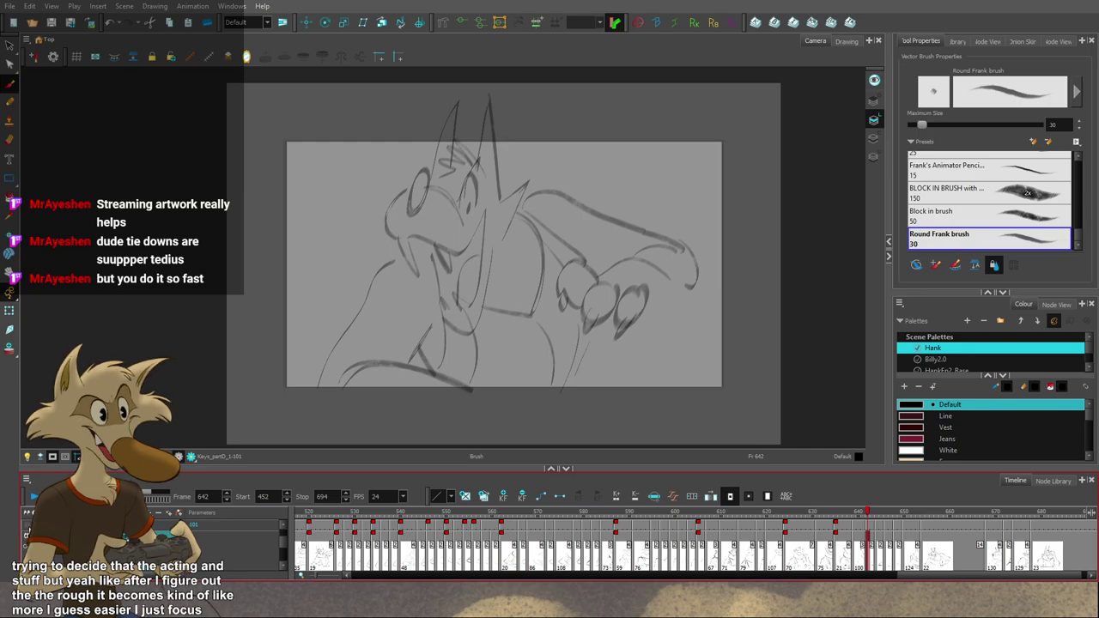
pyautogui.hotkey('ctrl', 'z')
pyautogui.moveTo(504, 515)
pyautogui.mouseDown()
pyautogui.moveTo(483, 519)
pyautogui.moveTo(500, 502)
pyautogui.mouseUp()
pyautogui.press('f')
pyautogui.press('f')
pyautogui.press('f')
pyautogui.press('f')
pyautogui.press('f')
pyautogui.press('f')
pyautogui.press('g')
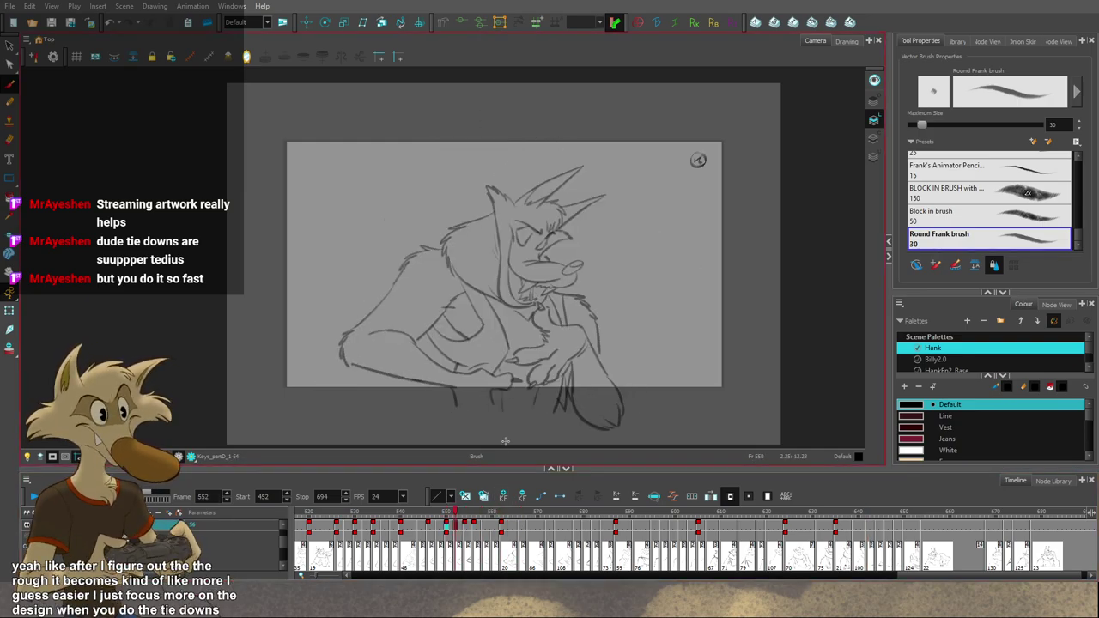
# Step: Compare the tied-down wolf drawings across frames 544 to 552, checking the change from the raised hand to the lowered hand
pyautogui.press('f')
pyautogui.press('f')
pyautogui.press('g')
pyautogui.press('g')
pyautogui.press('f')
pyautogui.press('f')
pyautogui.press('f')
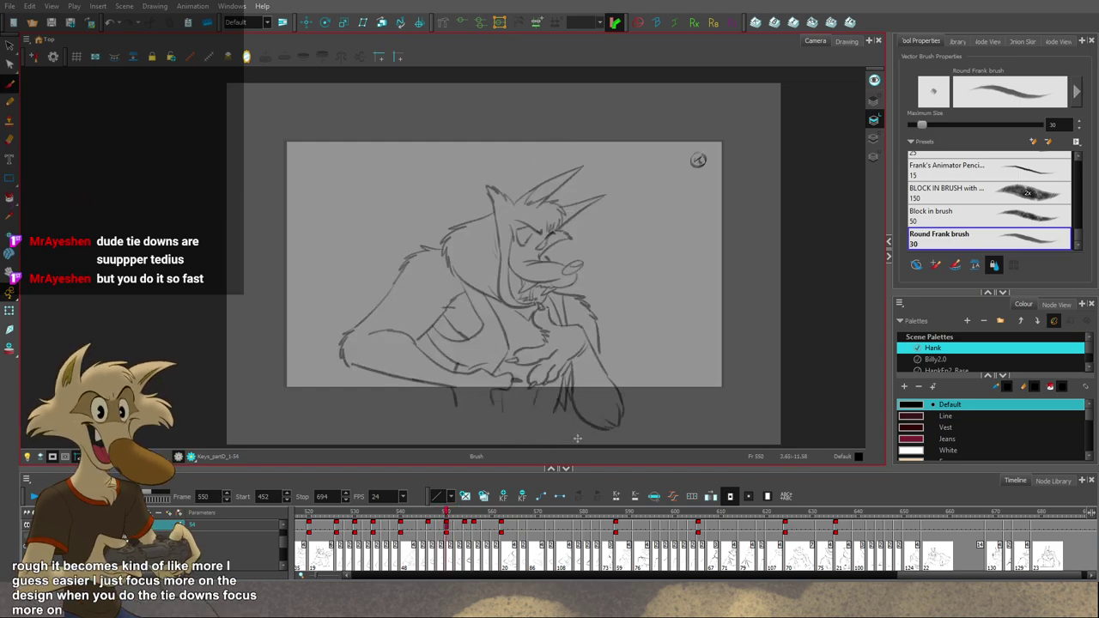
pyautogui.press('g')
pyautogui.press('g')
pyautogui.press('g')
pyautogui.press(',')
pyautogui.press(',')
pyautogui.press(',')
pyautogui.press(',')
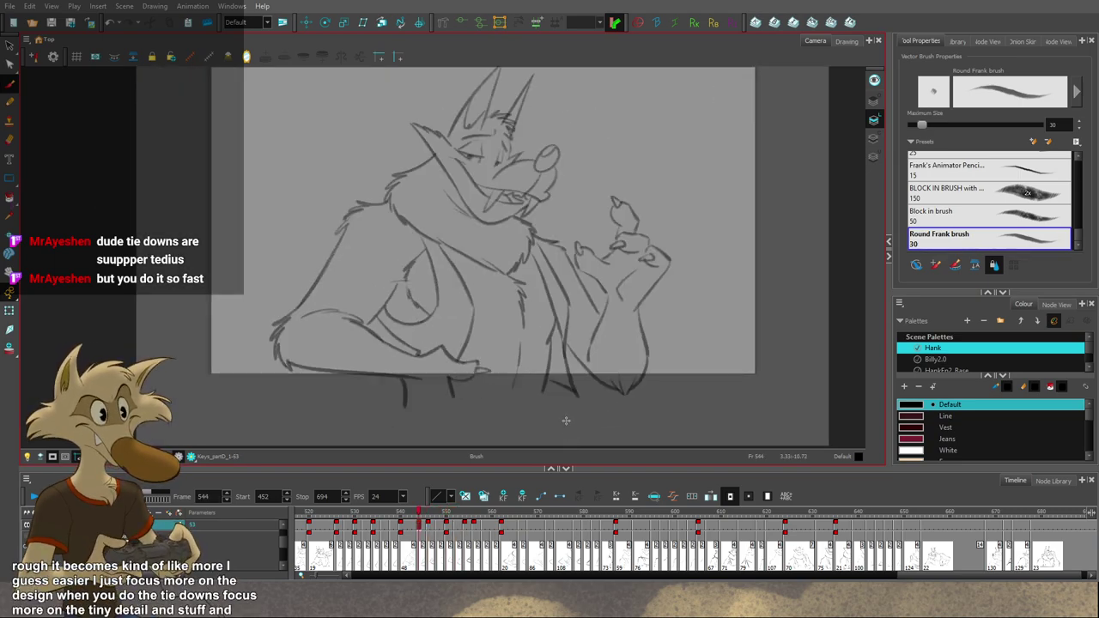
pyautogui.press('g')
pyautogui.press('f')
pyautogui.scroll(2, 568, 364)
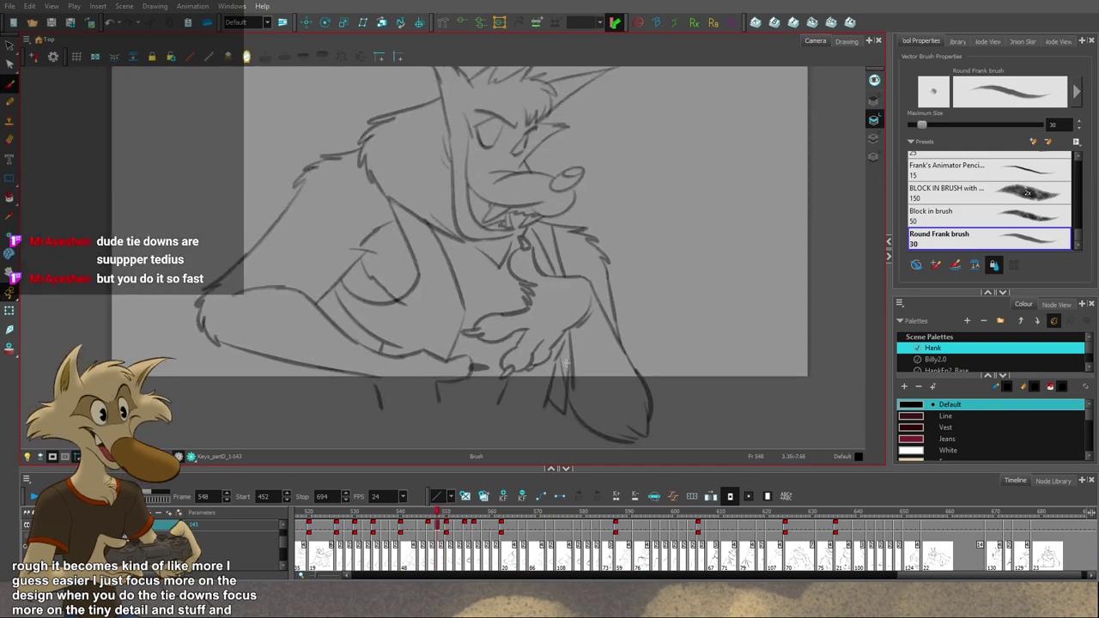
pyautogui.press('f')
pyautogui.press('g')
pyautogui.press('g')
pyautogui.press(',')
pyautogui.press(',')
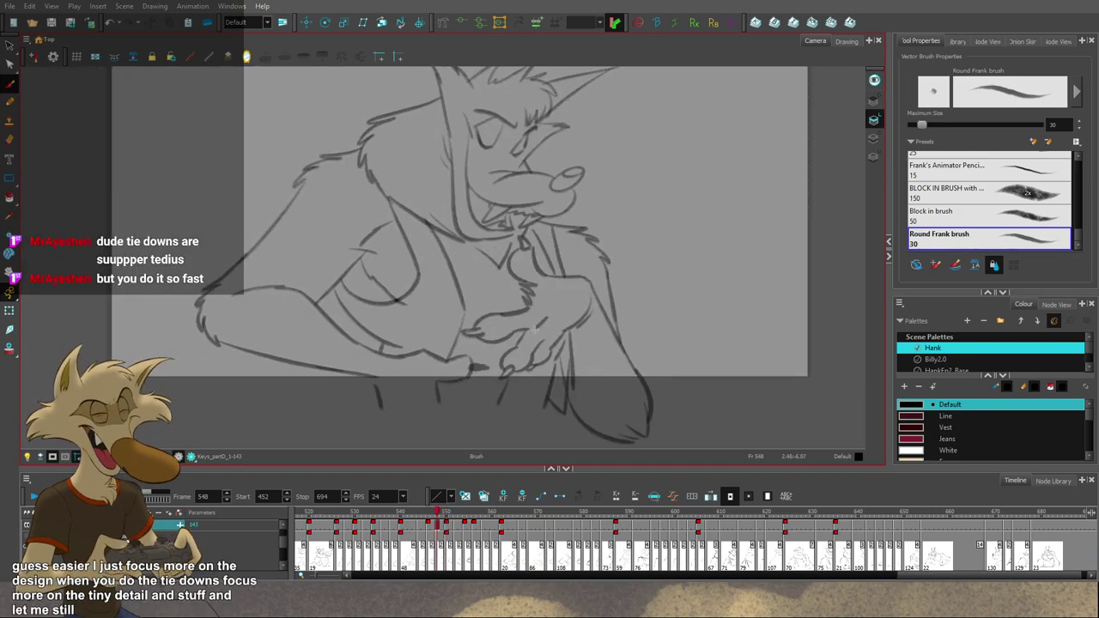
pyautogui.press('.')
pyautogui.press(',')
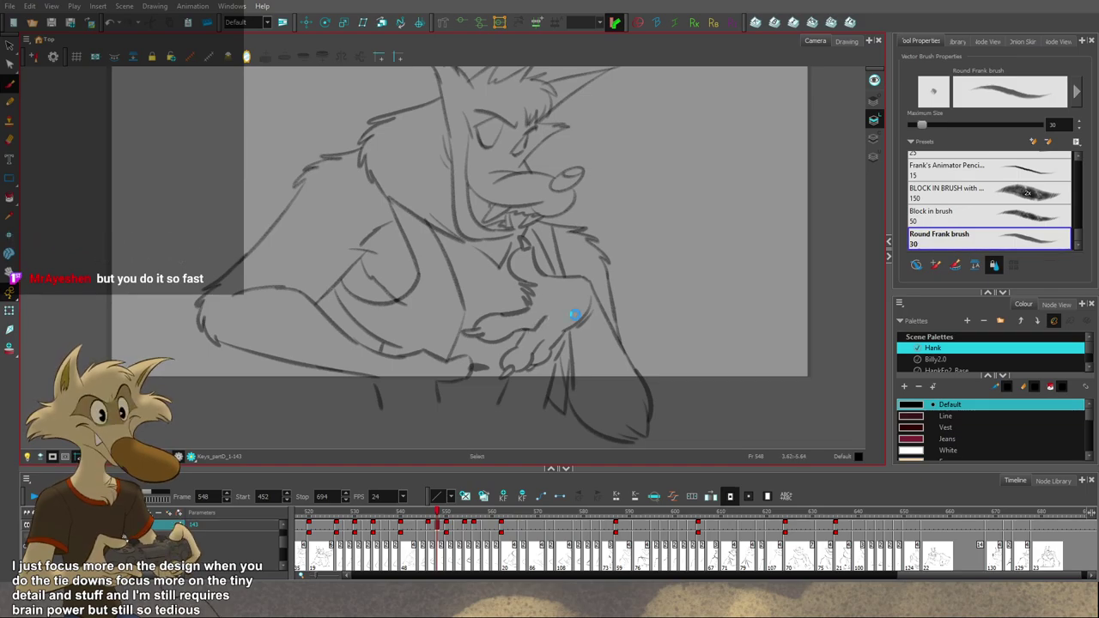
# Step: Compare the rough drawing of the whole wolf at frame 548 with its tied-down version by switching the layers' visibility
pyautogui.scroll(-2, 574, 315)
pyautogui.scroll(-2, 473, 324)
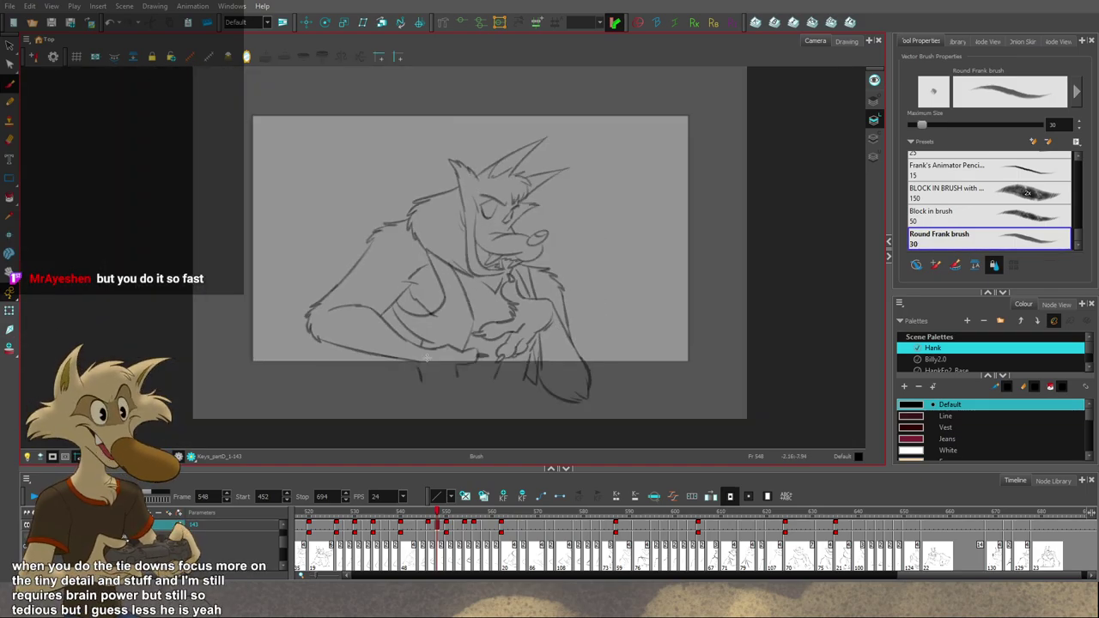
pyautogui.click(27, 524)
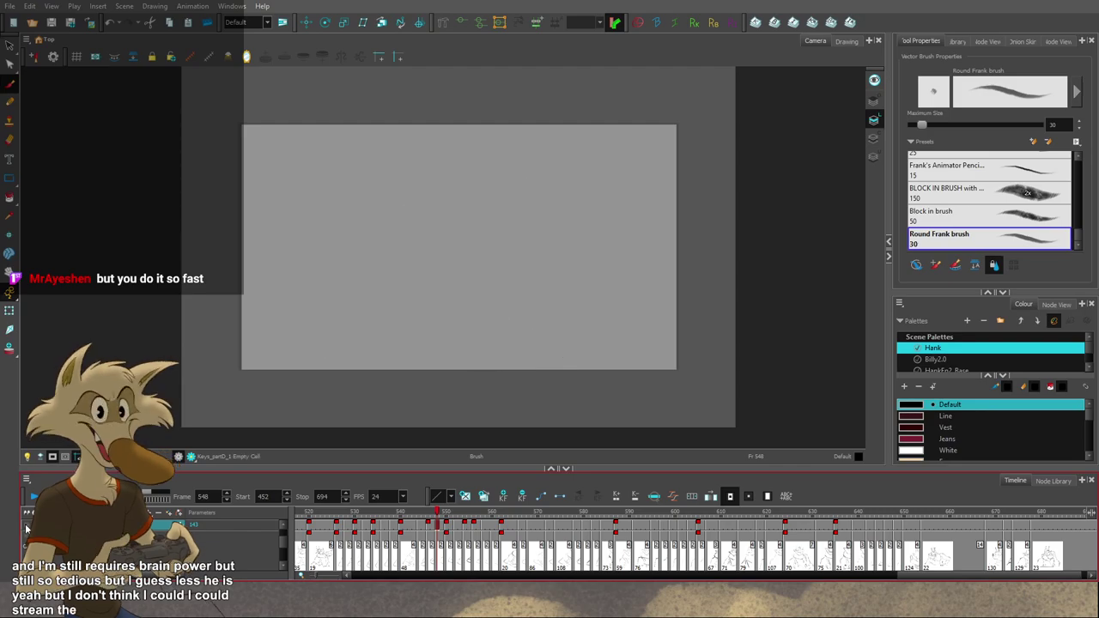
pyautogui.click(26, 535)
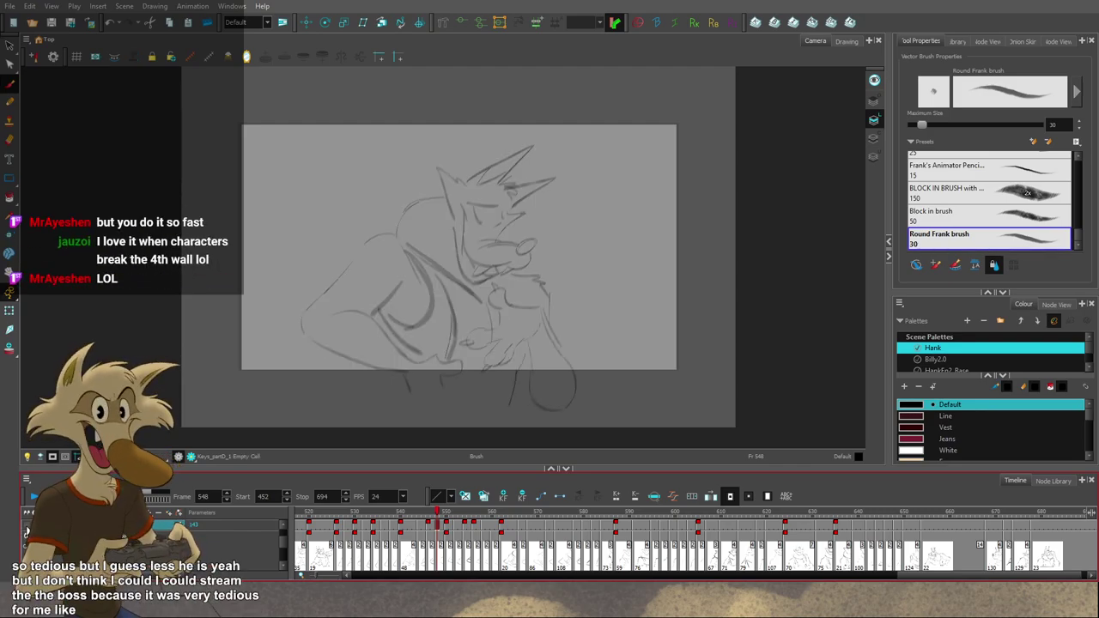
pyautogui.hotkey('ctrl', 'z')
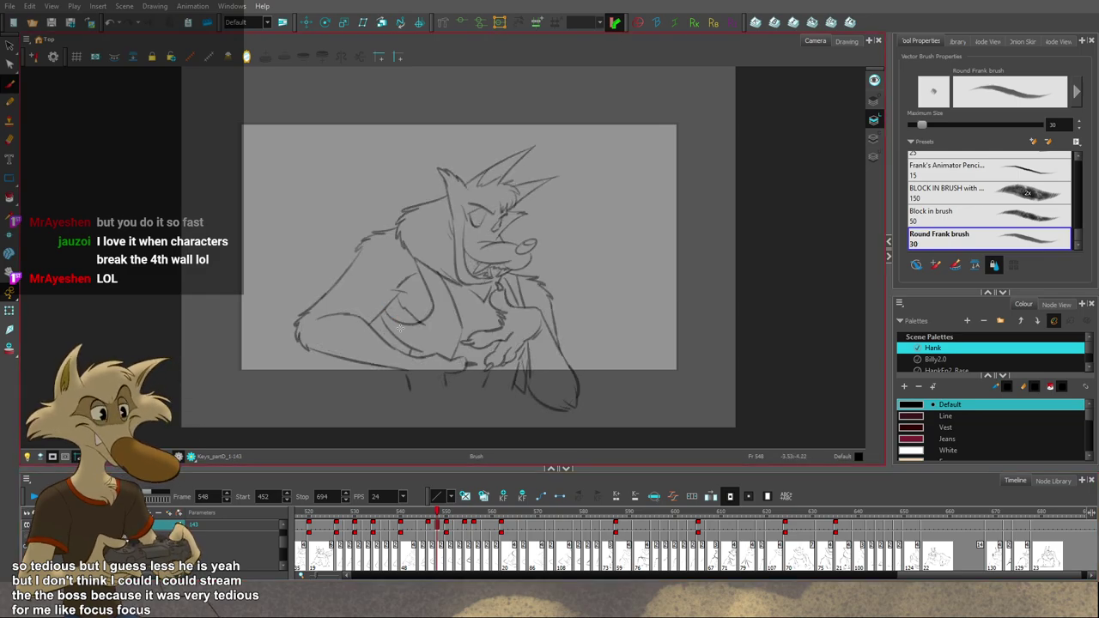
pyautogui.press('1')
pyautogui.press('2')
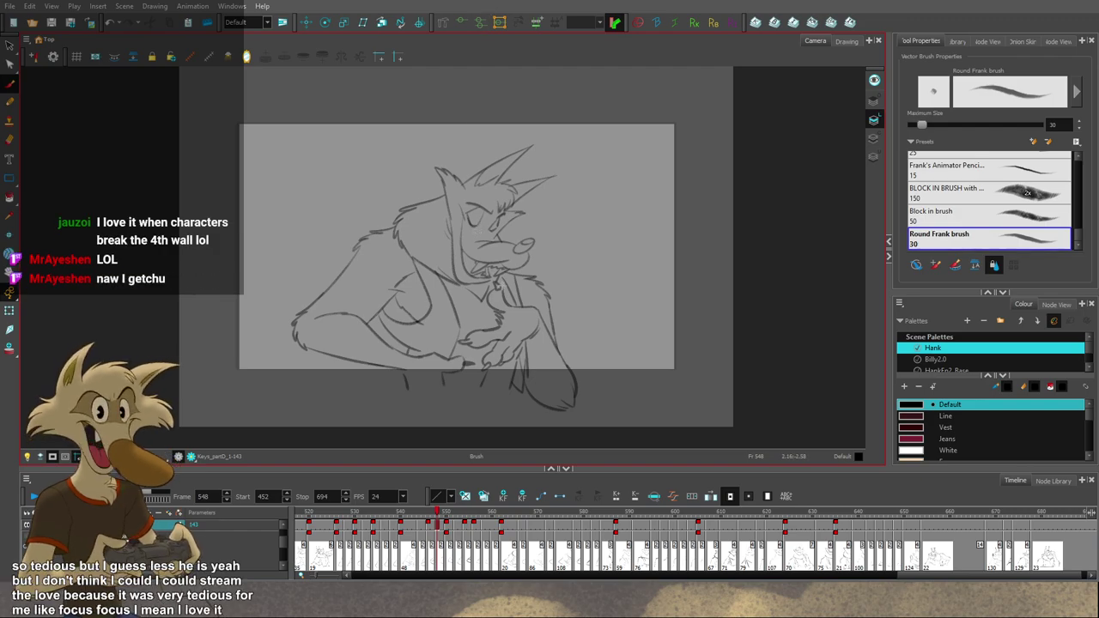
# Step: Flip between the tied-down drawings at frames 546, 548 and 550 to check the head and hand movement
pyautogui.press(',')
pyautogui.press('.')
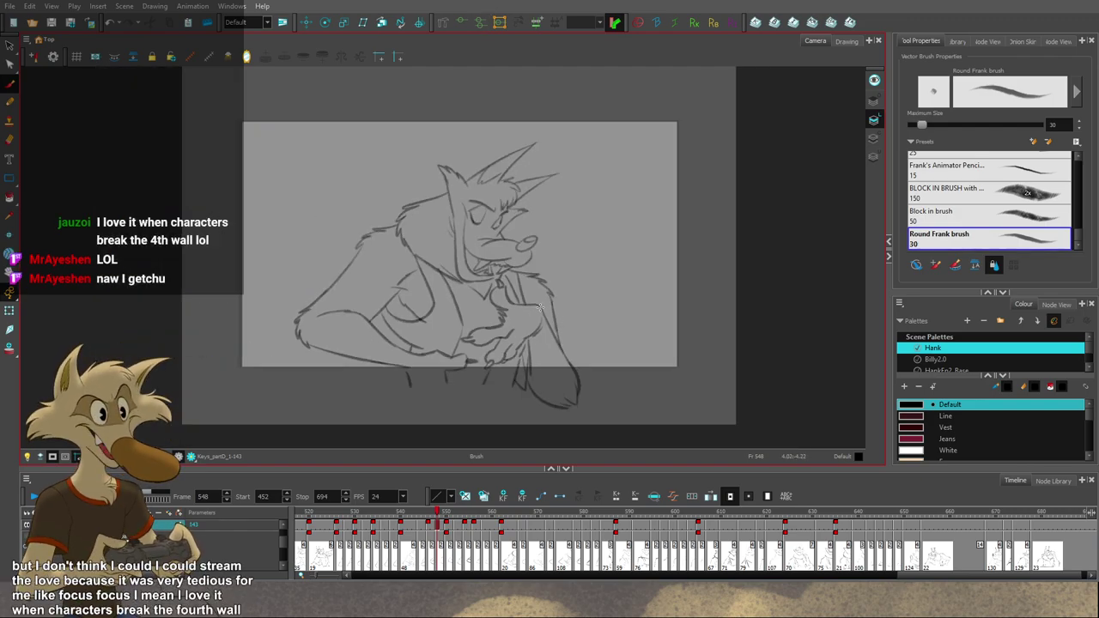
pyautogui.press(',')
pyautogui.press(',')
pyautogui.press(',')
pyautogui.press(',')
pyautogui.press('.')
pyautogui.press('.')
pyautogui.press('.')
pyautogui.press('.')
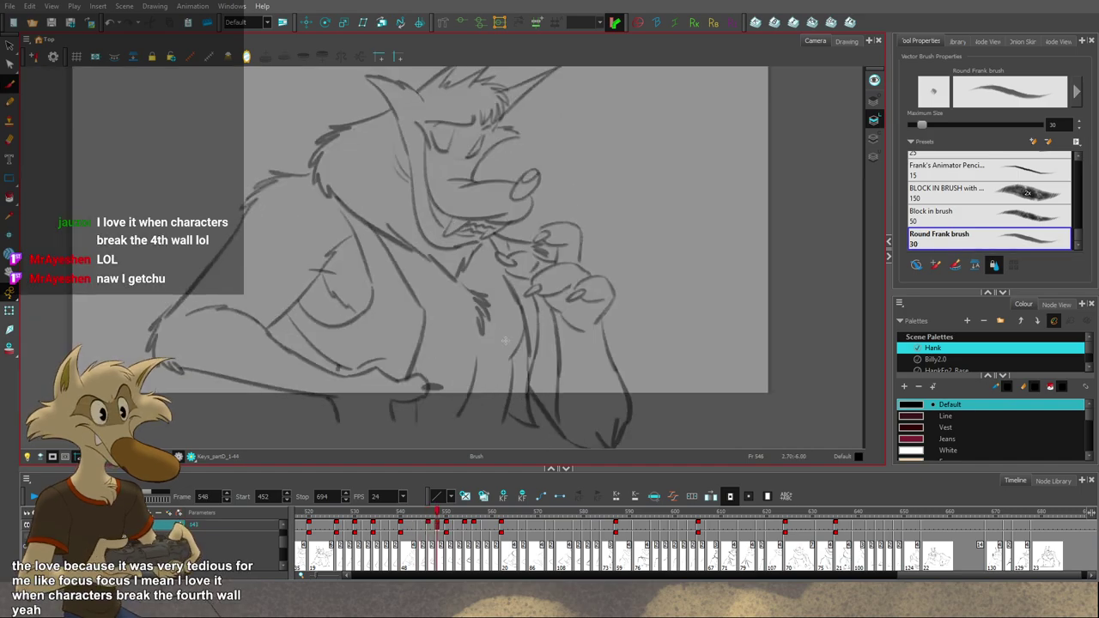
pyautogui.hotkey('ctrl', 'z')
pyautogui.moveTo(368, 369); pyautogui.dragTo(391, 358)
pyautogui.press('.')
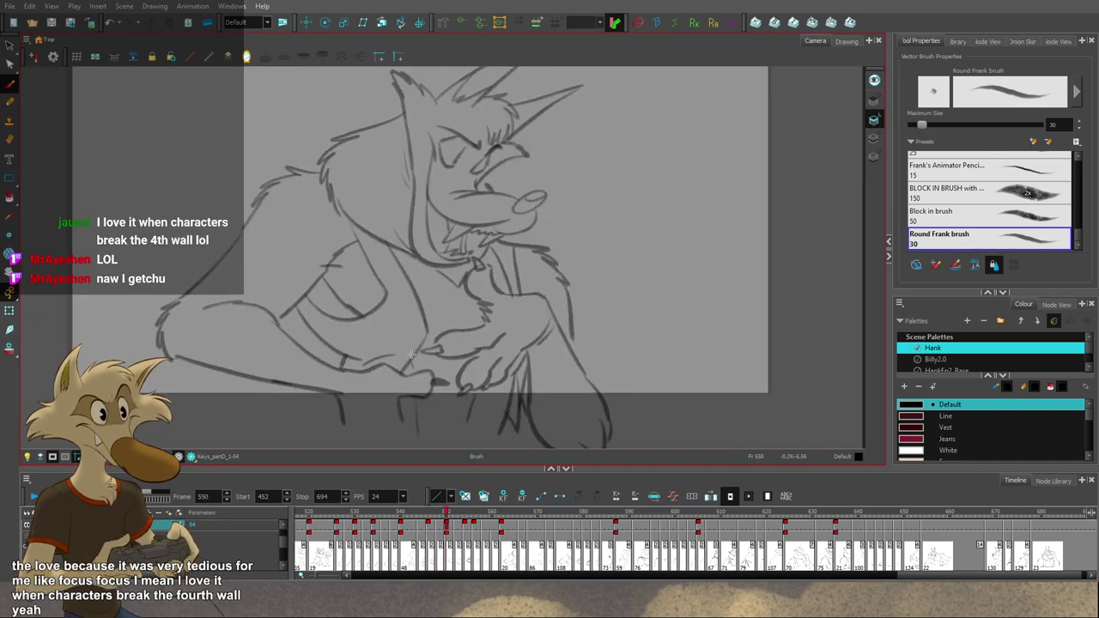
pyautogui.press(',')
pyautogui.press(',')
pyautogui.press('.')
pyautogui.moveTo(545, 360); pyautogui.dragTo(526, 370)
pyautogui.press(',')
pyautogui.press('.')
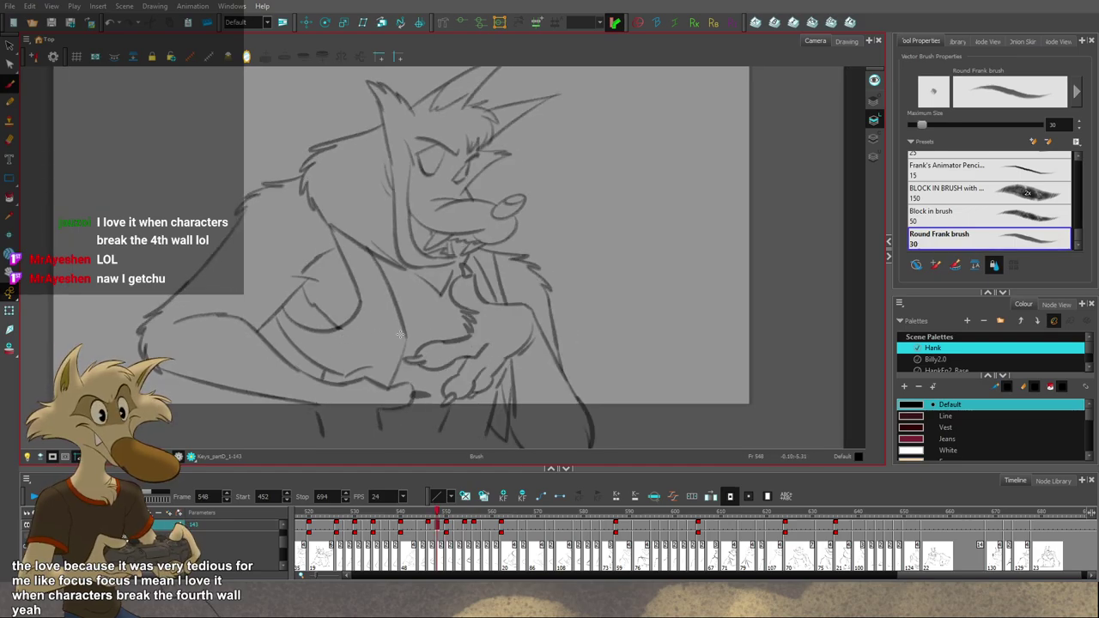
# Step: Examine the raised-hand poses at frames 538 and 544, including a closer look at the hand
pyautogui.moveTo(488, 365)
pyautogui.mouseDown()
pyautogui.moveTo(515, 386)
pyautogui.moveTo(524, 378)
pyautogui.moveTo(523, 392)
pyautogui.moveTo(545, 387)
pyautogui.moveTo(564, 400)
pyautogui.moveTo(578, 384)
pyautogui.moveTo(582, 396)
pyautogui.moveTo(568, 384)
pyautogui.mouseUp()
pyautogui.press(',')
pyautogui.press(',')
pyautogui.press(',')
pyautogui.press(',')
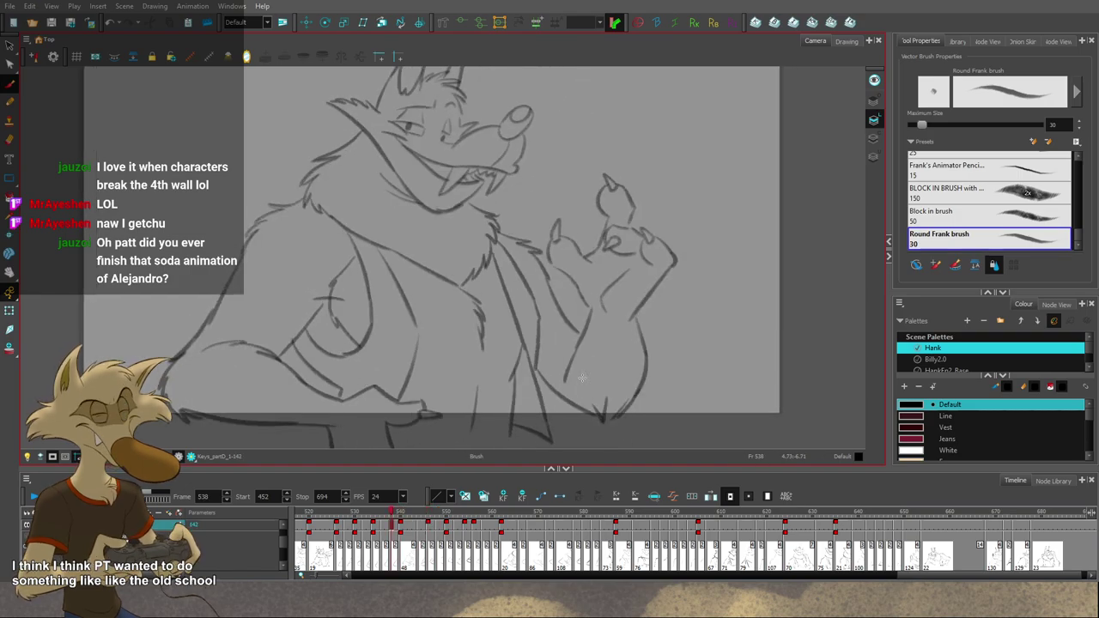
pyautogui.hotkey('alt', 'b')
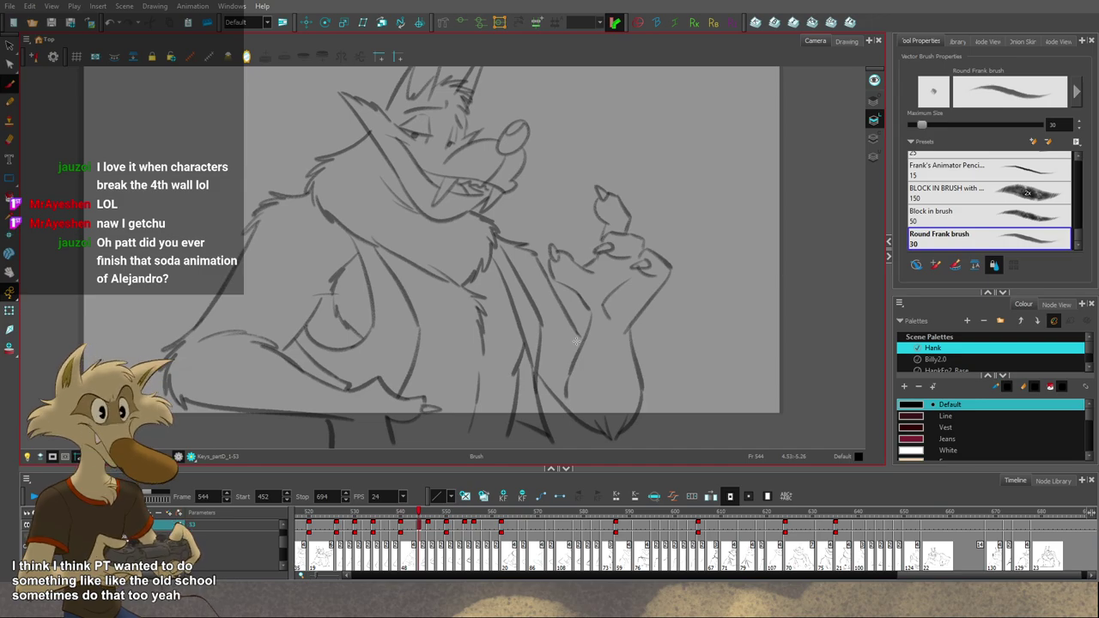
pyautogui.scroll(1, 601, 367)
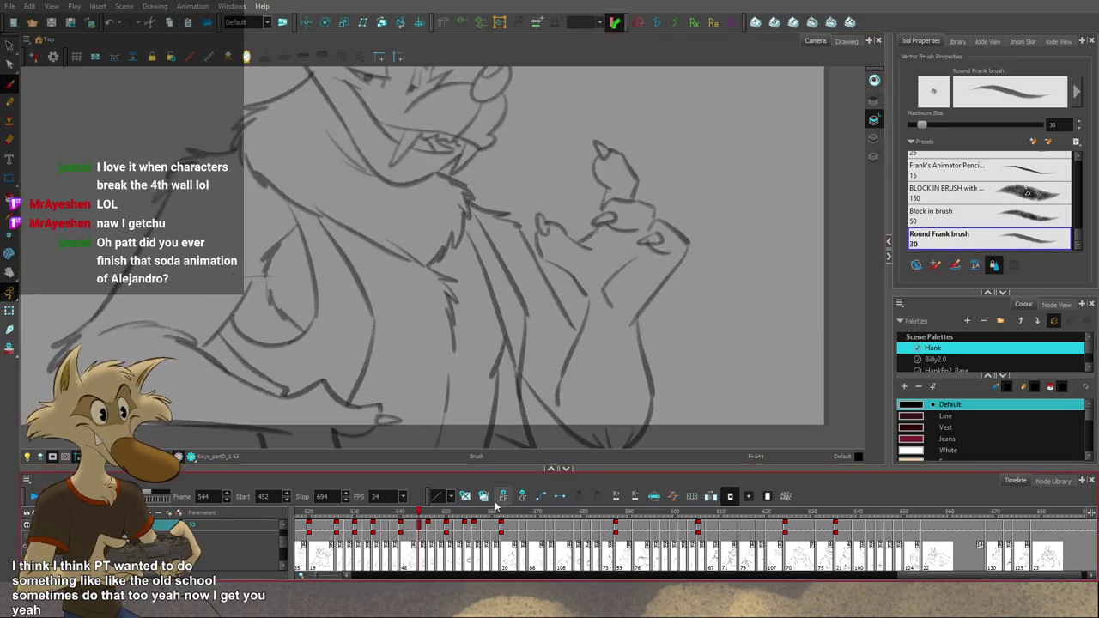
# Step: Step forward through the tied-down drawings from frame 544 to frame 556 and back to frame 548 to review the hand's motion
pyautogui.press('.')
pyautogui.press('.')
pyautogui.press('.')
pyautogui.press('.')
pyautogui.press('.')
pyautogui.press('.')
pyautogui.press('.')
pyautogui.press('.')
pyautogui.press('g')
pyautogui.press('g')
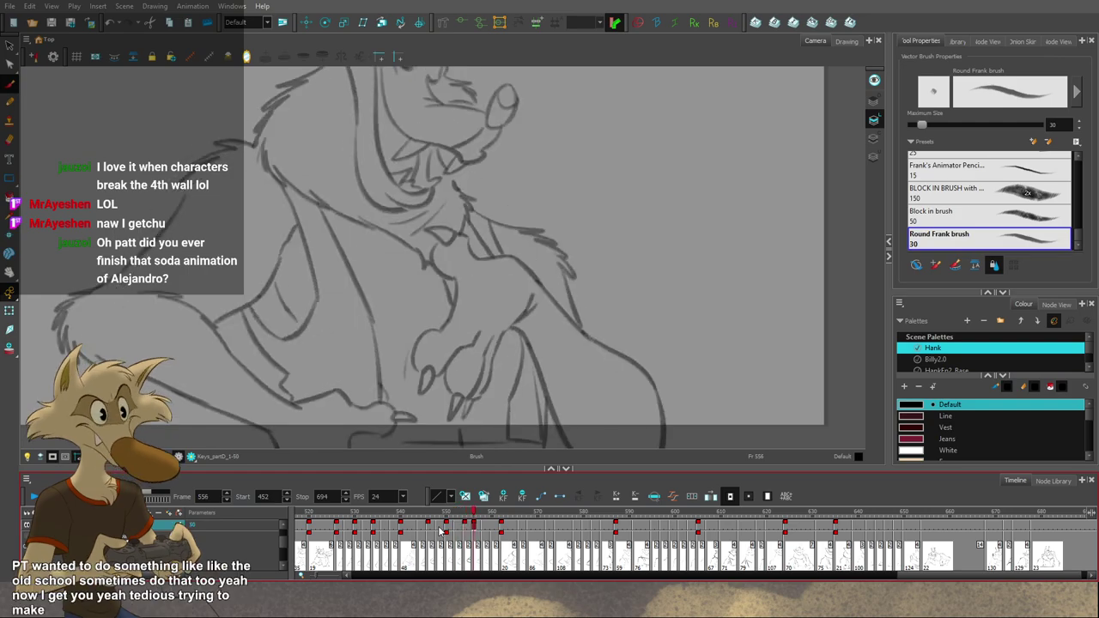
pyautogui.press('f')
pyautogui.press('f')
pyautogui.press('f')
pyautogui.press('f')
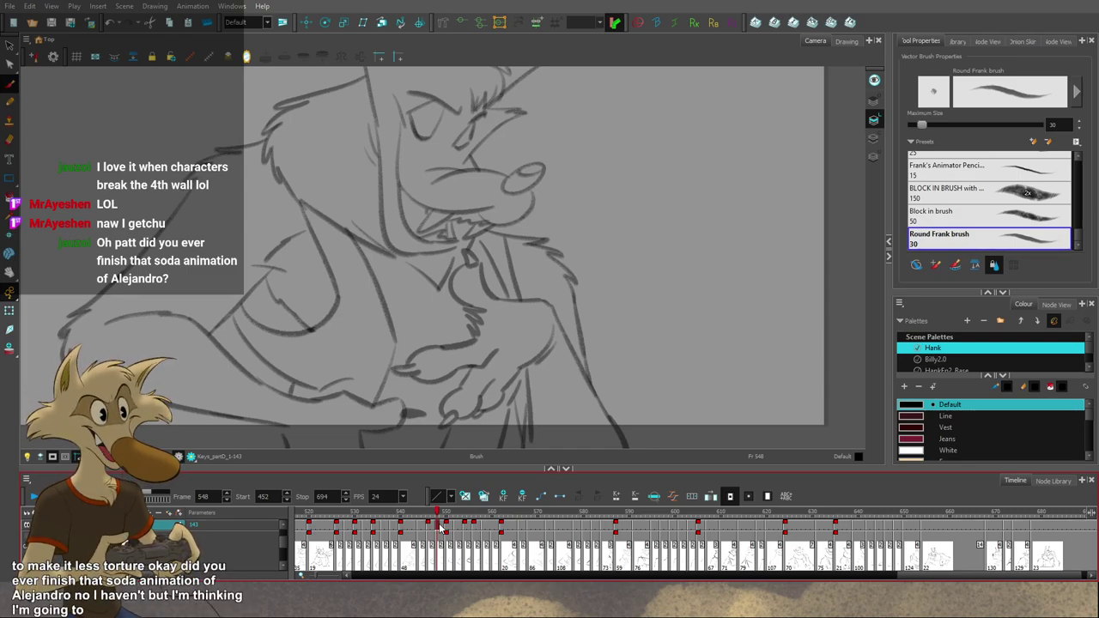
pyautogui.scroll(-2, 470, 378)
pyautogui.scroll(1, 471, 378)
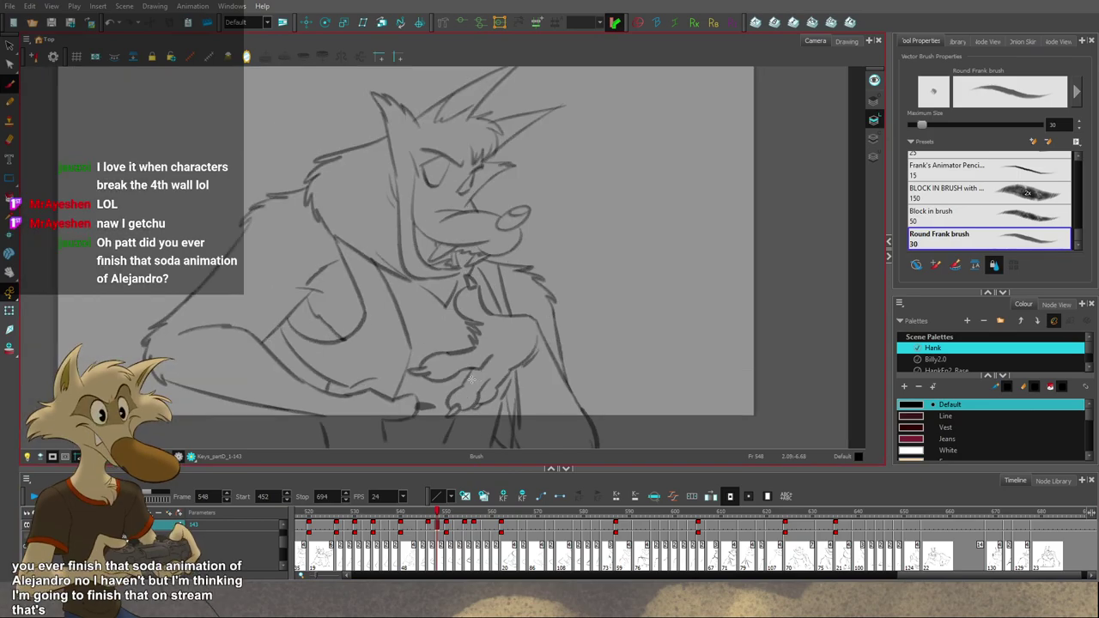
# Step: Go to frame 550 and show the rough layer beneath the wolf's tied-down drawing
pyautogui.press('f')
pyautogui.press('g')
pyautogui.press('g')
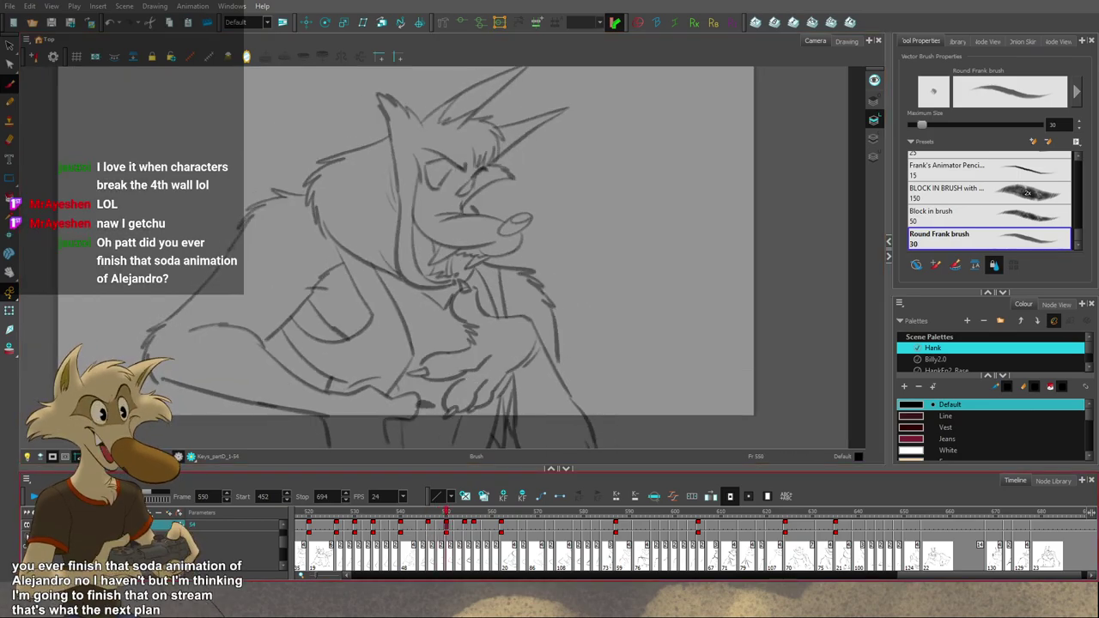
pyautogui.click(27, 535)
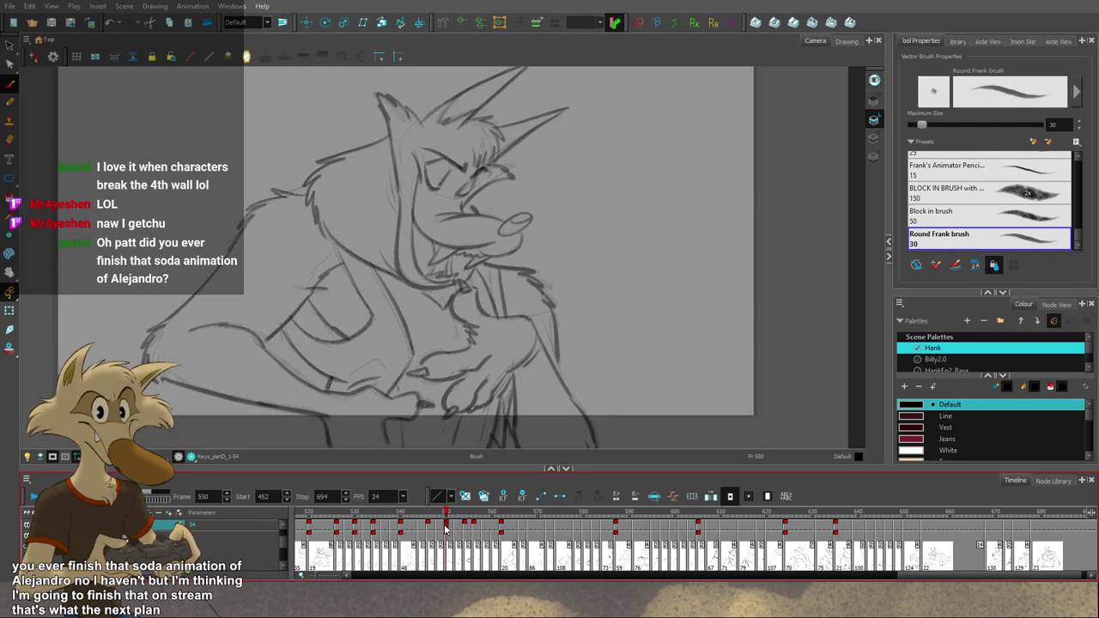
# Step: Flip back and forth through the rough drawings between frames 544 and 554 to compare the wolf's poses
pyautogui.press('f')
pyautogui.scroll(-2, 494, 391)
pyautogui.press('g')
pyautogui.press('g')
pyautogui.press('g')
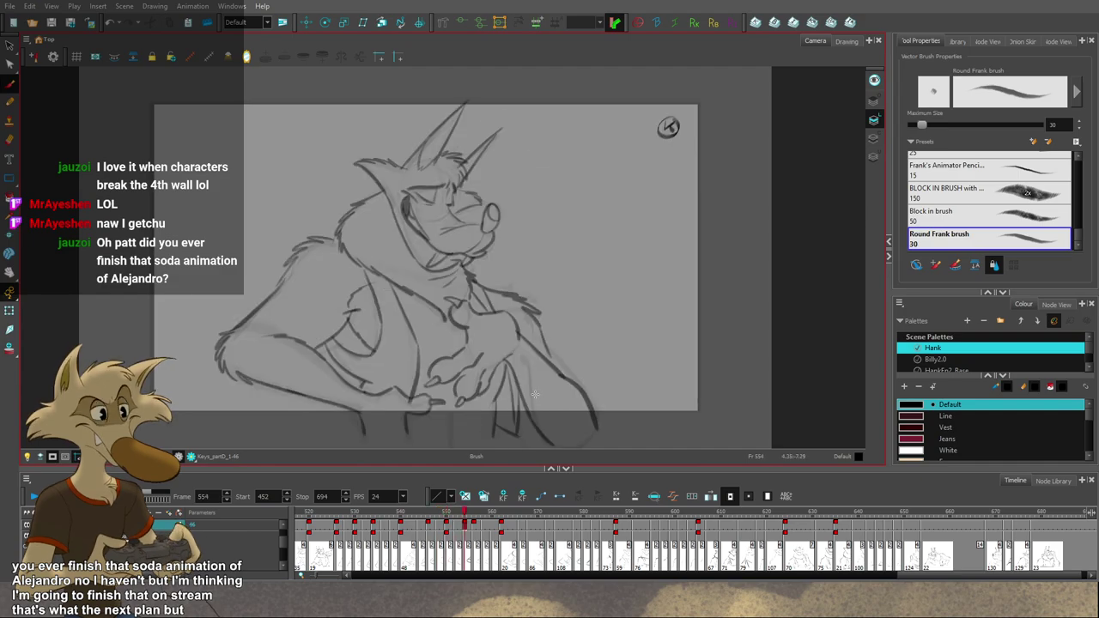
pyautogui.press('f')
pyautogui.press('f')
pyautogui.press('f')
pyautogui.scroll(-1, 549, 376)
pyautogui.press('g')
pyautogui.press('g')
pyautogui.press('f')
pyautogui.press('f')
pyautogui.press('f')
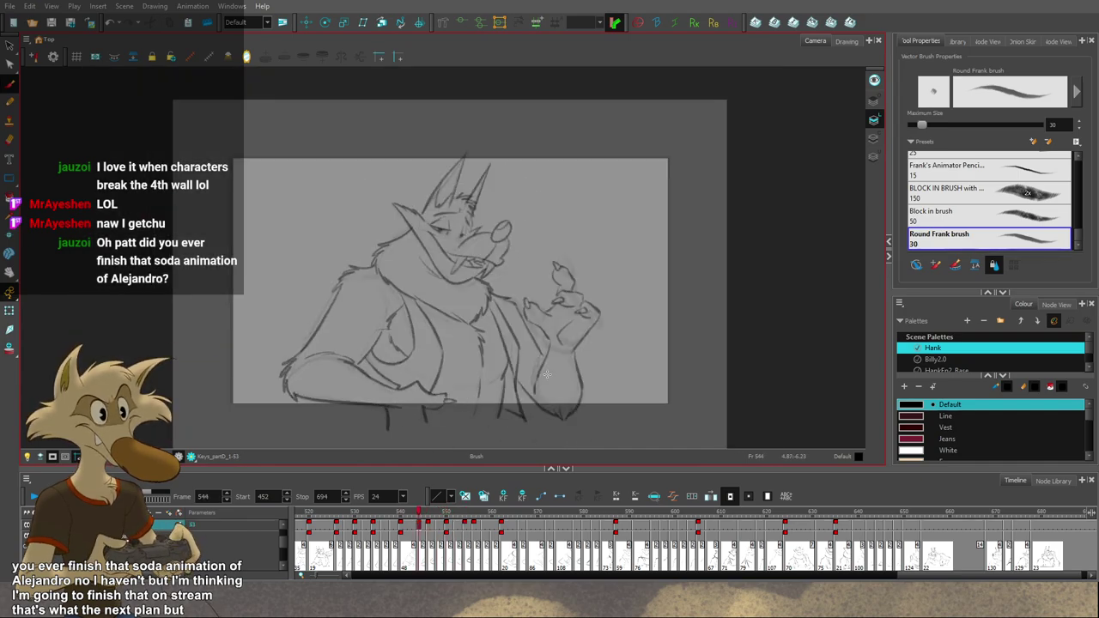
pyautogui.press('f')
pyautogui.press('g')
# Step: Advance through the animation frame by frame to the partly drawn wolf on frame 558 and check the motion
pyautogui.press('.')
pyautogui.press('.')
pyautogui.press('.')
pyautogui.press('.')
pyautogui.press('.')
pyautogui.press('.')
pyautogui.press('.')
pyautogui.press('.')
pyautogui.press('.')
pyautogui.press('.')
pyautogui.press('.')
pyautogui.press('.')
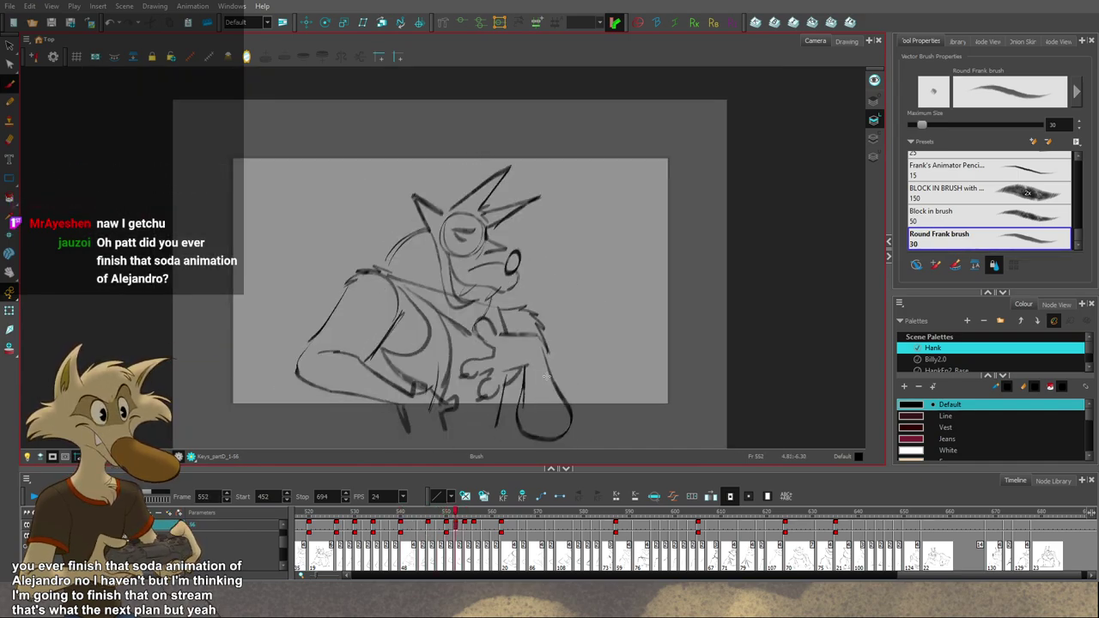
pyautogui.press('.')
pyautogui.press('.')
pyautogui.press('.')
pyautogui.press('.')
pyautogui.press('.')
pyautogui.press('.')
# Step: With the onion skin shown, draw the furry upper outline of the far shoulder on frame 558 using the Round Frank brush
pyautogui.scroll(1, 545, 375)
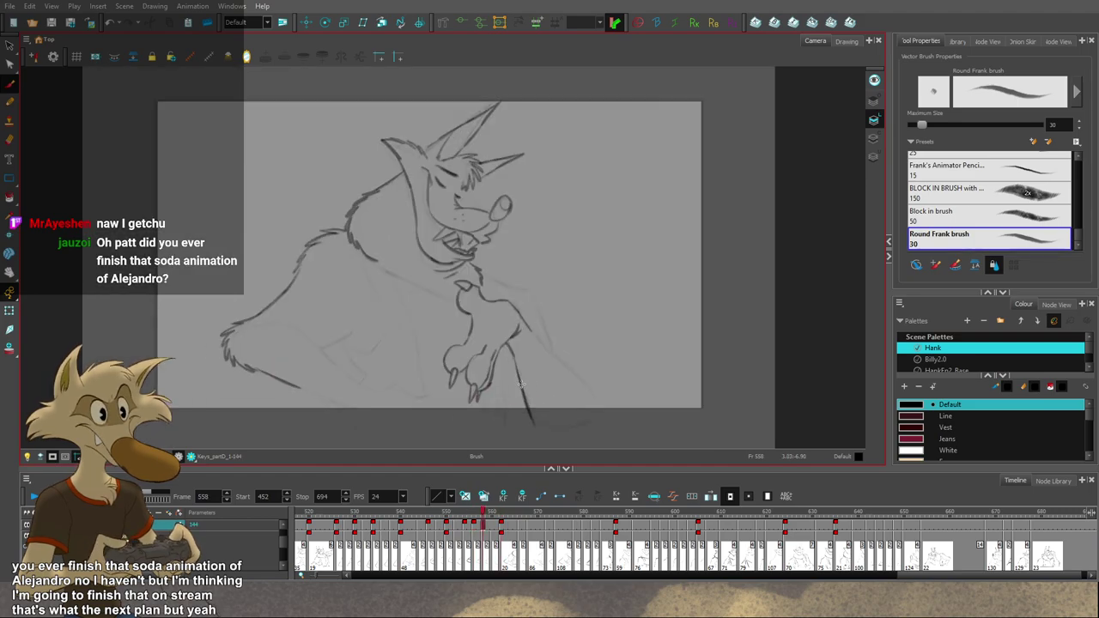
pyautogui.scroll(2, 534, 397)
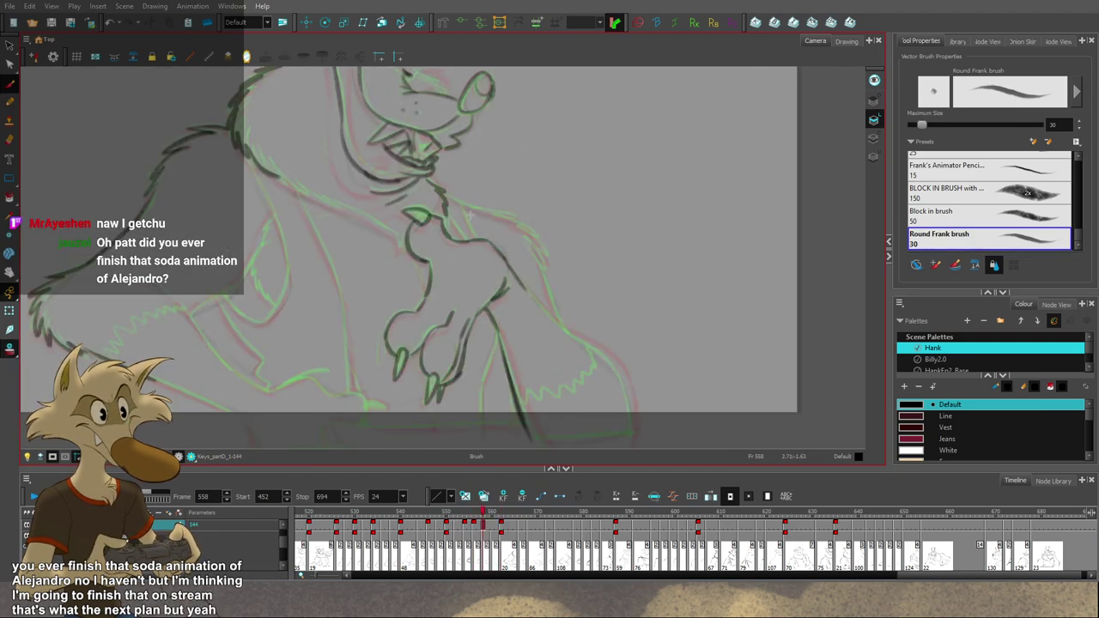
pyautogui.scroll(1, 471, 214)
pyautogui.press(',')
pyautogui.press(',')
pyautogui.press(',')
pyautogui.press(',')
pyautogui.hotkey('ctrl', 'z')
pyautogui.moveTo(429, 181)
pyautogui.mouseDown()
pyautogui.moveTo(552, 214)
pyautogui.moveTo(529, 222)
pyautogui.moveTo(560, 227)
pyautogui.moveTo(547, 228)
pyautogui.moveTo(581, 261)
pyautogui.moveTo(567, 254)
pyautogui.moveTo(593, 298)
pyautogui.mouseUp()
pyautogui.hotkey('ctrl', 'z')
pyautogui.hotkey('ctrl', 'z')
pyautogui.hotkey('ctrl', 'z')
pyautogui.hotkey('ctrl', 'z')
# Step: Draw the outer edge of the far arm below the shoulder fur and the short vest line near the raised thumb
pyautogui.moveTo(563, 271)
pyautogui.mouseDown()
pyautogui.moveTo(589, 298)
pyautogui.moveTo(565, 275)
pyautogui.moveTo(611, 378)
pyautogui.mouseUp()
pyautogui.hotkey('ctrl', 'z')
pyautogui.hotkey('ctrl', 'z')
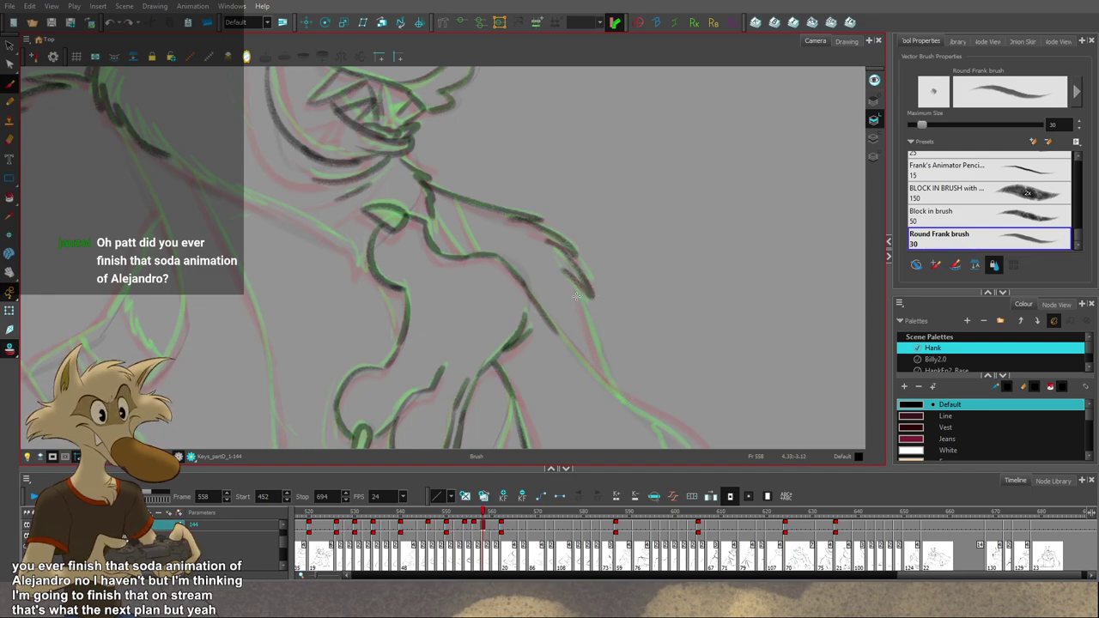
pyautogui.hotkey('ctrl', 'z')
pyautogui.moveTo(574, 284); pyautogui.dragTo(608, 376)
pyautogui.hotkey('ctrl', 'z')
pyautogui.moveTo(455, 199); pyautogui.dragTo(475, 253)
pyautogui.hotkey('ctrl', 'z')
pyautogui.hotkey('alt', 'b')
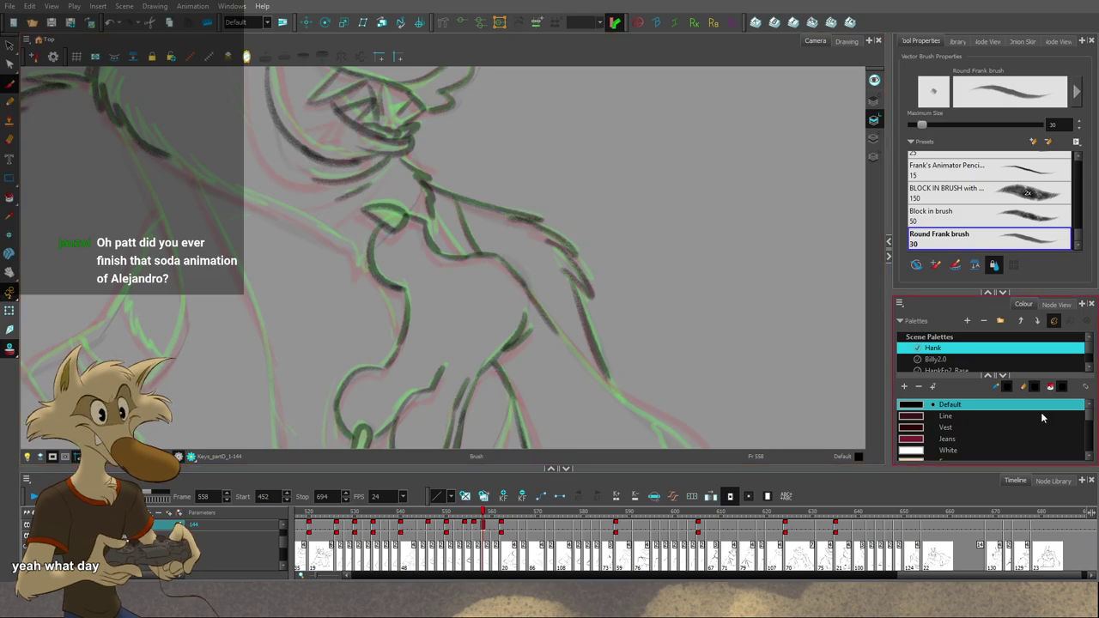
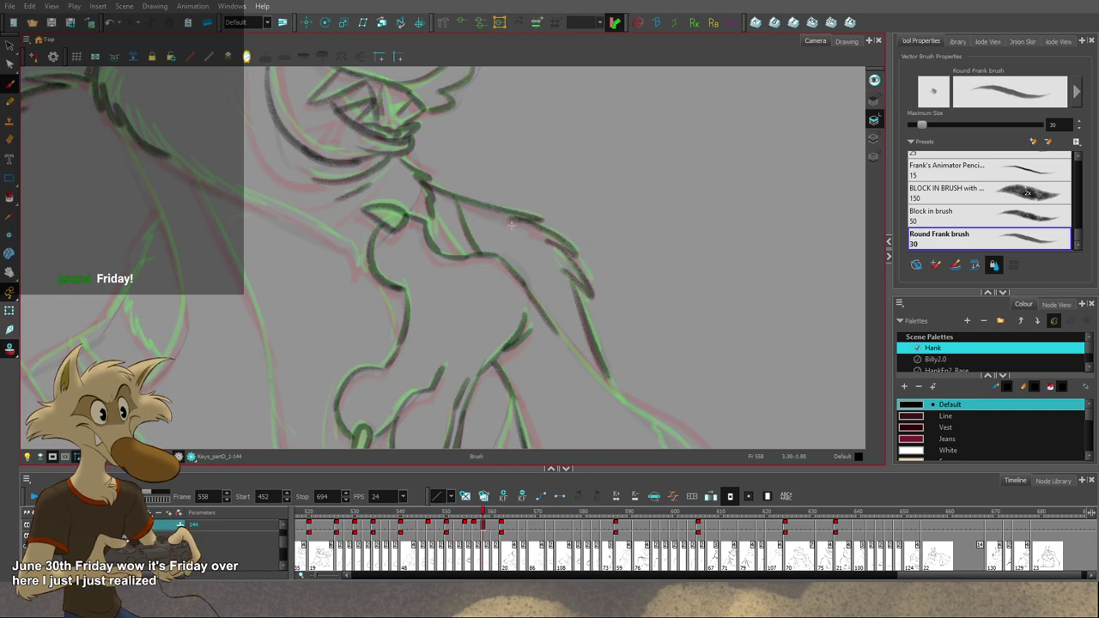
# Step: Draw the chest line from the neck fur down to the raised paw and the curved armhole of the near side
pyautogui.scroll(-5, 511, 224)
pyautogui.scroll(6, 500, 222)
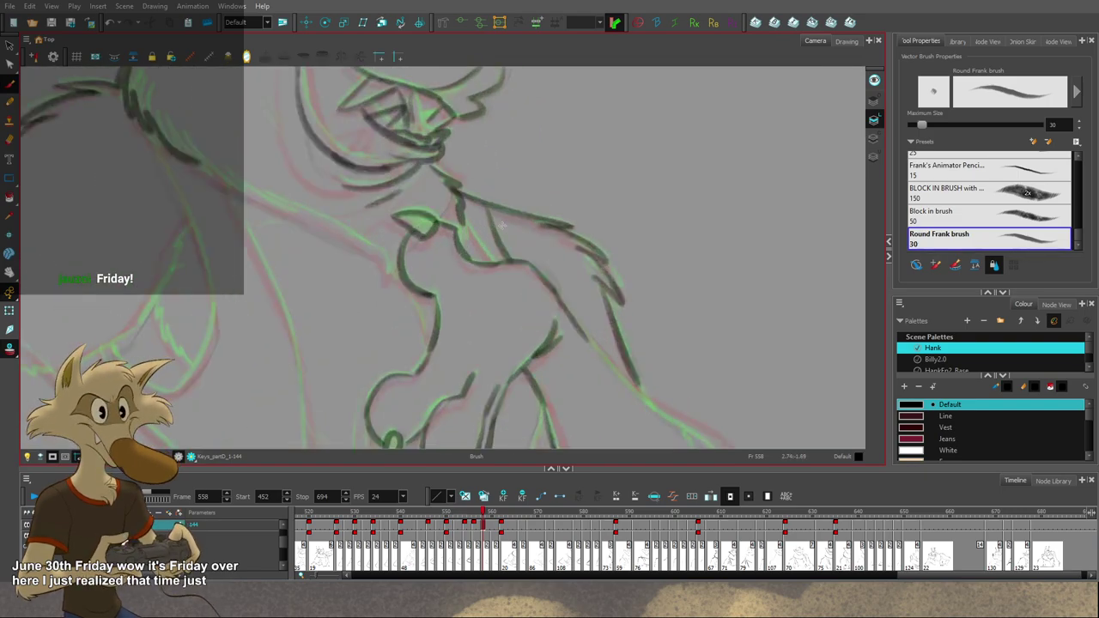
pyautogui.moveTo(199, 151)
pyautogui.mouseDown()
pyautogui.moveTo(172, 139)
pyautogui.moveTo(218, 179)
pyautogui.moveTo(345, 227)
pyautogui.moveTo(245, 187)
pyautogui.moveTo(387, 276)
pyautogui.mouseUp()
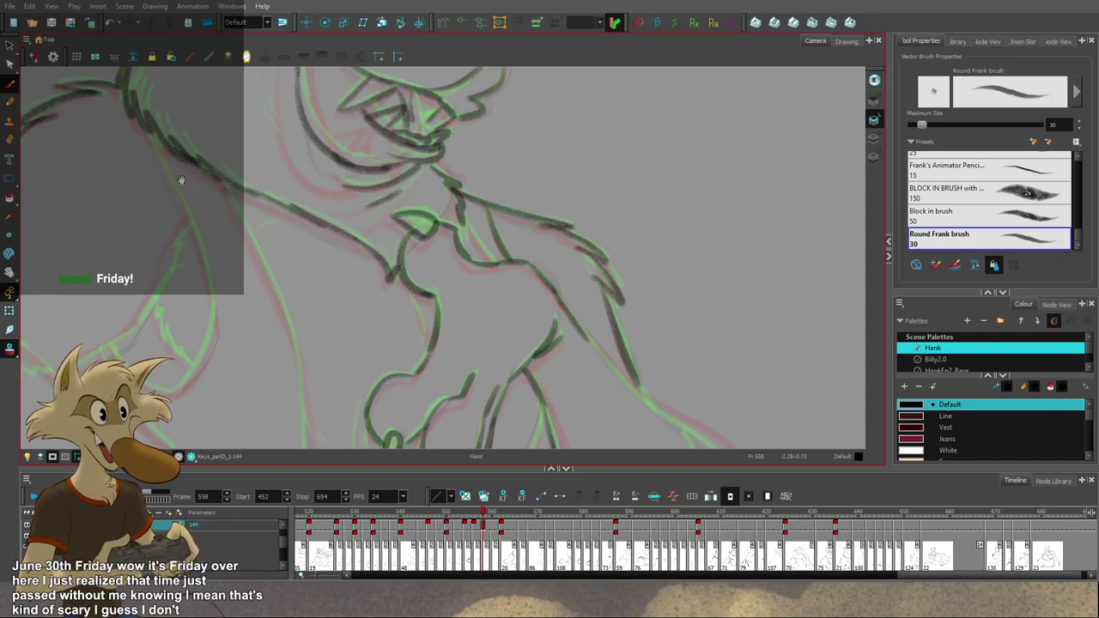
pyautogui.moveTo(180, 180); pyautogui.dragTo(206, 200)
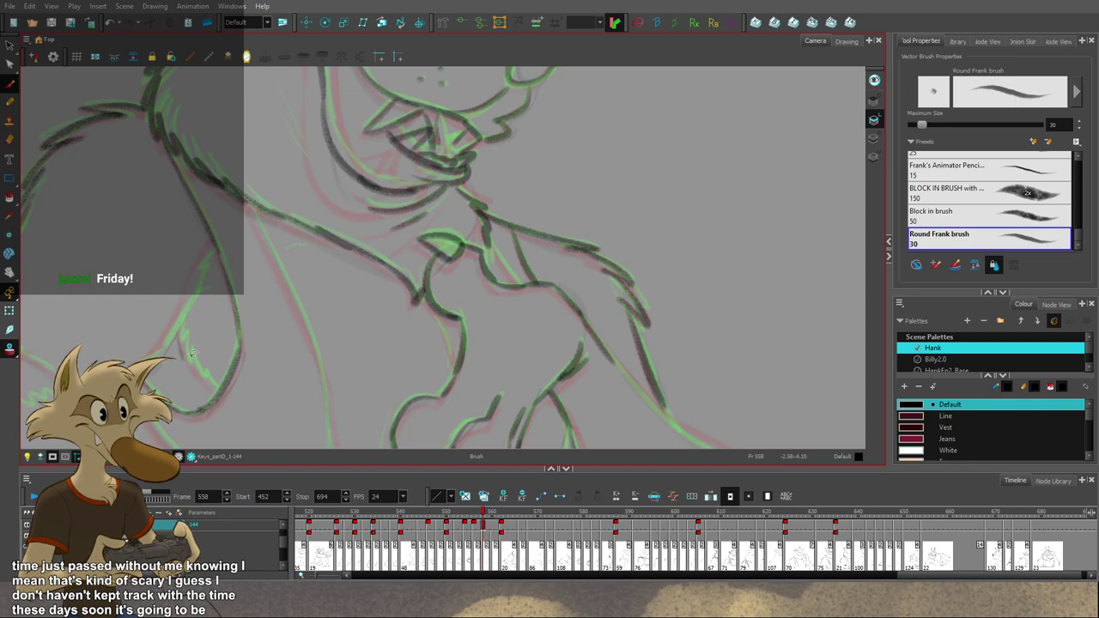
# Step: Compare with the neighbouring drawings and draw the armpit outline with its fur tufts and the near forearm's upper edge
pyautogui.press('f')
pyautogui.press('g')
pyautogui.press('g')
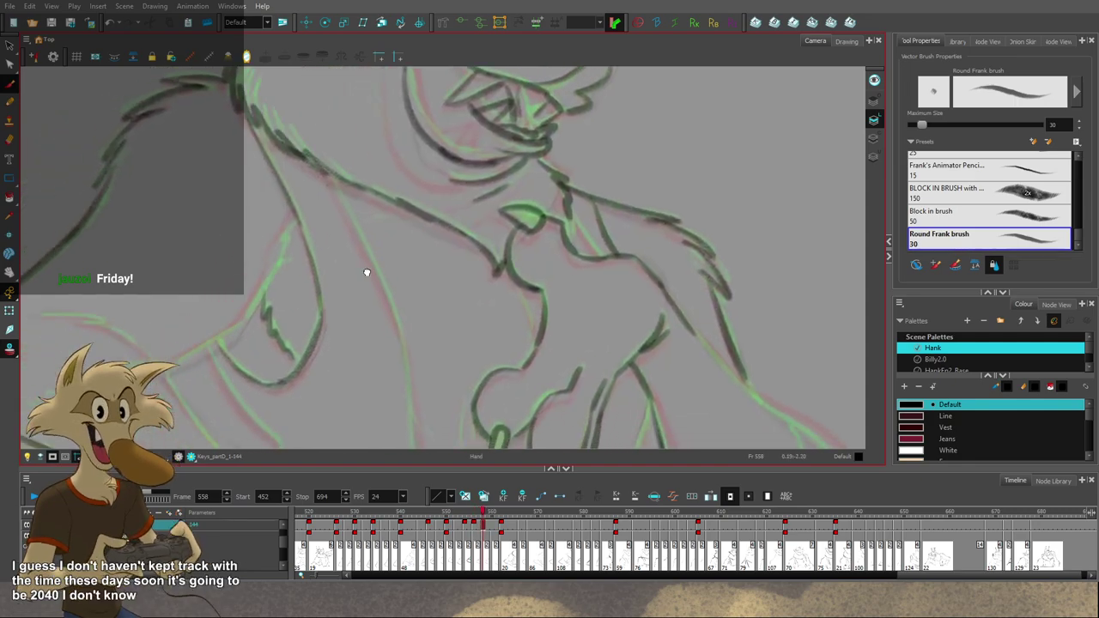
pyautogui.press('g')
pyautogui.press(',')
pyautogui.press(',')
pyautogui.press(',')
pyautogui.press(',')
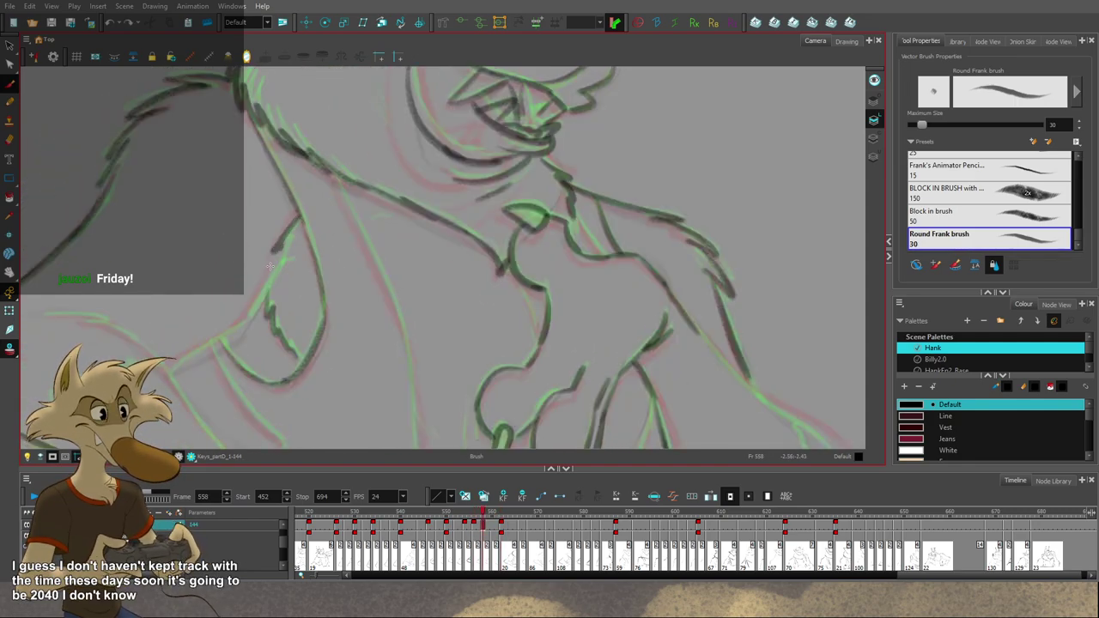
pyautogui.moveTo(100, 292)
pyautogui.mouseDown()
pyautogui.moveTo(165, 296)
pyautogui.moveTo(213, 327)
pyautogui.moveTo(260, 321)
pyautogui.moveTo(309, 283)
pyautogui.moveTo(306, 333)
pyautogui.mouseUp()
pyautogui.hotkey('ctrl', 'z')
pyautogui.scroll(-2, 243, 321)
pyautogui.hotkey('ctrl', 'z')
pyautogui.hotkey('ctrl', 'z')
# Step: Draw the two side edges of the vest below the armhole, joined at the jagged lower corner
pyautogui.moveTo(268, 261); pyautogui.dragTo(323, 350)
pyautogui.hotkey('ctrl', 'z')
pyautogui.hotkey('ctrl', 'z')
pyautogui.hotkey('ctrl', 'z')
pyautogui.moveTo(267, 261)
pyautogui.mouseDown()
pyautogui.moveTo(306, 334)
pyautogui.moveTo(345, 368)
pyautogui.mouseUp()
pyautogui.hotkey('ctrl', 'z')
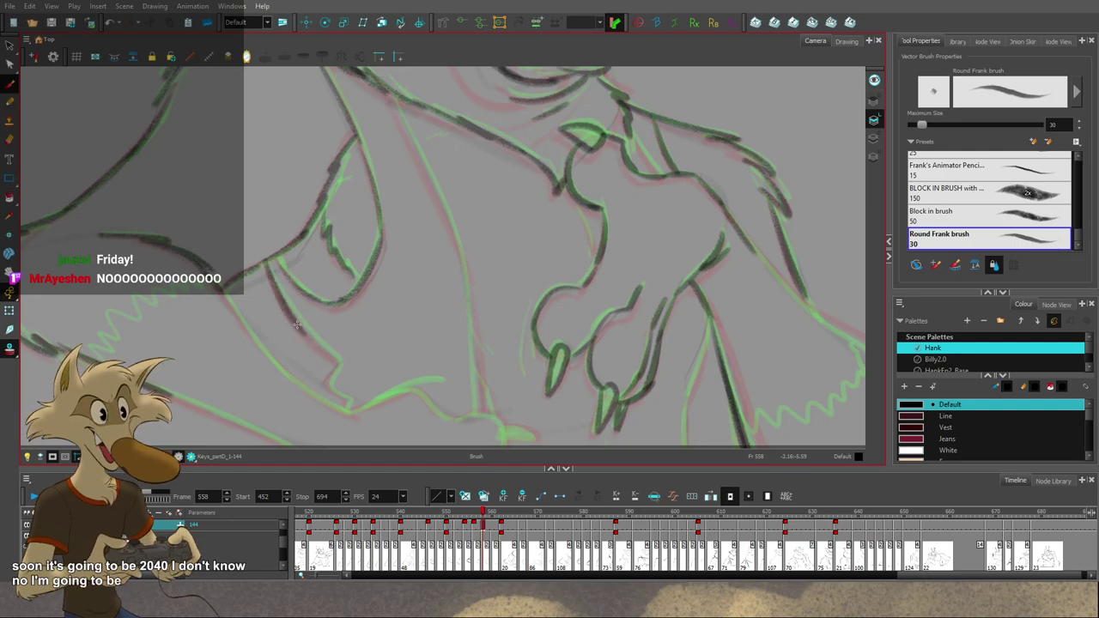
pyautogui.moveTo(302, 329)
pyautogui.mouseDown()
pyautogui.moveTo(334, 363)
pyautogui.moveTo(328, 382)
pyautogui.moveTo(348, 404)
pyautogui.mouseUp()
pyautogui.moveTo(227, 293)
pyautogui.mouseDown()
pyautogui.moveTo(291, 389)
pyautogui.moveTo(246, 325)
pyautogui.moveTo(304, 383)
pyautogui.mouseUp()
pyautogui.hotkey('ctrl', 'z')
pyautogui.hotkey('ctrl', 'z')
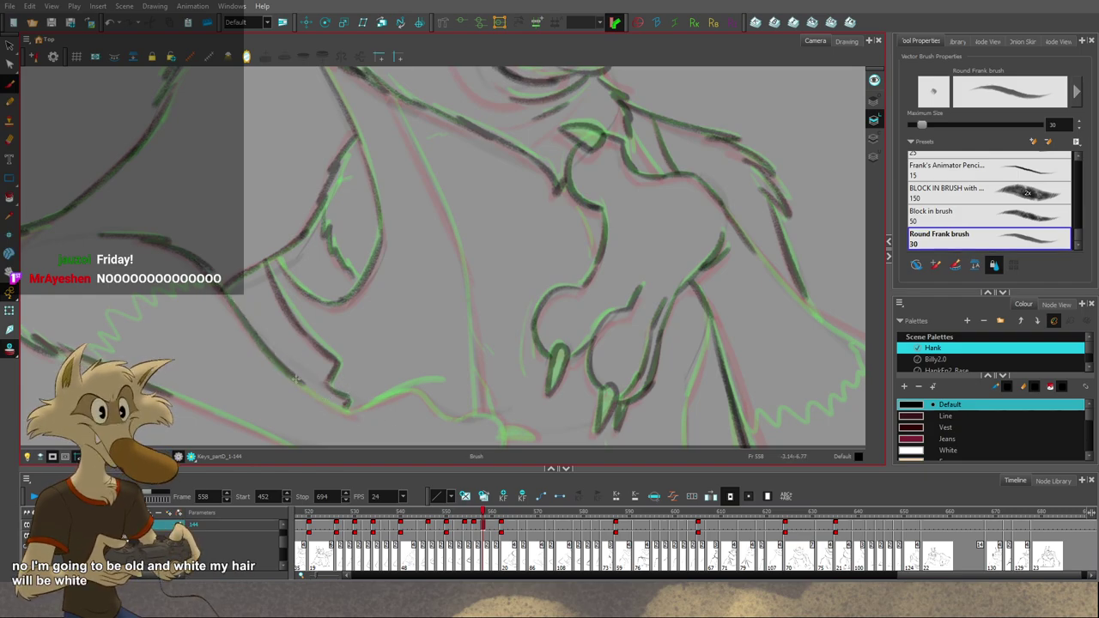
# Step: Extend the underside of the near forearm down past the lower edge of the camera frame
pyautogui.moveTo(485, 392); pyautogui.dragTo(501, 363)
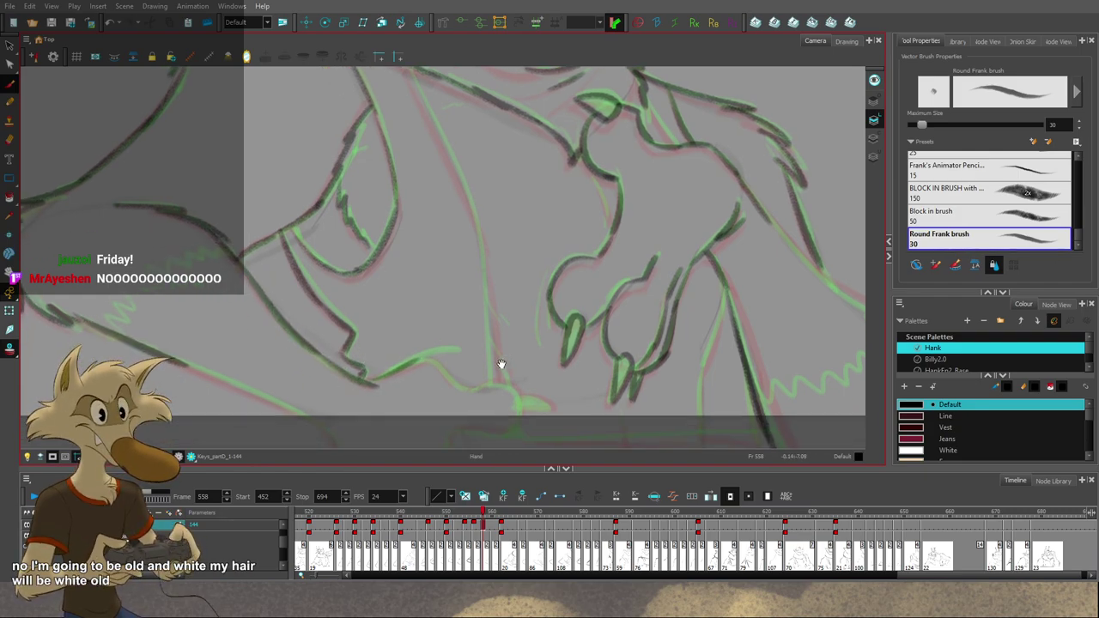
pyautogui.moveTo(178, 361)
pyautogui.mouseDown()
pyautogui.moveTo(297, 413)
pyautogui.moveTo(331, 443)
pyautogui.mouseUp()
pyautogui.hotkey('ctrl', 'z')
pyautogui.moveTo(290, 407); pyautogui.dragTo(338, 448)
pyautogui.moveTo(378, 415); pyautogui.dragTo(375, 386)
pyautogui.moveTo(330, 415); pyautogui.dragTo(344, 449)
pyautogui.hotkey('ctrl', 'z')
pyautogui.moveTo(424, 344); pyautogui.dragTo(355, 417)
pyautogui.moveTo(439, 315); pyautogui.dragTo(390, 352)
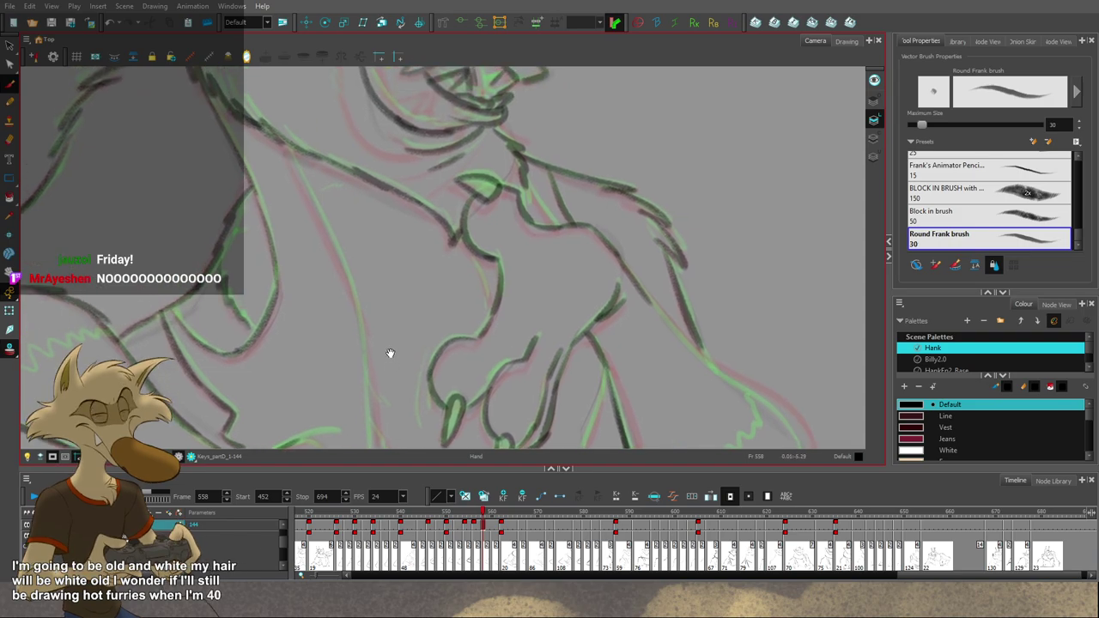
# Step: Draw the upper part of the vest's front edge, running down from the chest line
pyautogui.moveTo(287, 142)
pyautogui.mouseDown()
pyautogui.moveTo(351, 274)
pyautogui.moveTo(328, 243)
pyautogui.mouseUp()
pyautogui.hotkey('ctrl', 'z')
pyautogui.hotkey('ctrl', 'z')
pyautogui.hotkey('ctrl', 'z')
pyautogui.hotkey('ctrl', 'z')
pyautogui.hotkey('ctrl', 'z')
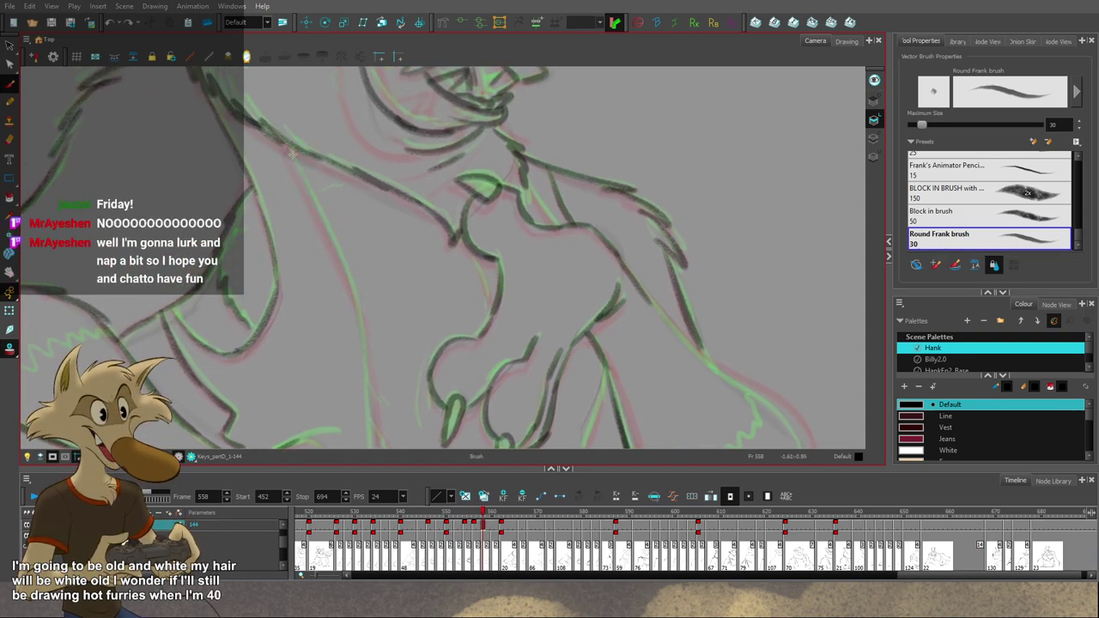
pyautogui.moveTo(289, 149); pyautogui.dragTo(344, 271)
pyautogui.moveTo(425, 355); pyautogui.dragTo(434, 370)
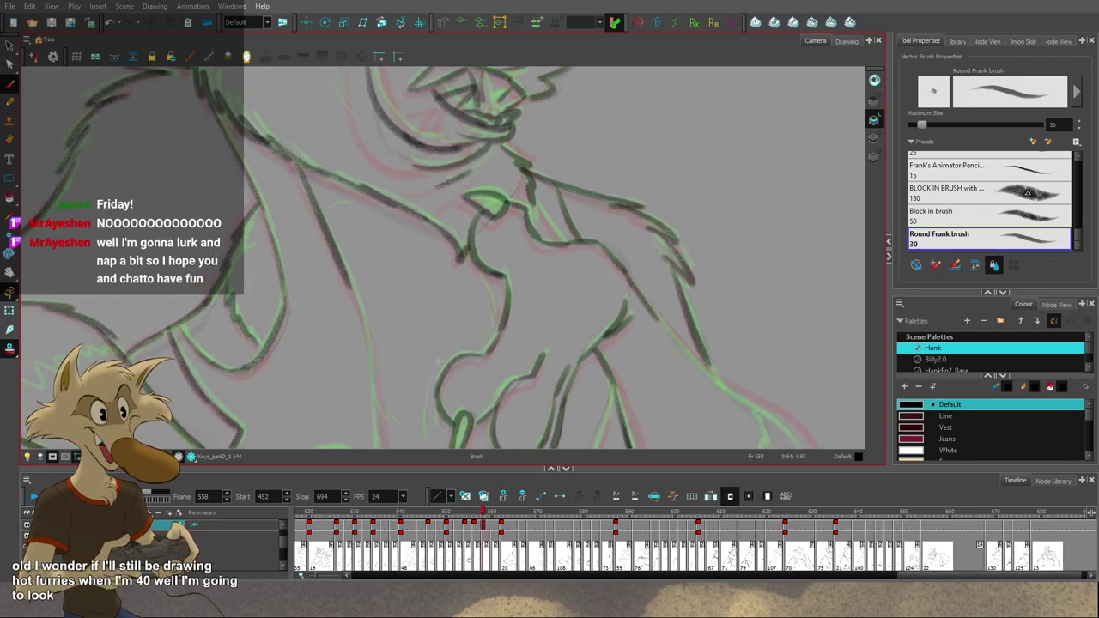
# Step: Flip between frames 556 and 558 and the adjacent drawings to check the vest's front edge
pyautogui.scroll(-2, 436, 361)
pyautogui.scroll(2, 429, 343)
pyautogui.press('f')
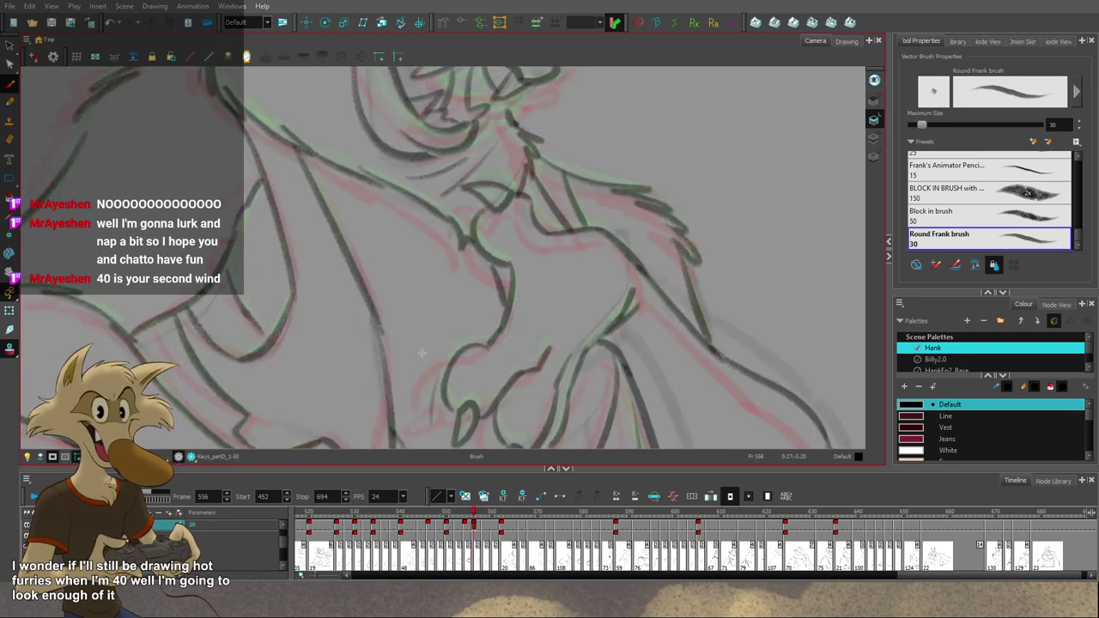
pyautogui.press('g')
pyautogui.press('g')
pyautogui.press('f')
pyautogui.press('f')
pyautogui.press('g')
pyautogui.press('g')
pyautogui.press('f')
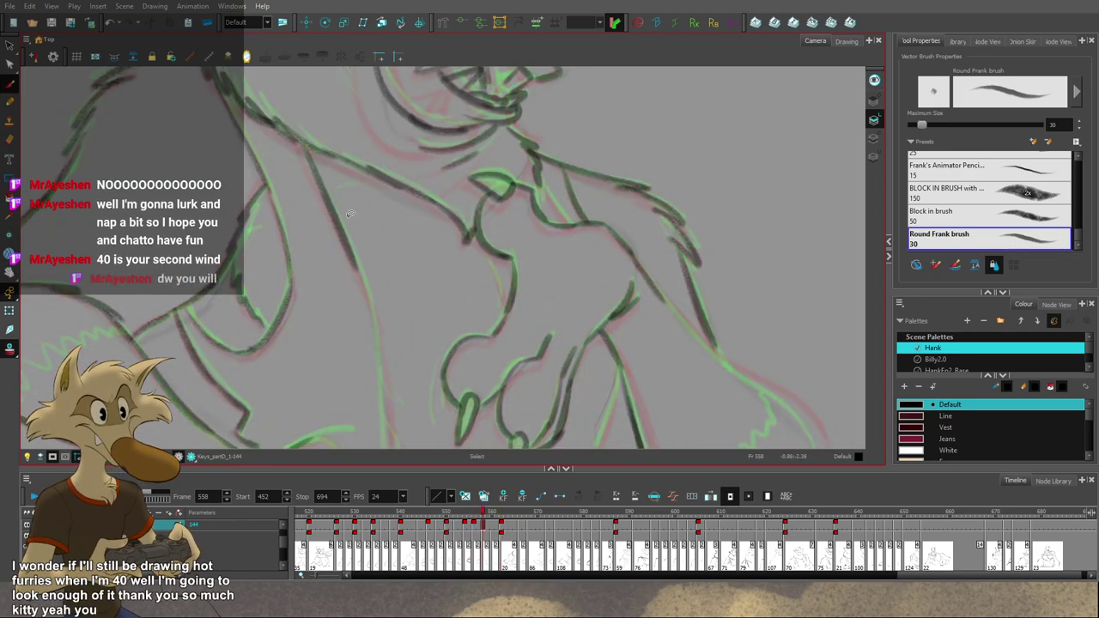
# Step: Redraw the vest's front edge as one line from the chest down to the hand on the hip
pyautogui.hotkey('ctrl', 'z')
pyautogui.moveTo(300, 145)
pyautogui.mouseDown()
pyautogui.moveTo(364, 277)
pyautogui.moveTo(392, 243)
pyautogui.mouseUp()
pyautogui.hotkey('ctrl', 'z')
pyautogui.press('f')
pyautogui.press('g')
pyautogui.press('f')
pyautogui.press('g')
pyautogui.moveTo(347, 212)
pyautogui.mouseDown()
pyautogui.moveTo(373, 311)
pyautogui.moveTo(380, 405)
pyautogui.mouseUp()
pyautogui.hotkey('ctrl', 'z')
pyautogui.hotkey('ctrl', 'z')
pyautogui.moveTo(370, 309); pyautogui.dragTo(380, 400)
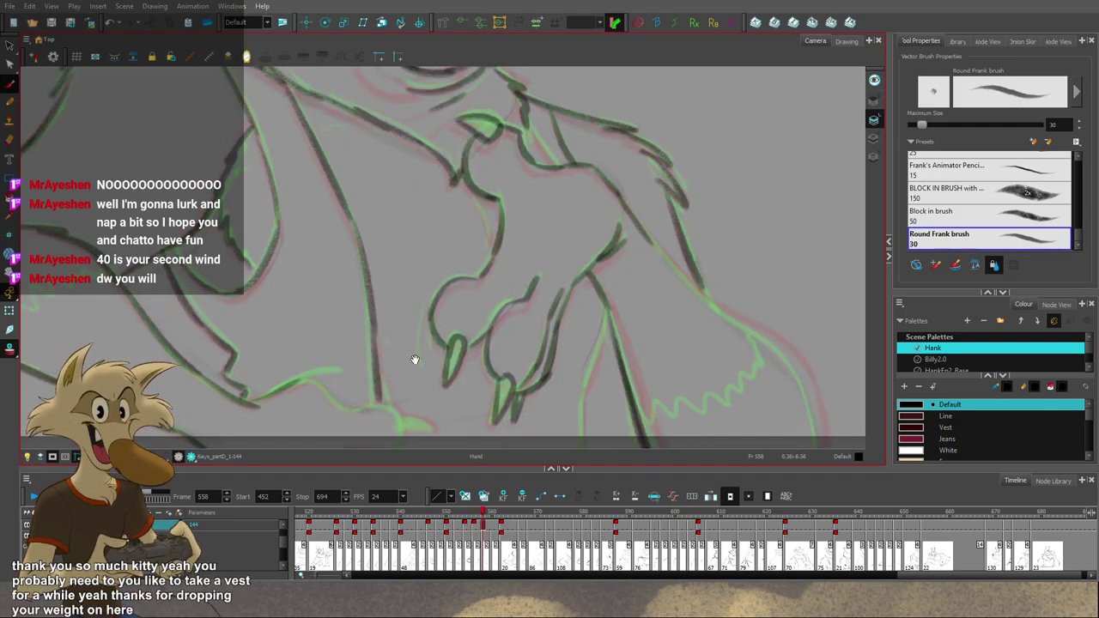
# Step: Draw the upper outline of the hand resting on the hip, from the wrist toward the fingertip
pyautogui.moveTo(413, 359); pyautogui.dragTo(420, 326)
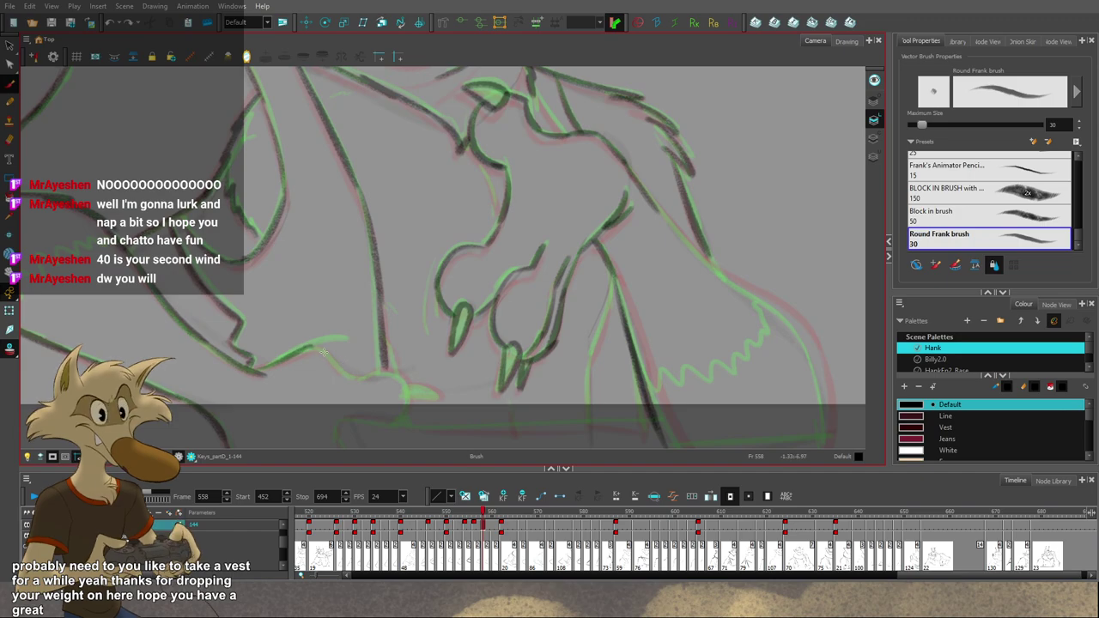
pyautogui.moveTo(316, 346); pyautogui.dragTo(407, 379)
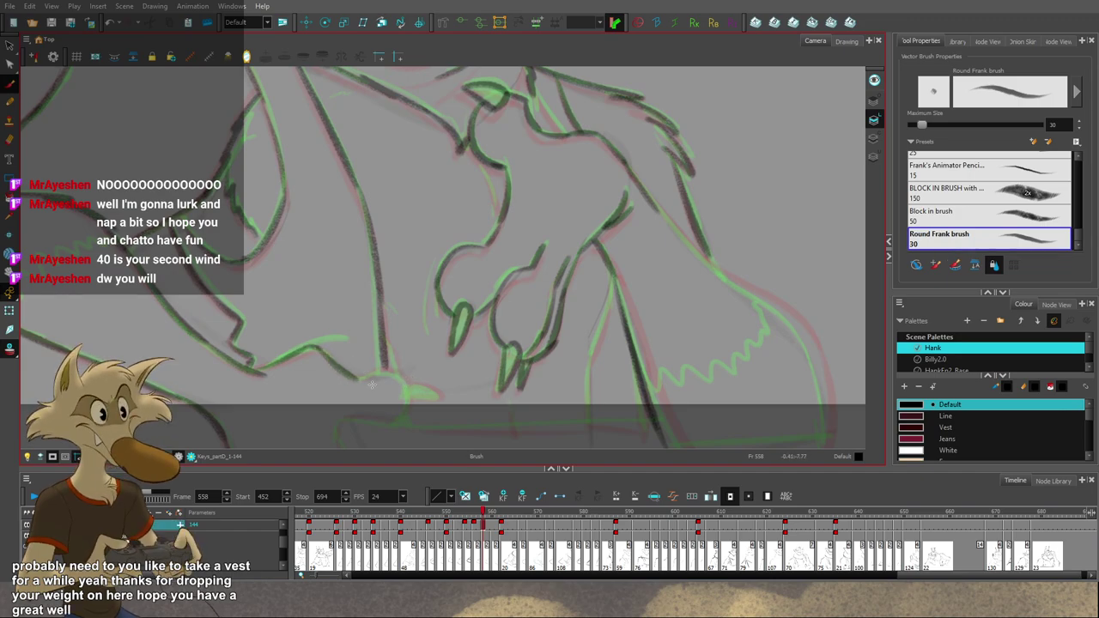
pyautogui.hotkey('ctrl', 'z')
pyautogui.moveTo(317, 346)
pyautogui.mouseDown()
pyautogui.moveTo(352, 378)
pyautogui.moveTo(399, 378)
pyautogui.moveTo(404, 394)
pyautogui.moveTo(440, 396)
pyautogui.mouseUp()
pyautogui.hotkey('ctrl', 'z')
pyautogui.hotkey('ctrl', 'z')
# Step: Compare with the neighbouring drawings, finish the hip hand's fingertip and claw, and draw the clothing contour beneath it
pyautogui.press('f')
pyautogui.press('f')
pyautogui.press('g')
pyautogui.press('g')
pyautogui.press('g')
pyautogui.press('g')
pyautogui.press('f')
pyautogui.press('f')
pyautogui.hotkey('ctrl', 'z')
pyautogui.hotkey('ctrl', 'z')
pyautogui.moveTo(469, 392); pyautogui.dragTo(477, 382)
pyautogui.moveTo(413, 391); pyautogui.dragTo(406, 404)
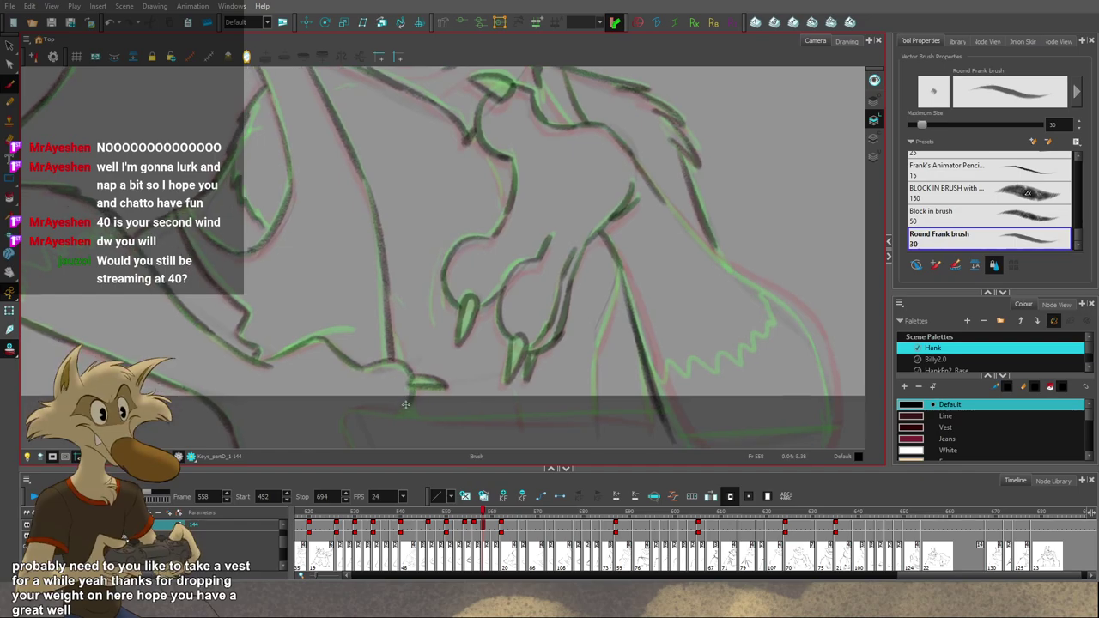
pyautogui.scroll(-1, 362, 420)
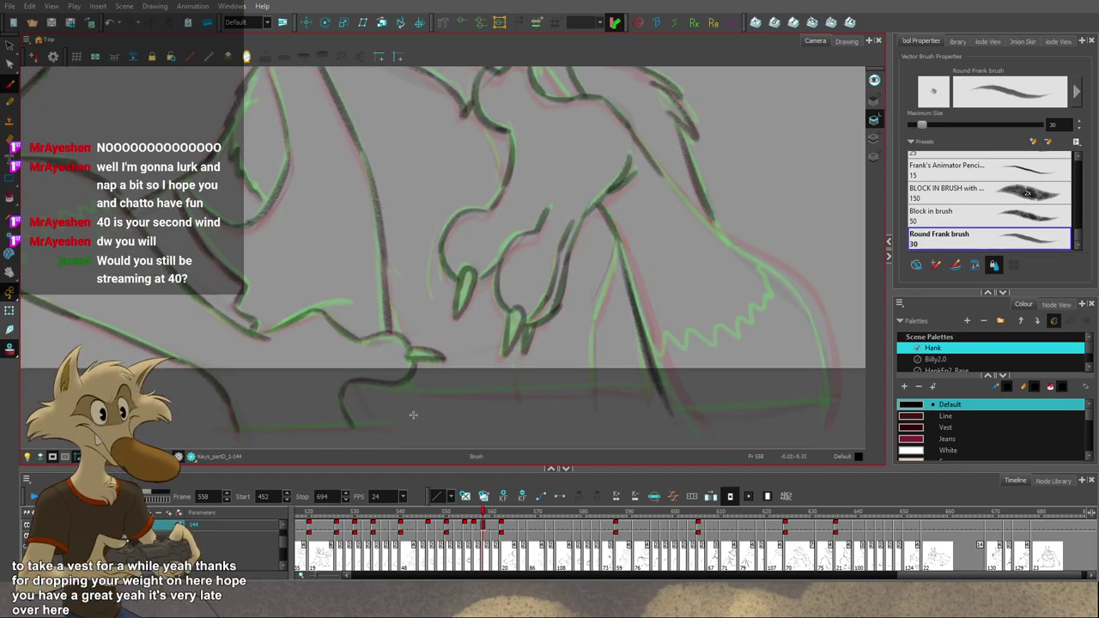
# Step: Check the key drawing on frame 562 and draw the far vest panel's edge beside the lowered paw on frame 558
pyautogui.scroll(-2, 451, 378)
pyautogui.scroll(-2, 503, 367)
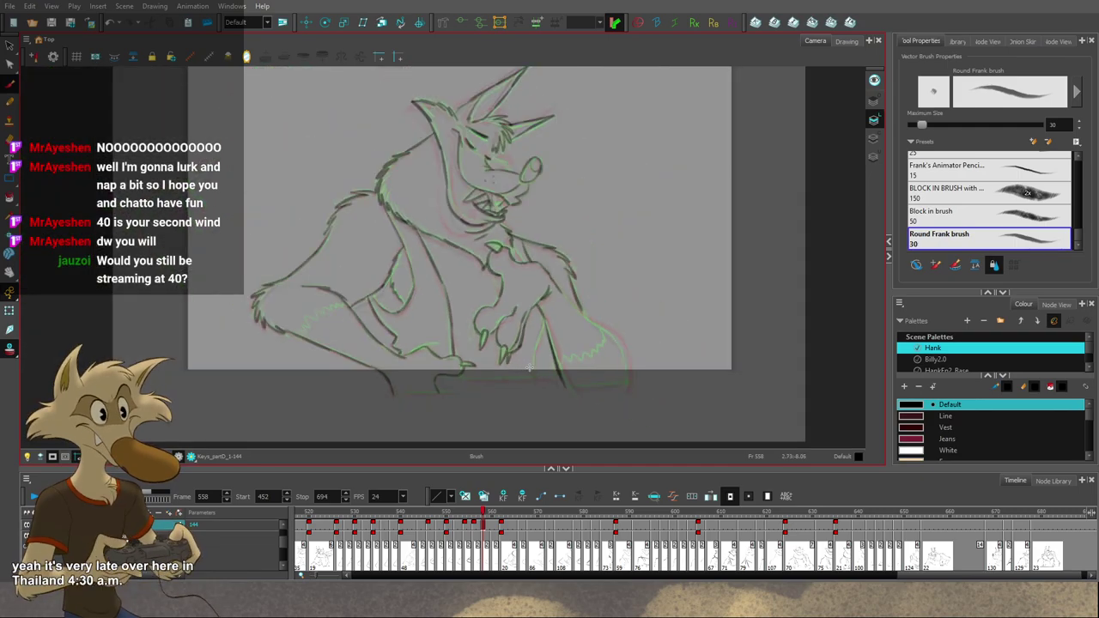
pyautogui.scroll(5, 557, 351)
pyautogui.press(',')
pyautogui.press(',')
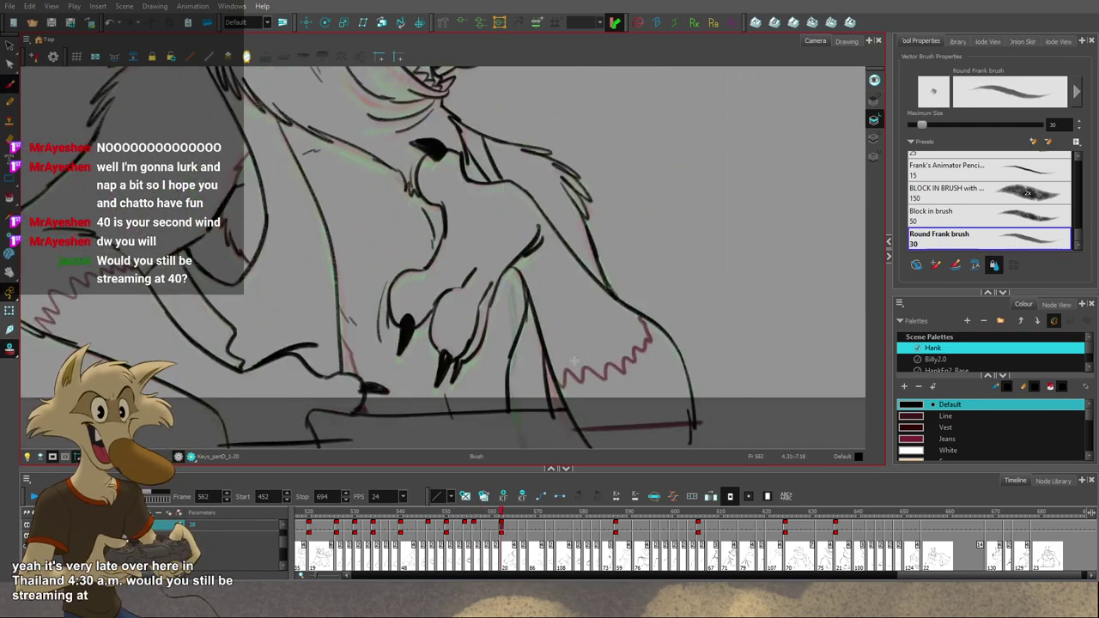
pyautogui.press('.')
pyautogui.press('.')
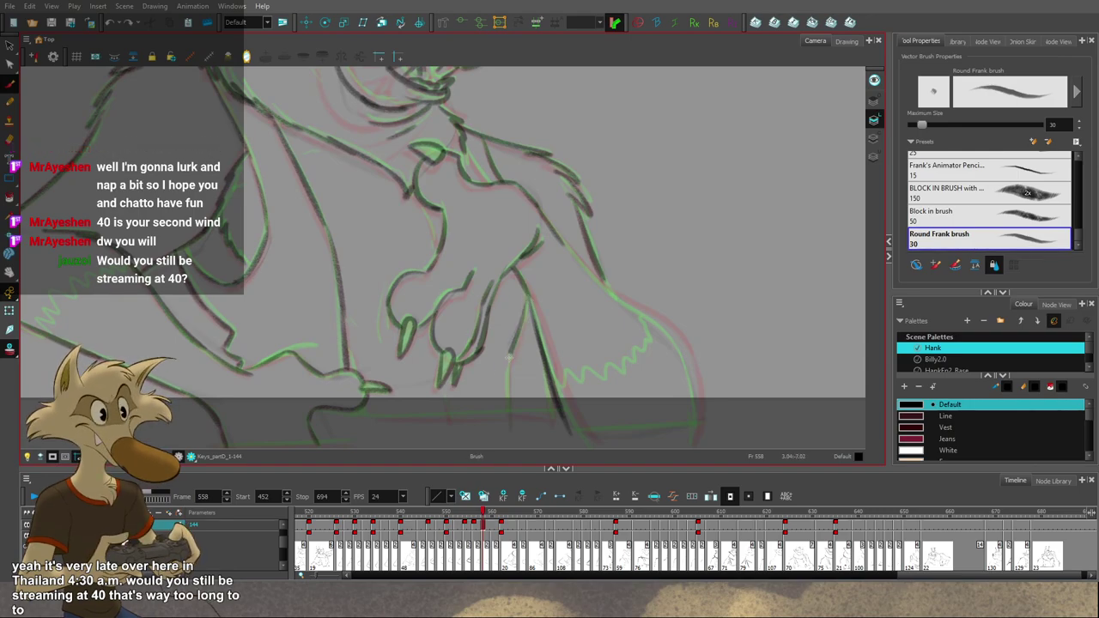
pyautogui.press('g')
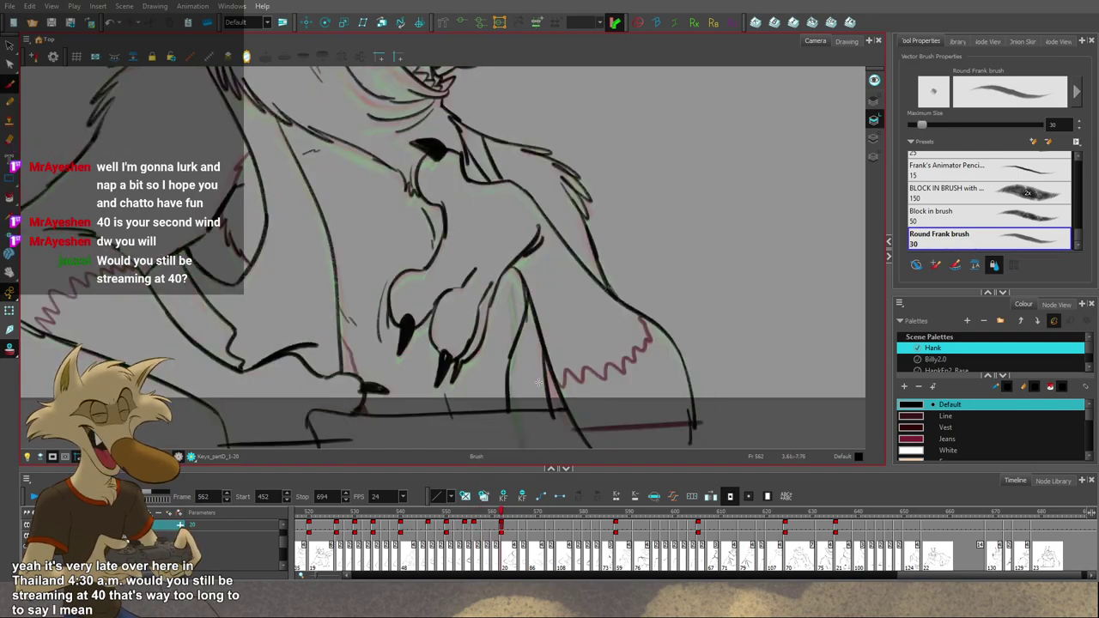
pyautogui.press('f')
pyautogui.press('f')
pyautogui.moveTo(520, 379)
pyautogui.mouseDown()
pyautogui.moveTo(524, 361)
pyautogui.moveTo(511, 395)
pyautogui.mouseUp()
pyautogui.press('g')
pyautogui.hotkey('ctrl', 'z')
pyautogui.moveTo(511, 339); pyautogui.dragTo(512, 396)
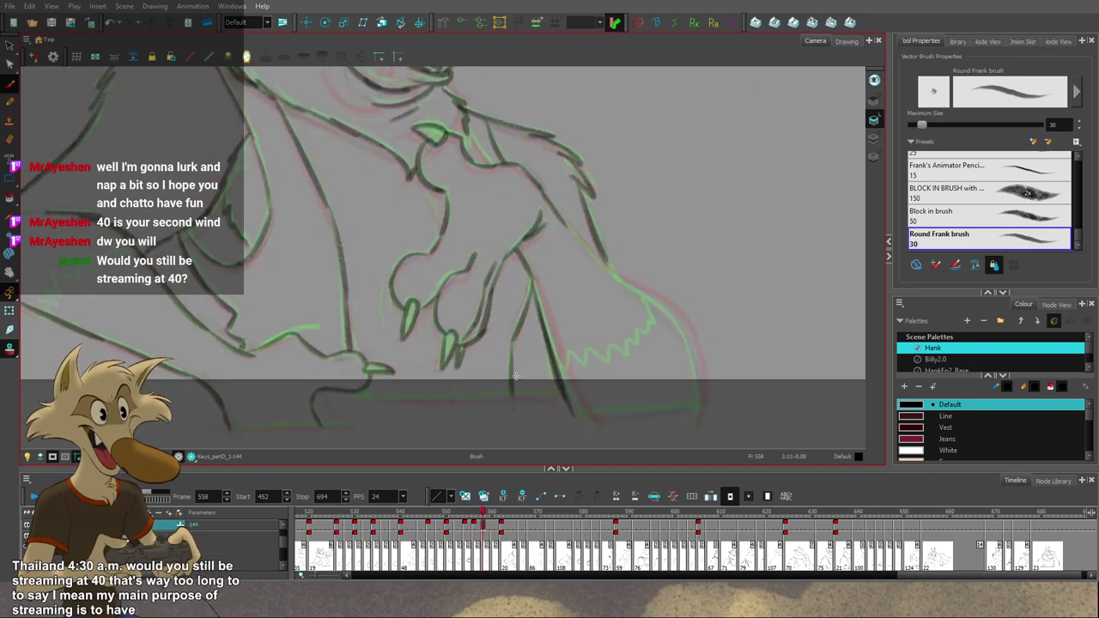
# Step: Check frame 556 for reference and draw the horizontal waistline below the lowered paw on frame 558
pyautogui.press('g')
pyautogui.press('f')
pyautogui.press('f')
pyautogui.press('g')
pyautogui.press(',')
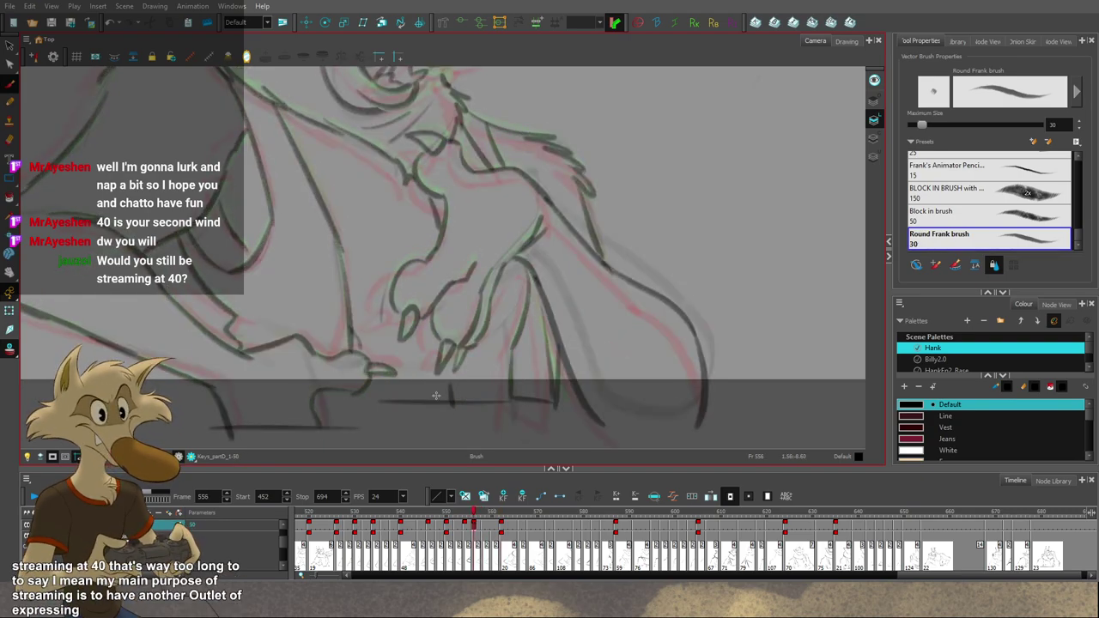
pyautogui.press('.')
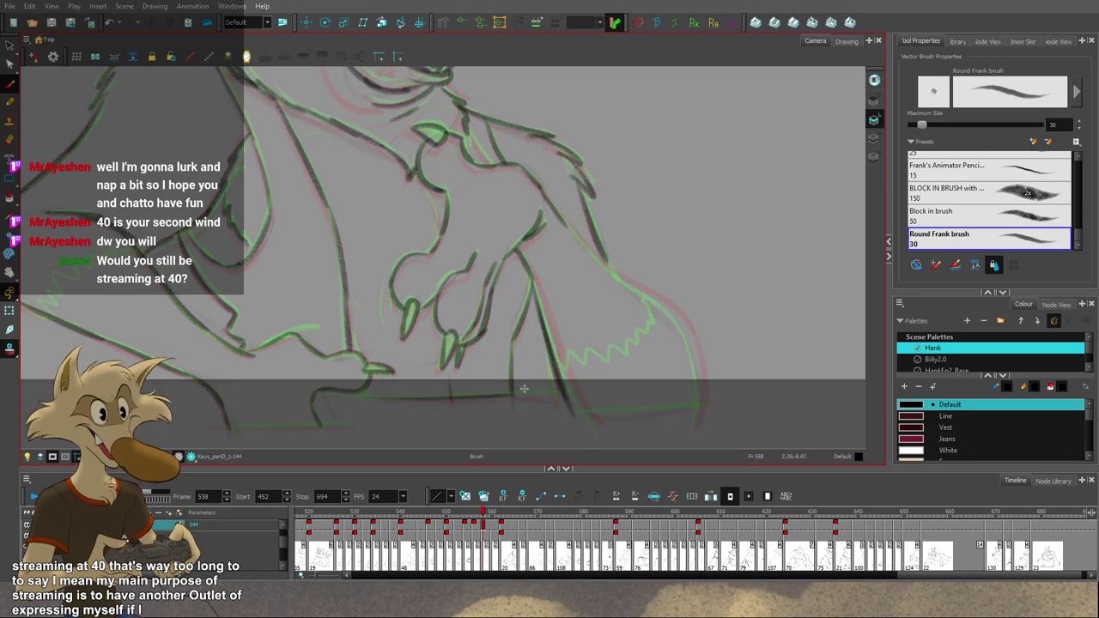
# Step: Compare with the neighbouring drawings and extend the waistline toward the sleeve edge beneath the hanging hand on frame 558
pyautogui.press(',')
pyautogui.press('.')
pyautogui.moveTo(499, 395)
pyautogui.mouseDown()
pyautogui.moveTo(581, 397)
pyautogui.moveTo(550, 394)
pyautogui.mouseUp()
pyautogui.press(',')
pyautogui.press('.')
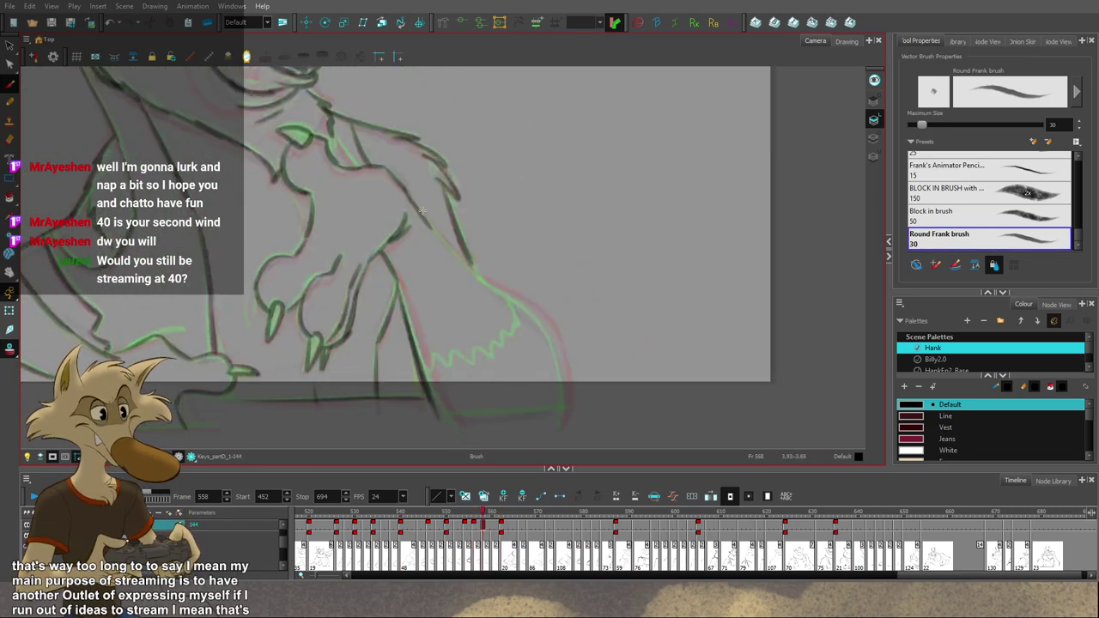
# Step: Draw the forearm's outer line from the fur cuff down to the start of the elbow on frame 558
pyautogui.hotkey('alt', 's')
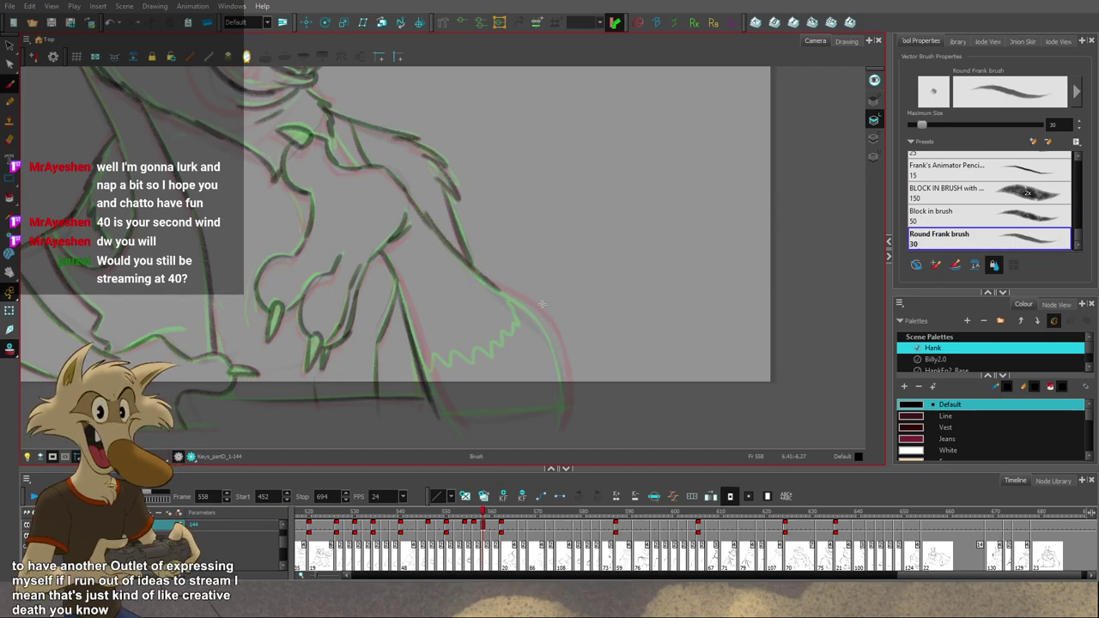
pyautogui.hotkey('alt', 'b')
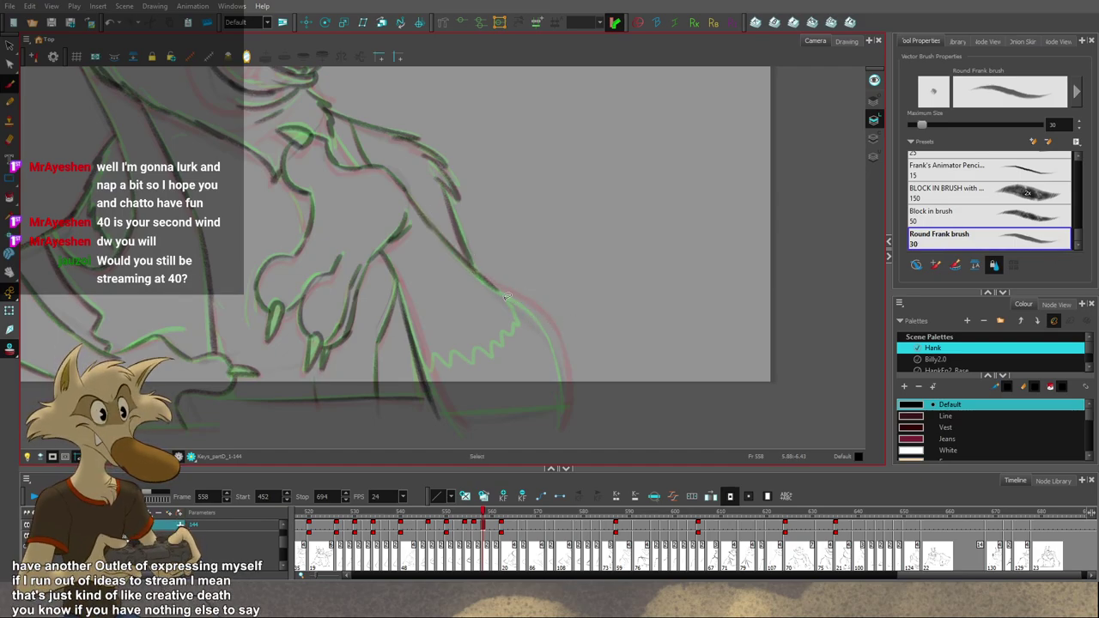
pyautogui.press(',')
pyautogui.press(',')
pyautogui.press('.')
pyautogui.press('.')
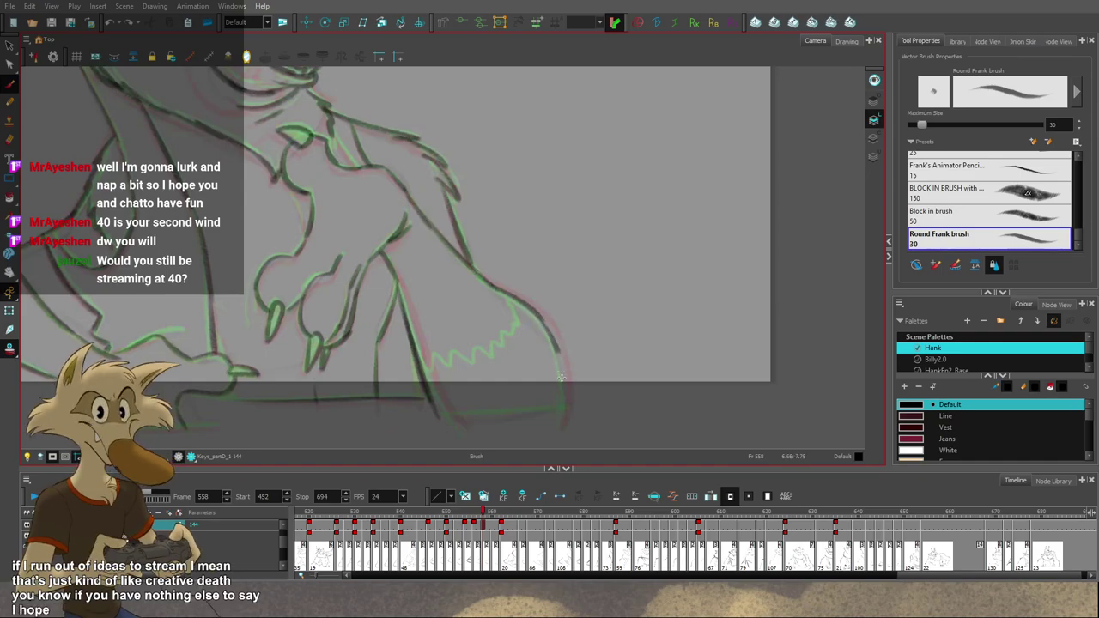
# Step: Draw the elbow's outer curve down past the lower edge of the camera frame on frame 558, redoing unsatisfactory strokes
pyautogui.moveTo(566, 412); pyautogui.dragTo(567, 416)
pyautogui.hotkey('ctrl', 'z')
pyautogui.moveTo(552, 330); pyautogui.dragTo(572, 403)
pyautogui.hotkey('ctrl', 'z')
pyautogui.hotkey('ctrl', 'z')
pyautogui.hotkey('alt', 'b')
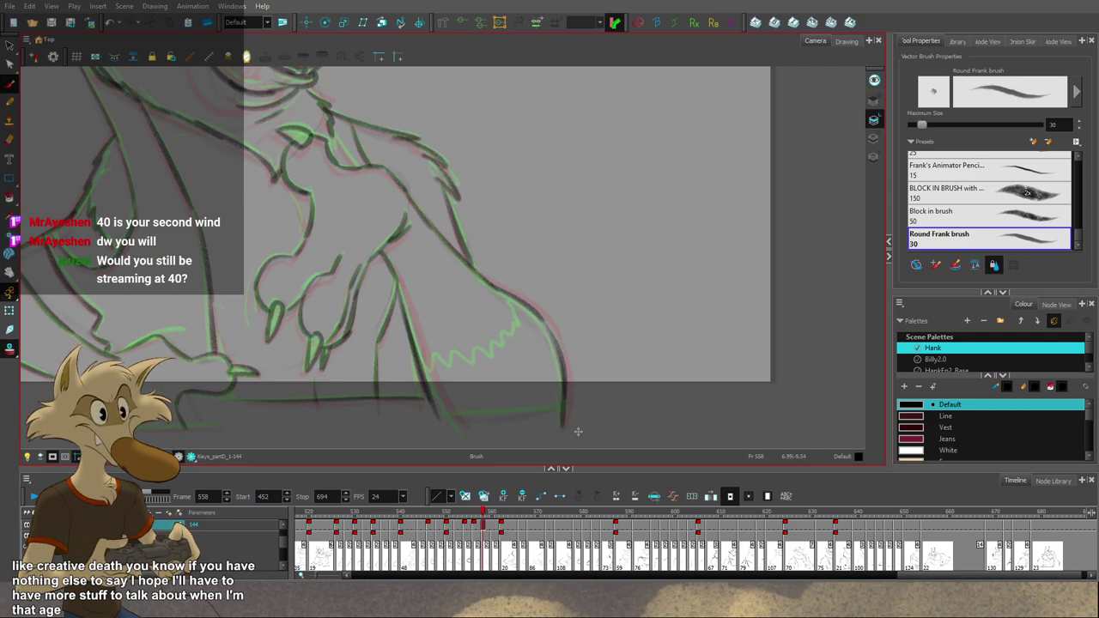
# Step: Flip between frames 558, 554 and 552 to compare the hand, arm and torso shapes
pyautogui.scroll(-1, 473, 360)
pyautogui.scroll(-2, 473, 361)
pyautogui.scroll(3, 392, 295)
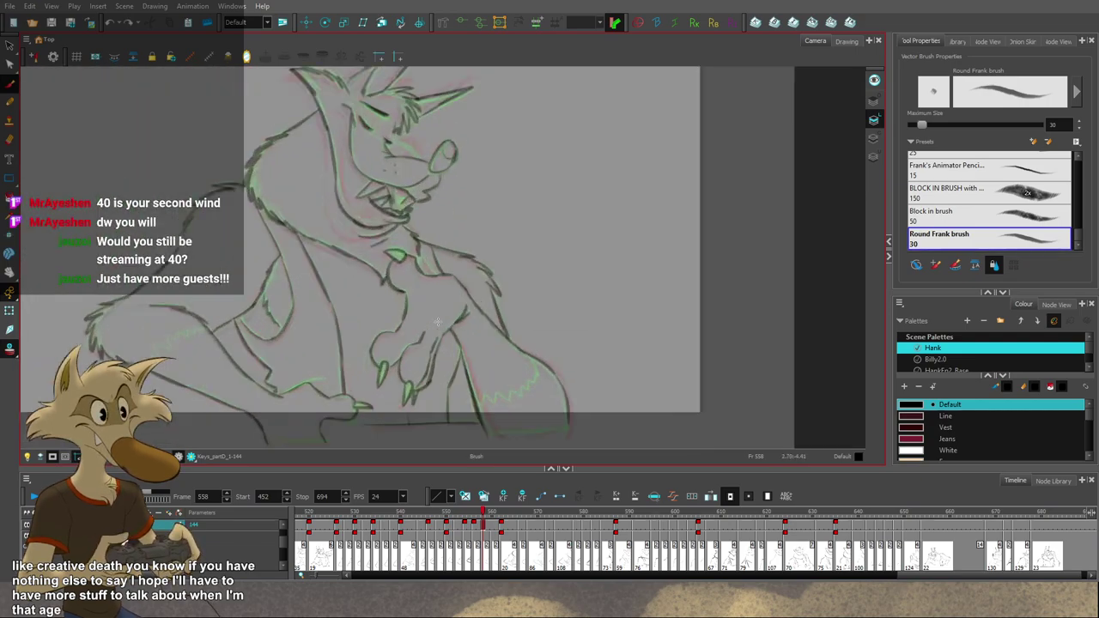
pyautogui.press('f')
pyautogui.press('f')
pyautogui.press('g')
pyautogui.press('g')
pyautogui.press('g')
pyautogui.press('g')
pyautogui.press('f')
pyautogui.press('f')
pyautogui.press('f')
pyautogui.press('.')
pyautogui.press('.')
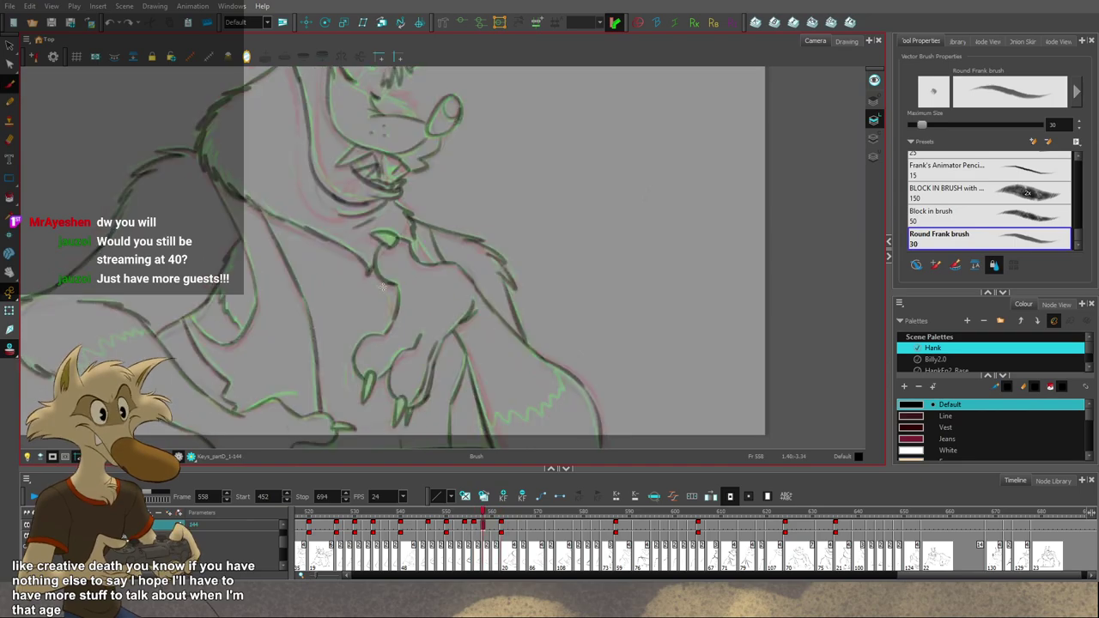
pyautogui.press('f')
pyautogui.press('f')
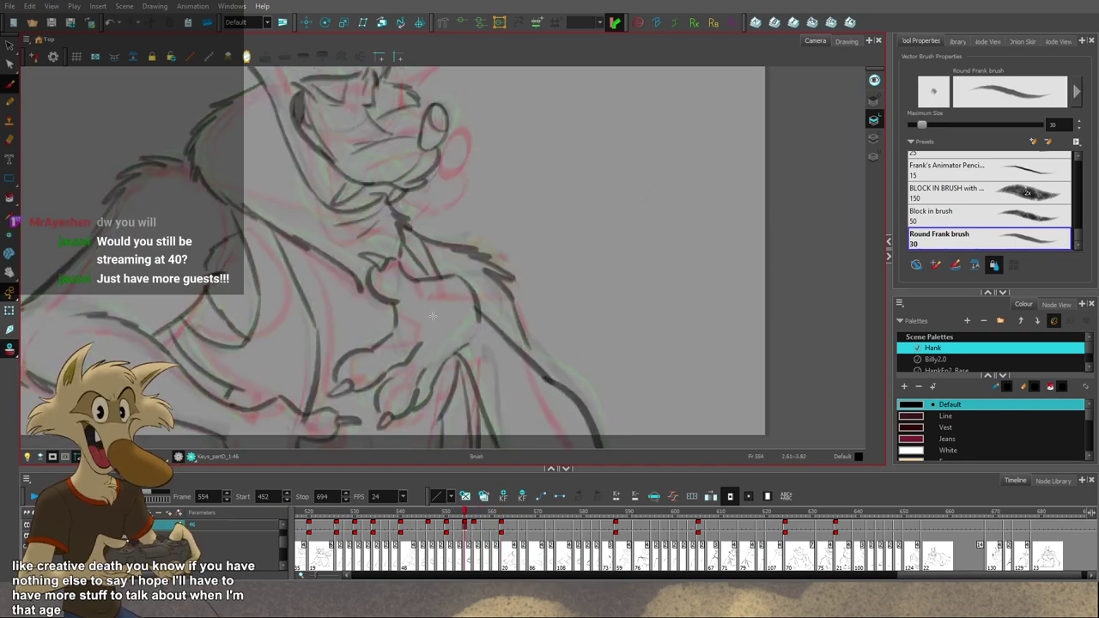
pyautogui.scroll(-2, 431, 311)
pyautogui.scroll(2, 431, 311)
pyautogui.press('f')
pyautogui.press('g')
pyautogui.press('g')
pyautogui.press(',')
pyautogui.press(',')
pyautogui.press(',')
pyautogui.press(',')
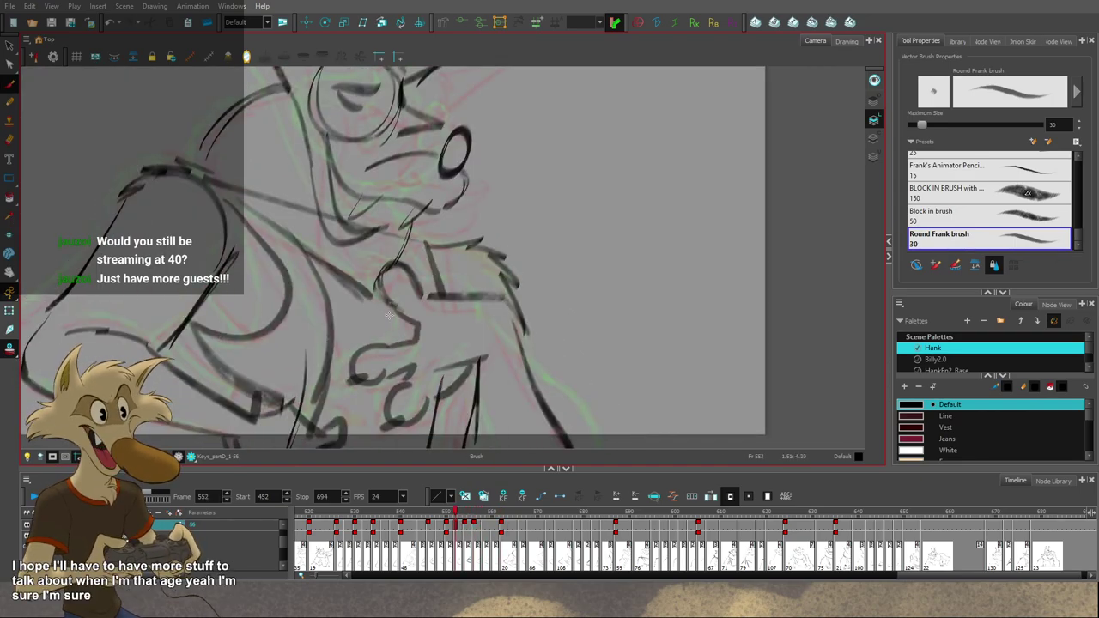
# Step: Examine the full pose across frames 550, 552 and 556, checking how the arm and elbow move
pyautogui.scroll(-3, 467, 318)
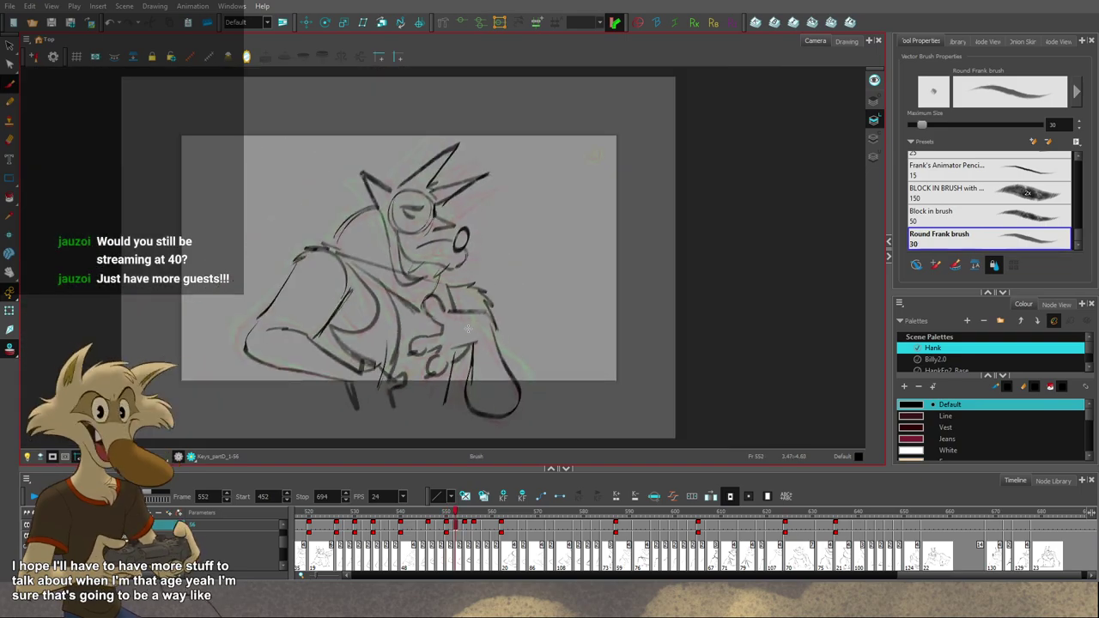
pyautogui.press('.')
pyautogui.press('.')
pyautogui.scroll(1, 467, 327)
pyautogui.press('f')
pyautogui.press('f')
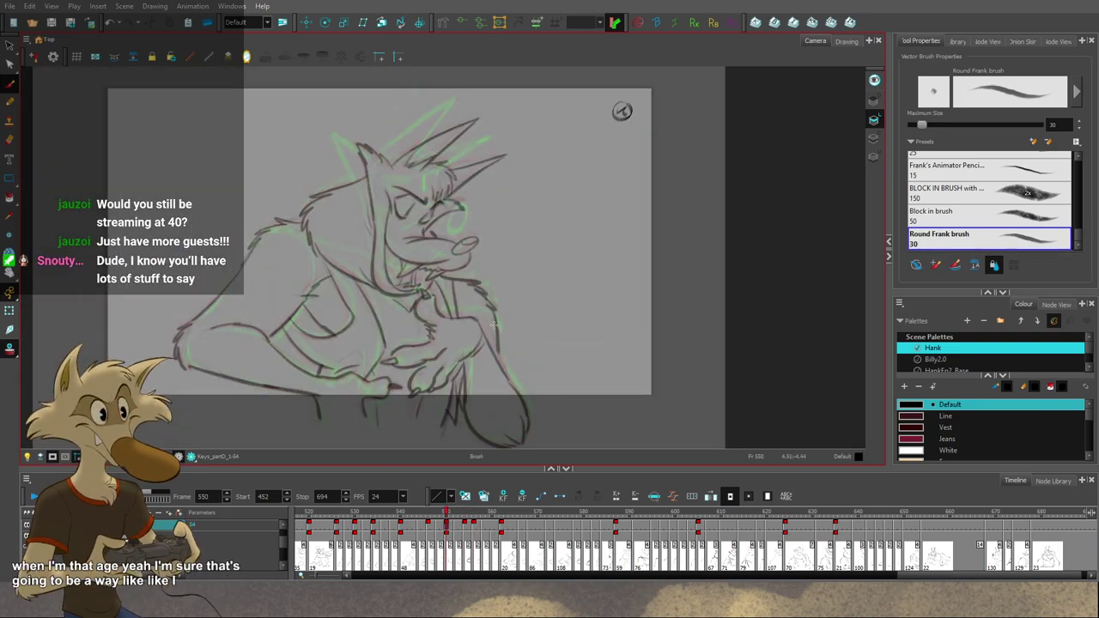
pyautogui.scroll(1, 467, 328)
pyautogui.press('g')
pyautogui.press('g')
pyautogui.press('f')
pyautogui.press('f')
pyautogui.scroll(-2, 485, 329)
pyautogui.press('g')
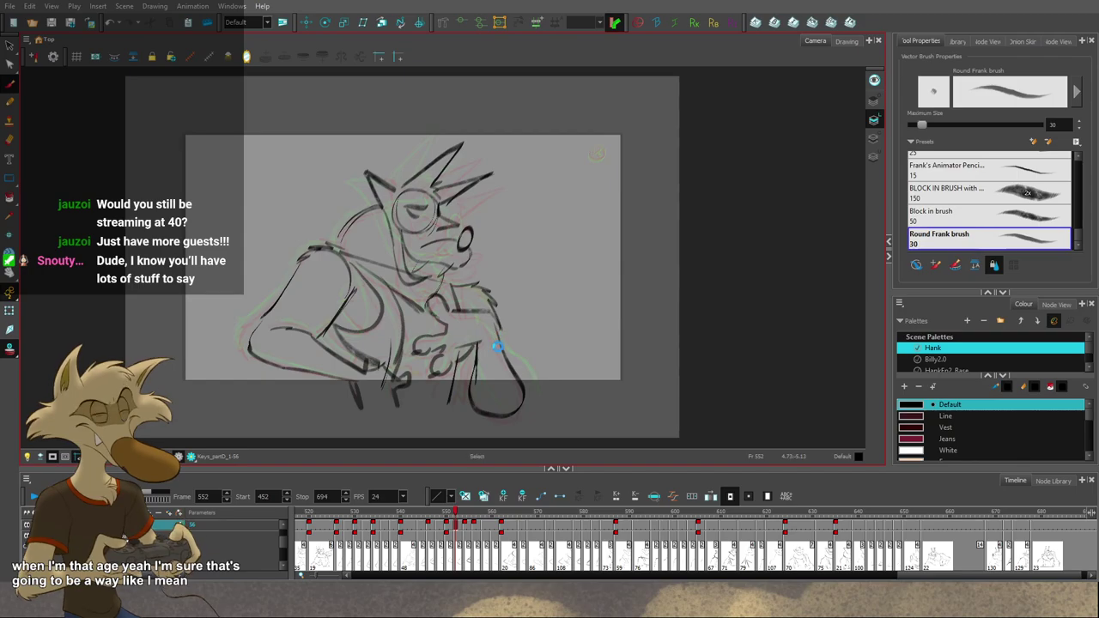
pyautogui.scroll(-1, 496, 347)
pyautogui.scroll(2, 491, 365)
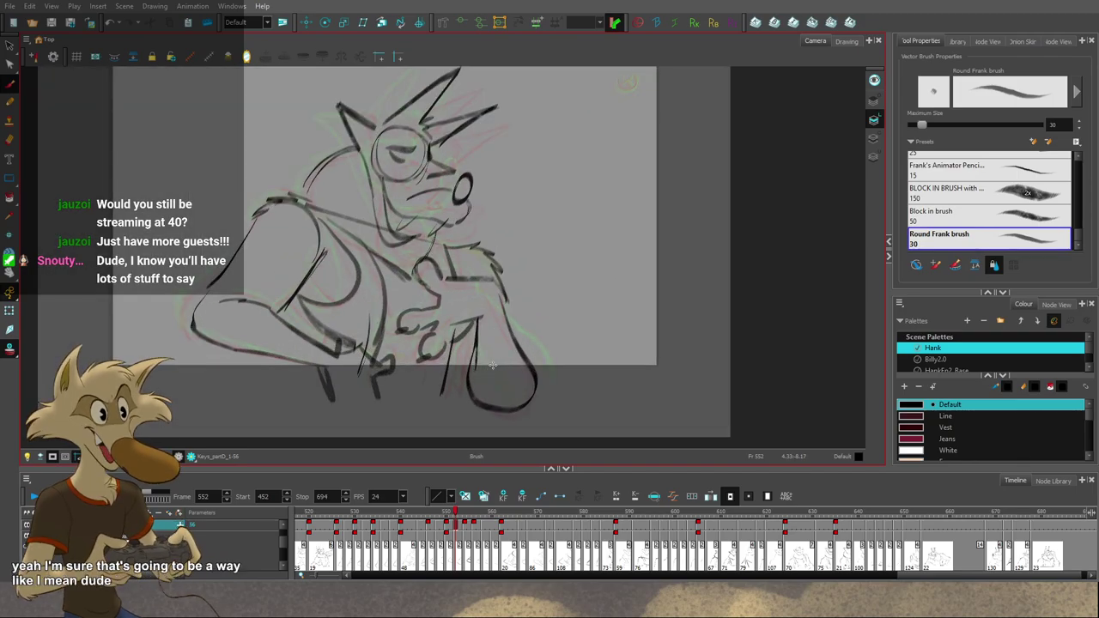
pyautogui.scroll(-1, 493, 365)
pyautogui.scroll(1, 491, 365)
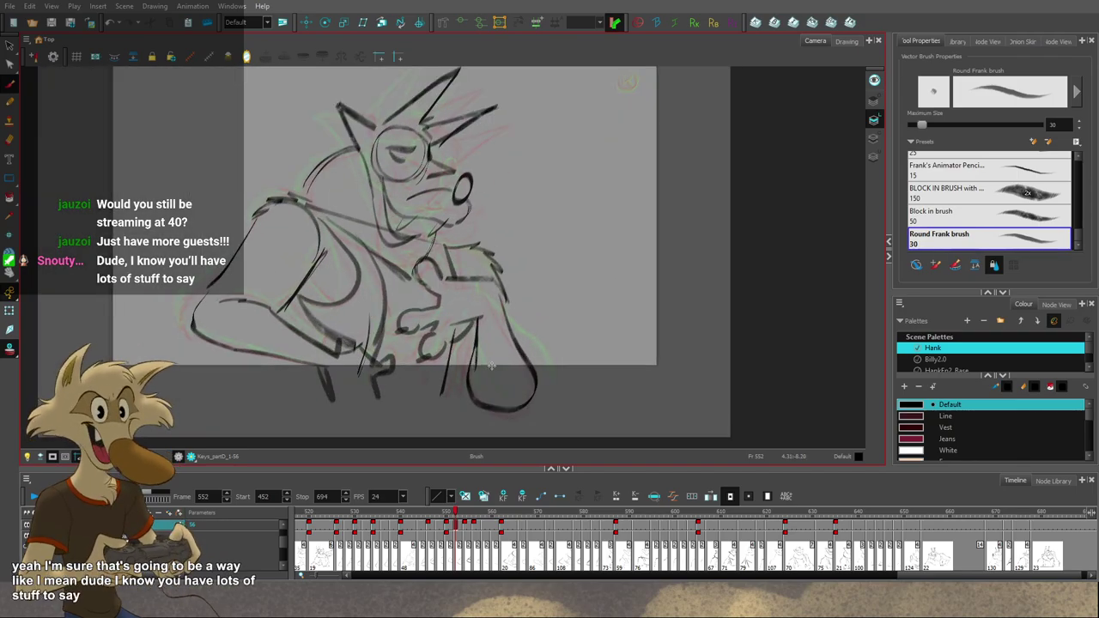
pyautogui.hotkey('alt', 's')
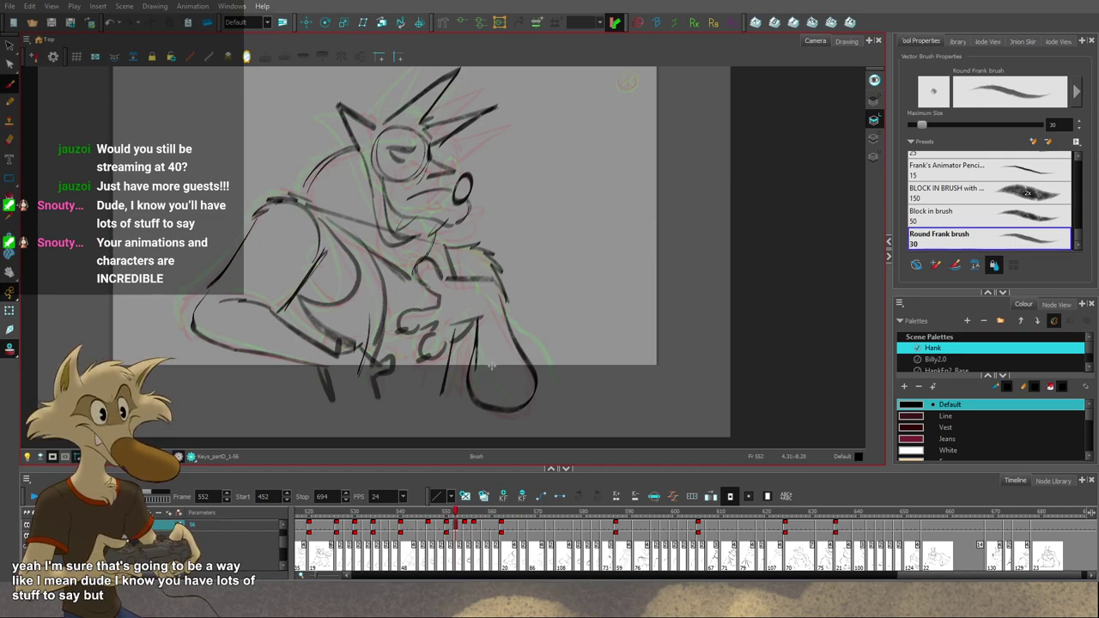
pyautogui.press('.')
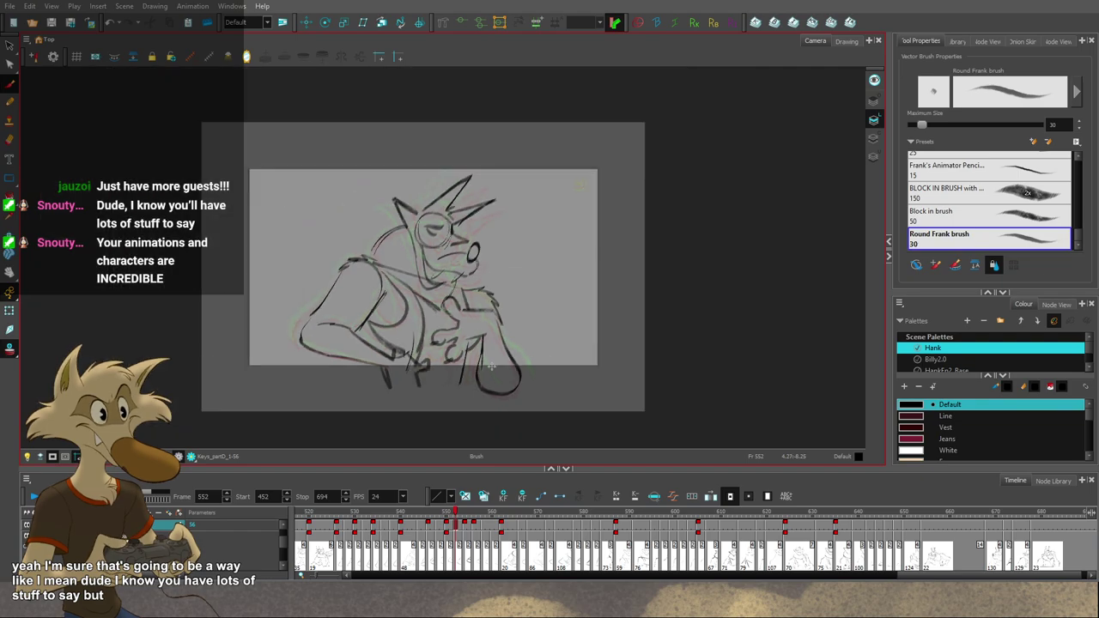
pyautogui.press('.')
pyautogui.press('f')
pyautogui.press('f')
pyautogui.press('g')
pyautogui.press('g')
pyautogui.press('g')
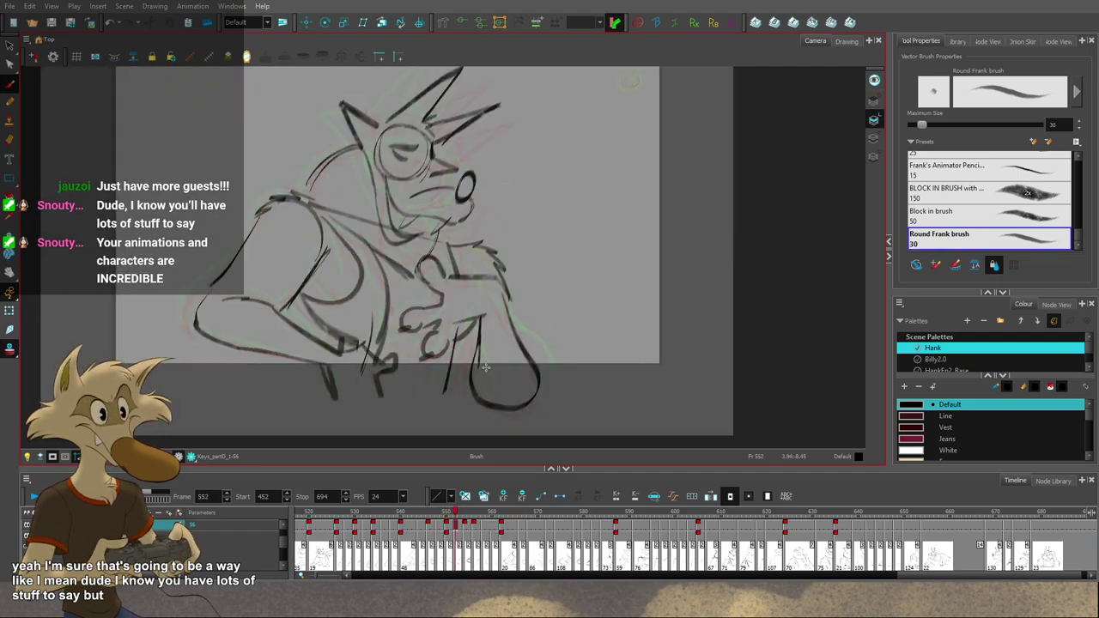
pyautogui.press('f')
pyautogui.press('f')
pyautogui.press('.')
pyautogui.press('.')
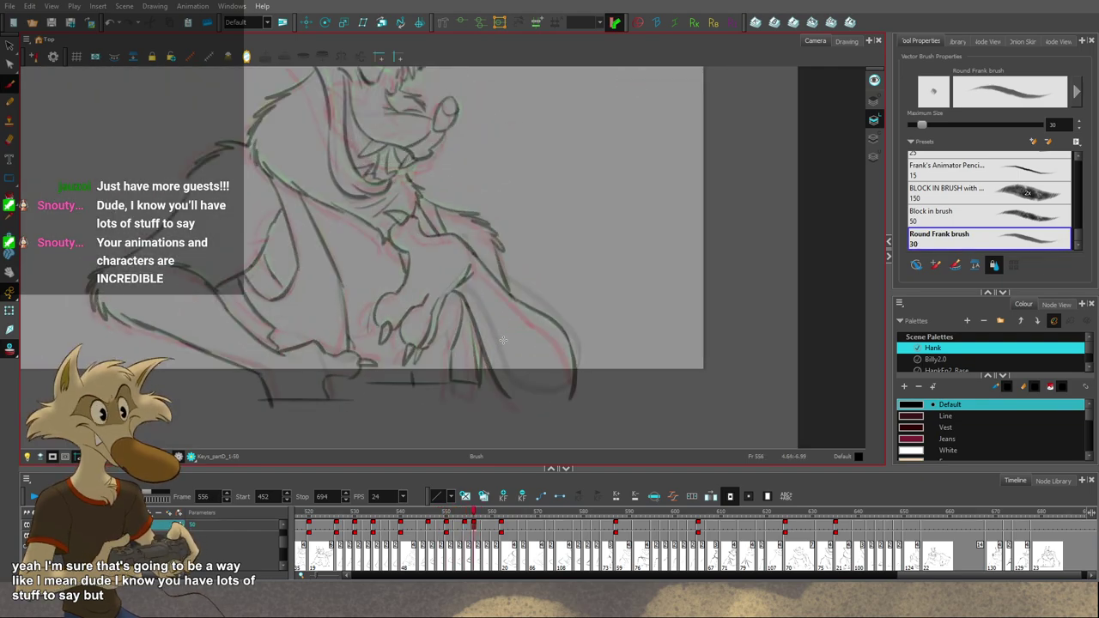
# Step: Rework the top edge of the wrist beneath the fur cuff on frame 554 and check it against neighbouring frames
pyautogui.press('Delete')
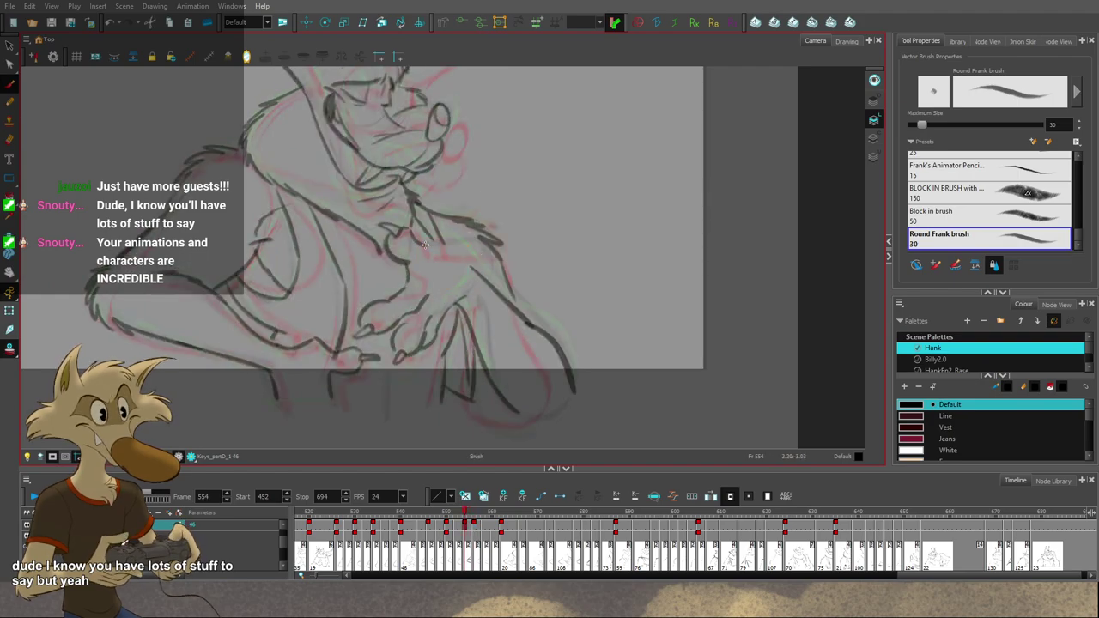
pyautogui.moveTo(425, 245); pyautogui.dragTo(455, 248)
pyautogui.press('g')
pyautogui.press('f')
pyautogui.press('f')
pyautogui.press('g')
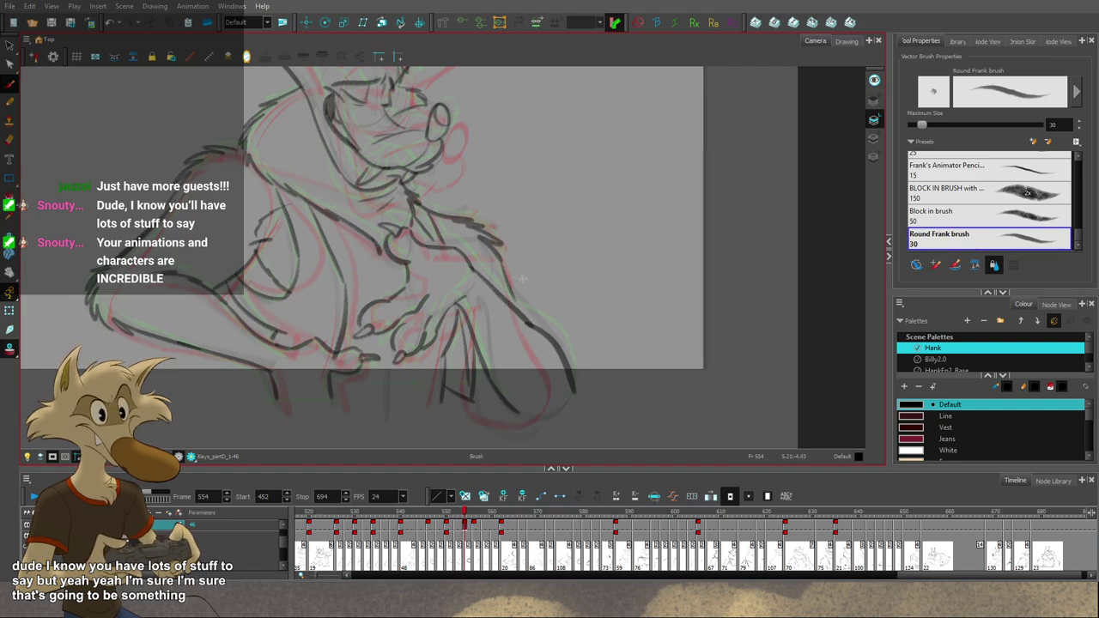
# Step: Flip between the rough drawing on frame 552 and the key on frame 554 to examine the elbow and sleeve
pyautogui.press('g')
pyautogui.press('g')
pyautogui.press('f')
pyautogui.press('f')
pyautogui.press('f')
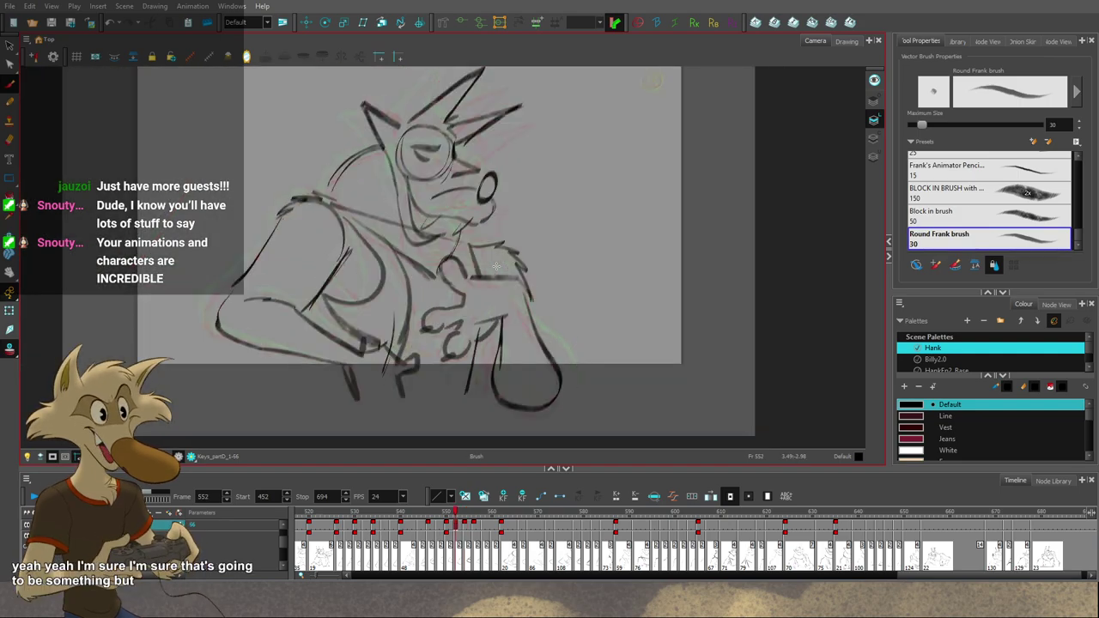
pyautogui.press('f')
pyautogui.press('g')
pyautogui.press('g')
pyautogui.press('g')
pyautogui.press('g')
pyautogui.press('f')
pyautogui.press('f')
pyautogui.press('f')
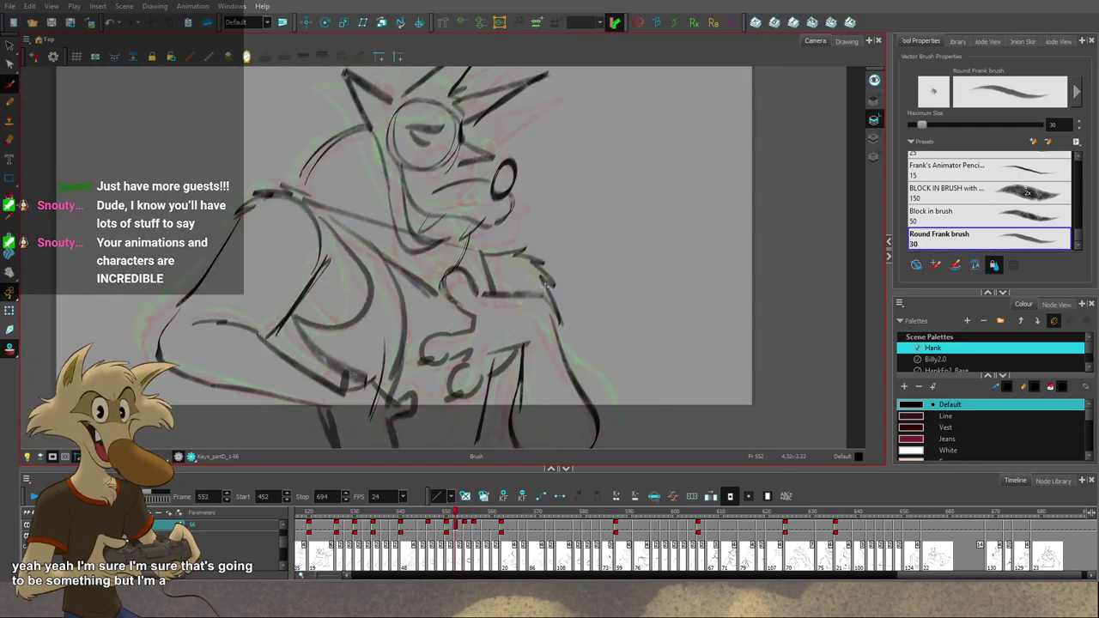
pyautogui.press('g')
pyautogui.press('g')
pyautogui.press('g')
pyautogui.press('f')
pyautogui.press('f')
pyautogui.scroll(2, 583, 361)
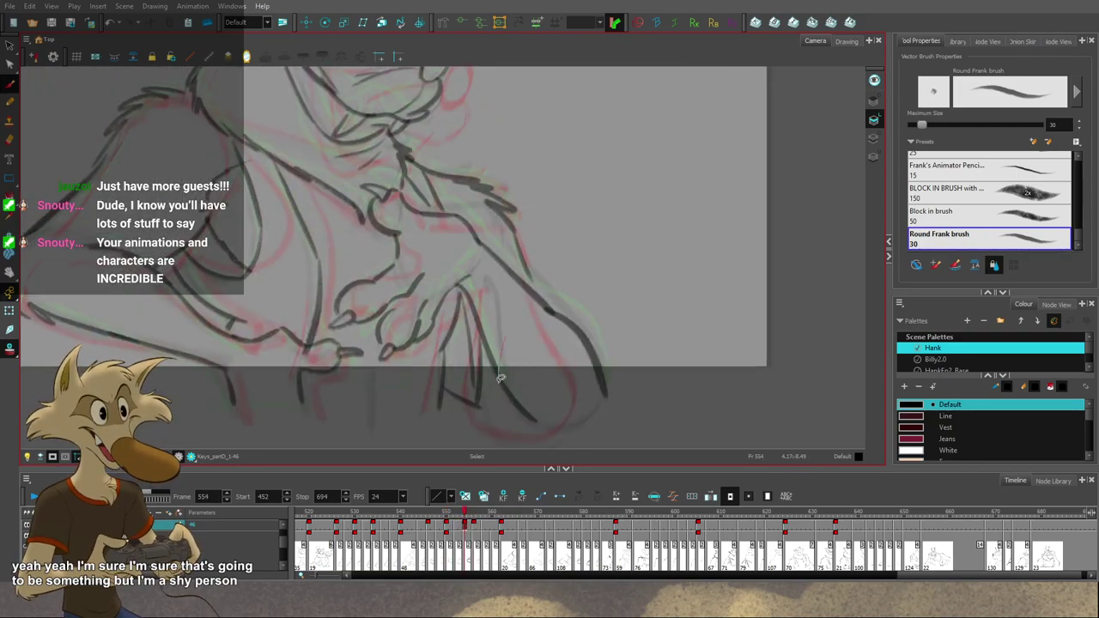
pyautogui.moveTo(498, 378)
pyautogui.mouseDown()
pyautogui.moveTo(496, 388)
pyautogui.moveTo(539, 412)
pyautogui.moveTo(517, 443)
pyautogui.mouseUp()
pyautogui.click(570, 420)
pyautogui.scroll(-3, 570, 416)
pyautogui.scroll(2, 599, 412)
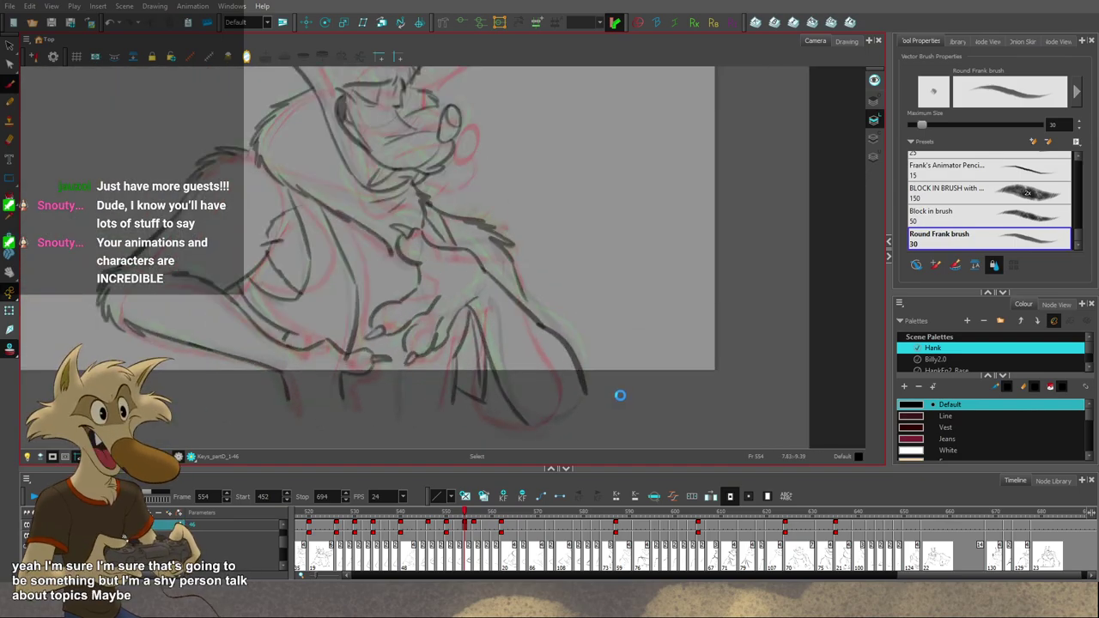
pyautogui.scroll(-2, 623, 372)
pyautogui.scroll(2, 624, 373)
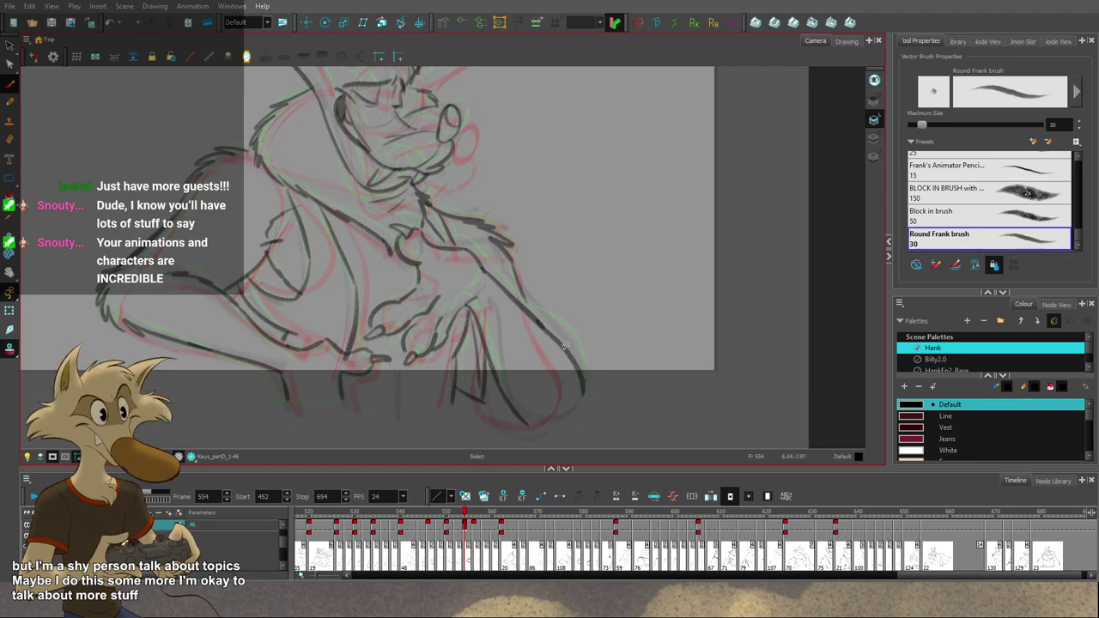
# Step: Review the whole character's motion on frames 550, 552 and 556, then inspect the rough pose on frame 552
pyautogui.hotkey('shift', 'm')
pyautogui.press('f')
pyautogui.press('f')
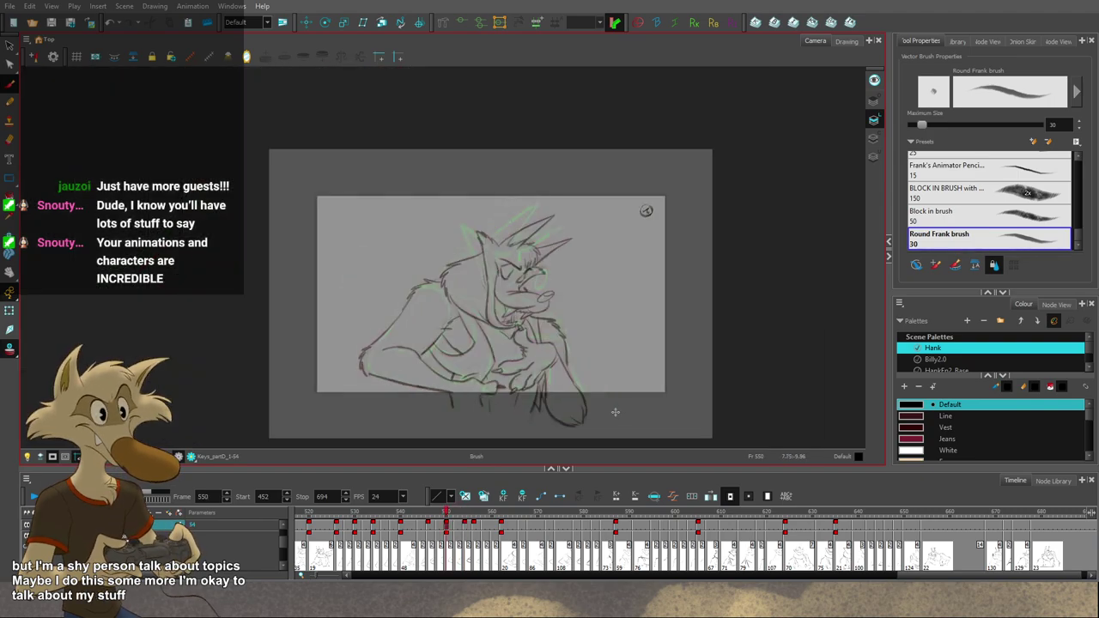
pyautogui.press('g')
pyautogui.press('g')
pyautogui.press('g')
pyautogui.press('g')
pyautogui.press('f')
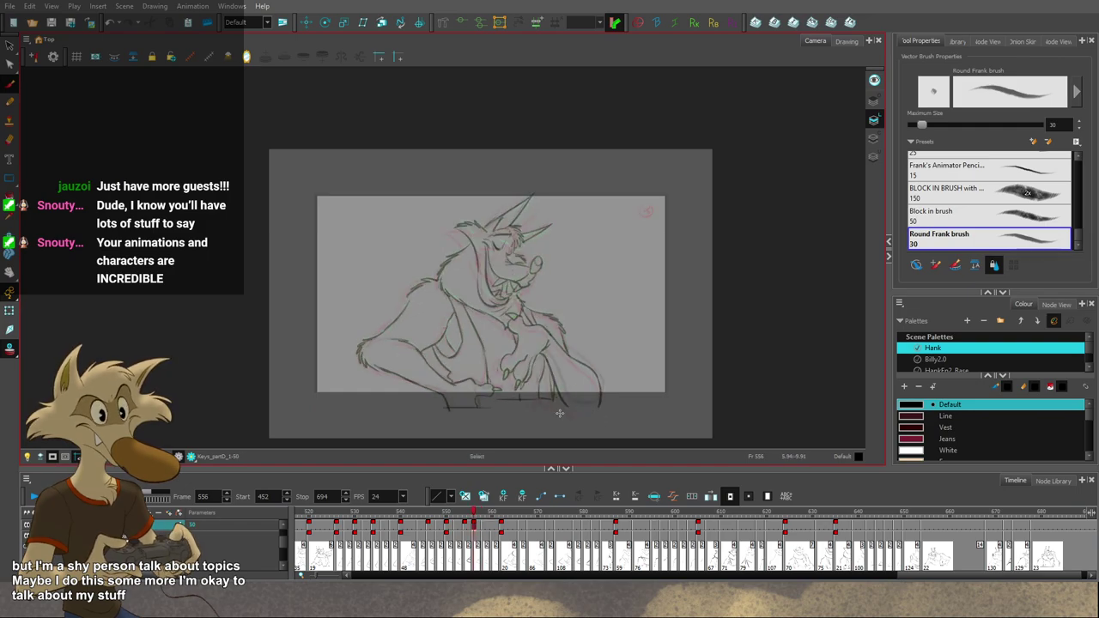
pyautogui.press('f')
pyautogui.press('f')
pyautogui.press('2')
pyautogui.press('2')
pyautogui.press('2')
pyautogui.press('1')
pyautogui.press('f')
pyautogui.press('f')
pyautogui.press('g')
pyautogui.press('g')
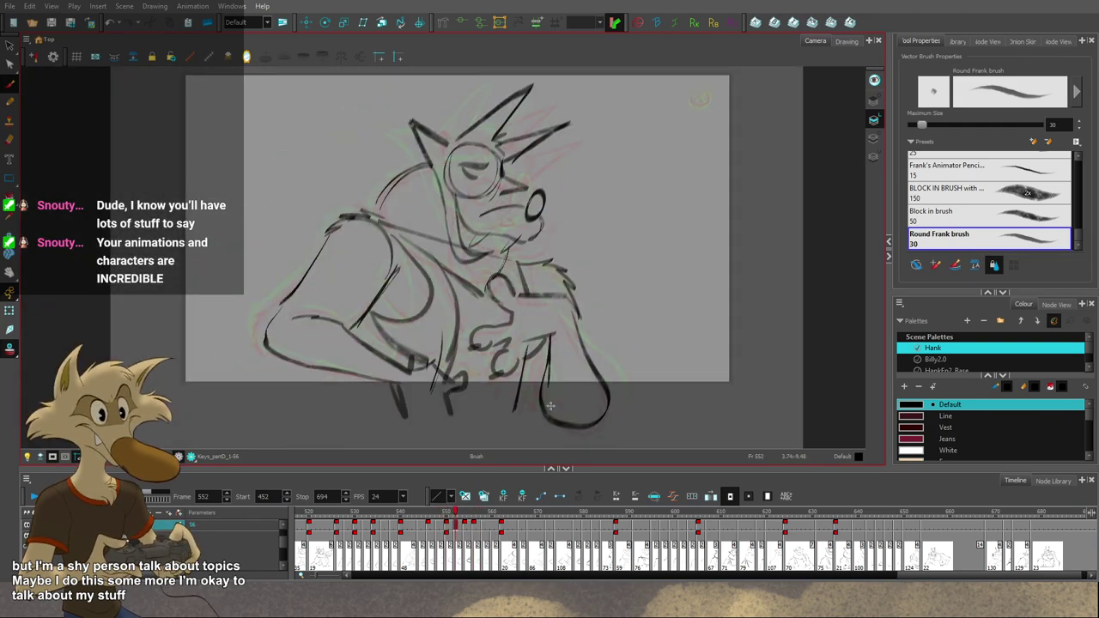
pyautogui.scroll(2, 536, 401)
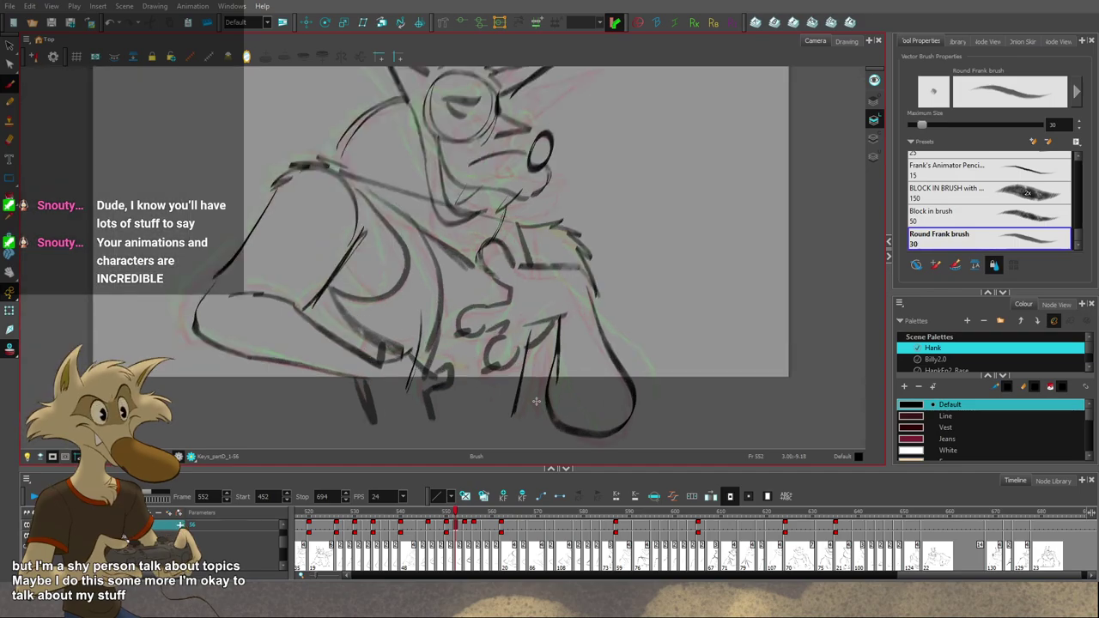
pyautogui.scroll(-1, 536, 400)
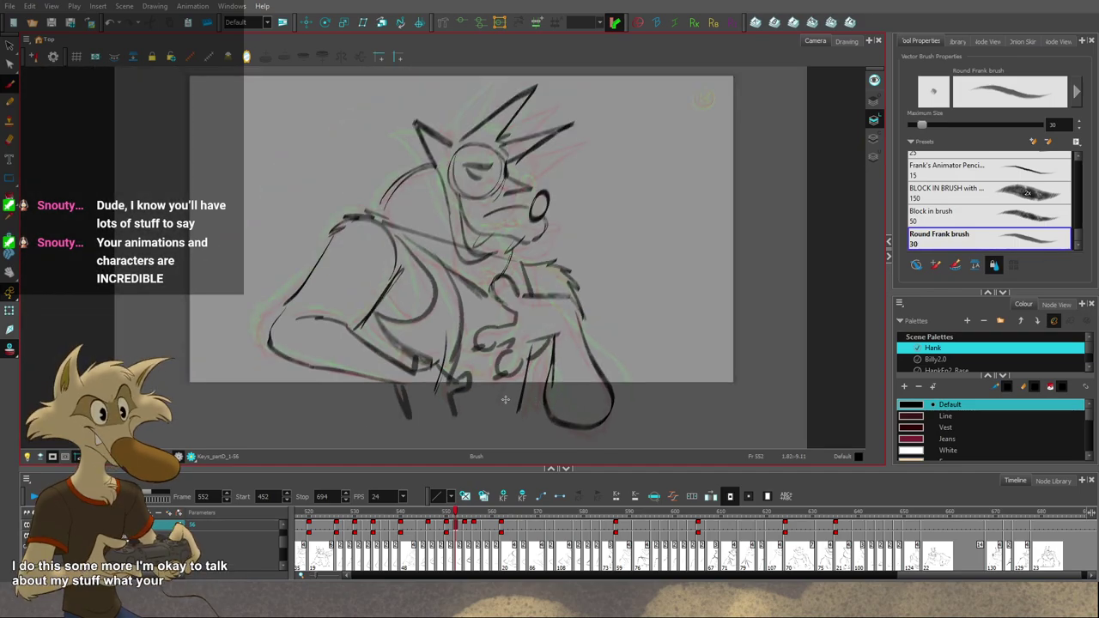
pyautogui.scroll(1, 504, 397)
pyautogui.scroll(-1, 512, 378)
pyautogui.hotkey('alt', 's')
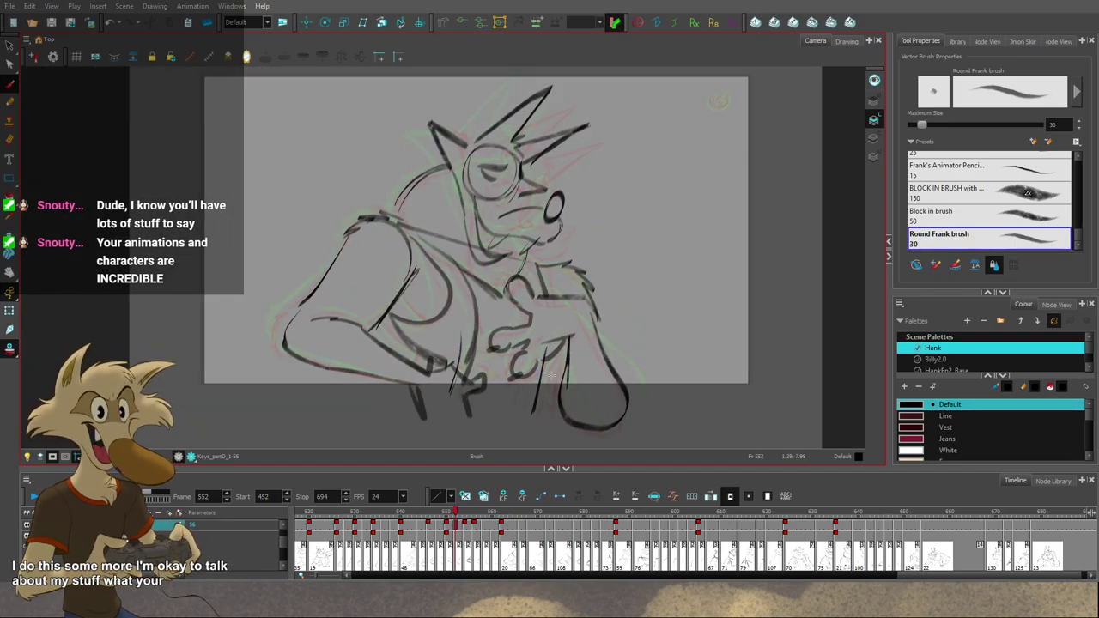
# Step: Step through frames 556, 558 and 554 to check the completed in-between against the key drawing
pyautogui.scroll(-1, 561, 376)
pyautogui.press('g')
pyautogui.press('g')
pyautogui.press('g')
pyautogui.press('g')
pyautogui.press('g')
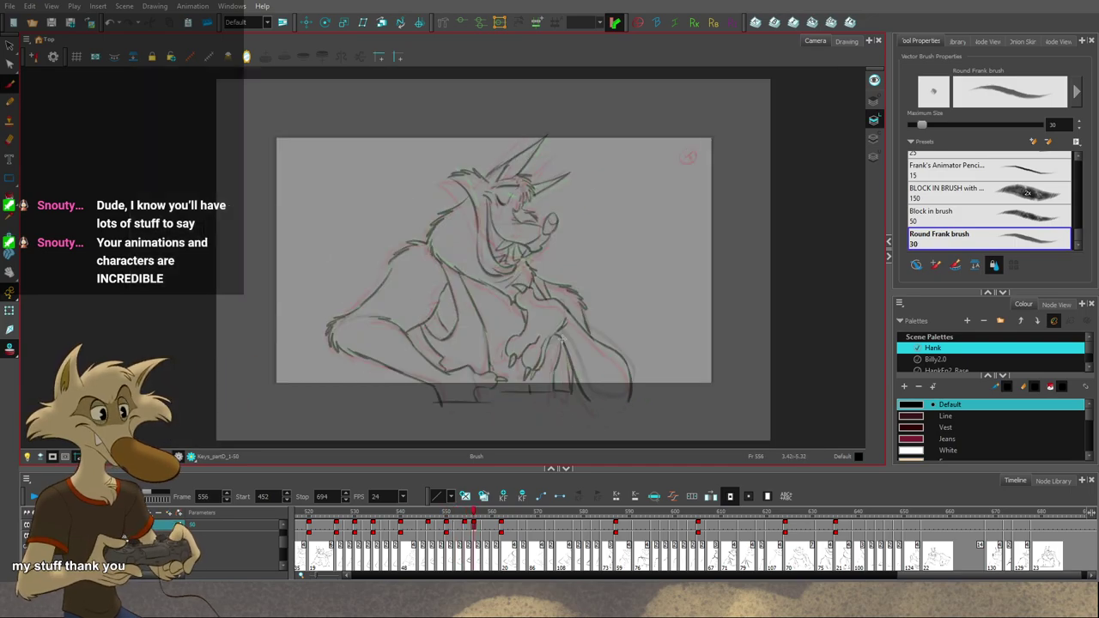
pyautogui.press('f')
pyautogui.press('f')
pyautogui.scroll(5, 560, 337)
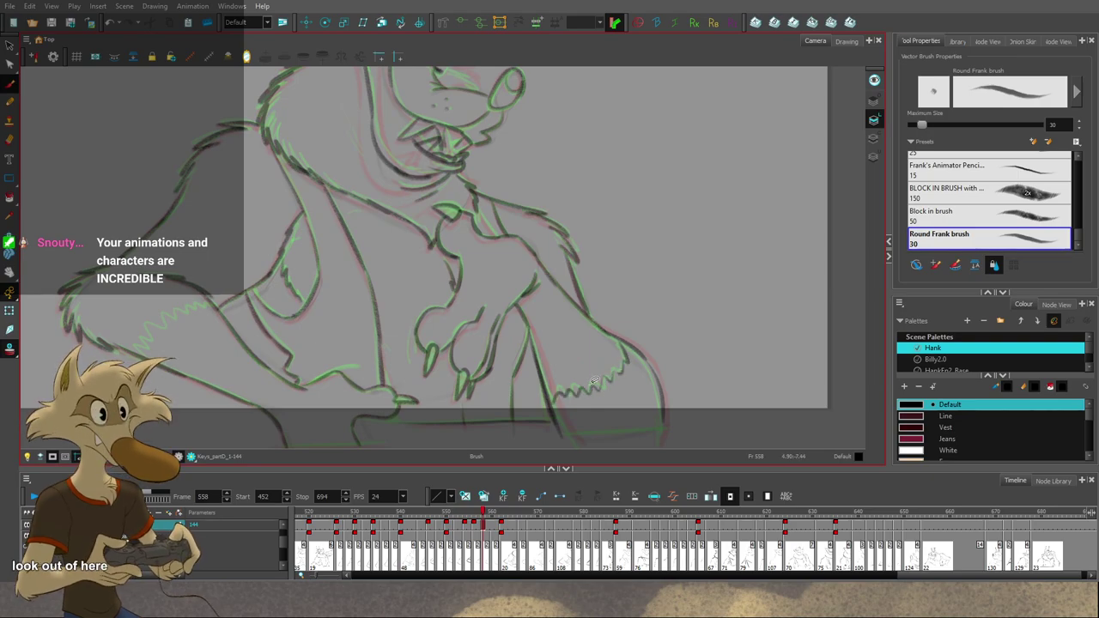
pyautogui.scroll(-3, 592, 385)
pyautogui.scroll(2, 591, 386)
pyautogui.scroll(-1, 589, 387)
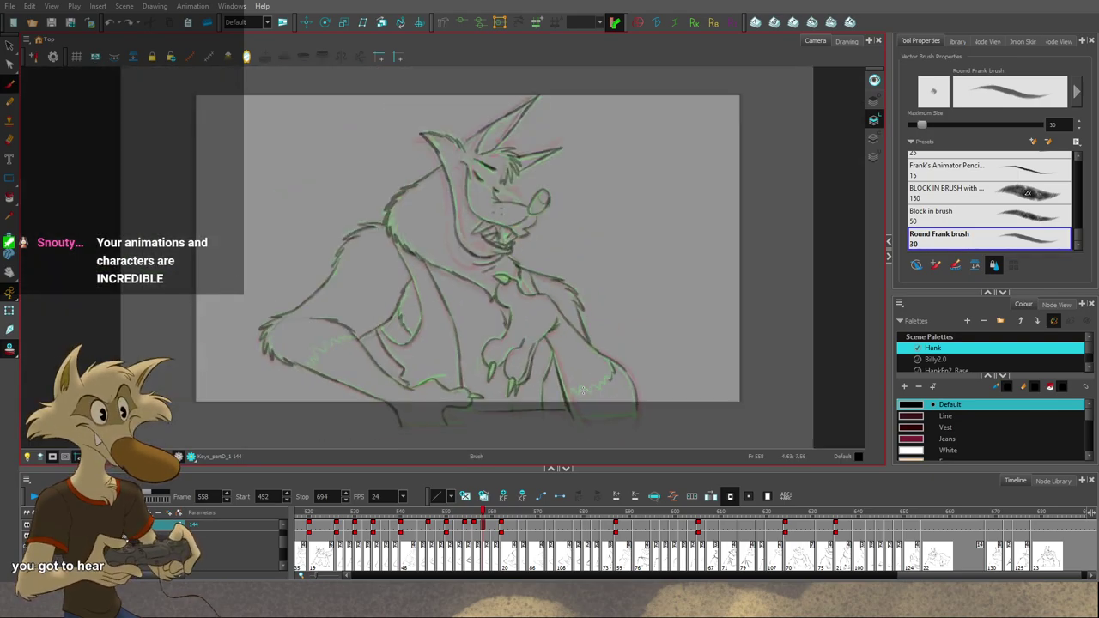
pyautogui.press('f')
pyautogui.press('f')
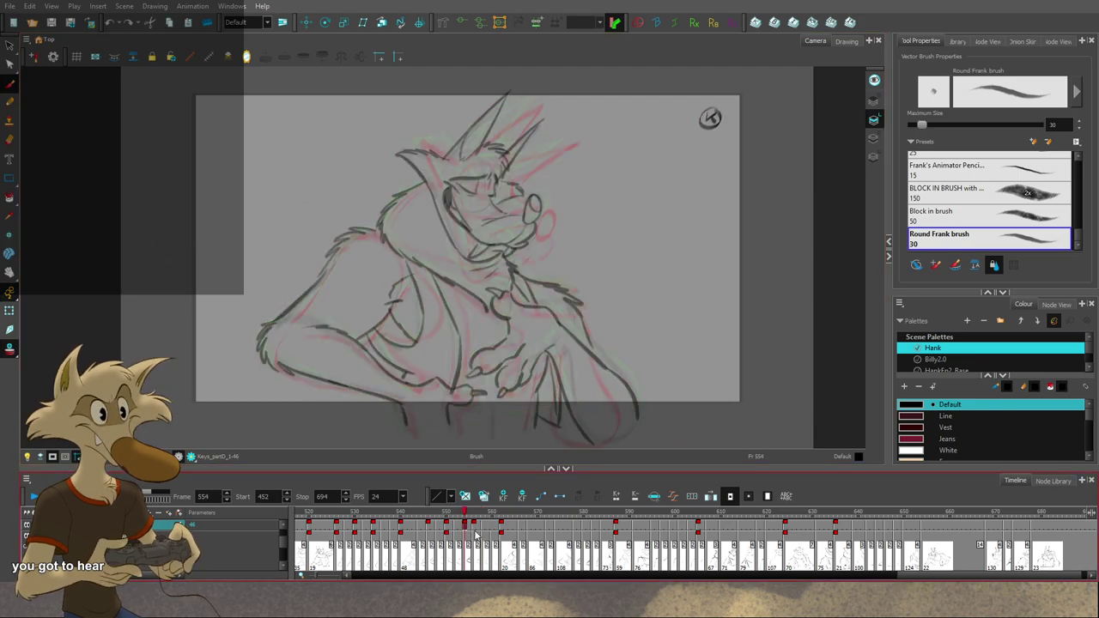
# Step: Flip back and forth through the drawings between frames 554 and 546 with onion skin on to examine the character's motion
pyautogui.press('g')
pyautogui.press('f')
pyautogui.press('g')
pyautogui.press('g')
pyautogui.press('f')
pyautogui.press('g')
pyautogui.press('f')
pyautogui.press('f')
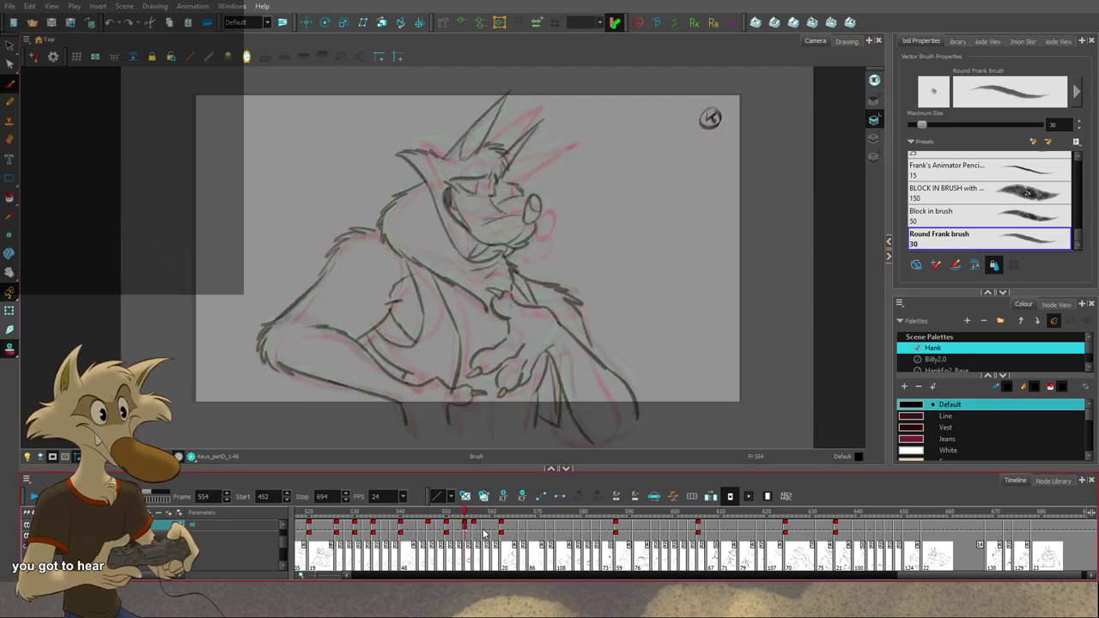
pyautogui.press('f')
pyautogui.press('f')
pyautogui.press('g')
pyautogui.press('f')
pyautogui.press('f')
pyautogui.press('f')
pyautogui.press('g')
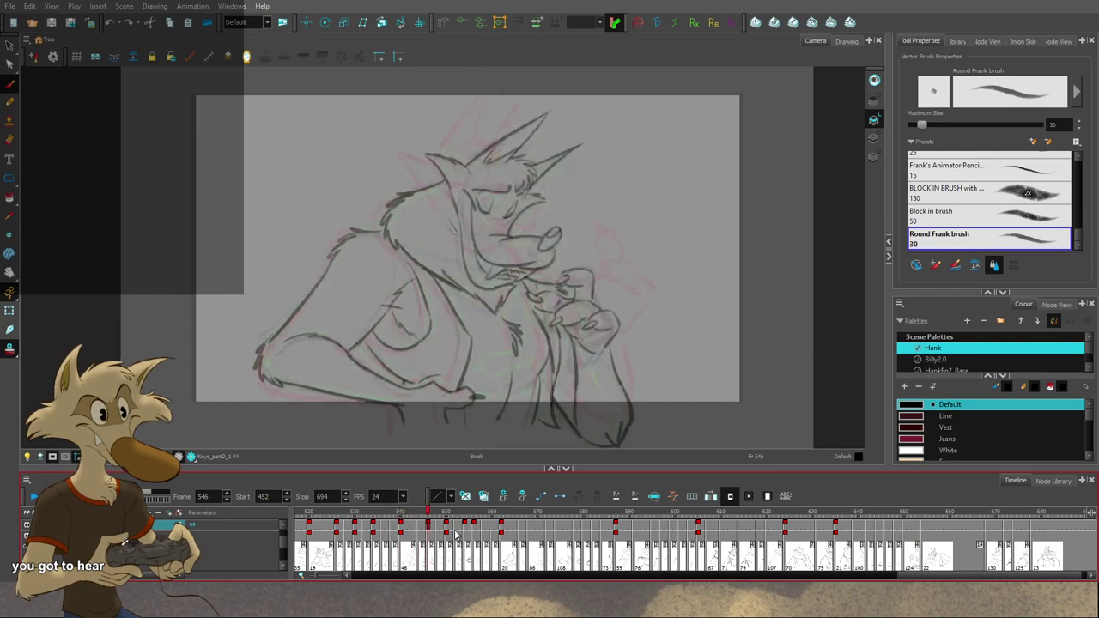
# Step: Advance to the rough drawing on frame 552 and turn off onion skin
pyautogui.press('.')
pyautogui.press('.')
pyautogui.press('.')
pyautogui.press('.')
pyautogui.press('.')
pyautogui.press('.')
pyautogui.press('.')
pyautogui.press('.')
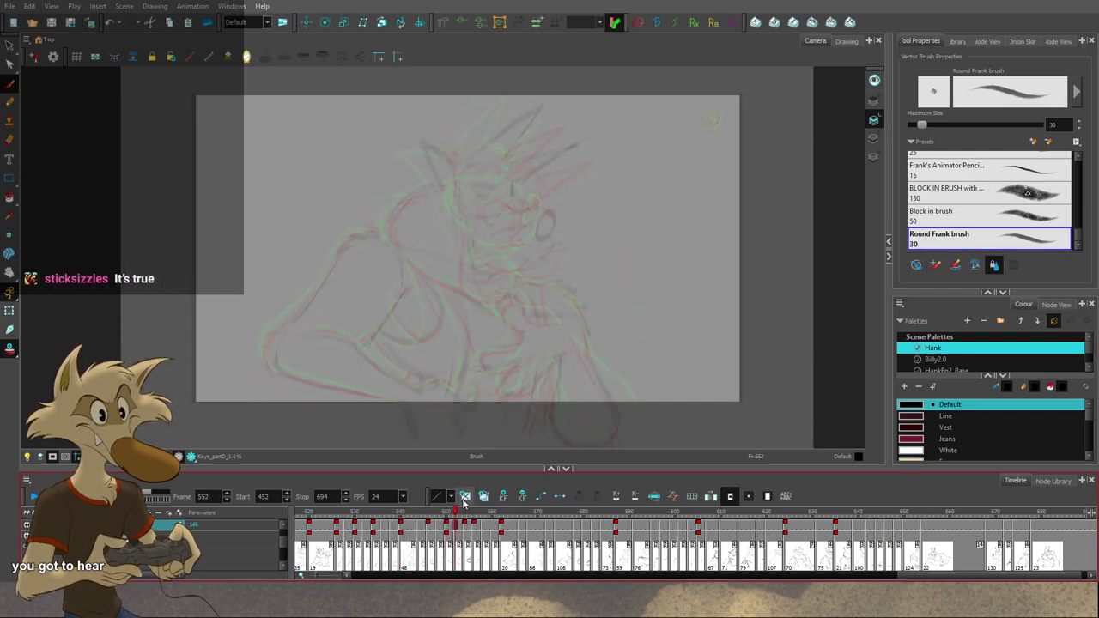
pyautogui.press('f')
pyautogui.click(10, 349)
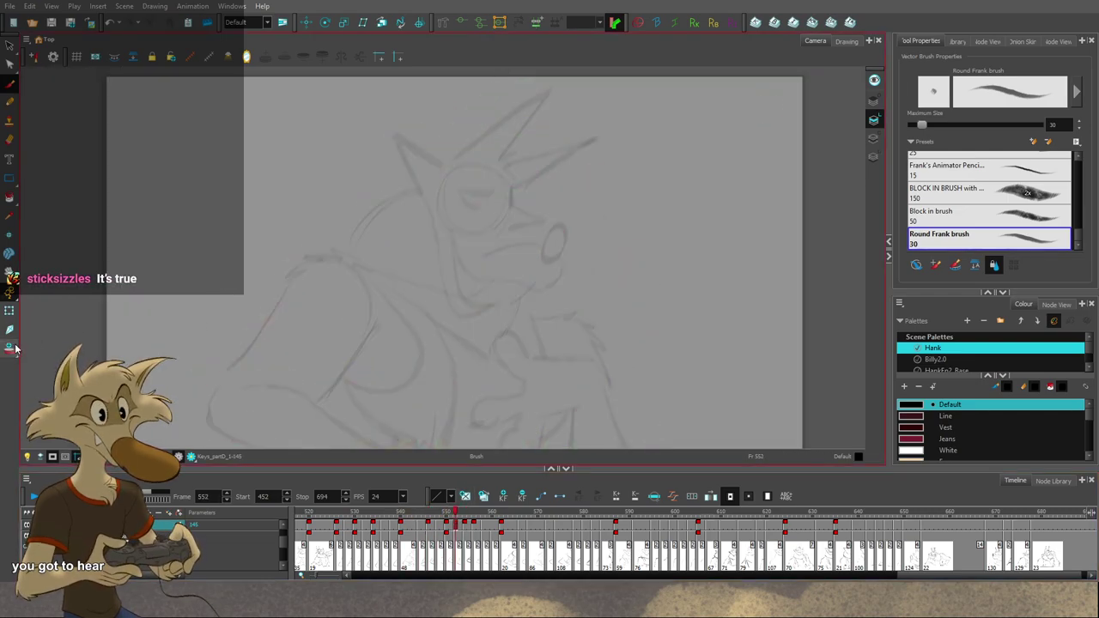
# Step: Compare the head of the rough on frame 552 with the drawing on frame 550 up close
pyautogui.press('f')
pyautogui.press('1')
pyautogui.press('1')
pyautogui.press('2')
pyautogui.press('2')
pyautogui.press('g')
pyautogui.press('g')
pyautogui.press('g')
pyautogui.press('2')
pyautogui.press('f')
pyautogui.press('f')
pyautogui.press('f')
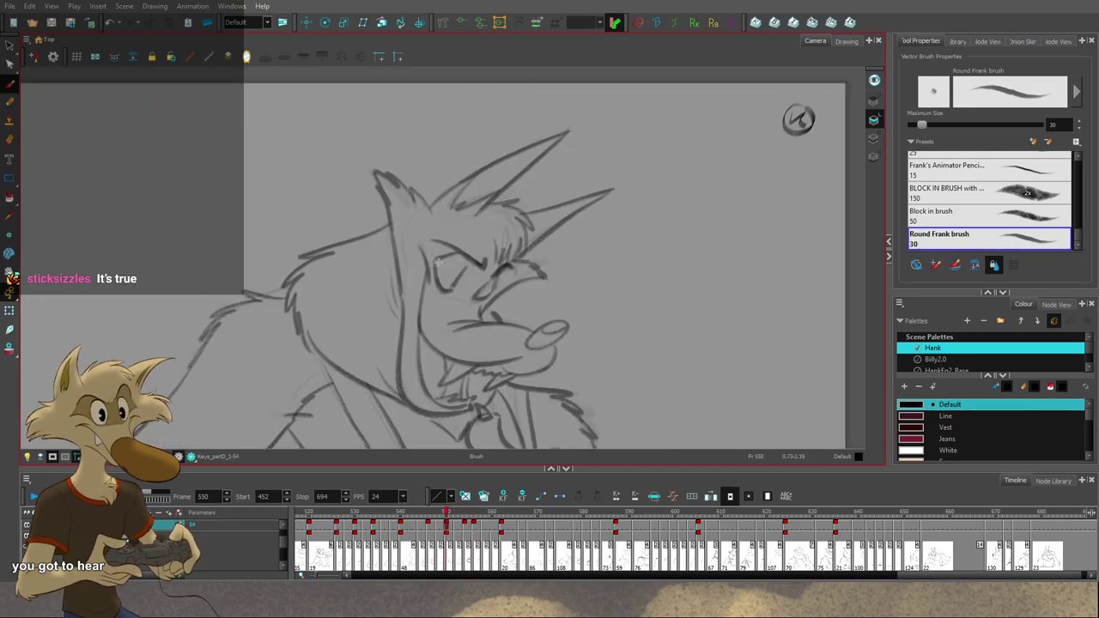
# Step: Draw the wolf's nose as a bold oval over the rough on frame 552, checking it against neighbouring drawings
pyautogui.press('g')
pyautogui.press('g')
pyautogui.press('g')
pyautogui.press('f')
pyautogui.press(',')
pyautogui.press(',')
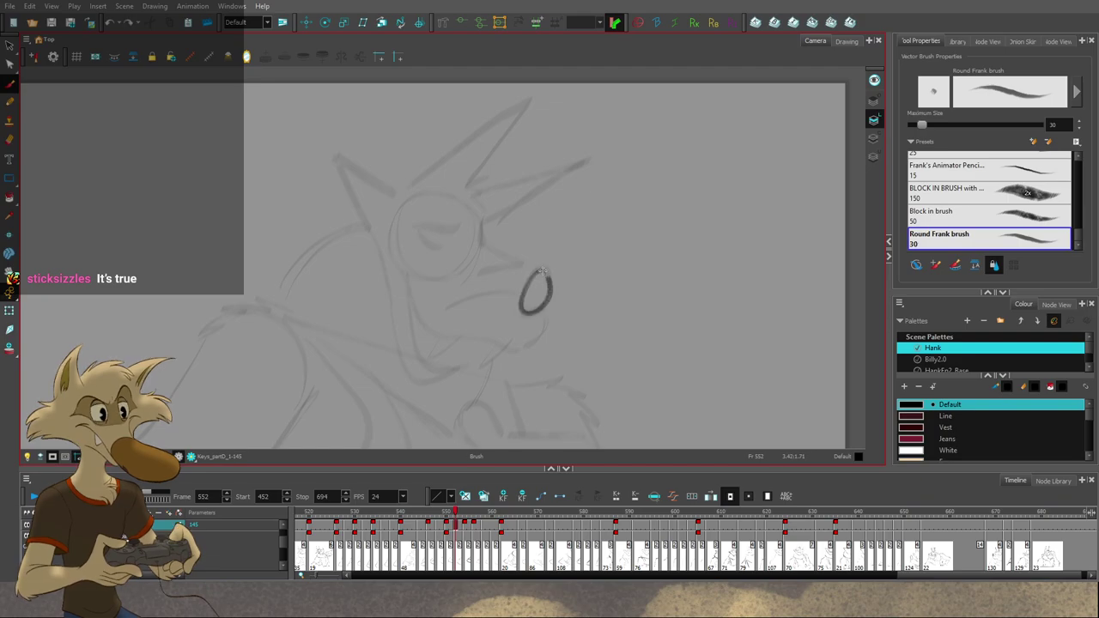
# Step: Step from frame 552 ahead to frame 558 and flip back to review the whole pose's movement
pyautogui.press('.')
pyautogui.press('.')
pyautogui.press('.')
pyautogui.press('.')
pyautogui.press('.')
pyautogui.press('.')
pyautogui.scroll(-2, 549, 331)
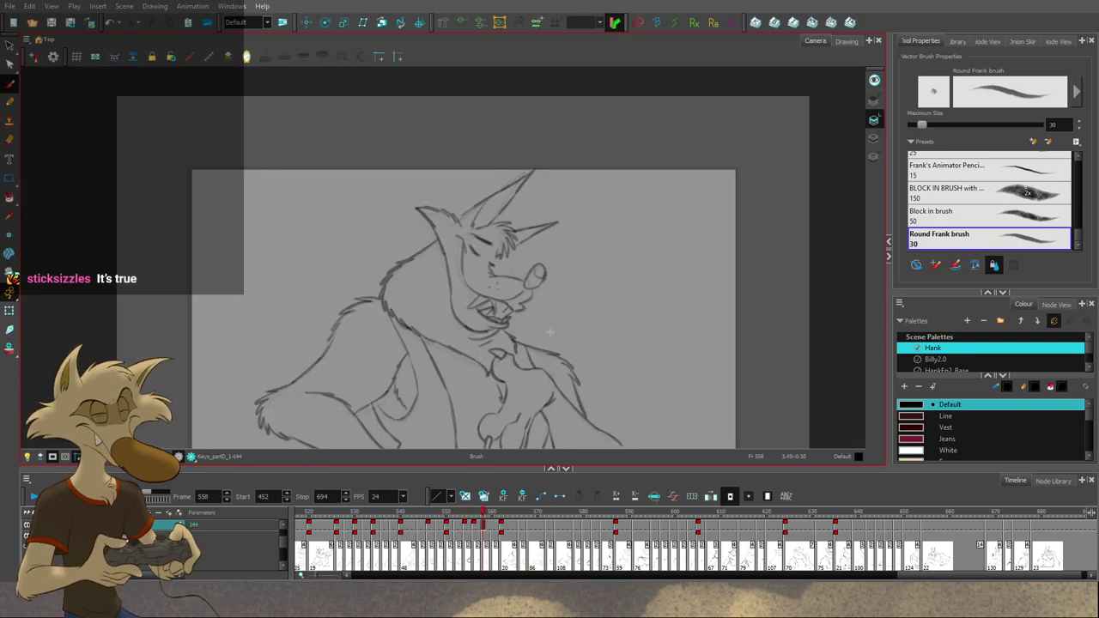
pyautogui.press('f')
pyautogui.press('f')
pyautogui.press('f')
pyautogui.press('f')
pyautogui.press('f')
pyautogui.press('g')
pyautogui.press('g')
pyautogui.press('g')
pyautogui.press('g')
# Step: Flip through the drawings around frames 548 and 550 to study the full character leading into the in-between
pyautogui.press('1')
pyautogui.press('f')
pyautogui.press('f')
pyautogui.press('f')
pyautogui.press('f')
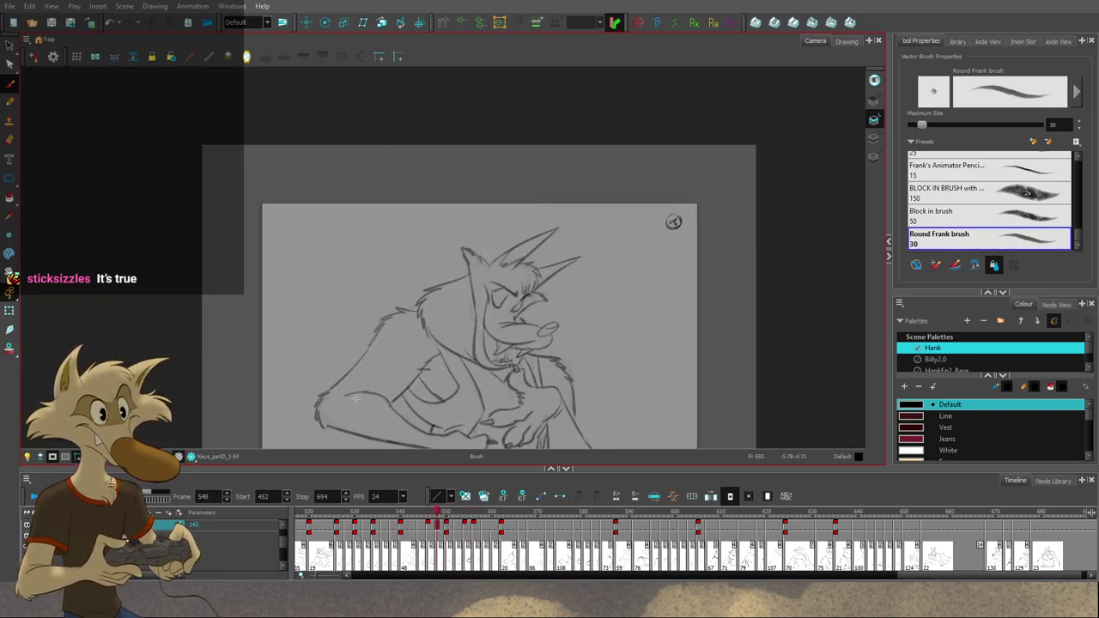
pyautogui.press('g')
pyautogui.press('g')
pyautogui.press('g')
pyautogui.press('g')
pyautogui.press('f')
pyautogui.press('f')
pyautogui.press('f')
pyautogui.press('f')
pyautogui.press('f')
pyautogui.press('f')
pyautogui.press('f')
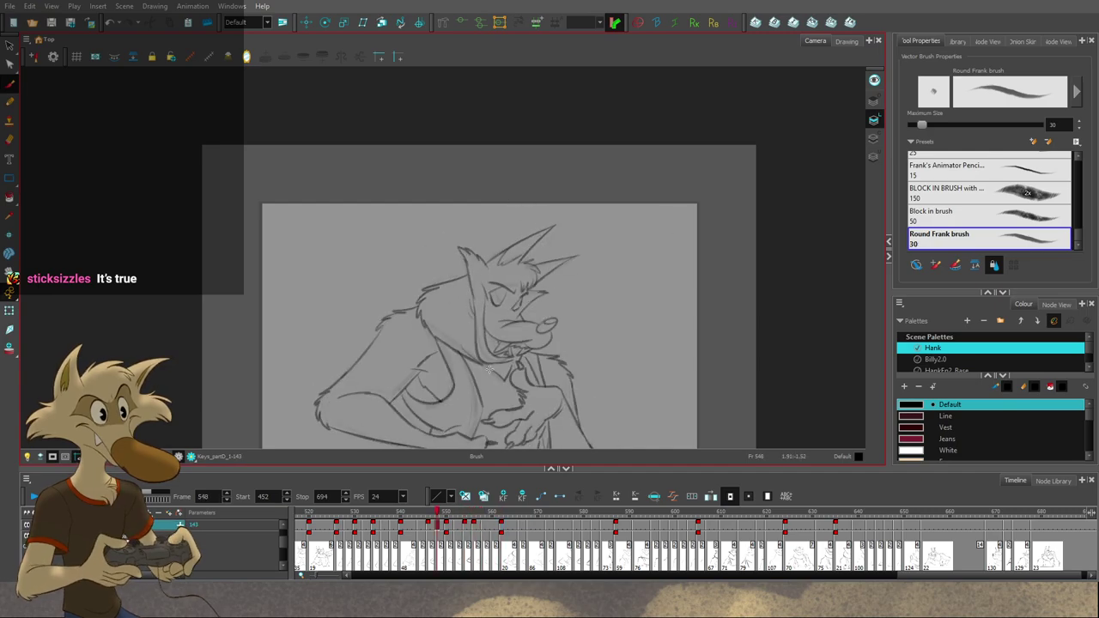
# Step: Return to frame 552 and adjust the placement of the nose outline against the drawings on either side
pyautogui.press('.')
pyautogui.press('.')
pyautogui.press('f')
pyautogui.press('f')
pyautogui.press('2')
pyautogui.press('2')
pyautogui.press('2')
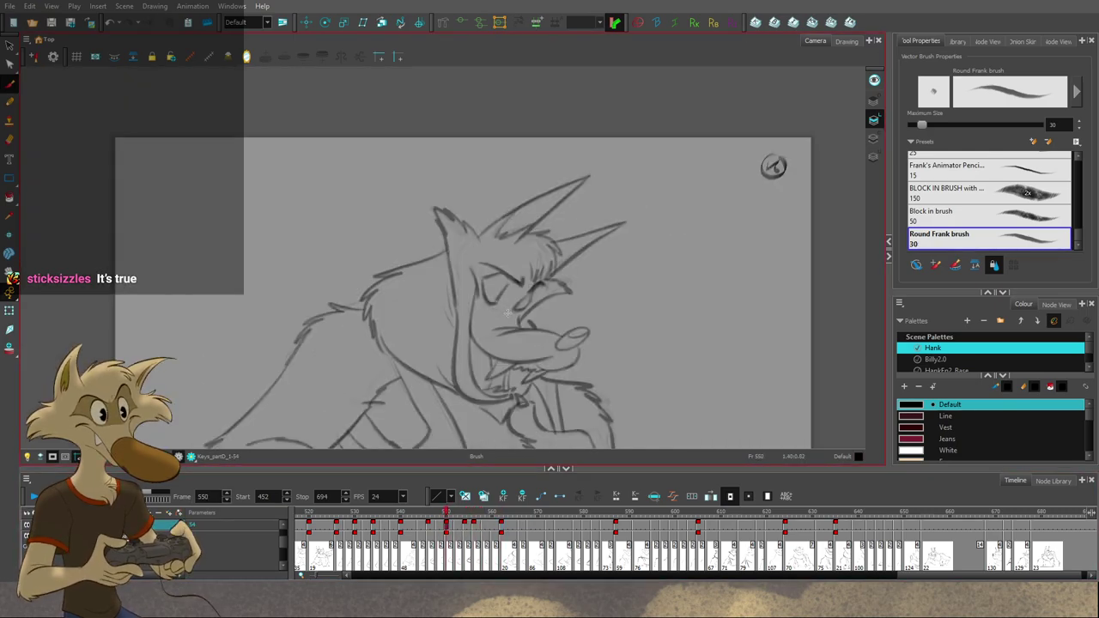
pyautogui.press('g')
pyautogui.press('g')
pyautogui.press('f')
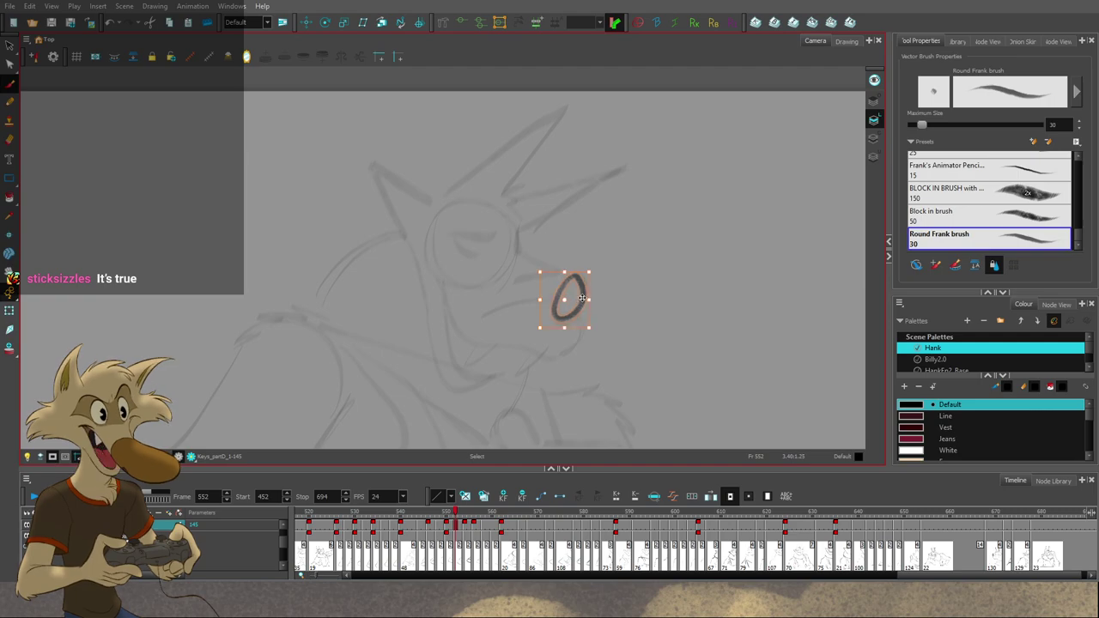
pyautogui.press('g')
pyautogui.press('f')
# Step: Draw the curved muzzle line running back from the nose on frame 552 and check it against adjacent drawings
pyautogui.moveTo(545, 303); pyautogui.dragTo(486, 316)
pyautogui.press('f')
pyautogui.press('g')
pyautogui.press('g')
pyautogui.press('f')
pyautogui.press('f')
pyautogui.press('g')
pyautogui.press('g')
pyautogui.press('f')
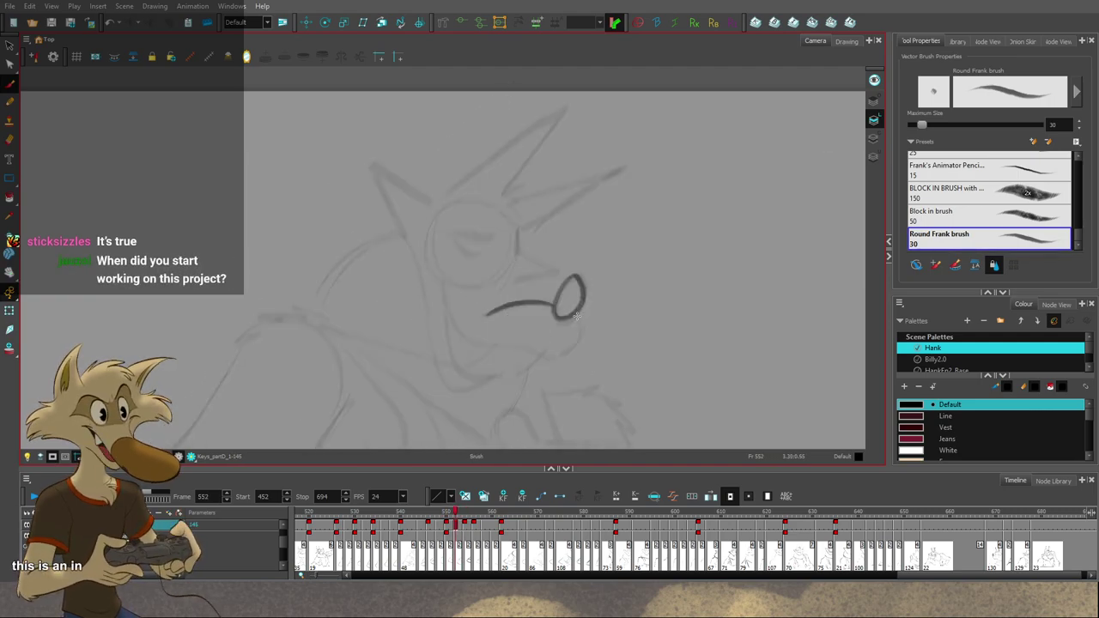
# Step: Draw the lip curve beneath the nose and a short mark at the near eye's outer corner, checking against frame 554
pyautogui.moveTo(552, 349); pyautogui.dragTo(534, 356)
pyautogui.press('f')
pyautogui.press('f')
pyautogui.press('g')
pyautogui.press('g')
pyautogui.press('g')
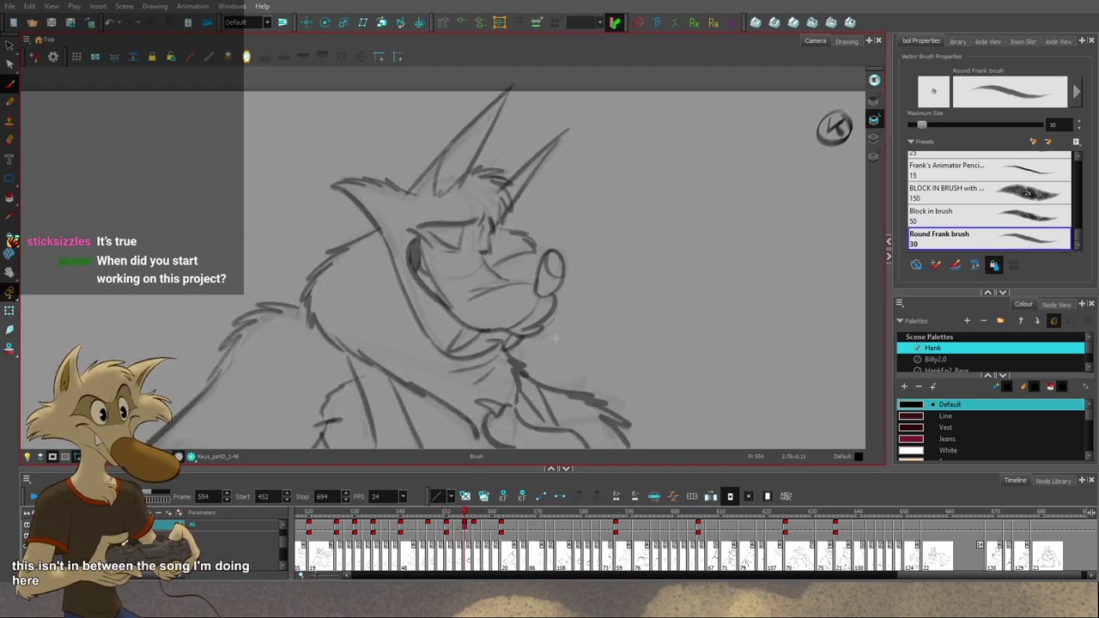
pyautogui.press('f')
pyautogui.press('f')
pyautogui.press('g')
pyautogui.press('g')
pyautogui.press(',')
pyautogui.press(',')
pyautogui.hotkey('alt', 's')
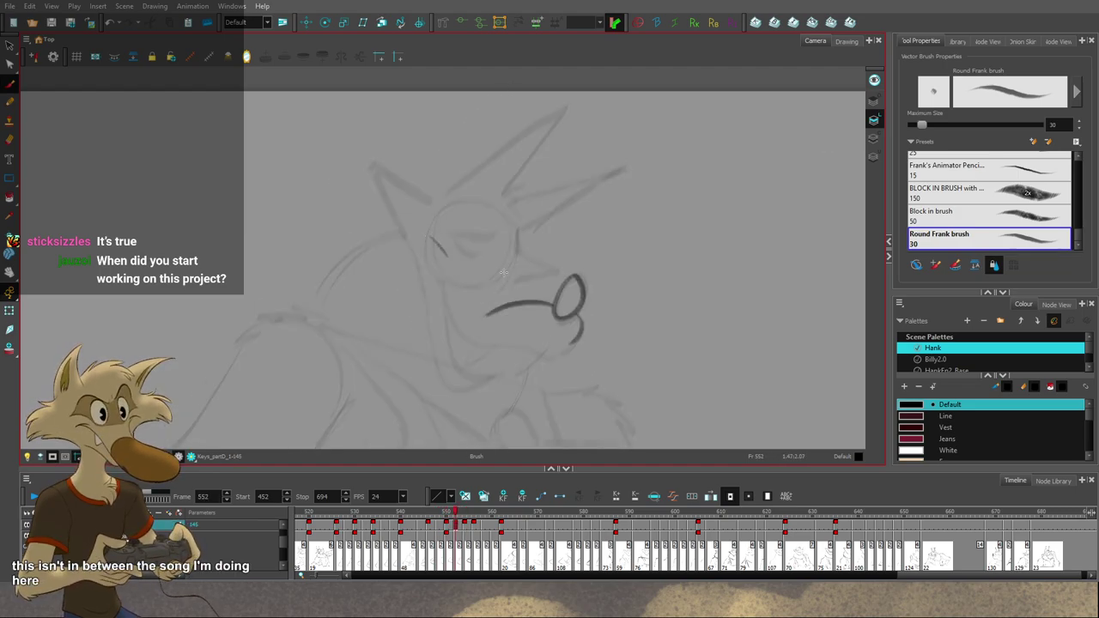
# Step: Draw the near eye's brow line and lower lid on frame 552, flipping to frame 550 for reference
pyautogui.press(',')
pyautogui.press('.')
pyautogui.press(',')
pyautogui.press('.')
pyautogui.press(',')
pyautogui.press(',')
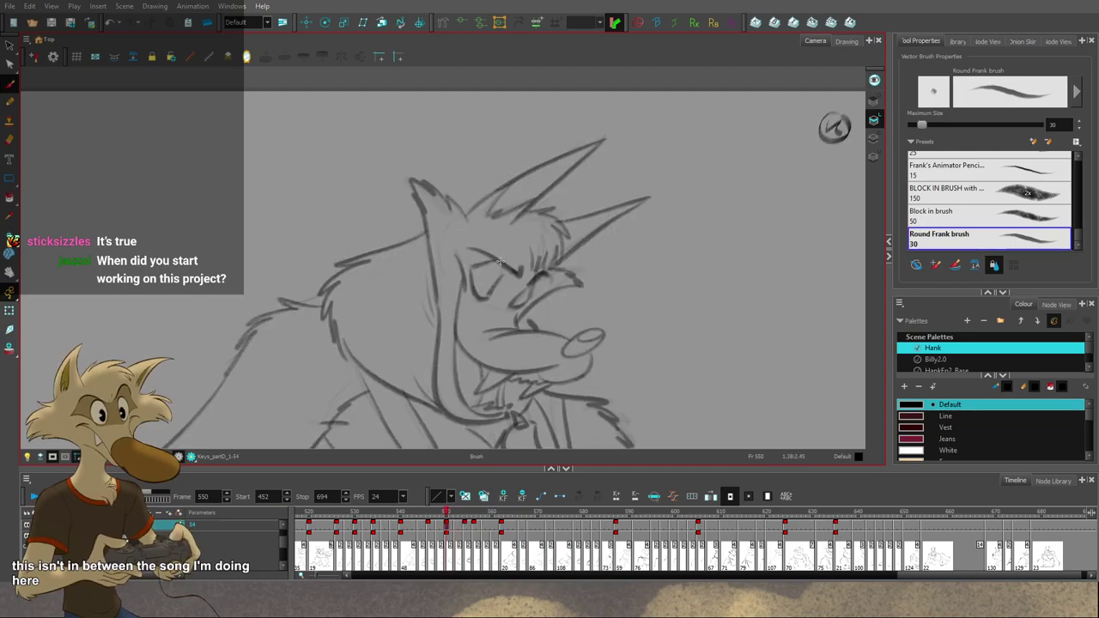
pyautogui.press('.')
pyautogui.press('.')
pyautogui.press(',')
pyautogui.press(',')
pyautogui.press('.')
pyautogui.press('.')
pyautogui.press(',')
pyautogui.press('.')
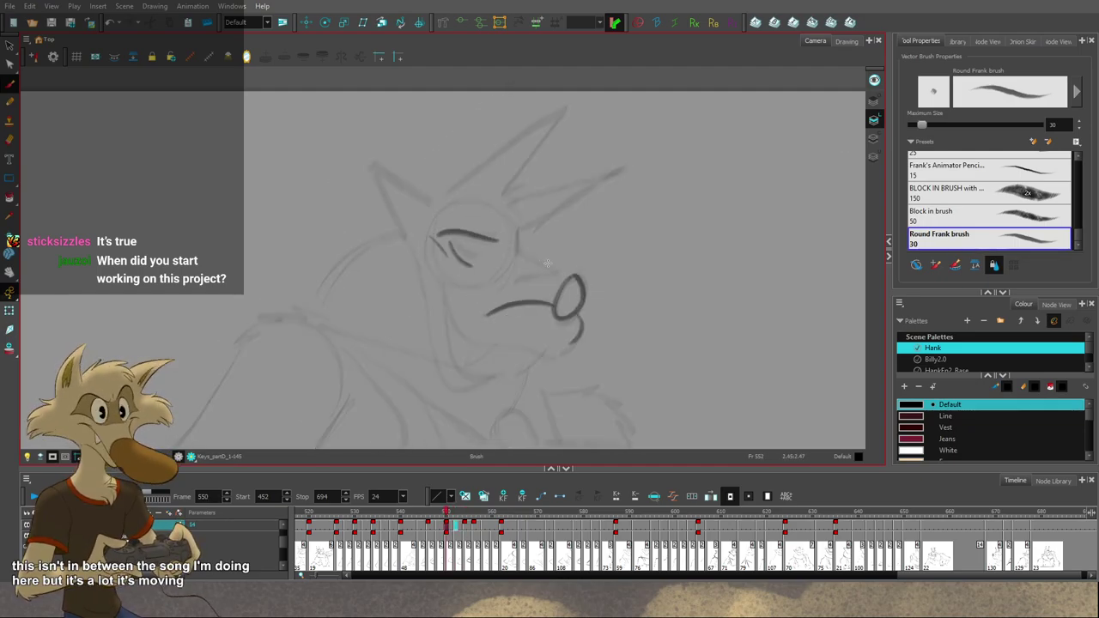
# Step: Complete the near eye's shape with its inner edge and upper lid line, comparing with the neighbouring drawings
pyautogui.press(',')
pyautogui.press('.')
pyautogui.press(',')
pyautogui.press('.')
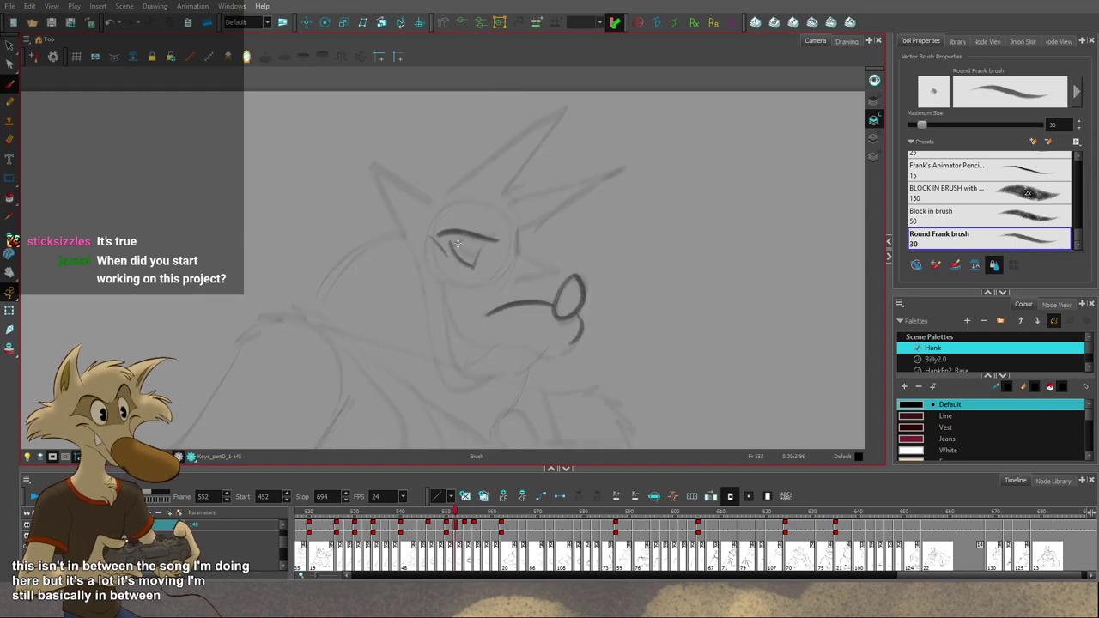
pyautogui.press('g')
pyautogui.press('f')
pyautogui.press('f')
pyautogui.press('g')
pyautogui.press('g')
pyautogui.press('f')
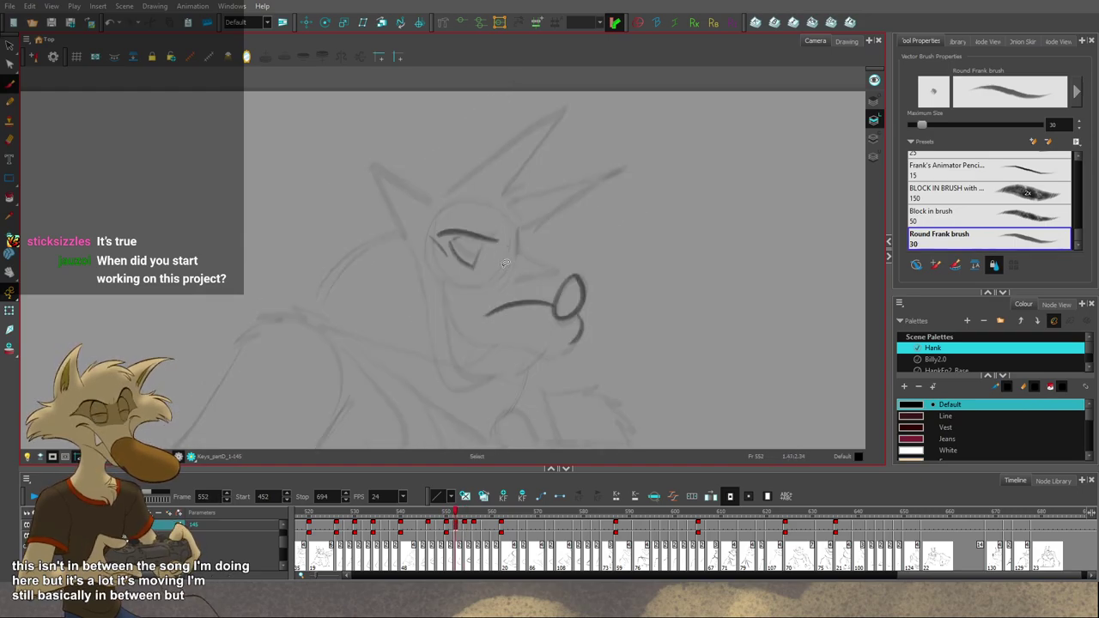
# Step: Draw a curve from beside the near eye down to the muzzle and a short crease at the muzzle line's back end
pyautogui.press('f')
pyautogui.press('g')
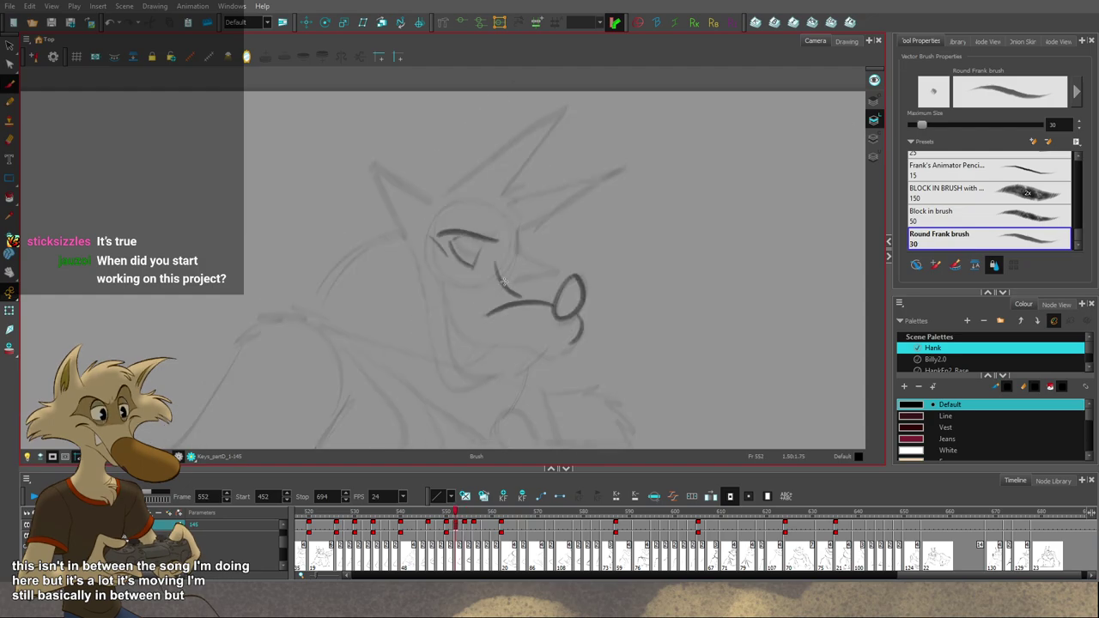
pyautogui.press(',')
pyautogui.press(',')
pyautogui.press('.')
pyautogui.press('.')
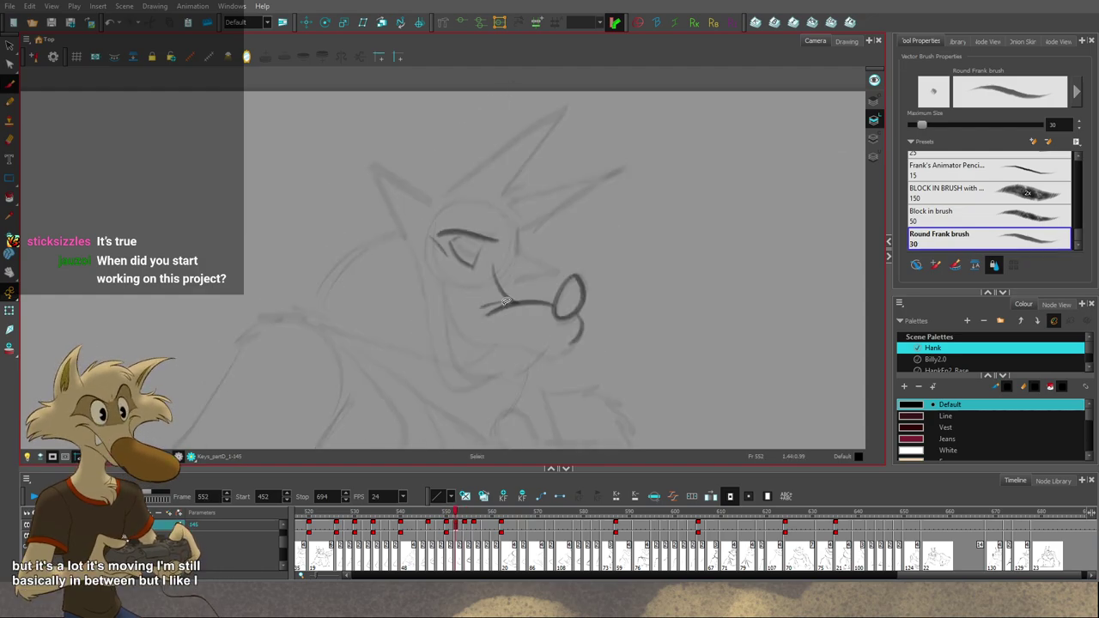
# Step: Delete the curve running from beside the near eye down to the muzzle line on frame 552
pyautogui.press('f')
pyautogui.press('g')
pyautogui.press('g')
pyautogui.press('f')
pyautogui.click(505, 291)
pyautogui.press('Delete')
pyautogui.press('f')
pyautogui.press('g')
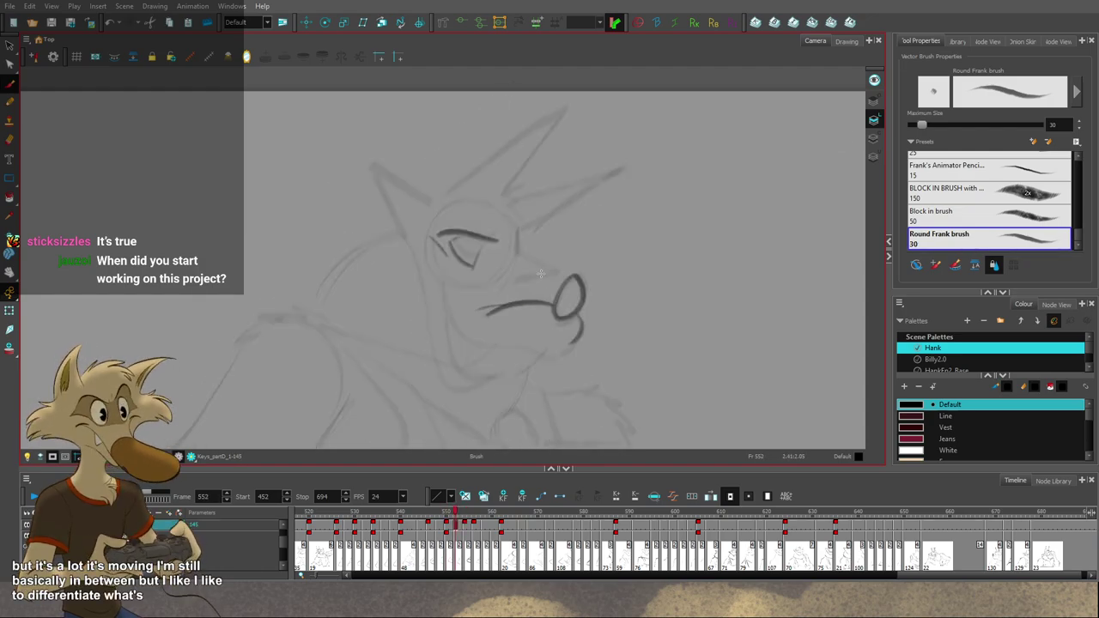
# Step: Redraw the curve from the eye area down into the muzzle line, comparing it with frame 550
pyautogui.press('g')
pyautogui.press('f')
pyautogui.press(',')
pyautogui.press('.')
pyautogui.press(',')
pyautogui.press('.')
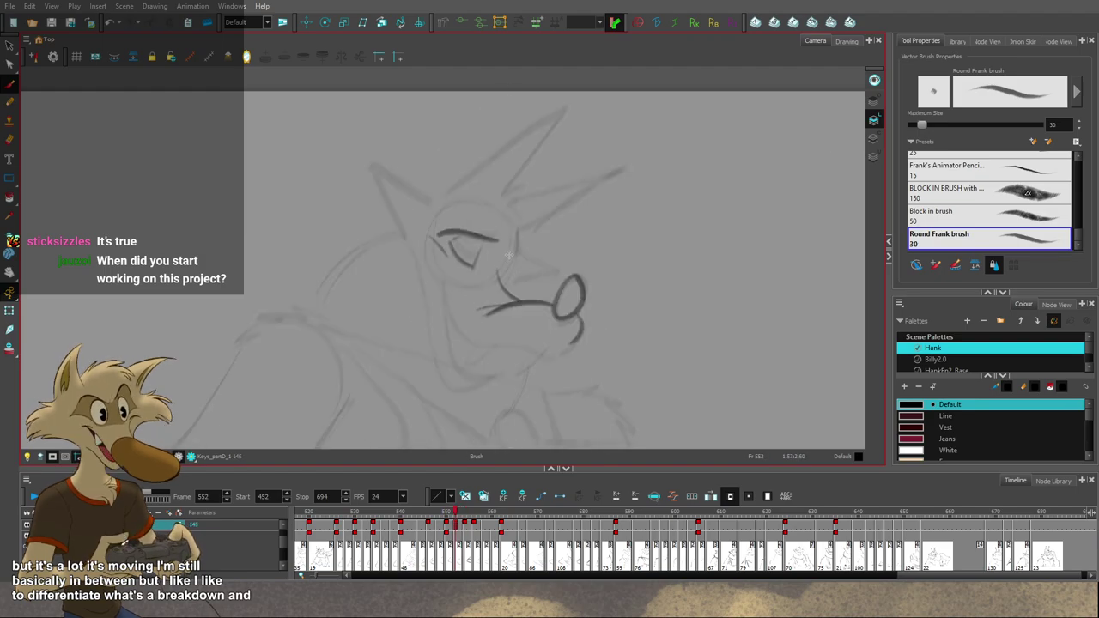
# Step: Extend the top of the muzzle curve and draw the far eye's brow above it, checking against frame 550
pyautogui.press(',')
pyautogui.press('.')
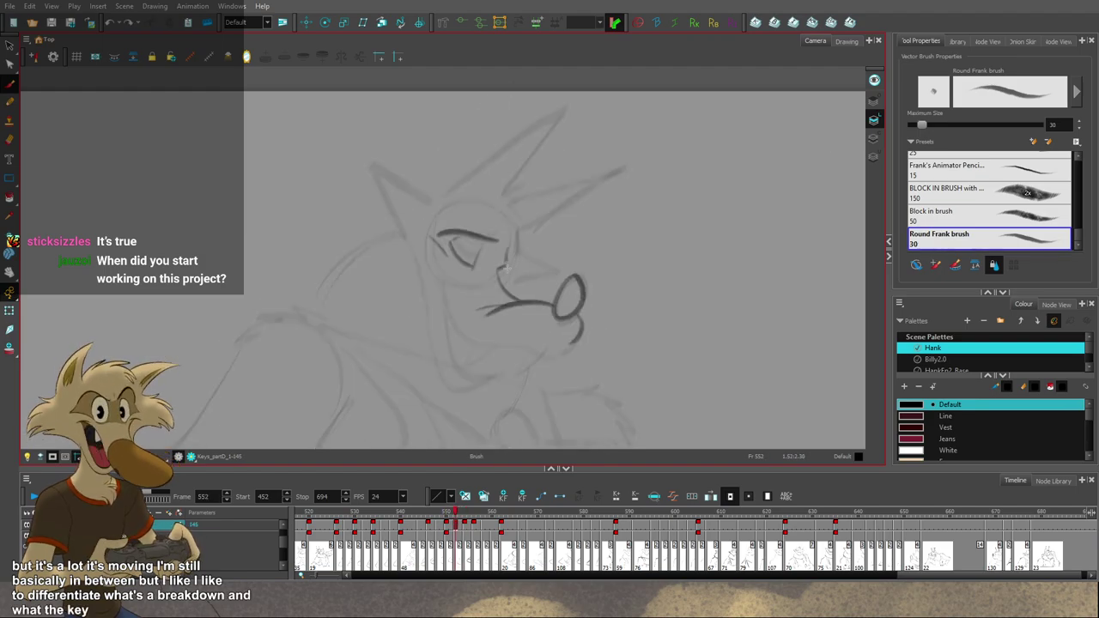
pyautogui.press(',')
pyautogui.press(',')
pyautogui.press('.')
pyautogui.press('.')
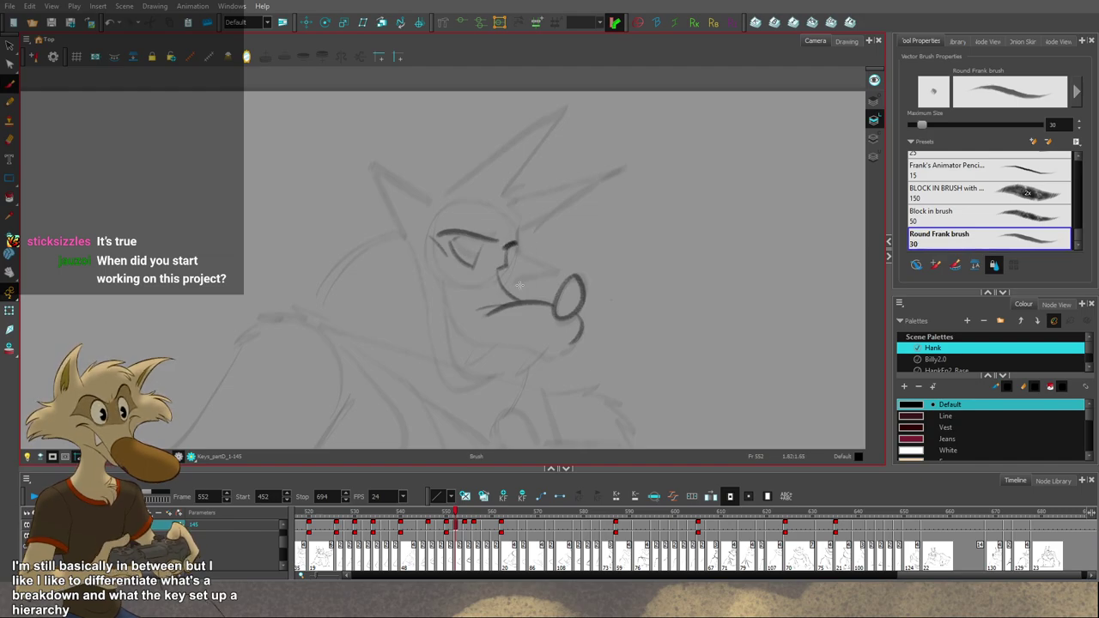
# Step: Compare the face drawn so far on frame 552 with the drawings on frames 550 and 554
pyautogui.scroll(-3, 518, 285)
pyautogui.scroll(5, 500, 295)
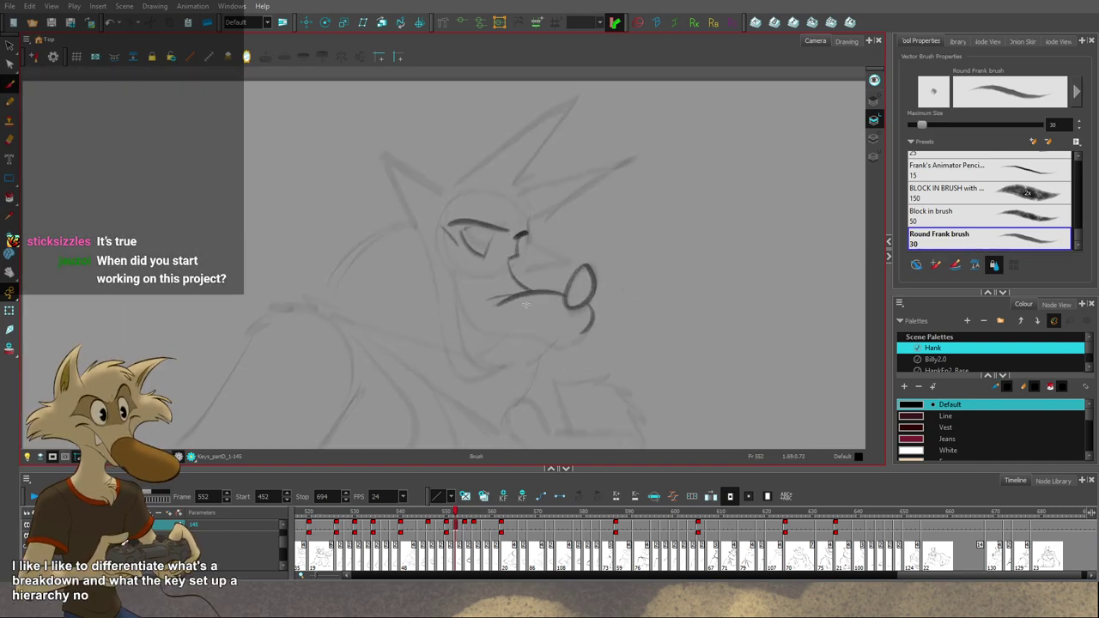
pyautogui.scroll(-2, 567, 238)
pyautogui.press(',')
pyautogui.scroll(2, 567, 238)
pyautogui.press('.')
pyautogui.press('.')
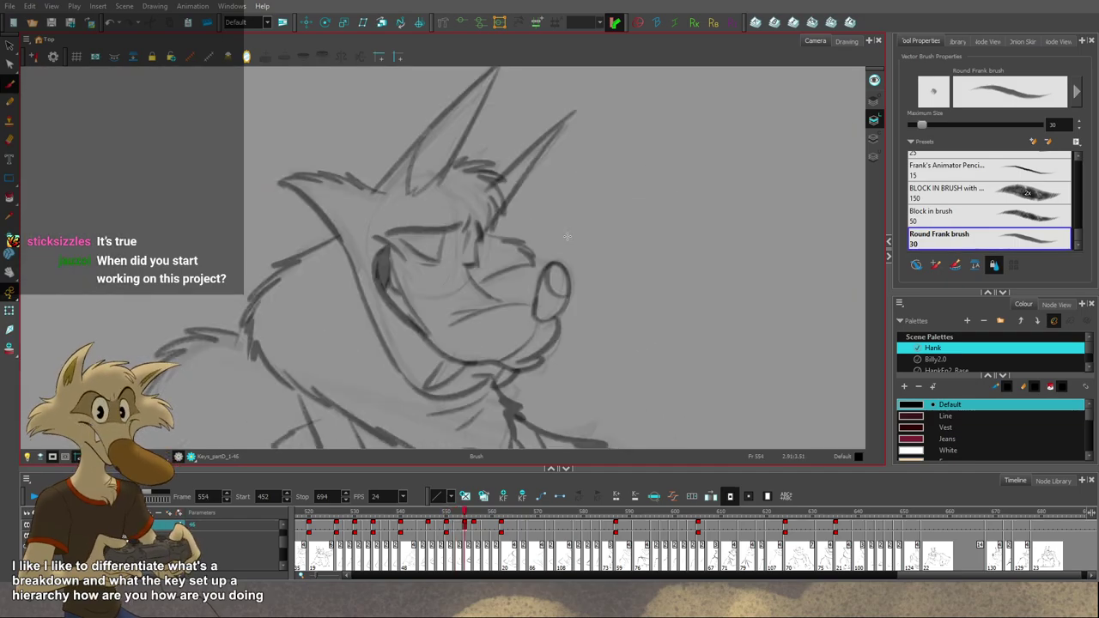
pyautogui.press(',')
pyautogui.hotkey('alt', 'b')
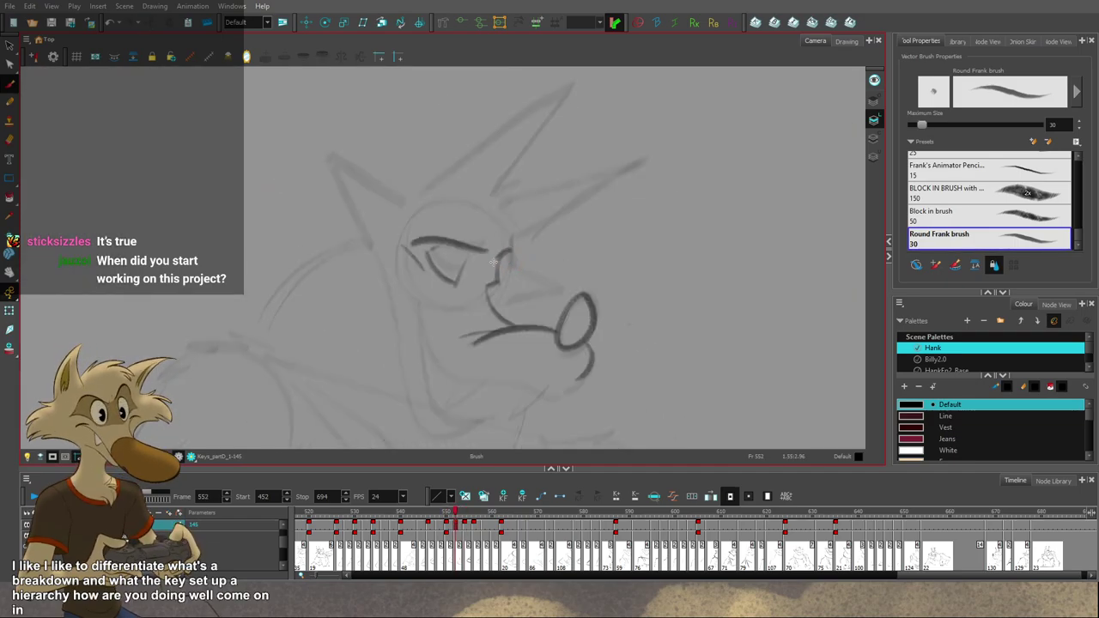
pyautogui.moveTo(552, 271)
pyautogui.mouseDown()
pyautogui.moveTo(527, 287)
pyautogui.moveTo(532, 309)
pyautogui.mouseUp()
pyautogui.press('.')
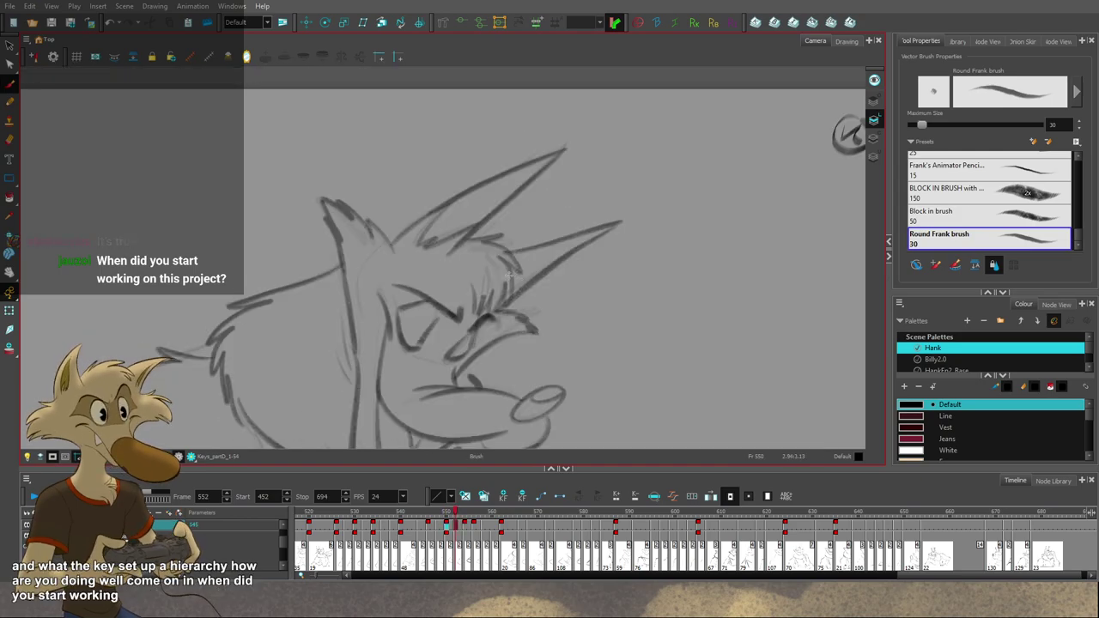
pyautogui.press('.')
pyautogui.press(',')
pyautogui.press('.')
pyautogui.press(',')
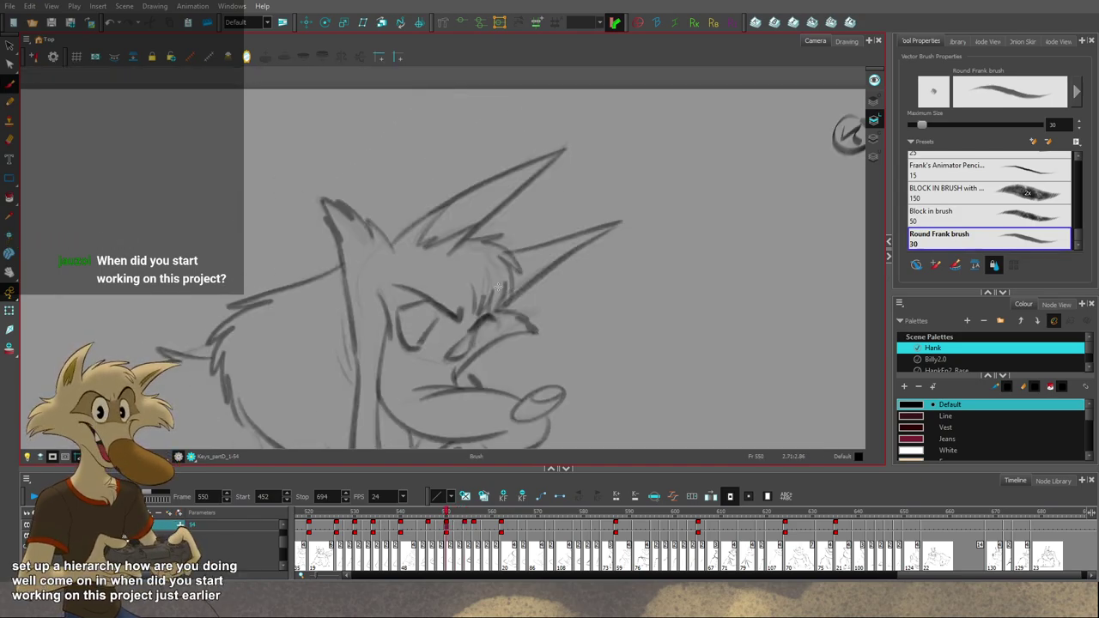
pyautogui.press(',')
# Step: Draw the far cheek's fur tuft from the far brow toward the nose on frame 552, checking against the neighbouring drawing
pyautogui.moveTo(460, 286)
pyautogui.mouseDown()
pyautogui.moveTo(498, 296)
pyautogui.moveTo(506, 317)
pyautogui.mouseUp()
pyautogui.press('.')
pyautogui.press(',')
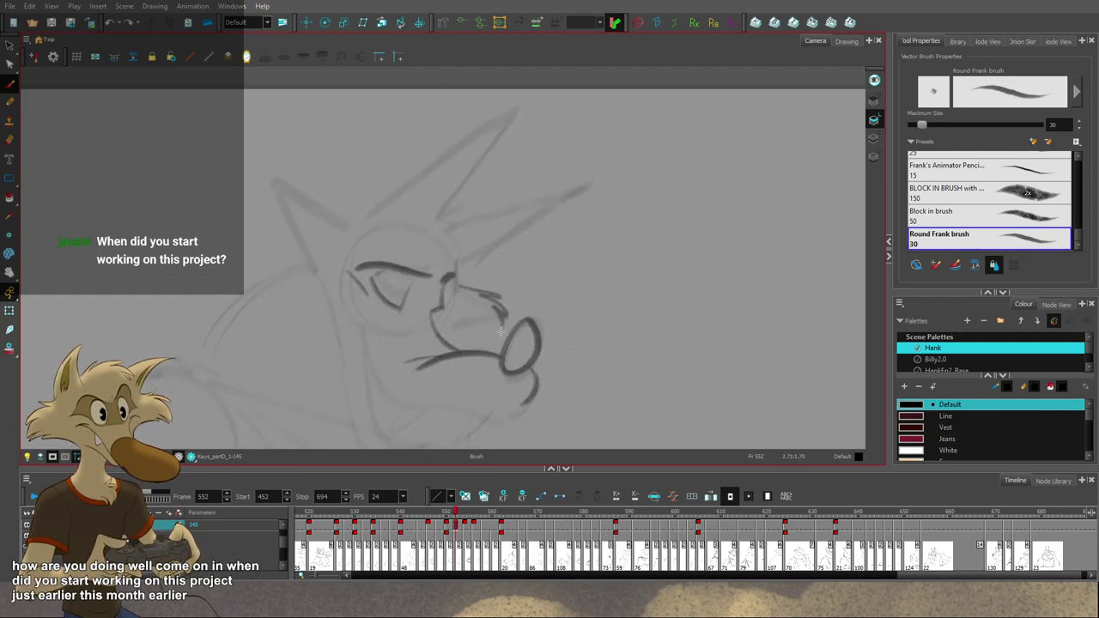
pyautogui.press('.')
pyautogui.press(',')
pyautogui.hotkey('ctrl', 'z')
# Step: Draw the curved lower edge of the far cheek tuft above the muzzle line, comparing it with the neighbouring drawing
pyautogui.moveTo(442, 334)
pyautogui.mouseDown()
pyautogui.moveTo(555, 302)
pyautogui.moveTo(561, 322)
pyautogui.mouseUp()
pyautogui.press('.')
pyautogui.press(',')
pyautogui.hotkey('ctrl', 'z')
pyautogui.hotkey('ctrl', 'z')
pyautogui.press('space')
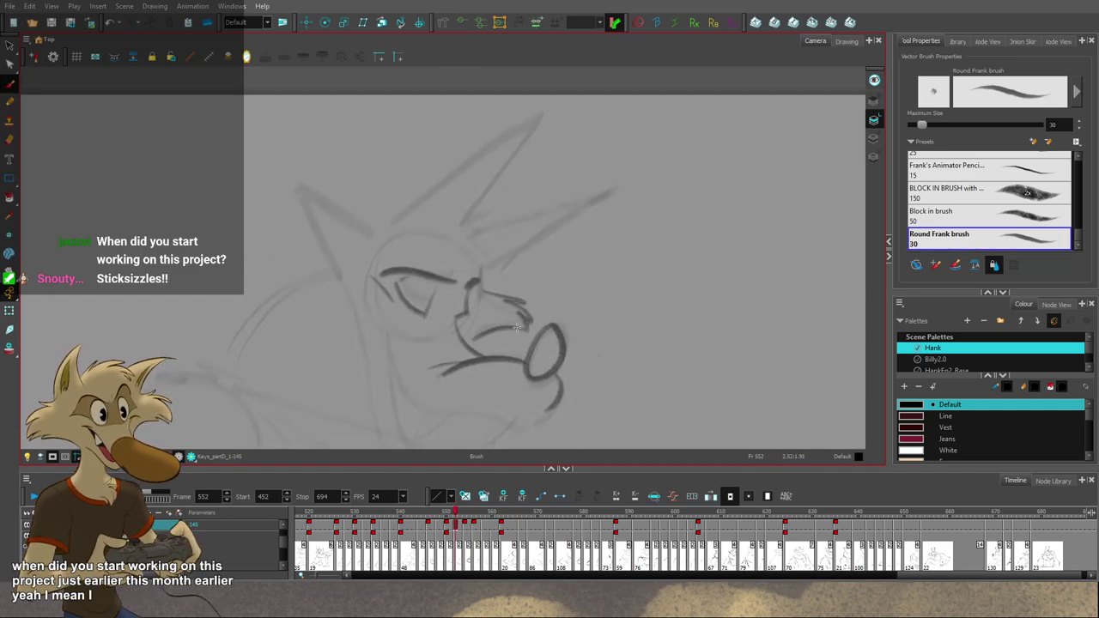
# Step: Flip between frames 550, 552 and 554 to examine how the far cheek and head shapes move
pyautogui.press('.')
pyautogui.press('.')
pyautogui.press(',')
pyautogui.press(',')
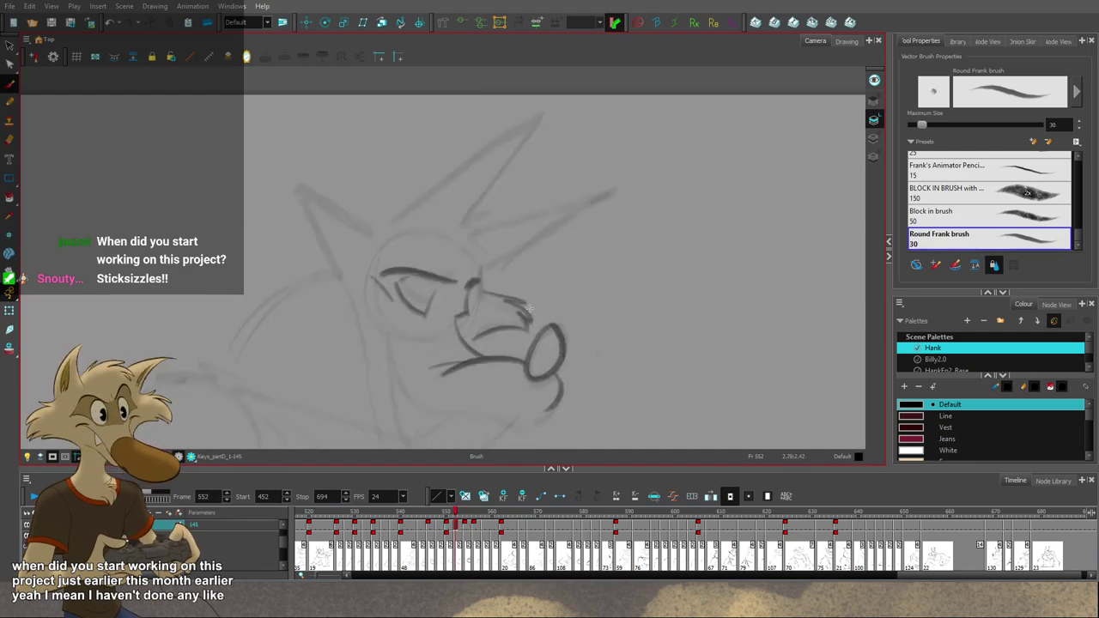
pyautogui.press('f')
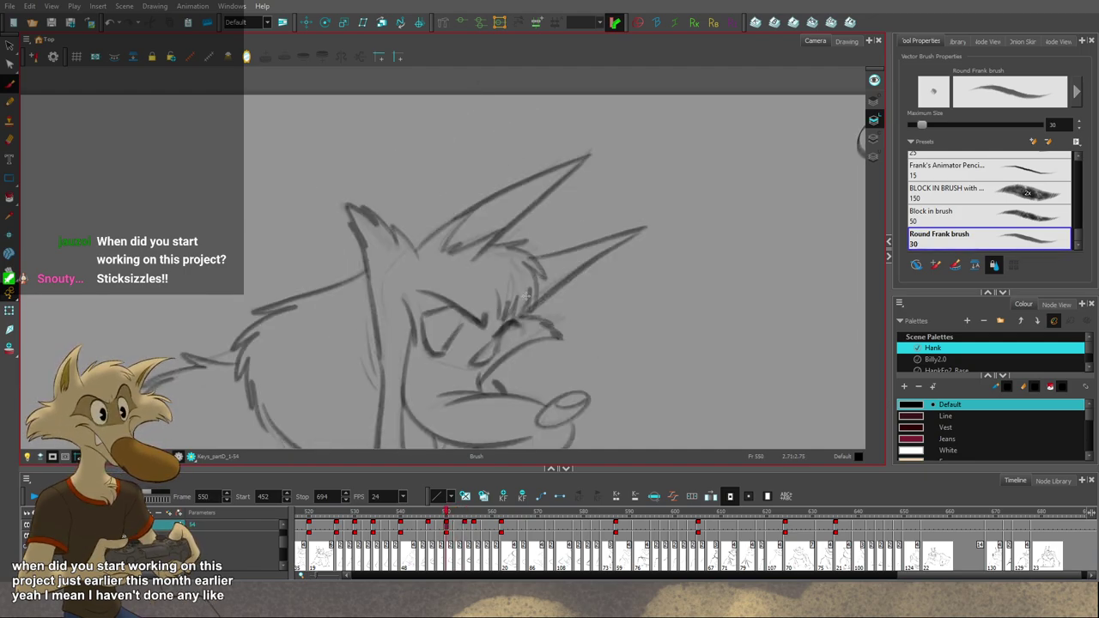
pyautogui.press('g')
pyautogui.press('g')
pyautogui.press('f')
pyautogui.press('s')
pyautogui.moveTo(565, 304); pyautogui.dragTo(588, 308)
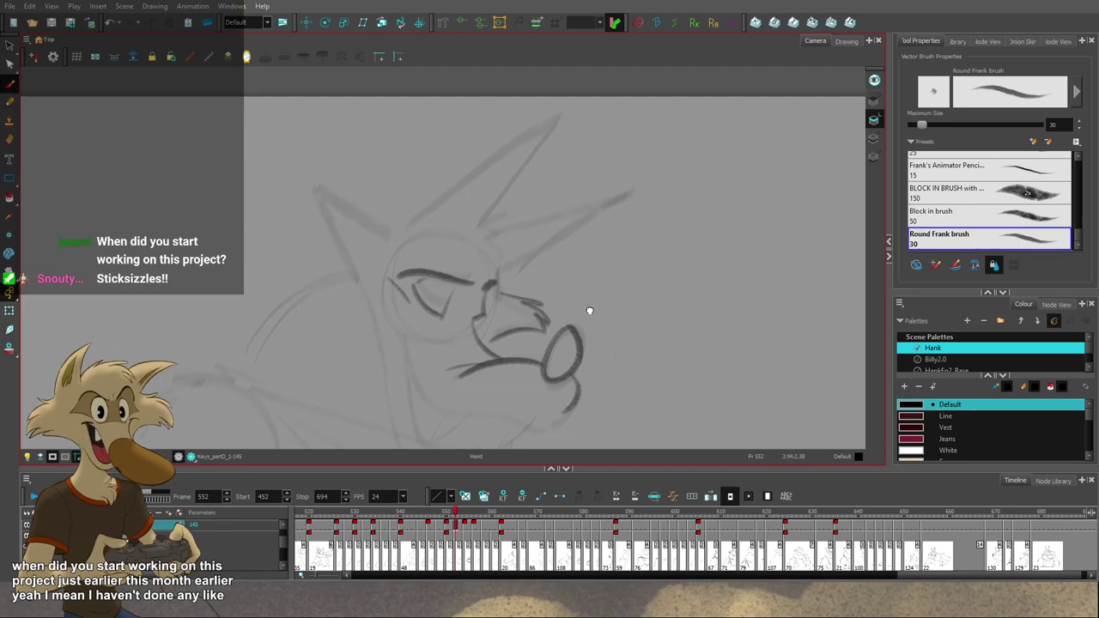
pyautogui.press('g')
pyautogui.press('f')
pyautogui.press('f')
pyautogui.press('g')
pyautogui.press('g')
pyautogui.press('f')
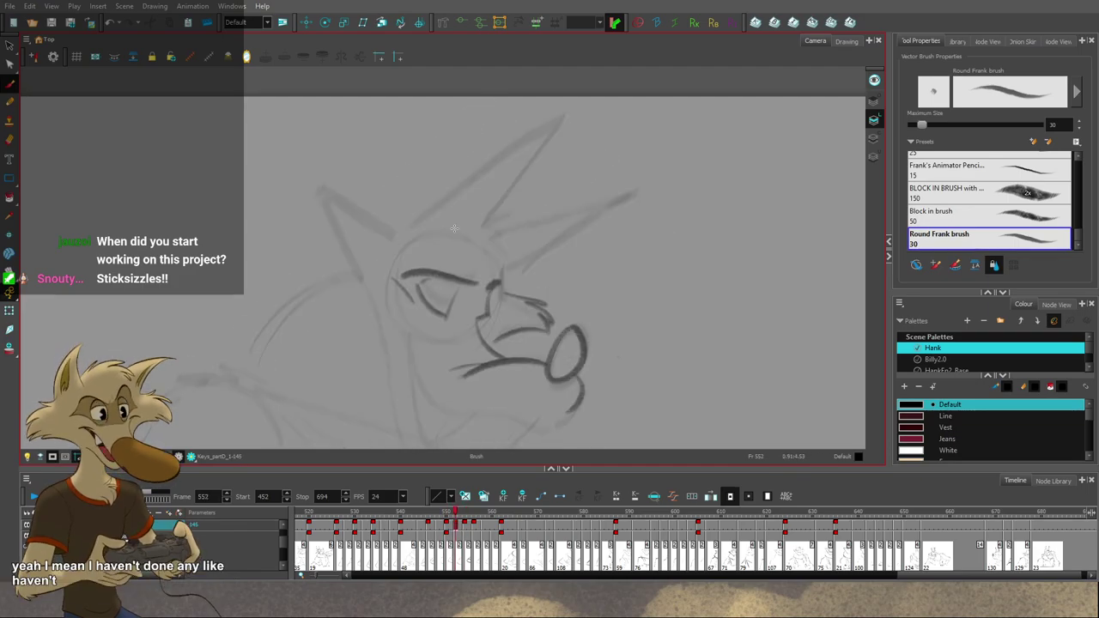
pyautogui.press('g')
pyautogui.press('f')
pyautogui.press('f')
pyautogui.press('.')
pyautogui.press('.')
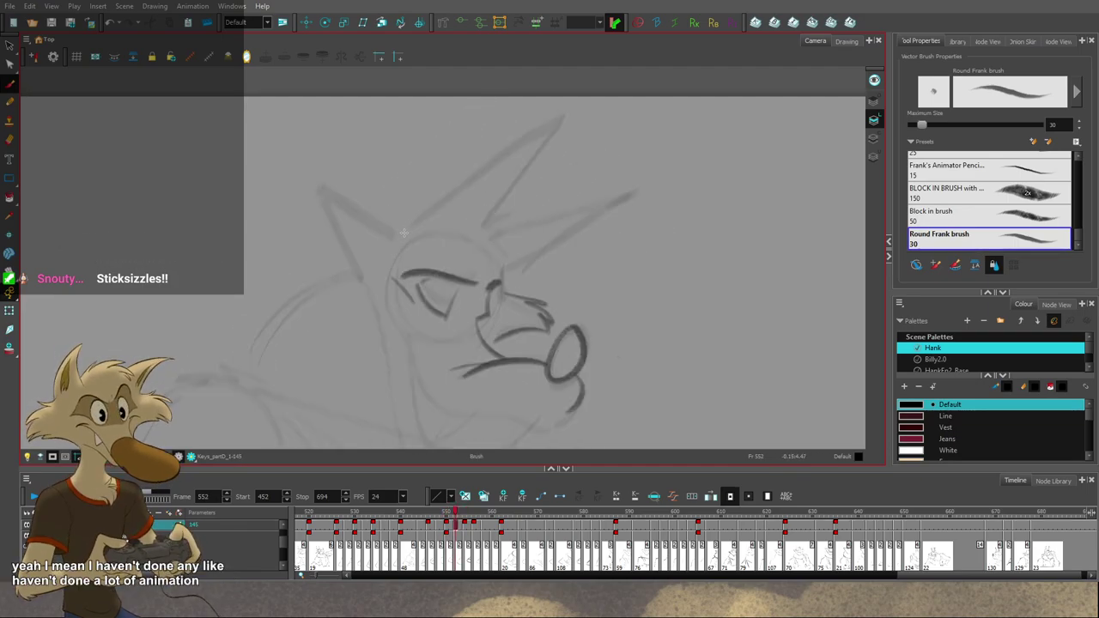
# Step: Draw the pointed tuft behind the near eye with a furry upper edge and a straight rear edge, checking adjacent drawings
pyautogui.moveTo(405, 234); pyautogui.dragTo(338, 191)
pyautogui.moveTo(364, 211); pyautogui.dragTo(316, 193)
pyautogui.press('g')
pyautogui.press('f')
pyautogui.press('f')
pyautogui.press('g')
pyautogui.press('g')
pyautogui.press('f')
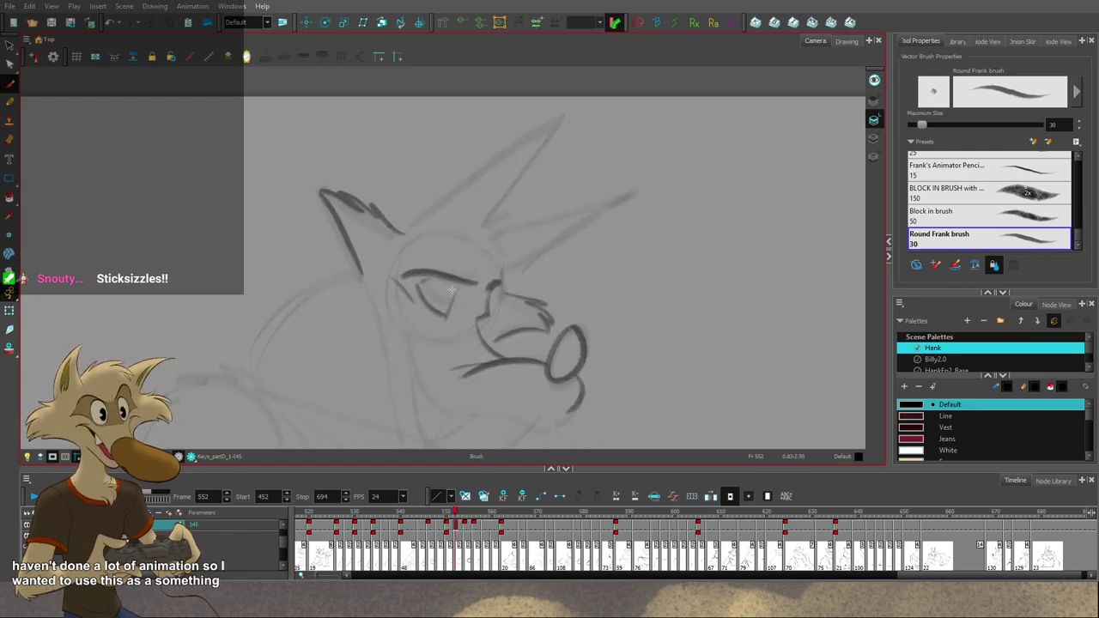
# Step: Try to draw the outer jaw line down from the base of the pointed tuft
pyautogui.moveTo(363, 280); pyautogui.dragTo(392, 373)
pyautogui.moveTo(476, 336); pyautogui.dragTo(473, 297)
pyautogui.hotkey('ctrl', 'z')
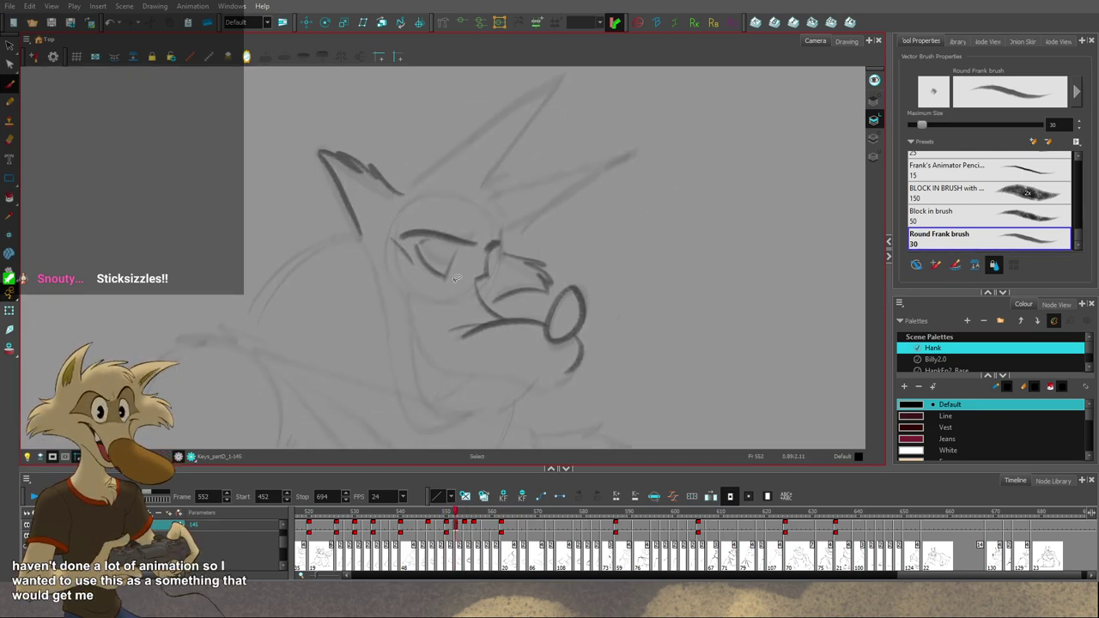
pyautogui.press('g')
pyautogui.press('f')
pyautogui.press('f')
pyautogui.press('g')
pyautogui.press('g')
pyautogui.press('f')
pyautogui.hotkey('ctrl', 'z')
# Step: Try to draw the cheek line from the near eye's outer corner down toward the jaw
pyautogui.moveTo(398, 261)
pyautogui.mouseDown()
pyautogui.moveTo(398, 311)
pyautogui.moveTo(438, 364)
pyautogui.mouseUp()
pyautogui.press('g')
pyautogui.press(',')
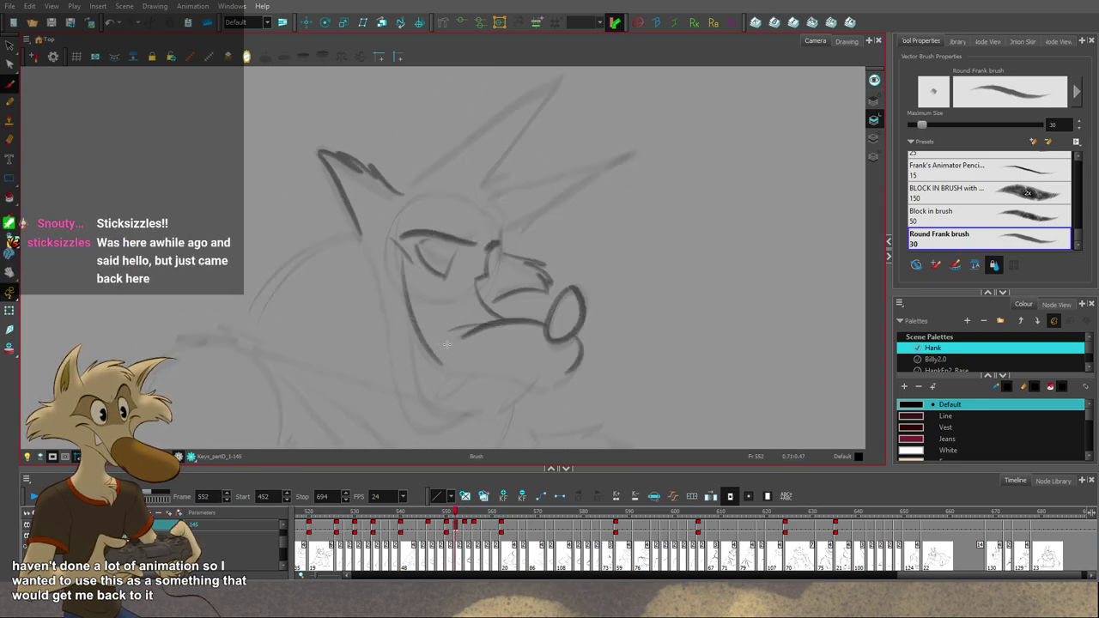
pyautogui.press(',')
pyautogui.hotkey('ctrl', 'z')
pyautogui.hotkey('ctrl', 'z')
pyautogui.moveTo(404, 260); pyautogui.dragTo(458, 370)
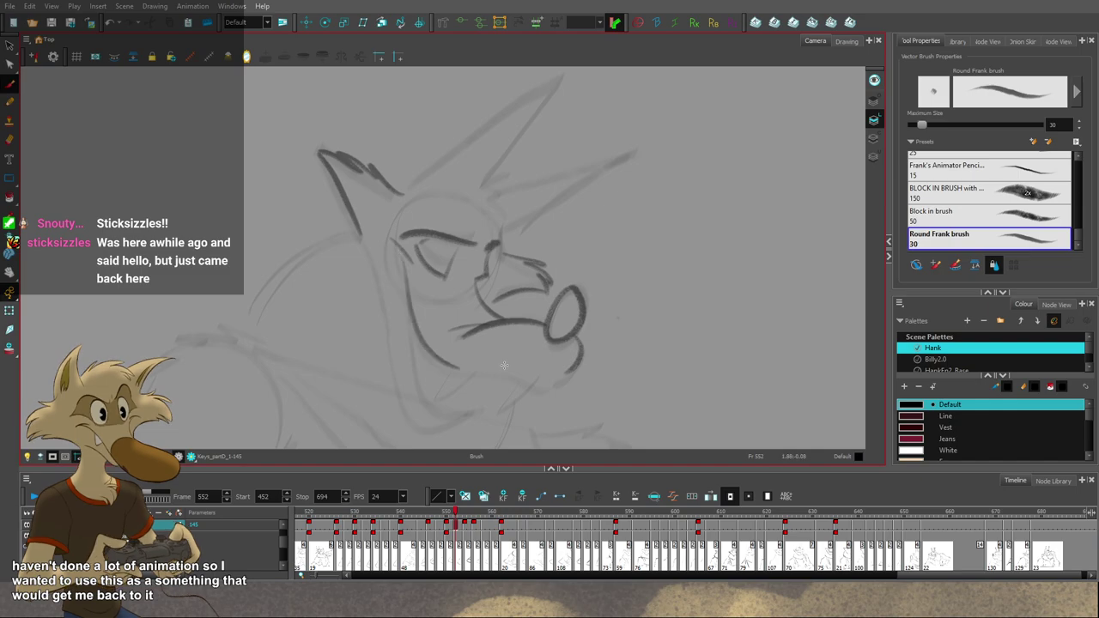
pyautogui.press('g')
pyautogui.press('f')
pyautogui.hotkey('ctrl', 'z')
# Step: Draw a longer cheek line from the near eye's outer corner curving down under the muzzle, comparing it with frame 554
pyautogui.moveTo(401, 250)
pyautogui.mouseDown()
pyautogui.moveTo(445, 362)
pyautogui.moveTo(475, 380)
pyautogui.mouseUp()
pyautogui.press('g')
pyautogui.press('f')
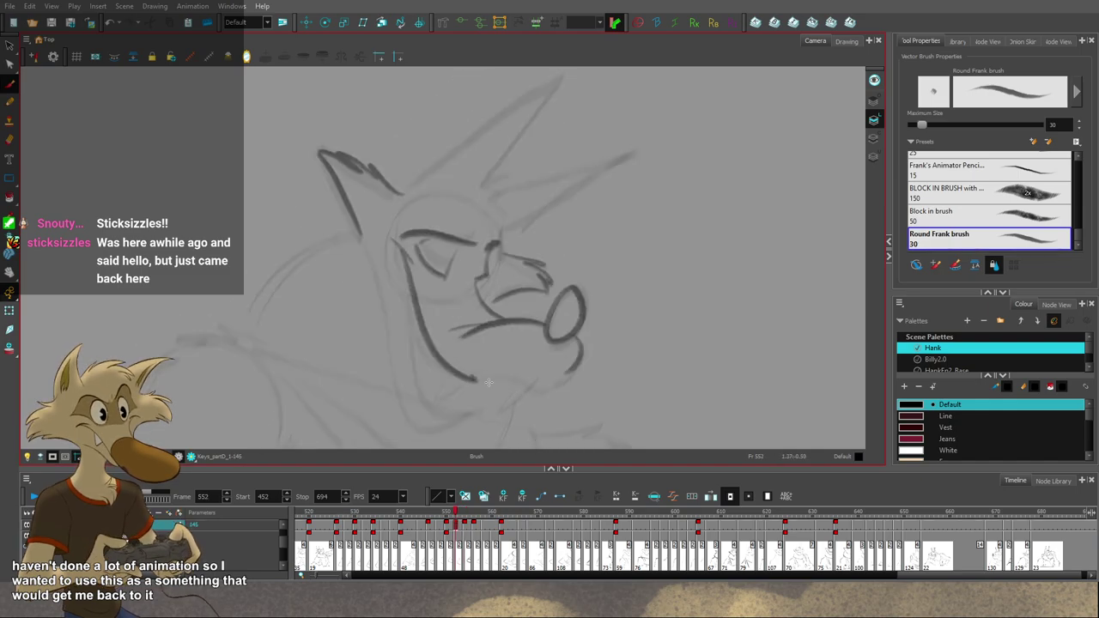
pyautogui.press('g')
pyautogui.press('f')
pyautogui.press('f')
pyautogui.press('g')
pyautogui.press('g')
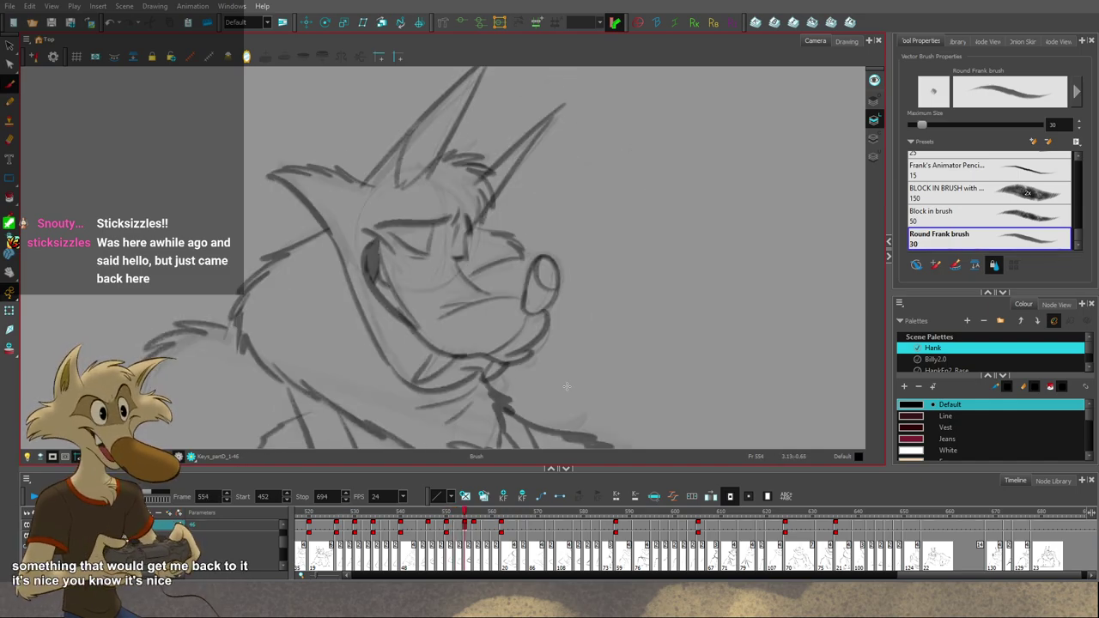
pyautogui.press('f')
# Step: Extend the cheek line forward and draw the chin beneath the muzzle, checking against frame 554
pyautogui.moveTo(504, 378); pyautogui.dragTo(540, 388)
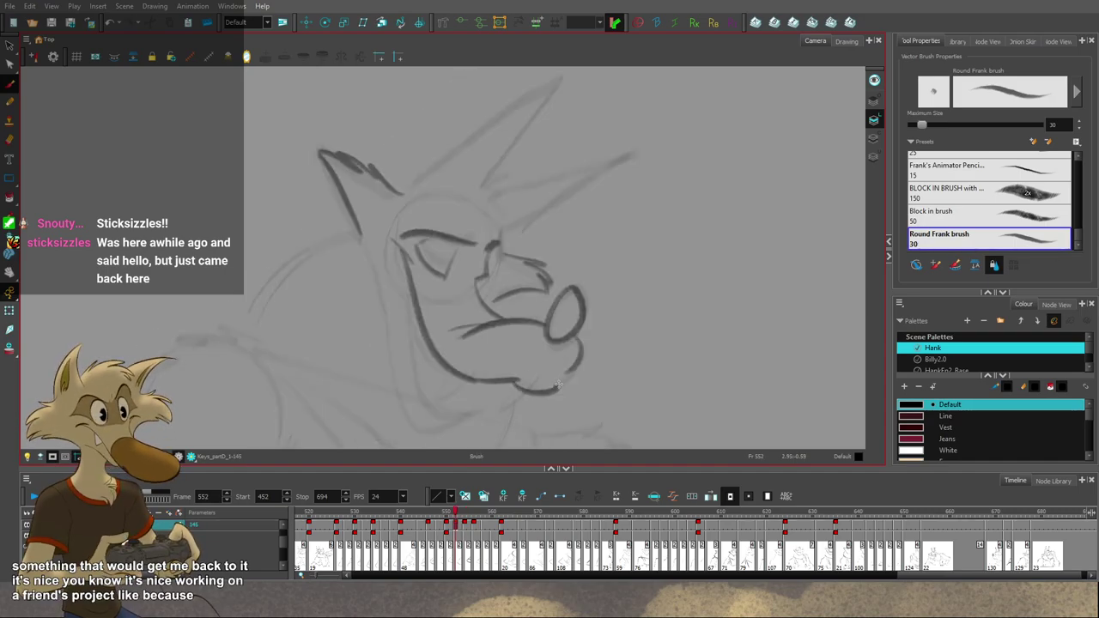
pyautogui.press('.')
pyautogui.press(',')
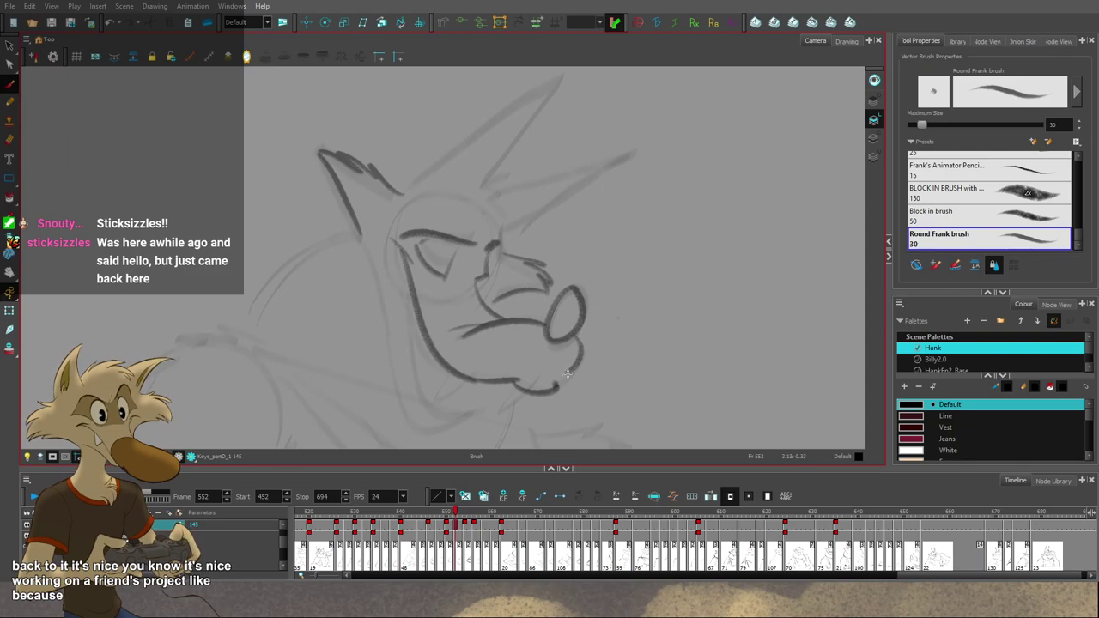
pyautogui.press('f')
pyautogui.press('g')
pyautogui.press('g')
pyautogui.press('g')
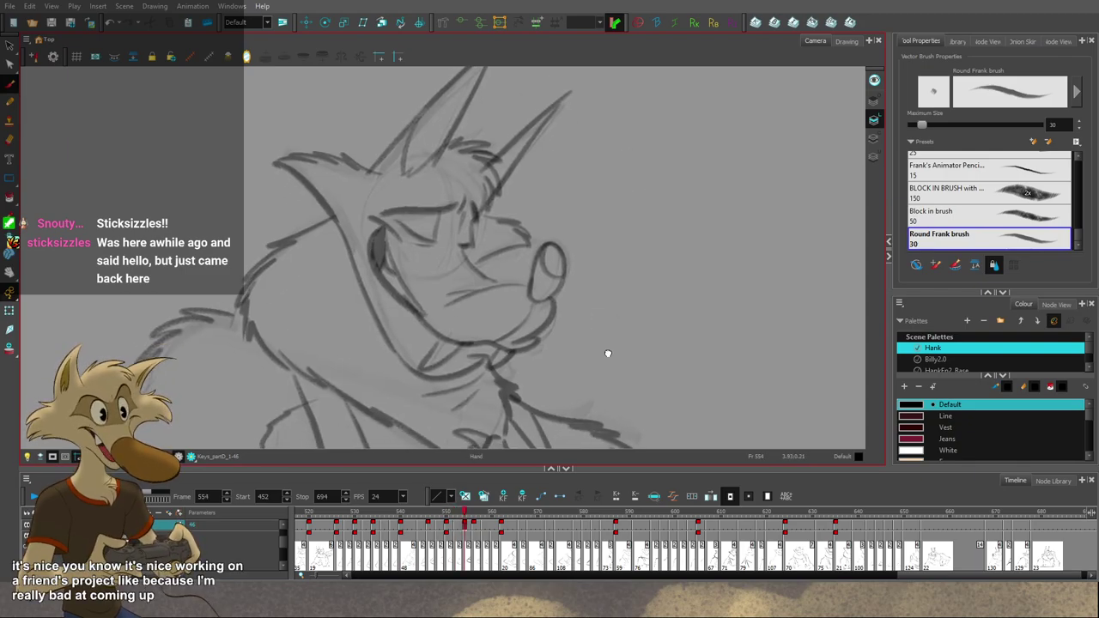
# Step: Compare the cheek line and chin on frame 552 with the neighbouring drawings
pyautogui.press('f')
pyautogui.press('f')
pyautogui.press('g')
pyautogui.press('f')
pyautogui.press('f')
pyautogui.press('g')
pyautogui.press('g')
pyautogui.press('f')
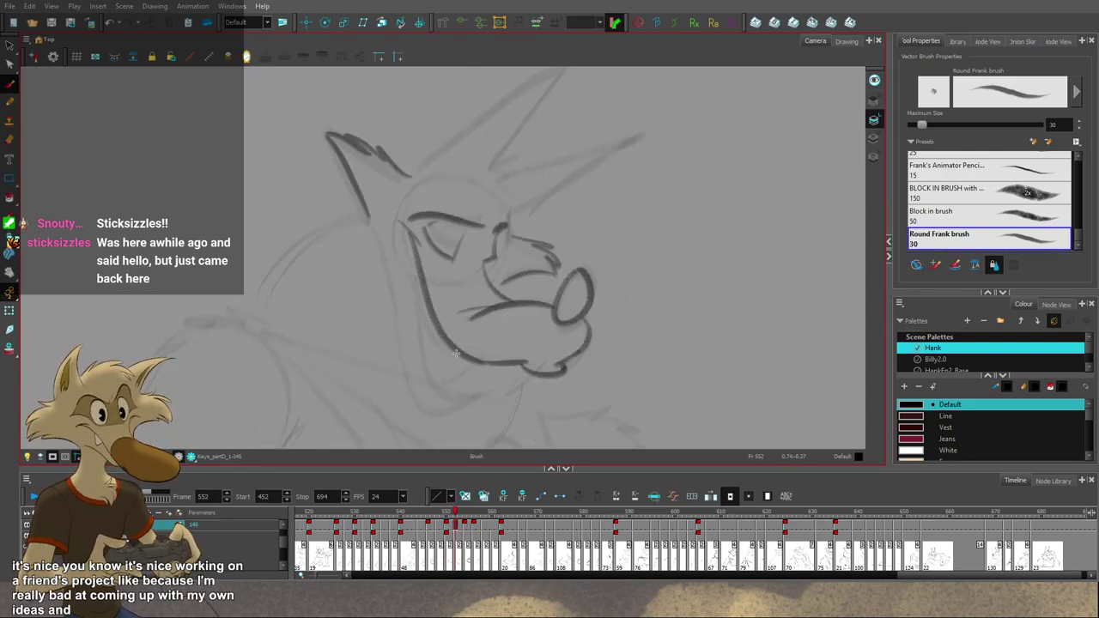
# Step: Draw the pointed wedge shape below the back part of the cheek line on frame 552
pyautogui.press('g')
pyautogui.press(',')
pyautogui.press(',')
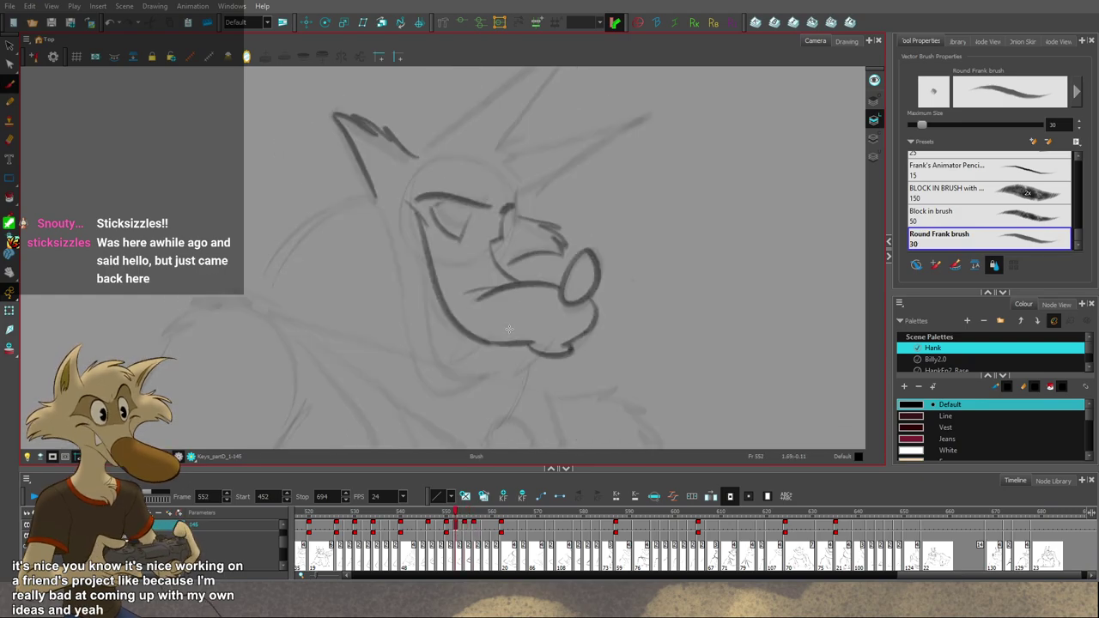
pyautogui.press('.')
pyautogui.press(',')
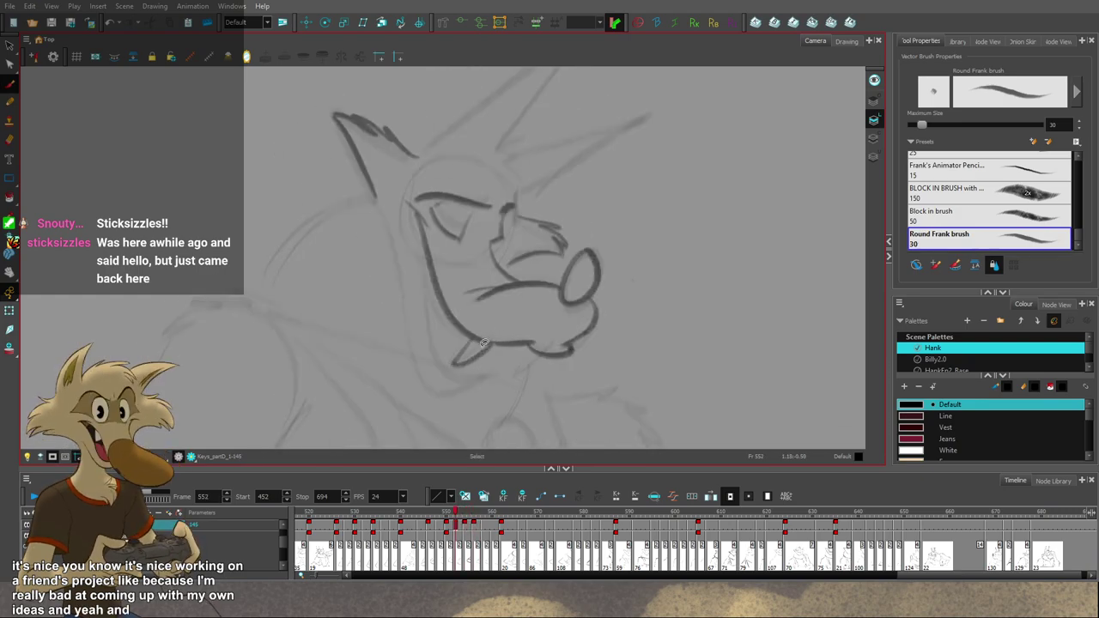
# Step: Examine the strokes under the muzzle on frame 554 against frame 552
pyautogui.press(',')
pyautogui.press(',')
pyautogui.press('.')
pyautogui.press('.')
pyautogui.press('.')
pyautogui.press('.')
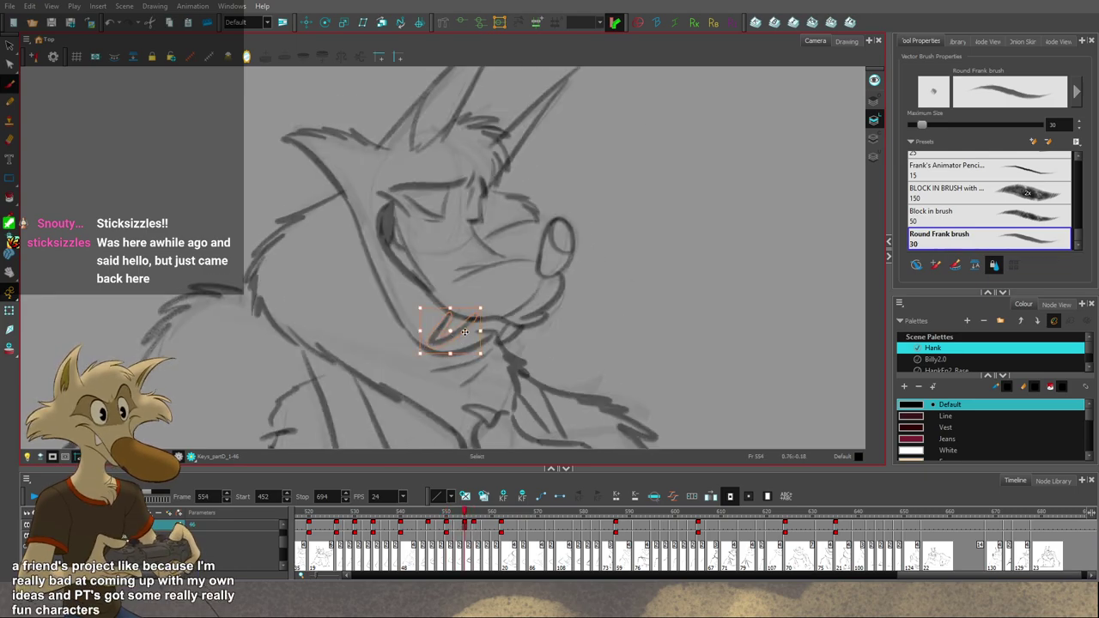
pyautogui.press(',')
pyautogui.press(',')
pyautogui.hotkey('alt', 'b')
# Step: Draw the lower mouth line and the small pointed shape behind the chin, comparing repeatedly with frame 554
pyautogui.hotkey('ctrl', 'z')
pyautogui.moveTo(532, 353)
pyautogui.mouseDown()
pyautogui.moveTo(546, 355)
pyautogui.moveTo(469, 375)
pyautogui.mouseUp()
pyautogui.hotkey('ctrl', 'z')
pyautogui.press('.')
pyautogui.press('.')
pyautogui.press(',')
pyautogui.press(',')
pyautogui.hotkey('ctrl', 'z')
pyautogui.press('.')
pyautogui.press('.')
pyautogui.press(',')
pyautogui.press(',')
pyautogui.hotkey('ctrl', 'z')
pyautogui.press('.')
pyautogui.press('.')
pyautogui.press(',')
pyautogui.press(',')
pyautogui.hotkey('ctrl', 'z')
# Step: Draw the outer jaw line from the base of the pointed tuft down to below the wedge shape
pyautogui.moveTo(377, 196)
pyautogui.mouseDown()
pyautogui.moveTo(455, 400)
pyautogui.moveTo(467, 383)
pyautogui.mouseUp()
pyautogui.hotkey('ctrl', 'z')
pyautogui.hotkey('ctrl', 'z')
pyautogui.moveTo(376, 195); pyautogui.dragTo(459, 375)
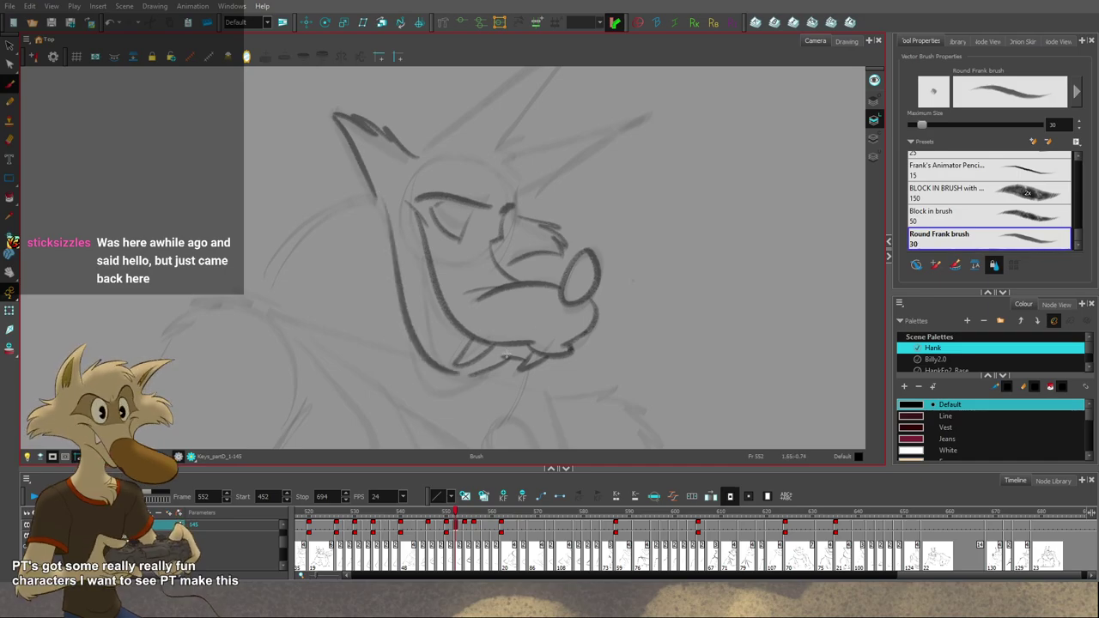
# Step: Select the outer jaw line and adjust it slightly after checking it against the neighbouring drawings
pyautogui.press('g')
pyautogui.press('f')
pyautogui.press('f')
pyautogui.press('g')
pyautogui.press('g')
pyautogui.press('f')
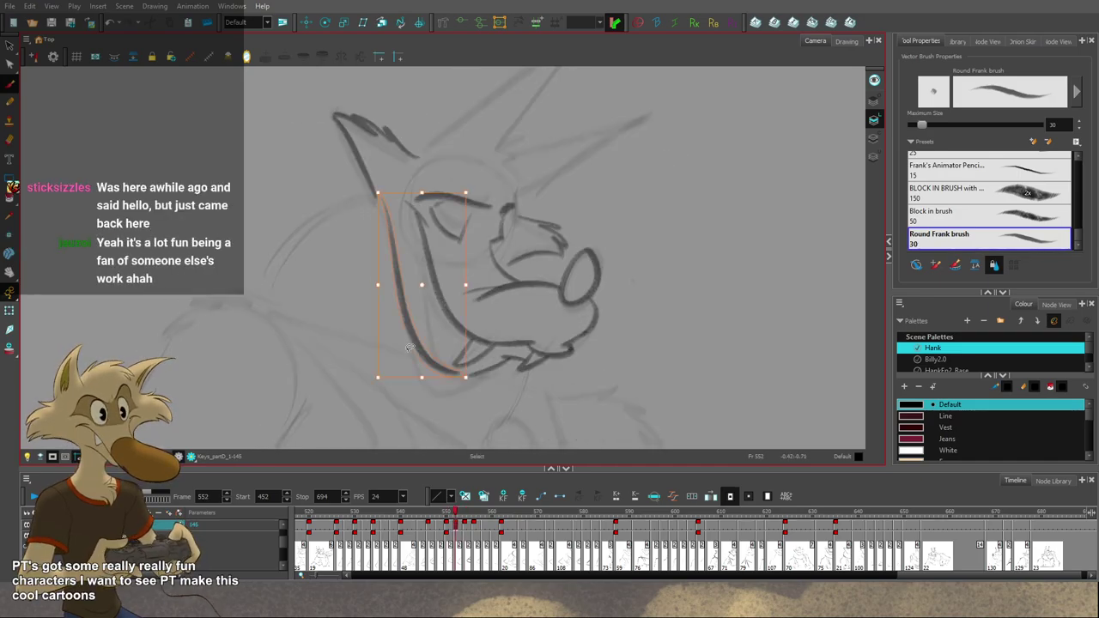
pyautogui.keyDown('ctrl'); pyautogui.moveTo(419, 343); pyautogui.dragTo(417, 345); pyautogui.keyUp('ctrl')
pyautogui.keyDown('ctrl'); pyautogui.click(597, 359); pyautogui.keyUp('ctrl')
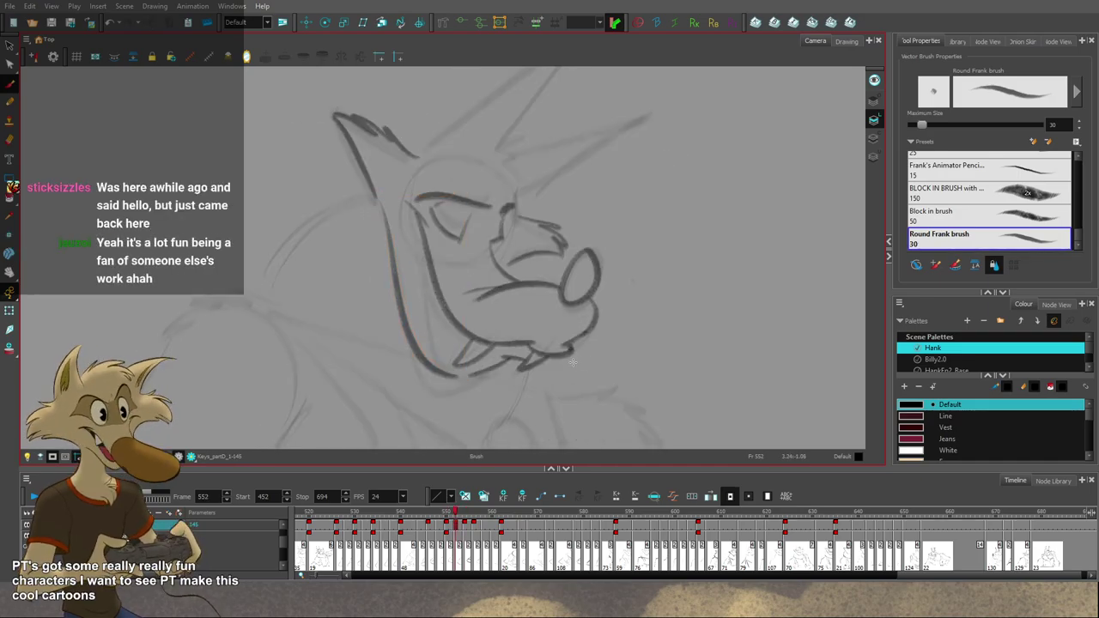
# Step: Join the lower end of the outer jaw line to the lower mouth line, checking against the neighbouring drawings
pyautogui.scroll(-4, 536, 332)
pyautogui.scroll(4, 546, 334)
pyautogui.press('g')
pyautogui.press('f')
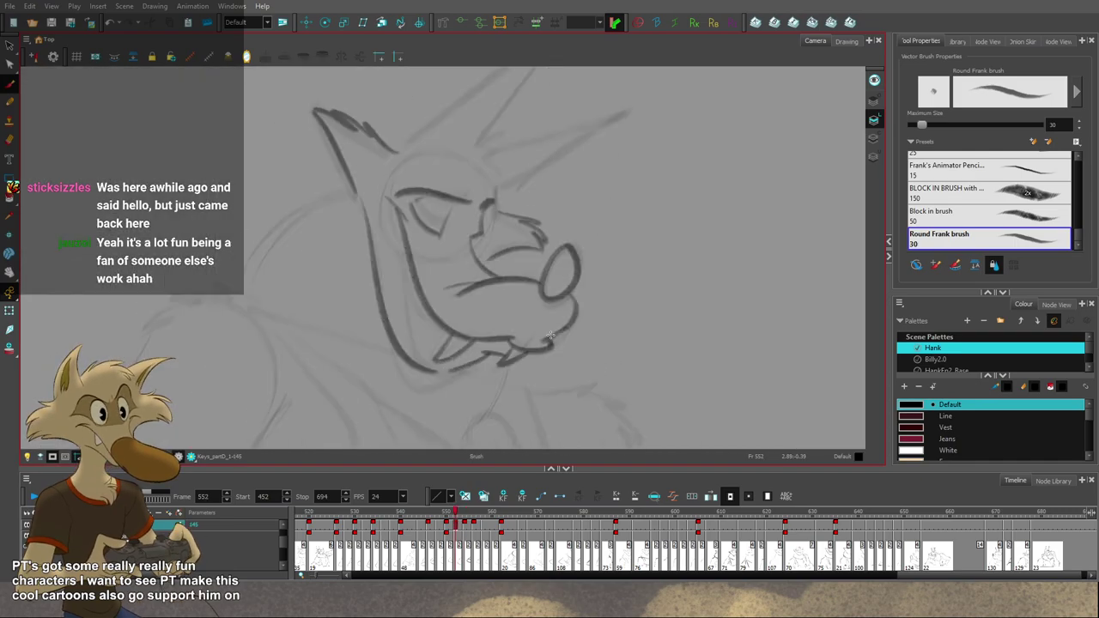
pyautogui.press('f')
pyautogui.press('g')
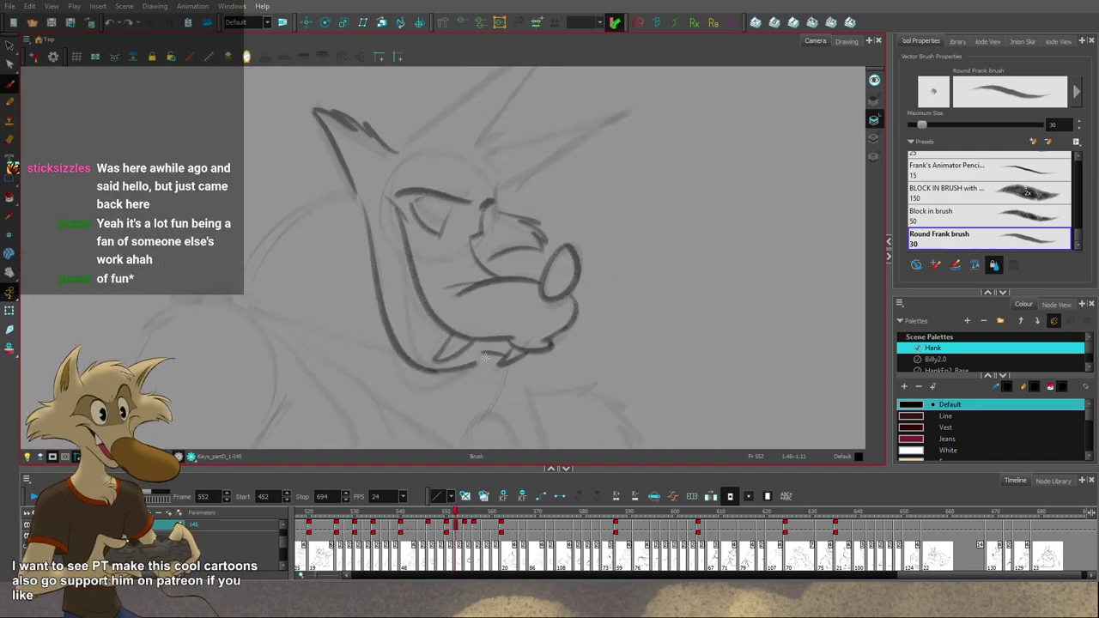
pyautogui.moveTo(445, 372)
pyautogui.mouseDown()
pyautogui.moveTo(524, 356)
pyautogui.moveTo(505, 354)
pyautogui.mouseUp()
pyautogui.hotkey('ctrl', 'z')
pyautogui.hotkey('ctrl', 'z')
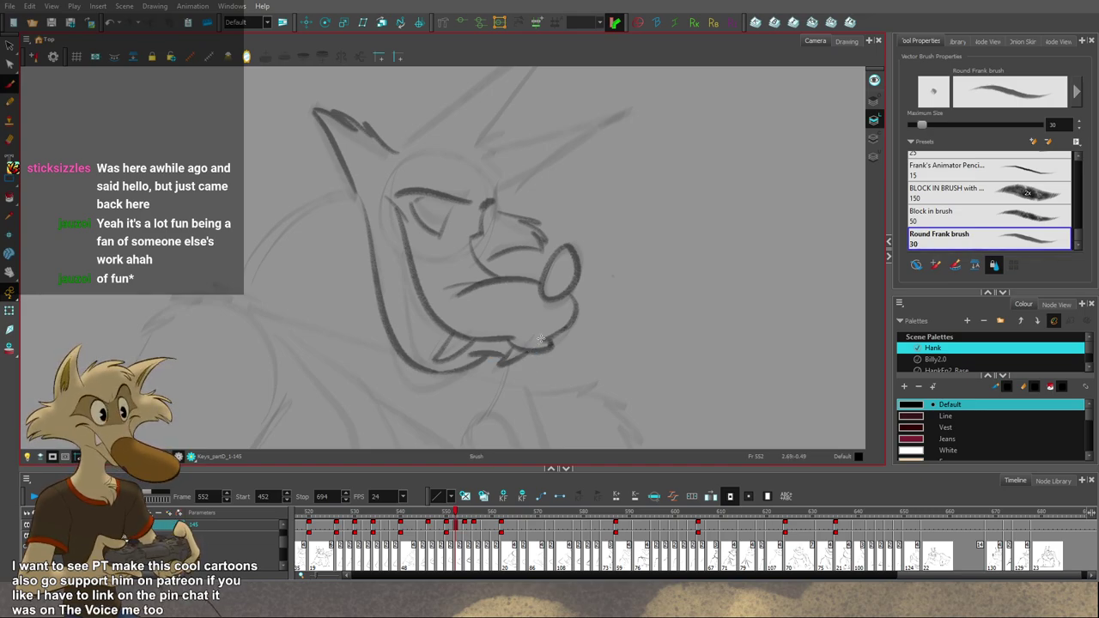
pyautogui.scroll(-4, 541, 339)
pyautogui.scroll(2, 542, 343)
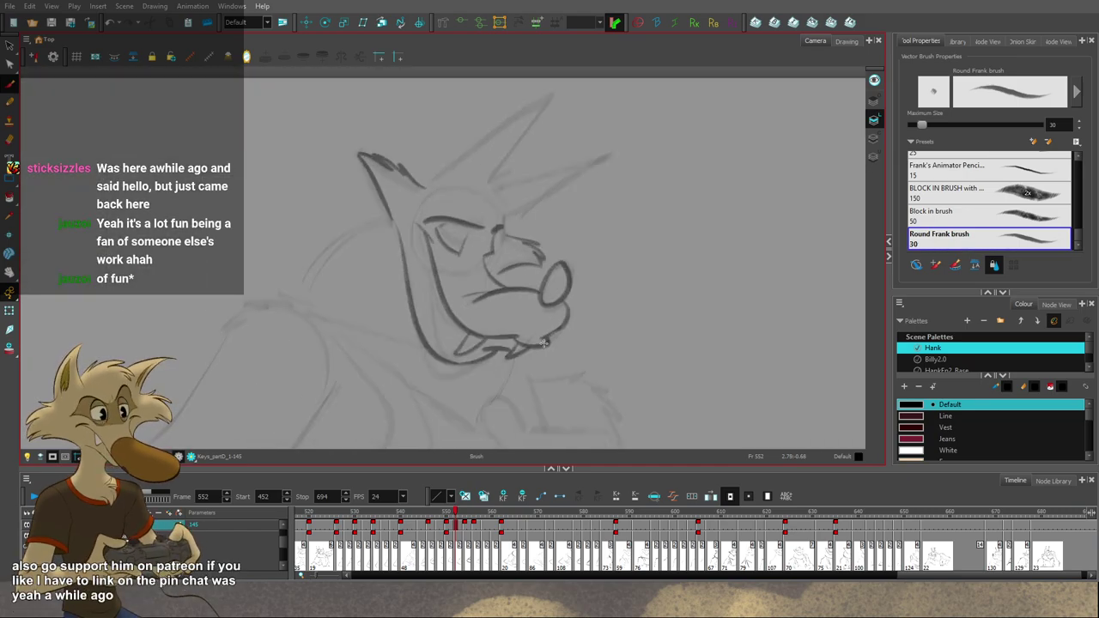
pyautogui.scroll(-1, 542, 343)
pyautogui.scroll(2, 559, 344)
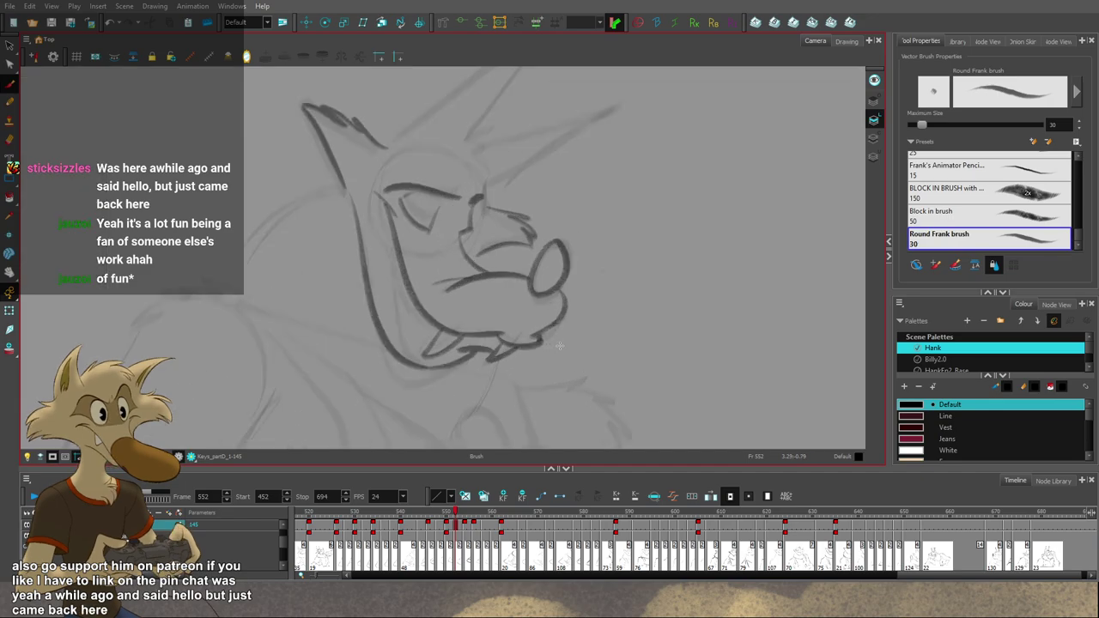
# Step: Compare the head and ear rough on frame 552 with frame 550 and the other neighbouring drawings
pyautogui.scroll(-1, 560, 344)
pyautogui.scroll(1, 562, 345)
pyautogui.scroll(-1, 563, 346)
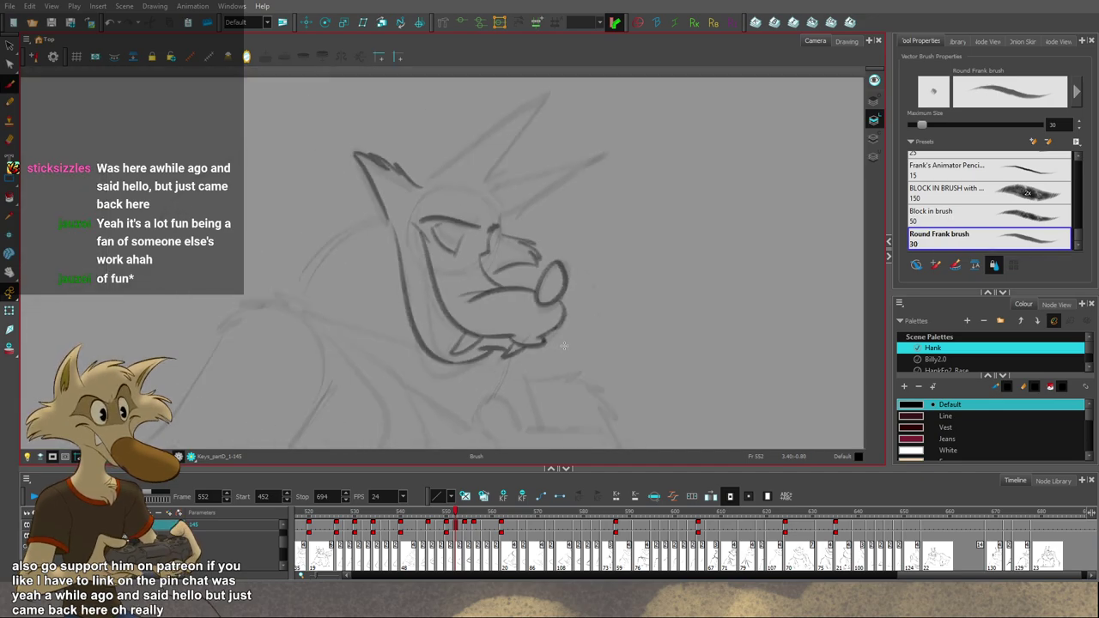
pyautogui.scroll(-2, 562, 249)
pyautogui.scroll(2, 546, 241)
pyautogui.scroll(-1, 544, 236)
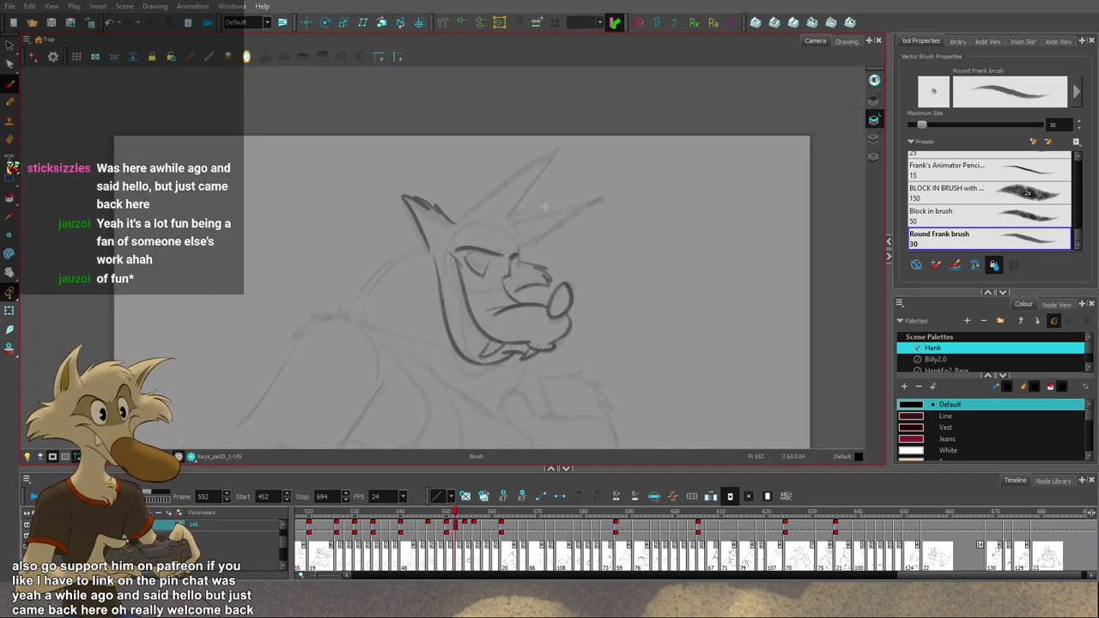
pyautogui.scroll(1, 544, 191)
pyautogui.scroll(2, 545, 191)
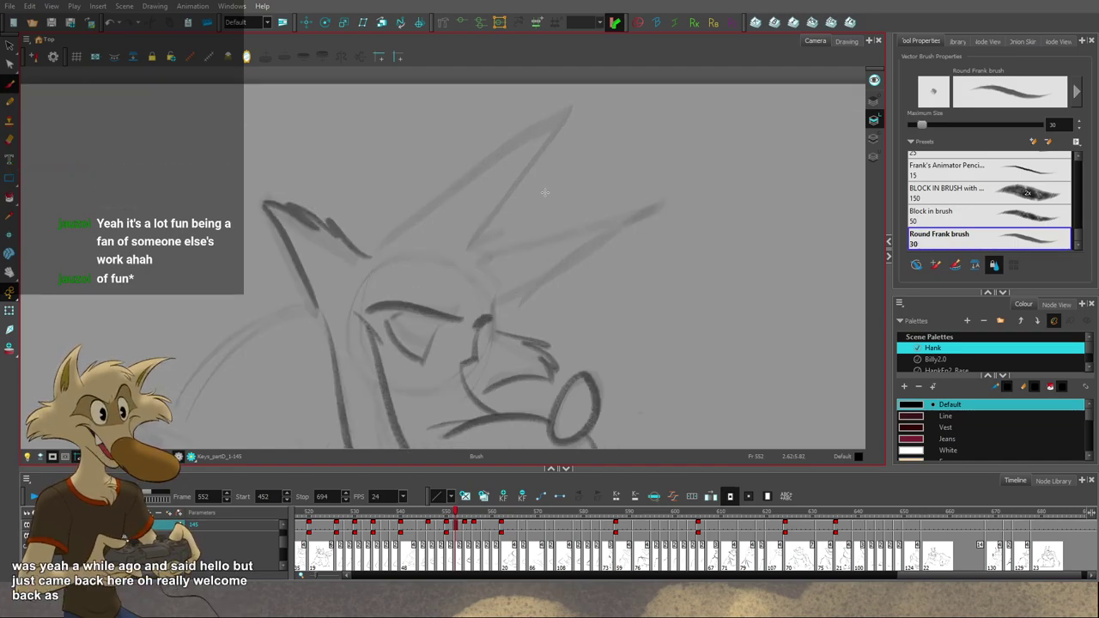
pyautogui.scroll(-2, 544, 267)
pyautogui.scroll(1, 581, 227)
pyautogui.press('f')
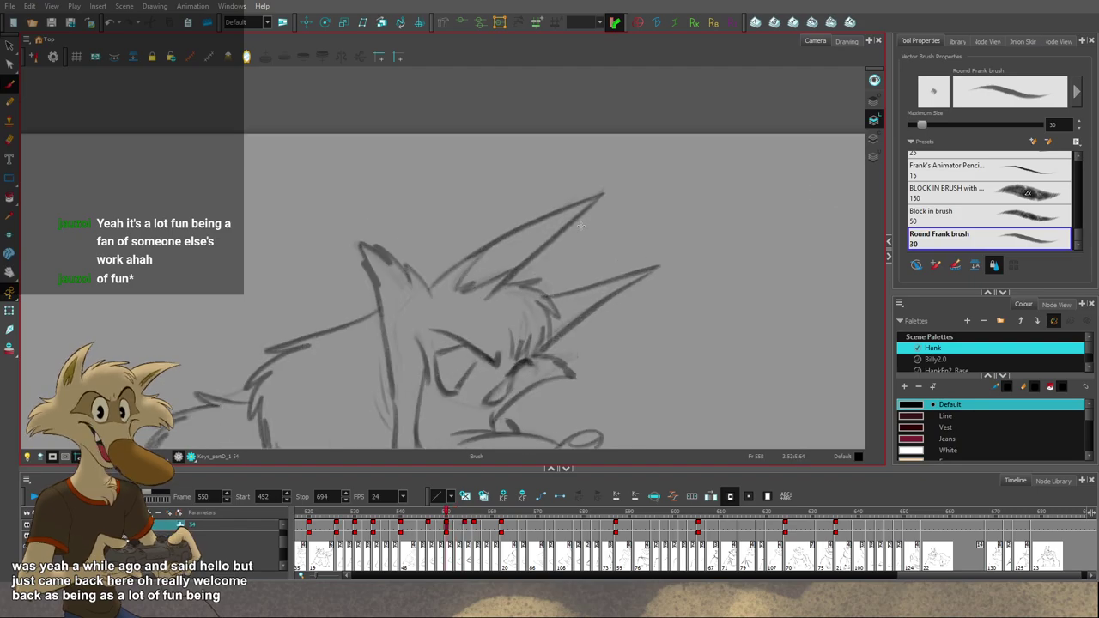
pyautogui.press('g')
pyautogui.press('g')
pyautogui.press(',')
pyautogui.press(',')
pyautogui.press(',')
pyautogui.press(',')
pyautogui.press('.')
pyautogui.press('.')
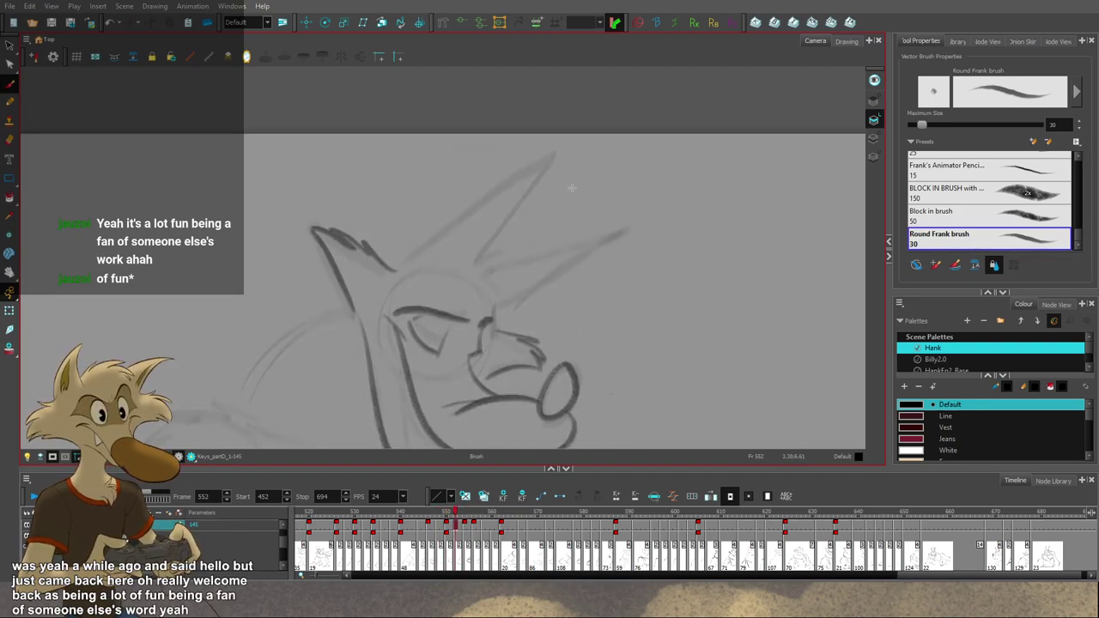
# Step: Try a first pass of the near ear's lower and upper edges, checking against frames 550 and 554
pyautogui.moveTo(580, 189); pyautogui.dragTo(453, 272)
pyautogui.press('f')
pyautogui.press('g')
pyautogui.press('g')
pyautogui.press('f')
pyautogui.moveTo(576, 188)
pyautogui.mouseDown()
pyautogui.moveTo(395, 256)
pyautogui.moveTo(404, 243)
pyautogui.mouseUp()
pyautogui.hotkey('ctrl', 'z')
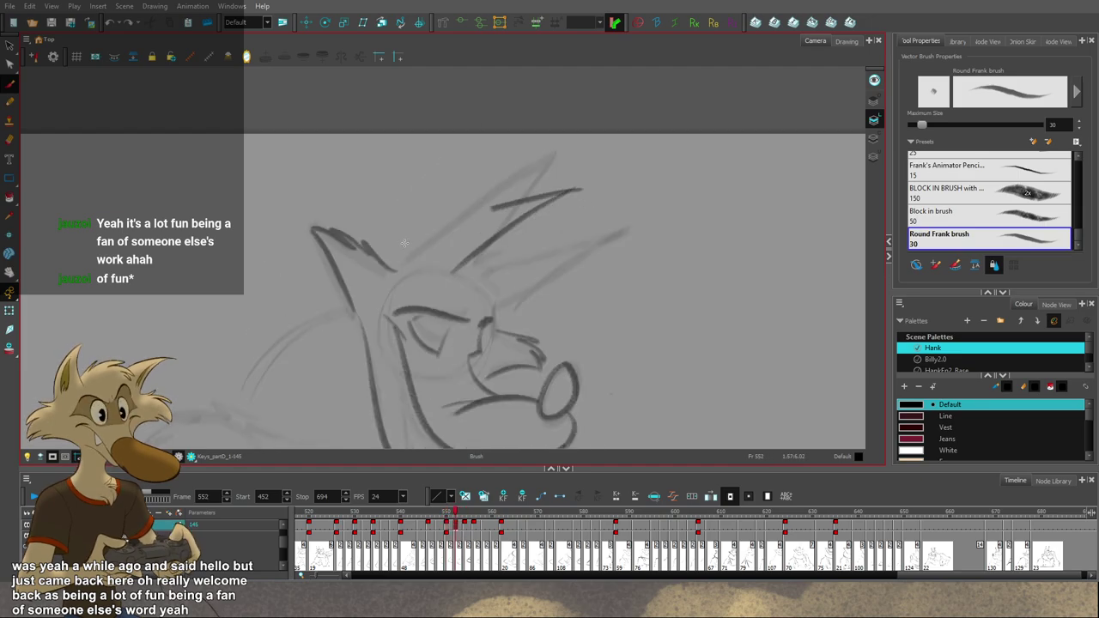
pyautogui.press('.')
pyautogui.press(',')
pyautogui.press('.')
pyautogui.press('.')
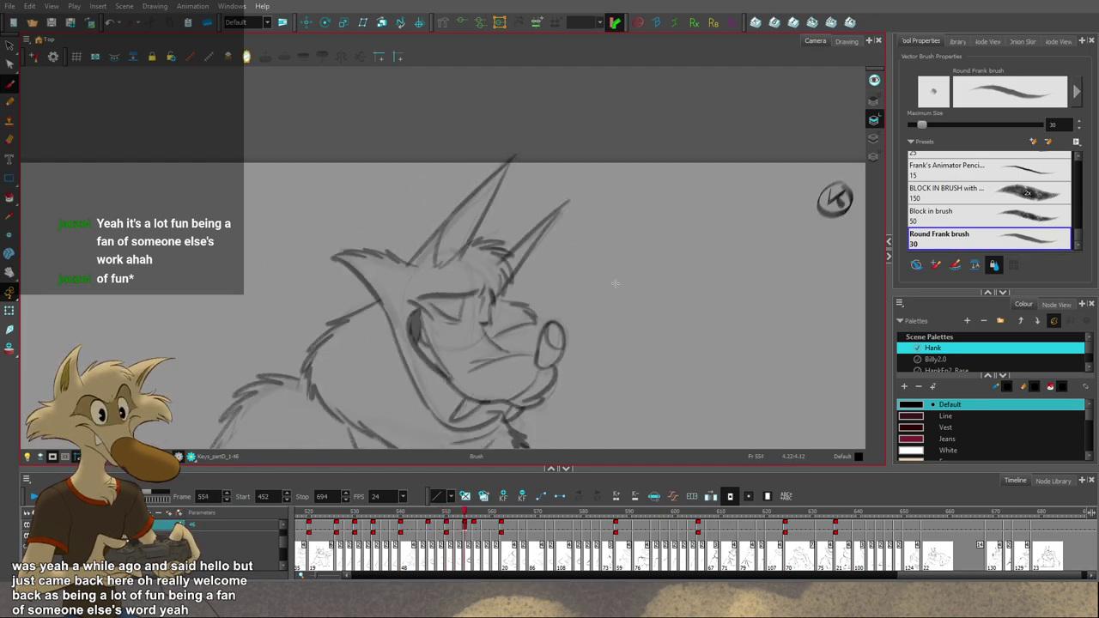
# Step: Redraw the near ear's upper edge as a curved stroke from the tip to the head, checking against frame 550
pyautogui.scroll(-4, 615, 283)
pyautogui.press(',')
pyautogui.press(',')
pyautogui.press('f')
pyautogui.scroll(2, 623, 261)
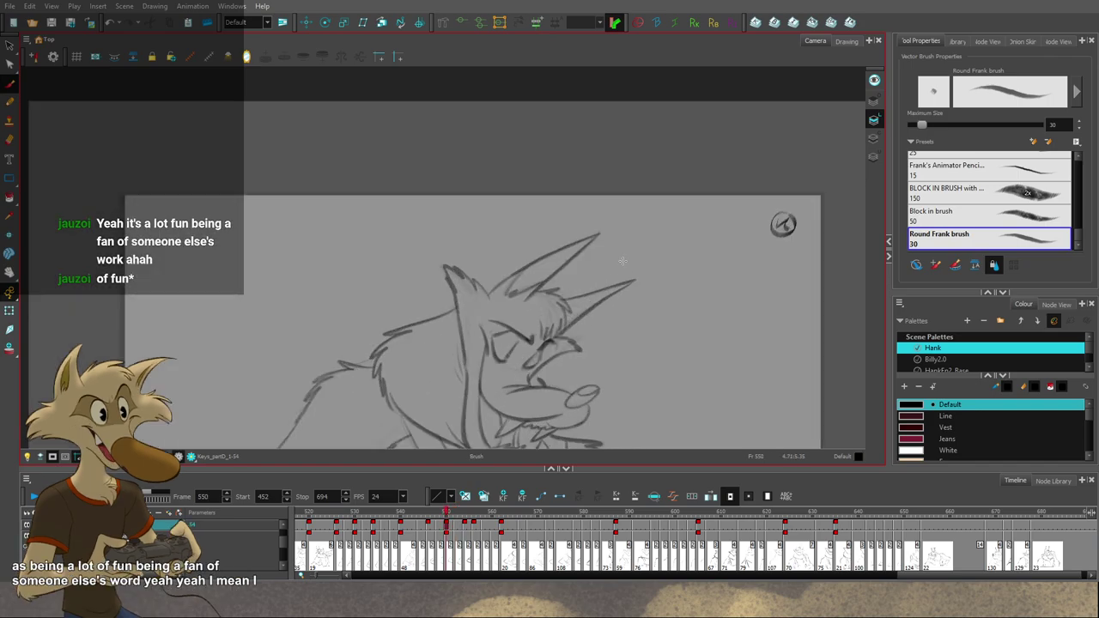
pyautogui.press('g')
pyautogui.press('g')
pyautogui.scroll(2, 588, 257)
pyautogui.press('f')
pyautogui.press('f')
pyautogui.press('g')
pyautogui.press('g')
pyautogui.press(',')
pyautogui.press(',')
pyautogui.hotkey('alt', 's')
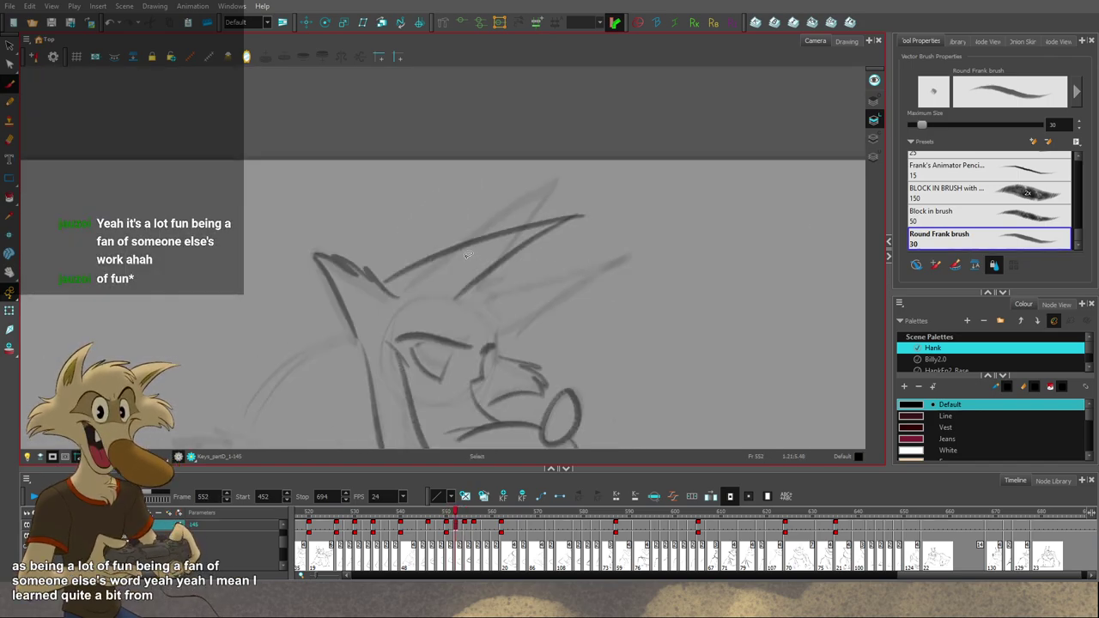
pyautogui.press('g')
pyautogui.press('f')
pyautogui.moveTo(585, 211); pyautogui.dragTo(421, 279)
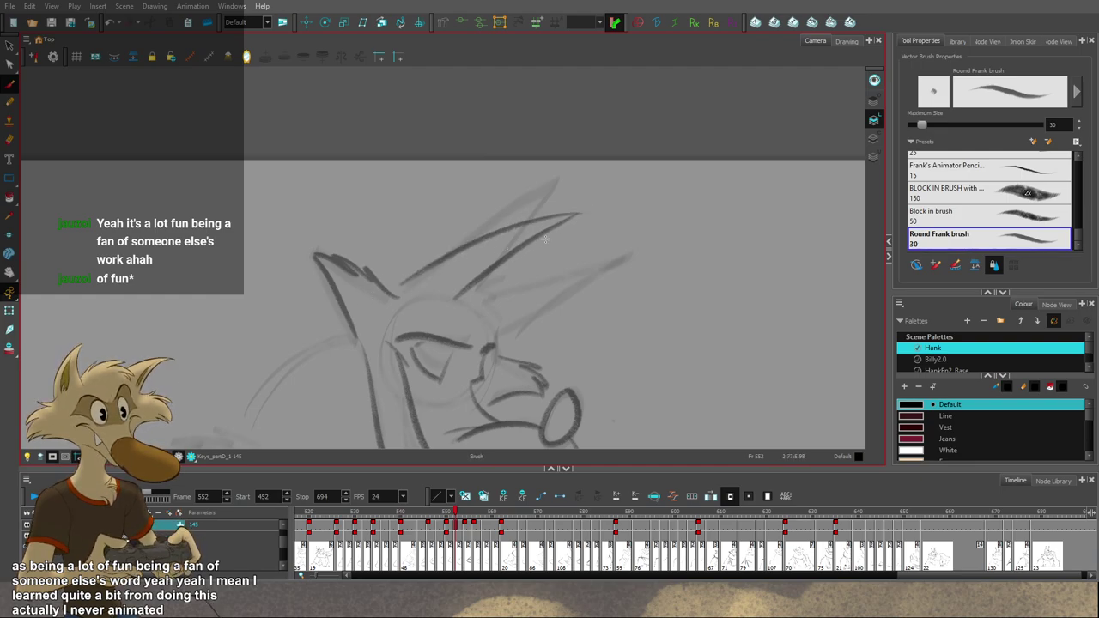
pyautogui.press('.')
pyautogui.press(',')
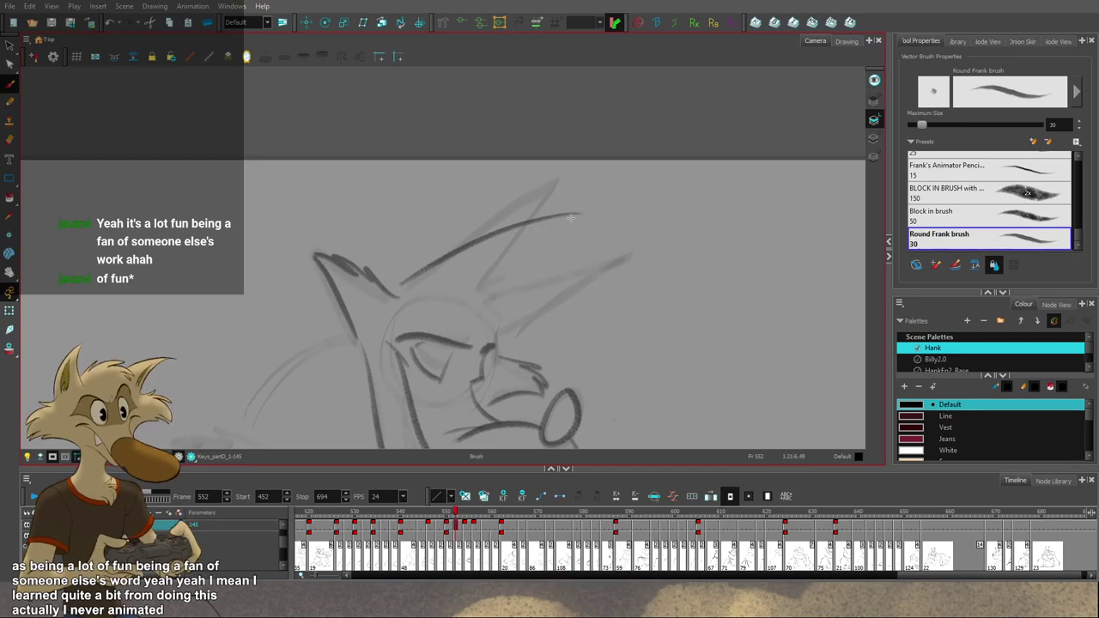
# Step: Redraw the near ear's lower edge and extend its upper edge to the cheek tuft, checking against frame 550
pyautogui.press('g')
pyautogui.press('f')
pyautogui.press('f')
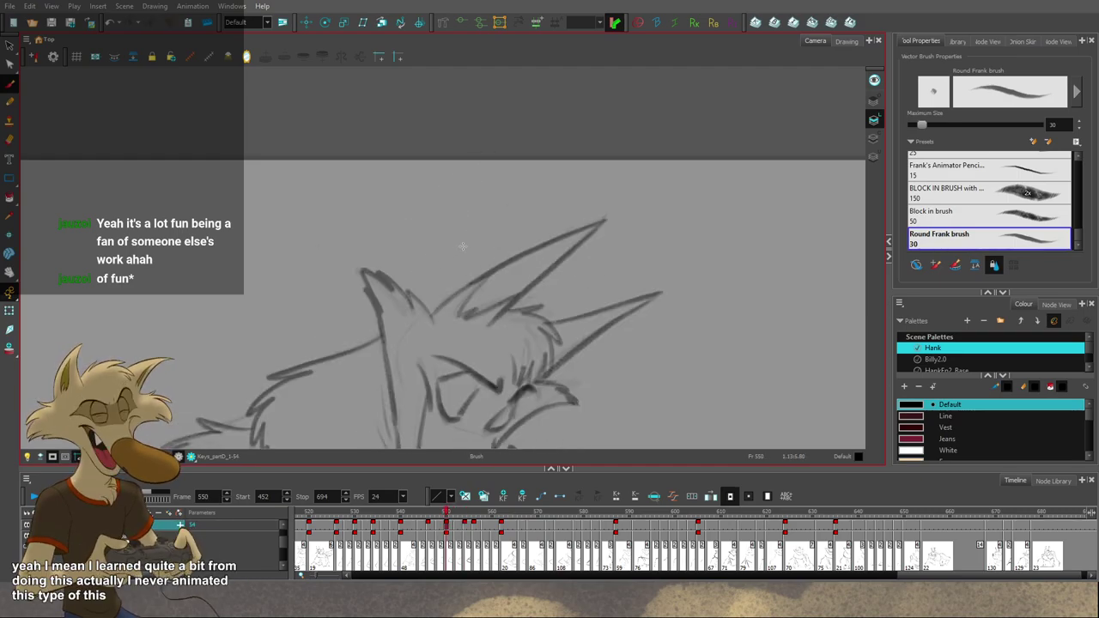
pyautogui.press('g')
pyautogui.press('g')
pyautogui.press(',')
pyautogui.press(',')
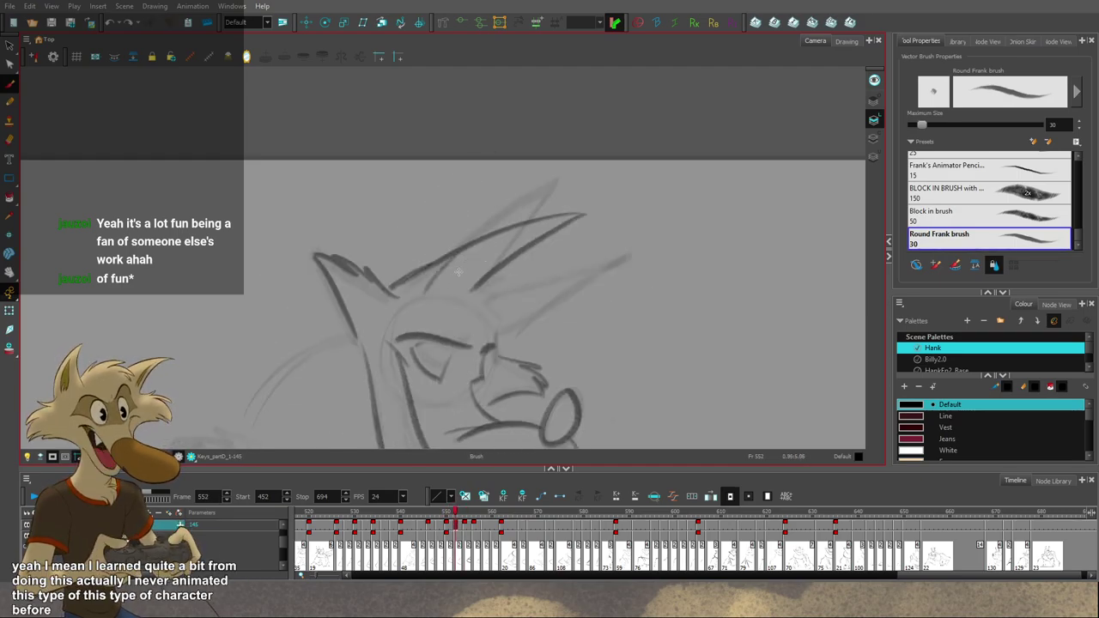
# Step: Draw the thin inner line at the base of the near ear, checking it against the neighbouring drawings
pyautogui.press('.')
pyautogui.press(',')
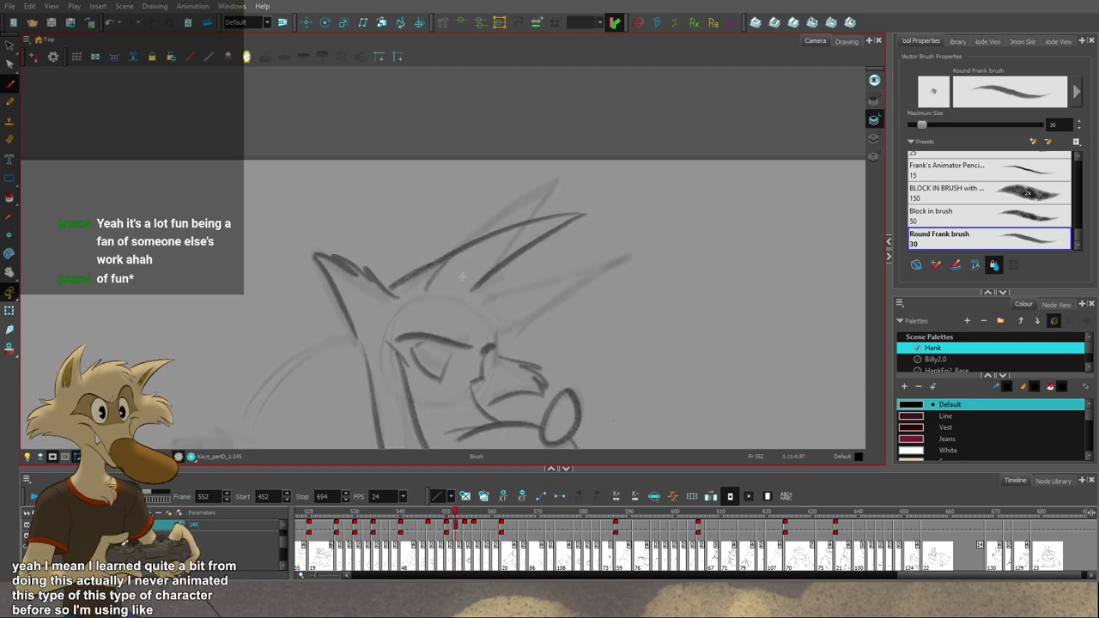
pyautogui.press('g')
pyautogui.press('f')
pyautogui.press('f')
pyautogui.press('g')
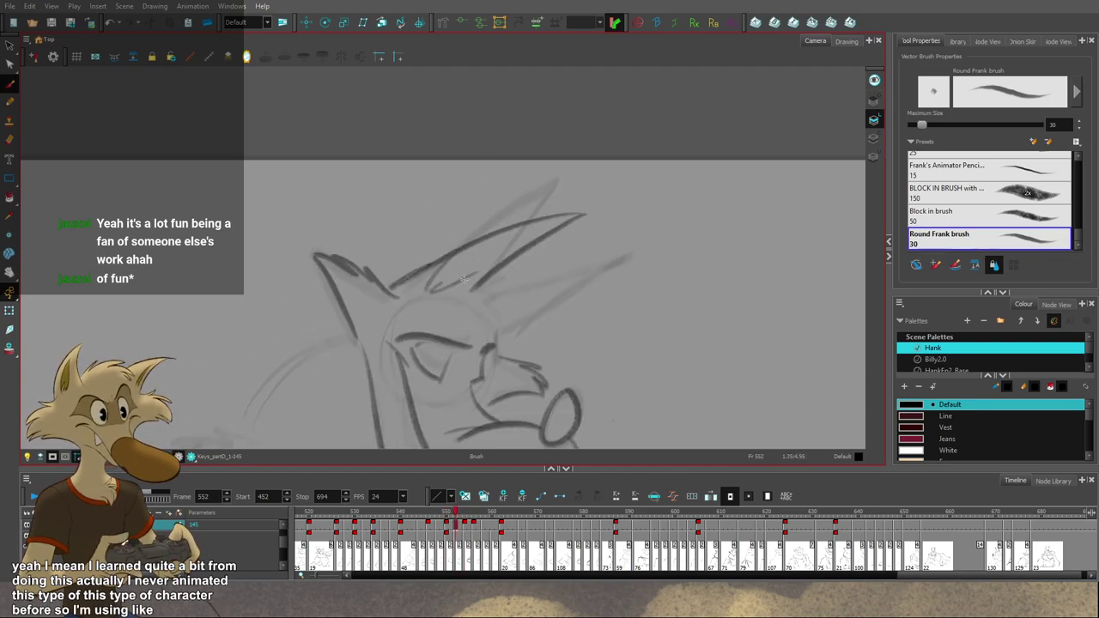
pyautogui.press('g')
# Step: Draw the jagged forelock fur from the near ear's base down to the brow, replacing the first tuft strokes
pyautogui.moveTo(464, 277)
pyautogui.mouseDown()
pyautogui.moveTo(494, 263)
pyautogui.moveTo(525, 275)
pyautogui.moveTo(525, 318)
pyautogui.mouseUp()
pyautogui.press('f')
pyautogui.press('f')
pyautogui.press('g')
pyautogui.press('g')
pyautogui.press('f')
pyautogui.press('f')
pyautogui.press('g')
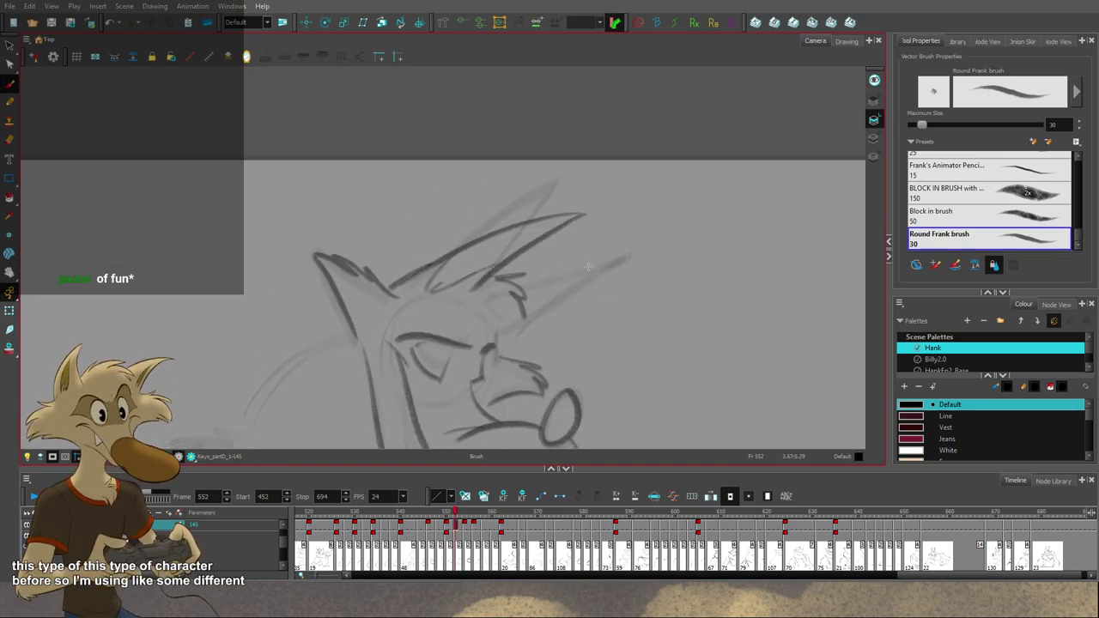
pyautogui.press('g')
pyautogui.press('f')
pyautogui.hotkey('ctrl', 'z')
pyautogui.hotkey('ctrl', 'z')
pyautogui.moveTo(491, 279)
pyautogui.mouseDown()
pyautogui.moveTo(517, 273)
pyautogui.moveTo(521, 287)
pyautogui.moveTo(519, 347)
pyautogui.moveTo(543, 329)
pyautogui.moveTo(510, 326)
pyautogui.moveTo(499, 353)
pyautogui.mouseUp()
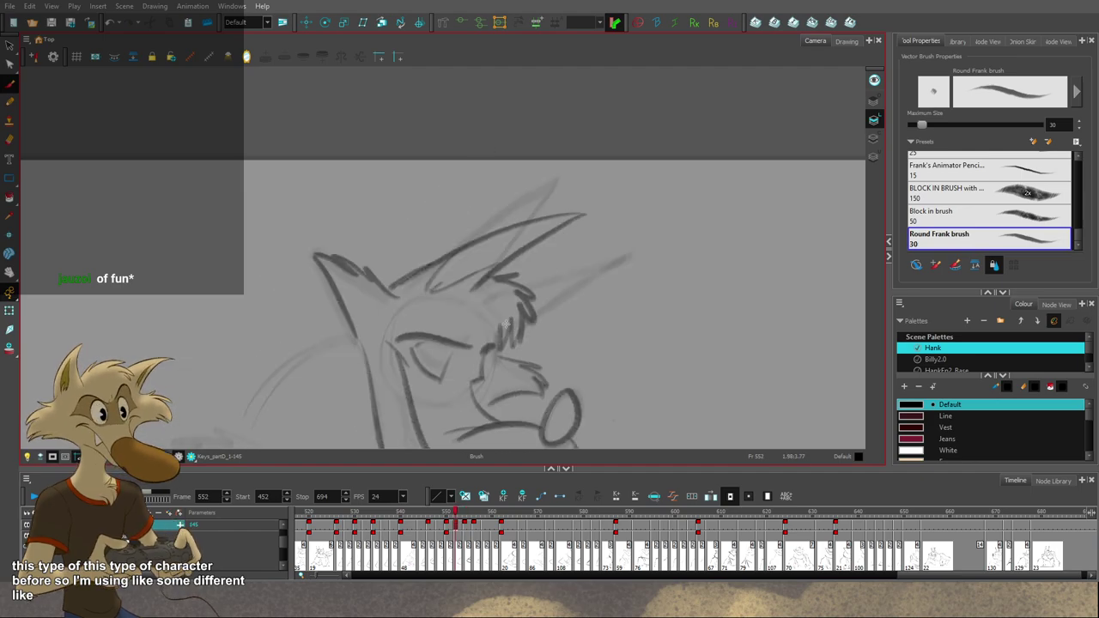
# Step: Draw the upper and lower edges of the far ear over the rough, checking against frame 550
pyautogui.press('f')
pyautogui.press('g')
pyautogui.press('g')
pyautogui.press('f')
pyautogui.press('f')
pyautogui.press('g')
pyautogui.press('g')
pyautogui.press(',')
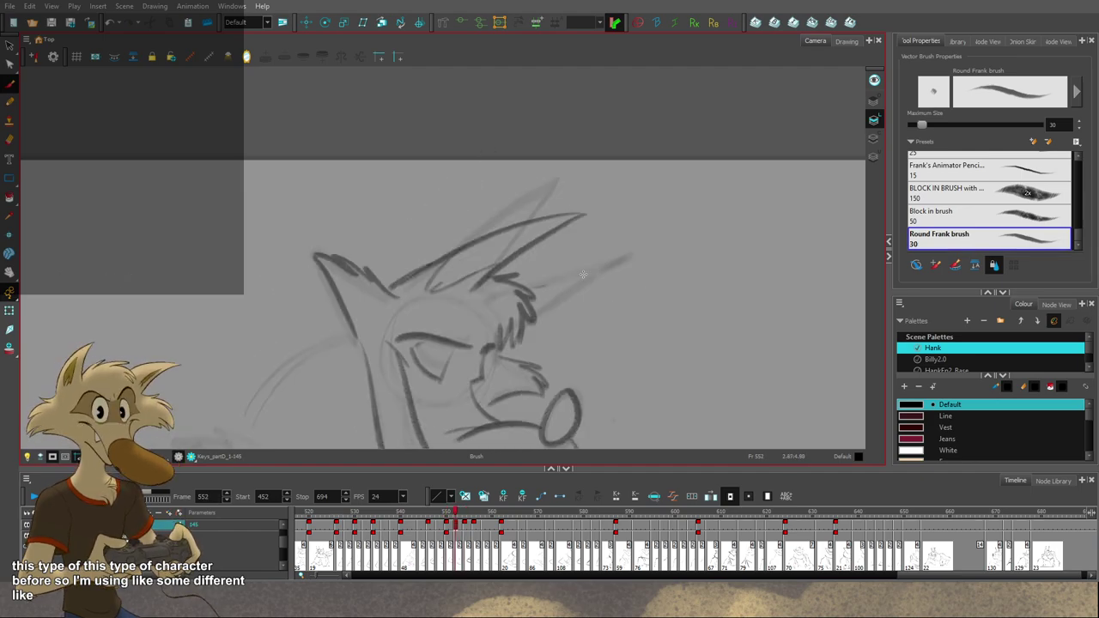
pyautogui.press(',')
pyautogui.press(',')
pyautogui.press(',')
pyautogui.press('.')
pyautogui.press('.')
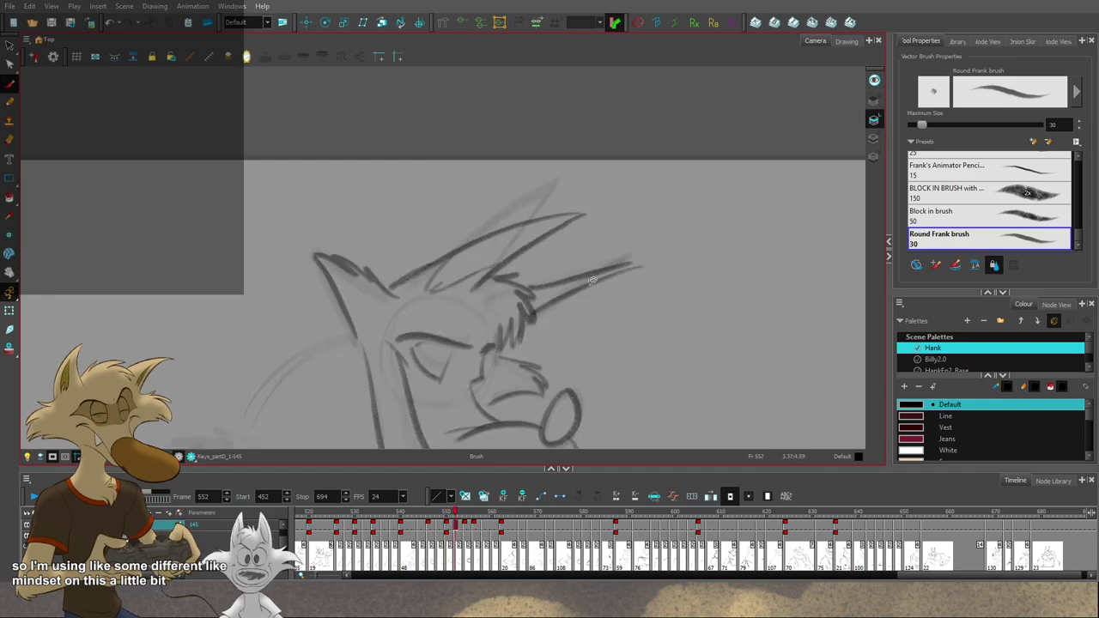
pyautogui.moveTo(624, 266); pyautogui.dragTo(525, 321)
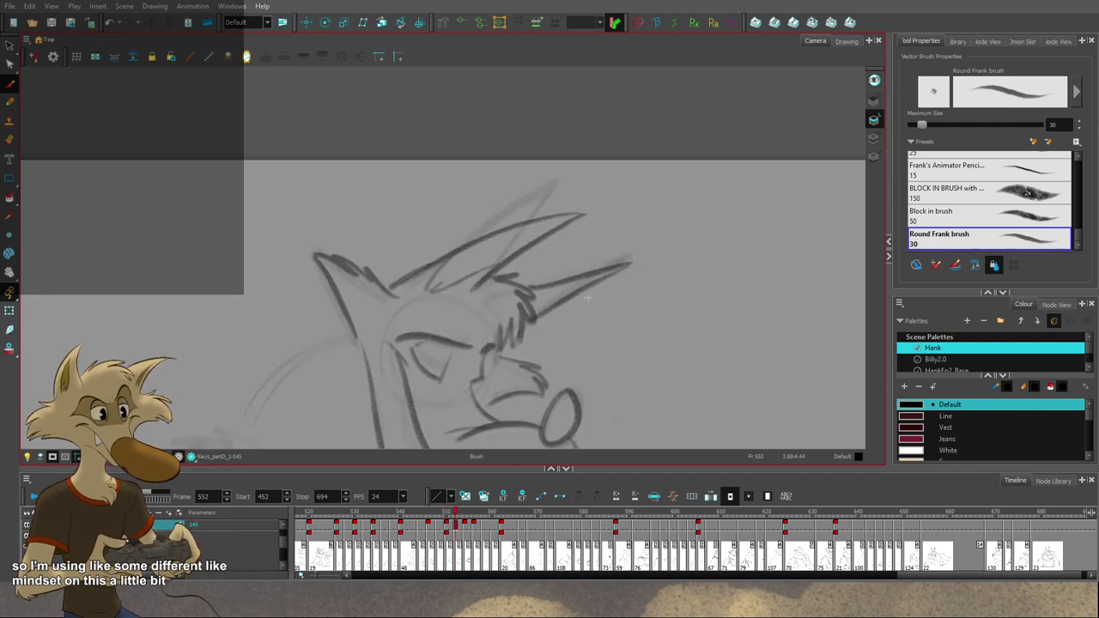
# Step: Redraw the far ear's upper edge from the tip to the forelock, checking against the neighbouring drawings
pyautogui.scroll(-5, 601, 257)
pyautogui.scroll(4, 592, 274)
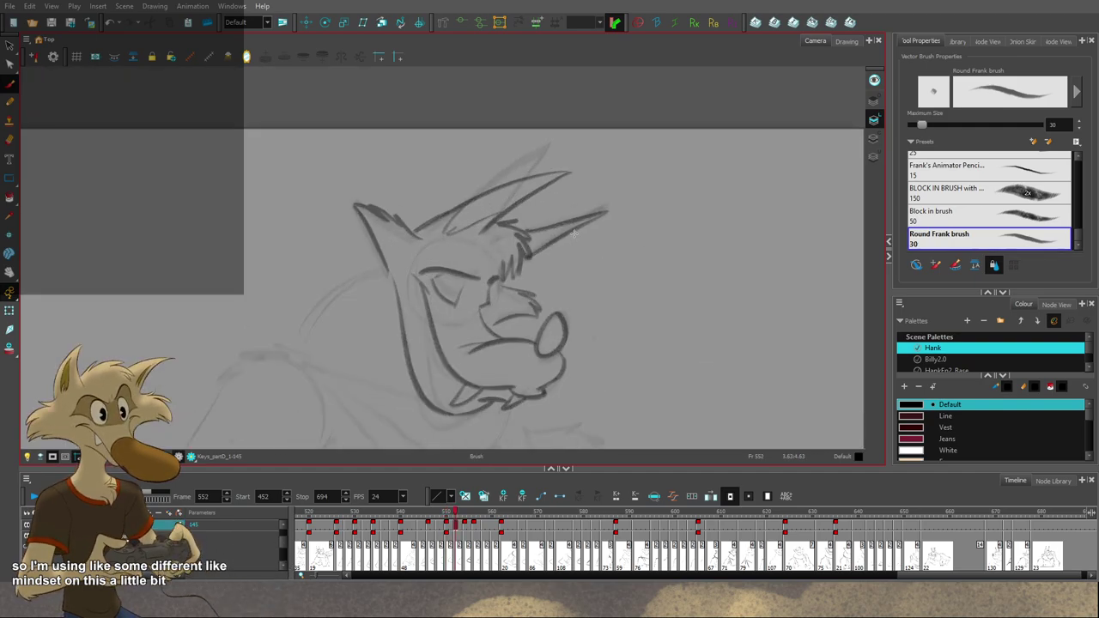
pyautogui.press(',')
pyautogui.press(',')
pyautogui.press(',')
pyautogui.press(',')
pyautogui.press('.')
pyautogui.press('.')
pyautogui.press('.')
pyautogui.press('.')
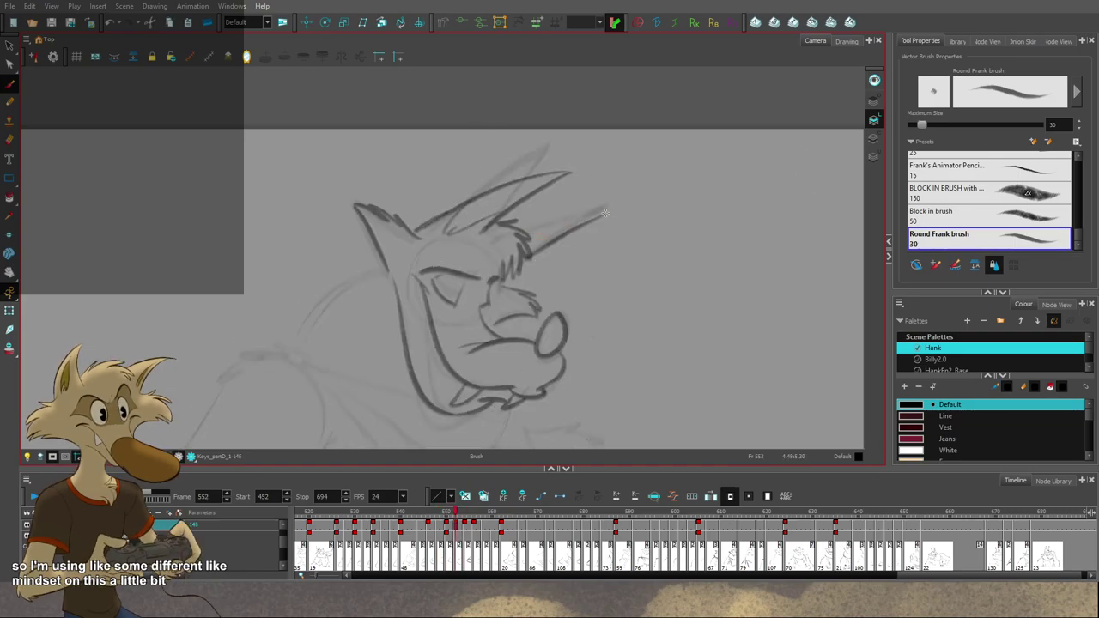
pyautogui.press(',')
pyautogui.press(',')
pyautogui.press(',')
pyautogui.press(',')
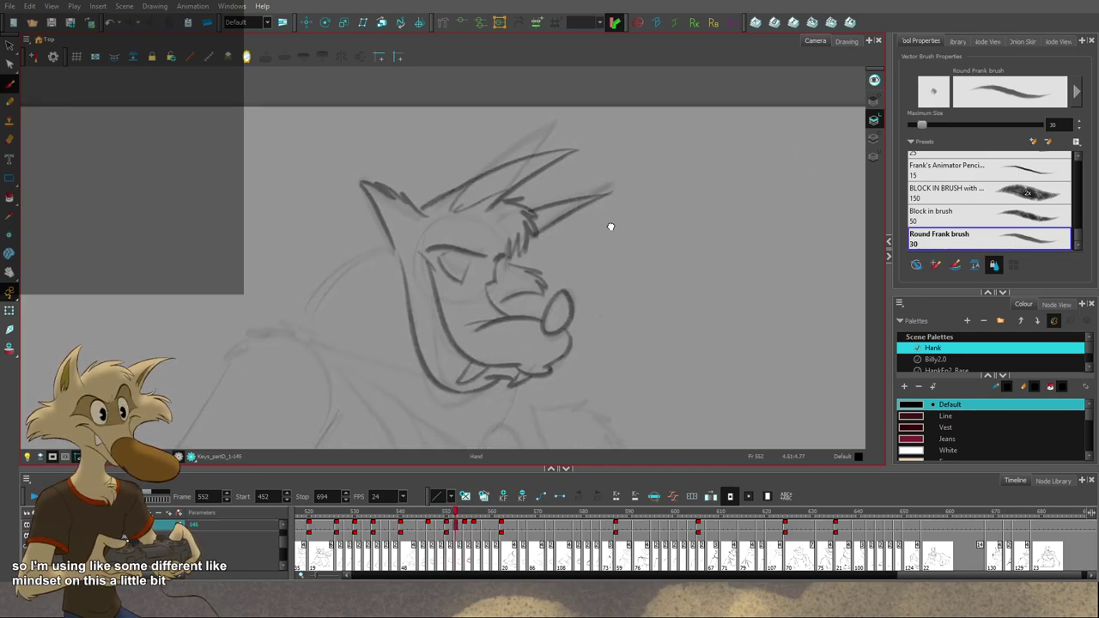
# Step: Draw the back-of-neck fur line outward from the base of the cheek tuft, comparing with frame 554
pyautogui.press('.')
pyautogui.press('.')
pyautogui.press('.')
pyautogui.press('.')
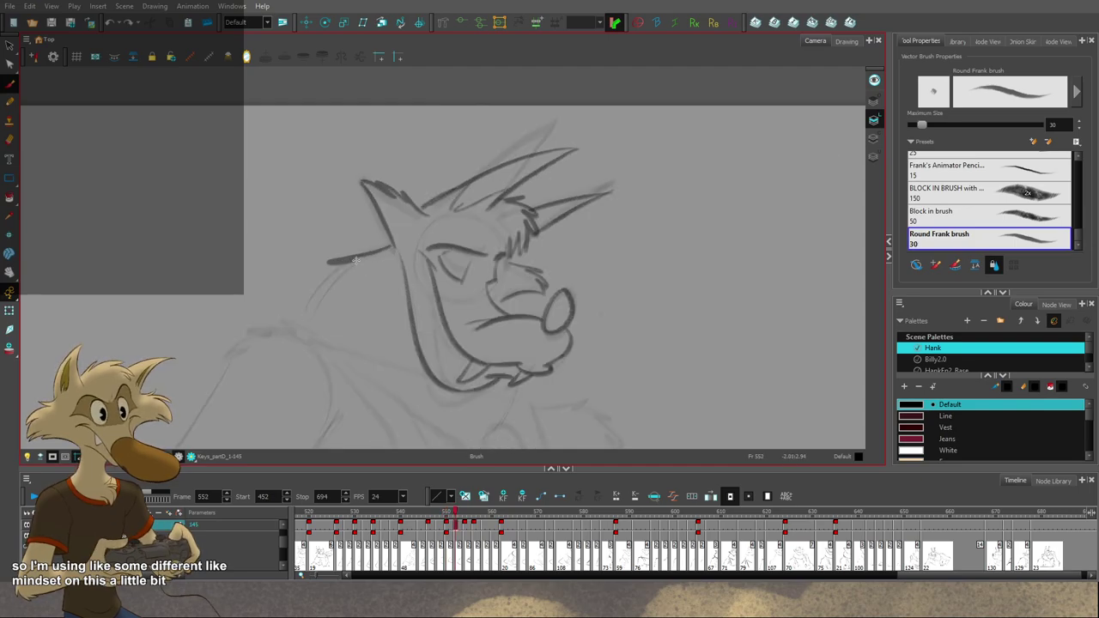
pyautogui.press('.')
pyautogui.press('.')
pyautogui.press('.')
pyautogui.press('.')
pyautogui.press('.')
pyautogui.press('.')
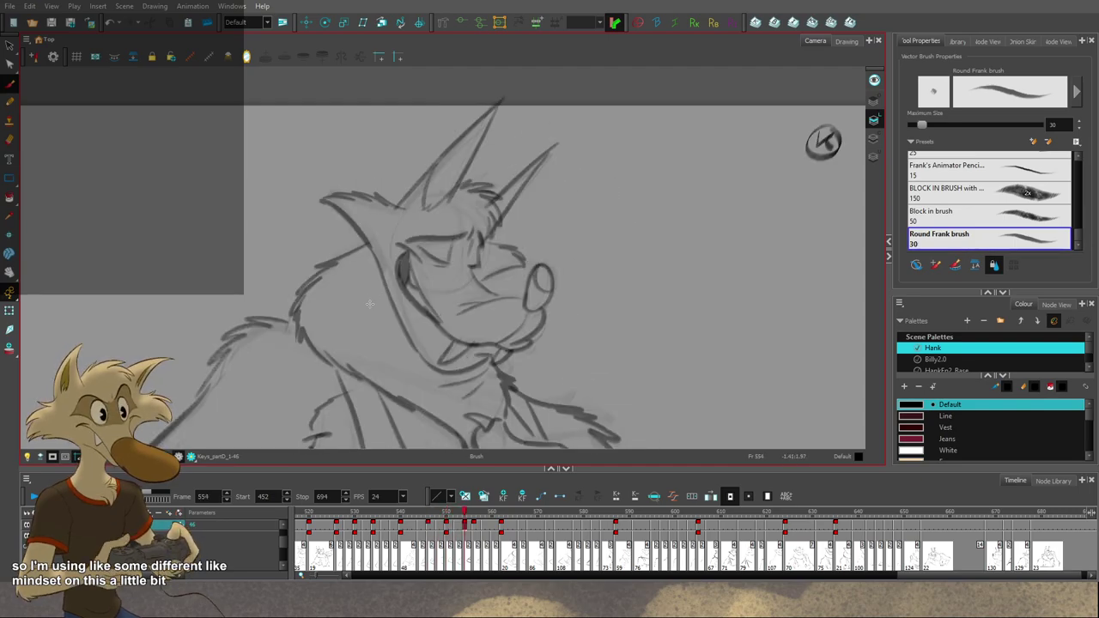
# Step: Flip back and forth through the drawings around frame 552 with the whole figure in view to check the motion
pyautogui.scroll(-2, 382, 275)
pyautogui.press('f')
pyautogui.press('f')
pyautogui.press('f')
pyautogui.press('f')
pyautogui.press('f')
pyautogui.scroll(-2, 434, 246)
pyautogui.press('g')
pyautogui.press('g')
pyautogui.press('g')
pyautogui.press('g')
pyautogui.press('g')
pyautogui.press('g')
pyautogui.press('g')
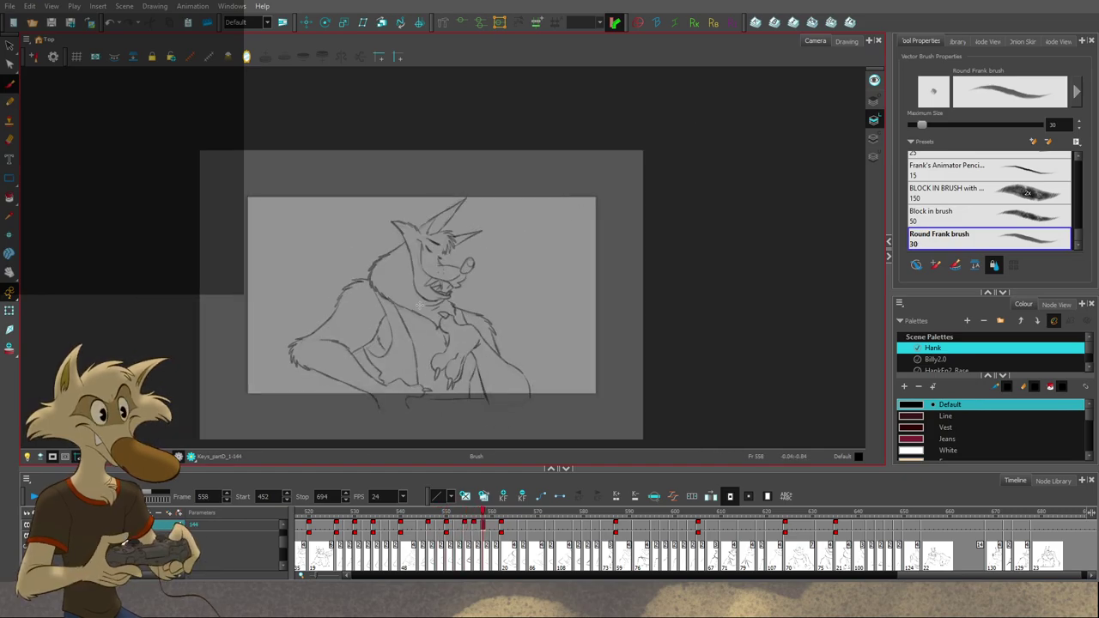
pyautogui.scroll(1, 416, 298)
pyautogui.press('f')
pyautogui.press('f')
pyautogui.press('f')
pyautogui.press('f')
pyautogui.press('f')
pyautogui.press('f')
pyautogui.press('f')
pyautogui.press('f')
# Step: Play back the animation, restarting playback from frame 544
pyautogui.click(33, 498)
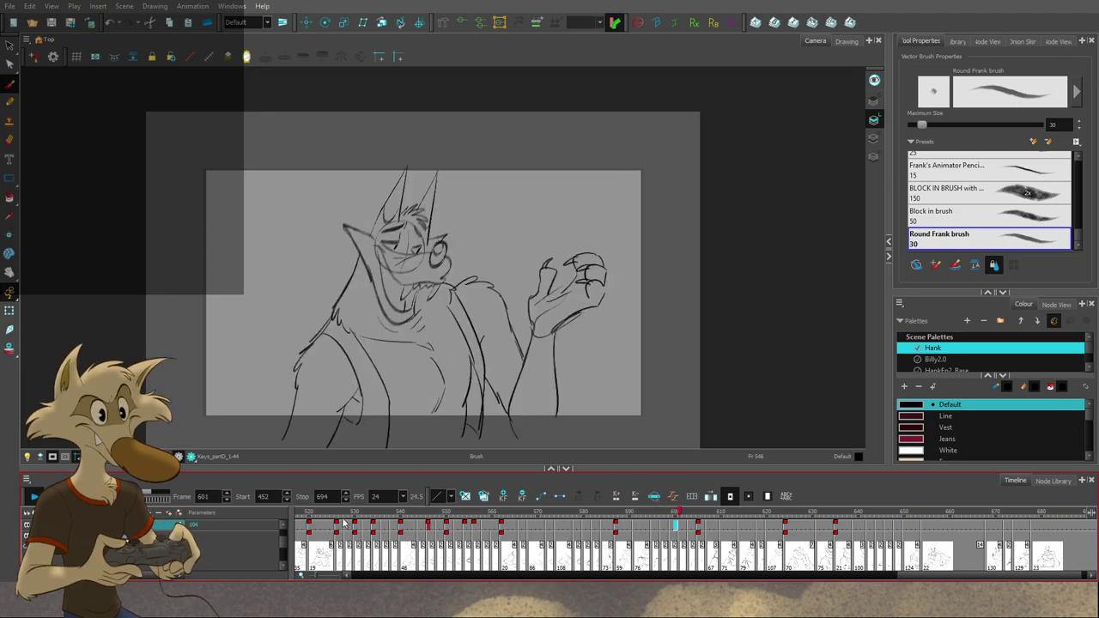
pyautogui.click(418, 523)
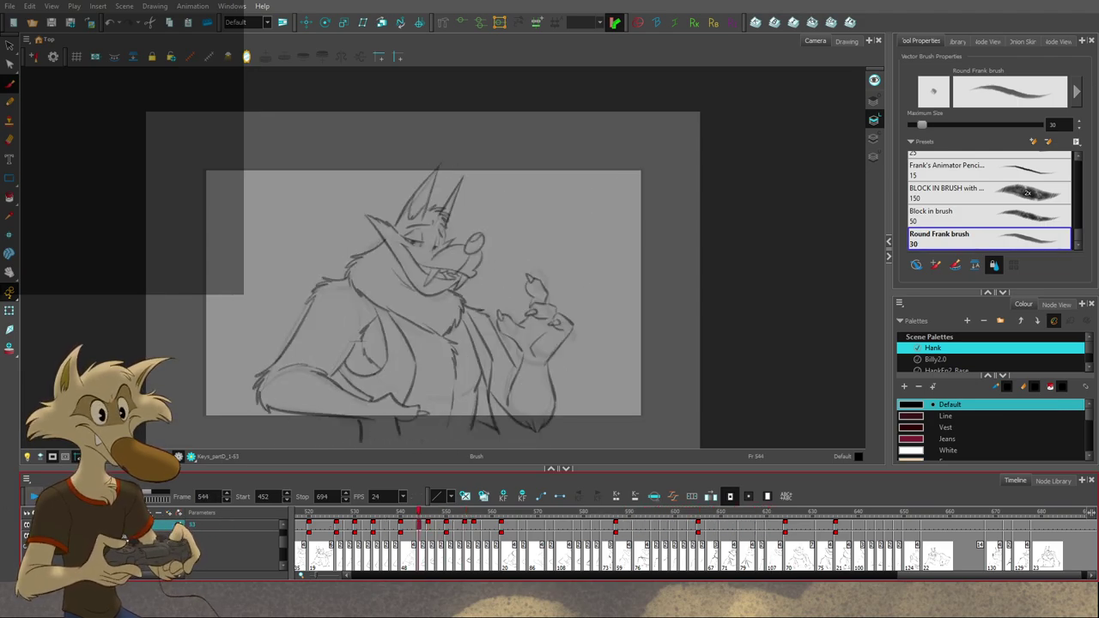
pyautogui.press('Return')
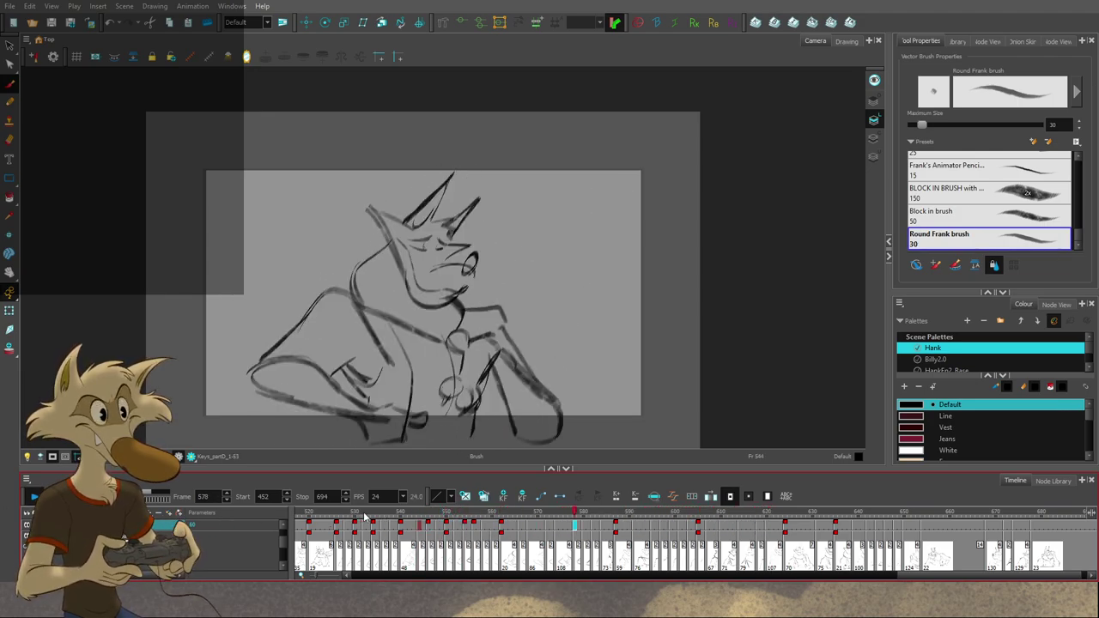
# Step: Step through the drawings from about frame 538 onward to review the motion, ending on frame 552
pyautogui.click(399, 515)
pyautogui.press('g')
pyautogui.press('g')
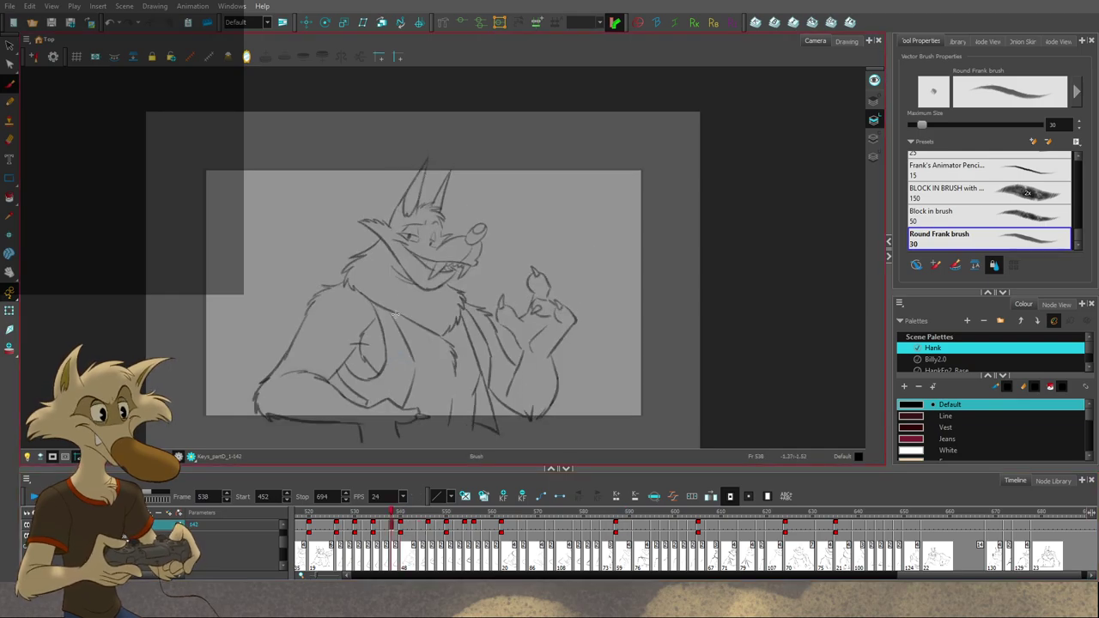
pyautogui.press('g')
pyautogui.press('g')
pyautogui.press('g')
pyautogui.press('g')
pyautogui.press('g')
pyautogui.press('f')
pyautogui.press('f')
pyautogui.press('f')
pyautogui.press('f')
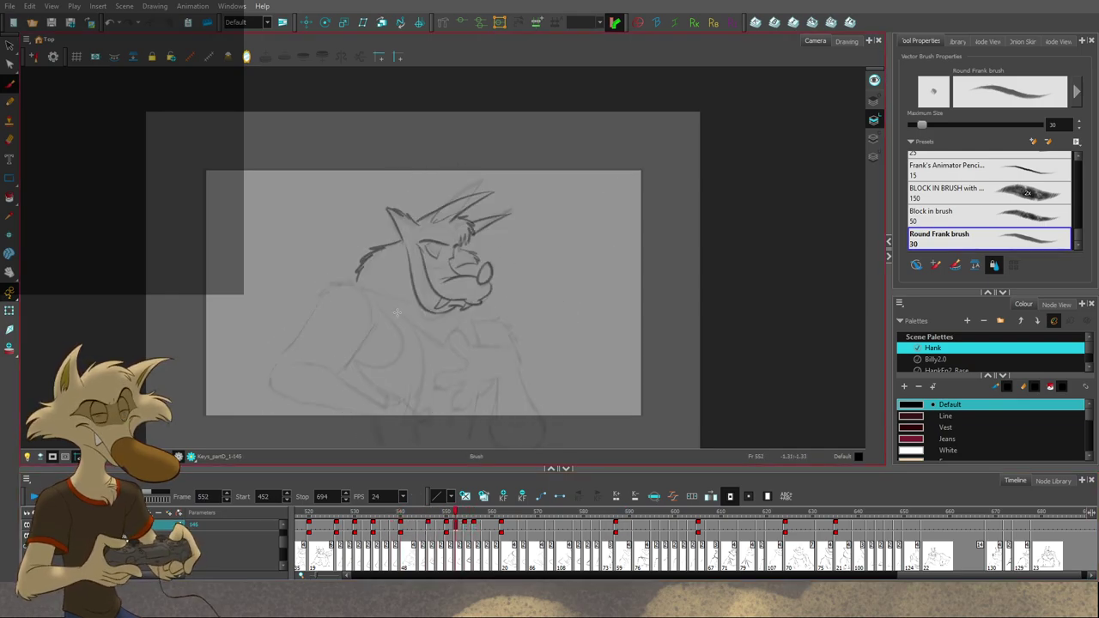
# Step: Draw the small throat fur tuft just below the chin on frame 552, checking it against the neighbouring drawings
pyautogui.press('g')
pyautogui.press('g')
pyautogui.press('g')
pyautogui.press('g')
pyautogui.press('2')
pyautogui.press('2')
pyautogui.press('2')
pyautogui.press('2')
pyautogui.press('f')
pyautogui.press('f')
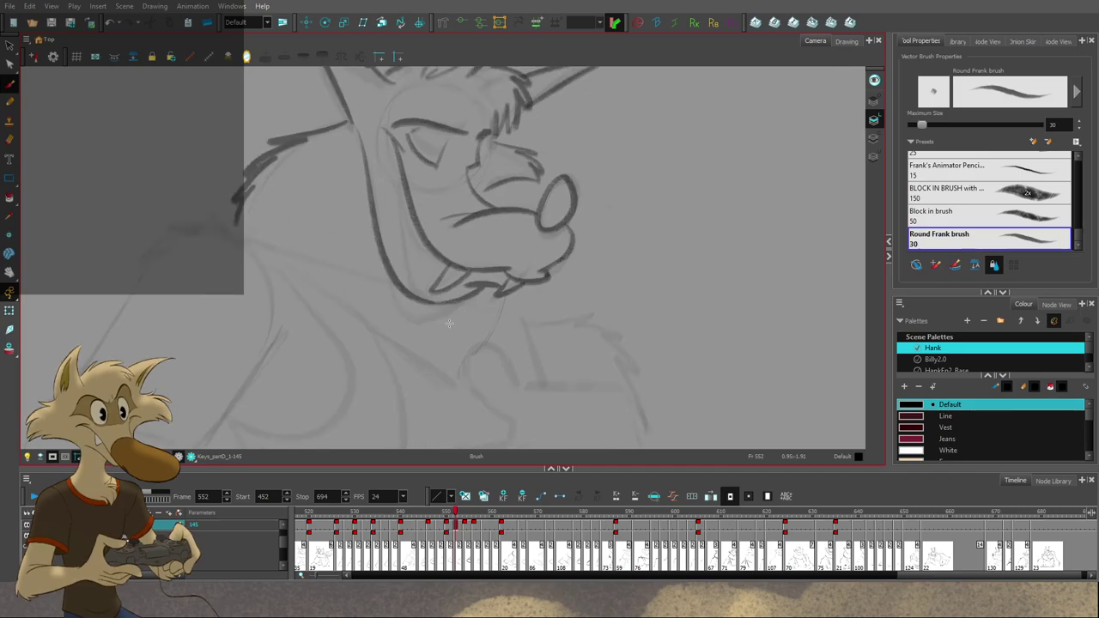
pyautogui.press('g')
pyautogui.press(',')
pyautogui.press(',')
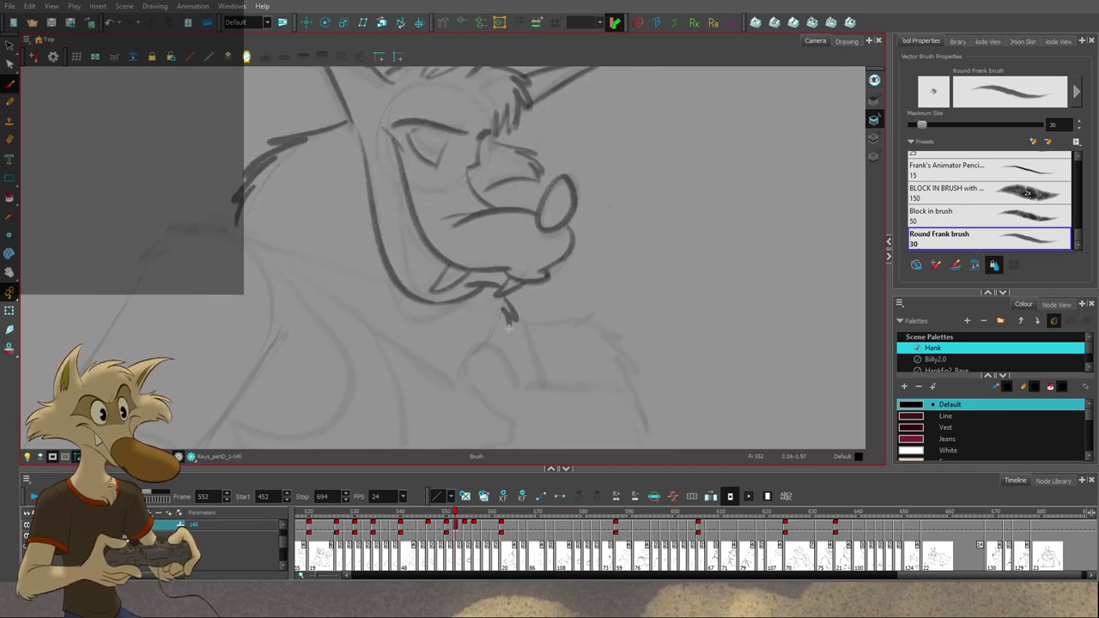
pyautogui.moveTo(509, 328); pyautogui.dragTo(502, 331)
pyautogui.press('f')
pyautogui.press('g')
pyautogui.press('g')
pyautogui.press('f')
pyautogui.press('f')
pyautogui.press('g')
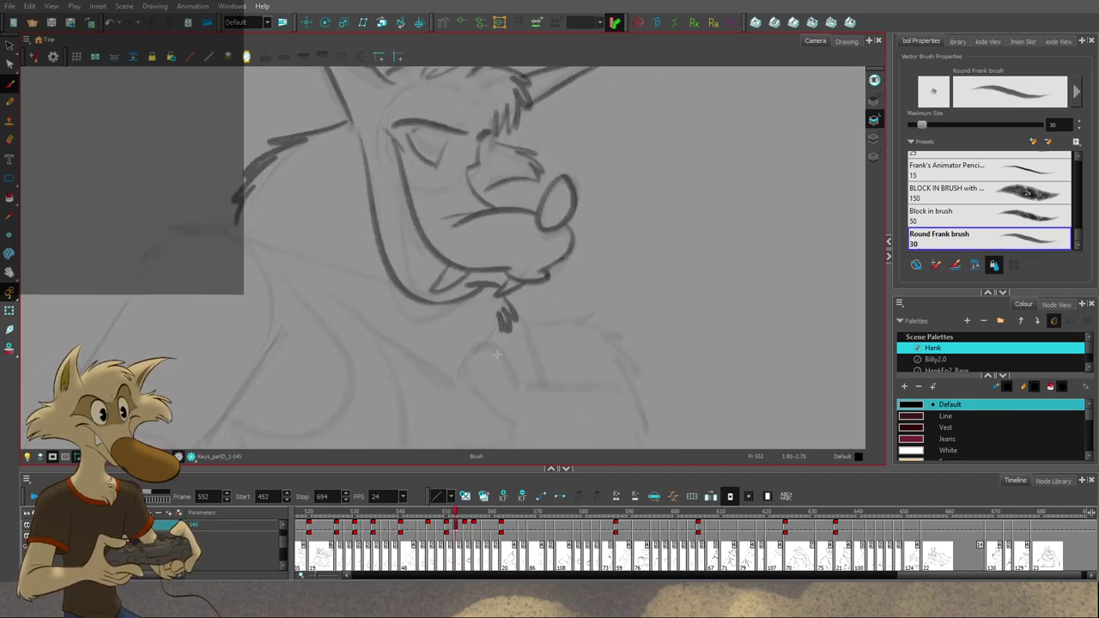
# Step: Draw the raised thumb's claw below the throat tuft and the curved outer edge of the thumb beneath it
pyautogui.press('.')
pyautogui.press('.')
pyautogui.press(',')
pyautogui.press(',')
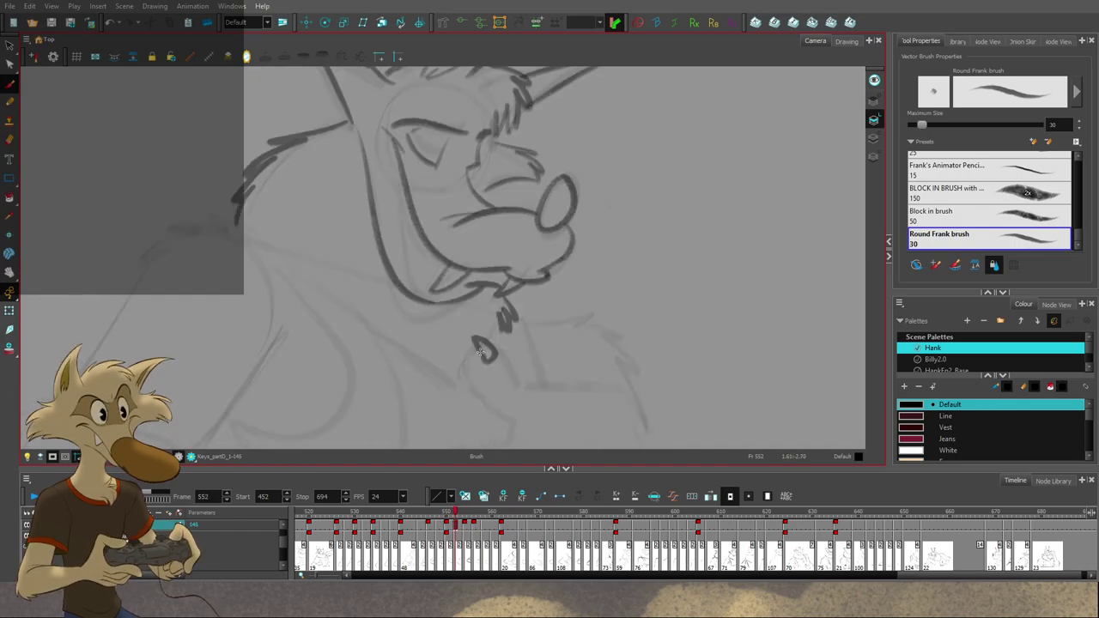
pyautogui.moveTo(478, 364); pyautogui.dragTo(493, 399)
pyautogui.press('.')
pyautogui.press('.')
pyautogui.press(',')
pyautogui.press(',')
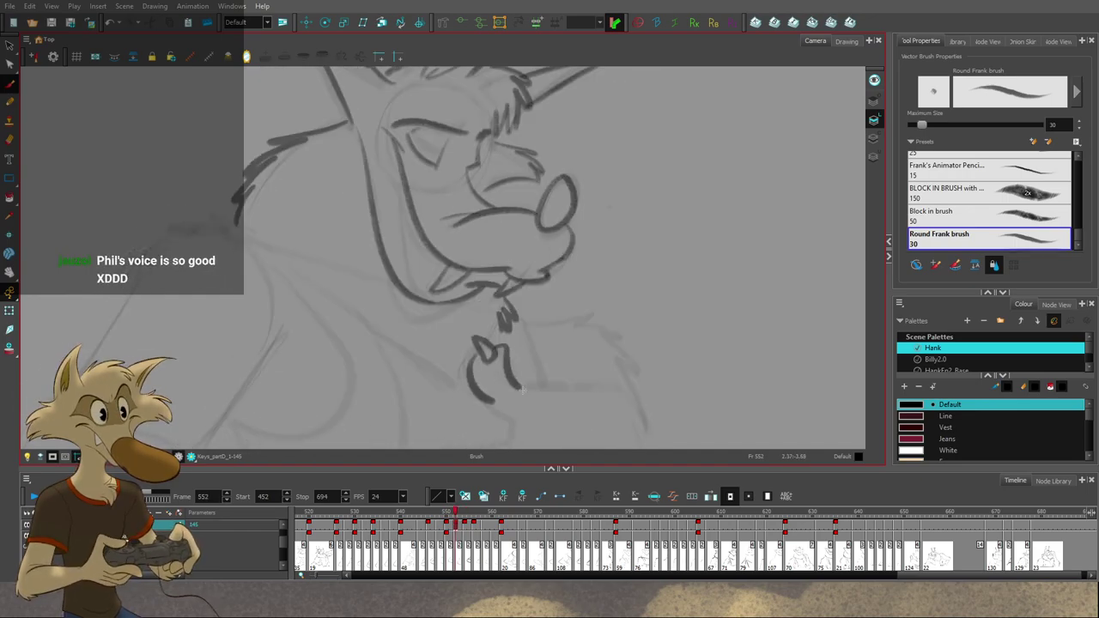
# Step: Draw the hand's upper contour from the thumb claw out toward the wrist, redrawing the stroke once and comparing with the following drawings
pyautogui.moveTo(496, 341); pyautogui.dragTo(547, 396)
pyautogui.press('g')
pyautogui.press('f')
pyautogui.press('f')
pyautogui.press('g')
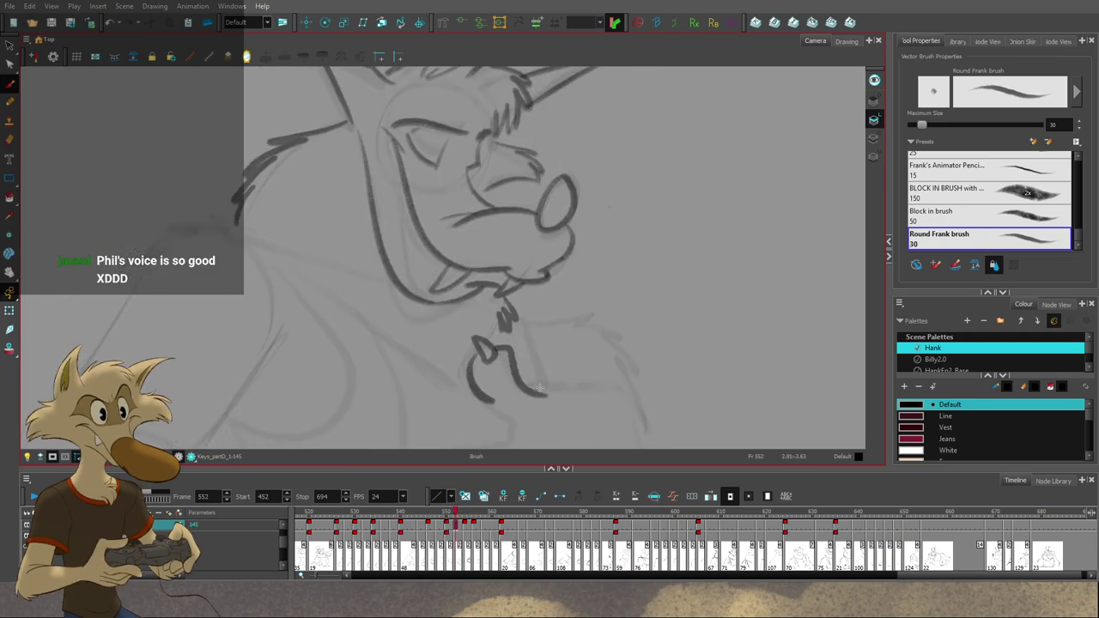
pyautogui.hotkey('ctrl', 'z')
pyautogui.moveTo(496, 348); pyautogui.dragTo(573, 384)
pyautogui.press('f')
pyautogui.press('g')
pyautogui.press('g')
pyautogui.press('g')
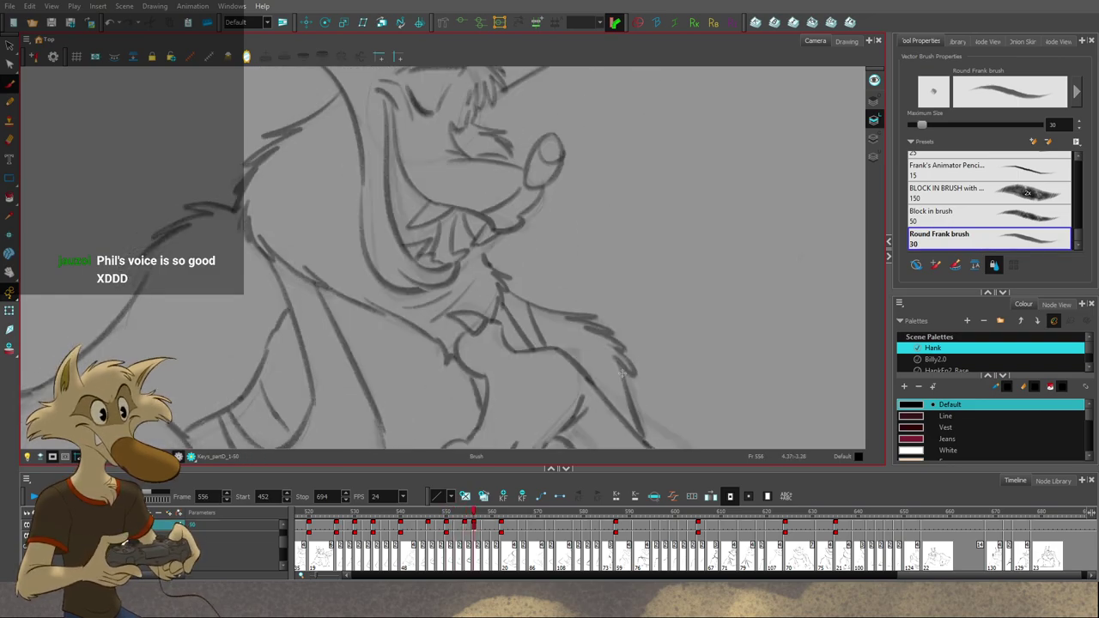
pyautogui.press('f')
# Step: Save the scene
pyautogui.hotkey('ctrl', 's')
pyautogui.hotkey('alt', 'b')
pyautogui.scroll(-5, 580, 326)
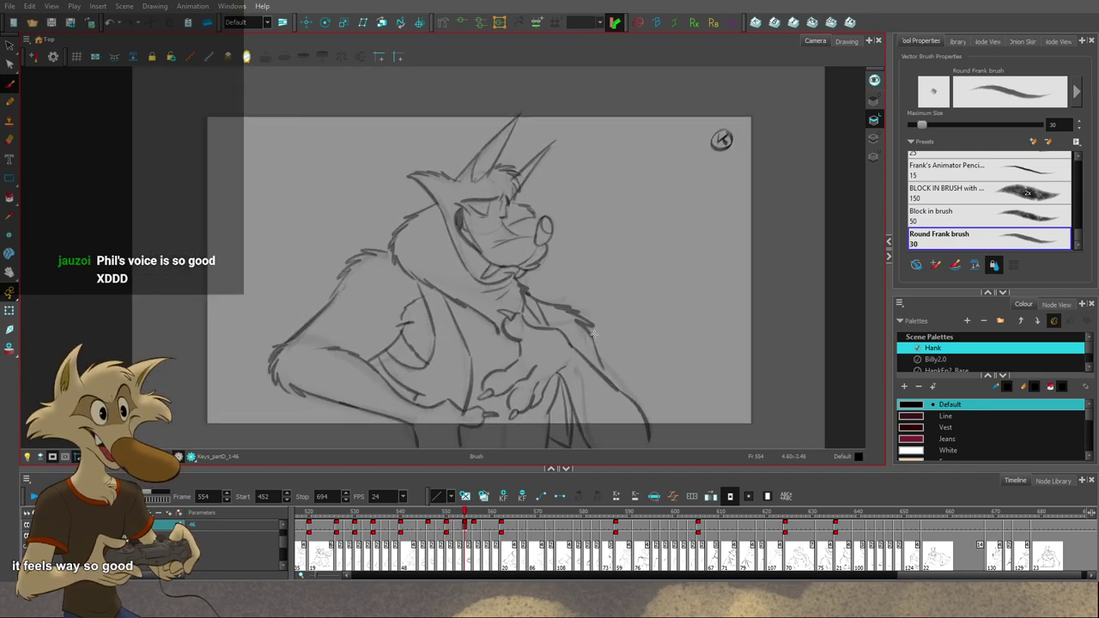
pyautogui.scroll(2, 593, 333)
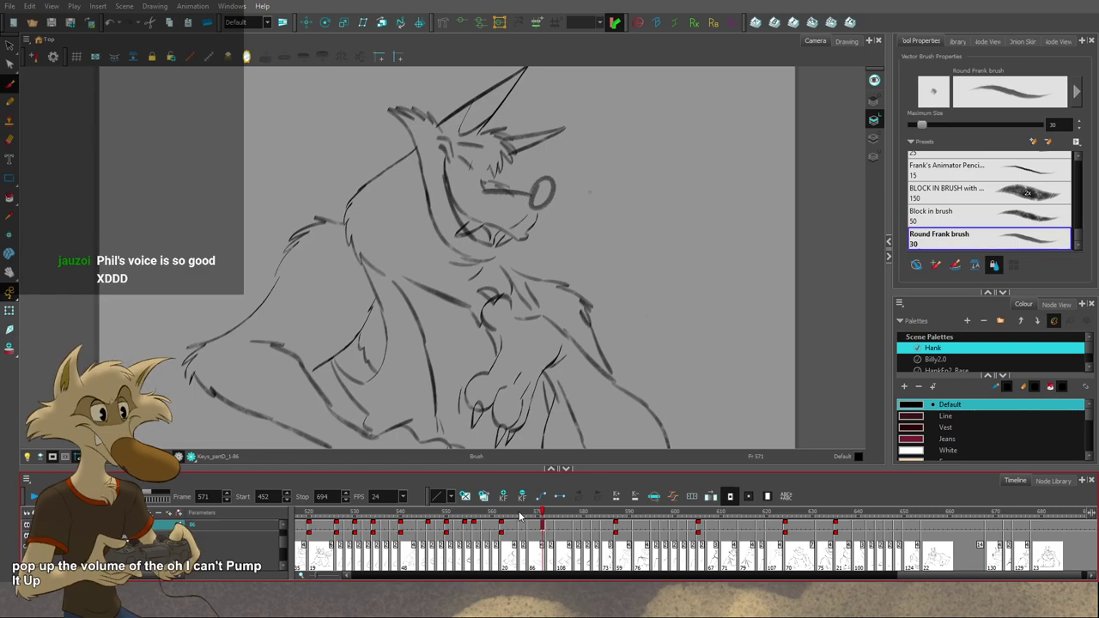
# Step: Play back the animation several times, restarting from frame 532 and again from frame 543
pyautogui.moveTo(491, 517); pyautogui.dragTo(362, 512)
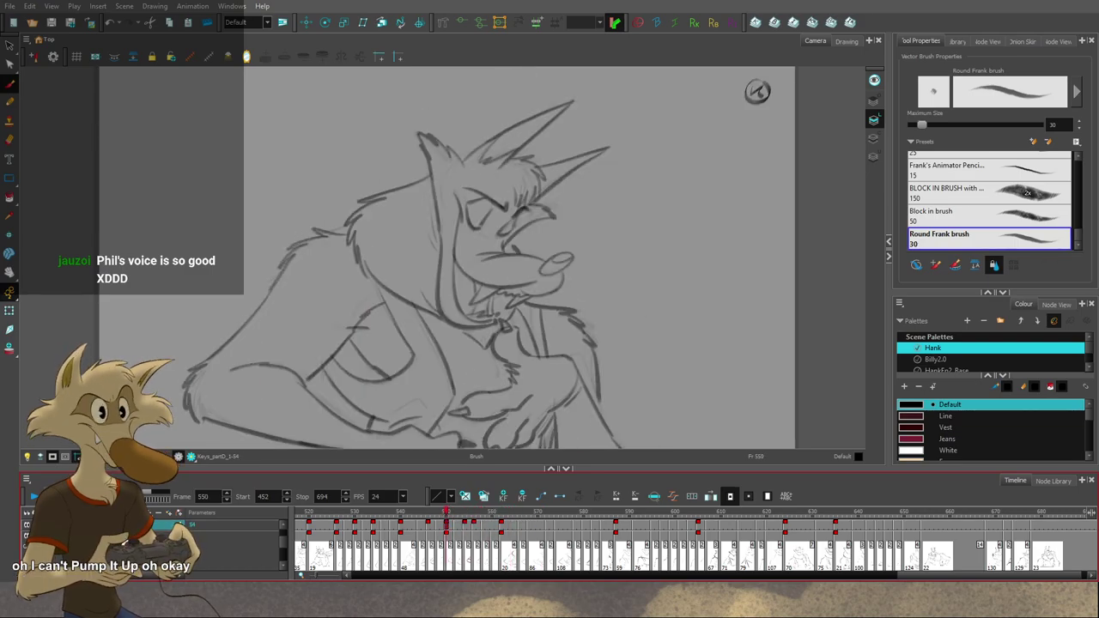
pyautogui.click(33, 496)
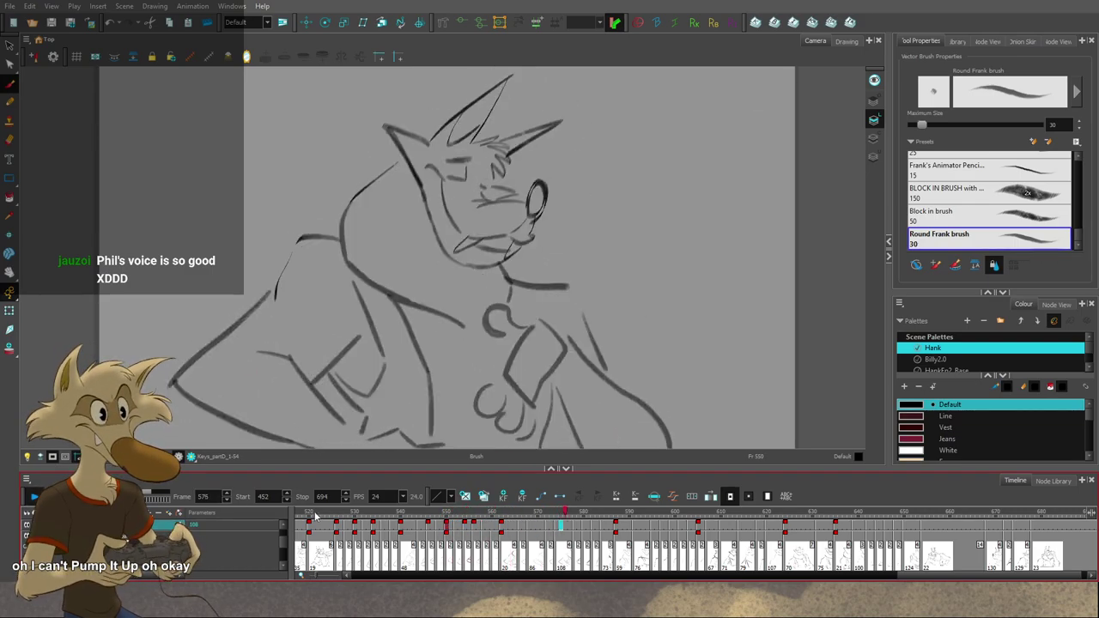
pyautogui.moveTo(357, 513); pyautogui.dragTo(363, 515)
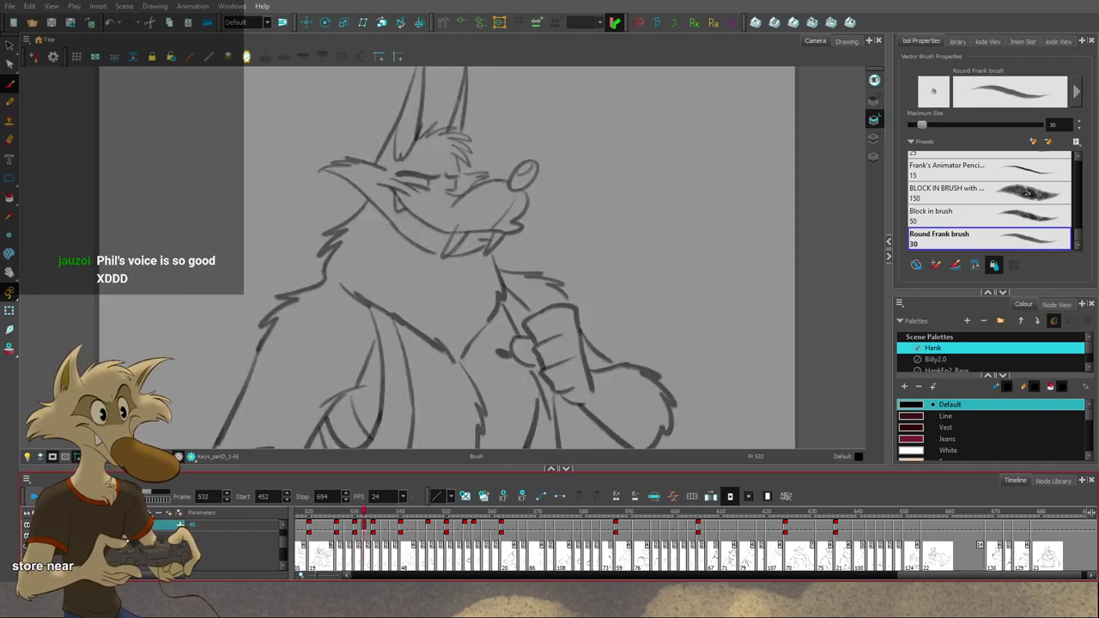
pyautogui.press('Return')
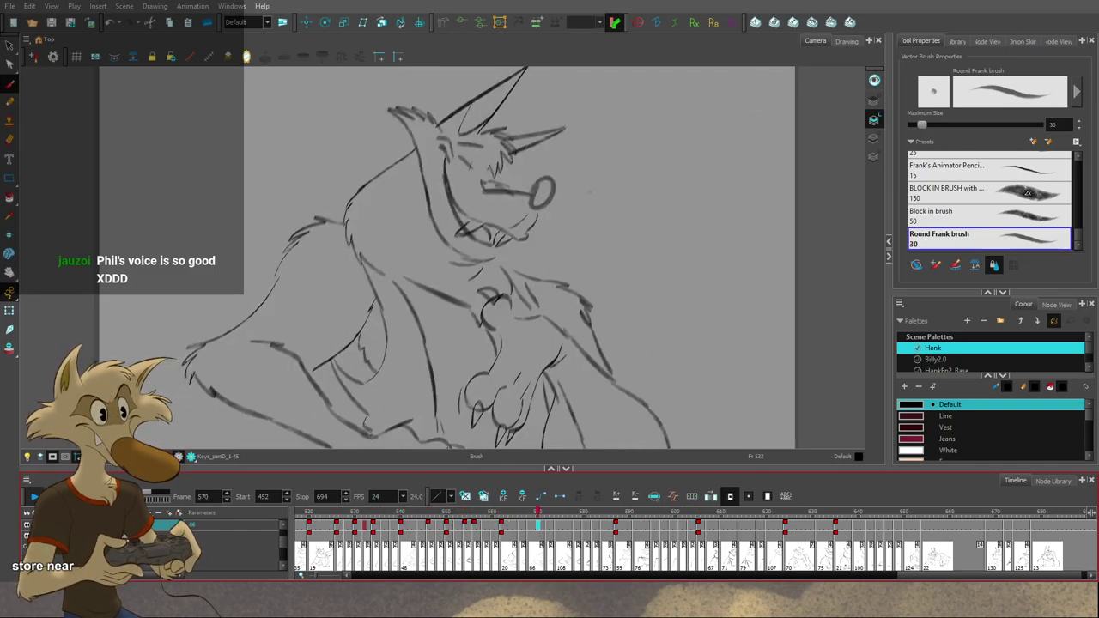
pyautogui.press('Return')
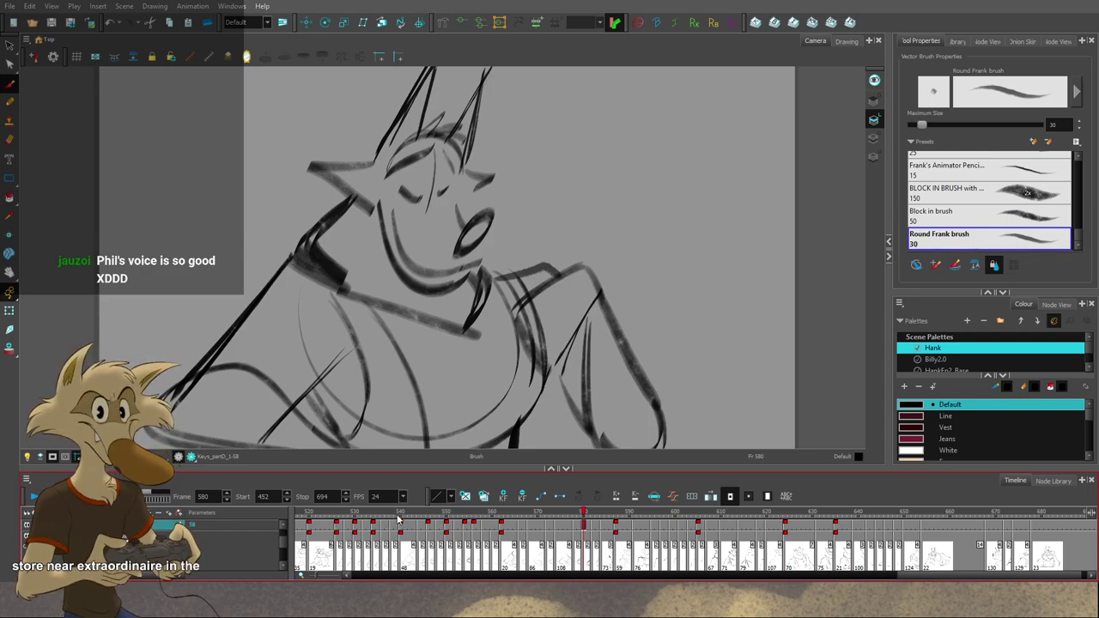
pyautogui.click(446, 514)
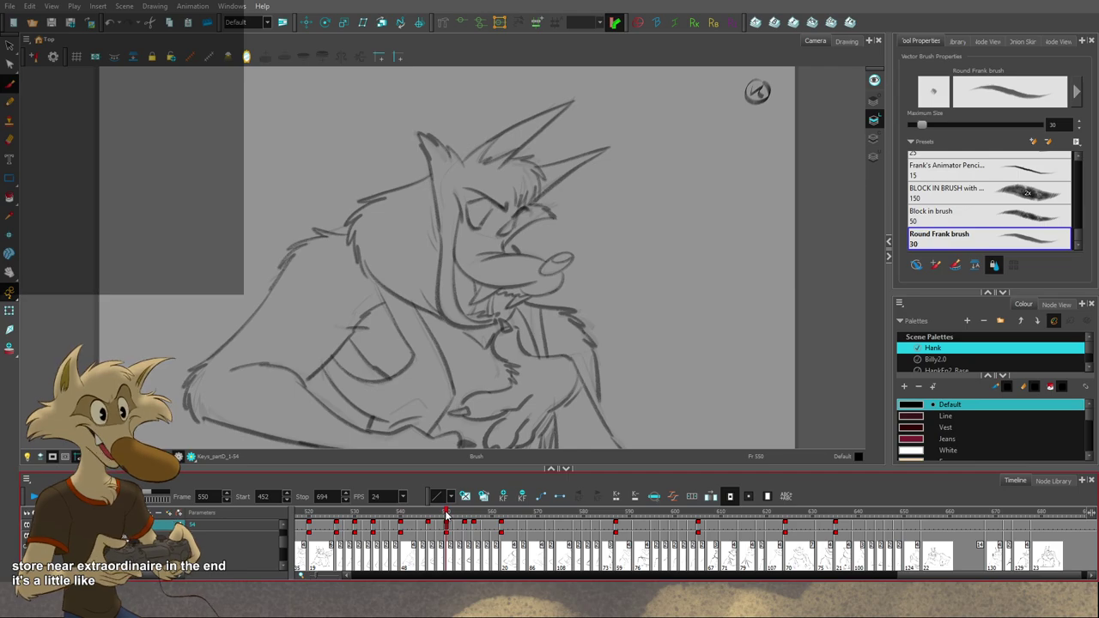
pyautogui.moveTo(446, 514); pyautogui.dragTo(414, 514)
pyautogui.press('Return')
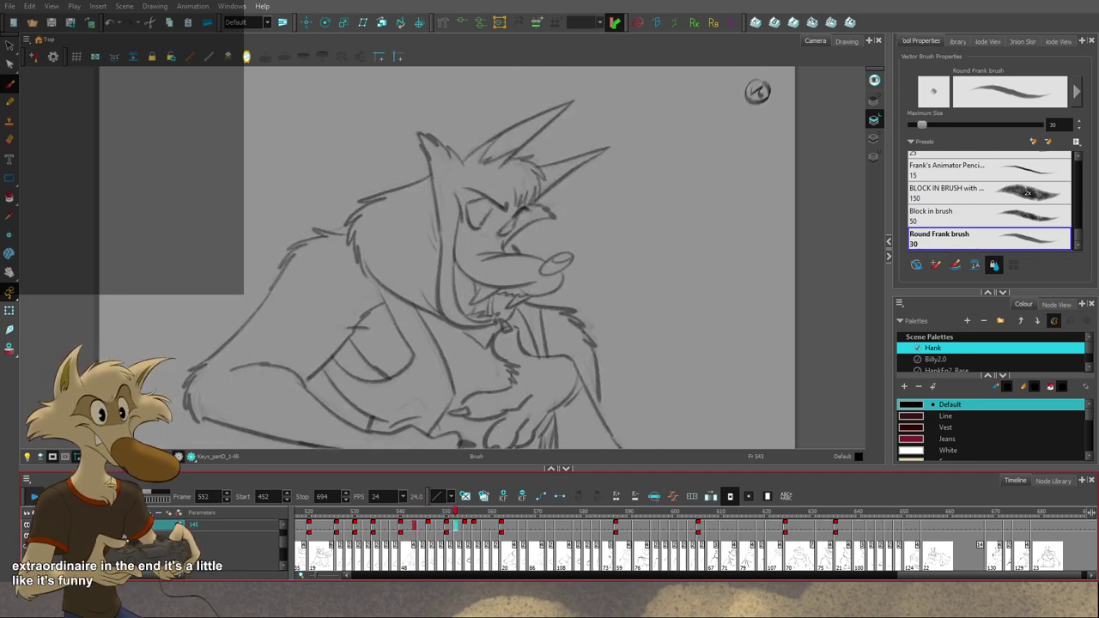
pyautogui.click(526, 538)
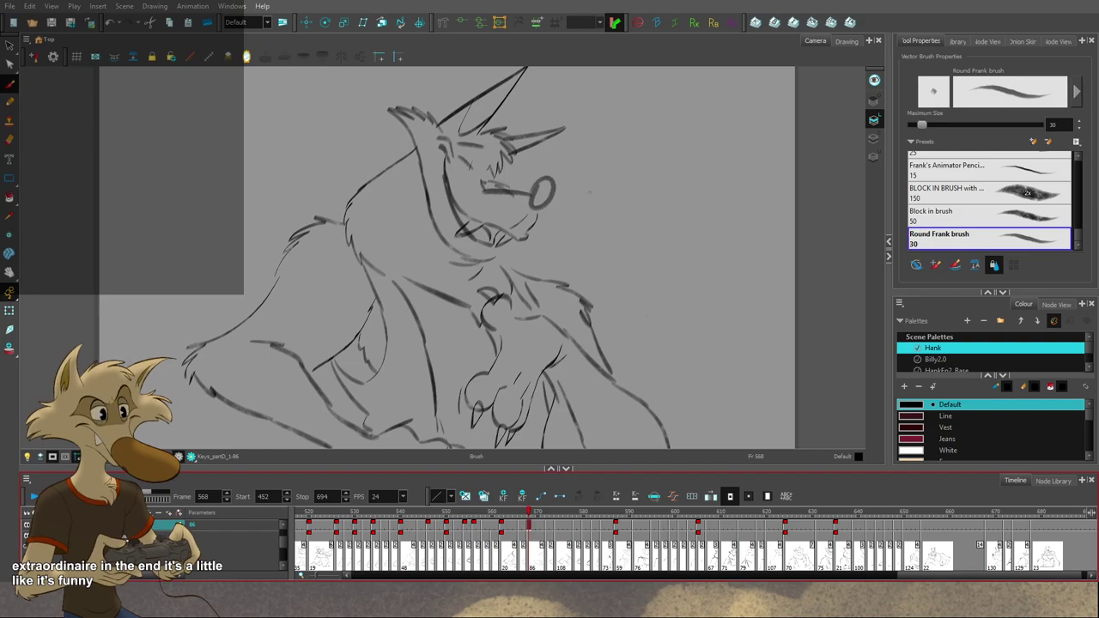
# Step: Step back through the drawings from frame 562 to frame 552 to review the motion
pyautogui.moveTo(498, 515); pyautogui.dragTo(502, 516)
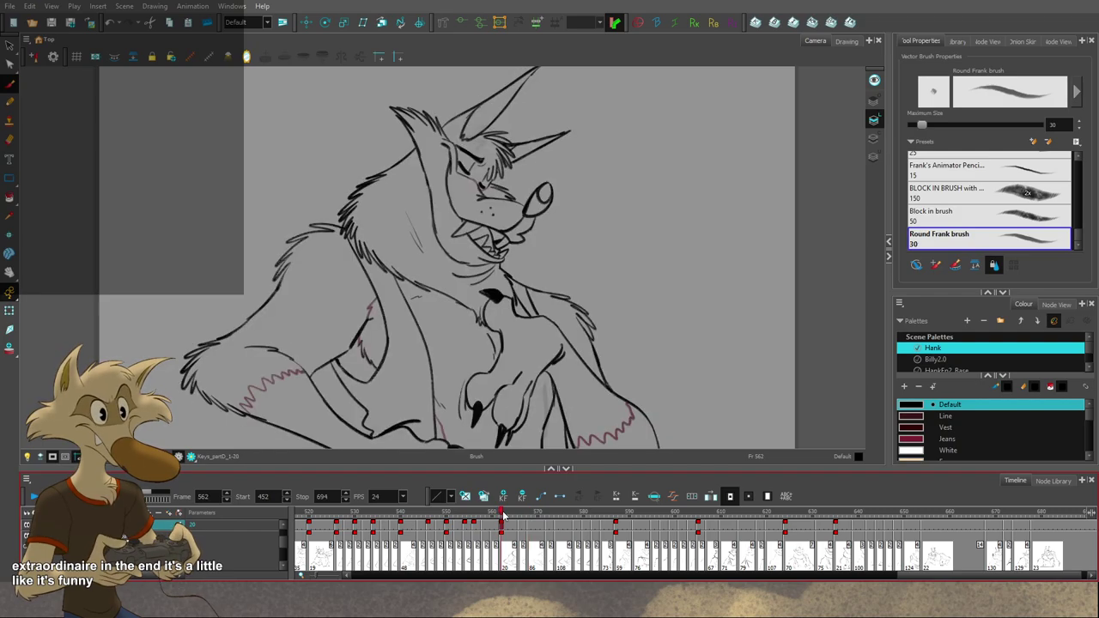
pyautogui.press('f')
pyautogui.press('f')
pyautogui.press('f')
pyautogui.press('f')
pyautogui.press('f')
pyautogui.press('f')
pyautogui.press('f')
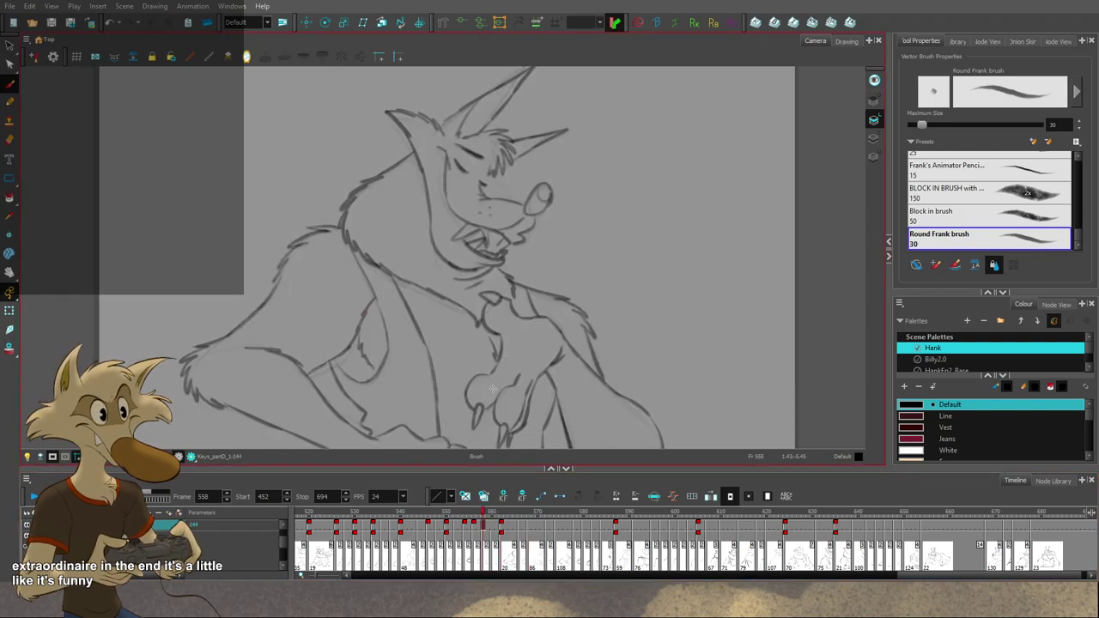
pyautogui.press('g')
pyautogui.press('g')
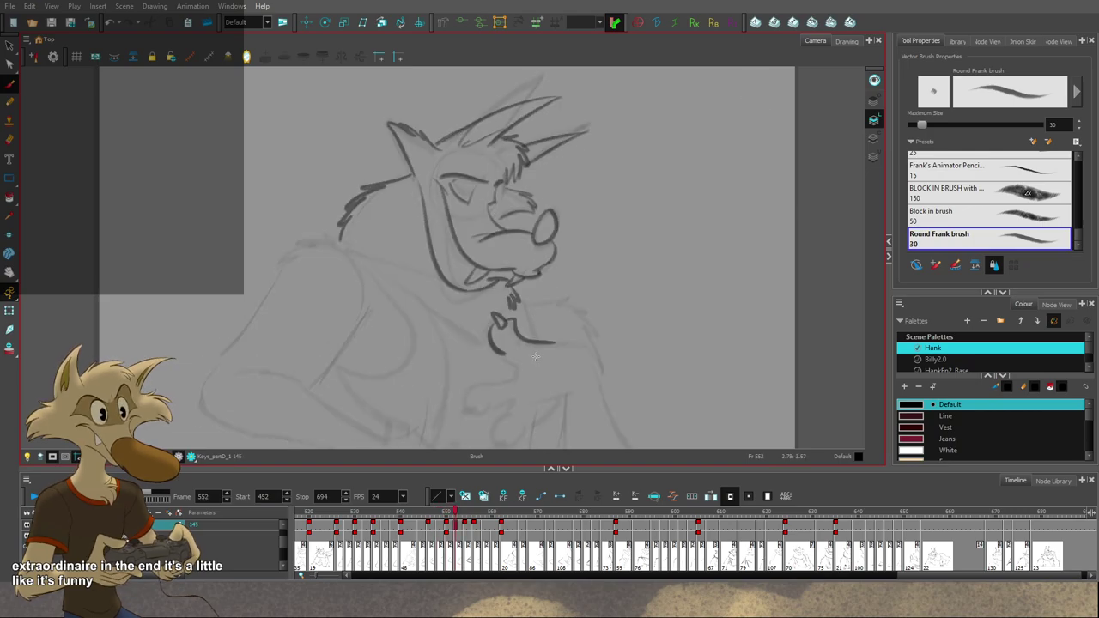
pyautogui.moveTo(451, 517)
pyautogui.mouseDown()
pyautogui.moveTo(425, 518)
pyautogui.moveTo(469, 521)
pyautogui.moveTo(455, 523)
pyautogui.mouseUp()
# Step: Rework the wolf's inner cheek line and lower jaw on frame 552 to open the mouth slightly, comparing with frame 550
pyautogui.press('2')
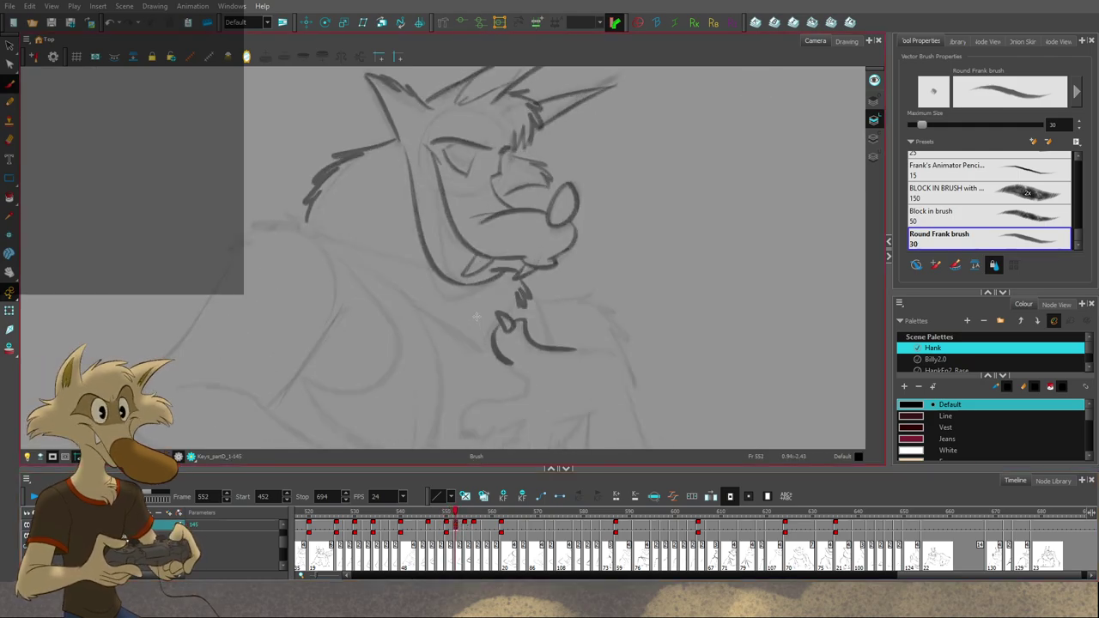
pyautogui.moveTo(456, 228); pyautogui.dragTo(468, 261)
pyautogui.hotkey('ctrl', 'z')
pyautogui.press('f')
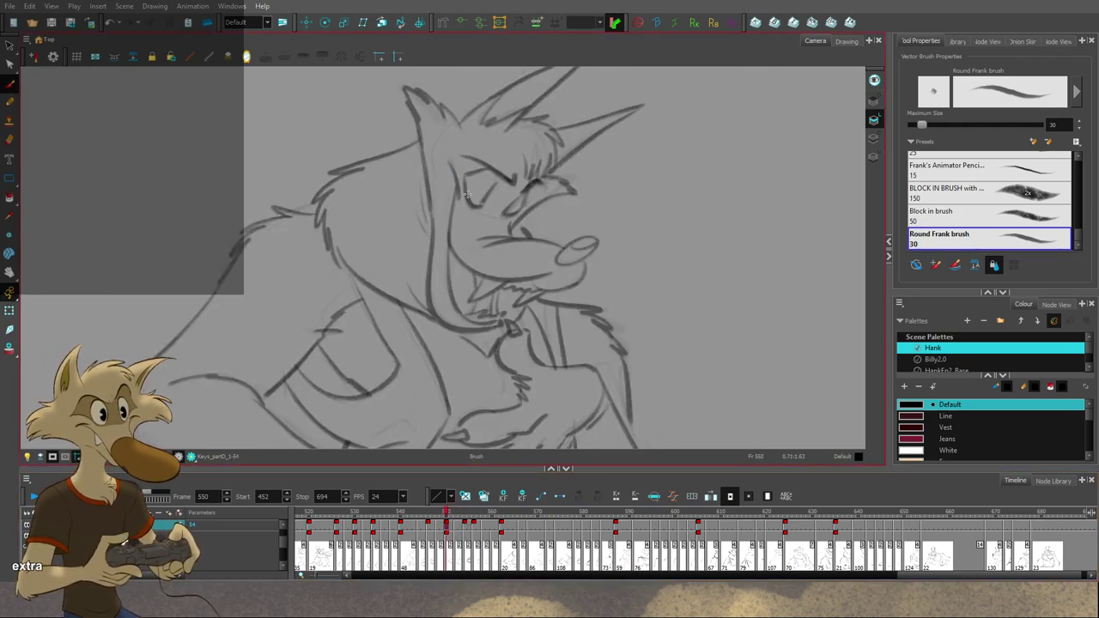
pyautogui.press('g')
pyautogui.press('g')
pyautogui.press('f')
pyautogui.moveTo(423, 144)
pyautogui.mouseDown()
pyautogui.moveTo(494, 259)
pyautogui.moveTo(516, 261)
pyautogui.moveTo(507, 281)
pyautogui.mouseUp()
pyautogui.hotkey('ctrl', 'z')
pyautogui.hotkey('ctrl', 'shift', 'z')
pyautogui.hotkey('ctrl', 'z')
pyautogui.hotkey('ctrl', 'z')
pyautogui.press('f')
pyautogui.press('g')
pyautogui.hotkey('ctrl', 'z')
pyautogui.hotkey('ctrl', 'z')
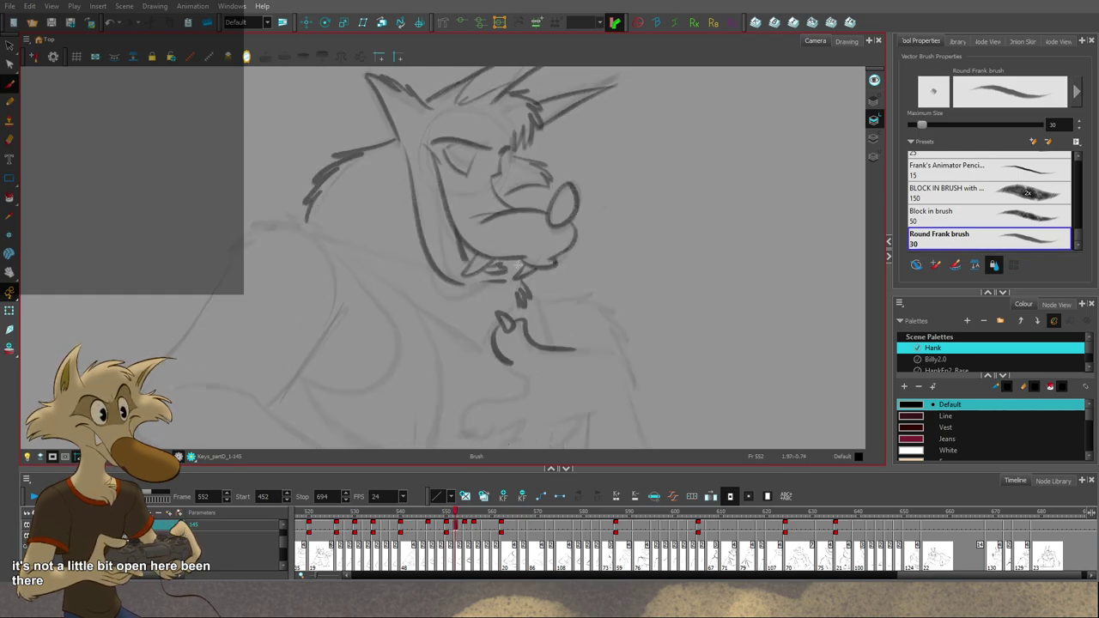
# Step: Draw the lower teeth inside the mouth and complete the jaw line beneath them, flipping to neighbouring drawings to compare
pyautogui.moveTo(484, 267); pyautogui.dragTo(520, 259)
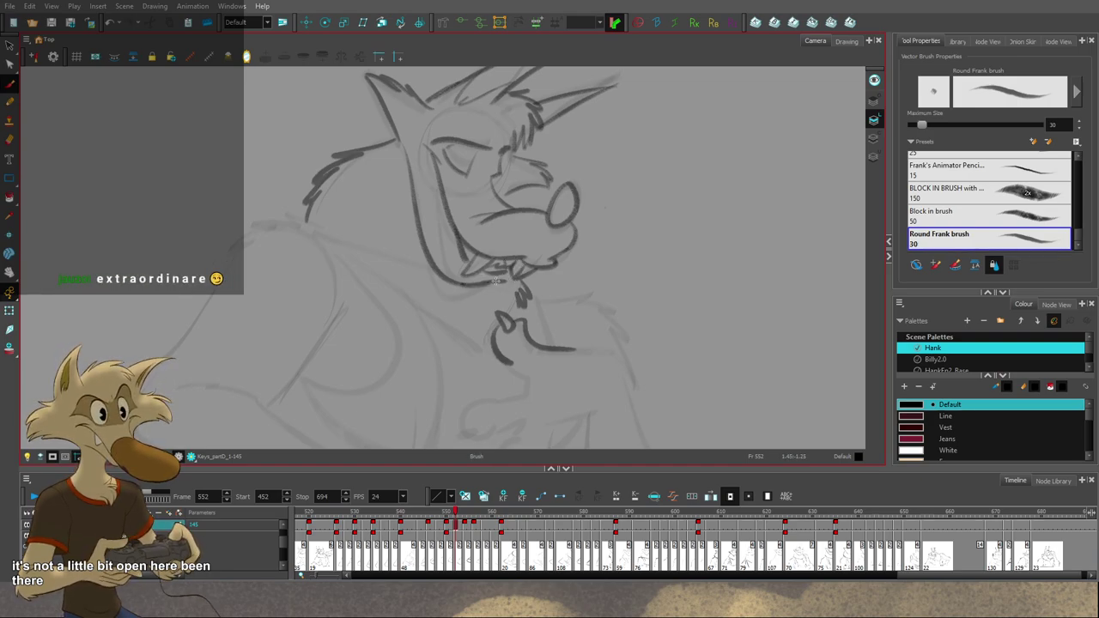
pyautogui.hotkey('alt', 's')
pyautogui.press('f')
pyautogui.press('g')
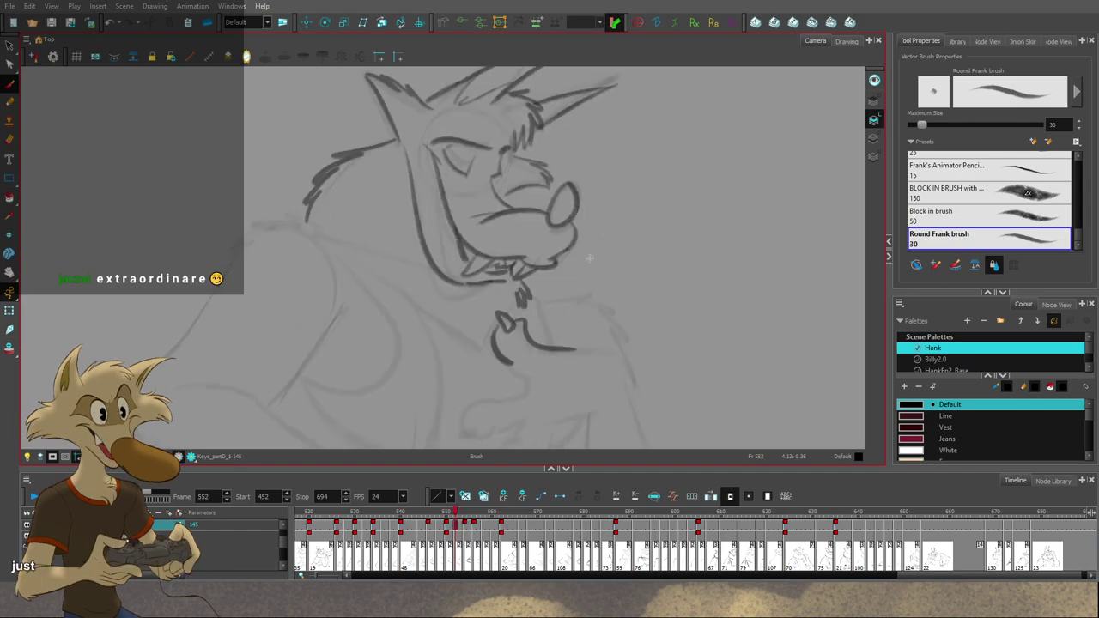
pyautogui.press('g')
pyautogui.press('f')
pyautogui.press('f')
pyautogui.press('g')
pyautogui.press('g')
pyautogui.press('f')
pyautogui.press('f')
# Step: Draw the lower neck fur line from the back of the neck down to the thumb, using frames 550 and 554 as reference
pyautogui.press('.')
pyautogui.press('.')
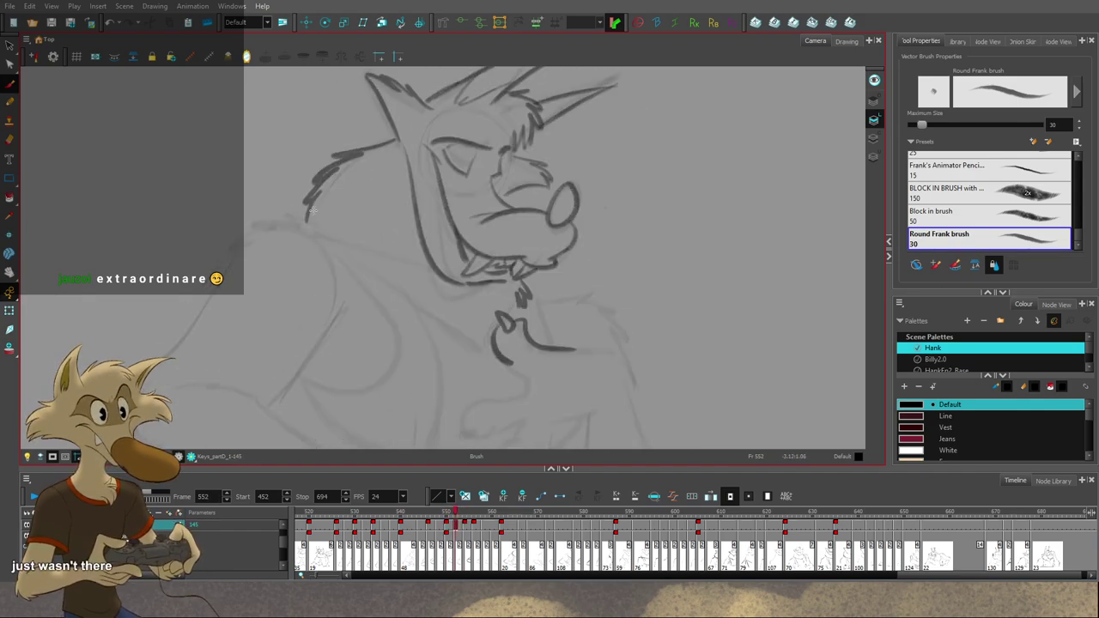
pyautogui.press(',')
pyautogui.press(',')
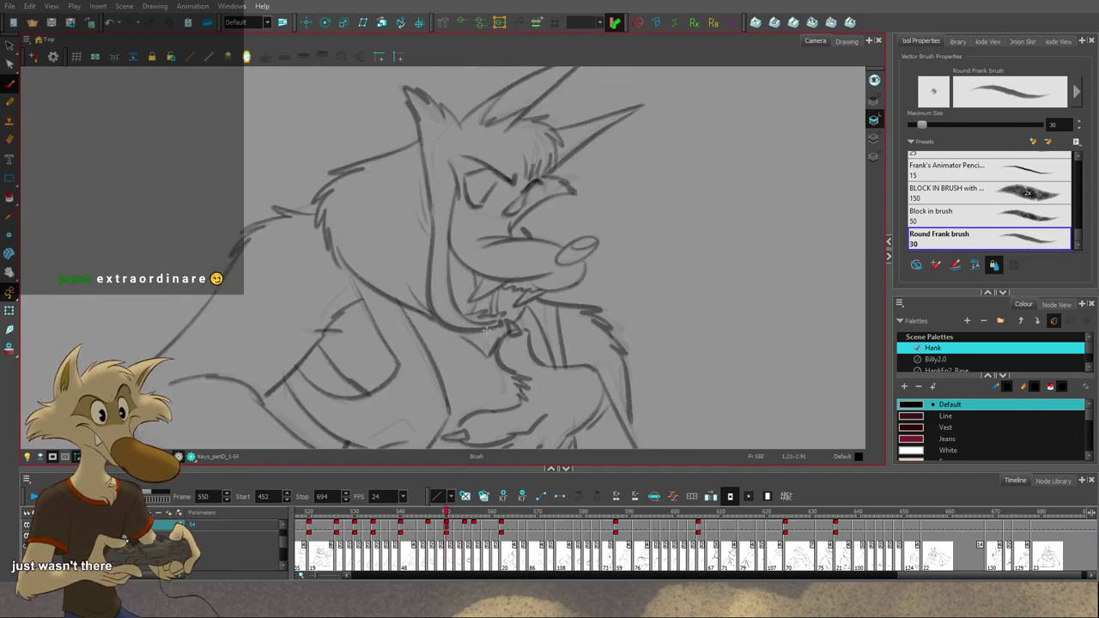
pyautogui.press('.')
pyautogui.press('.')
pyautogui.press(',')
pyautogui.press(',')
pyautogui.press('g')
pyautogui.press('g')
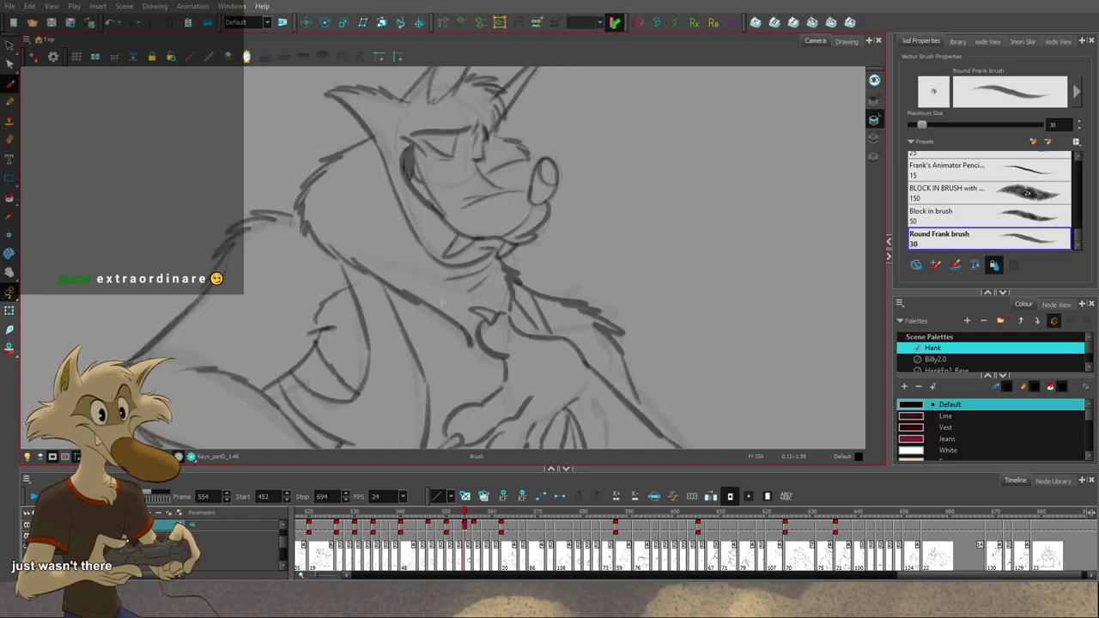
pyautogui.press('f')
pyautogui.keyDown('ctrl'); pyautogui.click(411, 298); pyautogui.keyUp('ctrl')
pyautogui.press('g')
pyautogui.press('f')
pyautogui.moveTo(410, 298); pyautogui.dragTo(488, 354)
pyautogui.press('g')
pyautogui.press('f')
pyautogui.press('g')
pyautogui.press('f')
# Step: Draw the tufted shoulder fur line outward from the base of the neck, following the rough
pyautogui.press('f')
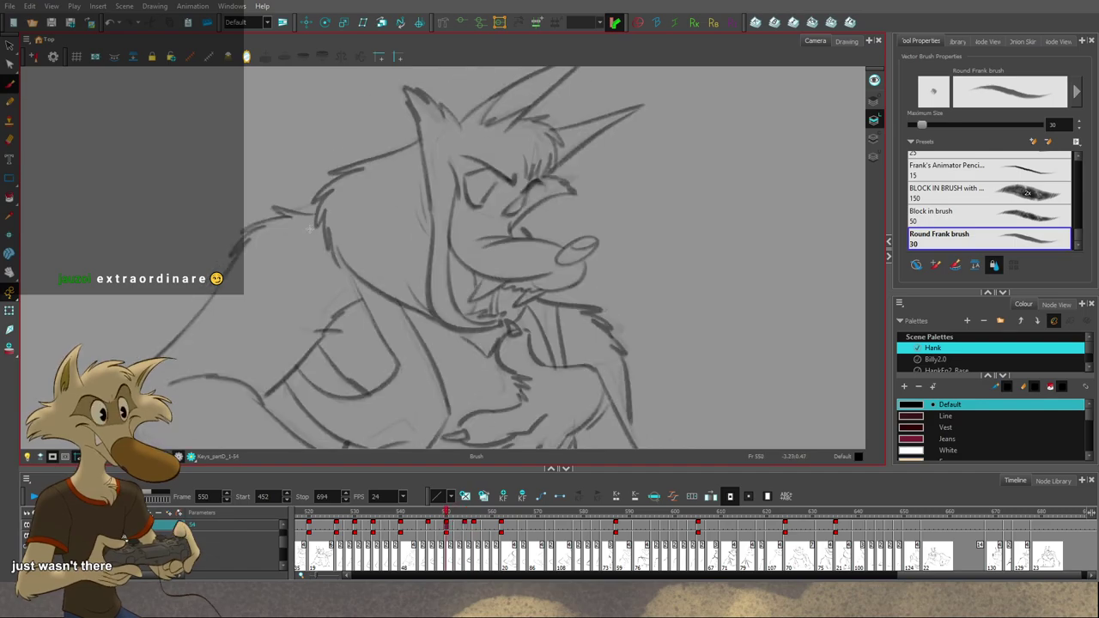
pyautogui.press('g')
pyautogui.press('g')
pyautogui.press('f')
pyautogui.moveTo(307, 217); pyautogui.dragTo(267, 211)
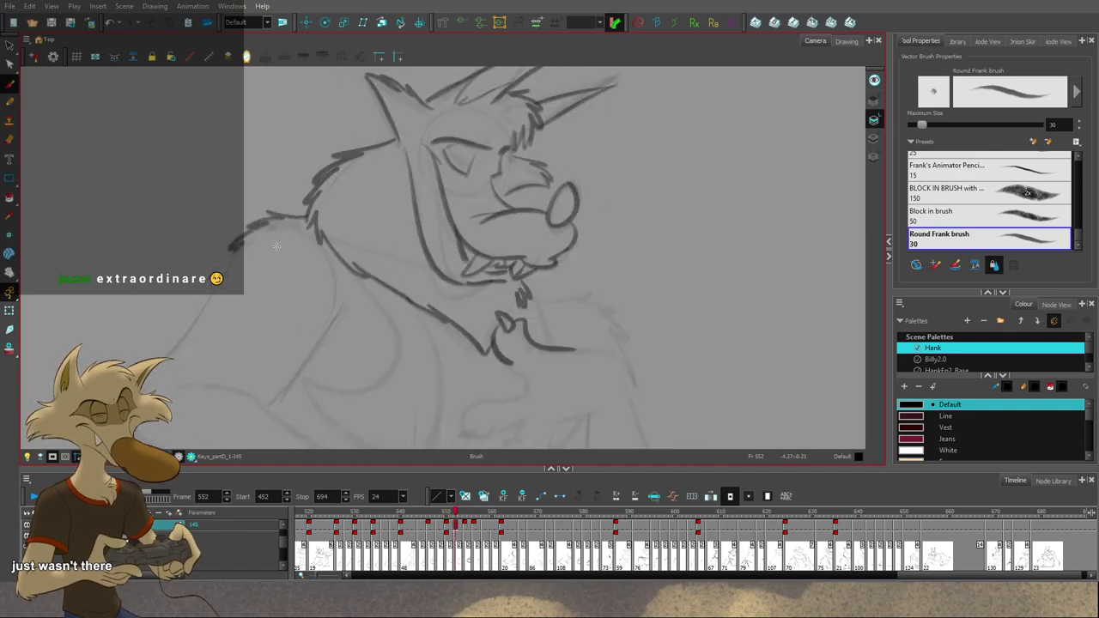
# Step: Flip through the drawings between frames 544 and 552 to compare the neck and shoulder lines, ending on frame 552
pyautogui.press(',')
pyautogui.press(',')
pyautogui.scroll(-3, 352, 251)
pyautogui.press('.')
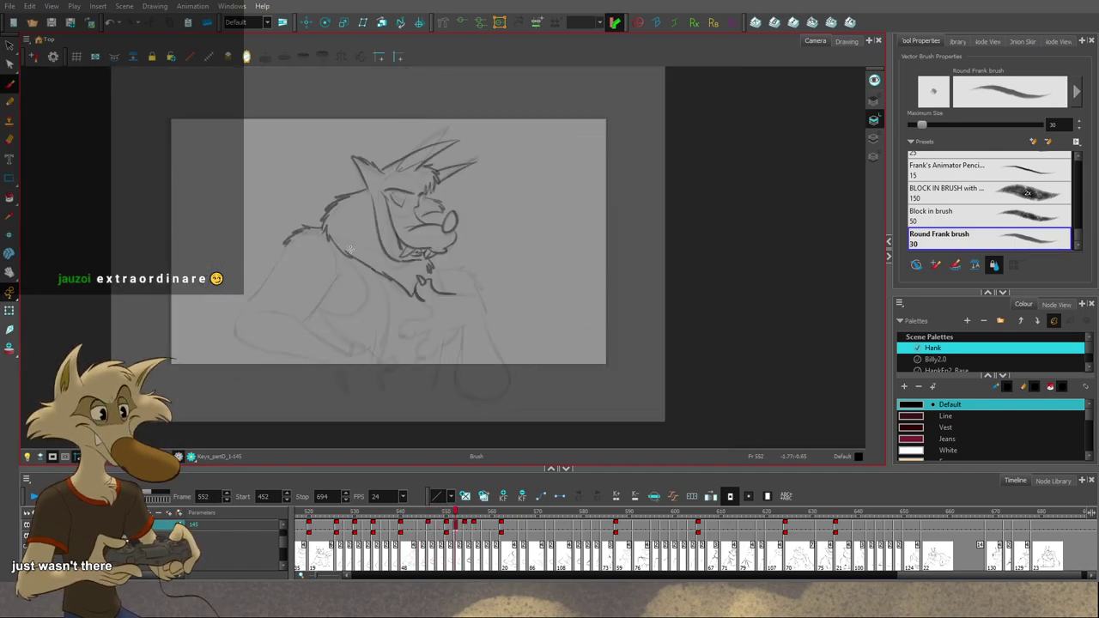
pyautogui.press(',')
pyautogui.scroll(5, 352, 250)
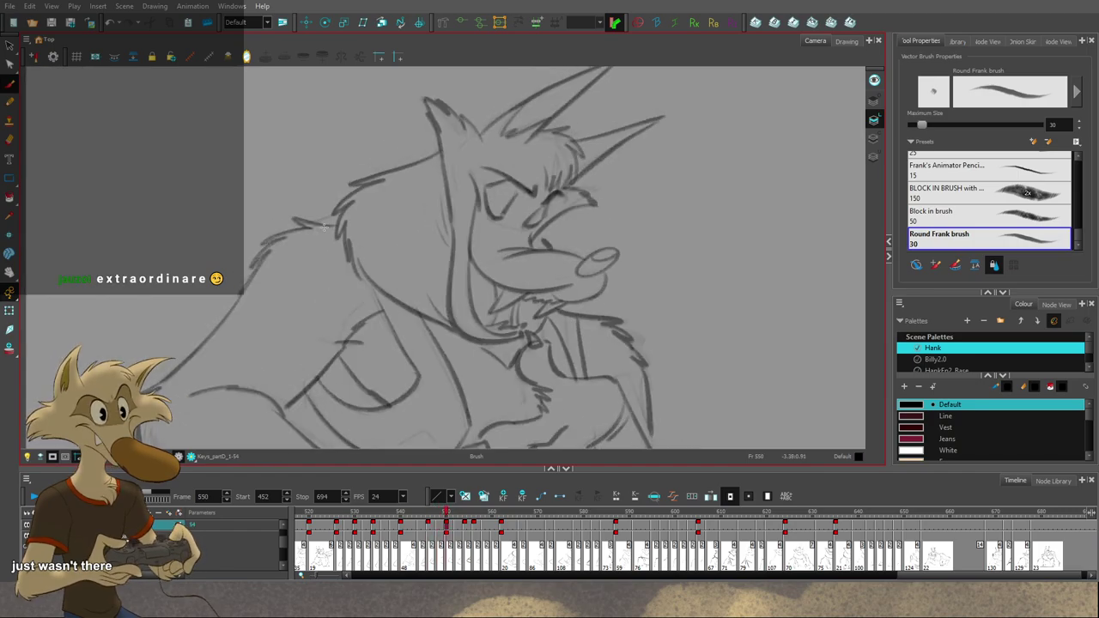
pyautogui.press(',')
pyautogui.press(',')
pyautogui.press(',')
pyautogui.press(',')
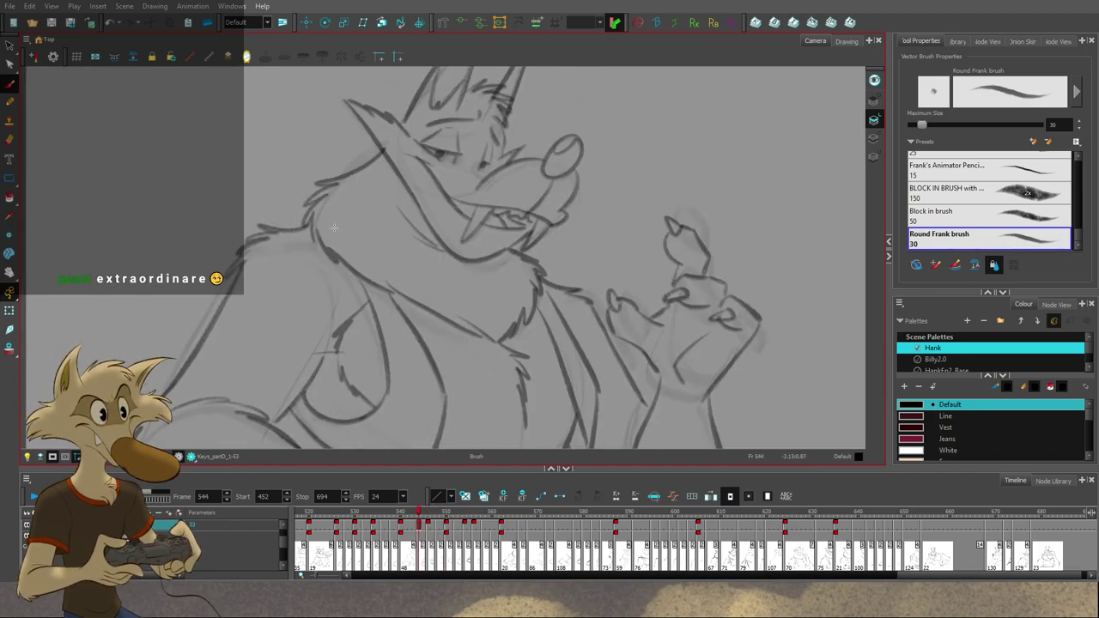
pyautogui.press('.')
pyautogui.press('.')
pyautogui.press(',')
pyautogui.press('.')
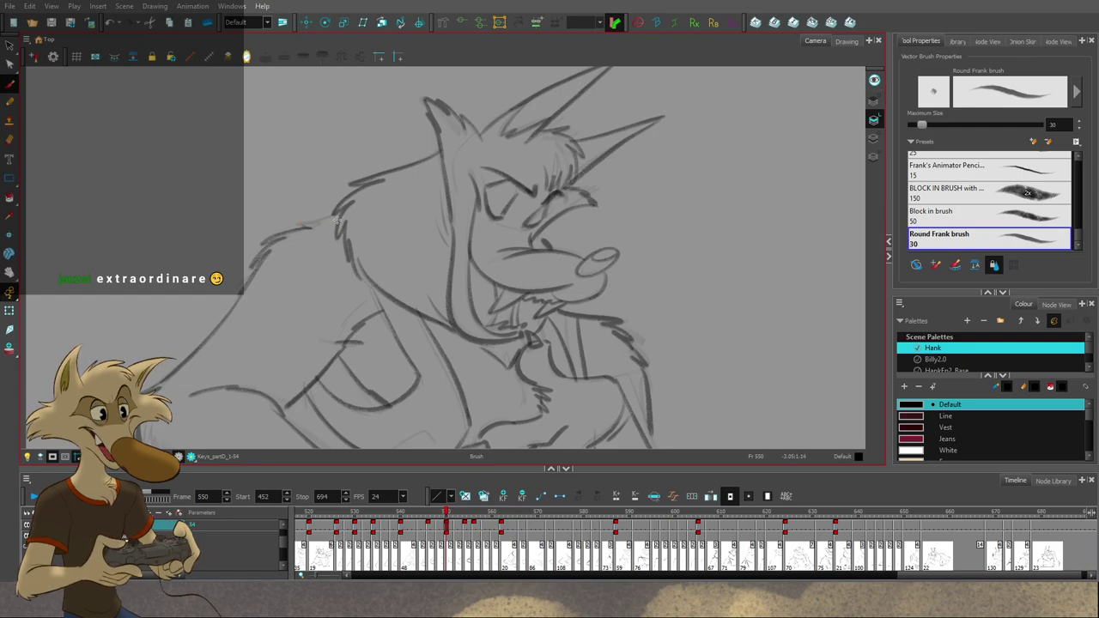
pyautogui.press('.')
pyautogui.press('.')
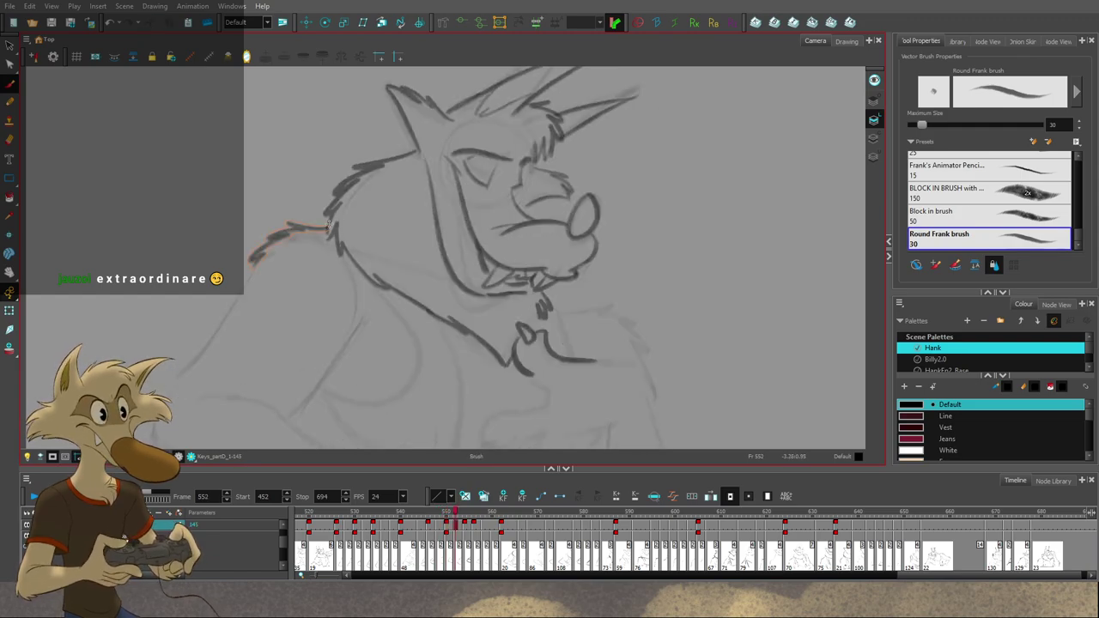
# Step: Replace the tufted shoulder fur line at the base of the neck on frame 552, comparing it with the drawing on frame 550
pyautogui.press('Delete')
pyautogui.press(',')
pyautogui.press('.')
pyautogui.moveTo(327, 220)
pyautogui.mouseDown()
pyautogui.moveTo(285, 225)
pyautogui.moveTo(240, 267)
pyautogui.mouseUp()
pyautogui.press('f')
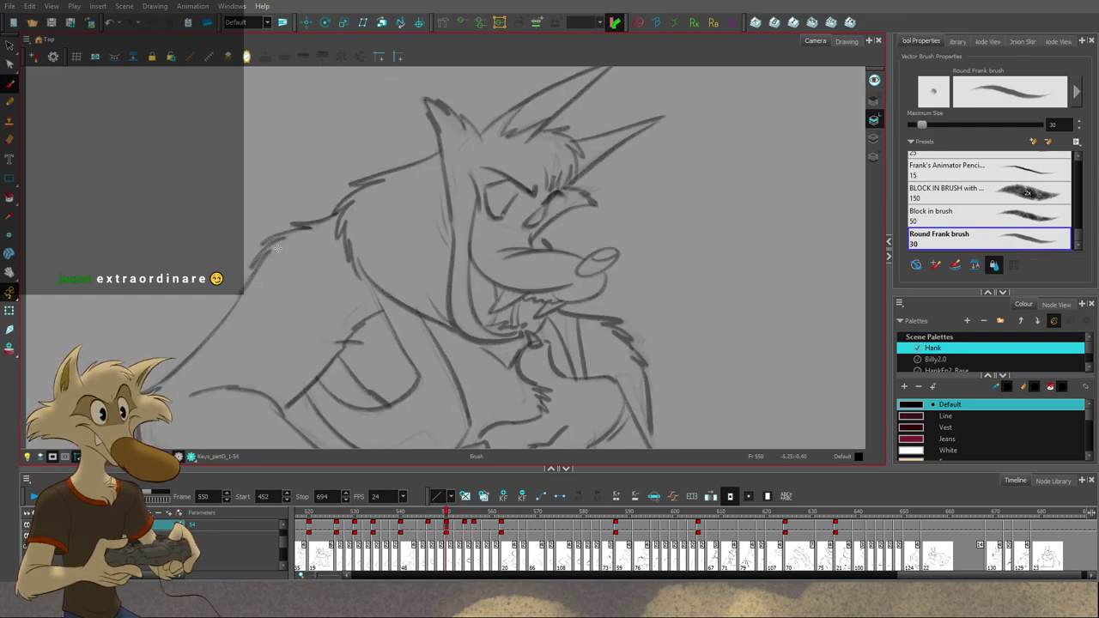
pyautogui.press('g')
pyautogui.press('g')
pyautogui.press('f')
pyautogui.press('f')
pyautogui.press('g')
pyautogui.press('g')
pyautogui.press('f')
# Step: Flip through the drawings from frame 550 back to frame 538 with the whole figure in view, examining the shoulder and head movement
pyautogui.scroll(-2, 294, 261)
pyautogui.press(',')
pyautogui.press(',')
pyautogui.press(',')
pyautogui.press(',')
pyautogui.press(',')
pyautogui.press(',')
pyautogui.scroll(-1, 307, 290)
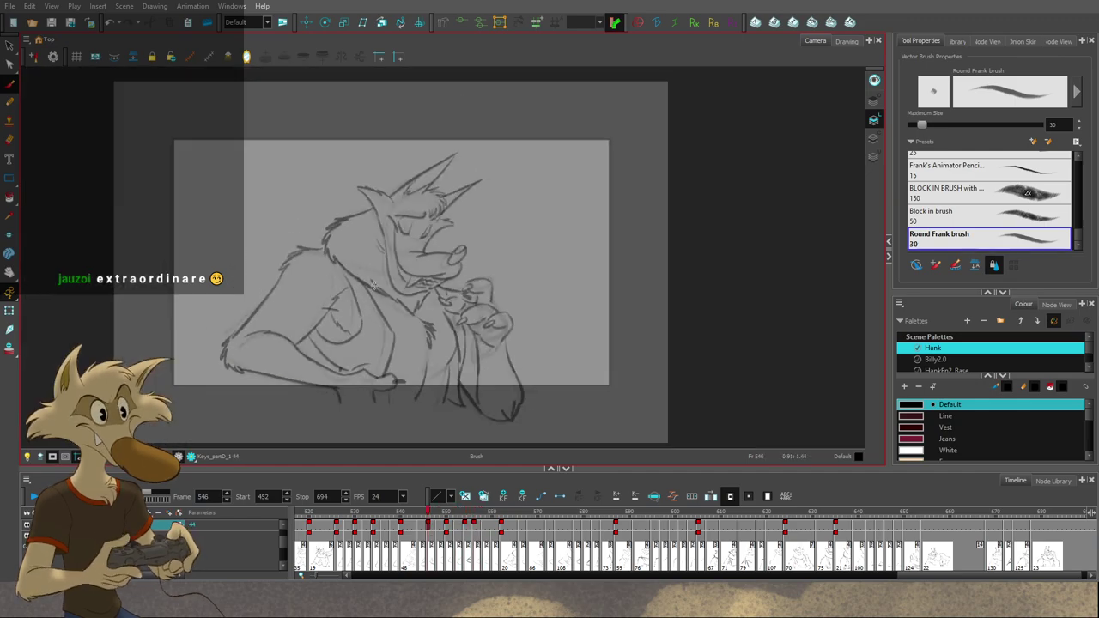
pyautogui.press('f')
pyautogui.press('f')
pyautogui.press('f')
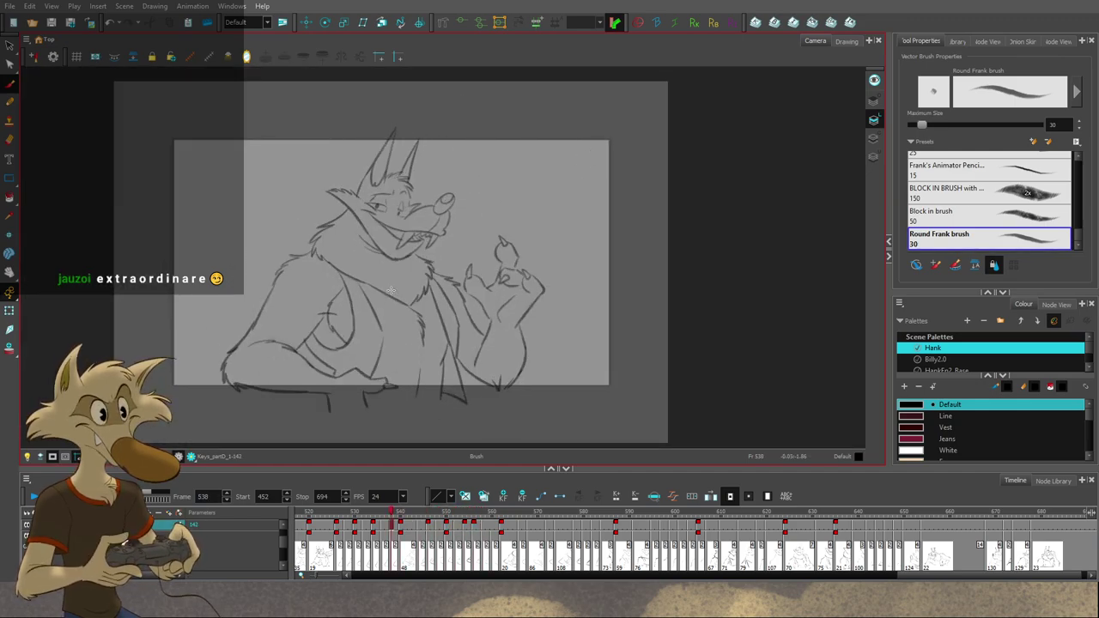
pyautogui.press('g')
pyautogui.press('g')
pyautogui.press('g')
pyautogui.press('g')
pyautogui.press('f')
# Step: Compare the shoulder fur on frames 548 and 550 up close, then select the matching shoulder stroke on frame 552
pyautogui.scroll(3, 314, 244)
pyautogui.press('.')
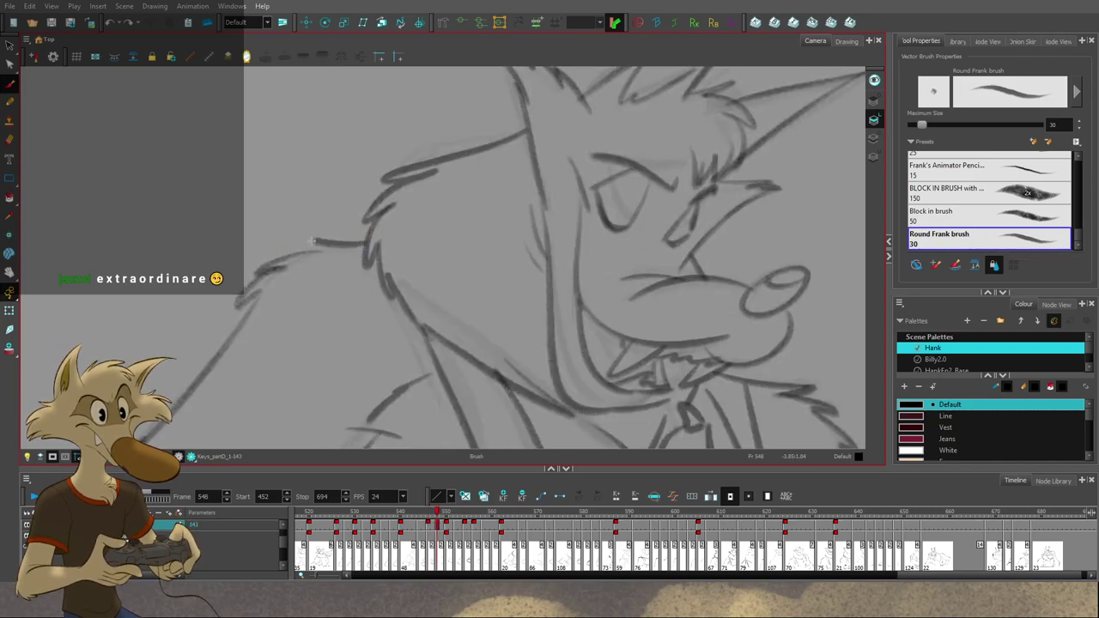
pyautogui.press('.')
pyautogui.press('.')
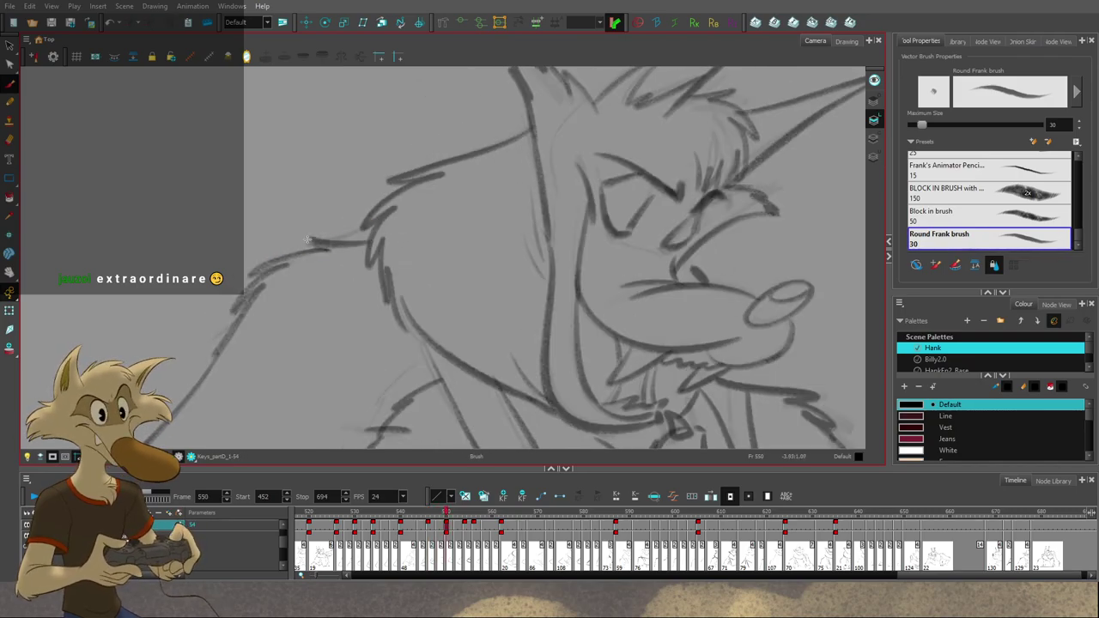
pyautogui.press('.')
pyautogui.press('.')
pyautogui.hotkey('alt', 'b')
pyautogui.keyDown('ctrl'); pyautogui.click(357, 236); pyautogui.keyUp('ctrl')
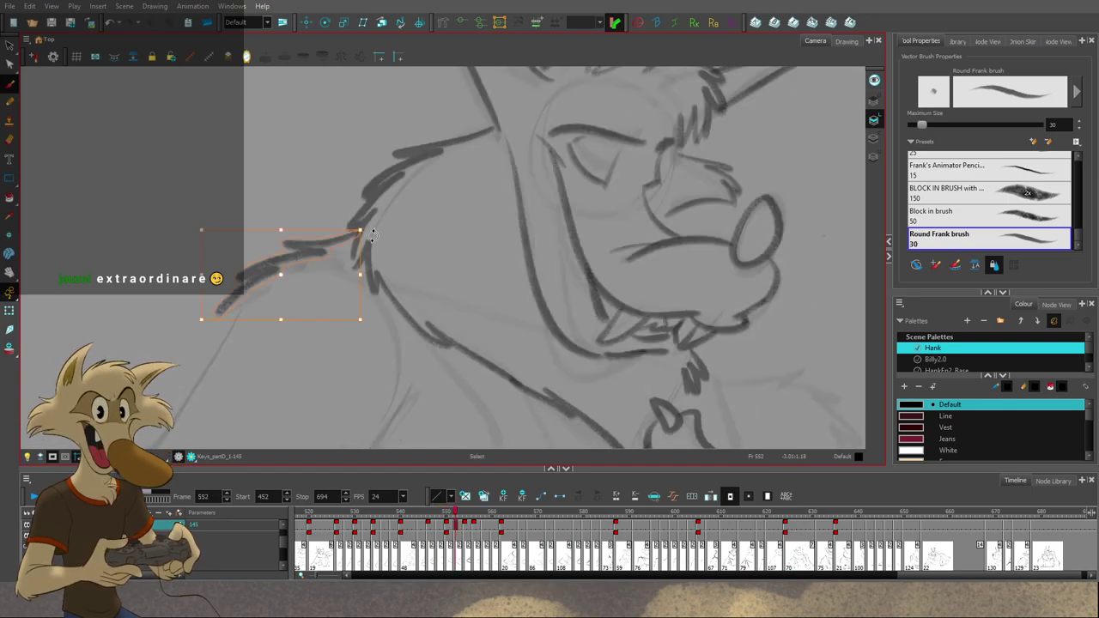
# Step: Undo the last shoulder fur stroke on frame 552 and redraw it as a shorter tufted line outward from the neck
pyautogui.press('f')
pyautogui.press('g')
pyautogui.press('f')
pyautogui.press('f')
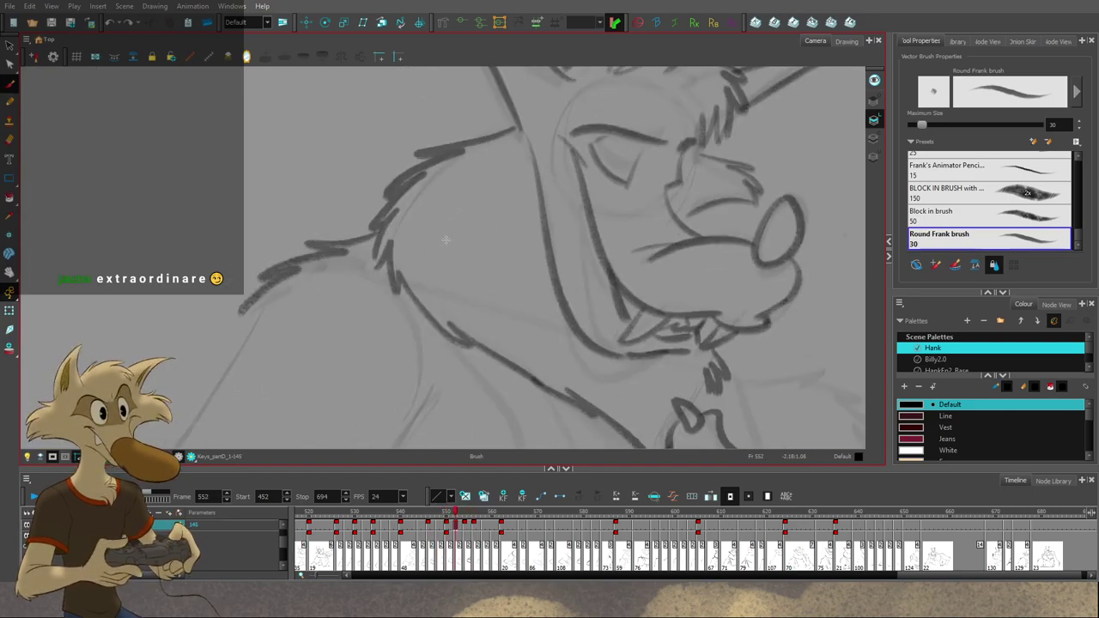
pyautogui.press('g')
pyautogui.press('f')
pyautogui.hotkey('ctrl', 'z')
pyautogui.moveTo(339, 253); pyautogui.dragTo(280, 267)
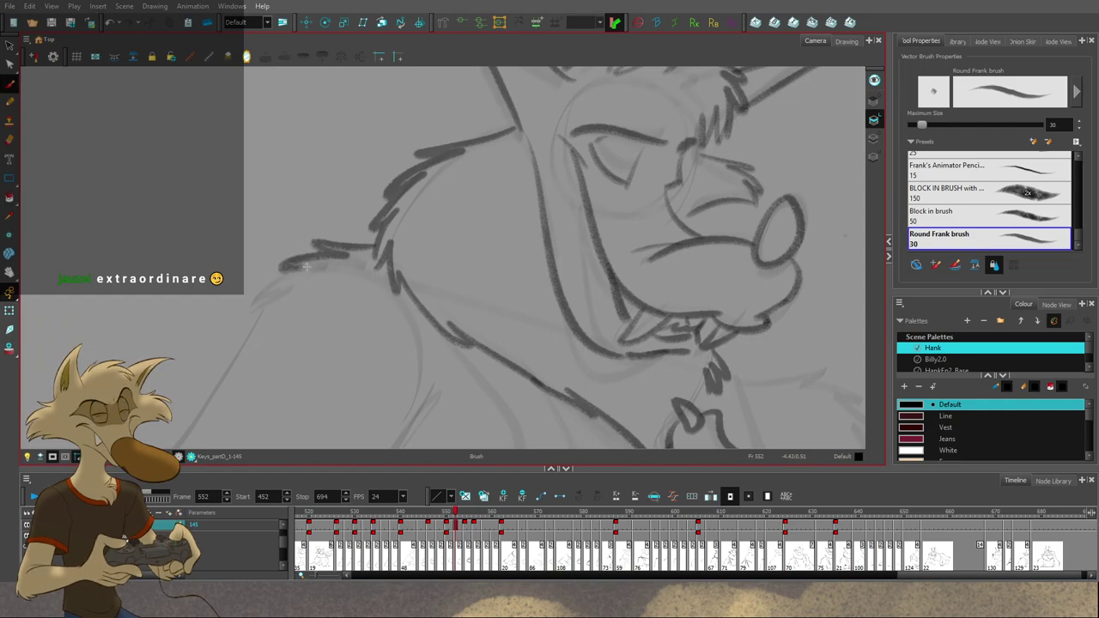
# Step: Flip back and forth through the drawings around frames 552 to 556 with the whole pose in view, examining the motion
pyautogui.press(',')
pyautogui.press(',')
pyautogui.press(',')
pyautogui.press(',')
pyautogui.press(',')
pyautogui.press(',')
pyautogui.scroll(-4, 409, 279)
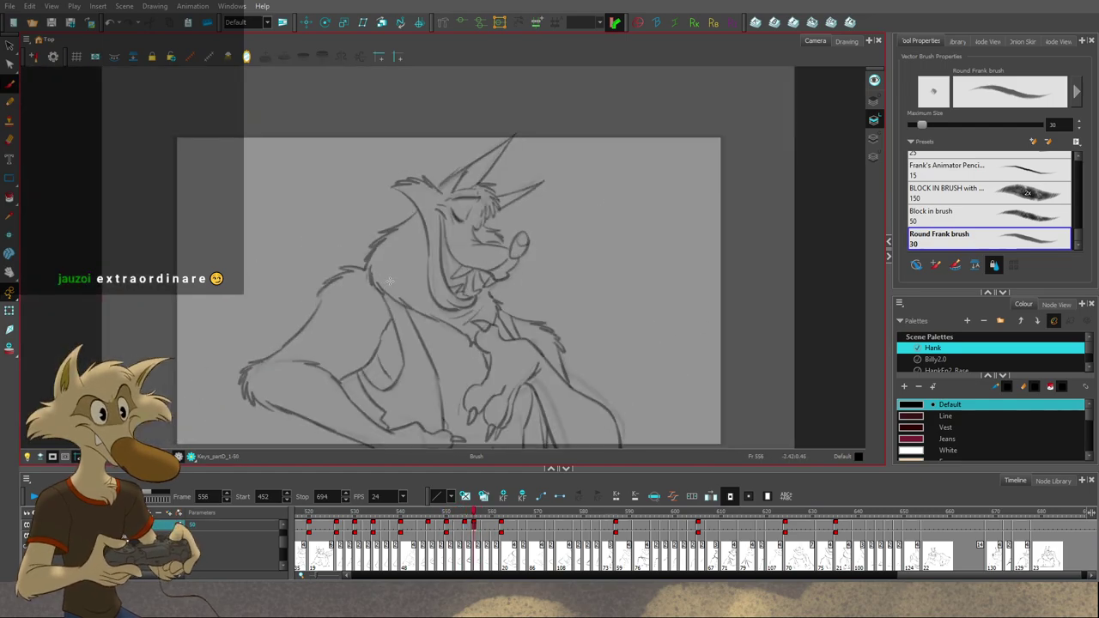
pyautogui.scroll(-1, 409, 279)
pyautogui.press('g')
pyautogui.press('g')
pyautogui.press('g')
pyautogui.press('g')
pyautogui.press('g')
pyautogui.press('g')
pyautogui.press('g')
pyautogui.press('f')
pyautogui.press('f')
pyautogui.press('f')
pyautogui.press('f')
pyautogui.press('f')
pyautogui.press('f')
pyautogui.press('f')
pyautogui.press('f')
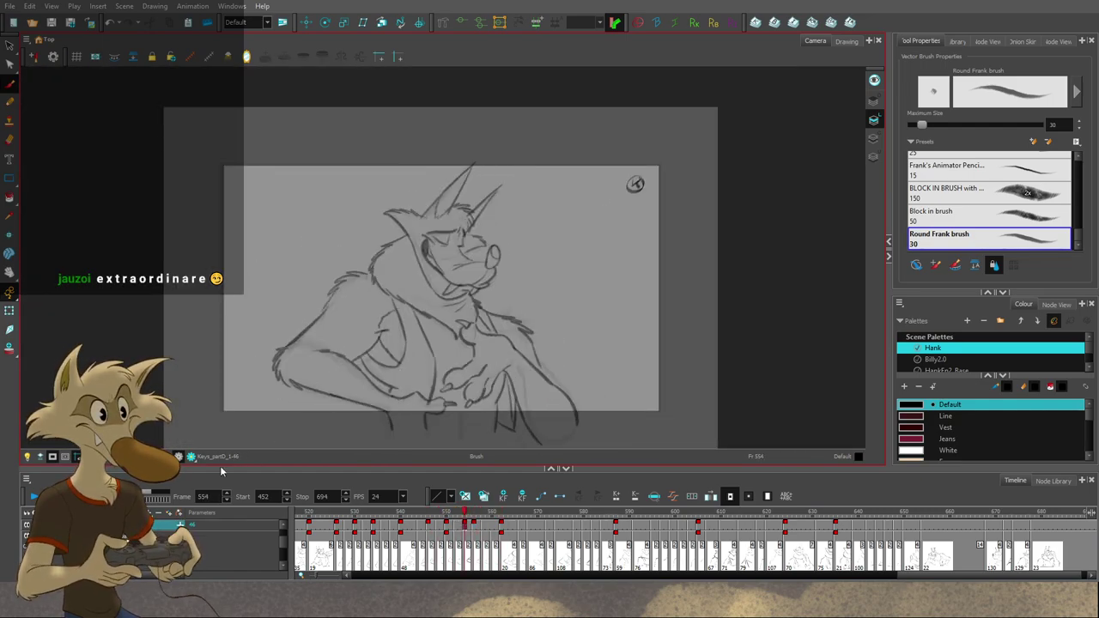
# Step: Play the animation from frame 538, scrub between frames 548 and 556, and replay from frame 536 to check the head movement
pyautogui.press('Return')
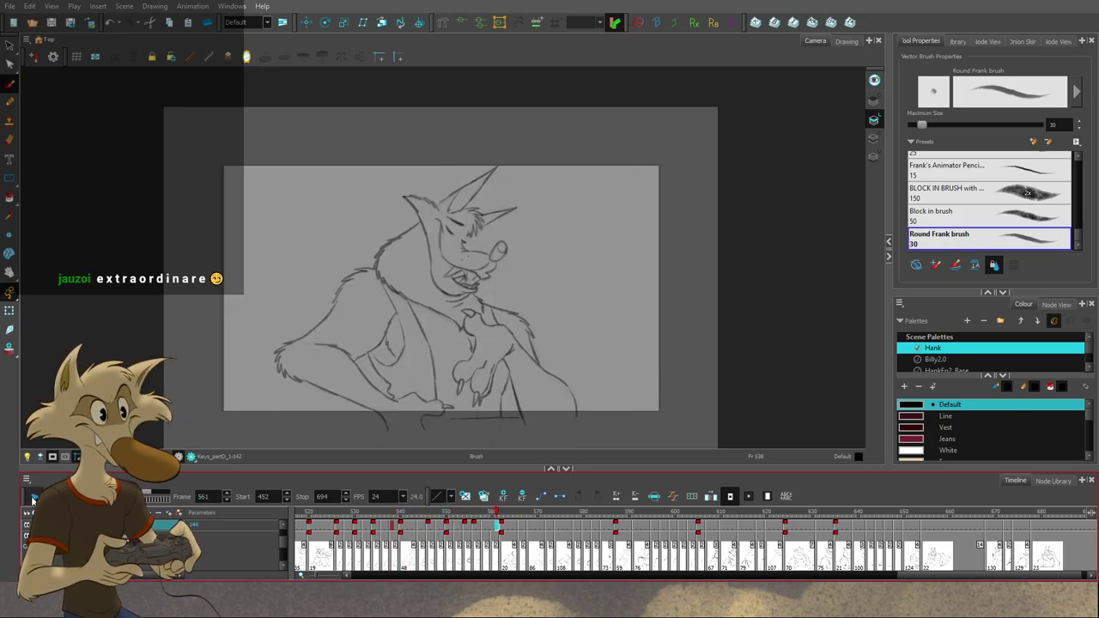
pyautogui.click(452, 524)
pyautogui.moveTo(453, 524)
pyautogui.mouseDown()
pyautogui.moveTo(464, 525)
pyautogui.moveTo(416, 529)
pyautogui.moveTo(471, 541)
pyautogui.mouseUp()
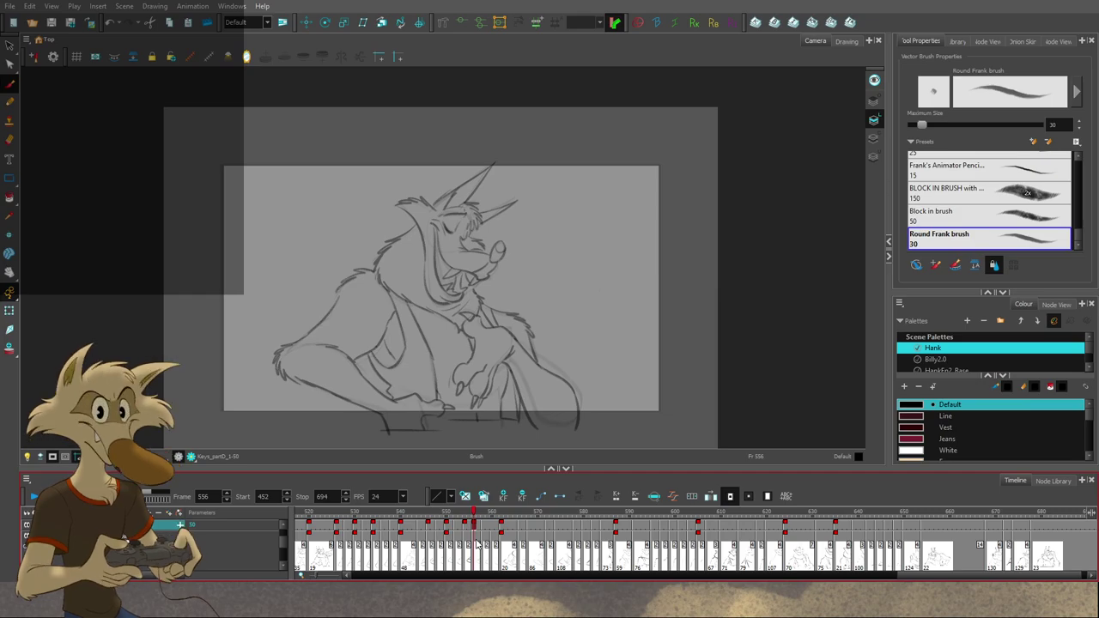
pyautogui.moveTo(476, 544)
pyautogui.mouseDown()
pyautogui.moveTo(426, 542)
pyautogui.moveTo(455, 544)
pyautogui.moveTo(440, 546)
pyautogui.mouseUp()
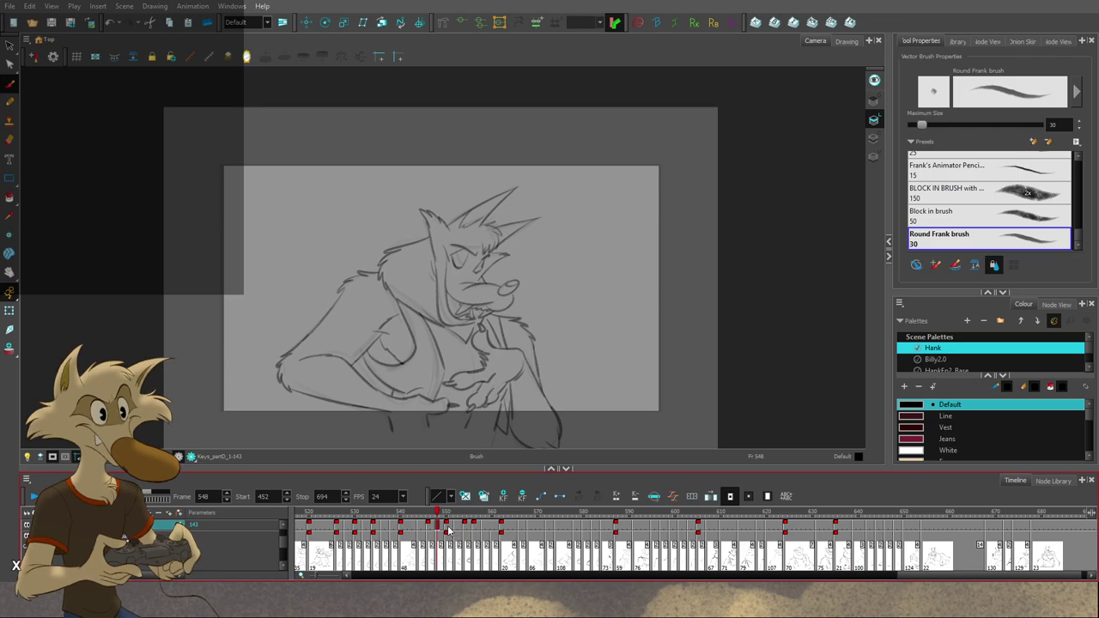
pyautogui.click(446, 530)
pyautogui.moveTo(447, 517)
pyautogui.mouseDown()
pyautogui.moveTo(416, 520)
pyautogui.moveTo(468, 531)
pyautogui.moveTo(383, 515)
pyautogui.mouseUp()
pyautogui.press('Return')
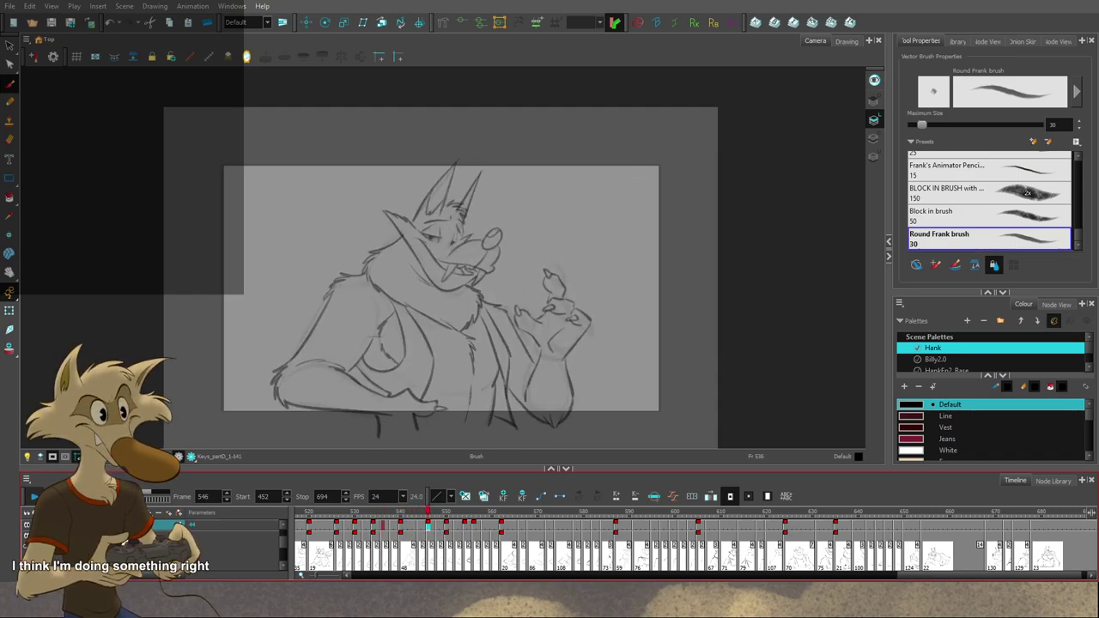
pyautogui.moveTo(360, 513); pyautogui.dragTo(445, 532)
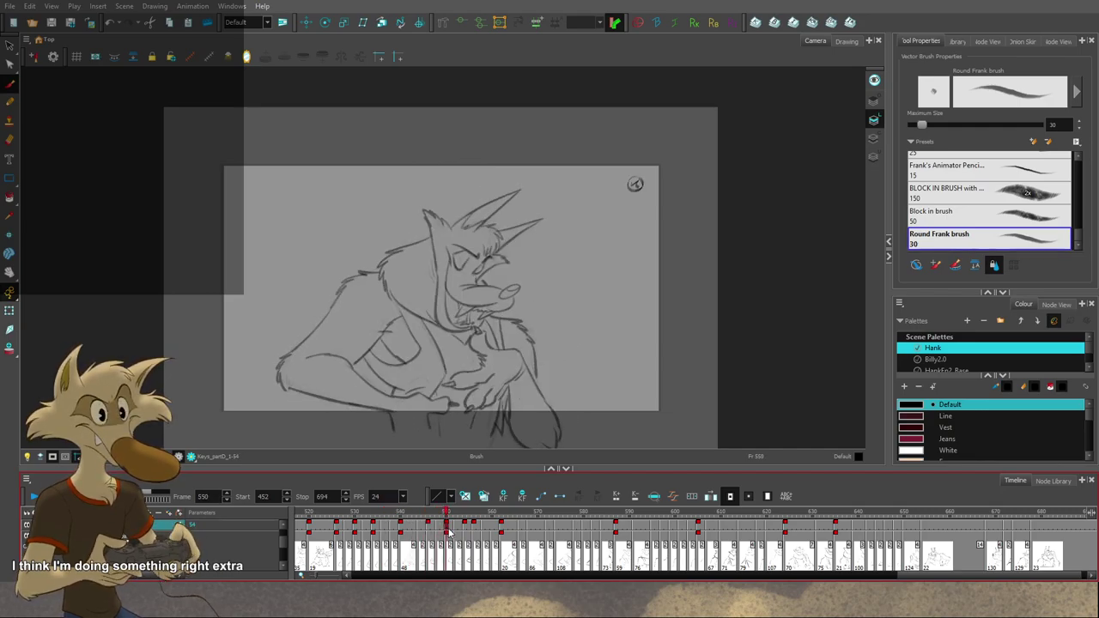
# Step: Mirror the camera view and flip through the drawings around frame 550 to examine the pose in reverse
pyautogui.press('g')
pyautogui.press('f')
pyautogui.press('f')
pyautogui.press('2')
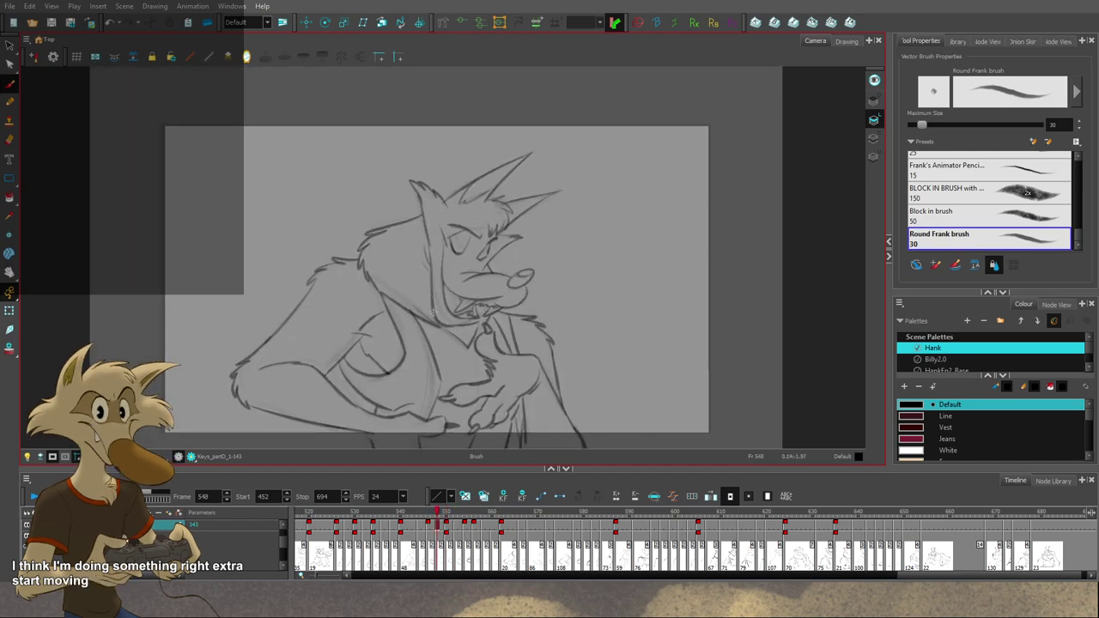
pyautogui.click(9, 45)
pyautogui.press(',')
pyautogui.press('4')
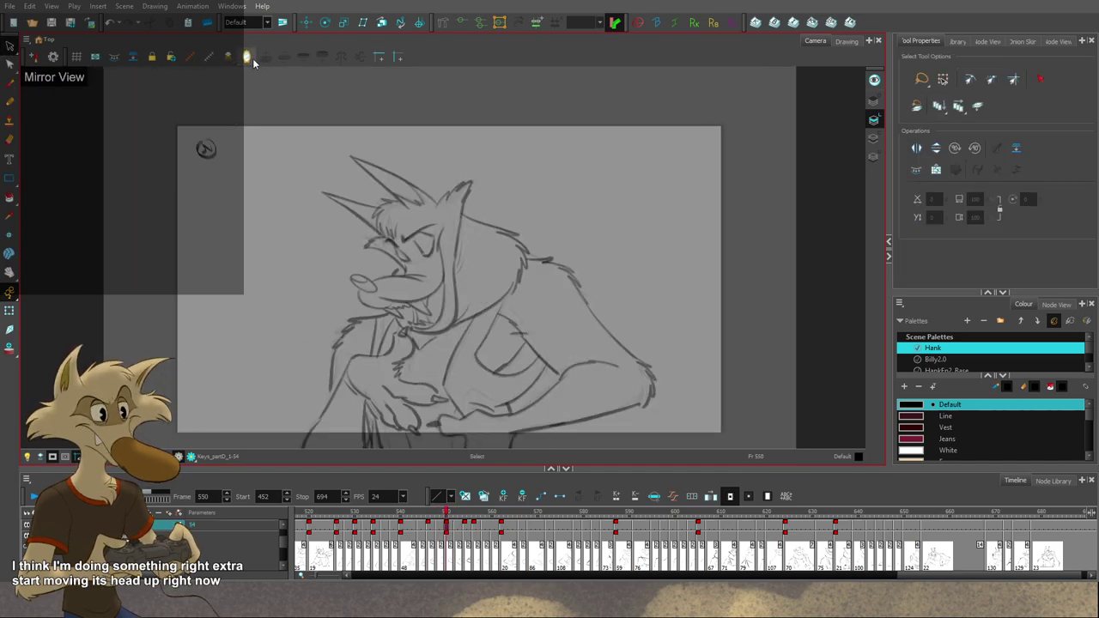
pyautogui.press(',')
pyautogui.press('.')
pyautogui.press('.')
pyautogui.press('.')
pyautogui.press('.')
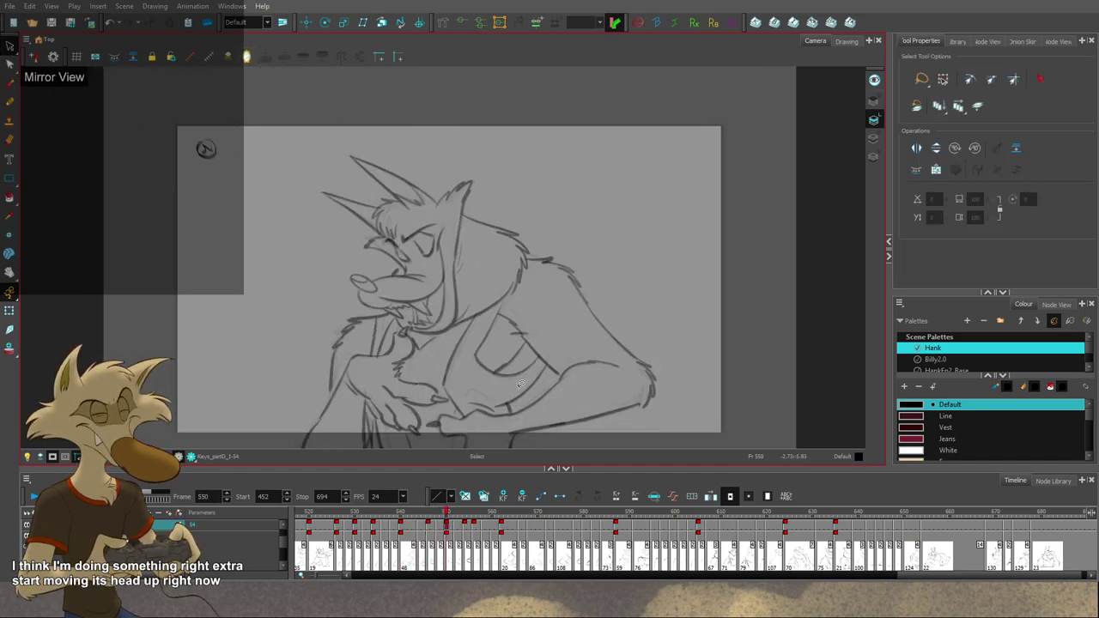
# Step: Duplicate the wolf's drawing layer in the timeline and hide the duplicate
pyautogui.moveTo(444, 517)
pyautogui.mouseDown()
pyautogui.moveTo(422, 518)
pyautogui.moveTo(443, 519)
pyautogui.moveTo(434, 522)
pyautogui.mouseUp()
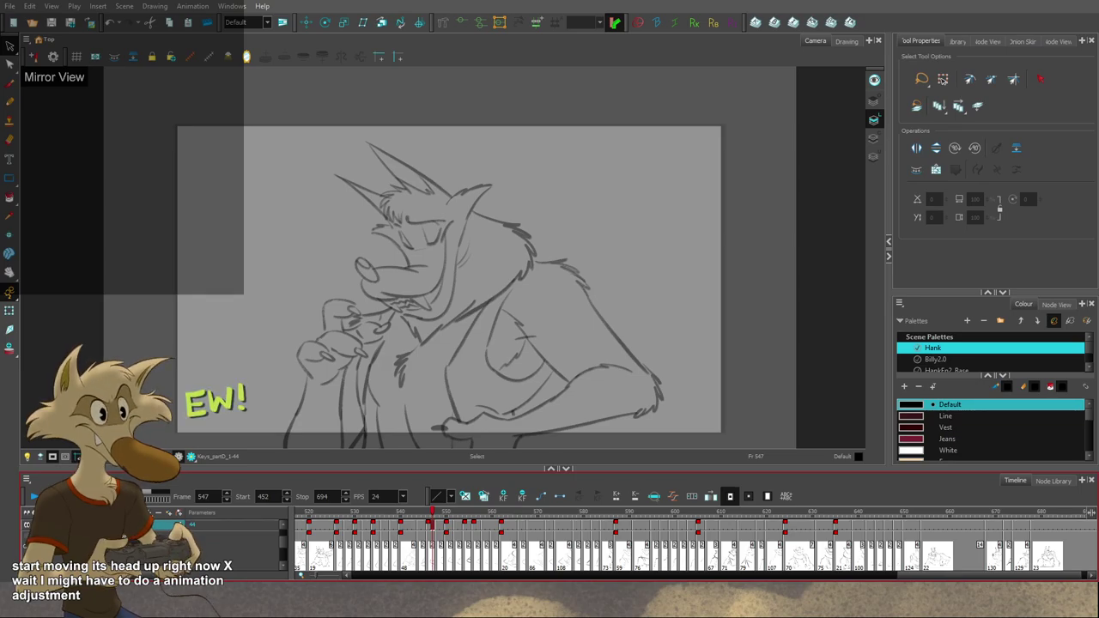
pyautogui.hotkey('ctrl', 'v')
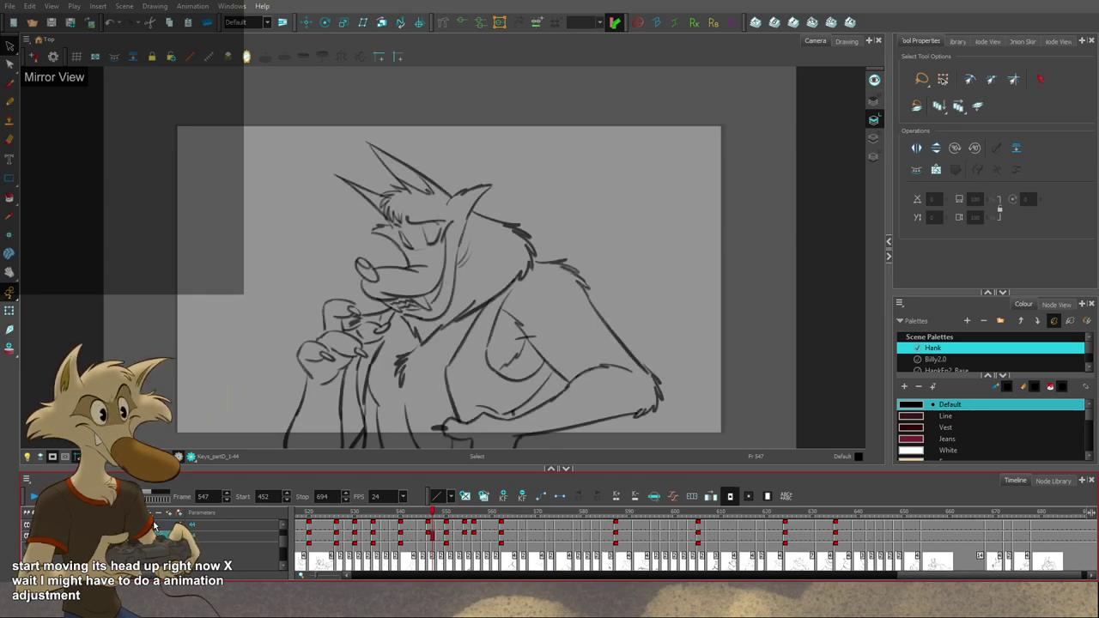
pyautogui.click(27, 536)
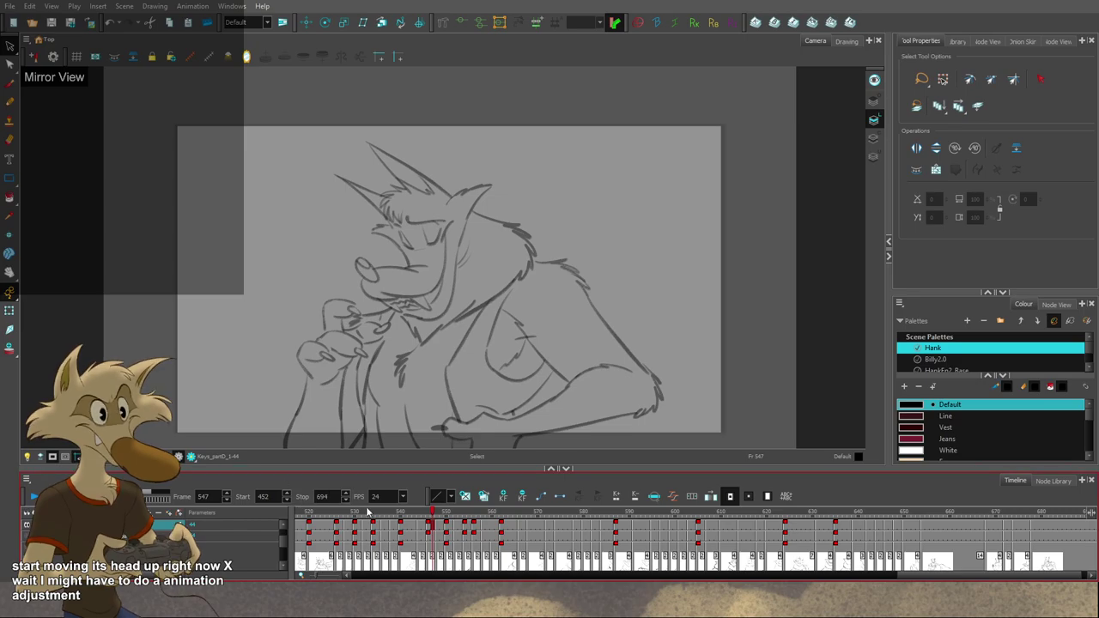
# Step: Step through the mirrored drawings between frames 546 and 556 to examine the timing of the head movement
pyautogui.press('.')
pyautogui.press('.')
pyautogui.press('.')
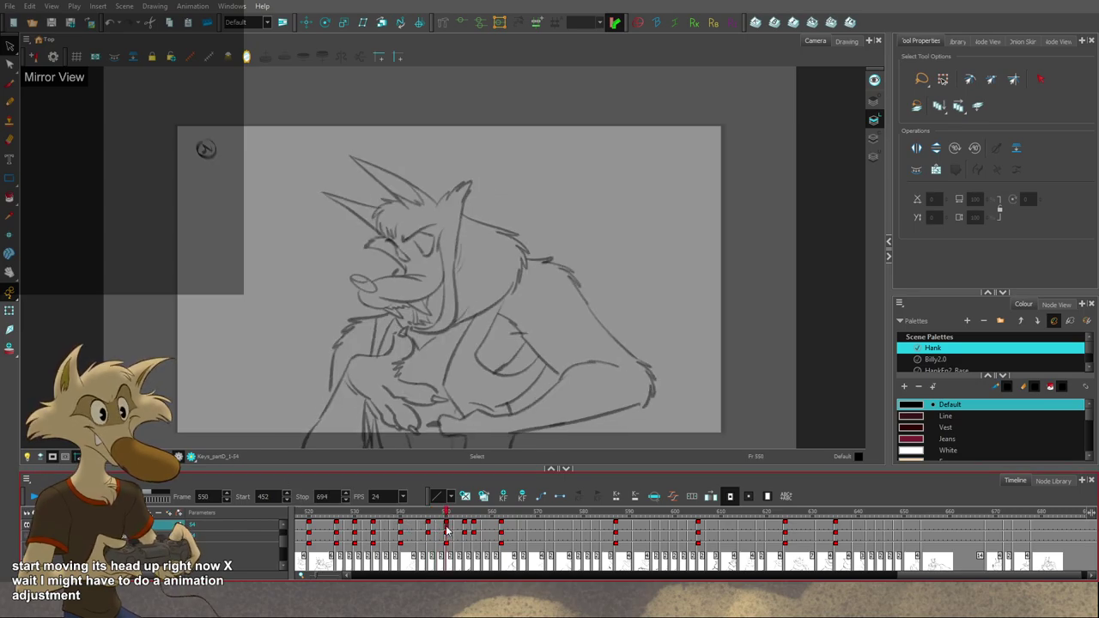
pyautogui.press(',')
pyautogui.press(',')
pyautogui.press(',')
pyautogui.press(',')
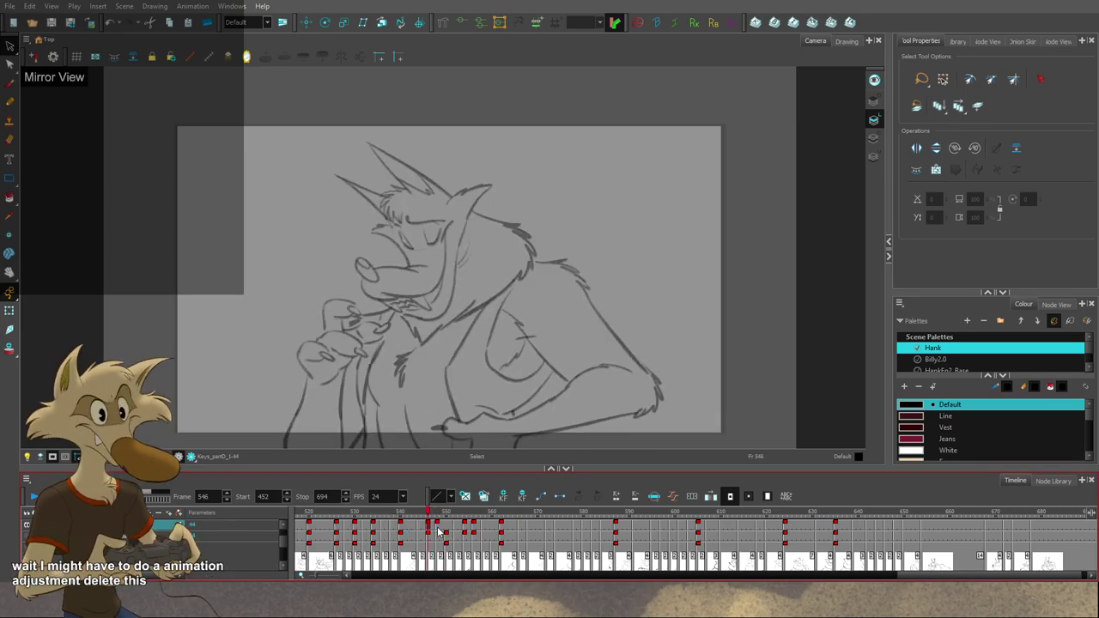
pyautogui.press('.')
pyautogui.press('.')
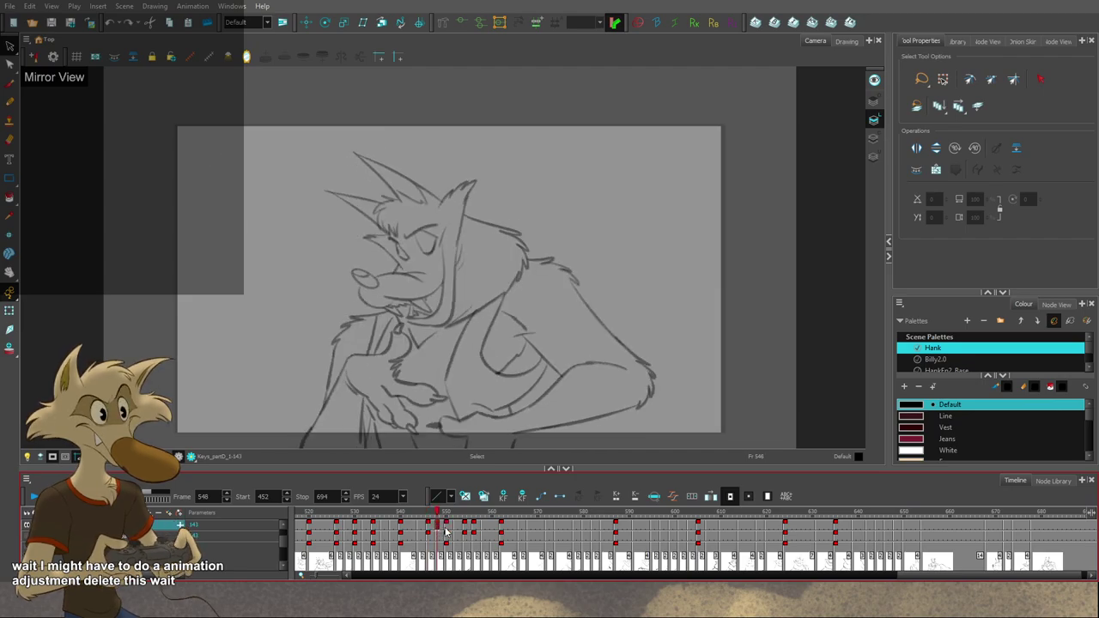
pyautogui.press('.')
pyautogui.press('.')
pyautogui.press('.')
pyautogui.press('.')
pyautogui.press('.')
pyautogui.press('.')
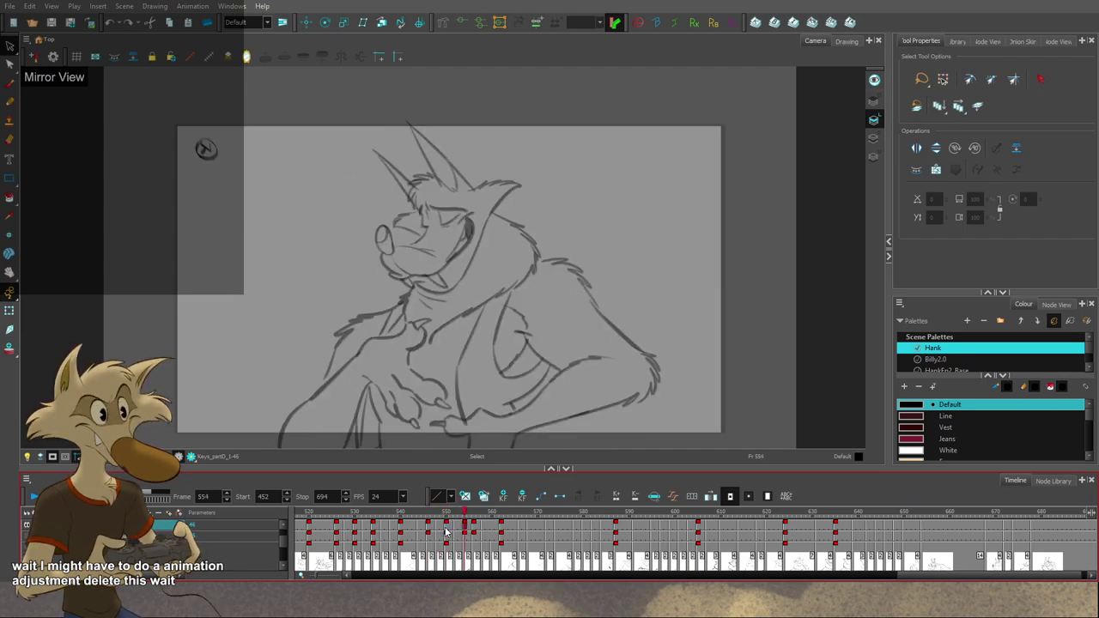
pyautogui.press('.')
pyautogui.press('.')
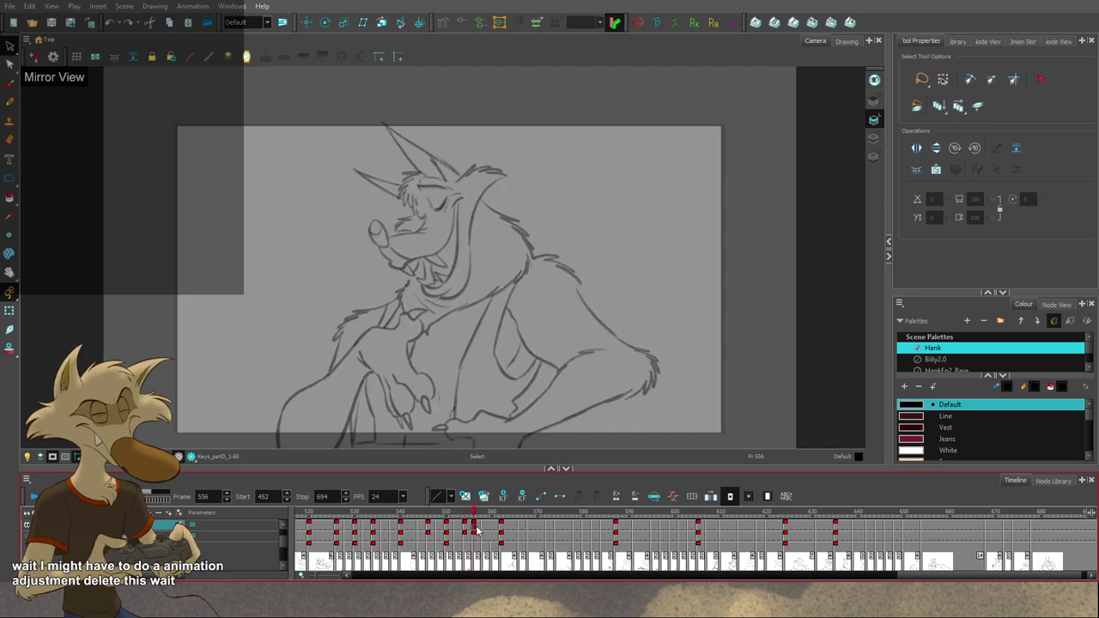
# Step: Shift the drawing exposed at frame 556 to start at frame 558, then play the adjusted timing from frame 543
pyautogui.press('.')
pyautogui.press('.')
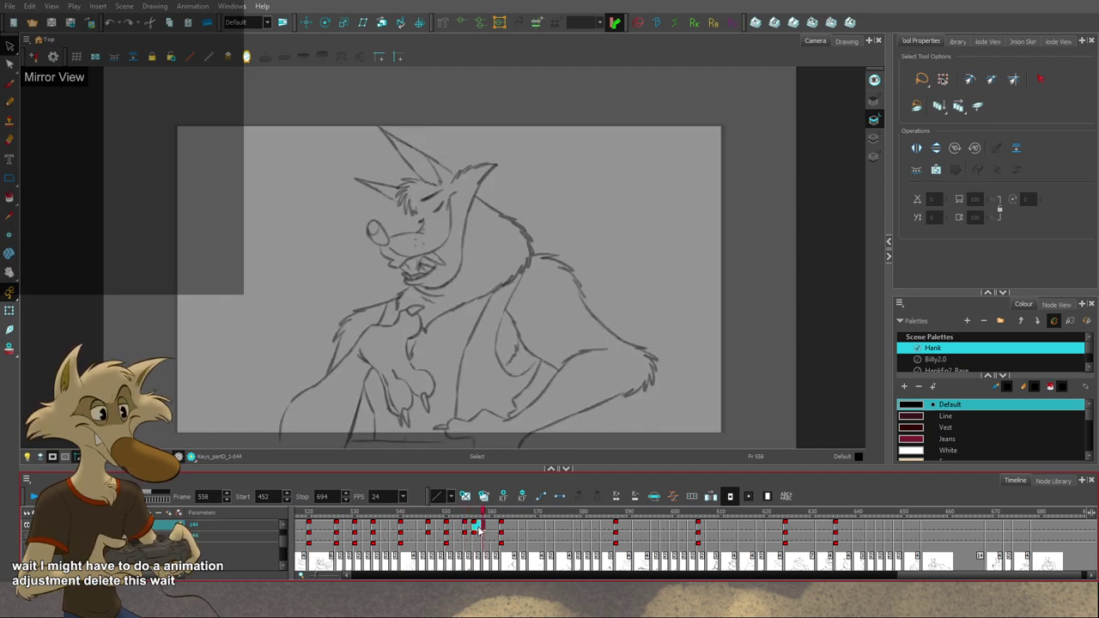
pyautogui.moveTo(483, 529); pyautogui.dragTo(415, 518)
pyautogui.press('Return')
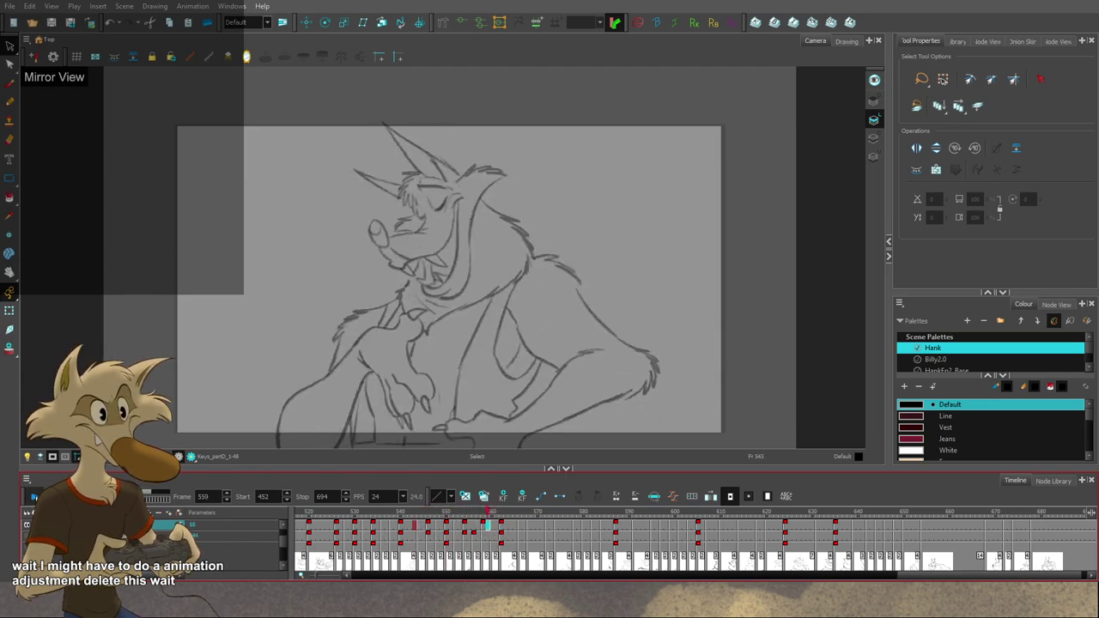
# Step: Play the mirrored animation from frame 529 and scrub on to frame 556 to review the adjusted timing
pyautogui.click(351, 521)
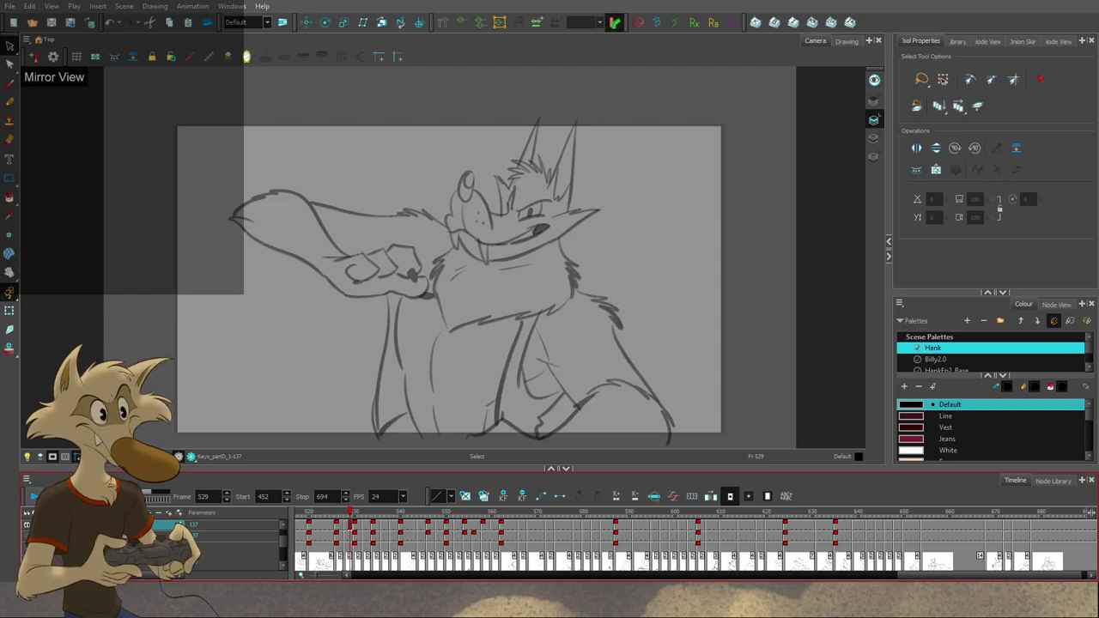
pyautogui.press('Return')
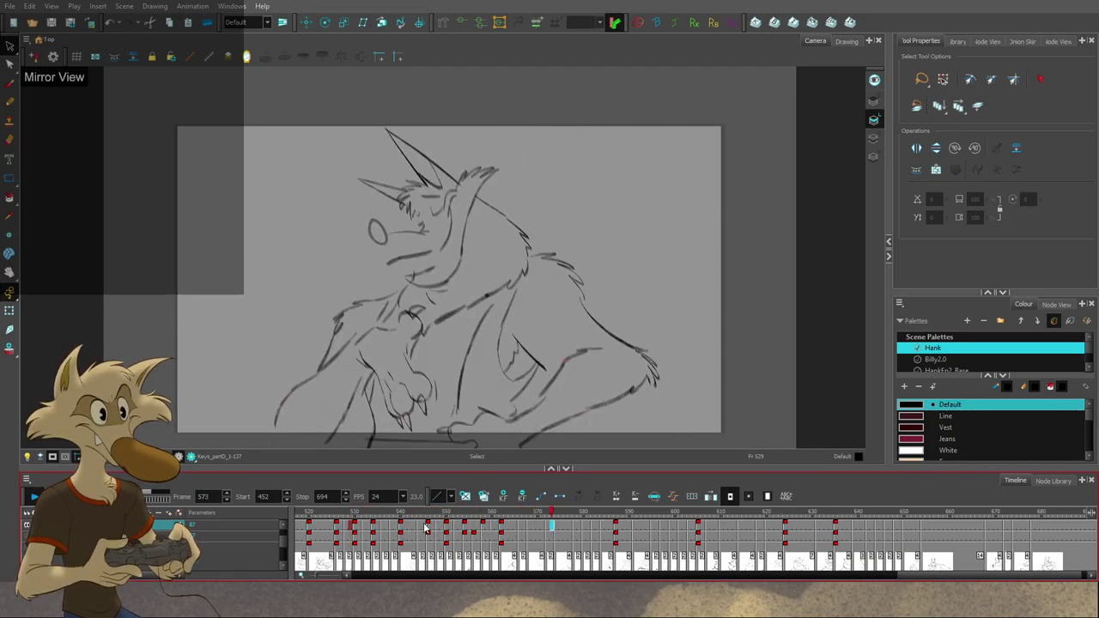
pyautogui.moveTo(383, 516)
pyautogui.mouseDown()
pyautogui.moveTo(476, 538)
pyautogui.moveTo(419, 544)
pyautogui.moveTo(503, 559)
pyautogui.moveTo(417, 577)
pyautogui.moveTo(492, 582)
pyautogui.moveTo(474, 582)
pyautogui.mouseUp()
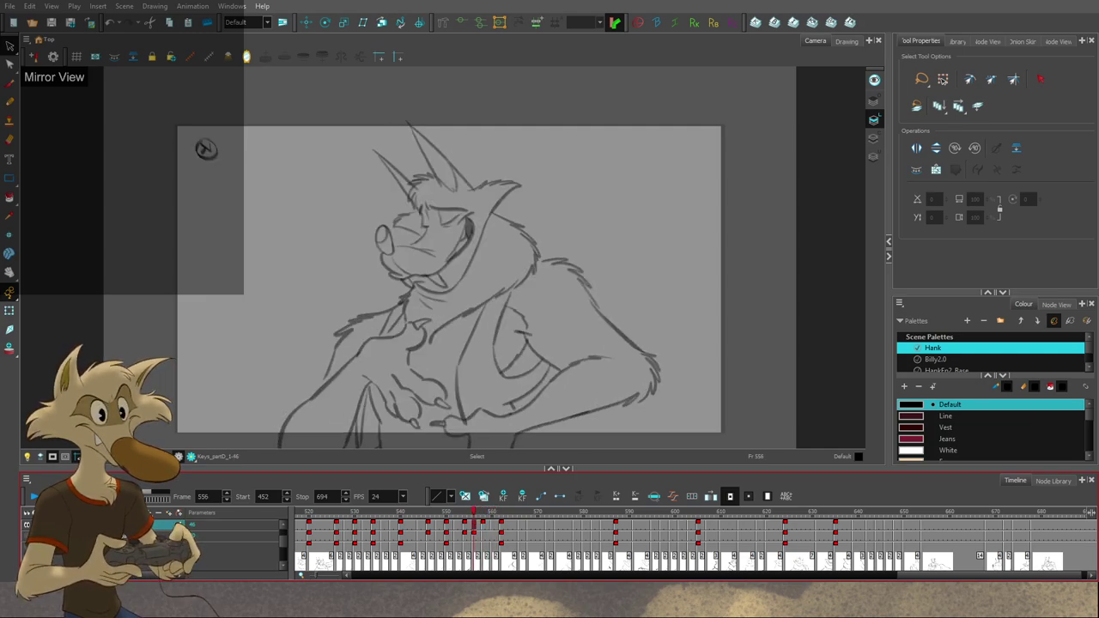
# Step: Compare the drawings on frames 551 and 555, turn off the mirrored view, and scrub forward to frame 559
pyautogui.moveTo(478, 513)
pyautogui.mouseDown()
pyautogui.moveTo(502, 512)
pyautogui.moveTo(460, 513)
pyautogui.mouseUp()
pyautogui.press('.')
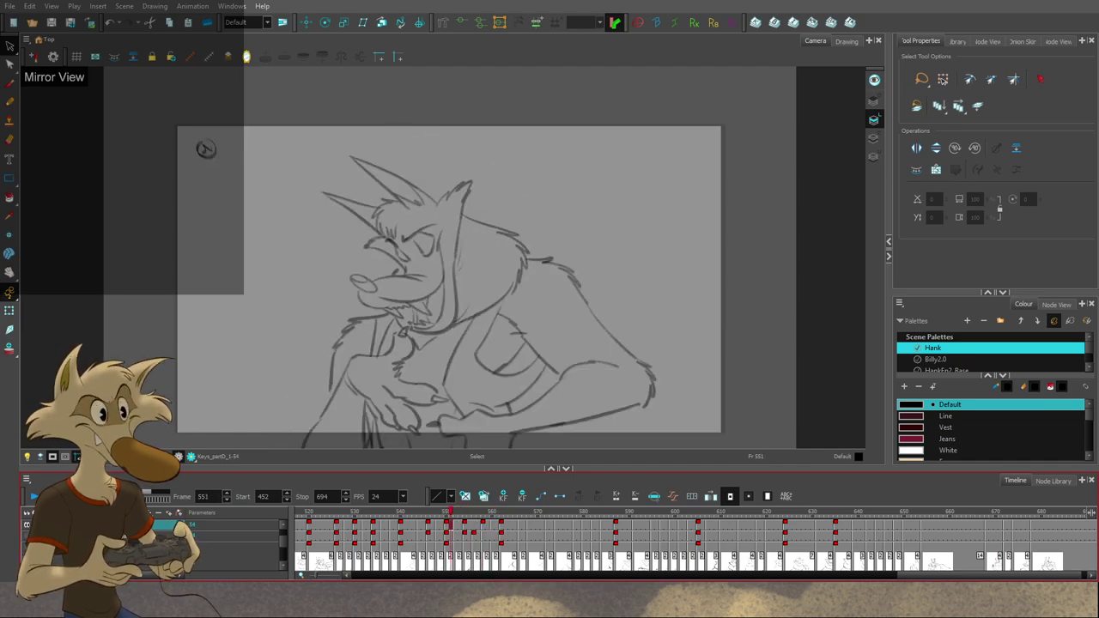
pyautogui.press(',')
pyautogui.press('.')
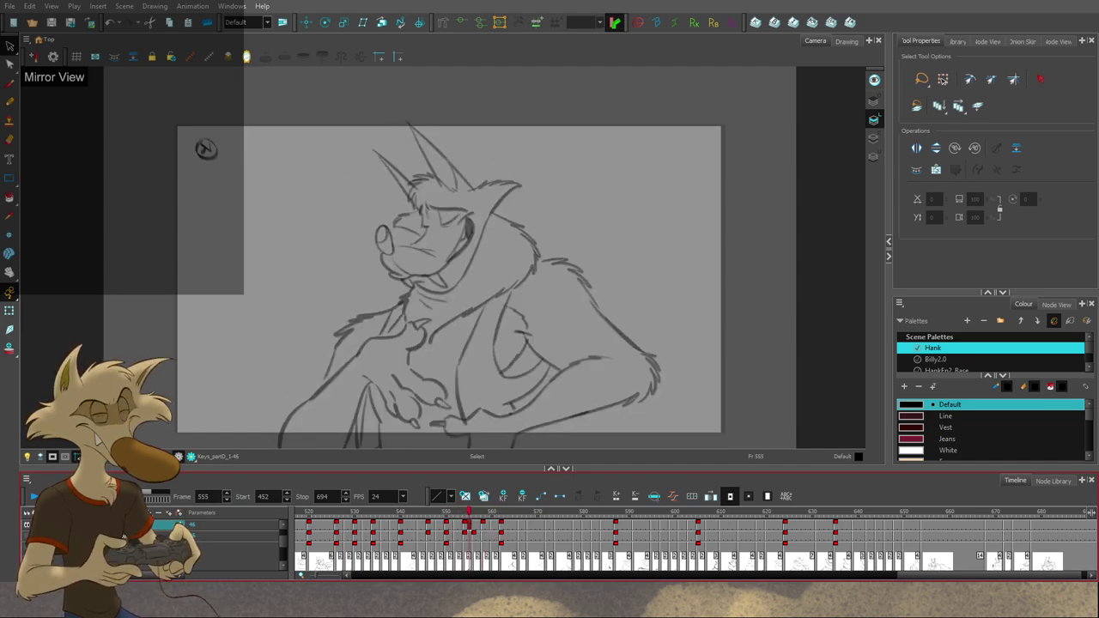
pyautogui.moveTo(456, 515)
pyautogui.mouseDown()
pyautogui.moveTo(445, 515)
pyautogui.moveTo(468, 520)
pyautogui.moveTo(452, 524)
pyautogui.mouseUp()
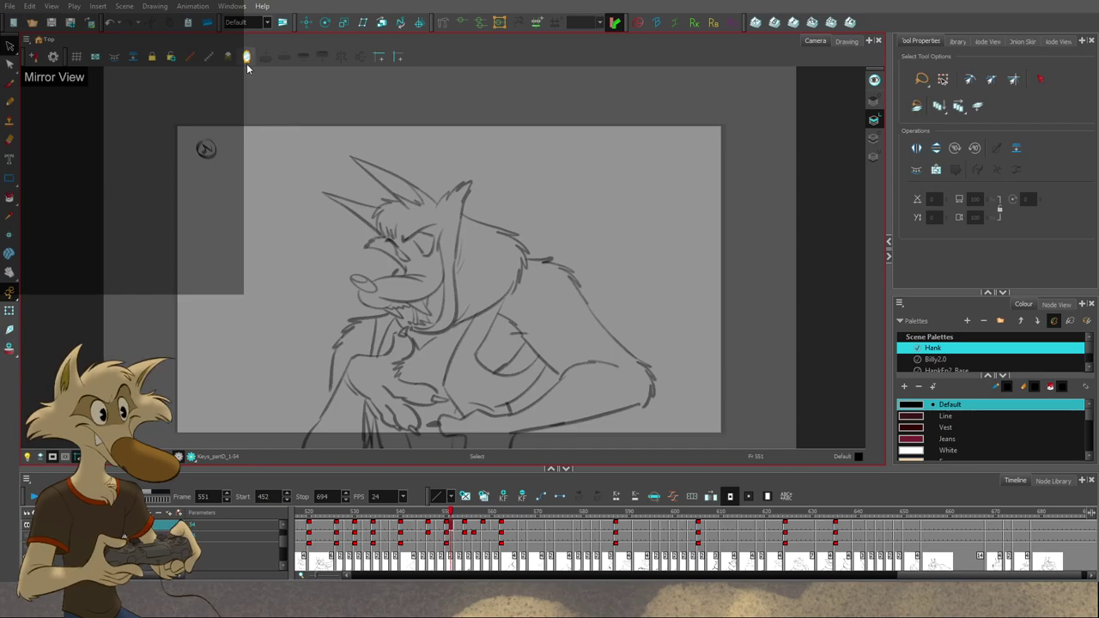
pyautogui.click(246, 58)
pyautogui.moveTo(426, 515); pyautogui.dragTo(485, 539)
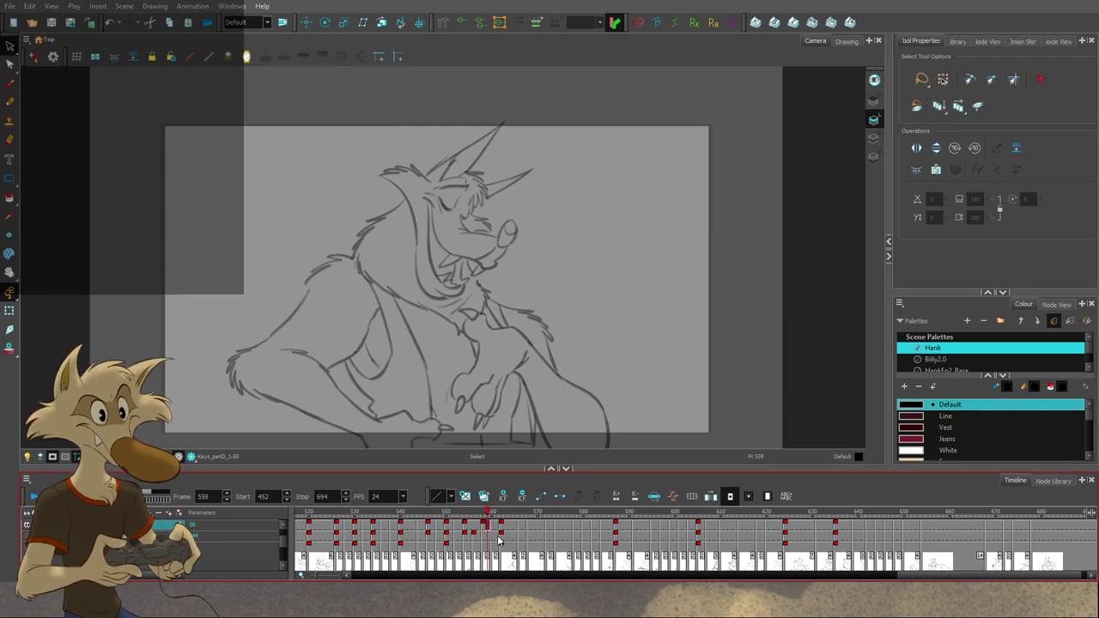
# Step: Try to shift the wolf's head slightly up and to the left on frame 553 and narrow the fur behind the neck
pyautogui.moveTo(482, 515)
pyautogui.mouseDown()
pyautogui.moveTo(449, 516)
pyautogui.moveTo(461, 517)
pyautogui.mouseUp()
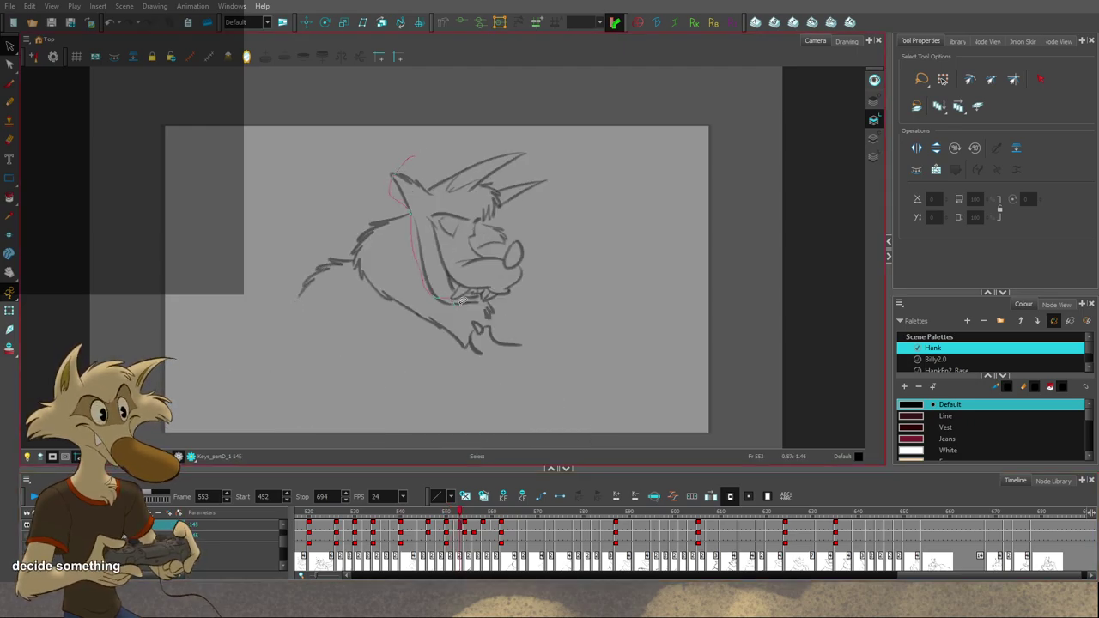
pyautogui.moveTo(570, 163); pyautogui.dragTo(558, 156)
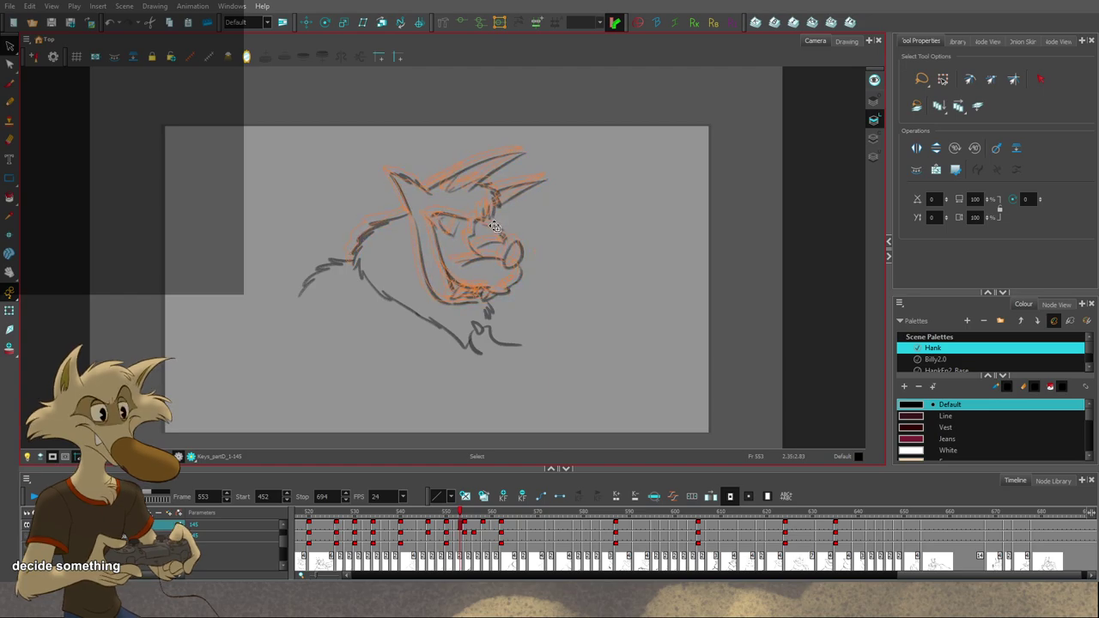
pyautogui.click(556, 250)
pyautogui.hotkey('ctrl', 'z')
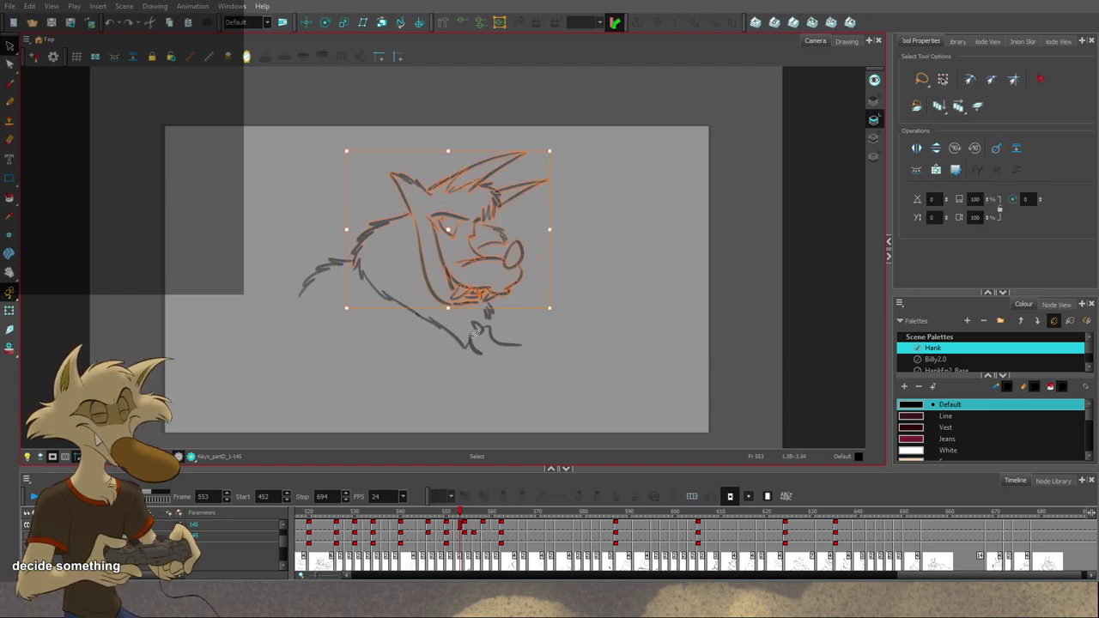
pyautogui.moveTo(378, 228); pyautogui.dragTo(367, 221)
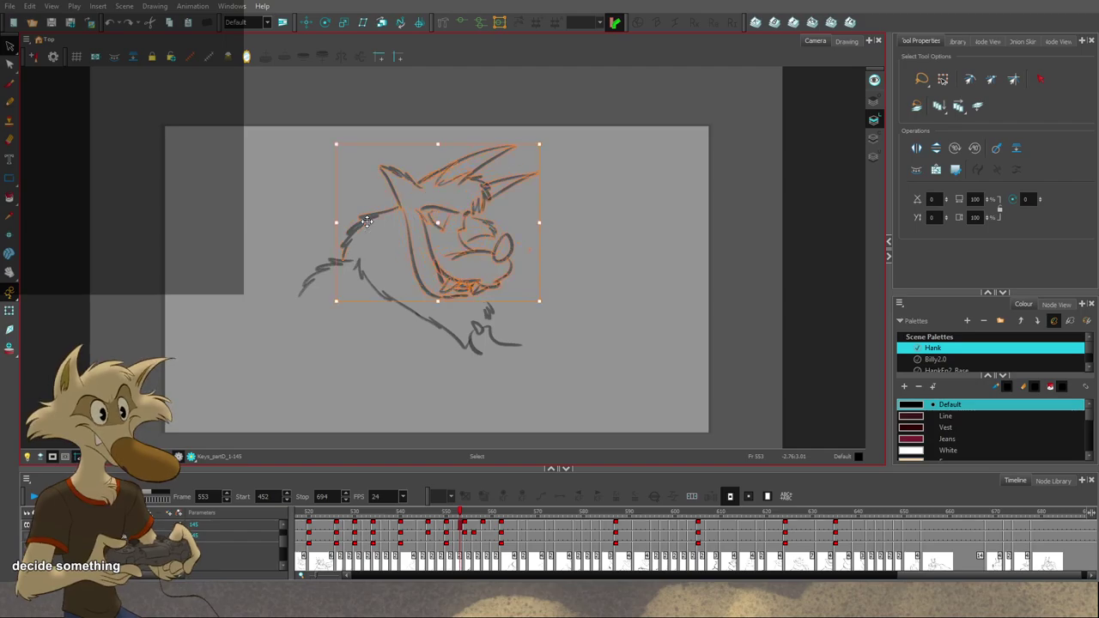
pyautogui.click(532, 257)
pyautogui.click(376, 233)
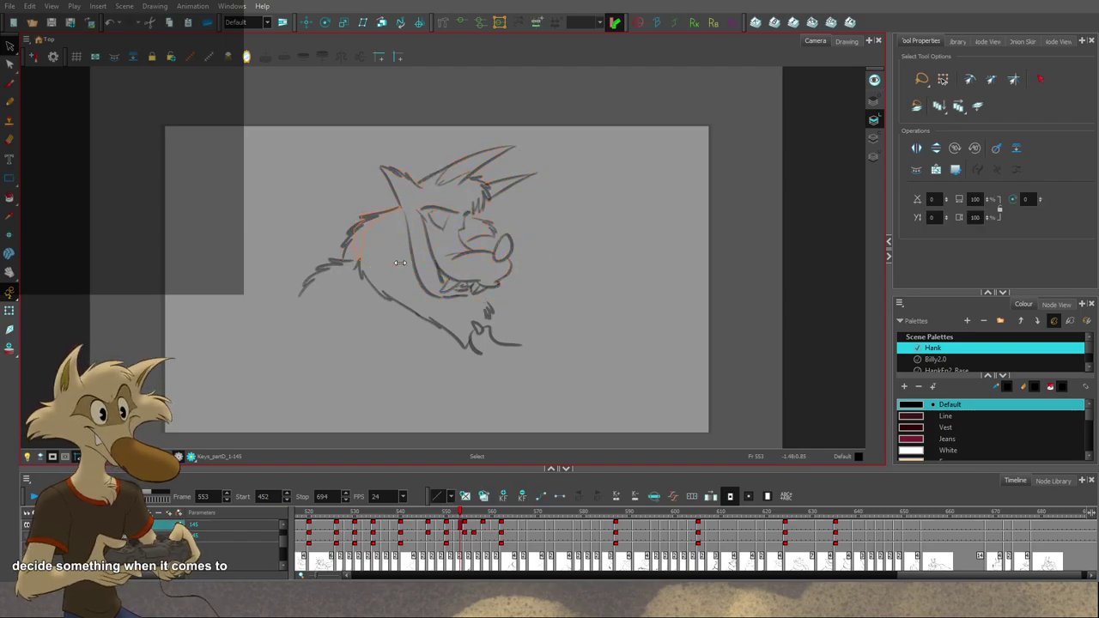
pyautogui.moveTo(400, 263); pyautogui.dragTo(402, 263)
pyautogui.click(502, 280)
# Step: Flip between the neighbouring drawings to compare the head position, then undo the neck fur and head adjustments
pyautogui.press('f')
pyautogui.press('g')
pyautogui.press('g')
pyautogui.press('f')
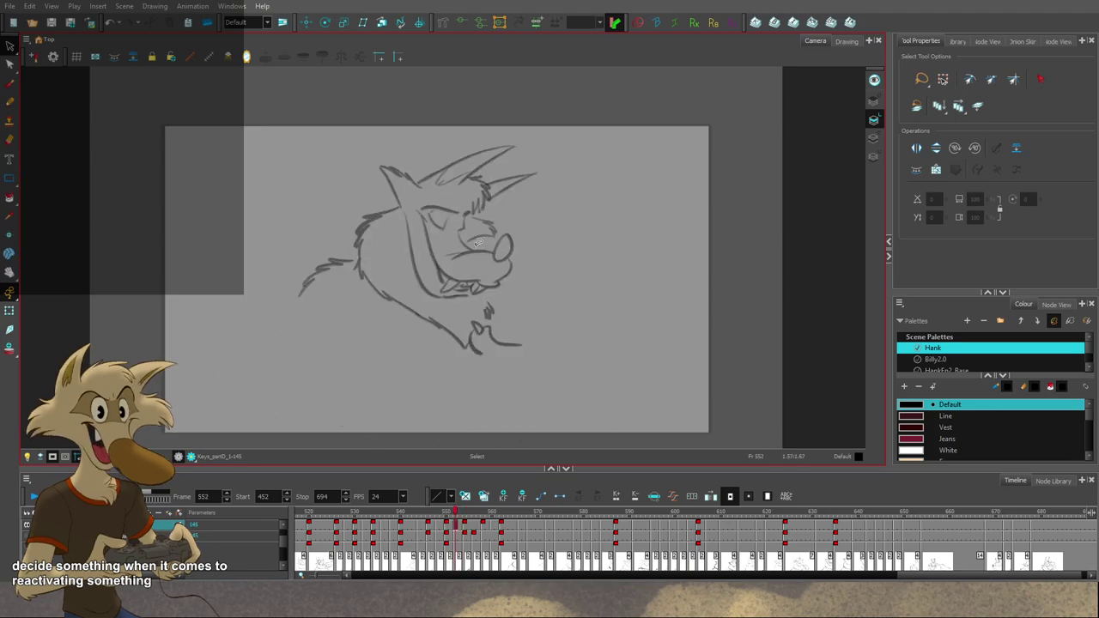
pyautogui.scroll(-2, 478, 243)
pyautogui.press('f')
pyautogui.scroll(1, 485, 232)
pyautogui.press('g')
pyautogui.press('g')
pyautogui.press('f')
pyautogui.scroll(1, 486, 236)
pyautogui.hotkey('ctrl', 'z')
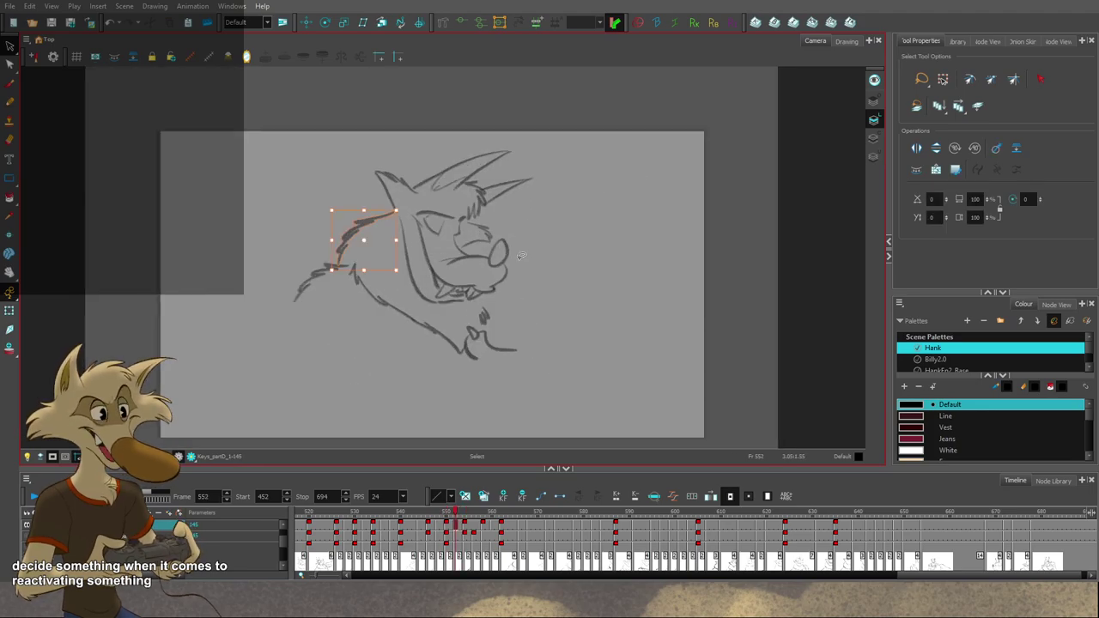
pyautogui.hotkey('ctrl', 'z')
# Step: Create an empty drawing at frame 556 for an extra in-between and switch to the Brush tool
pyautogui.press('f')
pyautogui.press('f')
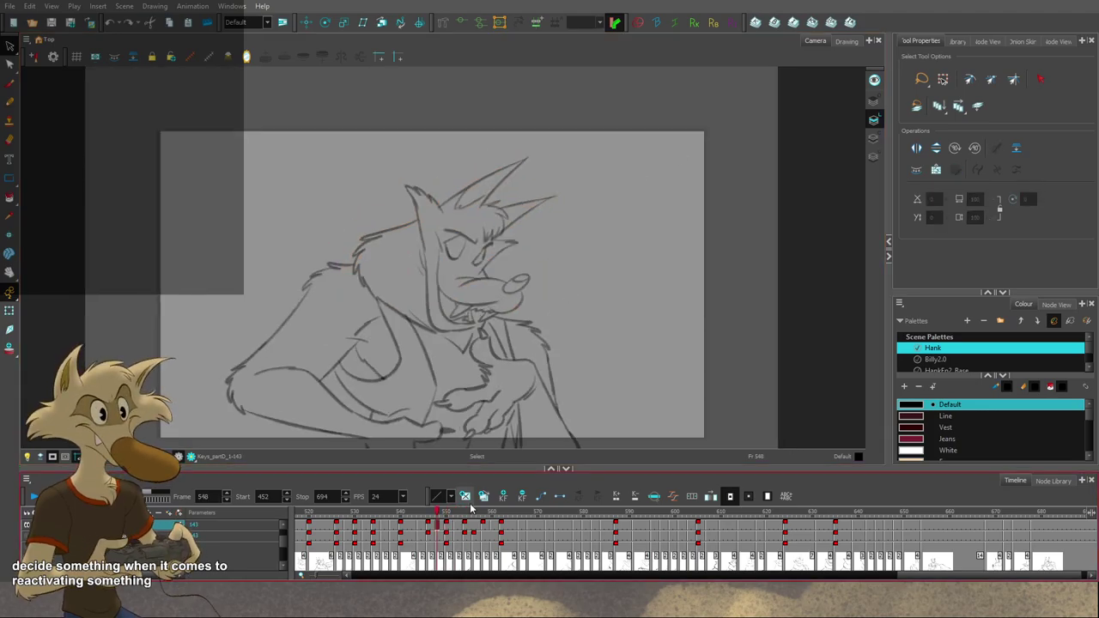
pyautogui.click(442, 515)
pyautogui.moveTo(442, 513); pyautogui.dragTo(480, 527)
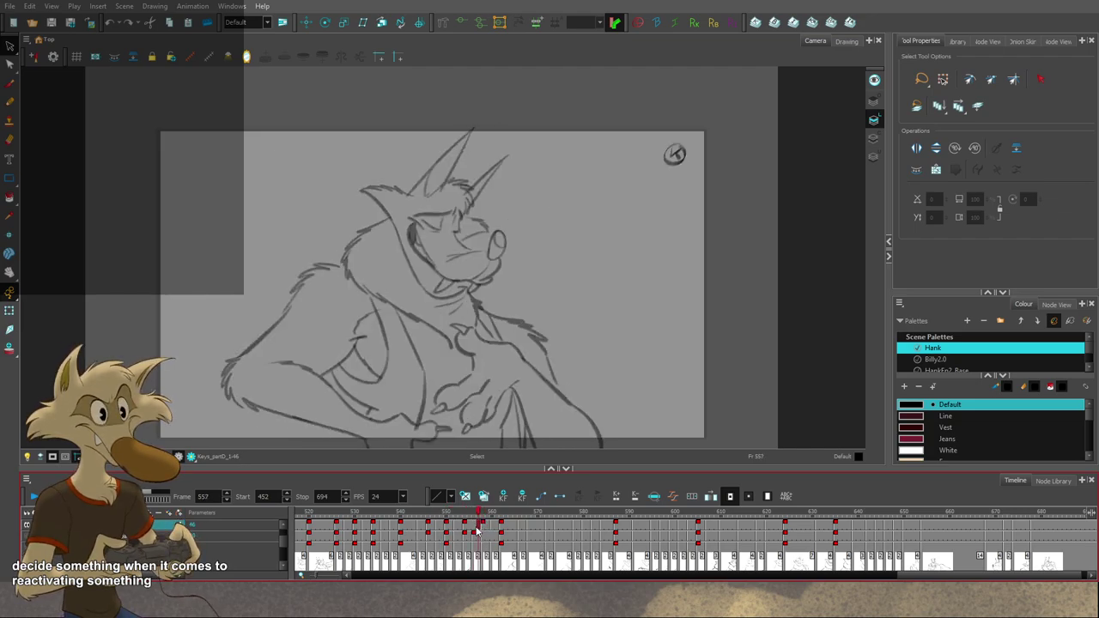
pyautogui.click(465, 497)
pyautogui.click(9, 84)
pyautogui.scroll(2, 249, 235)
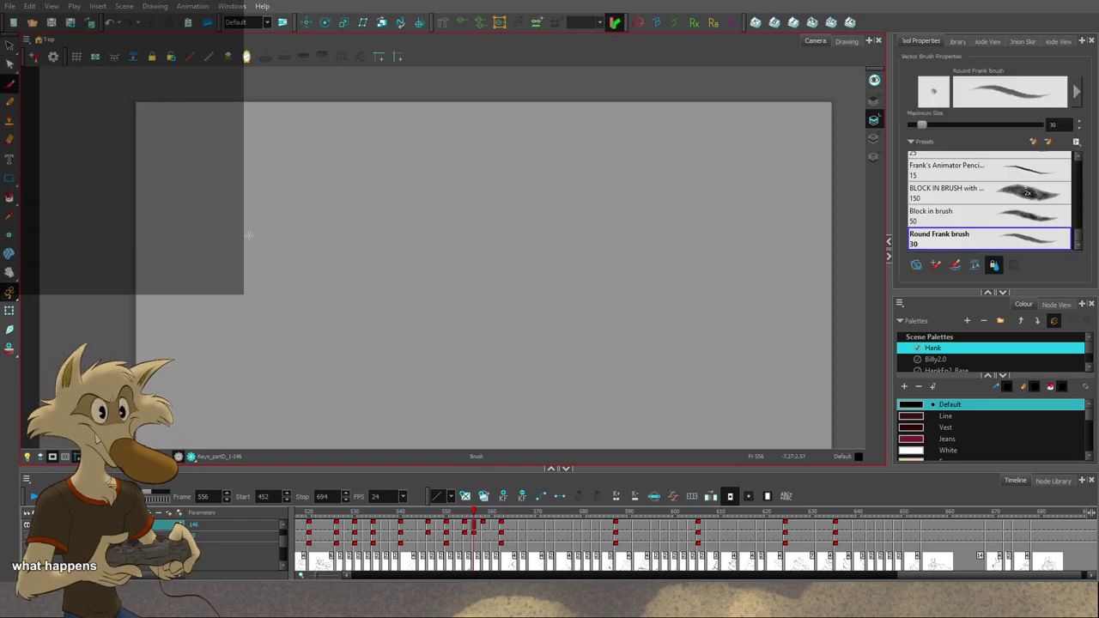
# Step: Sketch the wolf's oval nose on frame 556, flipping to the neighbouring drawings to place it between their noses
pyautogui.press('f')
pyautogui.press('f')
pyautogui.press('g')
pyautogui.press('.')
pyautogui.press('.')
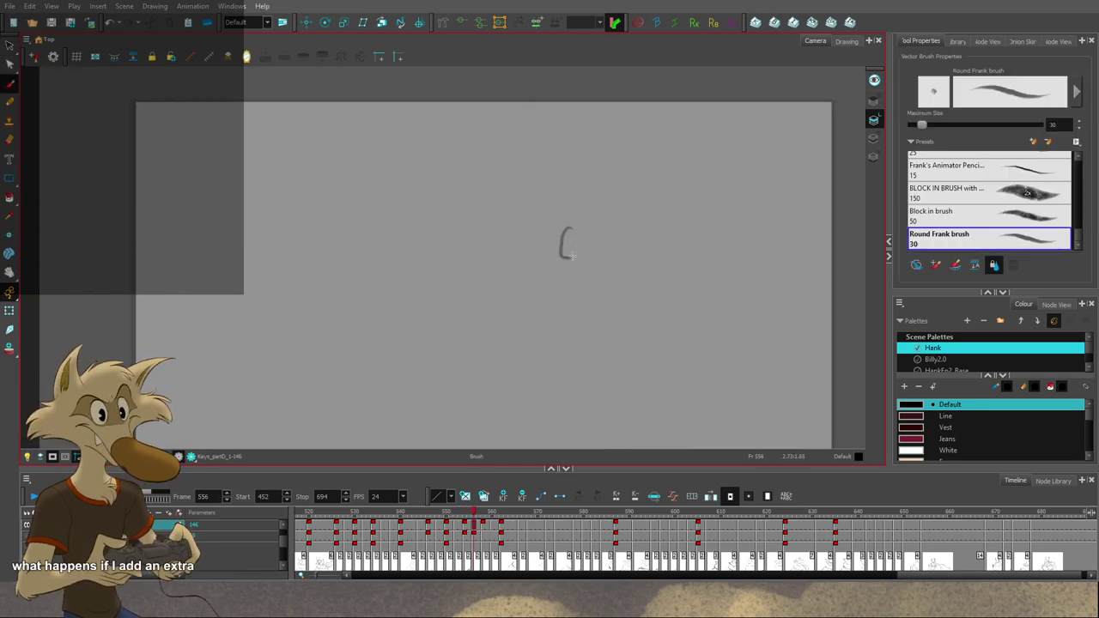
pyautogui.moveTo(573, 256); pyautogui.dragTo(570, 227)
pyautogui.press('f')
pyautogui.press('g')
pyautogui.press('g')
pyautogui.press('f')
pyautogui.press('f')
pyautogui.press('g')
# Step: Add a short slanted stroke for the closed eye on frame 556 and check it against the adjacent drawings
pyautogui.moveTo(474, 210); pyautogui.dragTo(496, 224)
pyautogui.press('g')
pyautogui.press('f')
pyautogui.press('f')
pyautogui.press('g')
pyautogui.press('g')
pyautogui.press('g')
pyautogui.press('g')
pyautogui.press('f')
pyautogui.press('f')
pyautogui.press('f')
# Step: Play the animation, including from frame 537, to review the timing with the extra in-between on frame 556
pyautogui.scroll(-2, 566, 226)
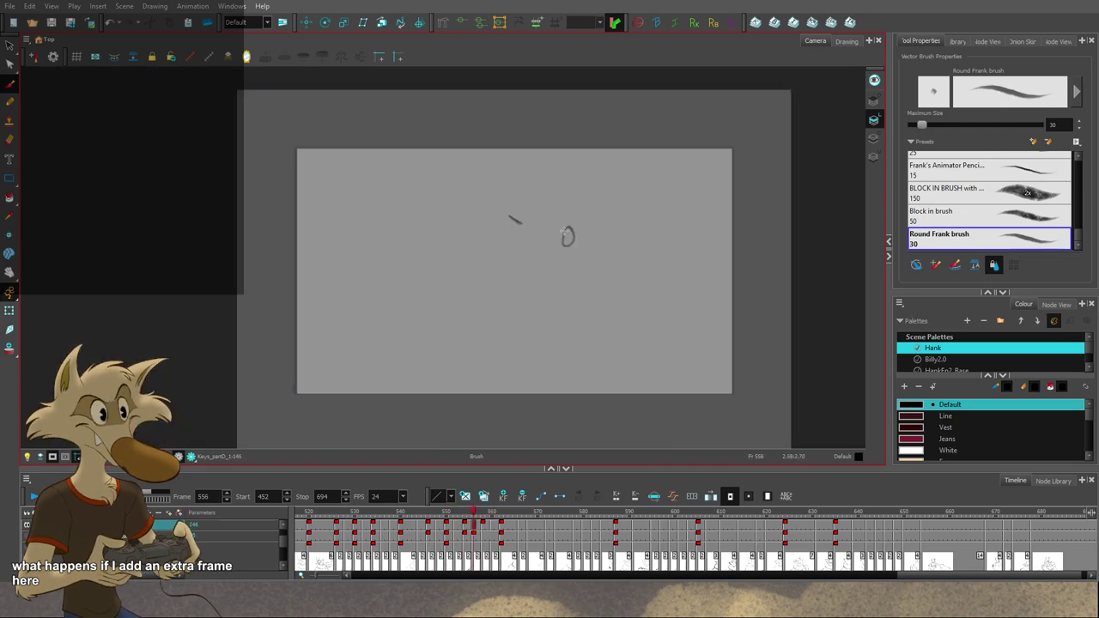
pyautogui.press('Return')
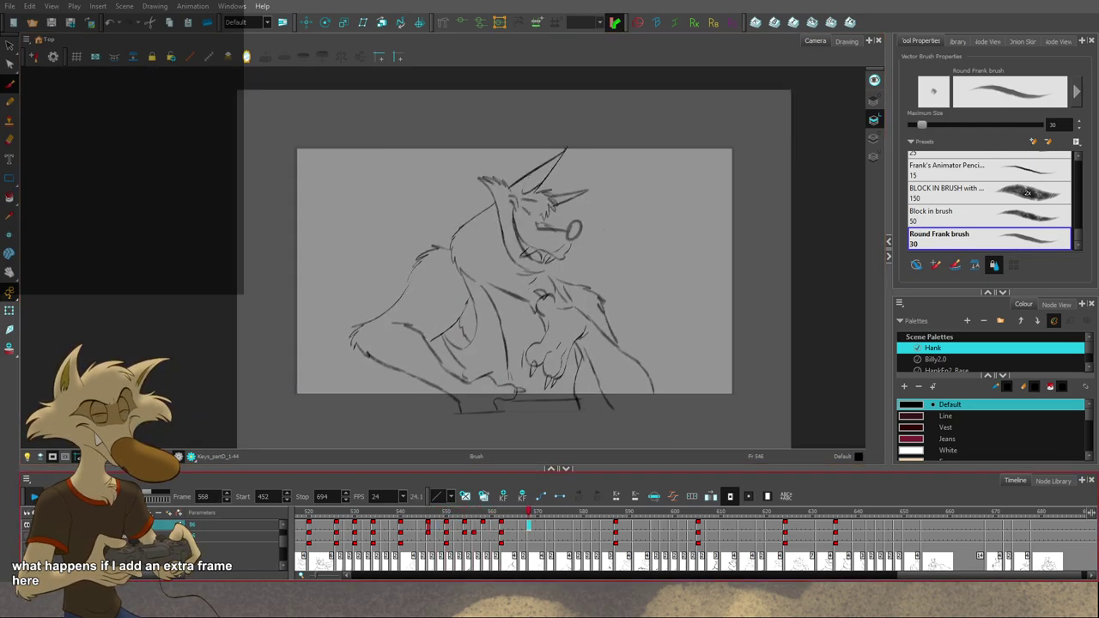
pyautogui.moveTo(406, 515); pyautogui.dragTo(386, 516)
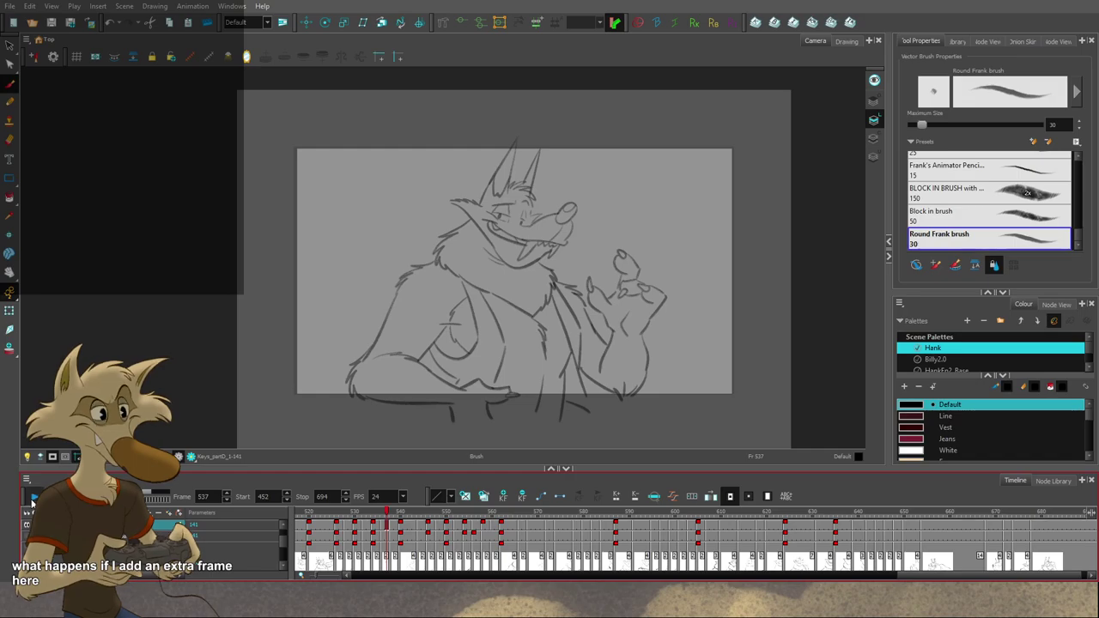
pyautogui.click(33, 498)
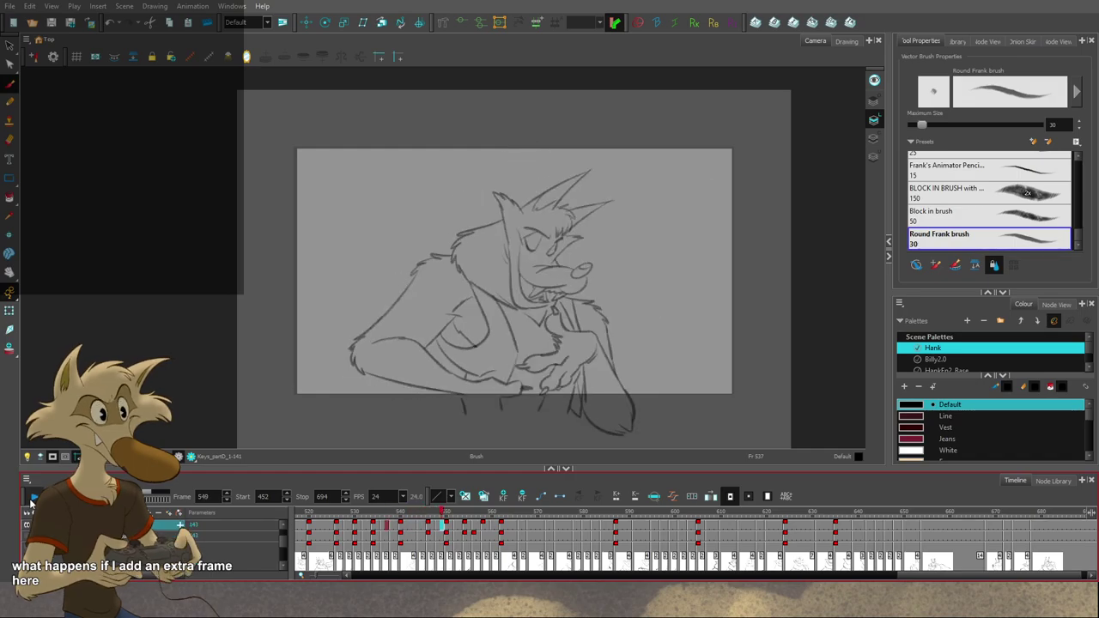
pyautogui.click(447, 521)
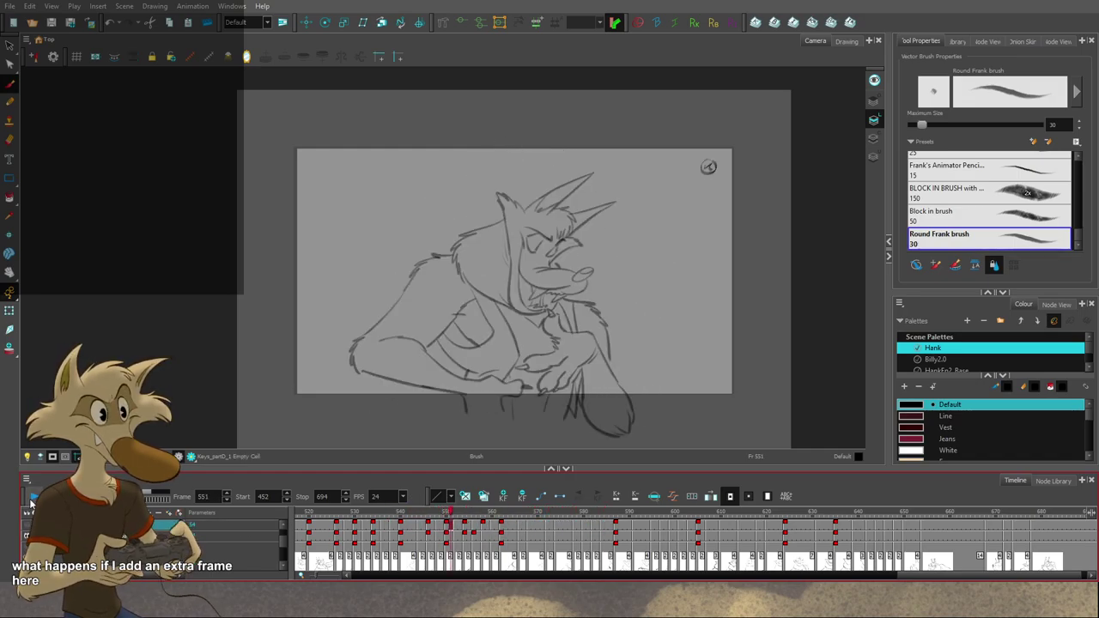
pyautogui.click(31, 499)
pyautogui.click(355, 521)
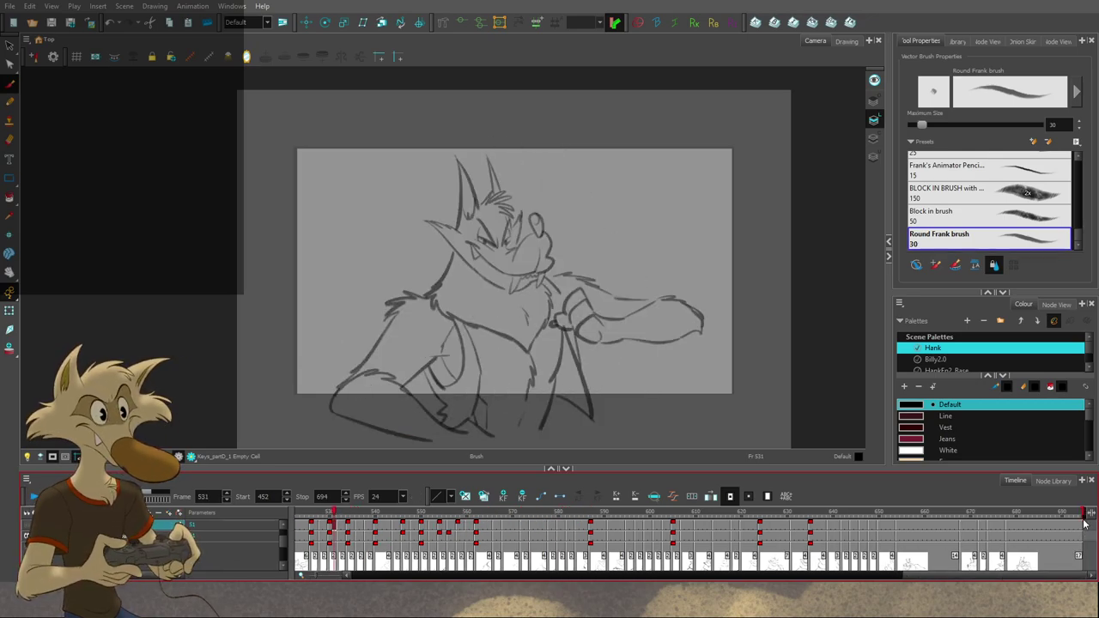
# Step: Limit the playback range to frames 520 through 579
pyautogui.moveTo(298, 556); pyautogui.dragTo(441, 554)
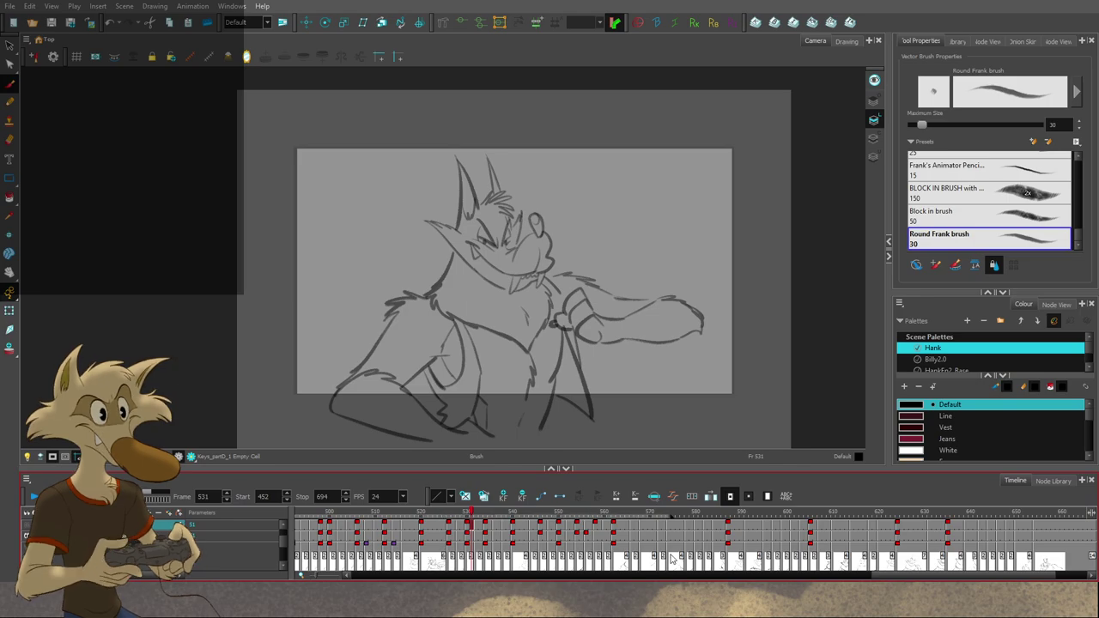
pyautogui.hscroll(-10, 674, 559)
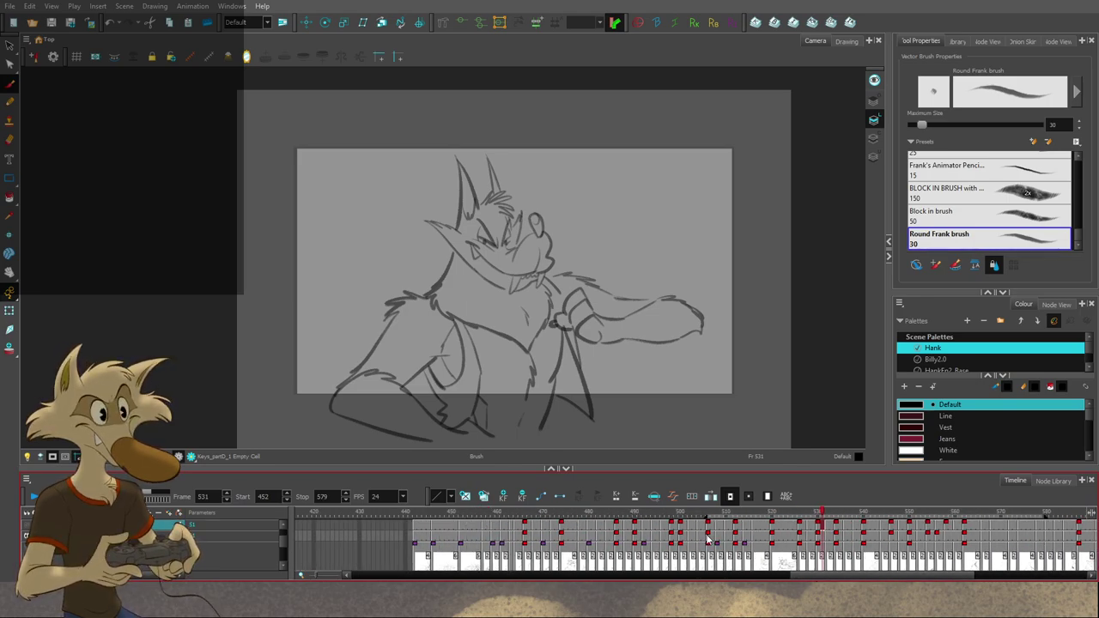
pyautogui.click(757, 515)
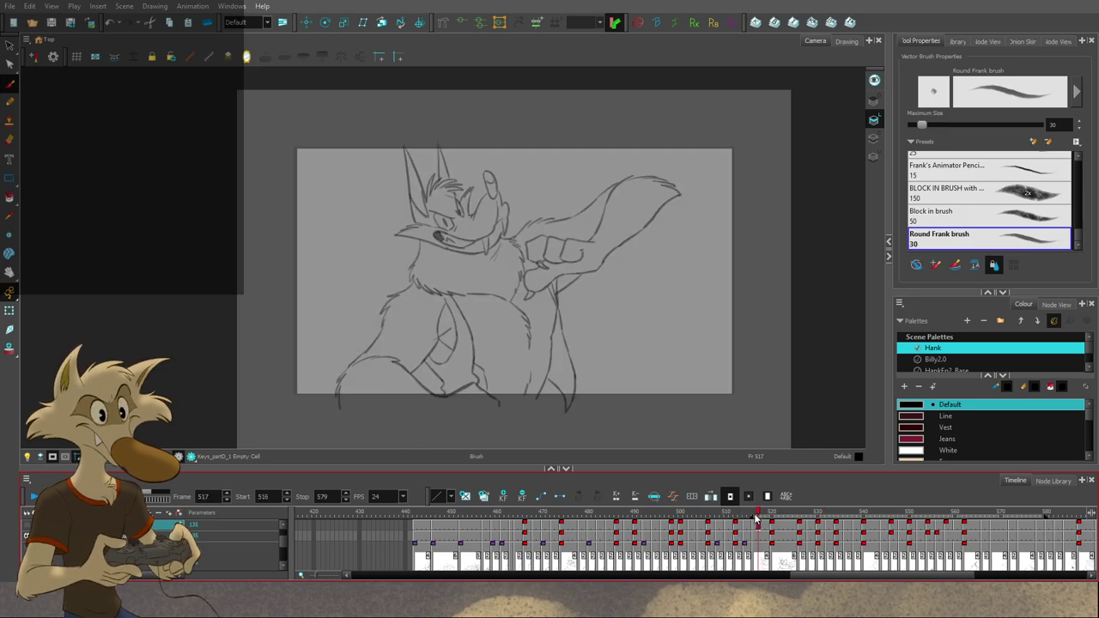
pyautogui.moveTo(741, 517); pyautogui.dragTo(784, 518)
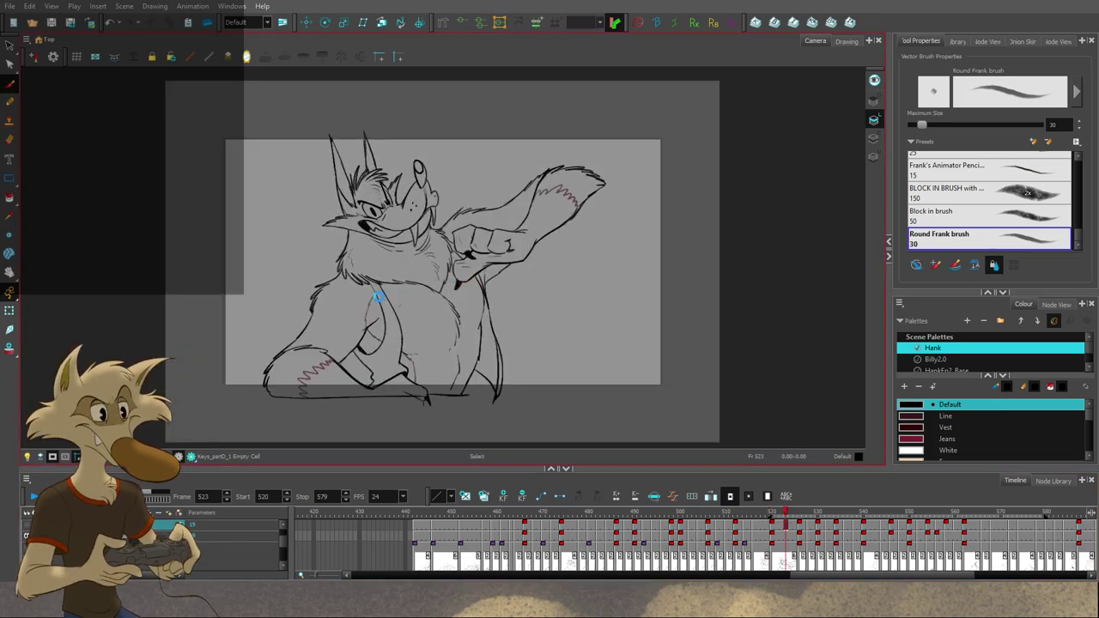
# Step: Play the limited range and scrub between frames 540 and 557 to examine the size of the head movement
pyautogui.click(29, 496)
pyautogui.press('Return')
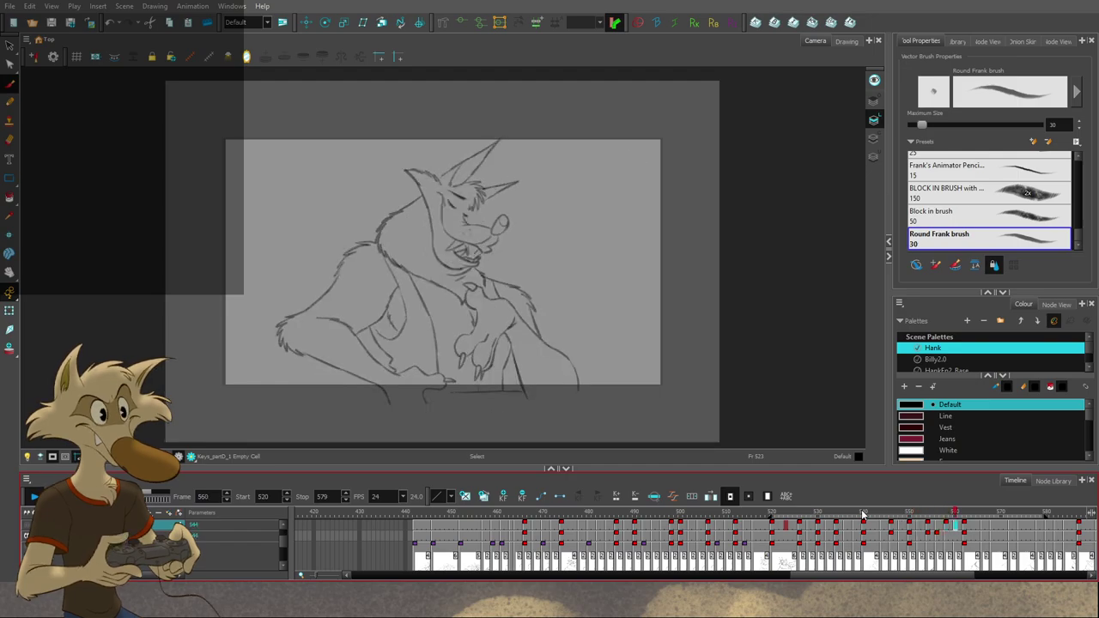
pyautogui.moveTo(863, 515)
pyautogui.mouseDown()
pyautogui.moveTo(958, 523)
pyautogui.moveTo(930, 525)
pyautogui.mouseUp()
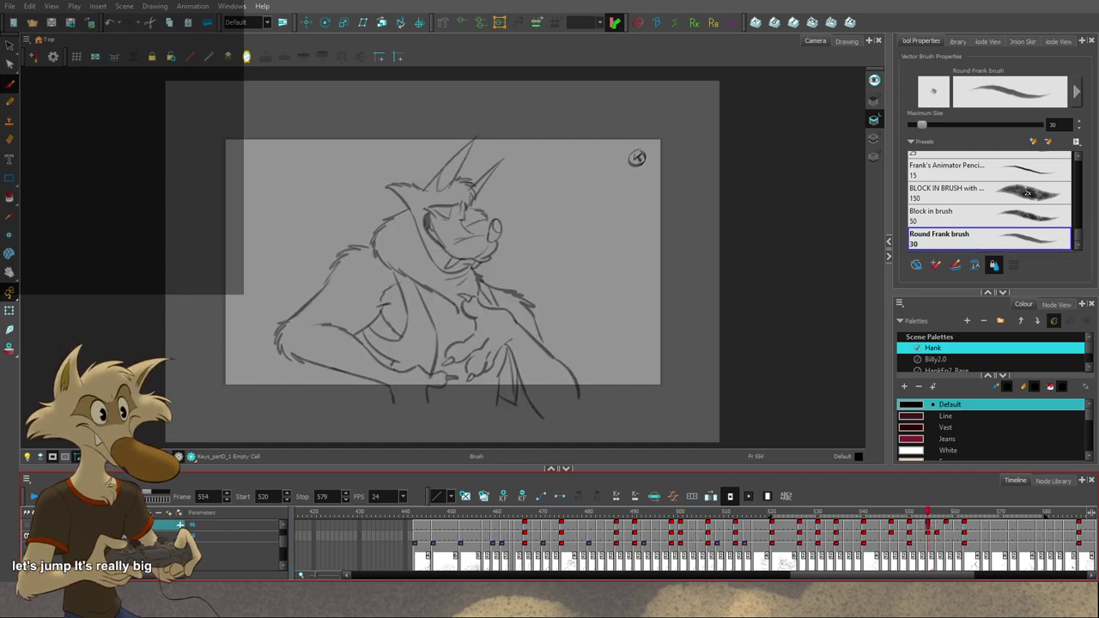
pyautogui.click(915, 518)
pyautogui.moveTo(909, 515)
pyautogui.mouseDown()
pyautogui.moveTo(963, 521)
pyautogui.moveTo(896, 519)
pyautogui.mouseUp()
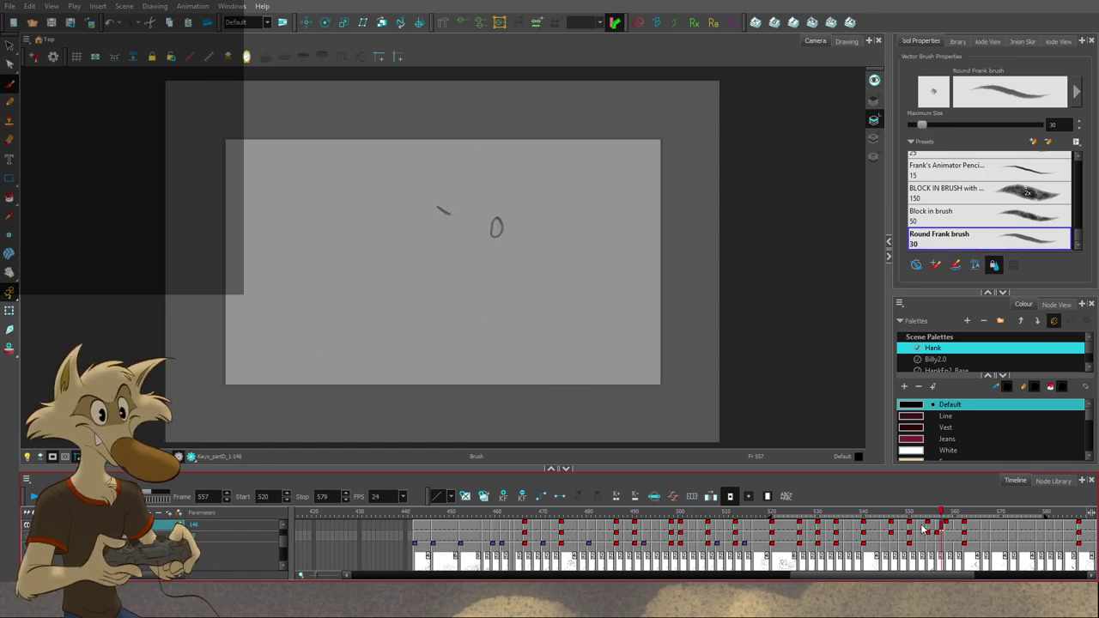
pyautogui.moveTo(940, 515)
pyautogui.mouseDown()
pyautogui.moveTo(960, 516)
pyautogui.moveTo(939, 519)
pyautogui.mouseUp()
# Step: Draw the brow line above the closed eye on frame 556, matching it to the drawings before and after
pyautogui.scroll(4, 481, 169)
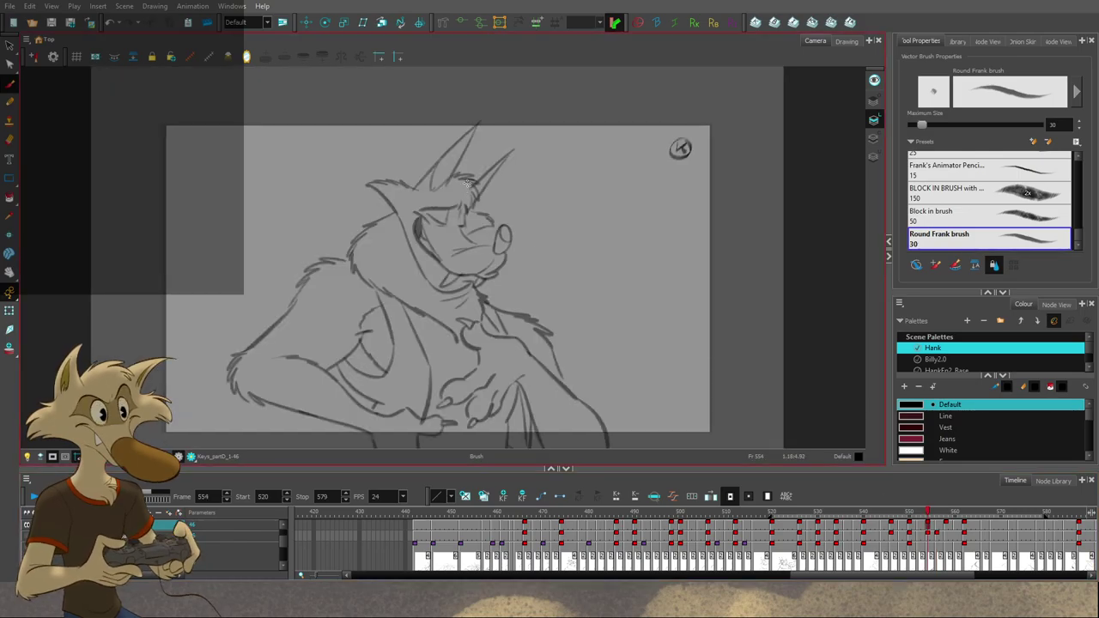
pyautogui.press('f')
pyautogui.press('g')
pyautogui.press('g')
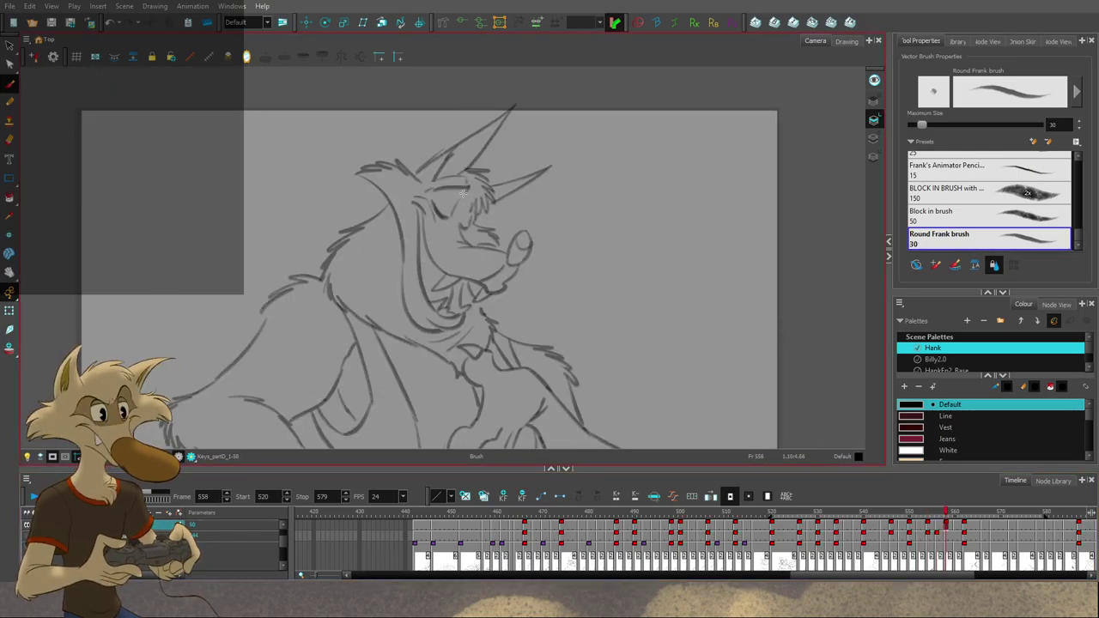
pyautogui.press('f')
pyautogui.press('f')
pyautogui.moveTo(440, 194); pyautogui.dragTo(418, 206)
pyautogui.press('f')
pyautogui.press('g')
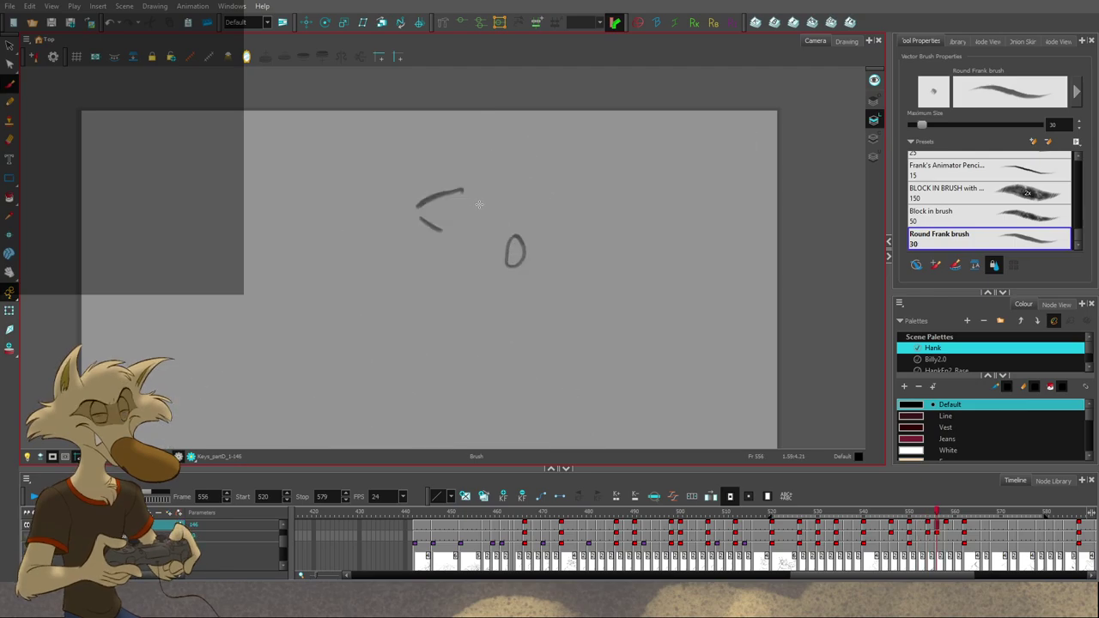
# Step: Flip and step through the drawings between frames 552 and 558 to check the spacing of the brow, eye and nose
pyautogui.press('g')
pyautogui.press('g')
pyautogui.press('f')
pyautogui.press('f')
pyautogui.press('f')
pyautogui.press('.')
pyautogui.press('.')
pyautogui.press('.')
pyautogui.press('.')
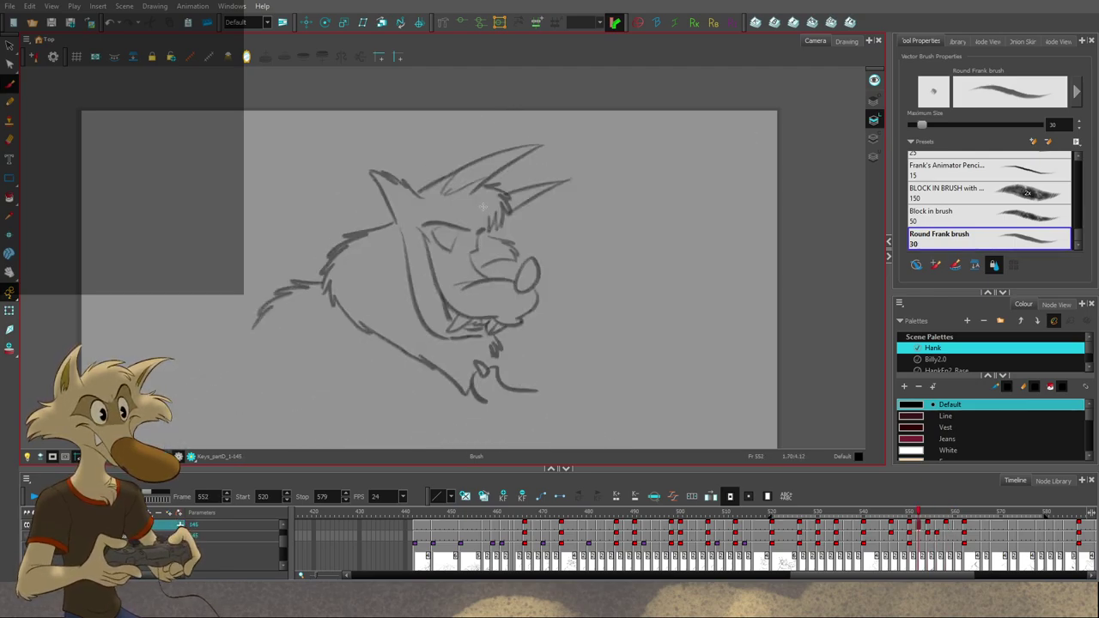
pyautogui.press('.')
pyautogui.press('.')
pyautogui.press('.')
pyautogui.press('.')
pyautogui.press(',')
pyautogui.press(',')
pyautogui.press(',')
pyautogui.press(',')
pyautogui.press(',')
pyautogui.press(',')
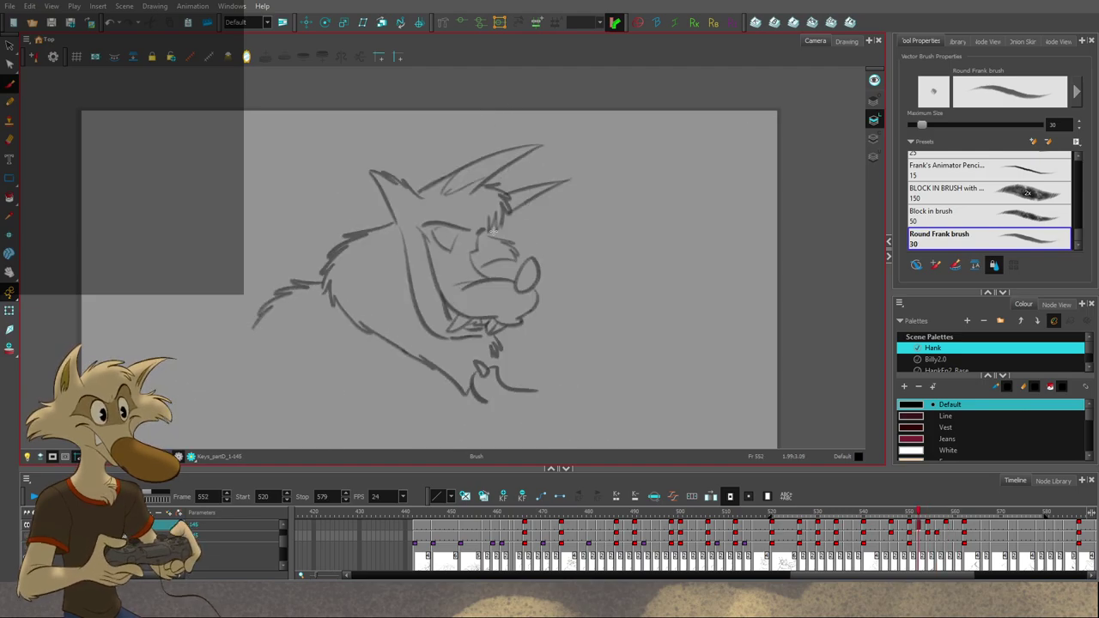
# Step: Flip through the full poses around frames 550 to 560, then play the animation to judge the extra in-between
pyautogui.press('g')
pyautogui.press('g')
pyautogui.press('g')
pyautogui.scroll(-2, 493, 231)
pyautogui.press('f')
pyautogui.press('f')
pyautogui.press('f')
pyautogui.press('f')
pyautogui.press('f')
pyautogui.press('f')
pyautogui.press('f')
pyautogui.press('f')
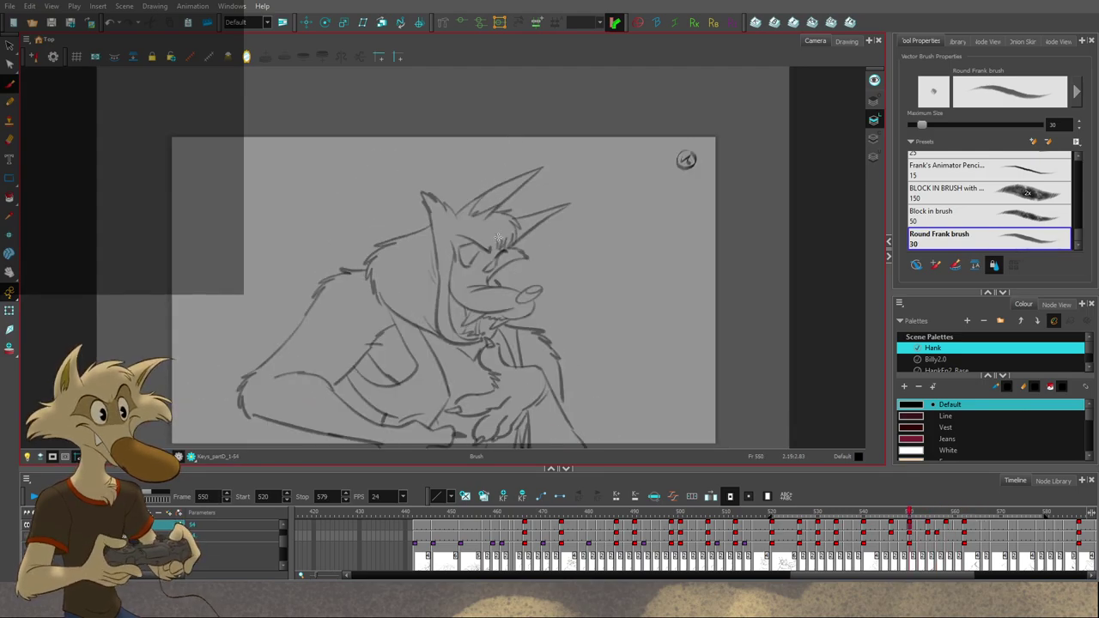
pyautogui.press('g')
pyautogui.press('g')
pyautogui.press('g')
pyautogui.press('g')
pyautogui.click(34, 496)
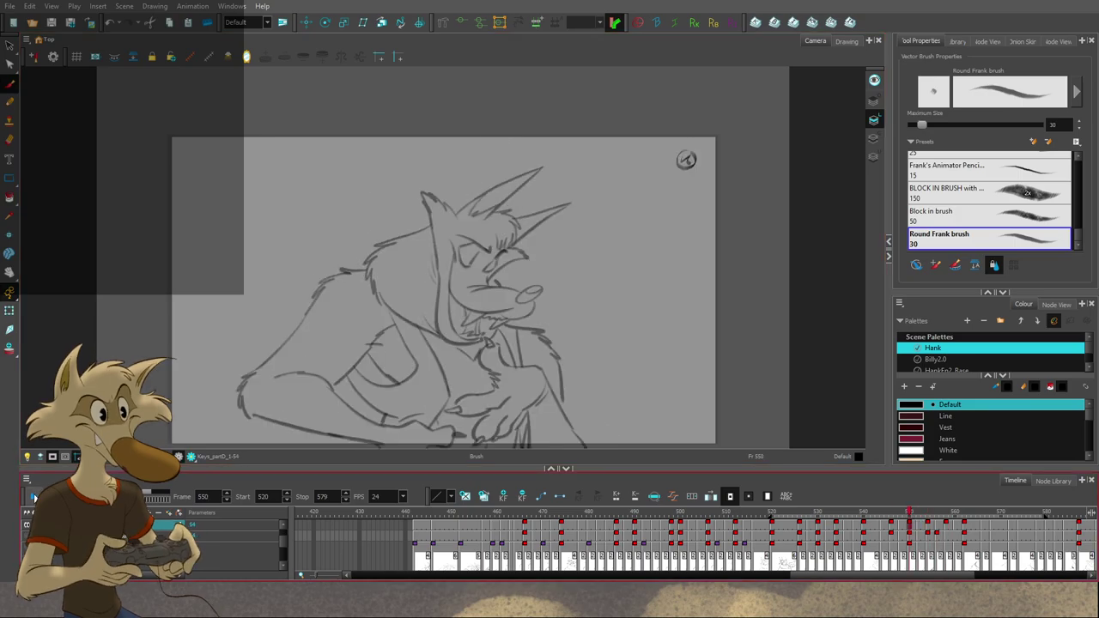
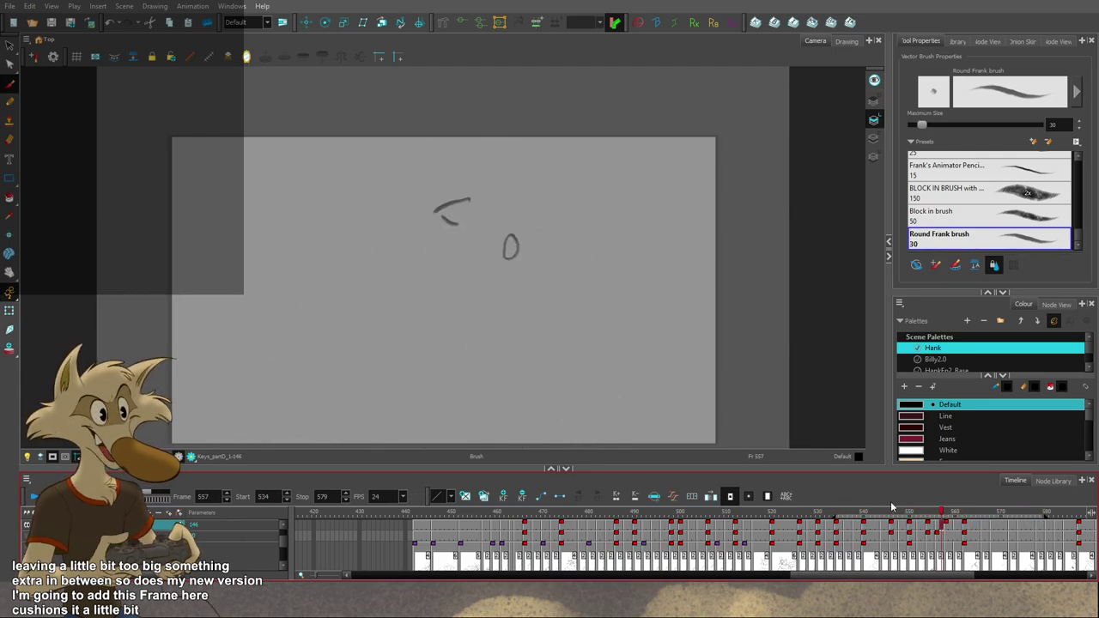
# Step: Step backward and forward through the frames around 557 to examine how the extra in-between cushions the head movement
pyautogui.press(',')
pyautogui.press(',')
pyautogui.press(',')
pyautogui.press(',')
pyautogui.press(',')
pyautogui.press('.')
pyautogui.press('.')
pyautogui.press('.')
pyautogui.press('.')
pyautogui.press('.')
pyautogui.press('.')
# Step: Draw the long edge line of the wolf's taller ear on frame 556, midway between the onion-skinned neighbouring ears
pyautogui.scroll(2, 479, 197)
pyautogui.press(',')
pyautogui.press(',')
pyautogui.press(',')
pyautogui.press(',')
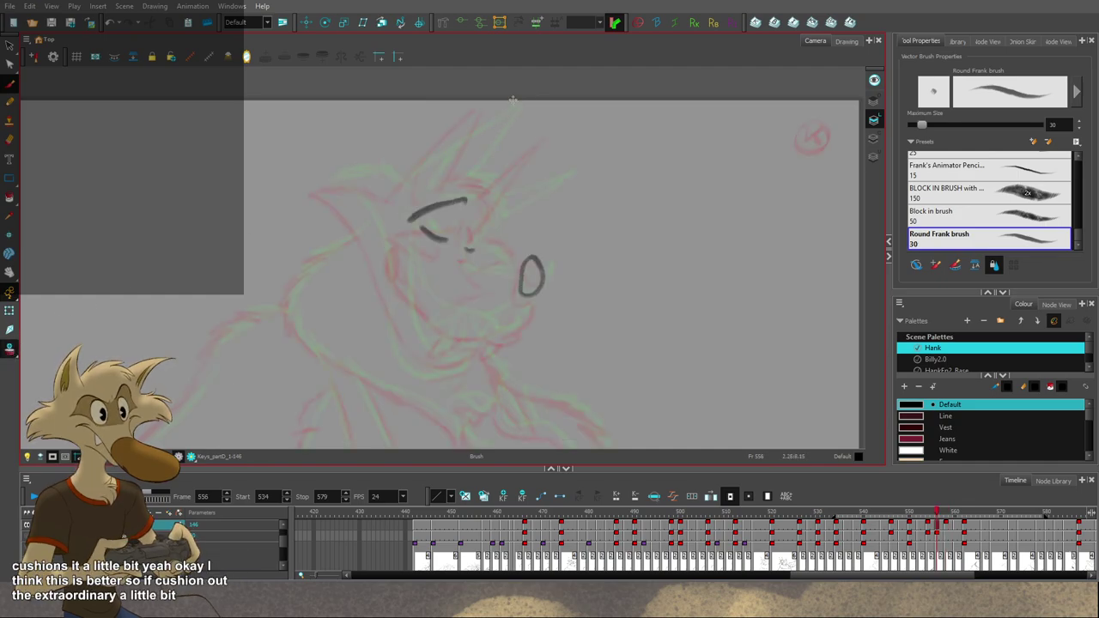
pyautogui.moveTo(504, 139); pyautogui.dragTo(474, 178)
pyautogui.press('f')
pyautogui.press('g')
pyautogui.press('g')
pyautogui.press('f')
pyautogui.press('f')
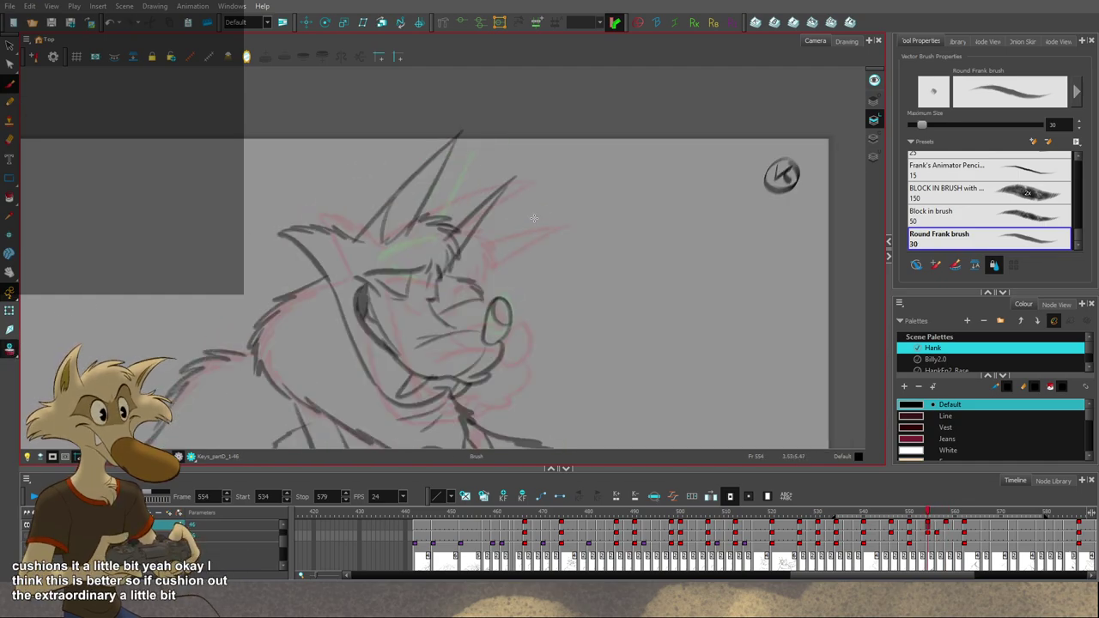
pyautogui.press('g')
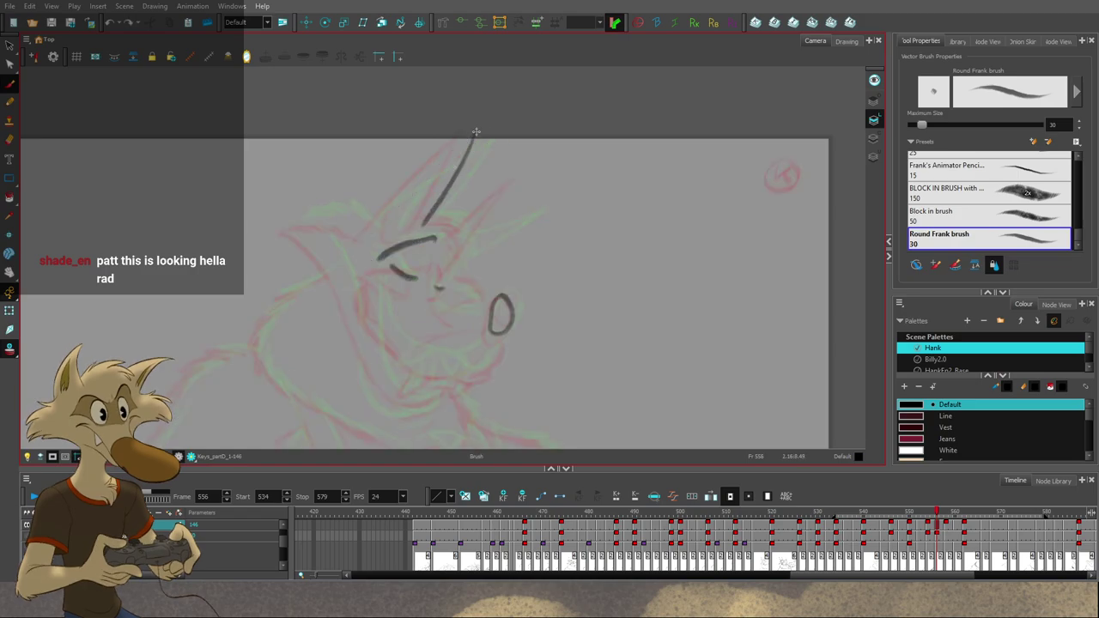
# Step: Draw the back edge of the taller ear and both edges of the shorter ear on frame 556, midway between the onion-skinned neighbours
pyautogui.press('f')
pyautogui.press('g')
pyautogui.press('g')
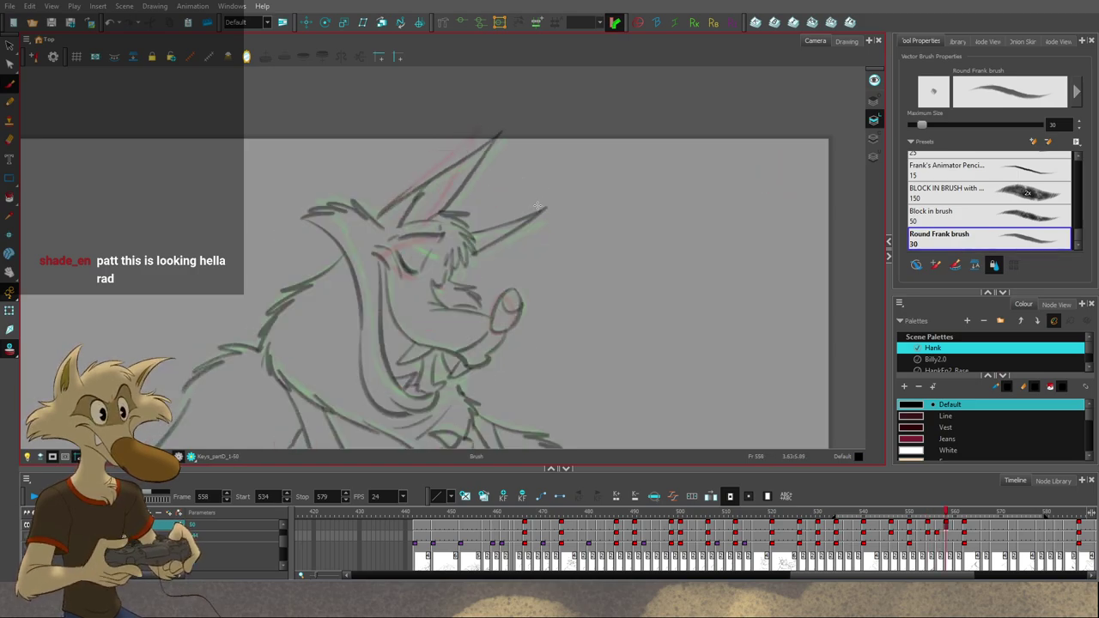
pyautogui.press('f')
pyautogui.moveTo(538, 185); pyautogui.dragTo(463, 257)
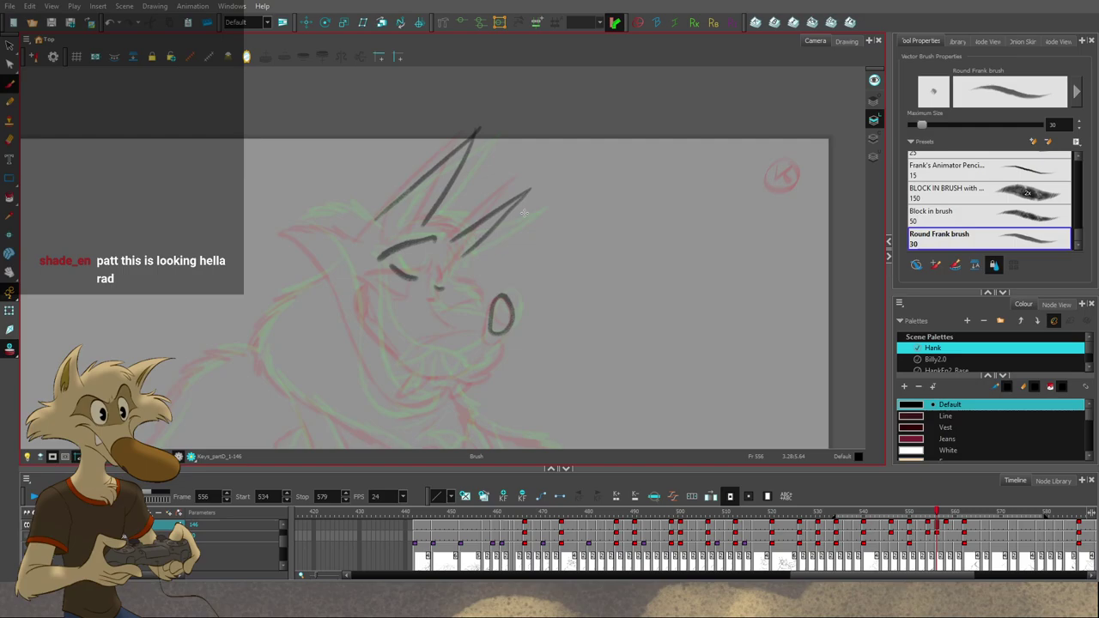
# Step: Play the animation, return to the frames around 556 and flip between neighbouring drawings to check the new ears
pyautogui.scroll(-1, 528, 211)
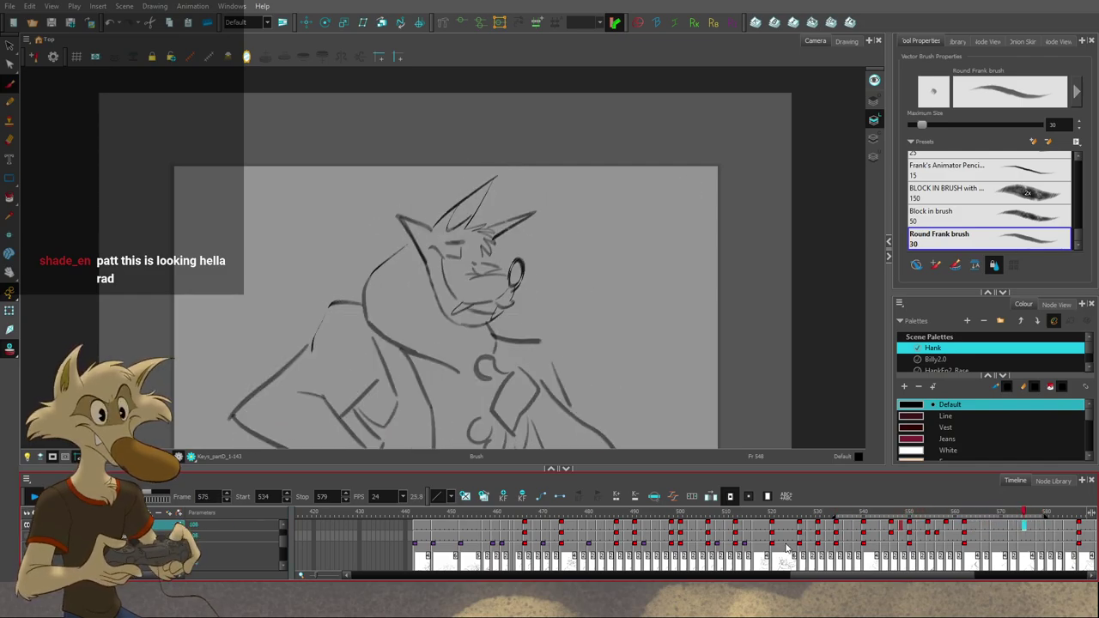
pyautogui.click(924, 518)
pyautogui.moveTo(924, 518); pyautogui.dragTo(942, 521)
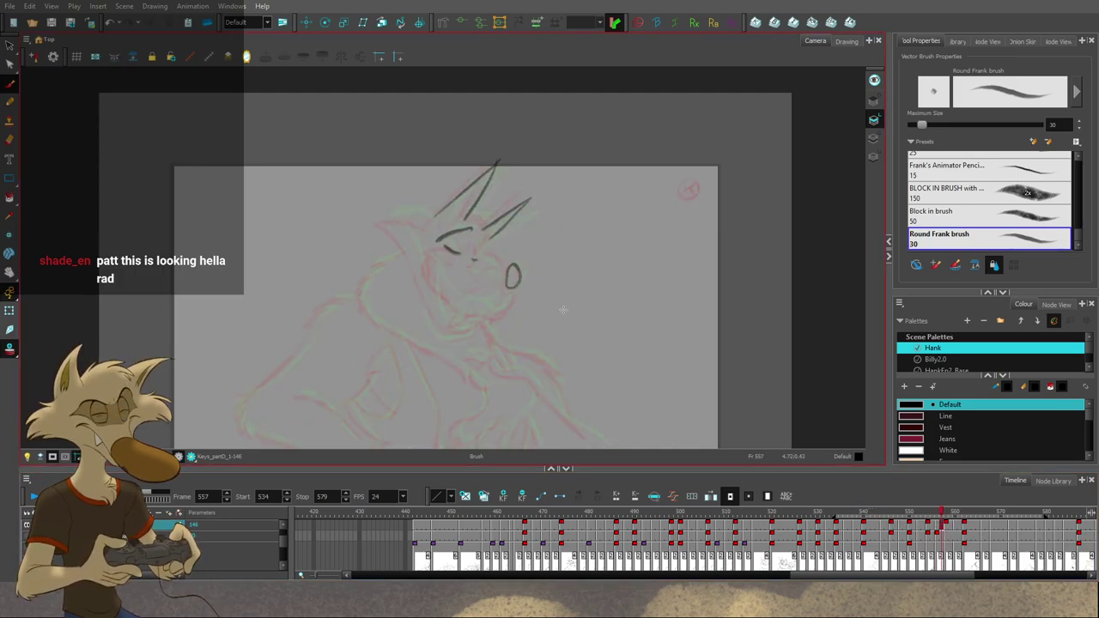
pyautogui.scroll(3, 494, 242)
pyautogui.press(',')
pyautogui.press(',')
pyautogui.press('.')
pyautogui.press('.')
pyautogui.press('.')
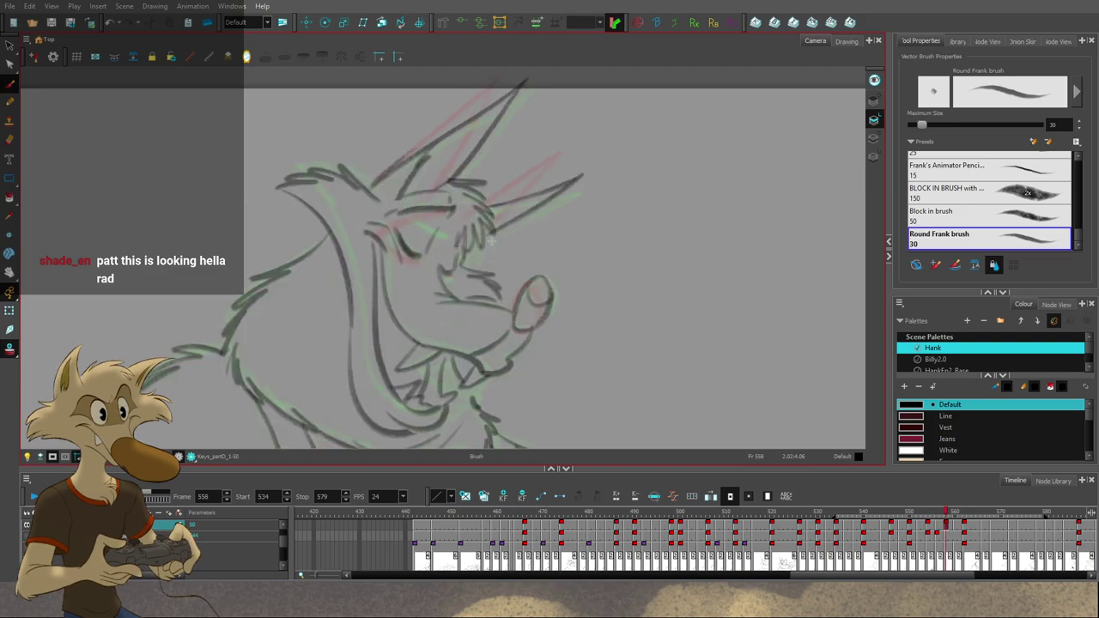
pyautogui.press(',')
pyautogui.press(',')
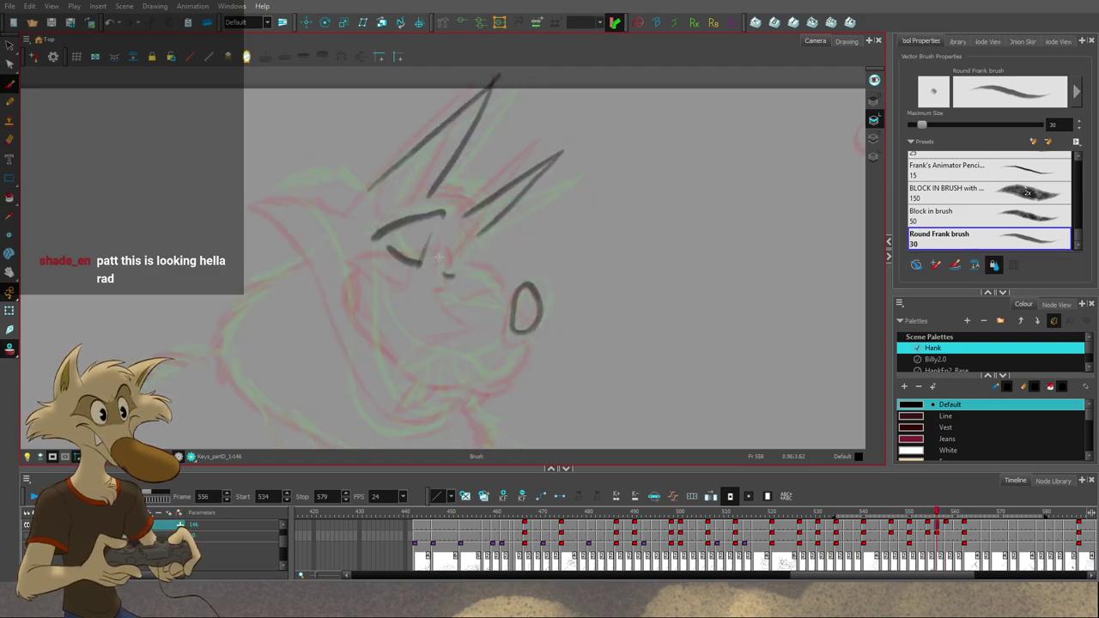
# Step: Replace the wolf's brow on frame 556 with a shorter, flatter arc above the closed eye, comparing it with frames 554 and 558
pyautogui.press('.')
pyautogui.press(',')
pyautogui.press('Delete')
pyautogui.press('.')
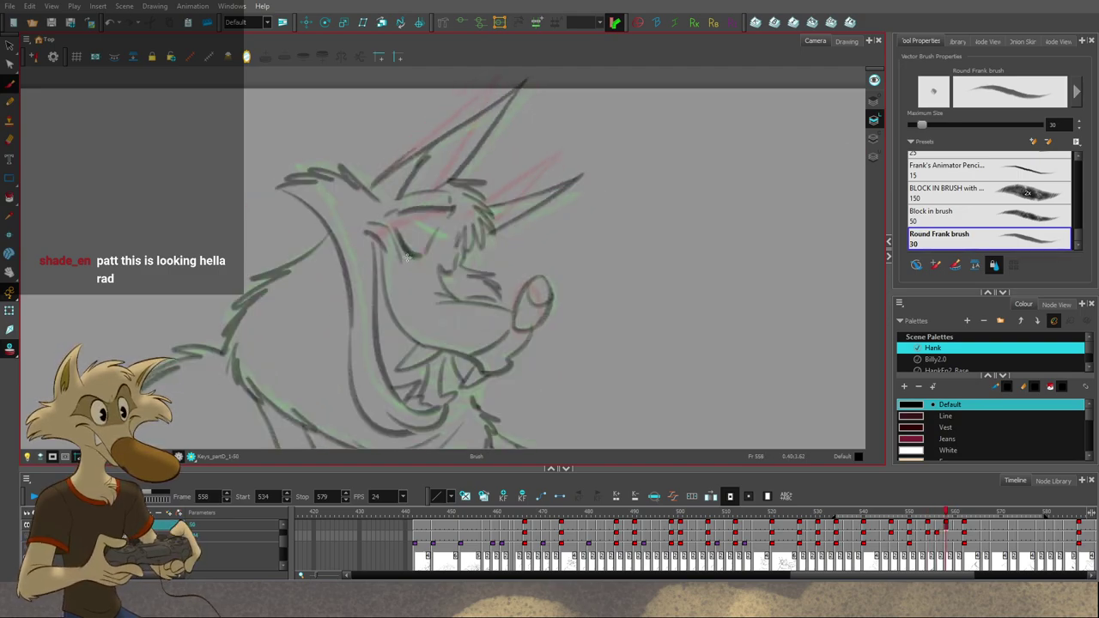
pyautogui.press(',')
pyautogui.press('g')
pyautogui.press('f')
pyautogui.press('f')
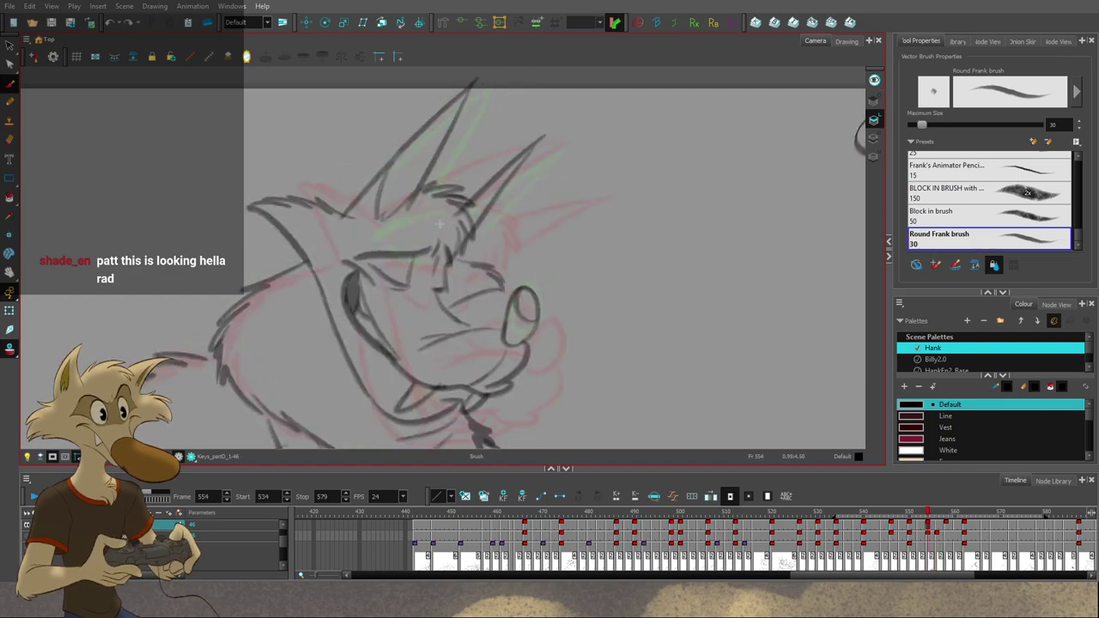
pyautogui.press('g')
pyautogui.press('g')
pyautogui.press('f')
pyautogui.press('g')
pyautogui.press(',')
pyautogui.press(',')
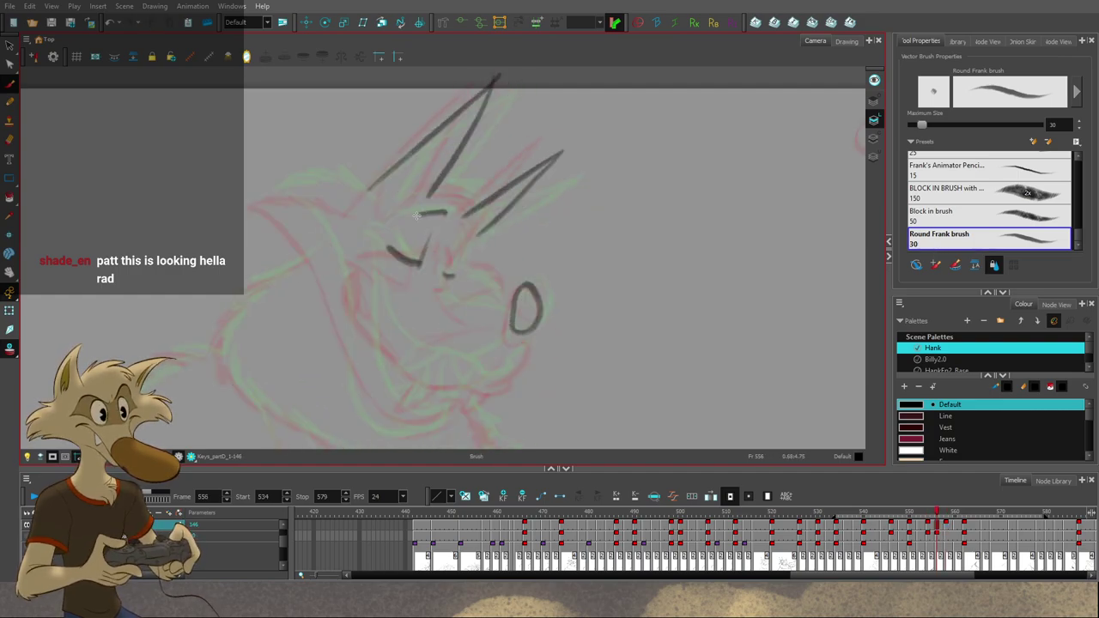
pyautogui.moveTo(416, 216); pyautogui.dragTo(386, 224)
# Step: Add the inner base line of the taller ear on frame 556
pyautogui.press('g')
pyautogui.press('f')
pyautogui.press('g')
pyautogui.press('f')
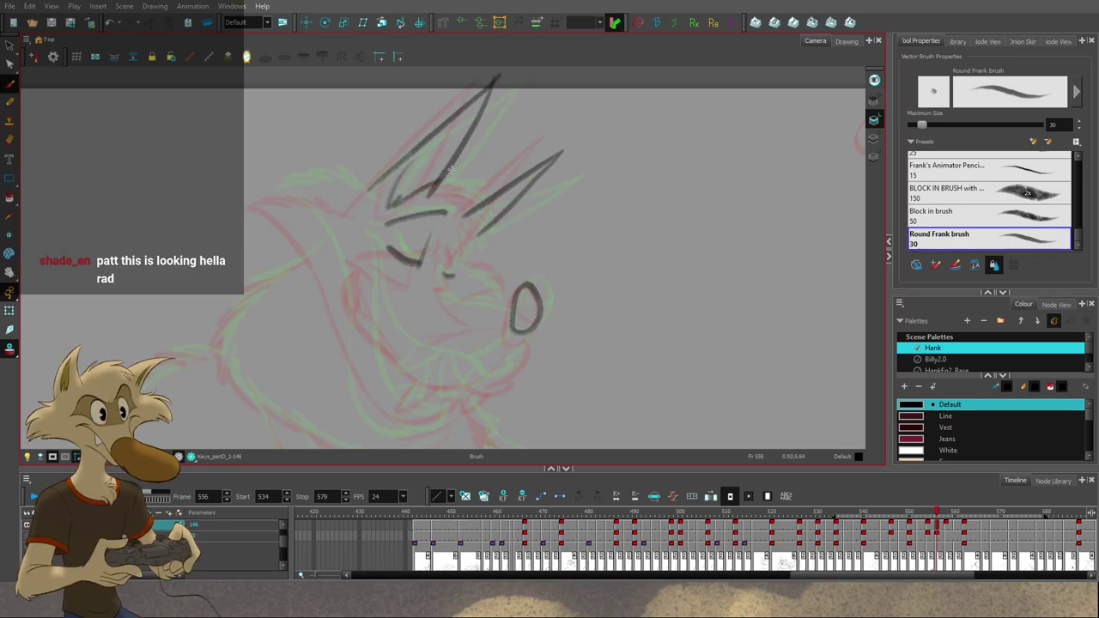
# Step: Draw the hair tuft across the forehead and its fringe in front of the shorter ear on frame 556
pyautogui.press('g')
pyautogui.press('f')
pyautogui.press('f')
pyautogui.press('g')
pyautogui.press('g')
pyautogui.press('f')
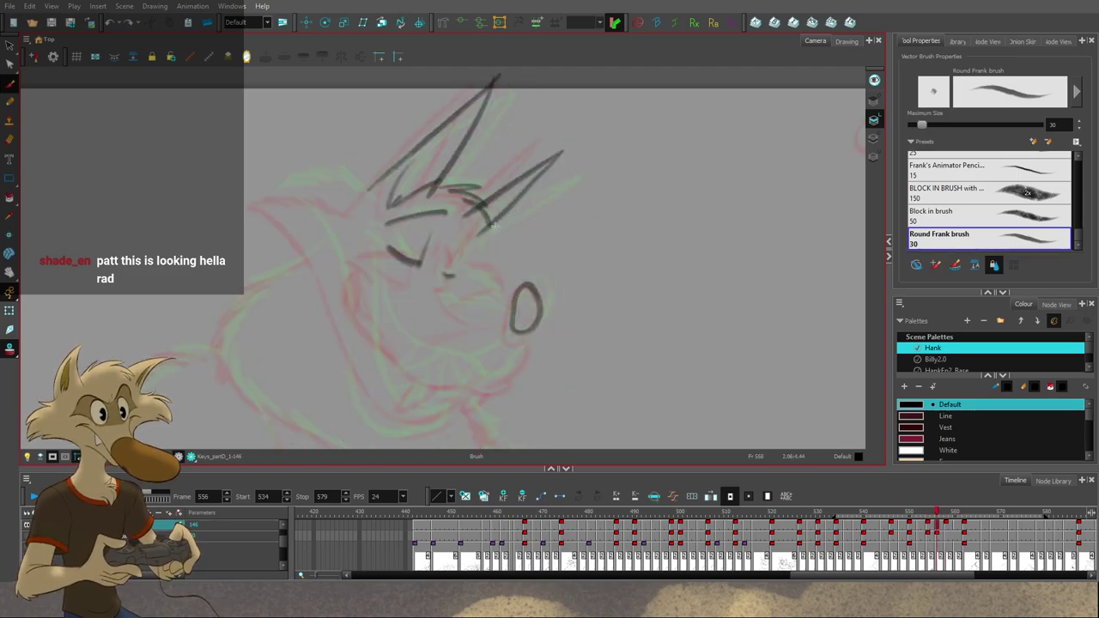
pyautogui.press('g')
pyautogui.press('f')
pyautogui.press(',')
pyautogui.press(',')
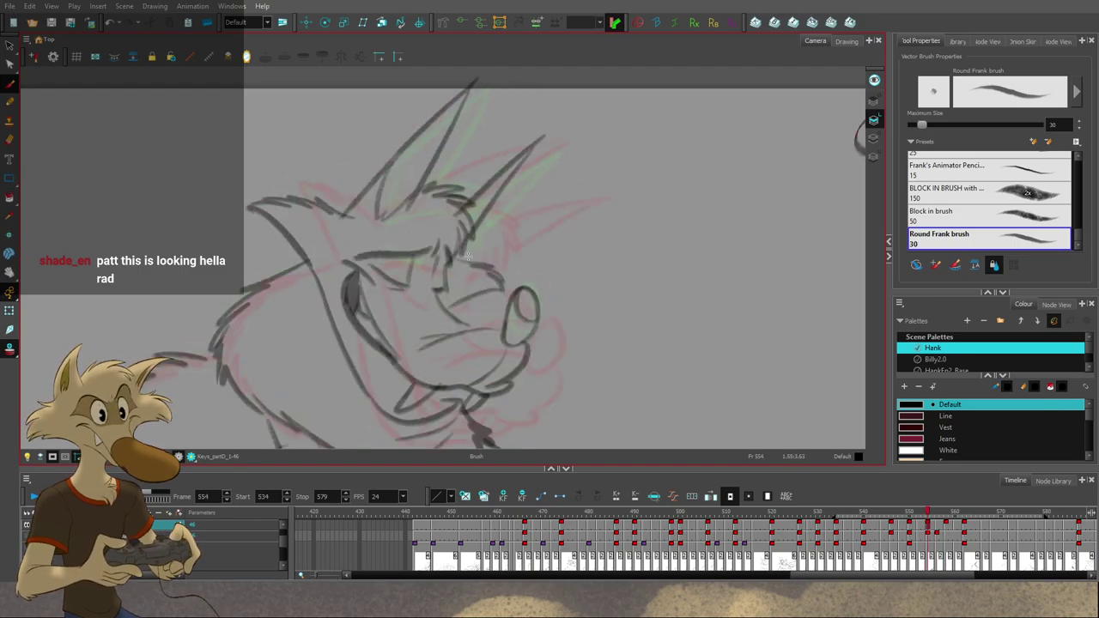
pyautogui.press('.')
pyautogui.press(',')
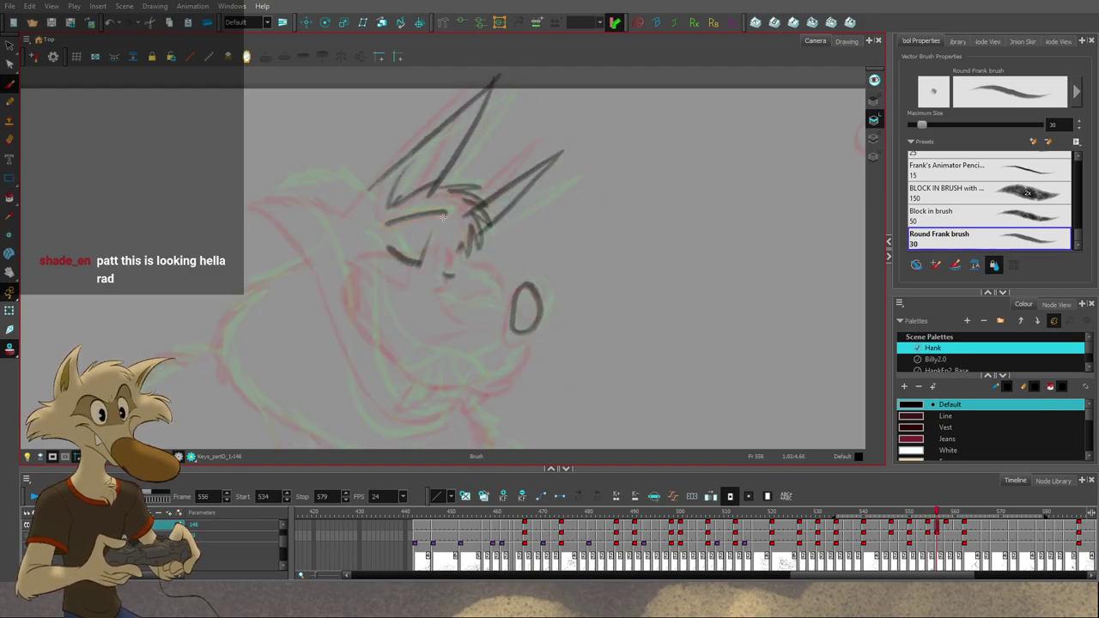
# Step: Flip through the drawings between frames 552 and 560 to check the spacing of the ears, hair and brow
pyautogui.press('f')
pyautogui.press('f')
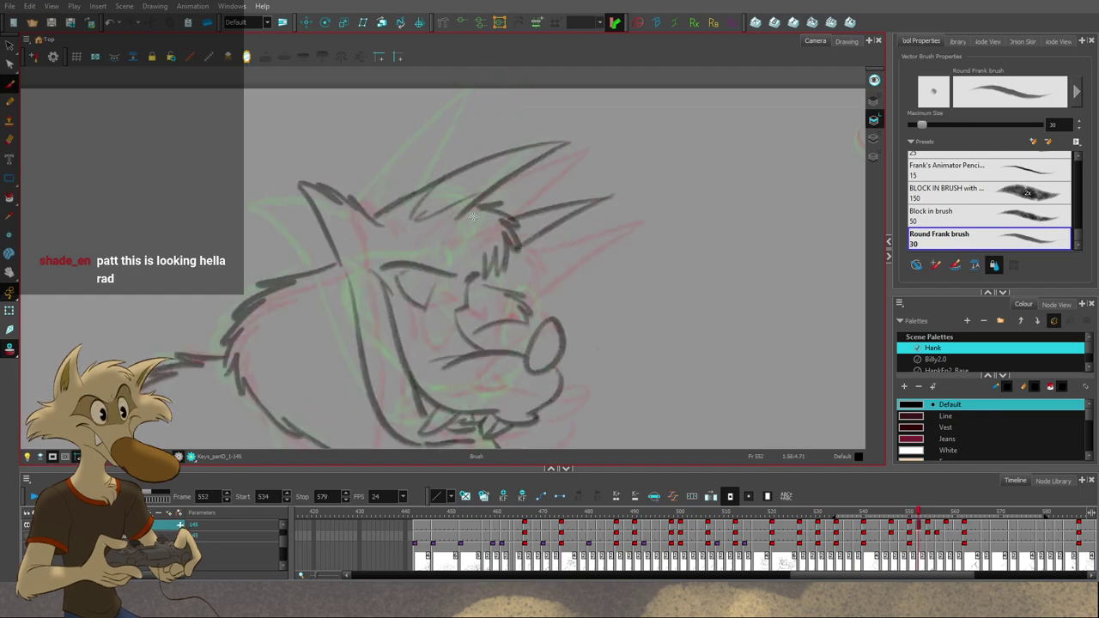
pyautogui.press('g')
pyautogui.press('g')
pyautogui.press('g')
pyautogui.press('1')
pyautogui.press('f')
pyautogui.press('f')
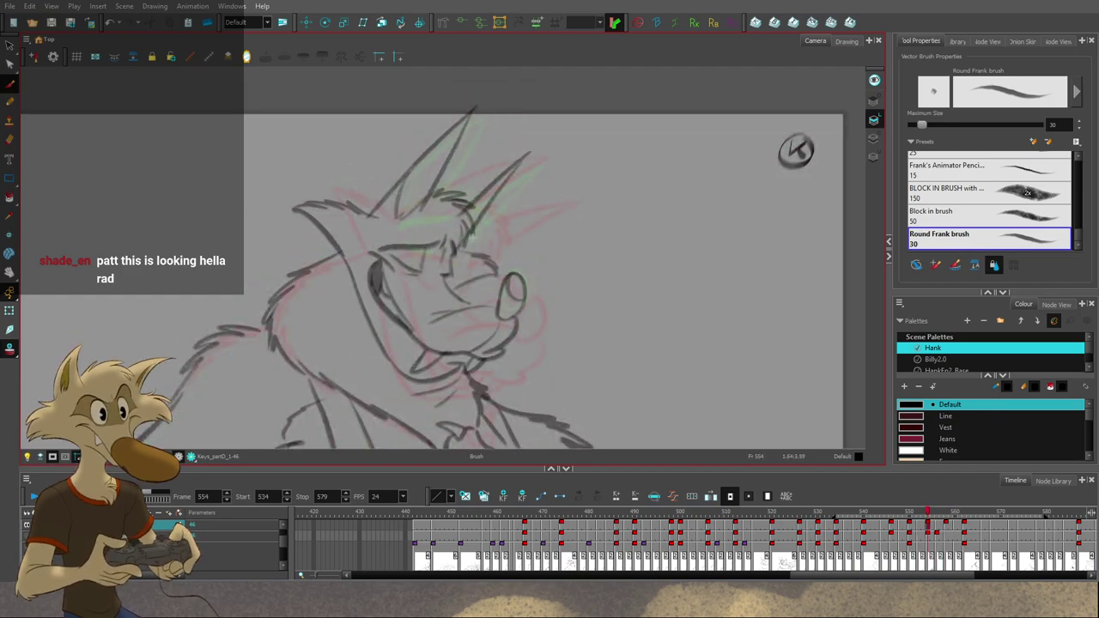
pyautogui.press('.')
pyautogui.press('.')
pyautogui.press('.')
pyautogui.press('.')
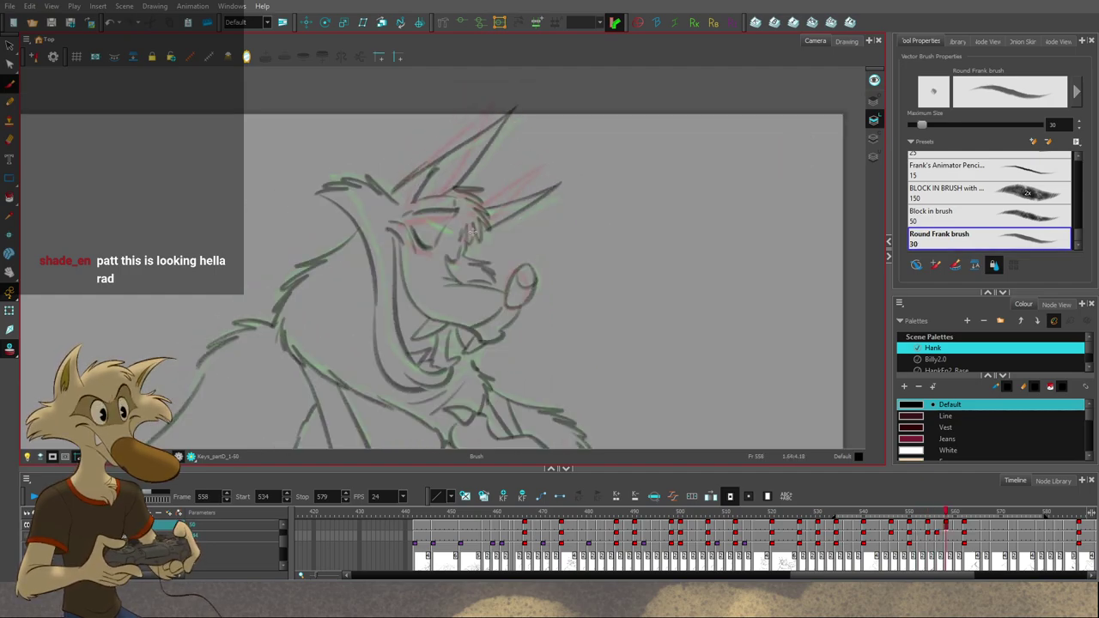
pyautogui.press(',')
pyautogui.press(',')
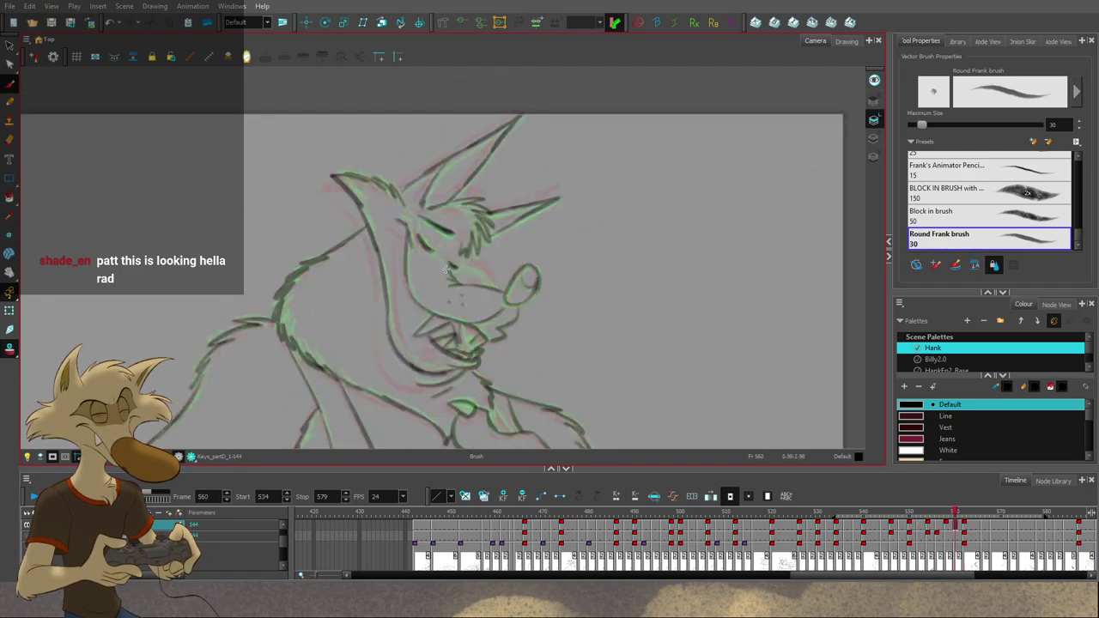
# Step: Step back through the preceding frames and review the movement up to frame 569 to judge the in-between in motion
pyautogui.press(',')
pyautogui.press(',')
pyautogui.press(',')
pyautogui.press(',')
pyautogui.press(',')
pyautogui.press(',')
pyautogui.press(',')
pyautogui.press(',')
pyautogui.press(',')
pyautogui.press(',')
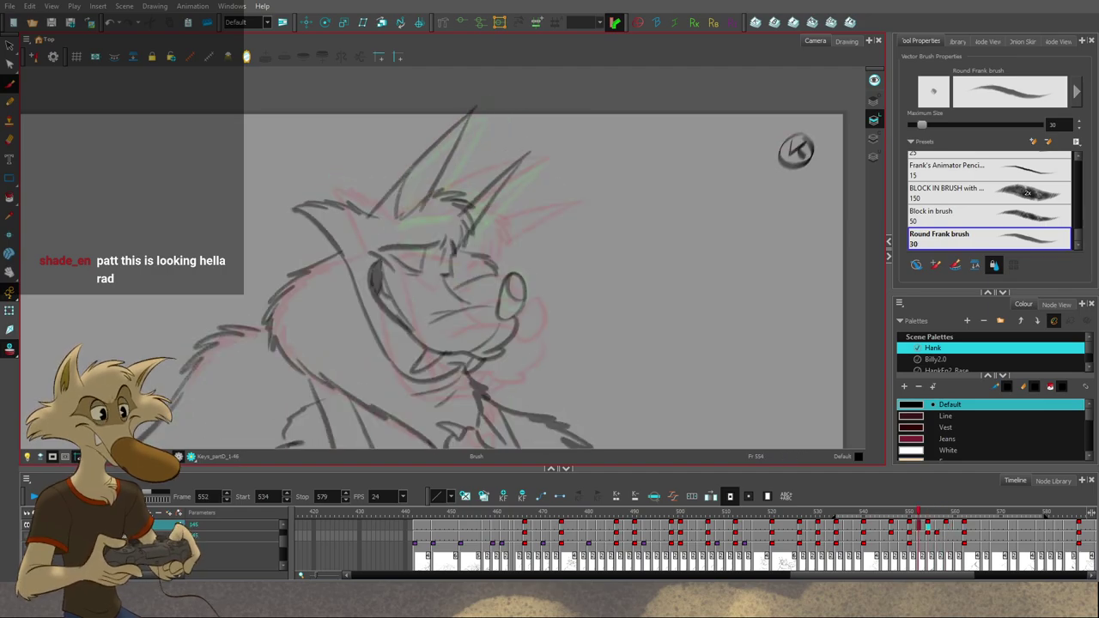
pyautogui.press(',')
pyautogui.press(',')
pyautogui.press(',')
pyautogui.press(',')
pyautogui.press(',')
pyautogui.press(',')
pyautogui.press(',')
pyautogui.press(',')
pyautogui.press(',')
pyautogui.press(',')
pyautogui.press(',')
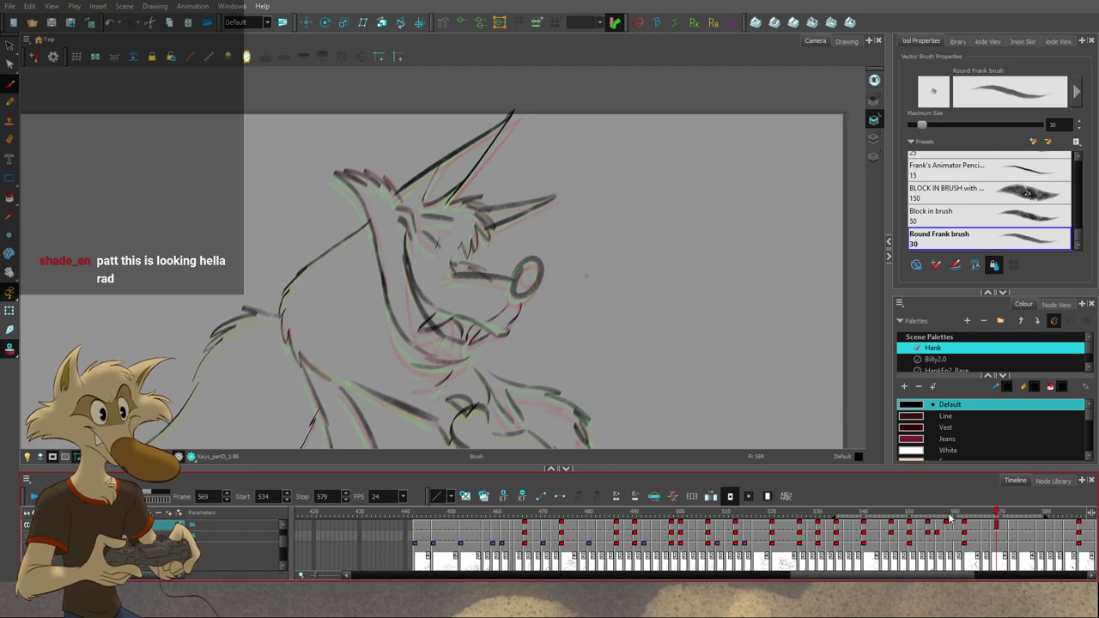
pyautogui.click(948, 514)
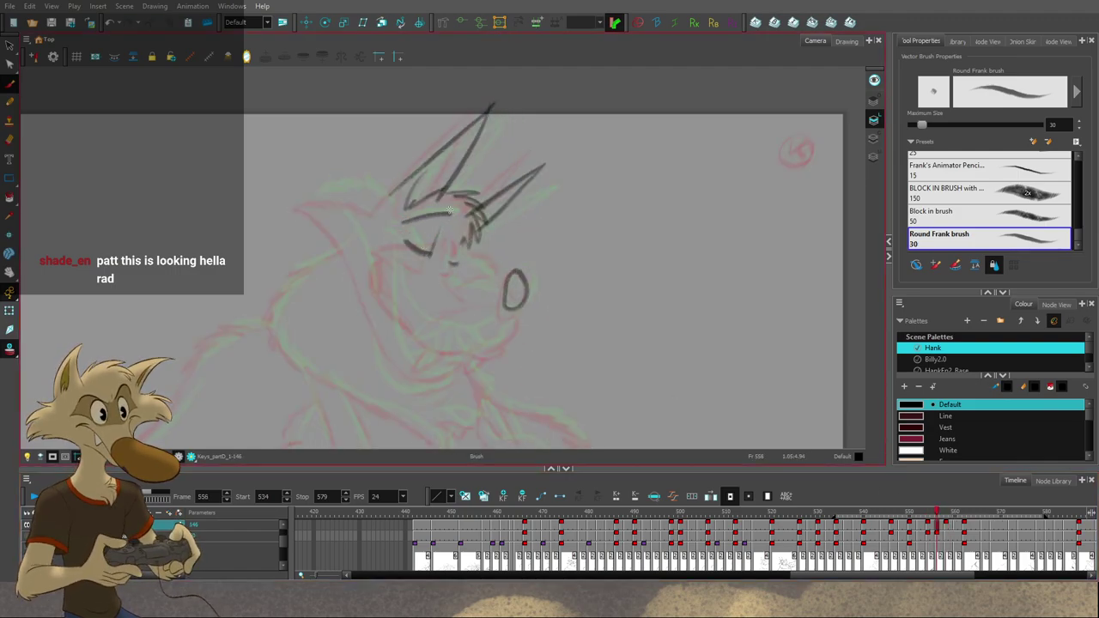
# Step: Try a straighter, lower brow on frame 556 and compare it with the neighbouring drawings up to frame 560
pyautogui.press('.')
pyautogui.press('.')
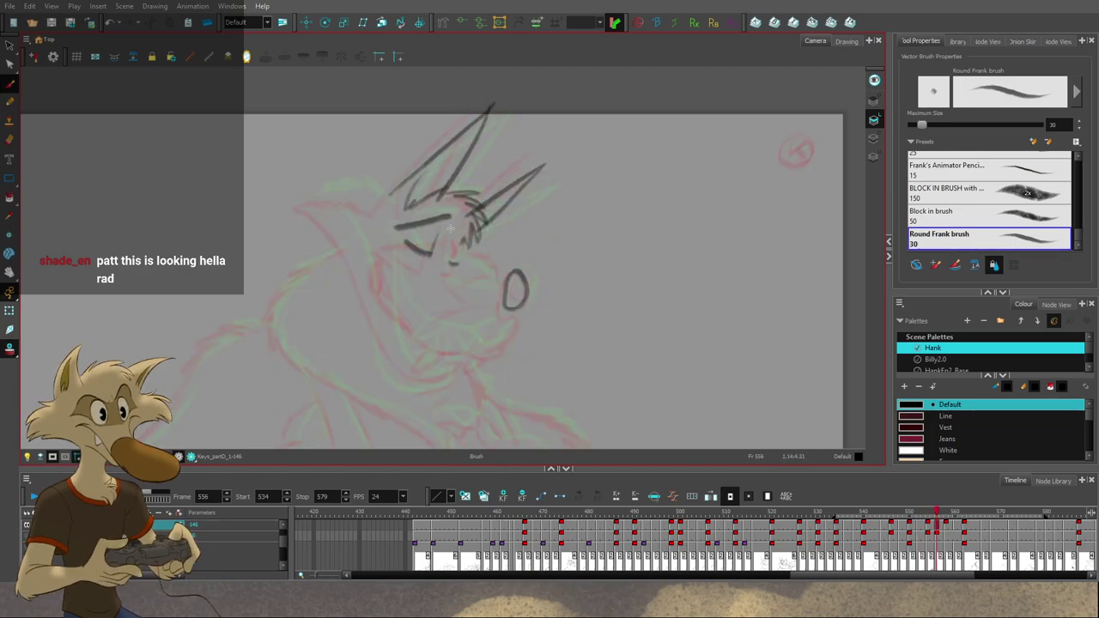
pyautogui.moveTo(443, 220); pyautogui.dragTo(405, 225)
pyautogui.press('f')
pyautogui.press('g')
pyautogui.press('g')
pyautogui.press('g')
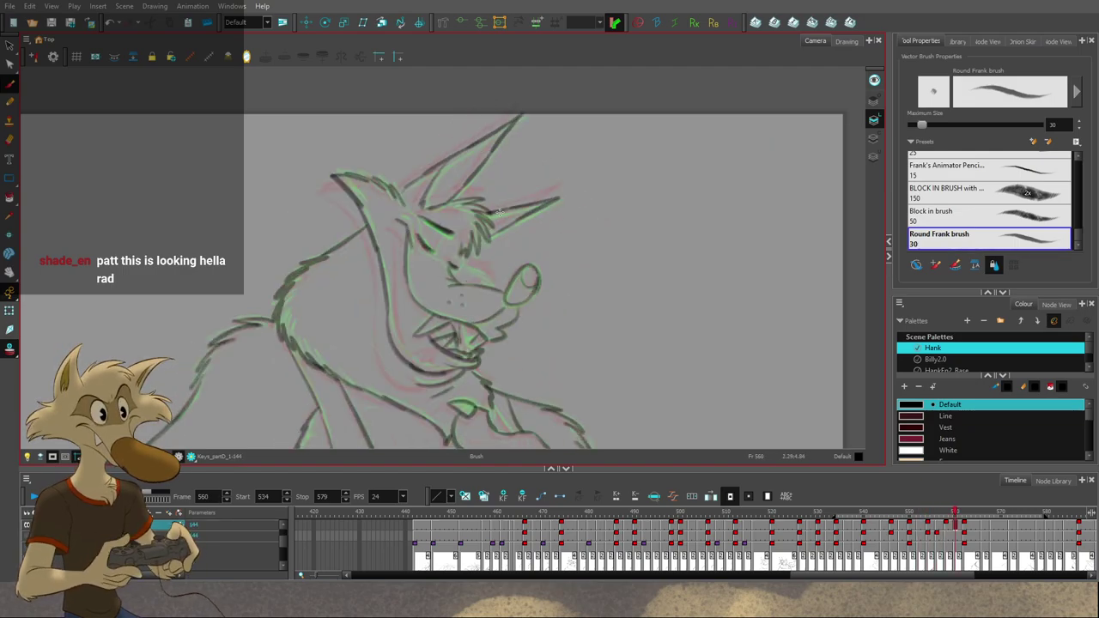
pyautogui.press('1')
pyautogui.press('f')
pyautogui.press('f')
pyautogui.press('f')
pyautogui.press('.')
pyautogui.press('.')
# Step: Remove the brow on frame 556 and redraw it as a straight stroke above the closed eye, checking it against the surrounding poses
pyautogui.hotkey('alt', 's')
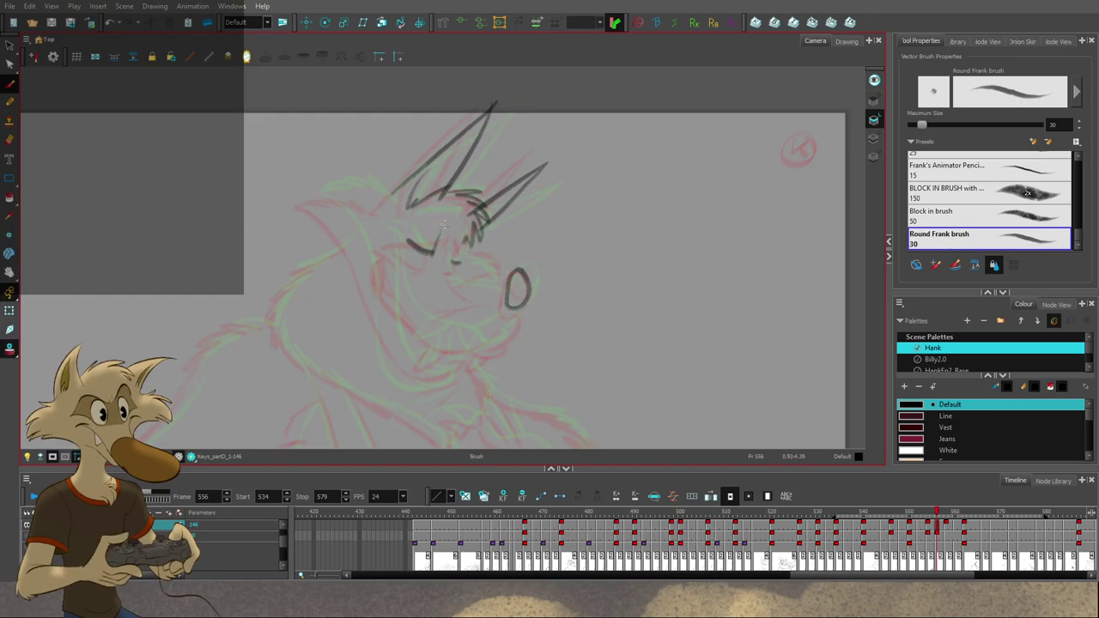
pyautogui.press('f')
pyautogui.press('f')
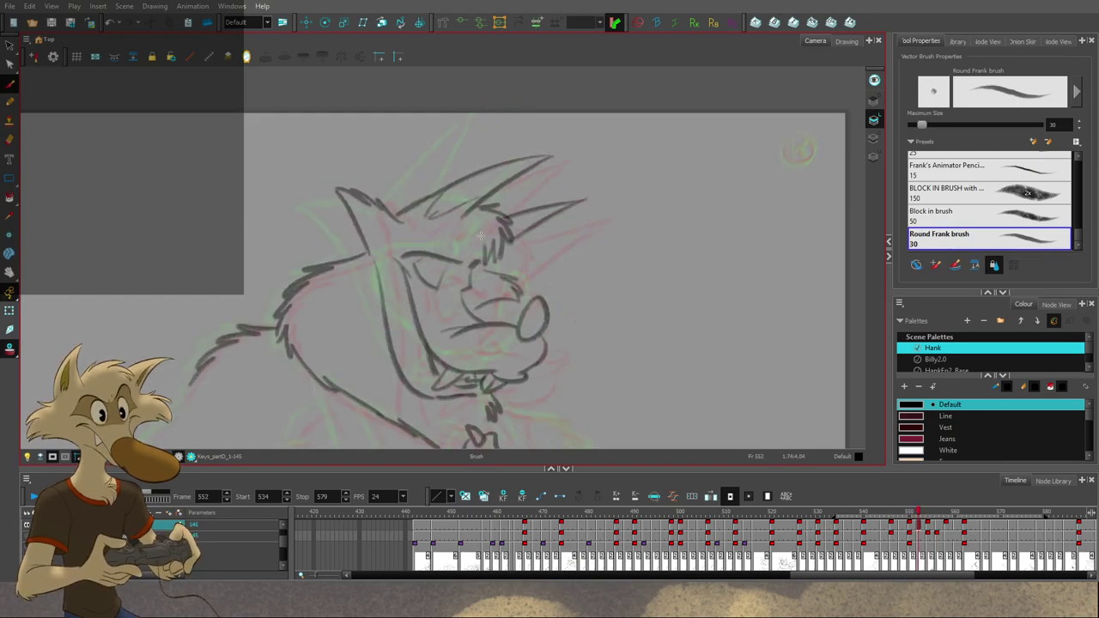
pyautogui.press('g')
pyautogui.press('g')
pyautogui.press('g')
pyautogui.press('g')
pyautogui.press('1')
pyautogui.press('f')
pyautogui.press('f')
pyautogui.press('f')
pyautogui.press('g')
pyautogui.press('g')
pyautogui.press('g')
pyautogui.press('g')
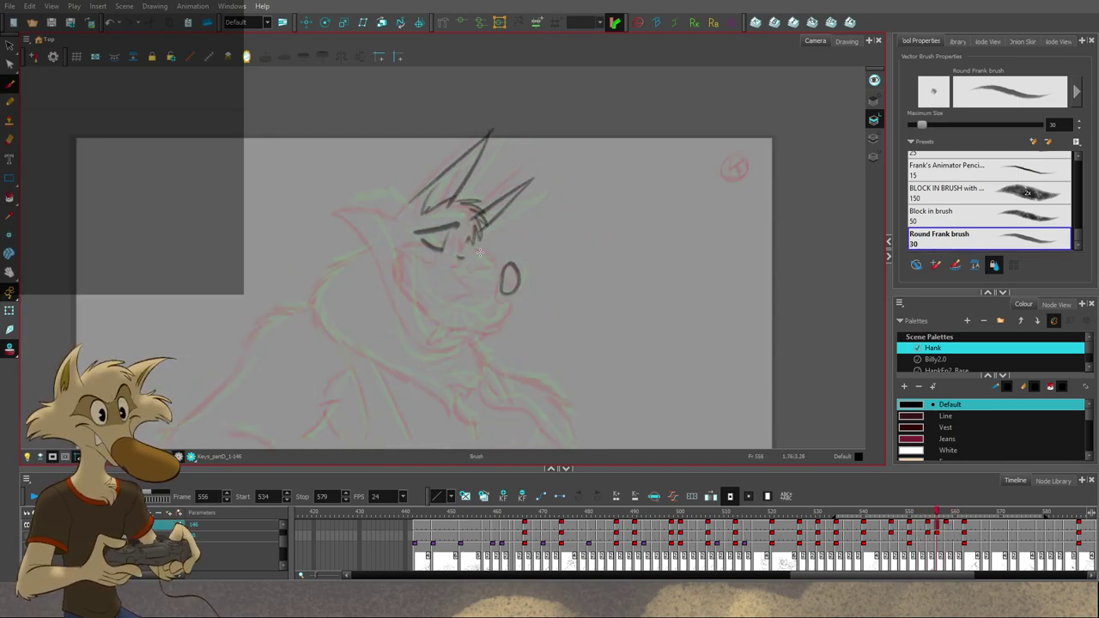
# Step: Level out the brow stroke on frame 556 by comparing it with the drawing on frame 558
pyautogui.press('f')
pyautogui.press('f')
pyautogui.press('f')
pyautogui.press('f')
pyautogui.press('f')
pyautogui.press('.')
pyautogui.press('.')
pyautogui.press('.')
pyautogui.press('.')
pyautogui.press('.')
pyautogui.press('.')
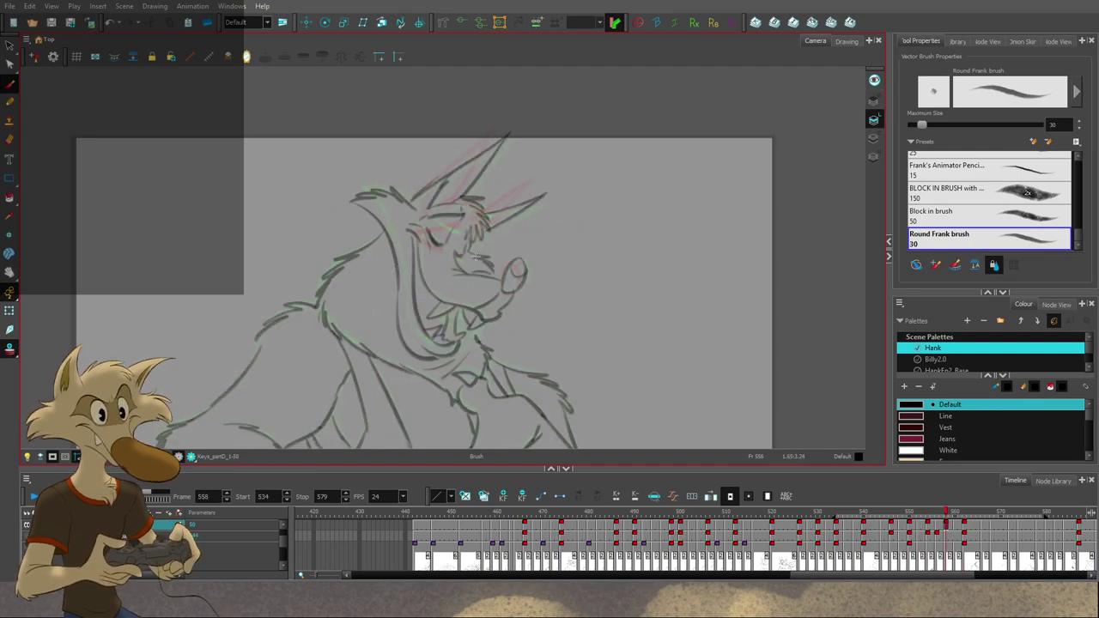
pyautogui.press(',')
pyautogui.press(',')
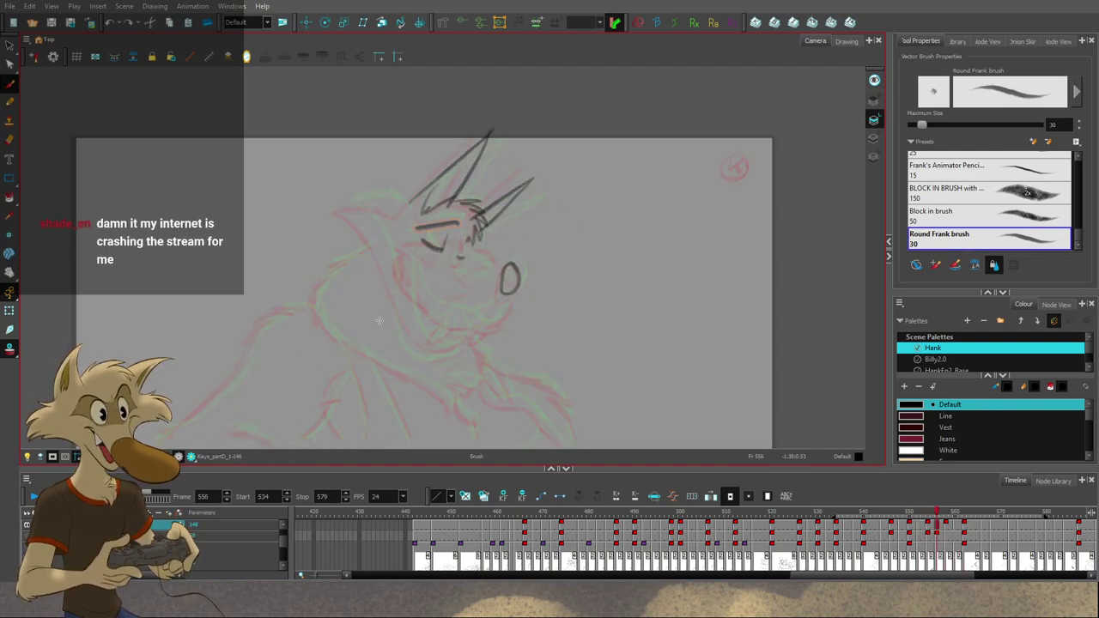
# Step: Play the animation to judge the revised brow and return to the frames around 560
pyautogui.press('Return')
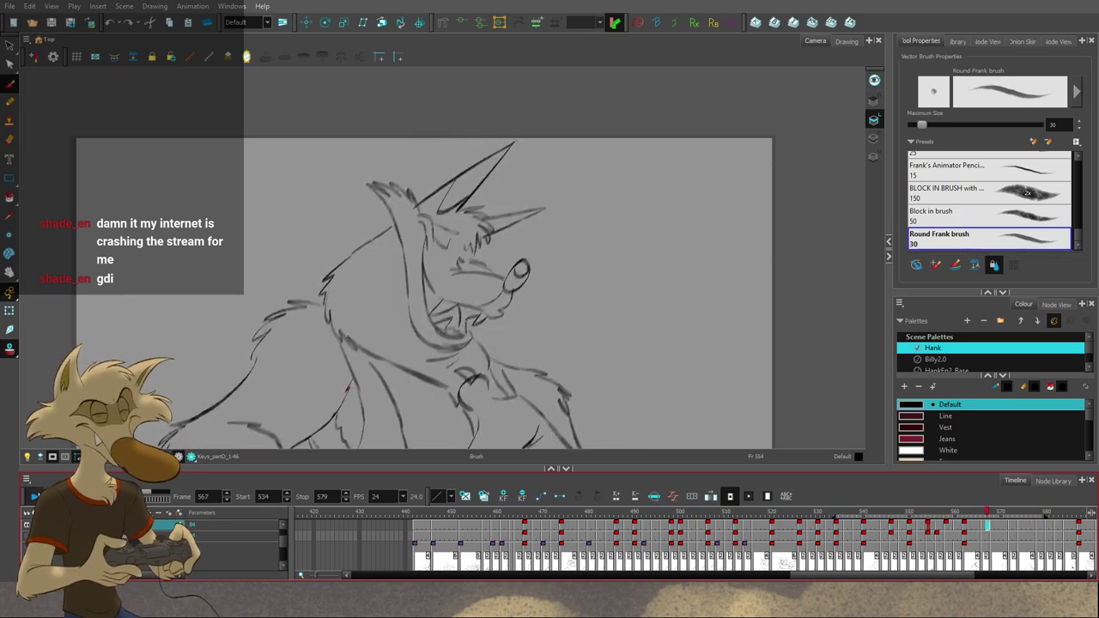
pyautogui.click(955, 512)
pyautogui.moveTo(955, 513)
pyautogui.mouseDown()
pyautogui.moveTo(939, 514)
pyautogui.moveTo(957, 515)
pyautogui.mouseUp()
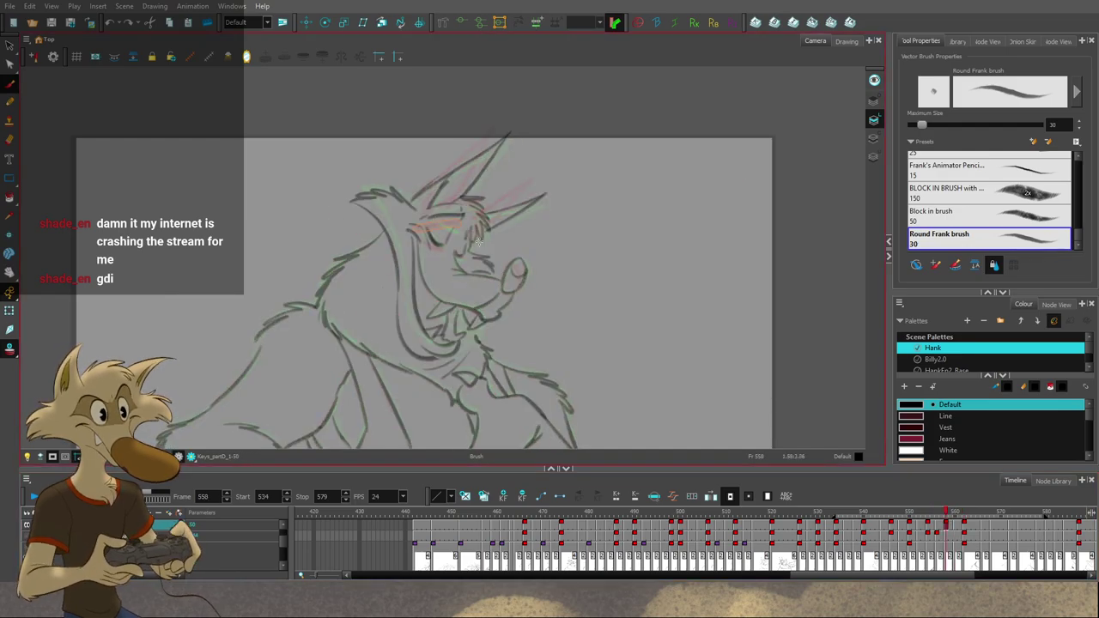
# Step: Replace the slanted brow on frame 560 with a flatter, raised stroke, flipping through the neighbouring drawings to place it
pyautogui.scroll(2, 452, 217)
pyautogui.moveTo(474, 228); pyautogui.dragTo(424, 222)
pyautogui.press('Delete')
pyautogui.press('f')
pyautogui.press('f')
pyautogui.press('g')
pyautogui.press('g')
pyautogui.press('f')
pyautogui.press('f')
pyautogui.press('g')
pyautogui.press('g')
pyautogui.press('f')
pyautogui.press('g')
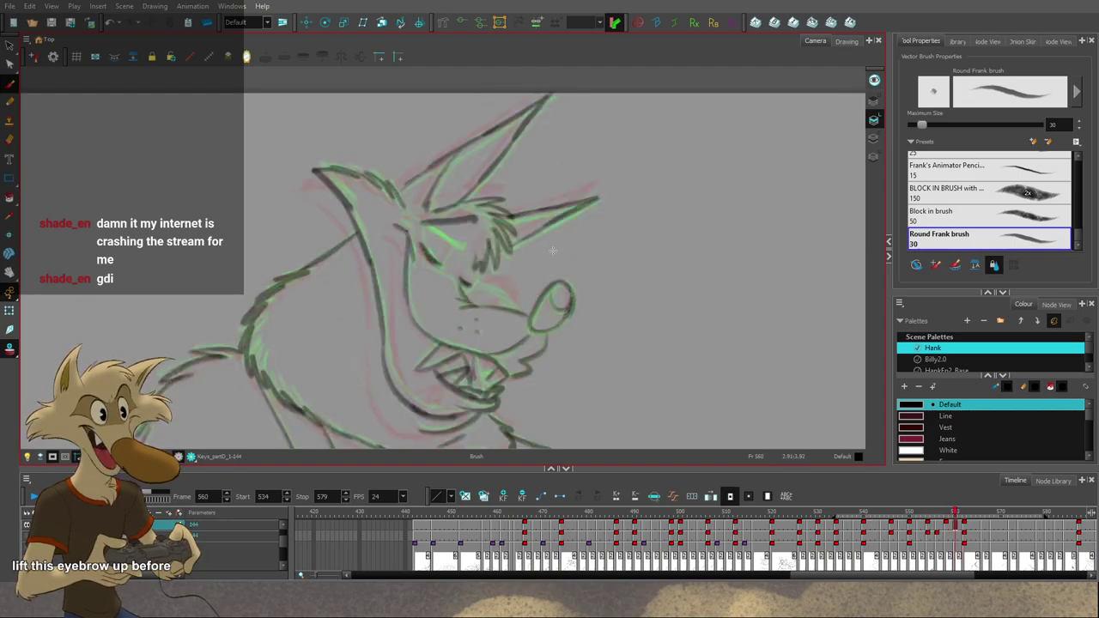
# Step: Select and adjust the hair tuft on frame 560 and draw the forehead line joining it to the taller ear
pyautogui.press('f')
pyautogui.press('f')
pyautogui.press('g')
pyautogui.press('g')
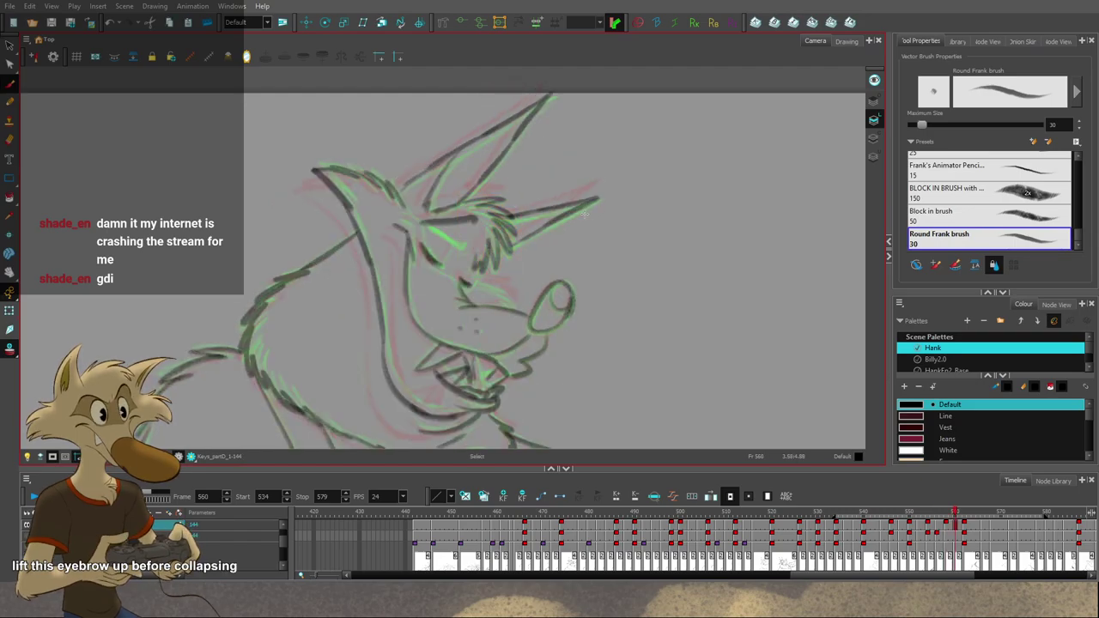
pyautogui.hotkey('alt', 'b')
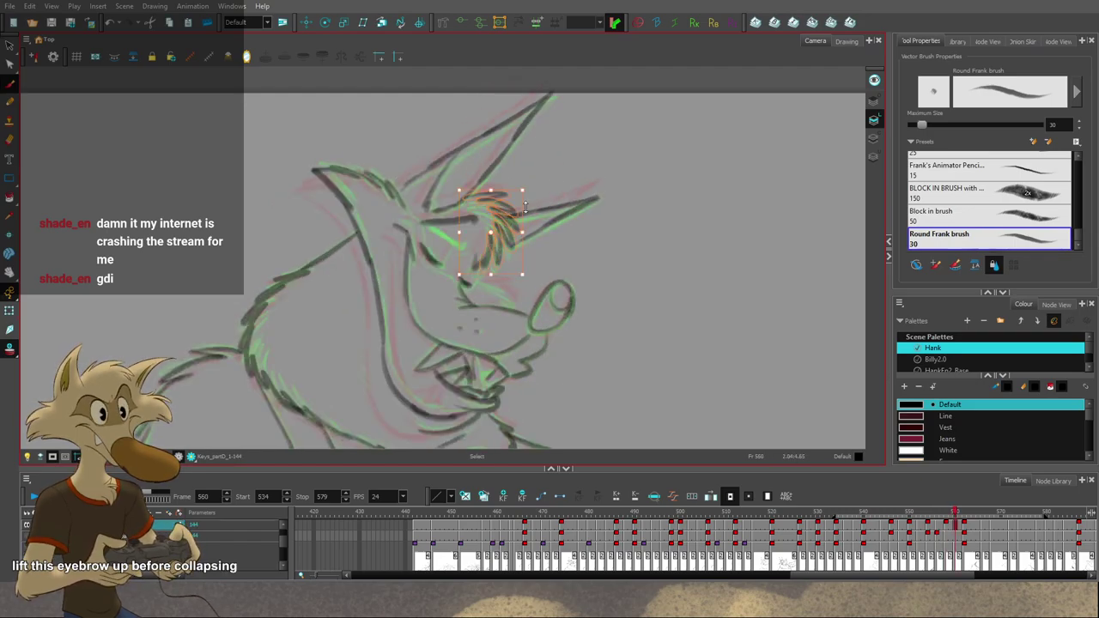
pyautogui.press('f')
pyautogui.press('g')
pyautogui.press('f')
pyautogui.press('g')
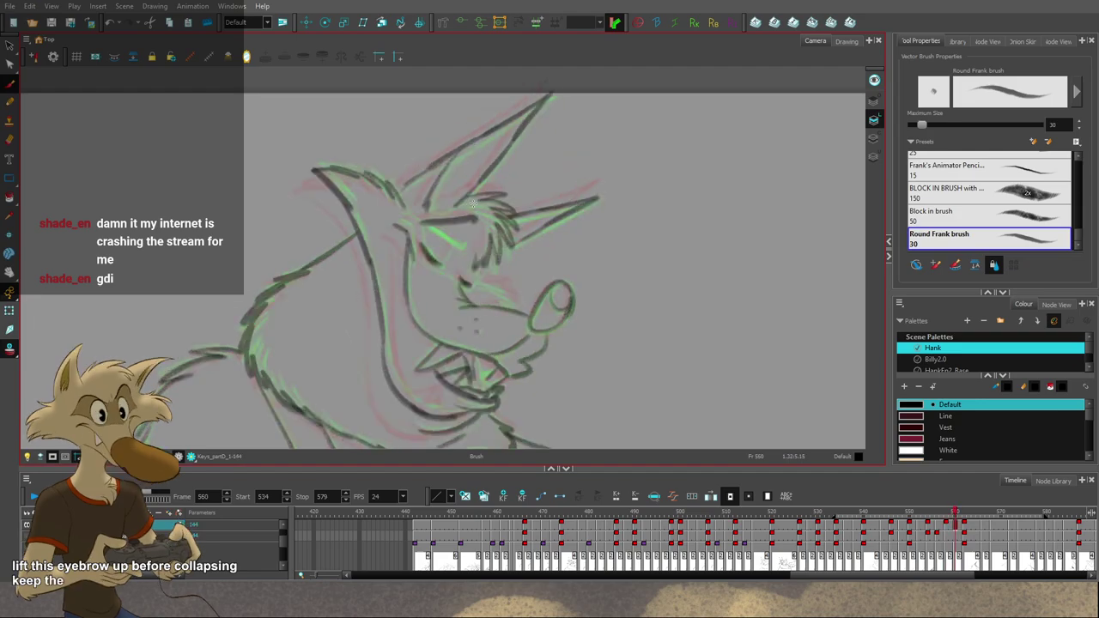
pyautogui.press('f')
pyautogui.press('g')
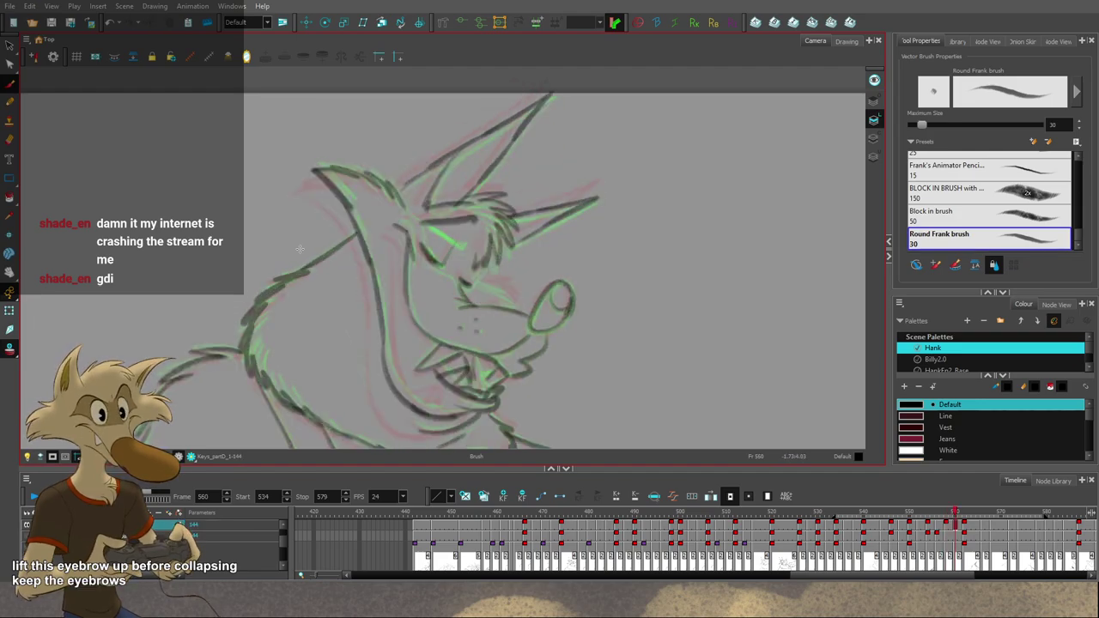
# Step: Turn off onion skin and go back to the wolf drawing on frame 554
pyautogui.click(11, 348)
pyautogui.press('f')
pyautogui.scroll(-1, 682, 249)
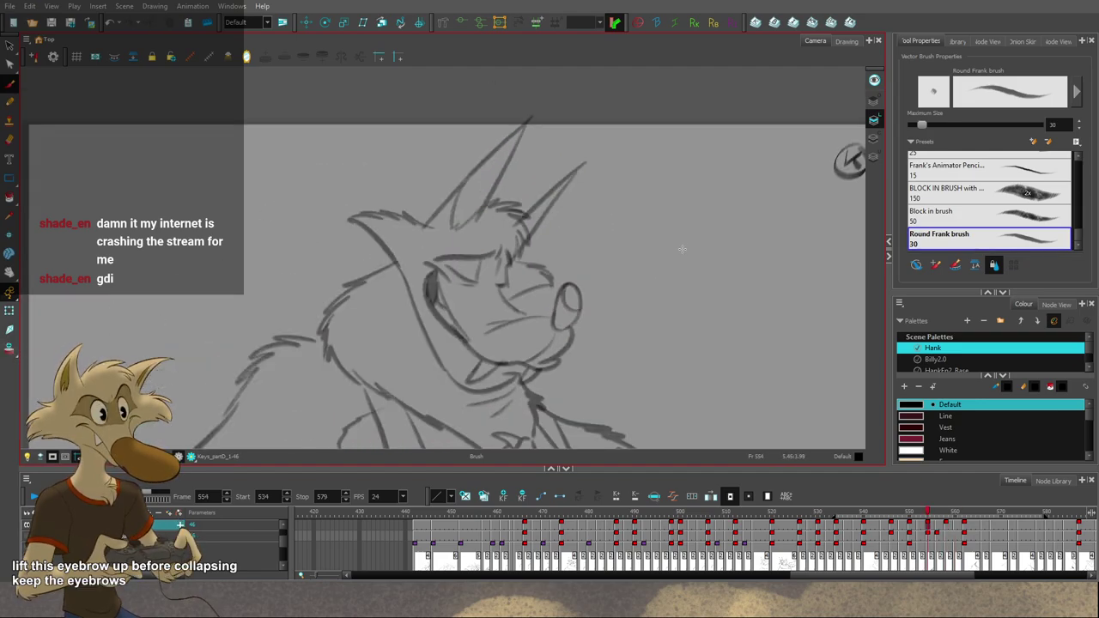
# Step: Flip back and forth through the wolf drawings on frames 554 to 566 to check the brow movement
pyautogui.press('g')
pyautogui.press('g')
pyautogui.press(',')
pyautogui.press(',')
pyautogui.press(',')
pyautogui.press(',')
pyautogui.press(',')
pyautogui.press(',')
pyautogui.press(',')
pyautogui.press(',')
pyautogui.press(',')
pyautogui.press(',')
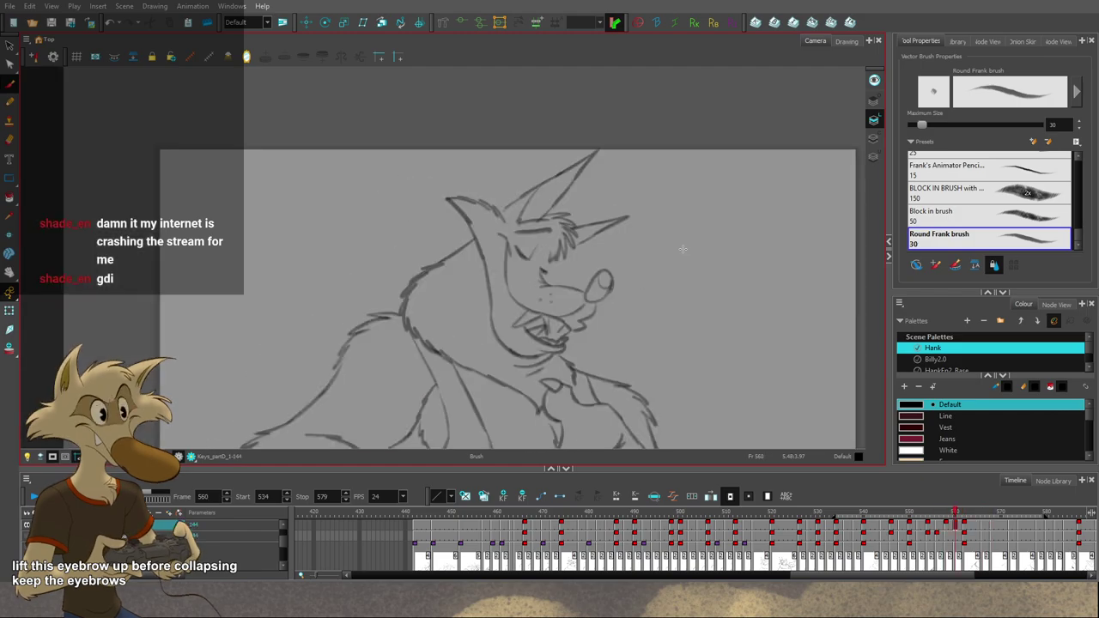
pyautogui.press('.')
pyautogui.press('.')
pyautogui.press('.')
pyautogui.press('.')
pyautogui.press('.')
pyautogui.press('.')
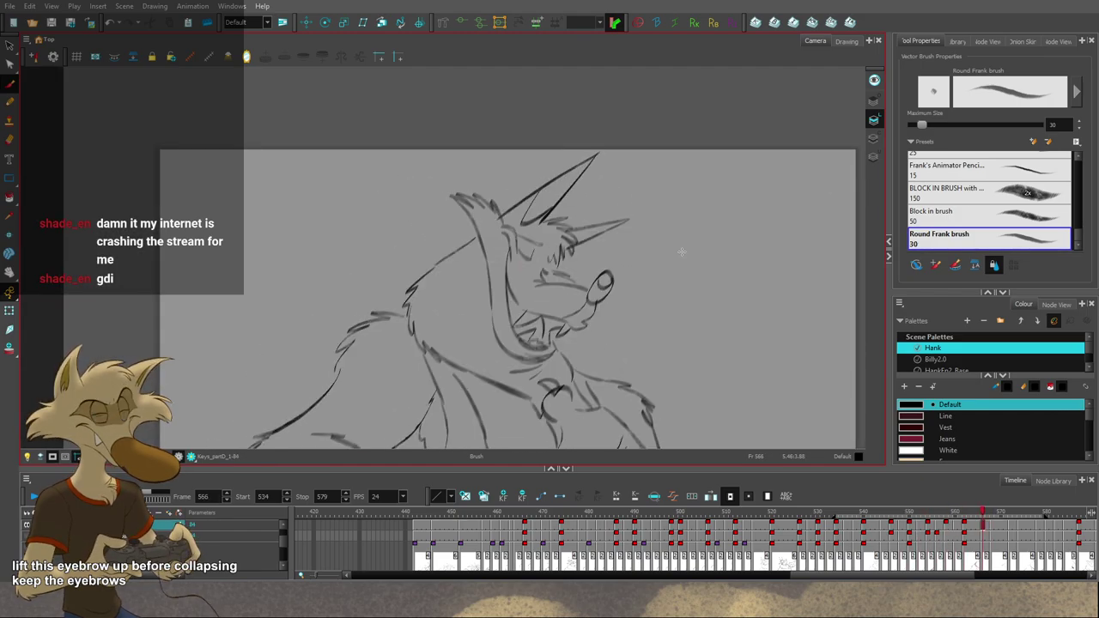
pyautogui.press(',')
pyautogui.press(',')
pyautogui.press(',')
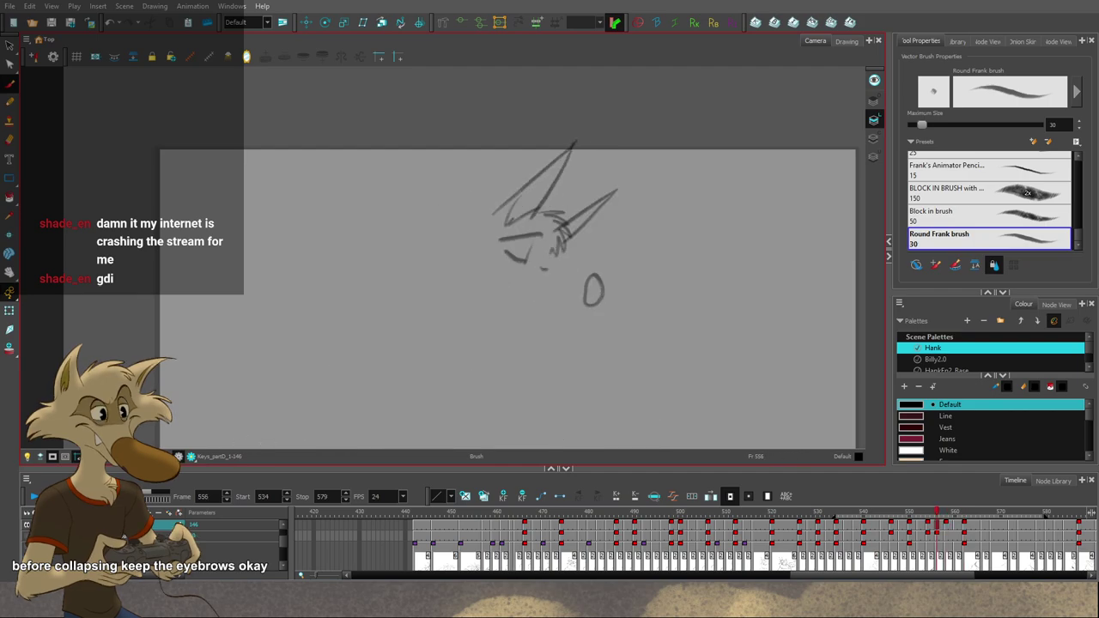
pyautogui.press('.')
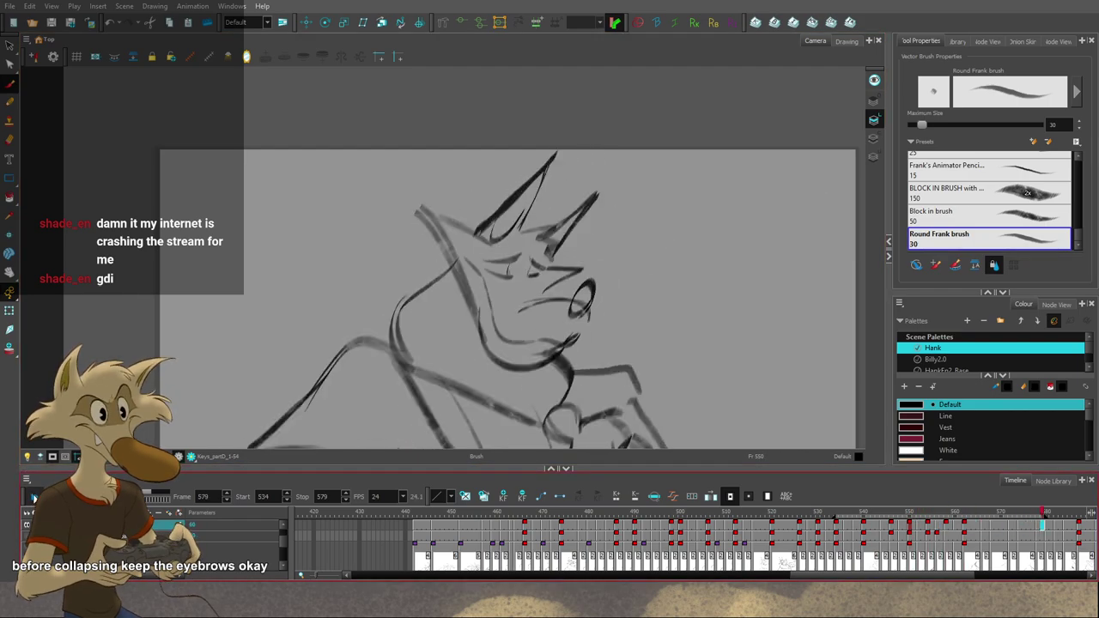
# Step: Play the frame 534 to 579 range and return to the wolf drawing on frame 550
pyautogui.click(34, 497)
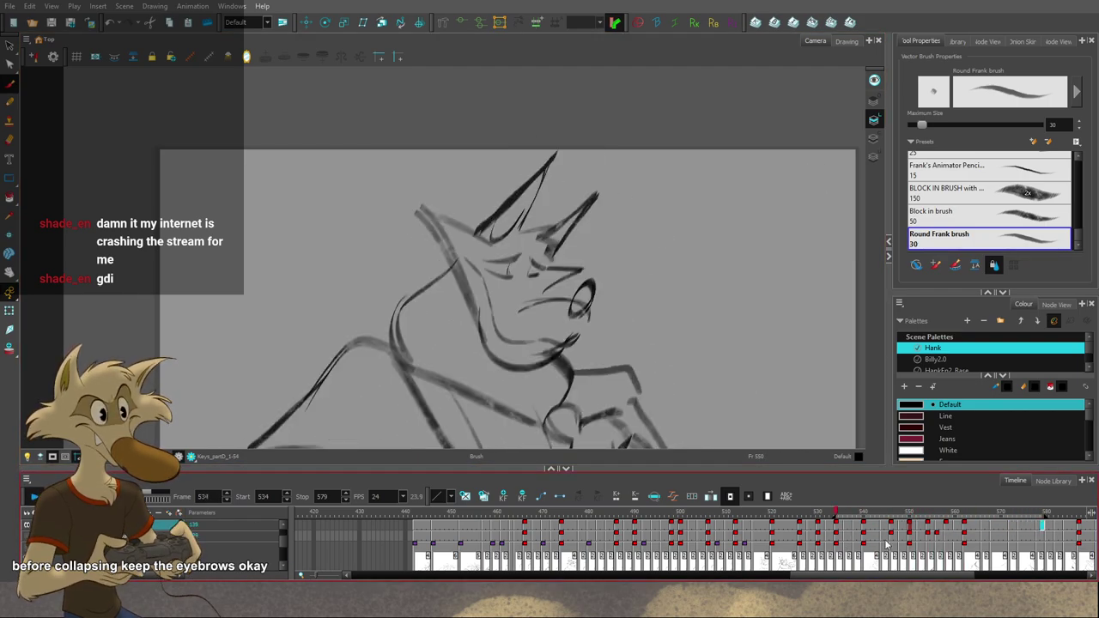
pyautogui.click(944, 513)
pyautogui.hotkey('shift', 'Return')
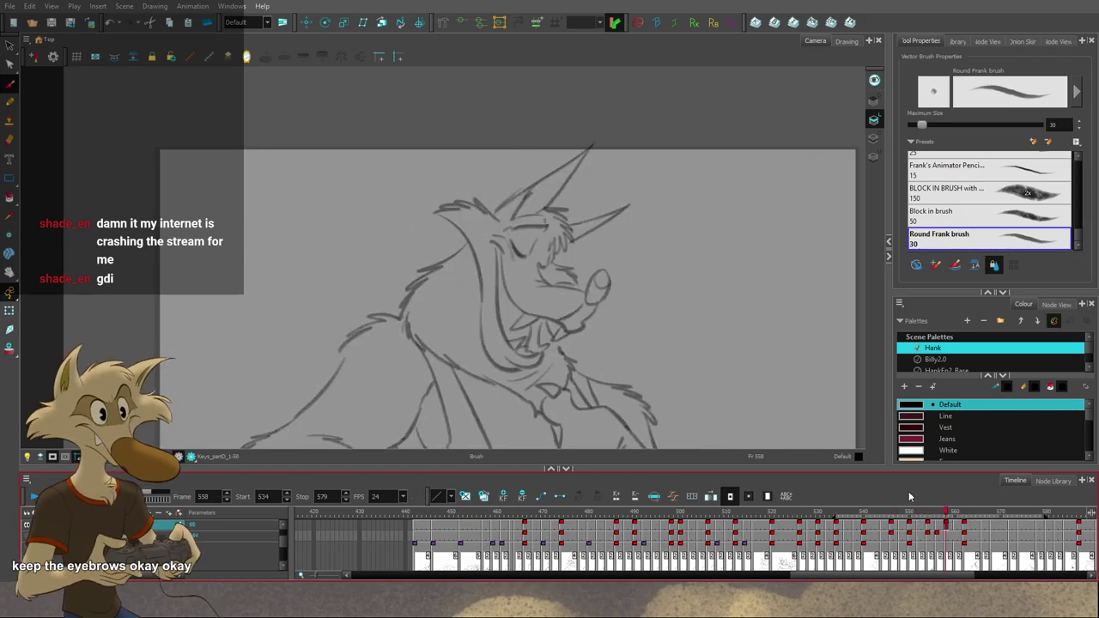
pyautogui.press(',')
pyautogui.press(',')
pyautogui.press('f')
pyautogui.press('f')
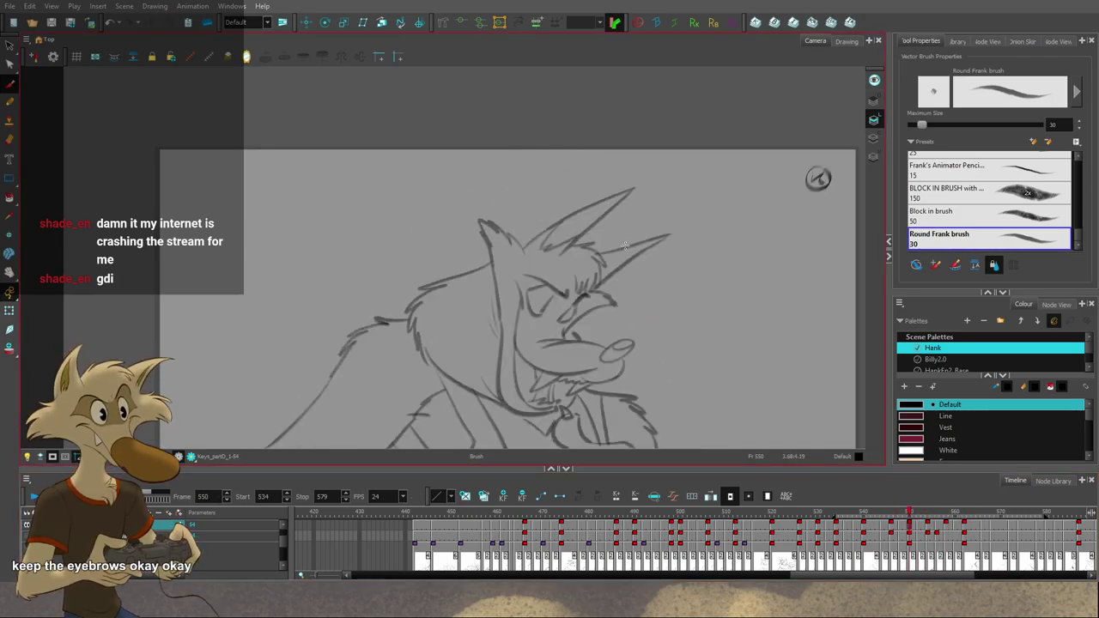
# Step: Compare the drawings between frames 550 and 558, ending on the partial in-between at frame 556
pyautogui.scroll(-1, 629, 291)
pyautogui.press('g')
pyautogui.press('g')
pyautogui.press('g')
pyautogui.scroll(2, 629, 293)
pyautogui.press('.')
pyautogui.press('.')
pyautogui.press('.')
pyautogui.press('.')
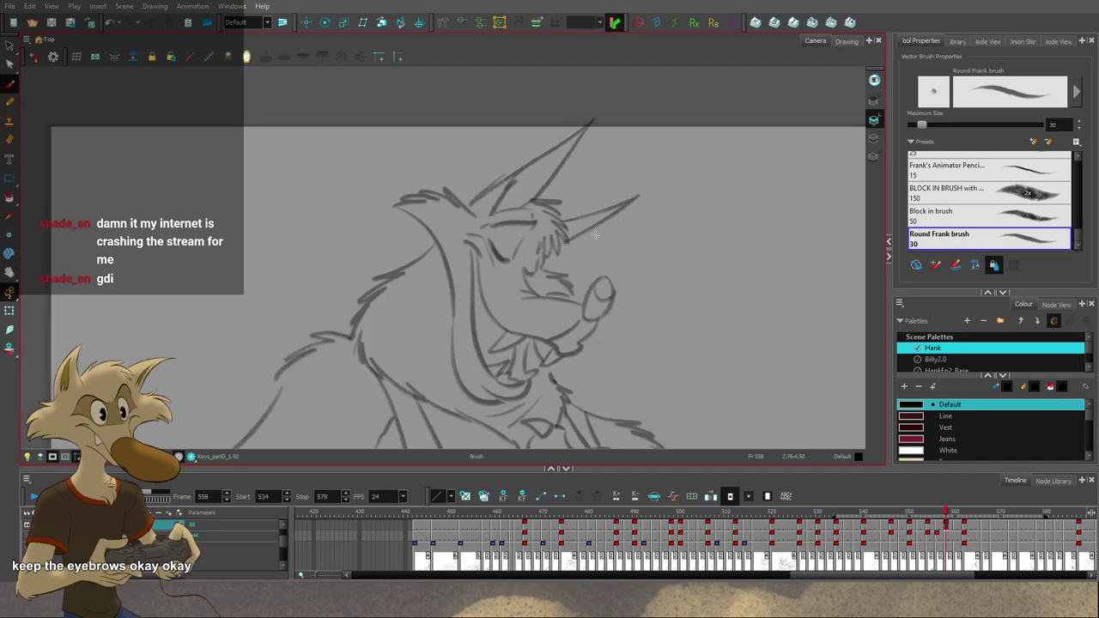
pyautogui.press(',')
pyautogui.press(',')
pyautogui.press(',')
pyautogui.press(',')
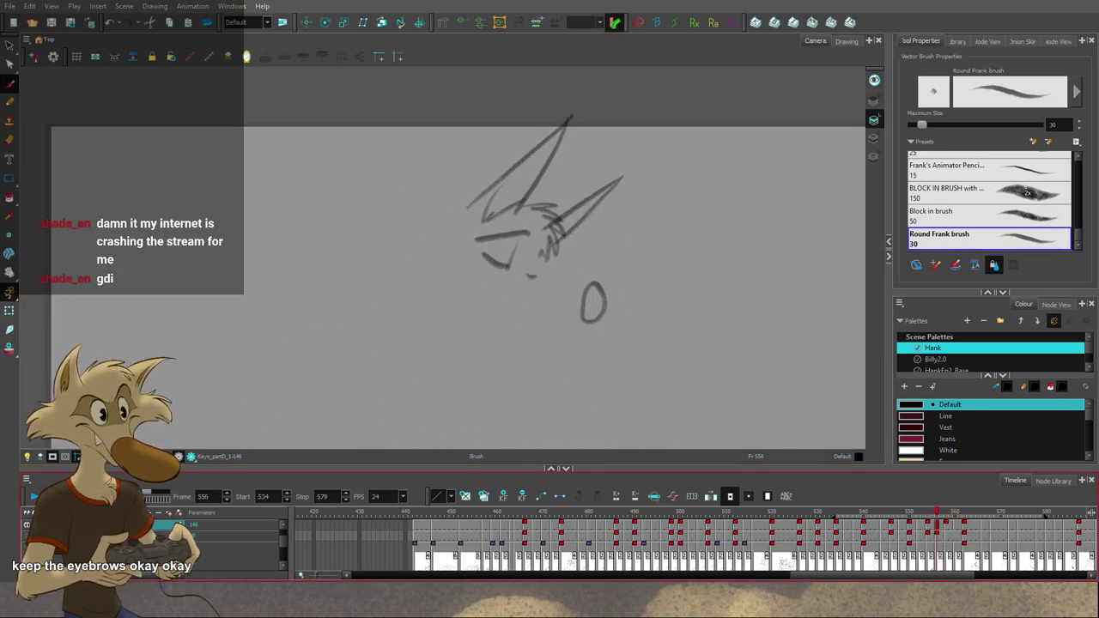
pyautogui.press(',')
pyautogui.press('.')
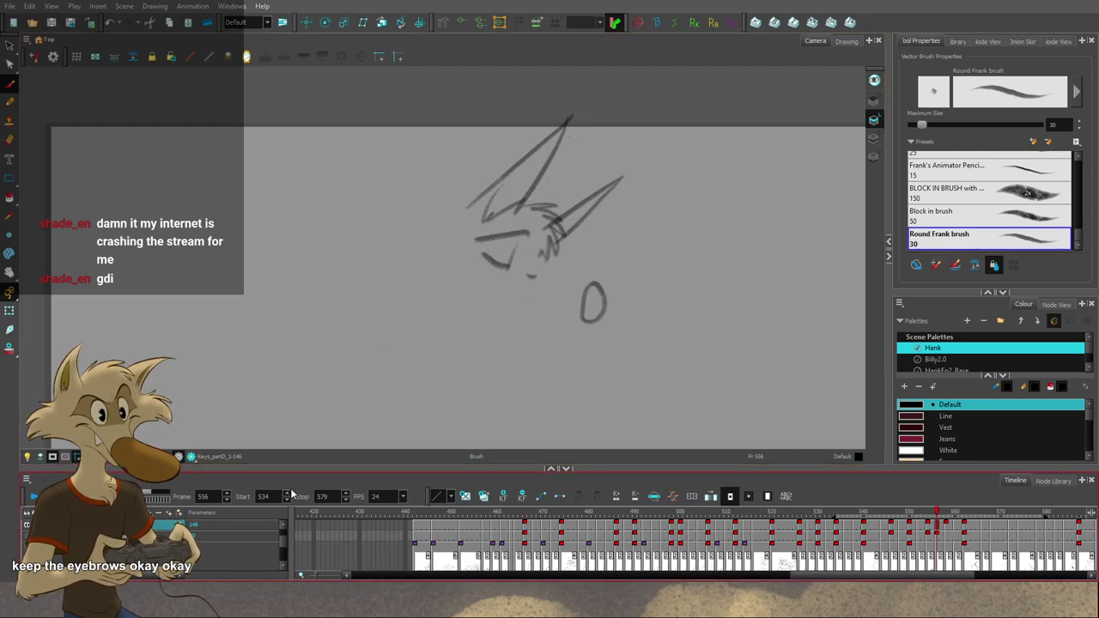
# Step: Go back through the frame 550 drawing to the unfinished wolf in-between on frame 552
pyautogui.press('f')
pyautogui.scroll(-4, 421, 343)
pyautogui.press('f')
pyautogui.scroll(2, 500, 364)
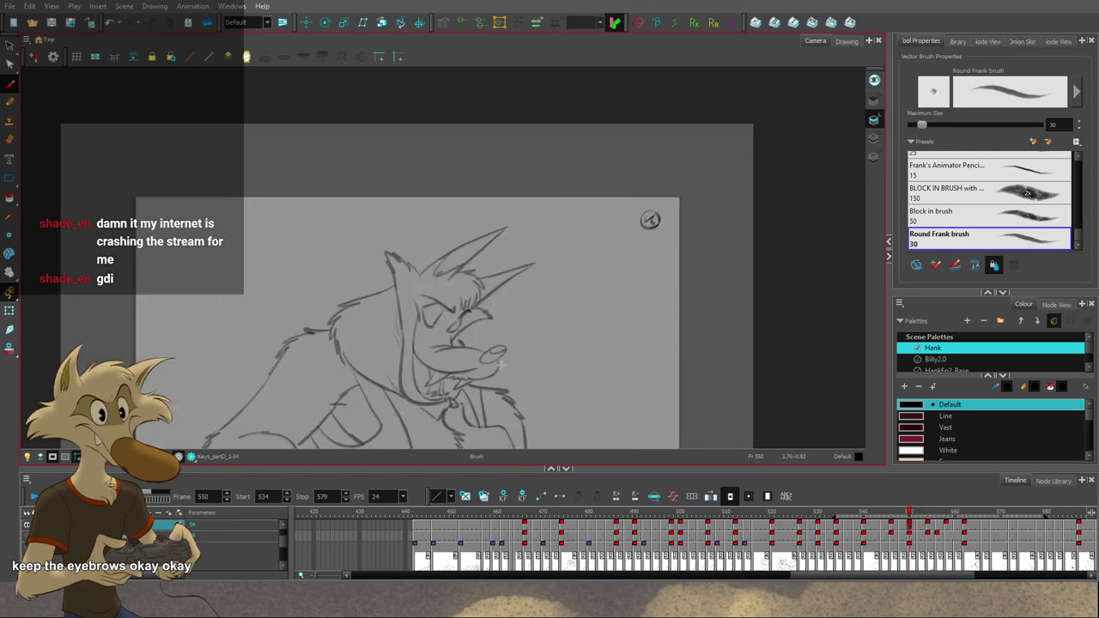
pyautogui.scroll(-3, 503, 357)
pyautogui.press('g')
pyautogui.scroll(1, 507, 350)
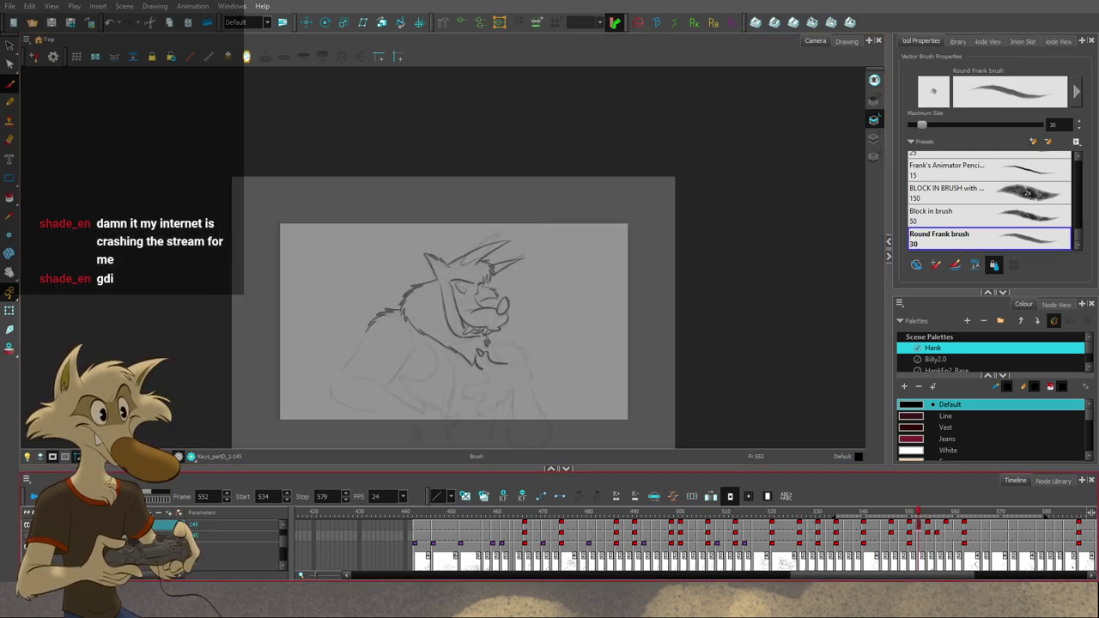
pyautogui.click(27, 534)
pyautogui.scroll(4, 609, 390)
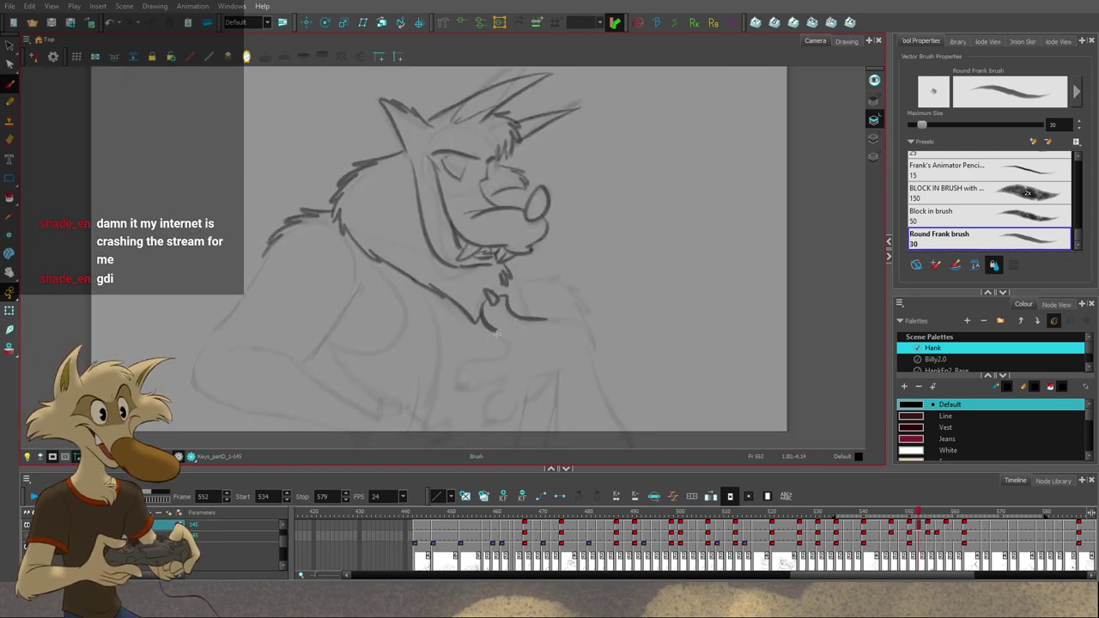
# Step: Extend the hand line below the thumb on frame 552, comparing it with the drawings on frames 550 and 554
pyautogui.press('g')
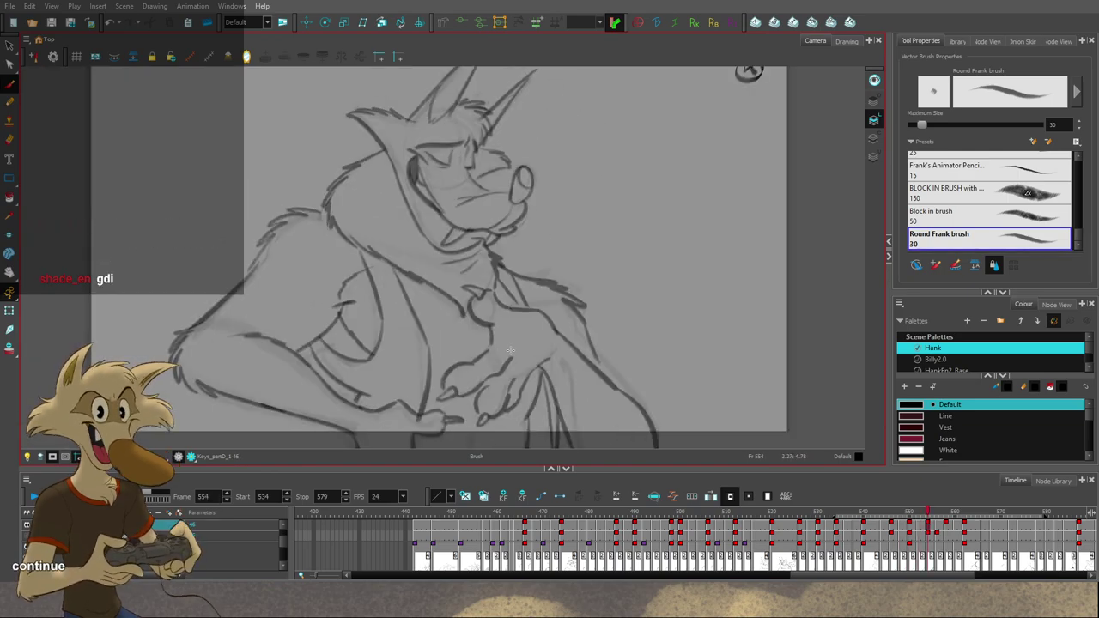
pyautogui.press('f')
pyautogui.press('f')
pyautogui.press('g')
pyautogui.press('g')
pyautogui.press('f')
pyautogui.press('f')
pyautogui.press('.')
pyautogui.press('.')
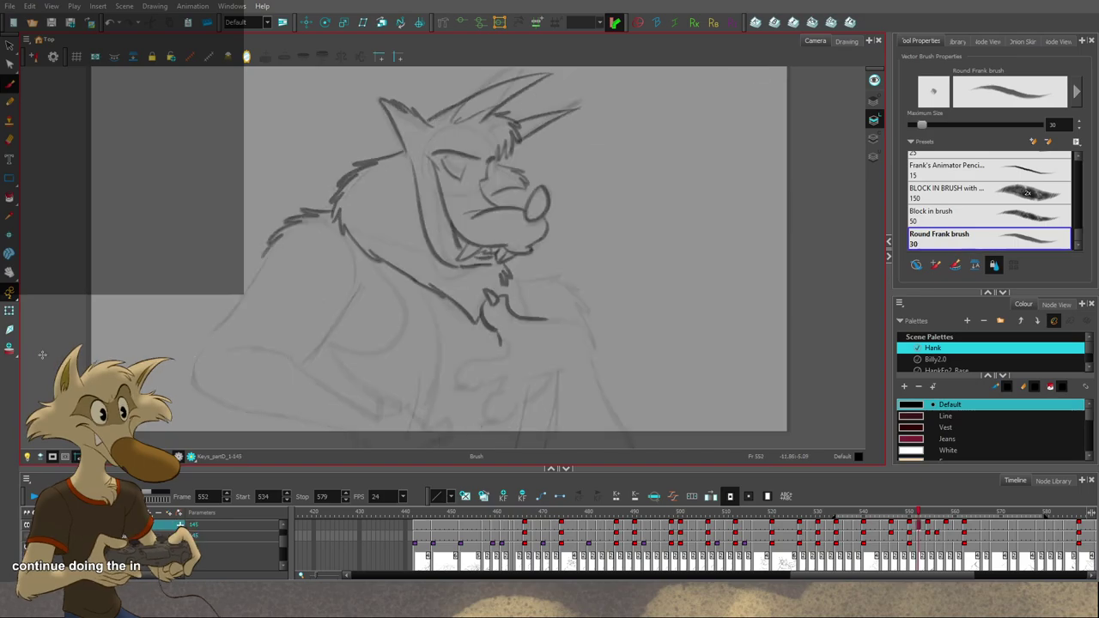
# Step: Turn on onion skin and draw the upper outline and claw of the first finger on frame 552
pyautogui.hotkey('alt', 's')
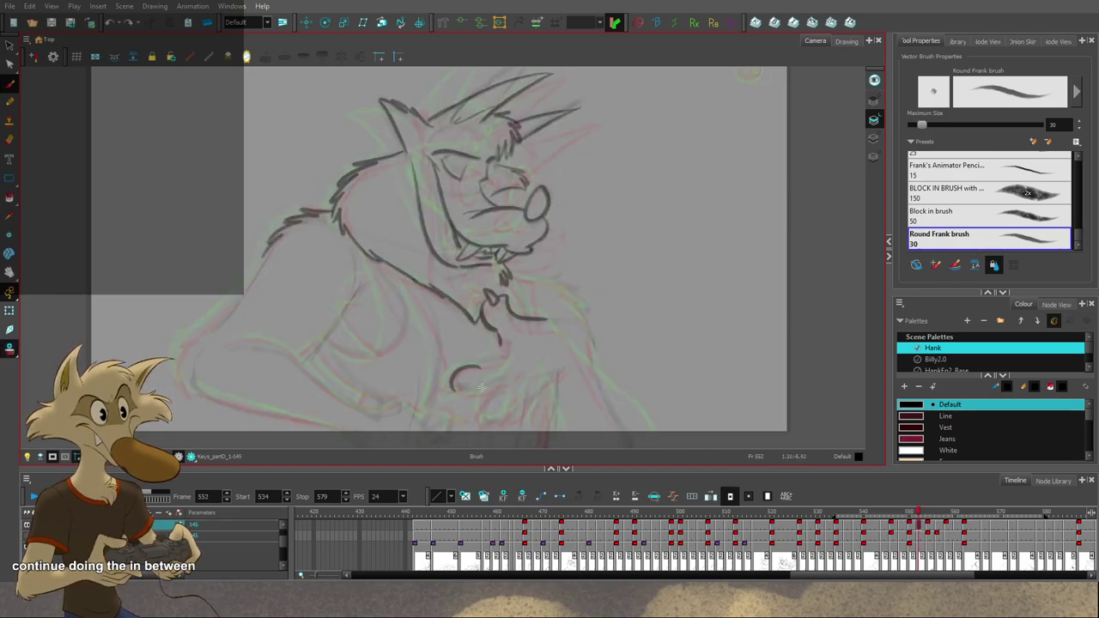
pyautogui.press(',')
pyautogui.press(',')
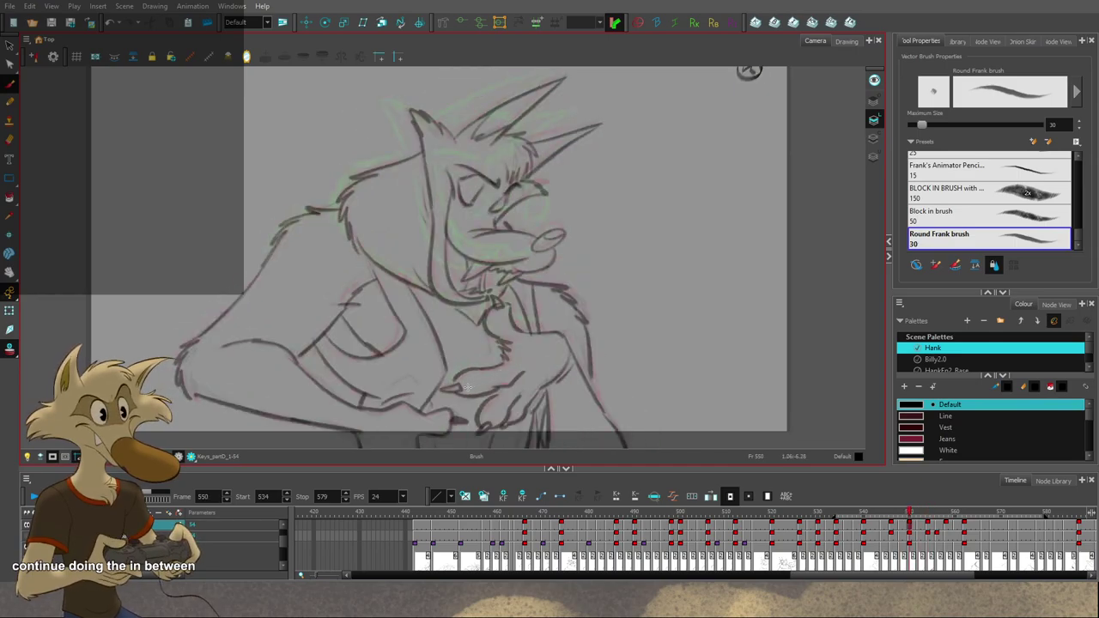
pyautogui.press('.')
pyautogui.press('.')
pyautogui.hotkey('alt', 's')
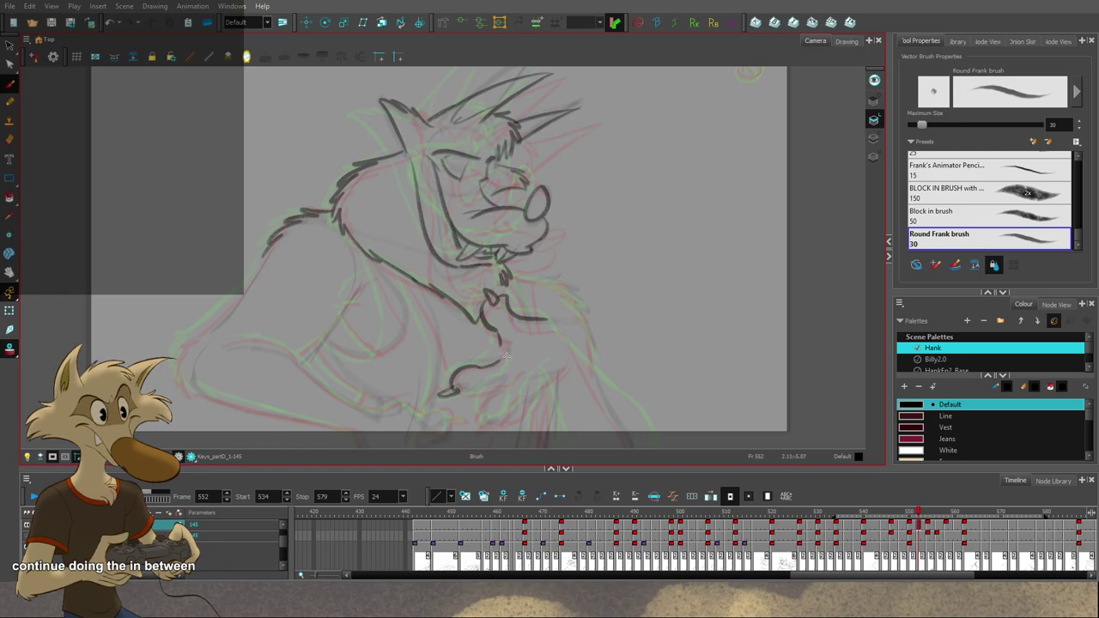
# Step: Redraw the claw tip of the first finger on frame 552 and begin the finger's underside
pyautogui.press('f')
pyautogui.moveTo(558, 350); pyautogui.dragTo(538, 355)
pyautogui.press('g')
pyautogui.press('g')
pyautogui.press('f')
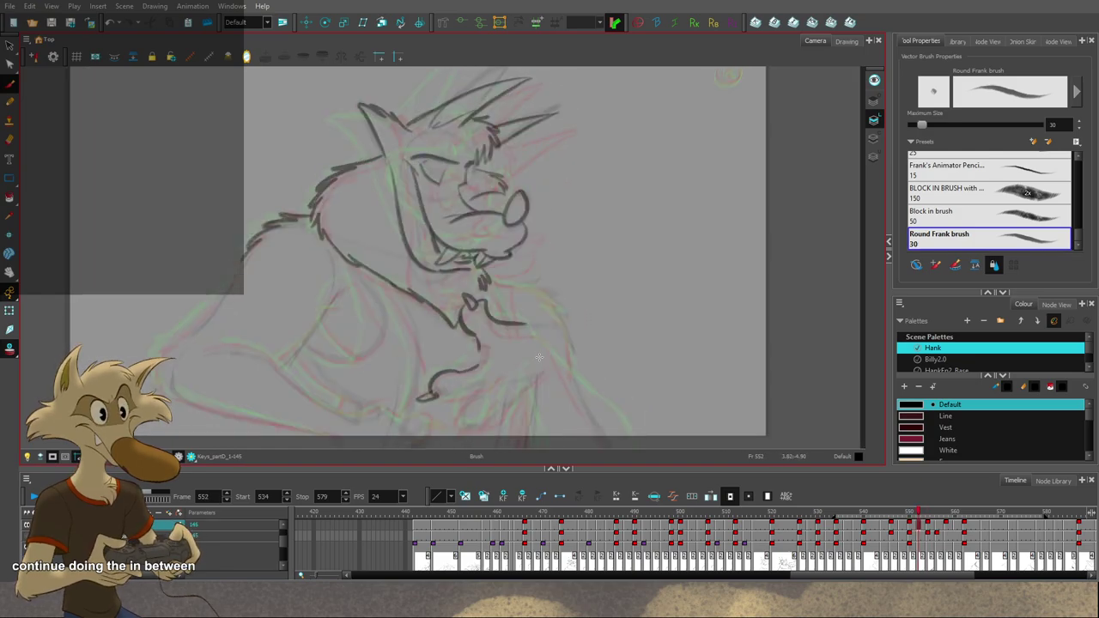
pyautogui.press('f')
pyautogui.press('g')
pyautogui.moveTo(436, 397); pyautogui.dragTo(466, 394)
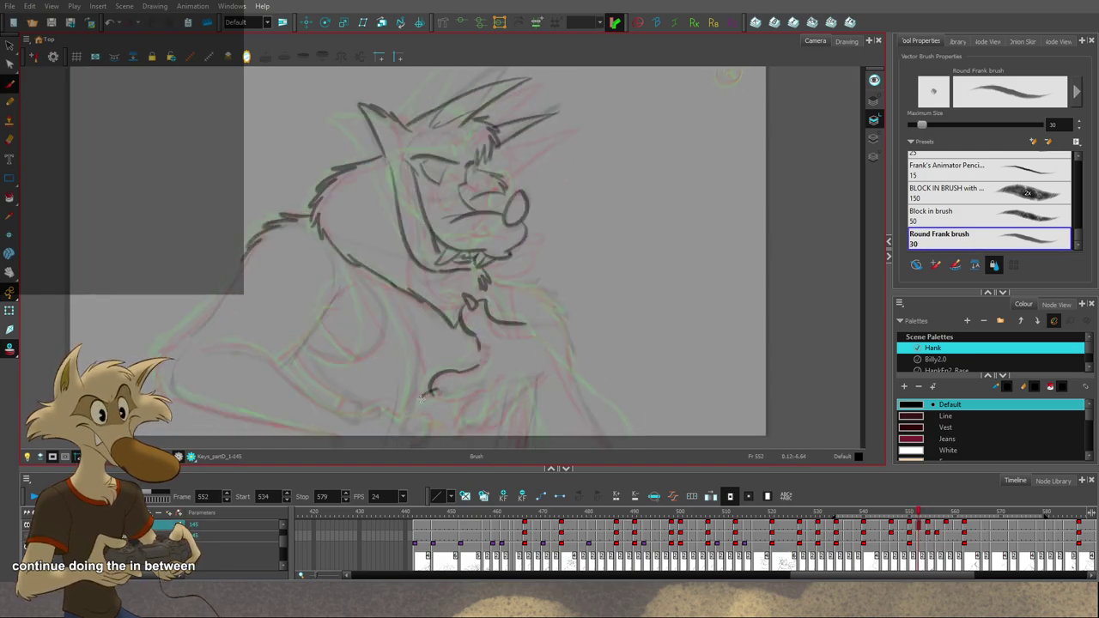
# Step: Finish the first finger's underside on frame 552, flipping between frames 550 and 554 to place it
pyautogui.press('f')
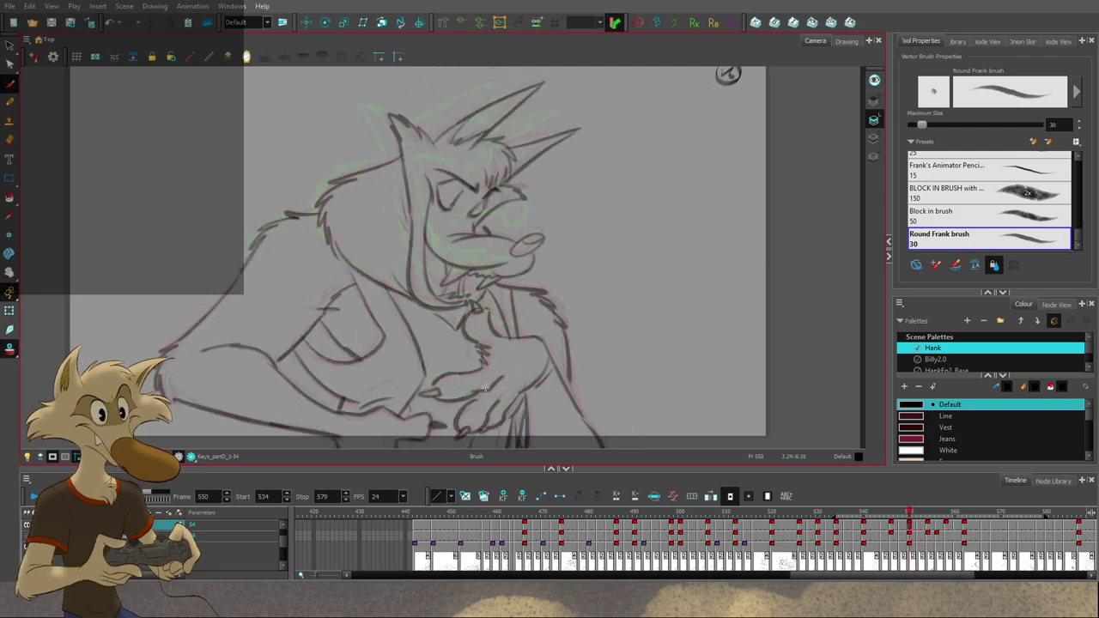
pyautogui.press('g')
pyautogui.press('g')
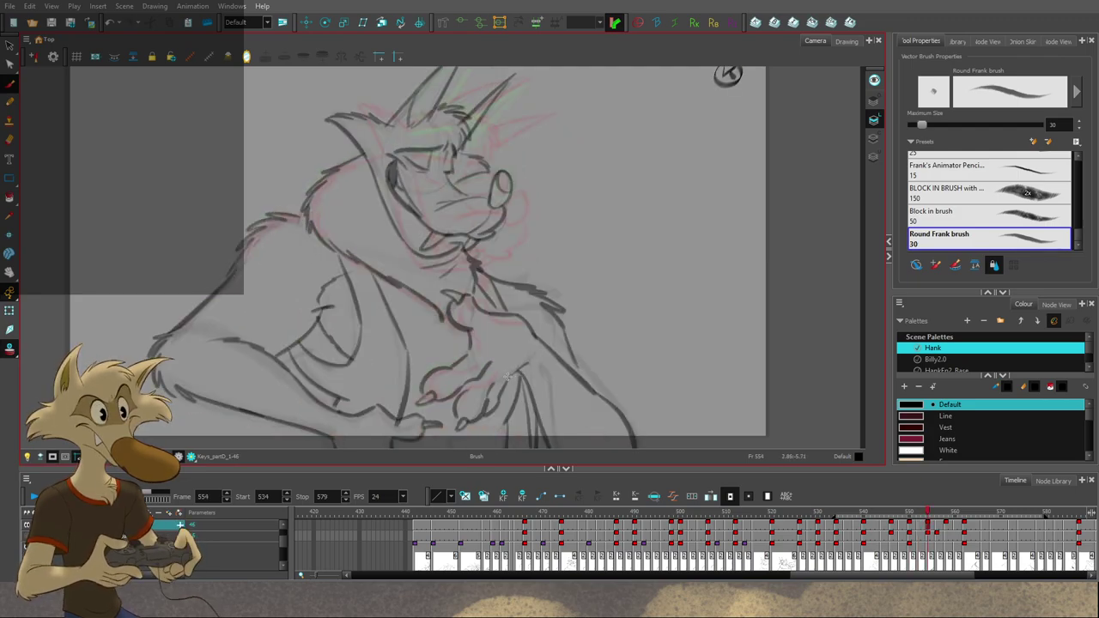
pyautogui.press('f')
pyautogui.press('f')
pyautogui.press('f')
pyautogui.press('g')
pyautogui.press('g')
pyautogui.press('g')
pyautogui.press('g')
pyautogui.press(',')
pyautogui.press(',')
pyautogui.press(',')
pyautogui.press(',')
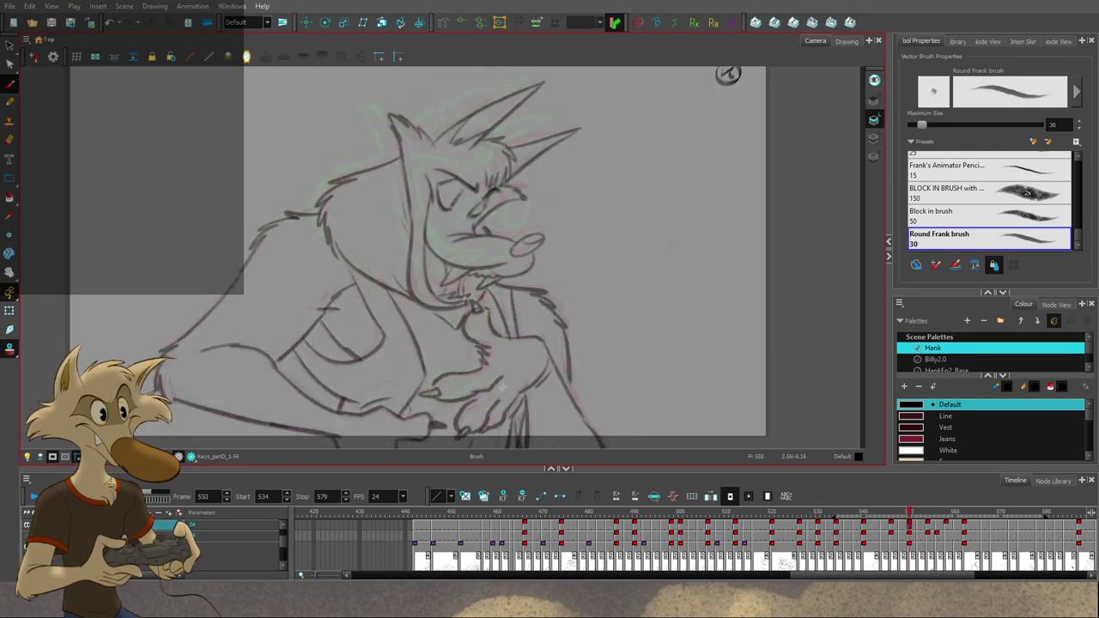
# Step: Undo the last stroke and draw the second finger's upper outline and claw on frame 552
pyautogui.hotkey('ctrl', 'z')
pyautogui.press('f')
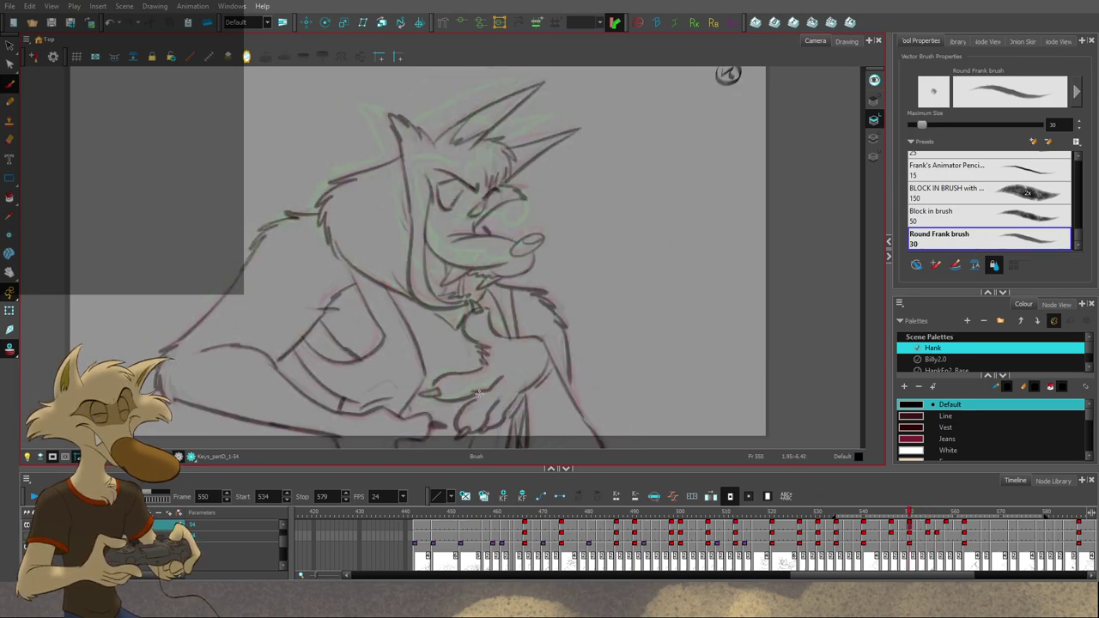
pyautogui.press('g')
pyautogui.hotkey('alt', 's')
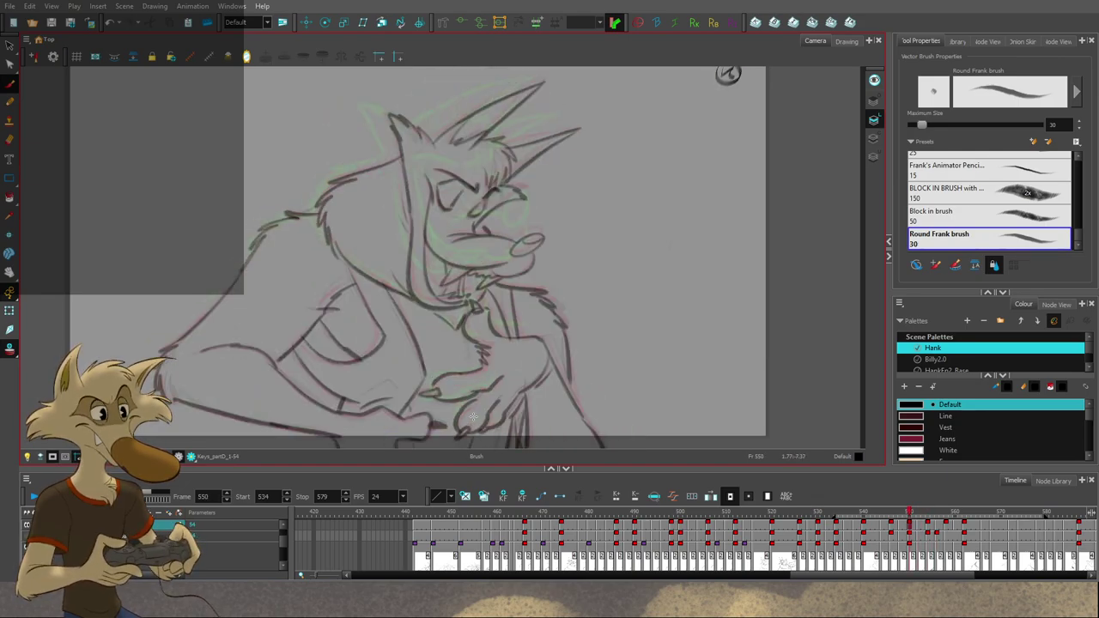
pyautogui.press('f')
pyautogui.press('f')
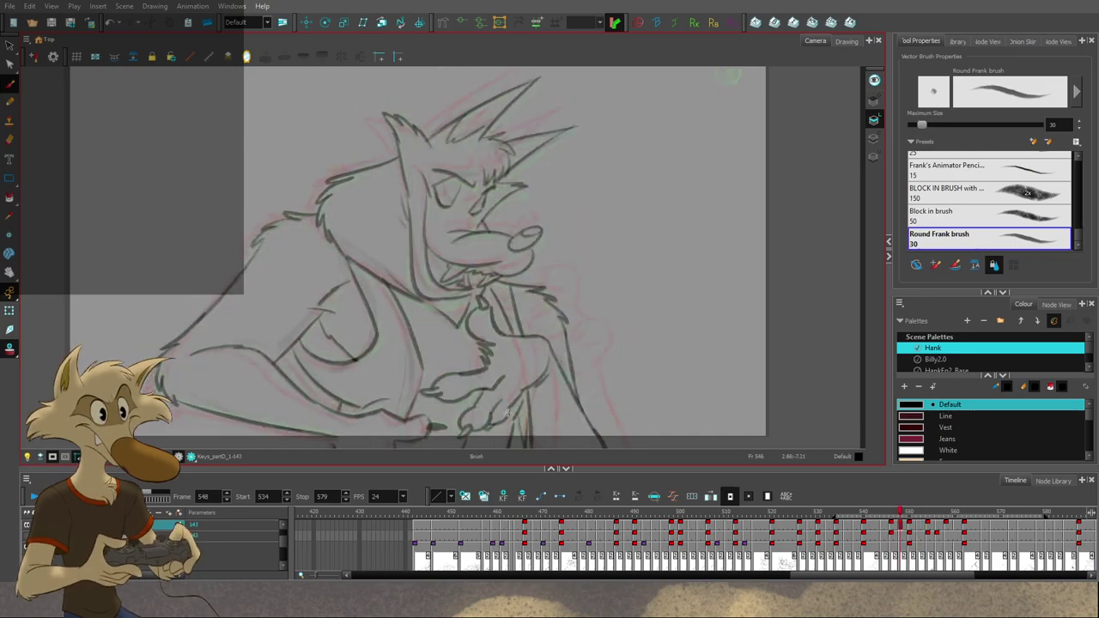
pyautogui.press('g')
pyautogui.press('g')
pyautogui.press('g')
pyautogui.press('f')
pyautogui.press('f')
pyautogui.press('.')
pyautogui.press('.')
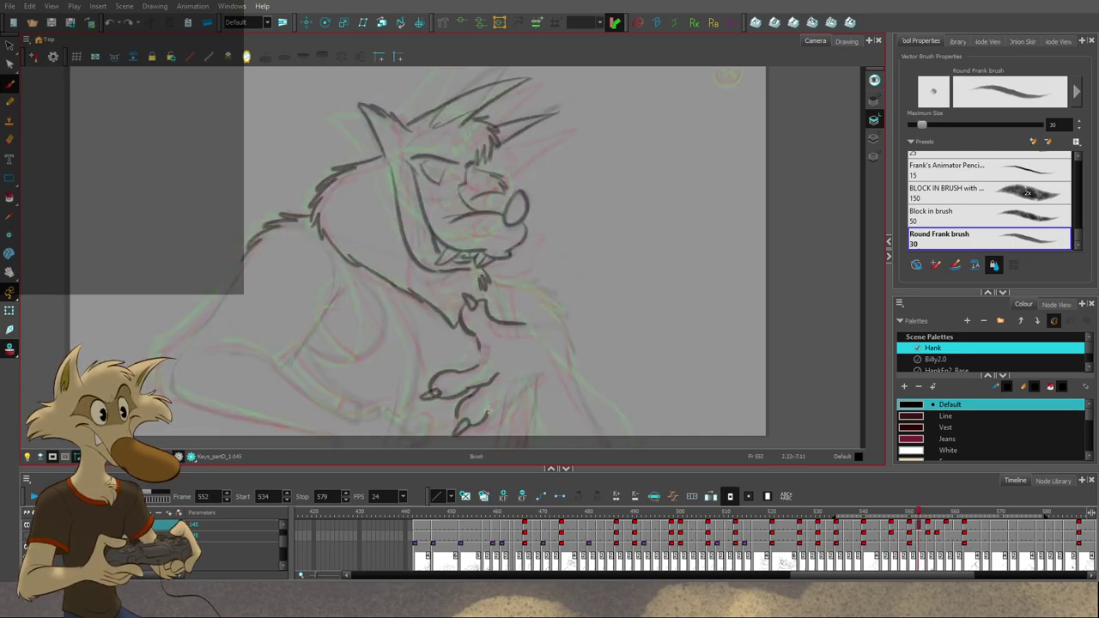
# Step: Draw the underside of the second finger on frame 552, checking it against the neighbouring drawings
pyautogui.moveTo(485, 417); pyautogui.dragTo(494, 404)
pyautogui.press('f')
pyautogui.press('g')
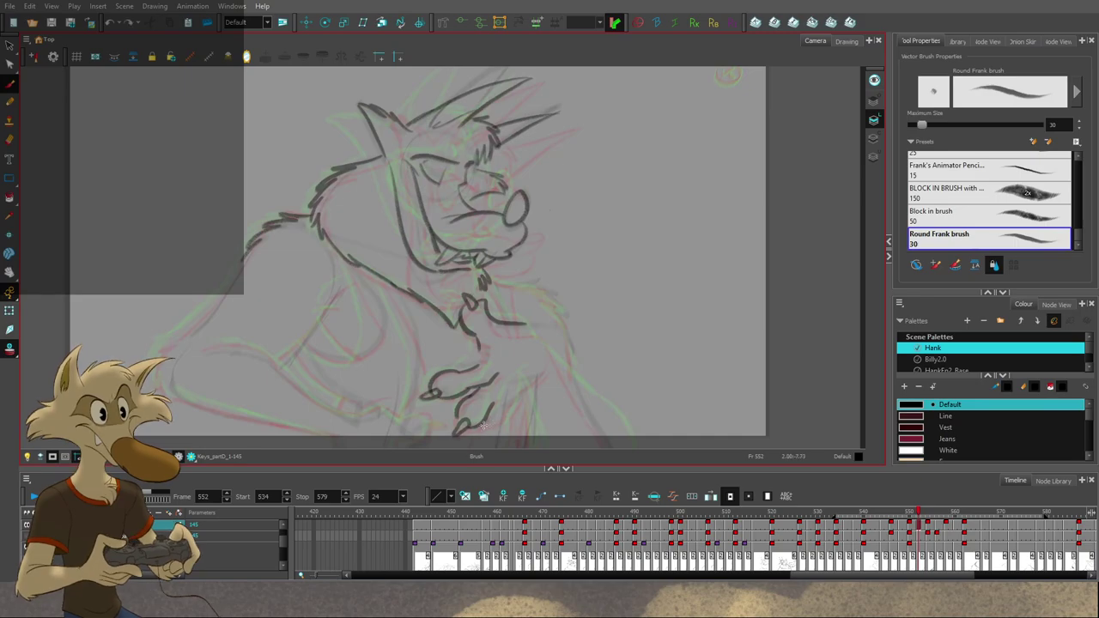
pyautogui.press(',')
pyautogui.press('.')
pyautogui.press('f')
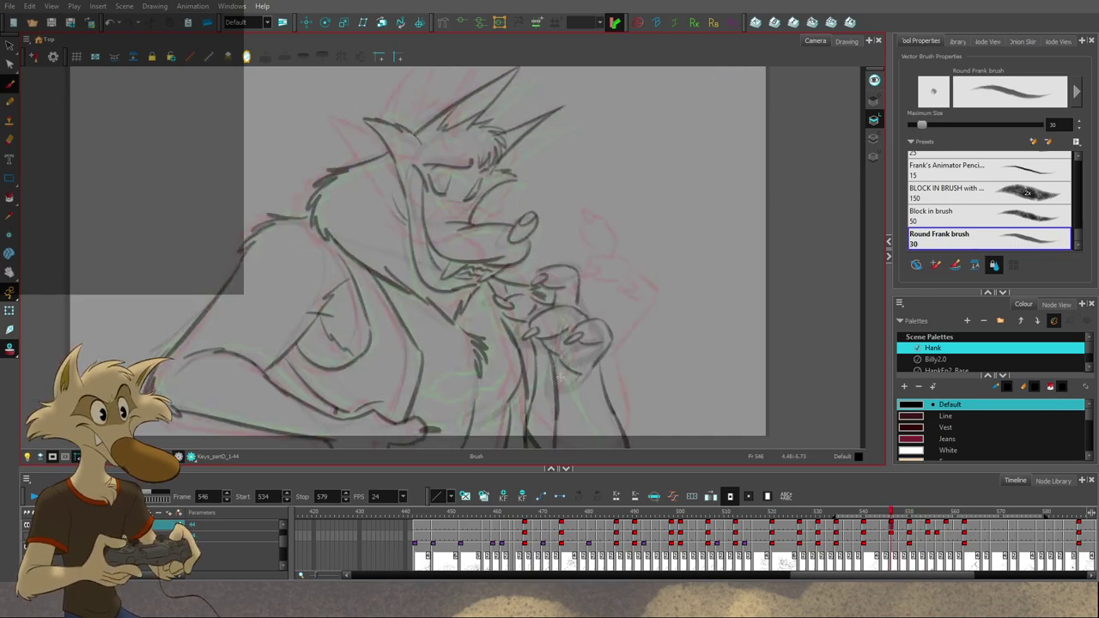
# Step: Flip through the drawings from frame 546 to frame 556 to examine the hand and arm movement
pyautogui.press('g')
pyautogui.press('g')
pyautogui.press('g')
pyautogui.press('g')
pyautogui.scroll(-3, 529, 339)
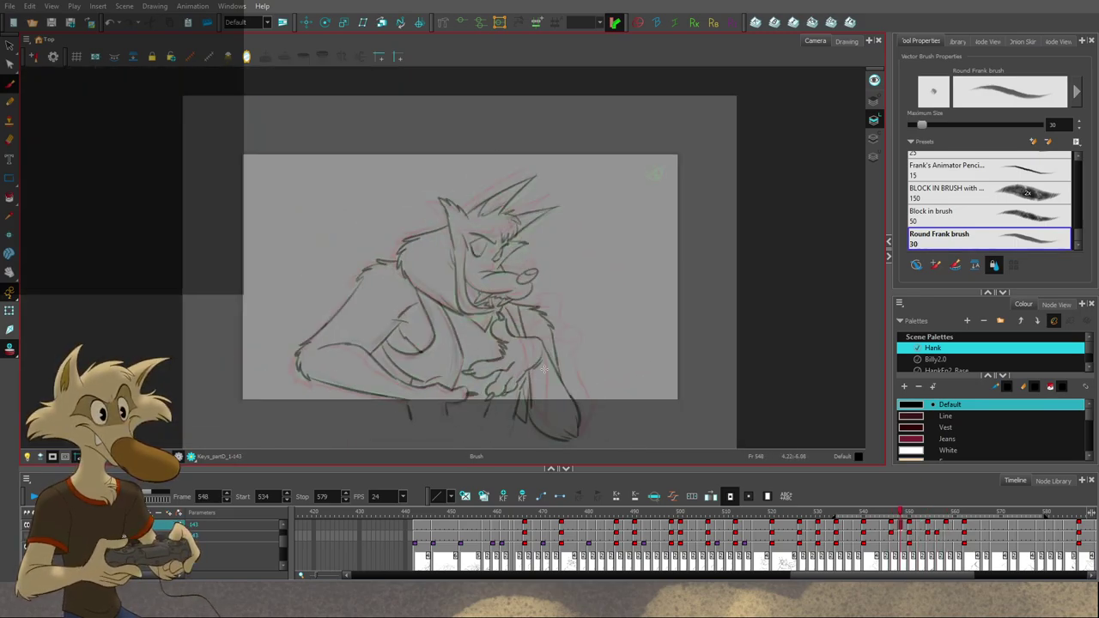
pyautogui.scroll(2, 544, 369)
pyautogui.press('g')
pyautogui.press('g')
pyautogui.scroll(-1, 542, 368)
pyautogui.press('g')
pyautogui.press('g')
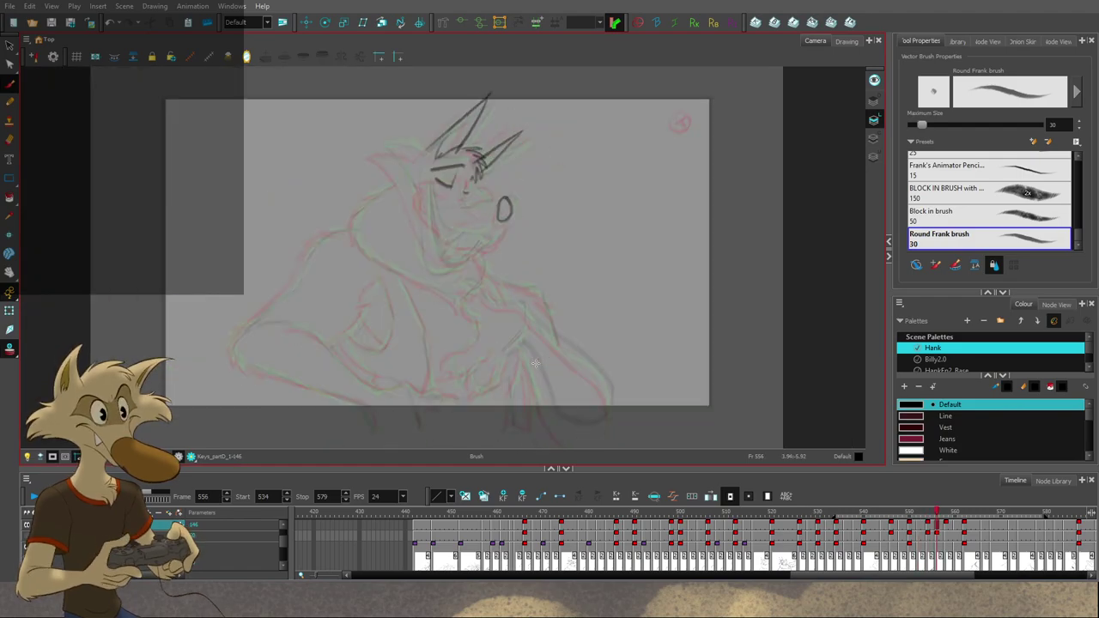
# Step: Play the animation and step back through the frames to frame 546 to judge the hand movement
pyautogui.press(',')
pyautogui.press(',')
pyautogui.press(',')
pyautogui.press(',')
pyautogui.press(',')
pyautogui.press(',')
pyautogui.press(',')
pyautogui.press(',')
pyautogui.press(',')
pyautogui.press(',')
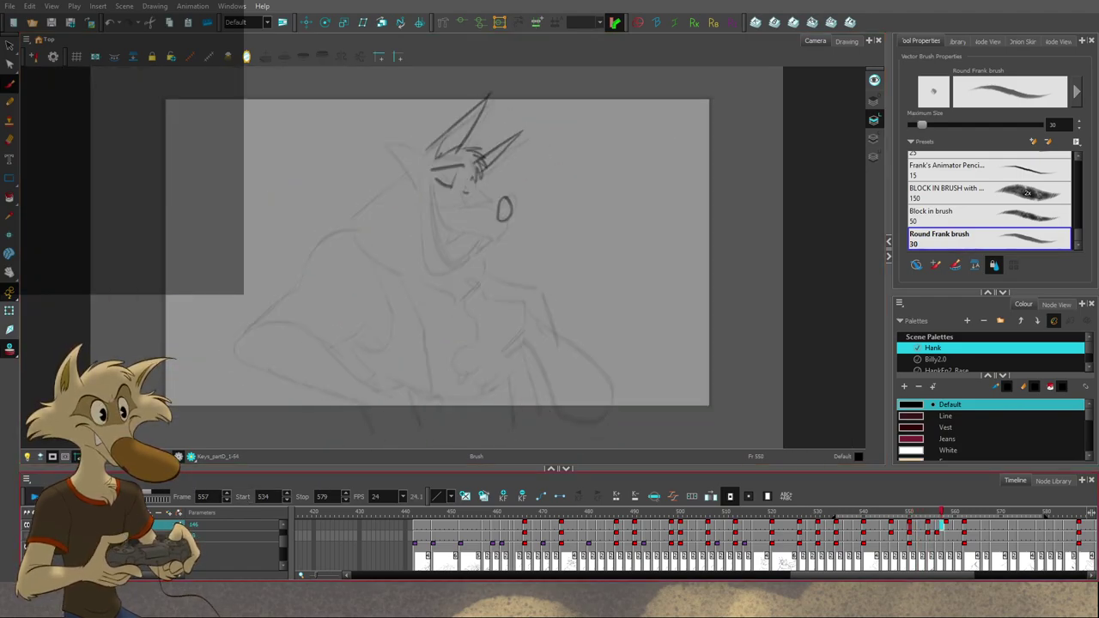
pyautogui.press(',')
pyautogui.press(',')
pyautogui.press(',')
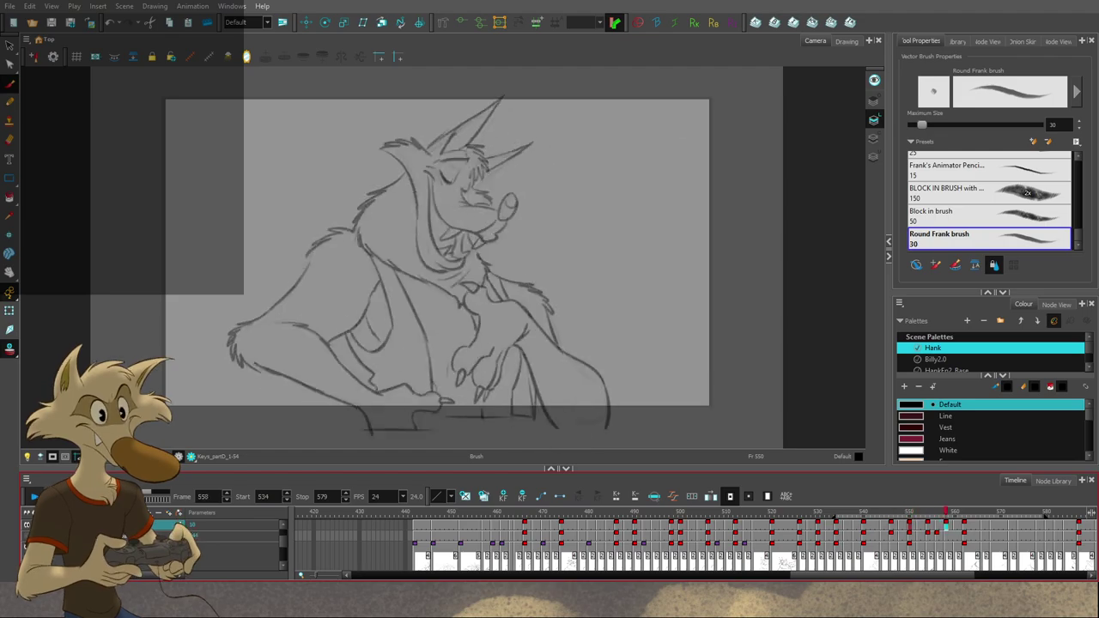
pyautogui.press('.')
pyautogui.press('.')
pyautogui.press('.')
pyautogui.press('.')
pyautogui.press('.')
pyautogui.press('.')
pyautogui.press('.')
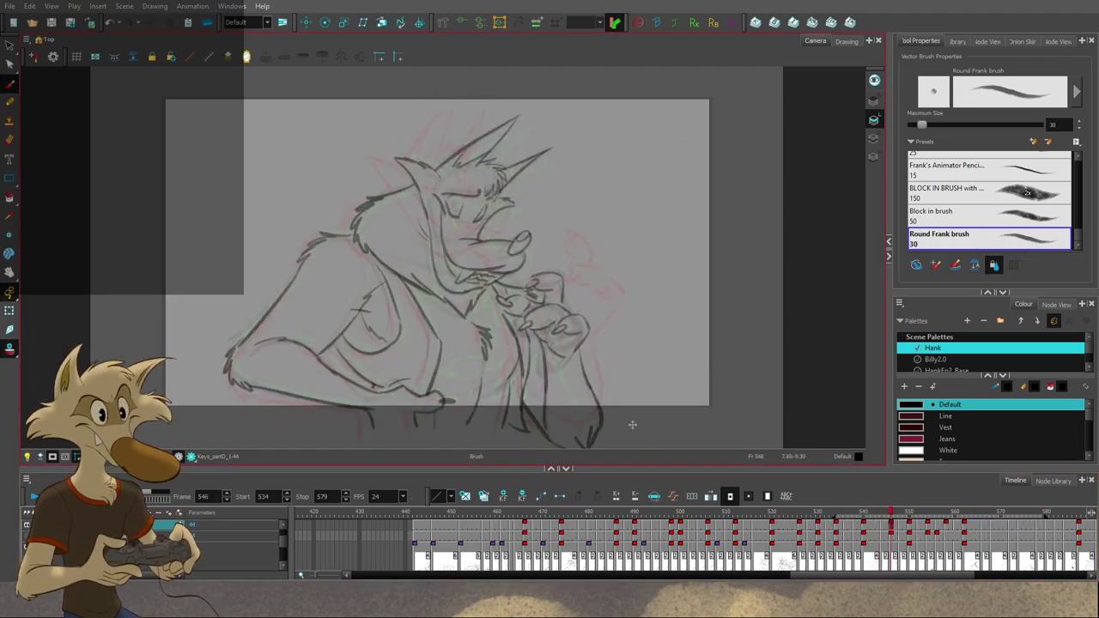
# Step: Extend the line along the back of the hand toward the wrist on frame 552, flipping to neighbouring drawings
pyautogui.scroll(2, 555, 410)
pyautogui.press('.')
pyautogui.press('.')
pyautogui.press('.')
pyautogui.press('.')
pyautogui.press(',')
pyautogui.press(',')
pyautogui.press(',')
pyautogui.press(',')
pyautogui.press('.')
pyautogui.press('.')
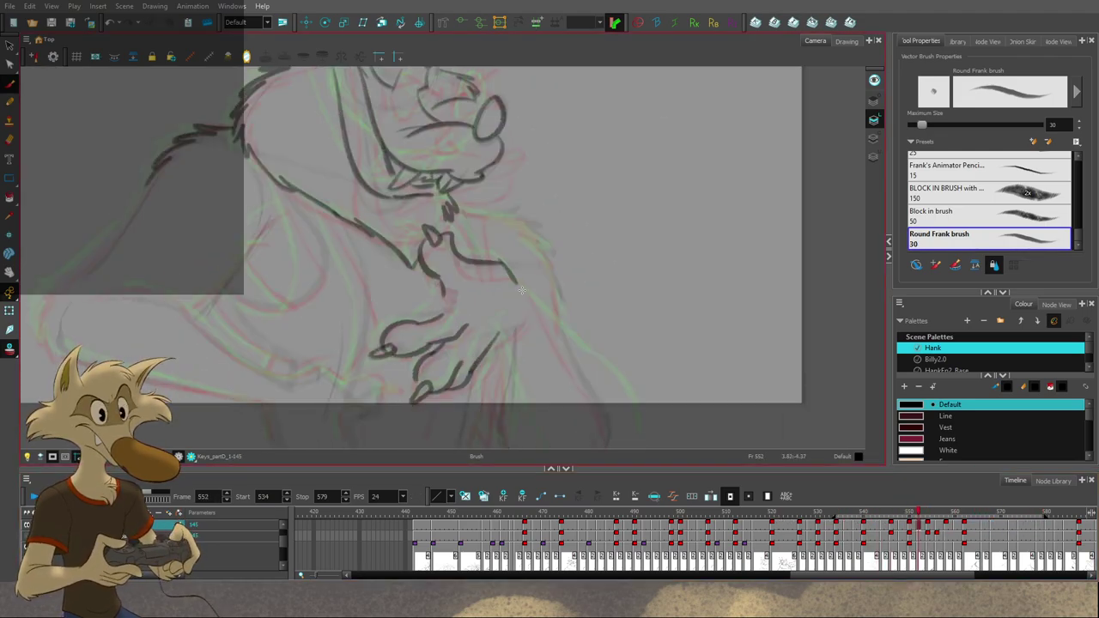
# Step: Draw the outer line of the raised forearm from the wrist toward the elbow on frame 552, checking the neighbouring frames
pyautogui.moveTo(526, 296); pyautogui.dragTo(547, 328)
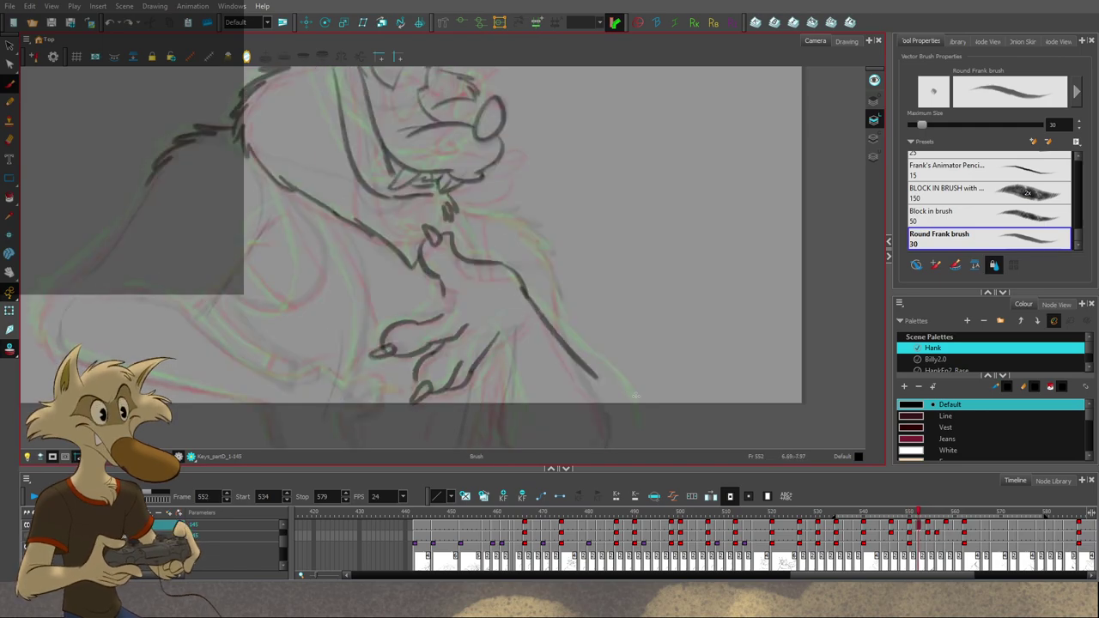
pyautogui.moveTo(644, 382); pyautogui.dragTo(641, 347)
pyautogui.press('.')
pyautogui.press('.')
pyautogui.press(',')
pyautogui.press(',')
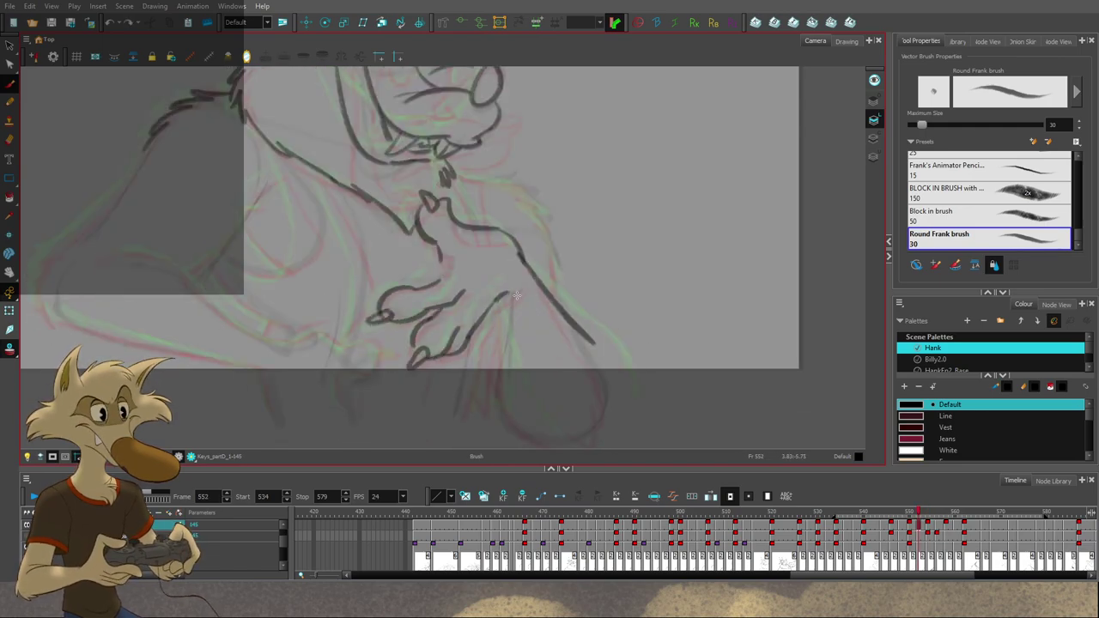
# Step: Draw the underside of the raised forearm downward from the base of the hand on frame 552
pyautogui.press('.')
pyautogui.press('.')
pyautogui.press(',')
pyautogui.press(',')
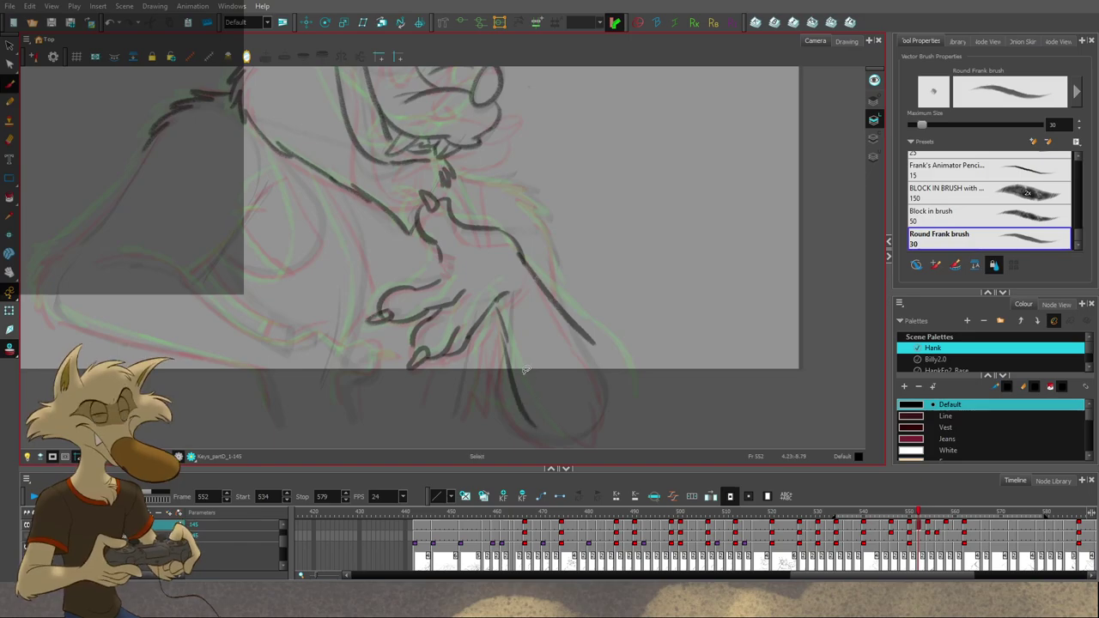
pyautogui.moveTo(665, 378)
pyautogui.mouseDown()
pyautogui.moveTo(648, 373)
pyautogui.moveTo(660, 384)
pyautogui.mouseUp()
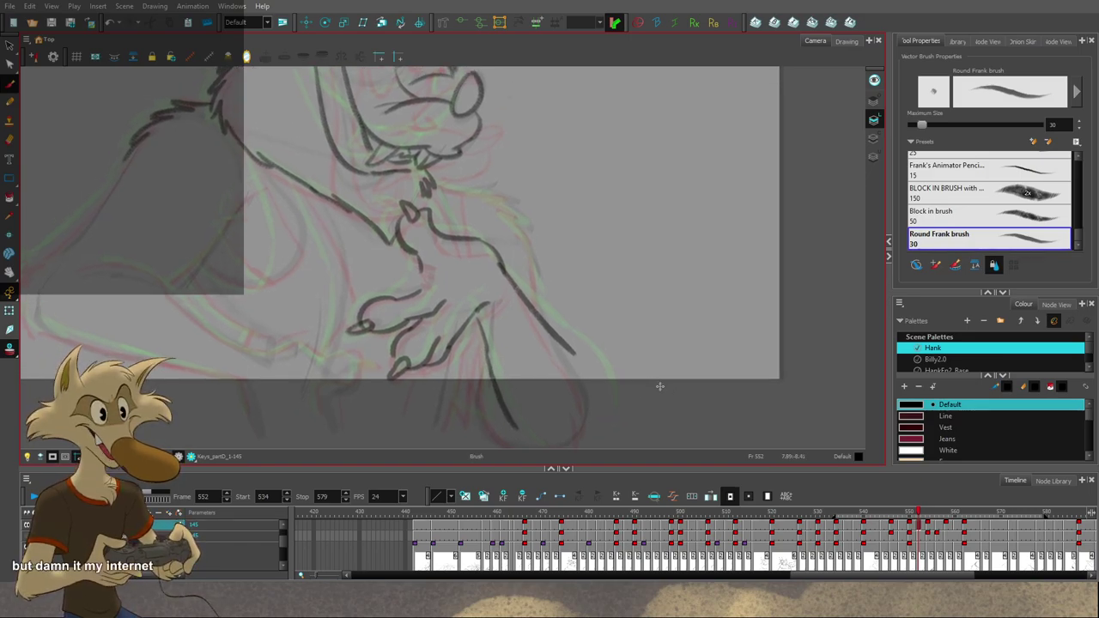
# Step: Extend both lines of the raised forearm toward the elbow on frame 552, using frame 554 as reference
pyautogui.press('f')
pyautogui.press('g')
pyautogui.press('g')
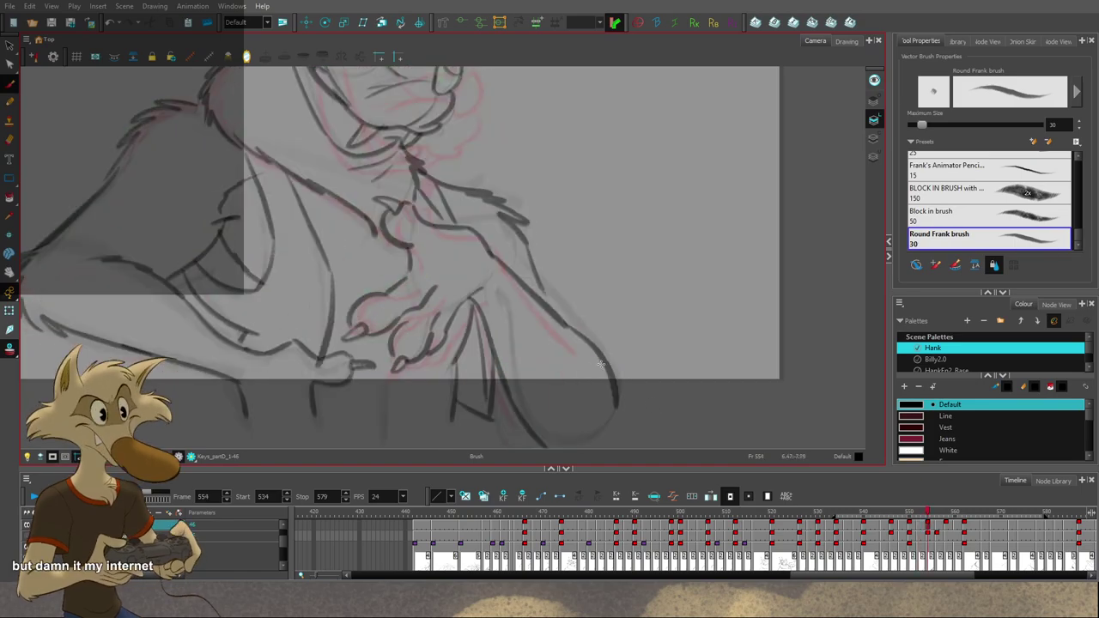
pyautogui.press('f')
pyautogui.press('f')
pyautogui.press('g')
pyautogui.moveTo(615, 362)
pyautogui.mouseDown()
pyautogui.moveTo(603, 343)
pyautogui.moveTo(601, 392)
pyautogui.mouseUp()
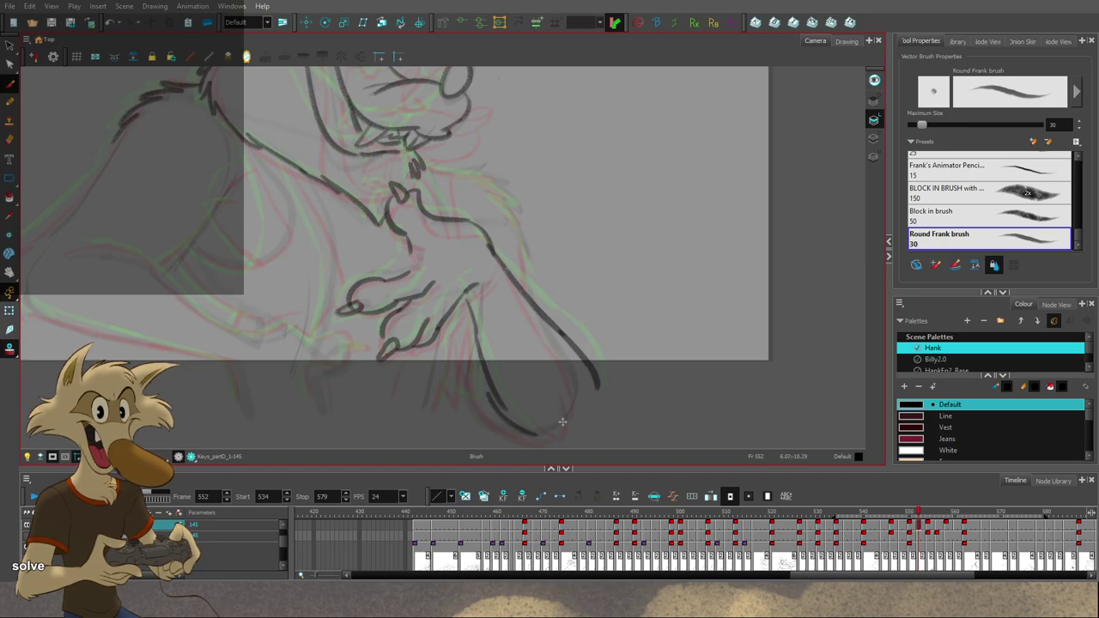
pyautogui.moveTo(582, 332); pyautogui.dragTo(598, 387)
# Step: Flip back and forth through the drawings up to frame 556 to examine the raised arm and far shoulder
pyautogui.press('g')
pyautogui.press('g')
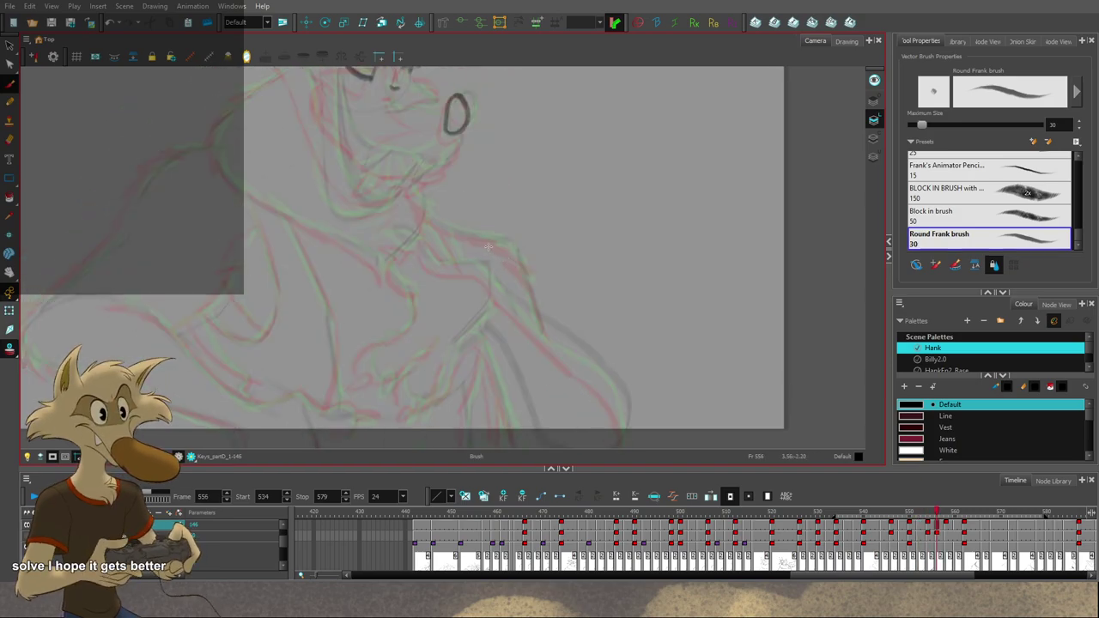
pyautogui.press('f')
pyautogui.press('f')
pyautogui.press('f')
pyautogui.press('g')
pyautogui.press('g')
pyautogui.press('f')
pyautogui.press('f')
pyautogui.press('.')
pyautogui.press('.')
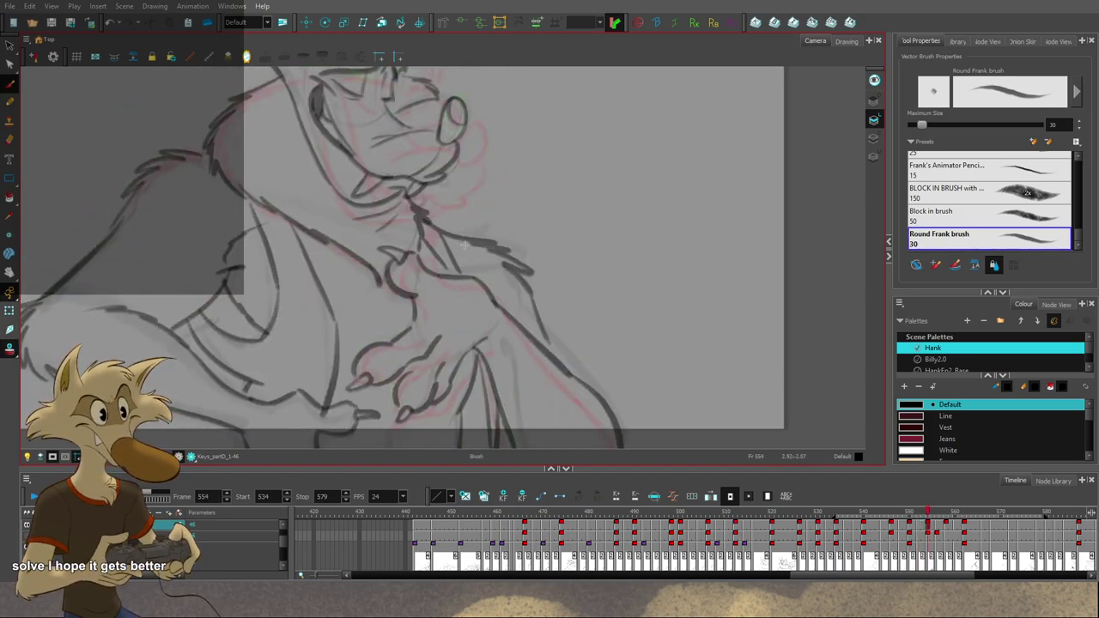
# Step: Draw the furry top edge of the far shoulder from below the chin on frame 552 and save the scene
pyautogui.moveTo(442, 234)
pyautogui.mouseDown()
pyautogui.moveTo(512, 250)
pyautogui.moveTo(546, 292)
pyautogui.mouseUp()
pyautogui.press('g')
pyautogui.press('f')
pyautogui.press('g')
pyautogui.press('f')
pyautogui.hotkey('ctrl', 'z')
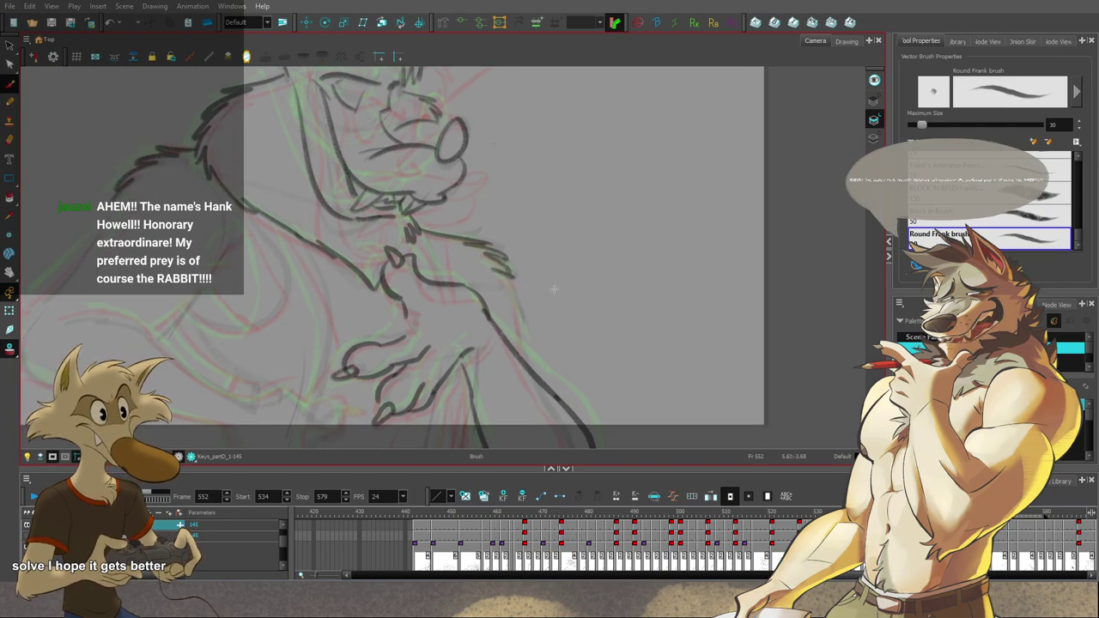
pyautogui.hotkey('ctrl', 's')
# Step: Draw the far upper arm's outer line from the shoulder fur down to the raised forearm on frame 552
pyautogui.press('f')
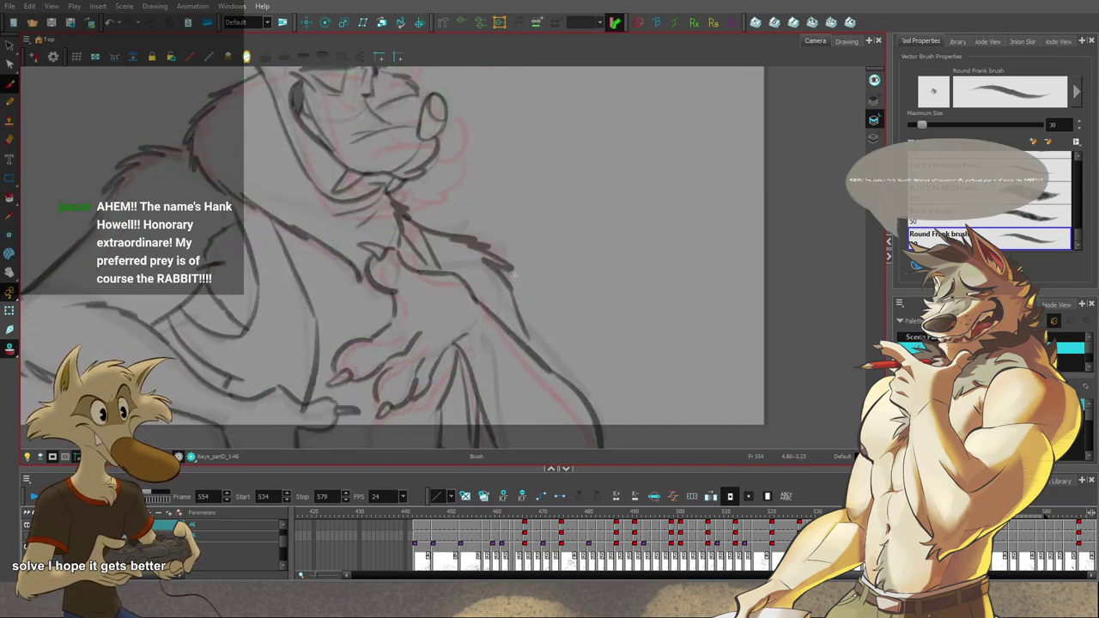
pyautogui.press('g')
pyautogui.press('g')
pyautogui.press(',')
pyautogui.press(',')
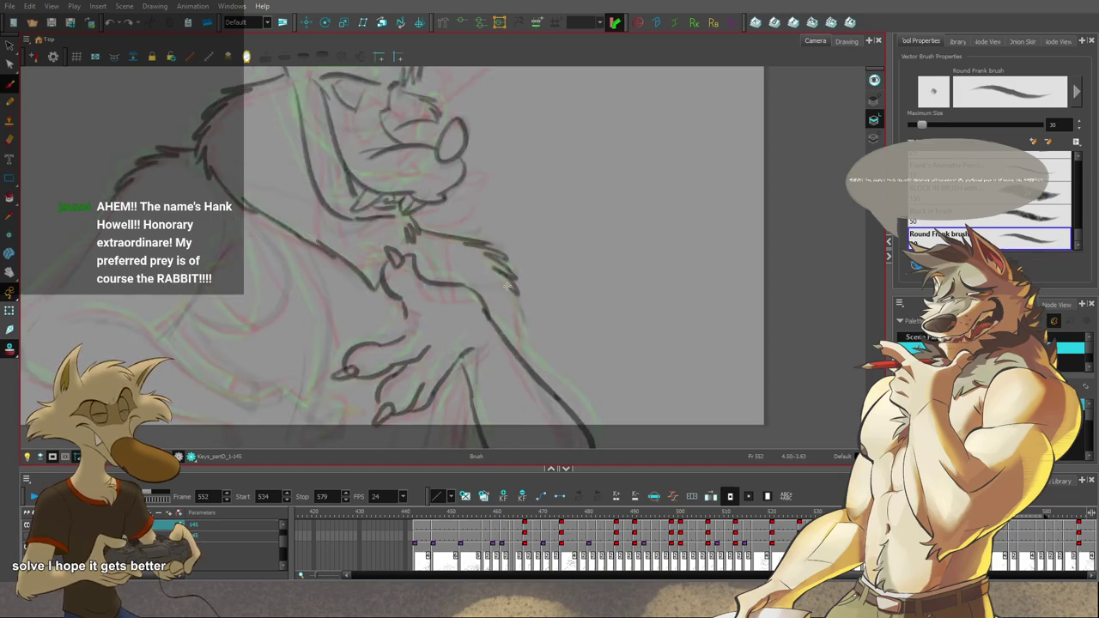
pyautogui.moveTo(504, 286); pyautogui.dragTo(533, 365)
pyautogui.hotkey('ctrl', 'z')
pyautogui.moveTo(544, 298); pyautogui.dragTo(596, 300)
# Step: Draw the back outline of the near upper arm from the shoulder fur down to the elbow on frame 552
pyautogui.press('g')
pyautogui.press('f')
pyautogui.press('f')
pyautogui.press('g')
pyautogui.press('g')
pyautogui.press('f')
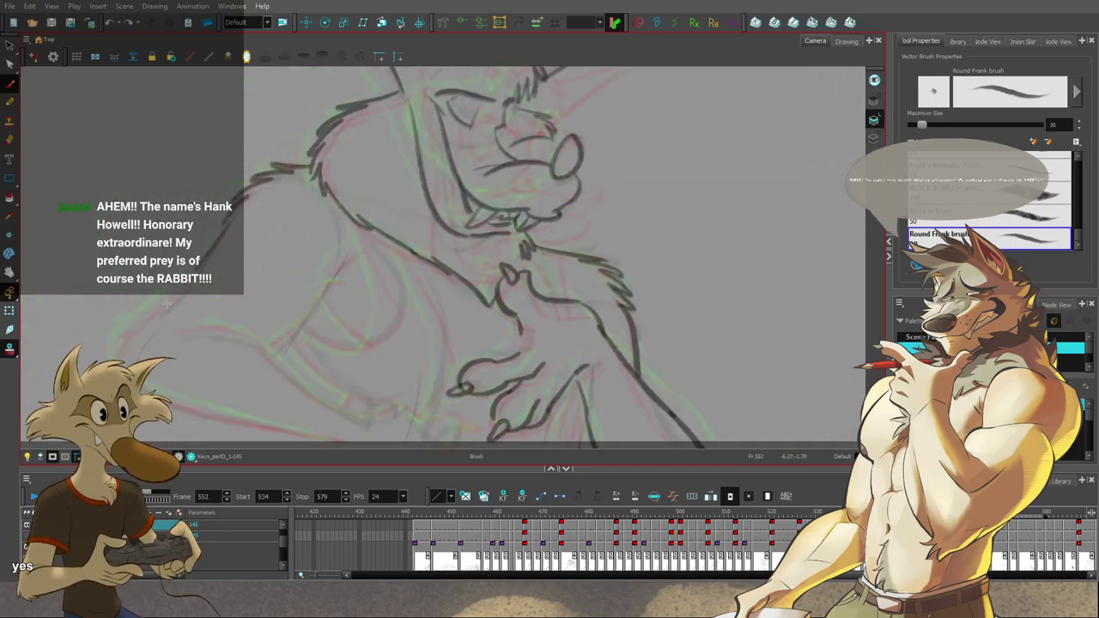
pyautogui.hotkey('ctrl', 'z')
pyautogui.moveTo(172, 285); pyautogui.dragTo(122, 319)
pyautogui.hotkey('ctrl', 'z')
pyautogui.hotkey('ctrl', 'z')
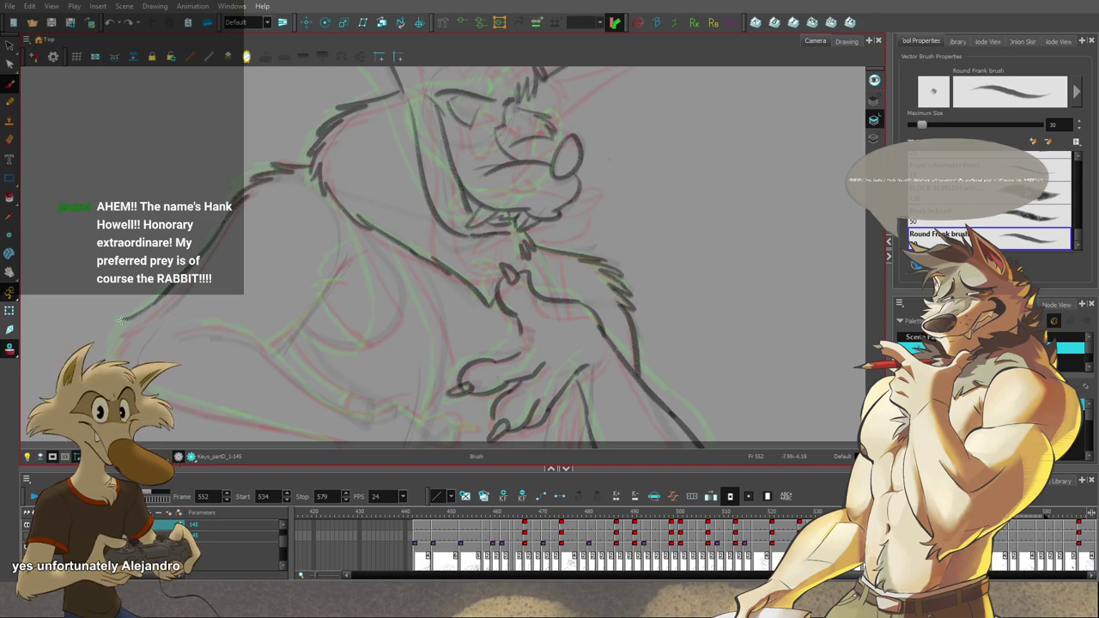
# Step: Flip between frames 548 and 554, in full view and close up, to compare the near arm and torso
pyautogui.press('g')
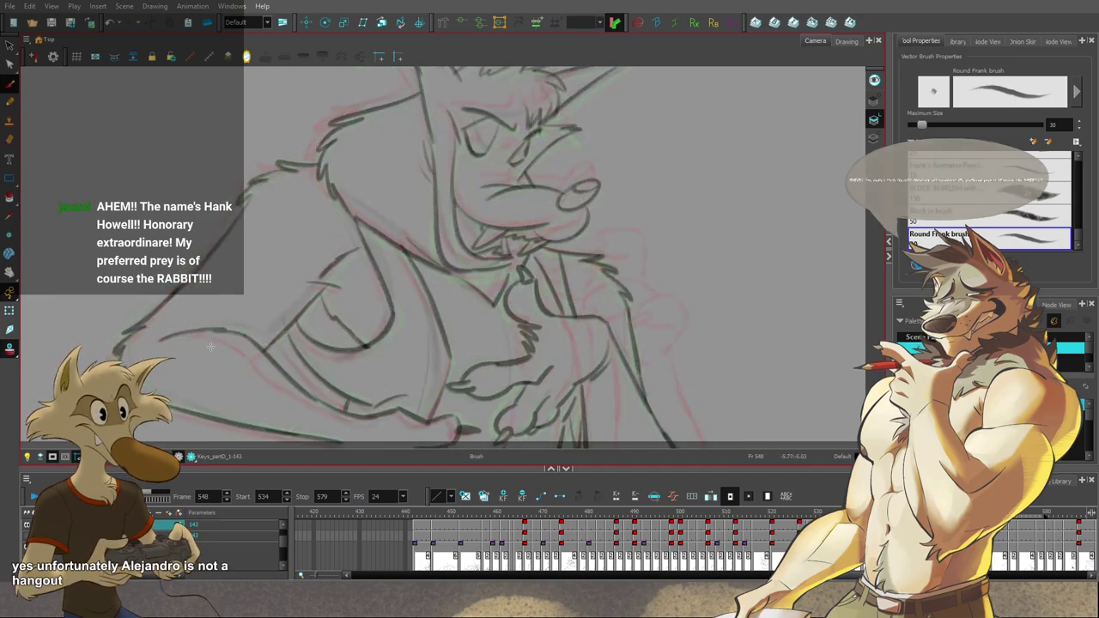
pyautogui.press('f')
pyautogui.press('f')
pyautogui.press('g')
pyautogui.press('g')
pyautogui.press('f')
pyautogui.press('1')
pyautogui.press('f')
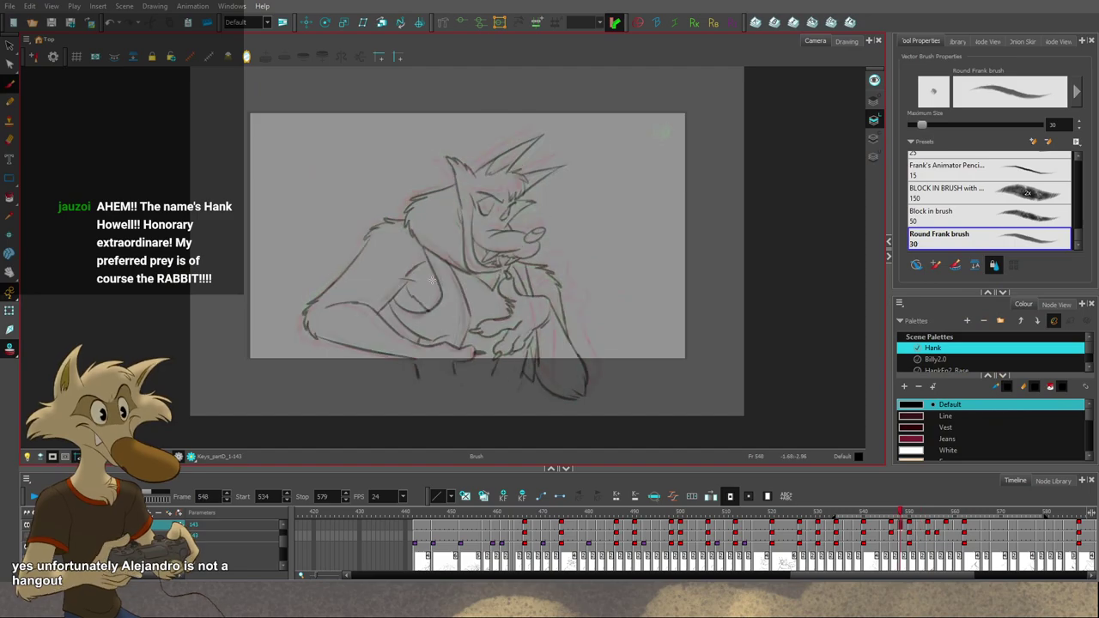
pyautogui.press('g')
pyautogui.press('2')
pyautogui.press('g')
pyautogui.press('f')
pyautogui.press('f')
pyautogui.press('.')
pyautogui.press('.')
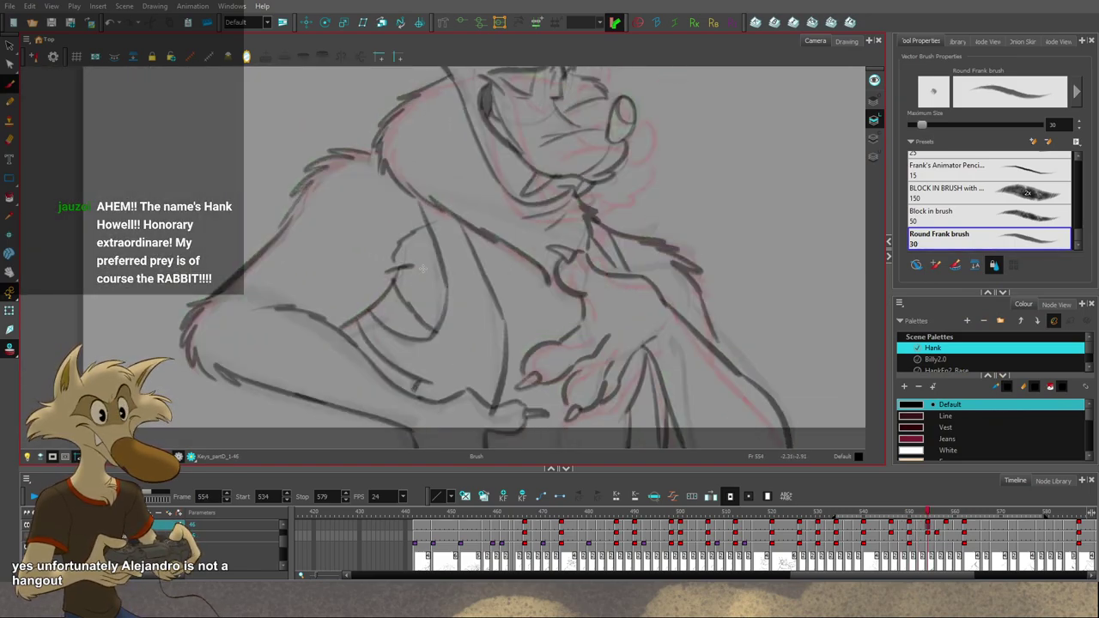
# Step: Draw the near elbow's fur and the crease lines at the armpit on frame 552, comparing with the neighbouring drawings
pyautogui.moveTo(386, 276)
pyautogui.mouseDown()
pyautogui.moveTo(413, 268)
pyautogui.moveTo(430, 232)
pyautogui.mouseUp()
pyautogui.press('g')
pyautogui.press('f')
pyautogui.press('f')
pyautogui.press('g')
pyautogui.press('g')
pyautogui.press('f')
# Step: Draw the upper front edge of the vest's armhole below the neck fur on frame 552
pyautogui.press(',')
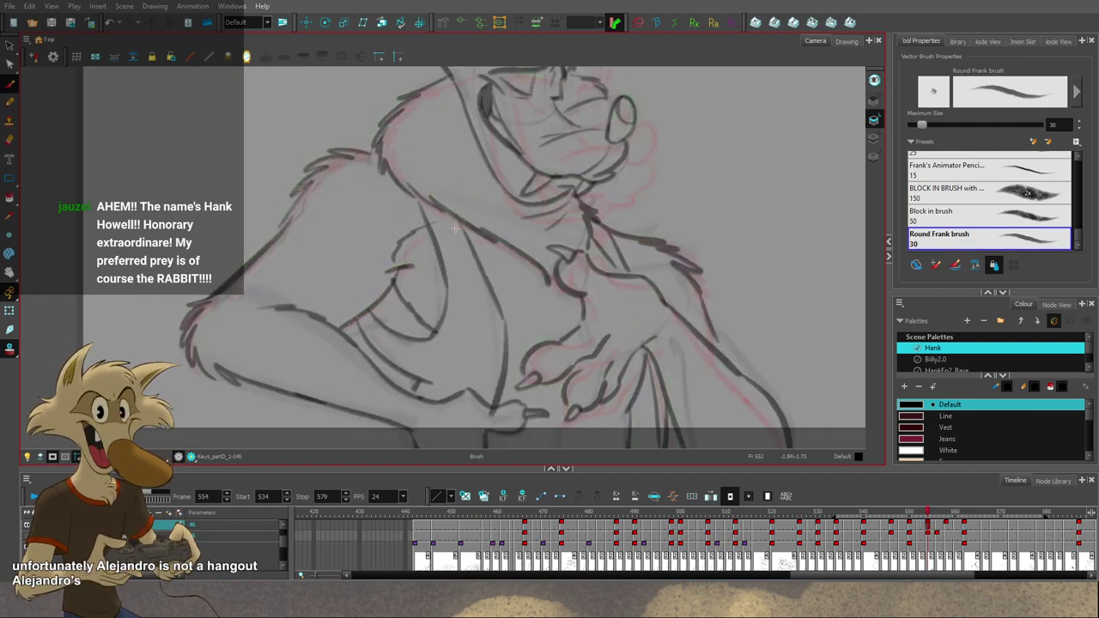
pyautogui.press('.')
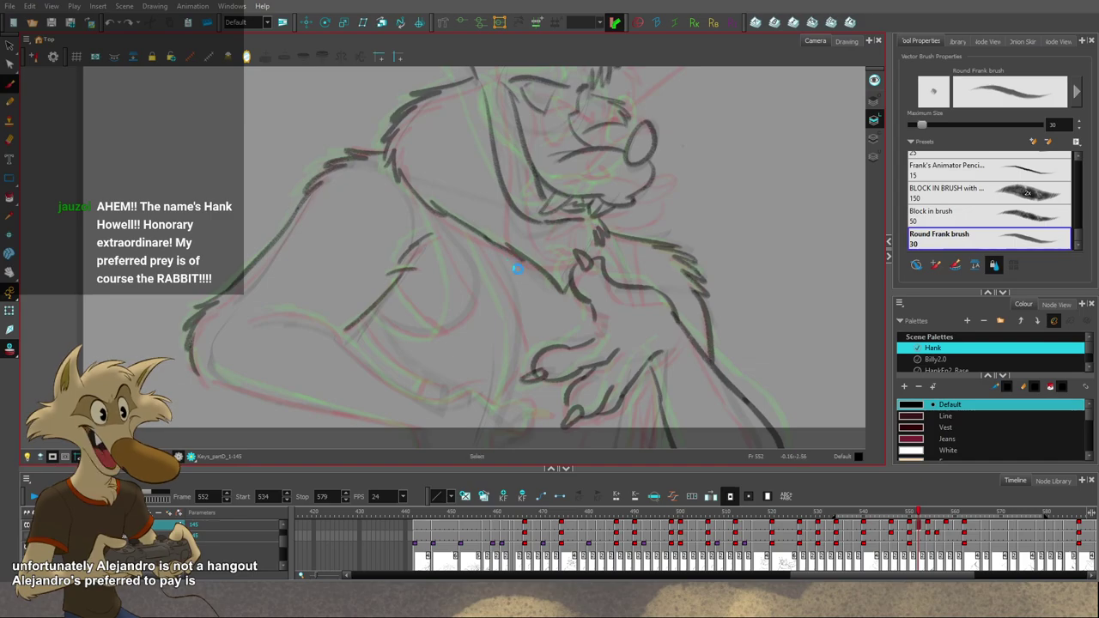
pyautogui.press('f')
pyautogui.press('g')
pyautogui.press('g')
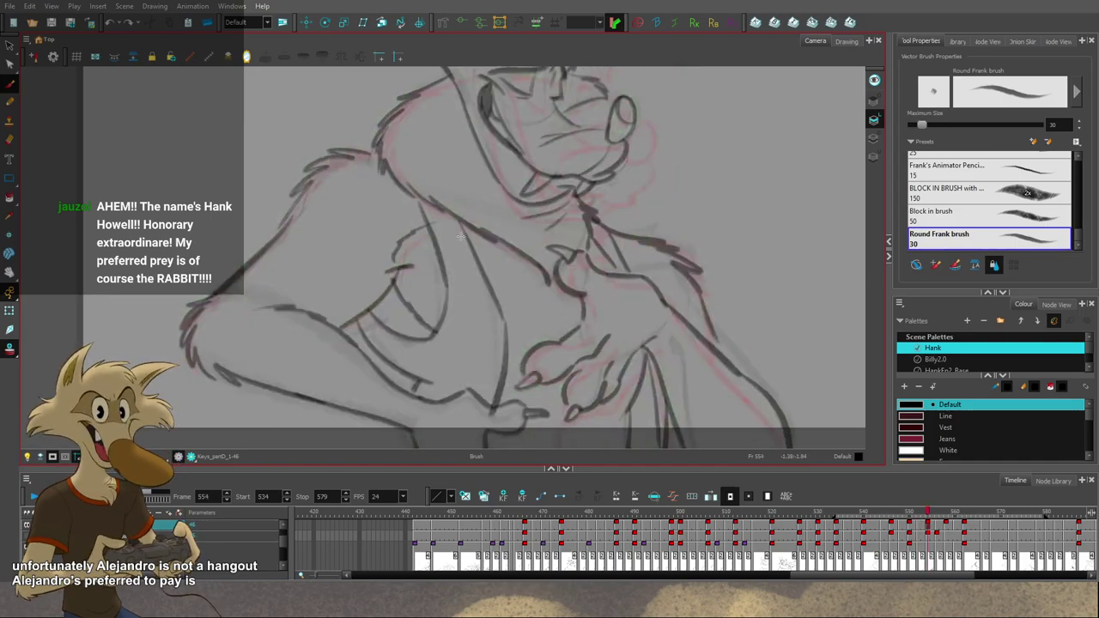
pyautogui.press('f')
pyautogui.press('f')
pyautogui.press('g')
pyautogui.moveTo(430, 205); pyautogui.dragTo(449, 270)
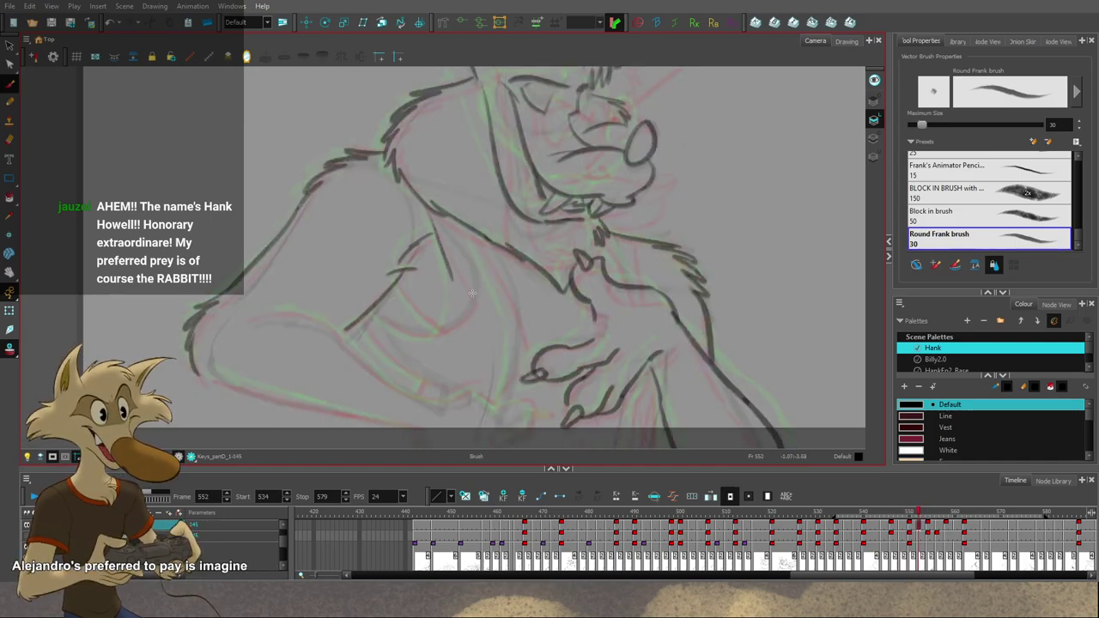
# Step: Flip through the neighbouring drawings and draw the lower curve of the vest's armhole on frame 552
pyautogui.press('g')
pyautogui.press('f')
pyautogui.press('f')
pyautogui.press('g')
pyautogui.press('g')
pyautogui.press('f')
pyautogui.moveTo(378, 311); pyautogui.dragTo(429, 333)
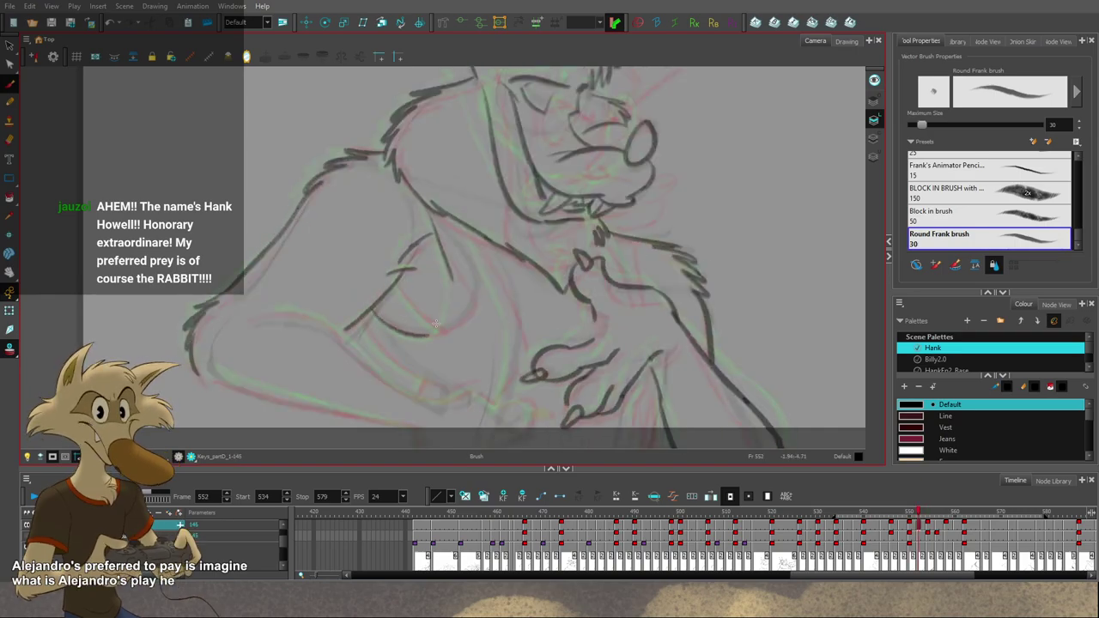
# Step: Continue the armhole's front edge down to the lower curve and add the inner chest line from the armpit
pyautogui.press('g')
pyautogui.press('f')
pyautogui.moveTo(449, 271); pyautogui.dragTo(455, 310)
pyautogui.moveTo(456, 283); pyautogui.dragTo(448, 322)
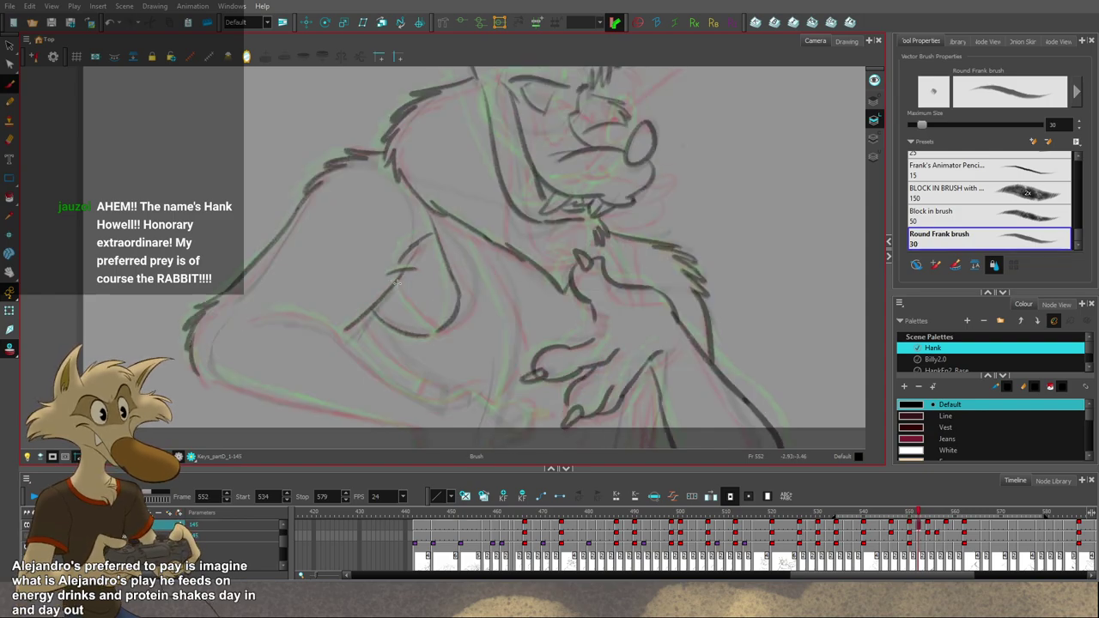
pyautogui.moveTo(408, 288); pyautogui.dragTo(441, 329)
pyautogui.press('f')
pyautogui.press('g')
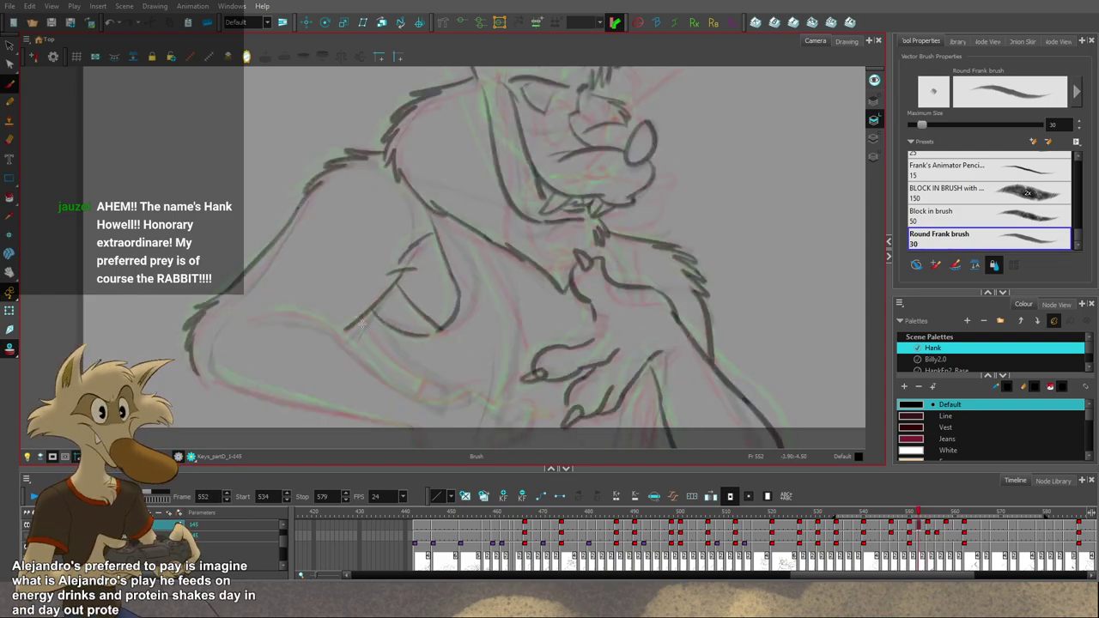
# Step: Draw the curved side of the torso from below the armhole toward the near wrist on frame 552
pyautogui.hotkey('ctrl', 'z')
pyautogui.moveTo(361, 322); pyautogui.dragTo(431, 377)
pyautogui.hotkey('ctrl', 'z')
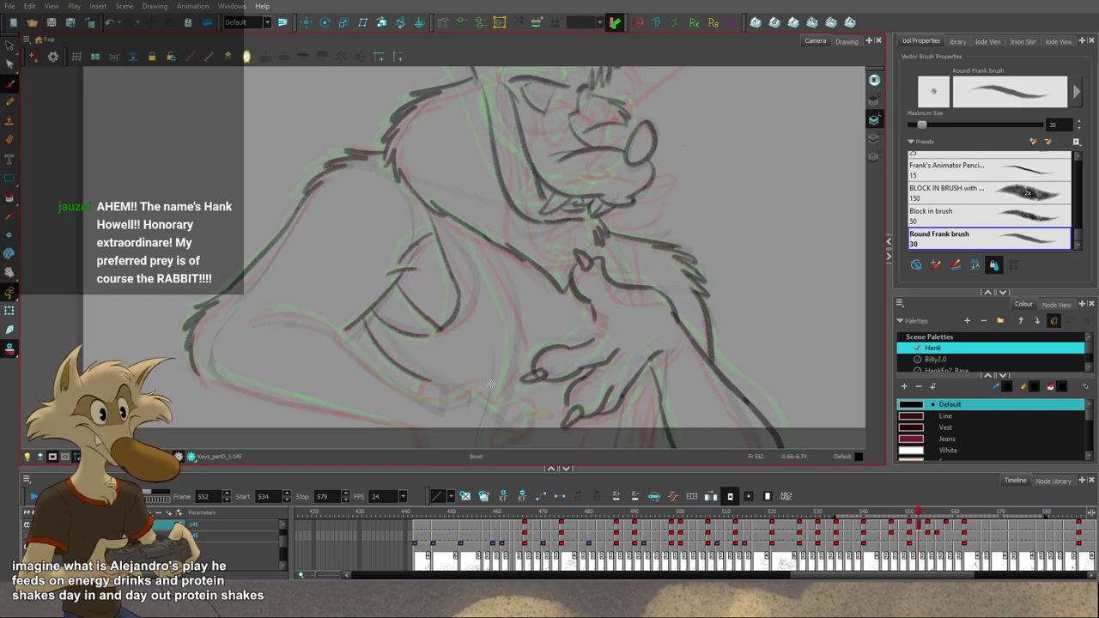
# Step: Draw the upper edge of the near forearm from the elbow bend toward the wrist on frame 552
pyautogui.hotkey('alt', 'b')
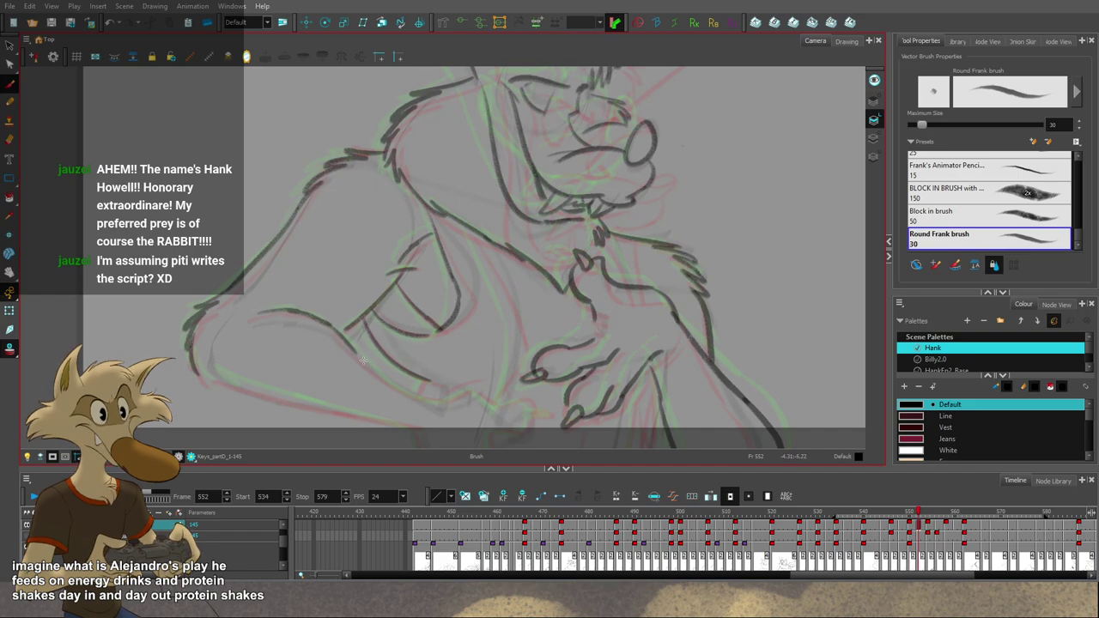
pyautogui.moveTo(348, 344); pyautogui.dragTo(424, 401)
pyautogui.hotkey('ctrl', 'z')
pyautogui.hotkey('ctrl', 'z')
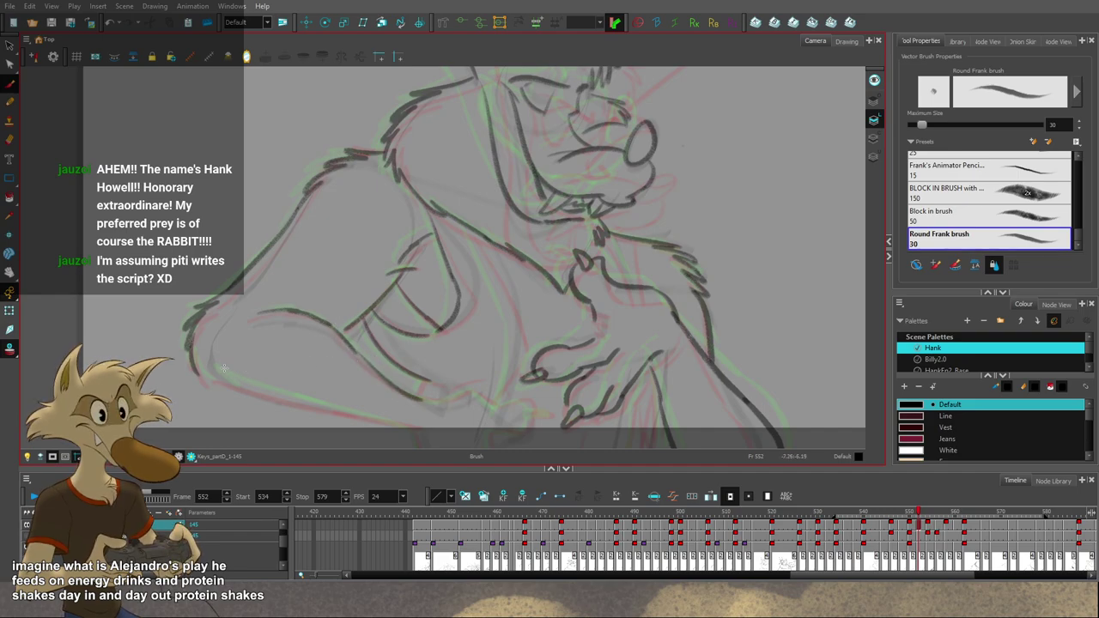
pyautogui.hotkey('ctrl', 'z')
# Step: Draw the fur strokes beneath the near elbow on frame 552, checking their shape against frame 550
pyautogui.press(',')
pyautogui.press(',')
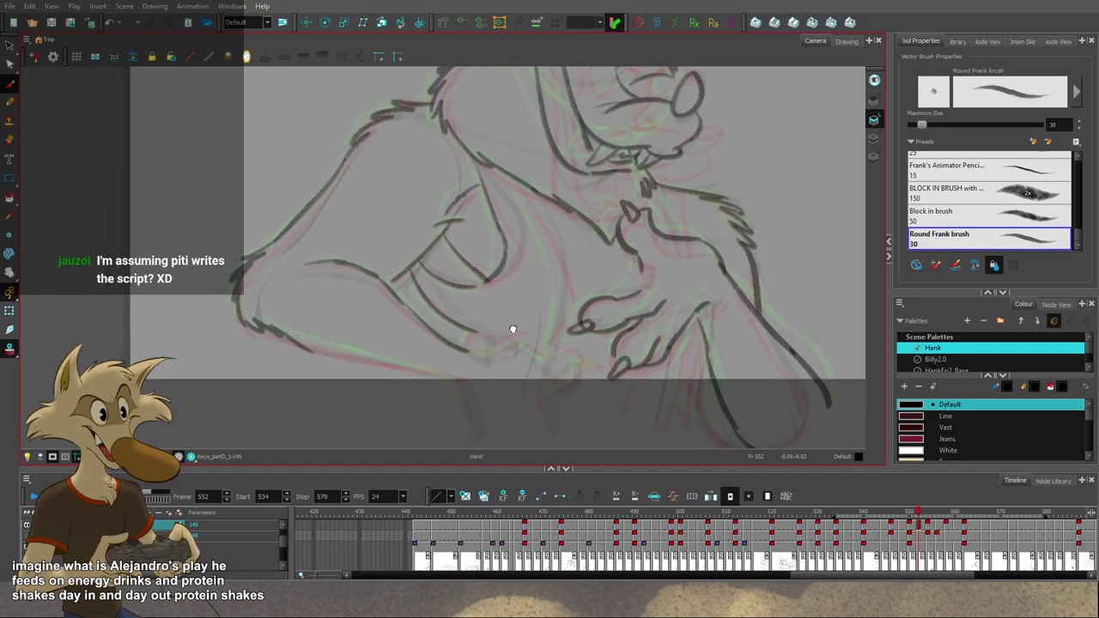
pyautogui.press('g')
pyautogui.press('g')
pyautogui.press('f')
pyautogui.hotkey('ctrl', 'z')
pyautogui.press('f')
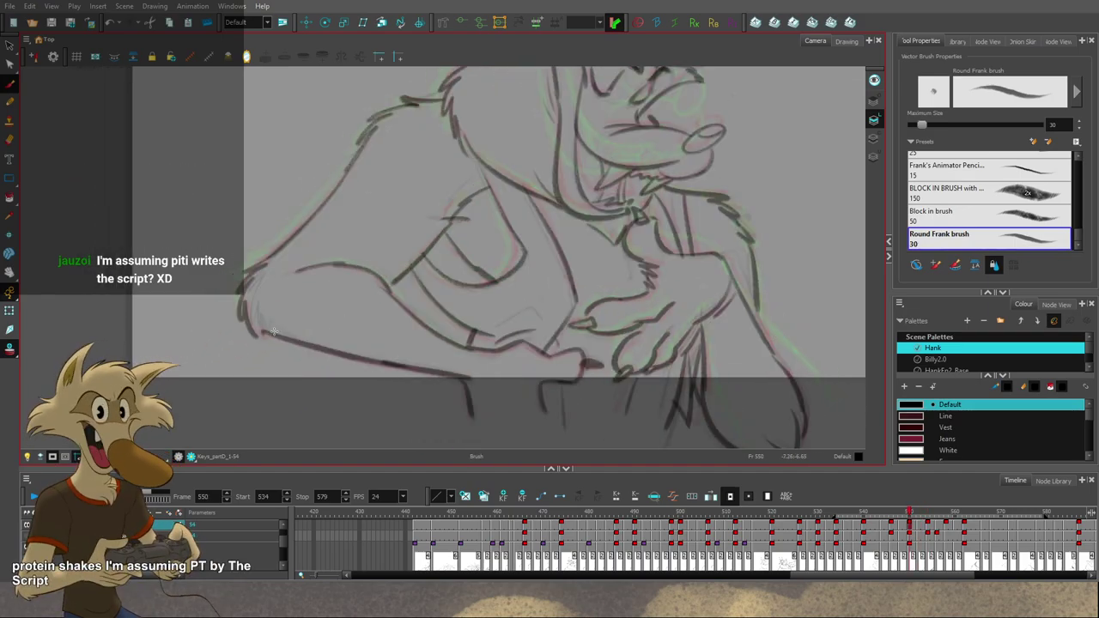
pyautogui.press('g')
pyautogui.moveTo(251, 323)
pyautogui.mouseDown()
pyautogui.moveTo(286, 333)
pyautogui.moveTo(273, 320)
pyautogui.moveTo(359, 351)
pyautogui.mouseUp()
pyautogui.hotkey('ctrl', 'z')
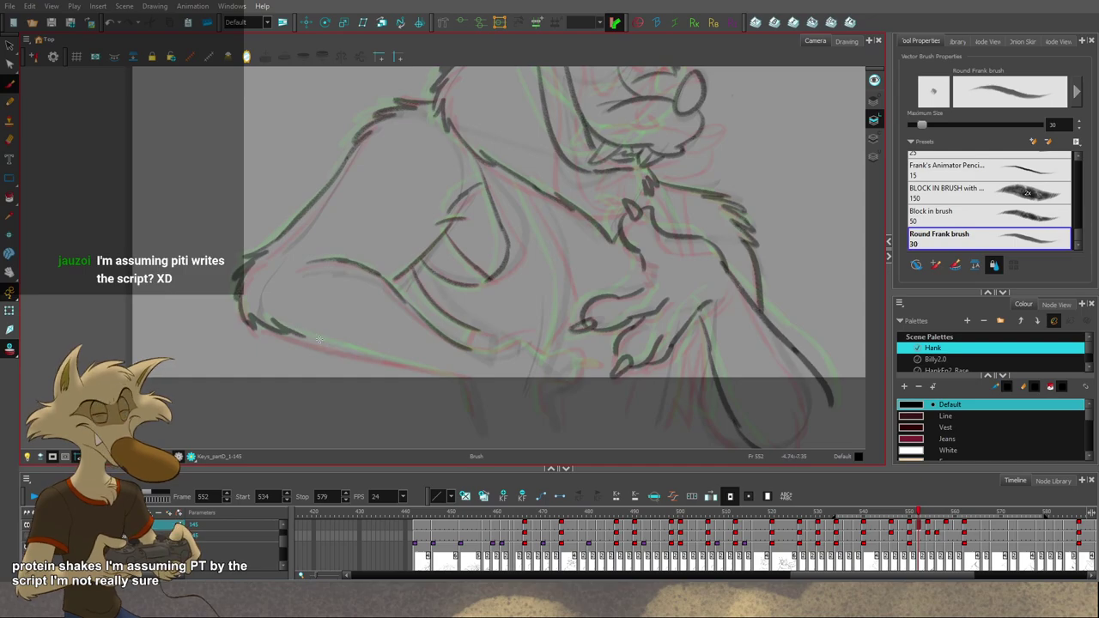
# Step: Draw the underside of the near forearm from the elbow fur to the wrist, redoing the first stroke
pyautogui.moveTo(295, 331); pyautogui.dragTo(384, 361)
pyautogui.press('f')
pyautogui.press('g')
pyautogui.hotkey('ctrl', 'z')
pyautogui.moveTo(290, 329); pyautogui.dragTo(448, 375)
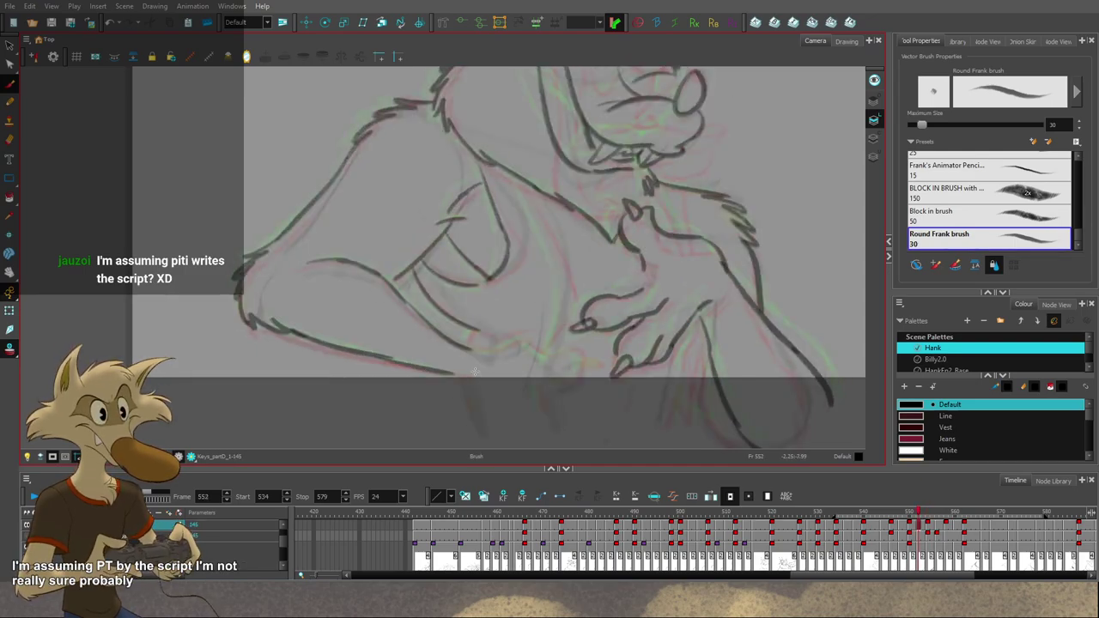
# Step: Draw the short line running down from the wrist end of the near forearm, retrying the stroke
pyautogui.press(',')
pyautogui.press('.')
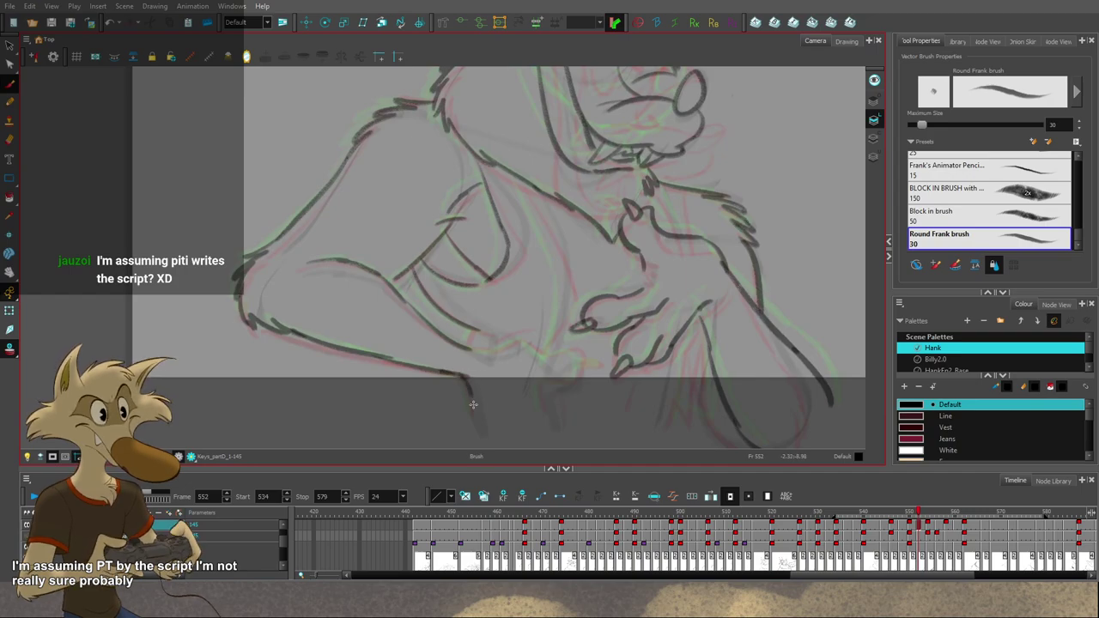
pyautogui.hotkey('ctrl', 'z')
pyautogui.moveTo(463, 378); pyautogui.dragTo(472, 417)
pyautogui.hotkey('ctrl', 'z')
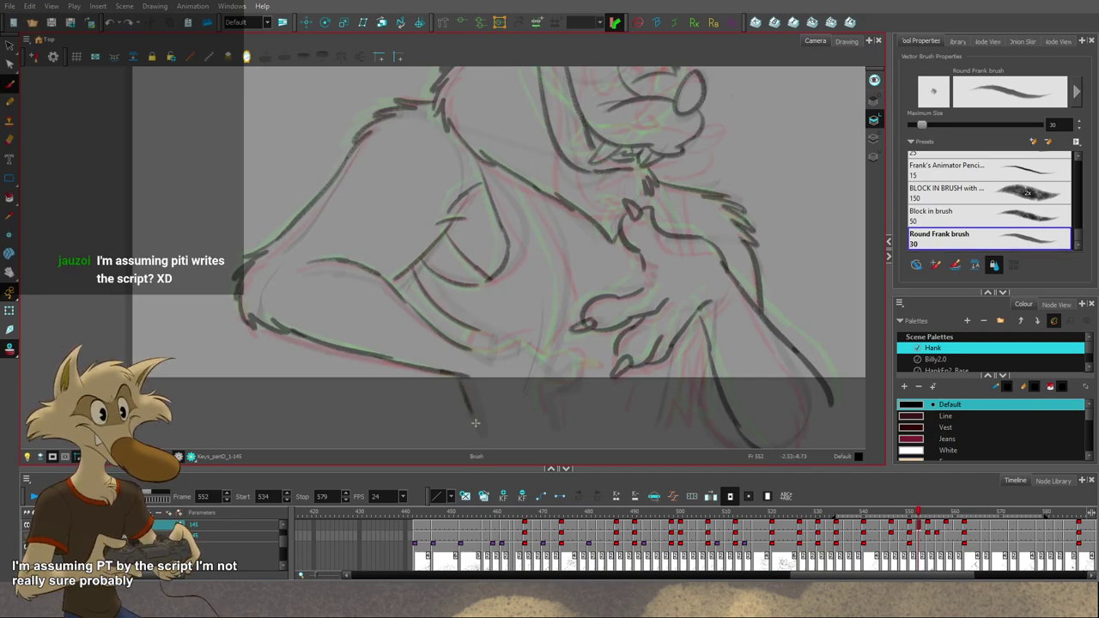
# Step: Draw the top contour of the near hand from the wrist across the knuckle on frame 552
pyautogui.moveTo(443, 322)
pyautogui.mouseDown()
pyautogui.moveTo(503, 352)
pyautogui.moveTo(517, 338)
pyautogui.mouseUp()
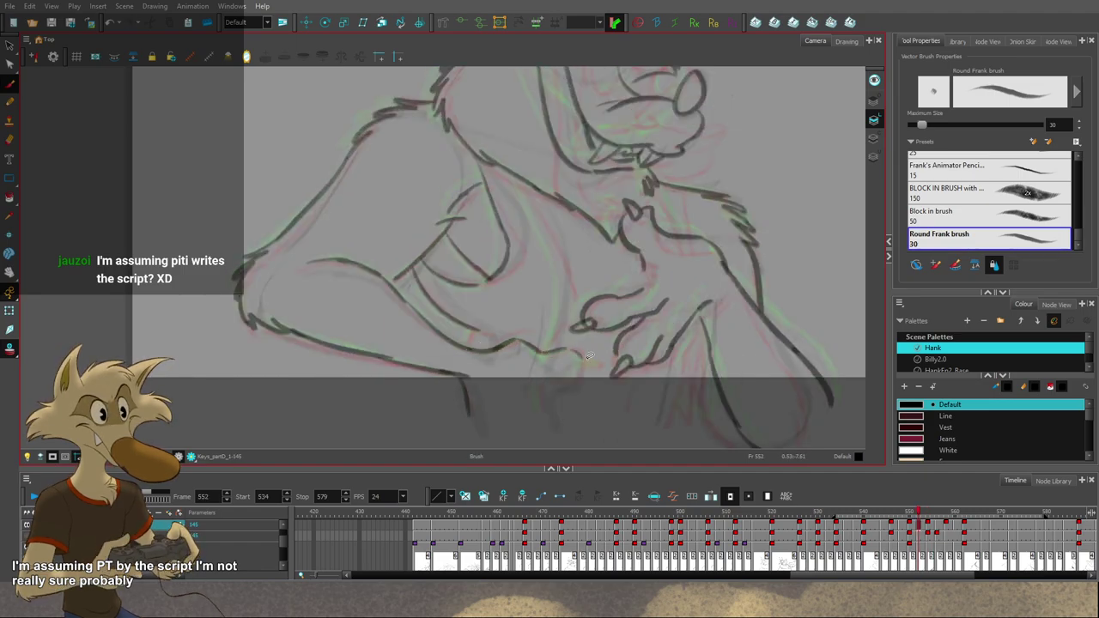
pyautogui.press(',')
pyautogui.press('.')
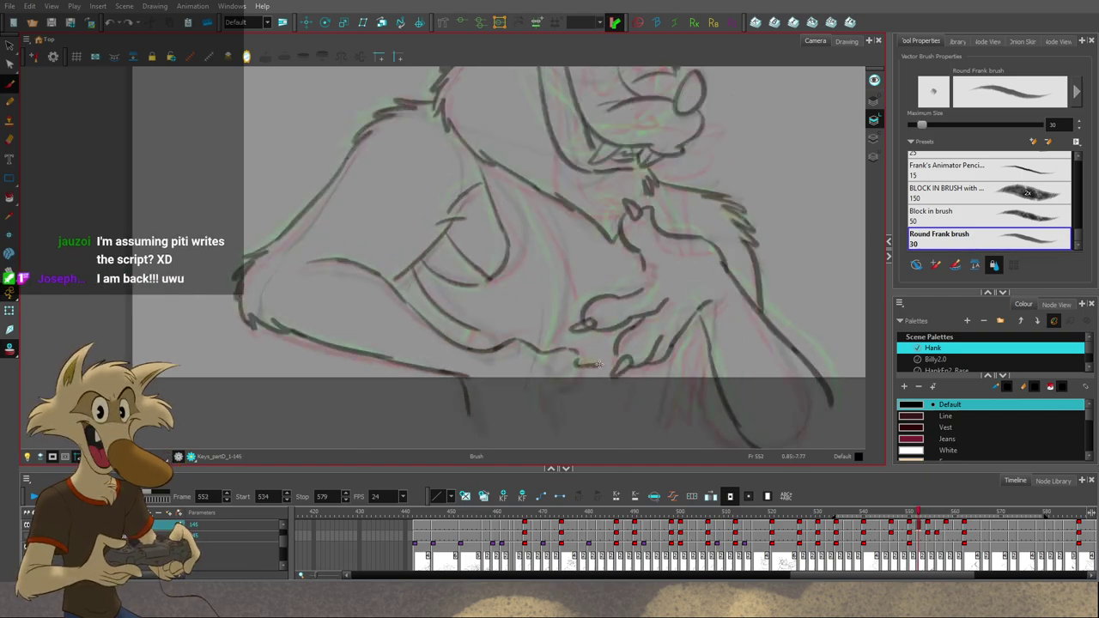
# Step: Draw the small claw at the tip of the near hand on frame 552
pyautogui.press(',')
pyautogui.press(',')
pyautogui.hotkey('alt', 's')
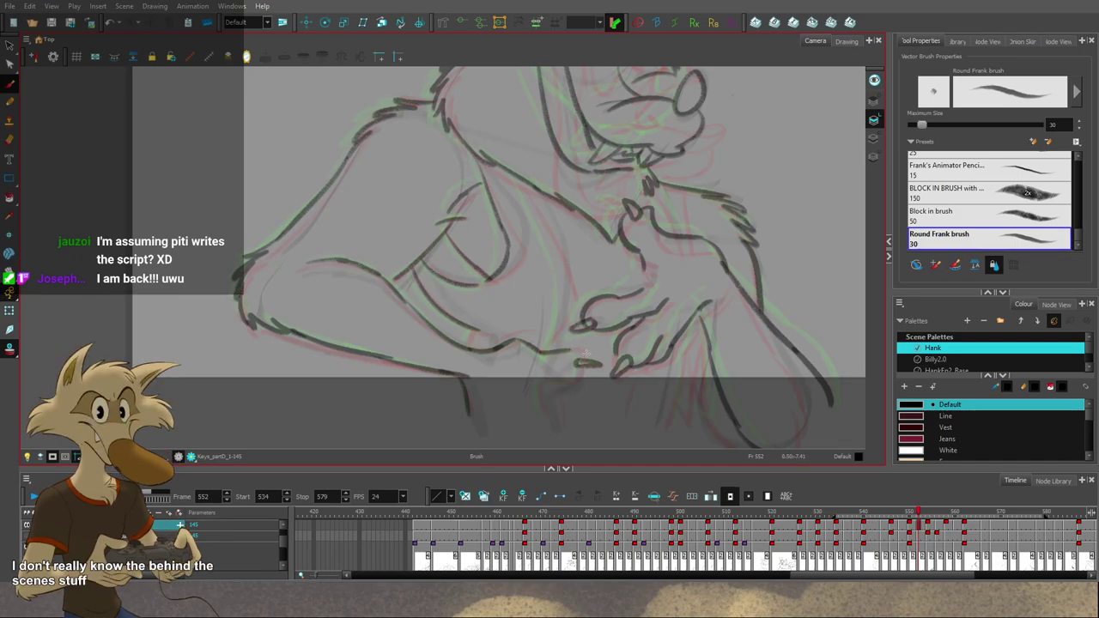
# Step: Draw the near hand's fingertip around the claw and its underside on frame 552, flipping to frame 554 for reference
pyautogui.press('.')
pyautogui.press(',')
pyautogui.press(',')
pyautogui.press('.')
pyautogui.press('.')
pyautogui.press(',')
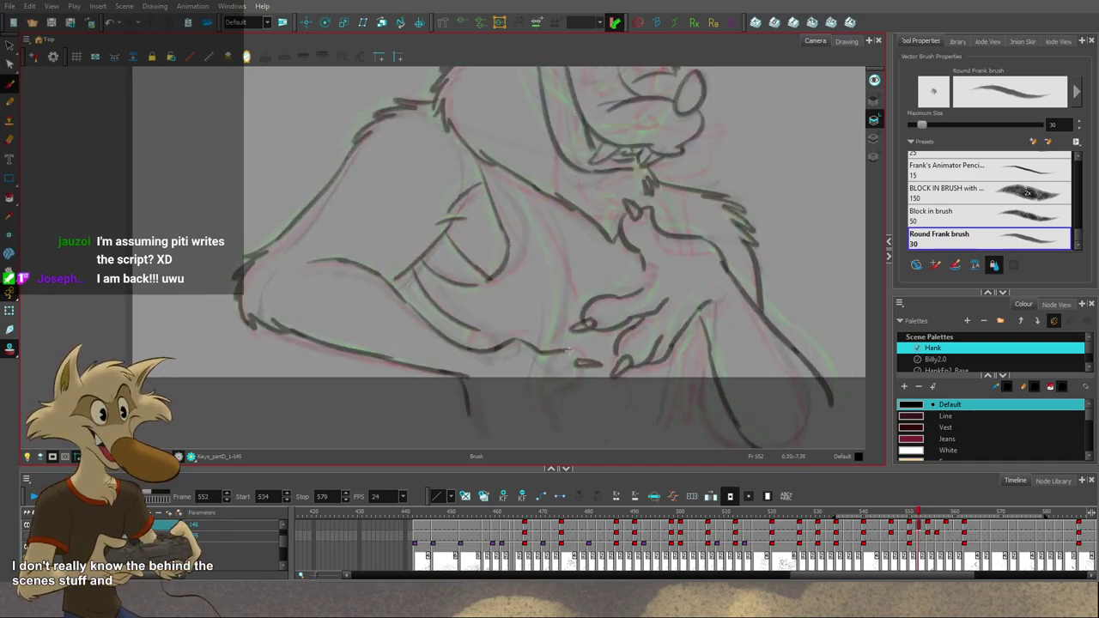
pyautogui.press('.')
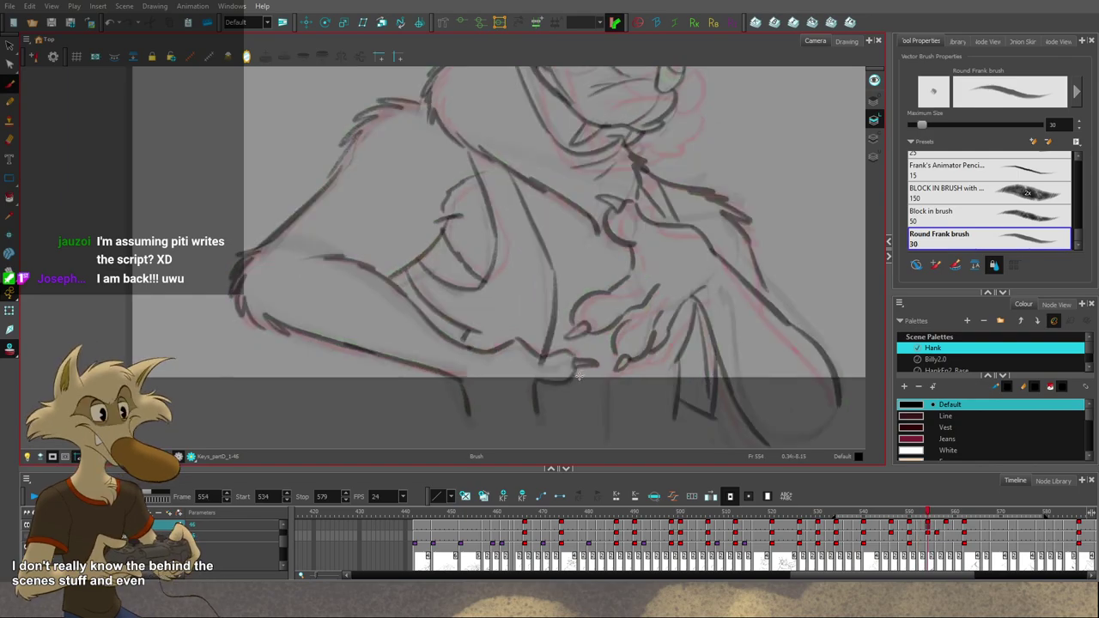
pyautogui.press(',')
pyautogui.press(',')
pyautogui.press('.')
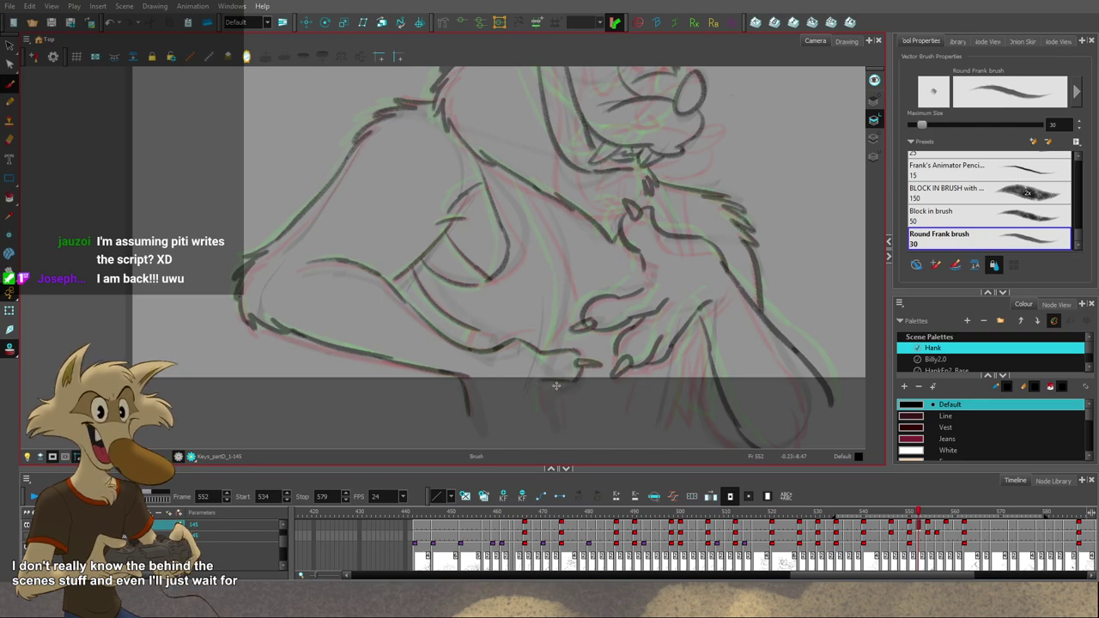
# Step: Redraw the short wrist line beneath the lowered hand on the wolf drawing at frame 552, checking it against the adjacent drawings
pyautogui.hotkey('ctrl', 'z')
pyautogui.moveTo(540, 382); pyautogui.dragTo(545, 411)
pyautogui.press('f')
pyautogui.press('g')
pyautogui.press('g')
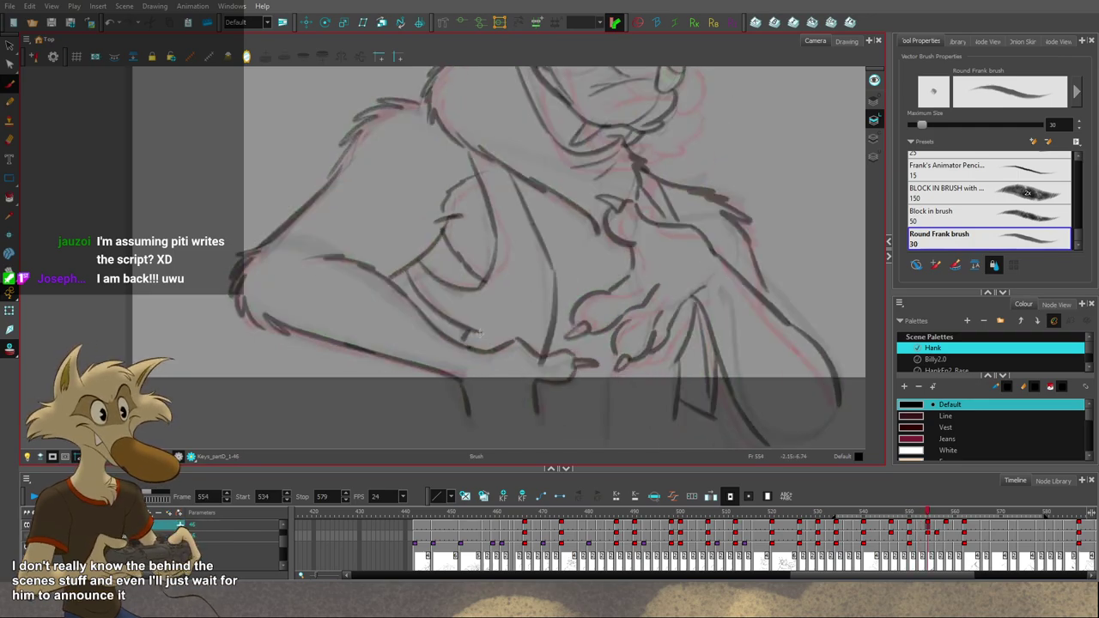
# Step: Add the short cross line on the vest's side trim above the lowered hand at frame 552
pyautogui.press('f')
pyautogui.moveTo(467, 345); pyautogui.dragTo(473, 334)
pyautogui.press('f')
pyautogui.press('g')
# Step: Draw the lower part of the vest's front edge between the two hands, retrying the stroke until it fits
pyautogui.moveTo(590, 336); pyautogui.dragTo(567, 368)
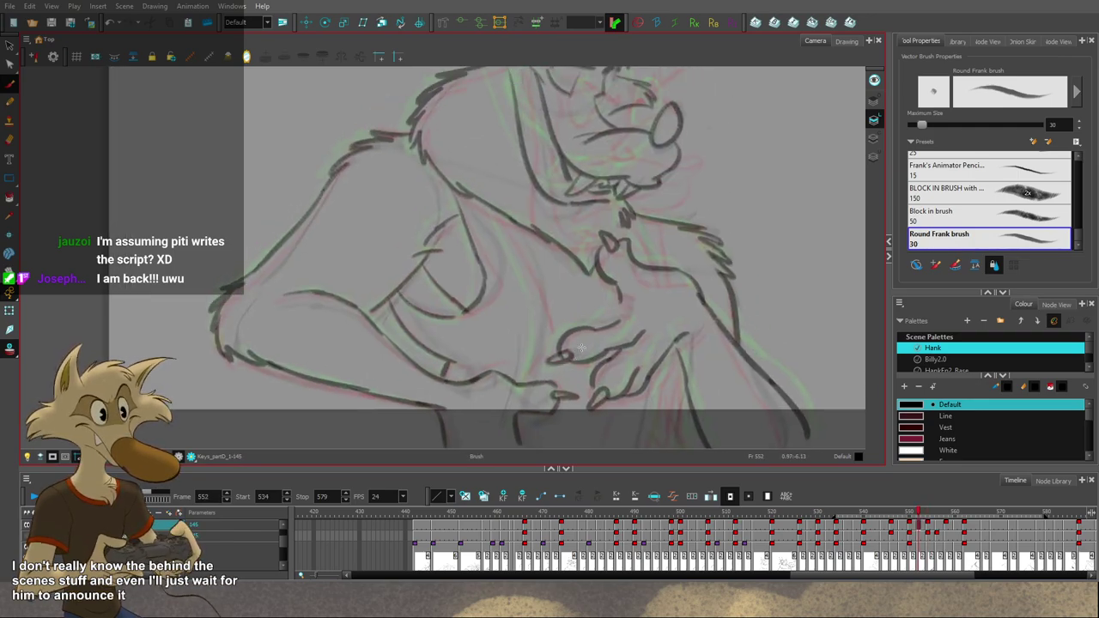
pyautogui.press('f')
pyautogui.press('g')
pyautogui.moveTo(540, 321); pyautogui.dragTo(526, 378)
pyautogui.hotkey('ctrl', 'z')
pyautogui.moveTo(540, 321)
pyautogui.mouseDown()
pyautogui.moveTo(539, 350)
pyautogui.moveTo(521, 388)
pyautogui.mouseUp()
pyautogui.hotkey('ctrl', 'z')
pyautogui.moveTo(543, 318); pyautogui.dragTo(526, 383)
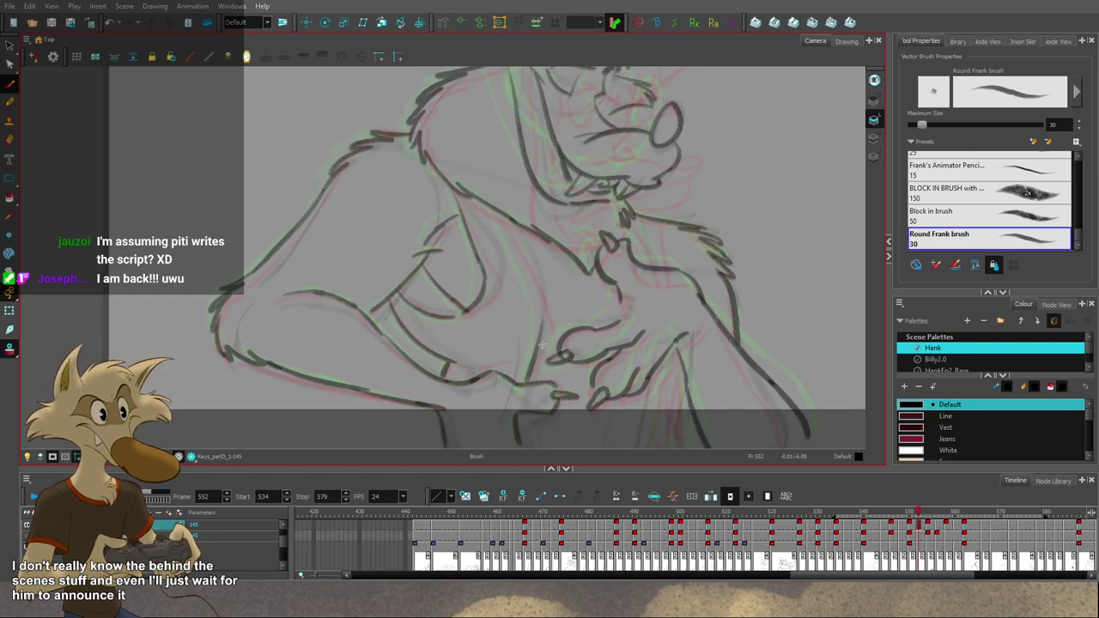
# Step: Draw the upper part of the vest's front edge from the chest down to the lower edge line, matching the neighbouring drawings
pyautogui.press('f')
pyautogui.press('g')
pyautogui.press('g')
pyautogui.press('f')
pyautogui.hotkey('ctrl', 'z')
pyautogui.moveTo(491, 208)
pyautogui.mouseDown()
pyautogui.moveTo(538, 313)
pyautogui.moveTo(542, 304)
pyautogui.mouseUp()
pyautogui.hotkey('ctrl', 'z')
pyautogui.hotkey('ctrl', 'z')
pyautogui.hotkey('ctrl', 'z')
pyautogui.hotkey('ctrl', 'z')
pyautogui.moveTo(491, 208); pyautogui.dragTo(542, 315)
# Step: Compare the vest and hands at frame 552 with the drawings at frames 548, 550 and 554
pyautogui.press('f')
pyautogui.moveTo(620, 320); pyautogui.dragTo(578, 336)
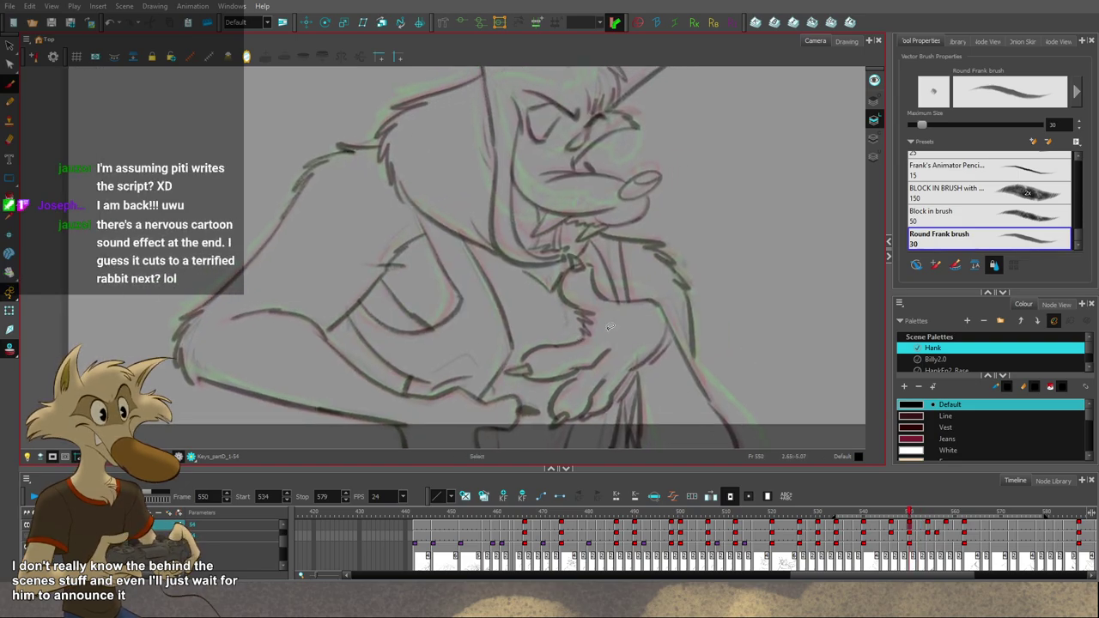
pyautogui.scroll(-3, 606, 332)
pyautogui.scroll(2, 631, 336)
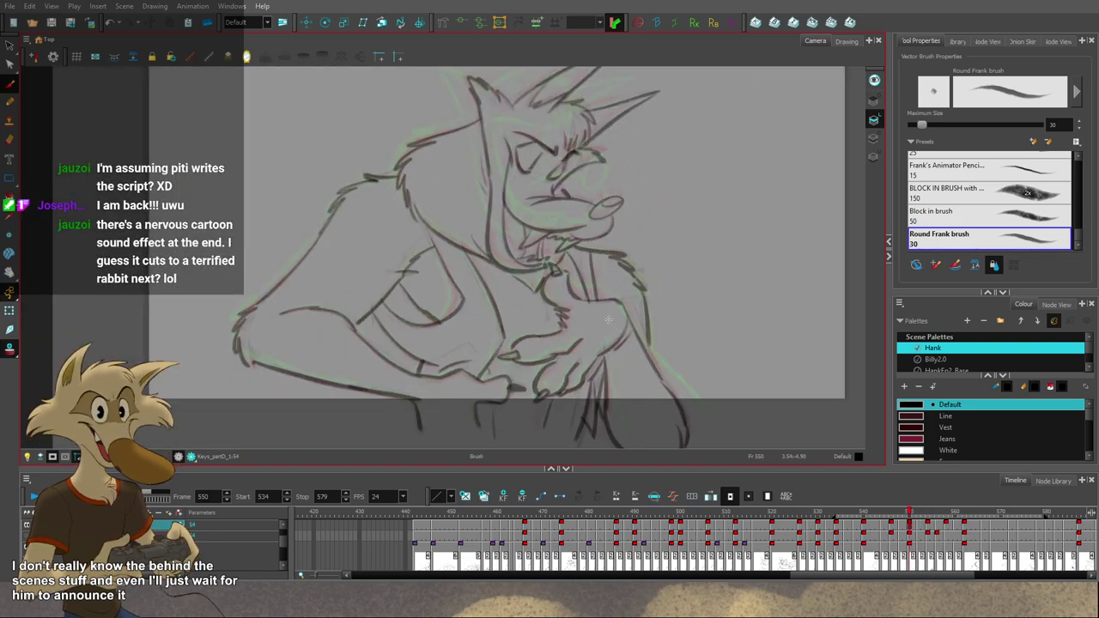
pyautogui.scroll(-3, 607, 319)
pyautogui.scroll(5, 625, 333)
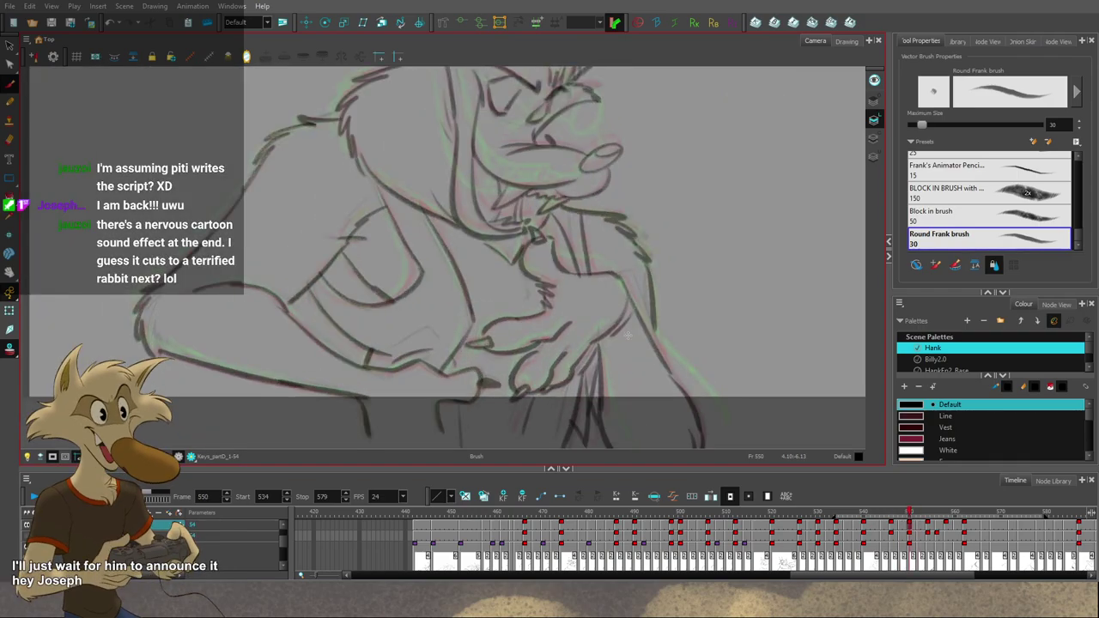
pyautogui.press('g')
pyautogui.press('g')
pyautogui.press('f')
pyautogui.press('f')
pyautogui.press('g')
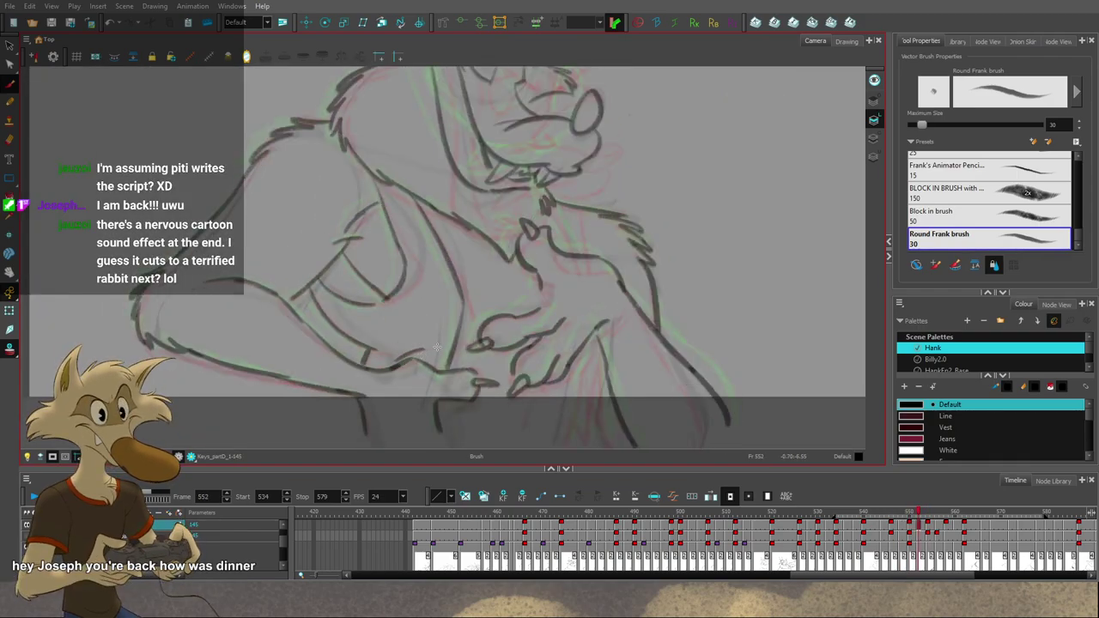
pyautogui.scroll(-3, 467, 336)
pyautogui.scroll(3, 570, 365)
pyautogui.press('f')
pyautogui.press('f')
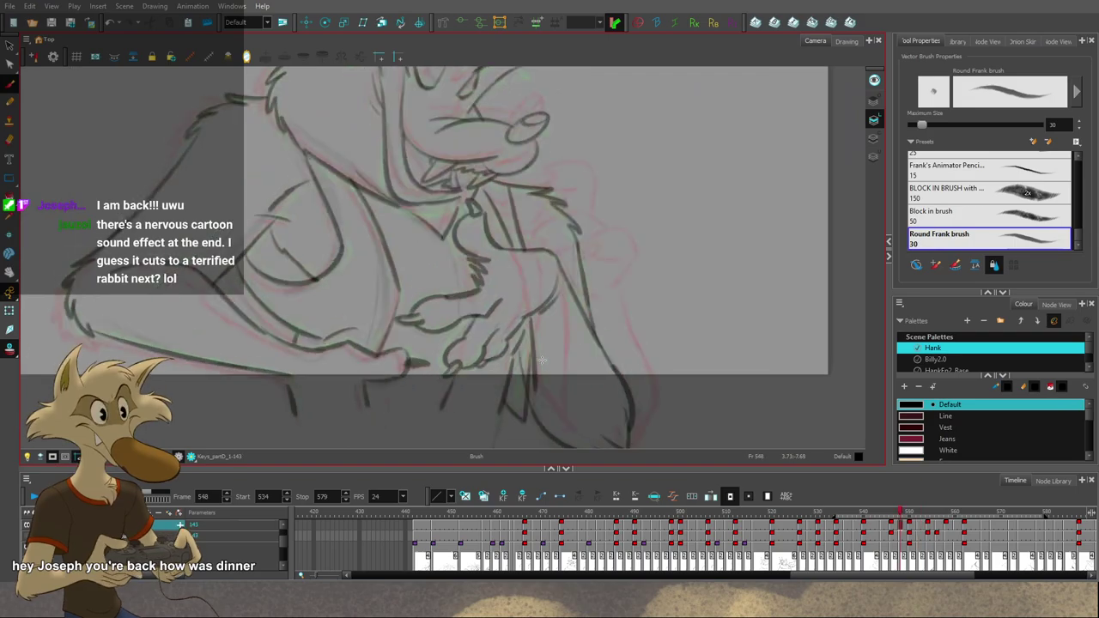
pyautogui.press('.')
pyautogui.press('.')
pyautogui.press('.')
pyautogui.press('.')
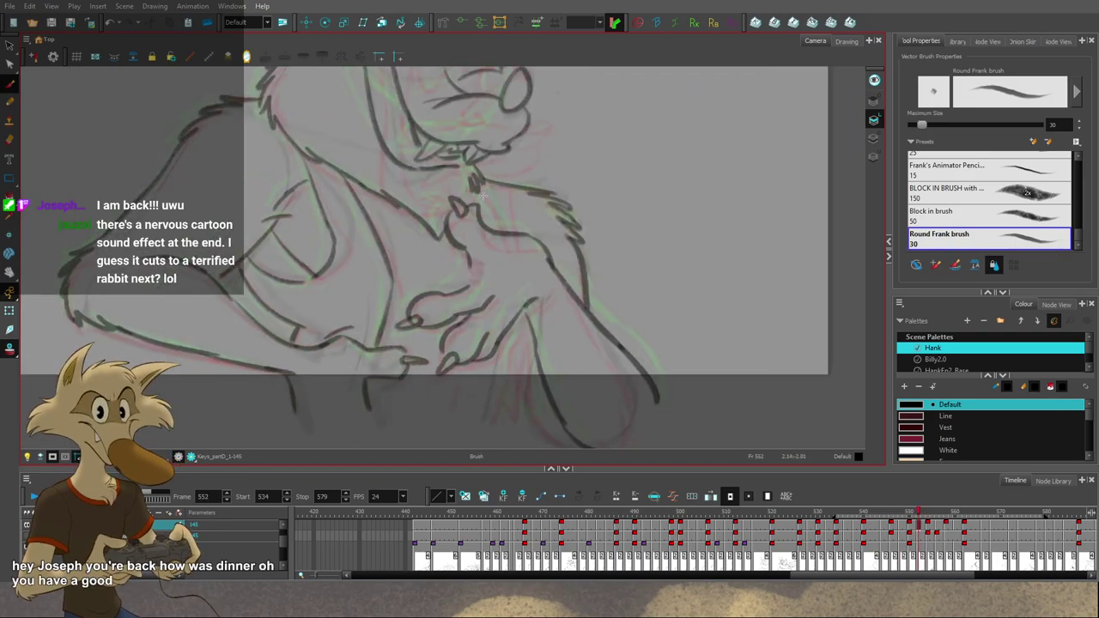
pyautogui.press('f')
pyautogui.press('g')
pyautogui.press('g')
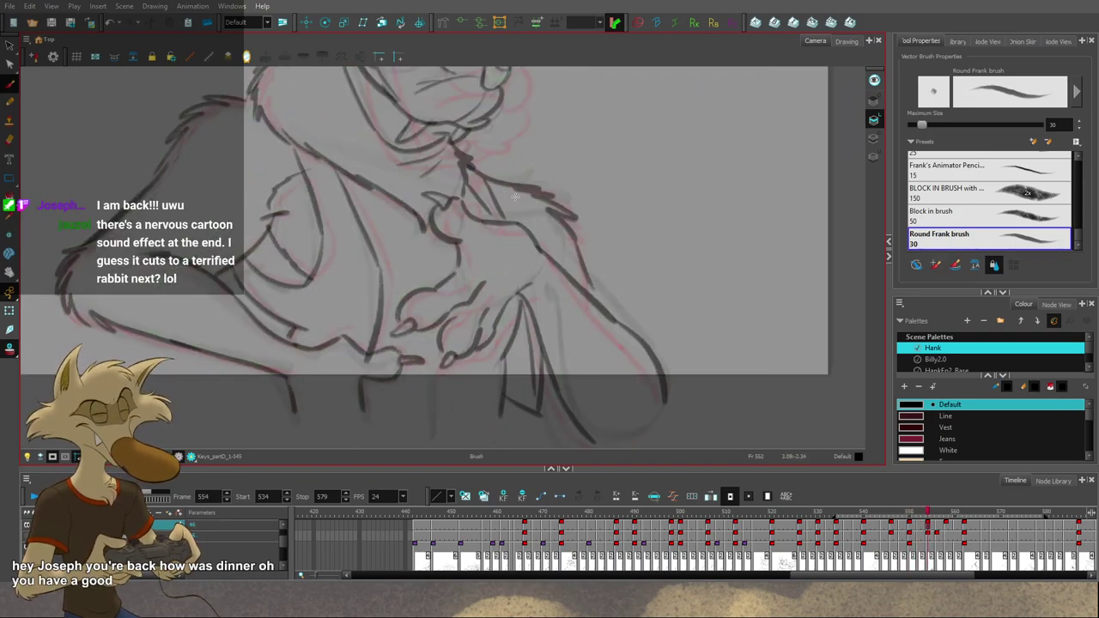
pyautogui.press('f')
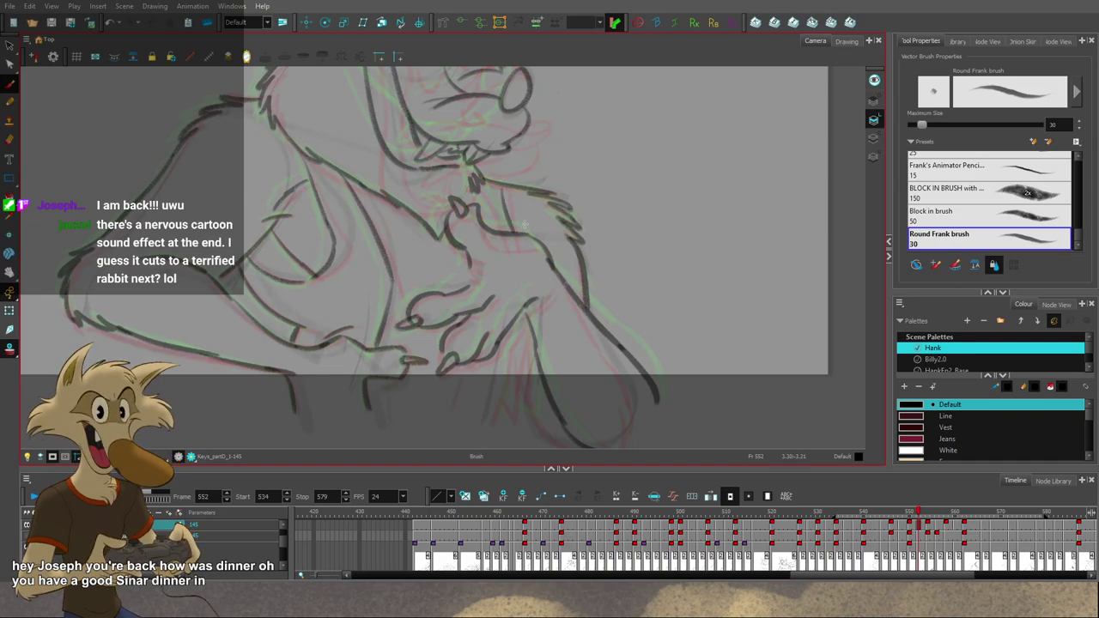
# Step: Draw the vest's far strap lines between the neck fur and the raised hand at frame 552
pyautogui.press('f')
pyautogui.press('g')
pyautogui.press('g')
pyautogui.press('f')
pyautogui.moveTo(477, 190); pyautogui.dragTo(498, 231)
pyautogui.hotkey('ctrl', 'z')
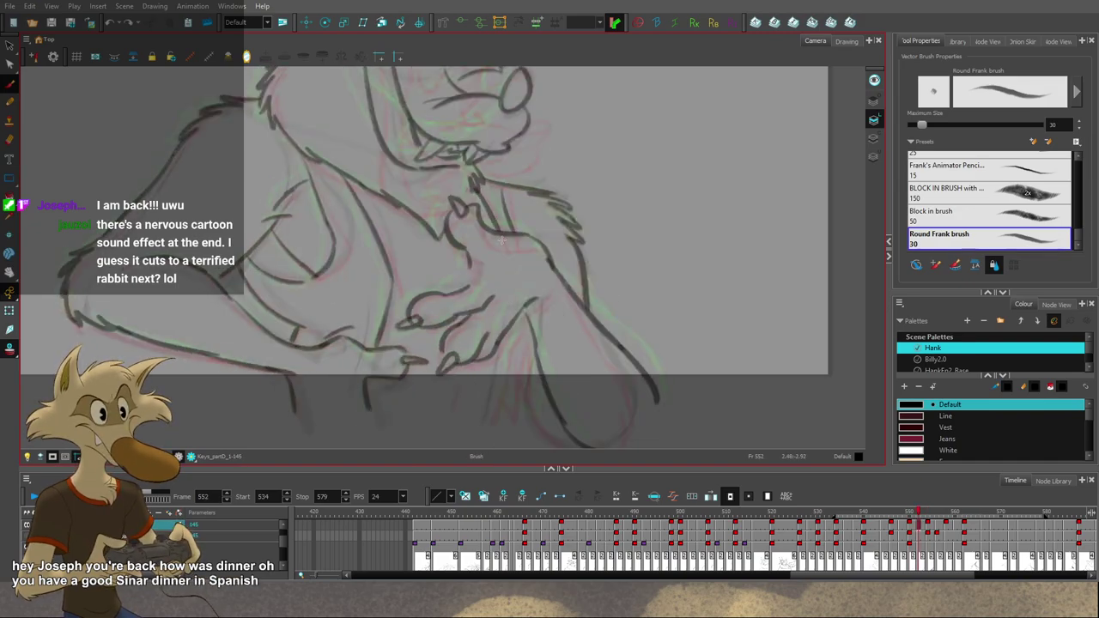
pyautogui.press('g')
pyautogui.press('f')
pyautogui.moveTo(532, 192); pyautogui.dragTo(532, 166)
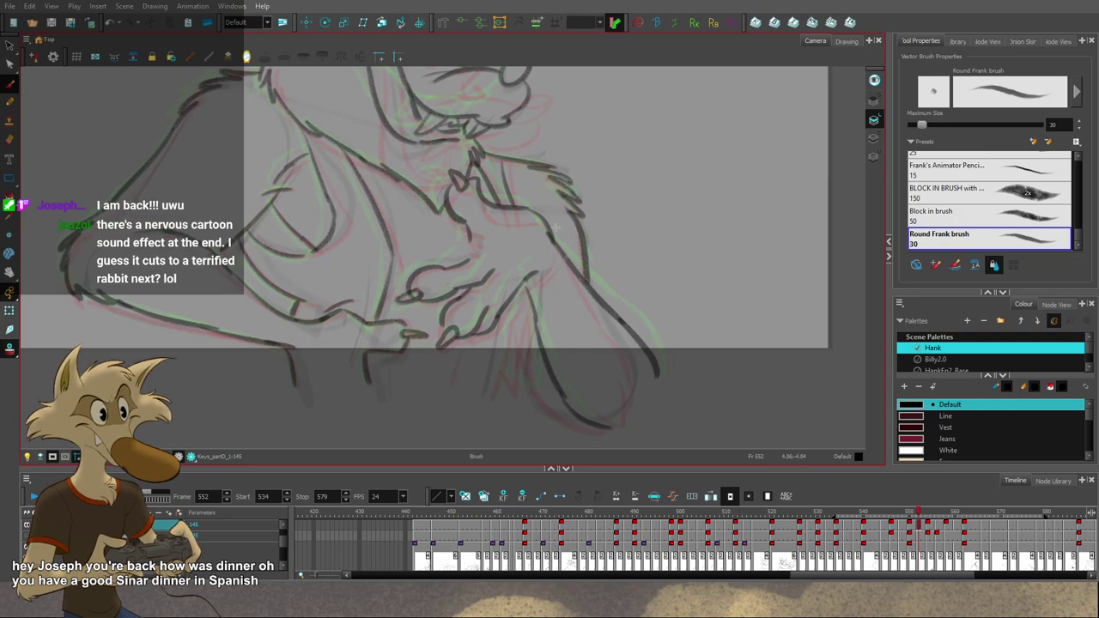
pyautogui.moveTo(583, 267); pyautogui.dragTo(566, 281)
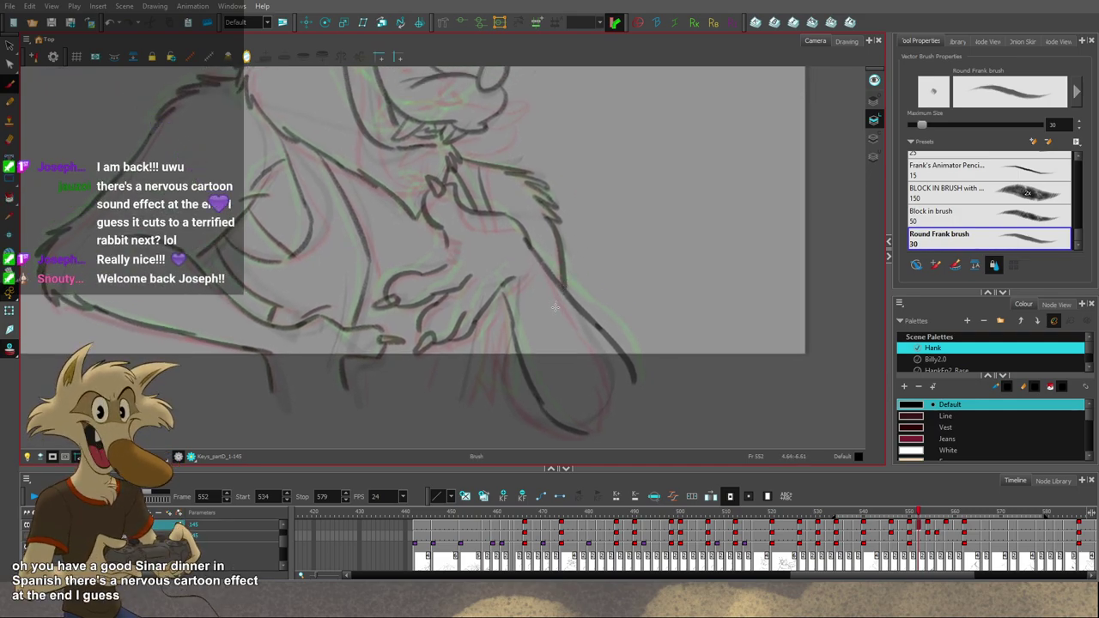
# Step: Draw the vest flap hanging beneath the raised hand at frame 552, using the neighbouring drawings as reference
pyautogui.press('.')
pyautogui.press('.')
pyautogui.press(',')
pyautogui.press(',')
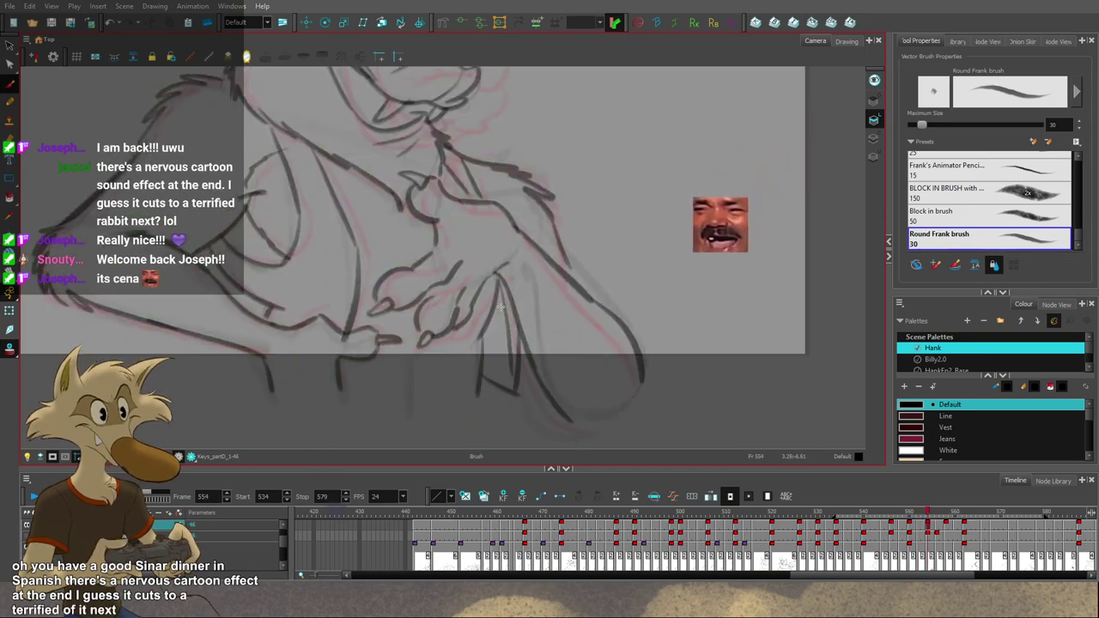
pyautogui.press('.')
pyautogui.press('.')
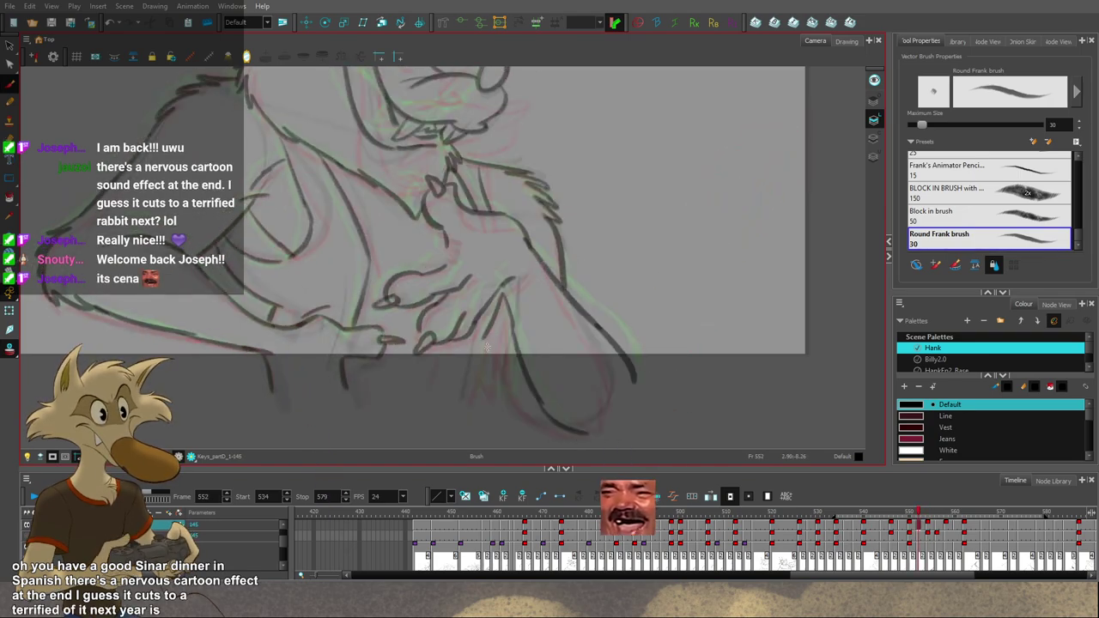
pyautogui.press(',')
pyautogui.press(',')
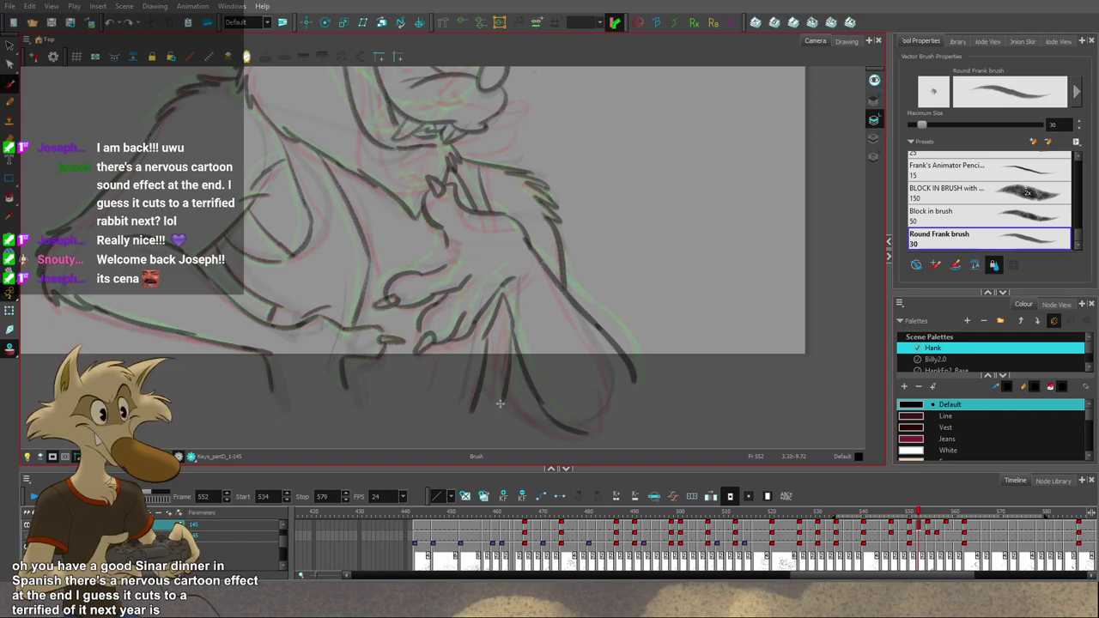
pyautogui.press('.')
pyautogui.press('.')
pyautogui.press(',')
pyautogui.press(',')
pyautogui.moveTo(485, 373); pyautogui.dragTo(507, 404)
pyautogui.hotkey('ctrl', 'z')
pyautogui.hotkey('ctrl', 'z')
pyautogui.press('g')
pyautogui.press('f')
pyautogui.press('f')
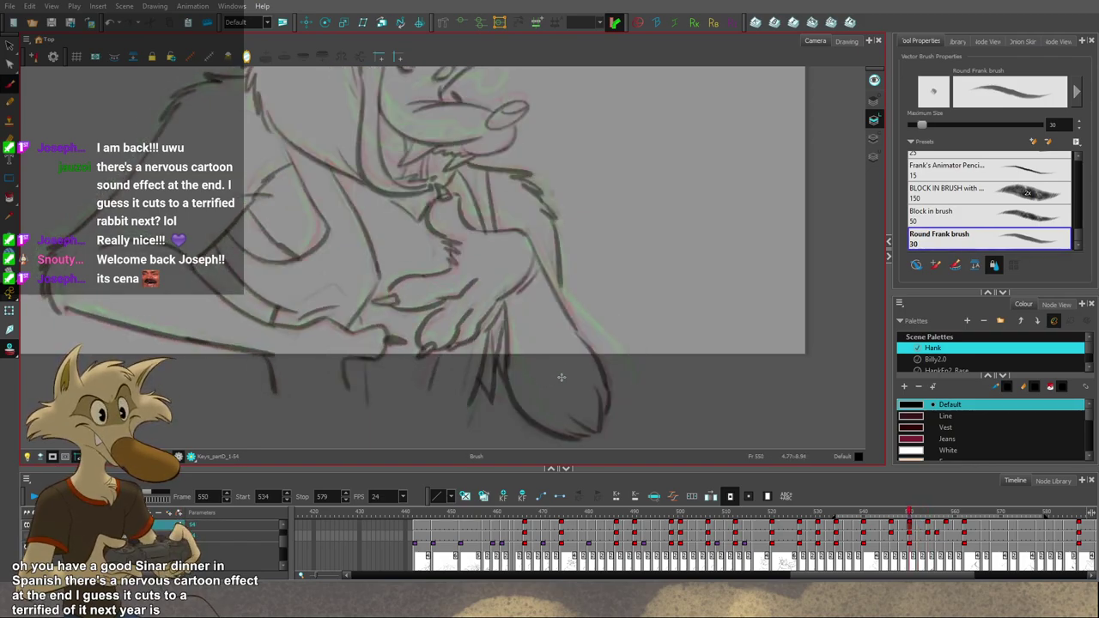
pyautogui.press('g')
pyautogui.press('g')
pyautogui.press(',')
pyautogui.press(',')
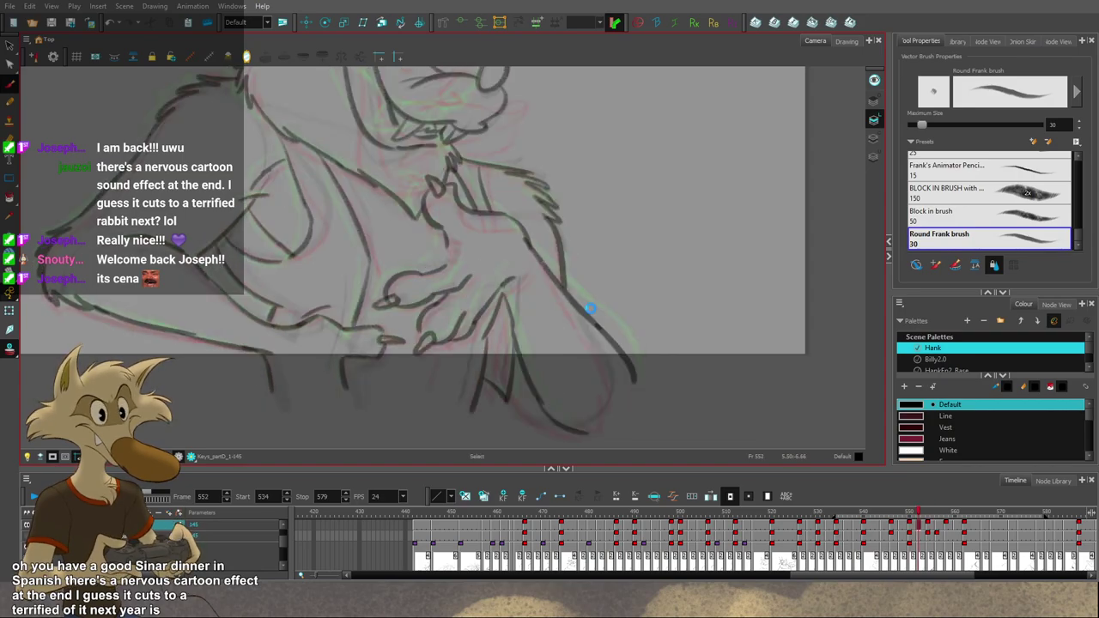
# Step: Check the whole wolf figure at frame 552 against the surrounding drawings for consistent shape and position
pyautogui.scroll(-3, 599, 297)
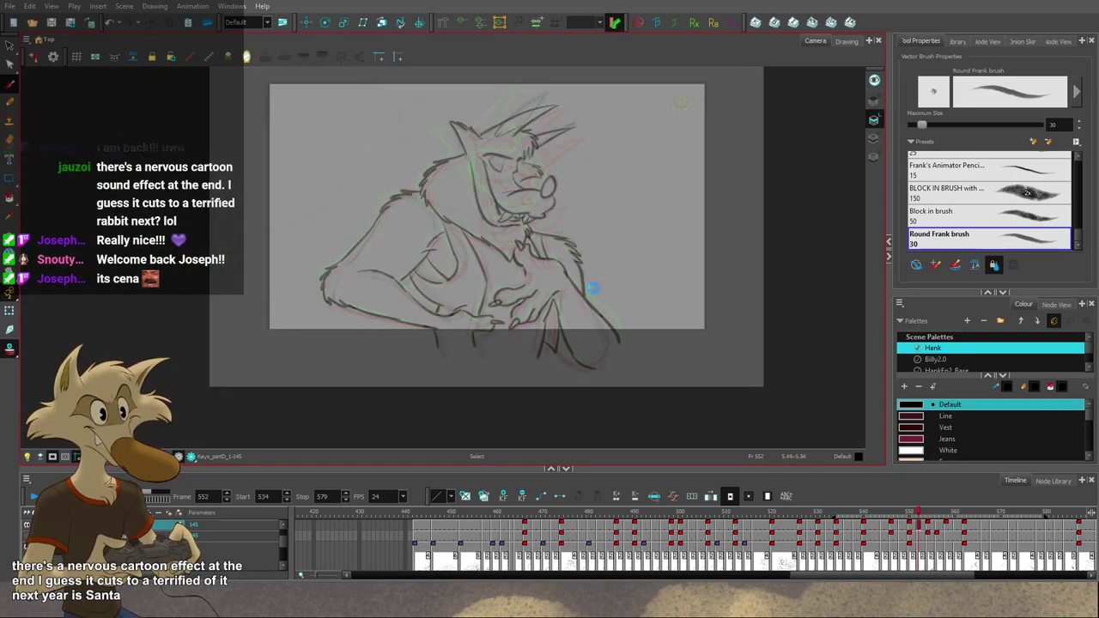
pyautogui.scroll(-2, 594, 288)
pyautogui.scroll(2, 603, 257)
pyautogui.scroll(2, 603, 257)
pyautogui.scroll(-4, 598, 259)
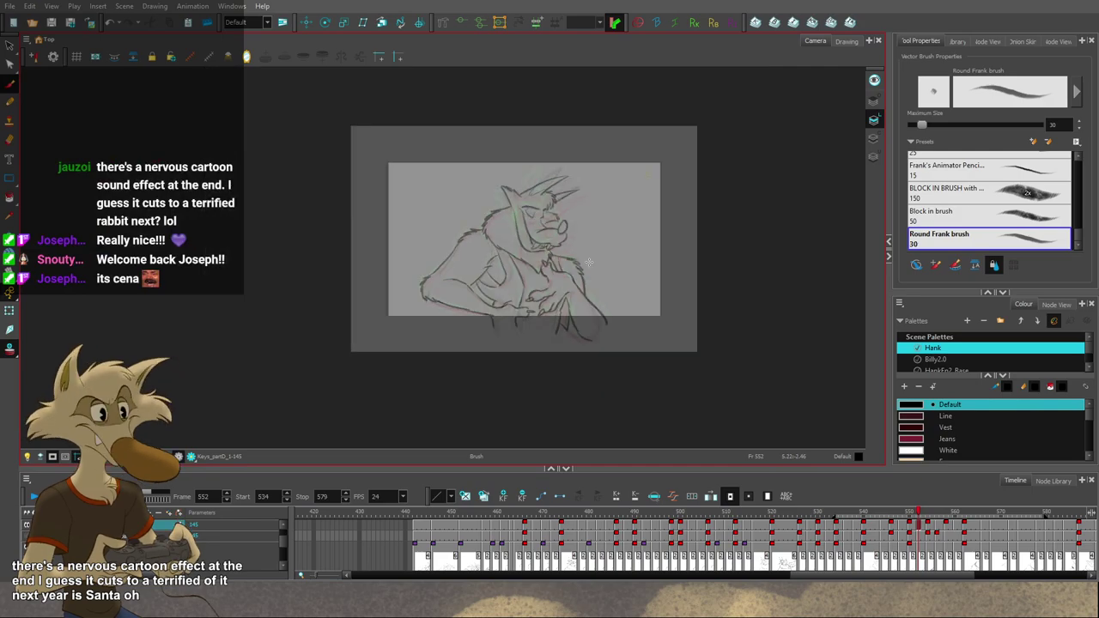
pyautogui.scroll(2, 590, 262)
pyautogui.press('f')
pyautogui.press('f')
pyautogui.press('.')
pyautogui.press('.')
pyautogui.press('.')
pyautogui.press('.')
pyautogui.press('.')
pyautogui.press('.')
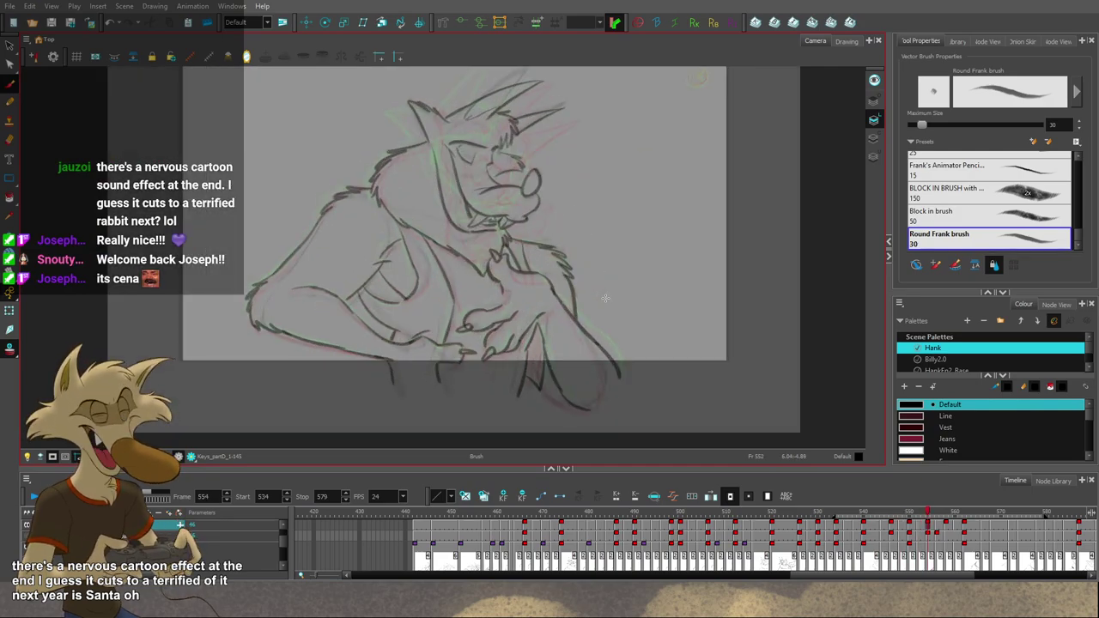
pyautogui.scroll(-3, 606, 295)
pyautogui.press('f')
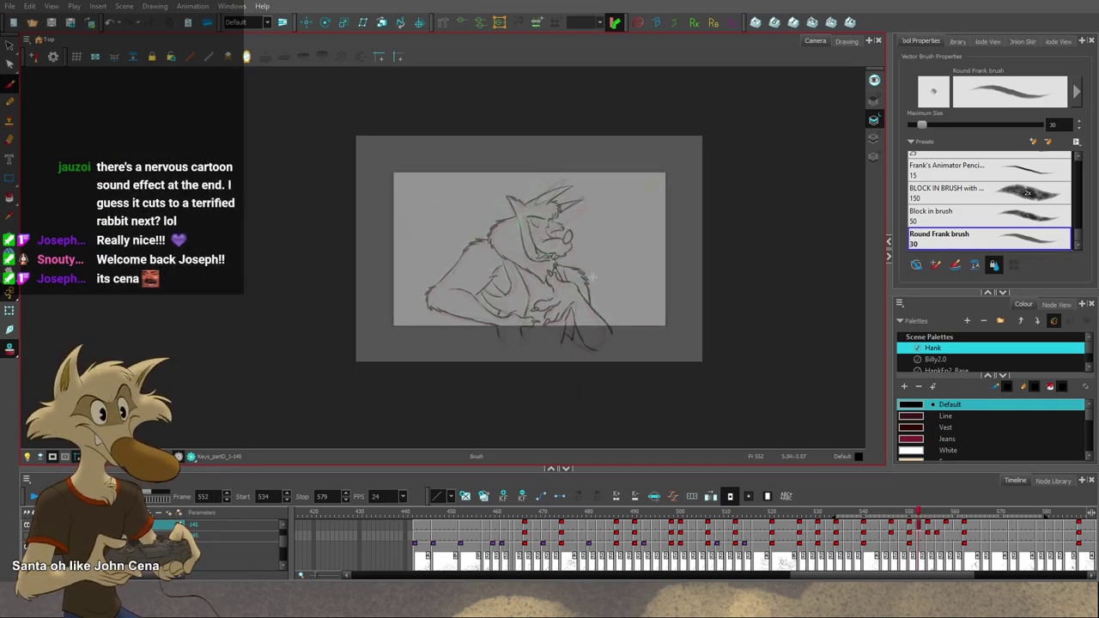
pyautogui.scroll(2, 588, 286)
pyautogui.press('g')
pyautogui.press('f')
pyautogui.press('g')
pyautogui.press('g')
pyautogui.press('f')
pyautogui.press('f')
pyautogui.press('f')
pyautogui.press('f')
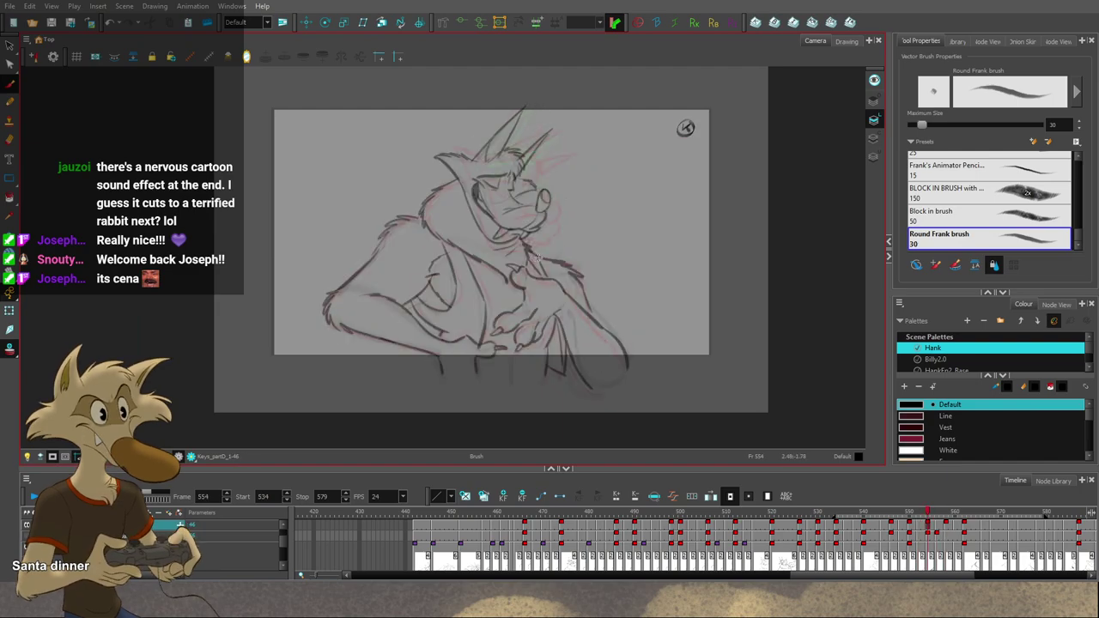
pyautogui.press('g')
pyautogui.press('g')
pyautogui.press('g')
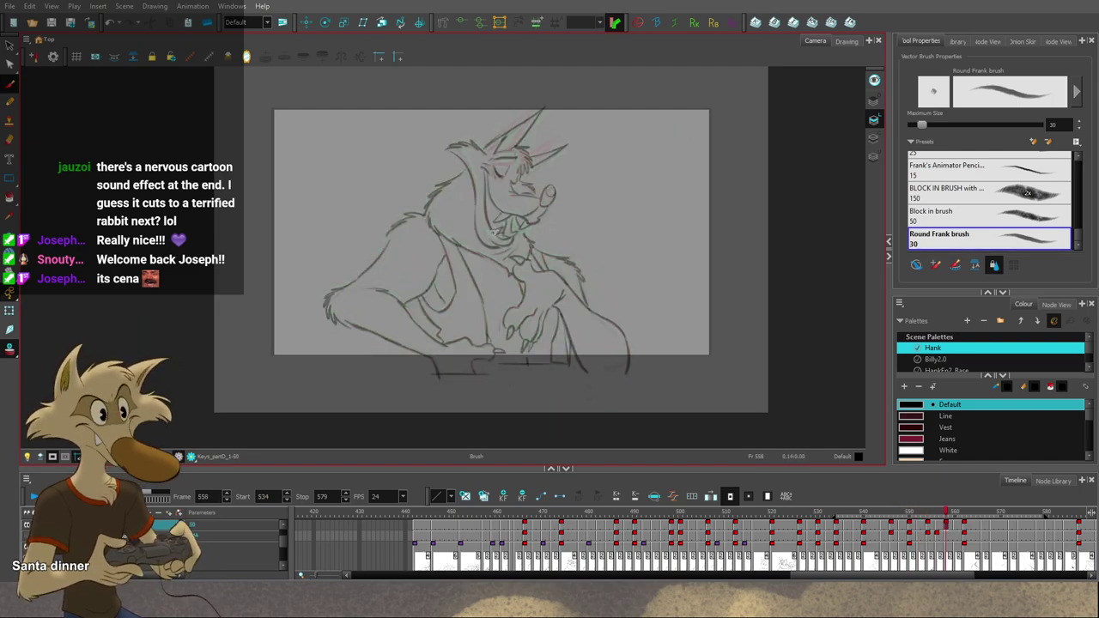
# Step: Step through the motion frame by frame up to frame 563 and back to 552 to check the wolf's movement
pyautogui.press(',')
pyautogui.press(',')
pyautogui.press(',')
pyautogui.press(',')
pyautogui.press(',')
pyautogui.press(',')
pyautogui.press(',')
pyautogui.press(',')
pyautogui.press(',')
pyautogui.press(',')
pyautogui.press(',')
pyautogui.press(',')
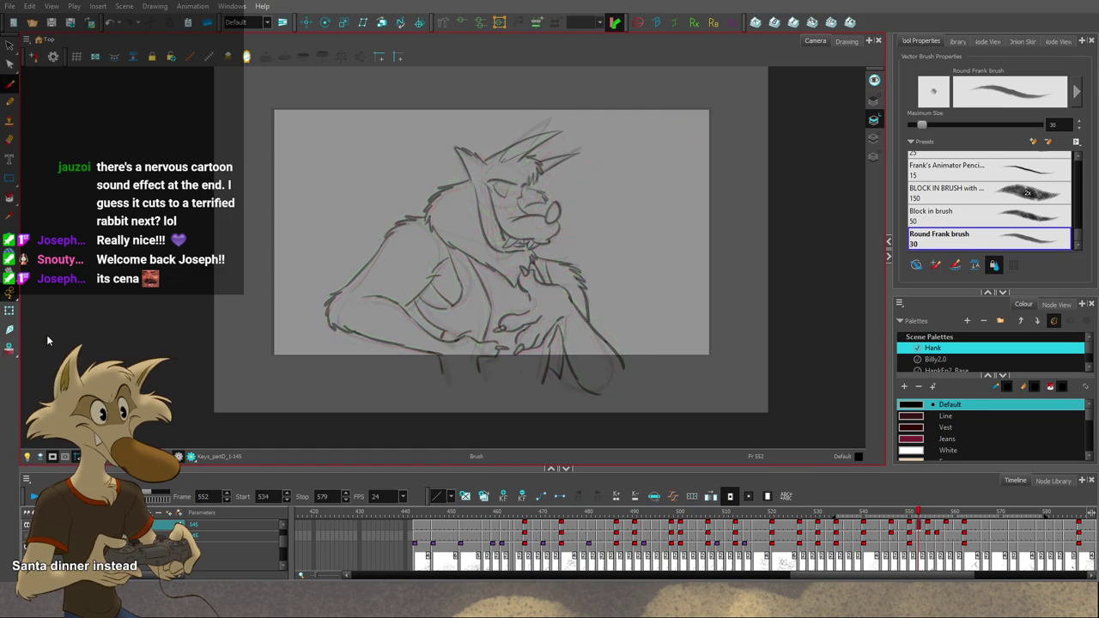
pyautogui.press('.')
pyautogui.press('.')
pyautogui.press('.')
pyautogui.press('.')
pyautogui.press('.')
pyautogui.press('.')
pyautogui.press('.')
pyautogui.press('.')
pyautogui.press('.')
pyautogui.press('.')
pyautogui.press('.')
pyautogui.press('.')
pyautogui.press('.')
pyautogui.press('.')
pyautogui.press('.')
pyautogui.press('.')
pyautogui.press('.')
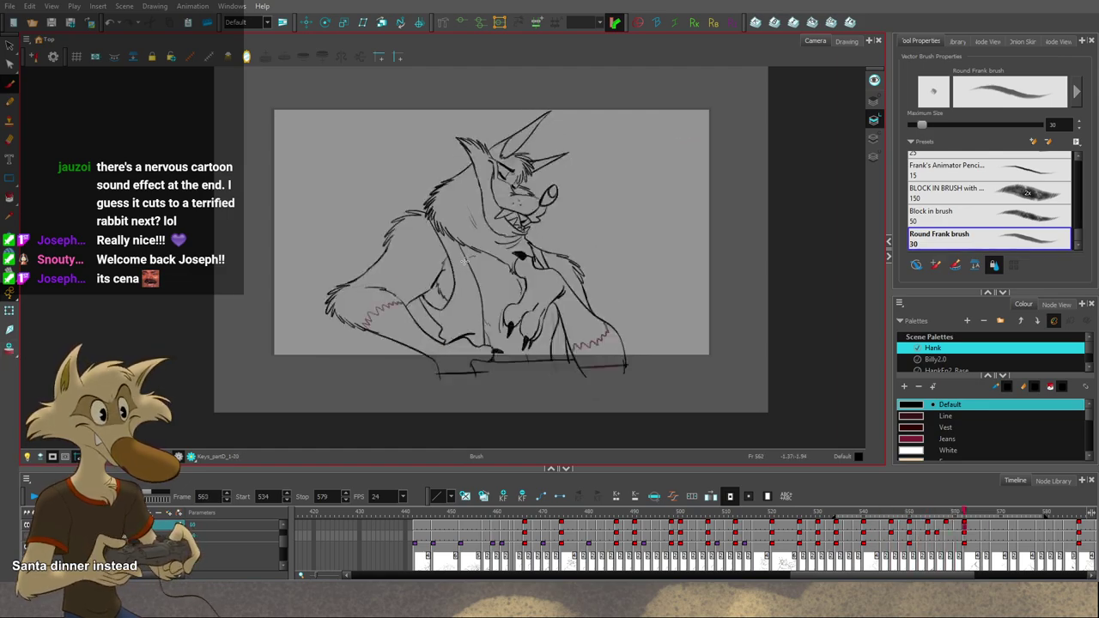
pyautogui.press(',')
pyautogui.press(',')
pyautogui.press(',')
pyautogui.press(',')
pyautogui.press(',')
pyautogui.press(',')
pyautogui.press(',')
pyautogui.press(',')
pyautogui.press(',')
pyautogui.press(',')
pyautogui.press(',')
pyautogui.press(',')
pyautogui.press(',')
pyautogui.press(',')
pyautogui.press(',')
pyautogui.press(',')
pyautogui.press(',')
pyautogui.press(',')
pyautogui.press(',')
pyautogui.press(',')
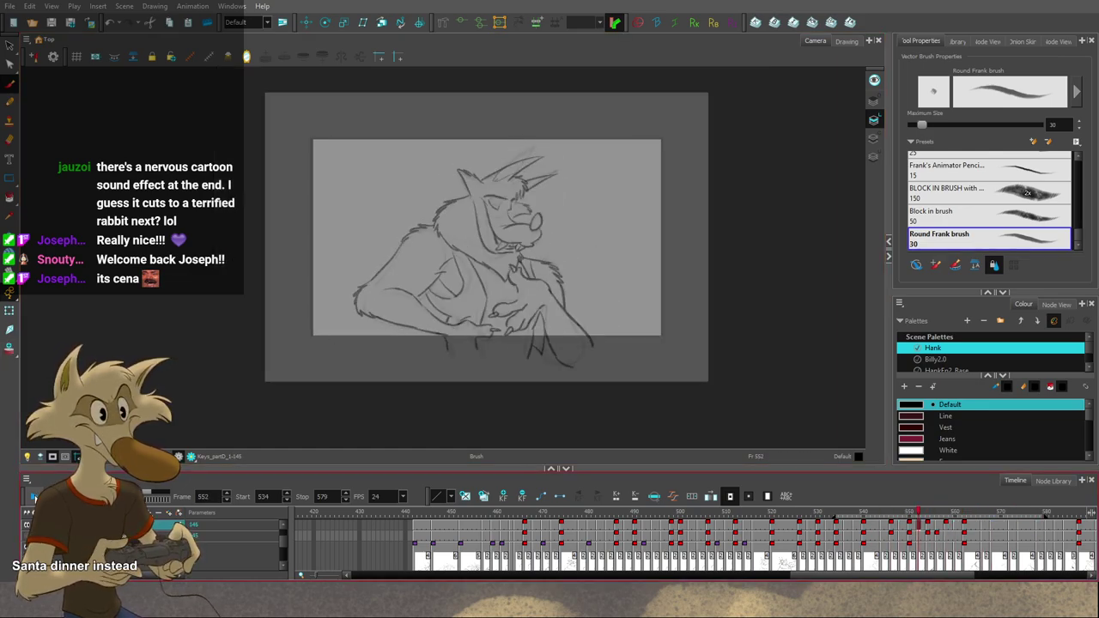
# Step: Step through the wolf's drawings and scrub between frames 548 and 551 to check the head movement
pyautogui.press('.')
pyautogui.press('.')
pyautogui.press('.')
pyautogui.press('.')
pyautogui.press('.')
pyautogui.press('.')
pyautogui.press('.')
pyautogui.press('.')
pyautogui.press('.')
pyautogui.press('.')
pyautogui.press('.')
pyautogui.press('.')
pyautogui.press('.')
pyautogui.press('.')
pyautogui.press('.')
pyautogui.press('.')
pyautogui.press('.')
pyautogui.press('.')
pyautogui.press('.')
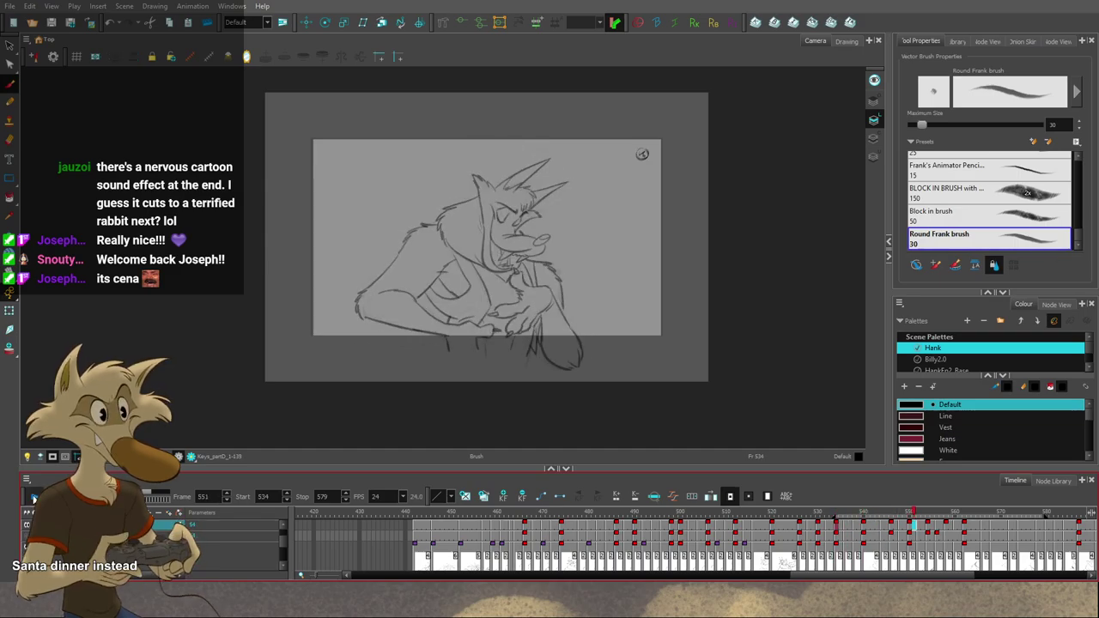
pyautogui.click(902, 515)
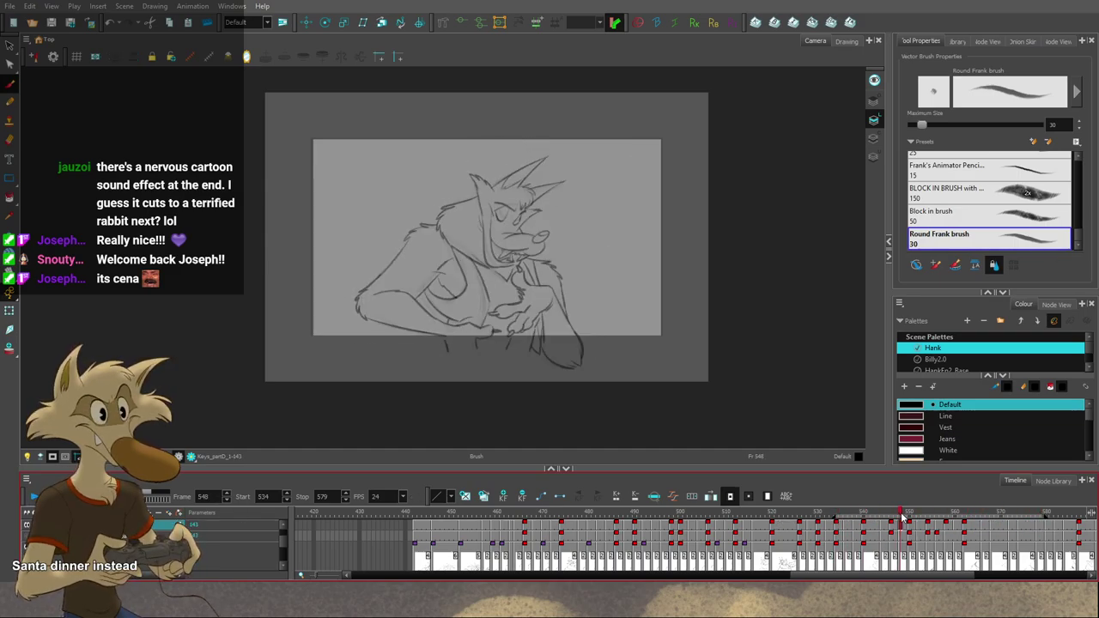
pyautogui.moveTo(903, 518); pyautogui.dragTo(914, 519)
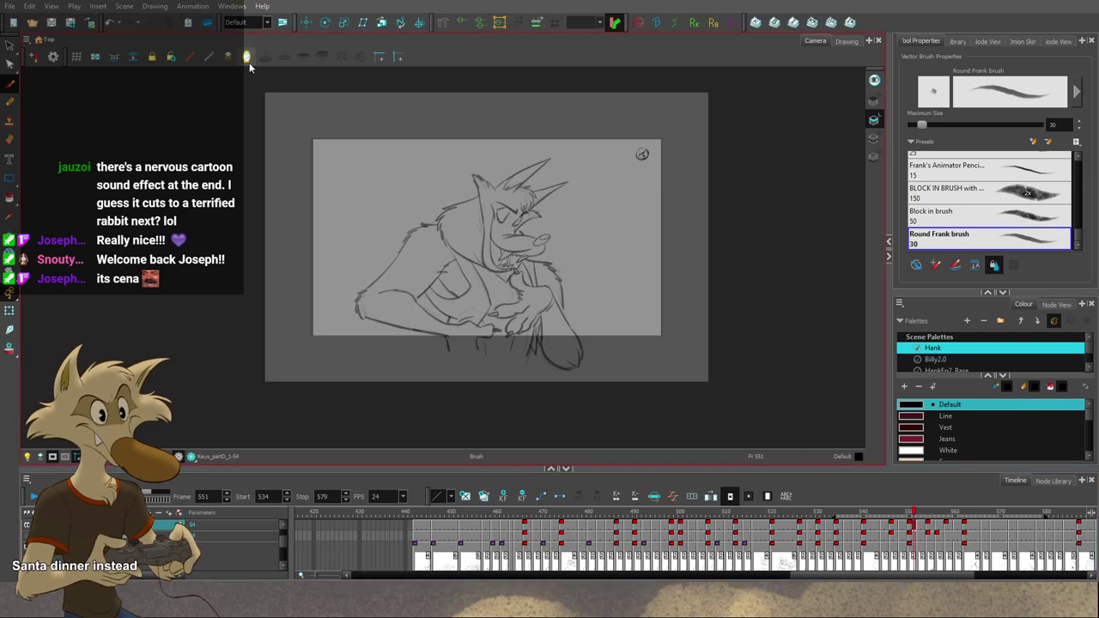
# Step: Mirror the view and step through the drawings between frames 548 and 554 to examine how far the head bends
pyautogui.click(247, 57)
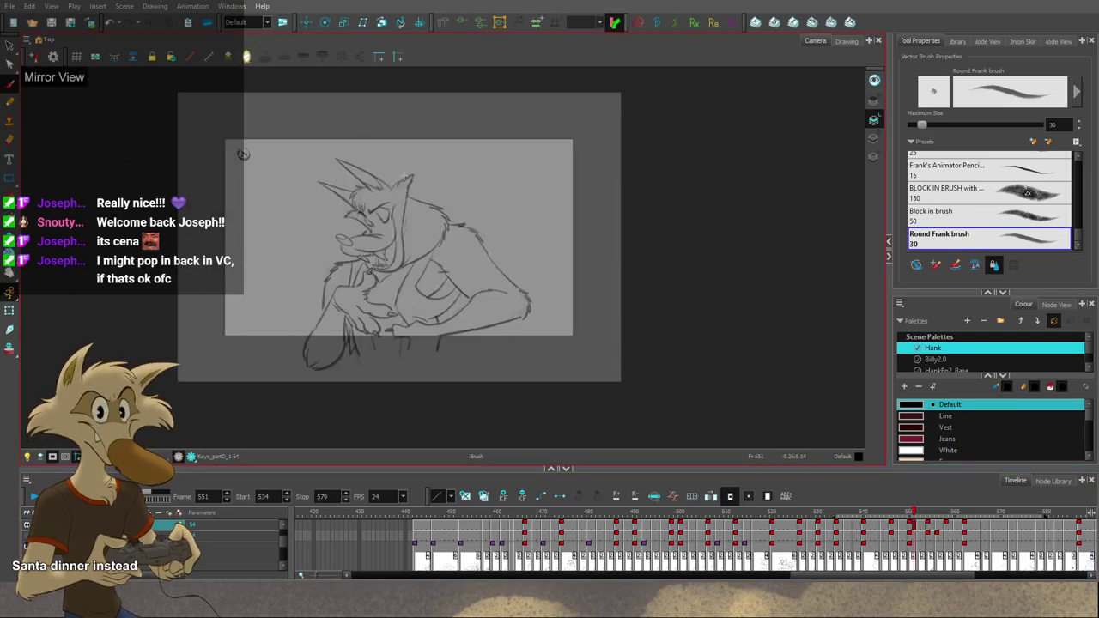
pyautogui.press('g')
pyautogui.press('f')
pyautogui.press('f')
pyautogui.press('f')
pyautogui.press('.')
pyautogui.press('.')
pyautogui.press('.')
pyautogui.press('.')
pyautogui.press('.')
pyautogui.press('.')
pyautogui.press('.')
pyautogui.press('.')
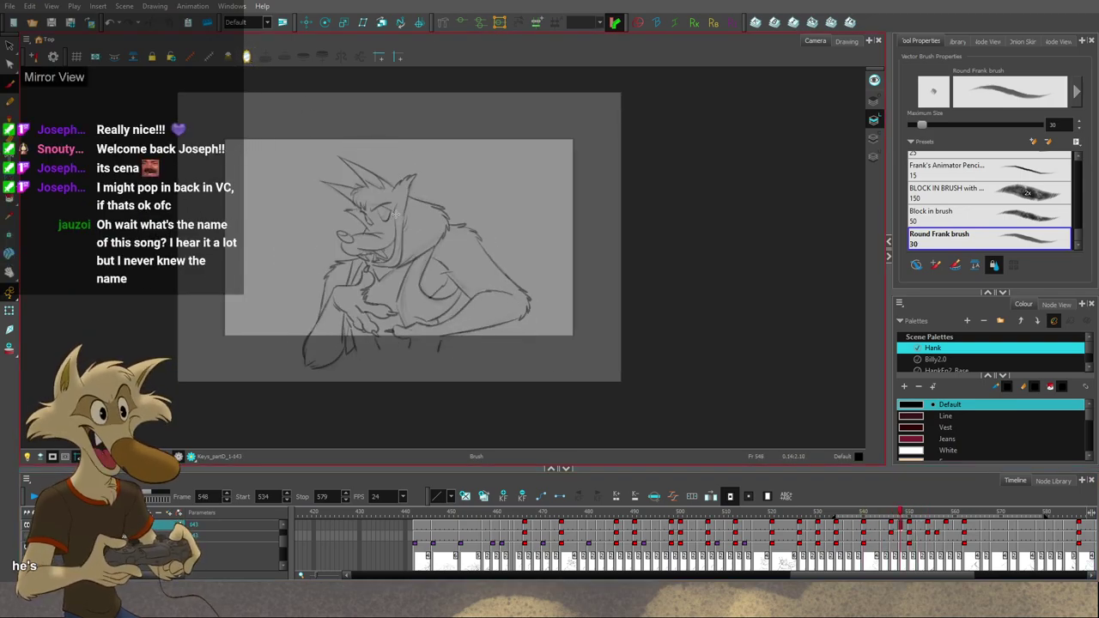
pyautogui.press('.')
pyautogui.press('.')
pyautogui.press('.')
pyautogui.press('.')
pyautogui.press('.')
pyautogui.press('.')
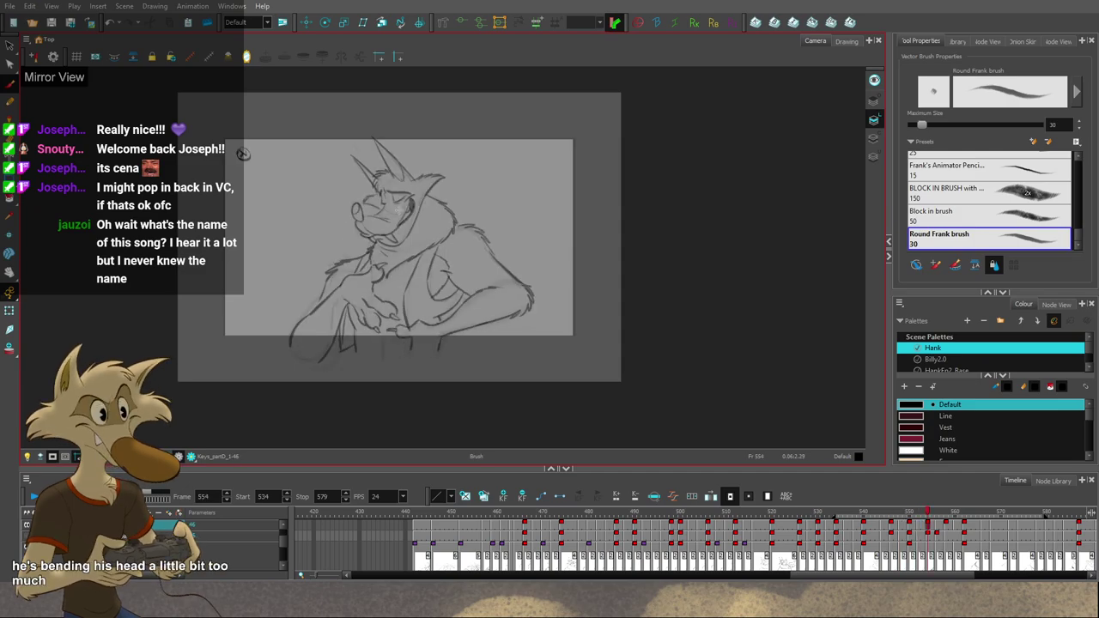
pyautogui.press('2')
pyautogui.press('f')
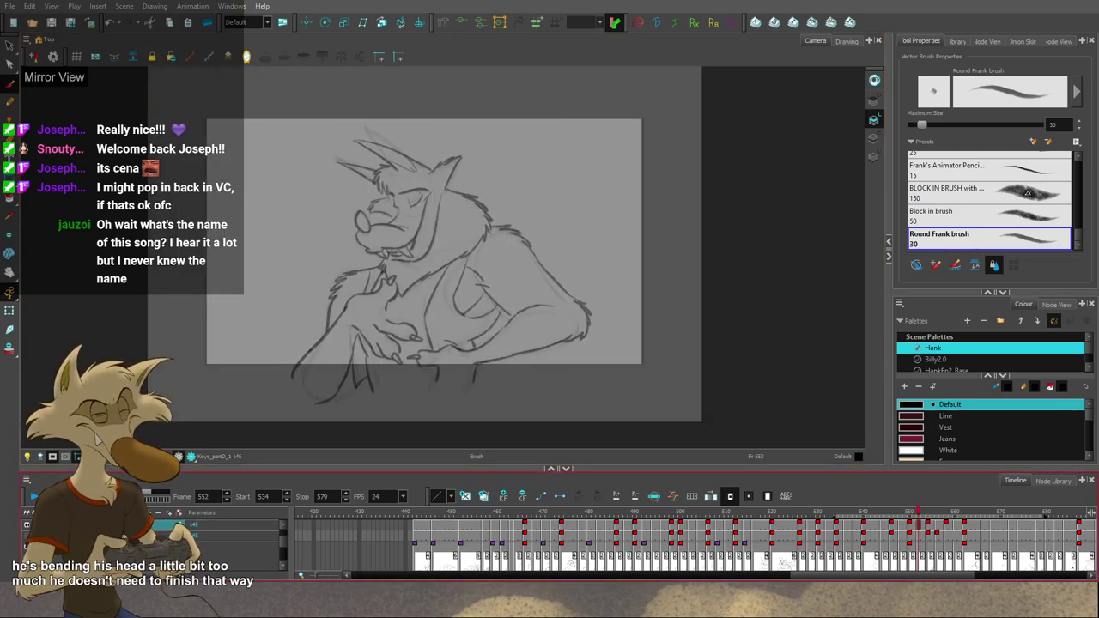
# Step: Hide the onion skin, then select the wolf's head at frame 546 and move it up slightly
pyautogui.hotkey('alt', 'o')
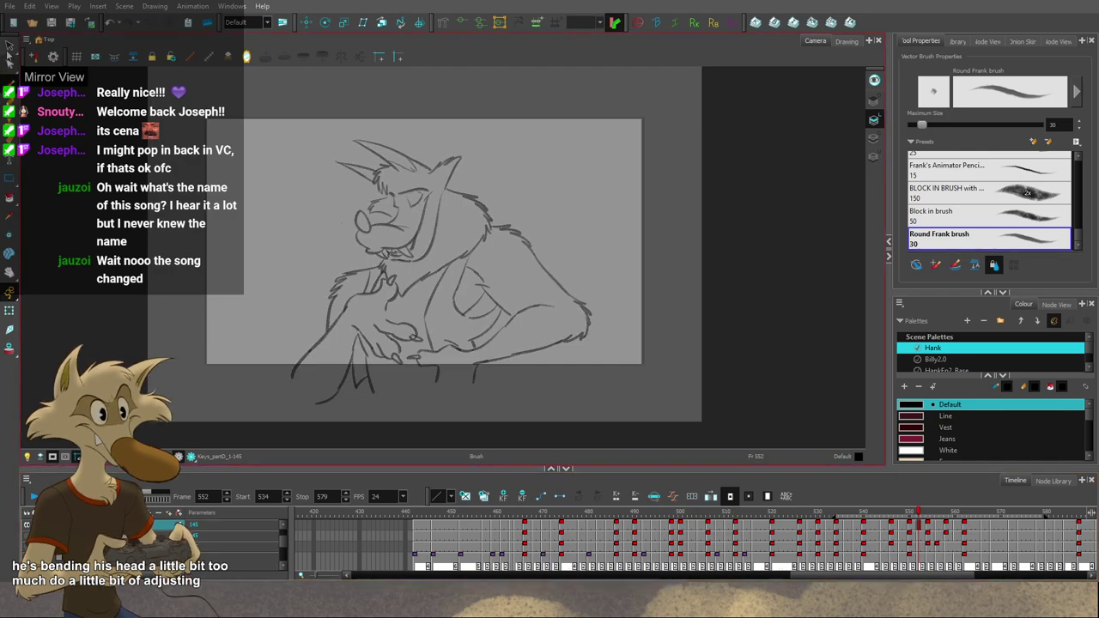
pyautogui.click(10, 46)
pyautogui.press('f')
pyautogui.press('f')
pyautogui.press('f')
pyautogui.press('f')
pyautogui.press('f')
pyautogui.press('g')
pyautogui.press('g')
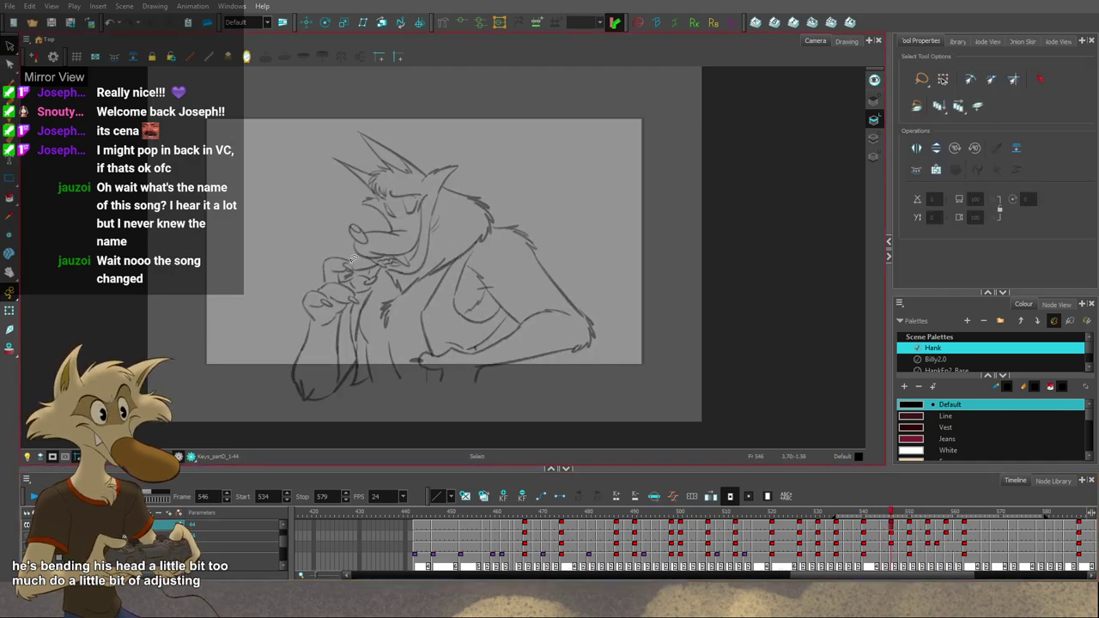
pyautogui.press('f')
pyautogui.press('g')
pyautogui.moveTo(351, 171); pyautogui.dragTo(338, 234)
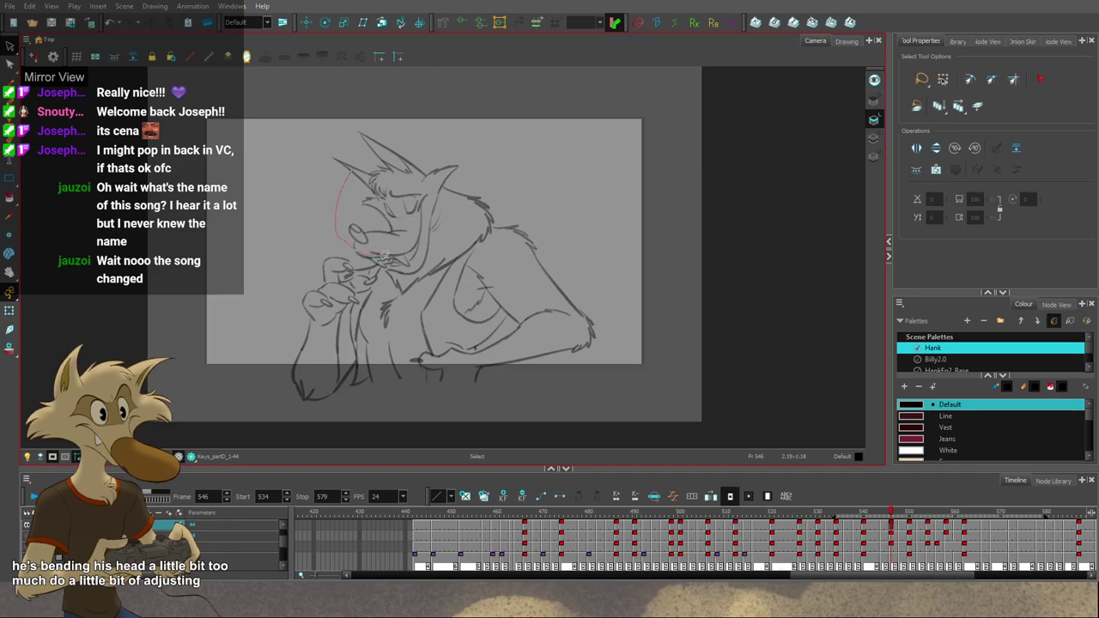
pyautogui.moveTo(411, 260)
pyautogui.mouseDown()
pyautogui.moveTo(446, 209)
pyautogui.moveTo(455, 151)
pyautogui.moveTo(386, 129)
pyautogui.mouseUp()
pyautogui.press('2')
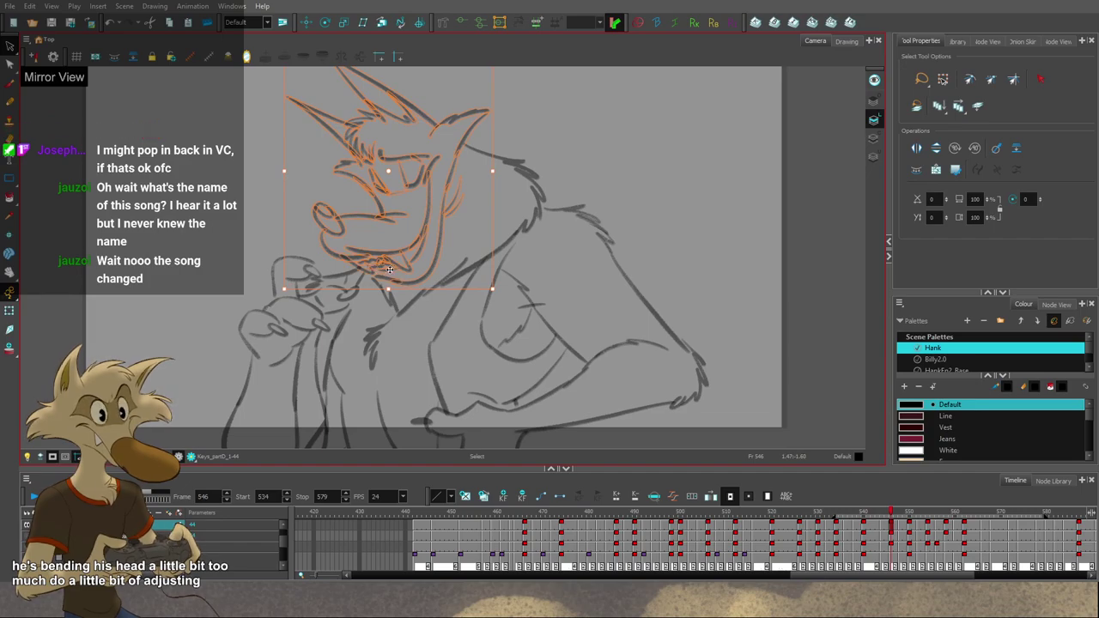
pyautogui.moveTo(389, 270); pyautogui.dragTo(391, 254)
pyautogui.scroll(-5, 511, 244)
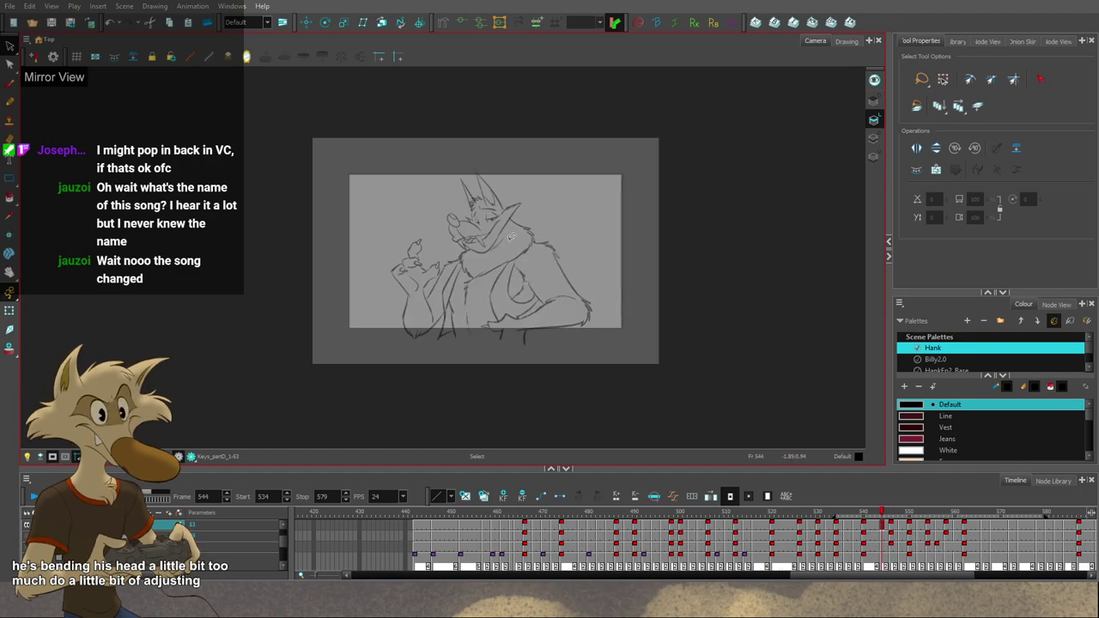
# Step: Compare the raised head at frame 546 with the surrounding drawings between frames 544 and 556
pyautogui.scroll(1, 508, 234)
pyautogui.press('g')
pyautogui.press('g')
pyautogui.press('g')
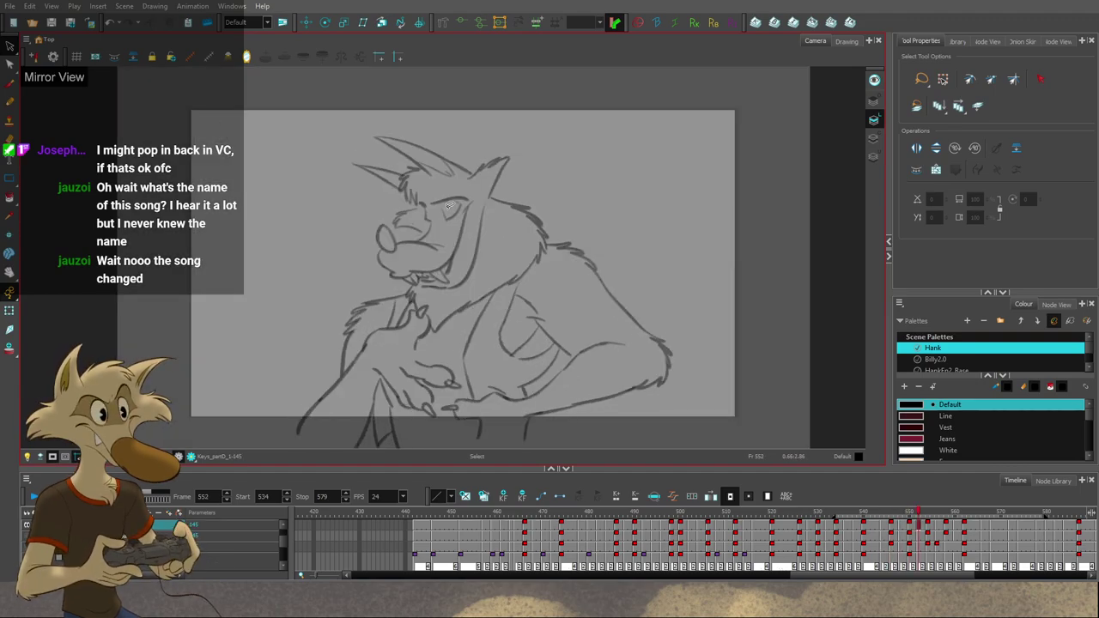
pyautogui.press(',')
pyautogui.press(',')
pyautogui.press(',')
pyautogui.press(',')
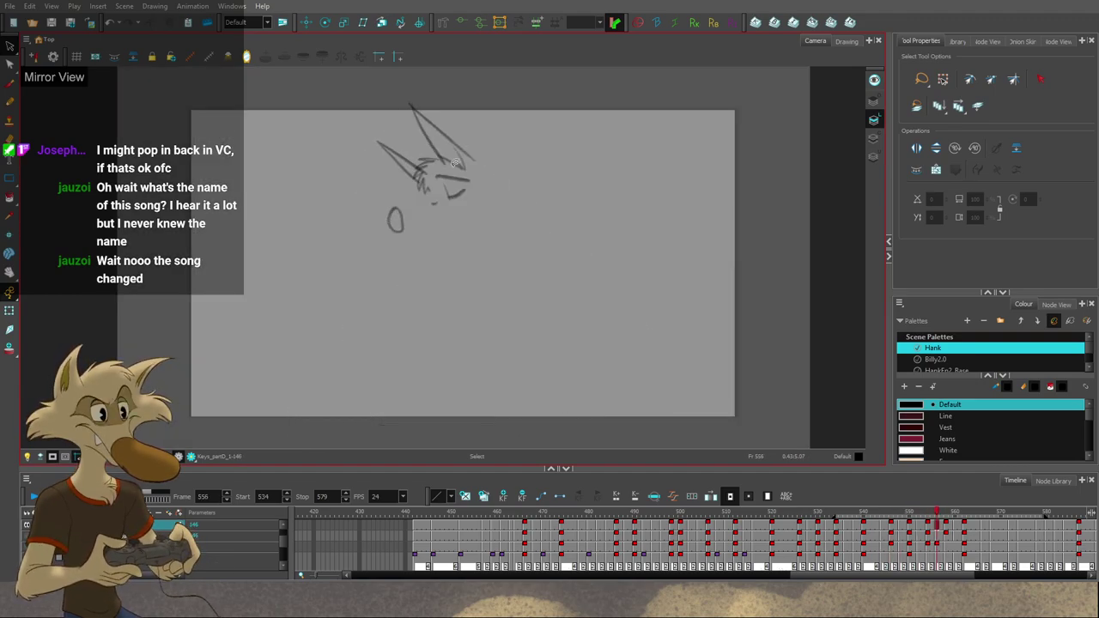
pyautogui.press('f')
pyautogui.press('f')
pyautogui.press('f')
pyautogui.press('g')
pyautogui.press('g')
pyautogui.press('g')
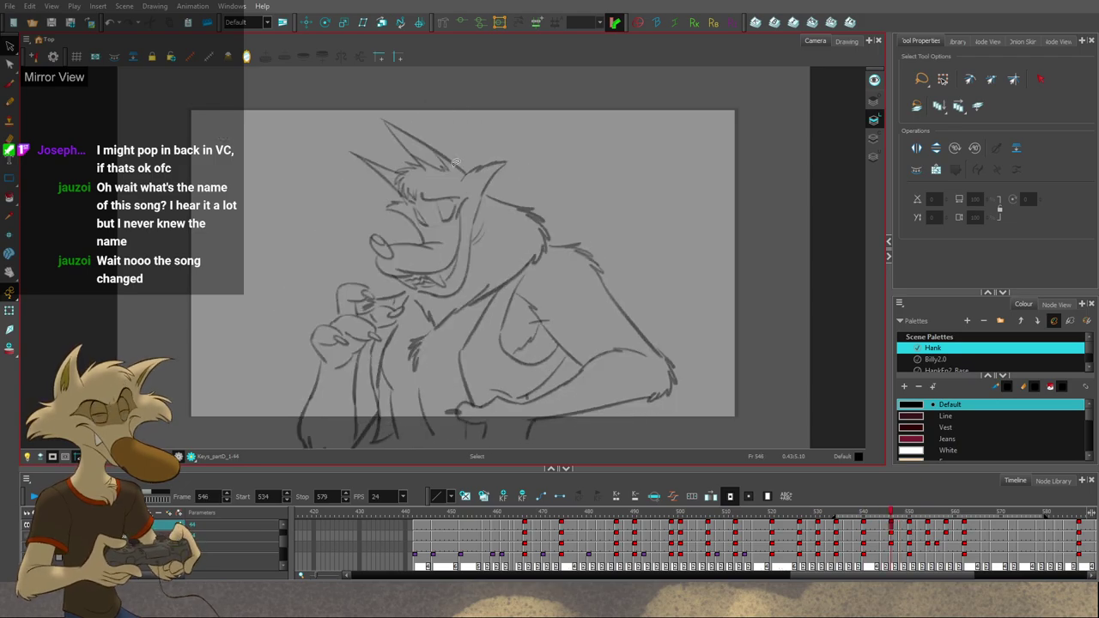
# Step: Select the wolf's head at frame 548 and nudge it upward so it bends less low
pyautogui.press('g')
pyautogui.press('f')
pyautogui.press('f')
pyautogui.press('g')
pyautogui.moveTo(437, 146); pyautogui.dragTo(392, 142)
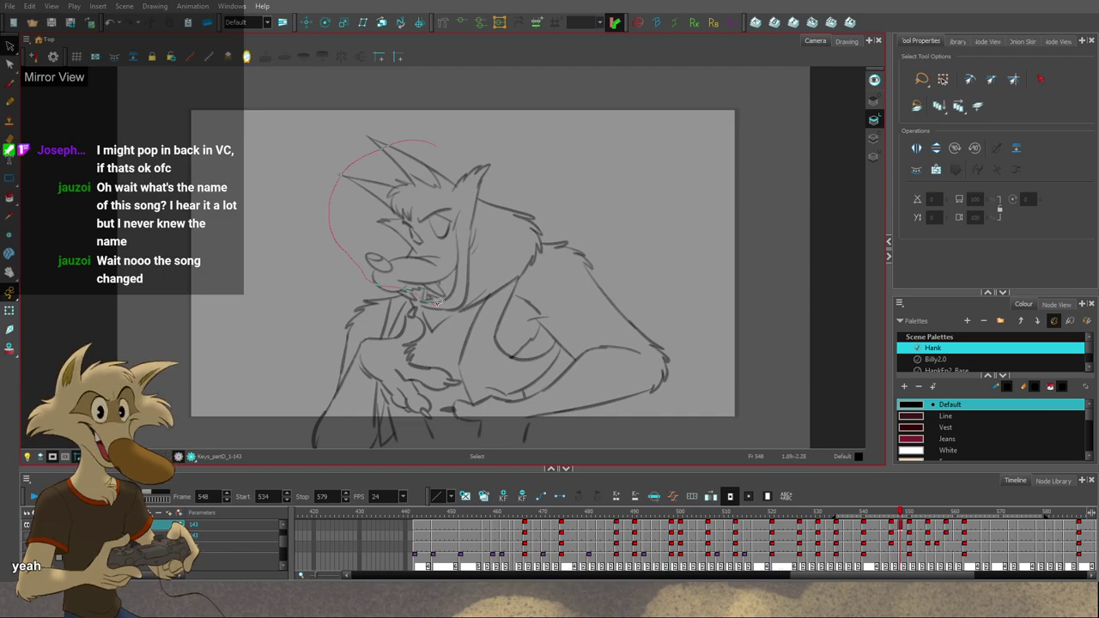
pyautogui.moveTo(472, 191); pyautogui.dragTo(489, 135)
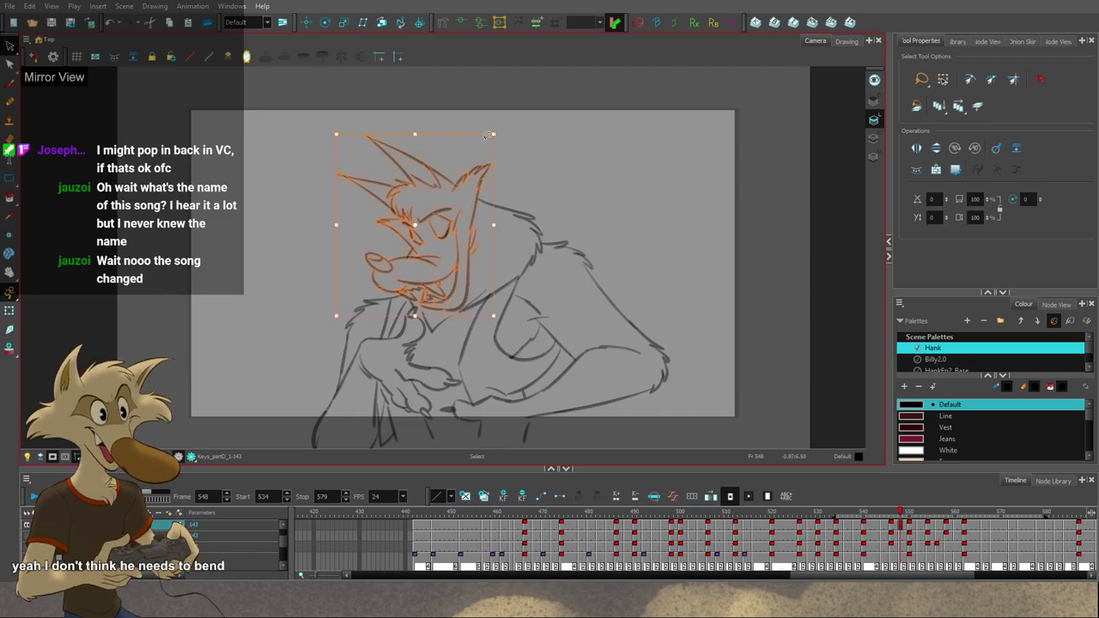
pyautogui.press(',')
pyautogui.press(',')
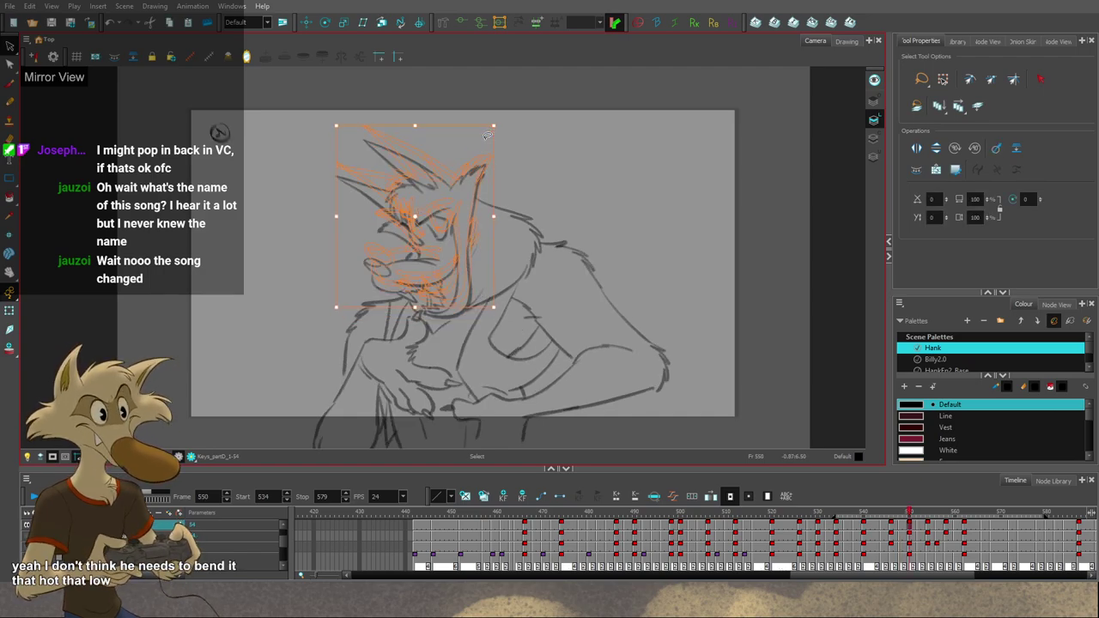
# Step: Select the wolf's head at frame 550 and nudge it upward to reduce the downward bend
pyautogui.press('.')
pyautogui.press('.')
pyautogui.press('.')
pyautogui.press('.')
pyautogui.moveTo(433, 119)
pyautogui.mouseDown()
pyautogui.moveTo(327, 173)
pyautogui.moveTo(334, 249)
pyautogui.mouseUp()
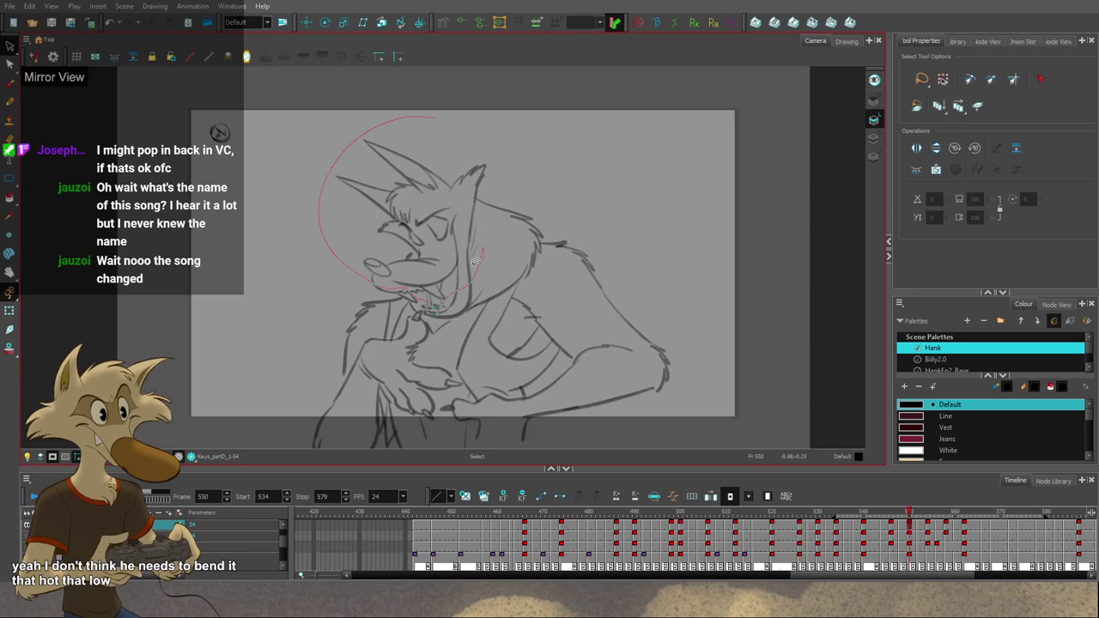
pyautogui.moveTo(475, 120); pyautogui.dragTo(477, 122)
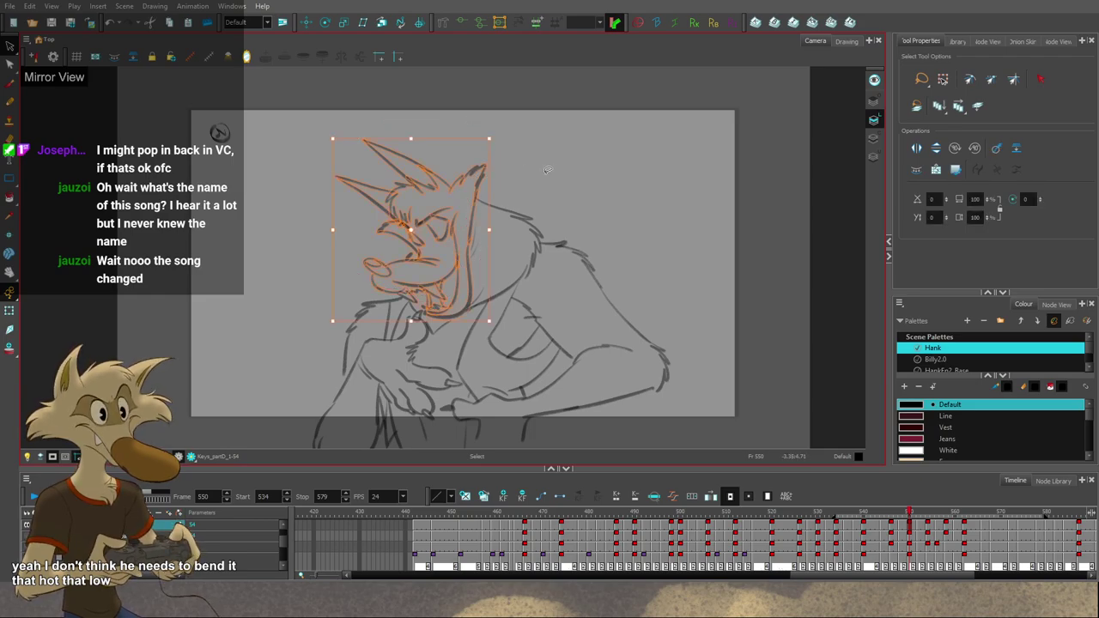
pyautogui.press('Up')
pyautogui.press('Up')
pyautogui.press('Up')
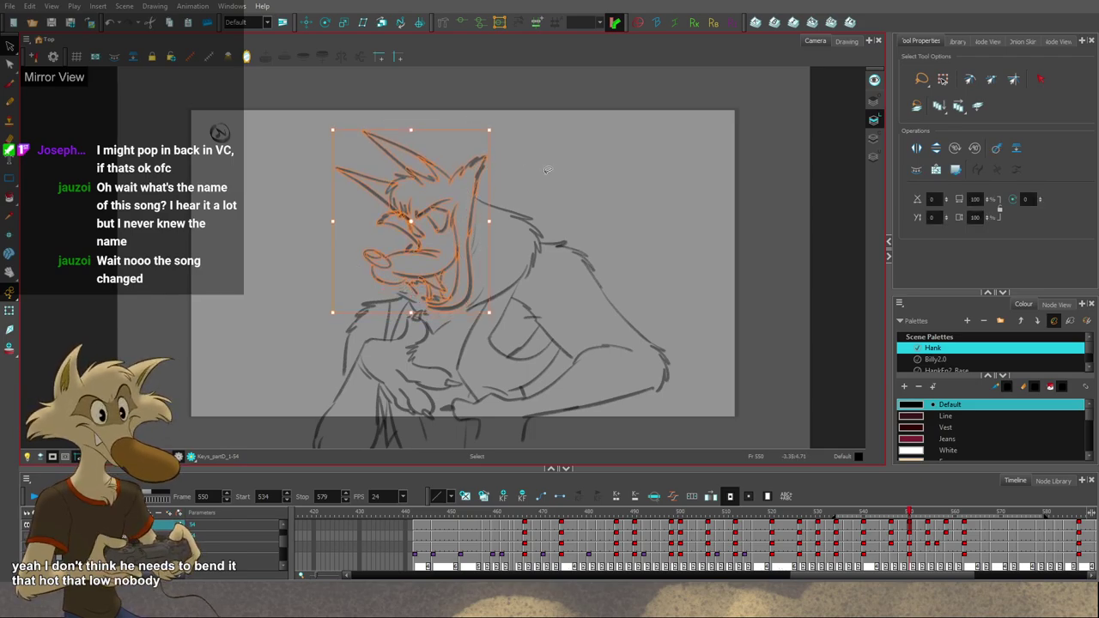
pyautogui.press('Down')
pyautogui.press('Down')
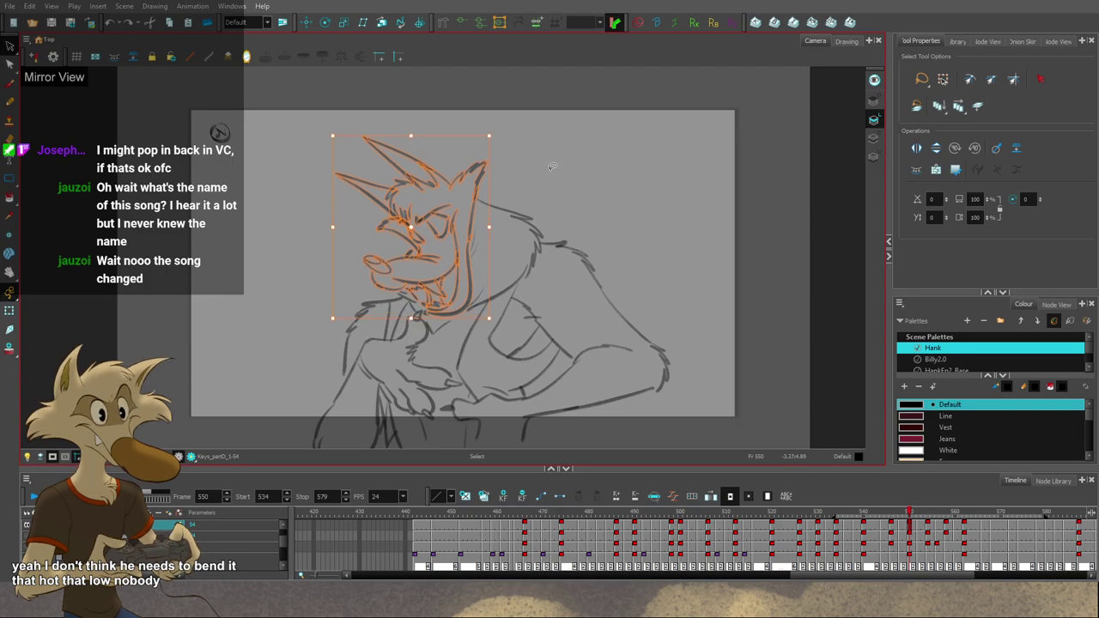
pyautogui.scroll(2, 412, 289)
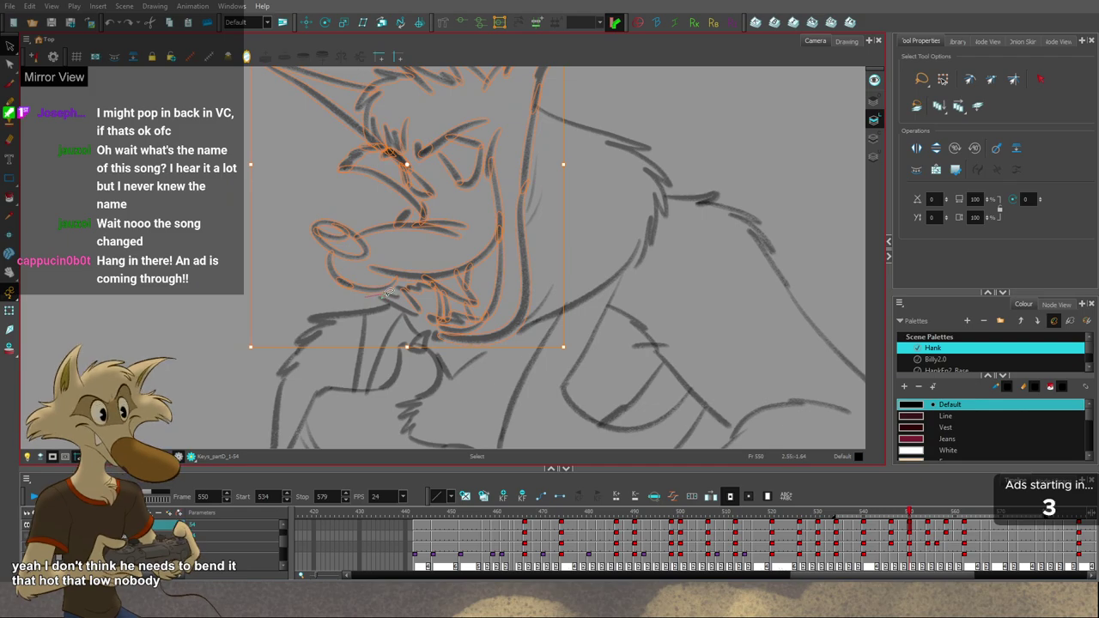
pyautogui.scroll(-1, 388, 292)
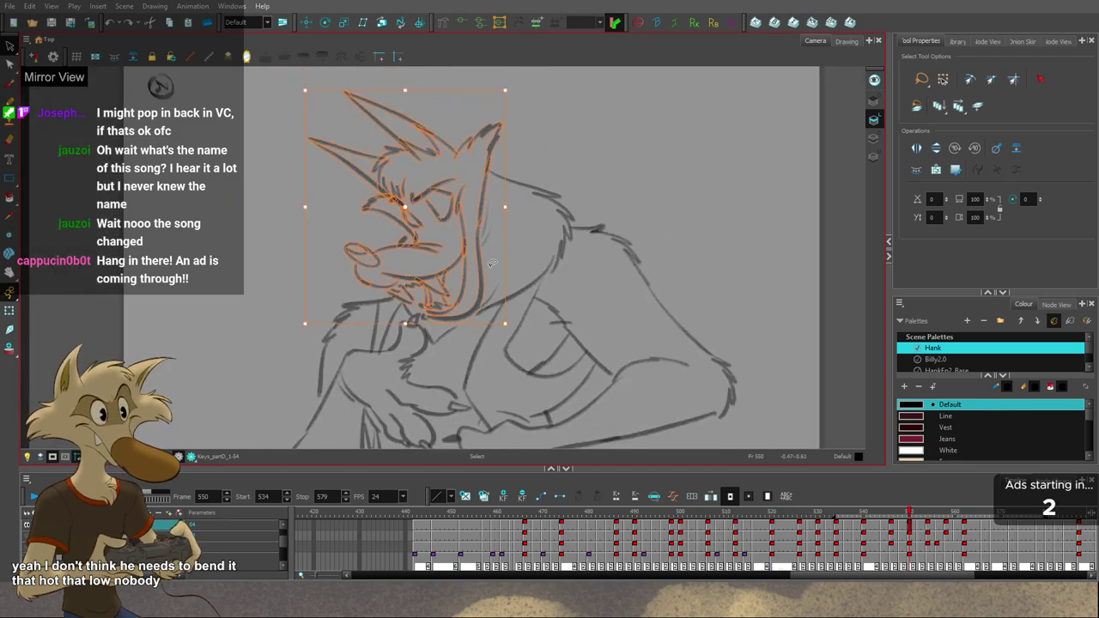
pyautogui.press('Up')
pyautogui.press('Up')
pyautogui.press('Up')
pyautogui.press('Up')
pyautogui.press('Up')
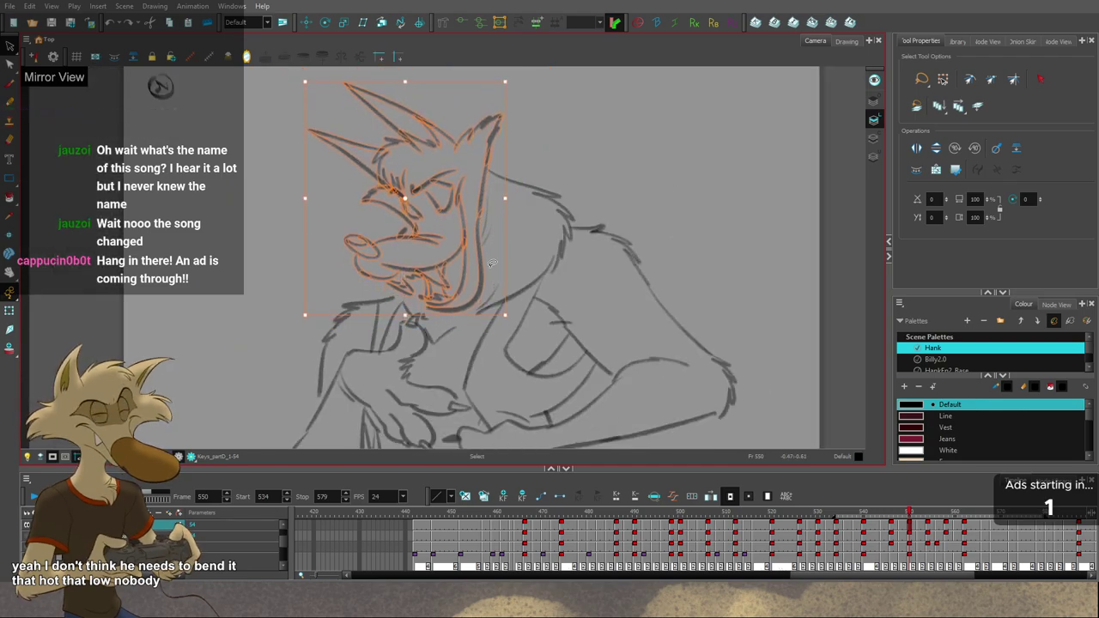
# Step: Flip between the neighbouring drawings and play back the mirrored sequence to check the raised head poses
pyautogui.press('g')
pyautogui.press('f')
pyautogui.press('f')
pyautogui.press('g')
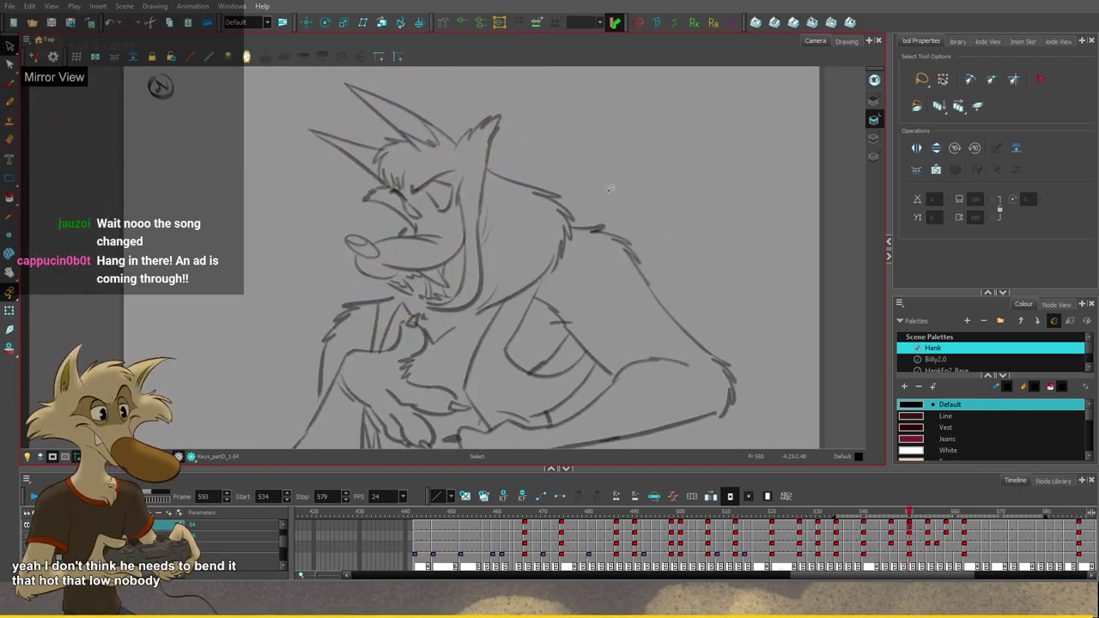
pyautogui.press('f')
pyautogui.scroll(-2, 577, 228)
pyautogui.press('f')
pyautogui.press('g')
pyautogui.press('g')
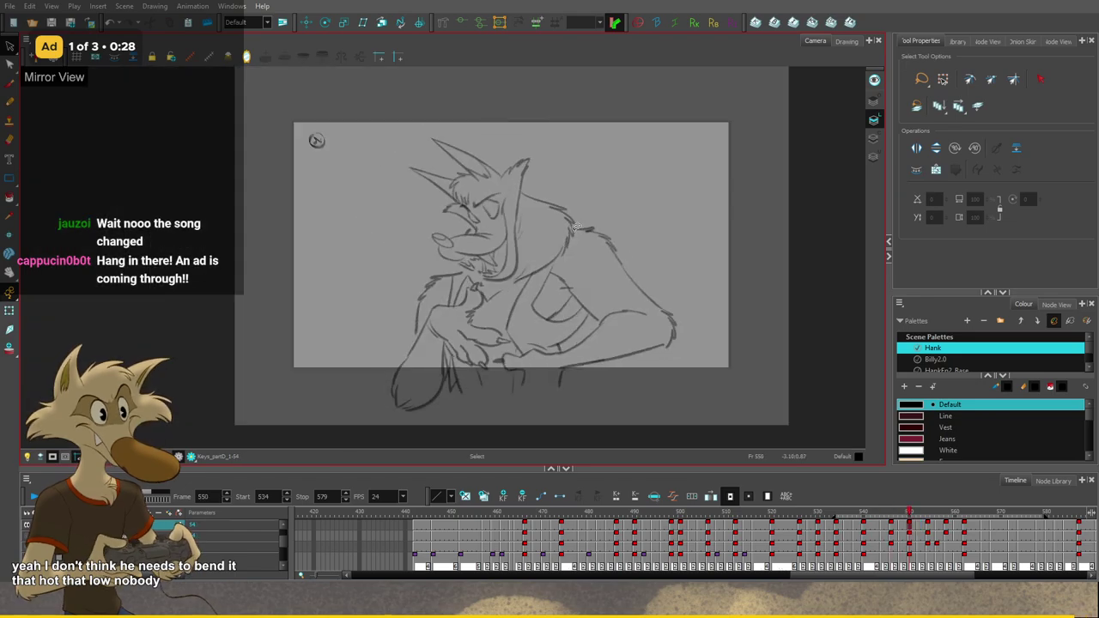
pyautogui.press(',')
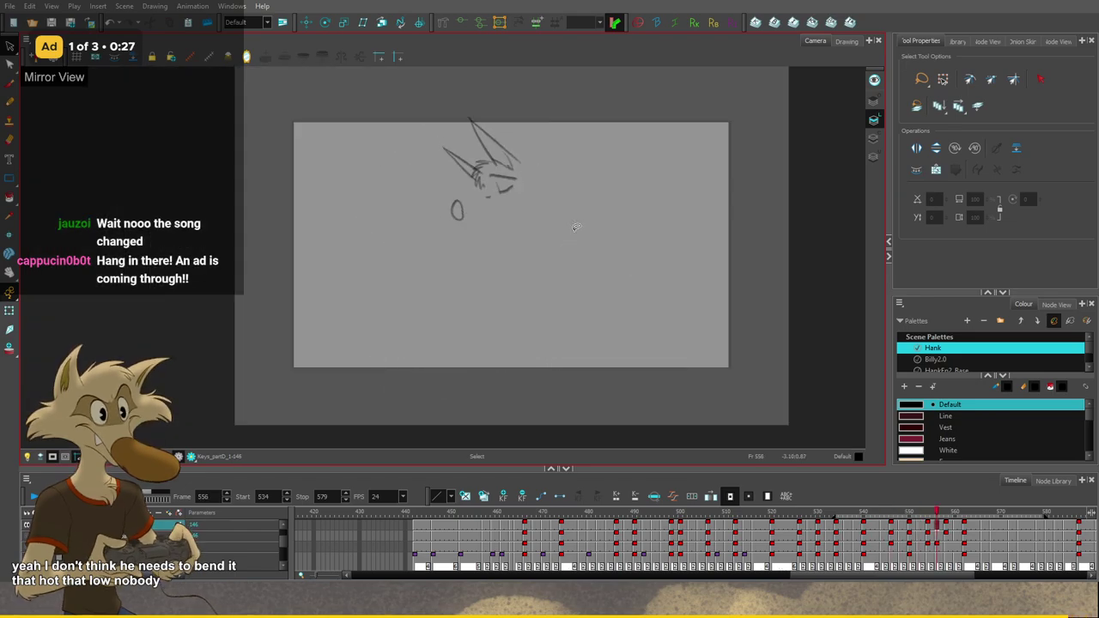
pyautogui.scroll(-1, 575, 228)
pyautogui.press(',')
pyautogui.press(',')
pyautogui.press(',')
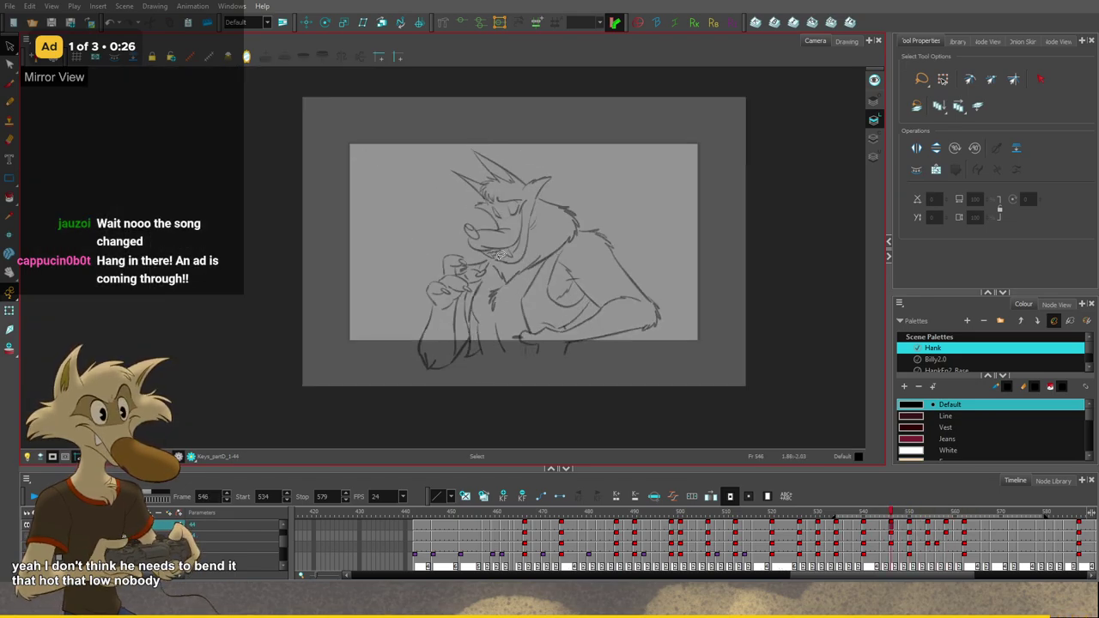
pyautogui.press('Return')
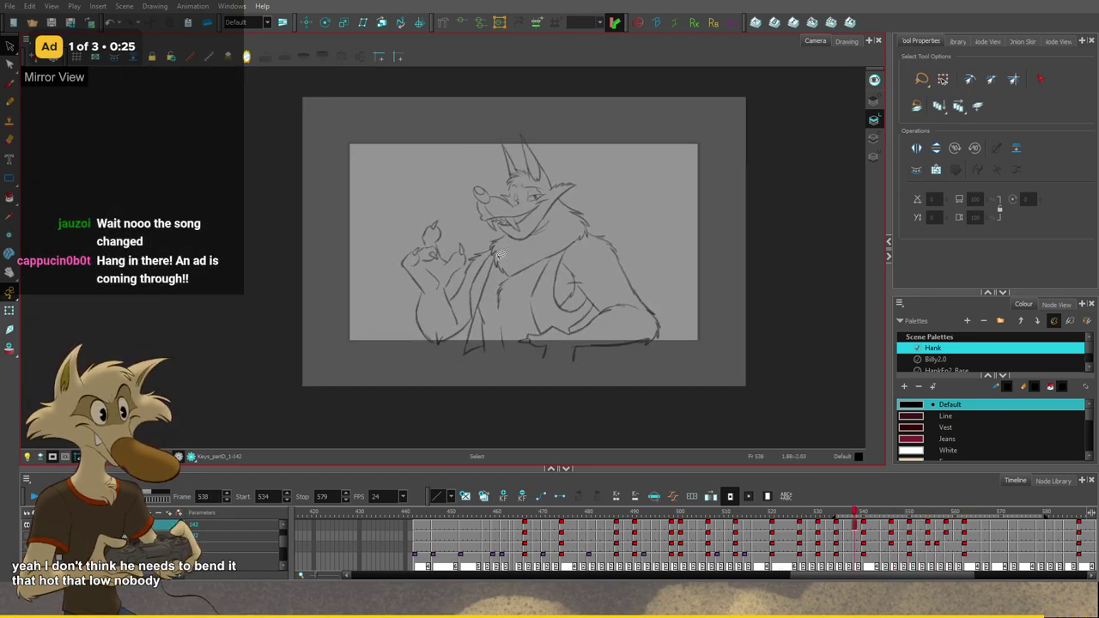
pyautogui.press('.')
pyautogui.press('.')
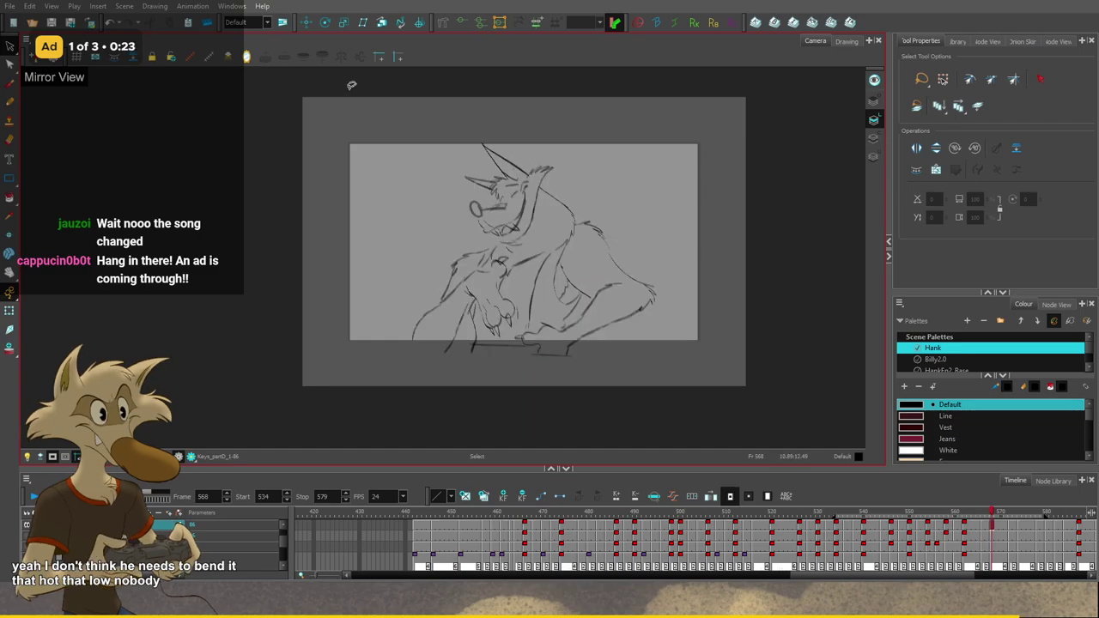
# Step: Turn off the mirrored view and review the wolf's motion by stepping, playing back and scrubbing to frame 550
pyautogui.click(248, 58)
pyautogui.press(',')
pyautogui.press(',')
pyautogui.press(',')
pyautogui.press(',')
pyautogui.press(',')
pyautogui.press(',')
pyautogui.press(',')
pyautogui.press(',')
pyautogui.press(',')
pyautogui.press(',')
pyautogui.press(',')
pyautogui.press(',')
pyautogui.press(',')
pyautogui.press(',')
pyautogui.press(',')
pyautogui.press(',')
pyautogui.press(',')
pyautogui.press(',')
pyautogui.press(',')
pyautogui.press(',')
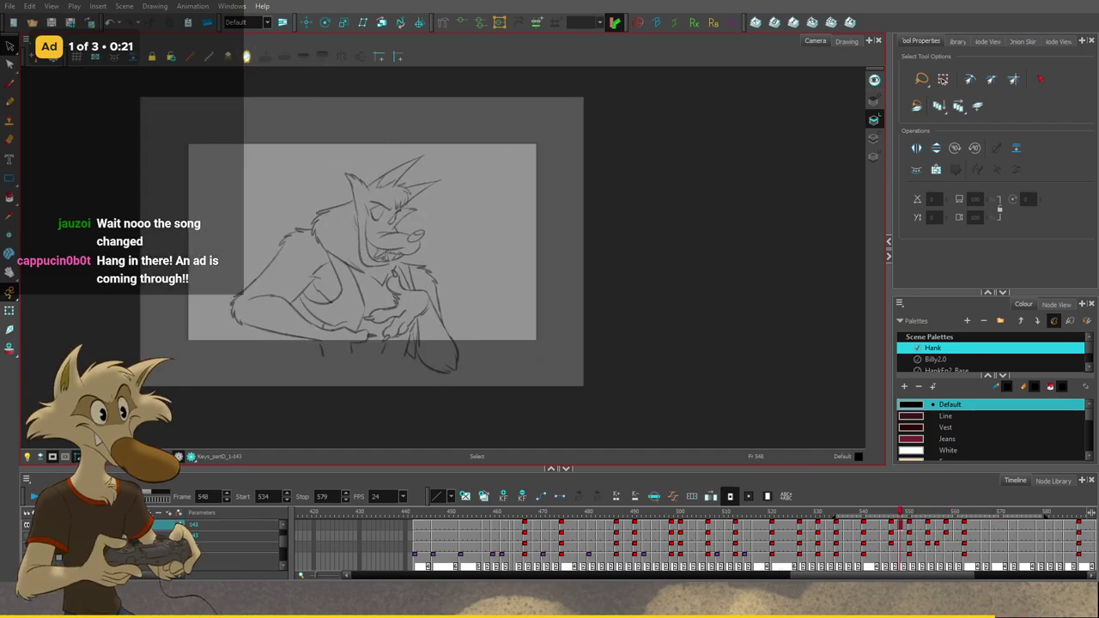
pyautogui.press('Return')
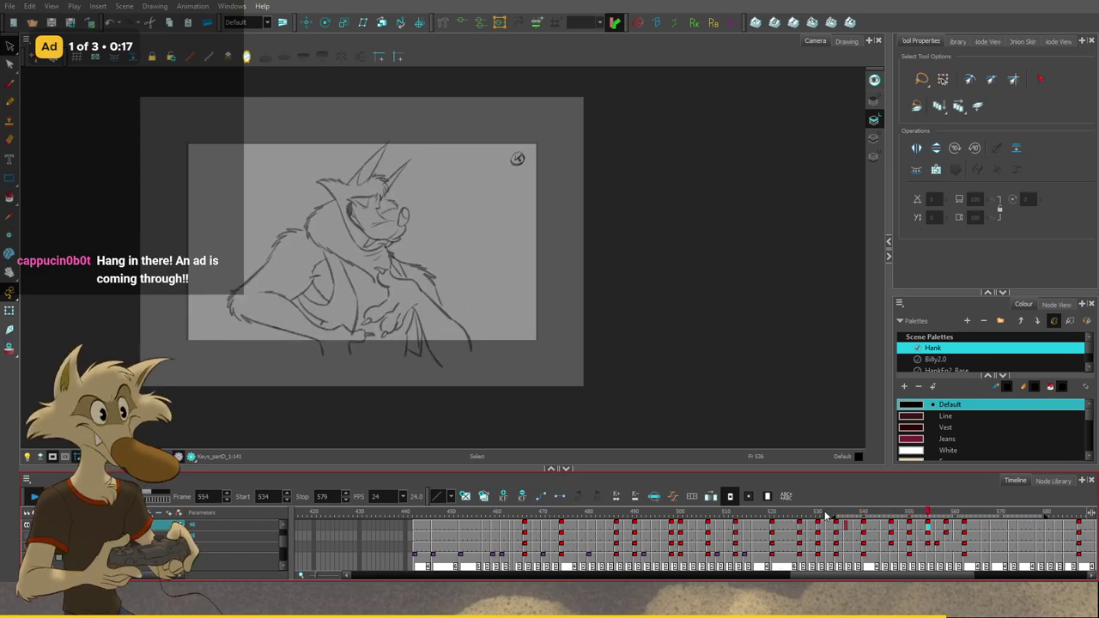
pyautogui.moveTo(822, 520); pyautogui.dragTo(908, 513)
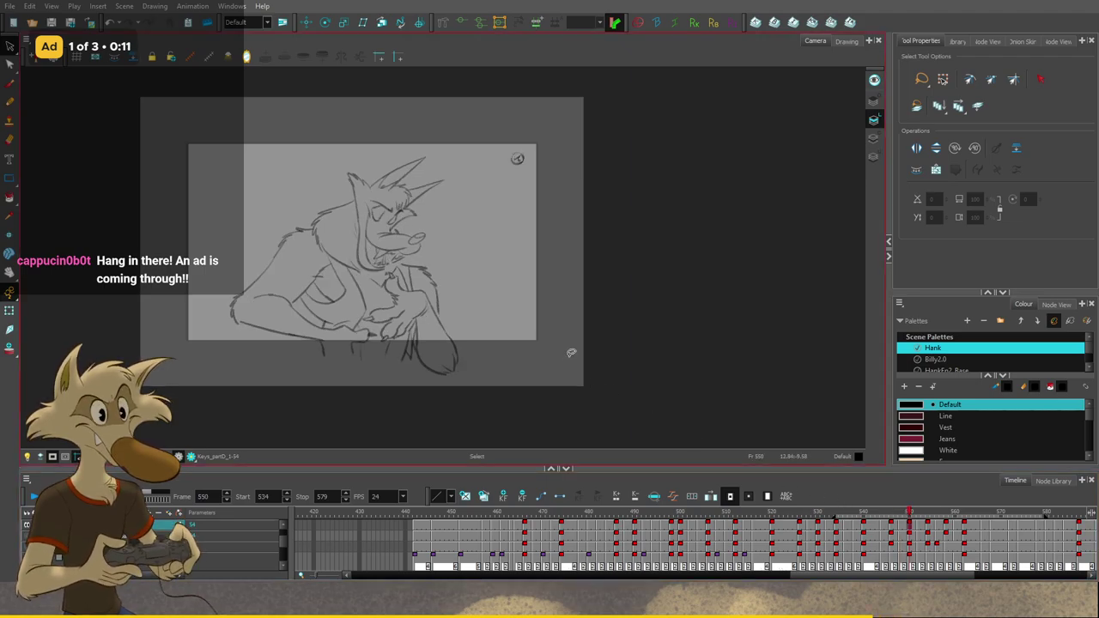
pyautogui.scroll(-2, 593, 332)
pyautogui.scroll(1, 528, 326)
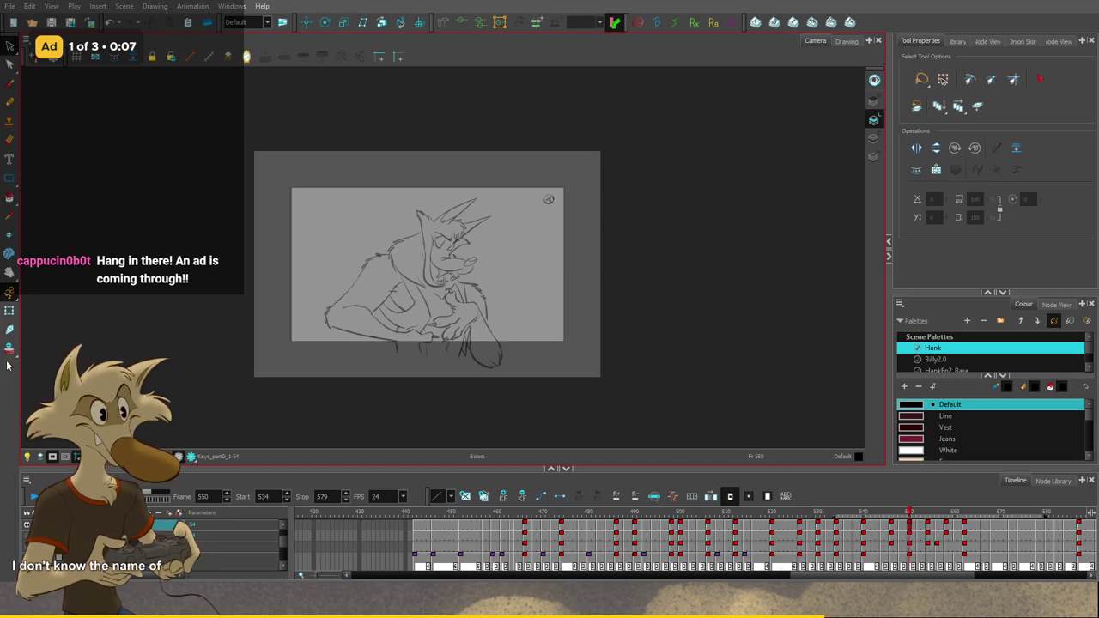
pyautogui.scroll(1, 414, 349)
pyautogui.scroll(-1, 413, 349)
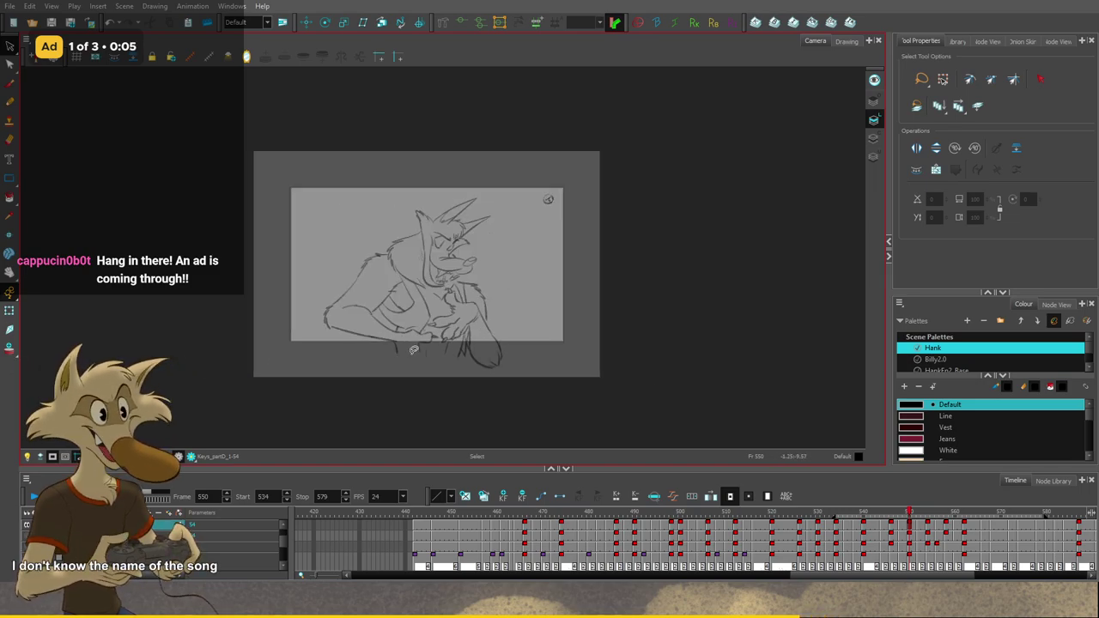
pyautogui.scroll(1, 416, 350)
pyautogui.scroll(-1, 417, 347)
pyautogui.scroll(2, 438, 341)
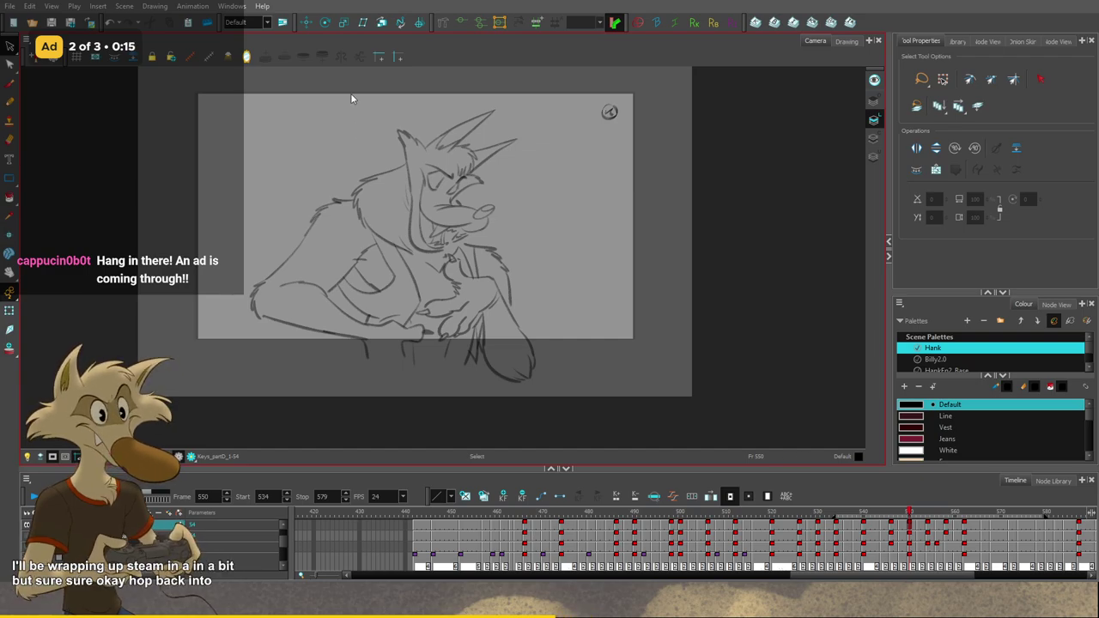
pyautogui.scroll(-3, 329, 238)
pyautogui.scroll(3, 326, 237)
pyautogui.scroll(-2, 391, 236)
# Step: Compare frames 548 and 550, and nudge the wolf's head slightly higher at frame 550
pyautogui.press('f')
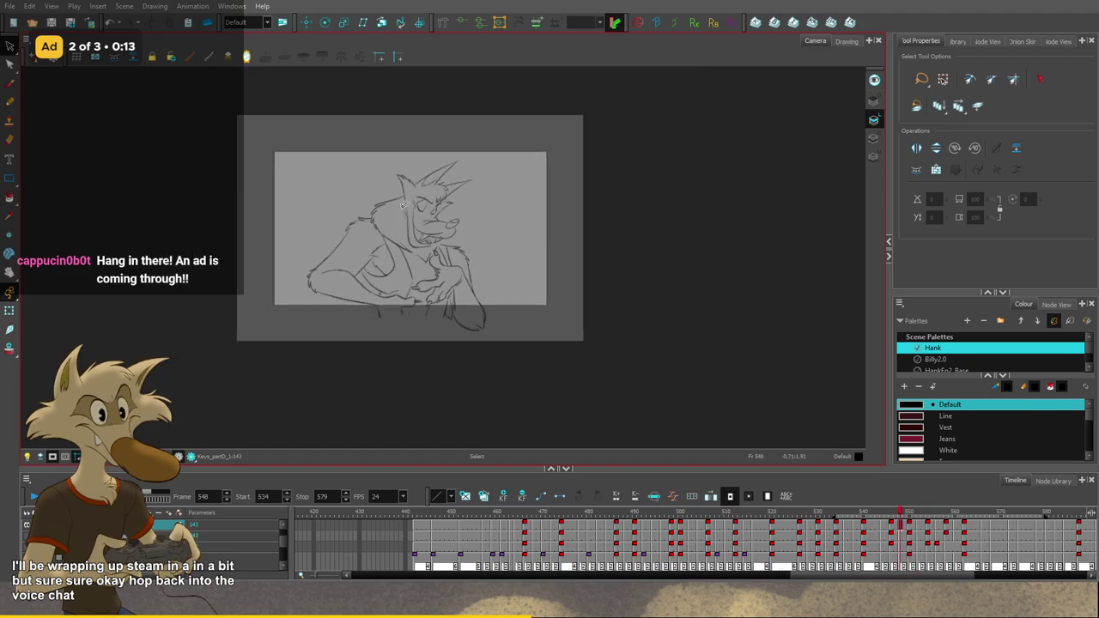
pyautogui.press('g')
pyautogui.press('f')
pyautogui.scroll(1, 412, 204)
pyautogui.press('.')
pyautogui.press('.')
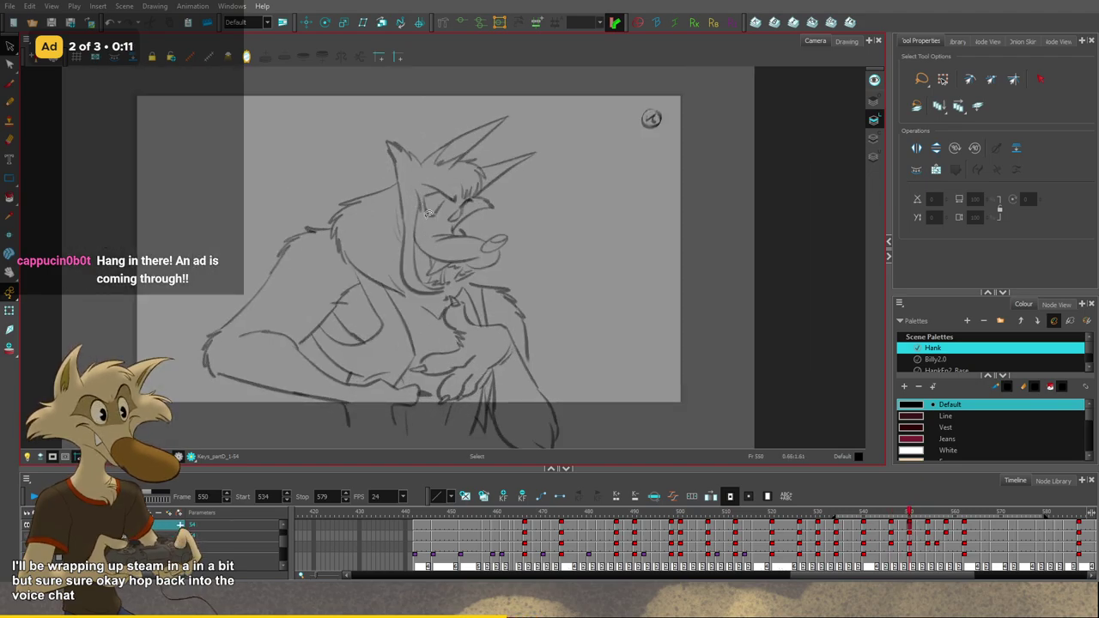
pyautogui.scroll(-1, 426, 213)
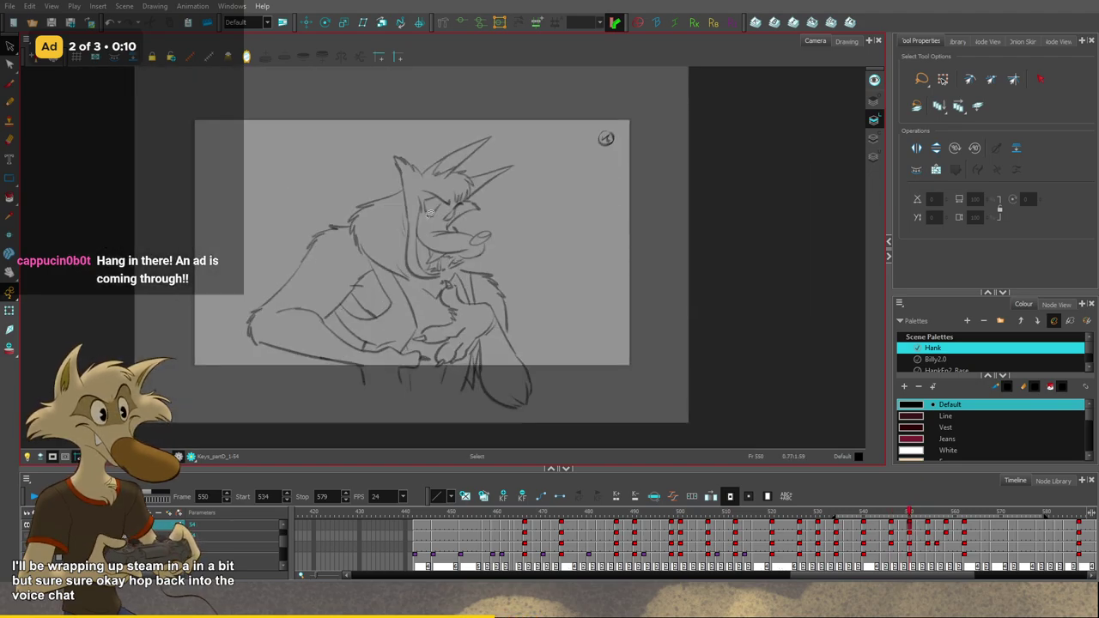
pyautogui.hotkey('ctrl', 'a')
pyautogui.moveTo(450, 224); pyautogui.dragTo(449, 226)
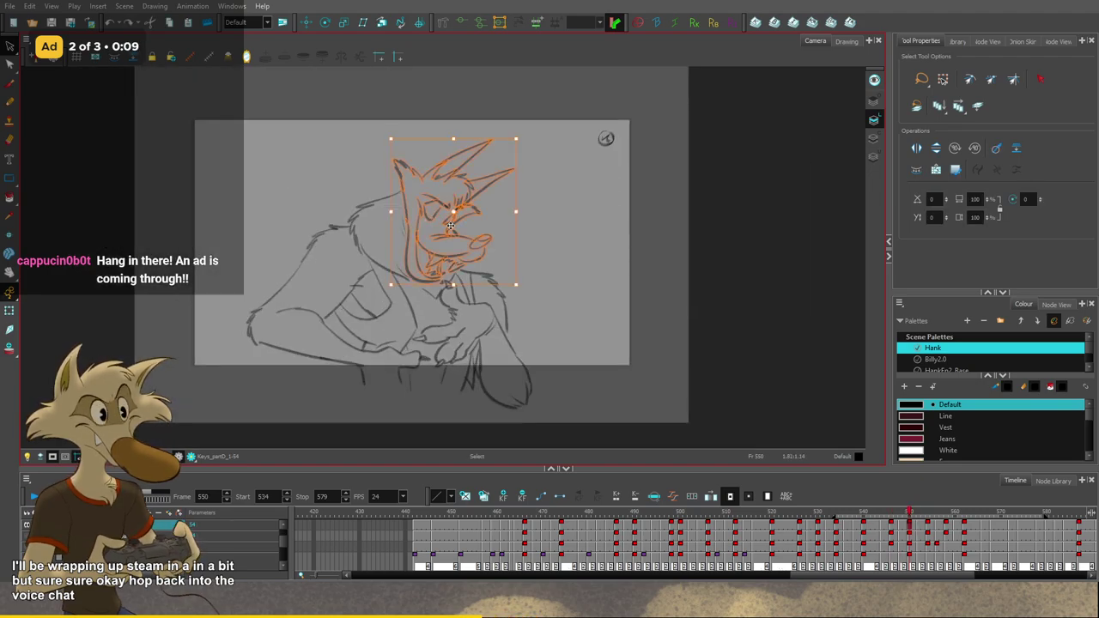
pyautogui.press('Up')
pyautogui.press('Up')
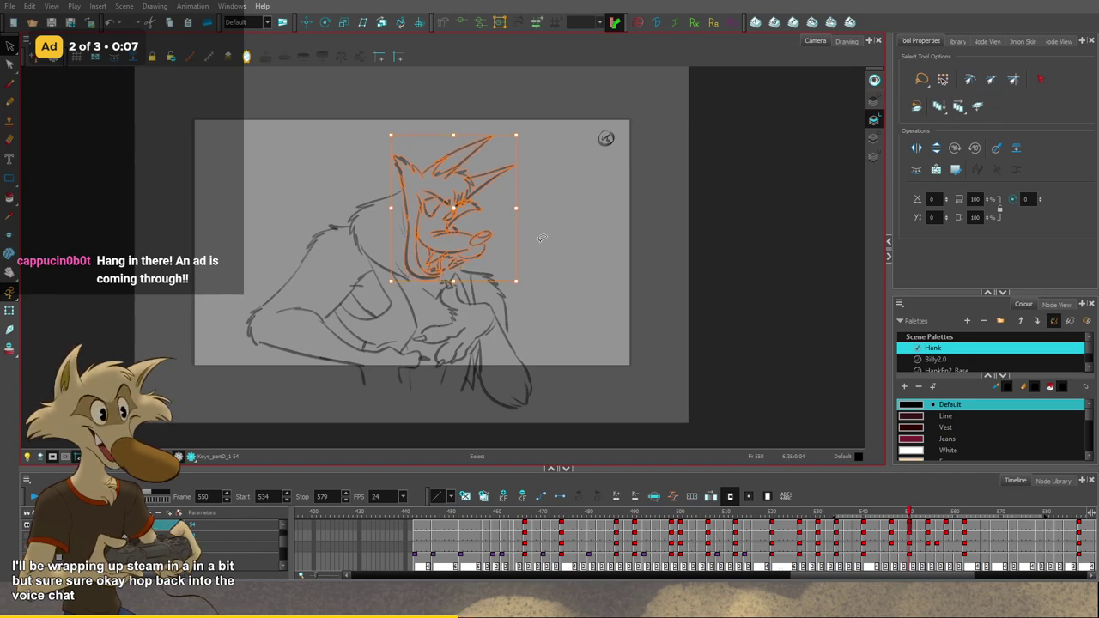
pyautogui.click(542, 238)
# Step: Toggle a drawing layer's visibility and flip around frames 548 and 550 to compare the wolf's head positions
pyautogui.click(26, 531)
pyautogui.click(26, 531)
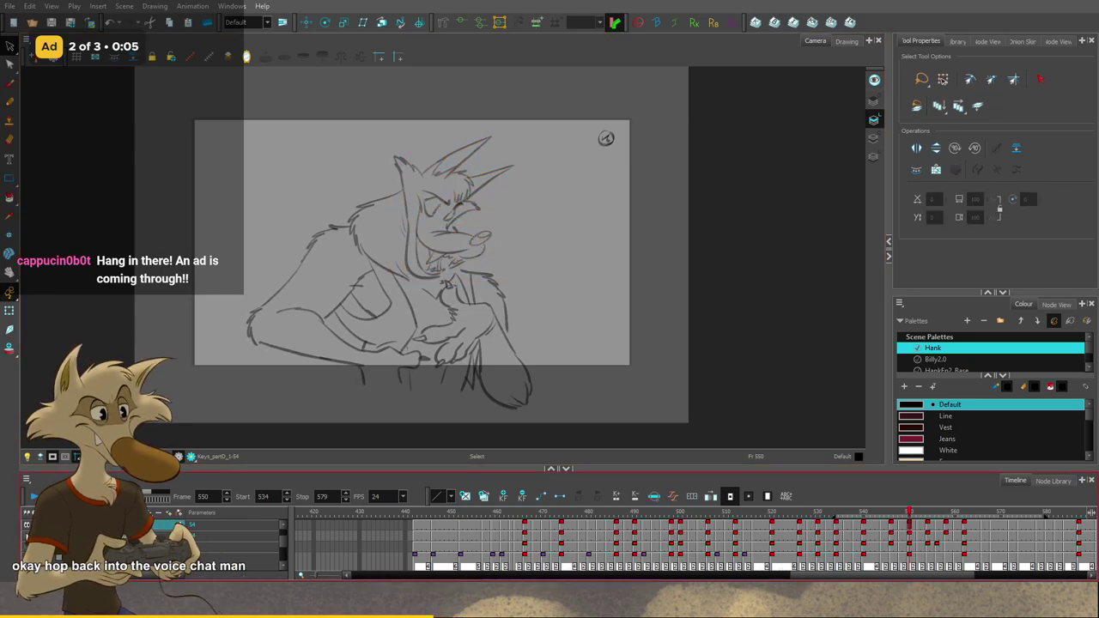
pyautogui.click(26, 531)
pyautogui.press('.')
pyautogui.press('.')
pyautogui.press(',')
pyautogui.press(',')
pyautogui.press(',')
pyautogui.press(',')
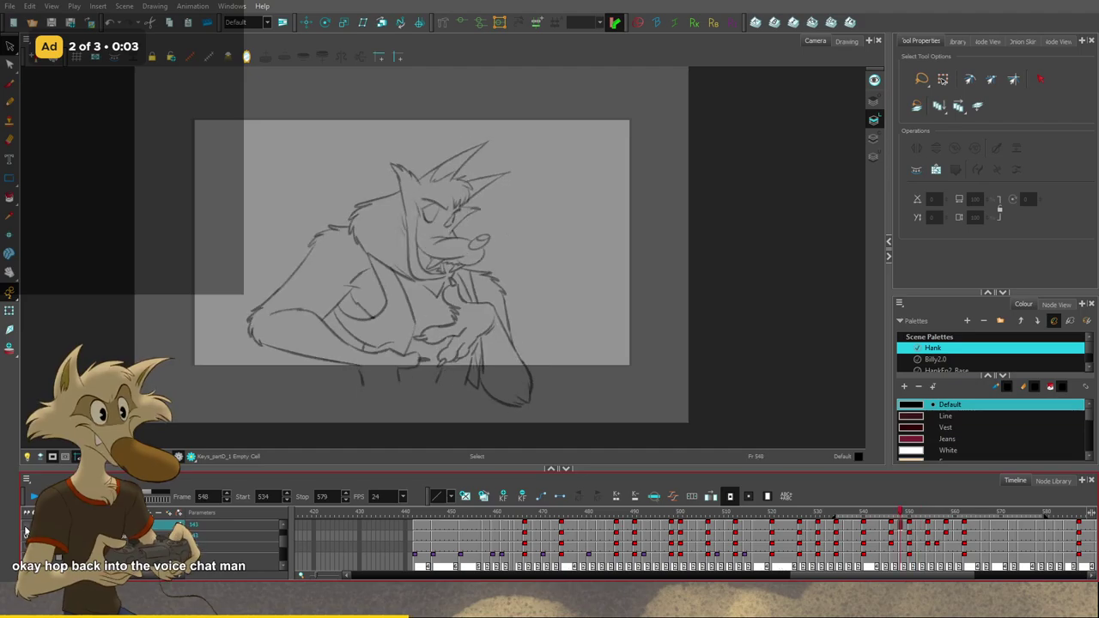
pyautogui.press('.')
pyautogui.press('.')
pyautogui.press('.')
pyautogui.press('.')
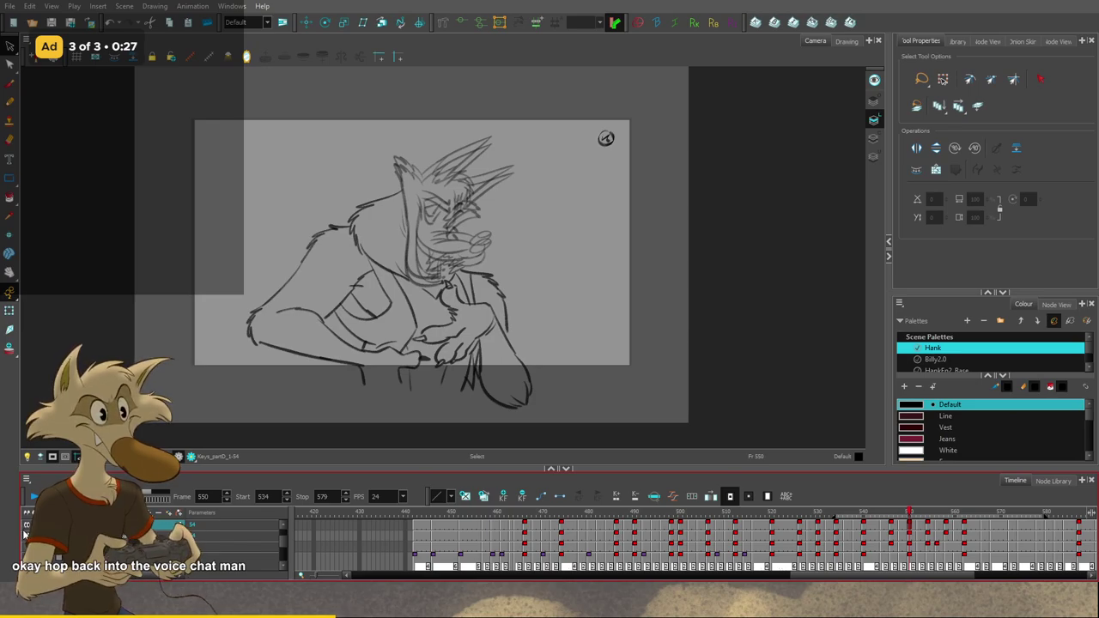
pyautogui.press('.')
pyautogui.press('.')
pyautogui.press('.')
pyautogui.press('.')
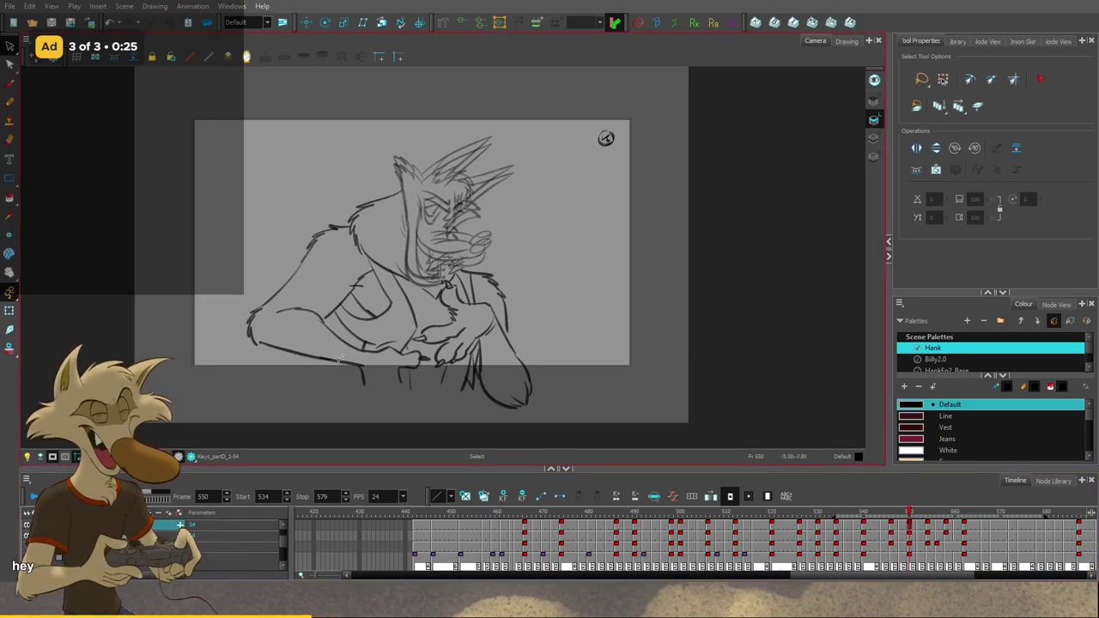
# Step: Step back and forth through the drawings between frames 538 and 560 to check how the wolf's head dips and rises
pyautogui.press('.')
pyautogui.press('.')
pyautogui.press('.')
pyautogui.press('.')
pyautogui.press('.')
pyautogui.press('.')
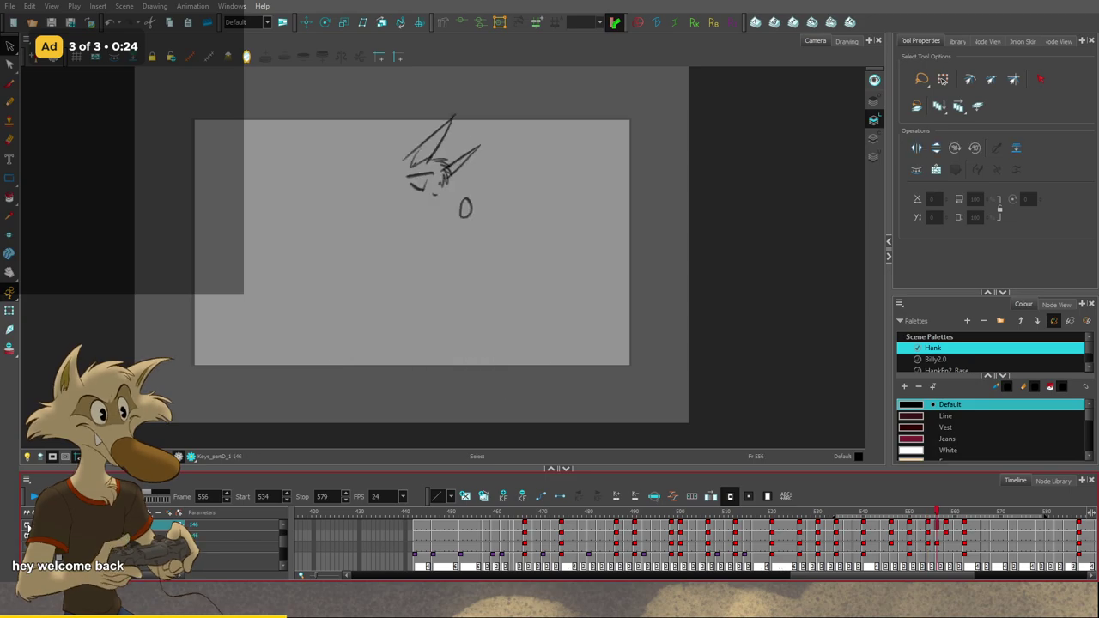
pyautogui.press(',')
pyautogui.press(',')
pyautogui.press(',')
pyautogui.press(',')
pyautogui.press(',')
pyautogui.press(',')
pyautogui.press(',')
pyautogui.press(',')
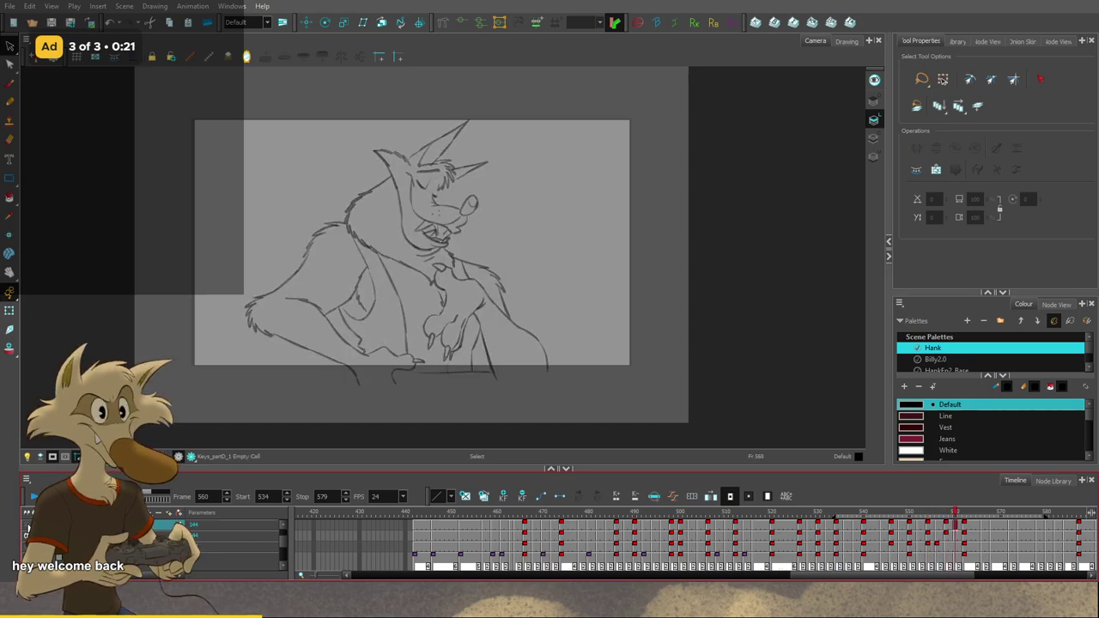
pyautogui.press(',')
pyautogui.press(',')
pyautogui.press(',')
pyautogui.press(',')
pyautogui.press(',')
pyautogui.press(',')
pyautogui.press(',')
pyautogui.press(',')
pyautogui.press(',')
pyautogui.press(',')
pyautogui.press(',')
pyautogui.press(',')
pyautogui.press(',')
pyautogui.press(',')
pyautogui.press(',')
pyautogui.press(',')
pyautogui.press(',')
pyautogui.press(',')
pyautogui.press(',')
pyautogui.press(',')
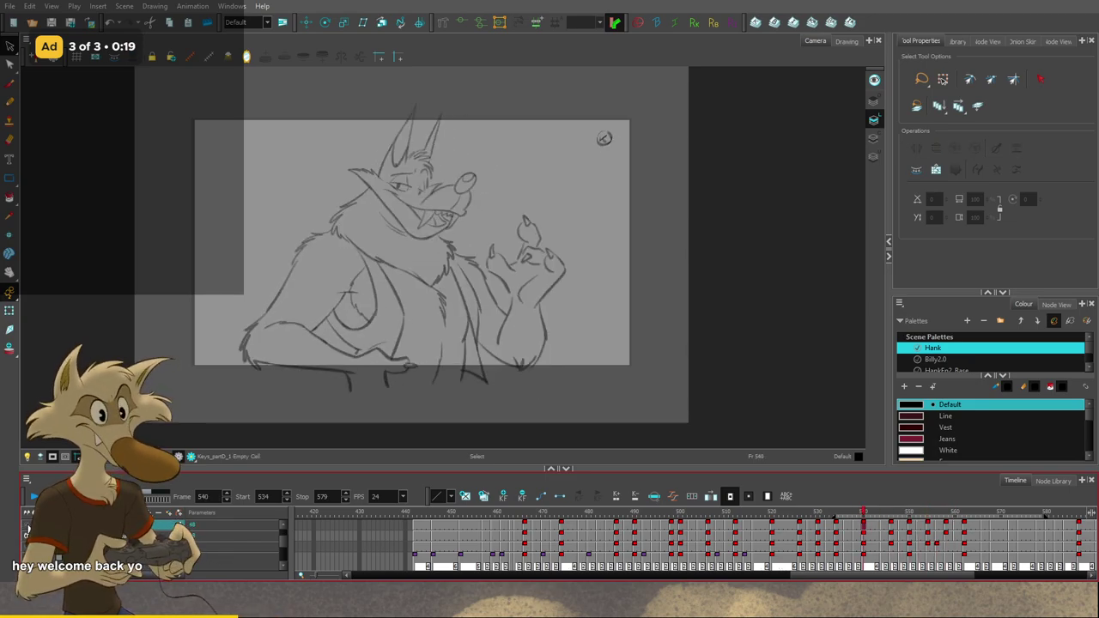
pyautogui.press('.')
pyautogui.press('.')
pyautogui.press('.')
pyautogui.press('.')
pyautogui.press('.')
pyautogui.press('.')
pyautogui.press('.')
pyautogui.press('.')
pyautogui.press('.')
pyautogui.press('.')
pyautogui.press('.')
pyautogui.press('.')
pyautogui.press('.')
pyautogui.press('.')
pyautogui.press('.')
pyautogui.press('.')
pyautogui.press('.')
pyautogui.press('.')
pyautogui.press('.')
pyautogui.press('.')
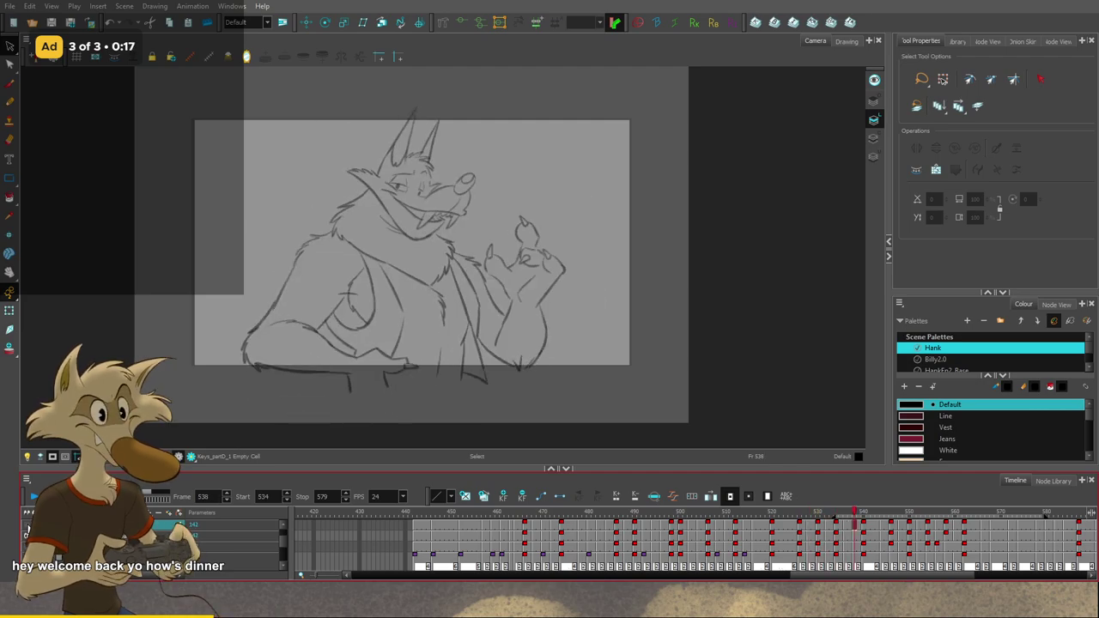
pyautogui.press(',')
pyautogui.press(',')
pyautogui.press(',')
pyautogui.press(',')
pyautogui.press(',')
pyautogui.press(',')
pyautogui.press(',')
pyautogui.press(',')
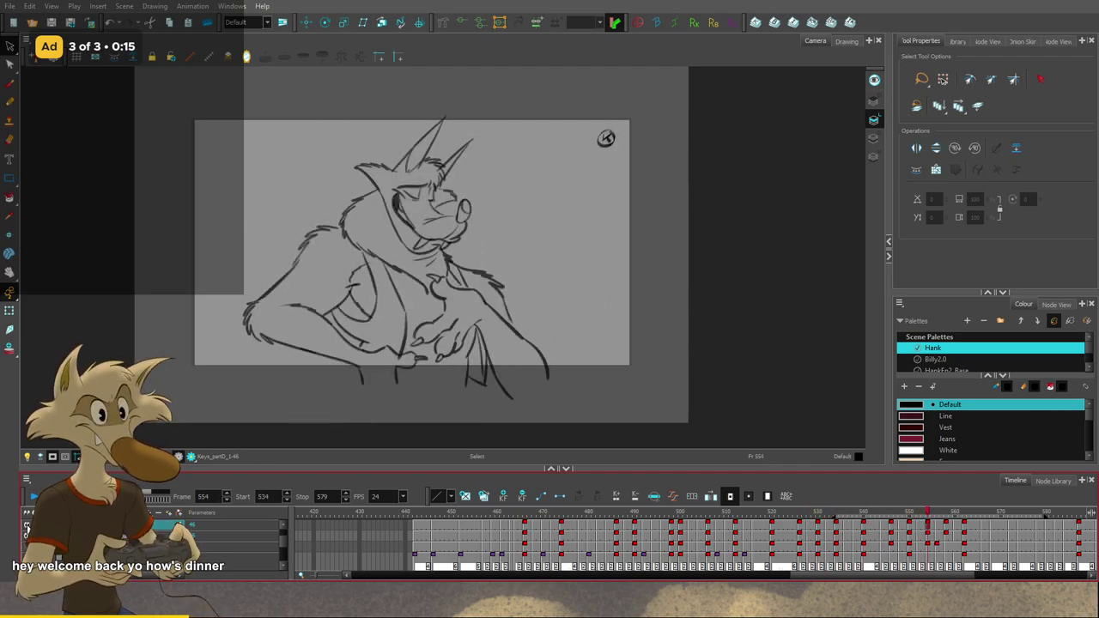
pyautogui.press('.')
pyautogui.press('.')
pyautogui.press('.')
pyautogui.press('.')
pyautogui.press('.')
pyautogui.press('.')
pyautogui.press('.')
pyautogui.press('.')
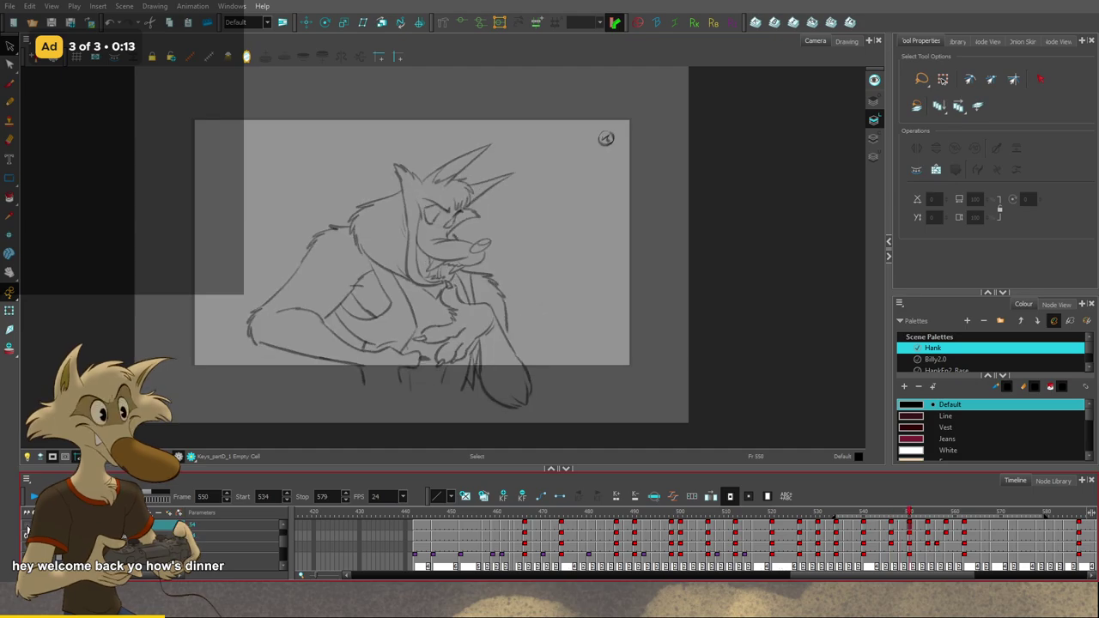
pyautogui.press(',')
pyautogui.press(',')
pyautogui.press(',')
pyautogui.press(',')
pyautogui.press(',')
pyautogui.press(',')
pyautogui.press(',')
pyautogui.press(',')
pyautogui.press(',')
pyautogui.press(',')
pyautogui.press(',')
pyautogui.press(',')
pyautogui.press(',')
pyautogui.press(',')
pyautogui.press(',')
pyautogui.press(',')
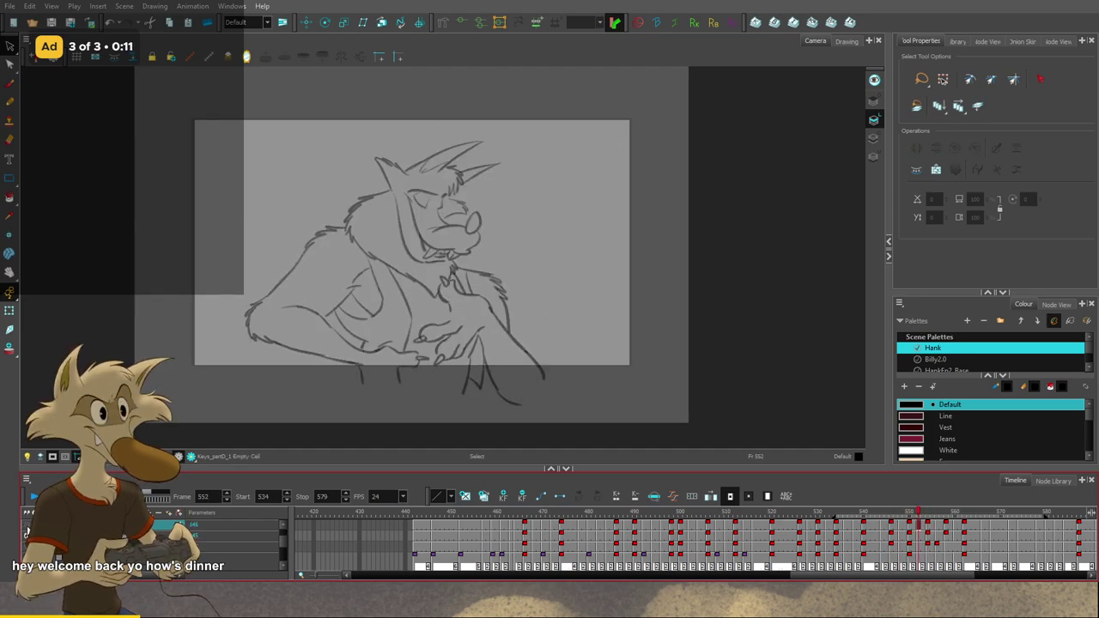
# Step: Review the wolf's lead-in motion from frame 530 up to the lowered head pose at frame 548
pyautogui.press(',')
pyautogui.press(',')
pyautogui.press(',')
pyautogui.press(',')
pyautogui.press(',')
pyautogui.press(',')
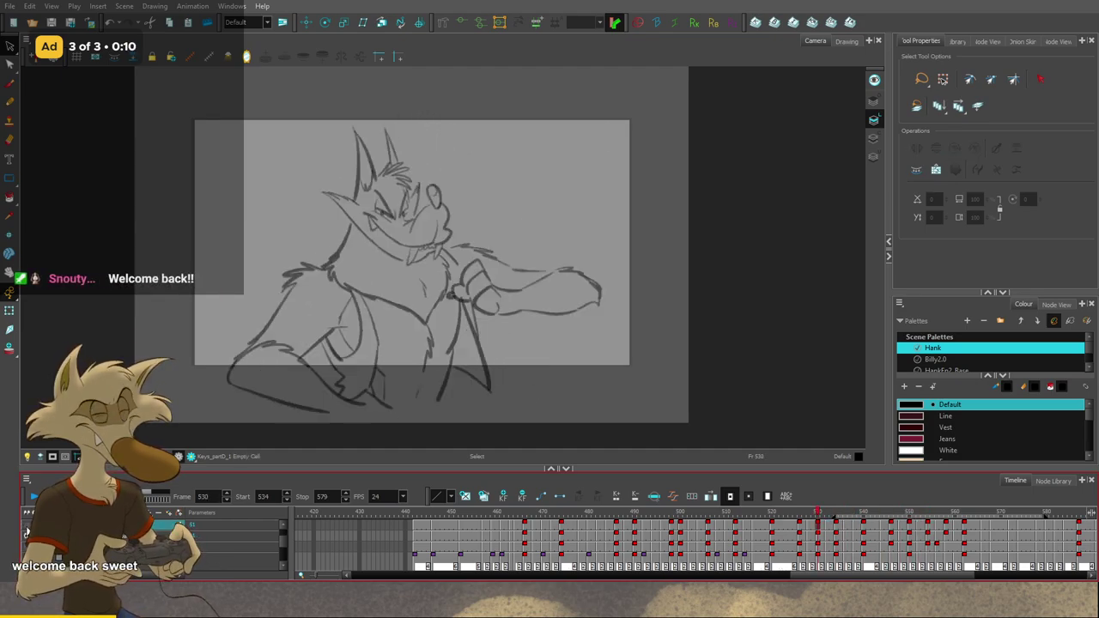
pyautogui.press('.')
pyautogui.press('.')
pyautogui.press('.')
pyautogui.press('.')
pyautogui.press(',')
pyautogui.press(',')
pyautogui.press(',')
pyautogui.press(',')
pyautogui.press('.')
pyautogui.press('.')
pyautogui.press('.')
pyautogui.press('.')
pyautogui.press('.')
pyautogui.press('.')
pyautogui.press('.')
pyautogui.press('.')
pyautogui.press('.')
pyautogui.press('.')
pyautogui.press('.')
pyautogui.press('.')
pyautogui.press('.')
pyautogui.press('.')
pyautogui.press('.')
pyautogui.press('.')
pyautogui.press('.')
pyautogui.press('.')
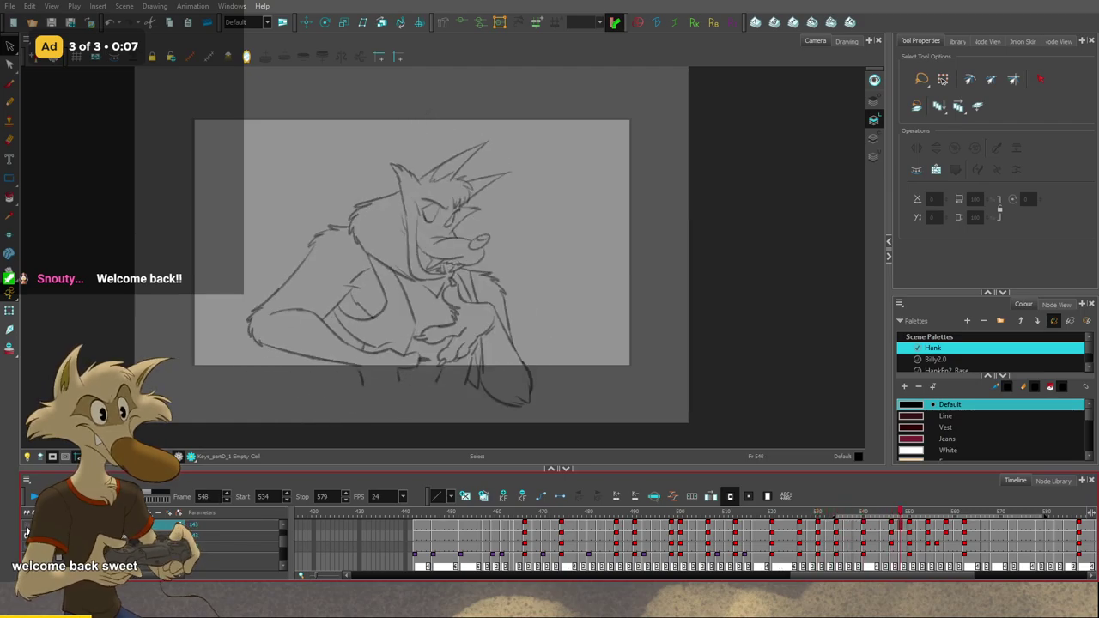
# Step: Step back and forth through the drawings around frames 548 and 550 to check the wolf's head movement
pyautogui.press(',')
pyautogui.press(',')
pyautogui.press(',')
pyautogui.press(',')
pyautogui.press(',')
pyautogui.press(',')
pyautogui.press(',')
pyautogui.press(',')
pyautogui.press('.')
pyautogui.press('.')
pyautogui.press('.')
pyautogui.press('.')
pyautogui.press('.')
pyautogui.press('.')
pyautogui.press('.')
pyautogui.press('.')
pyautogui.press('.')
pyautogui.press('.')
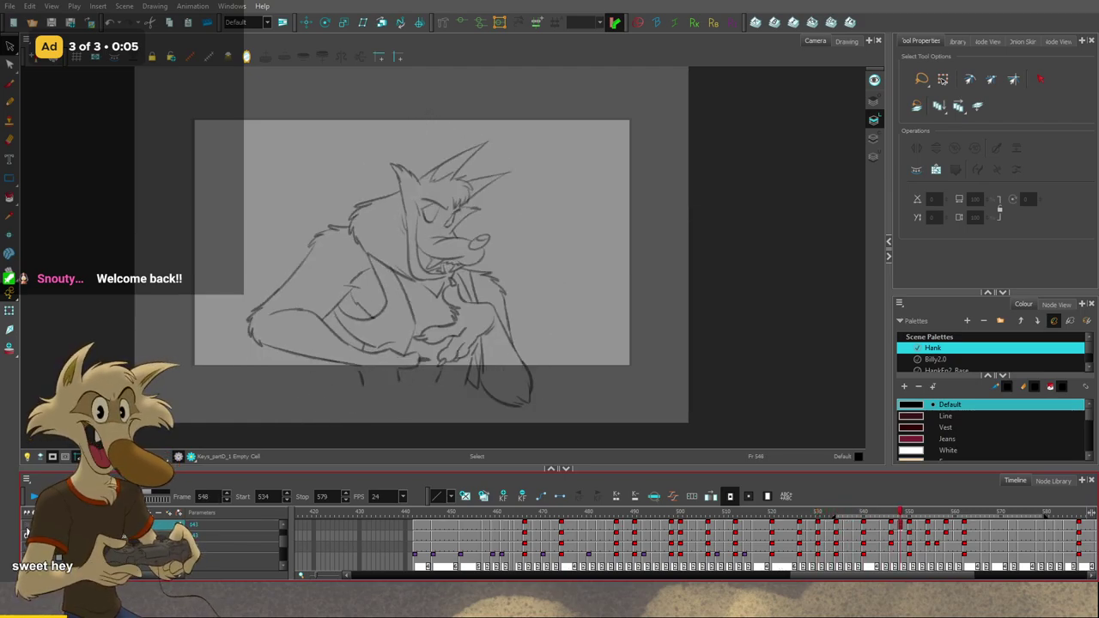
# Step: Toggle the visibility of the drawing layers to compare the wolf's rough poses around frame 550
pyautogui.click(26, 525)
pyautogui.click(26, 525)
pyautogui.click(26, 525)
pyautogui.click(26, 535)
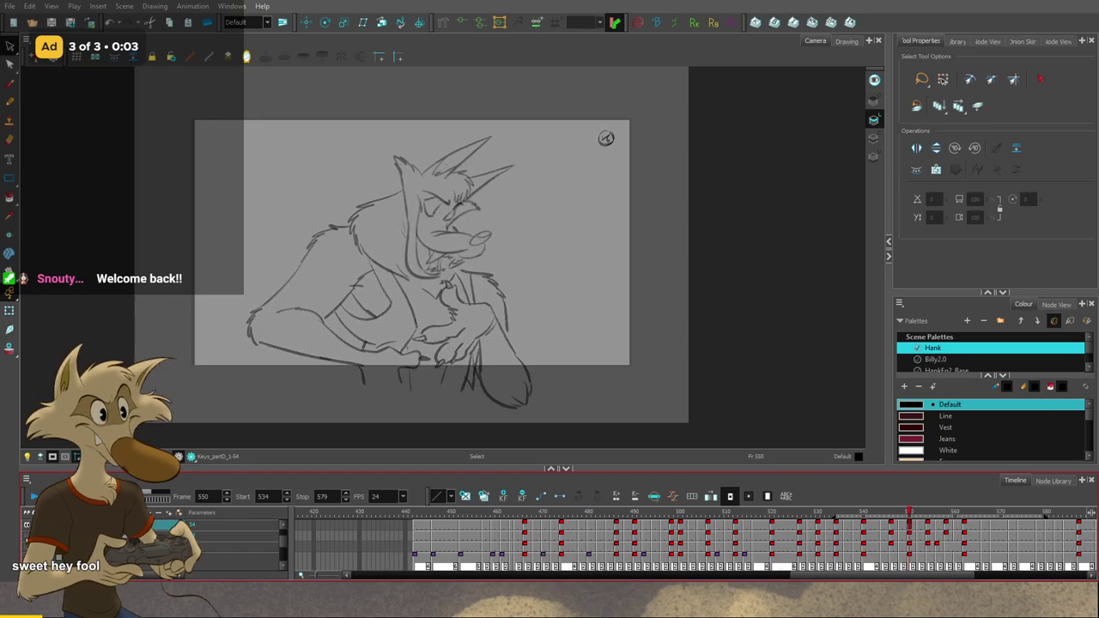
pyautogui.click(27, 535)
# Step: Step back to frame 540 and forward to about frame 560 to examine how the wolf's head lowers and recovers
pyautogui.press(',')
pyautogui.press(',')
pyautogui.press(',')
pyautogui.press(',')
pyautogui.press(',')
pyautogui.press(',')
pyautogui.press(',')
pyautogui.press(',')
pyautogui.press(',')
pyautogui.press(',')
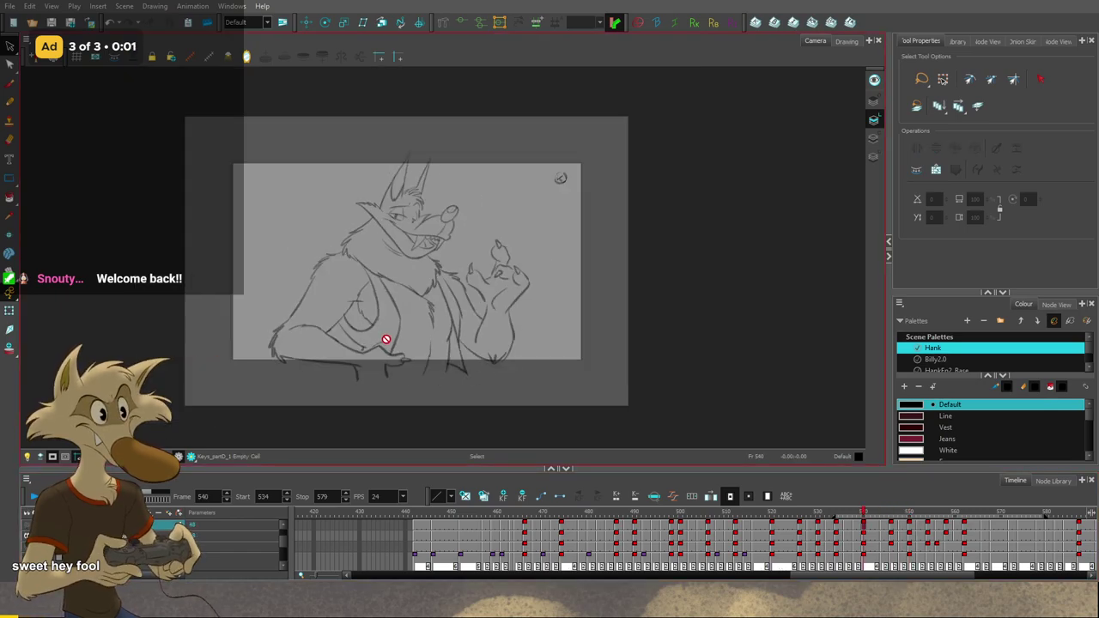
pyautogui.press('.')
pyautogui.press('.')
pyautogui.press('.')
pyautogui.press('.')
pyautogui.press('.')
pyautogui.press('.')
pyautogui.press('.')
pyautogui.press('.')
pyautogui.press('.')
pyautogui.press('.')
pyautogui.press('.')
pyautogui.press('.')
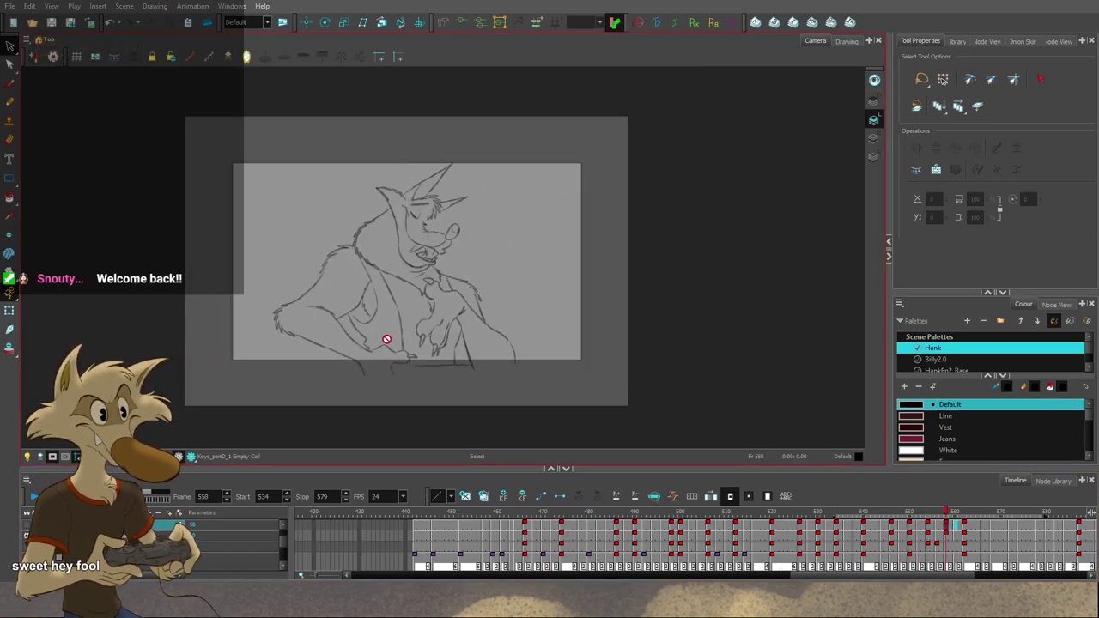
# Step: Return to frame 536 and play back the wolf's rough animation to judge the flow of the head dip
pyautogui.press(',')
pyautogui.press(',')
pyautogui.press(',')
pyautogui.press(',')
pyautogui.press(',')
pyautogui.press(',')
pyautogui.press(',')
pyautogui.press(',')
pyautogui.press(',')
pyautogui.press(',')
pyautogui.press(',')
pyautogui.press(',')
pyautogui.press(',')
pyautogui.press(',')
pyautogui.press(',')
pyautogui.press(',')
pyautogui.hotkey('shift', 'Return')
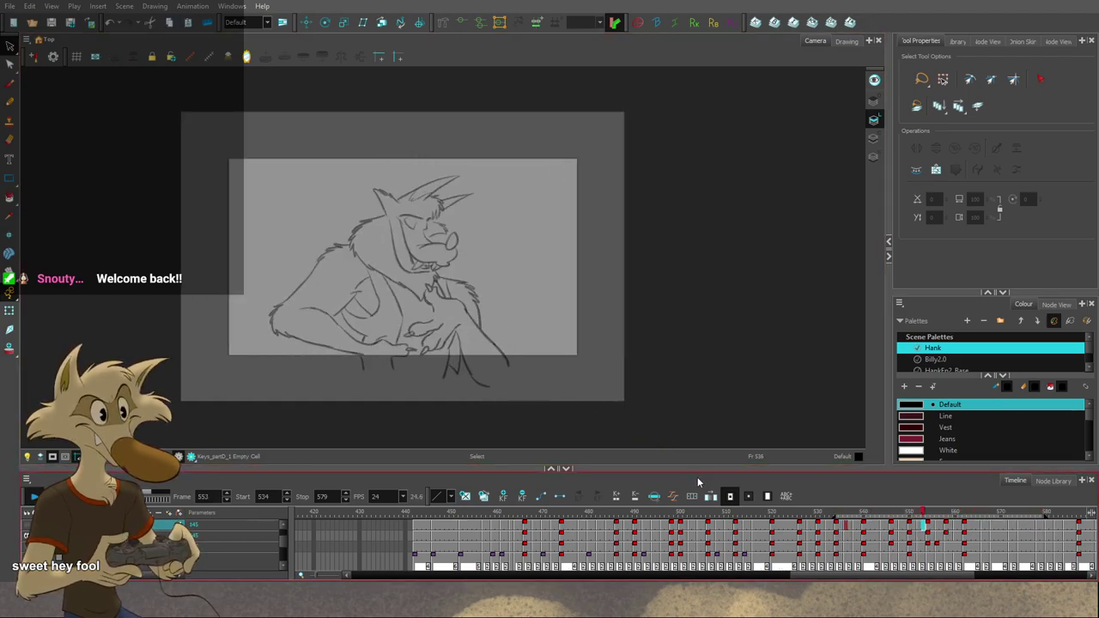
pyautogui.press('Return')
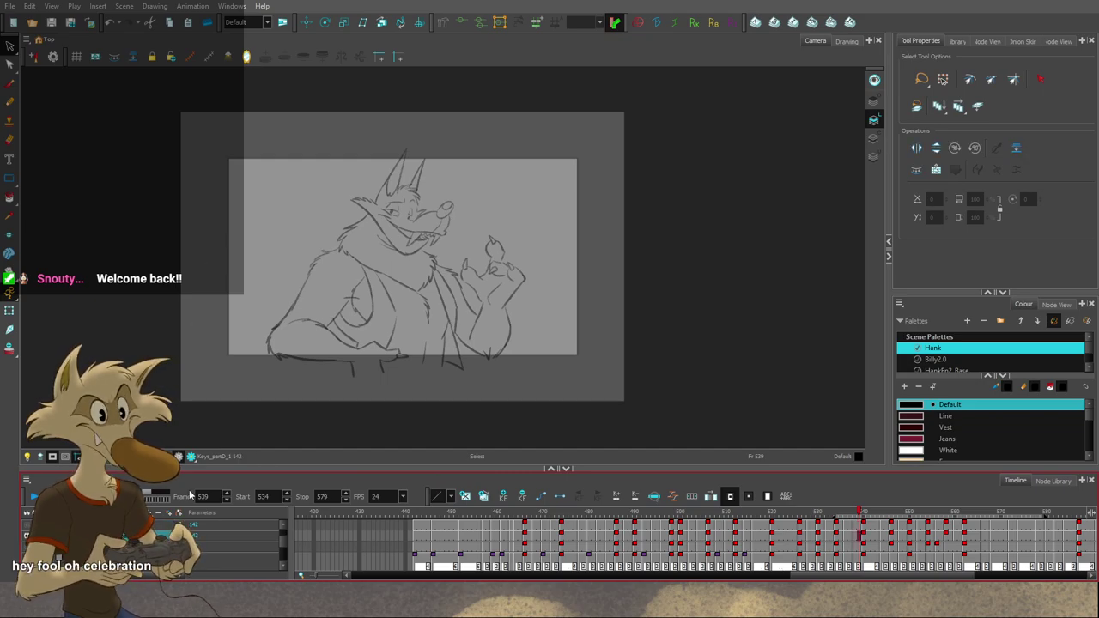
# Step: Step through the drawings from frame 536 to past frame 552 to review the move into the lowered pose
pyautogui.hotkey('ctrl', 'z')
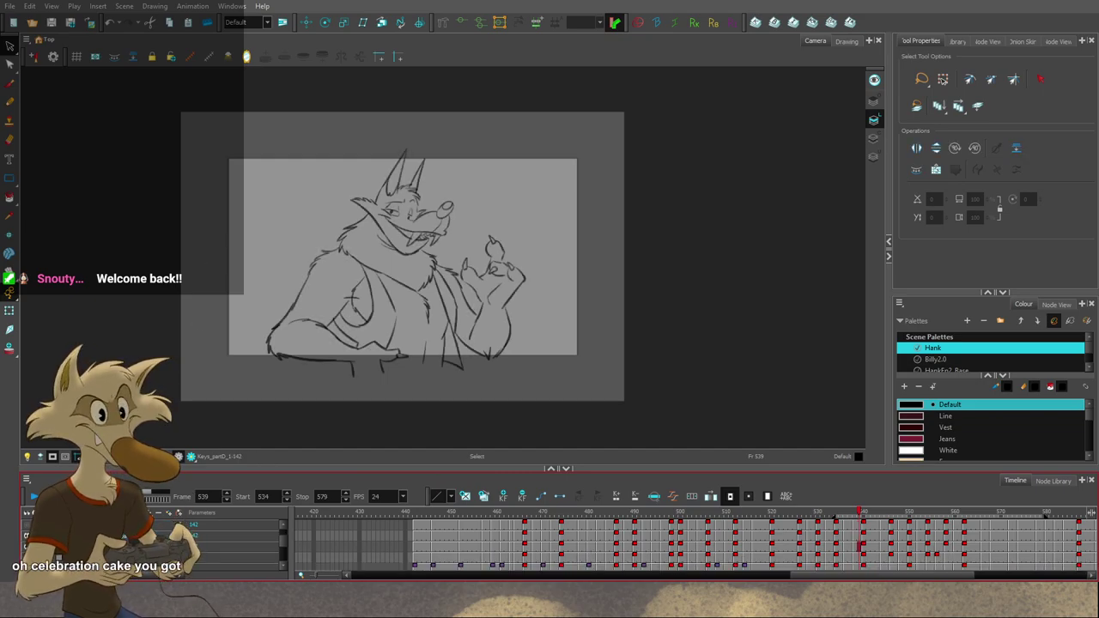
pyautogui.hotkey('ctrl', 'z')
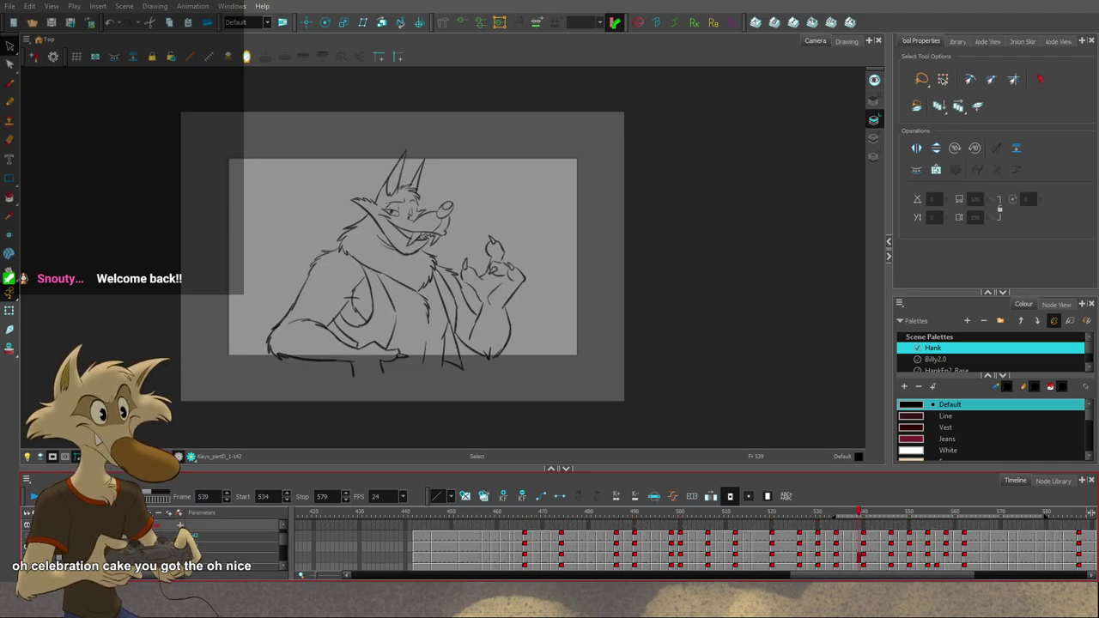
pyautogui.press(',')
pyautogui.press(',')
pyautogui.press(',')
pyautogui.press(',')
pyautogui.press(',')
pyautogui.press(',')
pyautogui.press(',')
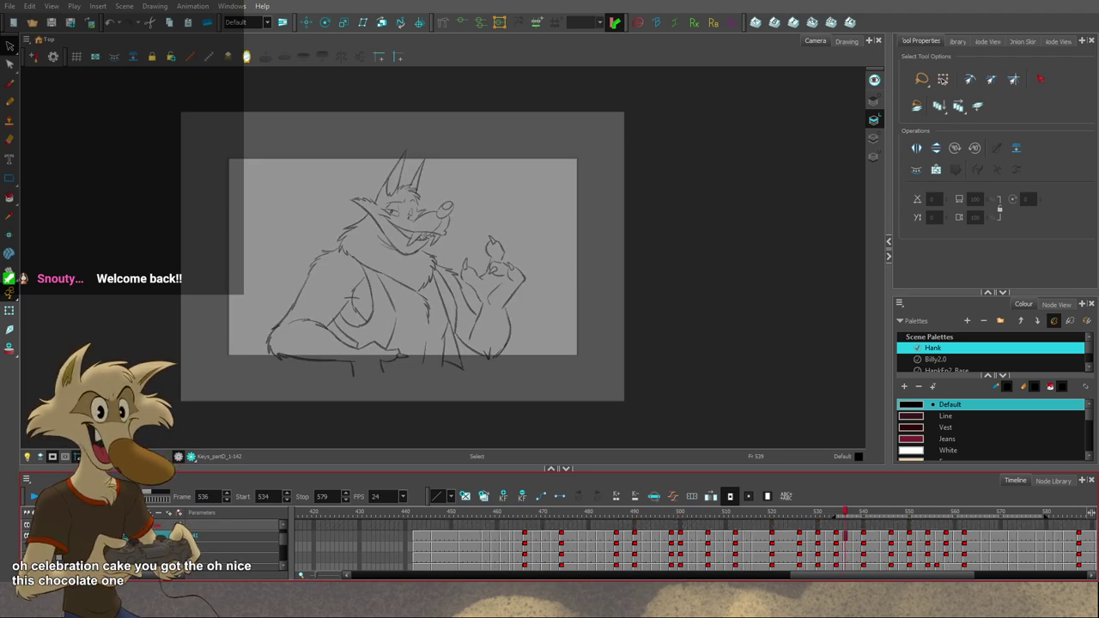
pyautogui.press('.')
pyautogui.press('.')
pyautogui.press('.')
pyautogui.press('.')
pyautogui.press('.')
pyautogui.press('.')
pyautogui.press('.')
pyautogui.press('.')
pyautogui.press('.')
pyautogui.press('.')
pyautogui.press('.')
pyautogui.press('.')
pyautogui.press('.')
pyautogui.press('.')
pyautogui.press('.')
pyautogui.press('.')
pyautogui.press('.')
pyautogui.press('.')
pyautogui.press('.')
pyautogui.press('.')
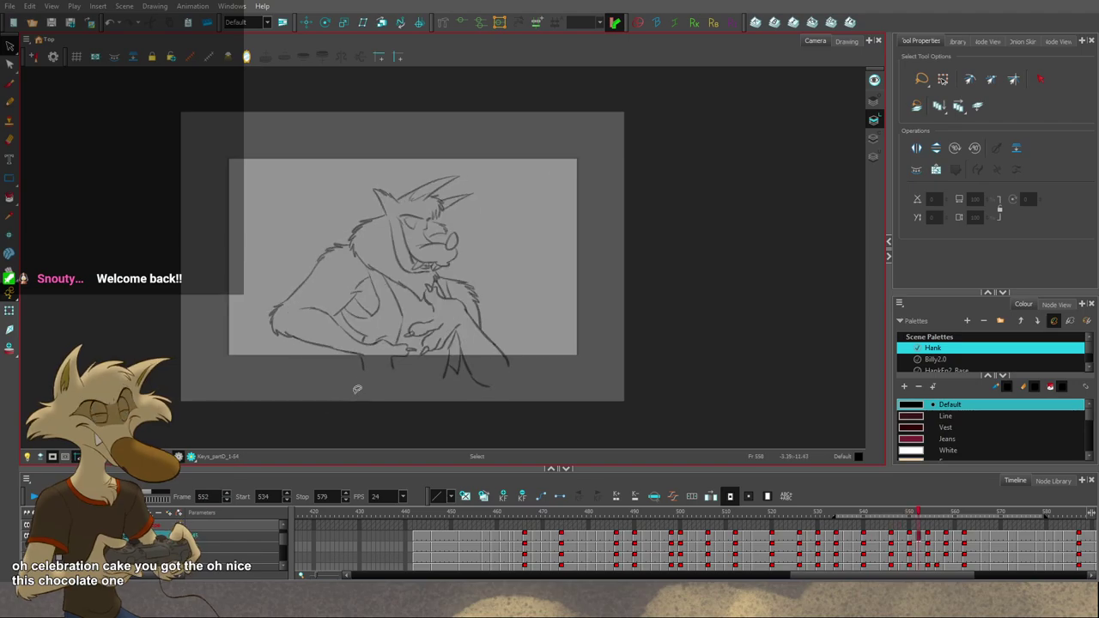
# Step: Flip repeatedly between the drawings around frames 548 and 552 to compare the height of the wolf's head
pyautogui.press(',')
pyautogui.press(',')
pyautogui.press(',')
pyautogui.press(',')
pyautogui.press(',')
pyautogui.press(',')
pyautogui.press(',')
pyautogui.press(',')
pyautogui.scroll(1, 414, 282)
pyautogui.press('.')
pyautogui.press('.')
pyautogui.press('.')
pyautogui.press('.')
pyautogui.press('.')
pyautogui.press('.')
pyautogui.press('.')
pyautogui.press('.')
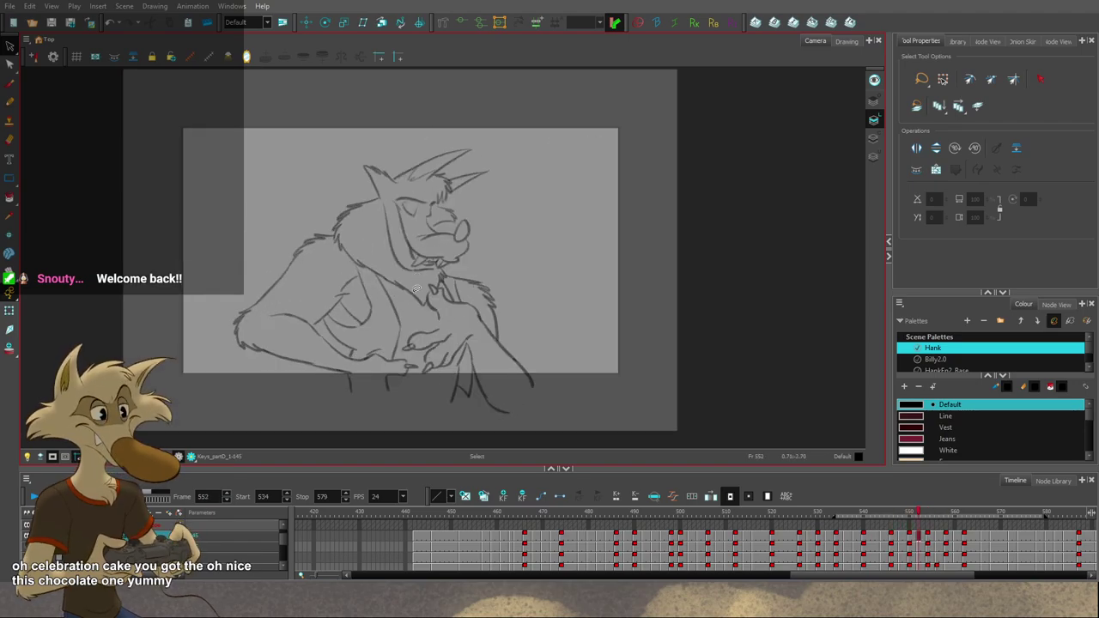
pyautogui.press(',')
pyautogui.press(',')
pyautogui.press(',')
pyautogui.press(',')
pyautogui.press(',')
pyautogui.press(',')
pyautogui.press(',')
pyautogui.press(',')
pyautogui.scroll(1, 453, 225)
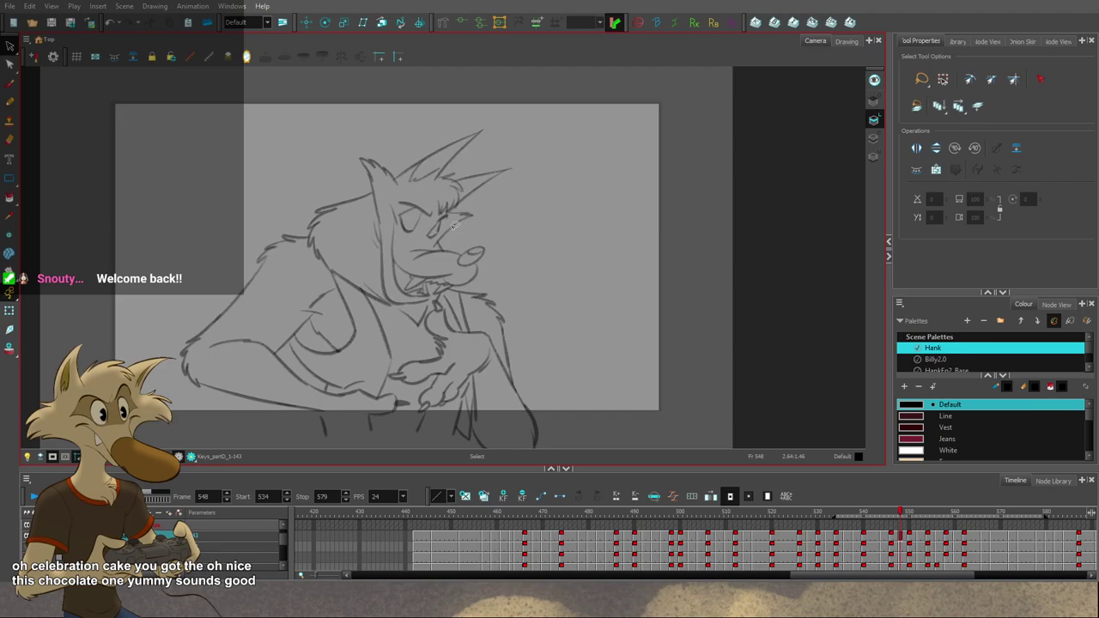
pyautogui.press('g')
pyautogui.press('f')
pyautogui.press('f')
pyautogui.press('g')
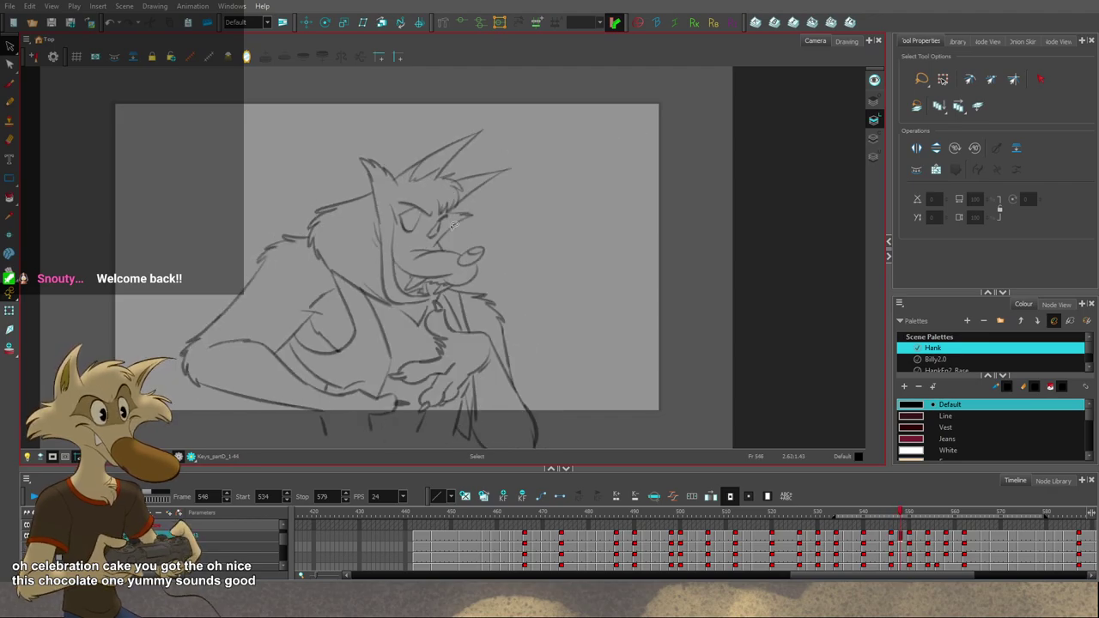
# Step: Select the wolf's head with a lasso at frame 550 and nudge it slightly up and to the left
pyautogui.press('.')
pyautogui.press('.')
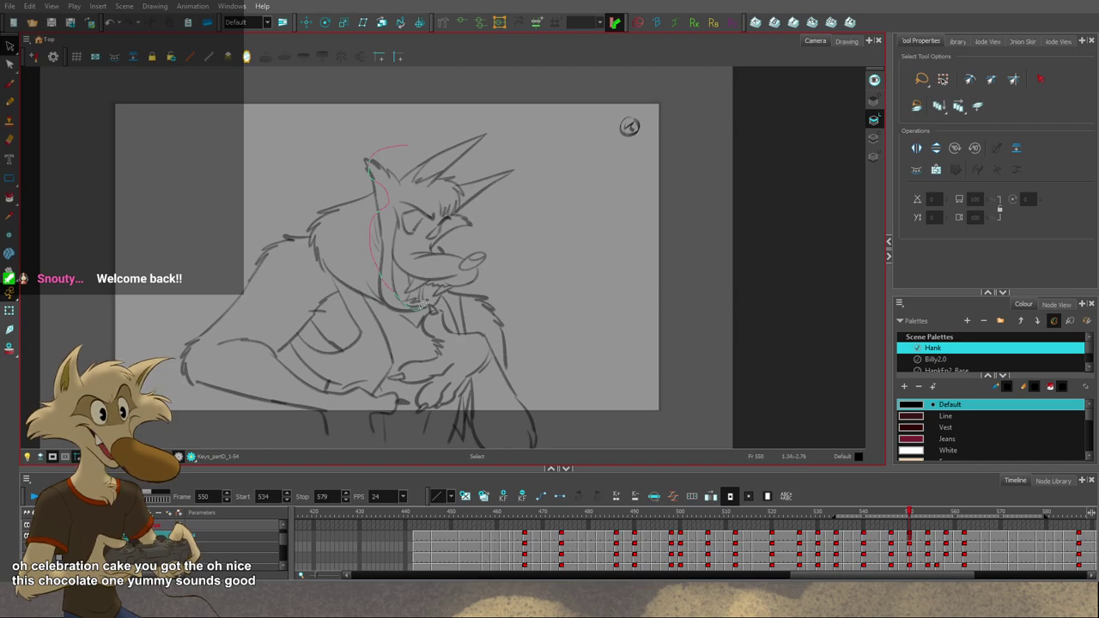
pyautogui.moveTo(453, 277)
pyautogui.mouseDown()
pyautogui.moveTo(523, 227)
pyautogui.moveTo(450, 219)
pyautogui.moveTo(454, 208)
pyautogui.mouseUp()
pyautogui.hotkey('ctrl', 'z')
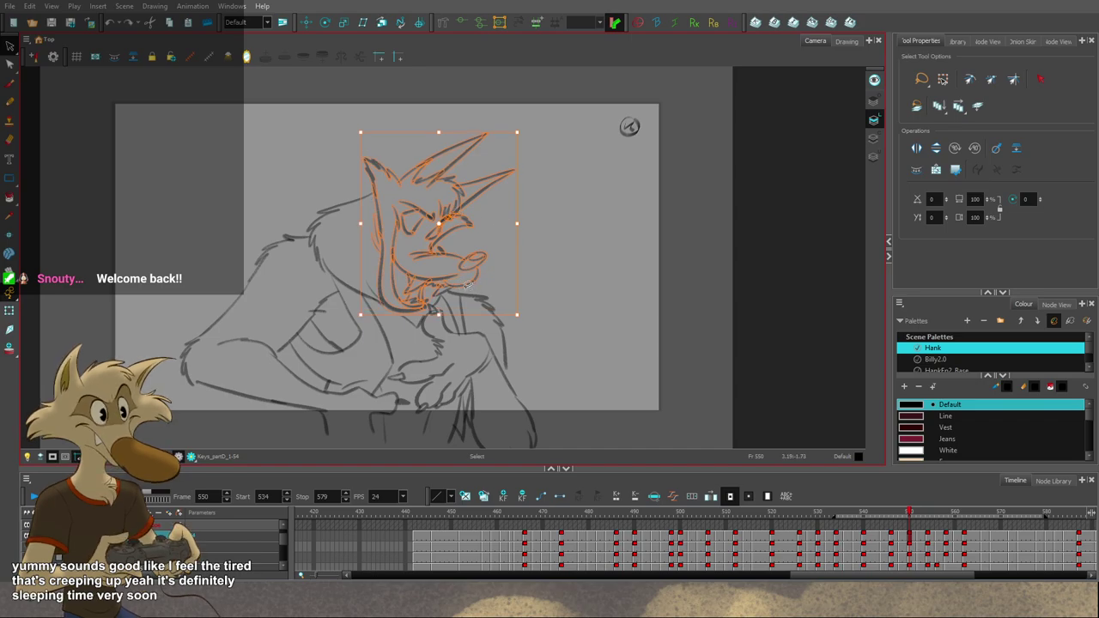
pyautogui.moveTo(457, 280); pyautogui.dragTo(455, 279)
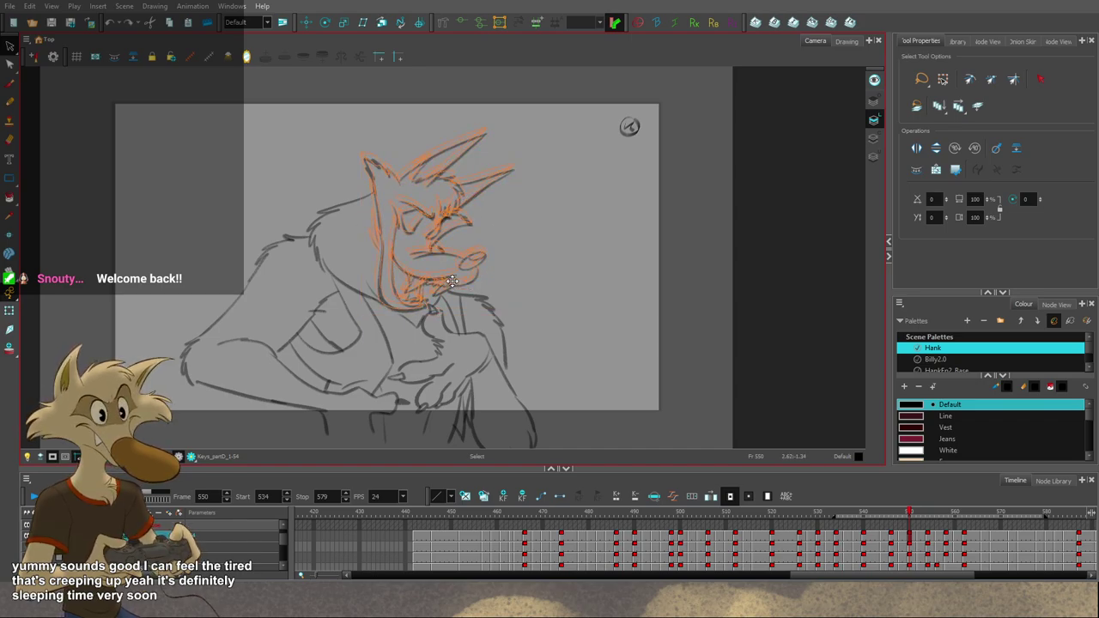
pyautogui.click(581, 270)
pyautogui.scroll(-2, 518, 274)
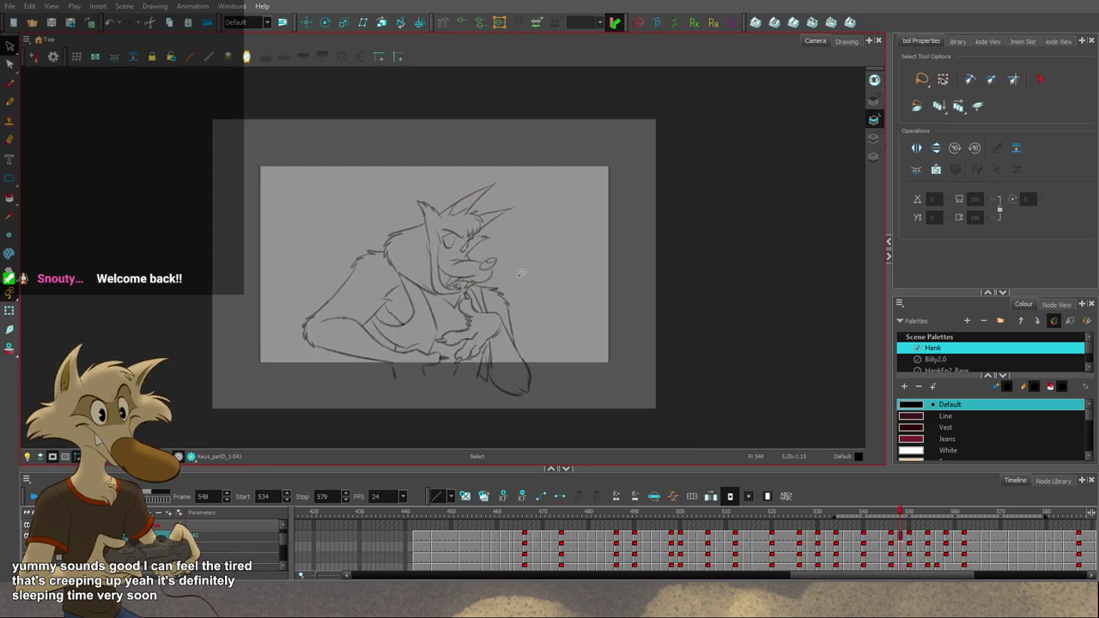
# Step: Flip between frames 548 and 550, and check the wolf's motion in a mirrored view before restoring the normal view
pyautogui.press('g')
pyautogui.press('f')
pyautogui.press('g')
pyautogui.press('g')
pyautogui.press('f')
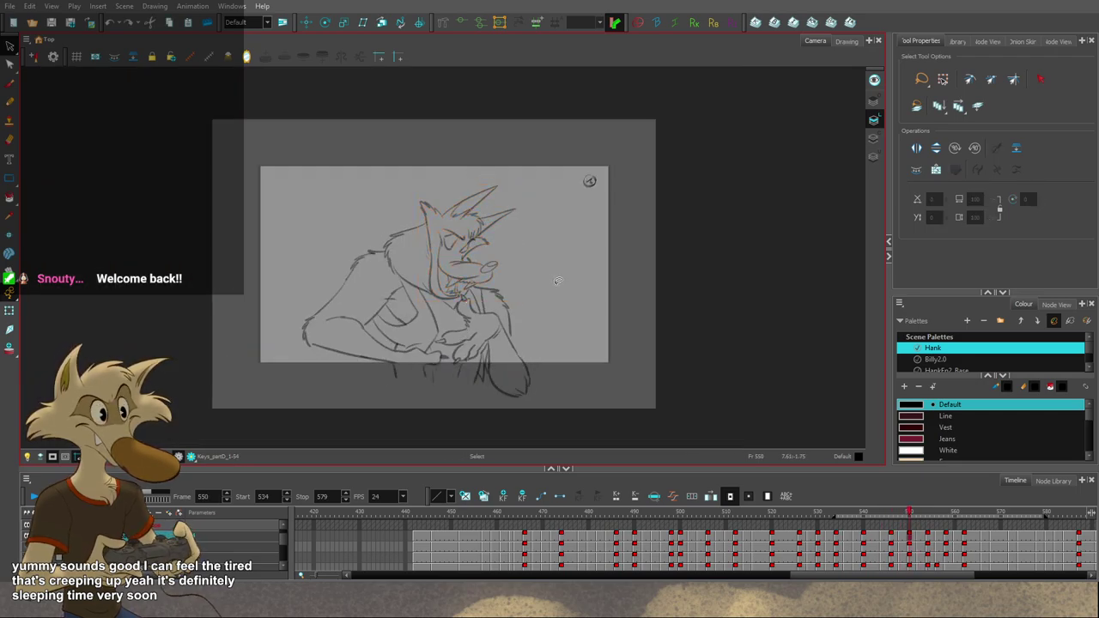
pyautogui.click(246, 58)
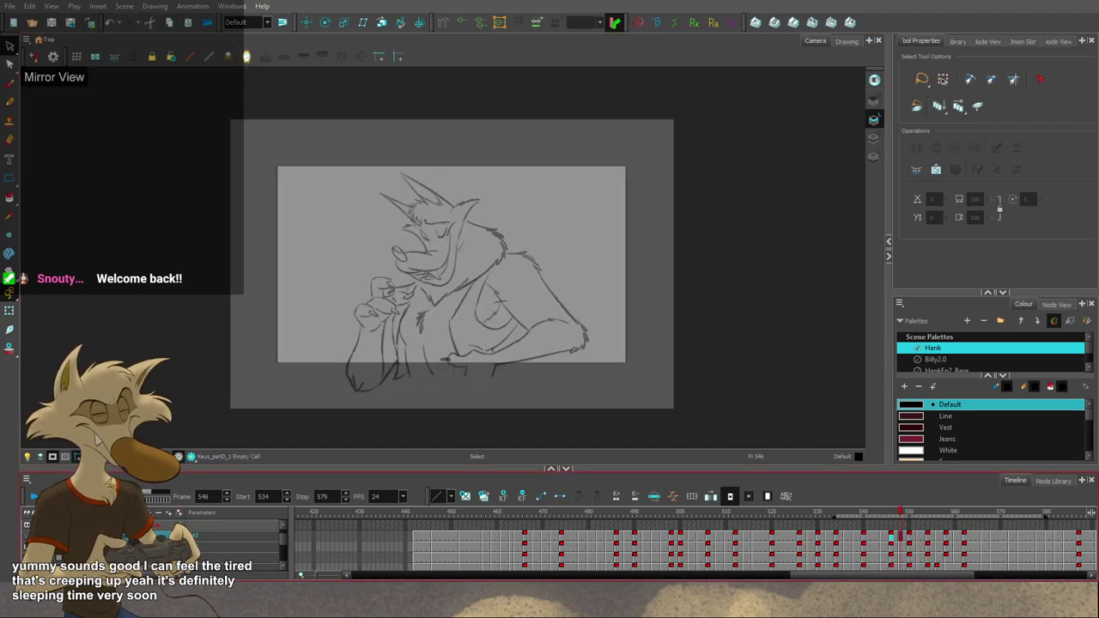
pyautogui.click(247, 59)
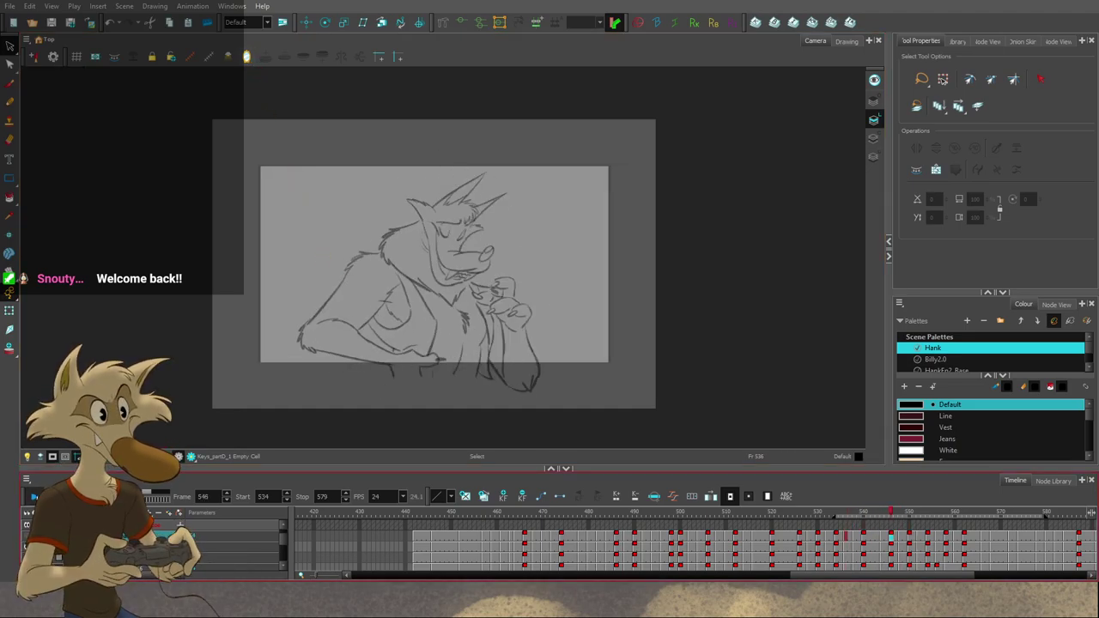
# Step: Extend the playback range to start at frame 521 and stop at frame 590
pyautogui.scroll(1, 429, 323)
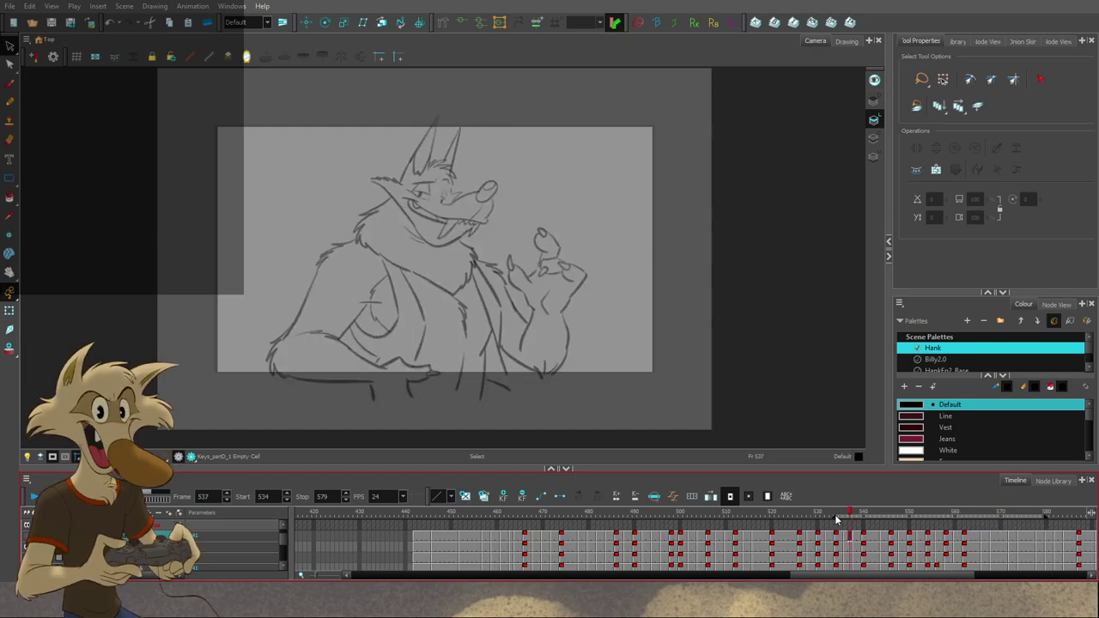
pyautogui.moveTo(836, 515); pyautogui.dragTo(773, 524)
pyautogui.moveTo(1047, 517)
pyautogui.mouseDown()
pyautogui.moveTo(1095, 521)
pyautogui.moveTo(1067, 521)
pyautogui.mouseUp()
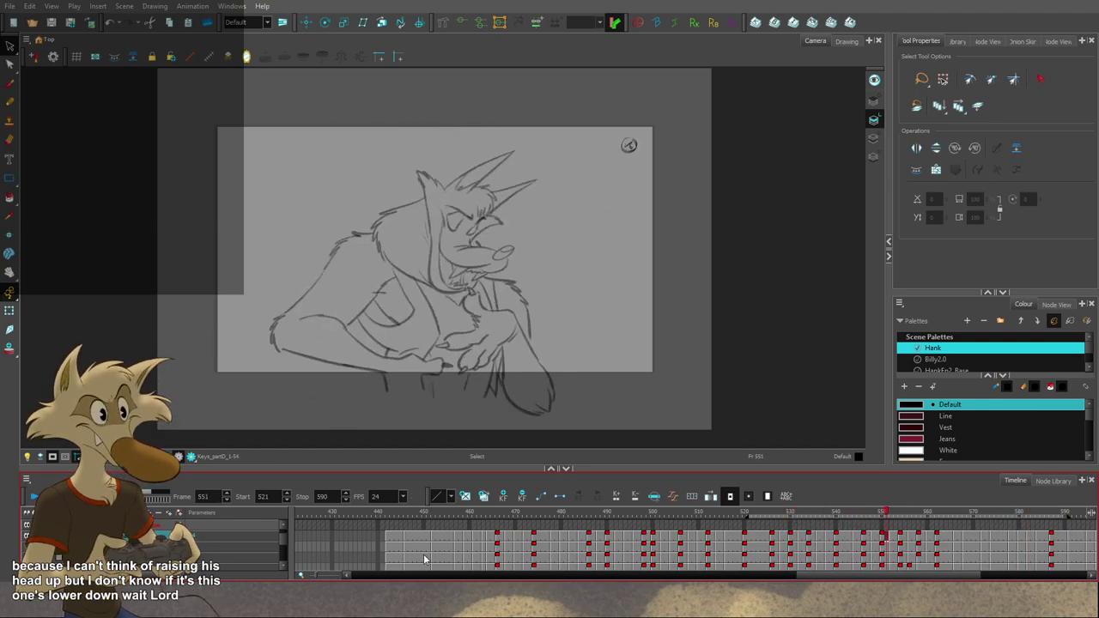
# Step: Step back and forth through the drawings before frame 551 to compare the height of the wolf's head
pyautogui.press(',')
pyautogui.press(',')
pyautogui.press(',')
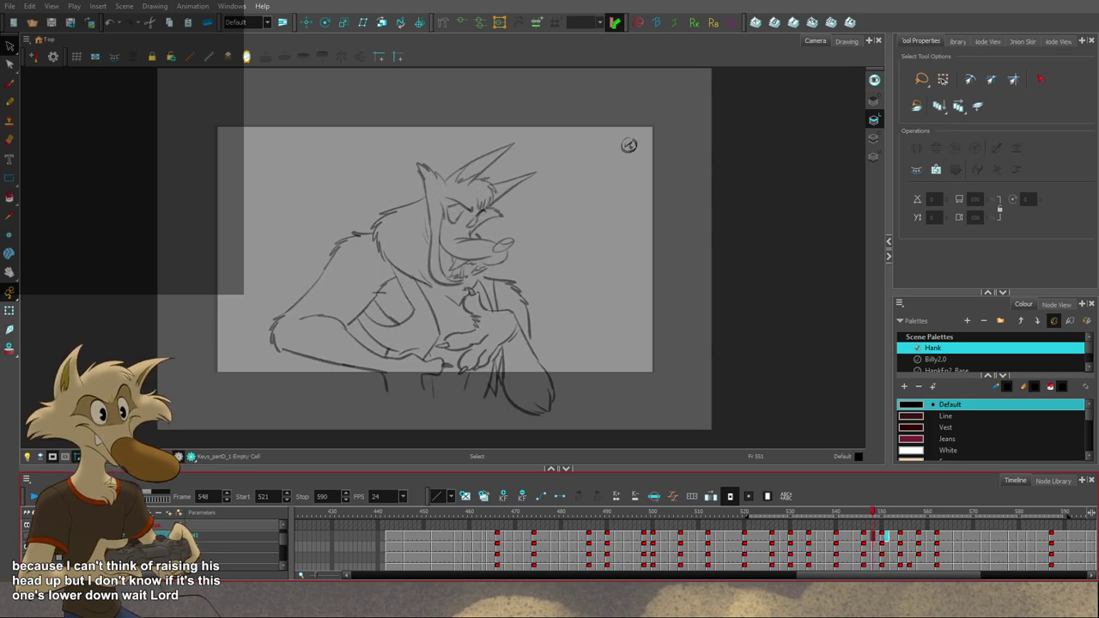
pyautogui.press(',')
pyautogui.press(',')
pyautogui.press(',')
pyautogui.press(',')
pyautogui.press(',')
pyautogui.press(',')
pyautogui.press(',')
pyautogui.press(',')
pyautogui.press(',')
pyautogui.press('.')
pyautogui.press('.')
pyautogui.press('.')
pyautogui.press('.')
pyautogui.press('.')
pyautogui.press('.')
pyautogui.press('.')
pyautogui.press('.')
pyautogui.press('.')
pyautogui.press('.')
pyautogui.press('.')
pyautogui.press('.')
pyautogui.press('.')
pyautogui.press('.')
pyautogui.press('.')
pyautogui.press('.')
pyautogui.press('.')
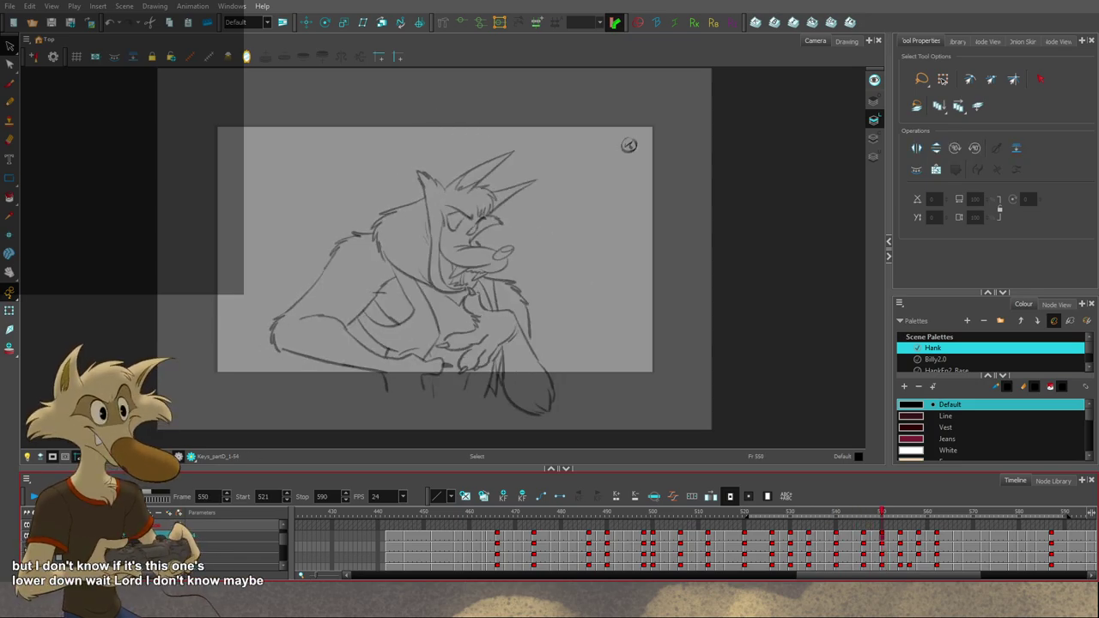
# Step: Step back to frame 536 and play the animation from there to check the wolf's head dip
pyautogui.press(',')
pyautogui.press(',')
pyautogui.press(',')
pyautogui.press(',')
pyautogui.press(',')
pyautogui.press(',')
pyautogui.press(',')
pyautogui.press(',')
pyautogui.press(',')
pyautogui.press(',')
pyautogui.press(',')
pyautogui.press(',')
pyautogui.press(',')
pyautogui.press(',')
pyautogui.press(',')
pyautogui.press(',')
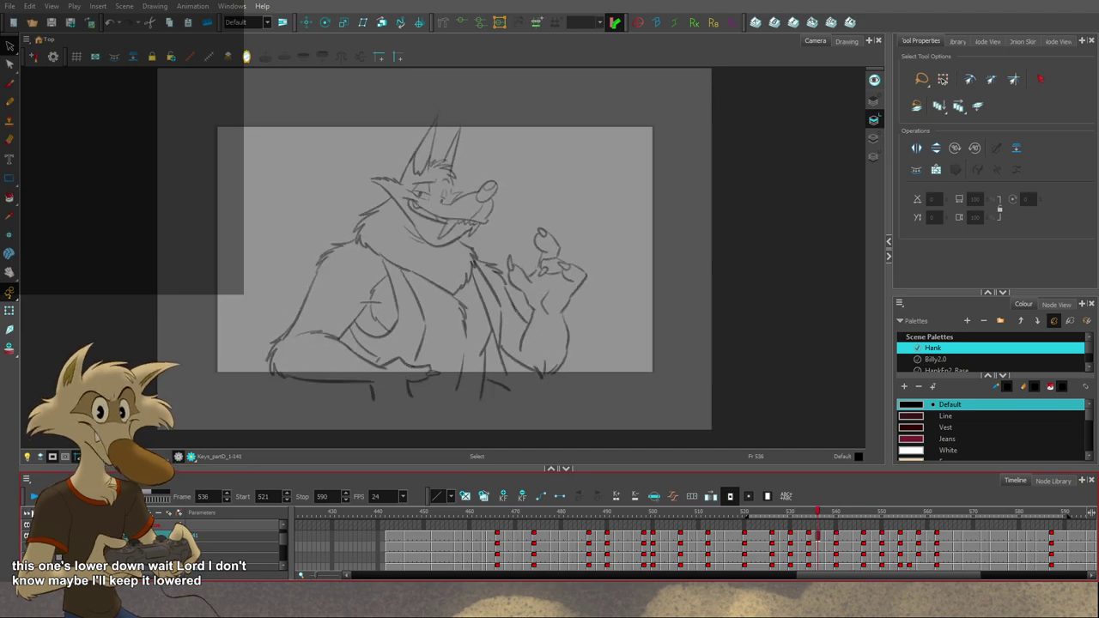
pyautogui.click(33, 497)
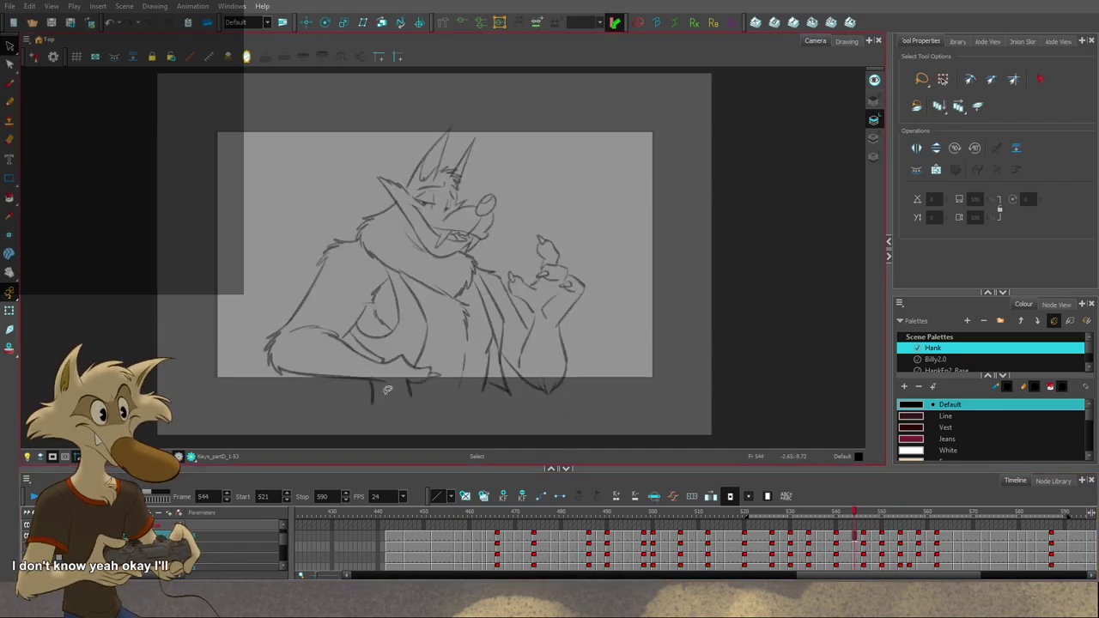
pyautogui.press('Return')
# Step: Switch to the Brush tool and flip between the drawings around frame 552 to compare the wolf's face
pyautogui.hotkey('alt', 'b')
pyautogui.scroll(-1, 336, 278)
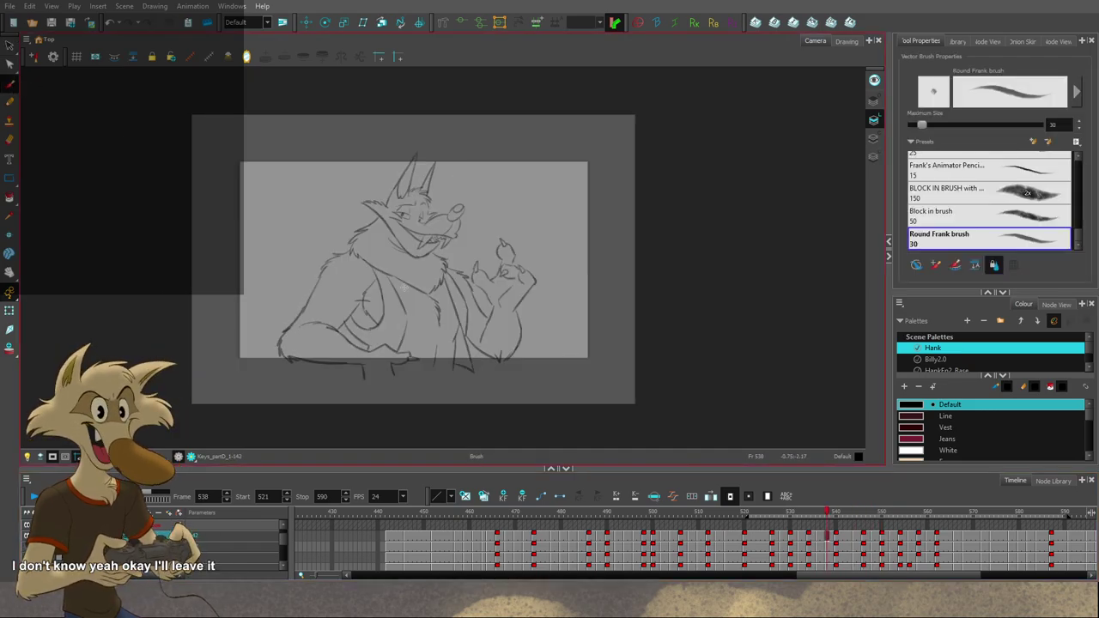
pyautogui.scroll(2, 421, 271)
pyautogui.press('g')
pyautogui.press('g')
pyautogui.press('g')
pyautogui.press('g')
pyautogui.press('f')
pyautogui.press('g')
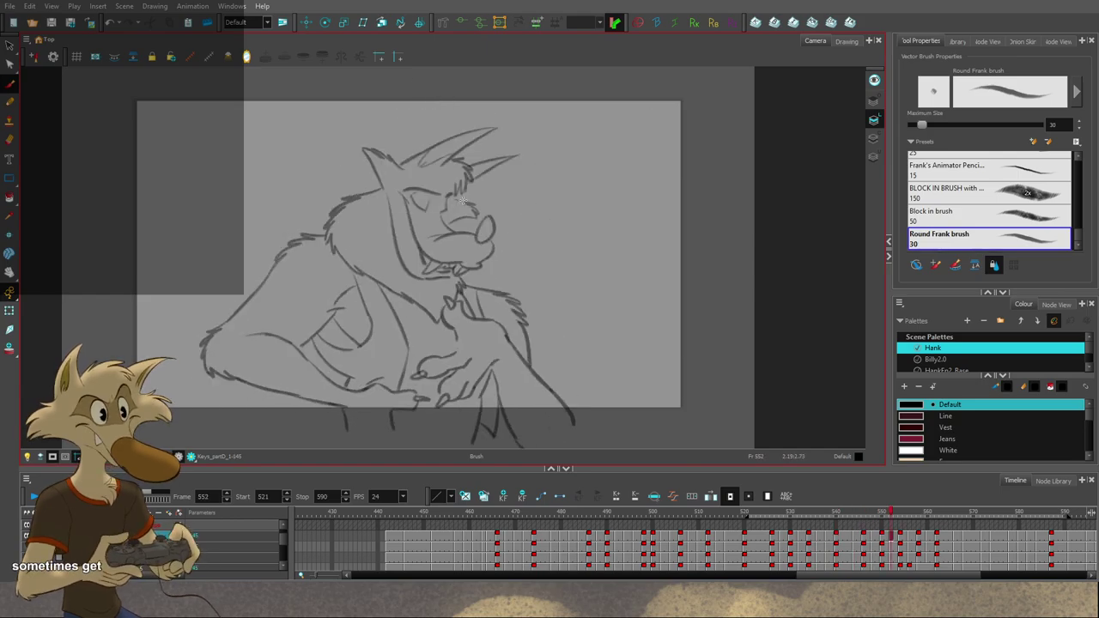
pyautogui.scroll(1, 464, 197)
pyautogui.press('f')
pyautogui.press('f')
pyautogui.press('g')
pyautogui.press('g')
pyautogui.press('f')
pyautogui.press('g')
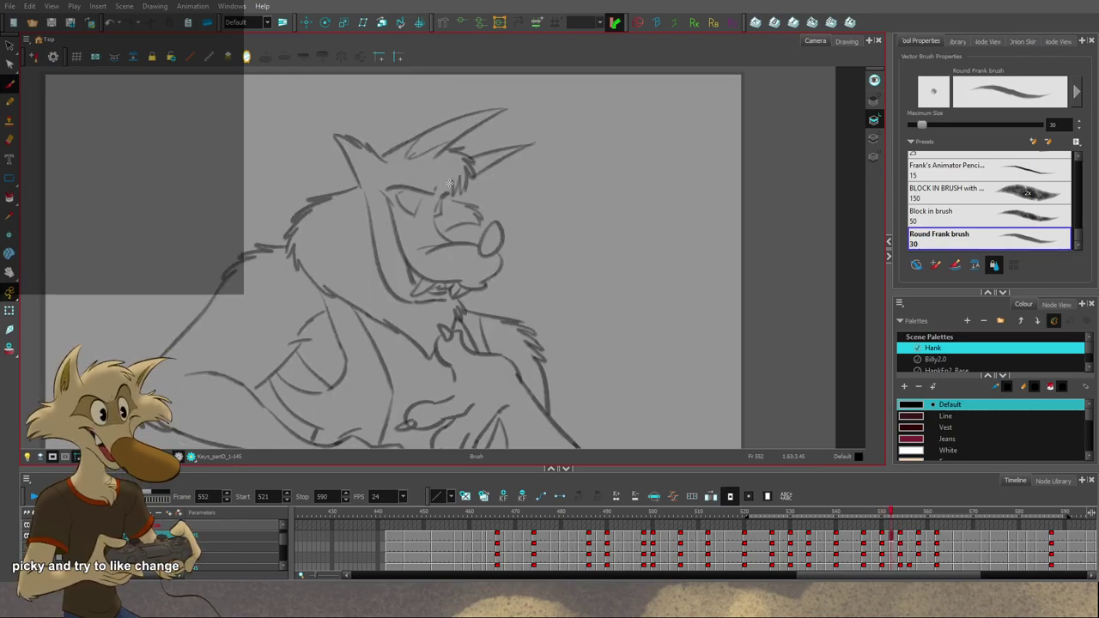
pyautogui.scroll(-3, 458, 182)
pyautogui.scroll(3, 501, 198)
pyautogui.press('f')
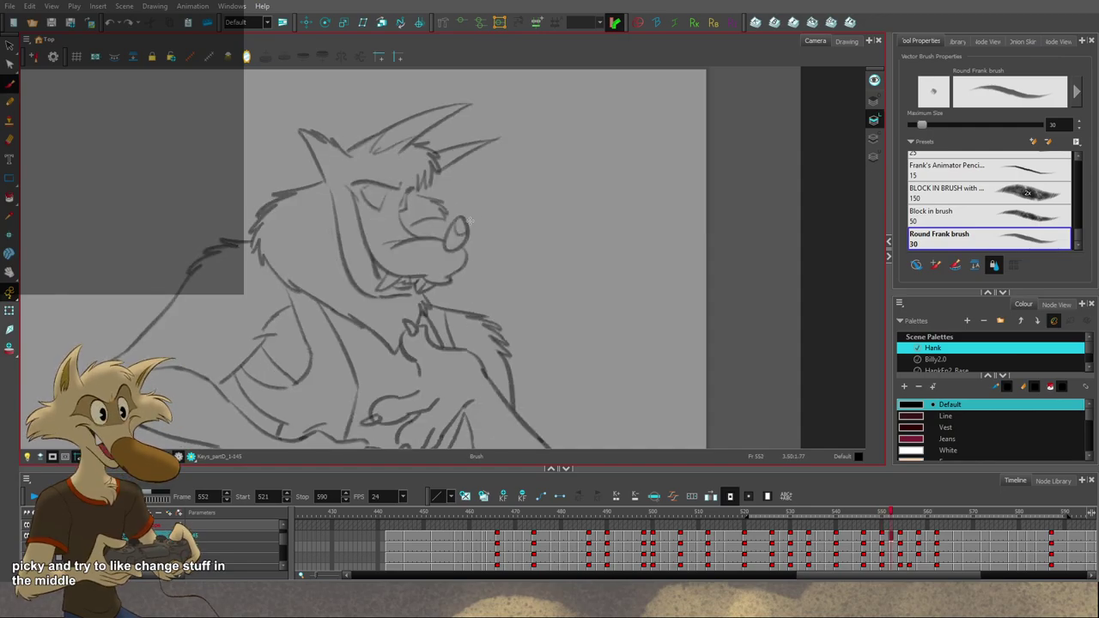
# Step: Flip through the drawings at frames 558, 560 and 562 to compare the wolf's snout and eyes
pyautogui.hotkey('alt', 'b')
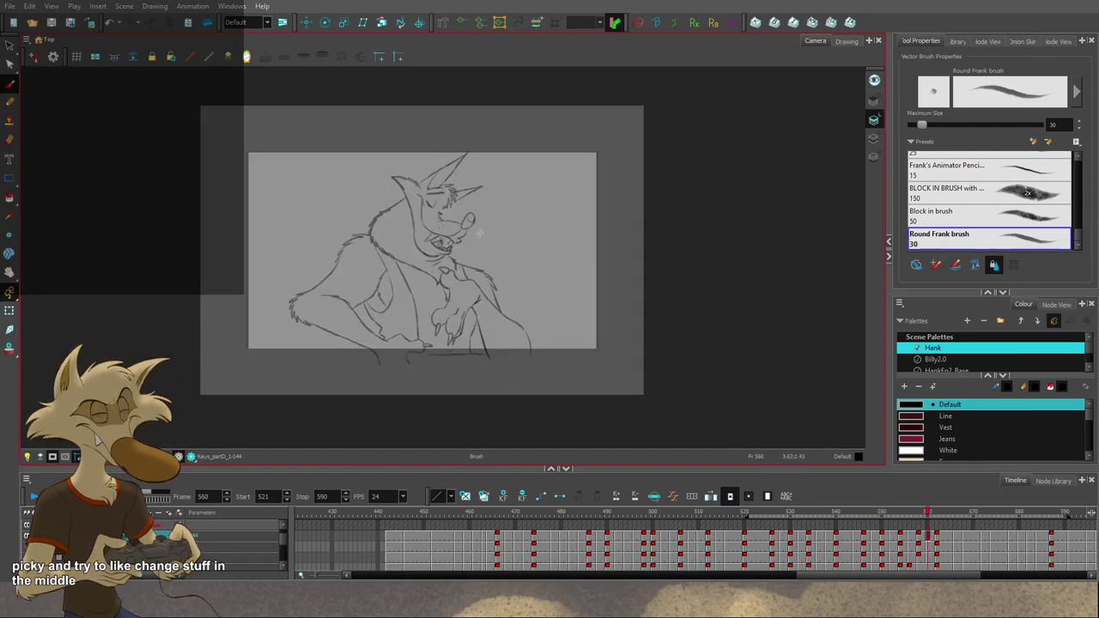
pyautogui.scroll(2, 476, 231)
pyautogui.press('f')
pyautogui.press('f')
pyautogui.press('g')
pyautogui.press('f')
pyautogui.press('g')
pyautogui.scroll(1, 438, 189)
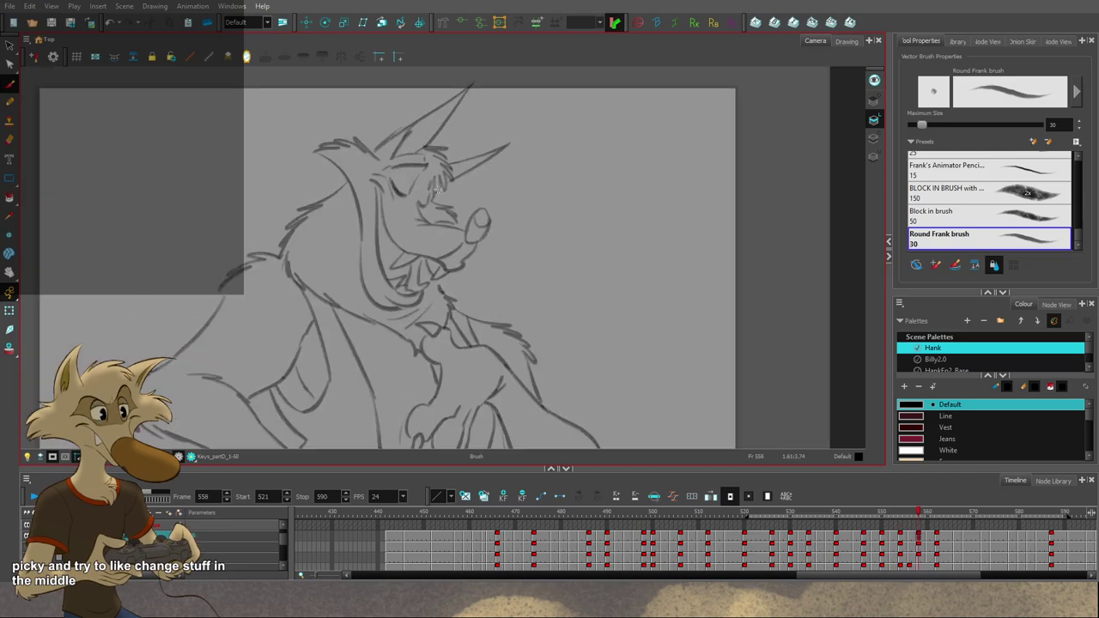
pyautogui.scroll(1, 439, 192)
pyautogui.press('f')
pyautogui.press('g')
pyautogui.press('g')
pyautogui.press('g')
pyautogui.press('g')
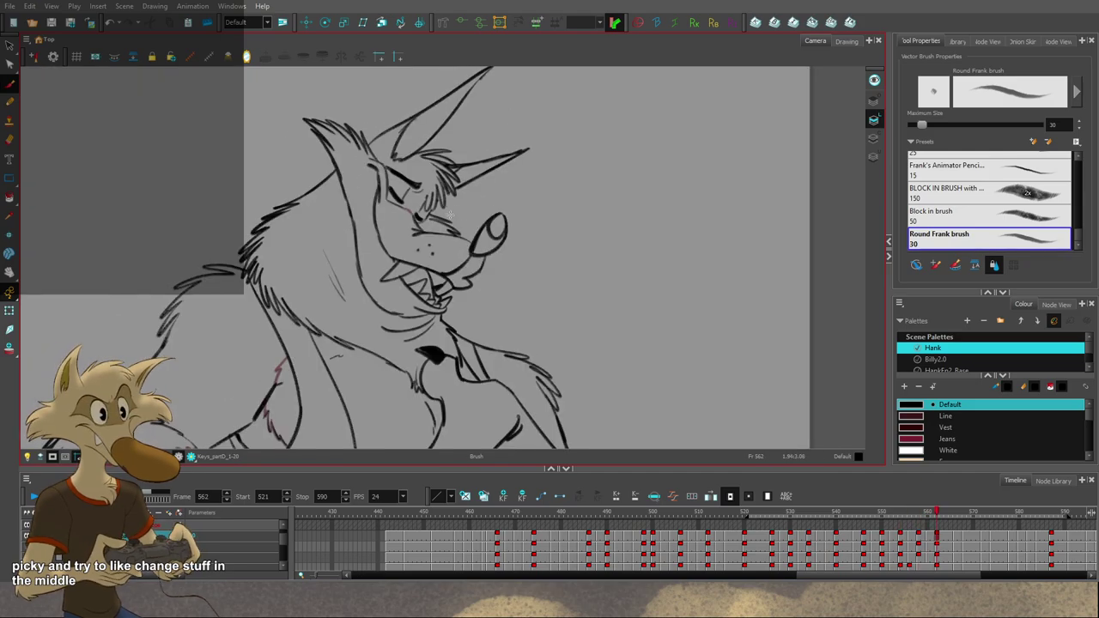
# Step: Add the missing wrinkle strokes above the wolf's snout at frame 560, matching them against the drawing at frame 562
pyautogui.press(',')
pyautogui.press(',')
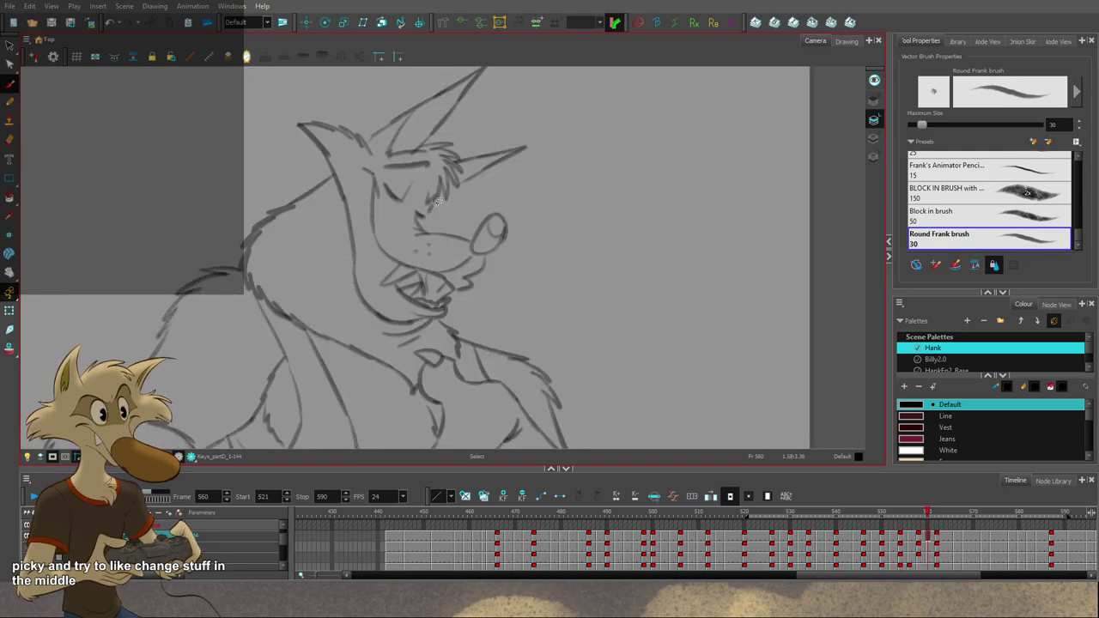
pyautogui.press('.')
pyautogui.press(',')
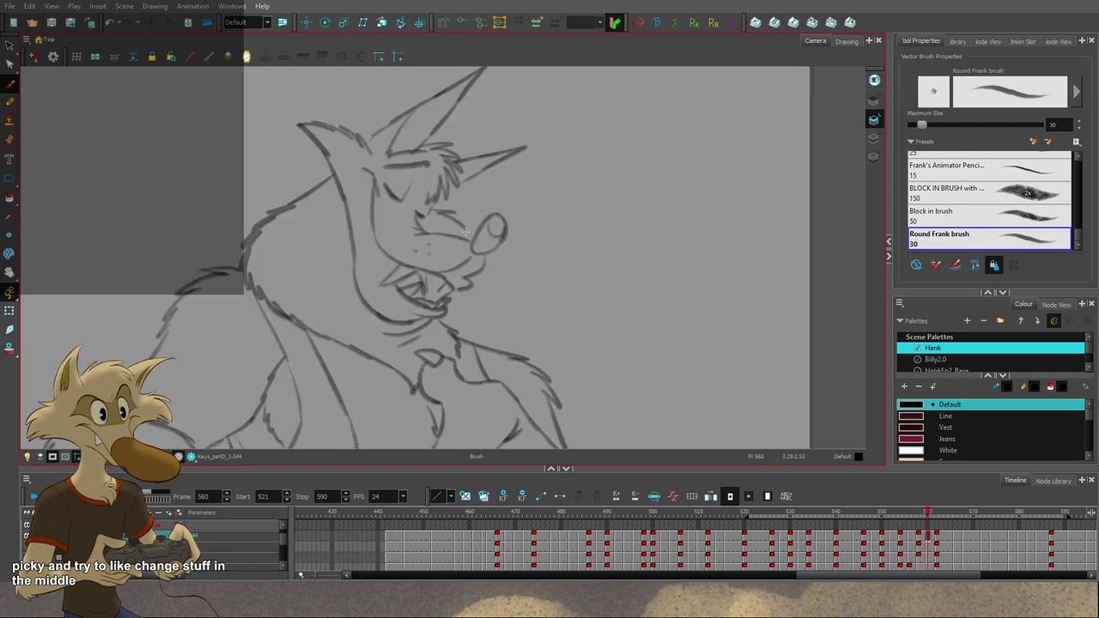
pyautogui.press('.')
pyautogui.press(',')
pyautogui.press('.')
pyautogui.press('.')
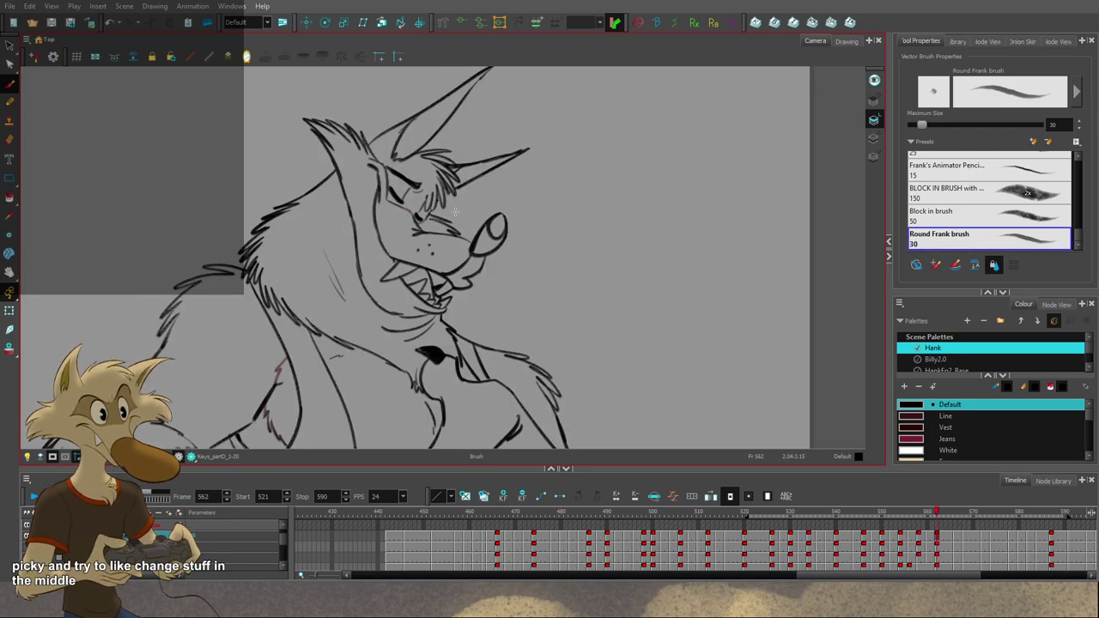
pyautogui.press(',')
pyautogui.press(',')
pyautogui.press('.')
pyautogui.press('.')
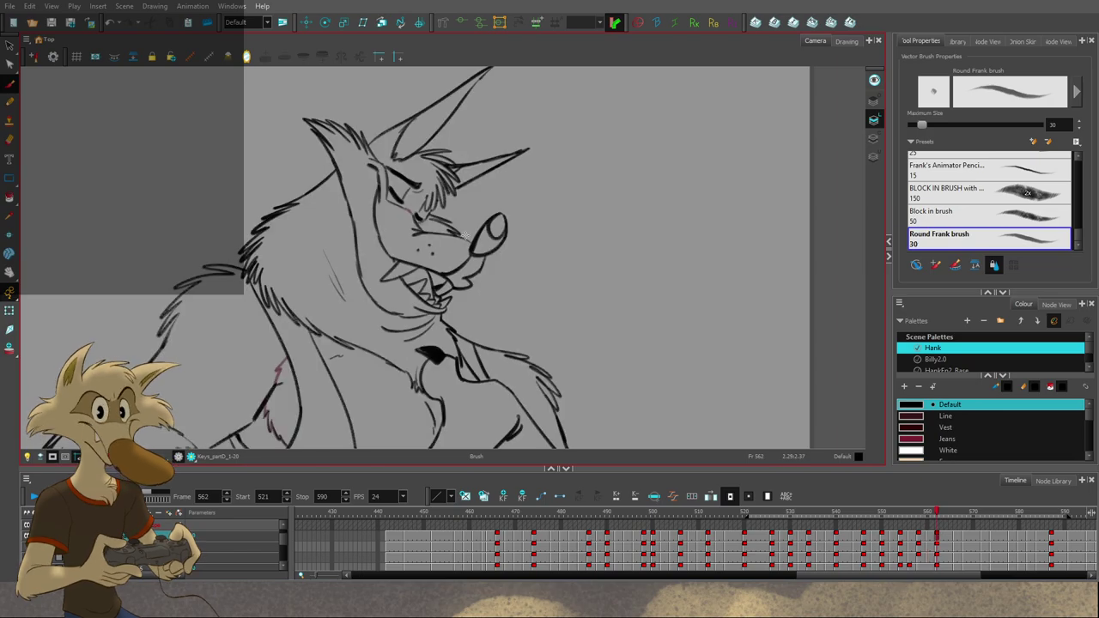
# Step: Flip between the drawings from frame 562 back to about frame 552 to study how the head rises
pyautogui.press(',')
pyautogui.press(',')
pyautogui.press(',')
pyautogui.press(',')
pyautogui.press(',')
pyautogui.press(',')
pyautogui.press('.')
pyautogui.press('.')
pyautogui.press(',')
pyautogui.press(',')
pyautogui.press(',')
pyautogui.press(',')
pyautogui.press(',')
pyautogui.press(',')
pyautogui.press('.')
pyautogui.press('.')
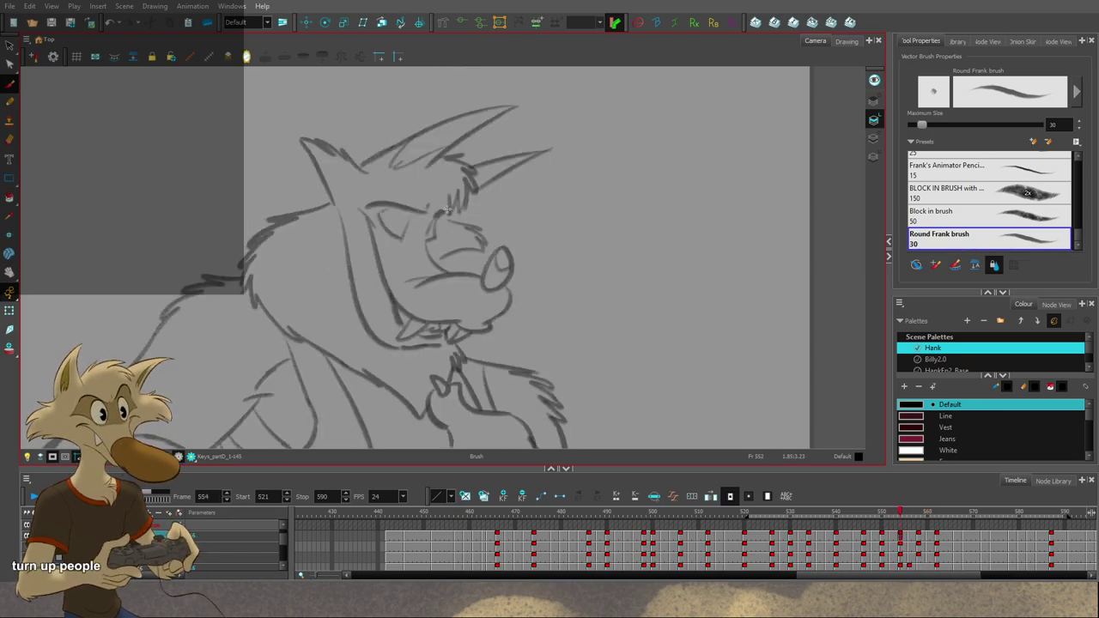
# Step: Rough in the wolf's pointed ears, forelock, brow, eye, snout wrinkles and nose on the inbetween at frame 556
pyautogui.press('.')
pyautogui.press('.')
pyautogui.press('.')
pyautogui.press('.')
pyautogui.press(',')
pyautogui.press(',')
pyautogui.moveTo(432, 203); pyautogui.dragTo(446, 204)
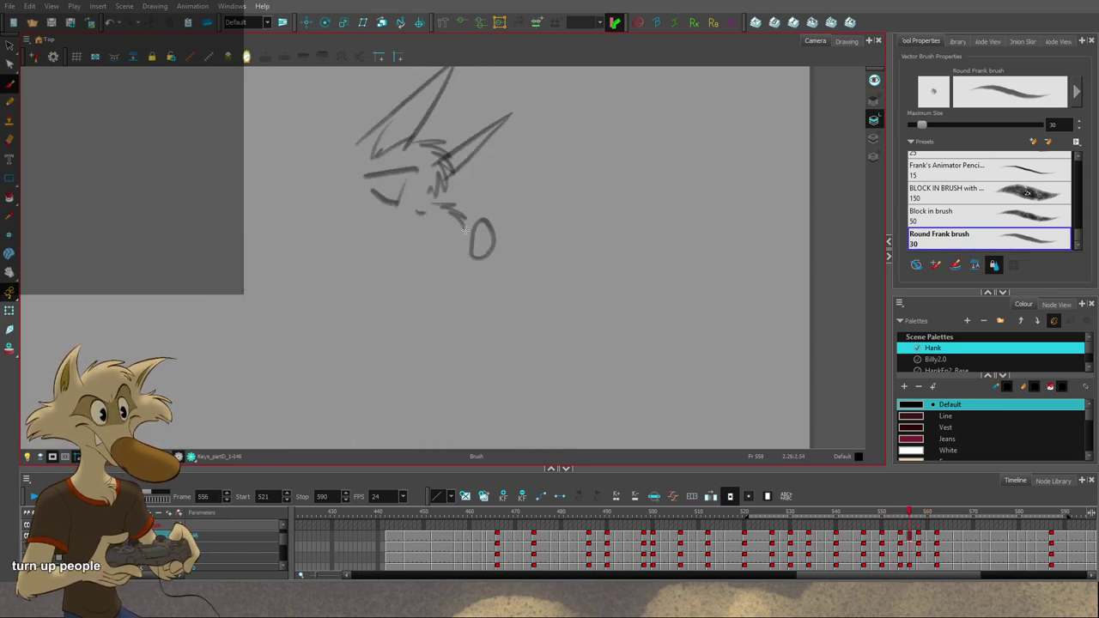
pyautogui.press('.')
pyautogui.press(',')
pyautogui.press('.')
pyautogui.press(',')
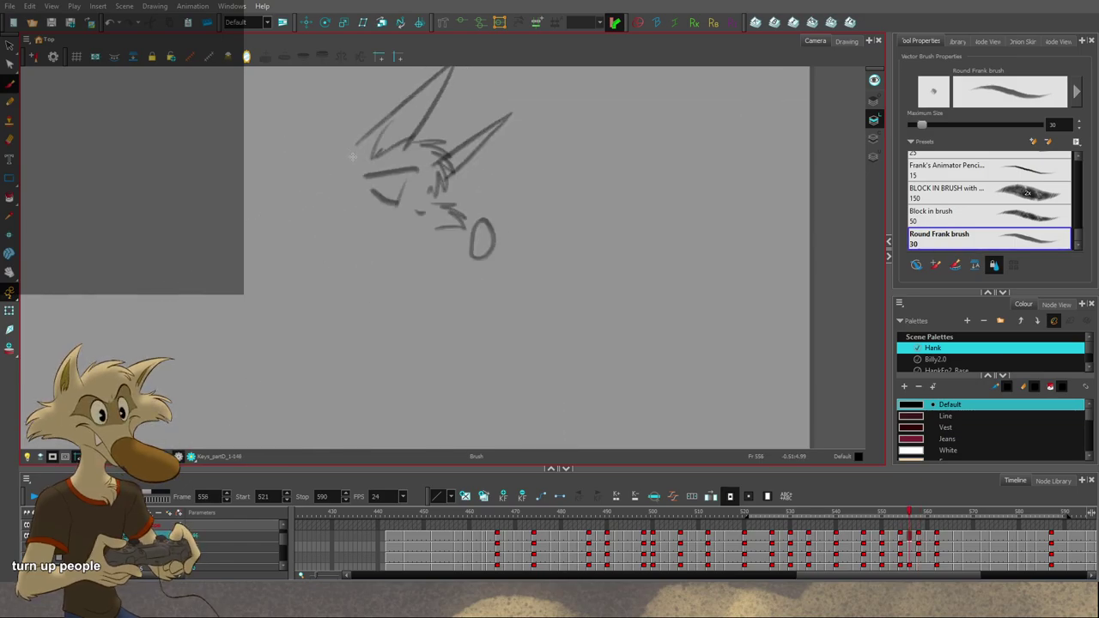
# Step: Draw the pointed fur tuft behind the wolf's face at frame 556, redoing its lower curve against the neighbouring drawings
pyautogui.moveTo(352, 157)
pyautogui.mouseDown()
pyautogui.moveTo(327, 139)
pyautogui.moveTo(273, 153)
pyautogui.moveTo(270, 162)
pyautogui.moveTo(331, 196)
pyautogui.mouseUp()
pyautogui.press('.')
pyautogui.press(',')
pyautogui.press('.')
pyautogui.press(',')
pyautogui.hotkey('ctrl', 'z')
pyautogui.press('f')
pyautogui.press('g')
pyautogui.press('g')
pyautogui.press('f')
pyautogui.press('f')
pyautogui.press('g')
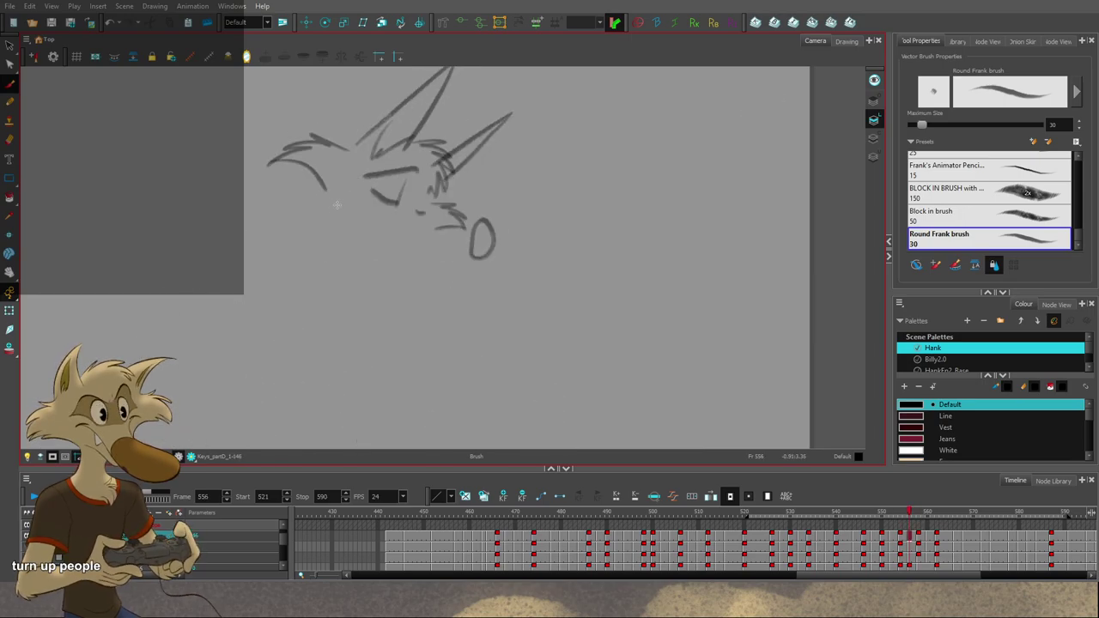
pyautogui.hotkey('ctrl', 'z')
pyautogui.moveTo(273, 163)
pyautogui.mouseDown()
pyautogui.moveTo(316, 173)
pyautogui.moveTo(331, 194)
pyautogui.mouseUp()
# Step: Flip and step through the surrounding drawings, including frames 538 and 554, to check the head motion into frame 556
pyautogui.press('f')
pyautogui.press('f')
pyautogui.press('f')
pyautogui.press('f')
pyautogui.press(',')
pyautogui.press(',')
pyautogui.press(',')
pyautogui.press(',')
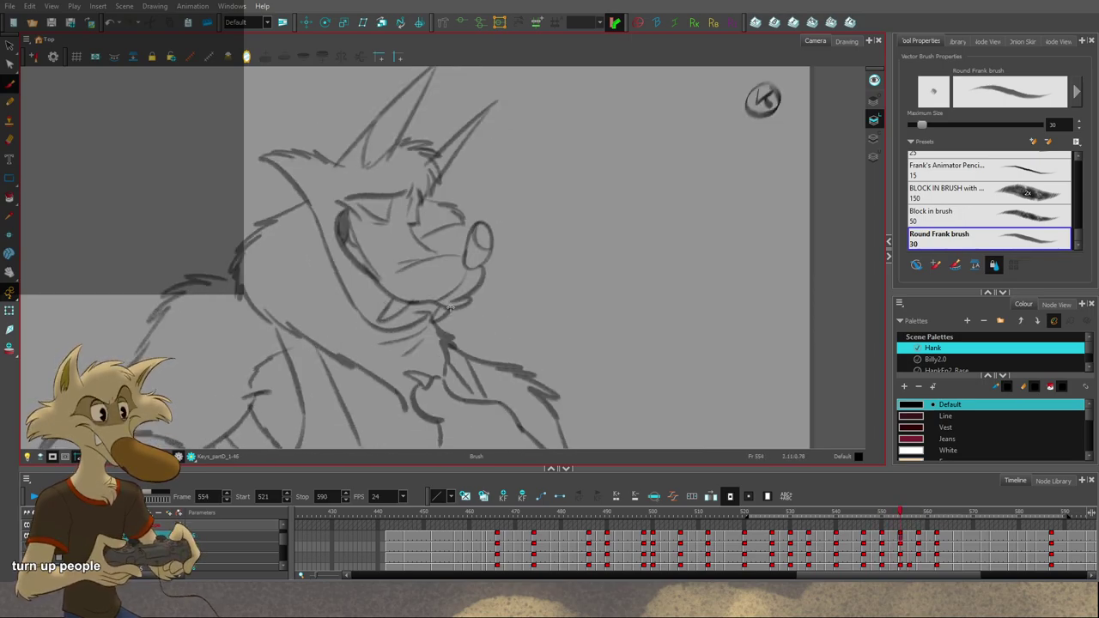
pyautogui.press('.')
pyautogui.press('.')
pyautogui.press('.')
pyautogui.press('.')
pyautogui.press('.')
pyautogui.press('.')
pyautogui.press('.')
pyautogui.press('.')
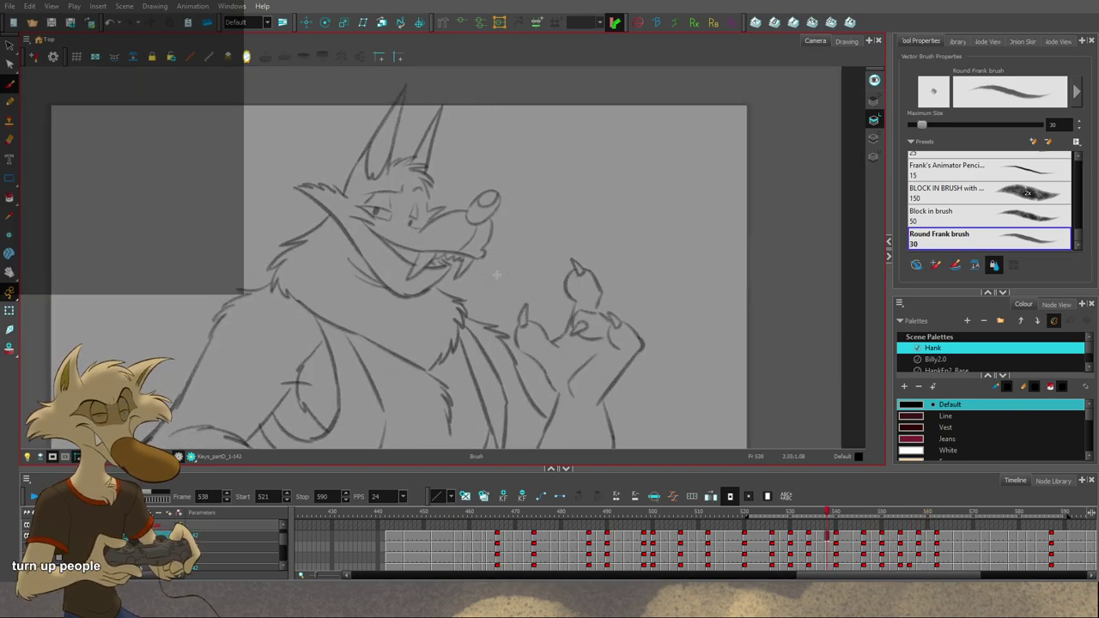
pyautogui.press('.')
pyautogui.press('.')
pyautogui.press('.')
pyautogui.press('.')
pyautogui.press('.')
pyautogui.press('.')
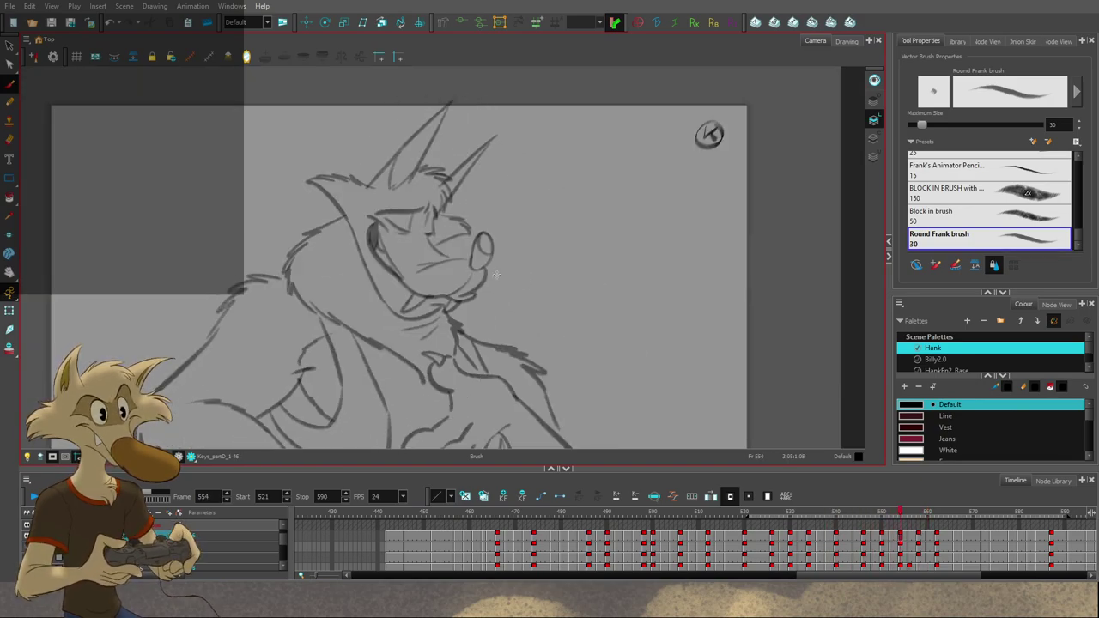
pyautogui.press(',')
pyautogui.press(',')
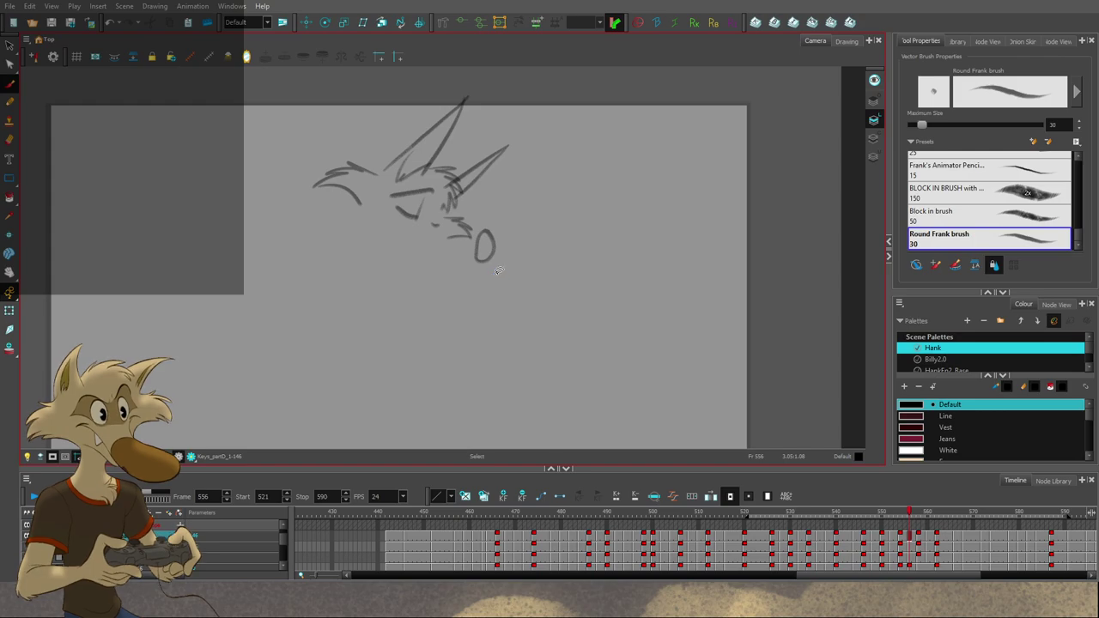
pyautogui.scroll(-2, 496, 274)
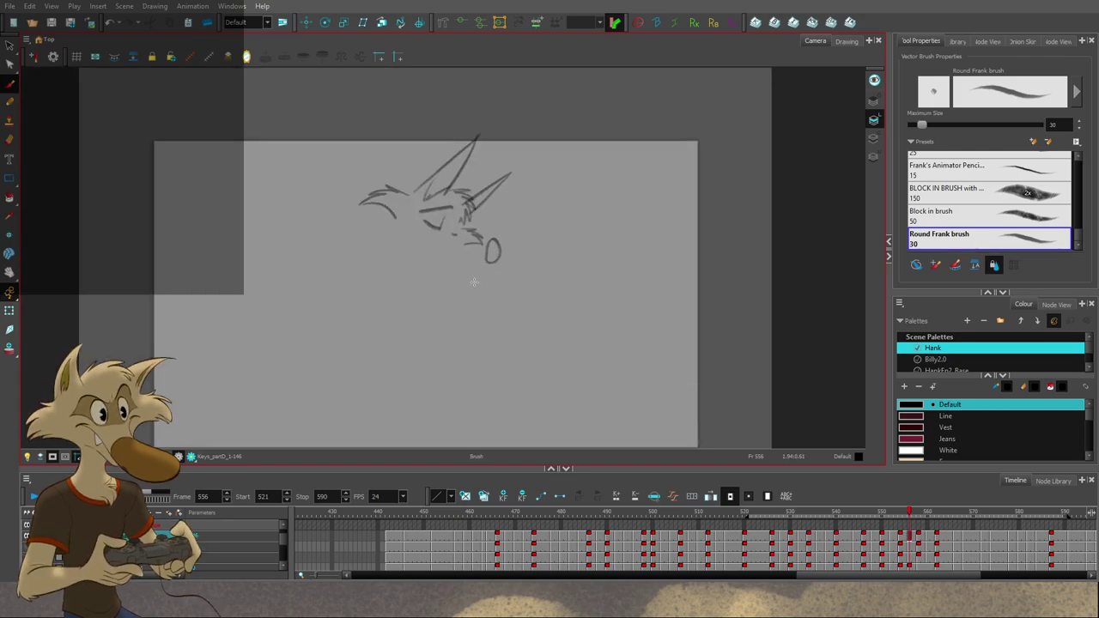
# Step: Step back from frame 556 and forward to frame 562 to study how the head settles into the final pose
pyautogui.press(',')
pyautogui.press(',')
pyautogui.press(',')
pyautogui.press(',')
pyautogui.press(',')
pyautogui.press(',')
pyautogui.press('.')
pyautogui.press('.')
pyautogui.press('.')
pyautogui.press('.')
pyautogui.press('.')
pyautogui.press('.')
pyautogui.press('.')
pyautogui.press('.')
pyautogui.press('.')
pyautogui.press('.')
pyautogui.press('.')
pyautogui.press('.')
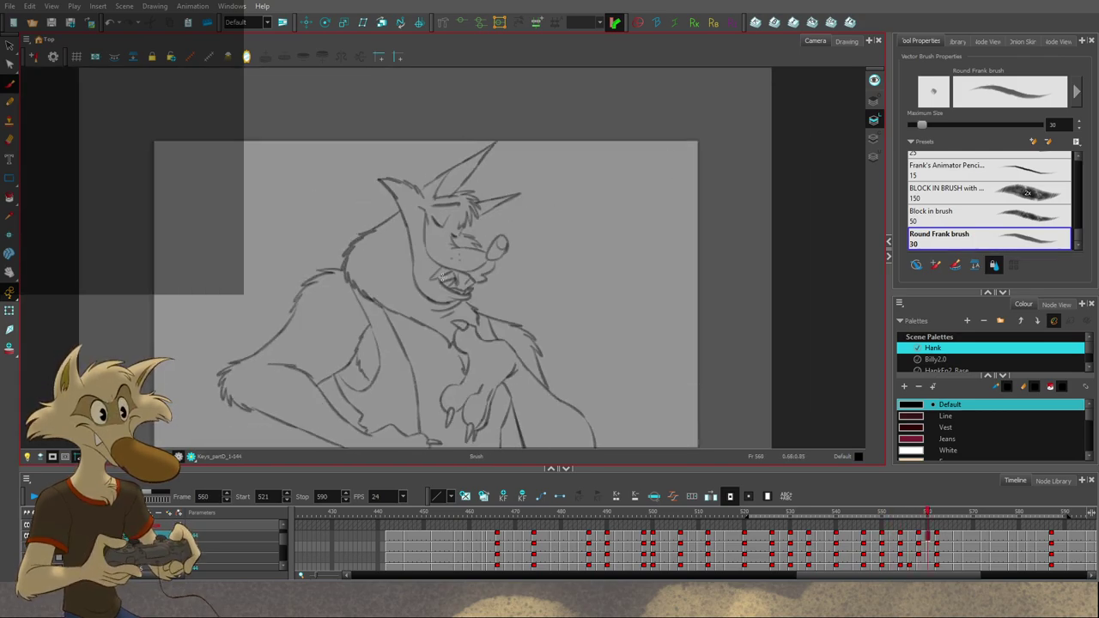
pyautogui.scroll(-2, 472, 264)
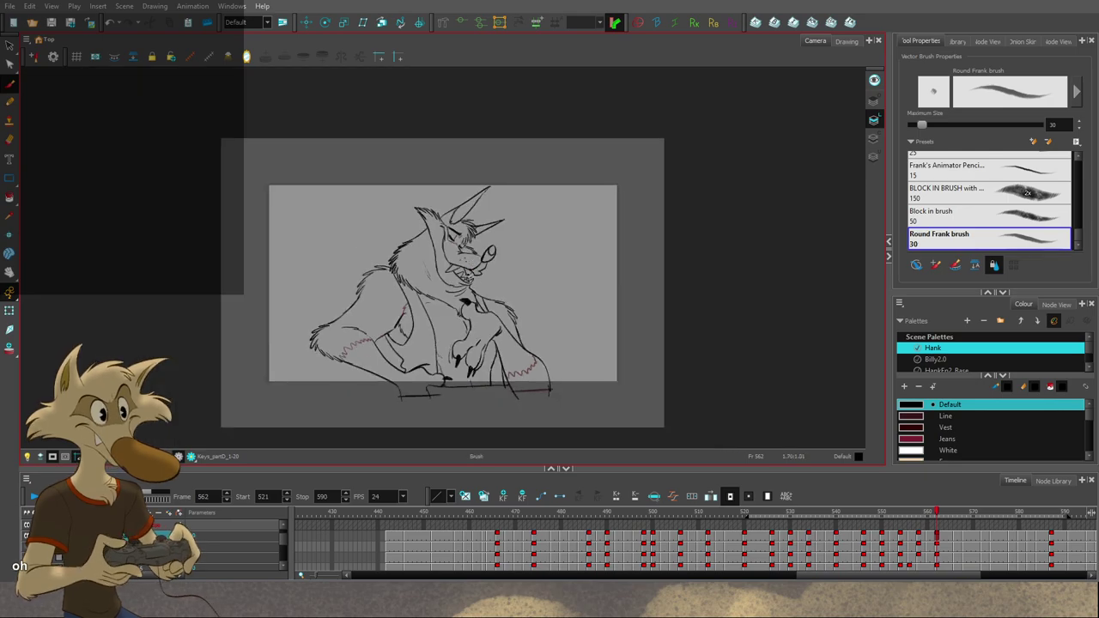
pyautogui.scroll(2, 469, 279)
pyautogui.click(251, 61)
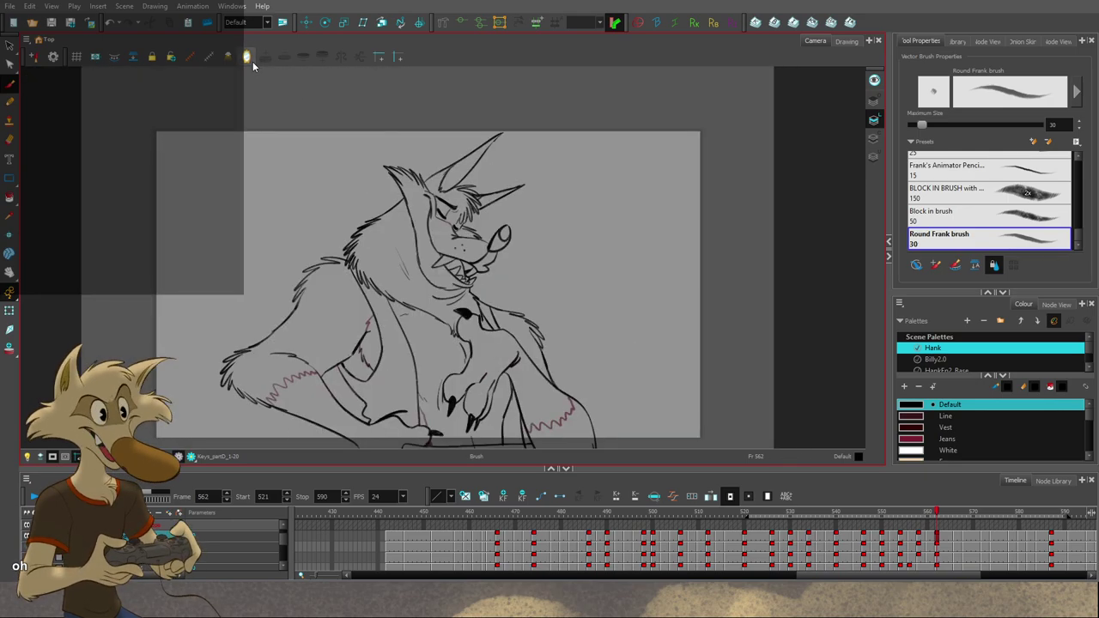
pyautogui.scroll(-2, 386, 241)
pyautogui.scroll(2, 411, 254)
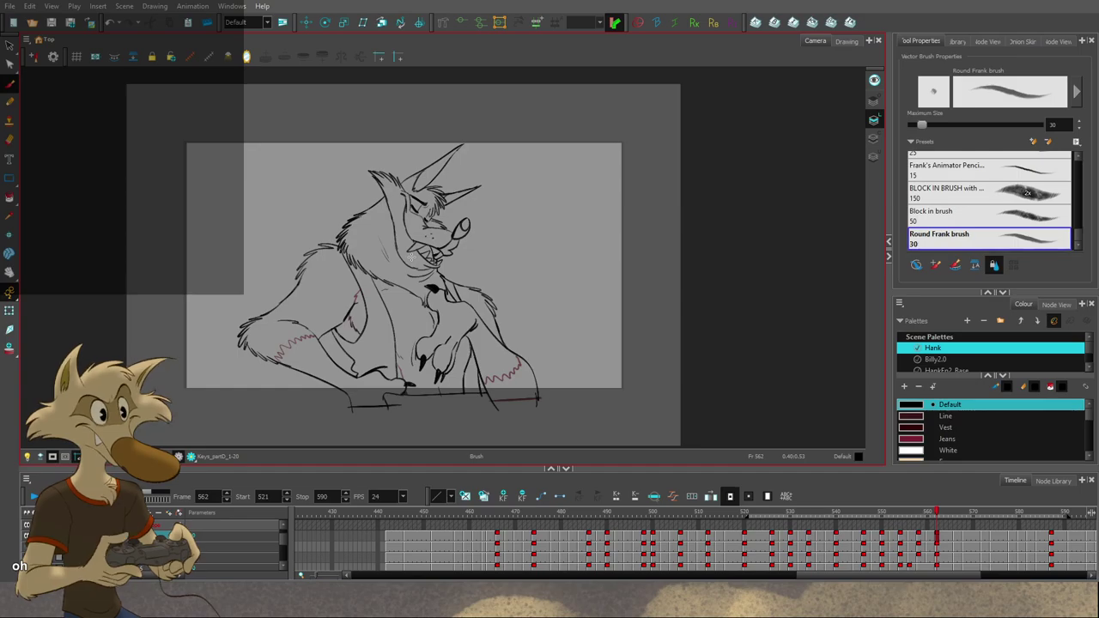
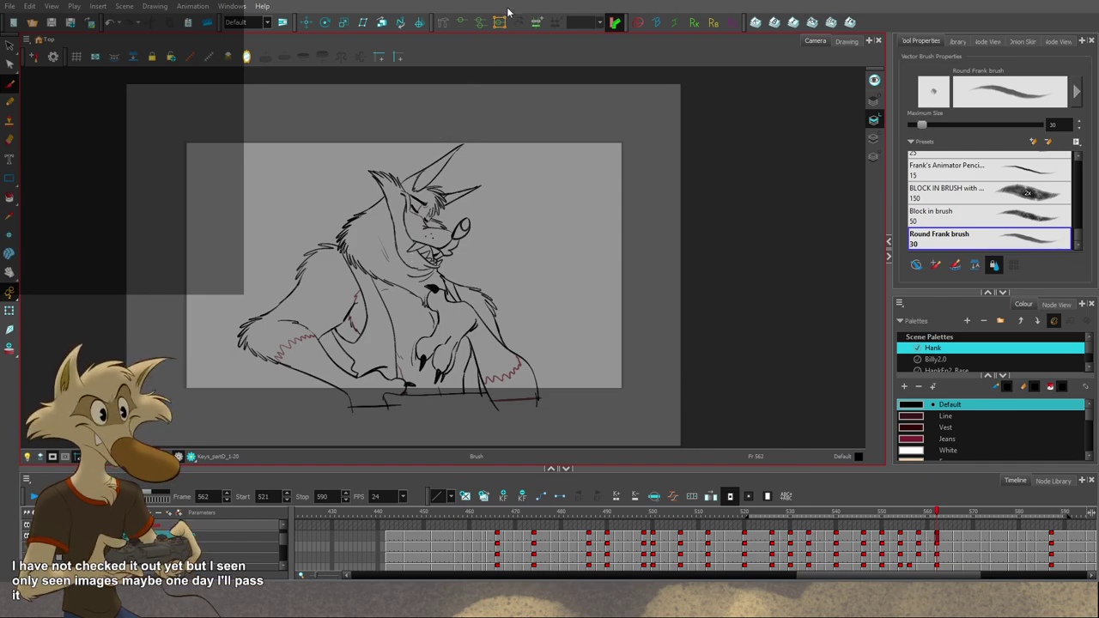
# Step: Flip between the drawings at frames 562 and 552, ending on frame 554, to compare the head positions around the inbetween
pyautogui.scroll(-1, 501, 194)
pyautogui.press(',')
pyautogui.press(',')
pyautogui.press(',')
pyautogui.press(',')
pyautogui.press(',')
pyautogui.press(',')
pyautogui.press(',')
pyautogui.press(',')
pyautogui.press(',')
pyautogui.press(',')
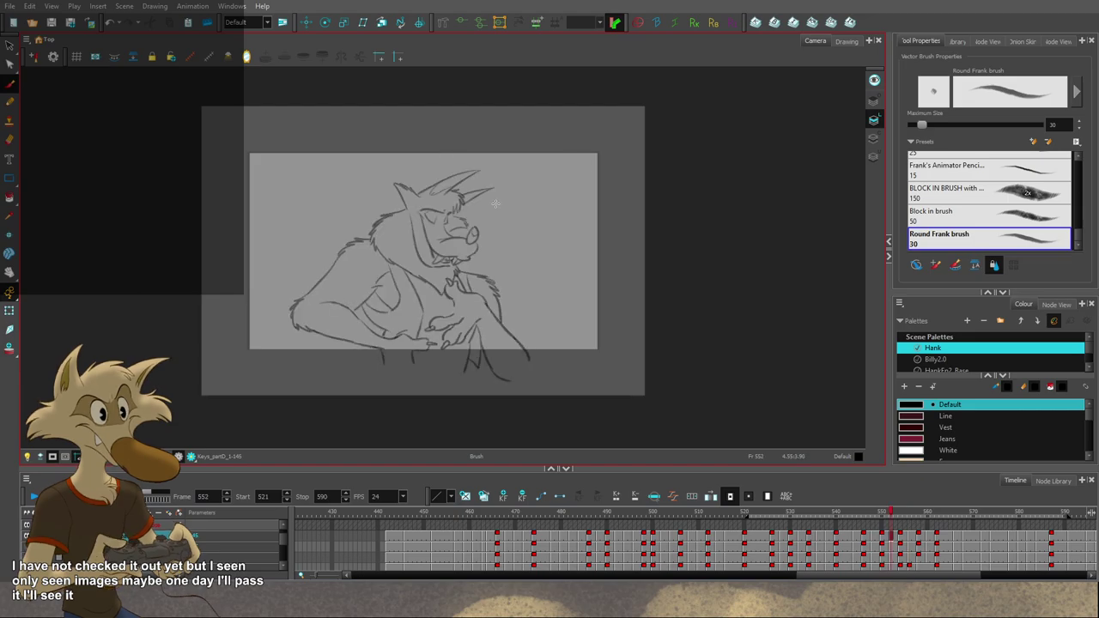
pyautogui.press('.')
pyautogui.press('.')
pyautogui.press('.')
pyautogui.press('.')
pyautogui.press('.')
pyautogui.press('.')
pyautogui.press('.')
pyautogui.press('.')
pyautogui.scroll(2, 463, 203)
pyautogui.scroll(1, 463, 203)
pyautogui.press(',')
pyautogui.press(',')
pyautogui.press(',')
pyautogui.press(',')
pyautogui.press(',')
pyautogui.press(',')
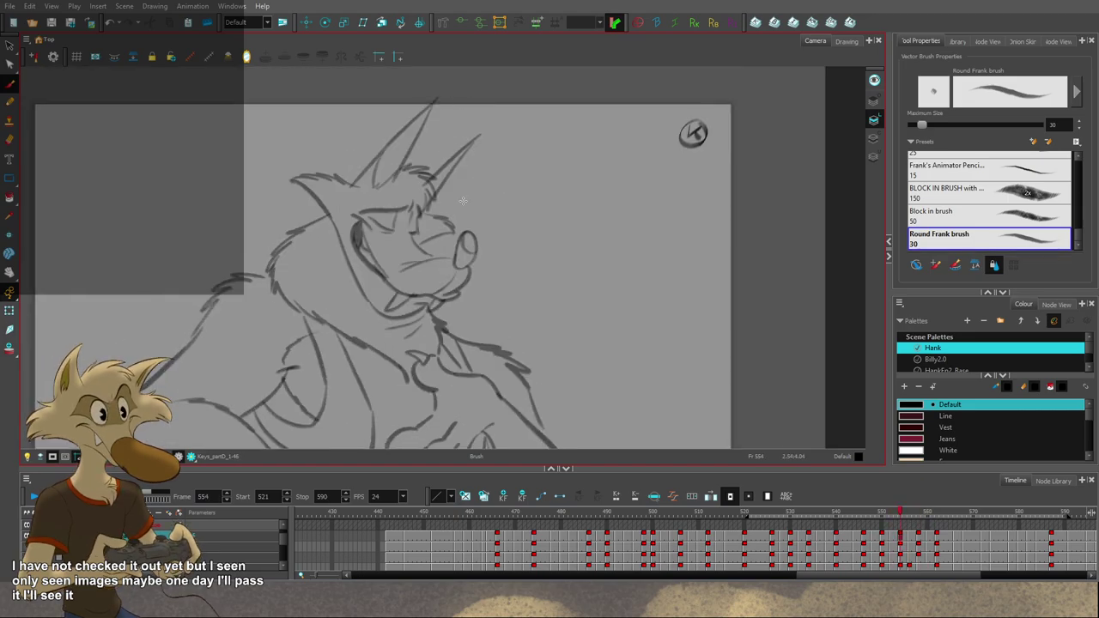
# Step: Go back through the earlier drawings to frames 548 and 546 to examine the wolf's head and hand poses
pyautogui.moveTo(901, 518)
pyautogui.mouseDown()
pyautogui.moveTo(881, 519)
pyautogui.moveTo(901, 525)
pyautogui.mouseUp()
pyautogui.click(915, 529)
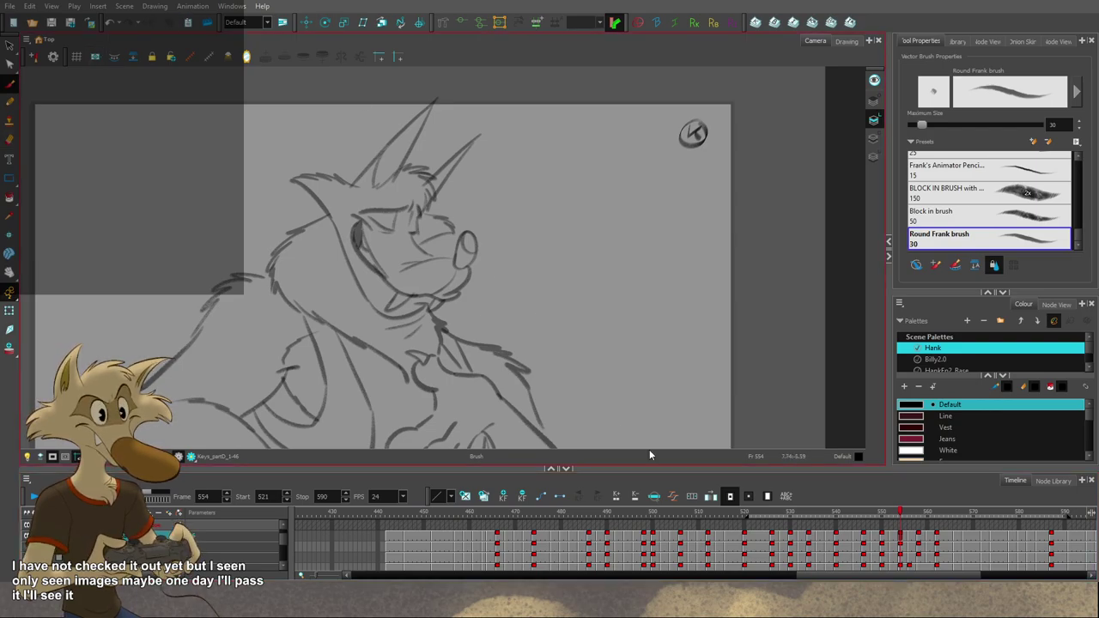
pyautogui.click(896, 536)
pyautogui.press('f')
pyautogui.press('f')
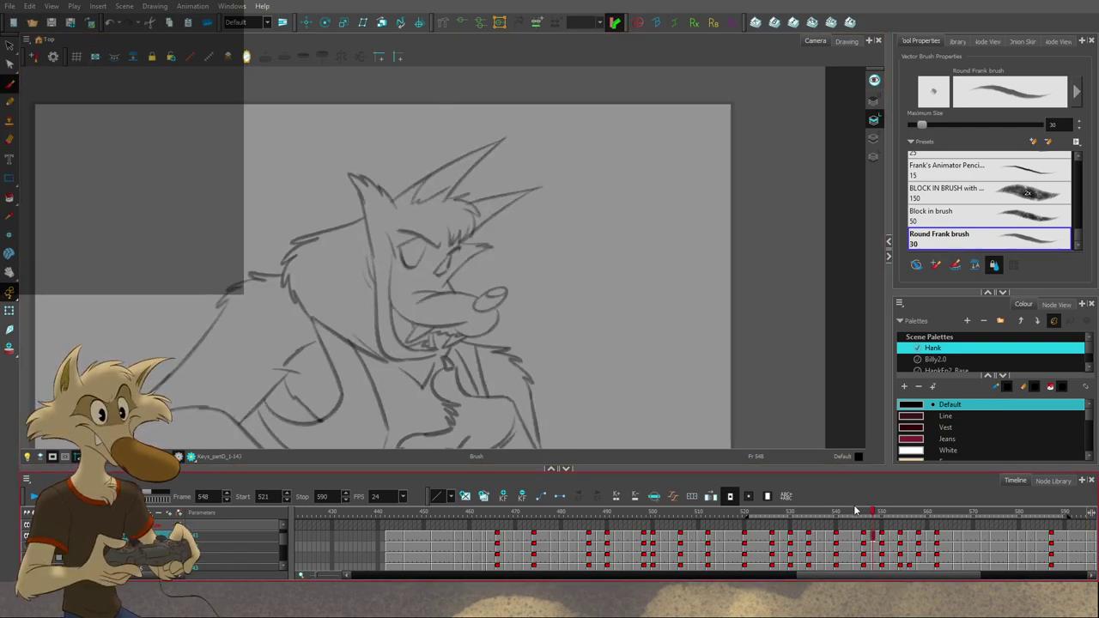
pyautogui.moveTo(868, 526)
pyautogui.mouseDown()
pyautogui.moveTo(914, 527)
pyautogui.moveTo(865, 529)
pyautogui.mouseUp()
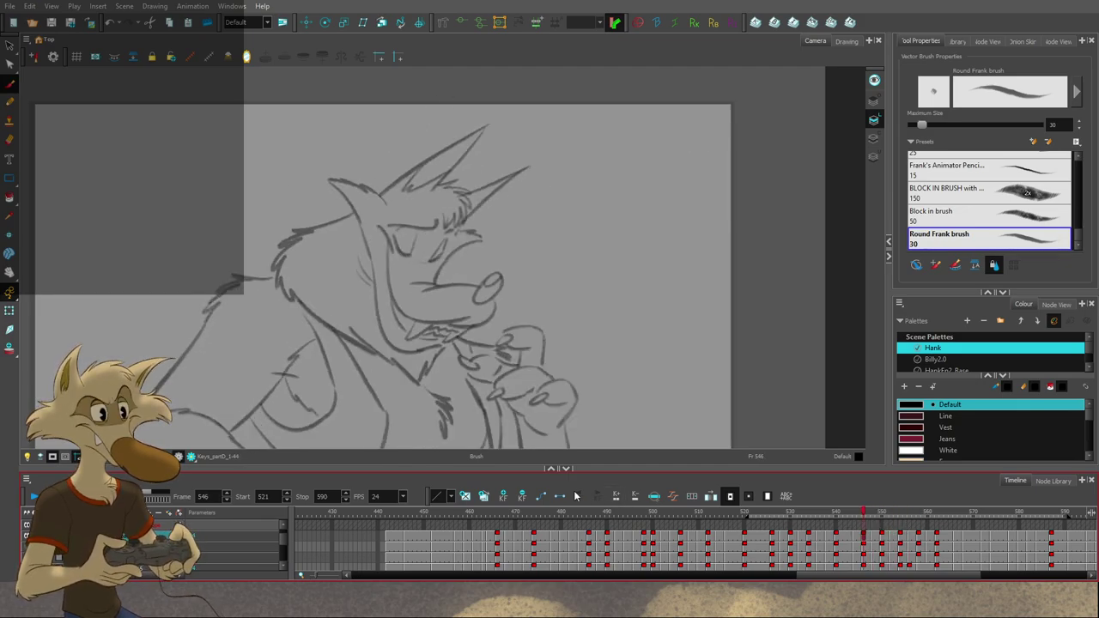
pyautogui.scroll(2, 446, 289)
pyautogui.press(',')
pyautogui.press(',')
pyautogui.press(',')
pyautogui.press(',')
pyautogui.press(',')
pyautogui.press(',')
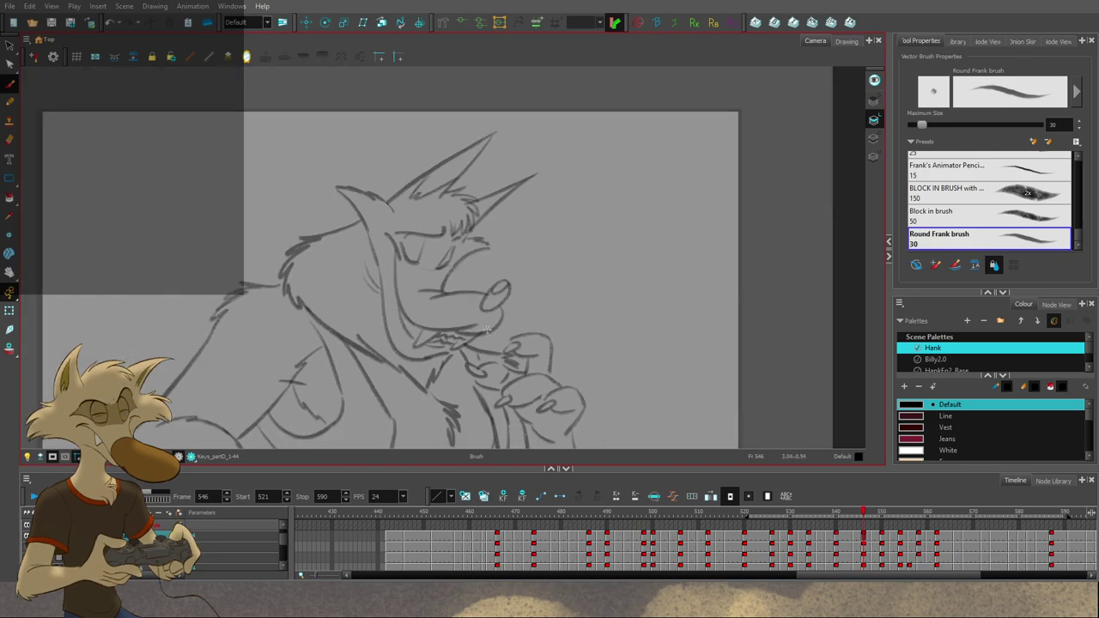
# Step: Step forward from frame 546 through frame 548 to frame 554, following the head motion in close-up
pyautogui.press('.')
pyautogui.press('.')
pyautogui.press('.')
pyautogui.press('.')
pyautogui.press('.')
pyautogui.press('.')
pyautogui.press('.')
pyautogui.press('.')
pyautogui.press('.')
pyautogui.press('.')
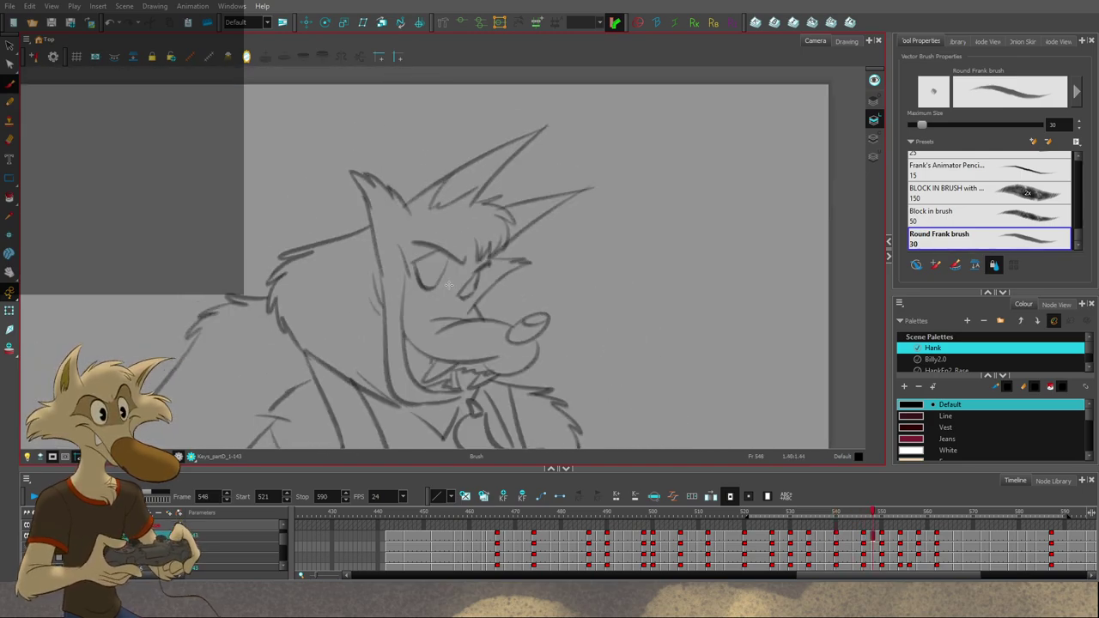
pyautogui.press('.')
pyautogui.press('.')
pyautogui.press('.')
pyautogui.press('.')
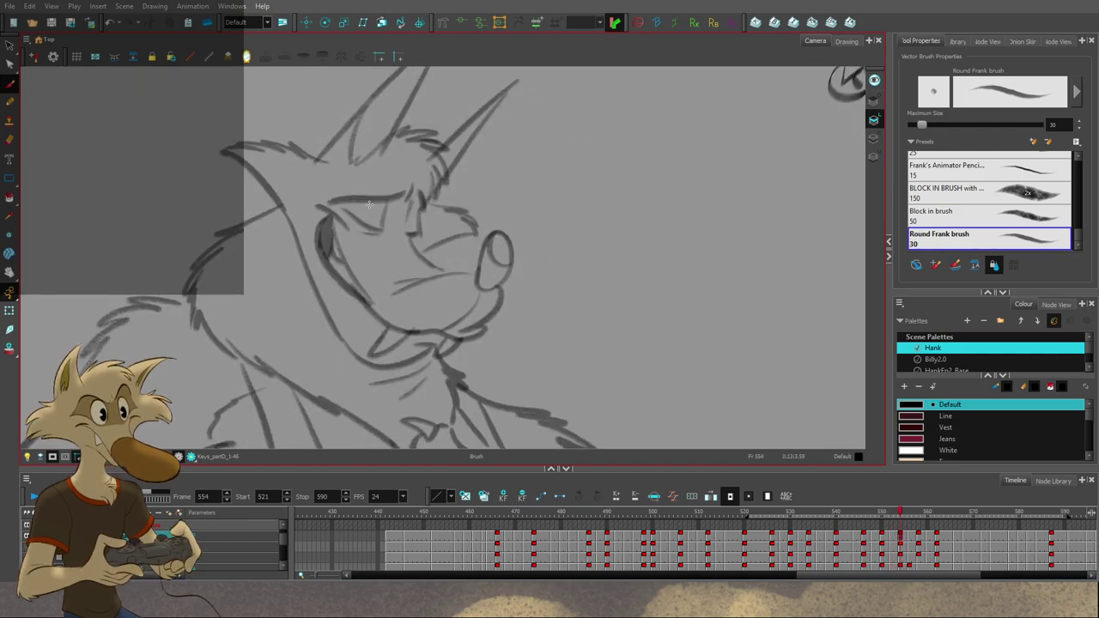
# Step: Undo the last brush stroke on the wolf's face at frame 554 and compare the drawing with its predecessor
pyautogui.hotkey('ctrl', 'z')
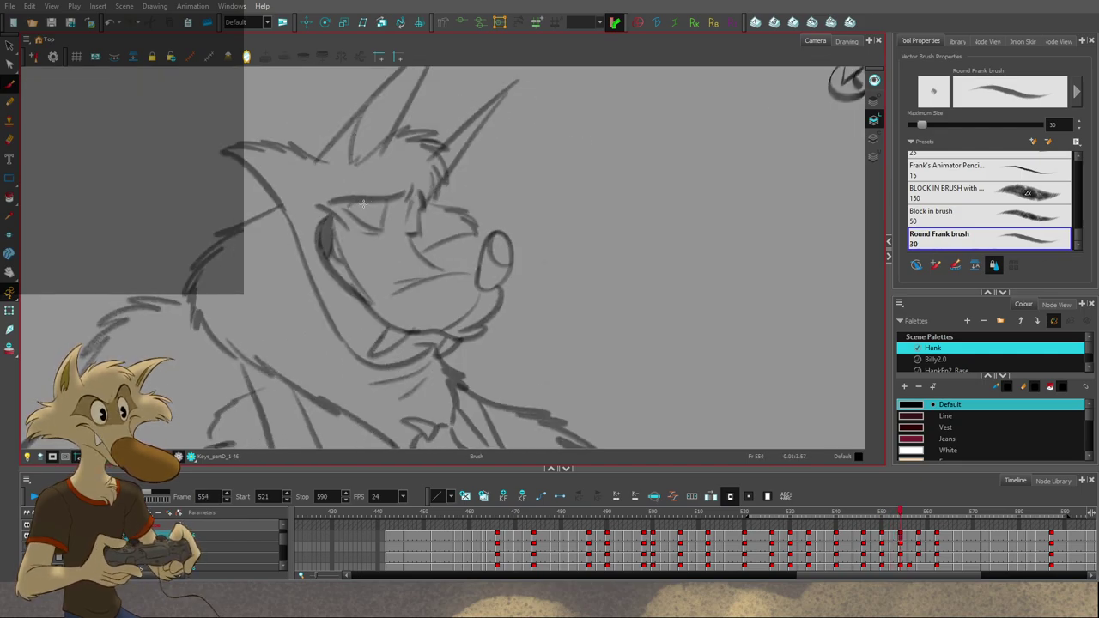
pyautogui.scroll(-3, 416, 196)
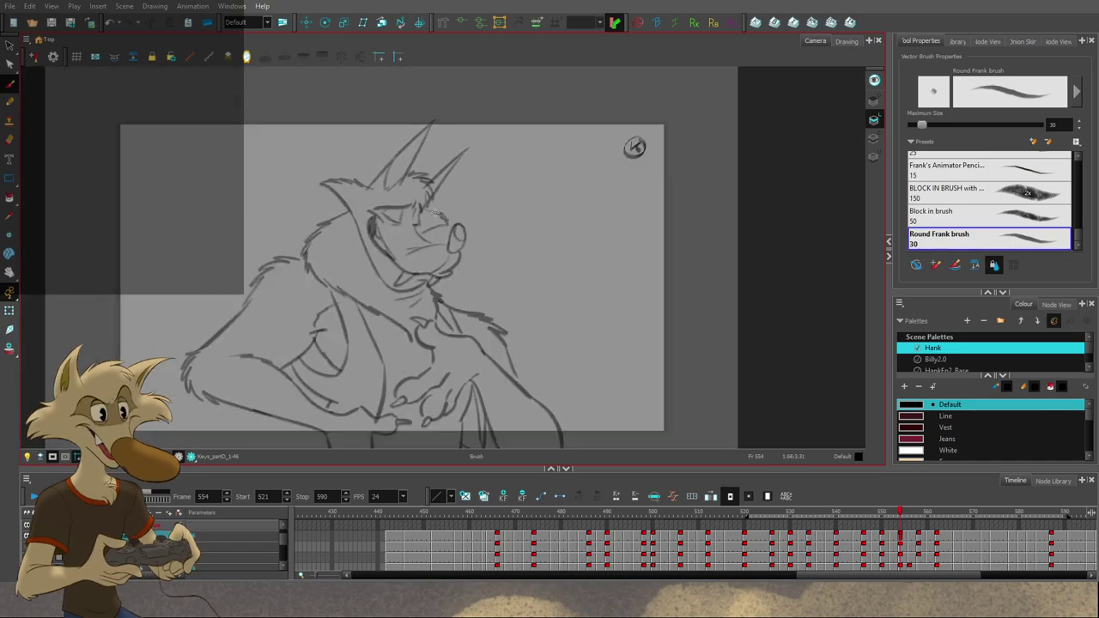
pyautogui.press(',')
pyautogui.press(',')
pyautogui.scroll(4, 433, 203)
pyautogui.press('.')
pyautogui.press('.')
pyautogui.hotkey('alt', 's')
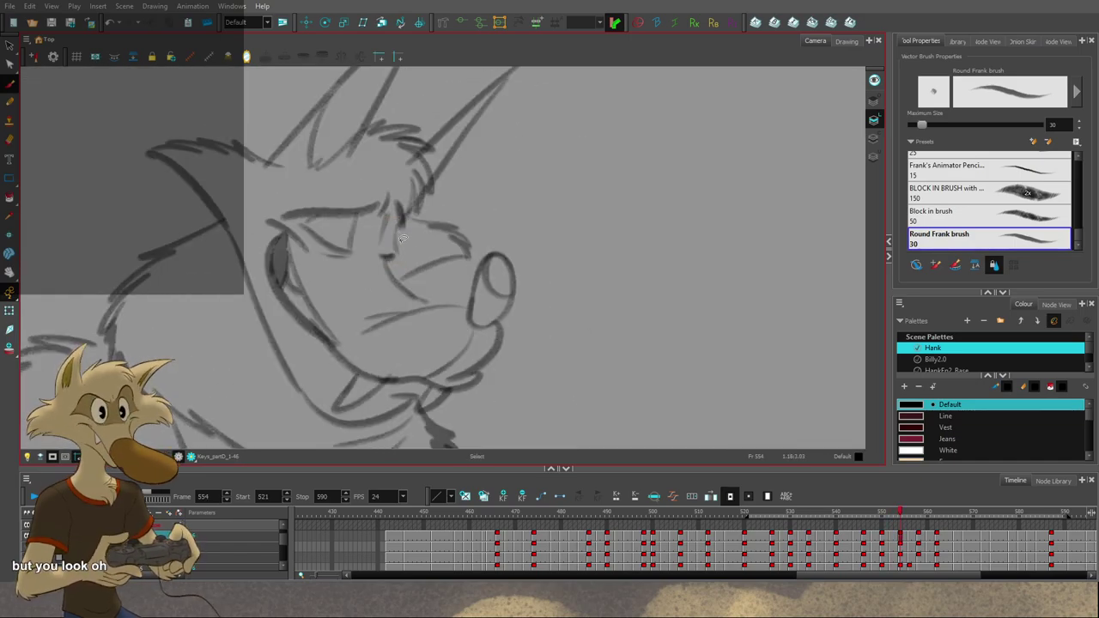
pyautogui.hotkey('alt', 's')
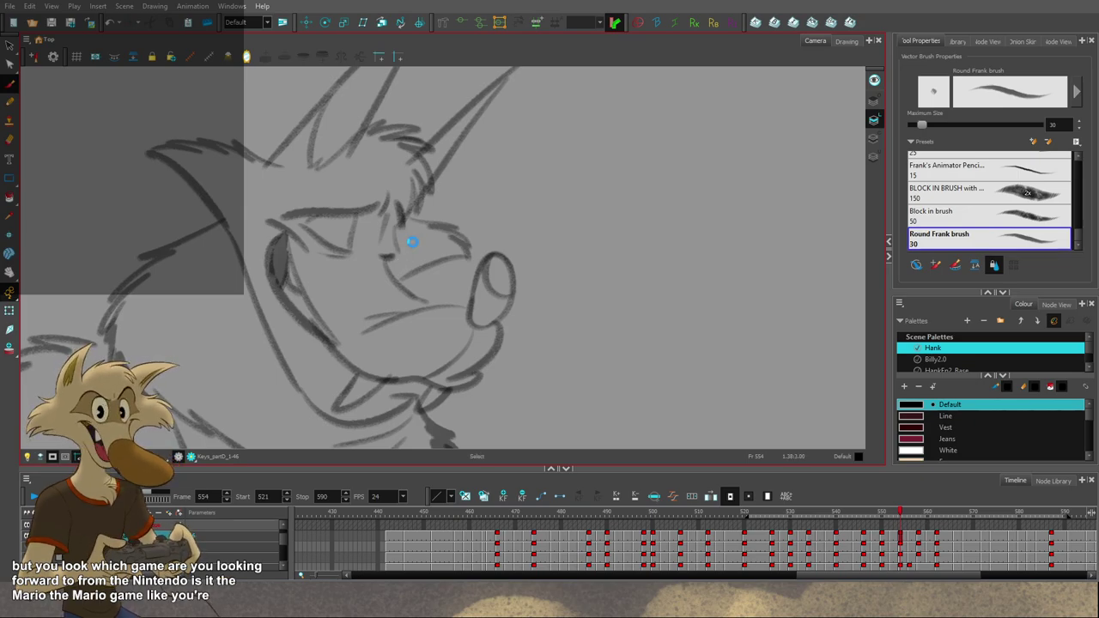
pyautogui.scroll(-8, 412, 242)
pyautogui.scroll(8, 414, 241)
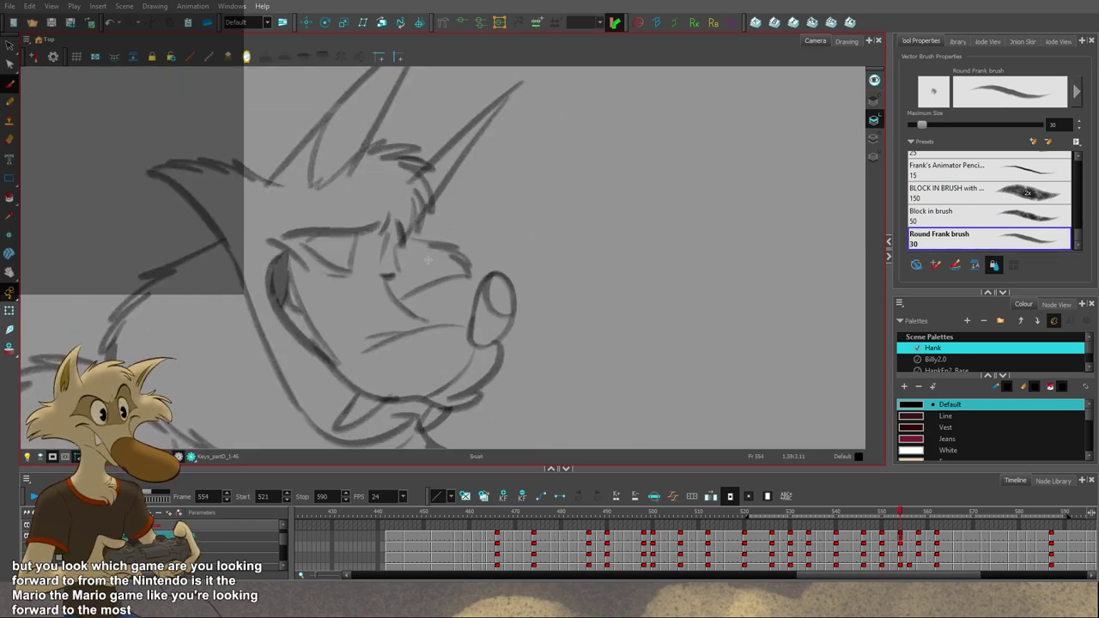
# Step: Flip between frames 554 and 556 to compare the finished face with the rough inbetween
pyautogui.press('g')
pyautogui.press('f')
pyautogui.press('f')
pyautogui.press('g')
pyautogui.press('g')
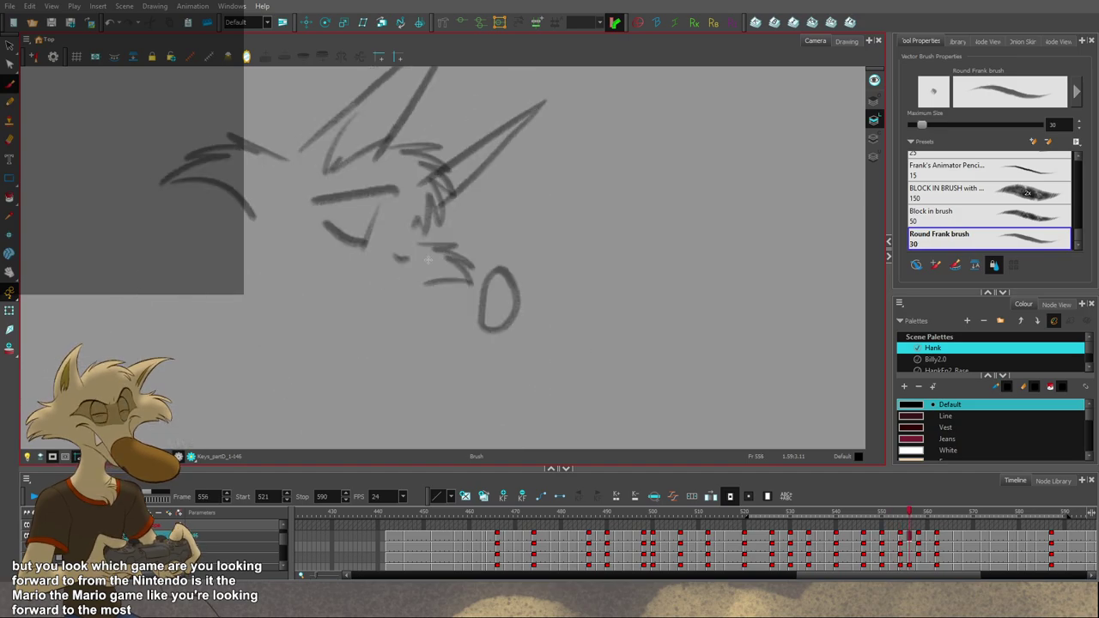
pyautogui.press(',')
pyautogui.press(',')
pyautogui.press('.')
pyautogui.press(',')
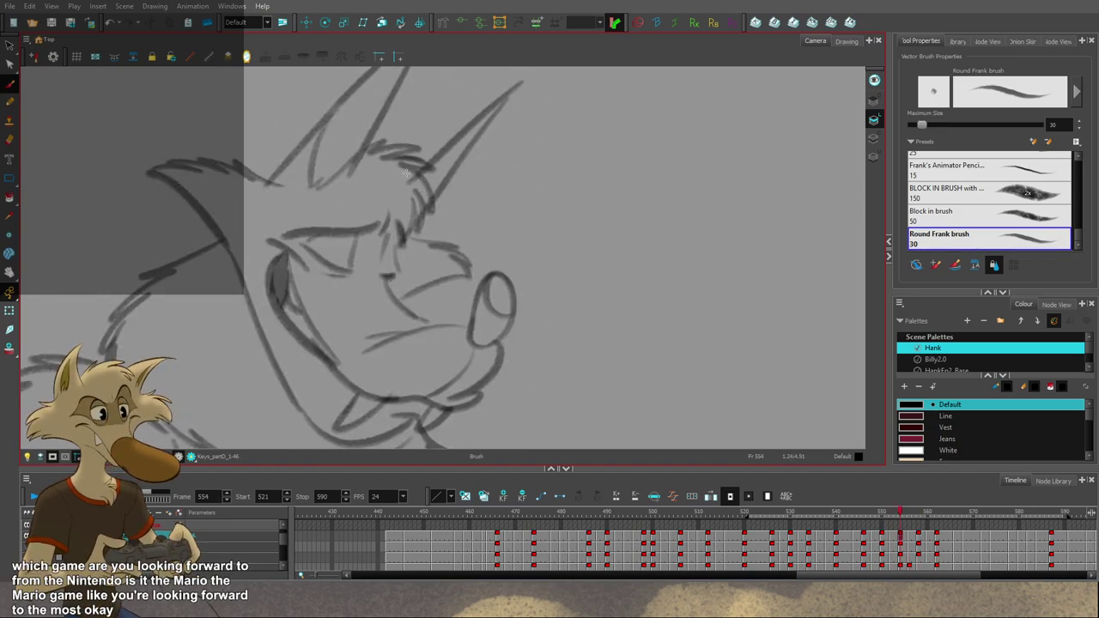
pyautogui.press('g')
pyautogui.moveTo(295, 222); pyautogui.dragTo(325, 242)
pyautogui.hotkey('ctrl', 'z')
# Step: Draw the short curved cheek creases behind the closed eye at frame 556, matching them to the drawings at frames 554 and 558
pyautogui.press('g')
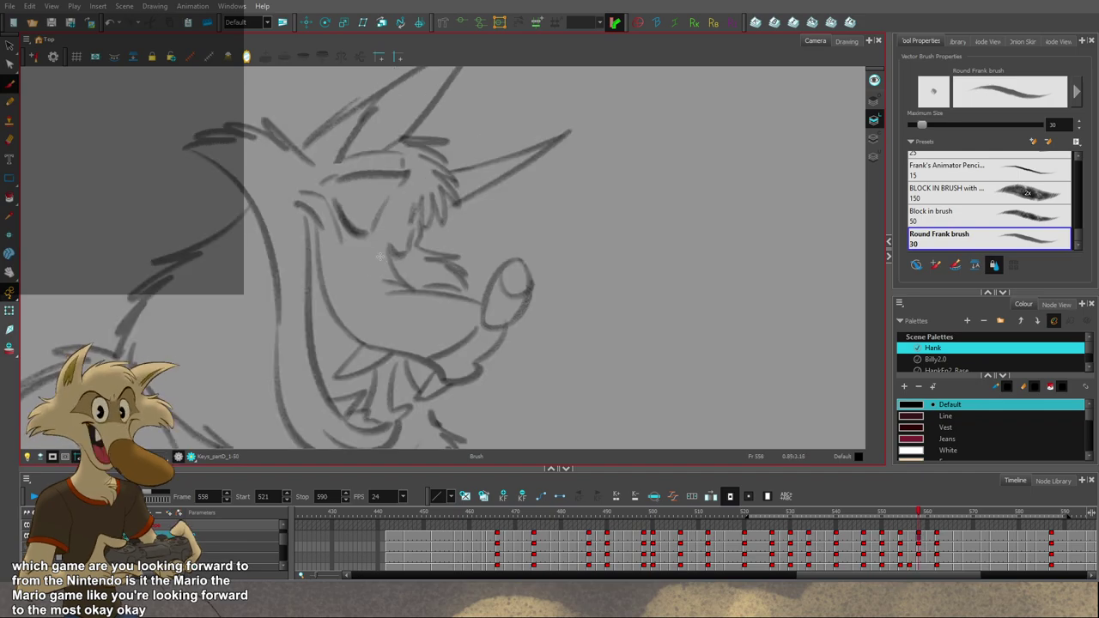
pyautogui.press(',')
pyautogui.press('.')
pyautogui.press(',')
pyautogui.press(',')
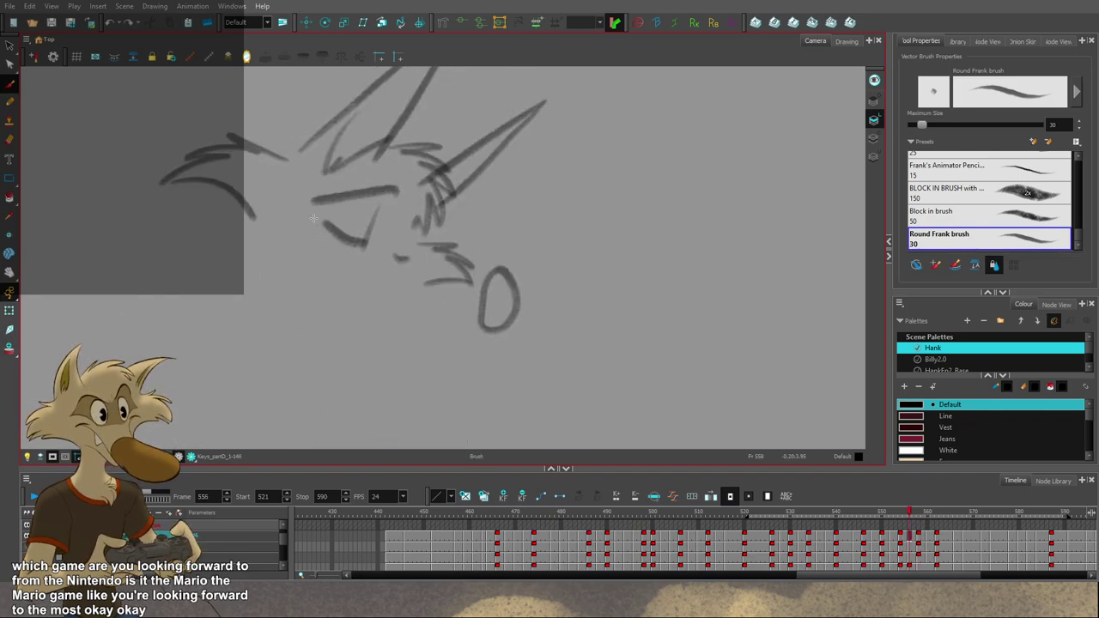
pyautogui.moveTo(327, 241)
pyautogui.mouseDown()
pyautogui.moveTo(294, 215)
pyautogui.moveTo(318, 250)
pyautogui.mouseUp()
pyautogui.press('g')
pyautogui.press('f')
pyautogui.press('f')
pyautogui.press('g')
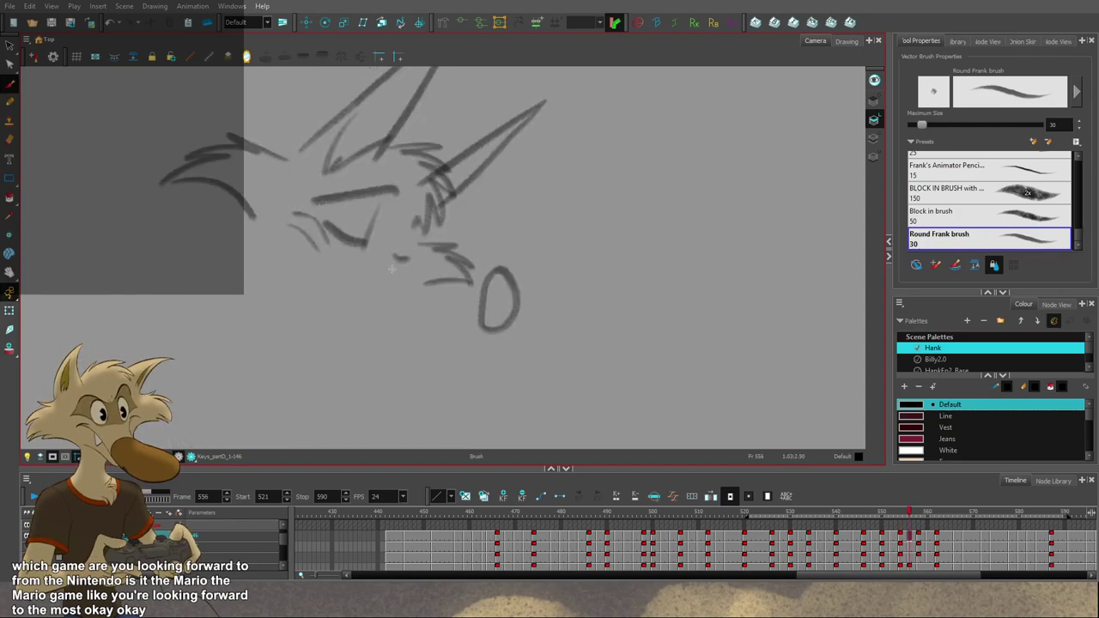
# Step: Add the curved snout crease below the inner eye and the far eye's line to the inbetween at frame 556
pyautogui.moveTo(394, 271); pyautogui.dragTo(433, 317)
pyautogui.press('f')
pyautogui.press('g')
pyautogui.press('g')
pyautogui.press('f')
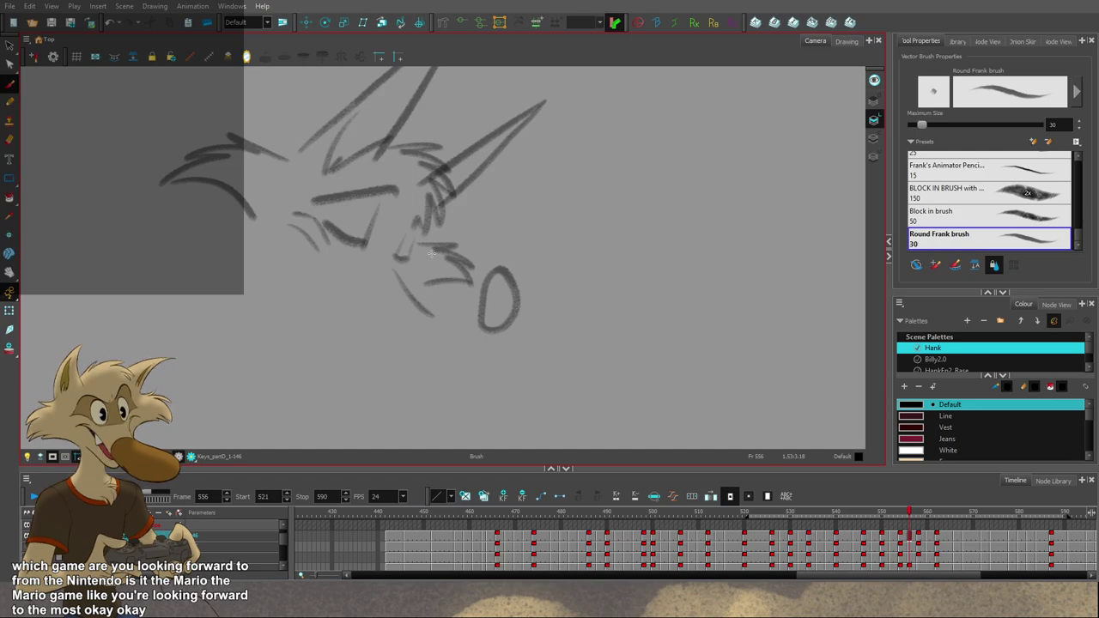
# Step: Flip between frame 556 and the surrounding drawings, including frame 552, to check the new facial lines in the full pose
pyautogui.scroll(-6, 446, 265)
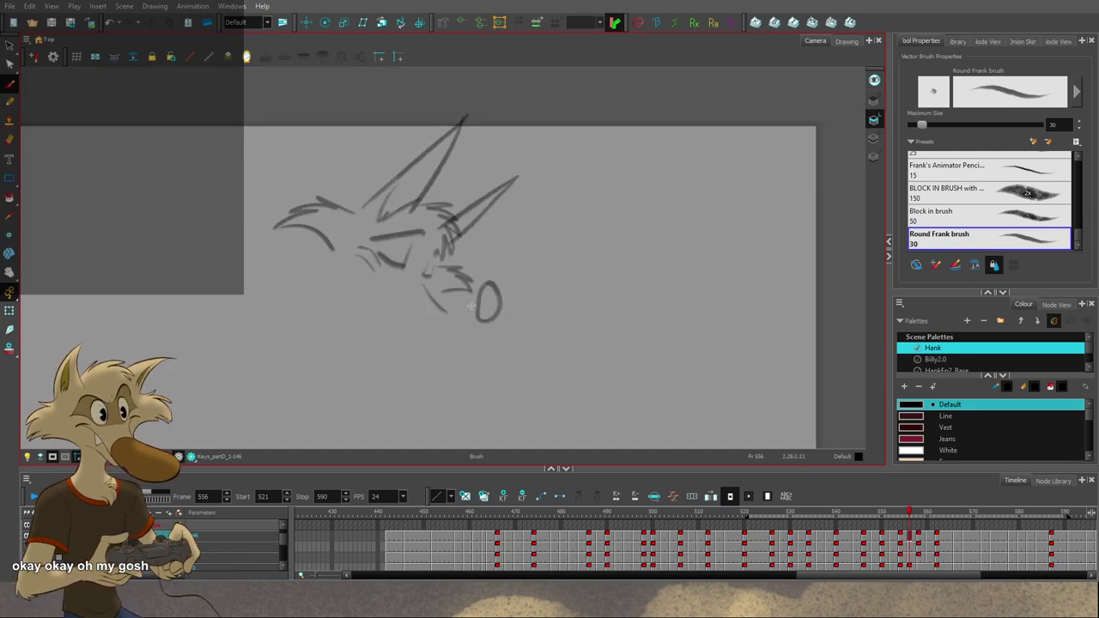
pyautogui.scroll(2, 472, 263)
pyautogui.scroll(-3, 474, 262)
pyautogui.press('f')
pyautogui.press('f')
pyautogui.press('f')
pyautogui.scroll(2, 473, 273)
pyautogui.press('g')
pyautogui.press('g')
pyautogui.press('g')
pyautogui.press('g')
pyautogui.press('g')
pyautogui.press('g')
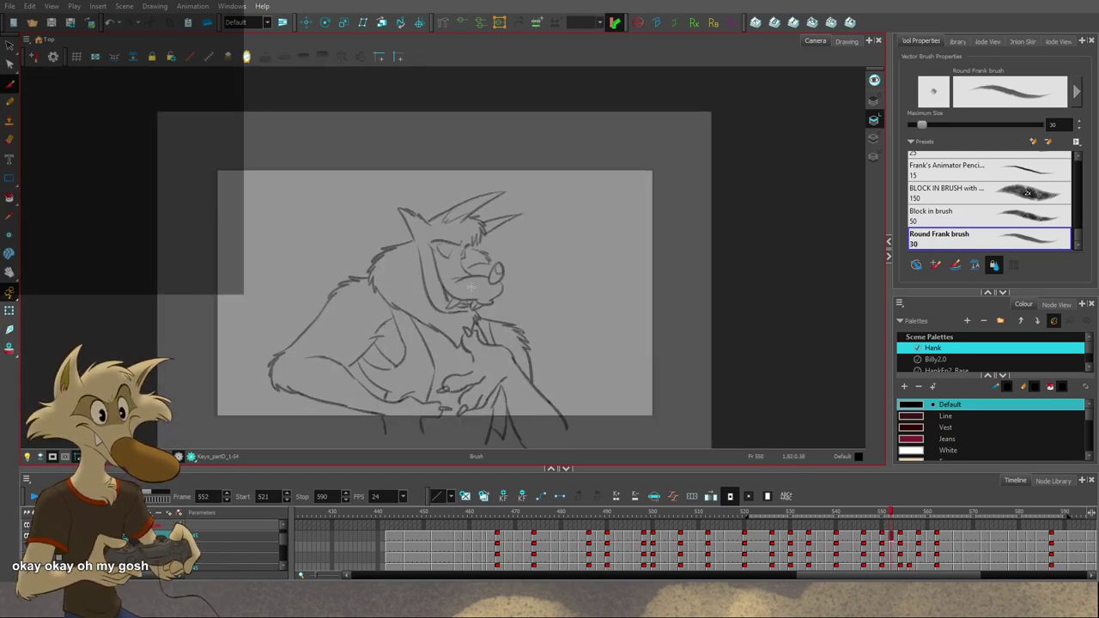
pyautogui.press('f')
pyautogui.press('f')
pyautogui.press('f')
pyautogui.scroll(2, 457, 257)
pyautogui.press('g')
pyautogui.press('g')
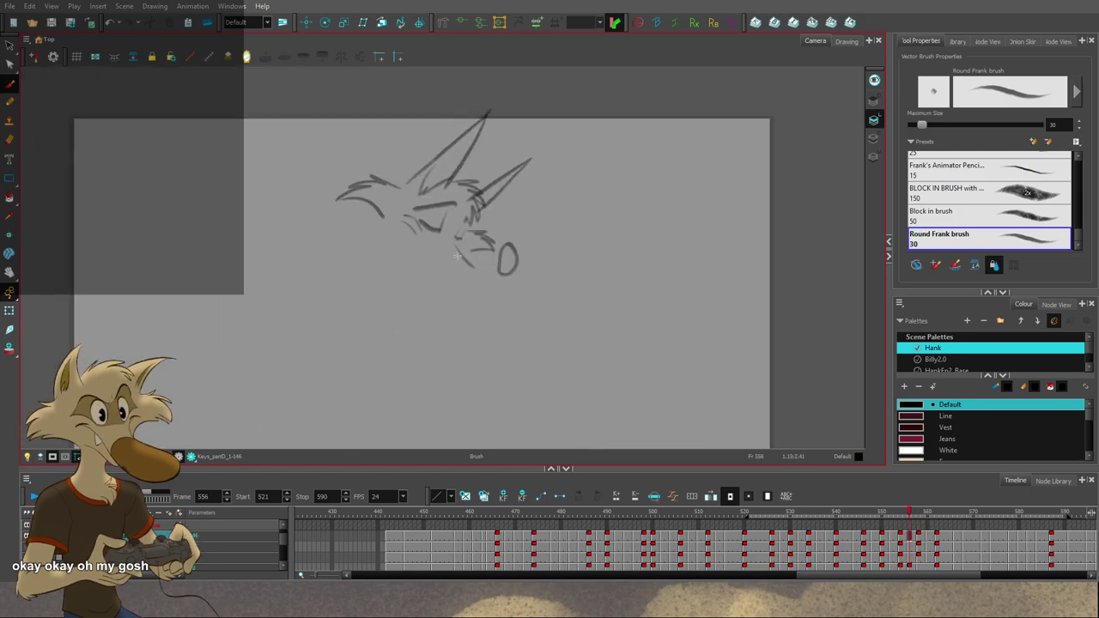
# Step: Flip repeatedly between the drawings from frame 556 back to frame 548 to check the arc of the head's rise
pyautogui.press('f')
pyautogui.press('f')
pyautogui.press('g')
pyautogui.press('f')
pyautogui.press('f')
pyautogui.press('f')
pyautogui.press('f')
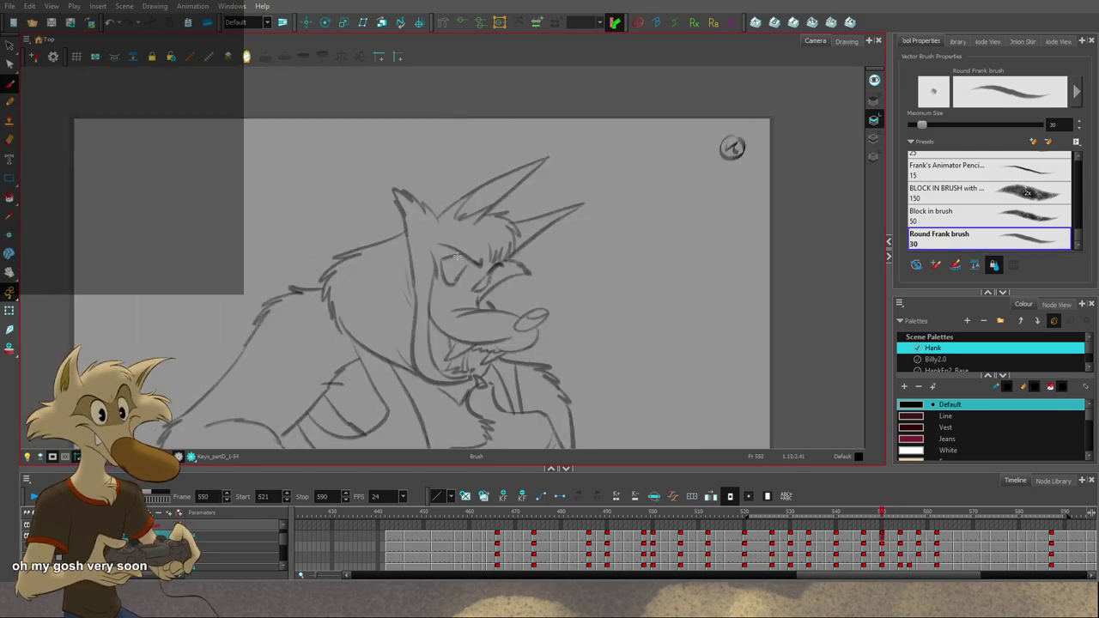
pyautogui.press('g')
pyautogui.press('g')
pyautogui.press('g')
pyautogui.press('g')
pyautogui.press('g')
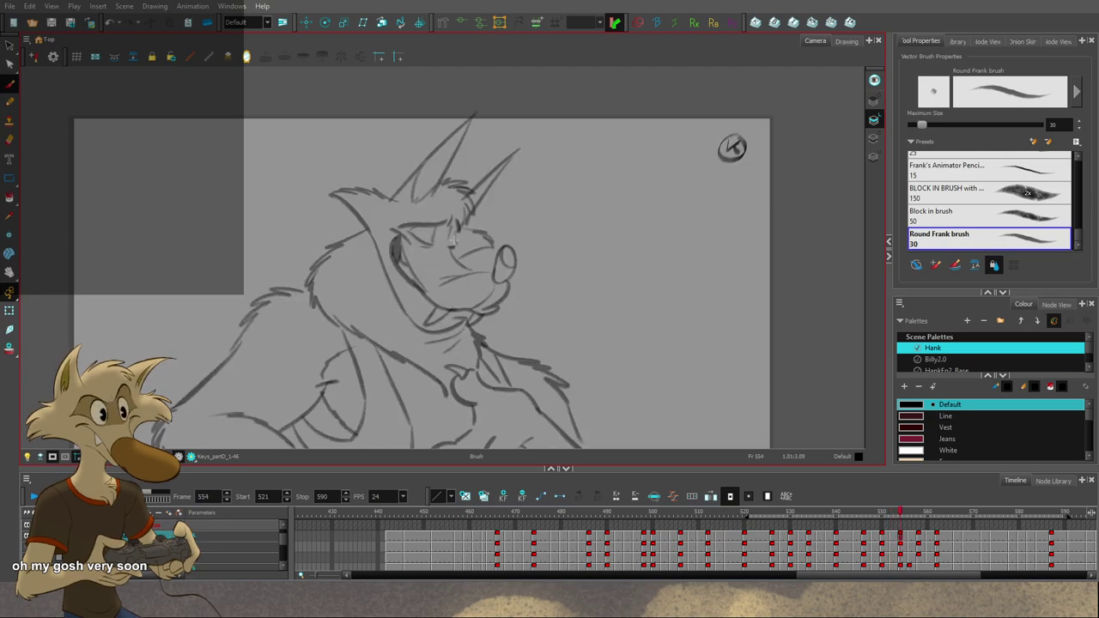
pyautogui.press('f')
pyautogui.press('f')
pyautogui.press('f')
pyautogui.press('g')
pyautogui.press('g')
pyautogui.press(',')
pyautogui.press(',')
pyautogui.press(',')
pyautogui.press(',')
pyautogui.press(',')
pyautogui.press(',')
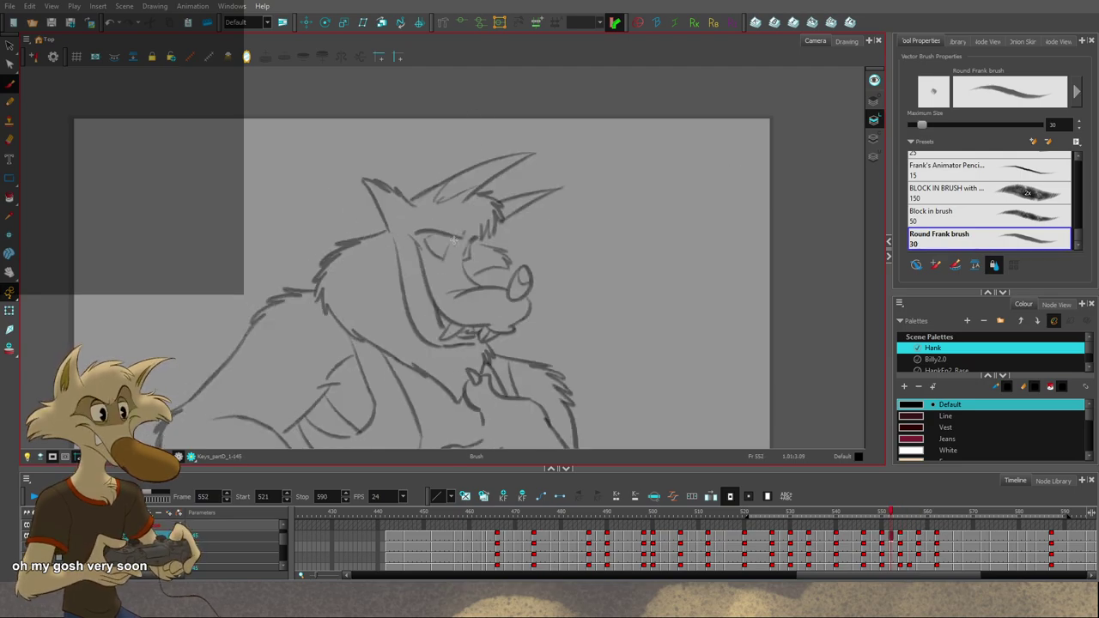
pyautogui.press('f')
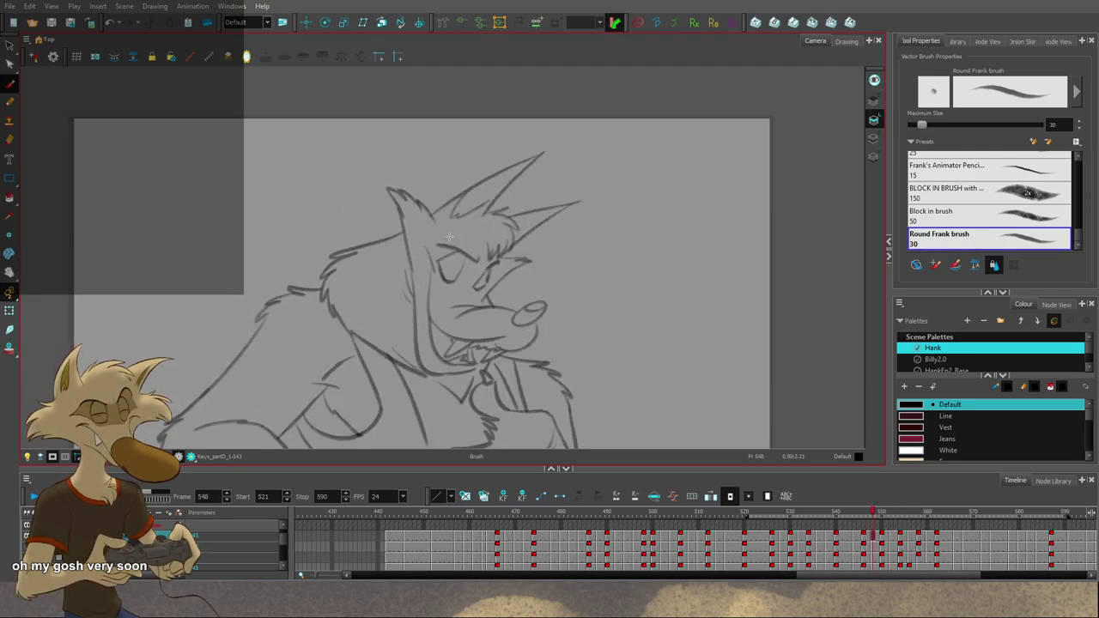
# Step: Flip between the drawings from frame 546 to frame 552 to compare the wolf's head positions
pyautogui.press('g')
pyautogui.press('g')
pyautogui.press('f')
pyautogui.press('f')
pyautogui.press('.')
pyautogui.press('.')
pyautogui.press('.')
pyautogui.press('.')
pyautogui.press('.')
pyautogui.press('.')
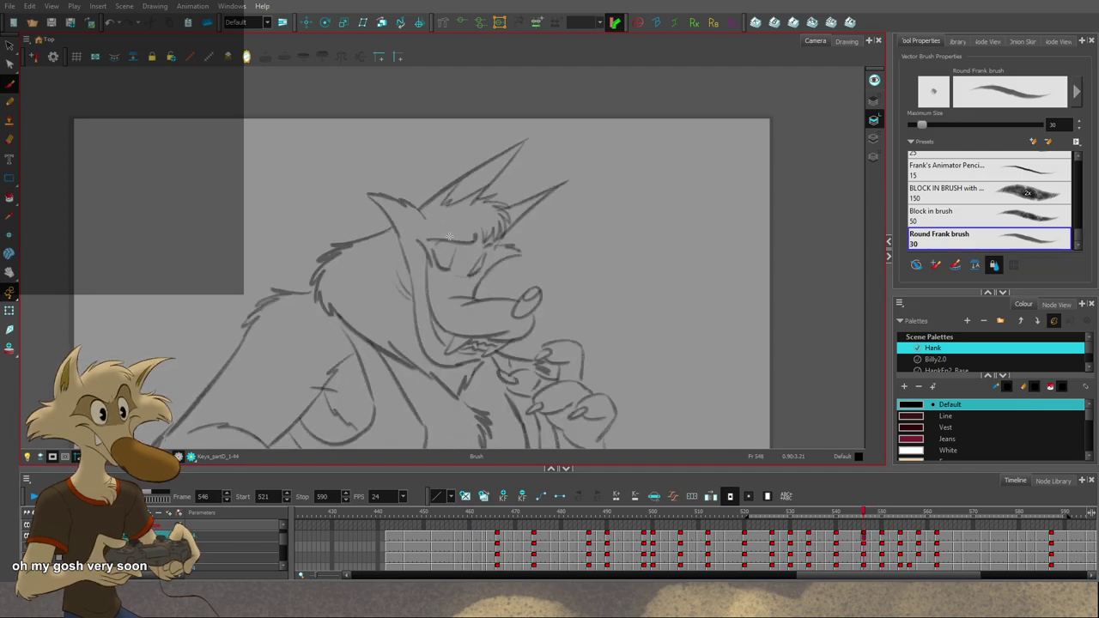
pyautogui.press(',')
pyautogui.press(',')
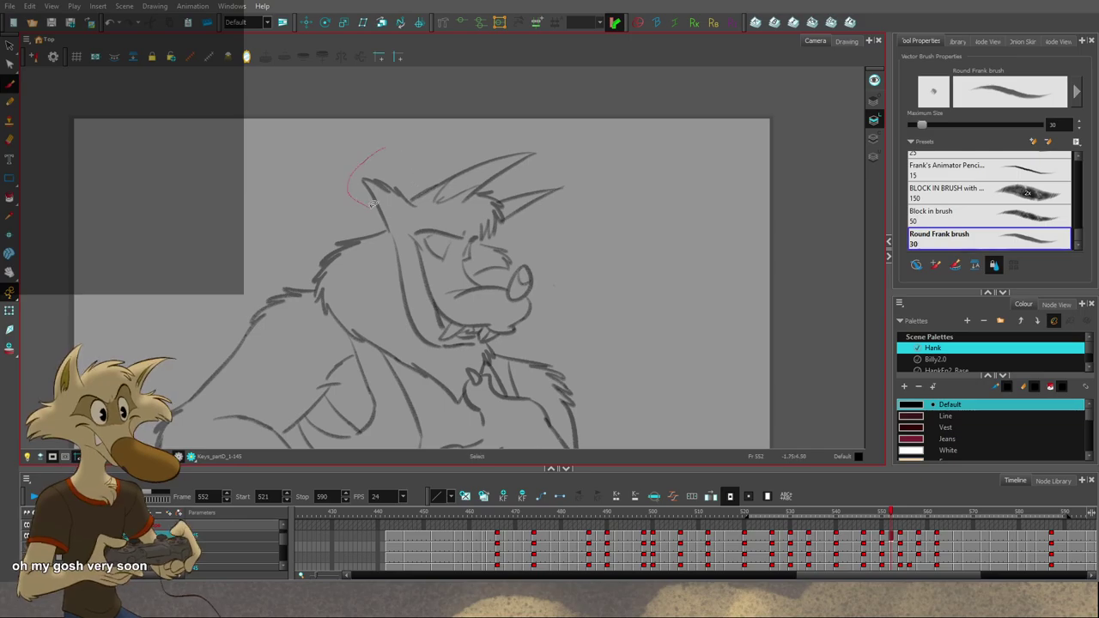
# Step: Select the wolf's whole head at frame 552, nudge it slightly back and up, and compare it with the neighbouring drawings
pyautogui.moveTo(491, 332); pyautogui.dragTo(464, 144)
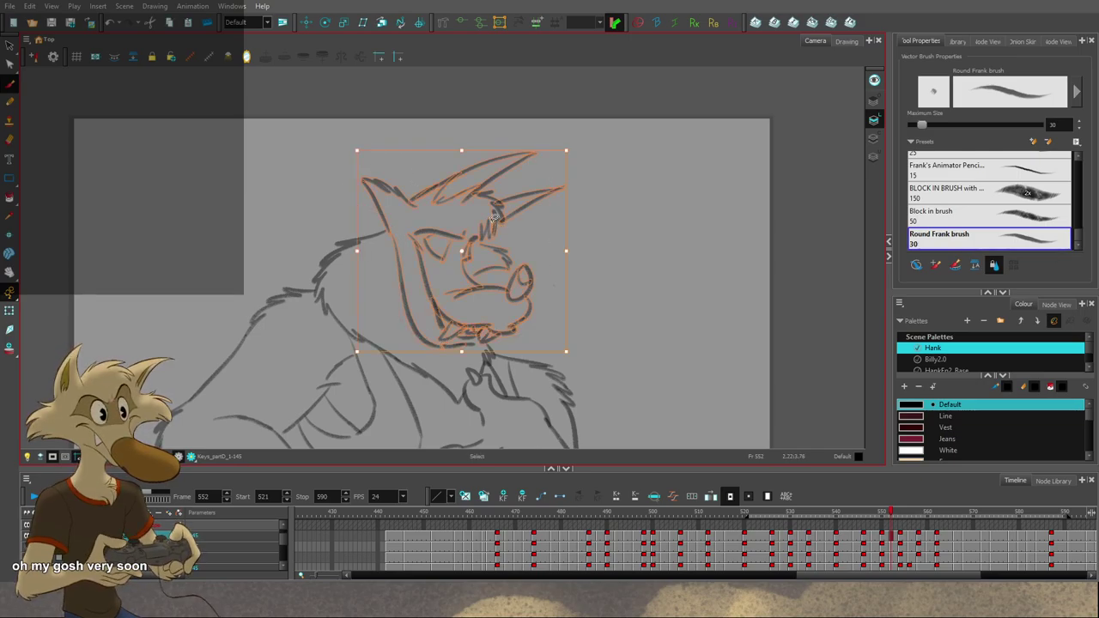
pyautogui.moveTo(484, 220); pyautogui.dragTo(479, 215)
pyautogui.press(',')
pyautogui.press(',')
pyautogui.press('.')
pyautogui.press('.')
pyautogui.press('.')
pyautogui.press('.')
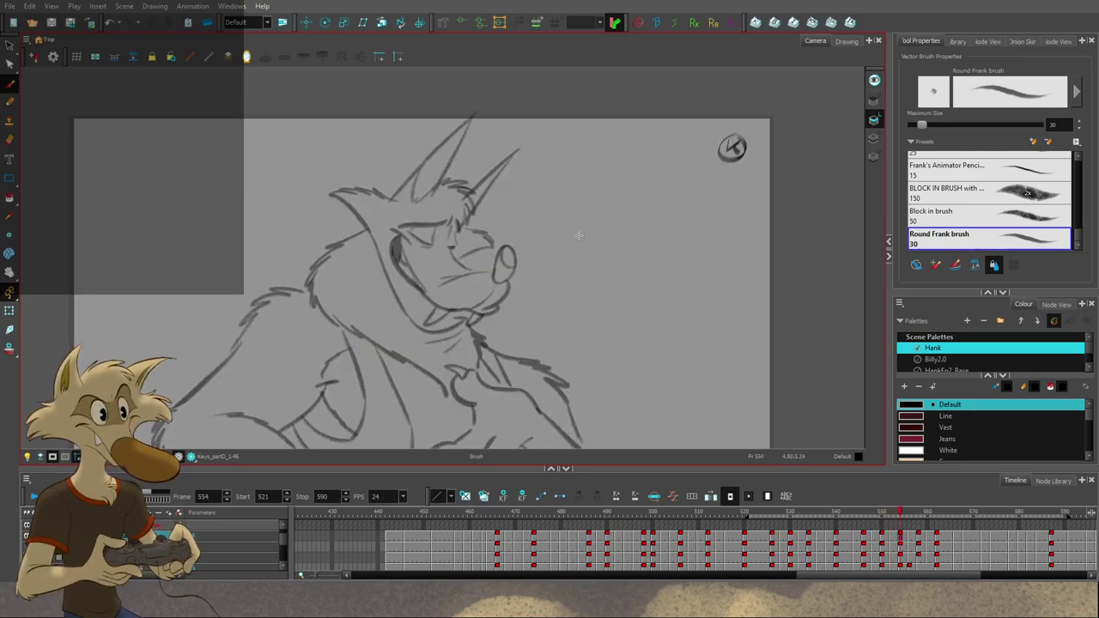
# Step: Flip between the drawings from frame 546 to frame 554 to check how the head dip reads in the full pose
pyautogui.scroll(-2, 567, 253)
pyautogui.press('f')
pyautogui.press('f')
pyautogui.press('f')
pyautogui.press('g')
pyautogui.press('g')
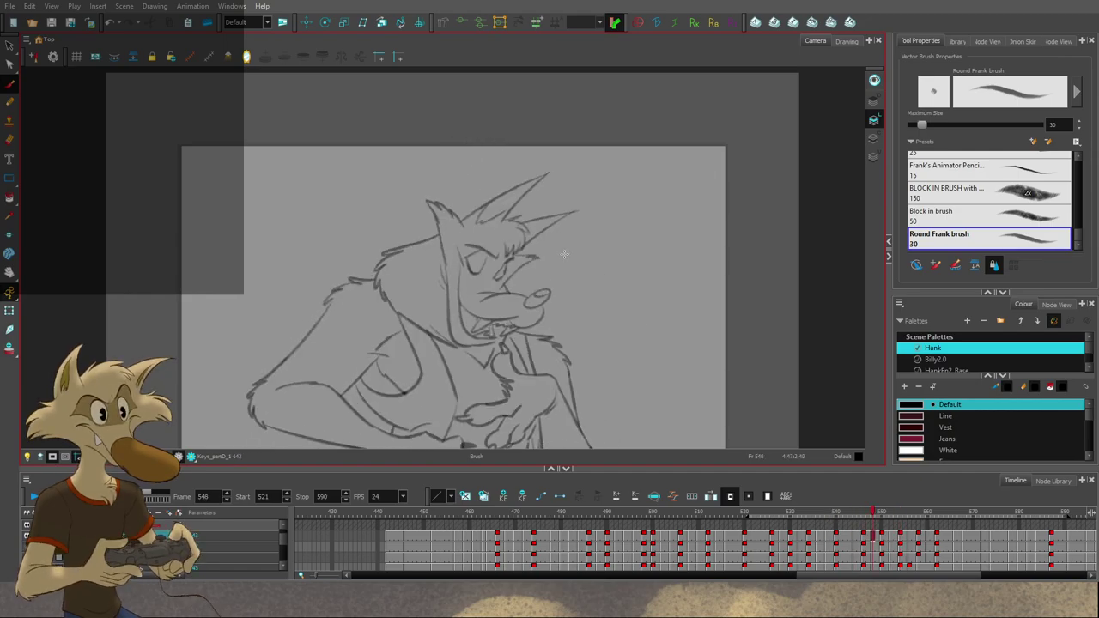
pyautogui.scroll(-1, 567, 254)
pyautogui.press('g')
pyautogui.press('g')
pyautogui.scroll(-1, 564, 254)
pyautogui.press('f')
pyautogui.press('f')
pyautogui.press('f')
pyautogui.press('f')
pyautogui.press('f')
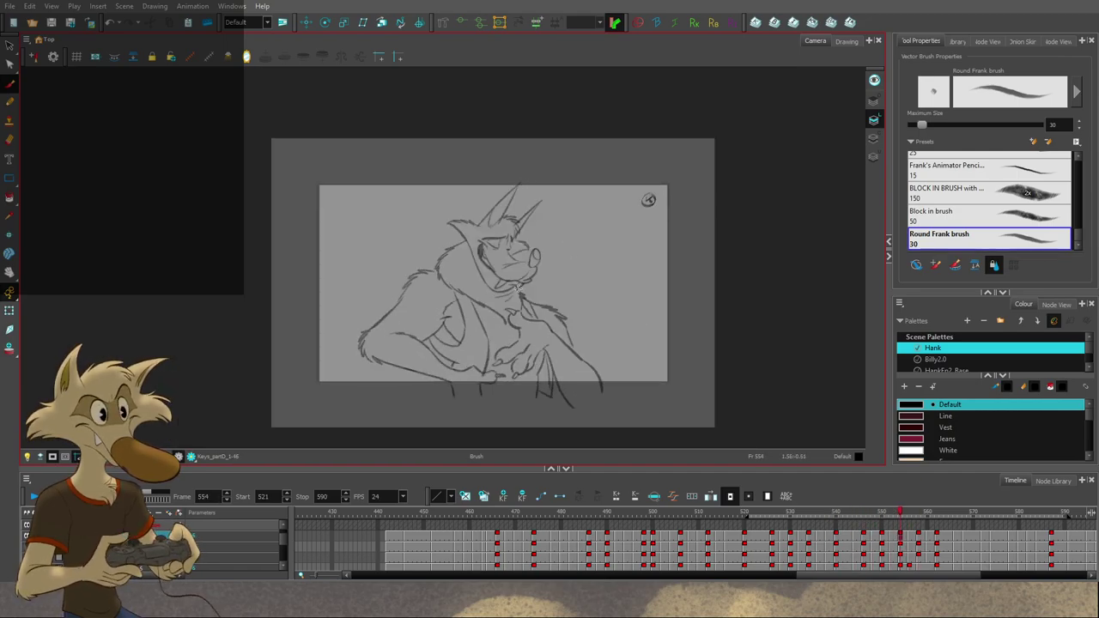
# Step: Flip through the drawings from frame 554 back to frame 540 to check the head and raised hand leading into the dip
pyautogui.press('g')
pyautogui.press('g')
pyautogui.press('g')
pyautogui.press('f')
pyautogui.scroll(2, 510, 291)
pyautogui.press('f')
pyautogui.press('f')
pyautogui.press('f')
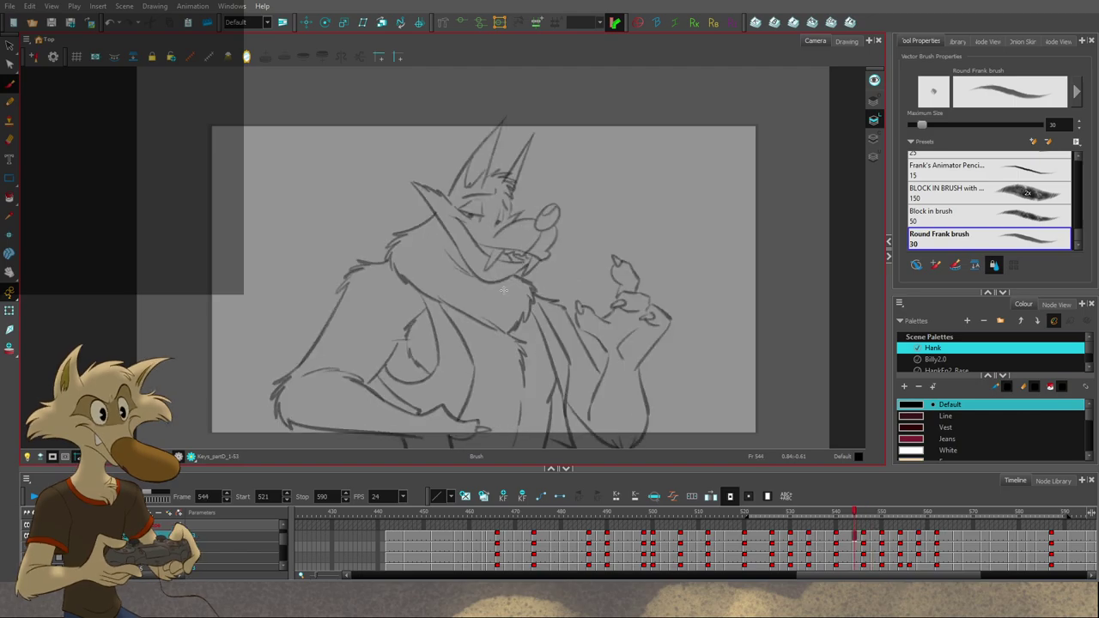
pyautogui.press('g')
pyautogui.press(',')
pyautogui.press(',')
pyautogui.press(',')
pyautogui.press(',')
pyautogui.press(',')
pyautogui.press(',')
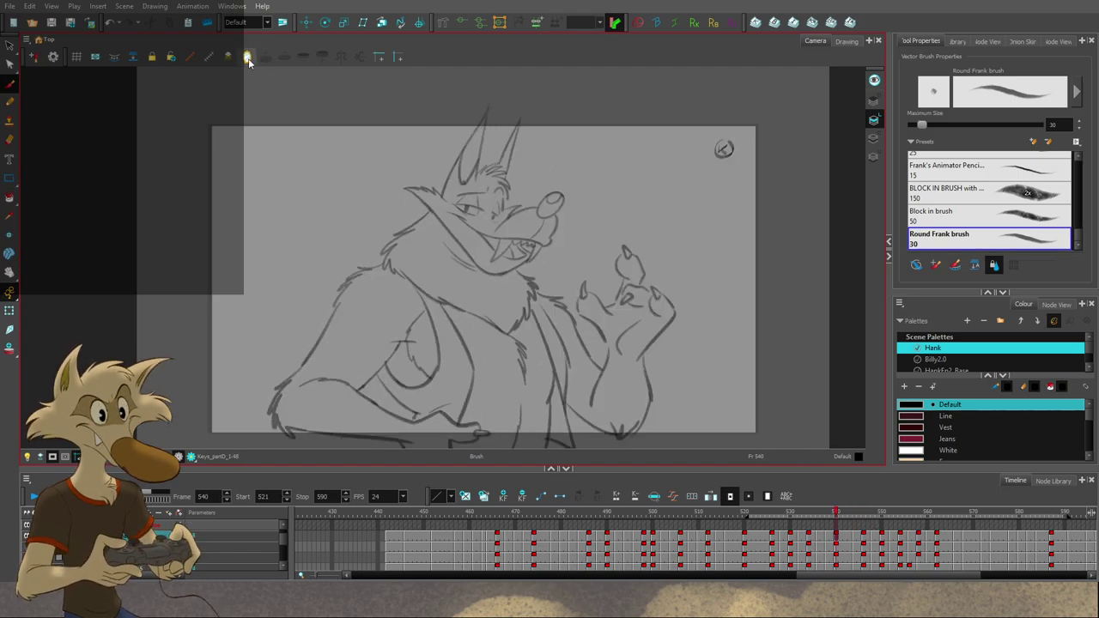
# Step: Mirror the view and compare the flipped drawings at frames 546 and 548
pyautogui.click(247, 58)
pyautogui.press('g')
pyautogui.press(',')
pyautogui.press(',')
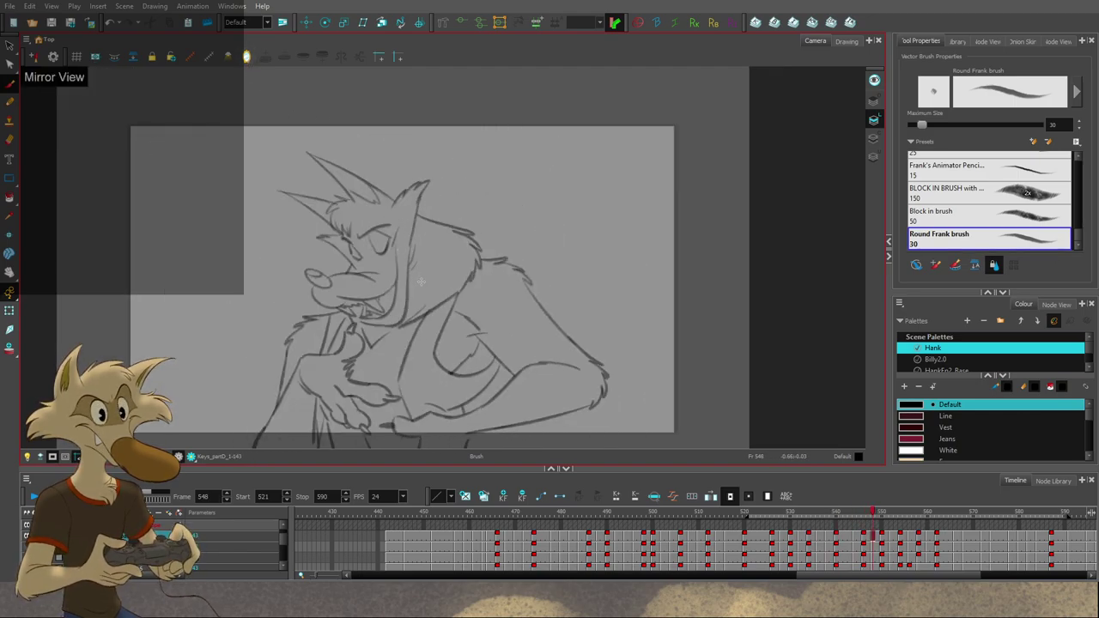
pyautogui.press('.')
pyautogui.press('.')
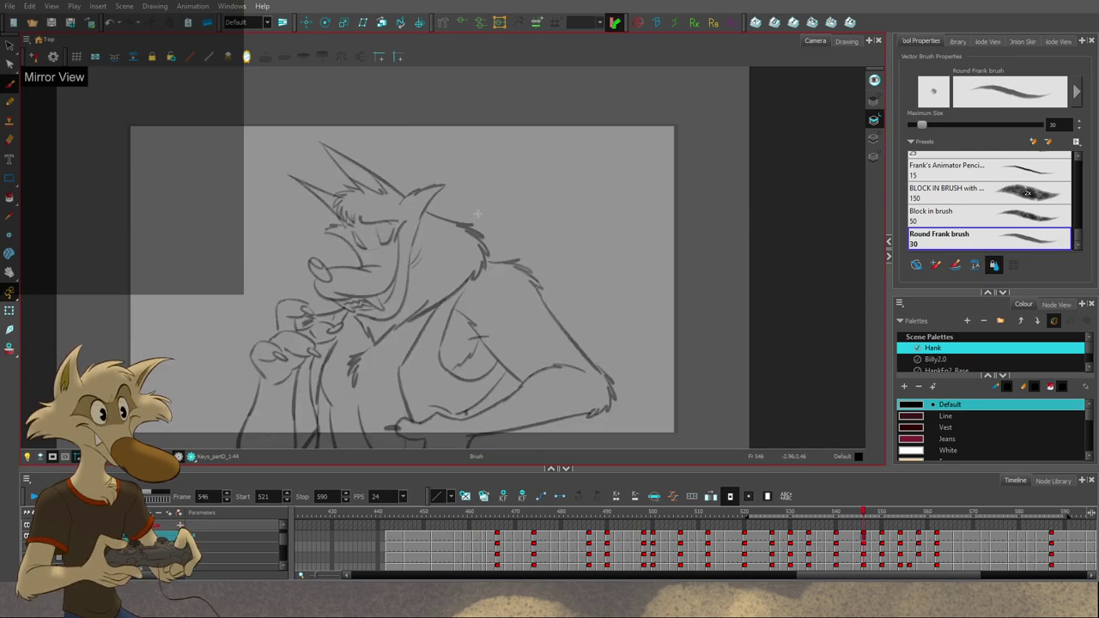
# Step: Try to redraw the fur along the back of the mane at frame 546, and advance to frame 550
pyautogui.scroll(1, 477, 212)
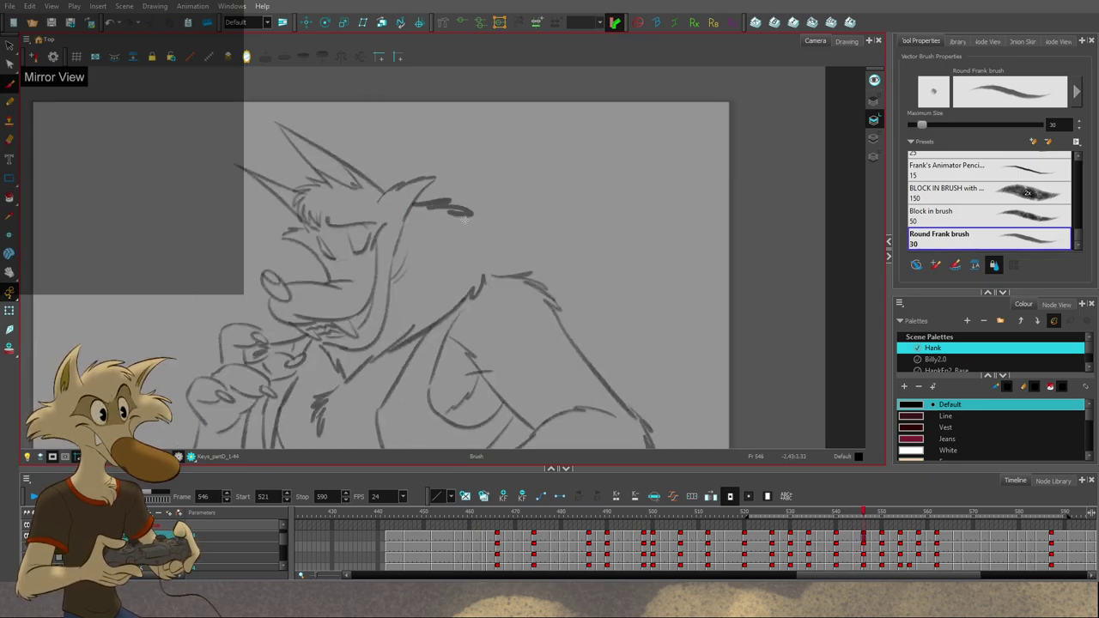
pyautogui.press('.')
pyautogui.press('.')
pyautogui.press('.')
pyautogui.press('.')
pyautogui.press('.')
pyautogui.press('.')
pyautogui.press('.')
pyautogui.press('.')
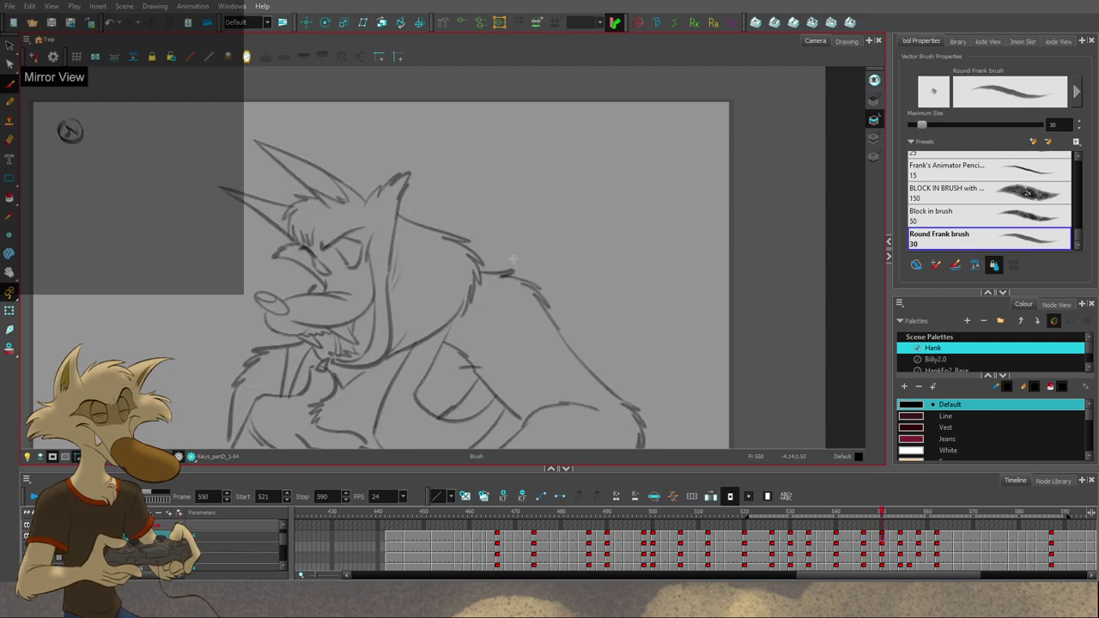
# Step: Undo the head's shift at frame 552 and compare the drawing with frame 550
pyautogui.press('.')
pyautogui.press('.')
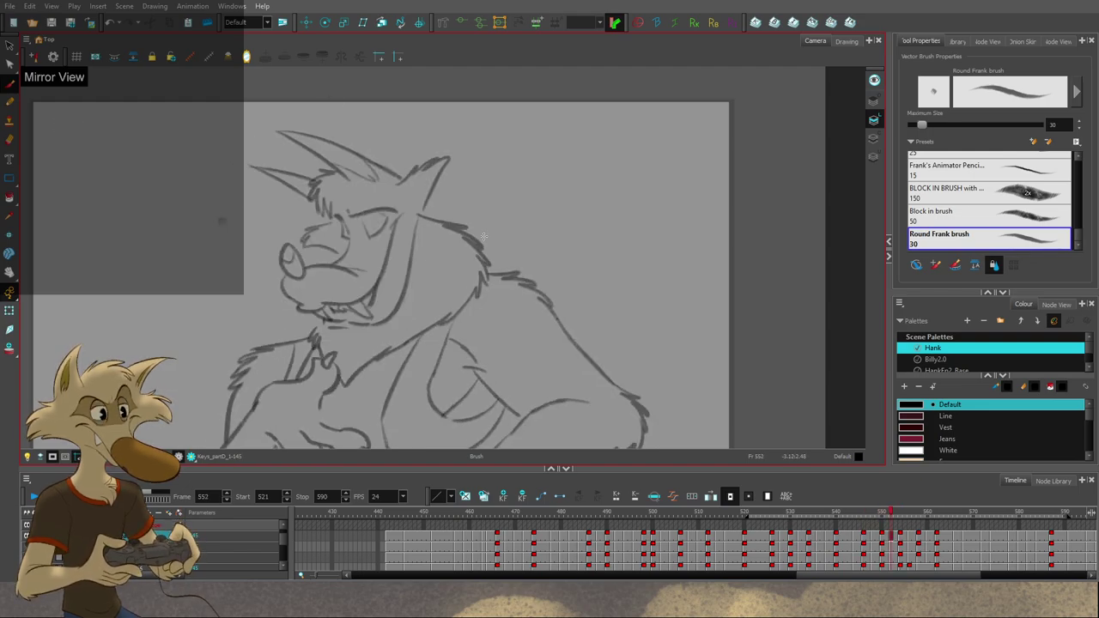
pyautogui.press(',')
pyautogui.press(',')
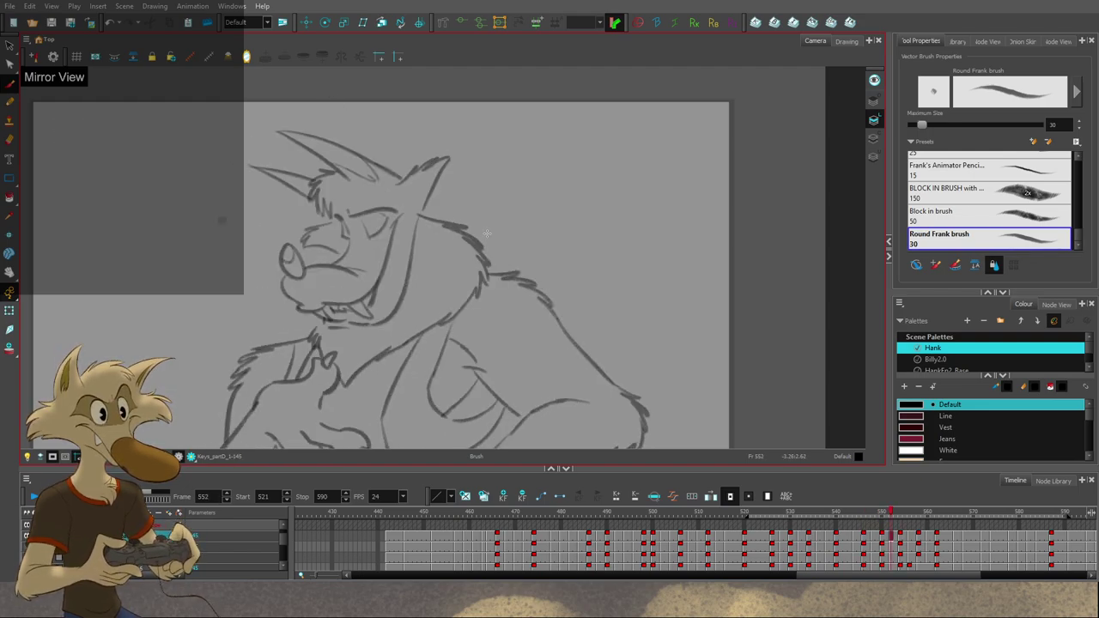
pyautogui.press('.')
pyautogui.press('.')
pyautogui.hotkey('alt', 'b')
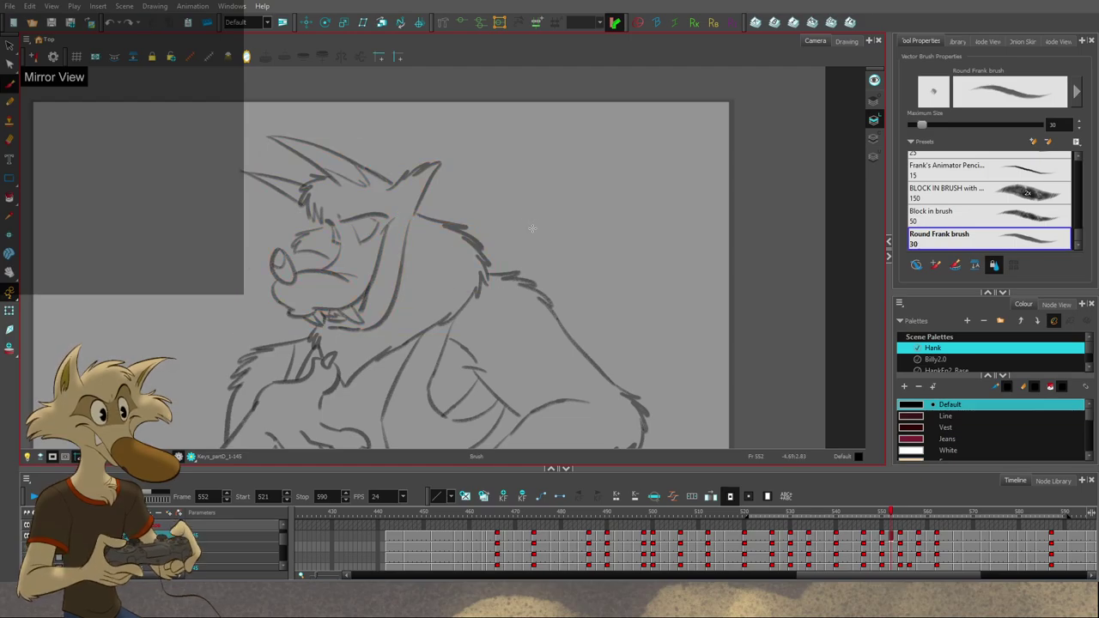
pyautogui.press(',')
pyautogui.press(',')
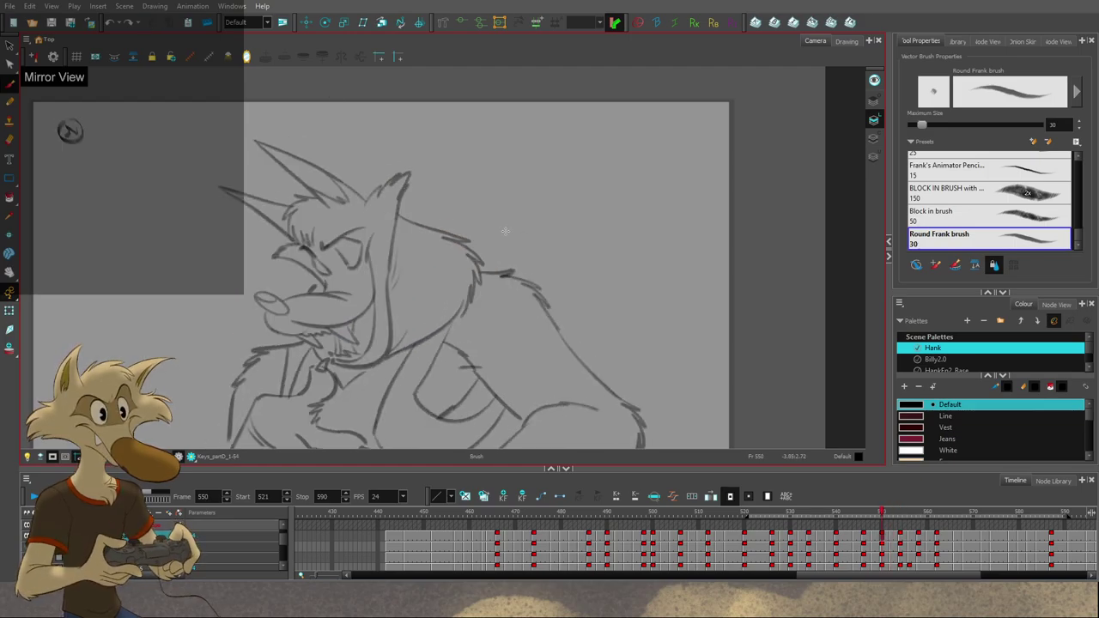
# Step: Flip repeatedly between frames 544, 546 and 550 in the mirrored view to check the head's downward arc
pyautogui.press('f')
pyautogui.press('f')
pyautogui.press('f')
pyautogui.press('g')
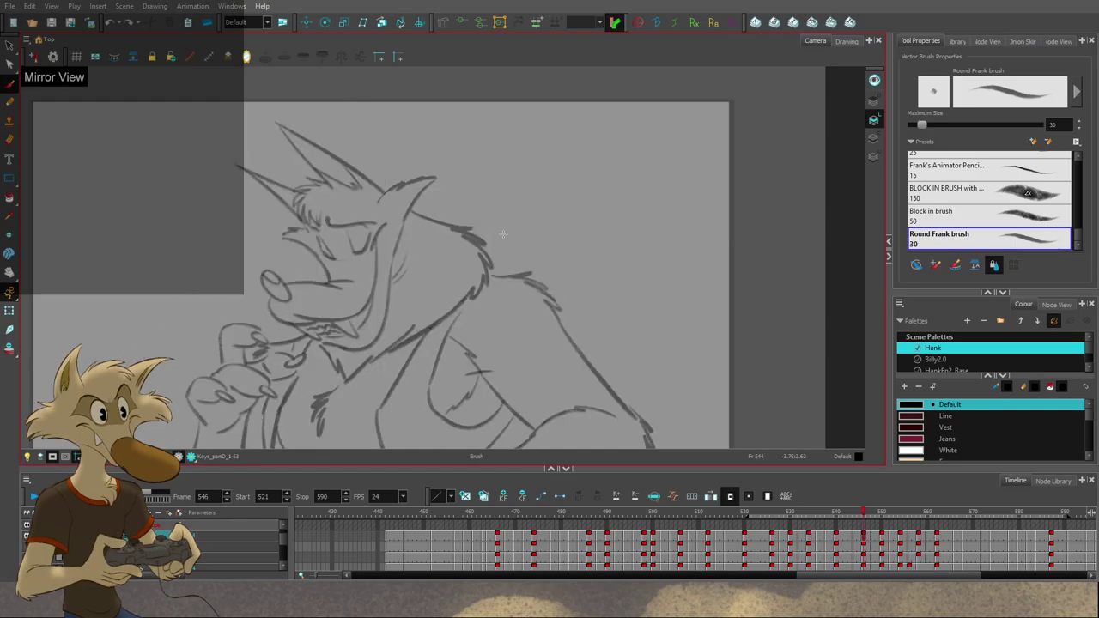
pyautogui.press('g')
pyautogui.press('g')
pyautogui.press('g')
pyautogui.press('f')
pyautogui.press('f')
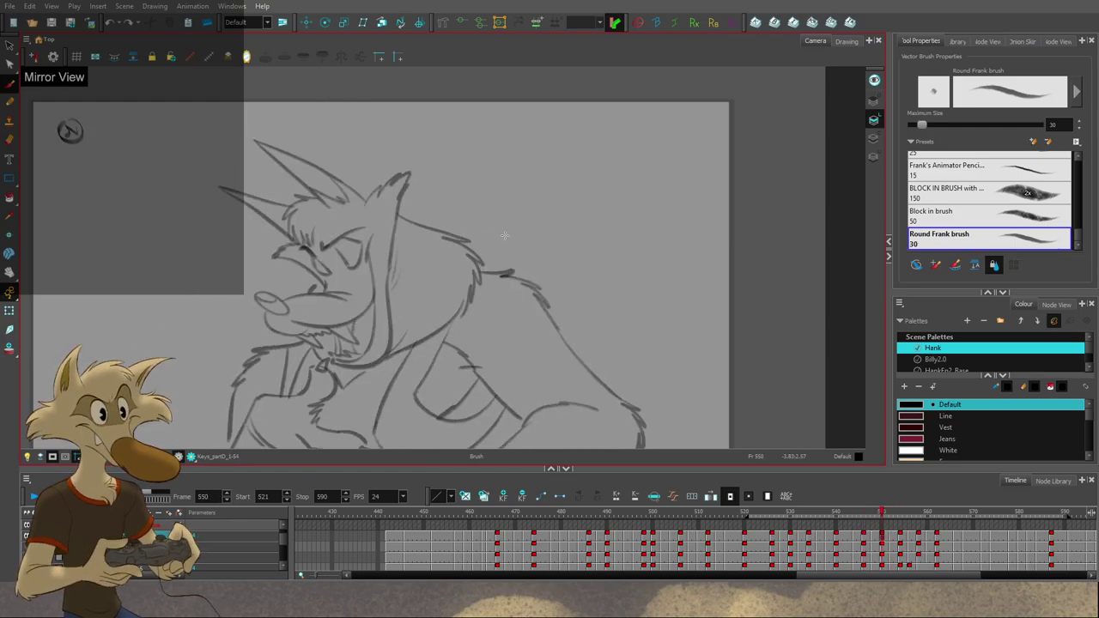
pyautogui.press('g')
pyautogui.press('g')
pyautogui.press('f')
pyautogui.press('f')
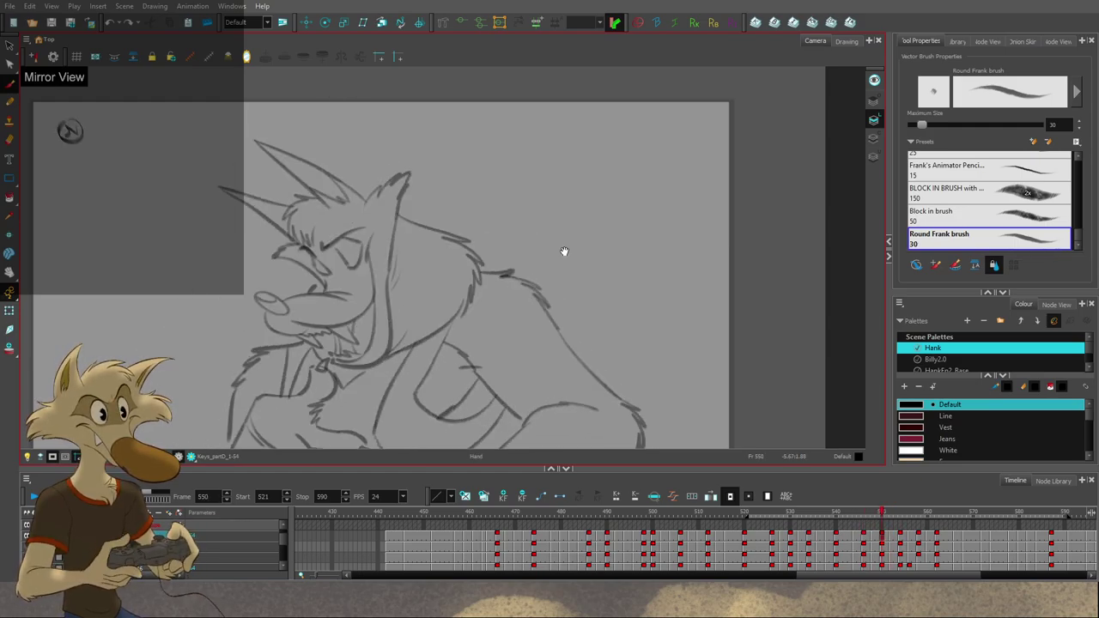
# Step: Step back from frame 550 and through the drawings around frame 546 to examine the mirrored torso and arms
pyautogui.moveTo(565, 248); pyautogui.dragTo(575, 196)
pyautogui.press('f')
pyautogui.press('f')
pyautogui.press('f')
pyautogui.press('f')
pyautogui.press('f')
pyautogui.press('.')
pyautogui.press('.')
pyautogui.press('.')
pyautogui.press('.')
pyautogui.press('.')
pyautogui.press('.')
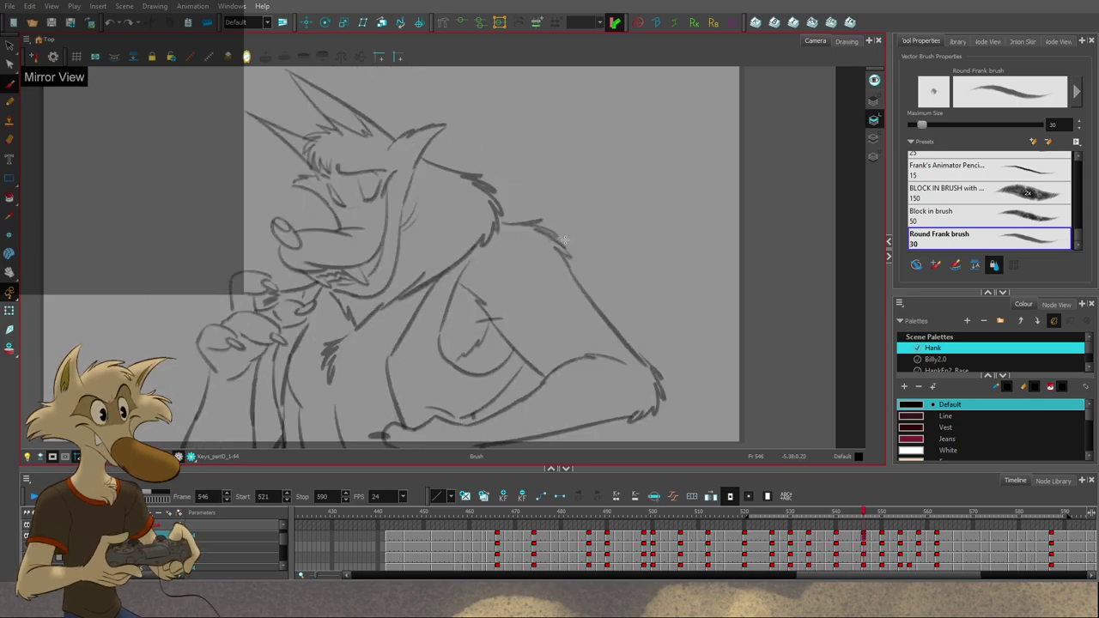
# Step: Flip between the mirrored drawings at frames 546 and 548, and turn off the mirrored view at frame 546
pyautogui.press('f')
pyautogui.press('g')
pyautogui.press('f')
pyautogui.press('g')
pyautogui.press('g')
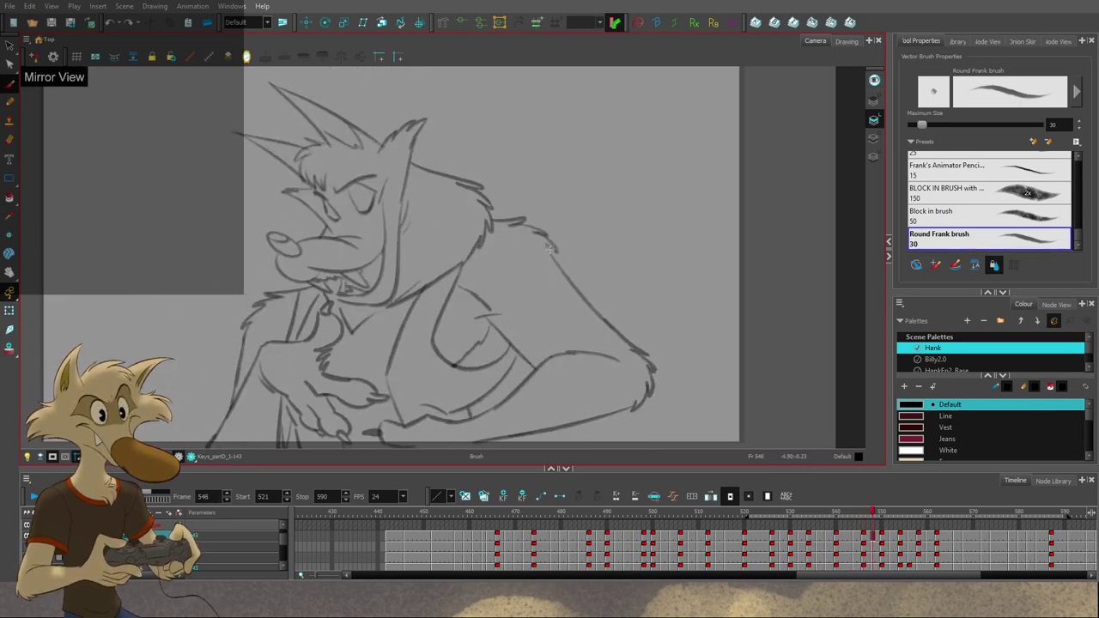
pyautogui.press('g')
pyautogui.press('f')
pyautogui.press('f')
pyautogui.scroll(-2, 538, 240)
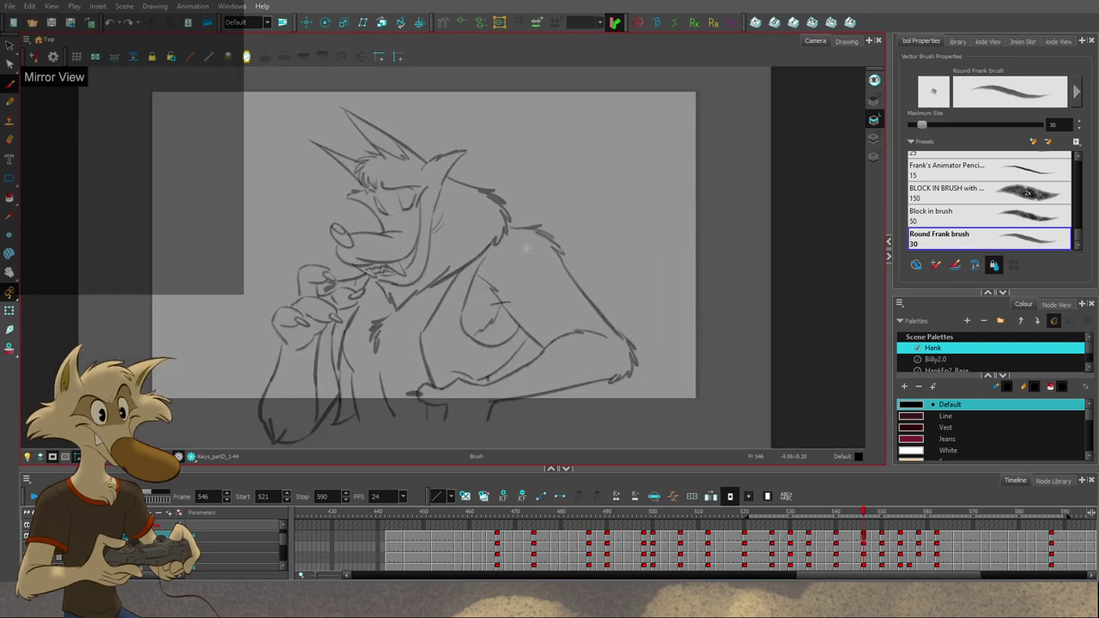
pyautogui.click(247, 57)
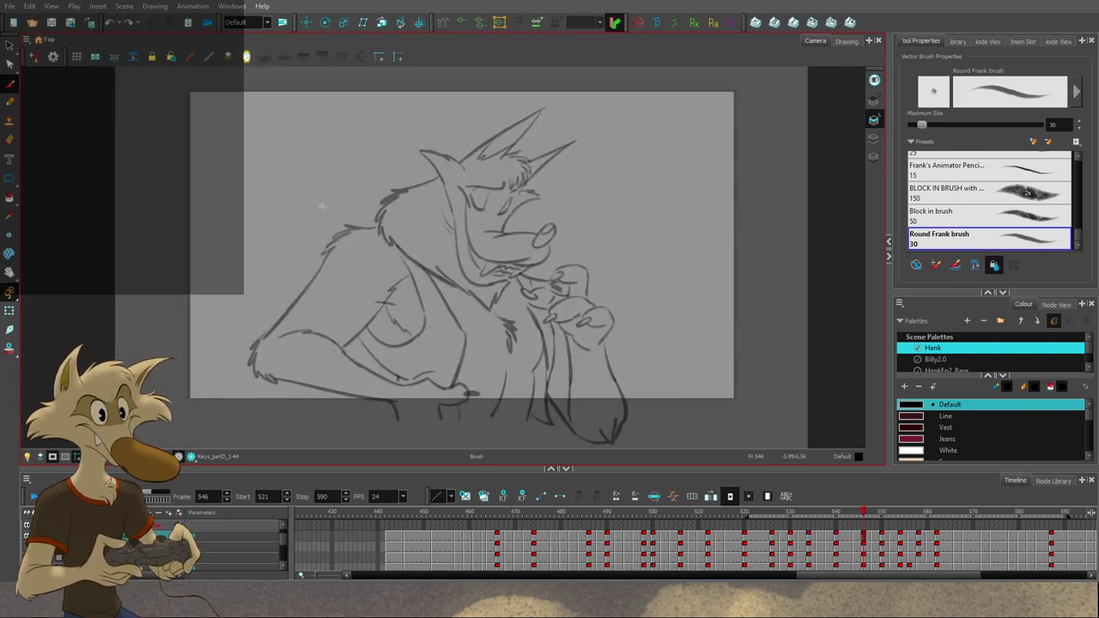
pyautogui.scroll(-1, 392, 284)
pyautogui.scroll(1, 448, 276)
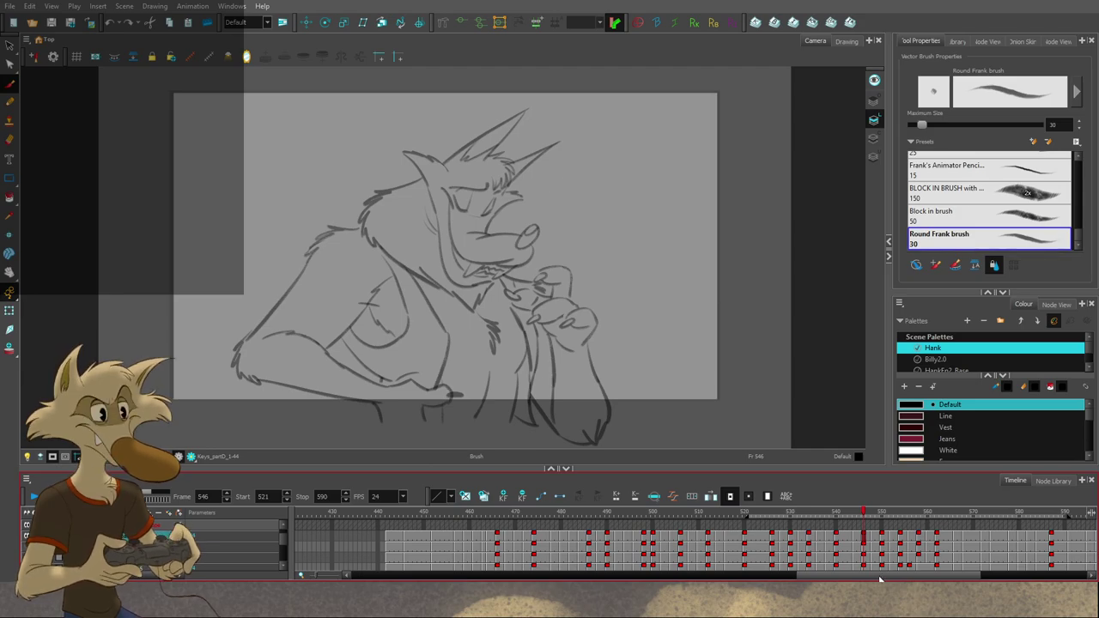
# Step: Survey the timeline from around frame 100 to its end to gauge the scene's length, viewing the drawing at frame 686
pyautogui.moveTo(879, 577); pyautogui.dragTo(581, 556)
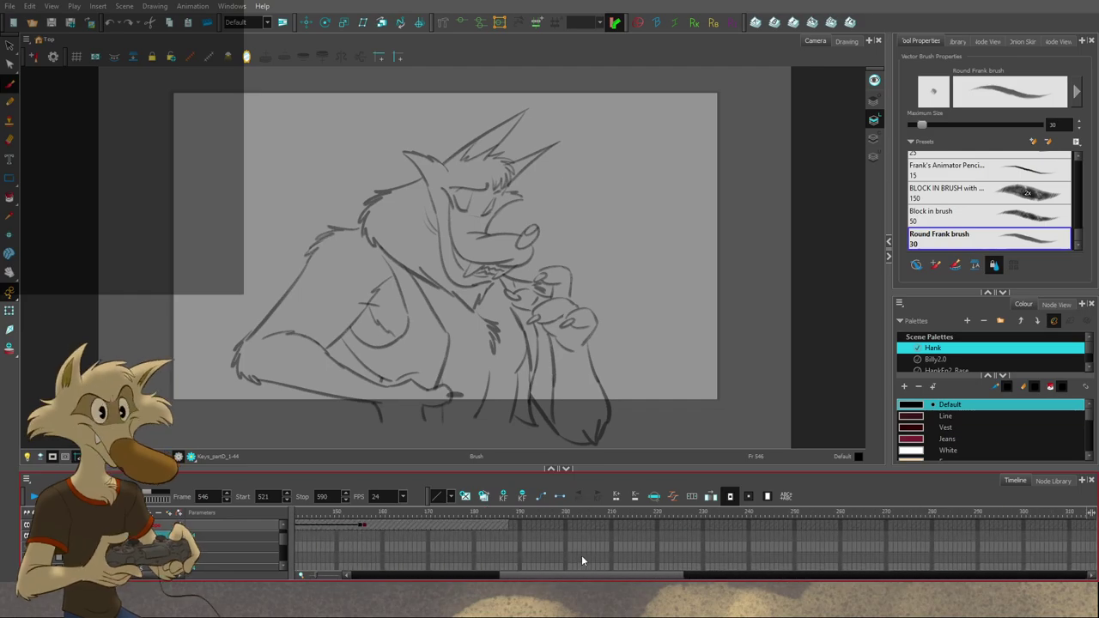
pyautogui.hscroll(-5, 581, 555)
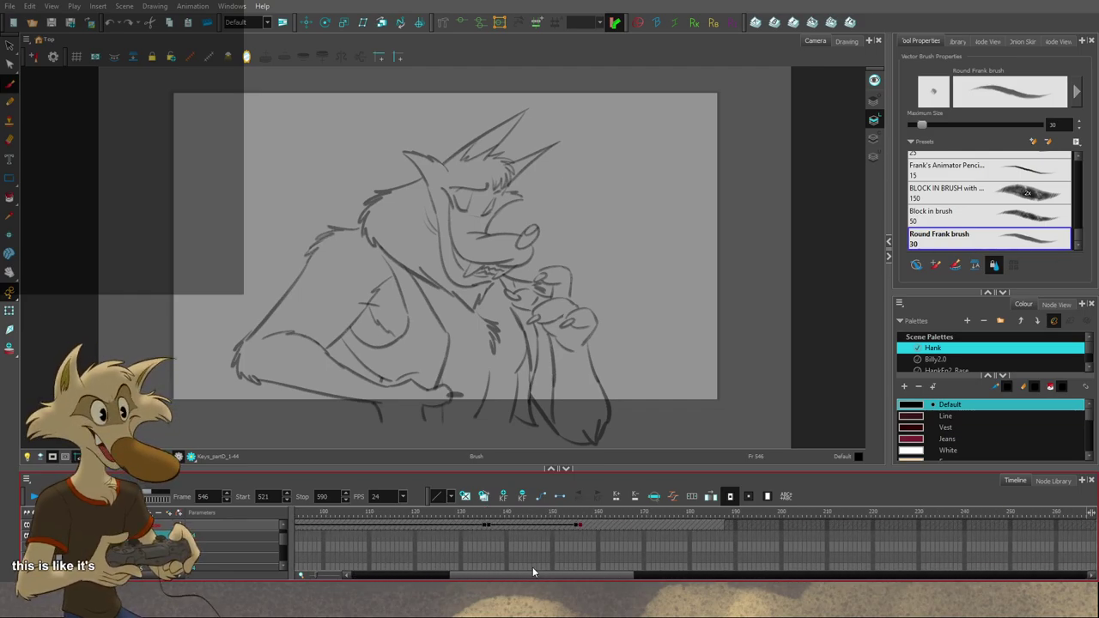
pyautogui.hscroll(17, 567, 557)
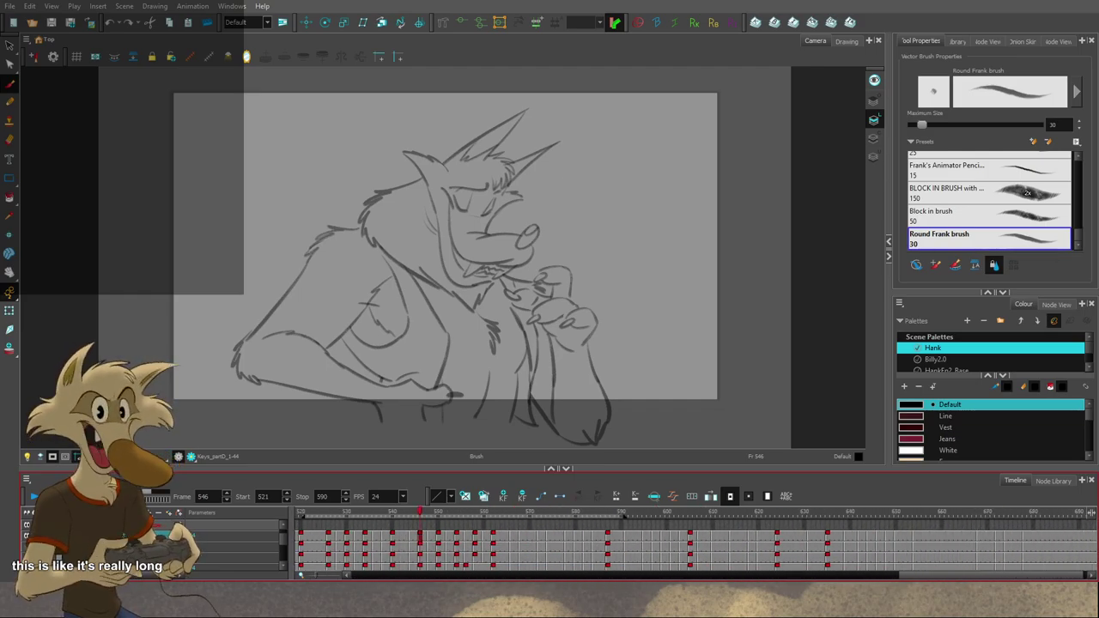
pyautogui.hscroll(1, 566, 558)
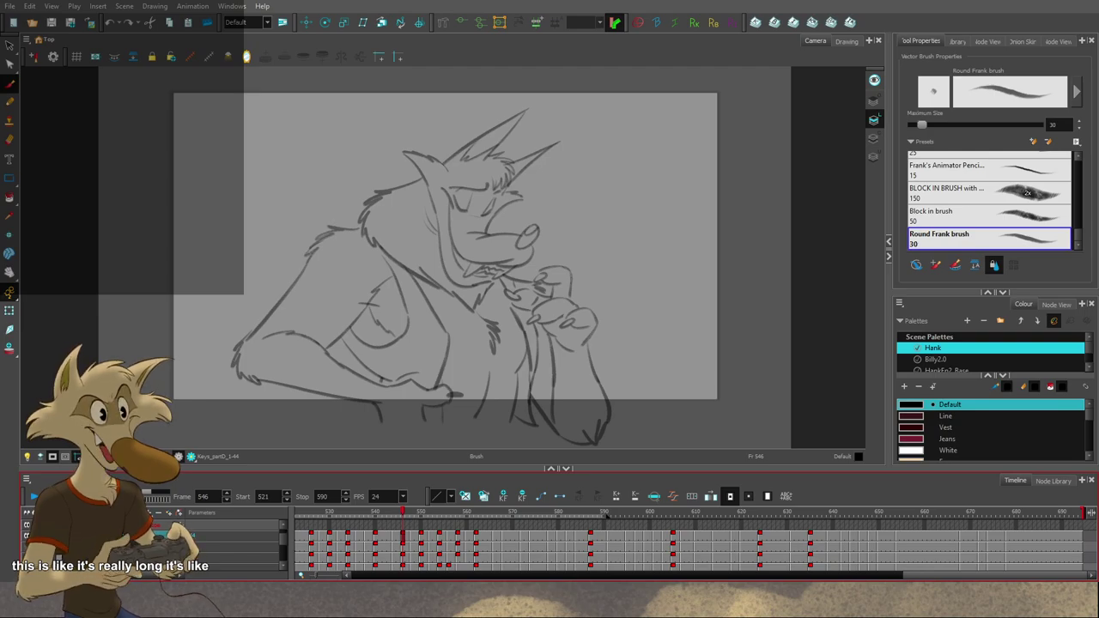
pyautogui.hscroll(-17, 540, 577)
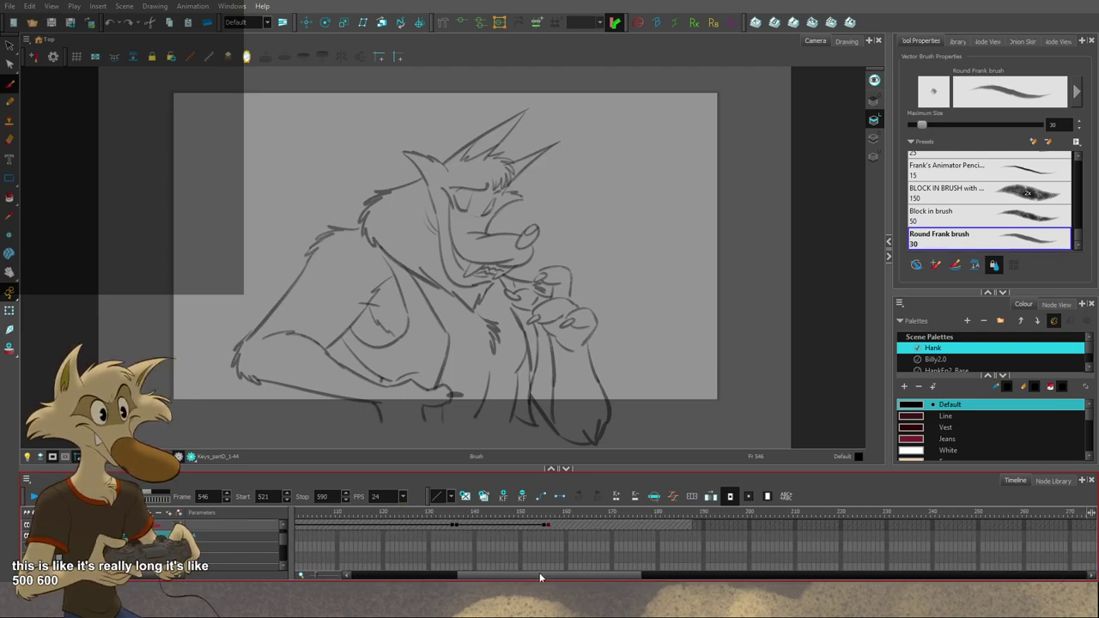
pyautogui.moveTo(540, 574); pyautogui.dragTo(991, 573)
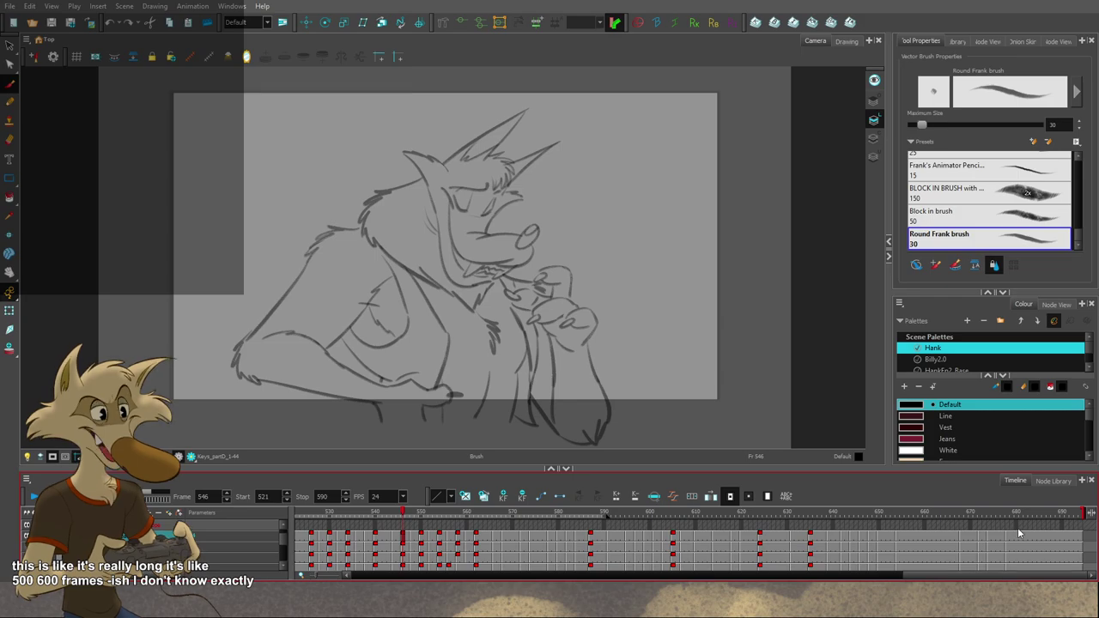
pyautogui.click(1062, 516)
pyautogui.moveTo(1064, 515); pyautogui.dragTo(1045, 516)
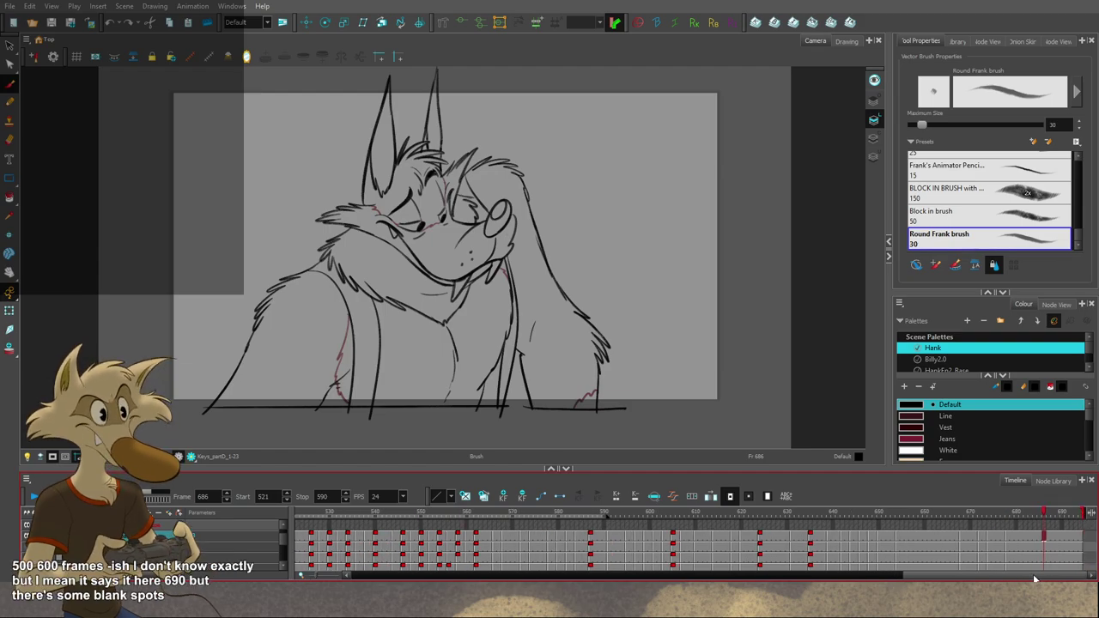
pyautogui.moveTo(1036, 574); pyautogui.dragTo(1001, 578)
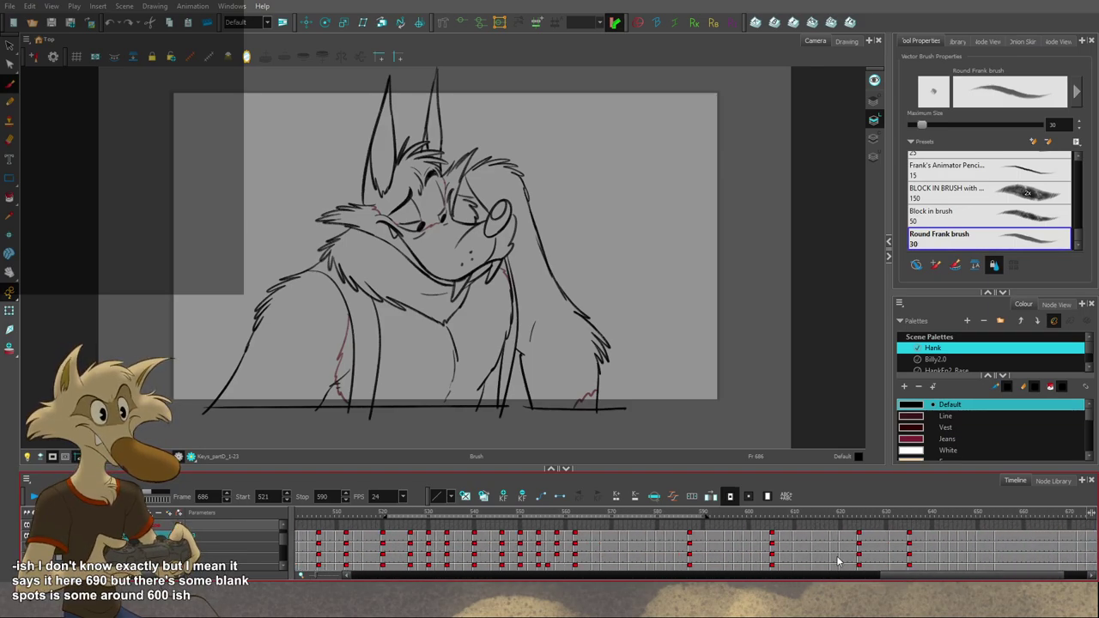
# Step: View the rough drawing at frame 569 and return to frame 546
pyautogui.click(607, 541)
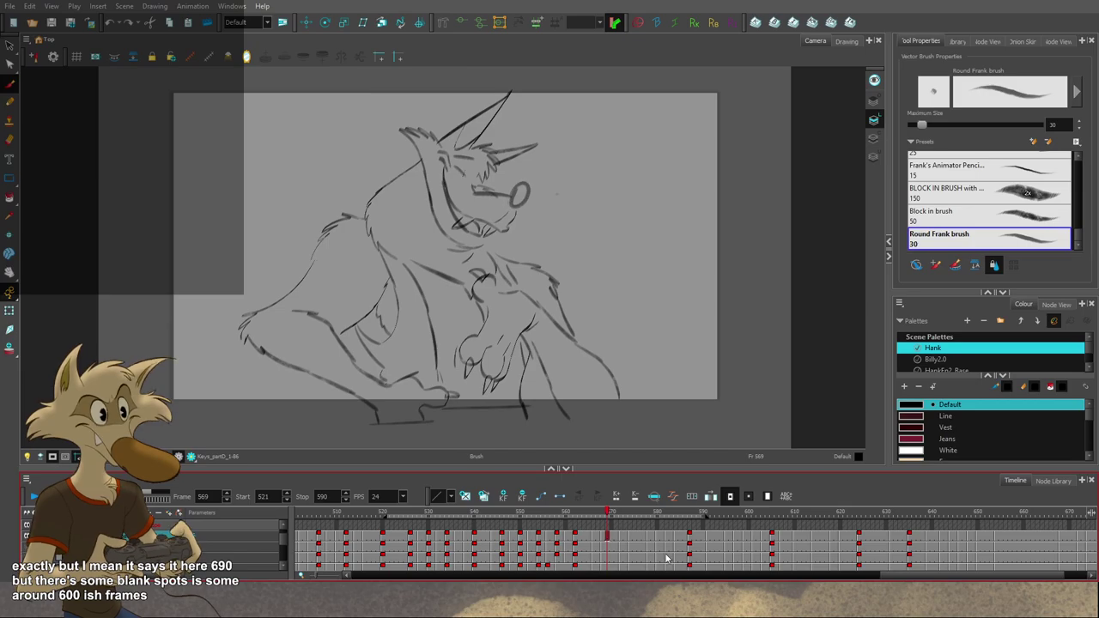
pyautogui.moveTo(911, 579); pyautogui.dragTo(848, 580)
pyautogui.click(767, 539)
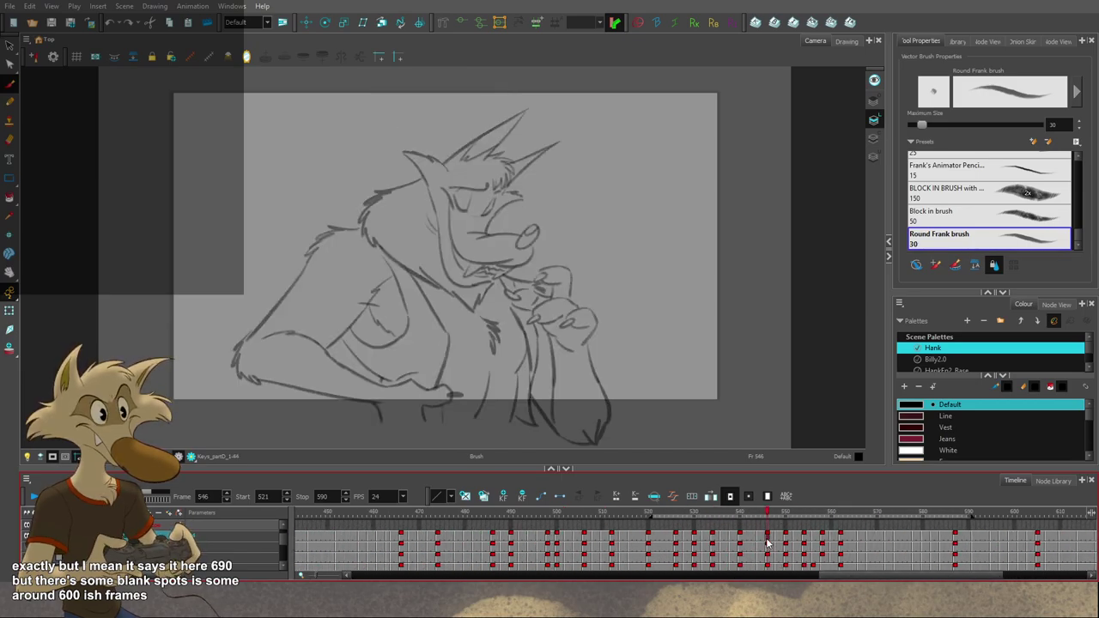
# Step: Step forward through the frames from about 538 to 550 to review the head dip in the unmirrored view
pyautogui.click(759, 547)
pyautogui.click(730, 535)
pyautogui.press('.')
pyautogui.press('.')
pyautogui.press('.')
pyautogui.press('.')
pyautogui.press('.')
pyautogui.press('.')
pyautogui.press('.')
pyautogui.press('.')
pyautogui.press('.')
pyautogui.press('.')
pyautogui.press('.')
pyautogui.press('.')
pyautogui.press('.')
pyautogui.press('.')
pyautogui.press('.')
pyautogui.press('.')
pyautogui.press('.')
pyautogui.press('.')
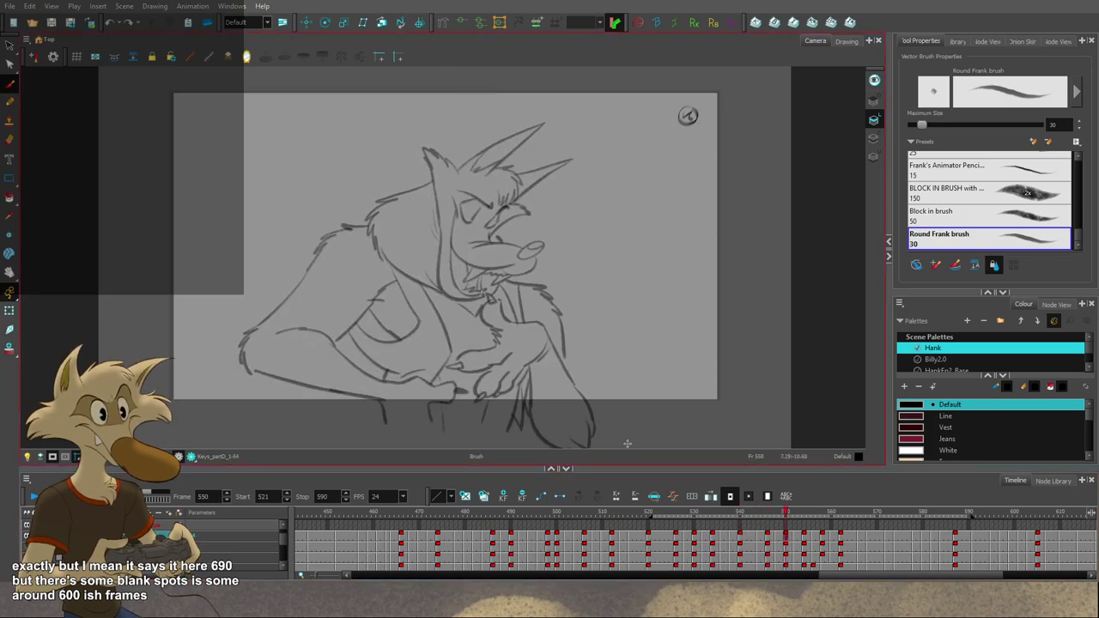
# Step: Review the head dip across frames 550 to 558 and compare the unfinished head at frame 556 with the drawing at frame 554
pyautogui.press('.')
pyautogui.press('.')
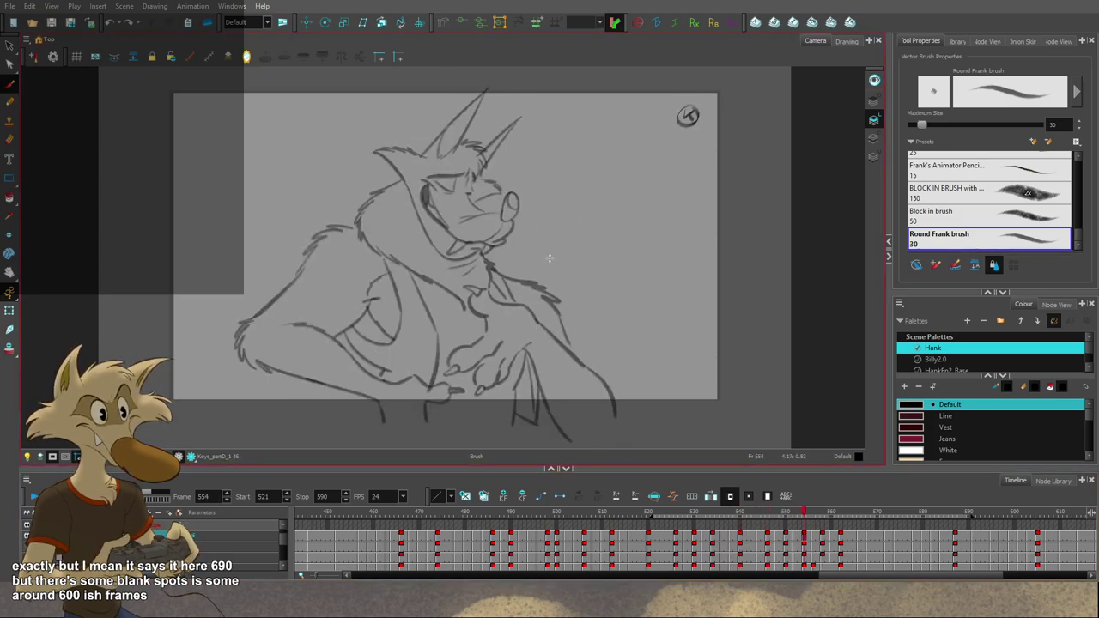
pyautogui.scroll(2, 550, 246)
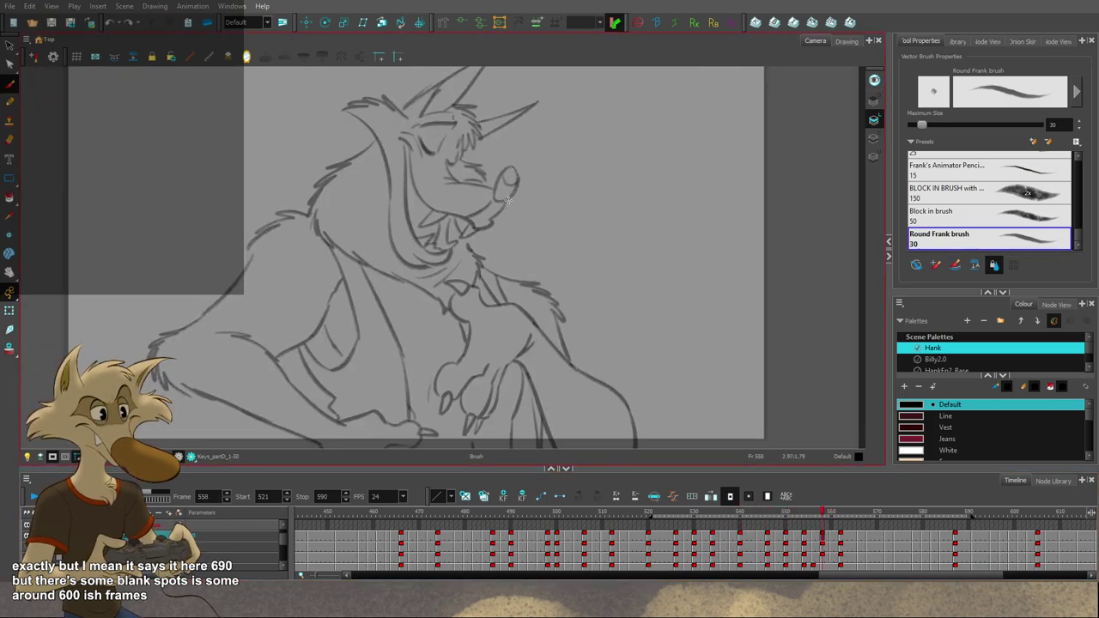
pyautogui.press(',')
pyautogui.press(',')
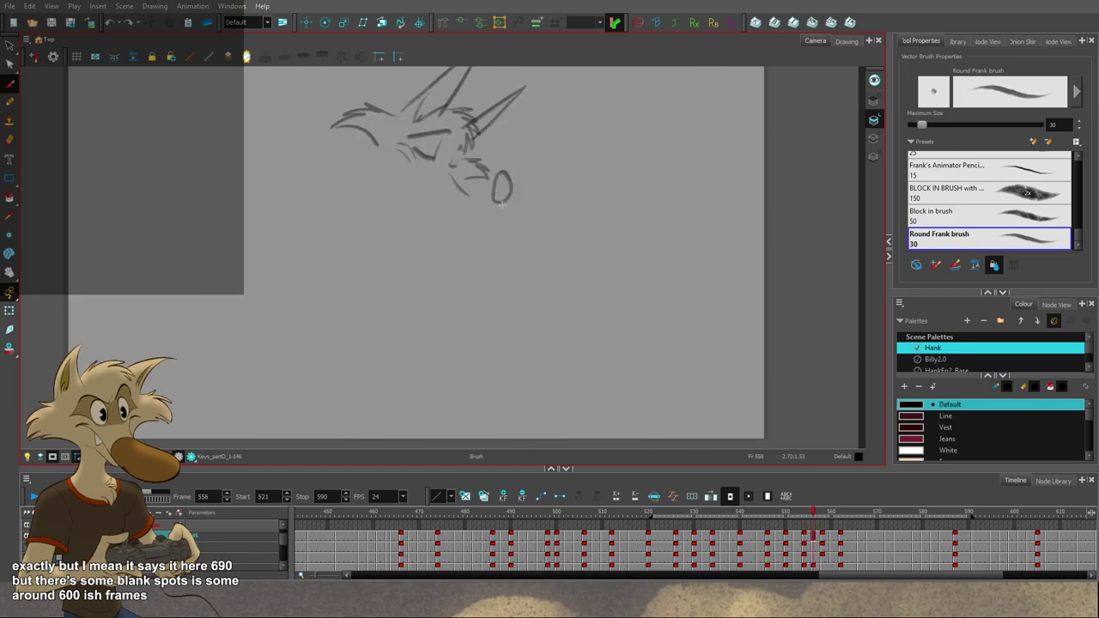
pyautogui.press('g')
pyautogui.press('f')
pyautogui.press('f')
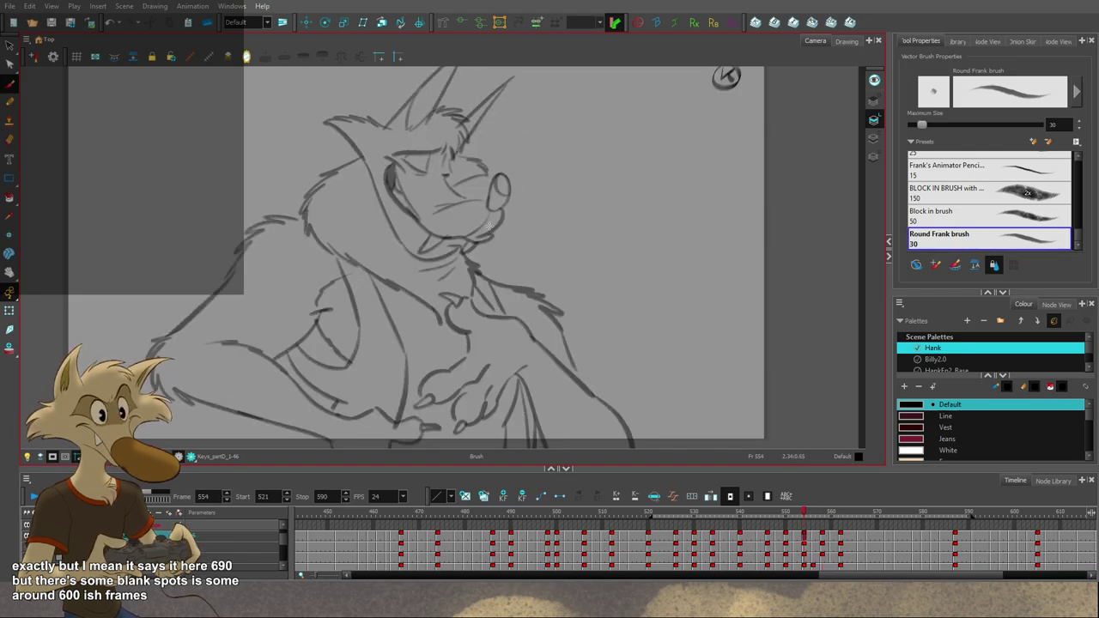
# Step: Add the chin strokes and the long cheek line to the rough wolf head at frame 556, checking against neighbouring drawings
pyautogui.press('g')
pyautogui.press('g')
pyautogui.press('f')
pyautogui.press('f')
pyautogui.press('g')
pyautogui.press('f')
pyautogui.press('g')
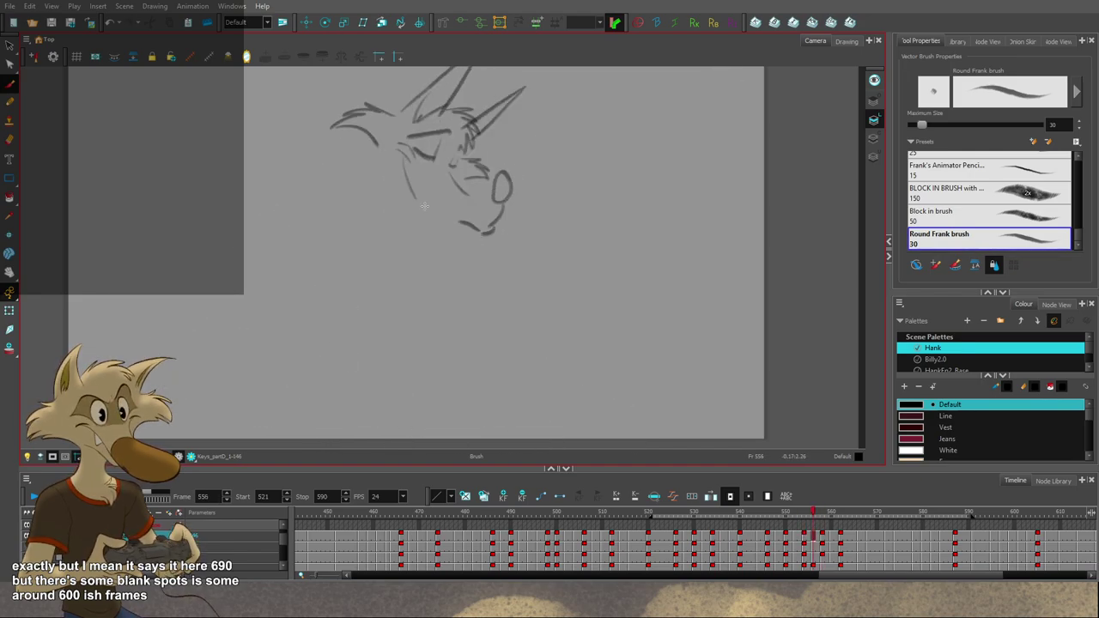
pyautogui.press('f')
pyautogui.press('g')
pyautogui.press('g')
pyautogui.press('f')
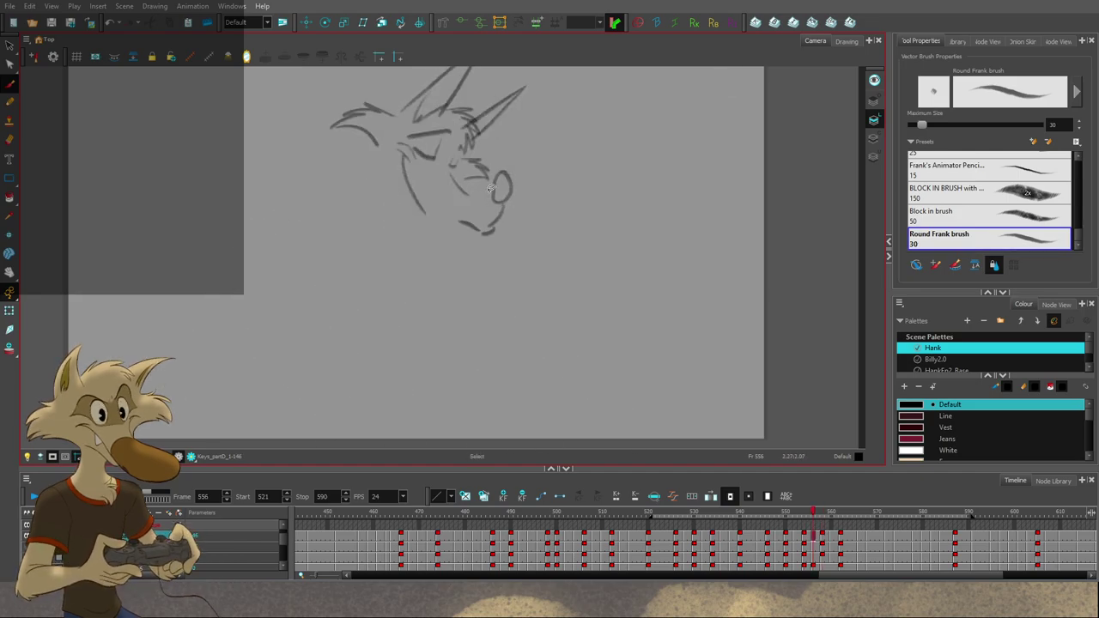
# Step: Draw the upper muzzle line running back from the nose on the wolf's head at frame 556
pyautogui.press('f')
pyautogui.press('g')
pyautogui.press('g')
pyautogui.press('f')
pyautogui.moveTo(493, 192); pyautogui.dragTo(442, 192)
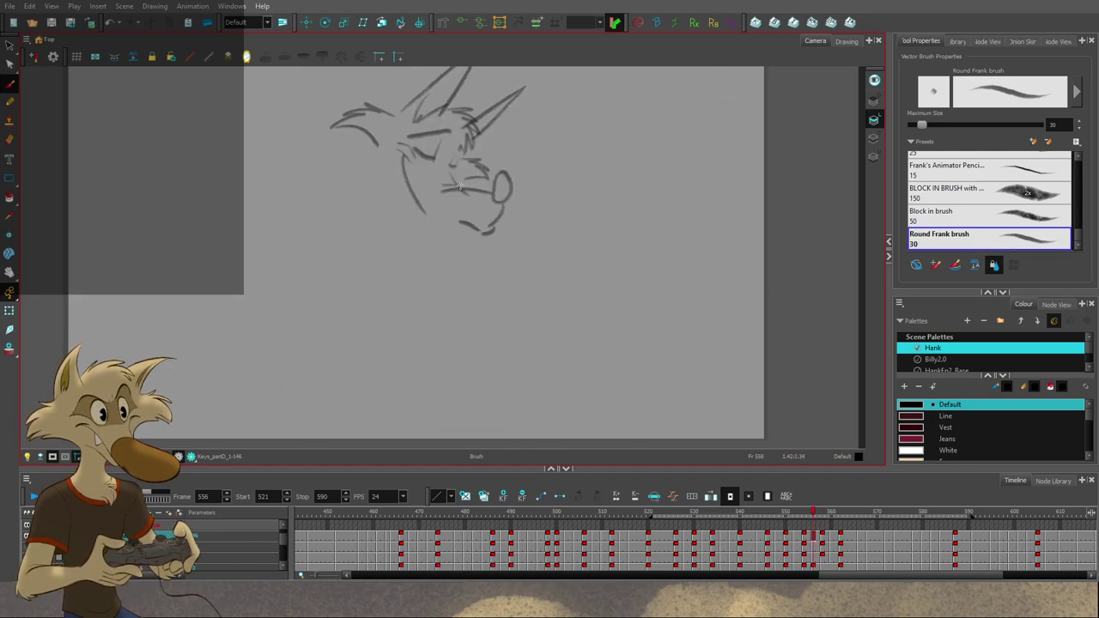
# Step: Add short strokes to the muzzle bridge and chin at frame 556, flipping against frame 558 for alignment
pyautogui.press('.')
pyautogui.press('.')
pyautogui.press(',')
pyautogui.press(',')
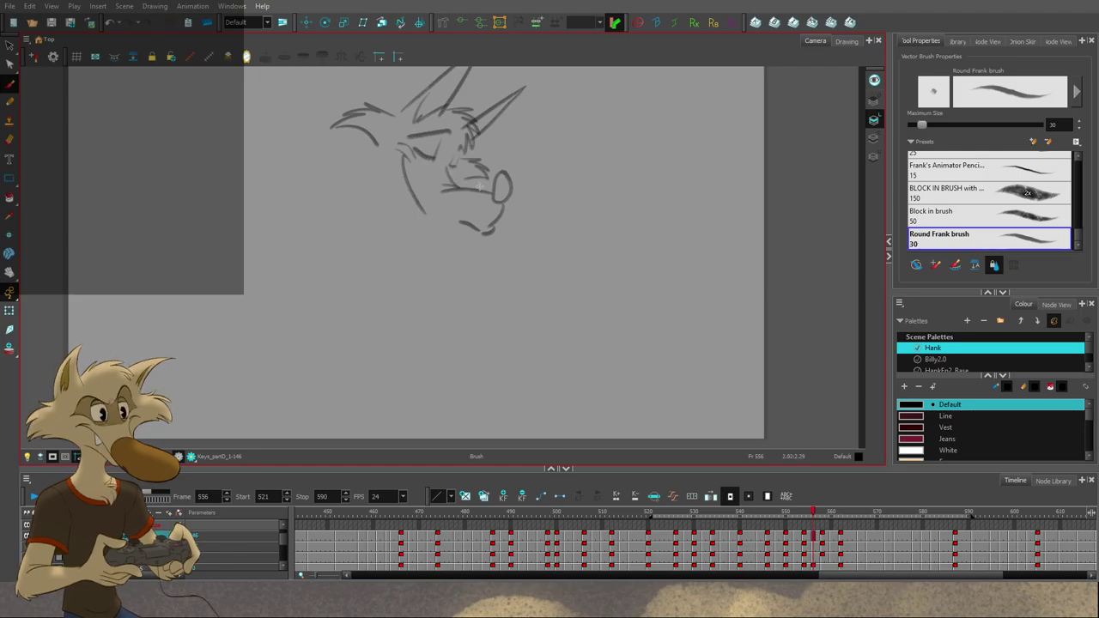
pyautogui.press('.')
pyautogui.press('.')
pyautogui.press(',')
pyautogui.press(',')
pyautogui.press('.')
pyautogui.press('.')
pyautogui.press(',')
pyautogui.press(',')
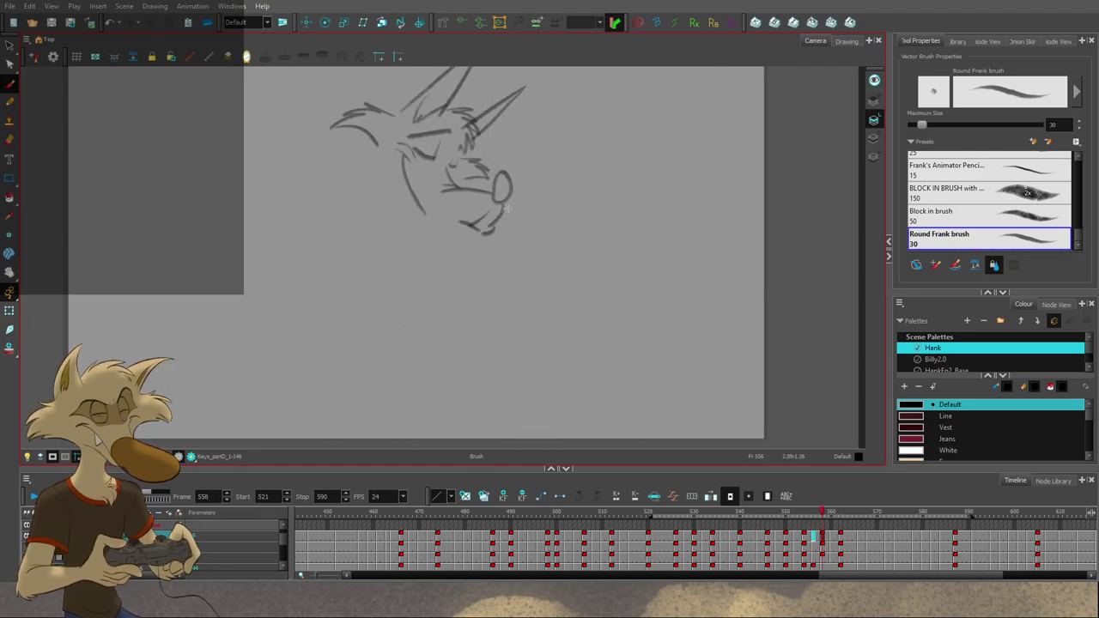
# Step: Leave the frame 556 sketch and view the whole pose around frame 550 to judge the overall motion
pyautogui.press('.')
pyautogui.press('.')
pyautogui.press('.')
pyautogui.press('.')
pyautogui.press('.')
pyautogui.press('.')
pyautogui.press('.')
pyautogui.press('.')
pyautogui.press('.')
pyautogui.press('.')
pyautogui.press('.')
pyautogui.press('.')
pyautogui.press('1')
pyautogui.press('1')
pyautogui.press('1')
pyautogui.press('f')
pyautogui.press('f')
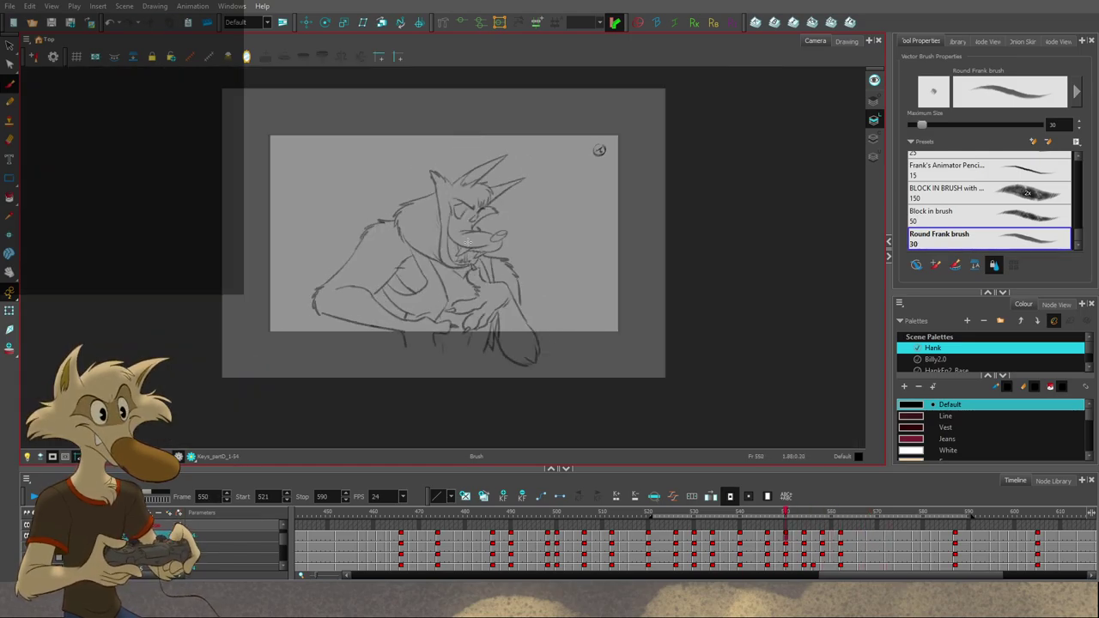
# Step: Scrub through the wolf's drawings between frames 550 and 520 to review the acting before the head dip
pyautogui.scroll(1, 470, 208)
pyautogui.press(',')
pyautogui.press(',')
pyautogui.press(',')
pyautogui.press(',')
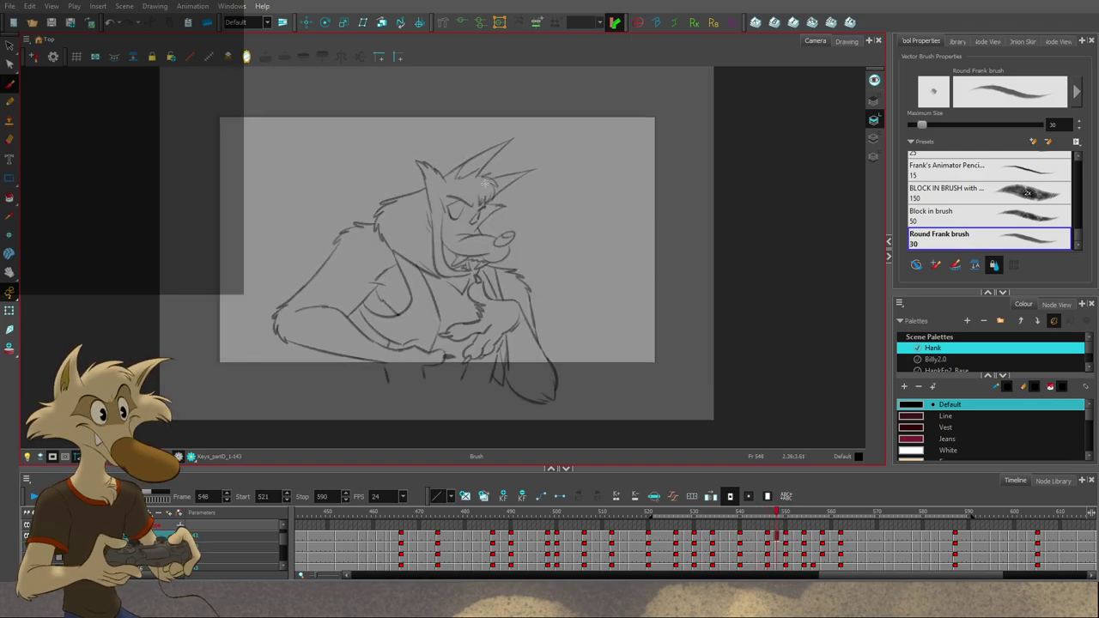
pyautogui.press(',')
pyautogui.press(',')
pyautogui.press(',')
pyautogui.press(',')
pyautogui.press(',')
pyautogui.press(',')
pyautogui.press(',')
pyautogui.press(',')
pyautogui.press(',')
pyautogui.press(',')
pyautogui.press(',')
pyautogui.press(',')
pyautogui.press(',')
pyautogui.press(',')
pyautogui.press(',')
pyautogui.press(',')
pyautogui.press(',')
pyautogui.press(',')
pyautogui.press(',')
pyautogui.press(',')
pyautogui.press(',')
pyautogui.press(',')
pyautogui.press(',')
pyautogui.press(',')
pyautogui.press(',')
pyautogui.press(',')
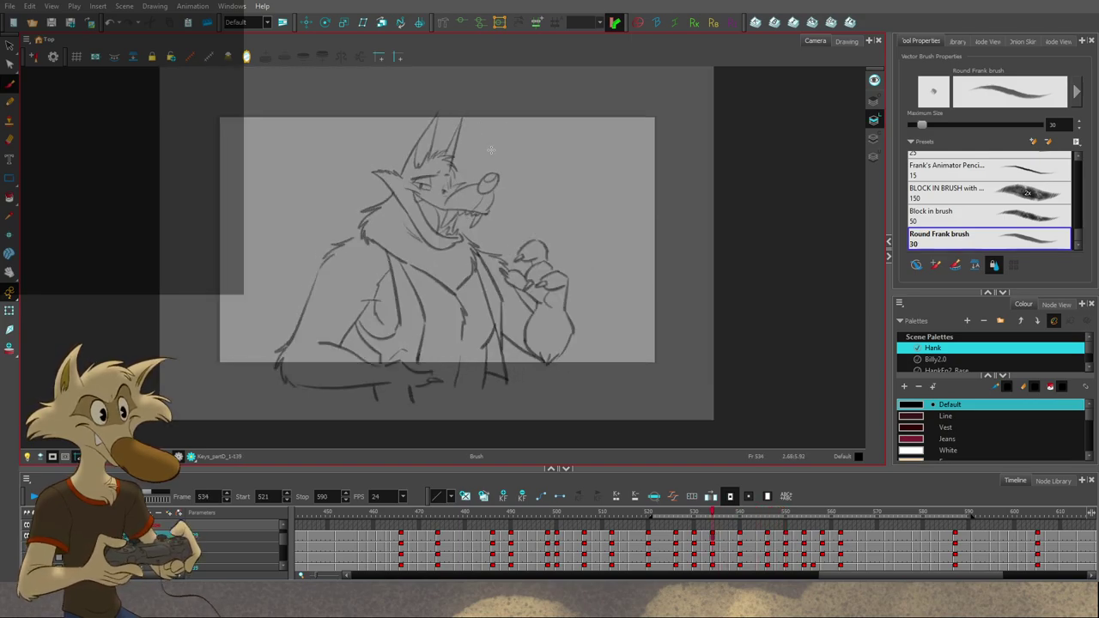
pyautogui.press('.')
pyautogui.press('.')
pyautogui.press('.')
pyautogui.press('.')
pyautogui.press('.')
pyautogui.press('.')
pyautogui.press('.')
pyautogui.press('.')
pyautogui.press('.')
pyautogui.press('.')
pyautogui.press('.')
pyautogui.press('.')
pyautogui.press('.')
pyautogui.press('.')
pyautogui.press('.')
pyautogui.press('.')
pyautogui.press('.')
pyautogui.press('.')
pyautogui.press('.')
pyautogui.press('.')
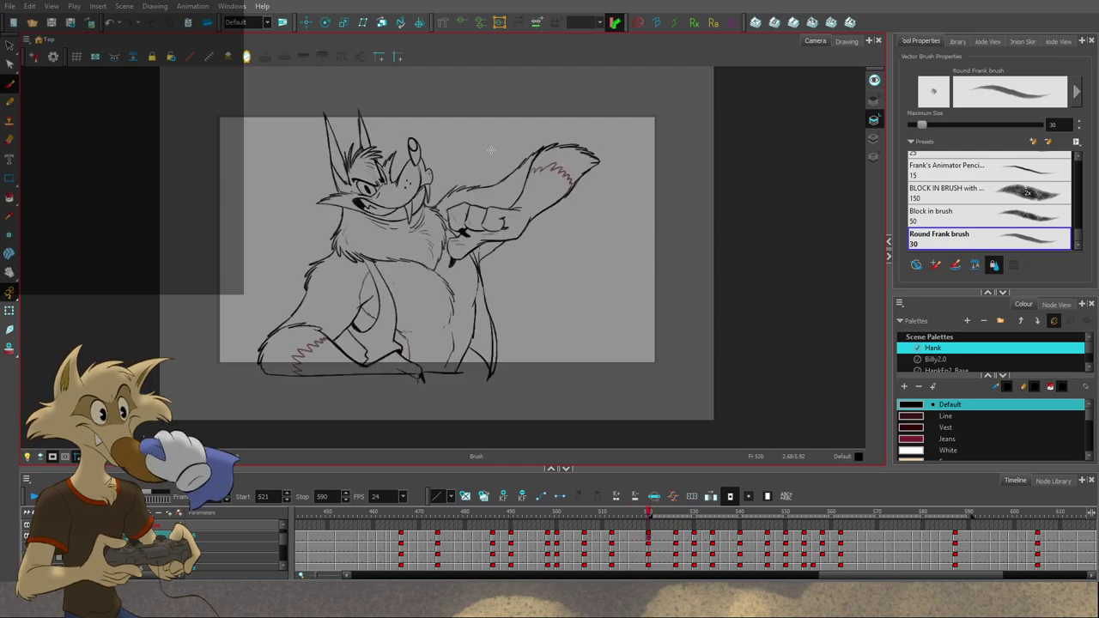
# Step: Step forward from frame 520 to about frame 544 to review the hand gesture leading into the head dip
pyautogui.press('.')
pyautogui.press('.')
pyautogui.press('.')
pyautogui.press('.')
pyautogui.press('.')
pyautogui.press('.')
pyautogui.press('.')
pyautogui.press('.')
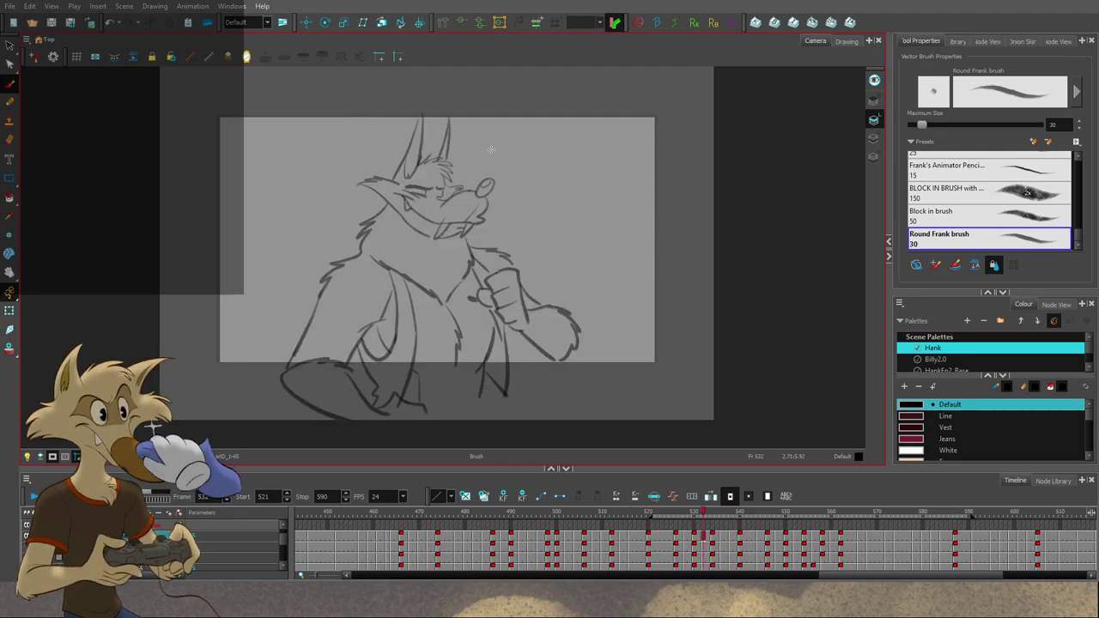
pyautogui.press('.')
pyautogui.press('.')
pyautogui.press('.')
pyautogui.press('.')
pyautogui.press('.')
pyautogui.press('.')
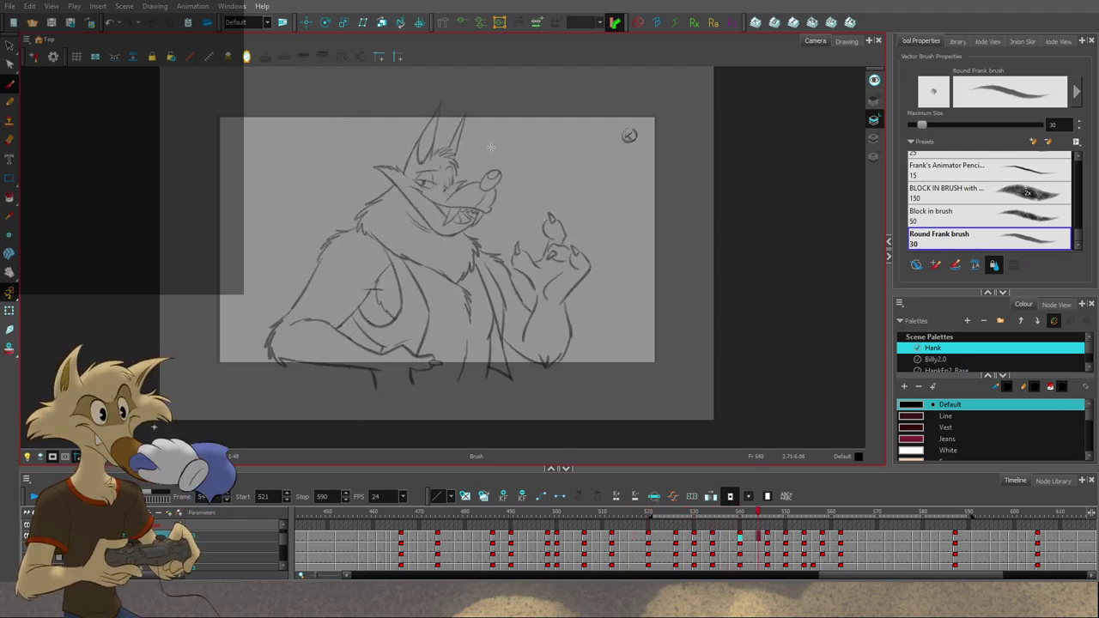
# Step: Flip through the head-dip drawings around frame 548 and return to the inbetween at frame 544
pyautogui.press('g')
pyautogui.press('g')
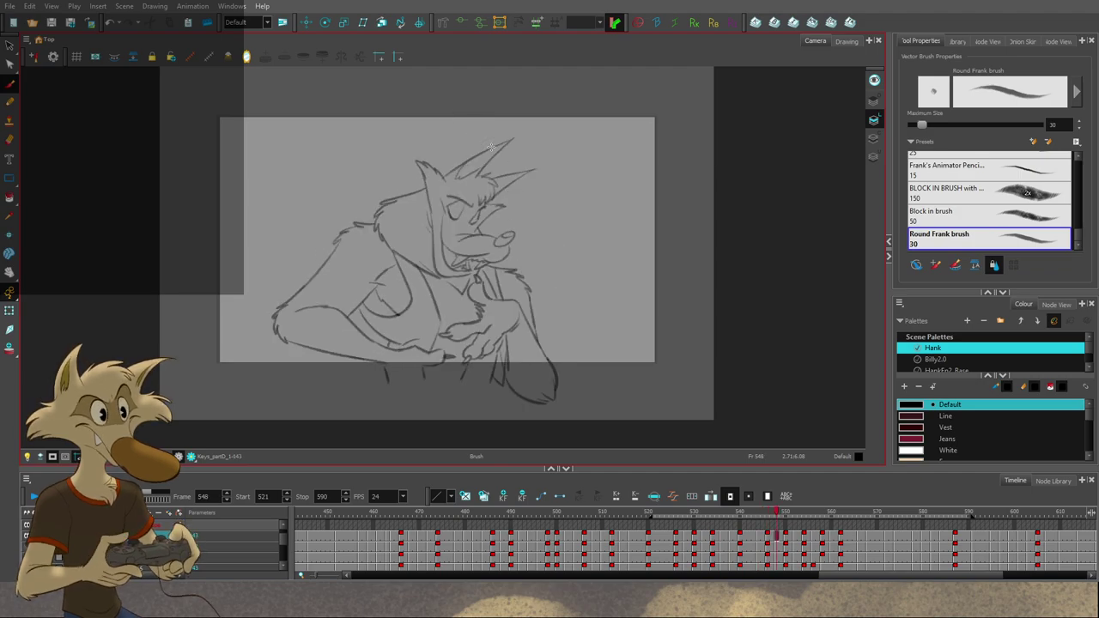
pyautogui.press('f')
pyautogui.press('f')
pyautogui.press('g')
pyautogui.press('g')
pyautogui.press('f')
pyautogui.press(',')
pyautogui.press(',')
pyautogui.press(',')
pyautogui.press(',')
pyautogui.press(',')
pyautogui.press(',')
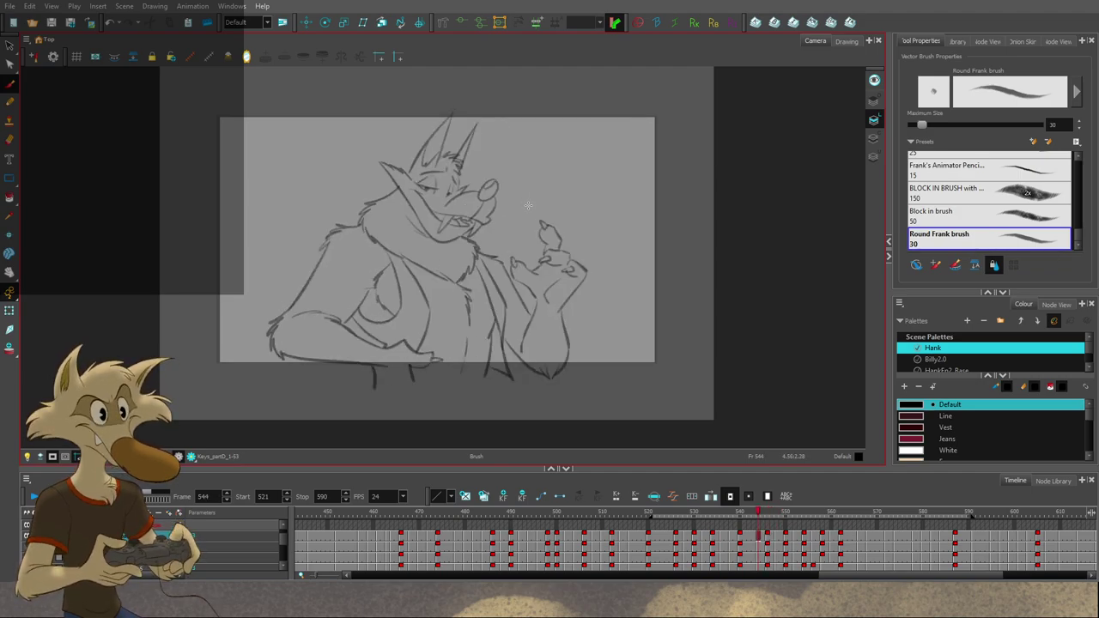
# Step: Compare the key pose at frame 540 with the drawings up to frame 546 to check the head's spacing
pyautogui.press('.')
pyautogui.press('.')
pyautogui.press('.')
pyautogui.press('.')
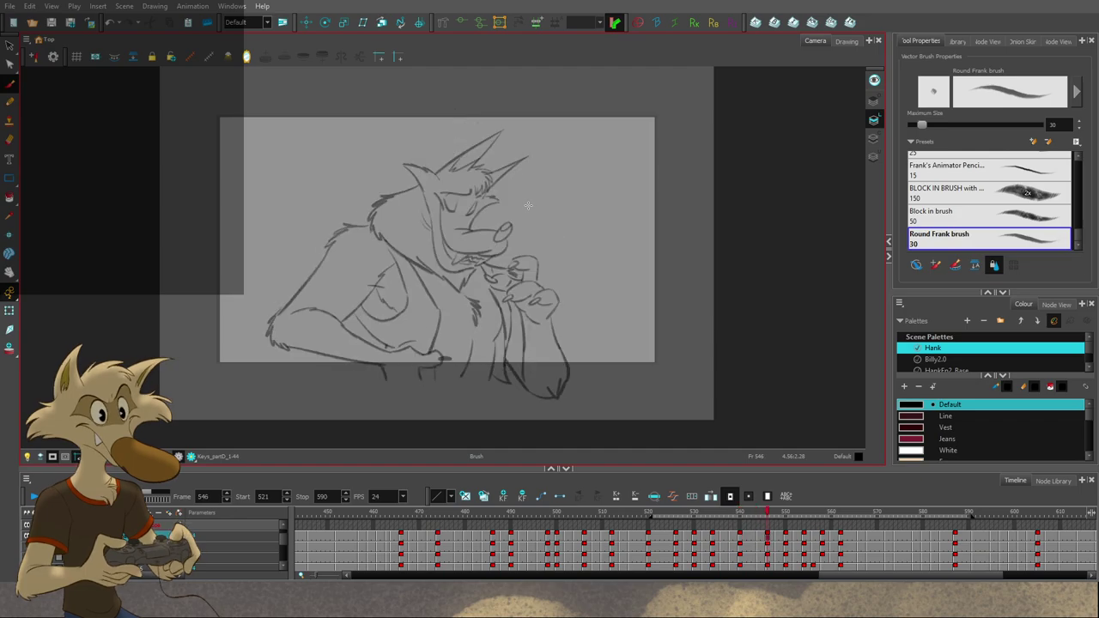
pyautogui.scroll(1, 528, 206)
pyautogui.press('.')
pyautogui.press('.')
pyautogui.press('.')
pyautogui.press('.')
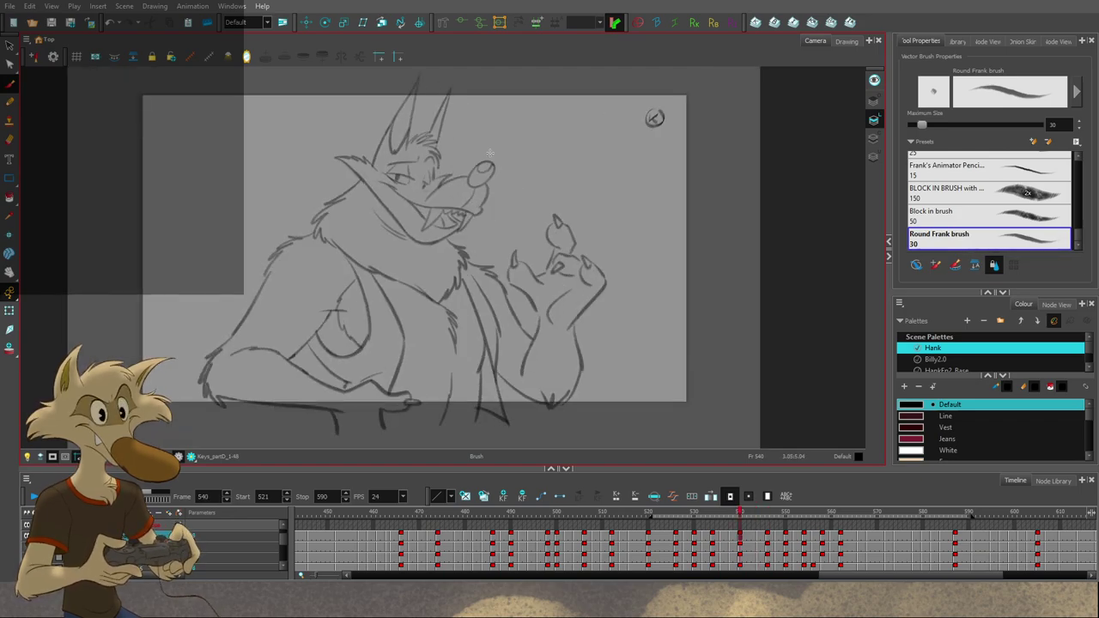
pyautogui.press(',')
pyautogui.press(',')
pyautogui.press(',')
pyautogui.press(',')
pyautogui.press(',')
pyautogui.press(',')
pyautogui.press(',')
pyautogui.press(',')
pyautogui.press(',')
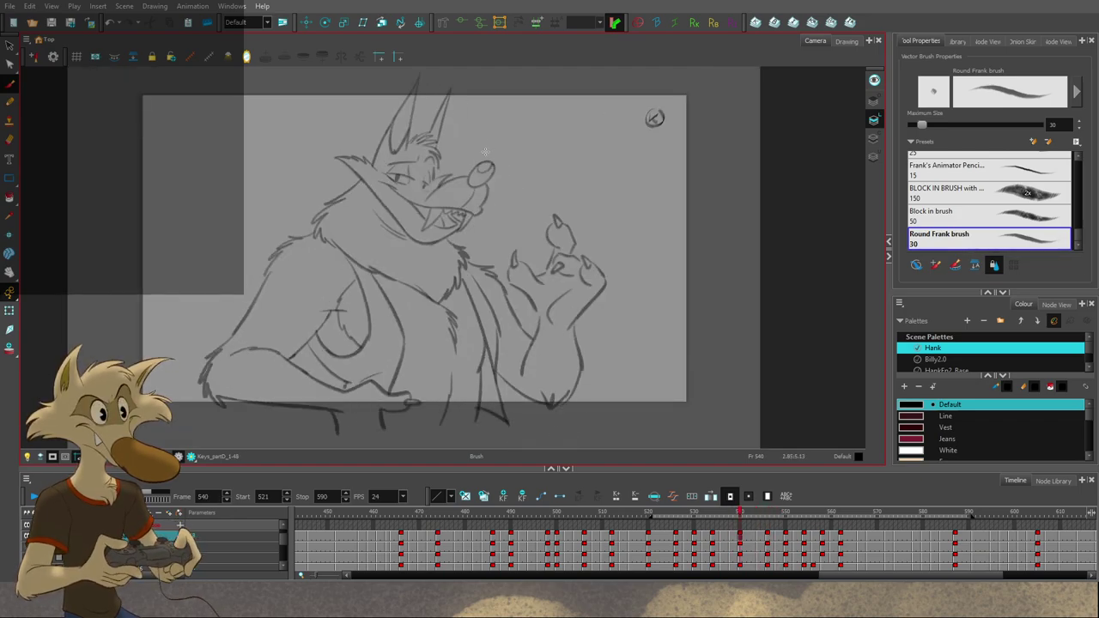
# Step: Try shifting the wolf's whole head slightly to the right on the inbetween at frame 544
pyautogui.press('.')
pyautogui.press('.')
pyautogui.press('.')
pyautogui.press('.')
pyautogui.press('.')
pyautogui.press('.')
pyautogui.press('.')
pyautogui.press(',')
pyautogui.press(',')
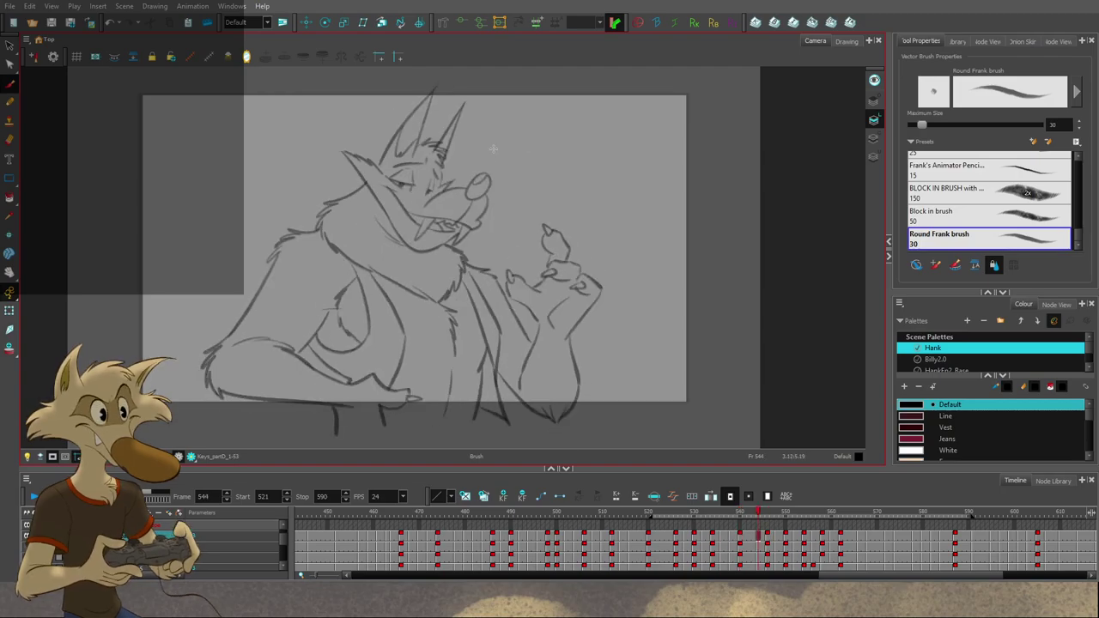
pyautogui.moveTo(452, 233)
pyautogui.mouseDown()
pyautogui.moveTo(499, 153)
pyautogui.moveTo(484, 205)
pyautogui.mouseUp()
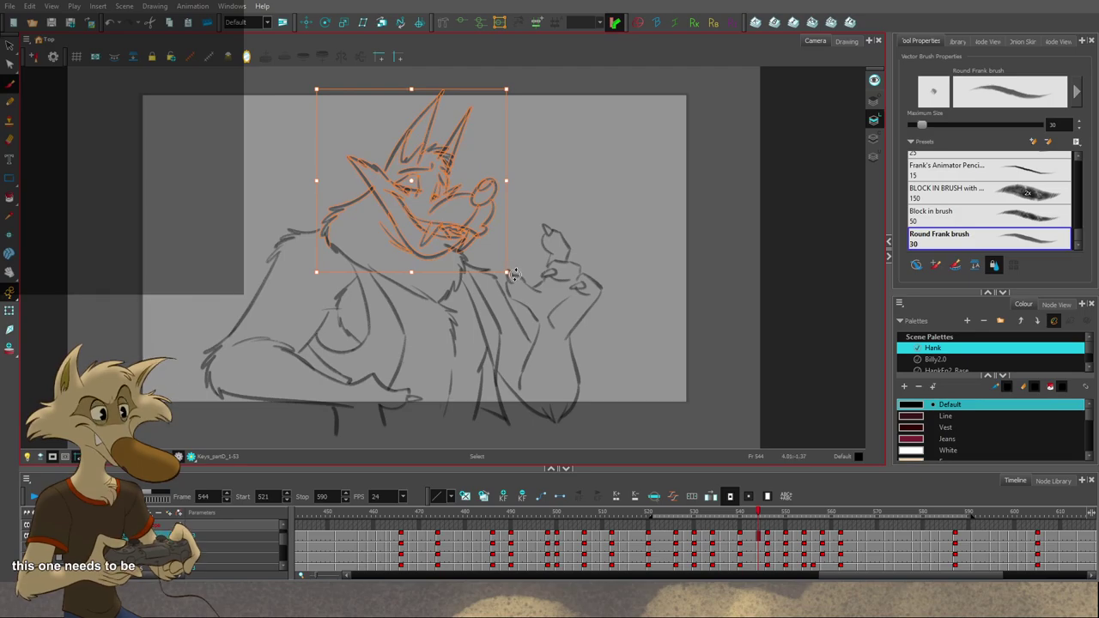
pyautogui.hotkey('alt', 'b')
# Step: Flip between frame 546 and its neighbouring drawings to check the shifted head's spacing
pyautogui.press('.')
pyautogui.press('.')
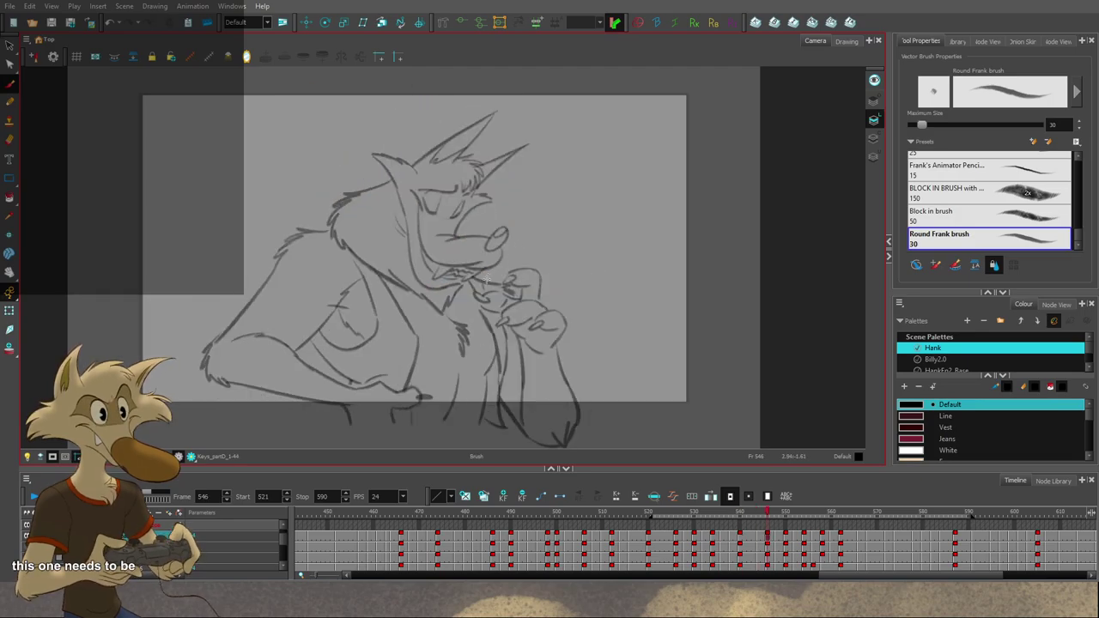
pyautogui.press('f')
pyautogui.press('f')
pyautogui.press('g')
pyautogui.press('f')
pyautogui.press('g')
pyautogui.press('g')
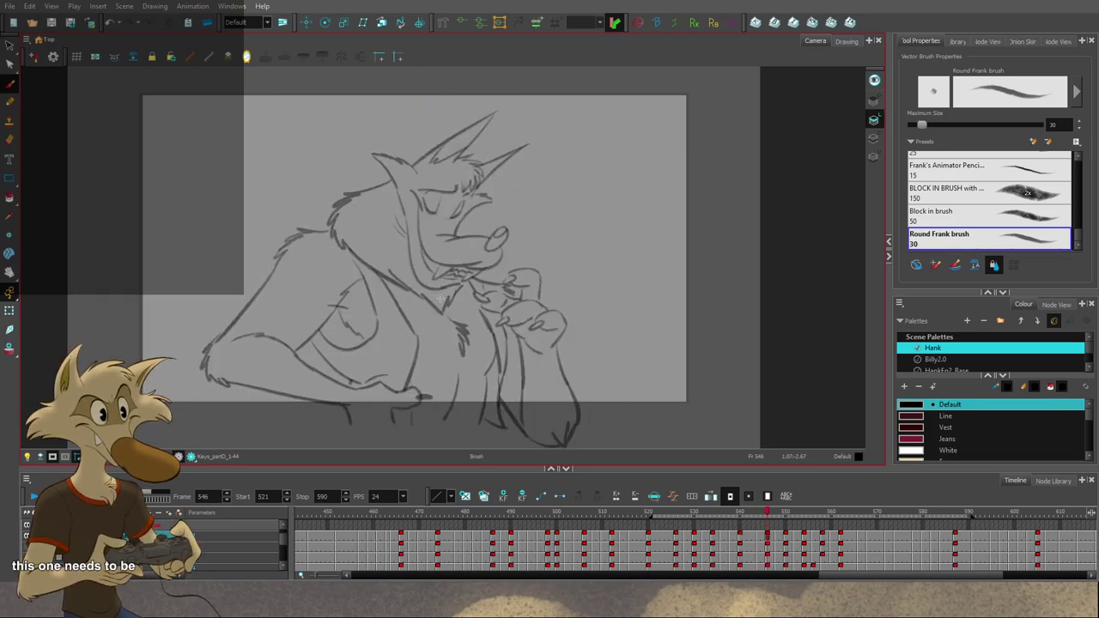
pyautogui.press('f')
pyautogui.press('f')
pyautogui.press('g')
# Step: Go back to the selected head on frame 544 and try nudging it slightly upward
pyautogui.hotkey('ctrl', 'z')
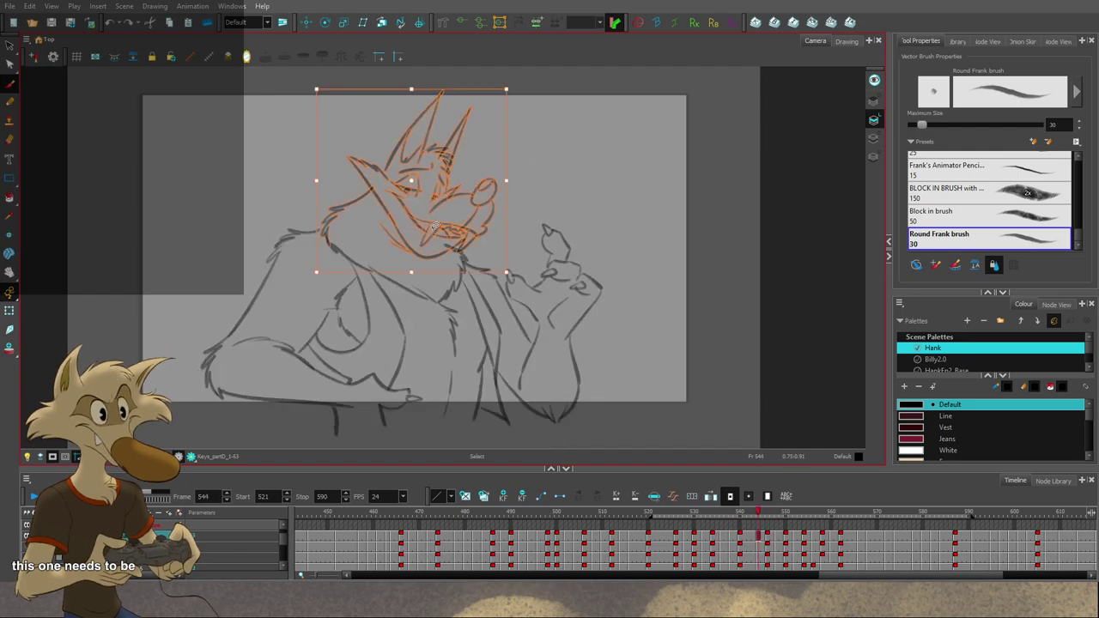
pyautogui.hotkey('ctrl', 'z')
pyautogui.moveTo(432, 230); pyautogui.dragTo(437, 231)
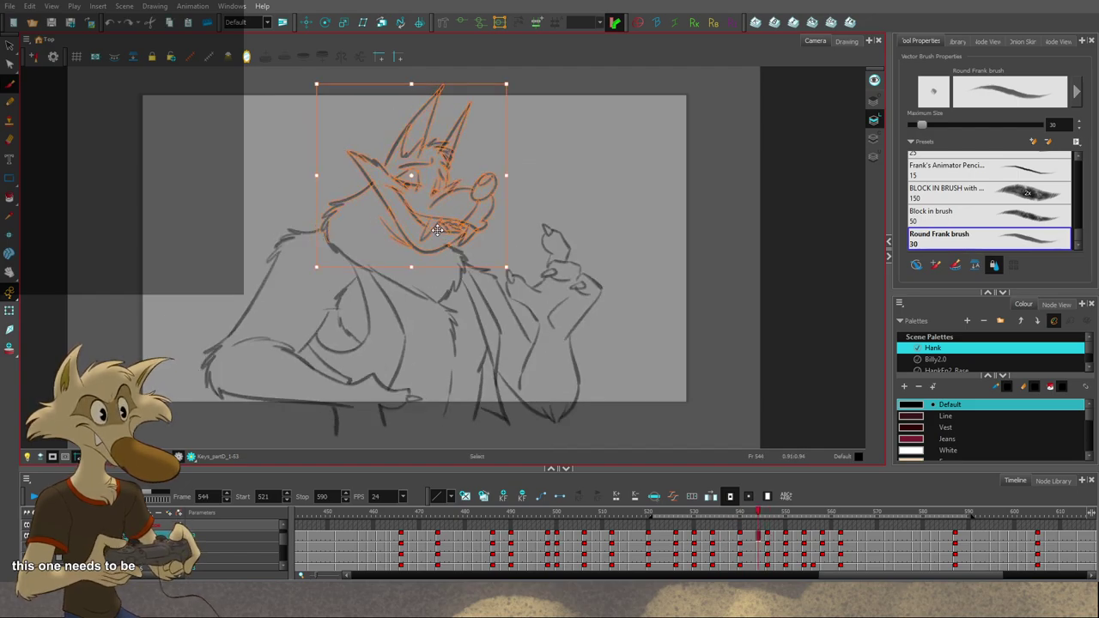
pyautogui.hotkey('alt', 'b')
# Step: Flip through the drawings between frames 544 and 552 to judge the nudged head in motion
pyautogui.press('f')
pyautogui.press('g')
pyautogui.press('g')
pyautogui.press('f')
pyautogui.press('g')
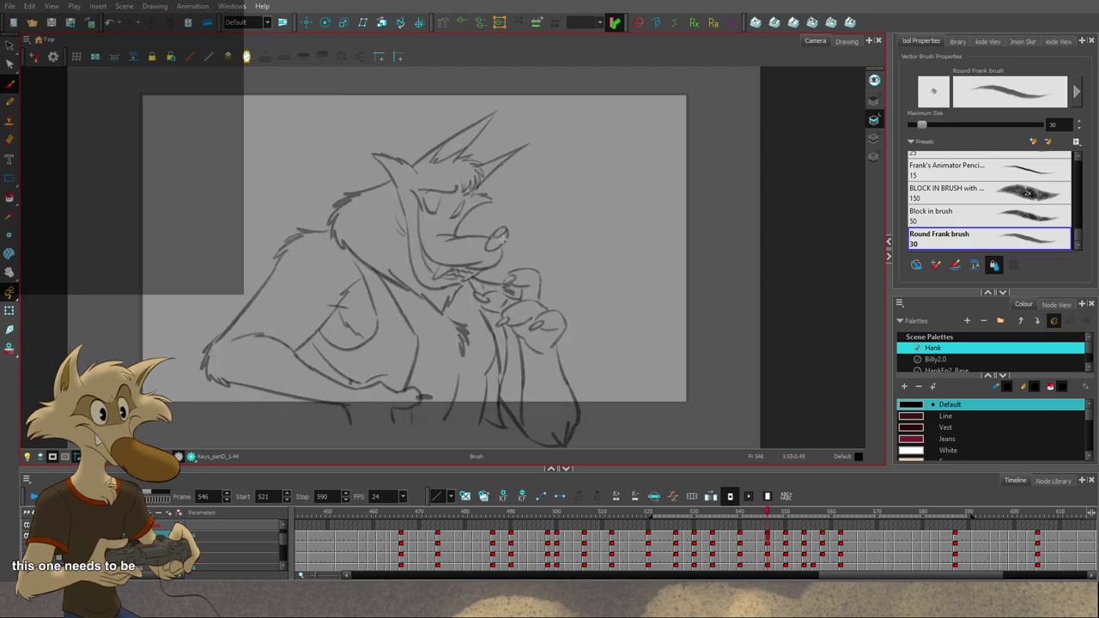
pyautogui.press('g')
pyautogui.press('g')
pyautogui.press('g')
pyautogui.press(',')
pyautogui.press(',')
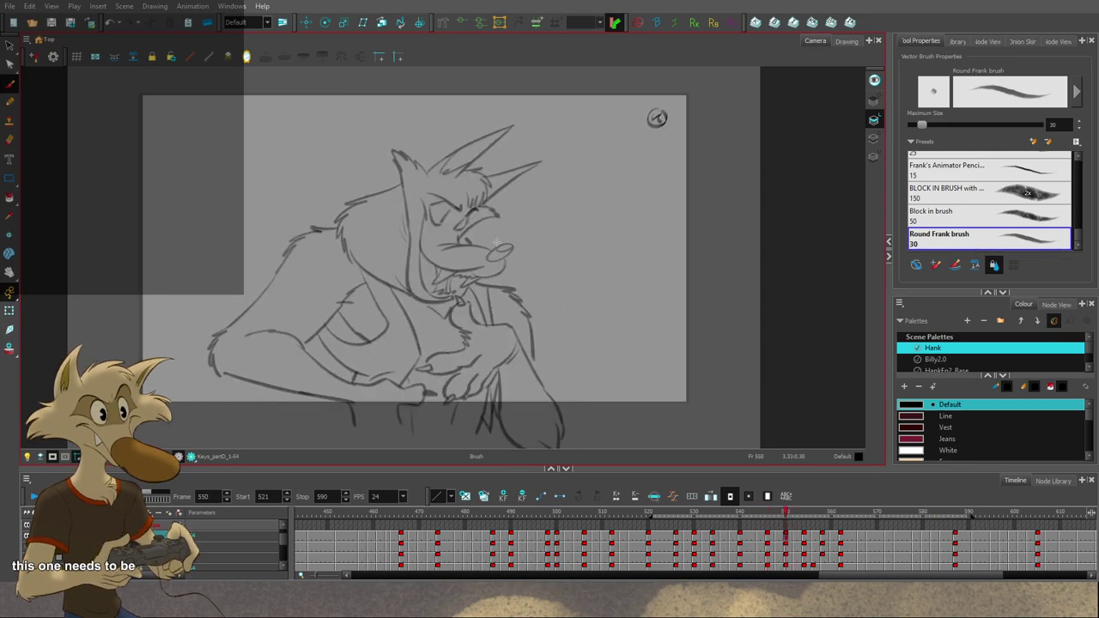
# Step: Step back and forth around frames 546 to 552 to examine how the head and neck move through the dip
pyautogui.press(',')
pyautogui.press(',')
pyautogui.press(',')
pyautogui.press(',')
pyautogui.press('.')
pyautogui.press('.')
pyautogui.press('.')
pyautogui.press('.')
pyautogui.press('.')
pyautogui.press('.')
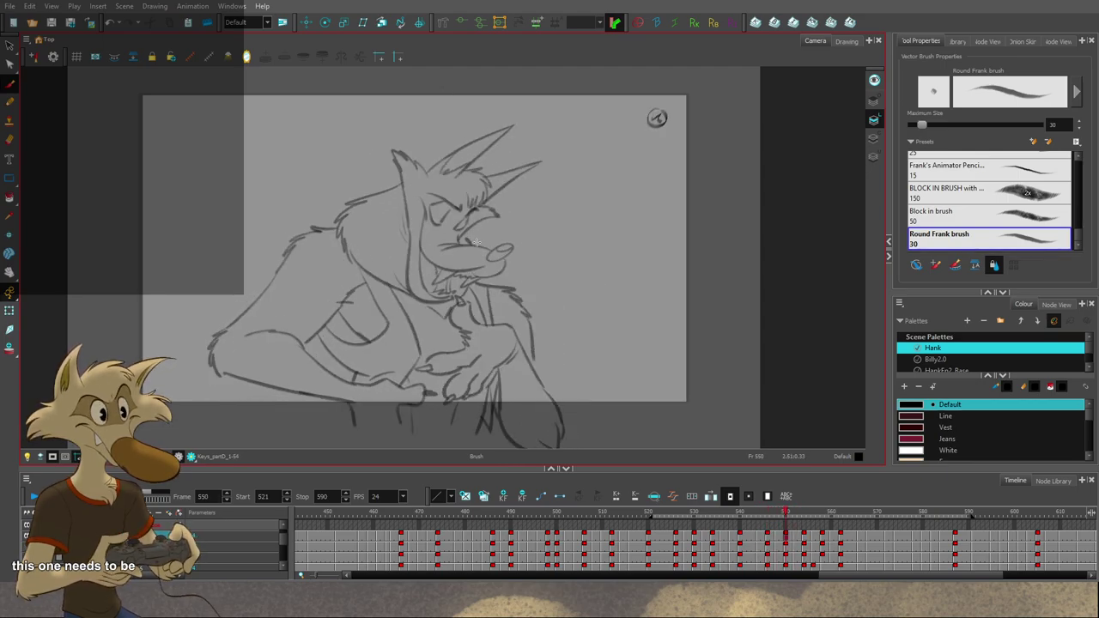
pyautogui.press(',')
pyautogui.press(',')
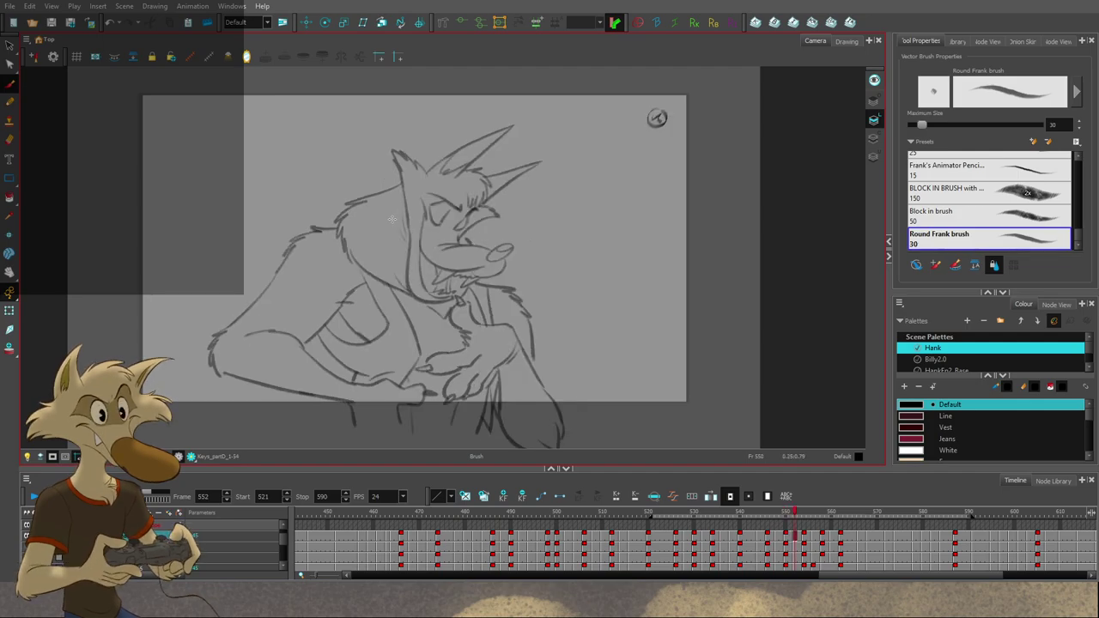
pyautogui.press(',')
pyautogui.press(',')
pyautogui.press('.')
pyautogui.press('.')
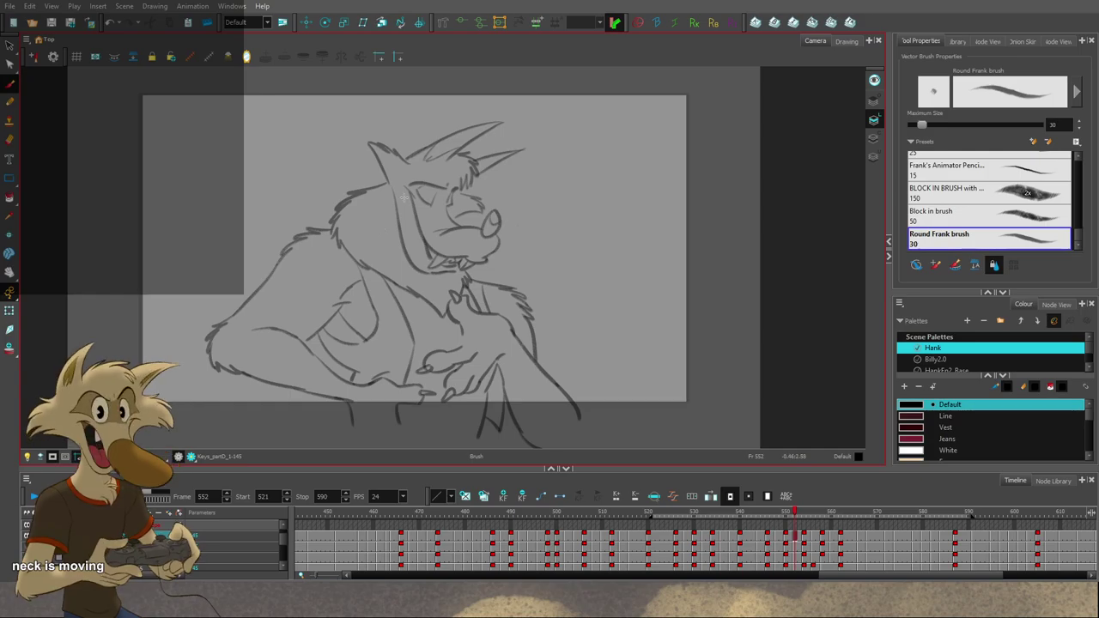
# Step: Step backward from frame 552 to frame 538 to review the neck movement in reverse
pyautogui.press(',')
pyautogui.press(',')
pyautogui.press(',')
pyautogui.press(',')
pyautogui.press(',')
pyautogui.press(',')
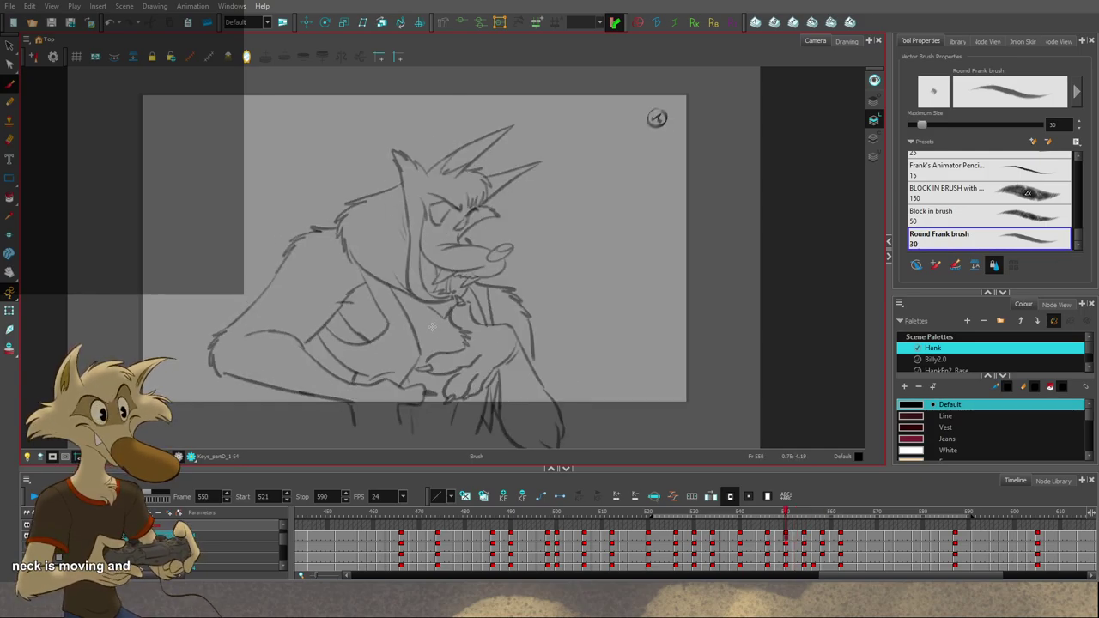
pyautogui.press(',')
pyautogui.press(',')
pyautogui.press(',')
pyautogui.press(',')
pyautogui.press(',')
pyautogui.press(',')
pyautogui.press(',')
pyautogui.press(',')
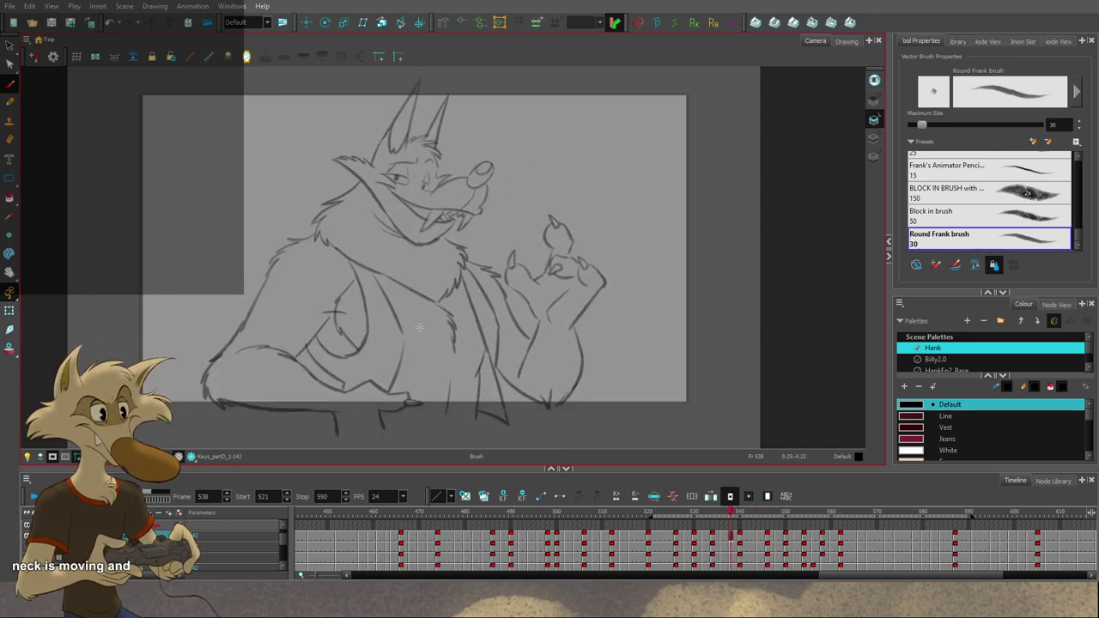
# Step: Step between frames 538 and 546 to examine the start of the head dip, ending on frame 544
pyautogui.press('.')
pyautogui.press('.')
pyautogui.press('.')
pyautogui.press('.')
pyautogui.press('.')
pyautogui.press('.')
pyautogui.press(',')
pyautogui.press(',')
pyautogui.press(',')
pyautogui.press(',')
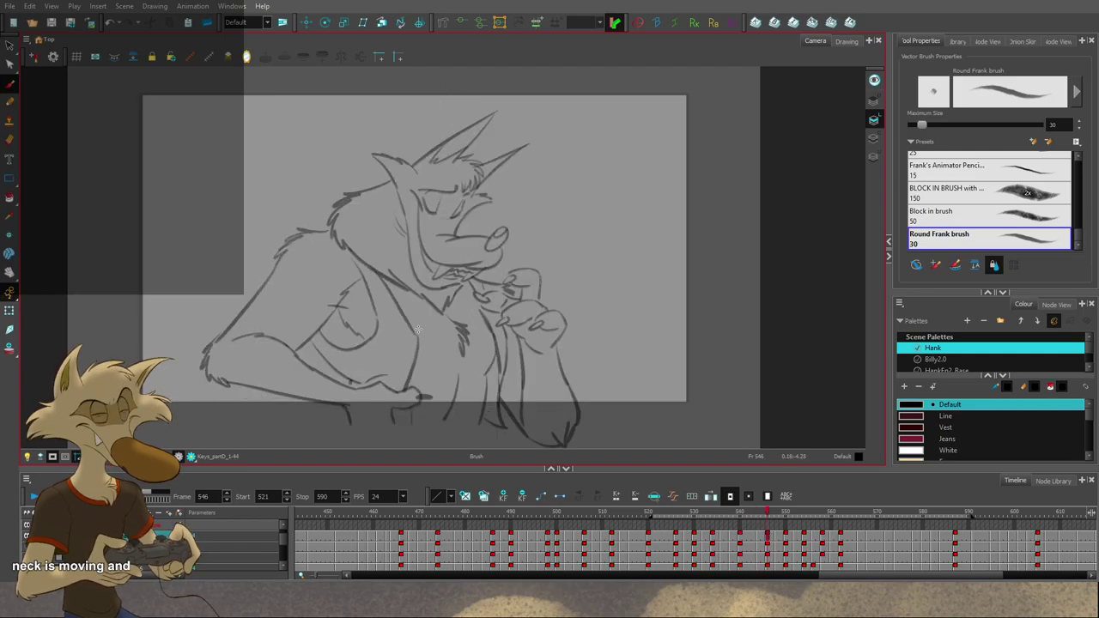
pyautogui.press('.')
pyautogui.press('.')
pyautogui.press('.')
pyautogui.press('.')
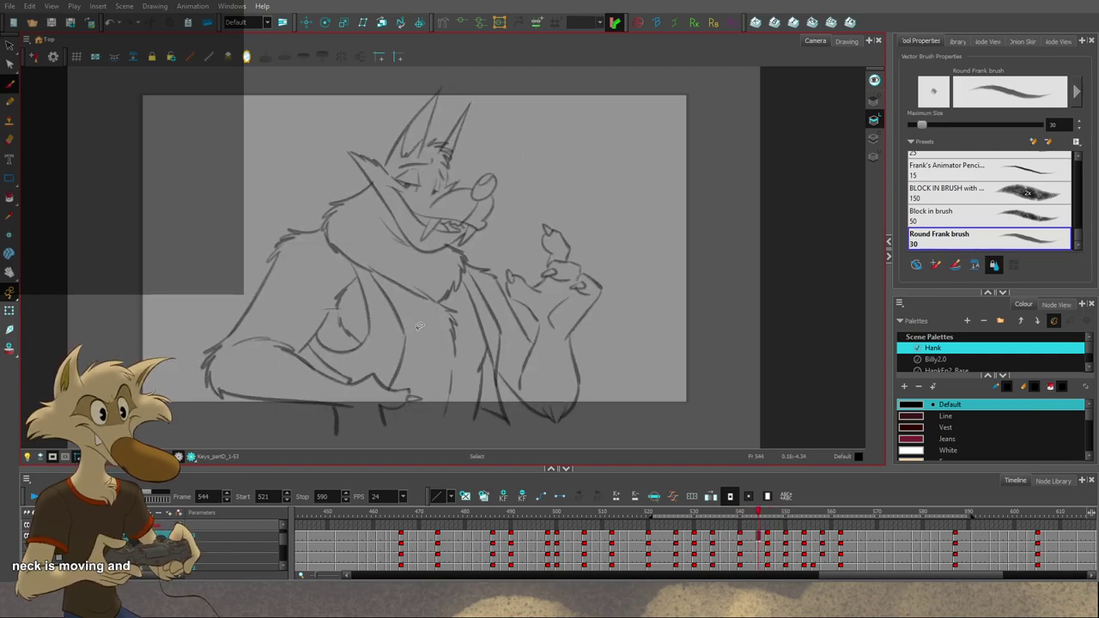
# Step: Return the head on frame 544 to its earlier position and compare it with the drawings up to frame 546
pyautogui.moveTo(419, 326); pyautogui.dragTo(525, 237)
pyautogui.press(',')
pyautogui.press(',')
pyautogui.press(',')
pyautogui.press(',')
pyautogui.press(',')
pyautogui.press(',')
pyautogui.press('.')
pyautogui.press('.')
pyautogui.press('.')
pyautogui.press('.')
pyautogui.press('.')
pyautogui.press('.')
pyautogui.press('.')
pyautogui.press('.')
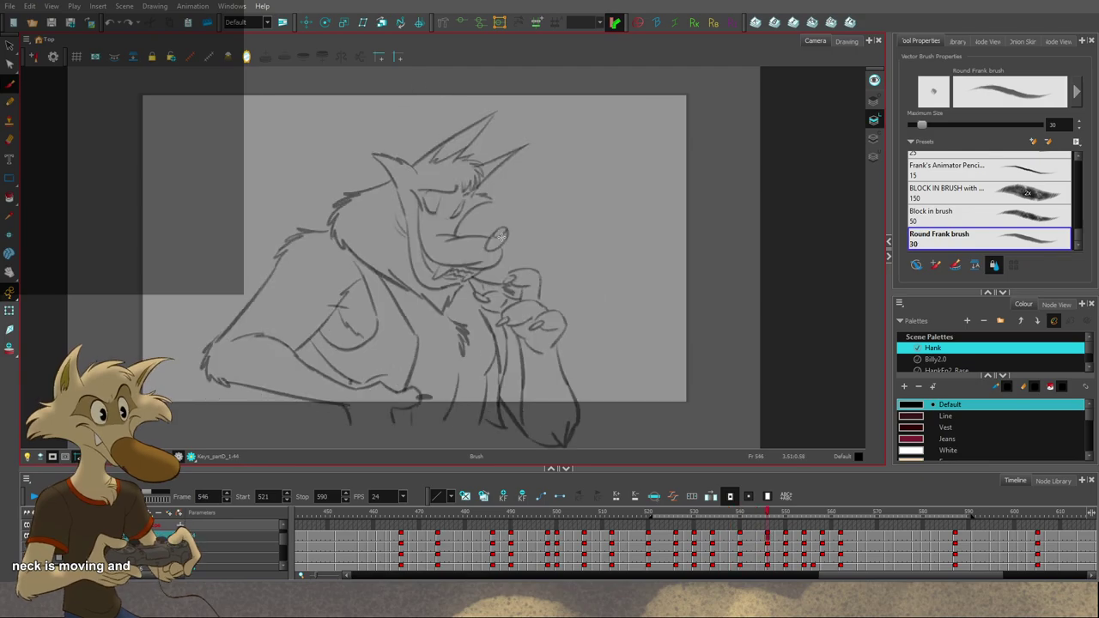
# Step: Step through the drawings from frame 546 past 548 and back to frame 544 to check the lowering muzzle
pyautogui.press('.')
pyautogui.press('.')
pyautogui.press(',')
pyautogui.press(',')
pyautogui.press('.')
pyautogui.press('.')
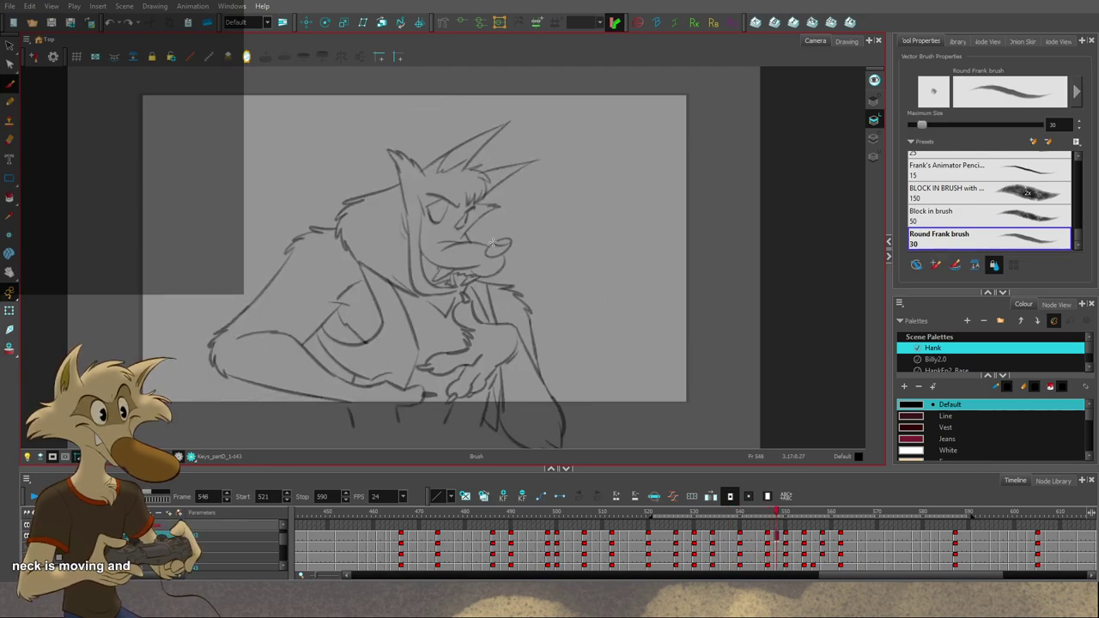
pyautogui.press('.')
pyautogui.press('.')
pyautogui.press('.')
pyautogui.press('.')
pyautogui.press(',')
pyautogui.press(',')
pyautogui.press(',')
pyautogui.press(',')
pyautogui.press(',')
pyautogui.press(',')
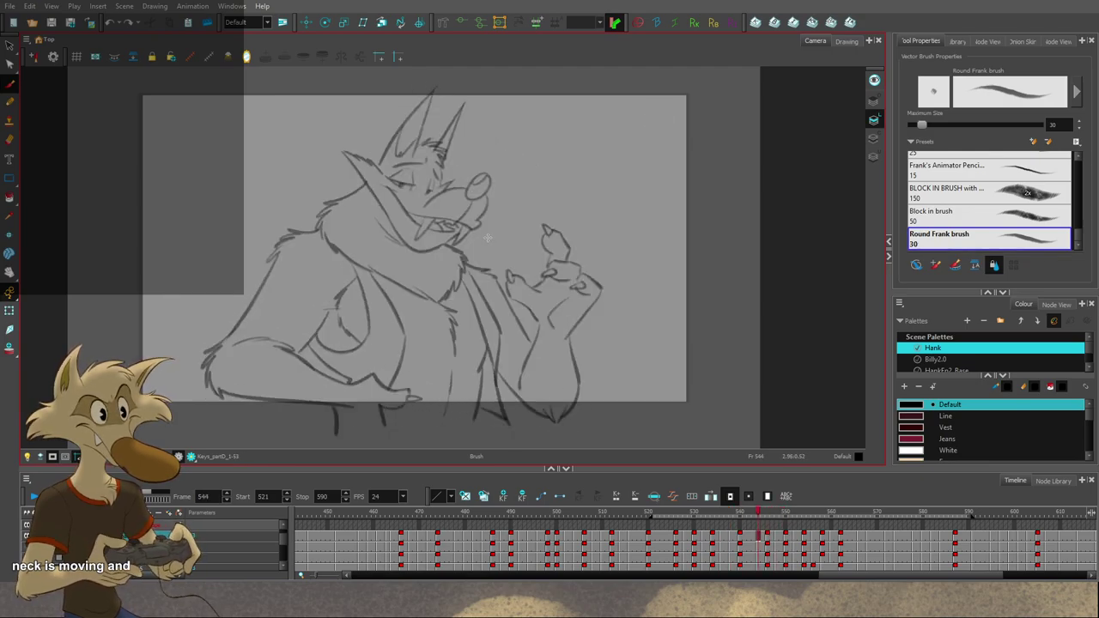
# Step: Flip among the drawings around frames 544 to 548 to compare the muzzle position on frame 546
pyautogui.press('.')
pyautogui.press('.')
pyautogui.press('.')
pyautogui.press('.')
pyautogui.press('f')
pyautogui.press('f')
pyautogui.press('g')
pyautogui.press('g')
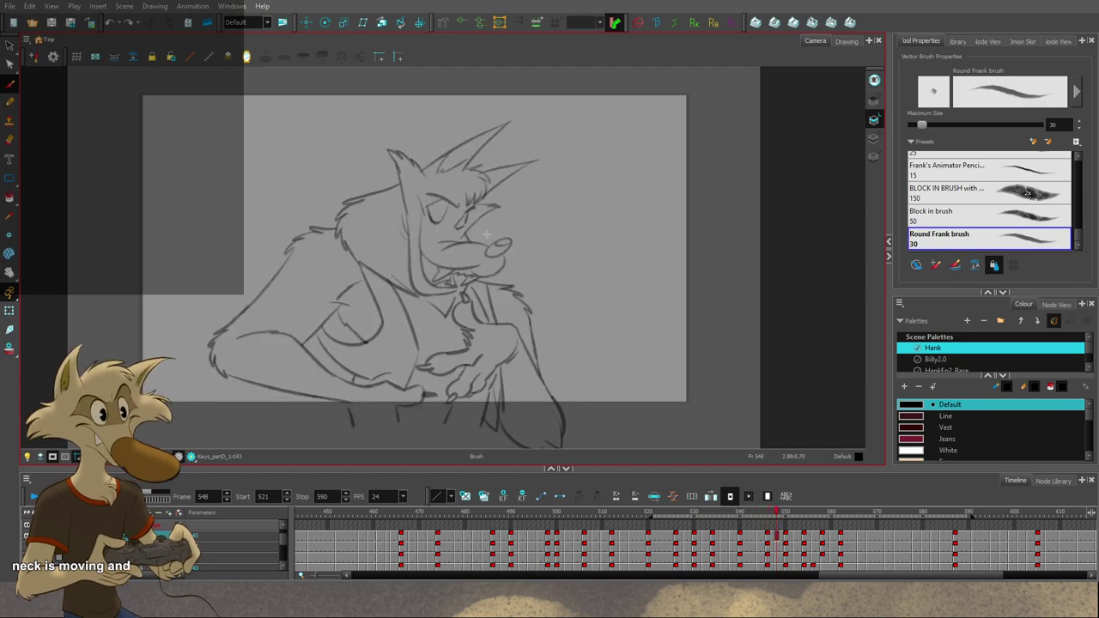
pyautogui.press('f')
pyautogui.press(',')
pyautogui.press(',')
pyautogui.press(',')
pyautogui.press(',')
pyautogui.press(',')
pyautogui.press(',')
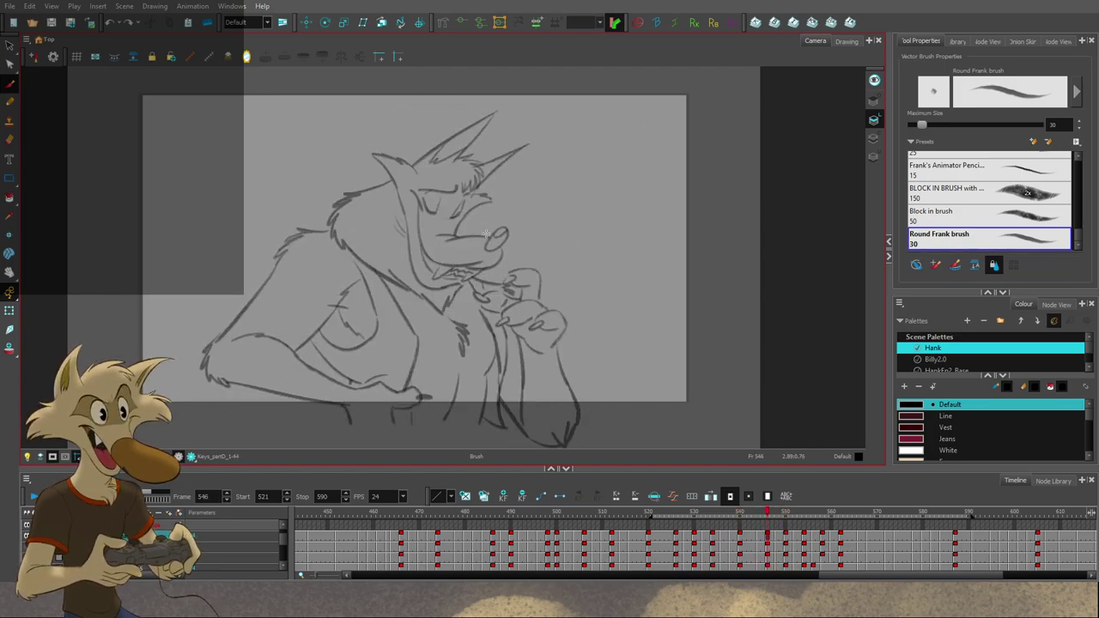
# Step: Try moving the wolf's muzzle and jaw slightly up and forward on frame 546
pyautogui.press('.')
pyautogui.press('.')
pyautogui.press('.')
pyautogui.press('.')
pyautogui.press('.')
pyautogui.press('.')
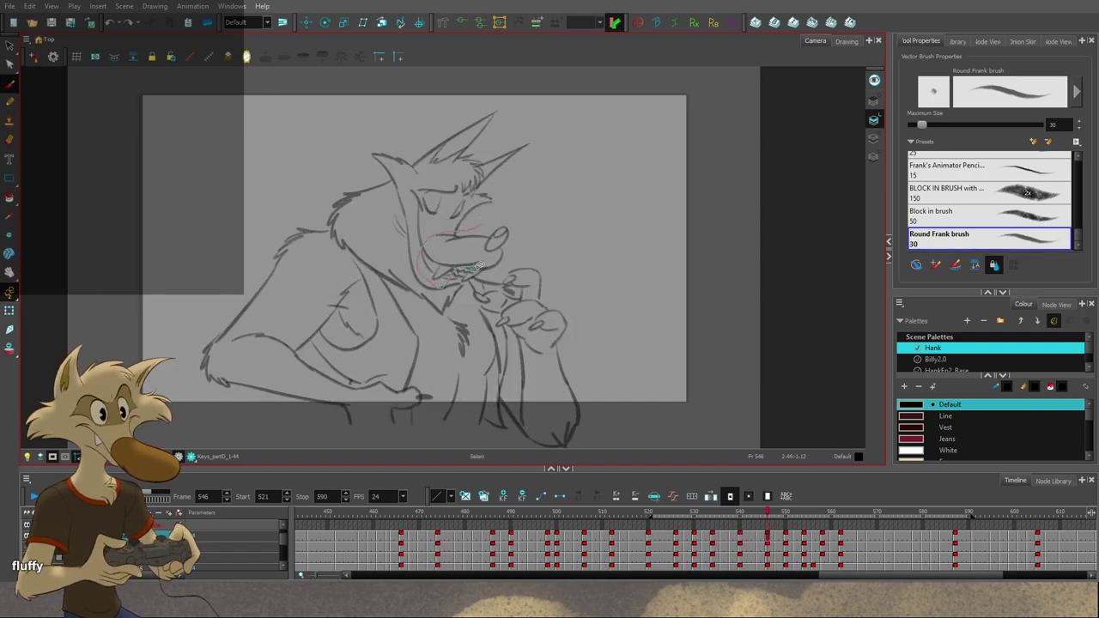
pyautogui.moveTo(478, 266); pyautogui.dragTo(451, 278)
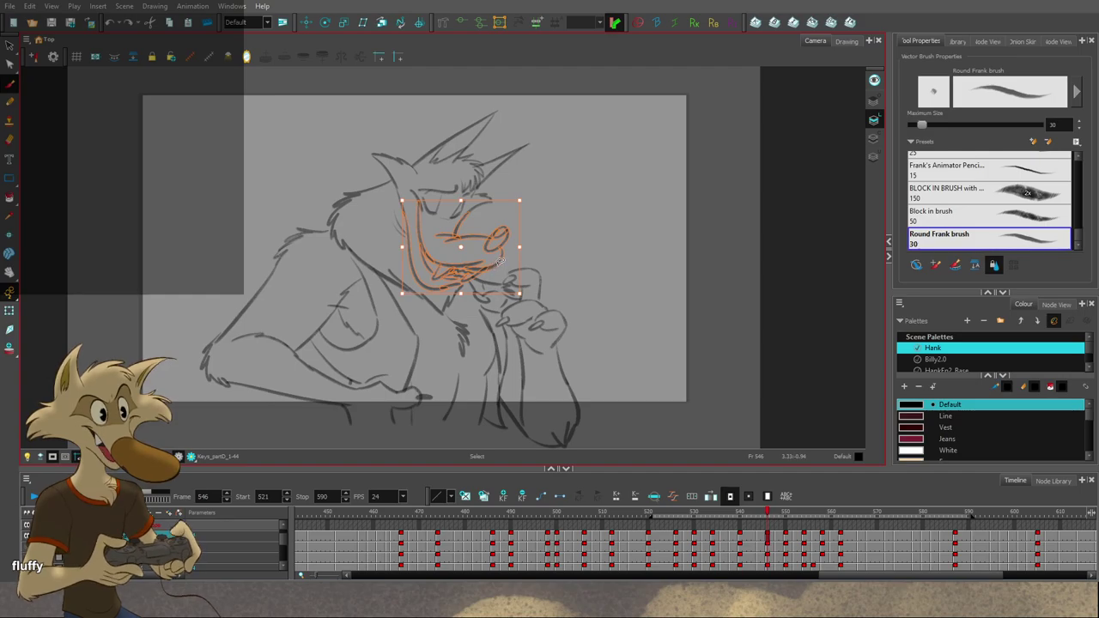
pyautogui.moveTo(494, 267); pyautogui.dragTo(499, 262)
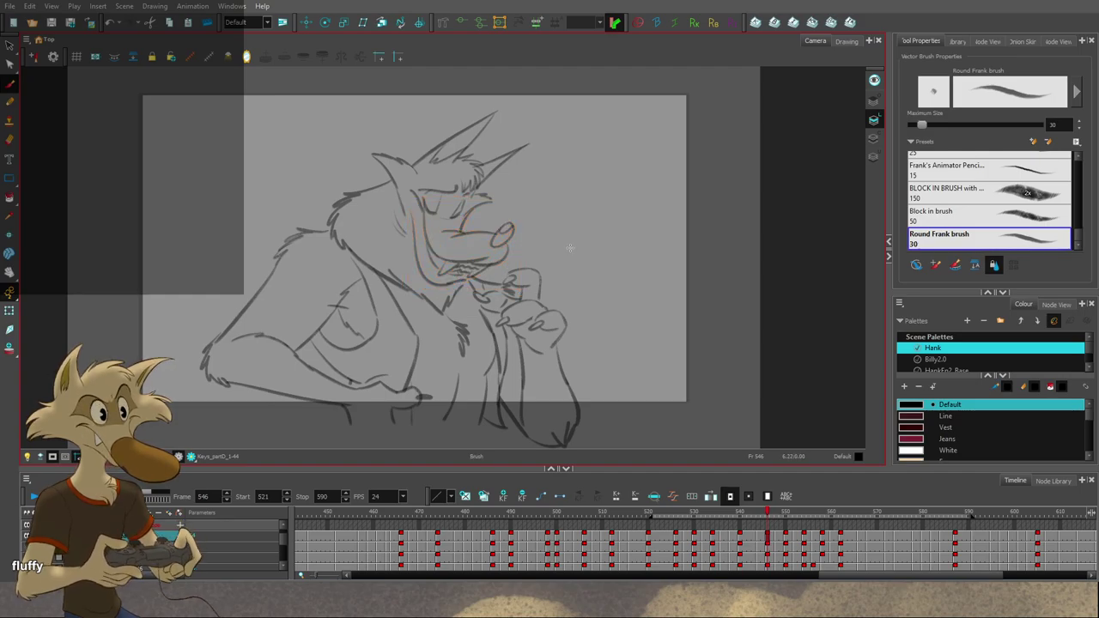
# Step: Flip through the drawings between frames 544 and 550 to check the muzzle's path into the dip
pyautogui.press('g')
pyautogui.press('f')
pyautogui.press('f')
pyautogui.press('g')
pyautogui.press('g')
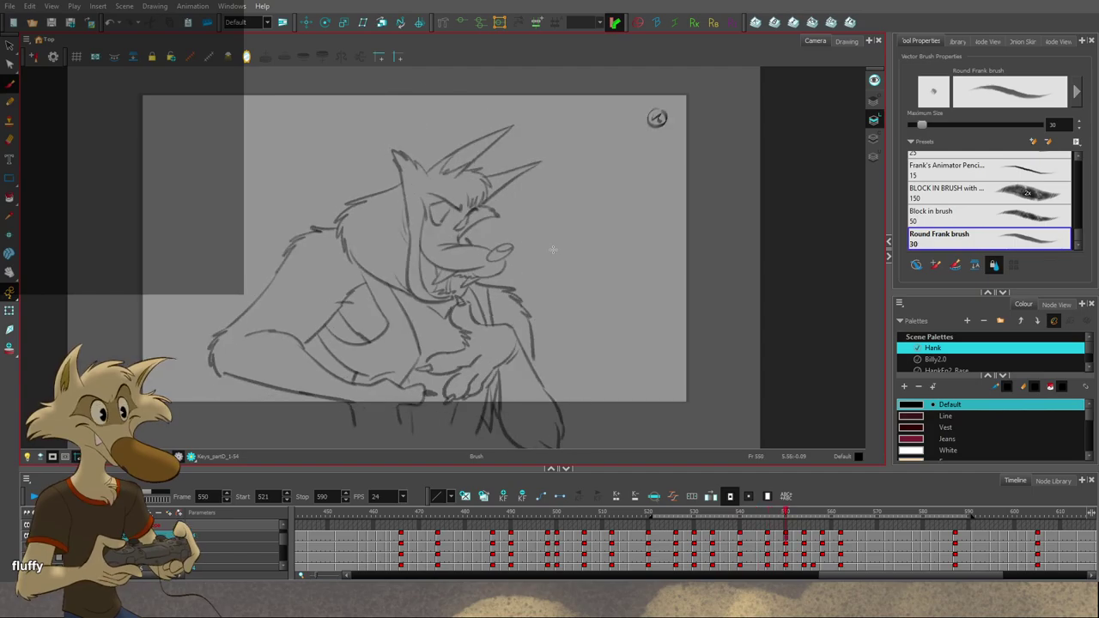
pyautogui.press(',')
pyautogui.press(',')
pyautogui.press(',')
pyautogui.press(',')
pyautogui.press(',')
pyautogui.press(',')
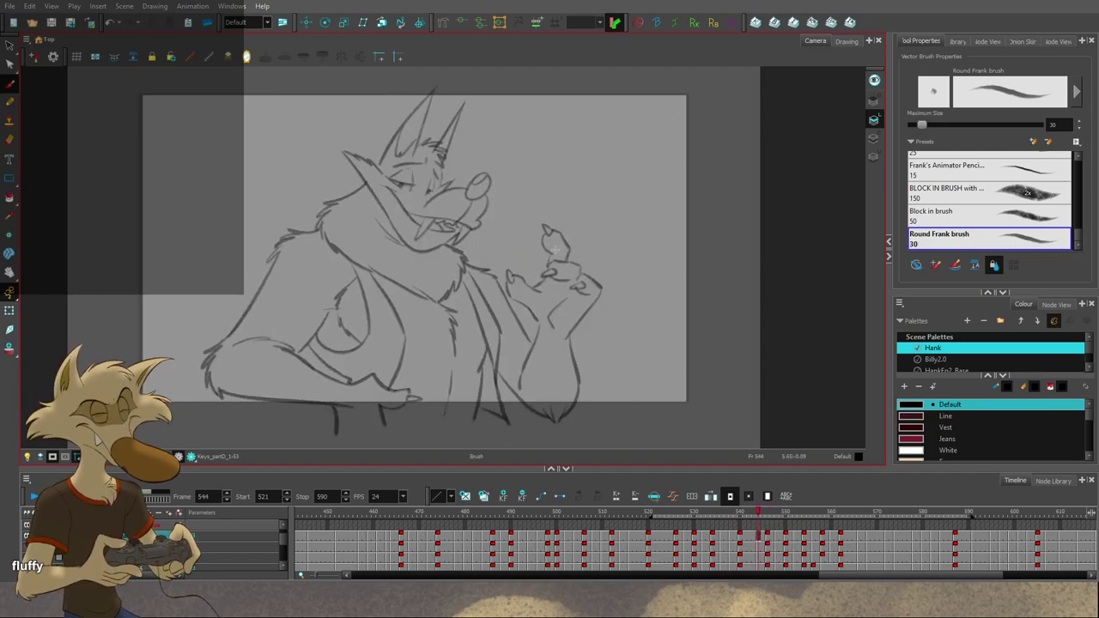
# Step: Nudge the wolf's muzzle and jaw slightly up on frame 546 and flip to frame 548 to check the spacing
pyautogui.press('.')
pyautogui.press('.')
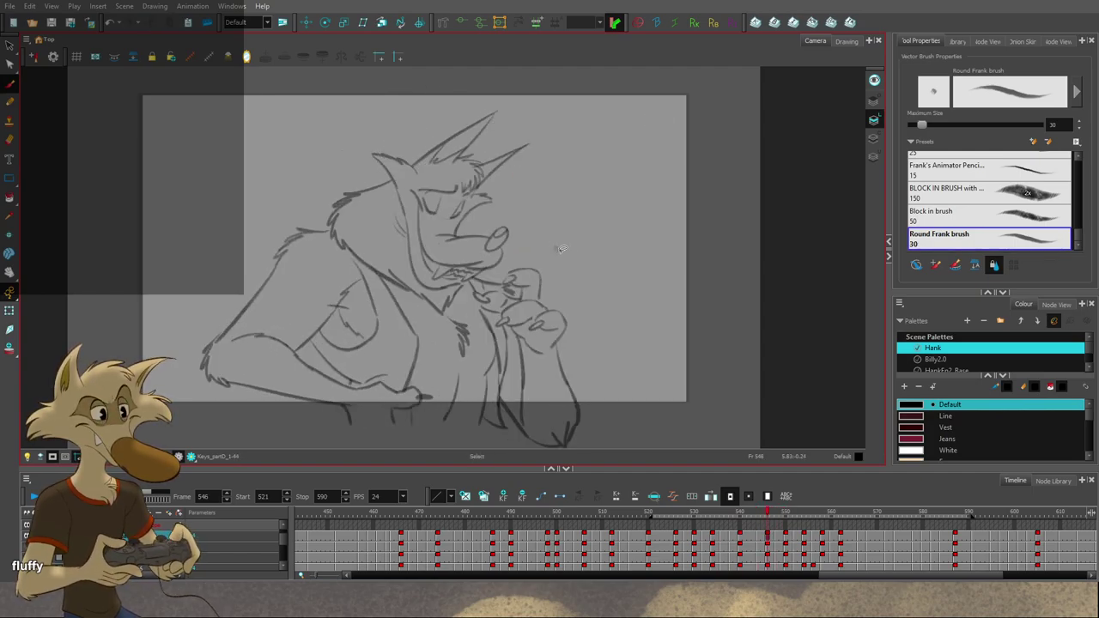
pyautogui.scroll(1, 520, 245)
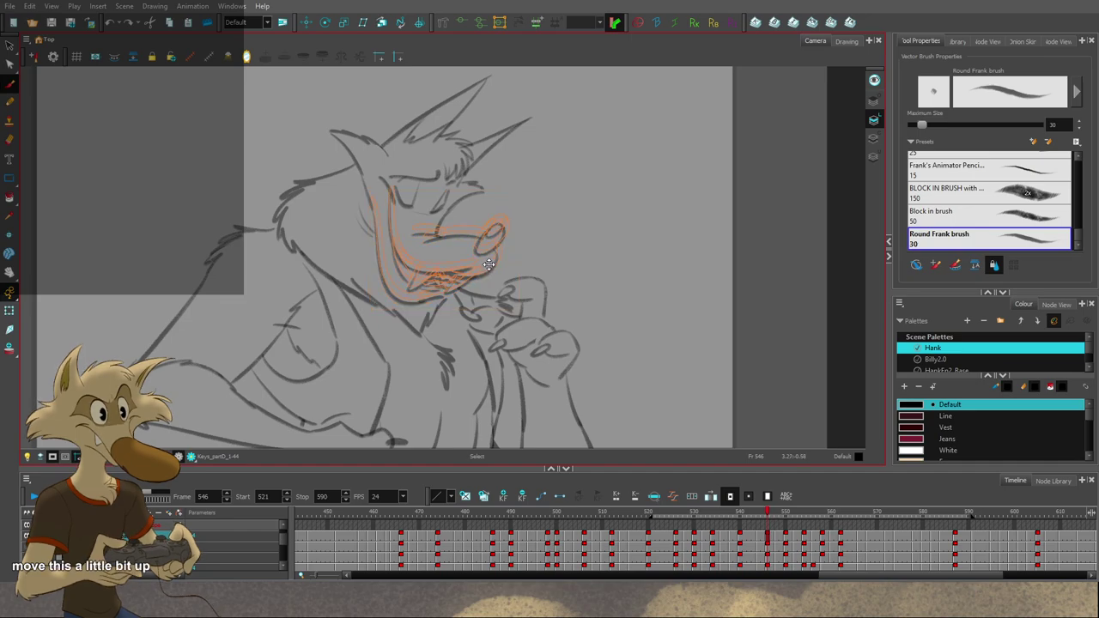
pyautogui.moveTo(489, 263); pyautogui.dragTo(490, 261)
pyautogui.hotkey('alt', 'b')
pyautogui.scroll(-2, 506, 186)
pyautogui.press('g')
pyautogui.press('g')
pyautogui.press('f')
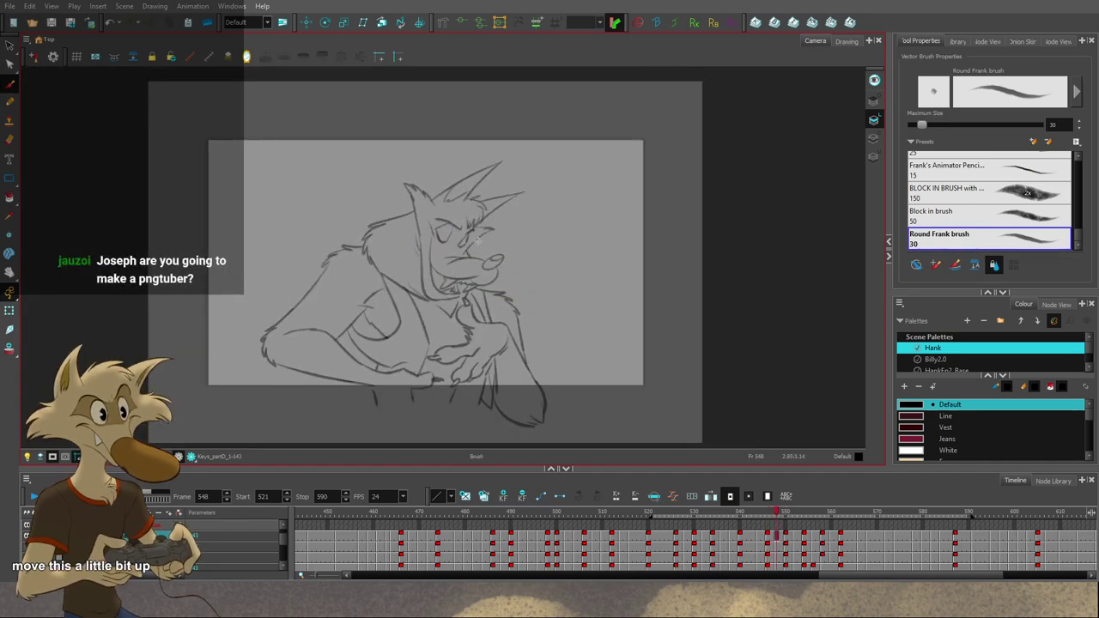
# Step: Flip among the drawings on frames 544 to 548 to compare the wolf's head and muzzle spacing
pyautogui.press('f')
pyautogui.press('f')
pyautogui.scroll(1, 463, 215)
pyautogui.press('g')
pyautogui.press('g')
pyautogui.press('f')
pyautogui.press('f')
pyautogui.scroll(1, 490, 189)
pyautogui.press('g')
pyautogui.press('f')
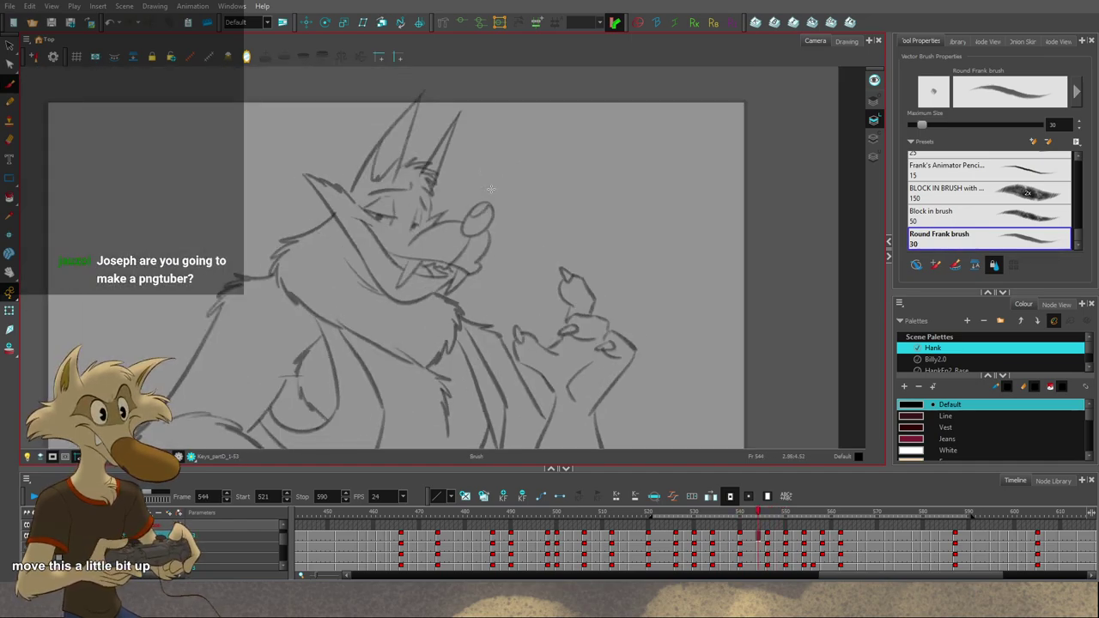
pyautogui.press('g')
pyautogui.press('g')
# Step: Step back through the drawings to frame 540 and play the scene to review the head dip
pyautogui.press(',')
pyautogui.press(',')
pyautogui.press(',')
pyautogui.press(',')
pyautogui.press(',')
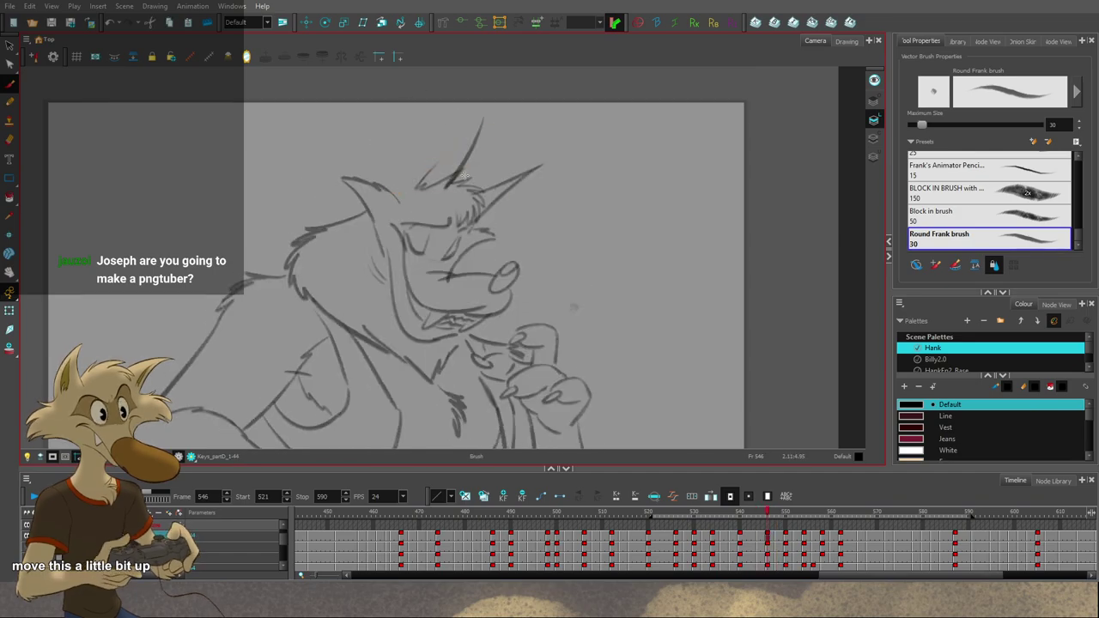
pyautogui.press(',')
pyautogui.press(',')
pyautogui.press(',')
pyautogui.press(',')
pyautogui.press(',')
pyautogui.scroll(-2, 497, 152)
pyautogui.press(',')
pyautogui.press(',')
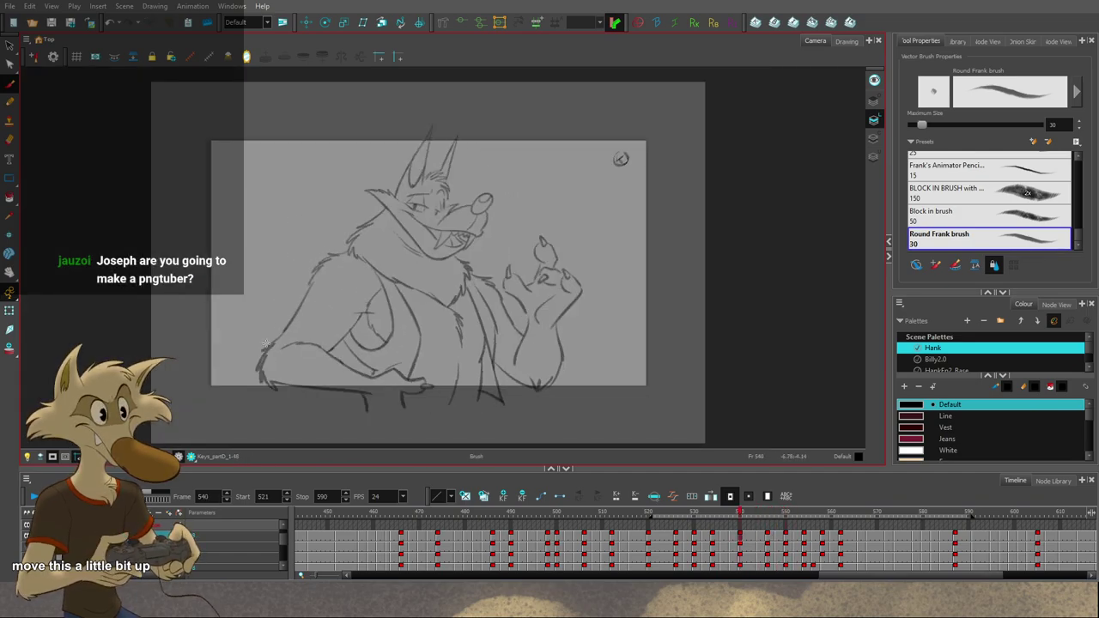
pyautogui.click(34, 496)
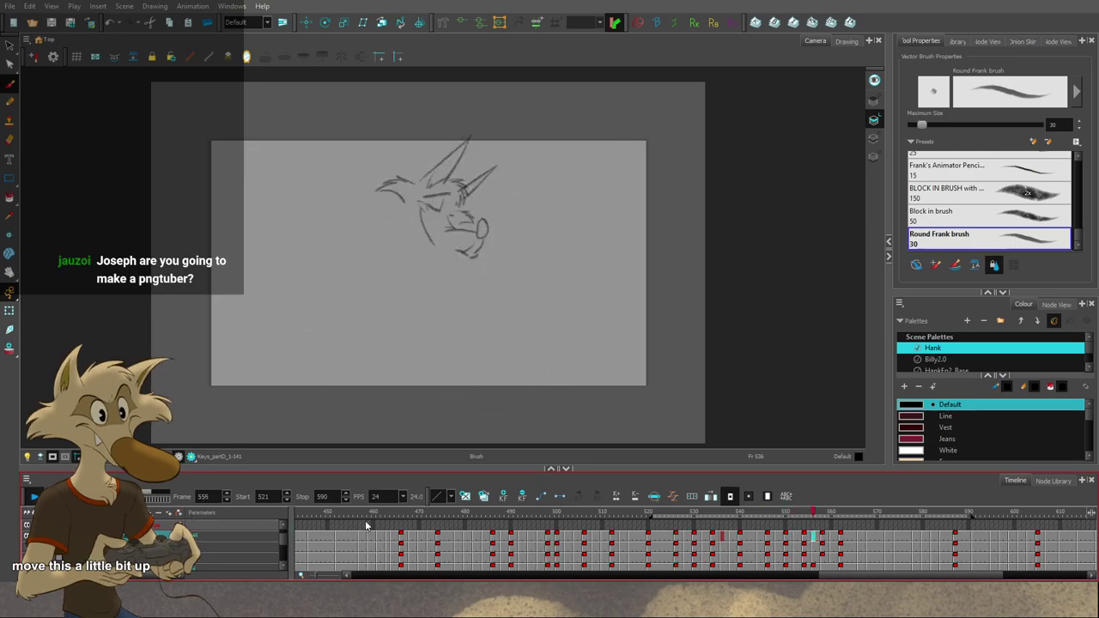
# Step: Remove the tall ear's lines on the wolf's head at frame 546 and redraw them as a longer, more upright ear
pyautogui.scroll(3, 558, 235)
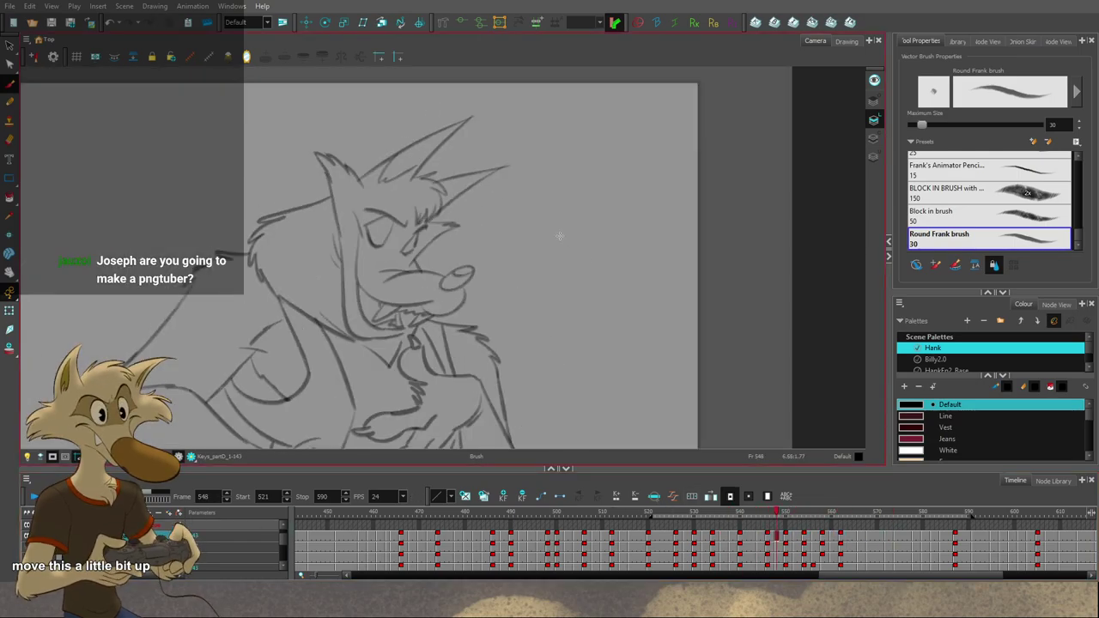
pyautogui.press('g')
pyautogui.press('f')
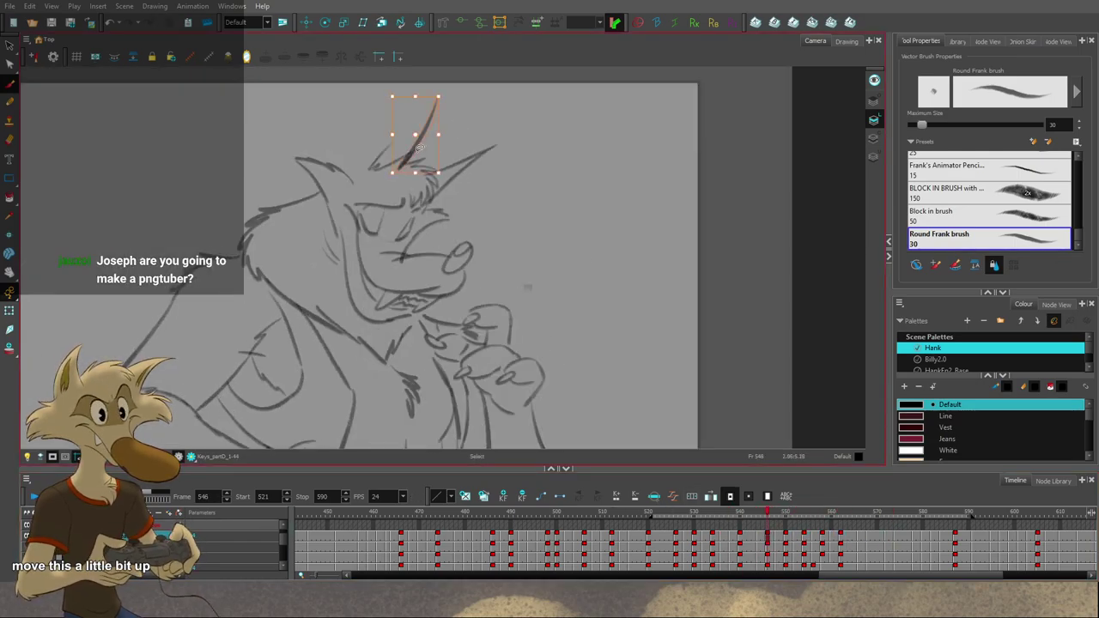
pyautogui.hotkey('alt', 'b')
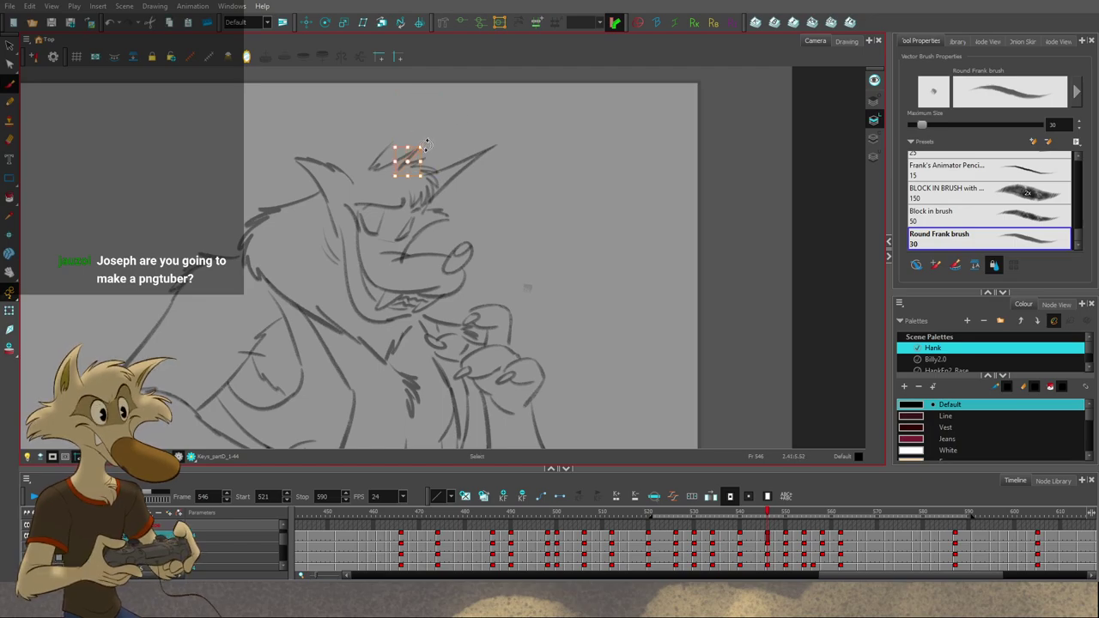
pyautogui.press('g')
pyautogui.press('f')
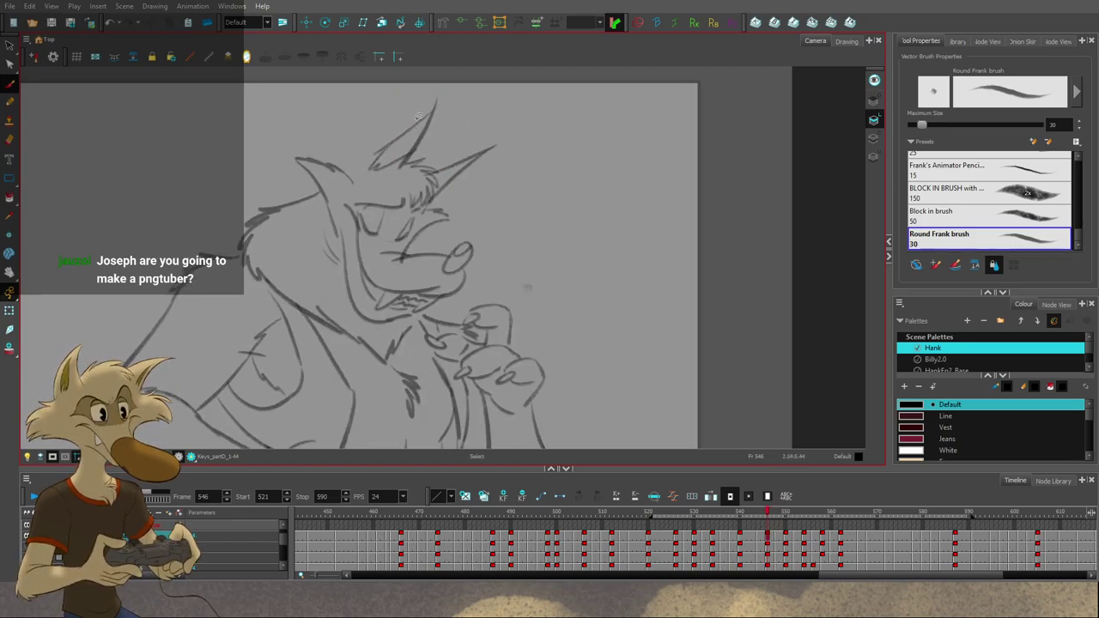
pyautogui.hotkey('alt', 'b')
pyautogui.moveTo(437, 95); pyautogui.dragTo(369, 168)
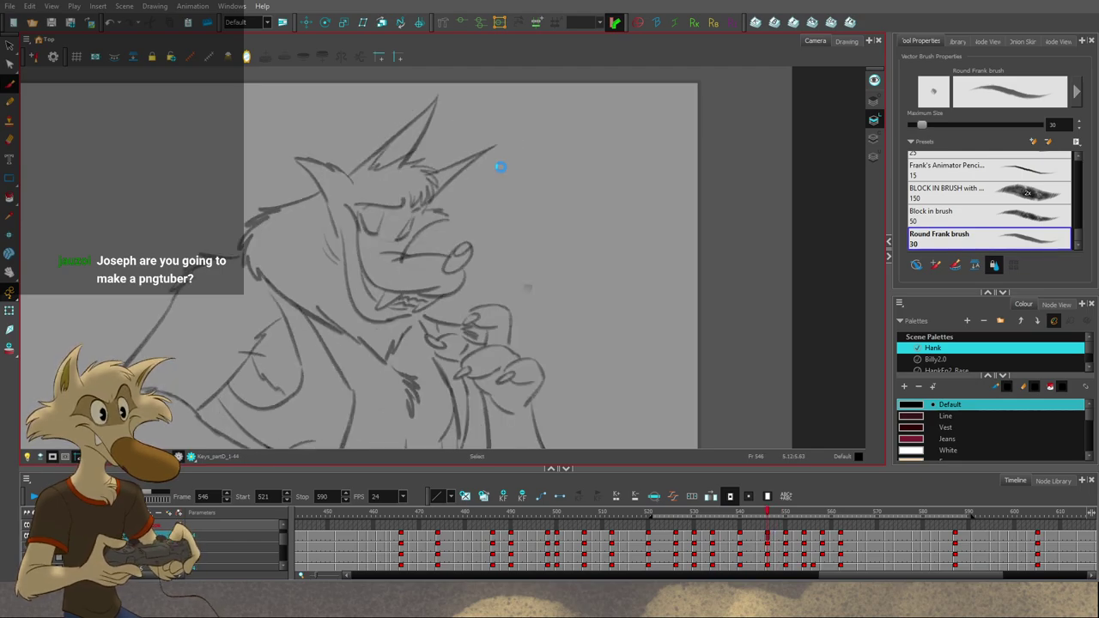
# Step: Replace the wolf's front ear on frame 546 with a steeper, more upright ear, comparing it against the neighbouring drawing
pyautogui.press(',')
pyautogui.press(',')
pyautogui.press('.')
pyautogui.press('.')
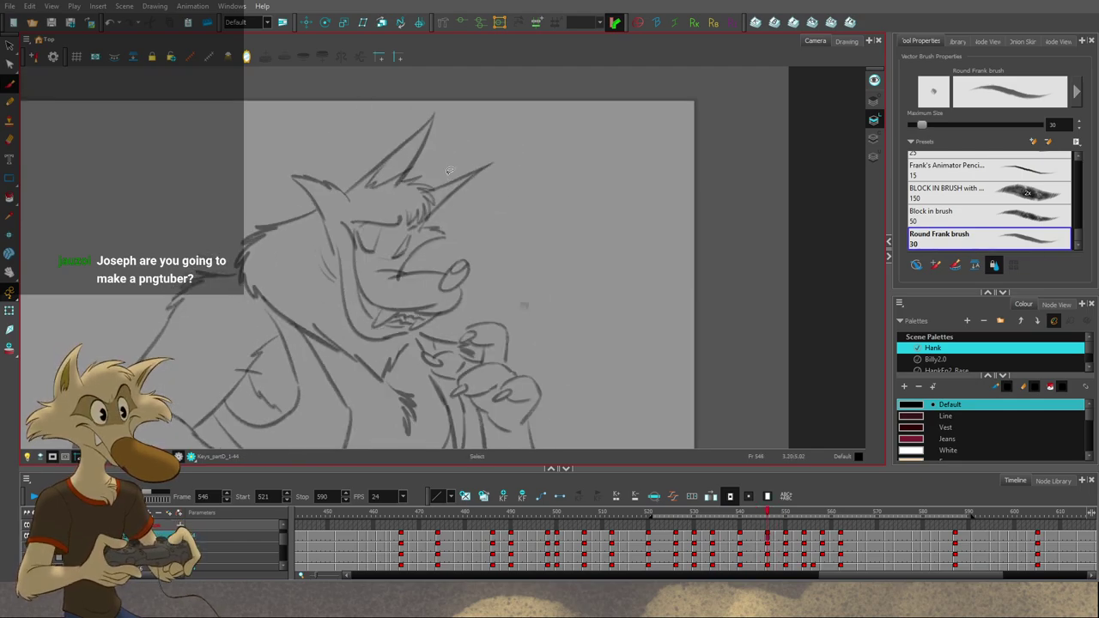
pyautogui.moveTo(477, 146)
pyautogui.mouseDown()
pyautogui.moveTo(433, 190)
pyautogui.moveTo(424, 224)
pyautogui.mouseUp()
pyautogui.hotkey('ctrl', 'z')
pyautogui.press(',')
pyautogui.press('.')
pyautogui.hotkey('ctrl', 'z')
pyautogui.hotkey('ctrl', 'z')
pyautogui.moveTo(474, 144); pyautogui.dragTo(425, 225)
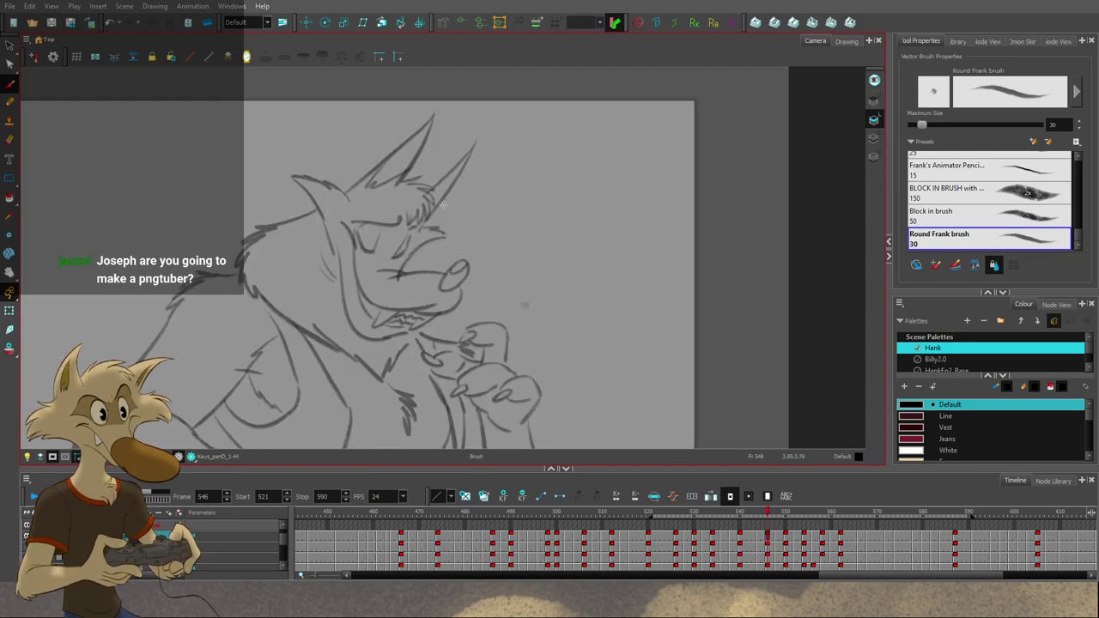
# Step: Flip through the drawings from frame 544 to 550 to check how the redrawn ears move
pyautogui.press(',')
pyautogui.press(',')
pyautogui.press('1')
pyautogui.press('1')
pyautogui.press('.')
pyautogui.press('.')
pyautogui.press('.')
pyautogui.press('.')
pyautogui.press('.')
pyautogui.press('.')
pyautogui.press('.')
pyautogui.press('.')
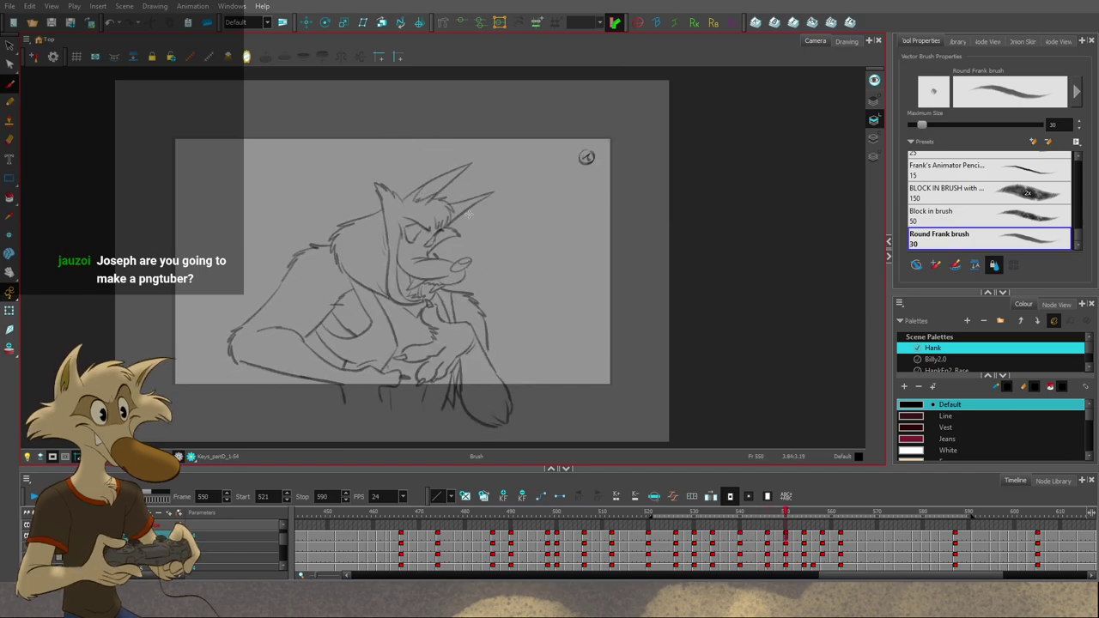
pyautogui.press(',')
pyautogui.press(',')
pyautogui.press('2')
pyautogui.press(',')
pyautogui.press(',')
pyautogui.press(',')
pyautogui.press(',')
pyautogui.press('2')
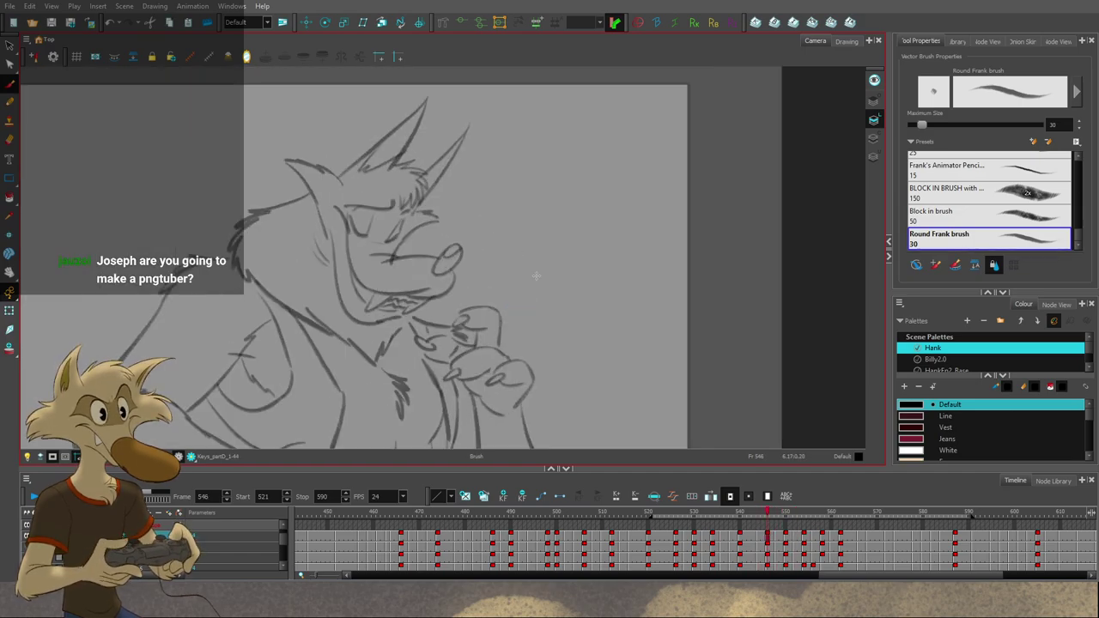
# Step: Save the scene and flip between frames 546 and 548 to compare the ears
pyautogui.hotkey('ctrl', 's')
pyautogui.press('1')
pyautogui.press('1')
pyautogui.press('2')
pyautogui.press('2')
pyautogui.press('f')
pyautogui.press('g')
pyautogui.press('g')
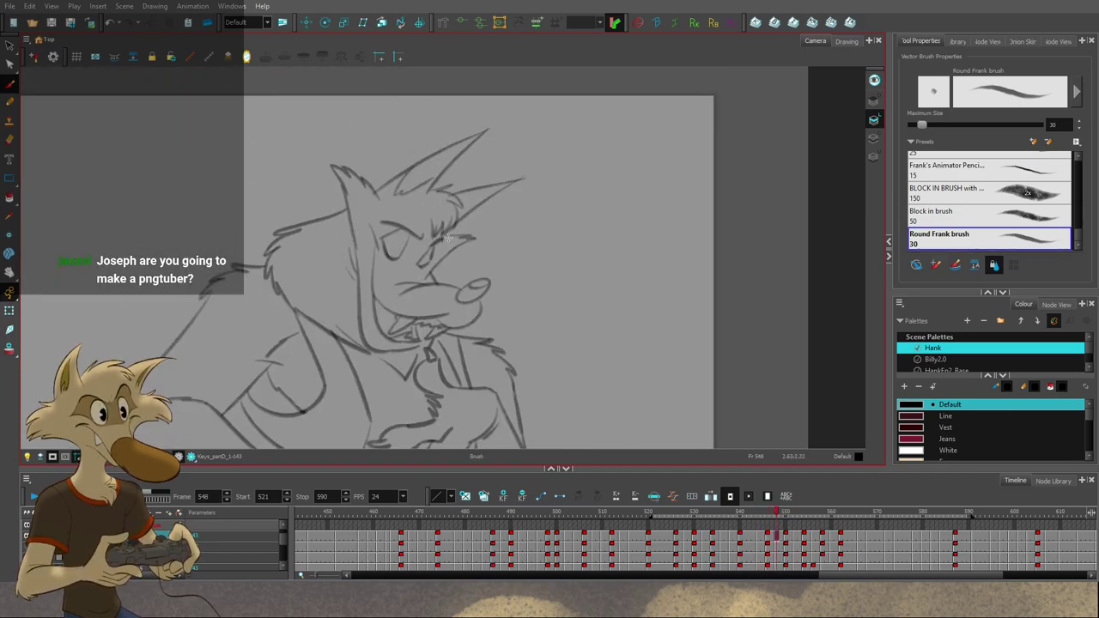
pyautogui.press('f')
pyautogui.press('f')
# Step: Reposition the wolf's rear ear on frame 546, comparing its placement with the drawing on frame 548
pyautogui.press('.')
pyautogui.press('.')
pyautogui.hotkey('alt', 's')
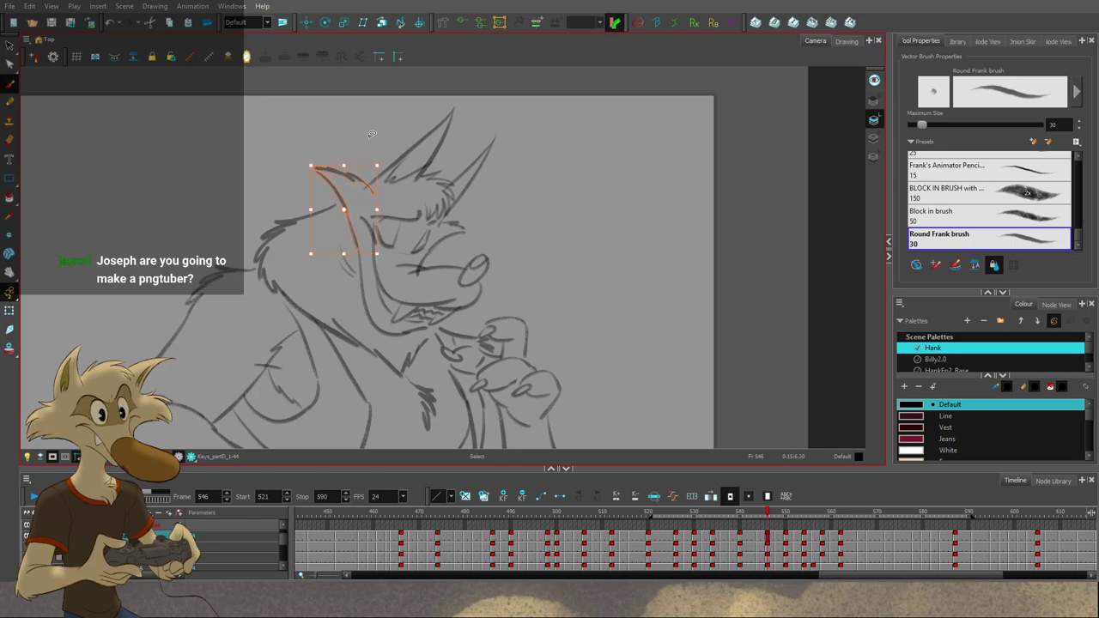
pyautogui.press('.')
pyautogui.press('.')
pyautogui.hotkey('alt', 'b')
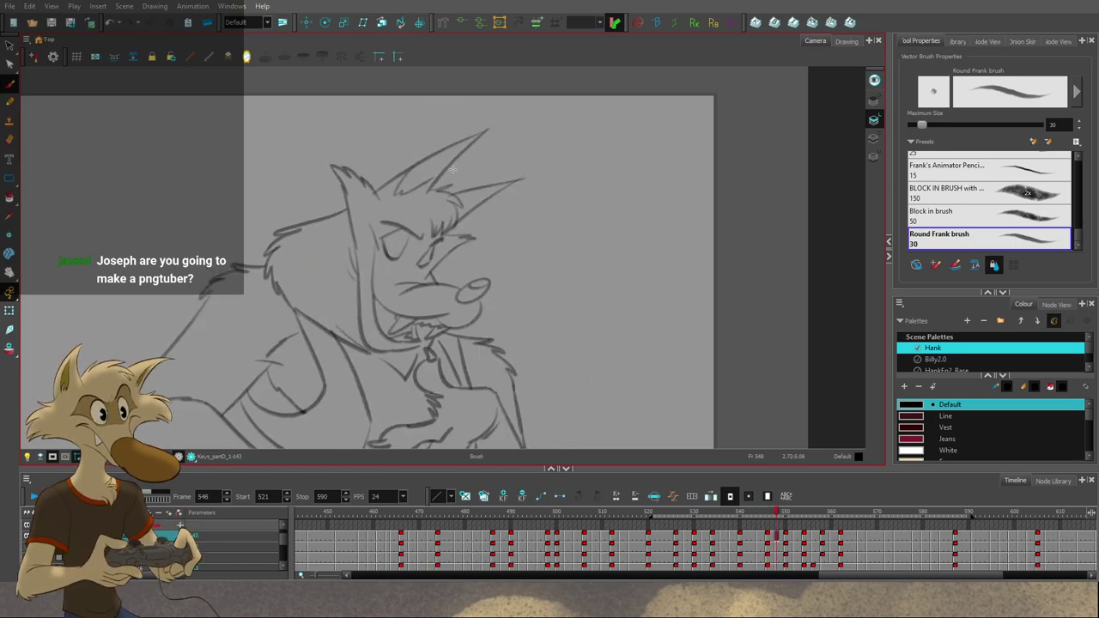
pyautogui.press(',')
pyautogui.press(',')
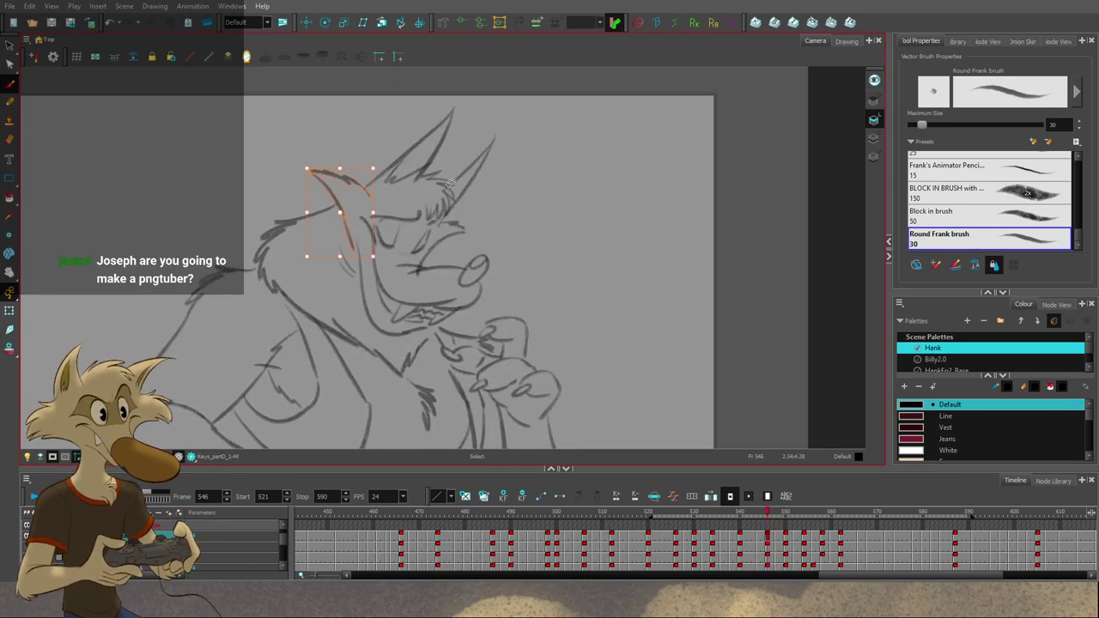
pyautogui.press('.')
pyautogui.press('.')
pyautogui.press(',')
pyautogui.press(',')
pyautogui.moveTo(365, 189); pyautogui.dragTo(356, 182)
pyautogui.press('.')
pyautogui.press(',')
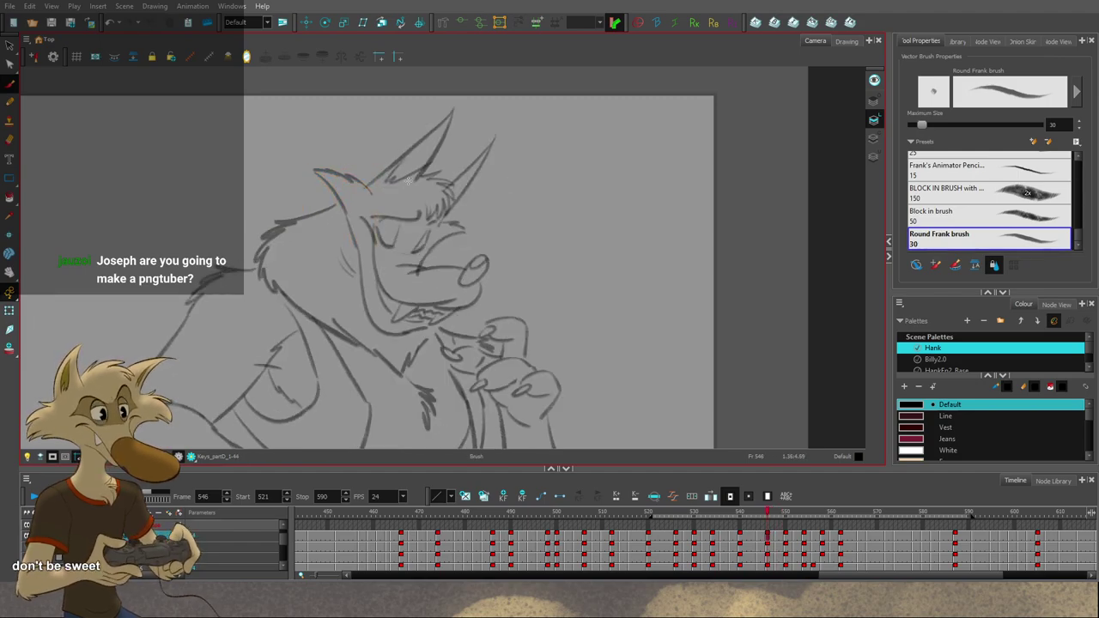
# Step: Flip among frames 544 to 548, near and zoomed out, to check the ears' path through the dip
pyautogui.press('f')
pyautogui.press('g')
pyautogui.press('g')
pyautogui.press('f')
pyautogui.press('f')
pyautogui.press('f')
pyautogui.press('g')
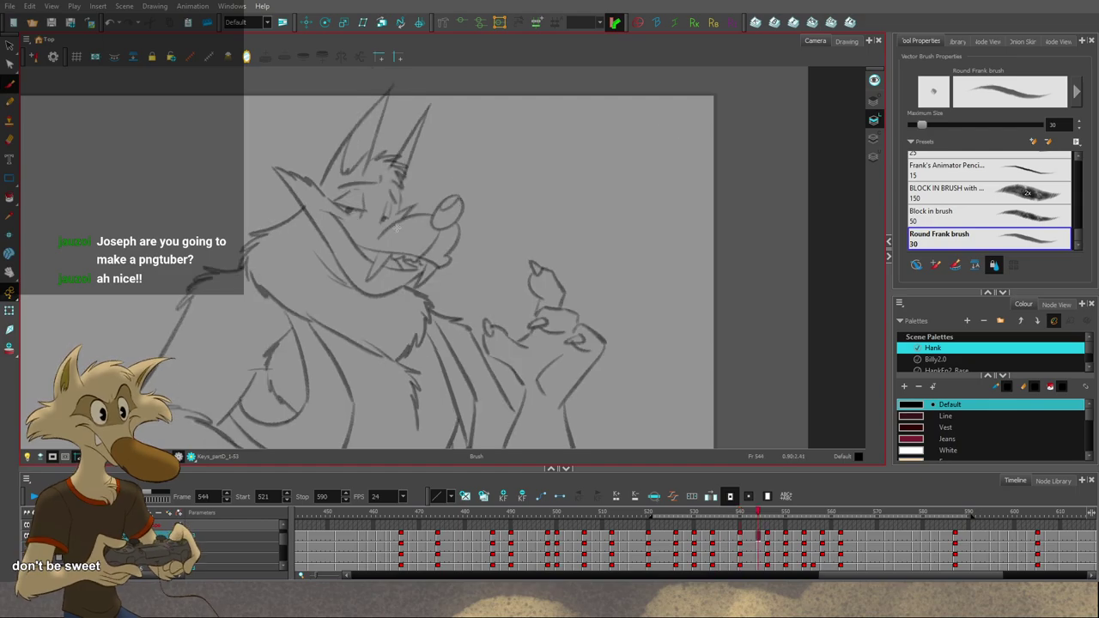
pyautogui.press('1')
pyautogui.press('1')
pyautogui.press('g')
pyautogui.press('g')
pyautogui.press('f')
pyautogui.press('2')
pyautogui.press('g')
pyautogui.press('f')
pyautogui.press('f')
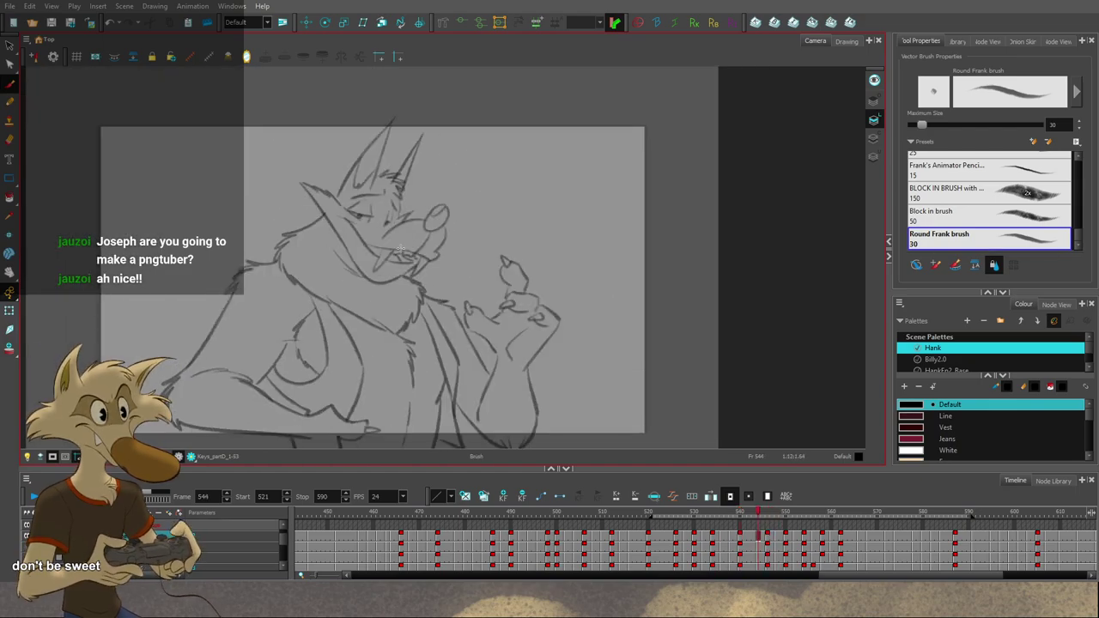
# Step: Compare the back-of-head outline across the drawings on frames 544, 546 and 548
pyautogui.press('g')
pyautogui.hotkey('alt', 'b')
pyautogui.press('.')
pyautogui.press(',')
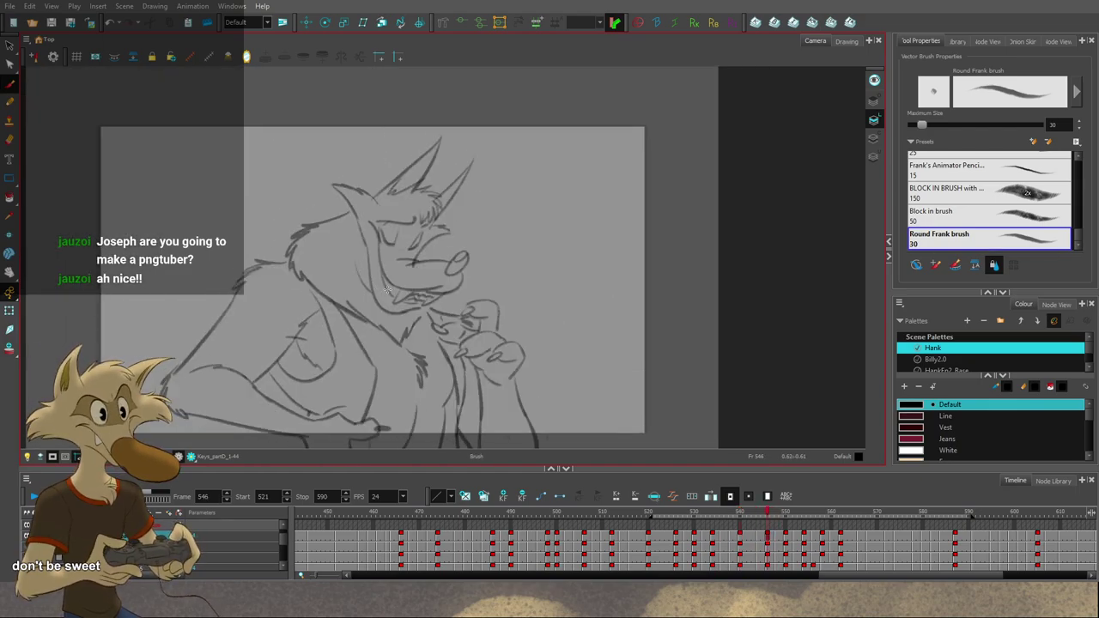
pyautogui.press('f')
pyautogui.press('g')
pyautogui.press('f')
pyautogui.press('f')
pyautogui.press('g')
pyautogui.press('g')
# Step: Rework the fur outline behind the wolf's head on frame 546, deleting a stray part and repositioning the remaining lines
pyautogui.press('s')
pyautogui.moveTo(312, 226)
pyautogui.mouseDown()
pyautogui.moveTo(326, 232)
pyautogui.moveTo(319, 215)
pyautogui.mouseUp()
pyautogui.press('Delete')
pyautogui.hotkey('alt', 'b')
pyautogui.press('g')
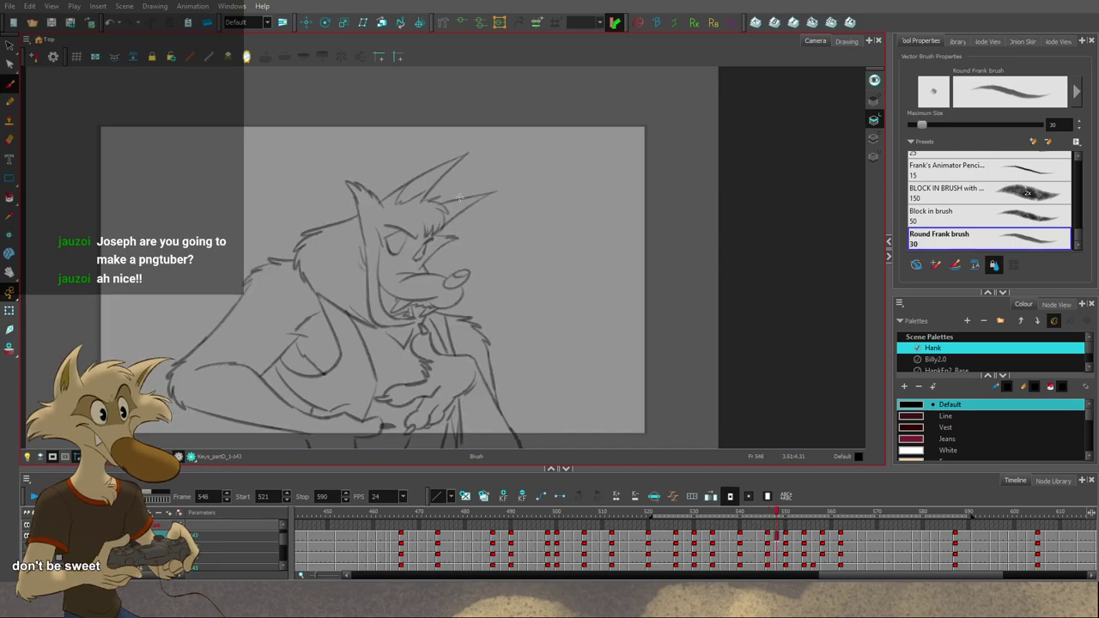
pyautogui.press('g')
pyautogui.press('f')
pyautogui.press('f')
pyautogui.press('.')
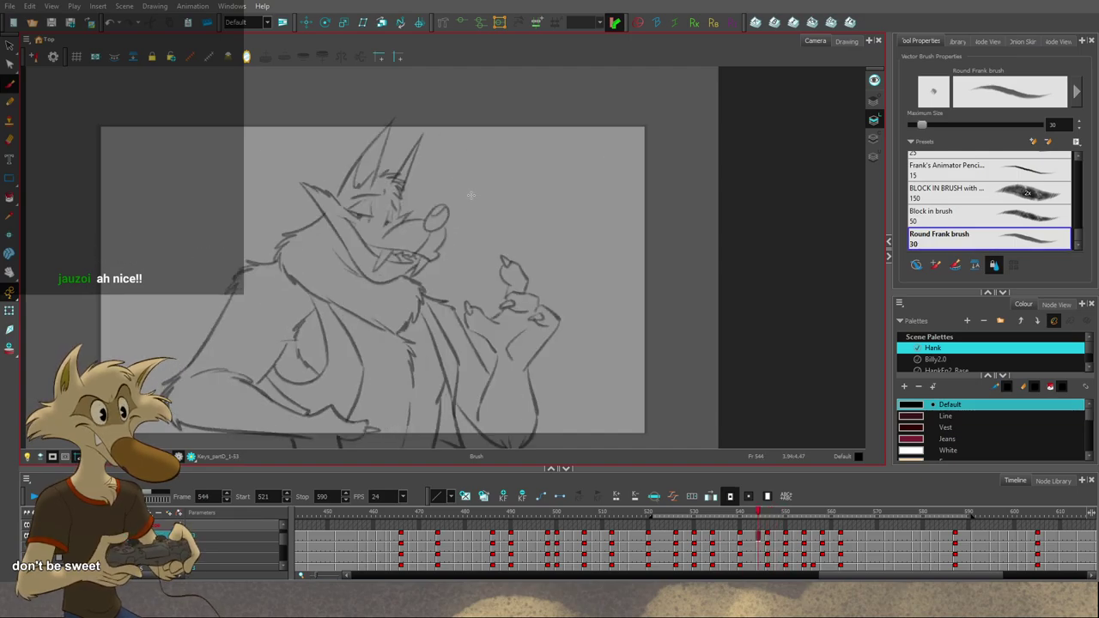
pyautogui.press(',')
pyautogui.hotkey('alt', 's')
pyautogui.hotkey('alt', 'b')
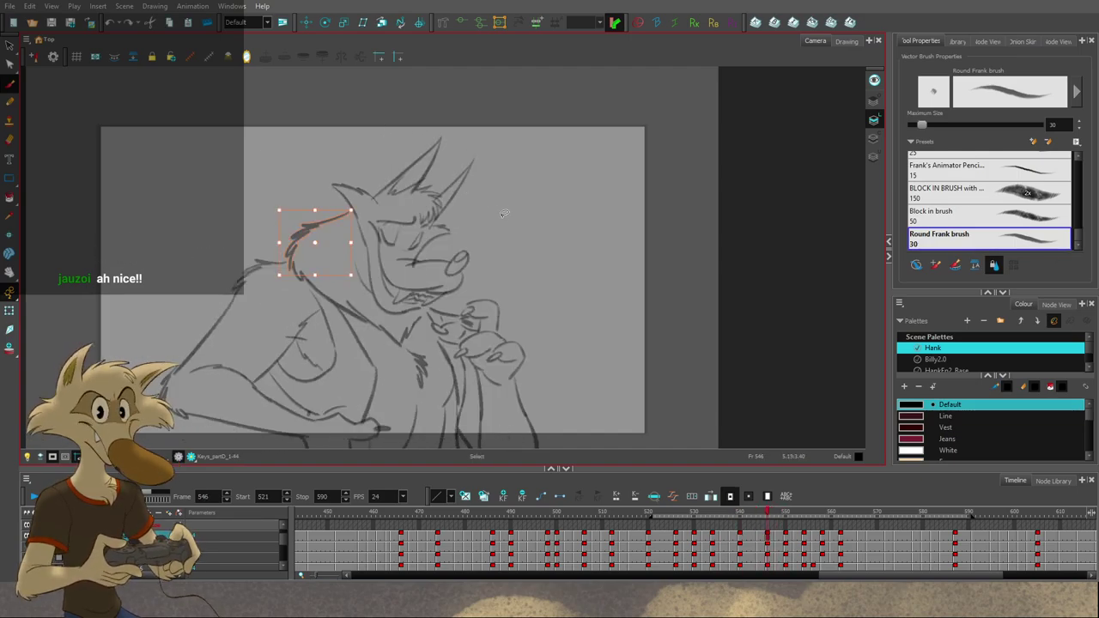
# Step: Step forward to frame 548 and back to frame 540 to check the reworked neck fur in motion
pyautogui.press('.')
pyautogui.press('.')
pyautogui.press(',')
pyautogui.press(',')
pyautogui.press(',')
pyautogui.press(',')
pyautogui.press(',')
pyautogui.press(',')
pyautogui.press(',')
pyautogui.press(',')
pyautogui.press(',')
pyautogui.press(',')
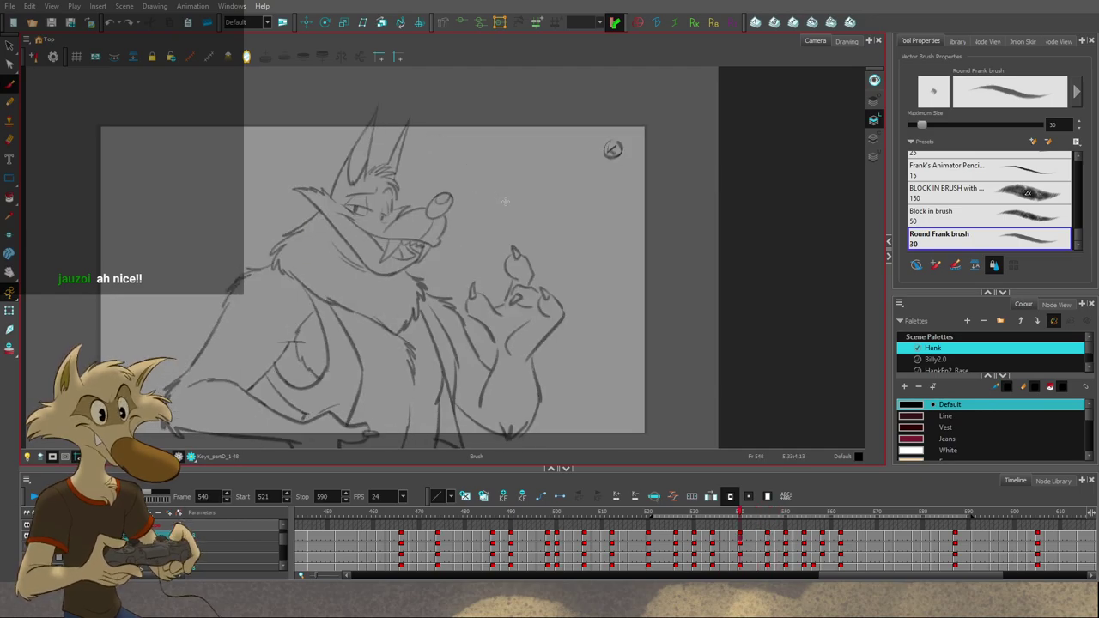
# Step: Flip among frames 546 to 550 to examine how the back-of-head fur outline stretches through the dip
pyautogui.press('g')
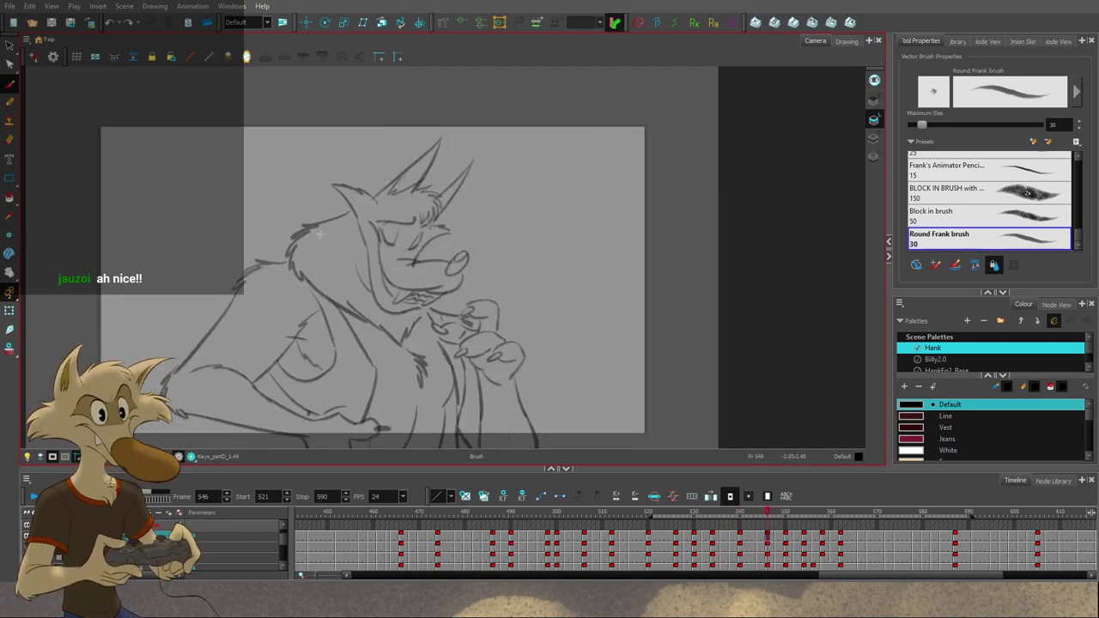
pyautogui.press('f')
pyautogui.press('g')
pyautogui.press('f')
pyautogui.press('.')
pyautogui.press('.')
pyautogui.press('.')
pyautogui.press('.')
pyautogui.press('.')
pyautogui.press('.')
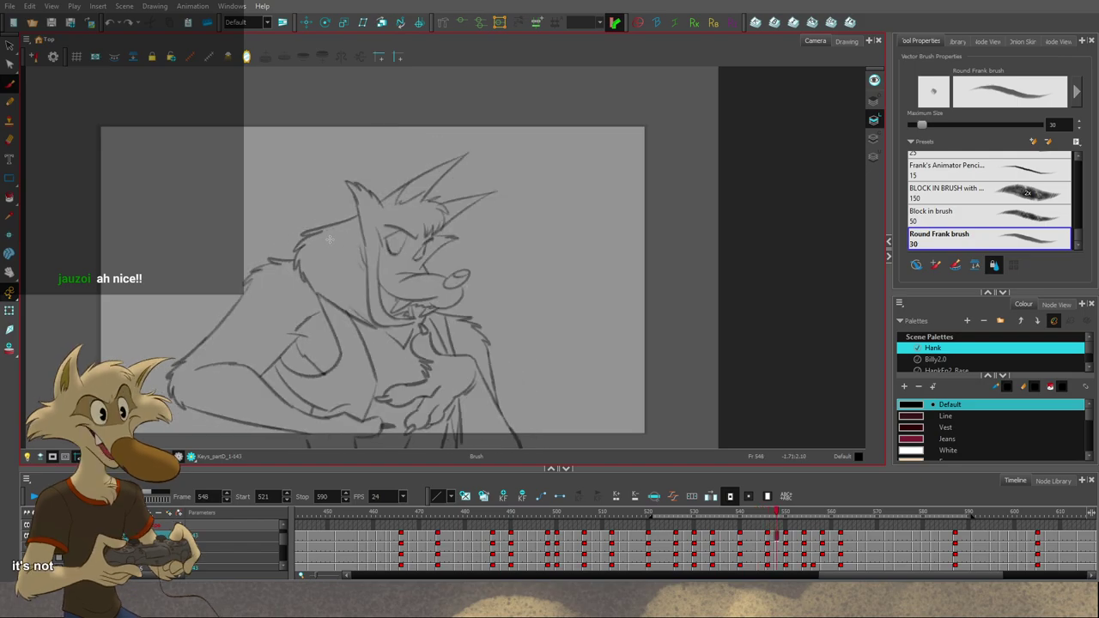
pyautogui.press('f')
pyautogui.press('f')
pyautogui.press('f')
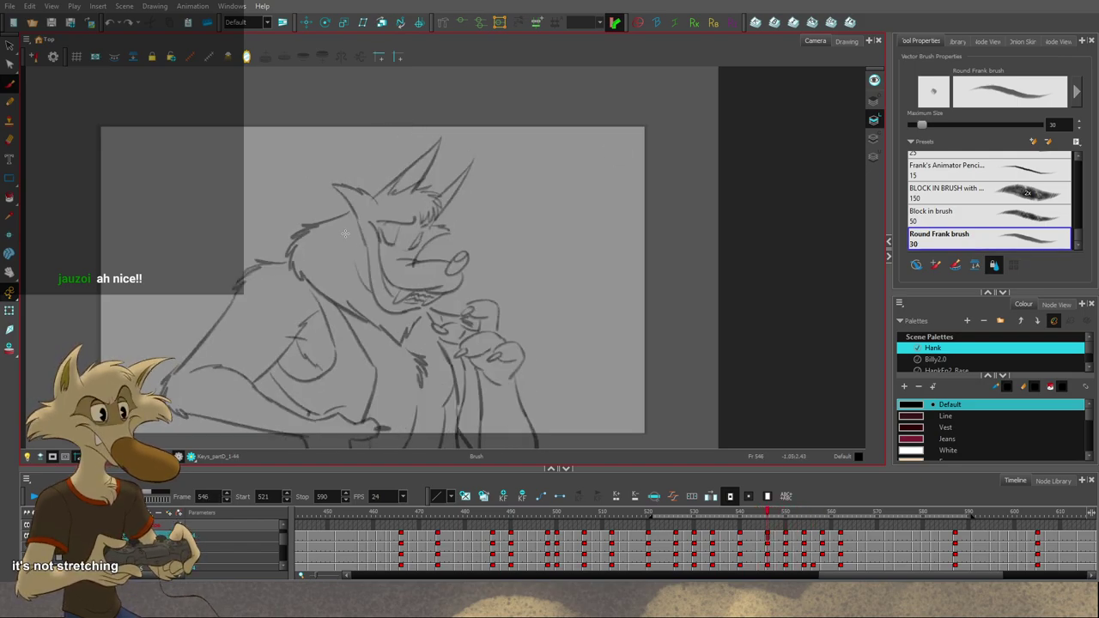
pyautogui.press('g')
pyautogui.press('g')
pyautogui.press('g')
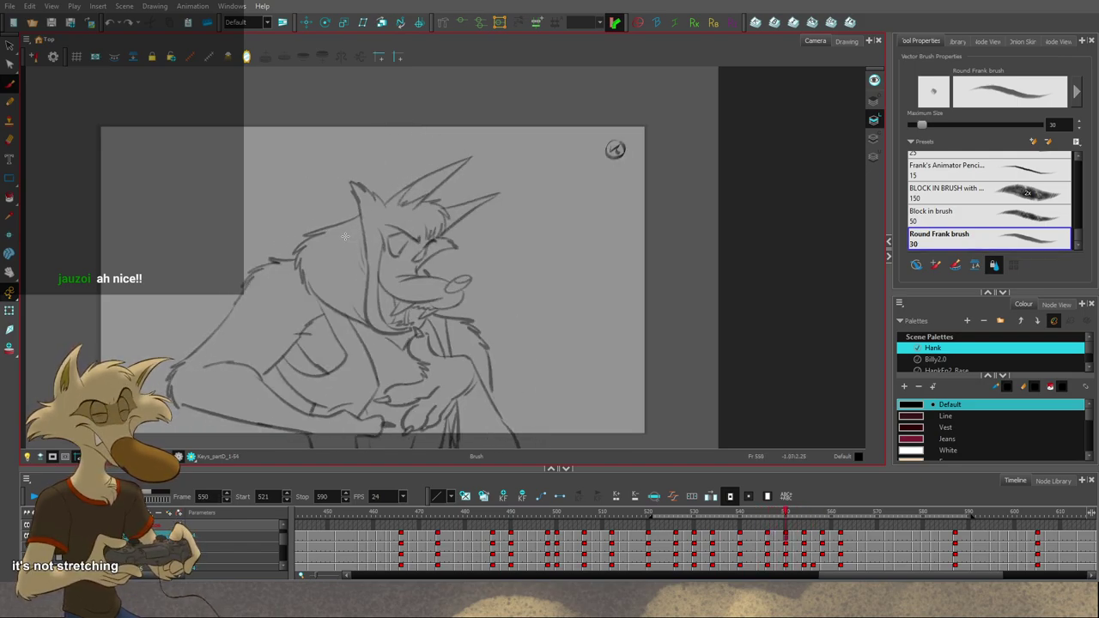
# Step: Shift the fur outline behind the wolf's head toward the face on frame 550 and mirror the view to check frame 546
pyautogui.moveTo(333, 231); pyautogui.dragTo(363, 213)
pyautogui.click(478, 177)
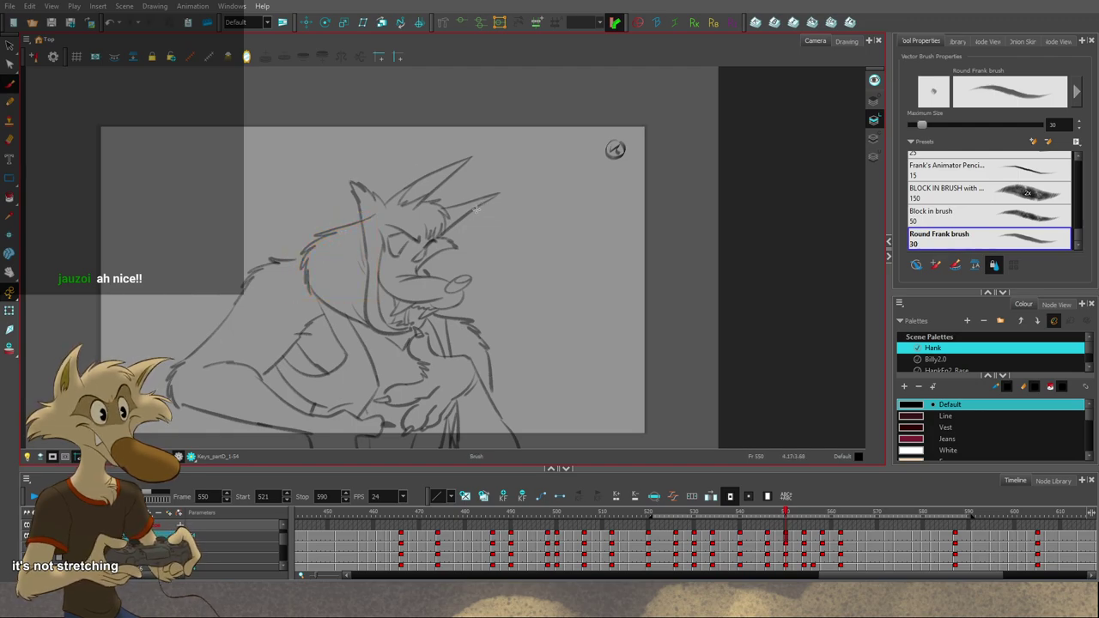
pyautogui.press('4')
pyautogui.press(',')
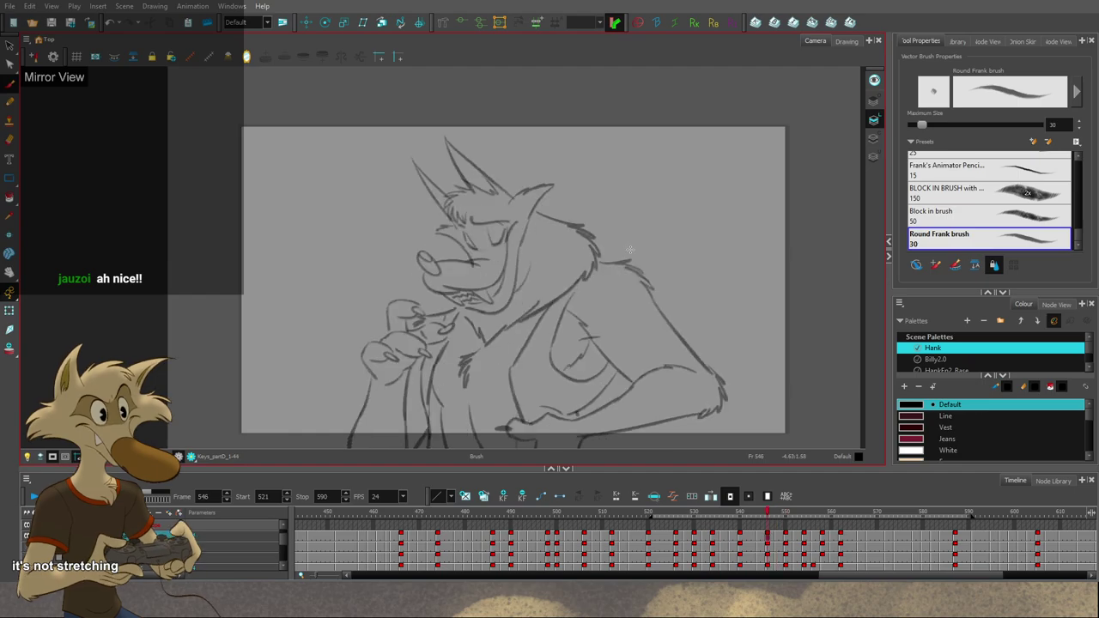
# Step: Shift the fur outline behind the wolf's head toward the face on frame 548
pyautogui.press('.')
pyautogui.press('f')
pyautogui.moveTo(597, 258); pyautogui.dragTo(586, 208)
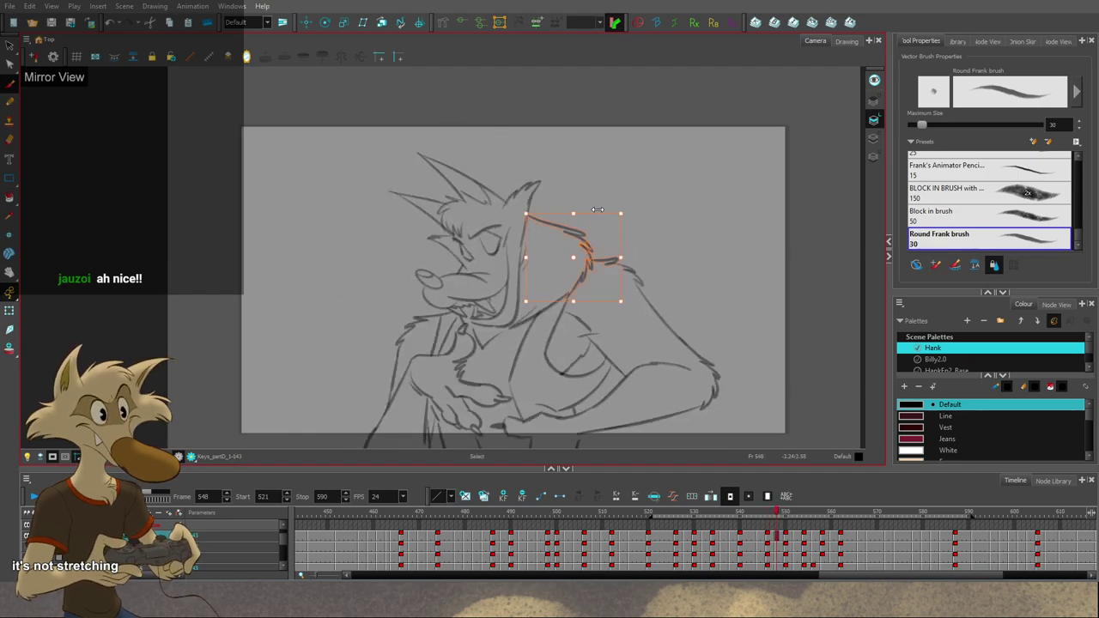
pyautogui.click(567, 225)
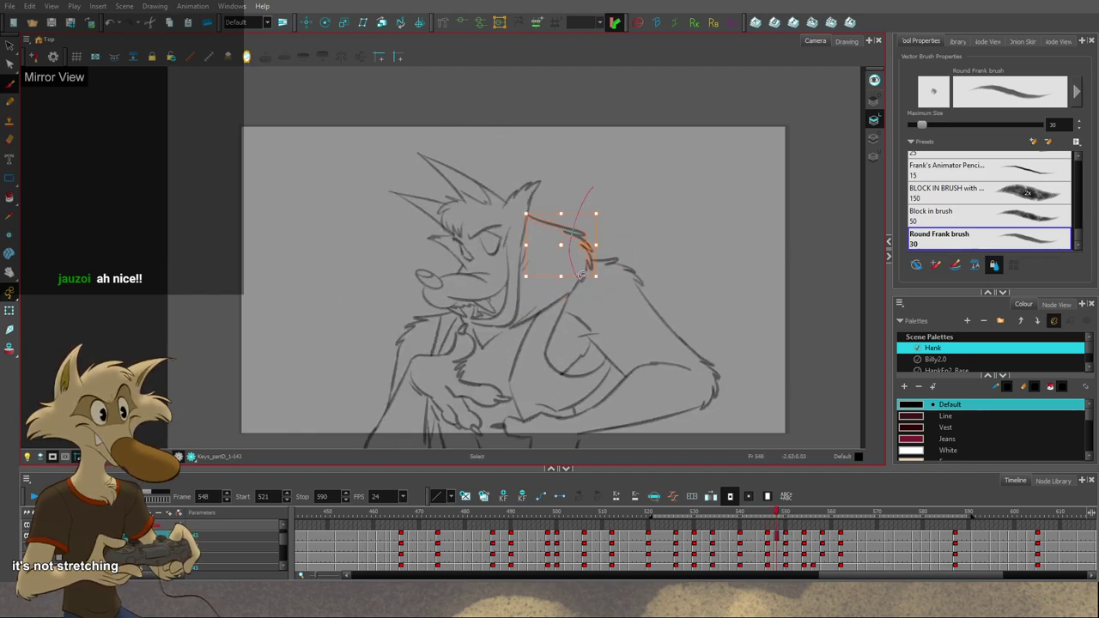
pyautogui.press(',')
pyautogui.press(',')
pyautogui.hotkey('alt', 'b')
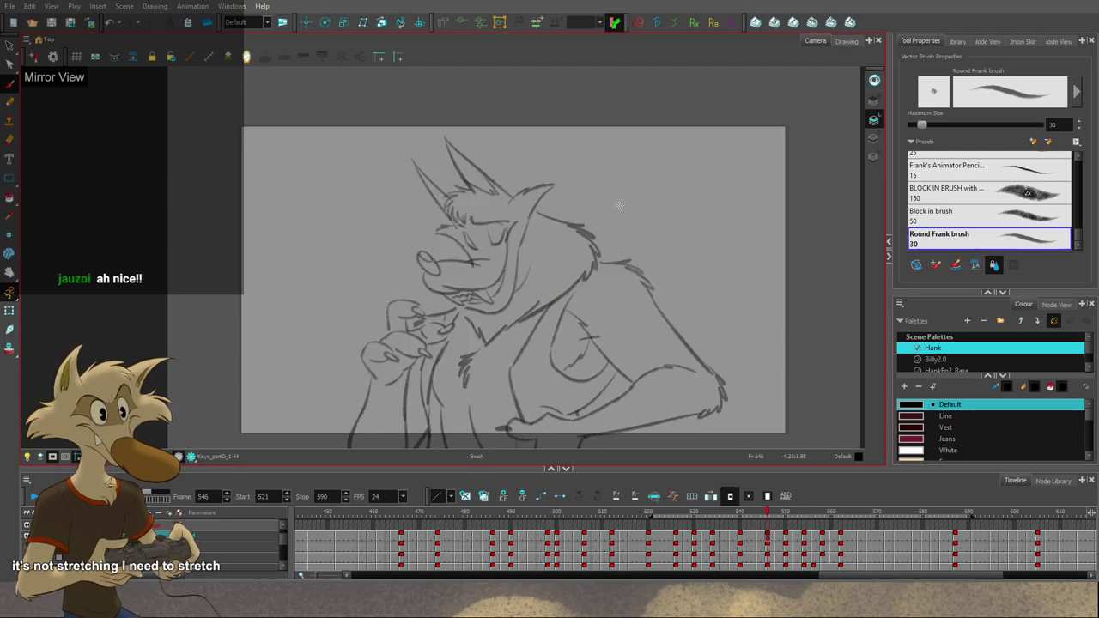
# Step: Select the back-of-head fur outline on frame 546 and move it slightly toward the face
pyautogui.press('f')
pyautogui.press('g')
pyautogui.press('g')
pyautogui.press('f')
pyautogui.press('f')
pyautogui.press('g')
pyautogui.hotkey('alt', 's')
pyautogui.moveTo(593, 209)
pyautogui.mouseDown()
pyautogui.moveTo(580, 212)
pyautogui.moveTo(590, 267)
pyautogui.mouseUp()
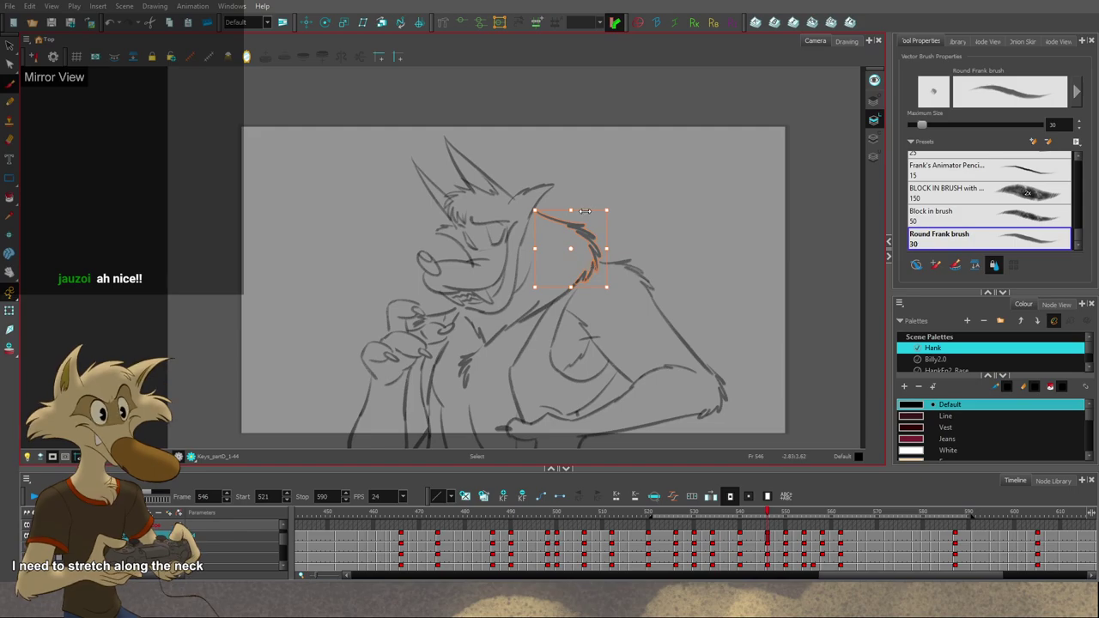
pyautogui.moveTo(585, 211); pyautogui.dragTo(568, 211)
pyautogui.hotkey('alt', 'b')
# Step: Flip among frames 544 to 548 to check how the fur outline stretches along the neck
pyautogui.press('f')
pyautogui.press('f')
pyautogui.press('g')
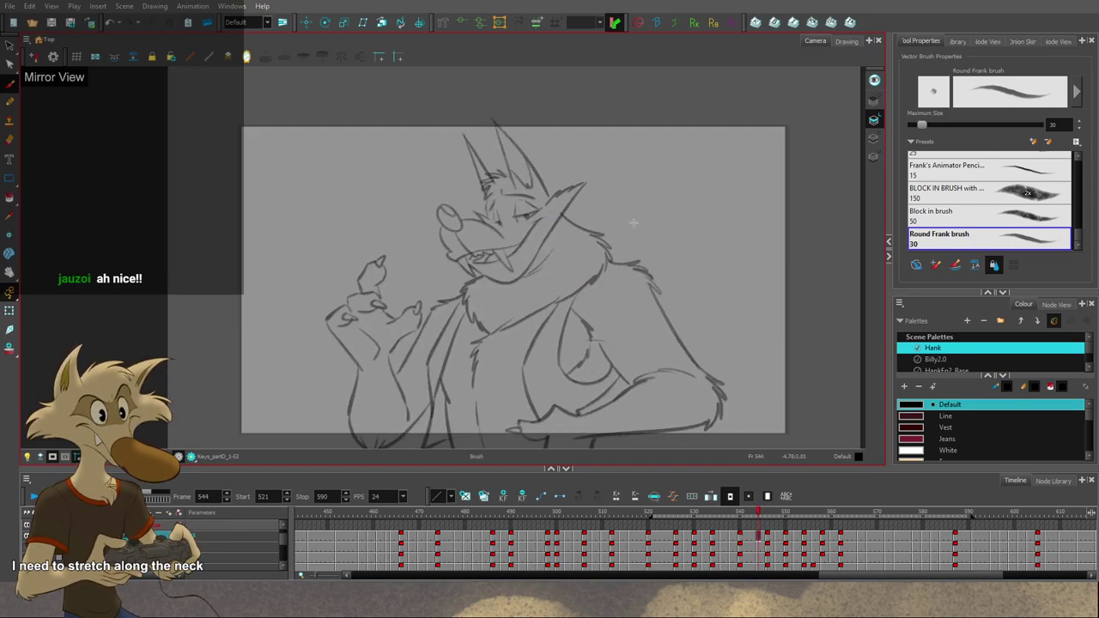
pyautogui.press('g')
pyautogui.press('g')
pyautogui.press('f')
pyautogui.press('f')
pyautogui.press('g')
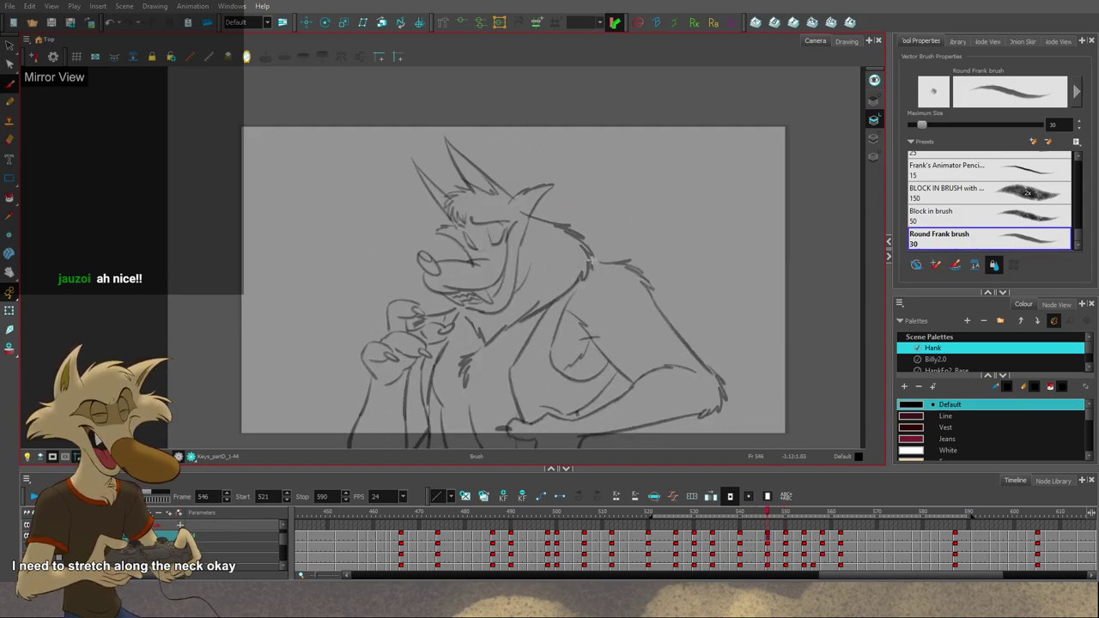
pyautogui.press('.')
pyautogui.press('.')
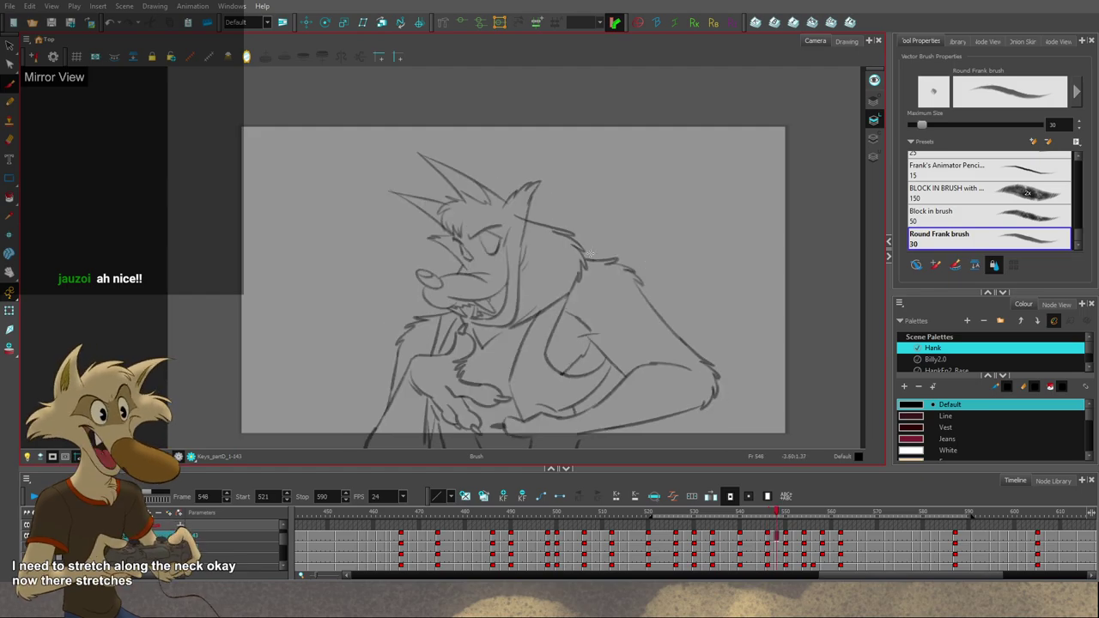
# Step: Turn off the mirrored view and flip through frames 544 to 550 to examine the neck stretch
pyautogui.click(248, 58)
pyautogui.press('f')
pyautogui.press('f')
pyautogui.press('g')
pyautogui.press('g')
pyautogui.press('g')
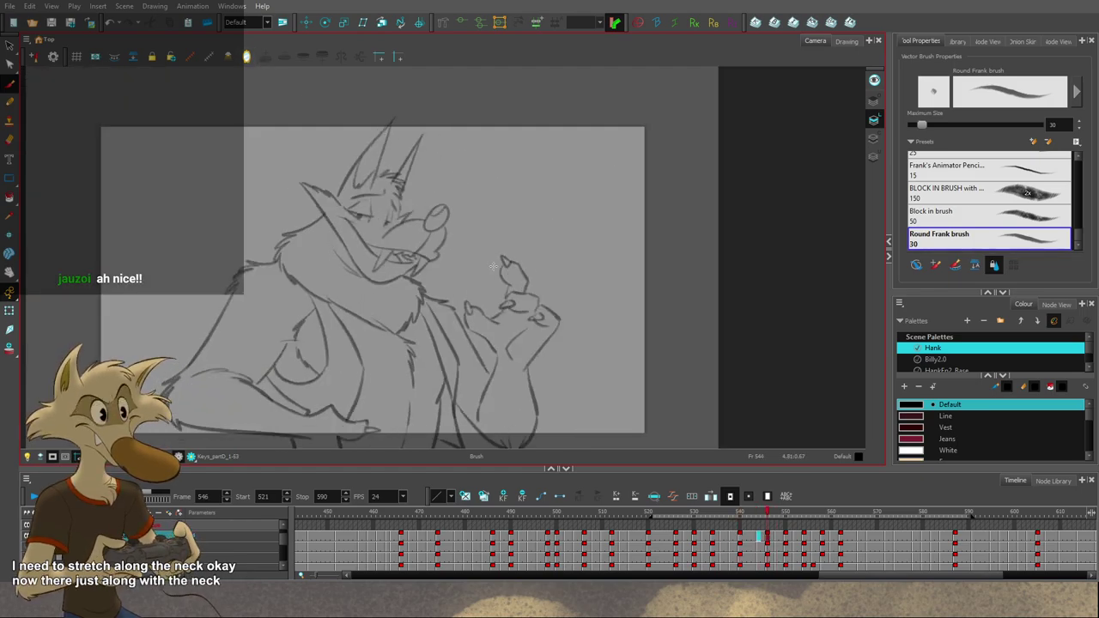
pyautogui.press('f')
pyautogui.press('f')
pyautogui.press('f')
pyautogui.press('f')
pyautogui.press('g')
pyautogui.press('g')
pyautogui.press('g')
pyautogui.press('g')
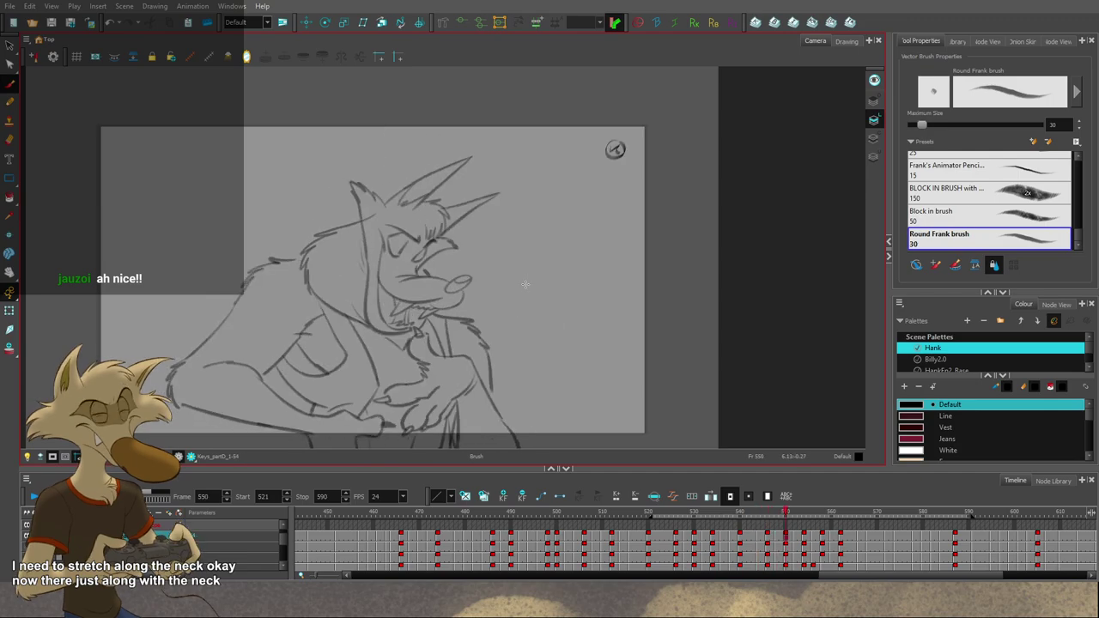
# Step: Erase the end of the fur outline that overlaps the base of the back ear on frame 550
pyautogui.moveTo(554, 311); pyautogui.dragTo(551, 301)
pyautogui.press('e')
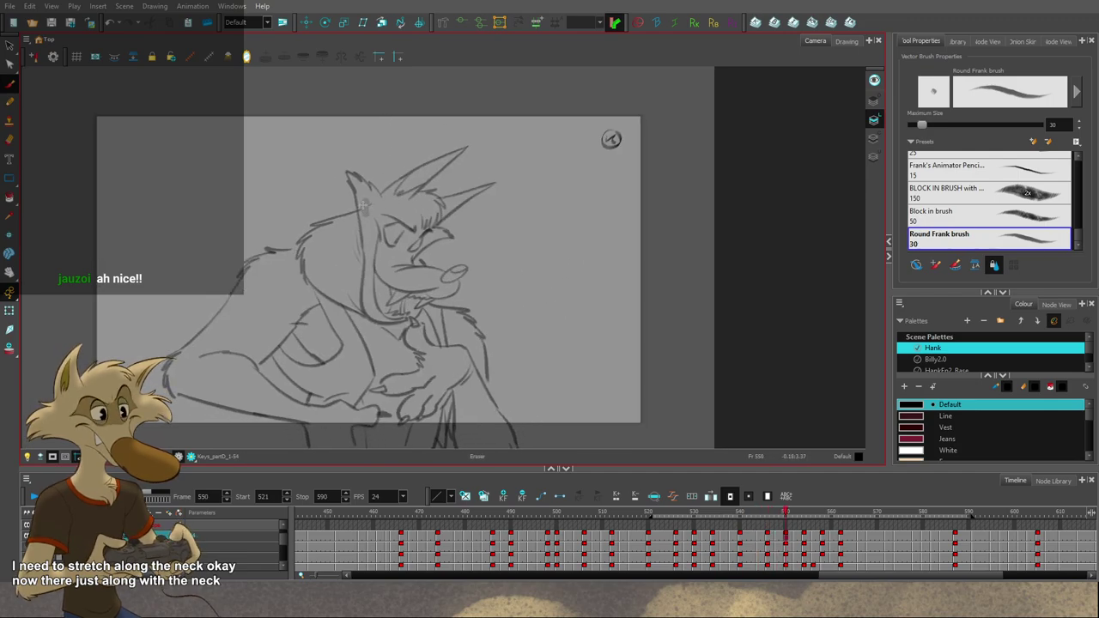
pyautogui.press('f')
pyautogui.press('f')
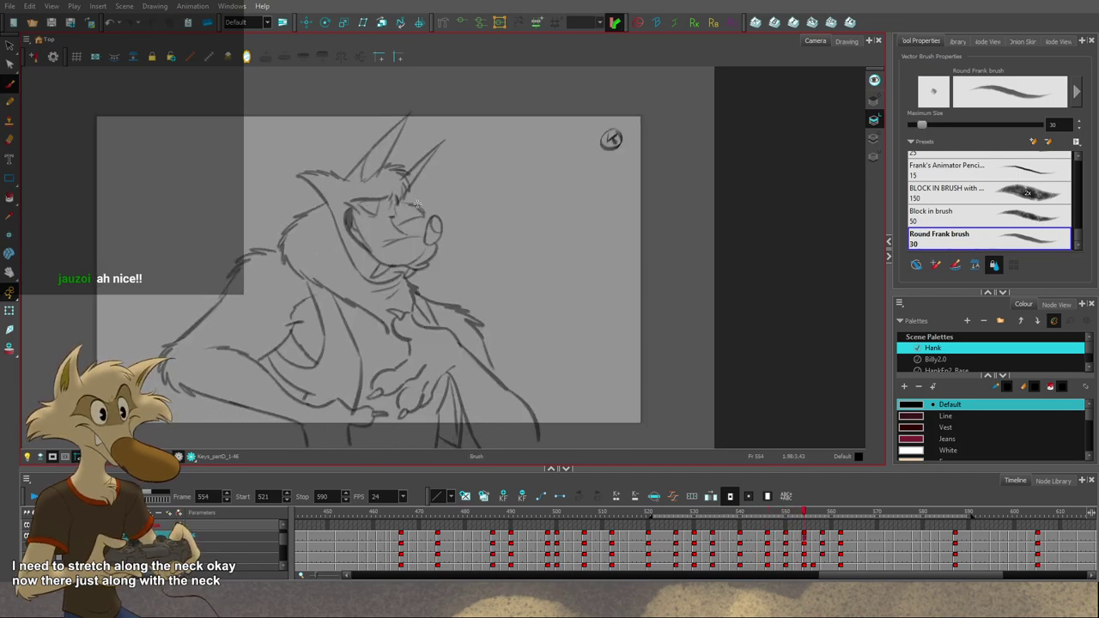
# Step: Reposition the back-of-head and neck fur lines on frame 552 to follow the neighbouring drawings
pyautogui.press('g')
pyautogui.press('g')
pyautogui.press('.')
pyautogui.press('.')
pyautogui.hotkey('alt', 's')
pyautogui.click(318, 215)
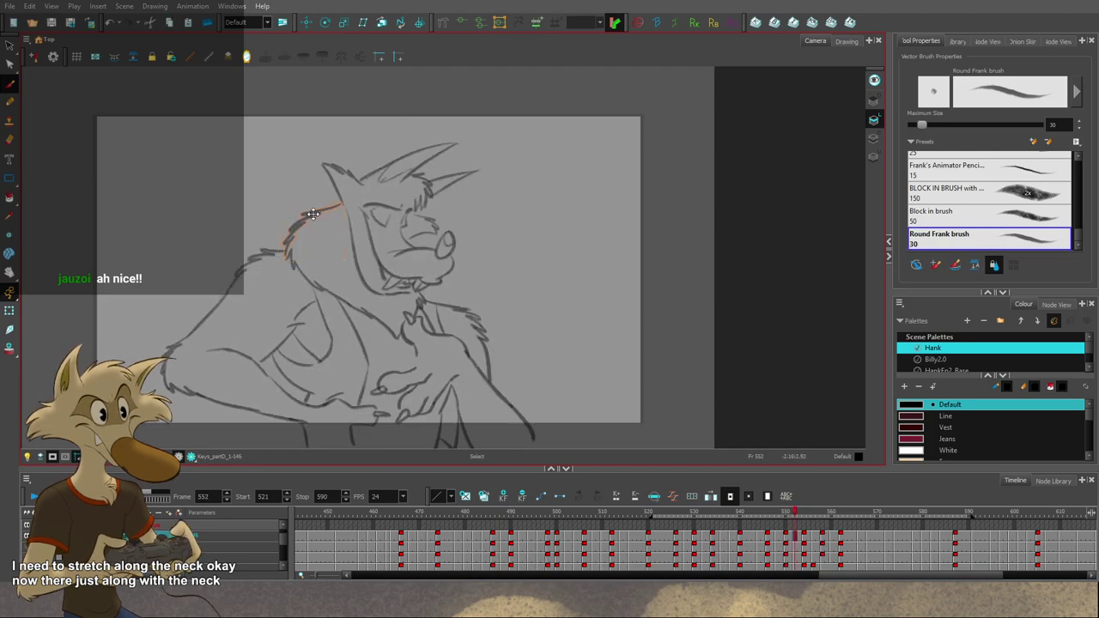
pyautogui.moveTo(319, 217); pyautogui.dragTo(315, 214)
pyautogui.keyDown('shift'); pyautogui.click(298, 253); pyautogui.keyUp('shift')
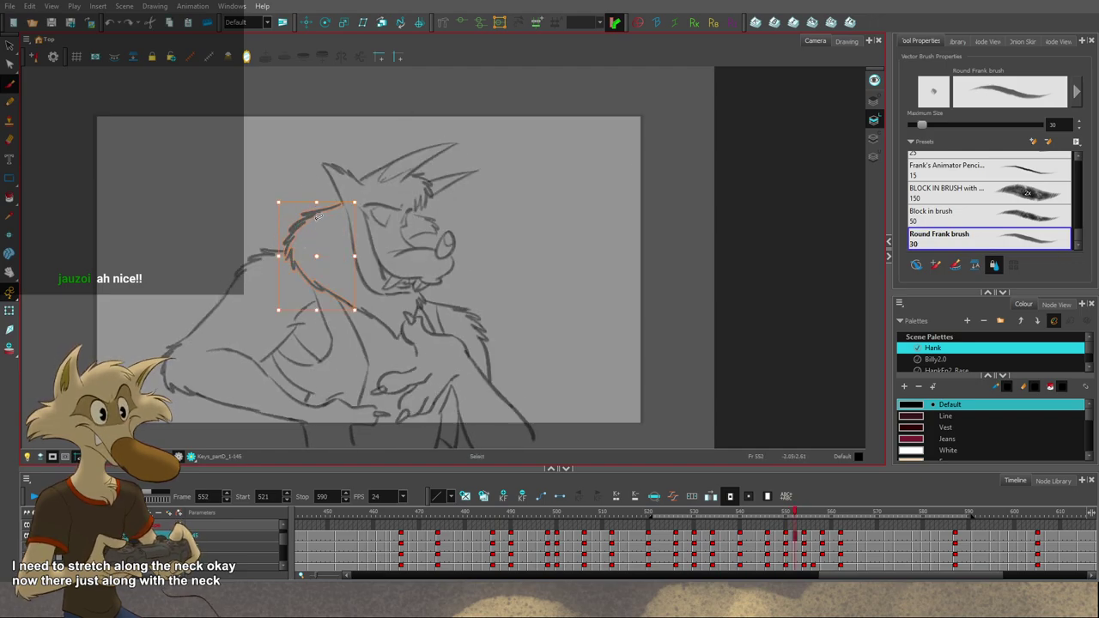
pyautogui.hotkey('alt', 'b')
pyautogui.press(',')
pyautogui.press(',')
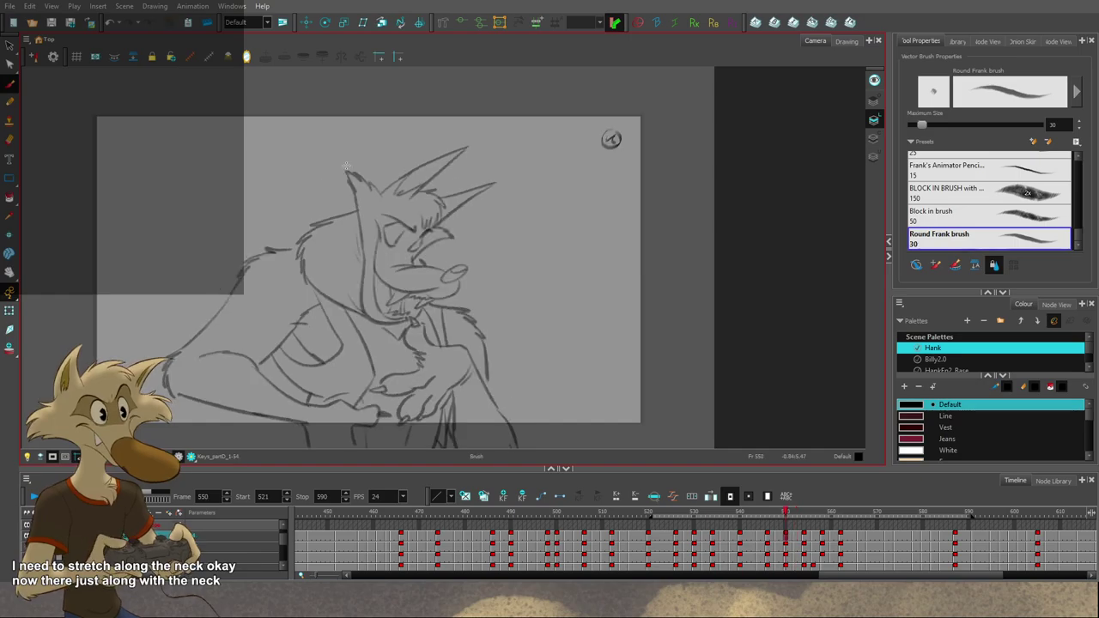
# Step: Flip among frames 550 to 554 to examine the fur outline as the head comes back up
pyautogui.press('g')
pyautogui.press('g')
pyautogui.press('f')
pyautogui.press('f')
pyautogui.press('g')
pyautogui.keyDown('ctrl'); pyautogui.click(339, 211); pyautogui.keyUp('ctrl')
pyautogui.press('g')
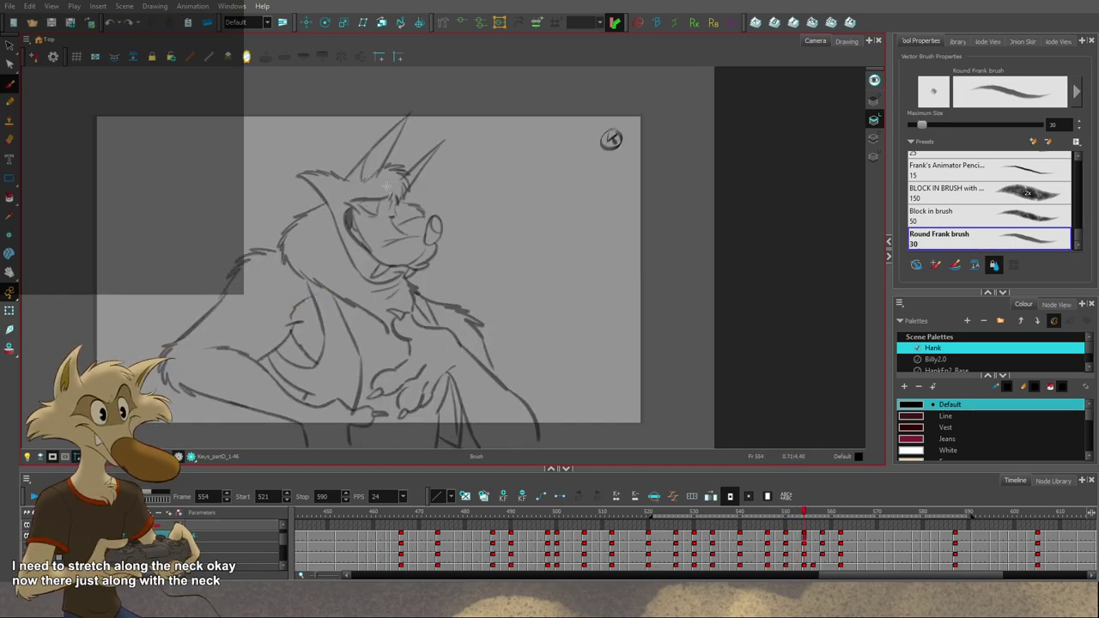
pyautogui.press('f')
pyautogui.press('f')
pyautogui.press('g')
pyautogui.press('f')
pyautogui.press('f')
pyautogui.press('g')
pyautogui.press('g')
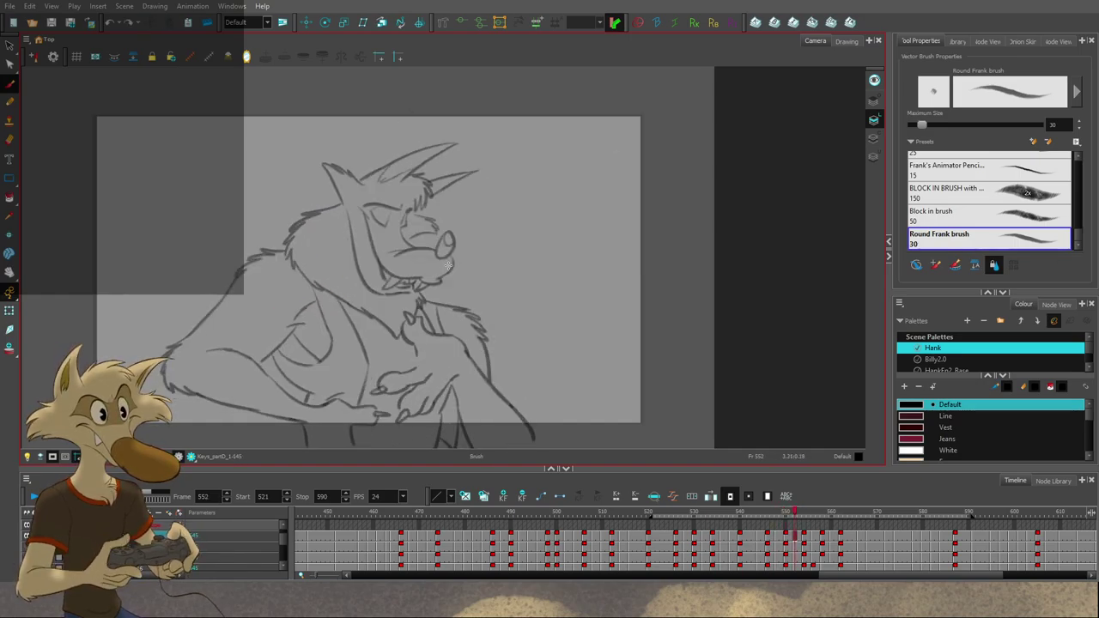
# Step: Select the throat and chest fur lines on frame 546 and adjust their position below the jaw
pyautogui.press(',')
pyautogui.press(',')
pyautogui.press('.')
pyautogui.press(',')
pyautogui.press(',')
pyautogui.press(',')
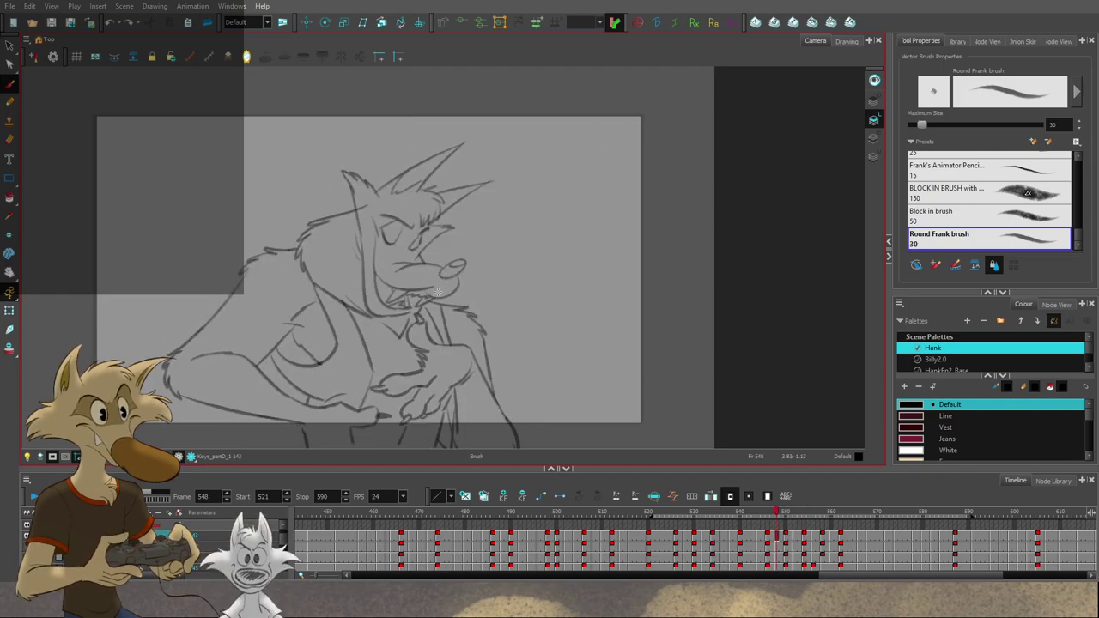
pyautogui.press('f')
pyautogui.press('f')
pyautogui.press('g')
pyautogui.press('f')
pyautogui.press('g')
pyautogui.moveTo(412, 313)
pyautogui.mouseDown()
pyautogui.moveTo(398, 325)
pyautogui.moveTo(408, 317)
pyautogui.moveTo(409, 333)
pyautogui.mouseUp()
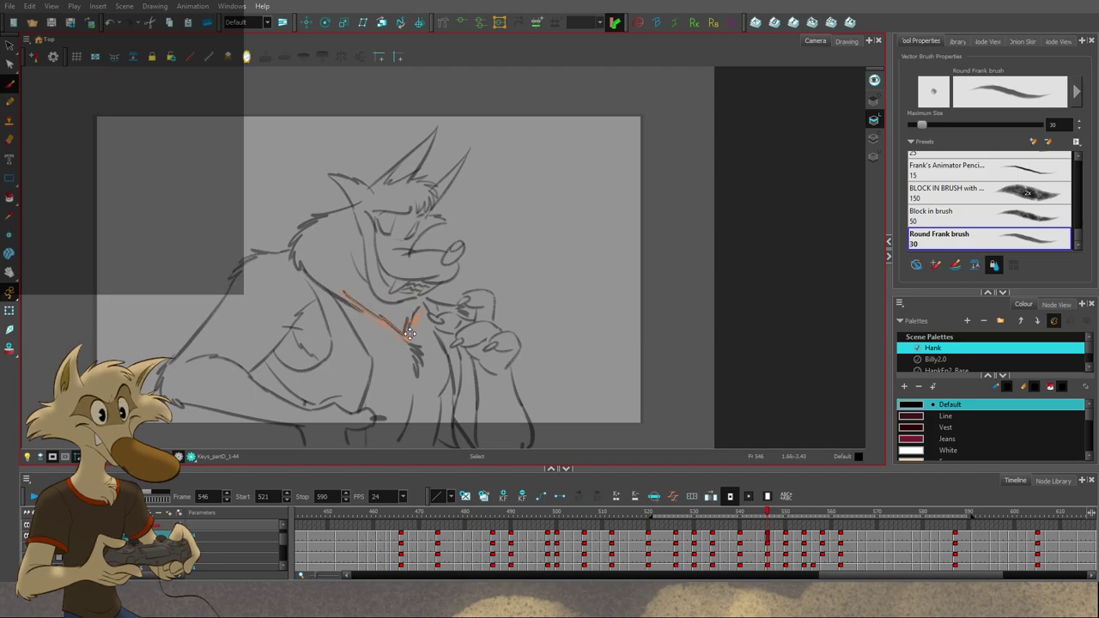
pyautogui.click(499, 247)
# Step: Undo the last change and draw the neck fur line from below the jaw to the chest tuft on frame 548
pyautogui.press('f')
pyautogui.press('g')
pyautogui.press('g')
pyautogui.press('f')
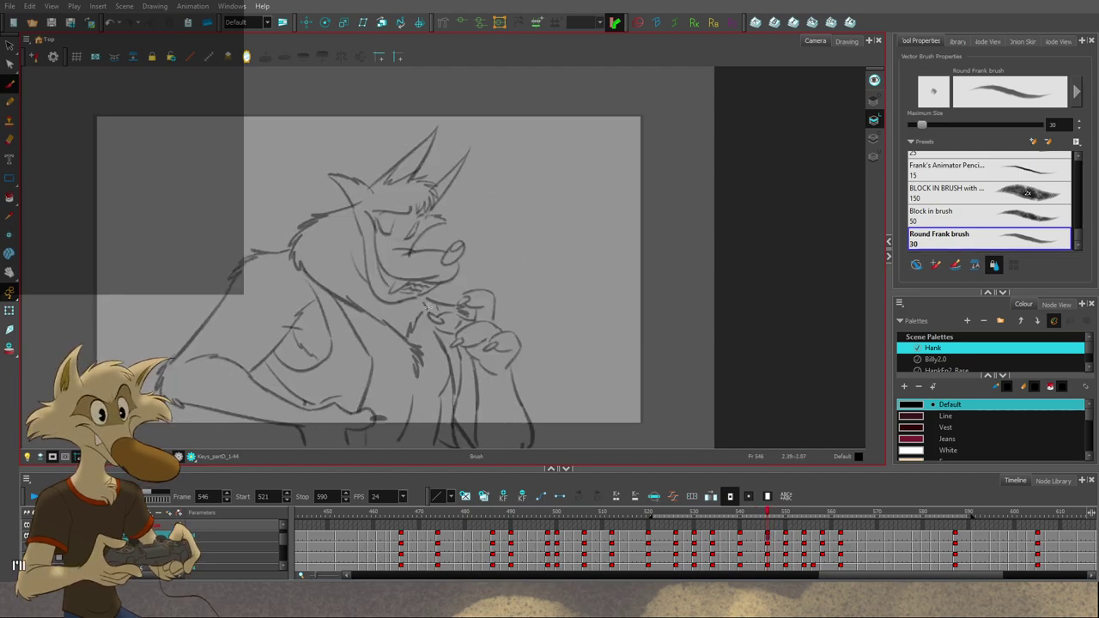
pyautogui.press('.')
pyautogui.hotkey('ctrl', 'z')
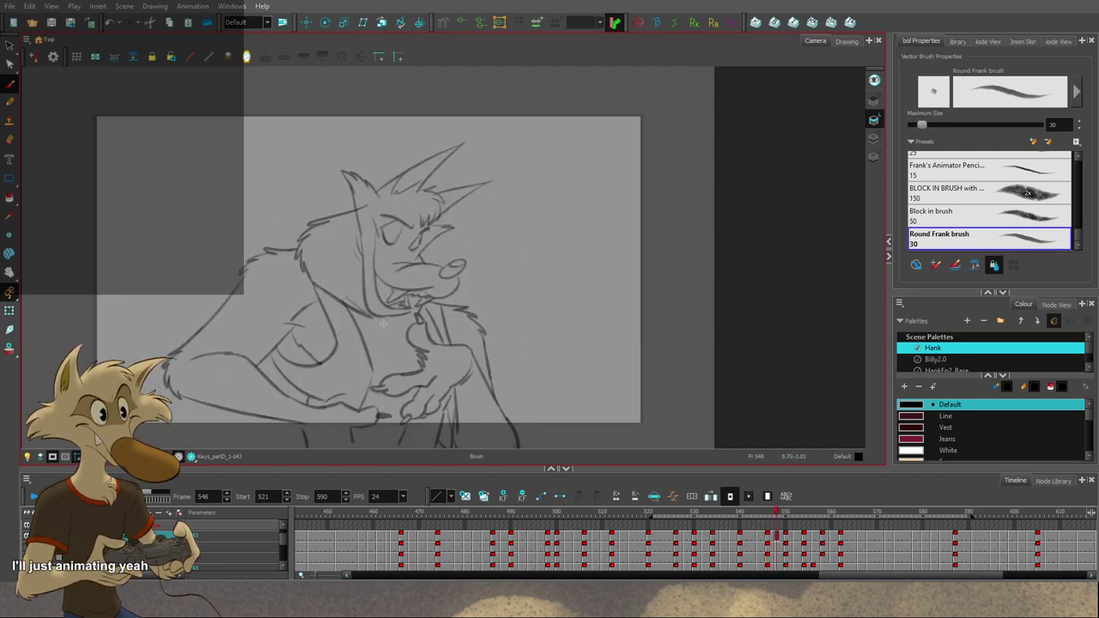
pyautogui.moveTo(378, 319); pyautogui.dragTo(426, 352)
pyautogui.press('f')
pyautogui.press('g')
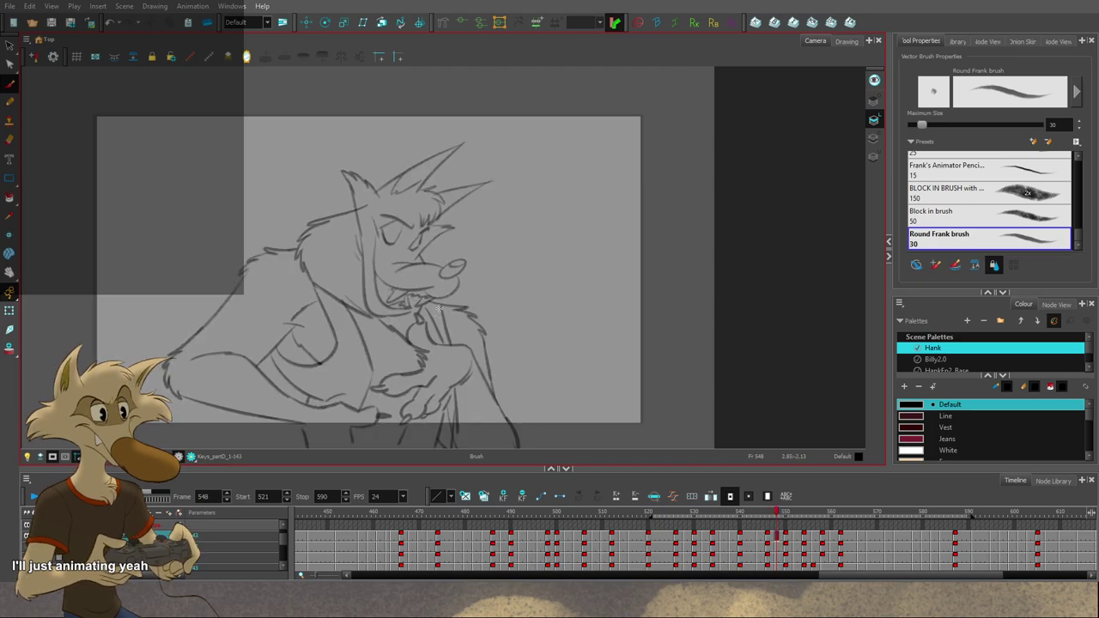
# Step: Compare with frame 544 and redraw the throat fur beneath the chin on frame 546
pyautogui.press('f')
pyautogui.press('f')
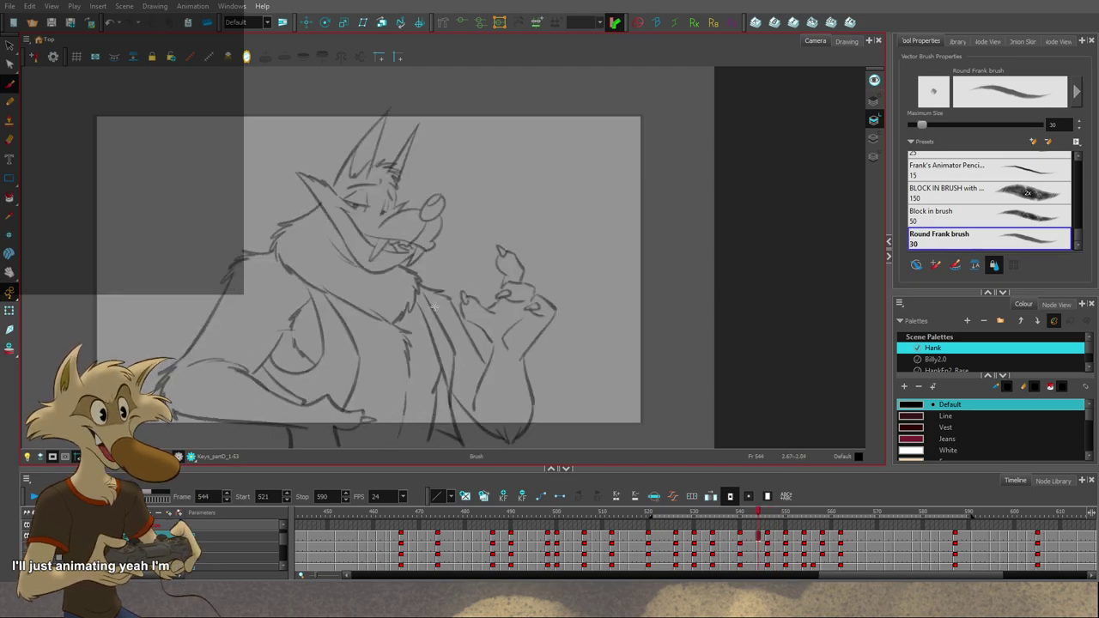
pyautogui.press('g')
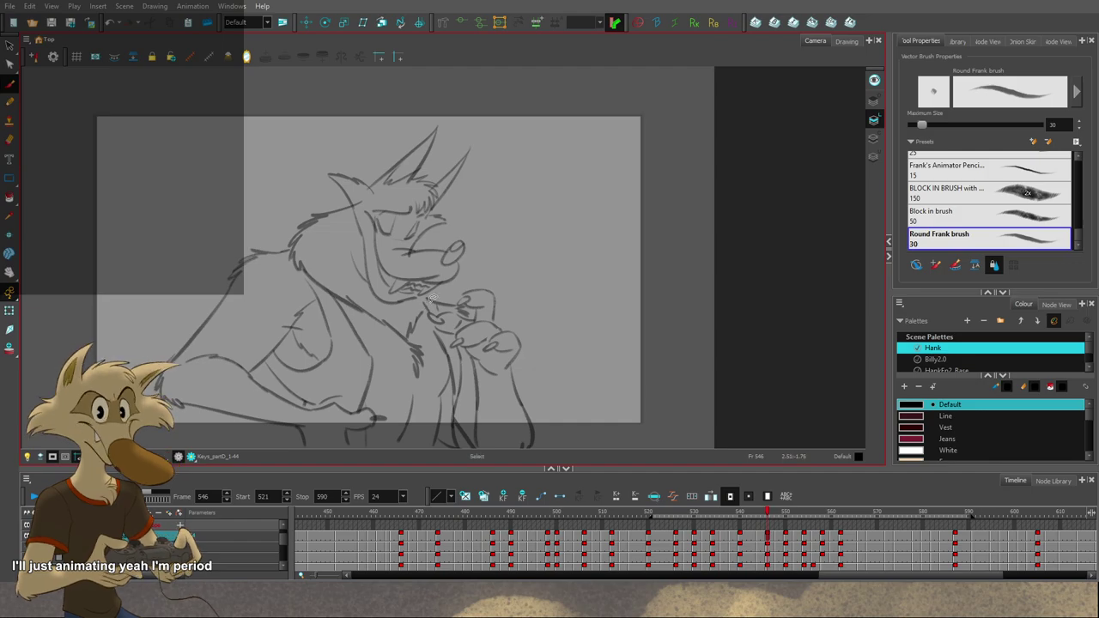
pyautogui.press('f')
pyautogui.press('g')
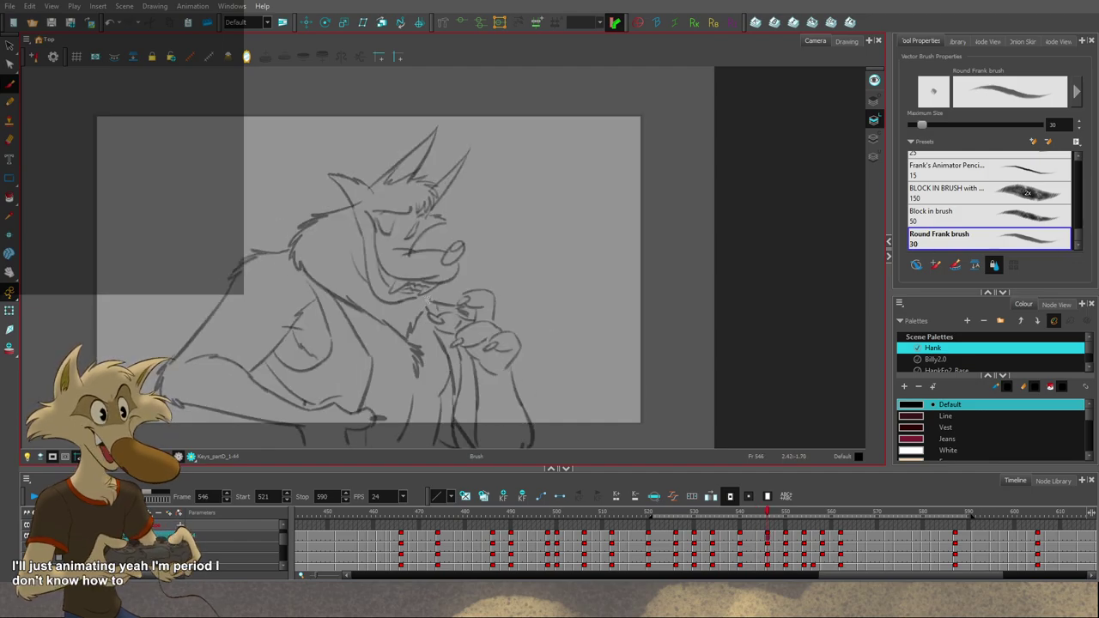
pyautogui.press(',')
pyautogui.press(',')
pyautogui.press('.')
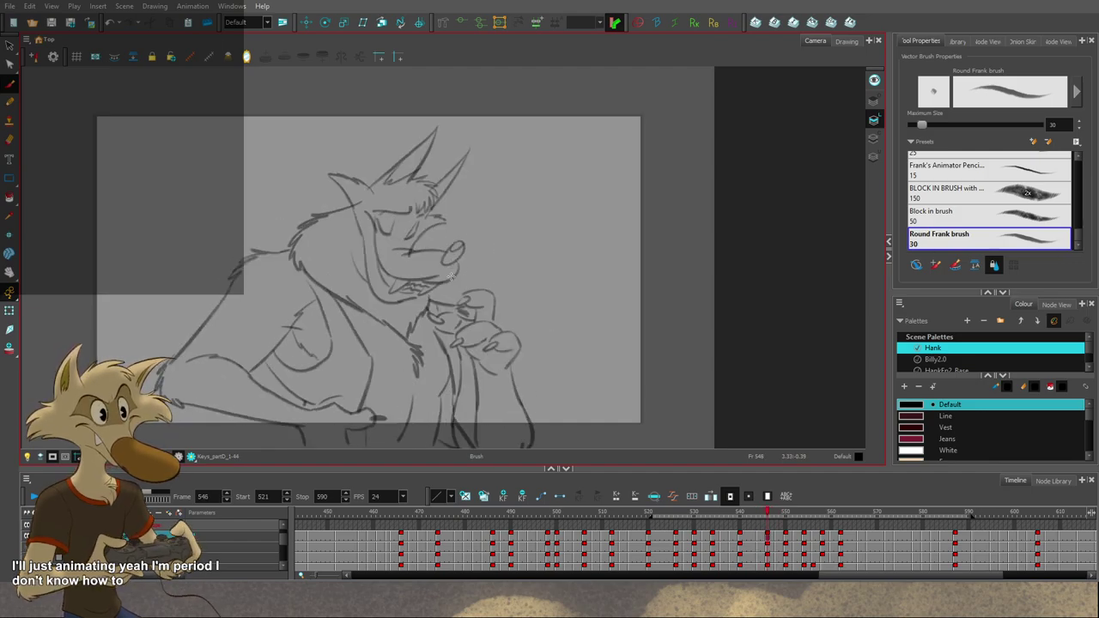
# Step: Delete the stray fur lines behind the cheek on frame 548 and trim the fur outline overlapping the ear
pyautogui.press(',')
pyautogui.press('.')
pyautogui.press('.')
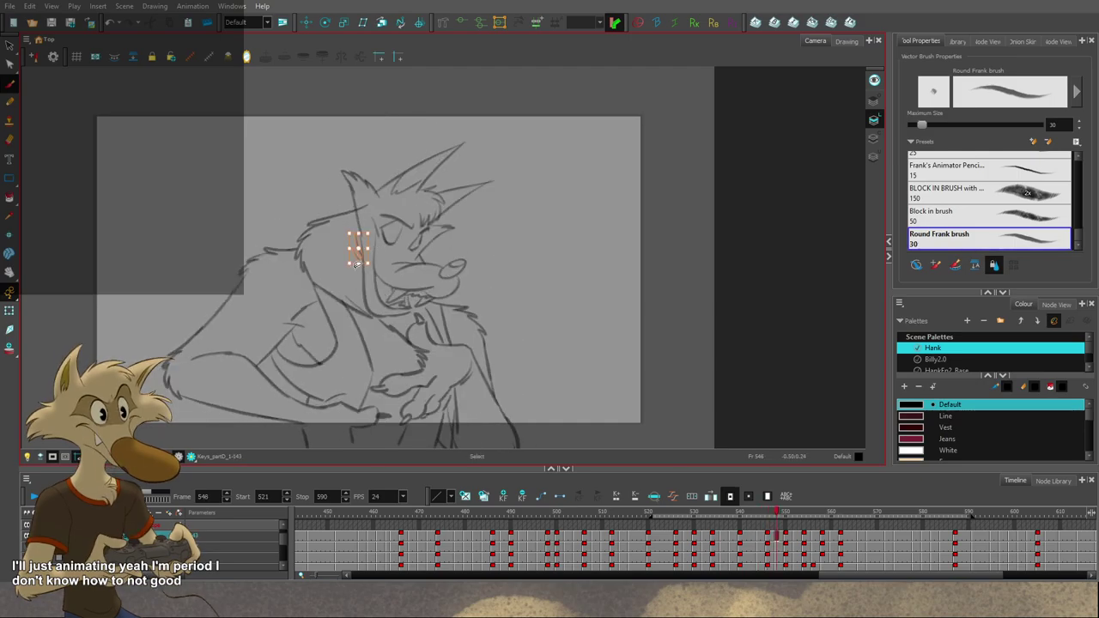
pyautogui.press('.')
pyautogui.press('.')
pyautogui.press(',')
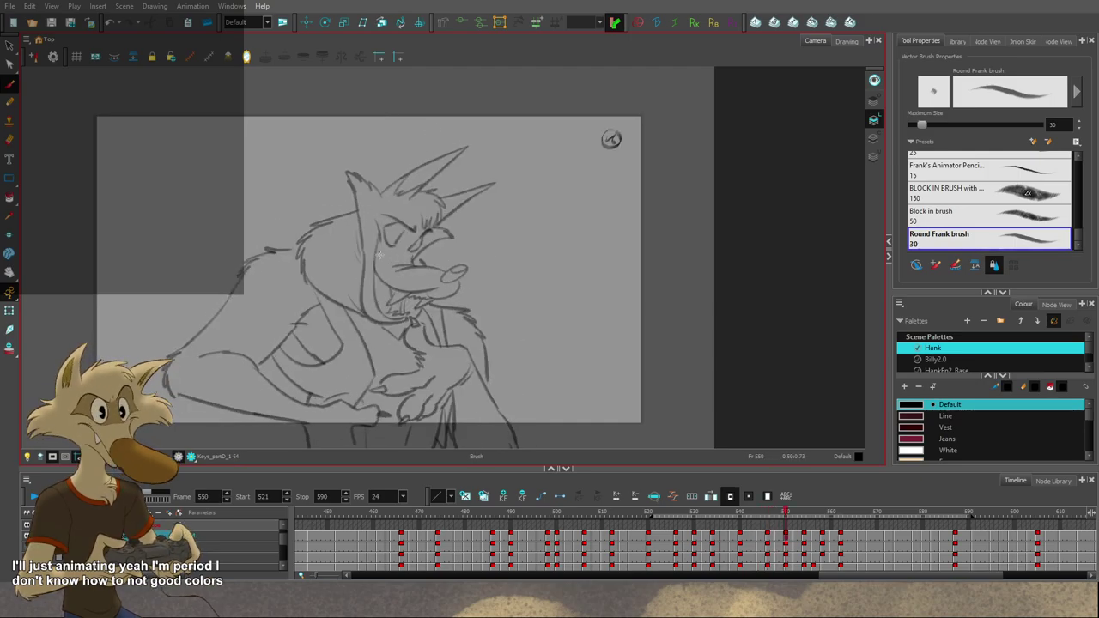
pyautogui.press('.')
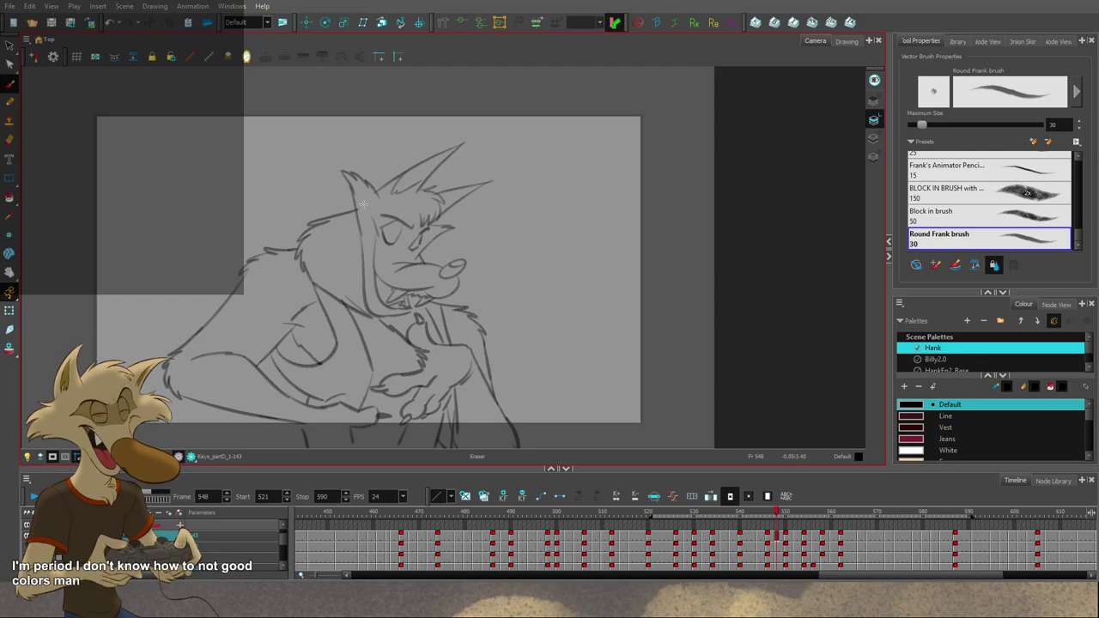
# Step: Clean up the junction of the fur outline and the back ear on frame 546
pyautogui.press(',')
pyautogui.press(',')
pyautogui.hotkey('alt', 'b')
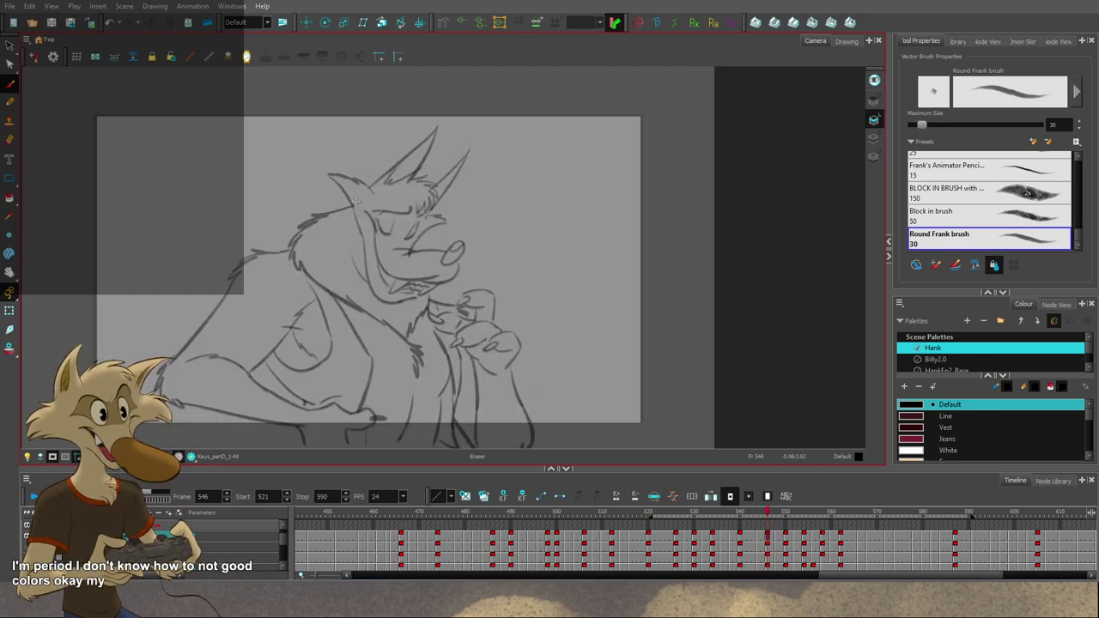
pyautogui.press('.')
pyautogui.press('.')
pyautogui.press('.')
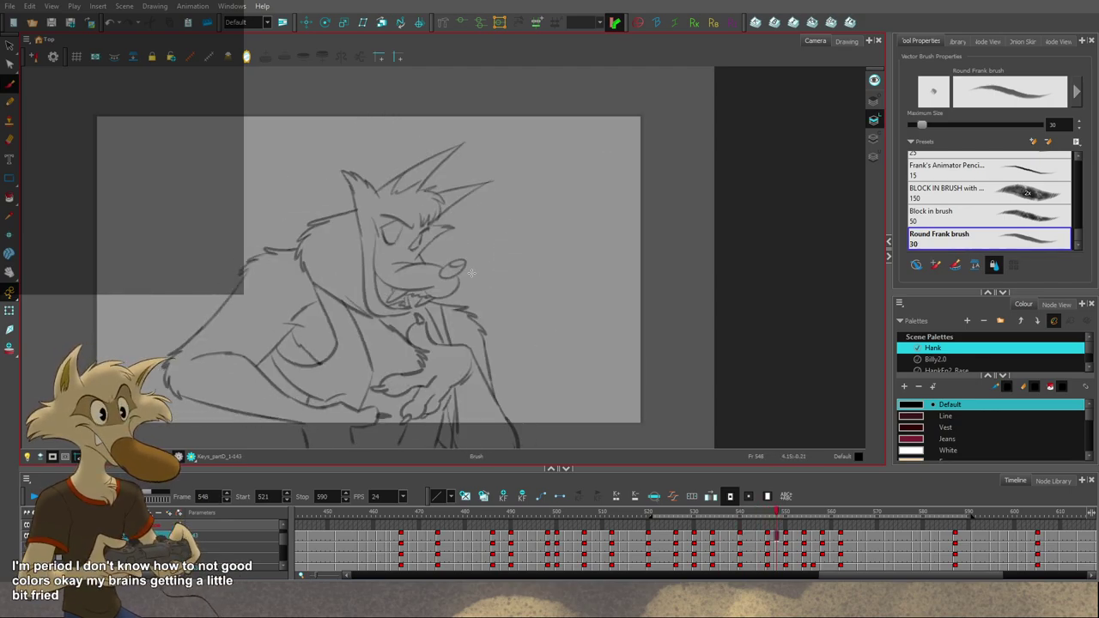
# Step: Touch up the throat lines below the wolf's jaw on frame 548 and compare with frame 550
pyautogui.hotkey('alt', 'b')
pyautogui.press('.')
pyautogui.press(',')
pyautogui.press(',')
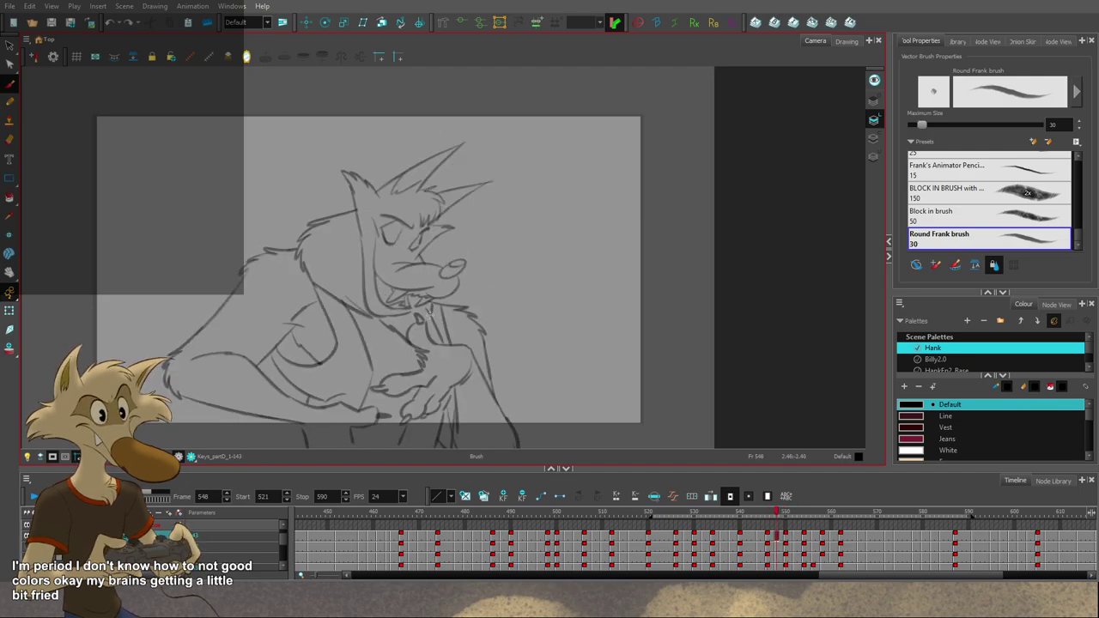
pyautogui.hotkey('alt', 'e')
pyautogui.press('.')
pyautogui.press('.')
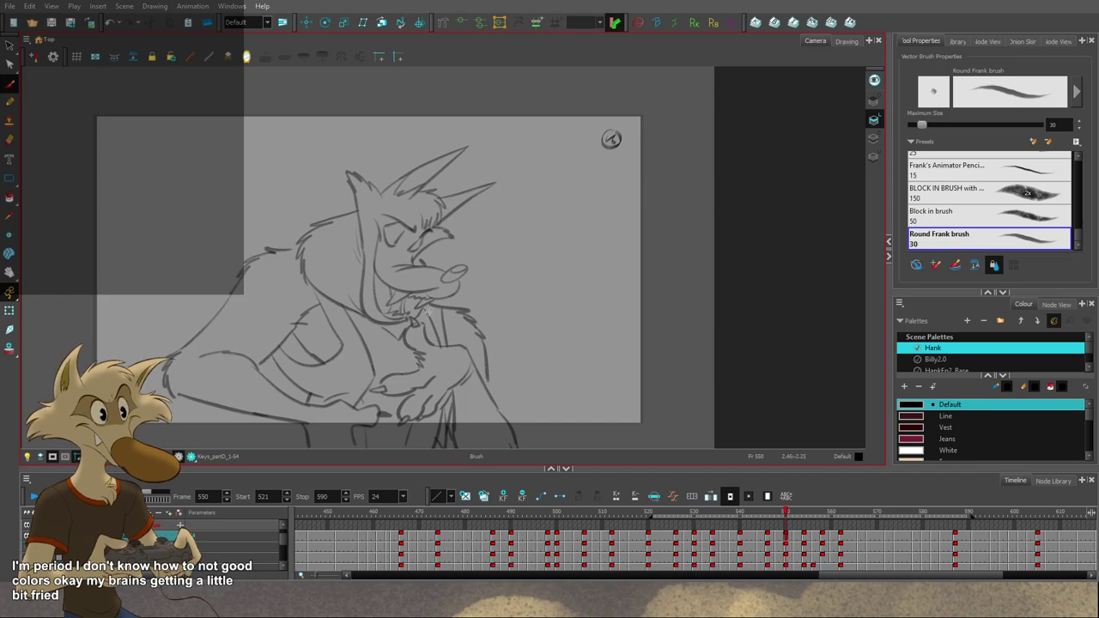
# Step: Flip between frame 550 and the preceding drawings to check the throat and neck fur through the dip
pyautogui.press('f')
pyautogui.press('f')
pyautogui.press('f')
pyautogui.press('f')
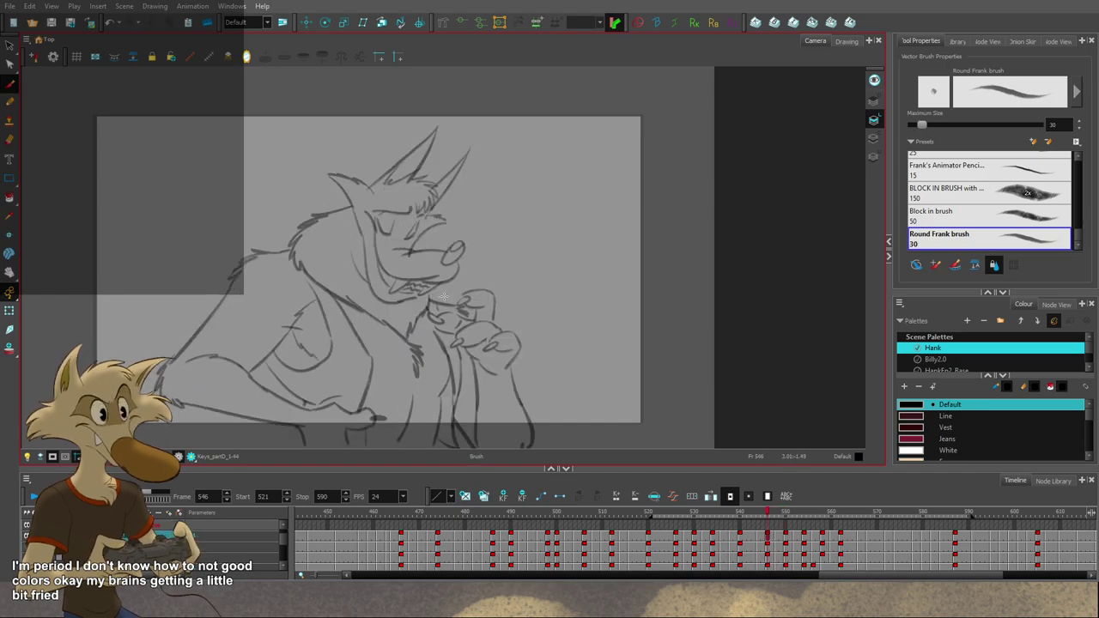
pyautogui.press('g')
pyautogui.press('g')
pyautogui.press('g')
pyautogui.press('g')
pyautogui.press('f')
# Step: Step backward and forward through the frames leading up to frame 546 to review the reworked head motion
pyautogui.press(',')
pyautogui.press(',')
pyautogui.press(',')
pyautogui.press(',')
pyautogui.press(',')
pyautogui.press(',')
pyautogui.press(',')
pyautogui.press(',')
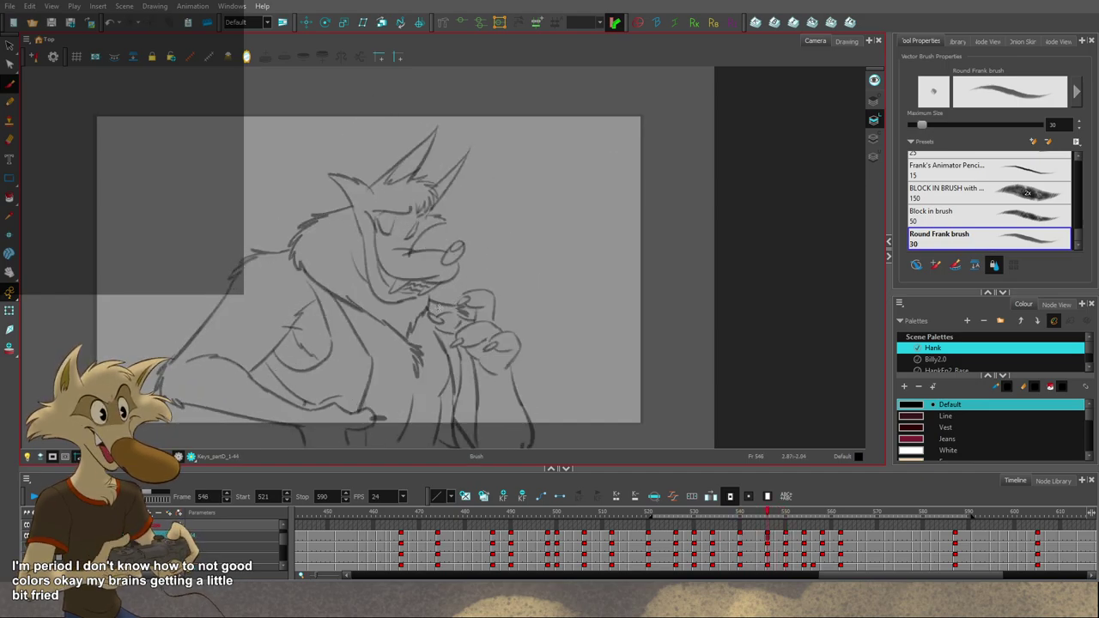
pyautogui.press('.')
pyautogui.press('.')
pyautogui.press('.')
pyautogui.press('.')
pyautogui.press('.')
pyautogui.press('.')
pyautogui.press('.')
pyautogui.press('.')
pyautogui.press('.')
pyautogui.press('.')
pyautogui.press('.')
pyautogui.press('.')
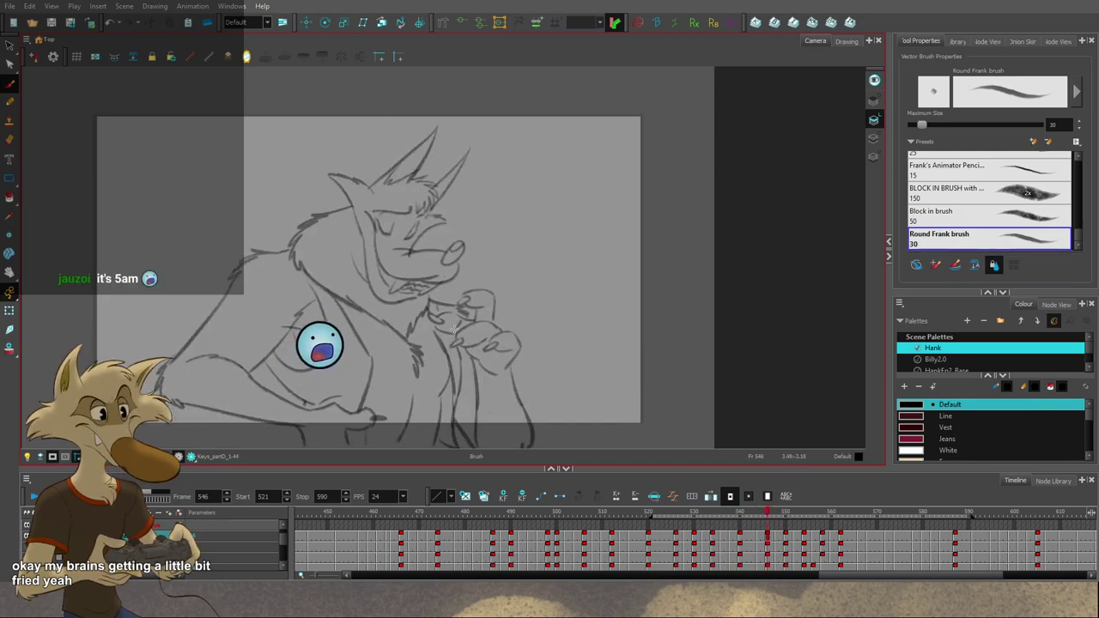
# Step: Flip between the drawings on frames 546, 548 and 550 to compare the wolf's arms, vest and hand
pyautogui.press(',')
pyautogui.press(',')
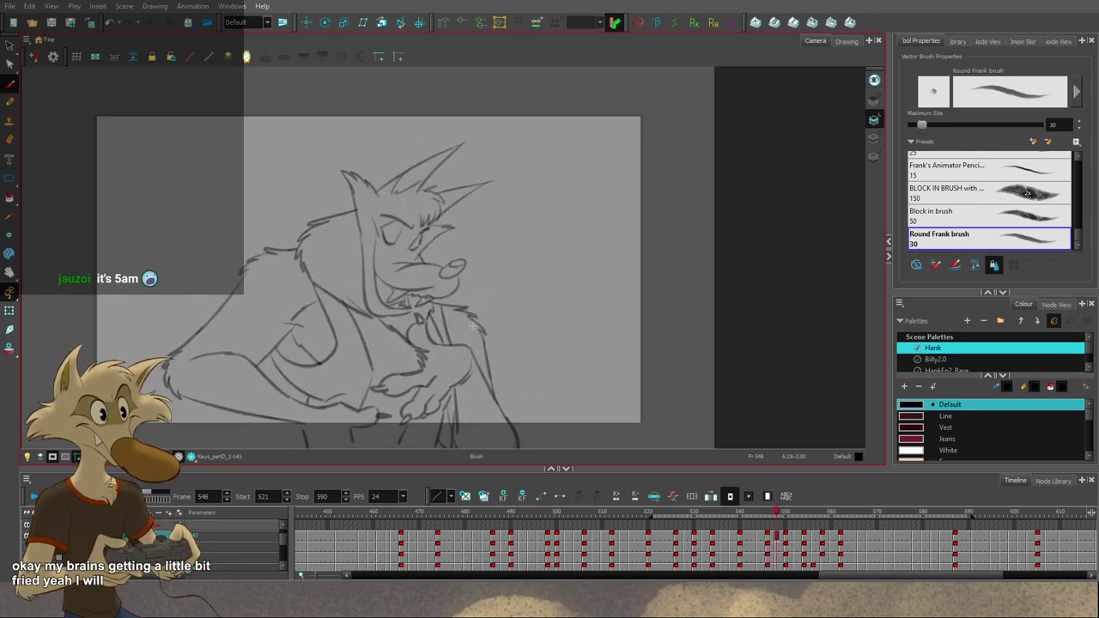
pyautogui.press('.')
pyautogui.press('.')
pyautogui.press(',')
pyautogui.press(',')
pyautogui.press(',')
pyautogui.press(',')
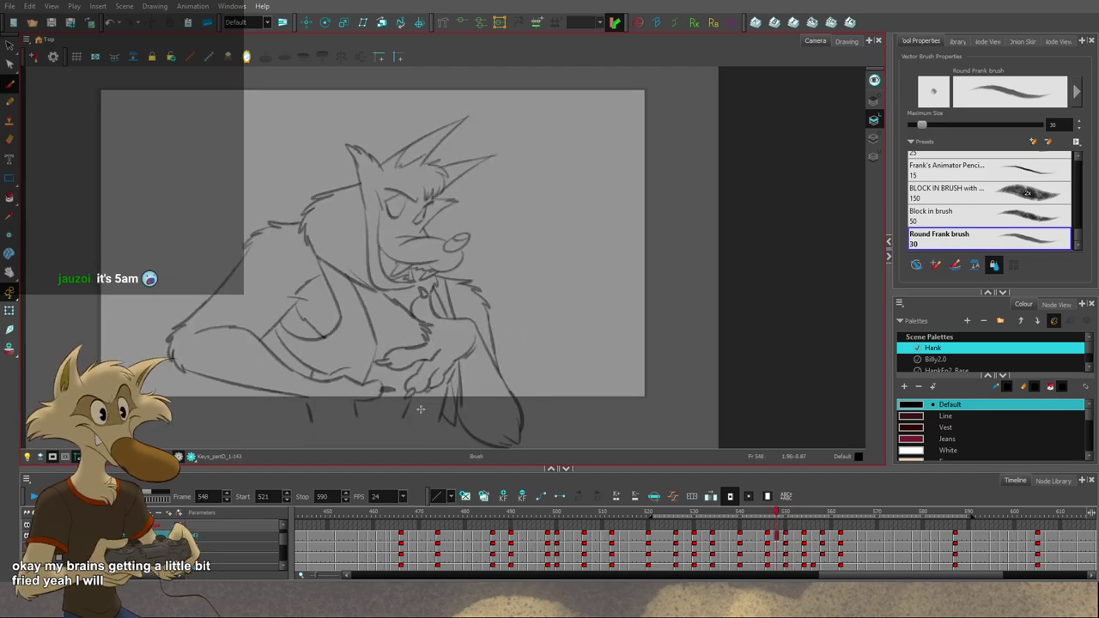
pyautogui.press('g')
pyautogui.press('f')
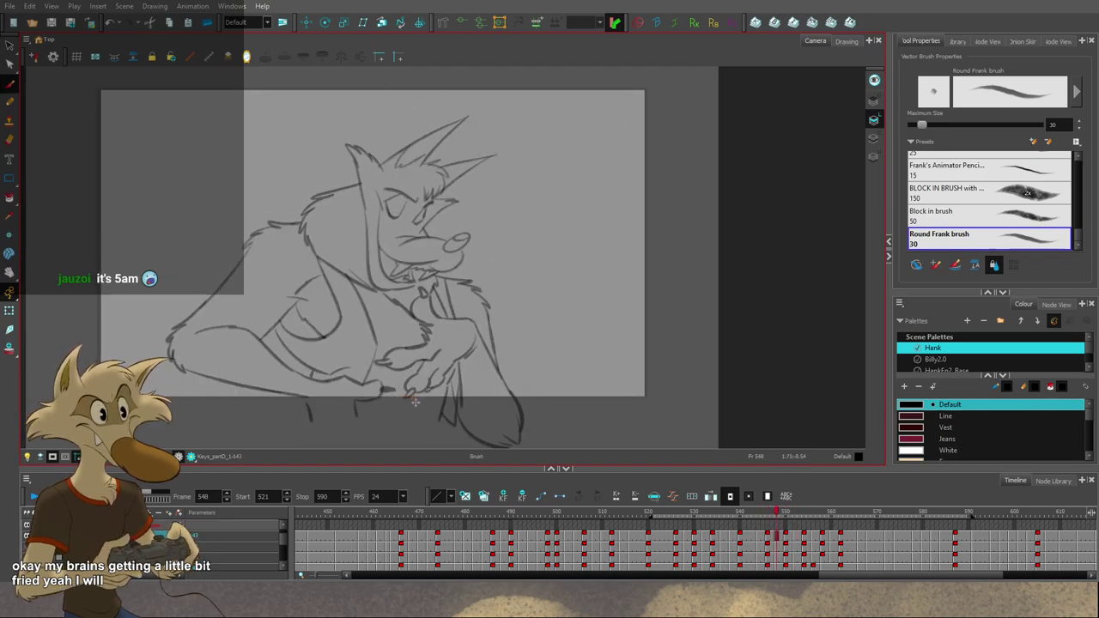
pyautogui.press('g')
pyautogui.press('f')
pyautogui.press('f')
pyautogui.press('g')
pyautogui.press('g')
pyautogui.press('g')
pyautogui.press('g')
pyautogui.press('g')
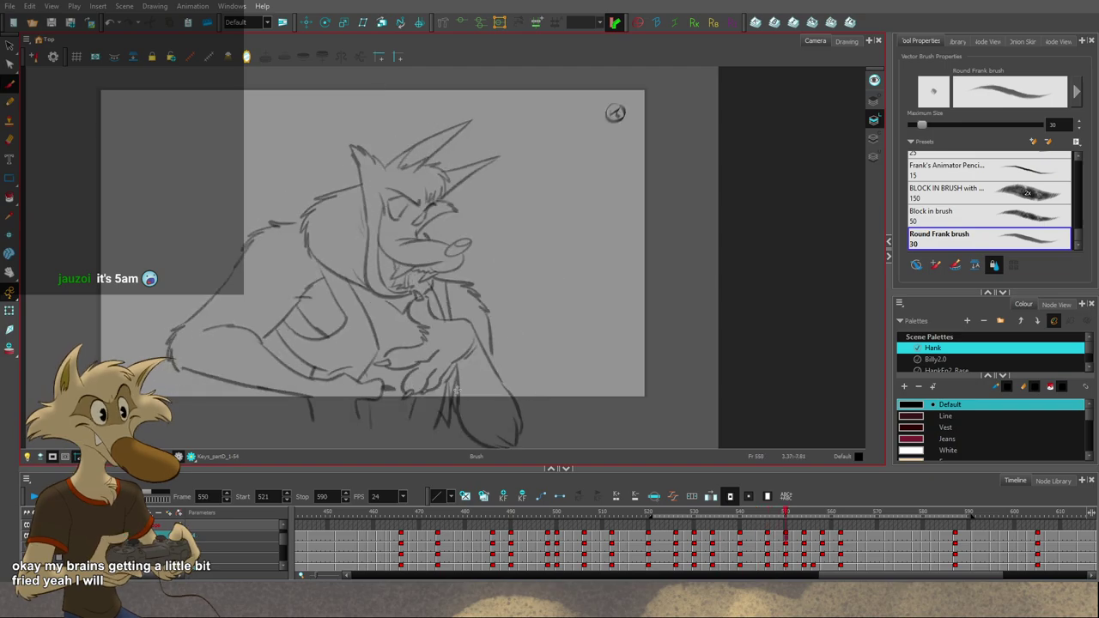
# Step: Step back through the drawings before frame 550 and forward past frame 558 to review the dip at a wider view
pyautogui.press(',')
pyautogui.press(',')
pyautogui.press(',')
pyautogui.press(',')
pyautogui.press(',')
pyautogui.press(',')
pyautogui.press(',')
pyautogui.press(',')
pyautogui.press(',')
pyautogui.press(',')
pyautogui.press(',')
pyautogui.press(',')
pyautogui.press(',')
pyautogui.press(',')
pyautogui.press(',')
pyautogui.press(',')
pyautogui.press(',')
pyautogui.press(',')
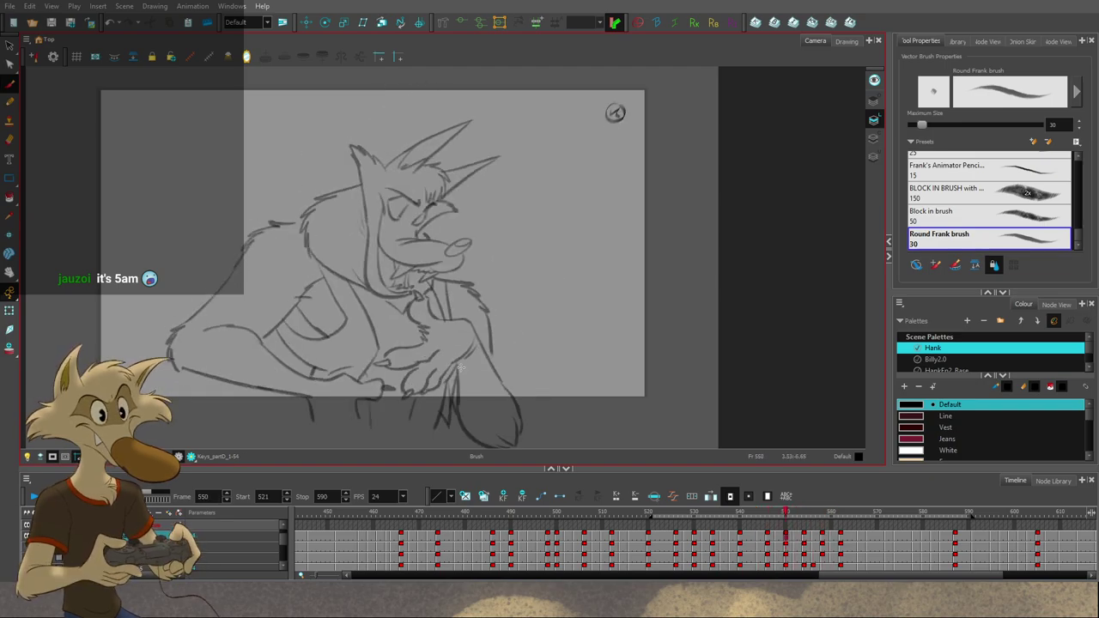
pyautogui.scroll(-2, 462, 352)
pyautogui.scroll(2, 462, 352)
pyautogui.press('.')
pyautogui.press('.')
pyautogui.press('.')
pyautogui.press('.')
pyautogui.press('.')
pyautogui.press('.')
pyautogui.press('.')
pyautogui.press('.')
pyautogui.press('.')
pyautogui.press('.')
pyautogui.press('.')
pyautogui.press('.')
pyautogui.press('.')
pyautogui.press('.')
pyautogui.press('.')
pyautogui.press('.')
pyautogui.press('.')
pyautogui.press('.')
pyautogui.press('.')
pyautogui.press('.')
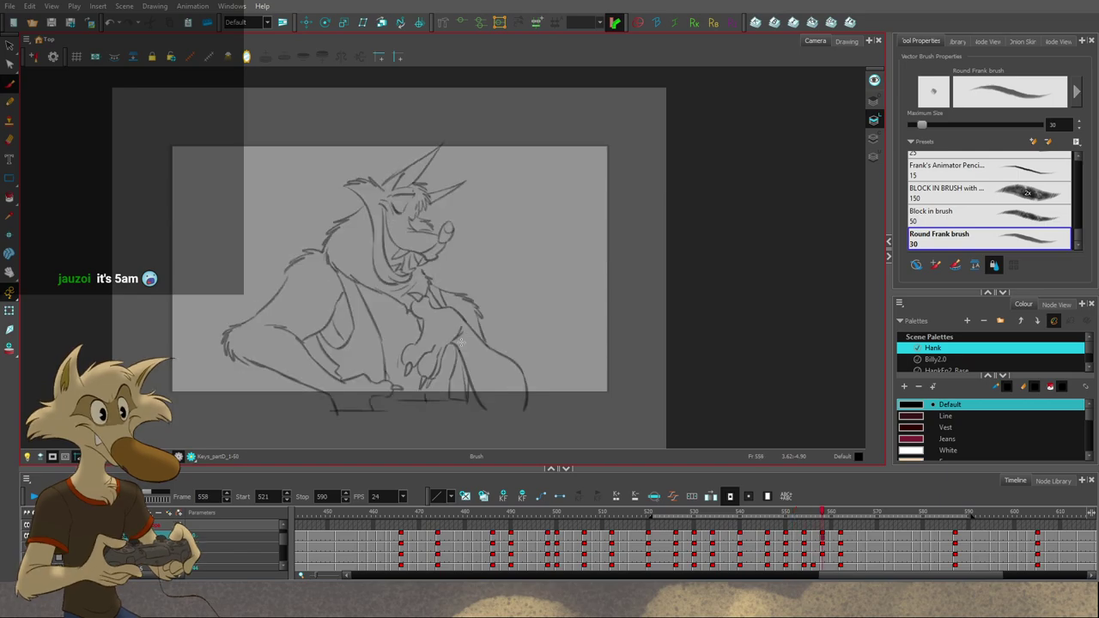
pyautogui.press('.')
pyautogui.press('.')
pyautogui.press('.')
pyautogui.press('.')
# Step: Step back through frame 554 to frame 540 and forward to frame 558 to check the whole body motion
pyautogui.press(',')
pyautogui.press(',')
pyautogui.press(',')
pyautogui.press(',')
pyautogui.press(',')
pyautogui.press(',')
pyautogui.press(',')
pyautogui.press(',')
pyautogui.press(',')
pyautogui.press(',')
pyautogui.press(',')
pyautogui.press(',')
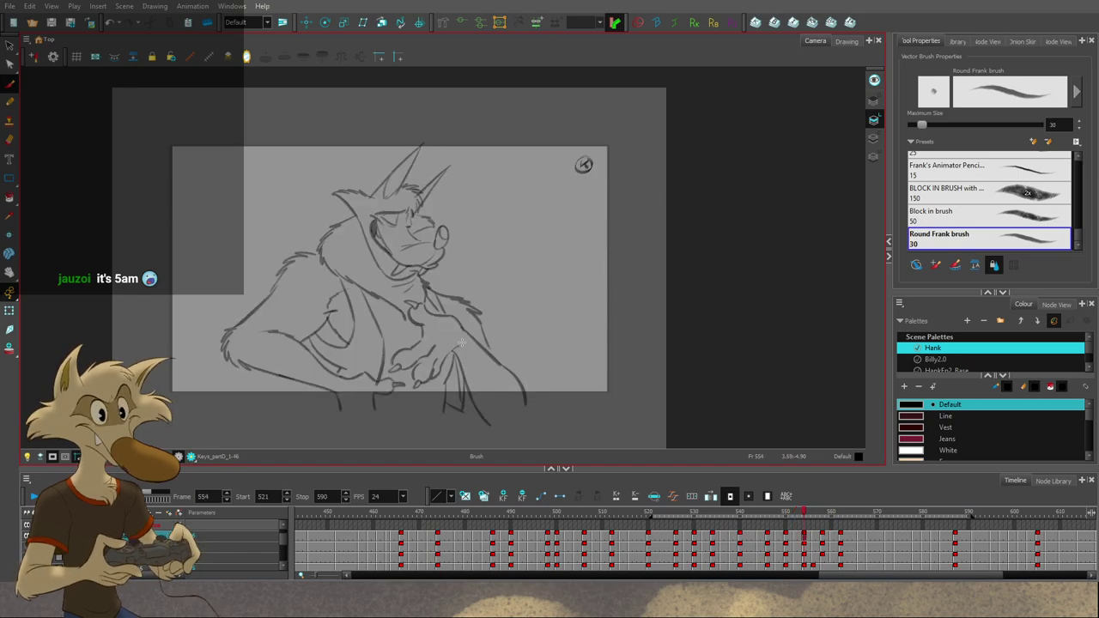
pyautogui.scroll(-1, 461, 342)
pyautogui.press(',')
pyautogui.press(',')
pyautogui.press(',')
pyautogui.press(',')
pyautogui.press(',')
pyautogui.press(',')
pyautogui.press(',')
pyautogui.press(',')
pyautogui.press(',')
pyautogui.press(',')
pyautogui.press(',')
pyautogui.press(',')
pyautogui.press('.')
pyautogui.press('.')
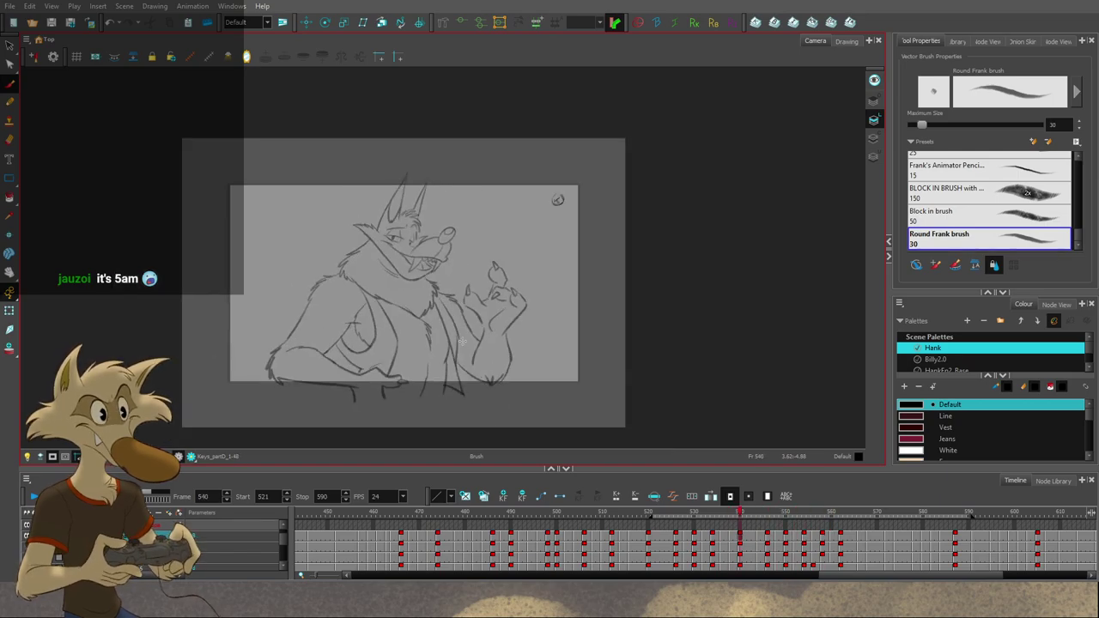
pyautogui.press('.')
pyautogui.press('.')
pyautogui.press('.')
pyautogui.press('.')
pyautogui.press('.')
pyautogui.press('.')
pyautogui.press('.')
pyautogui.press('.')
pyautogui.press('.')
pyautogui.press('.')
pyautogui.press('.')
pyautogui.press('.')
pyautogui.press('.')
pyautogui.press('.')
pyautogui.press('.')
pyautogui.press('.')
pyautogui.press('.')
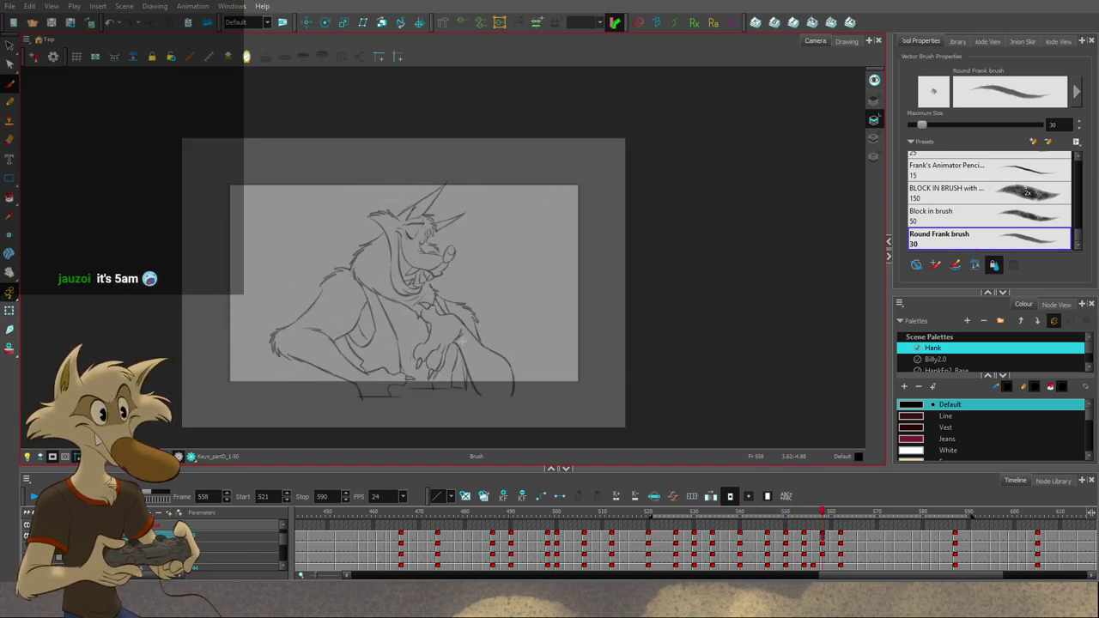
# Step: Step back from frame 558 to frame 546 and compare it with the following drawings around frame 548
pyautogui.press(',')
pyautogui.press(',')
pyautogui.press(',')
pyautogui.press(',')
pyautogui.press(',')
pyautogui.press(',')
pyautogui.press(',')
pyautogui.press(',')
pyautogui.press(',')
pyautogui.press(',')
pyautogui.press(',')
pyautogui.press(',')
pyautogui.press(',')
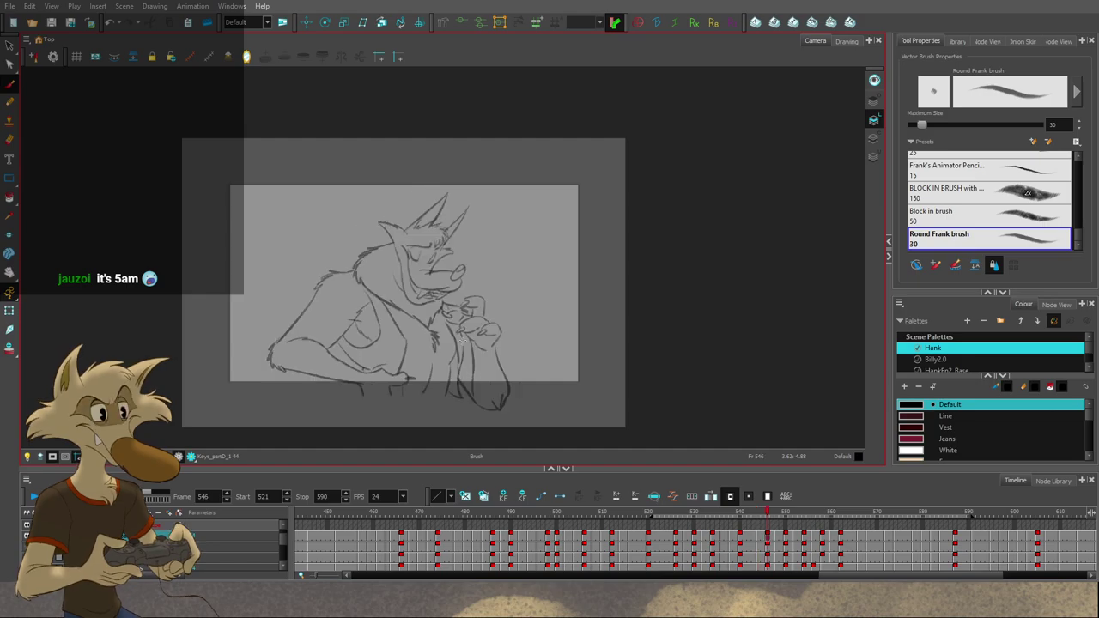
pyautogui.press('.')
pyautogui.press('.')
pyautogui.press('.')
pyautogui.press('.')
pyautogui.press(',')
pyautogui.press(',')
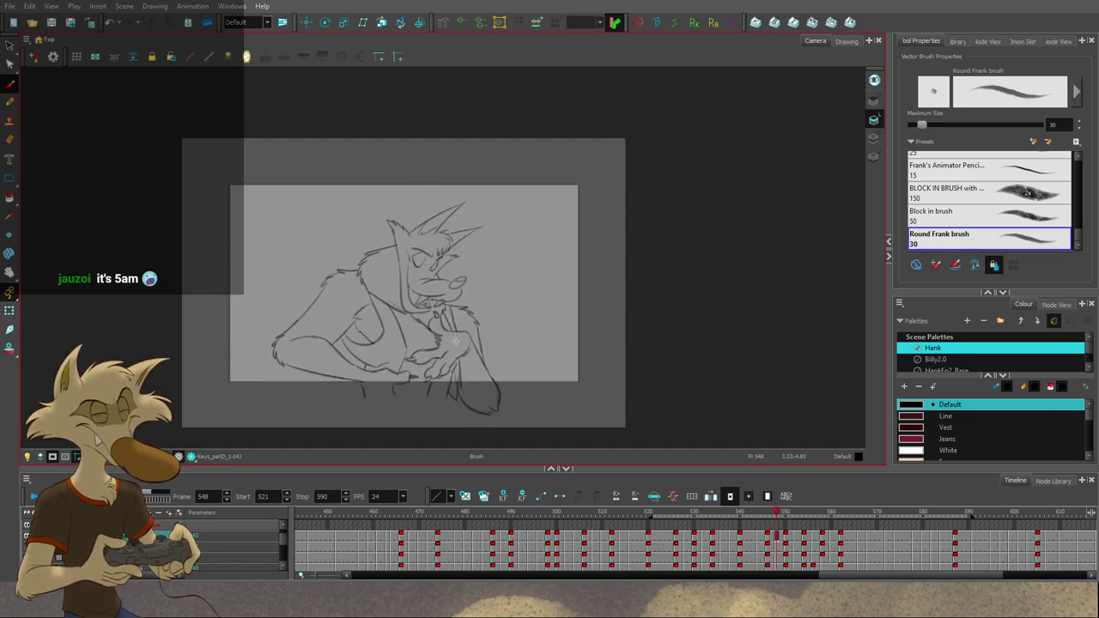
# Step: Flip between frames 546, 550 and 554 to examine the wolf's torso and arm proportions through the dip
pyautogui.press('g')
pyautogui.press('g')
pyautogui.press('f')
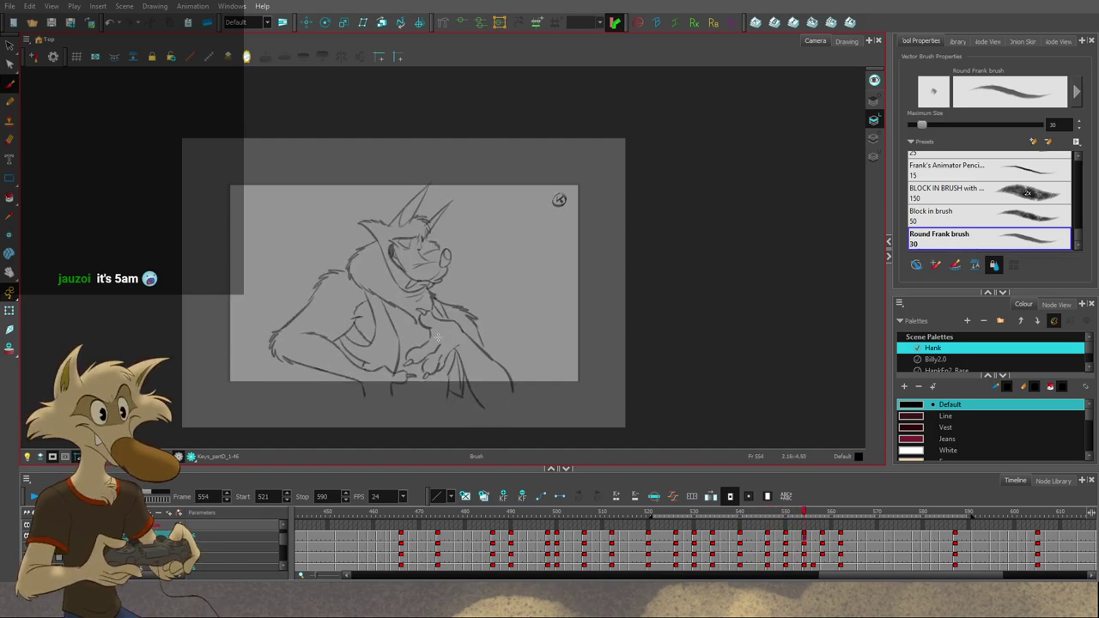
pyautogui.press('g')
pyautogui.press('f')
pyautogui.press('f')
pyautogui.press('2')
pyautogui.press('g')
pyautogui.press('g')
pyautogui.press('g')
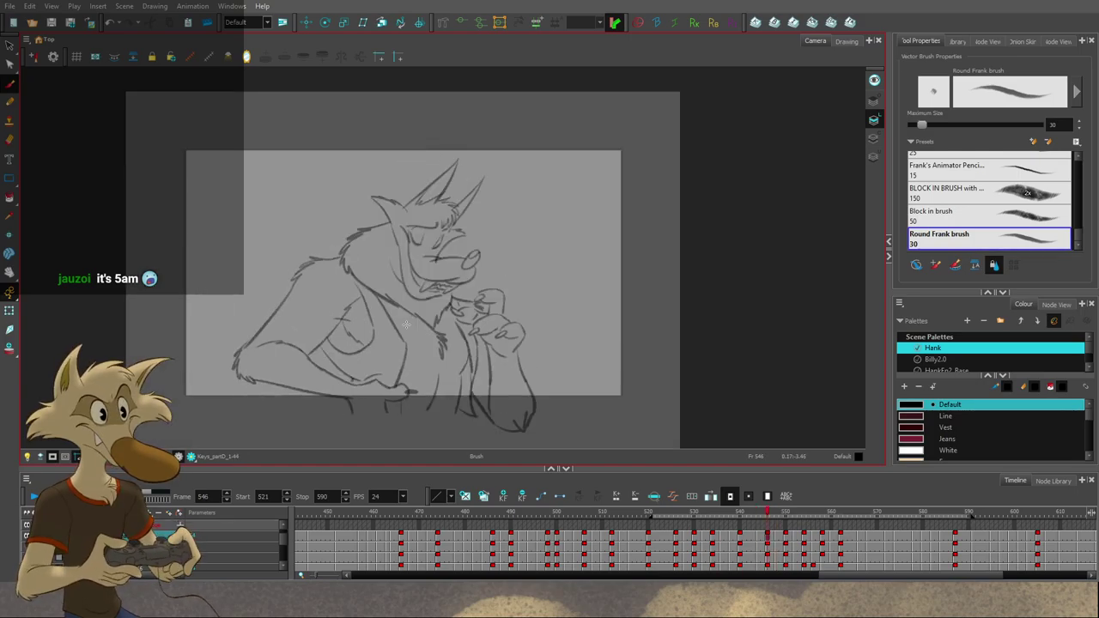
pyautogui.press('f')
pyautogui.press('g')
pyautogui.press('g')
pyautogui.press(',')
pyautogui.press(',')
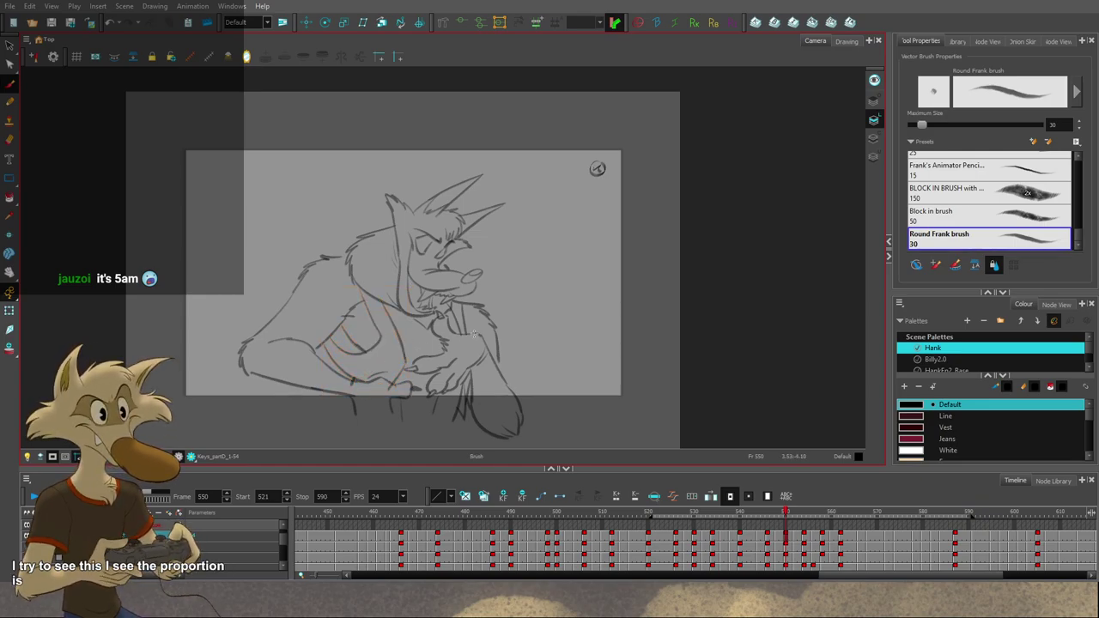
pyautogui.press('g')
pyautogui.press('g')
pyautogui.press('f')
pyautogui.press('f')
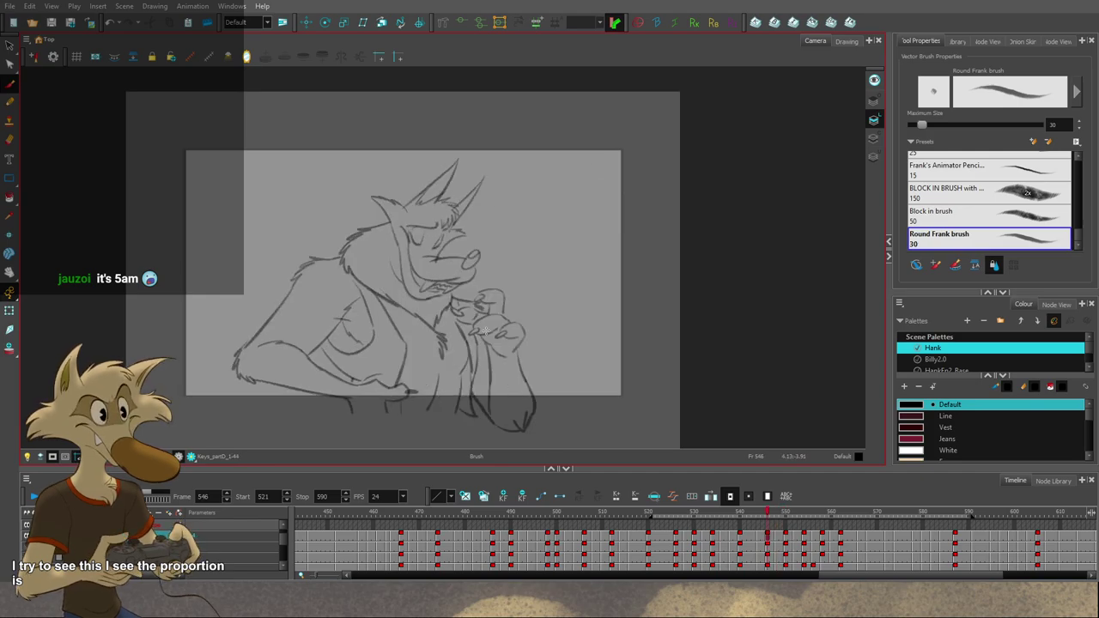
pyautogui.press('f')
pyautogui.press('f')
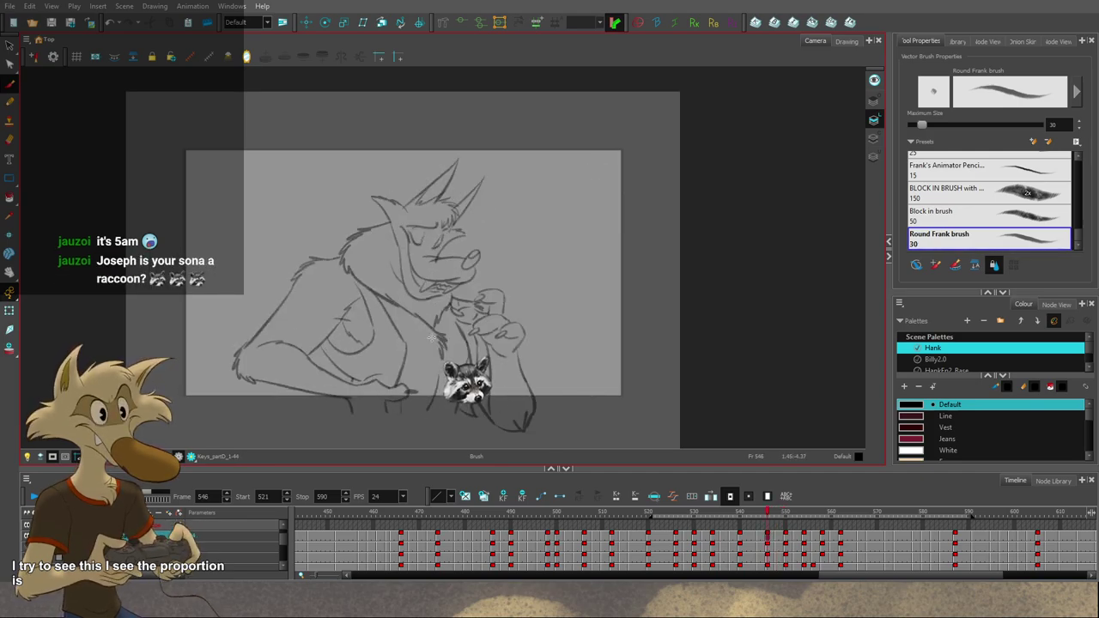
# Step: Try nudging the lines around the vest's armhole slightly and compare the neighbouring drawings back to frame 544
pyautogui.press('g')
pyautogui.press('g')
pyautogui.press('f')
pyautogui.press('s')
pyautogui.moveTo(368, 320)
pyautogui.mouseDown()
pyautogui.moveTo(345, 350)
pyautogui.moveTo(382, 370)
pyautogui.moveTo(401, 336)
pyautogui.moveTo(378, 323)
pyautogui.mouseUp()
pyautogui.press('f')
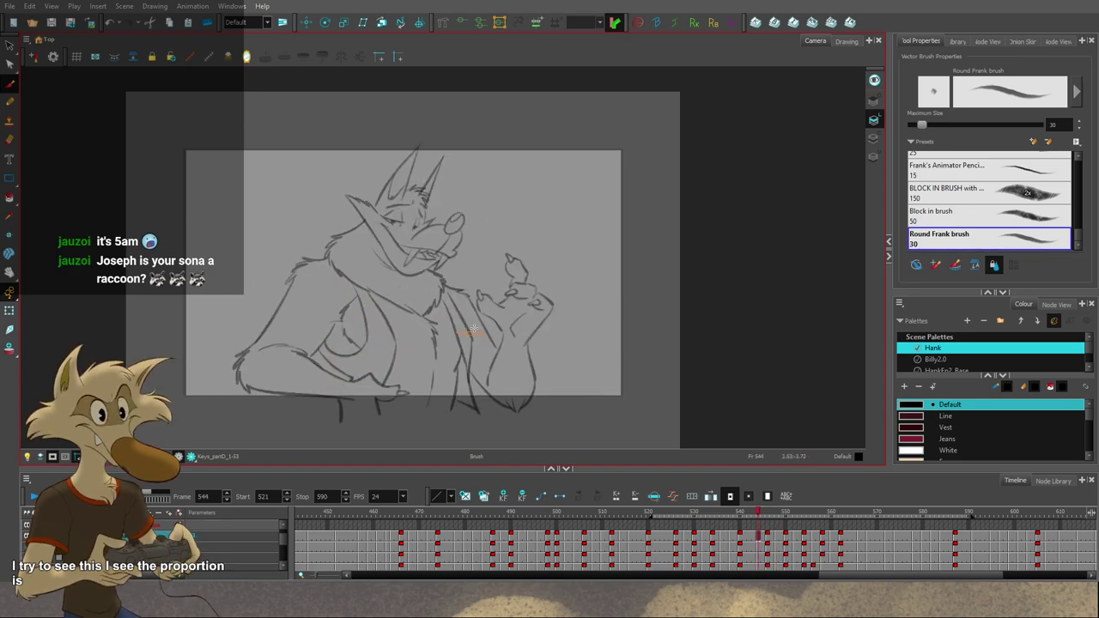
pyautogui.press('f')
pyautogui.press('g')
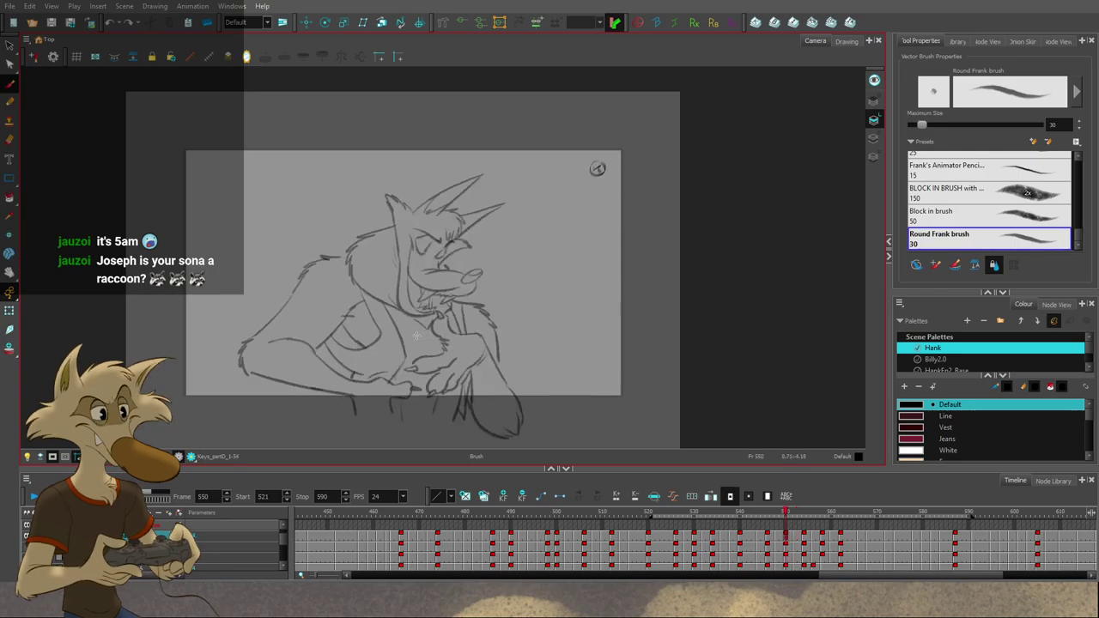
# Step: Select the vest and lower torso lines on frame 550, clear the selection, and compare the drawing with frame 554
pyautogui.moveTo(303, 330)
pyautogui.mouseDown()
pyautogui.moveTo(281, 404)
pyautogui.moveTo(372, 429)
pyautogui.moveTo(430, 406)
pyautogui.mouseUp()
pyautogui.click(543, 336)
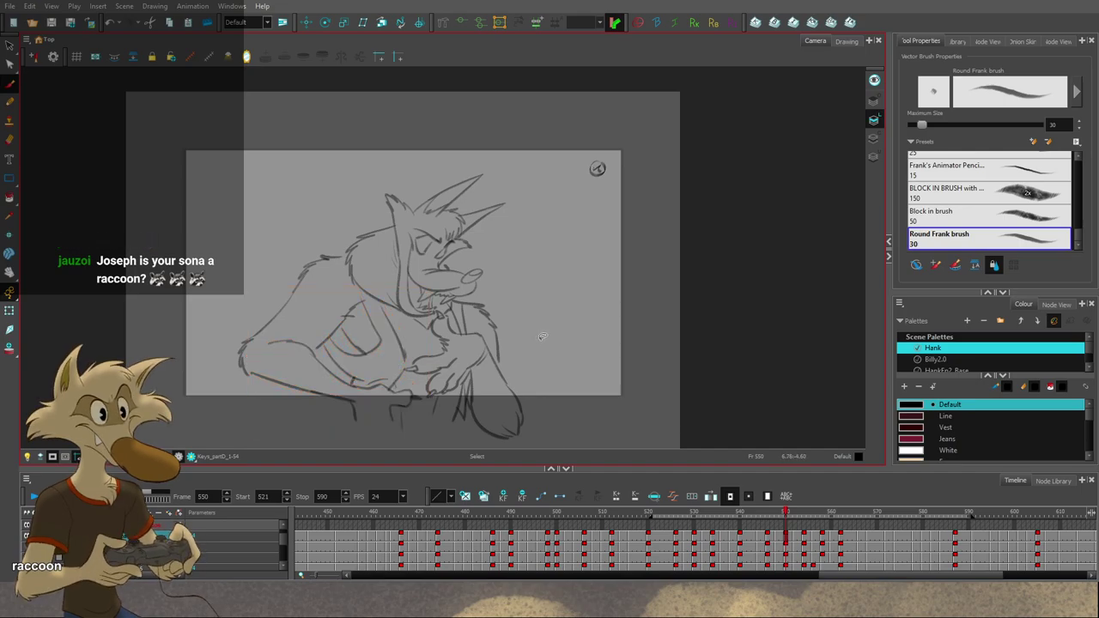
pyautogui.press('f')
pyautogui.press('g')
pyautogui.press('g')
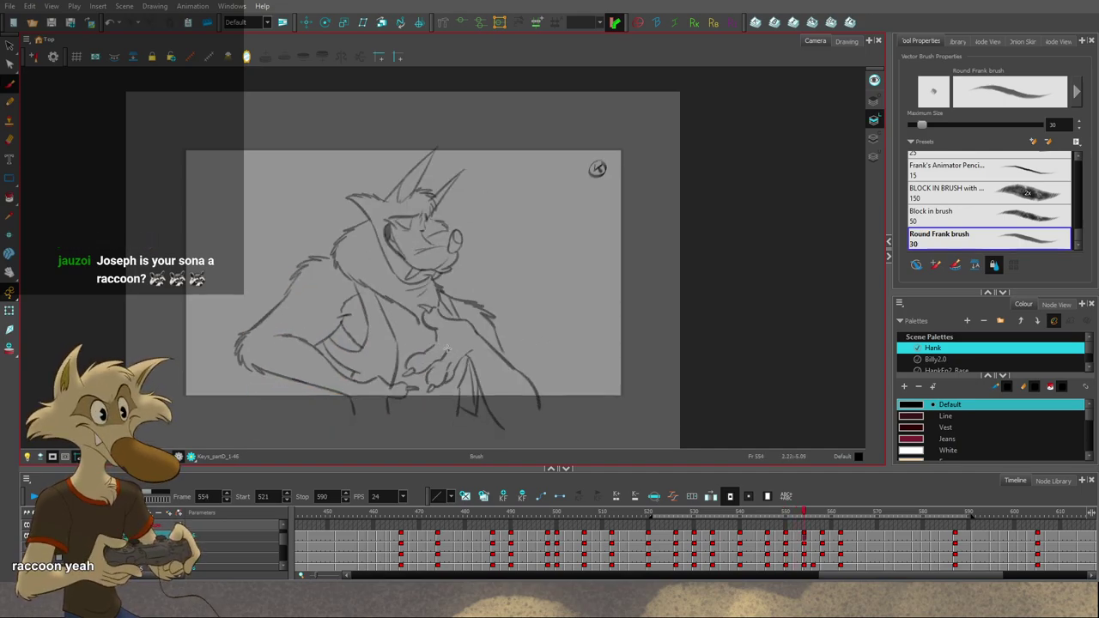
# Step: Select the vest, bent arm and lower torso lines on frame 548 and adjust their placement slightly
pyautogui.press('g')
pyautogui.press('f')
pyautogui.press(',')
pyautogui.press(',')
pyautogui.press(',')
pyautogui.press(',')
pyautogui.press(',')
pyautogui.press(',')
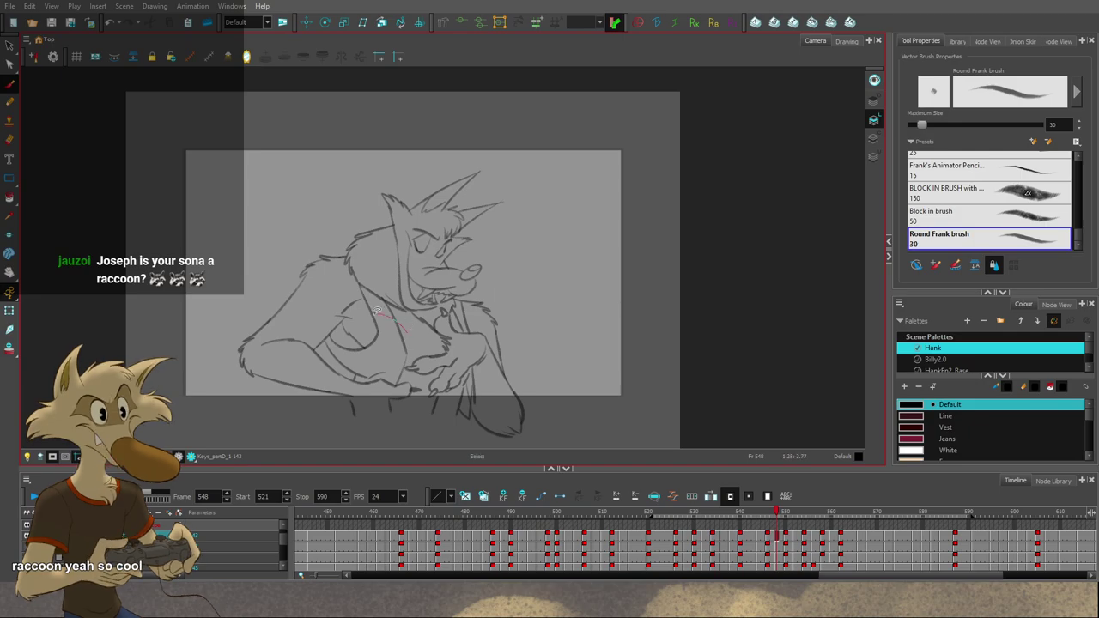
pyautogui.moveTo(319, 359)
pyautogui.mouseDown()
pyautogui.moveTo(312, 415)
pyautogui.moveTo(374, 433)
pyautogui.moveTo(413, 385)
pyautogui.moveTo(397, 354)
pyautogui.mouseUp()
pyautogui.hotkey('alt', 'b')
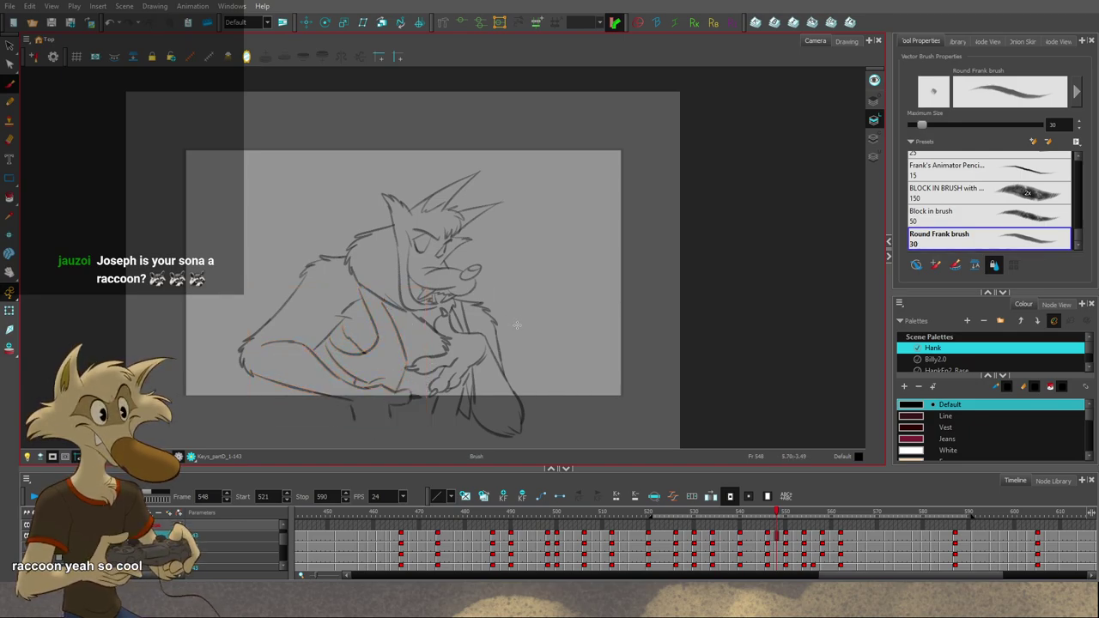
# Step: Flip between frame 548 and its neighbouring drawings up to frame 550 to check how the torso moves
pyautogui.press('.')
pyautogui.press('.')
pyautogui.press('f')
pyautogui.press('g')
pyautogui.press('g')
pyautogui.press('f')
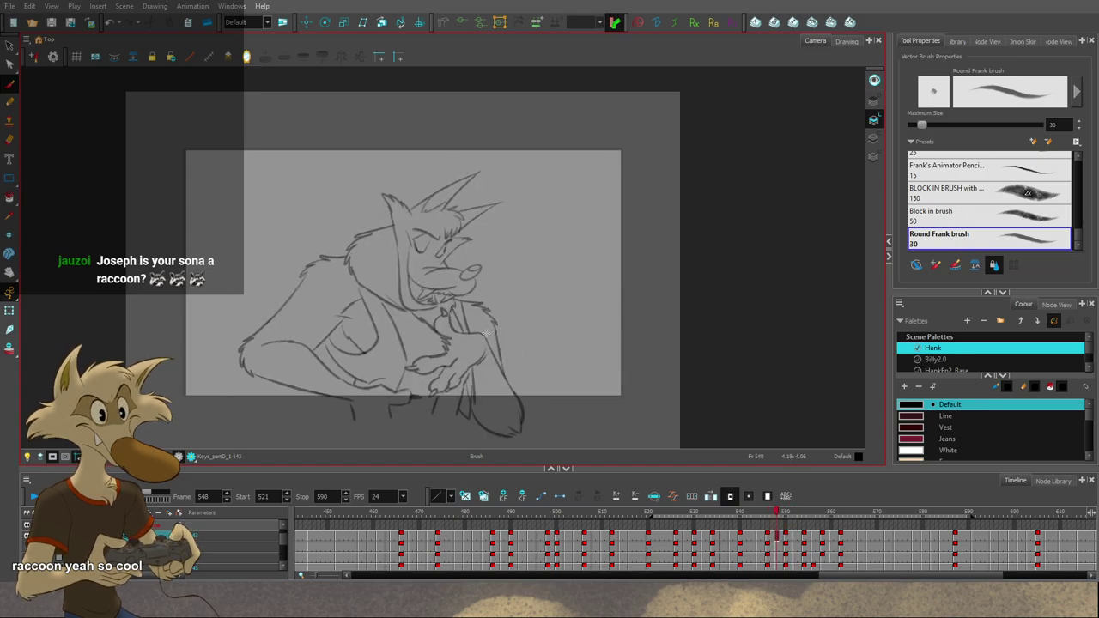
pyautogui.press('f')
pyautogui.press('f')
pyautogui.press('g')
pyautogui.press('g')
pyautogui.press('g')
# Step: Select the vest, bent arm and lower torso lines on frame 546 and adjust their placement slightly
pyautogui.hotkey('alt', 's')
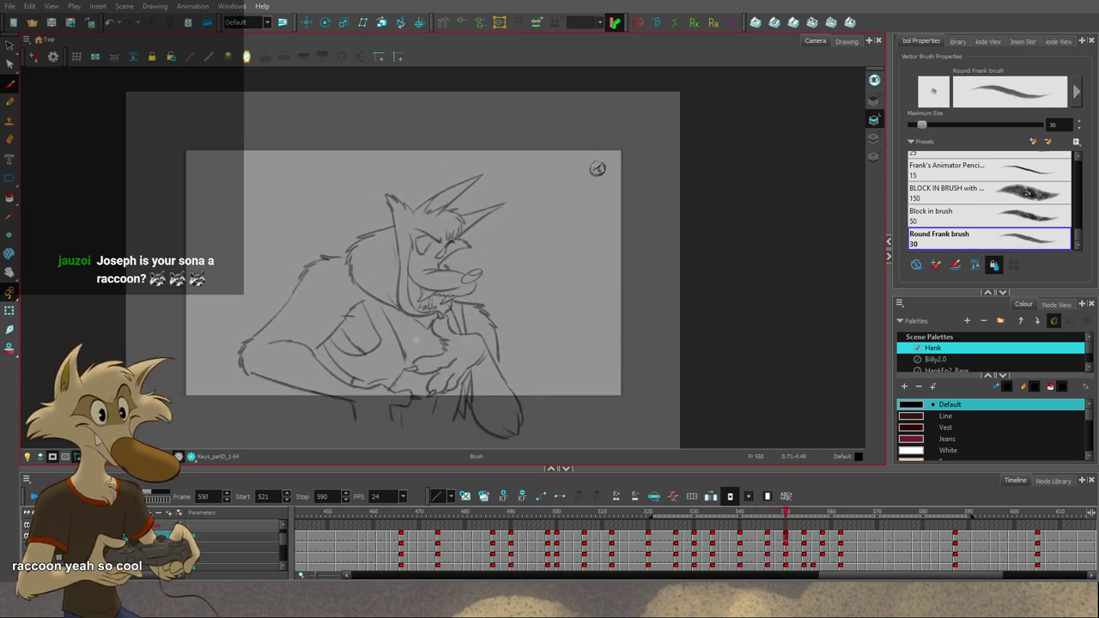
pyautogui.press('f')
pyautogui.press('f')
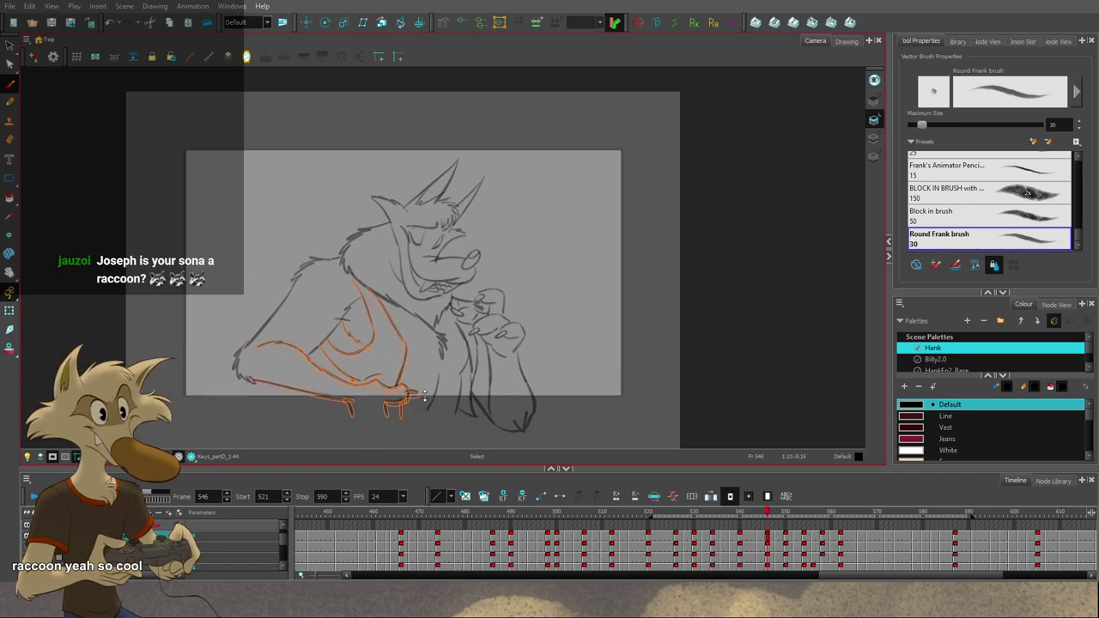
pyautogui.hotkey('alt', 'b')
# Step: Flip through the drawings around frame 546 and back to frame 540 to compare the torso and arm
pyautogui.press('.')
pyautogui.press('.')
pyautogui.press('.')
pyautogui.press('.')
pyautogui.press(',')
pyautogui.press(',')
pyautogui.press(',')
pyautogui.press(',')
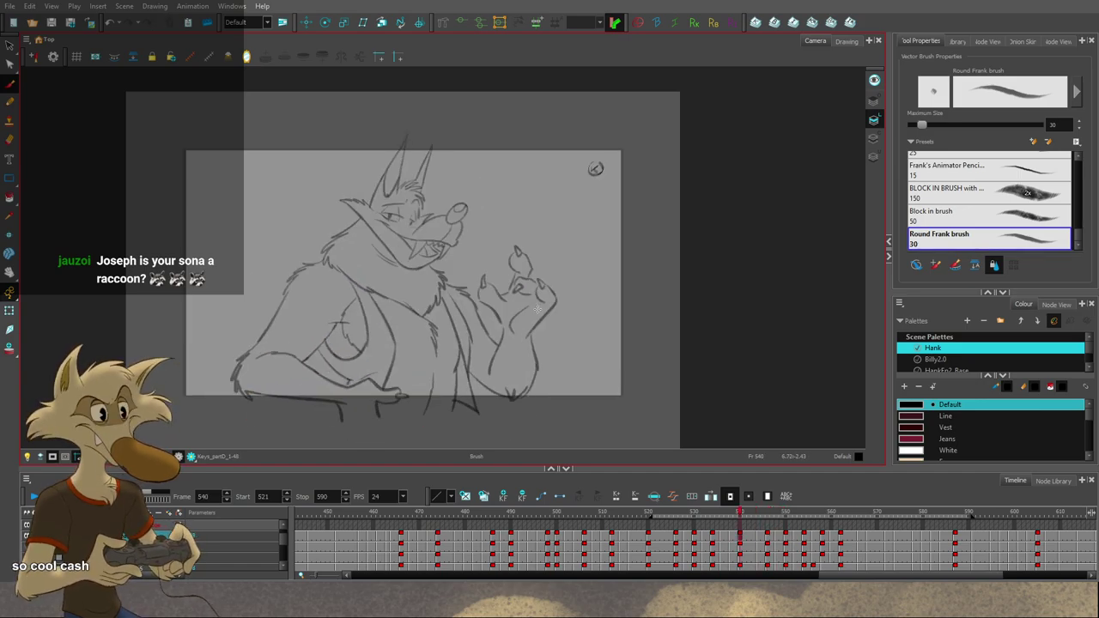
# Step: Select the bent arm, vest and lower torso lines on frame 546 again, clear the selection, and compare the drawing with frame 550
pyautogui.hotkey('alt', 's')
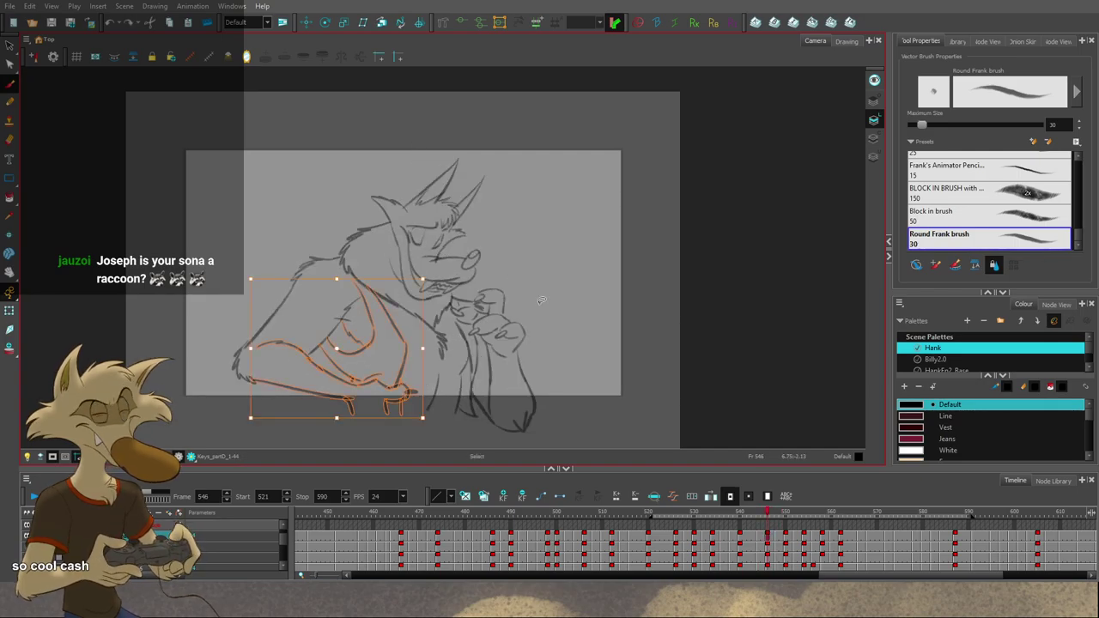
pyautogui.hotkey('alt', 'b')
pyautogui.scroll(1, 502, 329)
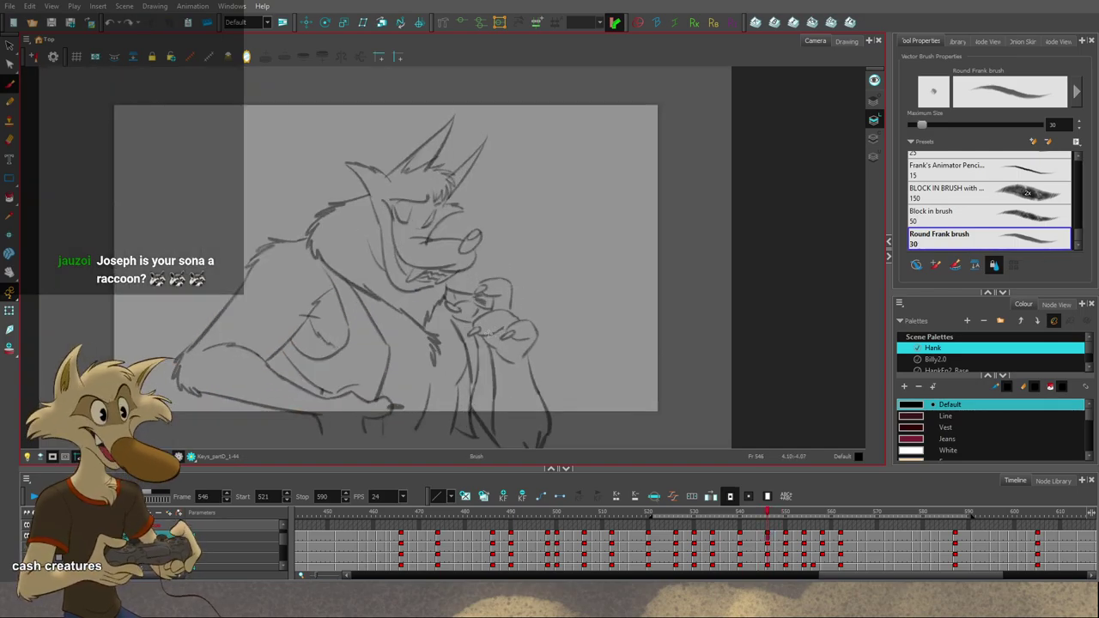
pyautogui.scroll(1, 485, 330)
pyautogui.scroll(-2, 483, 326)
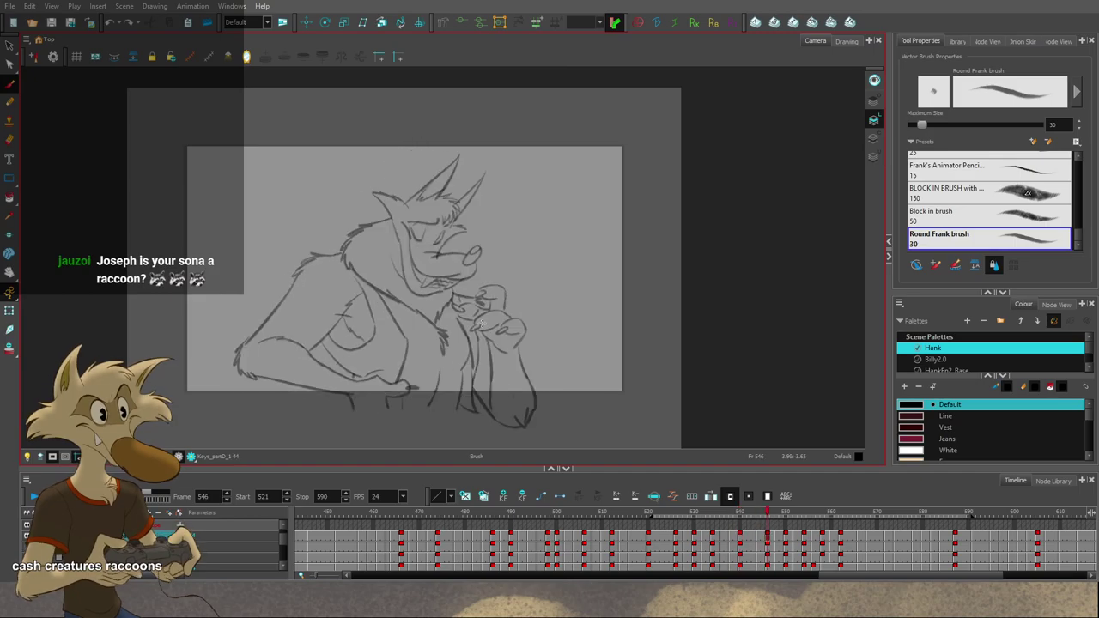
pyautogui.press('.')
pyautogui.press('.')
pyautogui.scroll(-1, 455, 343)
pyautogui.press('.')
pyautogui.press('.')
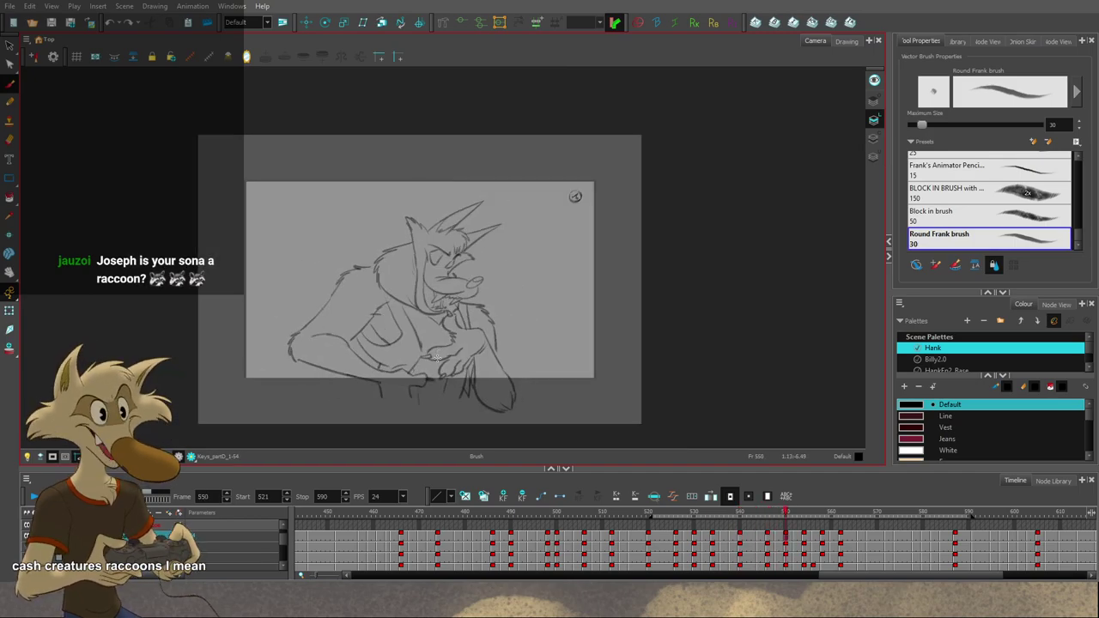
# Step: Flip between frame 550 and the drawings on either side to check the vest and hand placement
pyautogui.scroll(2, 437, 358)
pyautogui.press('.')
pyautogui.press('.')
pyautogui.press(',')
pyautogui.press(',')
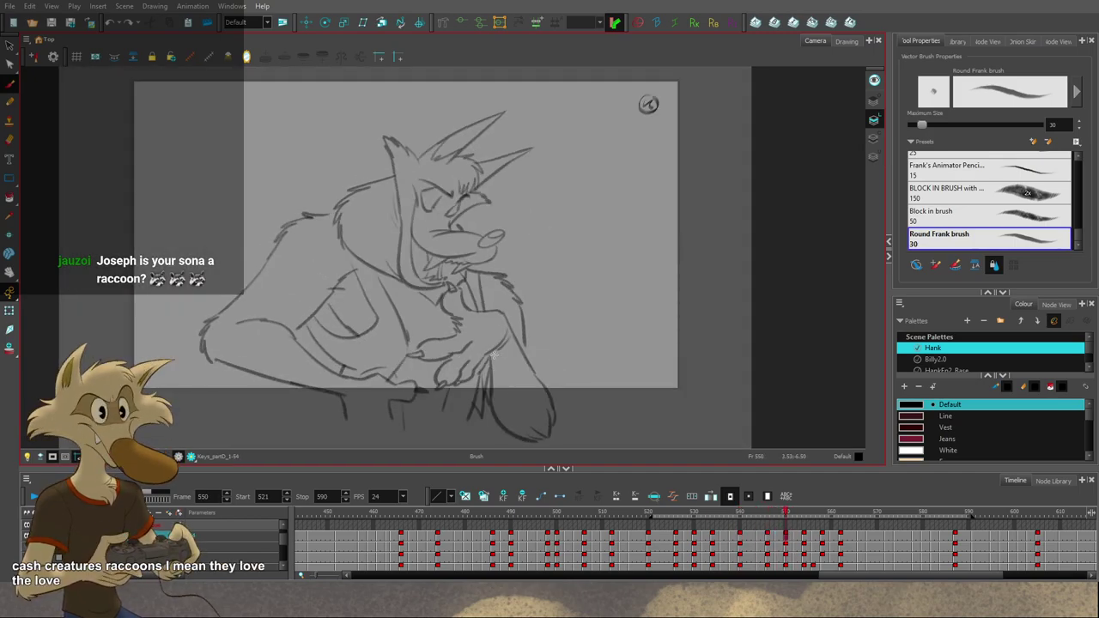
pyautogui.press(',')
pyautogui.press(',')
pyautogui.press('.')
pyautogui.press('.')
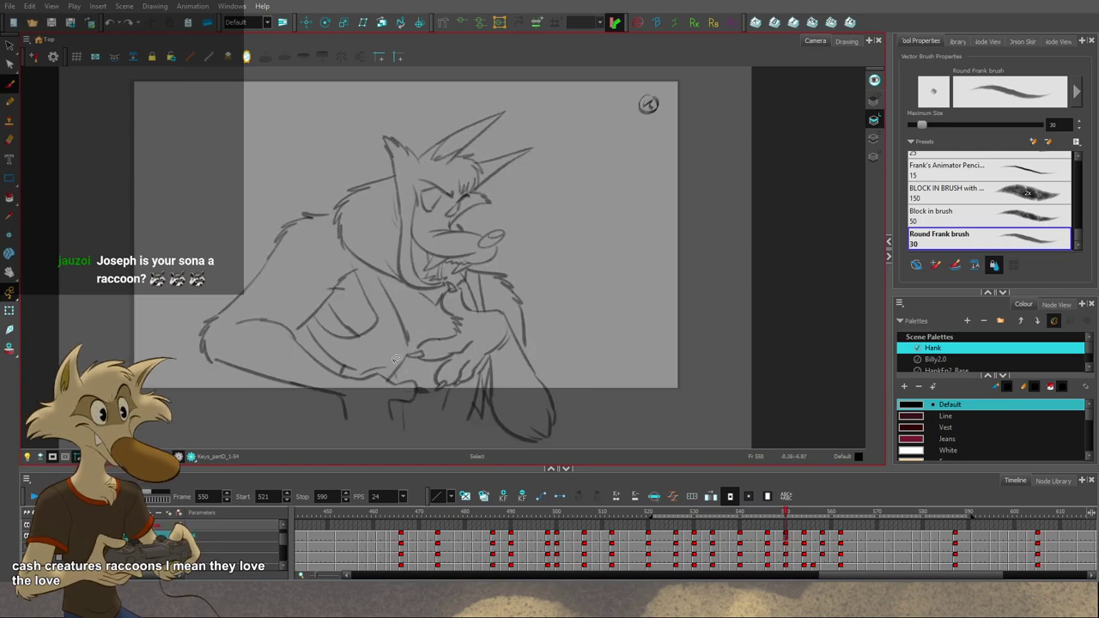
# Step: Step back through the drawings from frame 550 to frame 544 to examine the start of the dip
pyautogui.press(',')
pyautogui.press(',')
pyautogui.press(',')
pyautogui.press(',')
pyautogui.press(',')
pyautogui.press(',')
pyautogui.press(',')
pyautogui.press(',')
pyautogui.press(',')
pyautogui.press(',')
pyautogui.press(',')
pyautogui.press(',')
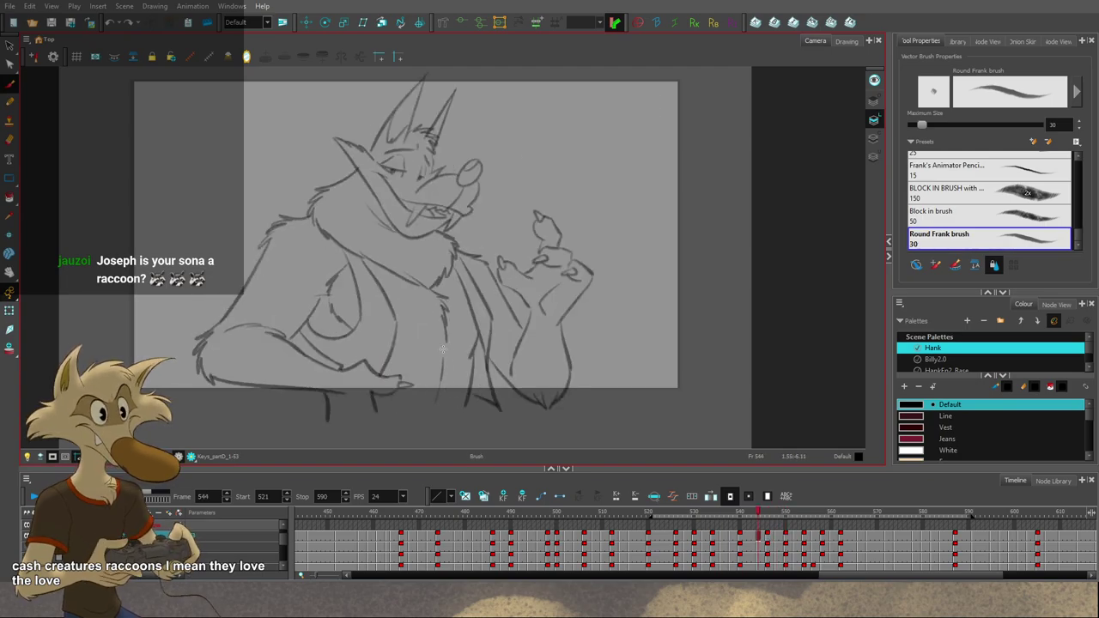
# Step: Flip between frames 544, 546 and 548 to compare the torso, vest and arm lines
pyautogui.press('.')
pyautogui.press('.')
pyautogui.press('.')
pyautogui.press('.')
pyautogui.press('.')
pyautogui.press('.')
pyautogui.press('.')
pyautogui.press('.')
pyautogui.press('.')
pyautogui.press('.')
pyautogui.press('.')
pyautogui.press('.')
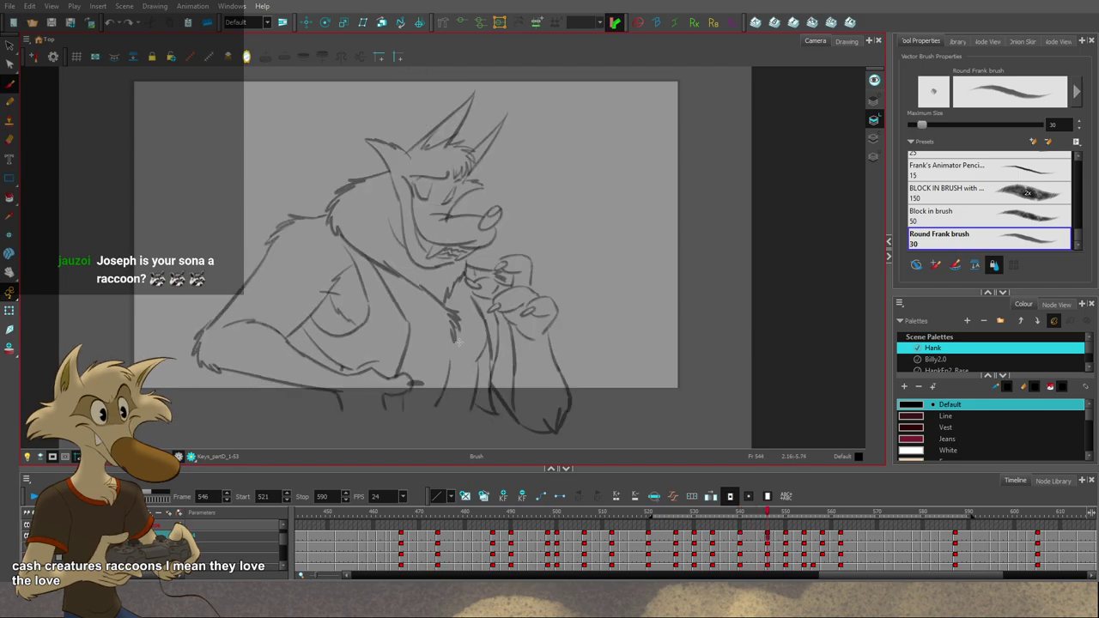
pyautogui.press(',')
pyautogui.press(',')
pyautogui.press(',')
pyautogui.press(',')
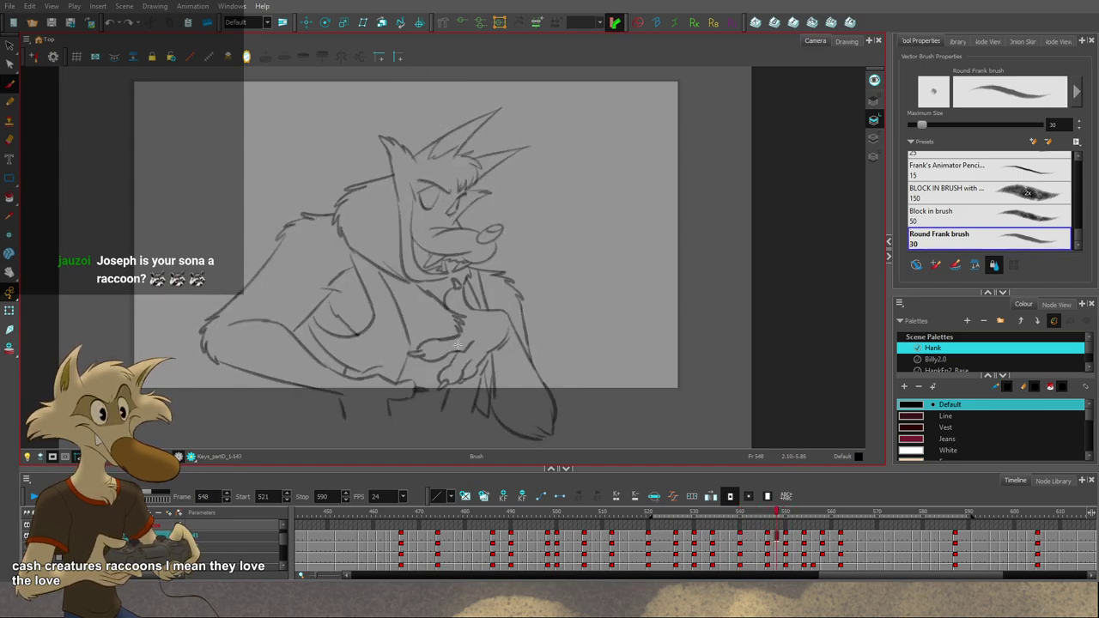
# Step: Flip repeatedly between frames 546, 548 and 550 to check the spacing of the wolf's torso
pyautogui.press('.')
pyautogui.press('.')
pyautogui.press('.')
pyautogui.press('.')
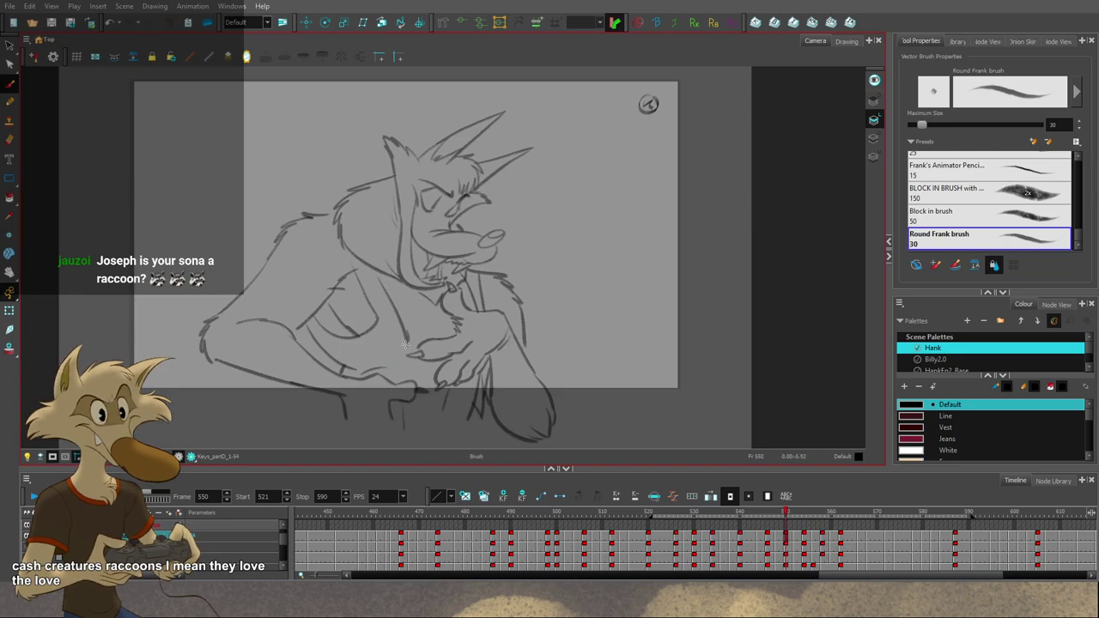
pyautogui.press(',')
pyautogui.press(',')
pyautogui.press(',')
pyautogui.press(',')
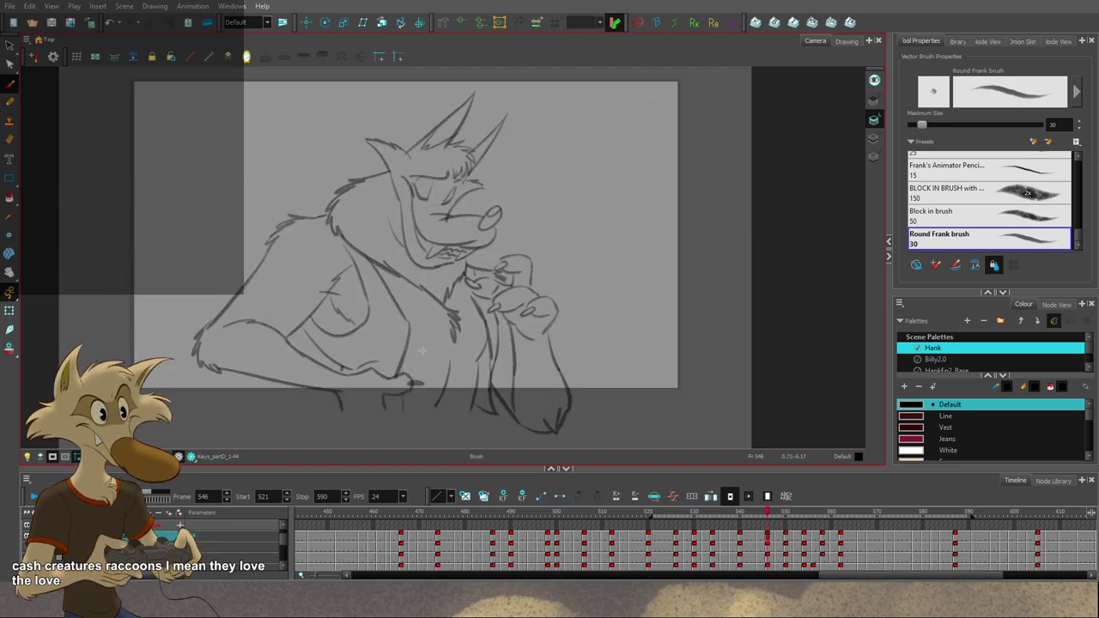
pyautogui.press('.')
pyautogui.press('.')
pyautogui.press('.')
pyautogui.press('.')
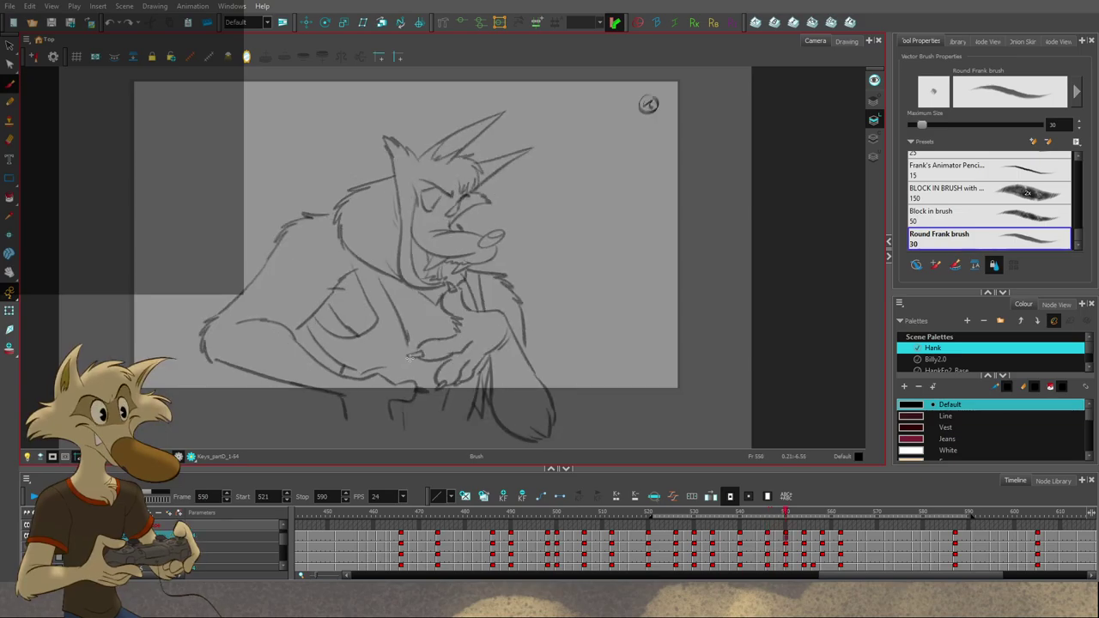
pyautogui.press(',')
pyautogui.press(',')
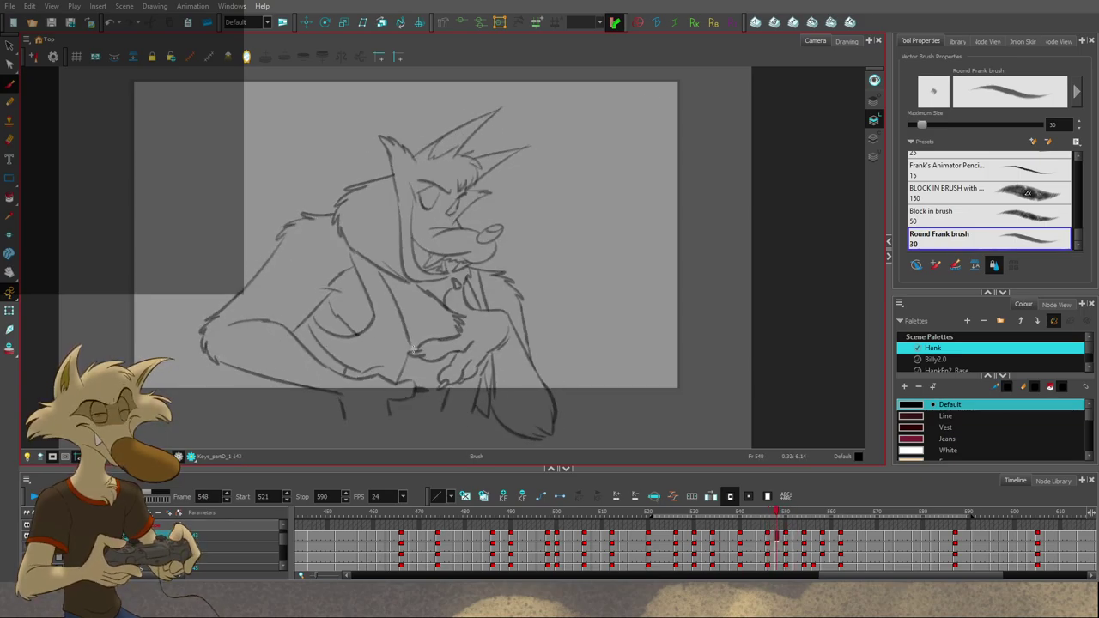
# Step: Step forward from frame 548 to frame 552 and on to frame 554 to examine the rise out of the dip
pyautogui.press('.')
pyautogui.press('.')
pyautogui.press('.')
pyautogui.press('.')
pyautogui.press('.')
pyautogui.press('.')
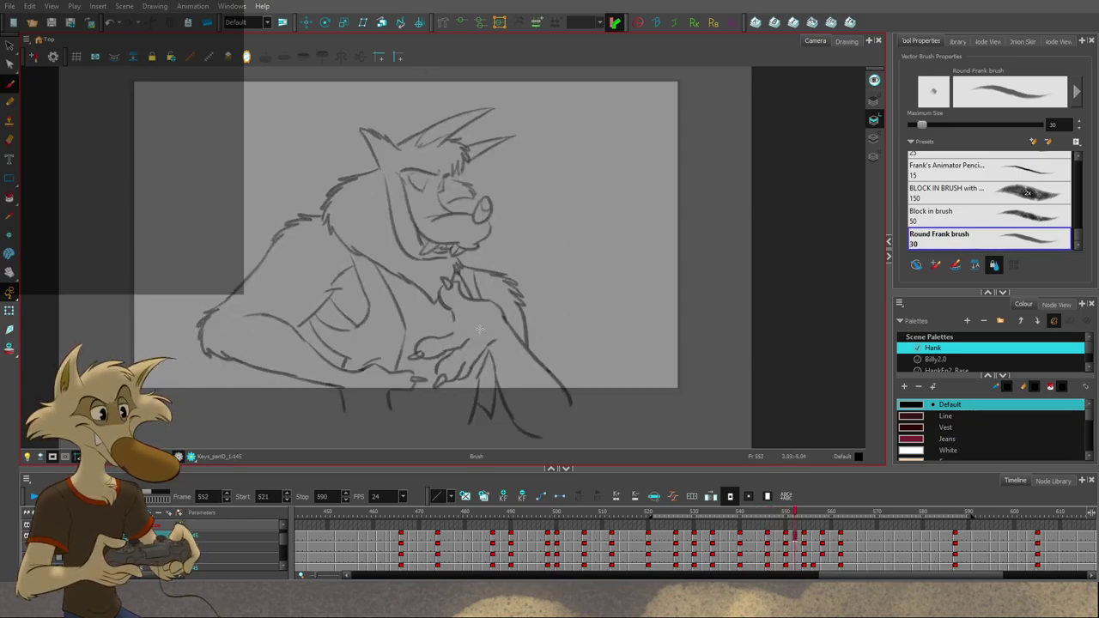
pyautogui.hotkey('alt', 's')
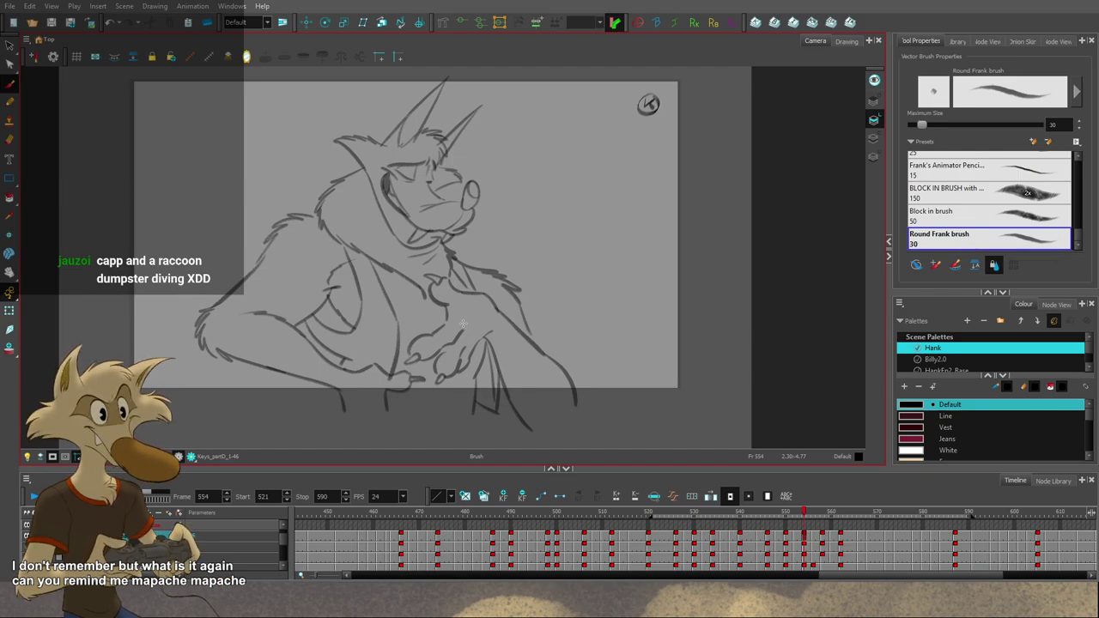
# Step: Compare the full drawing on frame 554 with the unfinished head on frame 556 and the preceding drawings
pyautogui.scroll(-3, 462, 323)
pyautogui.scroll(2, 460, 330)
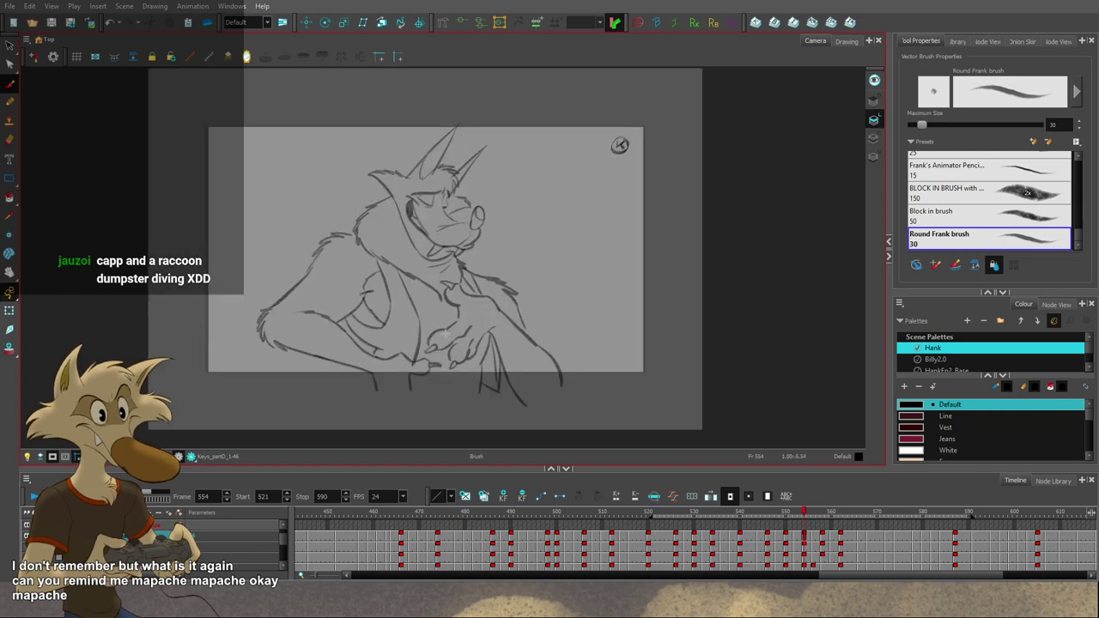
pyautogui.press('f')
pyautogui.scroll(-1, 456, 344)
pyautogui.scroll(1, 456, 346)
pyautogui.press(',')
pyautogui.press(',')
pyautogui.press(',')
pyautogui.press(',')
pyautogui.press(',')
pyautogui.press(',')
pyautogui.press(',')
pyautogui.press(',')
pyautogui.press(',')
pyautogui.press(',')
pyautogui.press(',')
pyautogui.press(',')
pyautogui.press(',')
pyautogui.press(',')
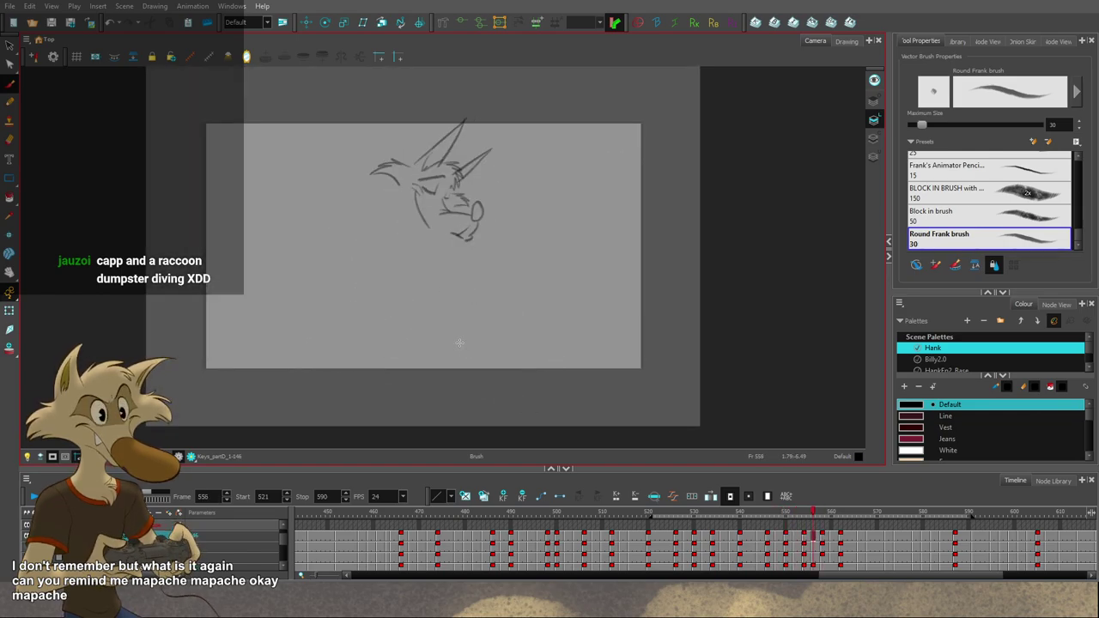
# Step: Run through the drawings between frames 546 and 556, comparing the poses on frames 552 and 546
pyautogui.press('.')
pyautogui.press('.')
pyautogui.press('.')
pyautogui.press('.')
pyautogui.press('.')
pyautogui.press('.')
pyautogui.press('.')
pyautogui.press('.')
pyautogui.press('.')
pyautogui.press('.')
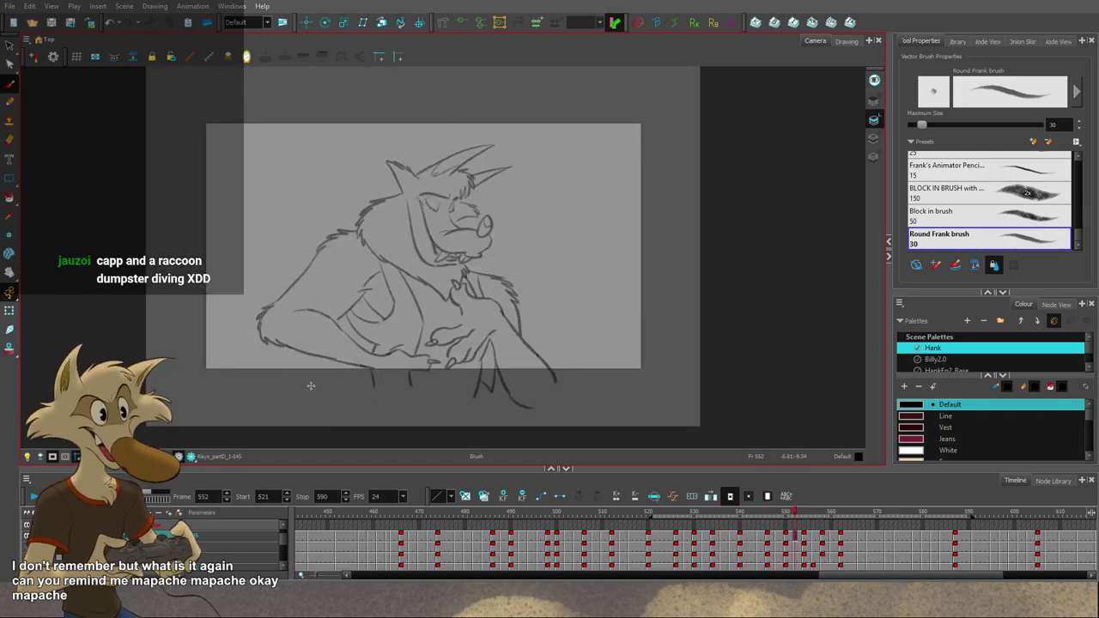
pyautogui.press('.')
pyautogui.press('.')
pyautogui.press('.')
pyautogui.press('.')
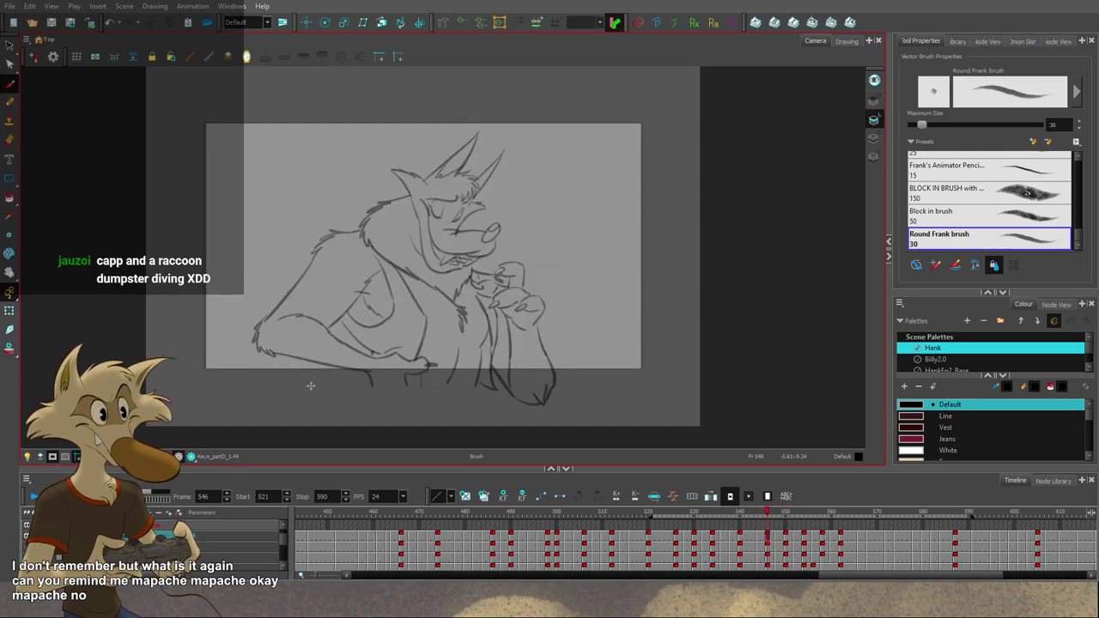
# Step: Flip between frame 546 and frame 552 to examine the bent arm and vest up close
pyautogui.press('f')
pyautogui.press('g')
pyautogui.press('g')
pyautogui.press('g')
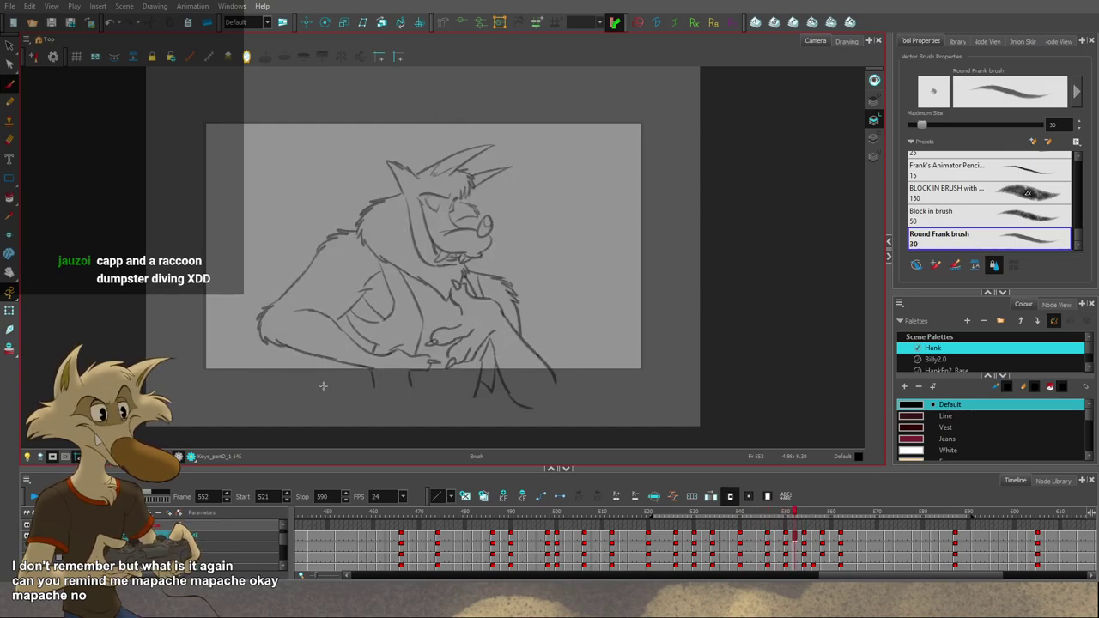
pyautogui.press('f')
pyautogui.press('f')
pyautogui.scroll(2, 424, 353)
pyautogui.press('g')
pyautogui.press('f')
pyautogui.press('g')
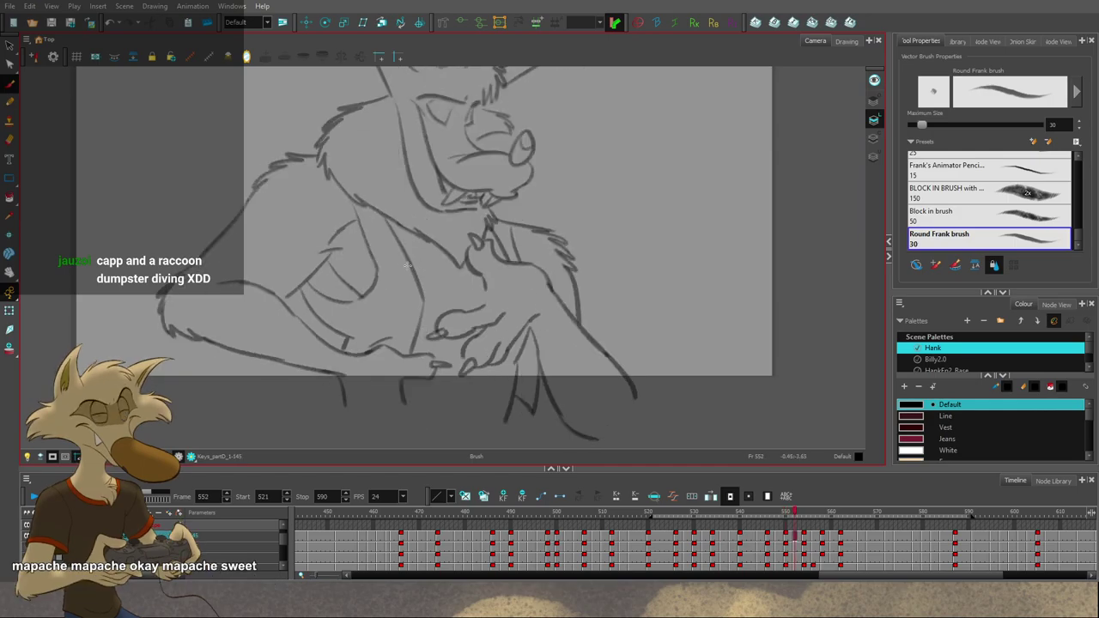
# Step: Compare frame 552 with its neighbouring drawings and turn on the onion skin for it
pyautogui.press('g')
pyautogui.press('f')
pyautogui.press('f')
pyautogui.press('g')
pyautogui.press('.')
pyautogui.press('.')
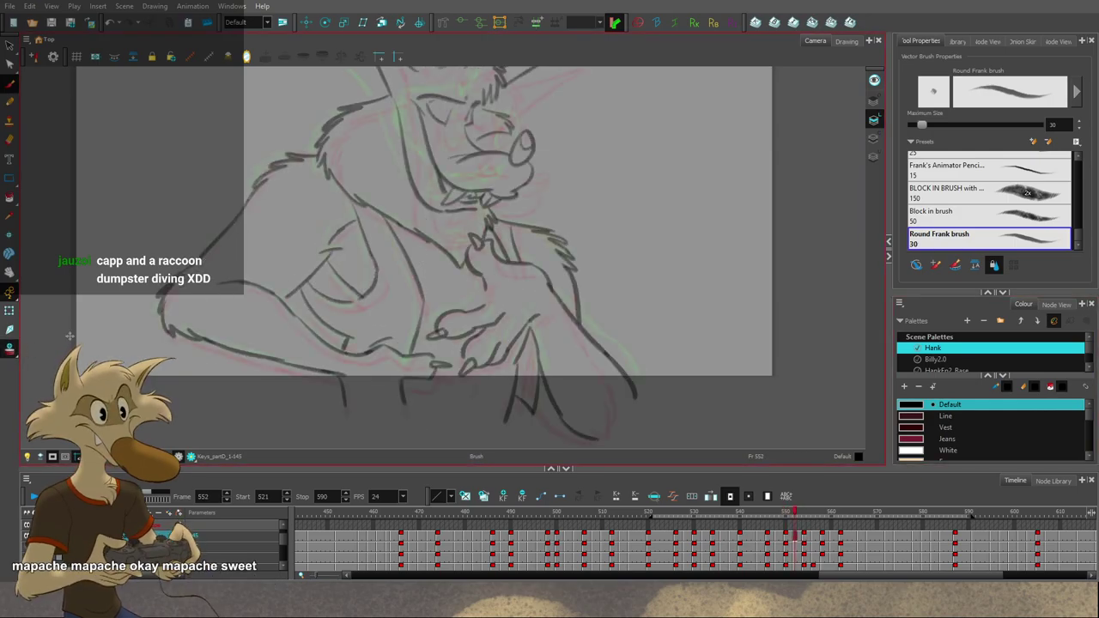
# Step: Select the bent arm, vest and lower torso lines on frame 552 and shift them slightly downward
pyautogui.press(',')
pyautogui.press(',')
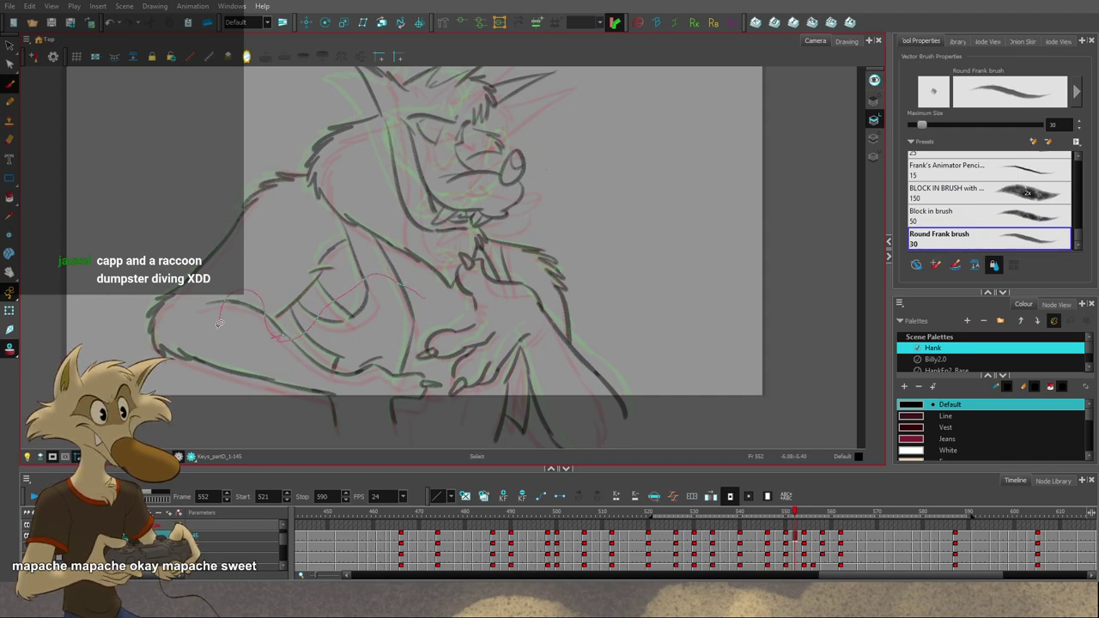
pyautogui.moveTo(236, 413); pyautogui.dragTo(375, 440)
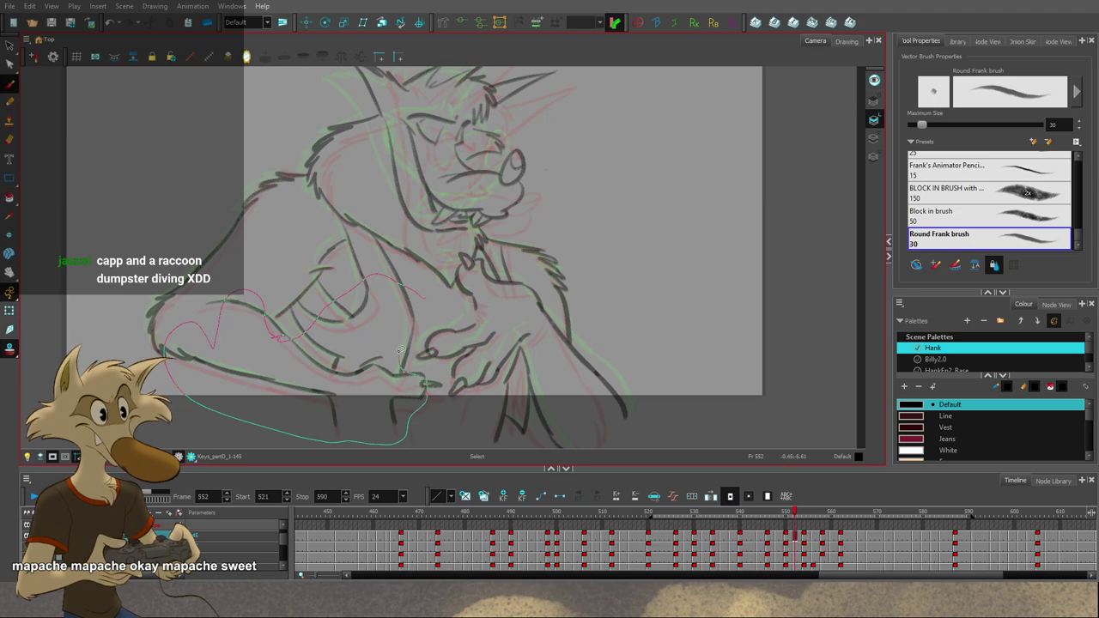
pyautogui.moveTo(399, 350); pyautogui.dragTo(403, 331)
pyautogui.moveTo(451, 396); pyautogui.dragTo(452, 404)
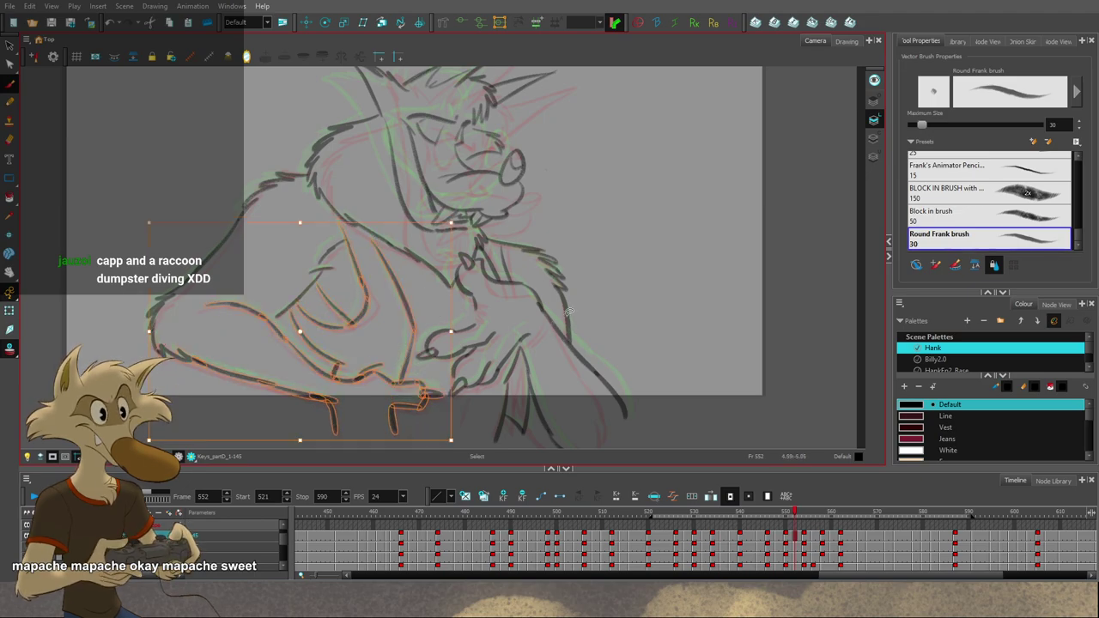
# Step: Clear the selection and compare the adjusted frame 552 with frame 550 using the onion skin
pyautogui.press(',')
pyautogui.press('.')
pyautogui.press('g')
pyautogui.press('f')
pyautogui.press('f')
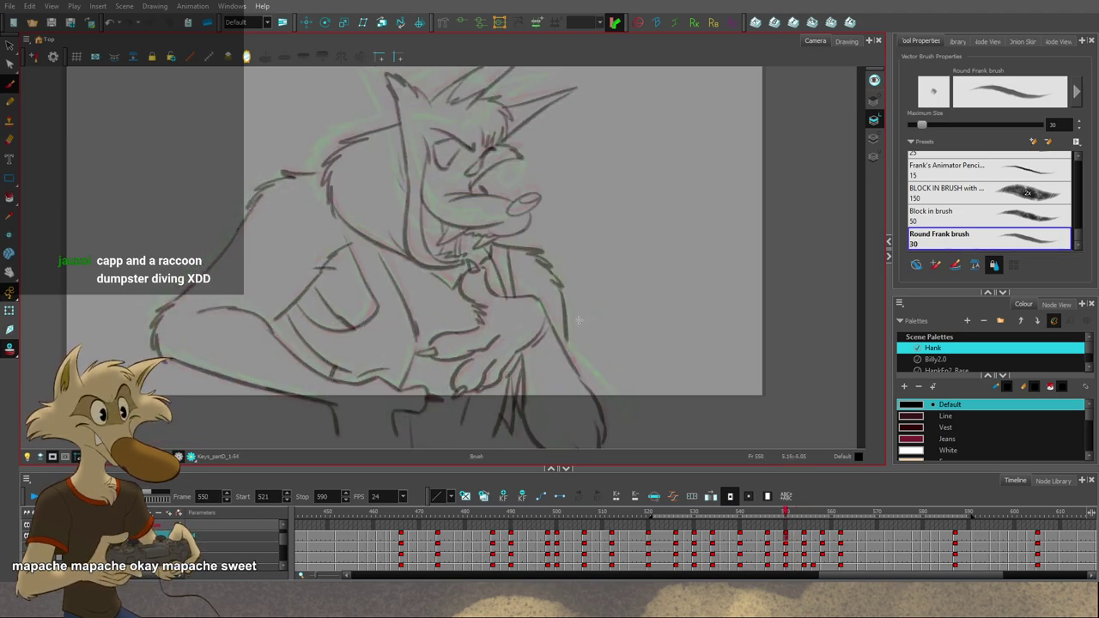
# Step: Toggle the last shift of the bent arm, vest and lower torso lines on frame 552 and nudge them slightly upward
pyautogui.press('g')
pyautogui.hotkey('ctrl', 'z')
pyautogui.hotkey('ctrl', 'shift', 'z')
pyautogui.moveTo(450, 401); pyautogui.dragTo(451, 397)
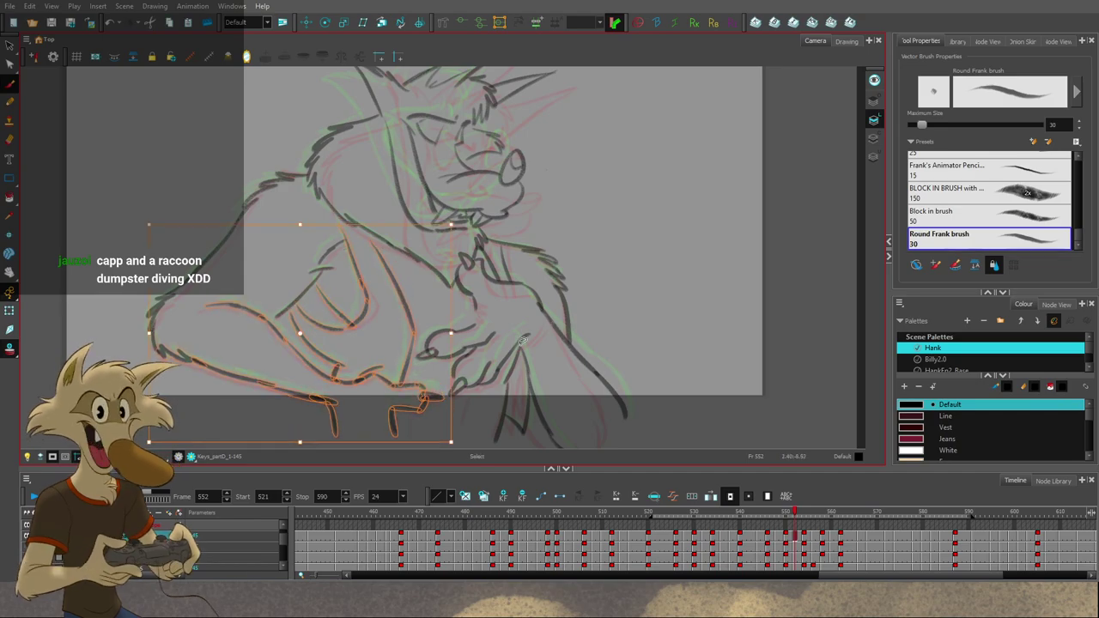
# Step: Compare the adjusted frame 552 with its neighbouring drawings and turn off the onion skin
pyautogui.press('f')
pyautogui.press('g')
pyautogui.press('g')
pyautogui.scroll(-2, 642, 297)
pyautogui.press('f')
pyautogui.press('f')
pyautogui.press(',')
pyautogui.press(',')
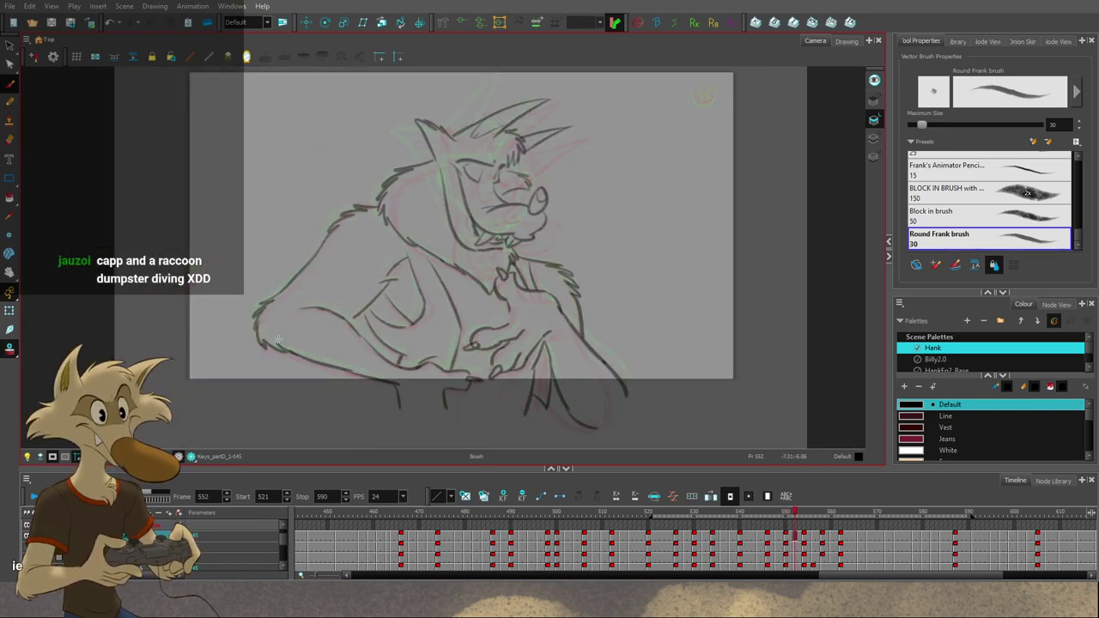
pyautogui.click(17, 350)
pyautogui.press('g')
pyautogui.press('g')
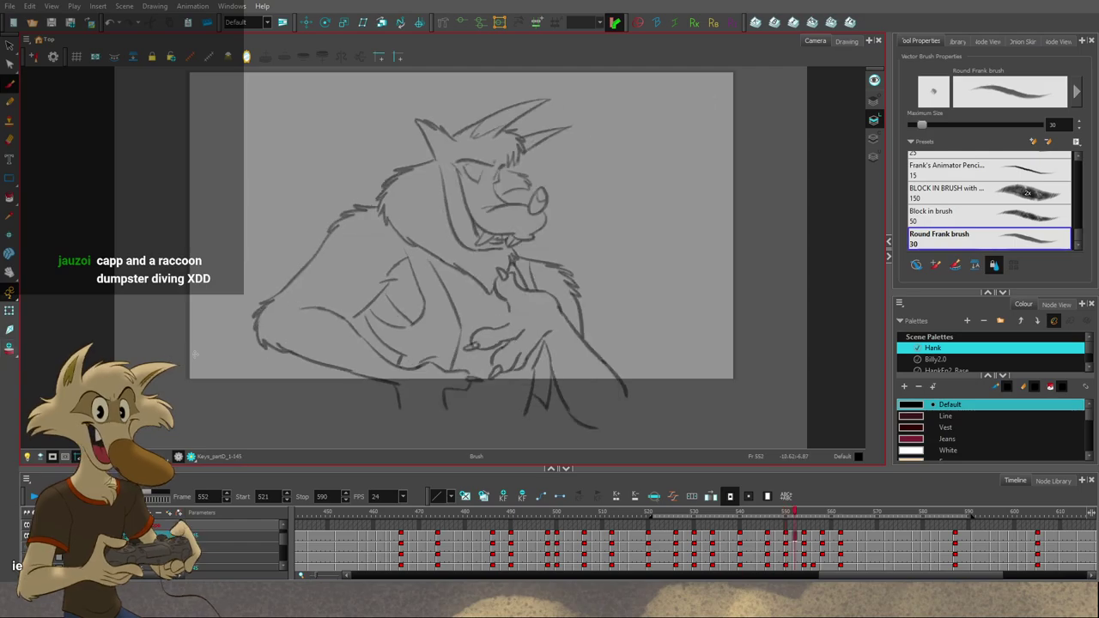
# Step: Flip between frames 550 and 552 without the onion skin to examine the motion of the whole figure
pyautogui.press('f')
pyautogui.press('f')
pyautogui.scroll(-1, 453, 329)
pyautogui.press('f')
pyautogui.press('.')
pyautogui.press('.')
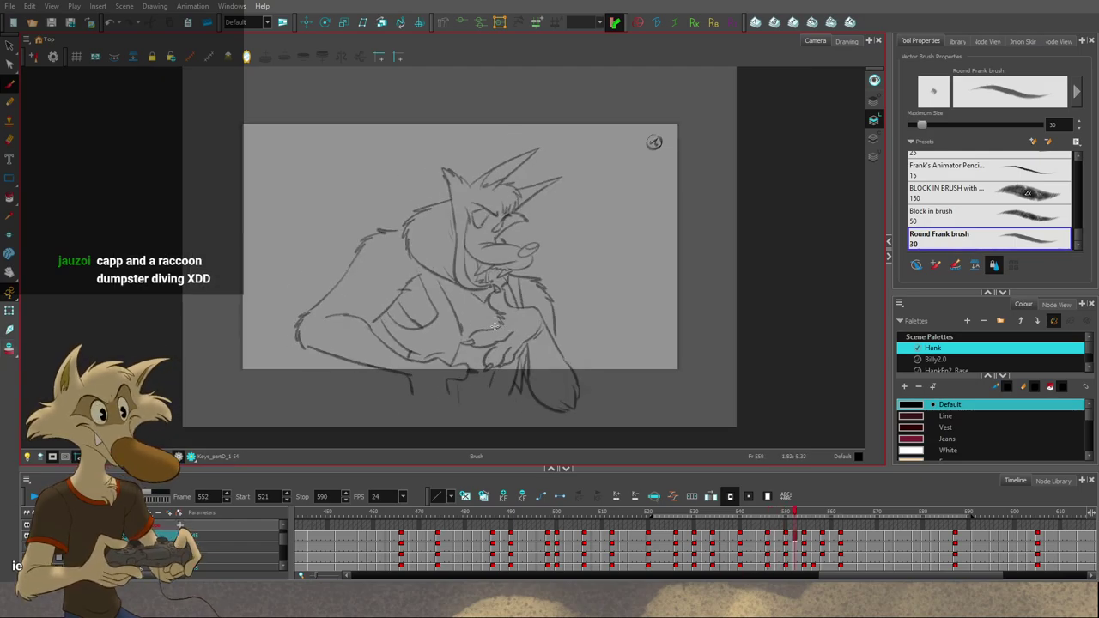
# Step: Select the vest's front edge line on frame 550 and check it against the neighbouring drawings
pyautogui.scroll(1, 492, 331)
pyautogui.press('.')
pyautogui.press('.')
pyautogui.hotkey('alt', 's')
pyautogui.click(435, 314)
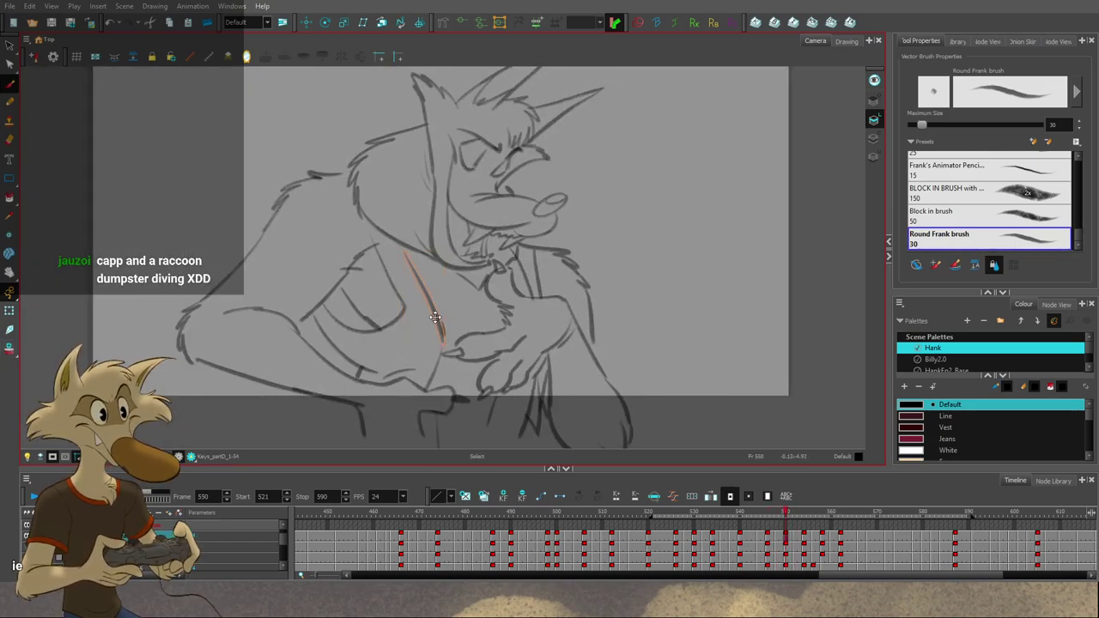
pyautogui.press('g')
pyautogui.press('g')
pyautogui.press('f')
pyautogui.press('f')
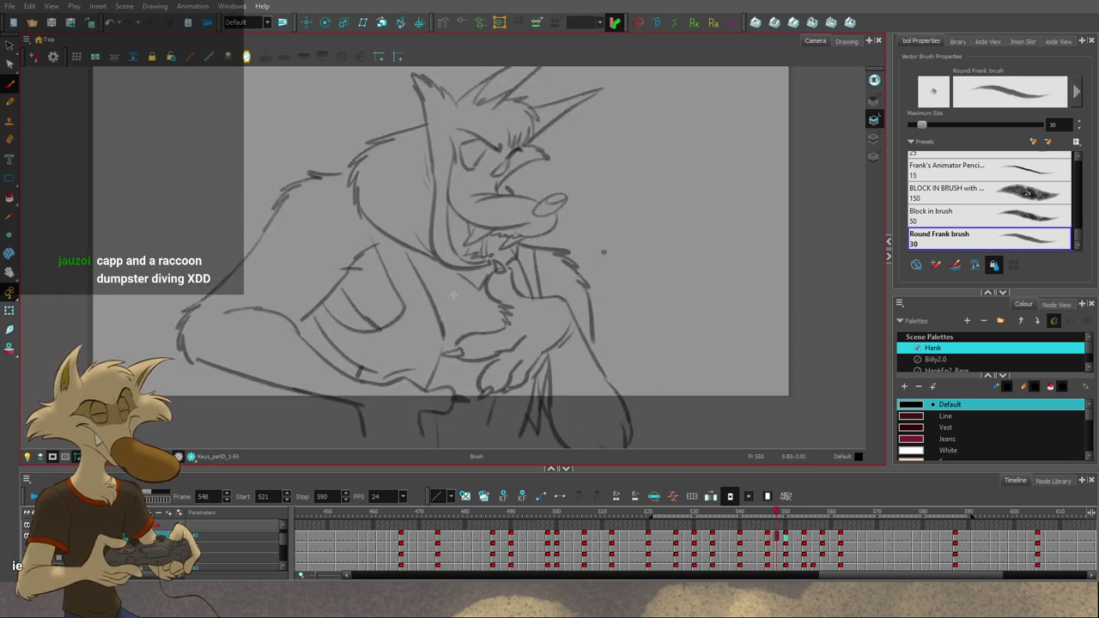
# Step: Flip repeatedly between frames 548 and 550 to examine how the vest and pocket lines move
pyautogui.press('f')
pyautogui.press('.')
pyautogui.press('.')
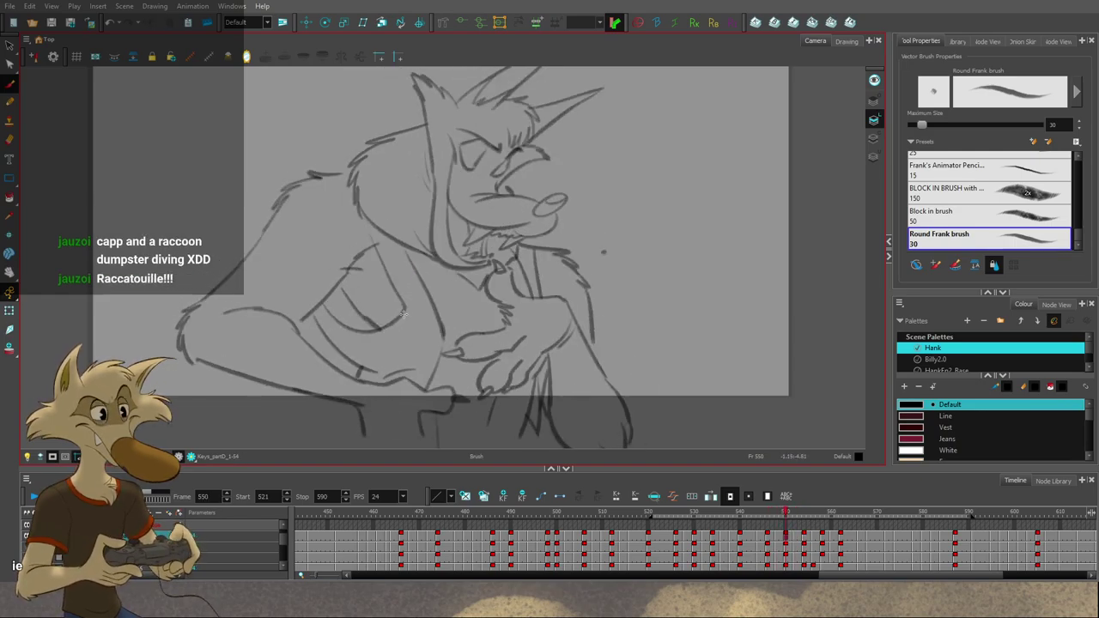
pyautogui.press(',')
pyautogui.press(',')
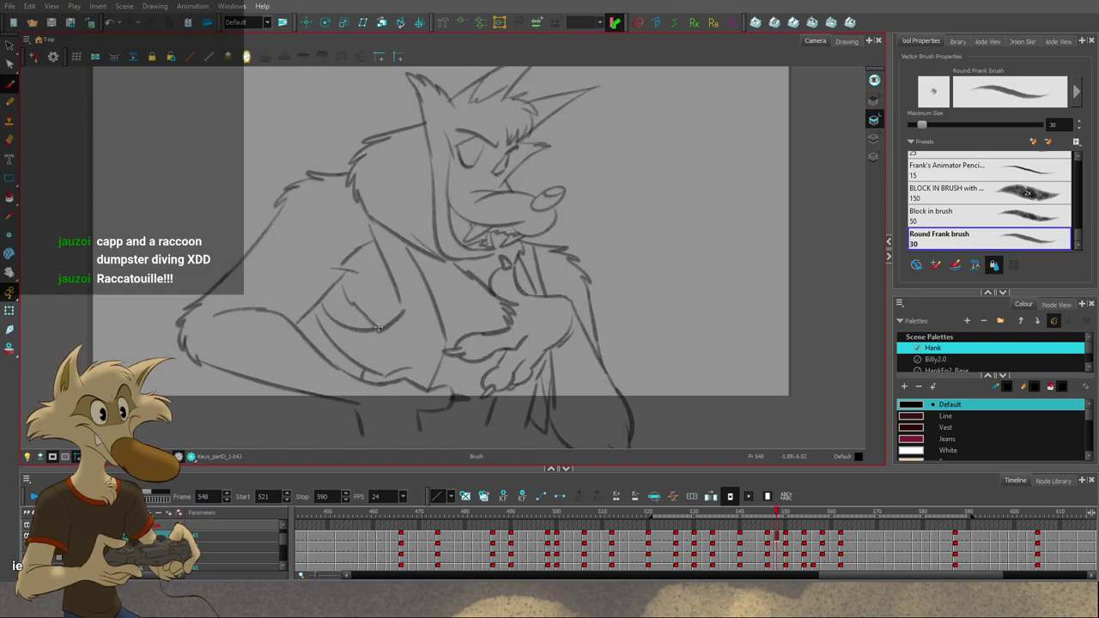
pyautogui.press('f')
pyautogui.press('f')
pyautogui.press('g')
pyautogui.press('g')
pyautogui.press('g')
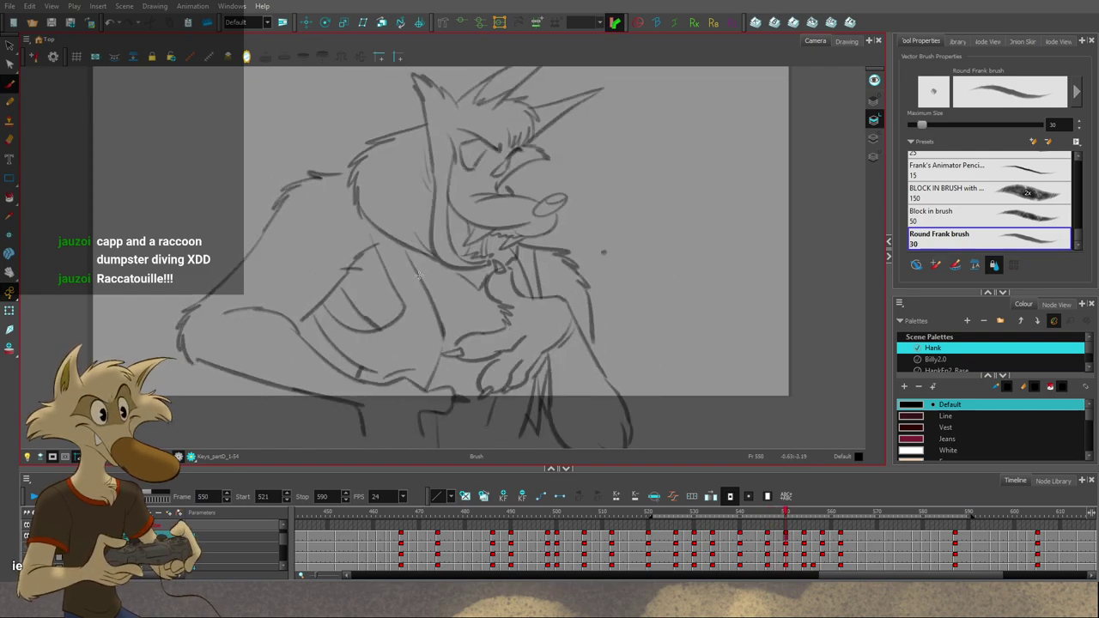
# Step: Flip between the neighbouring wolf drawings around frames 548 to 552 to check the movement between poses
pyautogui.press('f')
pyautogui.press('f')
pyautogui.press('.')
pyautogui.press('.')
pyautogui.hotkey('alt', 's')
pyautogui.click(392, 275)
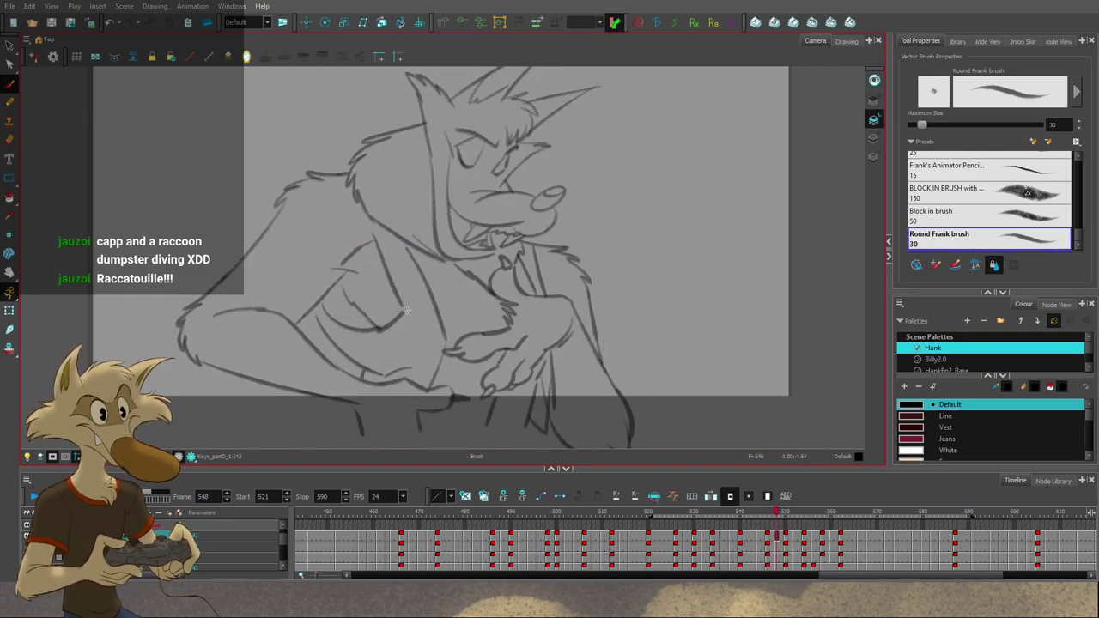
pyautogui.press('.')
pyautogui.press('.')
pyautogui.scroll(-2, 452, 320)
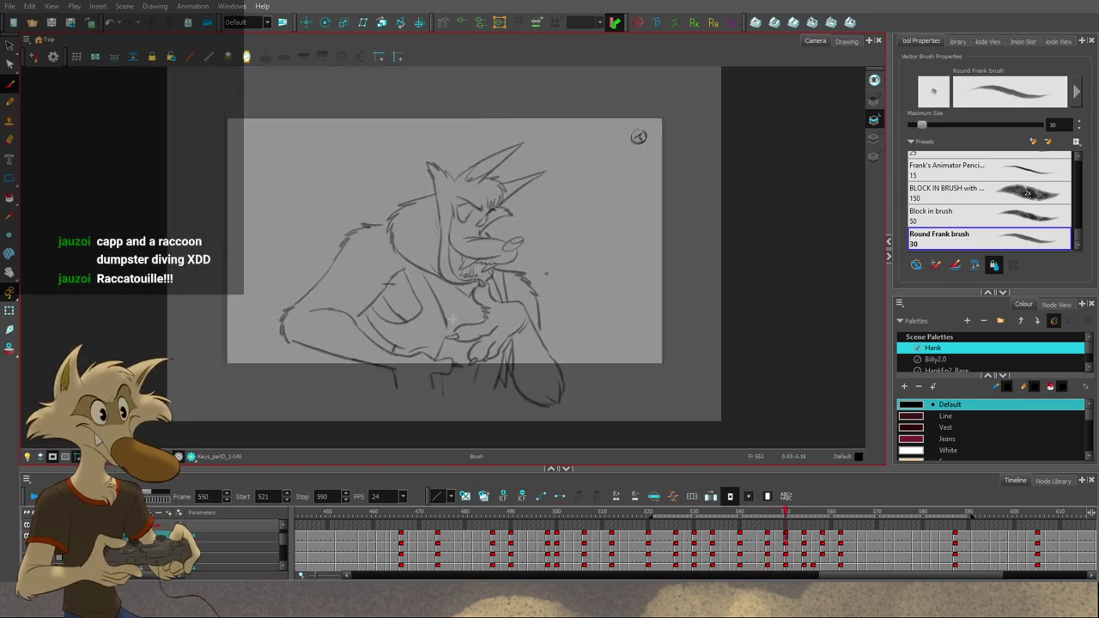
pyautogui.press('f')
pyautogui.press('f')
# Step: Play back the rough wolf animation over the frame 521 to 590 range to review its timing
pyautogui.click(33, 498)
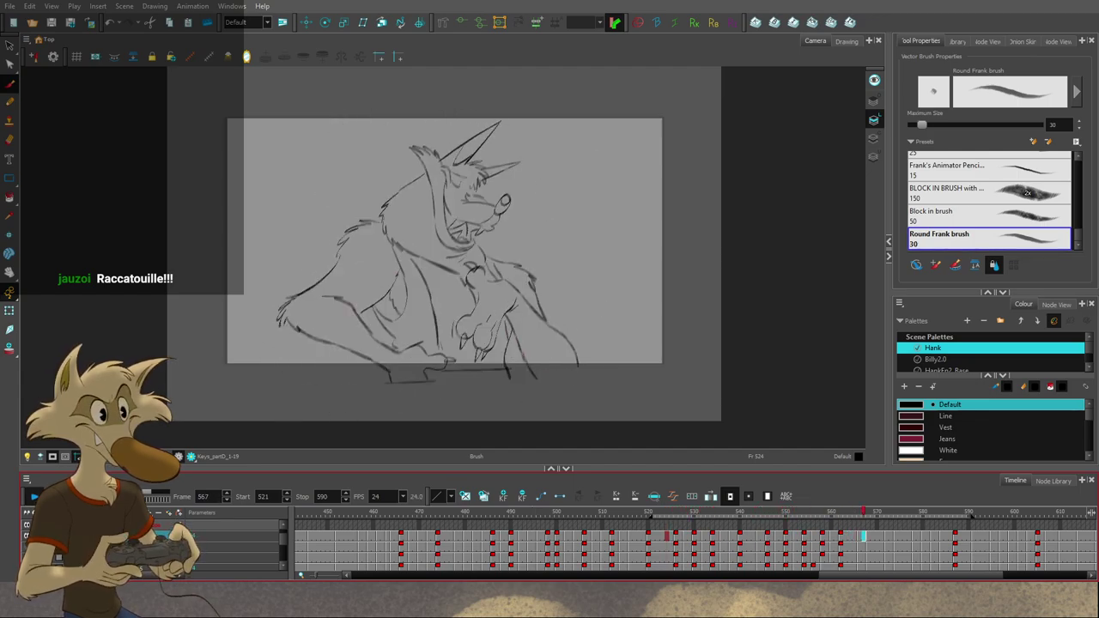
pyautogui.click(635, 496)
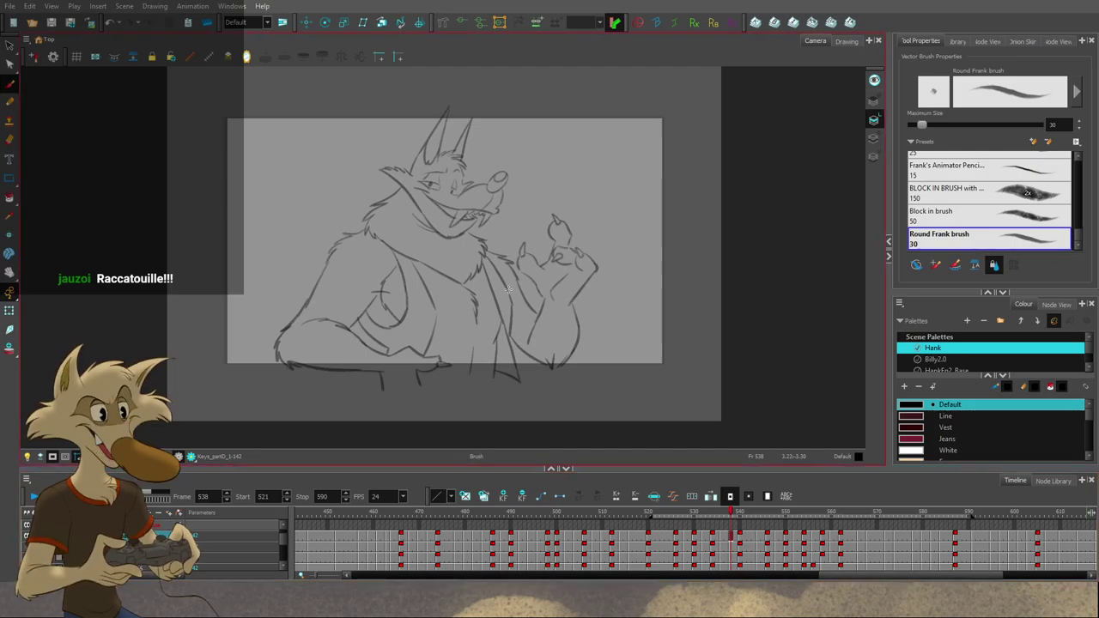
pyautogui.scroll(2, 508, 289)
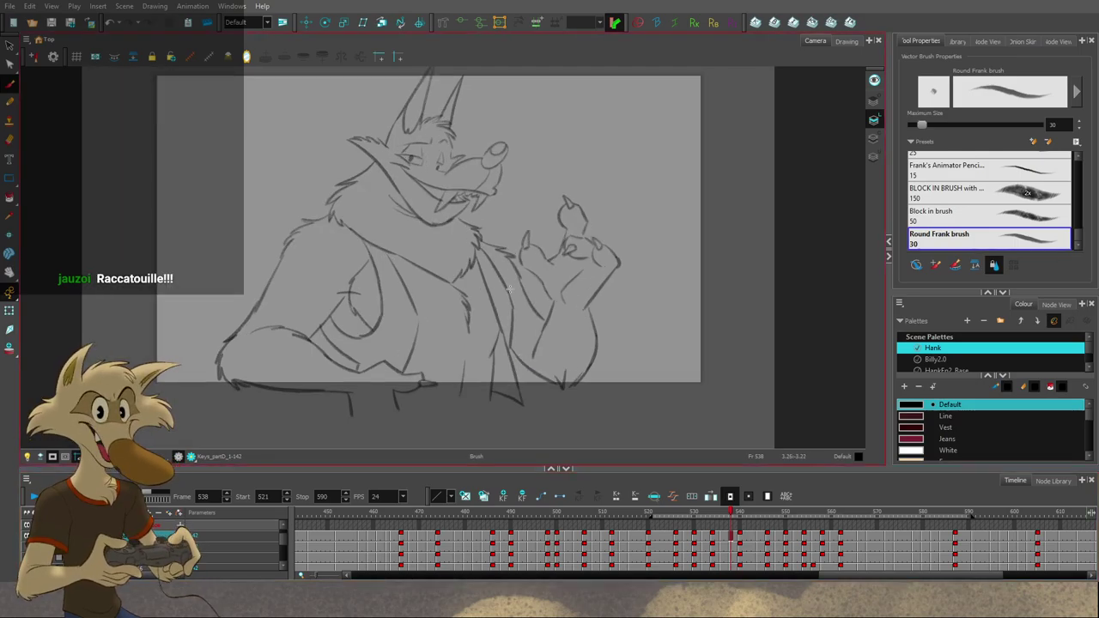
pyautogui.scroll(-2, 508, 289)
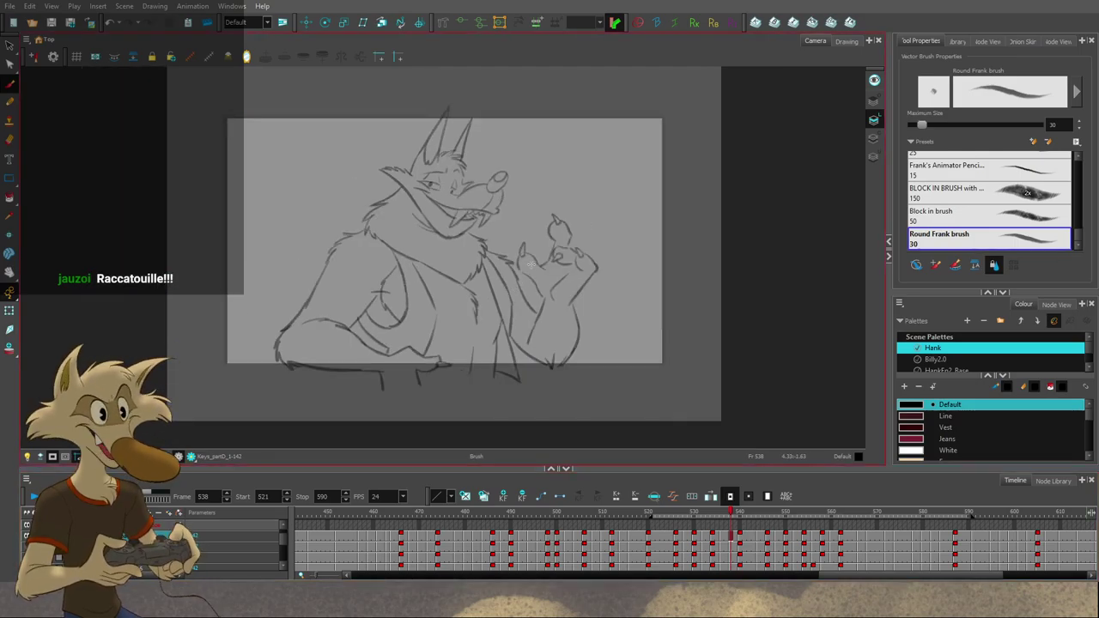
# Step: Flip repeatedly through the drawings near frame 550 and replay the scene to judge the head turn
pyautogui.press('f')
pyautogui.press('f')
pyautogui.press('f')
pyautogui.press('g')
pyautogui.press('g')
pyautogui.press('g')
pyautogui.press('g')
pyautogui.press('g')
pyautogui.press('g')
pyautogui.press('g')
pyautogui.press('g')
pyautogui.press('g')
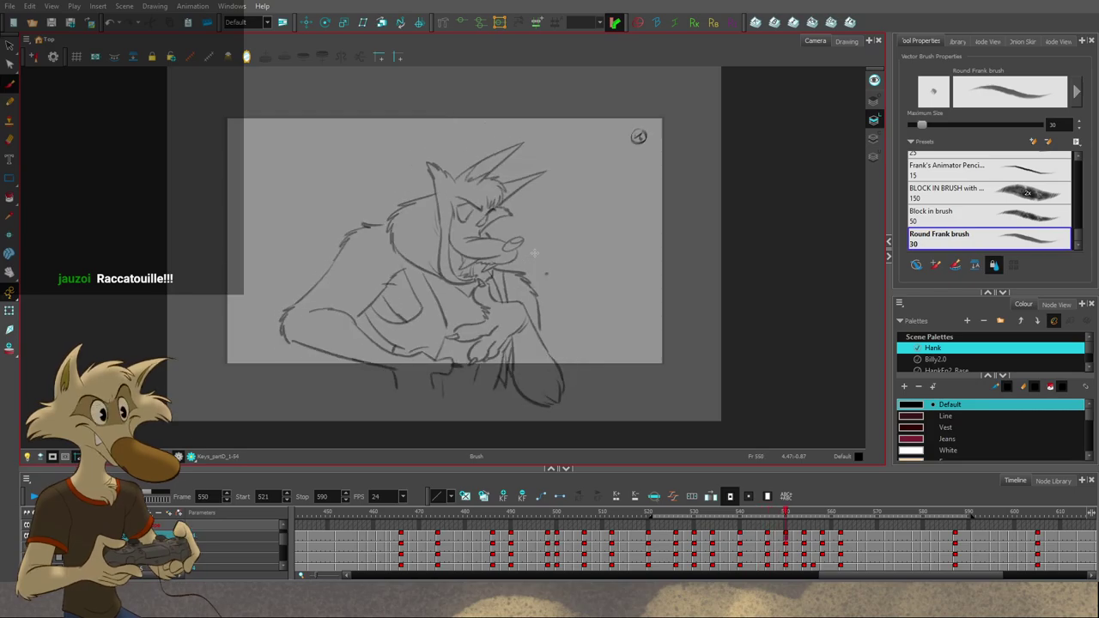
pyautogui.scroll(-1, 534, 254)
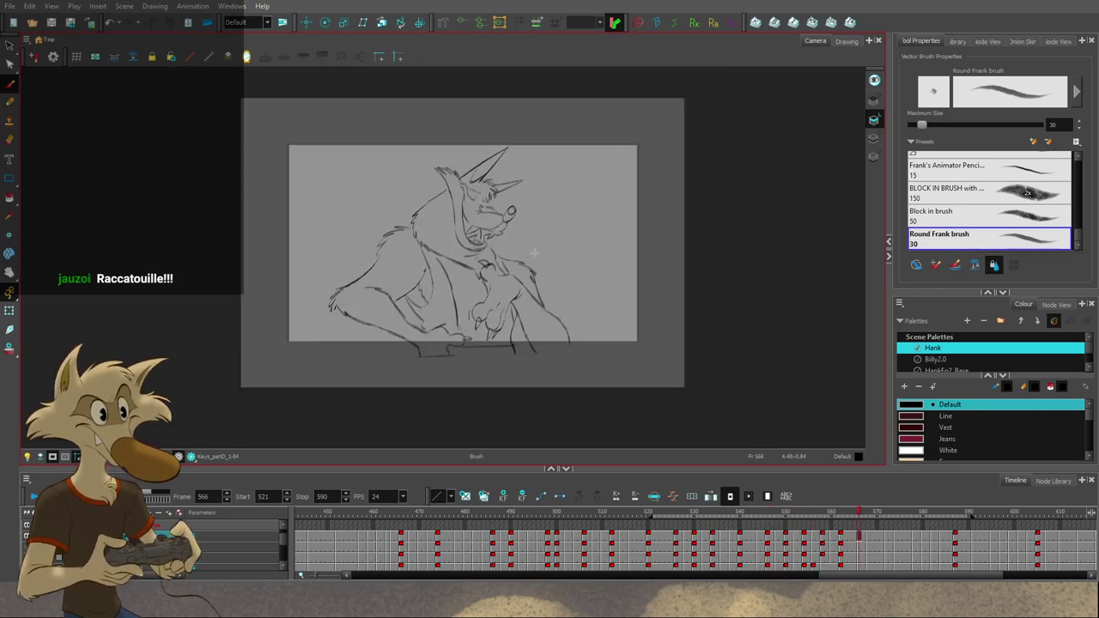
pyautogui.scroll(1, 536, 254)
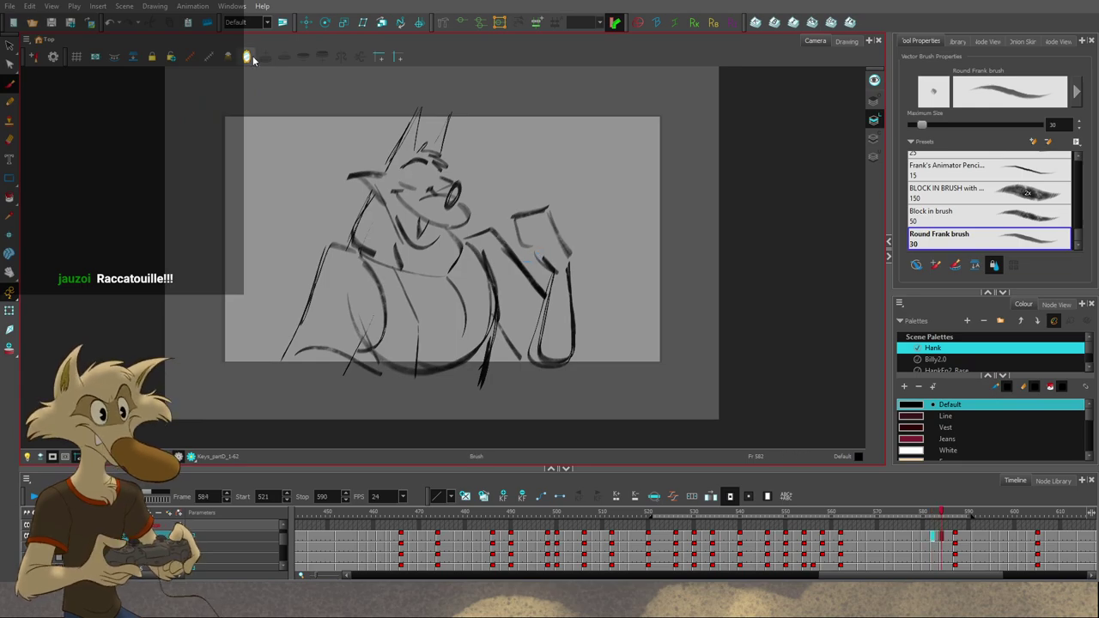
# Step: Review the rough animation in a mirrored camera view, scrub to frame 557, and restore the normal view
pyautogui.click(252, 59)
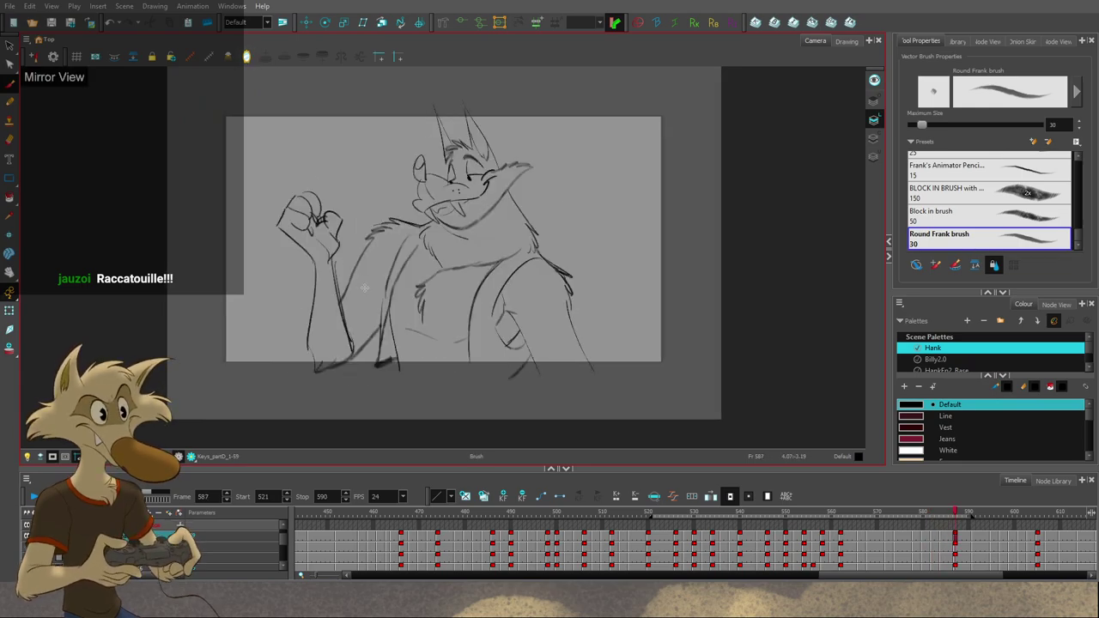
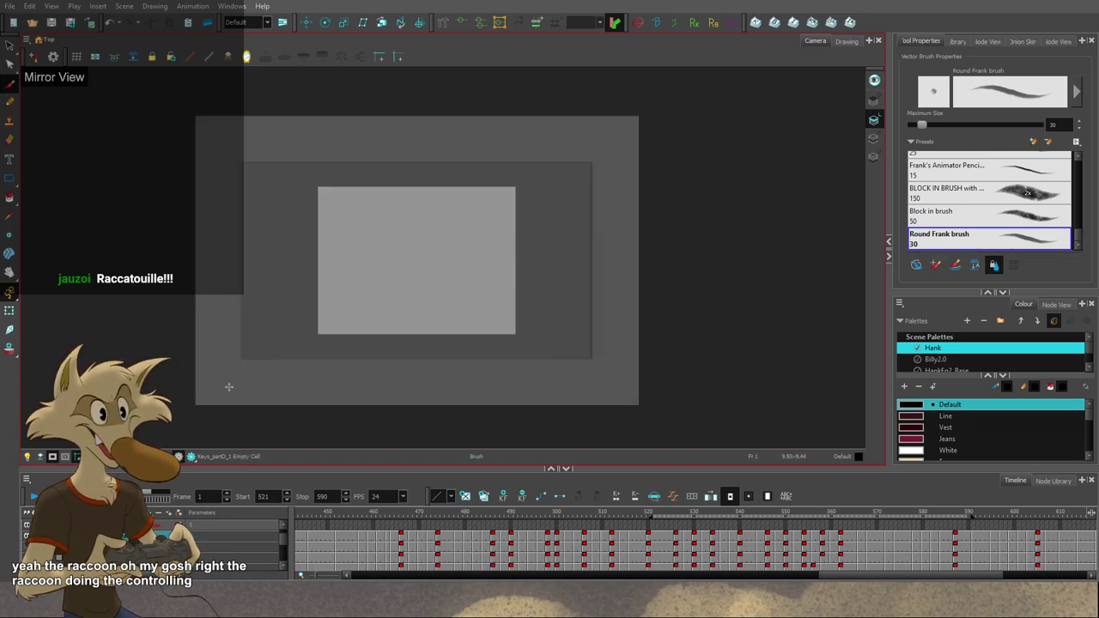
pyautogui.click(387, 535)
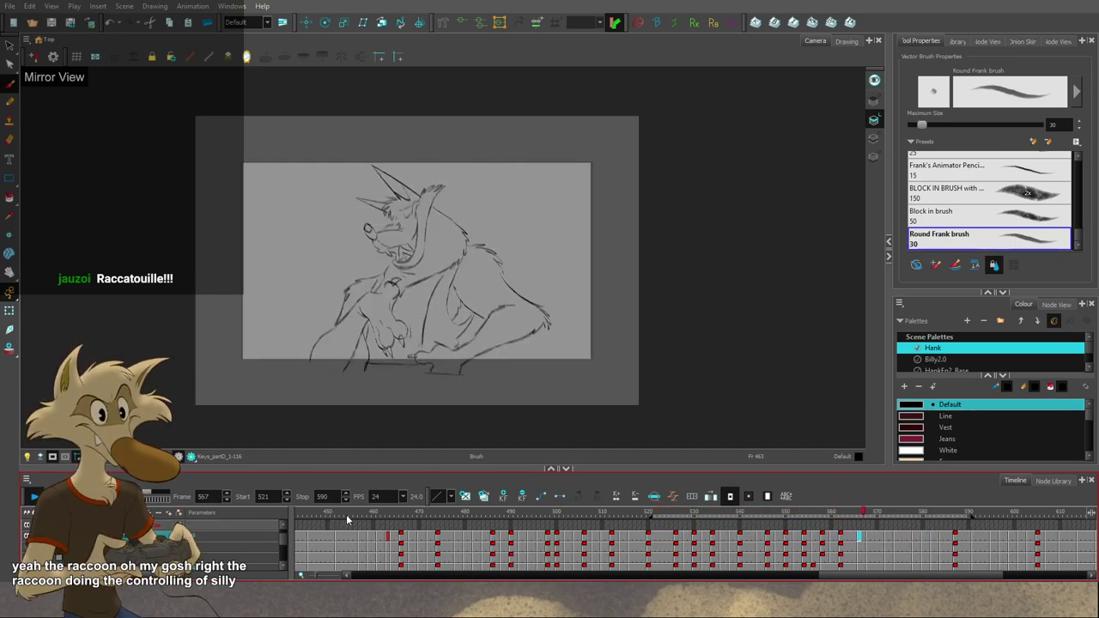
pyautogui.moveTo(745, 521)
pyautogui.mouseDown()
pyautogui.moveTo(827, 534)
pyautogui.moveTo(777, 537)
pyautogui.moveTo(846, 543)
pyautogui.moveTo(796, 546)
pyautogui.moveTo(828, 551)
pyautogui.moveTo(818, 553)
pyautogui.mouseUp()
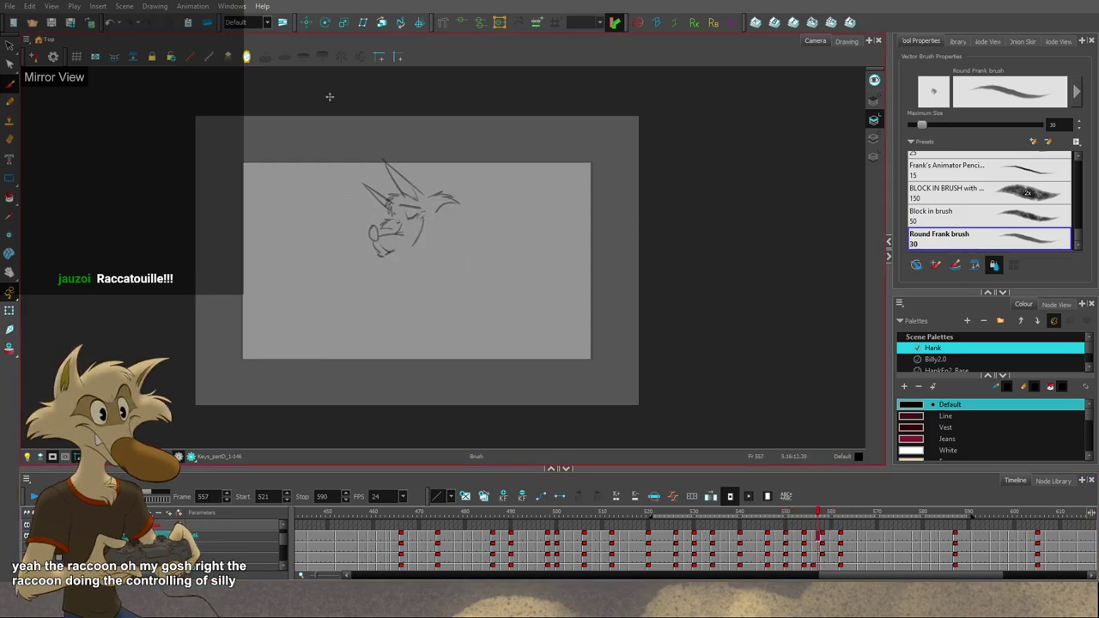
pyautogui.click(246, 57)
# Step: With onion skin on, draw the thumb claw below the wolf's chin in the frame 556 drawing
pyautogui.scroll(3, 508, 294)
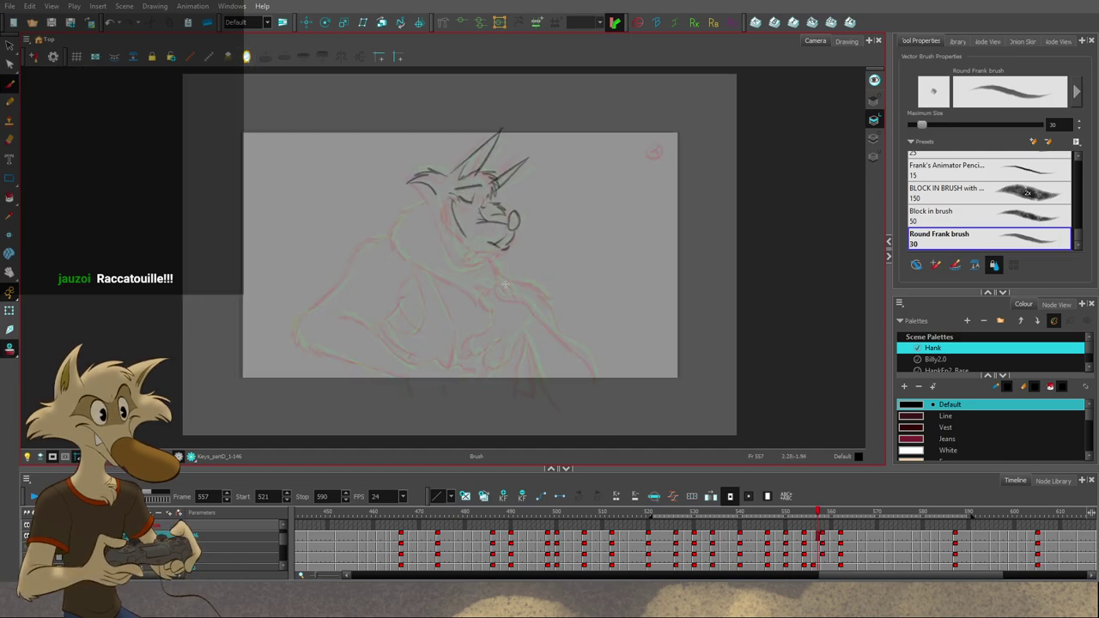
pyautogui.press('f')
pyautogui.press('f')
pyautogui.press('f')
pyautogui.press('g')
pyautogui.press('g')
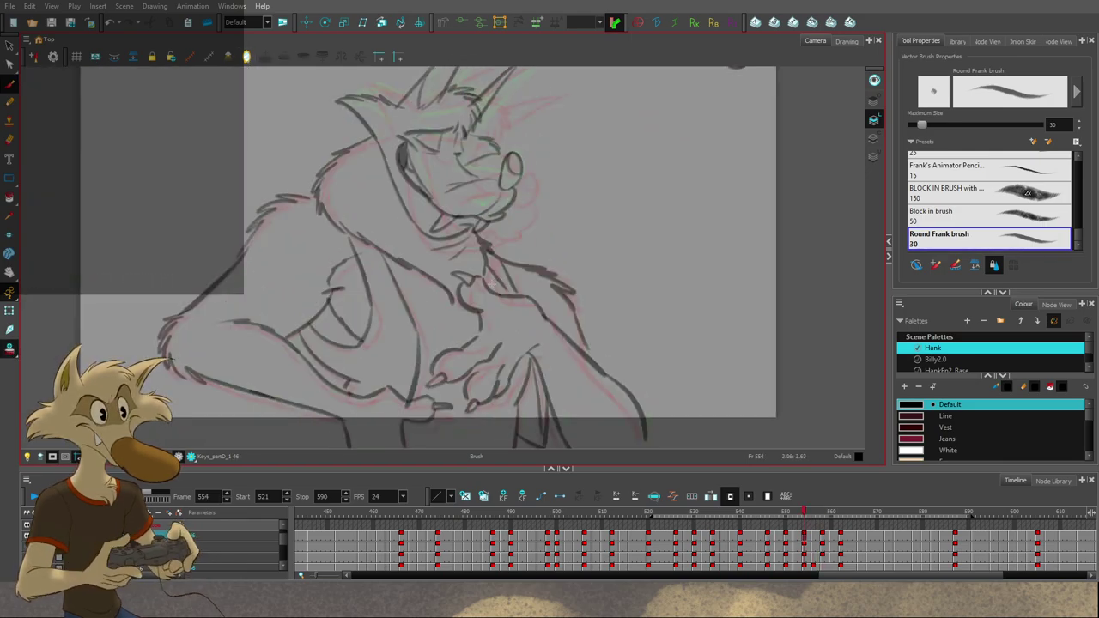
pyautogui.press('g')
pyautogui.press('g')
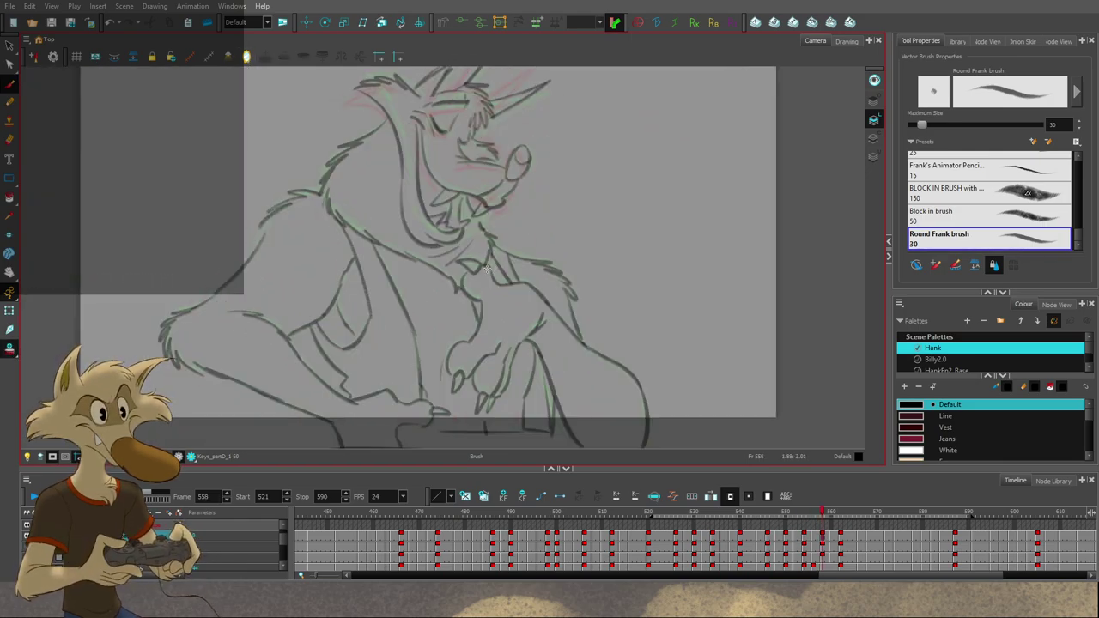
pyautogui.press(',')
pyautogui.press(',')
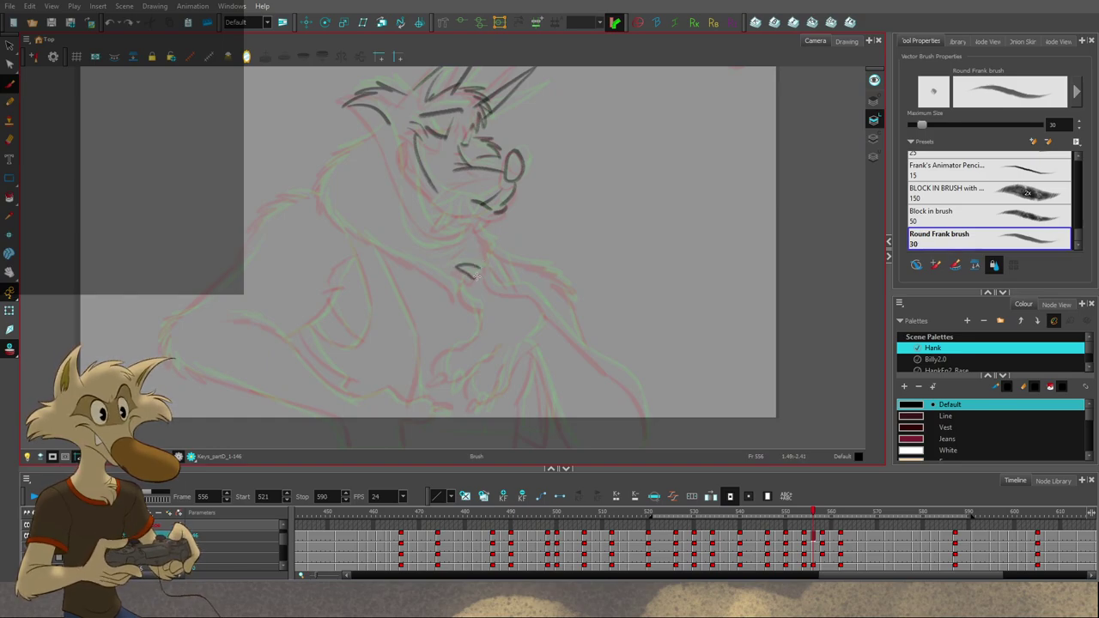
pyautogui.moveTo(477, 277); pyautogui.dragTo(482, 268)
# Step: Compare the thumb claw with the adjacent drawings and redraw its closed outline on frame 556
pyautogui.press('f')
pyautogui.press('f')
pyautogui.press('g')
pyautogui.press('g')
pyautogui.press('g')
pyautogui.press('f')
pyautogui.press('f')
pyautogui.press('g')
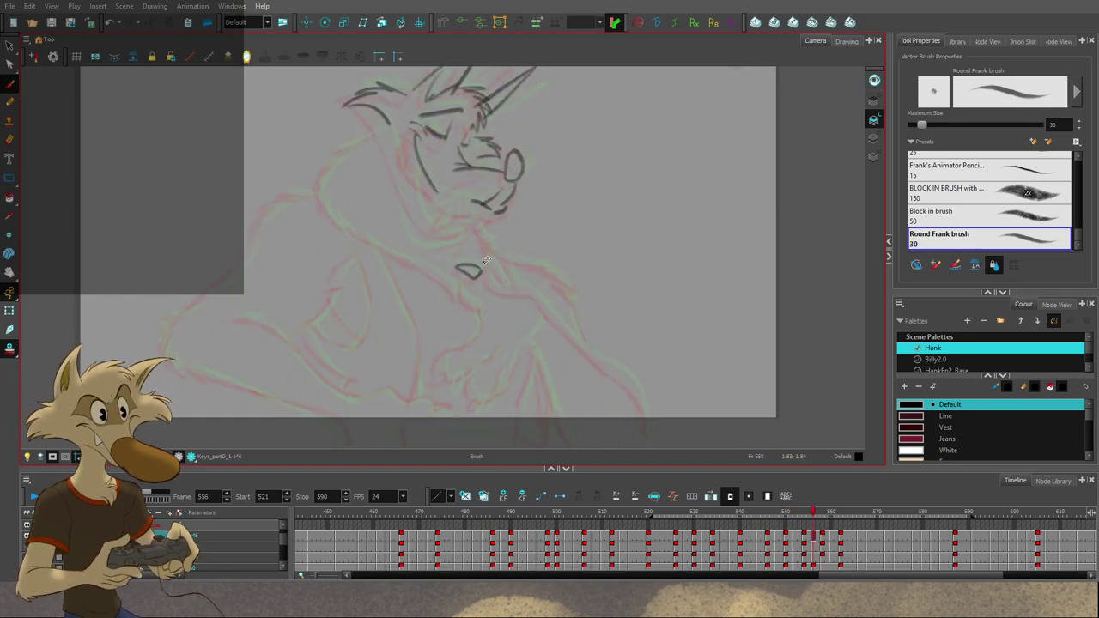
pyautogui.press('f')
pyautogui.press('g')
pyautogui.hotkey('alt', 's')
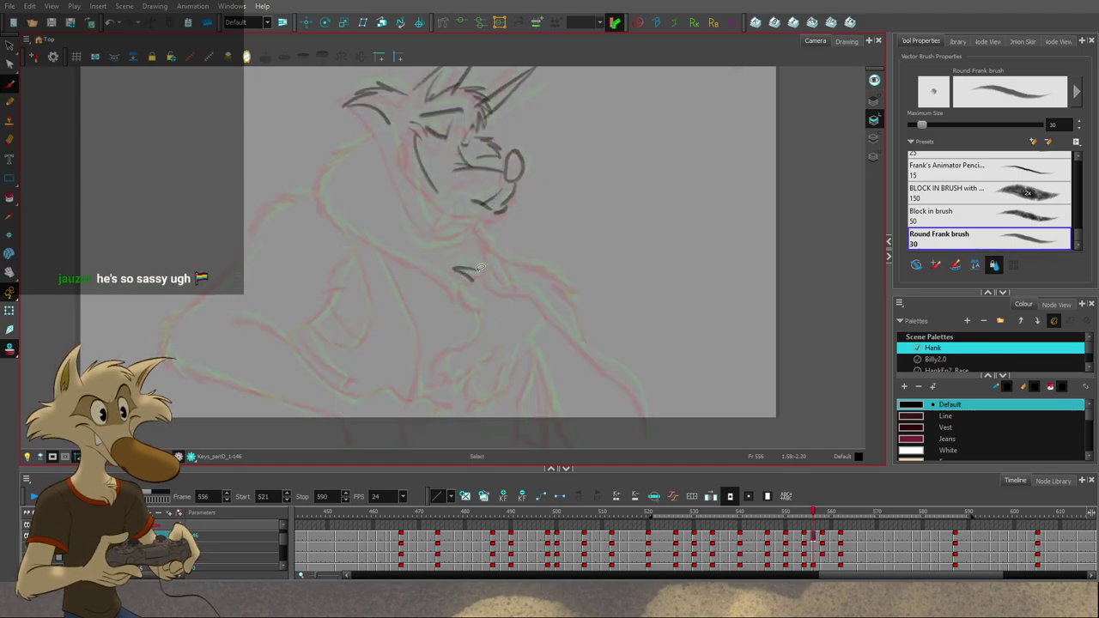
pyautogui.press('.')
pyautogui.press(',')
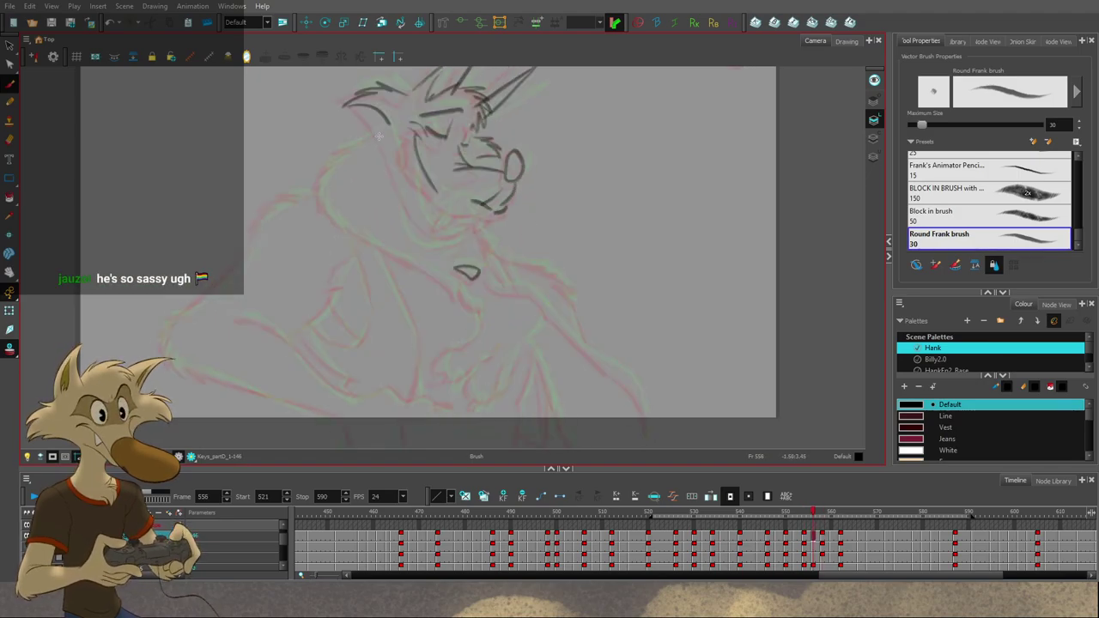
# Step: Draw the upper mouth line from the cheek crease to the front of the muzzle on frame 556
pyautogui.press('g')
pyautogui.press('f')
pyautogui.press('f')
pyautogui.press('g')
pyautogui.press('g')
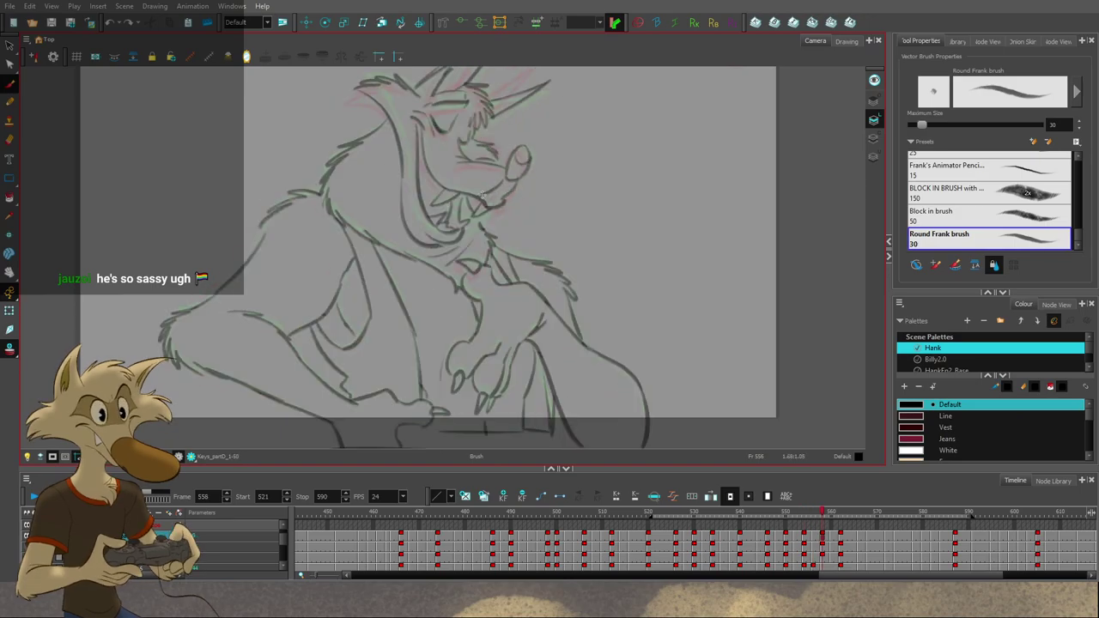
pyautogui.press('f')
pyautogui.moveTo(440, 185); pyautogui.dragTo(474, 196)
pyautogui.press('.')
pyautogui.press(',')
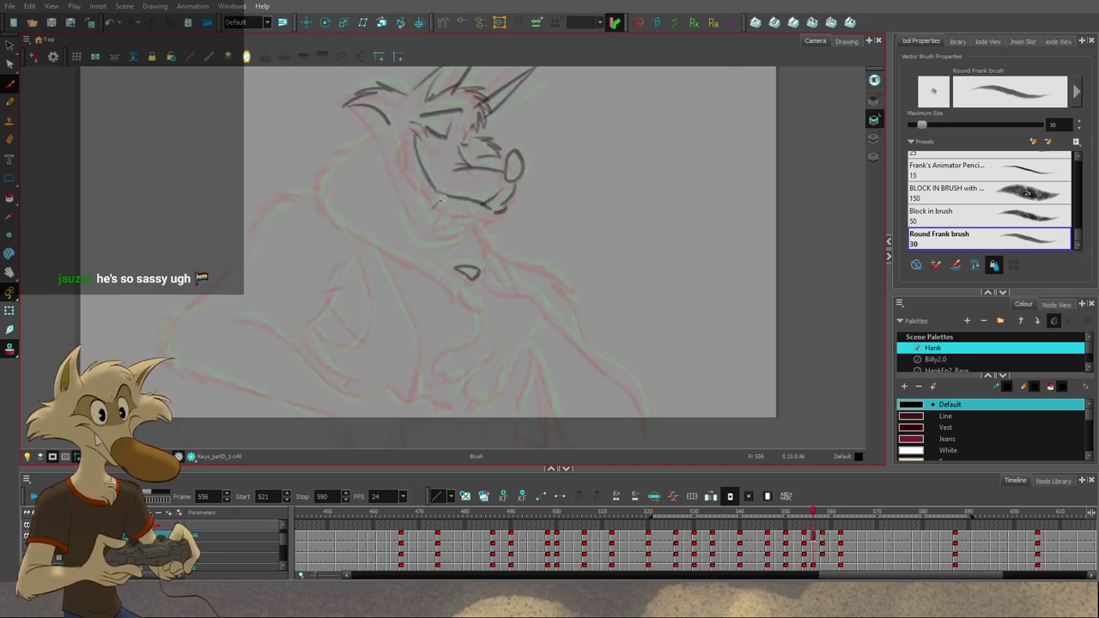
# Step: Add the back fang under the wolf's upper mouth line on frame 556, using the neighbouring drawings as reference
pyautogui.press('.')
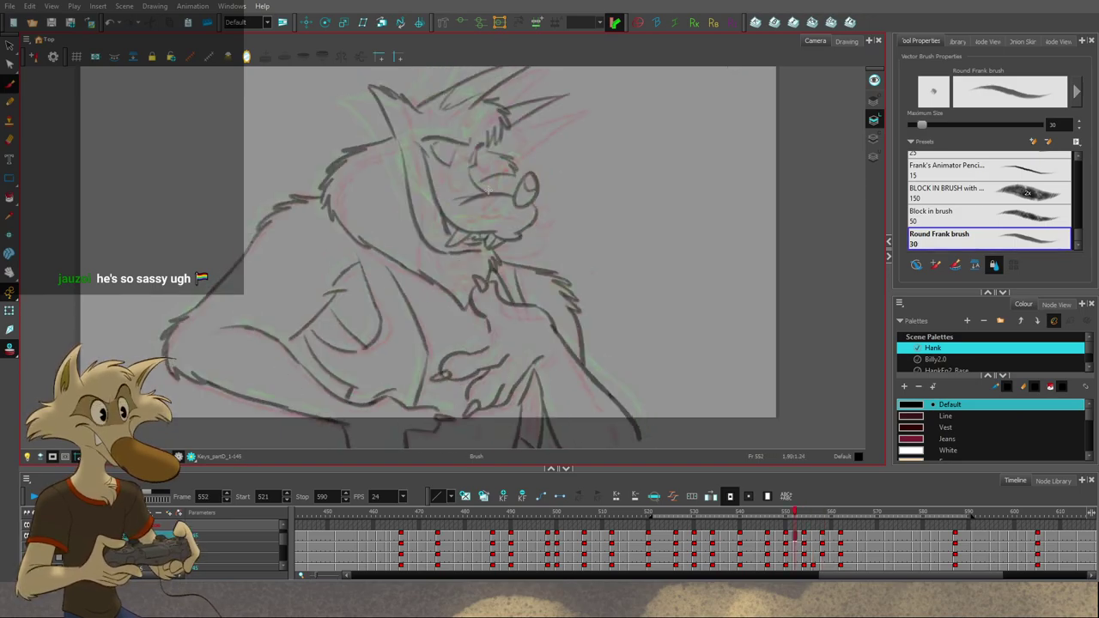
pyautogui.press('.')
pyautogui.press(',')
pyautogui.press(',')
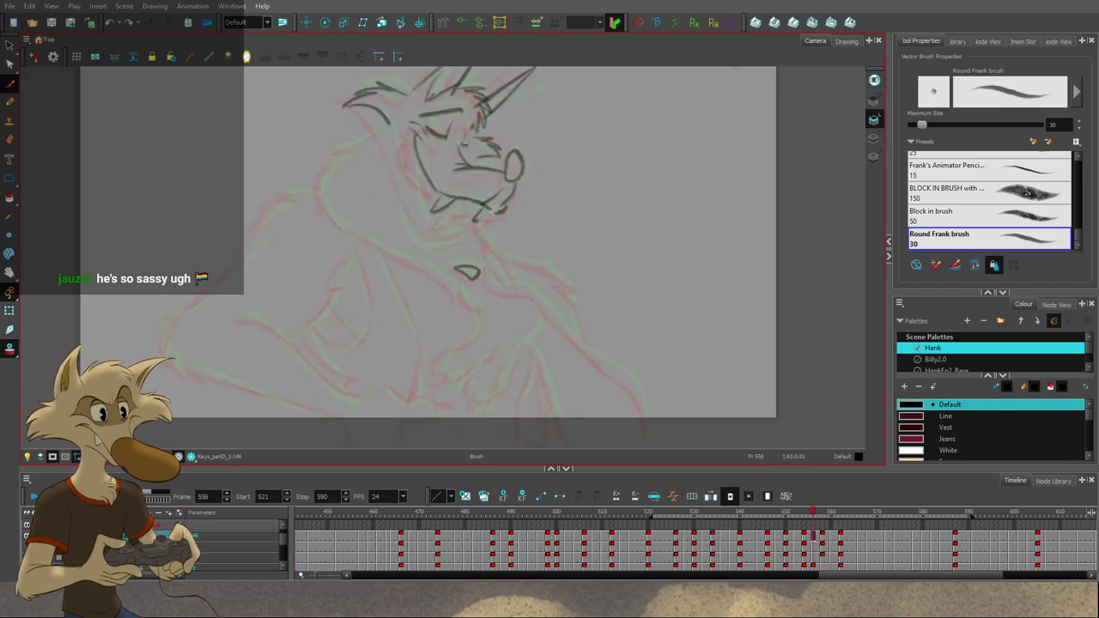
# Step: Complete the front fang under the wolf's muzzle on frame 556, checking it against the adjacent drawings
pyautogui.press('f')
pyautogui.press('g')
pyautogui.press('g')
pyautogui.press('g')
pyautogui.press('f')
pyautogui.press('f')
pyautogui.press('f')
pyautogui.press('g')
pyautogui.press('g')
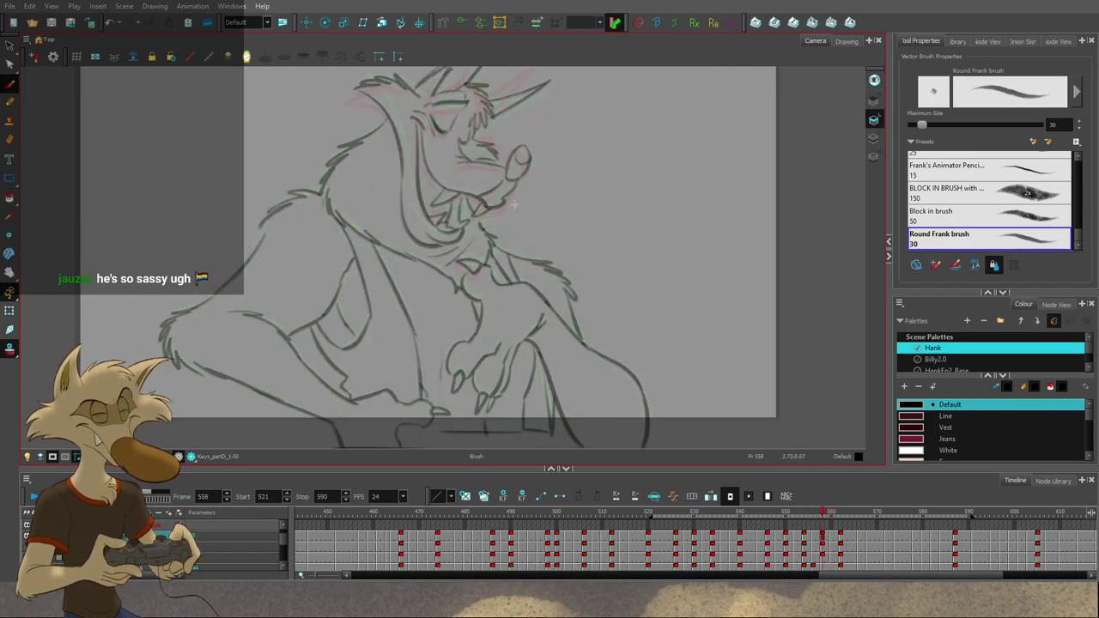
pyautogui.press(',')
pyautogui.press(',')
pyautogui.press('.')
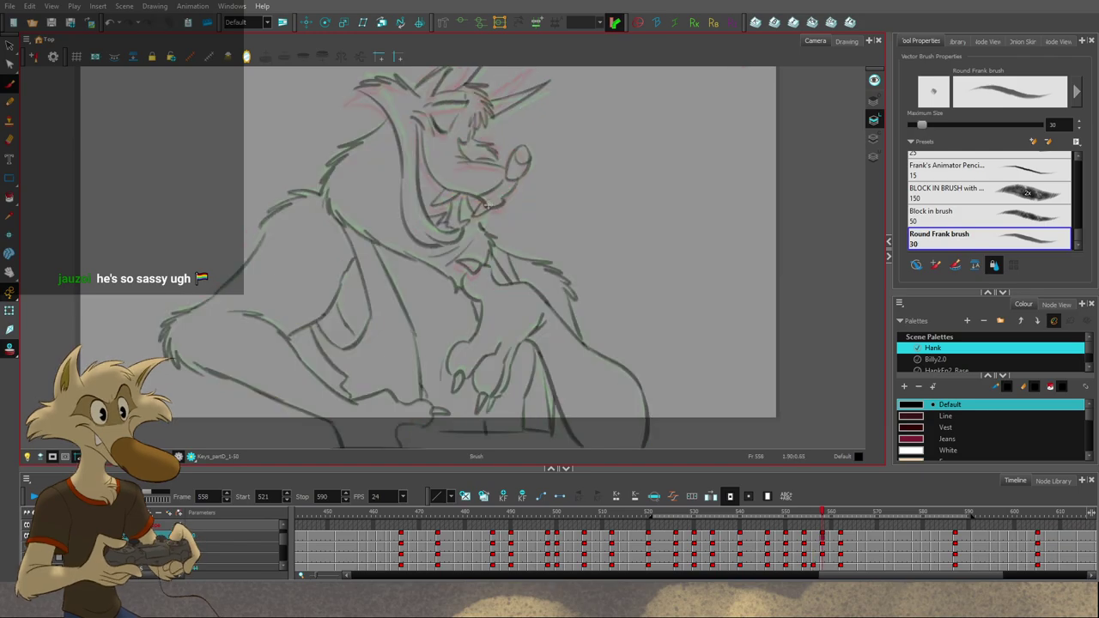
pyautogui.press(',')
pyautogui.hotkey('alt', 'b')
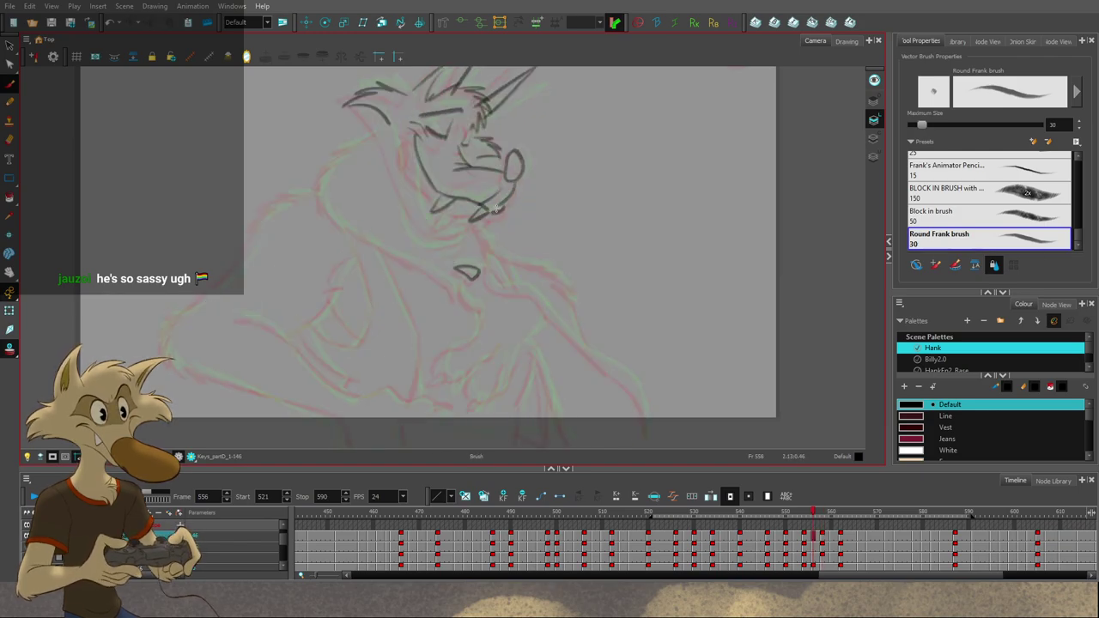
# Step: Try to draw the back edge of the open jaw from the cheek crease downward on frame 556
pyautogui.press('g')
pyautogui.press('f')
pyautogui.press('f')
pyautogui.press('g')
pyautogui.press('g')
pyautogui.press('f')
pyautogui.moveTo(415, 137); pyautogui.dragTo(421, 181)
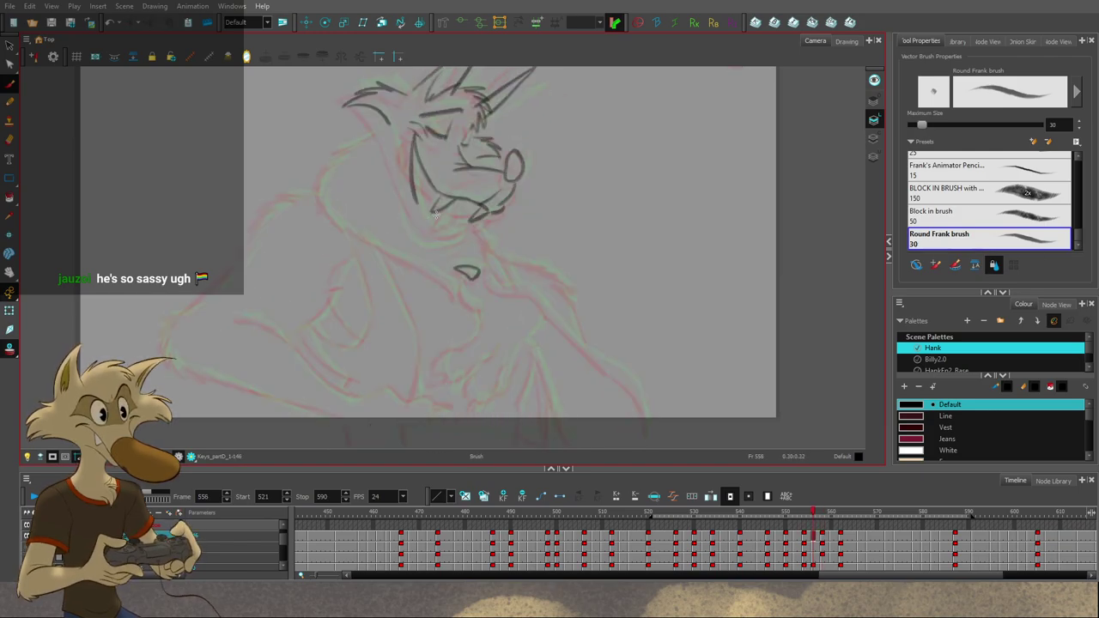
pyautogui.press('.')
pyautogui.press('.')
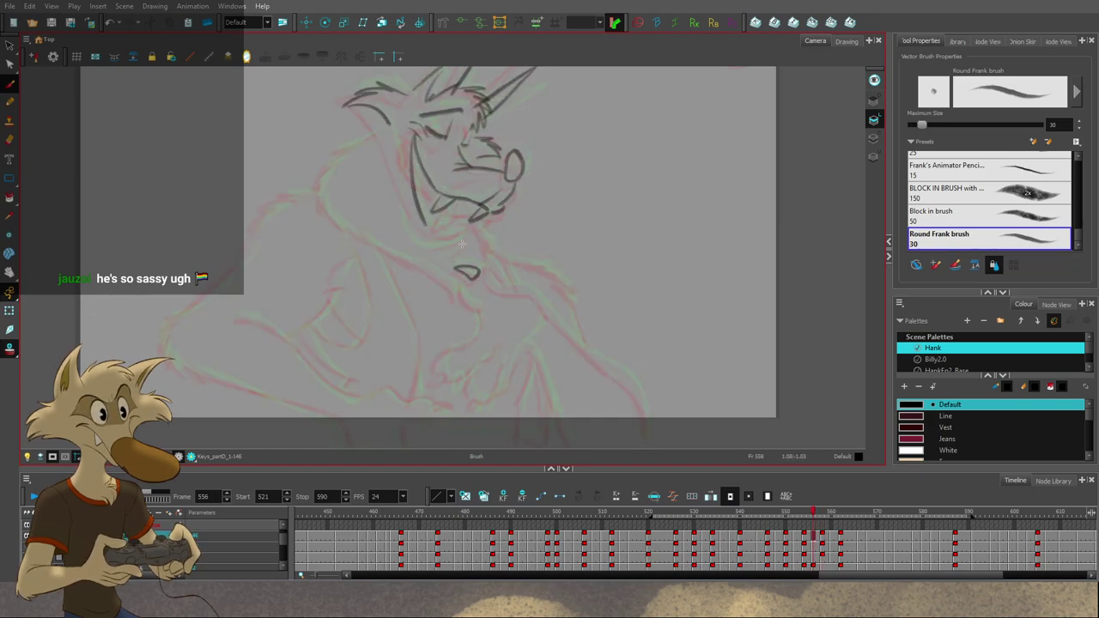
# Step: Retry the curved back edge of the open jaw on frame 556, compare it with frame 554, and undo it
pyautogui.press('g')
pyautogui.press('f')
pyautogui.press('f')
pyautogui.press('g')
pyautogui.press('g')
pyautogui.press('f')
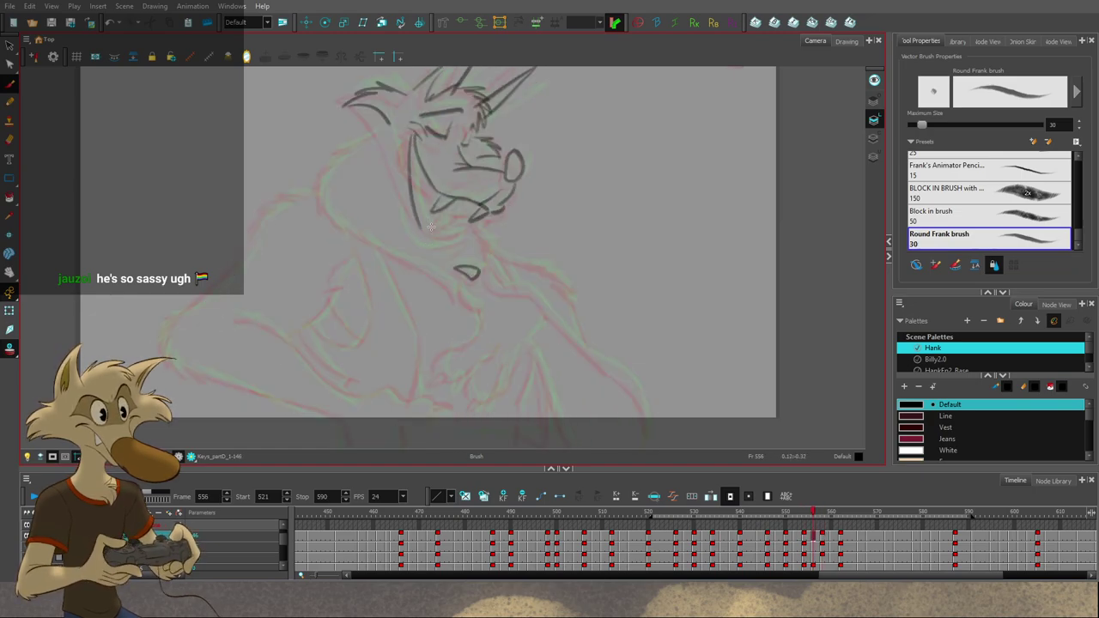
pyautogui.press('.')
pyautogui.press(',')
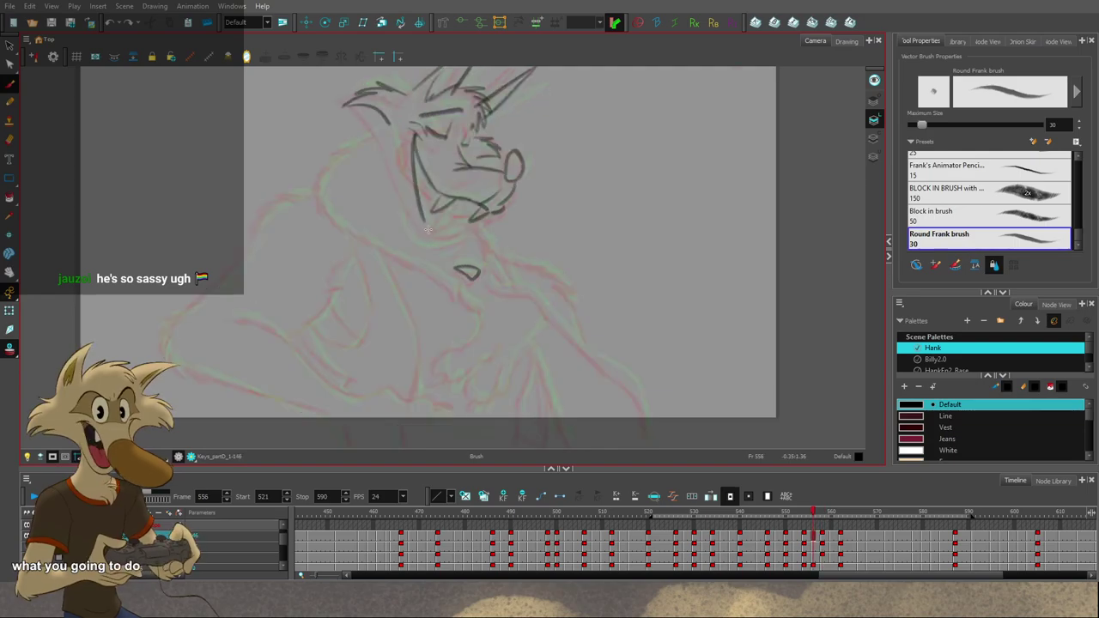
pyautogui.press('.')
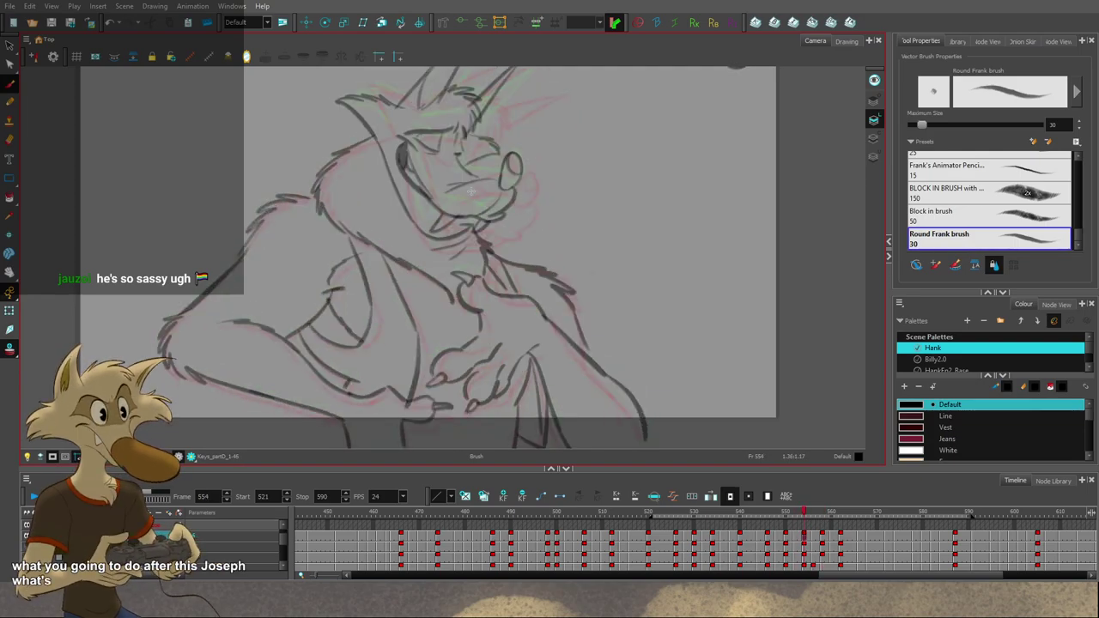
pyautogui.press(',')
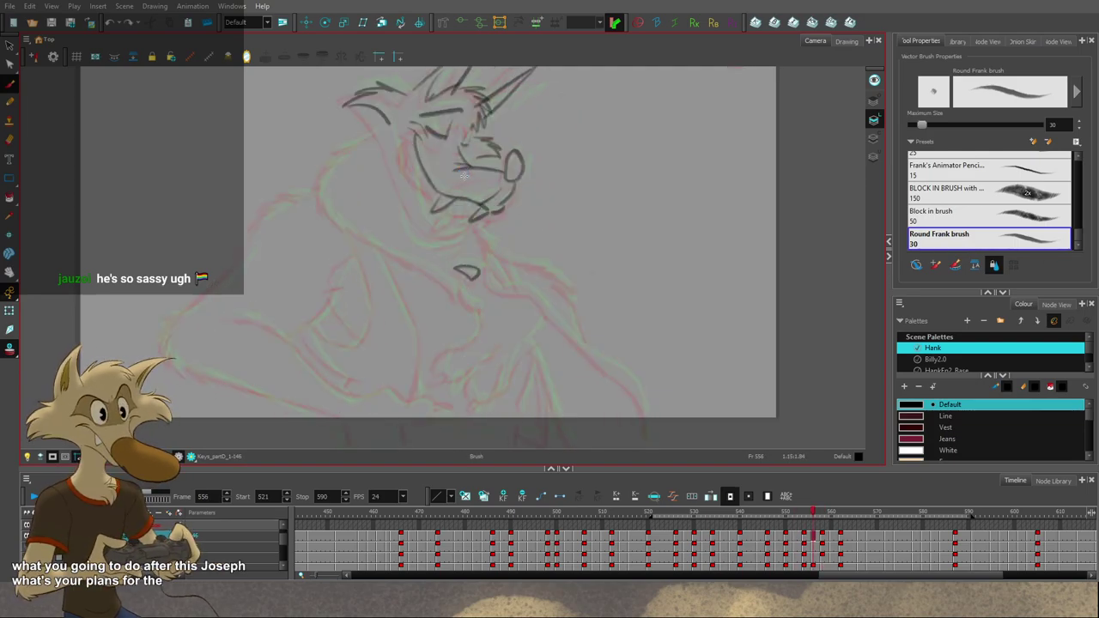
# Step: Compare the wolf's open jaw and cheek on frames 552 and 554 with the rough drawing on frame 556
pyautogui.press(',')
pyautogui.press(',')
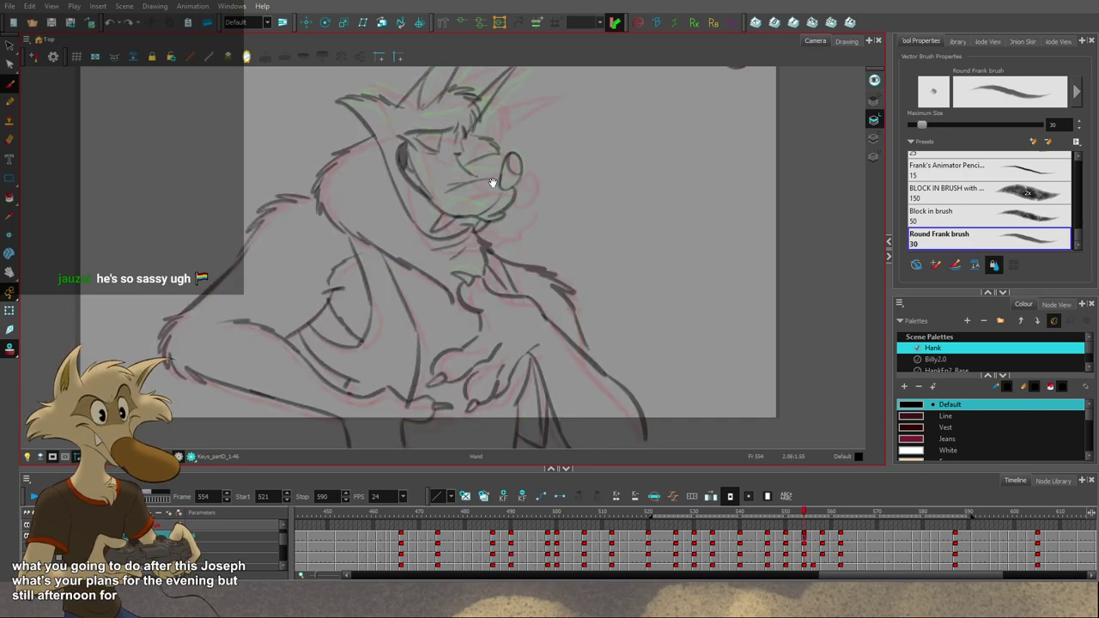
pyautogui.moveTo(493, 183); pyautogui.dragTo(481, 217)
pyautogui.press('g')
pyautogui.press('f')
pyautogui.press('f')
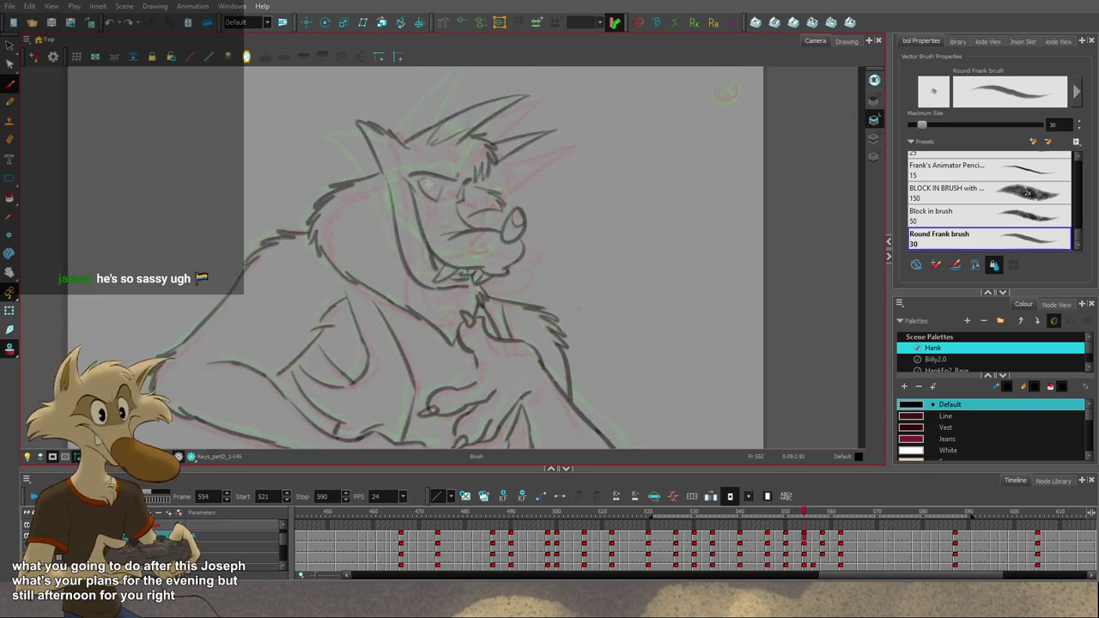
pyautogui.press('g')
pyautogui.press('g')
pyautogui.press('f')
pyautogui.press('g')
# Step: Try to draw the curved back edge of the open jaw below the cheek crease on frame 556
pyautogui.hotkey('ctrl', 'z')
pyautogui.moveTo(408, 201)
pyautogui.mouseDown()
pyautogui.moveTo(397, 228)
pyautogui.moveTo(409, 234)
pyautogui.mouseUp()
pyautogui.hotkey('ctrl', 'z')
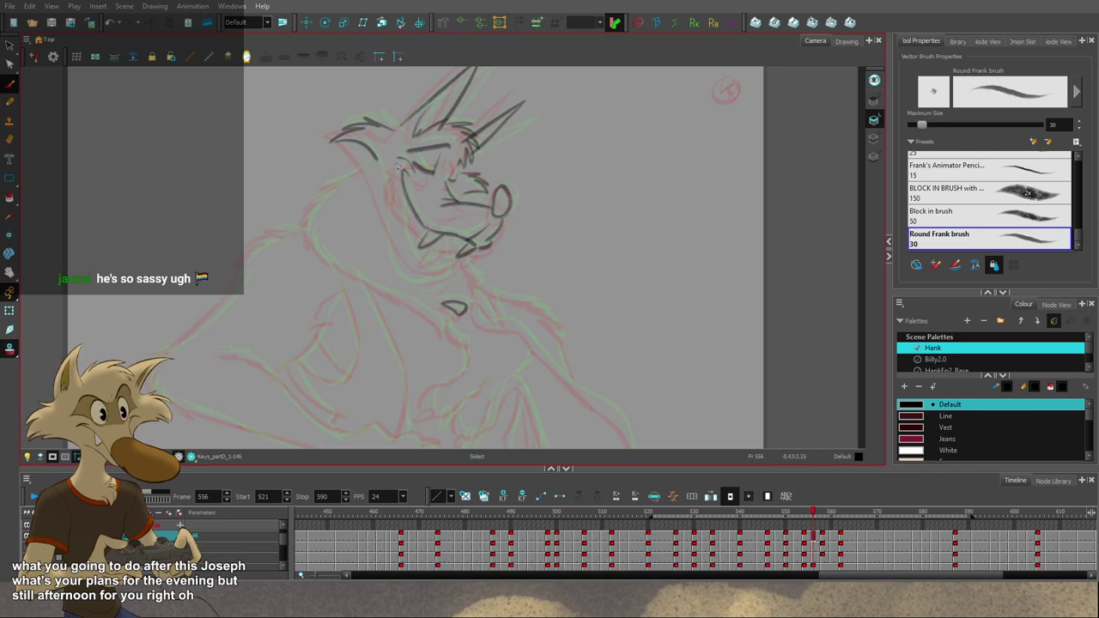
pyautogui.moveTo(399, 168)
pyautogui.mouseDown()
pyautogui.moveTo(429, 254)
pyautogui.moveTo(409, 233)
pyautogui.mouseUp()
pyautogui.hotkey('ctrl', 'z')
# Step: Draw the back edge of the open jaw from the cheek crease to behind the back fang, checking it against frame 554
pyautogui.press('f')
pyautogui.press('f')
pyautogui.press('g')
pyautogui.press('g')
pyautogui.press('g')
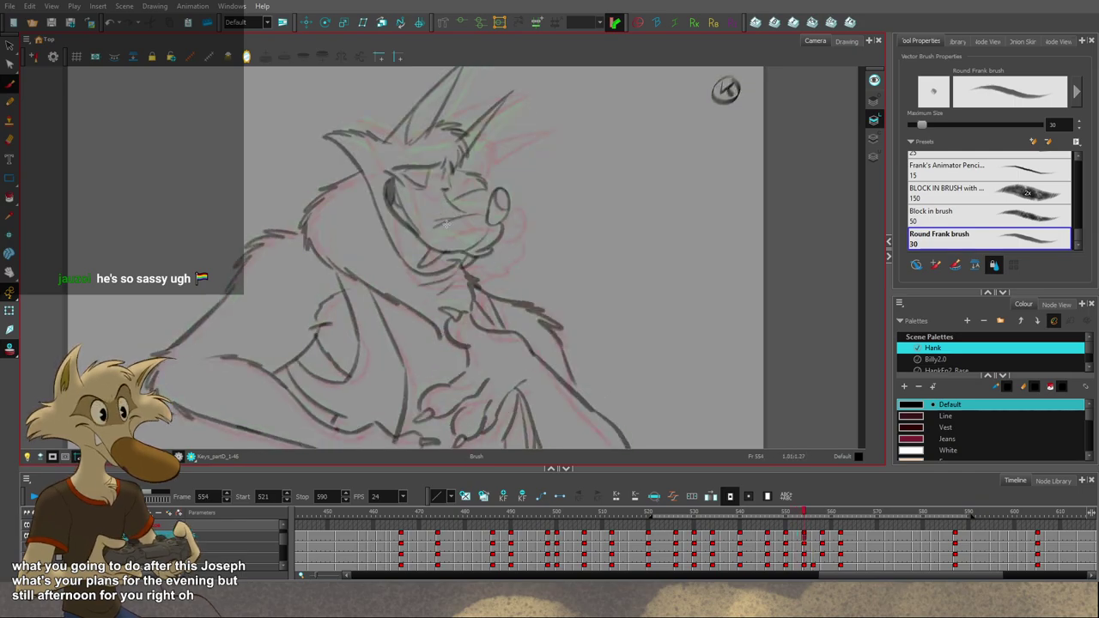
pyautogui.press('f')
pyautogui.press('f')
pyautogui.press('f')
pyautogui.press('g')
pyautogui.press('.')
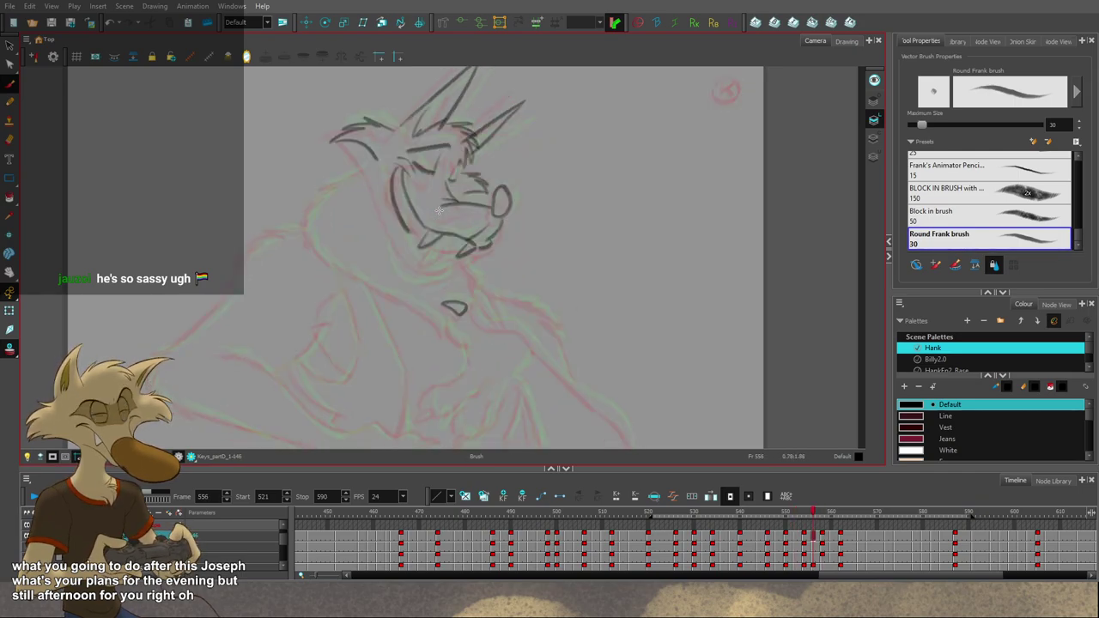
pyautogui.press('.')
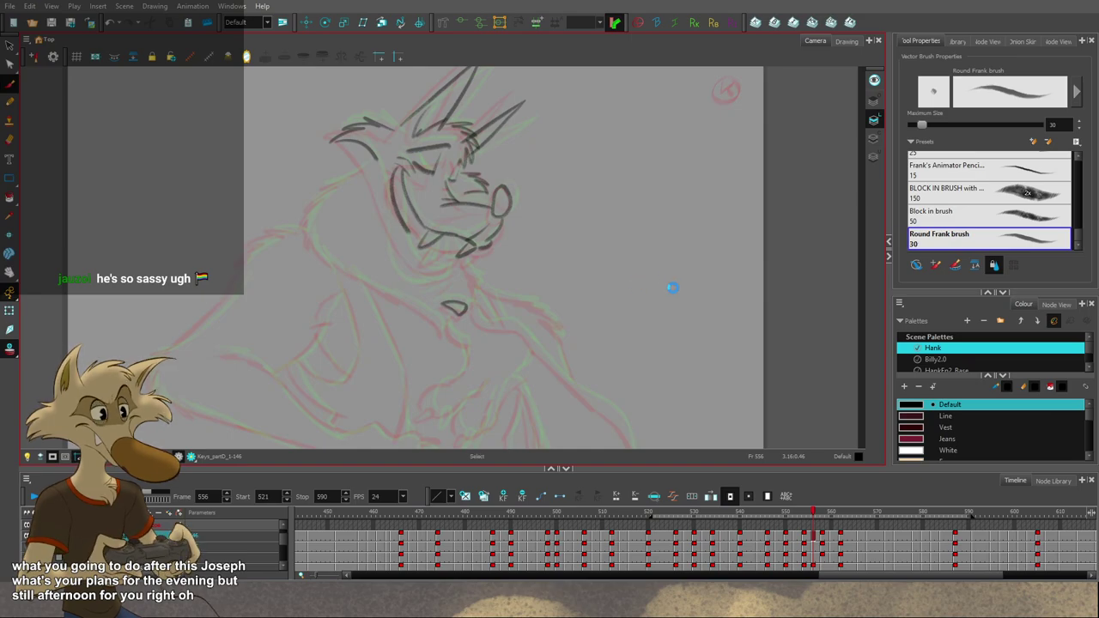
# Step: Scrub through the drawings around frames 551 to 553 and play back the shot to review the wolf's head motion
pyautogui.scroll(-3, 672, 288)
pyautogui.scroll(1, 672, 289)
pyautogui.click(798, 515)
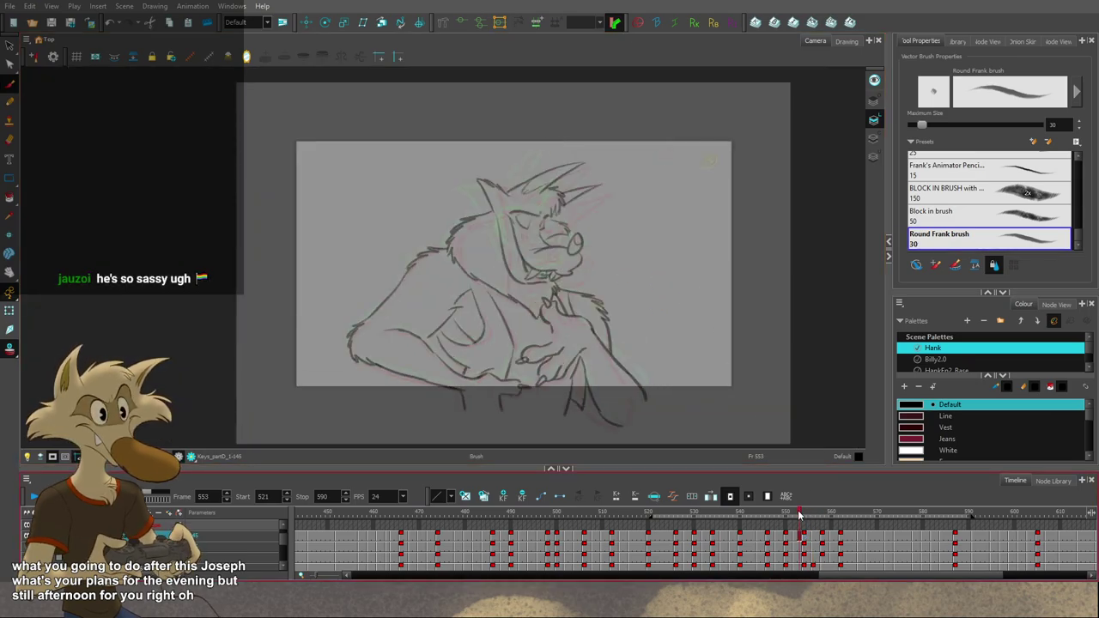
pyautogui.moveTo(798, 515); pyautogui.dragTo(791, 515)
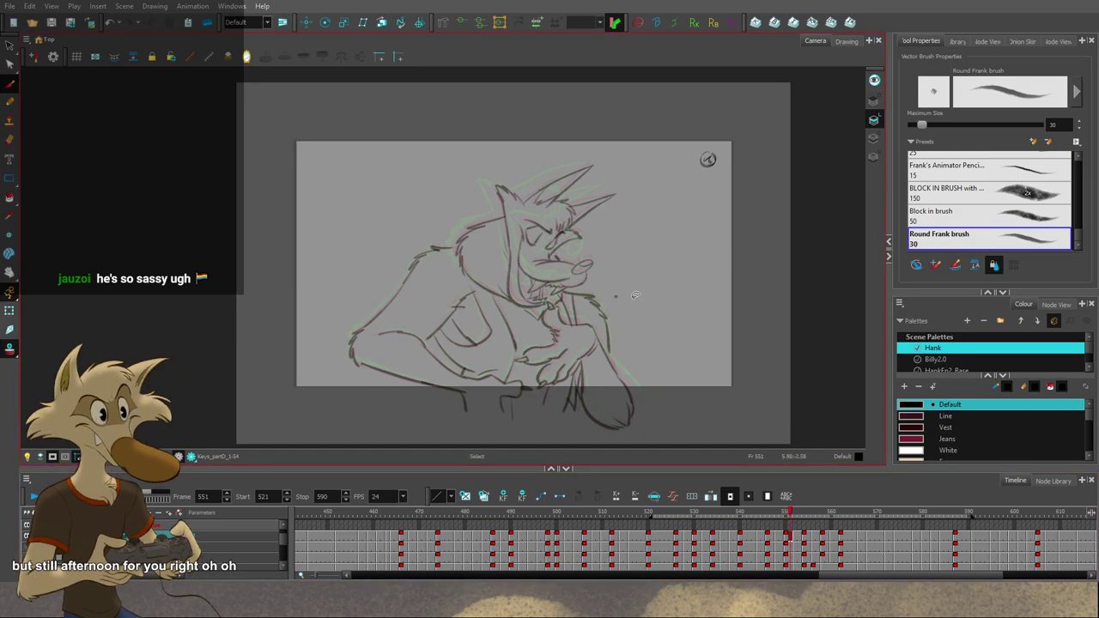
pyautogui.scroll(1, 620, 245)
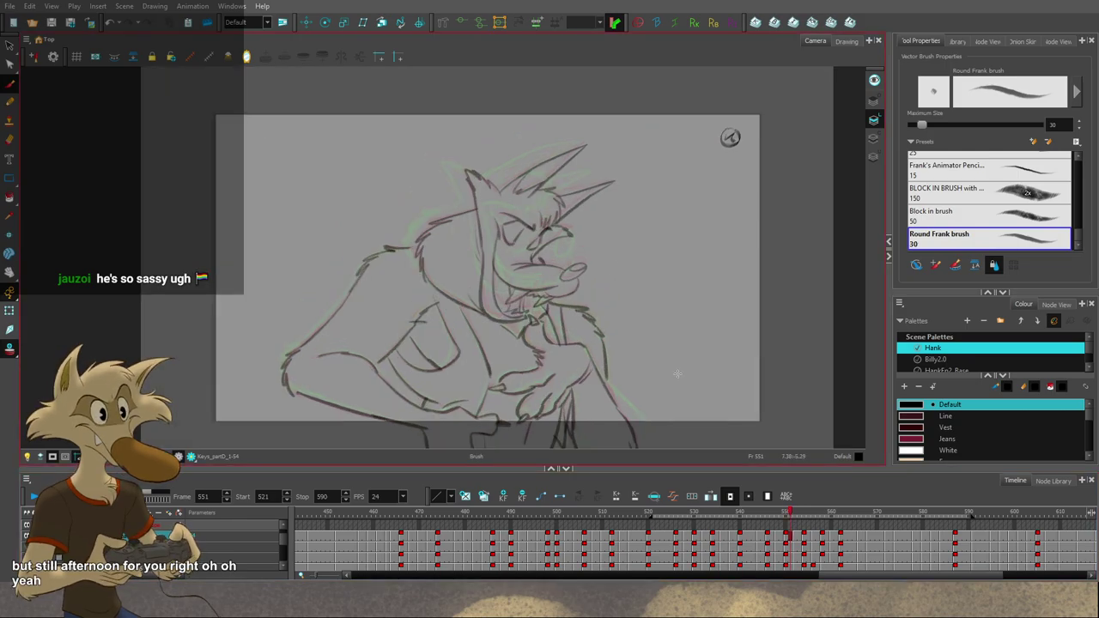
pyautogui.moveTo(790, 515)
pyautogui.mouseDown()
pyautogui.moveTo(776, 517)
pyautogui.moveTo(838, 534)
pyautogui.moveTo(713, 535)
pyautogui.mouseUp()
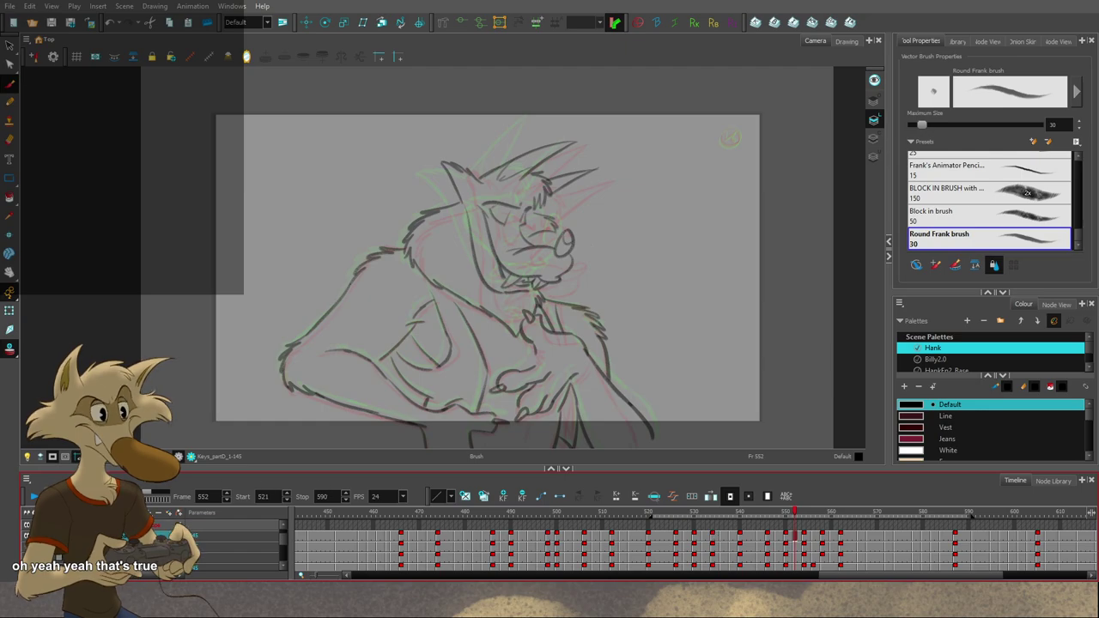
pyautogui.press('Return')
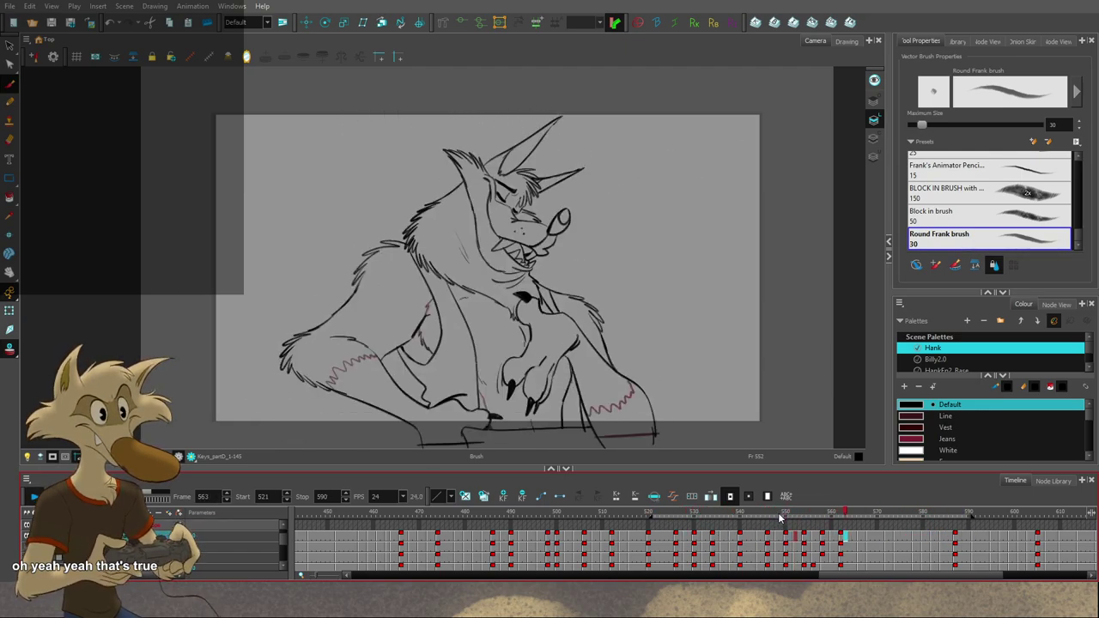
pyautogui.click(777, 514)
# Step: Redraw the back edge of the open jaw on frame 556 from the cheek crease down, and start the line along its bottom
pyautogui.press('f')
pyautogui.press('f')
pyautogui.press('g')
pyautogui.press('g')
pyautogui.press('g')
pyautogui.scroll(2, 574, 251)
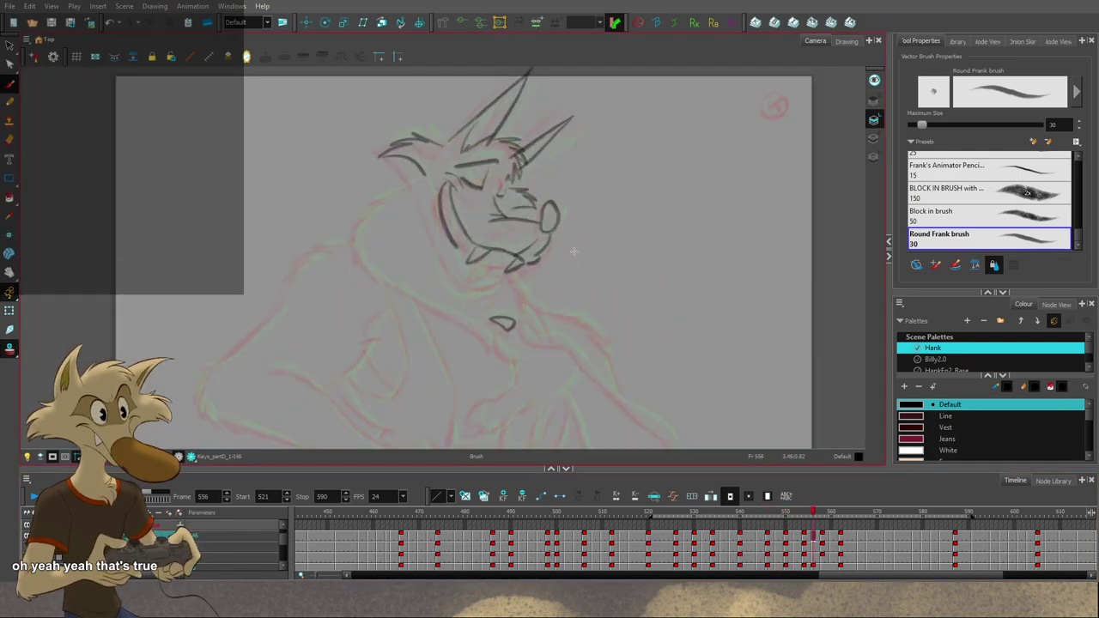
pyautogui.press('g')
pyautogui.press('f')
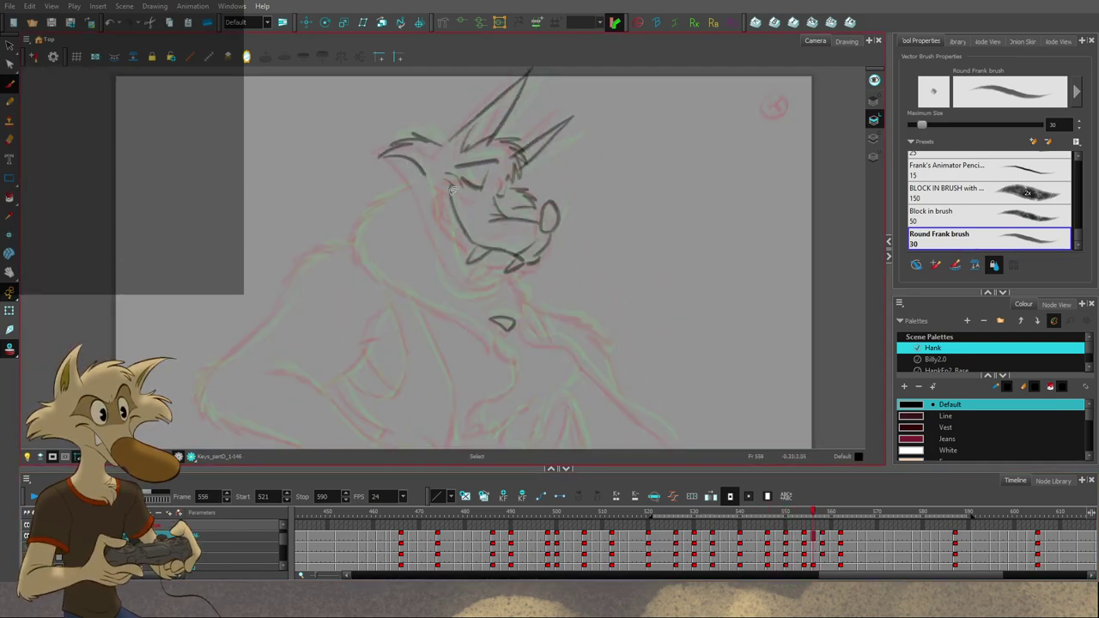
pyautogui.press('f')
pyautogui.press('g')
pyautogui.press('g')
pyautogui.press('f')
pyautogui.moveTo(465, 282); pyautogui.dragTo(488, 281)
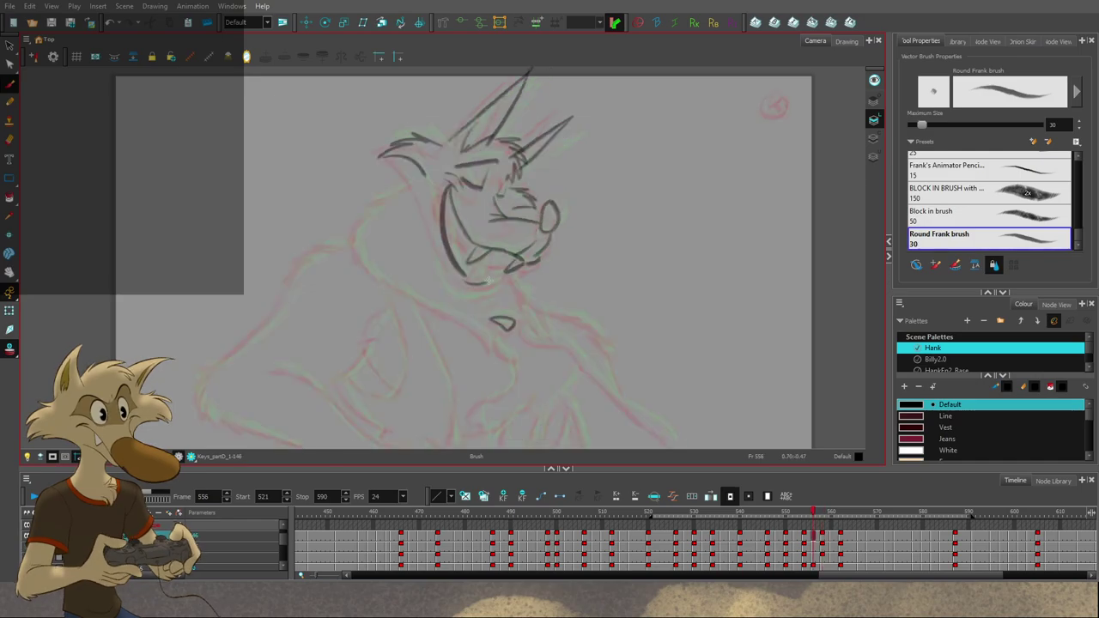
# Step: Extend the bottom line of the open jaw towards the chin on frame 556, using frame 554 as reference
pyautogui.hotkey('alt', 'b')
pyautogui.press('.')
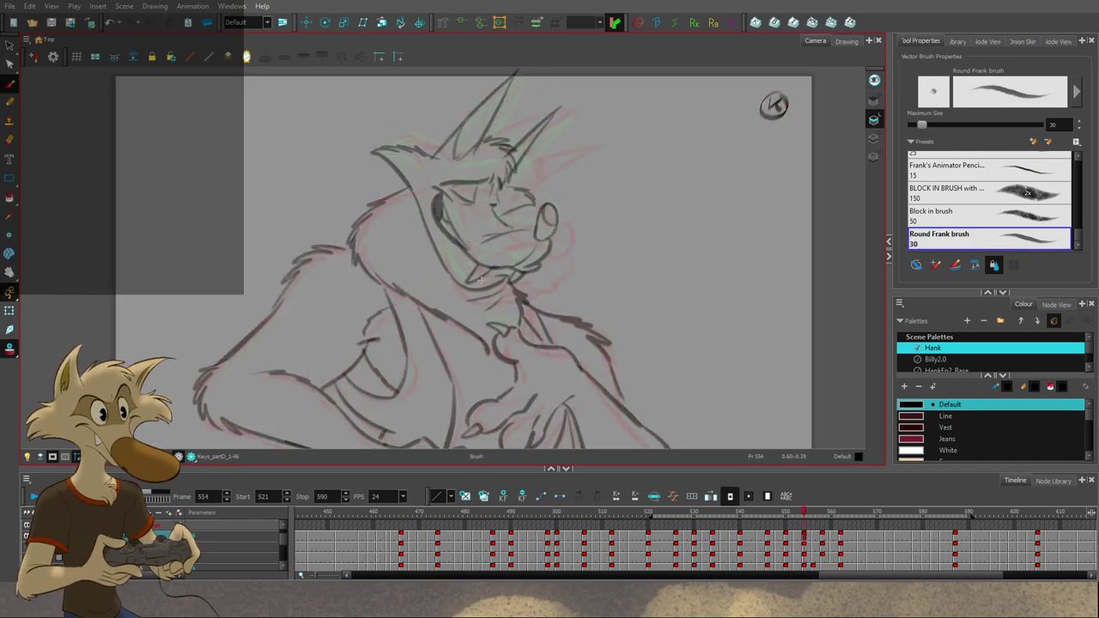
pyautogui.press(',')
pyautogui.moveTo(470, 280); pyautogui.dragTo(491, 282)
pyautogui.press('g')
pyautogui.press('f')
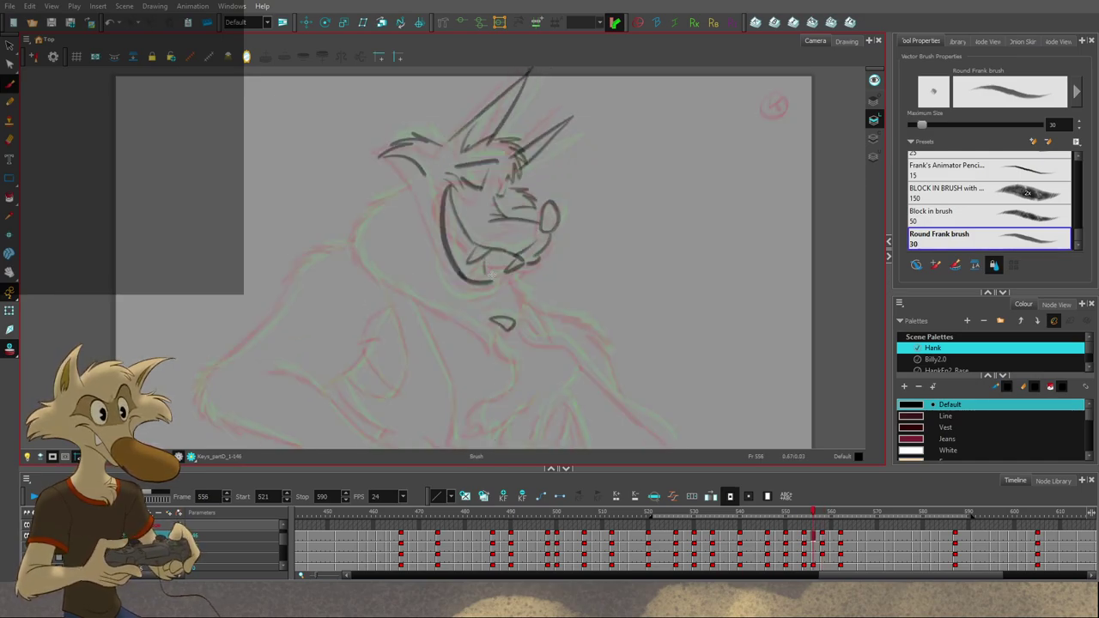
# Step: Draw a fang rising inside the open mouth on frame 556, comparing it with the drawings up to frame 560
pyautogui.hotkey('ctrl', 'z')
pyautogui.press('g')
pyautogui.press('g')
pyautogui.press('f')
pyautogui.press('f')
pyautogui.press('f')
pyautogui.press('g')
pyautogui.press('g')
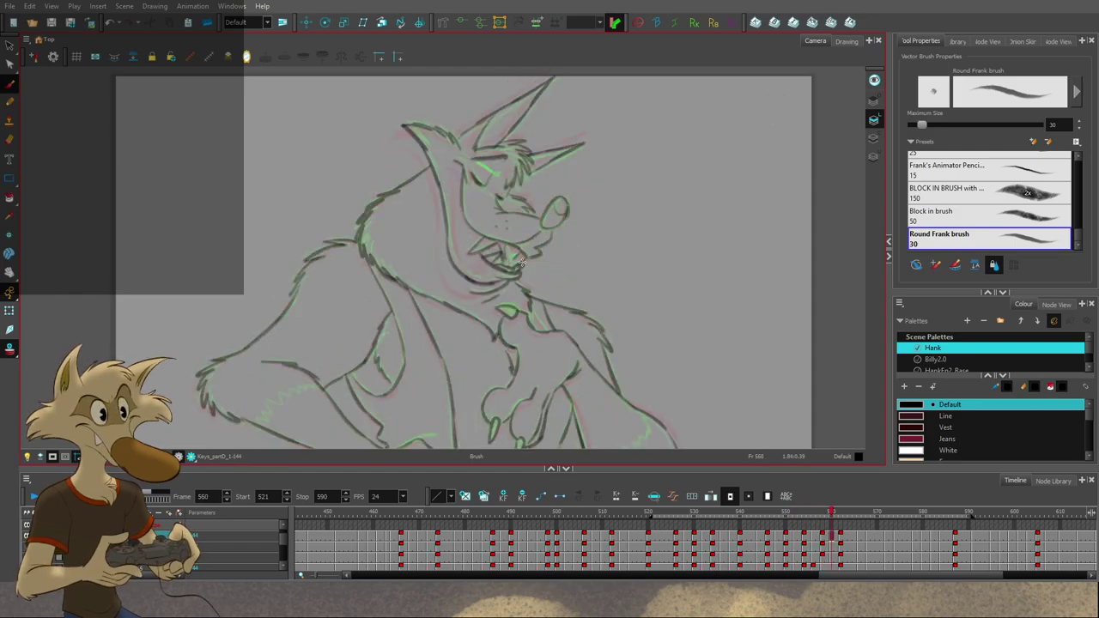
pyautogui.press('f')
pyautogui.press('g')
pyautogui.press('f')
pyautogui.press('f')
pyautogui.press('f')
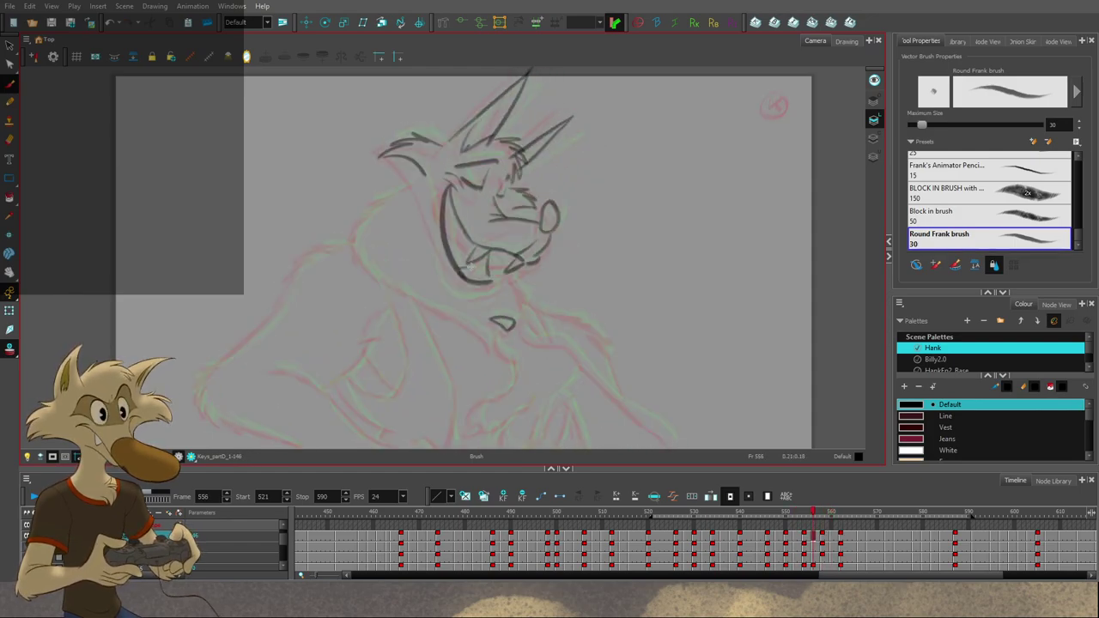
# Step: Add the remaining lower teeth inside the open jaw on frame 556, matching them to frame 558
pyautogui.press('.')
pyautogui.press(',')
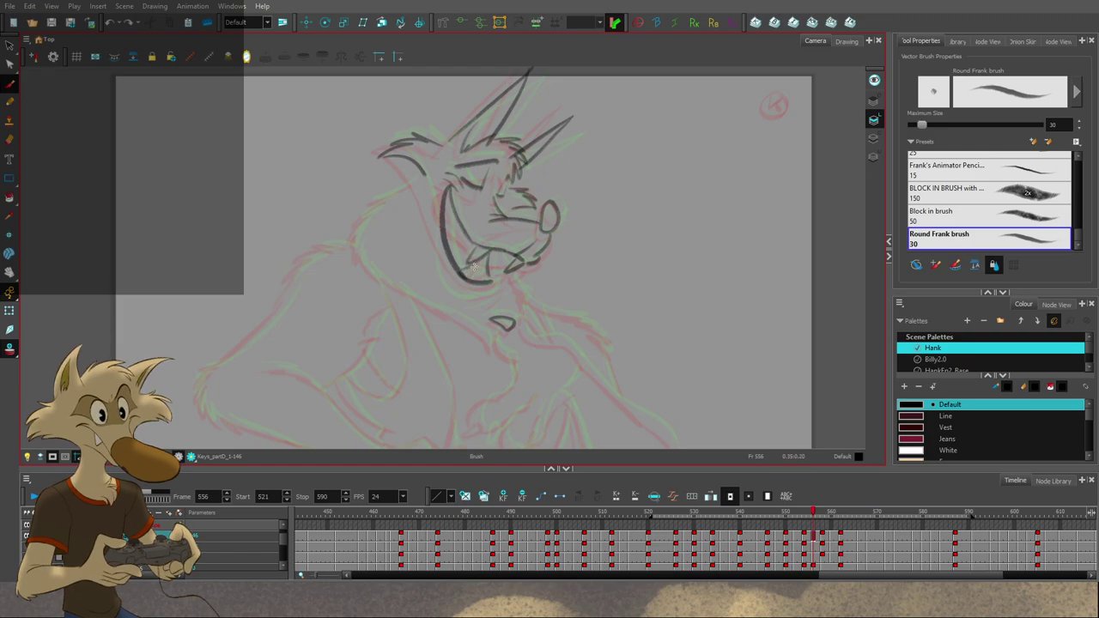
pyautogui.press('.')
pyautogui.press(',')
pyautogui.press('.')
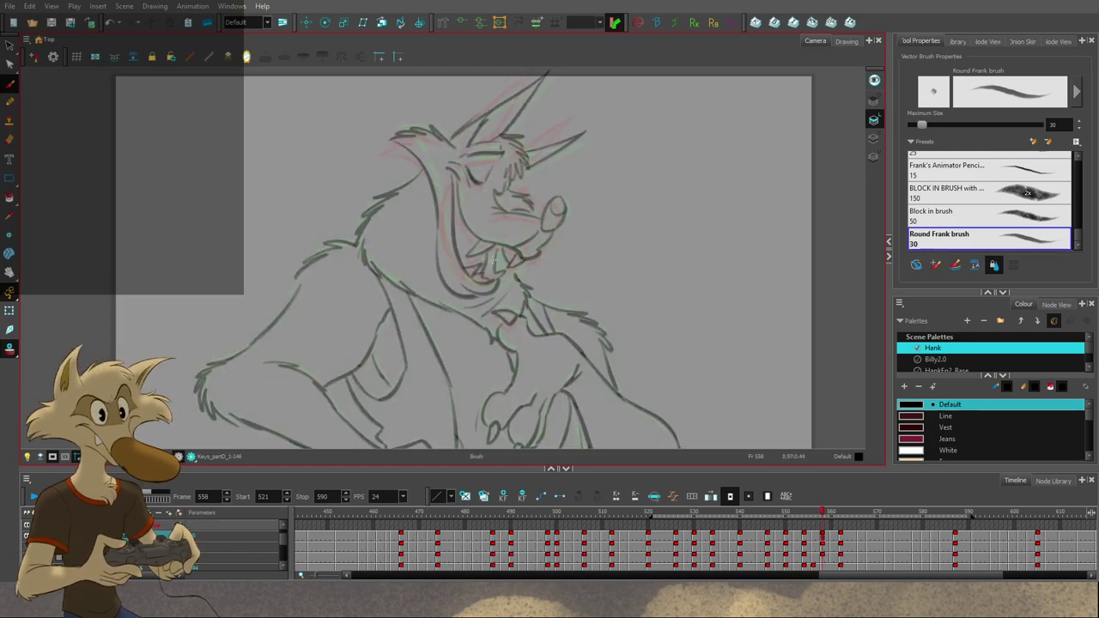
pyautogui.press(',')
pyautogui.press('.')
pyautogui.press(',')
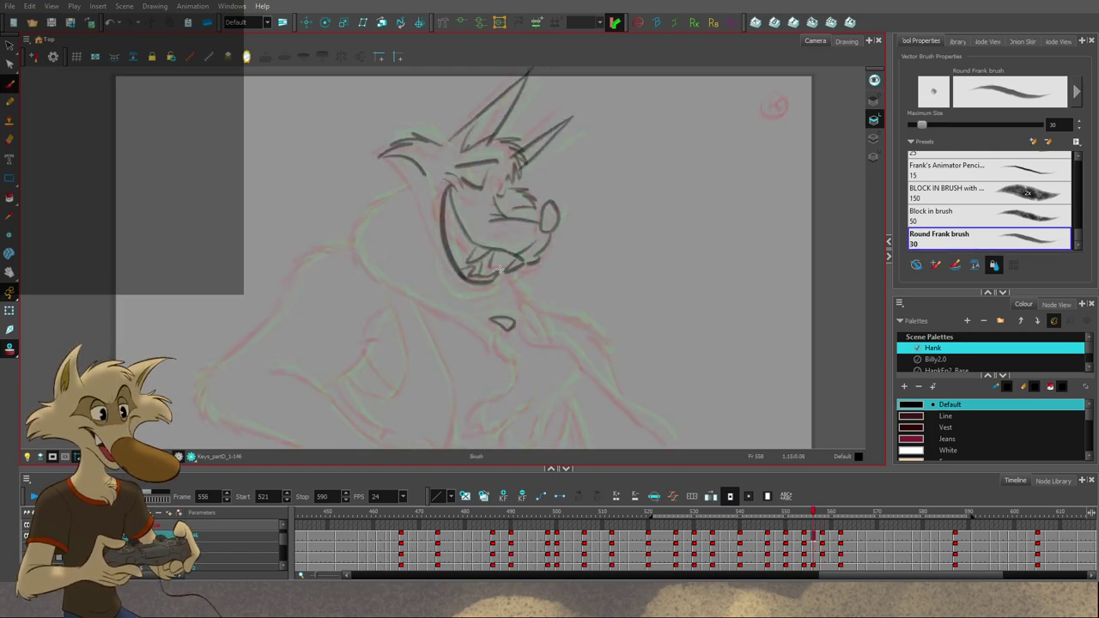
# Step: Redraw the jaw's back edge as a thinner curve running under the lower teeth on frame 556, using frame 558 as reference
pyautogui.press('.')
pyautogui.press(',')
pyautogui.press('.')
pyautogui.press(',')
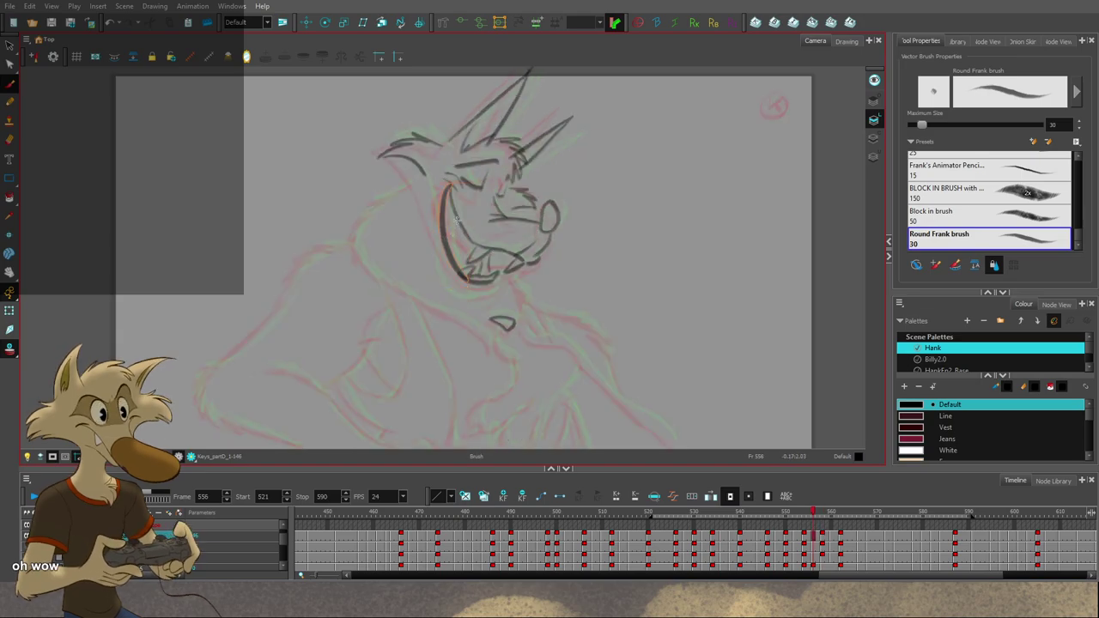
pyautogui.press('.')
pyautogui.press(',')
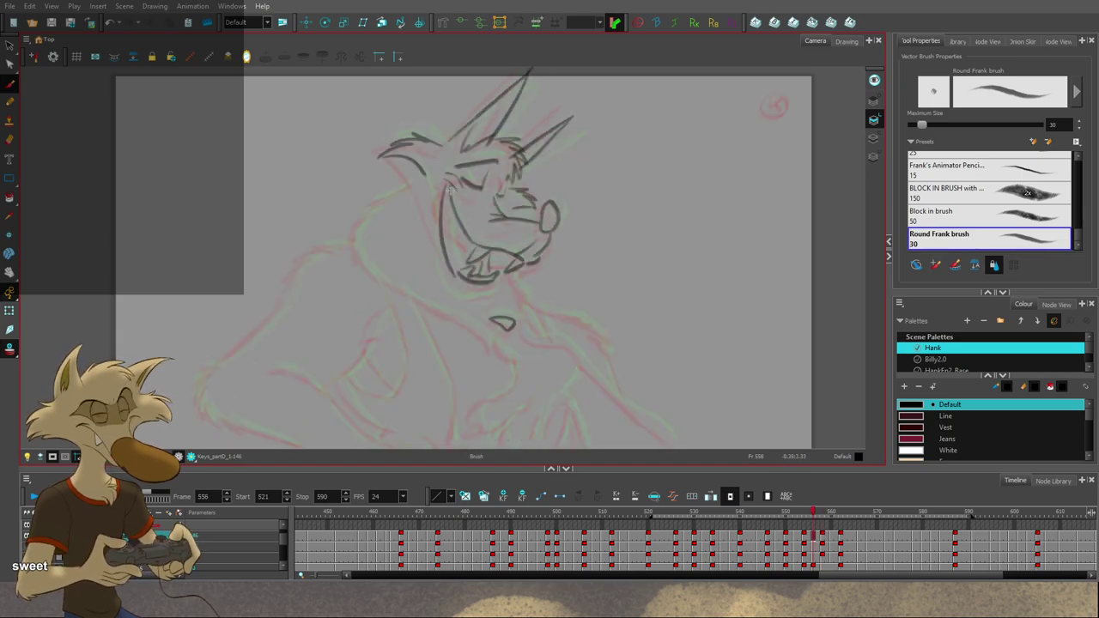
pyautogui.press('.')
pyautogui.press(',')
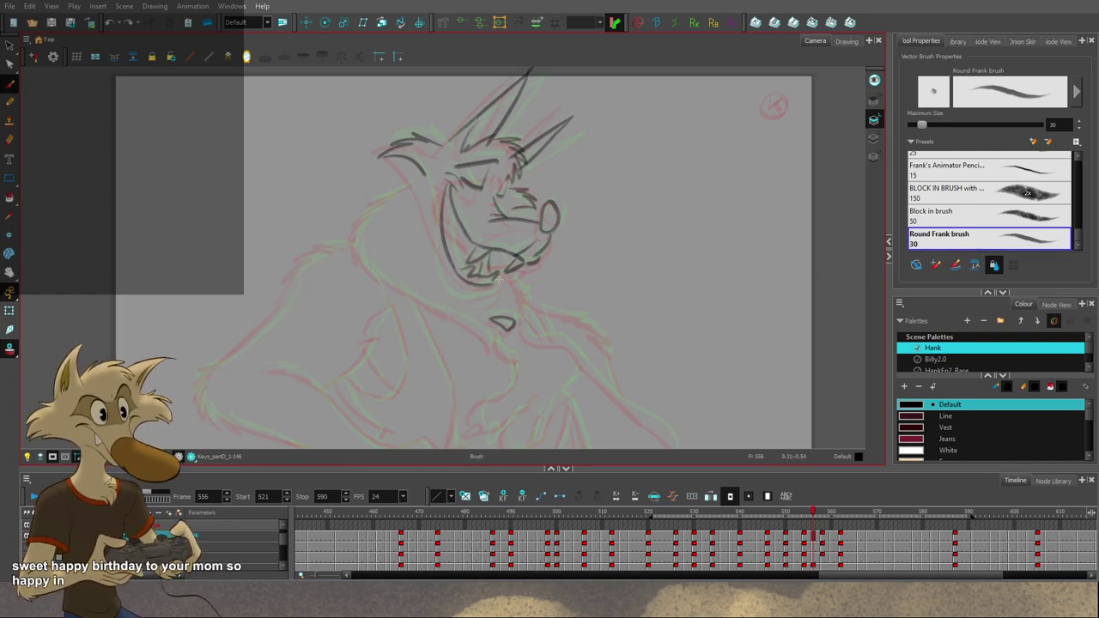
# Step: Add the small curved tip of the lower jaw at the front end of its bottom line on frame 556
pyautogui.press('.')
pyautogui.press(',')
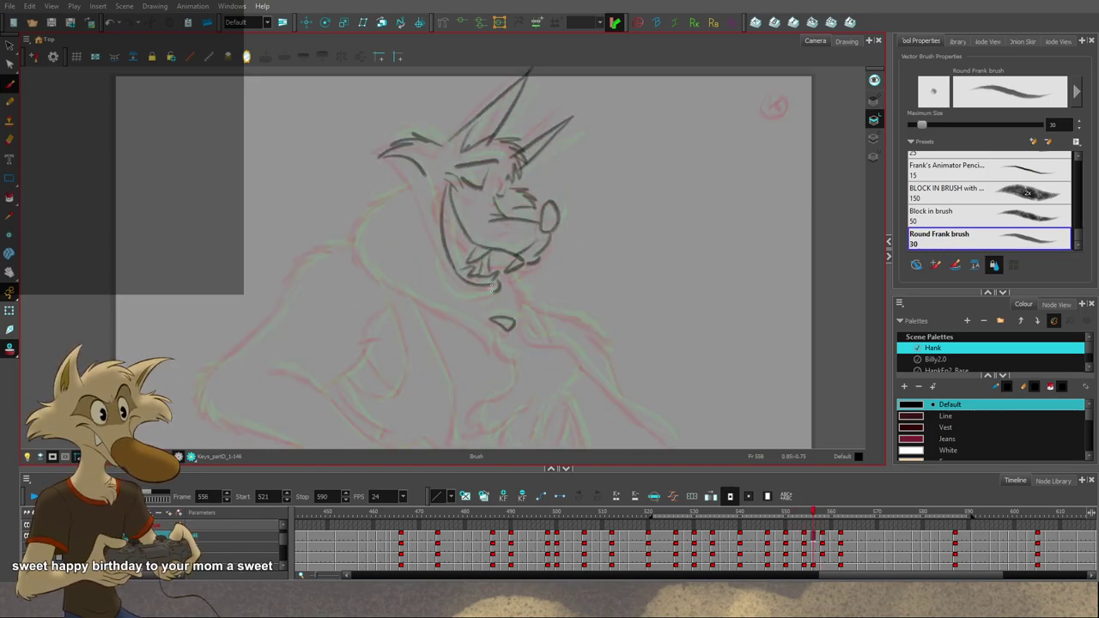
pyautogui.press('.')
pyautogui.press(',')
pyautogui.press(',')
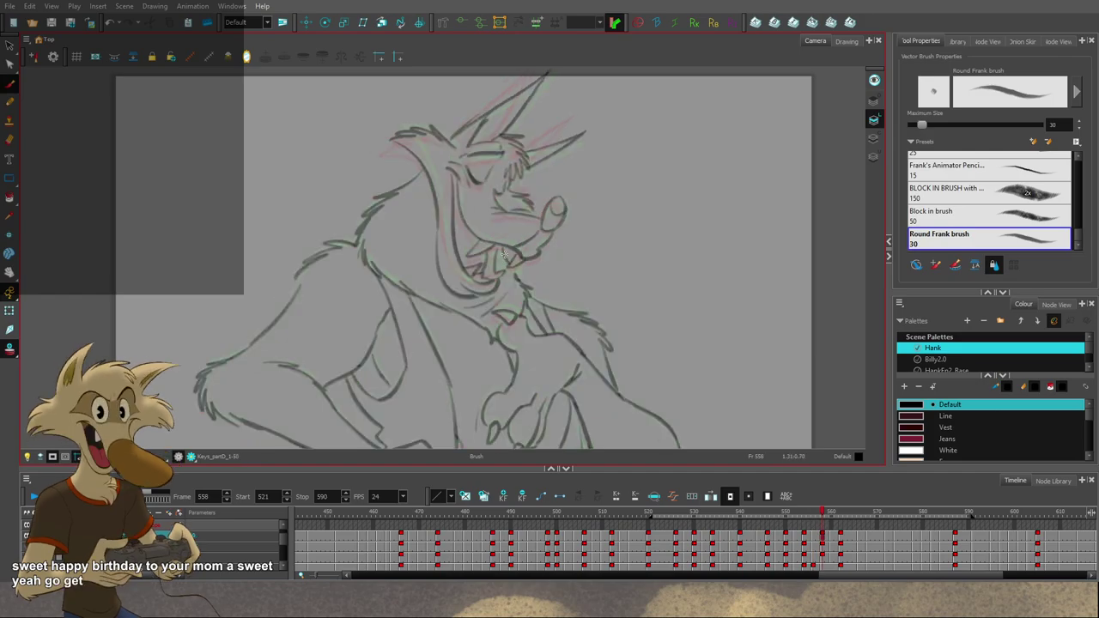
# Step: Compare the wolf's ear with frame 558 and delete the ear's lower curved stroke on frame 556
pyautogui.press('.')
pyautogui.press('.')
pyautogui.press(',')
pyautogui.press(',')
pyautogui.press(',')
pyautogui.press('.')
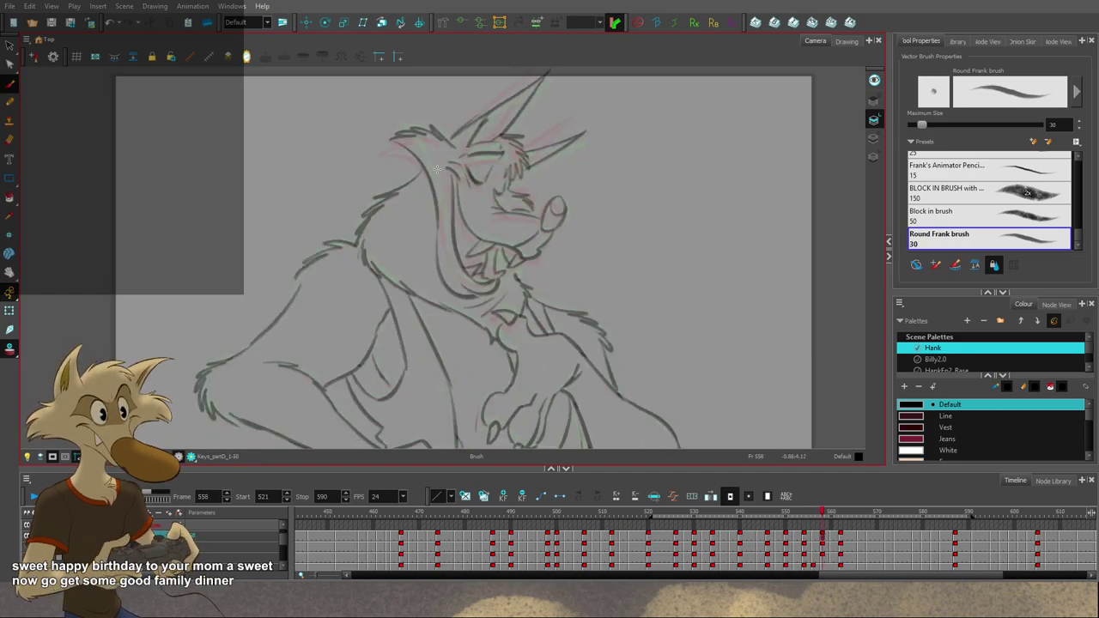
pyautogui.press('.')
pyautogui.keyDown('ctrl'); pyautogui.click(426, 172); pyautogui.keyUp('ctrl')
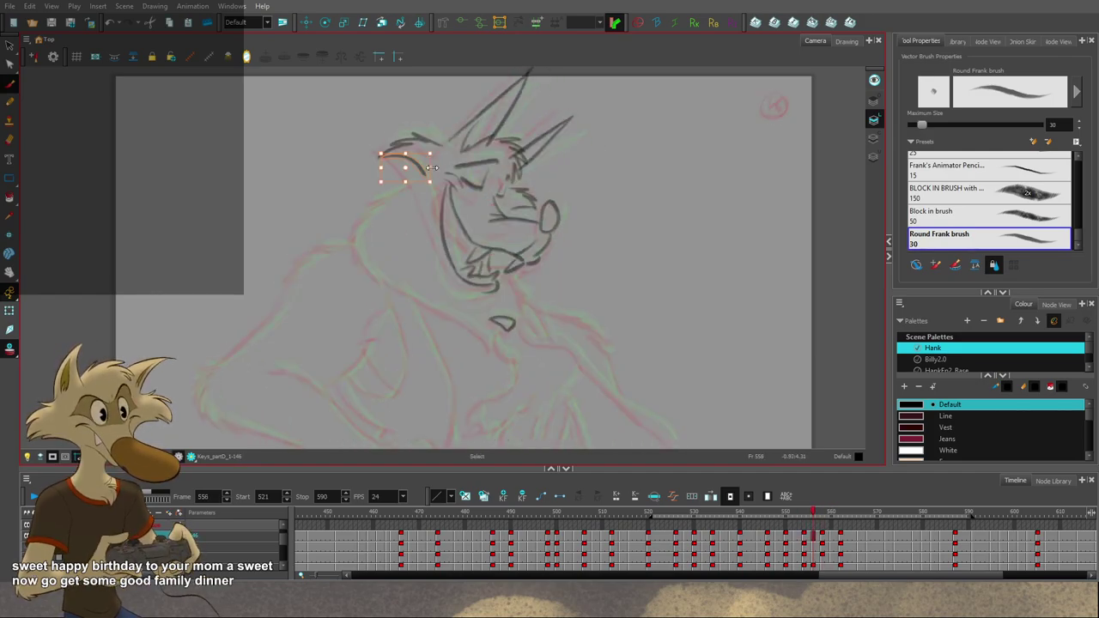
pyautogui.press('Delete')
pyautogui.hotkey('ctrl', 'z')
# Step: Try to redraw the lower edge of the wolf's back ear on frame 556
pyautogui.moveTo(380, 157)
pyautogui.mouseDown()
pyautogui.moveTo(424, 211)
pyautogui.moveTo(427, 192)
pyautogui.mouseUp()
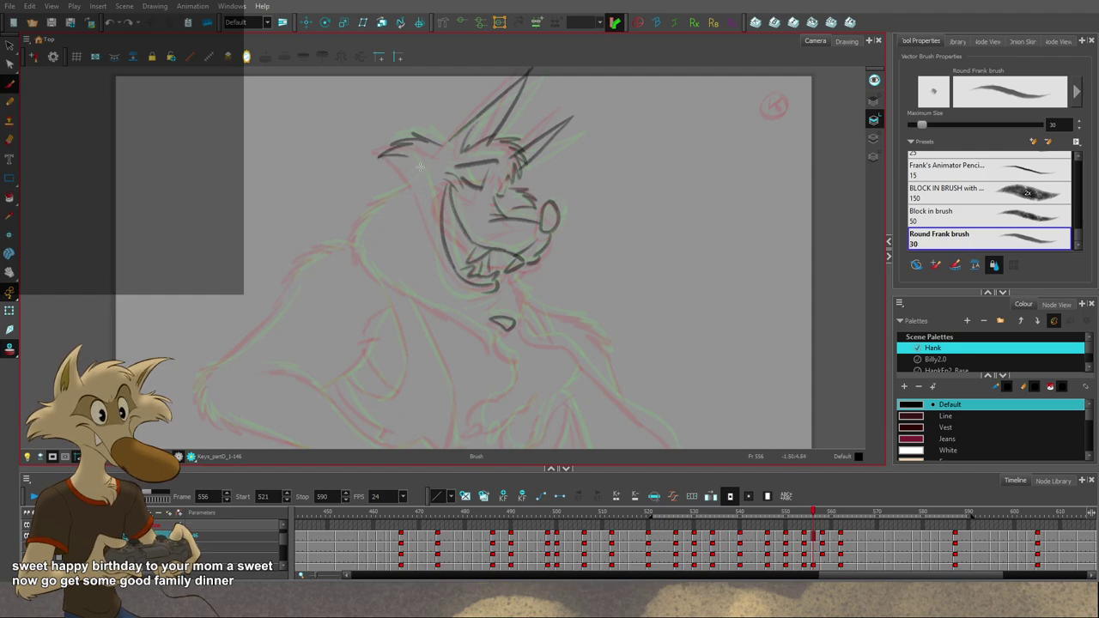
pyautogui.moveTo(398, 156); pyautogui.dragTo(422, 168)
pyautogui.press('.')
pyautogui.press(',')
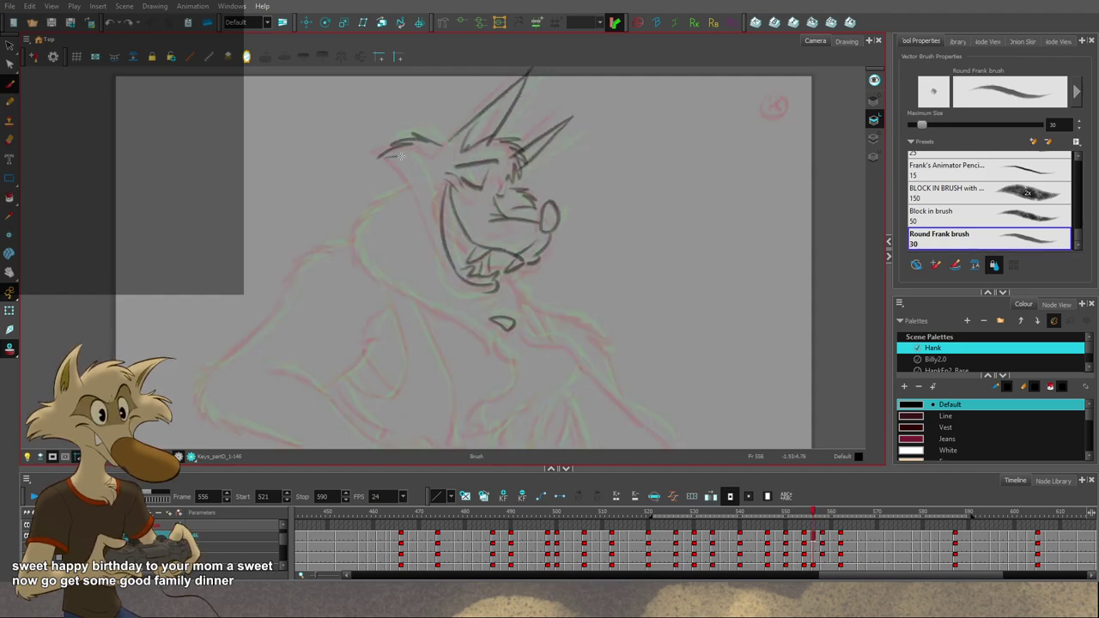
# Step: Draw the back ear's lower edge curving down behind the cheek on frame 556, checking it against the neighbouring drawings
pyautogui.press('f')
pyautogui.press('g')
pyautogui.press('g')
pyautogui.press('f')
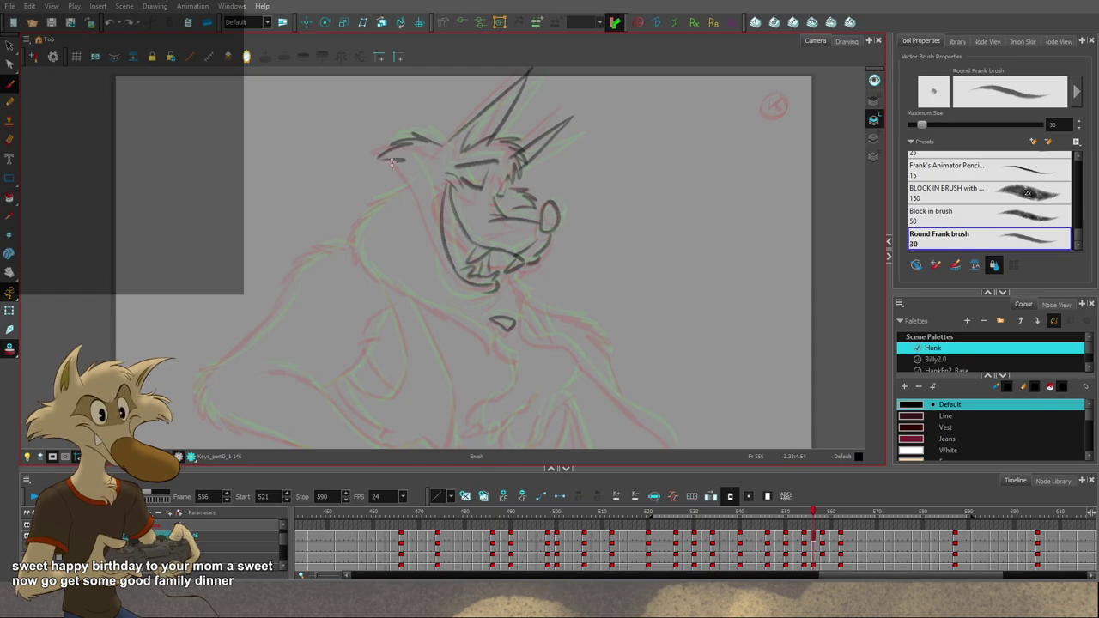
pyautogui.moveTo(392, 162); pyautogui.dragTo(431, 212)
pyautogui.press('g')
pyautogui.press('f')
pyautogui.press('f')
pyautogui.press('g')
pyautogui.press('g')
pyautogui.press('f')
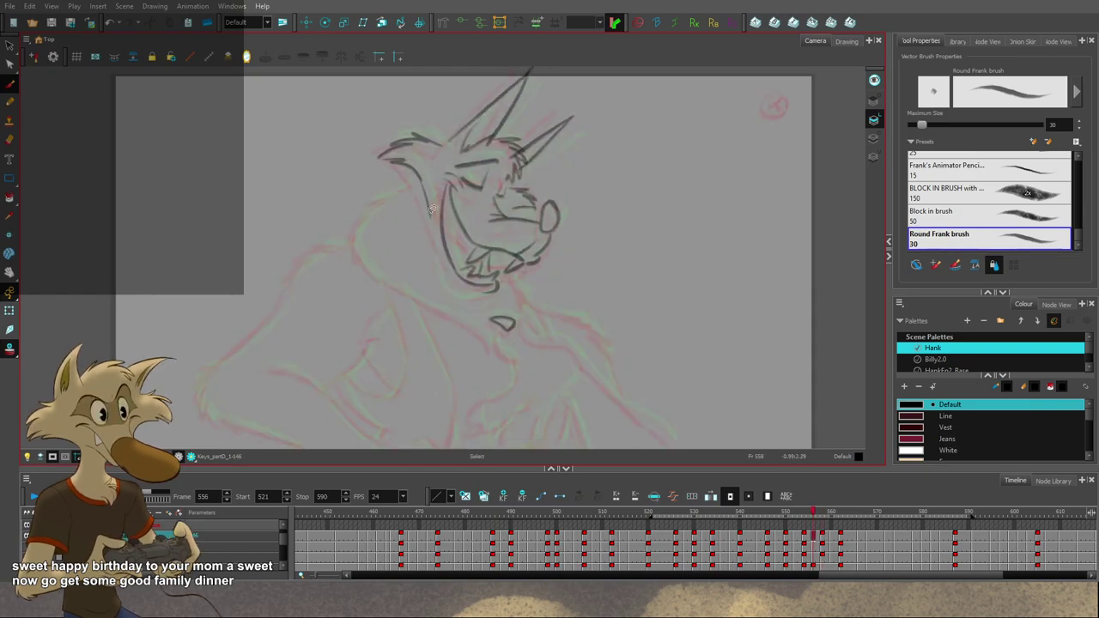
# Step: Extend the line from the ear down behind the open jaw on frame 556, using frame 554 as reference
pyautogui.press(',')
pyautogui.press(',')
pyautogui.hotkey('alt', 'b')
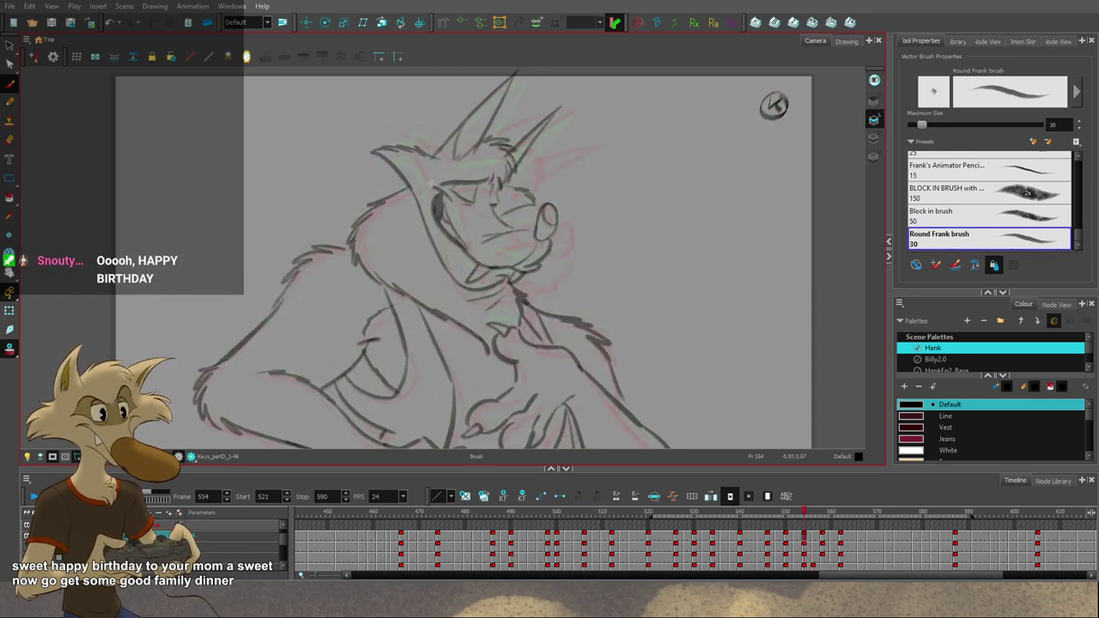
pyautogui.press('.')
pyautogui.press('.')
pyautogui.moveTo(427, 236); pyautogui.dragTo(436, 285)
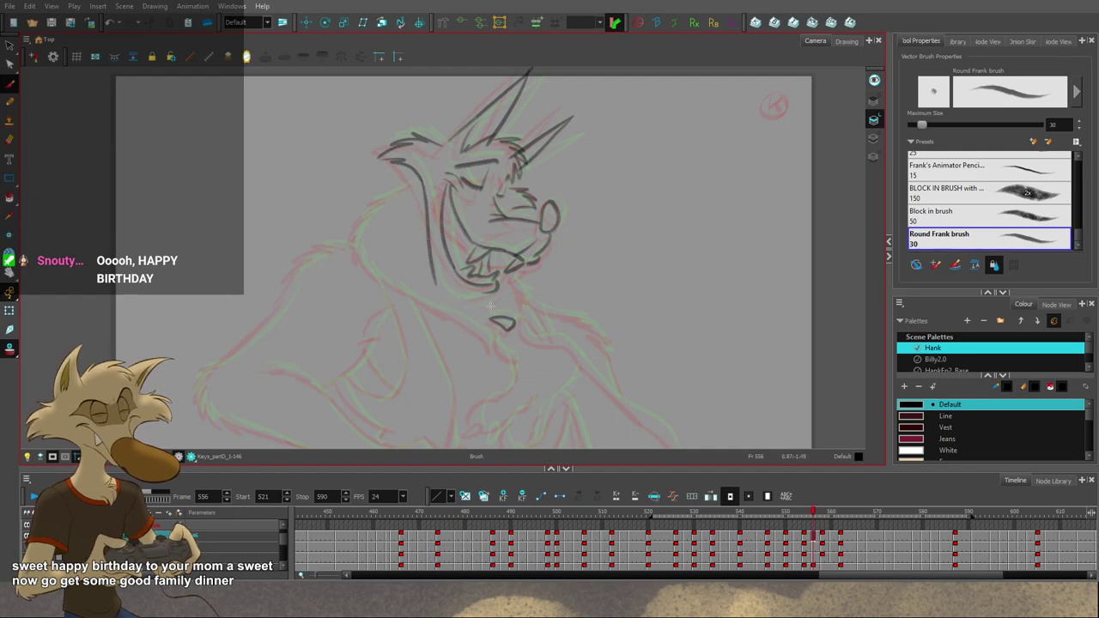
pyautogui.press('g')
pyautogui.press('f')
pyautogui.press('f')
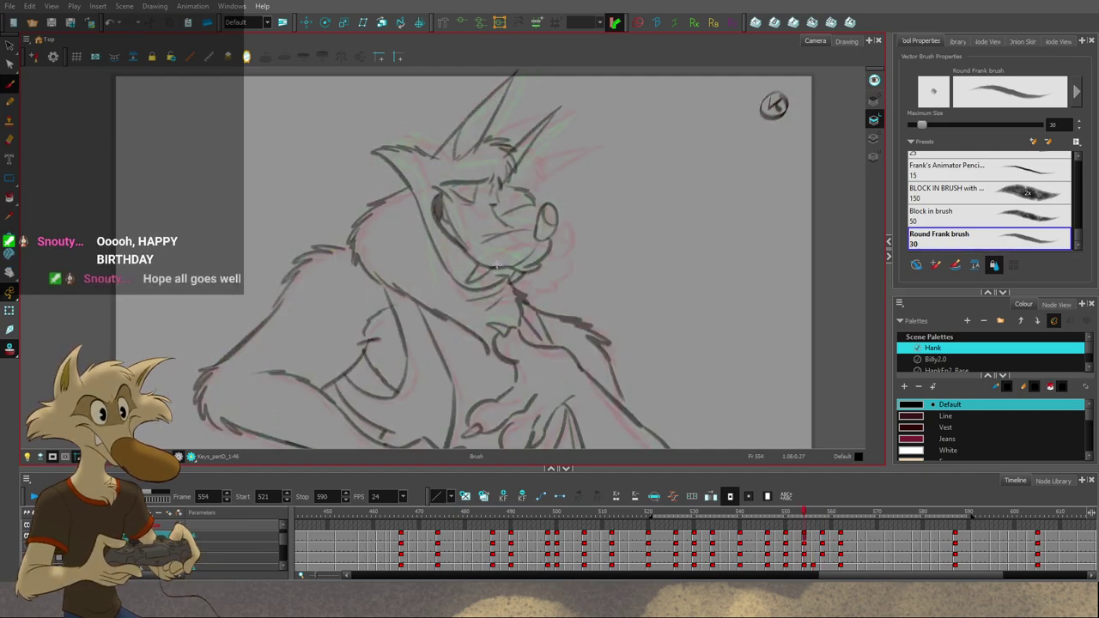
# Step: Compare the wolf's head, ear and open jaw on frame 556 with the drawings on frames 552, 554 and 558
pyautogui.press('g')
pyautogui.press('g')
pyautogui.press('f')
pyautogui.press('f')
pyautogui.press('g')
pyautogui.press('g')
pyautogui.press('f')
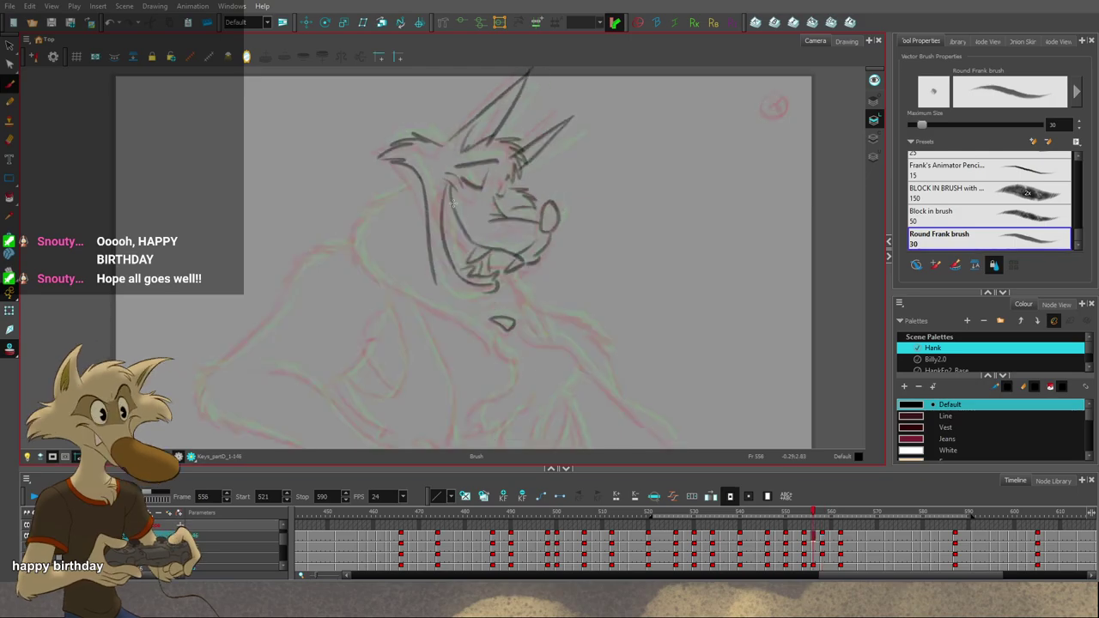
pyautogui.press('f')
pyautogui.press('g')
pyautogui.press('.')
pyautogui.press('.')
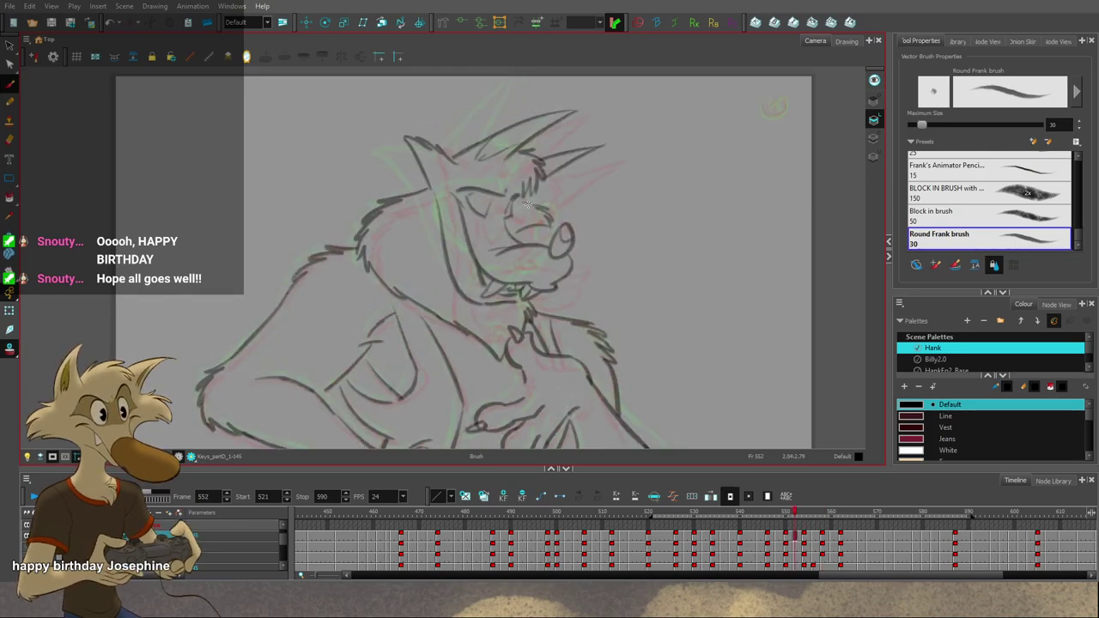
pyautogui.press('.')
pyautogui.press('f')
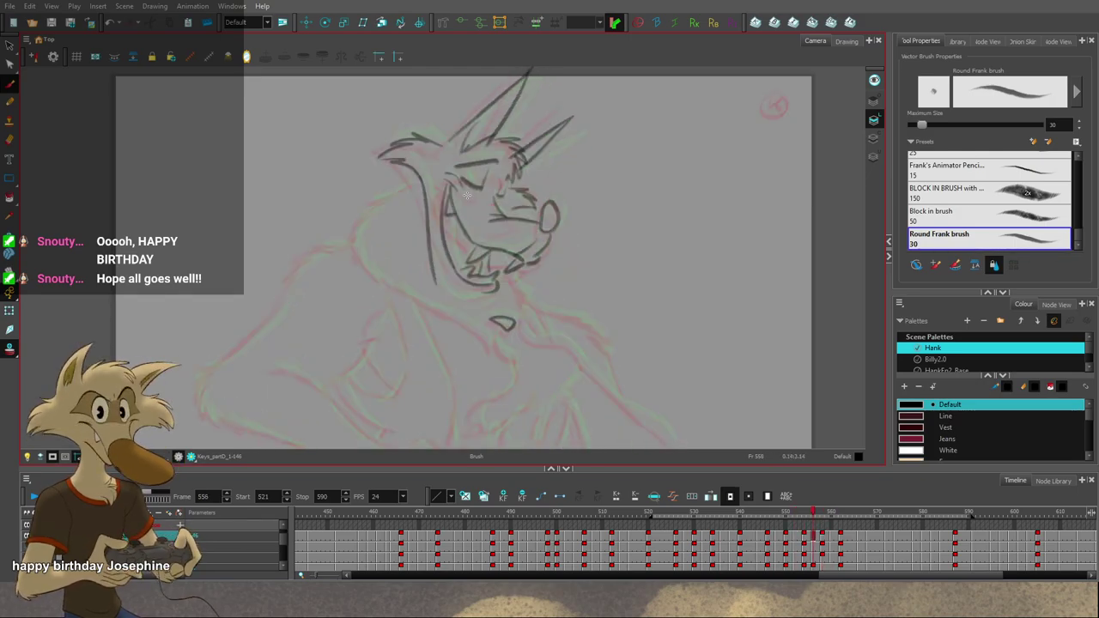
pyautogui.press('g')
pyautogui.press('f')
pyautogui.press('g')
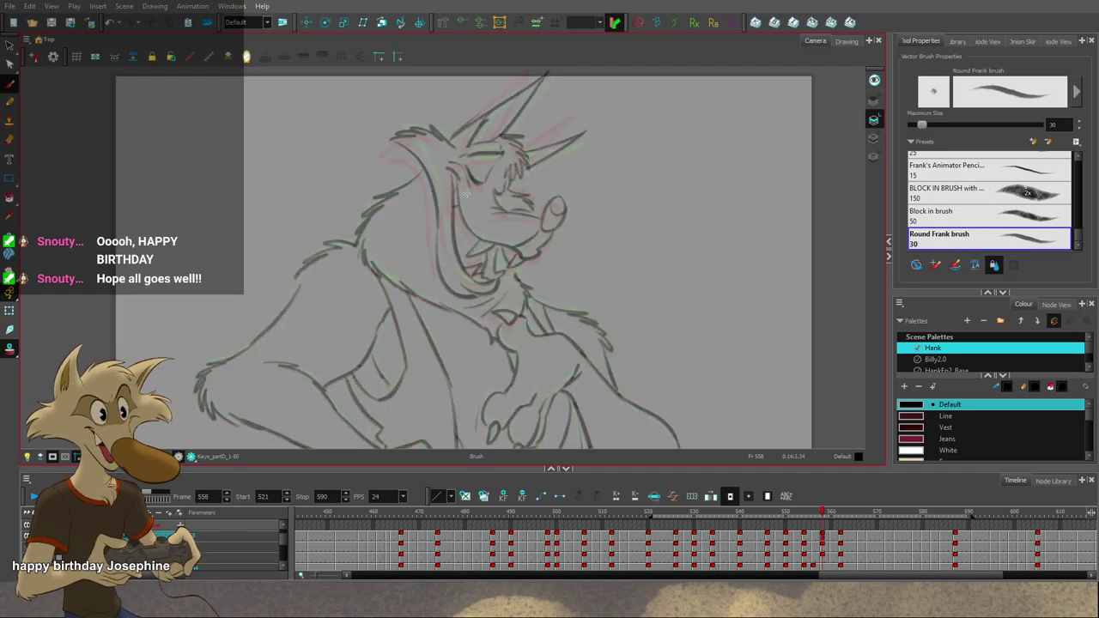
pyautogui.moveTo(525, 201); pyautogui.dragTo(526, 218)
pyautogui.press(',')
pyautogui.press(',')
pyautogui.press(',')
pyautogui.press(',')
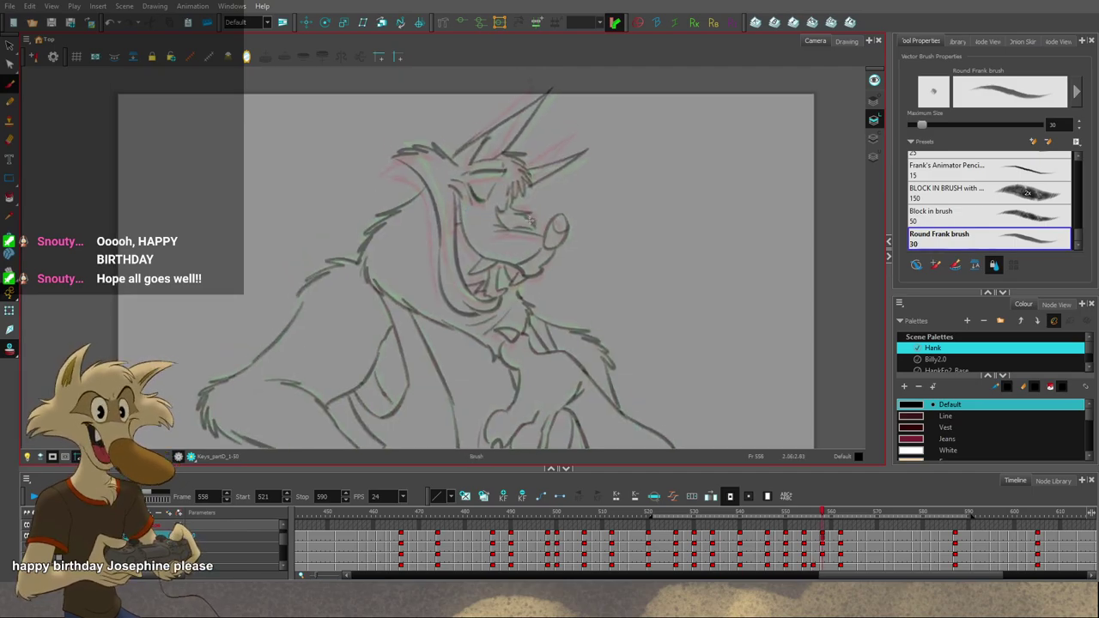
pyautogui.press('.')
pyautogui.press('.')
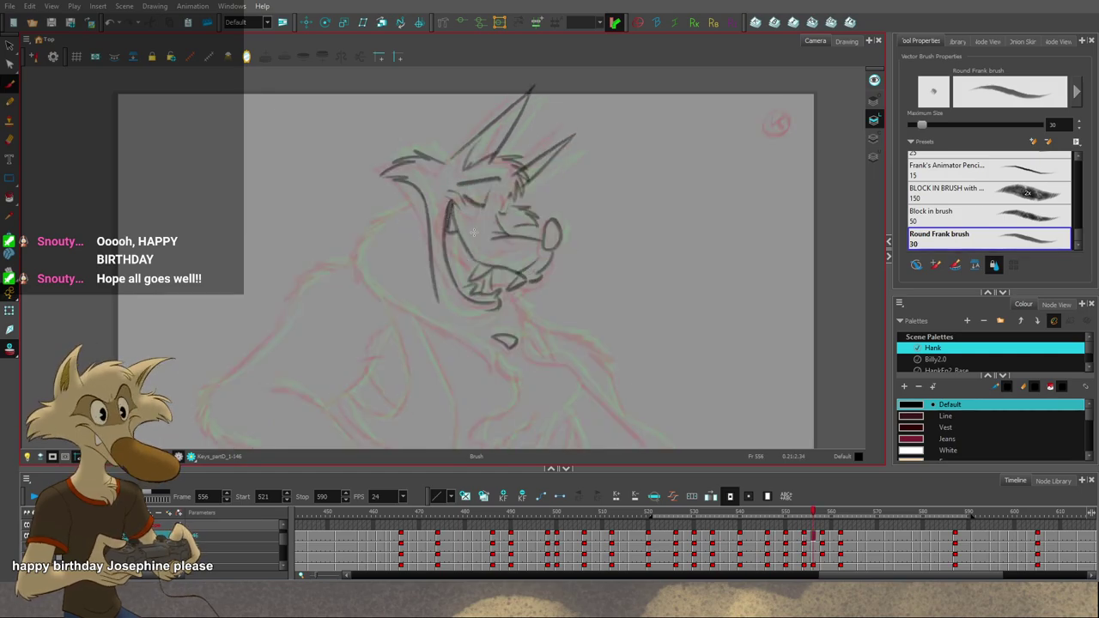
pyautogui.press(',')
pyautogui.press(',')
pyautogui.press('.')
pyautogui.press('.')
pyautogui.press(',')
pyautogui.press(',')
pyautogui.press('.')
pyautogui.press('.')
# Step: Continue the cheek line on frame 556 so it curves beneath the open lower jaw, checking it against the neighbouring drawings
pyautogui.hotkey('alt', 'b')
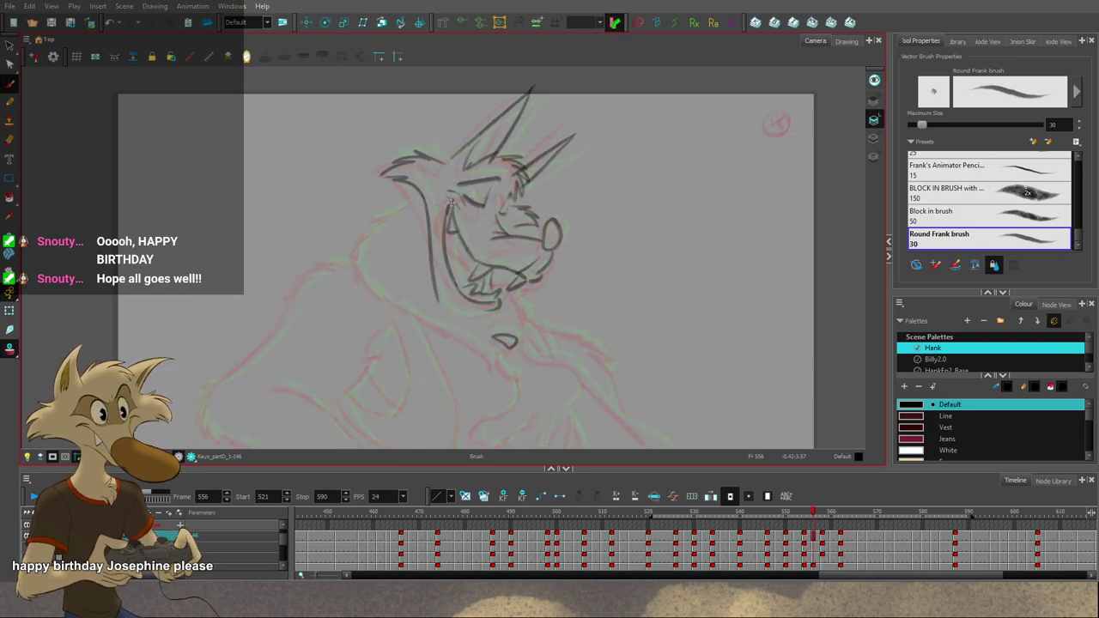
pyautogui.moveTo(449, 227); pyautogui.dragTo(459, 231)
pyautogui.press('f')
pyautogui.press('g')
pyautogui.press('g')
pyautogui.press('f')
pyautogui.hotkey('ctrl', 'z')
pyautogui.moveTo(436, 296); pyautogui.dragTo(481, 298)
pyautogui.hotkey('ctrl', 'z')
pyautogui.press('g')
pyautogui.press('f')
pyautogui.hotkey('ctrl', 'z')
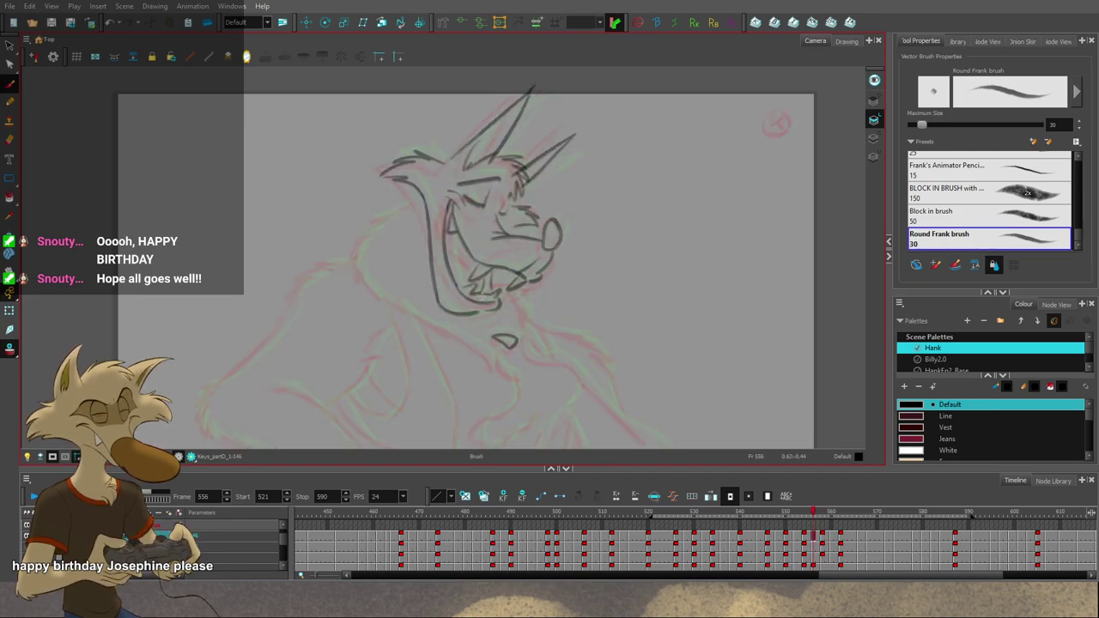
# Step: Draw the furry outline of the neck on frame 556 from behind the ear down to the upper chest
pyautogui.press('f')
pyautogui.press('.')
pyautogui.press('.')
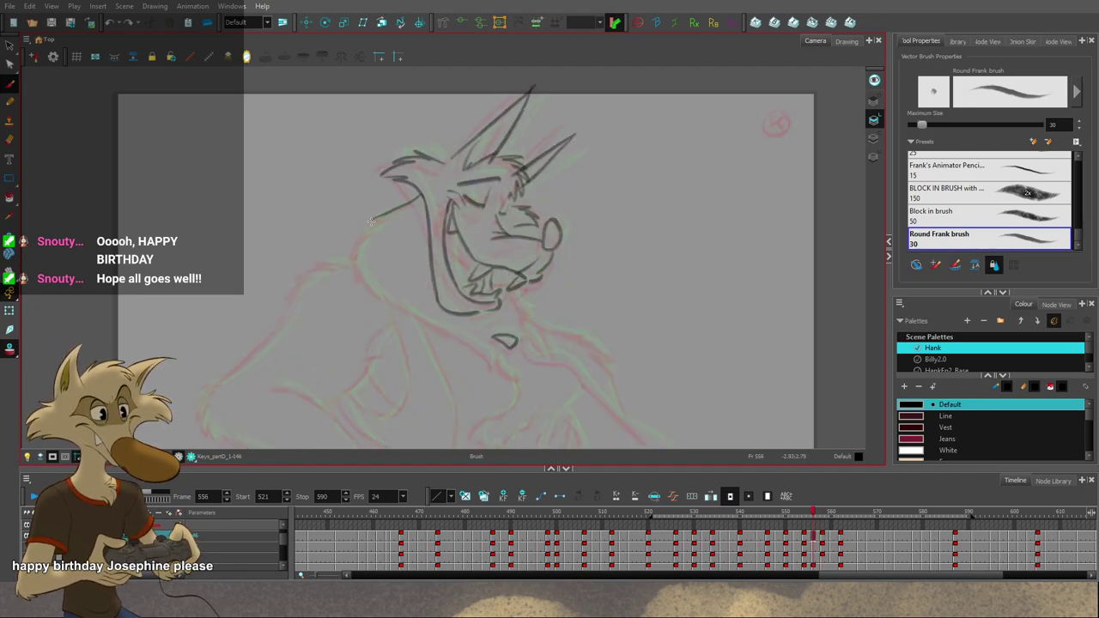
pyautogui.moveTo(384, 216)
pyautogui.mouseDown()
pyautogui.moveTo(362, 241)
pyautogui.moveTo(375, 293)
pyautogui.moveTo(401, 308)
pyautogui.mouseUp()
pyautogui.press('g')
pyautogui.press('f')
pyautogui.press('f')
pyautogui.press('g')
# Step: Draw the short curves on both sides of the raised claw below the chin on frame 556, using frame 558 as reference
pyautogui.press('g')
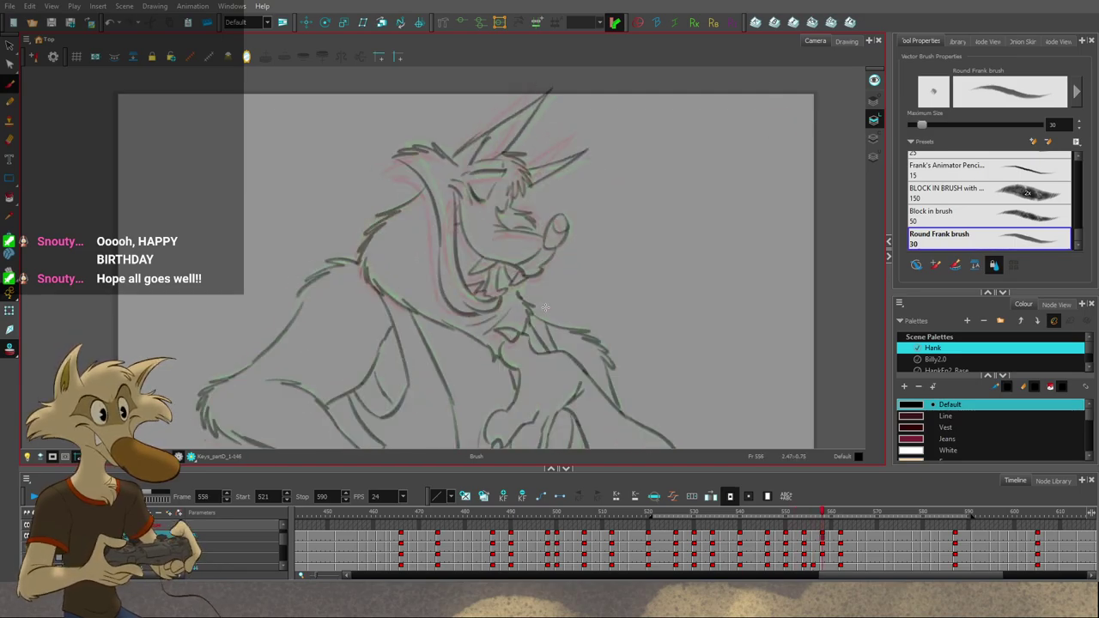
pyautogui.press(',')
pyautogui.press(',')
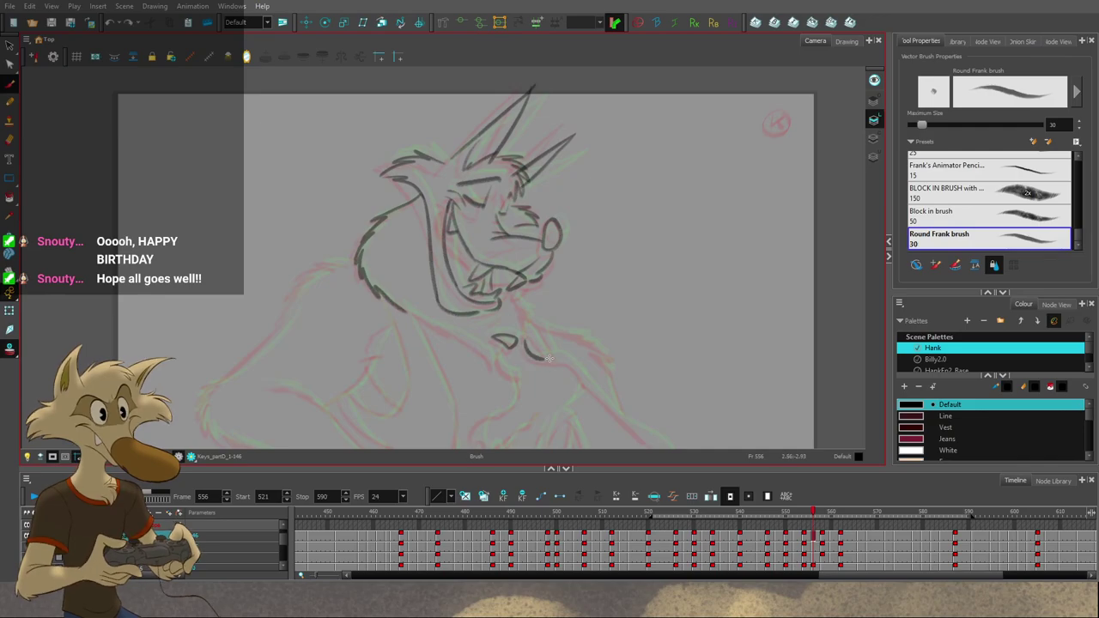
pyautogui.press('g')
pyautogui.moveTo(518, 338)
pyautogui.mouseDown()
pyautogui.moveTo(527, 345)
pyautogui.moveTo(504, 367)
pyautogui.moveTo(517, 371)
pyautogui.mouseUp()
pyautogui.press('f')
pyautogui.hotkey('ctrl', 'z')
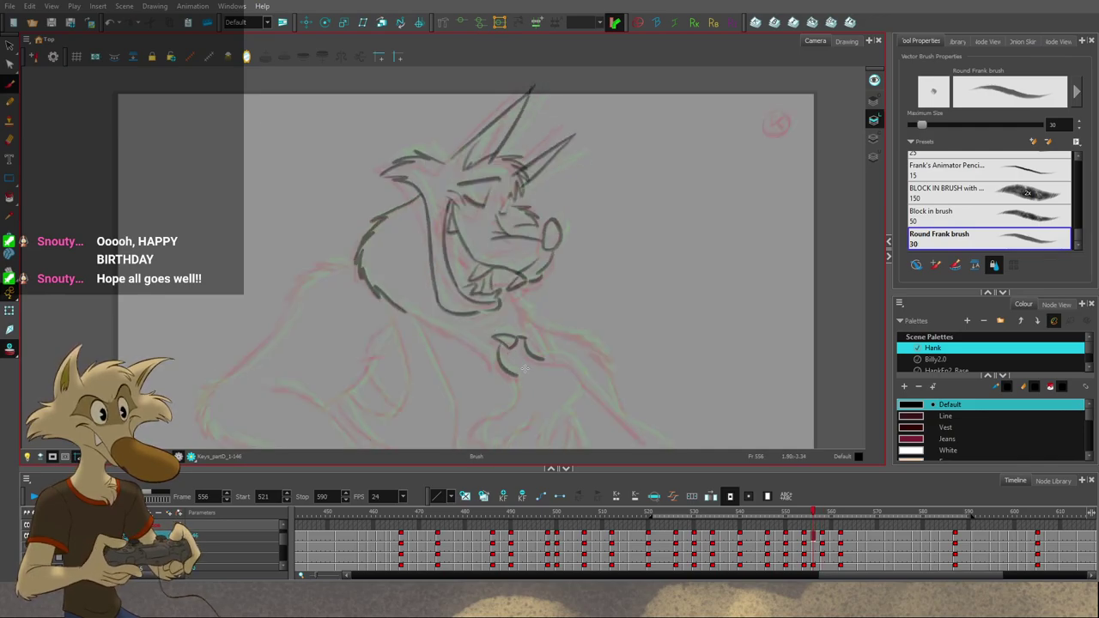
# Step: Draw the inner edge of the hand on frame 556, running down into the rounded outer contour of the first finger
pyautogui.moveTo(570, 329); pyautogui.dragTo(560, 285)
pyautogui.press('g')
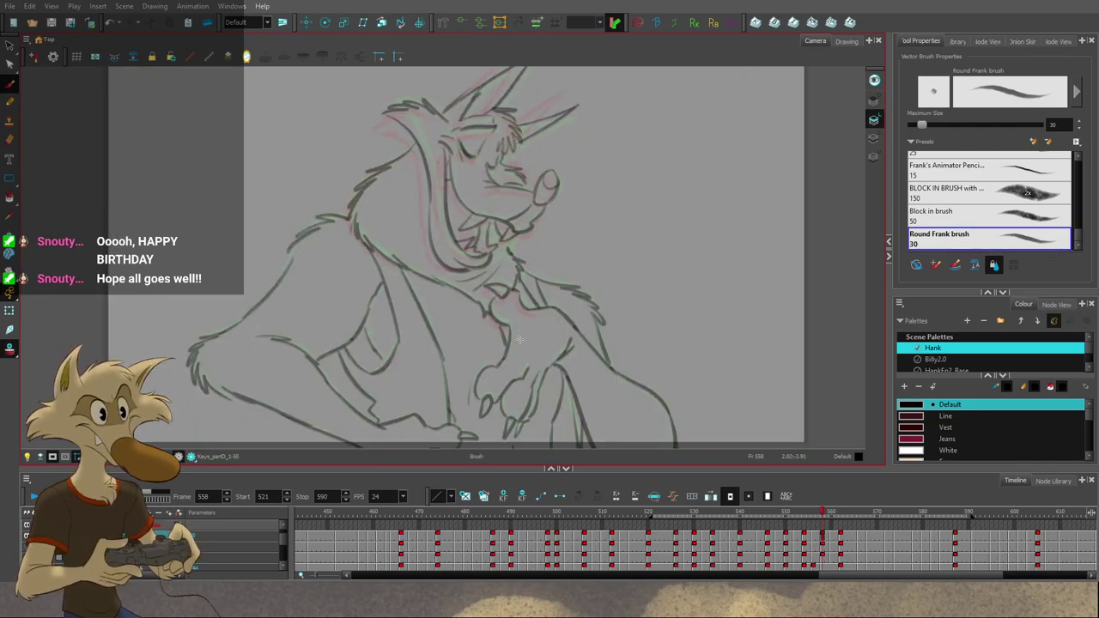
pyautogui.press('f')
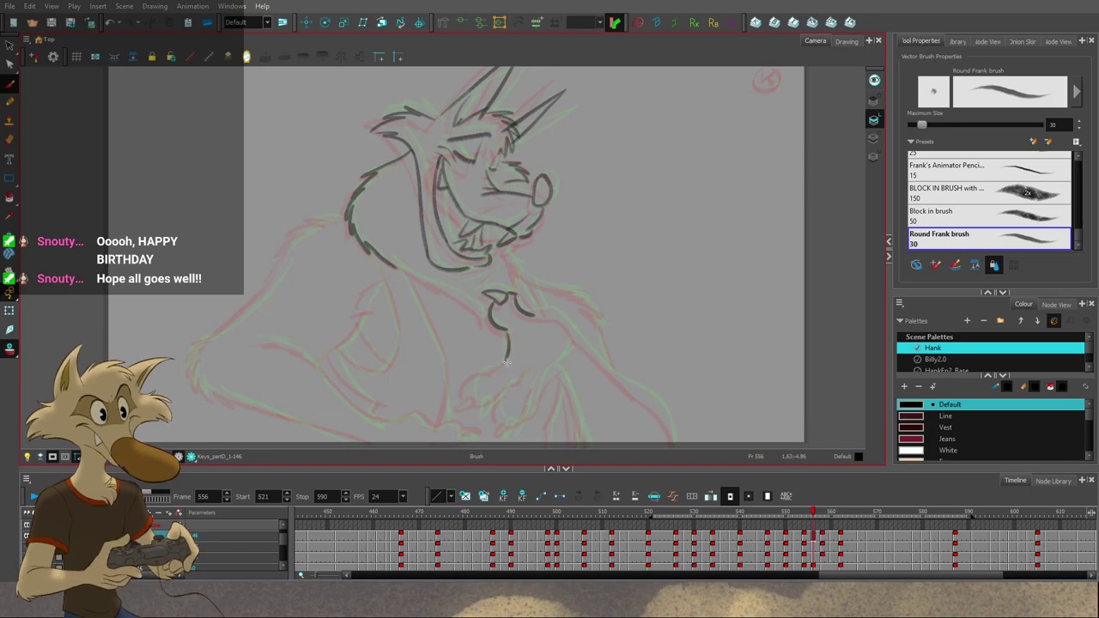
pyautogui.press('g')
pyautogui.press('f')
pyautogui.moveTo(506, 362)
pyautogui.mouseDown()
pyautogui.moveTo(495, 369)
pyautogui.moveTo(532, 319)
pyautogui.moveTo(474, 372)
pyautogui.mouseUp()
pyautogui.press('g')
pyautogui.press('f')
pyautogui.hotkey('ctrl', 'z')
pyautogui.hotkey('ctrl', 'z')
pyautogui.hotkey('ctrl', 'z')
# Step: Add the claw and the underside of the first finger on frame 556, guided by the adjacent drawings
pyautogui.press(',')
pyautogui.press(',')
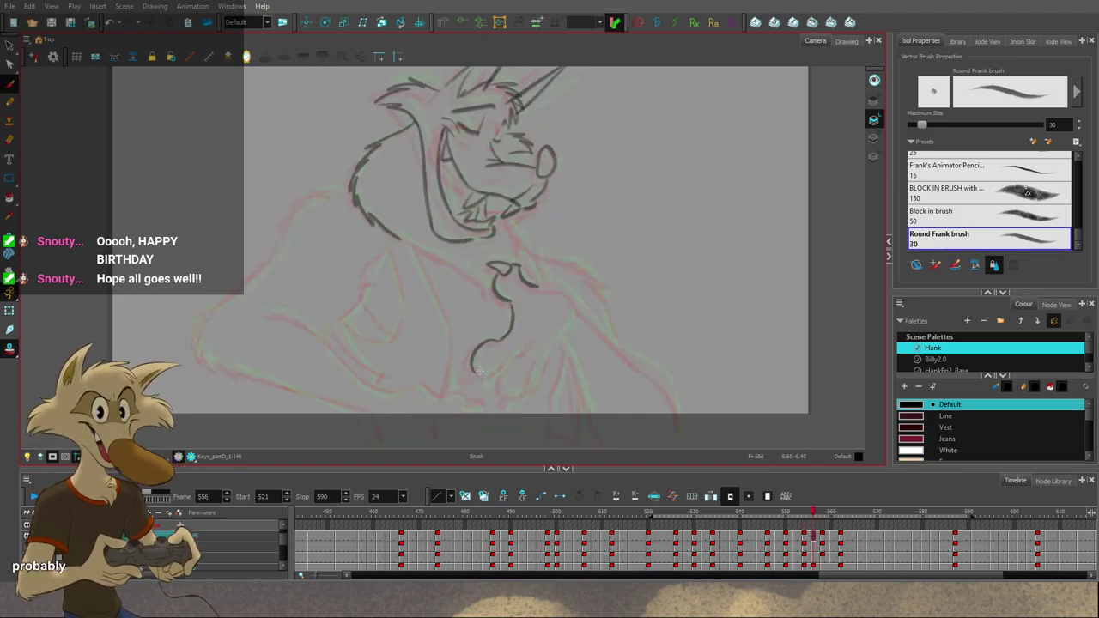
pyautogui.press('.')
pyautogui.press(',')
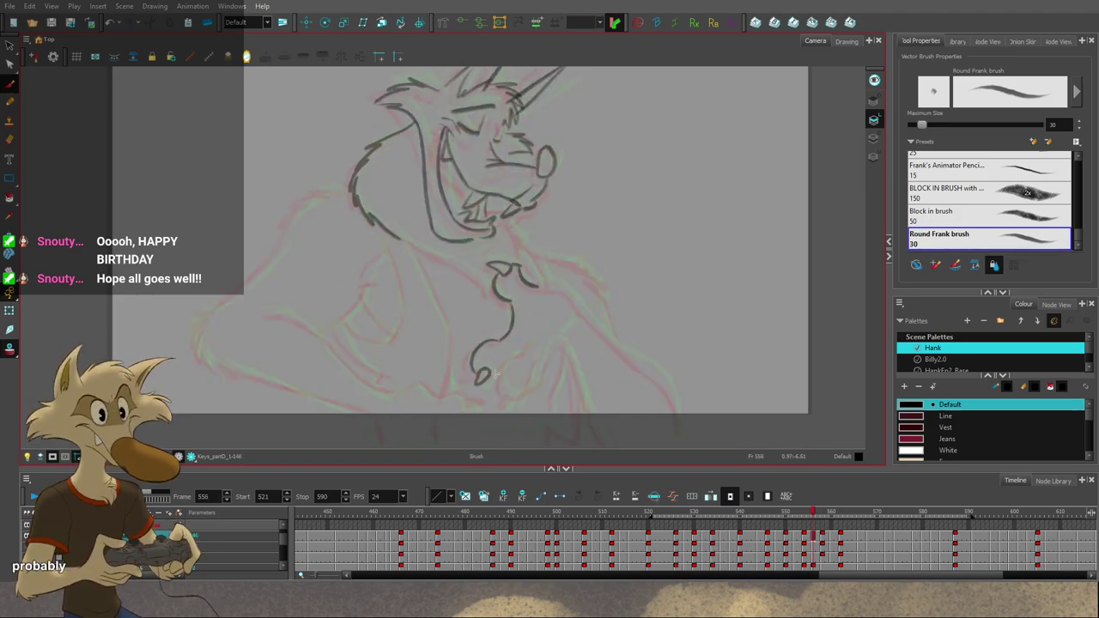
pyautogui.press('.')
pyautogui.press(',')
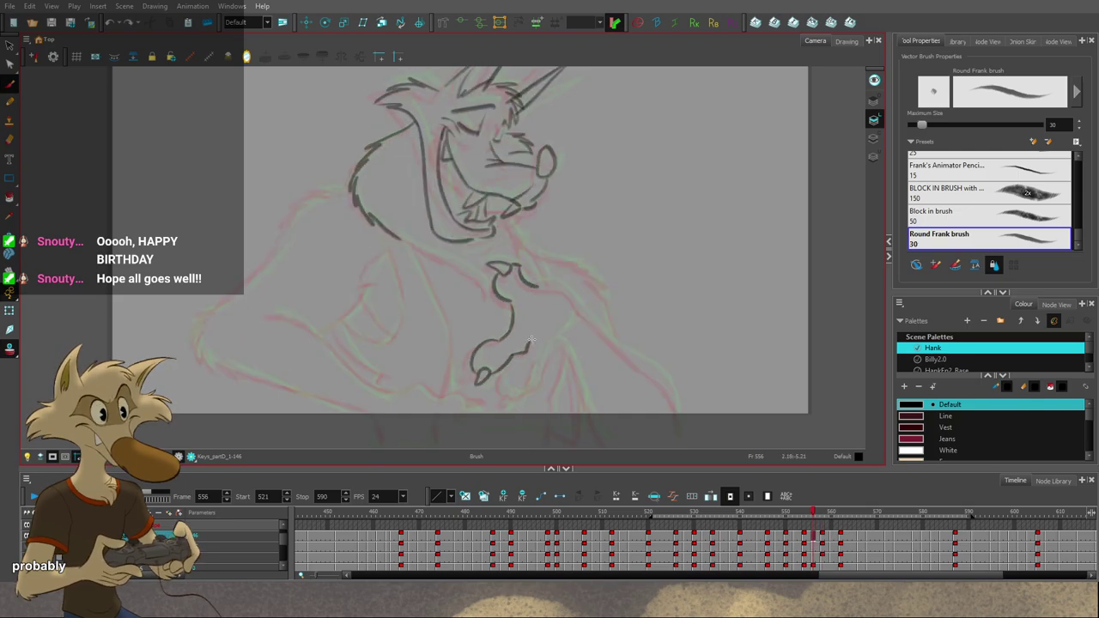
pyautogui.press('.')
pyautogui.press(',')
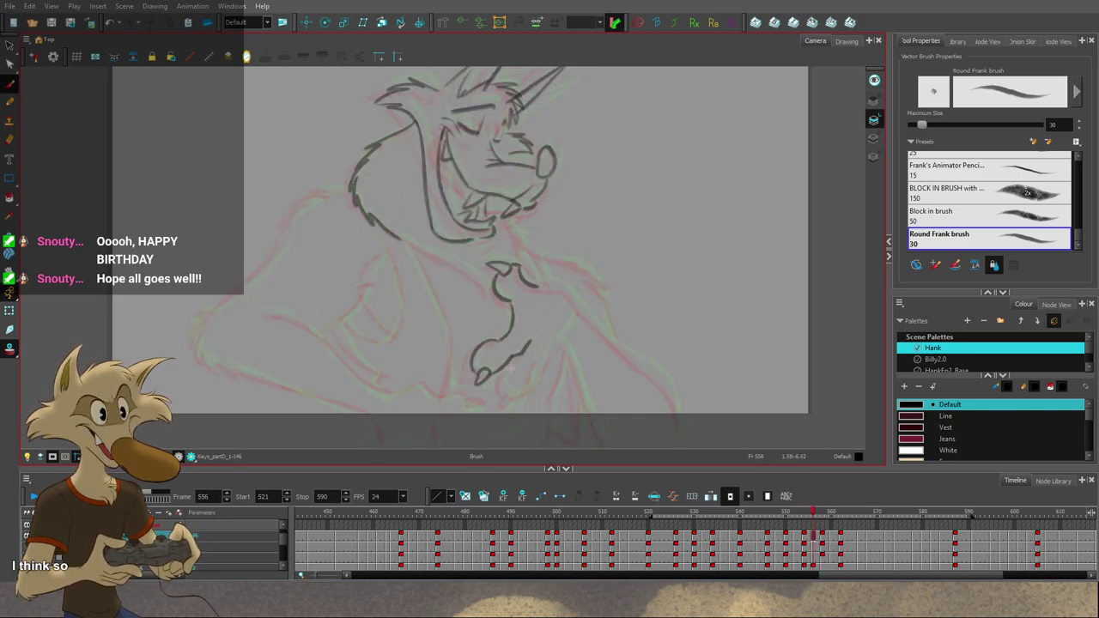
# Step: Draw the outer edge of the second finger on frame 556, comparing its position with frames 554 and 558
pyautogui.press(',')
pyautogui.press(',')
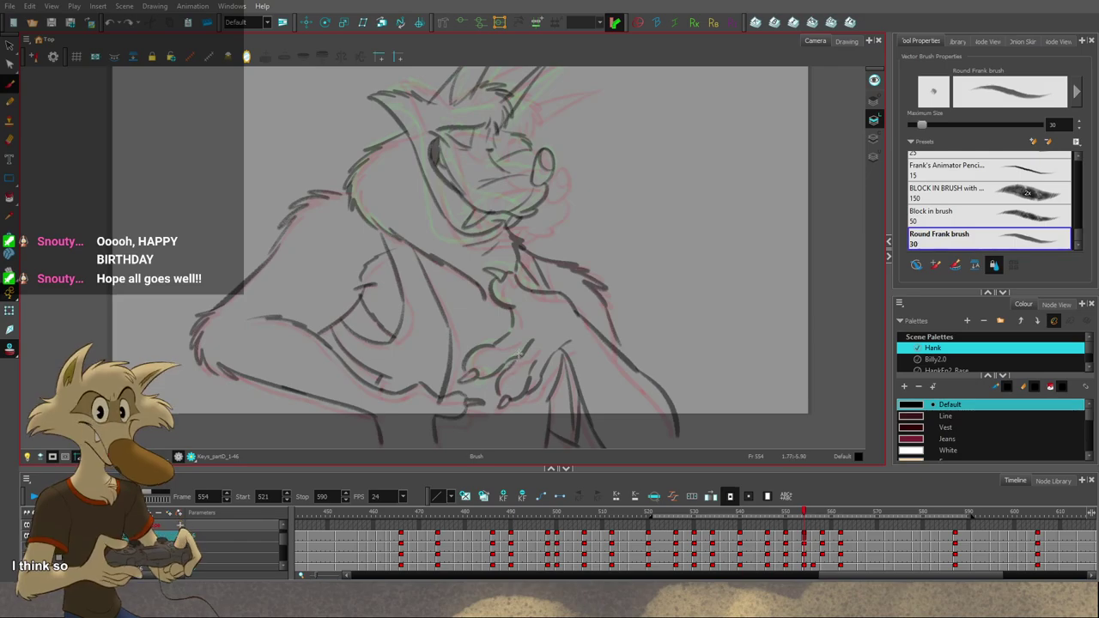
pyautogui.press('g')
pyautogui.press('f')
pyautogui.press('f')
pyautogui.press('g')
pyautogui.press('g')
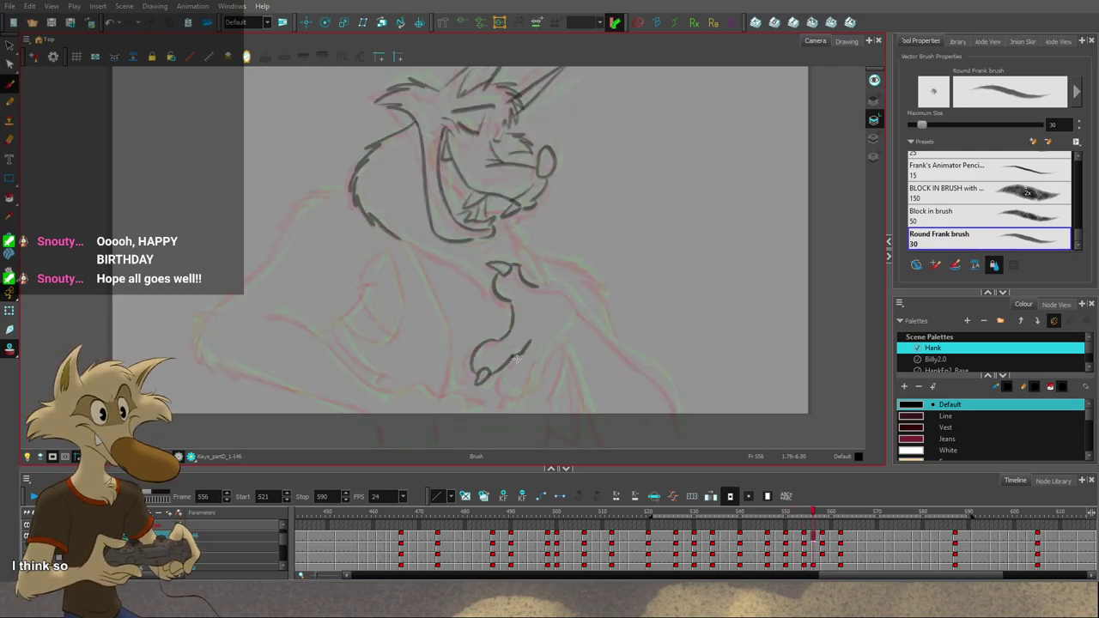
pyautogui.press('.')
pyautogui.press(',')
pyautogui.moveTo(513, 363); pyautogui.dragTo(508, 392)
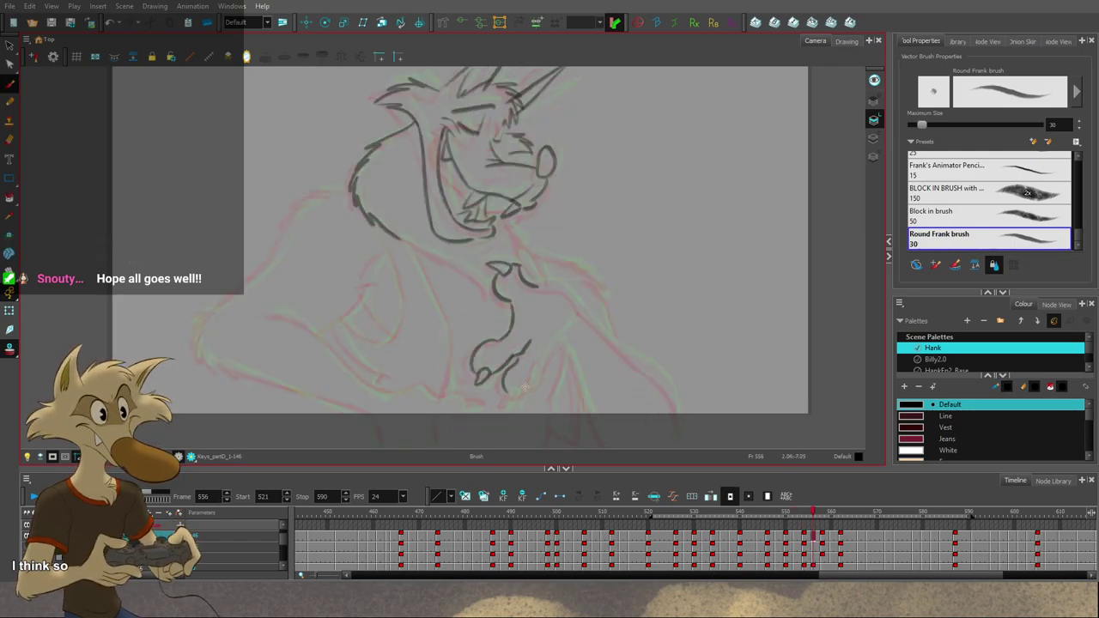
pyautogui.press('f')
pyautogui.press('f')
pyautogui.press('g')
pyautogui.press('g')
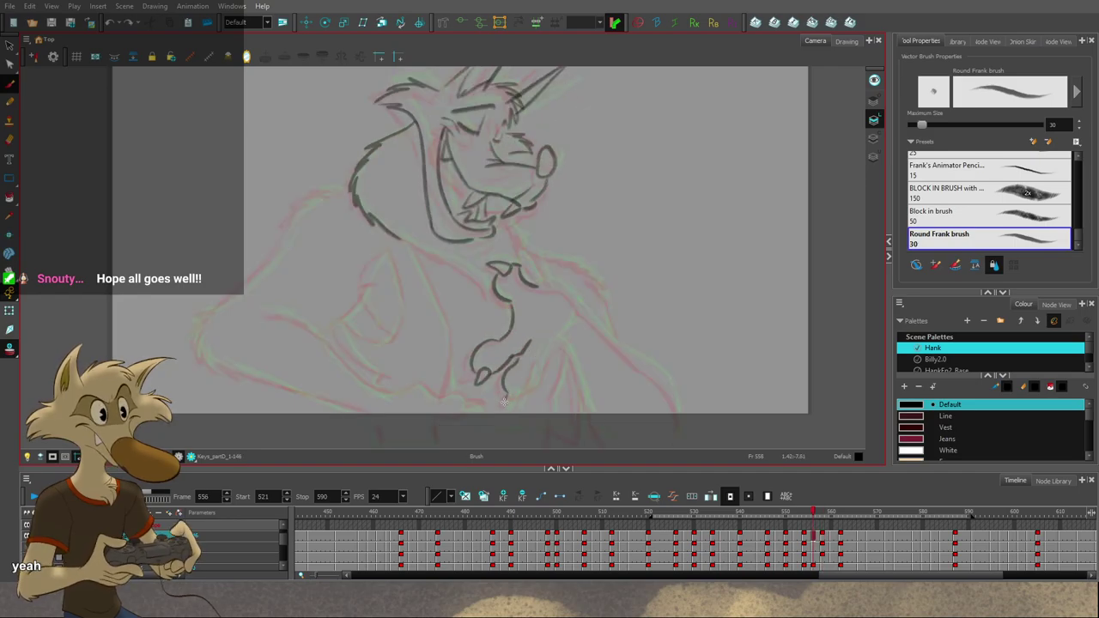
# Step: Draw the second finger's claw and the edge running from it back up to the palm on frame 556
pyautogui.press('.')
pyautogui.press('.')
pyautogui.press(',')
pyautogui.press(',')
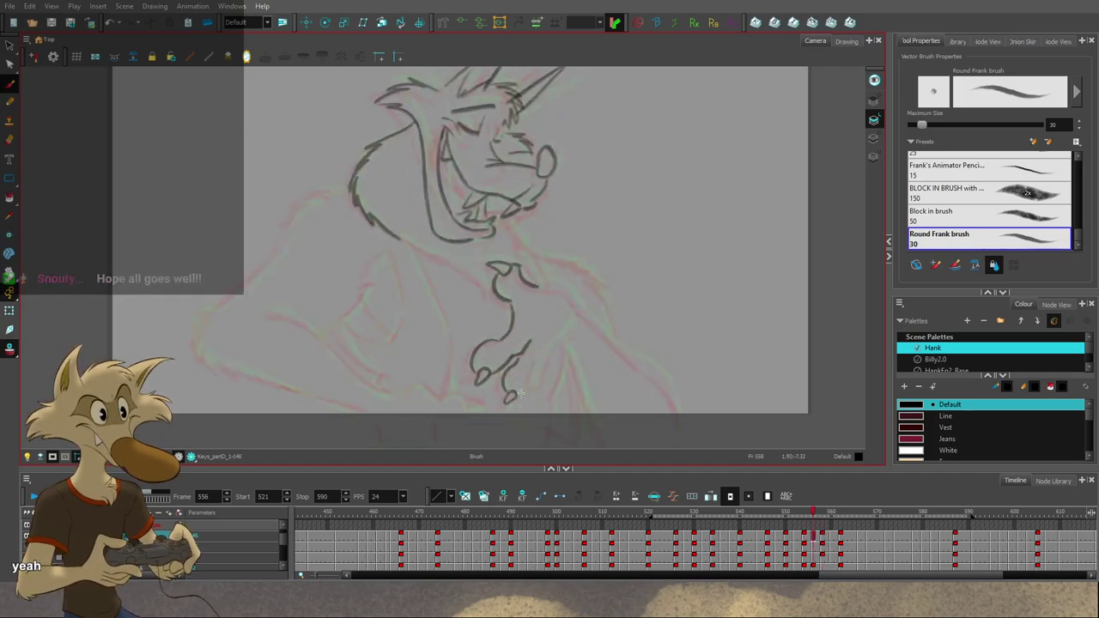
pyautogui.moveTo(518, 396); pyautogui.dragTo(542, 347)
pyautogui.press('g')
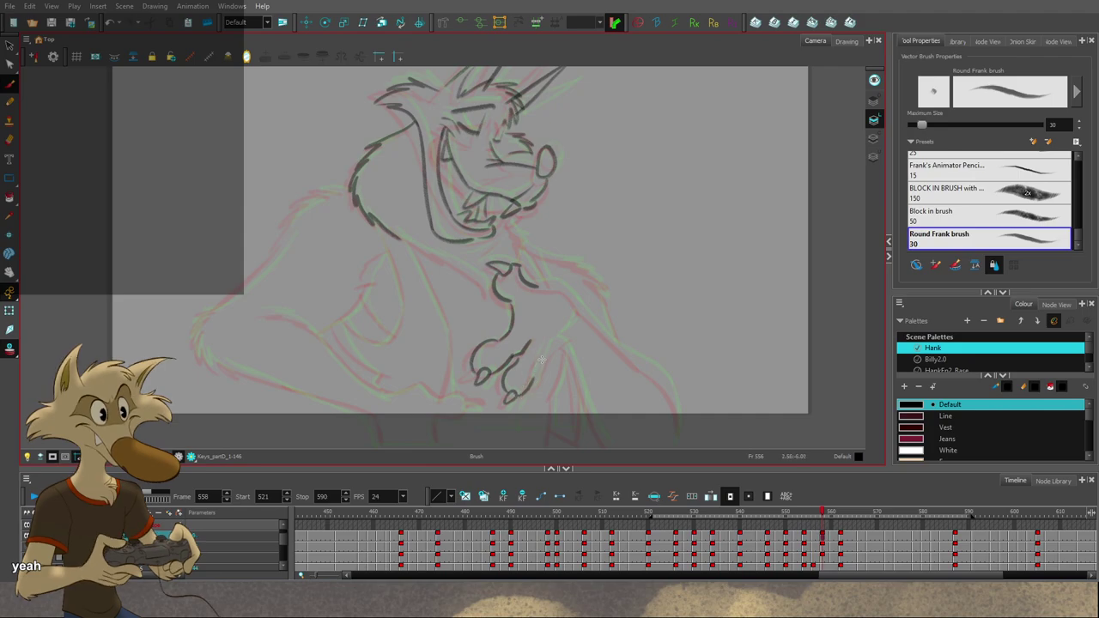
pyautogui.press('f')
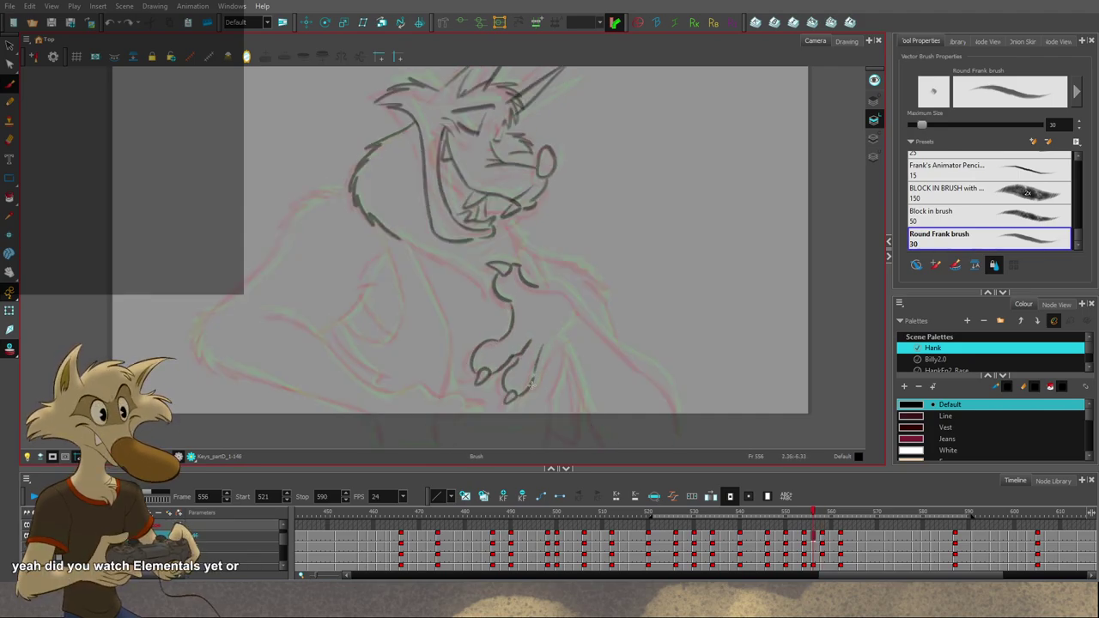
# Step: Undo the upper part of the second finger's edge on frame 556 and redraw it following the neighbouring drawings
pyautogui.press('f')
pyautogui.press('g')
pyautogui.press('g')
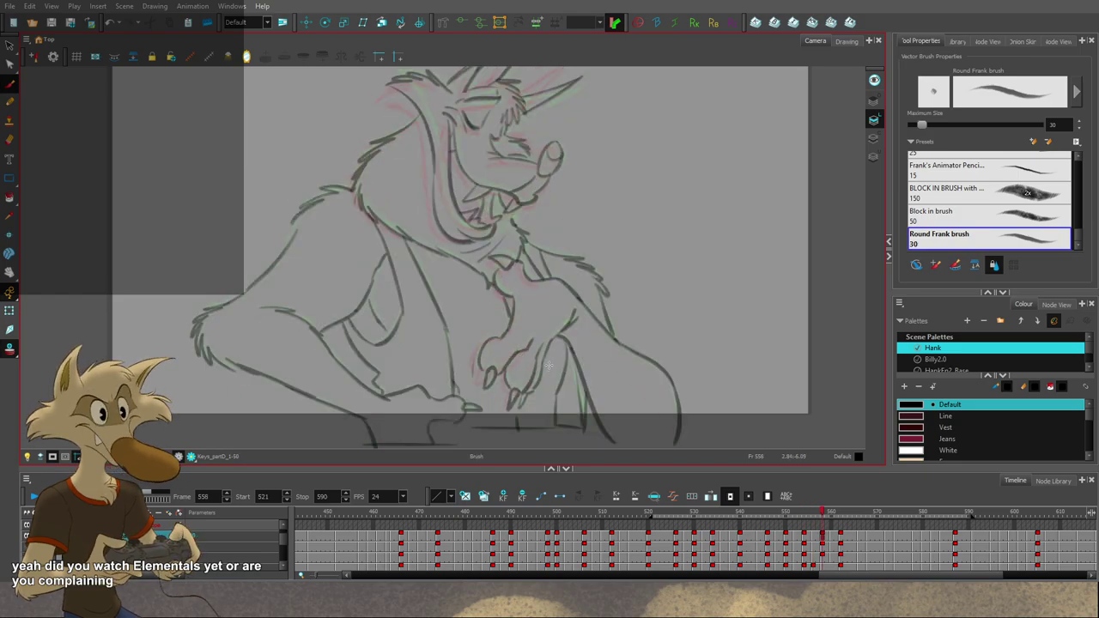
pyautogui.press('f')
pyautogui.press('f')
pyautogui.press('g')
pyautogui.hotkey('ctrl', 'z')
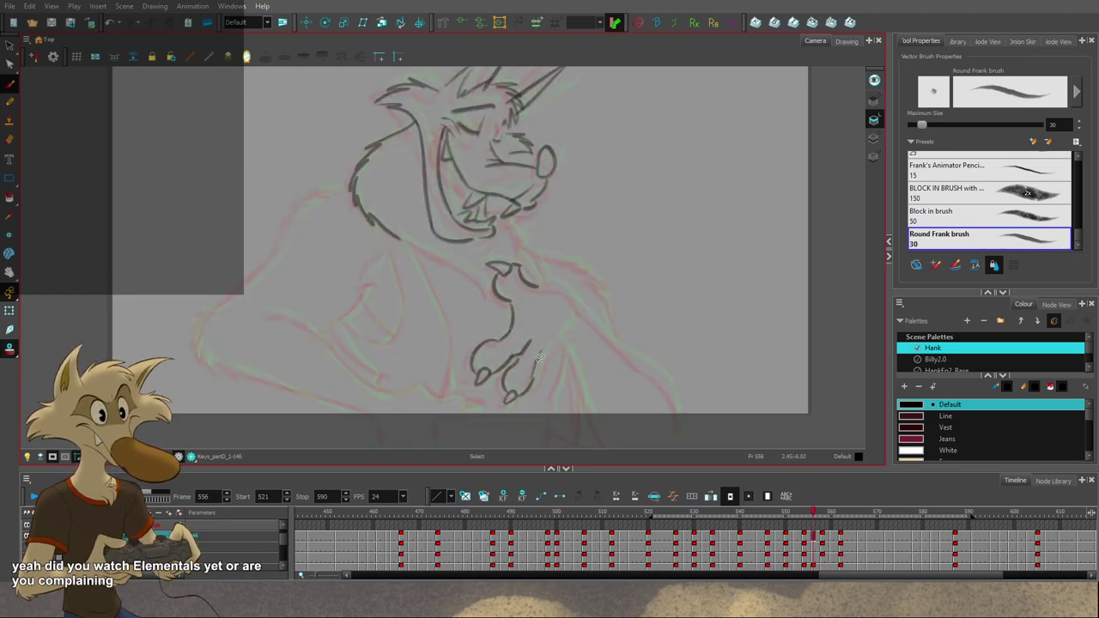
pyautogui.press('.')
pyautogui.press(',')
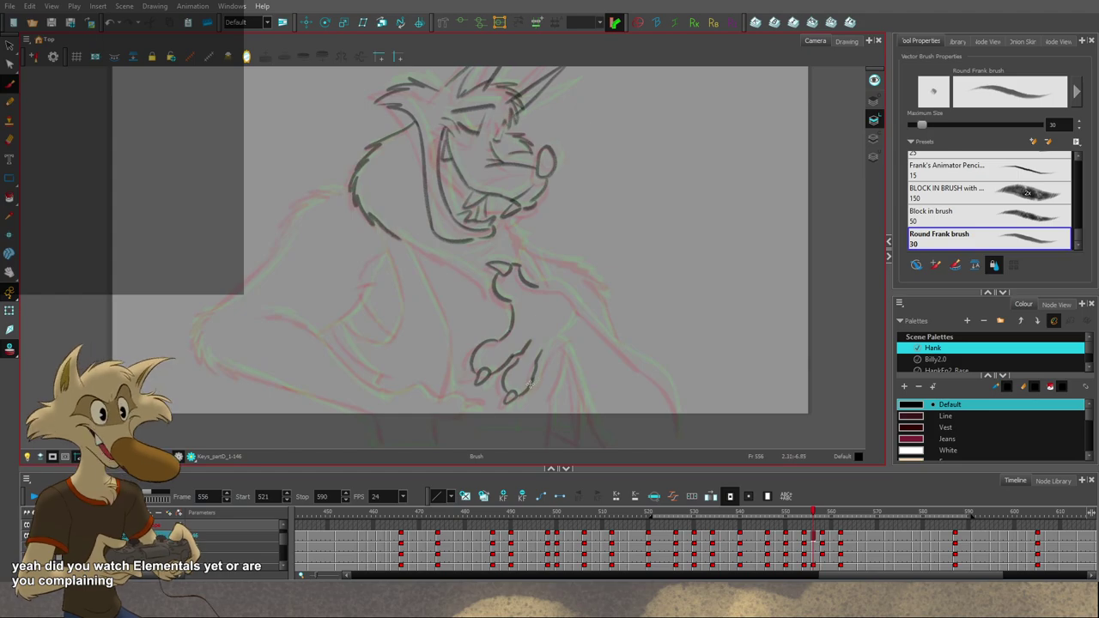
# Step: Draw the last finger's edge up to the wrist and extend the line along the back of the hand on frame 556
pyautogui.press('g')
pyautogui.press('f')
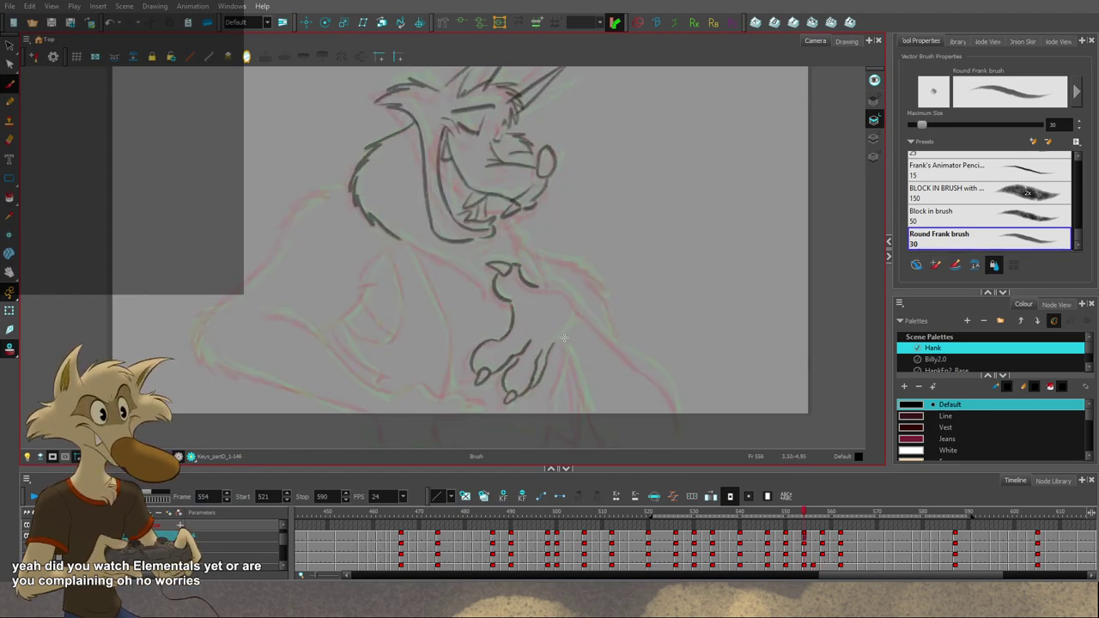
pyautogui.press('f')
pyautogui.press('g')
pyautogui.moveTo(552, 346); pyautogui.dragTo(573, 322)
pyautogui.press('f')
pyautogui.press('.')
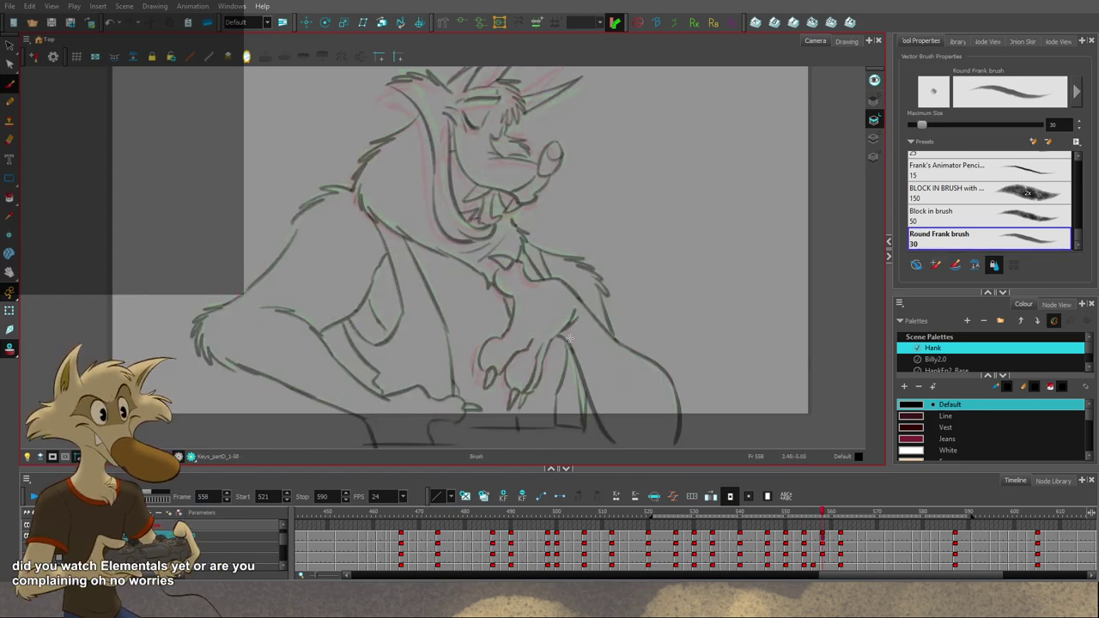
pyautogui.press('.')
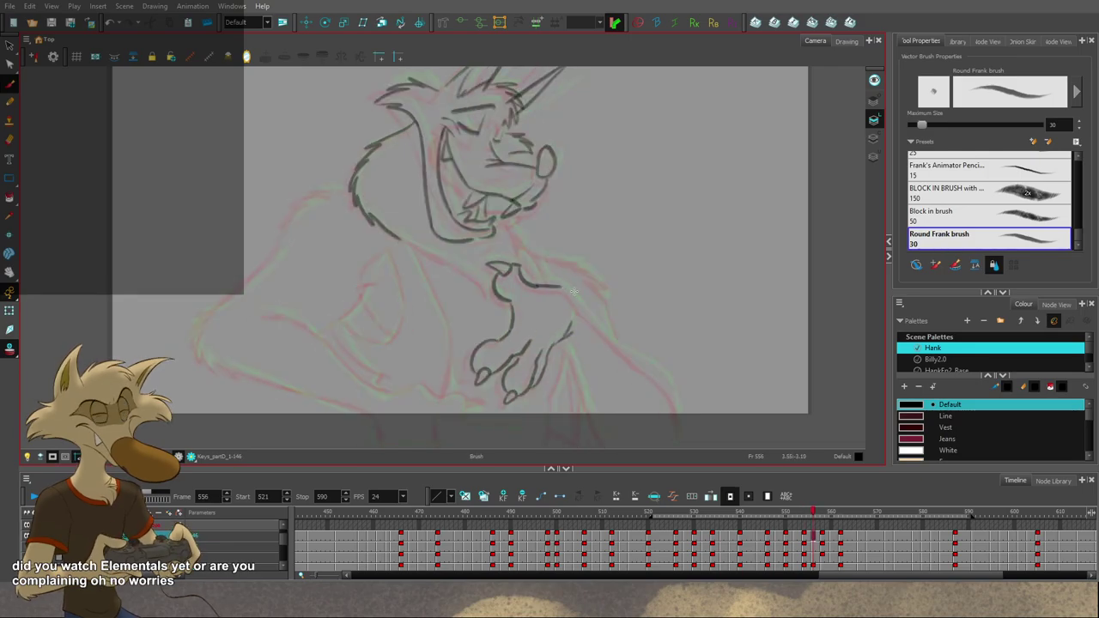
# Step: Extend the forearm's upper edge diagonally down from the back of the hand on frame 556
pyautogui.press('f')
pyautogui.press('g')
pyautogui.moveTo(563, 287); pyautogui.dragTo(593, 322)
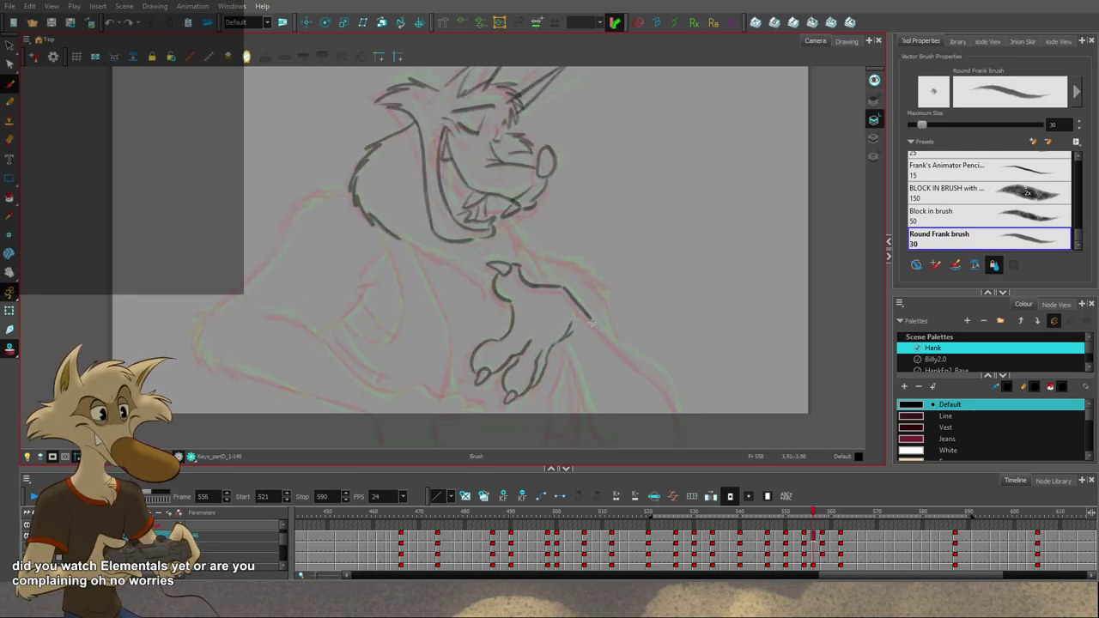
pyautogui.press('.')
pyautogui.press('.')
pyautogui.press(',')
pyautogui.press(',')
# Step: Draw and rework the curved end of the forearm's outer line down past the lower edge of the camera frame on frame 556
pyautogui.moveTo(635, 361); pyautogui.dragTo(674, 407)
pyautogui.hotkey('ctrl', 'z')
pyautogui.hotkey('ctrl', 'z')
pyautogui.moveTo(637, 361); pyautogui.dragTo(679, 416)
pyautogui.hotkey('ctrl', 'z')
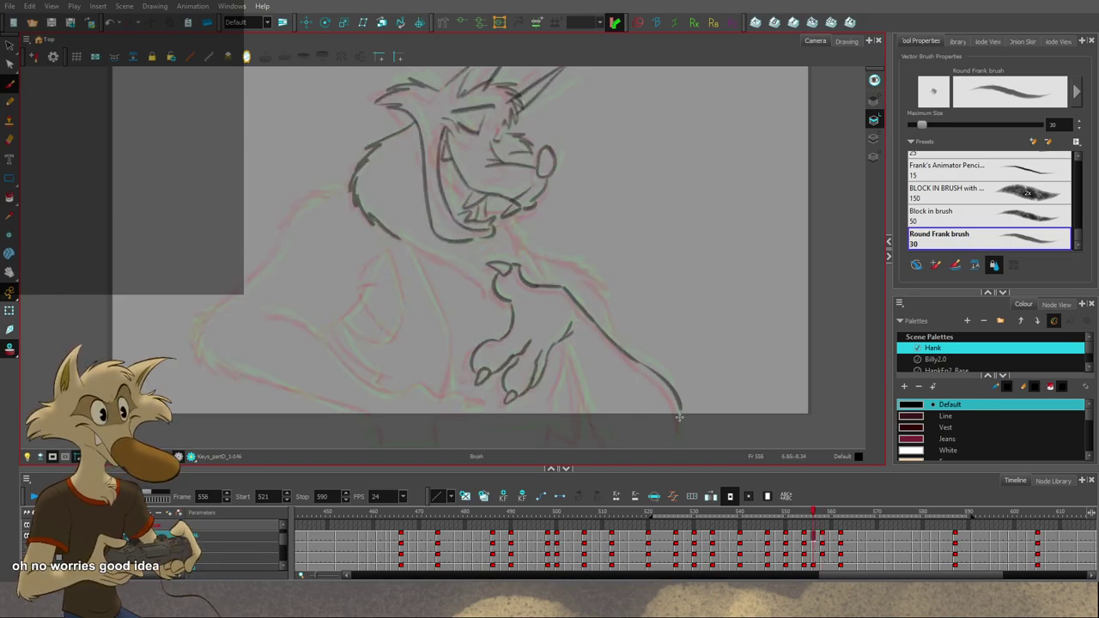
pyautogui.moveTo(702, 381); pyautogui.dragTo(699, 351)
pyautogui.hotkey('ctrl', 'z')
pyautogui.moveTo(630, 326)
pyautogui.mouseDown()
pyautogui.moveTo(673, 378)
pyautogui.moveTo(675, 407)
pyautogui.mouseUp()
pyautogui.hotkey('ctrl', 'z')
pyautogui.moveTo(672, 368); pyautogui.dragTo(677, 402)
# Step: Draw the forearm's underside on frame 556 from the wrist down past the lower edge of the camera frame
pyautogui.press('f')
pyautogui.press('g')
pyautogui.press('g')
pyautogui.press('f')
pyautogui.moveTo(557, 314); pyautogui.dragTo(577, 368)
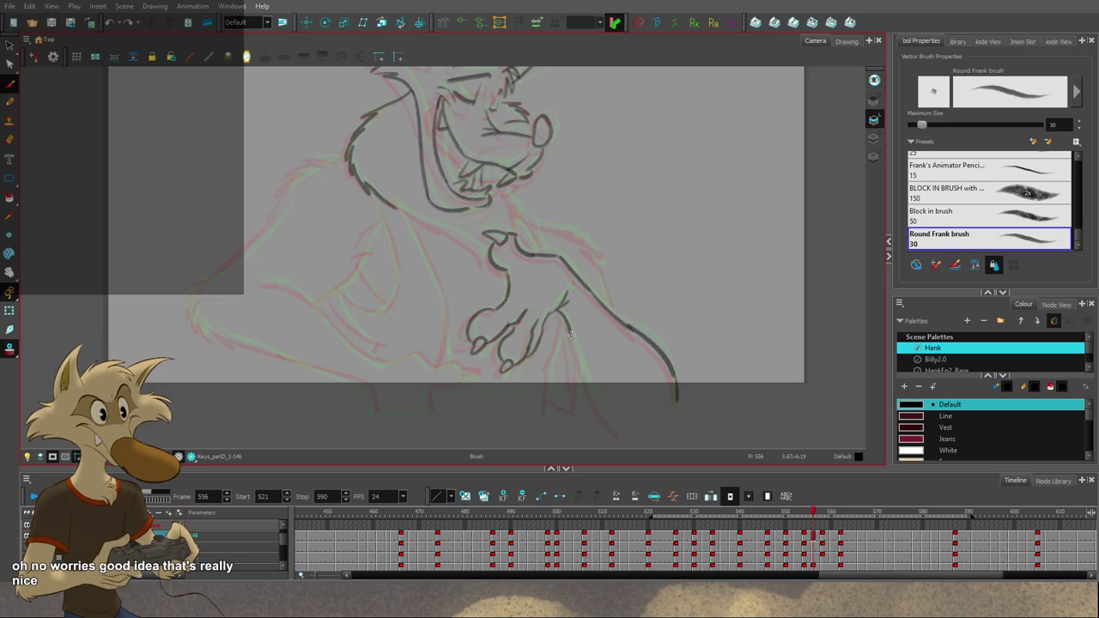
pyautogui.moveTo(571, 334); pyautogui.dragTo(618, 428)
# Step: Draw the short furry chest line from below the chin down to the hand on frame 556
pyautogui.press('f')
pyautogui.press('g')
pyautogui.press('g')
pyautogui.press('f')
pyautogui.moveTo(506, 194); pyautogui.dragTo(522, 209)
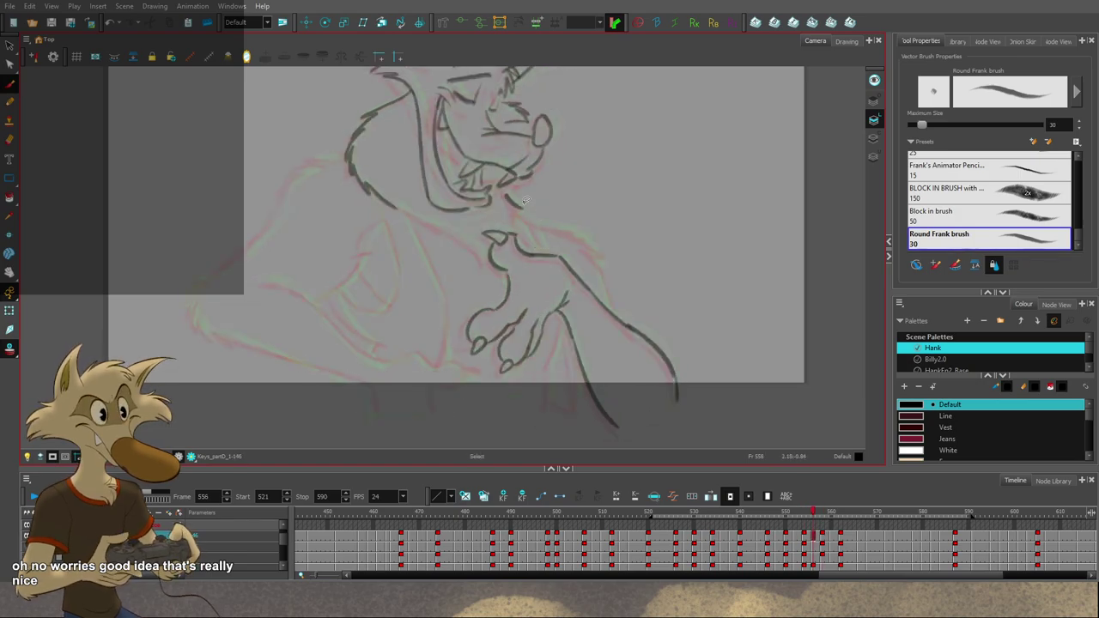
pyautogui.hotkey('alt', 'b')
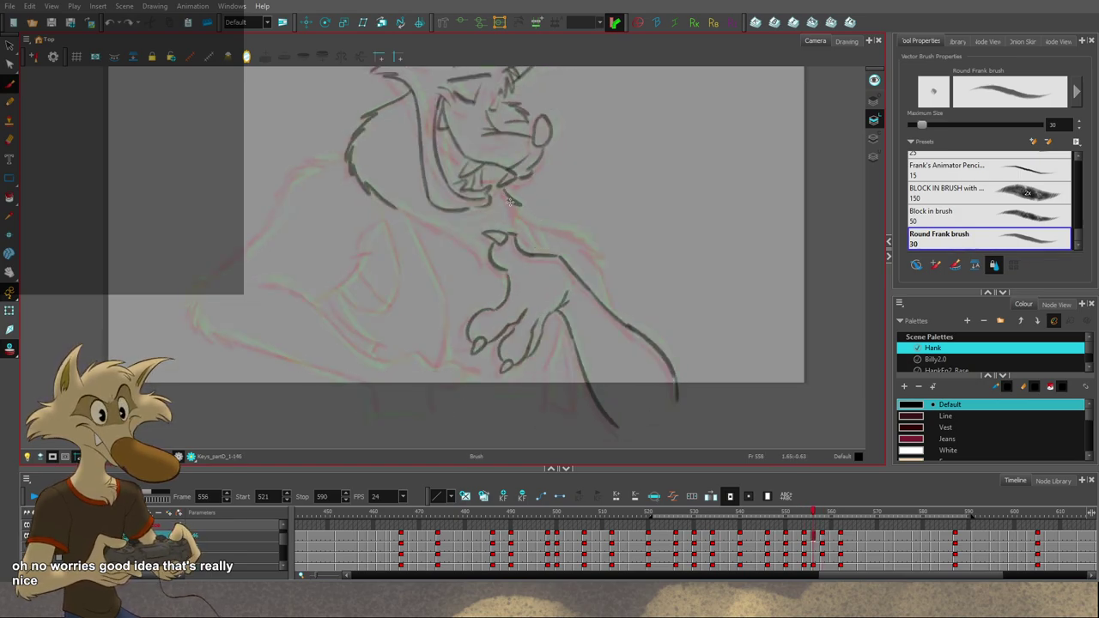
pyautogui.moveTo(516, 220); pyautogui.dragTo(513, 242)
pyautogui.press('.')
pyautogui.press(',')
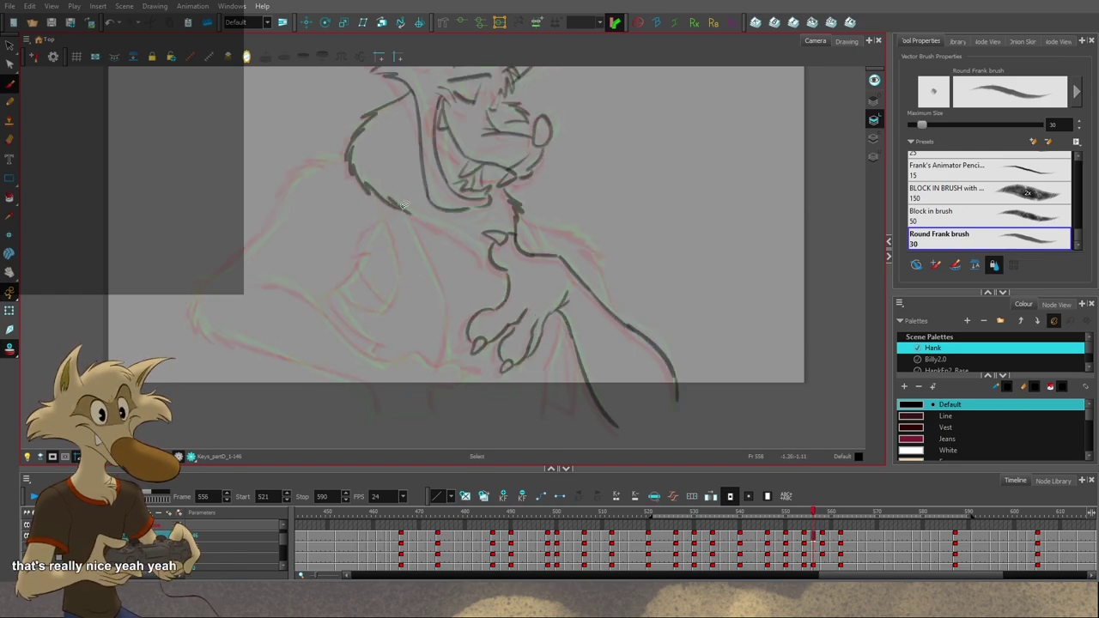
# Step: Extend the neck fur's lower edge diagonally to a pointed tip beside the raised hand on frame 556, comparing with the neighbouring drawings
pyautogui.moveTo(421, 216); pyautogui.dragTo(477, 247)
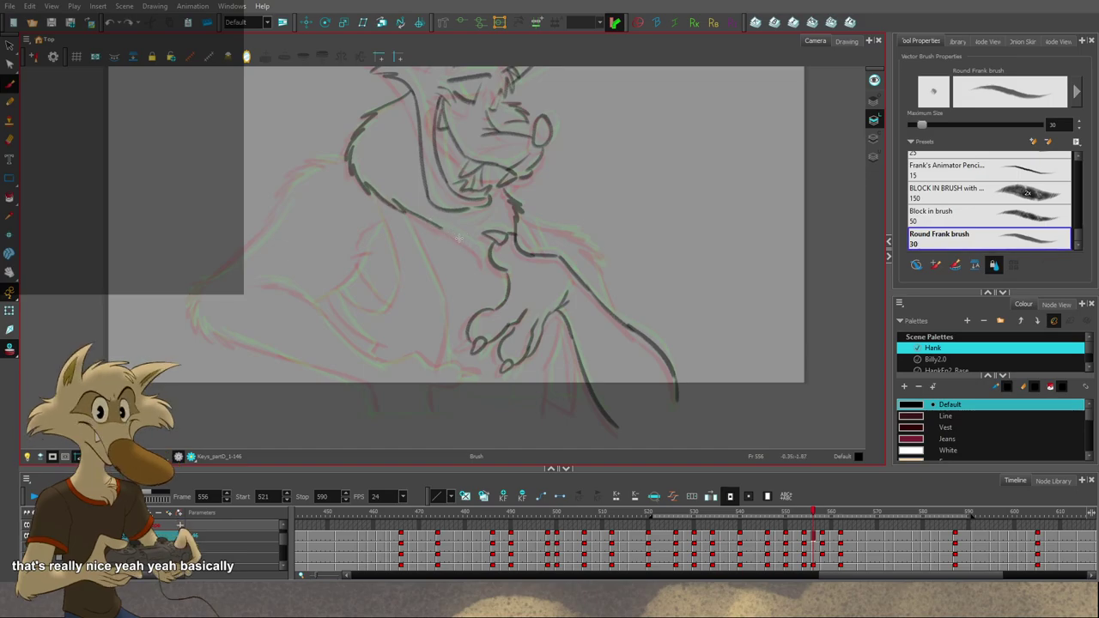
pyautogui.press('g')
pyautogui.press('f')
pyautogui.press('f')
pyautogui.press('g')
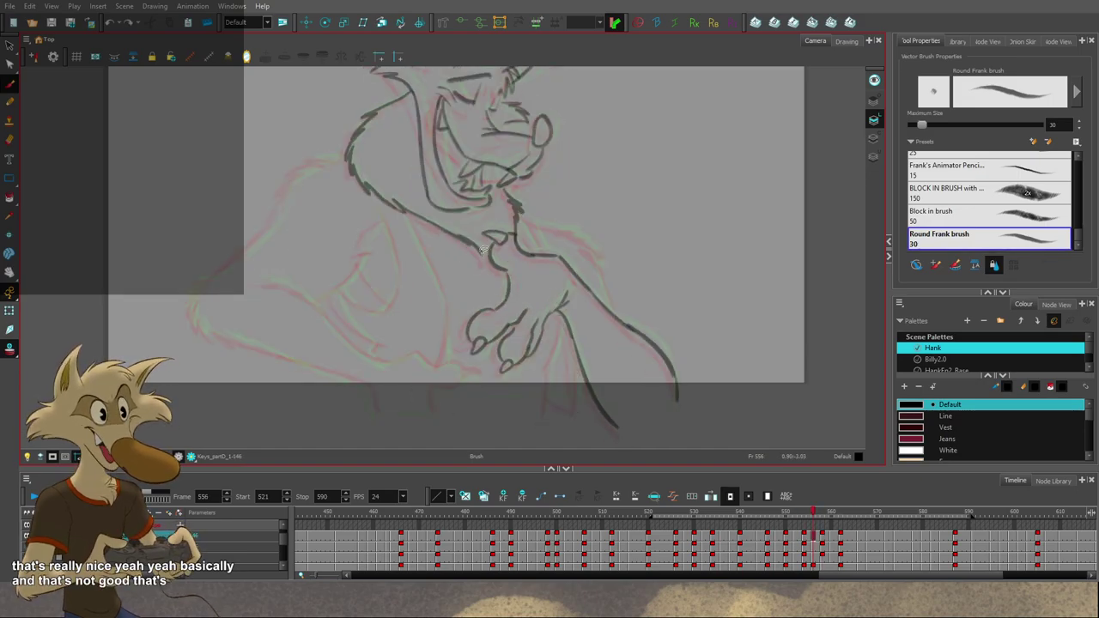
pyautogui.moveTo(481, 250); pyautogui.dragTo(487, 259)
pyautogui.press('f')
pyautogui.press('f')
pyautogui.press('f')
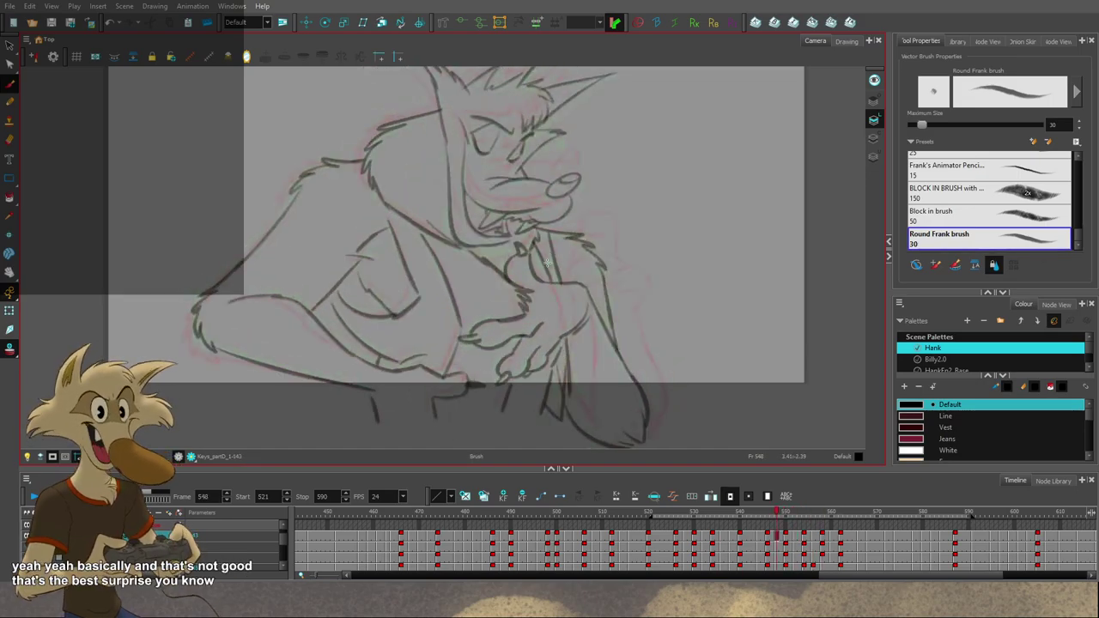
pyautogui.press('g')
pyautogui.press('g')
pyautogui.press('g')
pyautogui.press('.')
pyautogui.press('.')
pyautogui.press(',')
pyautogui.press(',')
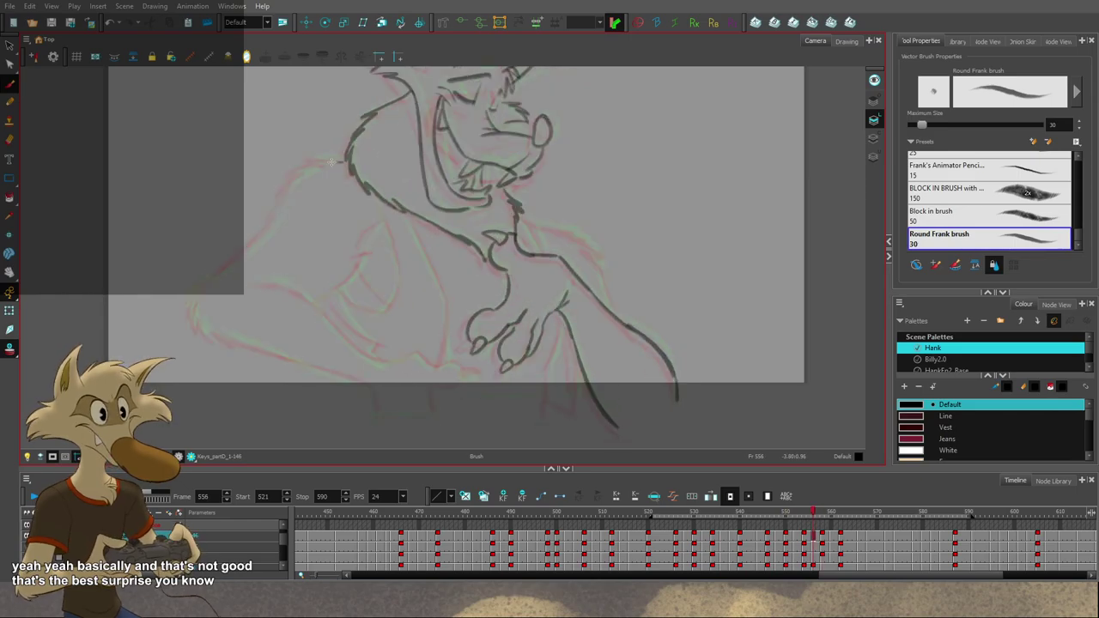
# Step: Draw the furry top of the shoulder outward from the neck on frame 556 and check it against frame 558
pyautogui.moveTo(346, 158); pyautogui.dragTo(301, 167)
pyautogui.hotkey('ctrl', 'z')
pyautogui.hotkey('ctrl', 'z')
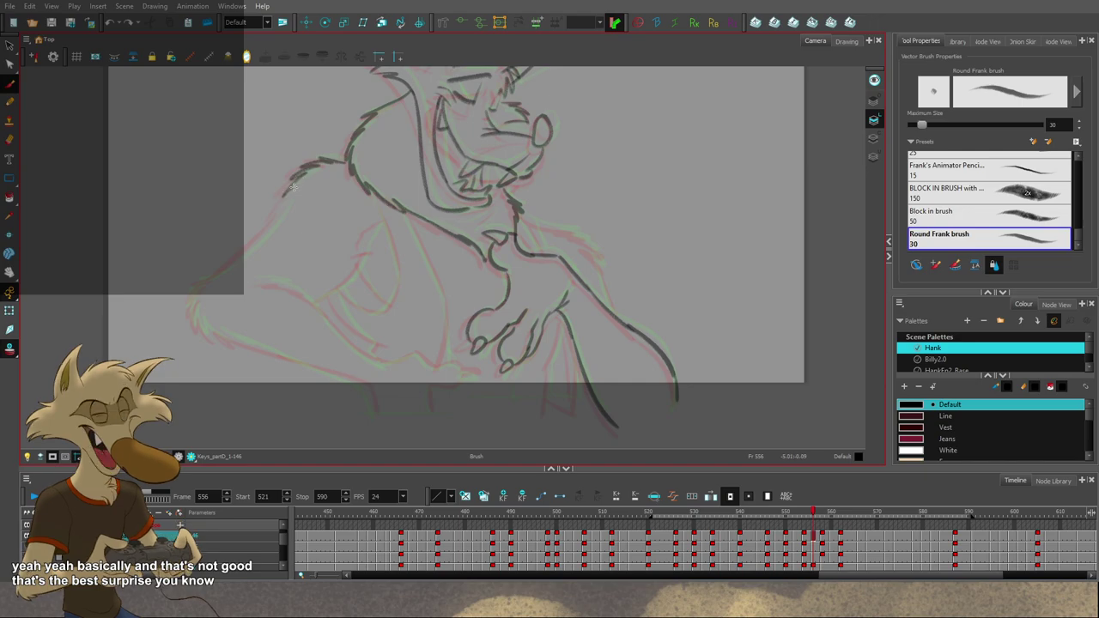
pyautogui.press('f')
pyautogui.press('g')
pyautogui.press('g')
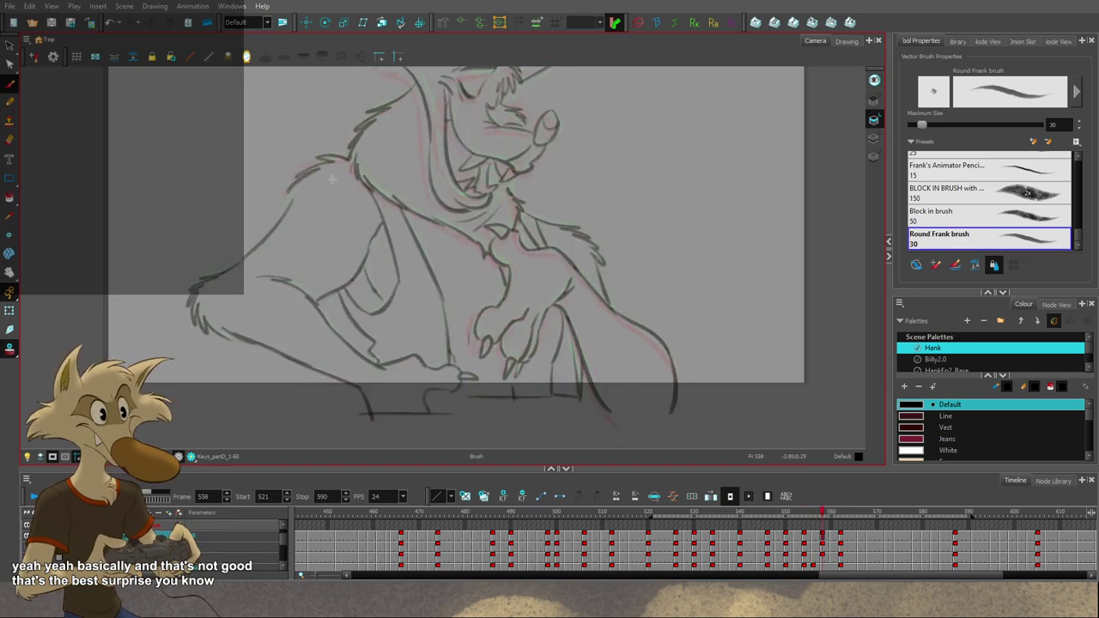
pyautogui.press('f')
pyautogui.press('f')
pyautogui.press('g')
pyautogui.press('g')
pyautogui.press('f')
# Step: Rework the shoulder line and extend it down the outer upper arm to the elbow on frame 556
pyautogui.hotkey('ctrl', 'z')
pyautogui.hotkey('alt', 'b')
pyautogui.moveTo(350, 159)
pyautogui.mouseDown()
pyautogui.moveTo(286, 183)
pyautogui.moveTo(297, 179)
pyautogui.moveTo(251, 246)
pyautogui.mouseUp()
pyautogui.press('f')
pyautogui.press('f')
pyautogui.press('g')
pyautogui.press('g')
pyautogui.press('g')
pyautogui.press(',')
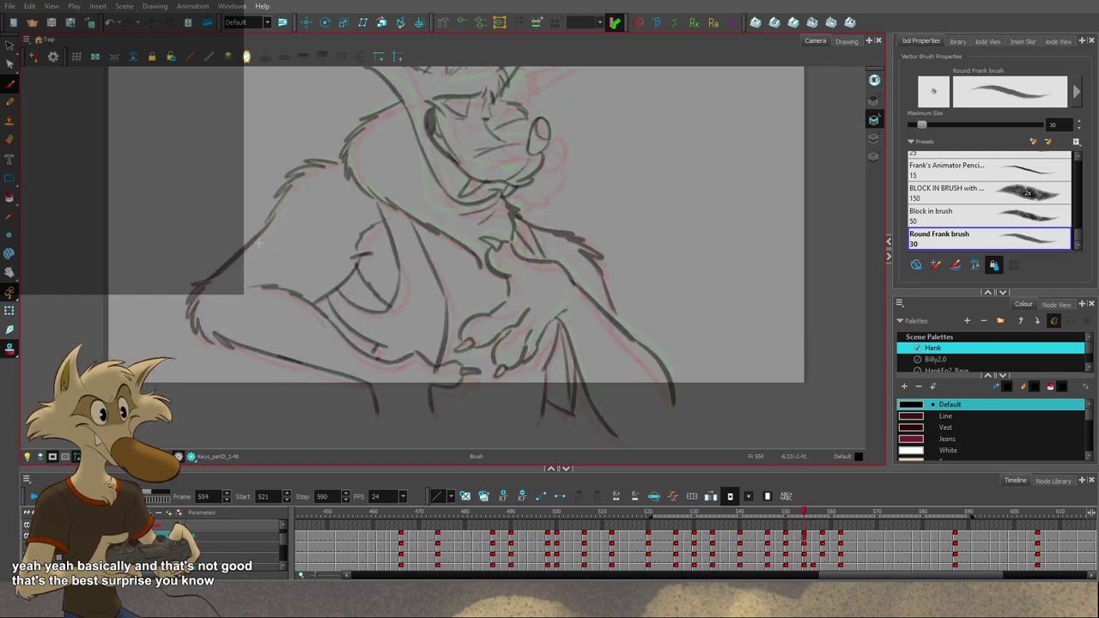
pyautogui.press(',')
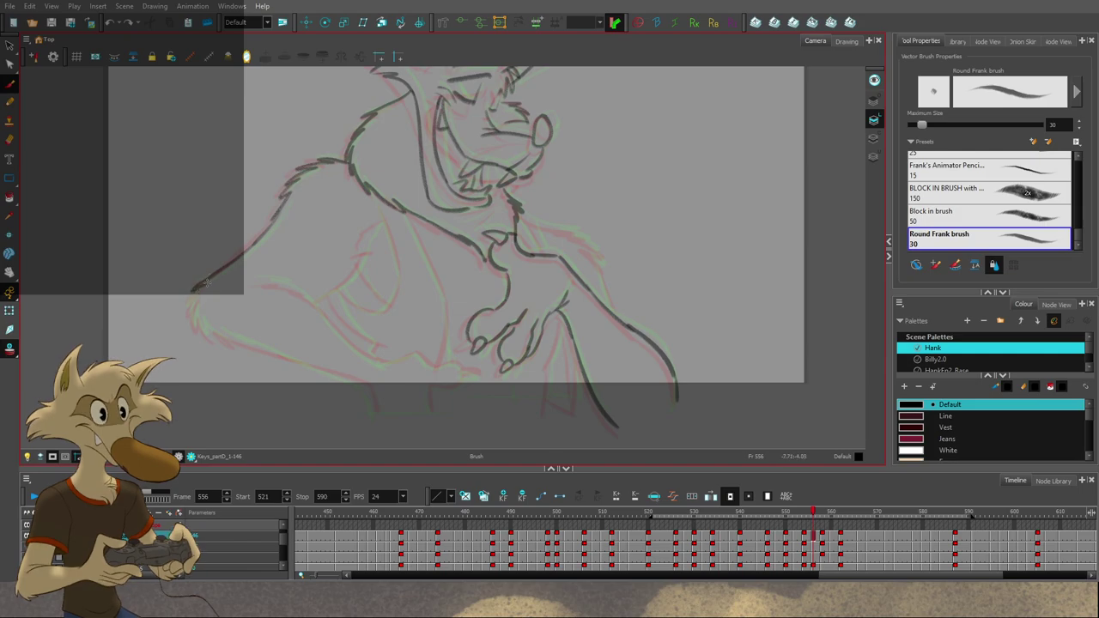
# Step: Draw the bent arm's furry elbow and the forearm's underside and upper edge on frame 556
pyautogui.moveTo(206, 283)
pyautogui.mouseDown()
pyautogui.moveTo(194, 313)
pyautogui.moveTo(255, 346)
pyautogui.moveTo(378, 375)
pyautogui.mouseUp()
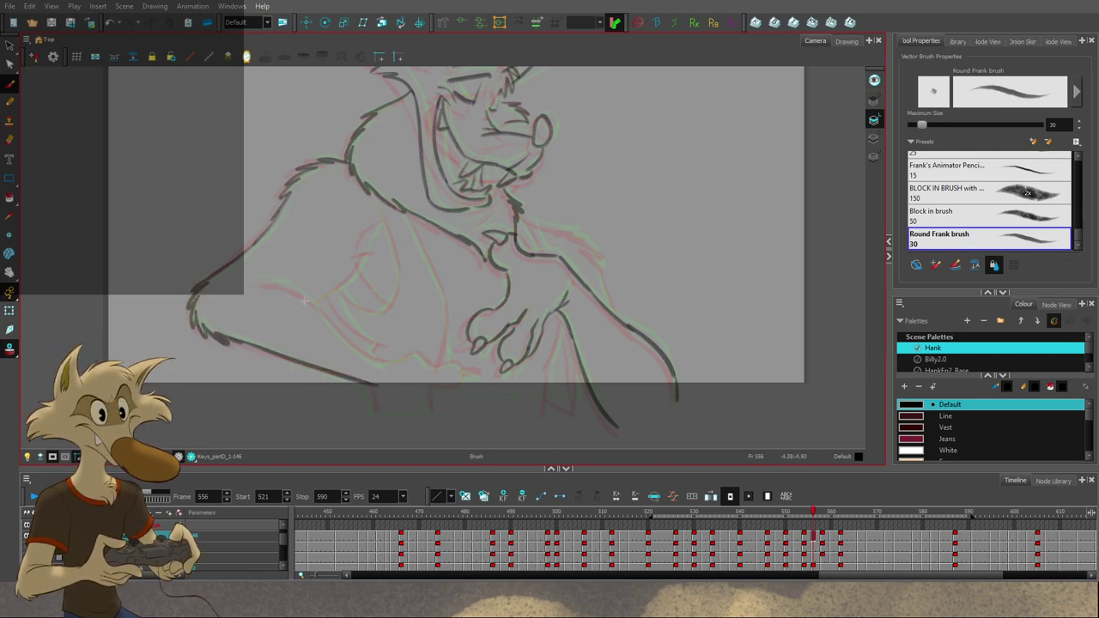
pyautogui.moveTo(261, 281); pyautogui.dragTo(314, 303)
pyautogui.hotkey('ctrl', 'z')
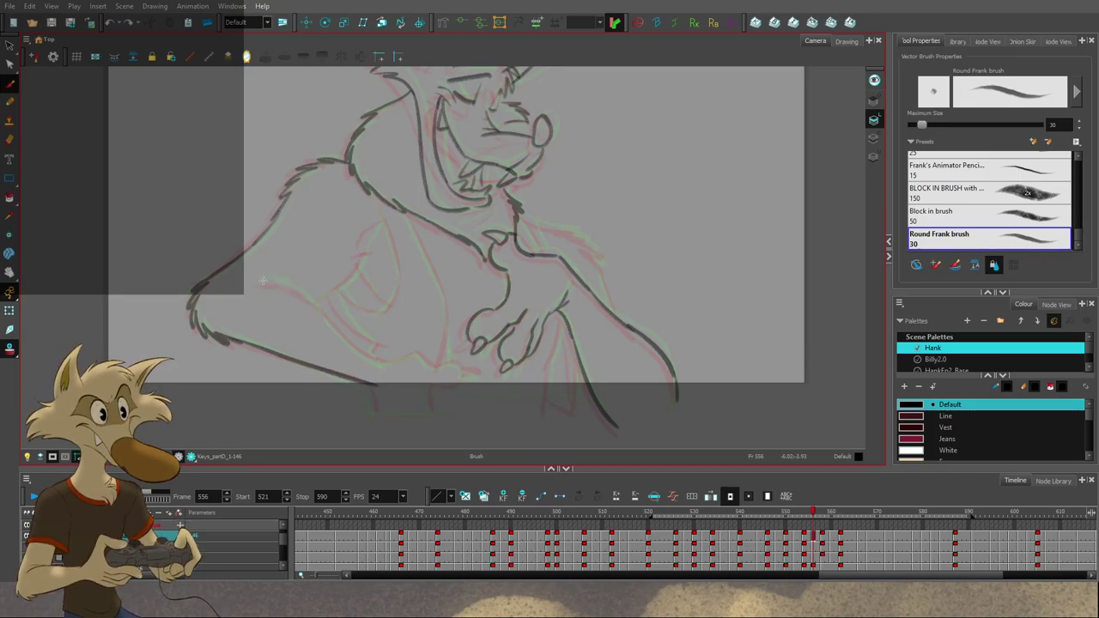
pyautogui.moveTo(259, 279)
pyautogui.mouseDown()
pyautogui.moveTo(345, 318)
pyautogui.moveTo(305, 298)
pyautogui.moveTo(372, 361)
pyautogui.mouseUp()
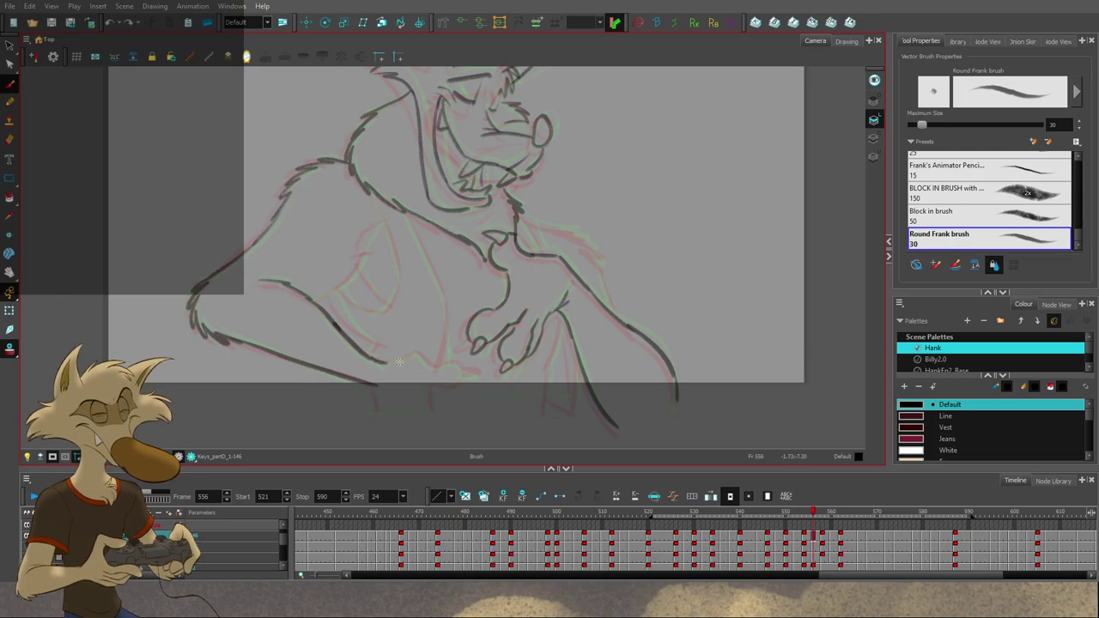
# Step: Draw the resting hand at the end of the bent forearm and the short body lines beneath it on frame 556
pyautogui.moveTo(468, 361)
pyautogui.mouseDown()
pyautogui.moveTo(467, 348)
pyautogui.moveTo(435, 353)
pyautogui.moveTo(453, 346)
pyautogui.mouseUp()
pyautogui.press('f')
pyautogui.press('g')
pyautogui.press('g')
pyautogui.press('f')
pyautogui.hotkey('ctrl', 'z')
pyautogui.hotkey('ctrl', 'z')
pyautogui.moveTo(433, 353)
pyautogui.mouseDown()
pyautogui.moveTo(479, 359)
pyautogui.moveTo(458, 355)
pyautogui.moveTo(479, 359)
pyautogui.moveTo(429, 396)
pyautogui.mouseUp()
pyautogui.hotkey('ctrl', 'z')
pyautogui.hotkey('ctrl', 'z')
pyautogui.hotkey('ctrl', 'z')
pyautogui.moveTo(363, 370); pyautogui.dragTo(373, 396)
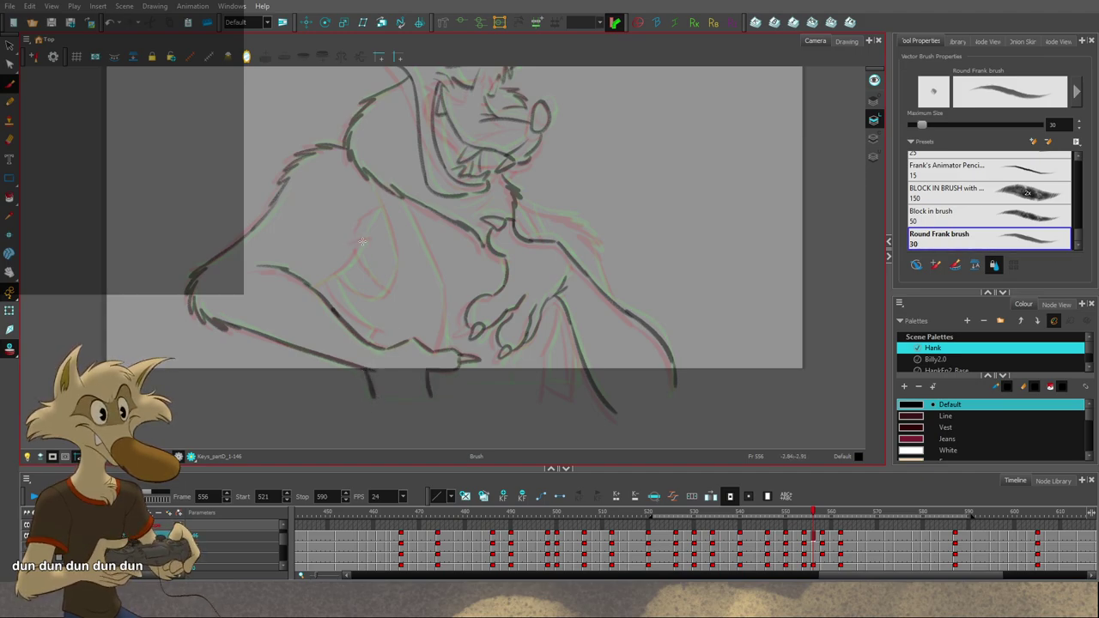
# Step: Draw the curved underarm line rising from the bent forearm's upper edge on frame 556, checking it against frames 554 and 558
pyautogui.moveTo(362, 244); pyautogui.dragTo(315, 288)
pyautogui.hotkey('ctrl', 'z')
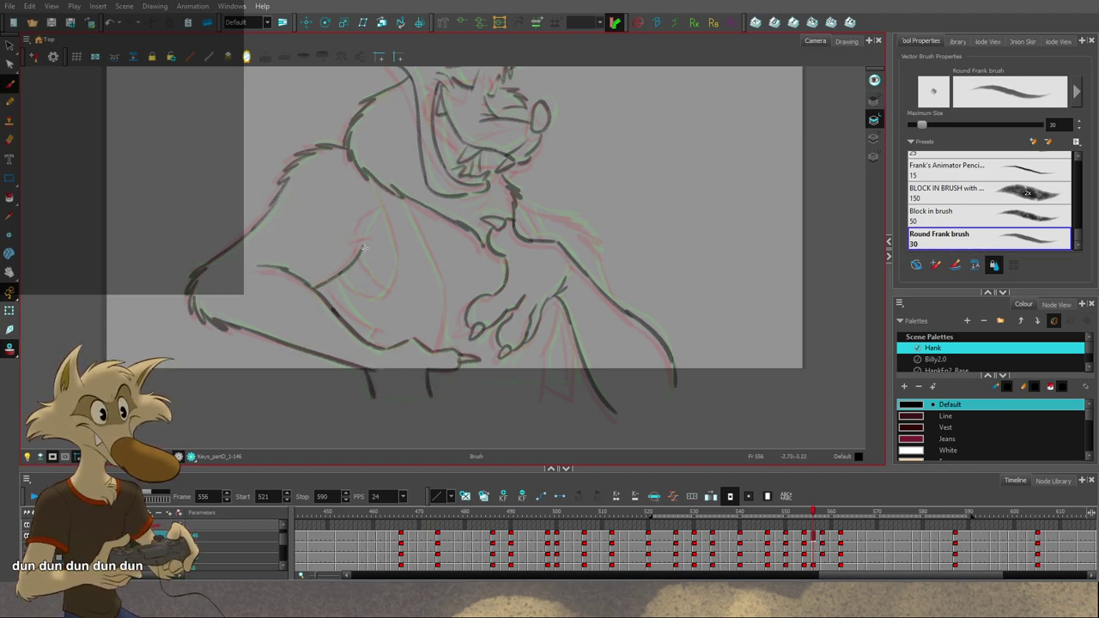
pyautogui.press('.')
pyautogui.press('.')
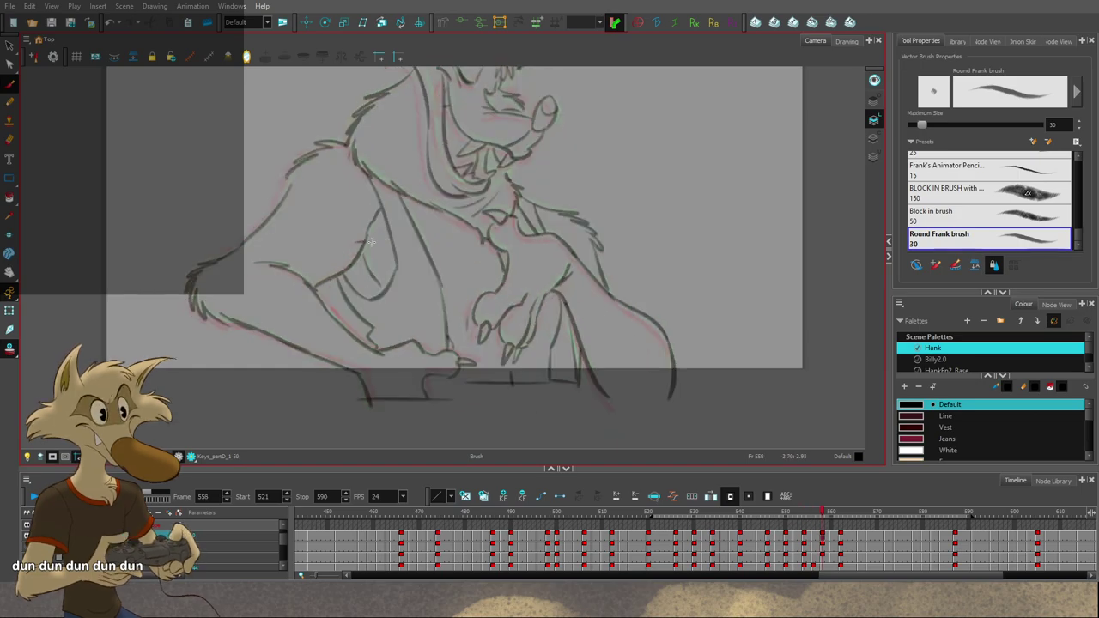
pyautogui.press(',')
pyautogui.press(',')
pyautogui.press(',')
pyautogui.press(',')
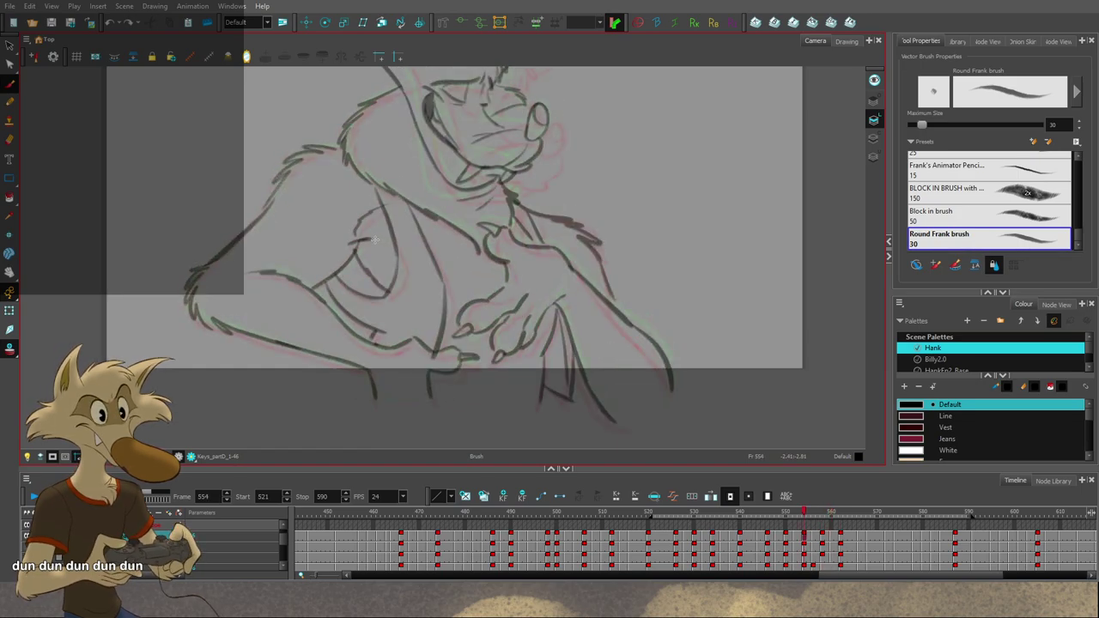
pyautogui.hotkey('ctrl', 'z')
pyautogui.moveTo(355, 243); pyautogui.dragTo(369, 238)
# Step: Continue the underarm line up toward the armpit and draw the vest edge down from the neck fur on frame 556
pyautogui.press('.')
pyautogui.press('.')
pyautogui.press('.')
pyautogui.press('.')
pyautogui.moveTo(374, 216); pyautogui.dragTo(364, 240)
pyautogui.press(',')
pyautogui.press(',')
pyautogui.press(',')
pyautogui.press(',')
pyautogui.press('.')
pyautogui.press('.')
pyautogui.press(',')
pyautogui.press(',')
pyautogui.press('.')
pyautogui.press('.')
pyautogui.press('.')
pyautogui.press('.')
pyautogui.press(',')
pyautogui.press(',')
pyautogui.hotkey('ctrl', 'z')
pyautogui.moveTo(378, 183); pyautogui.dragTo(395, 244)
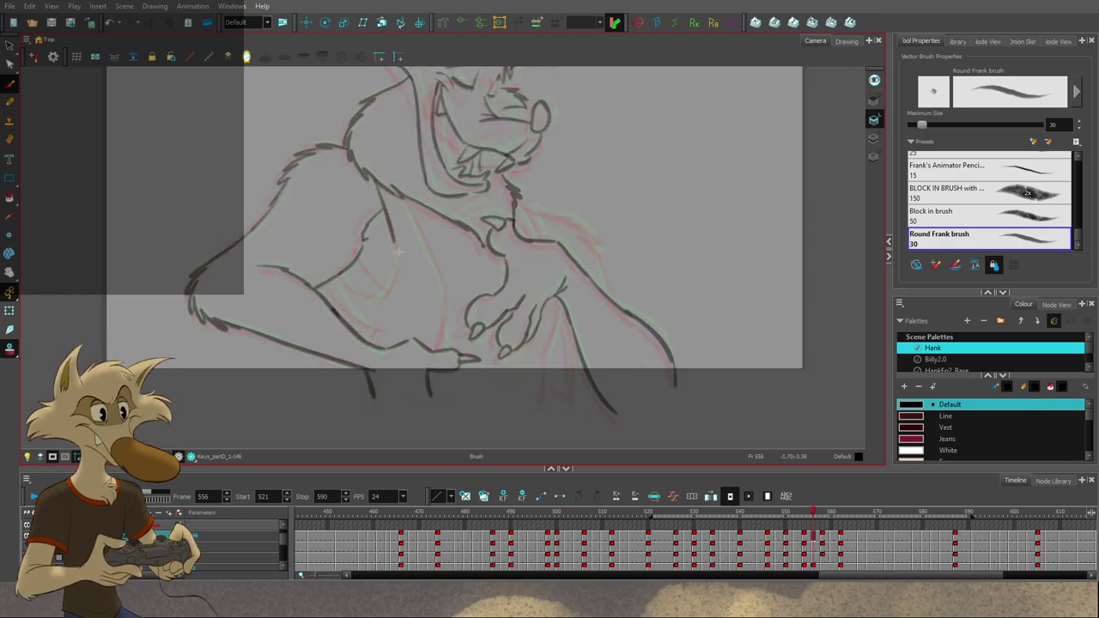
# Step: Turn off onion skinning and step back through the rough drawings to review the motion
pyautogui.click(10, 348)
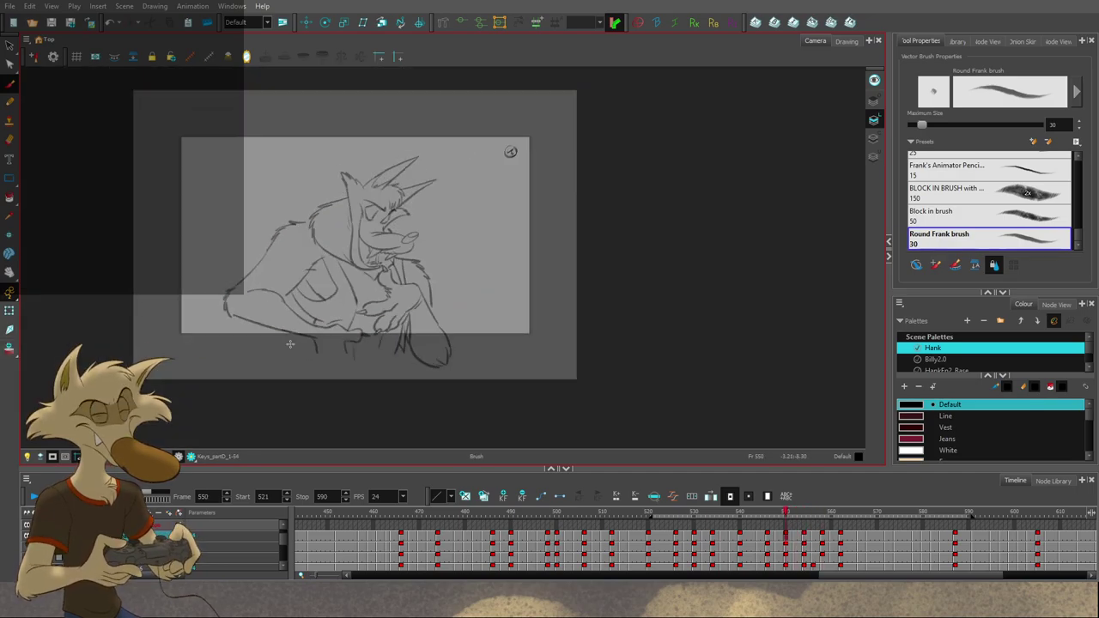
pyautogui.press(',')
pyautogui.press(',')
pyautogui.press(',')
pyautogui.press(',')
pyautogui.press(',')
pyautogui.press(',')
pyautogui.press(',')
pyautogui.press(',')
pyautogui.press(',')
pyautogui.press(',')
pyautogui.press(',')
pyautogui.press(',')
pyautogui.press(',')
pyautogui.press(',')
pyautogui.press(',')
pyautogui.press(',')
pyautogui.press(',')
pyautogui.press(',')
pyautogui.press(',')
pyautogui.press(',')
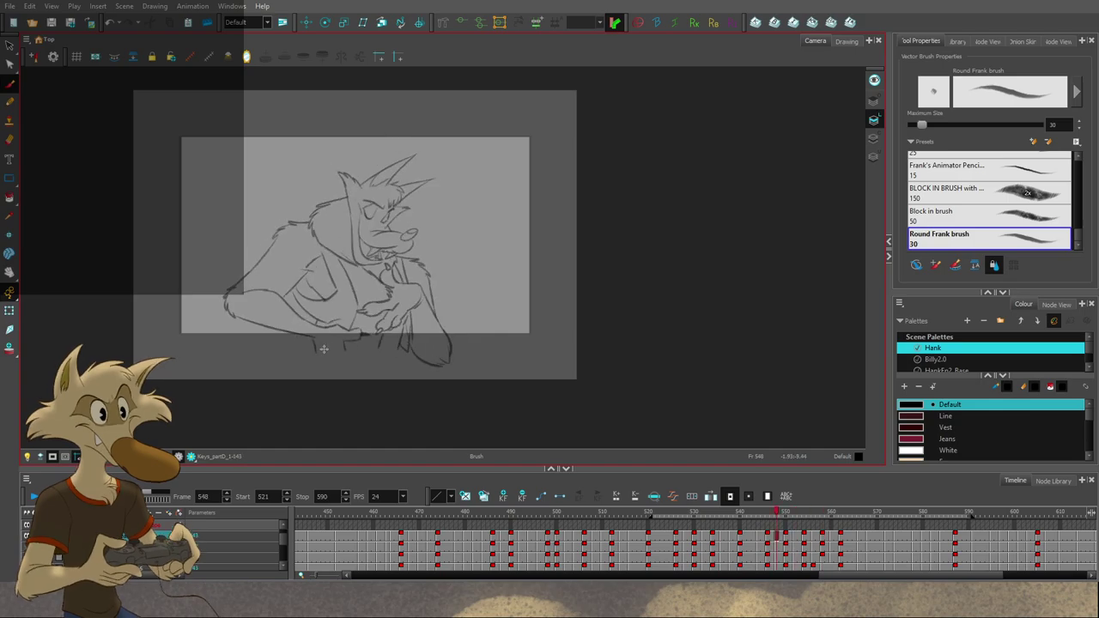
# Step: Play back the rough animation and scrub the timeline to frame 561
pyautogui.click(35, 497)
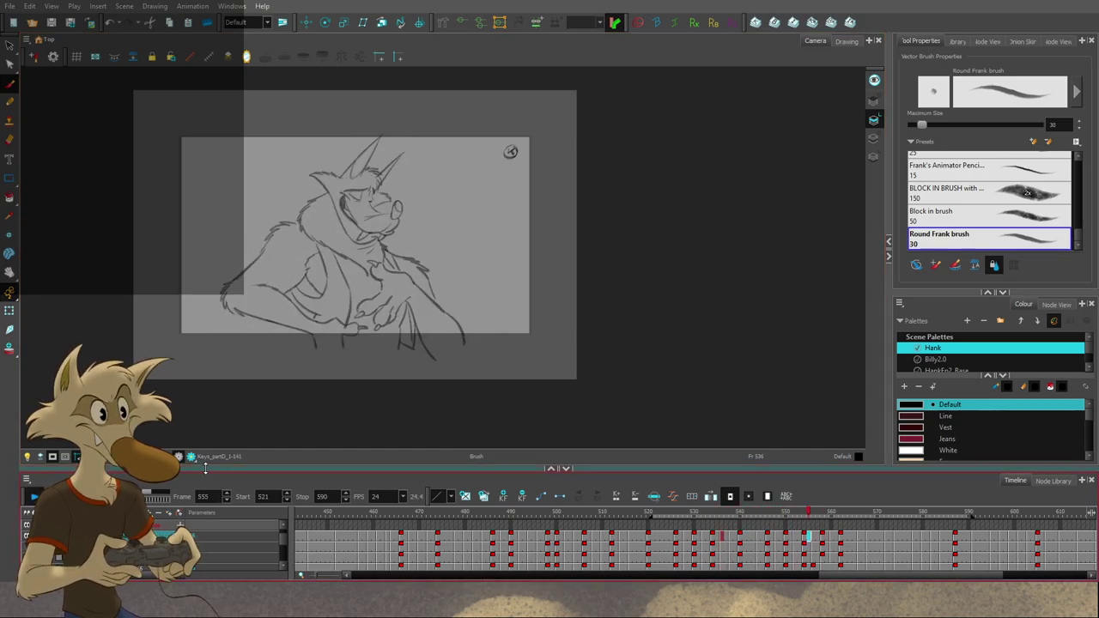
pyautogui.press('Return')
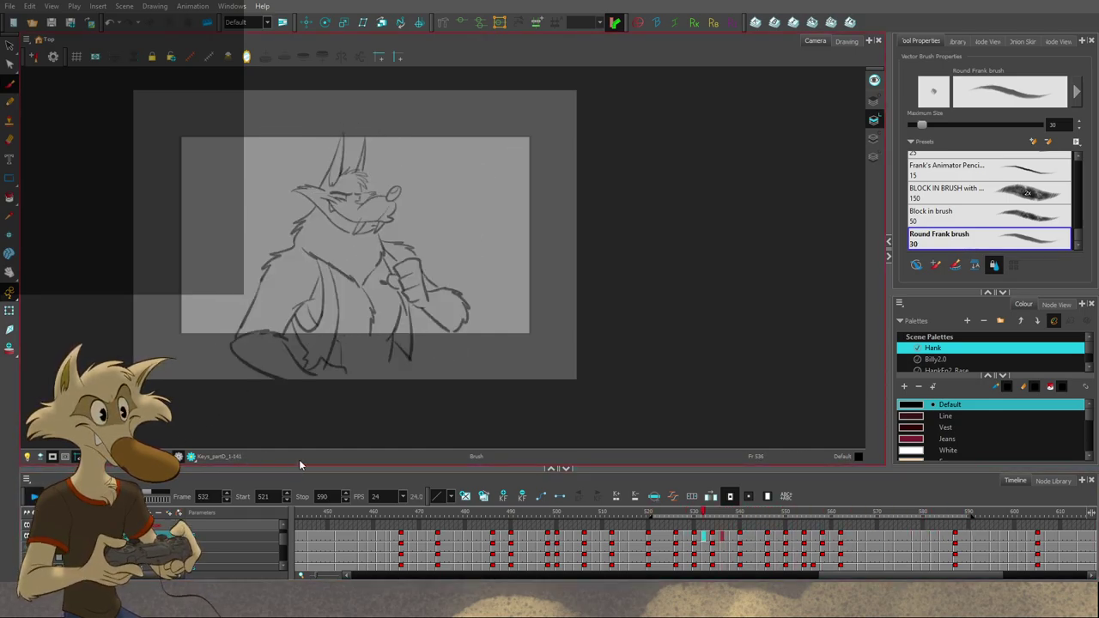
pyautogui.click(791, 509)
pyautogui.moveTo(791, 513)
pyautogui.mouseDown()
pyautogui.moveTo(838, 527)
pyautogui.moveTo(783, 520)
pyautogui.moveTo(861, 534)
pyautogui.moveTo(836, 543)
pyautogui.mouseUp()
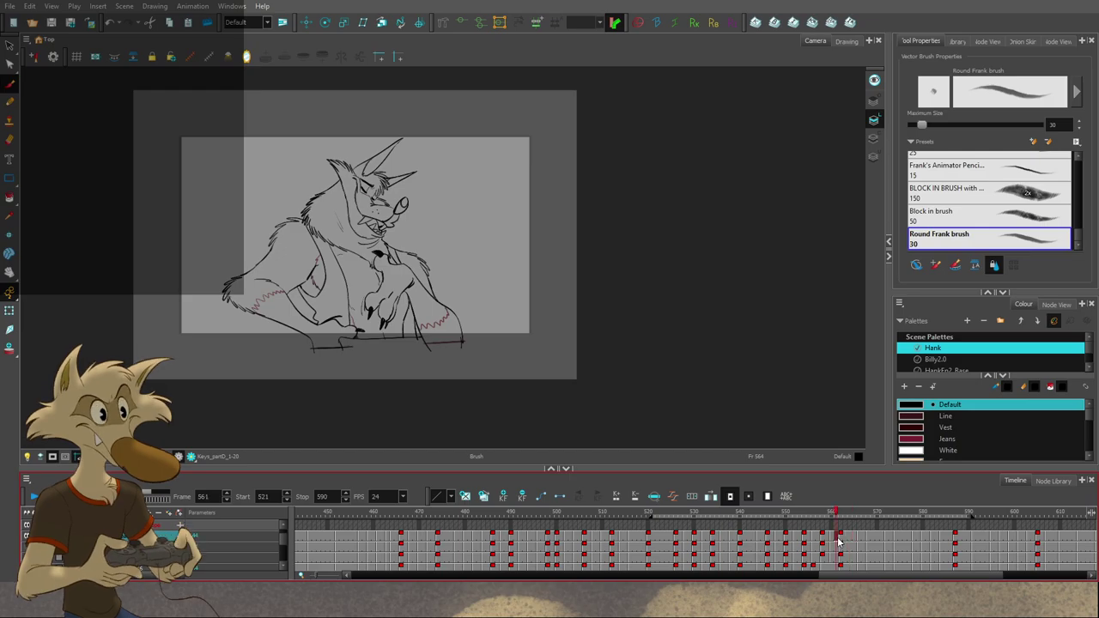
# Step: Step back and forth through the drawings between frames 554 and 561 to compare the poses
pyautogui.press(',')
pyautogui.press(',')
pyautogui.press(',')
pyautogui.press(',')
pyautogui.press(',')
pyautogui.press(',')
pyautogui.press('.')
pyautogui.press('.')
pyautogui.press('.')
pyautogui.press('.')
pyautogui.press('.')
pyautogui.press('.')
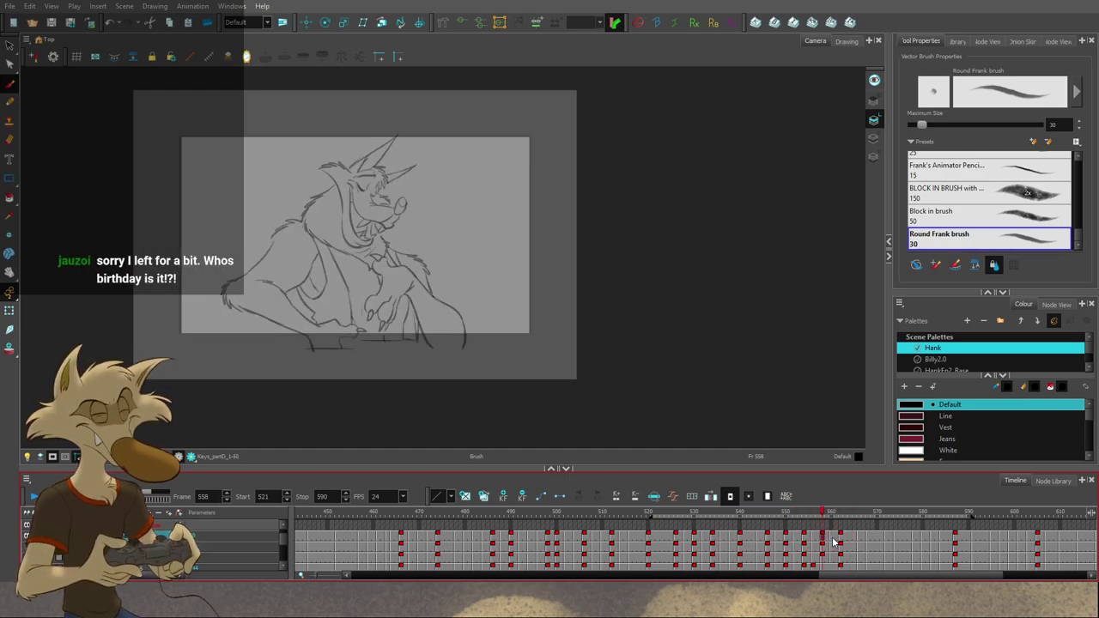
pyautogui.click(824, 542)
pyautogui.press(',')
pyautogui.press(',')
pyautogui.press(',')
pyautogui.press(',')
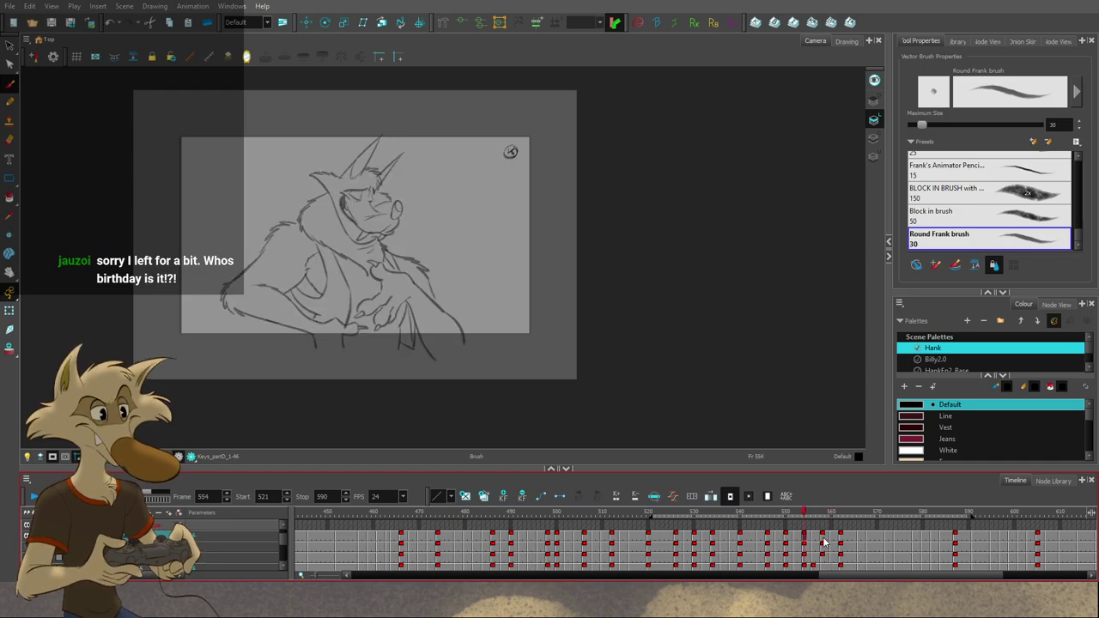
# Step: Select the drawing exposed at frame 558, play the animation from frame 540, and return to frame 546
pyautogui.click(822, 541)
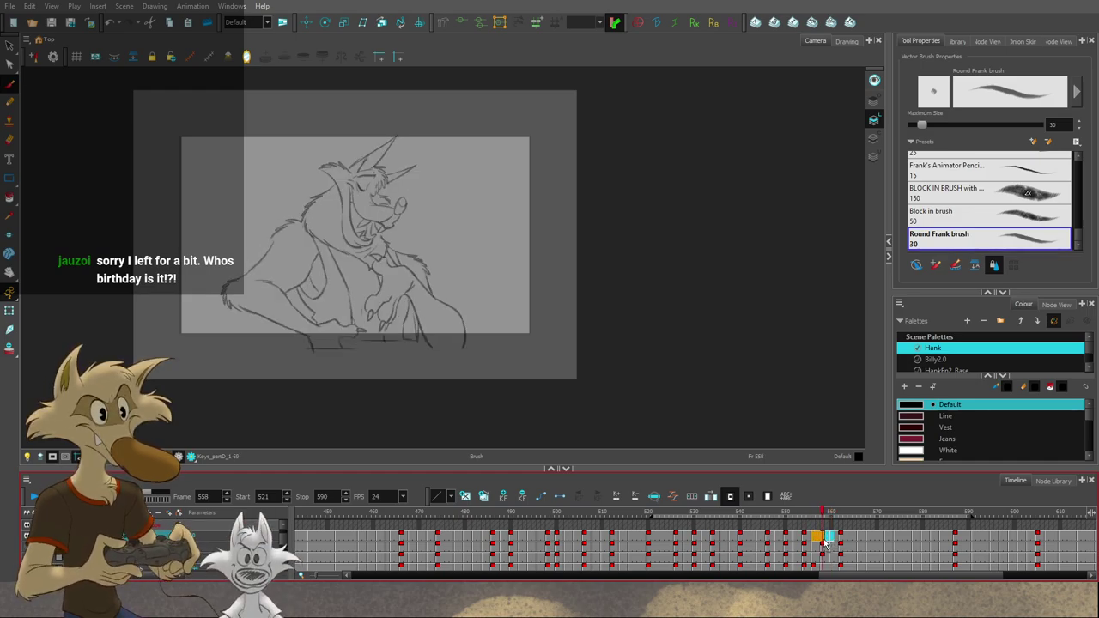
pyautogui.moveTo(802, 522); pyautogui.dragTo(739, 522)
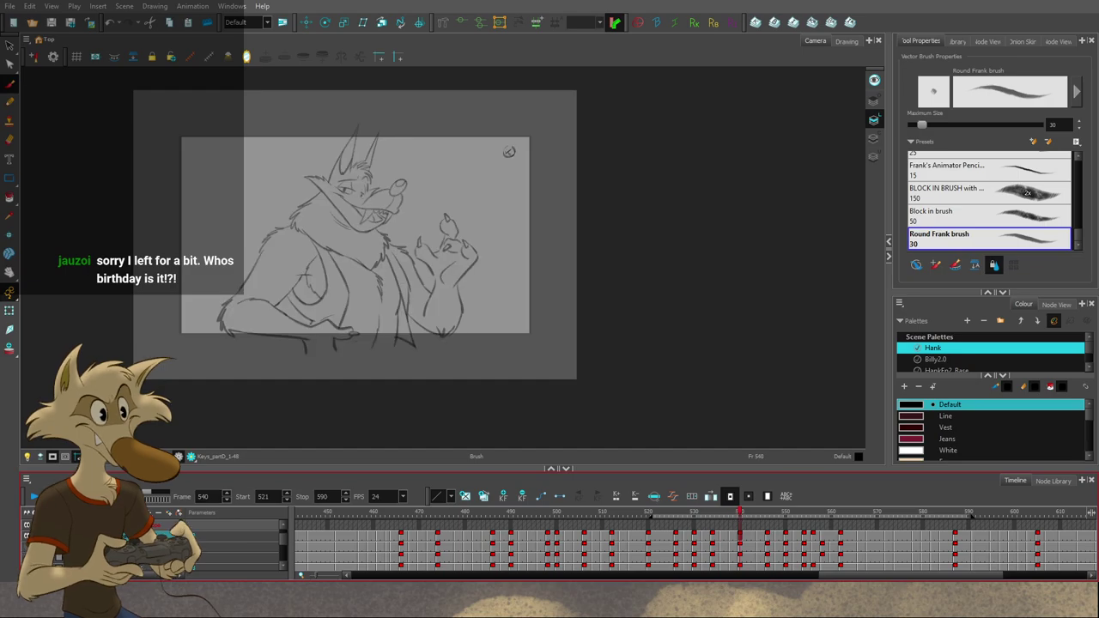
pyautogui.click(32, 497)
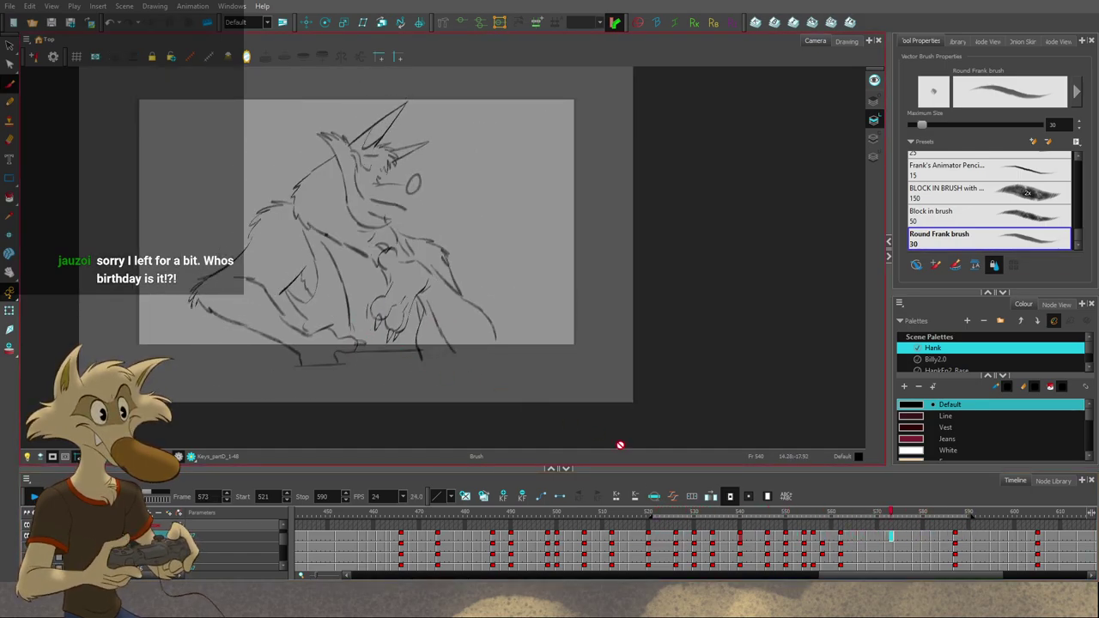
pyautogui.click(782, 515)
pyautogui.press('f')
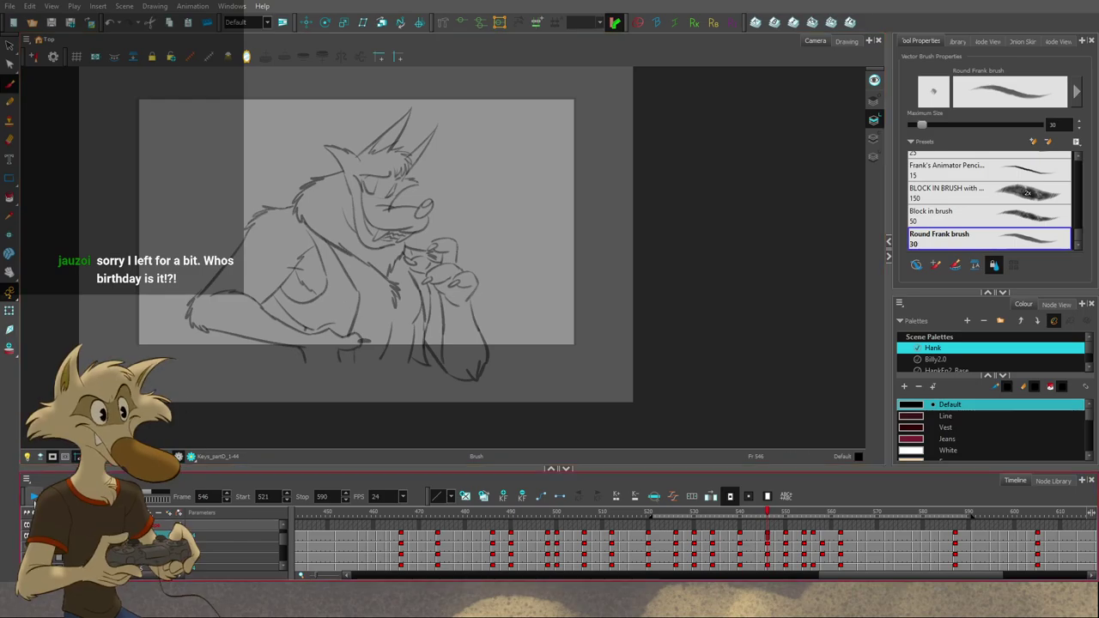
# Step: Replay the rough animation from different starting points, including frames 531 and 542, to review its timing
pyautogui.press(',')
pyautogui.press(',')
pyautogui.press(',')
pyautogui.press(',')
pyautogui.press(',')
pyautogui.press(',')
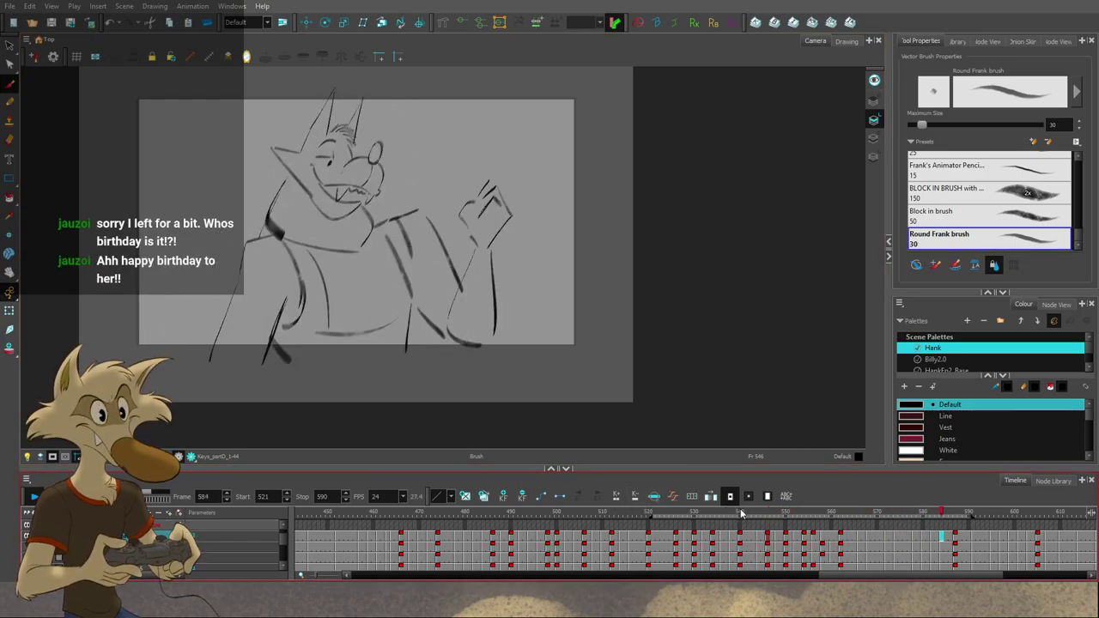
pyautogui.click(698, 514)
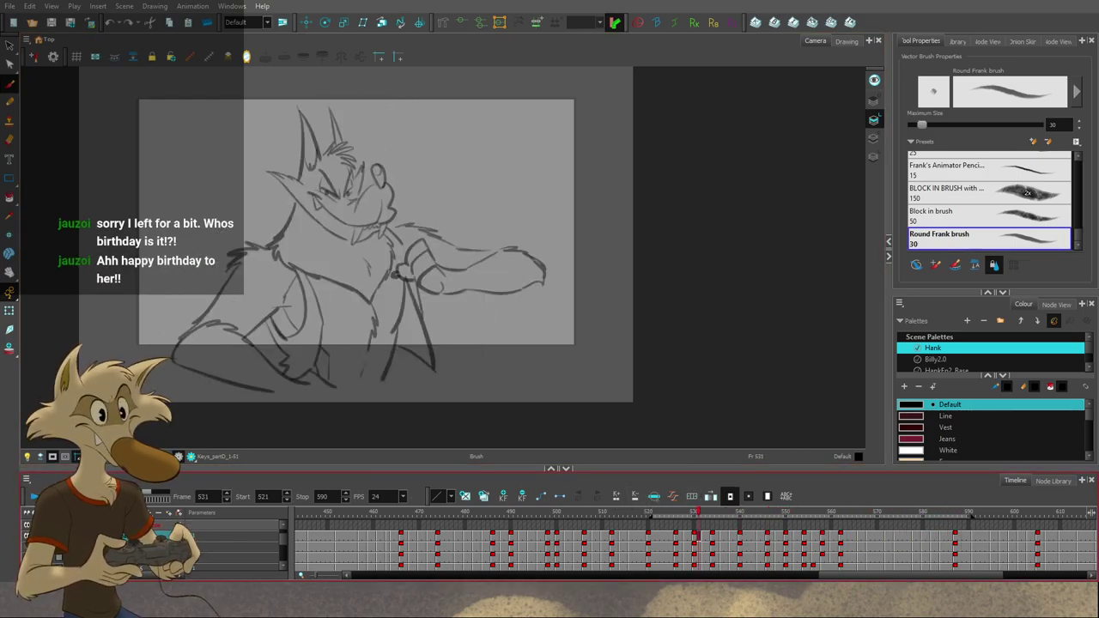
pyautogui.click(34, 496)
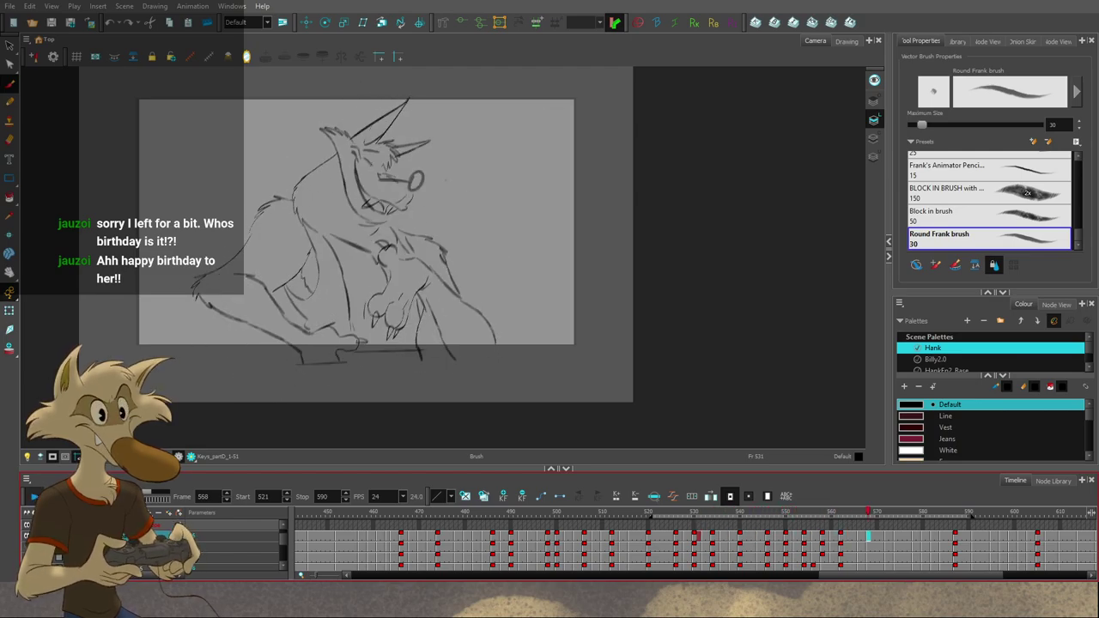
pyautogui.click(747, 542)
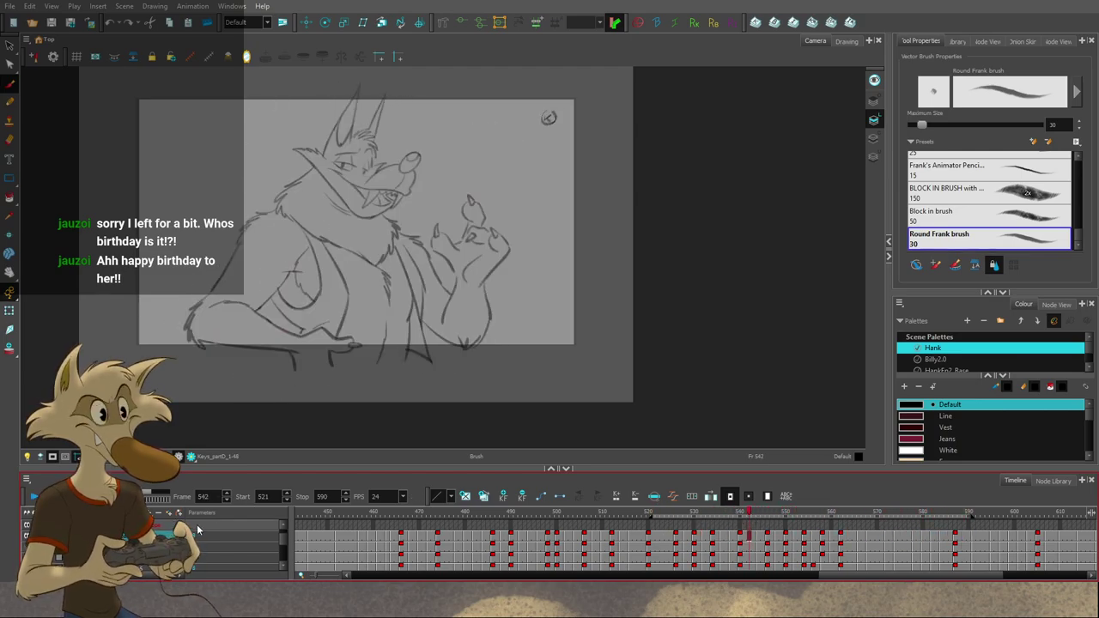
pyautogui.press('Return')
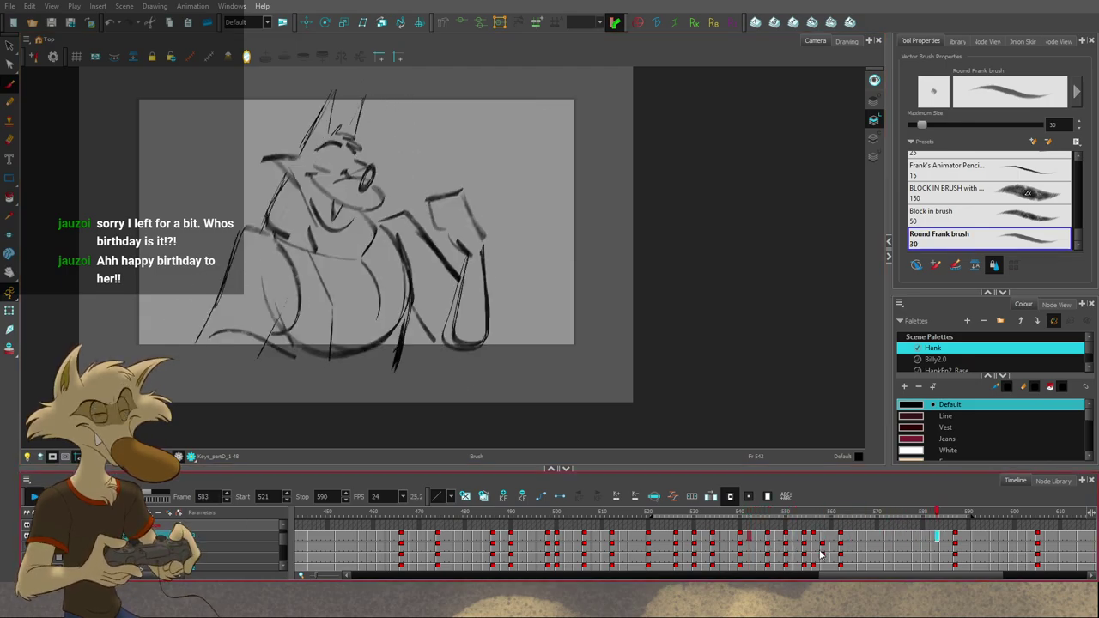
# Step: Play back the rough animation, stop around frame 552 and check the neighbouring drawings
pyautogui.moveTo(793, 516)
pyautogui.mouseDown()
pyautogui.moveTo(825, 524)
pyautogui.moveTo(789, 525)
pyautogui.moveTo(829, 526)
pyautogui.moveTo(776, 528)
pyautogui.mouseUp()
pyautogui.press('Return')
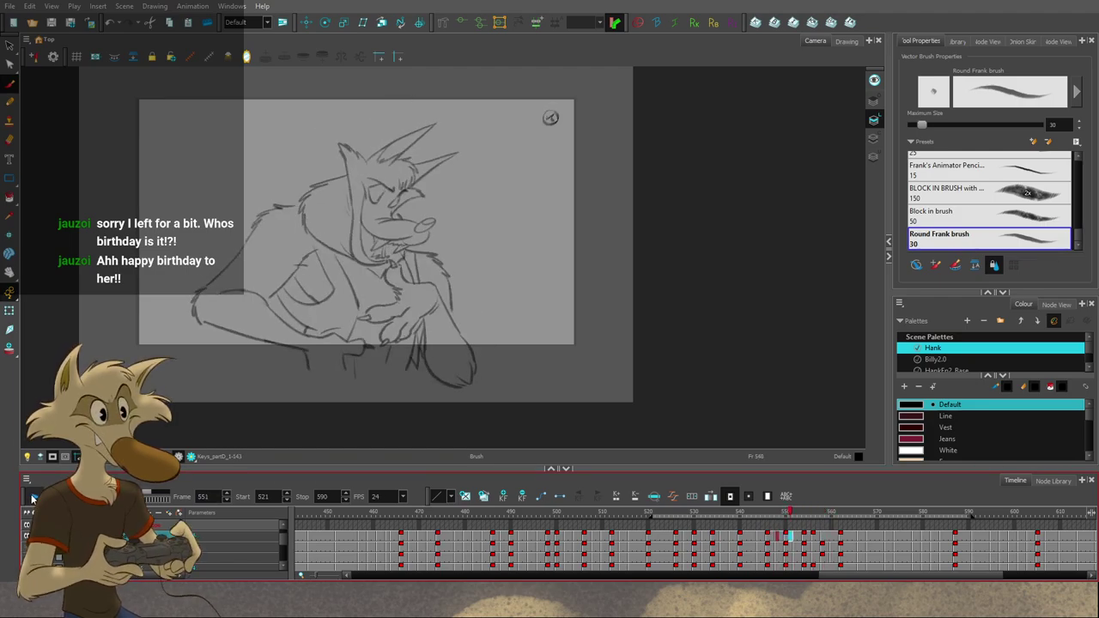
pyautogui.click(795, 513)
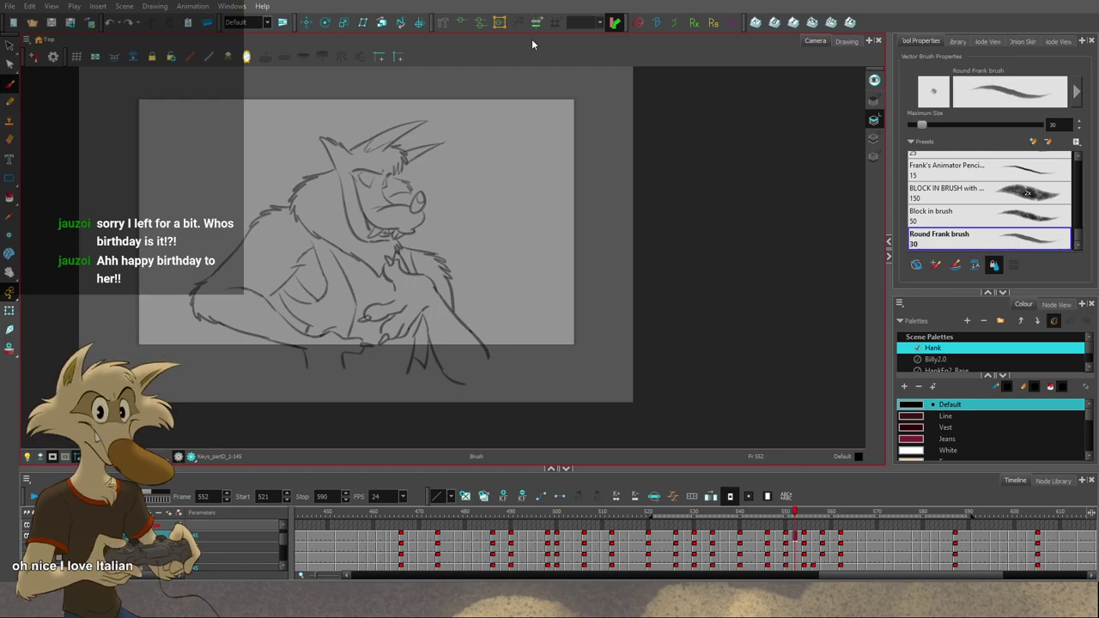
pyautogui.scroll(-2, 536, 261)
pyautogui.scroll(2, 472, 231)
pyautogui.press('f')
pyautogui.press('f')
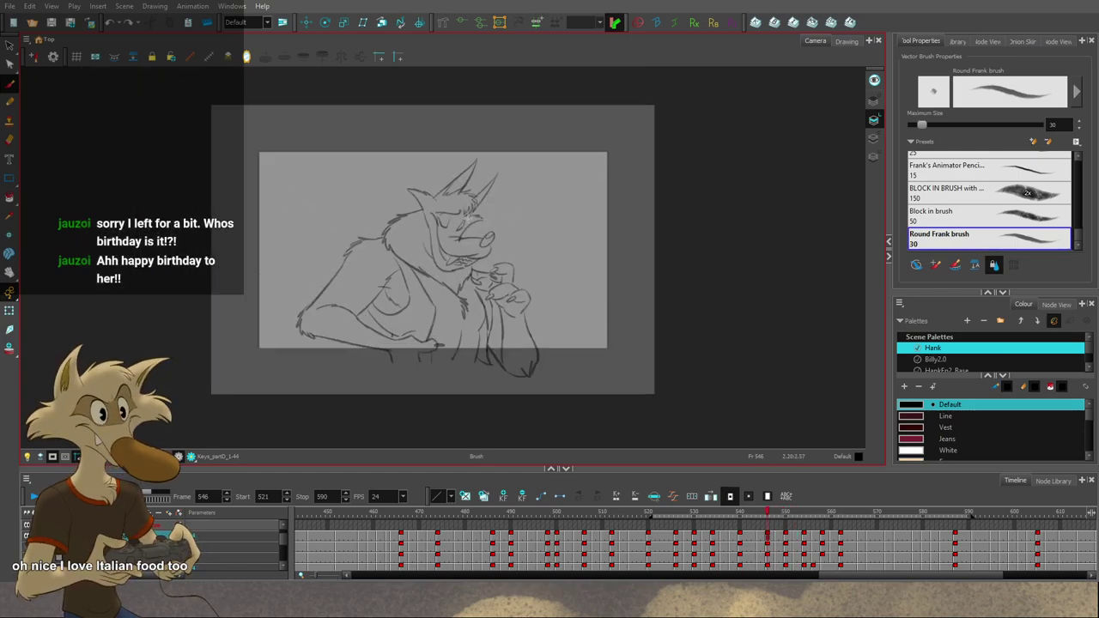
# Step: Step back and forth through the drawings between frames 546 and 562, and replay the rough animation
pyautogui.press('g')
pyautogui.press('g')
pyautogui.press('g')
pyautogui.press('g')
pyautogui.press('g')
pyautogui.press(',')
pyautogui.press(',')
pyautogui.press(',')
pyautogui.press(',')
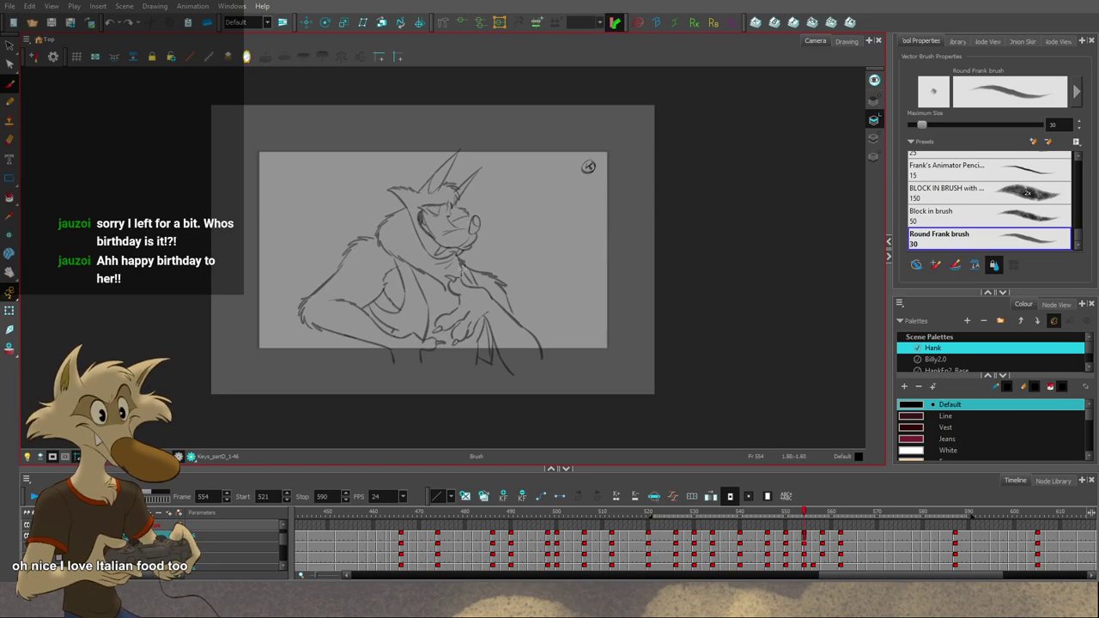
pyautogui.press(',')
pyautogui.press(',')
pyautogui.press('.')
pyautogui.press('.')
pyautogui.press('.')
pyautogui.press('.')
pyautogui.press('.')
pyautogui.press('.')
pyautogui.press('.')
pyautogui.press('.')
pyautogui.press('.')
pyautogui.press('.')
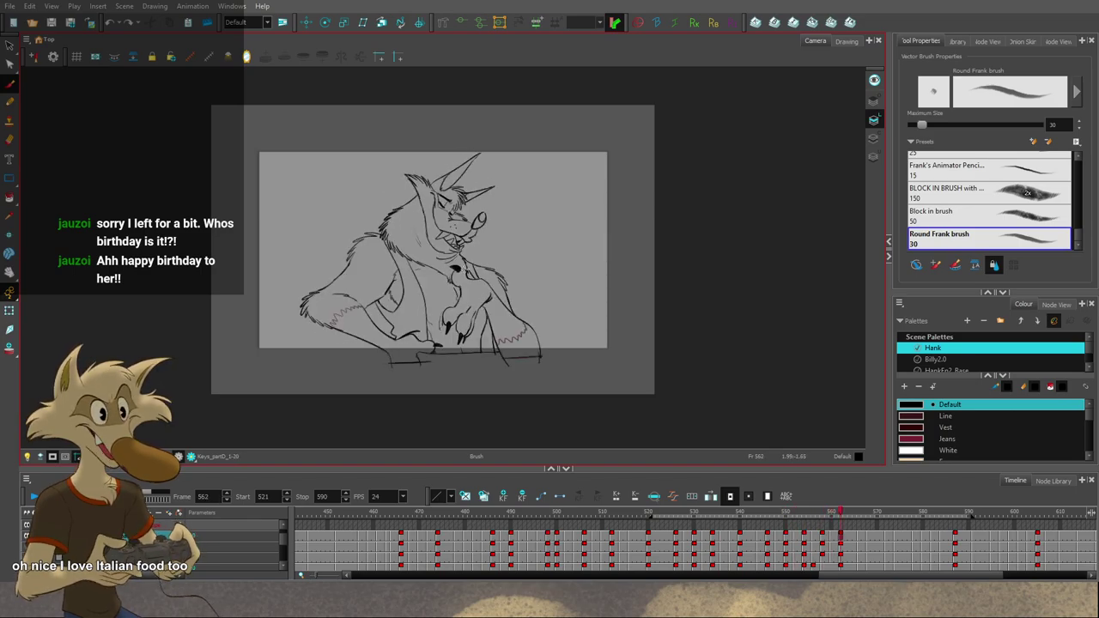
pyautogui.press(',')
pyautogui.press(',')
pyautogui.press(',')
pyautogui.press(',')
pyautogui.press(',')
pyautogui.press(',')
pyautogui.press(',')
pyautogui.press(',')
pyautogui.click(33, 499)
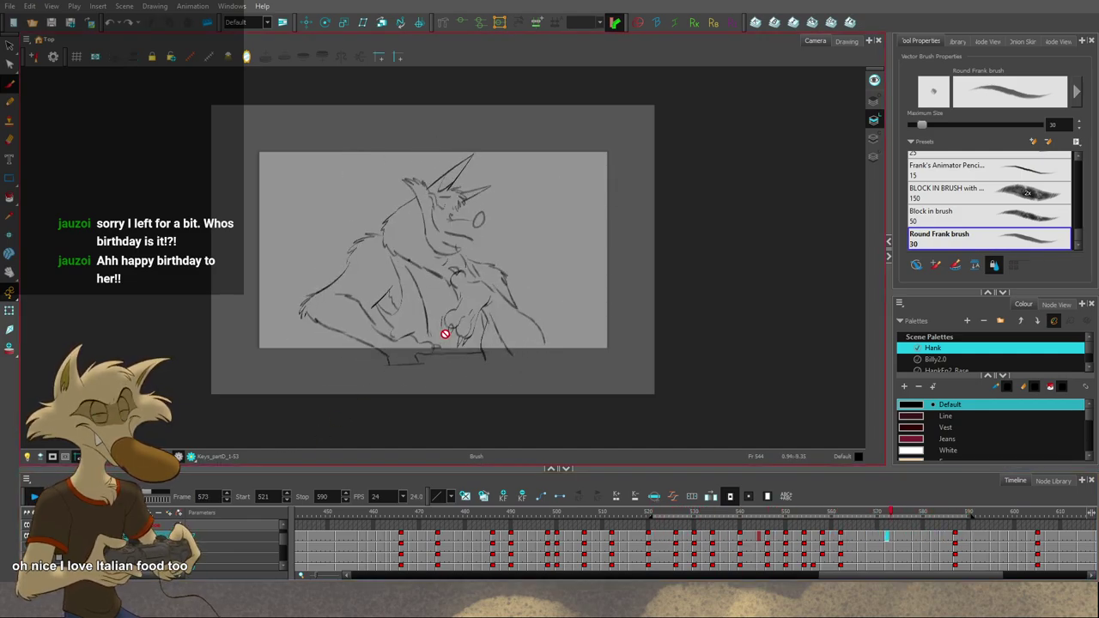
pyautogui.scroll(2, 500, 314)
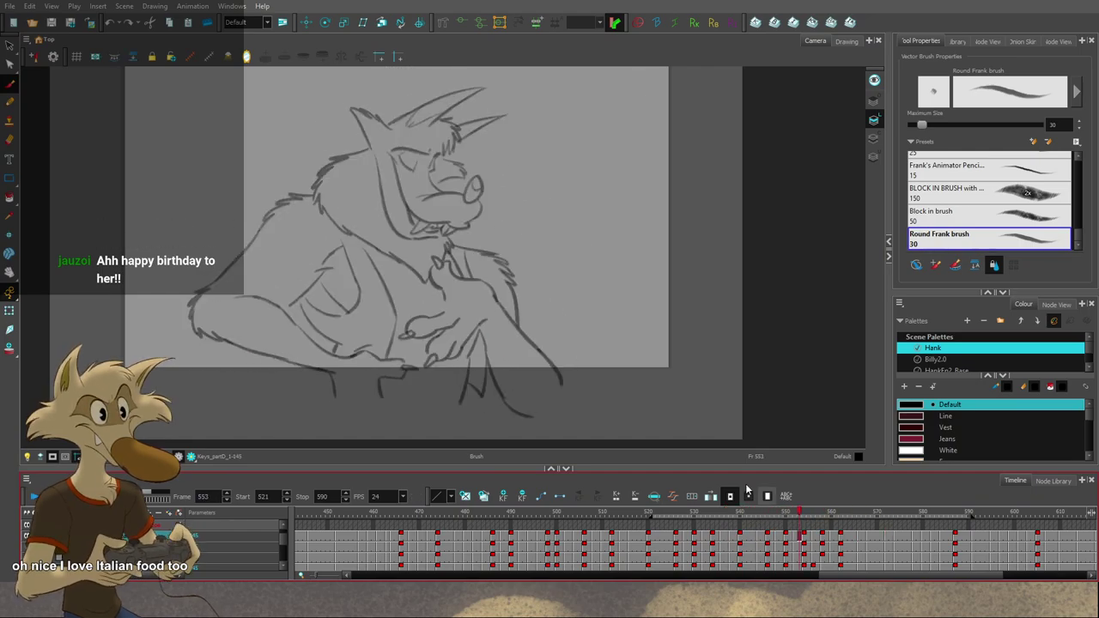
# Step: Turn on onion skinning and draw the front edge of the wolf's vest on frame 556
pyautogui.scroll(2, 432, 283)
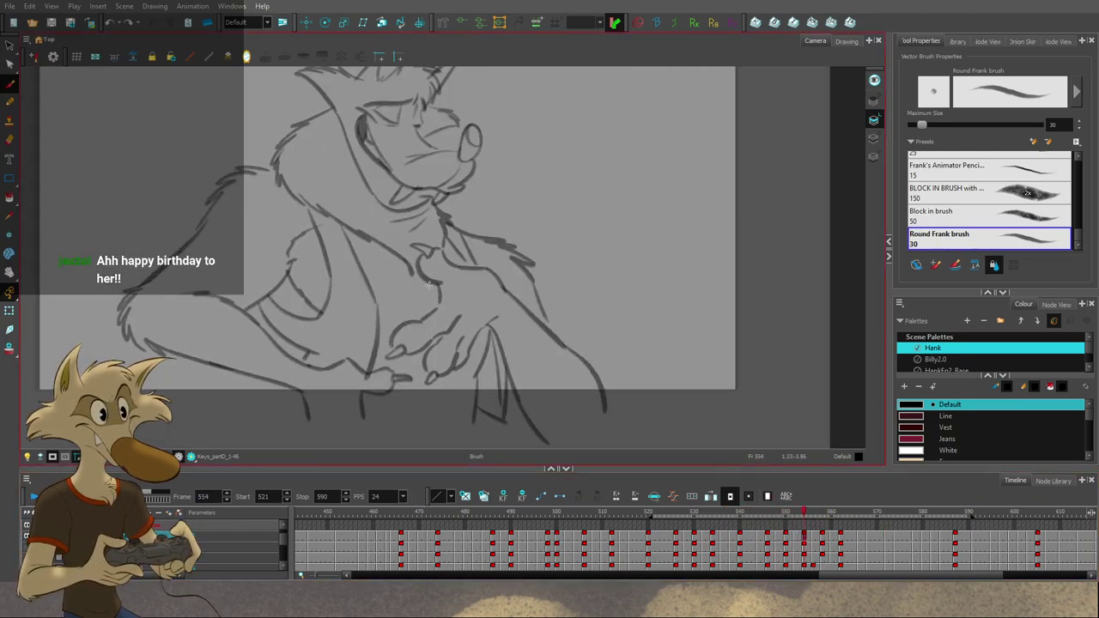
pyautogui.moveTo(335, 217); pyautogui.dragTo(370, 298)
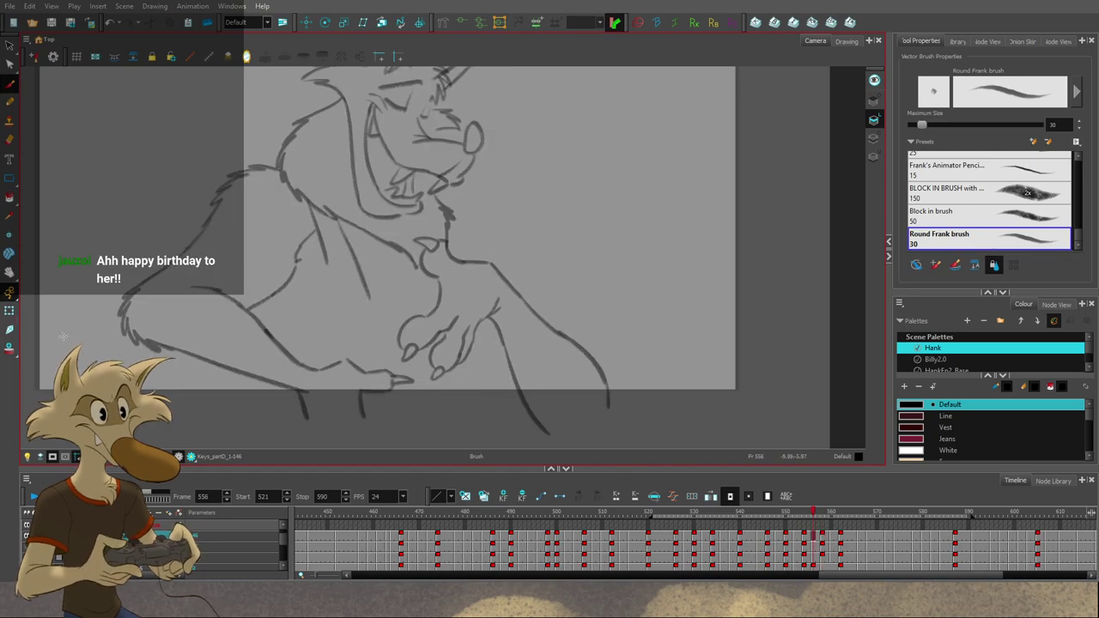
pyautogui.click(10, 349)
pyautogui.hotkey('ctrl', 'z')
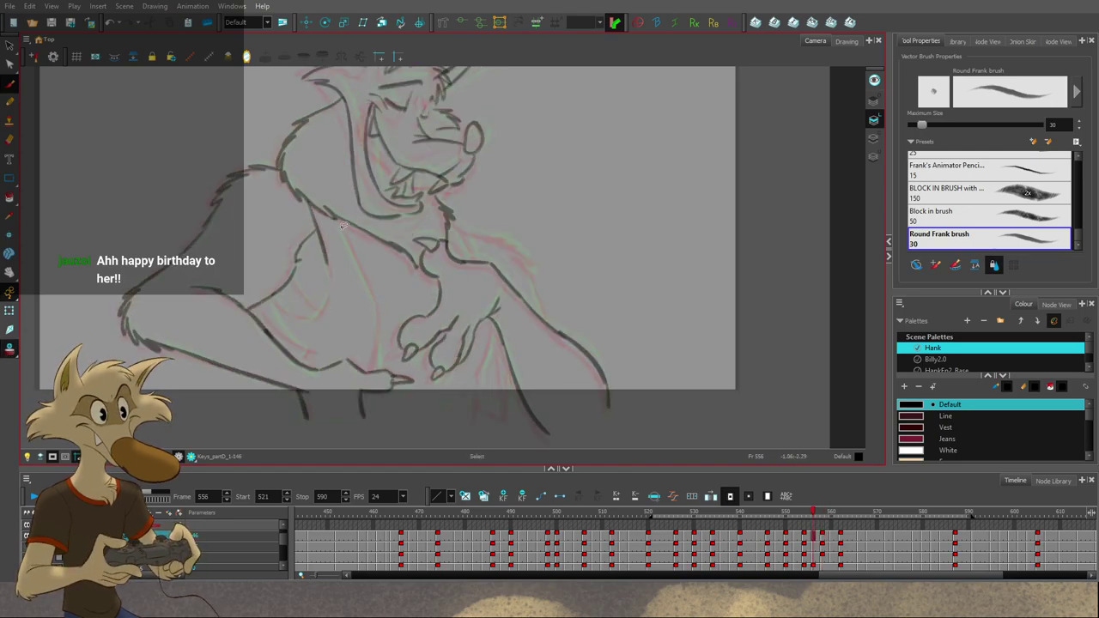
pyautogui.moveTo(338, 220)
pyautogui.mouseDown()
pyautogui.moveTo(378, 310)
pyautogui.moveTo(377, 295)
pyautogui.moveTo(378, 374)
pyautogui.mouseUp()
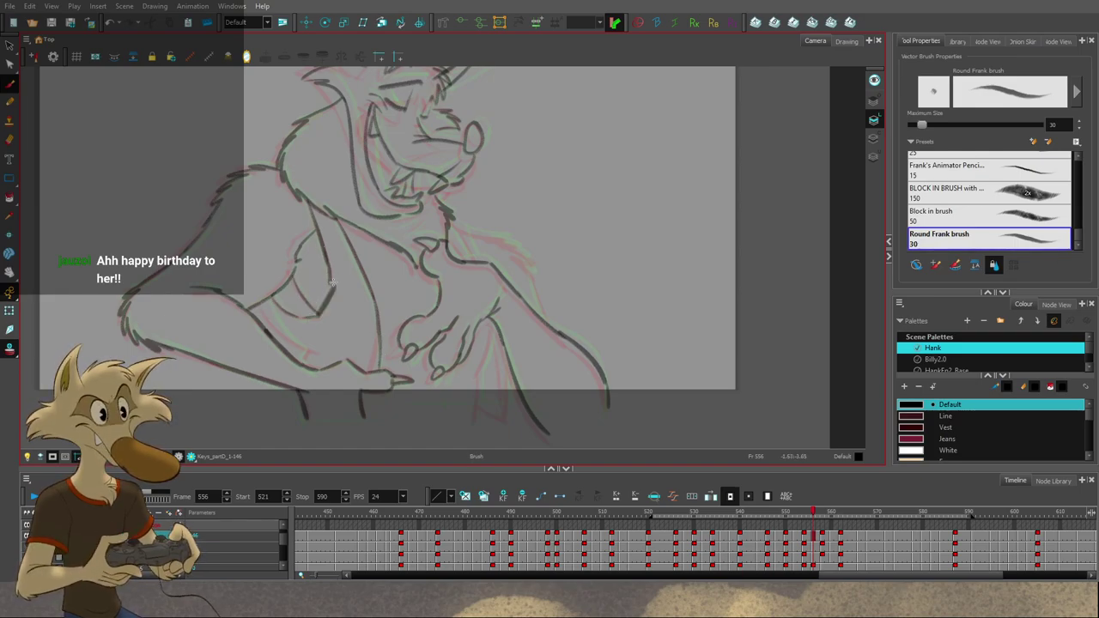
# Step: Draw the vest's armhole curve and its lower side line above the forearm on frame 556
pyautogui.hotkey('ctrl', 'z')
pyautogui.moveTo(317, 316); pyautogui.dragTo(330, 283)
pyautogui.hotkey('ctrl', 'z')
pyautogui.moveTo(268, 309); pyautogui.dragTo(311, 348)
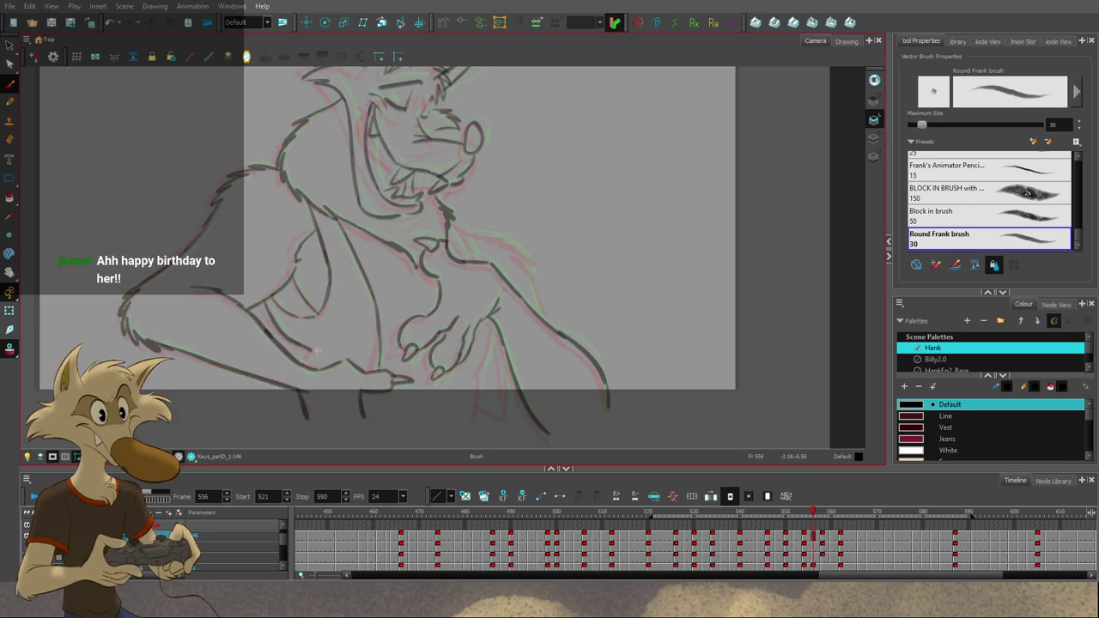
# Step: Draw the furry outline of the far shoulder and upper arm down to the forearm, comparing frames 554 and 558
pyautogui.press('f')
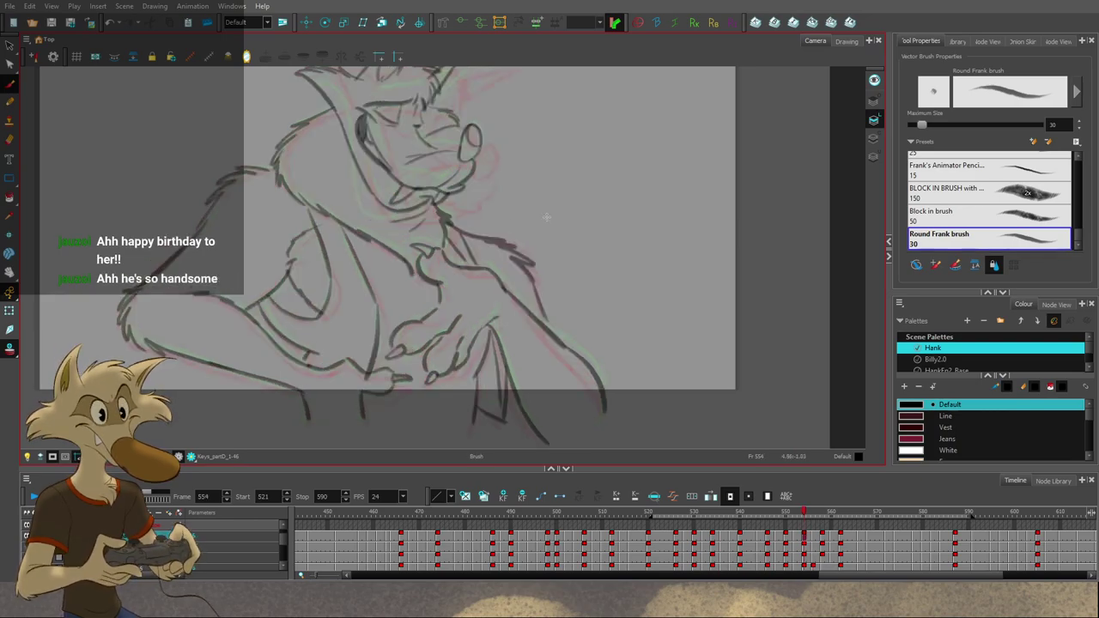
pyautogui.press('g')
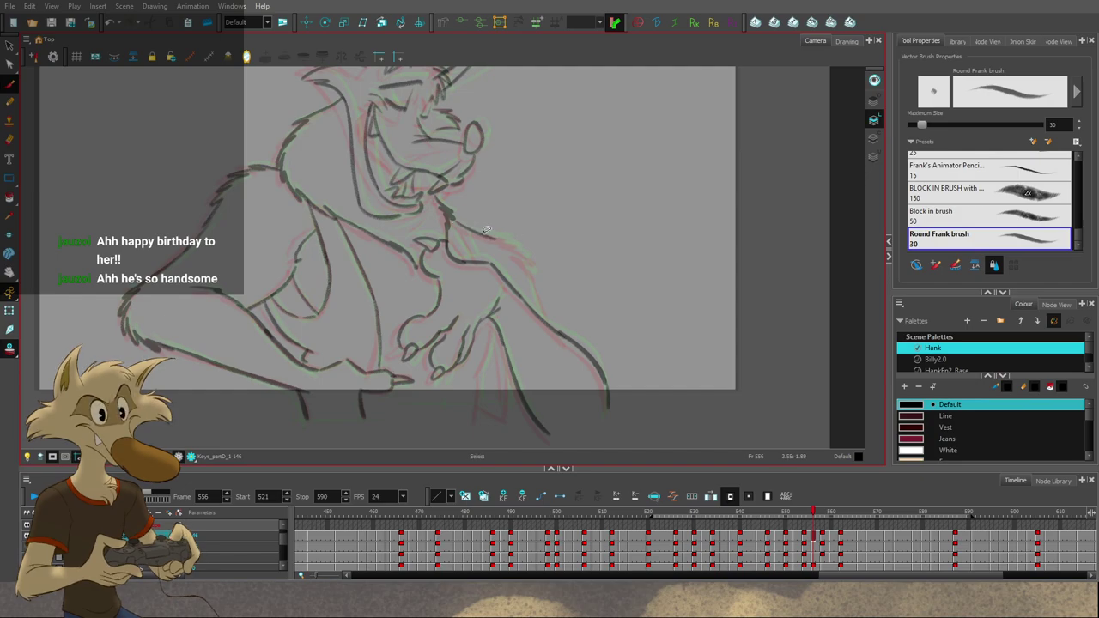
pyautogui.hotkey('alt', 'b')
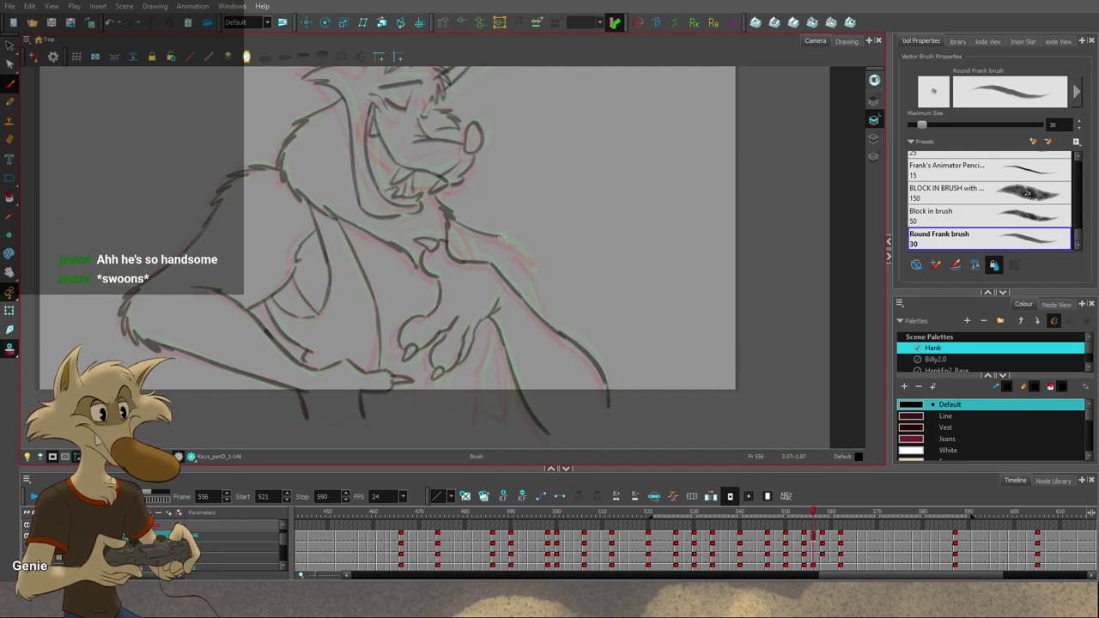
pyautogui.press('f')
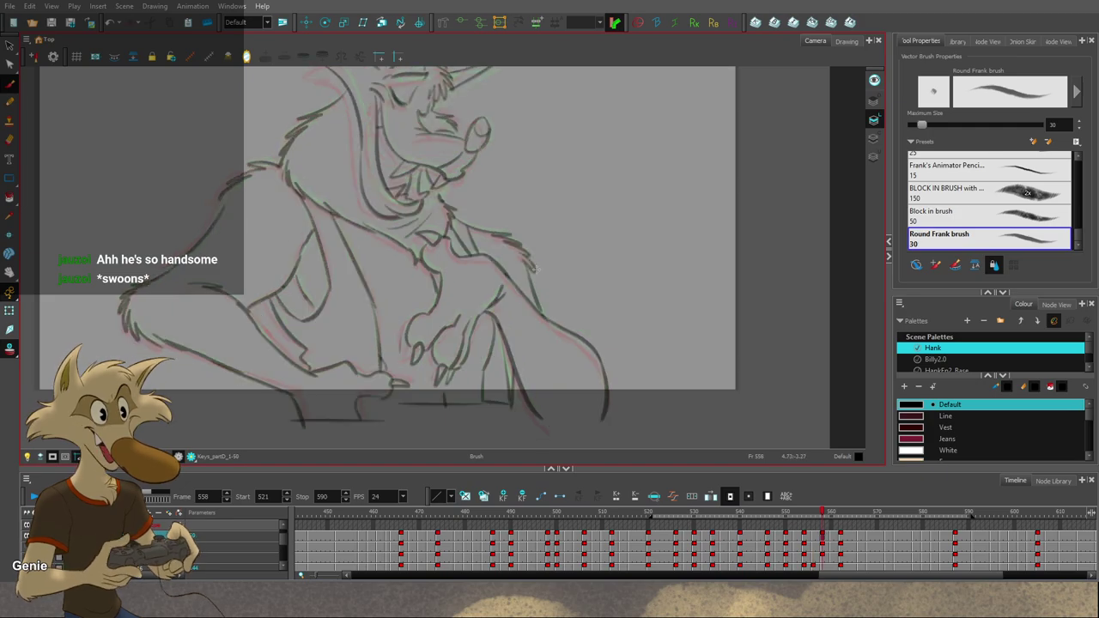
pyautogui.press('f')
pyautogui.press('g')
pyautogui.press('g')
pyautogui.moveTo(518, 262); pyautogui.dragTo(539, 313)
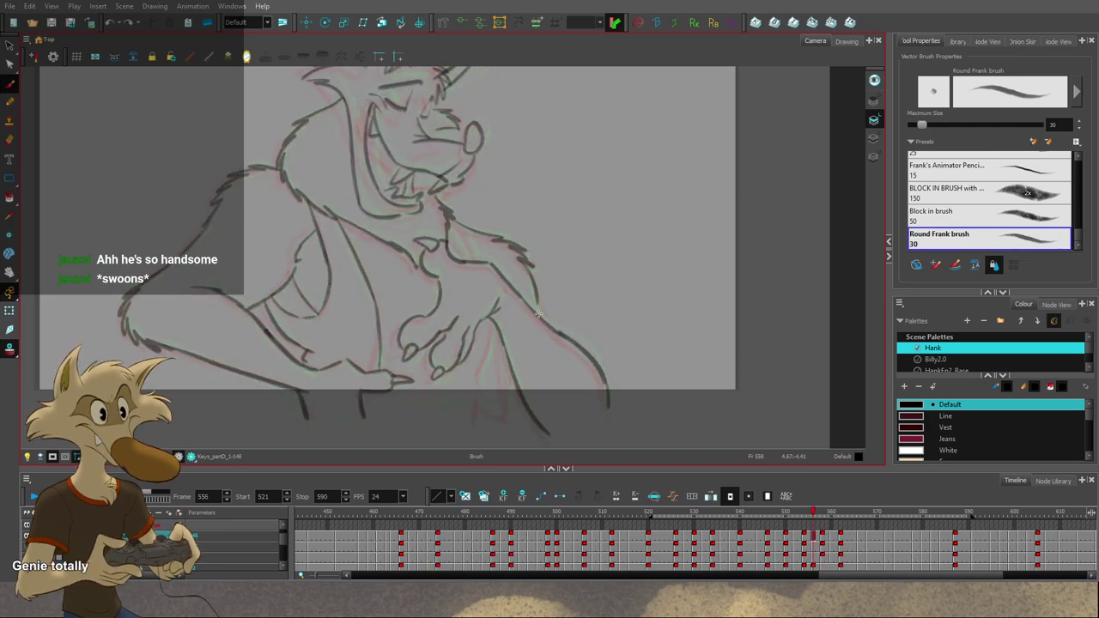
pyautogui.press('f')
pyautogui.press('g')
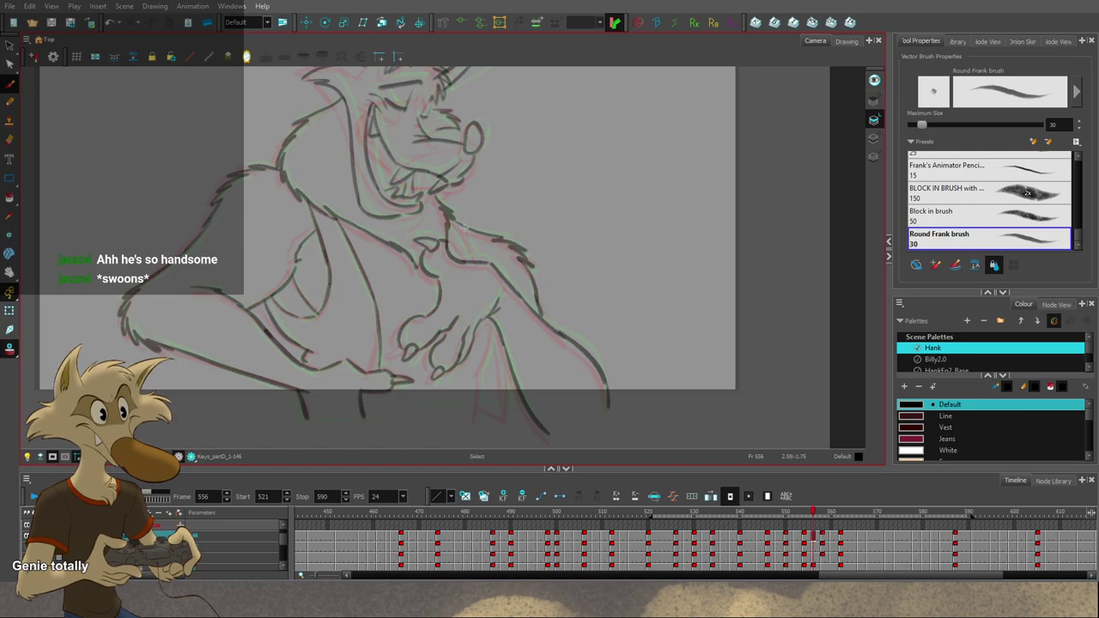
# Step: Draw the vest's far edge between the neck and the far arm on frame 556, matching the neighbouring drawings
pyautogui.moveTo(464, 228); pyautogui.dragTo(481, 263)
pyautogui.press('f')
pyautogui.press('g')
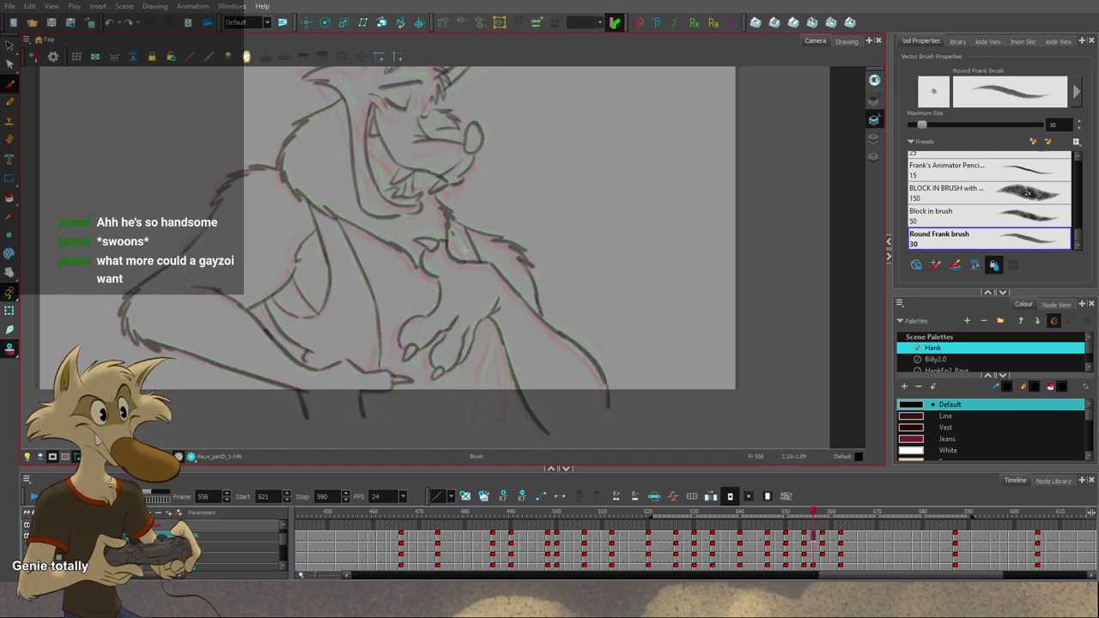
pyautogui.press('f')
pyautogui.press('f')
pyautogui.press('g')
pyautogui.press('g')
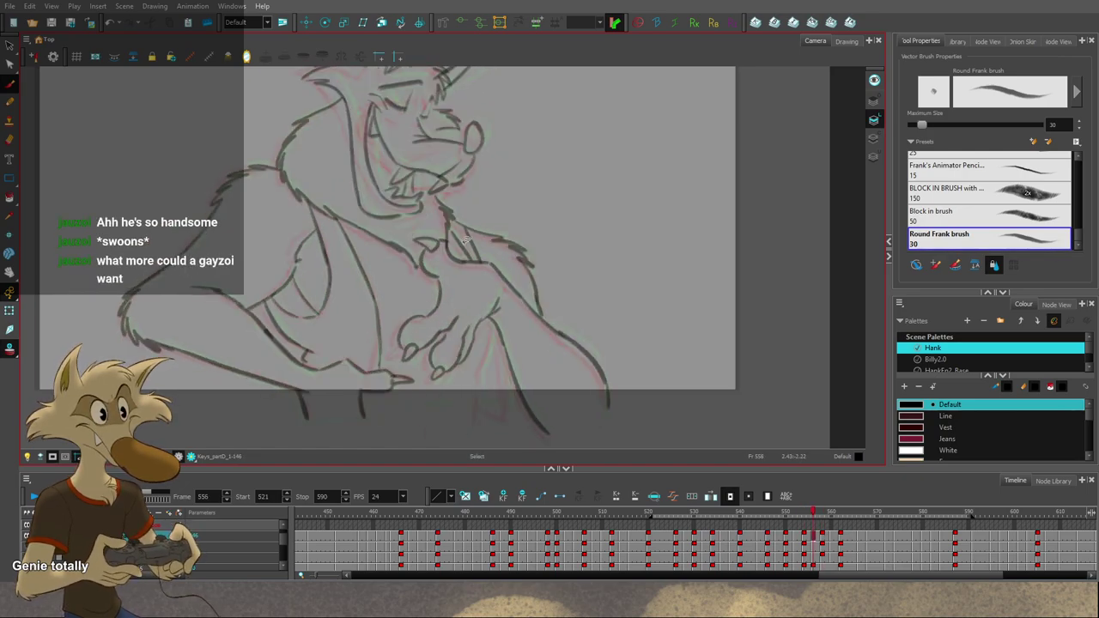
pyautogui.click(469, 261)
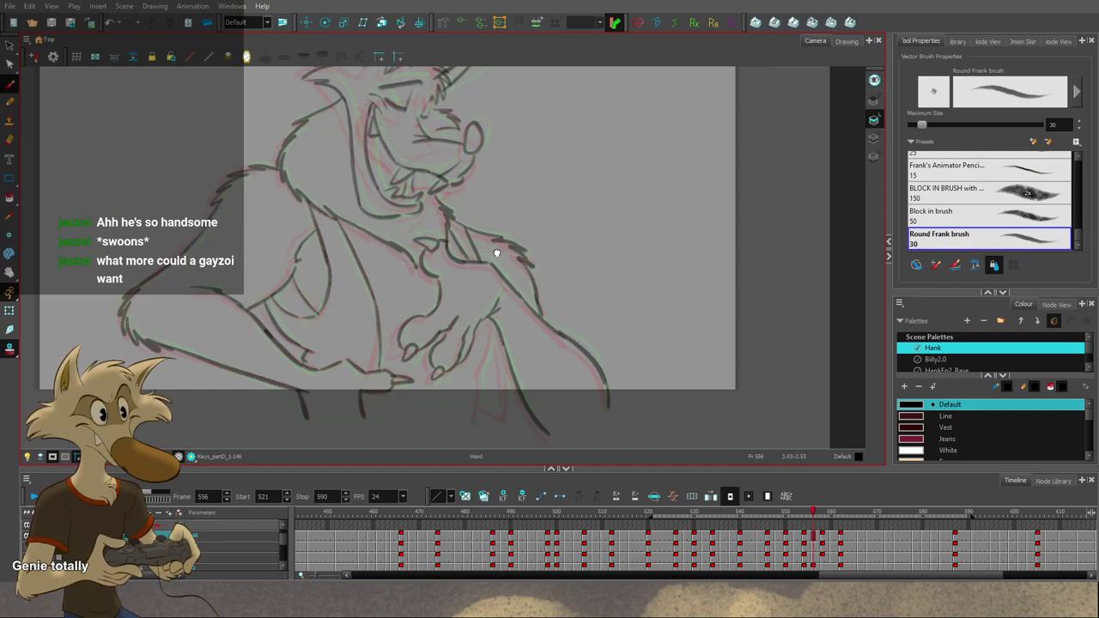
pyautogui.moveTo(496, 253); pyautogui.dragTo(491, 226)
# Step: Draw the outer edge of the vest flap hanging below the hand on frame 556, flipping to the neighbouring drawings
pyautogui.press('f')
pyautogui.press('g')
pyautogui.moveTo(491, 300); pyautogui.dragTo(470, 392)
pyautogui.press('f')
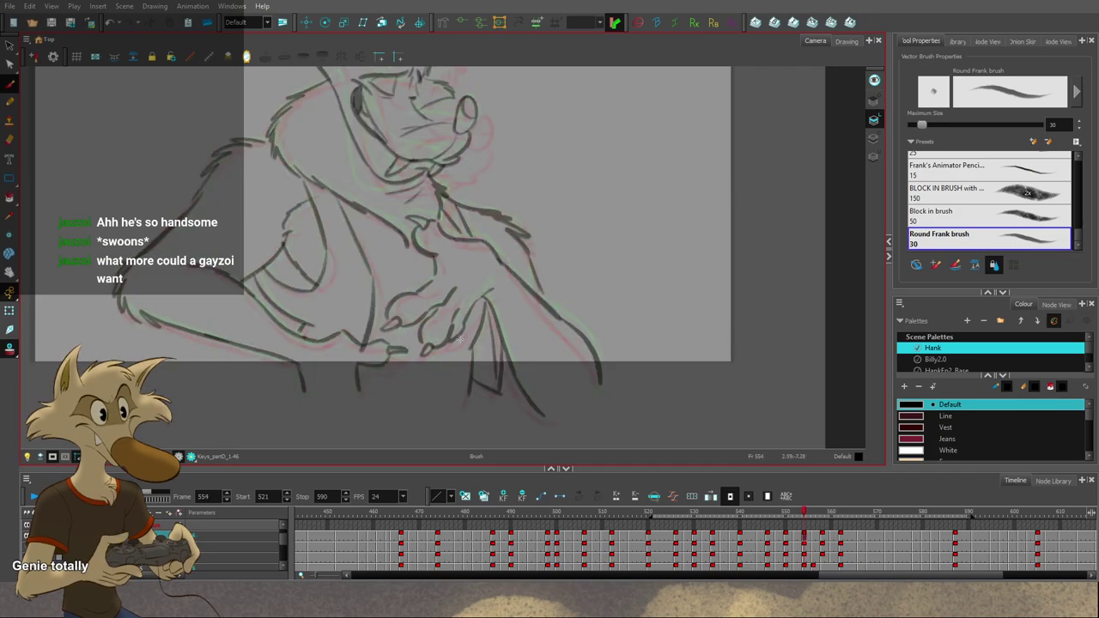
pyautogui.press('g')
pyautogui.press('g')
pyautogui.press('f')
pyautogui.press('f')
pyautogui.press('f')
pyautogui.press('g')
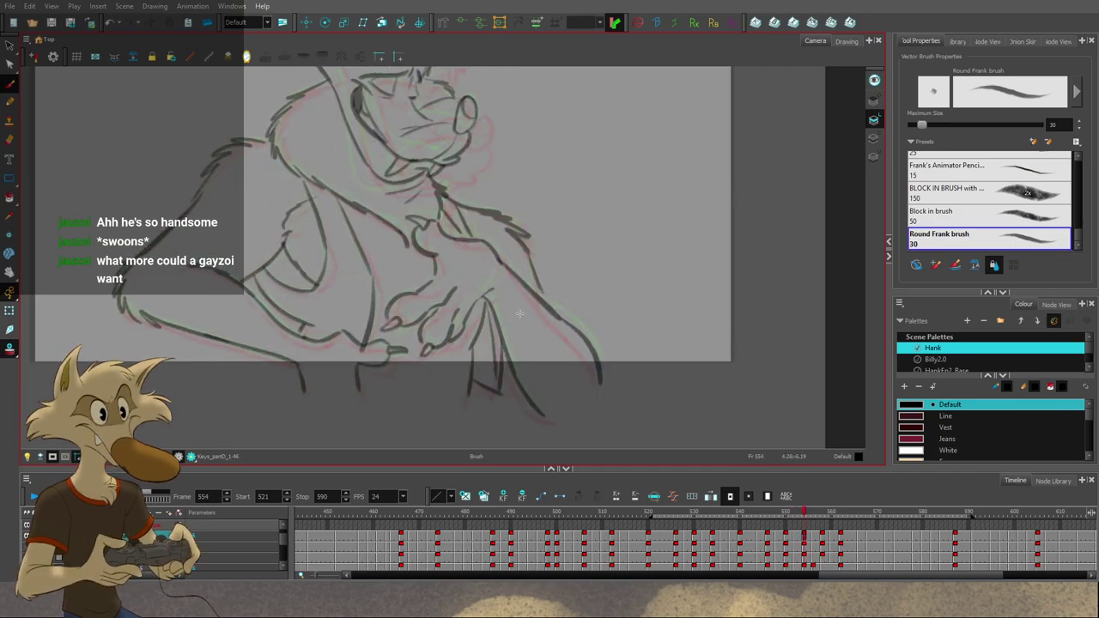
pyautogui.press('g')
pyautogui.press('g')
pyautogui.press('f')
pyautogui.press('f')
pyautogui.press('g')
# Step: Draw the inner edge of the vest flap below the hand and close it with a hem line
pyautogui.moveTo(488, 298); pyautogui.dragTo(498, 354)
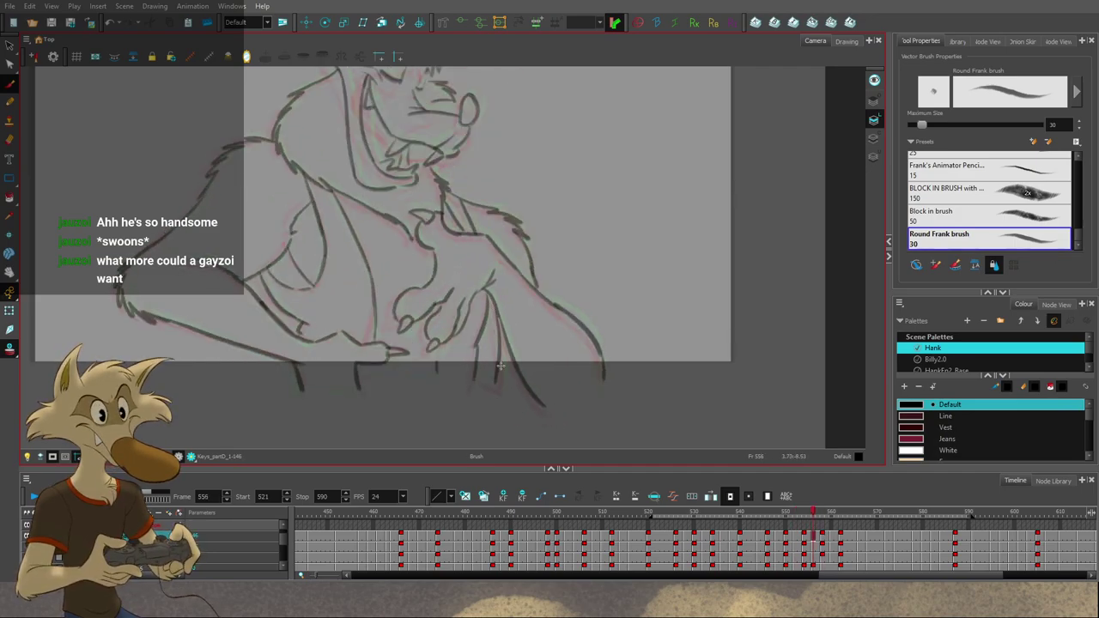
pyautogui.press('g')
pyautogui.press('f')
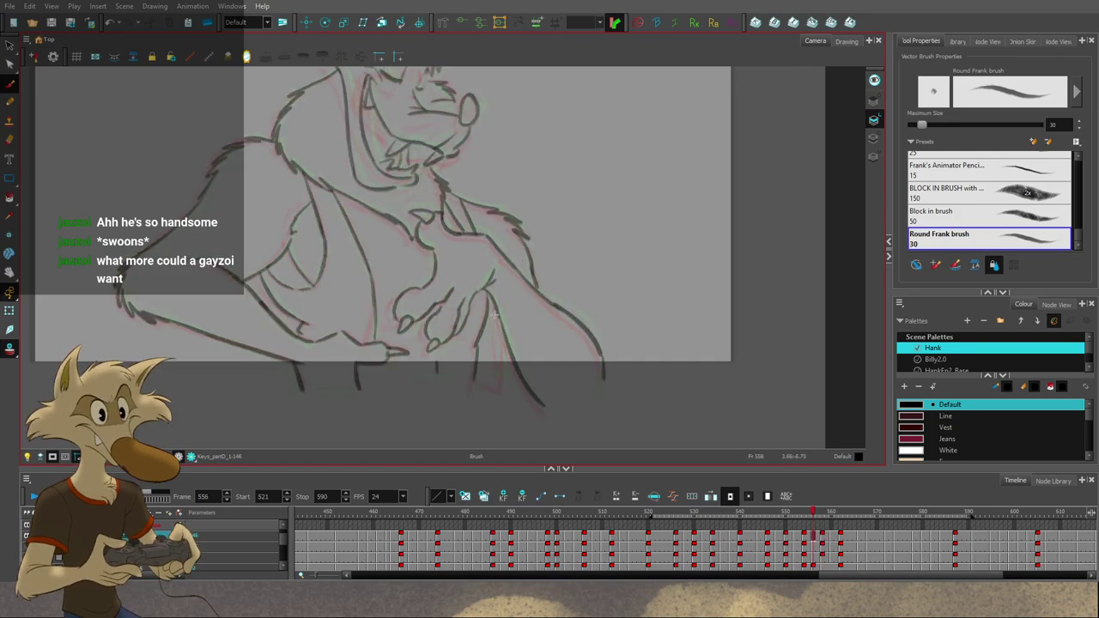
pyautogui.press('g')
pyautogui.press('f')
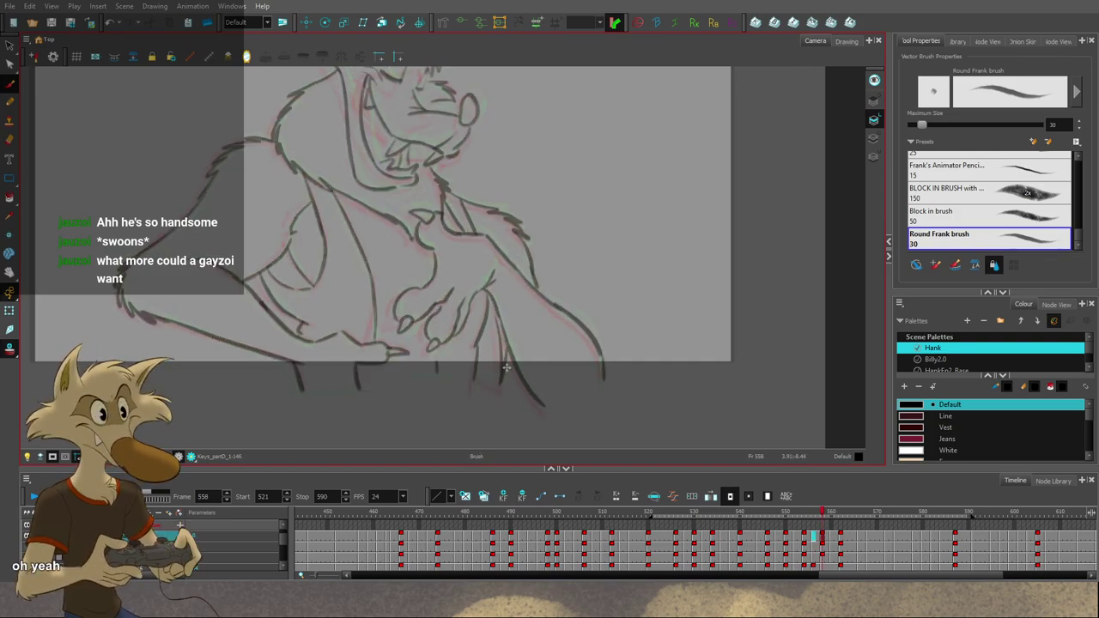
pyautogui.press('f')
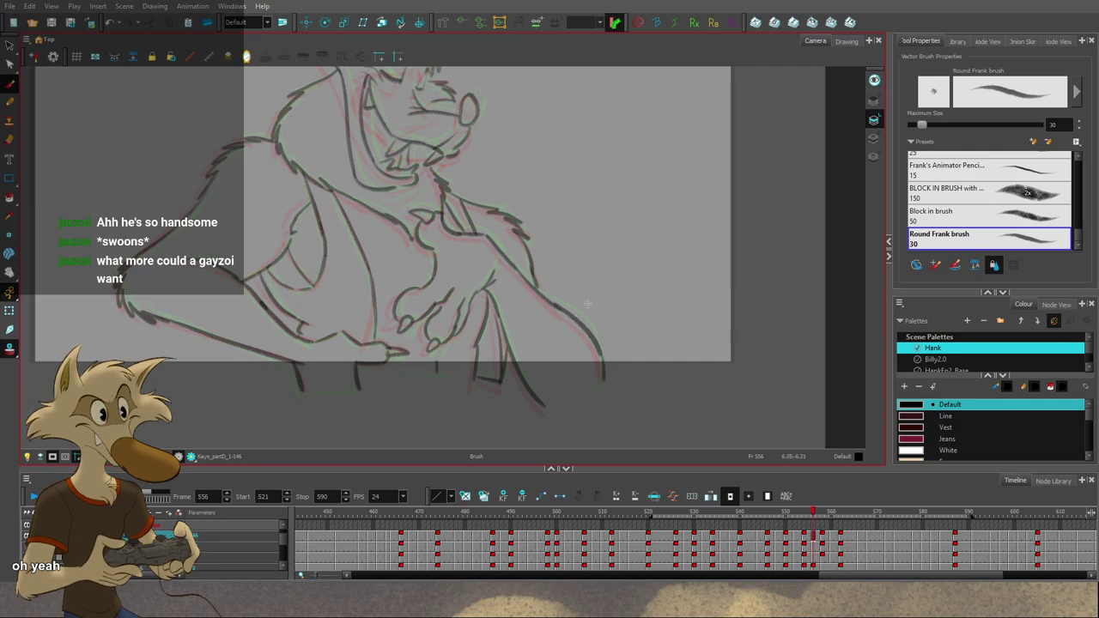
# Step: Flip between the frame 556 drawing and its neighbours to check the whole figure's movement
pyautogui.moveTo(544, 286); pyautogui.dragTo(540, 364)
pyautogui.press('g')
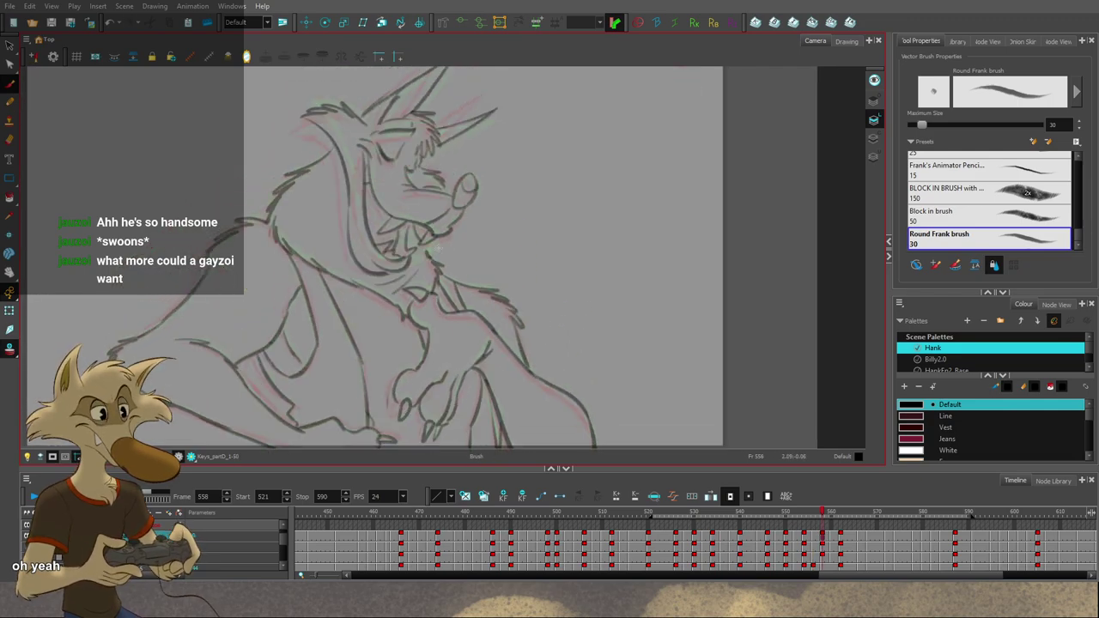
pyautogui.press('f')
pyautogui.press('f')
pyautogui.press('g')
pyautogui.press('g')
pyautogui.press('f')
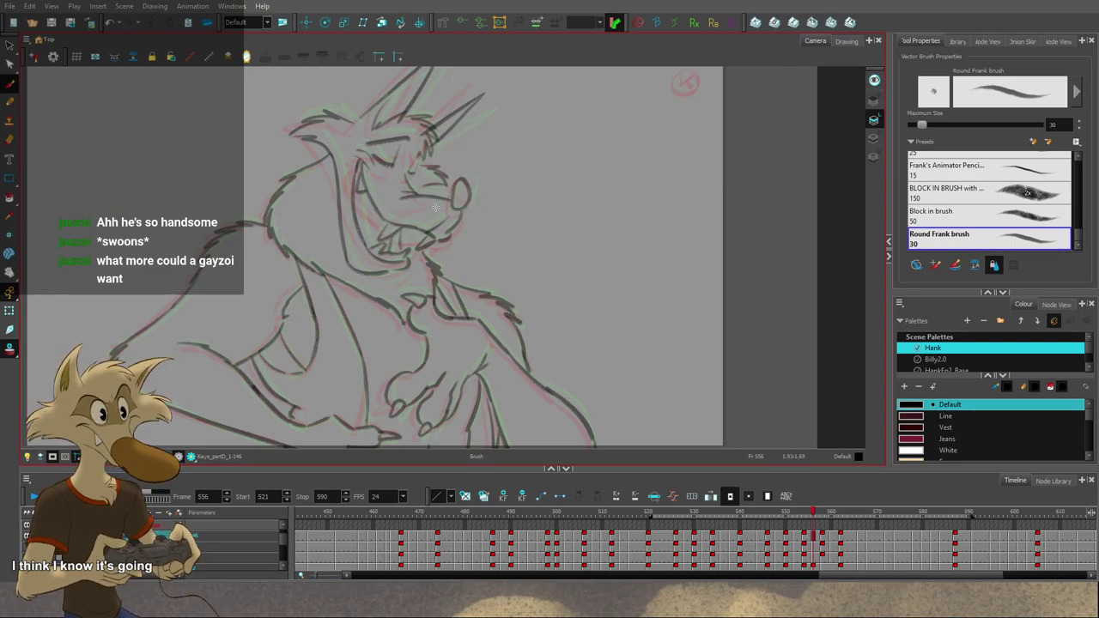
pyautogui.scroll(-2, 435, 207)
pyautogui.scroll(-4, 404, 250)
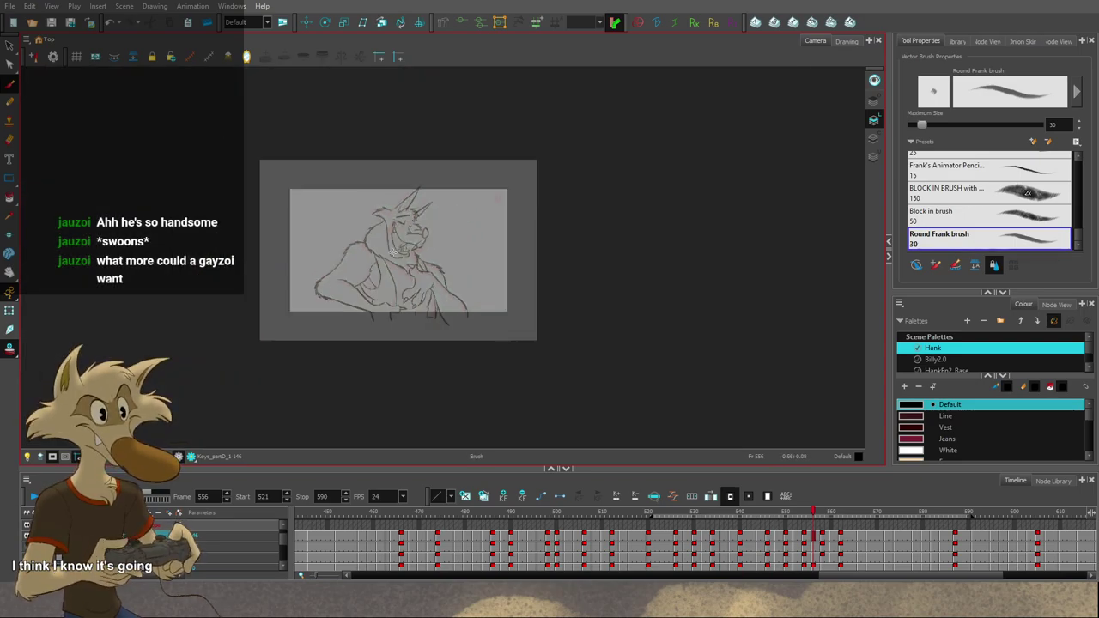
pyautogui.scroll(4, 389, 253)
pyautogui.press('f')
pyautogui.press('f')
pyautogui.press('g')
pyautogui.press('g')
pyautogui.press('g')
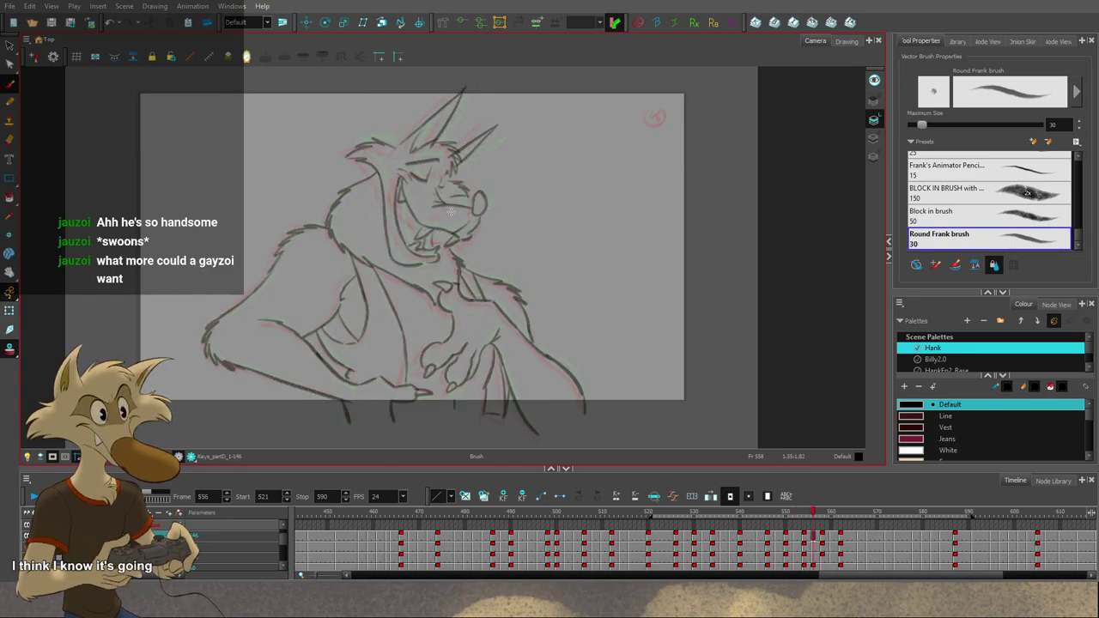
# Step: Mirror the view to check the frame 558 pose, and restore the normal orientation
pyautogui.scroll(-2, 470, 219)
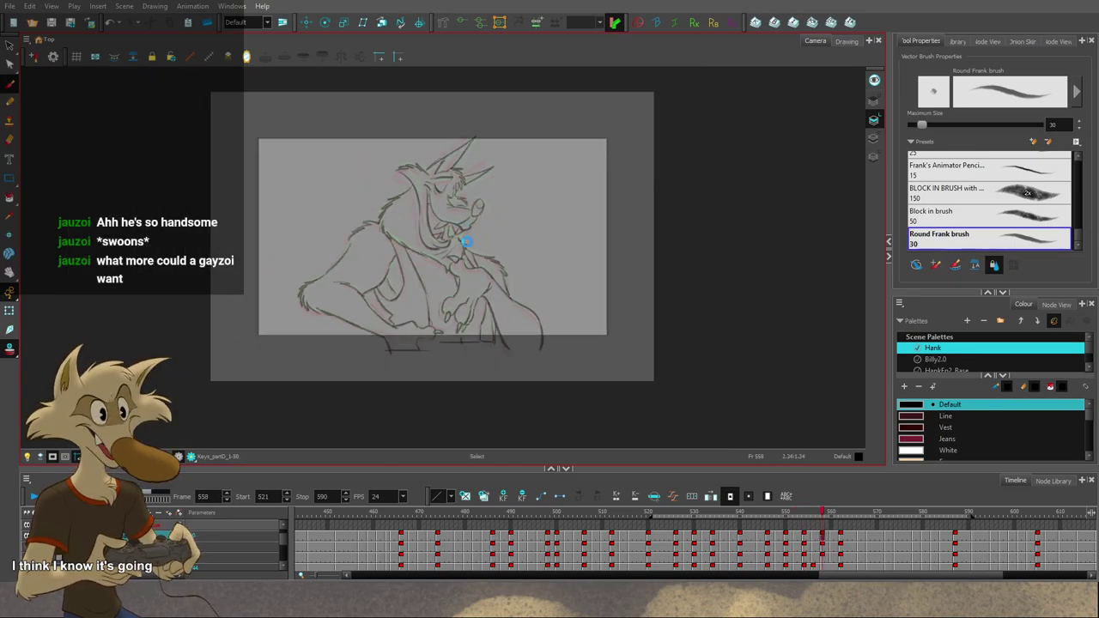
pyautogui.scroll(2, 466, 243)
pyautogui.scroll(-3, 466, 244)
pyautogui.scroll(3, 466, 244)
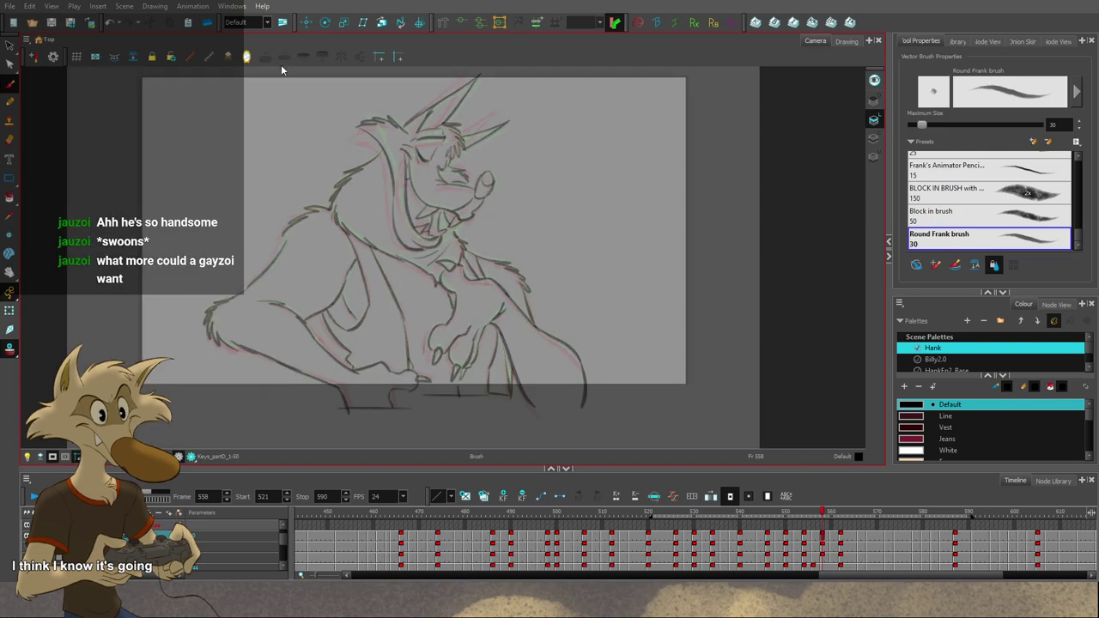
pyautogui.click(247, 57)
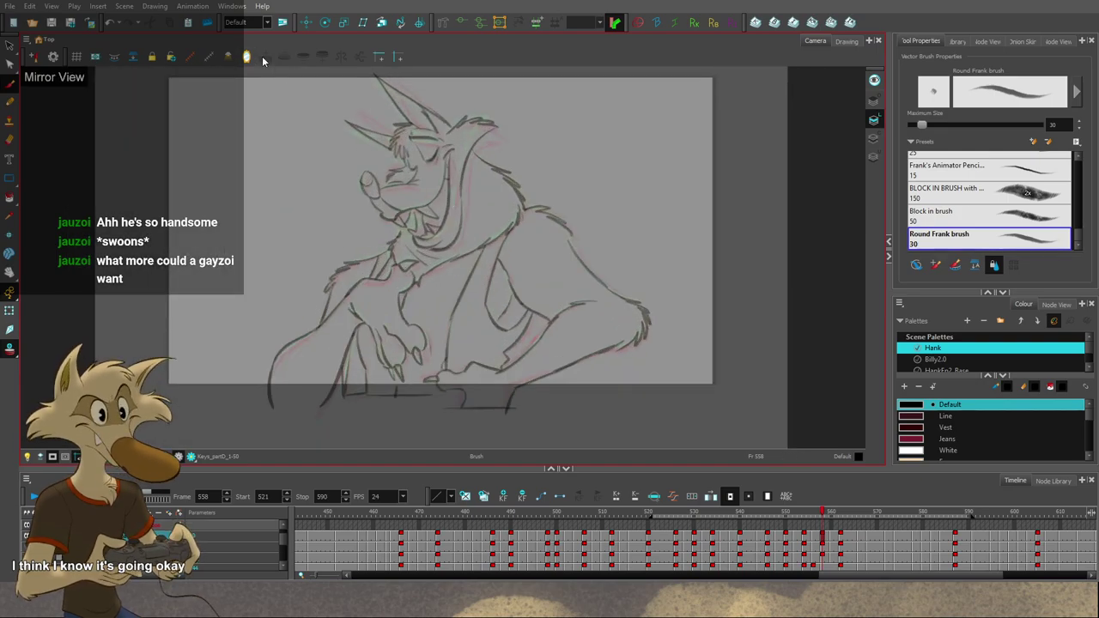
pyautogui.click(249, 57)
pyautogui.scroll(-4, 393, 193)
pyautogui.scroll(3, 440, 190)
pyautogui.scroll(-1, 446, 189)
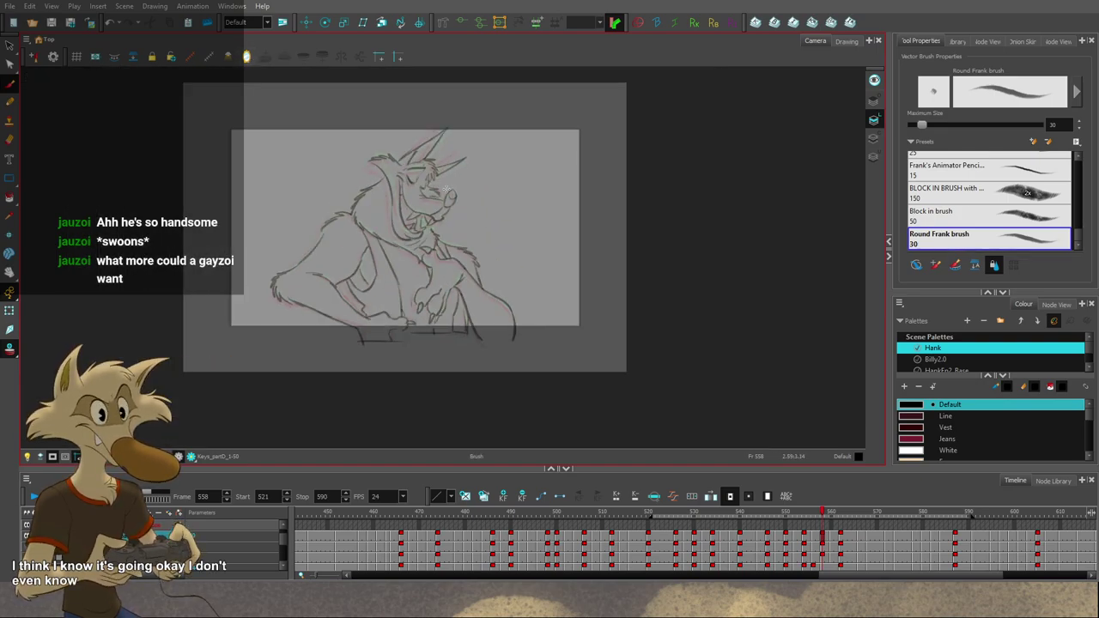
# Step: Turn off the onion skin and view the clean wolf drawing on frame 558
pyautogui.scroll(2, 399, 217)
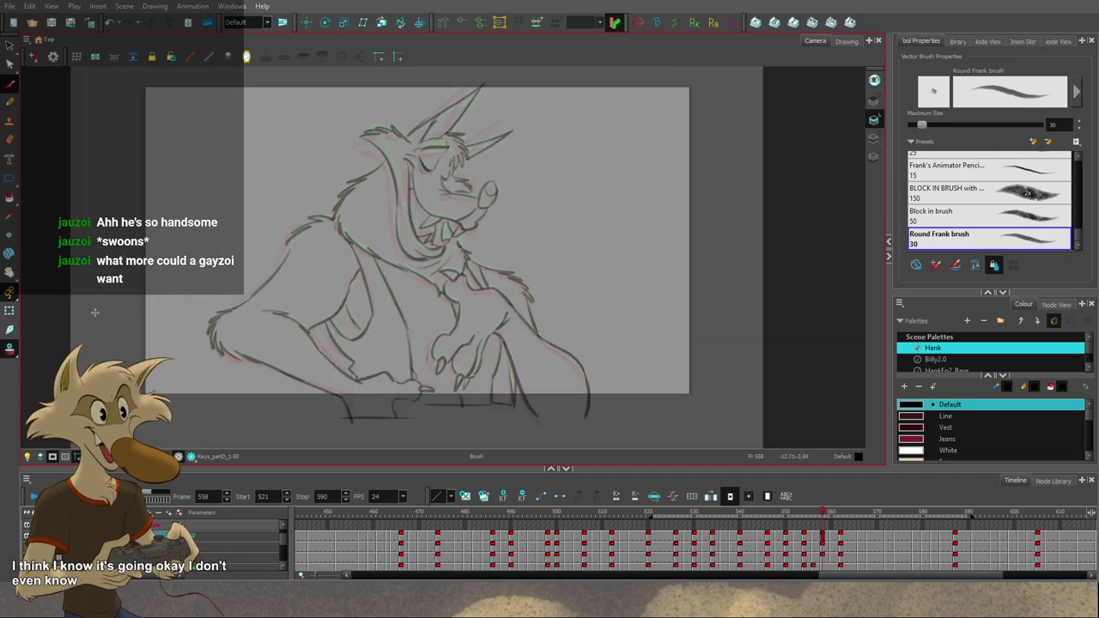
pyautogui.click(12, 351)
pyautogui.scroll(-2, 450, 308)
pyautogui.scroll(3, 438, 306)
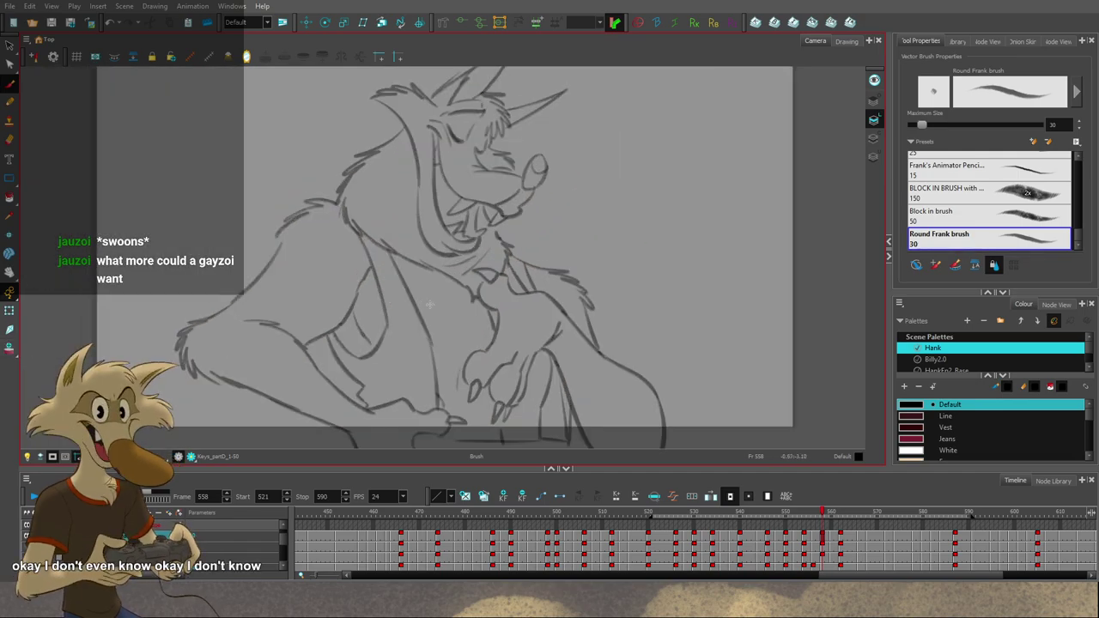
pyautogui.scroll(-2, 441, 308)
pyautogui.scroll(1, 440, 309)
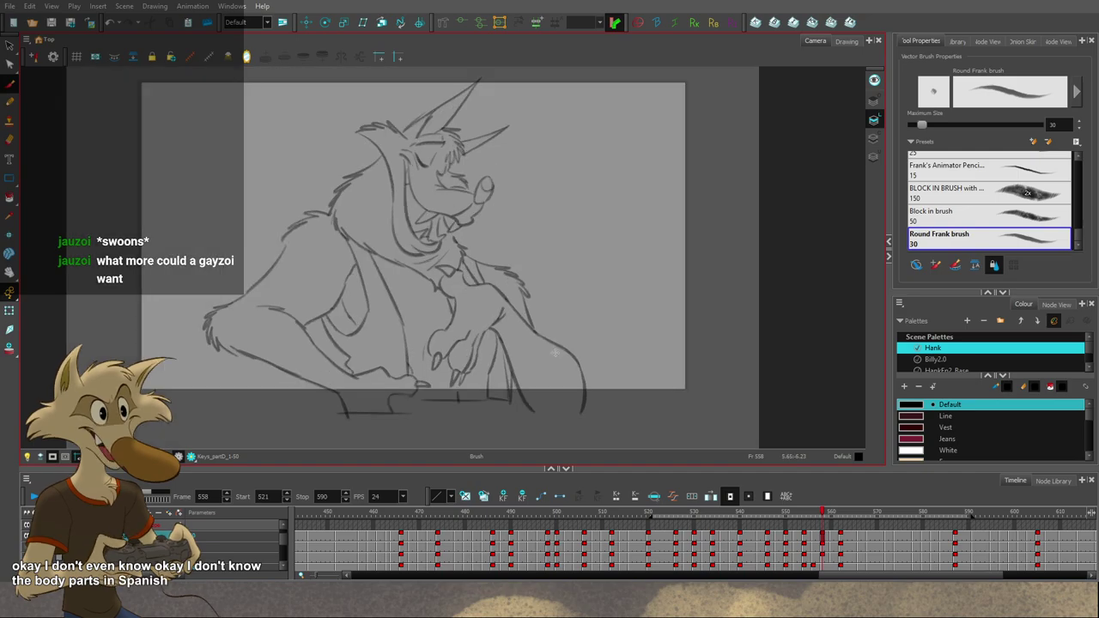
# Step: Flip between the drawings on frames 556 and 558 to compare the whole figure's movement
pyautogui.scroll(-1, 433, 306)
pyautogui.press(',')
pyautogui.press(',')
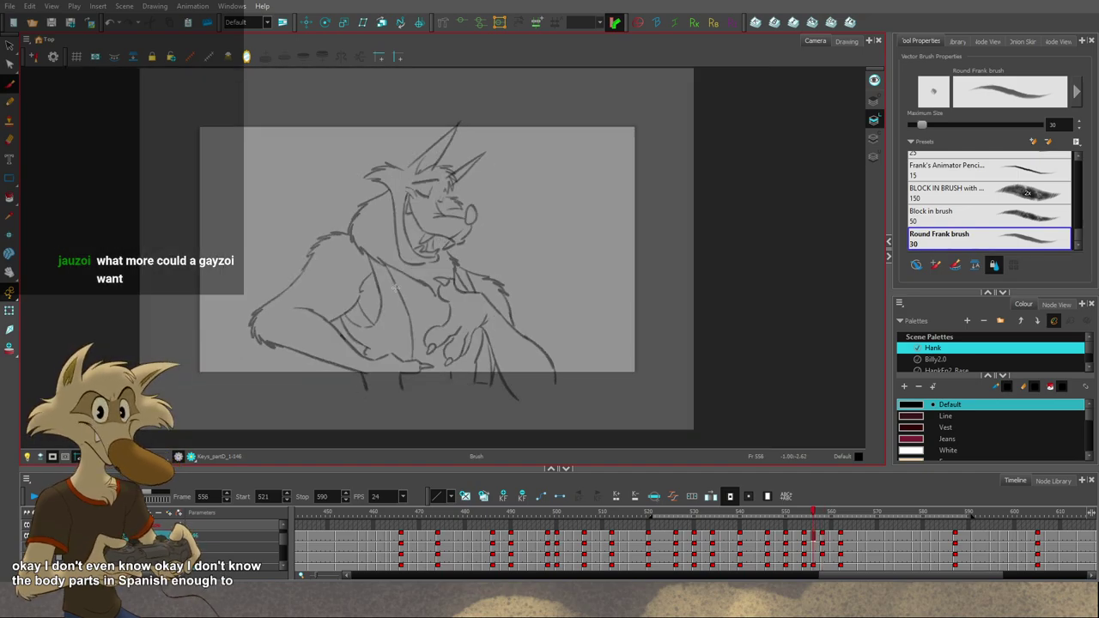
pyautogui.press('.')
pyautogui.press('.')
pyautogui.press('.')
pyautogui.press('.')
pyautogui.press('f')
pyautogui.press('f')
pyautogui.press('f')
pyautogui.press('g')
pyautogui.press('g')
pyautogui.press('g')
pyautogui.press('g')
pyautogui.press('g')
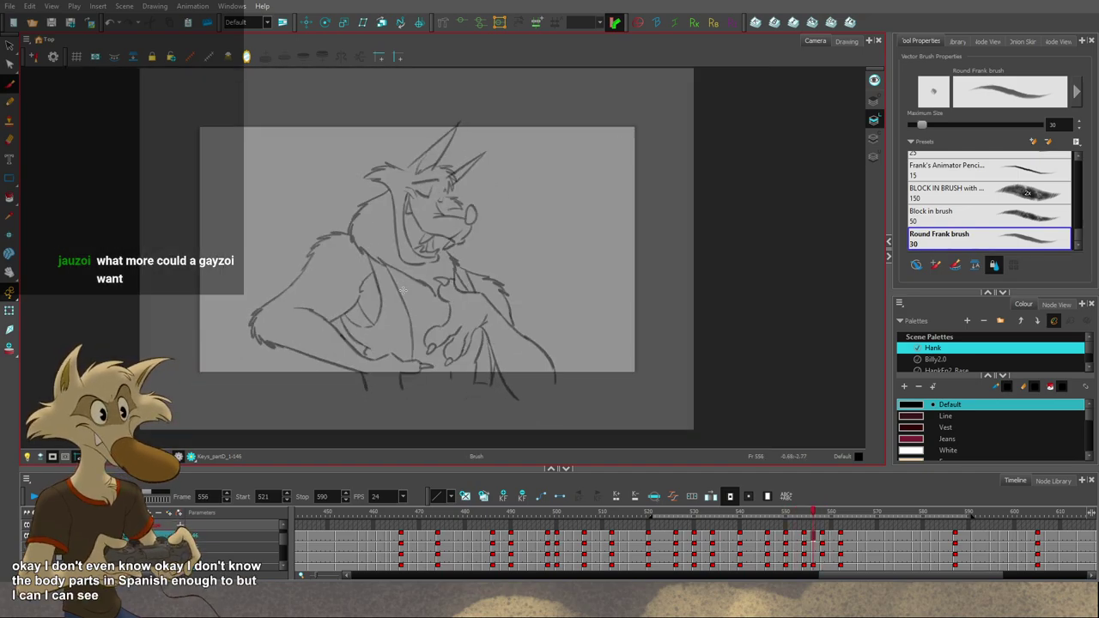
# Step: Step back and forth through the drawings between frames 550 and 558 to examine the head and arm motion
pyautogui.press('f')
pyautogui.press('f')
pyautogui.press(',')
pyautogui.press(',')
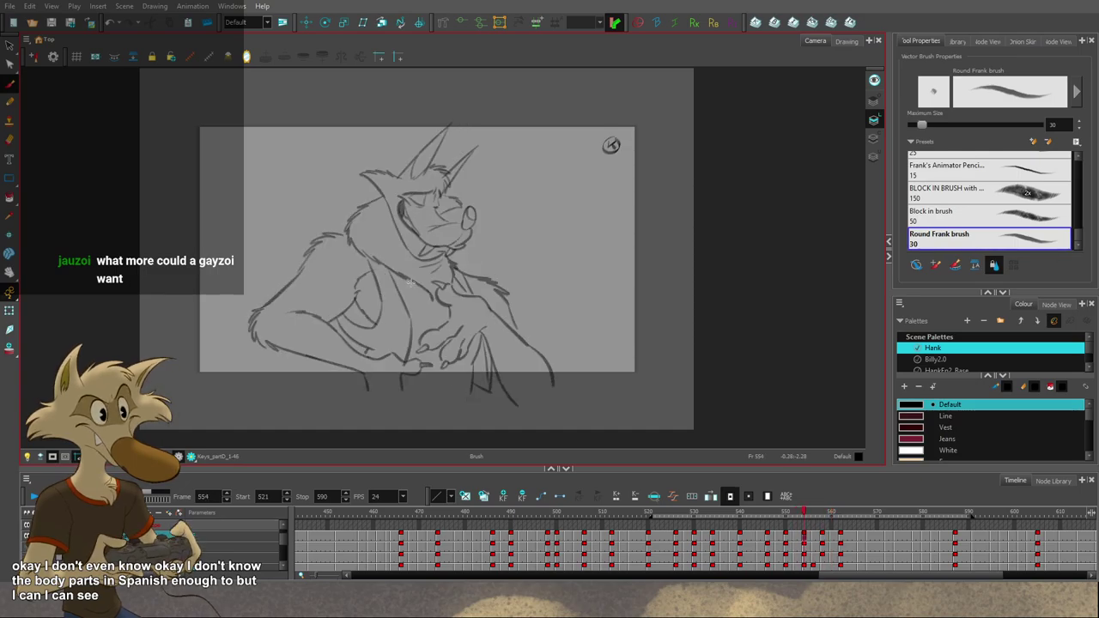
pyautogui.press(',')
pyautogui.press(',')
pyautogui.press(',')
pyautogui.press(',')
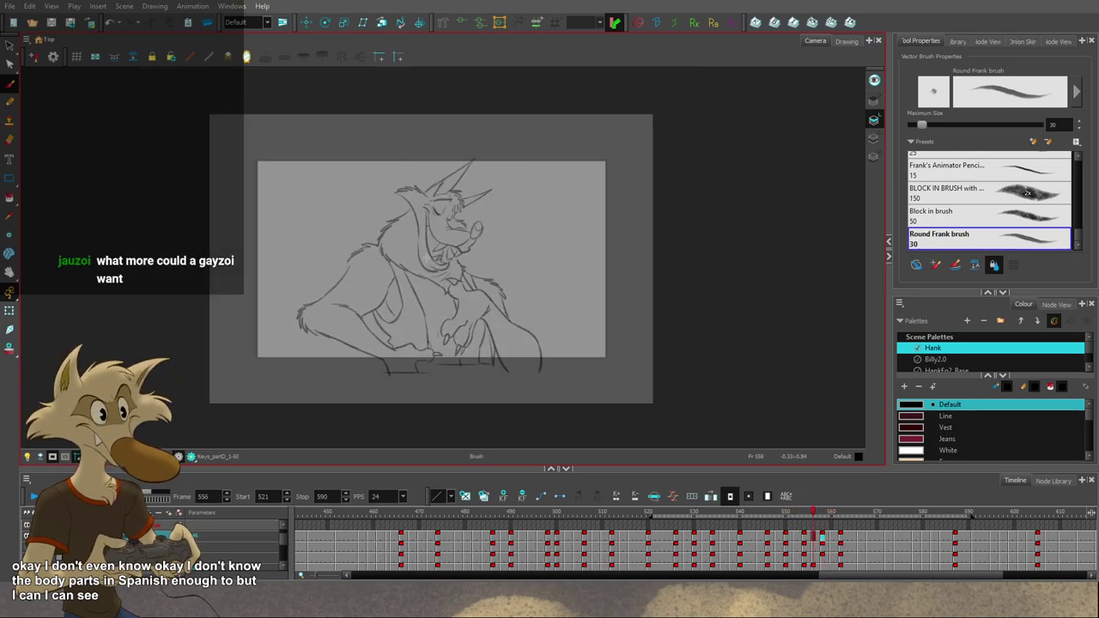
pyautogui.press('.')
pyautogui.press('.')
pyautogui.press('.')
pyautogui.press('.')
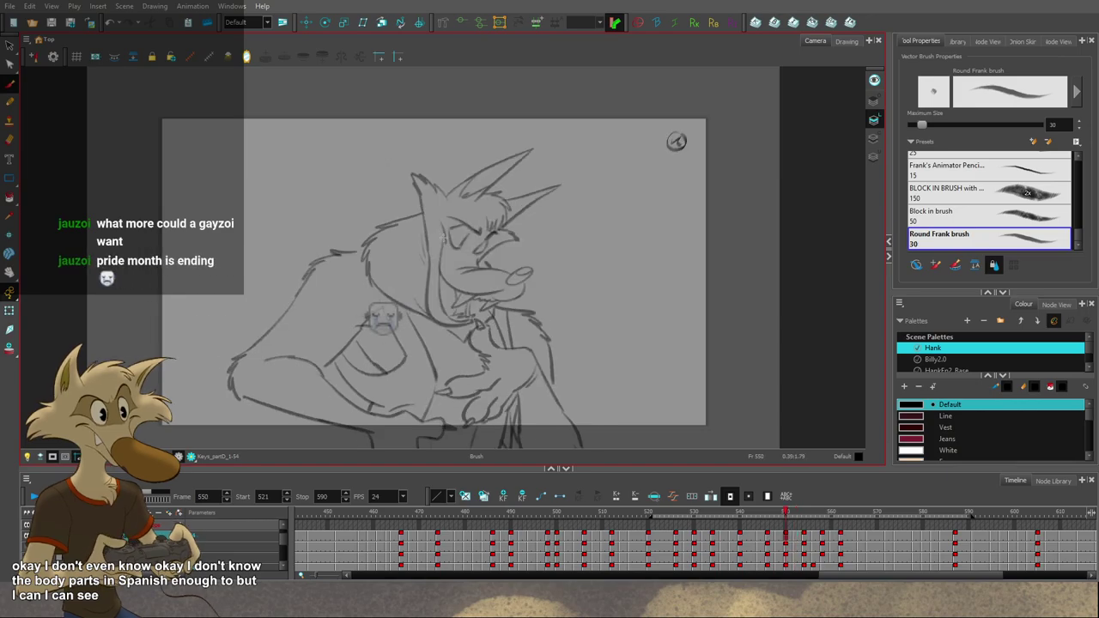
# Step: Delete and redraw the cheek line behind the muzzle on frame 550, comparing it with the neighbouring drawings
pyautogui.press('f')
pyautogui.press('f')
pyautogui.press('g')
pyautogui.press('g')
pyautogui.press('f')
pyautogui.press('f')
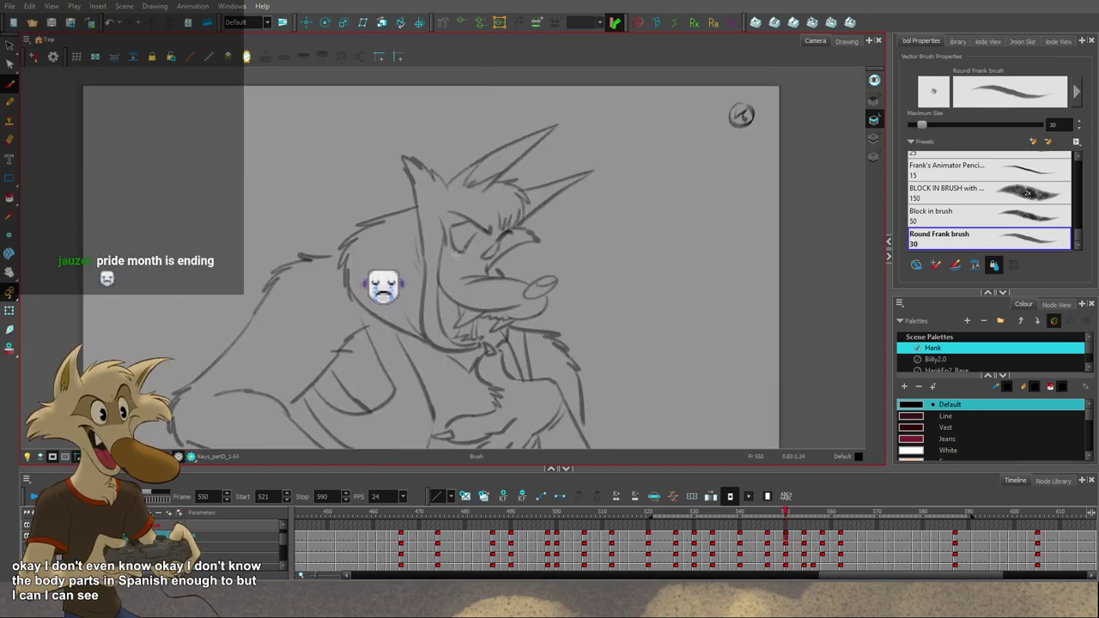
pyautogui.press('g')
pyautogui.keyDown('ctrl'); pyautogui.click(446, 291); pyautogui.keyUp('ctrl')
pyautogui.press('Delete')
pyautogui.hotkey('alt', 'b')
pyautogui.moveTo(424, 211); pyautogui.dragTo(453, 278)
pyautogui.press('f')
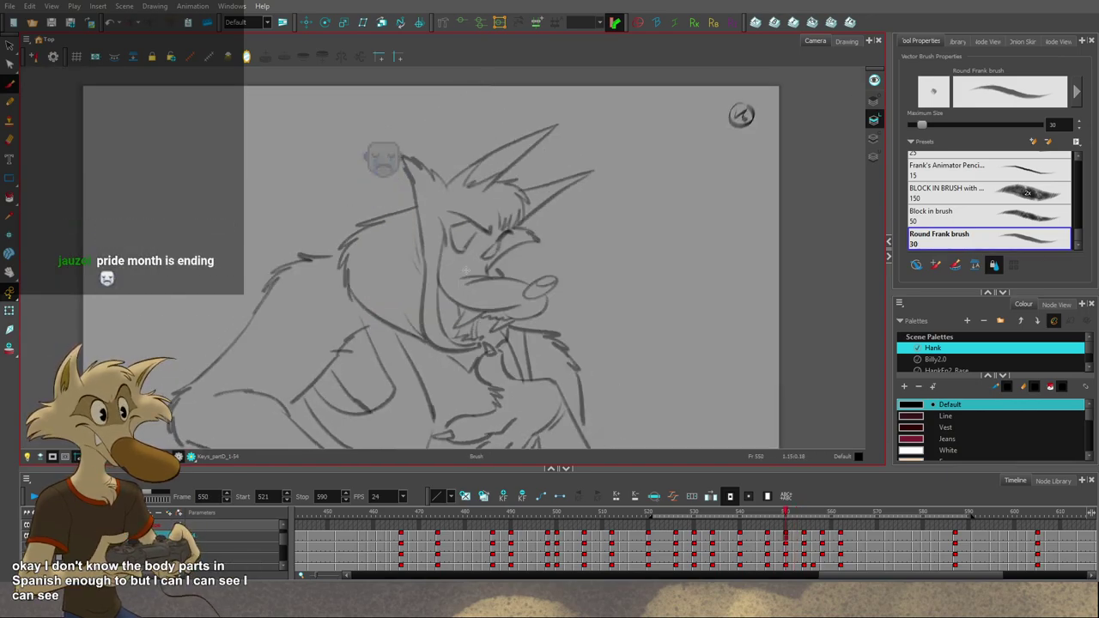
pyautogui.press('g')
pyautogui.press('g')
pyautogui.press('g')
pyautogui.press('f')
pyautogui.press('f')
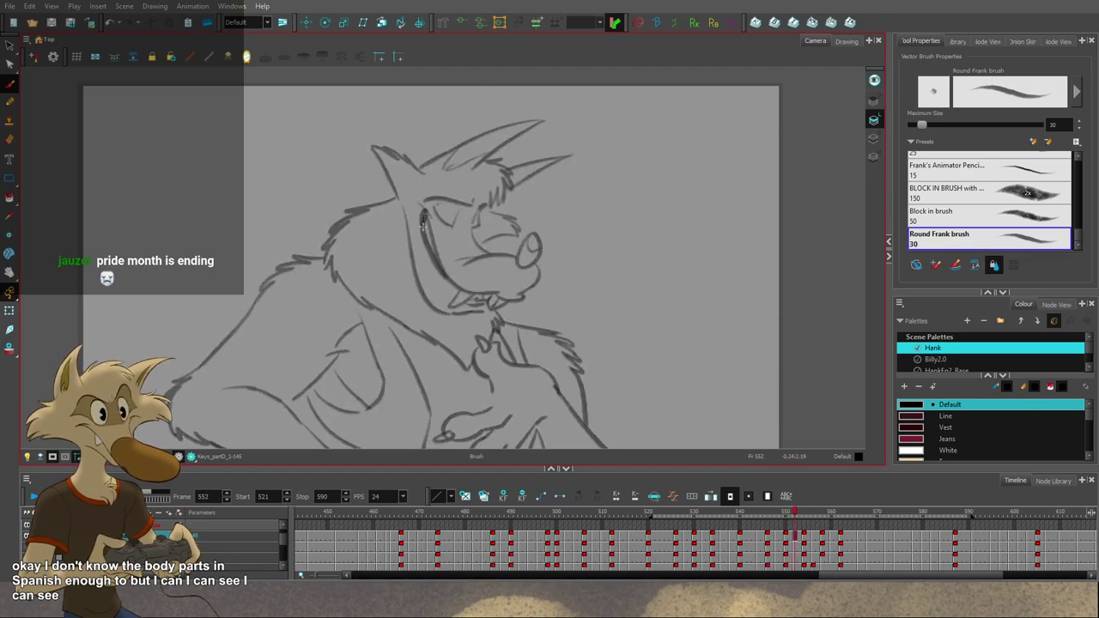
# Step: Play the sequence from around frame 540 and scrub through the following frames to review the head and hand movement
pyautogui.press(',')
pyautogui.press(',')
pyautogui.press('2')
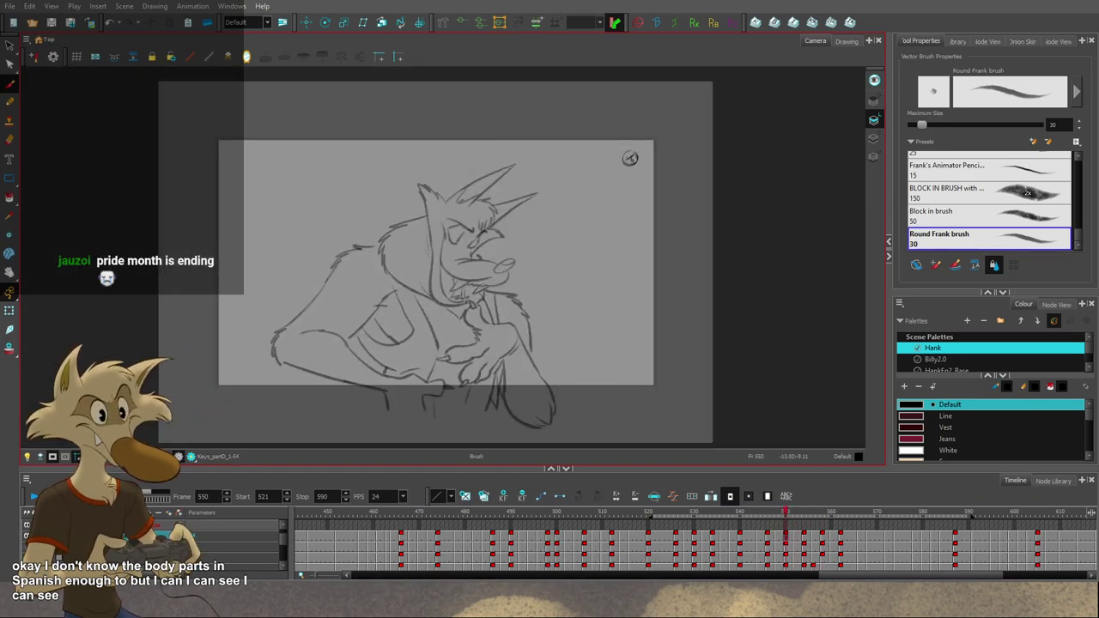
pyautogui.press('.')
pyautogui.press('.')
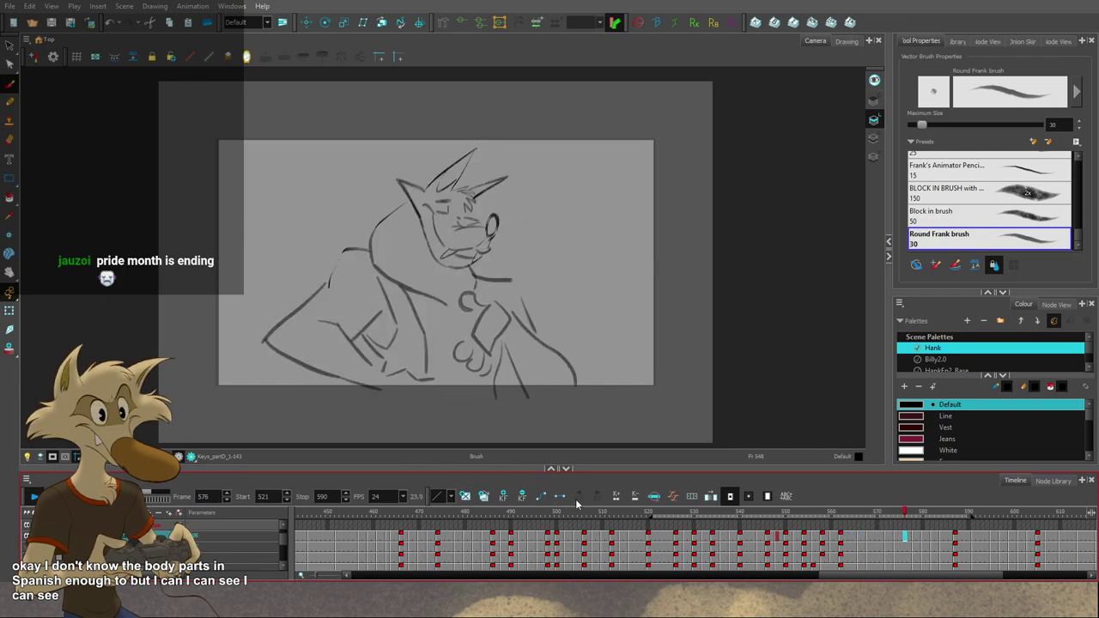
pyautogui.click(738, 513)
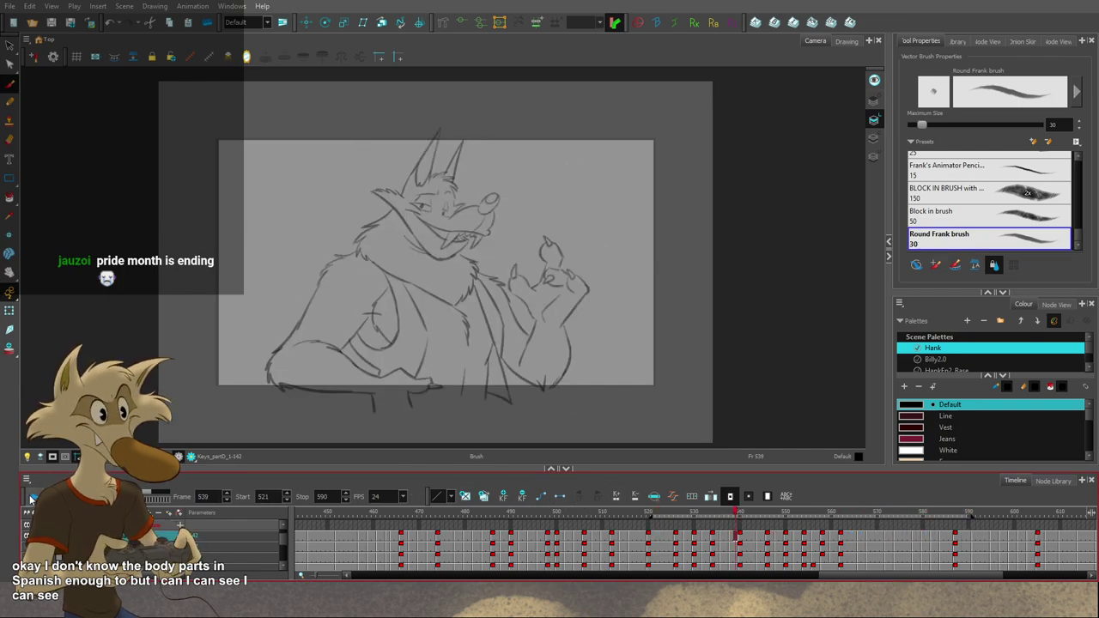
pyautogui.click(732, 515)
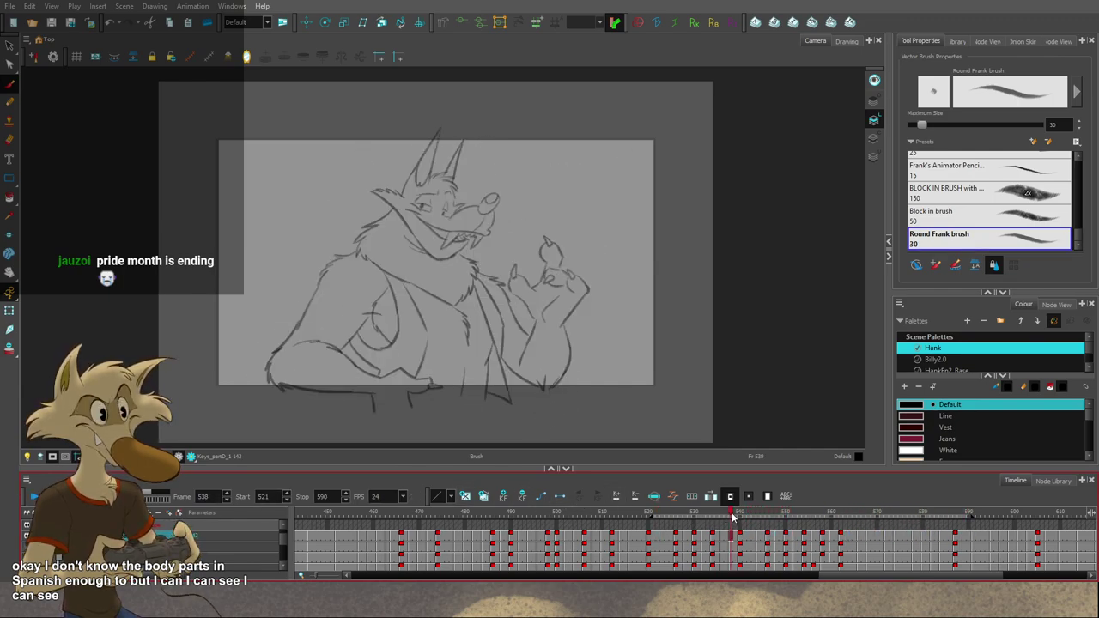
pyautogui.moveTo(732, 515)
pyautogui.mouseDown()
pyautogui.moveTo(809, 534)
pyautogui.moveTo(749, 519)
pyautogui.mouseUp()
pyautogui.click(33, 497)
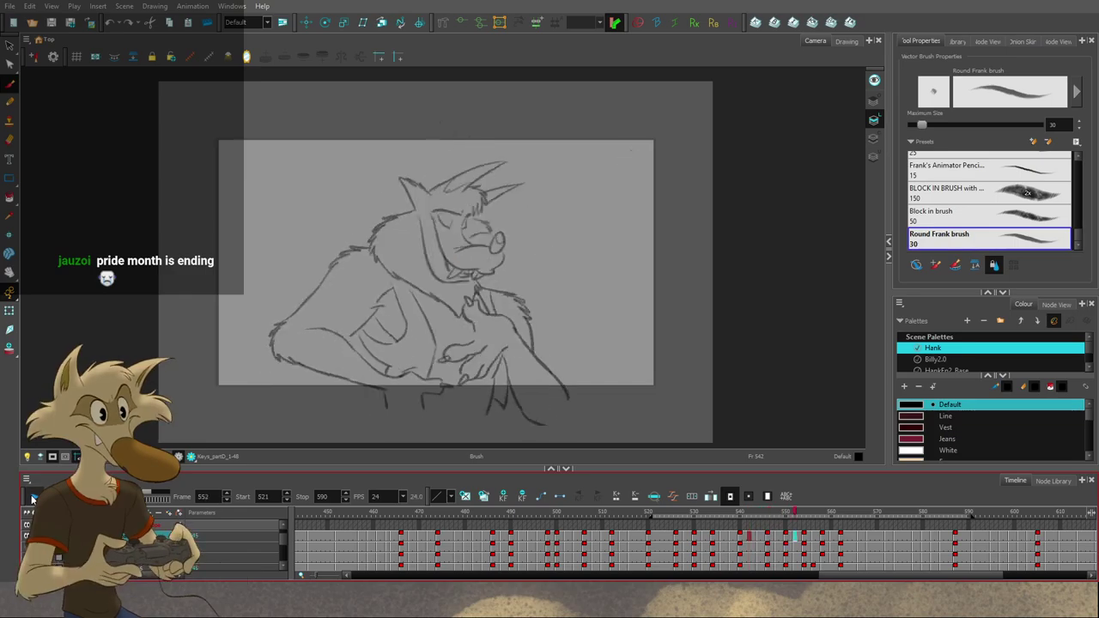
pyautogui.click(758, 519)
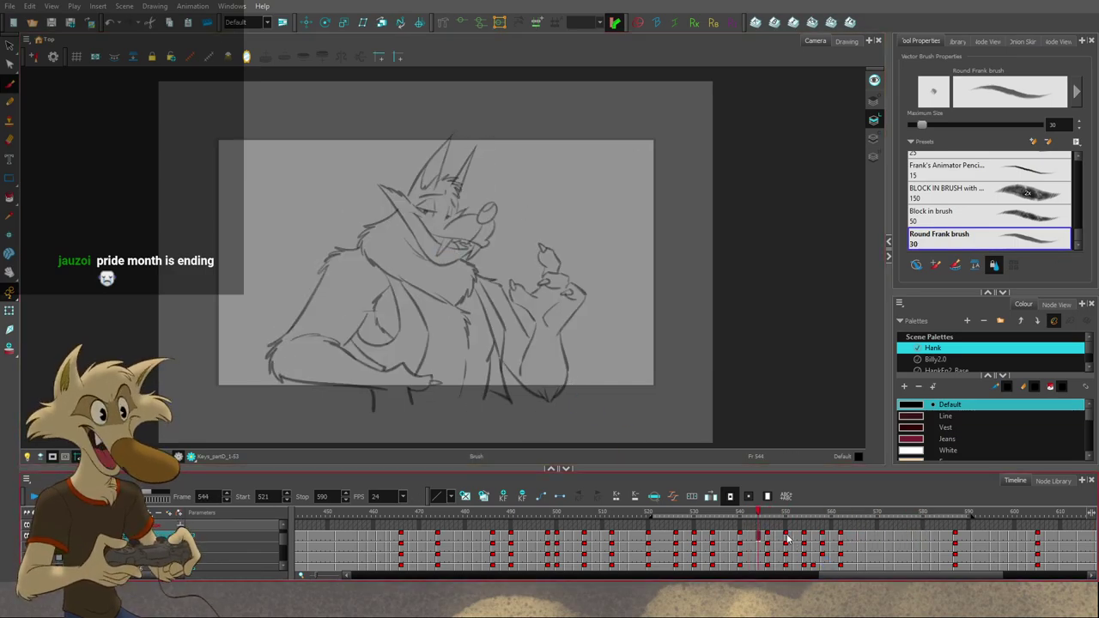
pyautogui.moveTo(773, 517); pyautogui.dragTo(845, 529)
pyautogui.moveTo(867, 534)
pyautogui.mouseDown()
pyautogui.moveTo(751, 515)
pyautogui.moveTo(816, 534)
pyautogui.mouseUp()
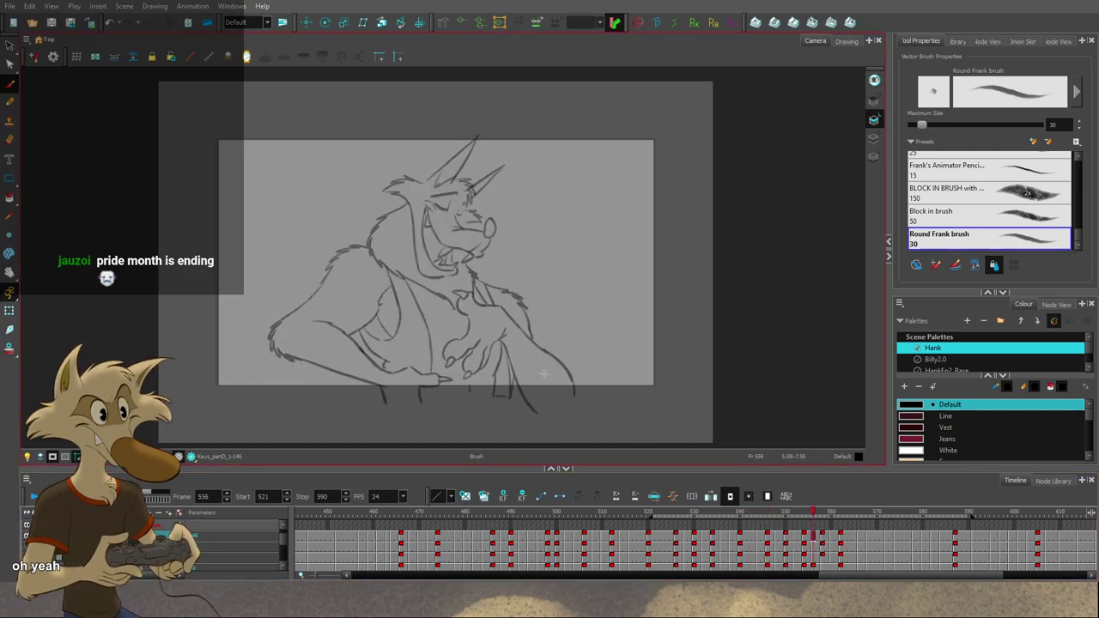
# Step: Flip between frame 556 and its neighbours to examine how the mouth and cheek move
pyautogui.press('f')
pyautogui.press('f')
pyautogui.press('g')
pyautogui.press('g')
pyautogui.press('f')
pyautogui.press('f')
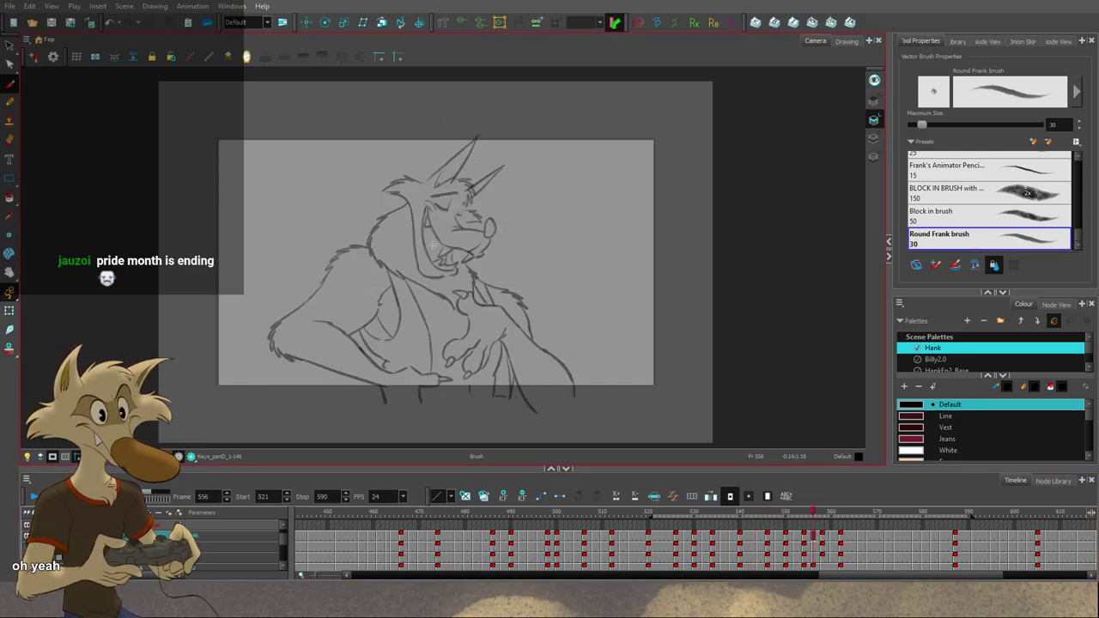
pyautogui.press('2')
pyautogui.press('2')
pyautogui.press('g')
pyautogui.press('g')
pyautogui.press('f')
pyautogui.press('2')
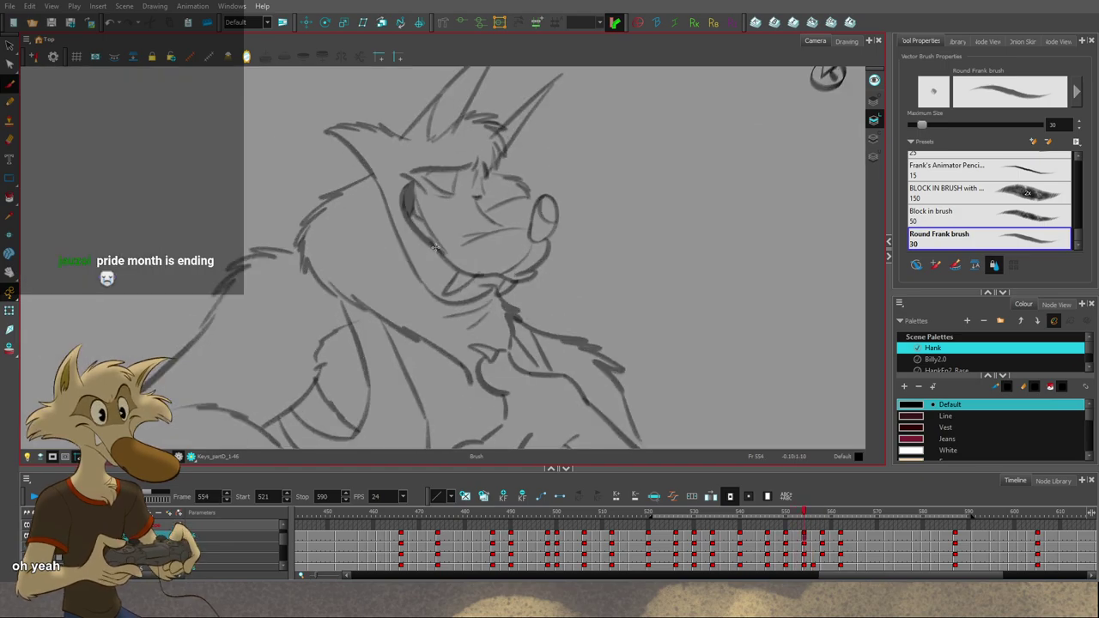
pyautogui.press('f')
pyautogui.press('g')
pyautogui.press('g')
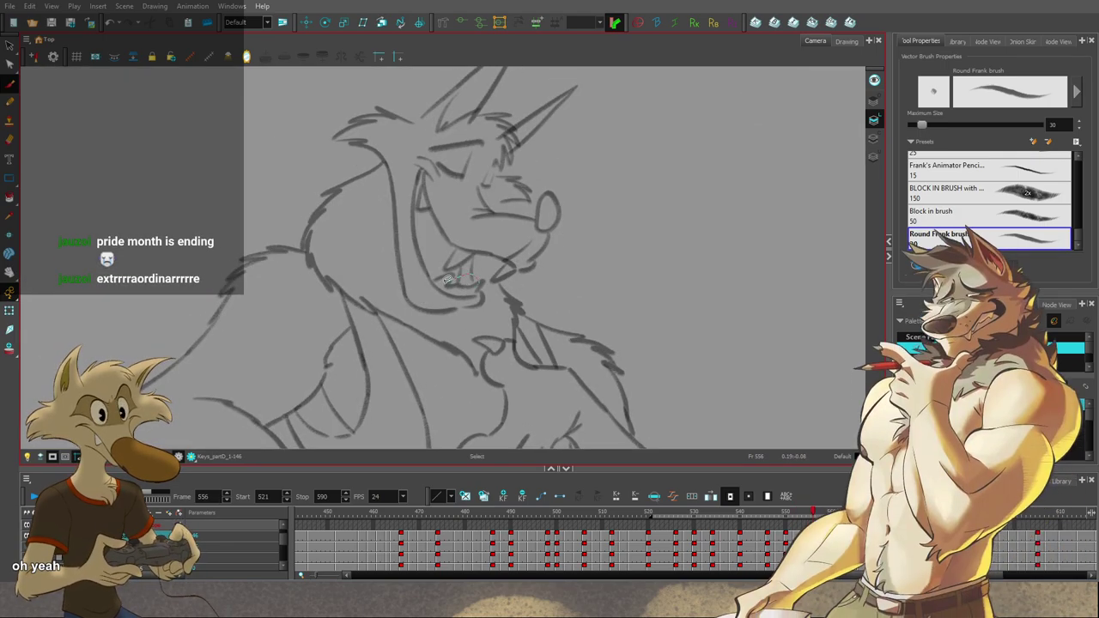
# Step: Rework the cheek line and lower jaw on frame 556 so they sit further back from the muzzle
pyautogui.moveTo(479, 284); pyautogui.dragTo(387, 271)
pyautogui.moveTo(473, 324); pyautogui.dragTo(453, 324)
pyautogui.press('f')
pyautogui.press('g')
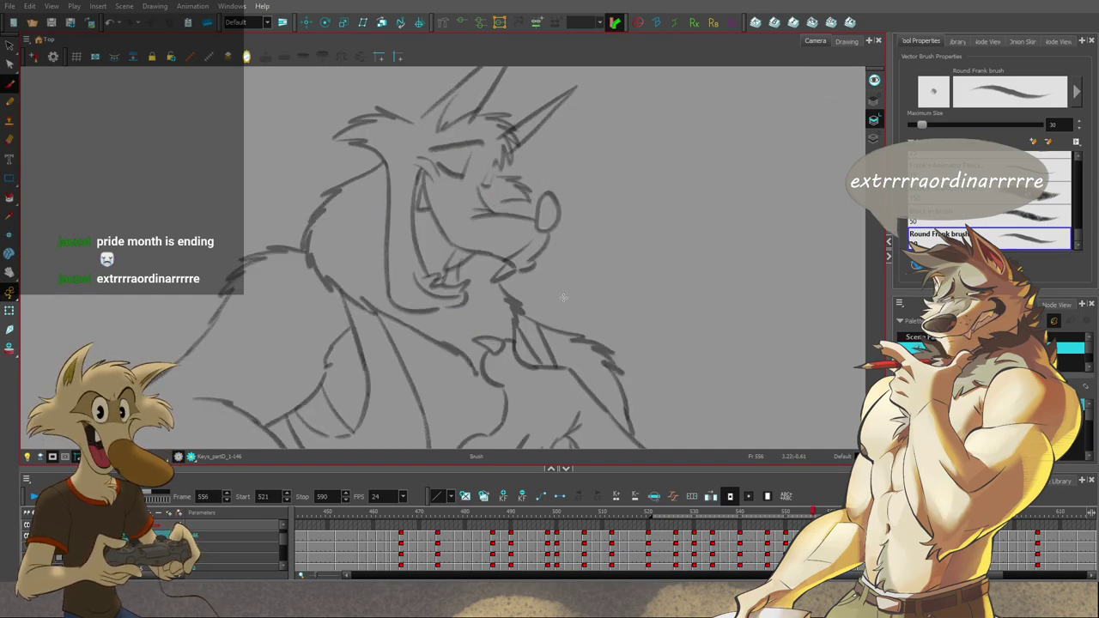
# Step: Replace the line along the back of the open mouth on frame 556 with a wider curve
pyautogui.click(417, 191)
pyautogui.press('Delete')
pyautogui.hotkey('alt', 'b')
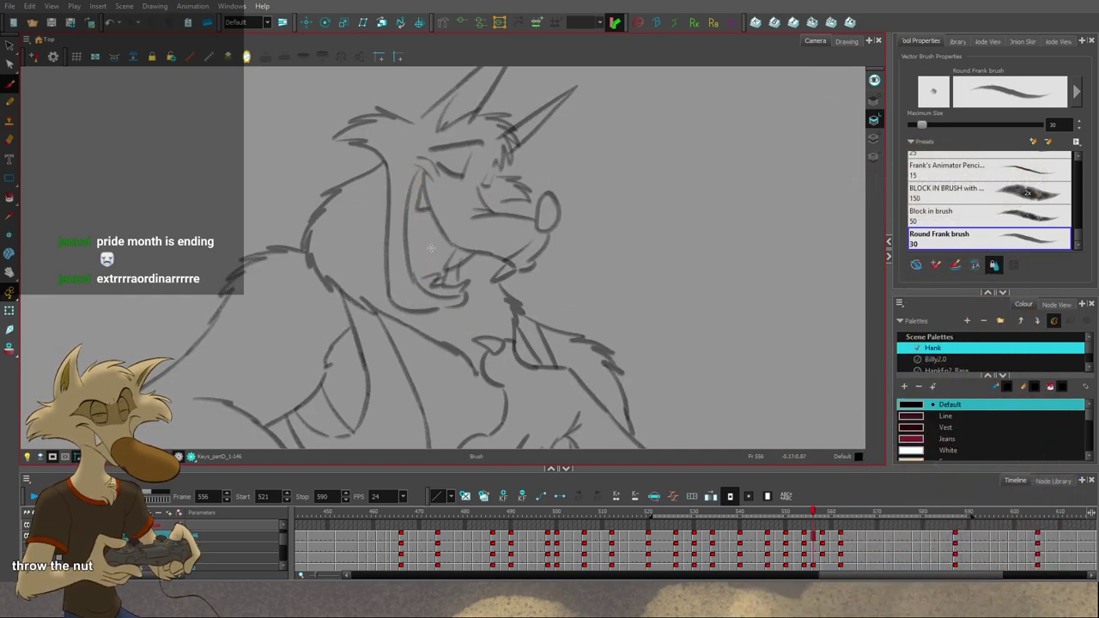
# Step: Draw the tongue line inside the open mouth on frame 556, comparing it with frames 554 and 558
pyautogui.press(',')
pyautogui.press(',')
pyautogui.press('.')
pyautogui.press('.')
pyautogui.press('.')
pyautogui.press('.')
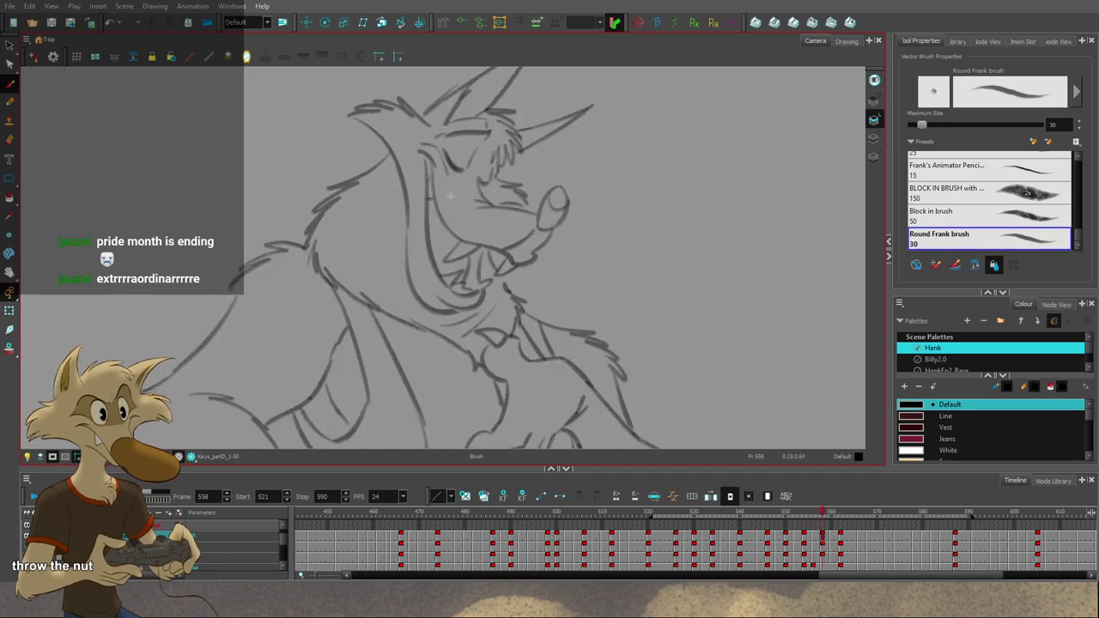
pyautogui.press('g')
pyautogui.press('f')
pyautogui.press('f')
pyautogui.press('f')
pyautogui.press('g')
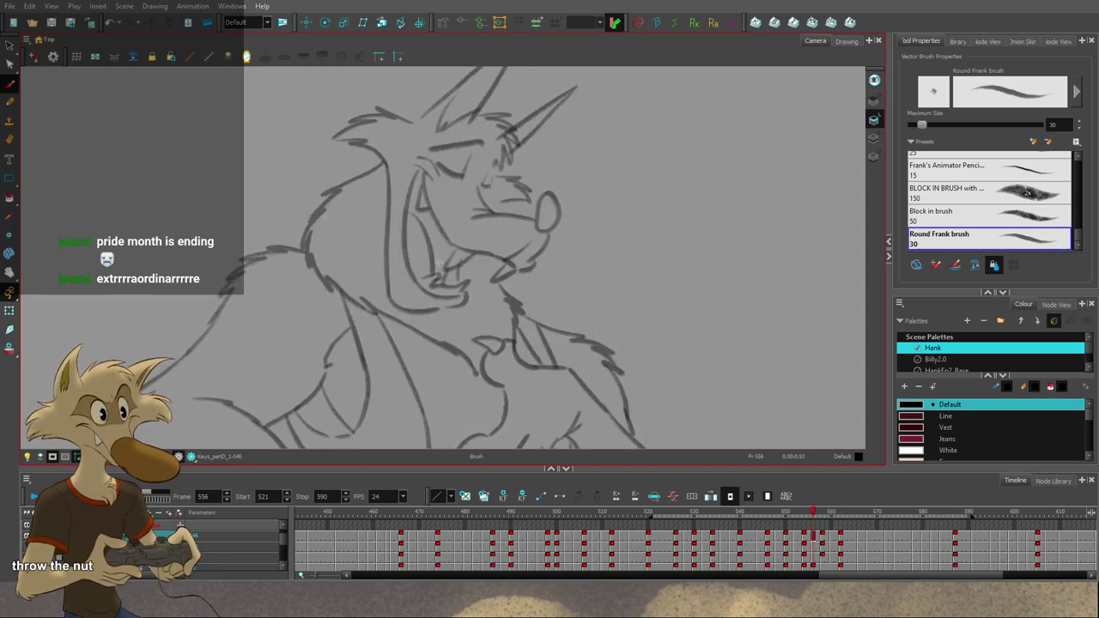
# Step: Step through the drawings around frames 554 to 562 to check how the revised mouth reads in motion
pyautogui.scroll(-5, 473, 244)
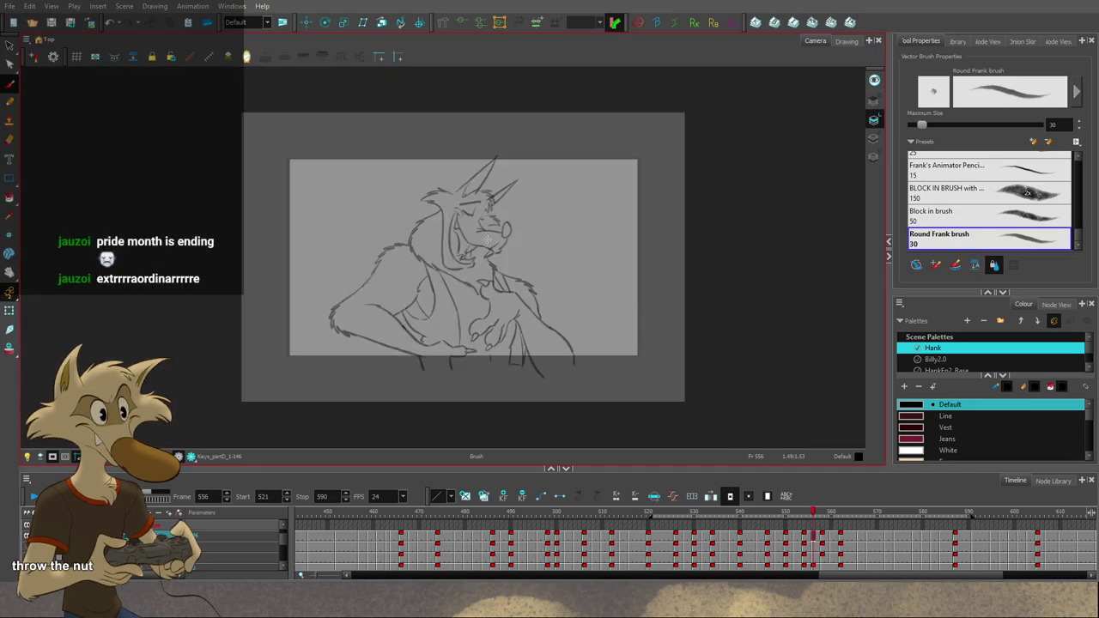
pyautogui.press('.')
pyautogui.press('.')
pyautogui.press('.')
pyautogui.press('.')
pyautogui.press('.')
pyautogui.press('.')
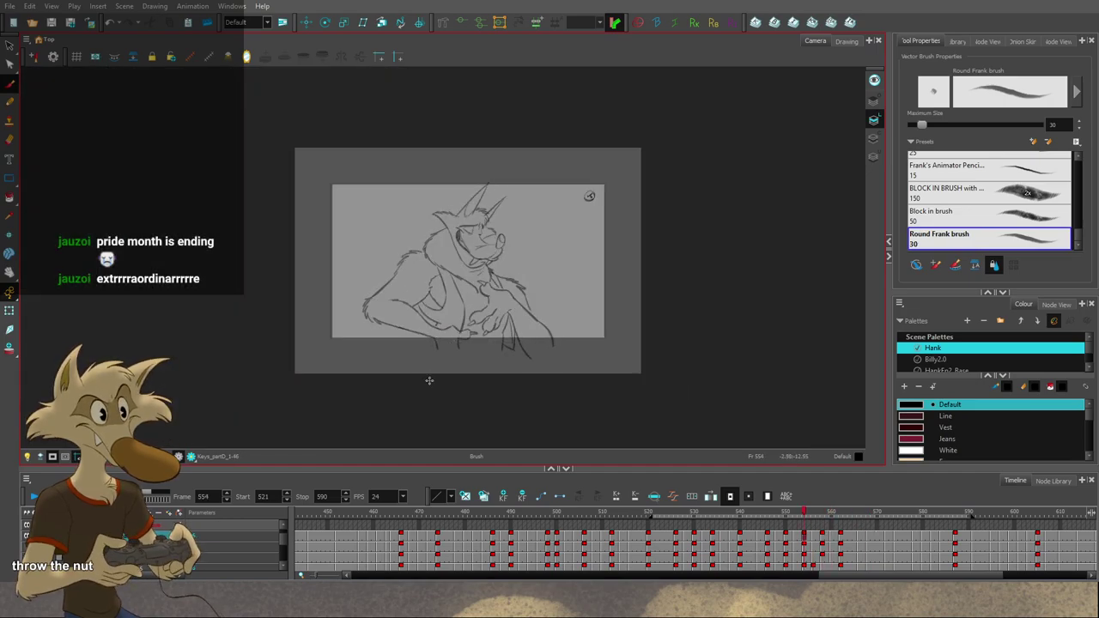
pyautogui.scroll(2, 503, 267)
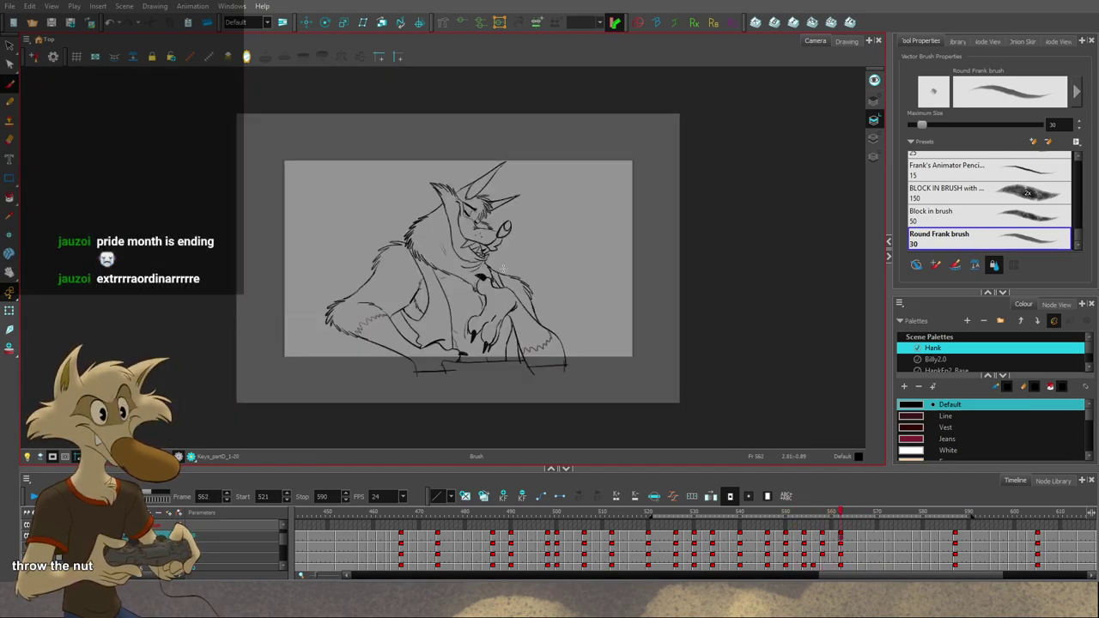
pyautogui.scroll(1, 503, 268)
pyautogui.press(',')
pyautogui.press(',')
pyautogui.press(',')
pyautogui.press(',')
pyautogui.press(',')
pyautogui.press(',')
pyautogui.press(',')
pyautogui.press(',')
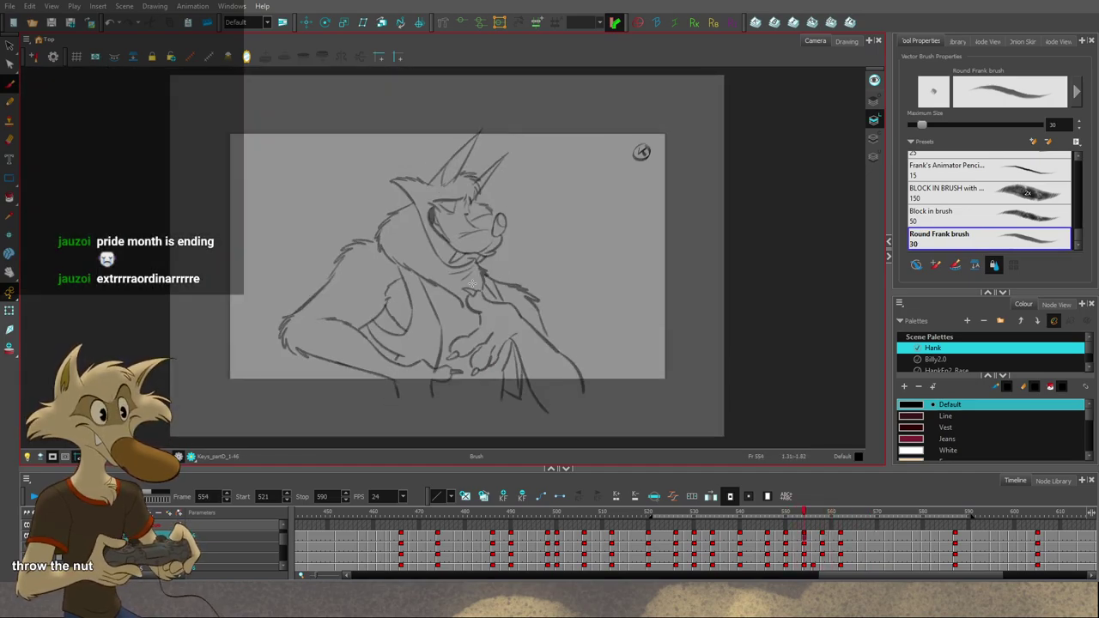
# Step: Mirror the view and compare the frame 556 pose with its neighbouring drawings
pyautogui.press('g')
pyautogui.scroll(1, 449, 244)
pyautogui.click(247, 59)
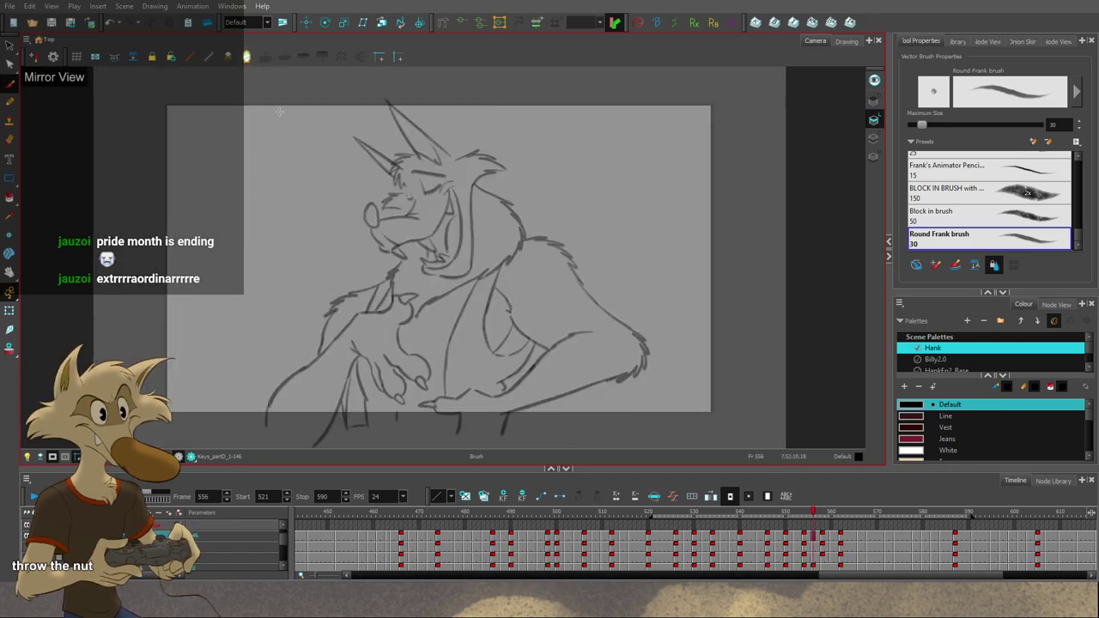
pyautogui.press('f')
pyautogui.press('g')
pyautogui.press(',')
pyautogui.press(',')
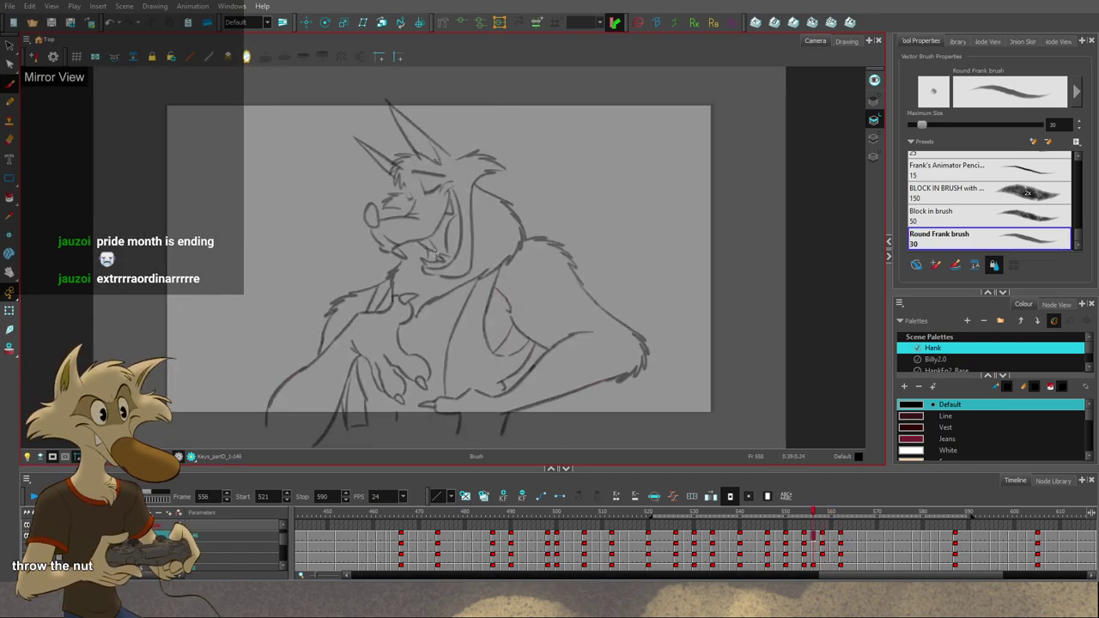
# Step: Rework the cheek line on frame 556 so it curves down into the lower jaw, flipping to frame 554 for reference
pyautogui.scroll(1, 457, 248)
pyautogui.press('g')
pyautogui.scroll(1, 455, 248)
pyautogui.press('f')
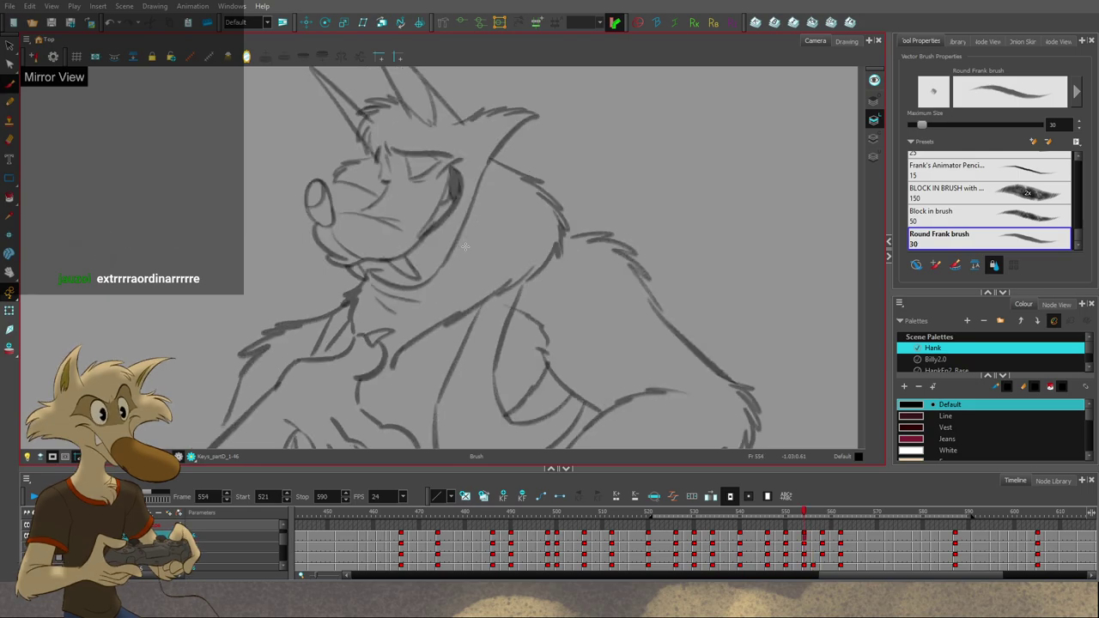
pyautogui.press('g')
pyautogui.moveTo(435, 287); pyautogui.dragTo(468, 266)
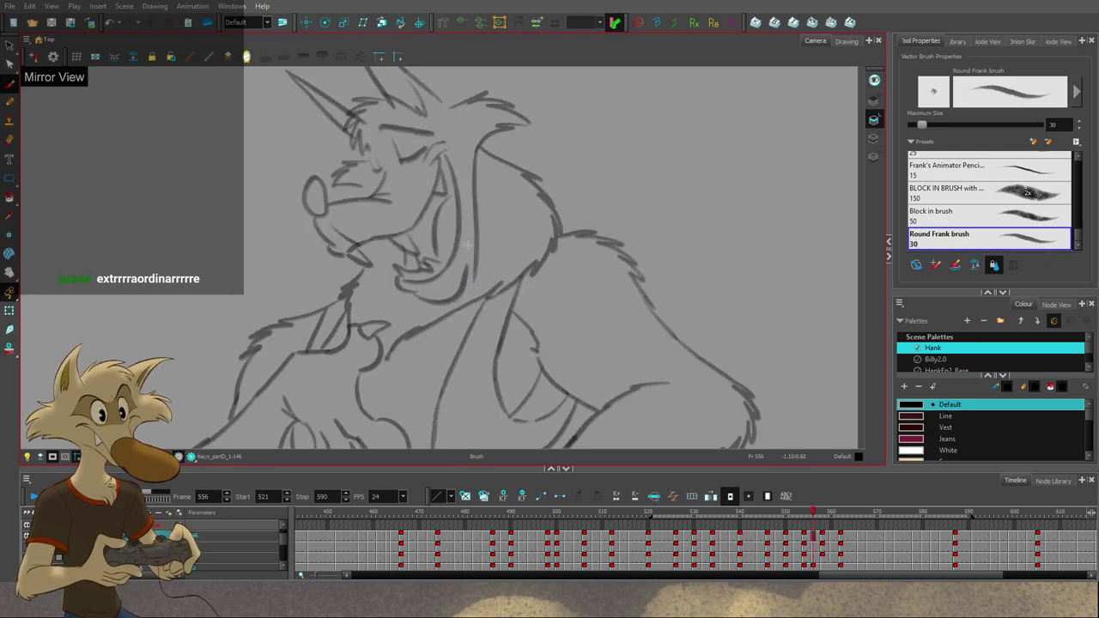
pyautogui.press('f')
pyautogui.press('g')
pyautogui.press('g')
pyautogui.press('f')
pyautogui.keyDown('ctrl'); pyautogui.click(477, 187); pyautogui.keyUp('ctrl')
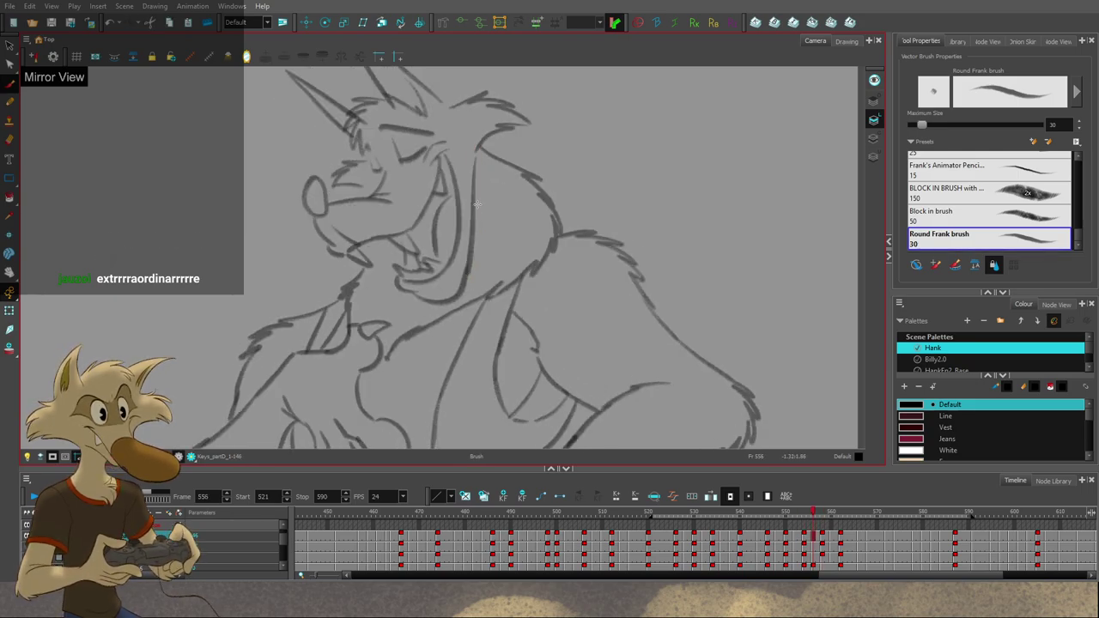
# Step: Flip between frame 556 and its neighbouring drawings to compare the open mouth and cheek
pyautogui.press('f')
pyautogui.press('g')
pyautogui.press('g')
pyautogui.press('f')
pyautogui.keyDown('ctrl'); pyautogui.click(403, 252); pyautogui.keyUp('ctrl')
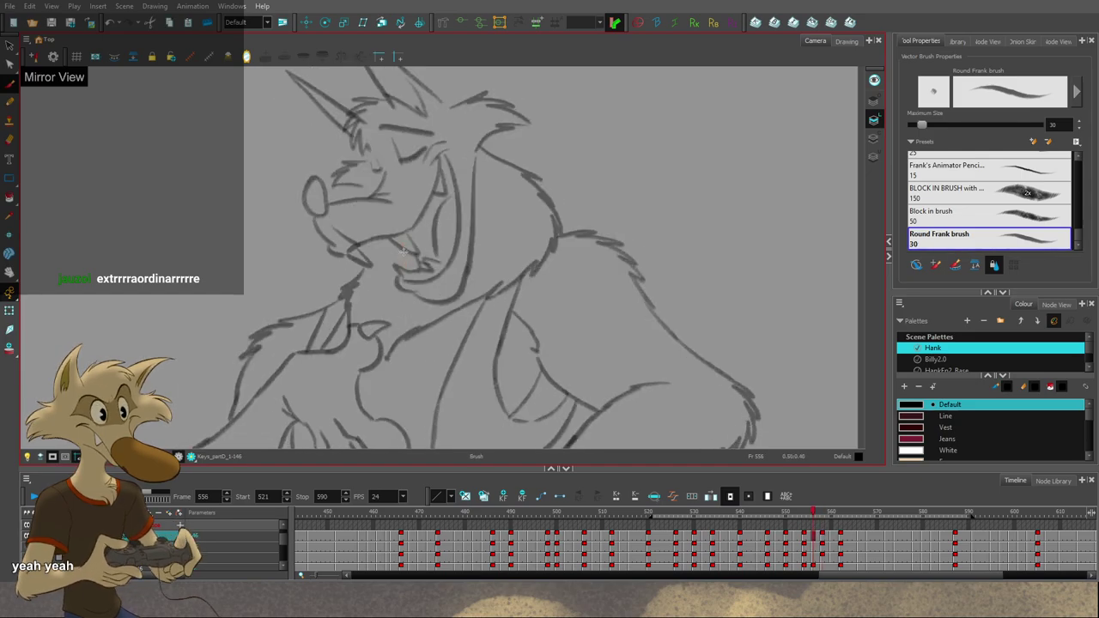
pyautogui.press('f')
pyautogui.scroll(-1, 486, 206)
pyautogui.press('g')
pyautogui.press('g')
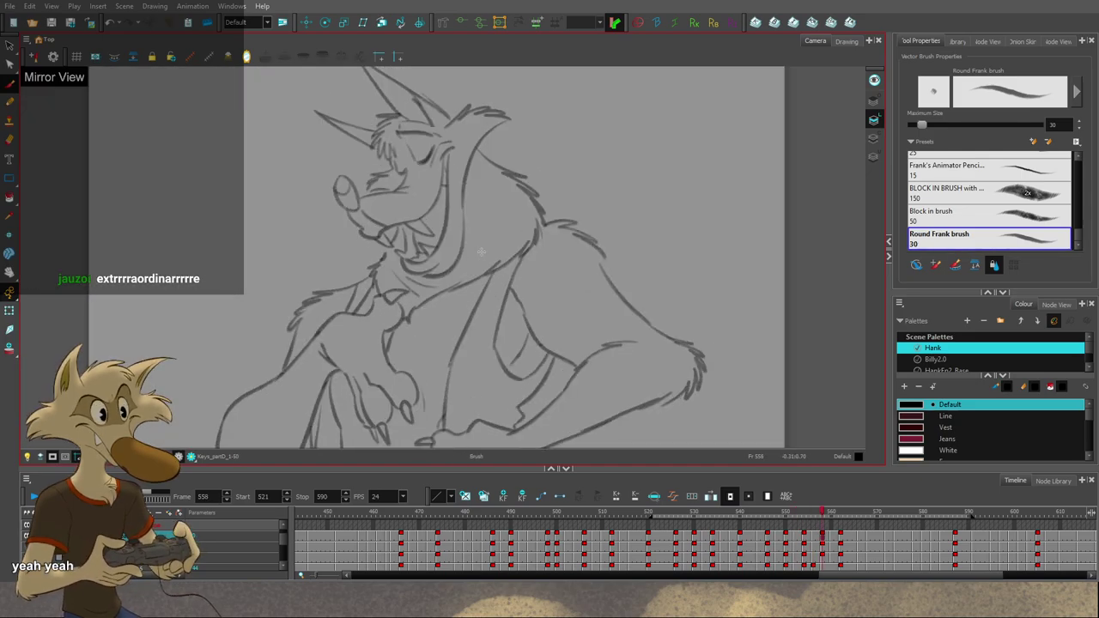
pyautogui.press('f')
pyautogui.scroll(-1, 469, 195)
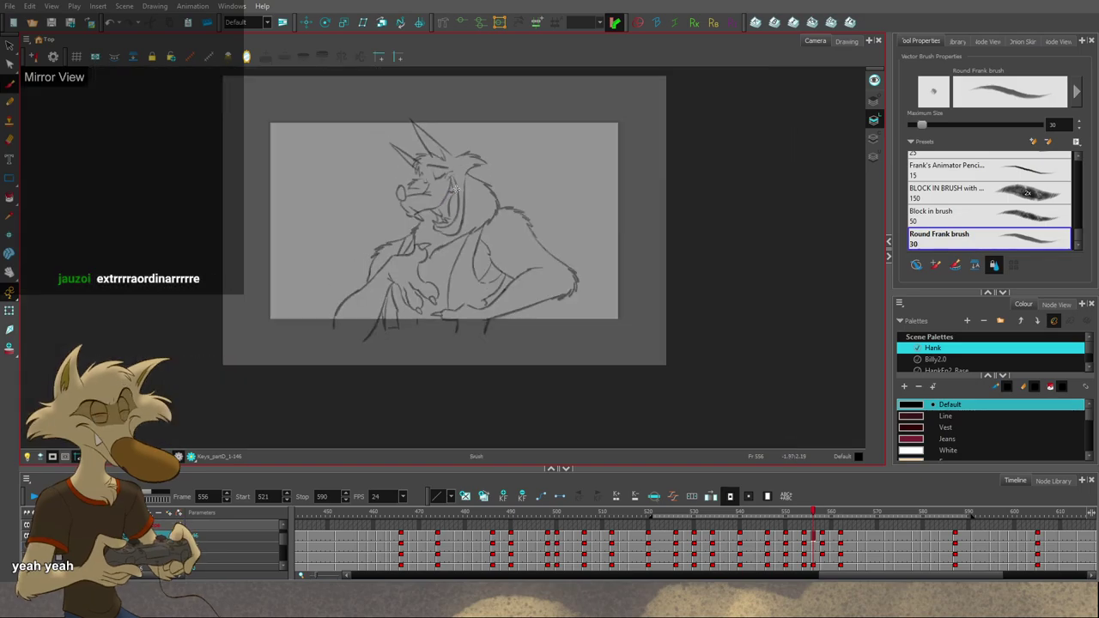
# Step: Step through the drawings around frame 556 and play the scene to judge the head motion
pyautogui.press('.')
pyautogui.scroll(-1, 465, 195)
pyautogui.press('.')
pyautogui.press(',')
pyautogui.press(',')
pyautogui.press(',')
pyautogui.press(',')
pyautogui.press(',')
pyautogui.press(',')
pyautogui.press(',')
pyautogui.press(',')
pyautogui.press(',')
pyautogui.press(',')
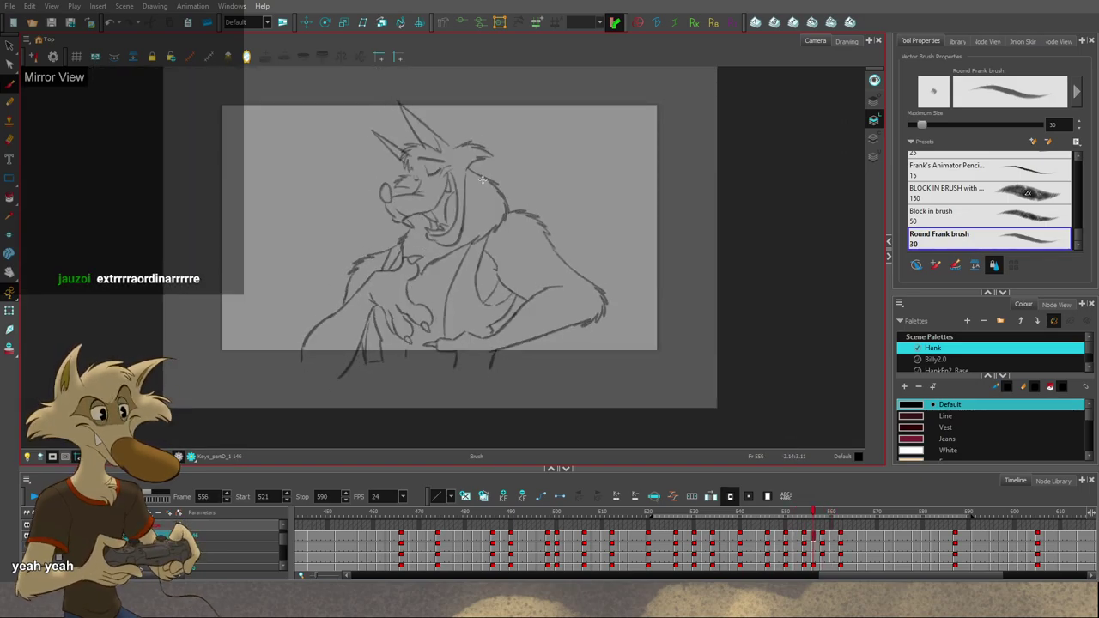
pyautogui.press('f')
pyautogui.press('f')
pyautogui.press('f')
pyautogui.click(34, 497)
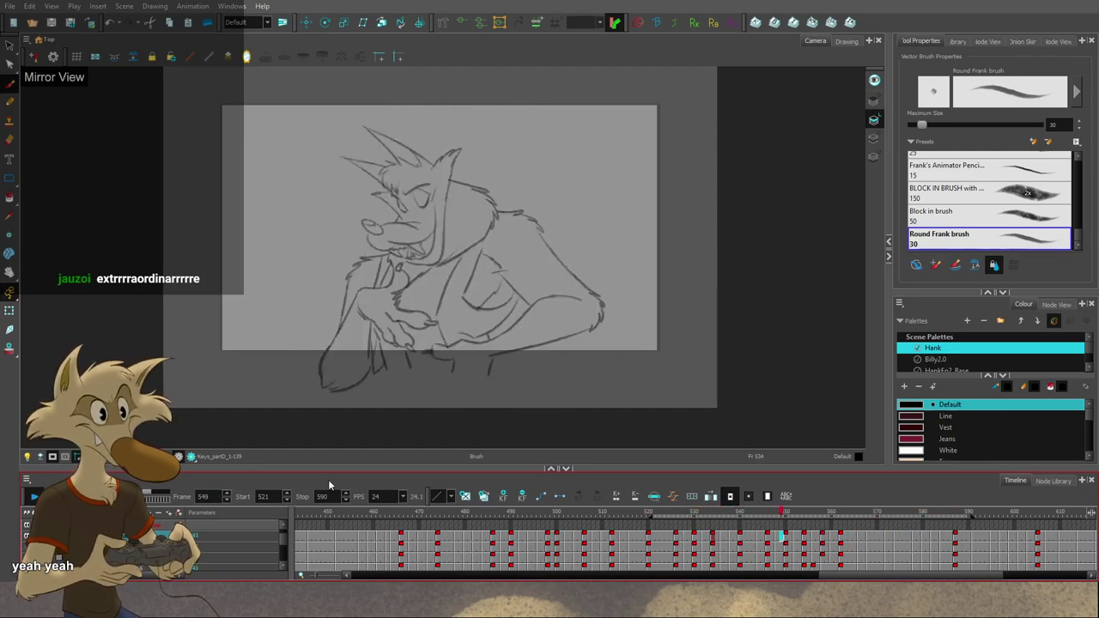
# Step: Scrub and flip through the drawings from frames 538 to 546 to examine the wolf's smile
pyautogui.moveTo(599, 513)
pyautogui.mouseDown()
pyautogui.moveTo(729, 532)
pyautogui.moveTo(768, 547)
pyautogui.moveTo(732, 551)
pyautogui.moveTo(762, 554)
pyautogui.mouseUp()
pyautogui.scroll(2, 502, 257)
pyautogui.press('f')
pyautogui.press('g')
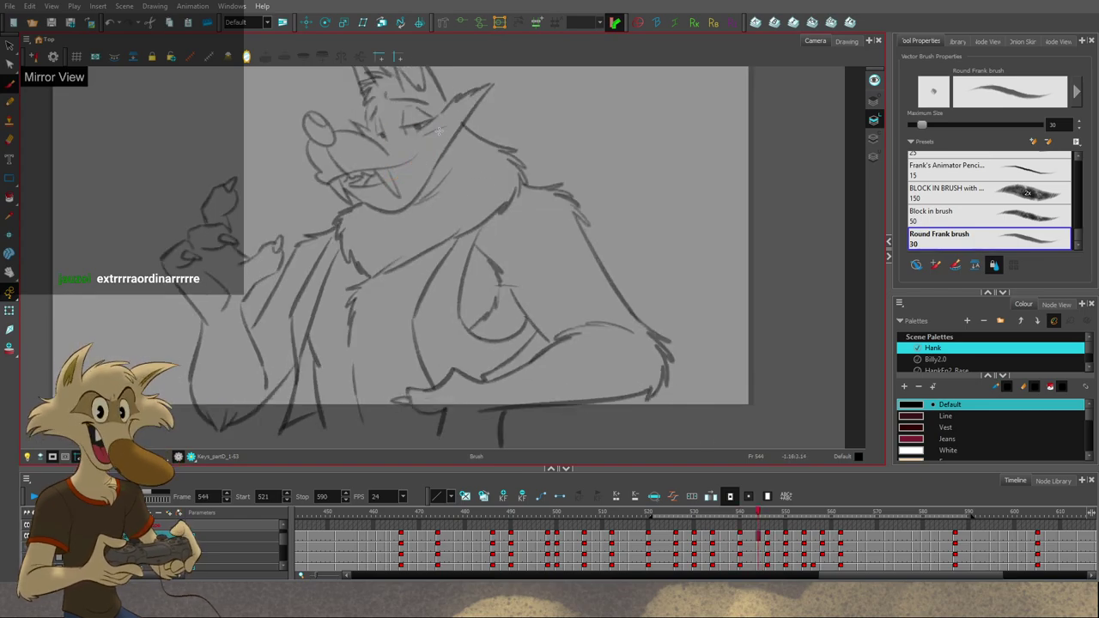
pyautogui.press('.')
pyautogui.press('.')
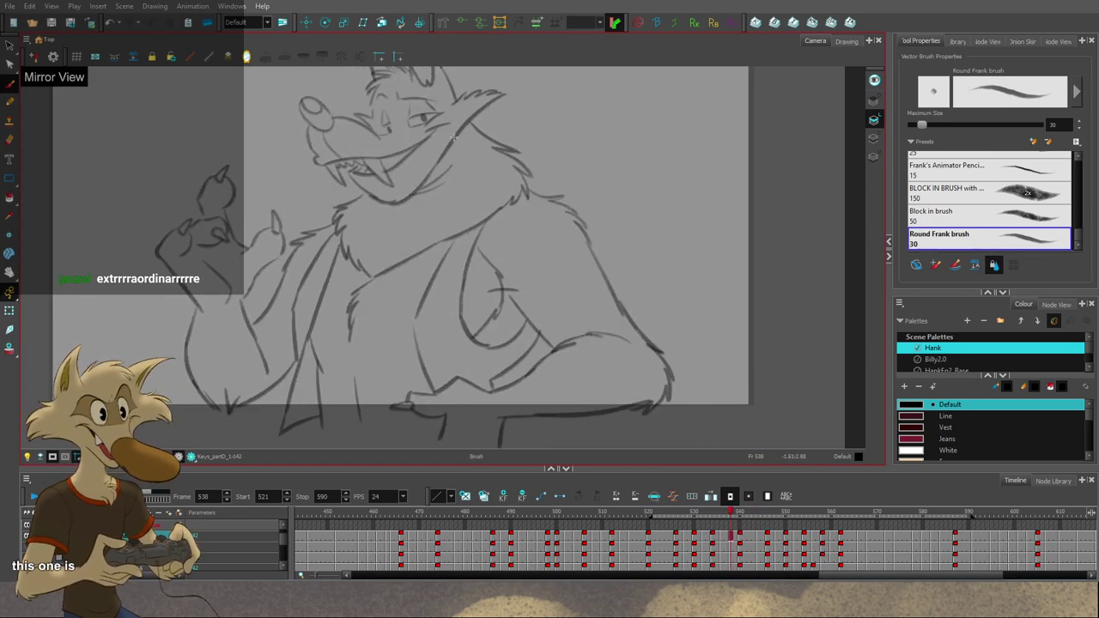
pyautogui.press('.')
pyautogui.press('.')
pyautogui.moveTo(770, 515)
pyautogui.mouseDown()
pyautogui.moveTo(746, 513)
pyautogui.moveTo(765, 515)
pyautogui.mouseUp()
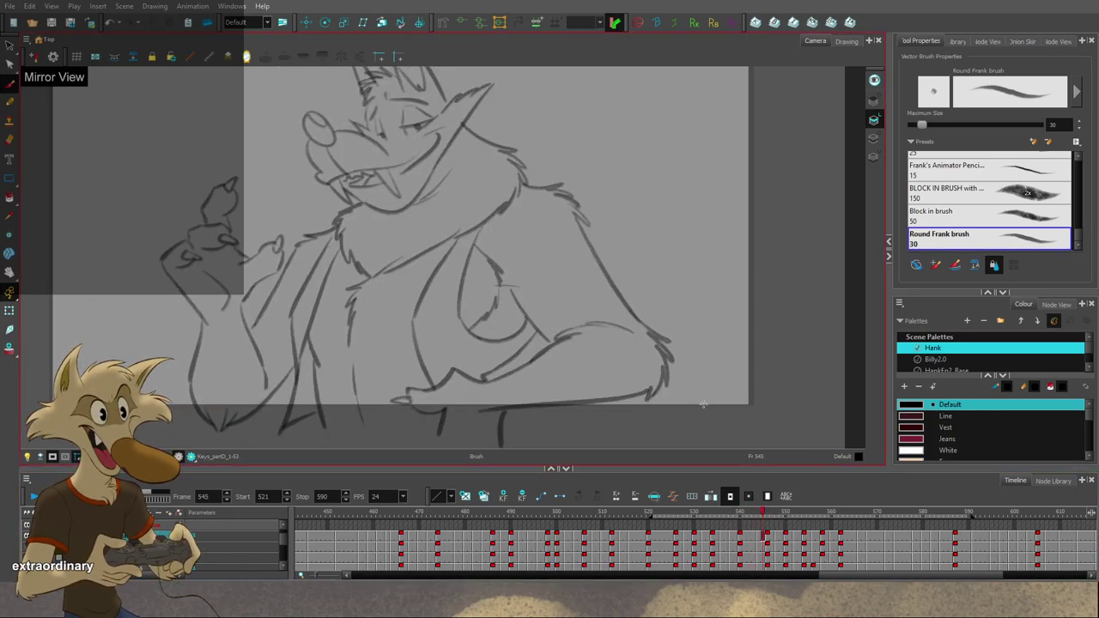
pyautogui.press('g')
pyautogui.press('f')
# Step: Refine the teeth, fang and mouth corner of the wolf's grin on frame 544
pyautogui.moveTo(380, 184); pyautogui.dragTo(378, 178)
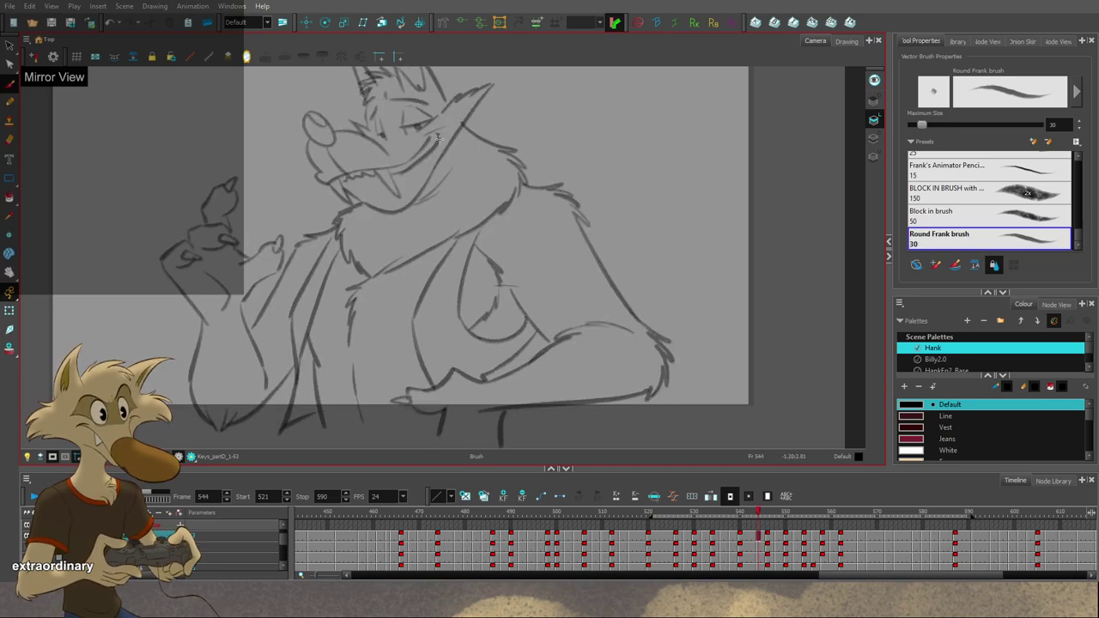
pyautogui.moveTo(438, 139)
pyautogui.mouseDown()
pyautogui.moveTo(403, 170)
pyautogui.moveTo(441, 145)
pyautogui.mouseUp()
pyautogui.press('f')
pyautogui.press('g')
pyautogui.moveTo(389, 175); pyautogui.dragTo(394, 191)
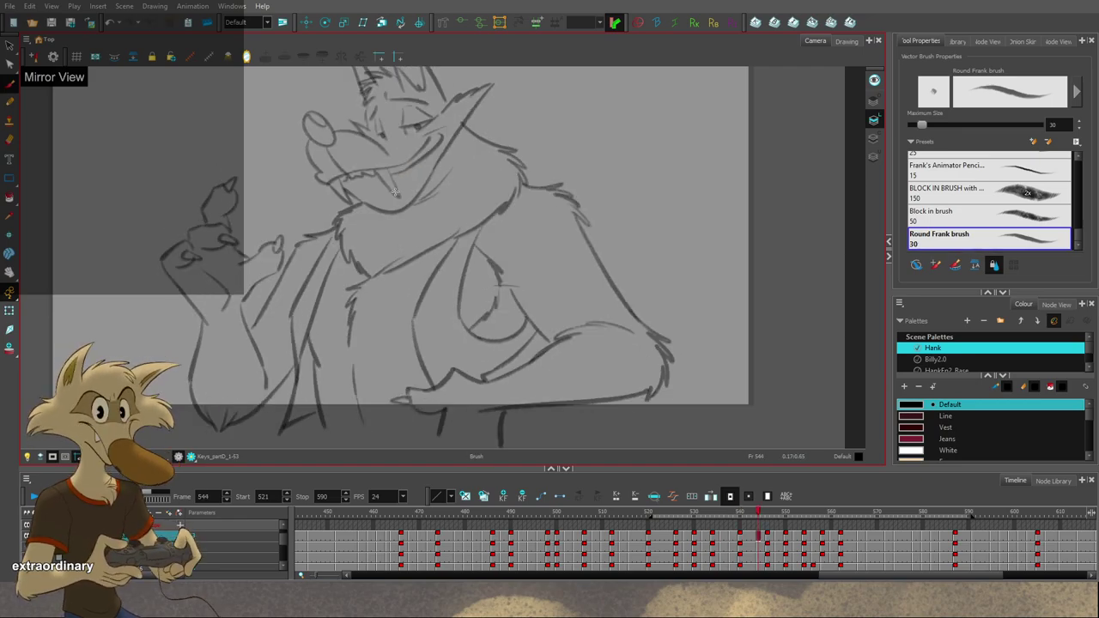
# Step: Shade in the mouth corner on frame 544, comparing the grin with the drawing at frame 546
pyautogui.press('f')
pyautogui.press('f')
pyautogui.press('g')
pyautogui.press('g')
pyautogui.press('g')
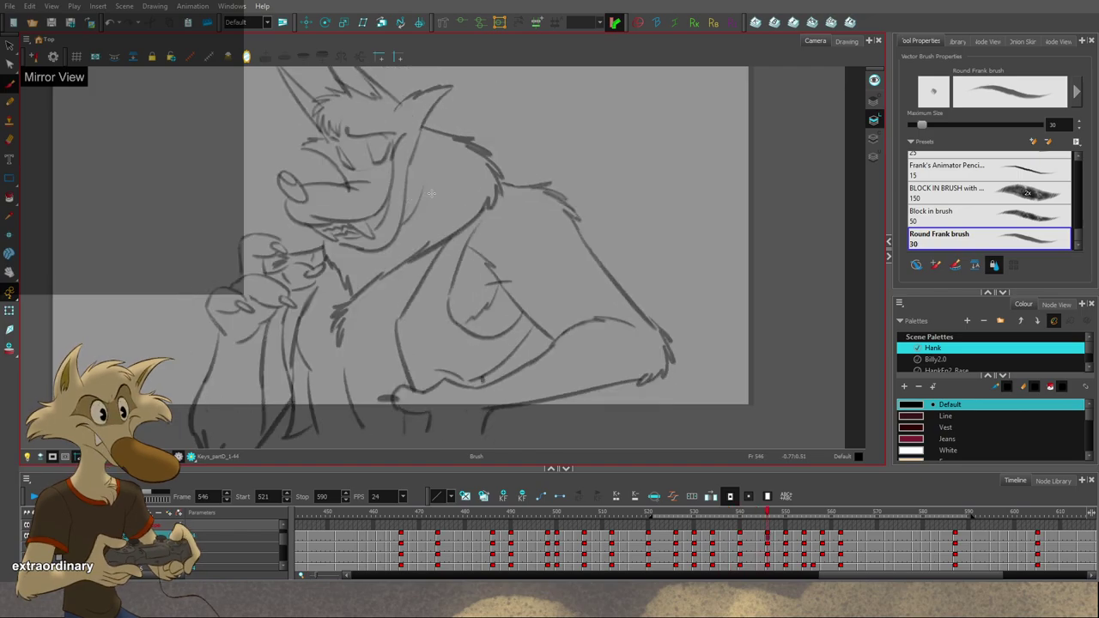
pyautogui.press('f')
pyautogui.moveTo(760, 516)
pyautogui.mouseDown()
pyautogui.moveTo(745, 517)
pyautogui.moveTo(768, 516)
pyautogui.mouseUp()
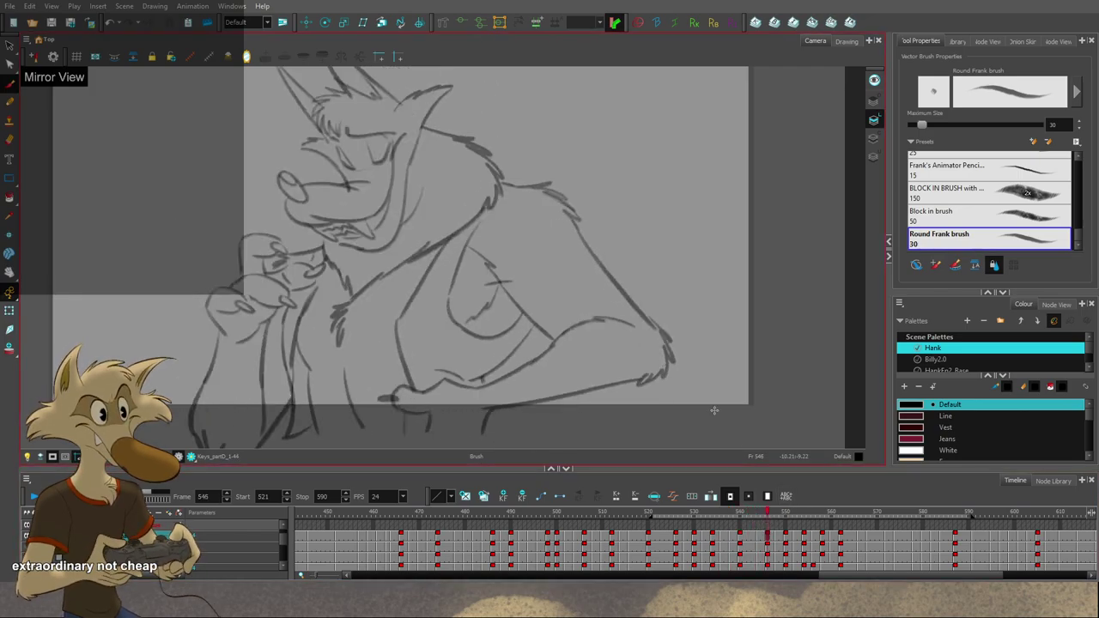
pyautogui.press(',')
pyautogui.press(',')
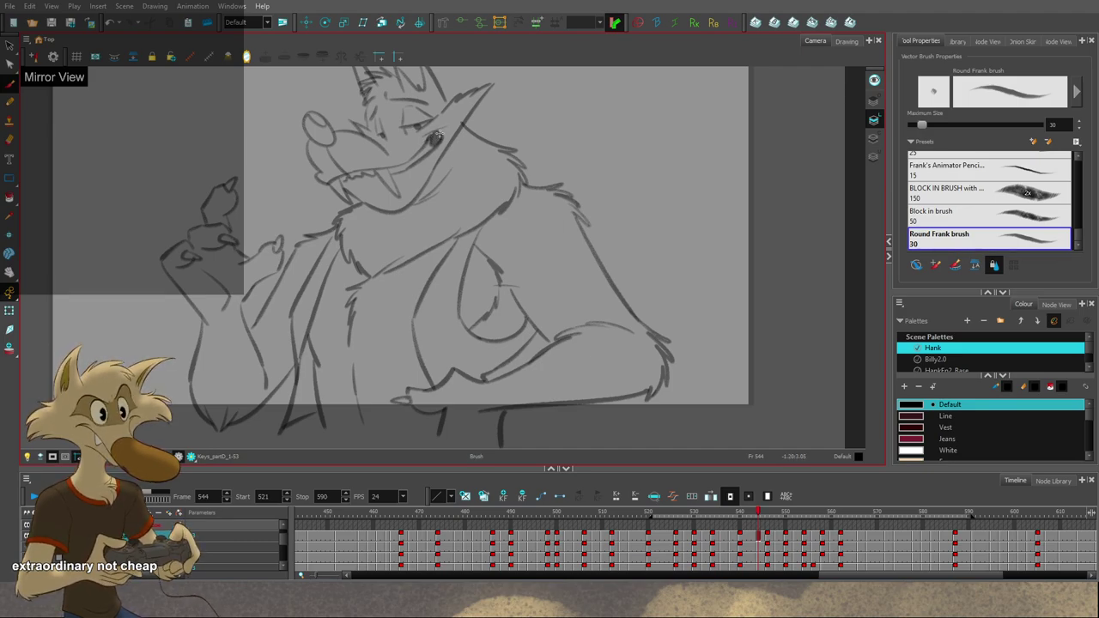
# Step: Mirror the view and compare the poses on frames 544 and 546
pyautogui.click(247, 57)
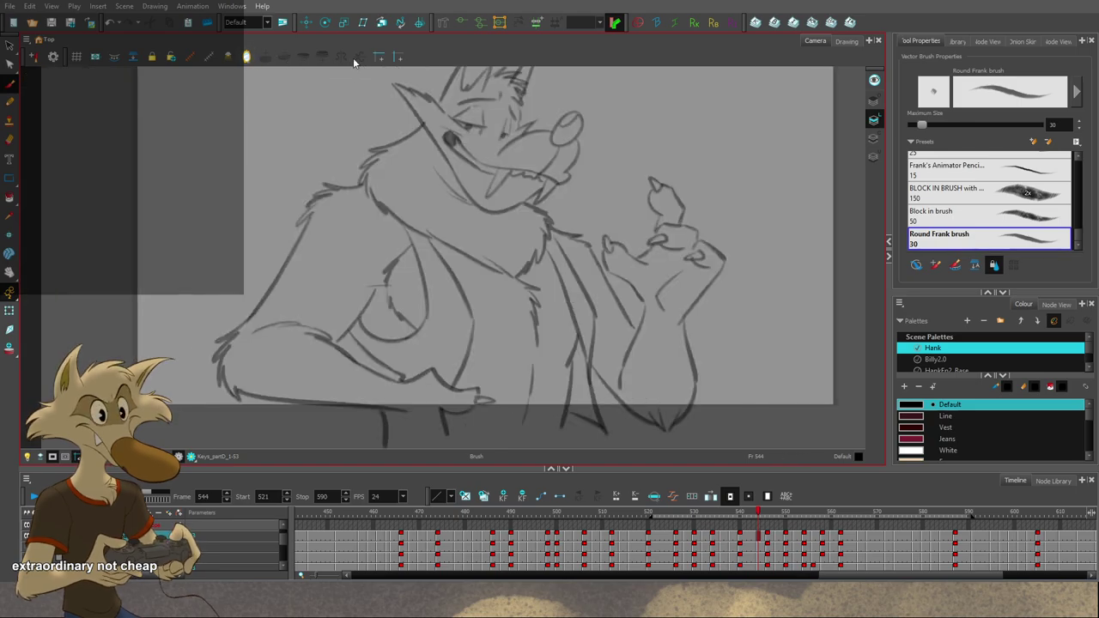
pyautogui.scroll(-2, 402, 157)
pyautogui.press('f')
pyautogui.press('g')
pyautogui.scroll(2, 433, 122)
pyautogui.press('g')
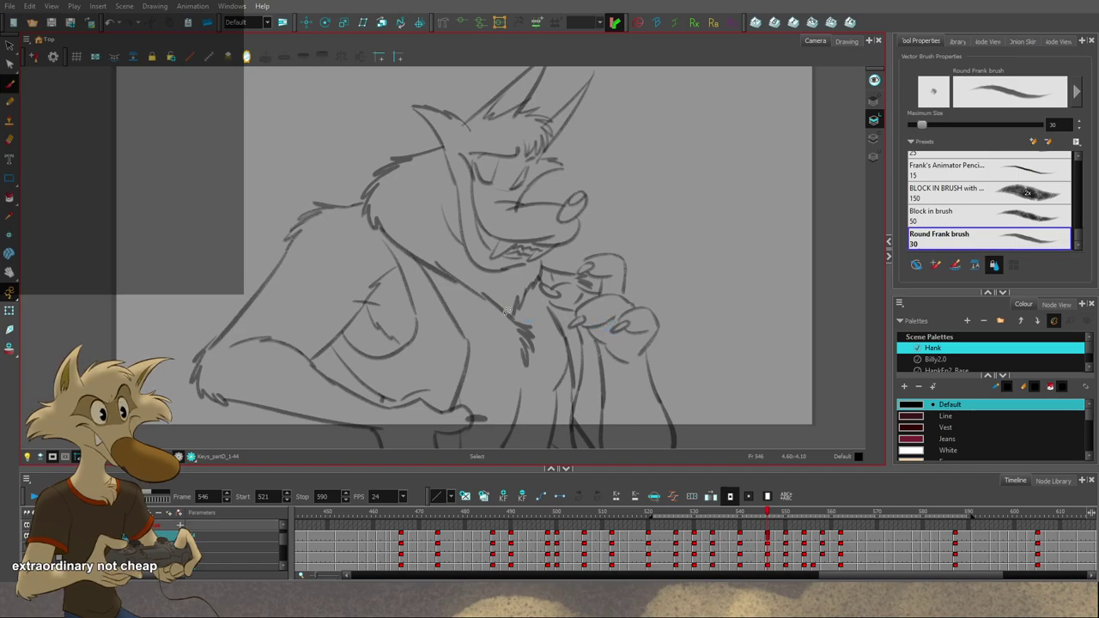
# Step: Reshape the snout bridge line on frame 546 so it ends at the top of the muzzle
pyautogui.scroll(-3, 501, 306)
pyautogui.scroll(4, 502, 306)
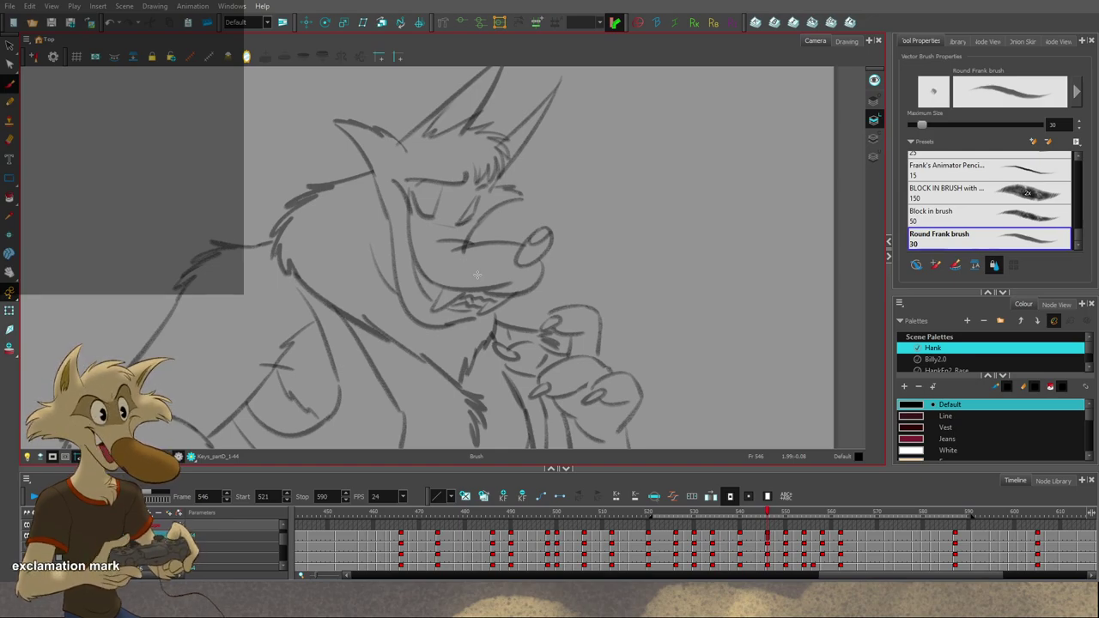
pyautogui.scroll(3, 474, 254)
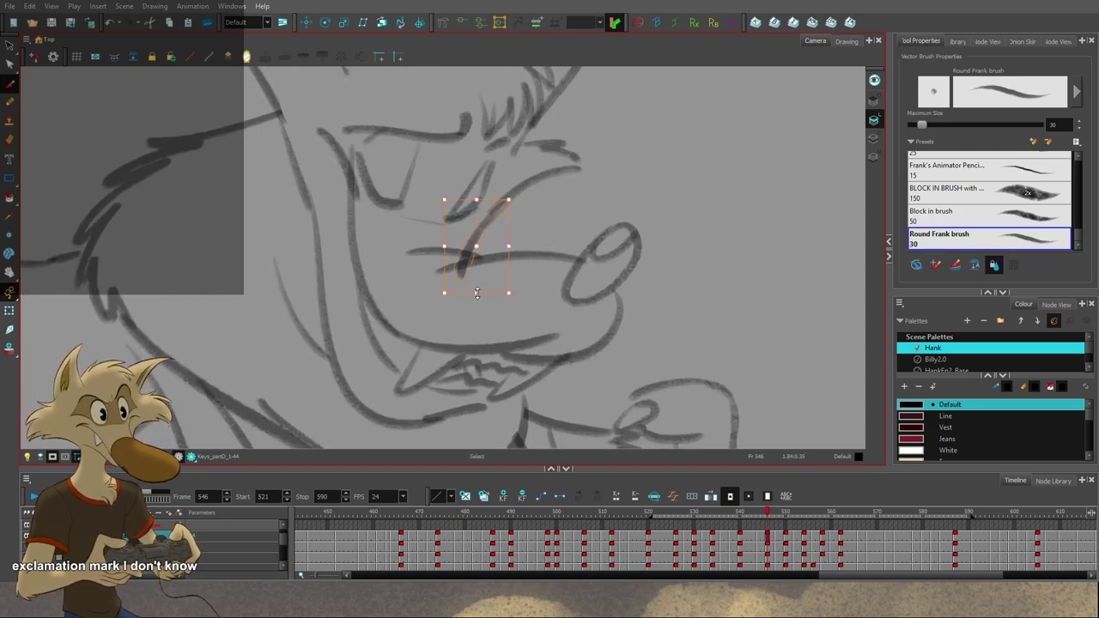
pyautogui.moveTo(478, 292)
pyautogui.mouseDown()
pyautogui.moveTo(480, 272)
pyautogui.moveTo(505, 272)
pyautogui.mouseUp()
pyautogui.scroll(-5, 542, 275)
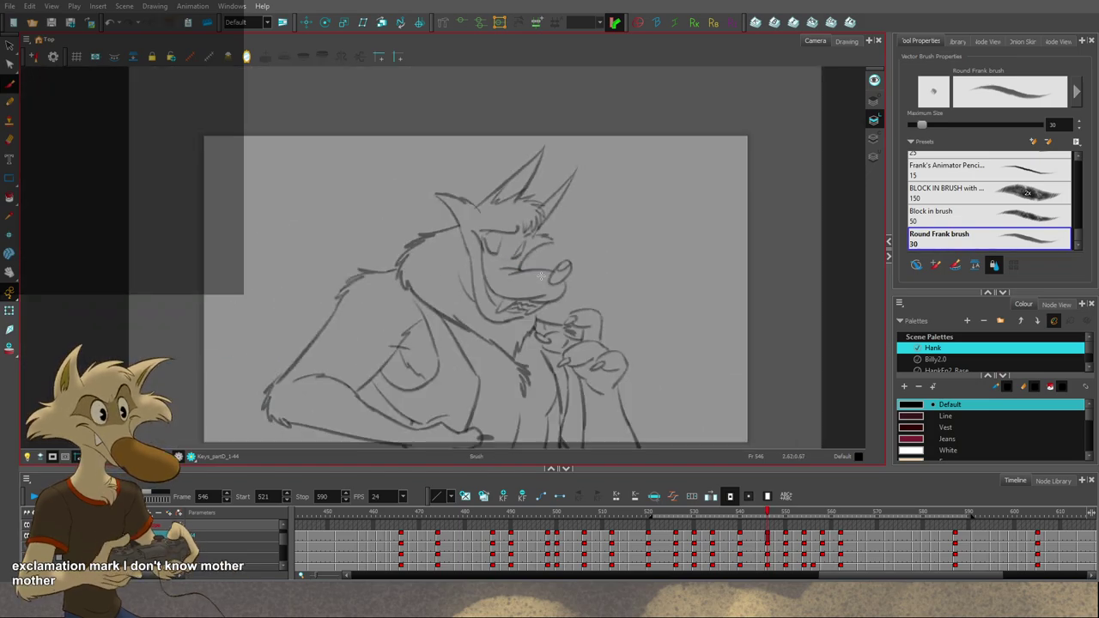
# Step: Flip between frame 546 and its neighbouring drawings to check the snout and face in motion
pyautogui.scroll(4, 534, 275)
pyautogui.press('f')
pyautogui.press('f')
pyautogui.press('f')
pyautogui.press('g')
pyautogui.press('g')
pyautogui.press('g')
pyautogui.press('g')
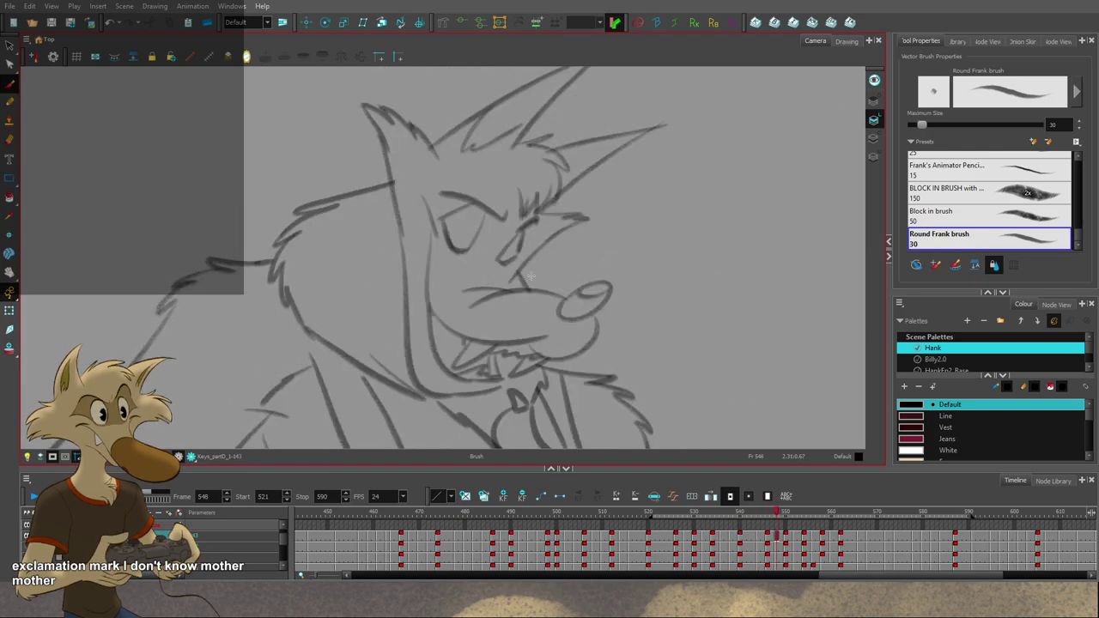
pyautogui.press('f')
pyautogui.press('f')
pyautogui.press('.')
pyautogui.press('.')
# Step: Delete the inner cheek line running from the eye down to the mouth on frame 546
pyautogui.hotkey('alt', 's')
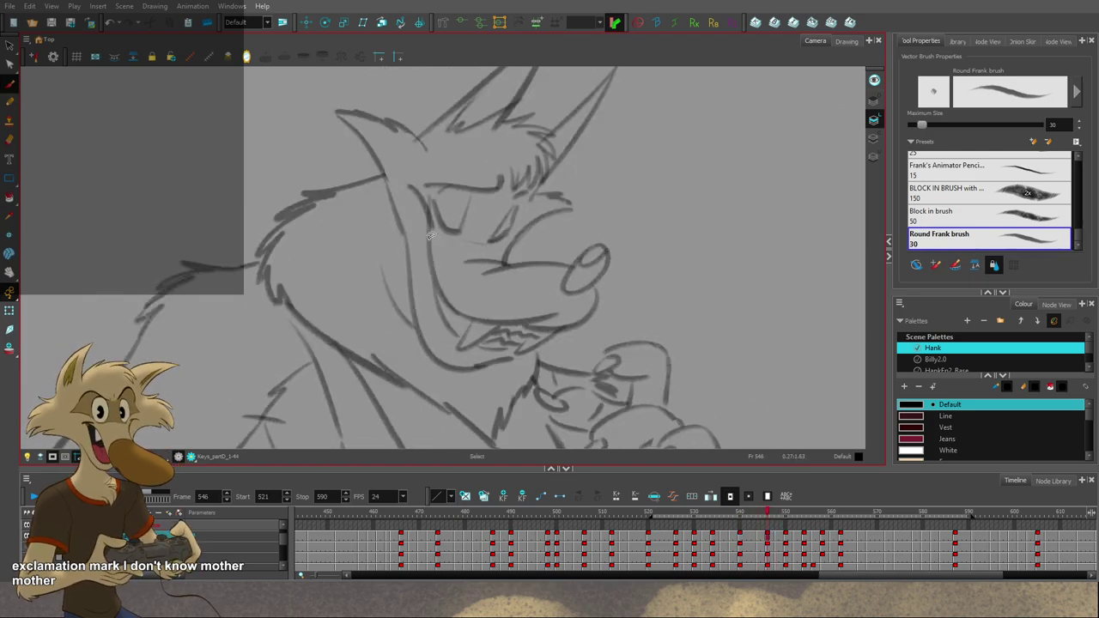
pyautogui.click(429, 235)
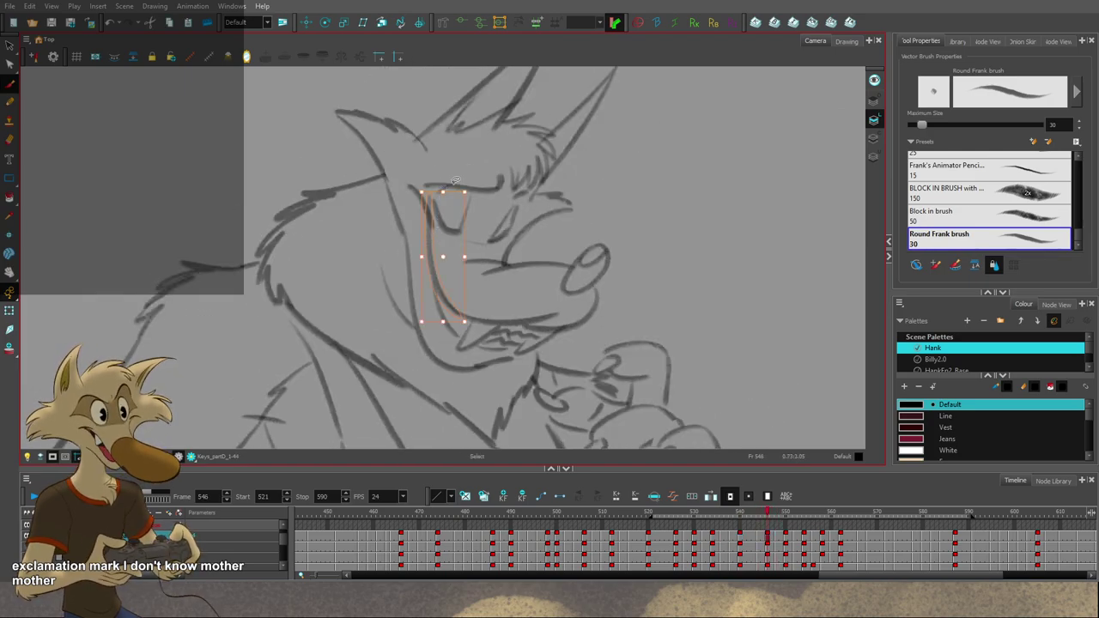
pyautogui.hotkey('alt', 'b')
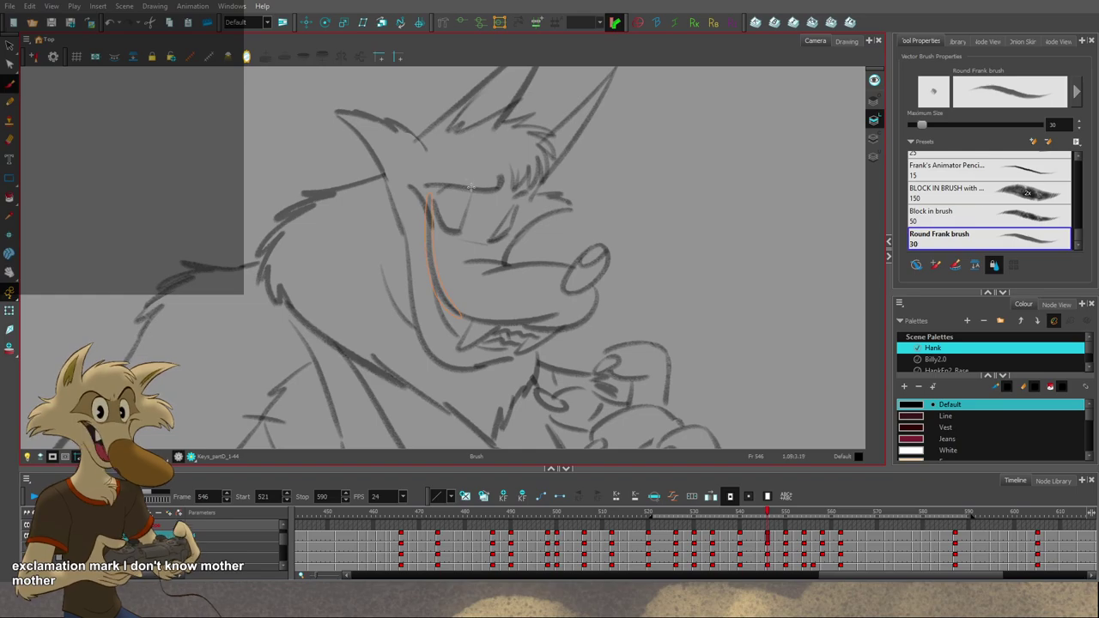
pyautogui.scroll(-4, 477, 220)
pyautogui.scroll(3, 477, 221)
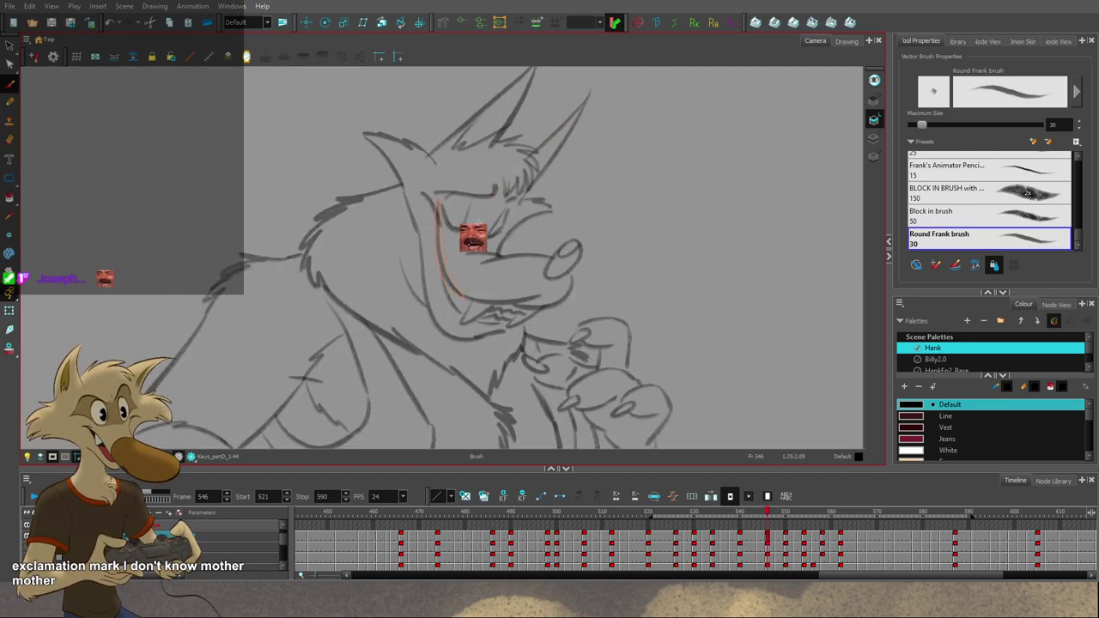
pyautogui.scroll(3, 406, 204)
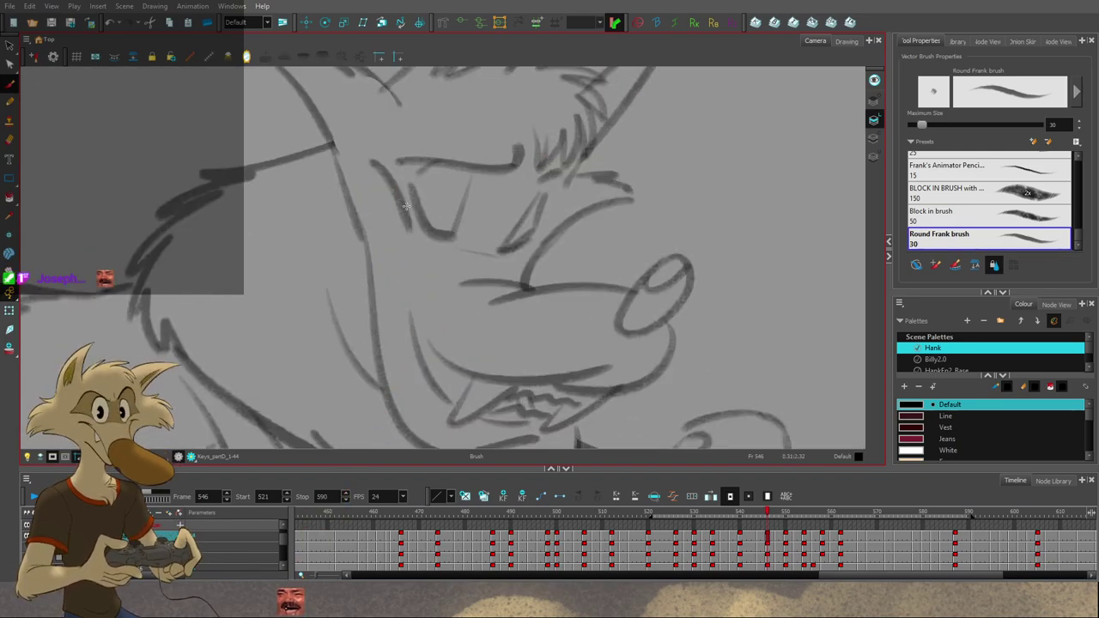
# Step: Redraw the inner cheek line on frame 546, curving from beside the eye down into the upper lip
pyautogui.moveTo(405, 206); pyautogui.dragTo(415, 331)
pyautogui.hotkey('ctrl', 'z')
pyautogui.hotkey('ctrl', 'z')
pyautogui.moveTo(400, 203); pyautogui.dragTo(435, 344)
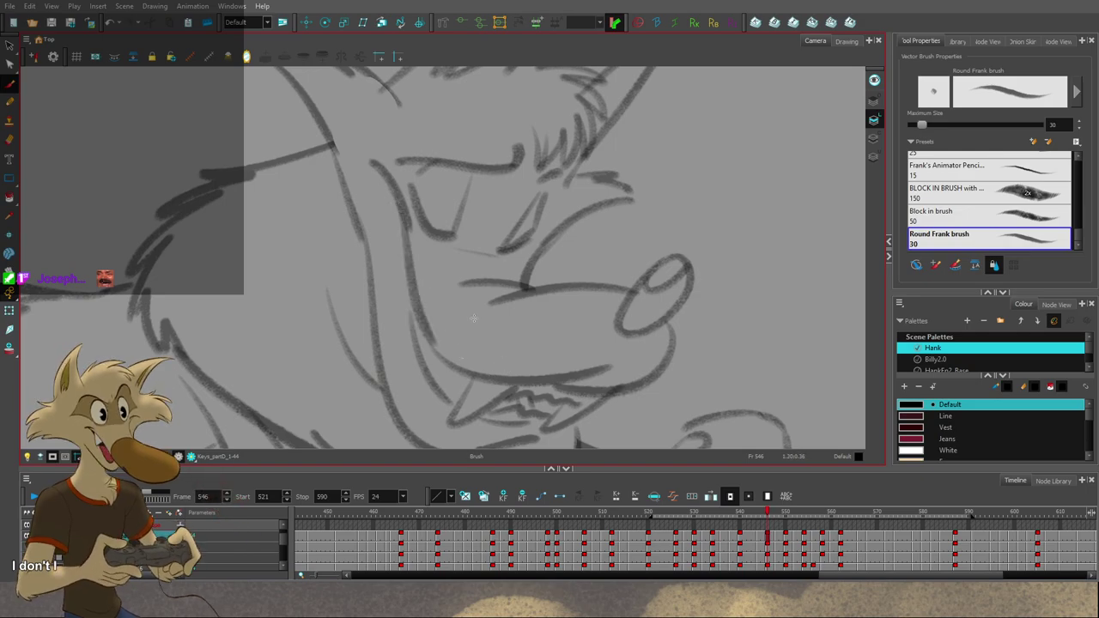
pyautogui.hotkey('ctrl', 'z')
pyautogui.moveTo(402, 224); pyautogui.dragTo(442, 359)
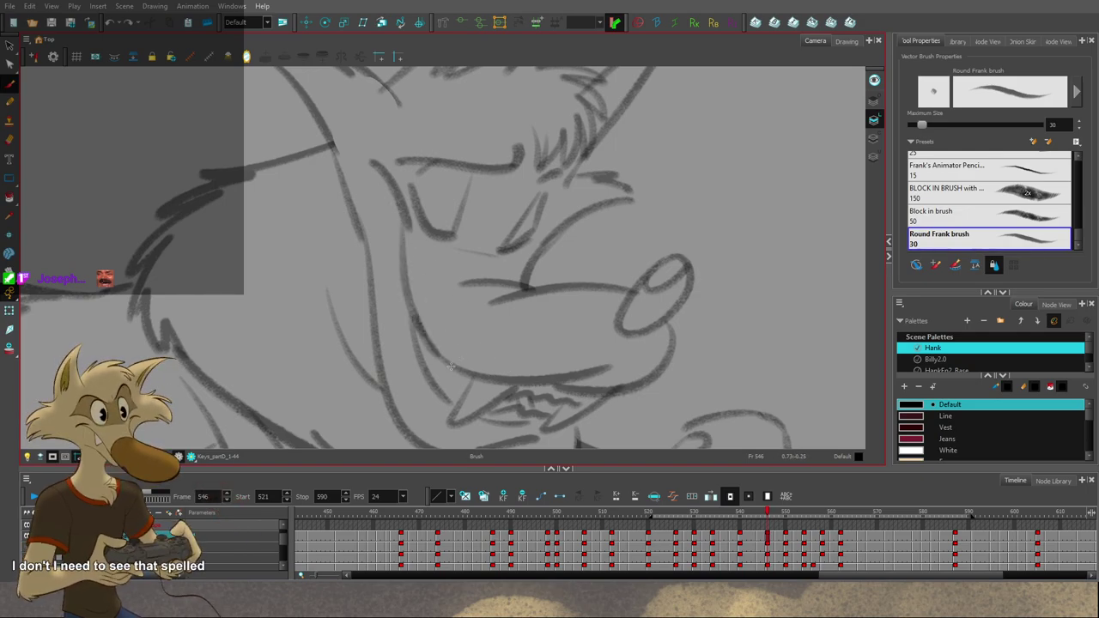
# Step: Step and scrub through the drawings leading up to frame 546 to check the new cheek line in motion
pyautogui.scroll(-8, 491, 348)
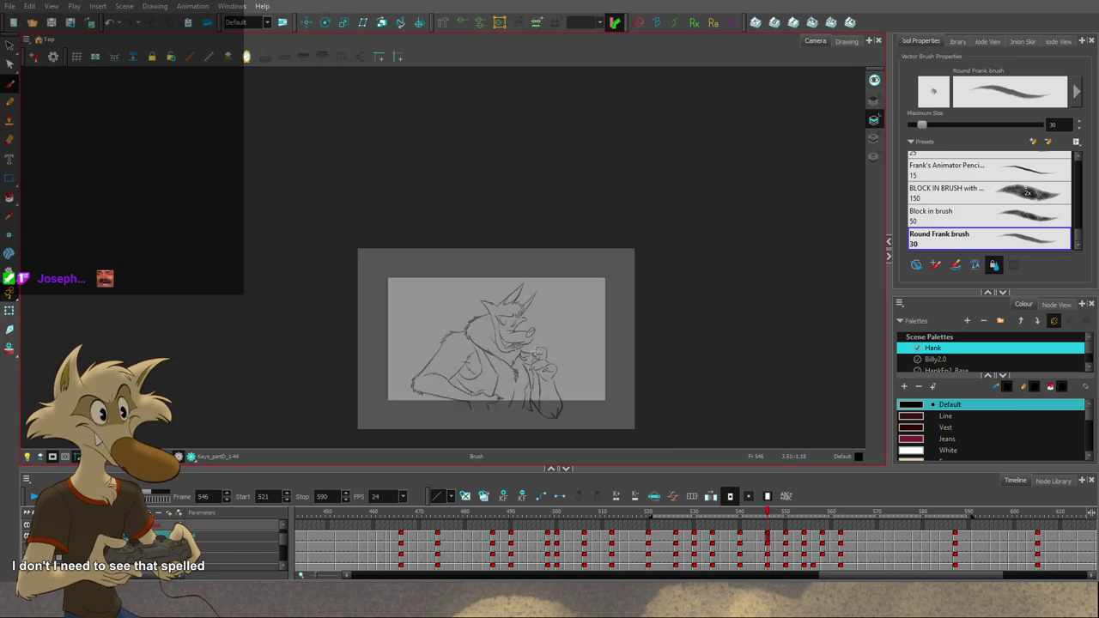
pyautogui.press(',')
pyautogui.press(',')
pyautogui.press(',')
pyautogui.press(',')
pyautogui.press(',')
pyautogui.press(',')
pyautogui.scroll(2, 525, 358)
pyautogui.scroll(4, 525, 359)
pyautogui.press('g')
pyautogui.press('g')
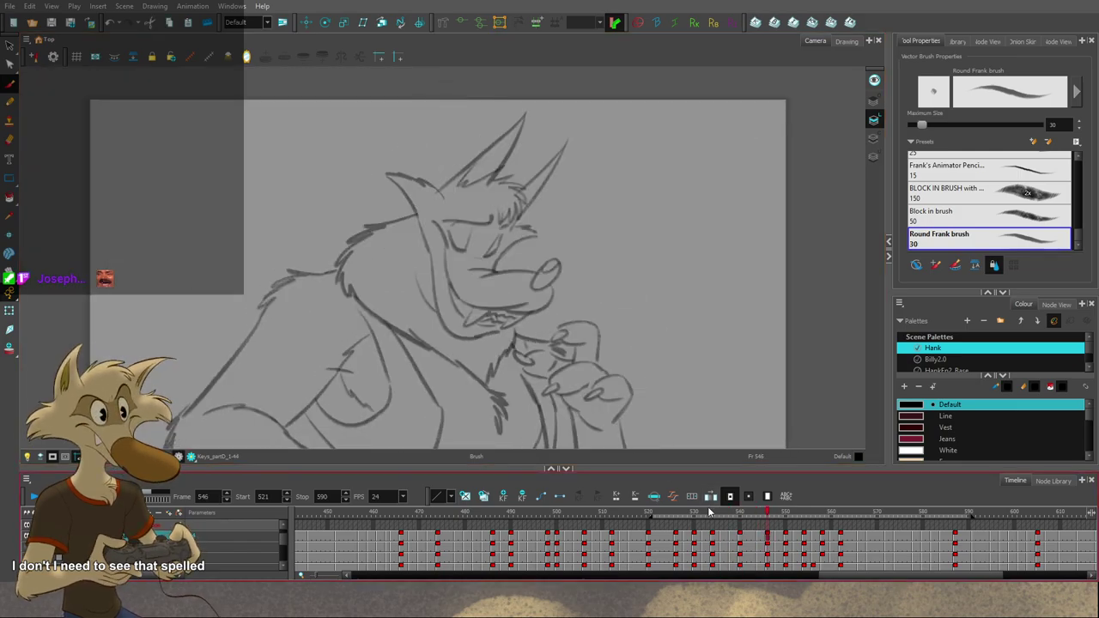
pyautogui.moveTo(715, 514)
pyautogui.mouseDown()
pyautogui.moveTo(770, 517)
pyautogui.moveTo(786, 530)
pyautogui.moveTo(753, 528)
pyautogui.moveTo(772, 528)
pyautogui.mouseUp()
pyautogui.press('f')
pyautogui.press('g')
# Step: Rework the upper mouth corner beside the eye on frame 546, comparing it with frames 548 and 550
pyautogui.moveTo(436, 230); pyautogui.dragTo(463, 302)
pyautogui.hotkey('ctrl', 'z')
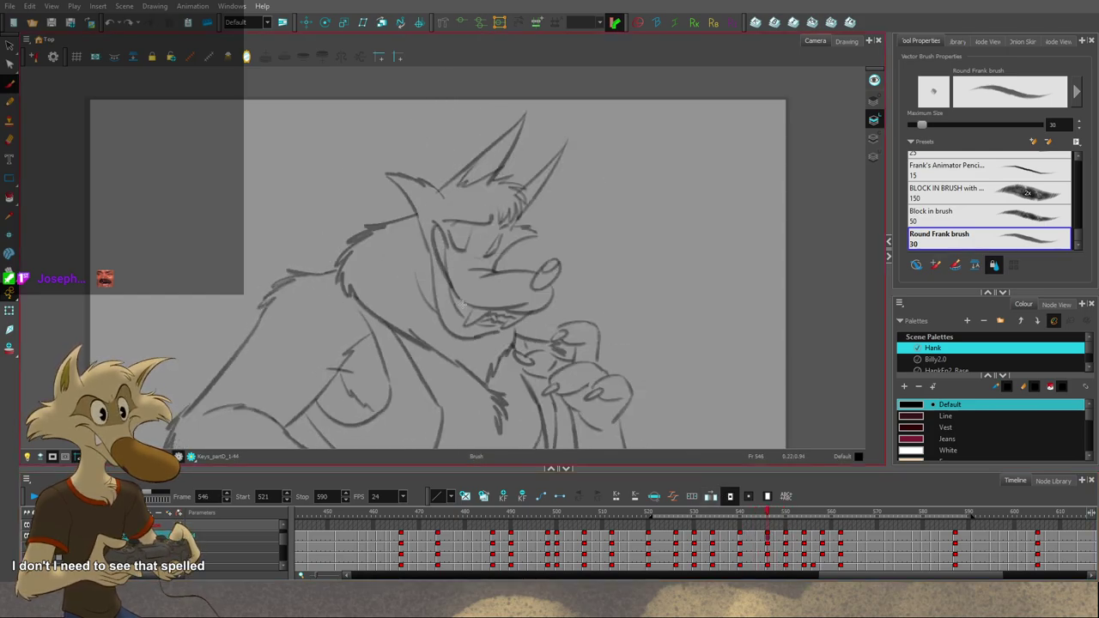
pyautogui.press('g')
pyautogui.press('f')
pyautogui.press('g')
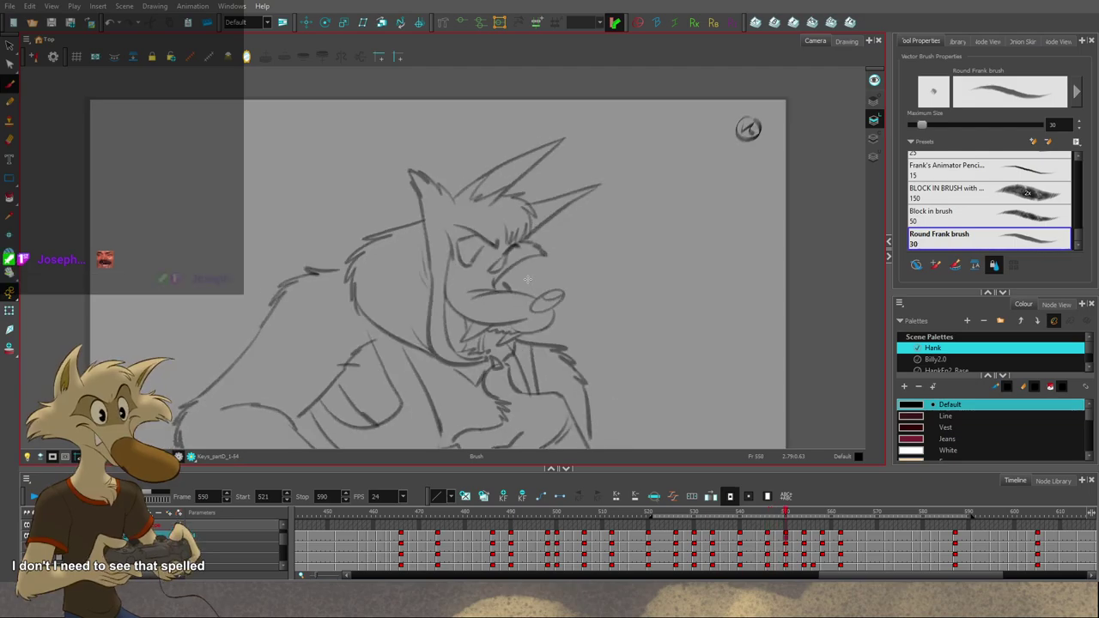
pyautogui.press('f')
# Step: Try a short stroke at the back of the mouth on frame 548
pyautogui.hotkey('ctrl', 'z')
pyautogui.moveTo(448, 304); pyautogui.dragTo(467, 338)
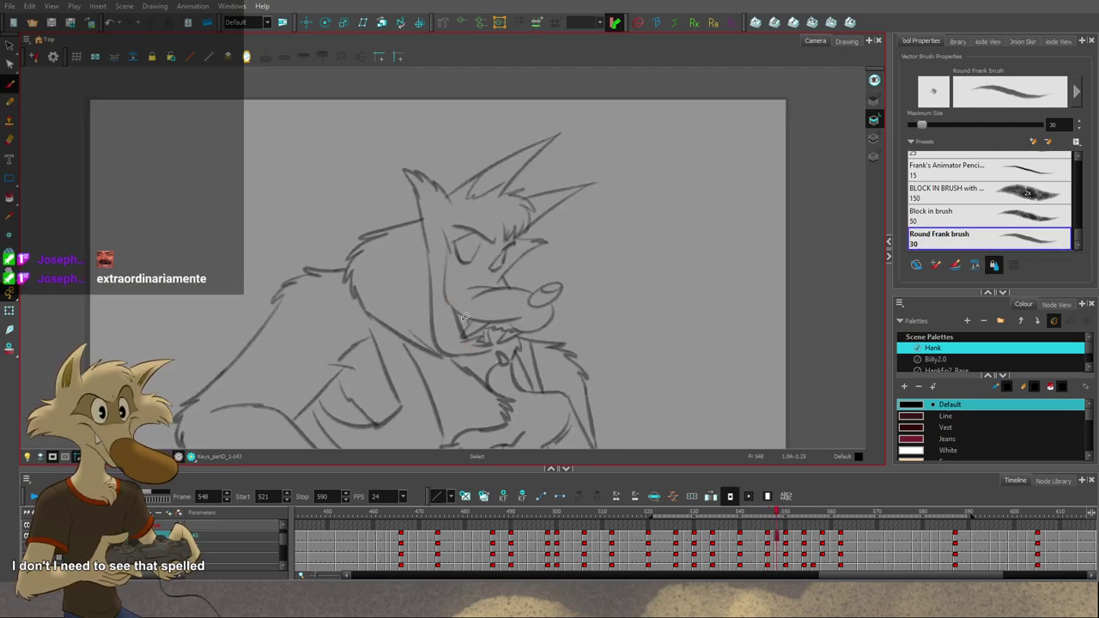
pyautogui.hotkey('ctrl', 'z')
pyautogui.press('g')
pyautogui.press(',')
pyautogui.press(',')
pyautogui.press(',')
pyautogui.press(',')
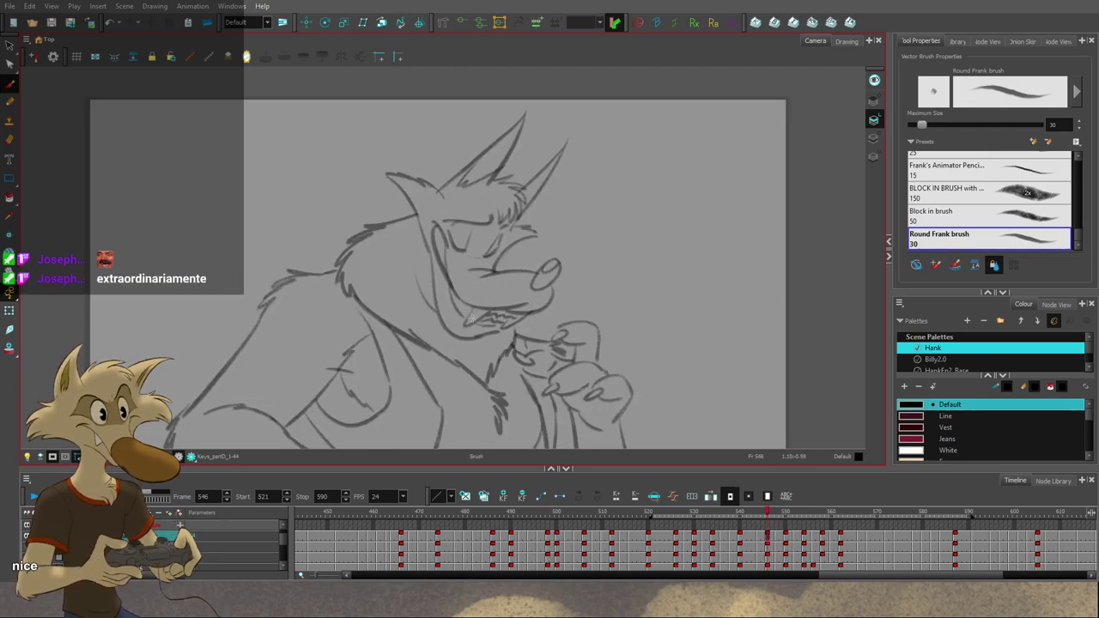
# Step: Delete the stray line at the back of the mouth and the lower teeth line on frame 546
pyautogui.hotkey('alt', 's')
pyautogui.click(457, 314)
pyautogui.press('Delete')
pyautogui.click(495, 320)
pyautogui.press('Delete')
# Step: Replace the lower jaw line on frame 546 with a new curve under the open mouth
pyautogui.press(',')
pyautogui.press(',')
pyautogui.press('.')
pyautogui.press('.')
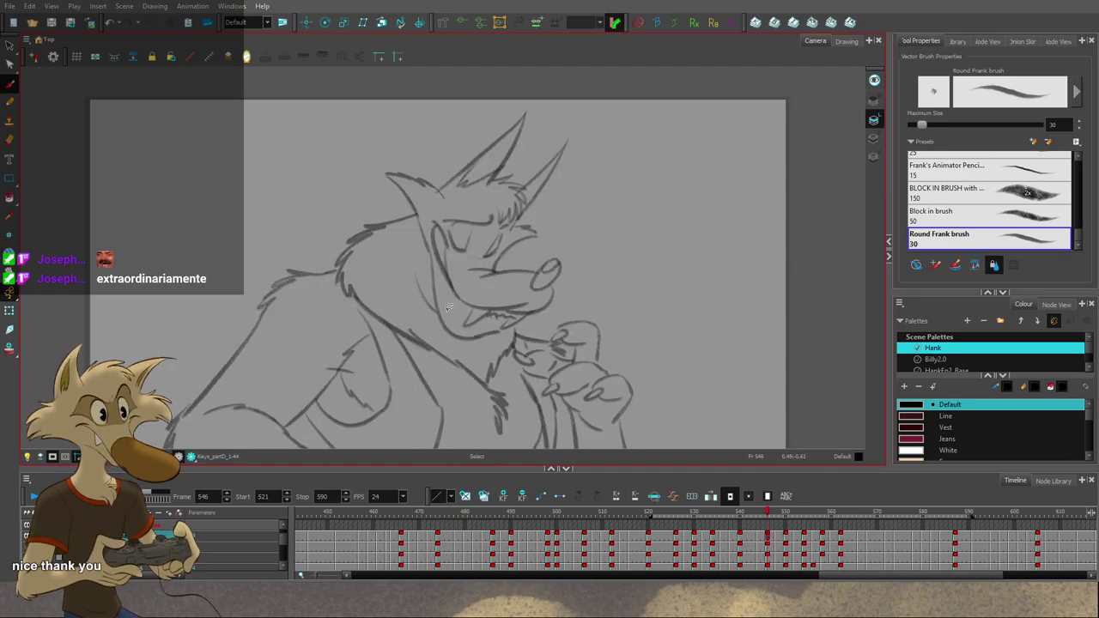
pyautogui.hotkey('alt', 'b')
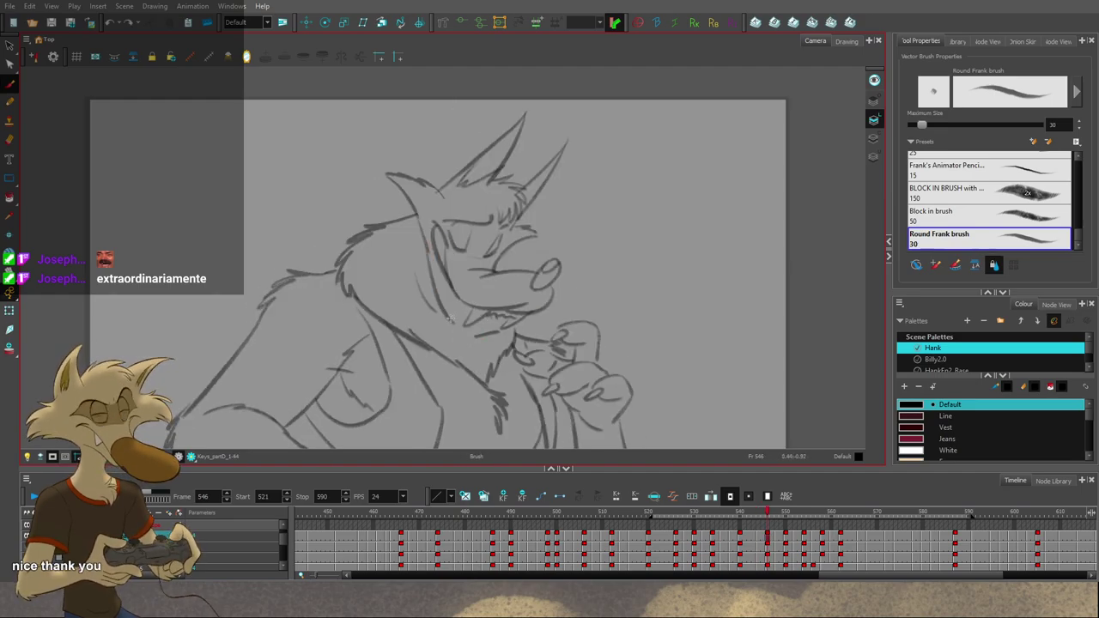
pyautogui.hotkey('alt', 's')
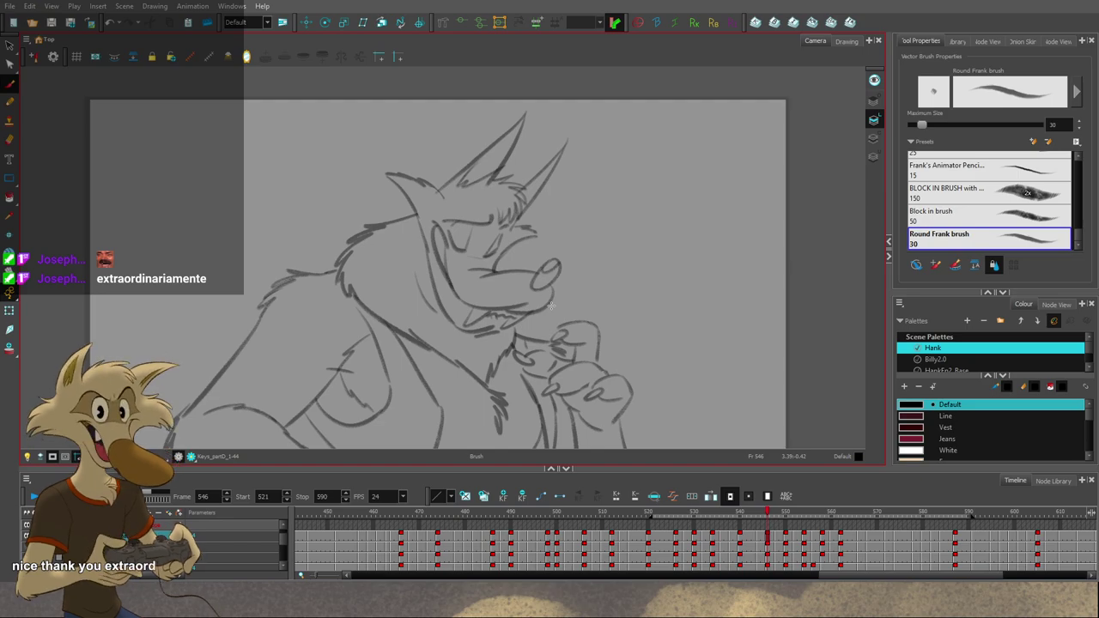
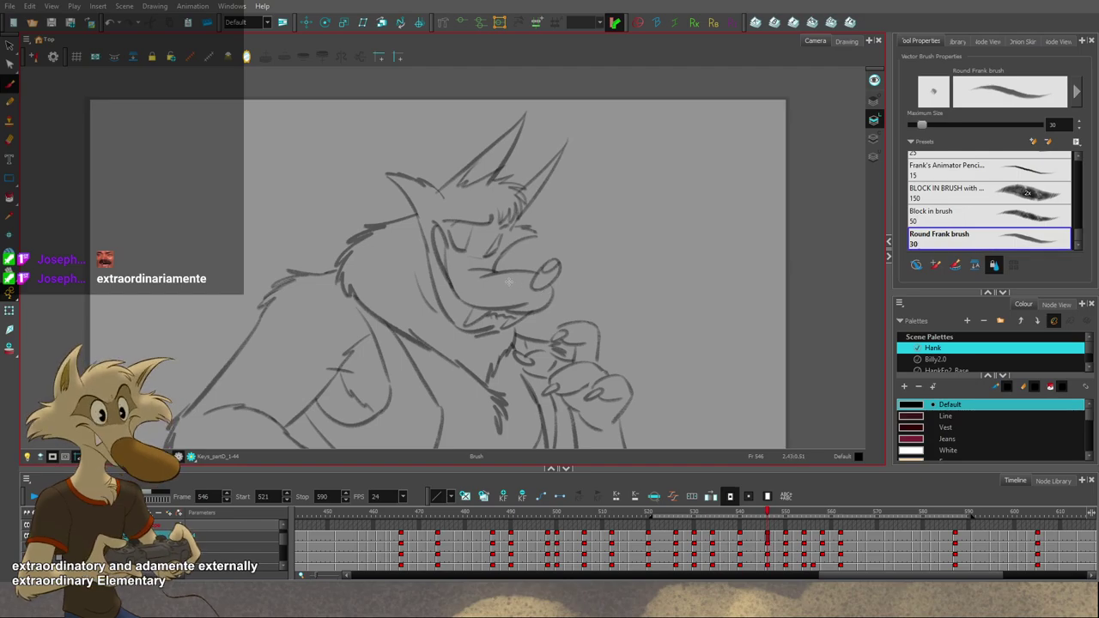
# Step: Shade the upper mouth corner beside the eye on frame 546, comparing it with the neighbouring frames
pyautogui.scroll(-3, 464, 253)
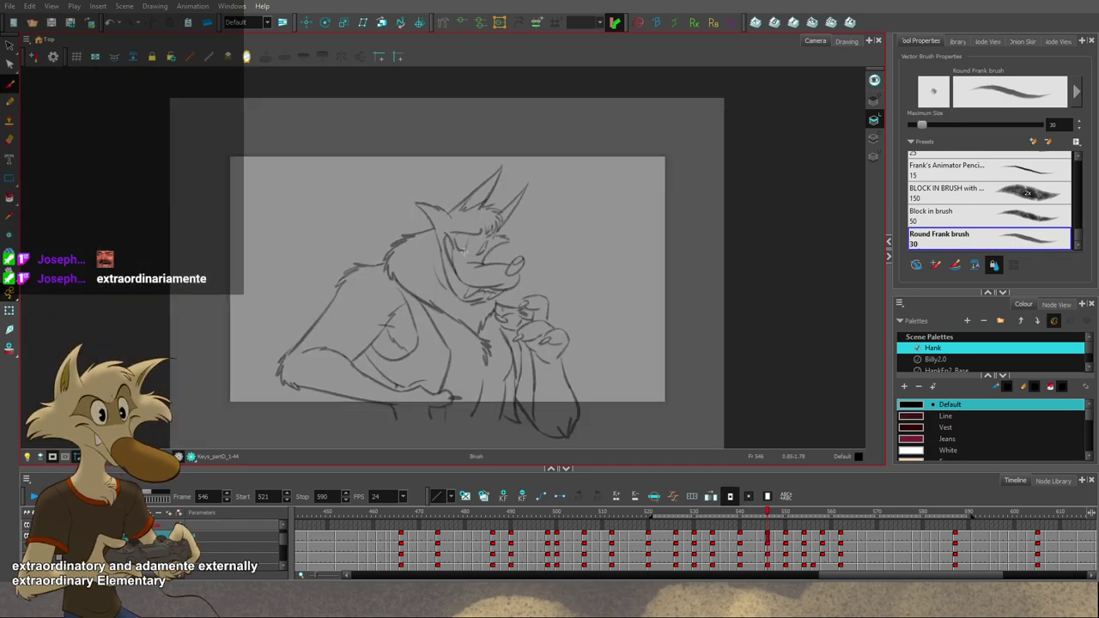
pyautogui.scroll(2, 440, 276)
pyautogui.scroll(-1, 466, 272)
pyautogui.scroll(2, 467, 273)
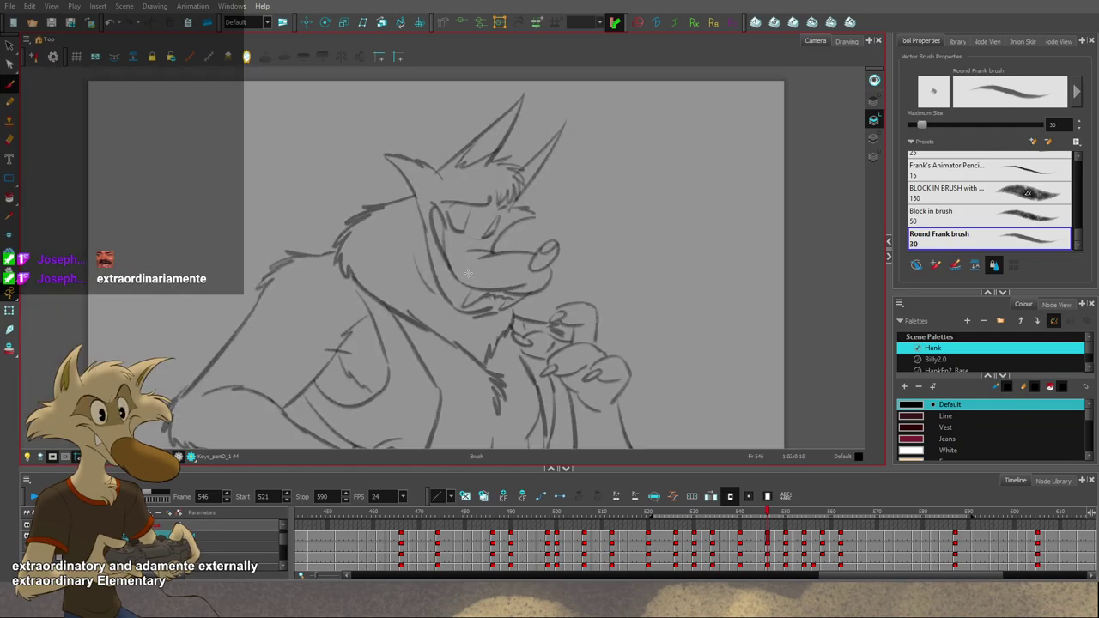
pyautogui.press('f')
pyautogui.press('f')
pyautogui.scroll(-1, 469, 270)
pyautogui.scroll(1, 469, 270)
pyautogui.press('g')
pyautogui.press('g')
pyautogui.press('f')
pyautogui.press('.')
pyautogui.press('.')
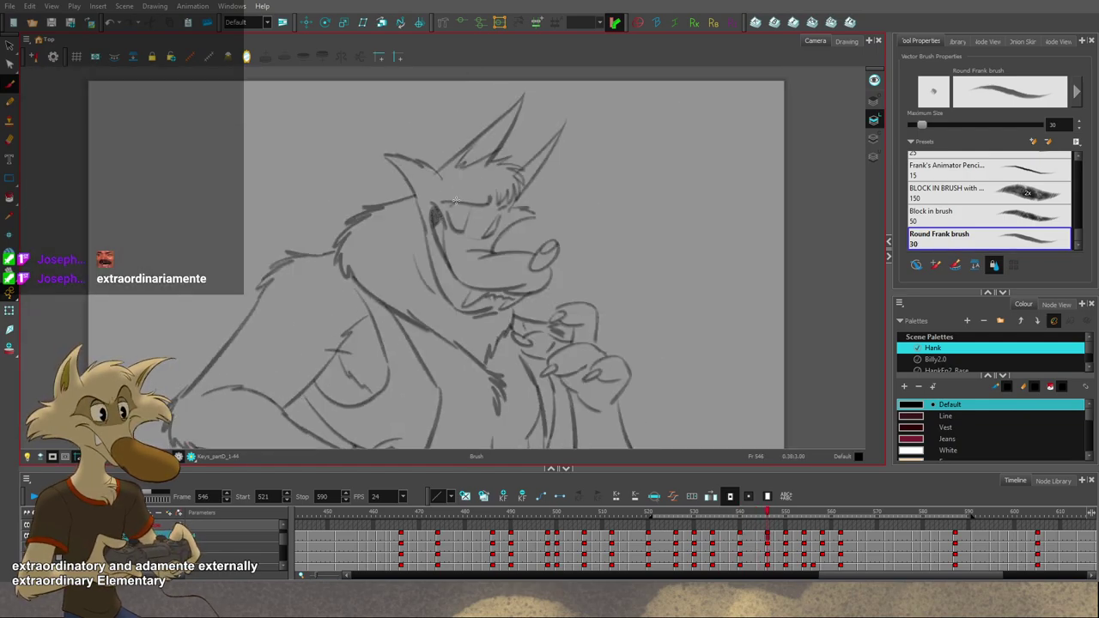
# Step: Rework the short chin line and the small lower tooth of the open mouth on frame 546
pyautogui.scroll(-2, 455, 201)
pyautogui.press(',')
pyautogui.press(',')
pyautogui.scroll(3, 468, 211)
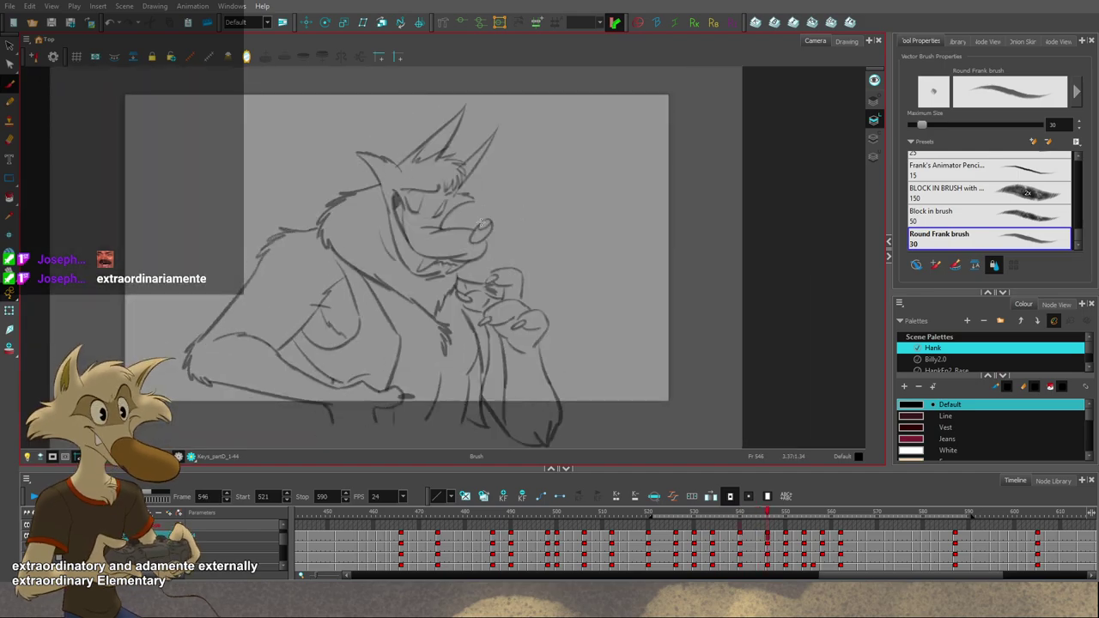
pyautogui.press('.')
pyautogui.press('.')
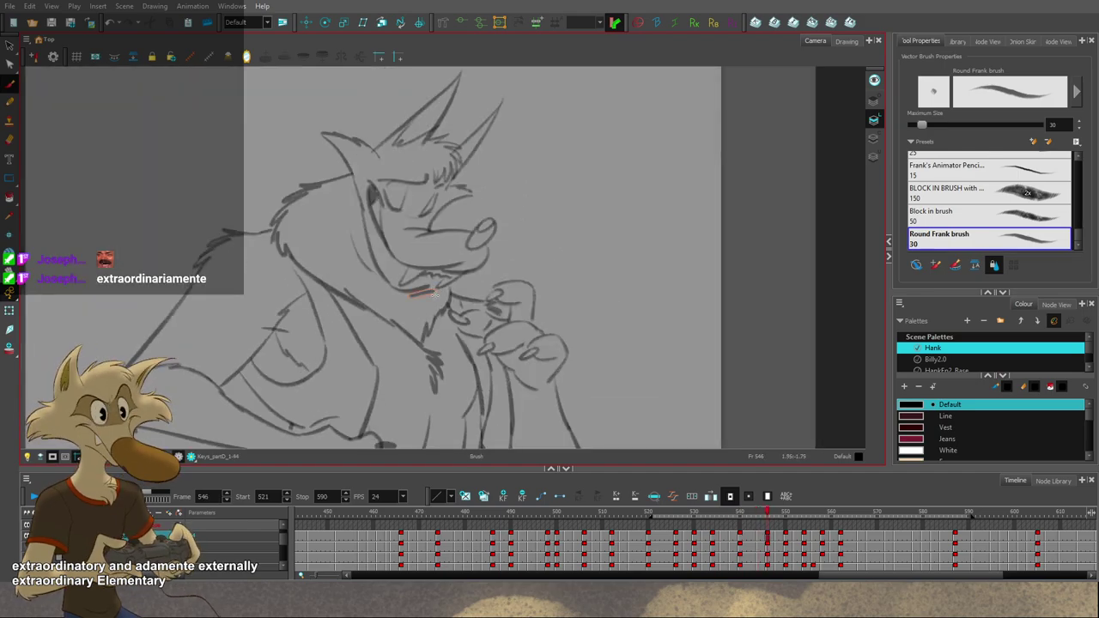
pyautogui.hotkey('alt', 's')
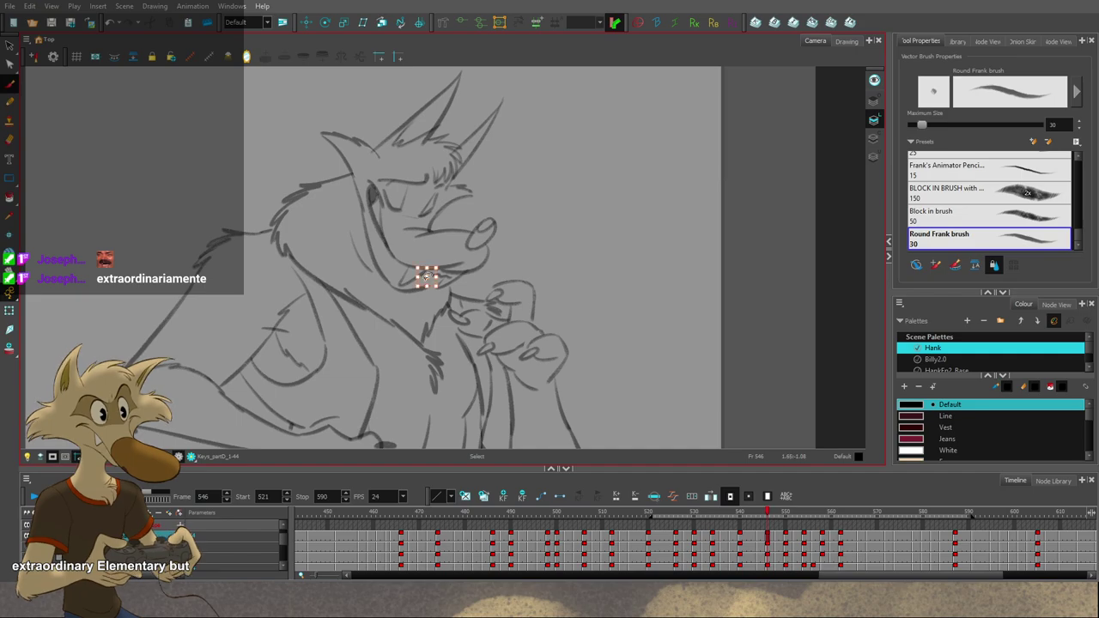
pyautogui.hotkey('alt', 'b')
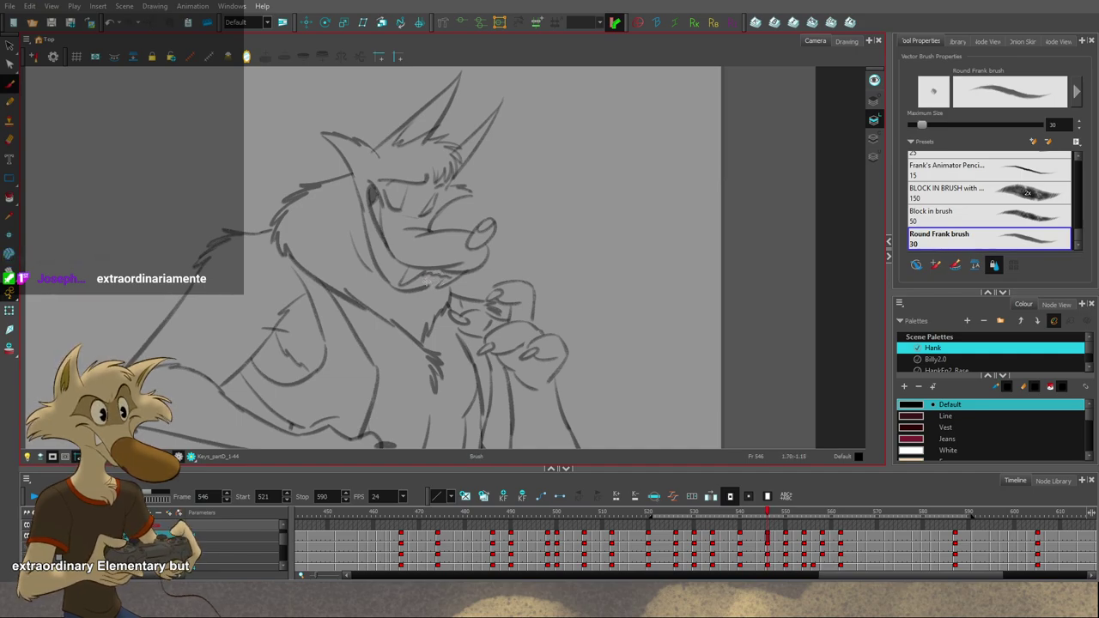
# Step: Flip repeatedly through frames 546 to 550 to examine how the mouth and head move
pyautogui.press('g')
pyautogui.press('g')
pyautogui.press('1')
pyautogui.press('1')
pyautogui.press('f')
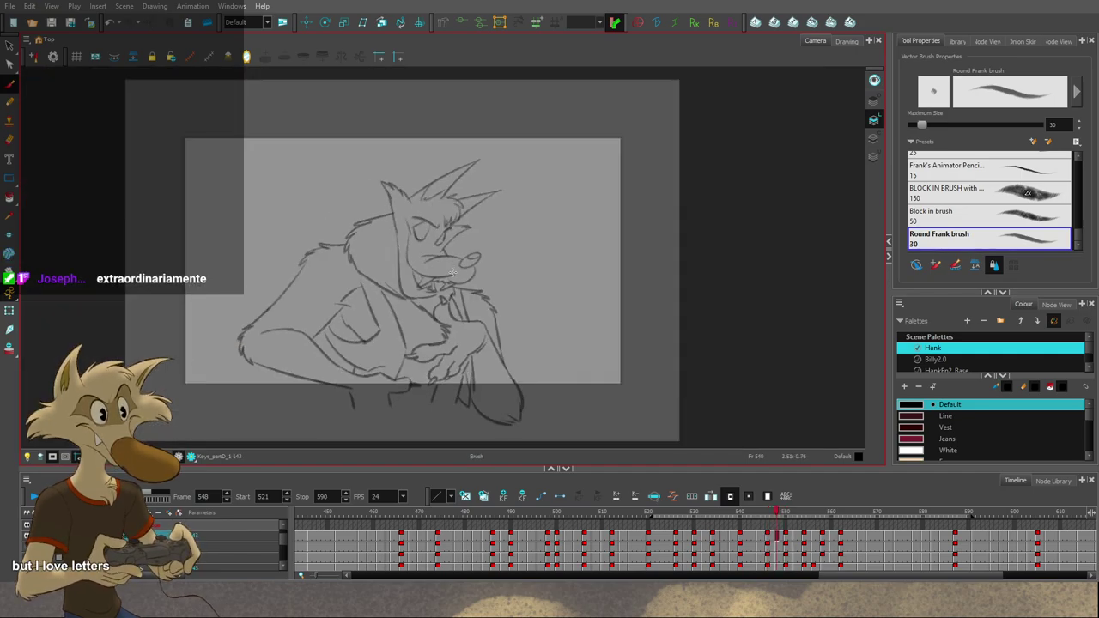
pyautogui.press('f')
pyautogui.press('f')
pyautogui.press('f')
pyautogui.press('f')
pyautogui.press('1')
pyautogui.press('g')
pyautogui.press('g')
pyautogui.press('g')
pyautogui.press('g')
pyautogui.press('g')
pyautogui.press('f')
# Step: Delete the cheek line beside the eye on frame 550 and try a shorter upper mouth line
pyautogui.moveTo(768, 515)
pyautogui.mouseDown()
pyautogui.moveTo(743, 516)
pyautogui.moveTo(797, 534)
pyautogui.moveTo(785, 539)
pyautogui.mouseUp()
pyautogui.scroll(4, 386, 218)
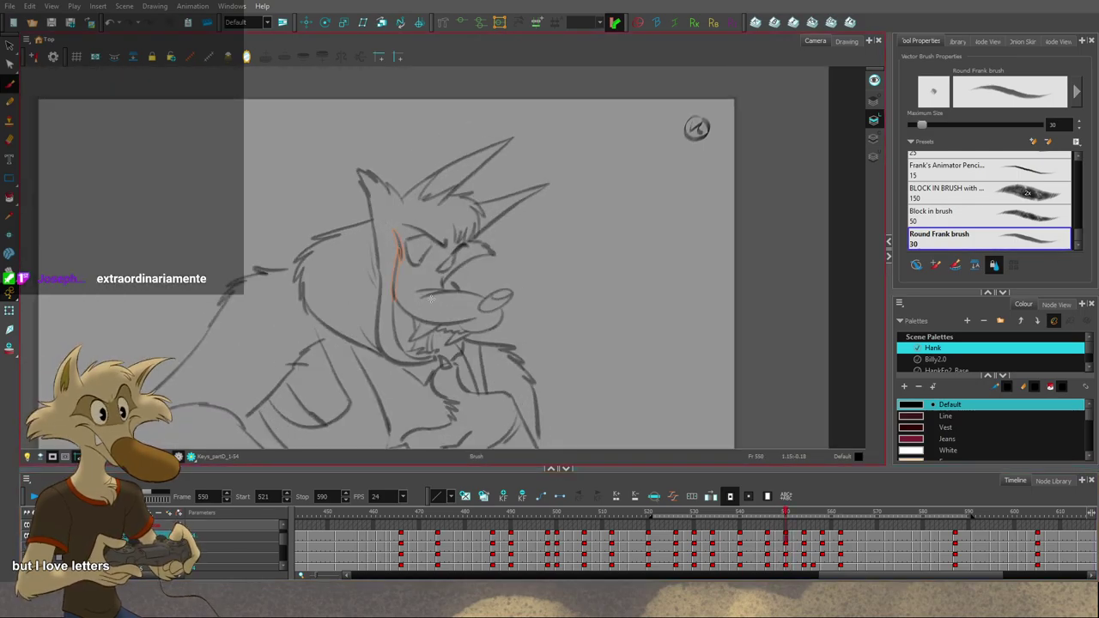
pyautogui.press('Delete')
pyautogui.keyDown('ctrl'); pyautogui.click(404, 313); pyautogui.keyUp('ctrl')
pyautogui.press('Delete')
pyautogui.moveTo(440, 322)
pyautogui.mouseDown()
pyautogui.moveTo(411, 330)
pyautogui.moveTo(393, 287)
pyautogui.mouseUp()
pyautogui.hotkey('ctrl', 'z')
pyautogui.keyDown('ctrl'); pyautogui.click(415, 317); pyautogui.keyUp('ctrl')
pyautogui.press('Delete')
pyautogui.press('.')
pyautogui.moveTo(463, 326); pyautogui.dragTo(406, 318)
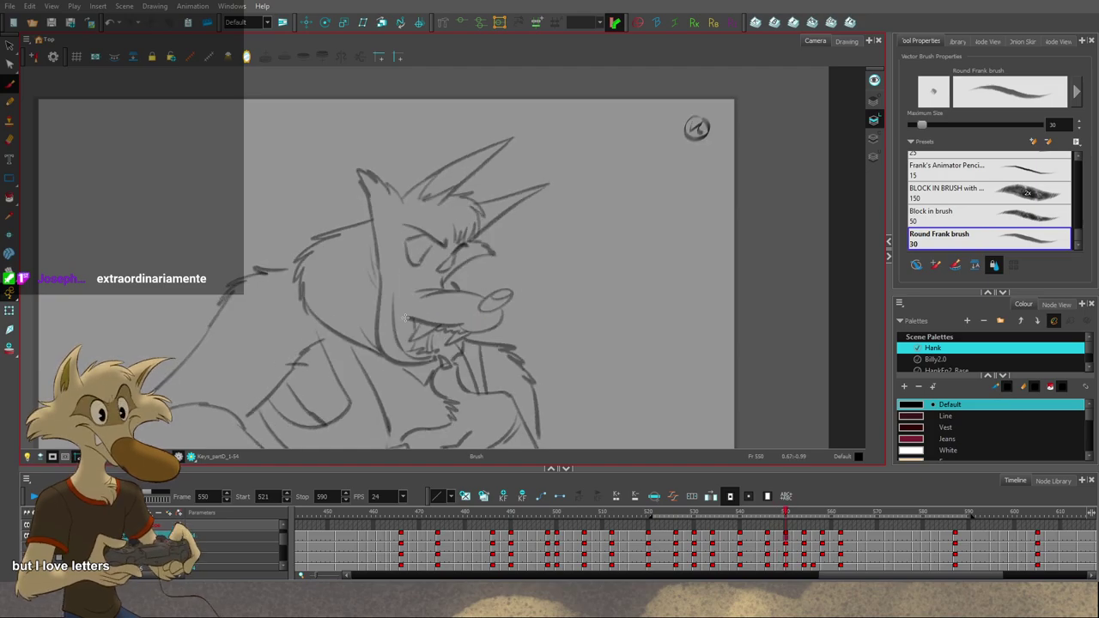
# Step: Replace the upper mouth line on frame 550 with a curve sweeping up the cheek toward the eye
pyautogui.press('f')
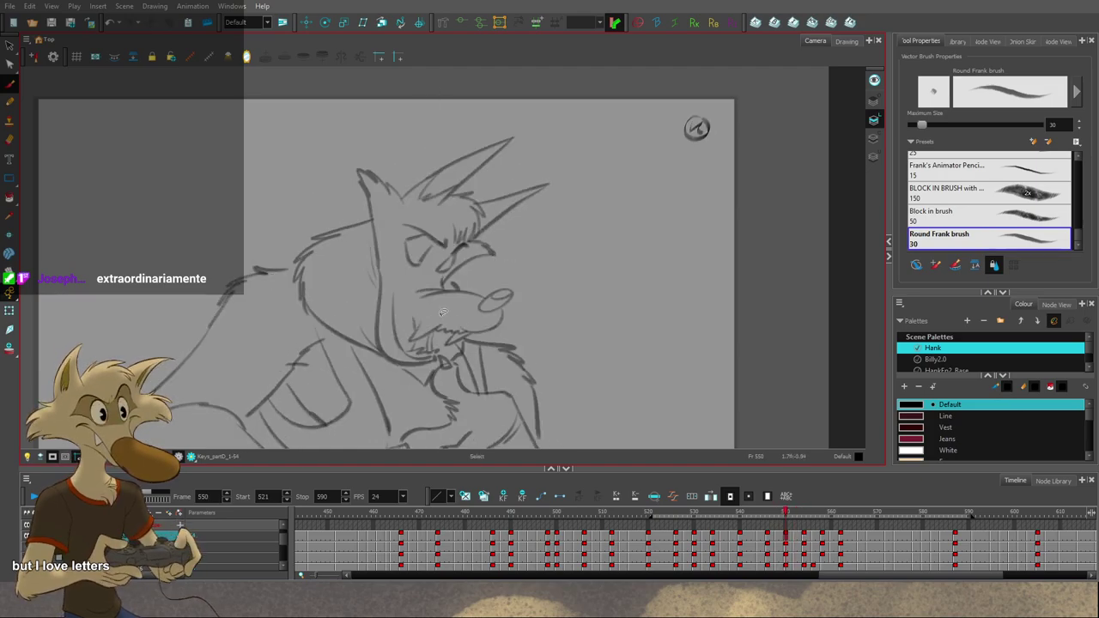
pyautogui.press('s')
pyautogui.click(443, 323)
pyautogui.click(397, 281)
pyautogui.press('f')
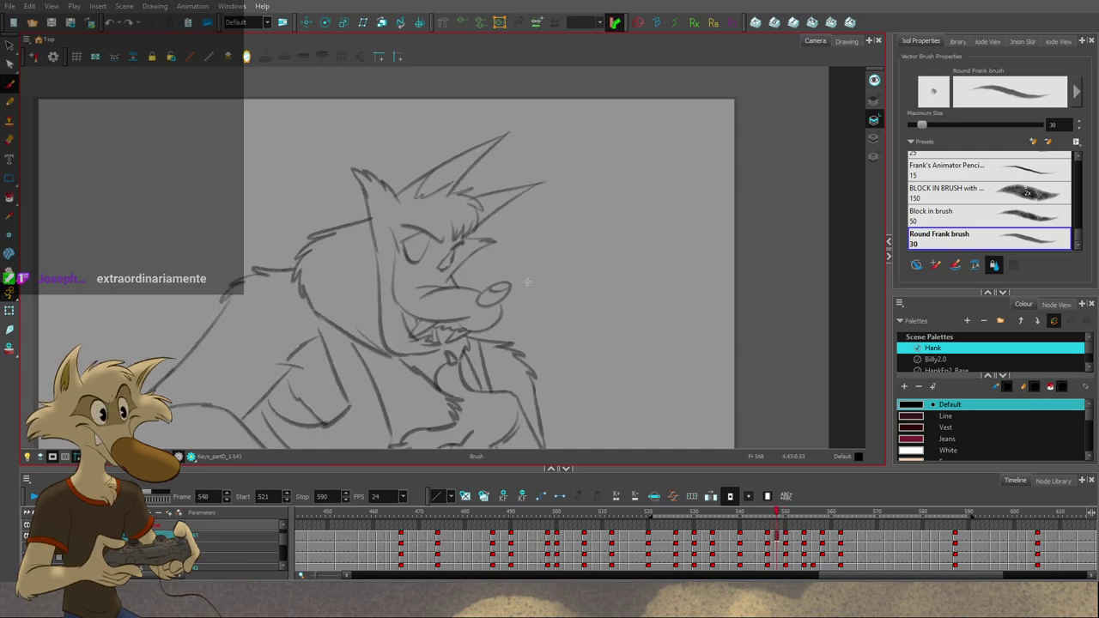
# Step: Compare frame 548 with its neighbours and redraw its upper mouth line
pyautogui.press('g')
pyautogui.press('f')
pyautogui.press('f')
pyautogui.press('g')
pyautogui.press('g')
pyautogui.press('g')
pyautogui.press(',')
pyautogui.press(',')
pyautogui.press(',')
pyautogui.press(',')
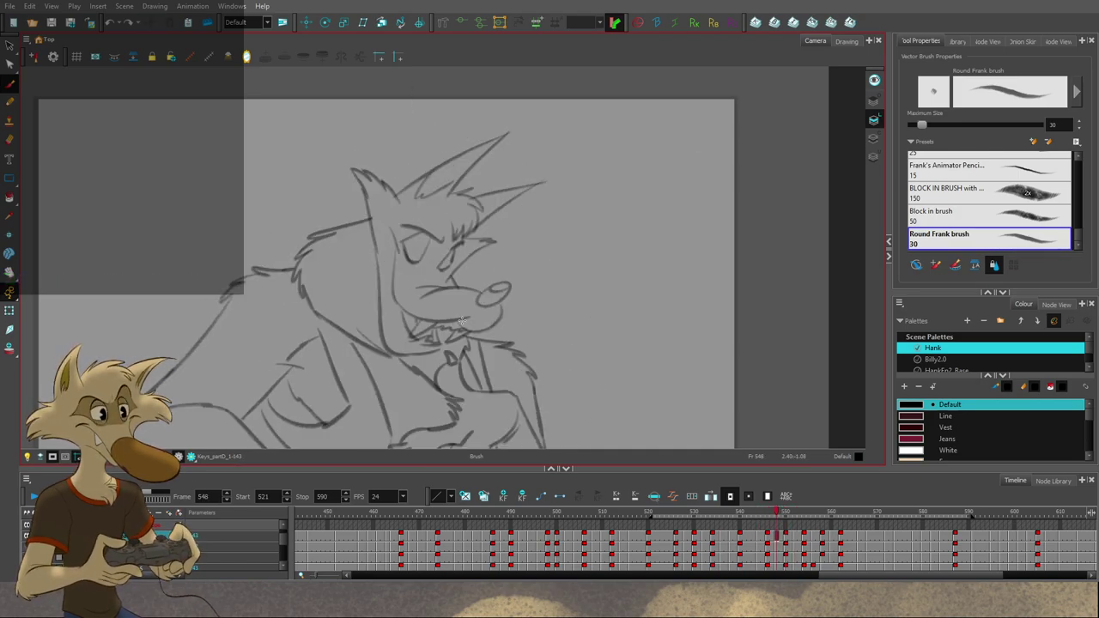
pyautogui.moveTo(436, 320); pyautogui.dragTo(462, 324)
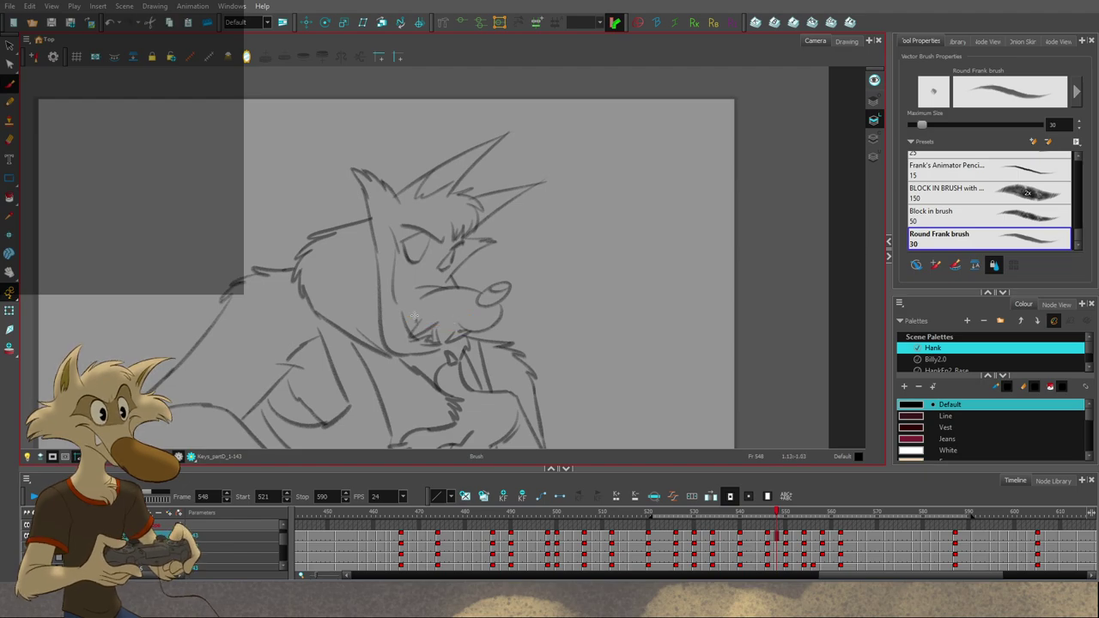
# Step: Step back and forth between frames 544 and 550 to check the motion of the mouth and muzzle
pyautogui.press(',')
pyautogui.press(',')
pyautogui.press(',')
pyautogui.press(',')
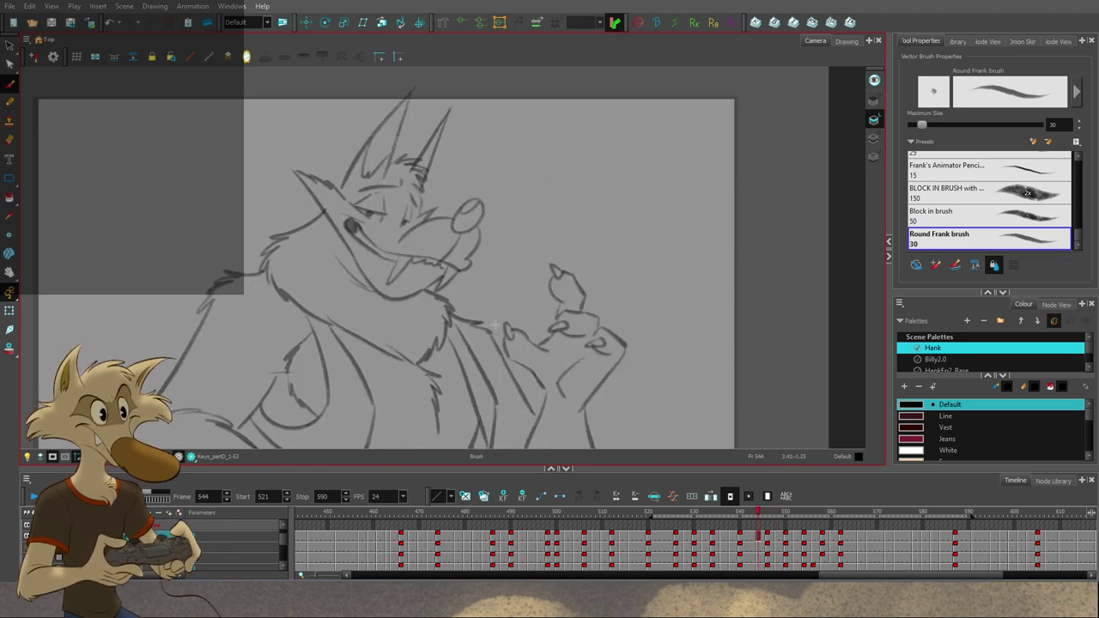
pyautogui.press('g')
pyautogui.press('g')
pyautogui.press('f')
pyautogui.press('f')
pyautogui.press('f')
pyautogui.press('g')
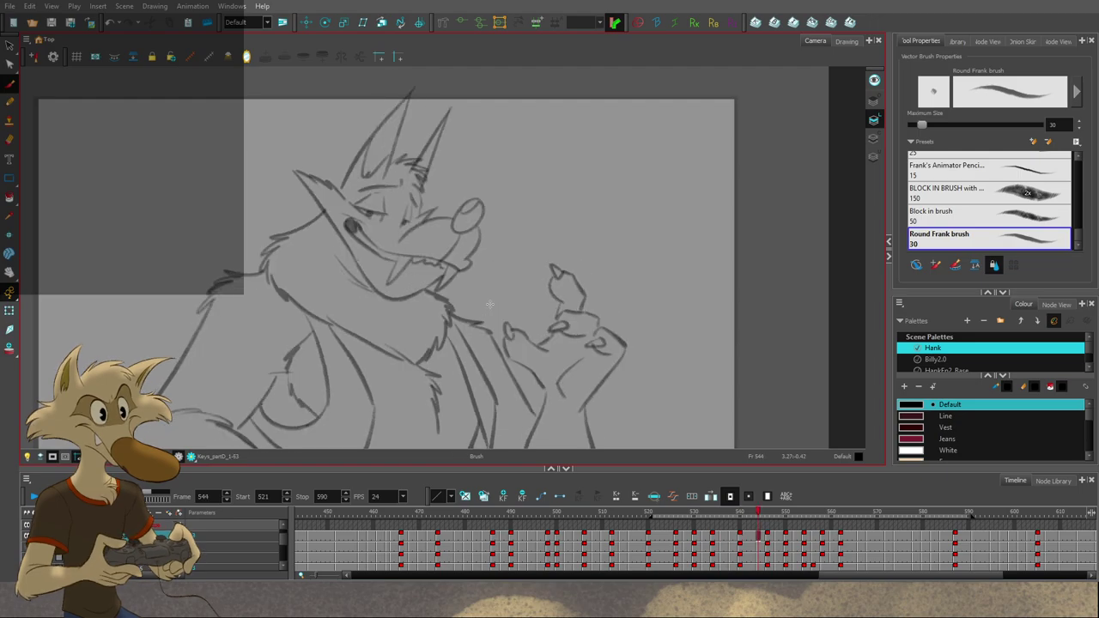
pyautogui.press('.')
pyautogui.press('.')
pyautogui.press('.')
pyautogui.press('.')
pyautogui.press('.')
pyautogui.press('.')
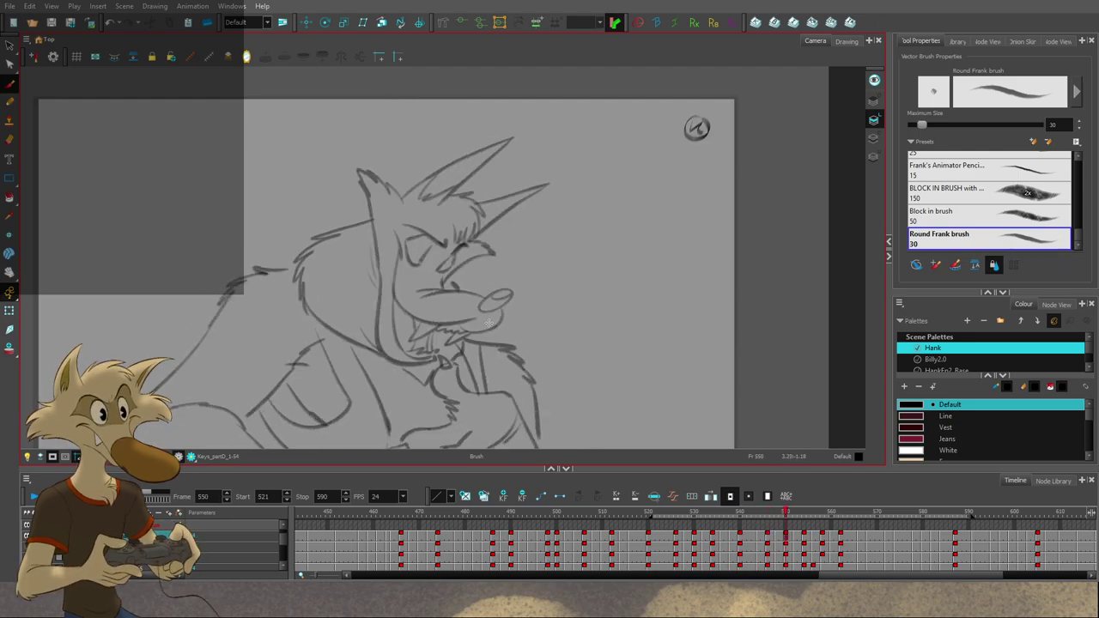
pyautogui.press(',')
pyautogui.press(',')
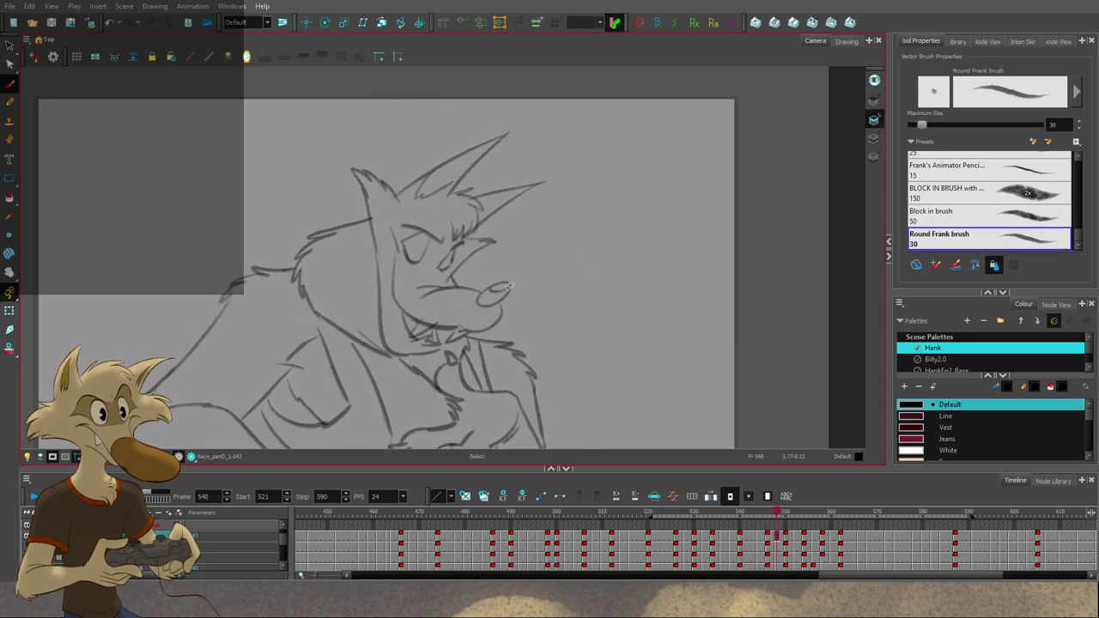
# Step: Adjust the placement of the wolf's nose on frames 548 and 550
pyautogui.click(498, 298)
pyautogui.press('.')
pyautogui.press('.')
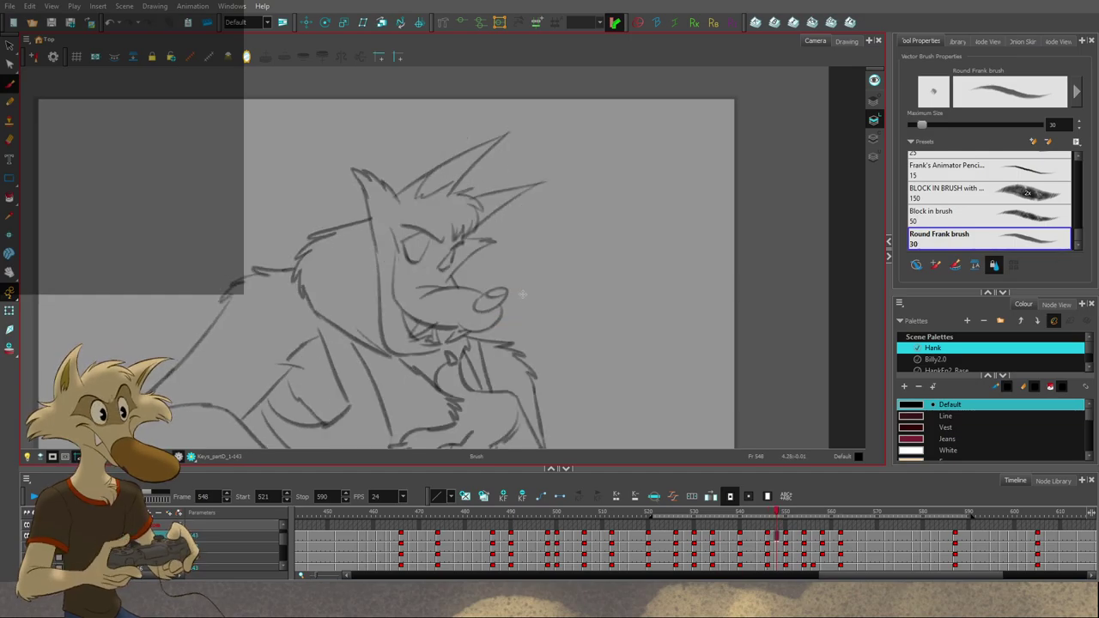
pyautogui.click(501, 304)
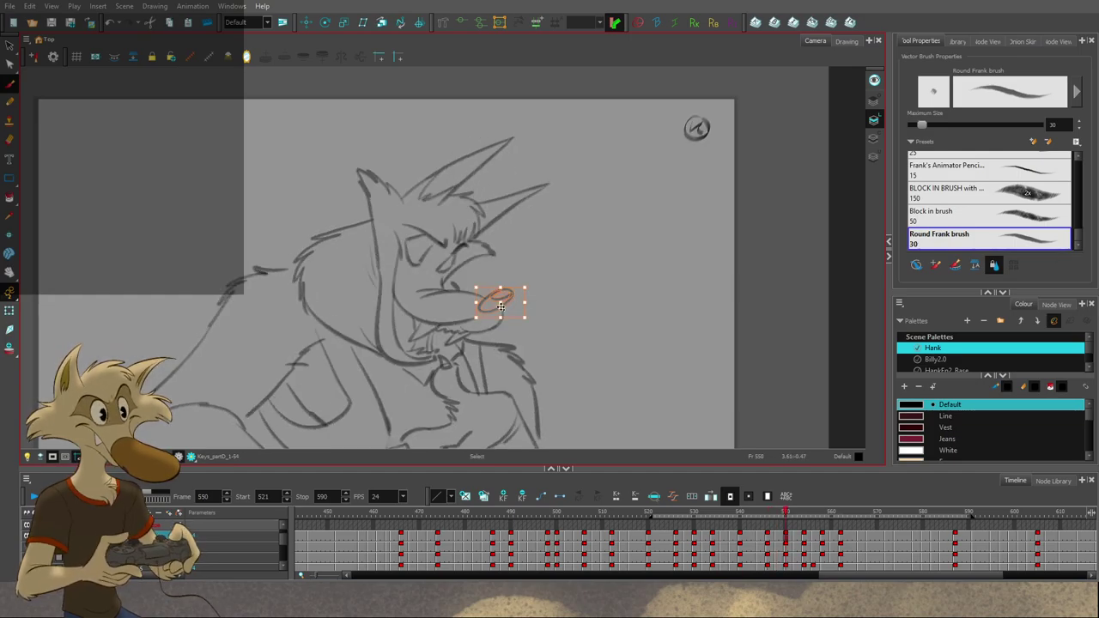
pyautogui.moveTo(508, 301); pyautogui.dragTo(503, 306)
pyautogui.click(539, 286)
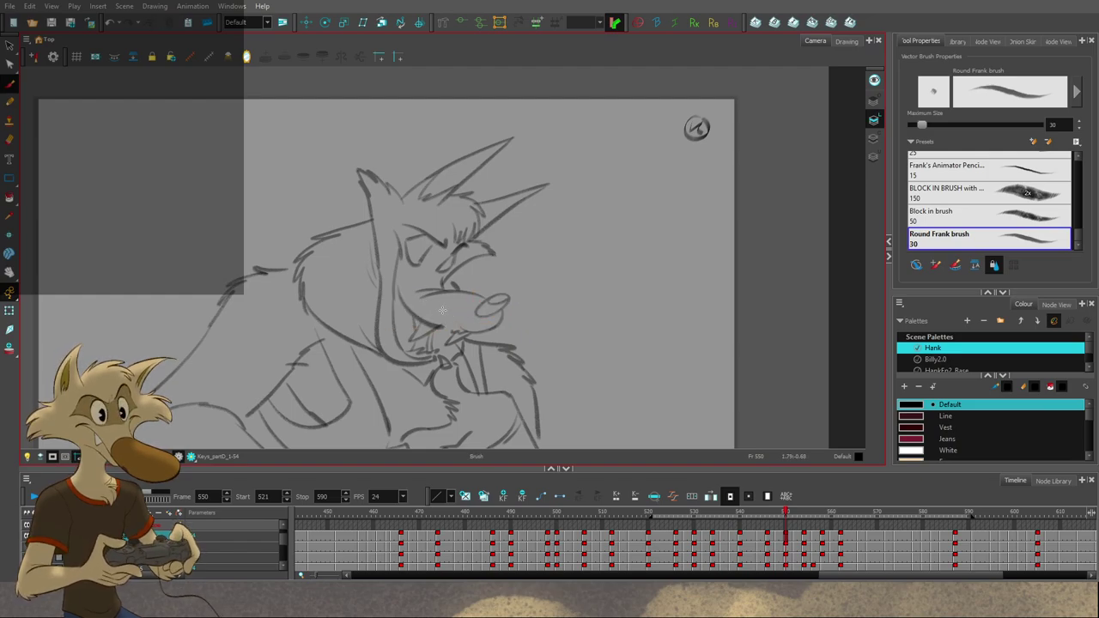
# Step: Step through the frames around 546 and 550 to check the nose and mouth motion
pyautogui.press('.')
pyautogui.press('.')
pyautogui.press('.')
pyautogui.press('.')
pyautogui.press(',')
pyautogui.press(',')
pyautogui.press(',')
pyautogui.press(',')
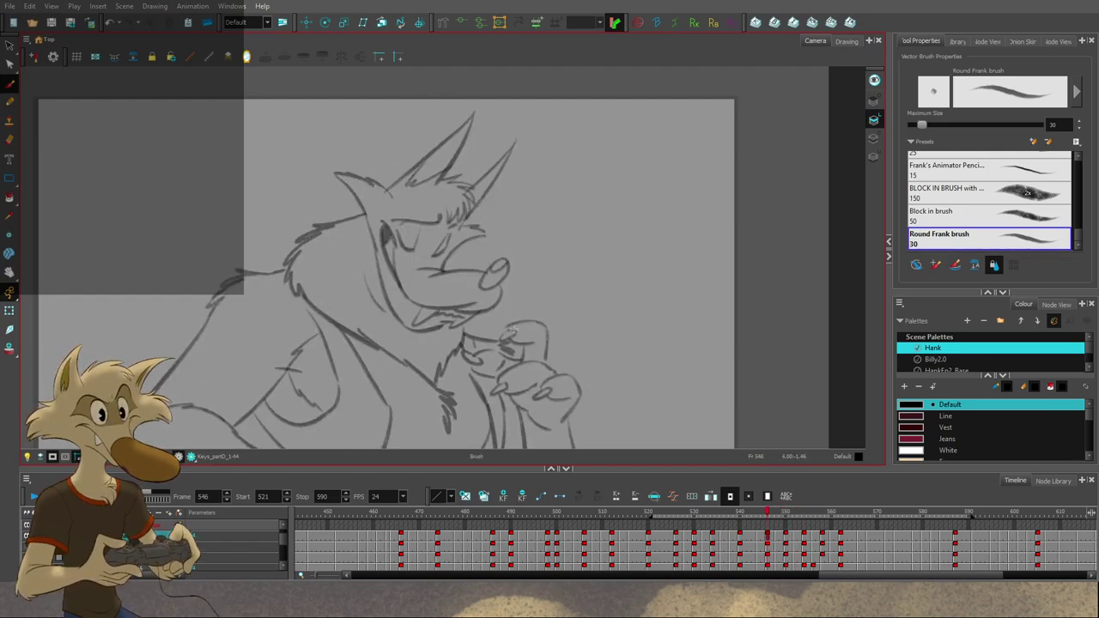
pyautogui.scroll(-2, 490, 348)
pyautogui.scroll(-1, 468, 354)
pyautogui.scroll(2, 466, 354)
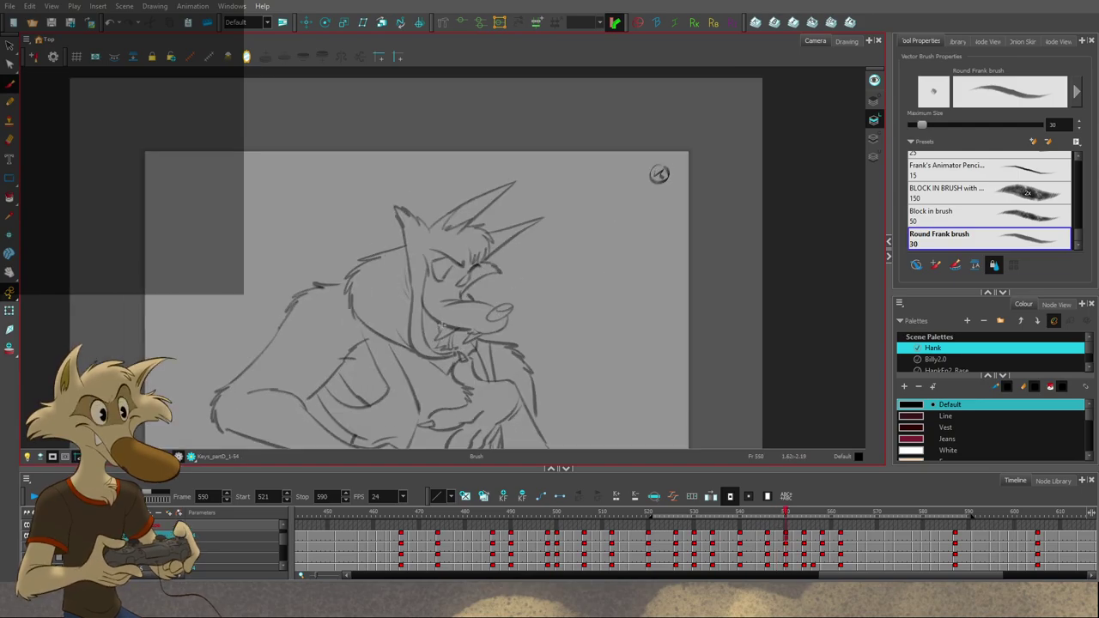
# Step: Mirror the view and scrub through the frames up to 550 to check the flipped drawings
pyautogui.click(246, 58)
pyautogui.scroll(-3, 356, 244)
pyautogui.scroll(2, 392, 280)
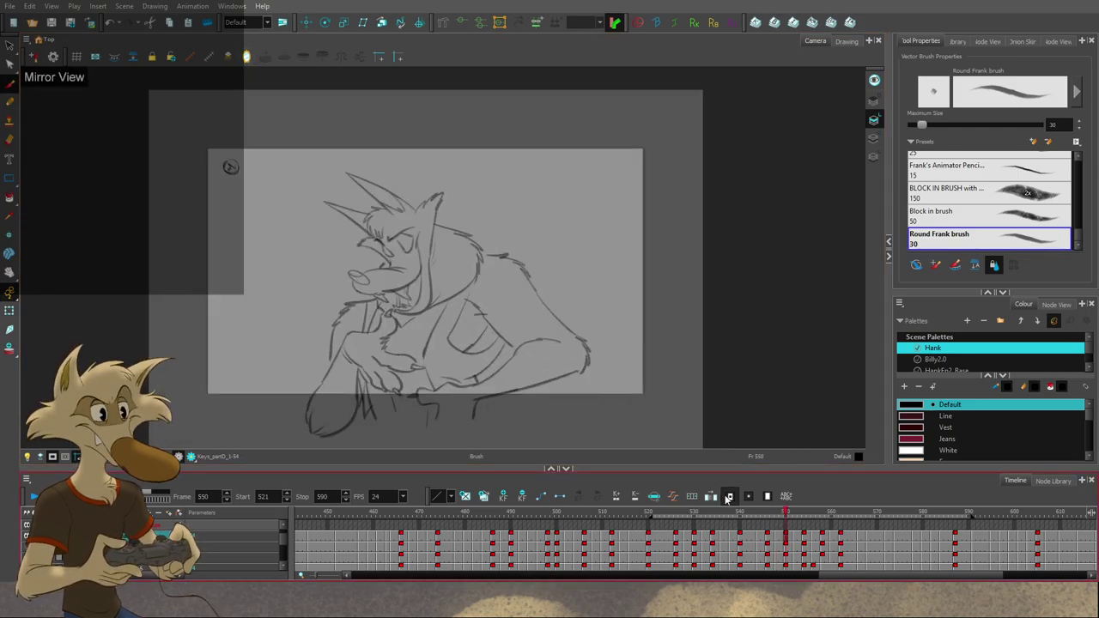
pyautogui.moveTo(737, 518)
pyautogui.mouseDown()
pyautogui.moveTo(798, 537)
pyautogui.moveTo(771, 541)
pyautogui.moveTo(786, 545)
pyautogui.mouseUp()
pyautogui.scroll(2, 484, 332)
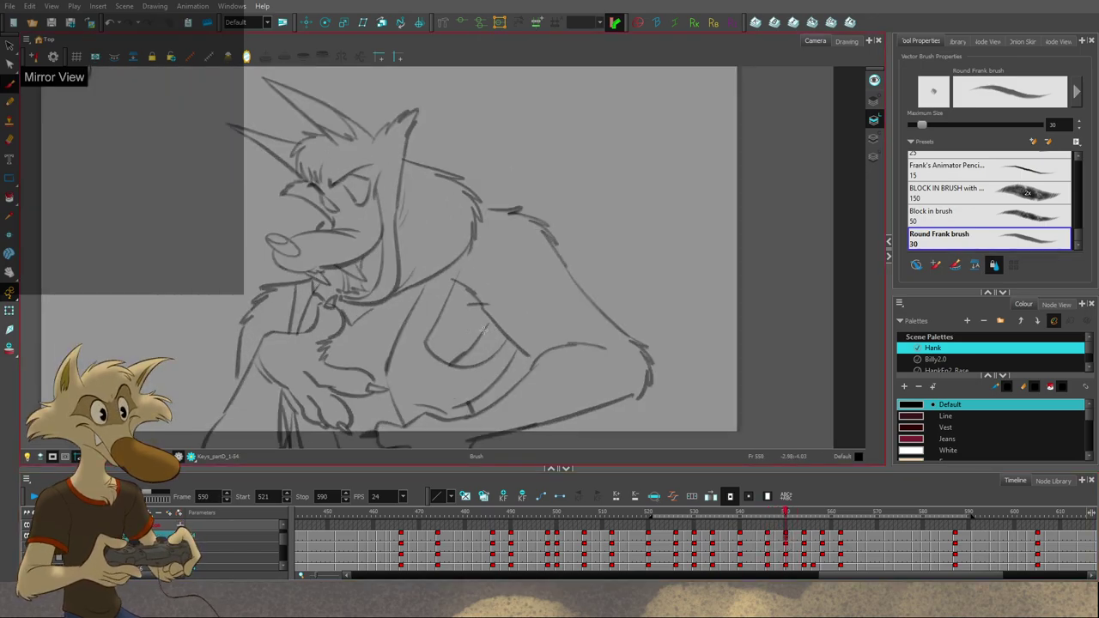
# Step: Replace the long upper mouth line on frame 550 with a shorter curve, comparing it with frame 548
pyautogui.press(',')
pyautogui.press('.')
pyautogui.press('s')
pyautogui.click(383, 249)
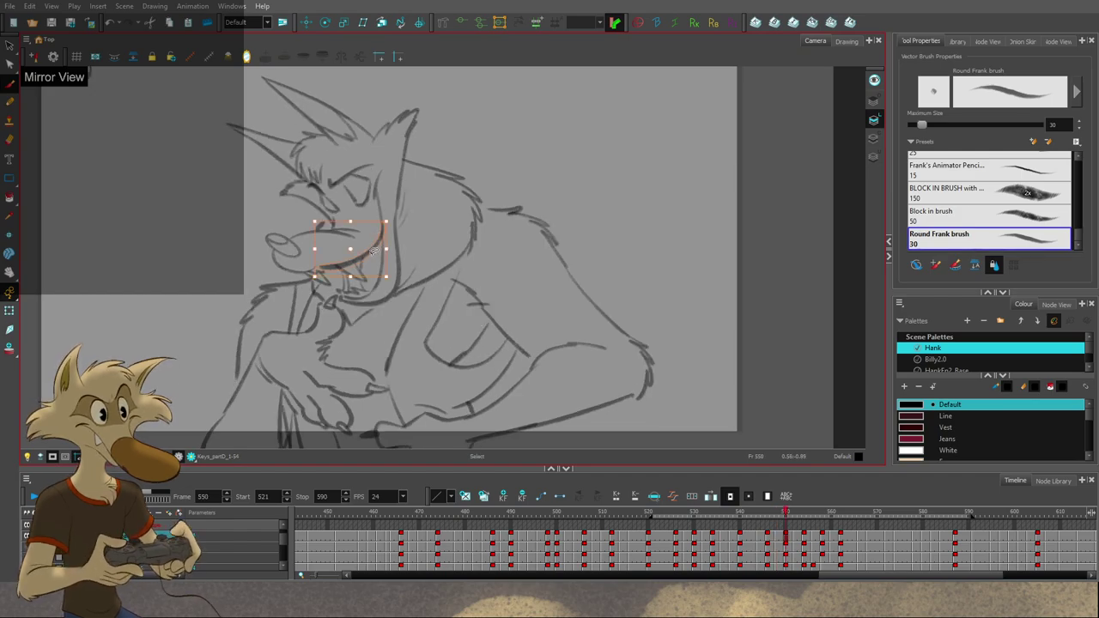
pyautogui.press(',')
pyautogui.press('.')
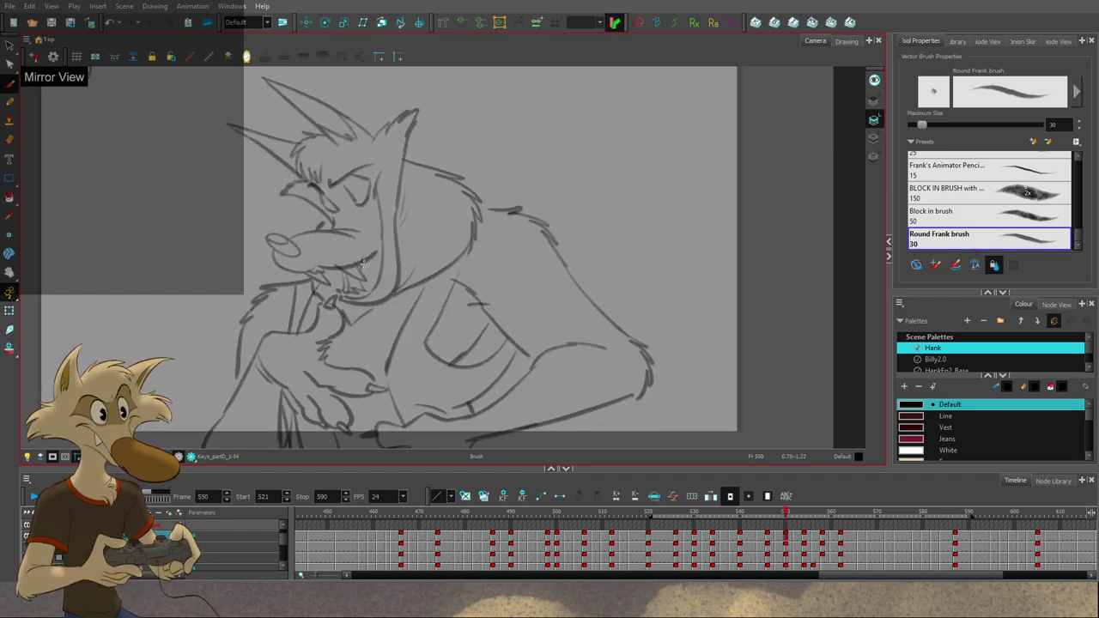
# Step: Try another upper mouth line on frame 550, undo it and delete the existing line
pyautogui.press(',')
pyautogui.press('.')
pyautogui.press('s')
pyautogui.click(327, 269)
pyautogui.press('Delete')
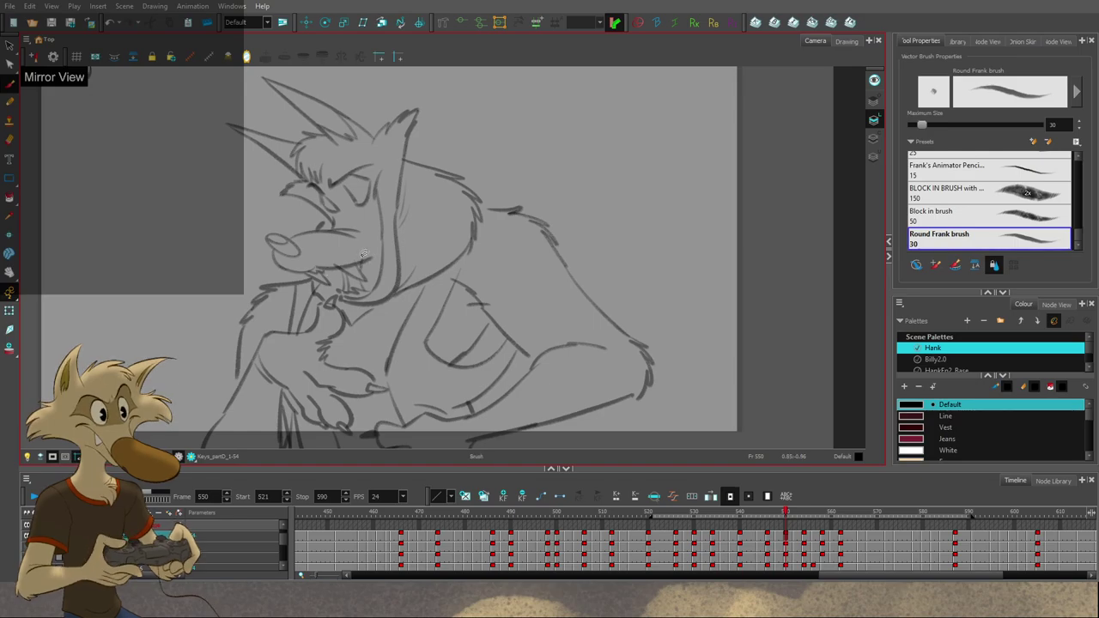
pyautogui.hotkey('ctrl', 'z')
pyautogui.press('s')
pyautogui.click(321, 272)
pyautogui.press('Delete')
# Step: Rework the mouth corner and tooth lines on frame 550, comparing them with frames 546 and 548
pyautogui.press(',')
pyautogui.press('.')
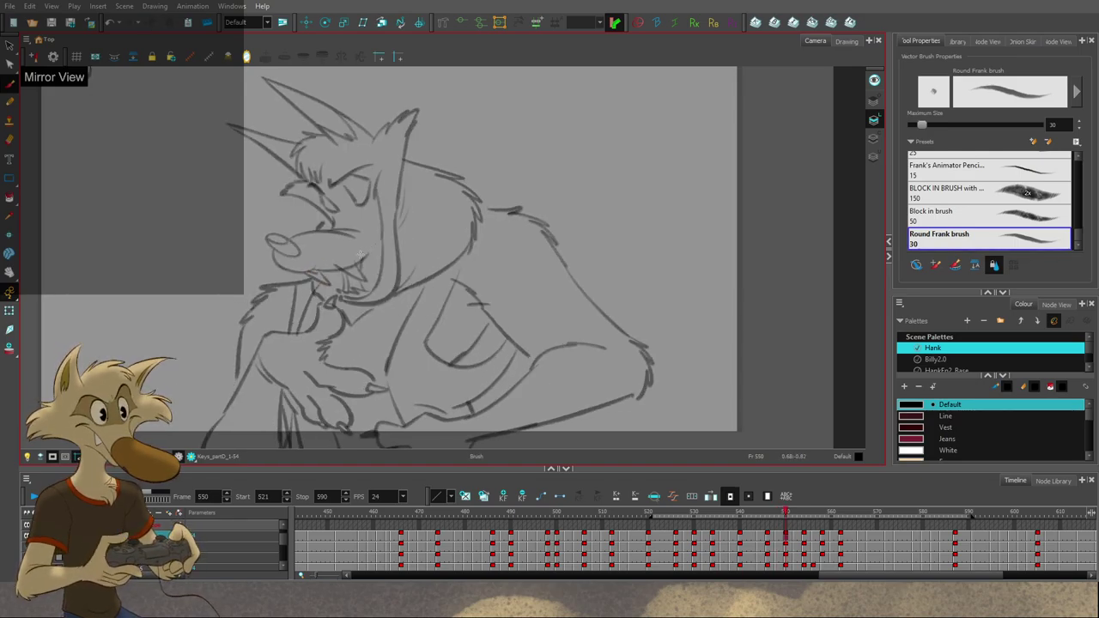
pyautogui.press(',')
pyautogui.press(',')
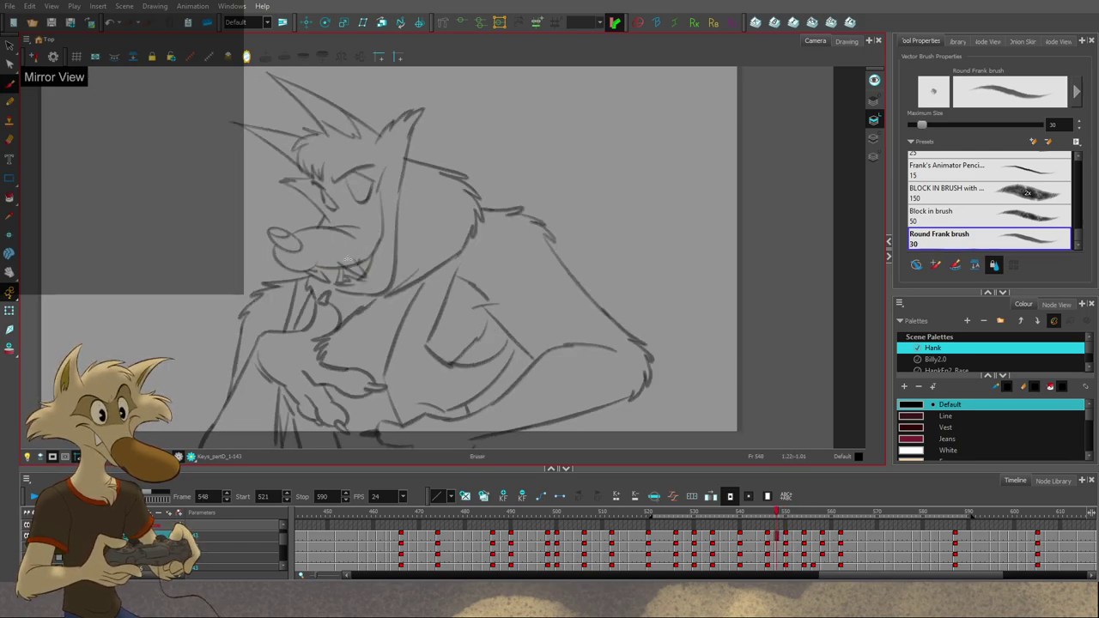
pyautogui.press('.')
pyautogui.press('.')
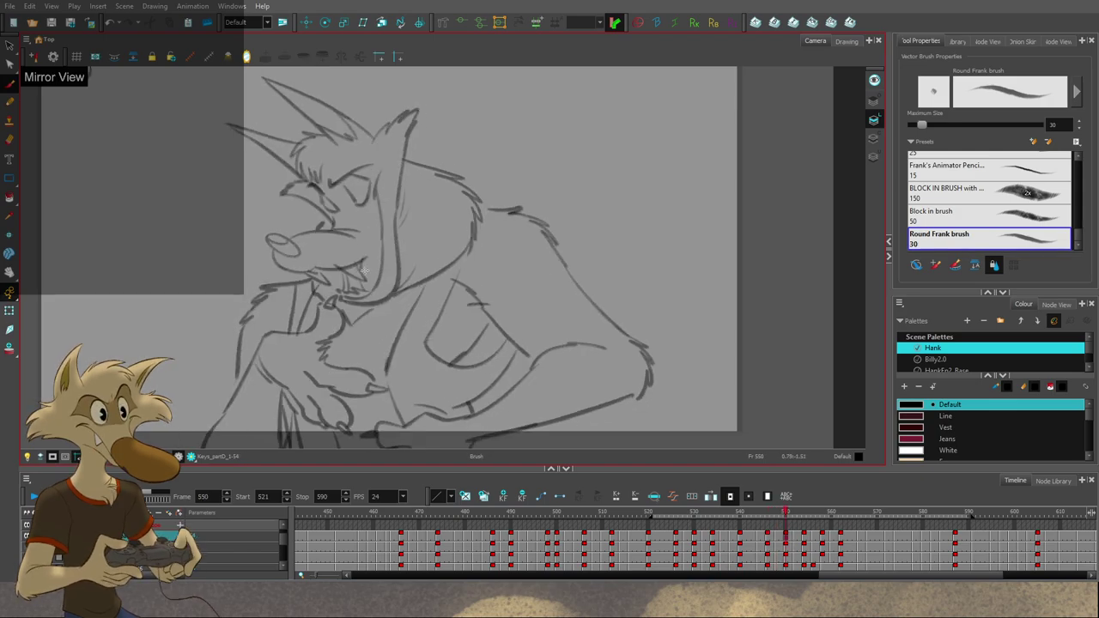
pyautogui.press('Delete')
pyautogui.press('f')
pyautogui.press('f')
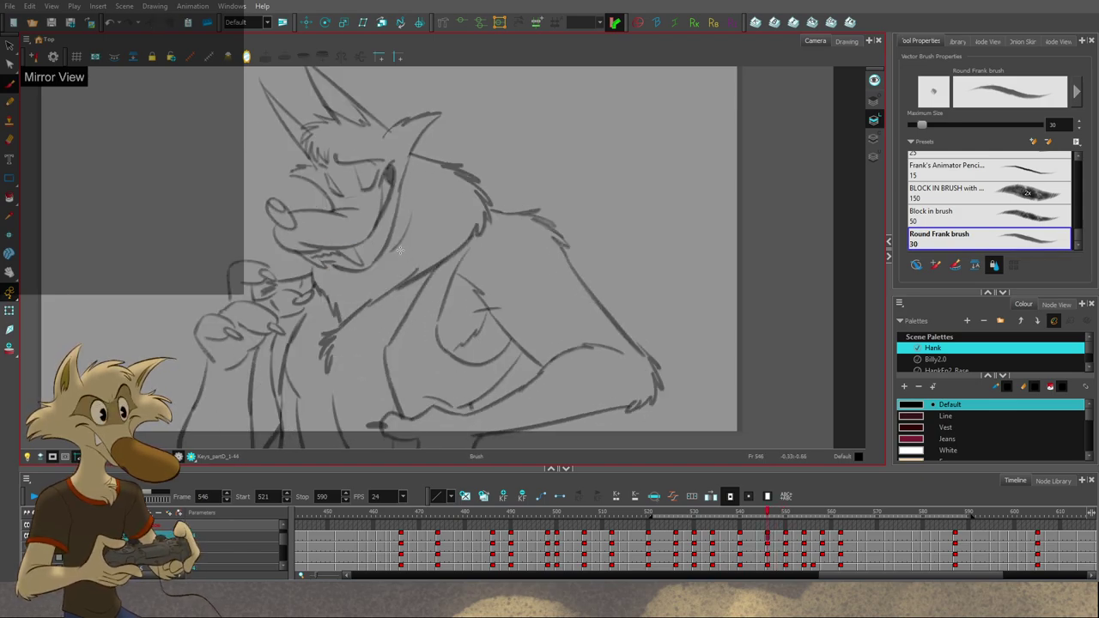
pyautogui.press('g')
pyautogui.press('g')
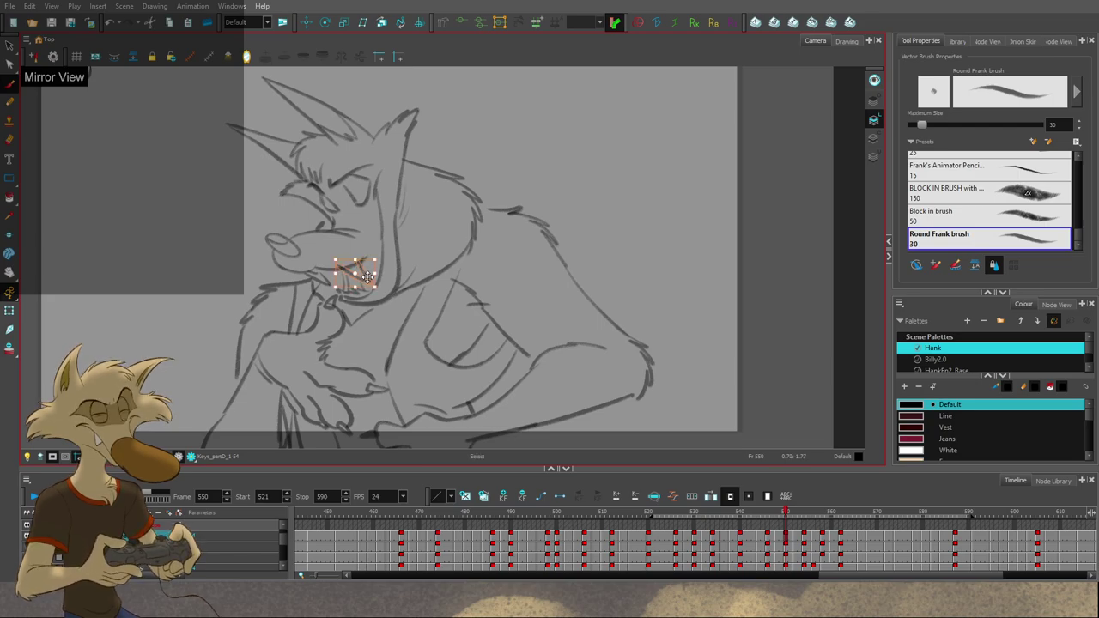
pyautogui.hotkey('alt', 'b')
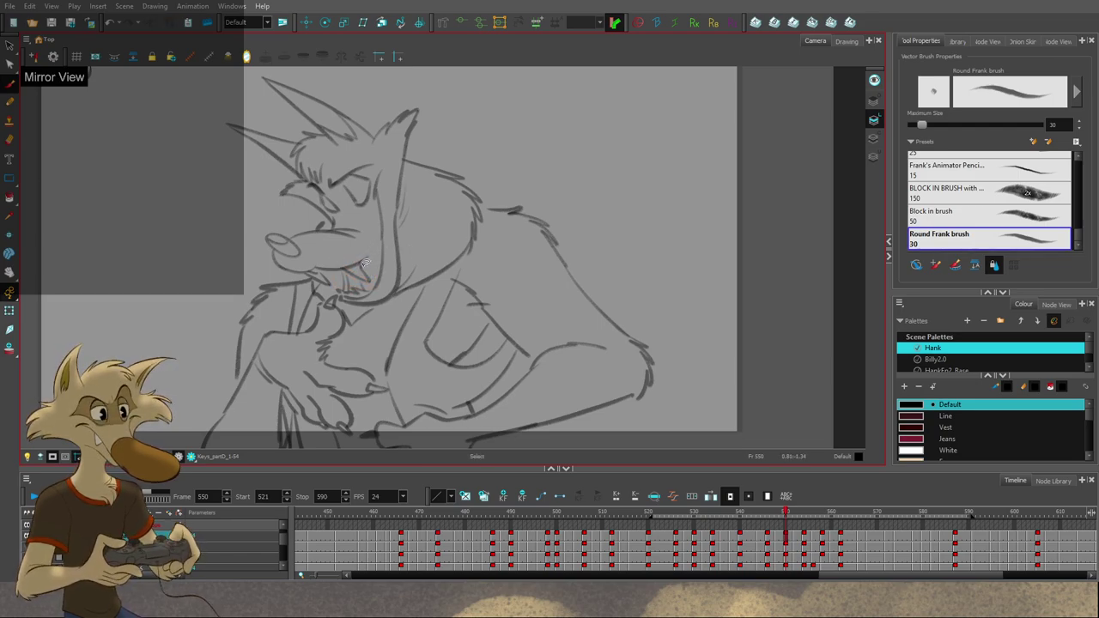
# Step: Extend the mouth line on frame 550 upward from the mouth corner towards the cheek
pyautogui.press('f')
pyautogui.press('g')
pyautogui.moveTo(367, 259); pyautogui.dragTo(375, 243)
pyautogui.hotkey('ctrl', 'z')
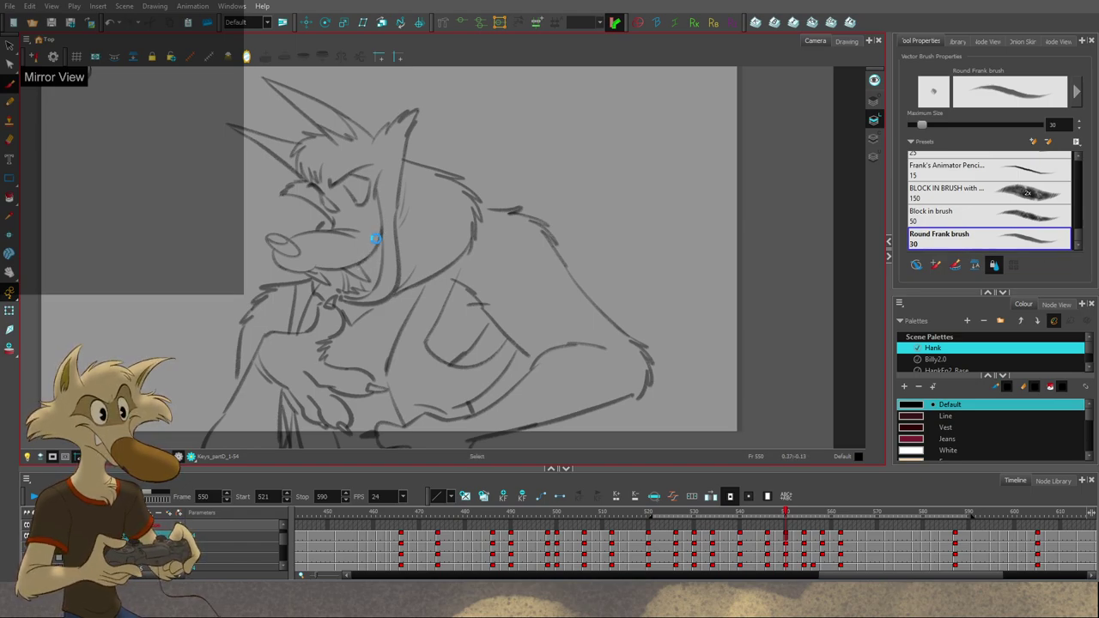
# Step: Return the mirrored view to its normal orientation with the whole camera frame in view
pyautogui.press('1')
pyautogui.press('1')
pyautogui.press('1')
pyautogui.press('1')
pyautogui.press('2')
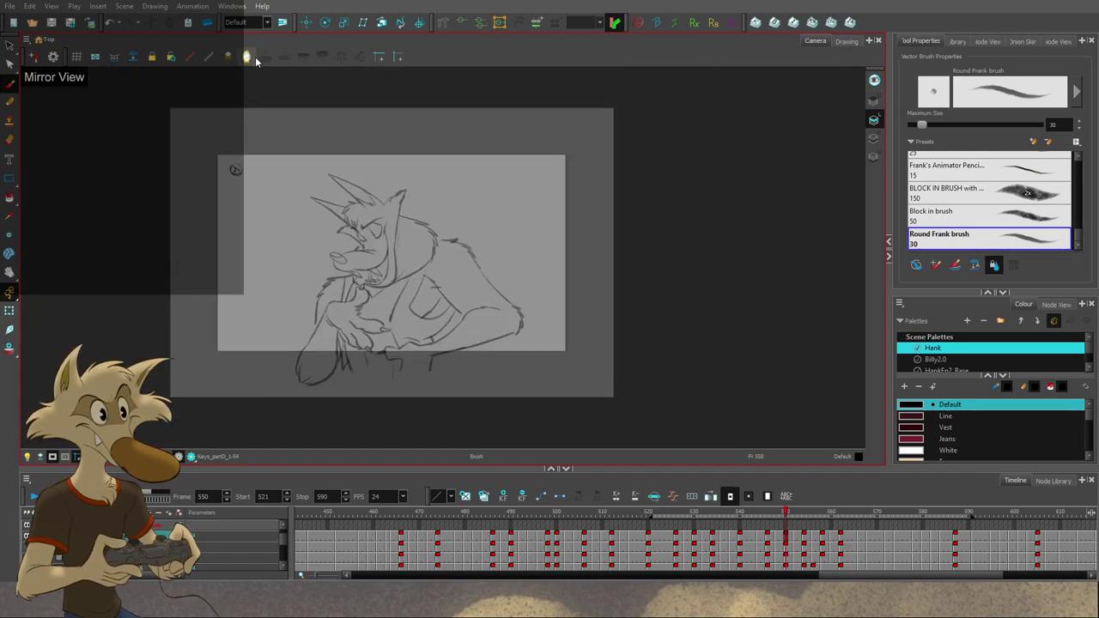
pyautogui.click(248, 58)
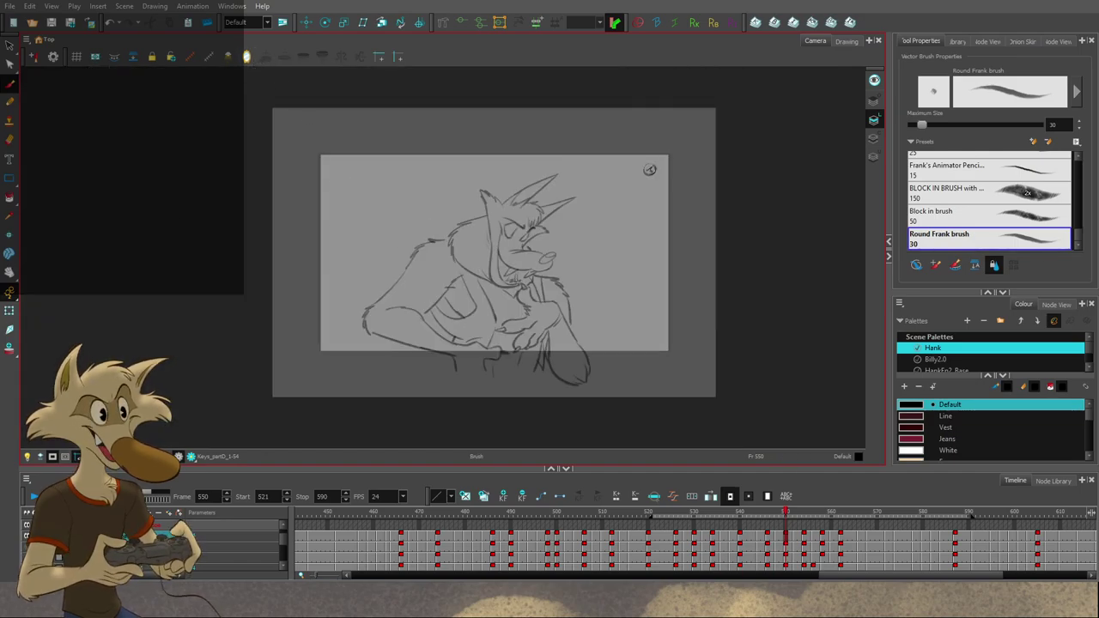
# Step: Step back and forth through the drawings around frames 548 to 554 to check the head and mouth motion
pyautogui.press('1')
pyautogui.press('1')
pyautogui.press('1')
pyautogui.press('2')
pyautogui.press('2')
pyautogui.press(',')
pyautogui.press(',')
pyautogui.press(',')
pyautogui.press(',')
pyautogui.press(',')
pyautogui.press(',')
pyautogui.press('2')
pyautogui.press('2')
pyautogui.press('.')
pyautogui.press('.')
pyautogui.press('.')
pyautogui.press('.')
pyautogui.press('.')
pyautogui.press('.')
pyautogui.press('.')
pyautogui.press('.')
pyautogui.press('.')
pyautogui.press('.')
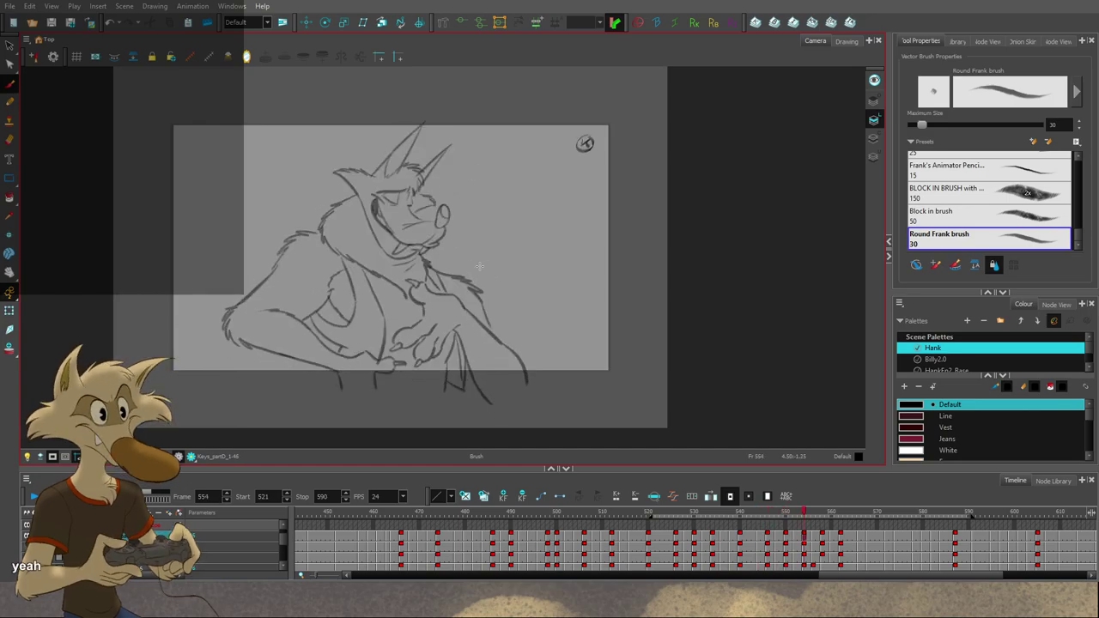
pyautogui.press(',')
pyautogui.press(',')
pyautogui.press(',')
pyautogui.press(',')
pyautogui.press(',')
pyautogui.press(',')
pyautogui.press(',')
pyautogui.press(',')
pyautogui.press(',')
pyautogui.press(',')
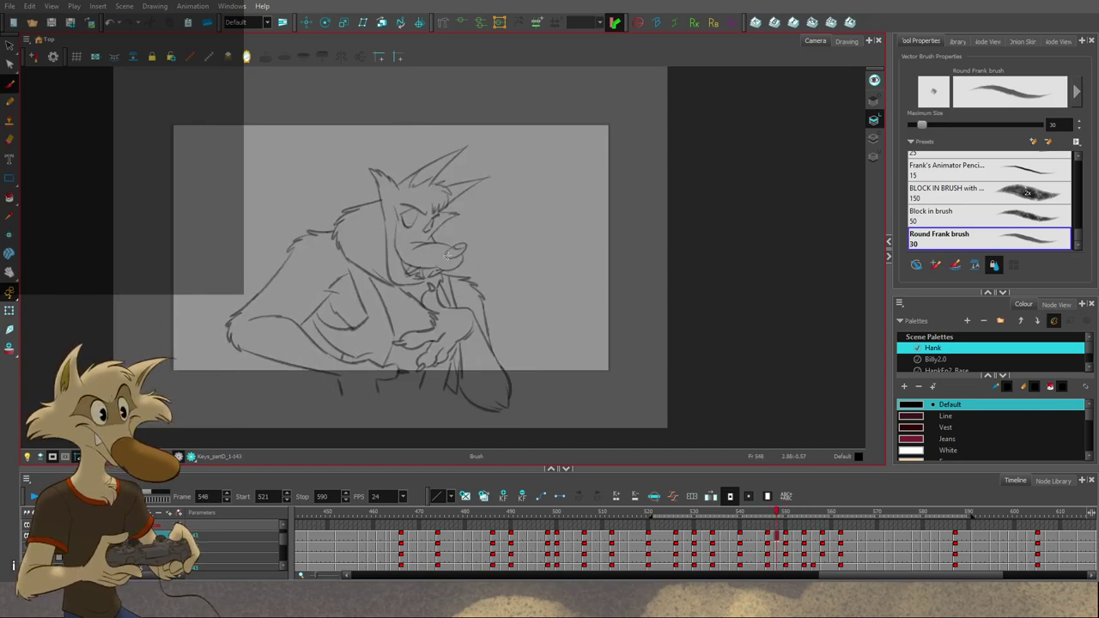
# Step: Touch up the front tooth on frame 546 with a short stroke, comparing it with the neighbouring drawings
pyautogui.scroll(2, 445, 256)
pyautogui.press('.')
pyautogui.press('.')
pyautogui.moveTo(438, 263); pyautogui.dragTo(432, 266)
pyautogui.press(',')
pyautogui.press(',')
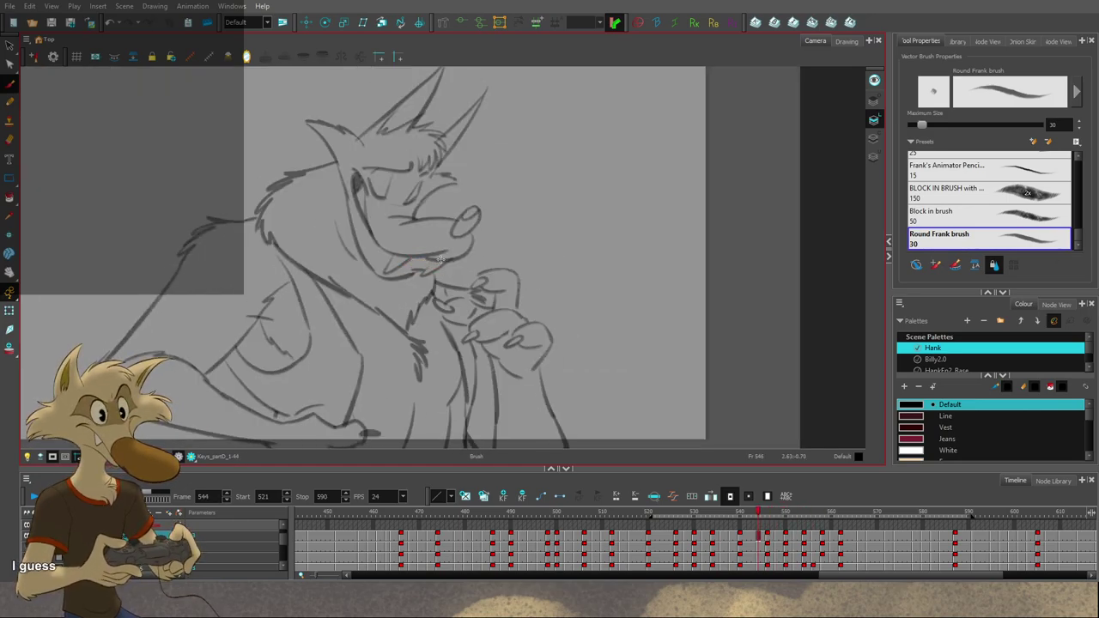
pyautogui.press('.')
pyautogui.press('.')
pyautogui.press(',')
pyautogui.press(',')
pyautogui.press('.')
pyautogui.press('.')
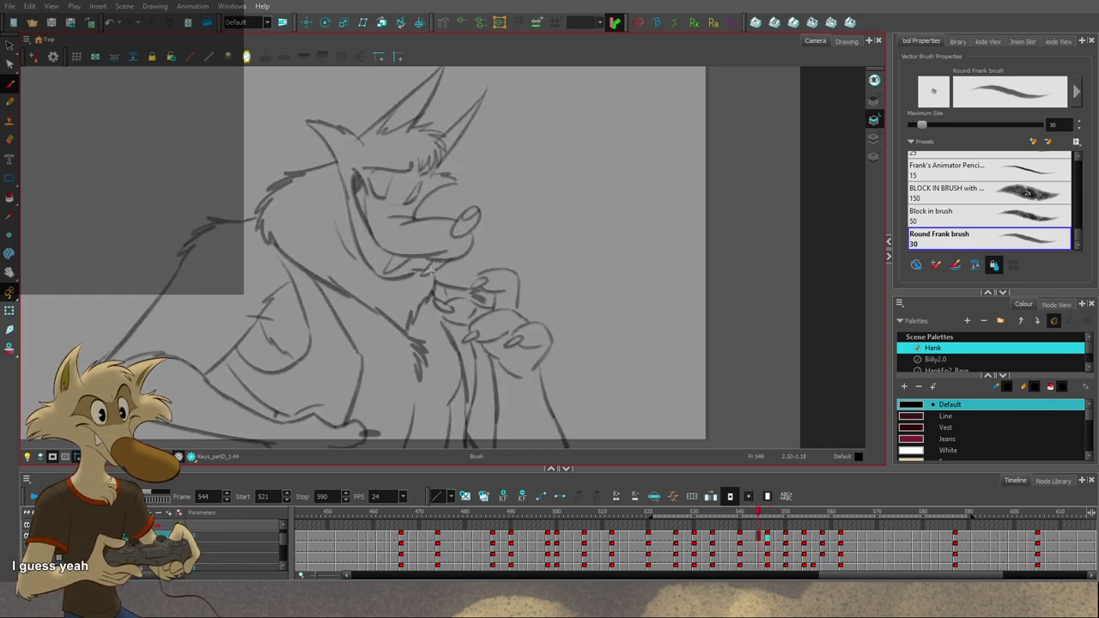
# Step: Select and delete the lower tooth line inside the mouth on frame 546 after checking the following drawings
pyautogui.press('.')
pyautogui.press('.')
pyautogui.press('.')
pyautogui.press('.')
pyautogui.press(',')
pyautogui.press(',')
pyautogui.press(',')
pyautogui.press(',')
pyautogui.moveTo(426, 263); pyautogui.dragTo(407, 271)
pyautogui.press('Delete')
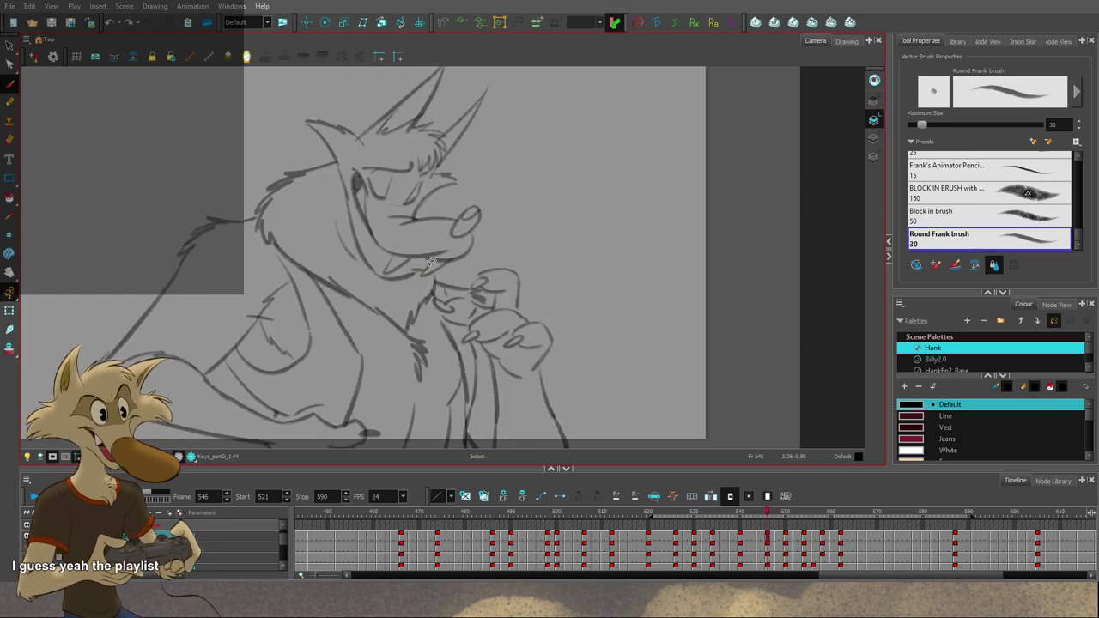
# Step: Delete the lower teeth lines on frame 552 and rework the front of the mouth, comparing it with frame 550
pyautogui.press('.')
pyautogui.press('.')
pyautogui.press('.')
pyautogui.press('.')
pyautogui.press('.')
pyautogui.press('.')
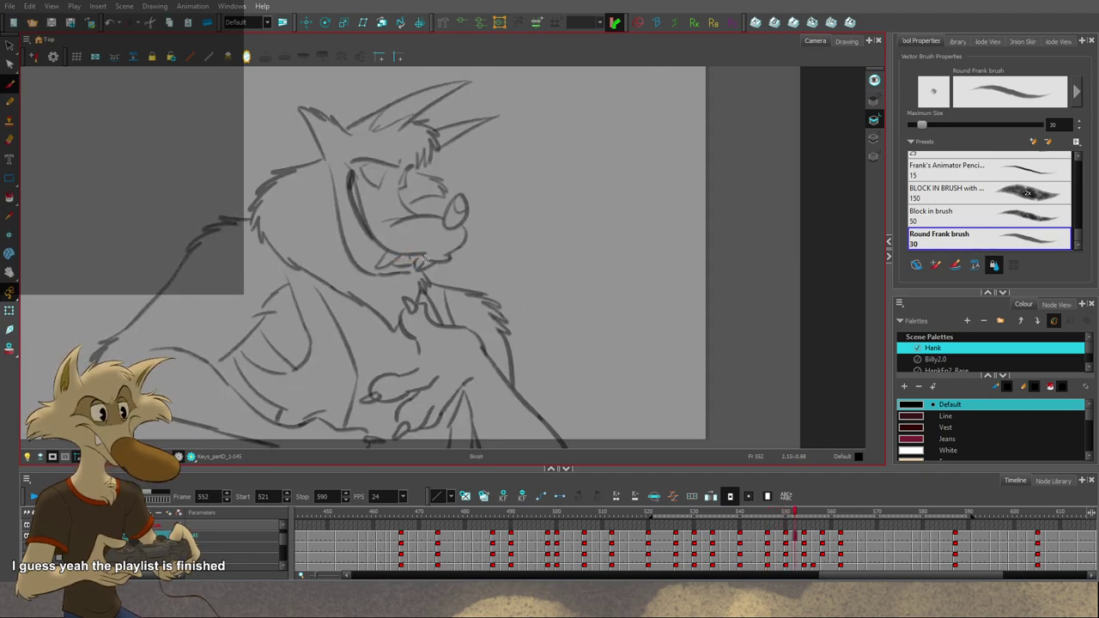
pyautogui.press('Delete')
pyautogui.press(',')
pyautogui.press(',')
pyautogui.press('.')
pyautogui.press('.')
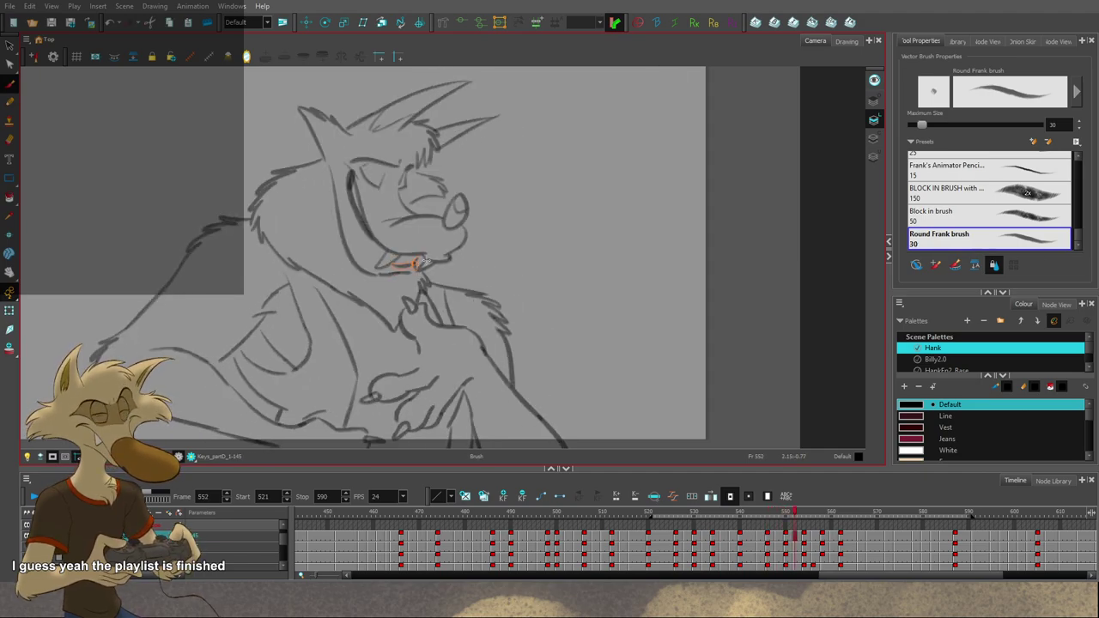
pyautogui.hotkey('alt', 's')
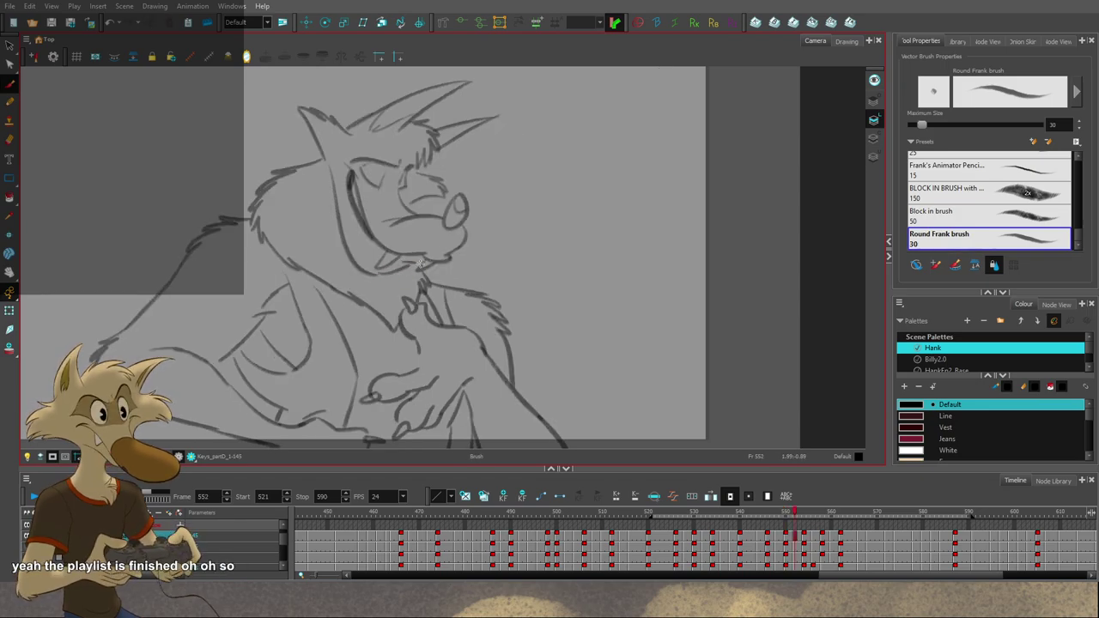
pyautogui.hotkey('ctrl', 'z')
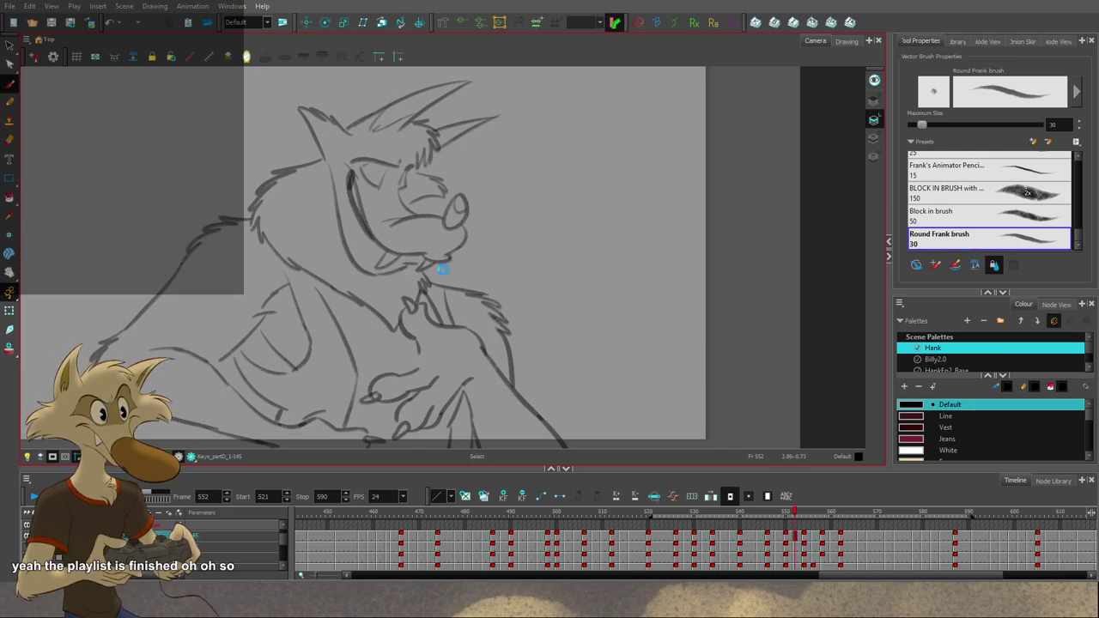
# Step: Scrub back to frame 536 and play the animation to review the whole head movement
pyautogui.press('1')
pyautogui.press('1')
pyautogui.press('1')
pyautogui.press('g')
pyautogui.press('g')
pyautogui.press('g')
pyautogui.press('g')
pyautogui.press('1')
pyautogui.press('f')
pyautogui.press('f')
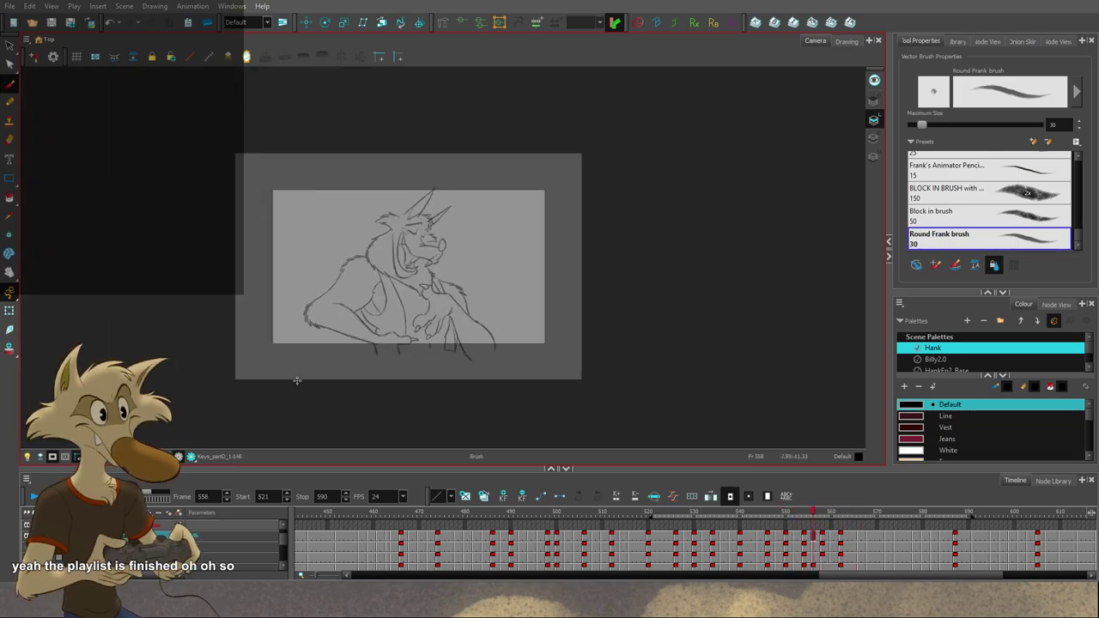
pyautogui.moveTo(803, 513); pyautogui.dragTo(722, 513)
pyautogui.hotkey('shift', 'Return')
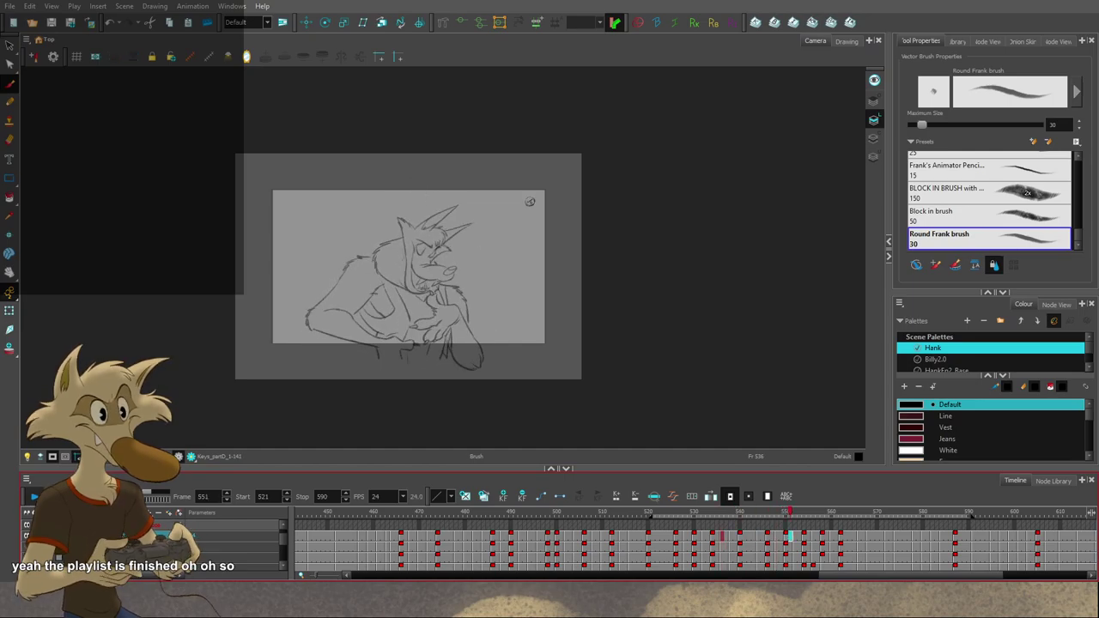
pyautogui.press('Return')
pyautogui.scroll(1, 421, 289)
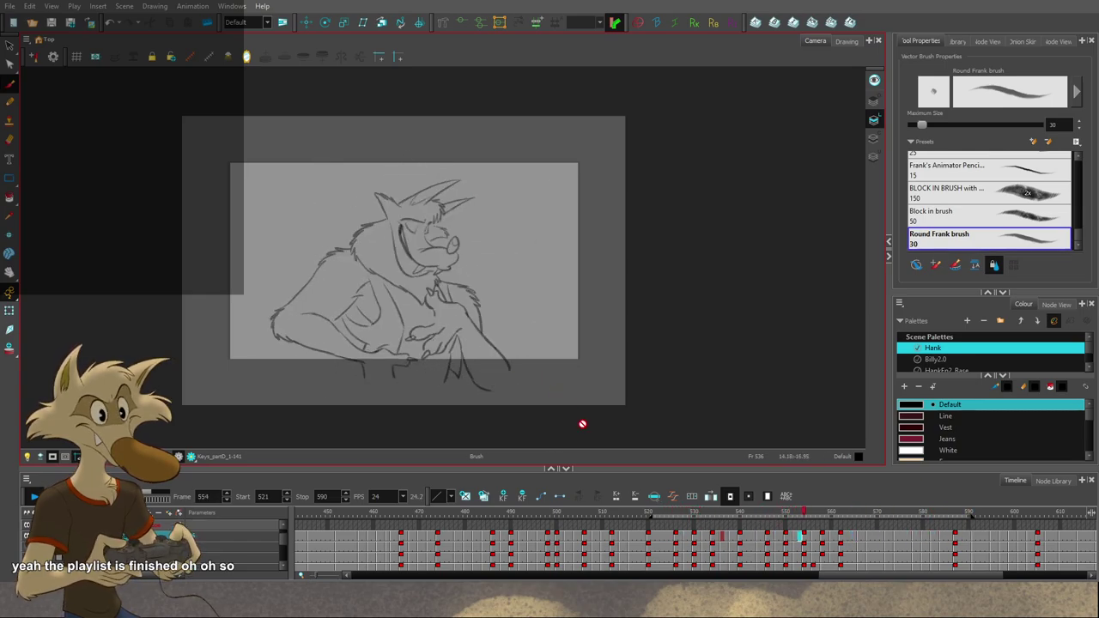
# Step: Create an empty drawing on frame 542 after checking the neighbouring poses around frame 540
pyautogui.moveTo(679, 512); pyautogui.dragTo(759, 534)
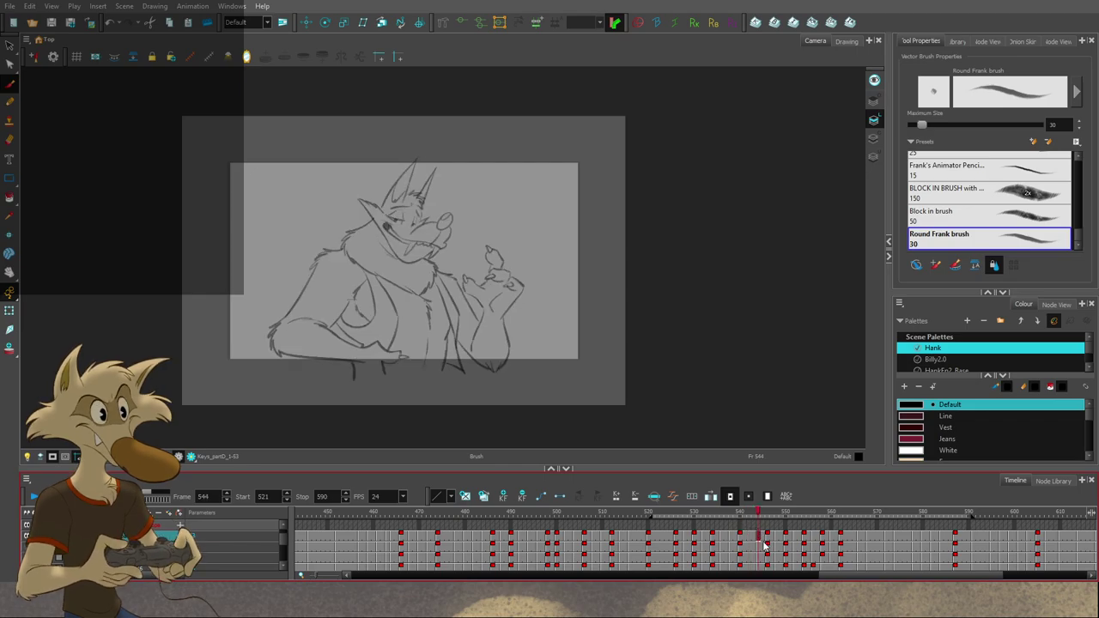
pyautogui.click(750, 535)
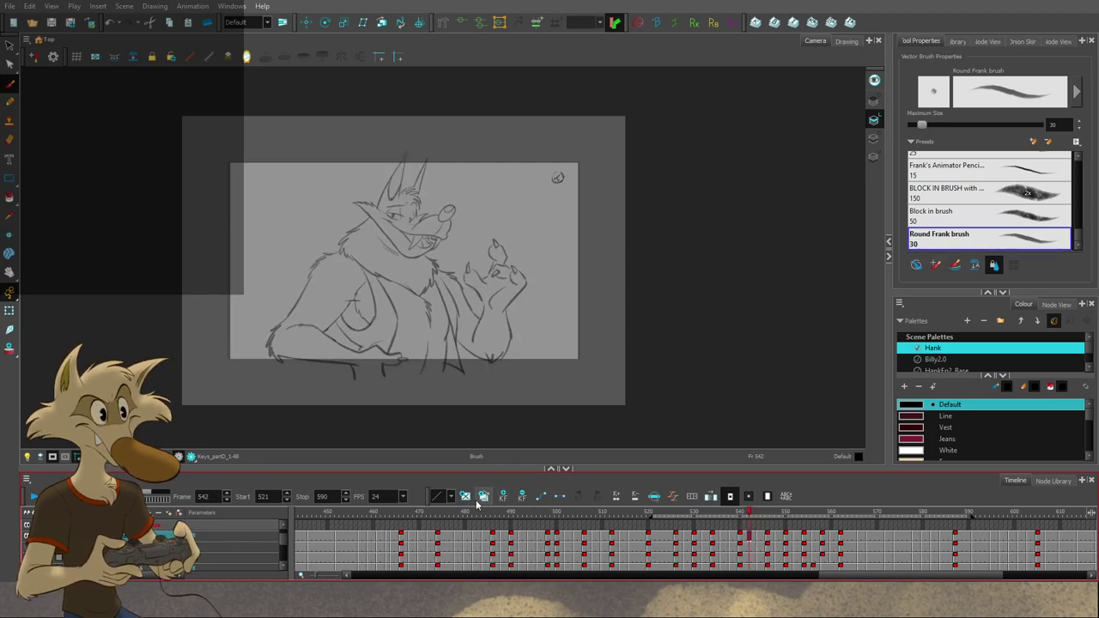
pyautogui.scroll(4, 426, 226)
pyautogui.press(',')
pyautogui.press(',')
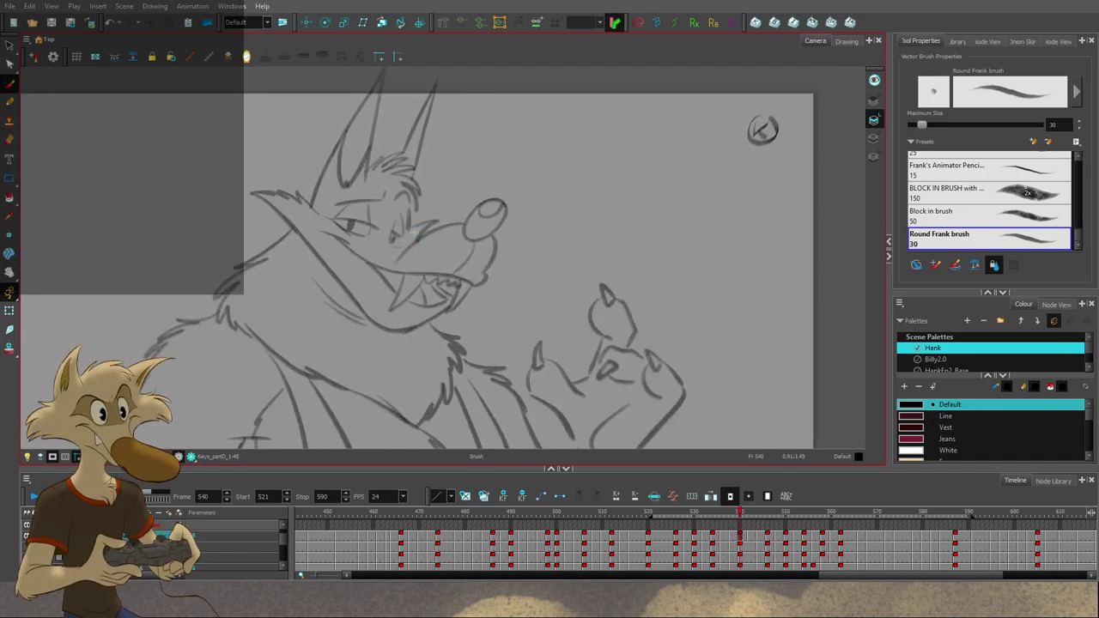
pyautogui.scroll(-4, 415, 231)
pyautogui.press(',')
pyautogui.press(',')
pyautogui.scroll(4, 422, 195)
pyautogui.press('.')
pyautogui.press('.')
pyautogui.press('.')
pyautogui.press('.')
pyautogui.hotkey('alt', 'shift', 'r')
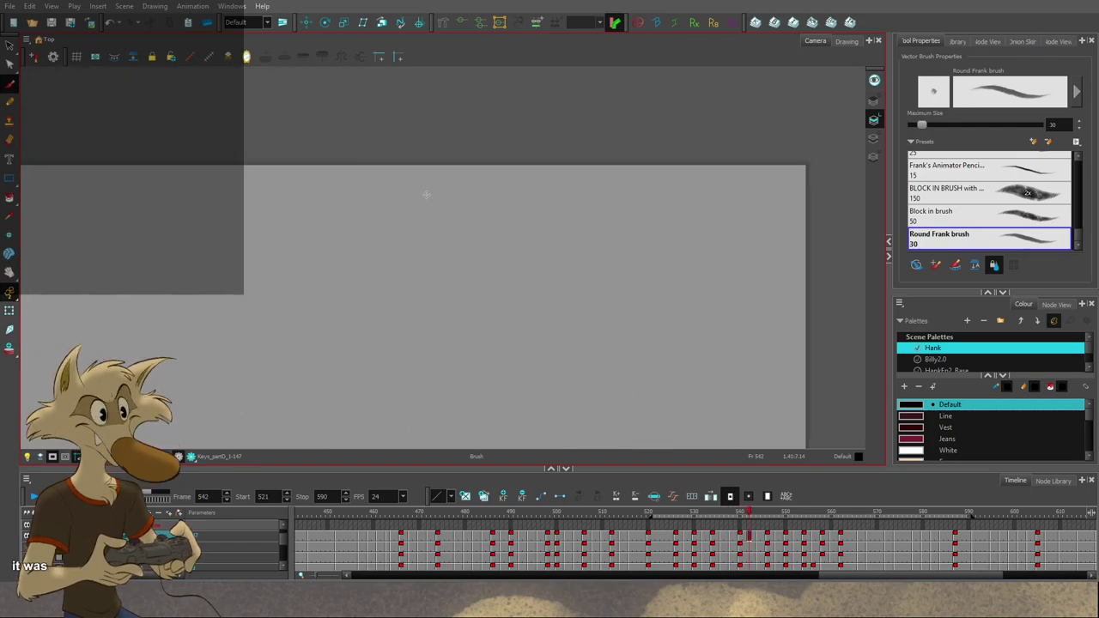
# Step: Draw the inner edge of the wolf's left ear on frame 542, flipping to frame 540 for reference
pyautogui.press('g')
pyautogui.press('f')
pyautogui.press('f')
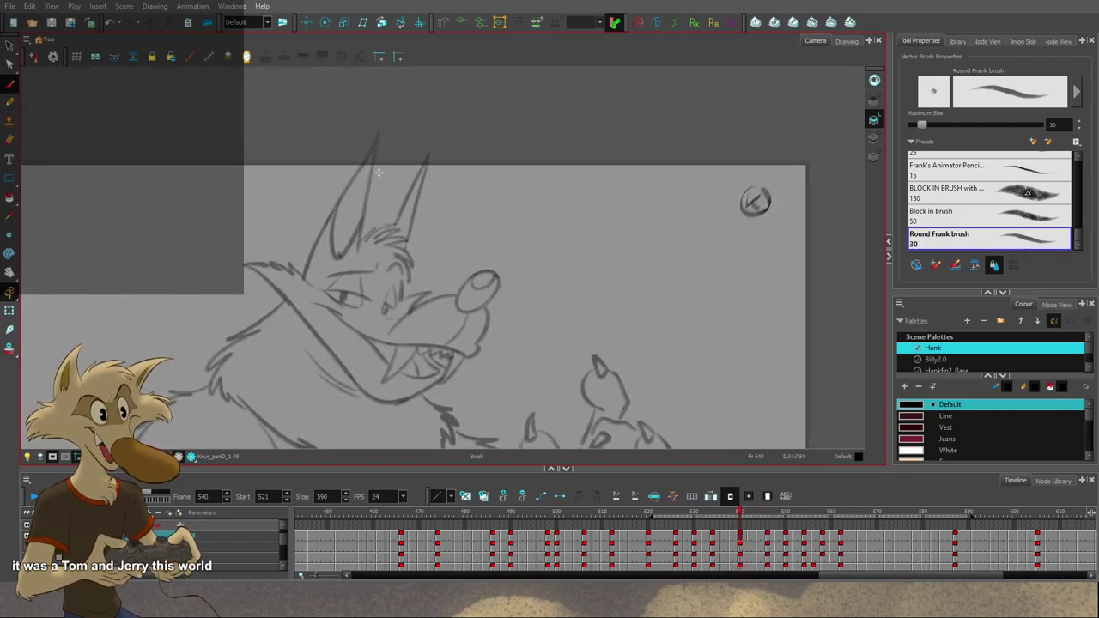
pyautogui.press('g')
pyautogui.press('f')
pyautogui.press('g')
pyautogui.moveTo(382, 142); pyautogui.dragTo(356, 262)
pyautogui.hotkey('ctrl', 'z')
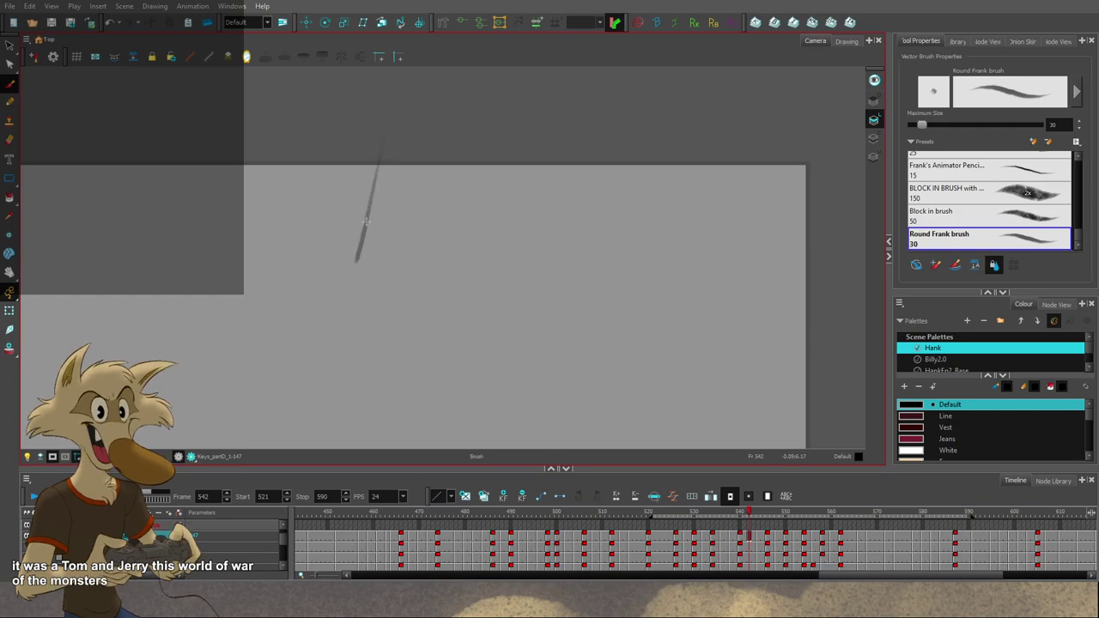
# Step: Draw the upper outer edge of the left ear on frame 542 from its tip, comparing with frame 540
pyautogui.press('g')
pyautogui.press('f')
pyautogui.press('f')
pyautogui.press('g')
pyautogui.press('g')
pyautogui.press('f')
pyautogui.press('f')
pyautogui.press('g')
pyautogui.moveTo(383, 144); pyautogui.dragTo(334, 226)
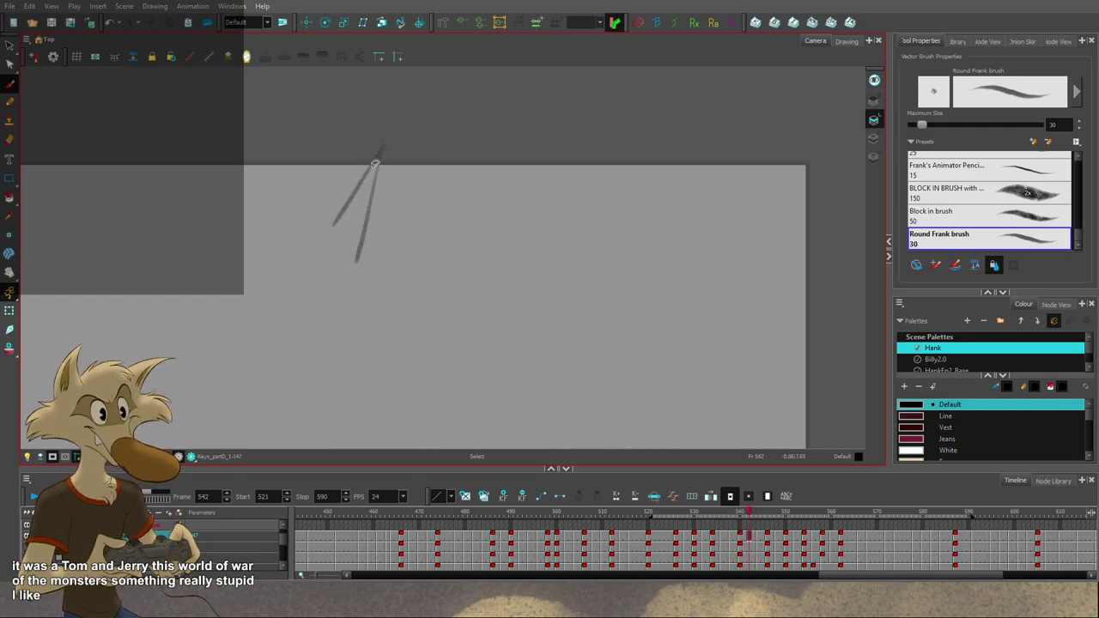
# Step: Redraw the left ear's outer edge on frame 542 from the tip down to the base
pyautogui.hotkey('ctrl', 'z')
pyautogui.moveTo(382, 142); pyautogui.dragTo(307, 288)
pyautogui.hotkey('ctrl', 'z')
pyautogui.press('f')
pyautogui.press('g')
pyautogui.hotkey('ctrl', 'z')
pyautogui.moveTo(328, 235); pyautogui.dragTo(306, 288)
pyautogui.press('f')
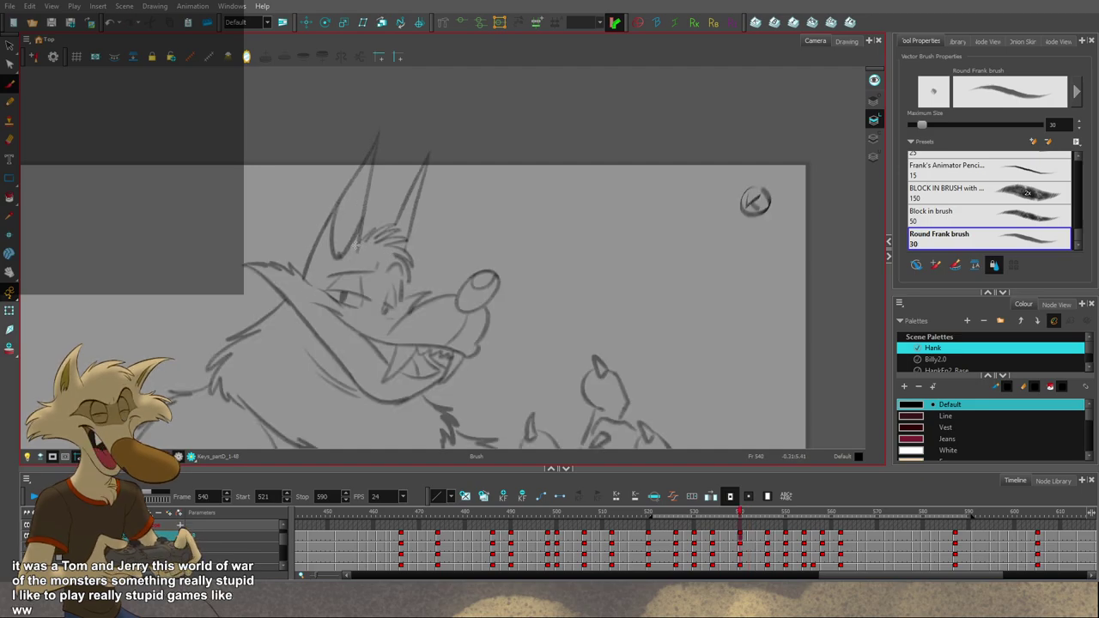
# Step: Replace the right edge of the wolf's left ear on frame 542 with a new stroke from the tip down, comparing with frame 540
pyautogui.press('.')
pyautogui.hotkey('ctrl', 'z')
pyautogui.hotkey('alt', 's')
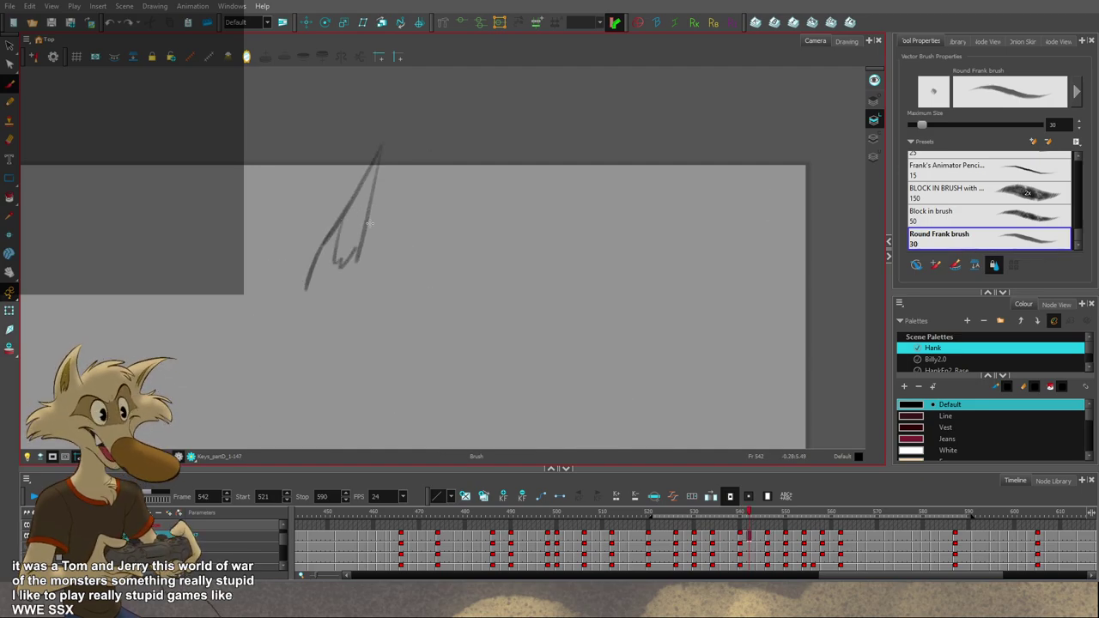
pyautogui.hotkey('ctrl', 'z')
pyautogui.press('f')
pyautogui.press('g')
pyautogui.press('f')
pyautogui.press('g')
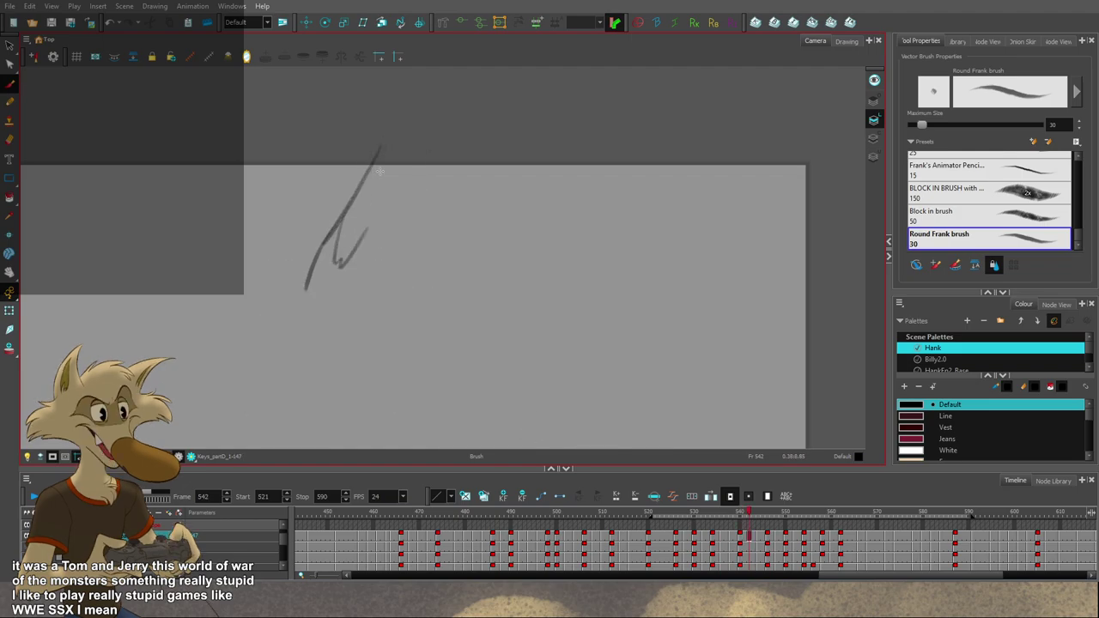
pyautogui.moveTo(379, 168); pyautogui.dragTo(367, 255)
pyautogui.hotkey('ctrl', 'z')
pyautogui.hotkey('ctrl', 'shift', 'z')
# Step: Draw both edges of the wolf's right ear on frame 542 from its tip, using frame 540 as reference
pyautogui.press(',')
pyautogui.press('.')
pyautogui.press(',')
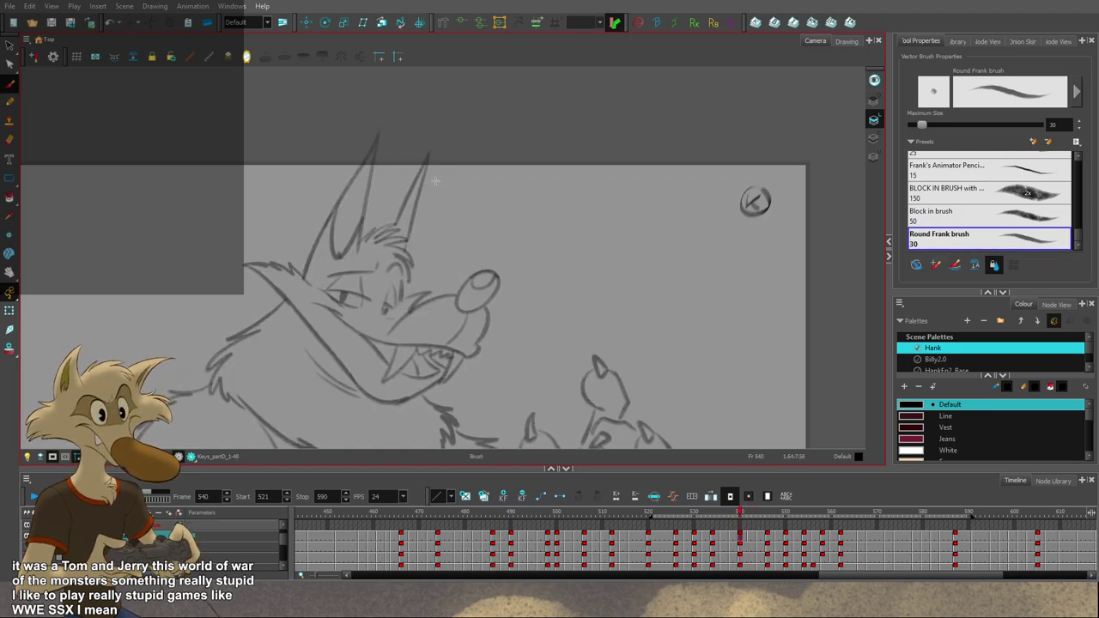
pyautogui.press('.')
pyautogui.moveTo(431, 166); pyautogui.dragTo(408, 266)
pyautogui.hotkey('ctrl', 'z')
pyautogui.press('f')
pyautogui.press('g')
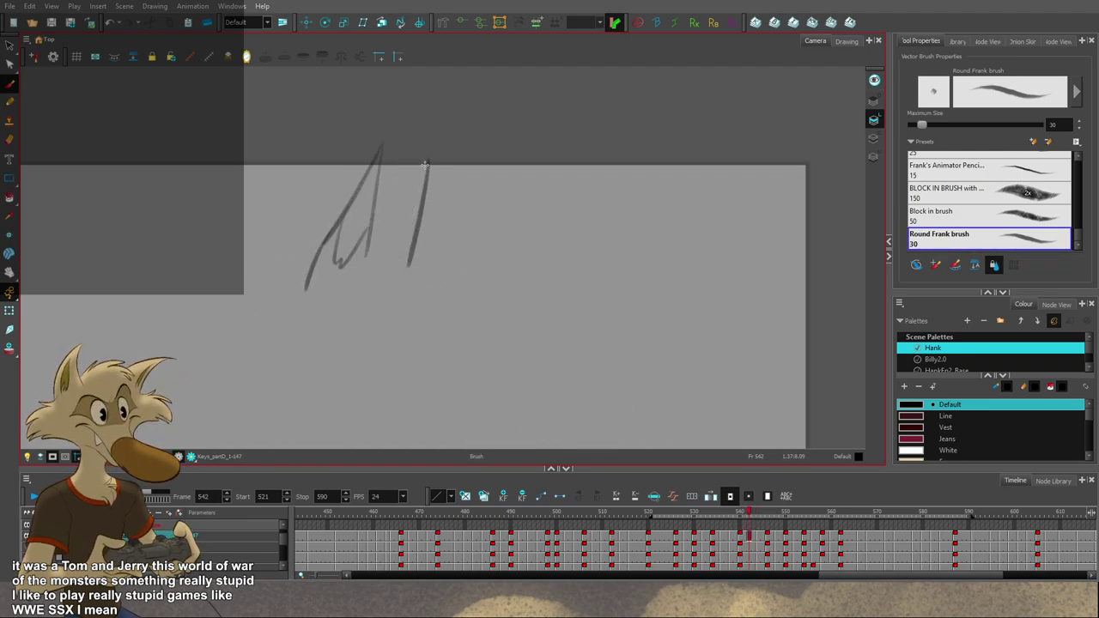
pyautogui.moveTo(424, 163); pyautogui.dragTo(415, 233)
pyautogui.press(',')
pyautogui.press('.')
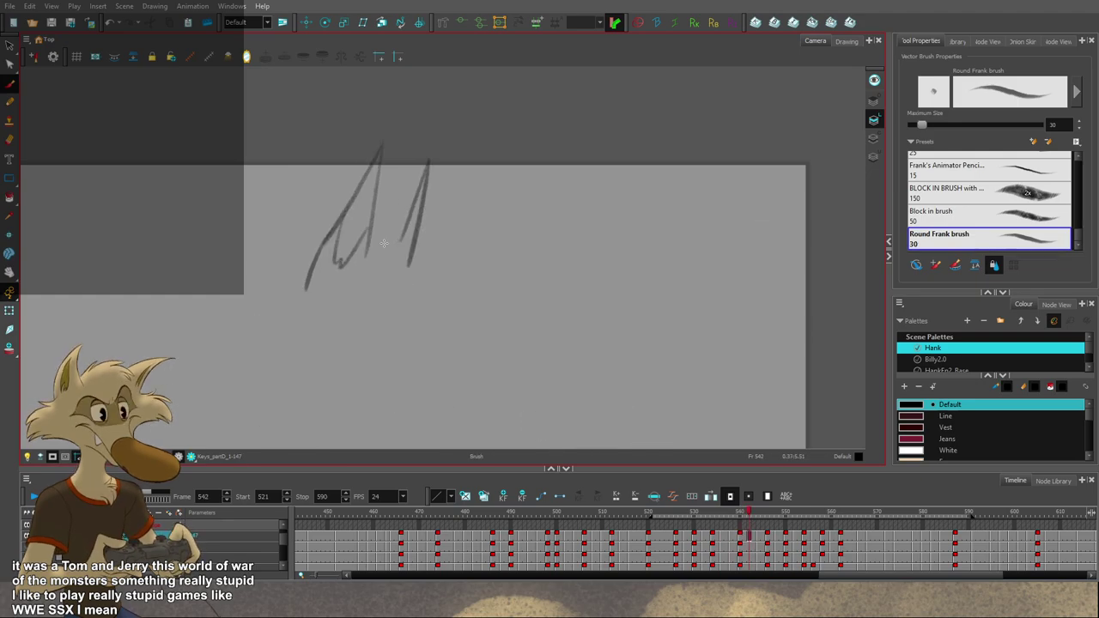
# Step: Sketch the hair tuft between the two ears on frame 542 and compare it with the neighbouring drawings
pyautogui.press(',')
pyautogui.press('.')
pyautogui.moveTo(340, 263); pyautogui.dragTo(402, 228)
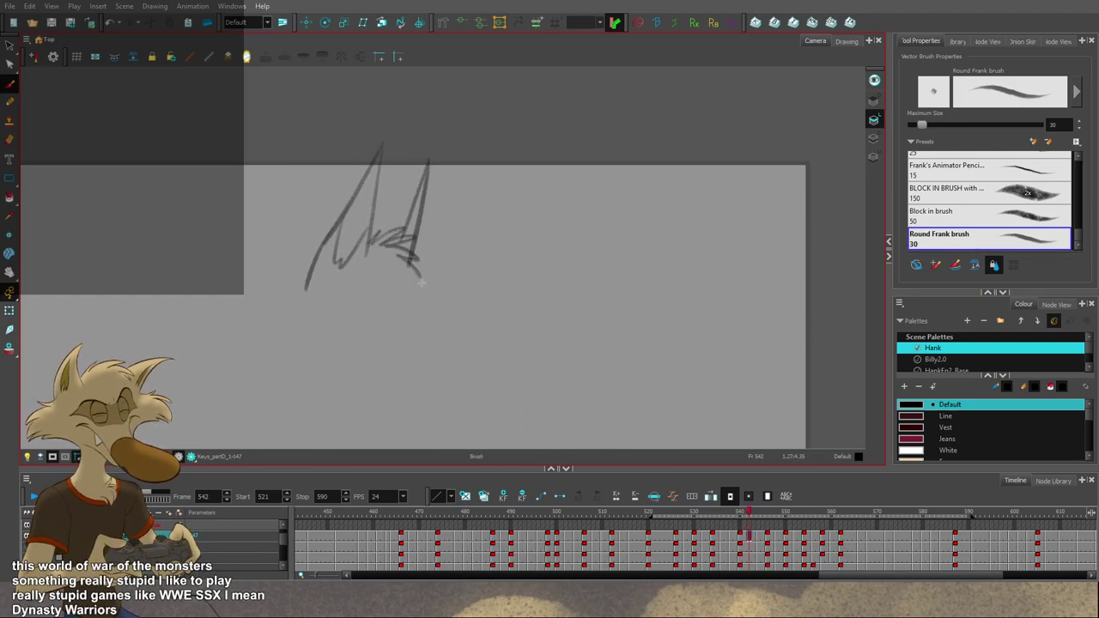
pyautogui.press('f')
pyautogui.press('f')
pyautogui.press('g')
pyautogui.press('g')
pyautogui.press('g')
# Step: Flip between the partial drawing on frame 542 and the full poses on frames 540 and 544 to judge the spacing
pyautogui.press('1')
pyautogui.press('1')
pyautogui.press('f')
pyautogui.press('f')
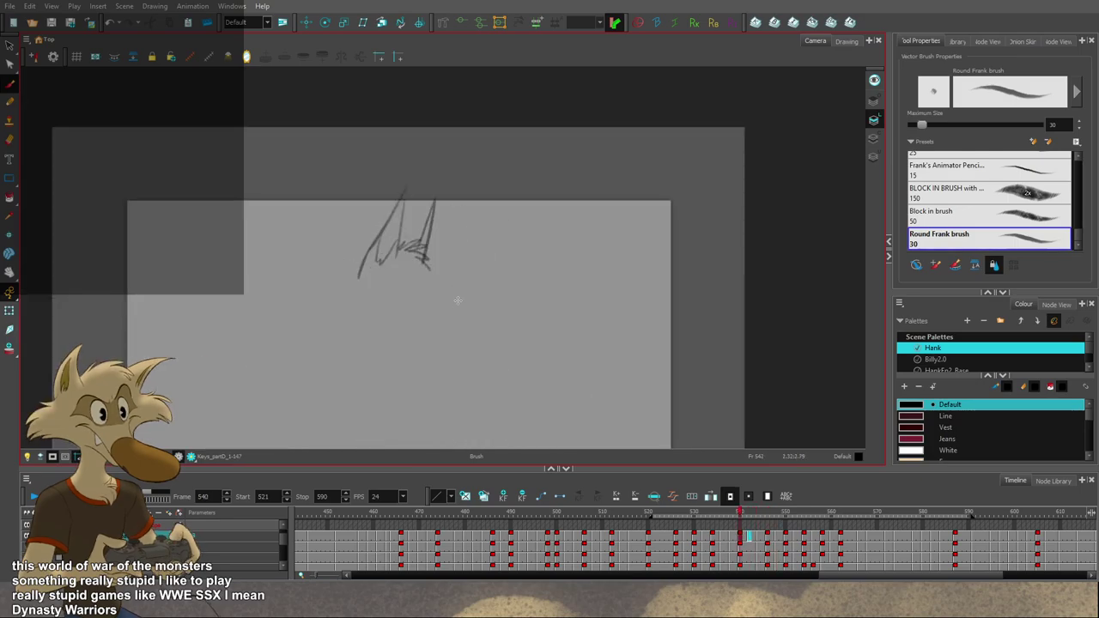
pyautogui.press('1')
pyautogui.press('g')
pyautogui.press('g')
pyautogui.press('f')
pyautogui.press('f')
pyautogui.press('1')
pyautogui.press('g')
pyautogui.press('g')
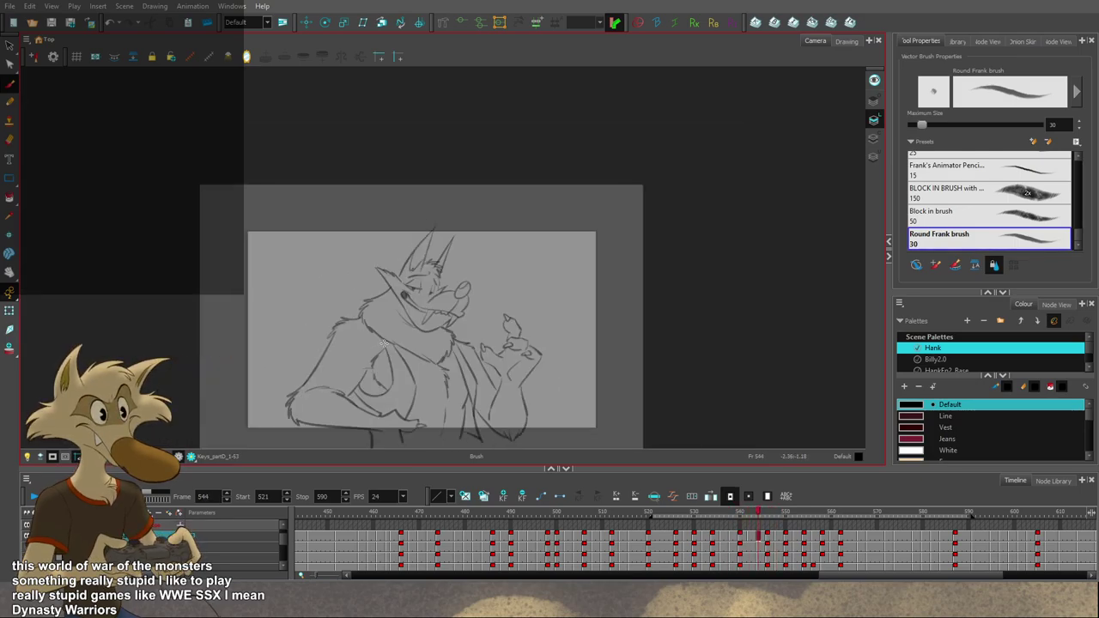
# Step: Play back the wolf's animation and step through frames 540 to 546 to examine the head turn's timing
pyautogui.press('f')
pyautogui.press('f')
pyautogui.click(35, 497)
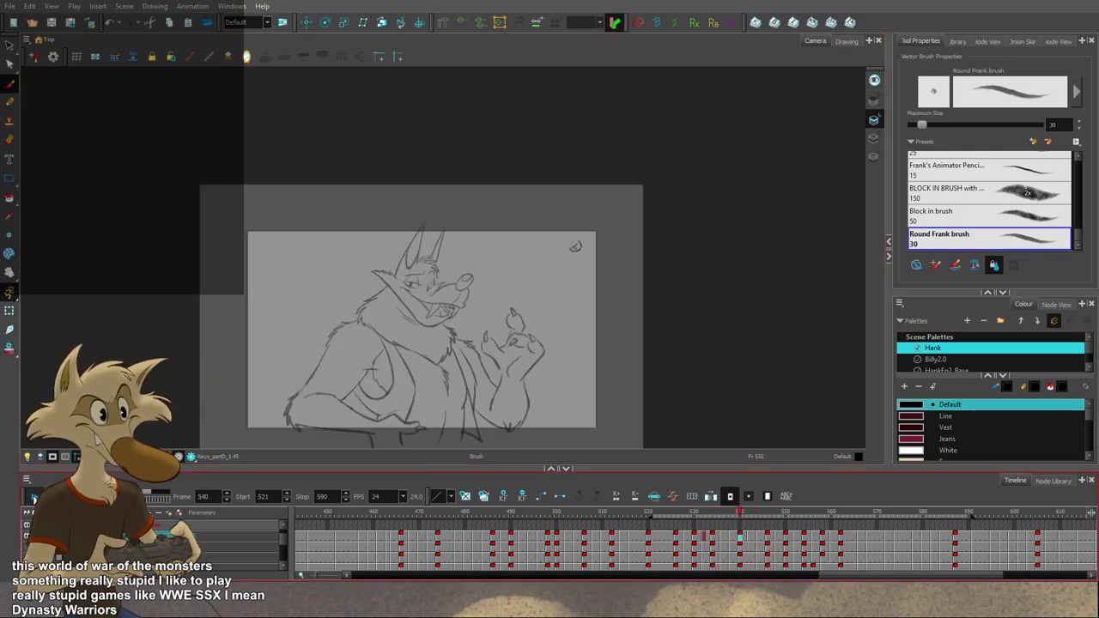
pyautogui.press('Return')
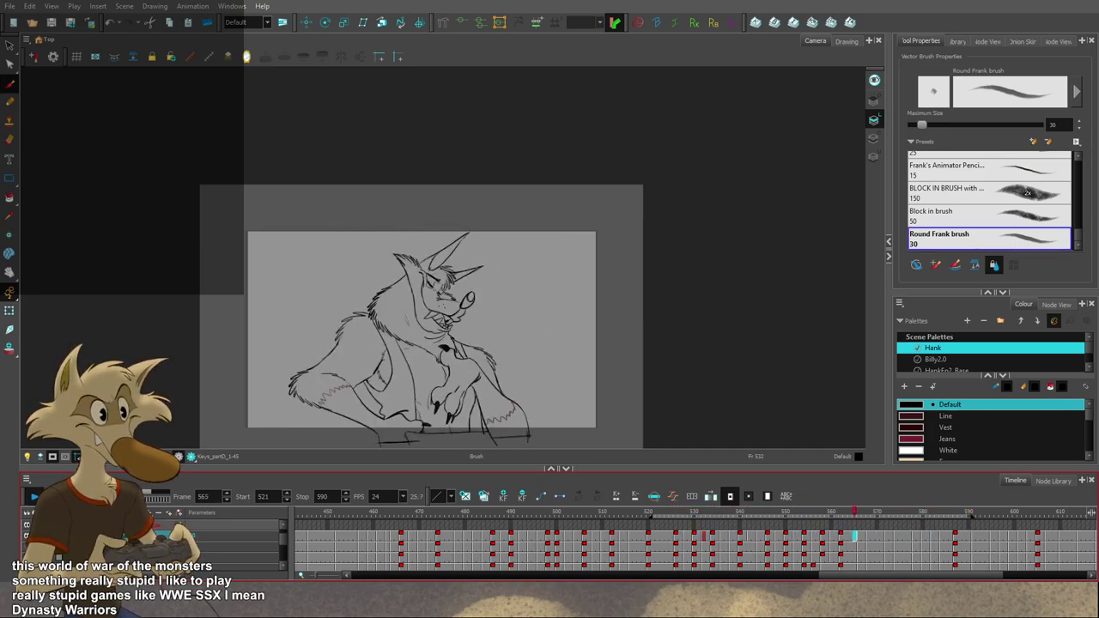
pyautogui.moveTo(740, 514)
pyautogui.mouseDown()
pyautogui.moveTo(787, 525)
pyautogui.moveTo(731, 515)
pyautogui.moveTo(758, 513)
pyautogui.mouseUp()
pyautogui.press('g')
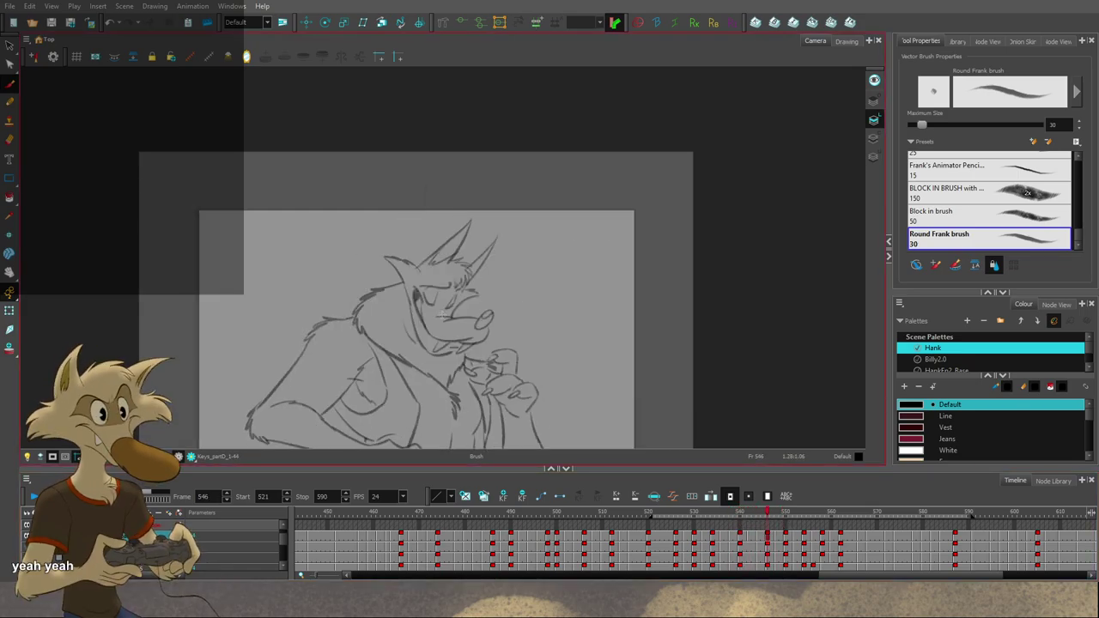
pyautogui.press('f')
pyautogui.press('2')
pyautogui.press('g')
pyautogui.press('f')
pyautogui.press('f')
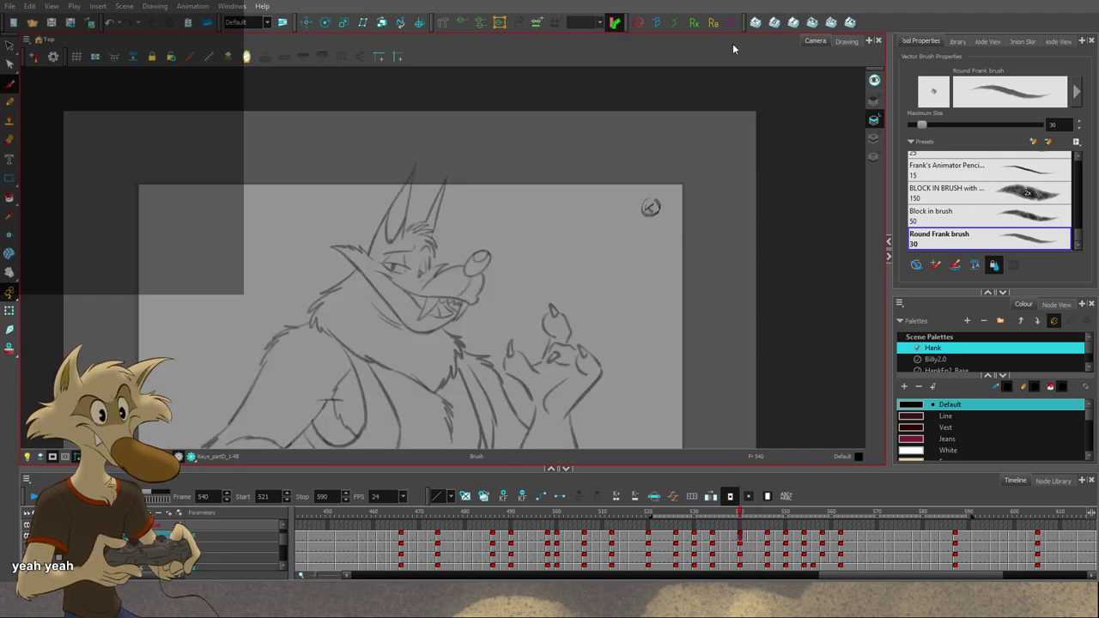
# Step: Remove the partial in-between drawing on frame 542 from the timeline and go to the pose on frame 544
pyautogui.press('g')
pyautogui.press('g')
pyautogui.press('f')
pyautogui.press('f')
pyautogui.press('g')
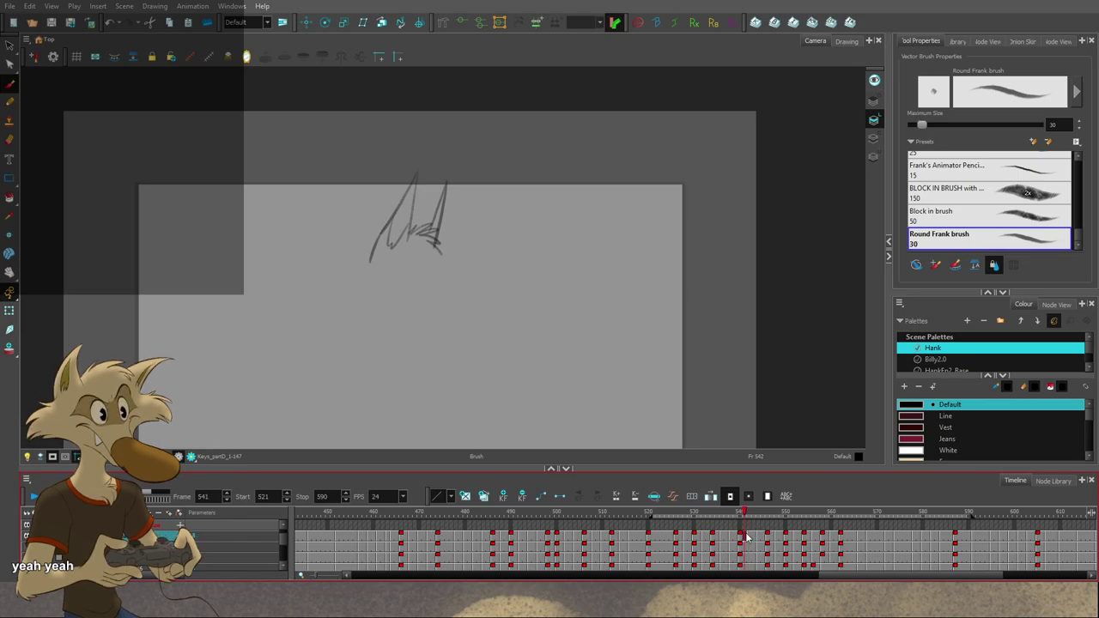
pyautogui.press(',')
pyautogui.press('g')
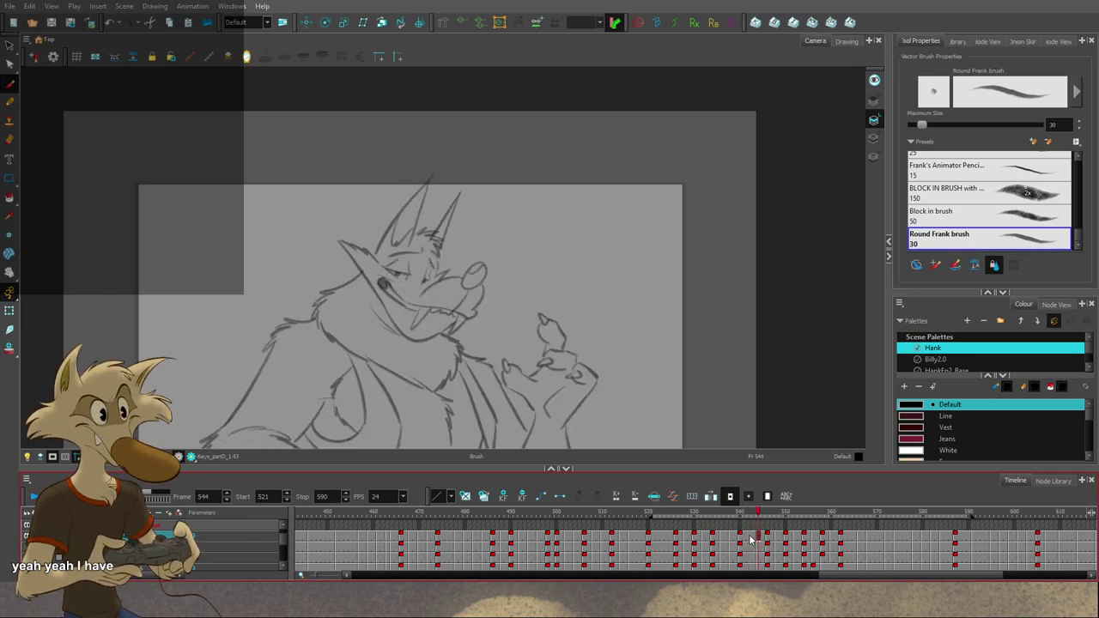
# Step: Lasso the wolf's head on frame 544 and nudge it slightly to the right, away from the frame 540 pose
pyautogui.press('f')
pyautogui.press('f')
pyautogui.press('g')
pyautogui.press('g')
pyautogui.press('g')
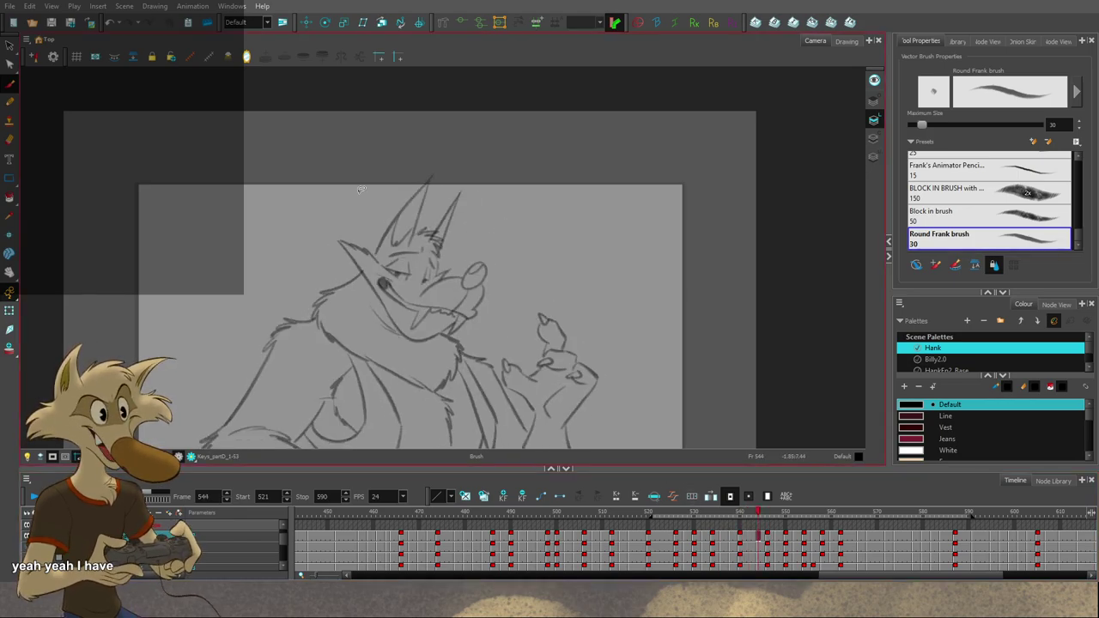
pyautogui.moveTo(357, 302)
pyautogui.mouseDown()
pyautogui.moveTo(406, 342)
pyautogui.moveTo(512, 244)
pyautogui.moveTo(446, 176)
pyautogui.mouseUp()
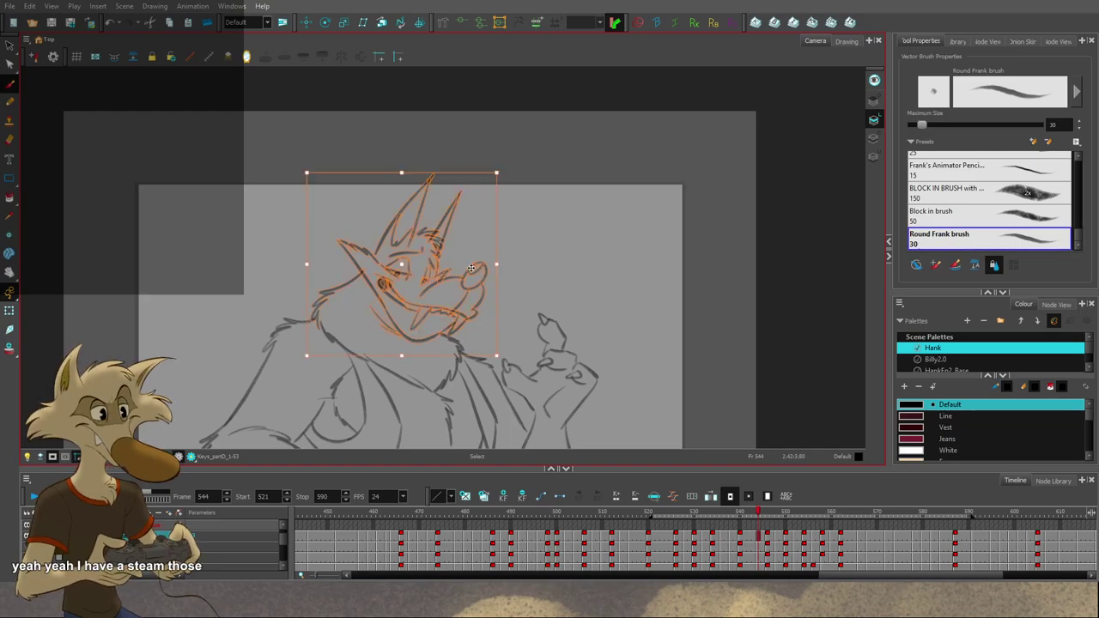
pyautogui.press('.')
pyautogui.press('.')
pyautogui.press('.')
pyautogui.press('.')
pyautogui.hotkey('alt', 'b')
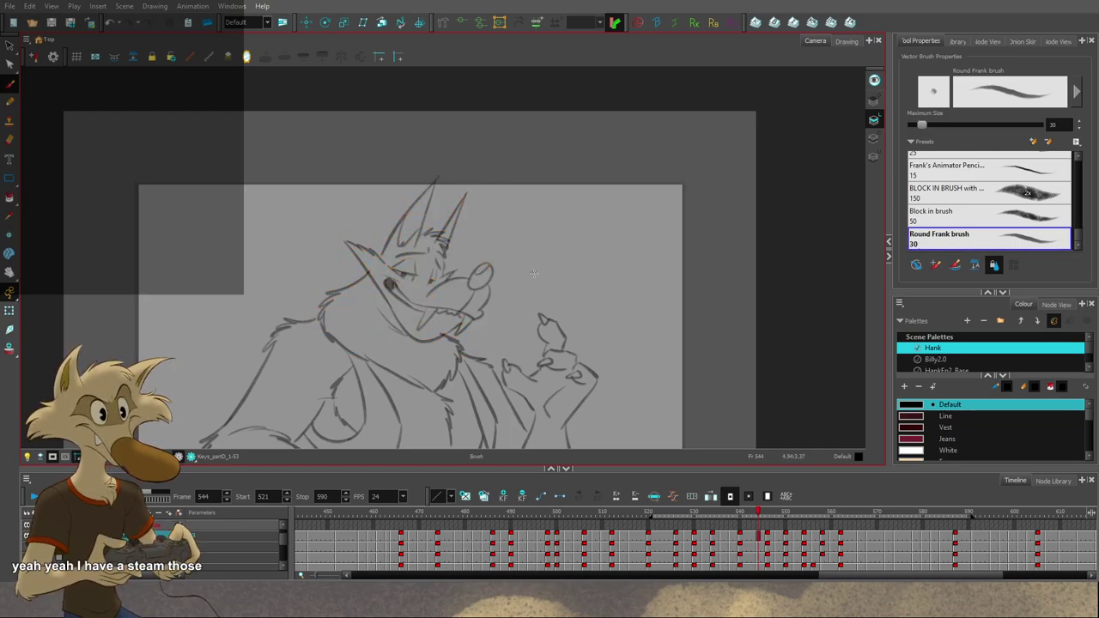
# Step: Flip through frames 540 to 546 to check the spacing of the shifted head and the body
pyautogui.press(',')
pyautogui.press(',')
pyautogui.press(',')
pyautogui.press(',')
pyautogui.scroll(-3, 498, 315)
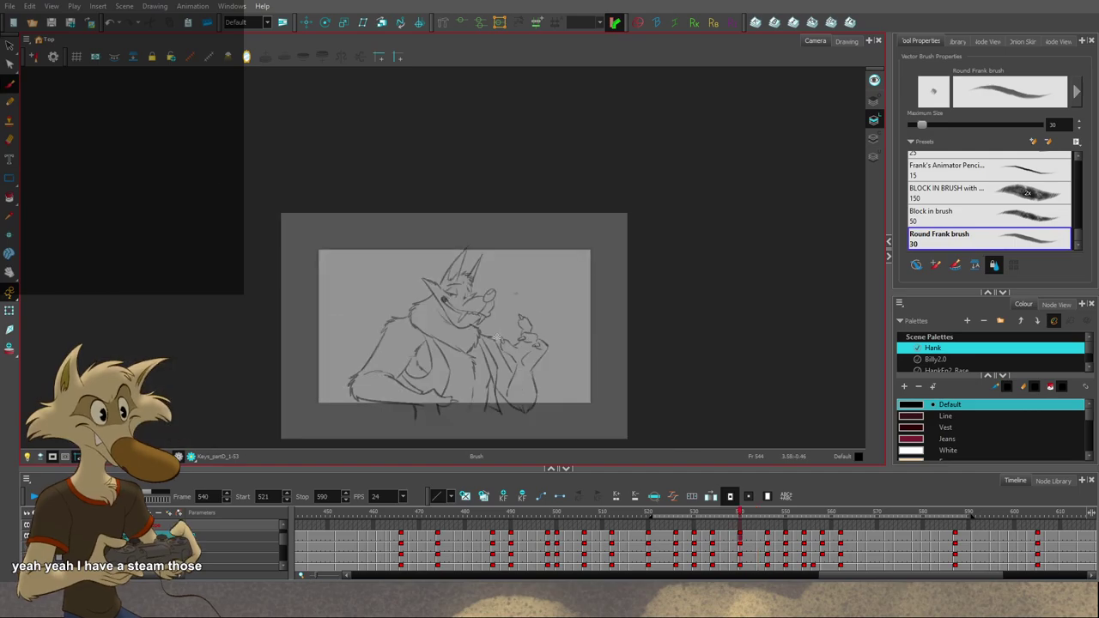
pyautogui.scroll(2, 447, 362)
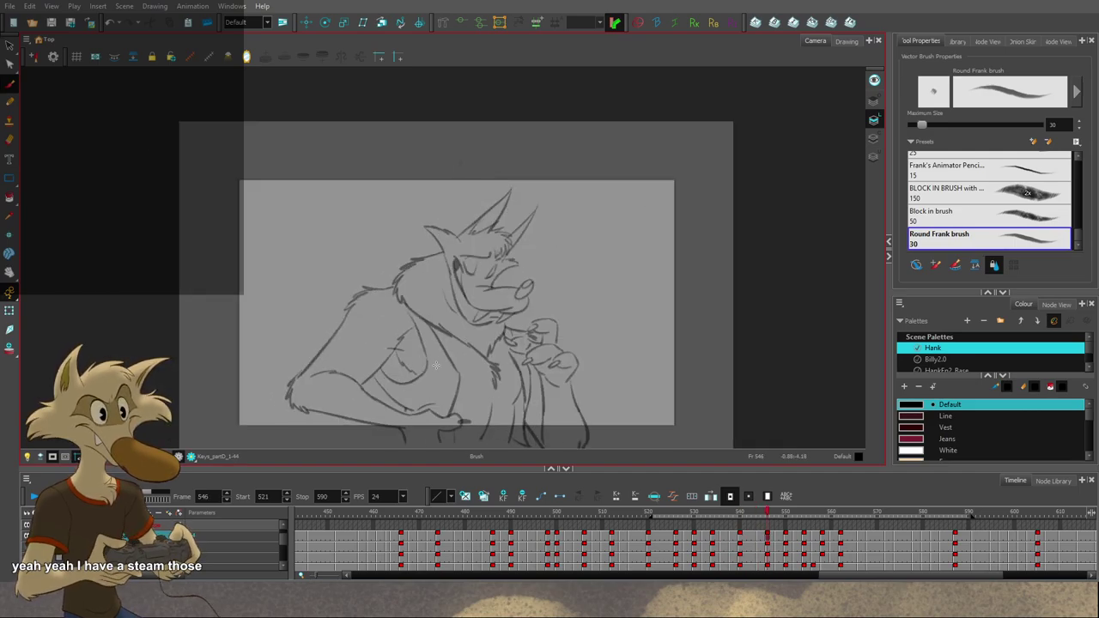
pyautogui.press('g')
pyautogui.press('g')
pyautogui.press('f')
pyautogui.press('f')
pyautogui.press('f')
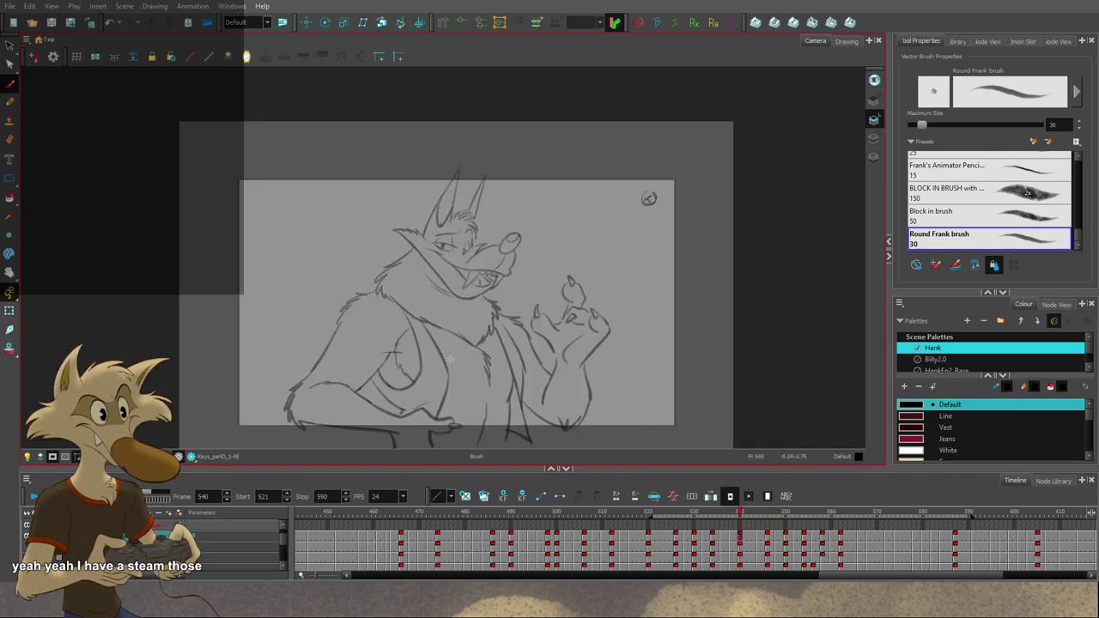
pyautogui.press('g')
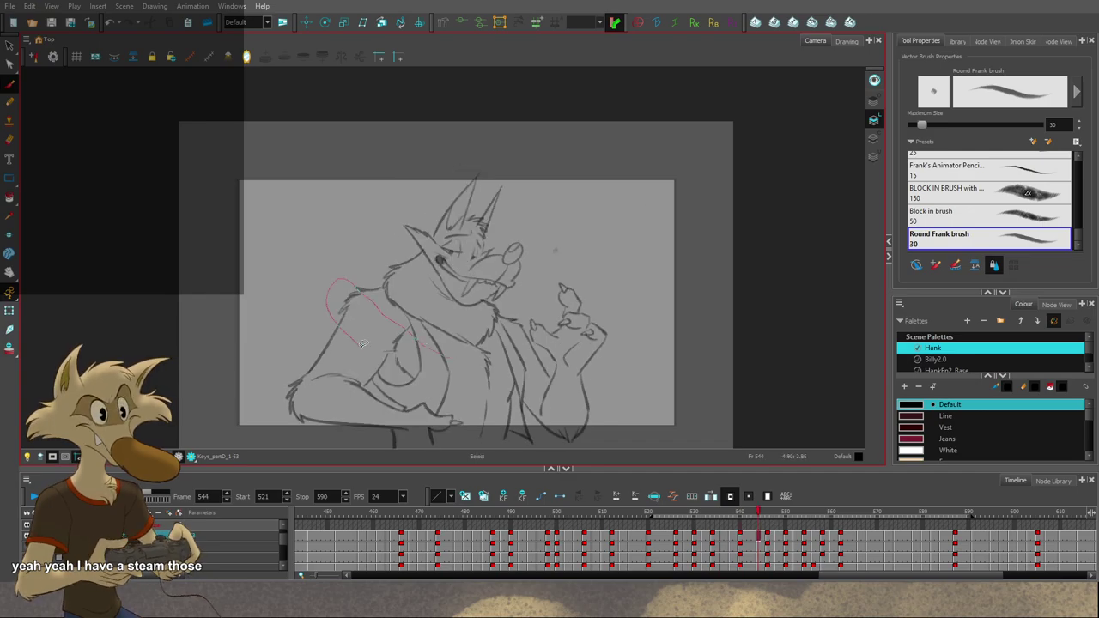
# Step: Select the wolf's shoulder, arm and vest lines on frame 544
pyautogui.moveTo(388, 387); pyautogui.dragTo(443, 391)
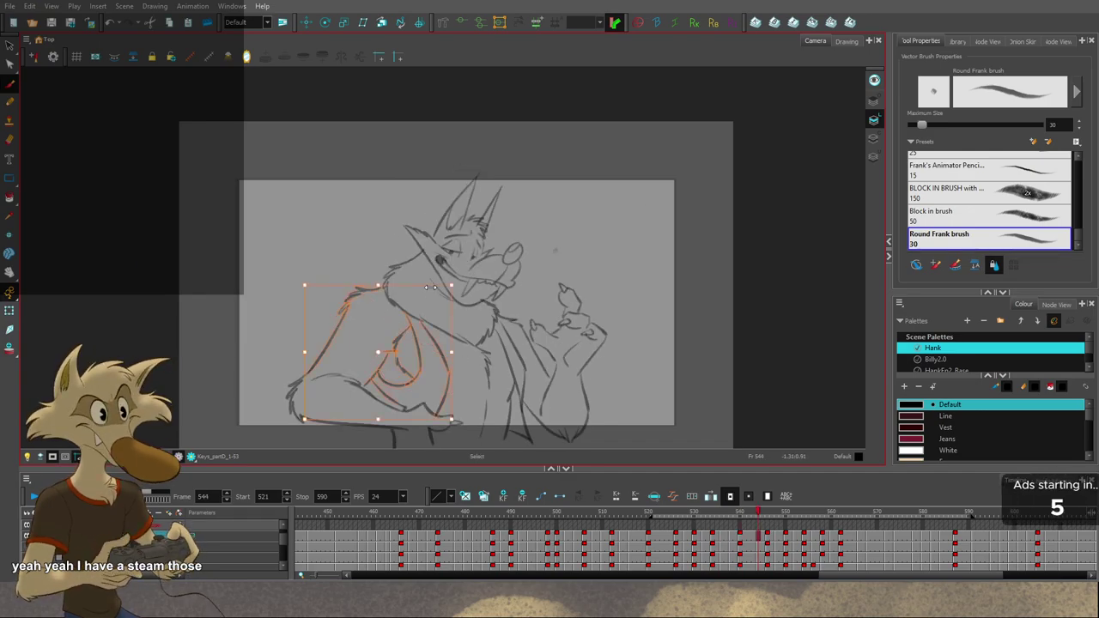
pyautogui.hotkey('alt', 'b')
pyautogui.press('g')
pyautogui.press('f')
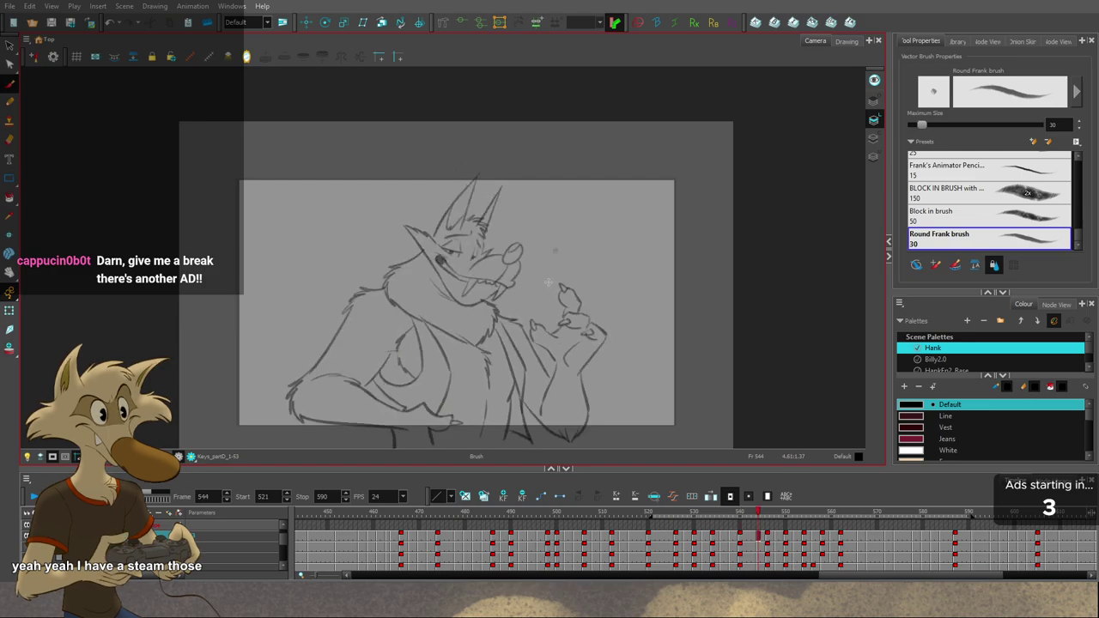
# Step: Flip repeatedly between frames 540 and 548 to compare the shoulder and vest movement around frame 544
pyautogui.press('g')
pyautogui.press('g')
pyautogui.press('f')
pyautogui.press('f')
pyautogui.press('g')
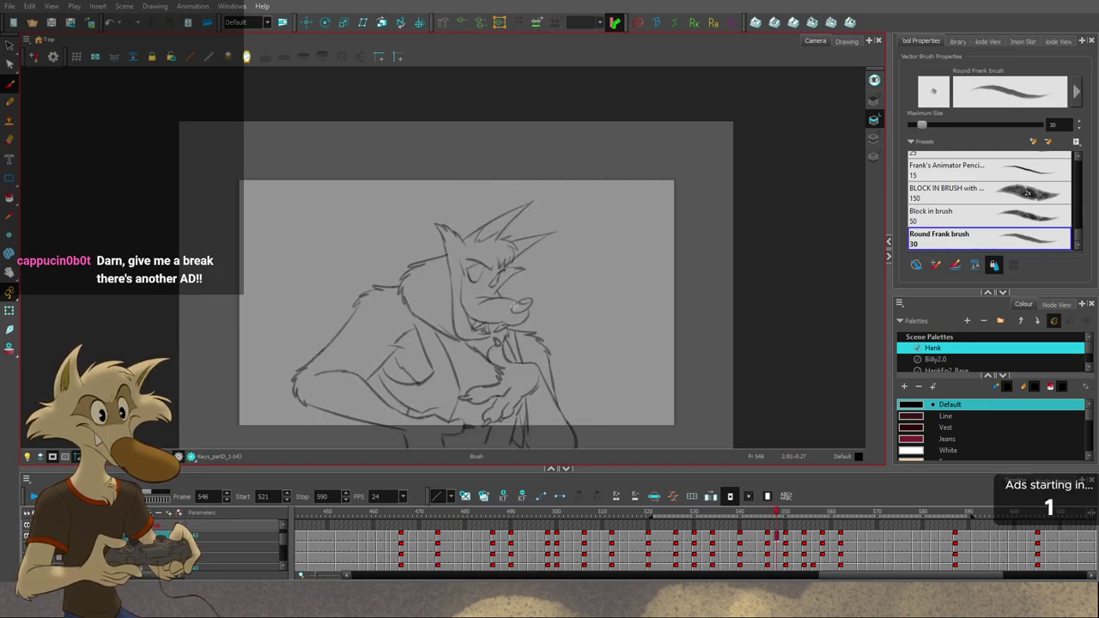
pyautogui.press('g')
pyautogui.press('f')
pyautogui.press('f')
pyautogui.press('f')
pyautogui.press('g')
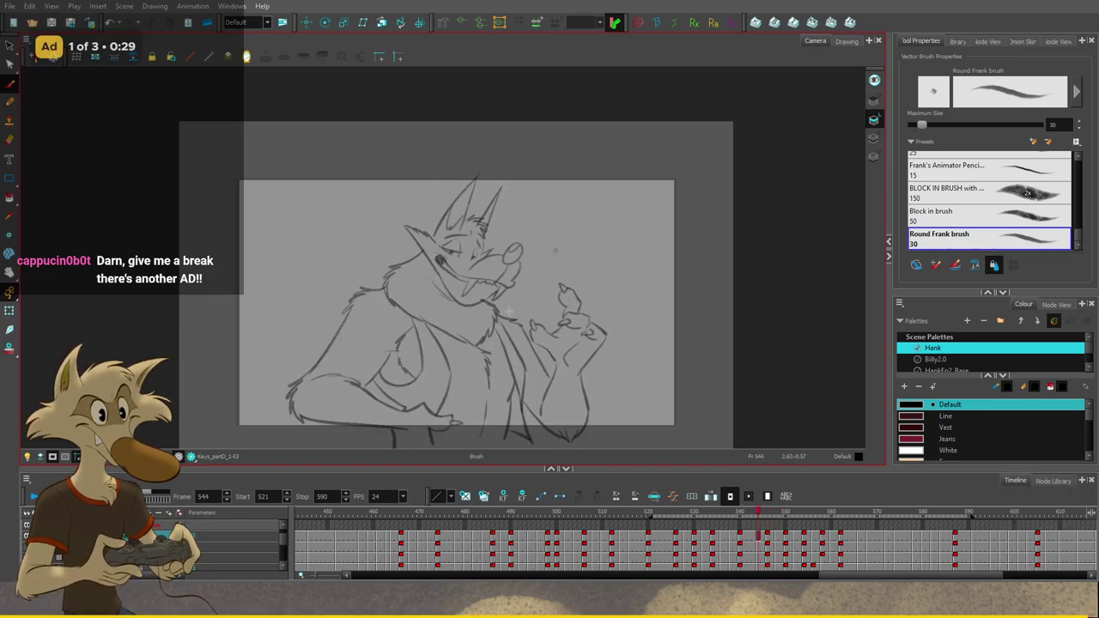
pyautogui.press('f')
pyautogui.press('g')
pyautogui.hotkey('alt', 's')
pyautogui.press('f')
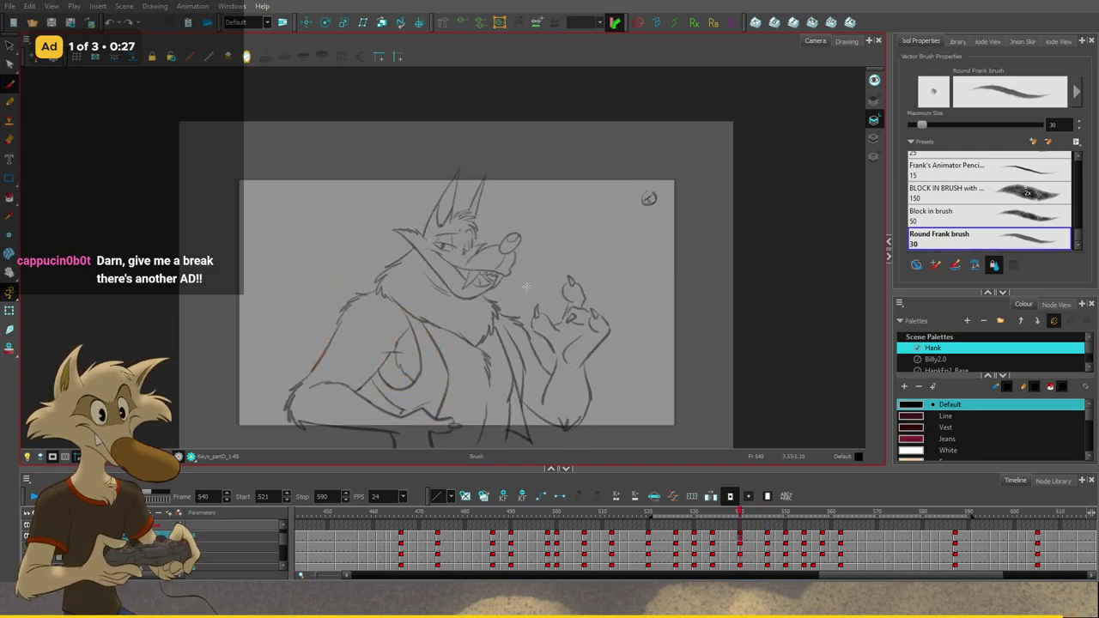
pyautogui.press('g')
pyautogui.press('f')
pyautogui.press('g')
pyautogui.press('g')
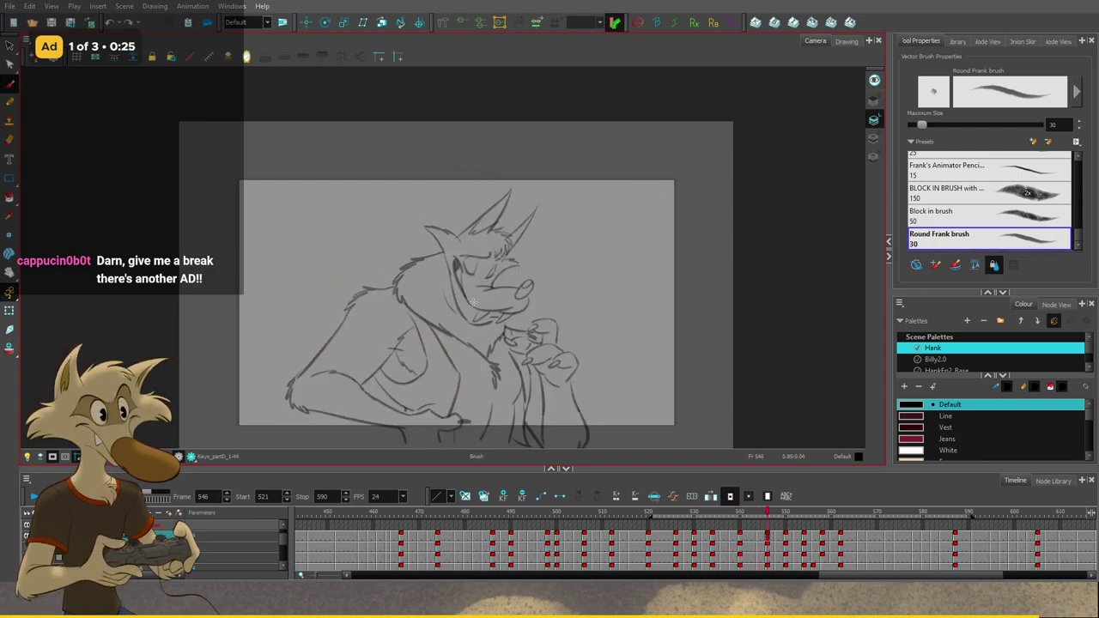
pyautogui.press('f')
pyautogui.press('f')
pyautogui.press('g')
pyautogui.press('g')
pyautogui.press('f')
pyautogui.press('f')
pyautogui.press('g')
# Step: Lasso the vest opening and chest detail lines on frame 544 and nudge them slightly, comparing with frame 540
pyautogui.moveTo(496, 363)
pyautogui.mouseDown()
pyautogui.moveTo(478, 330)
pyautogui.moveTo(454, 341)
pyautogui.moveTo(497, 400)
pyautogui.mouseUp()
pyautogui.press('f')
pyautogui.press('g')
pyautogui.press('.')
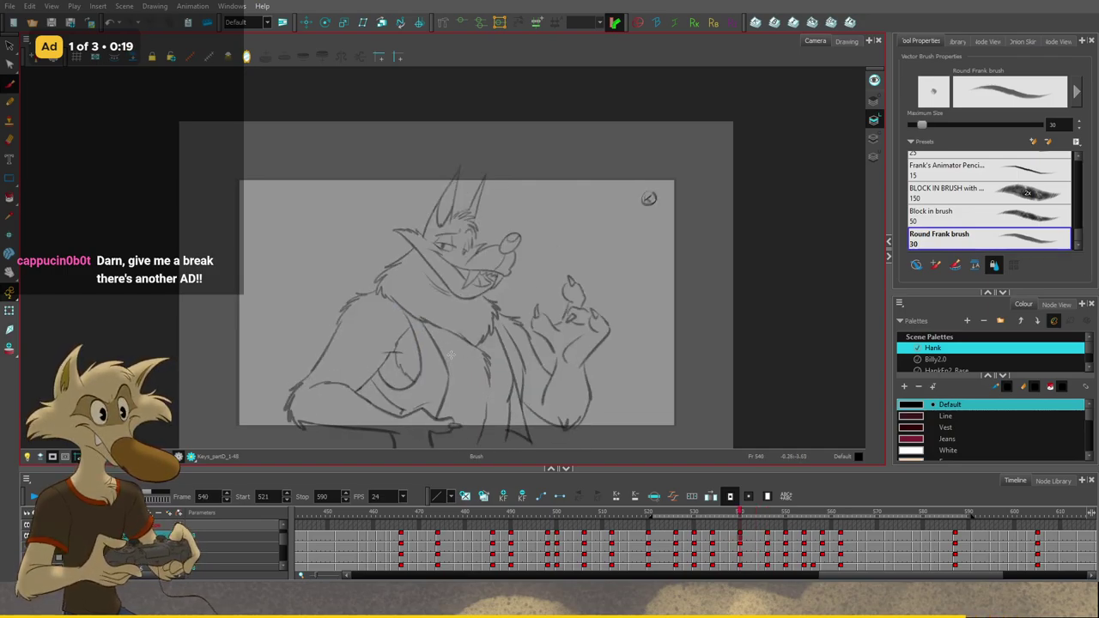
pyautogui.press(',')
pyautogui.hotkey('alt', 's')
pyautogui.moveTo(455, 351); pyautogui.dragTo(411, 324)
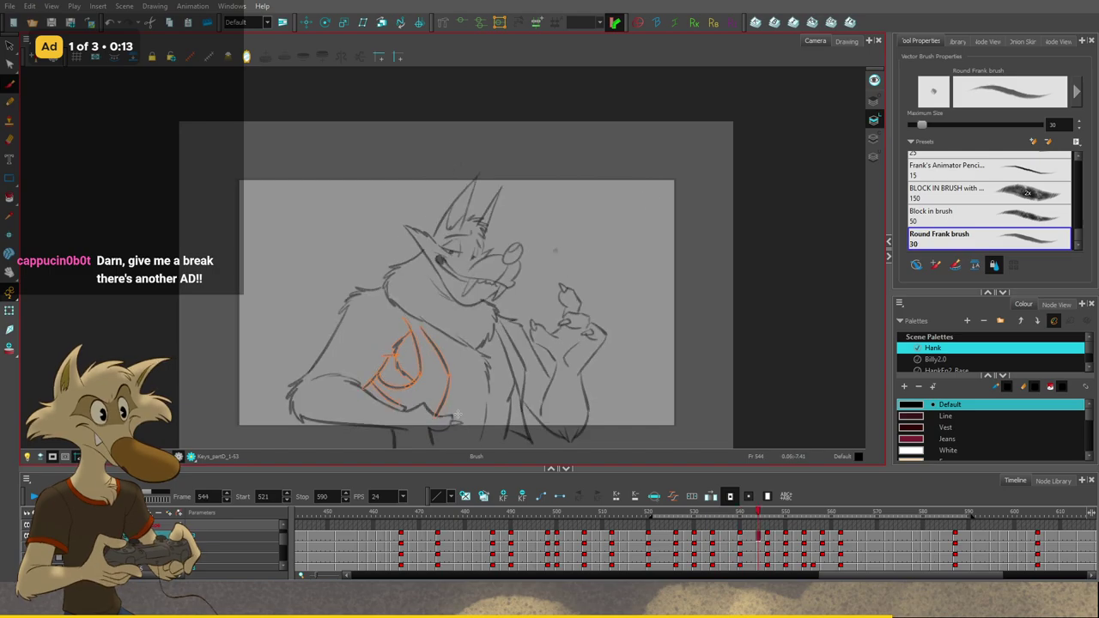
pyautogui.press('f')
pyautogui.press('g')
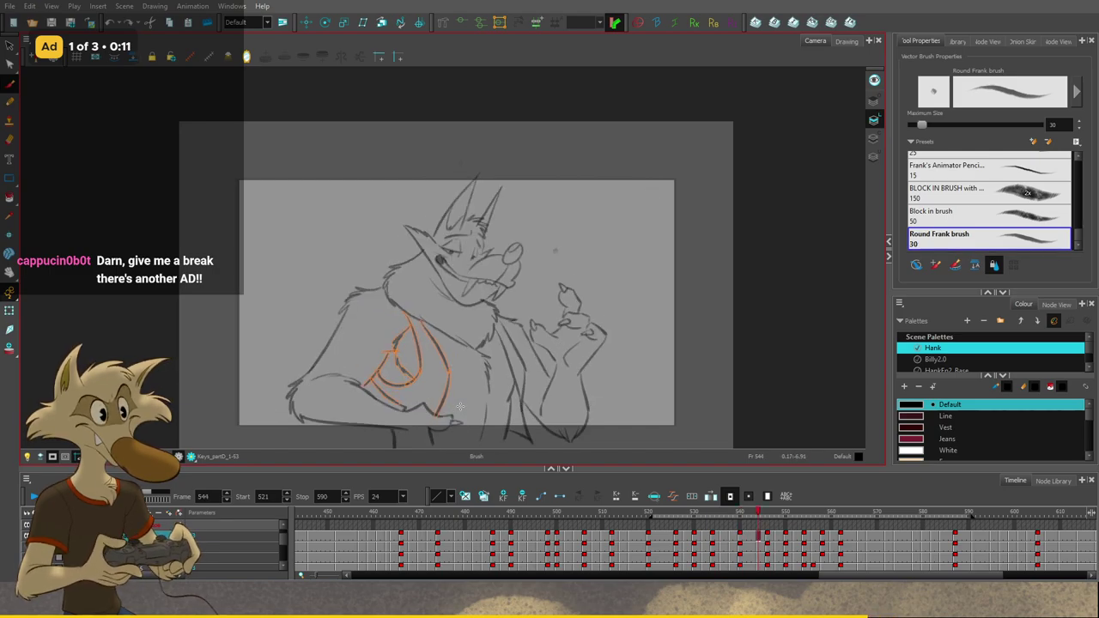
# Step: Step back and forth through frames 540 to 548 to check how the vest and chest lines move with the body
pyautogui.press('g')
pyautogui.press('g')
pyautogui.press('f')
pyautogui.press('f')
pyautogui.press('f')
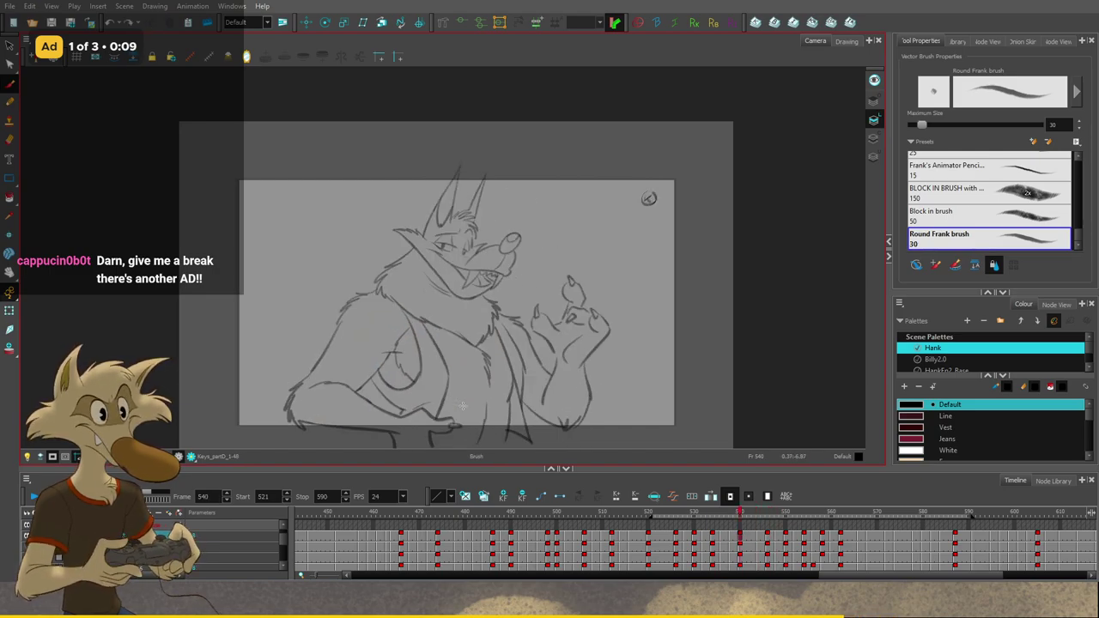
pyautogui.press('g')
pyautogui.press('g')
pyautogui.press('.')
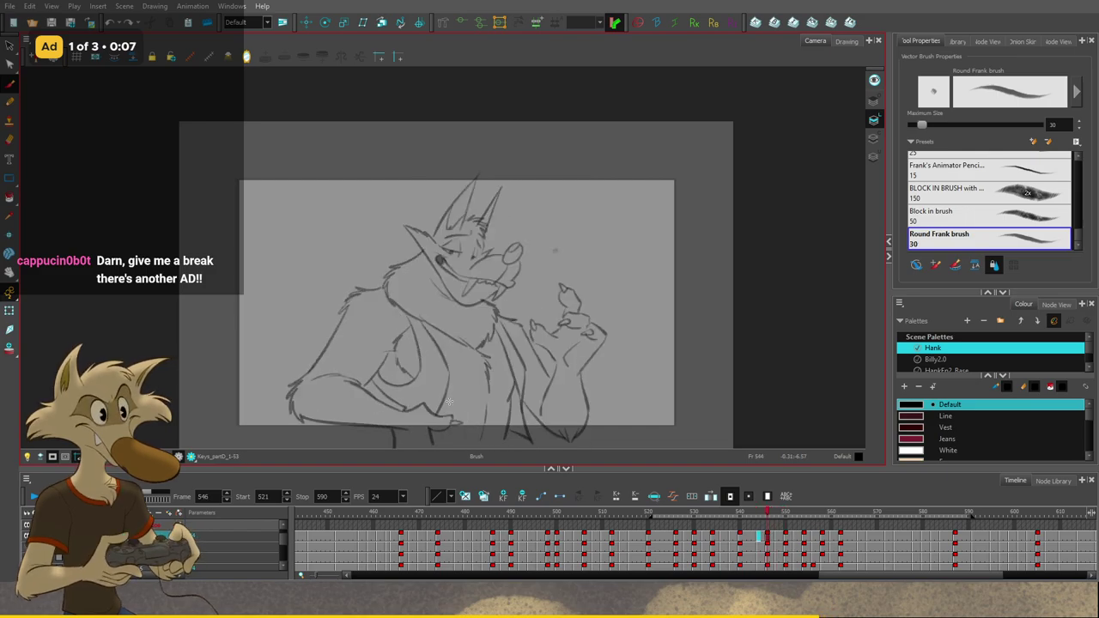
pyautogui.press('.')
pyautogui.press('g')
pyautogui.press('f')
pyautogui.press('f')
pyautogui.press('f')
pyautogui.press('g')
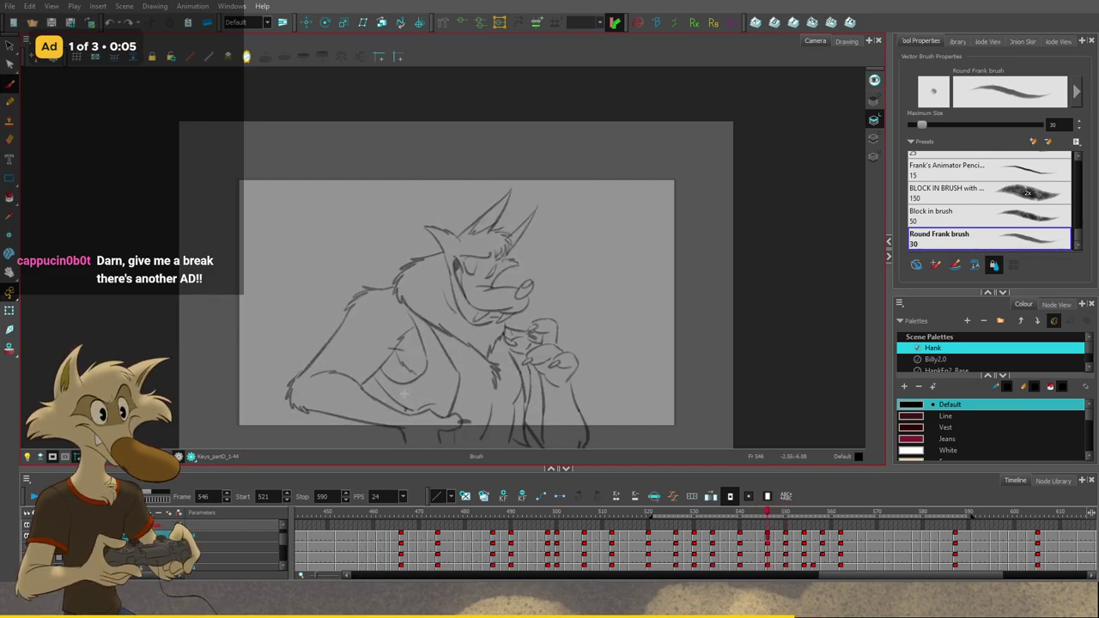
pyautogui.press('g')
pyautogui.press('f')
pyautogui.press('1')
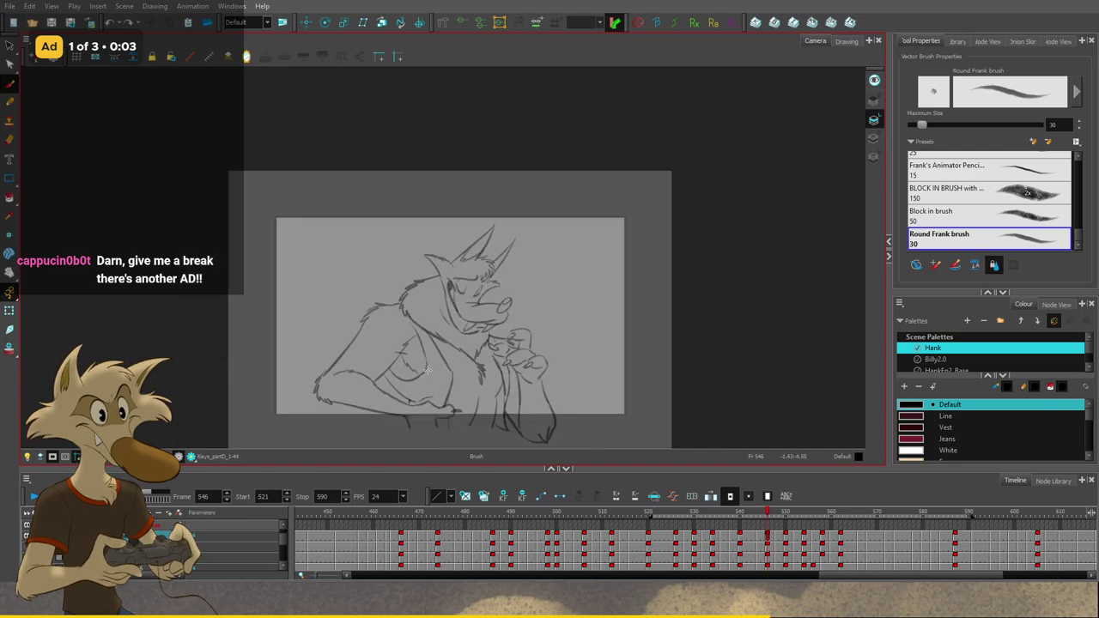
# Step: Flip between the drawings around frame 546, step back to about frame 536, and play the wolf's motion
pyautogui.press('g')
pyautogui.press('f')
pyautogui.press('f')
pyautogui.press('g')
pyautogui.press('g')
pyautogui.press('g')
pyautogui.scroll(-1, 423, 377)
pyautogui.press(',')
pyautogui.press(',')
pyautogui.press(',')
pyautogui.press(',')
pyautogui.press(',')
pyautogui.press(',')
pyautogui.press(',')
pyautogui.press(',')
pyautogui.press(',')
pyautogui.press(',')
pyautogui.press(',')
pyautogui.press(',')
pyautogui.press(',')
pyautogui.press(',')
pyautogui.press(',')
pyautogui.press(',')
pyautogui.press(',')
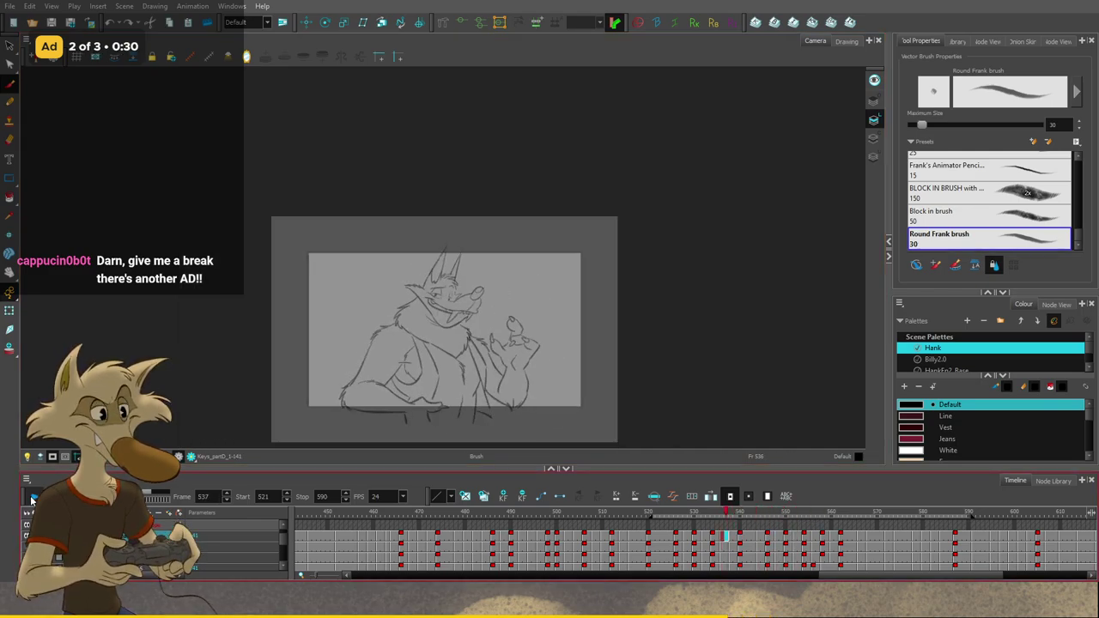
pyautogui.click(33, 500)
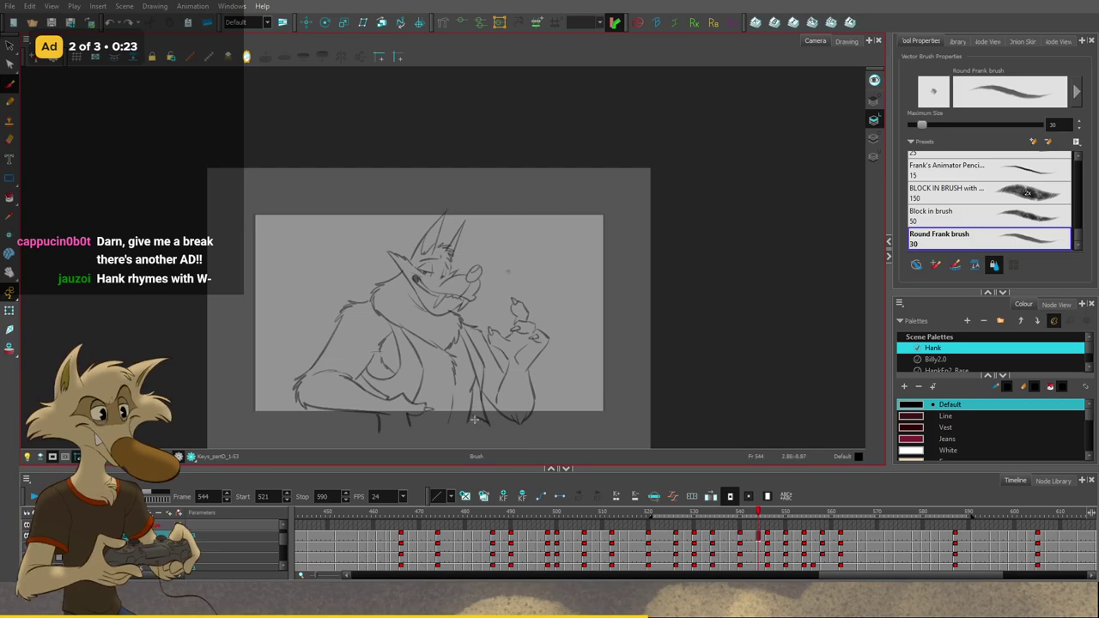
# Step: Lasso the wolf's head lines on frame 544 and nudge them slightly, comparing with the neighbouring drawings
pyautogui.moveTo(507, 413); pyautogui.dragTo(491, 343)
pyautogui.moveTo(434, 292); pyautogui.dragTo(431, 292)
pyautogui.press('f')
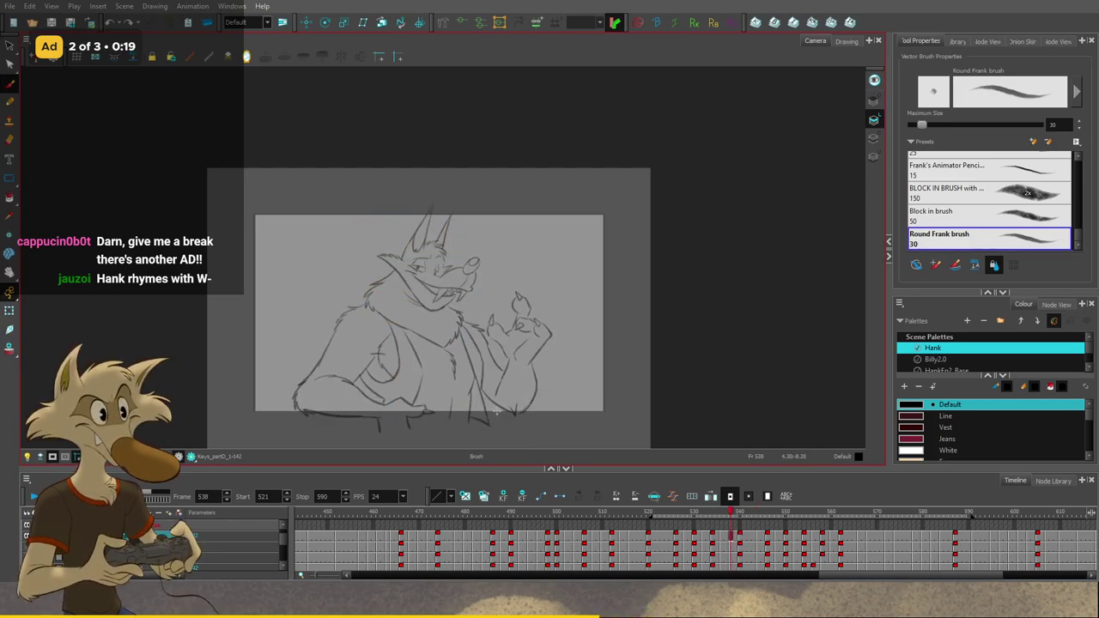
pyautogui.press('g')
pyautogui.press('g')
pyautogui.press('f')
pyautogui.press('s')
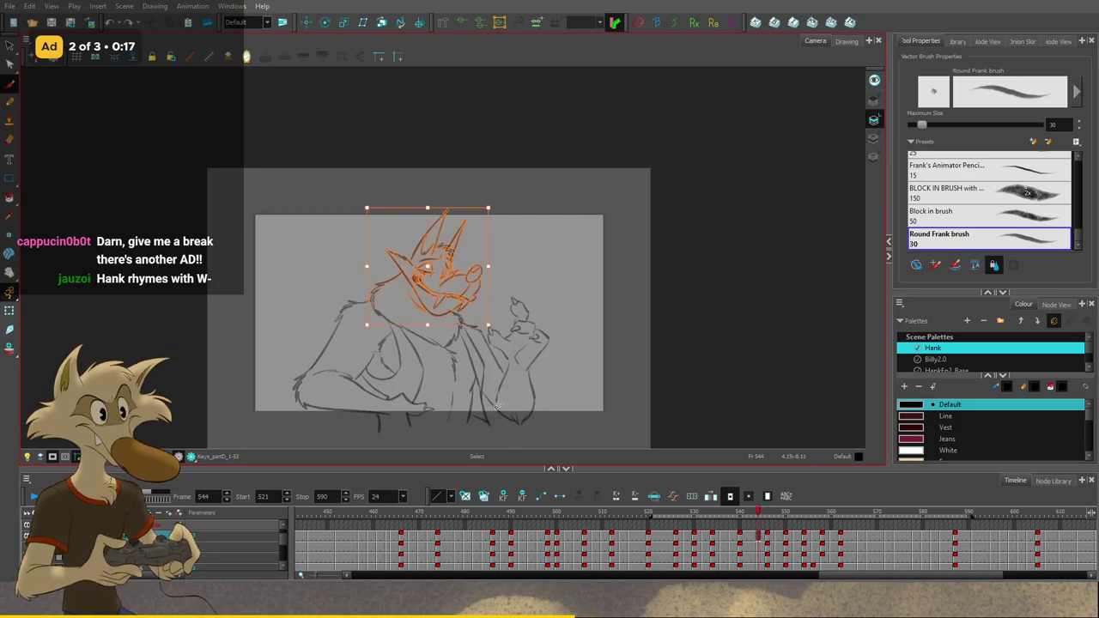
pyautogui.press('f')
pyautogui.press('g')
pyautogui.press('g')
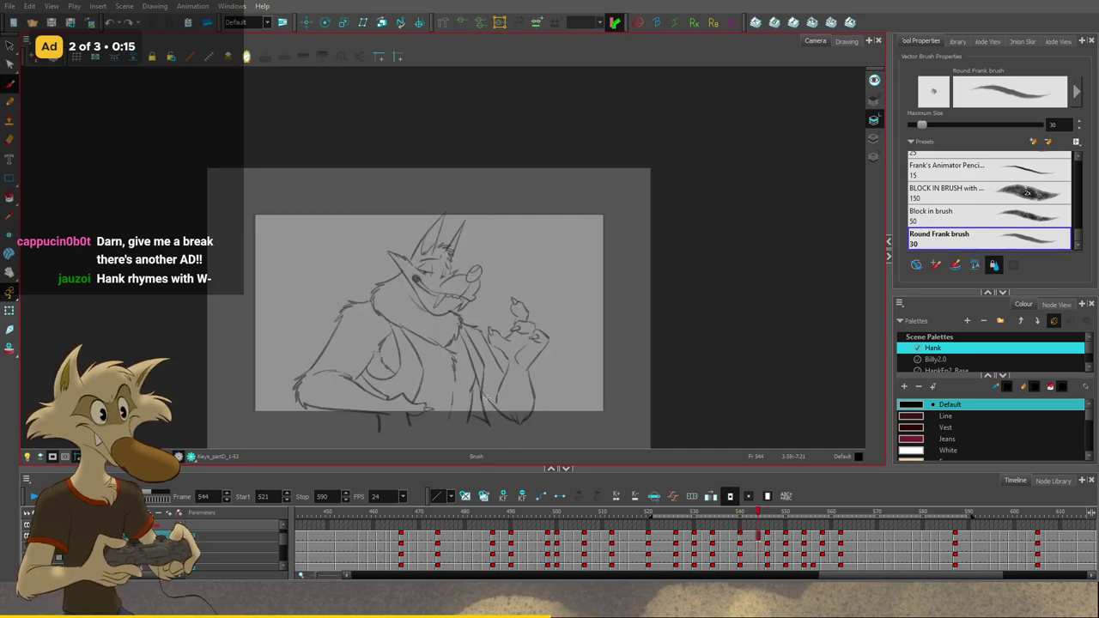
pyautogui.hotkey('alt', 's')
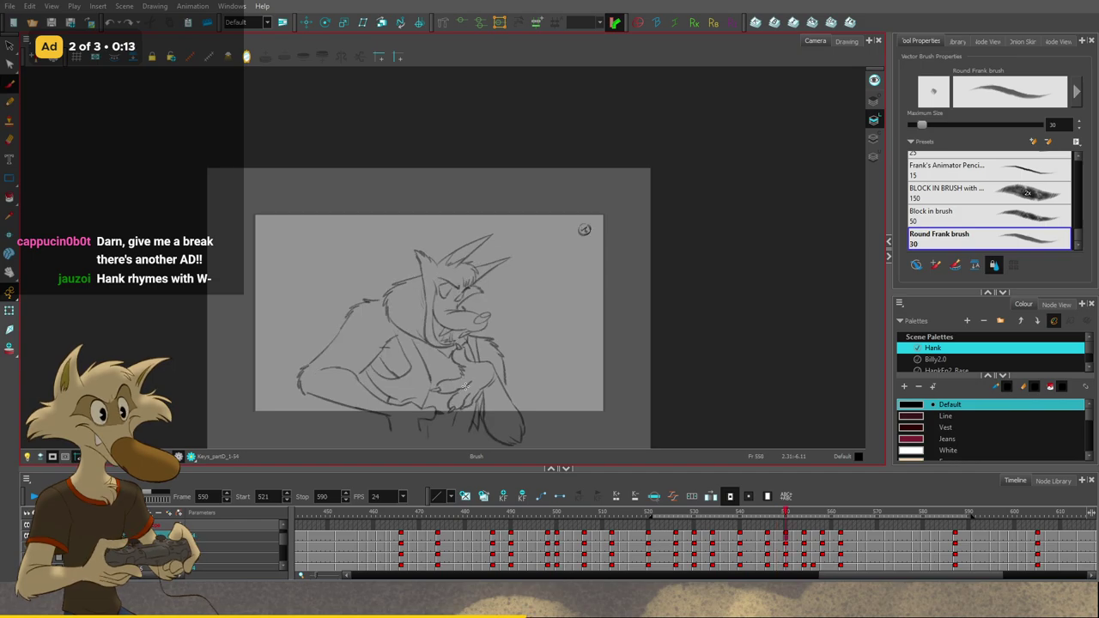
# Step: Step back and forth between frames 536 and 550 to examine how the head and body settle into the hunched pose
pyautogui.hotkey('alt', 'b')
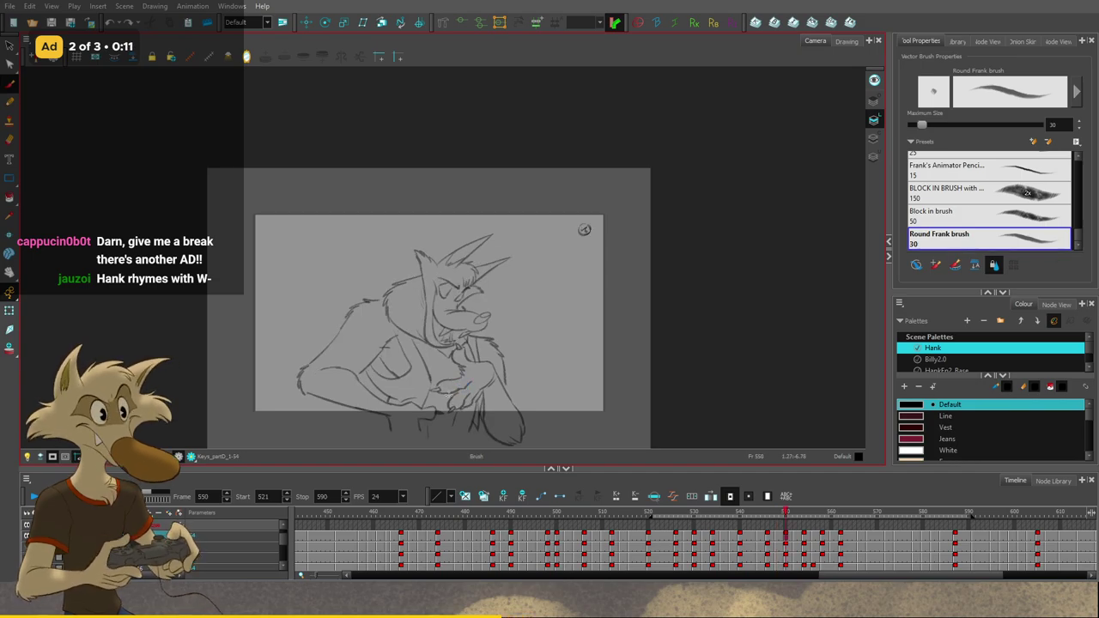
pyautogui.scroll(1, 460, 386)
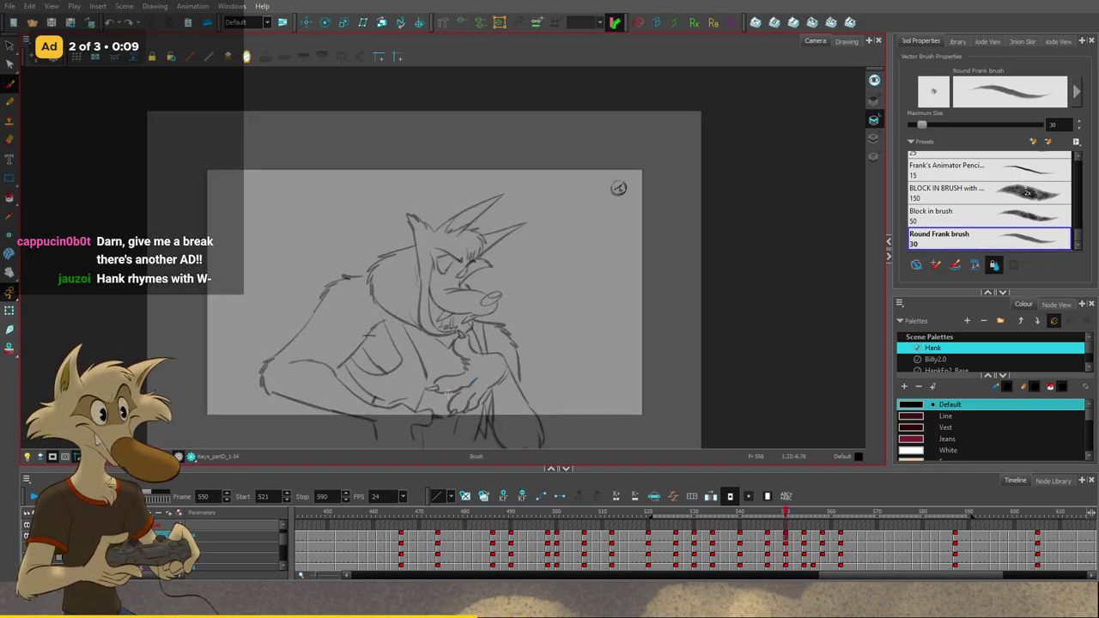
pyautogui.click(11, 47)
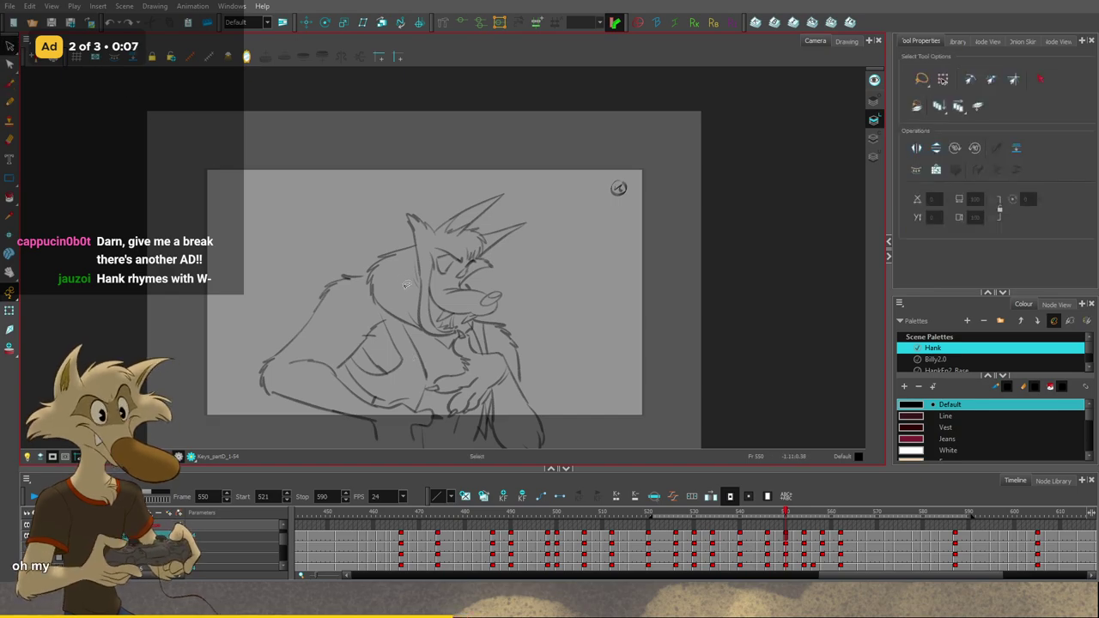
pyautogui.scroll(-1, 408, 296)
pyautogui.press(',')
pyautogui.press(',')
pyautogui.press(',')
pyautogui.press(',')
pyautogui.press(',')
pyautogui.press(',')
pyautogui.press(',')
pyautogui.press(',')
pyautogui.press(',')
pyautogui.press(',')
pyautogui.press(',')
pyautogui.press(',')
pyautogui.scroll(1, 417, 350)
pyautogui.press('.')
pyautogui.press('.')
pyautogui.press('.')
pyautogui.press('.')
pyautogui.press('.')
pyautogui.press('.')
pyautogui.press('.')
pyautogui.press('.')
pyautogui.press(',')
pyautogui.press(',')
pyautogui.press(',')
pyautogui.press(',')
pyautogui.press(',')
pyautogui.press(',')
pyautogui.press(',')
pyautogui.press(',')
pyautogui.press(',')
pyautogui.press(',')
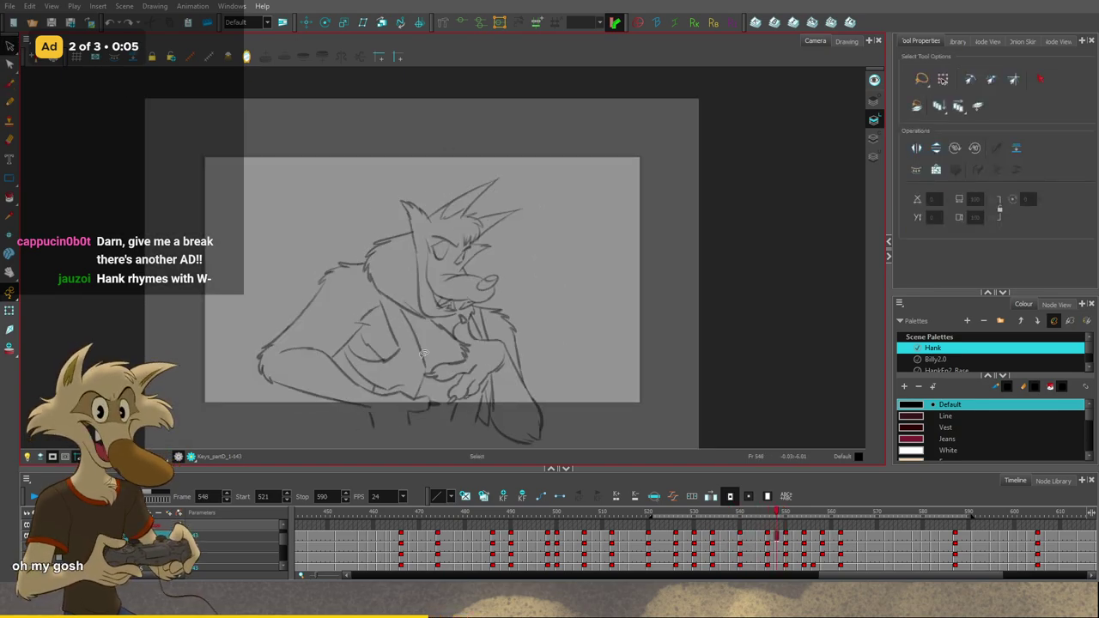
# Step: Step through frames 532 to 546 to check the movement of the raised hand, head and vest
pyautogui.scroll(-1, 420, 352)
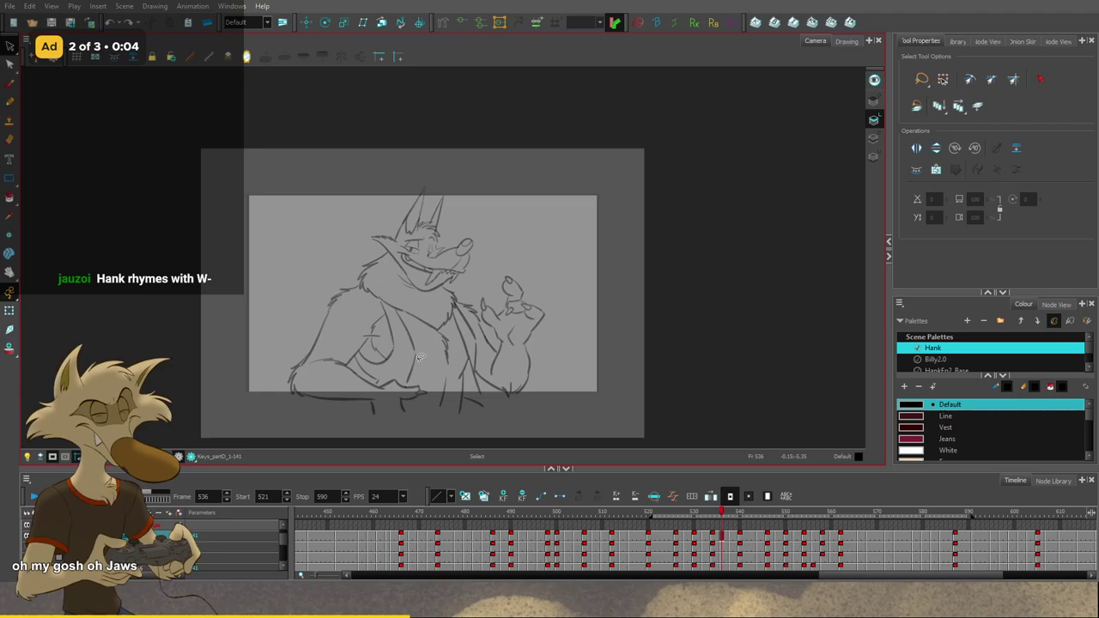
pyautogui.press(',')
pyautogui.press(',')
pyautogui.press(',')
pyautogui.press(',')
pyautogui.press(',')
pyautogui.press(',')
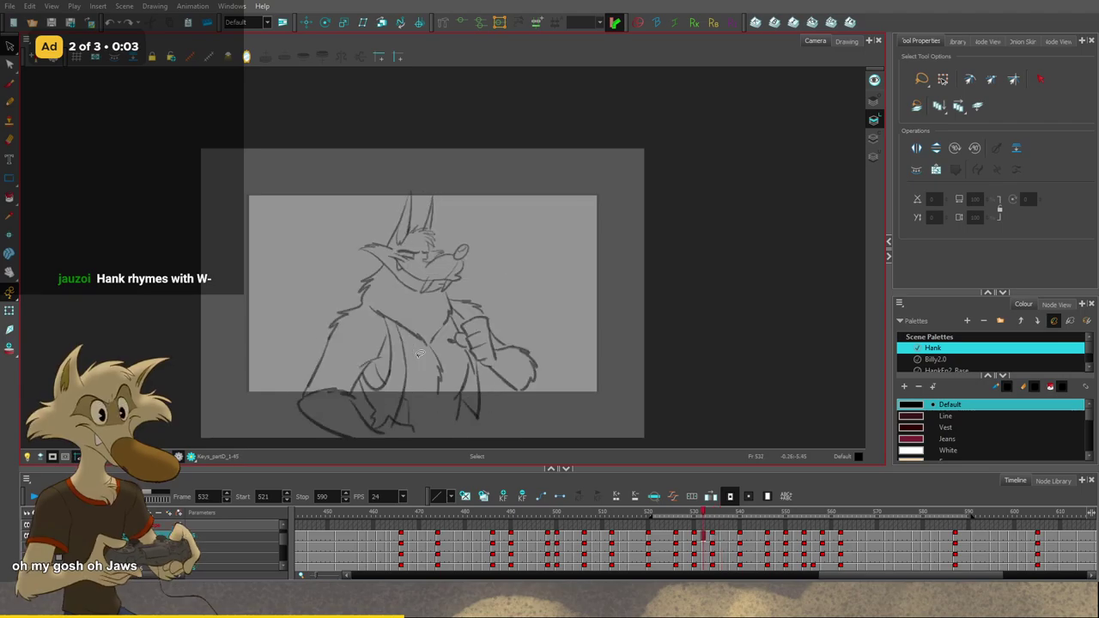
pyautogui.scroll(1, 413, 362)
pyautogui.press('.')
pyautogui.press('.')
pyautogui.press('.')
pyautogui.press('.')
pyautogui.press('.')
pyautogui.press('.')
pyautogui.scroll(-1, 413, 362)
pyautogui.press('.')
pyautogui.press('.')
pyautogui.press('.')
pyautogui.press('.')
pyautogui.scroll(1, 413, 362)
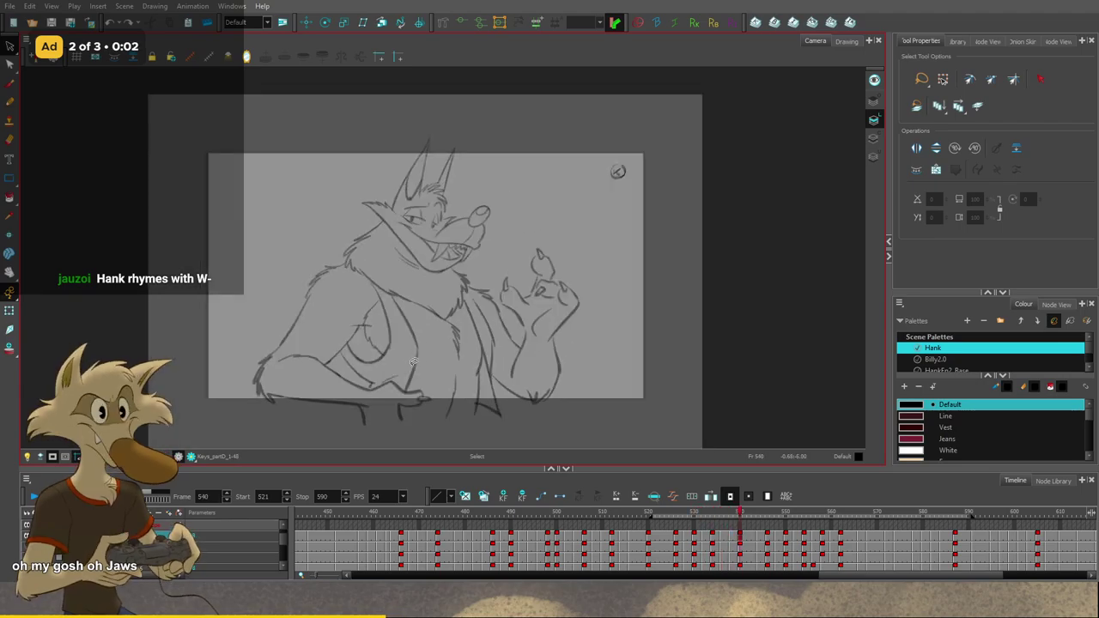
pyautogui.press(',')
pyautogui.press(',')
pyautogui.press(',')
pyautogui.press(',')
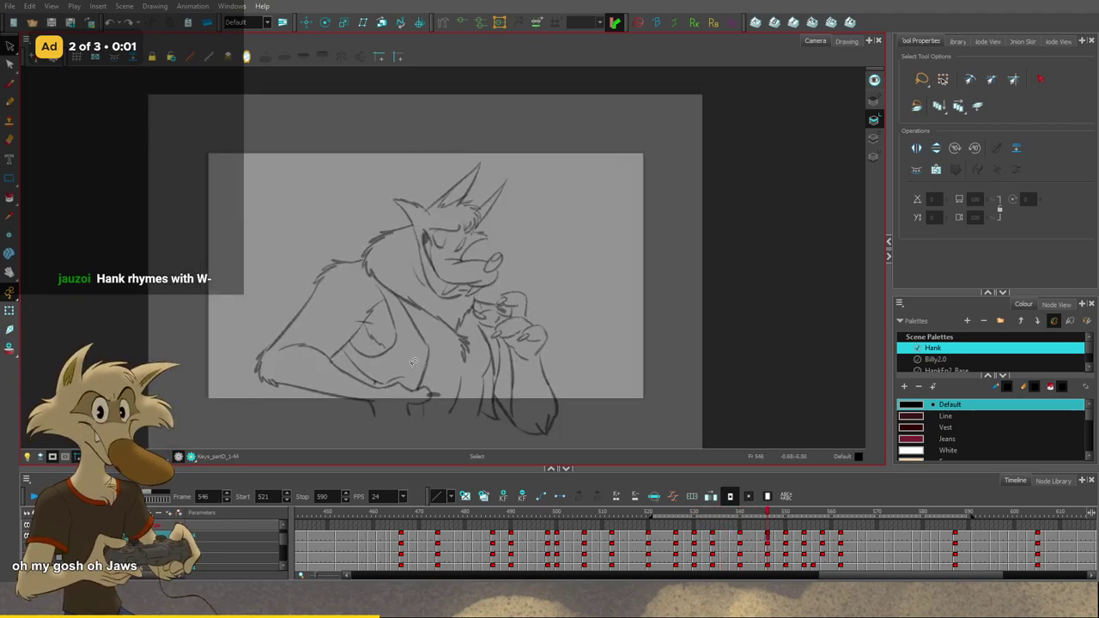
pyautogui.scroll(-1, 412, 361)
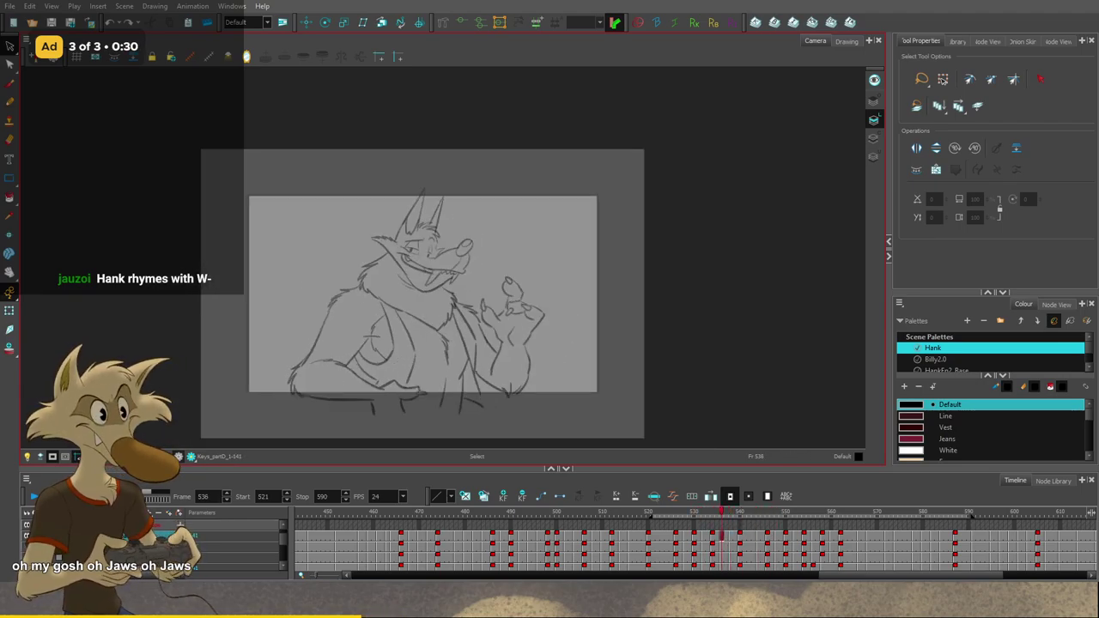
# Step: Play the animation from frame 536, then scrub back to around frames 546 to 549 to review the transition
pyautogui.press('Return')
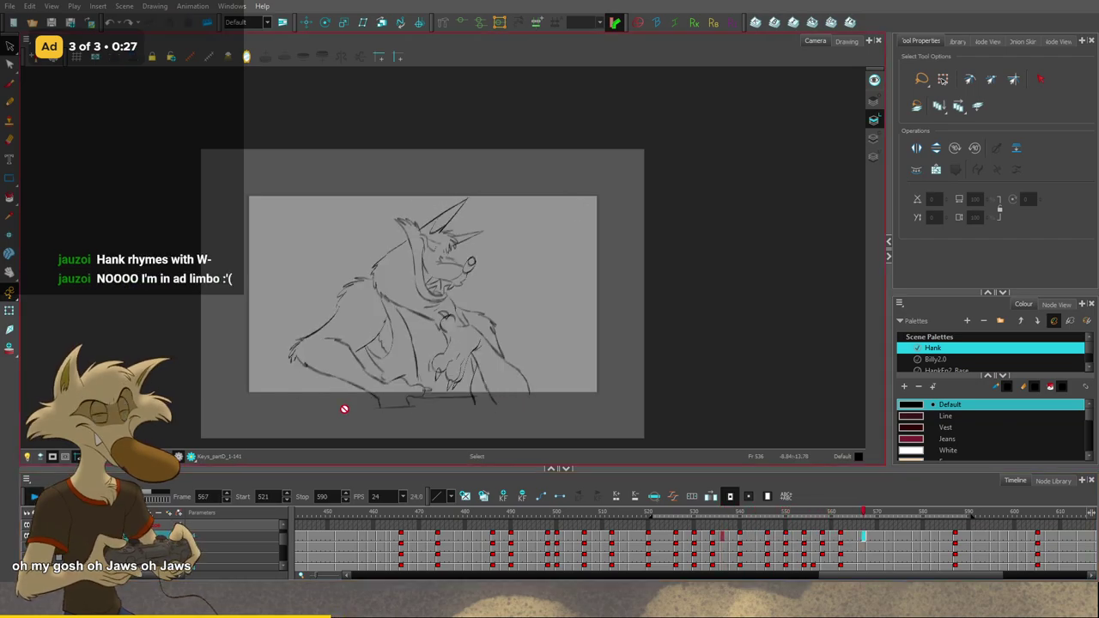
pyautogui.scroll(1, 413, 394)
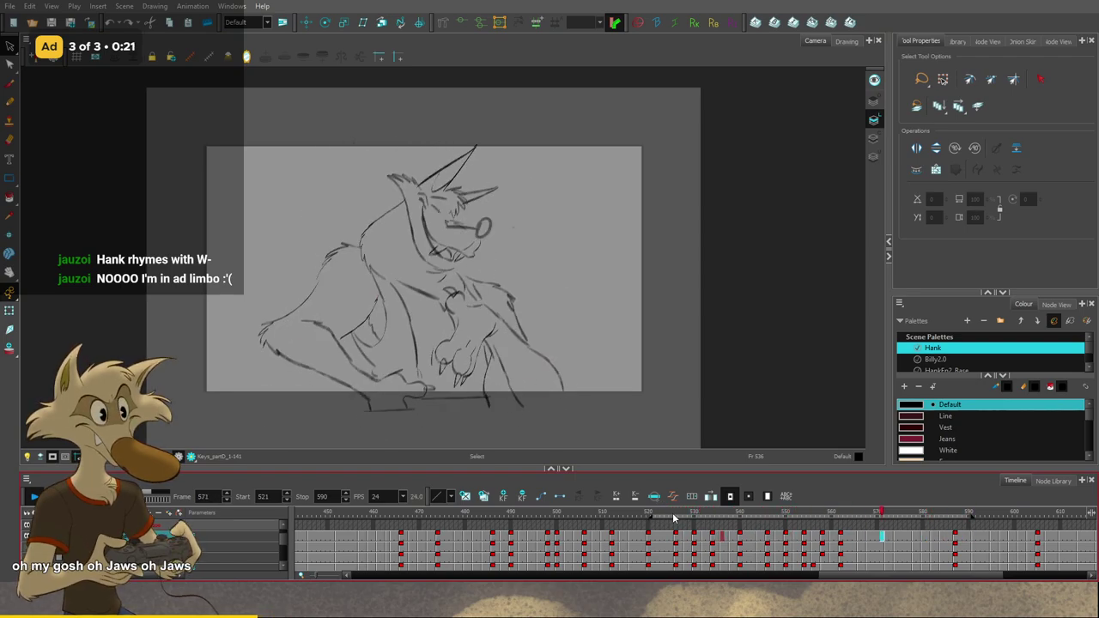
pyautogui.moveTo(732, 530)
pyautogui.mouseDown()
pyautogui.moveTo(781, 545)
pyautogui.moveTo(767, 547)
pyautogui.mouseUp()
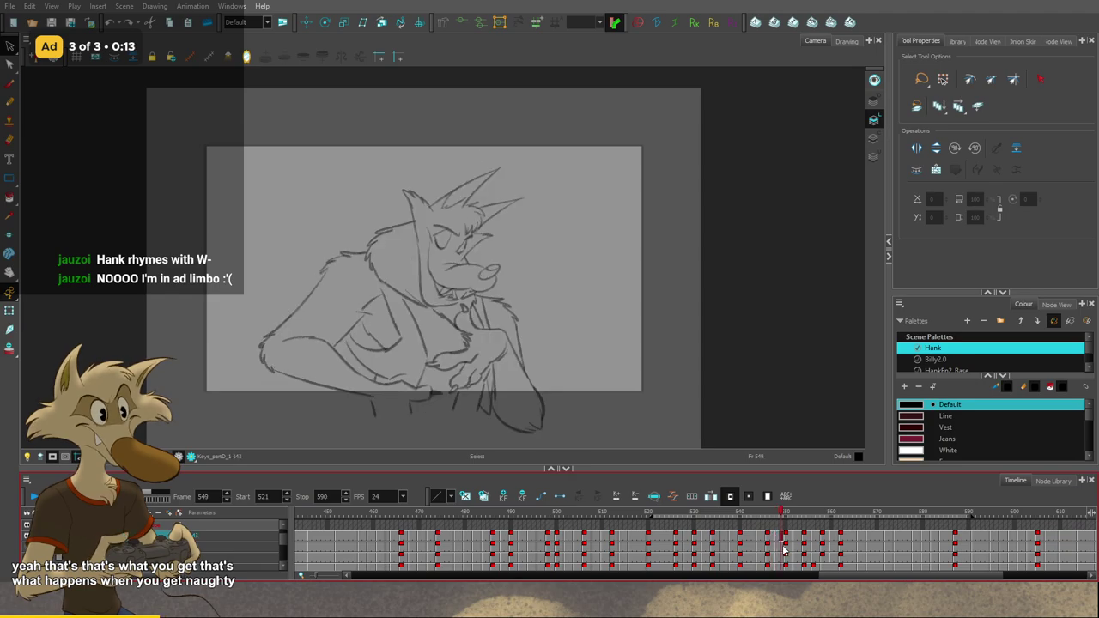
pyautogui.scroll(1, 391, 320)
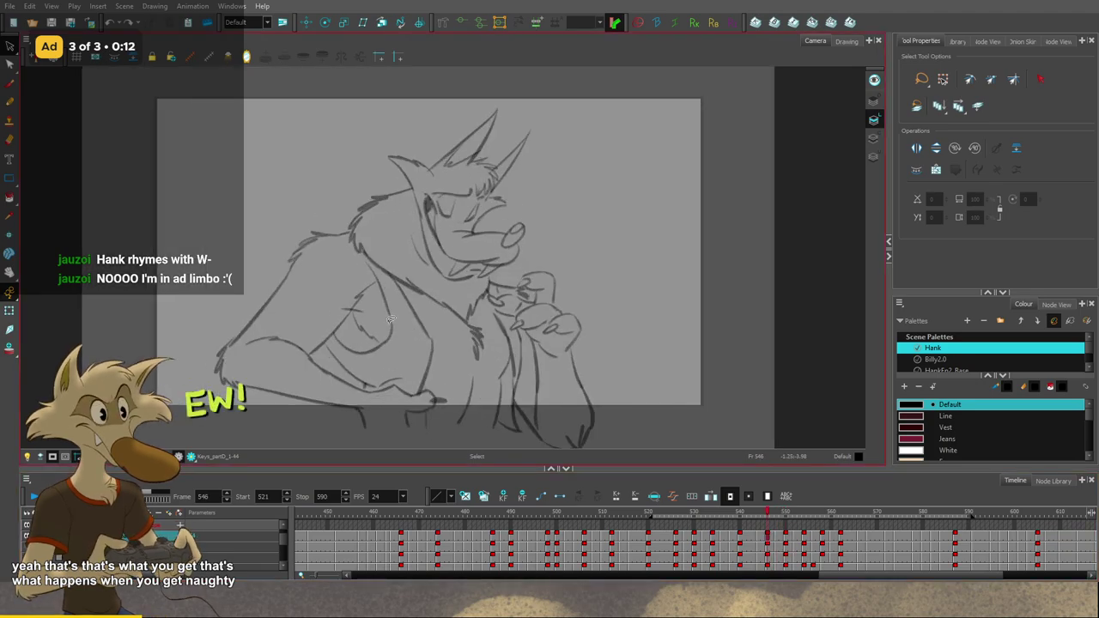
# Step: Select the short upper armhole line of the vest on frame 548 and nudge it, comparing with frames 546 and 550
pyautogui.scroll(2, 365, 315)
pyautogui.press('g')
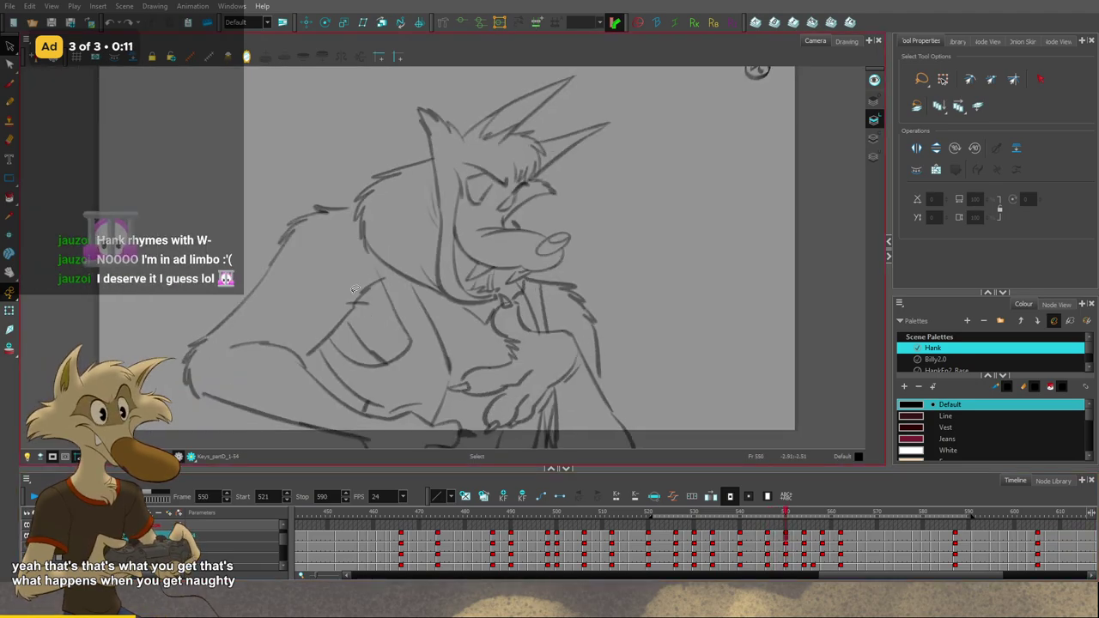
pyautogui.press('f')
pyautogui.press('g')
pyautogui.click(362, 287)
pyautogui.moveTo(362, 284); pyautogui.dragTo(370, 291)
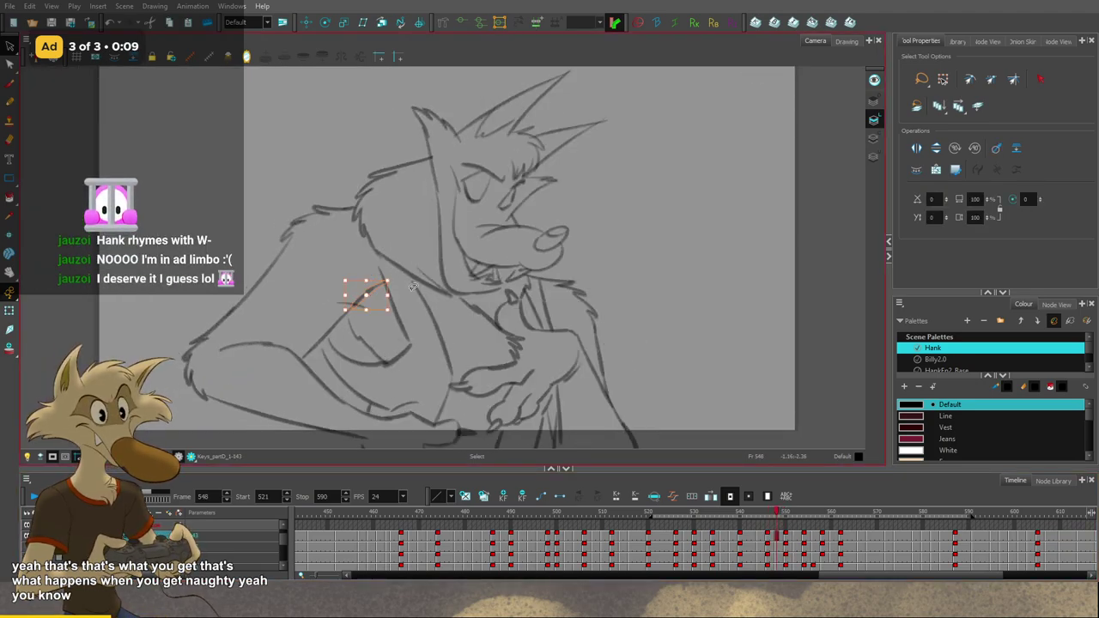
pyautogui.press('f')
pyautogui.press('g')
pyautogui.press('g')
pyautogui.press('g')
pyautogui.press('f')
pyautogui.press('f')
pyautogui.click(364, 289)
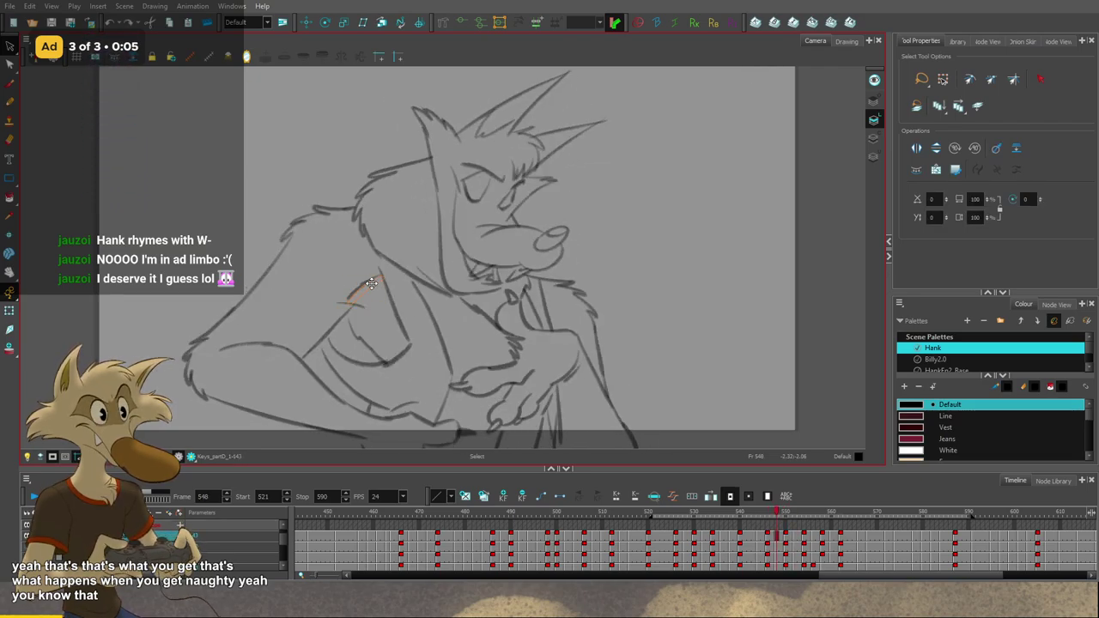
pyautogui.press('.')
pyautogui.press('.')
# Step: Step between frames 546, 548 and 550 to check how the vest armhole lines follow the body
pyautogui.scroll(-2, 430, 380)
pyautogui.press(',')
pyautogui.press(',')
pyautogui.press(',')
pyautogui.press(',')
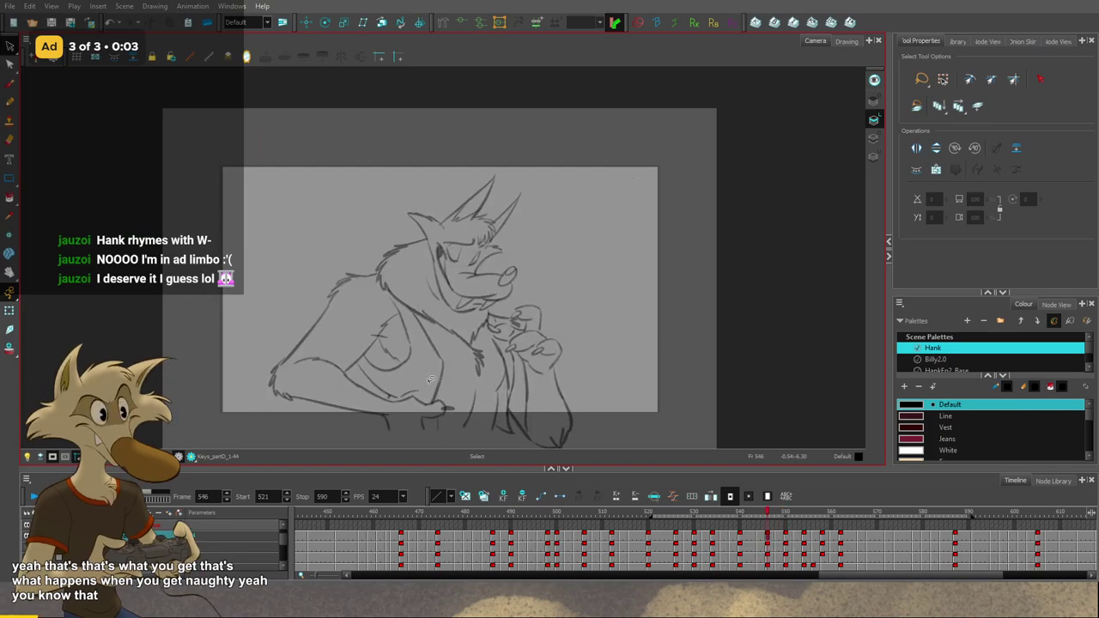
pyautogui.press('.')
pyautogui.press('.')
pyautogui.press('.')
pyautogui.press('.')
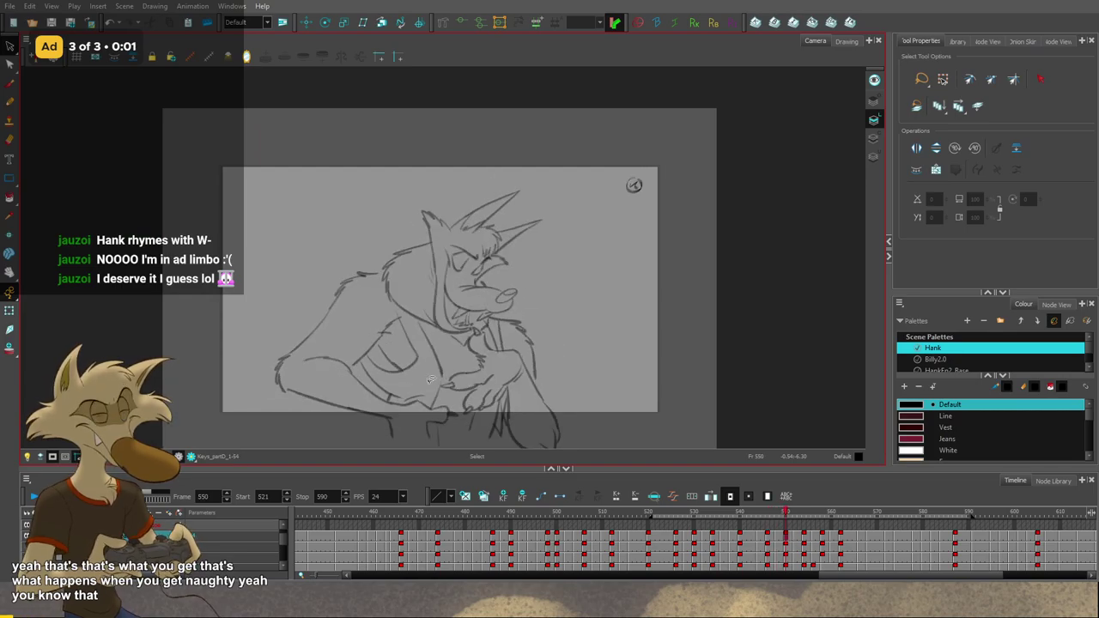
pyautogui.press(',')
pyautogui.press(',')
pyautogui.press('.')
pyautogui.press('.')
pyautogui.press(',')
pyautogui.press(',')
pyautogui.press(',')
pyautogui.press(',')
# Step: Select the vest's armhole lines on frame 548 and adjust their placement to match frame 550
pyautogui.scroll(2, 347, 359)
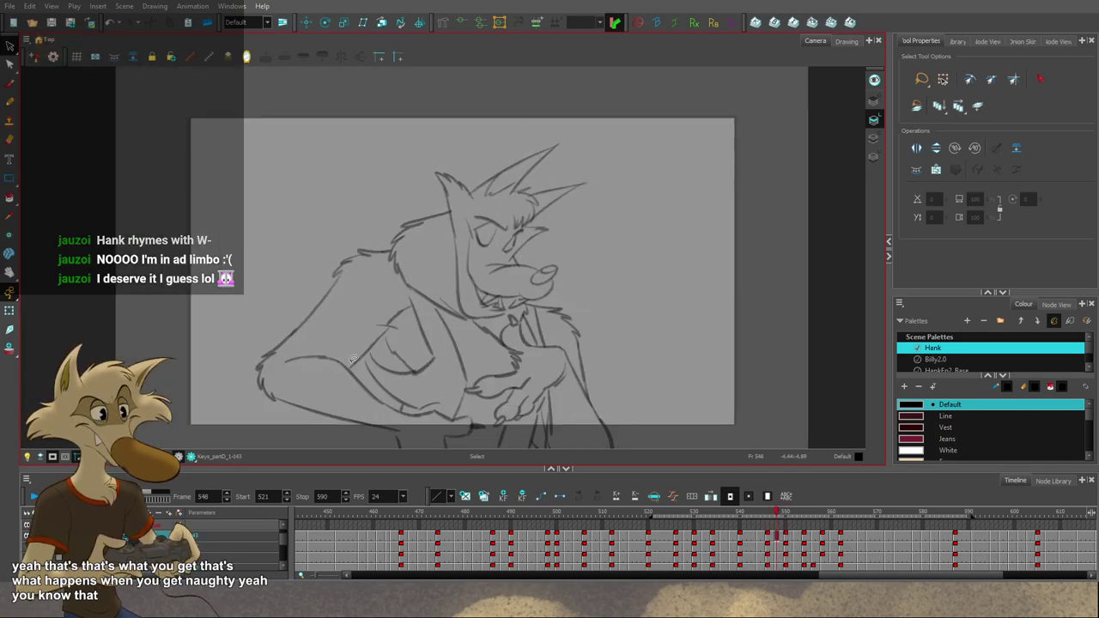
pyautogui.press('.')
pyautogui.press('.')
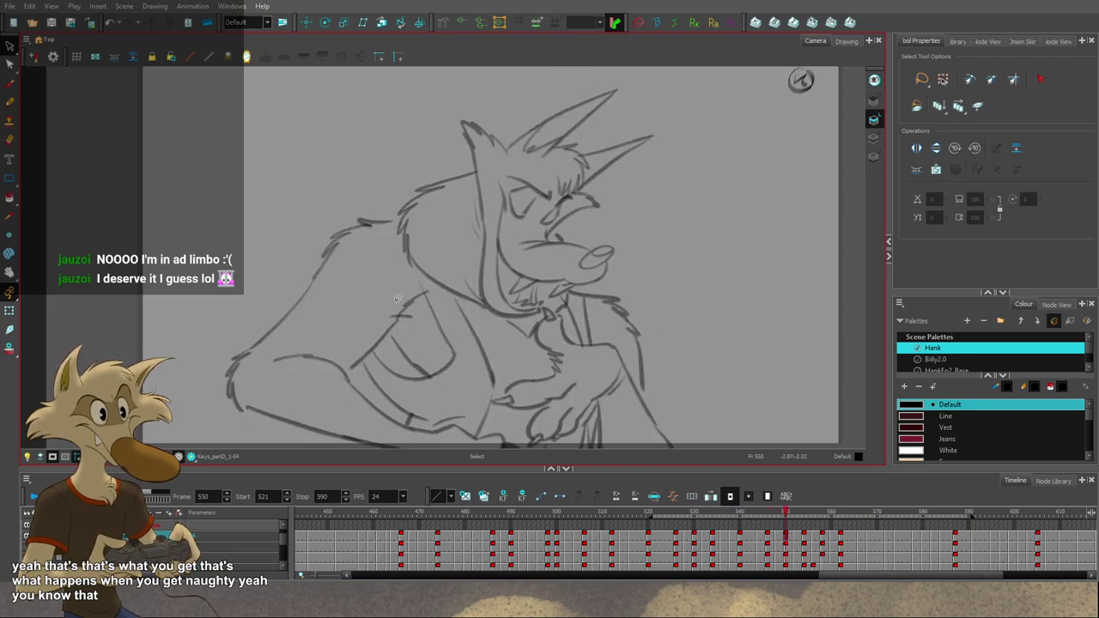
pyautogui.click(400, 317)
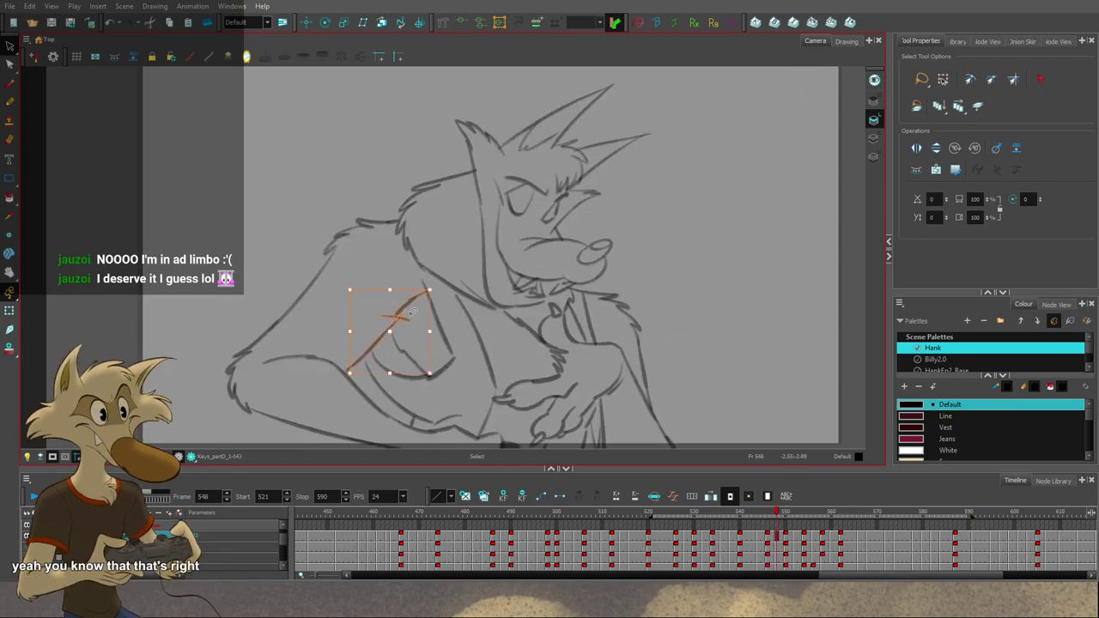
pyautogui.press('.')
pyautogui.press('.')
pyautogui.press(',')
pyautogui.press(',')
pyautogui.scroll(-2, 451, 339)
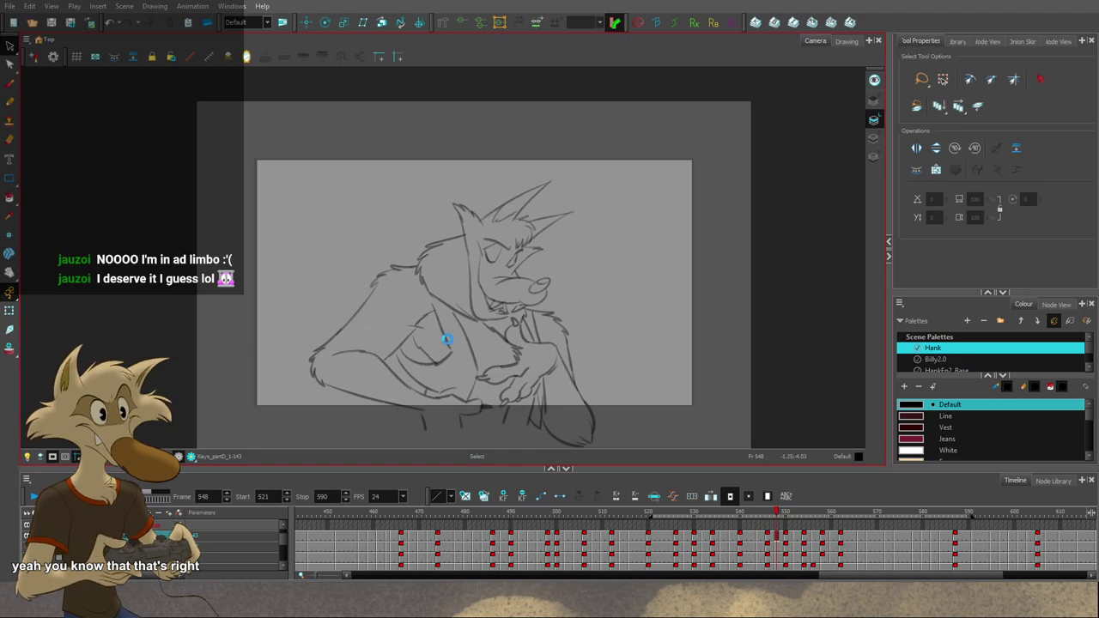
# Step: Save the scene
pyautogui.scroll(-5, 447, 337)
pyautogui.scroll(2, 473, 356)
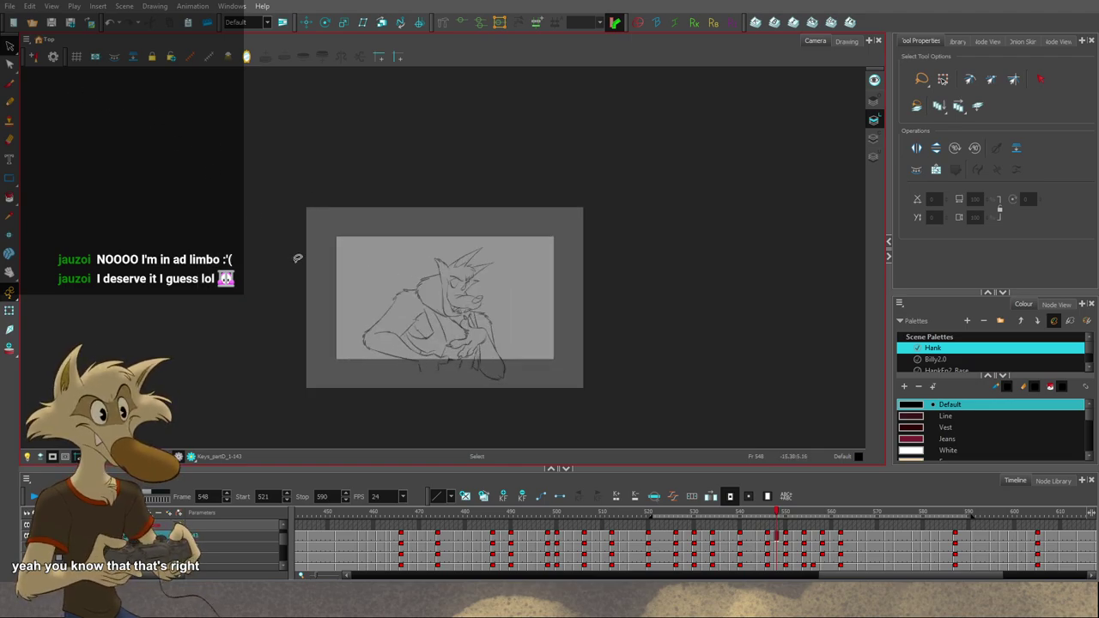
pyautogui.scroll(-2, 400, 249)
pyautogui.scroll(2, 427, 263)
pyautogui.click(12, 8)
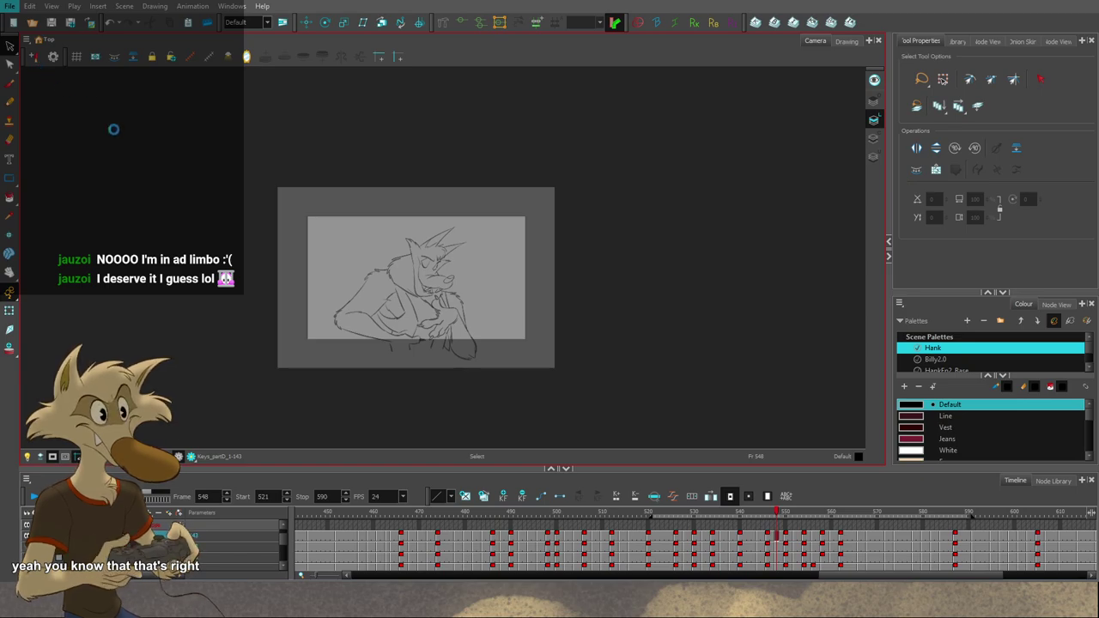
pyautogui.scroll(-1, 258, 250)
pyautogui.scroll(2, 312, 266)
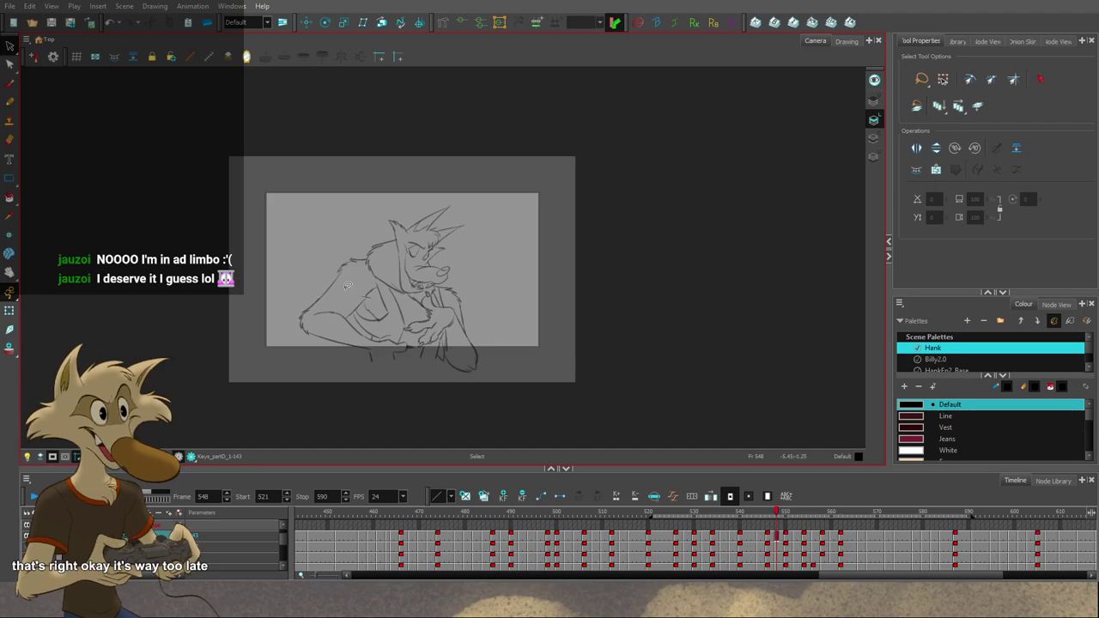
pyautogui.scroll(1, 369, 348)
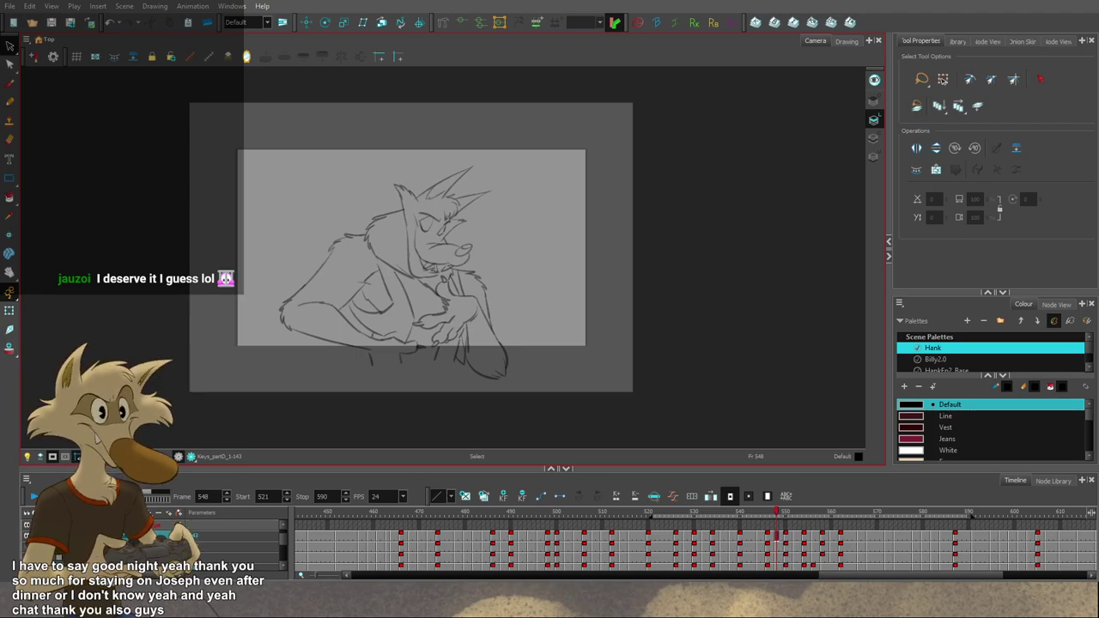
pyautogui.scroll(-2, 419, 346)
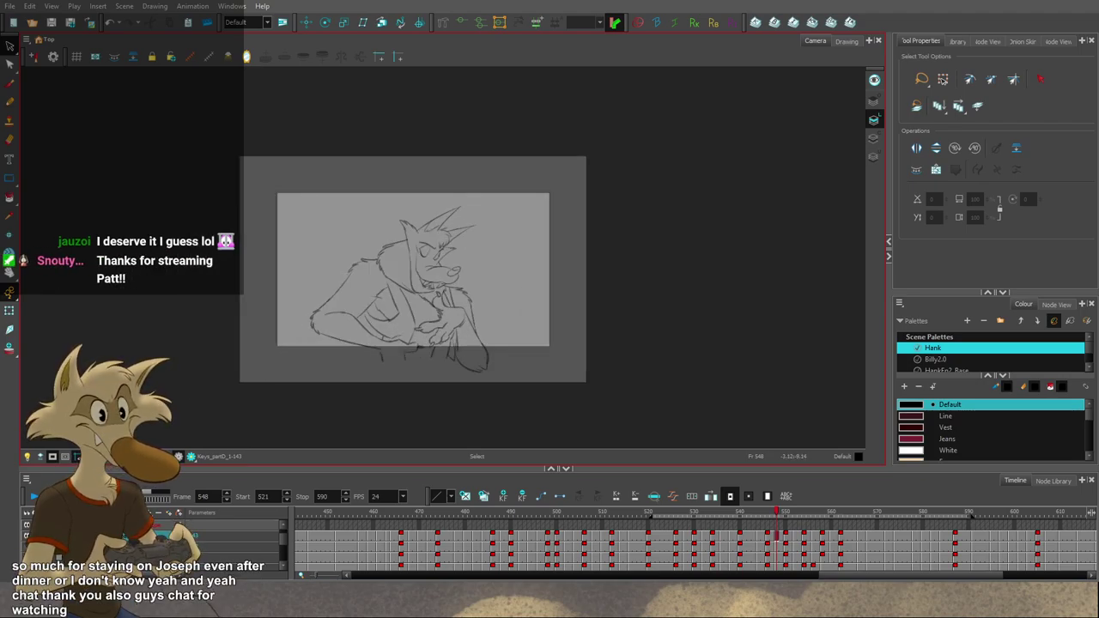
pyautogui.scroll(-1, 373, 328)
pyautogui.scroll(1, 339, 331)
pyautogui.scroll(-1, 370, 332)
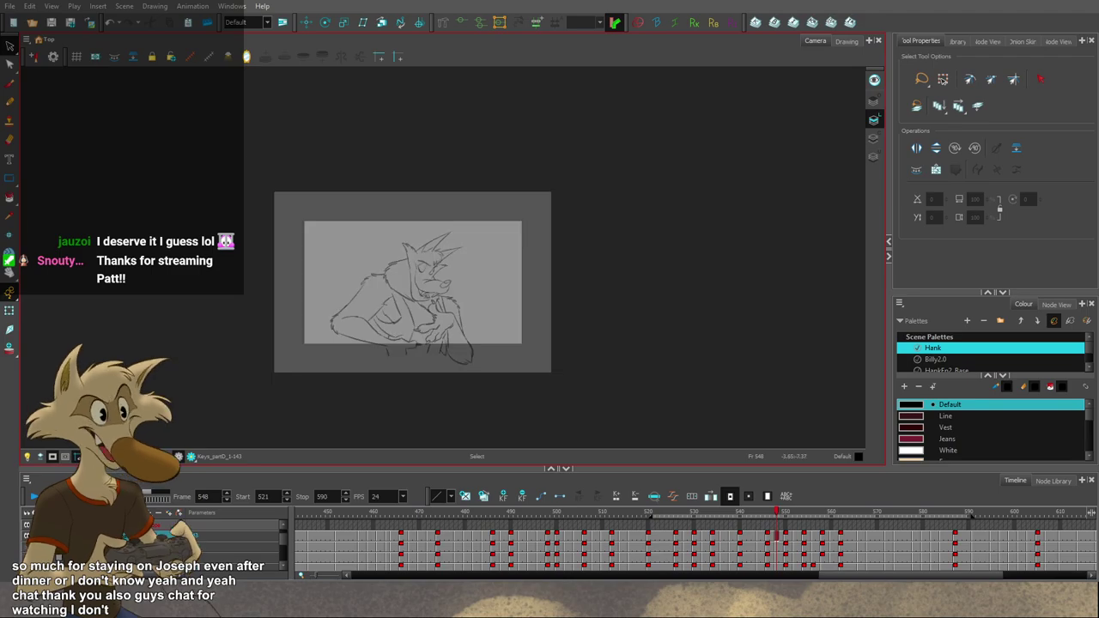
pyautogui.scroll(2, 305, 341)
pyautogui.scroll(-1, 395, 331)
pyautogui.scroll(2, 456, 313)
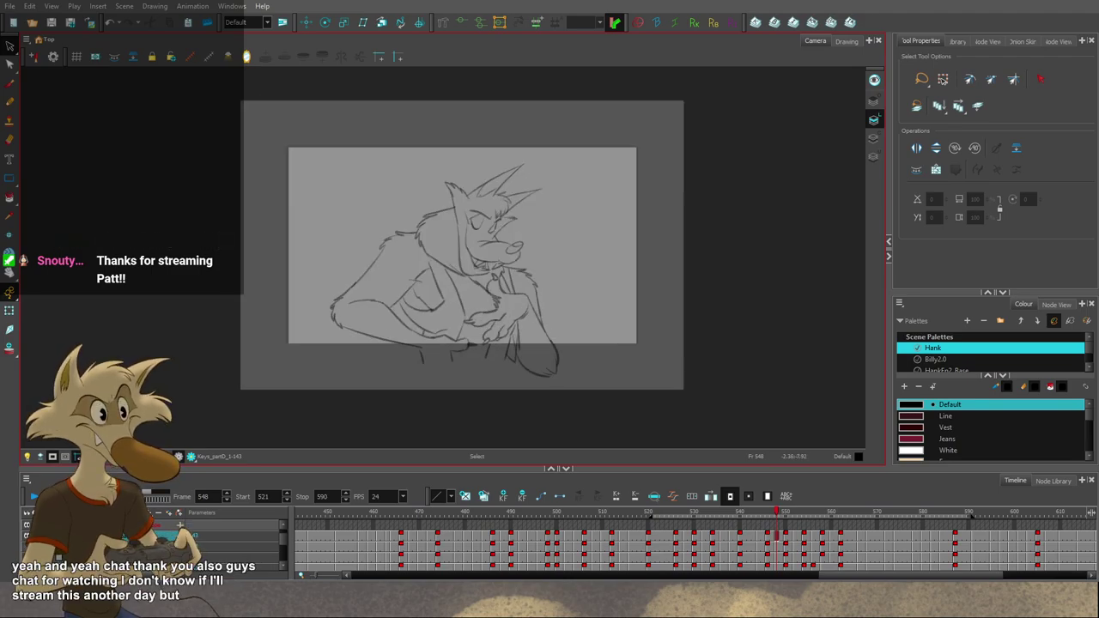
pyautogui.scroll(-1, 456, 313)
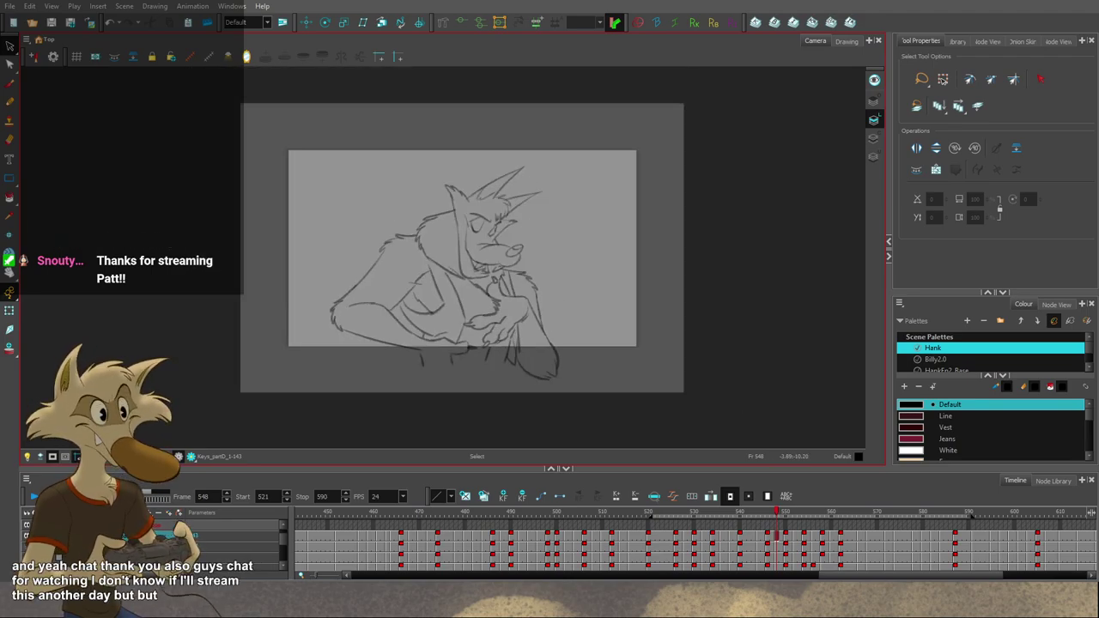